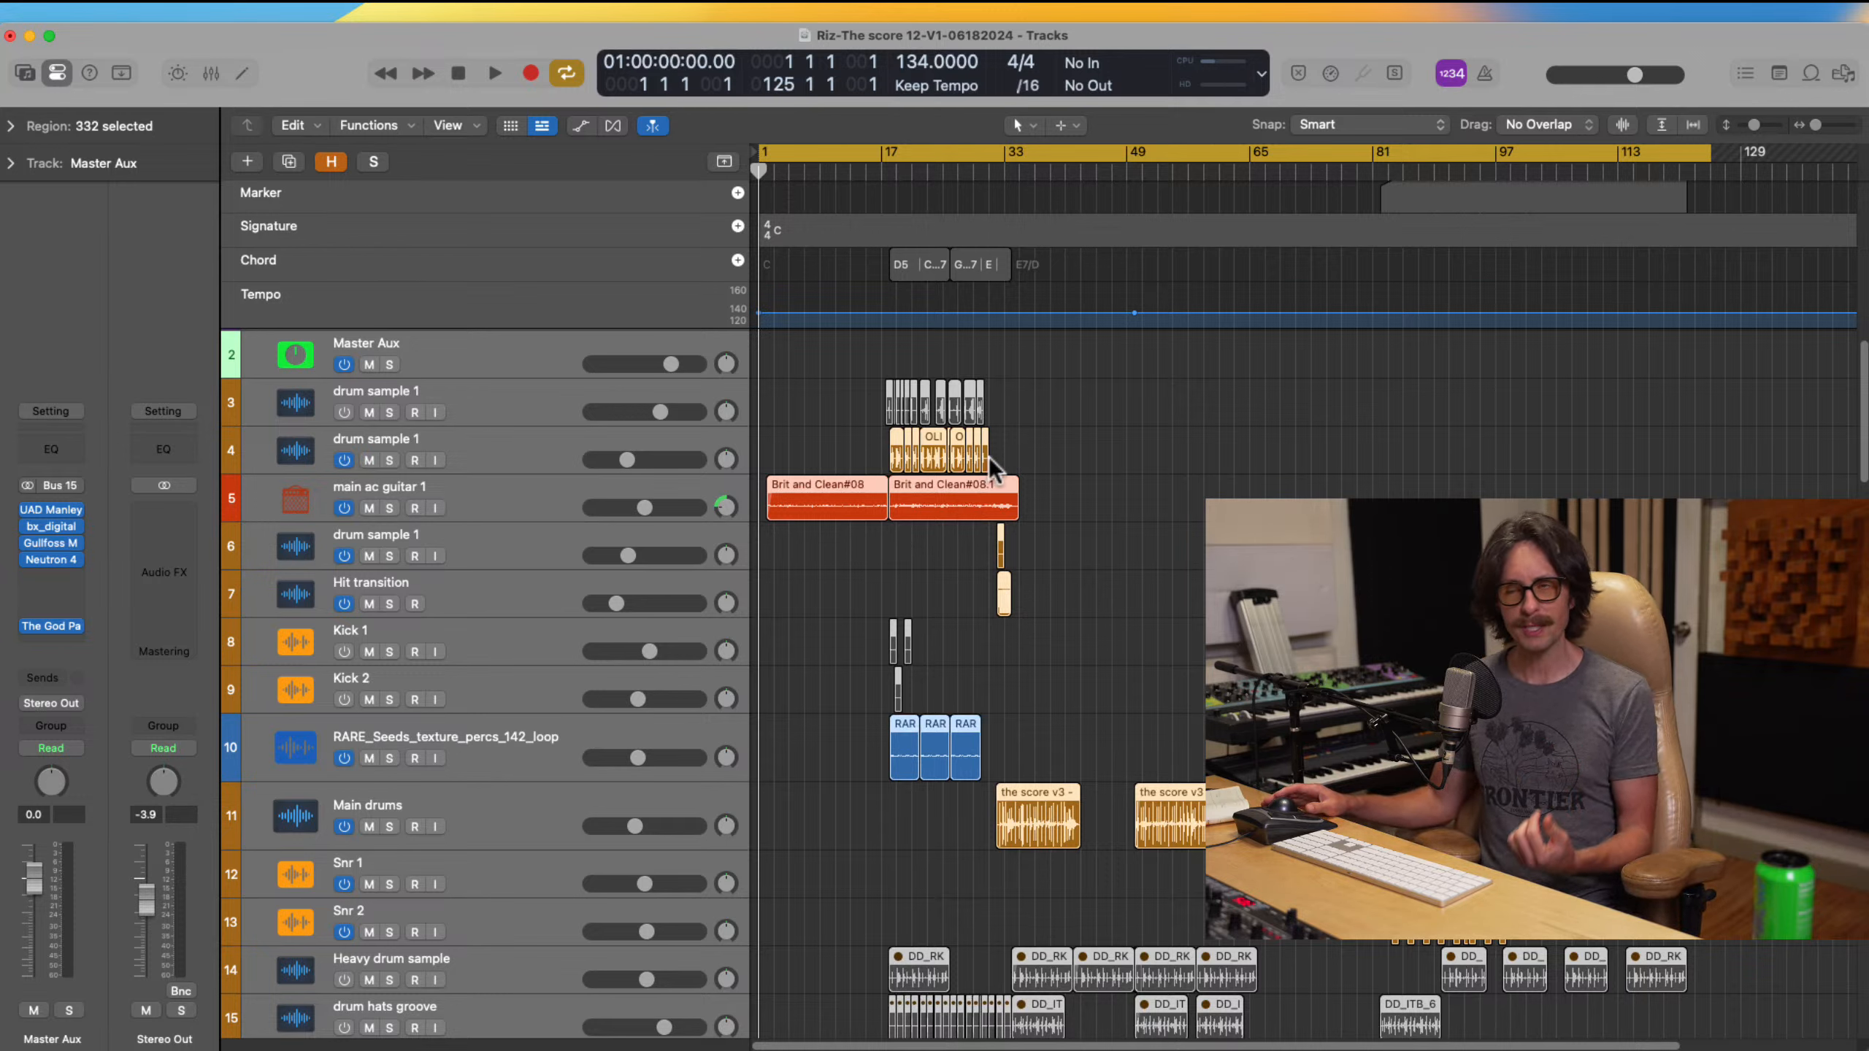
Step: Look through the arrangement's full track list, from the drums down to the choir and strings and back up
{"action": "scroll", "coordinate": [984, 660], "scroll_direction": "down", "scroll_amount": 10}
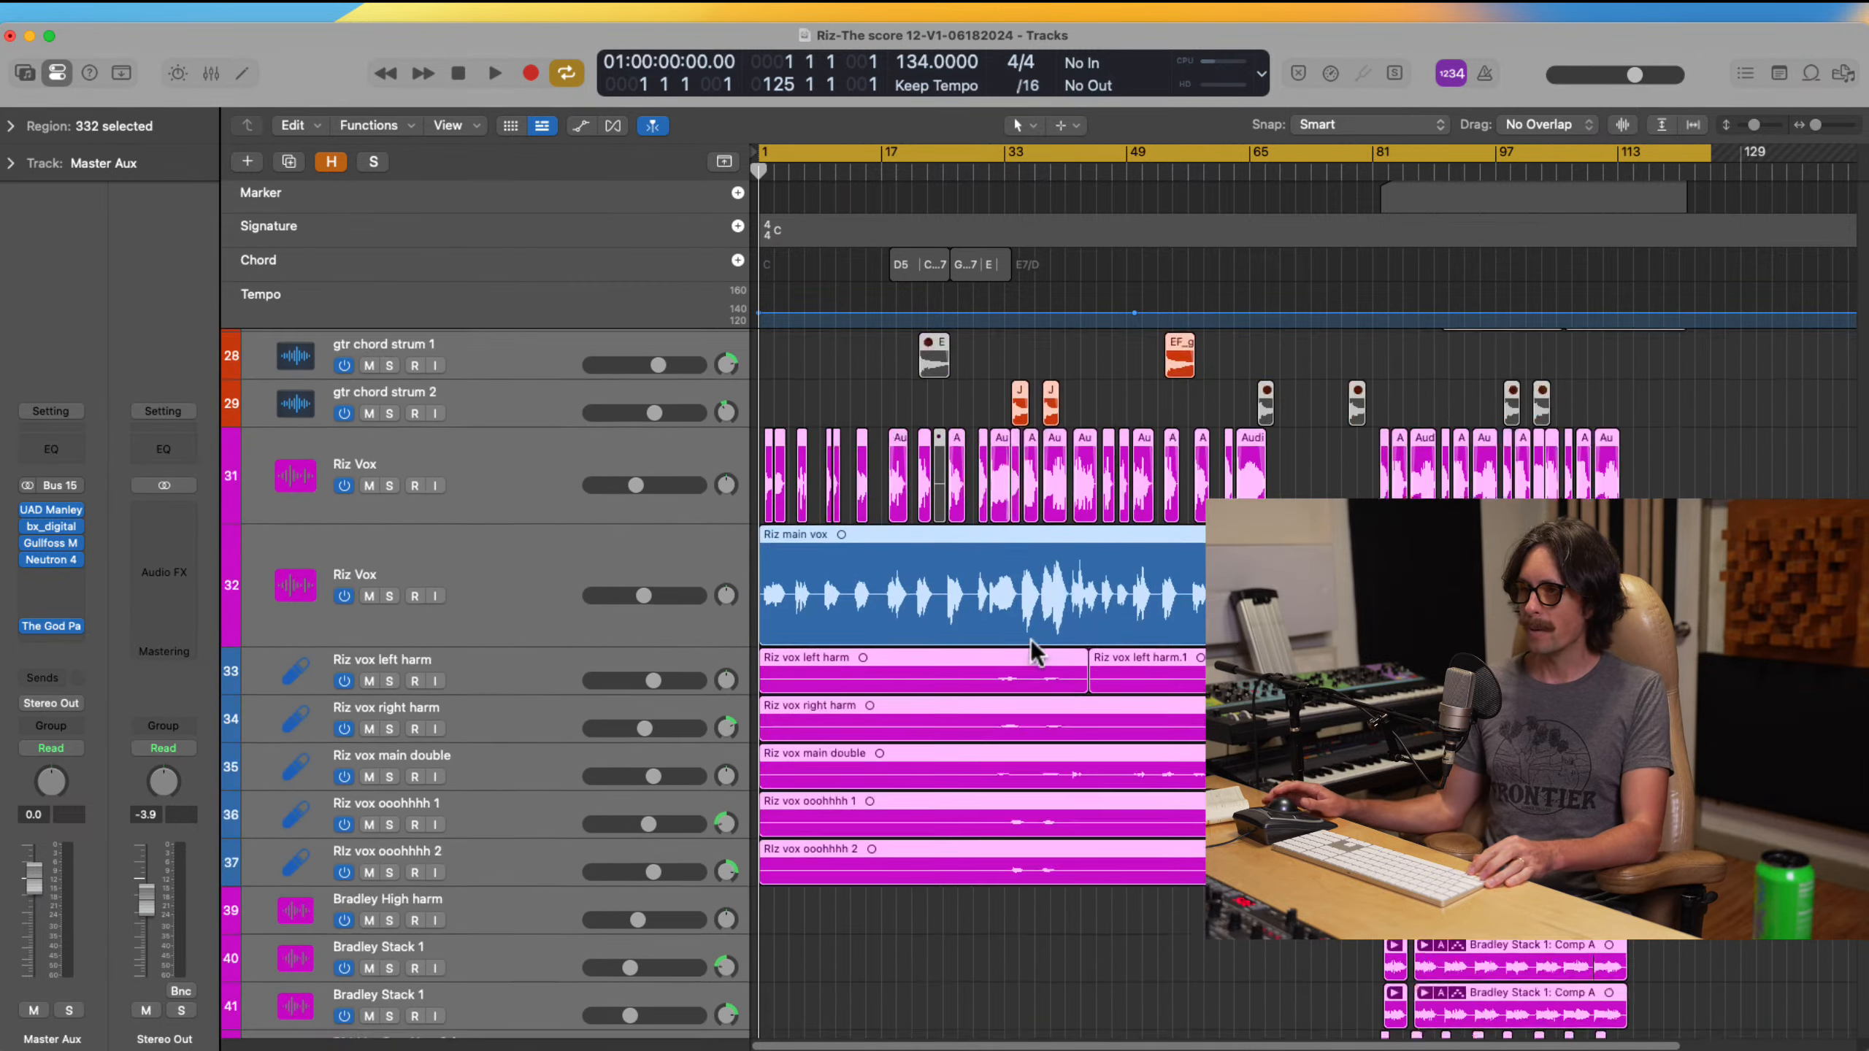
{"action": "scroll", "coordinate": [1059, 710], "scroll_direction": "down", "scroll_amount": 10}
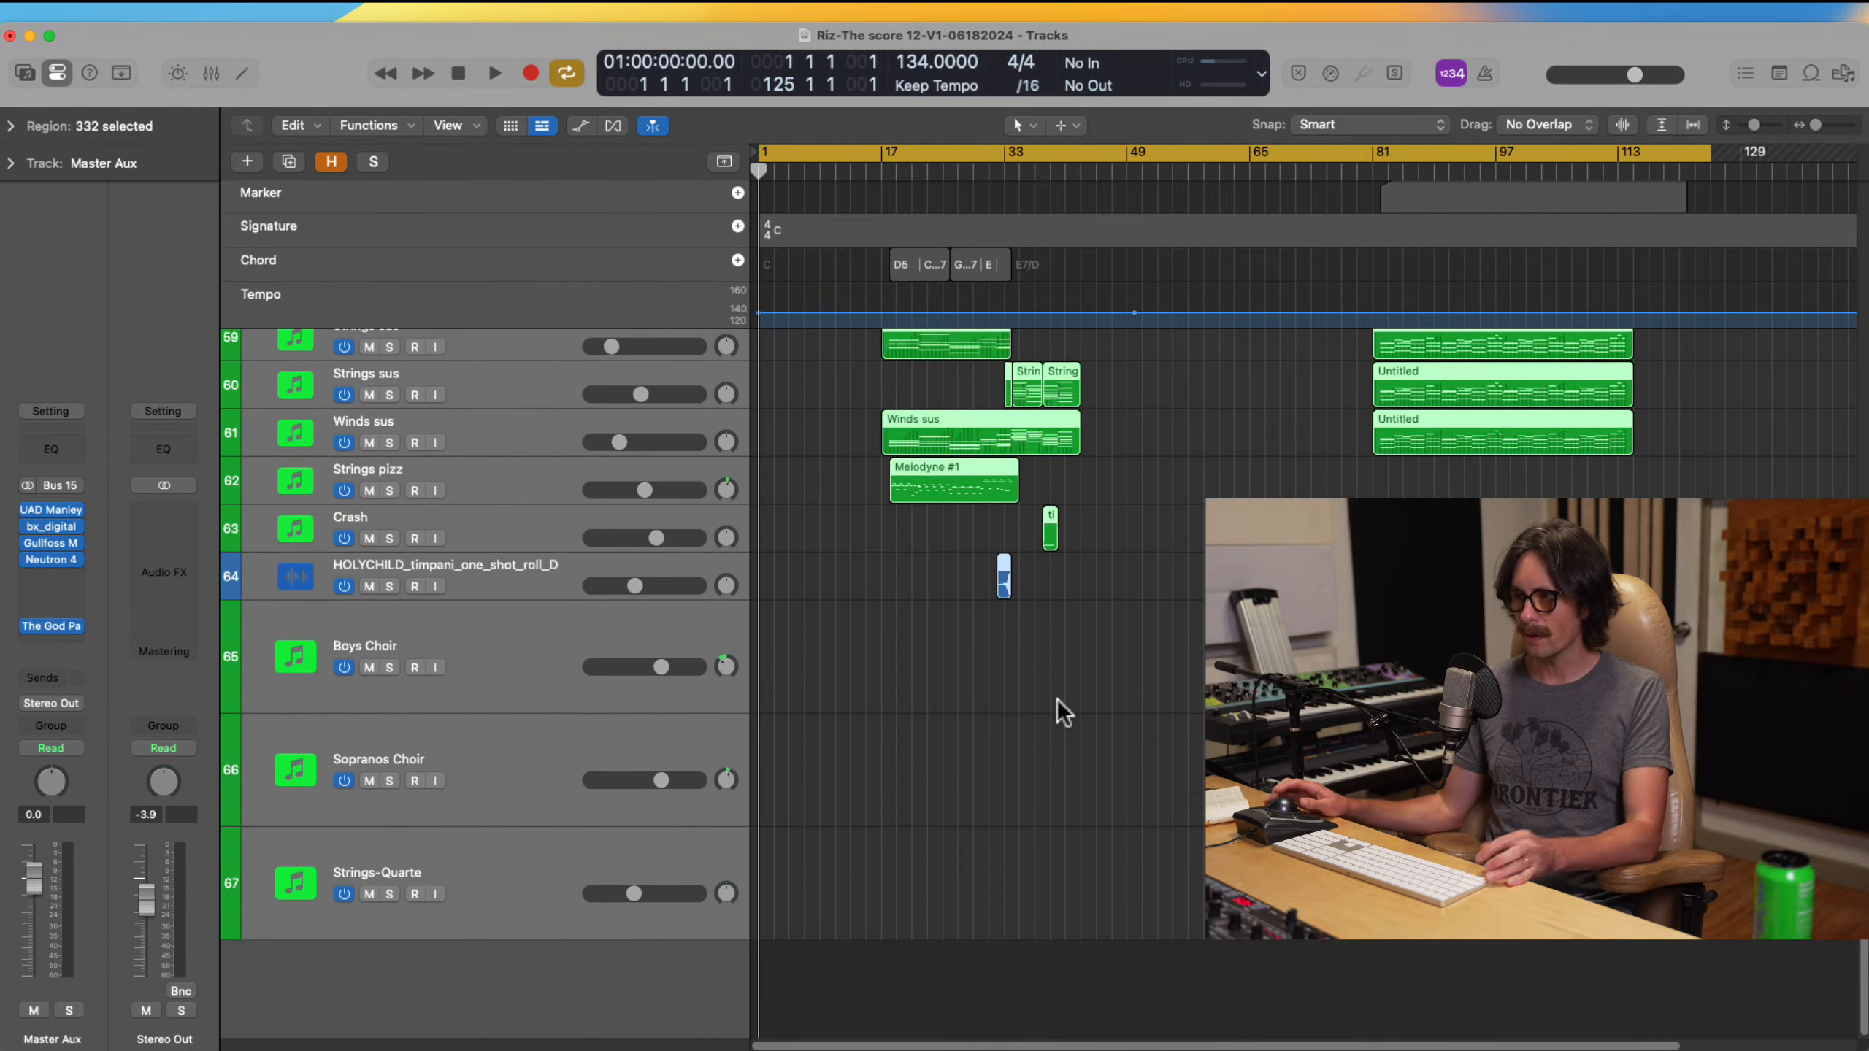
{"action": "scroll", "coordinate": [1063, 713], "scroll_direction": "up", "scroll_amount": 15}
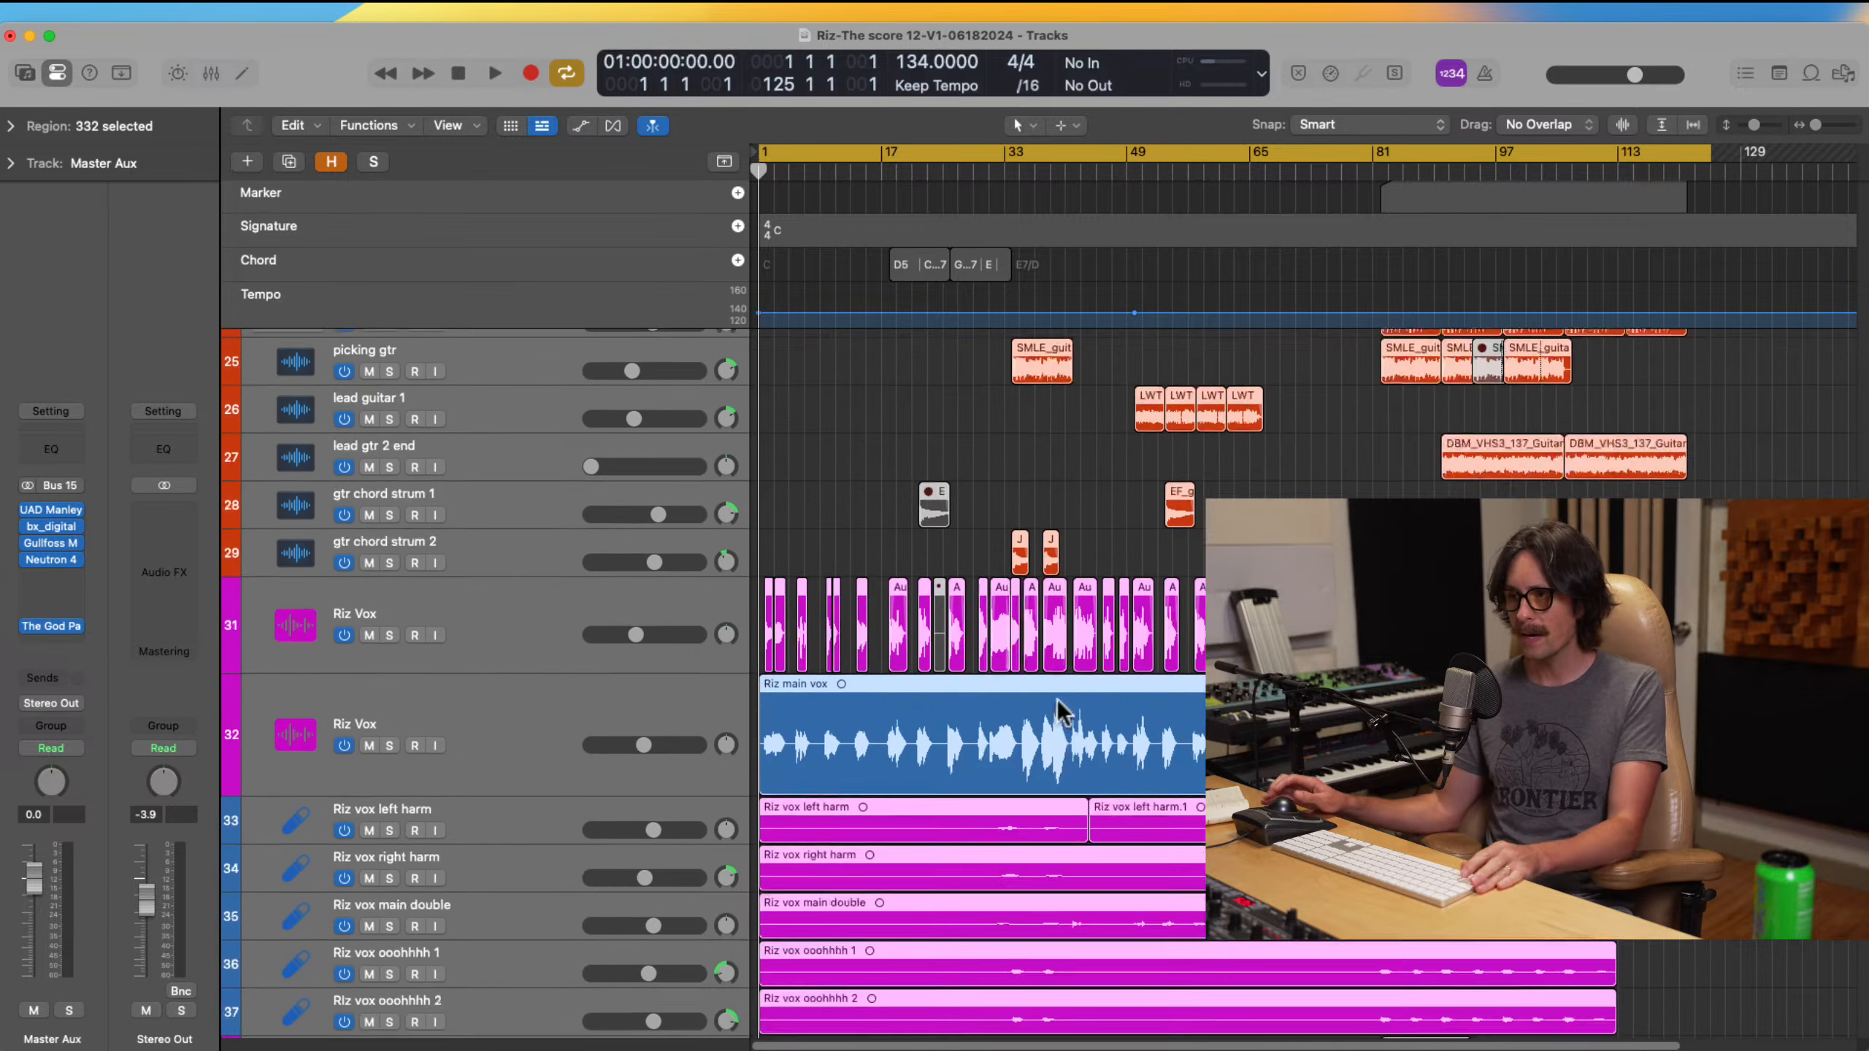
{"action": "scroll", "coordinate": [1063, 712], "scroll_direction": "up", "scroll_amount": 10}
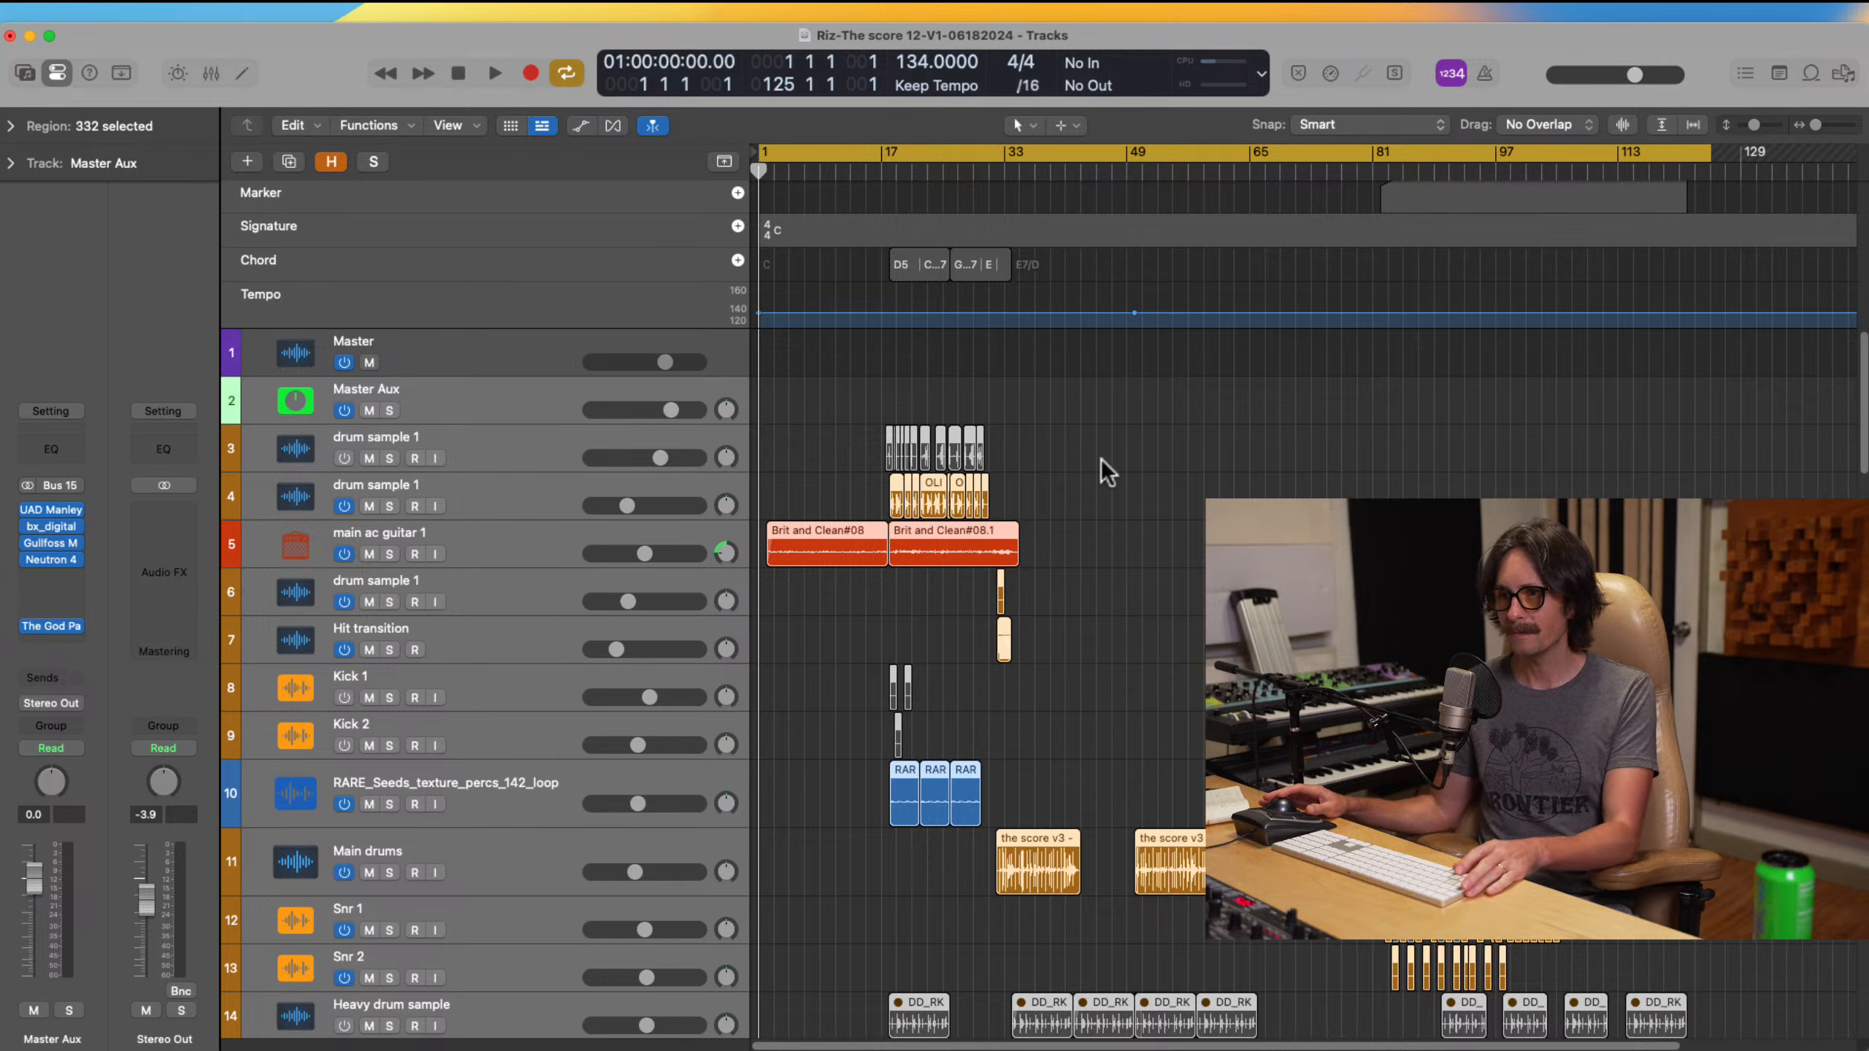
Step: Play the song from bar 1, look down to the lead vocal tracks, and stop playback after a few bars
{"action": "key", "text": "super+b"}
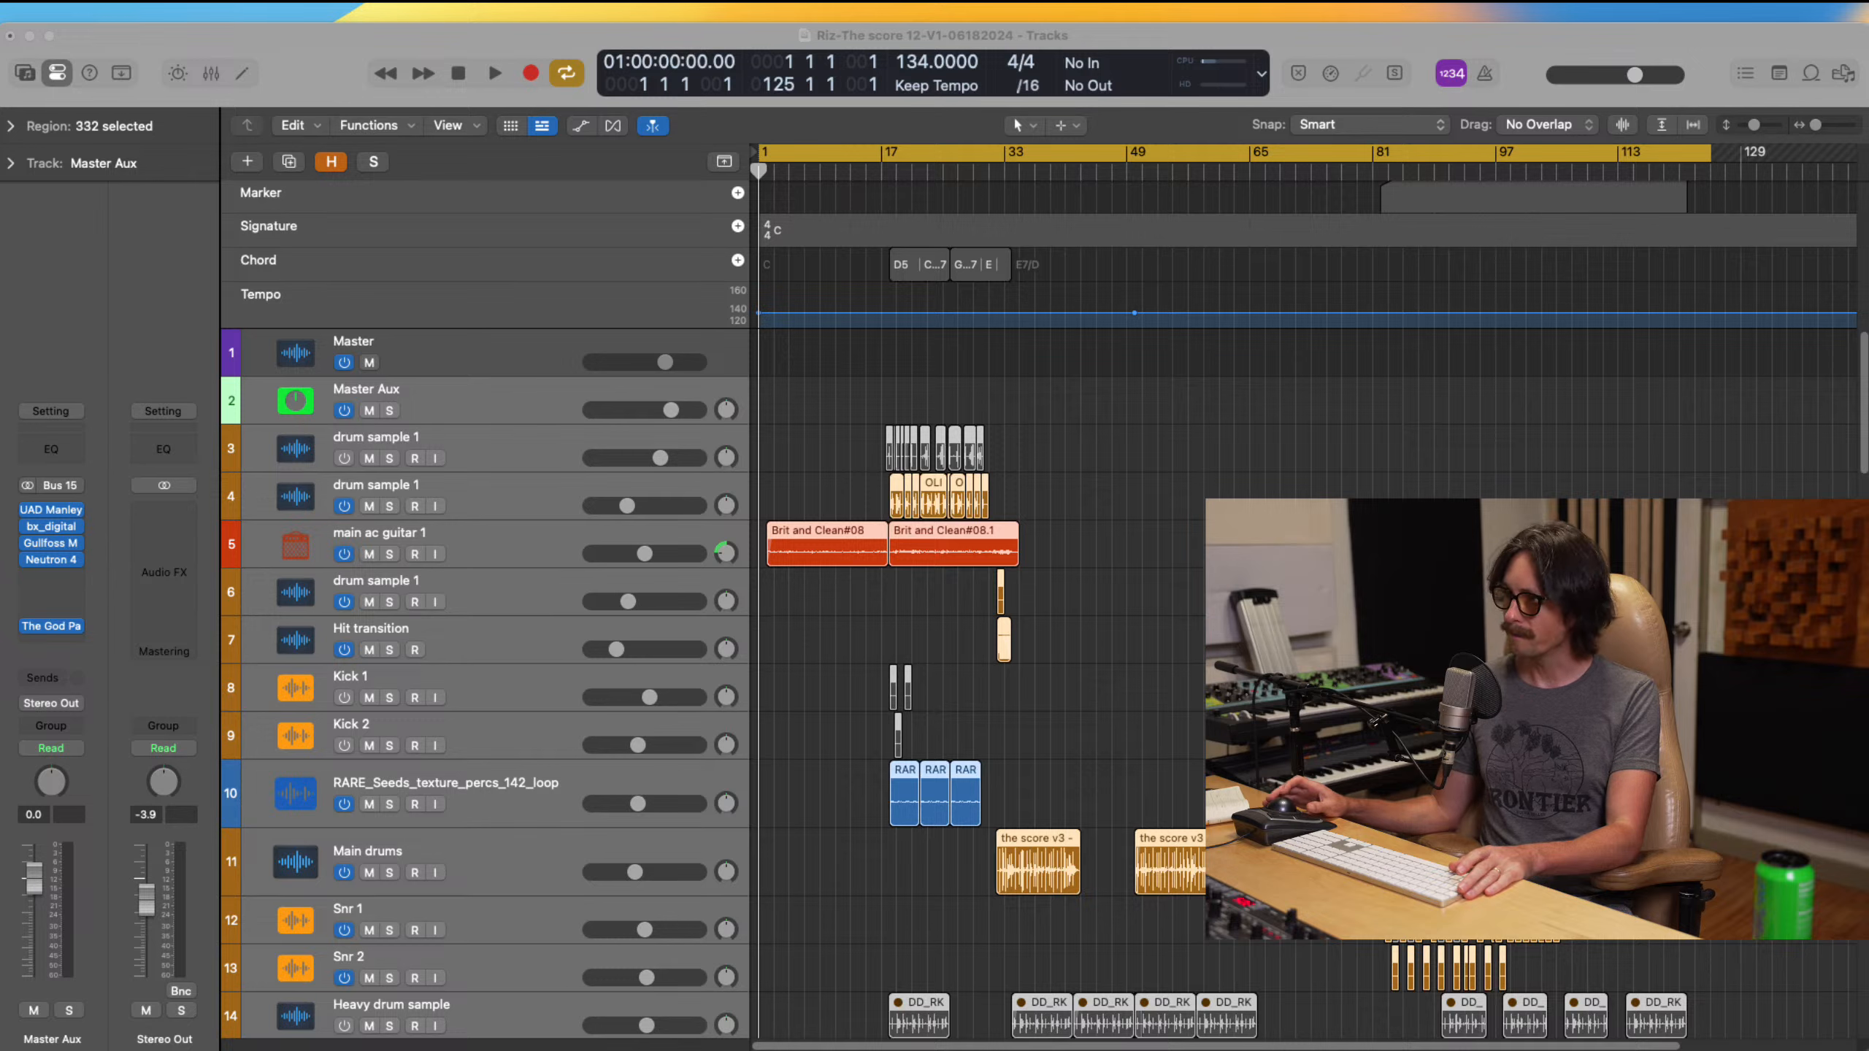
{"action": "key", "text": "space"}
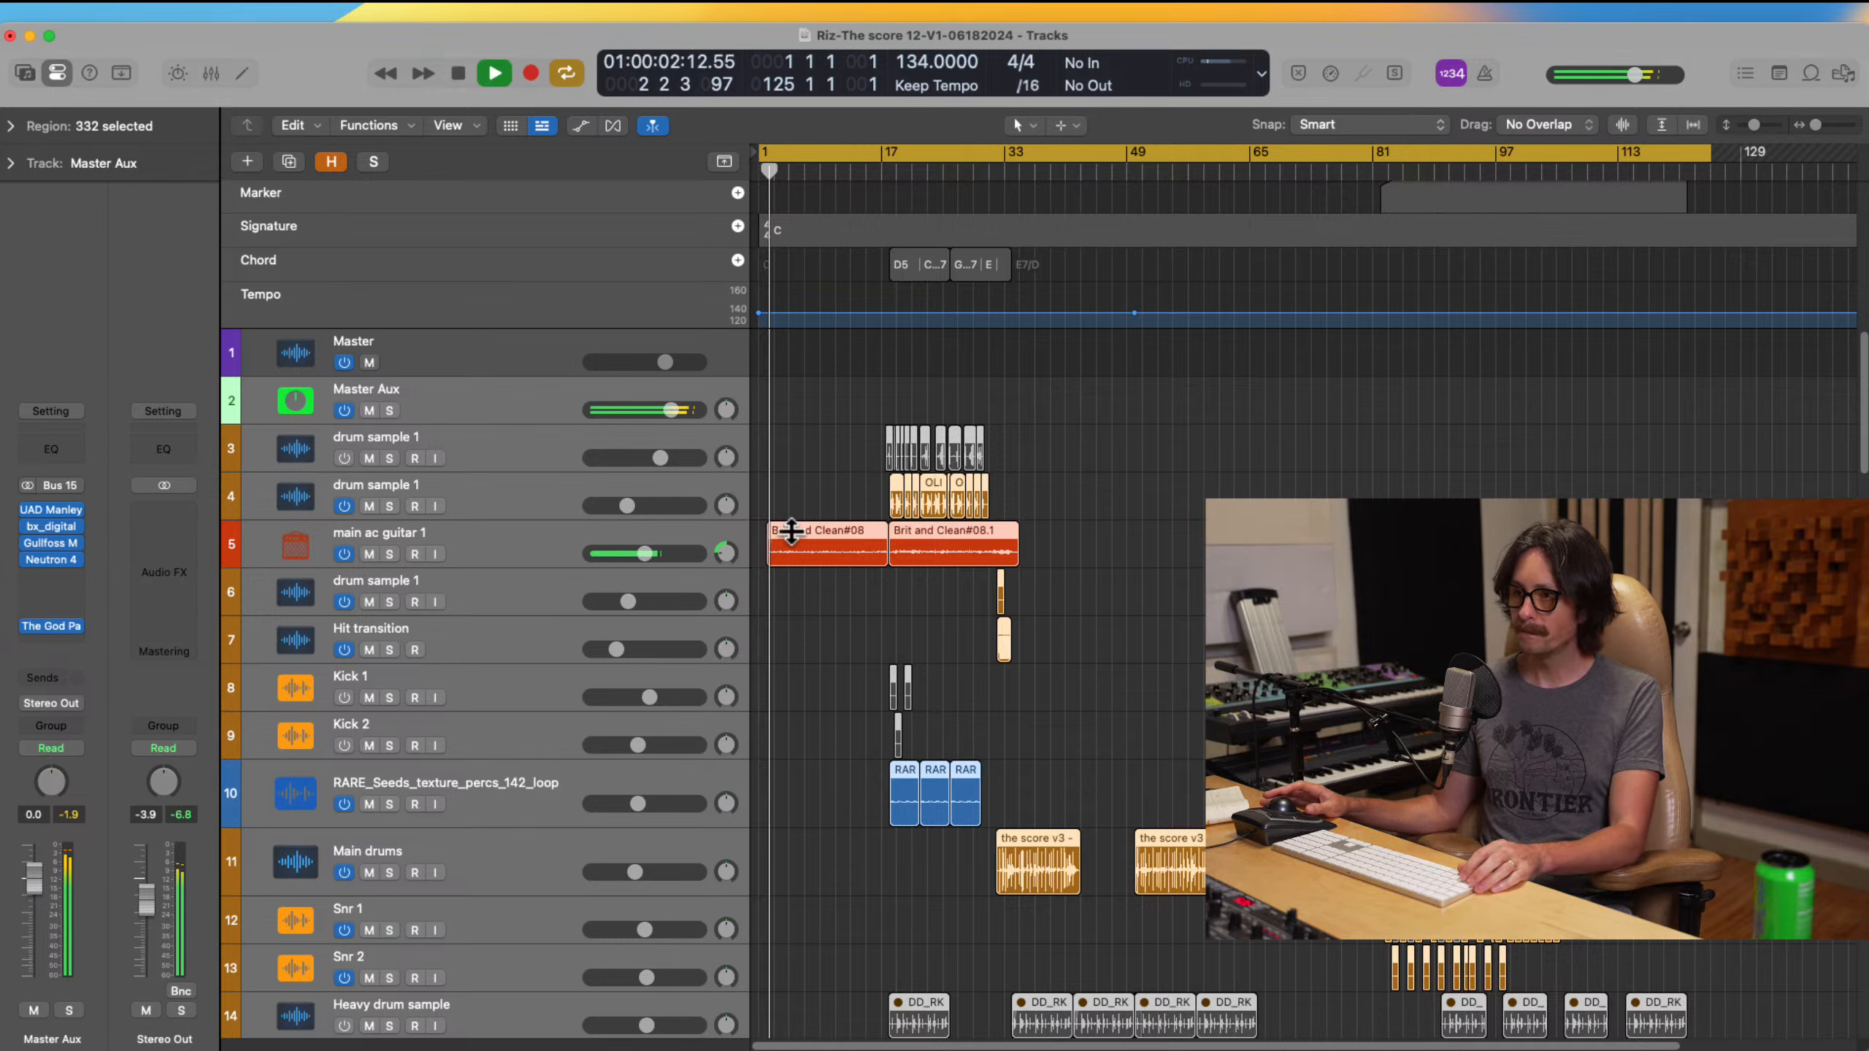
{"action": "scroll", "coordinate": [857, 520], "scroll_direction": "down", "scroll_amount": 3}
{"action": "scroll", "coordinate": [857, 520], "scroll_direction": "up", "scroll_amount": 3}
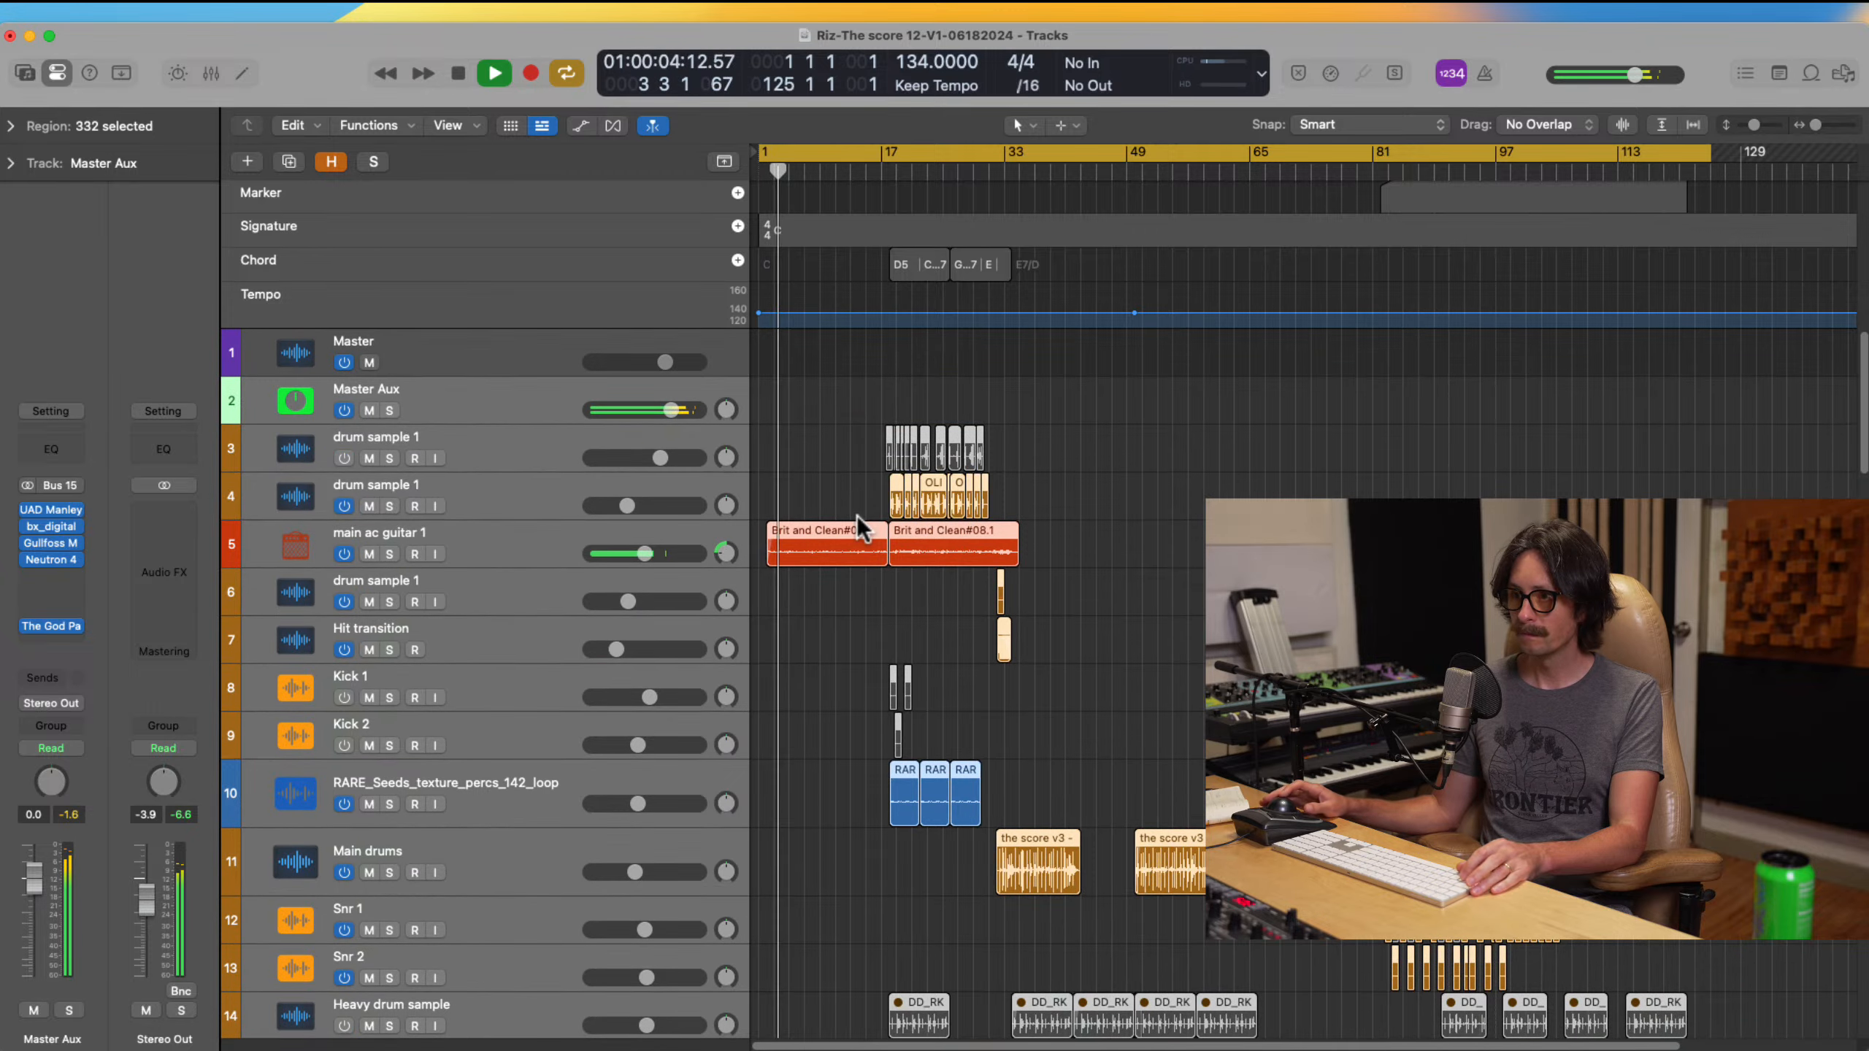
{"action": "scroll", "coordinate": [856, 516], "scroll_direction": "down", "scroll_amount": 15}
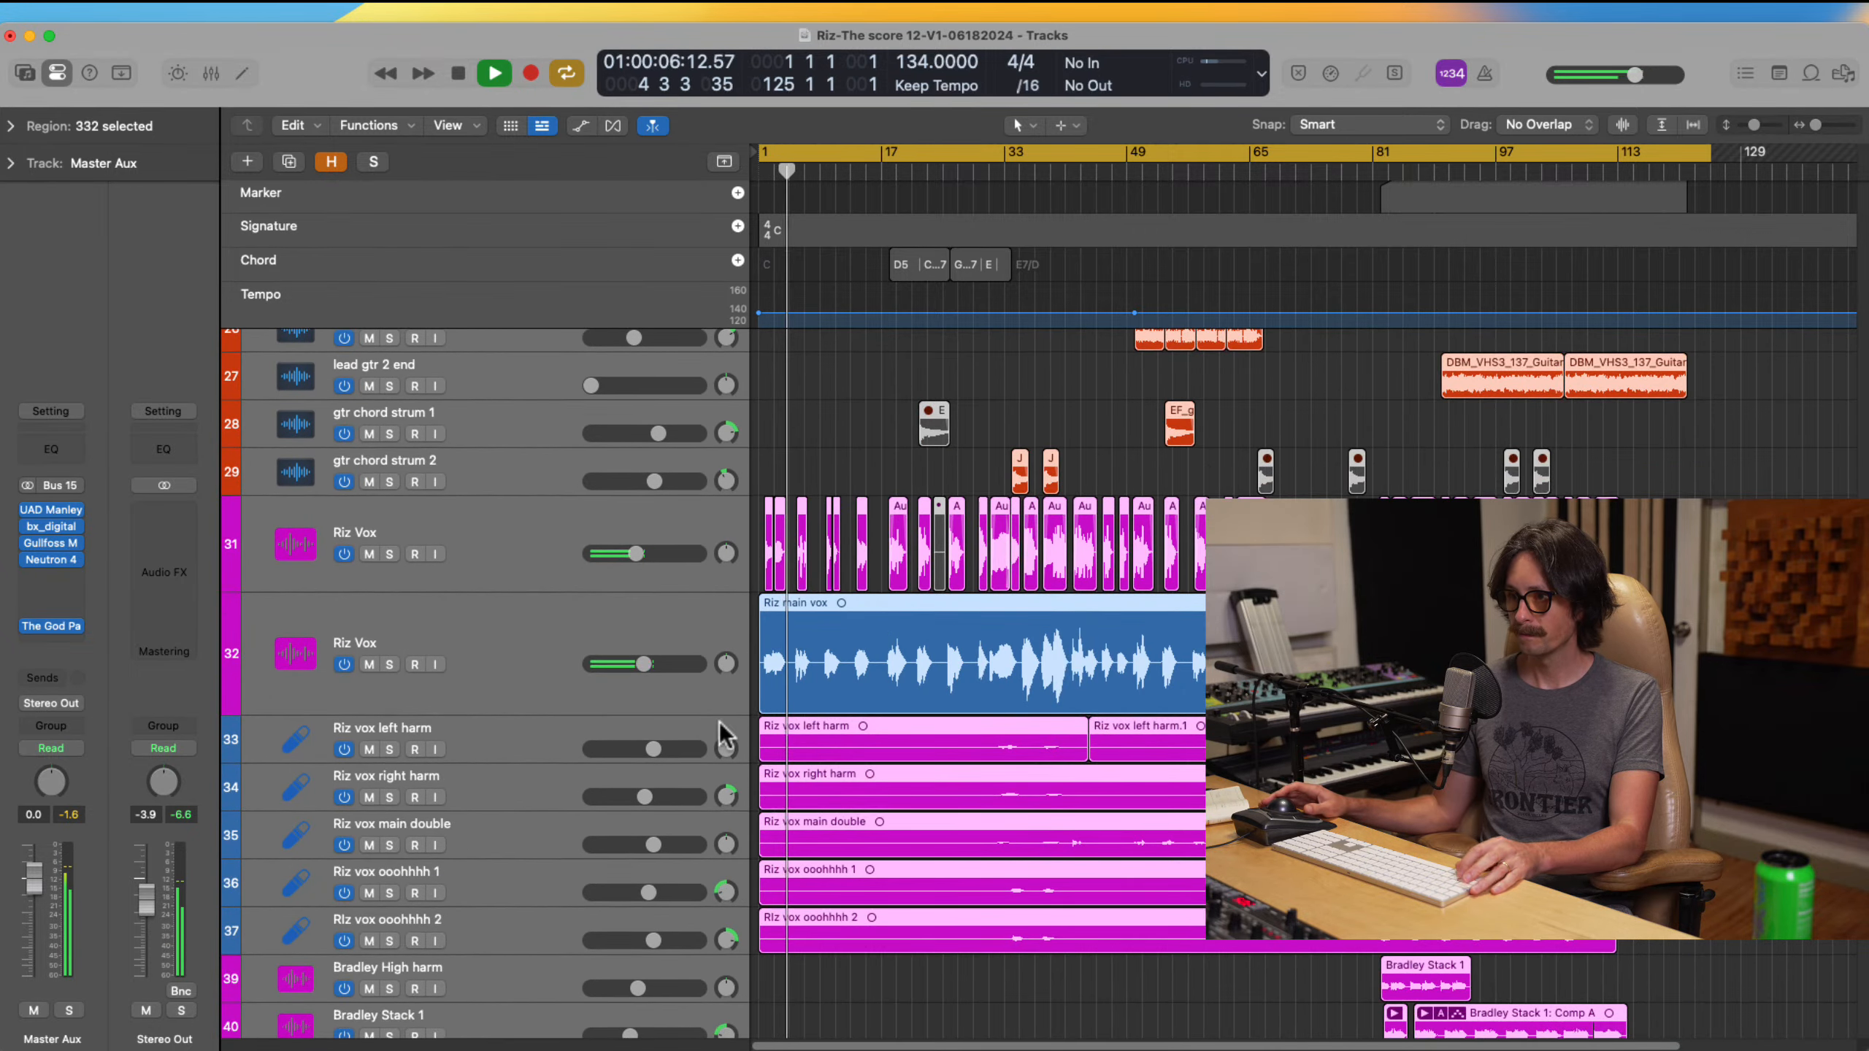
{"action": "key", "text": "space"}
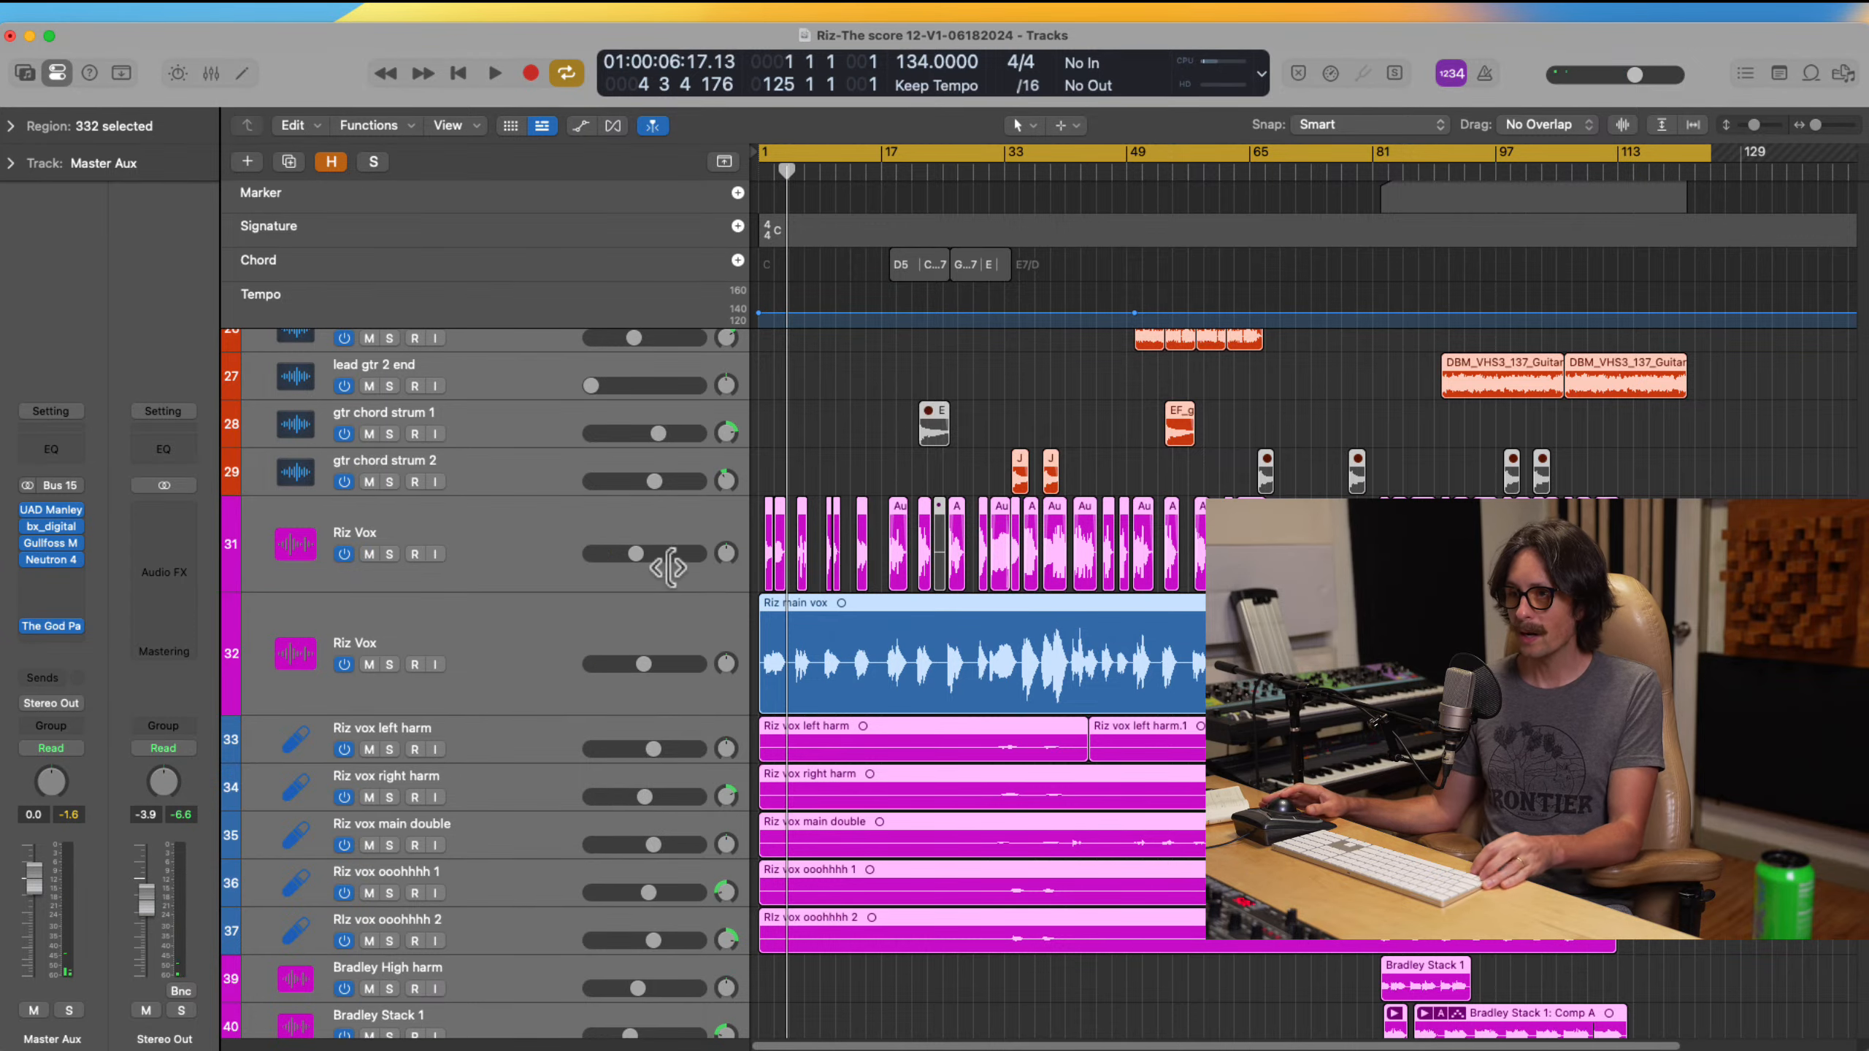
Step: Select vocal track 31 with its regions, mute the track, and show the whole song length
{"action": "left_click", "coordinate": [508, 559]}
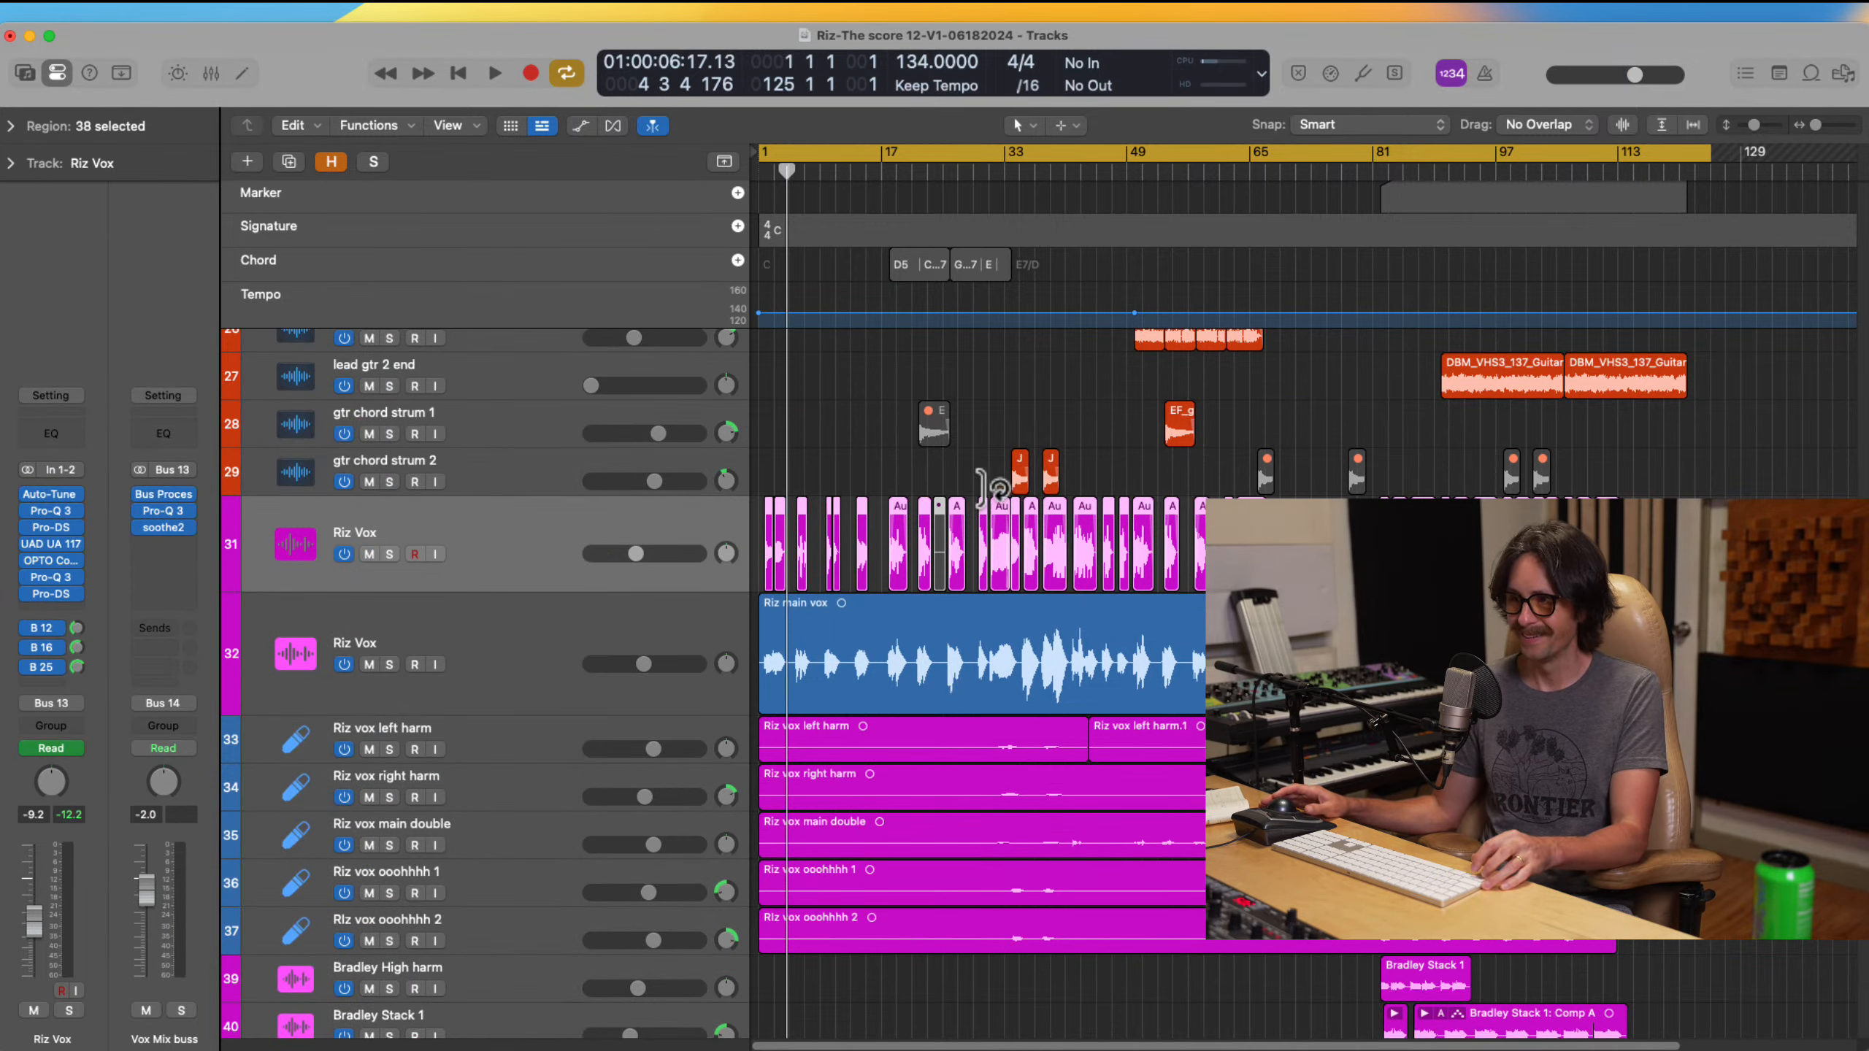
{"action": "left_click", "coordinate": [970, 504]}
{"action": "key", "text": "z"}
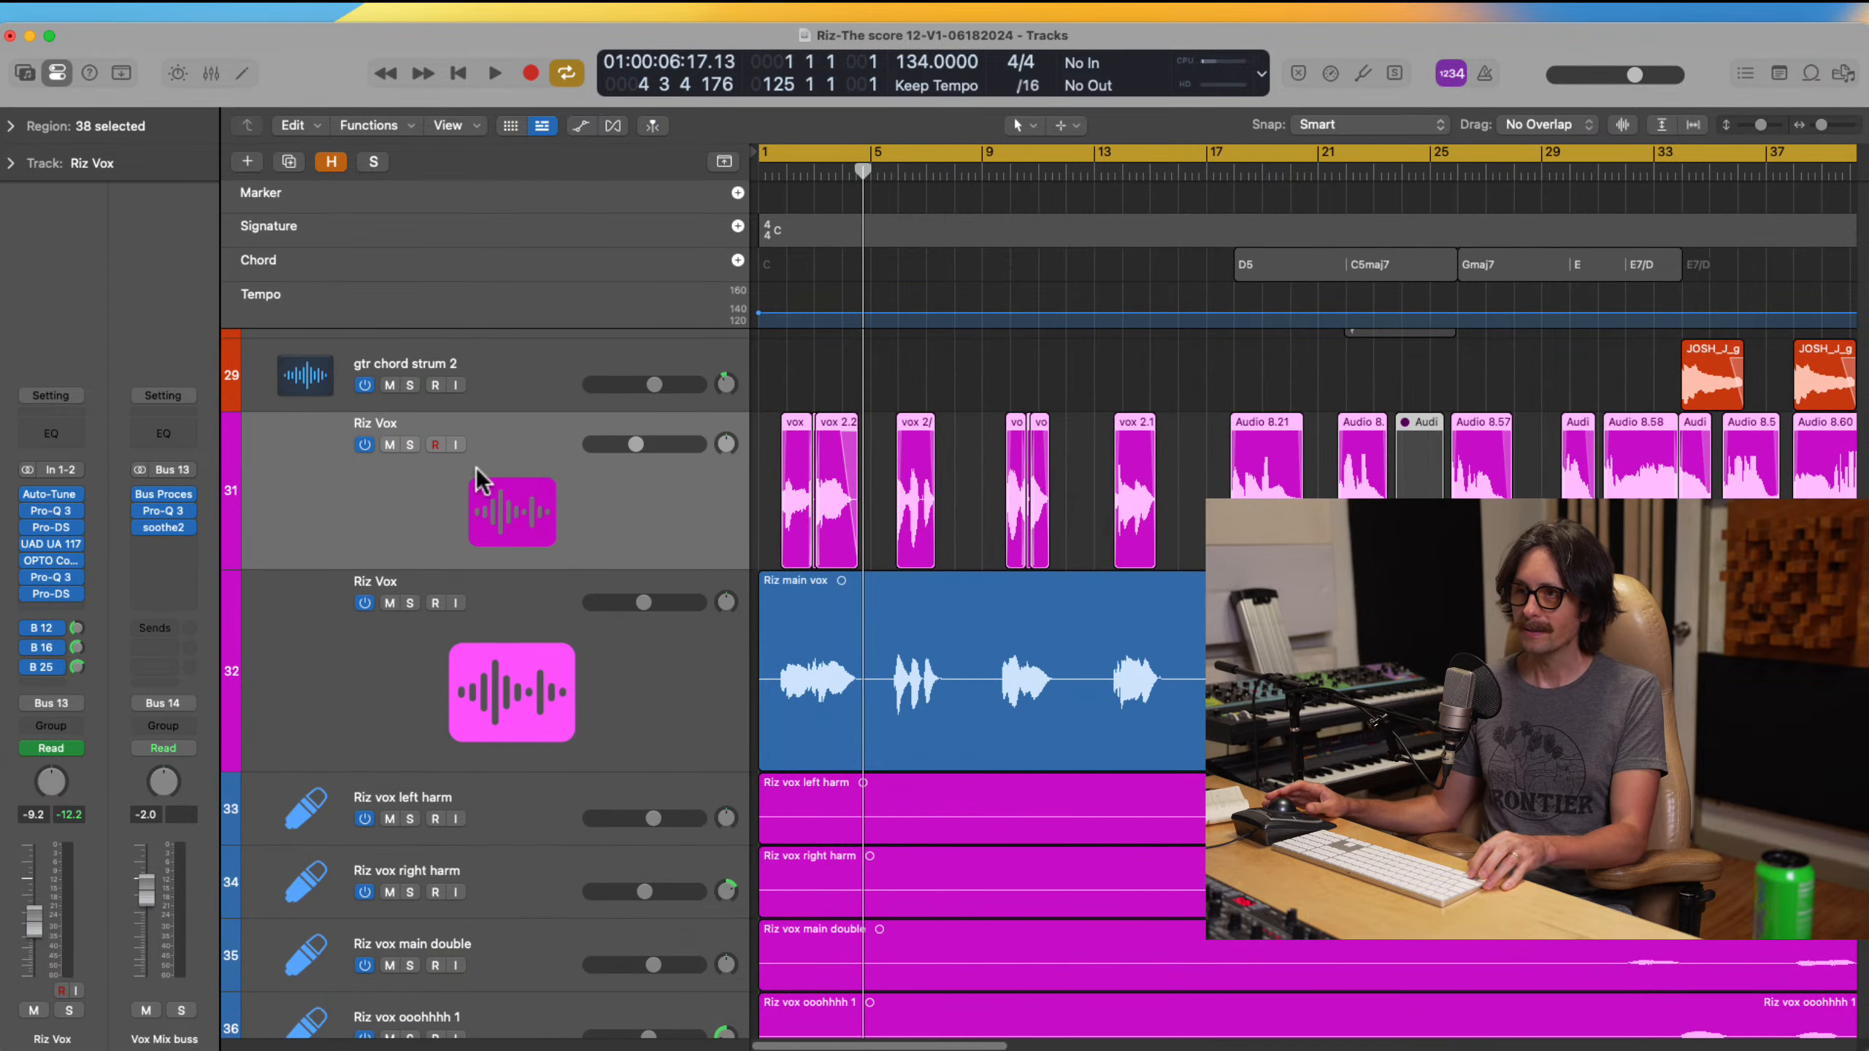
{"action": "left_click", "coordinate": [387, 446]}
{"action": "left_click", "coordinate": [994, 804], "text": "ctrl+alt"}
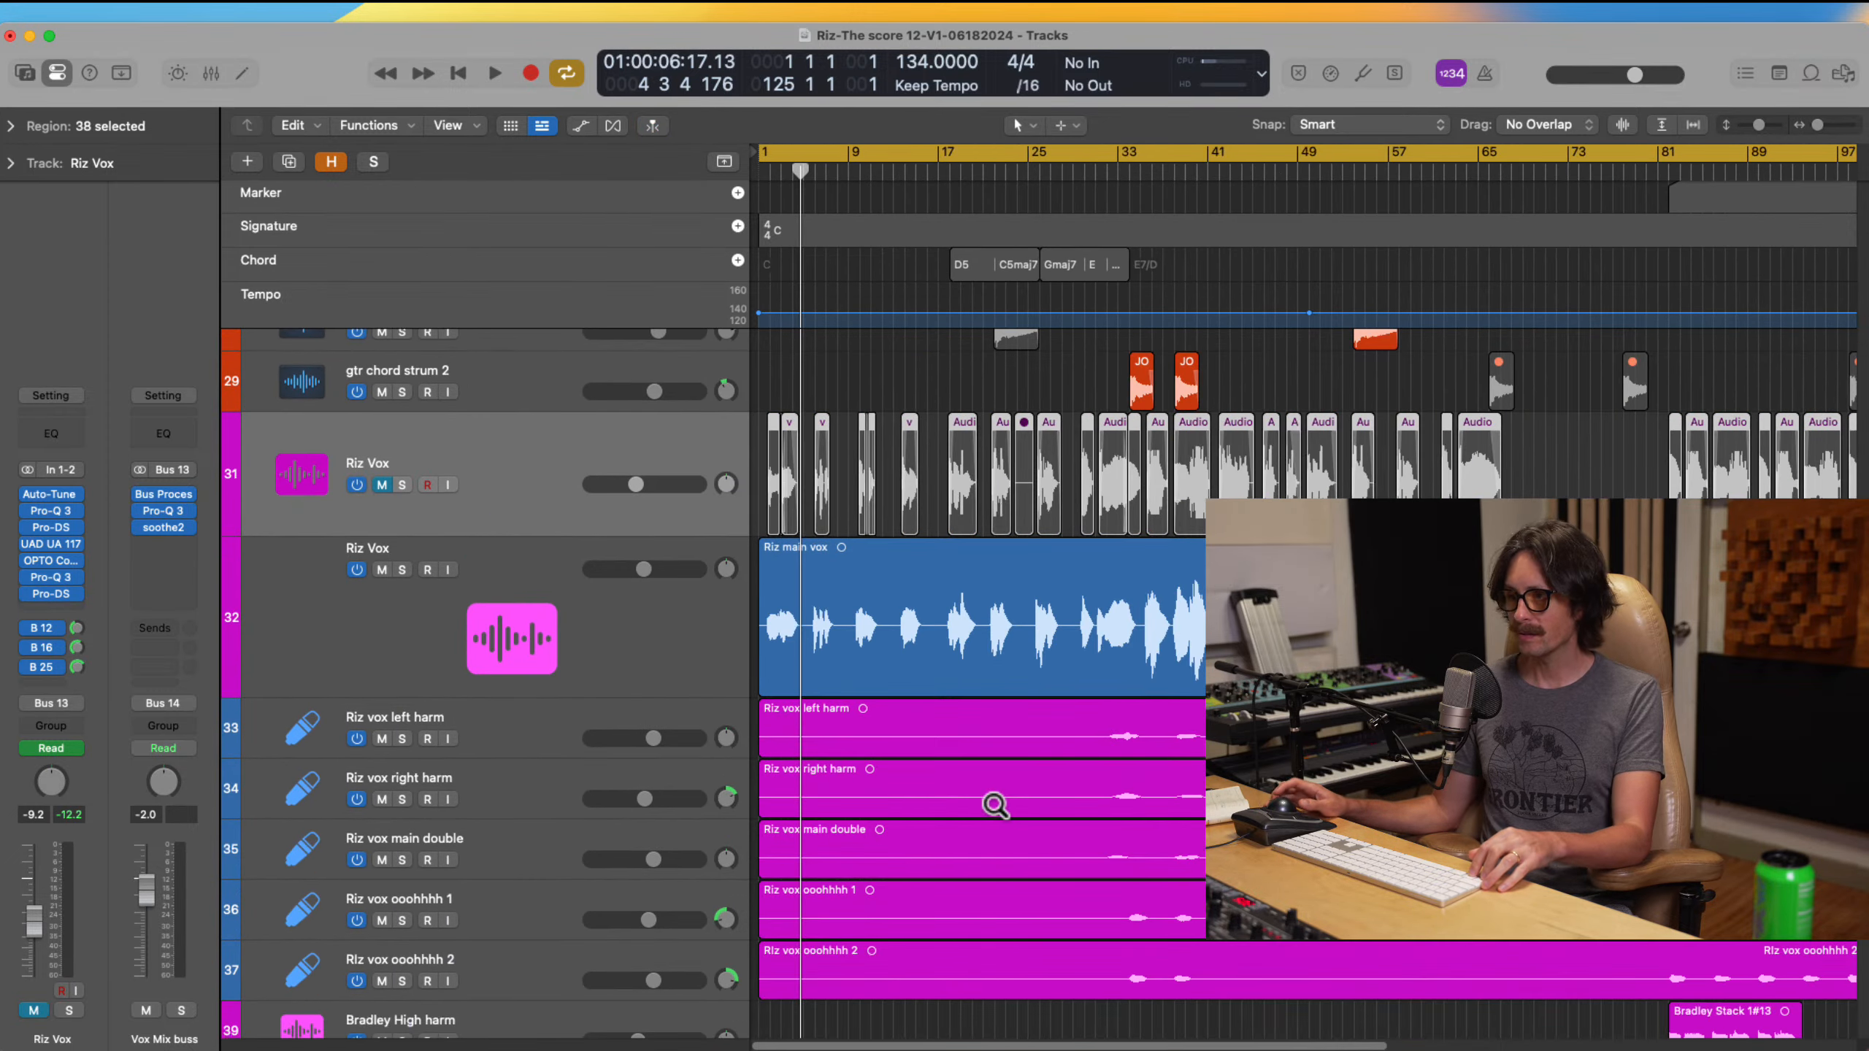
{"action": "left_click", "coordinate": [995, 804], "text": "ctrl+alt"}
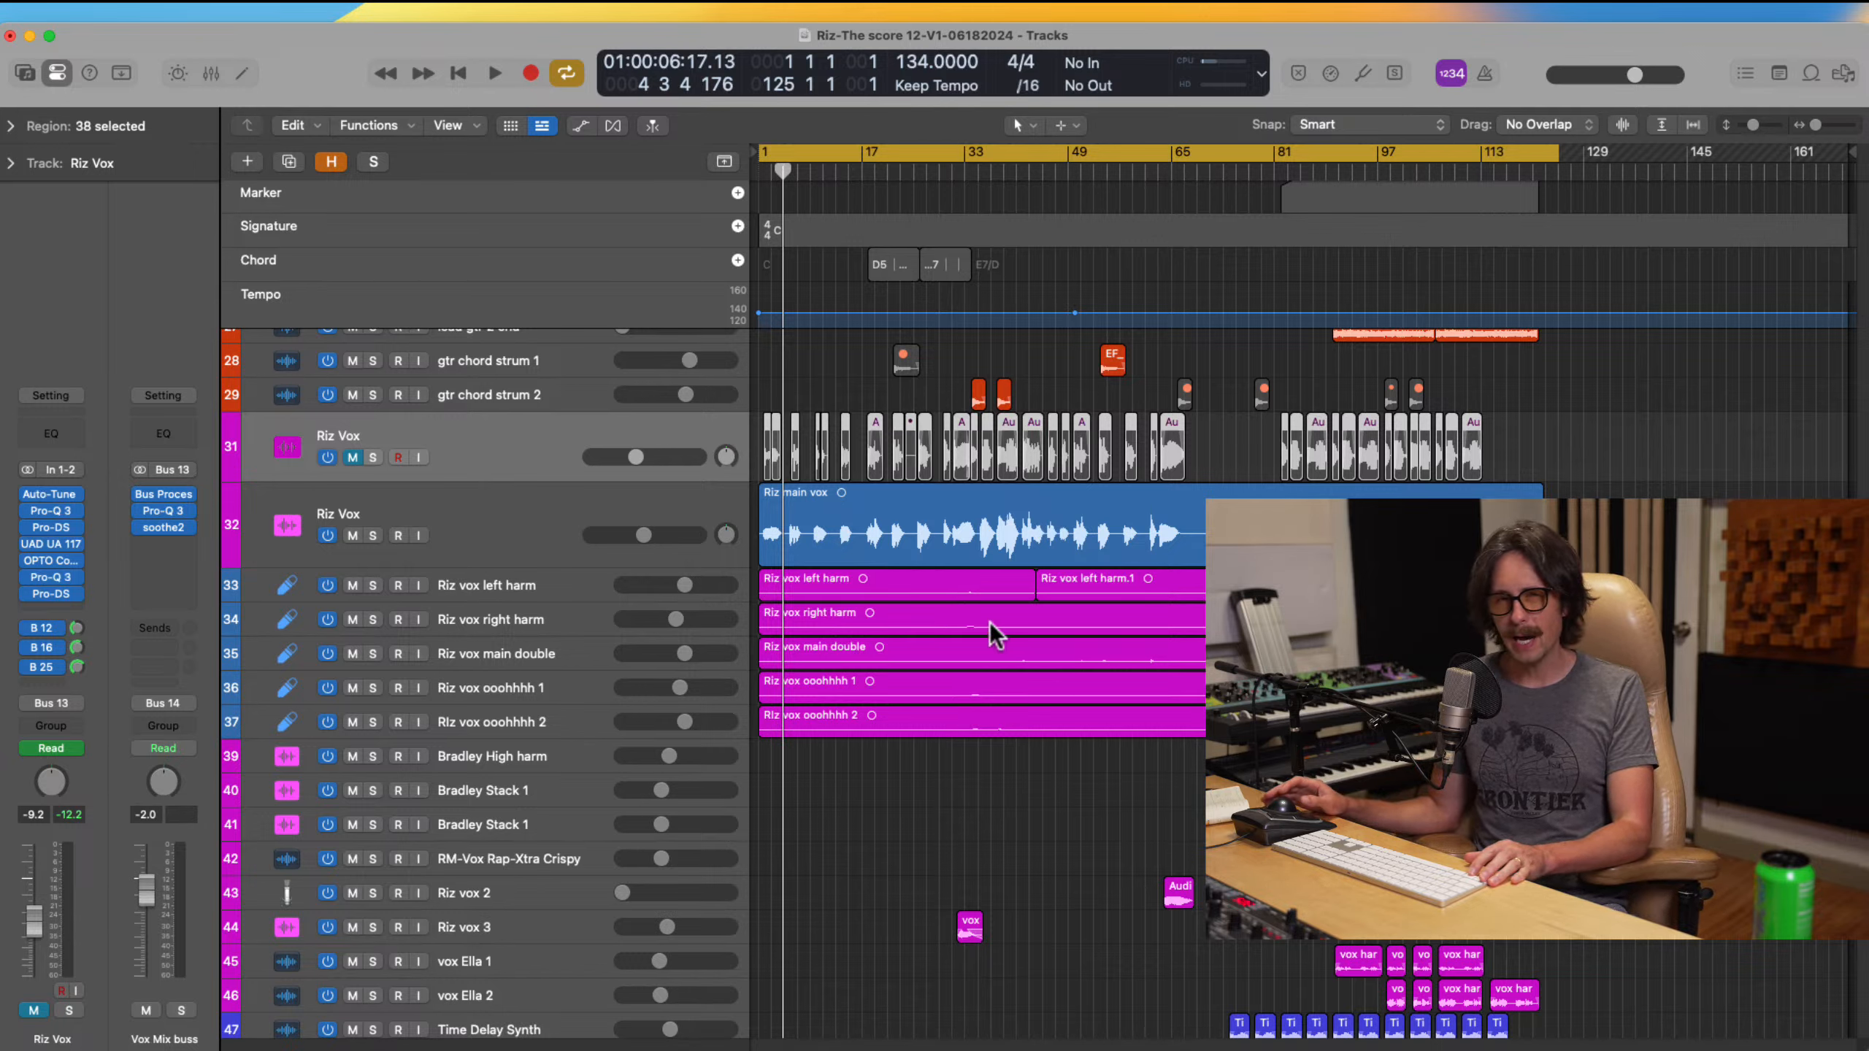
Step: Unmute vocal track 31 and examine its waveforms up close around bars 36 to 41 for clipping
{"action": "left_click_drag", "start_coordinate": [1294, 420], "coordinate": [877, 536]}
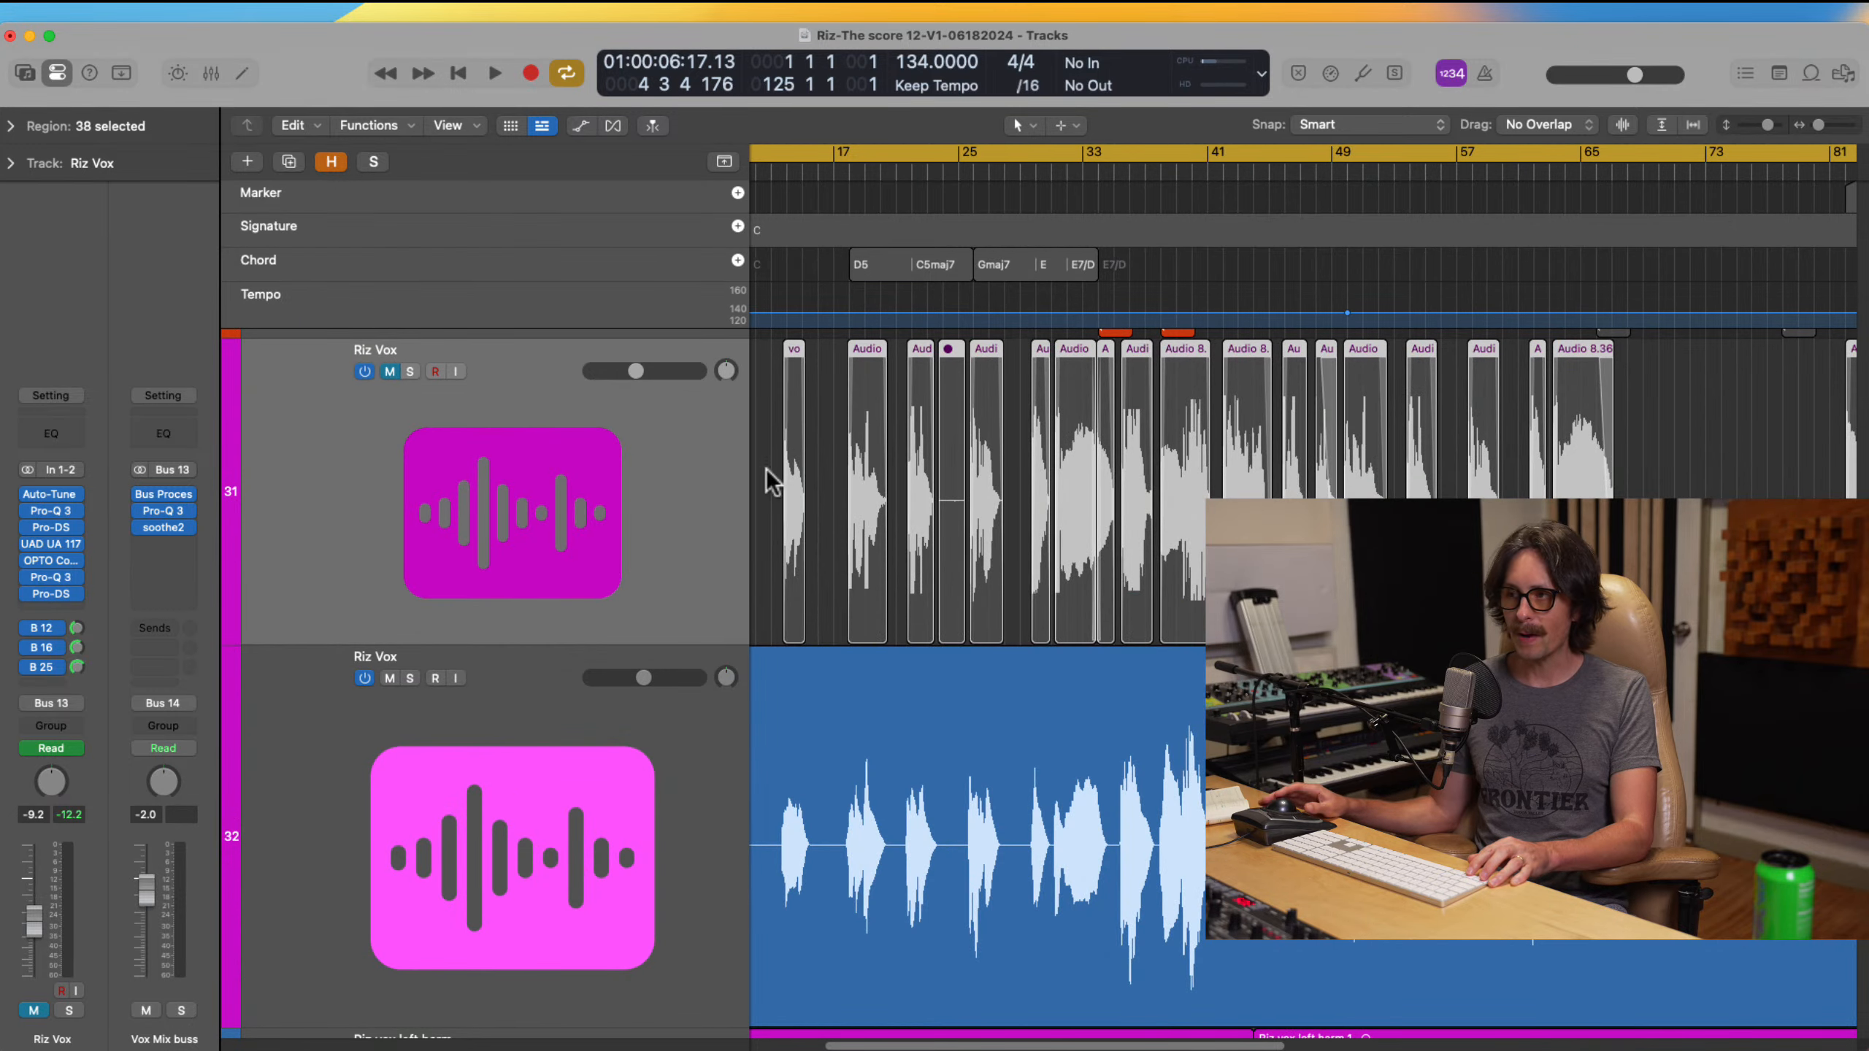
{"action": "left_click", "coordinate": [389, 371]}
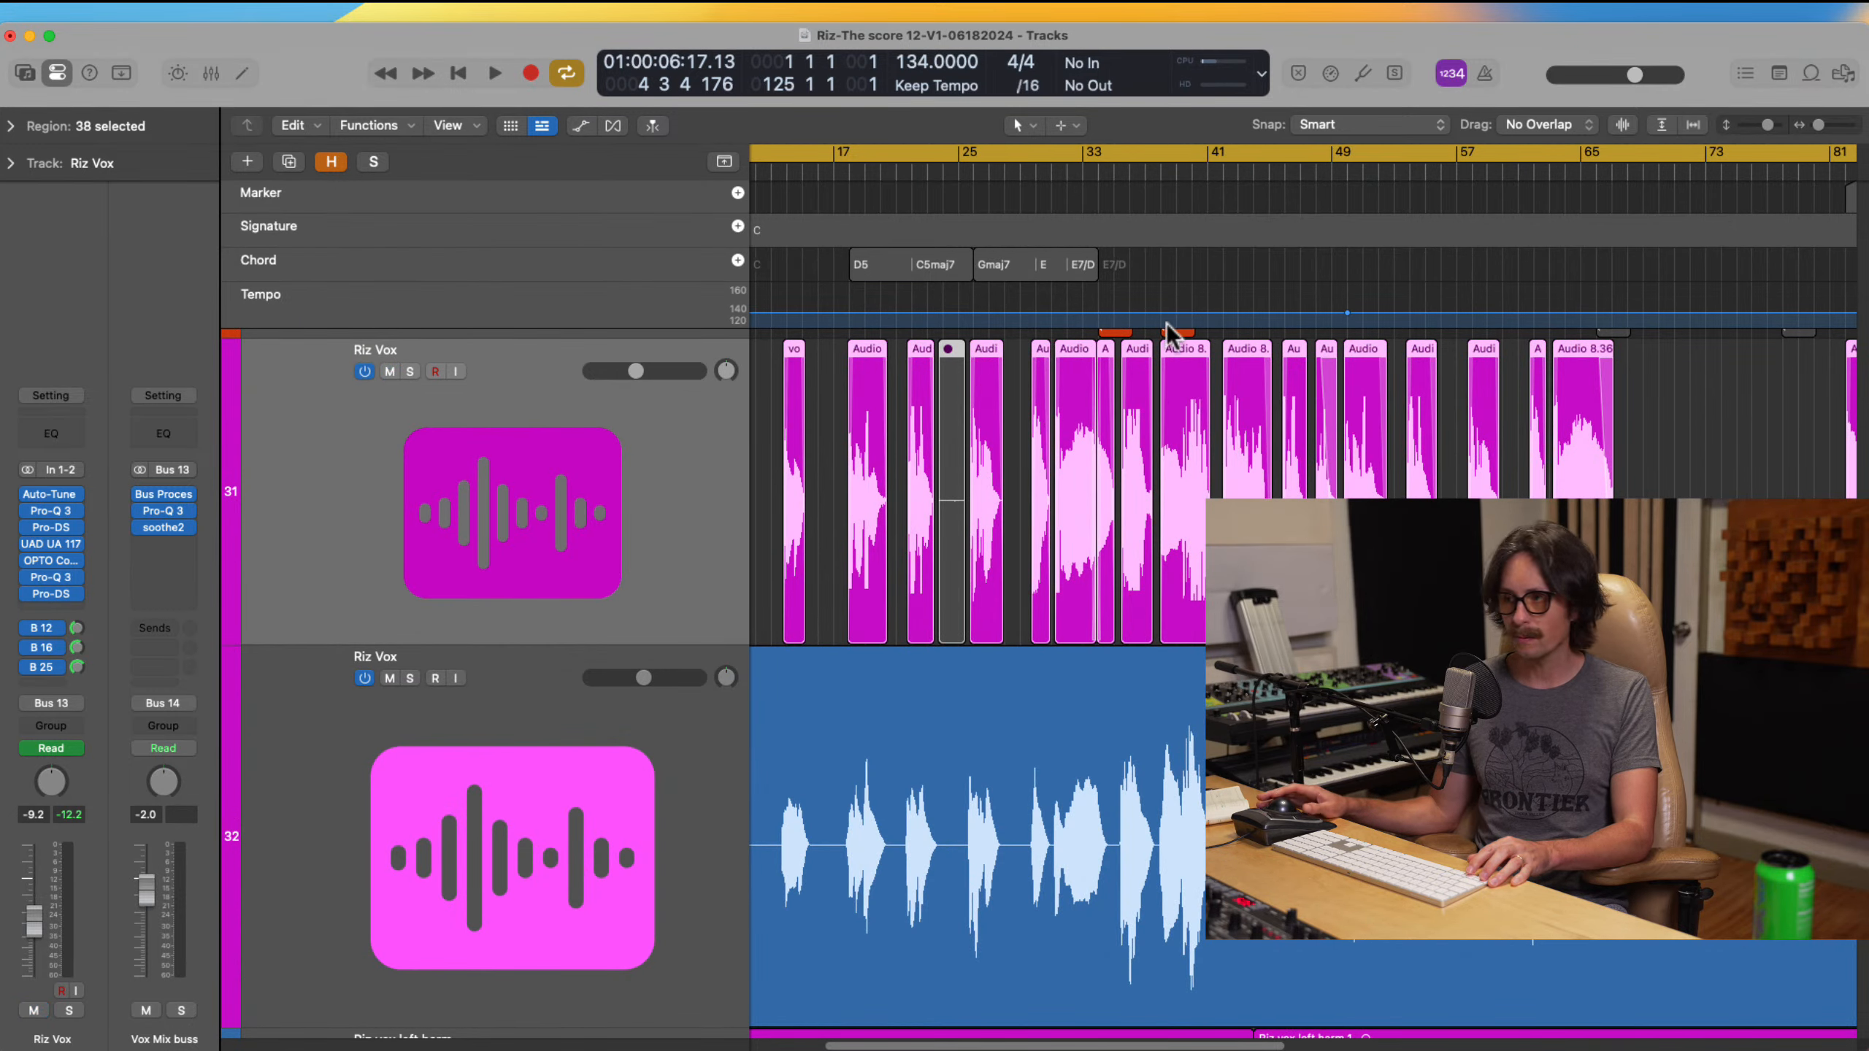
{"action": "left_click_drag", "start_coordinate": [1126, 442], "coordinate": [1402, 500]}
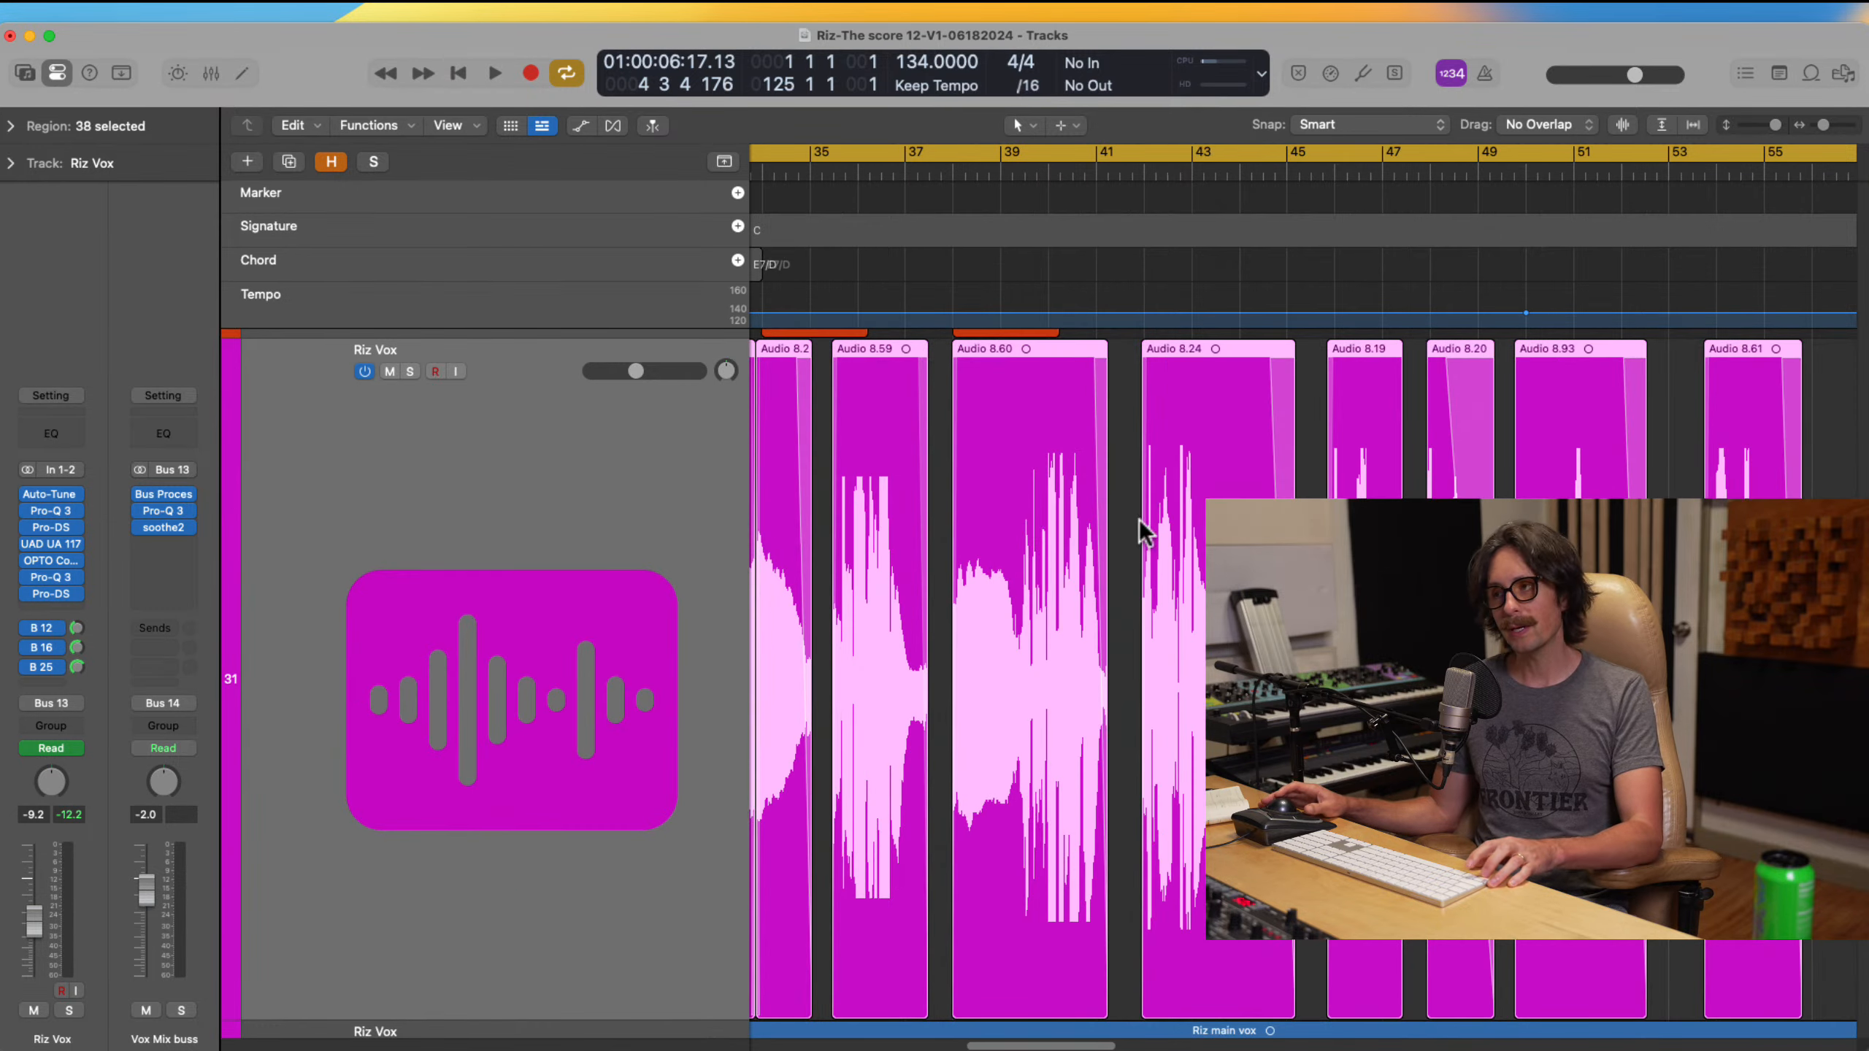
{"action": "left_click_drag", "start_coordinate": [843, 479], "coordinate": [910, 530]}
{"action": "left_click_drag", "start_coordinate": [851, 438], "coordinate": [1094, 647]}
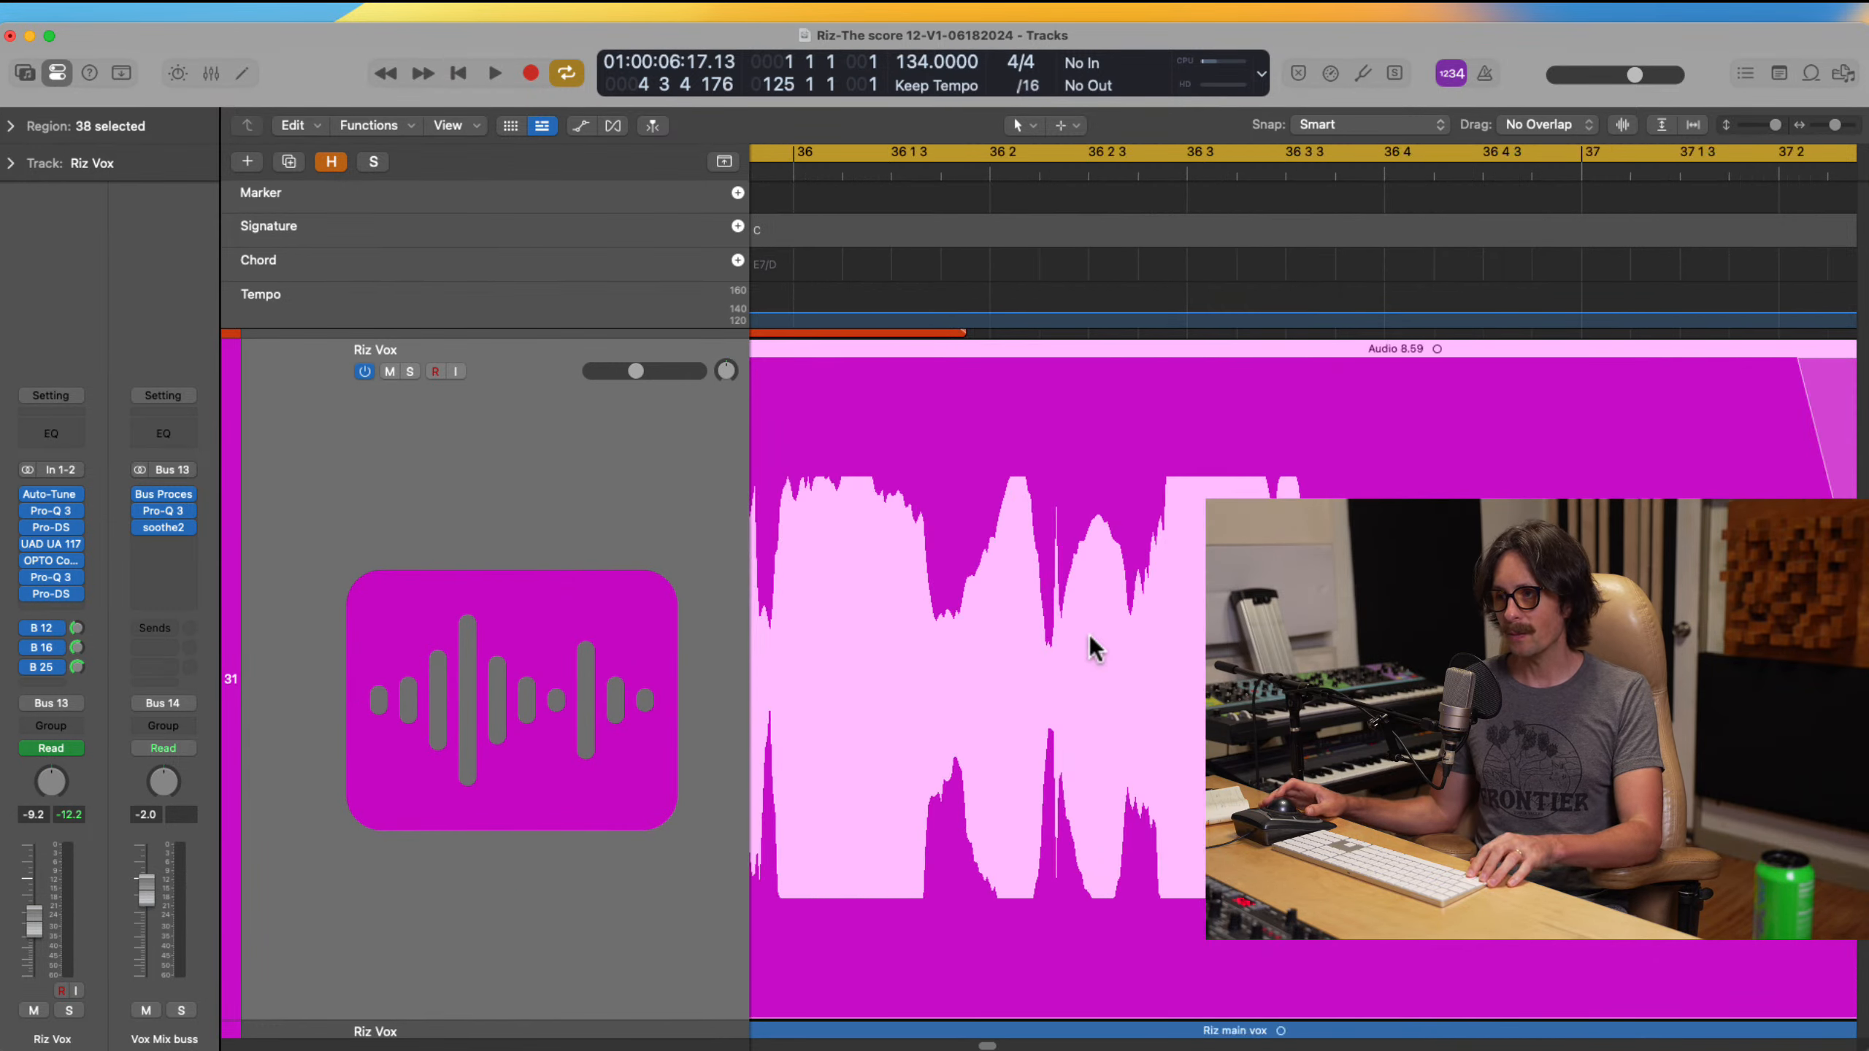
{"action": "scroll", "coordinate": [1065, 503], "scroll_direction": "right", "scroll_amount": 10}
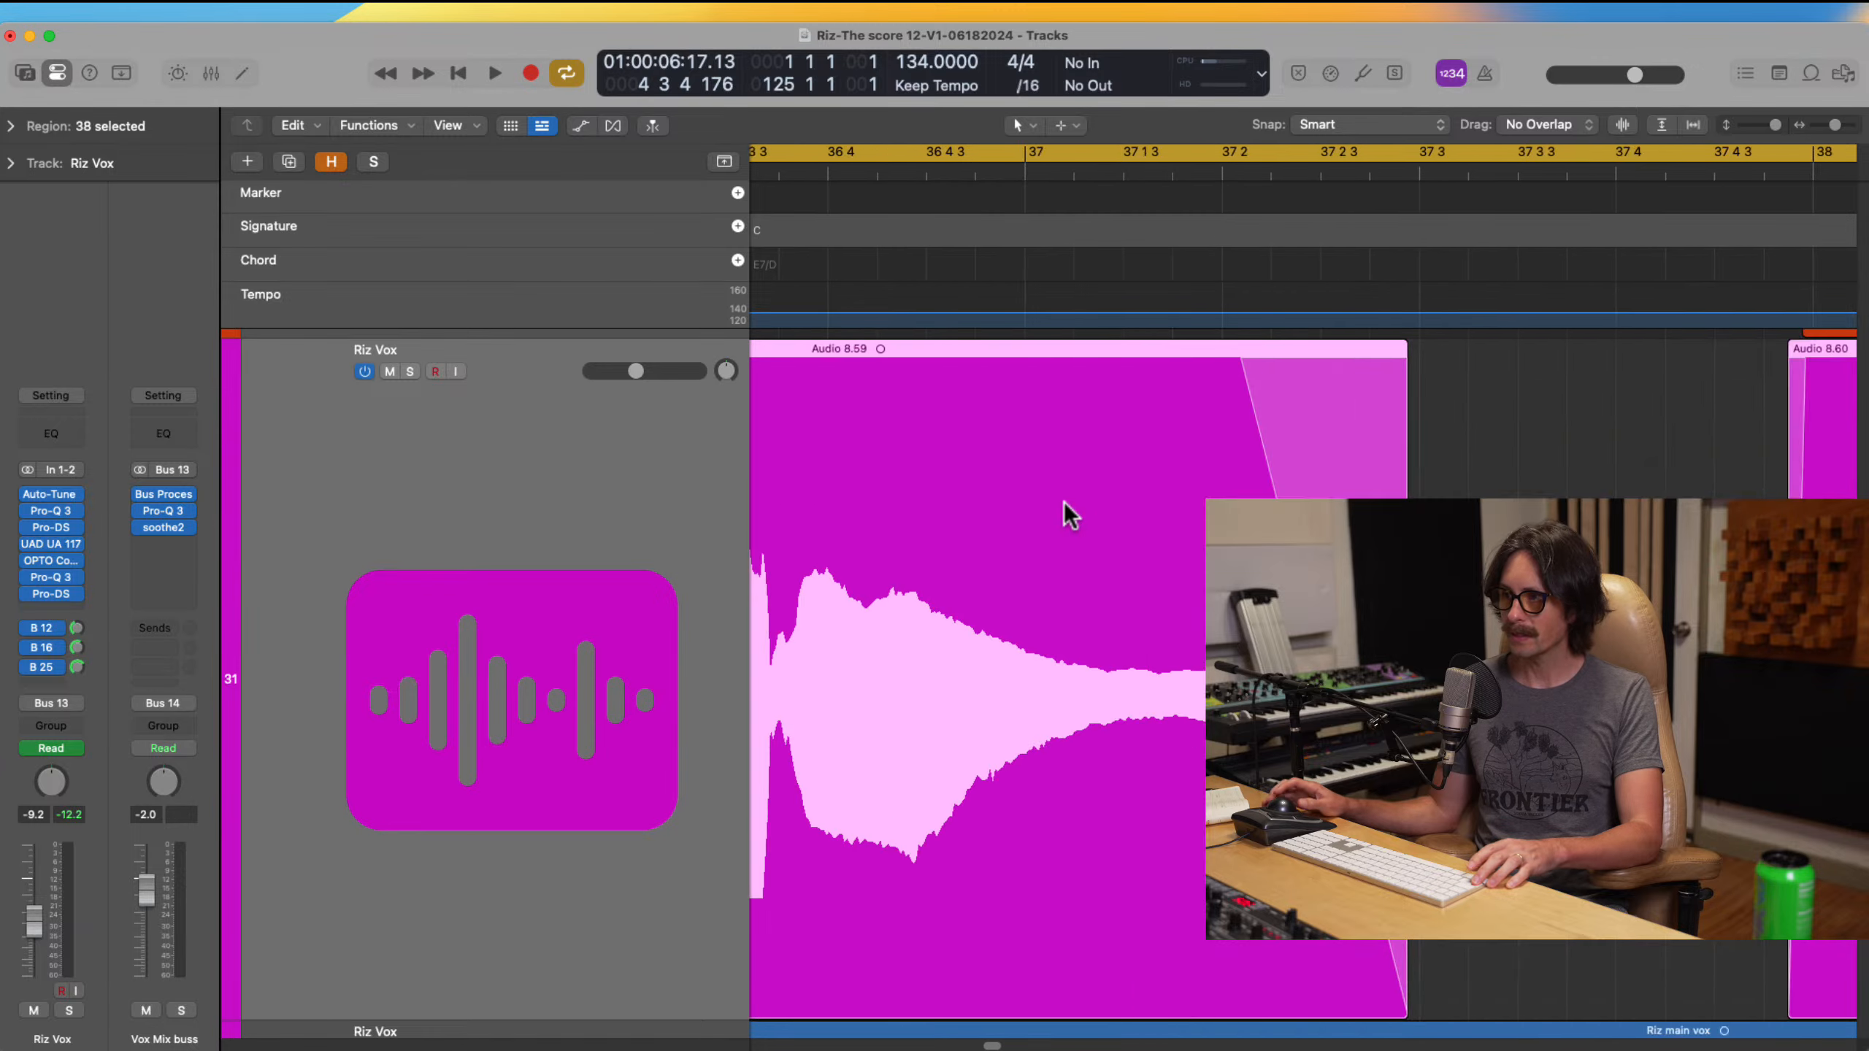
{"action": "scroll", "coordinate": [1169, 472], "scroll_direction": "right", "scroll_amount": 15}
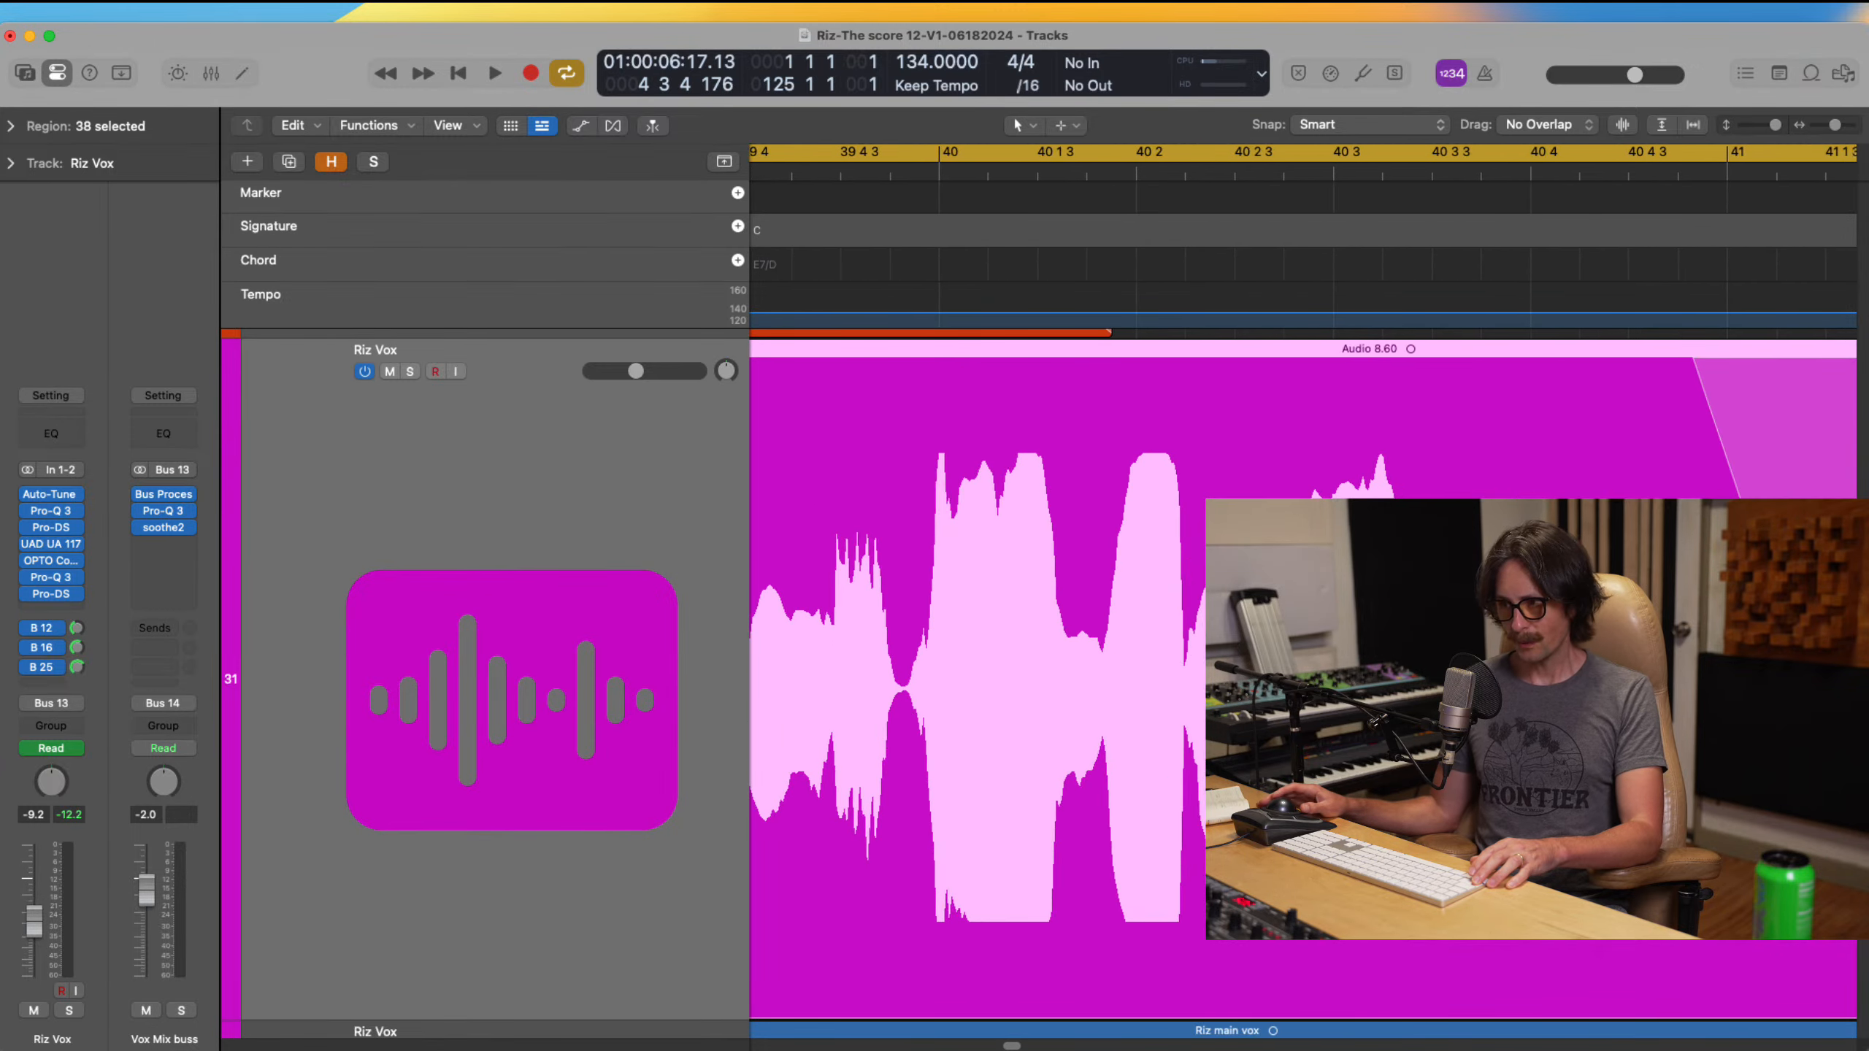
Step: Examine the waveforms of vocal track 31 around bars 42 to 47 and 82 to 90, and return to the full song length
{"action": "left_click", "coordinate": [1173, 474], "text": "ctrl+alt"}
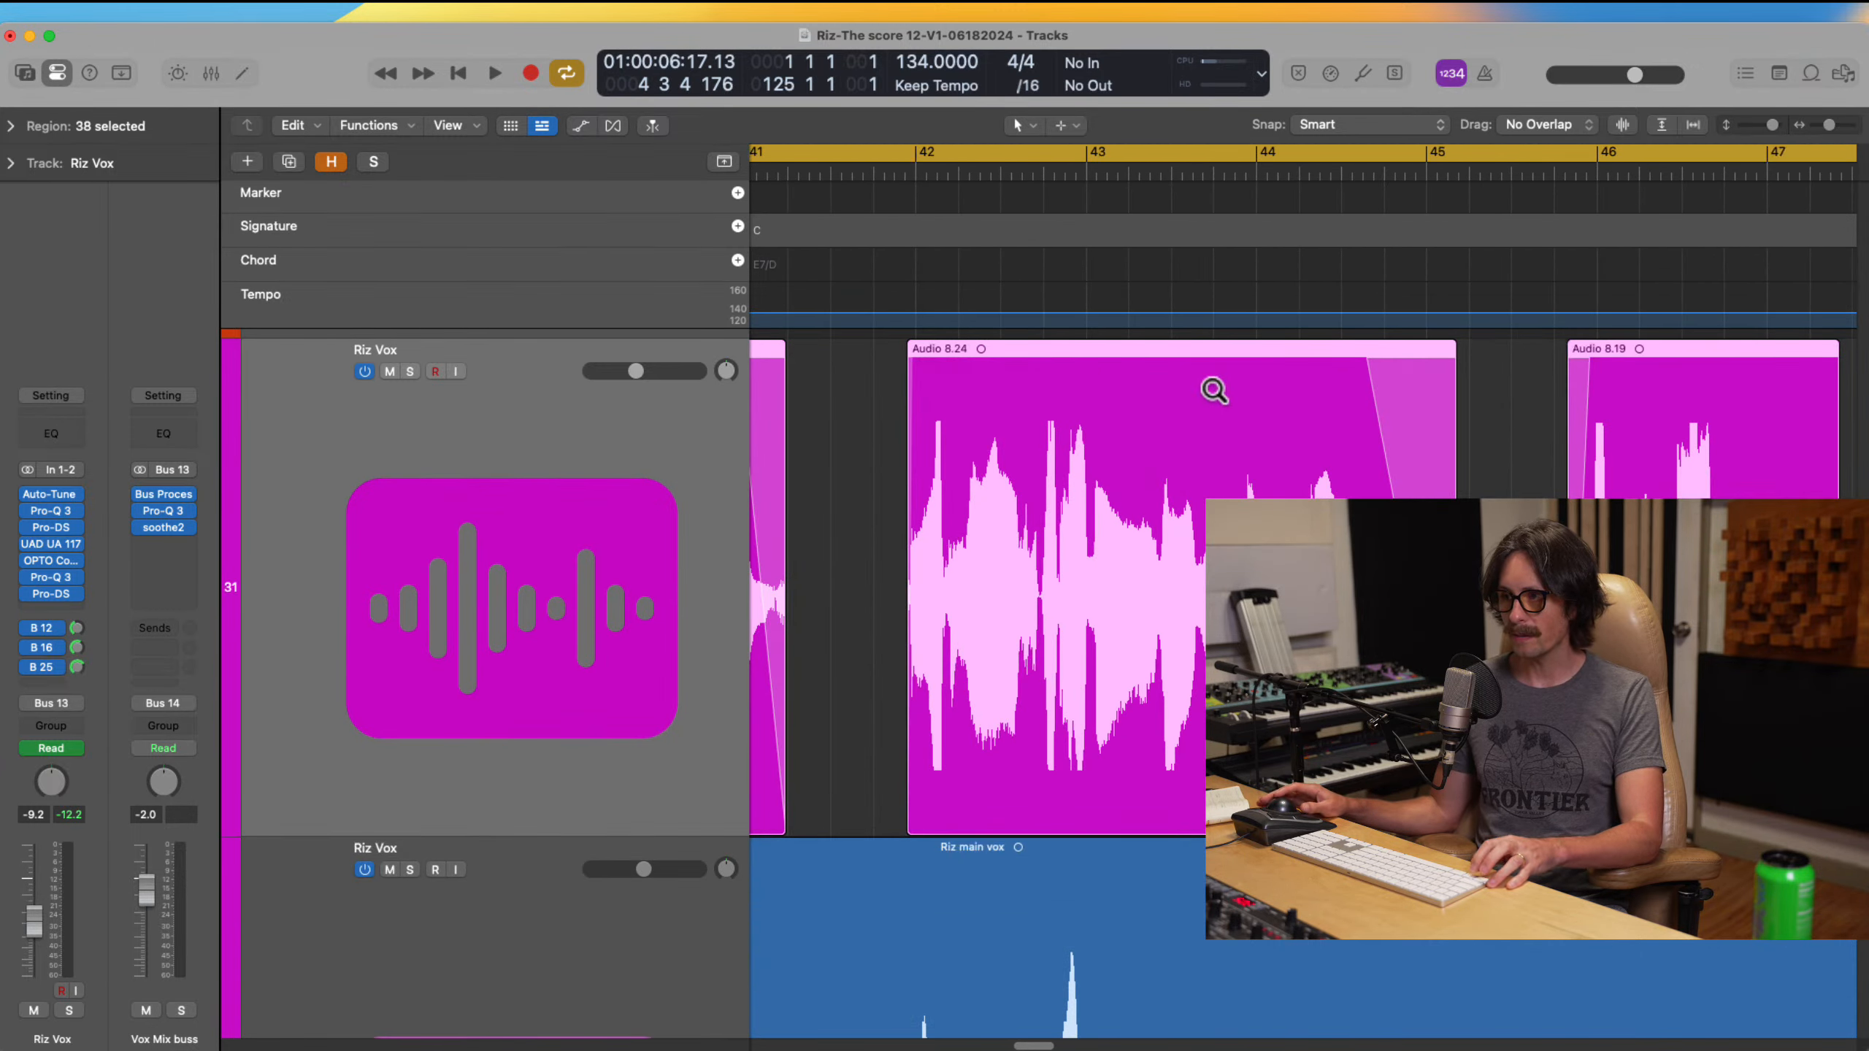
{"action": "left_click", "coordinate": [1154, 451], "text": "ctrl+alt"}
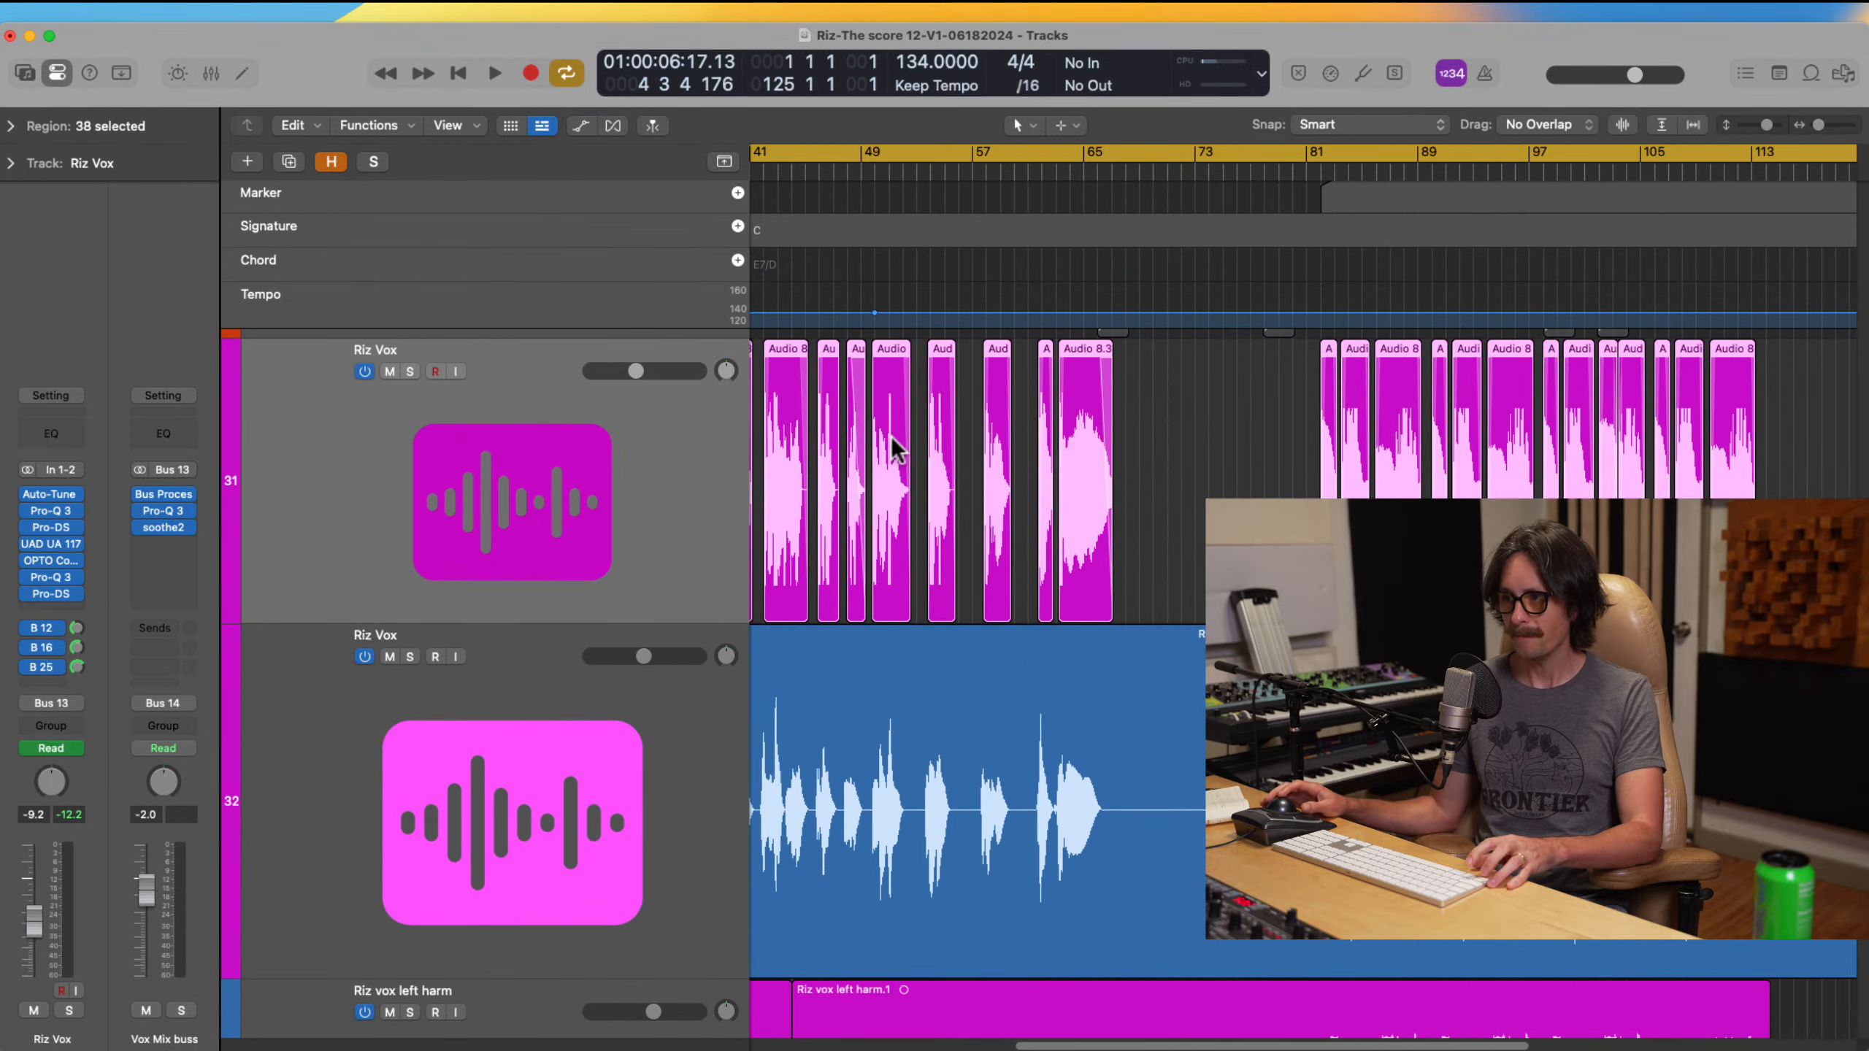
{"action": "scroll", "coordinate": [898, 427], "scroll_direction": "left", "scroll_amount": 2}
{"action": "left_click_drag", "start_coordinate": [1354, 400], "coordinate": [1470, 502]}
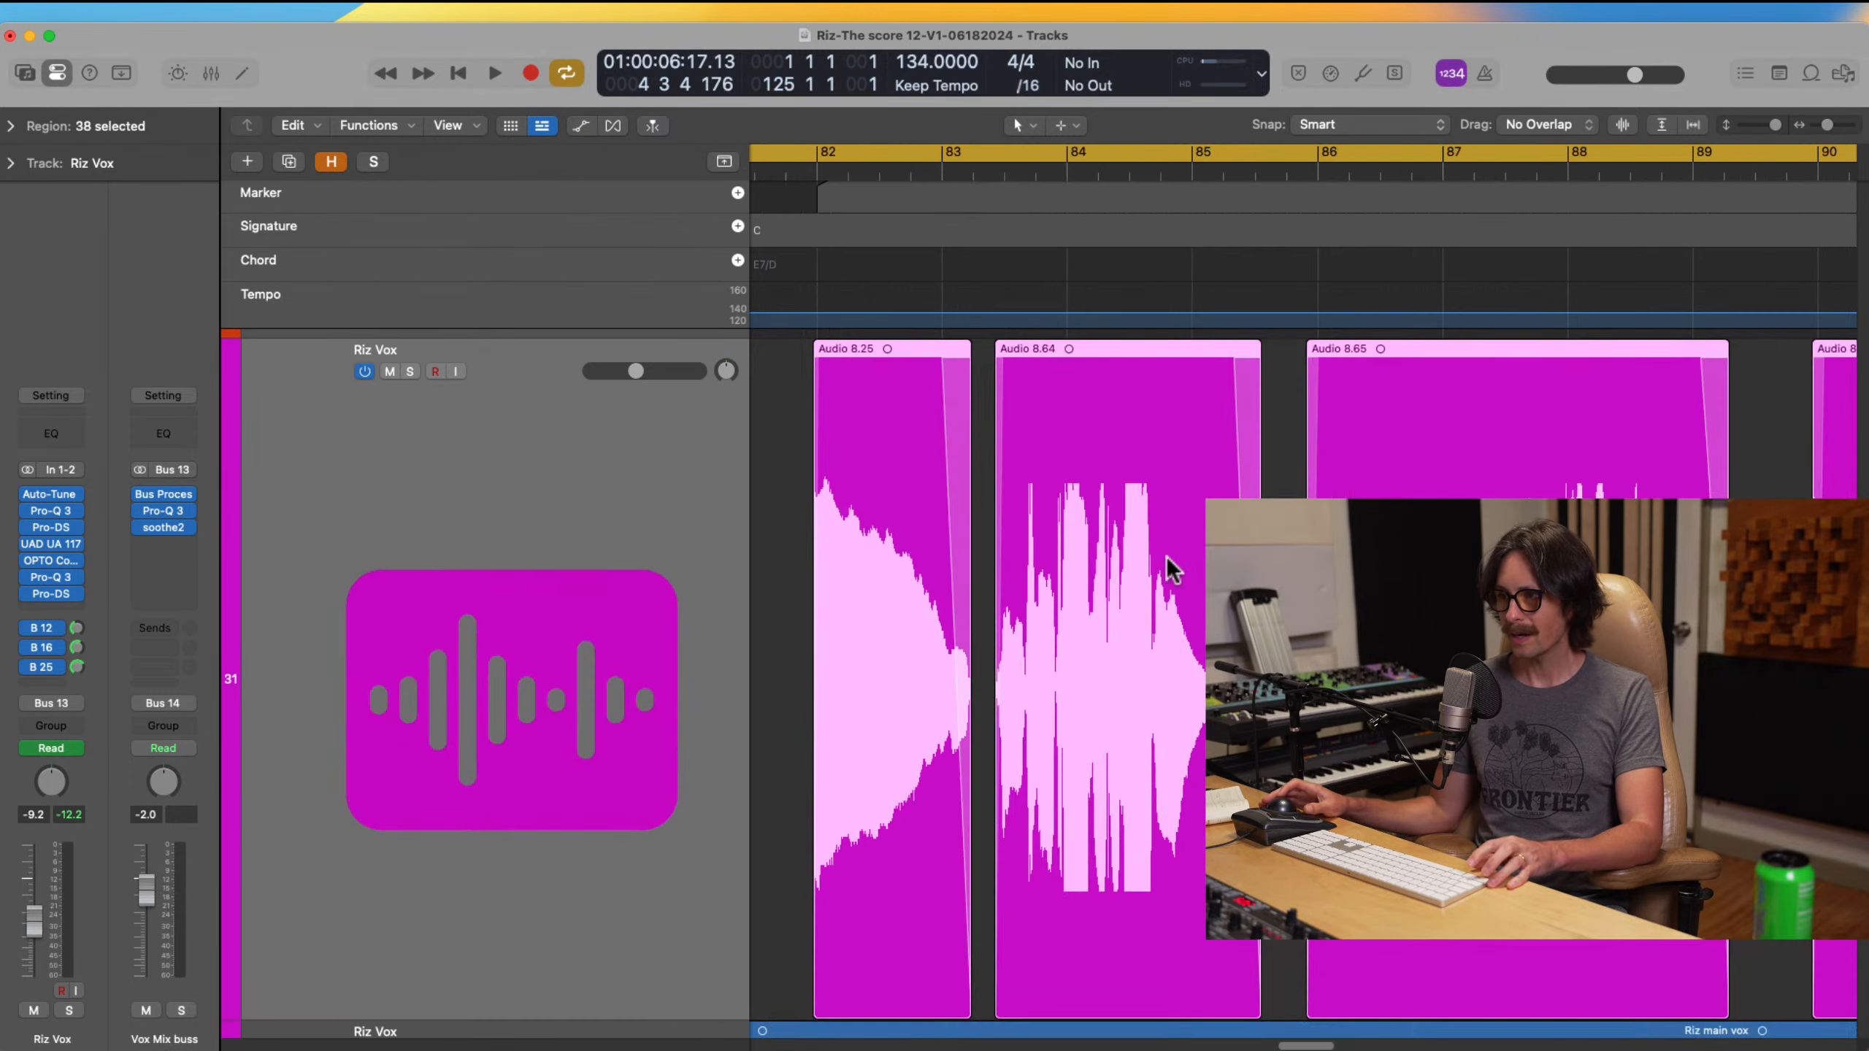
{"action": "left_click", "coordinate": [1127, 589], "text": "ctrl+alt"}
{"action": "left_click", "coordinate": [947, 517], "text": "ctrl+alt"}
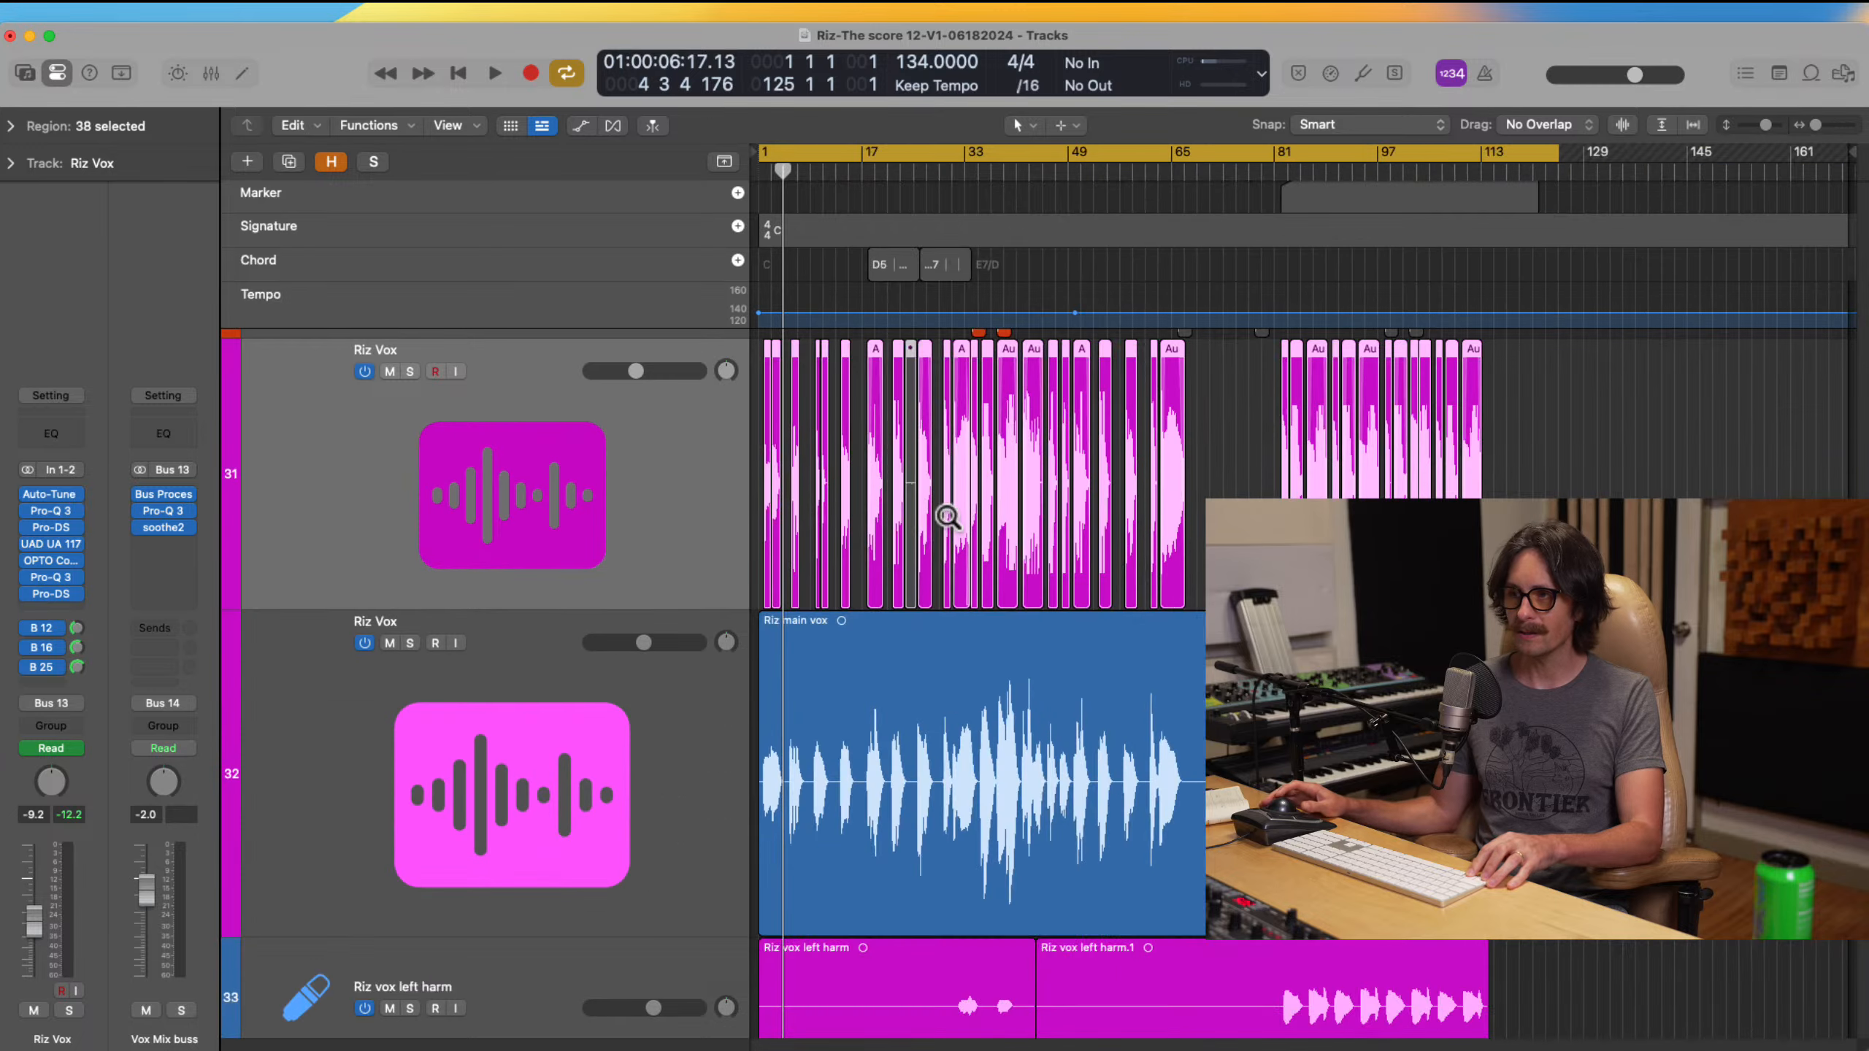
Step: Mute vocal track 31 and select vocal track 32, which holds the continuous main vocal region
{"action": "left_click", "coordinate": [390, 371]}
{"action": "left_click", "coordinate": [392, 755]}
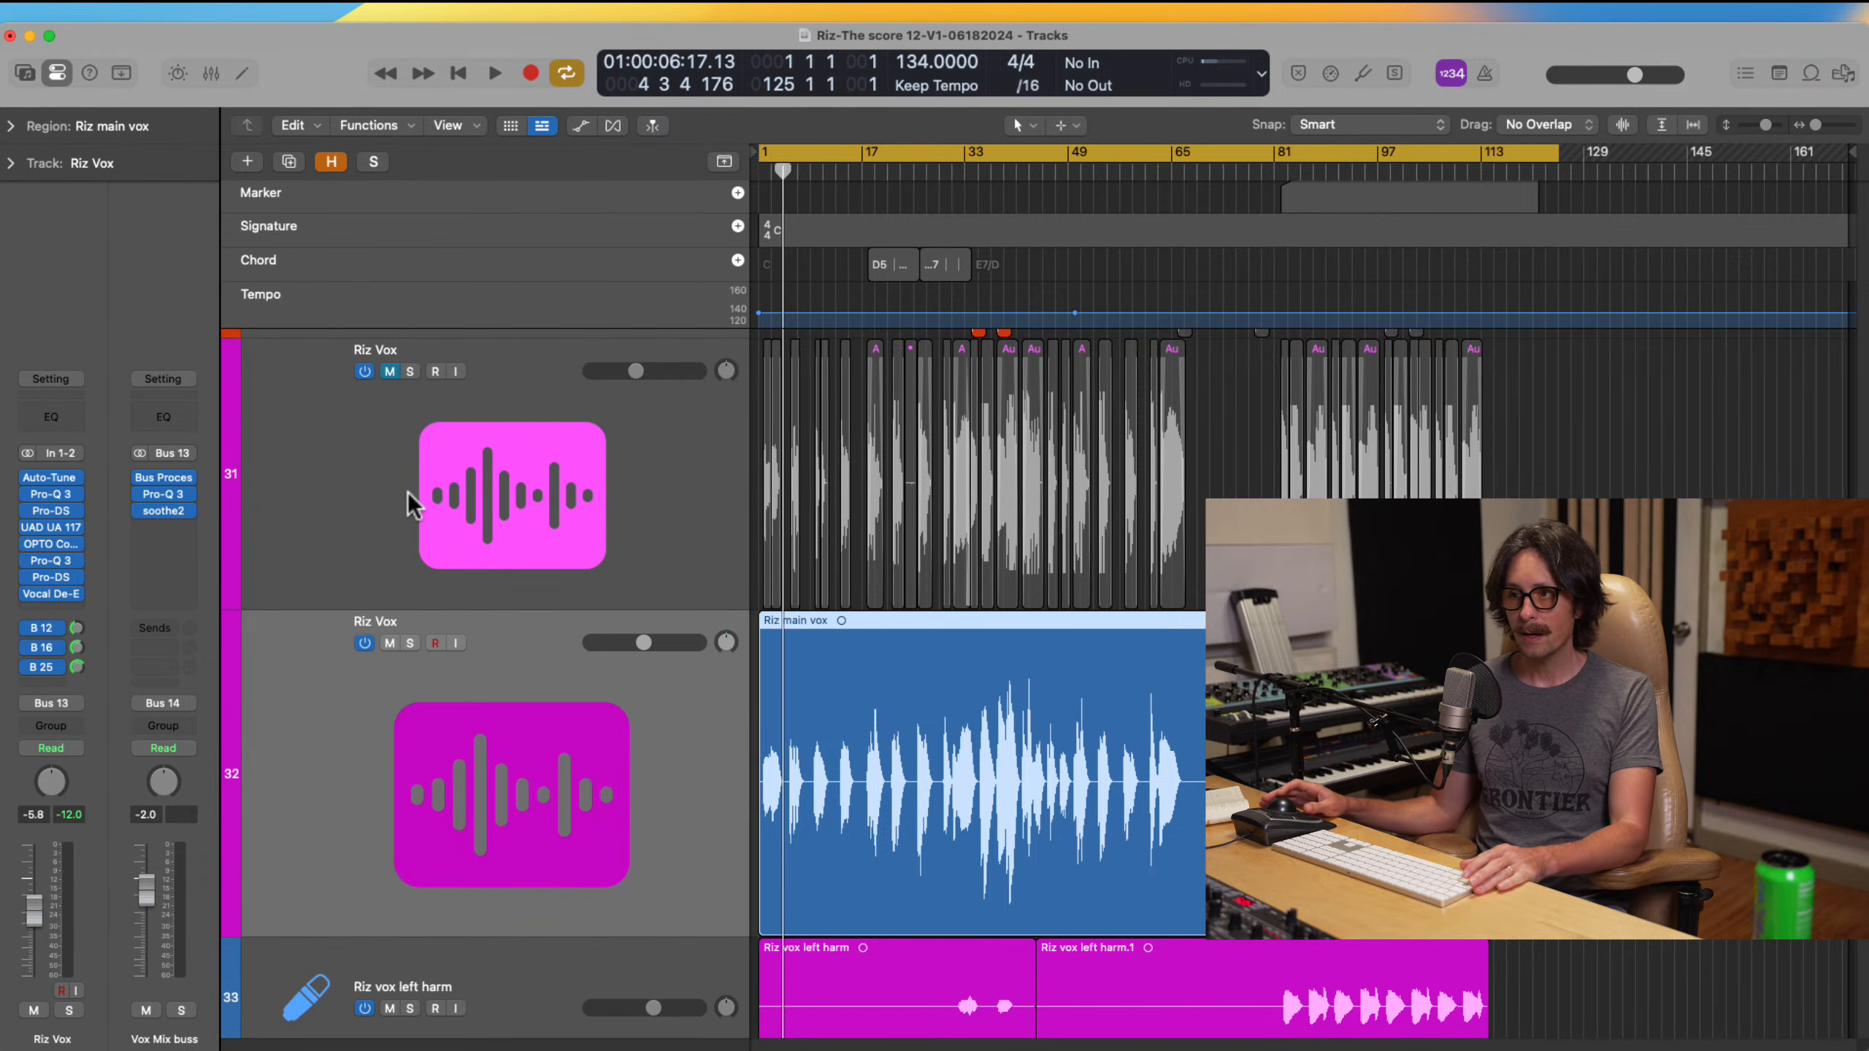
Step: Inspect the Auto-Tune plug-in on vocal track 32 and close it, and open the first Pro-Q 3 and Pro-DS
{"action": "left_click", "coordinate": [50, 480]}
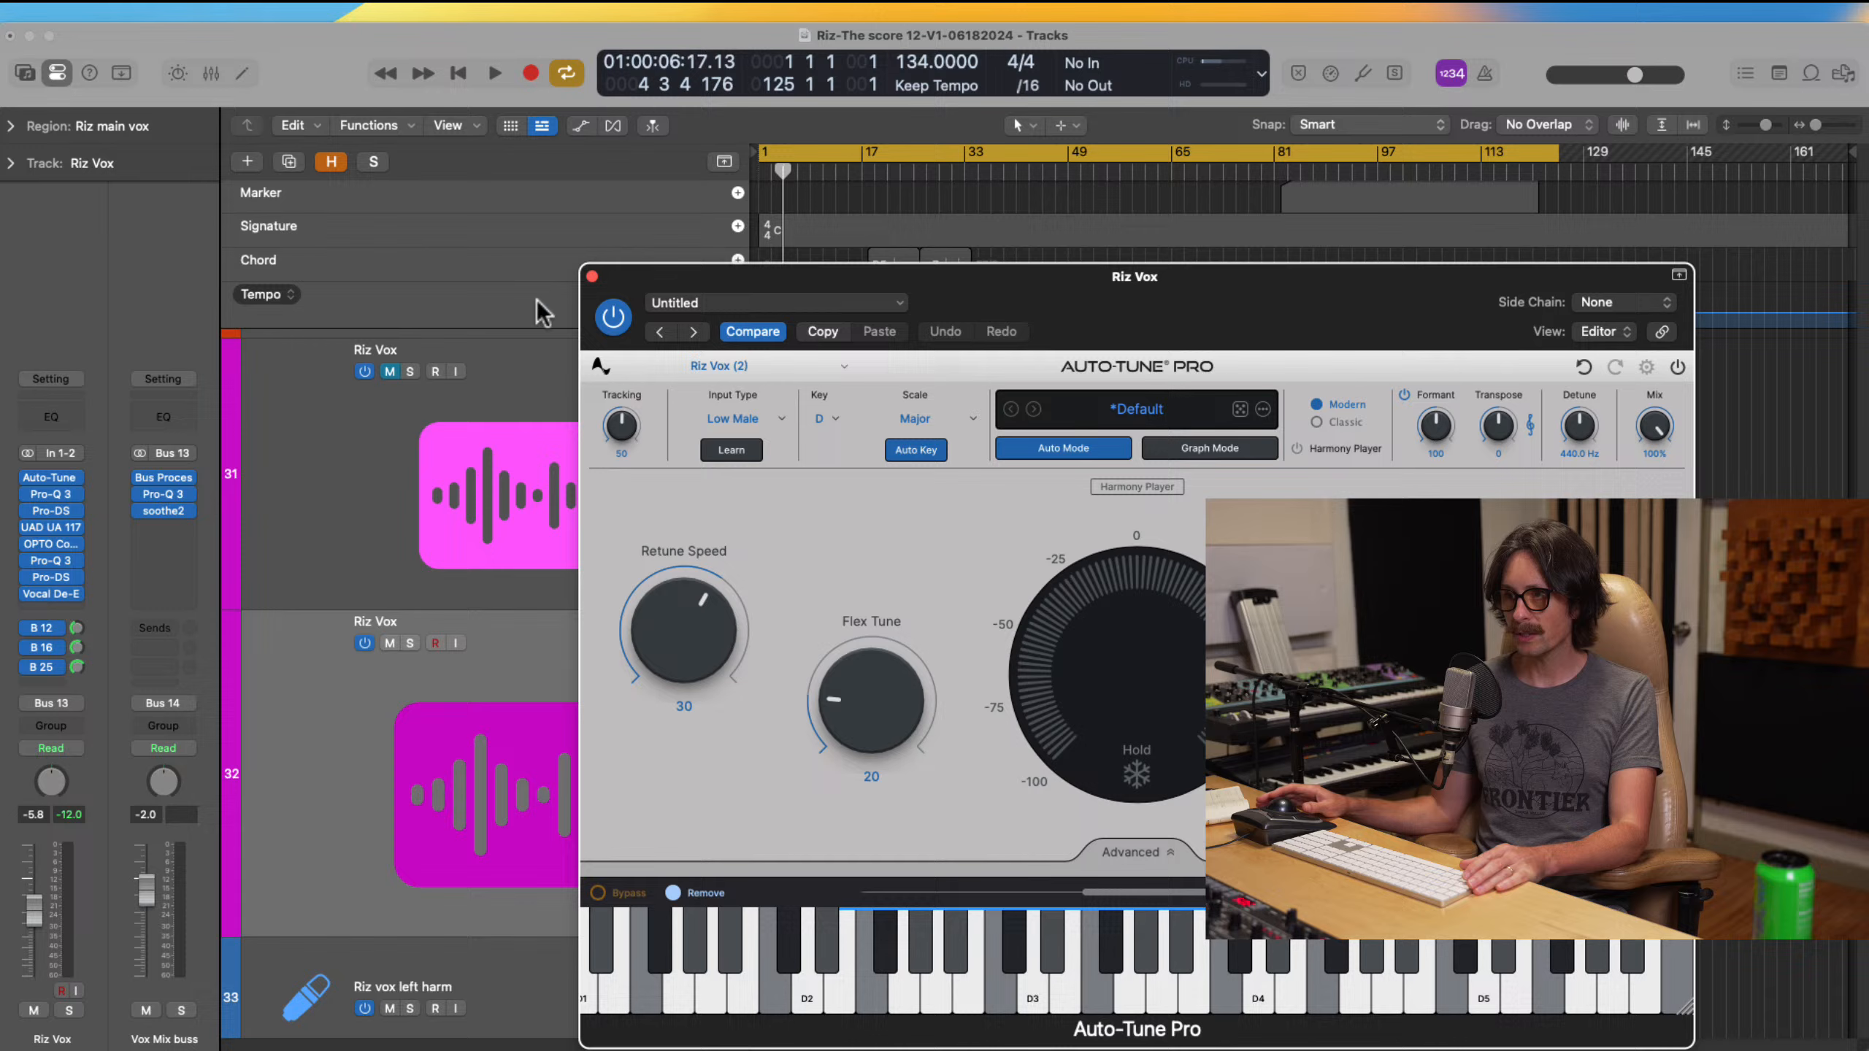
{"action": "left_click", "coordinate": [592, 276]}
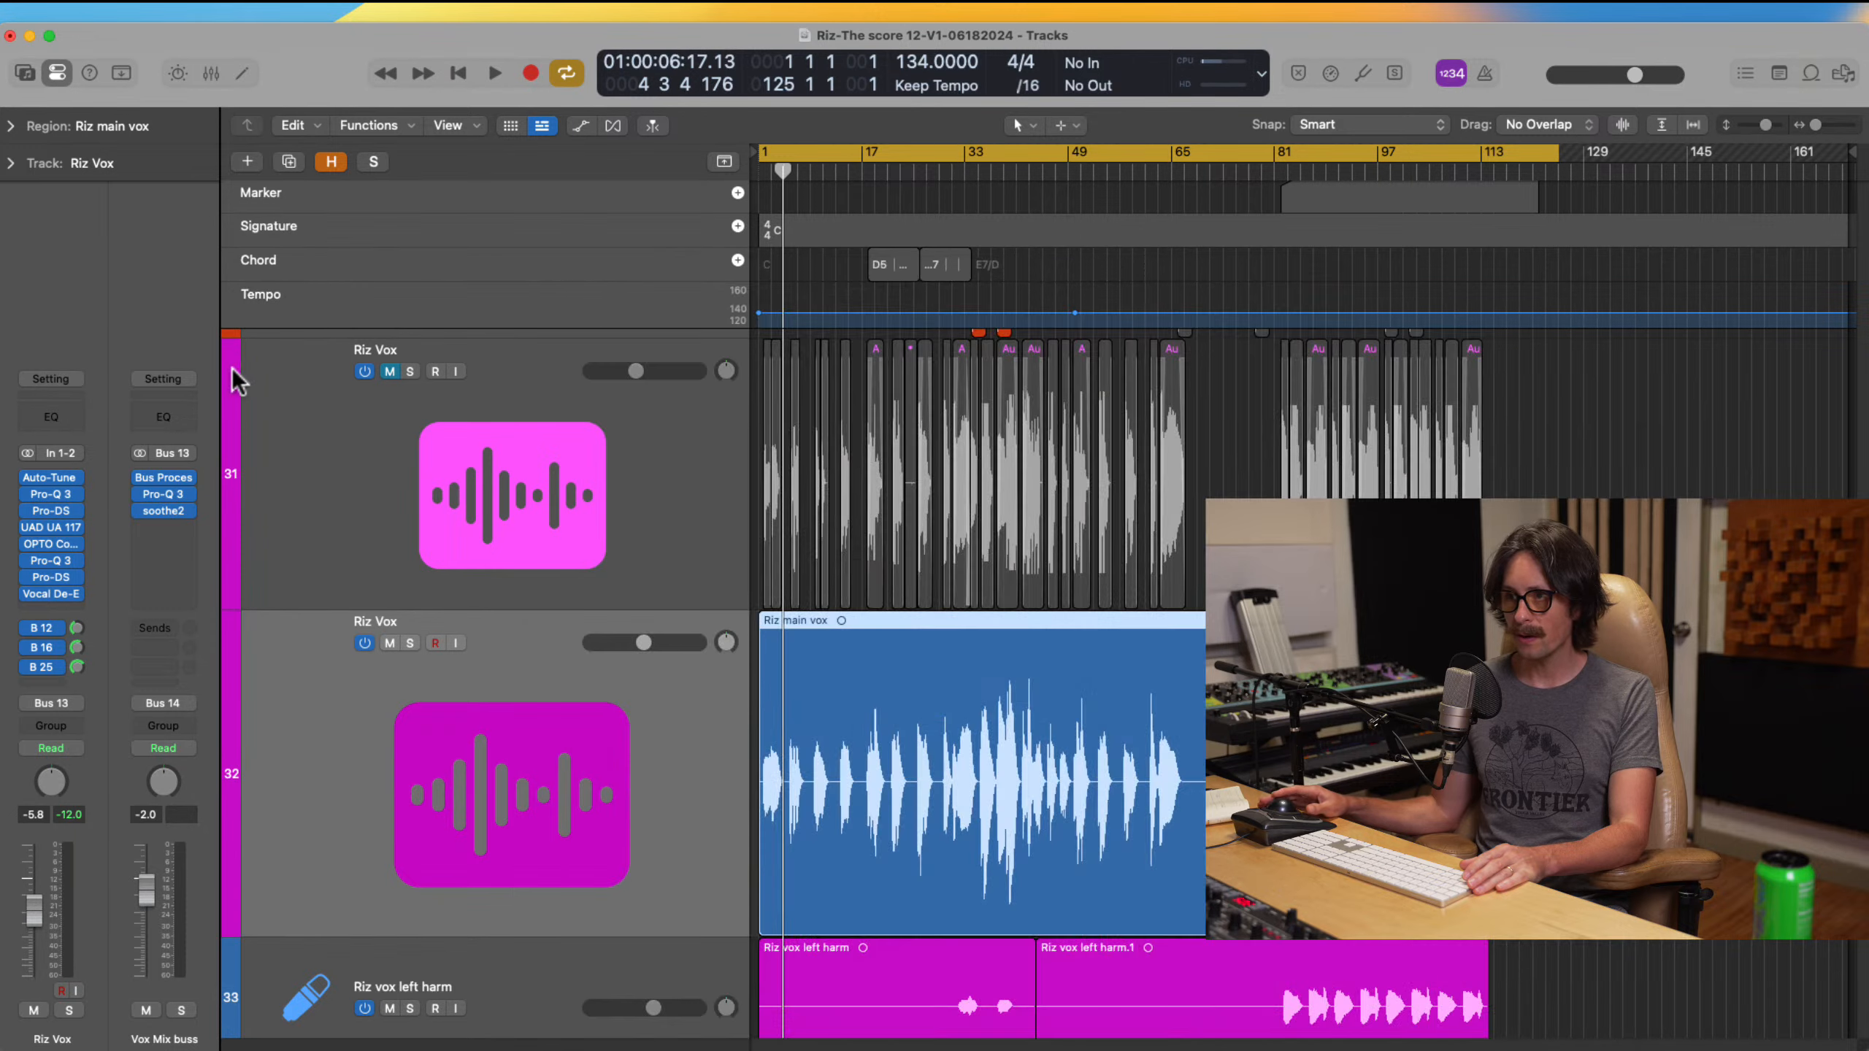
{"action": "left_click", "coordinate": [53, 494]}
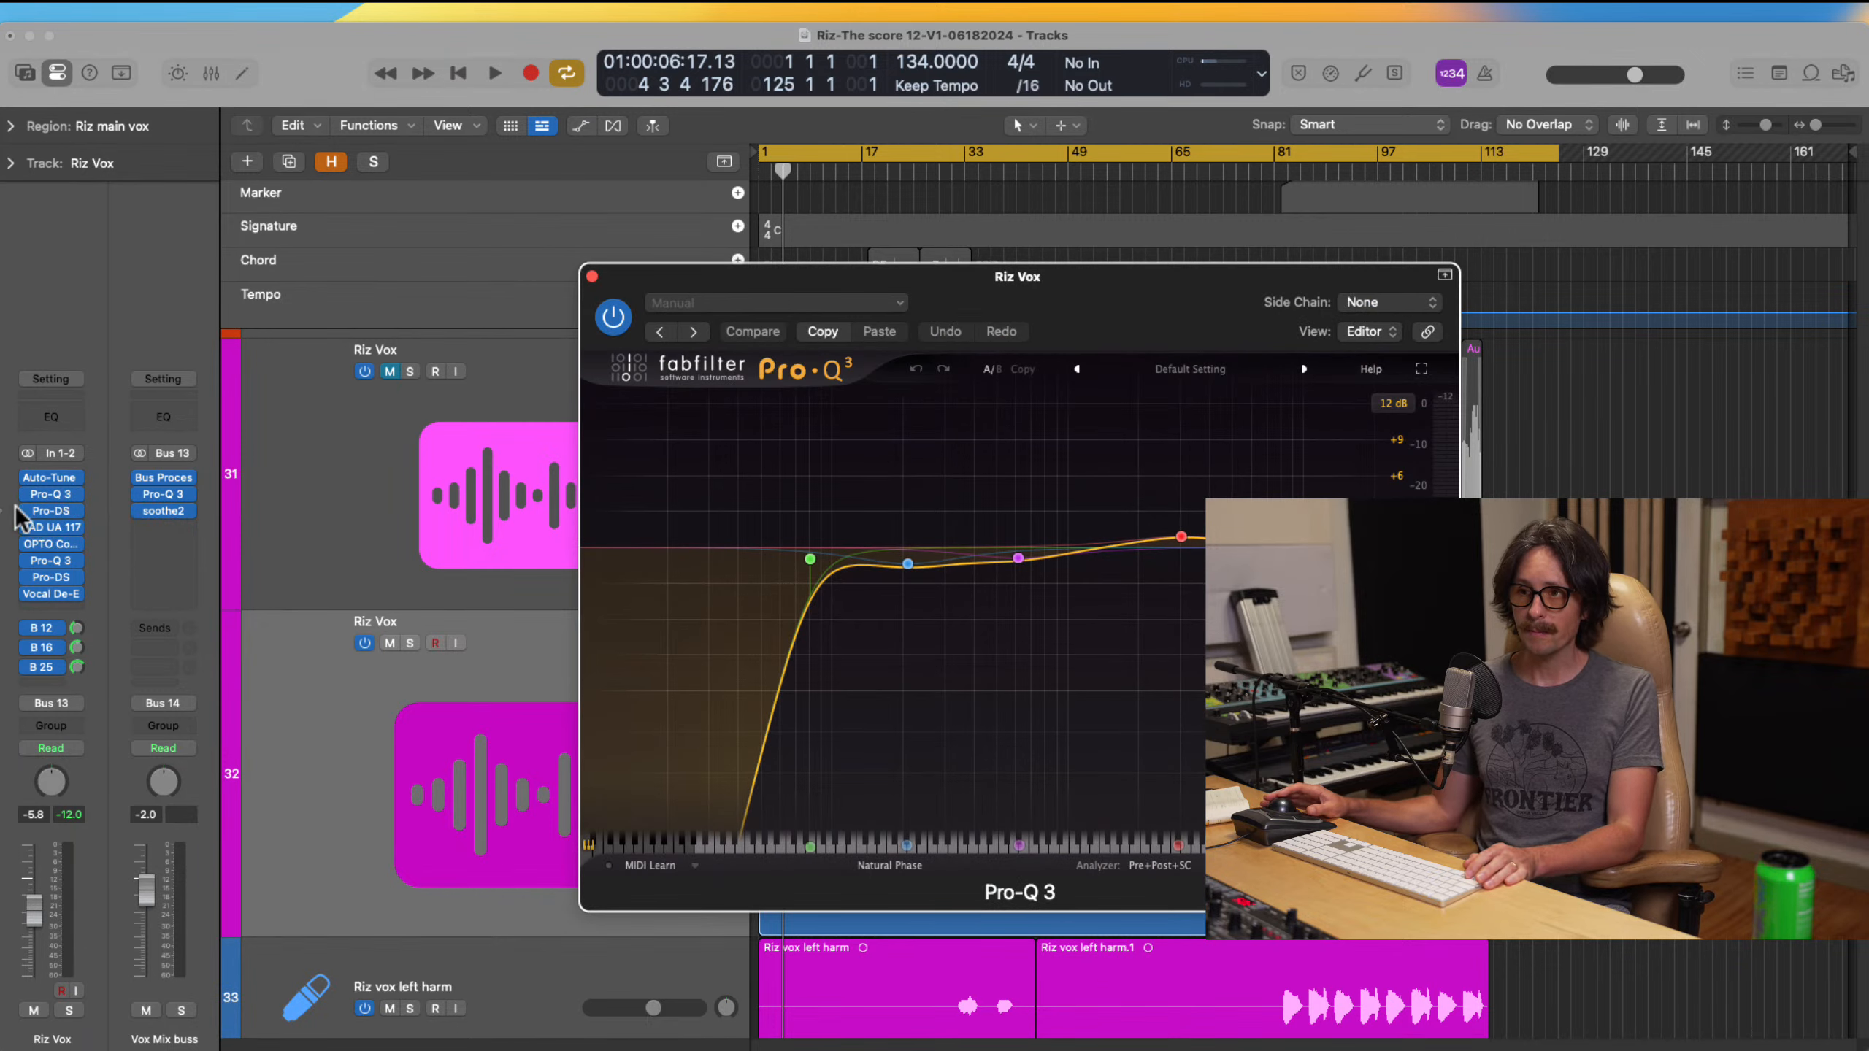
{"action": "left_click", "coordinate": [58, 512]}
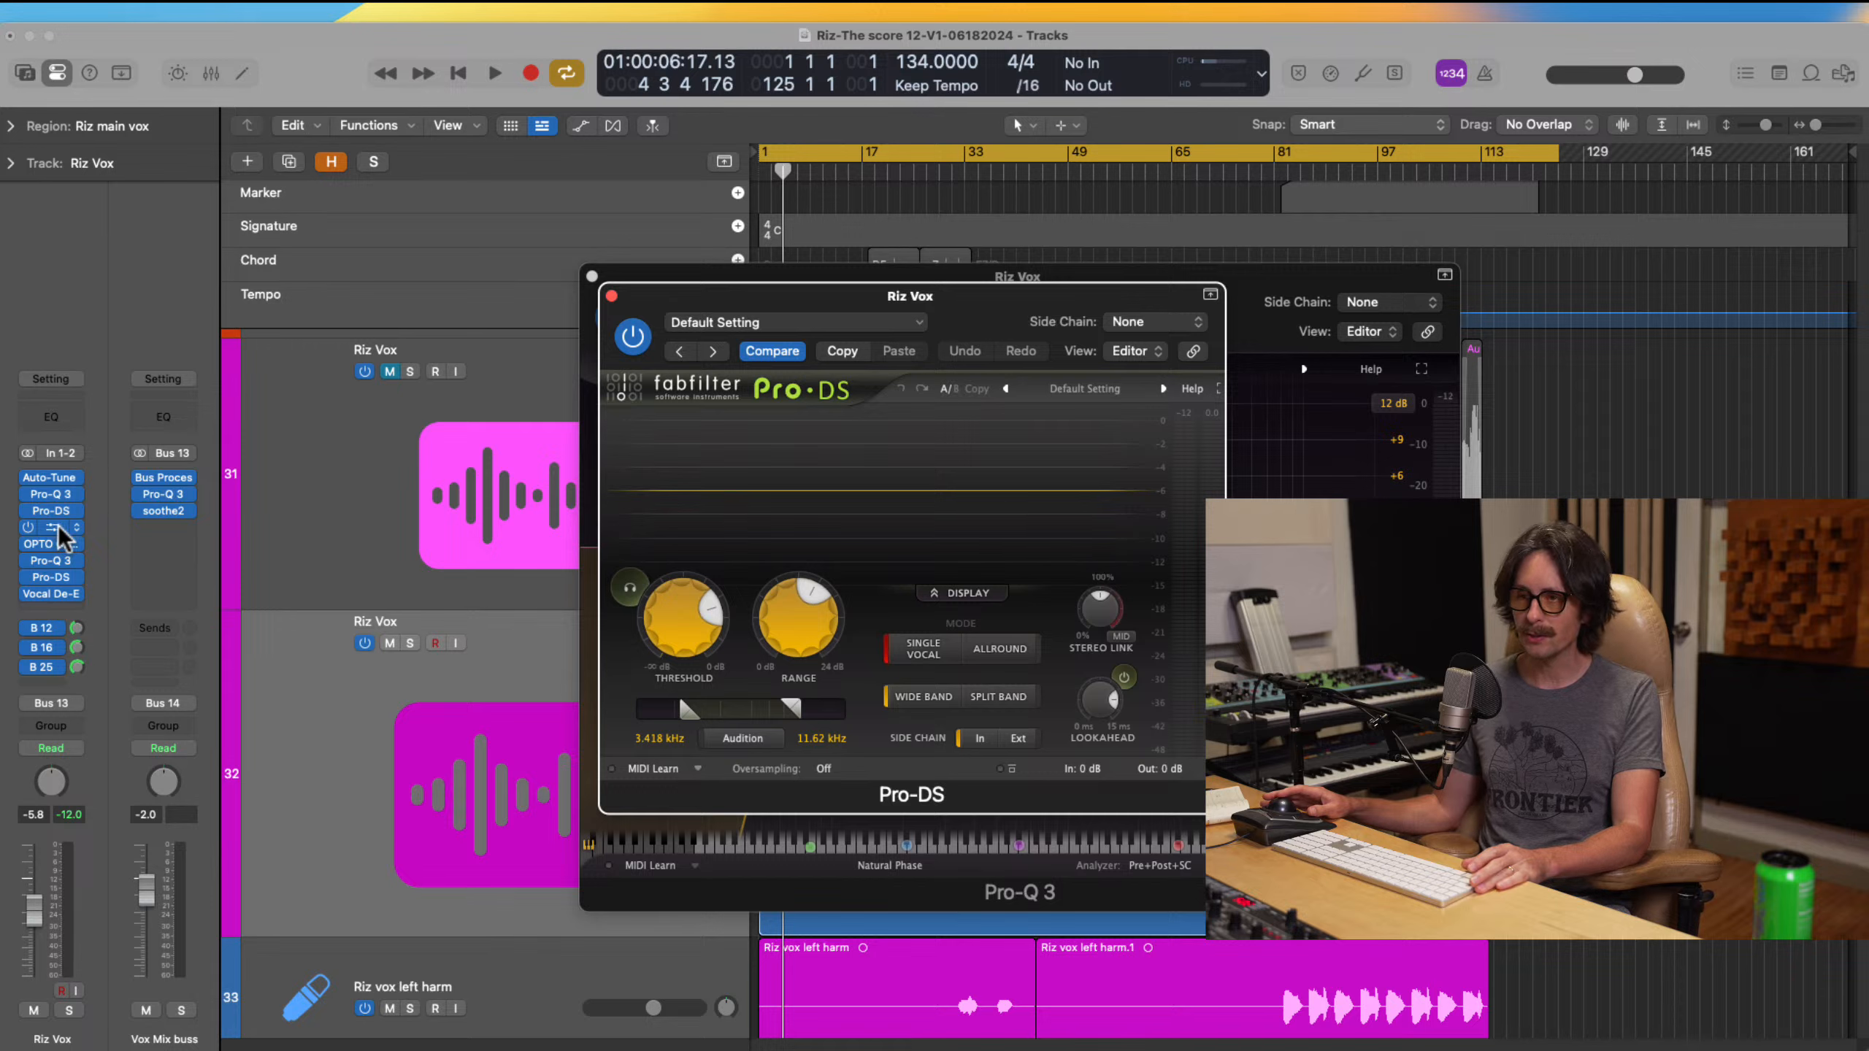
Step: Open the UAD UA 1176AE and OPTO Compressor on vocal track 32 and reposition the OPTO Compressor window to show its controls
{"action": "left_click", "coordinate": [59, 528]}
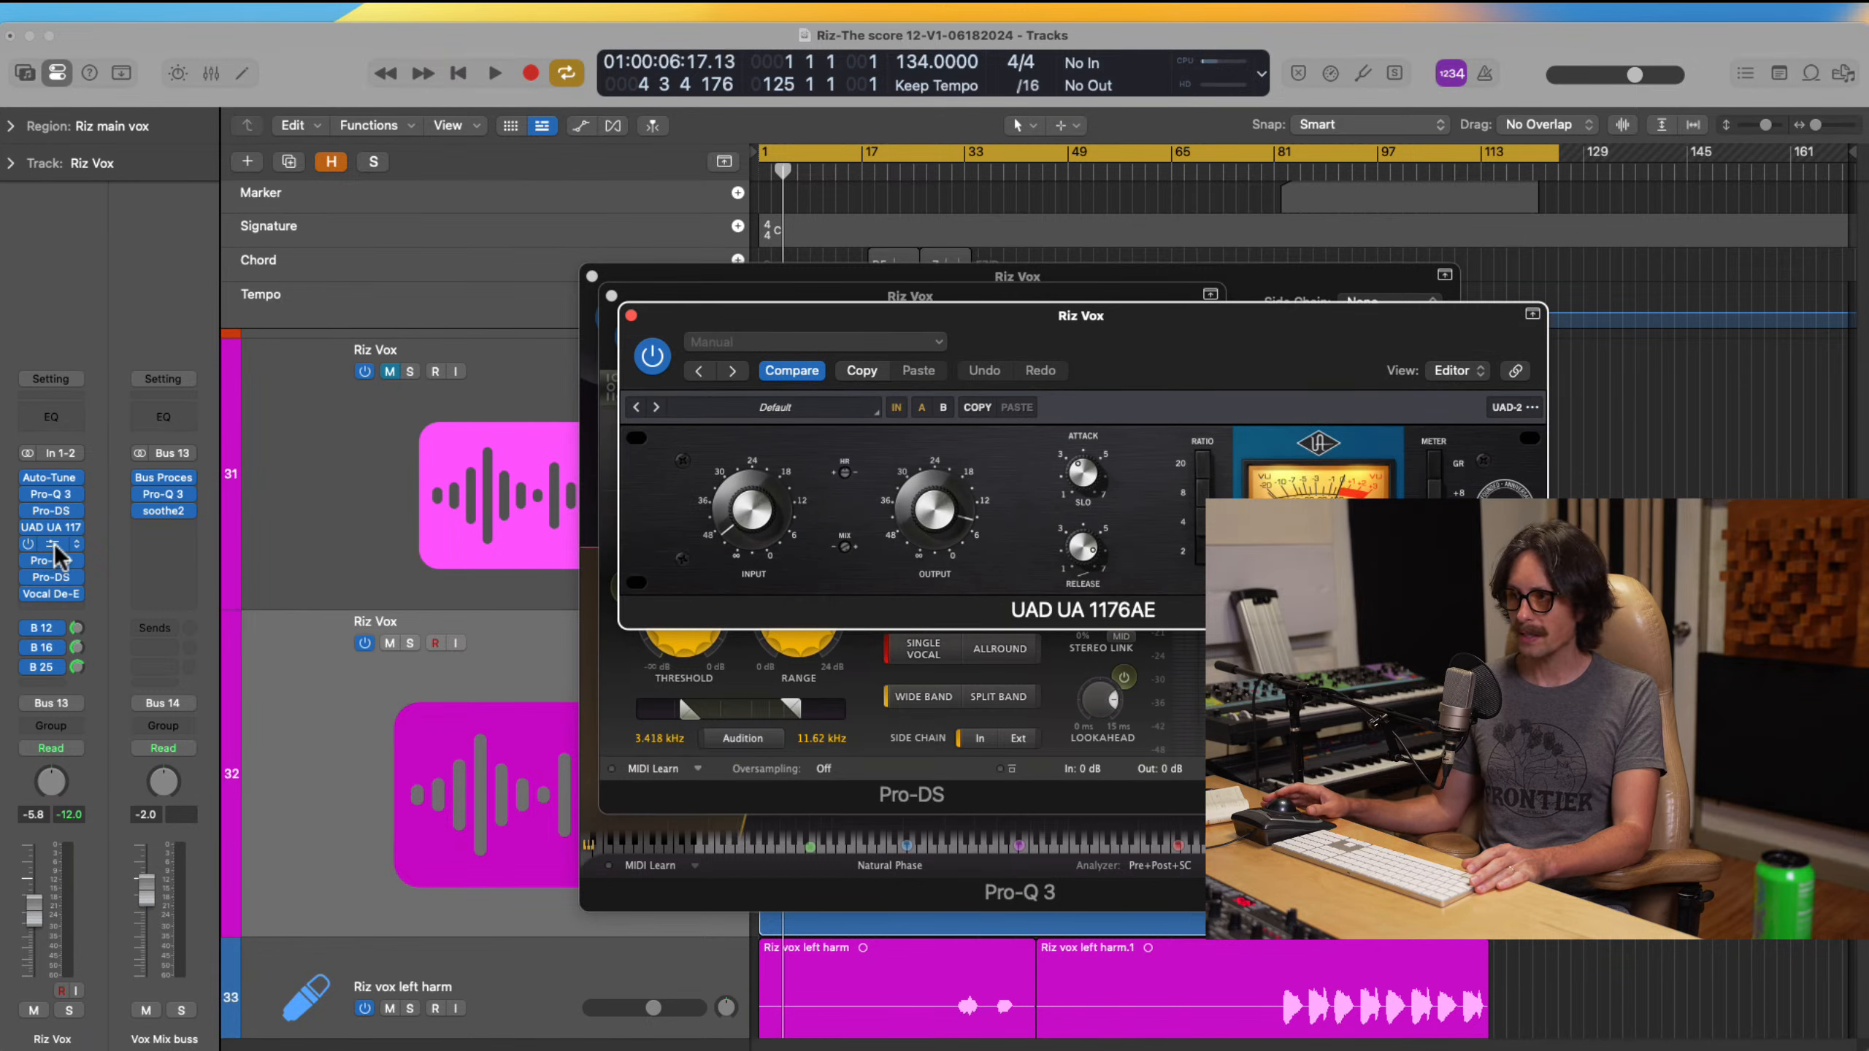
{"action": "left_click", "coordinate": [56, 548]}
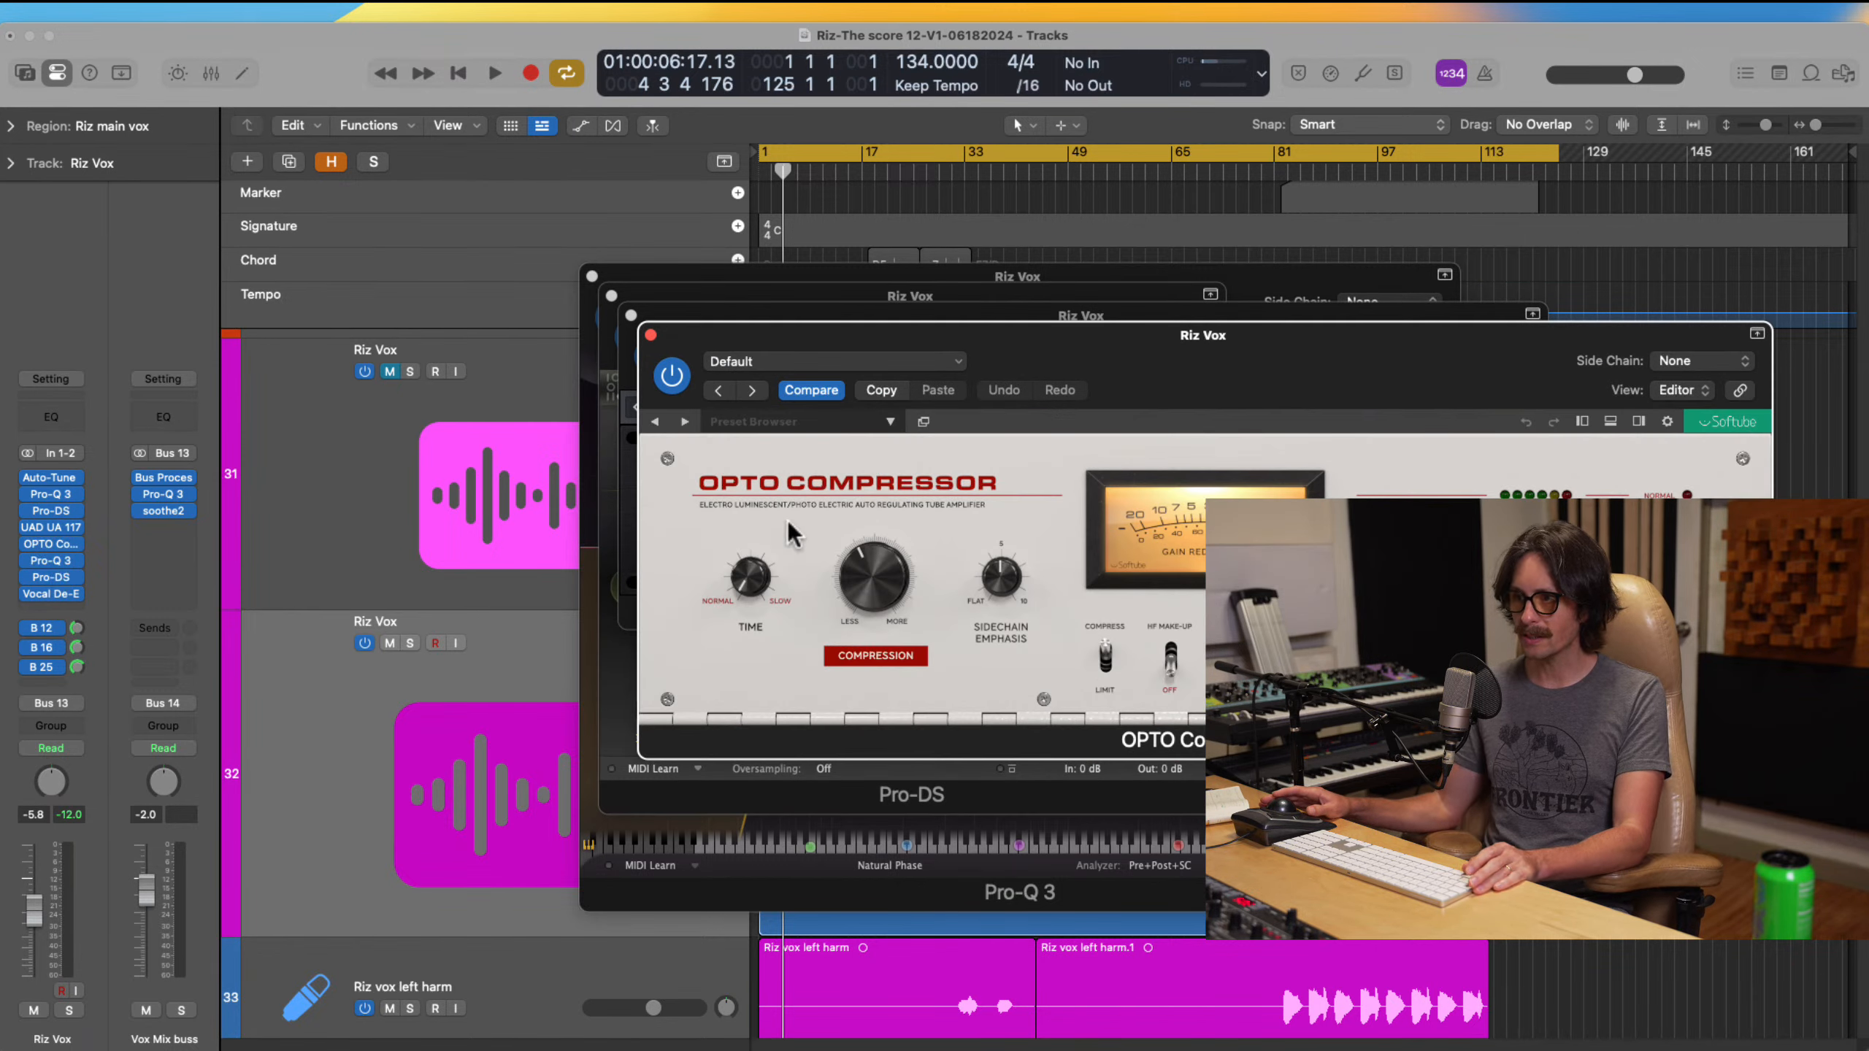
{"action": "left_click_drag", "start_coordinate": [1197, 362], "coordinate": [824, 276]}
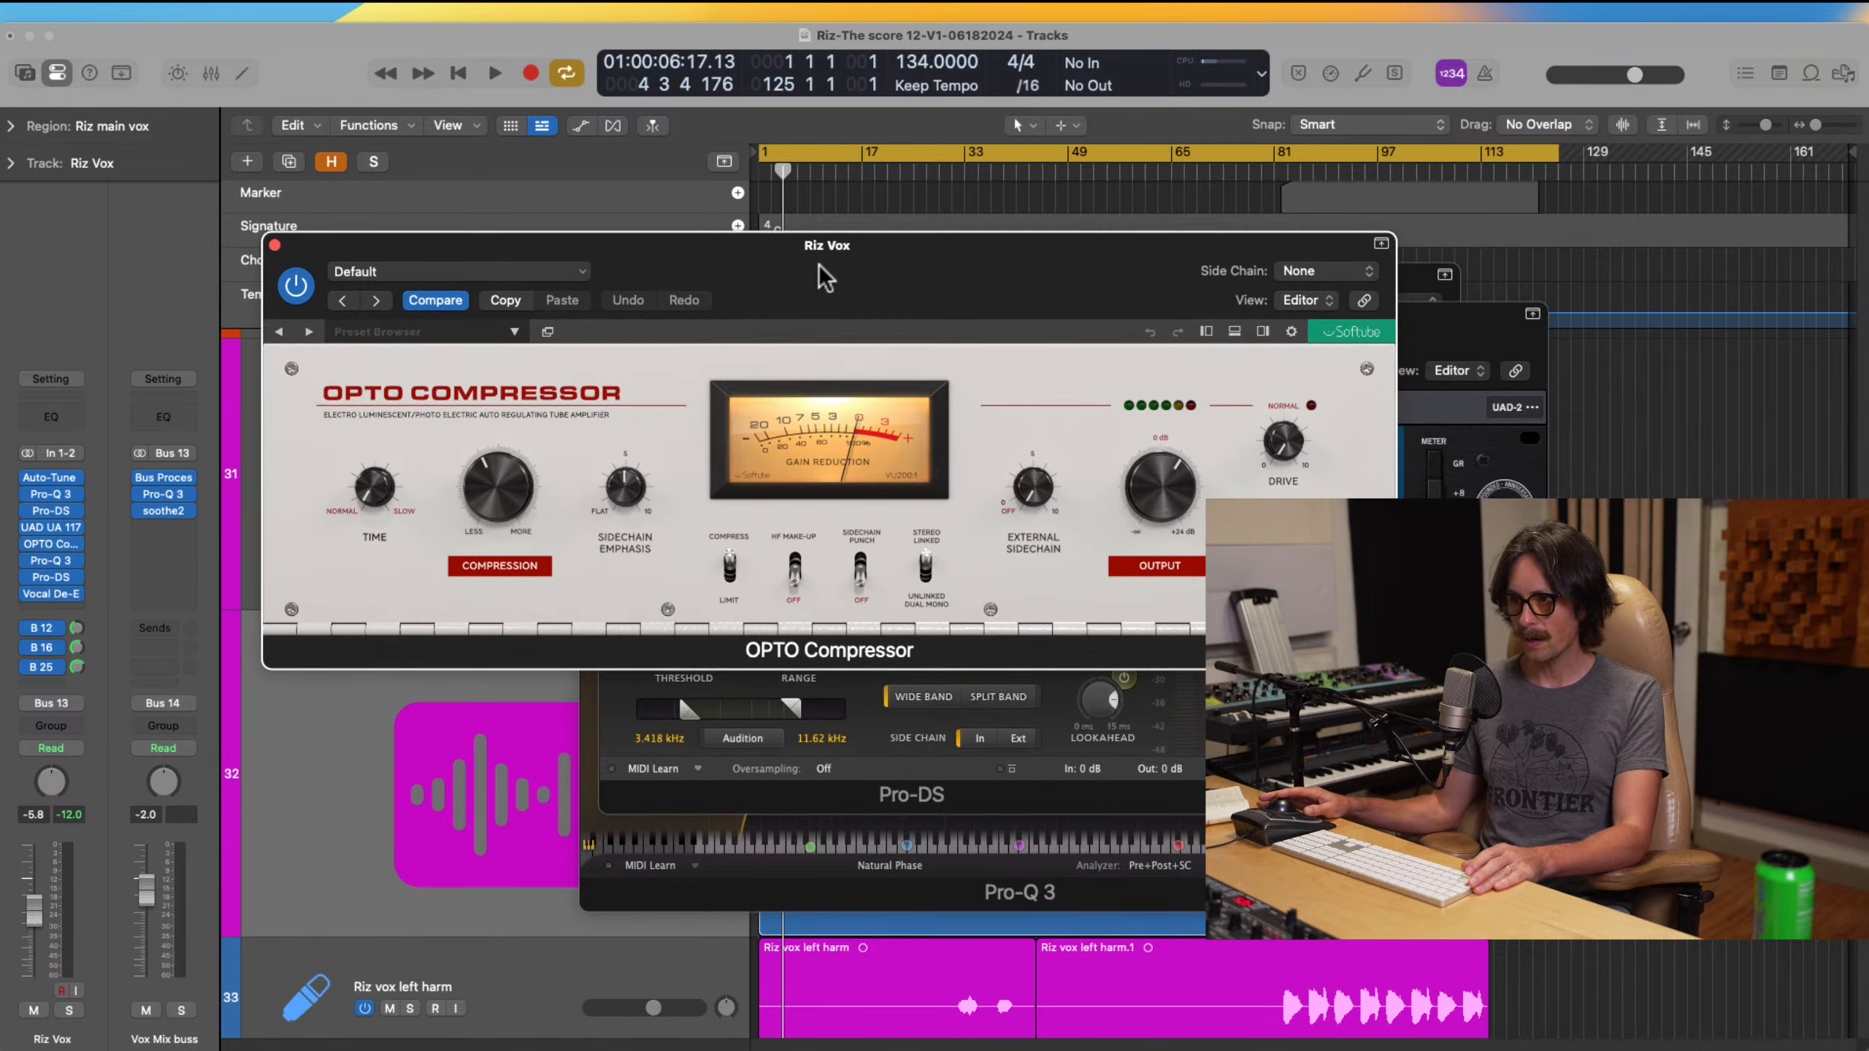
Step: Open the second Pro-Q 3 on vocal track 32 and reposition its window to show the whole EQ curve
{"action": "mouse_move", "coordinate": [27, 528]}
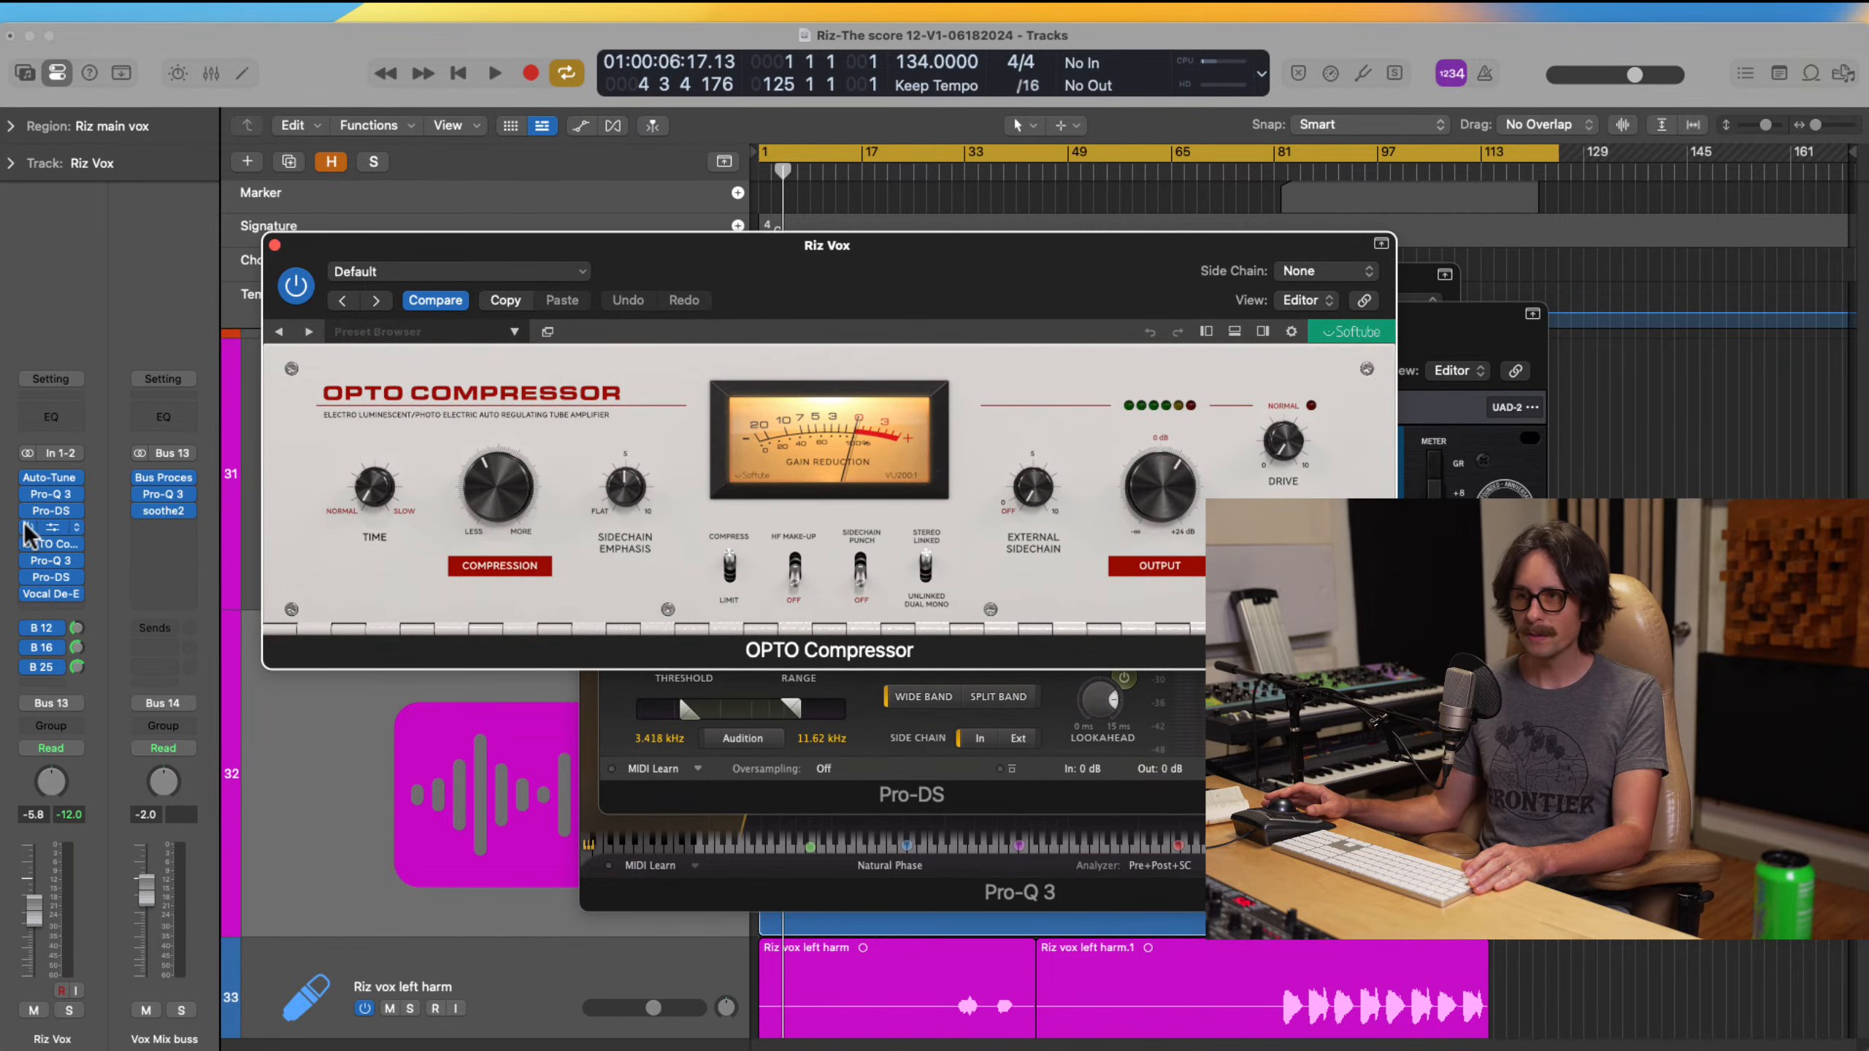
{"action": "left_click", "coordinate": [54, 564]}
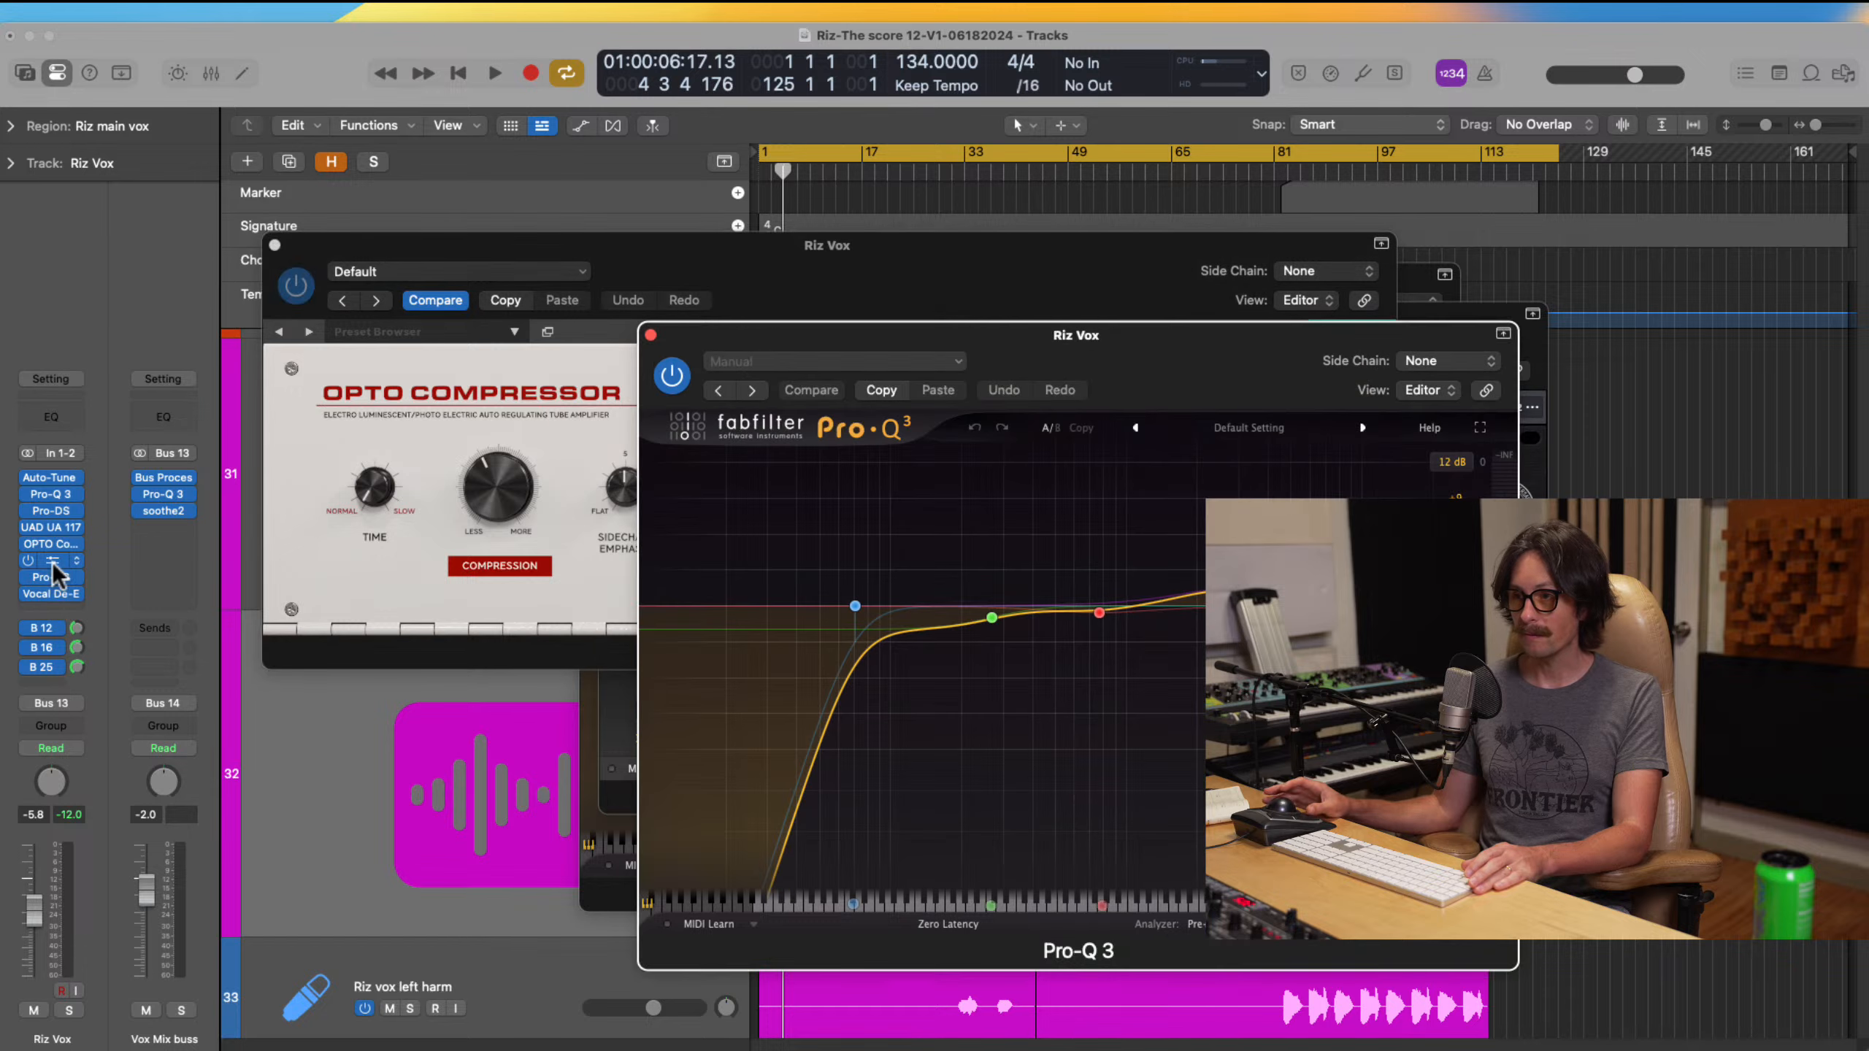
{"action": "left_click", "coordinate": [926, 364]}
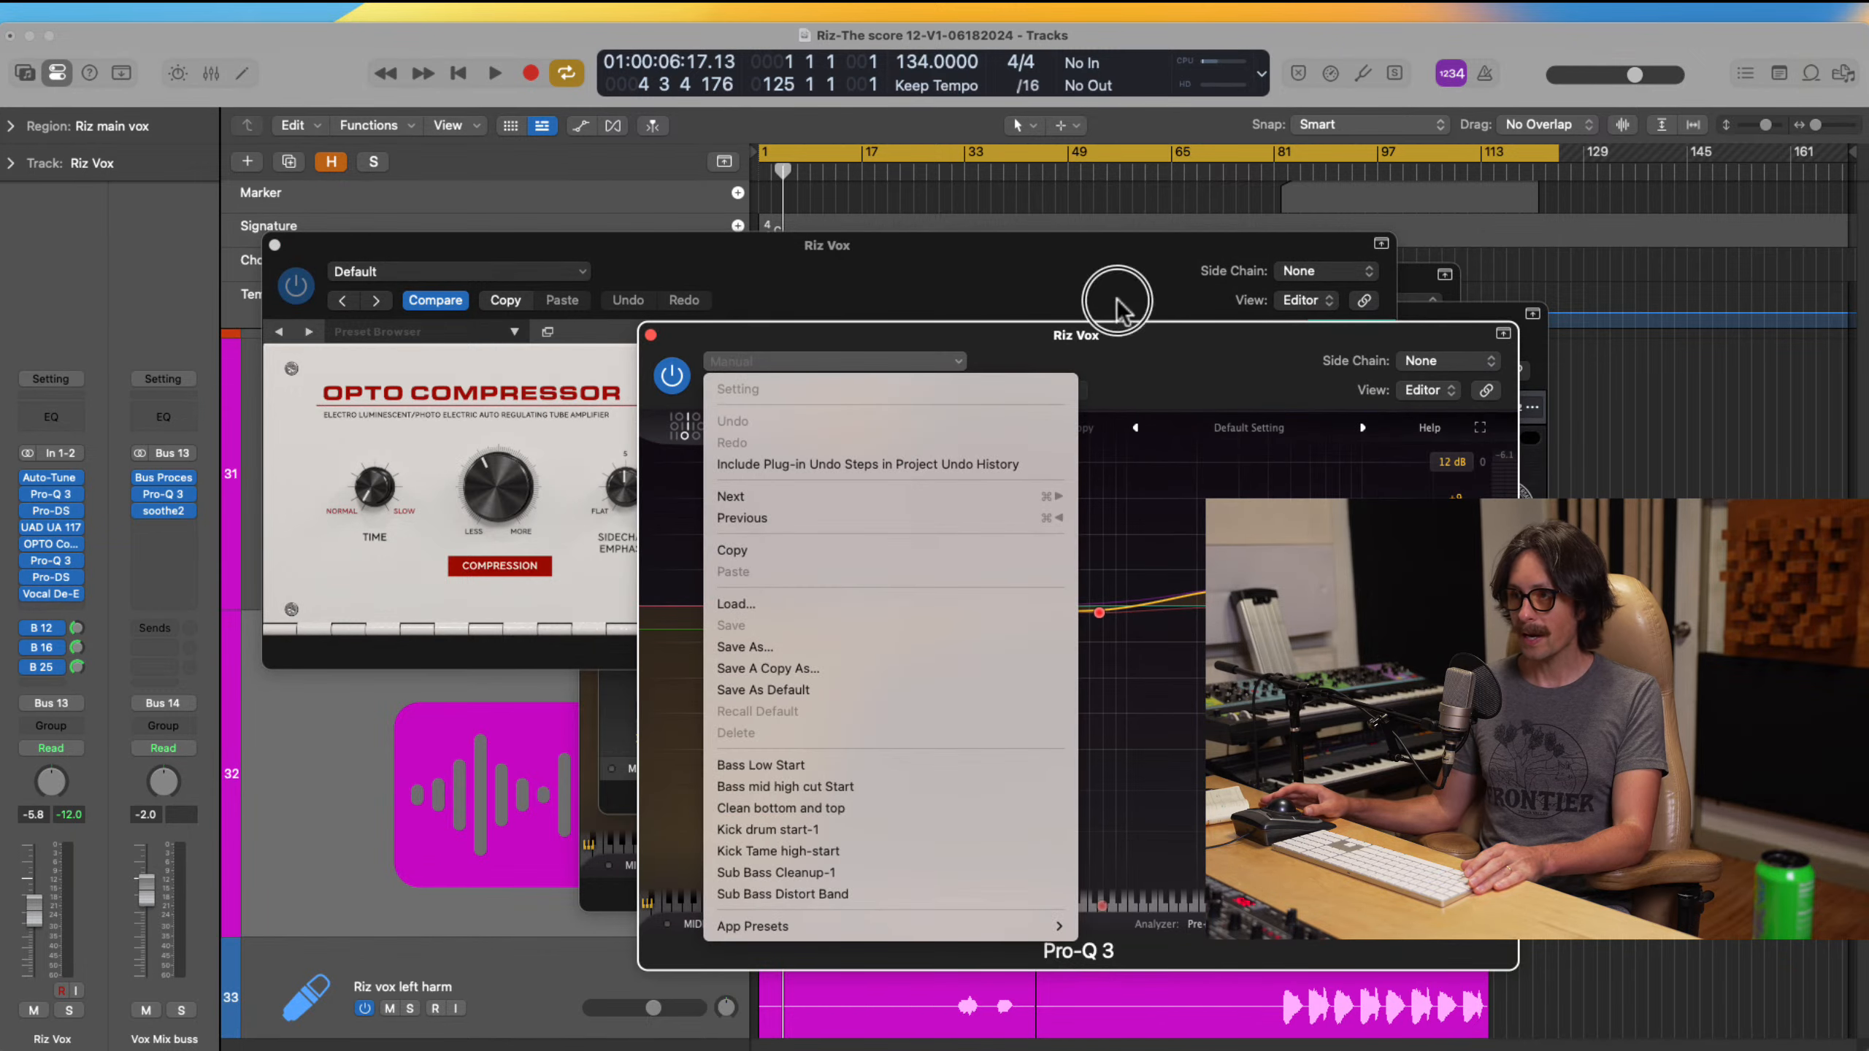
{"action": "left_click", "coordinate": [1155, 346]}
{"action": "left_click_drag", "start_coordinate": [1155, 340], "coordinate": [792, 240]}
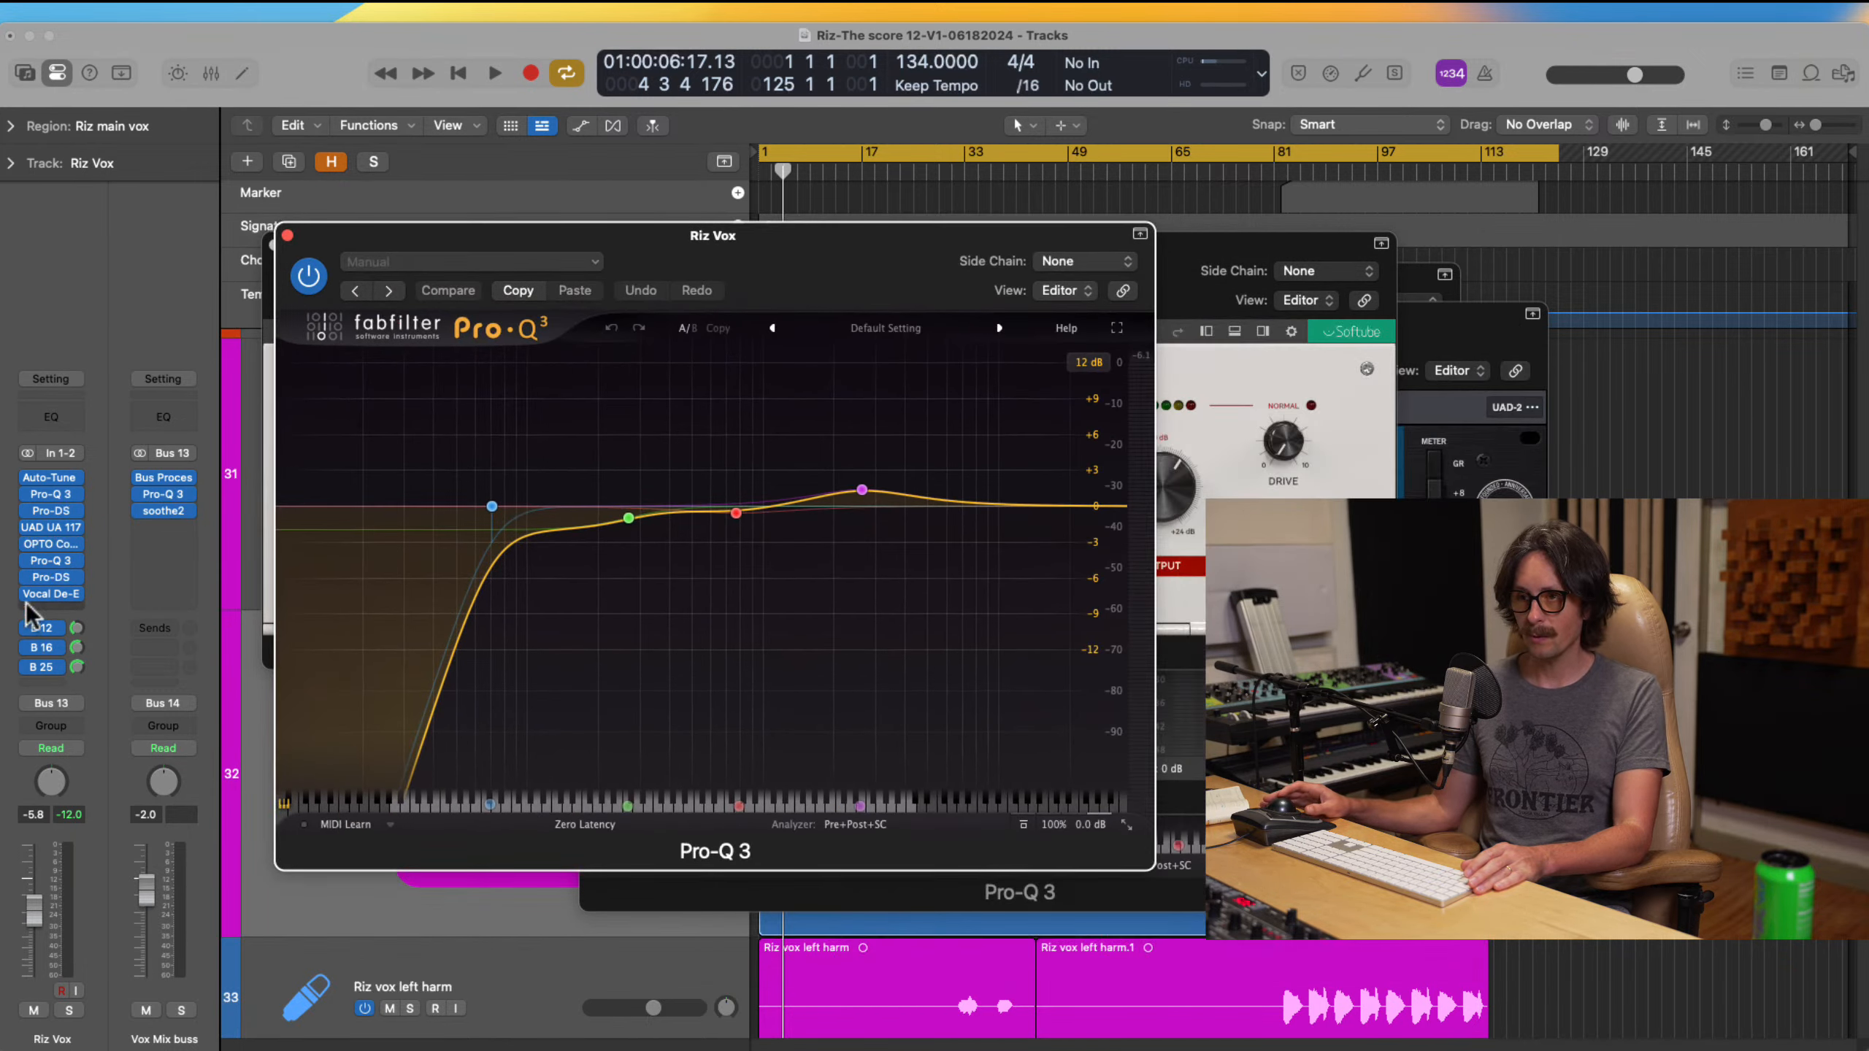
Step: Inspect the second Pro-DS and the Vocal De-Esser on vocal track 32, and close both plug-in windows
{"action": "left_click", "coordinate": [48, 579]}
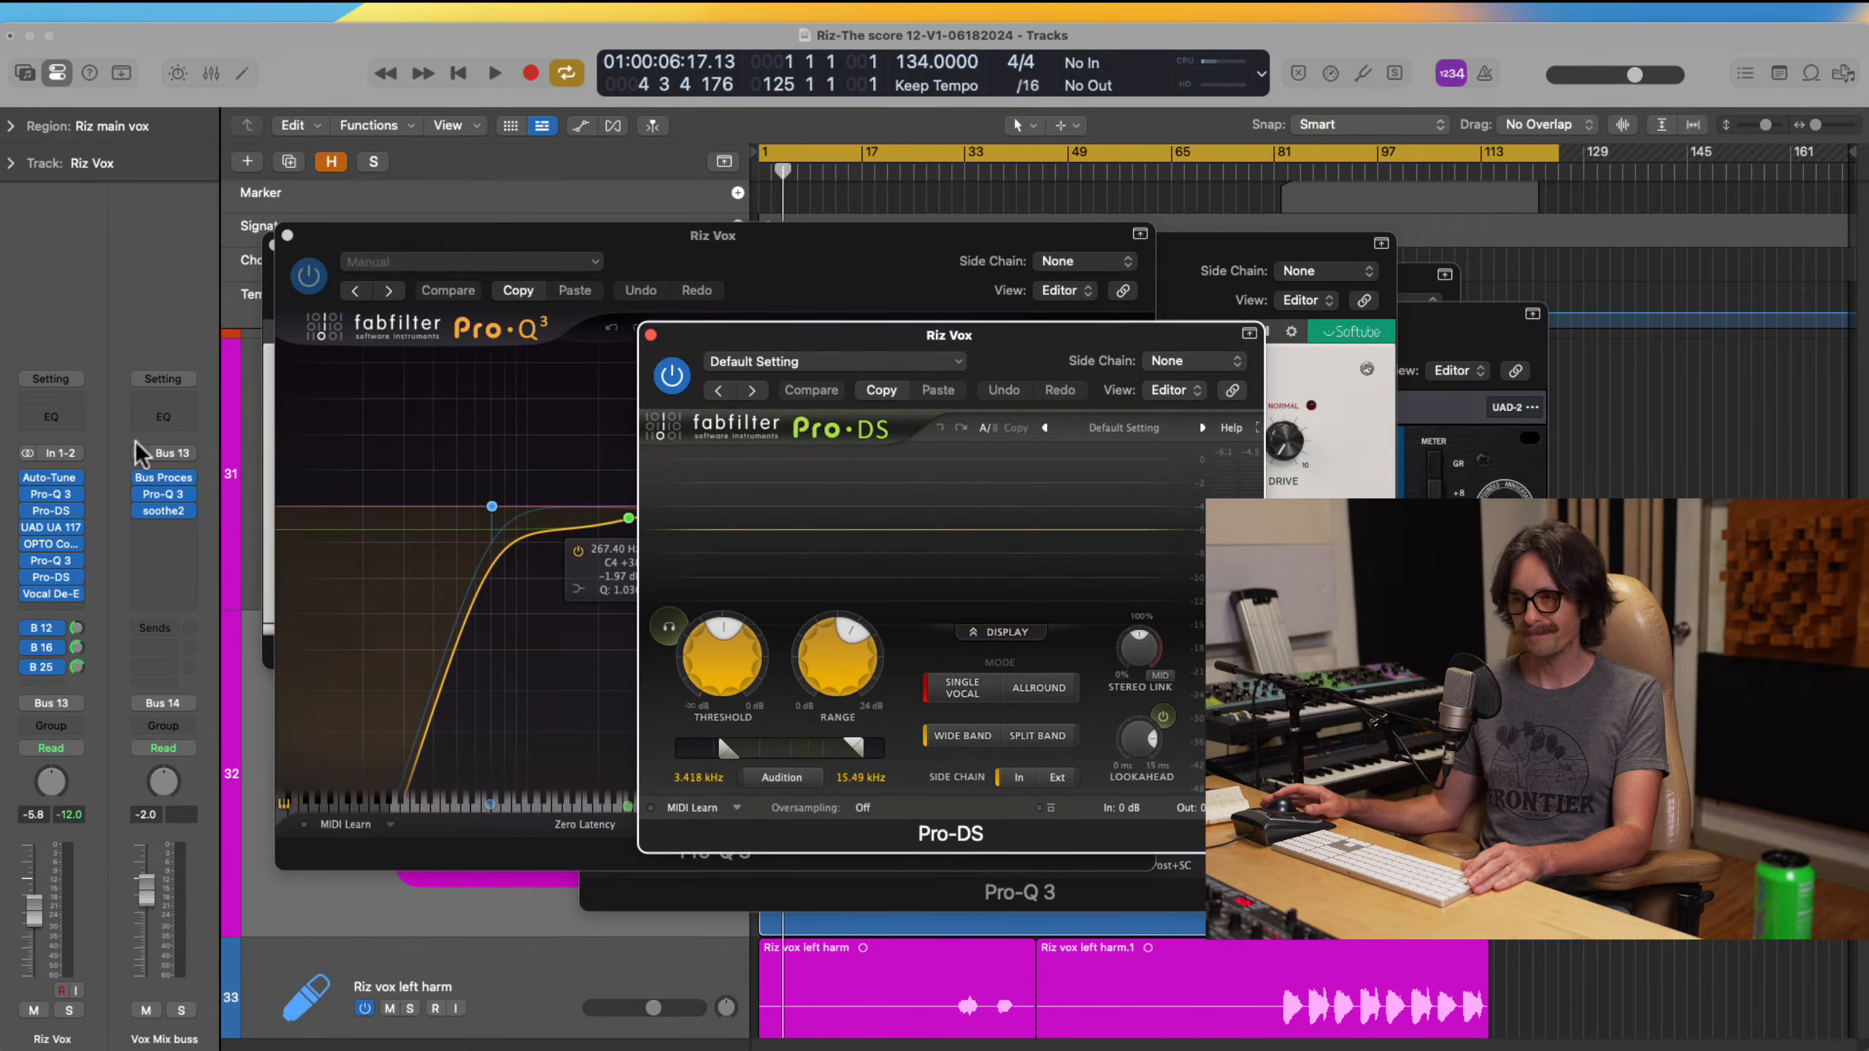
{"action": "left_click", "coordinate": [58, 591]}
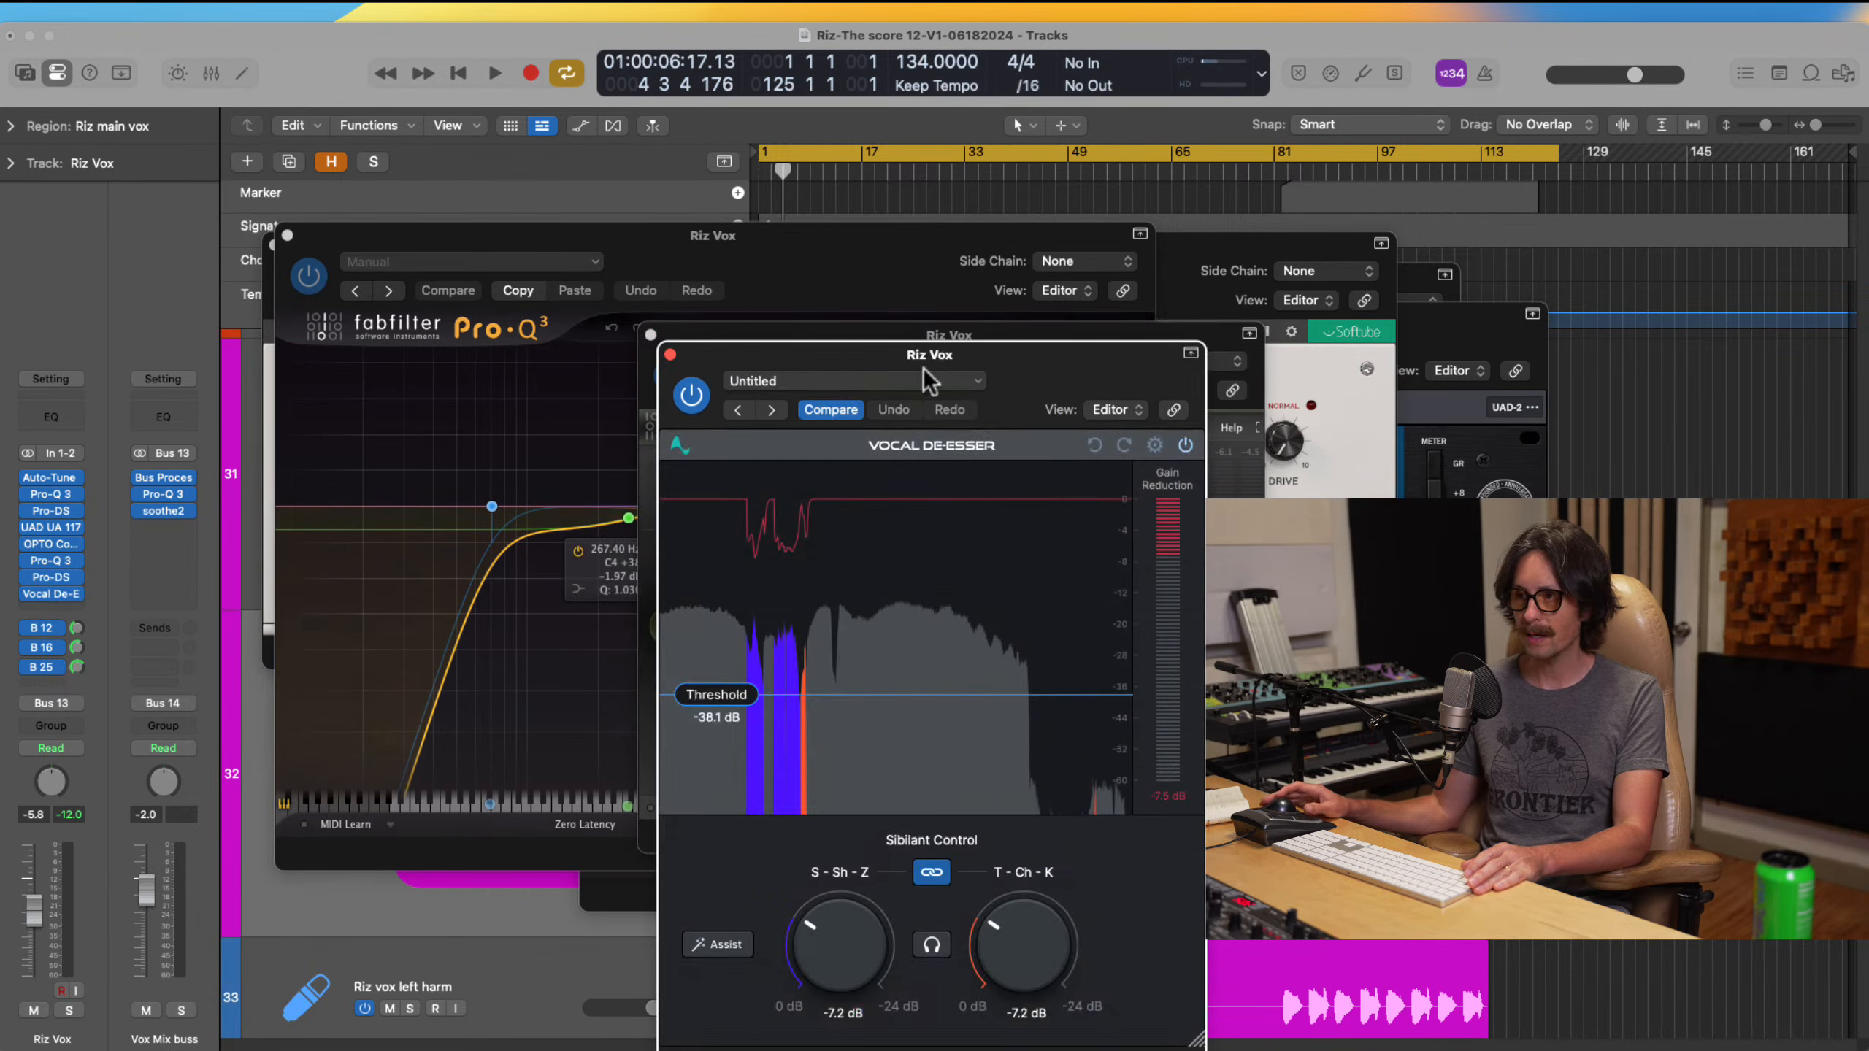
{"action": "left_click", "coordinate": [668, 355]}
{"action": "left_click", "coordinate": [650, 336]}
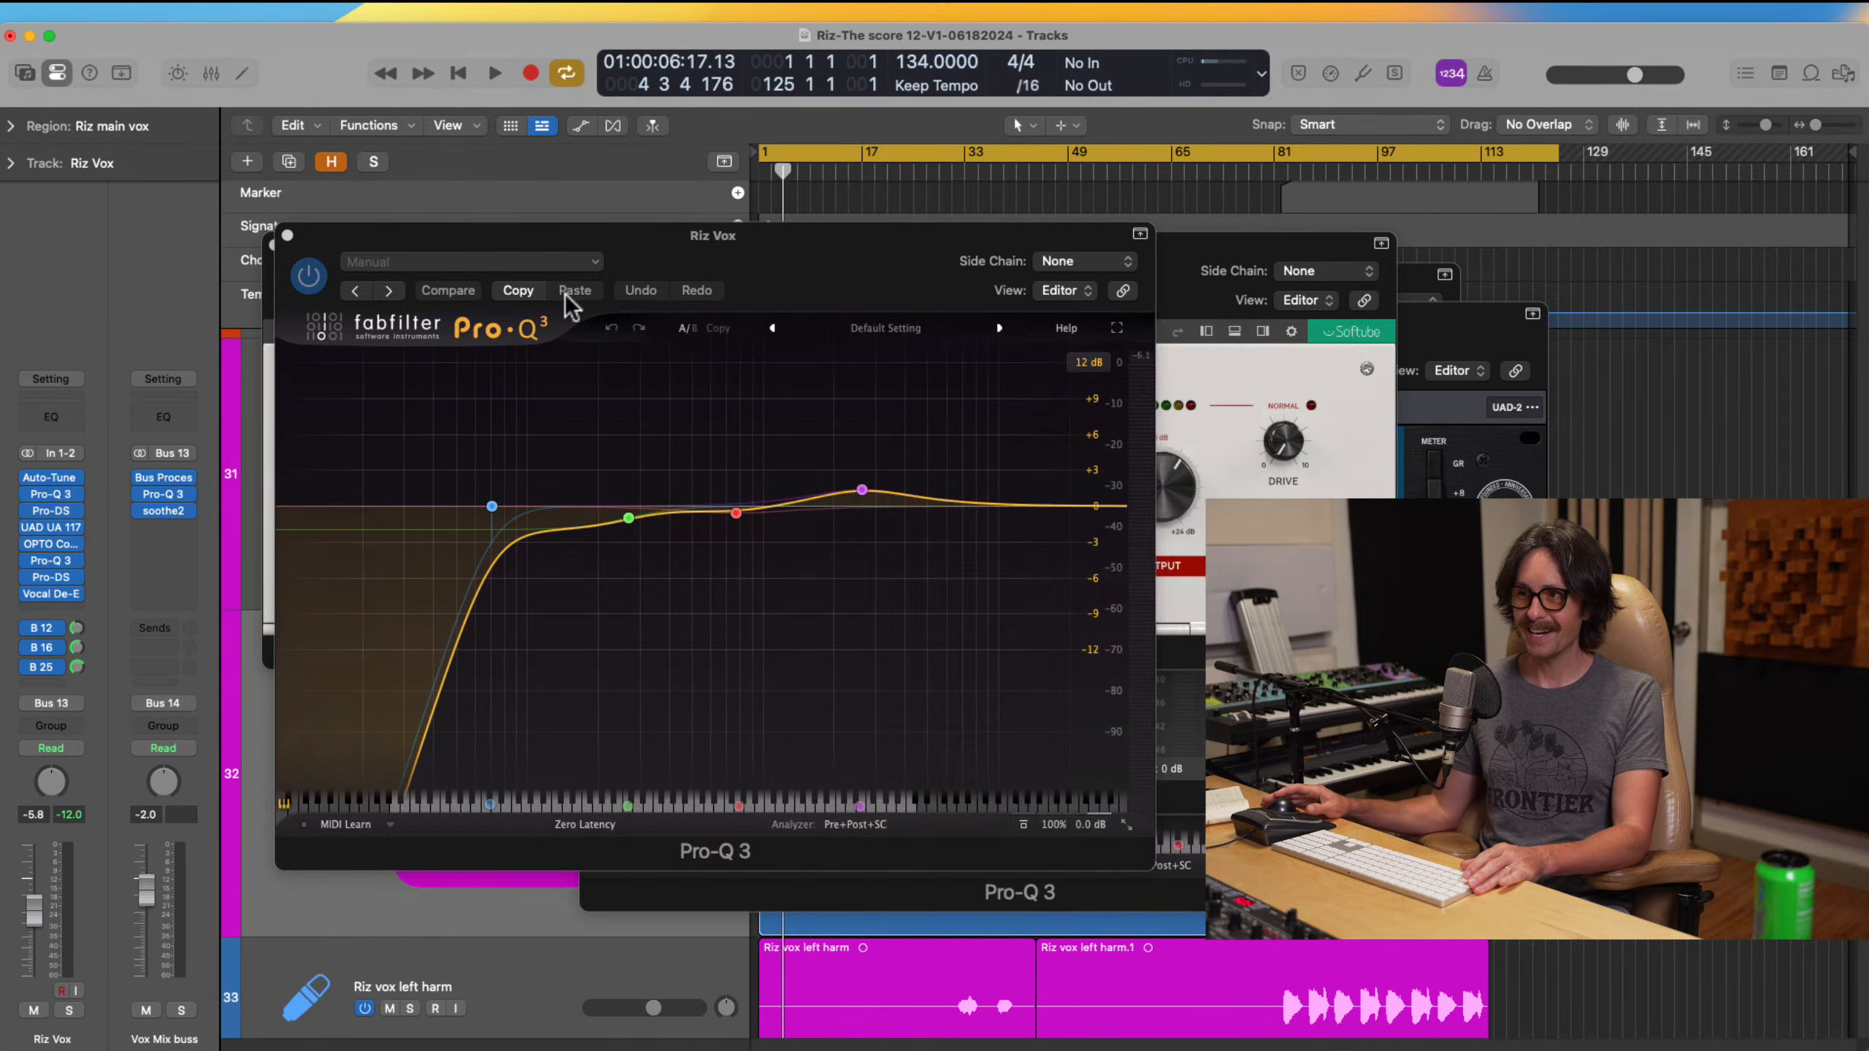
Step: Close the remaining plug-in windows of vocal track 32: both Pro-Q 3s, the OPTO Compressor, the UAD UA 1176AE and the first Pro-DS
{"action": "left_click", "coordinate": [287, 235]}
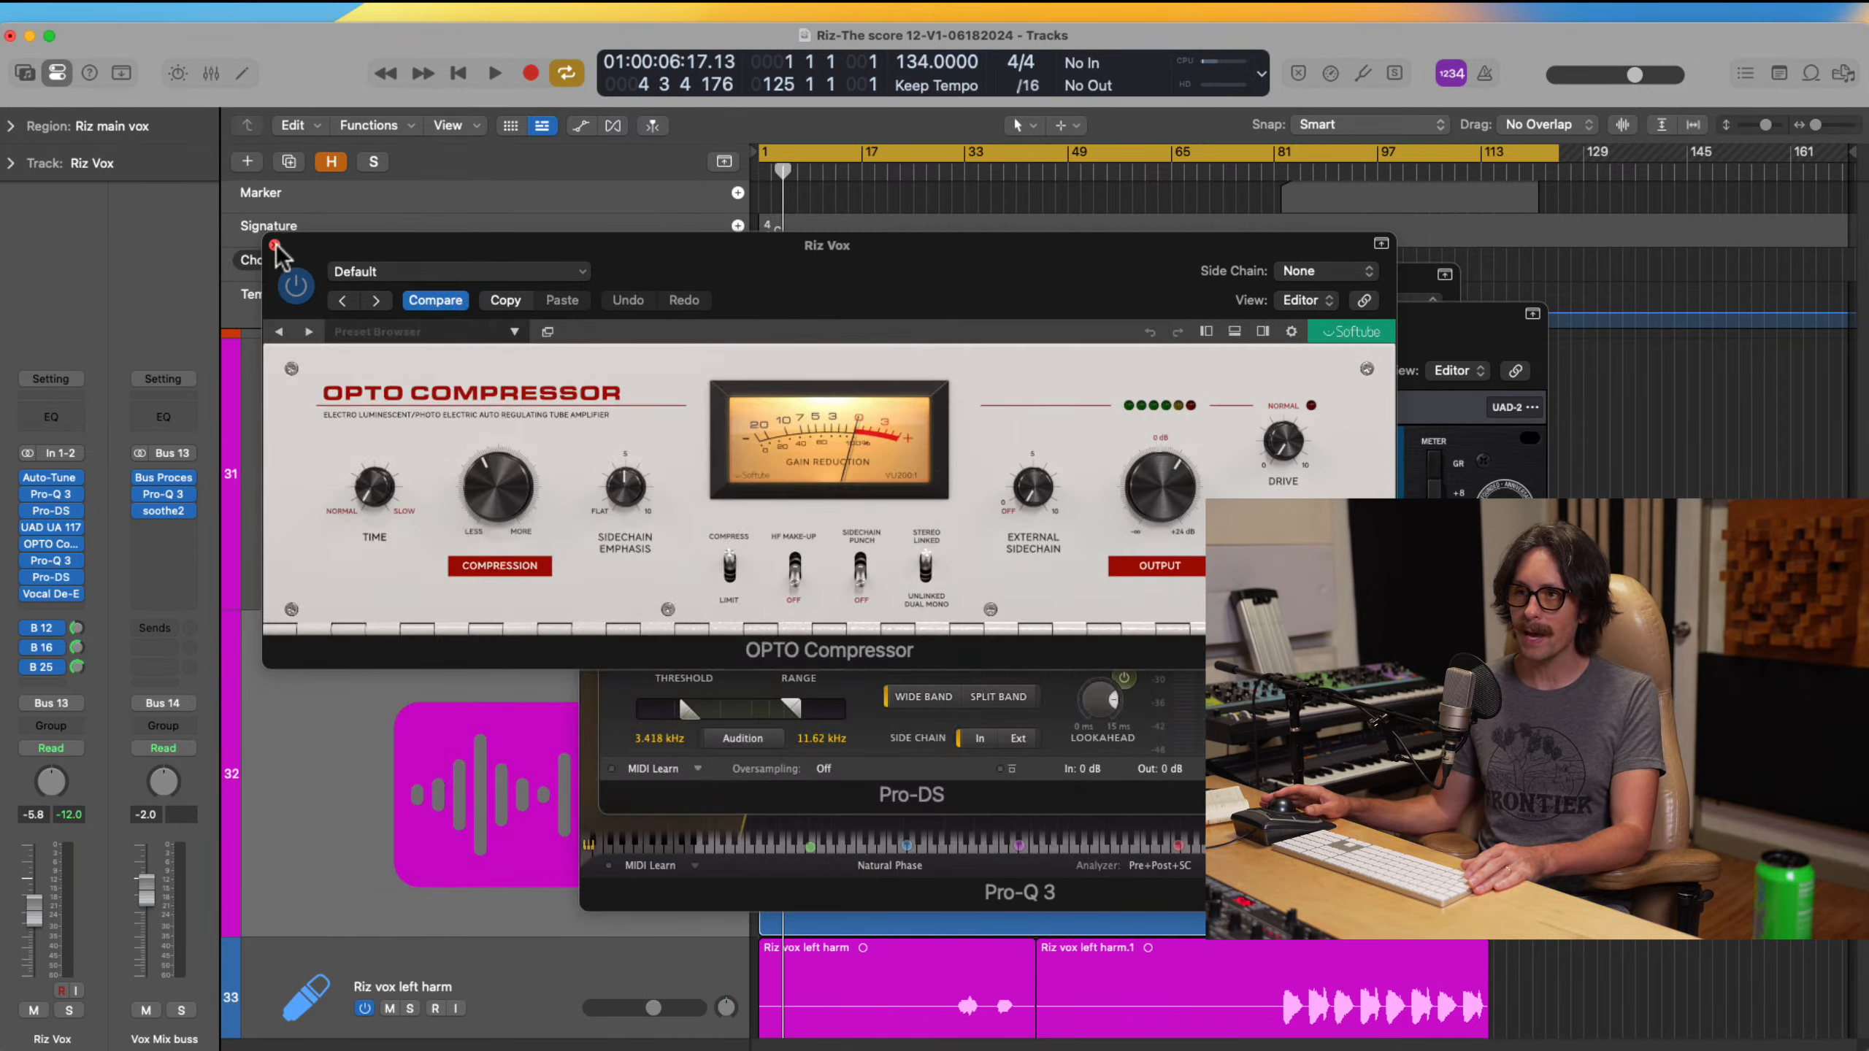
{"action": "left_click", "coordinate": [274, 223]}
{"action": "left_click", "coordinate": [631, 316]}
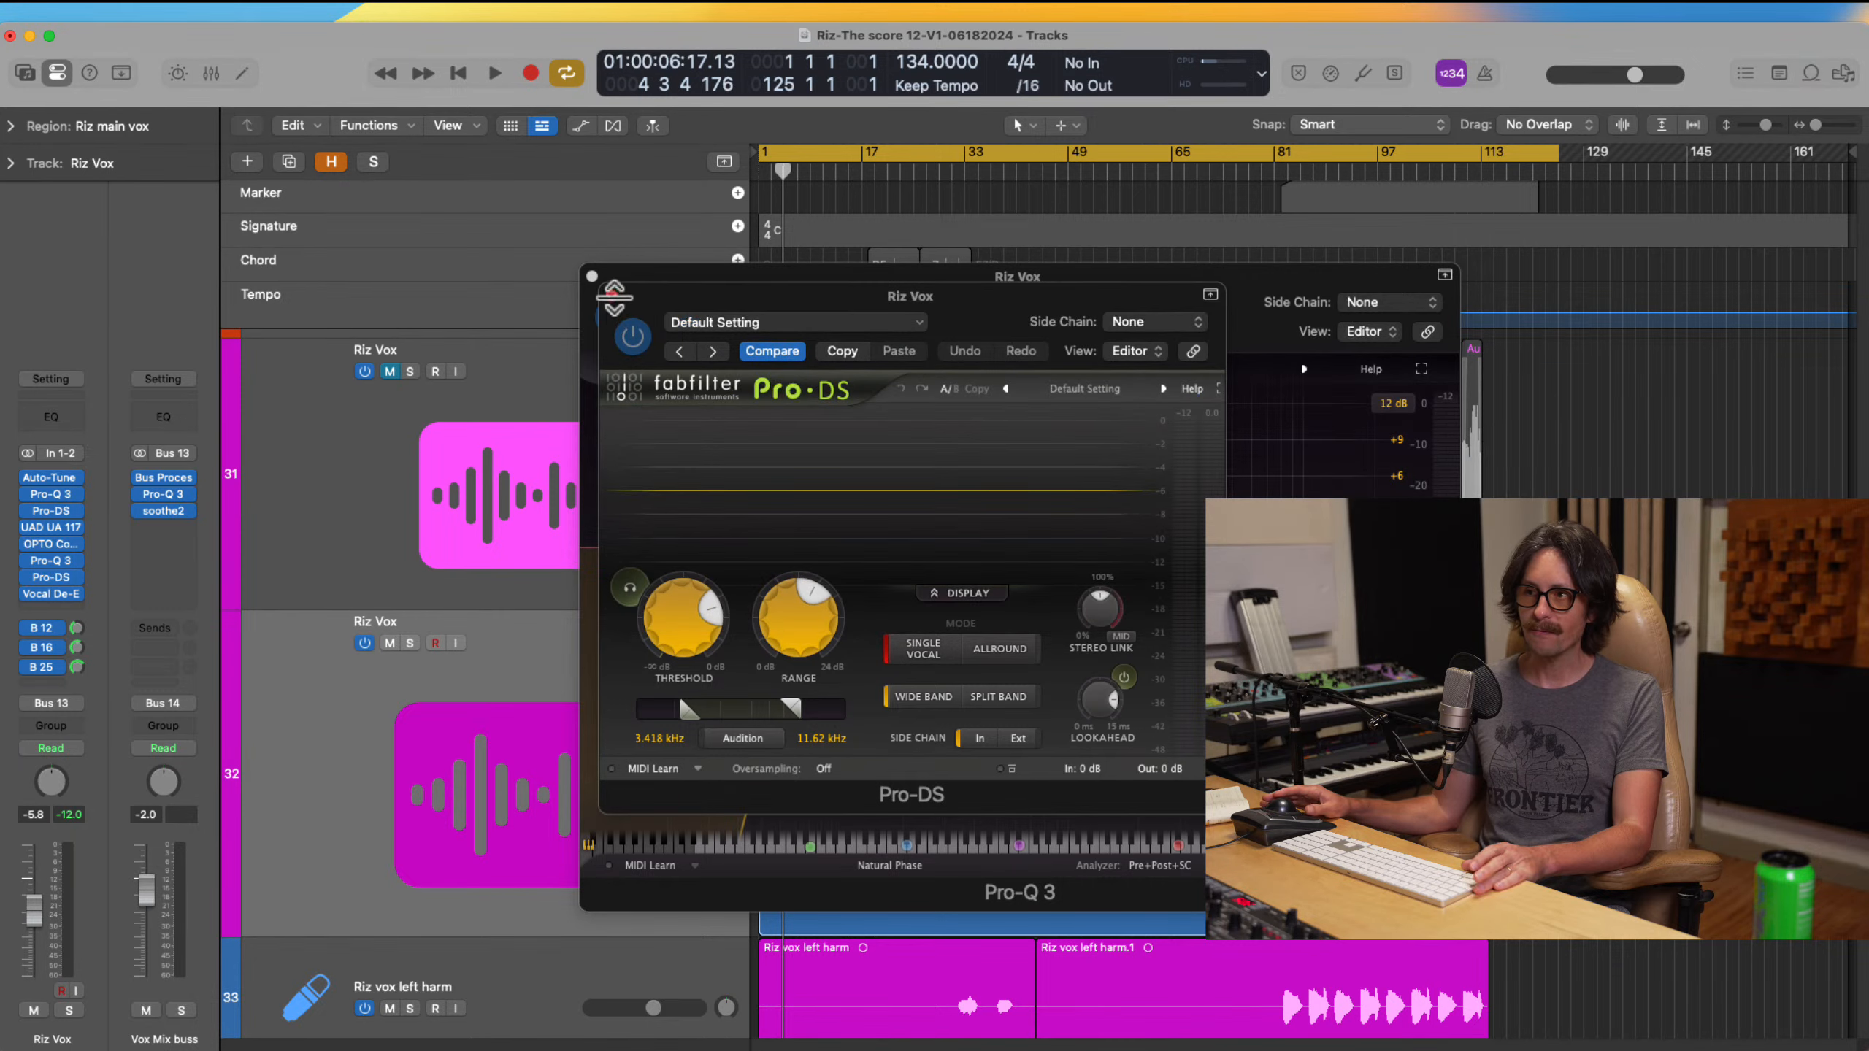
{"action": "left_click", "coordinate": [612, 295]}
{"action": "left_click", "coordinate": [594, 278]}
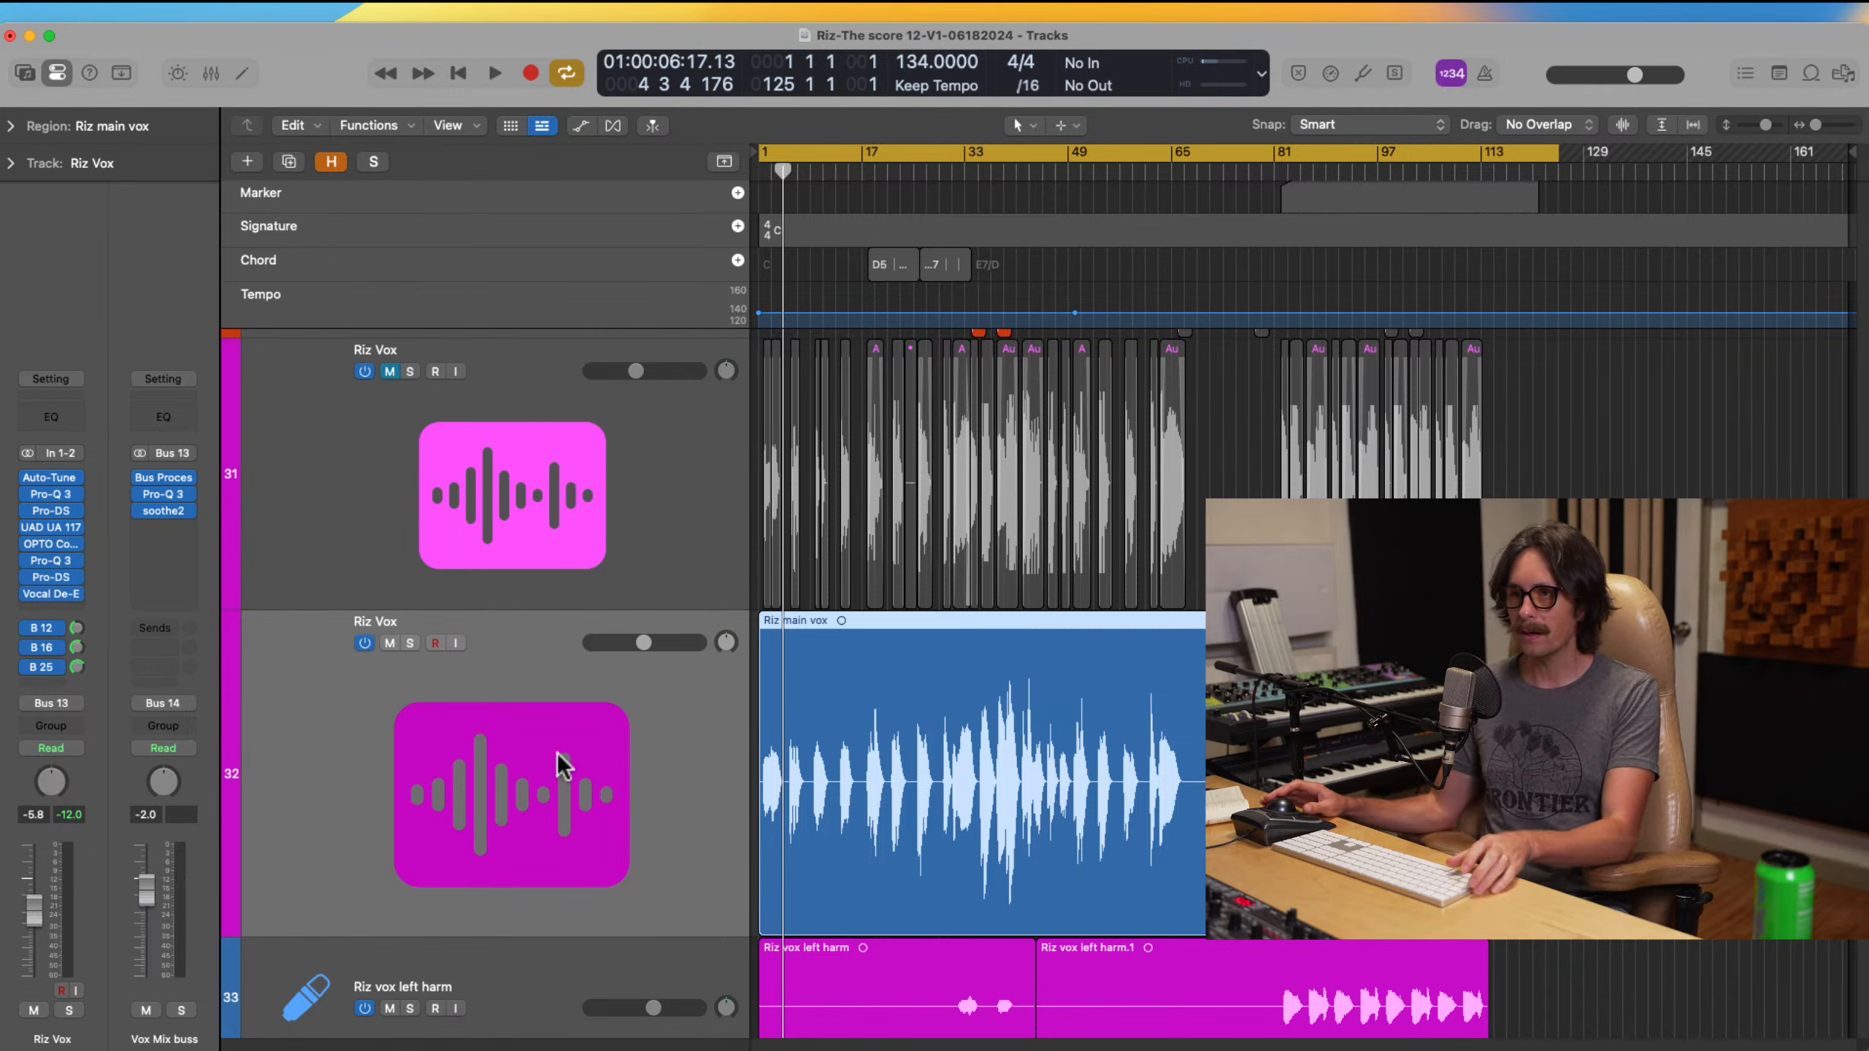
Step: Play the song with the vocal tracks in view and show the Fat Boy Vox channel fed by vocal track 32's Bus 12 send
{"action": "left_click", "coordinate": [802, 752], "text": "ctrl+alt"}
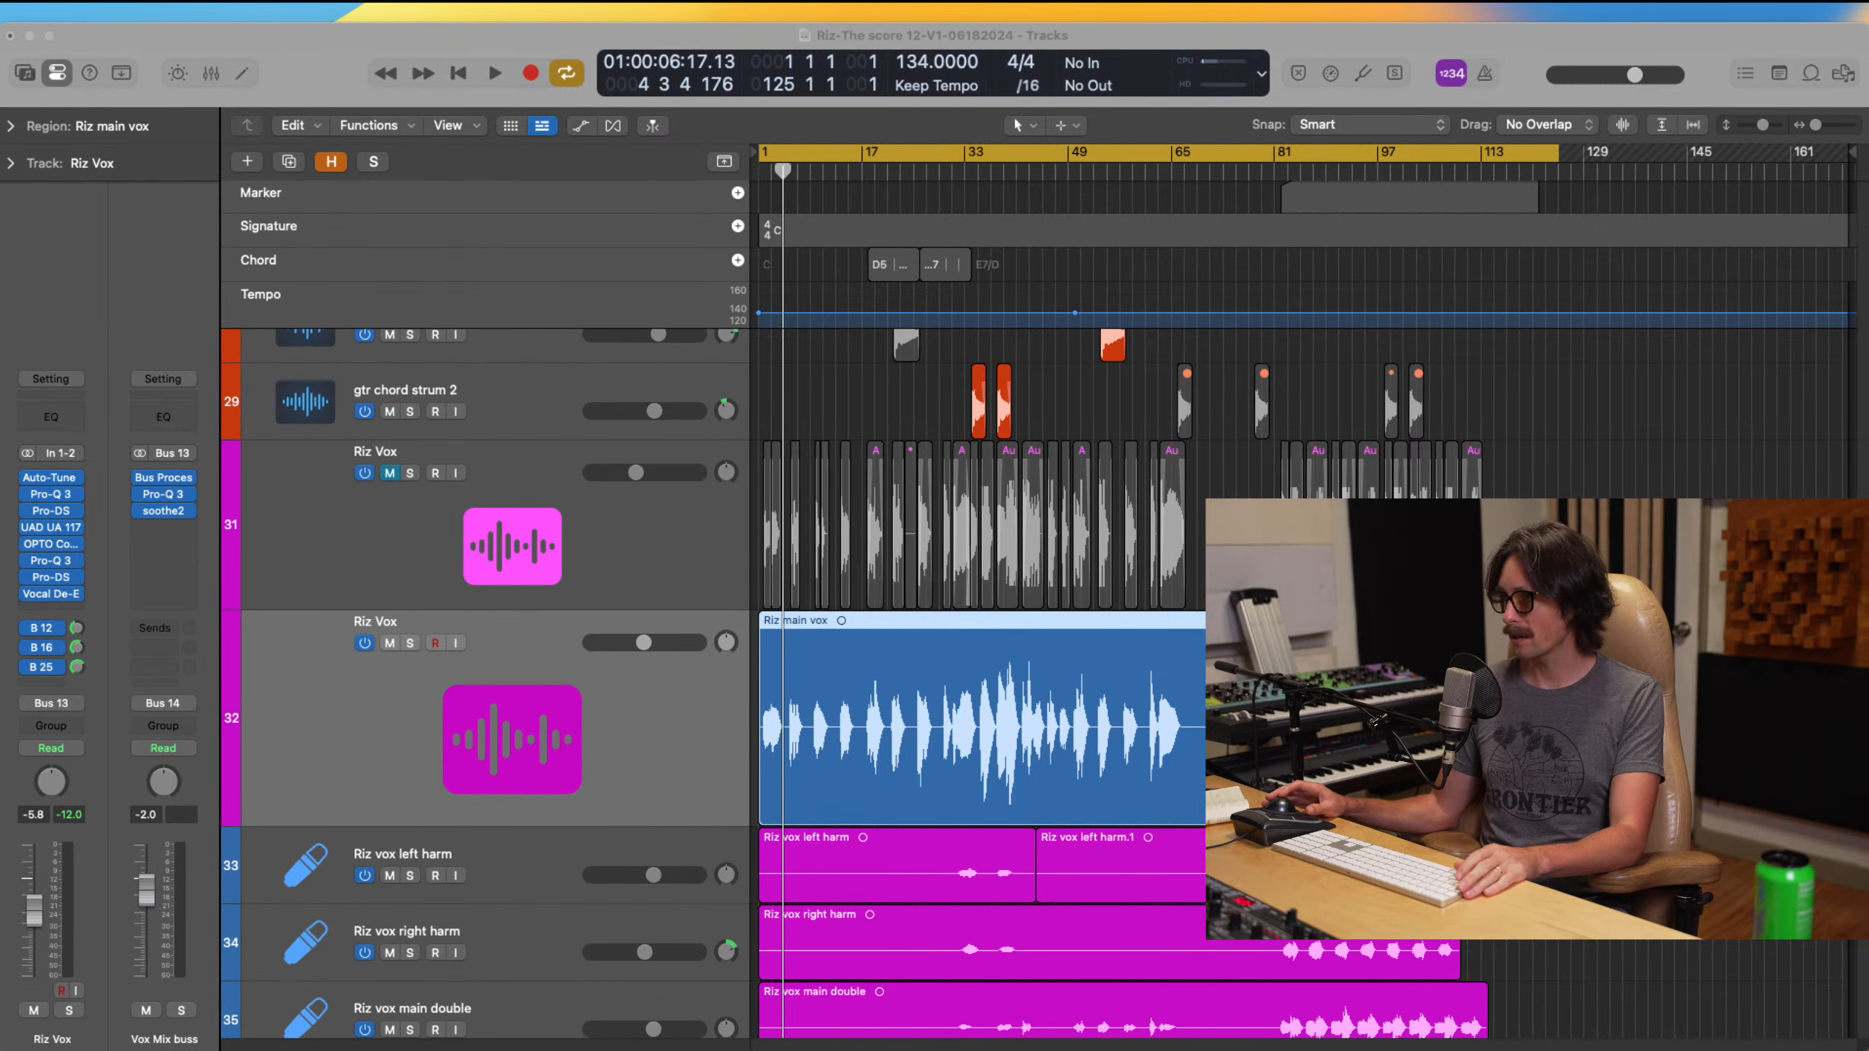
{"action": "key", "text": "space"}
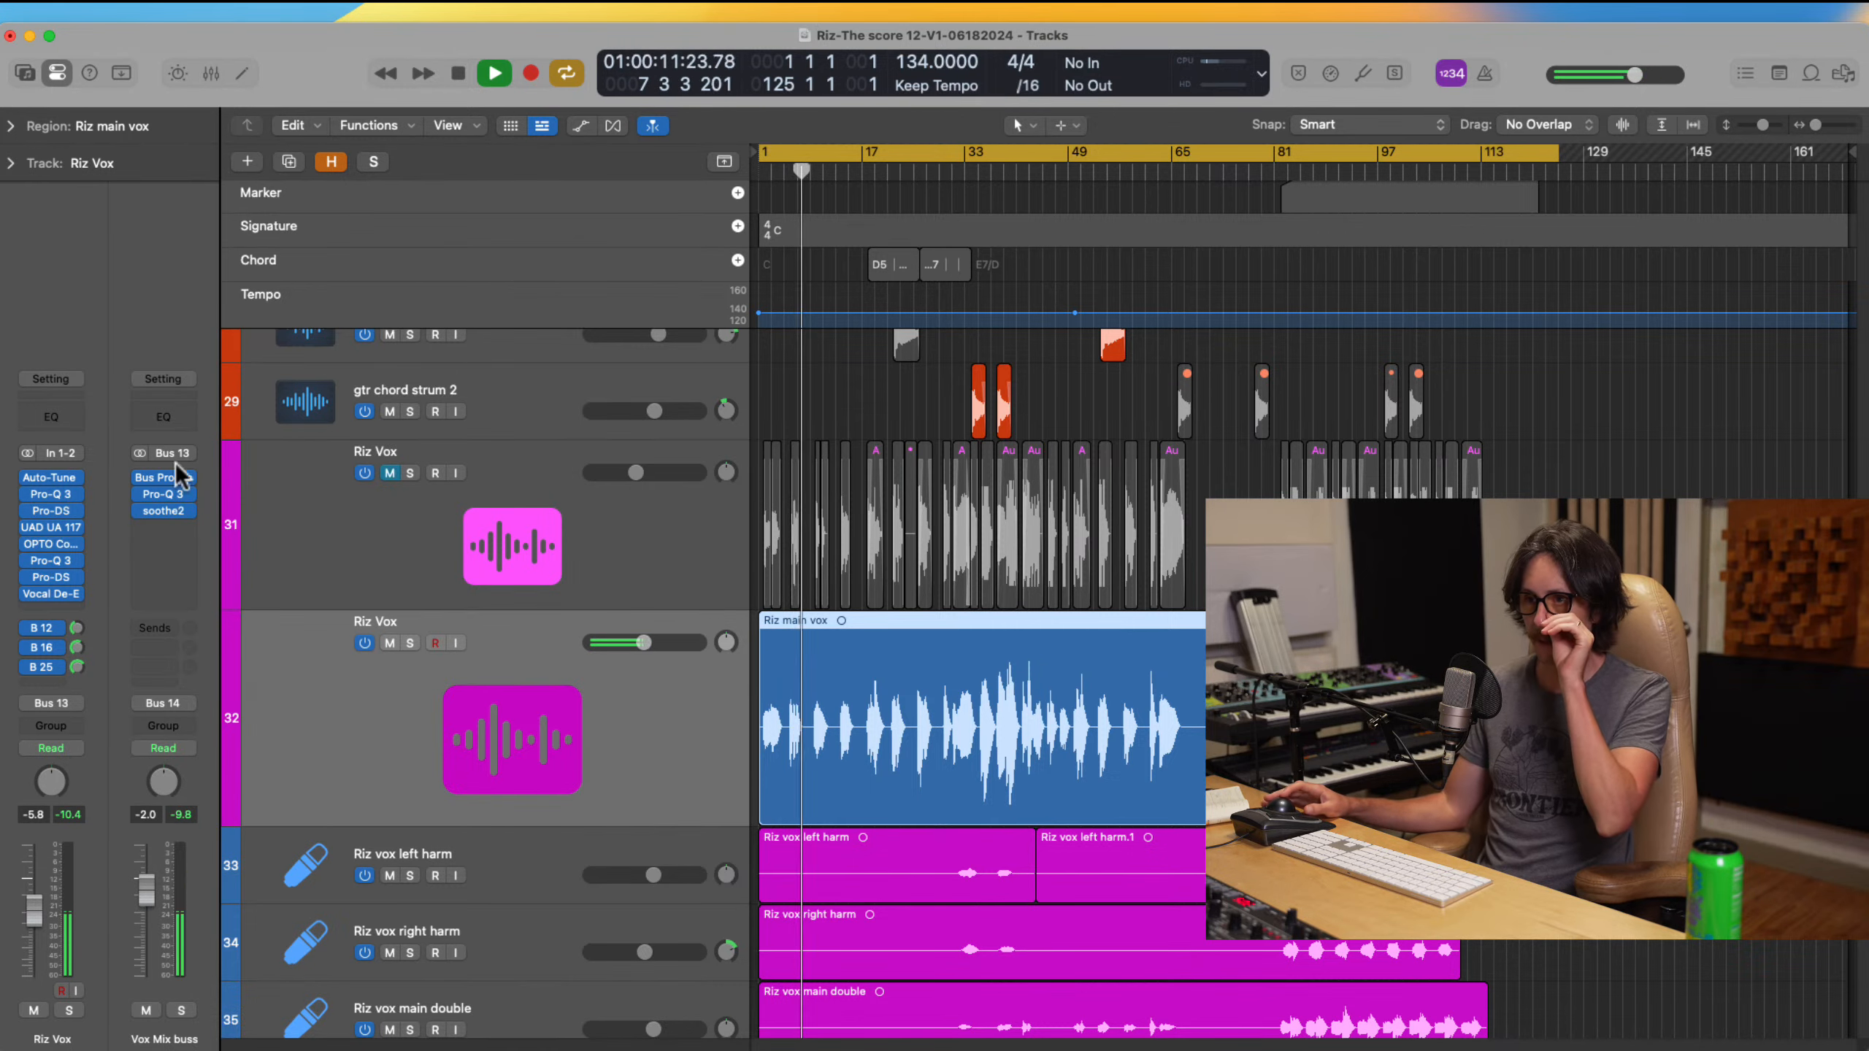
{"action": "left_click", "coordinate": [45, 629]}
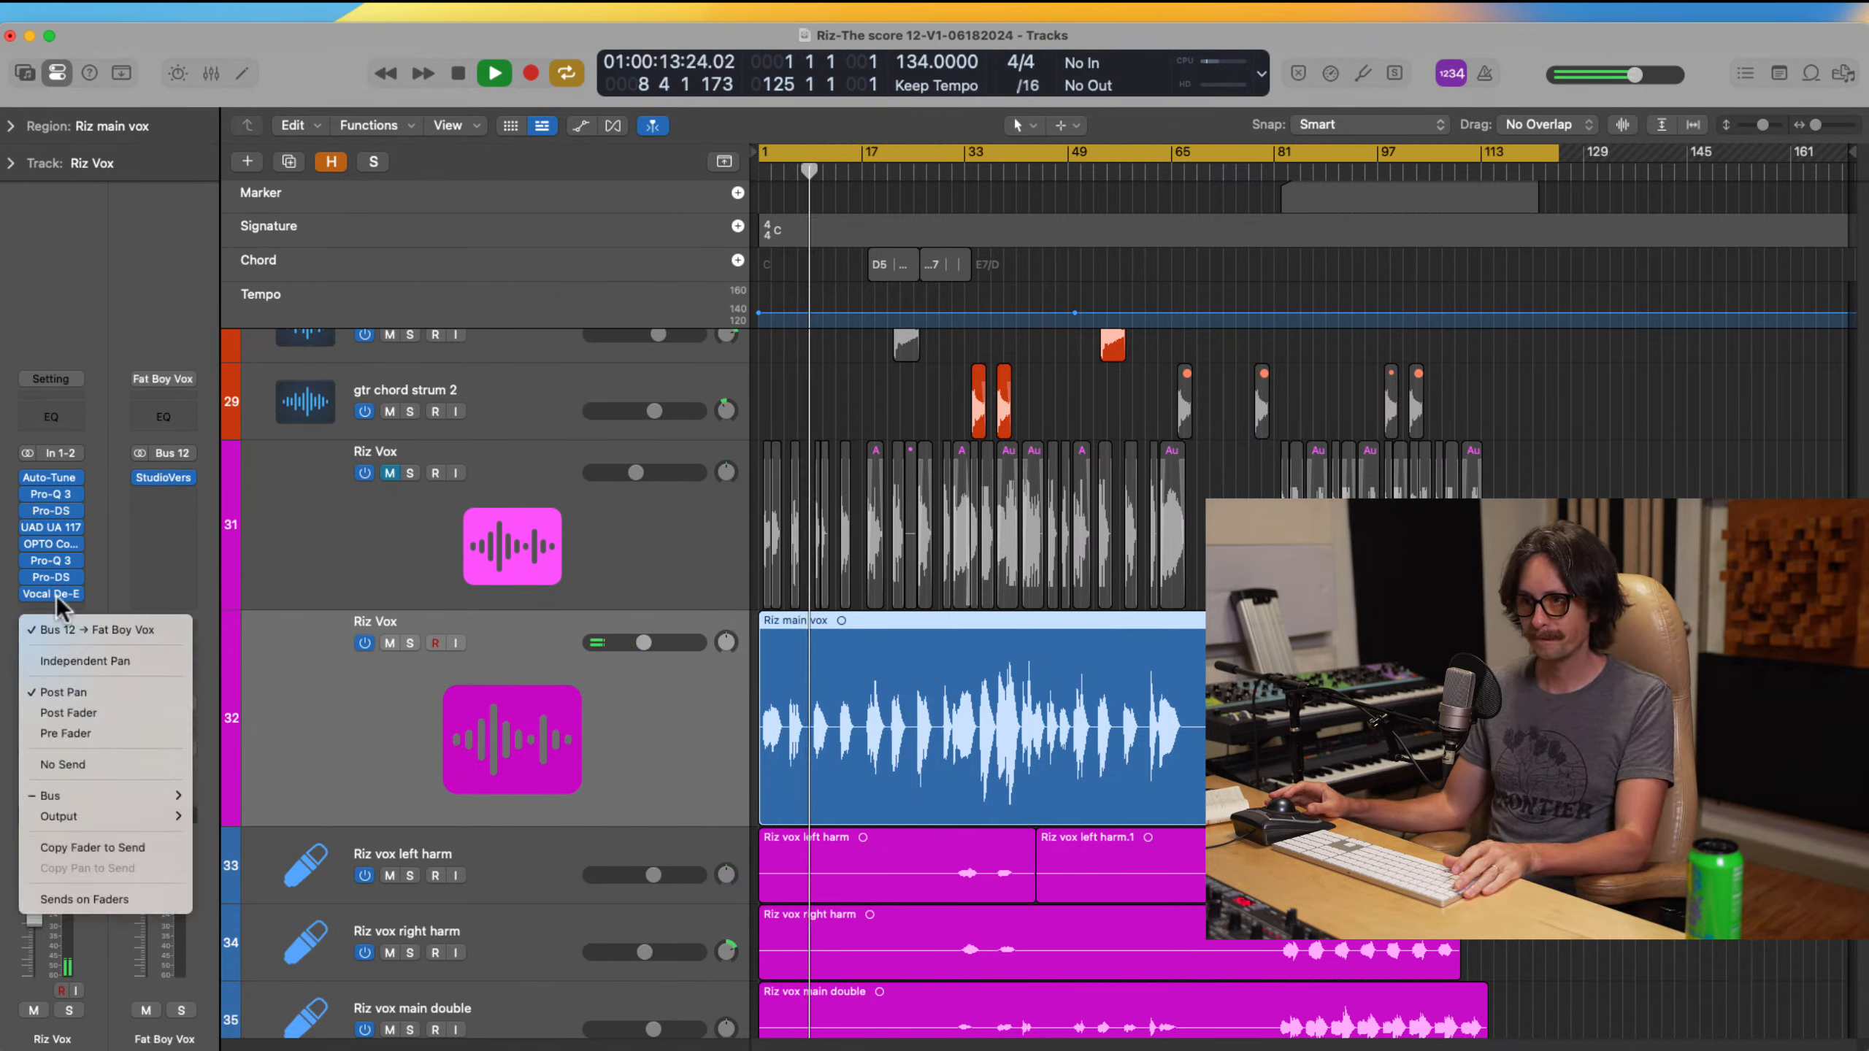
{"action": "left_click", "coordinate": [94, 534]}
Step: Show the Vox Verb channel fed by the Bus 16 send, and open and close its Altiverb 7 reverb
{"action": "left_click", "coordinate": [46, 646]}
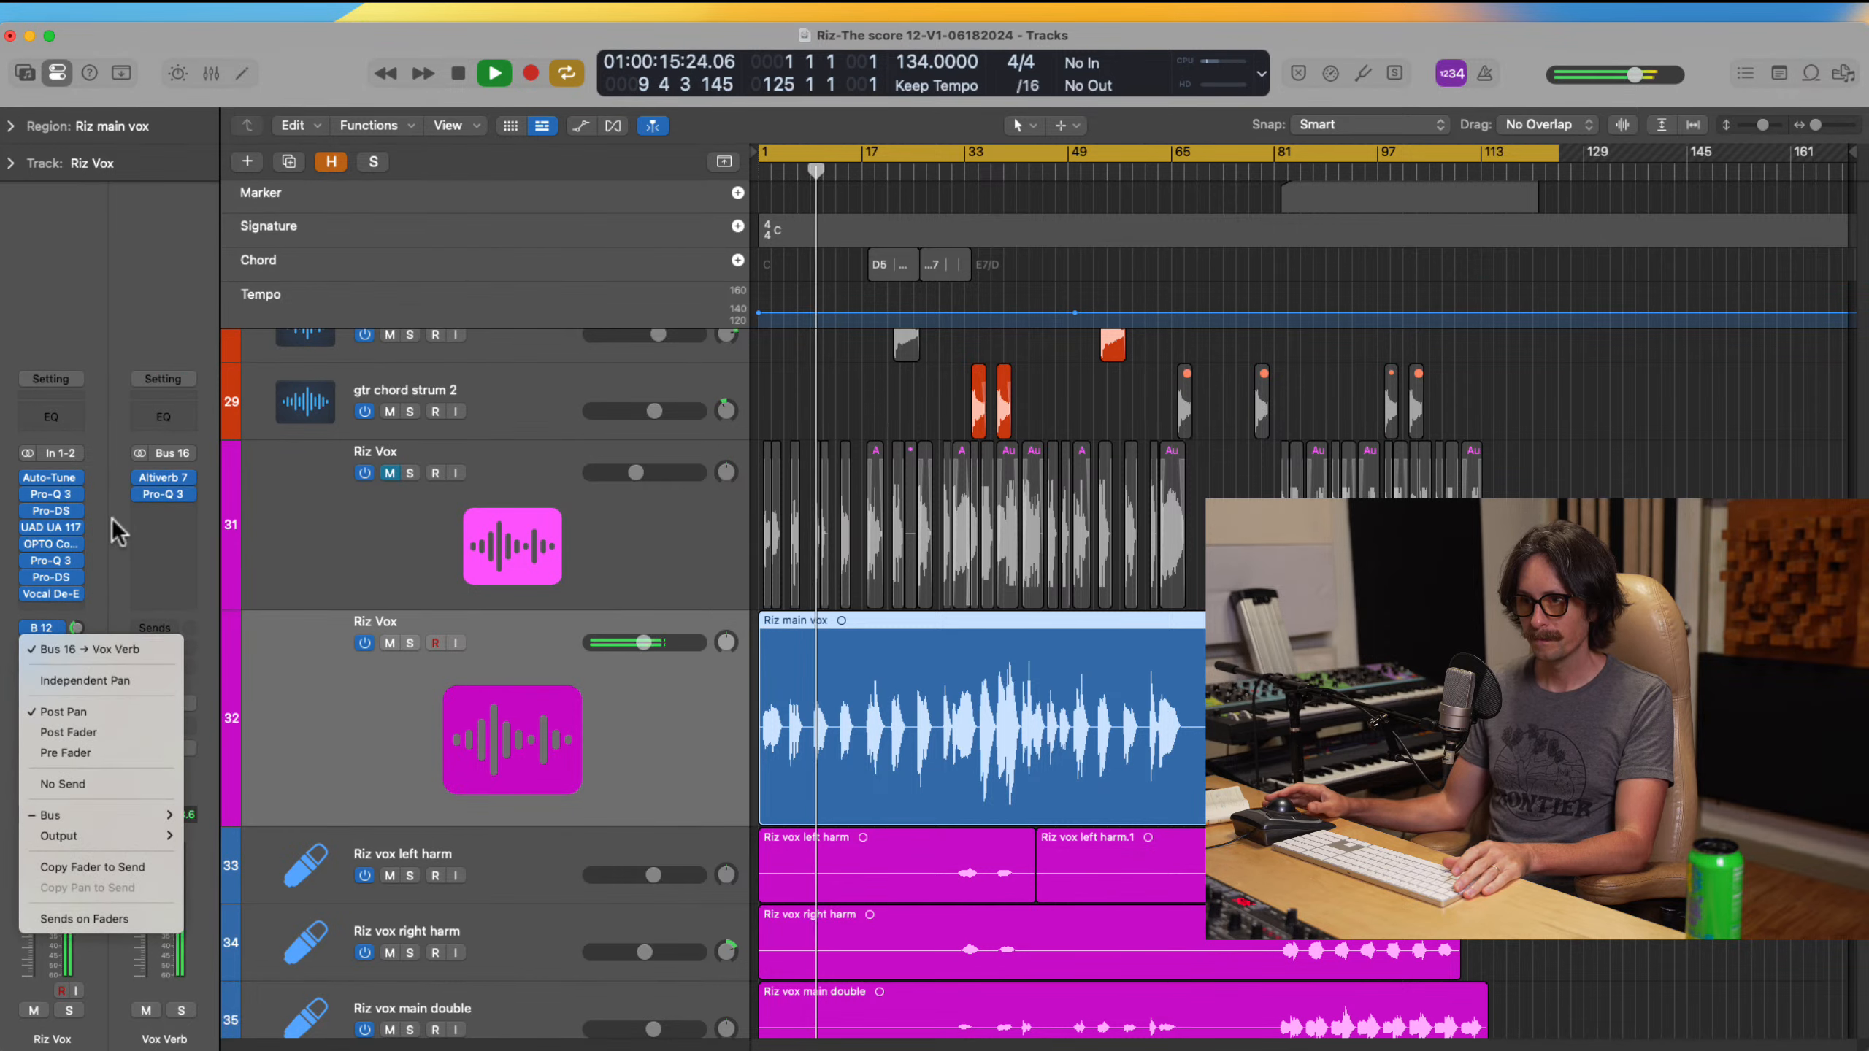
{"action": "left_click", "coordinate": [101, 535]}
{"action": "left_click", "coordinate": [163, 477]}
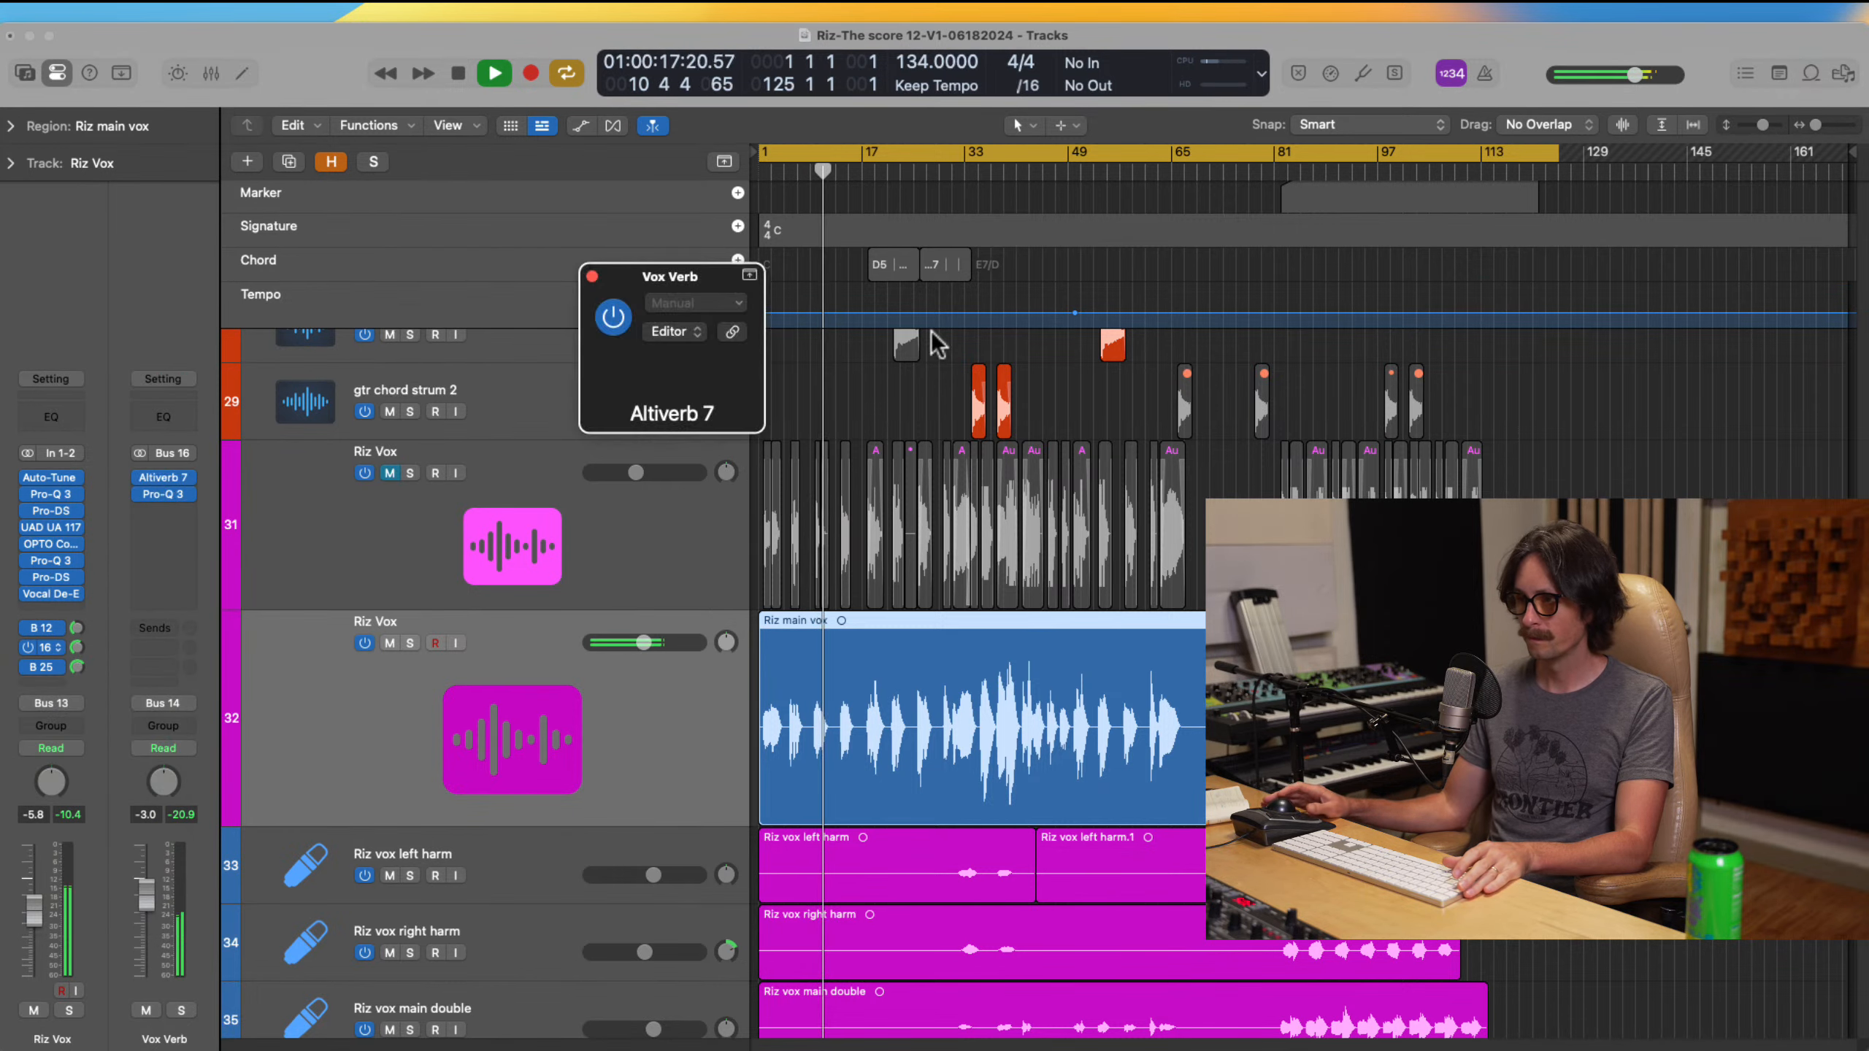
{"action": "left_click", "coordinate": [592, 277]}
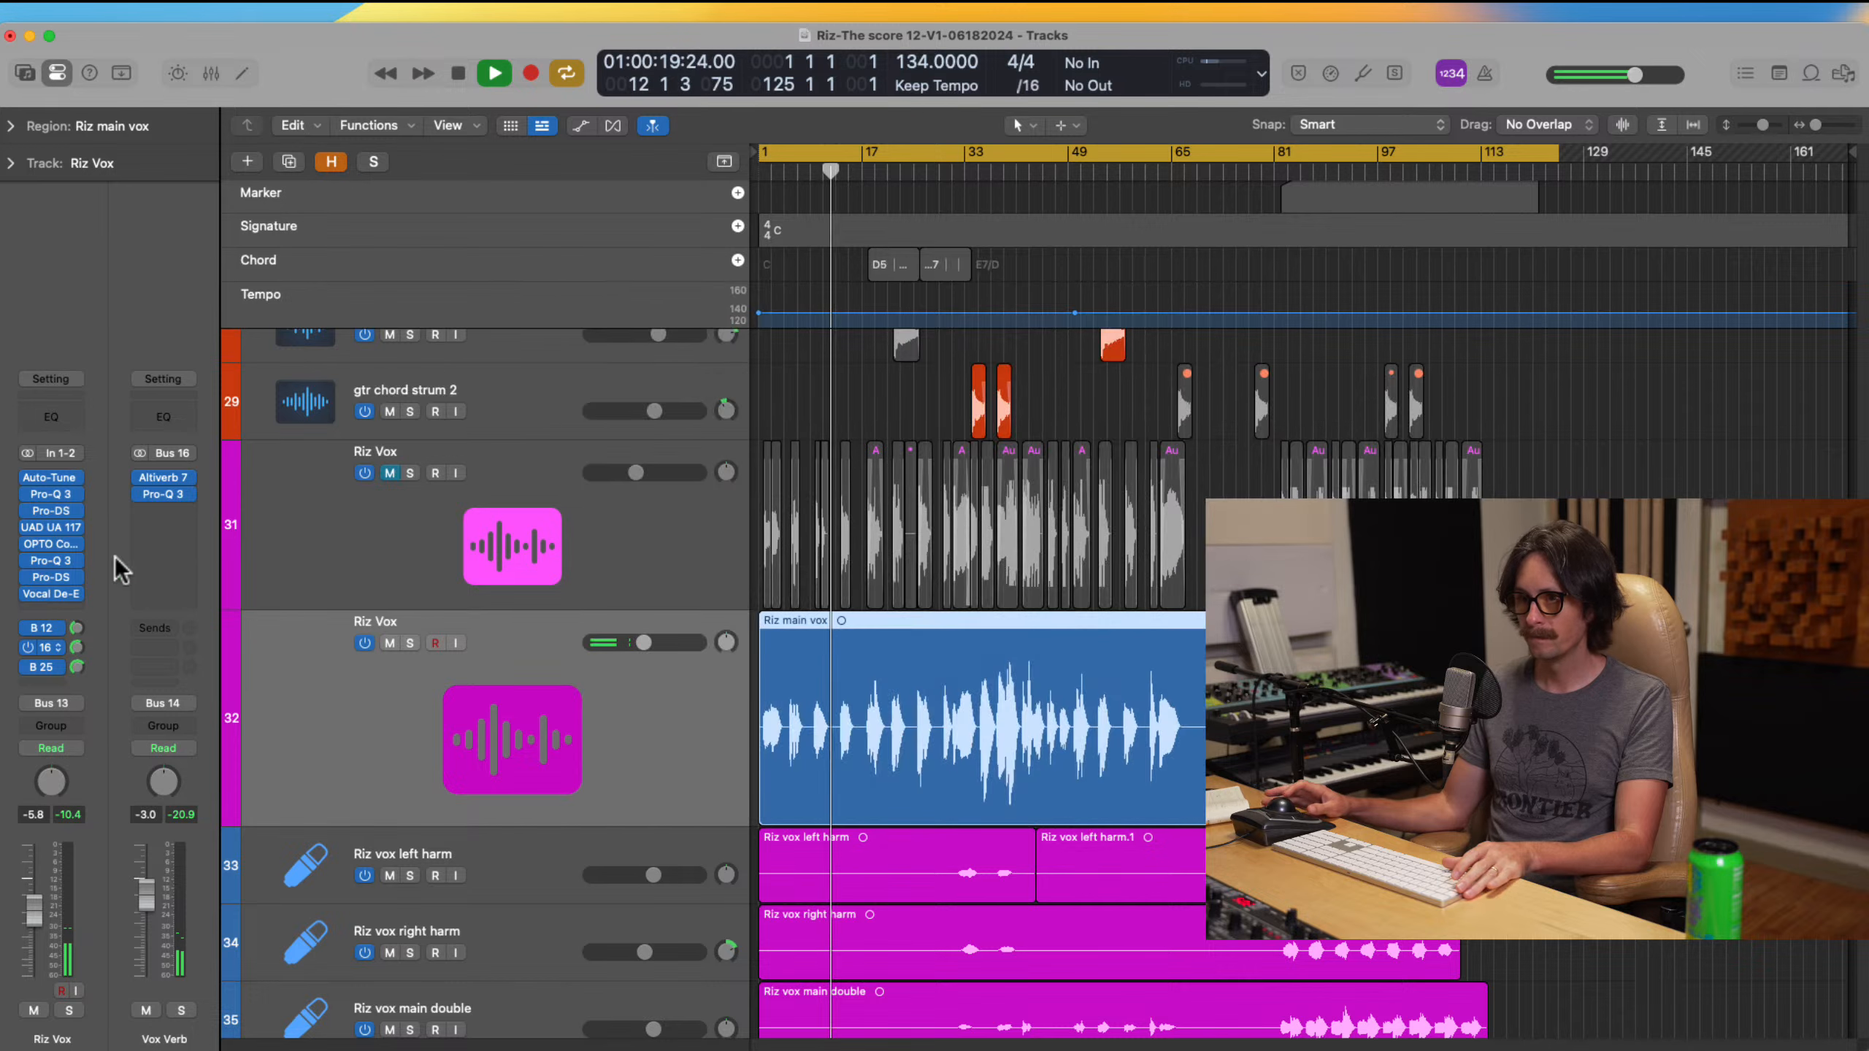
Step: Show the Vox P comp channel fed by the Bus 25 send, inspect its UAD API 2500 compressor and close it
{"action": "left_click", "coordinate": [41, 667]}
{"action": "left_click", "coordinate": [105, 599]}
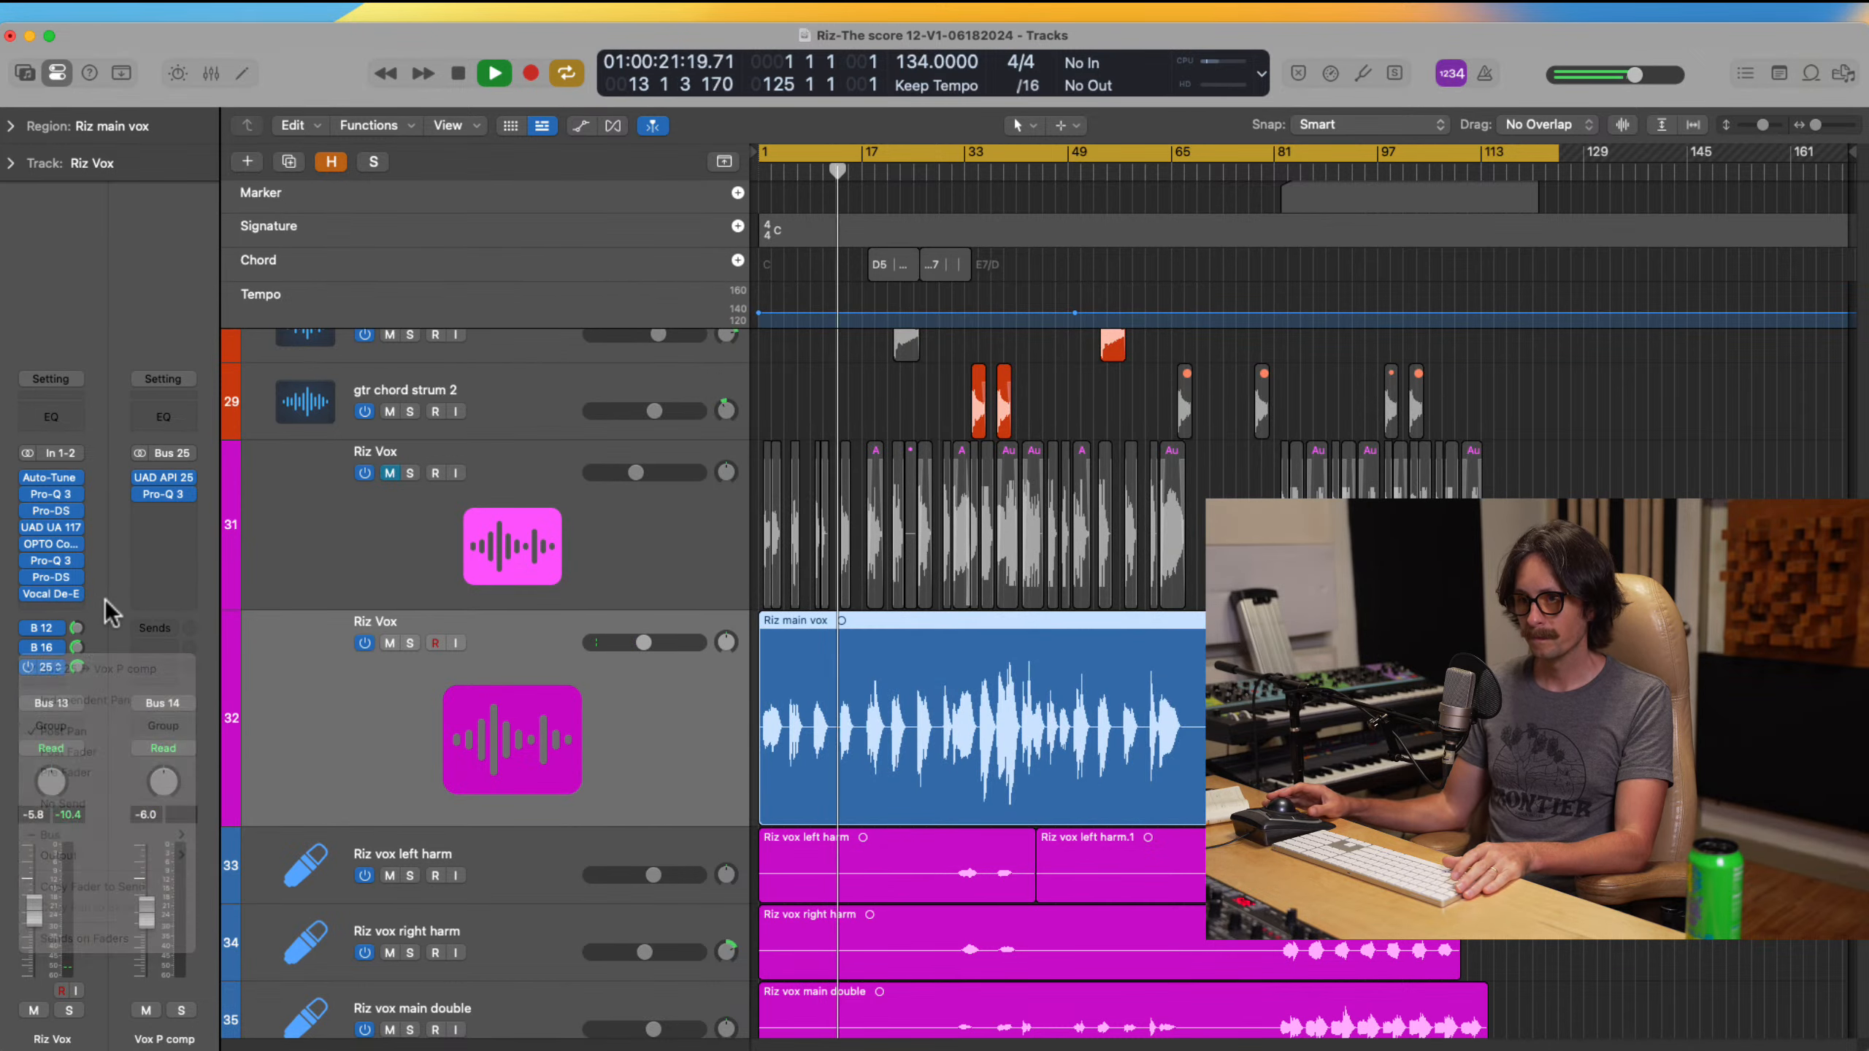
{"action": "left_click", "coordinate": [172, 476]}
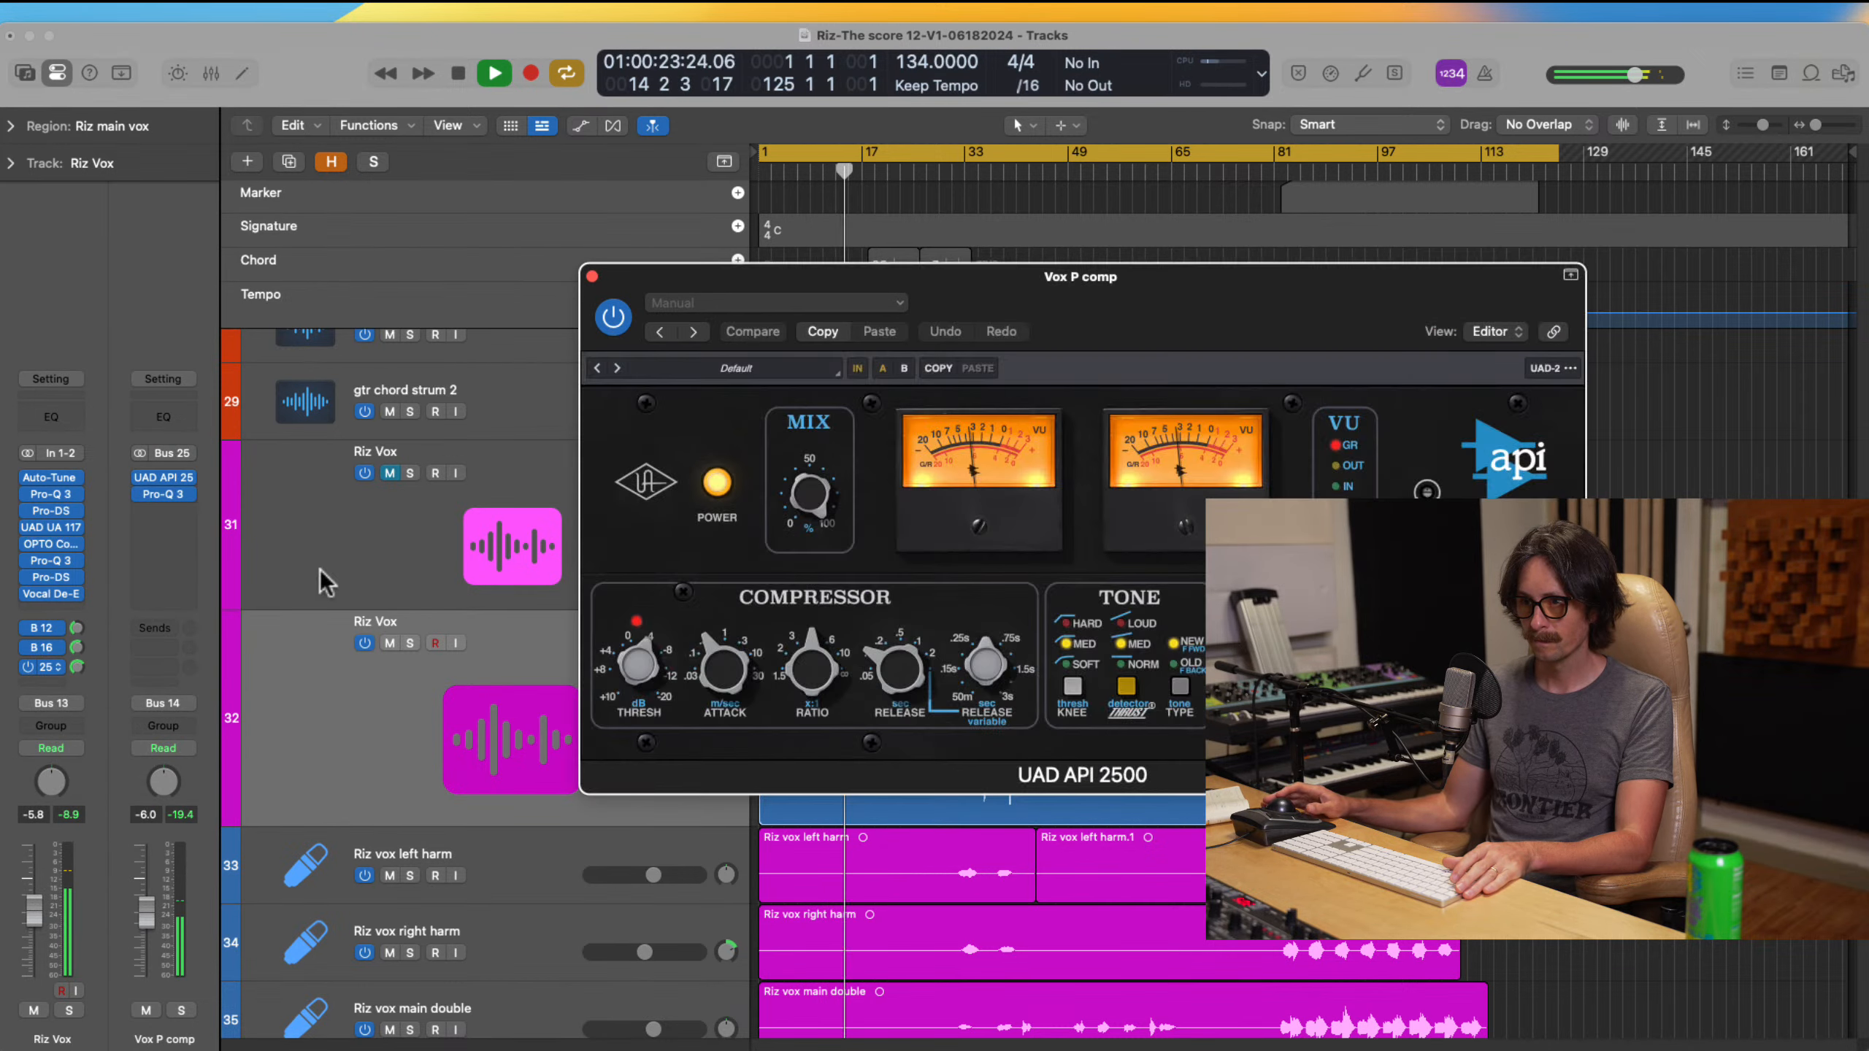
{"action": "left_click", "coordinate": [591, 277]}
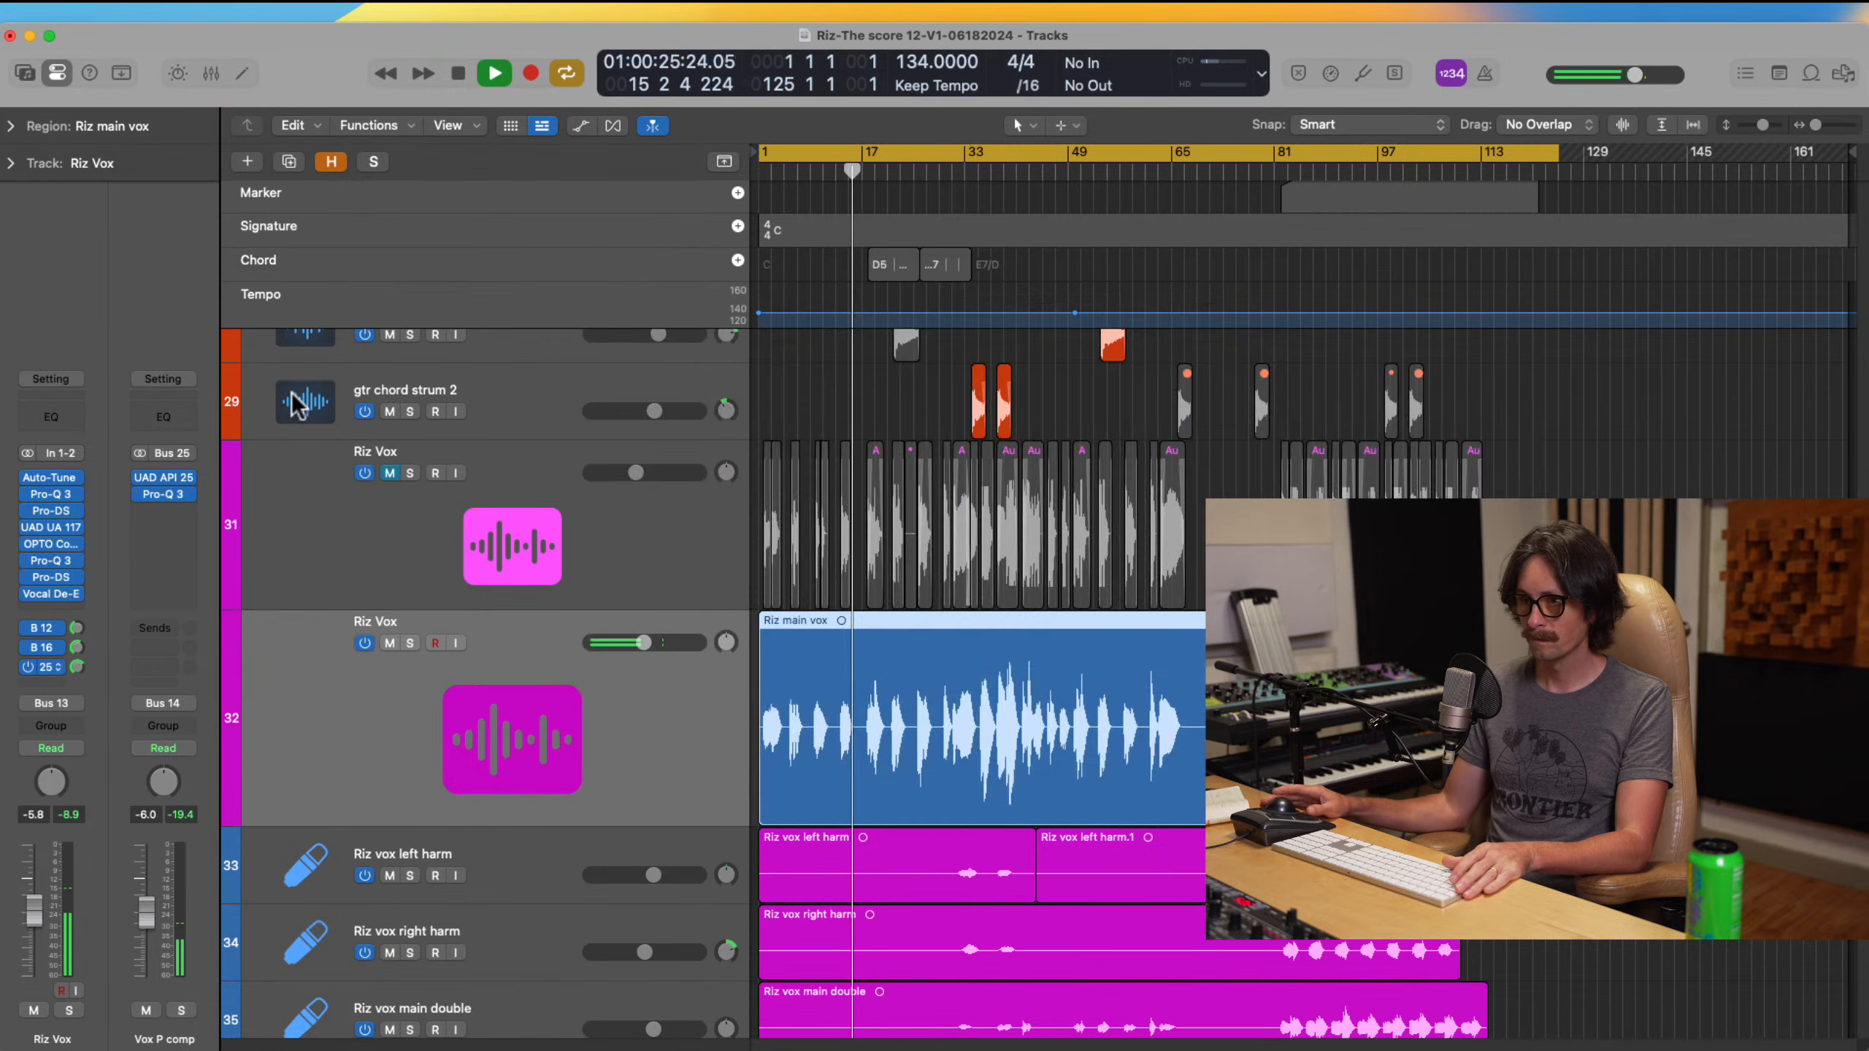
Step: In the Vox P comp channel's Pro-Q 3, move the high cut to about 3530 Hz, nudge the low shelf to about -5.93 dB, and close it
{"action": "left_click", "coordinate": [165, 496]}
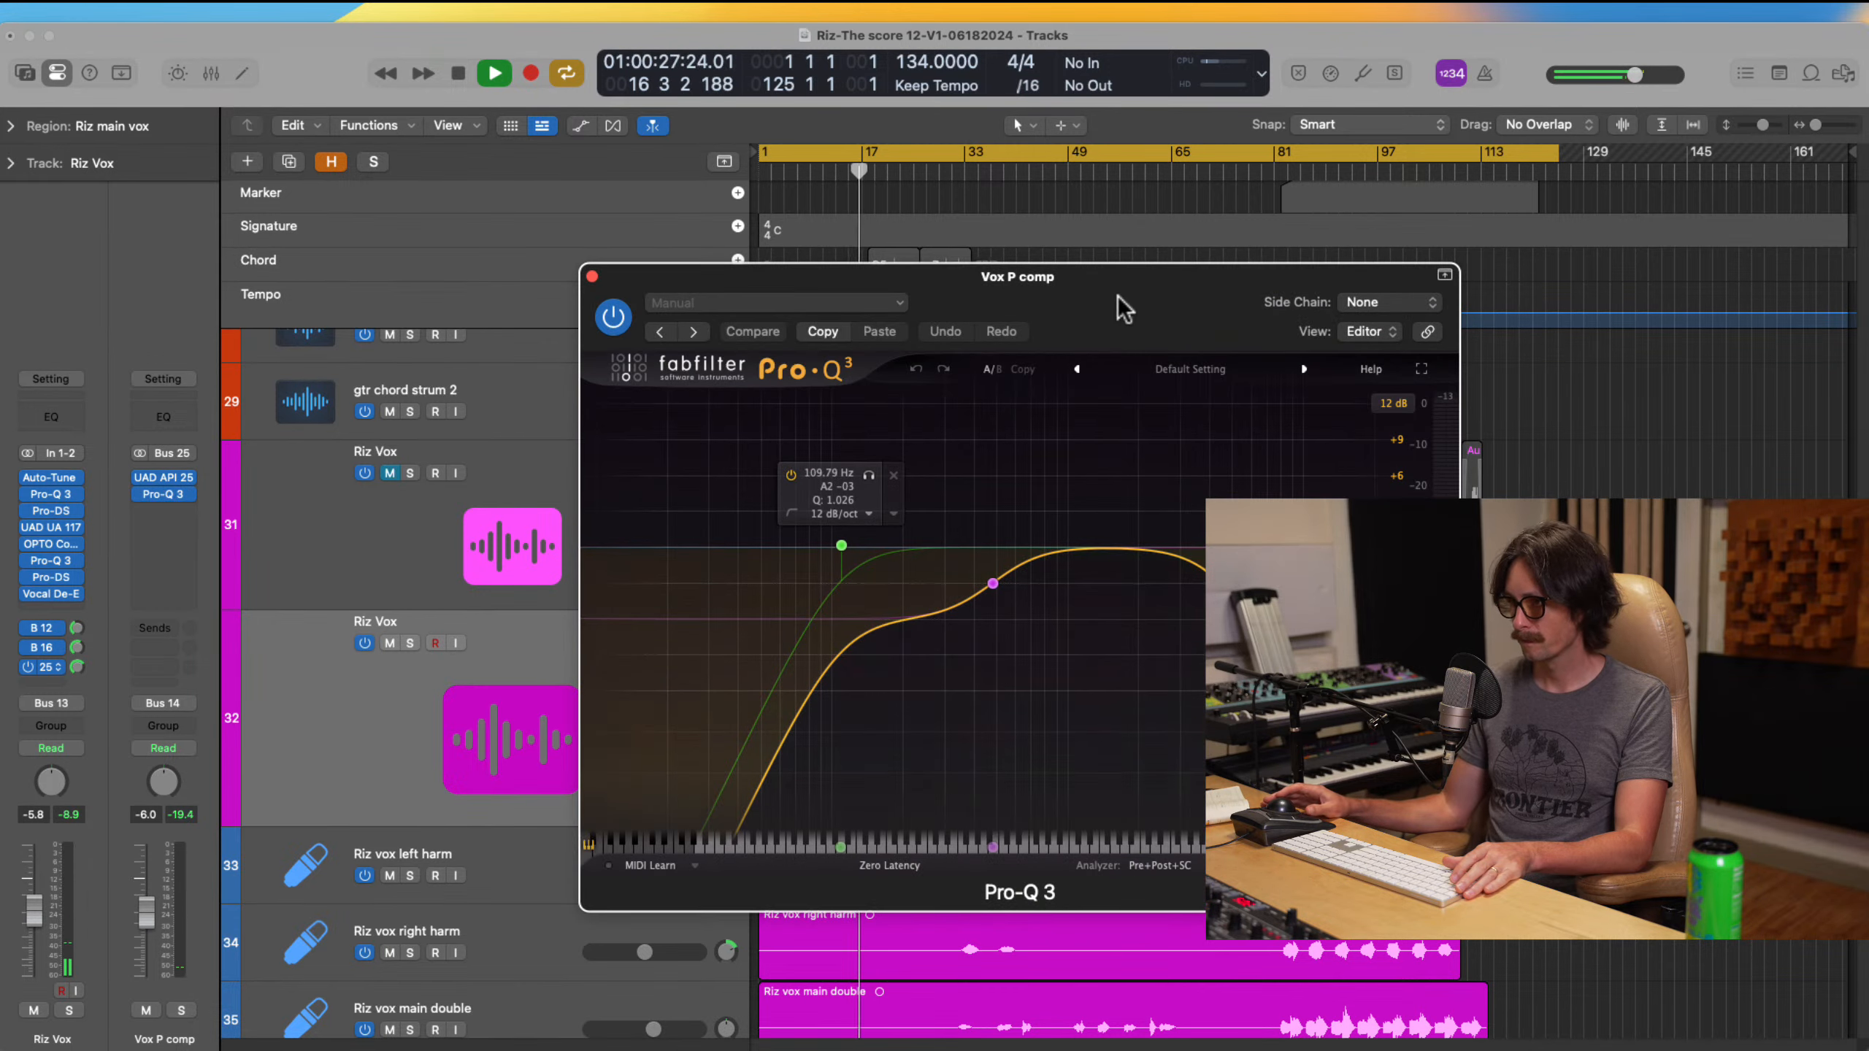
{"action": "left_click_drag", "start_coordinate": [1117, 295], "coordinate": [819, 199]}
{"action": "left_click_drag", "start_coordinate": [924, 454], "coordinate": [899, 451]}
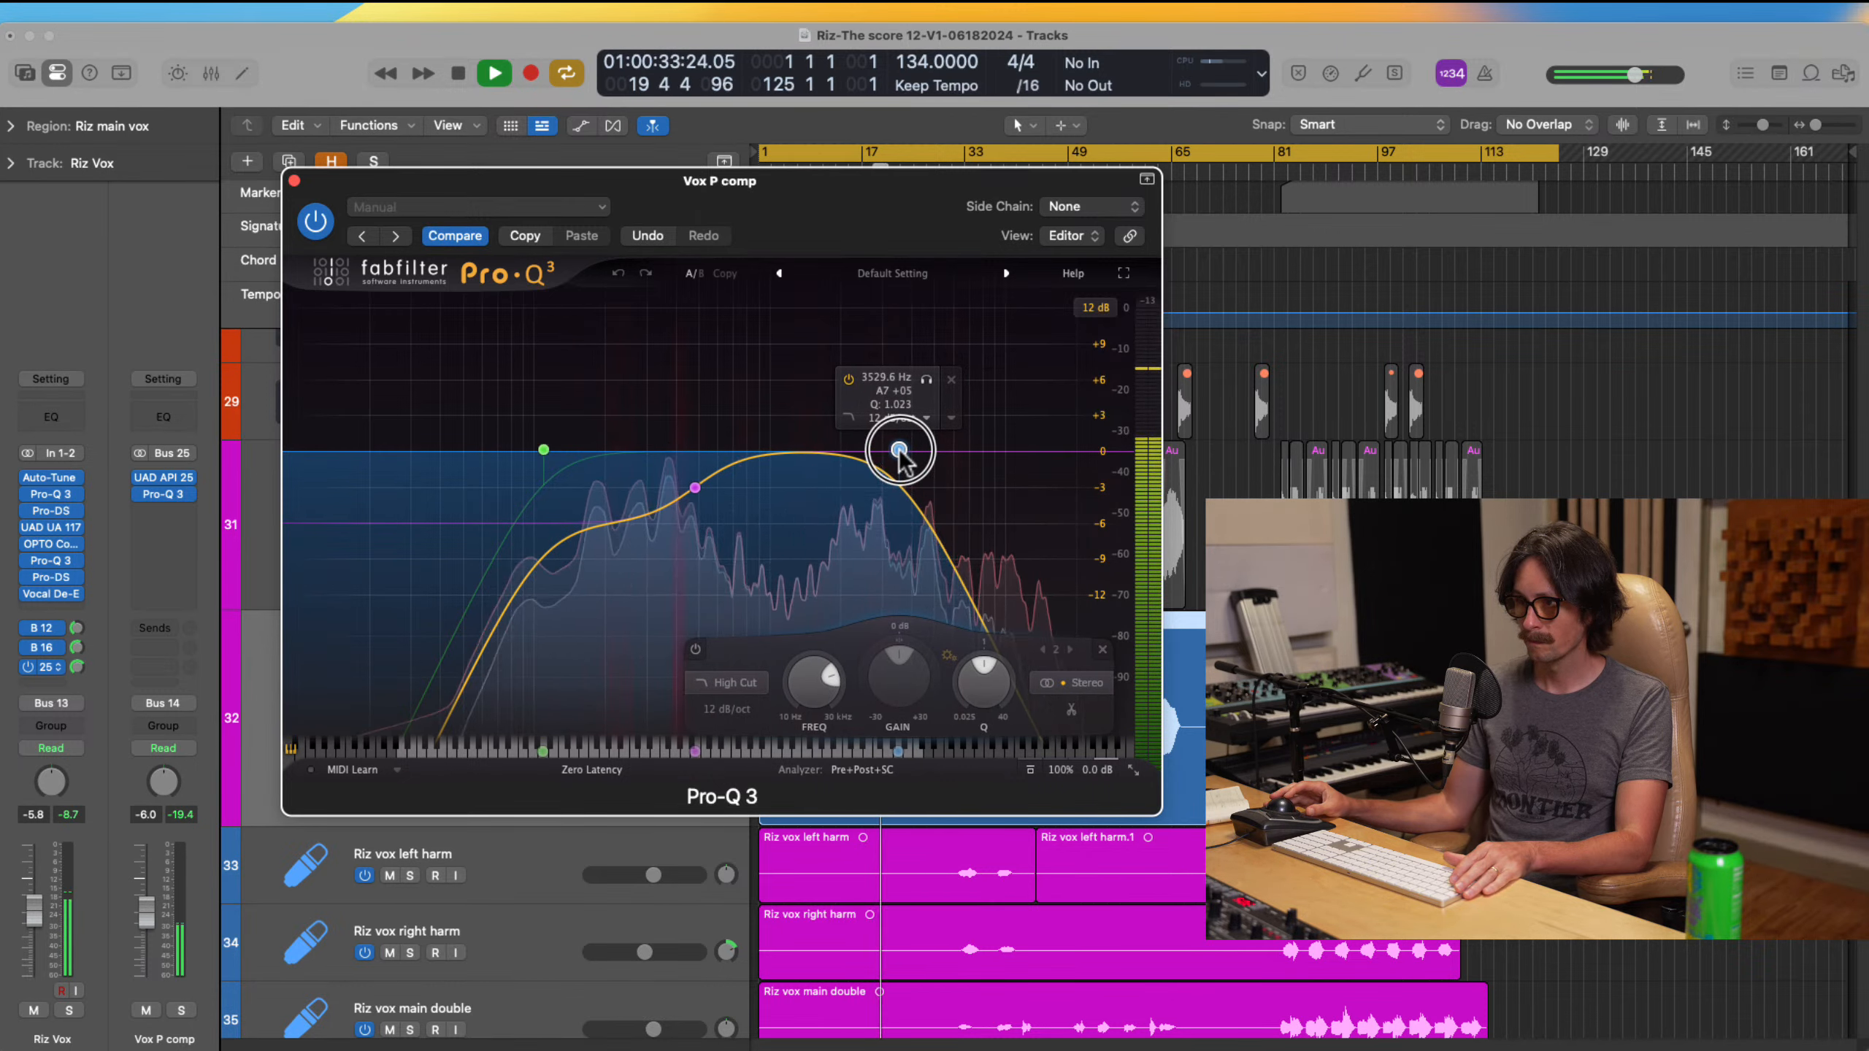
{"action": "left_click_drag", "start_coordinate": [695, 488], "coordinate": [695, 485]}
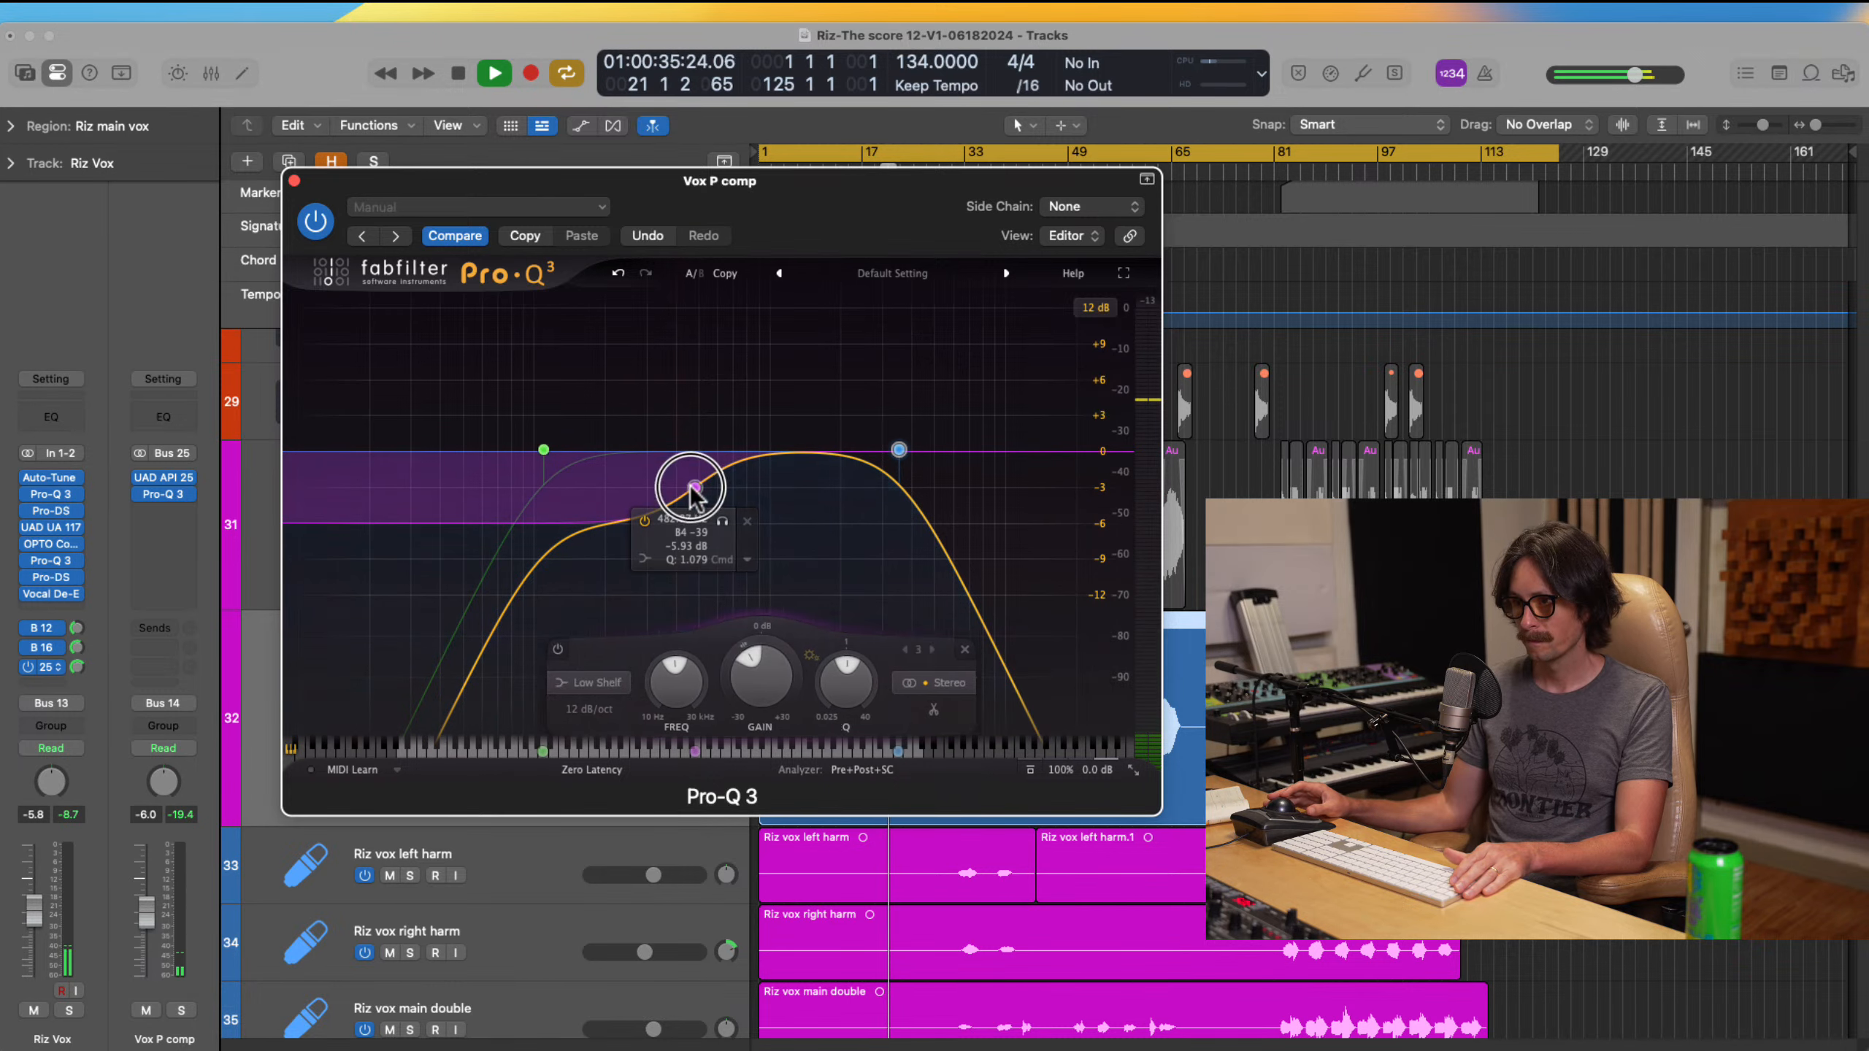
{"action": "left_click", "coordinate": [294, 181]}
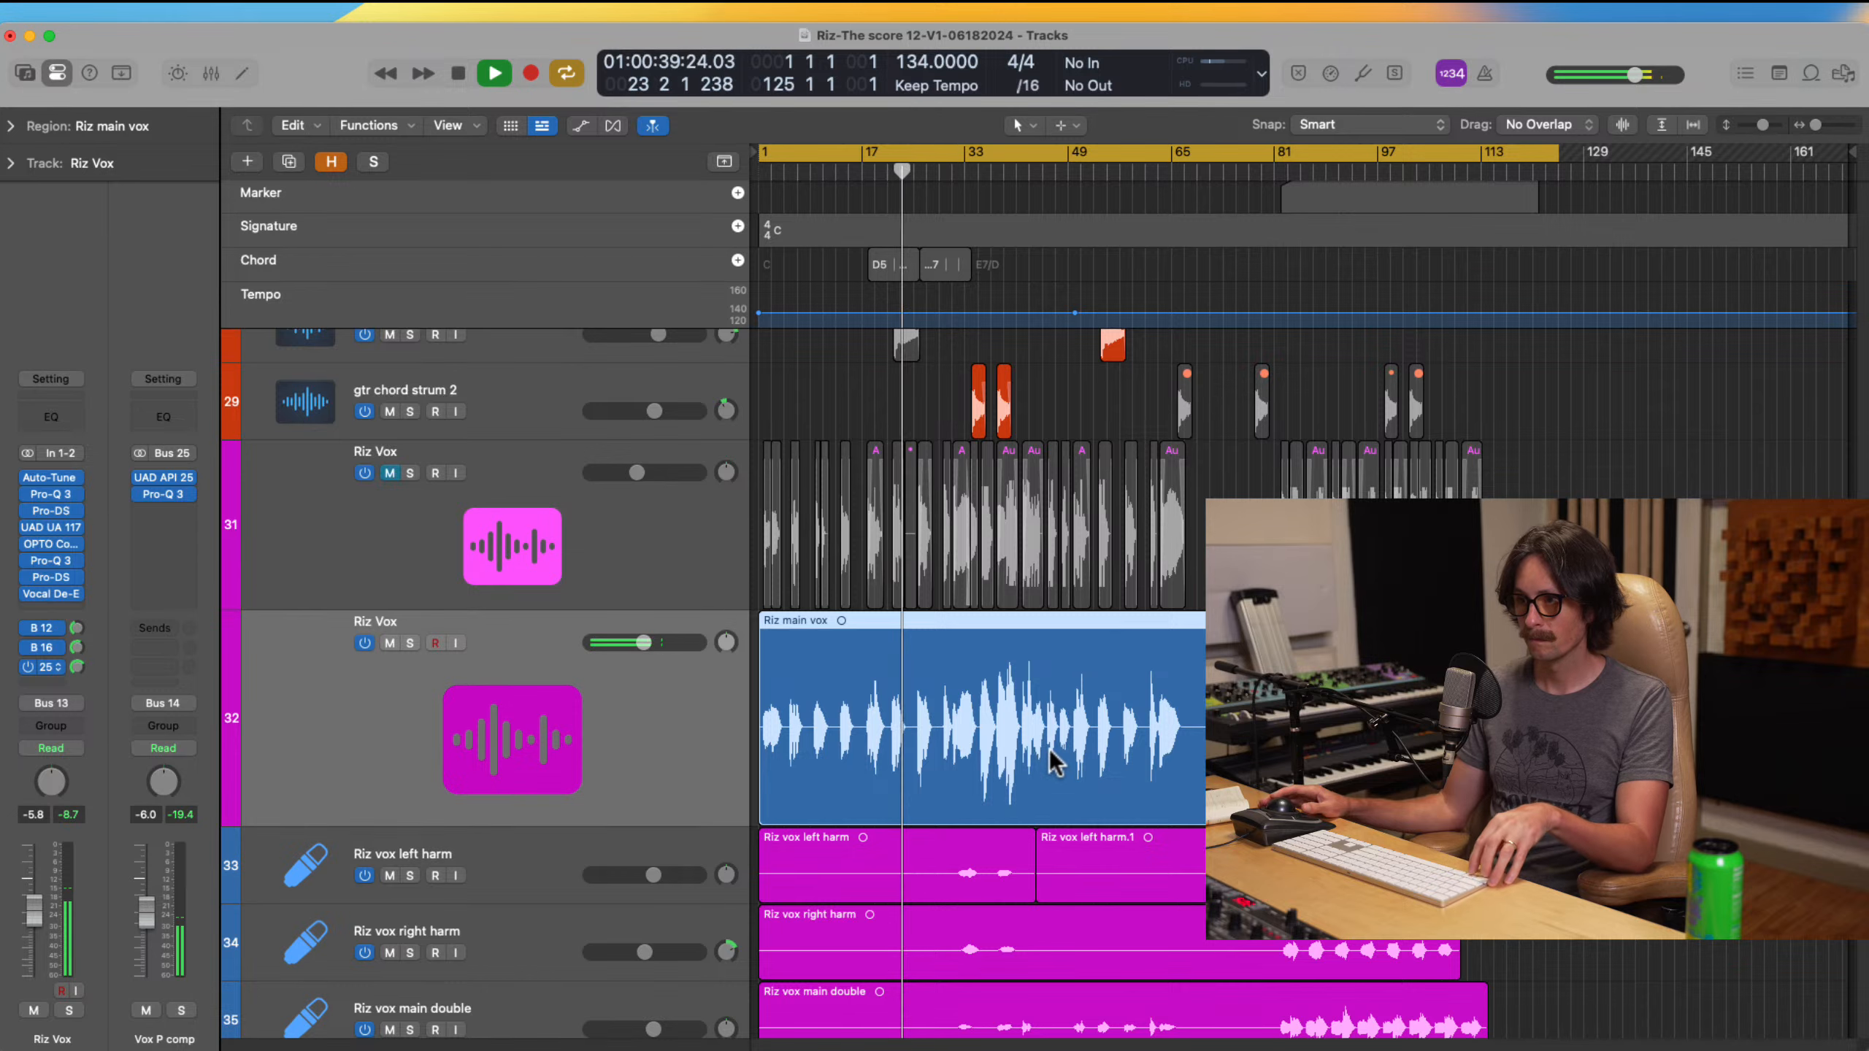
Step: Find the green orchestral tracks 58 to 63 and select the Winds sus track followed by the Strings pizz track
{"action": "scroll", "coordinate": [1051, 755], "scroll_direction": "down", "scroll_amount": 3}
{"action": "scroll", "coordinate": [1051, 754], "scroll_direction": "down", "scroll_amount": 1}
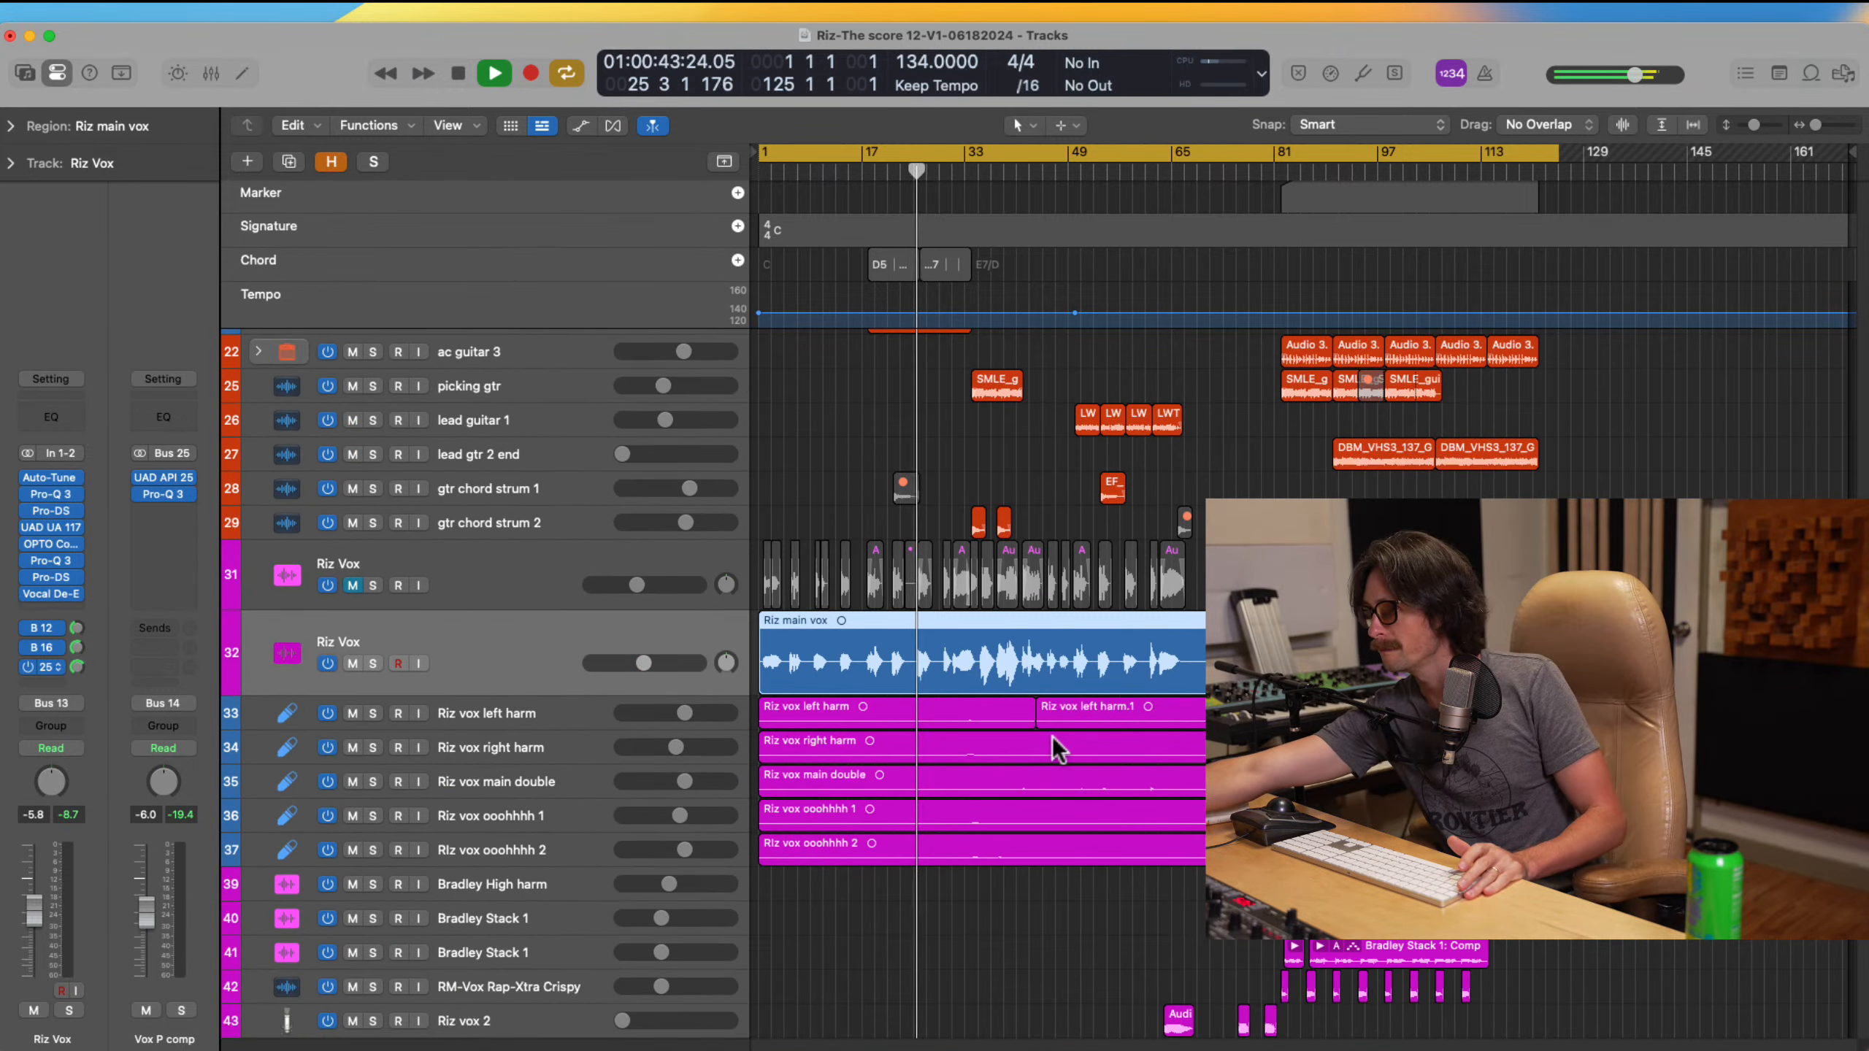
{"action": "scroll", "coordinate": [1041, 784], "scroll_direction": "down", "scroll_amount": 10}
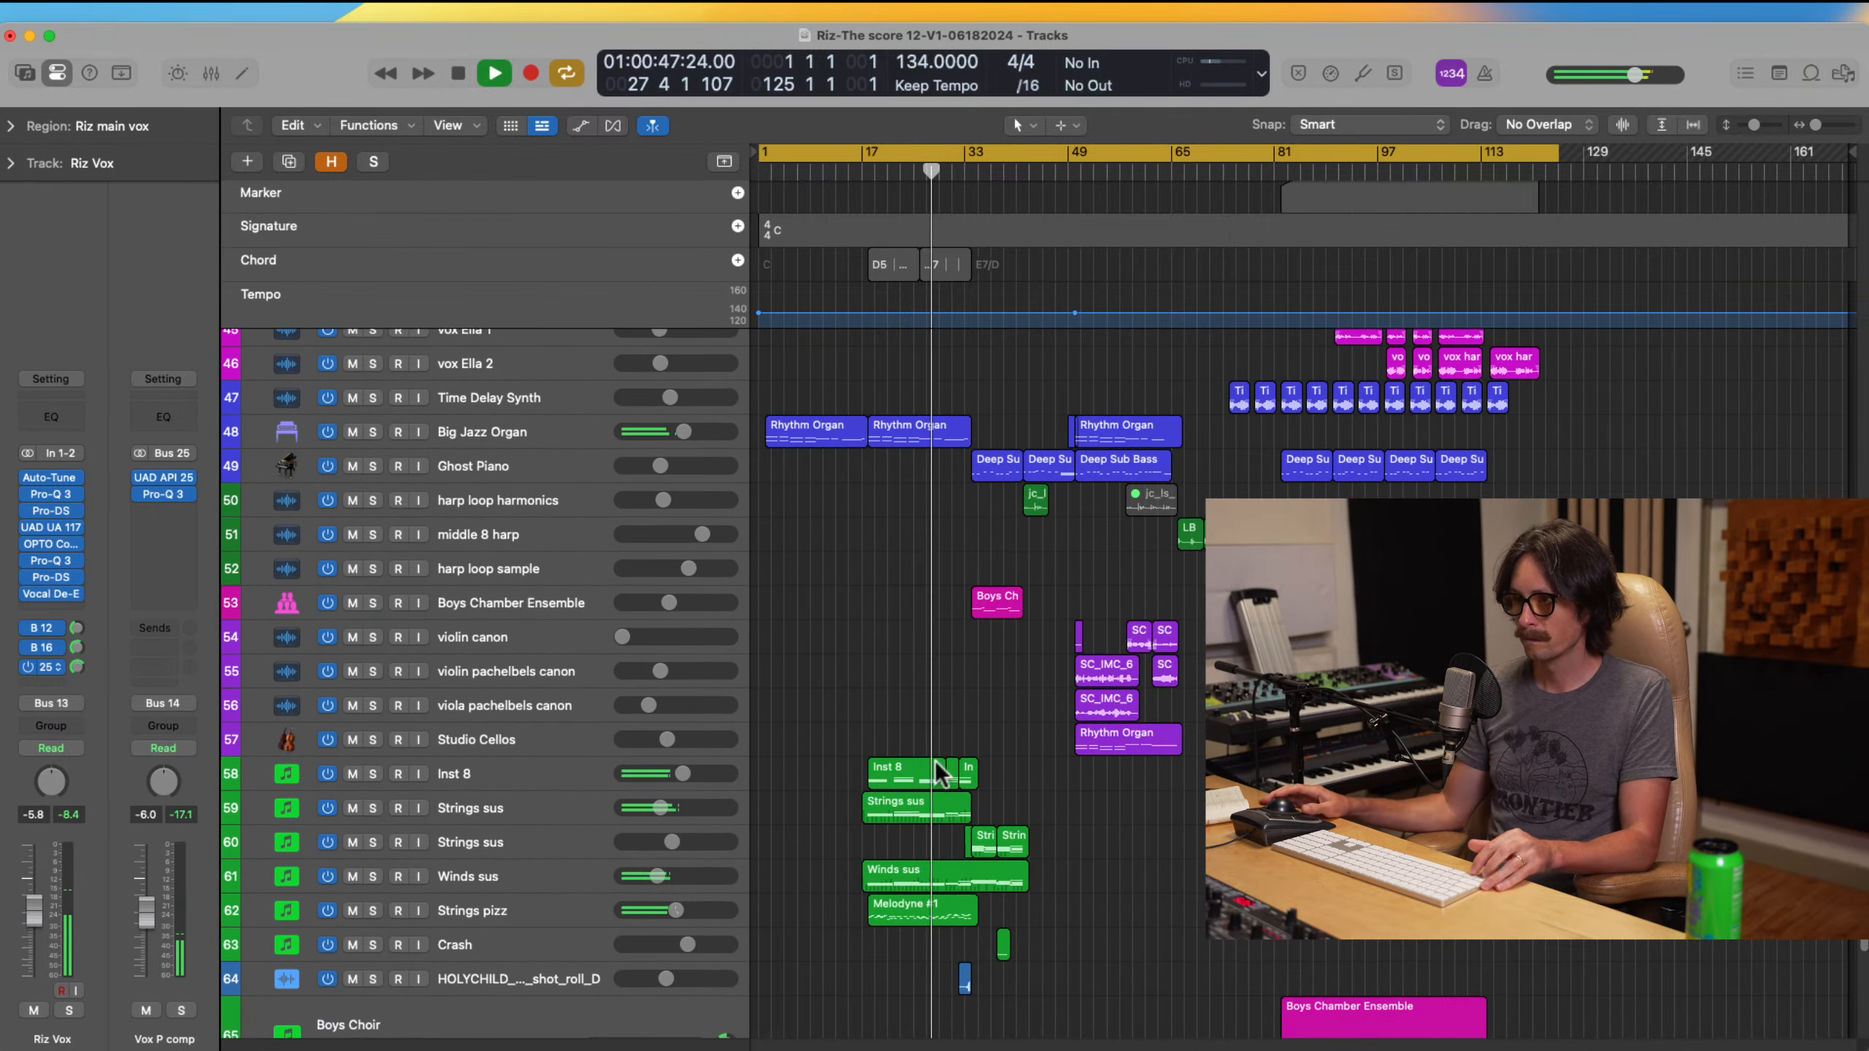
{"action": "left_click_drag", "start_coordinate": [806, 732], "coordinate": [1097, 988]}
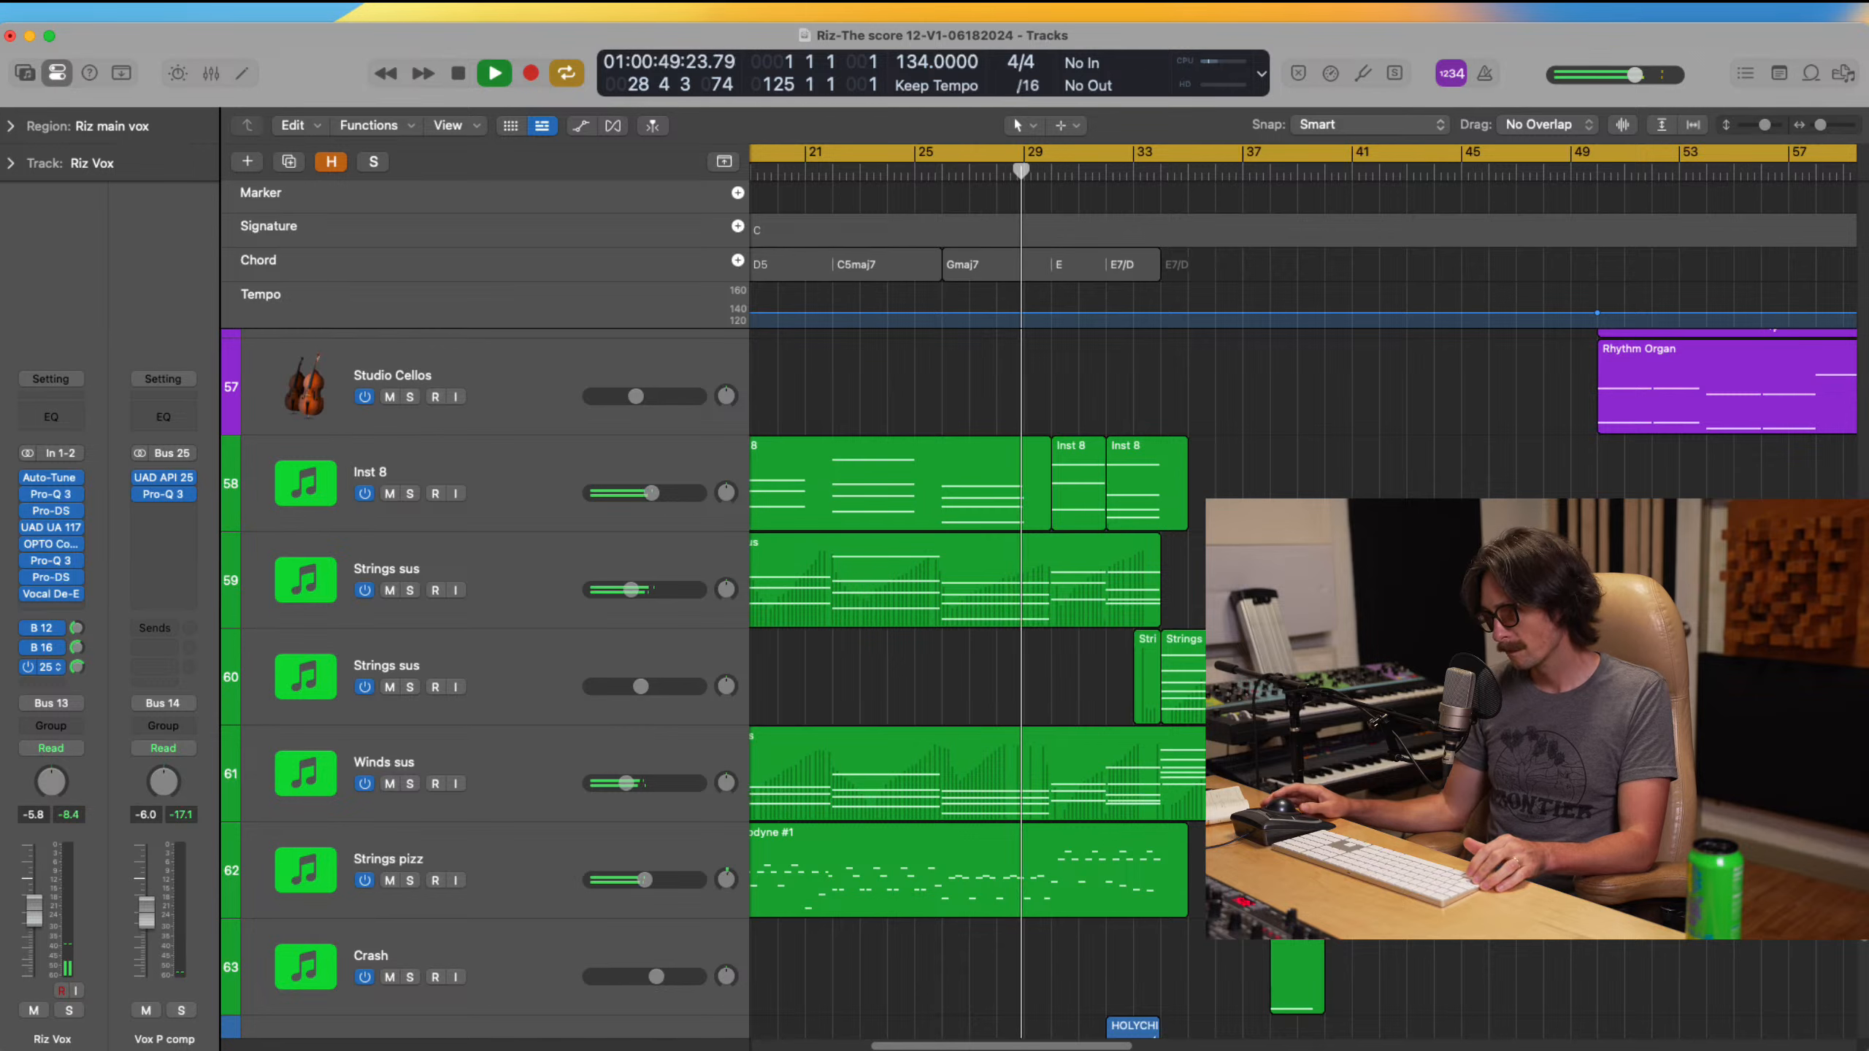
{"action": "left_click", "coordinate": [520, 757]}
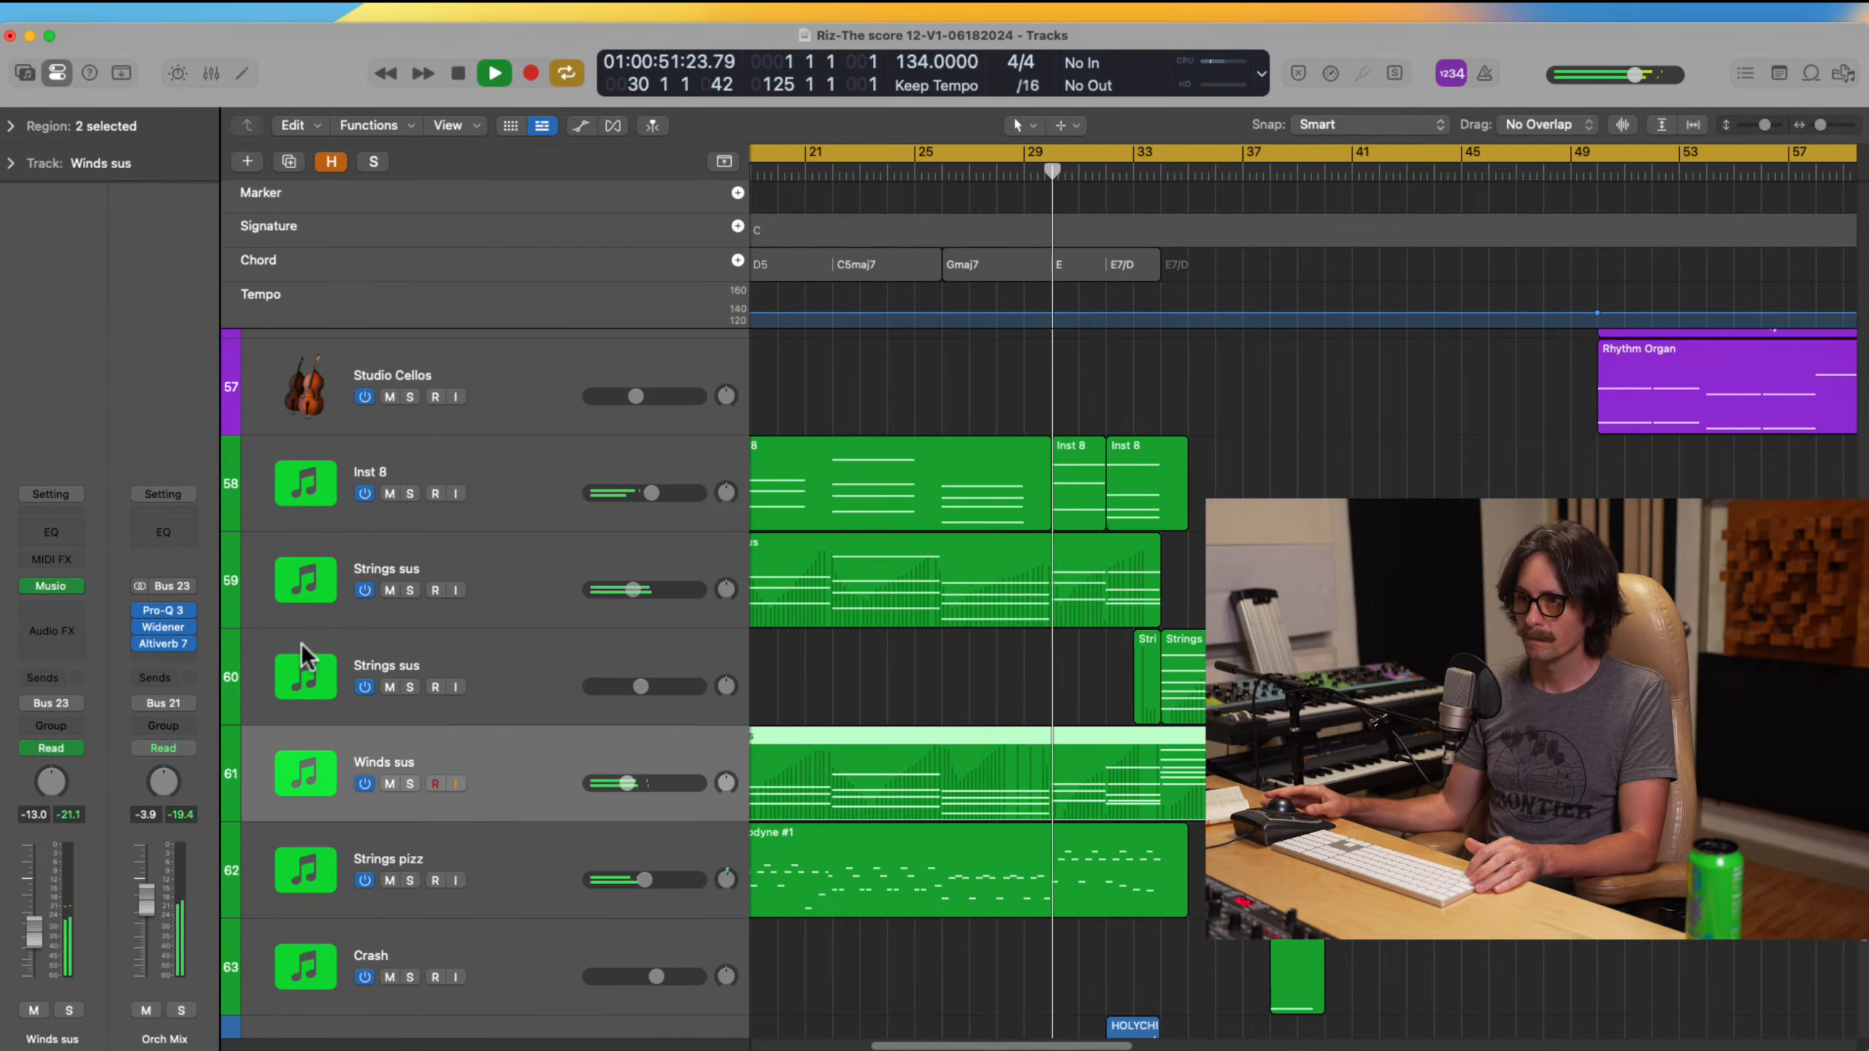
{"action": "left_click", "coordinate": [540, 868]}
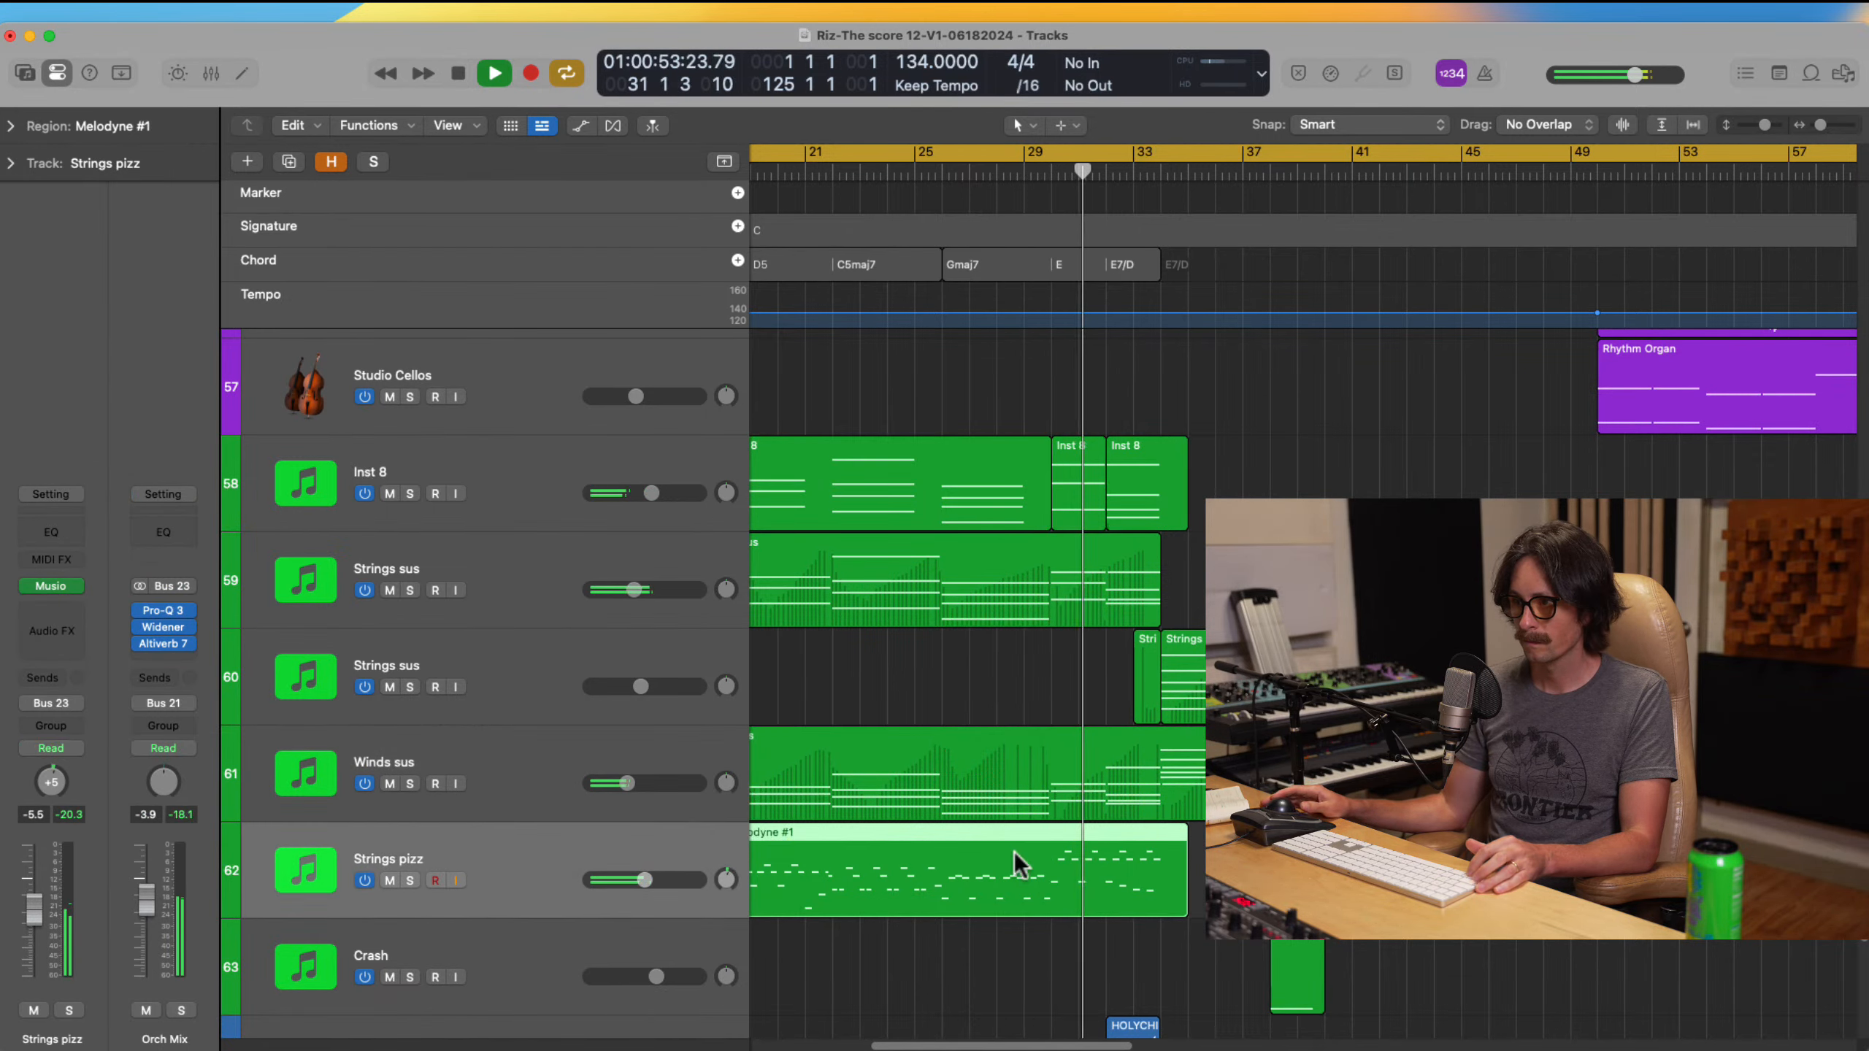
Step: Examine the vocal region on track 44 and the harmony, double and backing vocal tracks 33 to 37 during playback
{"action": "scroll", "coordinate": [1014, 852], "scroll_direction": "up", "scroll_amount": 12}
{"action": "scroll", "coordinate": [1014, 852], "scroll_direction": "up", "scroll_amount": 3}
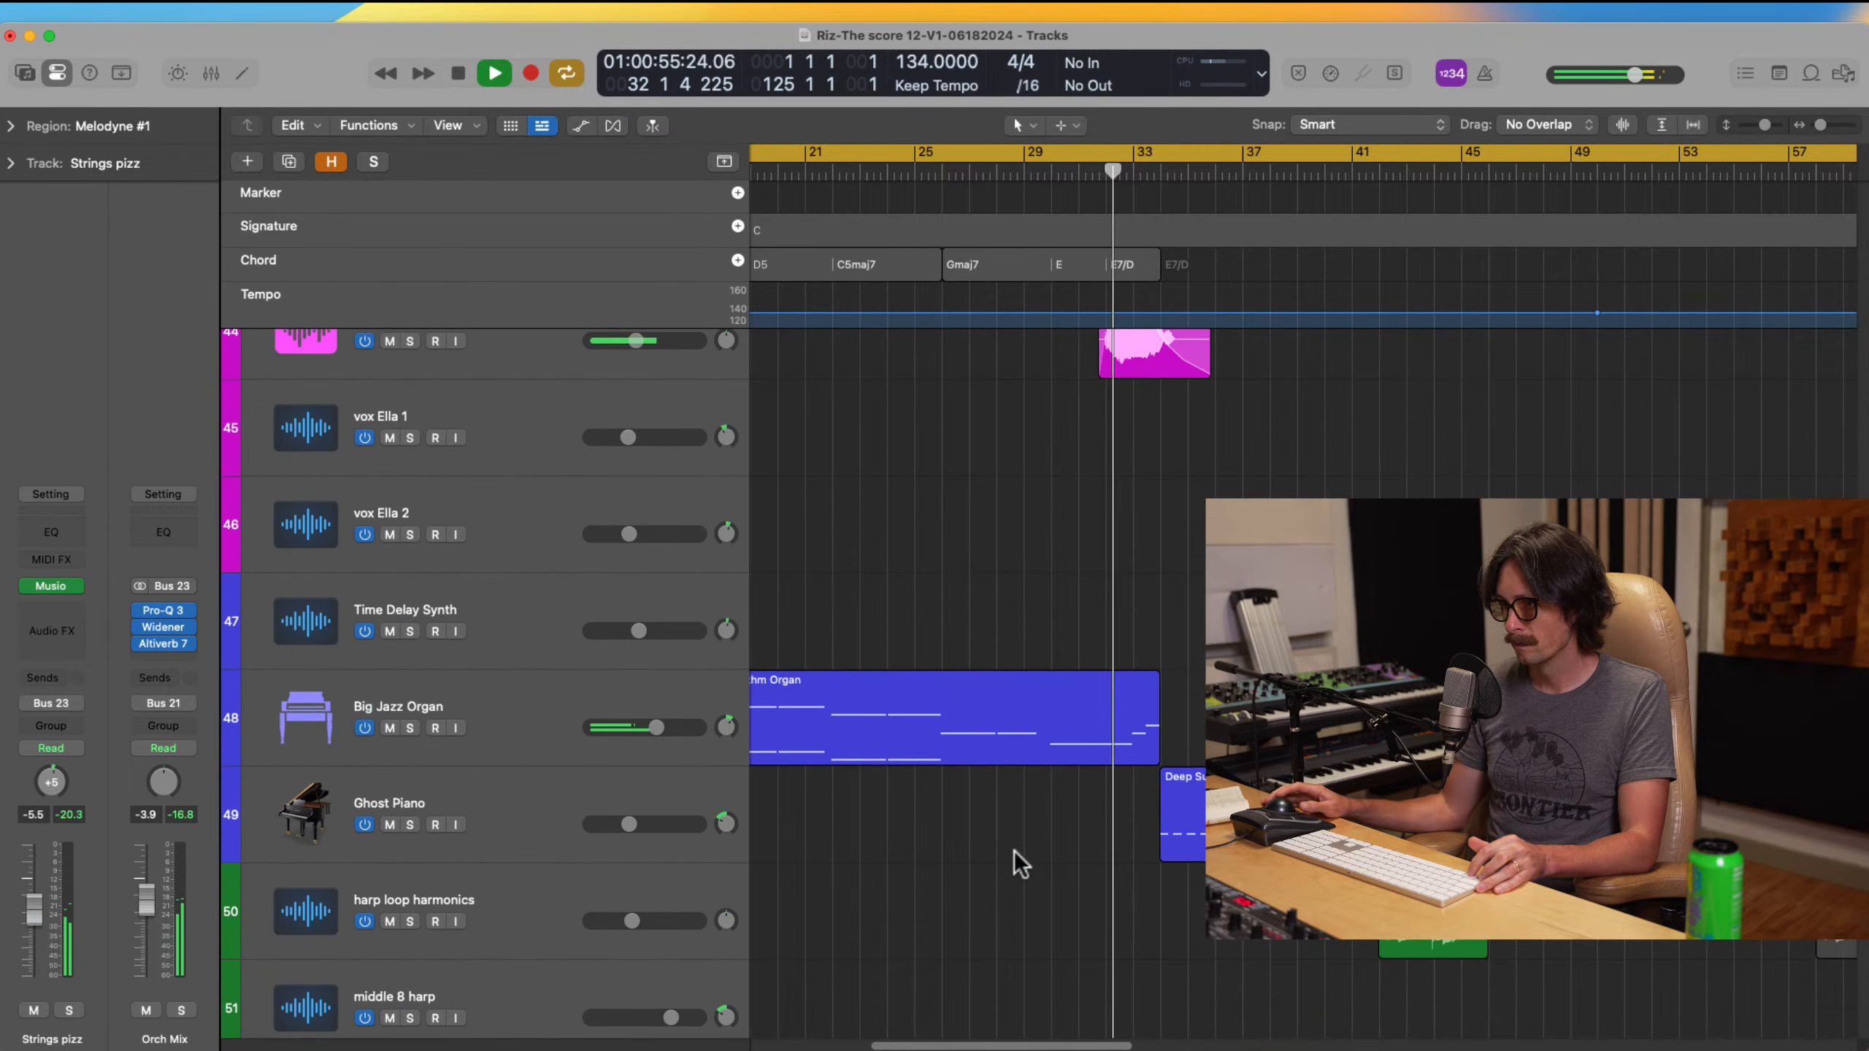
{"action": "scroll", "coordinate": [1013, 851], "scroll_direction": "down", "scroll_amount": 4, "text": "alt"}
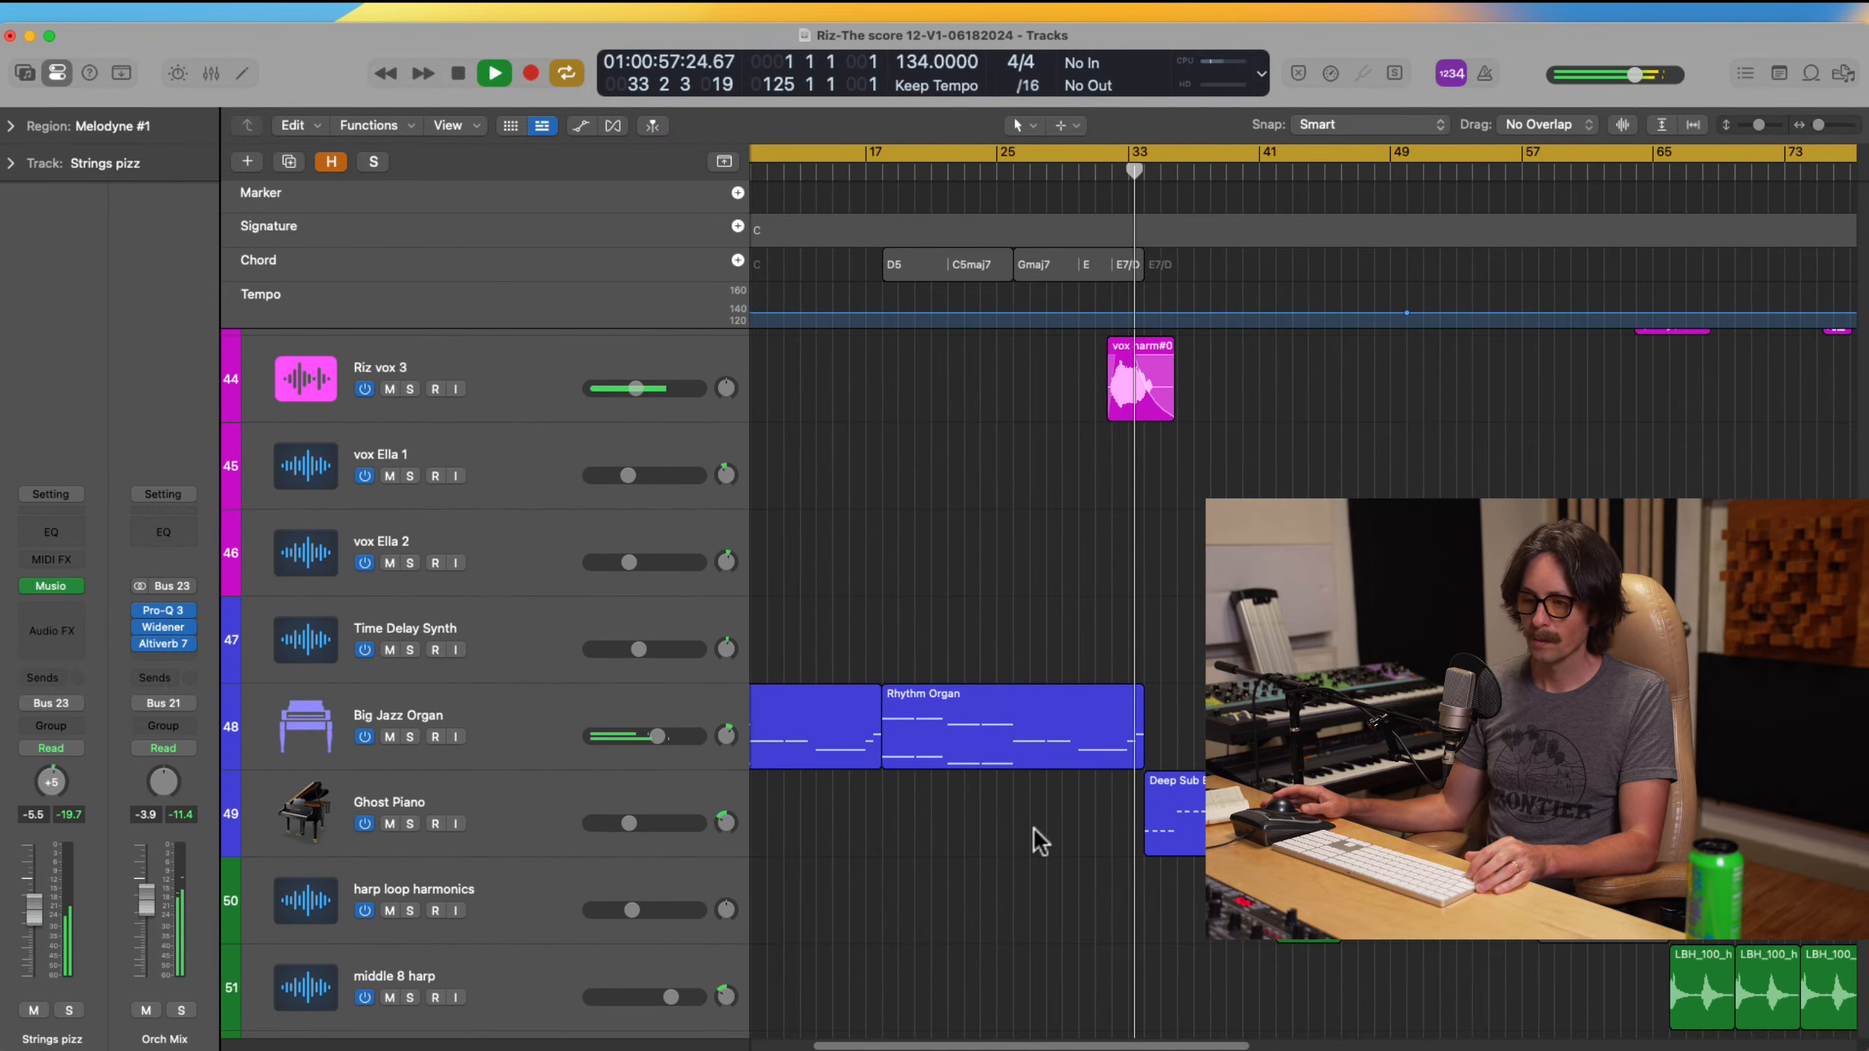
{"action": "scroll", "coordinate": [1033, 828], "scroll_direction": "up", "scroll_amount": 4}
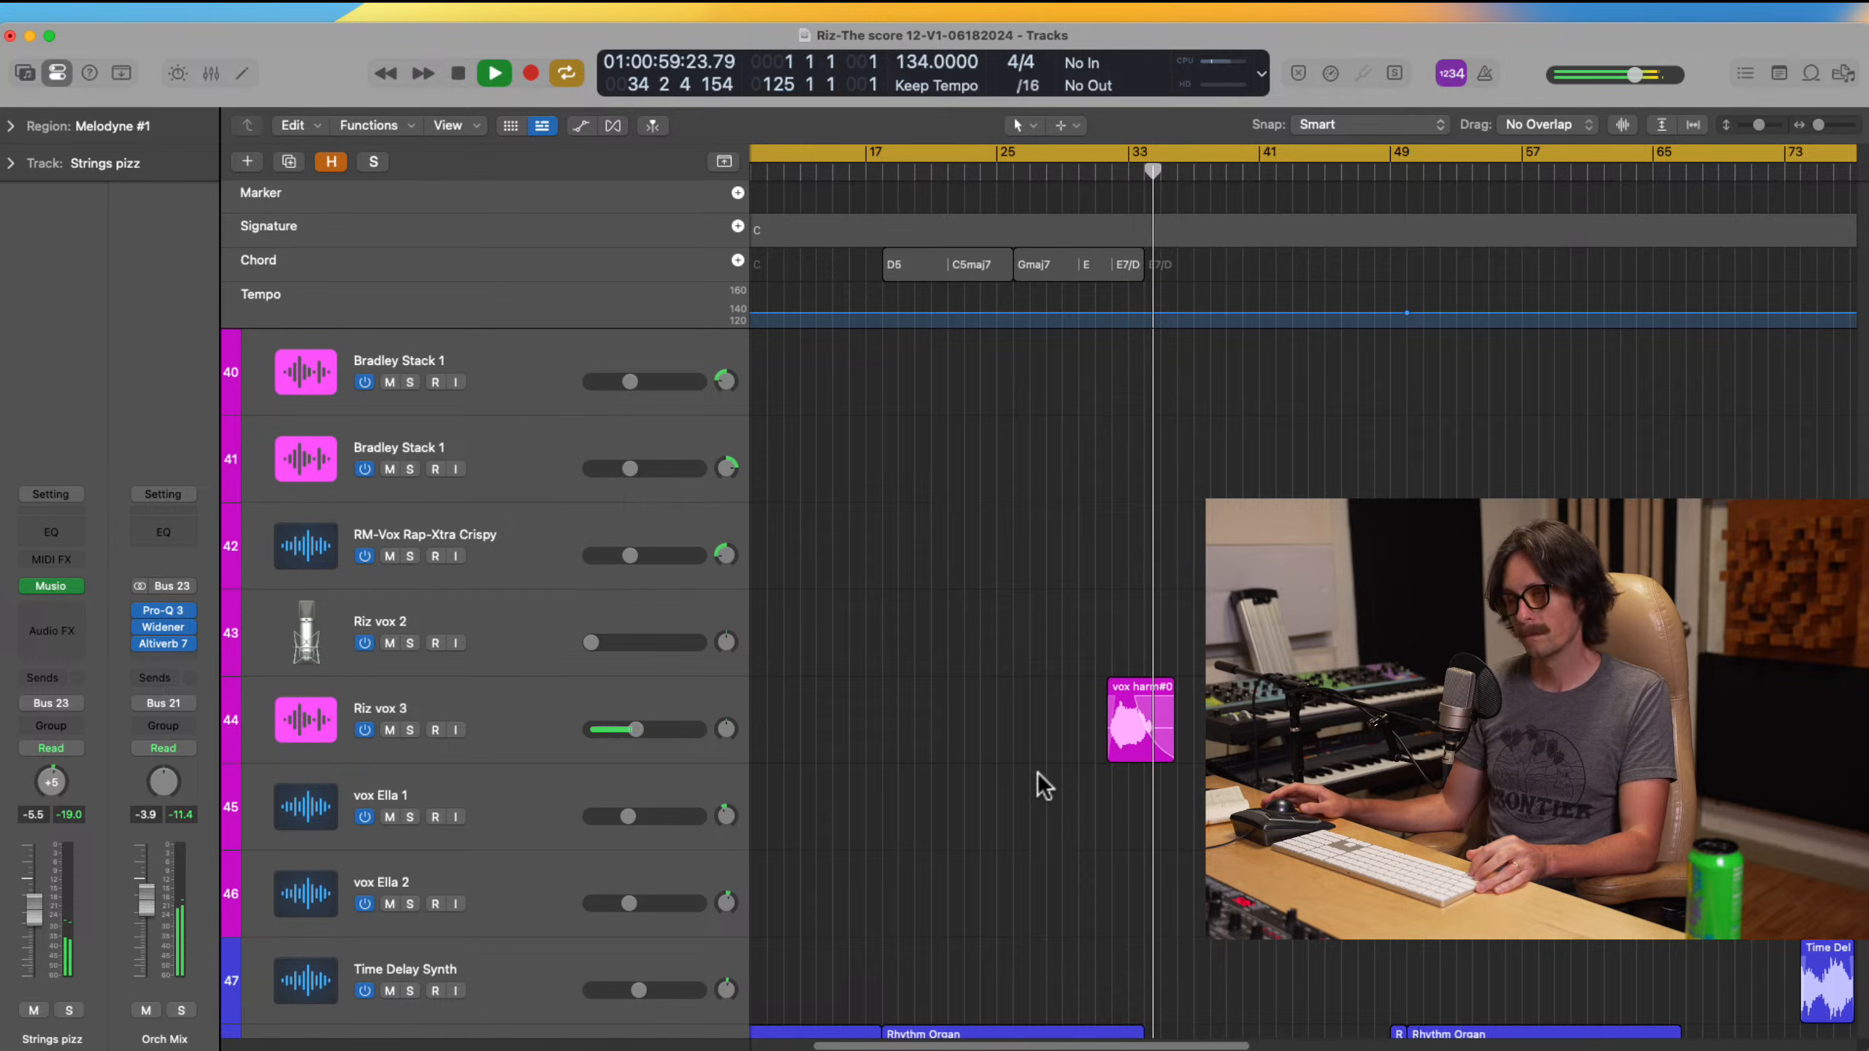
{"action": "scroll", "coordinate": [1077, 789], "scroll_direction": "right", "scroll_amount": 4}
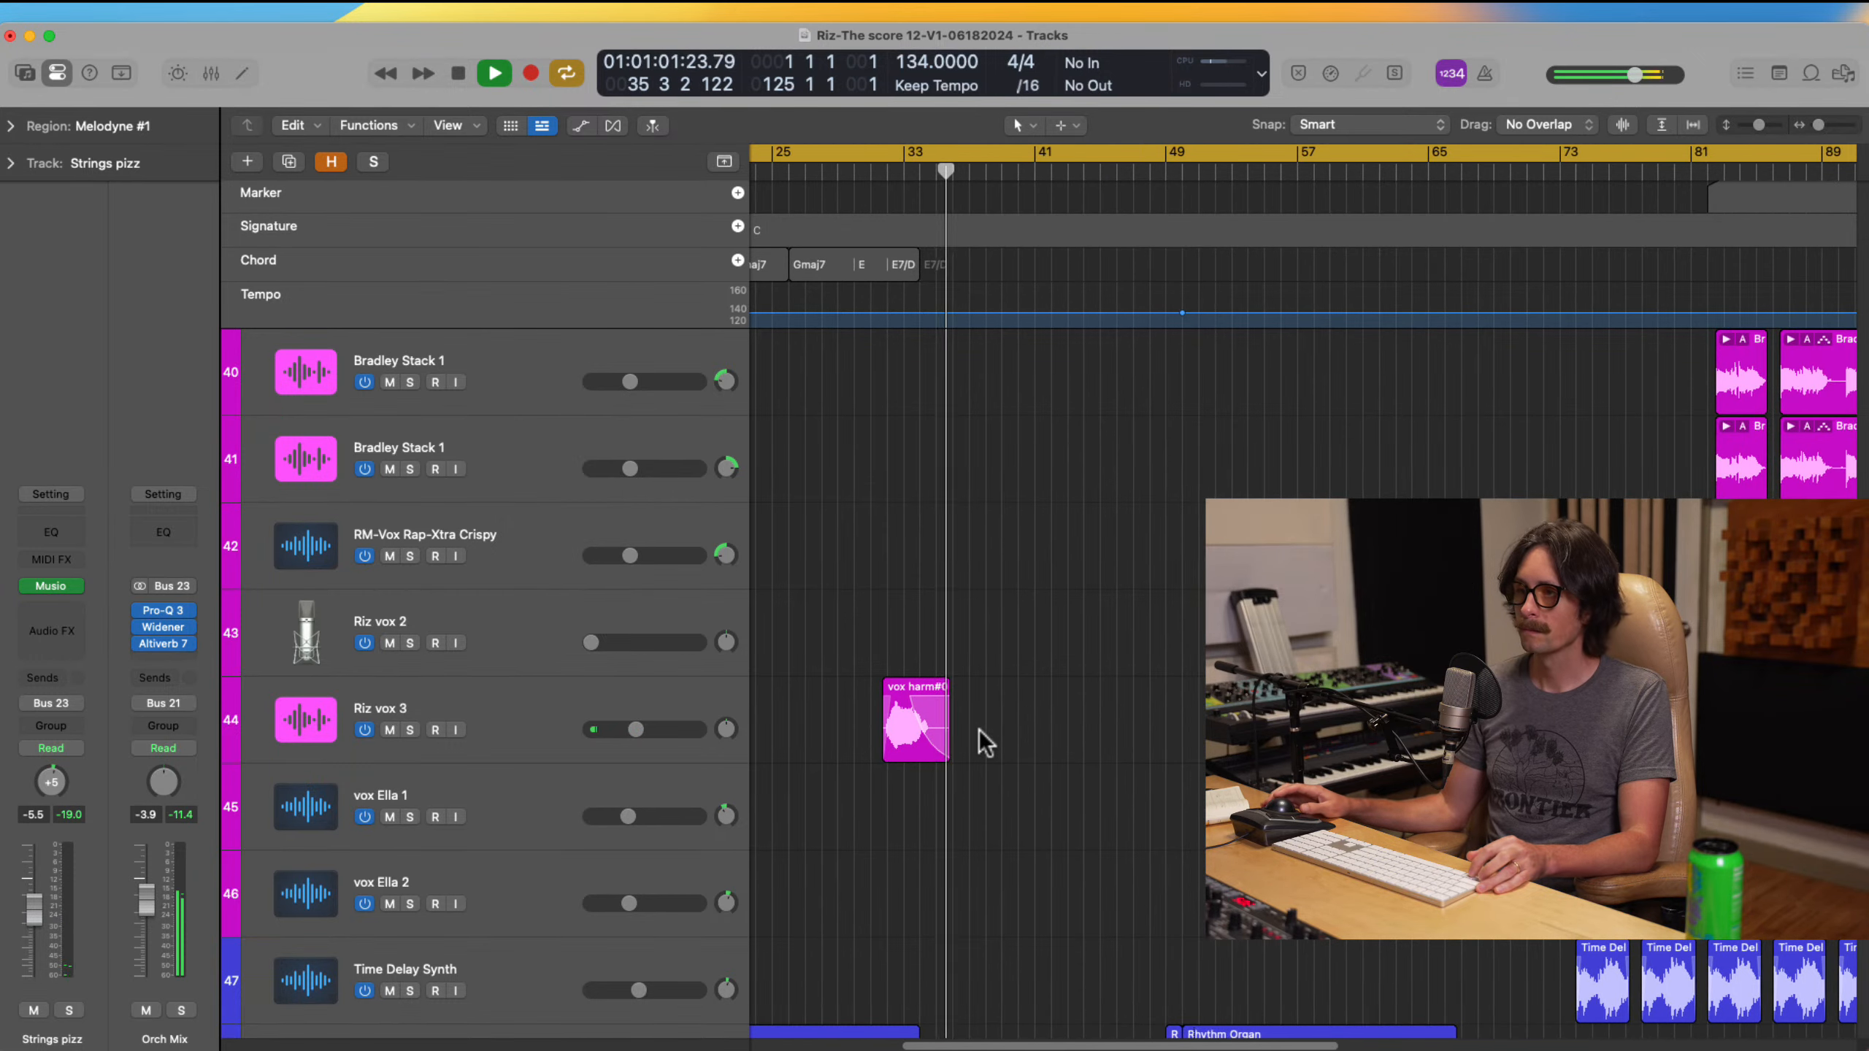
{"action": "scroll", "coordinate": [978, 730], "scroll_direction": "up", "scroll_amount": 7}
{"action": "scroll", "coordinate": [982, 736], "scroll_direction": "down", "scroll_amount": 5}
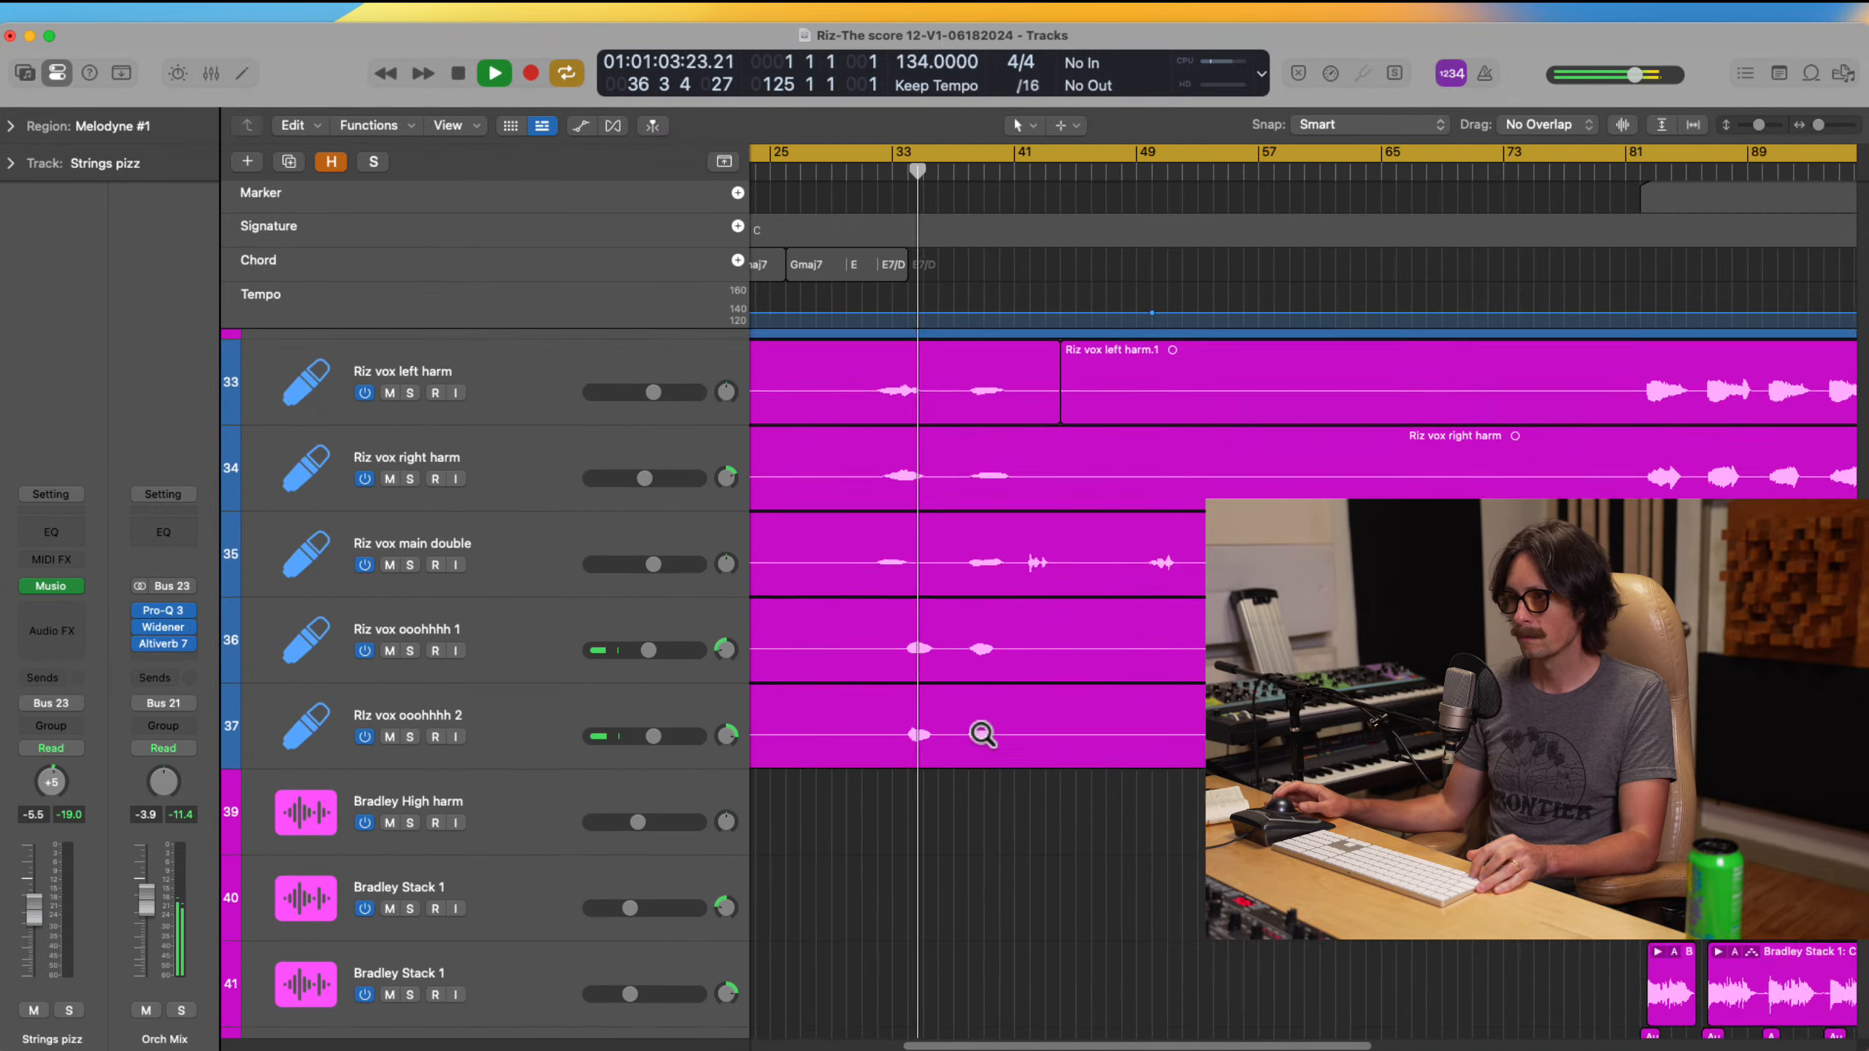
{"action": "scroll", "coordinate": [983, 736], "scroll_direction": "up", "scroll_amount": 5}
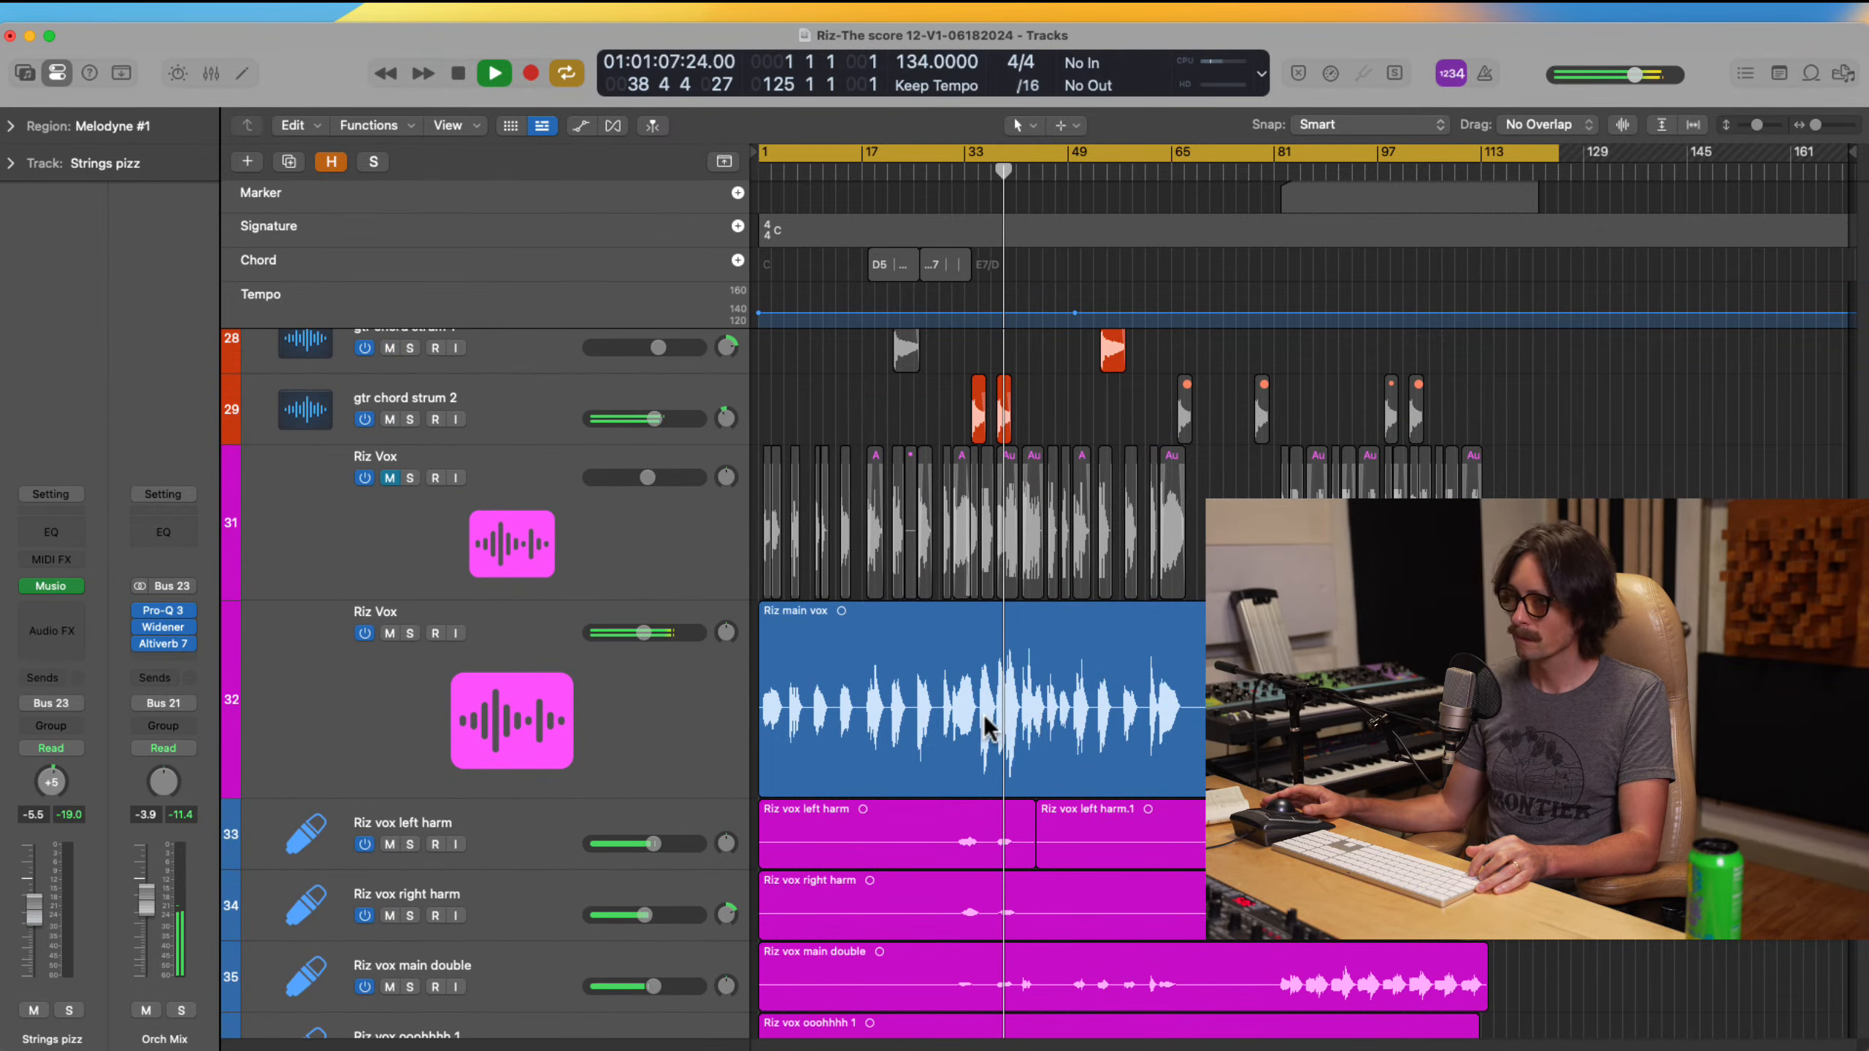
{"action": "scroll", "coordinate": [1072, 864], "scroll_direction": "down", "scroll_amount": 2}
{"action": "scroll", "coordinate": [1192, 1009], "scroll_direction": "up", "scroll_amount": 5}
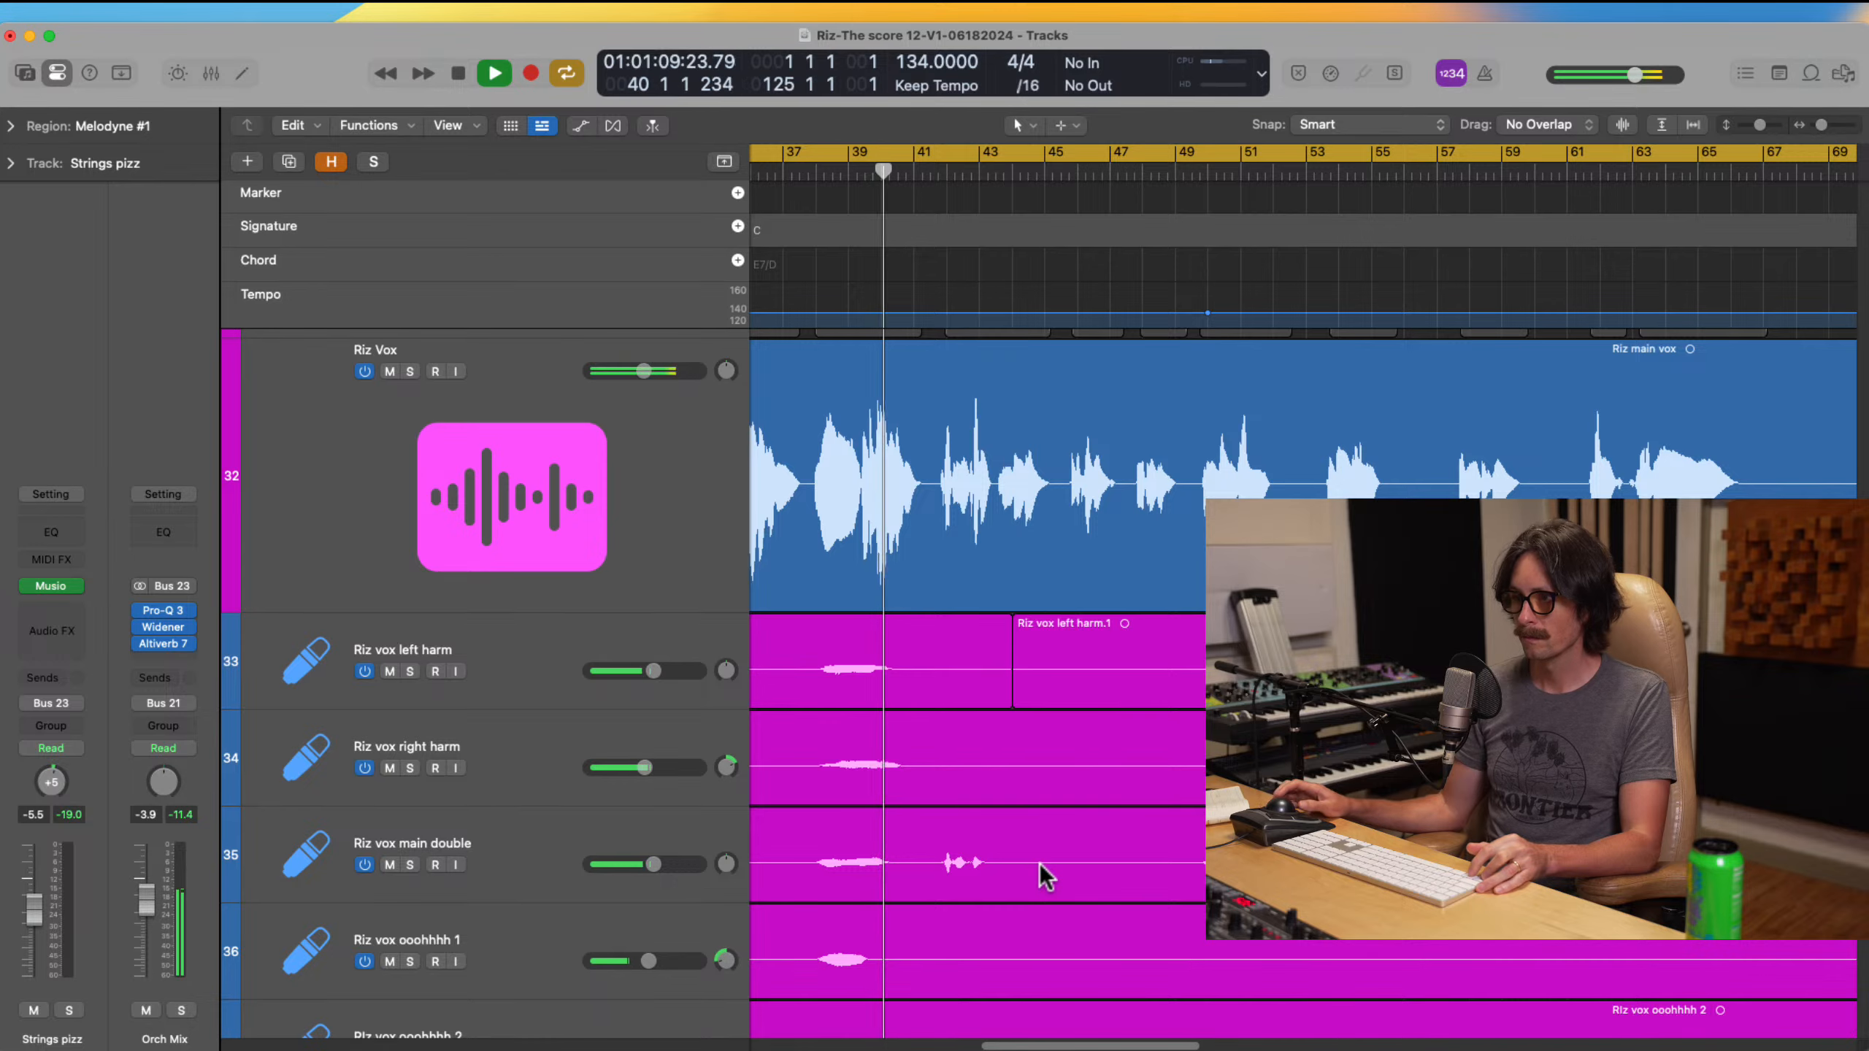
{"action": "left_click", "coordinate": [1041, 865], "text": "ctrl+alt"}
{"action": "left_click", "coordinate": [1041, 865], "text": "ctrl+alt"}
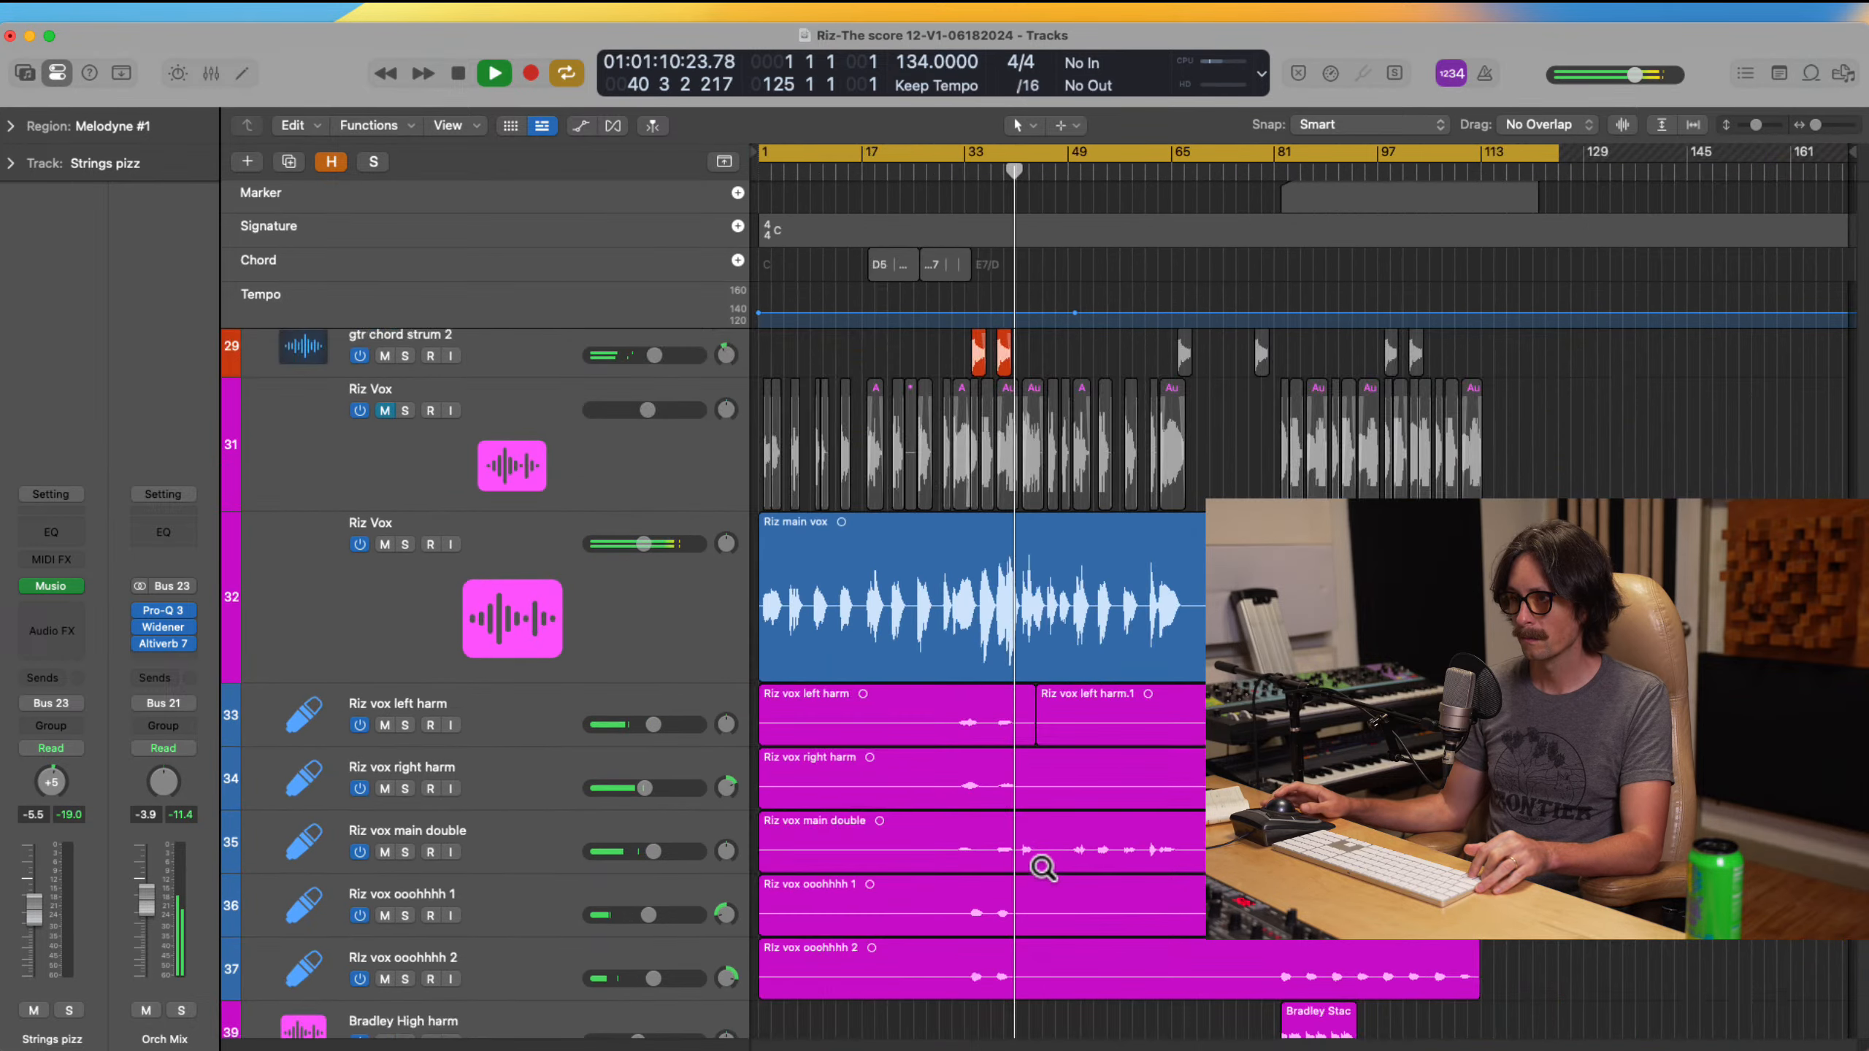
Step: Select vocal track 32 to show its channel strip, and look over the organ, piano and harp tracks further down
{"action": "left_click", "coordinate": [632, 582]}
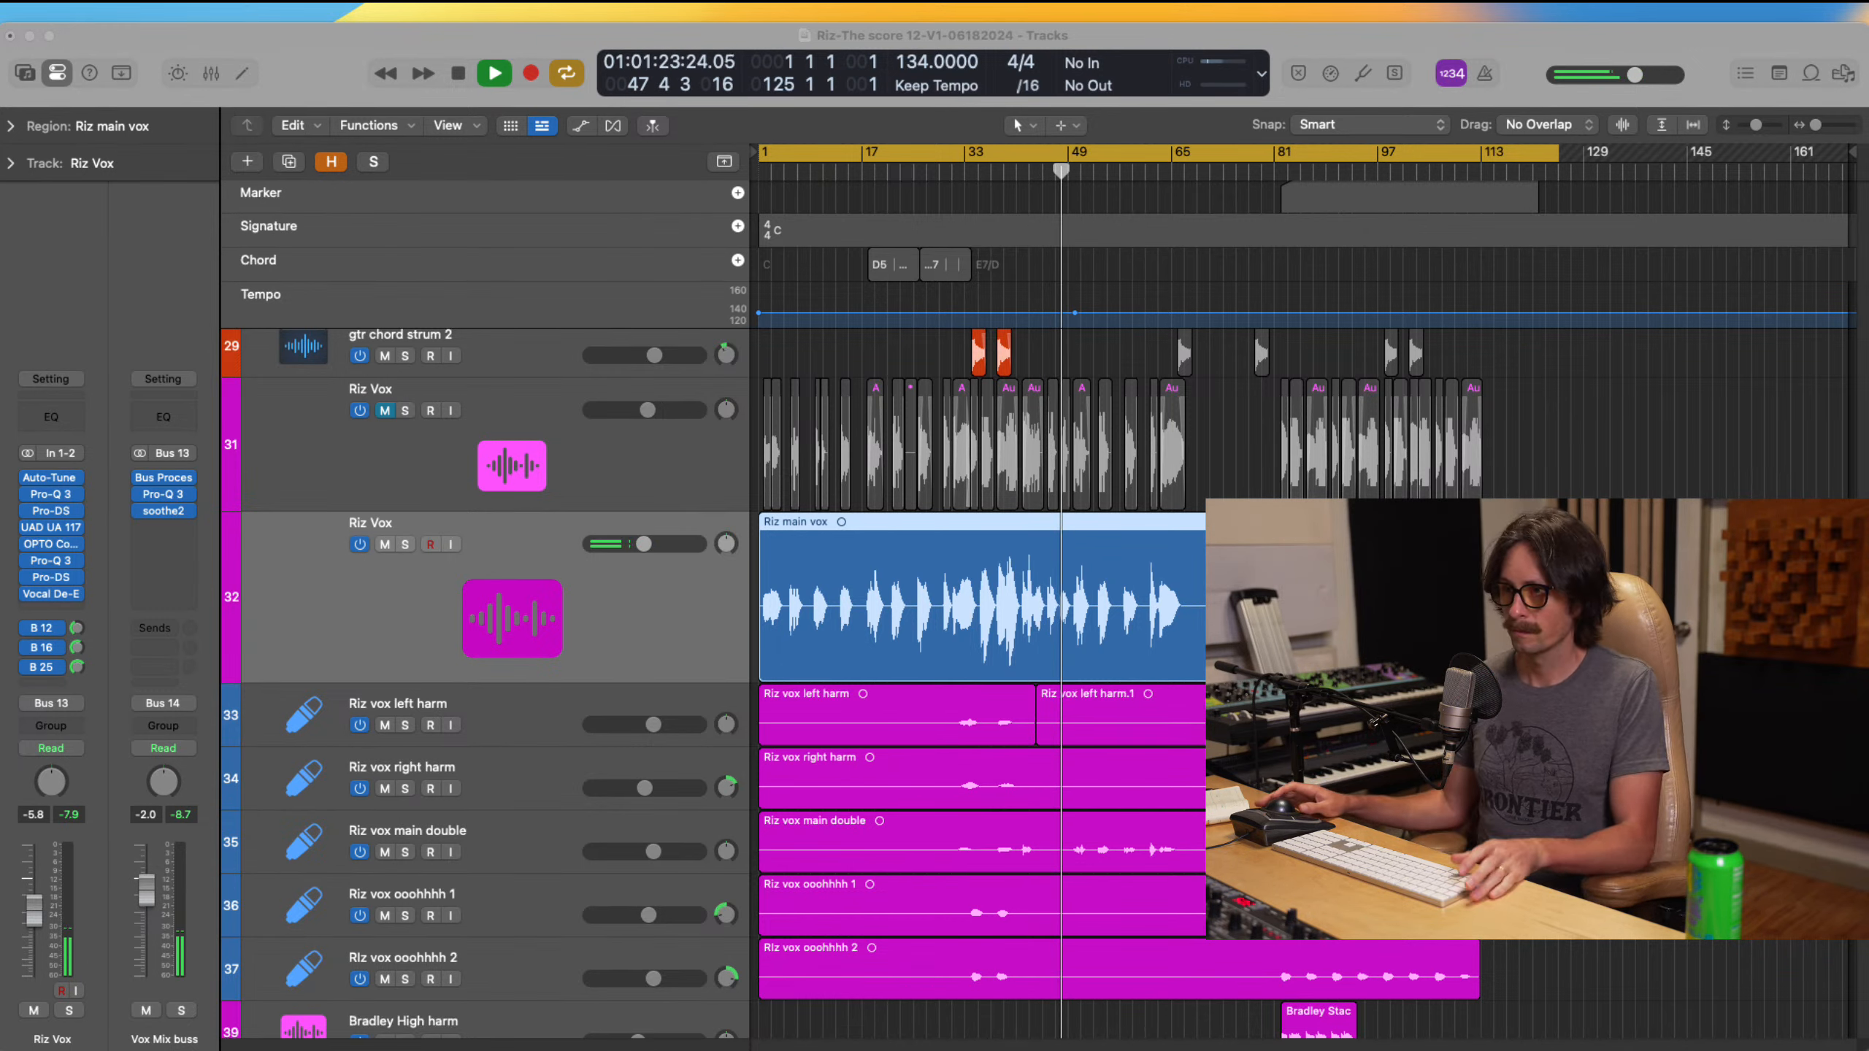
{"action": "left_click", "coordinate": [373, 402]}
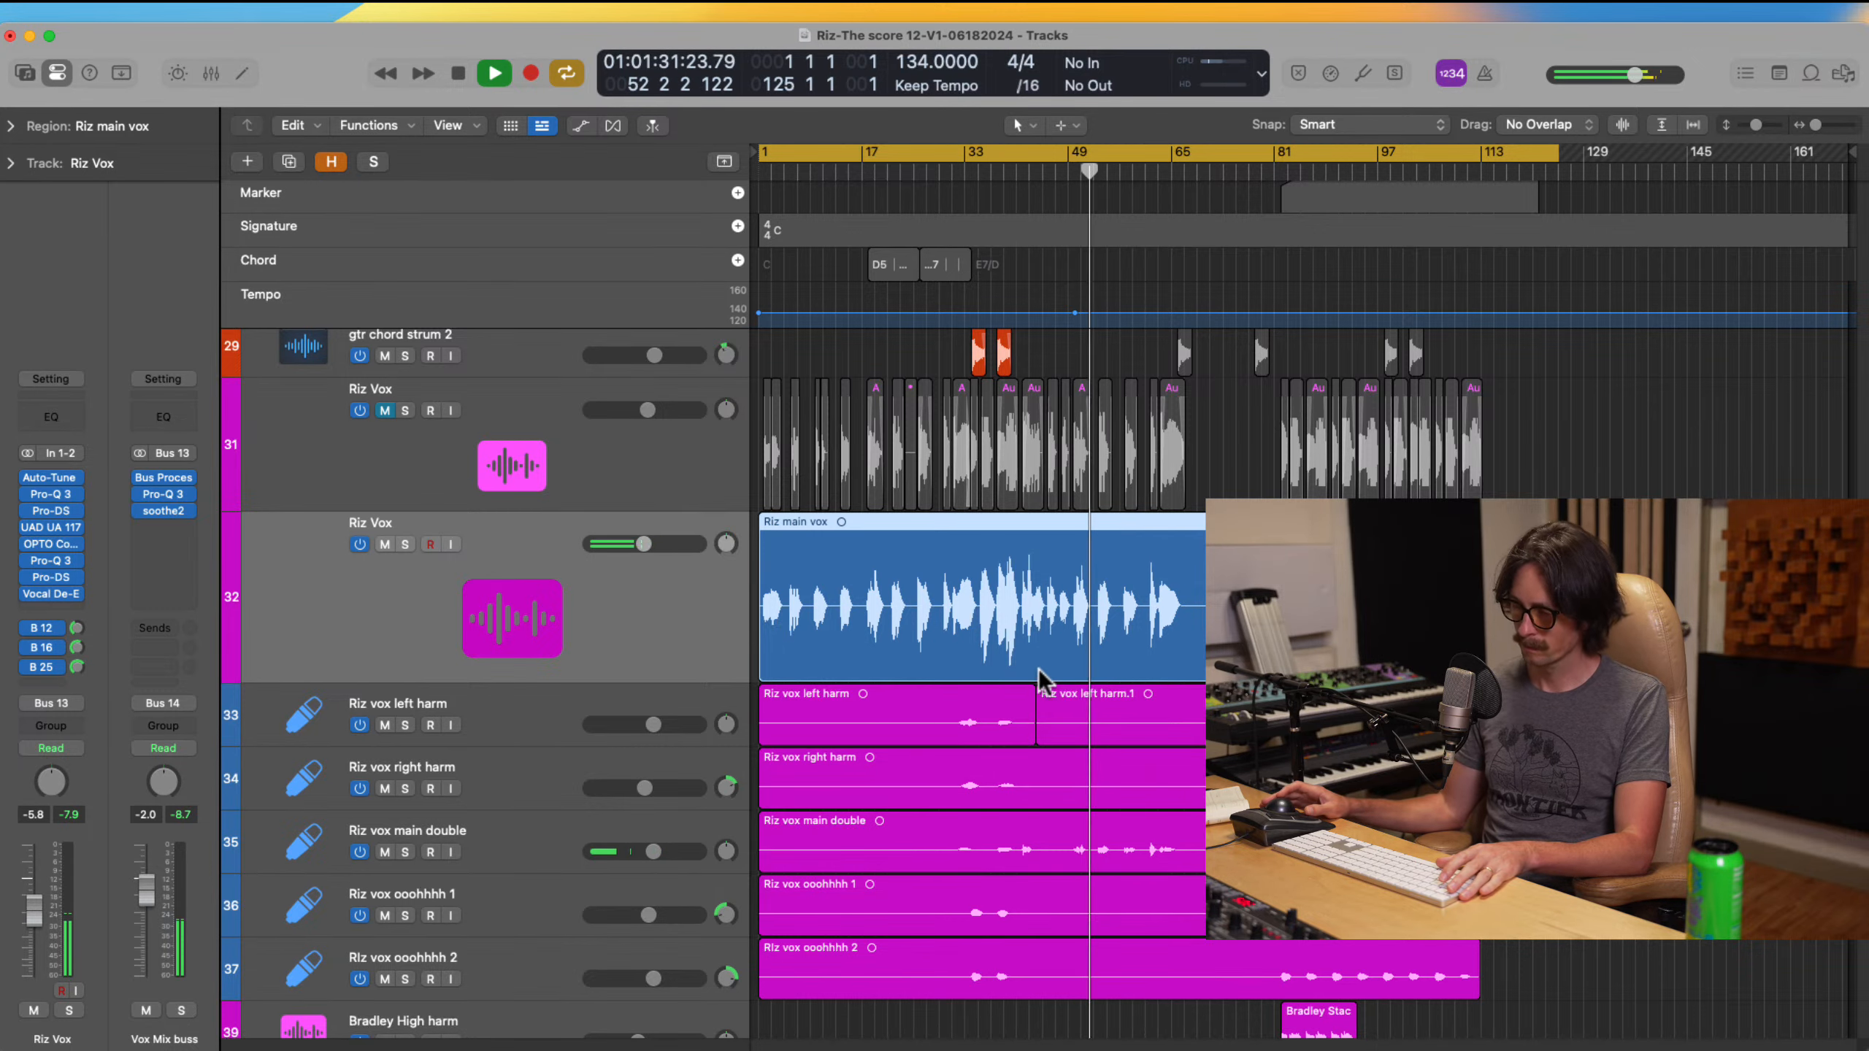
{"action": "scroll", "coordinate": [1037, 674], "scroll_direction": "down", "scroll_amount": 10}
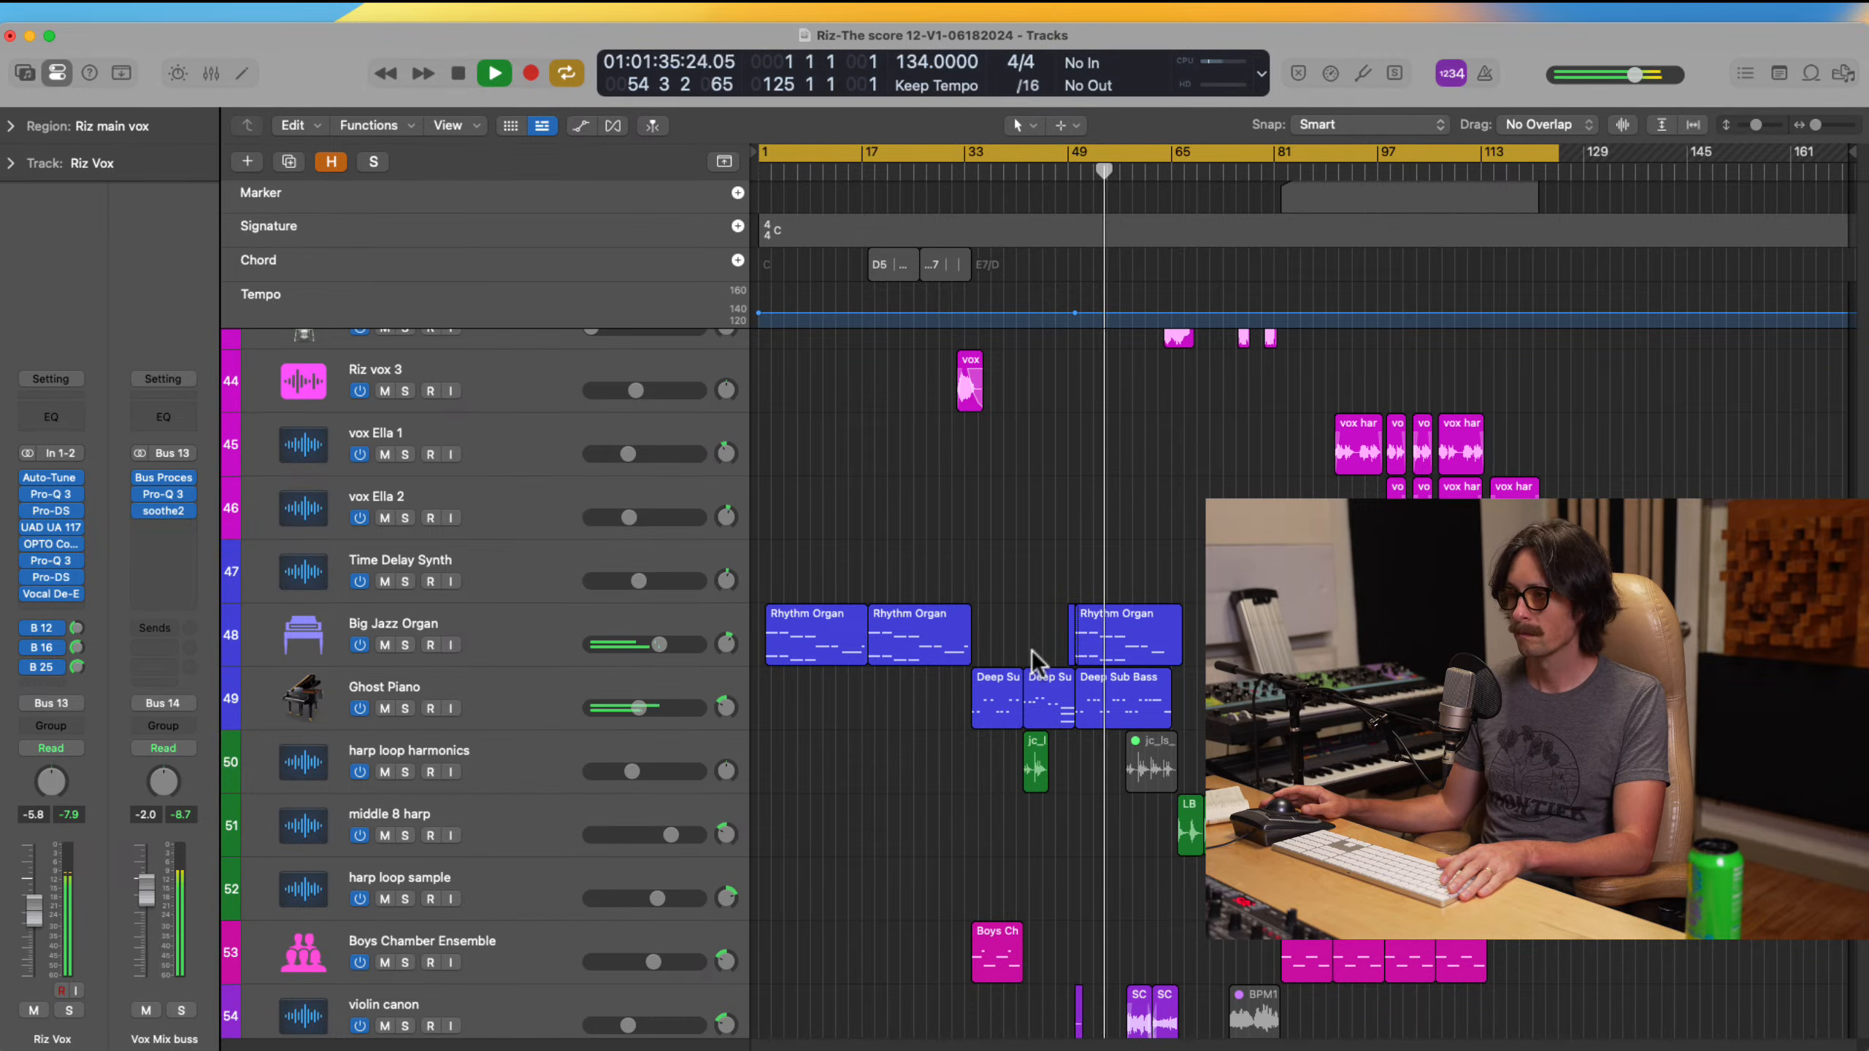
Step: Look over the guitar, bass and drum tracks above the vocals during playback, and return to the lead vocal tracks
{"action": "scroll", "coordinate": [1037, 654], "scroll_direction": "up", "scroll_amount": 10}
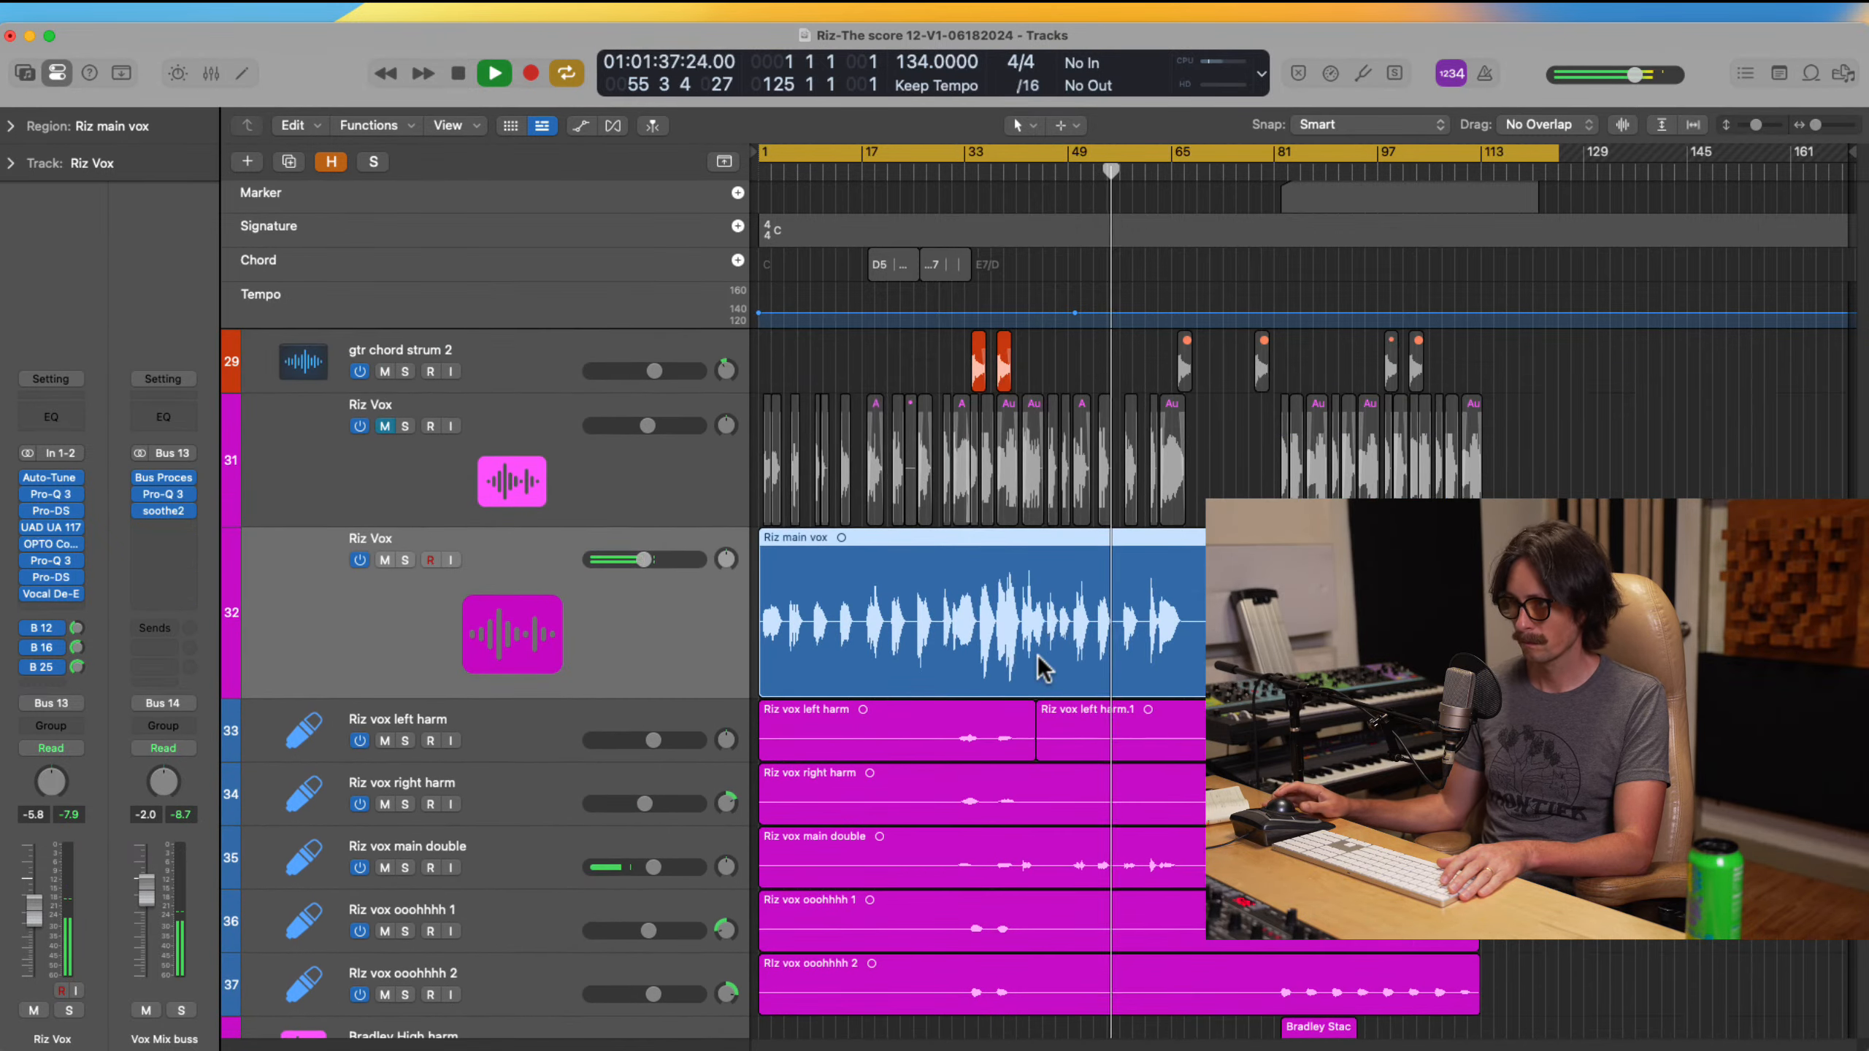
{"action": "scroll", "coordinate": [1037, 654], "scroll_direction": "up", "scroll_amount": 10}
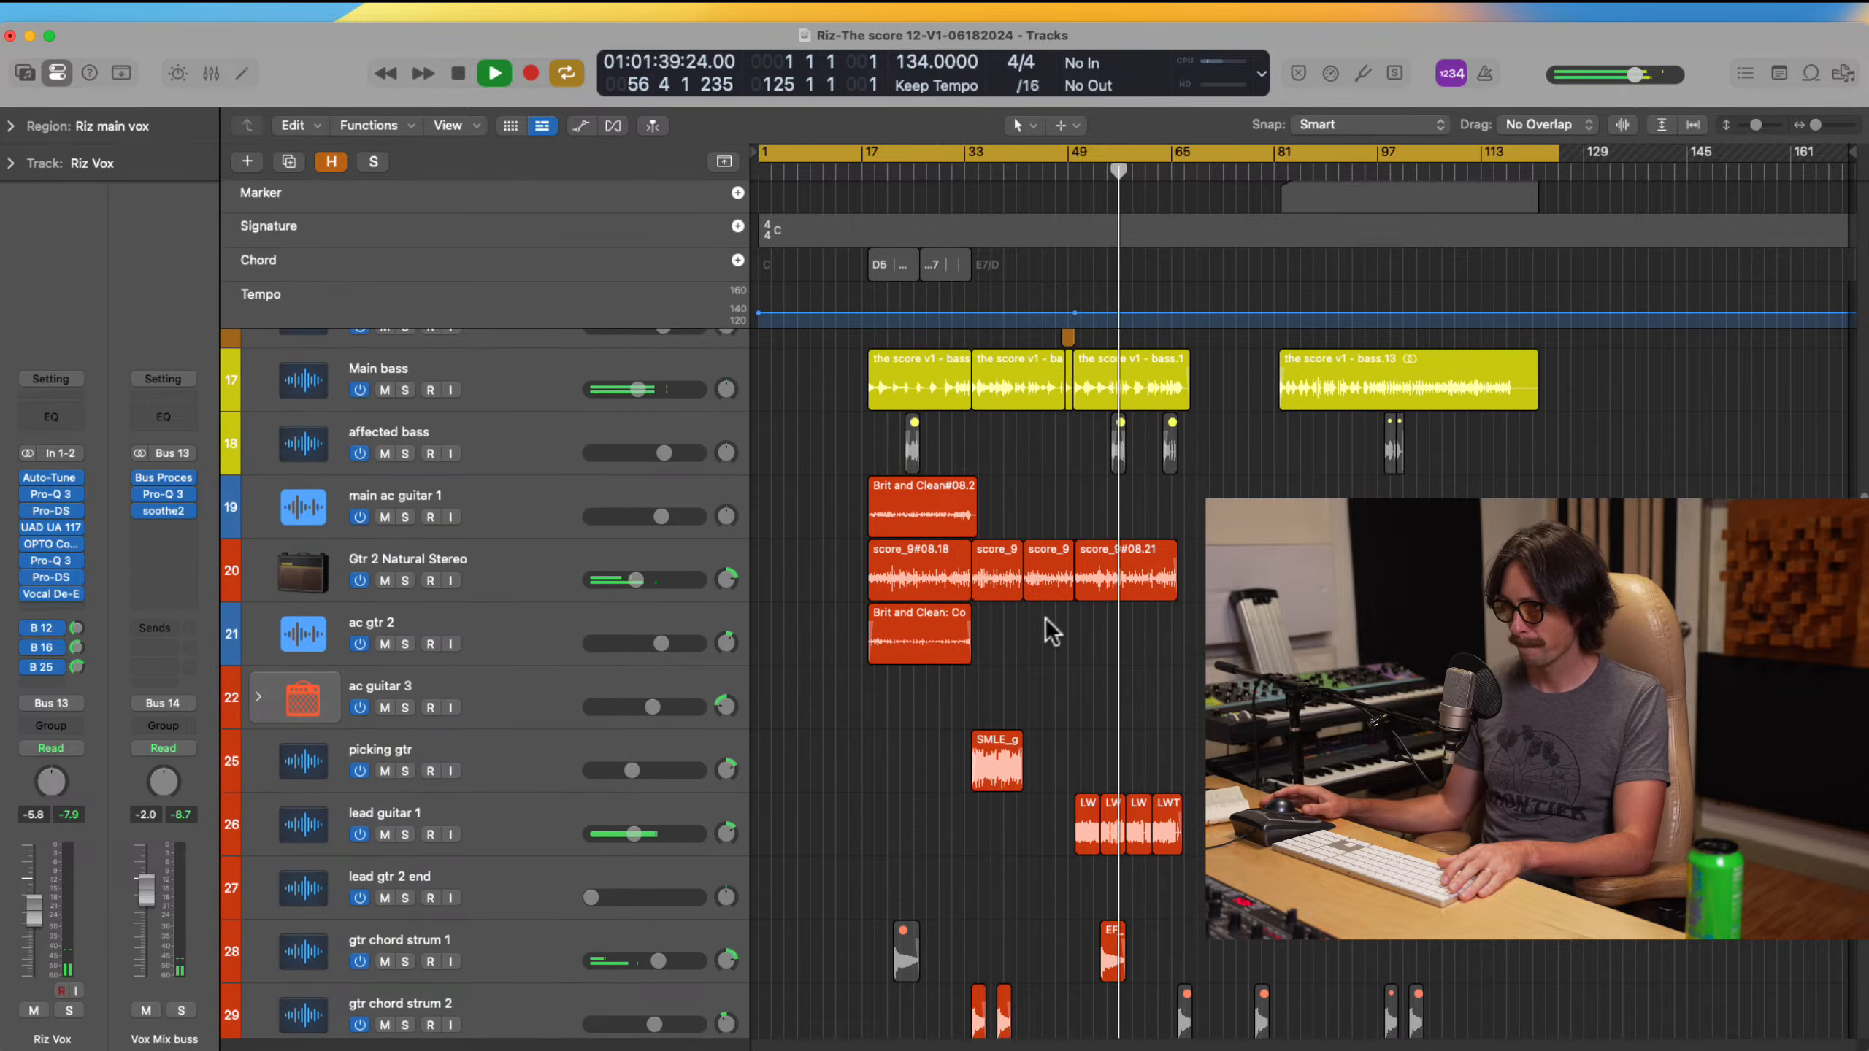
{"action": "scroll", "coordinate": [1046, 617], "scroll_direction": "up", "scroll_amount": 5}
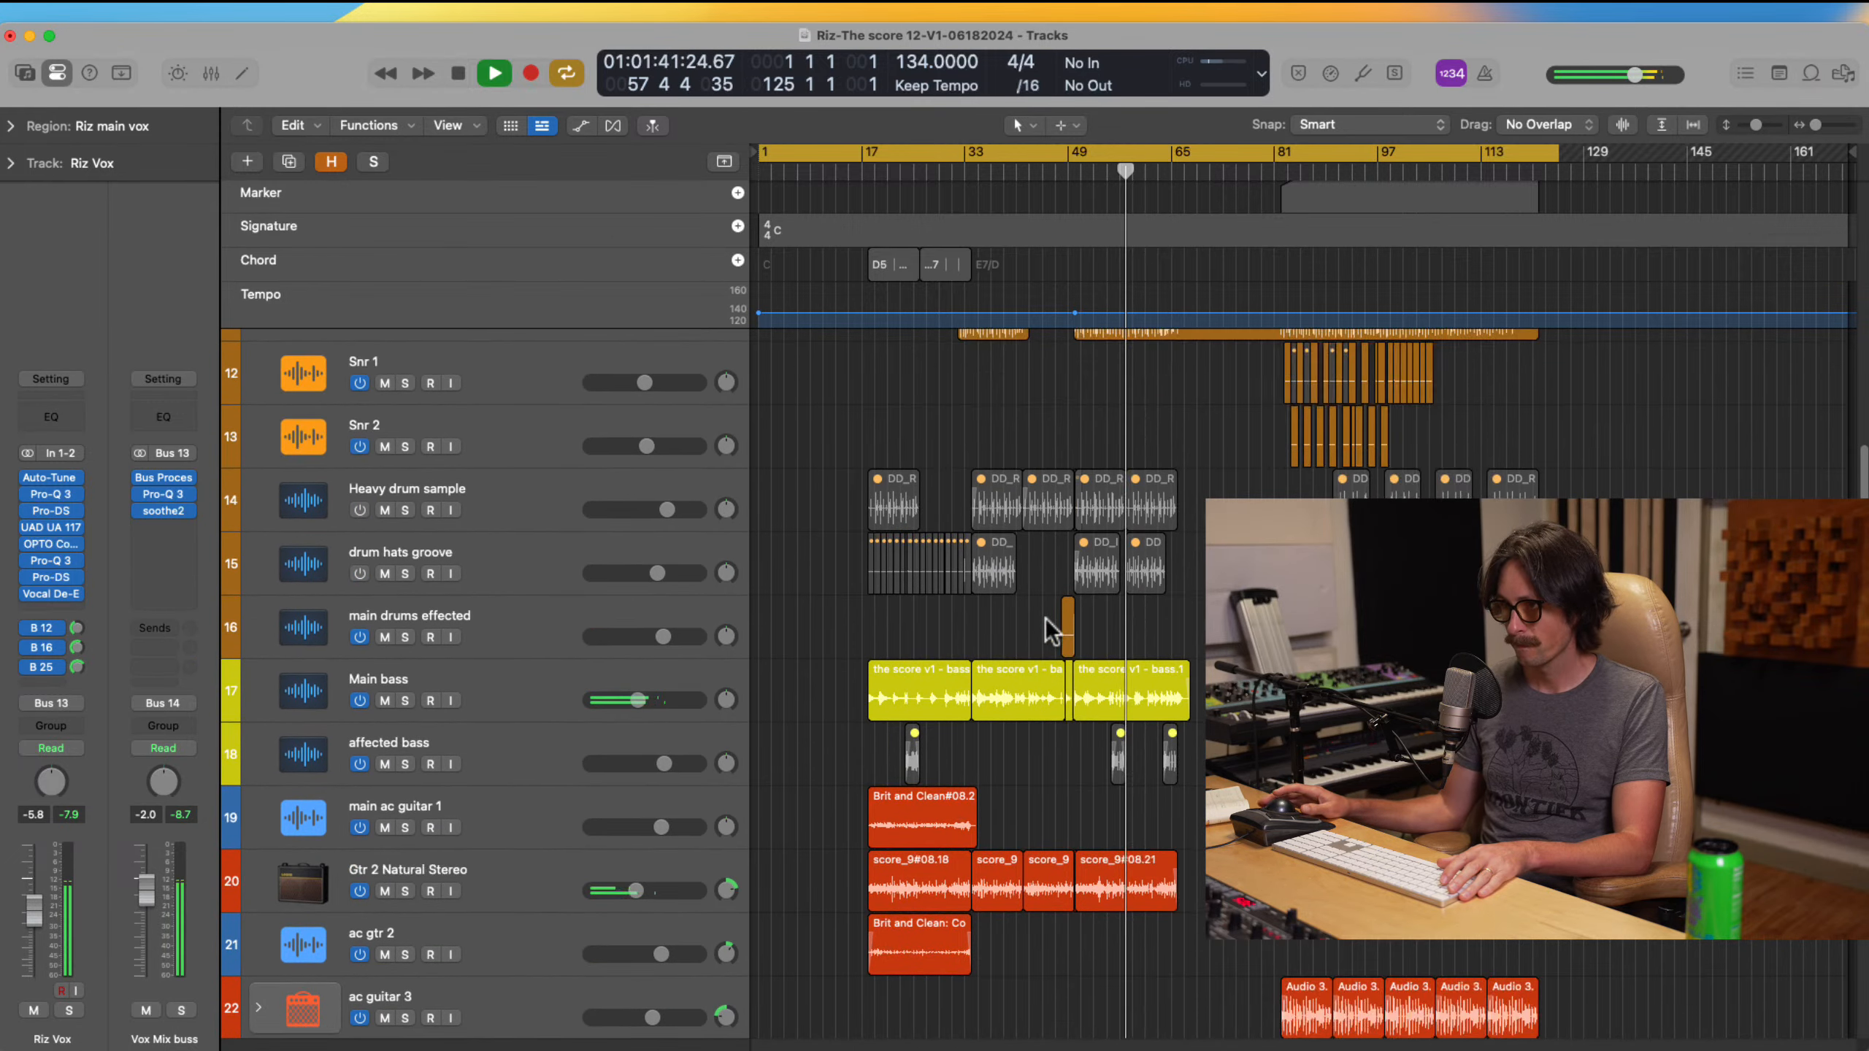
{"action": "scroll", "coordinate": [1046, 618], "scroll_direction": "up", "scroll_amount": 8}
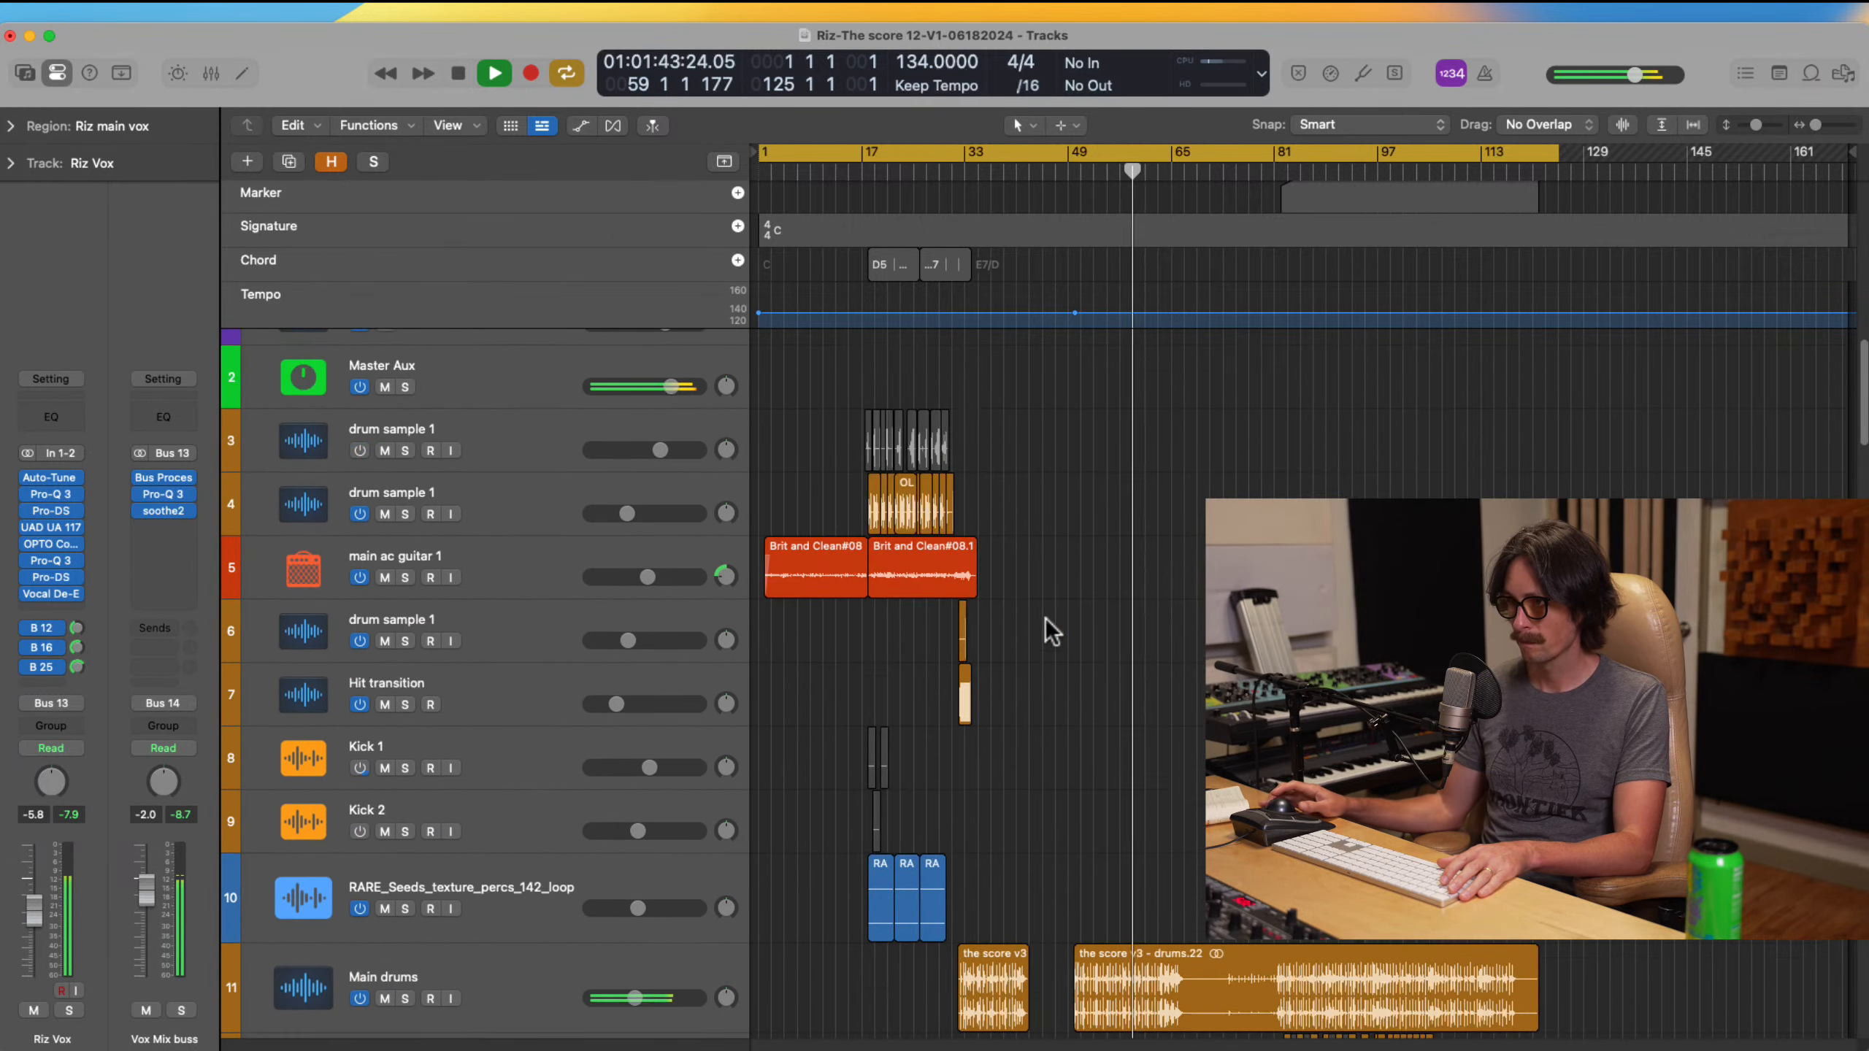
{"action": "scroll", "coordinate": [1046, 618], "scroll_direction": "down", "scroll_amount": 4}
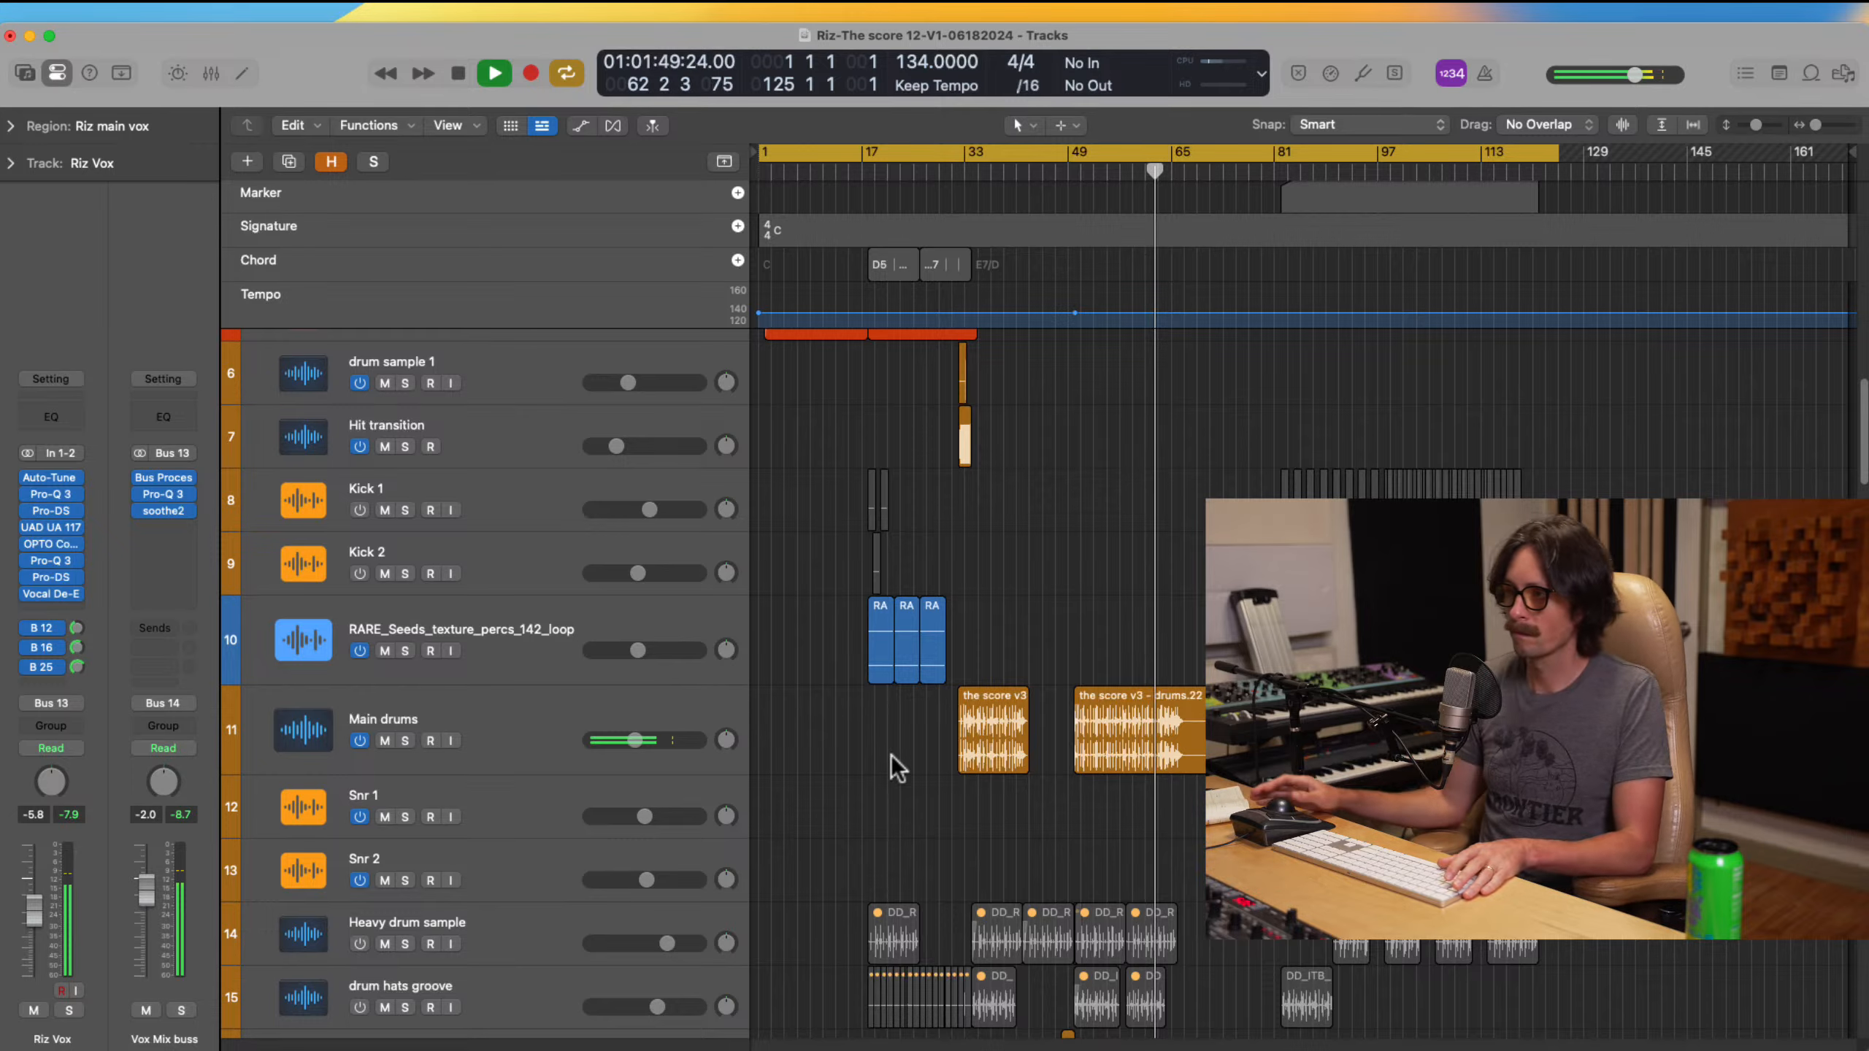
{"action": "scroll", "coordinate": [1148, 803], "scroll_direction": "down", "scroll_amount": 10}
{"action": "scroll", "coordinate": [1148, 798], "scroll_direction": "down", "scroll_amount": 10}
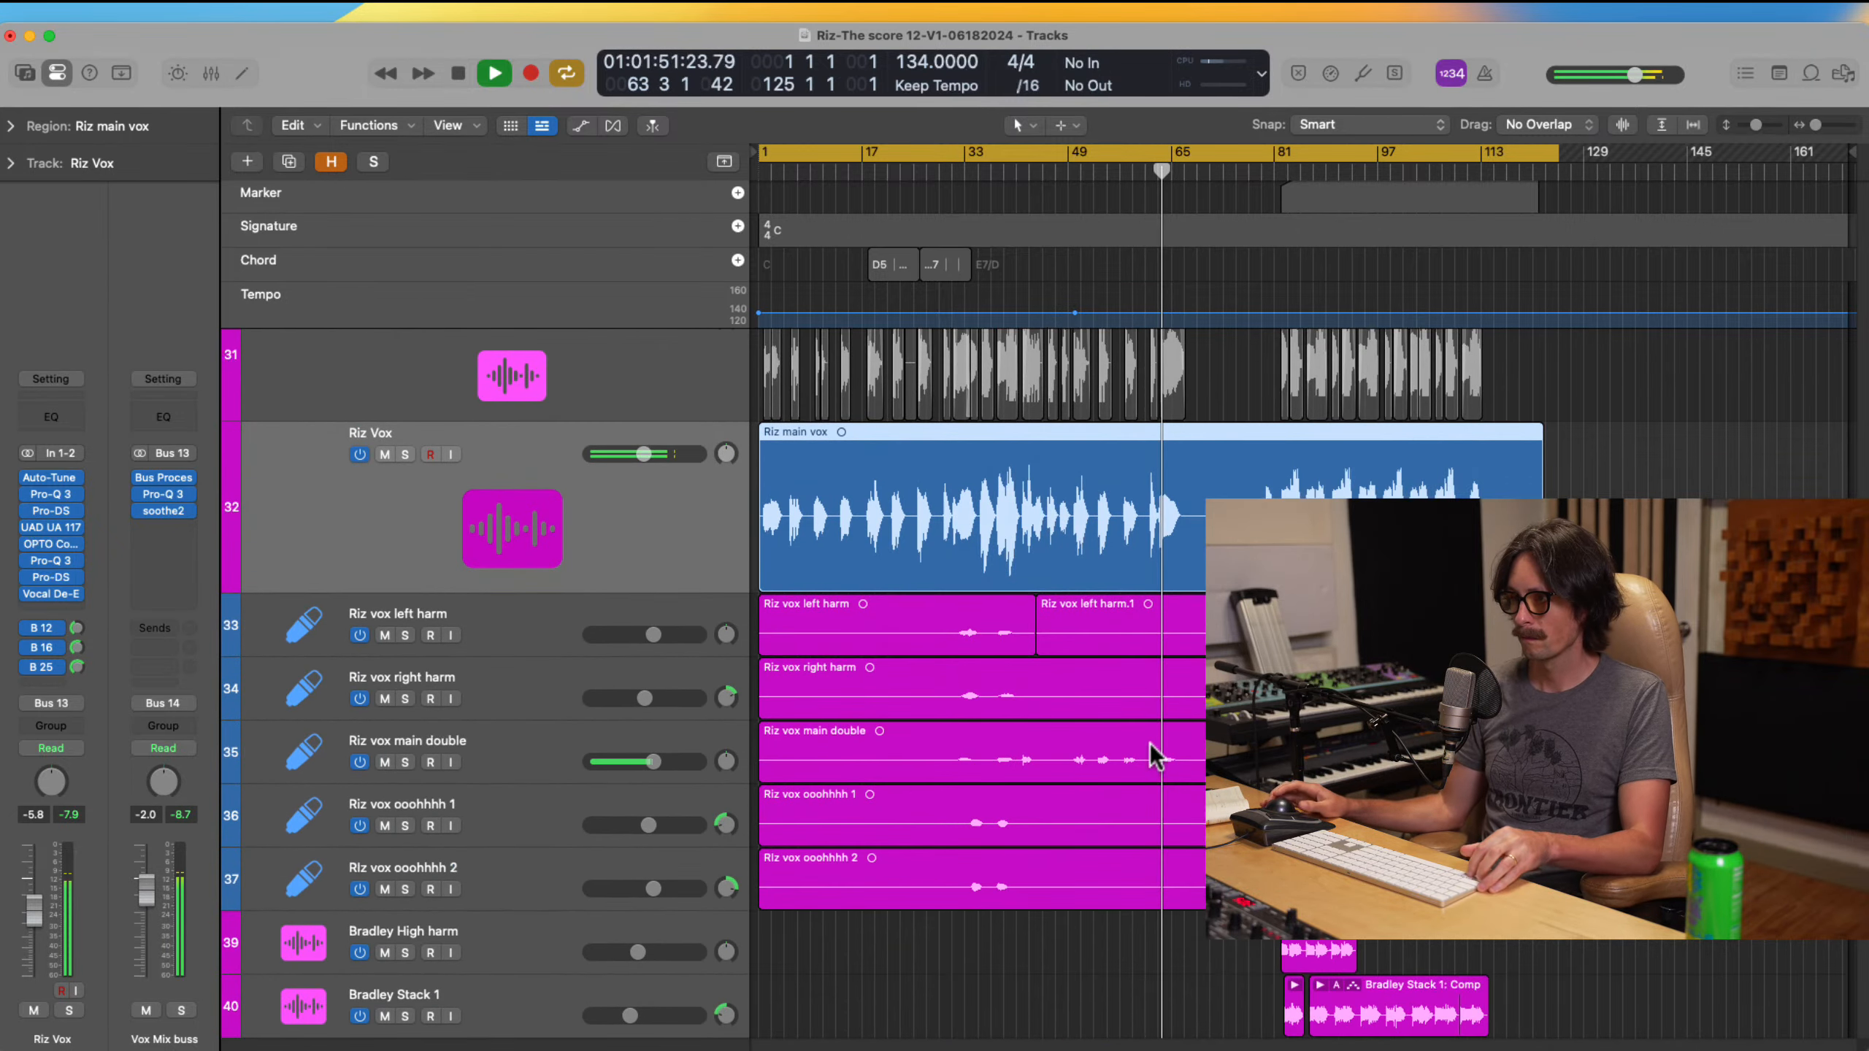
Step: Examine the main vocal region on track 32 up close around bars 57 to 66, return to a wider view and stop playback
{"action": "left_click_drag", "start_coordinate": [1106, 389], "coordinate": [1274, 847]}
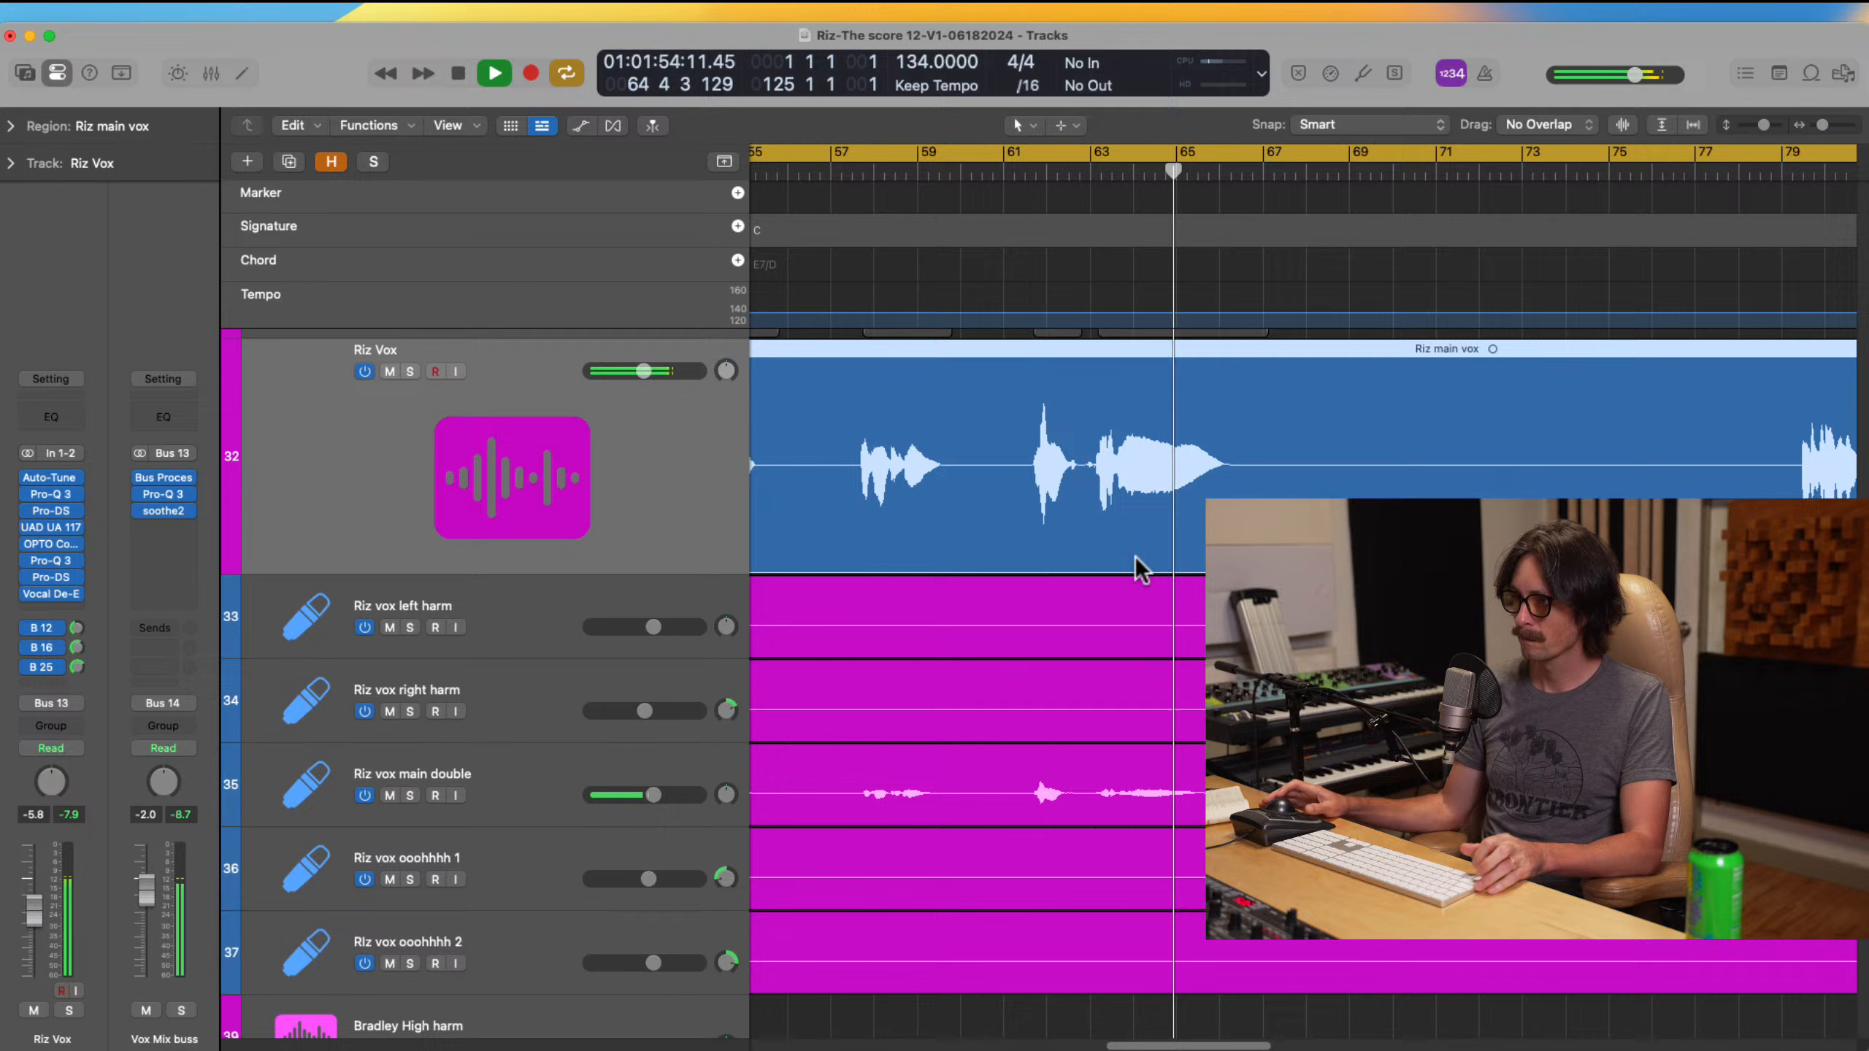
{"action": "left_click", "coordinate": [1151, 714], "text": "ctrl+alt"}
{"action": "left_click", "coordinate": [1152, 714], "text": "ctrl+alt"}
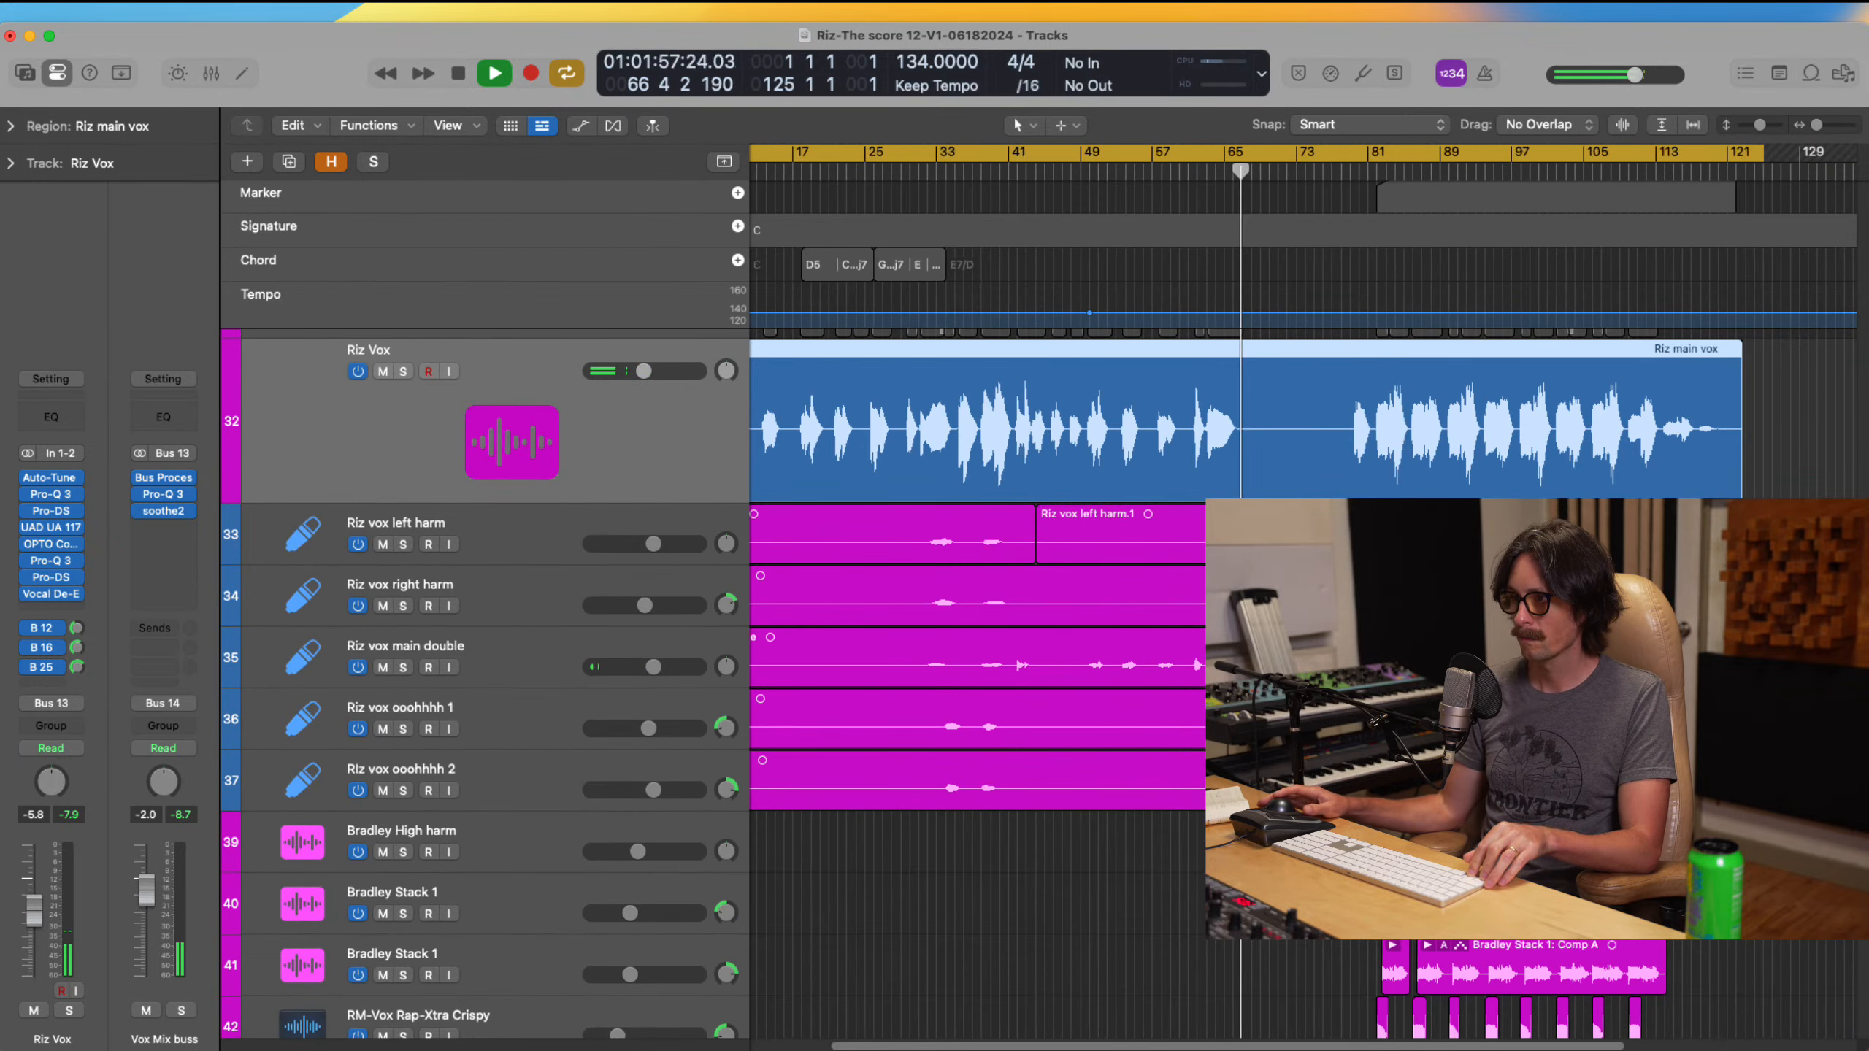
{"action": "scroll", "coordinate": [1192, 578], "scroll_direction": "up", "scroll_amount": 2}
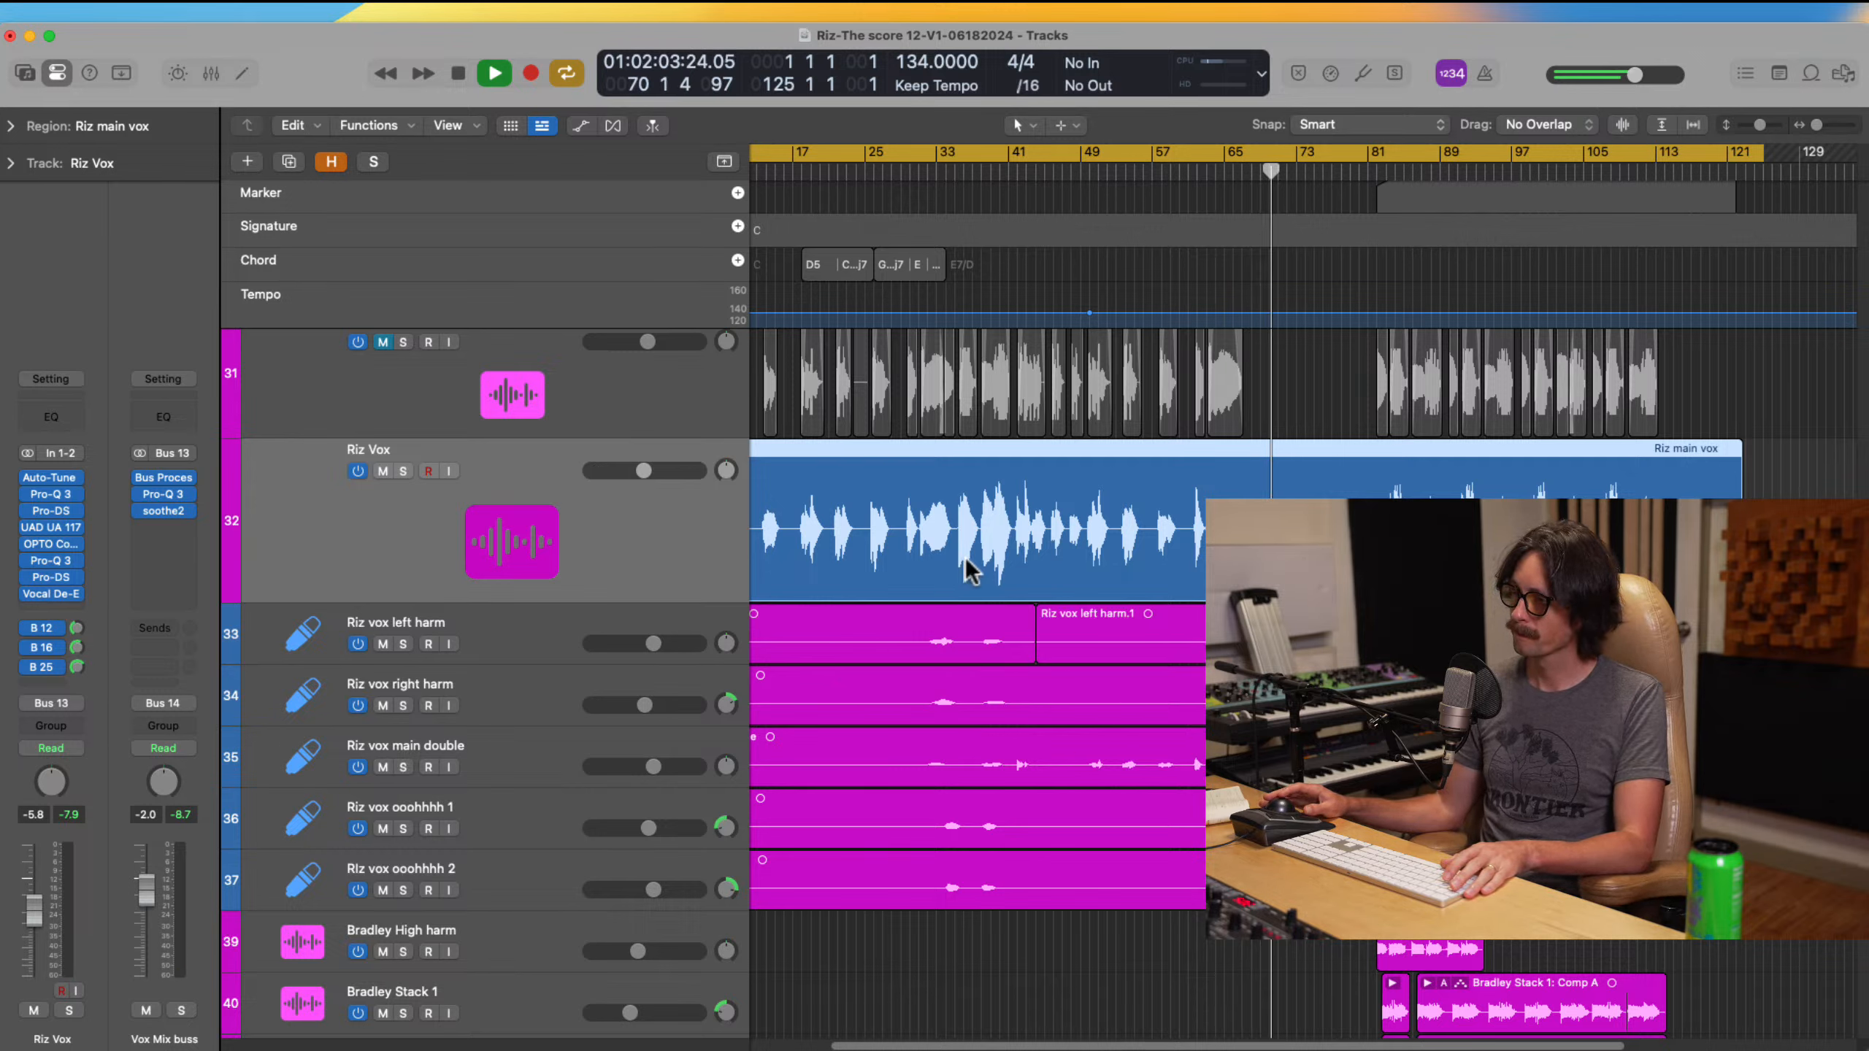
{"action": "key", "text": "space"}
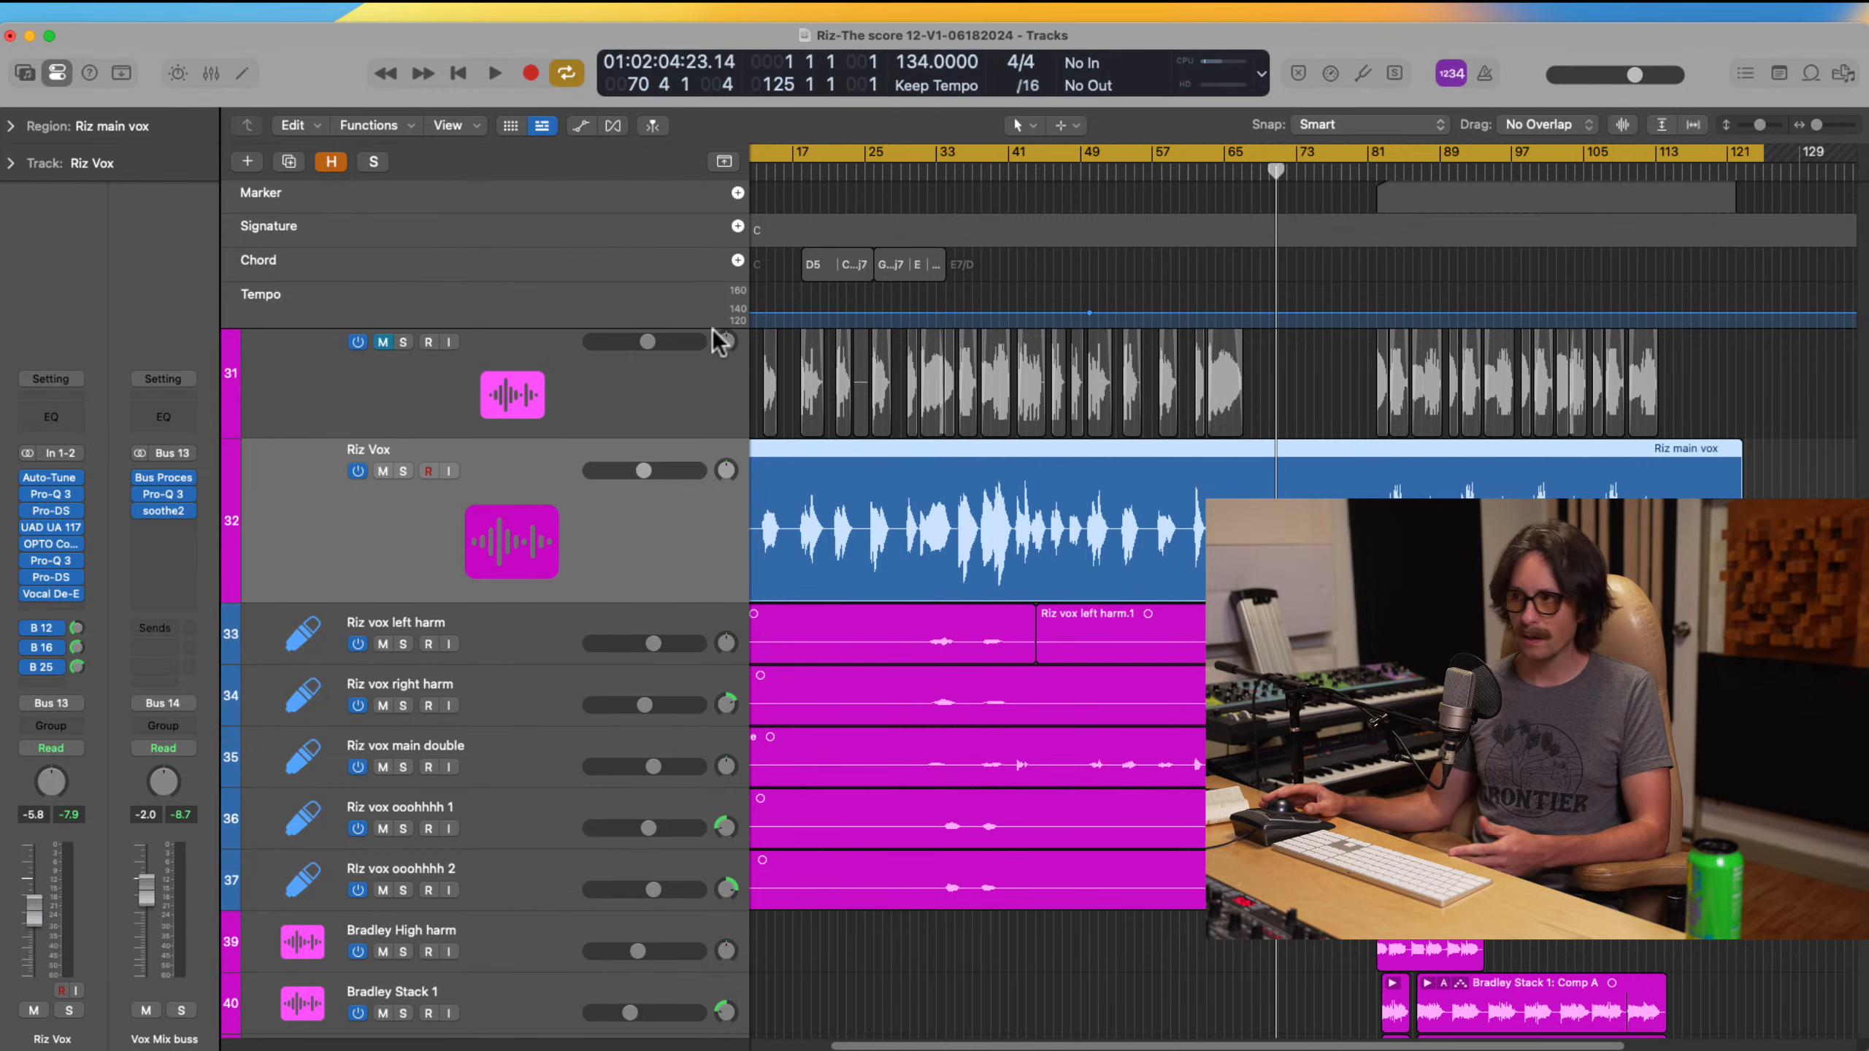
Step: Select the Inst 8 track 58 and open its Kontakt 7 instrument, moving the window so the loaded patch is visible
{"action": "scroll", "coordinate": [1015, 579], "scroll_direction": "down", "scroll_amount": 15}
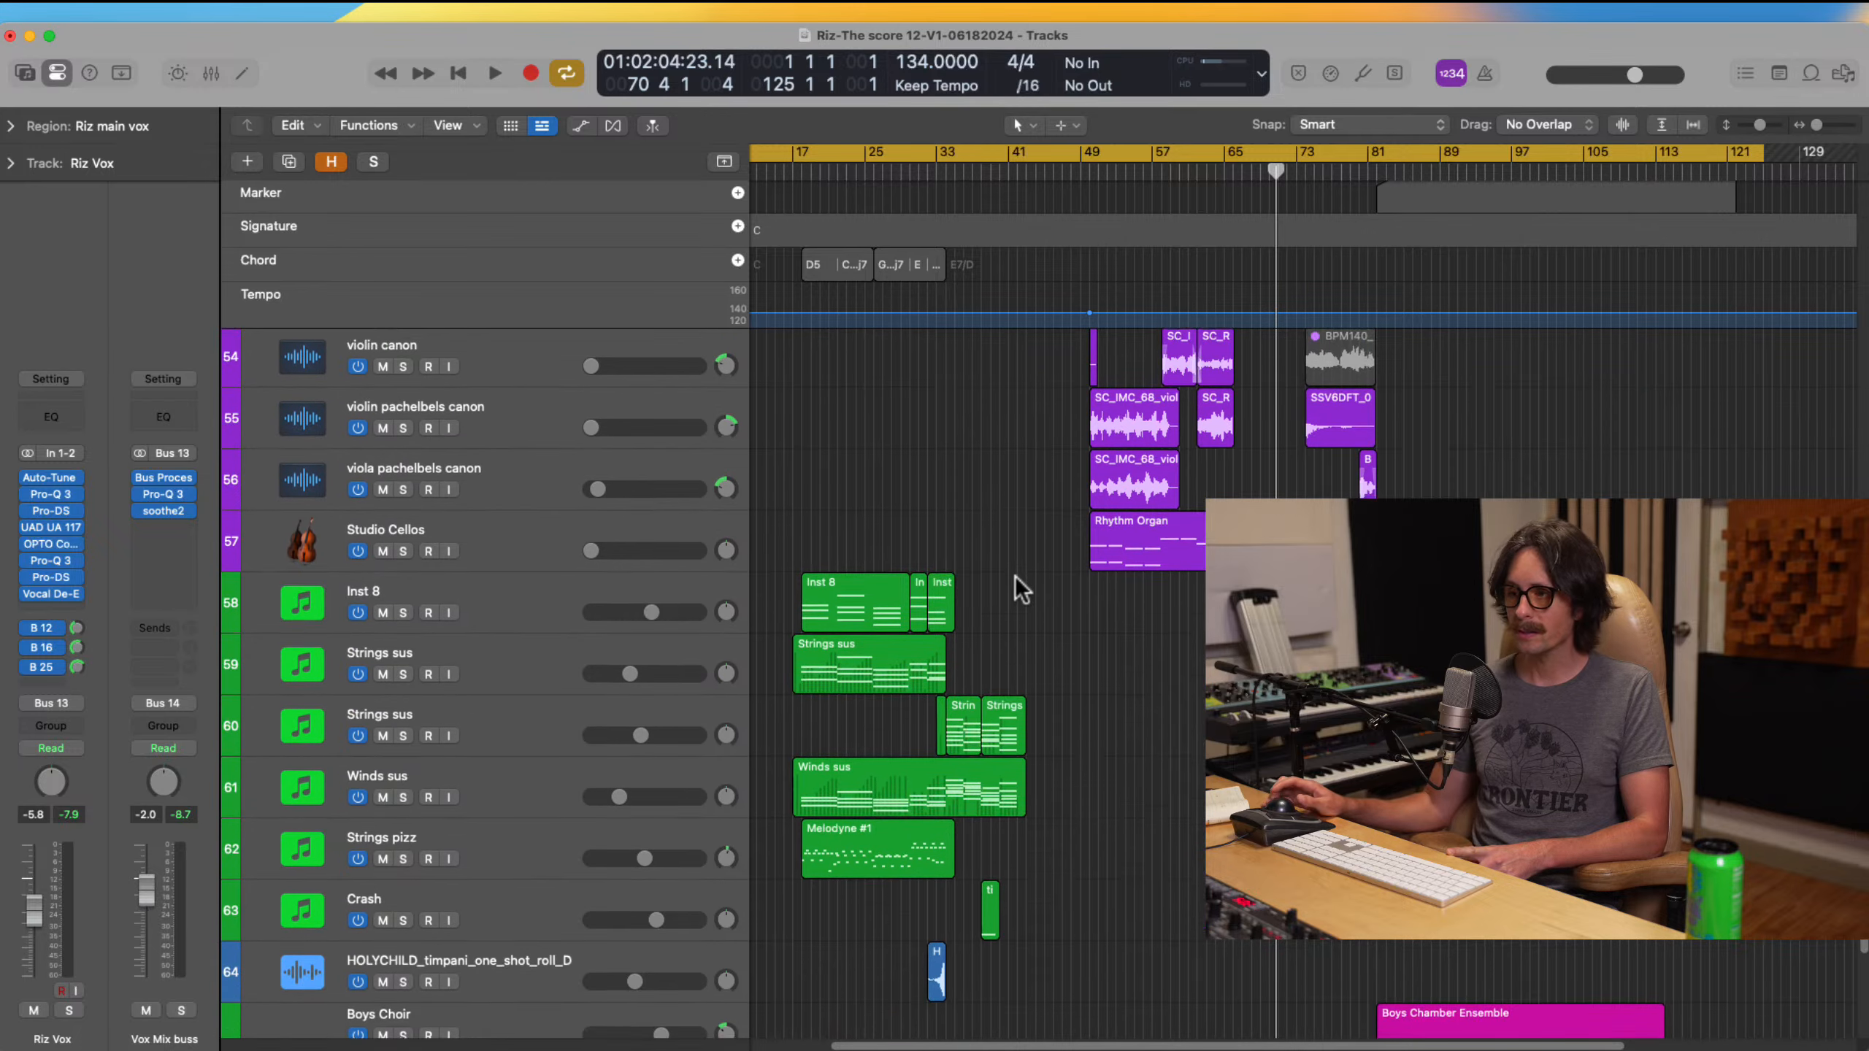
{"action": "scroll", "coordinate": [1019, 589], "scroll_direction": "down", "scroll_amount": 1}
{"action": "left_click", "coordinate": [561, 585]}
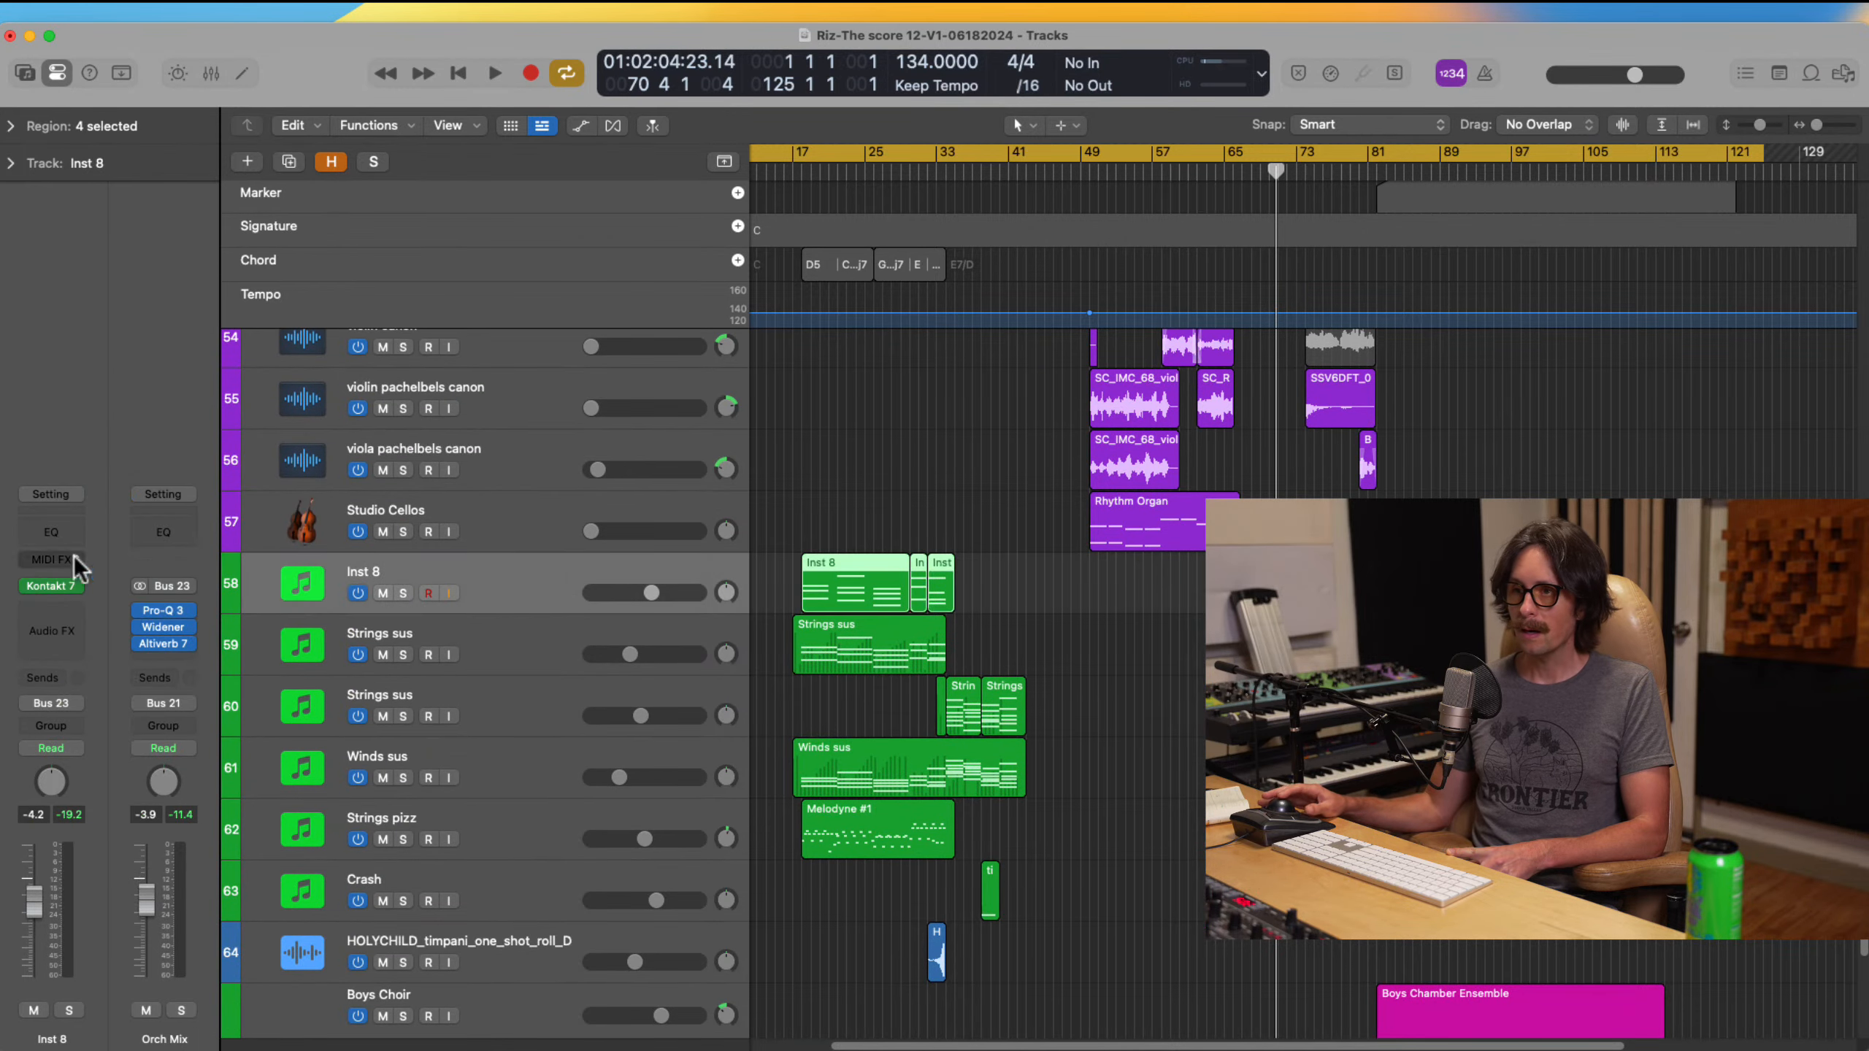
{"action": "left_click", "coordinate": [51, 589]}
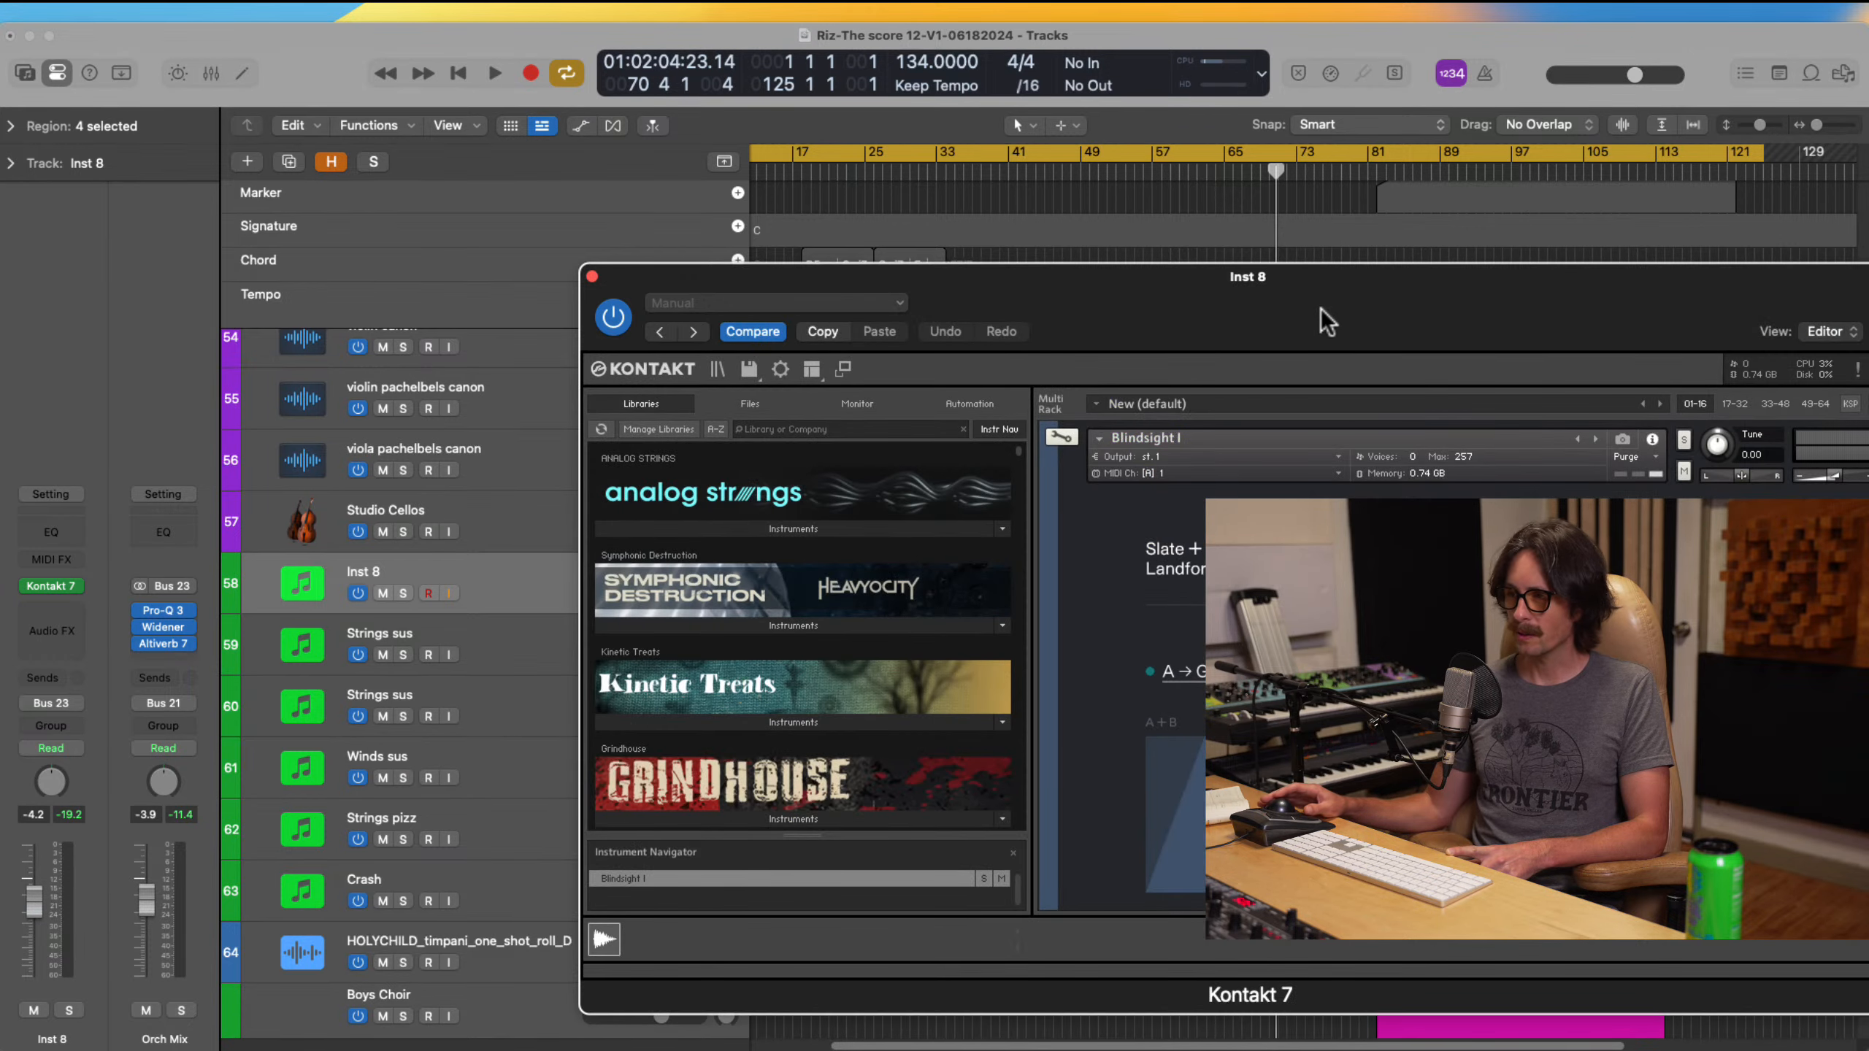
{"action": "left_click_drag", "start_coordinate": [1325, 322], "coordinate": [628, 193]}
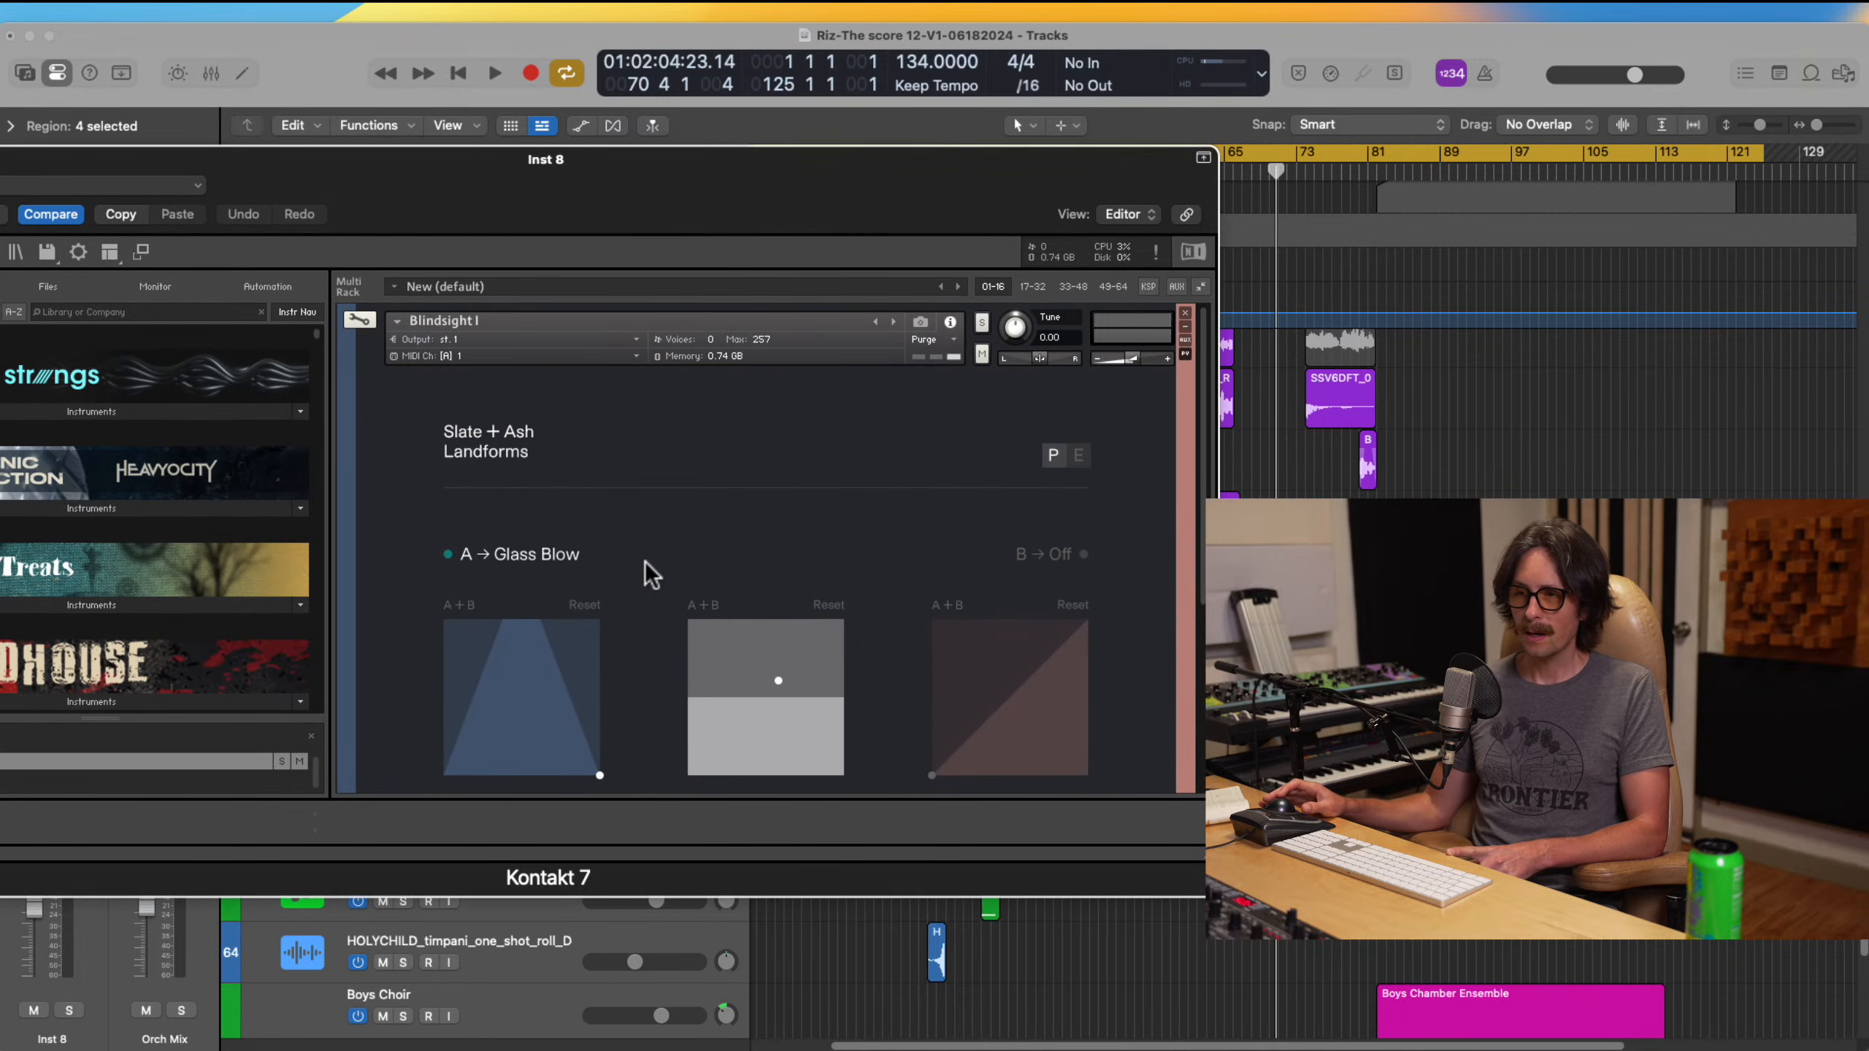
Step: Examine the Blindsight I patch with its Envelope, Perspective and Expression controls, and close the instrument window
{"action": "scroll", "coordinate": [648, 572], "scroll_direction": "down", "scroll_amount": 3}
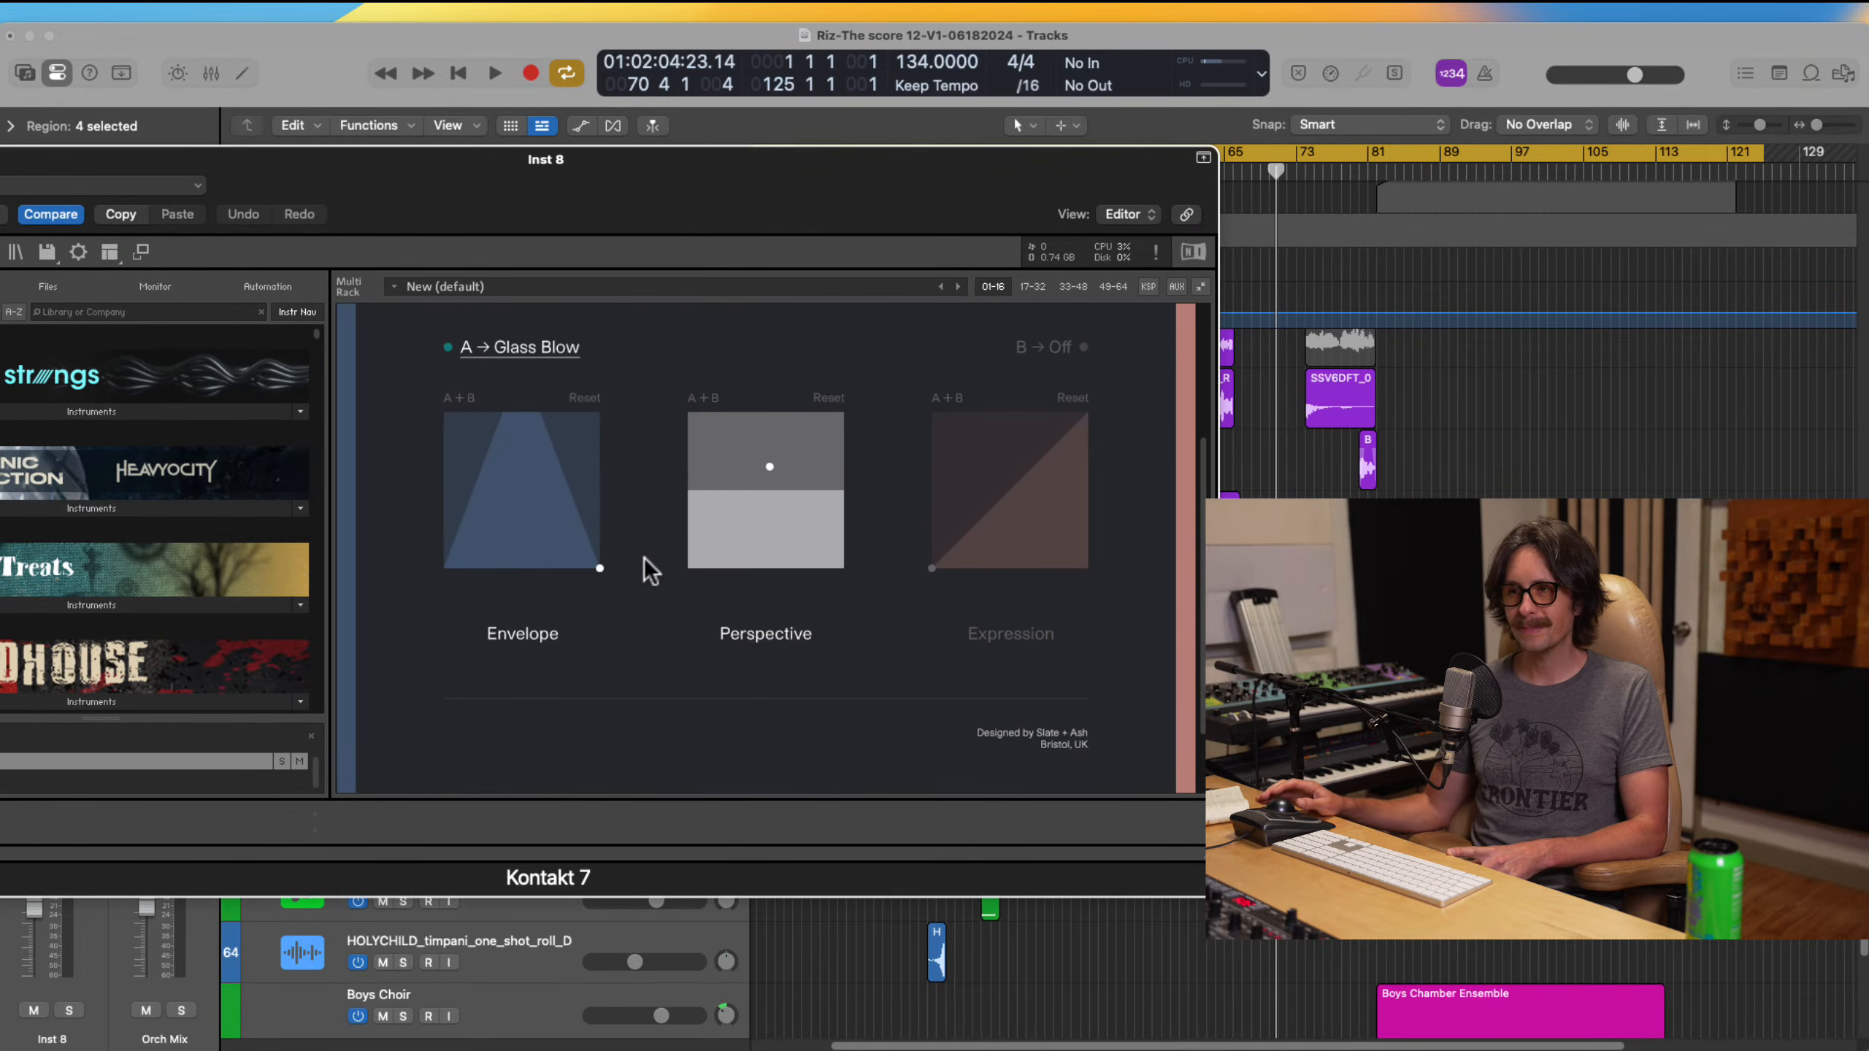
{"action": "scroll", "coordinate": [648, 571], "scroll_direction": "up", "scroll_amount": 3}
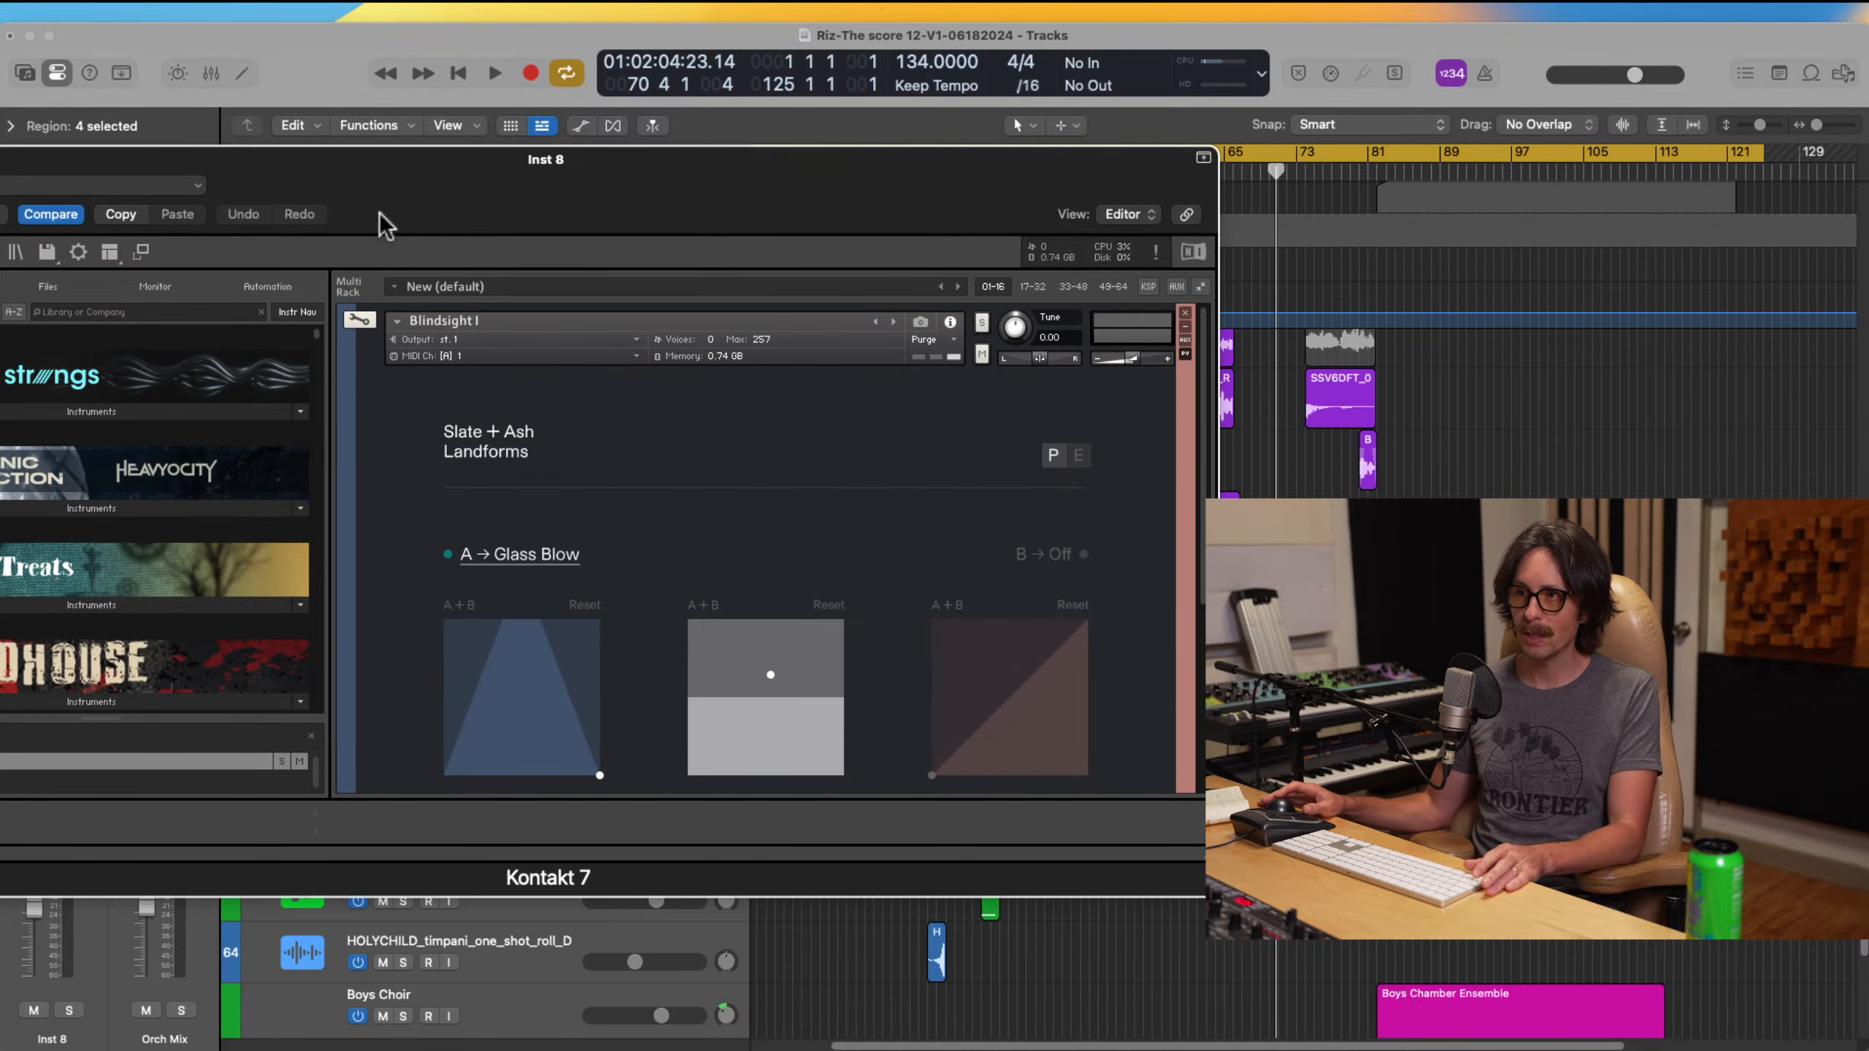
{"action": "left_click_drag", "start_coordinate": [386, 213], "coordinate": [680, 144]}
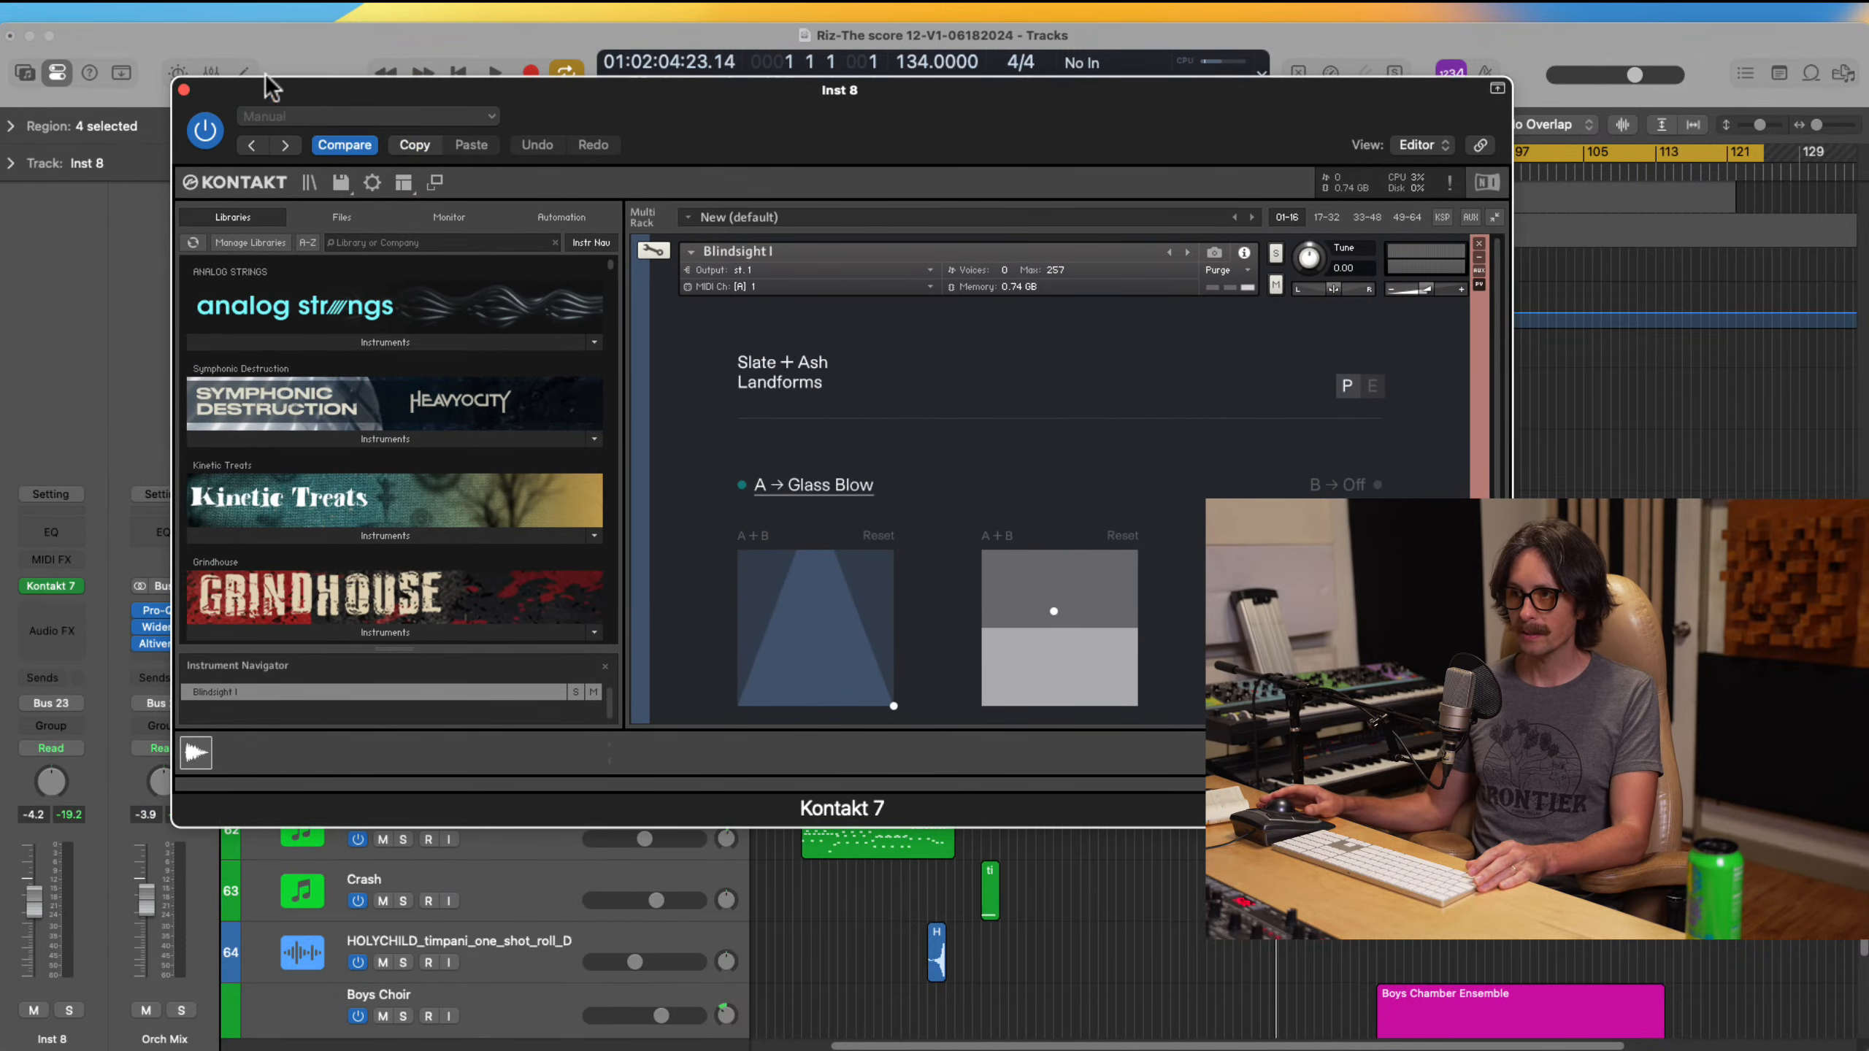
{"action": "left_click", "coordinate": [184, 89]}
Step: Solo the Inst 8 track and play it back from about bar 17
{"action": "left_click_drag", "start_coordinate": [1066, 501], "coordinate": [699, 781]}
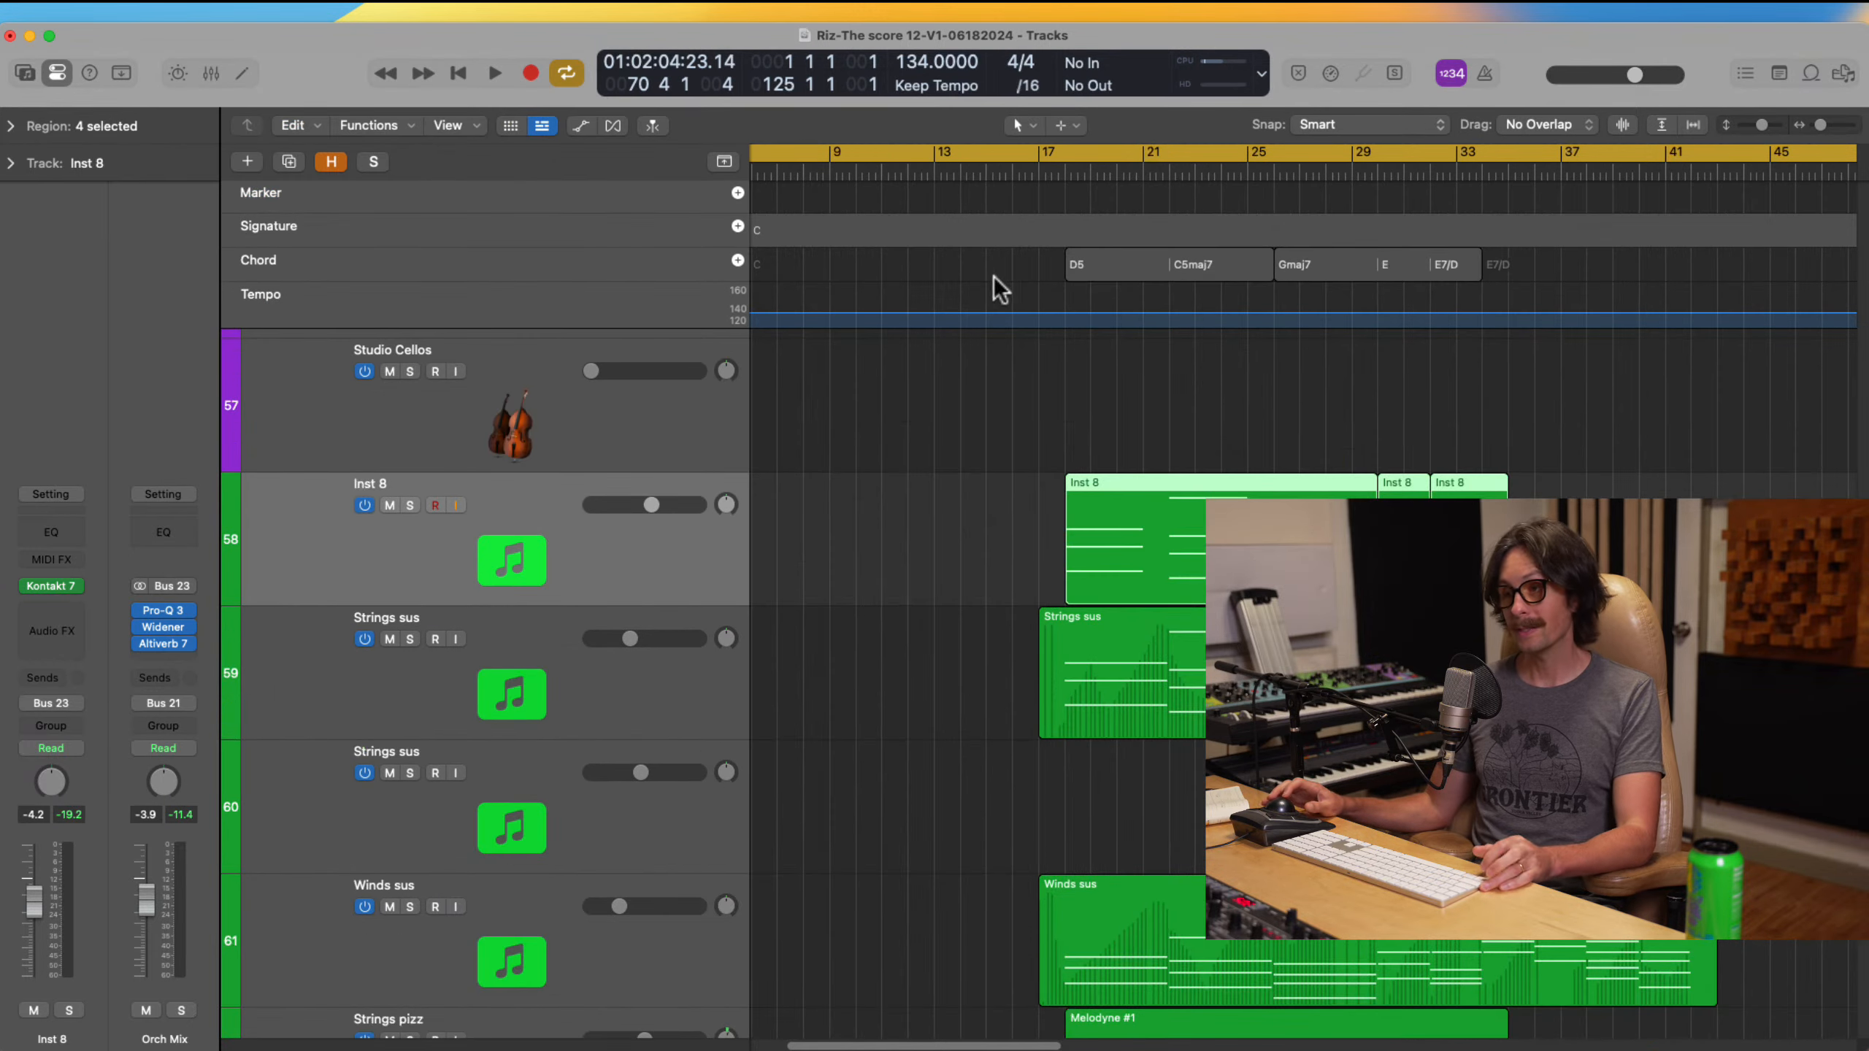
{"action": "left_click", "coordinate": [1048, 178]}
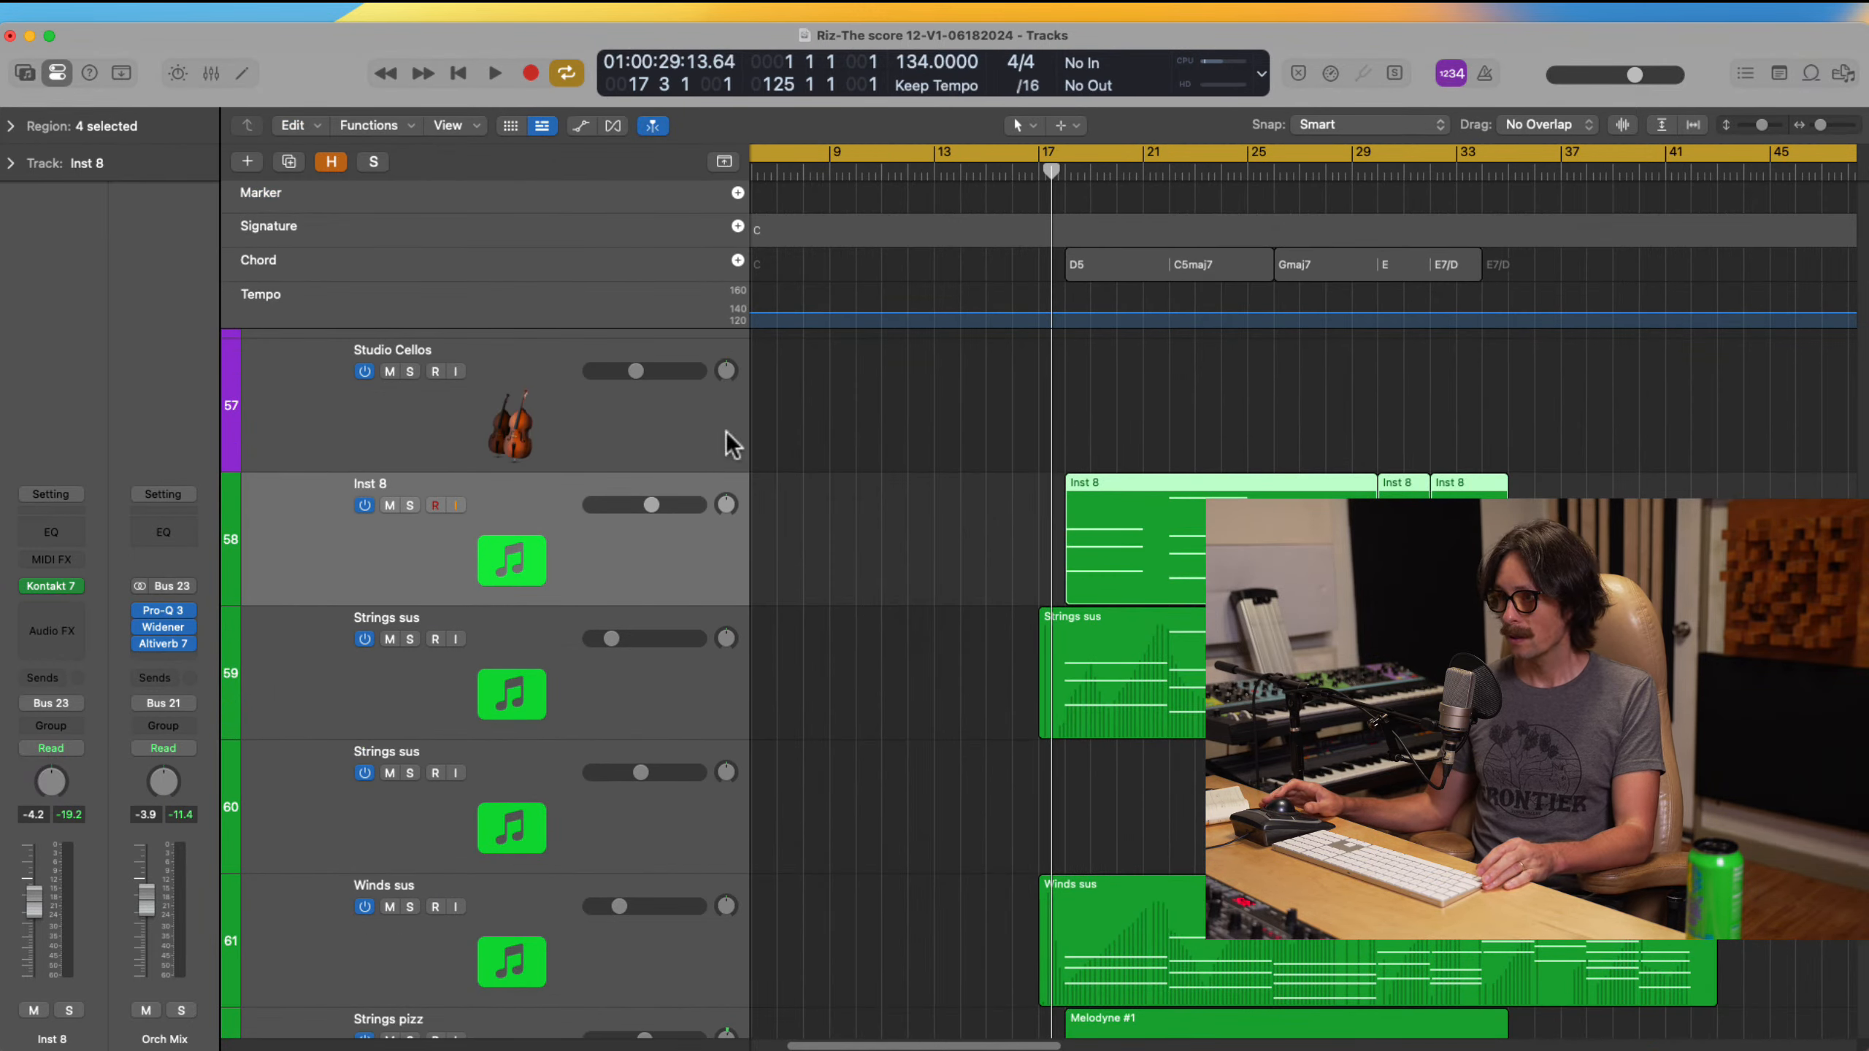
{"action": "left_click", "coordinate": [409, 505]}
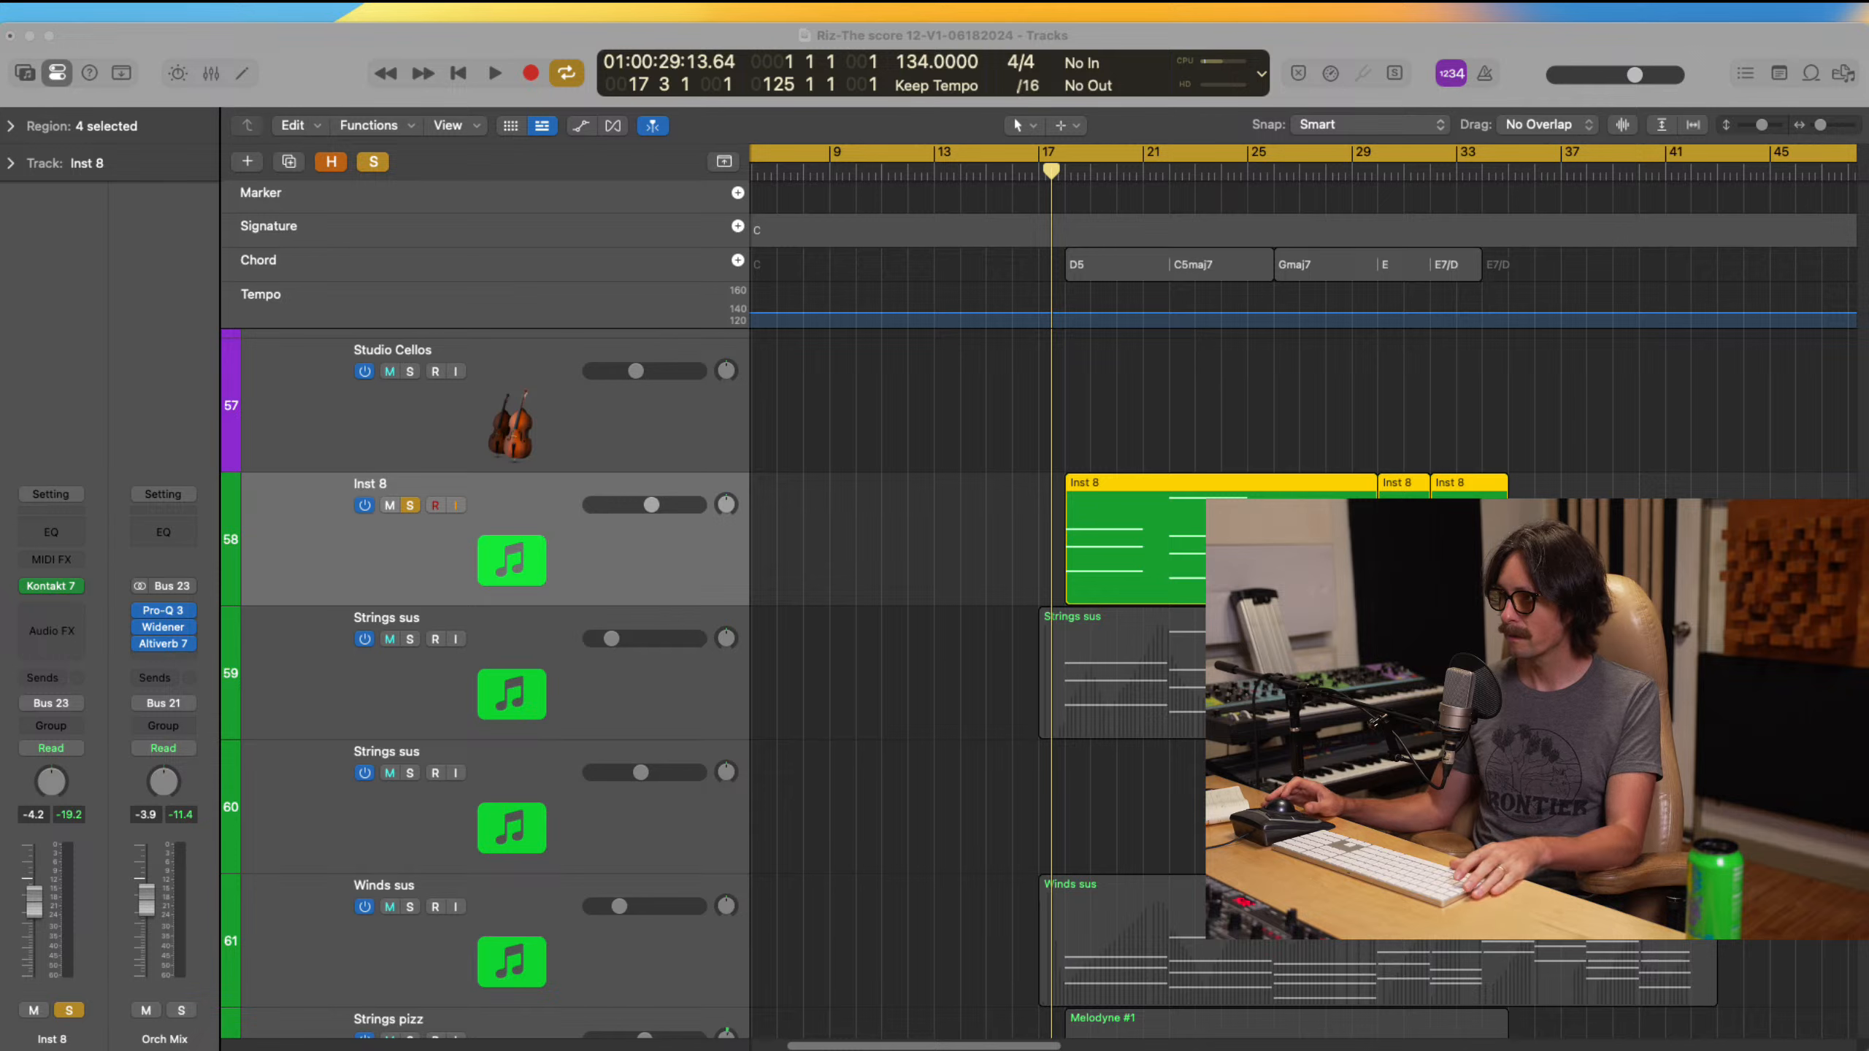
{"action": "left_click", "coordinate": [1039, 175]}
{"action": "key", "text": "space"}
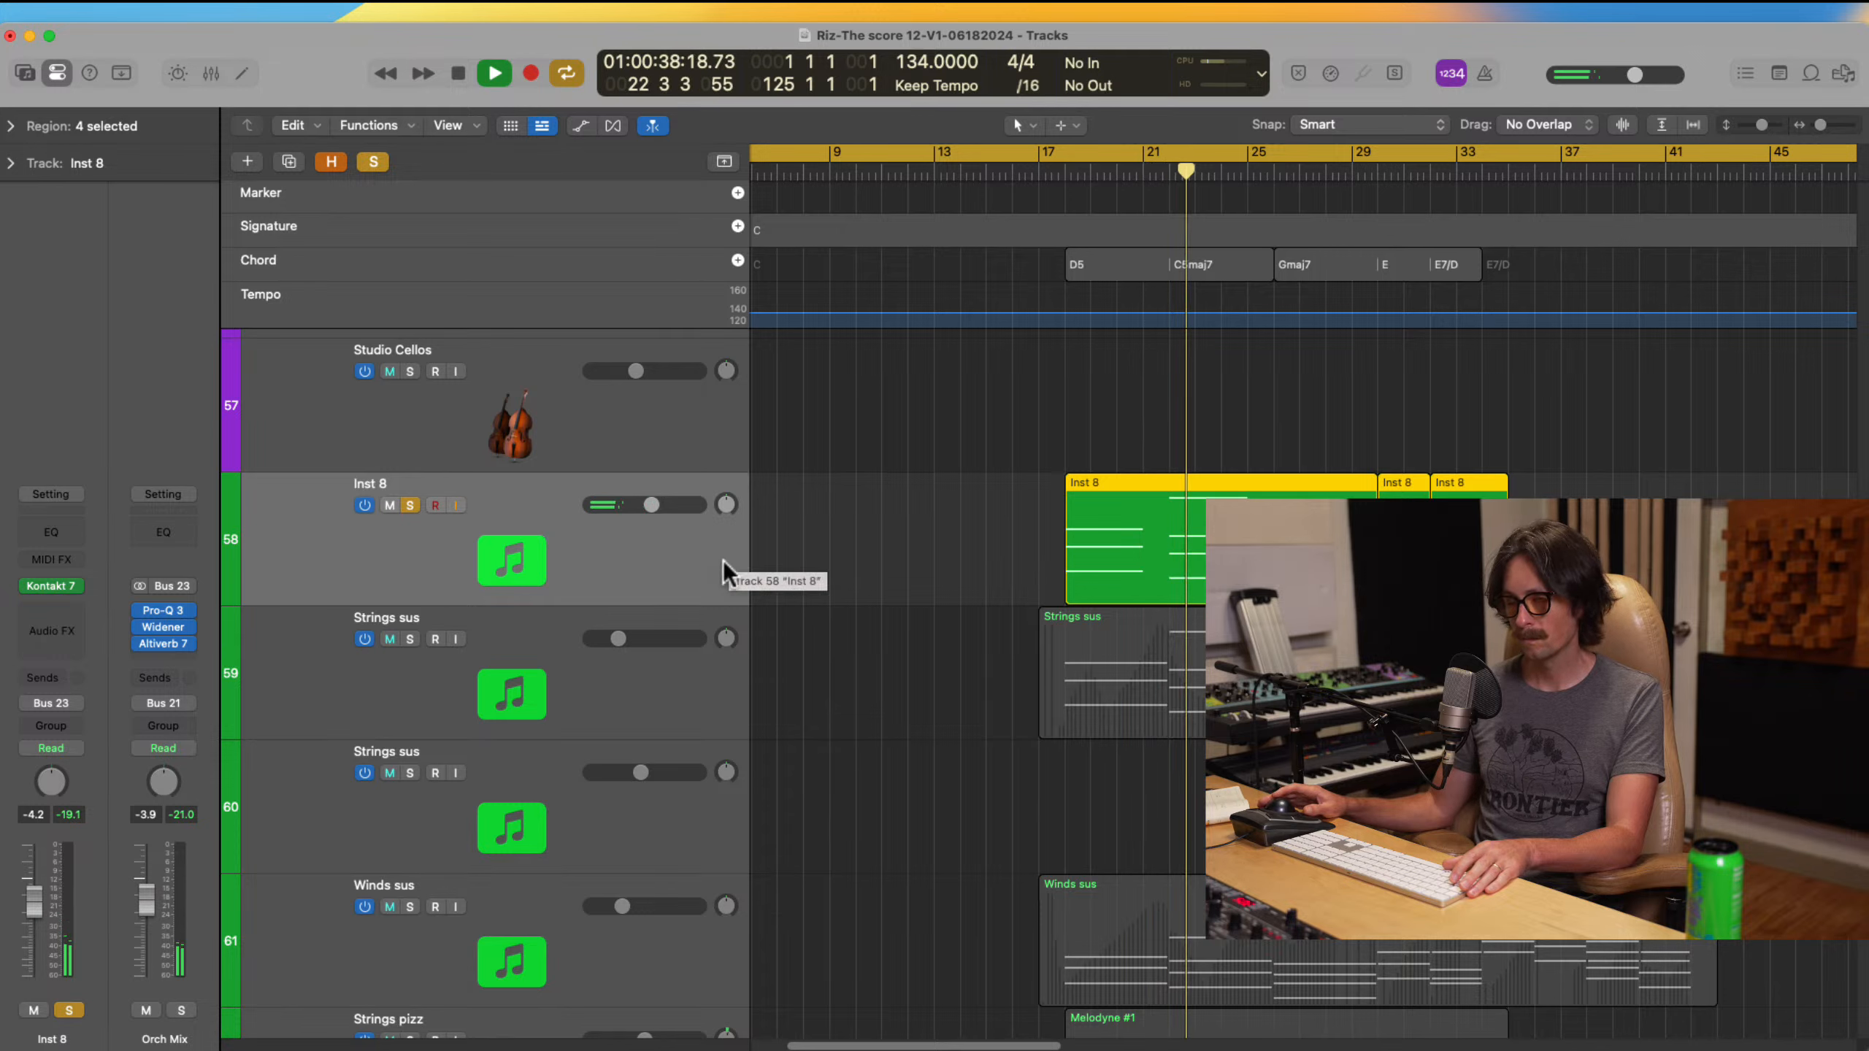
Step: Add Strings sus track 59 and Winds sus track 61 to the solo during playback
{"action": "left_click", "coordinate": [409, 638]}
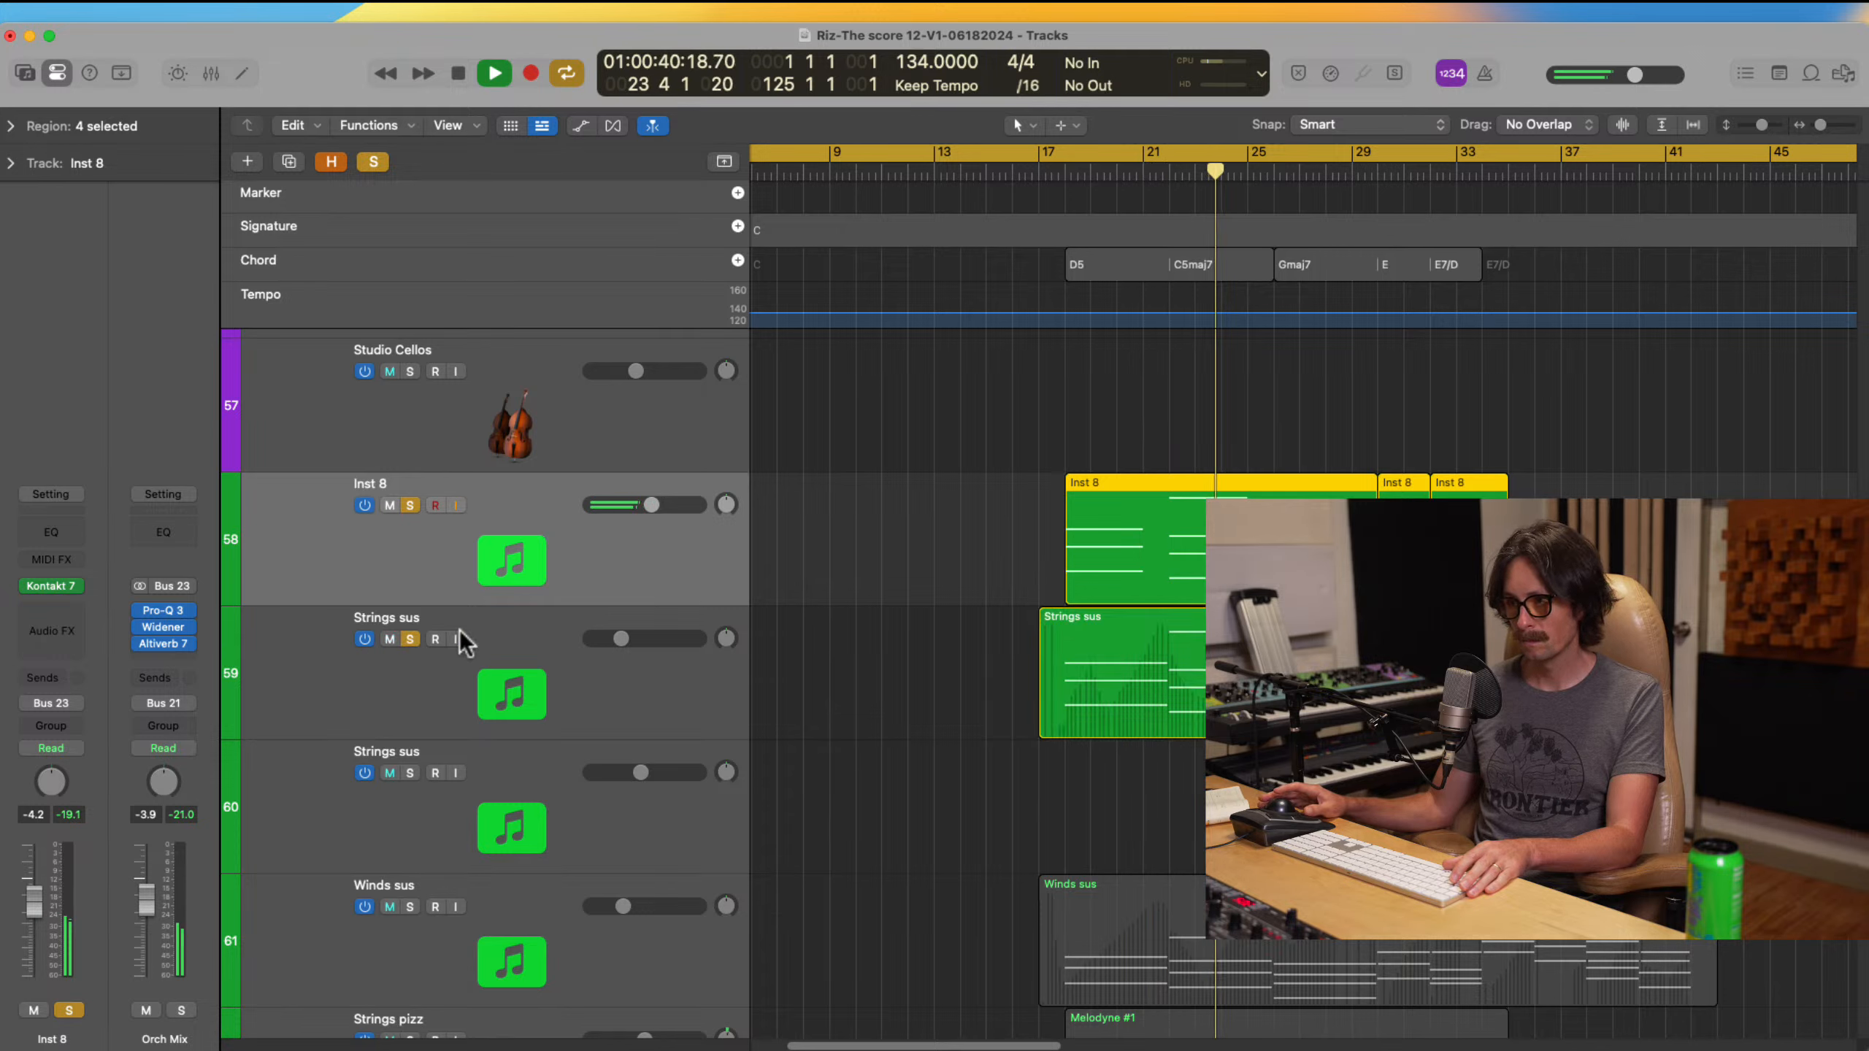
{"action": "scroll", "coordinate": [956, 718], "scroll_direction": "down", "scroll_amount": 3}
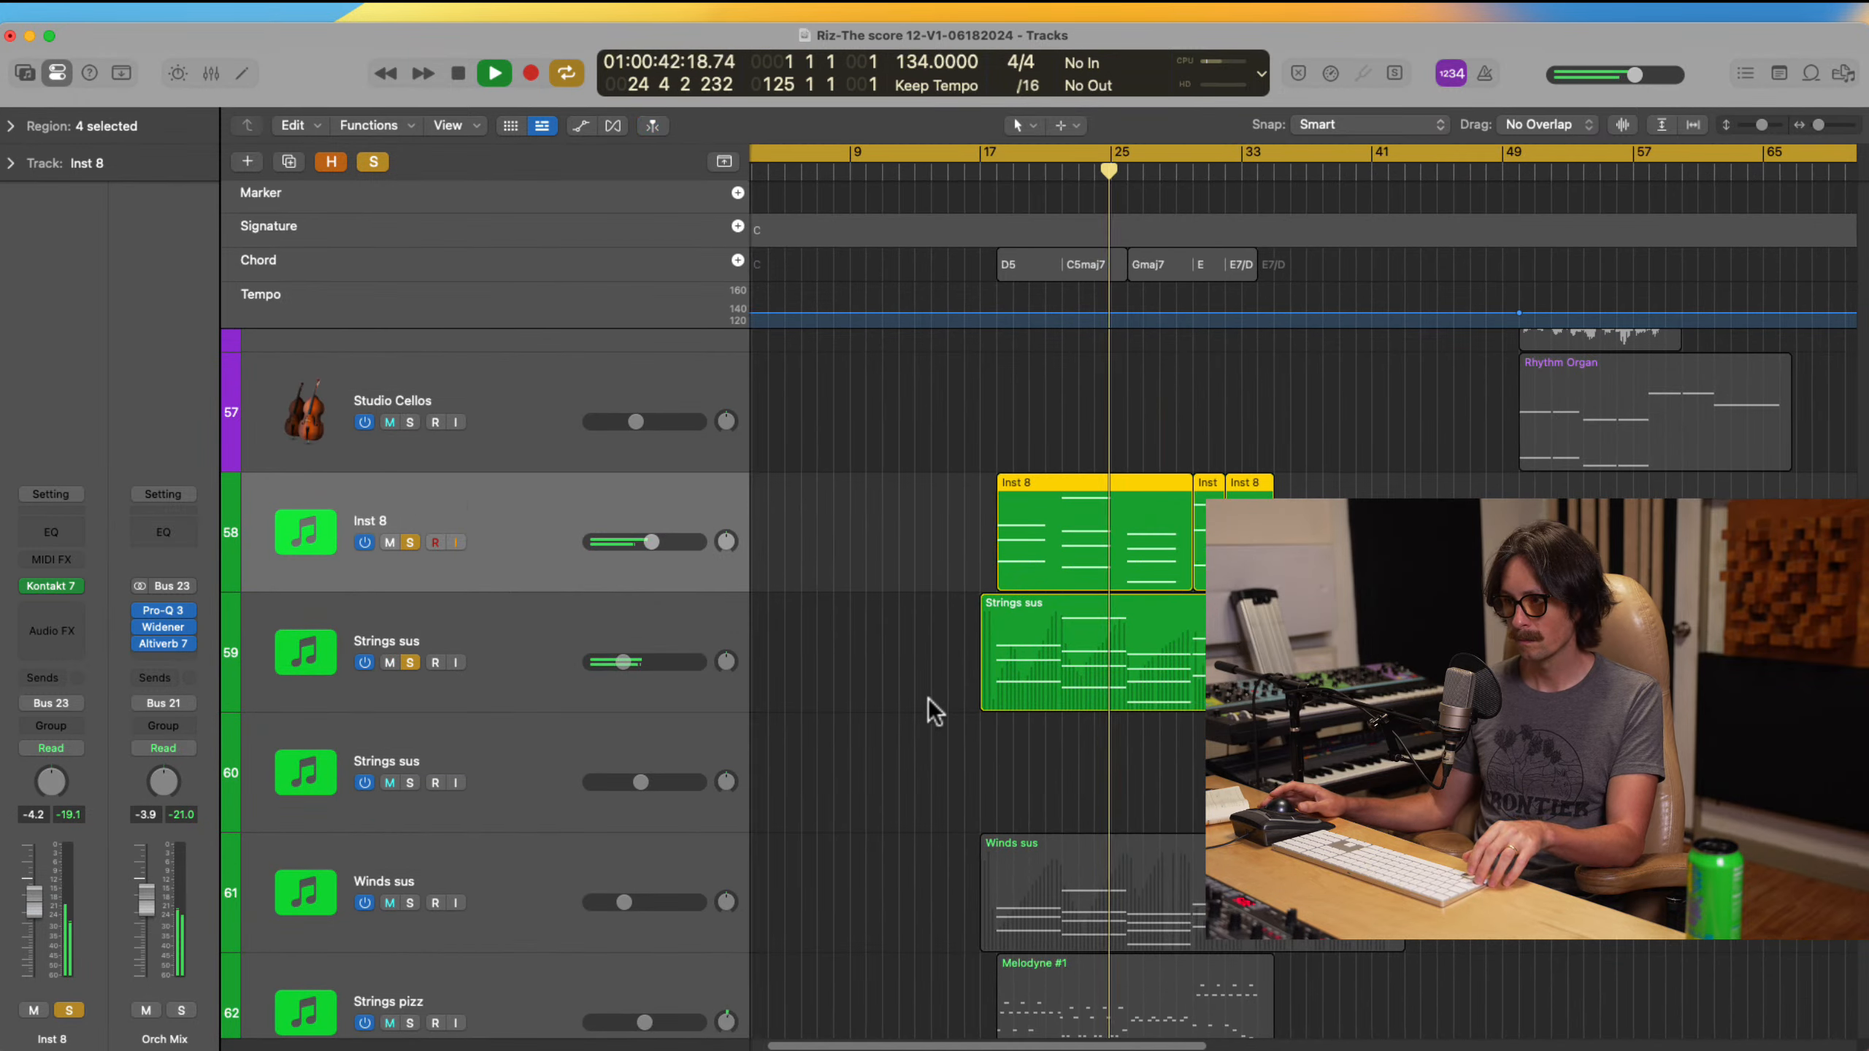
{"action": "left_click", "coordinate": [519, 656]}
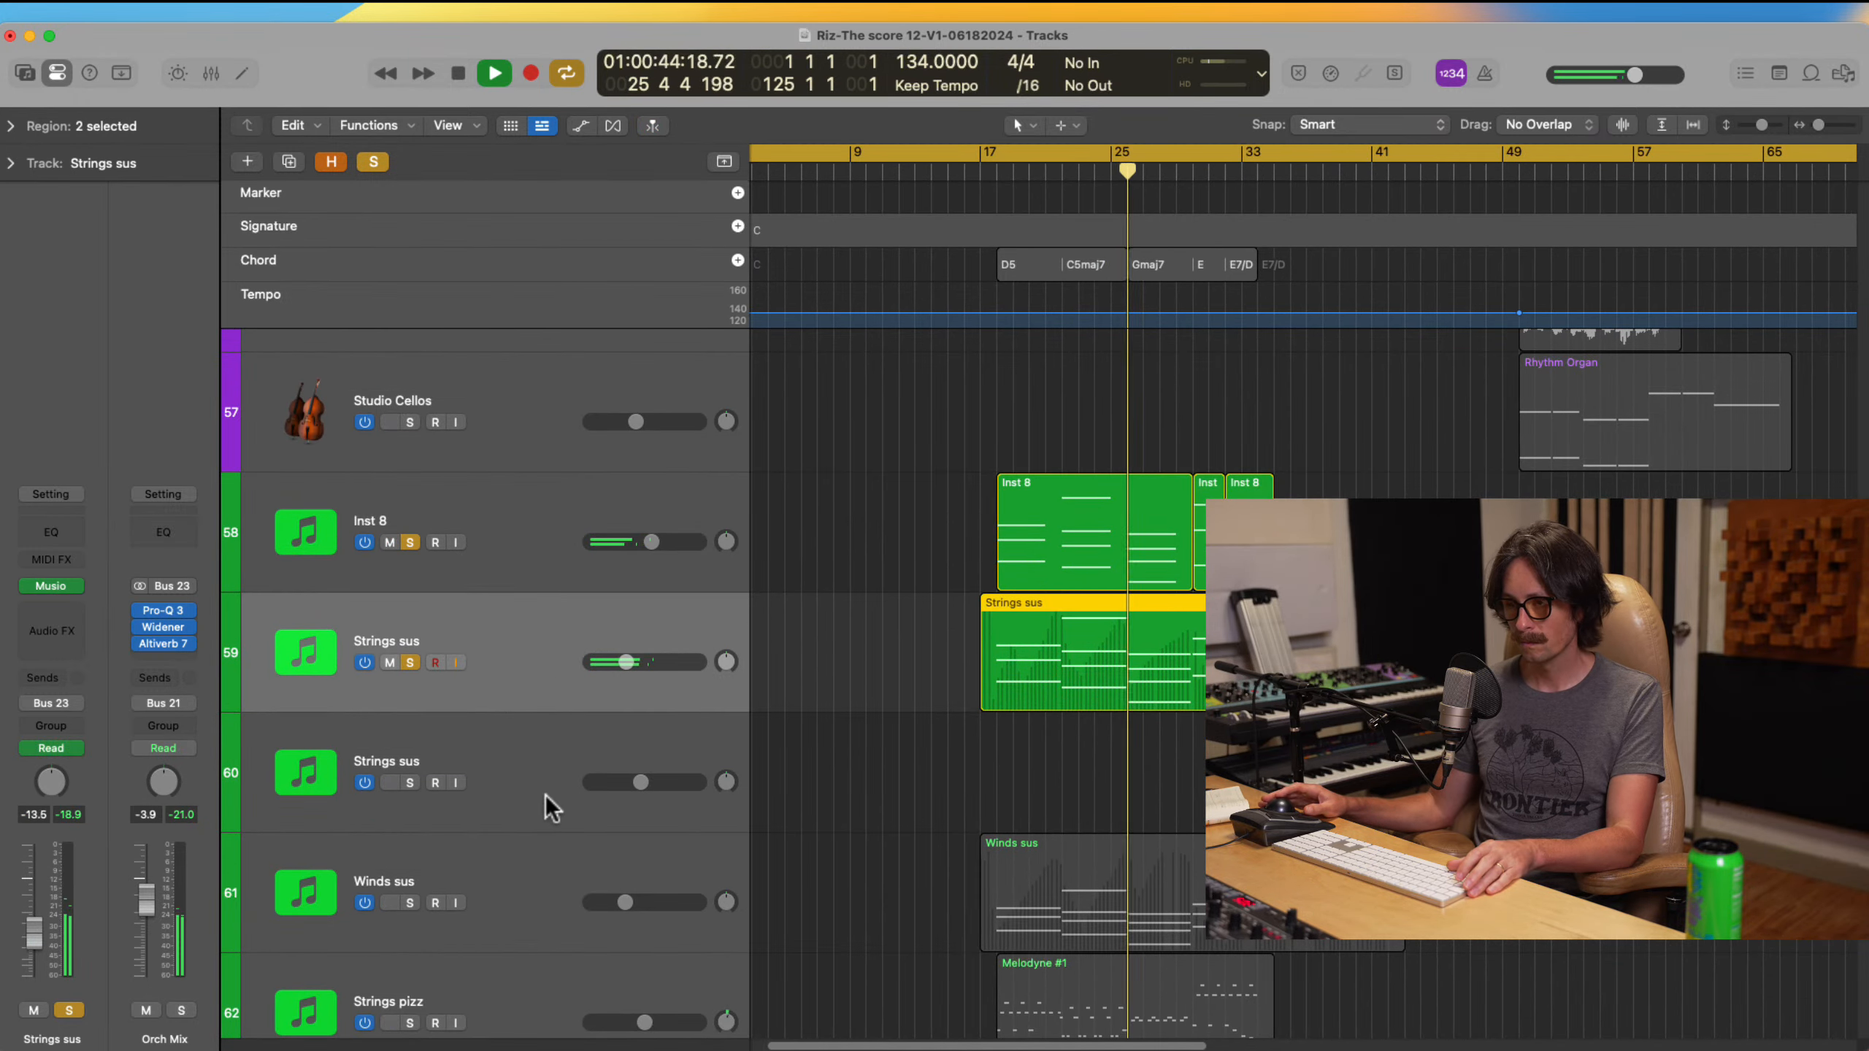
{"action": "left_click", "coordinate": [412, 902]}
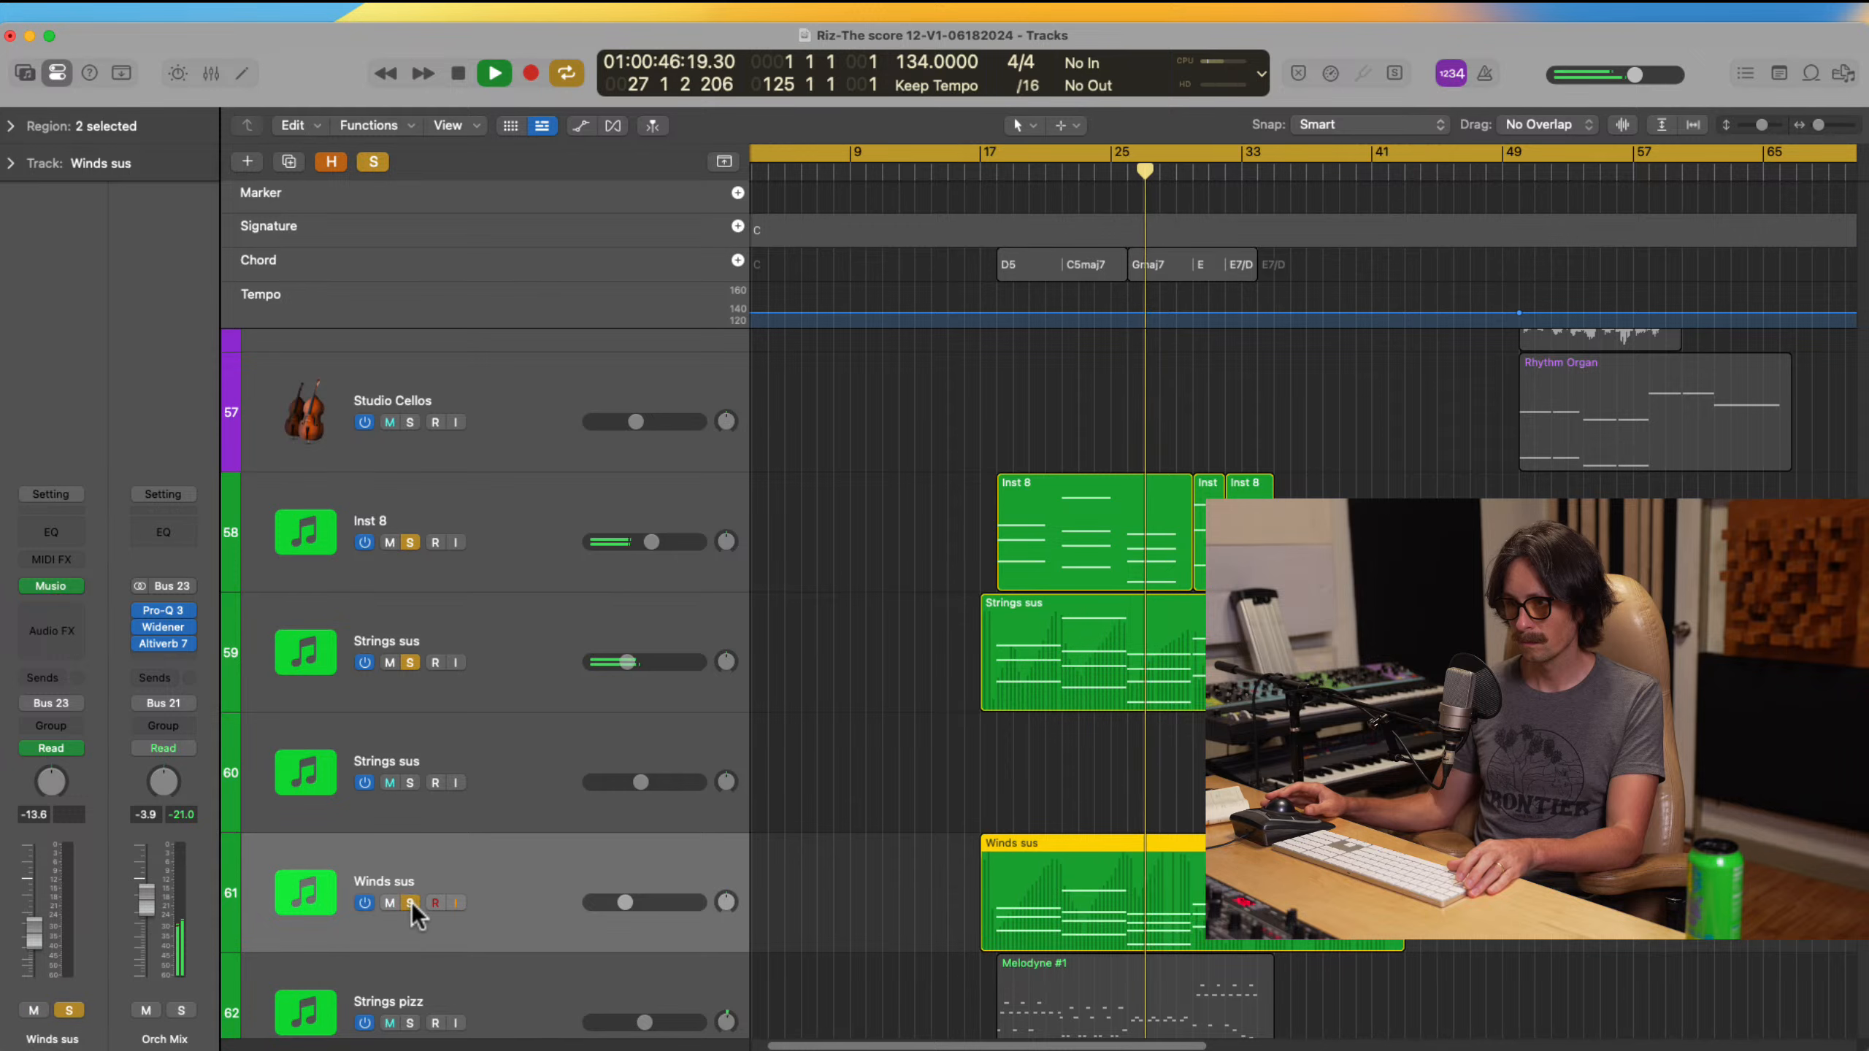
Step: Follow the soloed orchestral regions during playback, add Strings sus track 60 to the solo, and stop playback
{"action": "scroll", "coordinate": [891, 801], "scroll_direction": "down", "scroll_amount": 2}
{"action": "scroll", "coordinate": [842, 806], "scroll_direction": "down", "scroll_amount": 1}
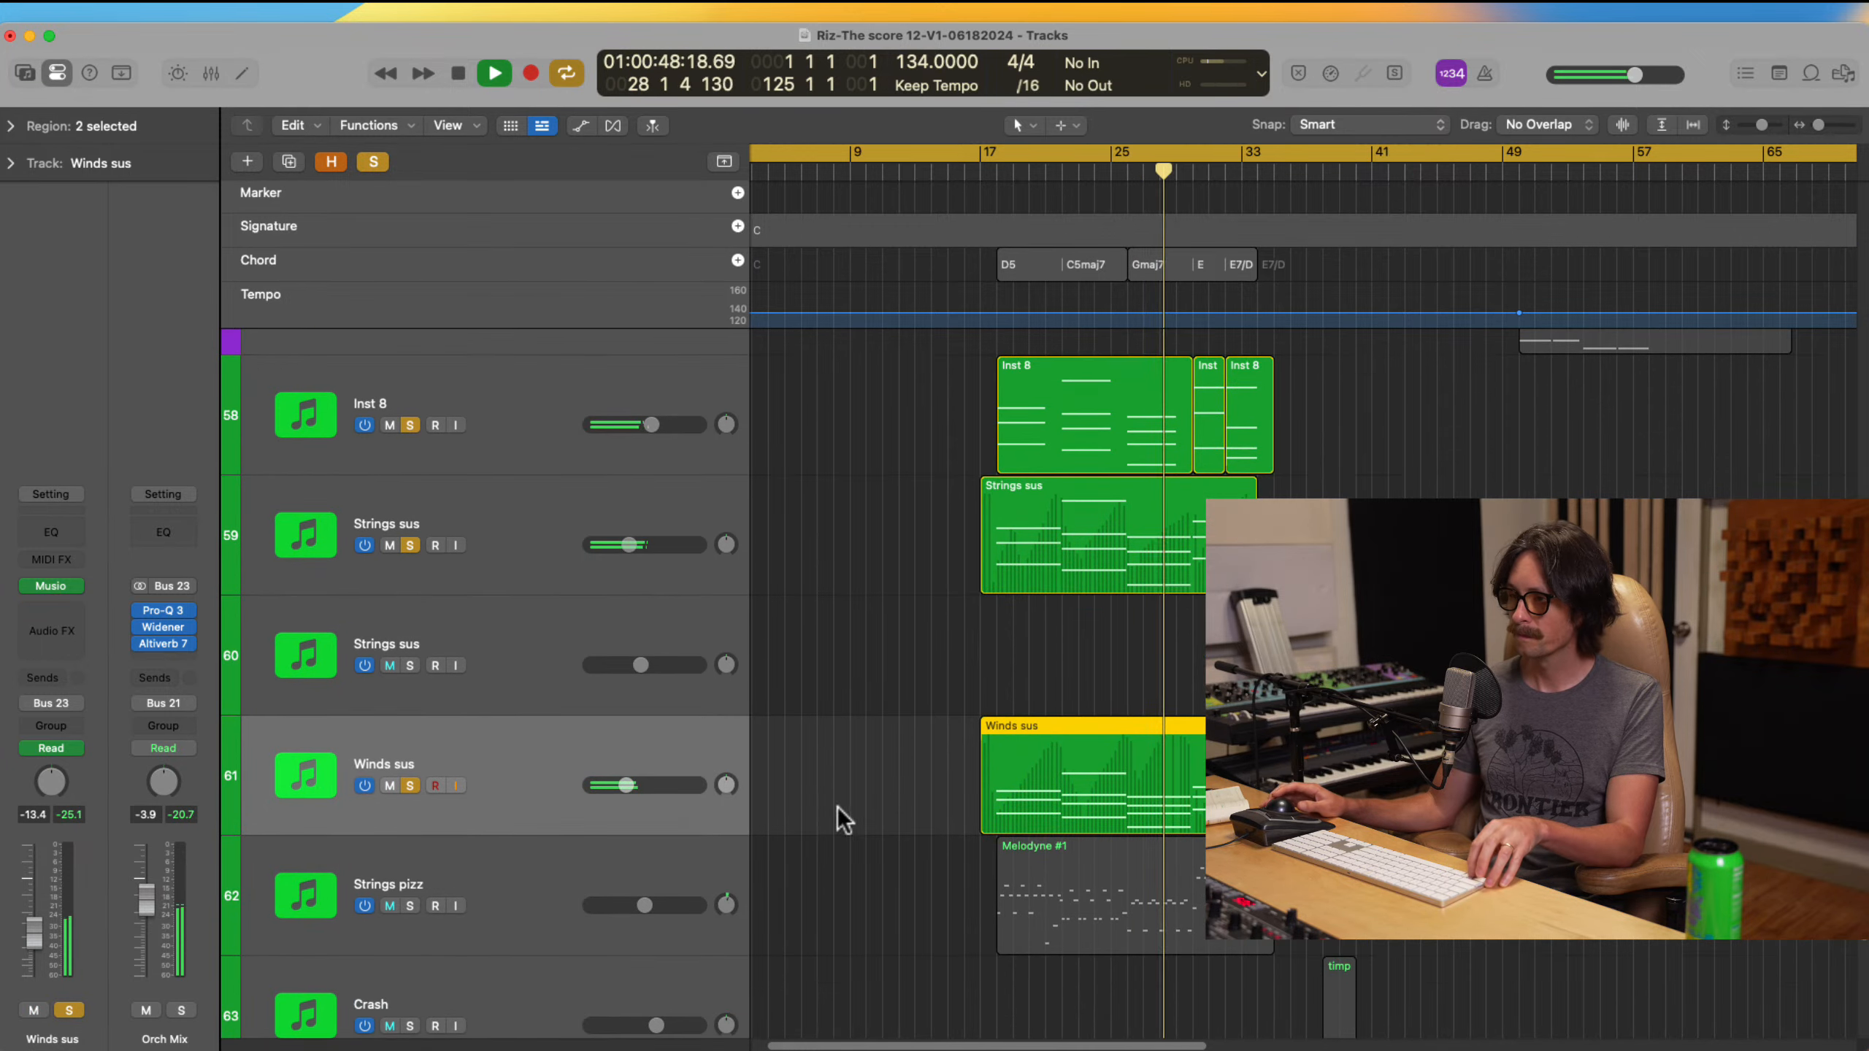
{"action": "scroll", "coordinate": [978, 882], "scroll_direction": "down", "scroll_amount": 2}
{"action": "scroll", "coordinate": [1022, 676], "scroll_direction": "right", "scroll_amount": 1}
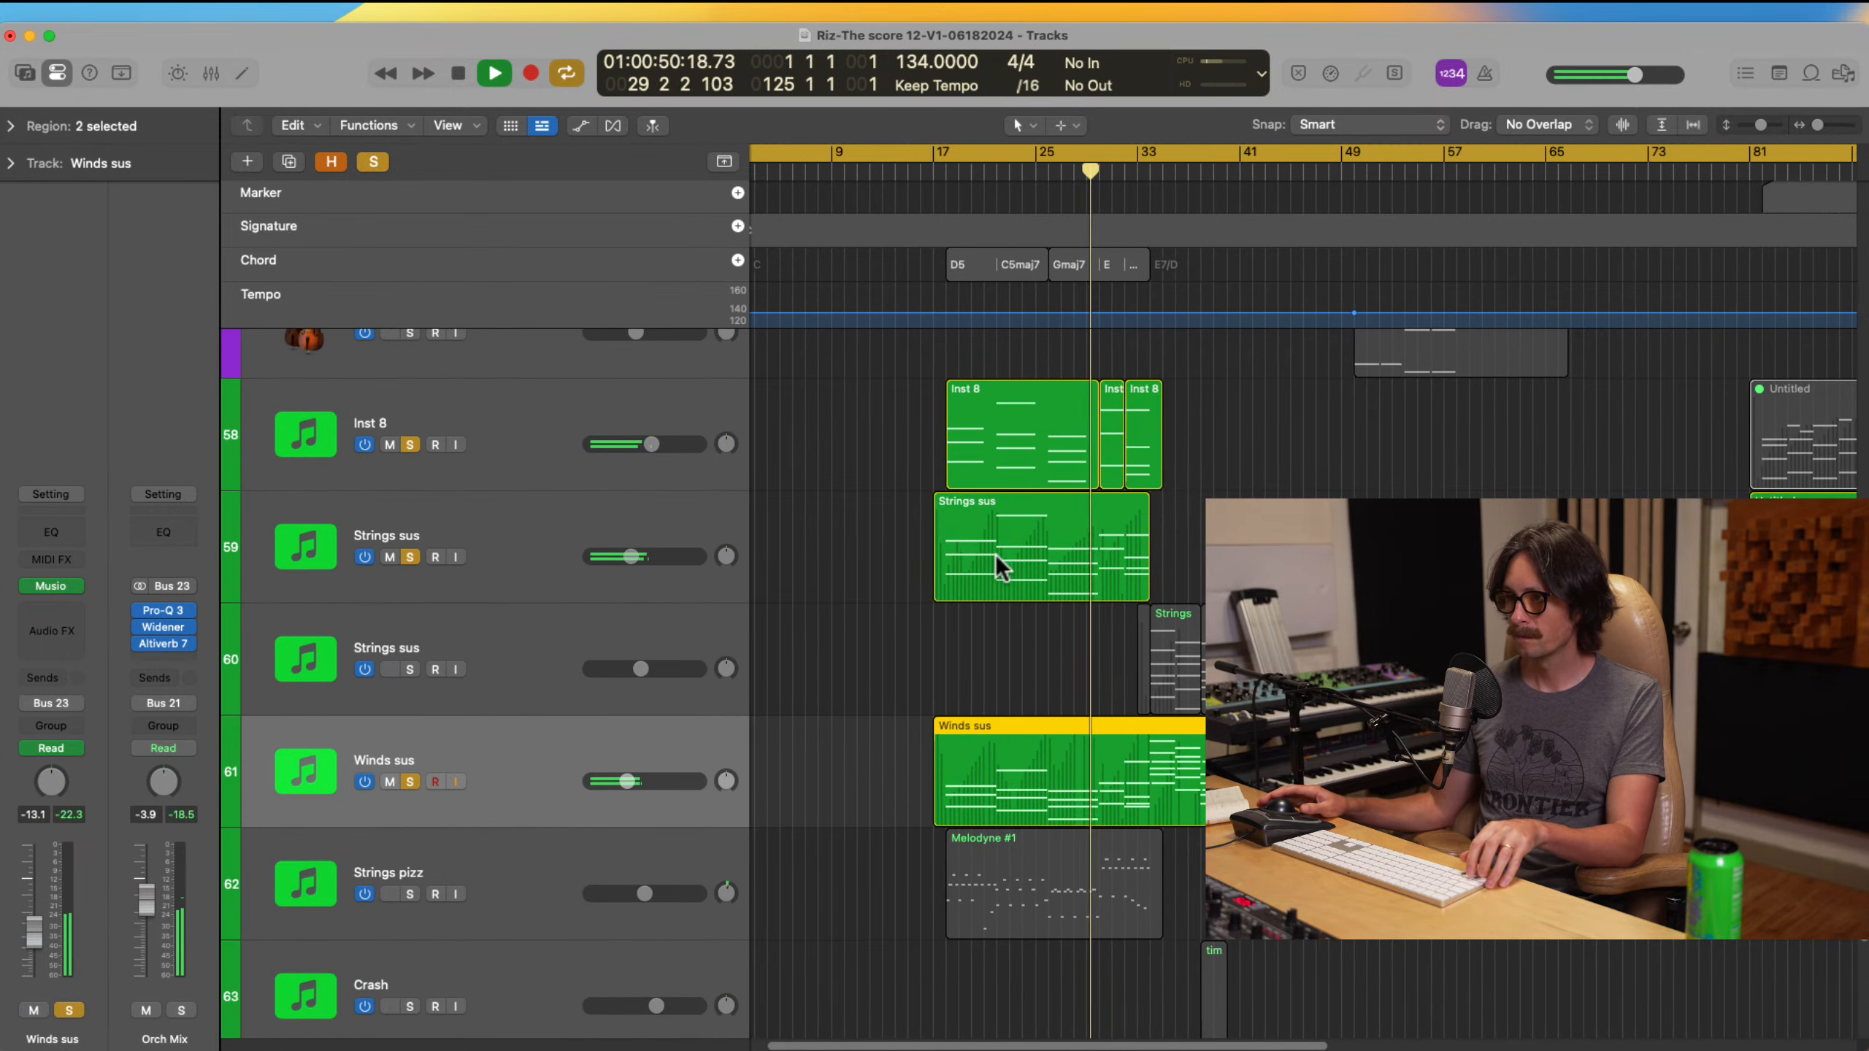
{"action": "scroll", "coordinate": [1001, 558], "scroll_direction": "up", "scroll_amount": 2}
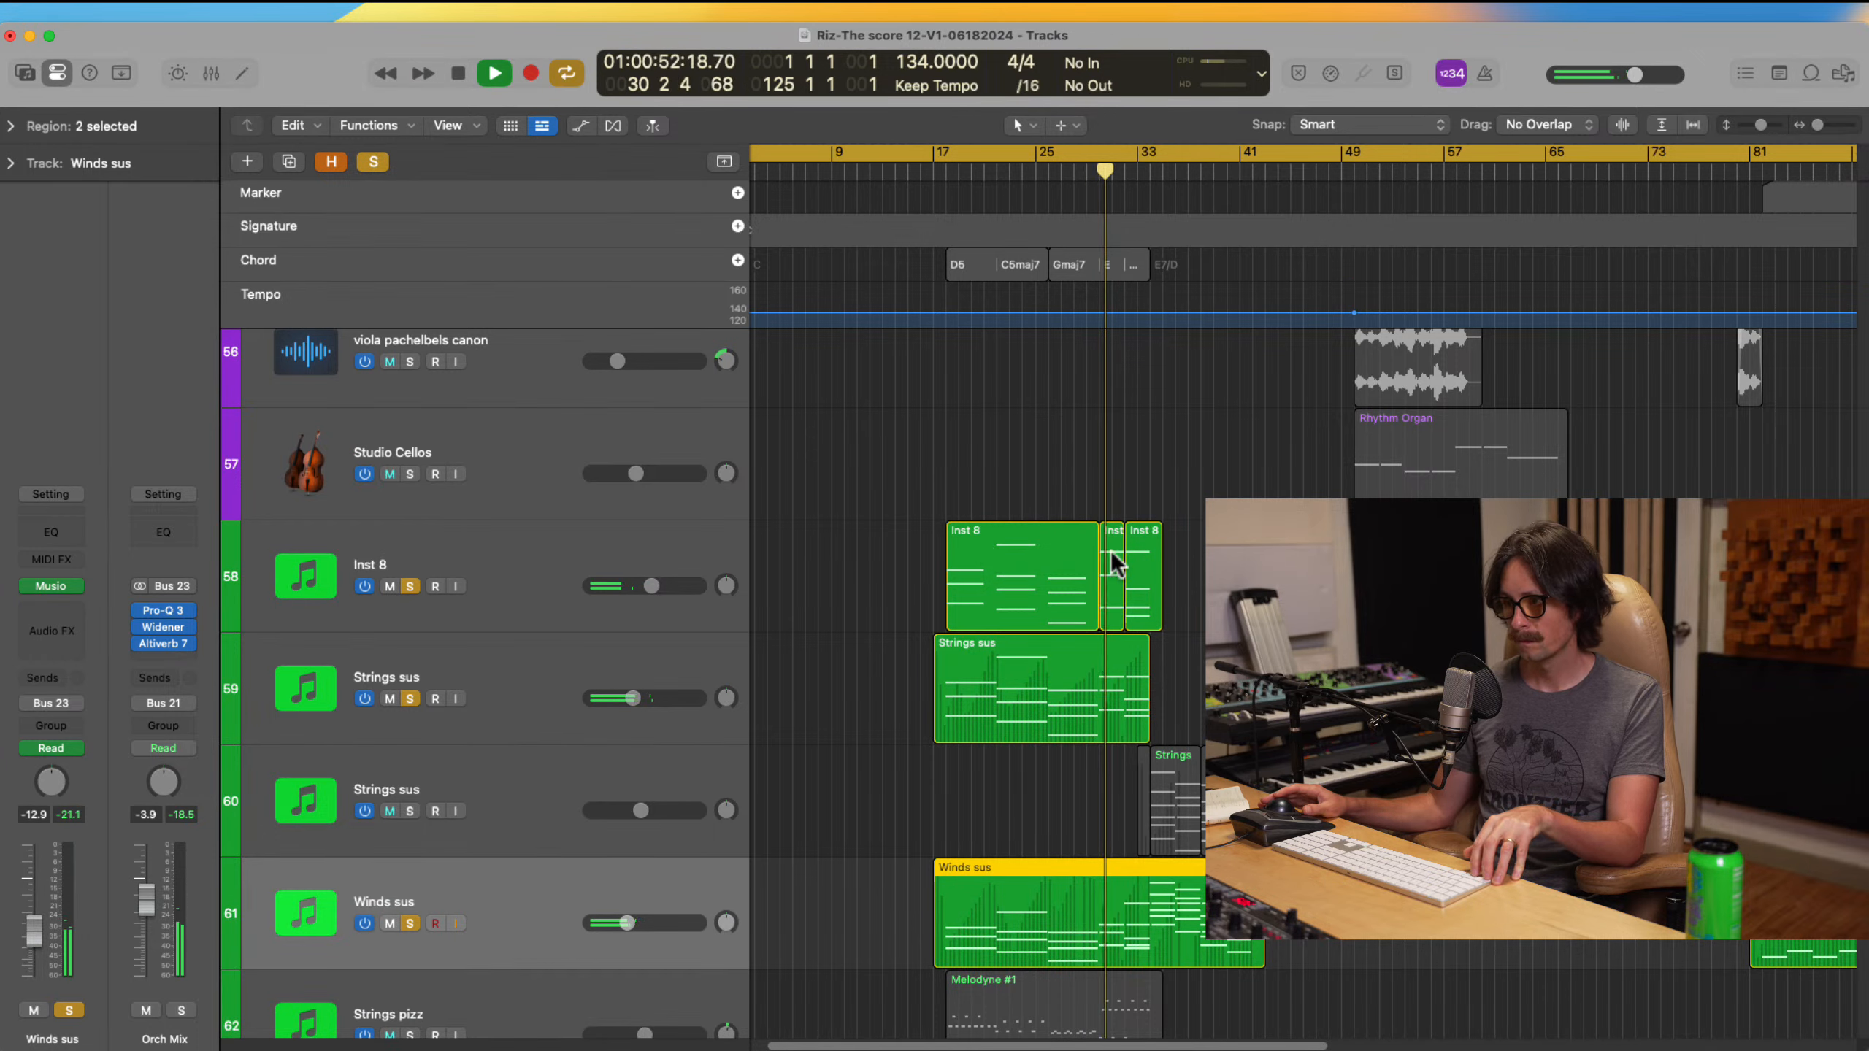
{"action": "left_click_drag", "start_coordinate": [888, 505], "coordinate": [1334, 1028]}
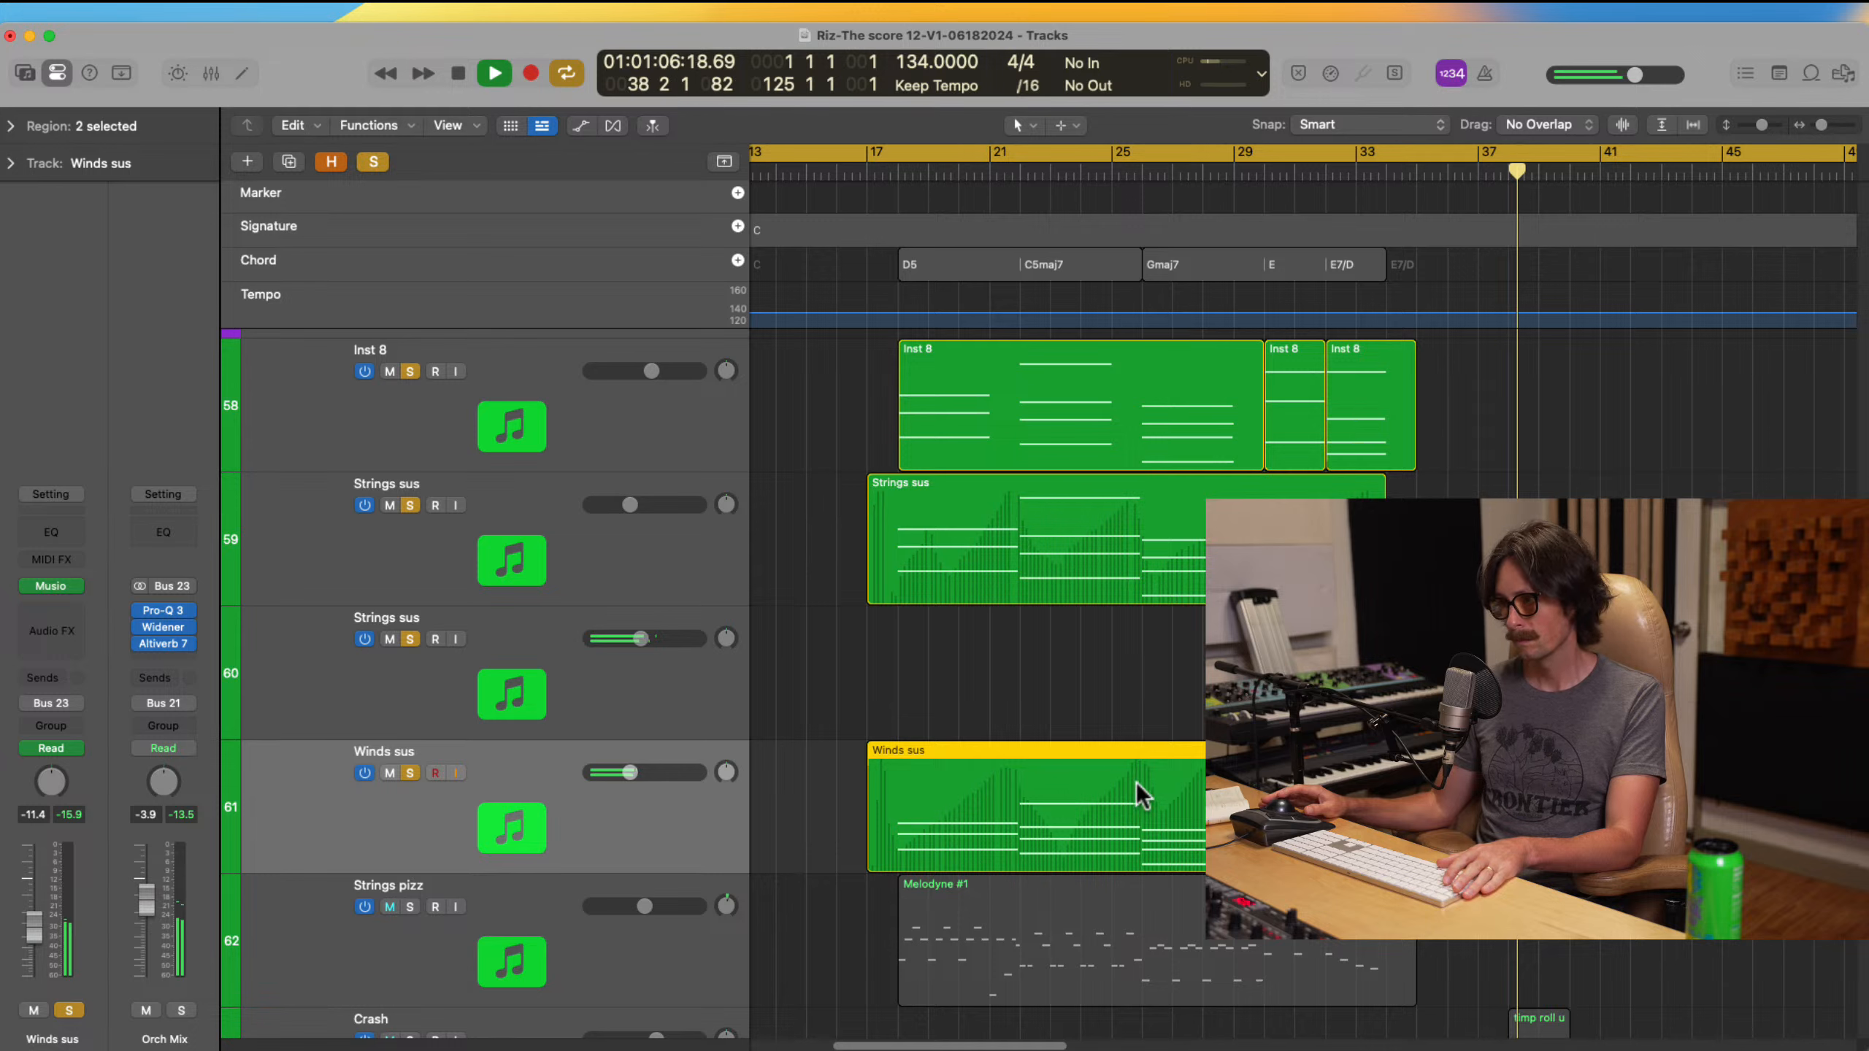
{"action": "key", "text": "space"}
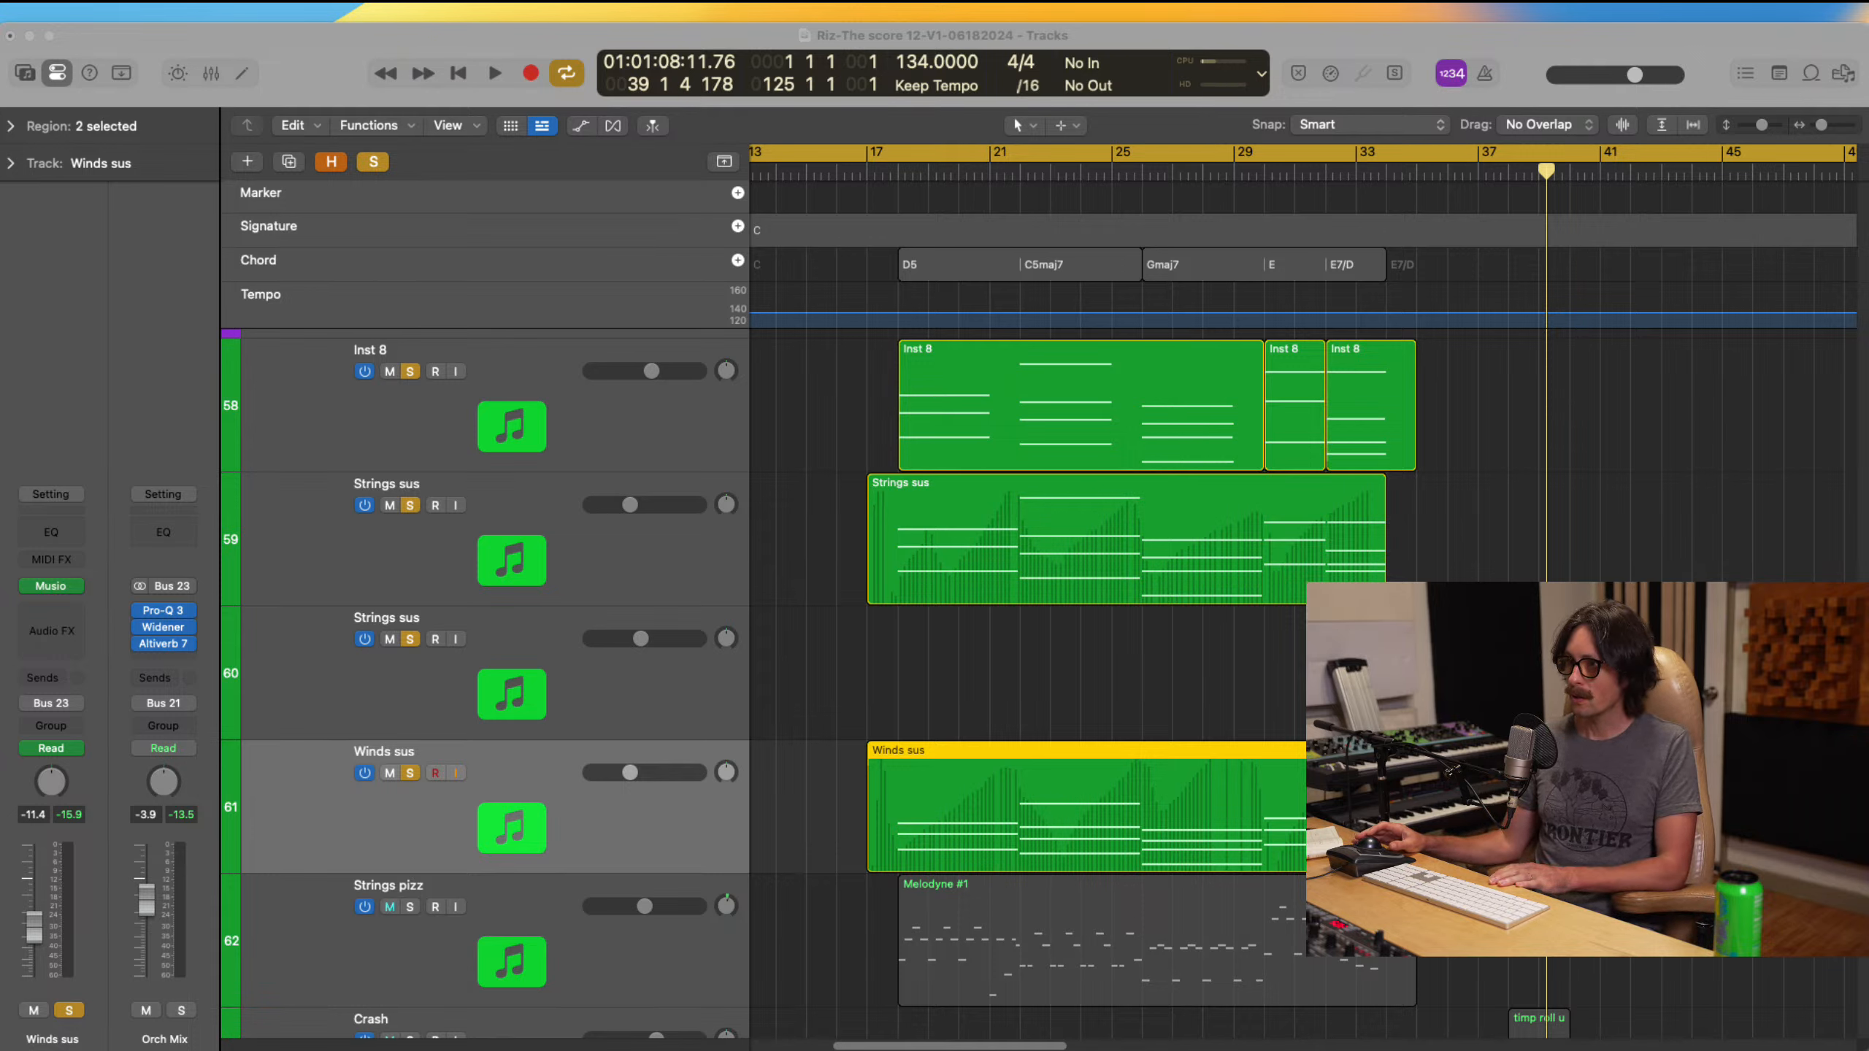
Step: Select Strings sus track 59 and open its Musio instrument, moving the window so the whole CineStrings Pro patch is visible
{"action": "left_click", "coordinate": [536, 43]}
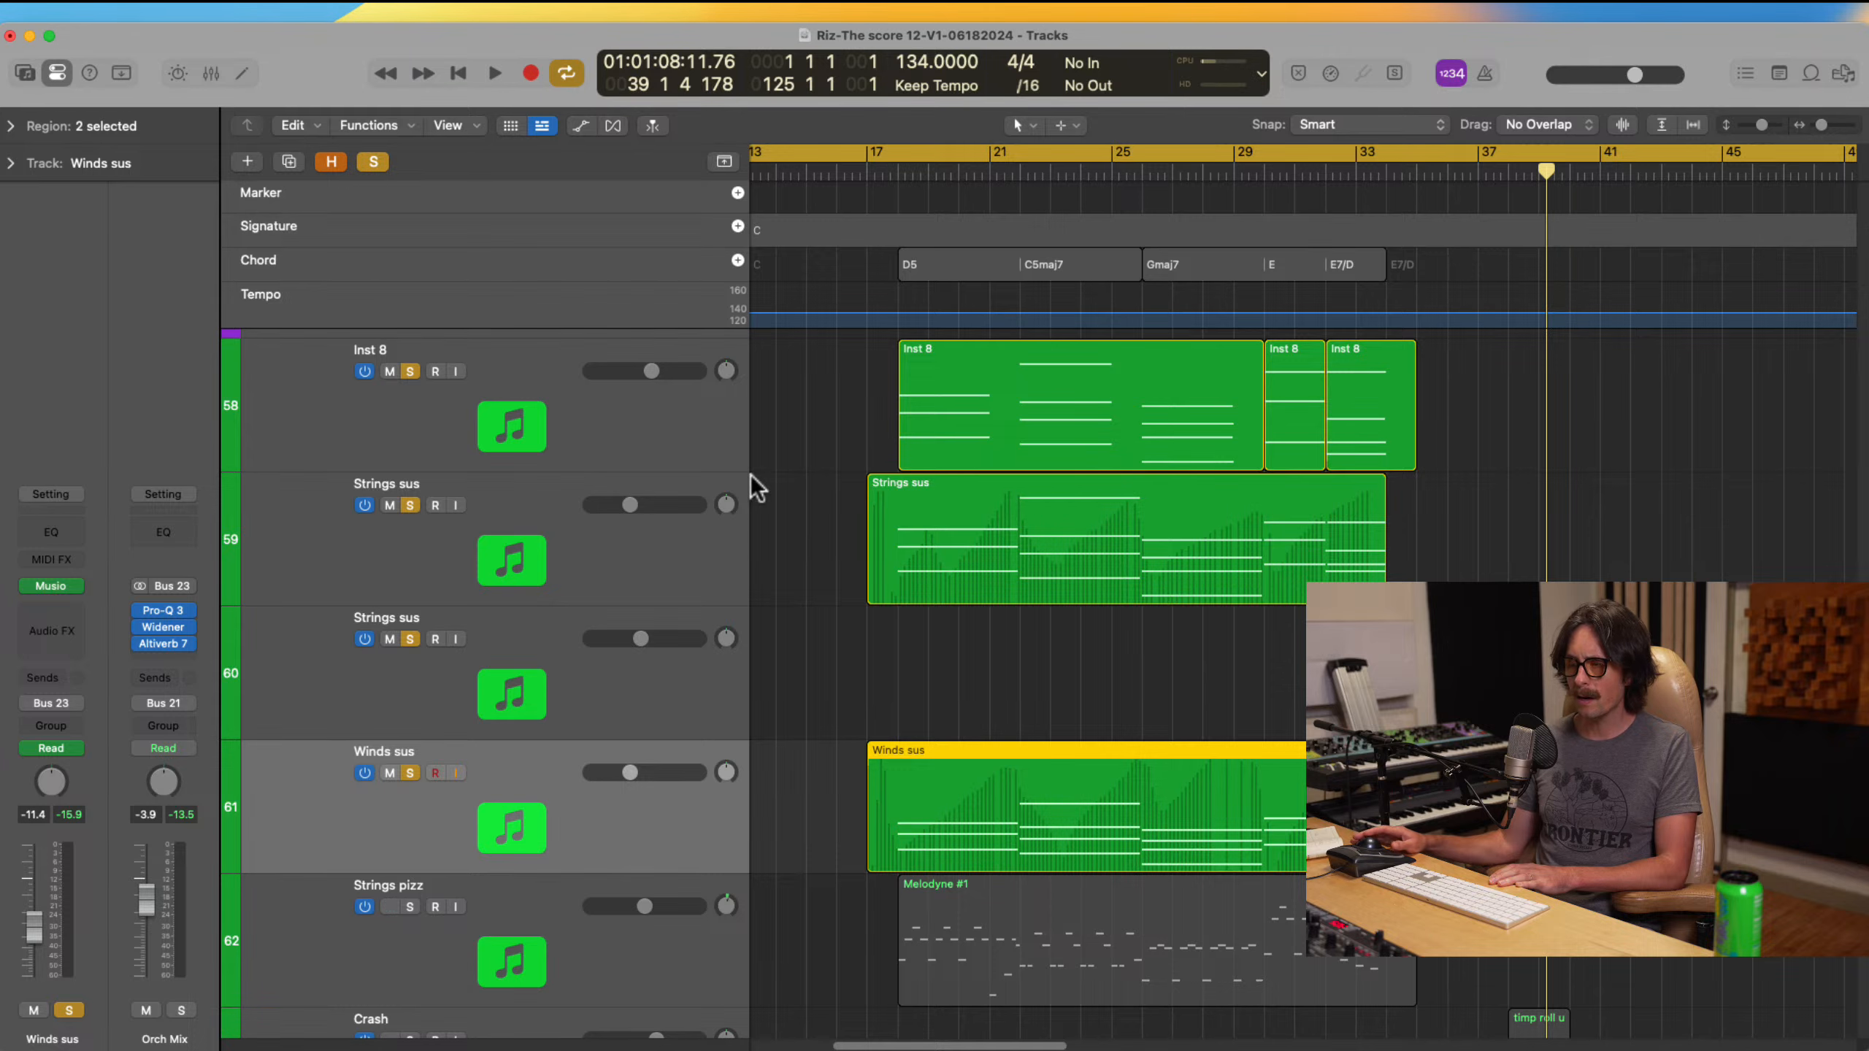
{"action": "scroll", "coordinate": [1177, 617], "scroll_direction": "up", "scroll_amount": 6}
{"action": "scroll", "coordinate": [788, 778], "scroll_direction": "down", "scroll_amount": 2}
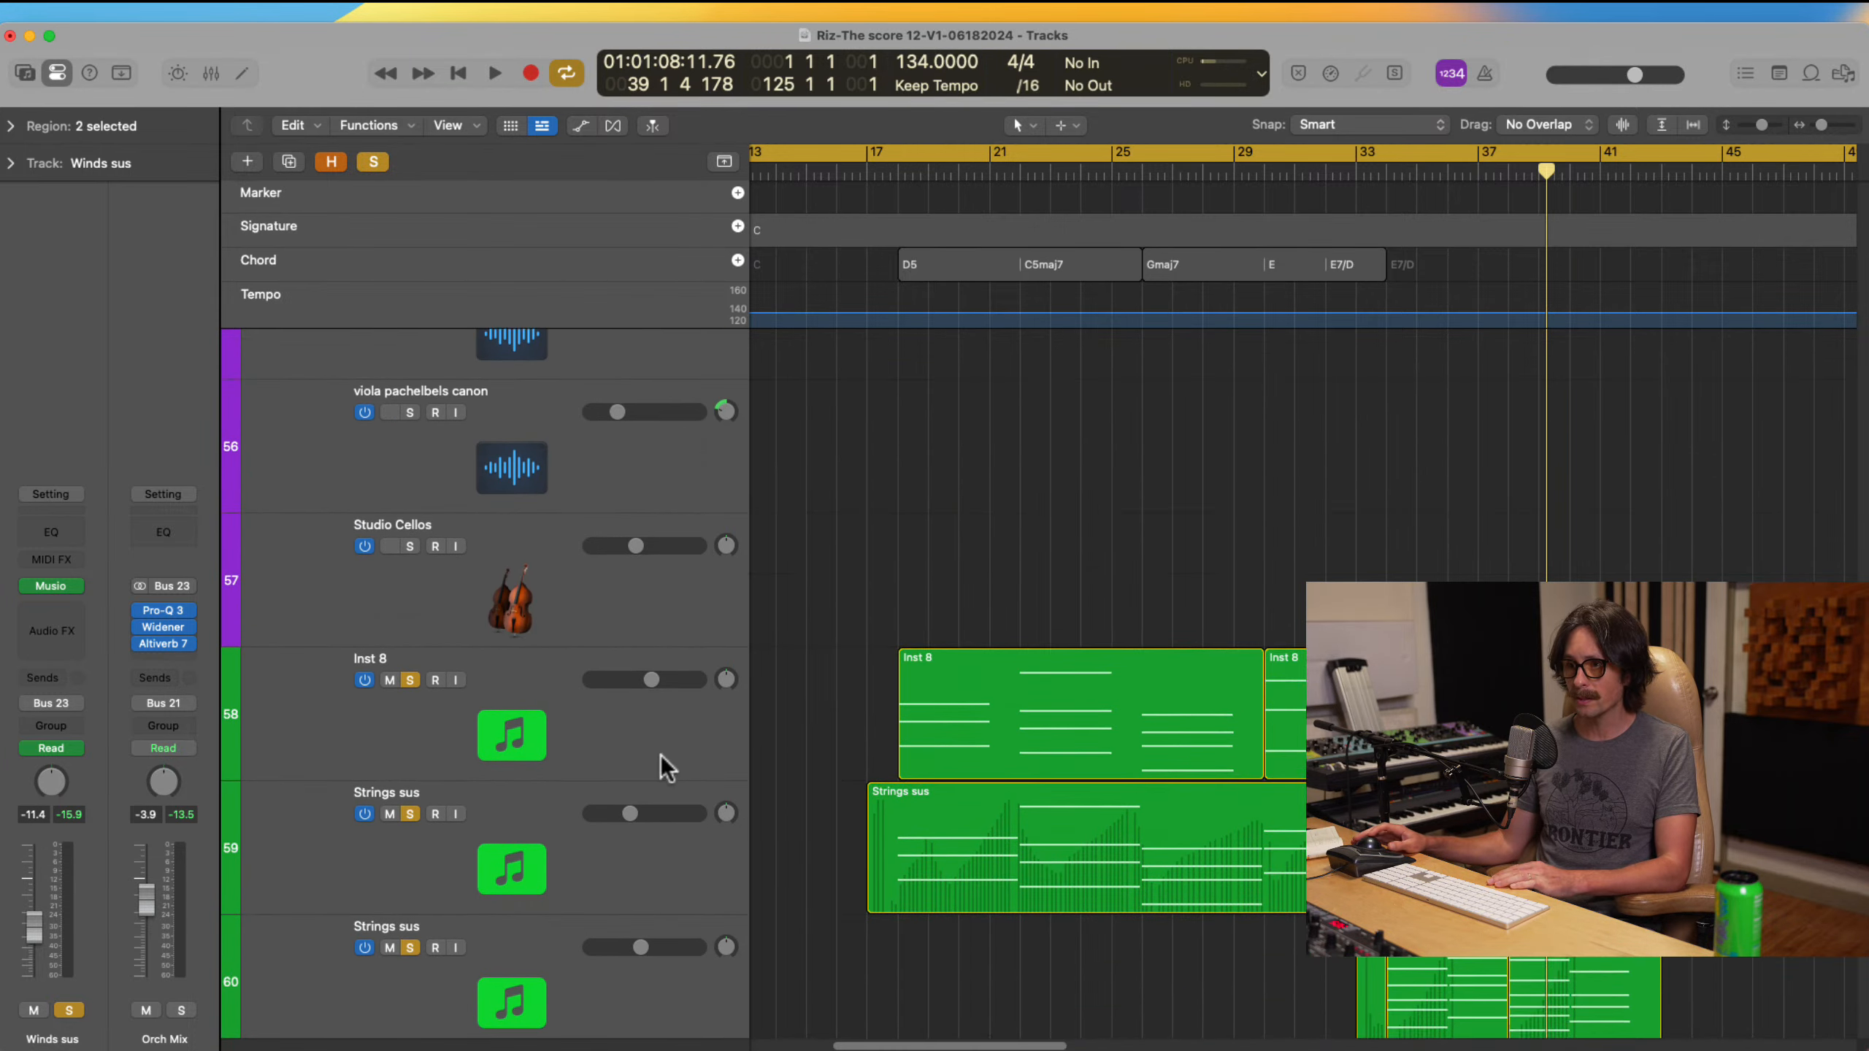
{"action": "left_click", "coordinate": [495, 815]}
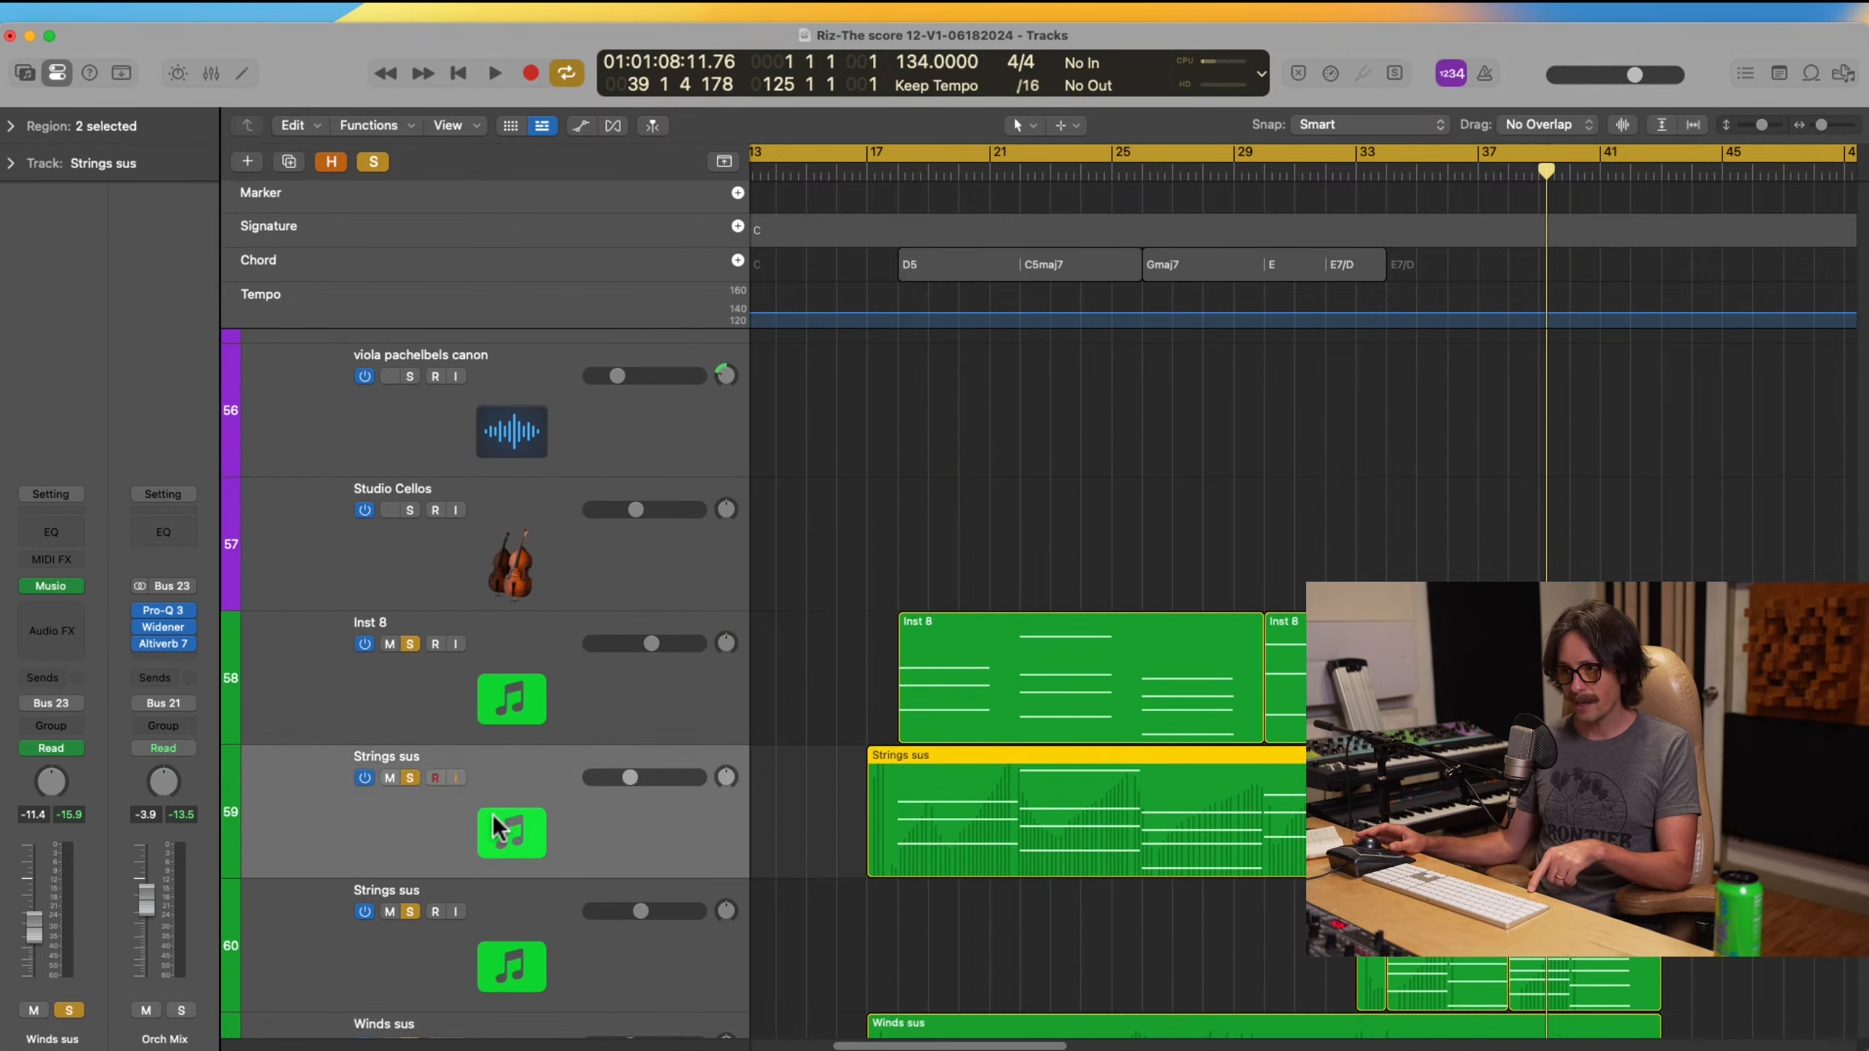
{"action": "left_click", "coordinate": [52, 587]}
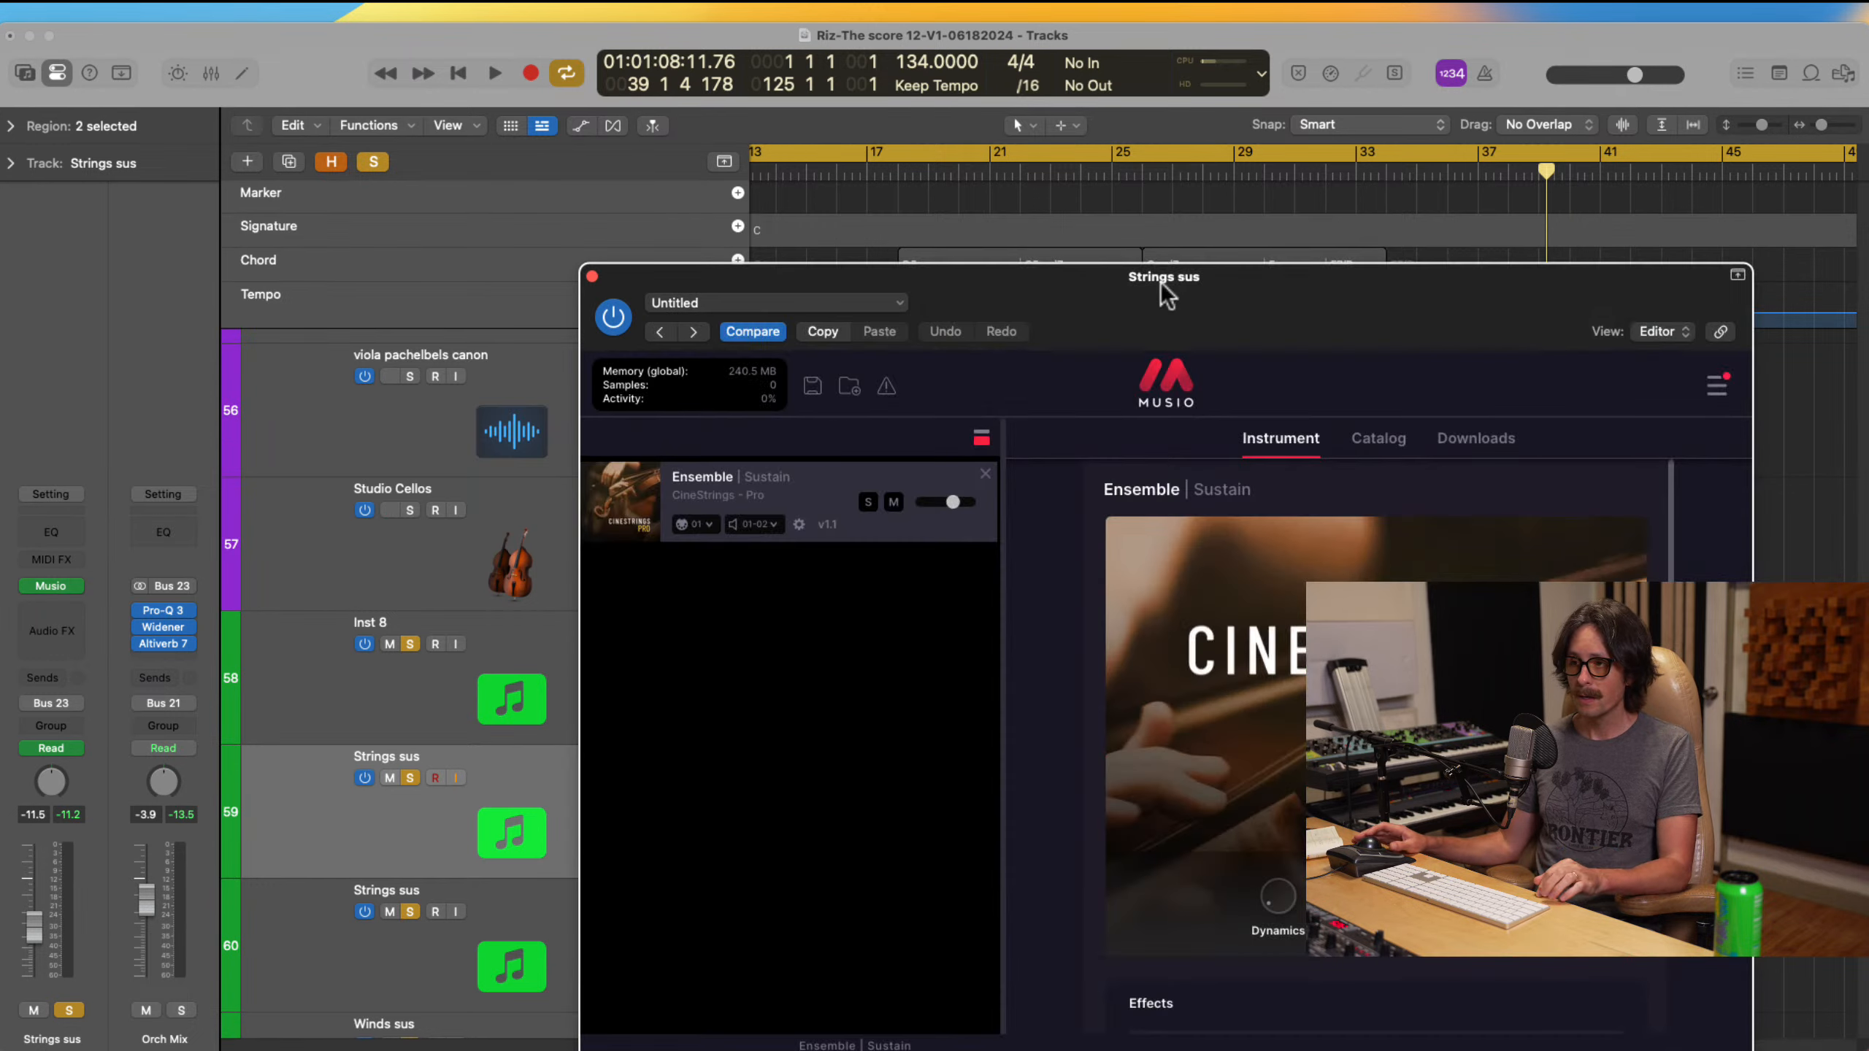
{"action": "left_click_drag", "start_coordinate": [1160, 279], "coordinate": [775, 117]}
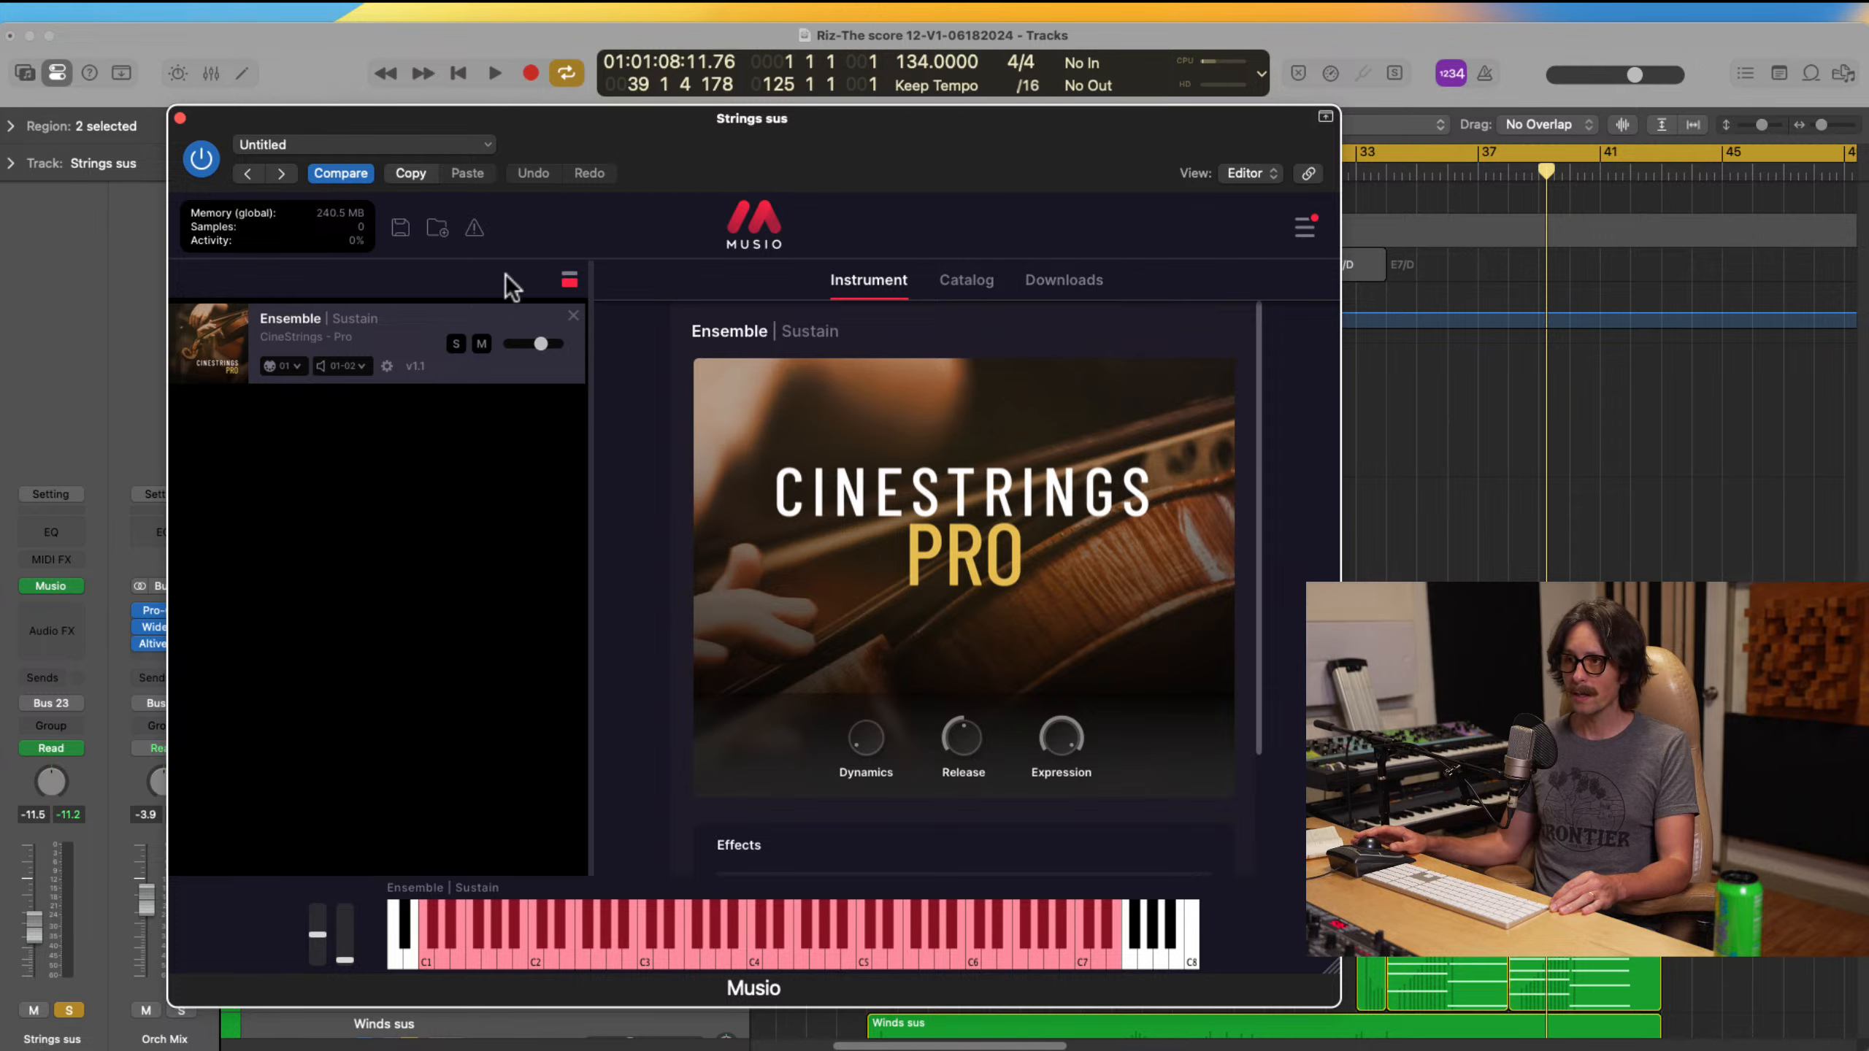
Step: Show the CineStrings - Pro patch list in Musio's catalog, return to the instrument view and close the plug-in window
{"action": "left_click", "coordinate": [973, 281]}
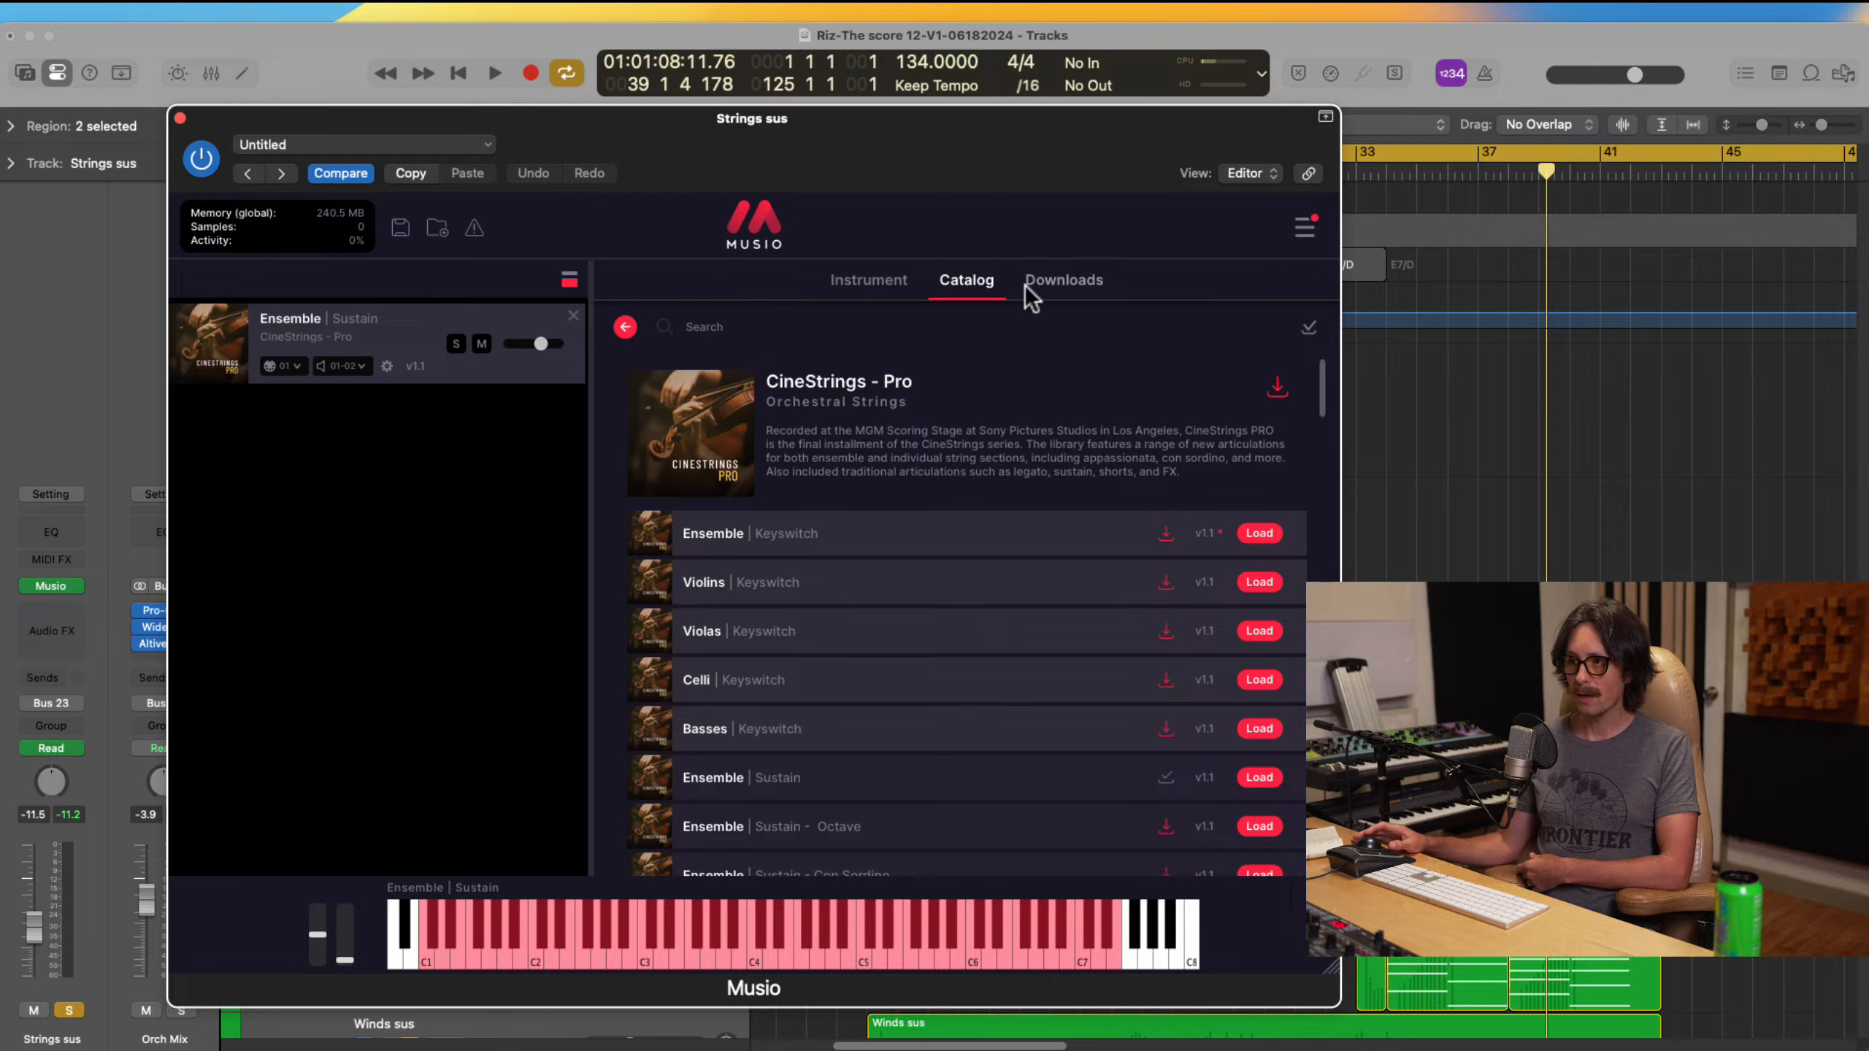
{"action": "left_click", "coordinate": [874, 288]}
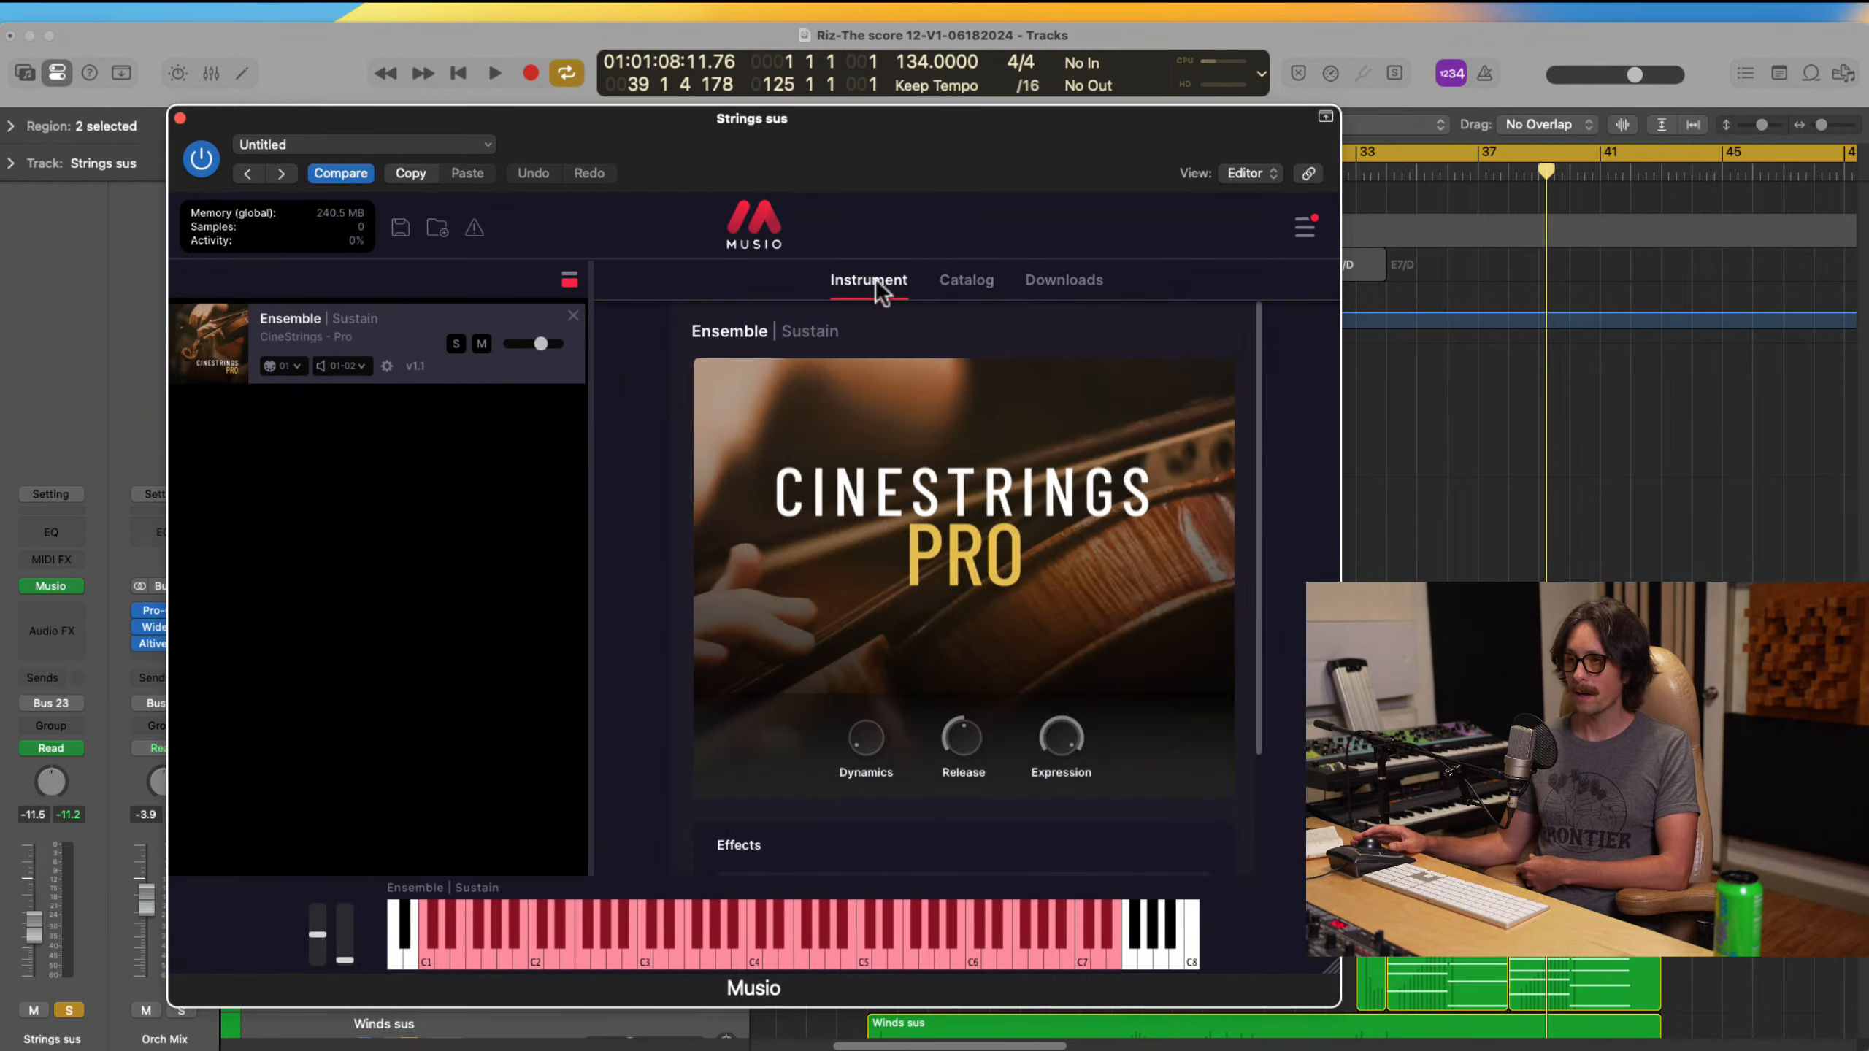
{"action": "left_click", "coordinate": [180, 118]}
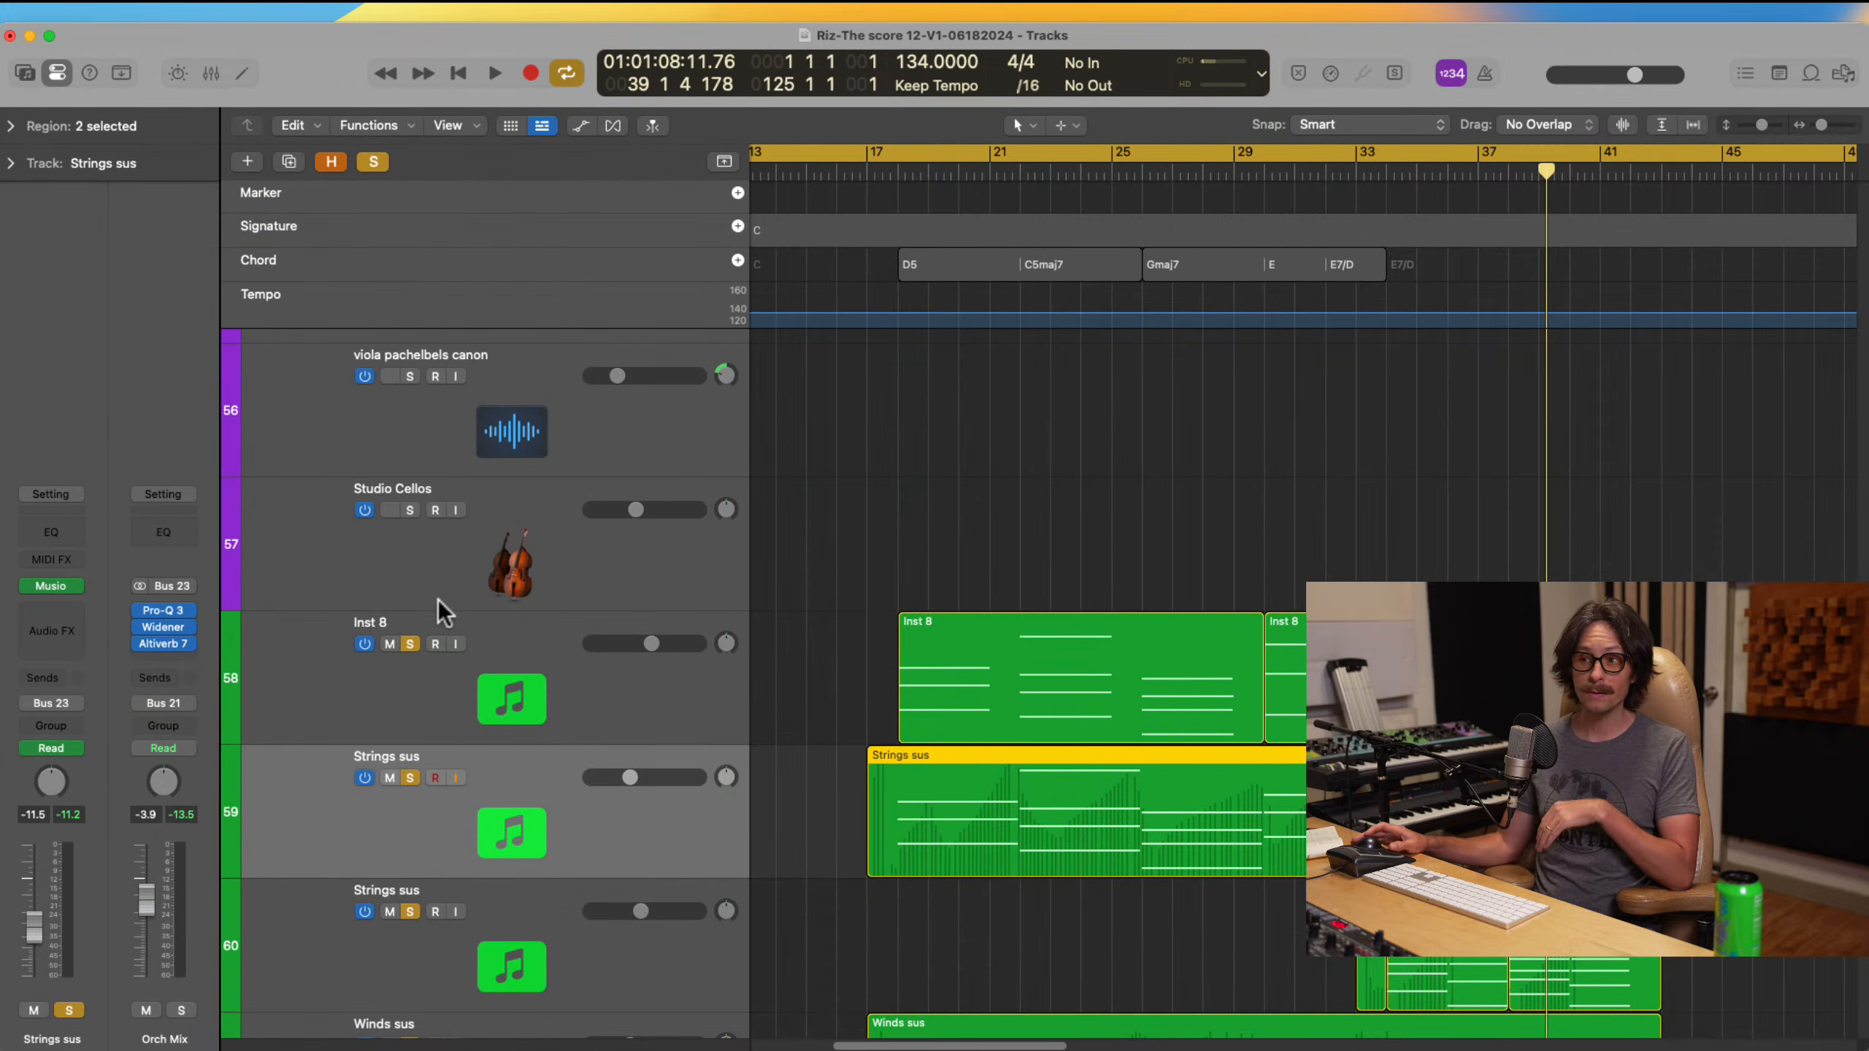
Step: Open the Musio instrument of Strings sus track 60, view its CineStrings Pro Ensemble Sustain patch and close it
{"action": "scroll", "coordinate": [438, 599], "scroll_direction": "down", "scroll_amount": 3}
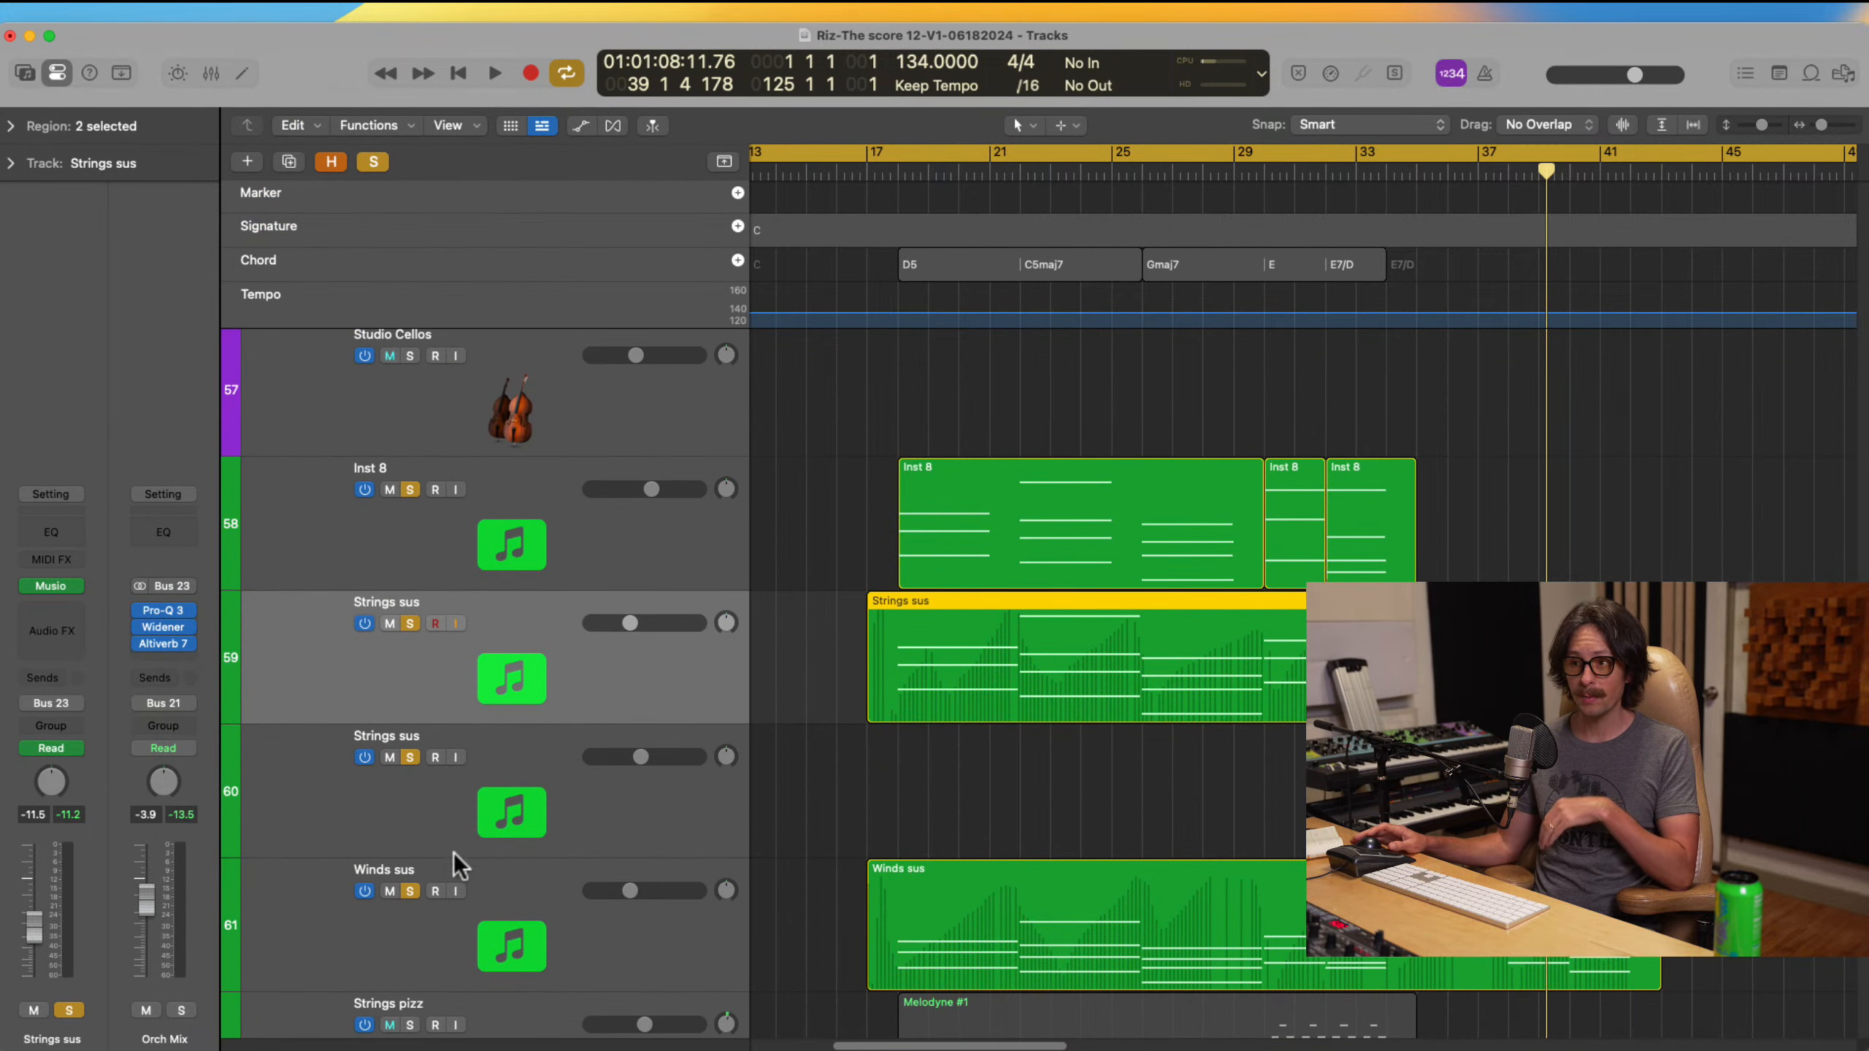
{"action": "left_click", "coordinate": [467, 805]}
{"action": "left_click", "coordinate": [49, 587]}
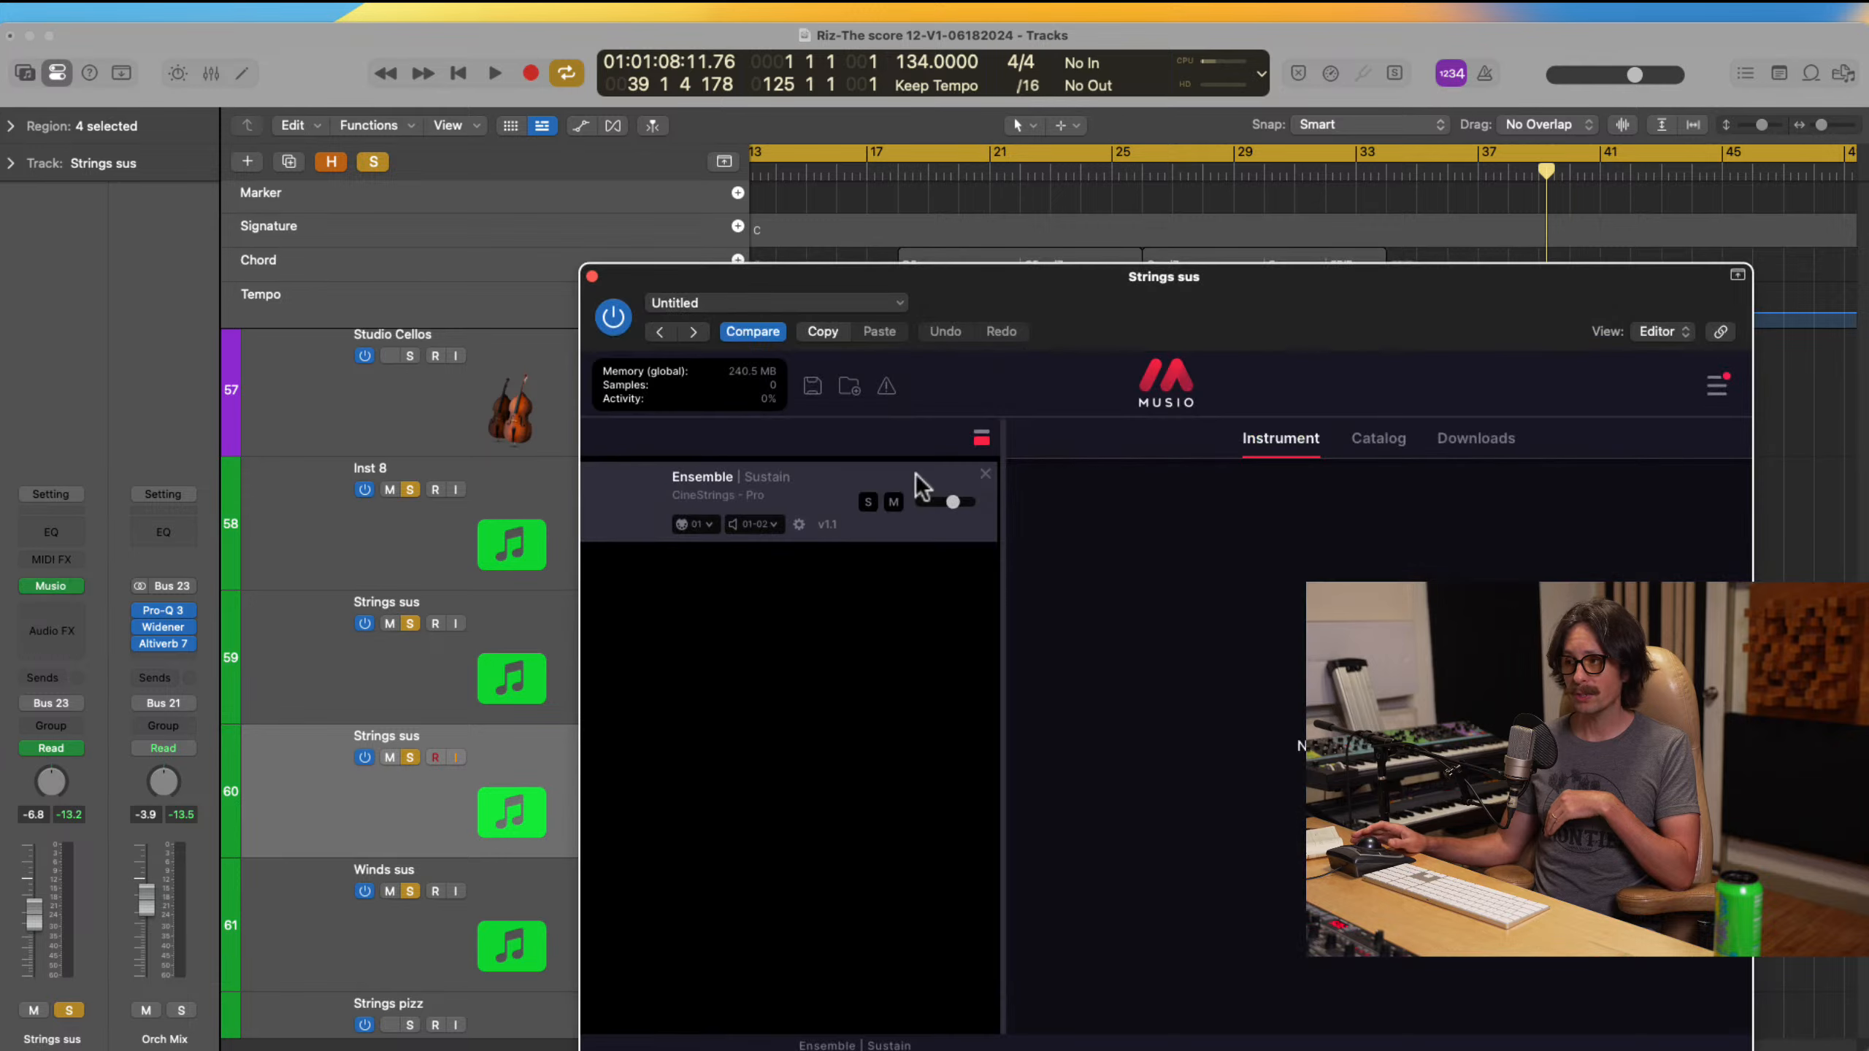
{"action": "left_click_drag", "start_coordinate": [1366, 329], "coordinate": [996, 143]}
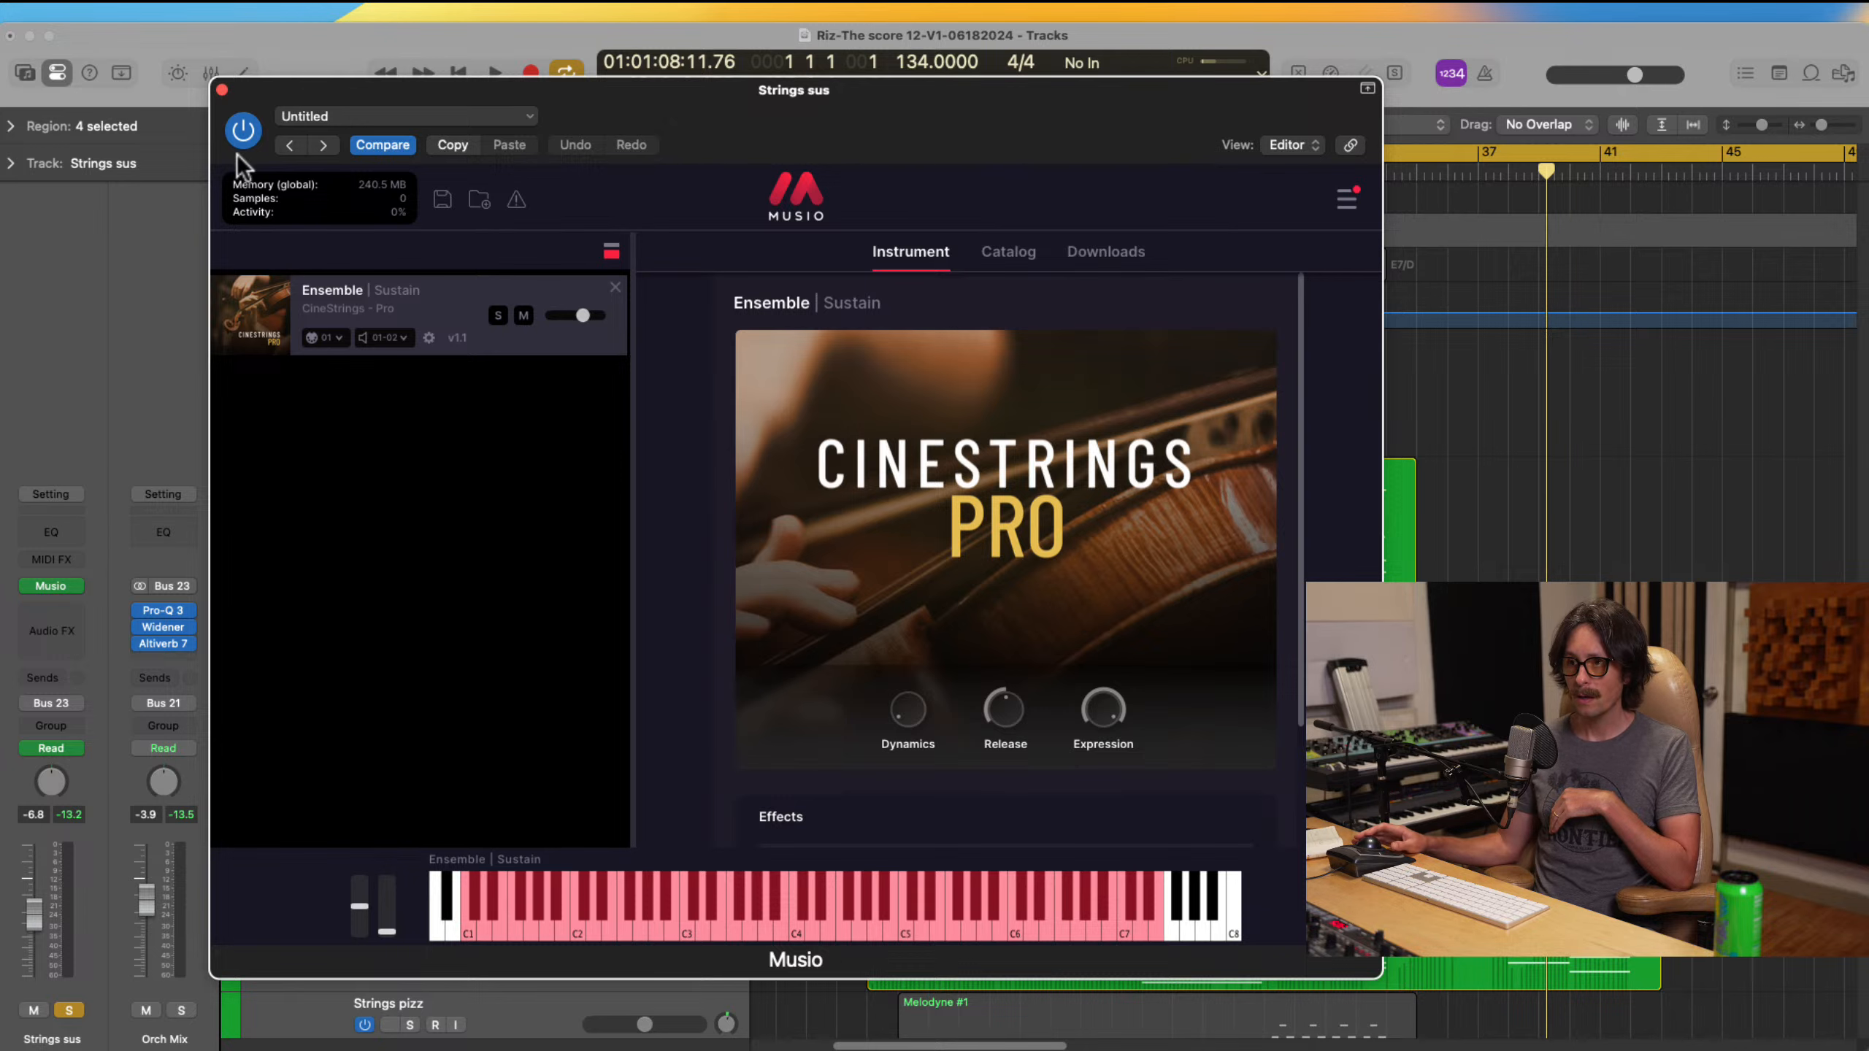
{"action": "left_click", "coordinate": [221, 90]}
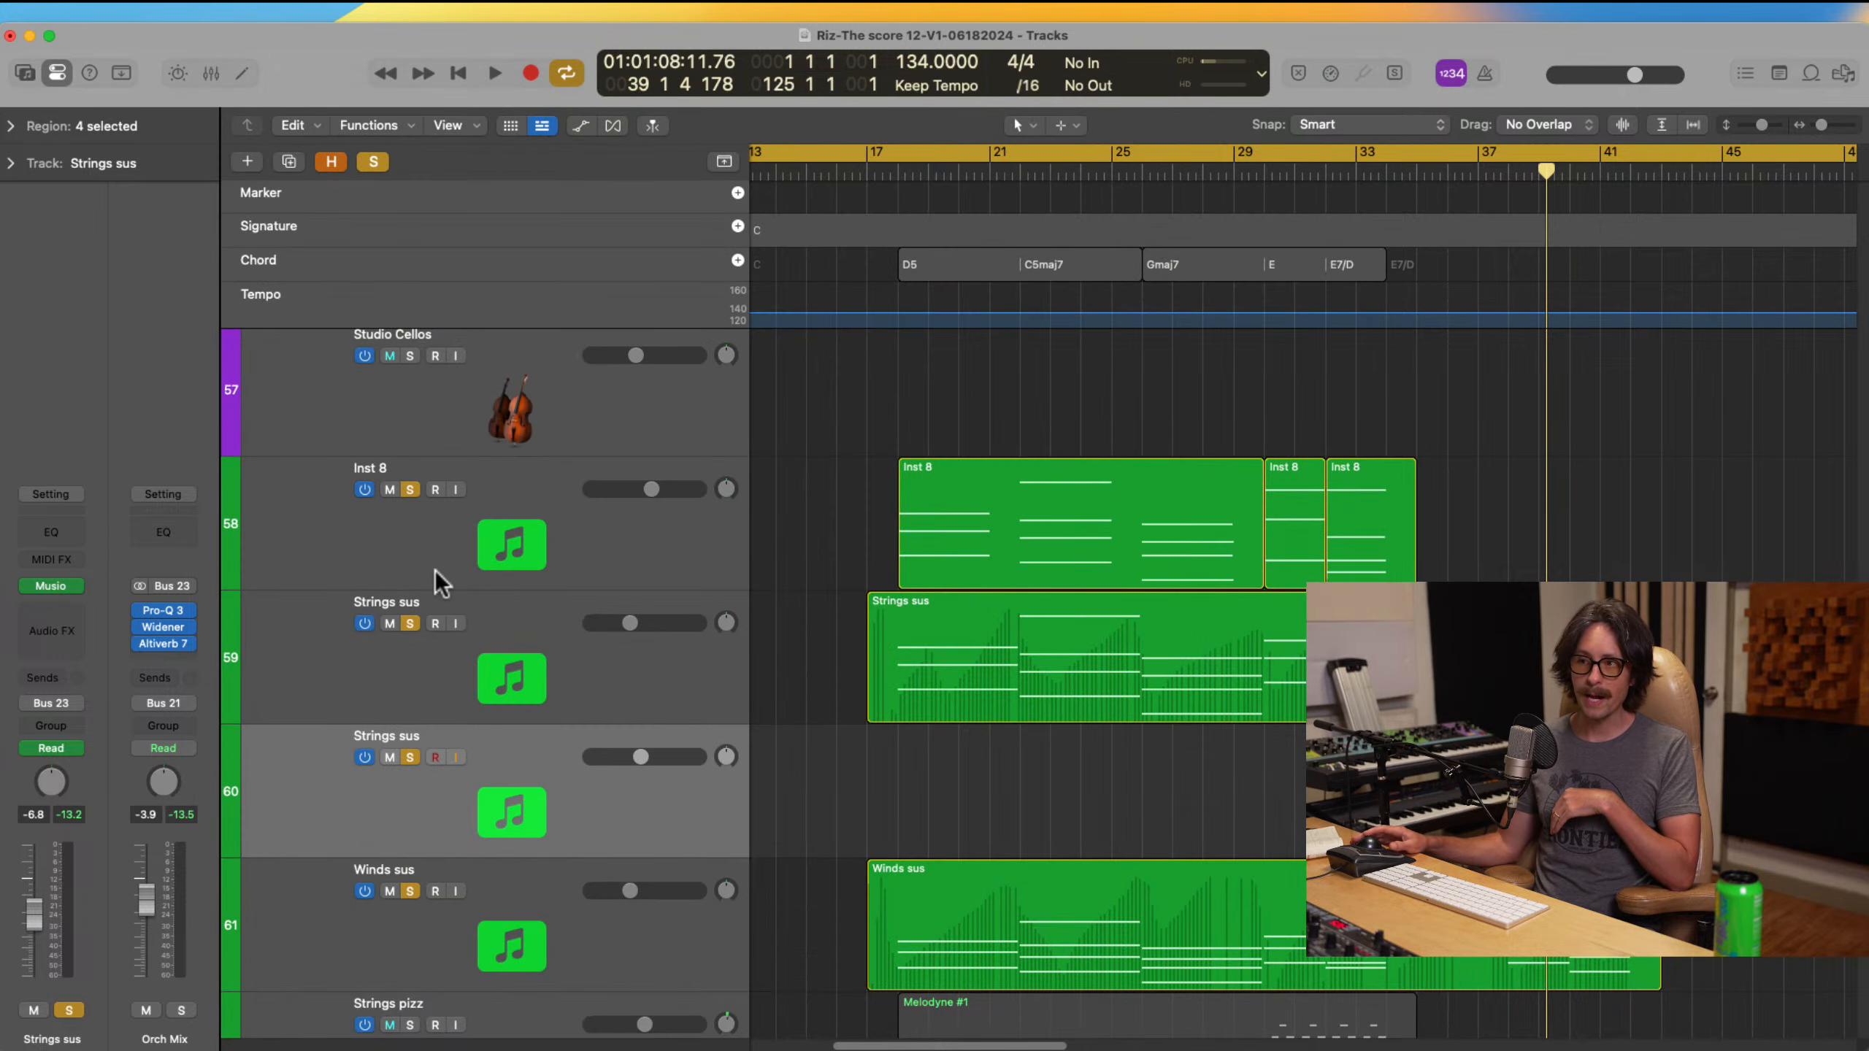
Step: Open the Musio instrument of Winds sus track 61, view its CineSymphony Woodwind Ensemble Keyswitch patch and close it
{"action": "scroll", "coordinate": [452, 607], "scroll_direction": "down", "scroll_amount": 5}
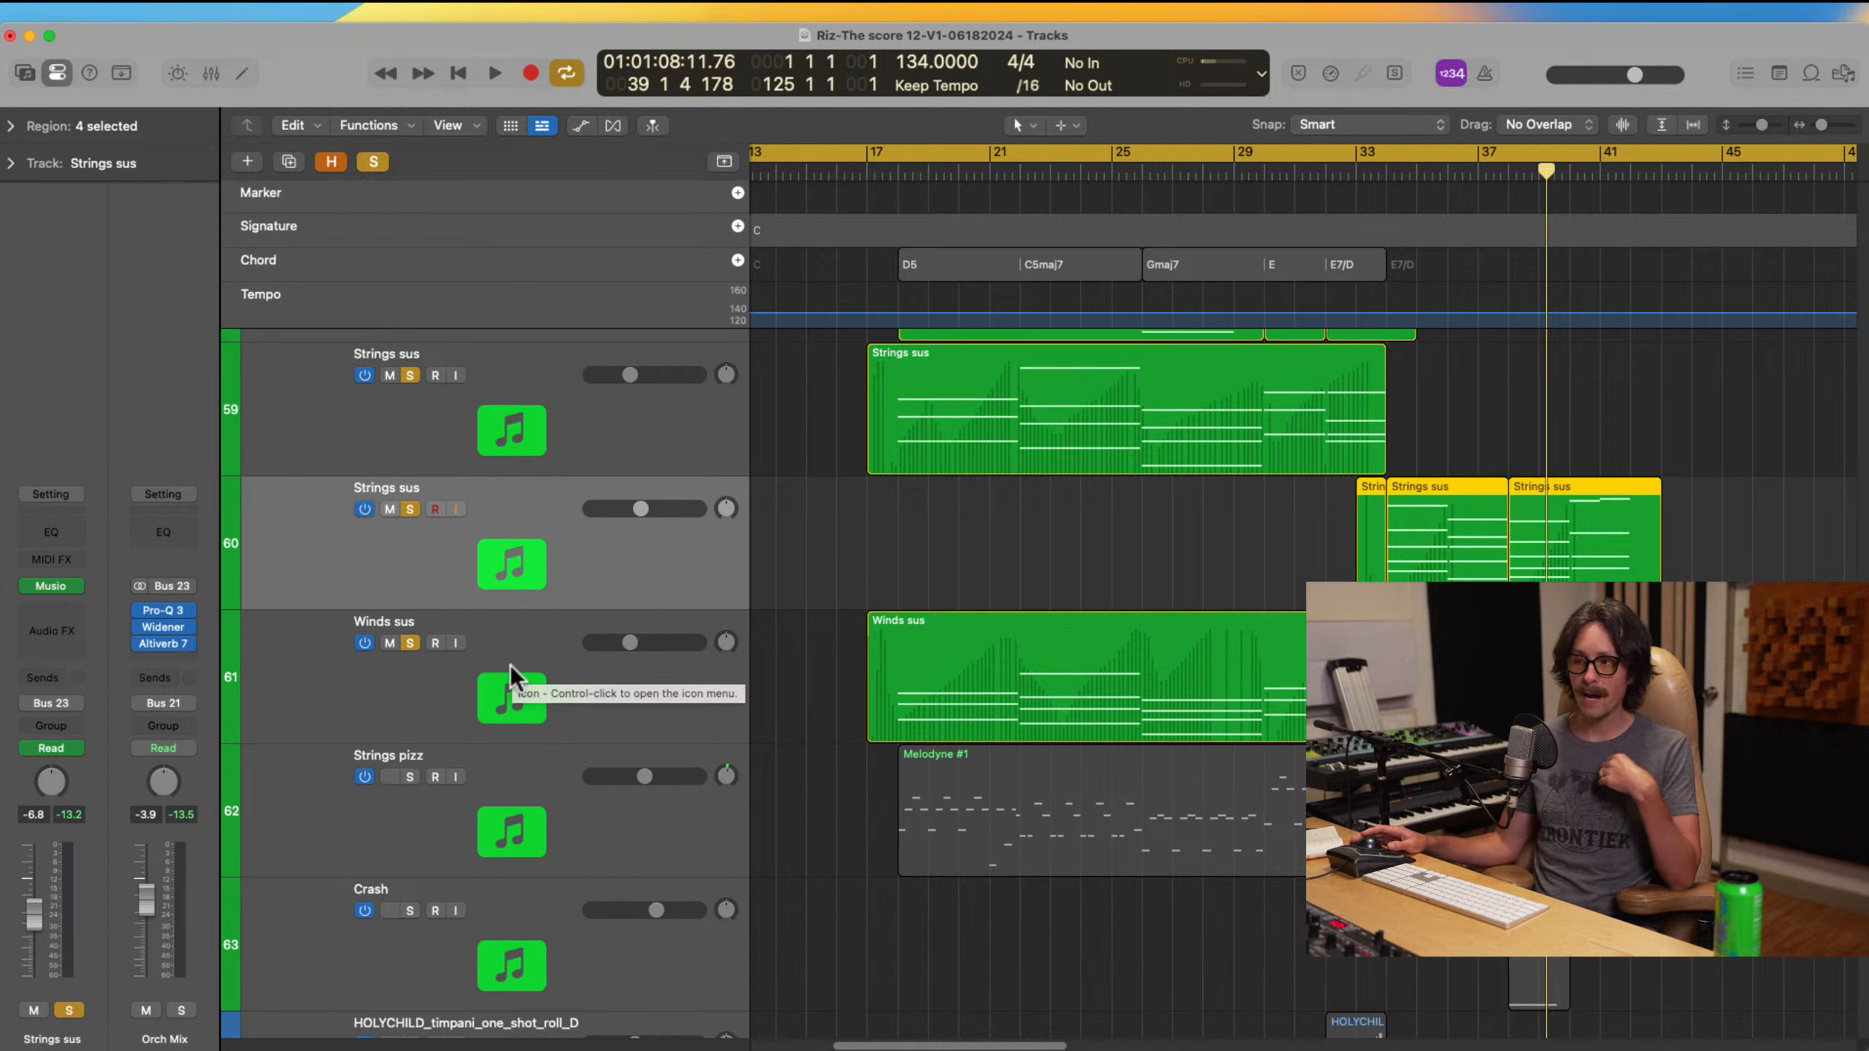
{"action": "left_click", "coordinate": [501, 670]}
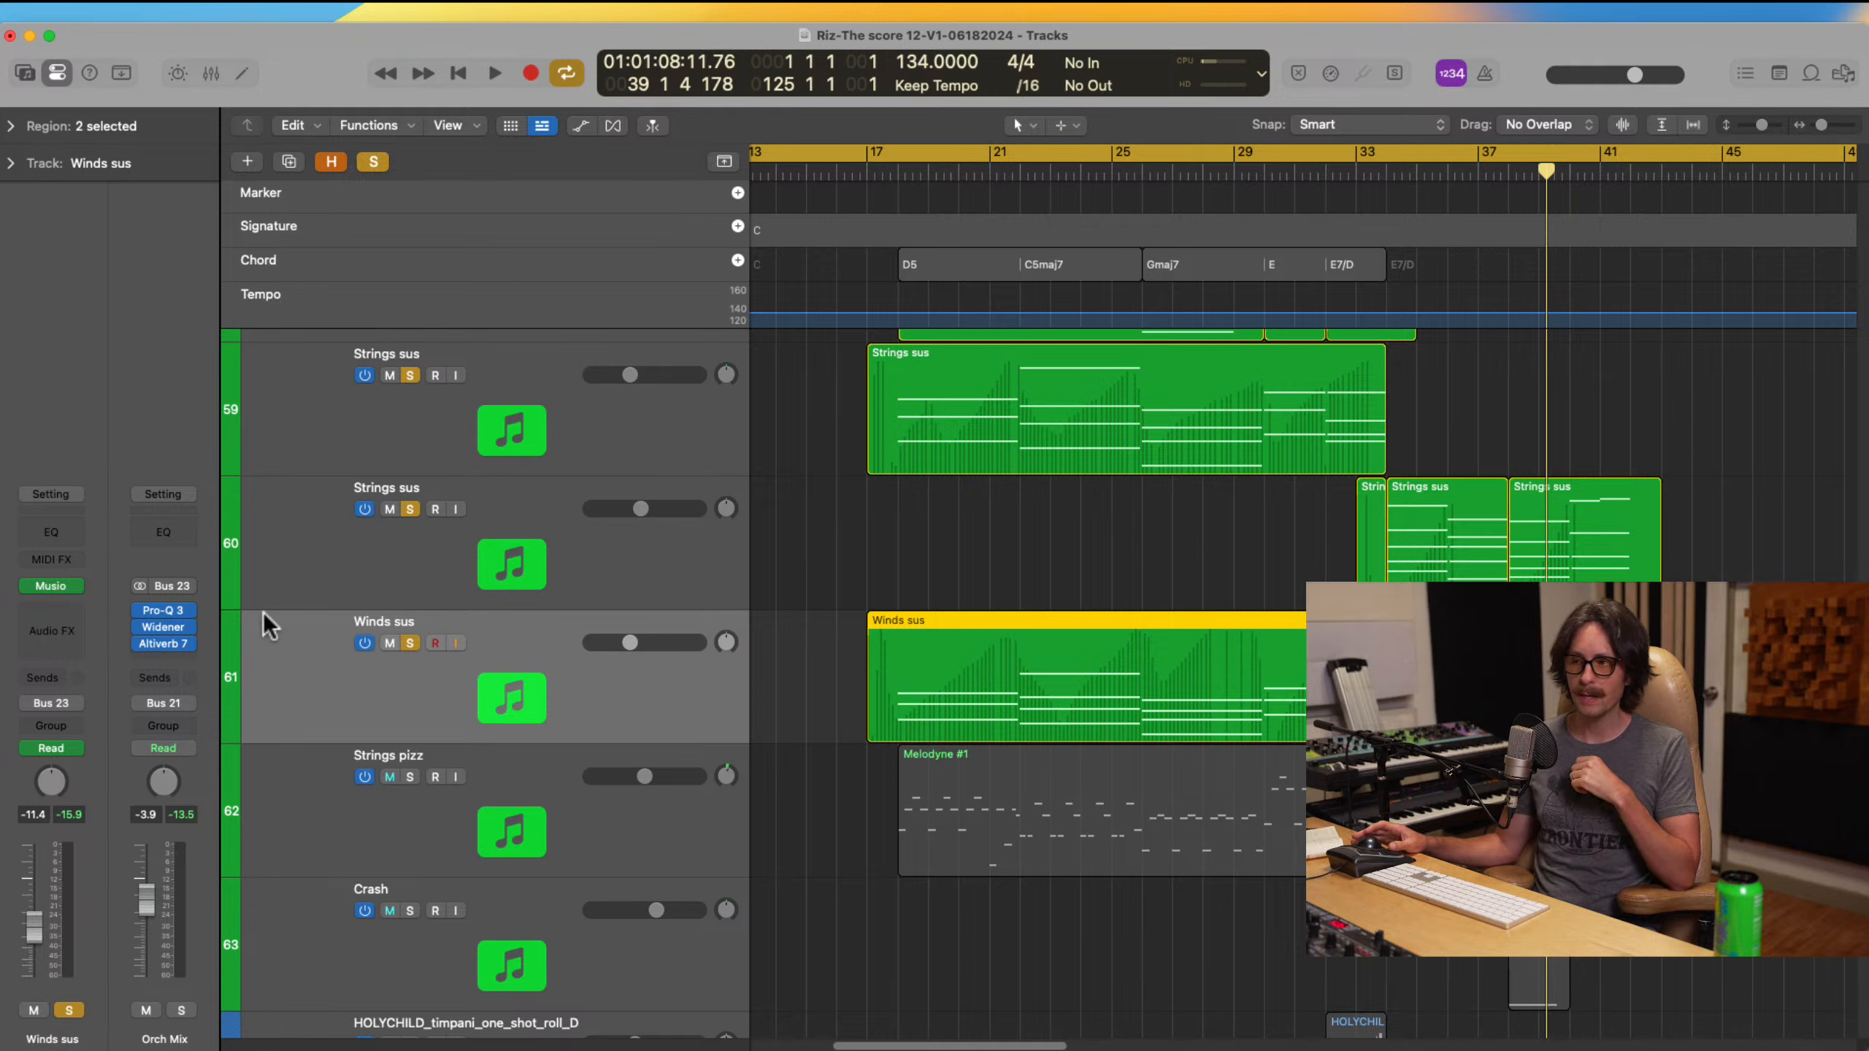
{"action": "left_click", "coordinate": [54, 585]}
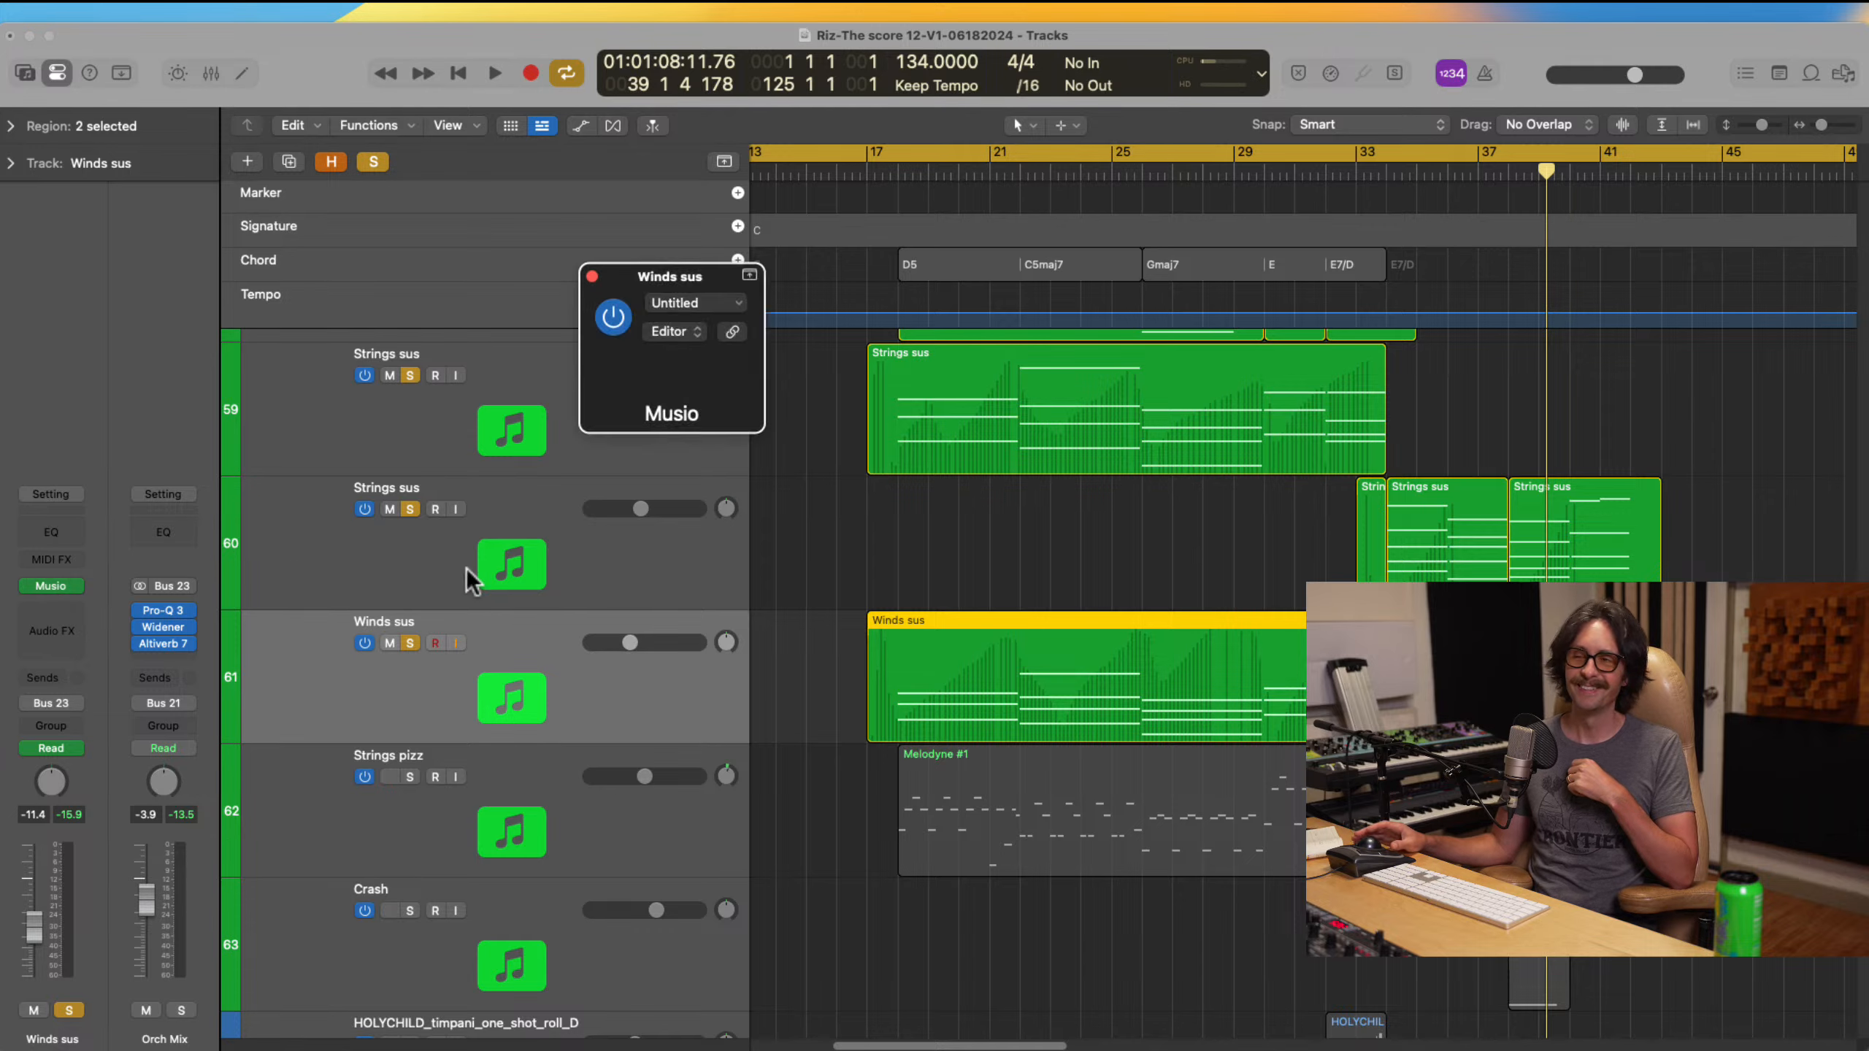
{"action": "left_click_drag", "start_coordinate": [1183, 309], "coordinate": [744, 103]}
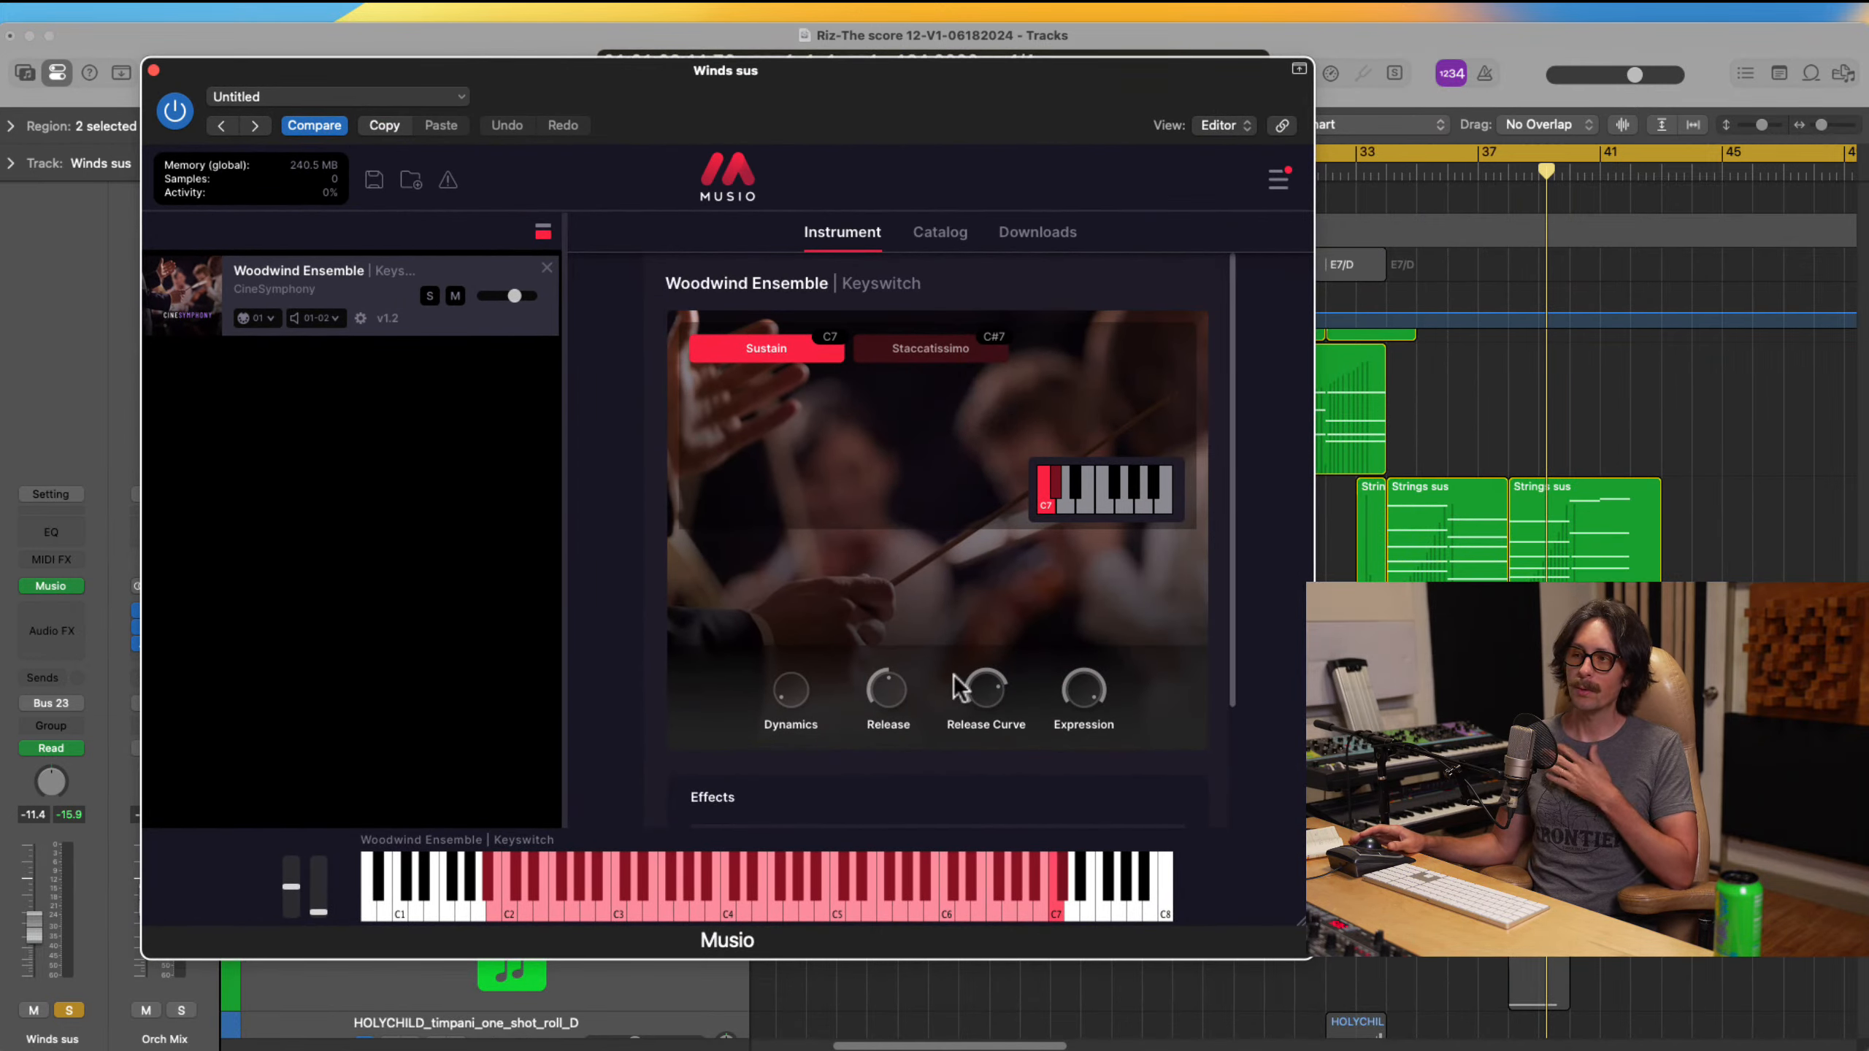
{"action": "left_click", "coordinate": [154, 71]}
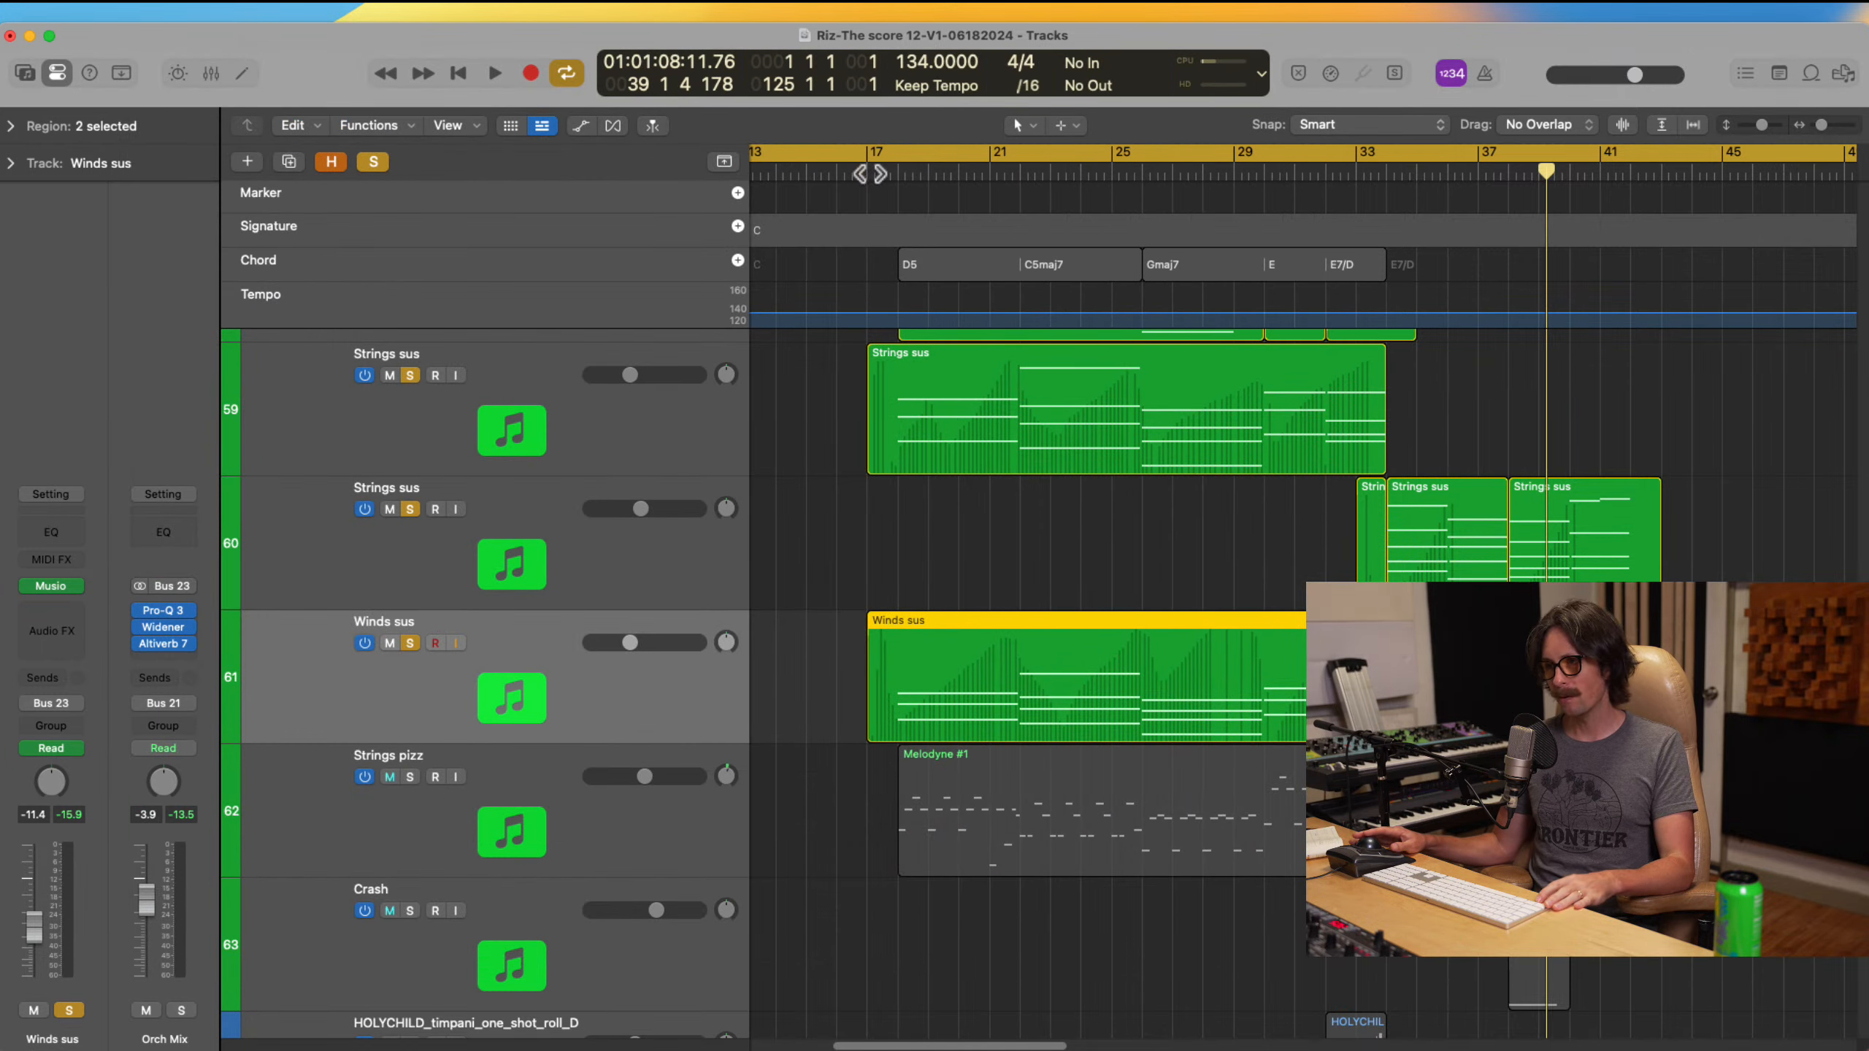
Step: Move the playhead to bar 17, then view the Blindsight I patch in the Inst 8 track's Kontakt 7 instrument and close it
{"action": "left_click", "coordinate": [868, 156]}
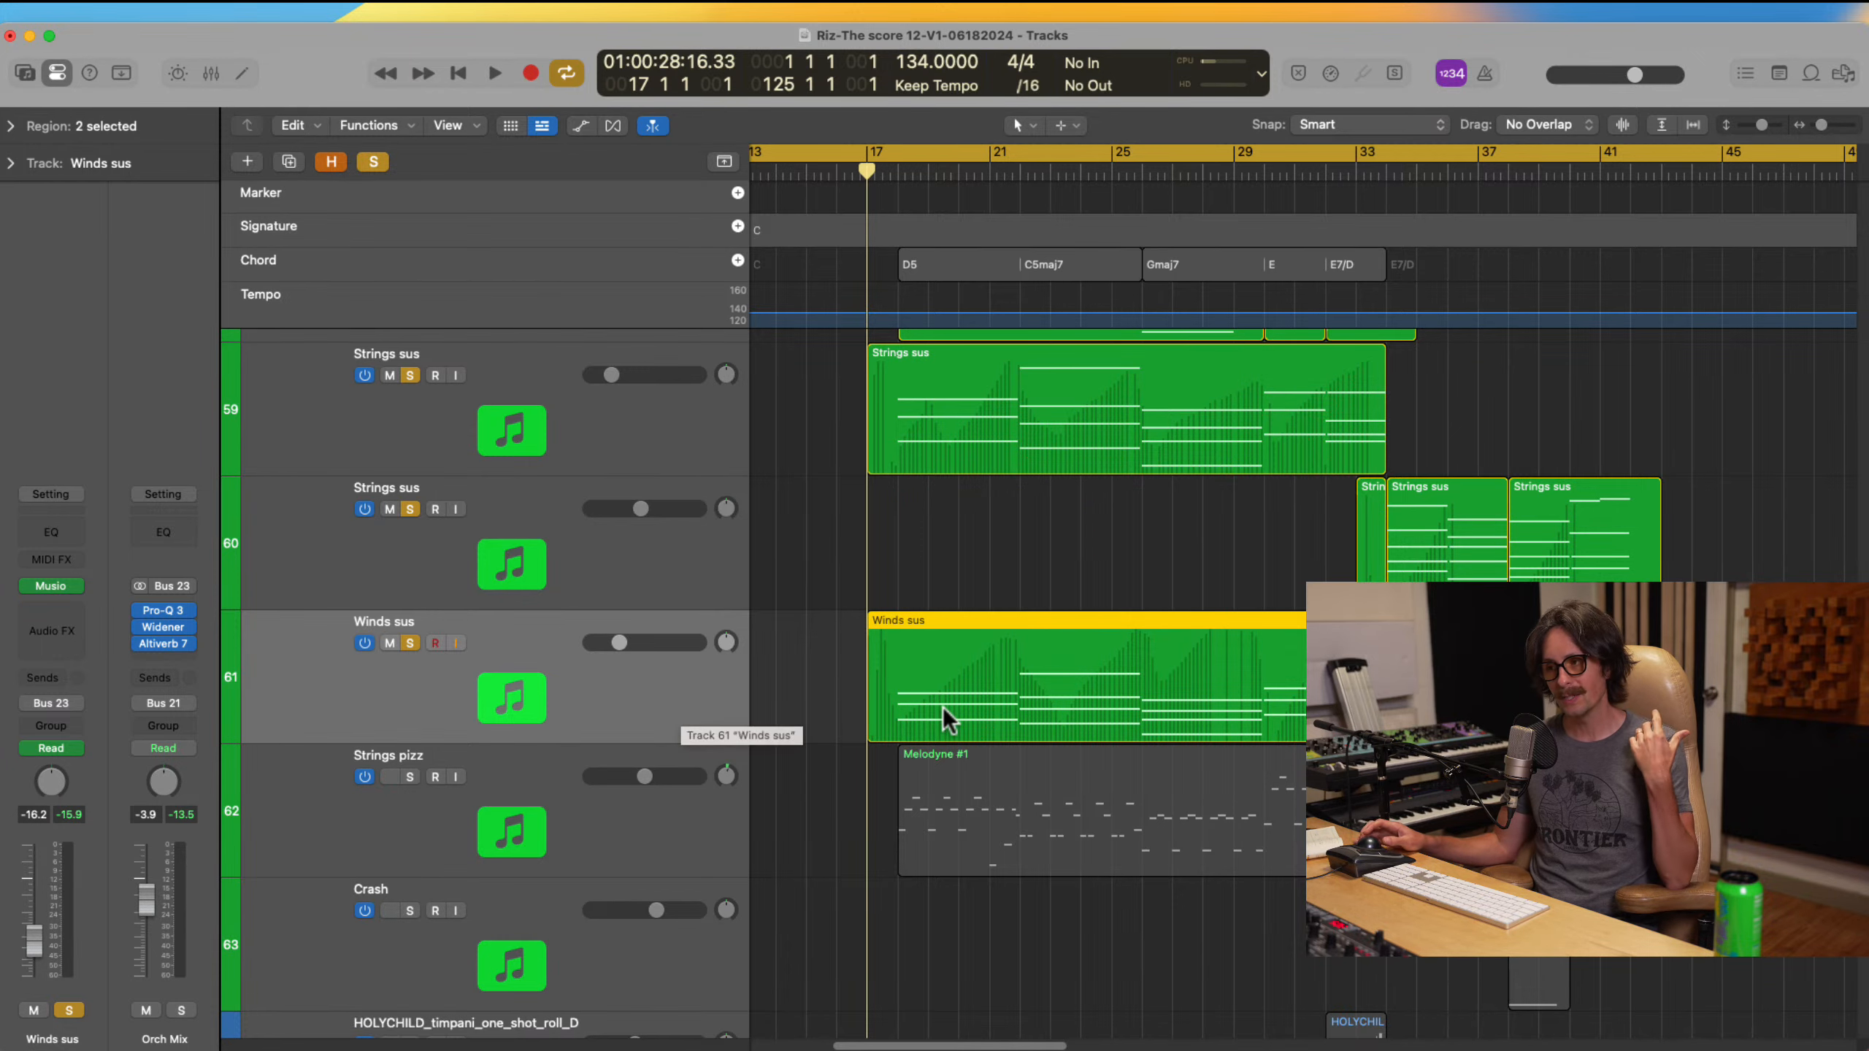
{"action": "scroll", "coordinate": [944, 708], "scroll_direction": "up", "scroll_amount": 2}
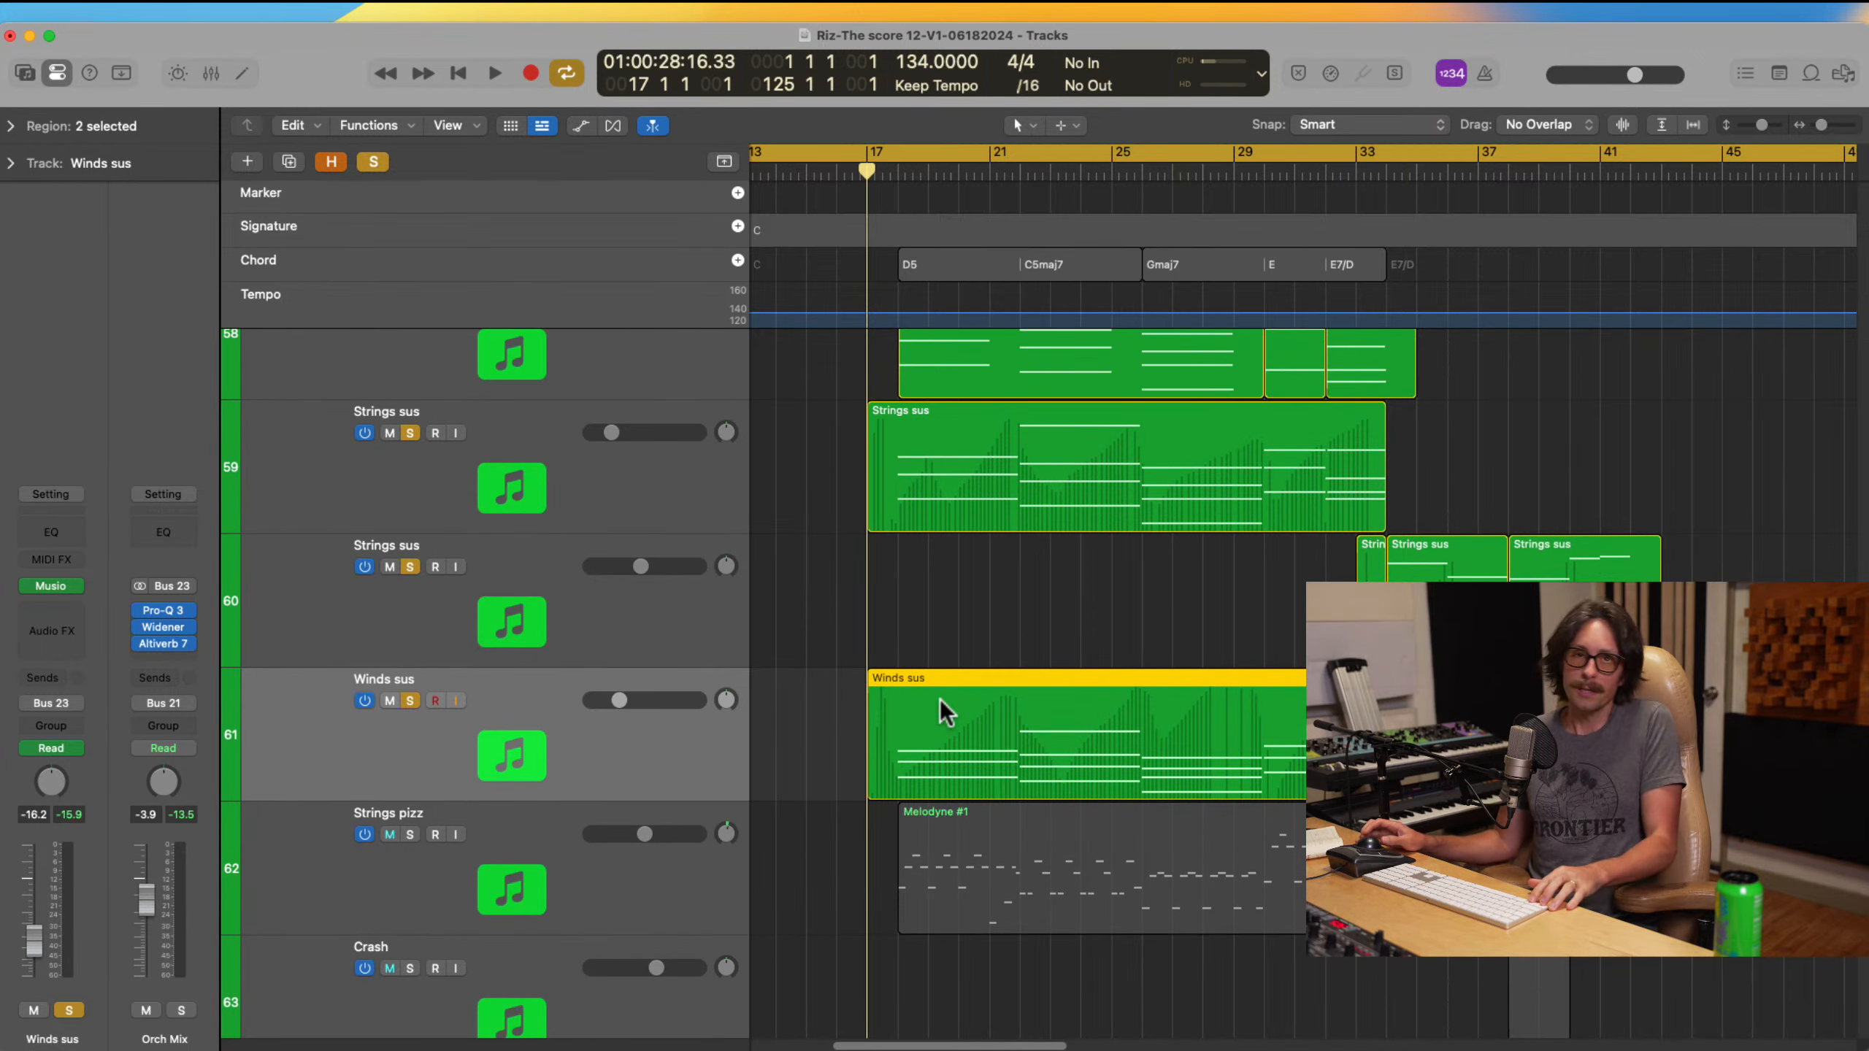
{"action": "scroll", "coordinate": [942, 704], "scroll_direction": "down", "scroll_amount": 5}
{"action": "scroll", "coordinate": [939, 696], "scroll_direction": "up", "scroll_amount": 4}
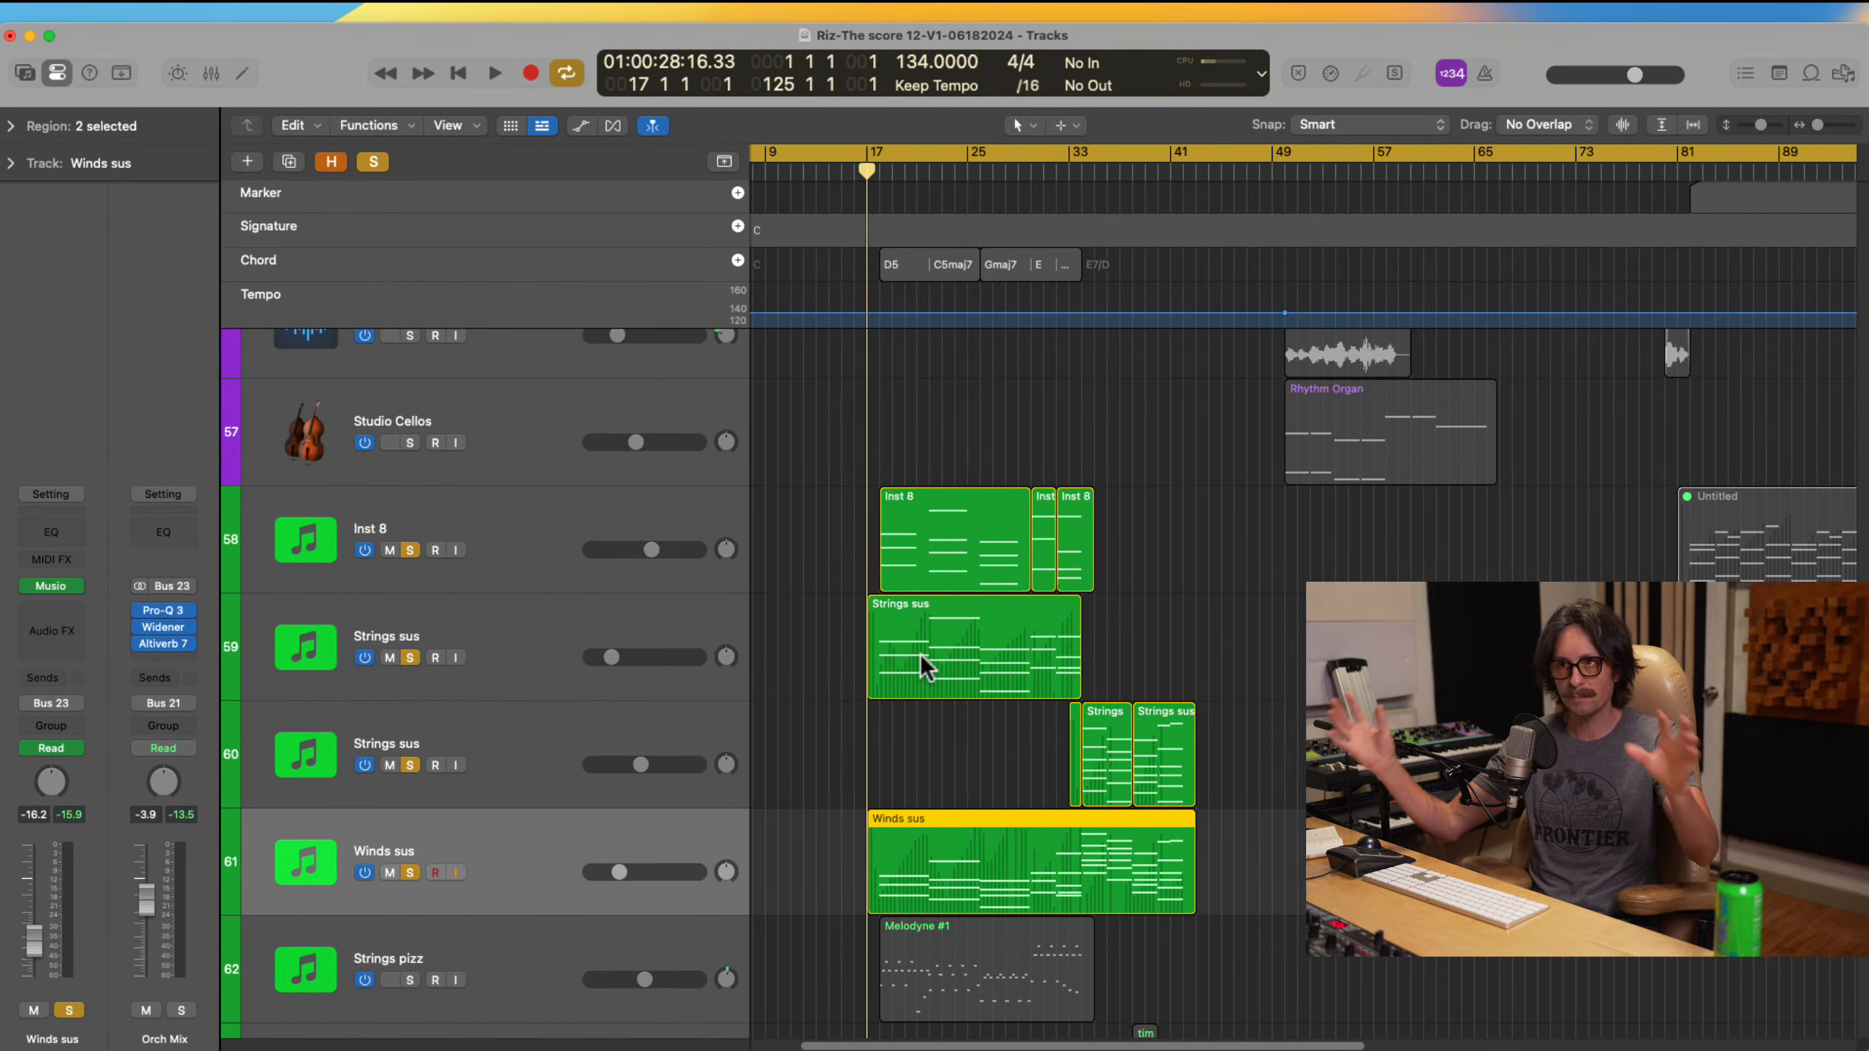
{"action": "left_click", "coordinate": [498, 532]}
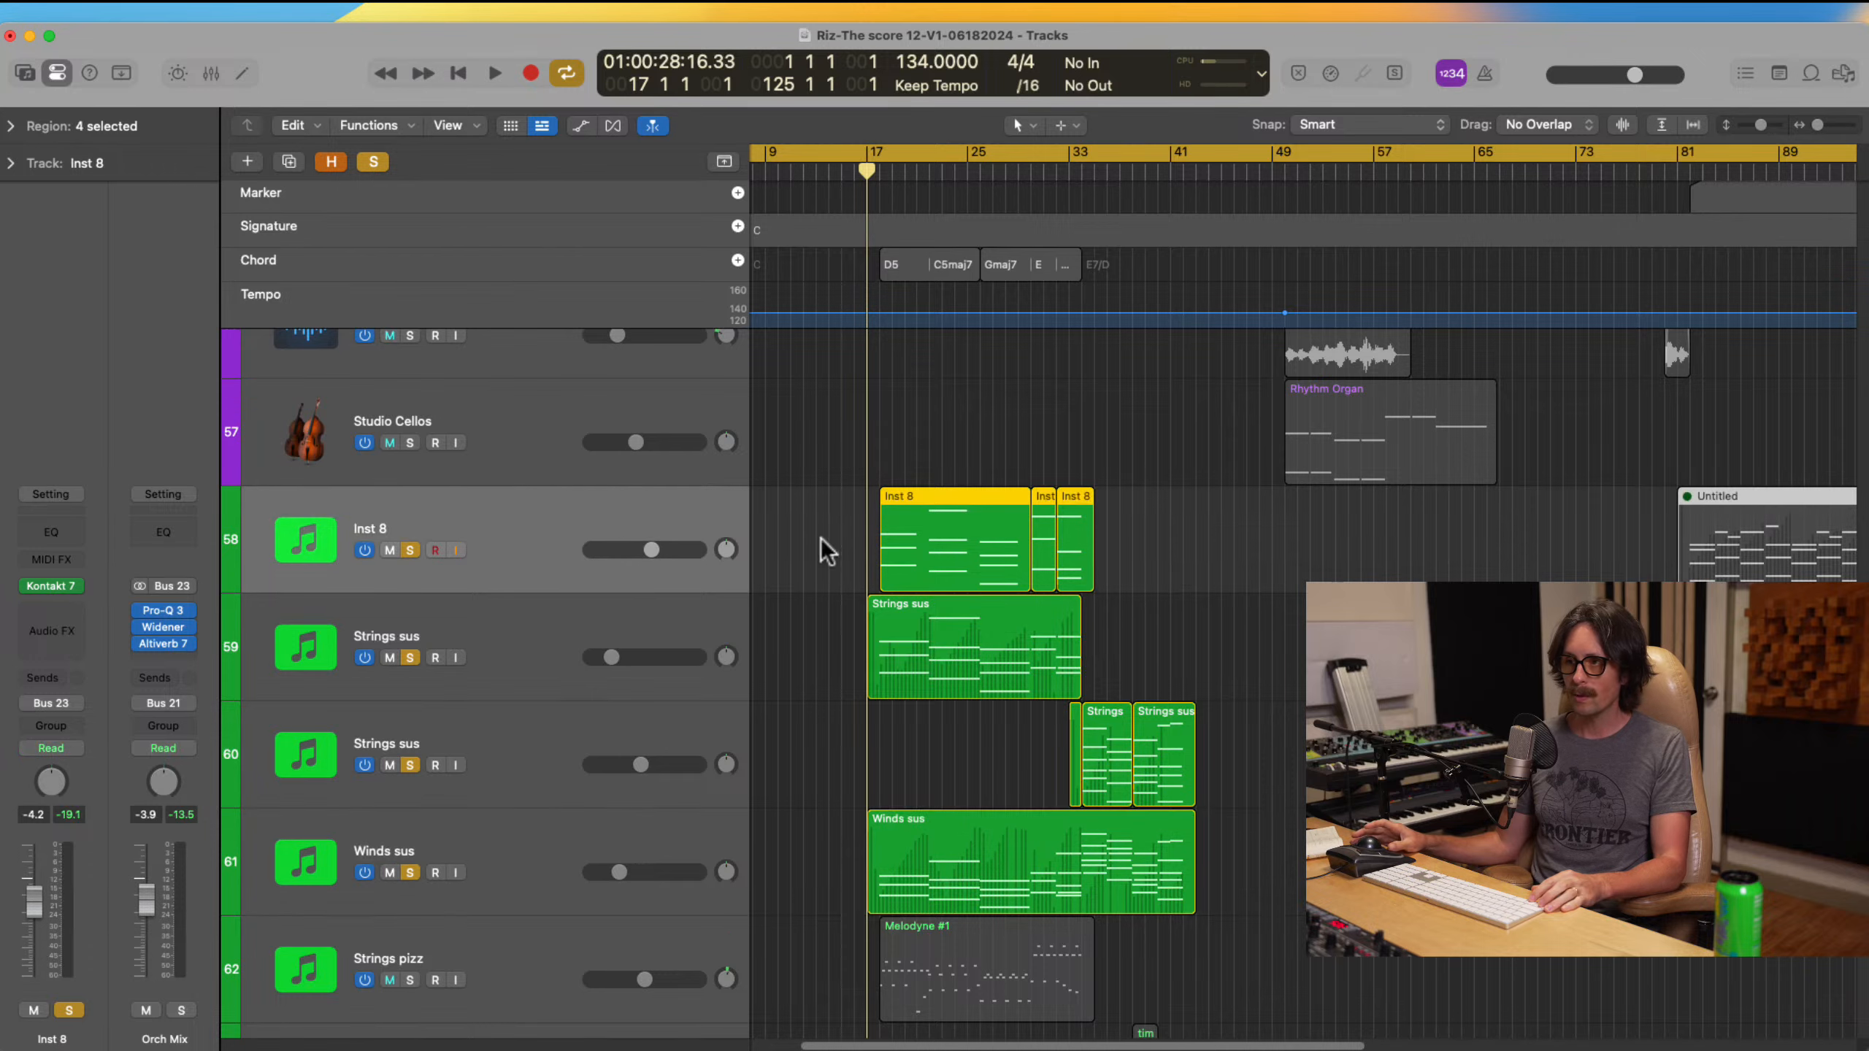
{"action": "left_click", "coordinate": [51, 586]}
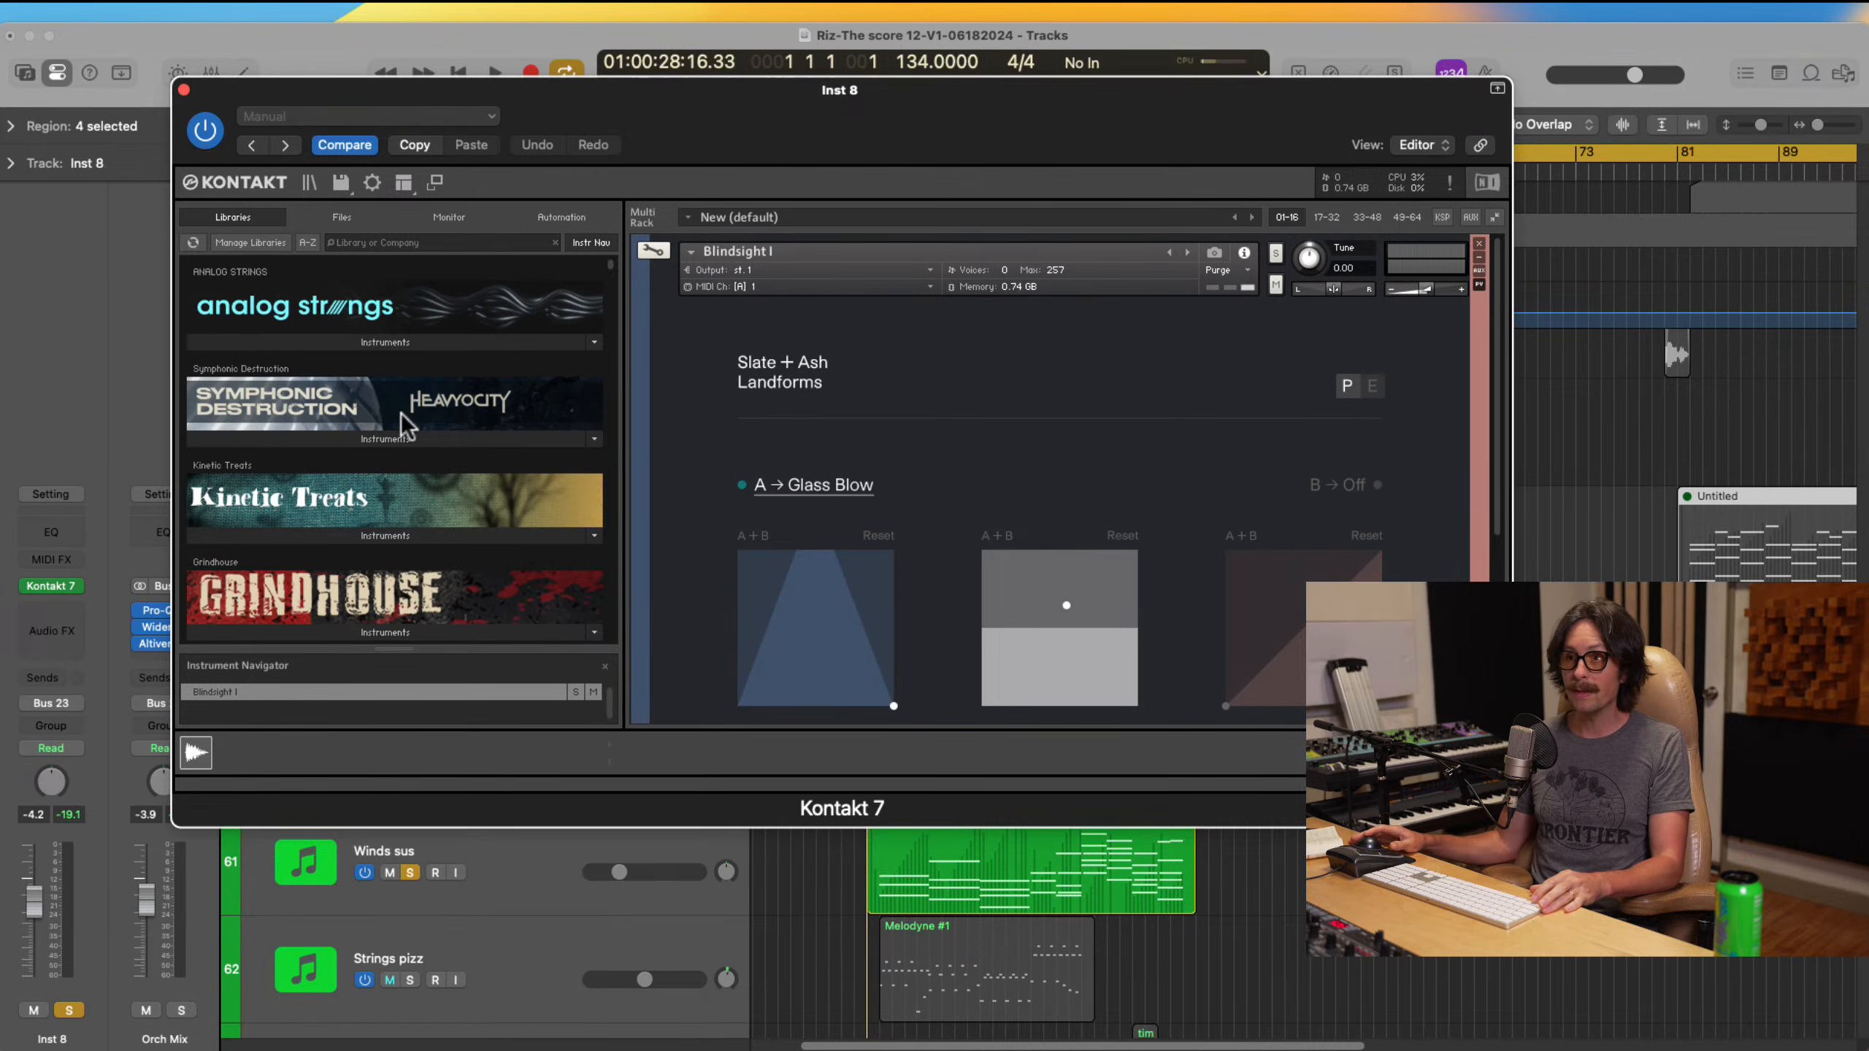
{"action": "left_click", "coordinate": [184, 90]}
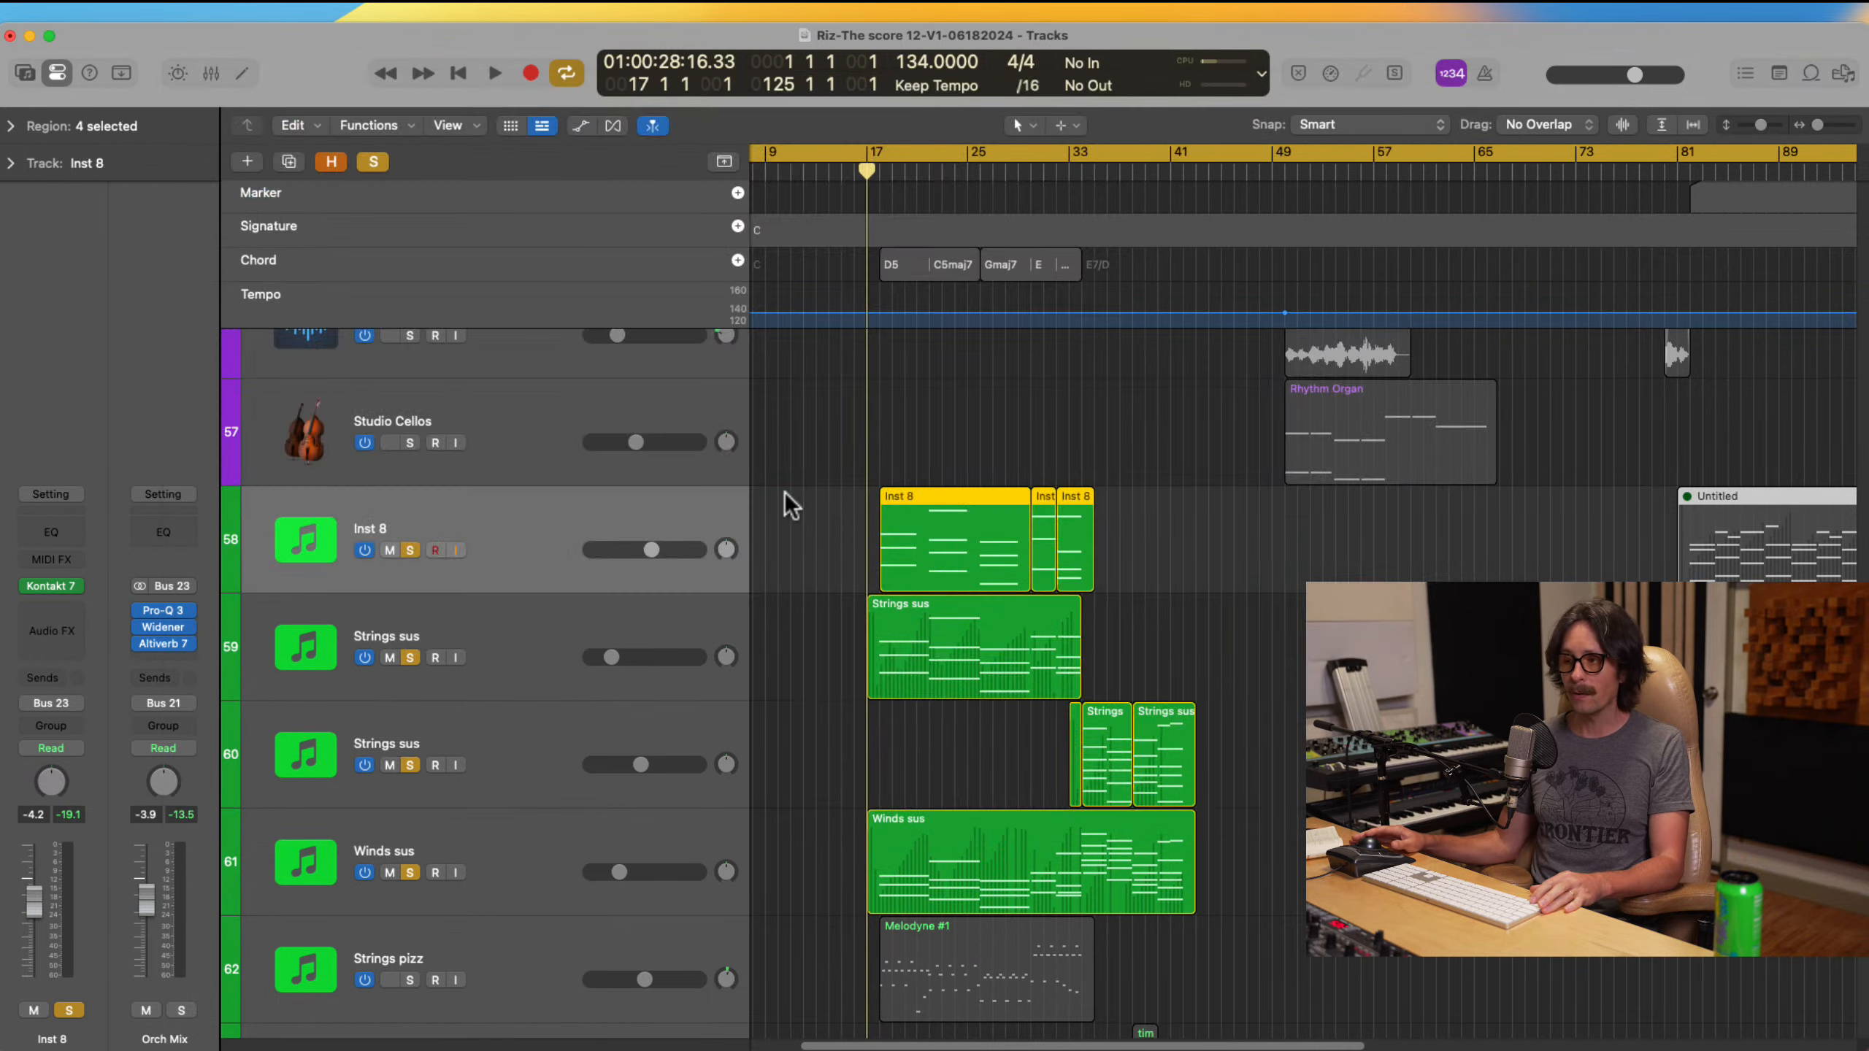
Step: Add Strings pizz track 62 to the solo and view its CineStrings Pro Ensemble Pizzicato patch in Musio, closing it when done
{"action": "scroll", "coordinate": [1068, 698], "scroll_direction": "down", "scroll_amount": 2}
{"action": "left_click", "coordinate": [410, 842]}
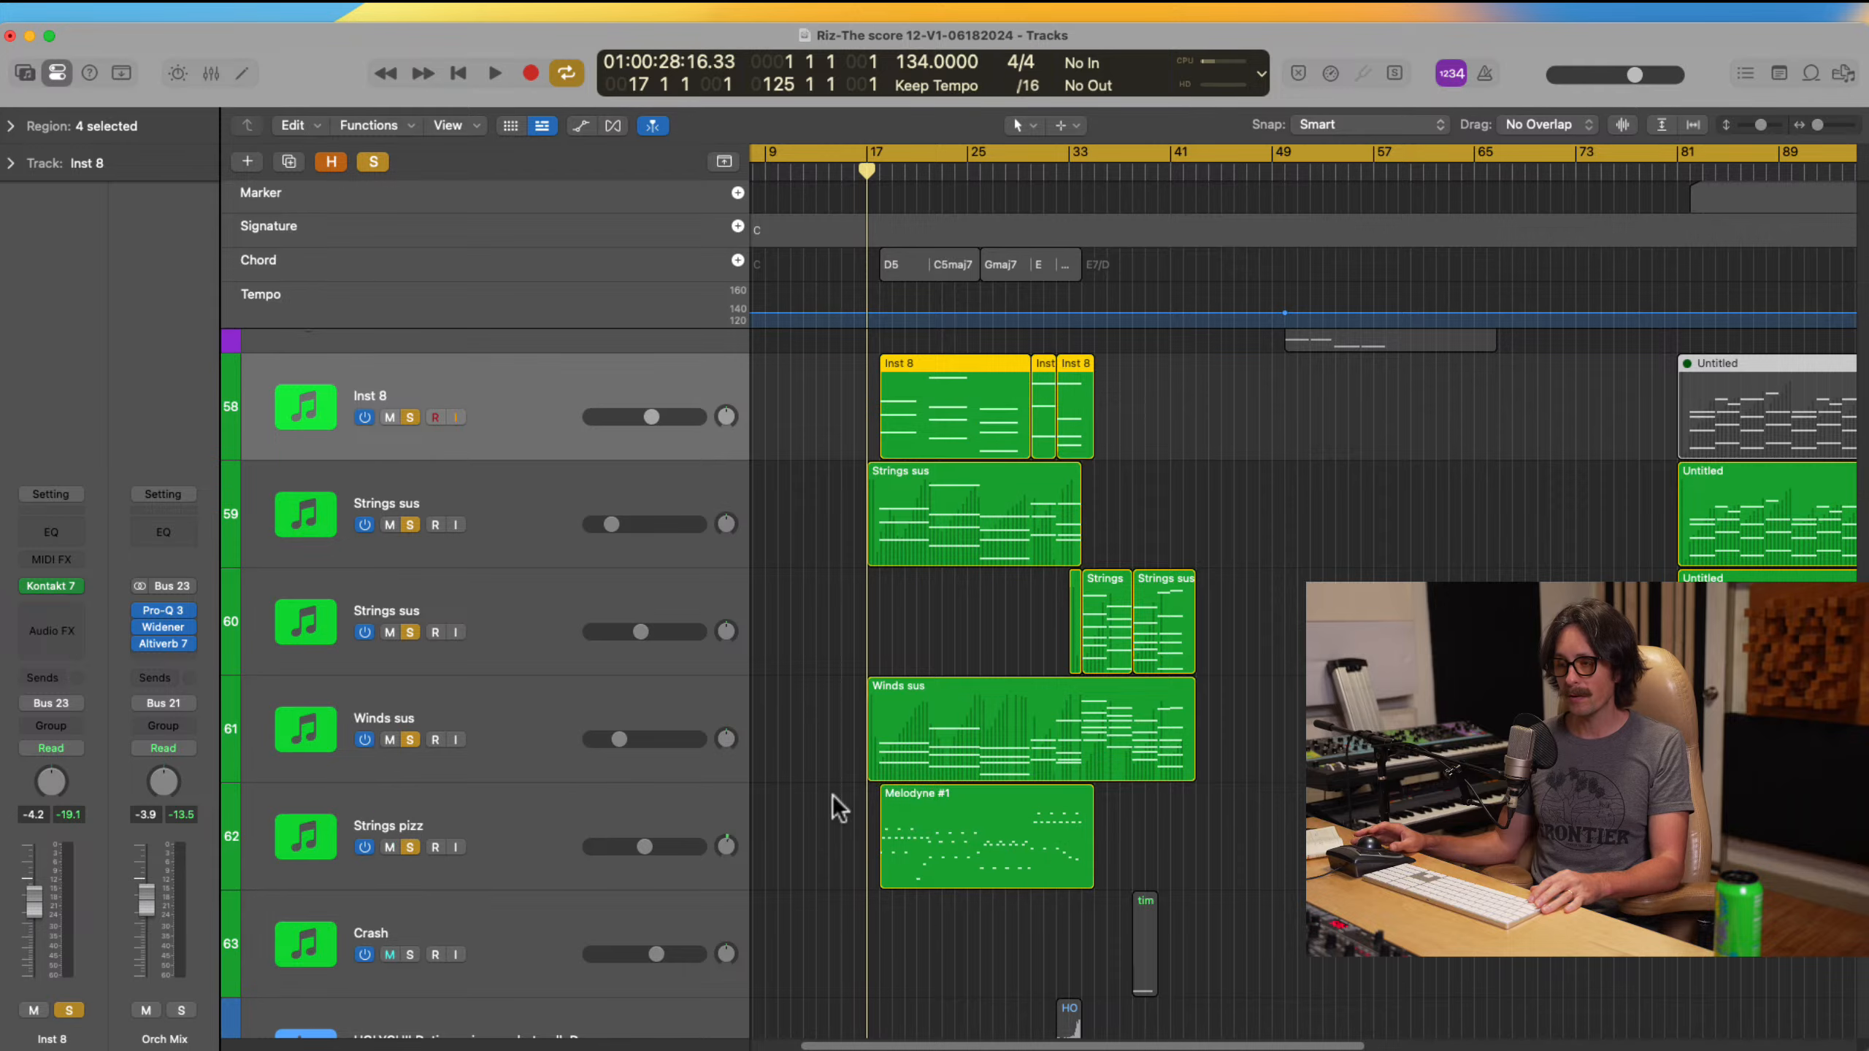
{"action": "scroll", "coordinate": [883, 774], "scroll_direction": "down", "scroll_amount": 3}
{"action": "left_click", "coordinate": [566, 628]}
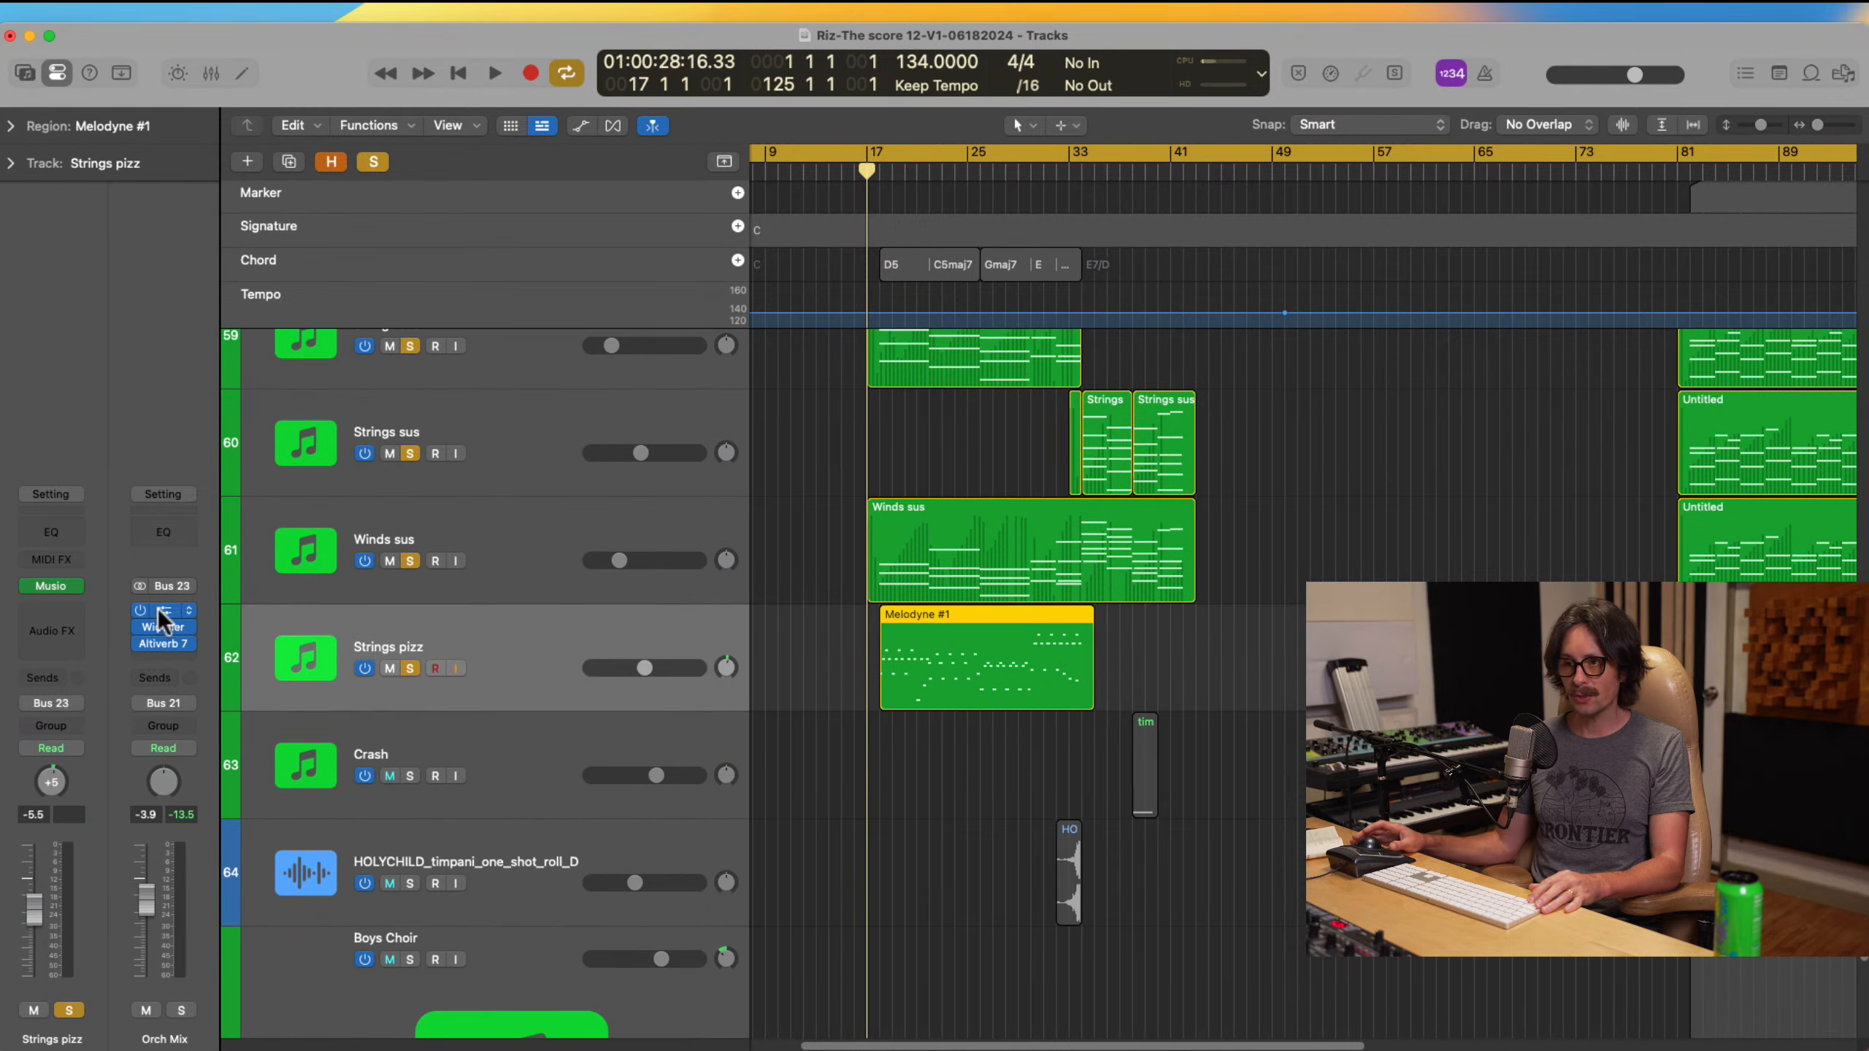
{"action": "left_click", "coordinate": [53, 587]}
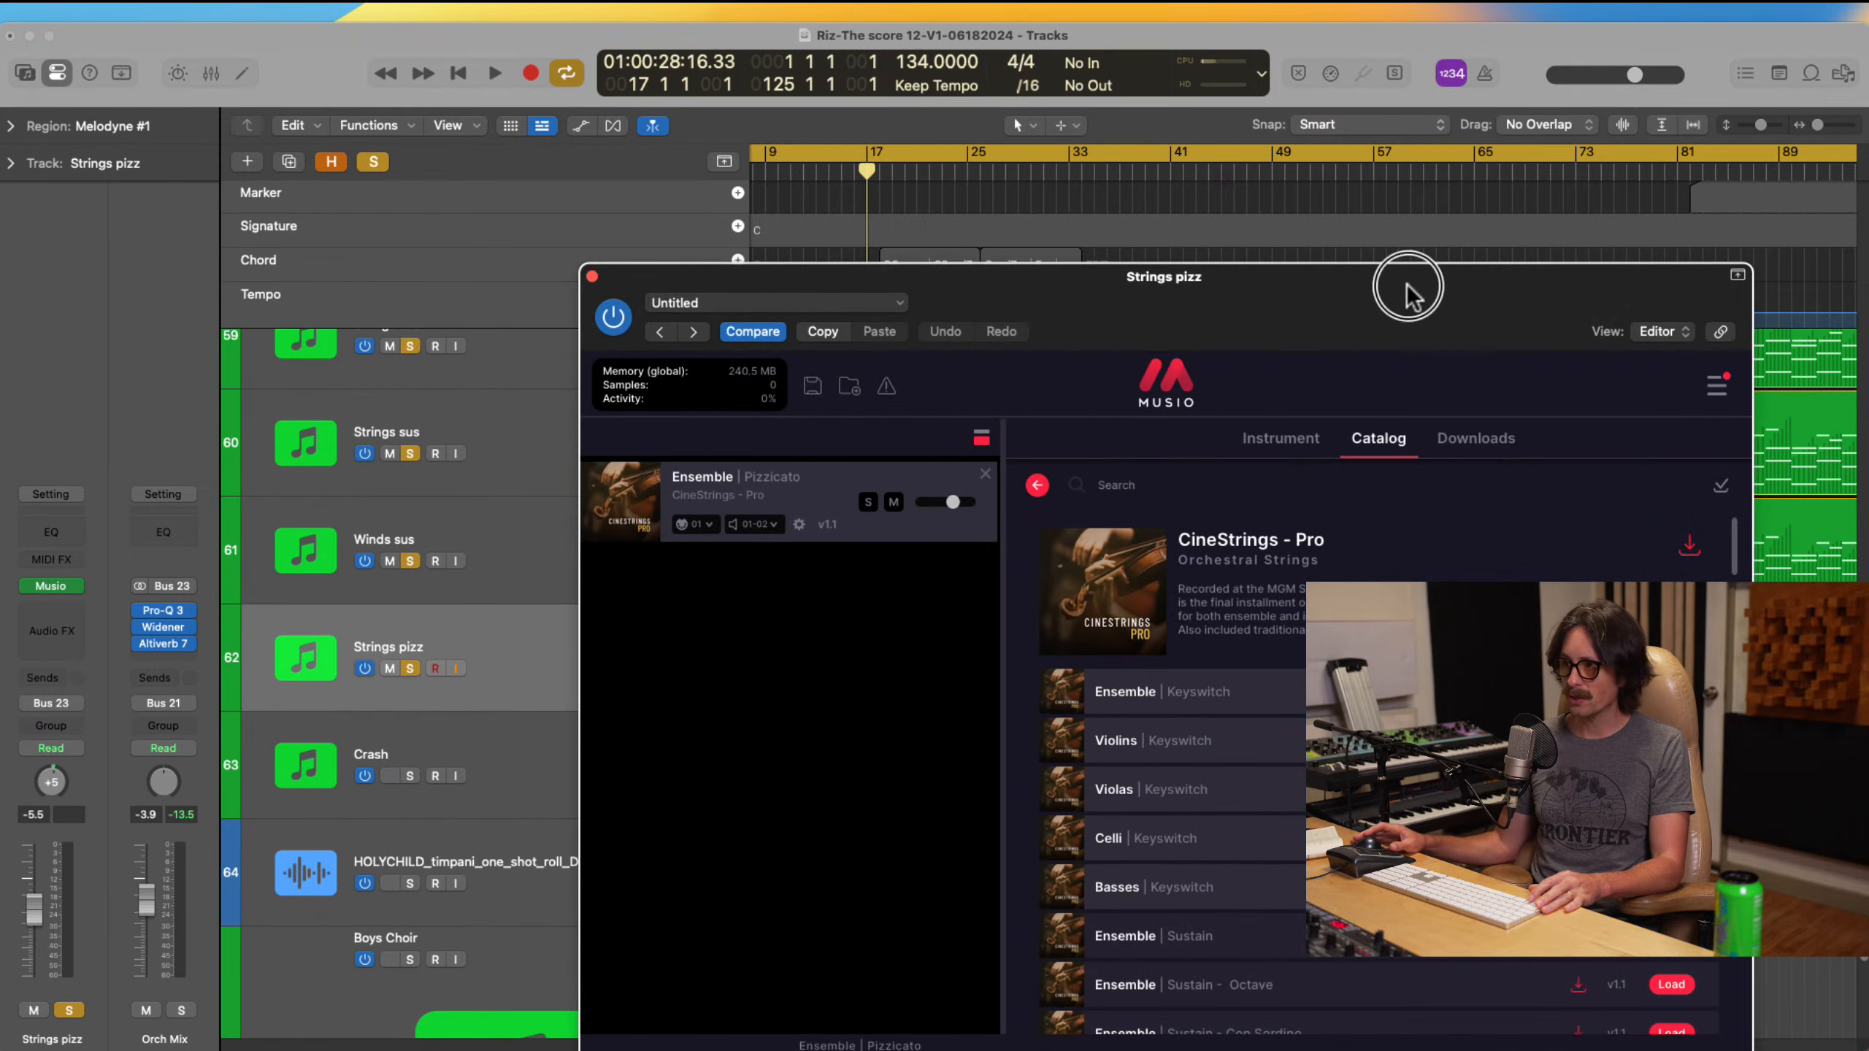
{"action": "left_click_drag", "start_coordinate": [1406, 286], "coordinate": [896, 151]}
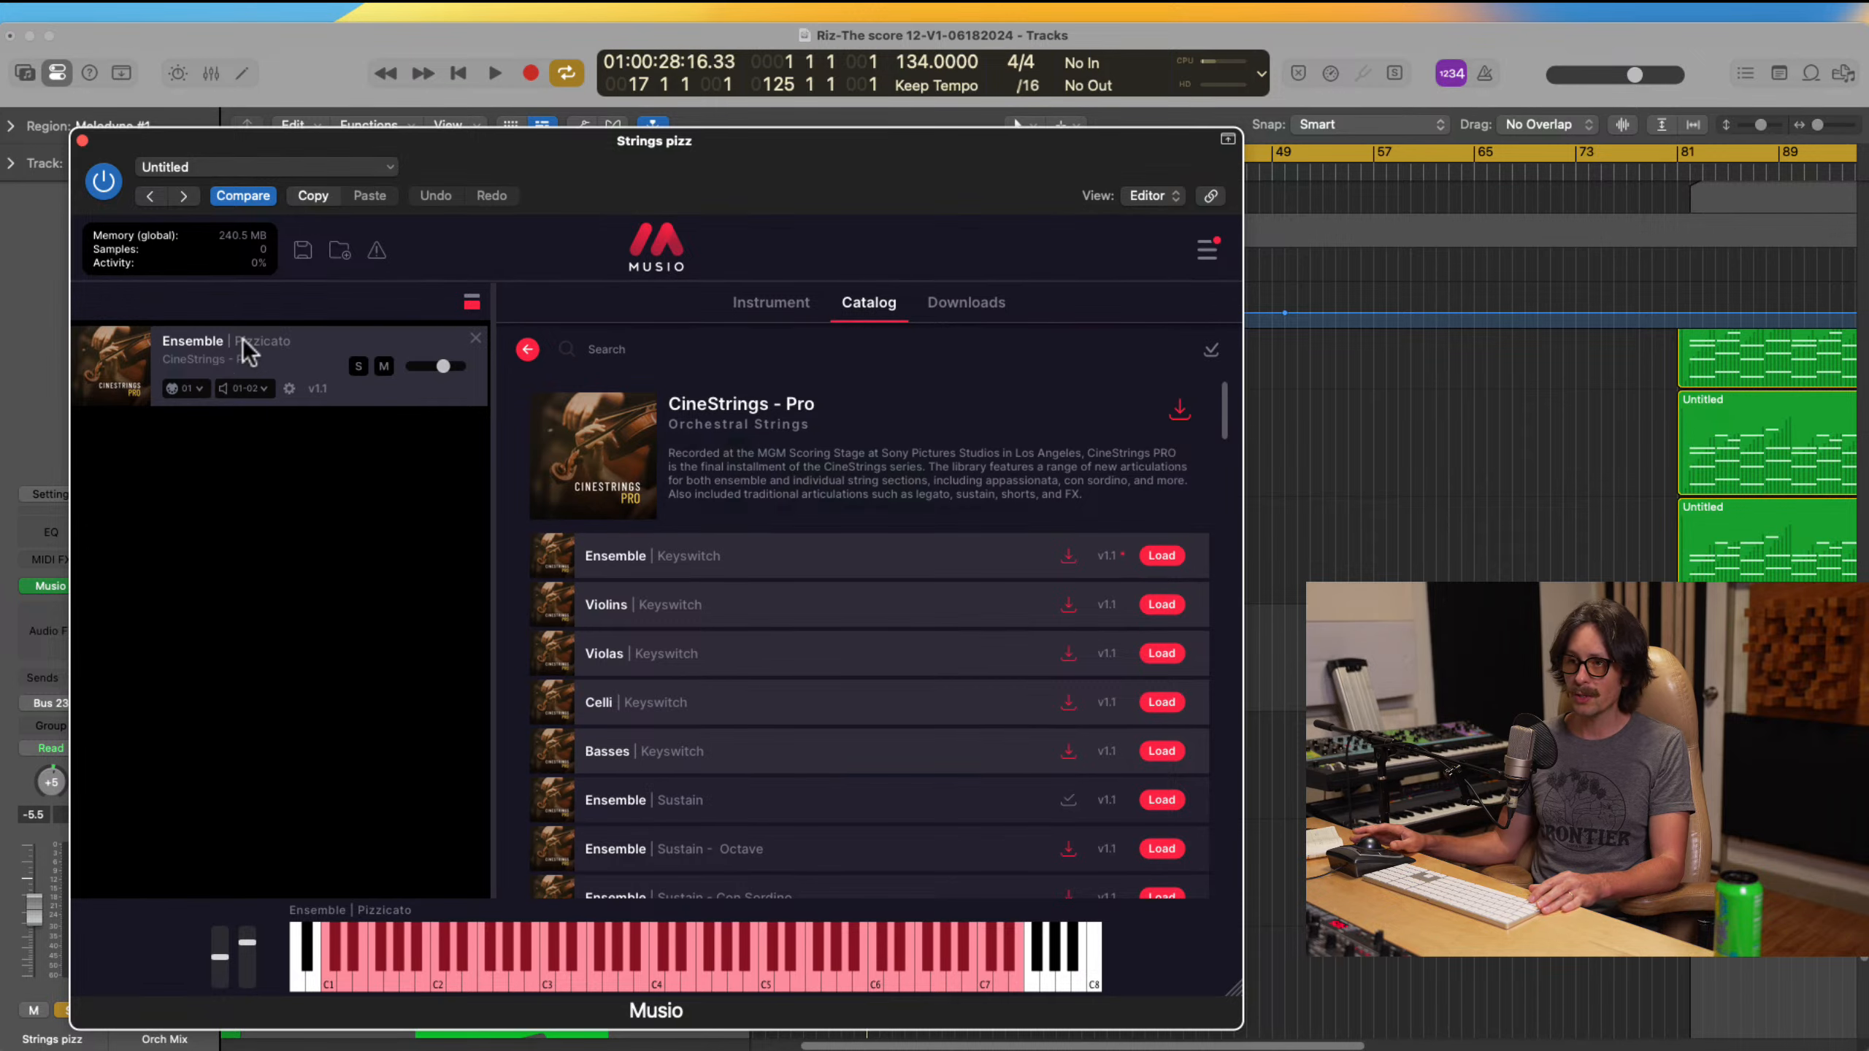
{"action": "left_click", "coordinate": [82, 140]}
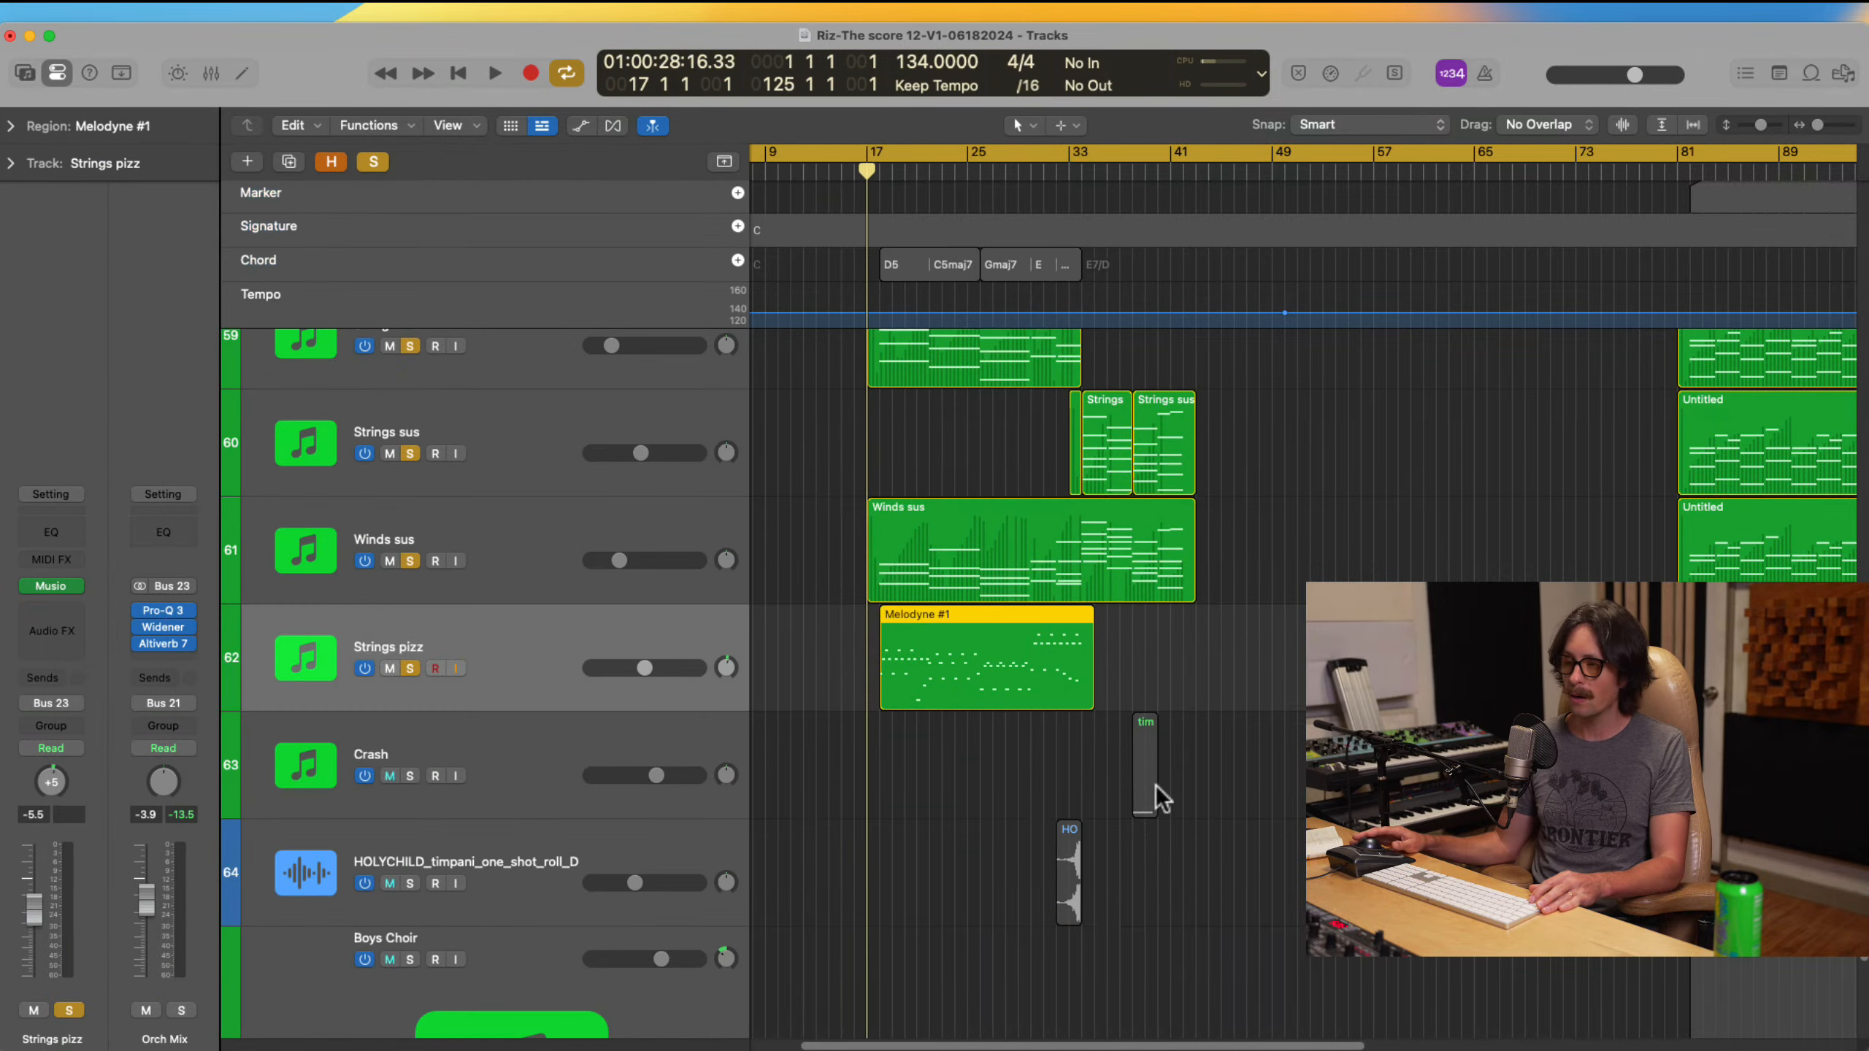
Step: Set the cycle range from bar 17 to bar 45, covering the first orchestral section
{"action": "scroll", "coordinate": [1034, 760], "scroll_direction": "down", "scroll_amount": 5}
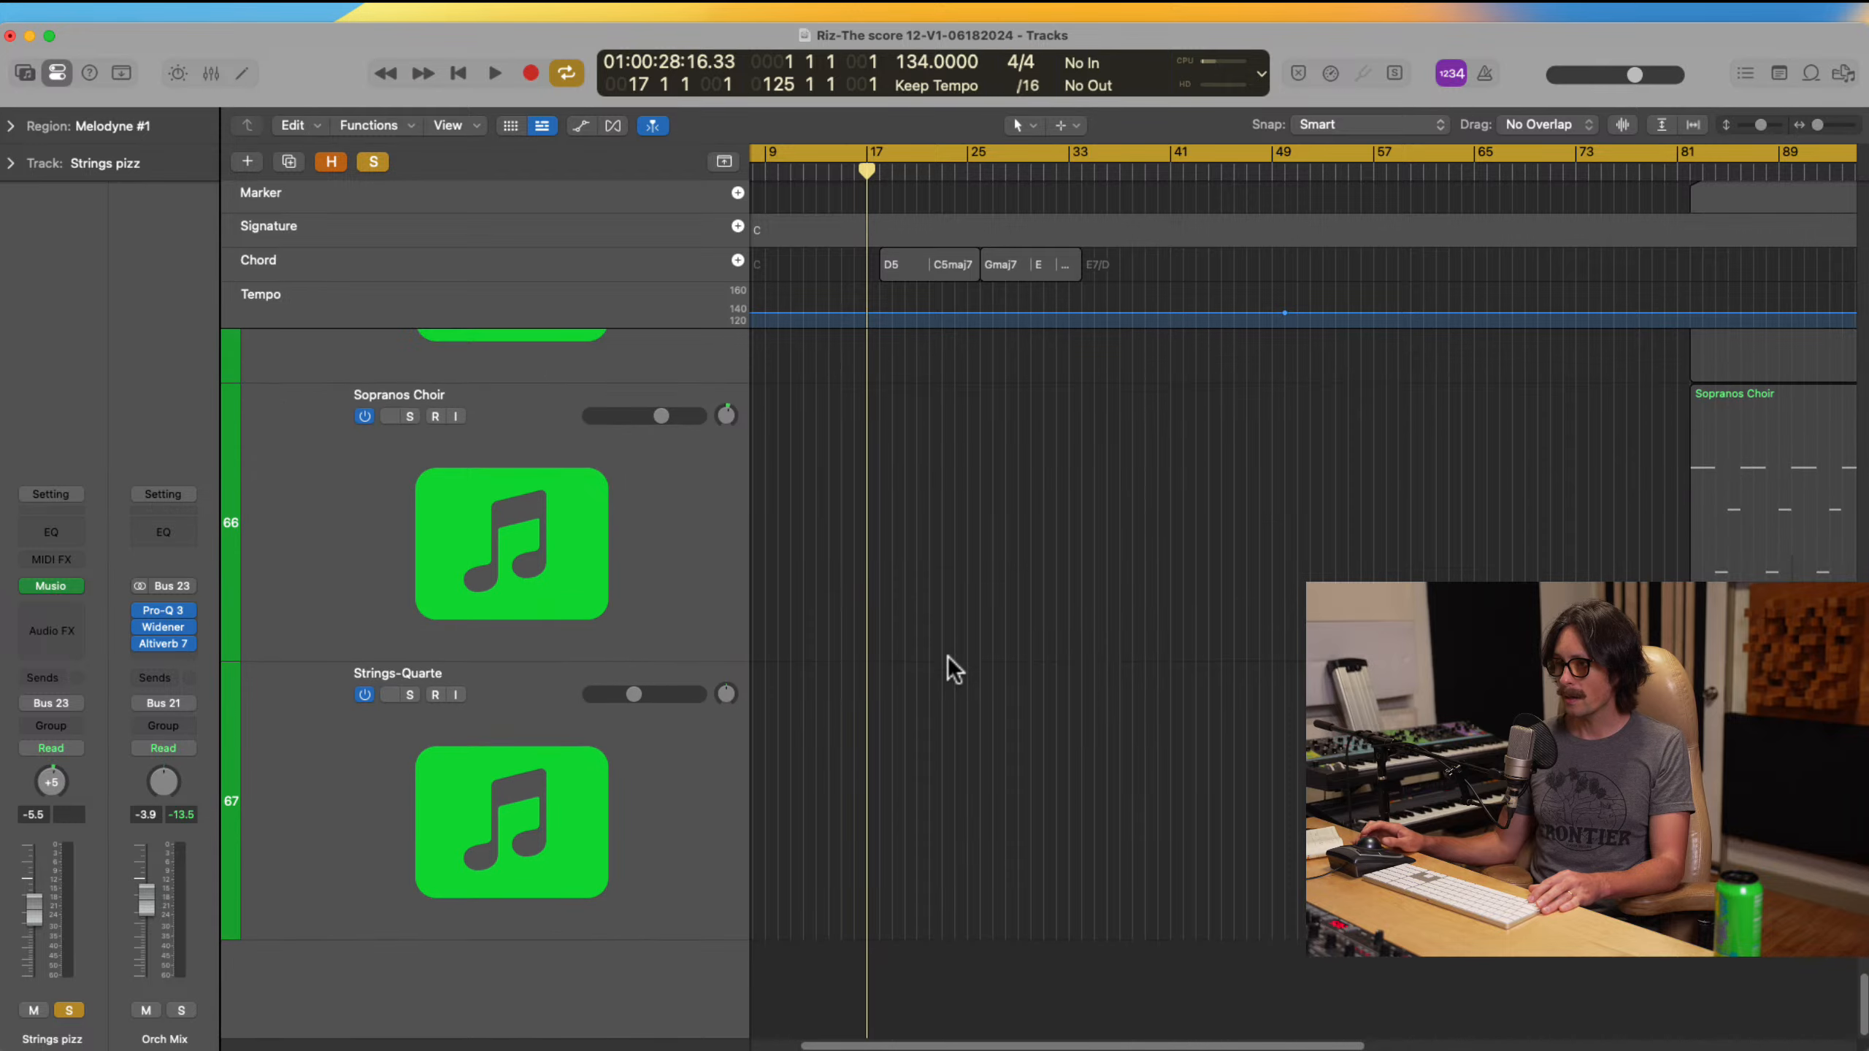
{"action": "scroll", "coordinate": [948, 656], "scroll_direction": "up", "scroll_amount": 5}
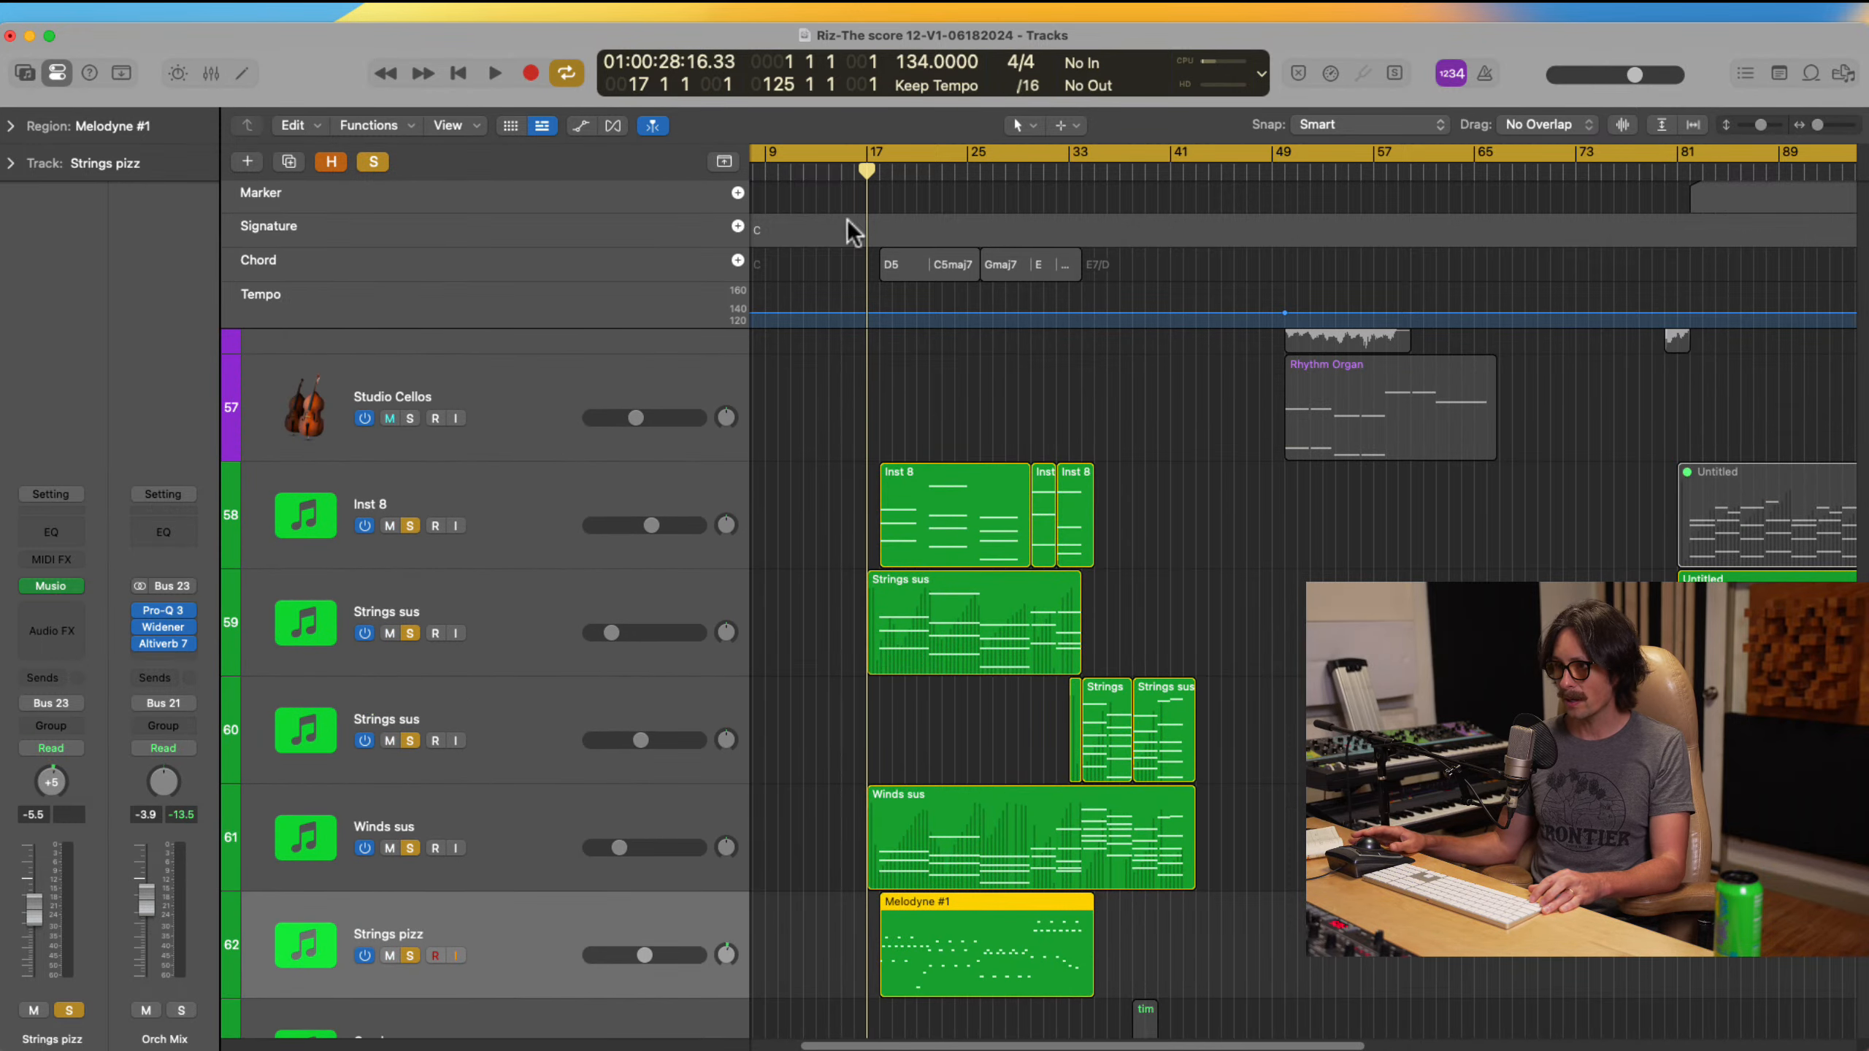
{"action": "left_click_drag", "start_coordinate": [867, 153], "coordinate": [1211, 240]}
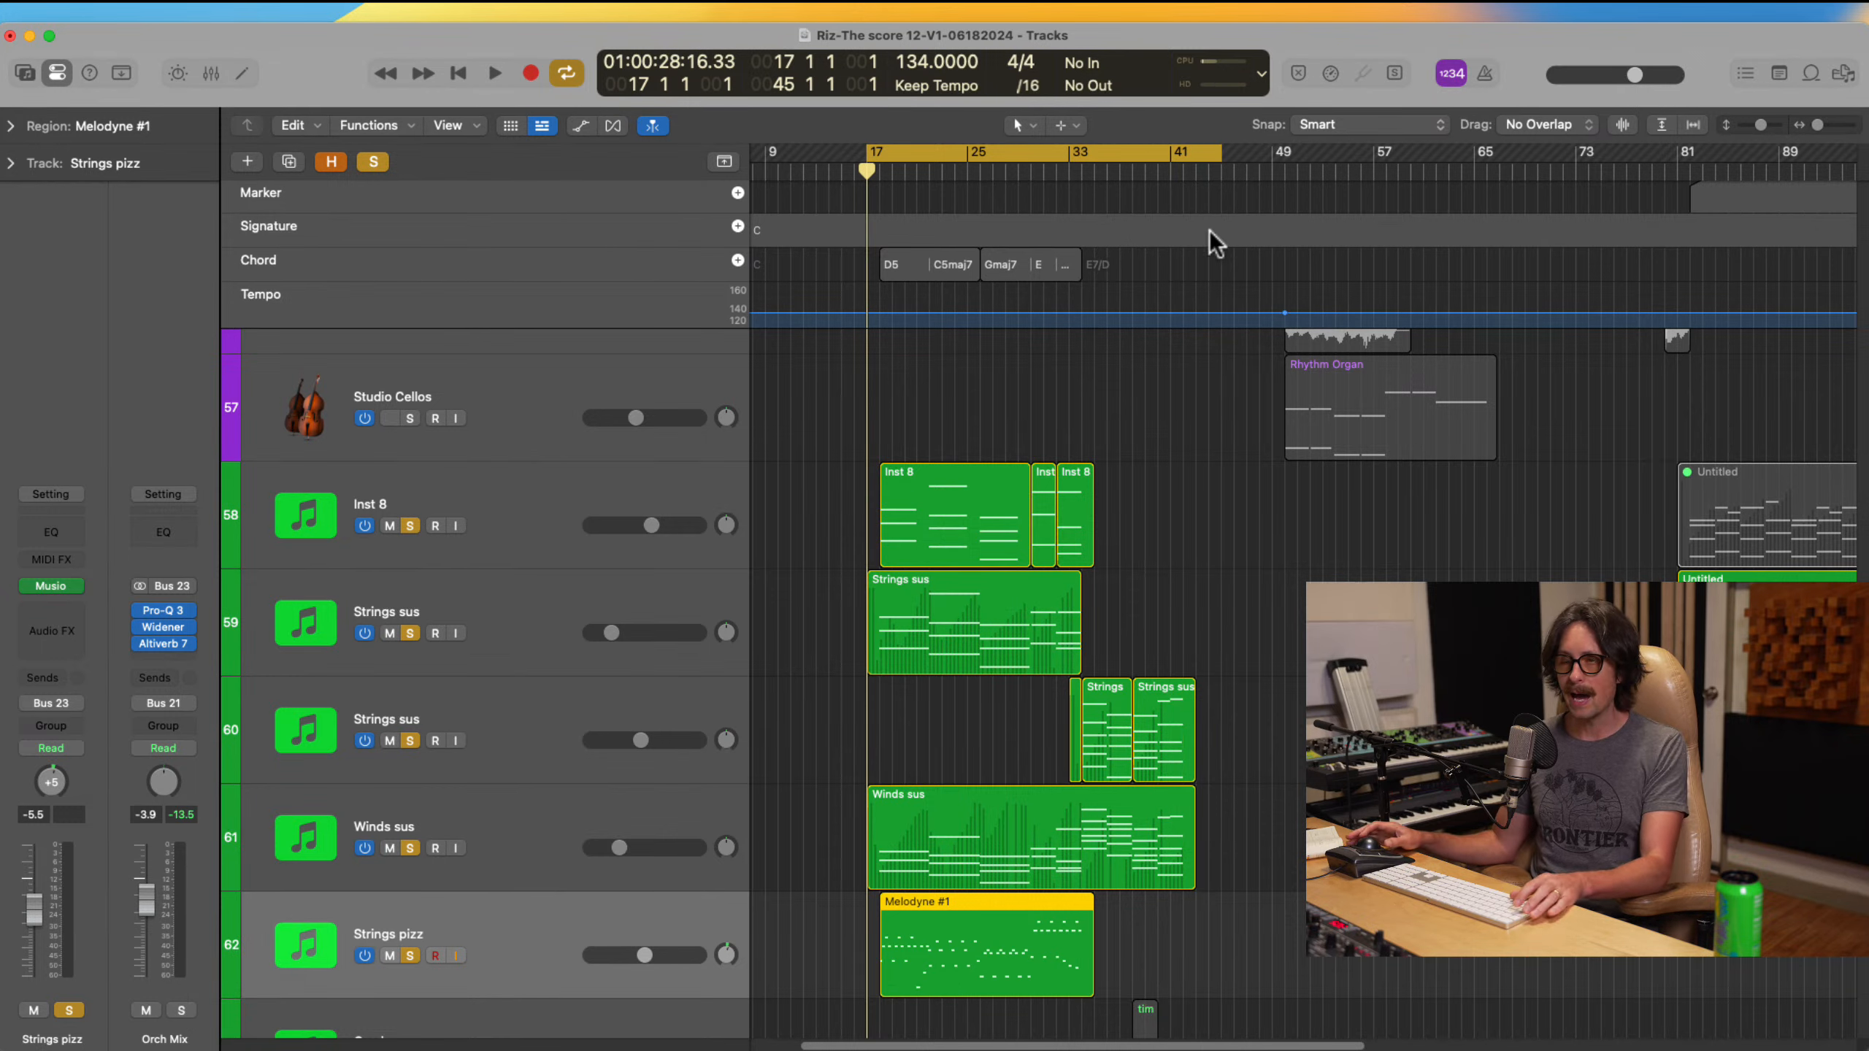
Step: Examine the soloed orchestral regions up close and start their playback from bar 17
{"action": "left_click_drag", "start_coordinate": [765, 460], "coordinate": [988, 898]}
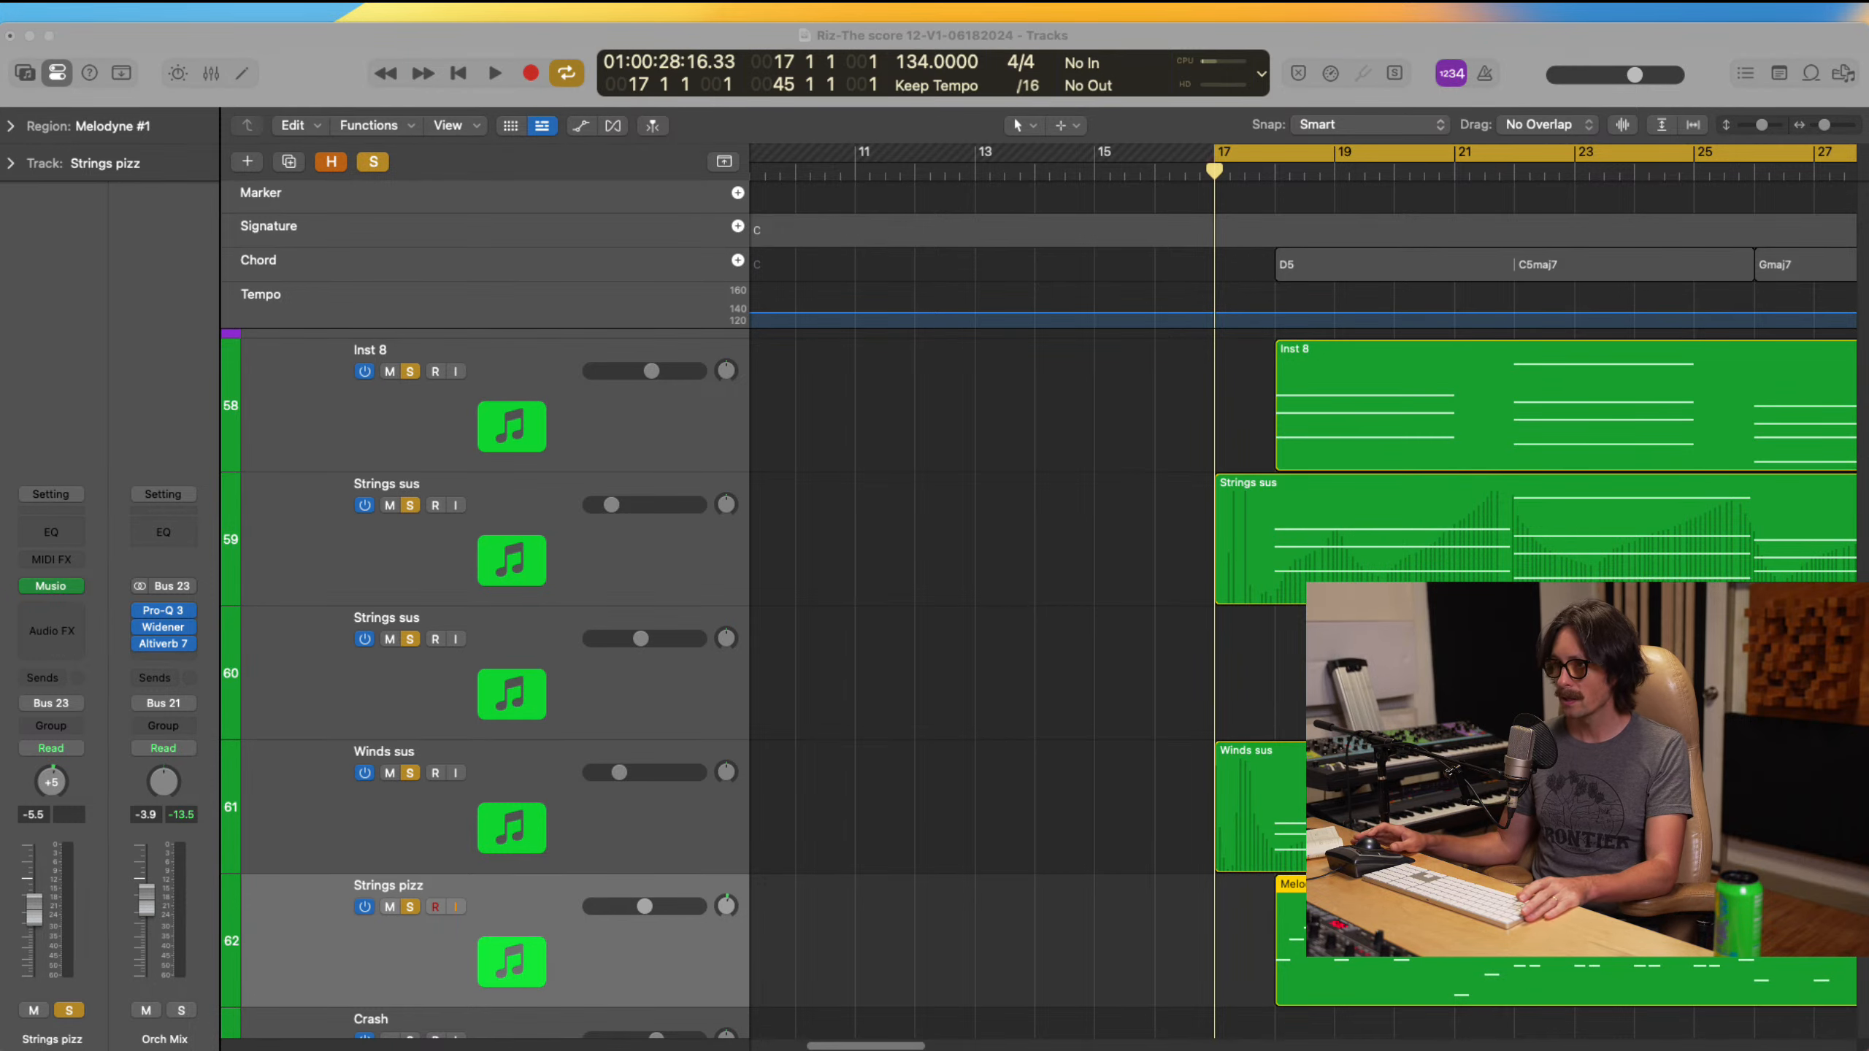
{"action": "scroll", "coordinate": [1303, 589], "scroll_direction": "right", "scroll_amount": 10}
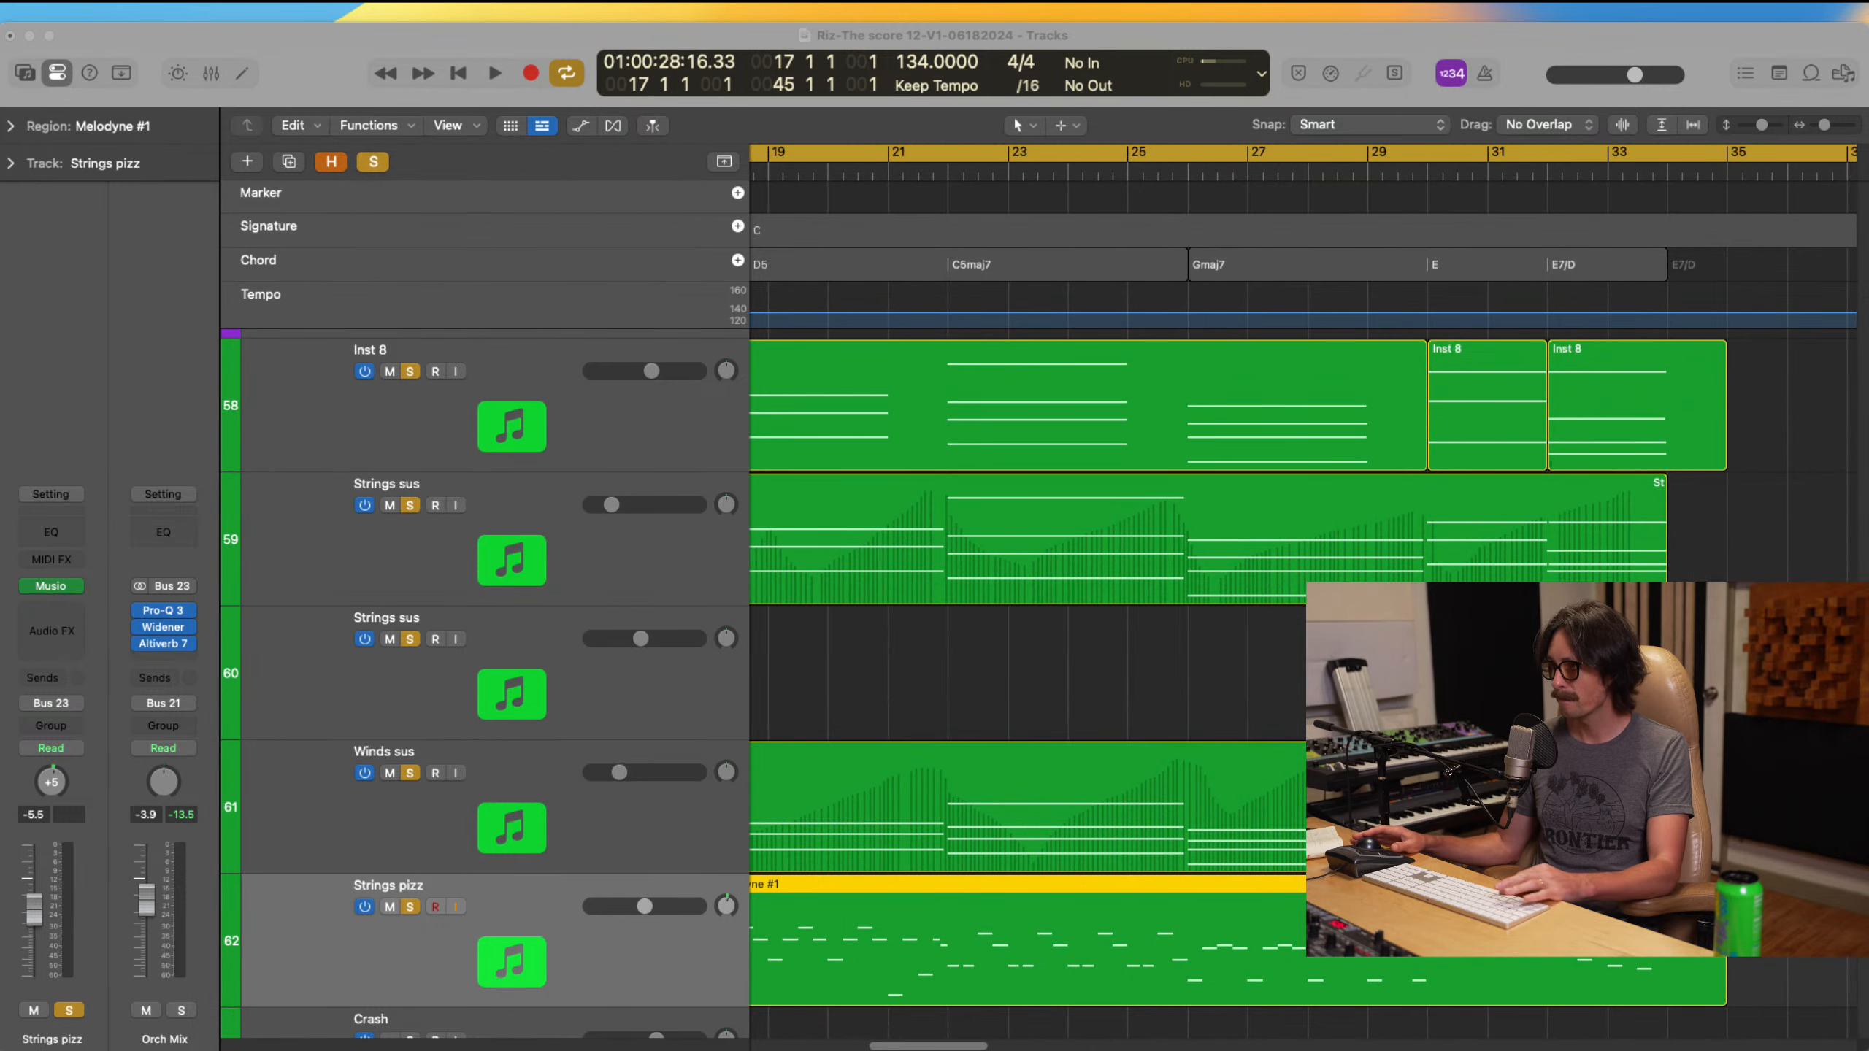
{"action": "left_click", "coordinate": [1690, 53]}
{"action": "key", "text": "space"}
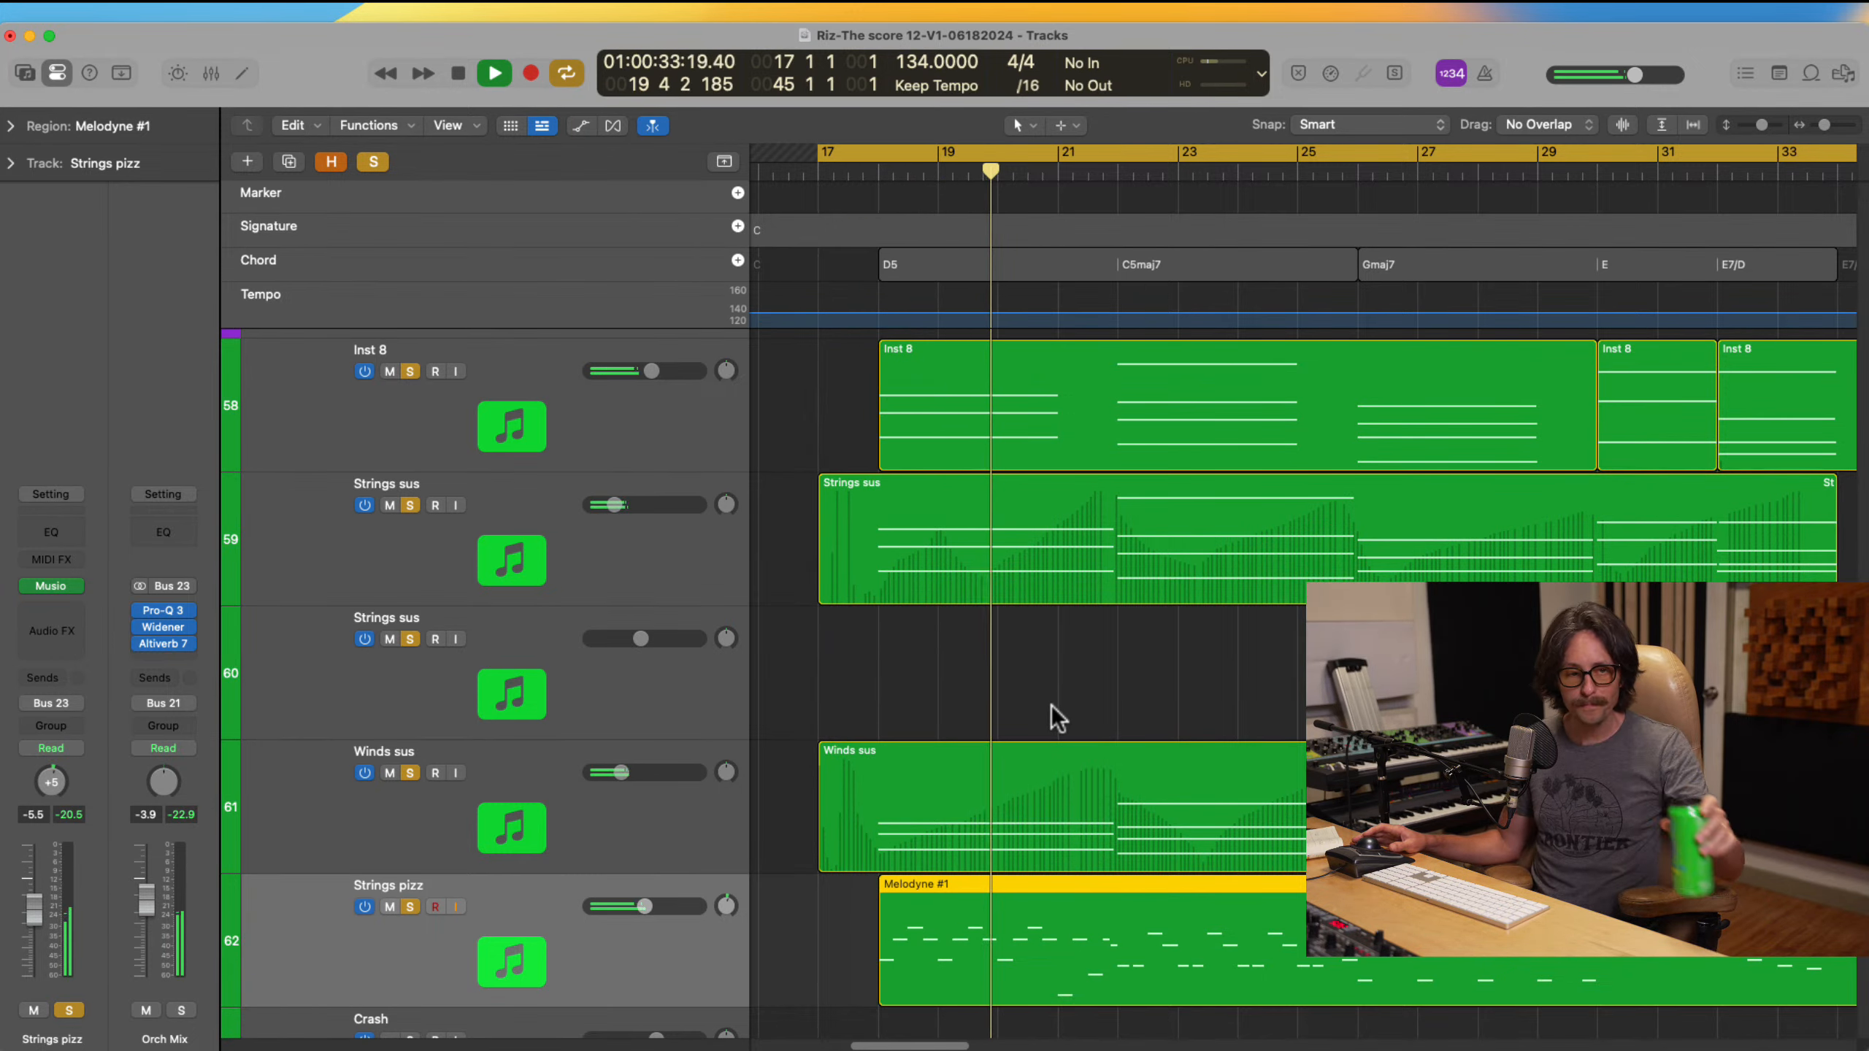
Step: Add the HOLYCHILD_timpani_one_shot_roll_D track 64 to the solo during playback
{"action": "scroll", "coordinate": [1084, 833], "scroll_direction": "down", "scroll_amount": 10}
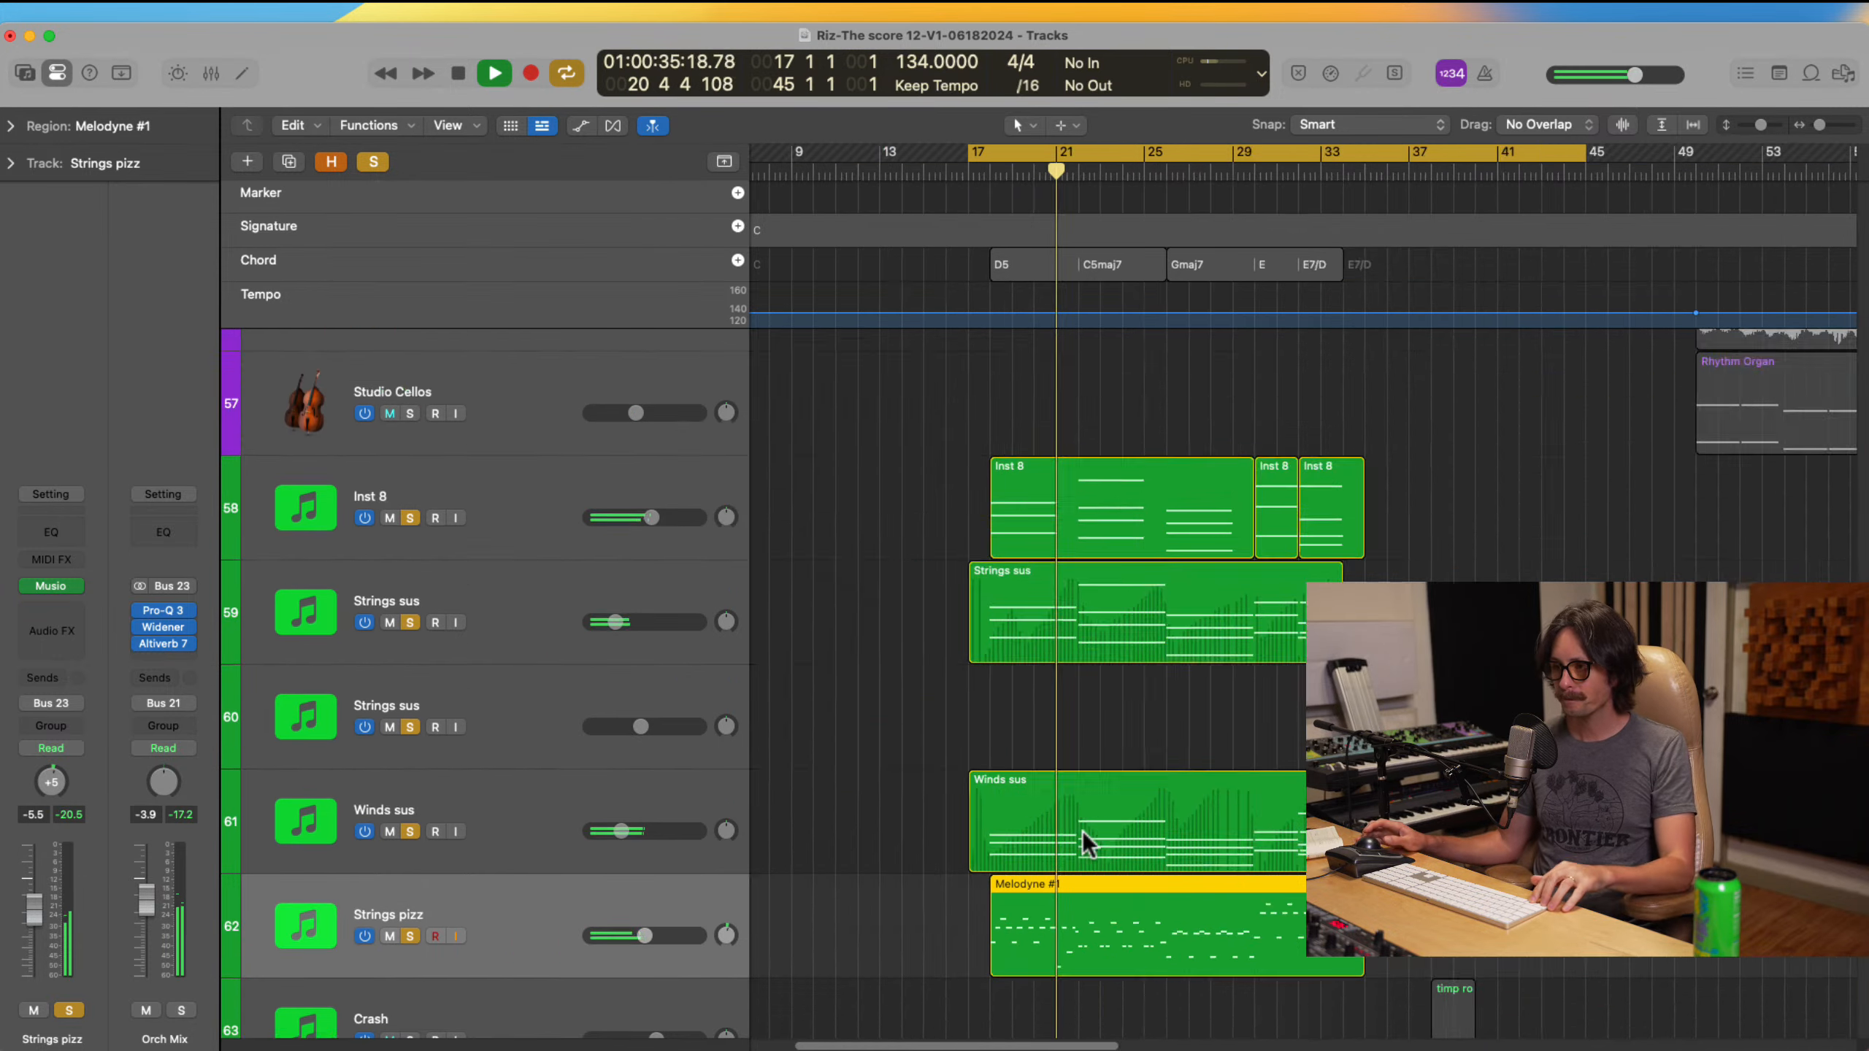
{"action": "scroll", "coordinate": [960, 784], "scroll_direction": "down", "scroll_amount": 8}
{"action": "scroll", "coordinate": [961, 784], "scroll_direction": "down", "scroll_amount": 2}
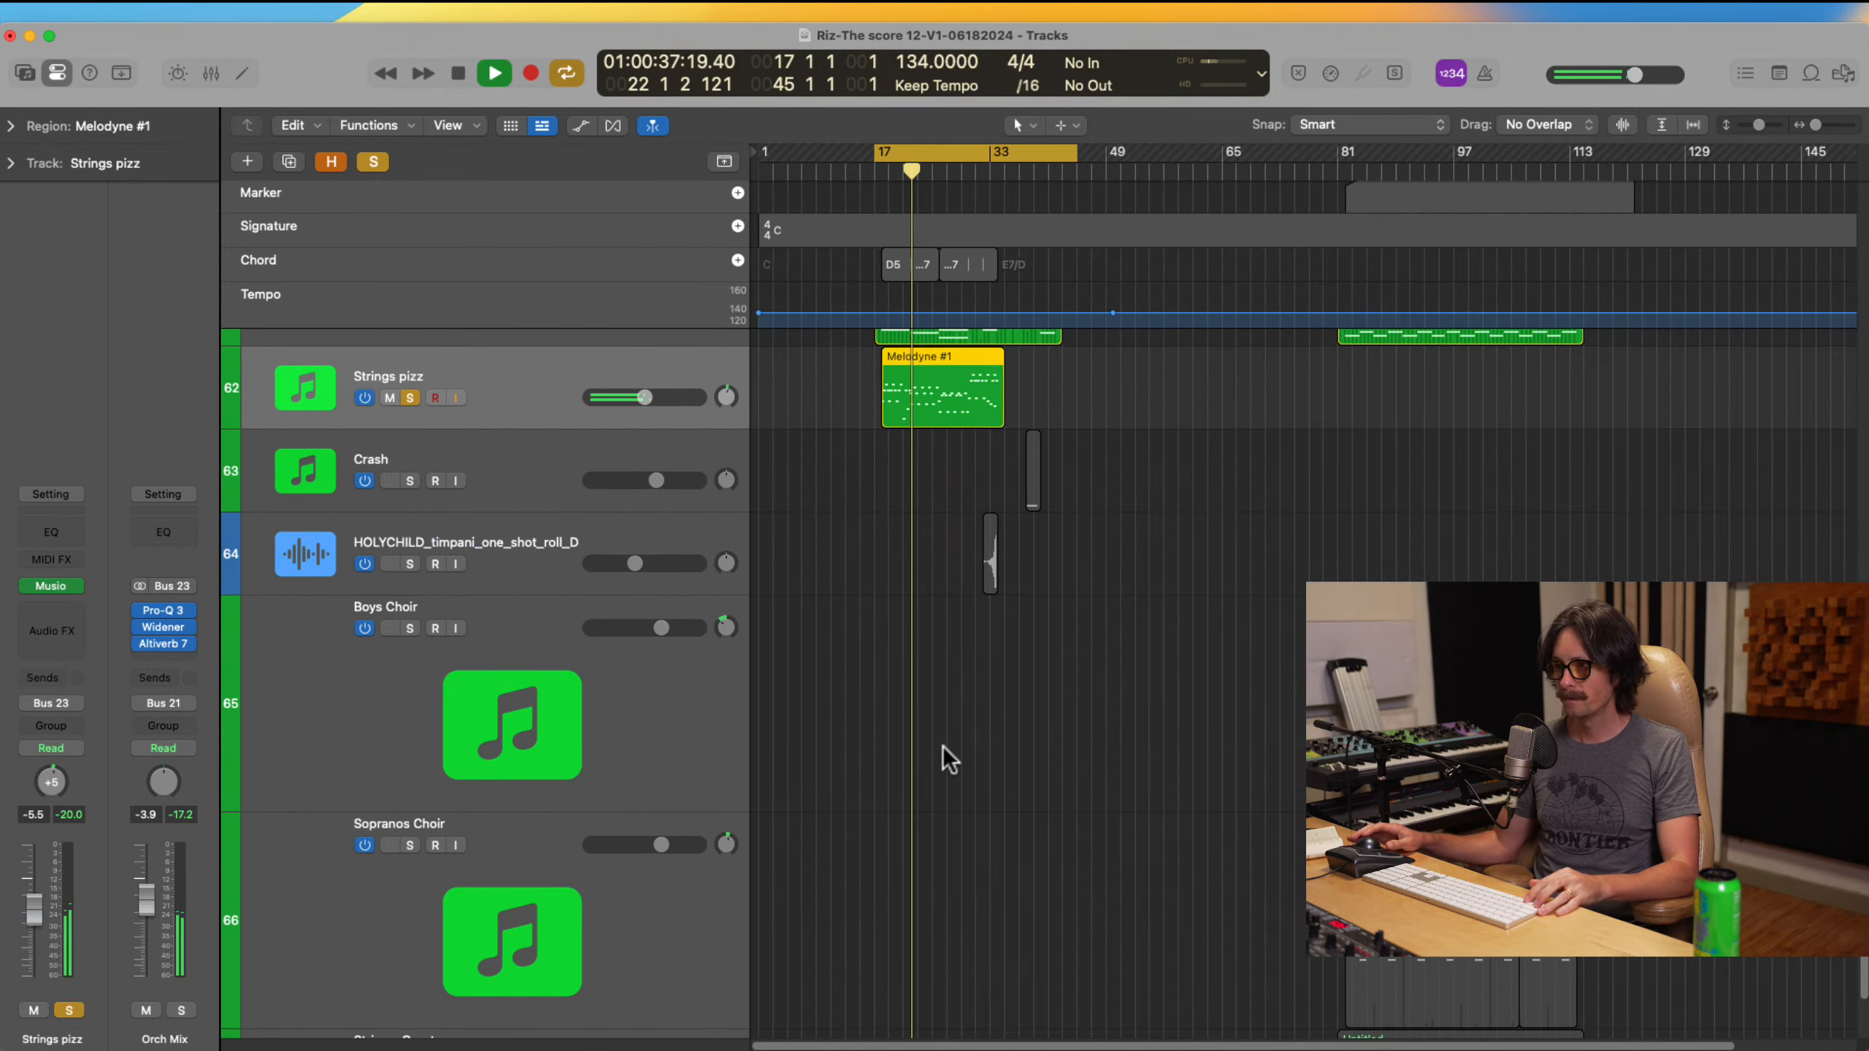
{"action": "scroll", "coordinate": [944, 745], "scroll_direction": "up", "scroll_amount": 2}
{"action": "left_click", "coordinate": [416, 619]}
Step: Add Big Jazz Organ track 48 to the solo while the orchestral section keeps playing
{"action": "scroll", "coordinate": [962, 642], "scroll_direction": "up", "scroll_amount": 10}
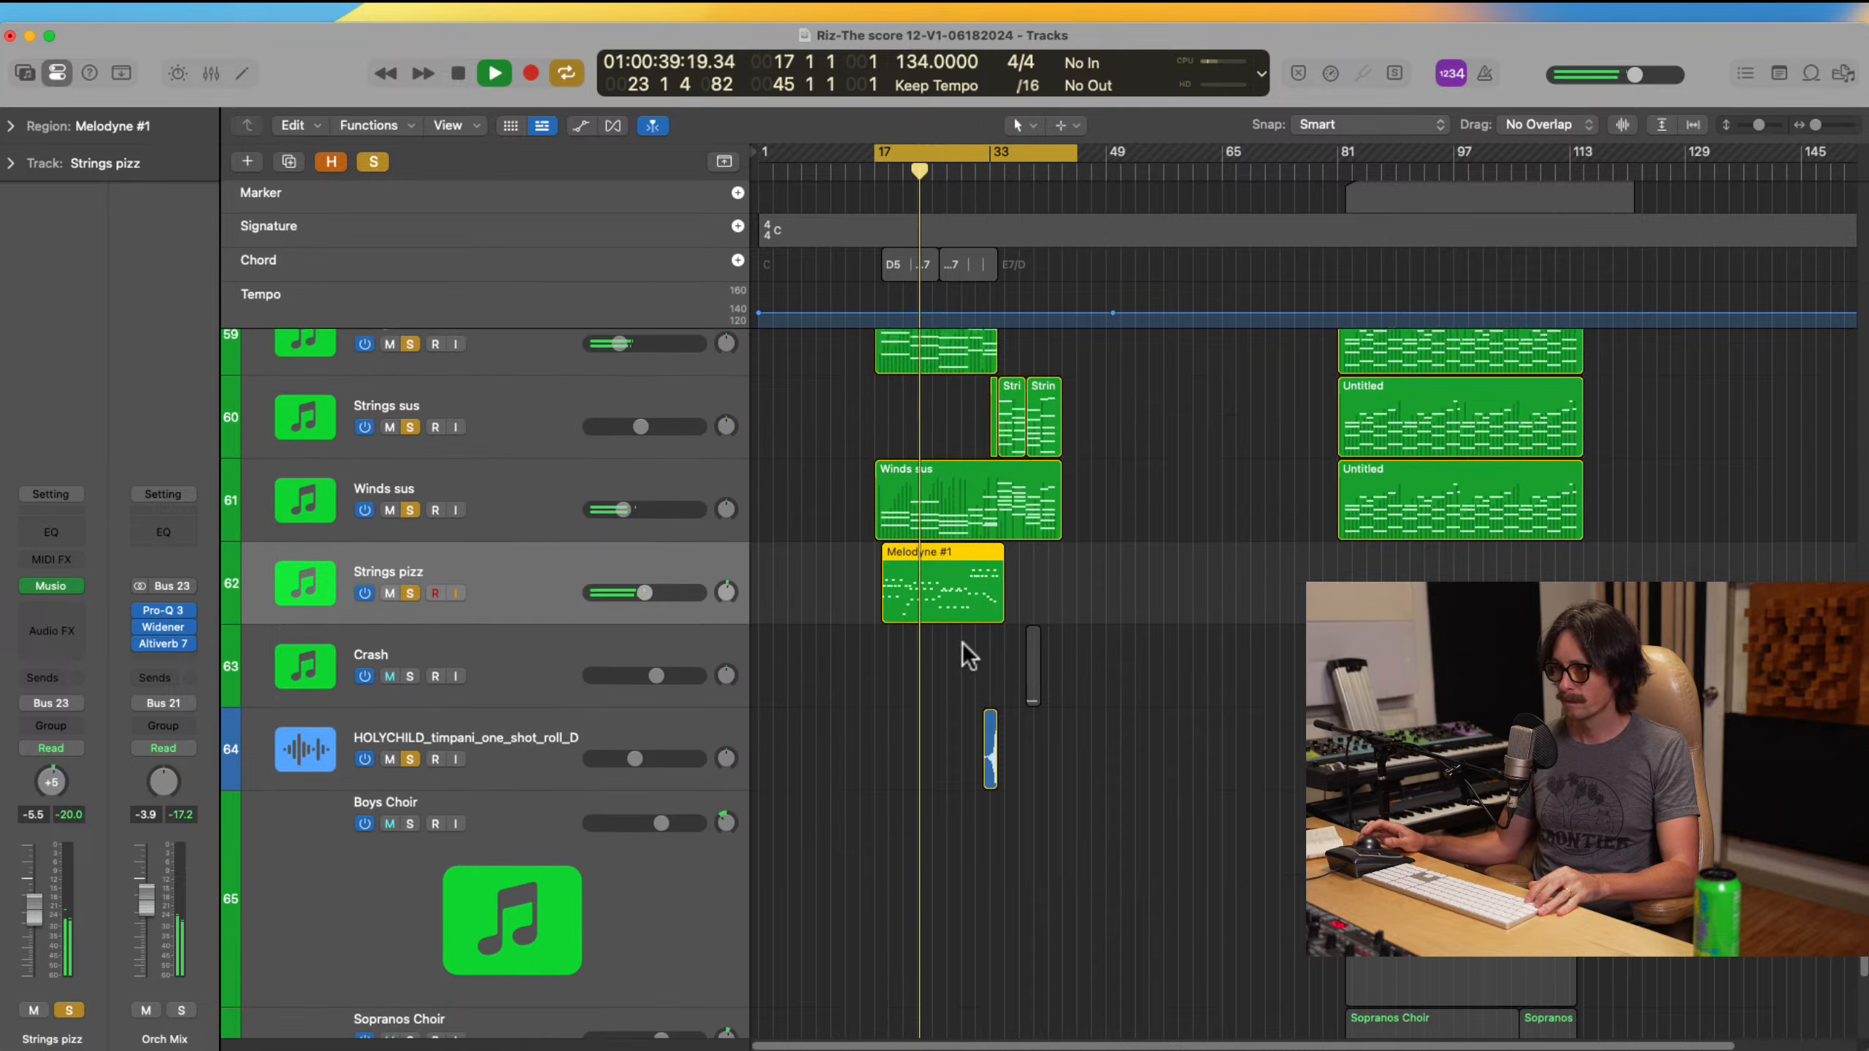
{"action": "scroll", "coordinate": [943, 717], "scroll_direction": "up", "scroll_amount": 4}
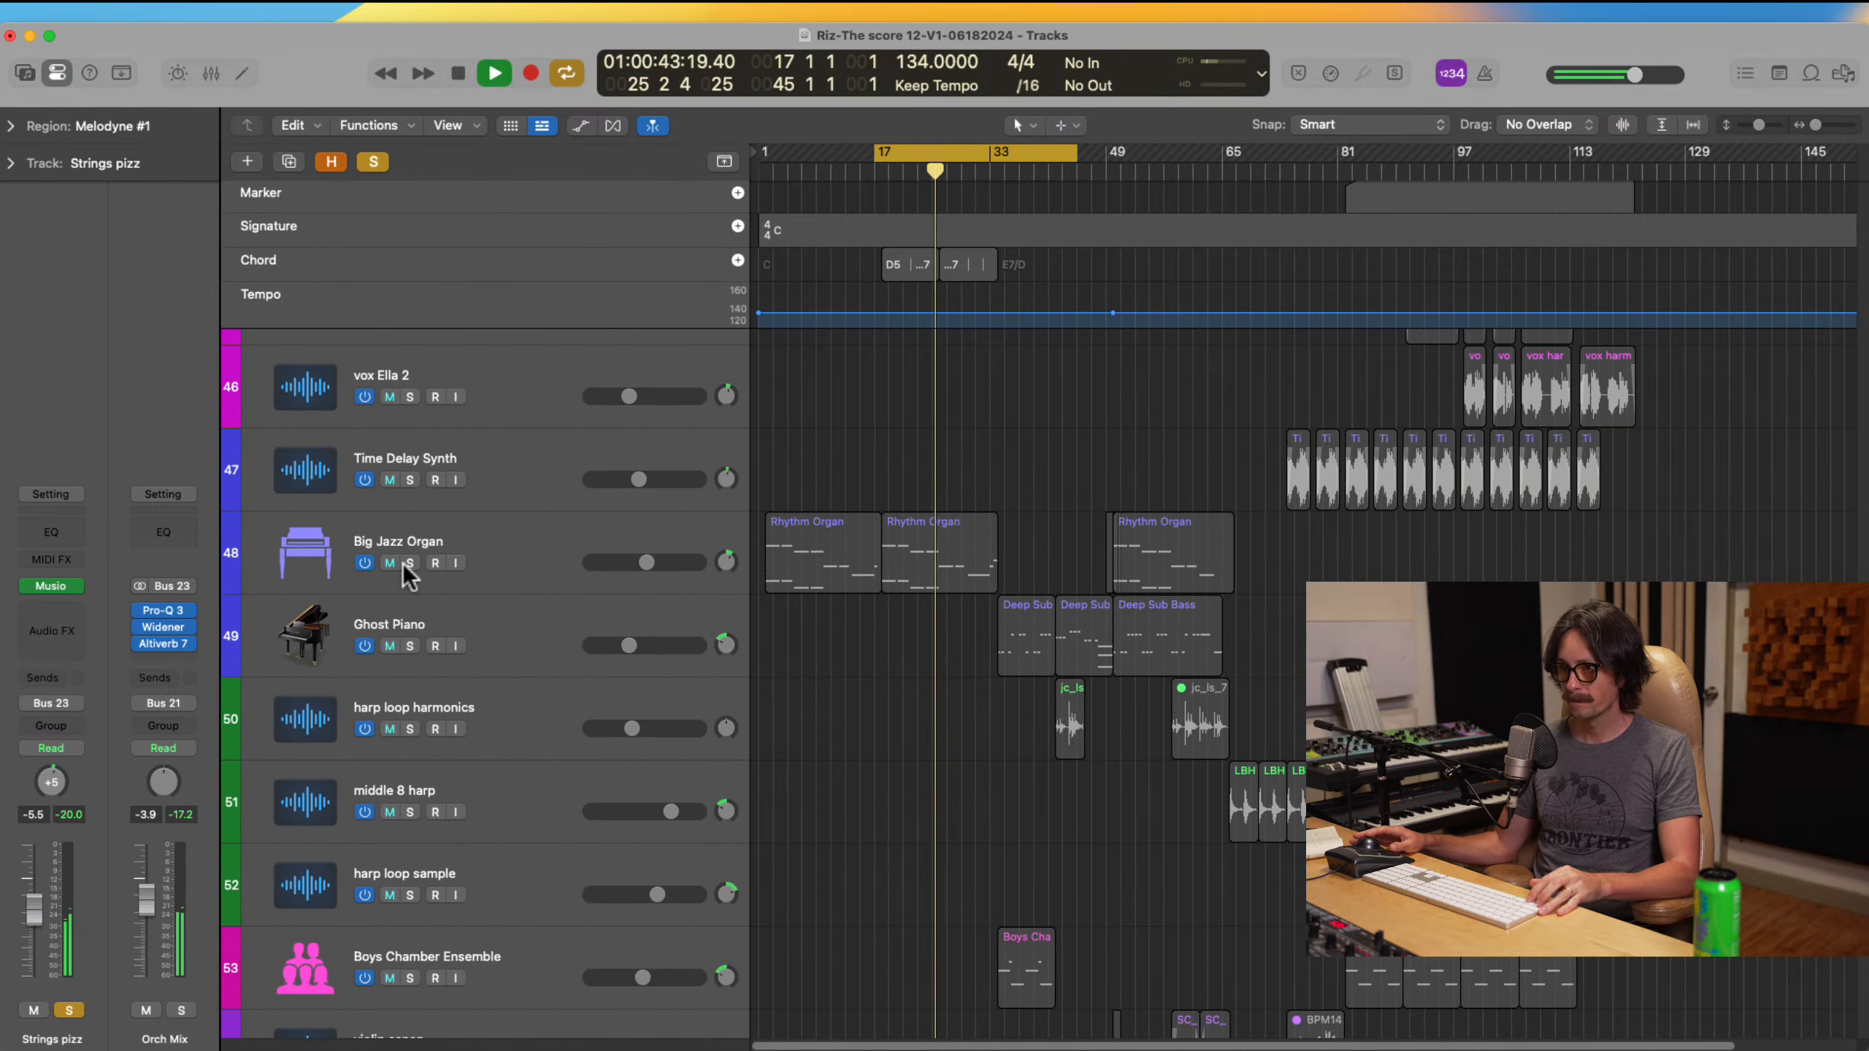
{"action": "left_click", "coordinate": [410, 563]}
{"action": "scroll", "coordinate": [991, 754], "scroll_direction": "up", "scroll_amount": 12}
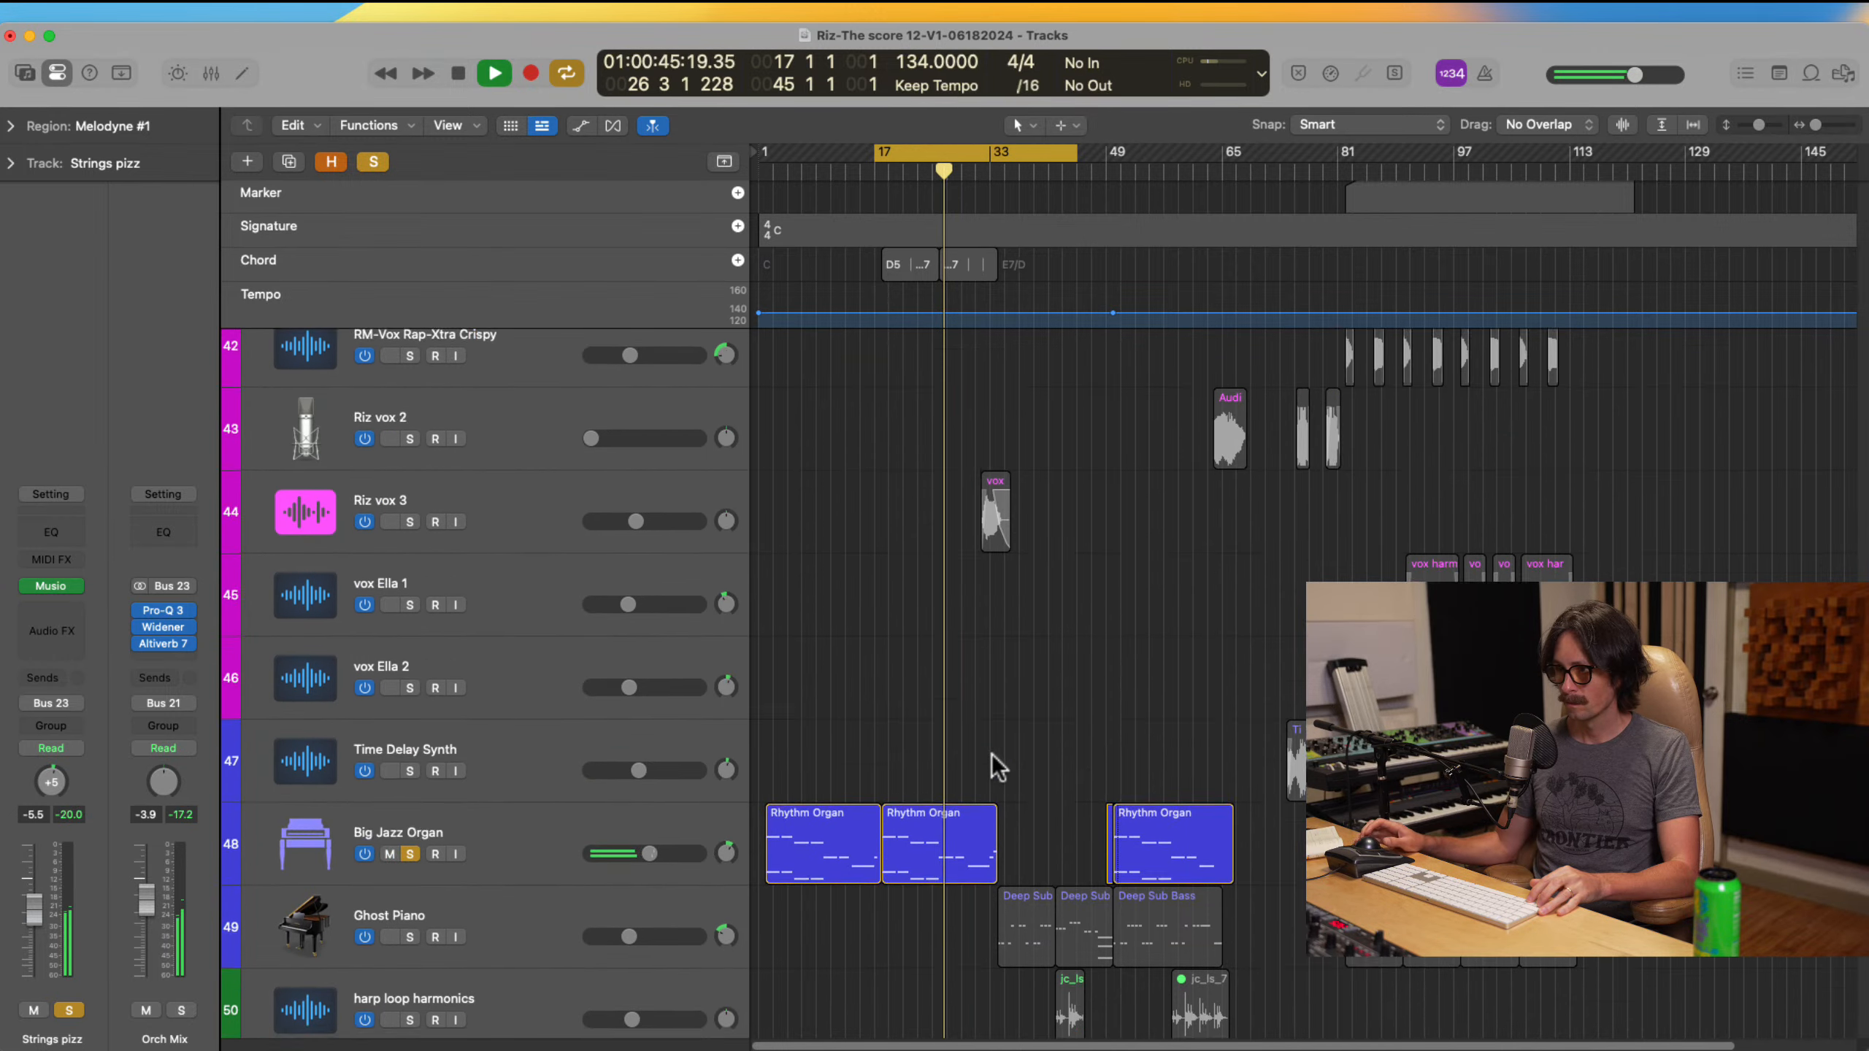
{"action": "scroll", "coordinate": [992, 755], "scroll_direction": "up", "scroll_amount": 4}
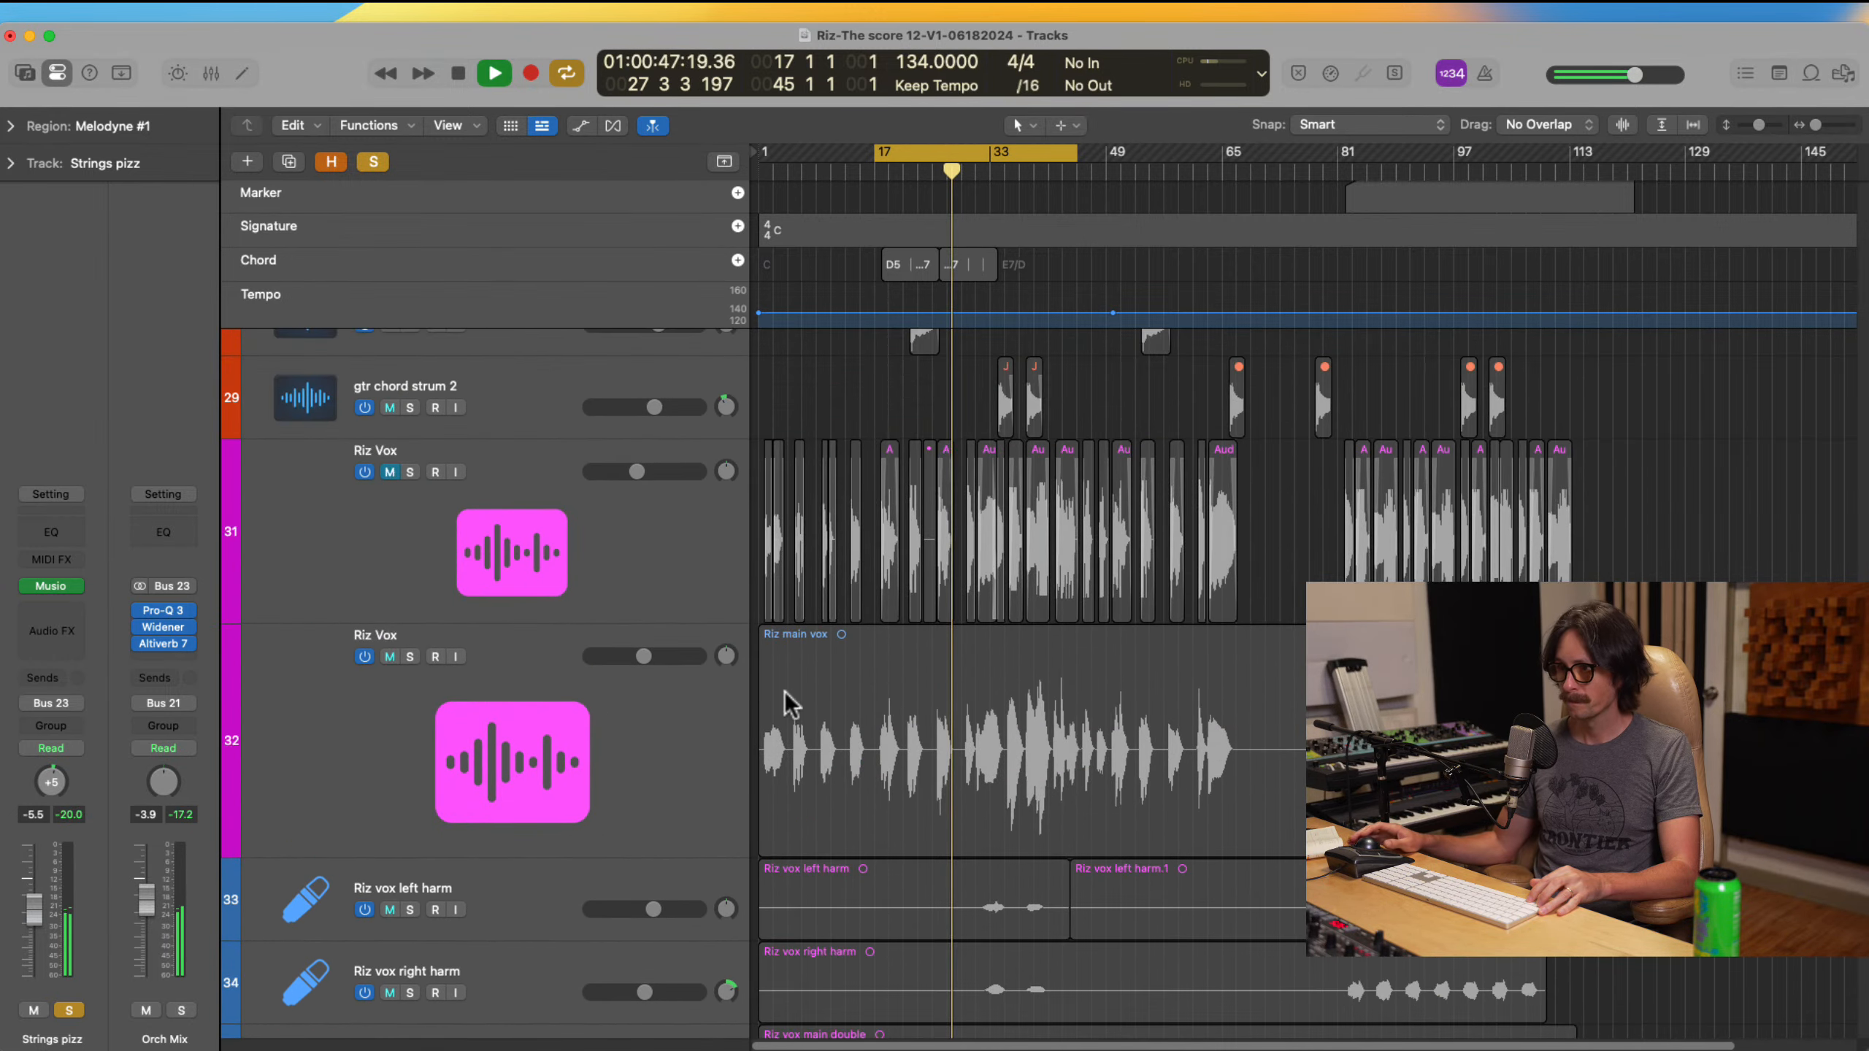
Step: Add Main bass track 17 to the solo while the orchestral section keeps playing
{"action": "scroll", "coordinate": [996, 709], "scroll_direction": "up", "scroll_amount": 2}
{"action": "scroll", "coordinate": [996, 709], "scroll_direction": "up", "scroll_amount": 12}
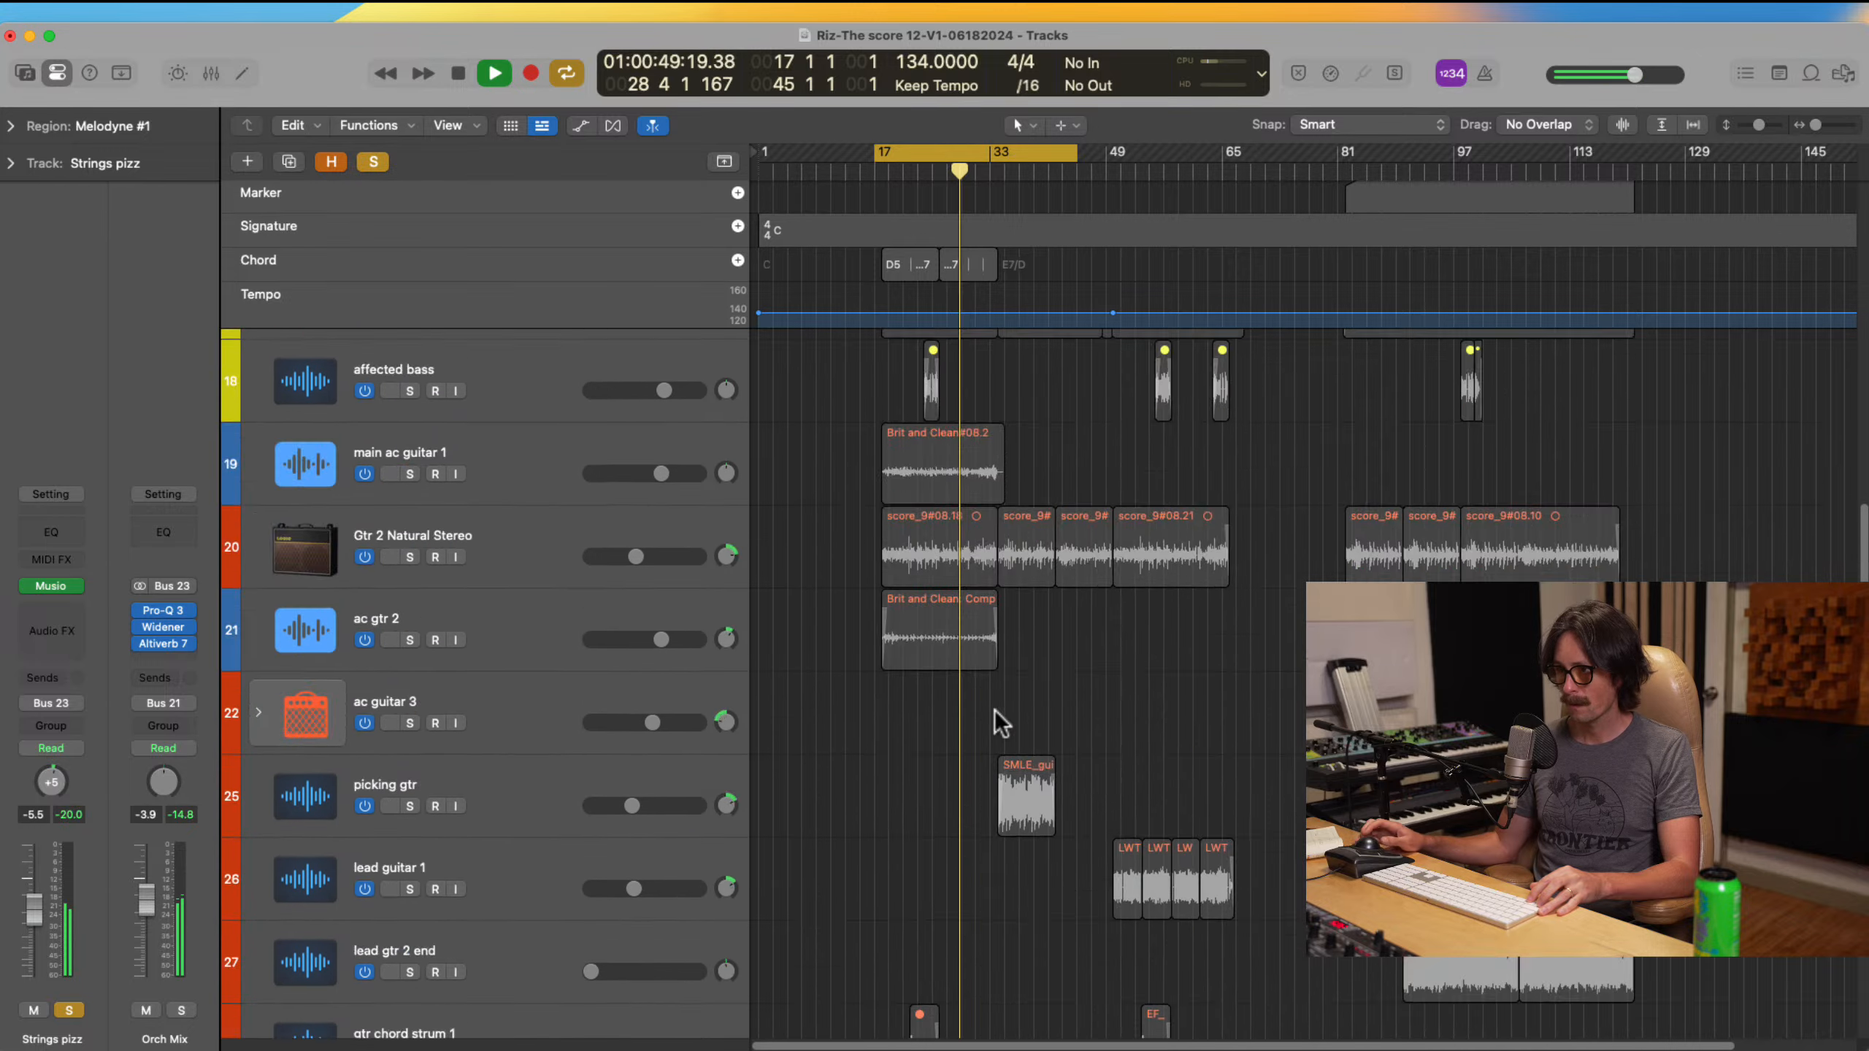
{"action": "scroll", "coordinate": [993, 707], "scroll_direction": "down", "scroll_amount": 4}
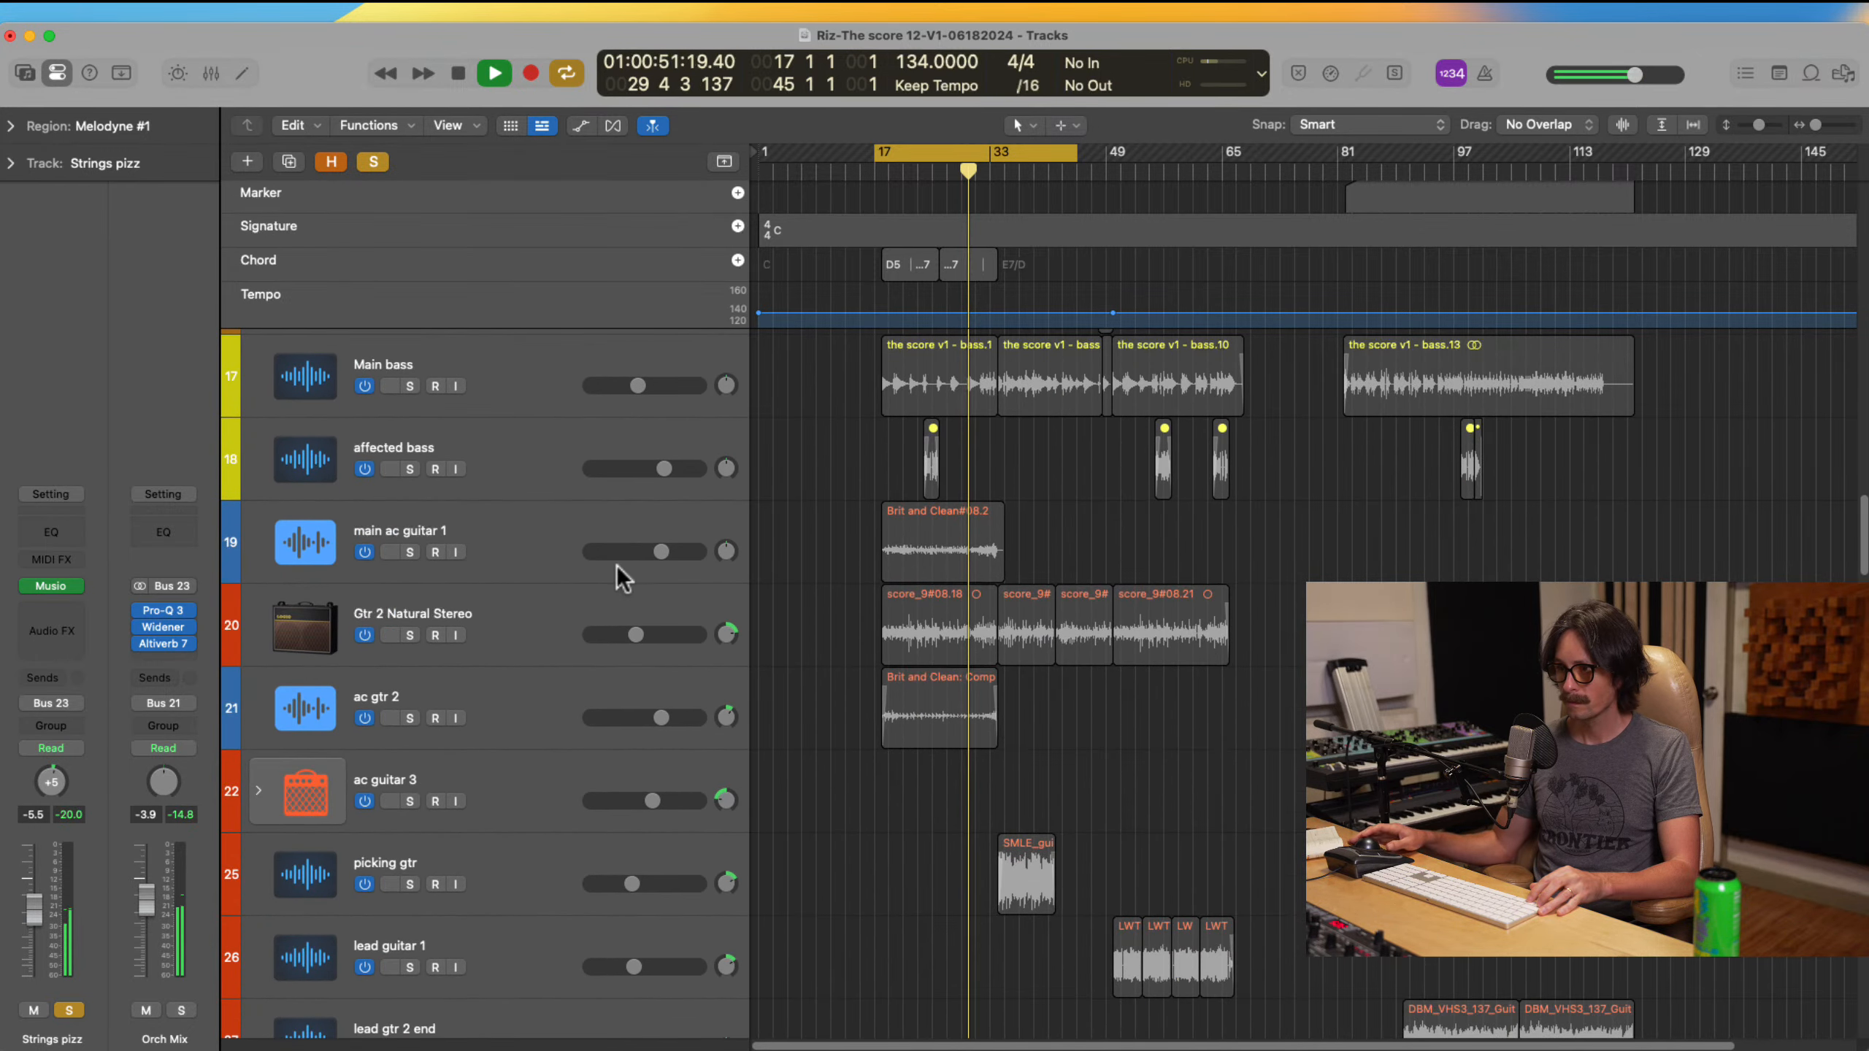
{"action": "scroll", "coordinate": [861, 539], "scroll_direction": "up", "scroll_amount": 1}
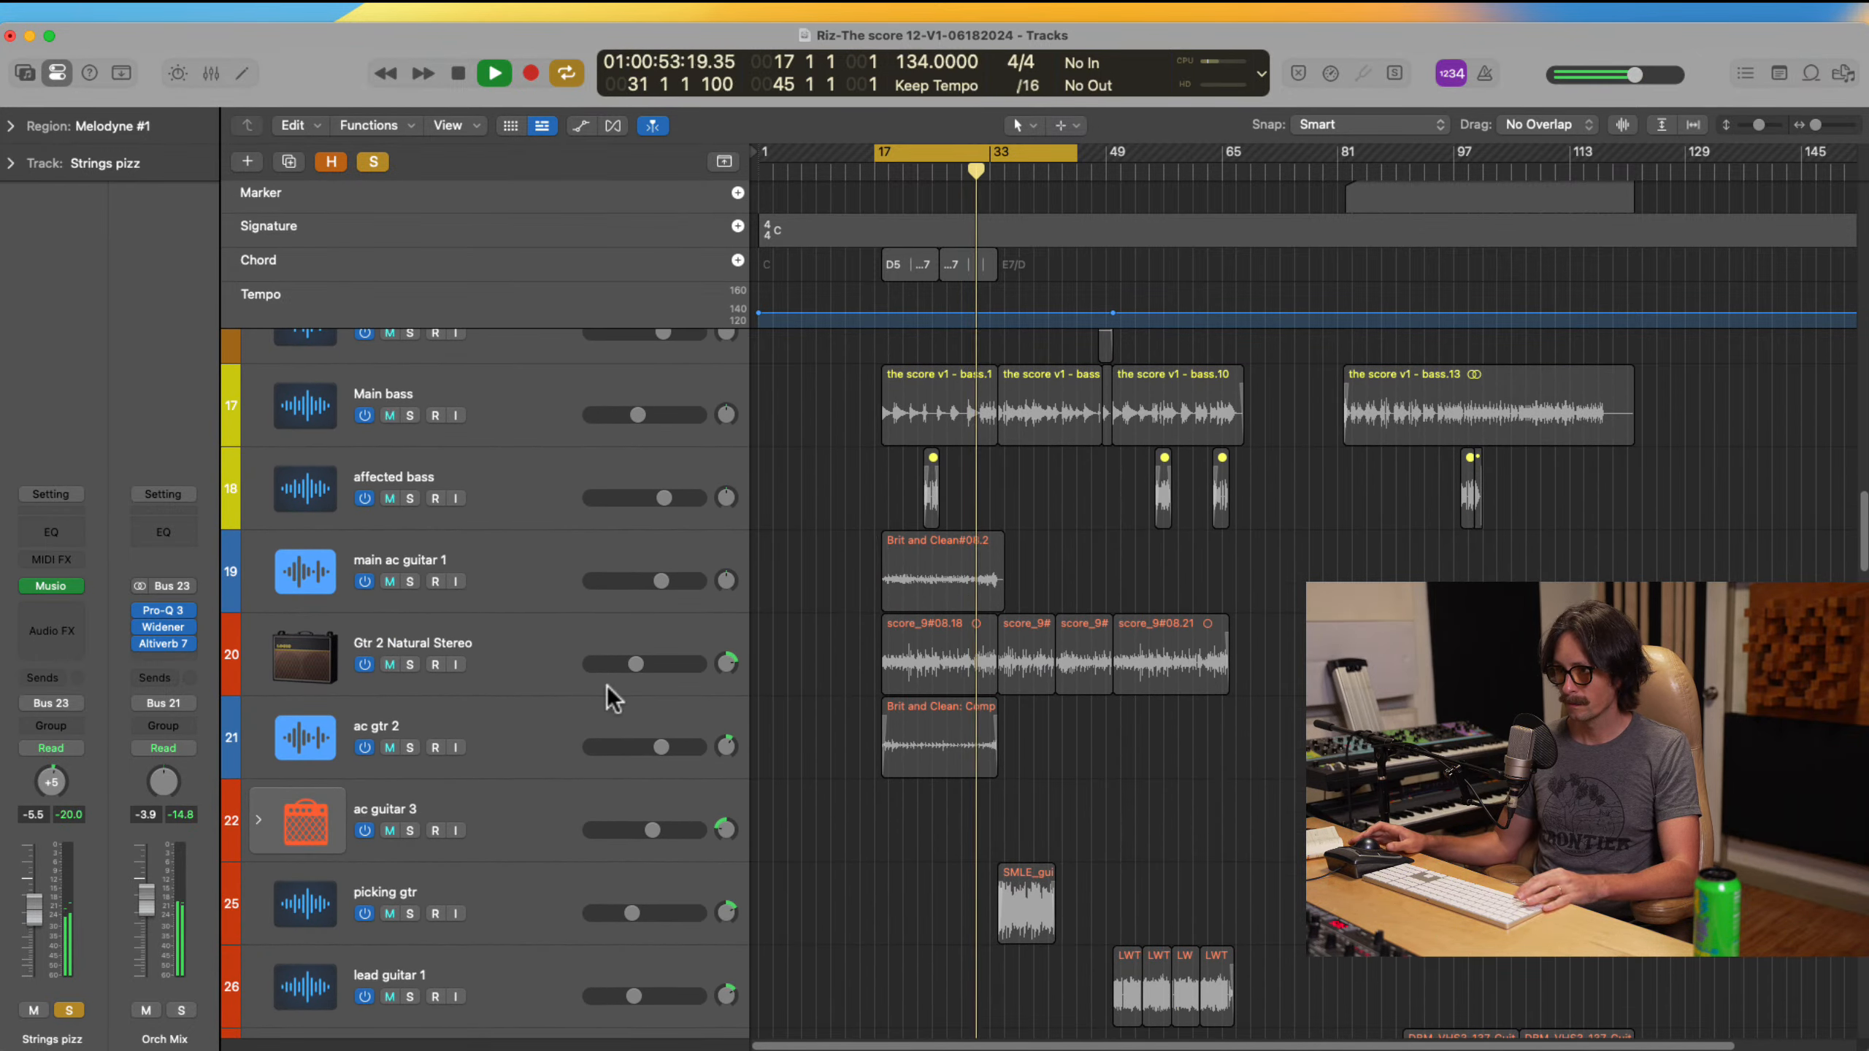
{"action": "left_click", "coordinate": [404, 414]}
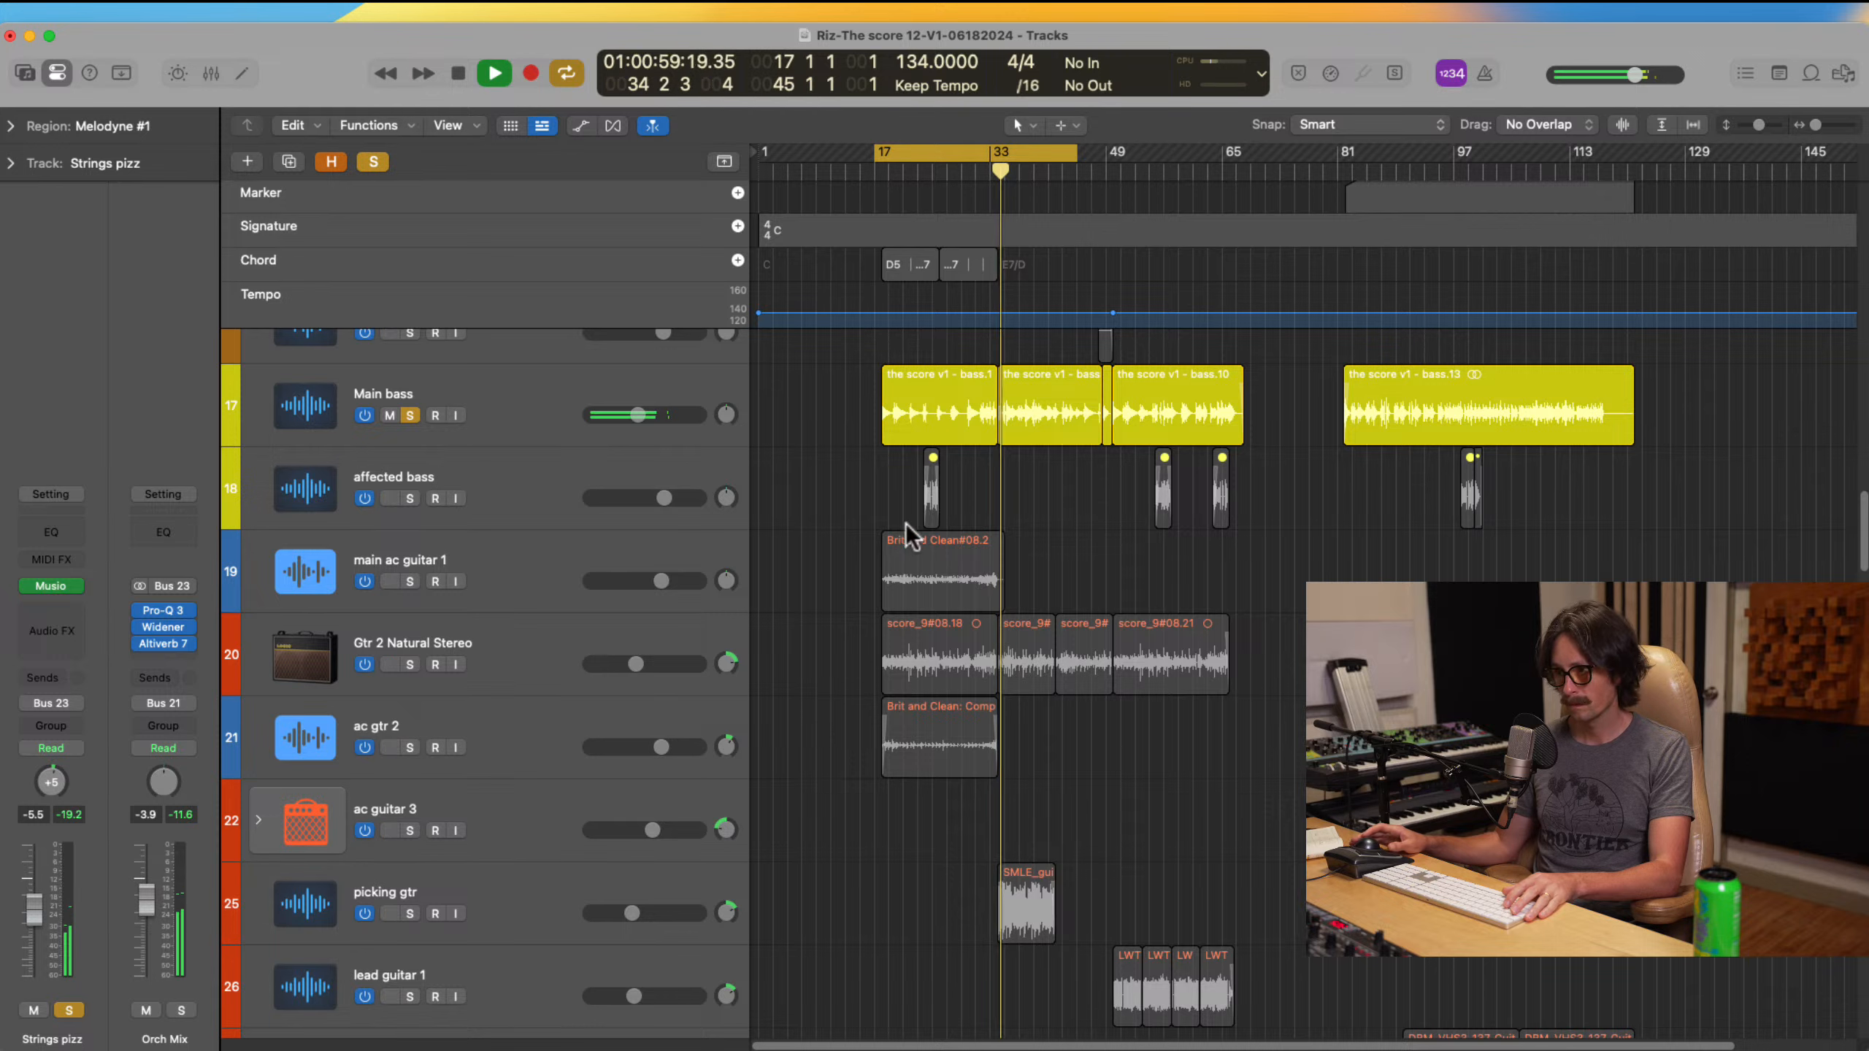
Step: Add main ac guitar 1 track 19 and Gtr 2 Natural Stereo track 20 to the solo and restart playback from bar 17
{"action": "scroll", "coordinate": [929, 556], "scroll_direction": "up", "scroll_amount": 3}
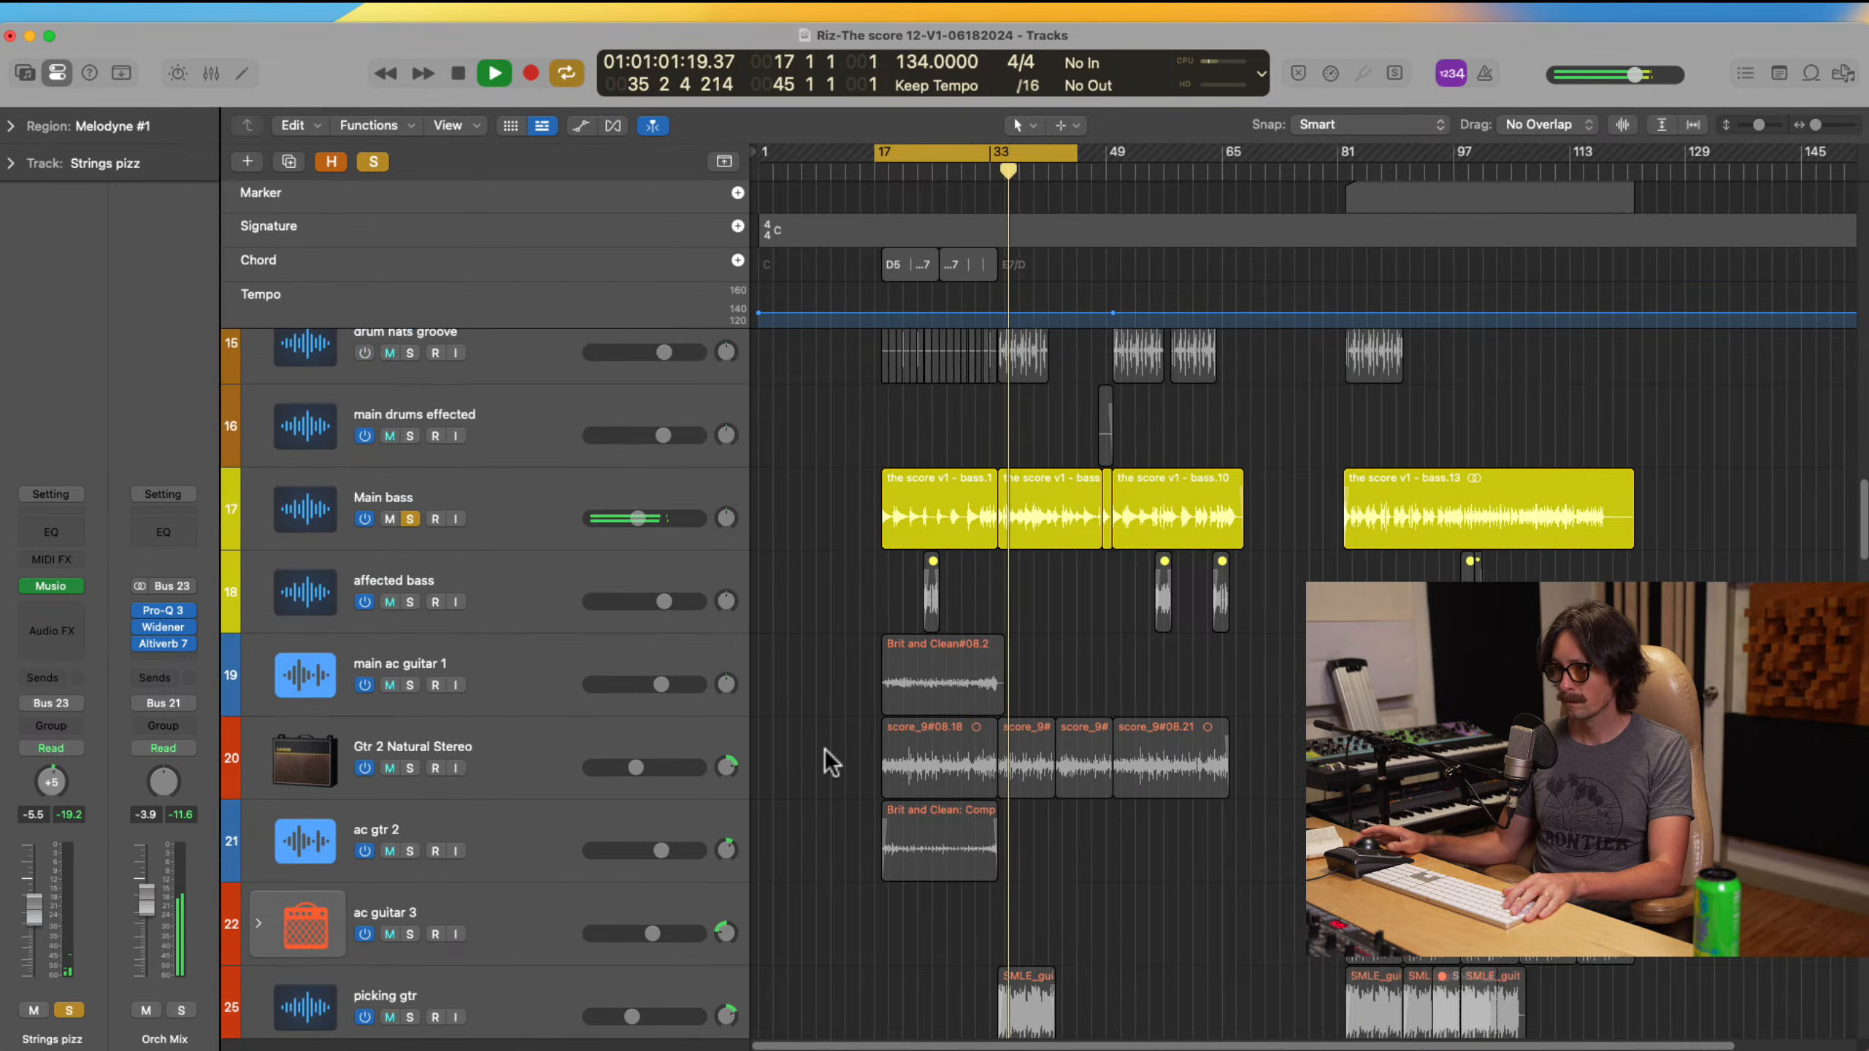
{"action": "left_click", "coordinate": [410, 685]}
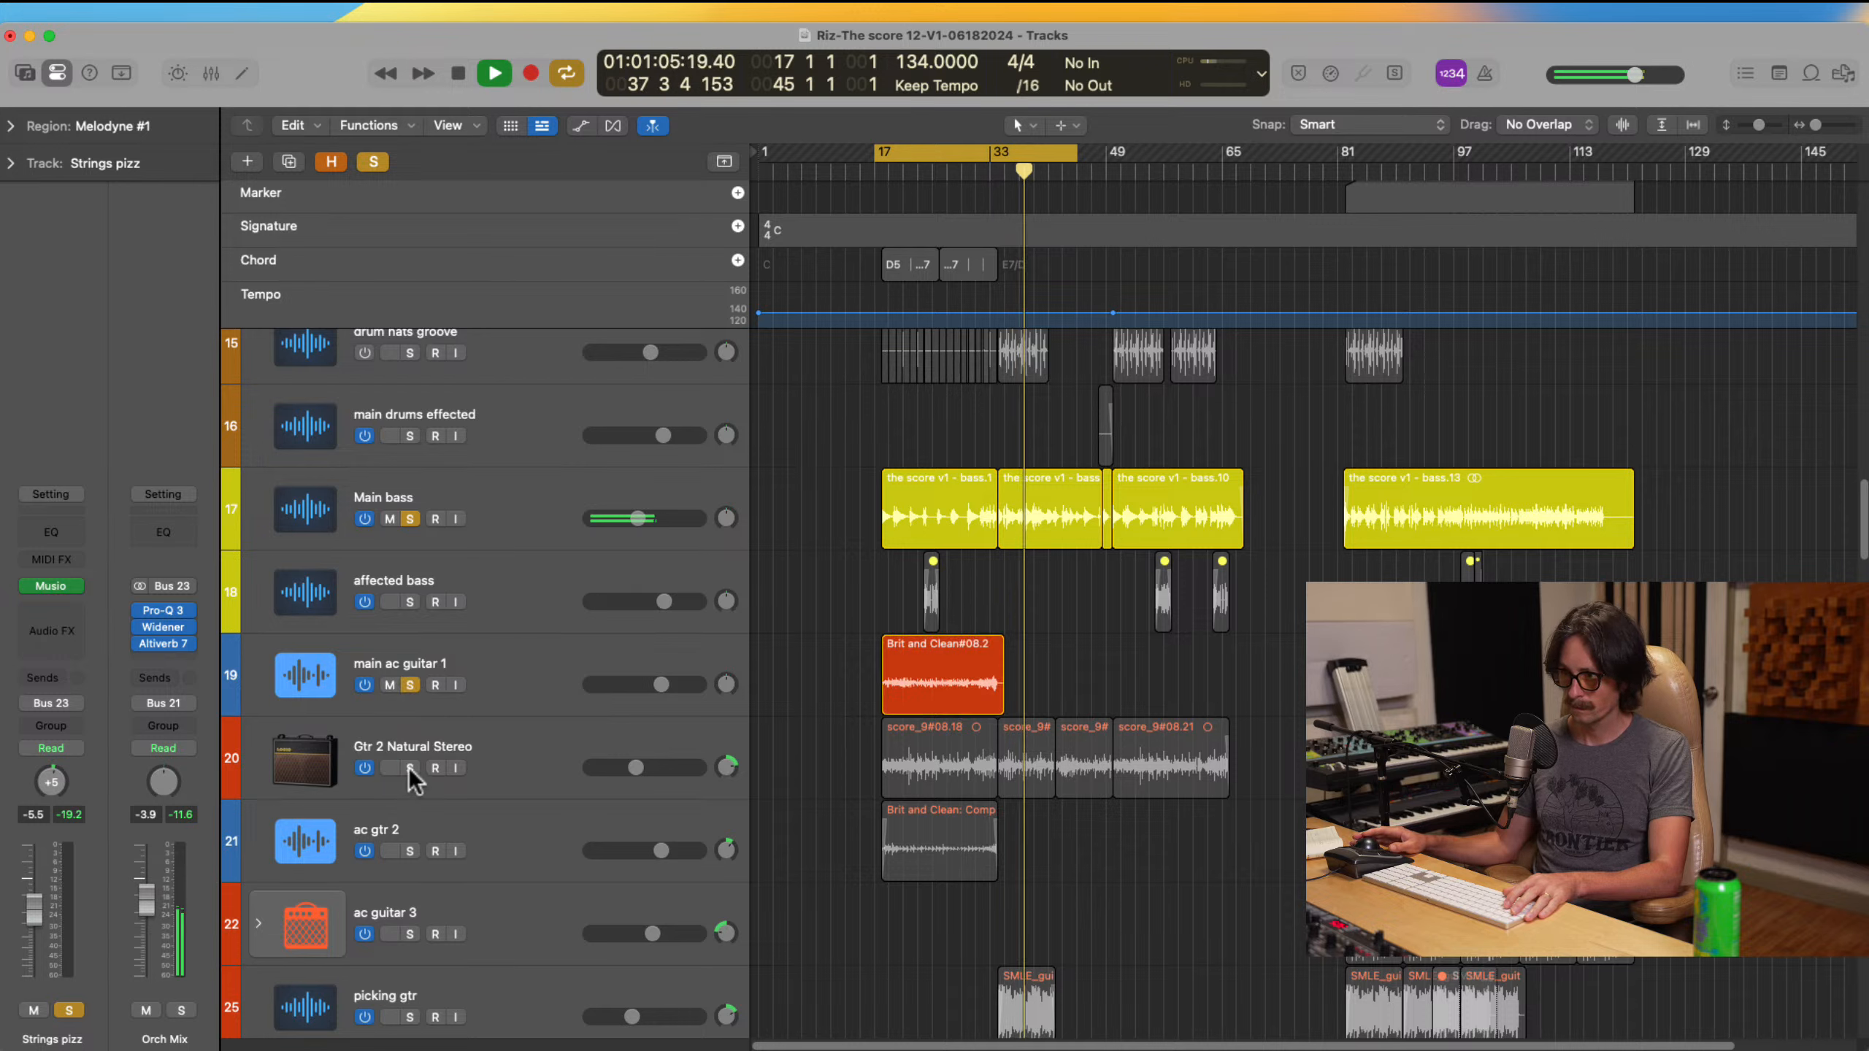
{"action": "left_click", "coordinate": [410, 768]}
{"action": "key", "text": "Return"}
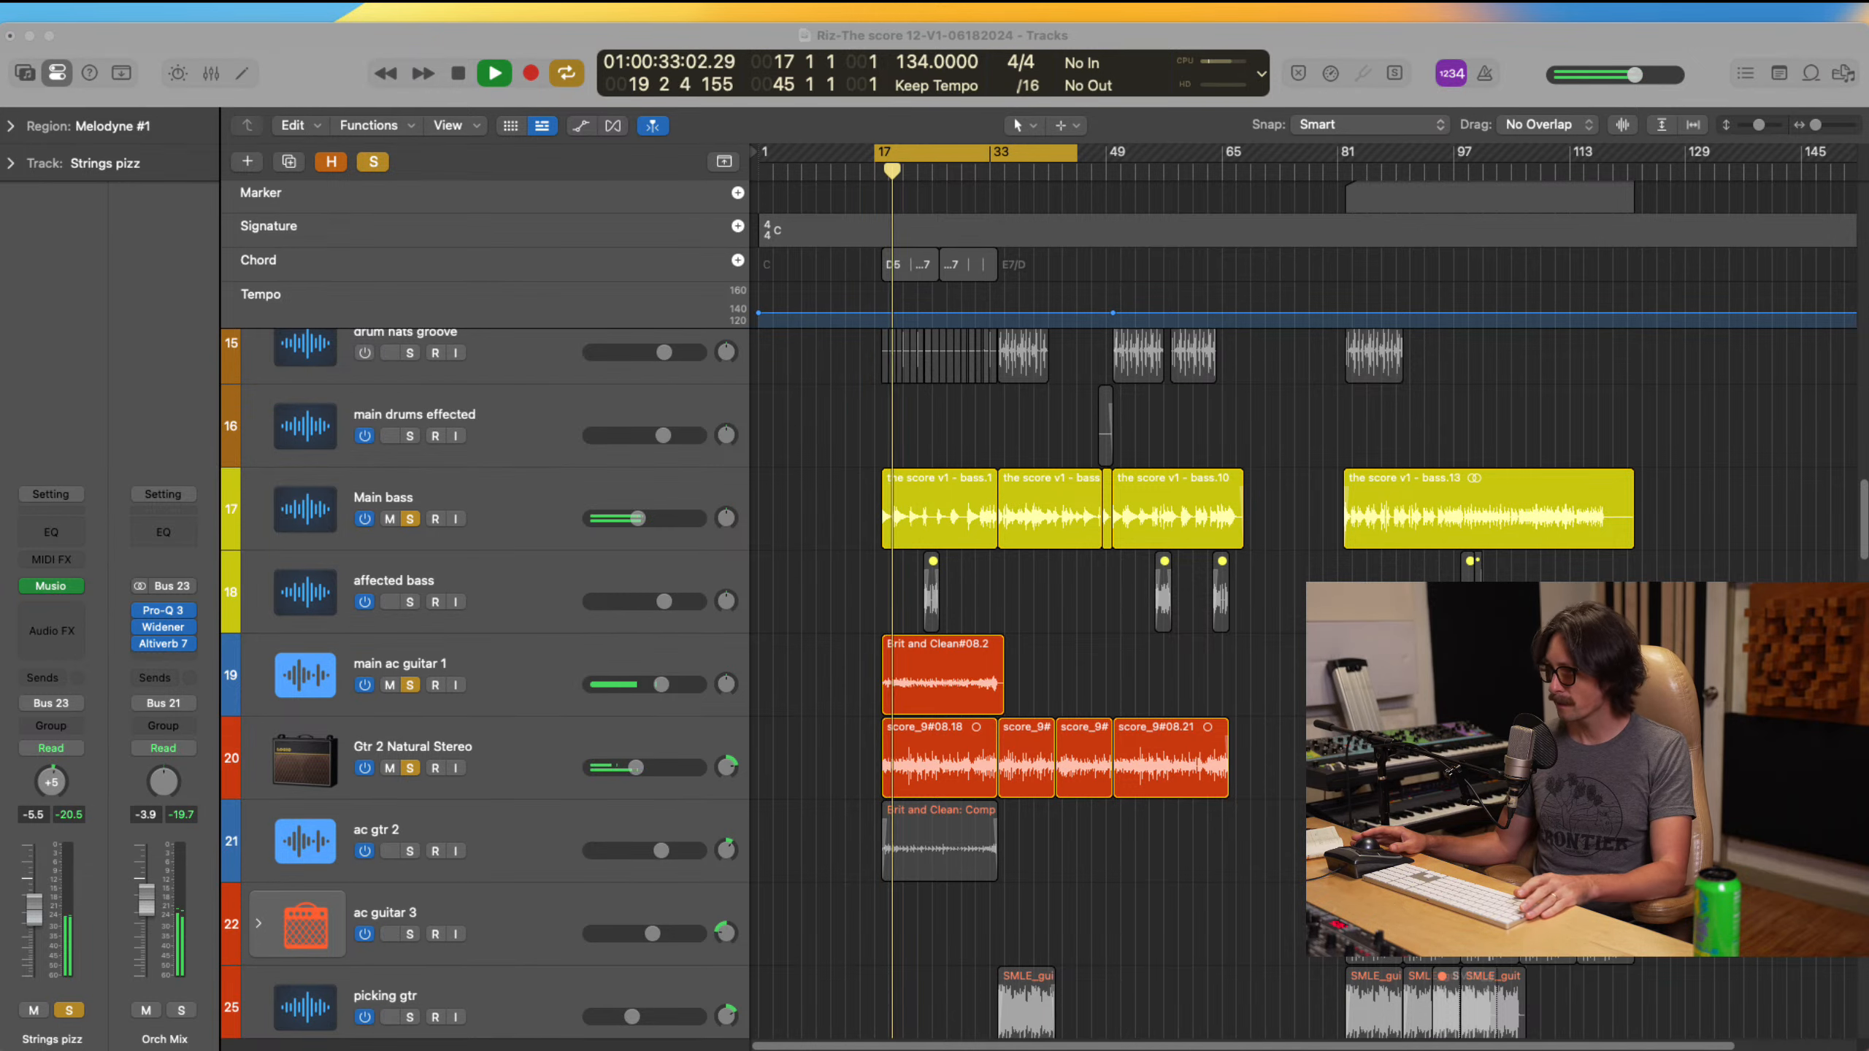
{"action": "left_click", "coordinate": [1707, 46]}
Step: Add ac gtr 2 track 21 to the solo during playback
{"action": "scroll", "coordinate": [472, 738], "scroll_direction": "down", "scroll_amount": 2}
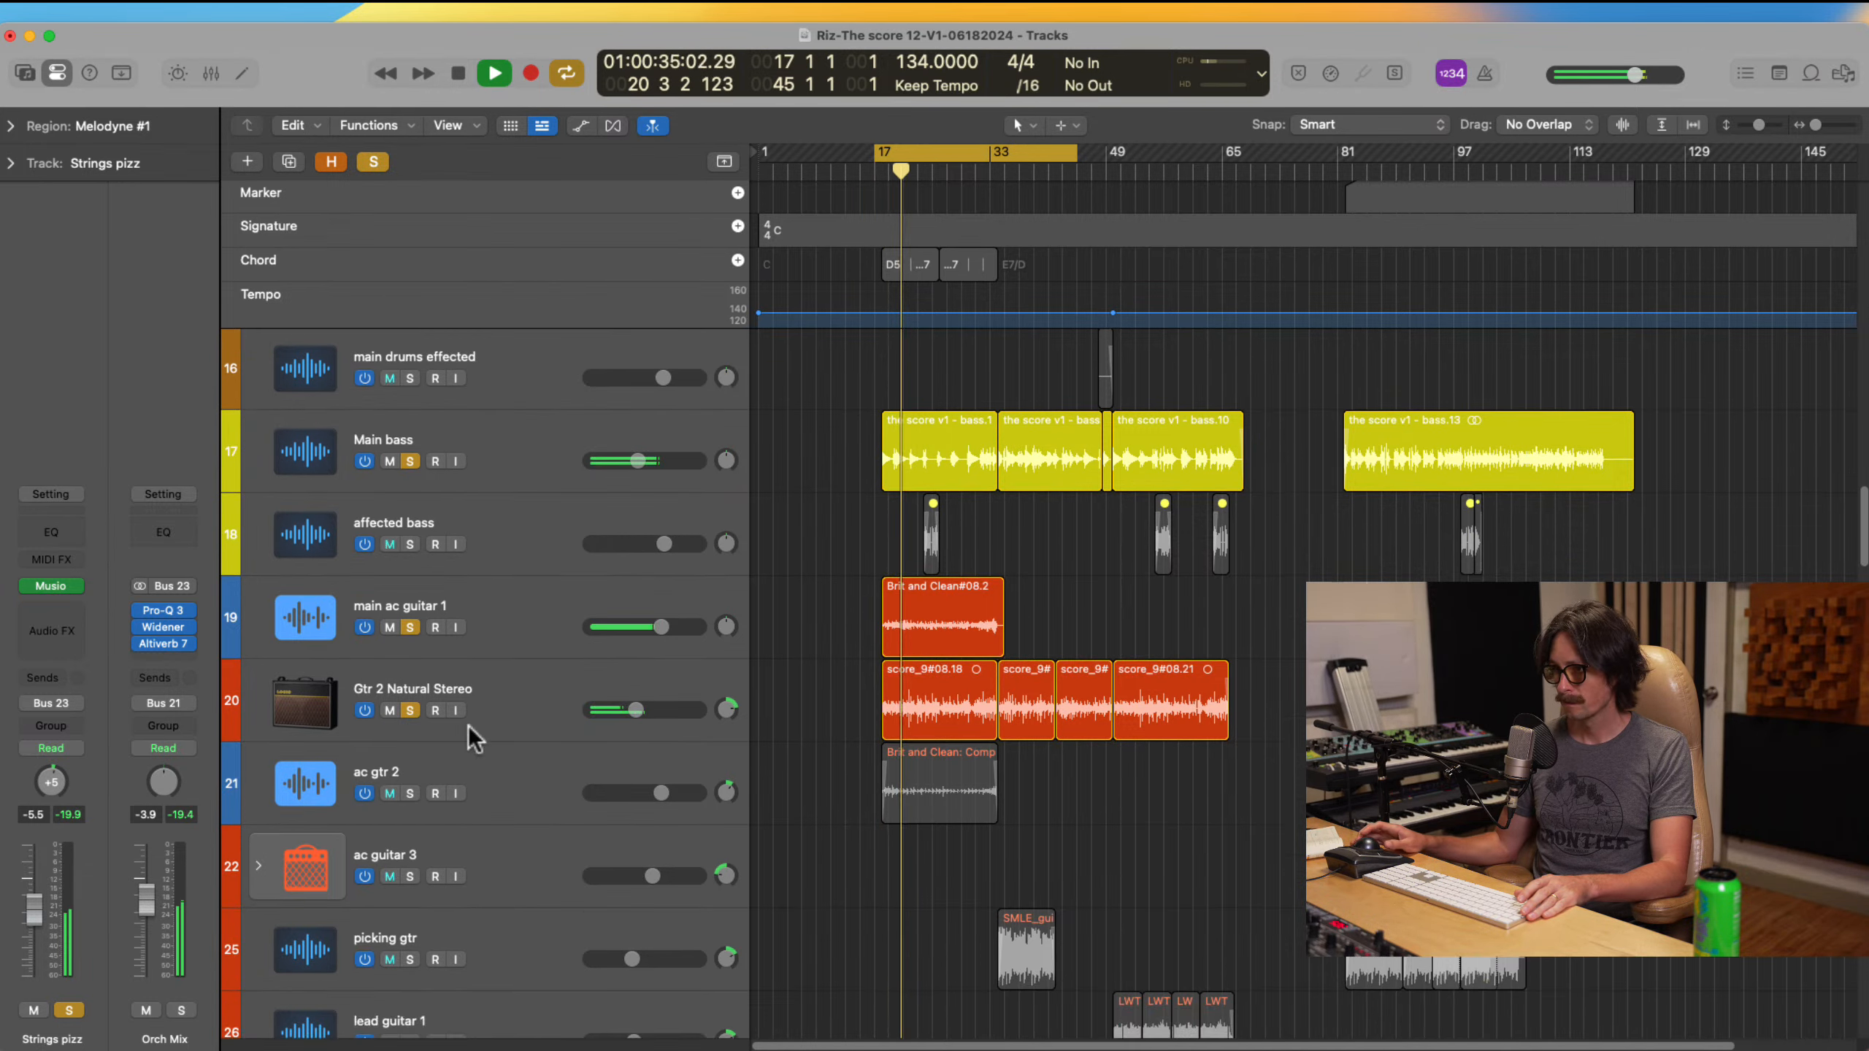
{"action": "left_click", "coordinate": [410, 793]}
{"action": "scroll", "coordinate": [946, 747], "scroll_direction": "up", "scroll_amount": 2}
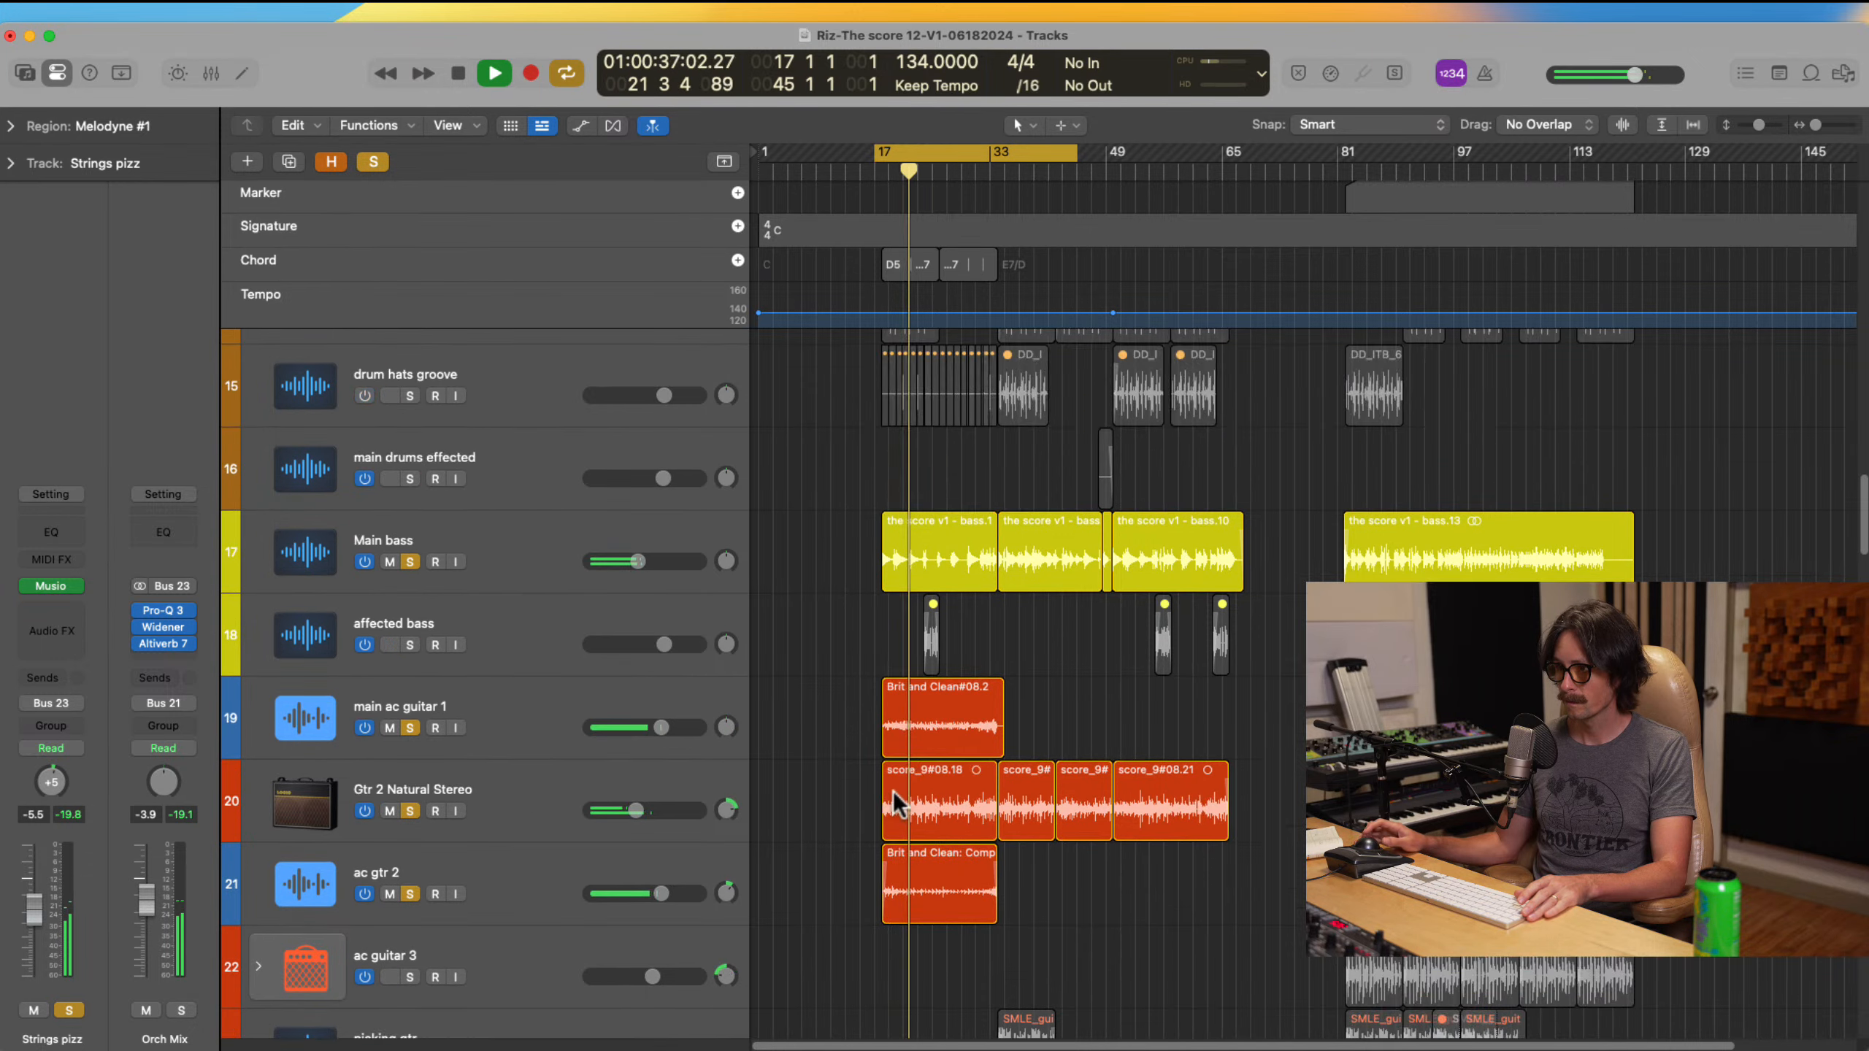
{"action": "scroll", "coordinate": [894, 795], "scroll_direction": "up", "scroll_amount": 3}
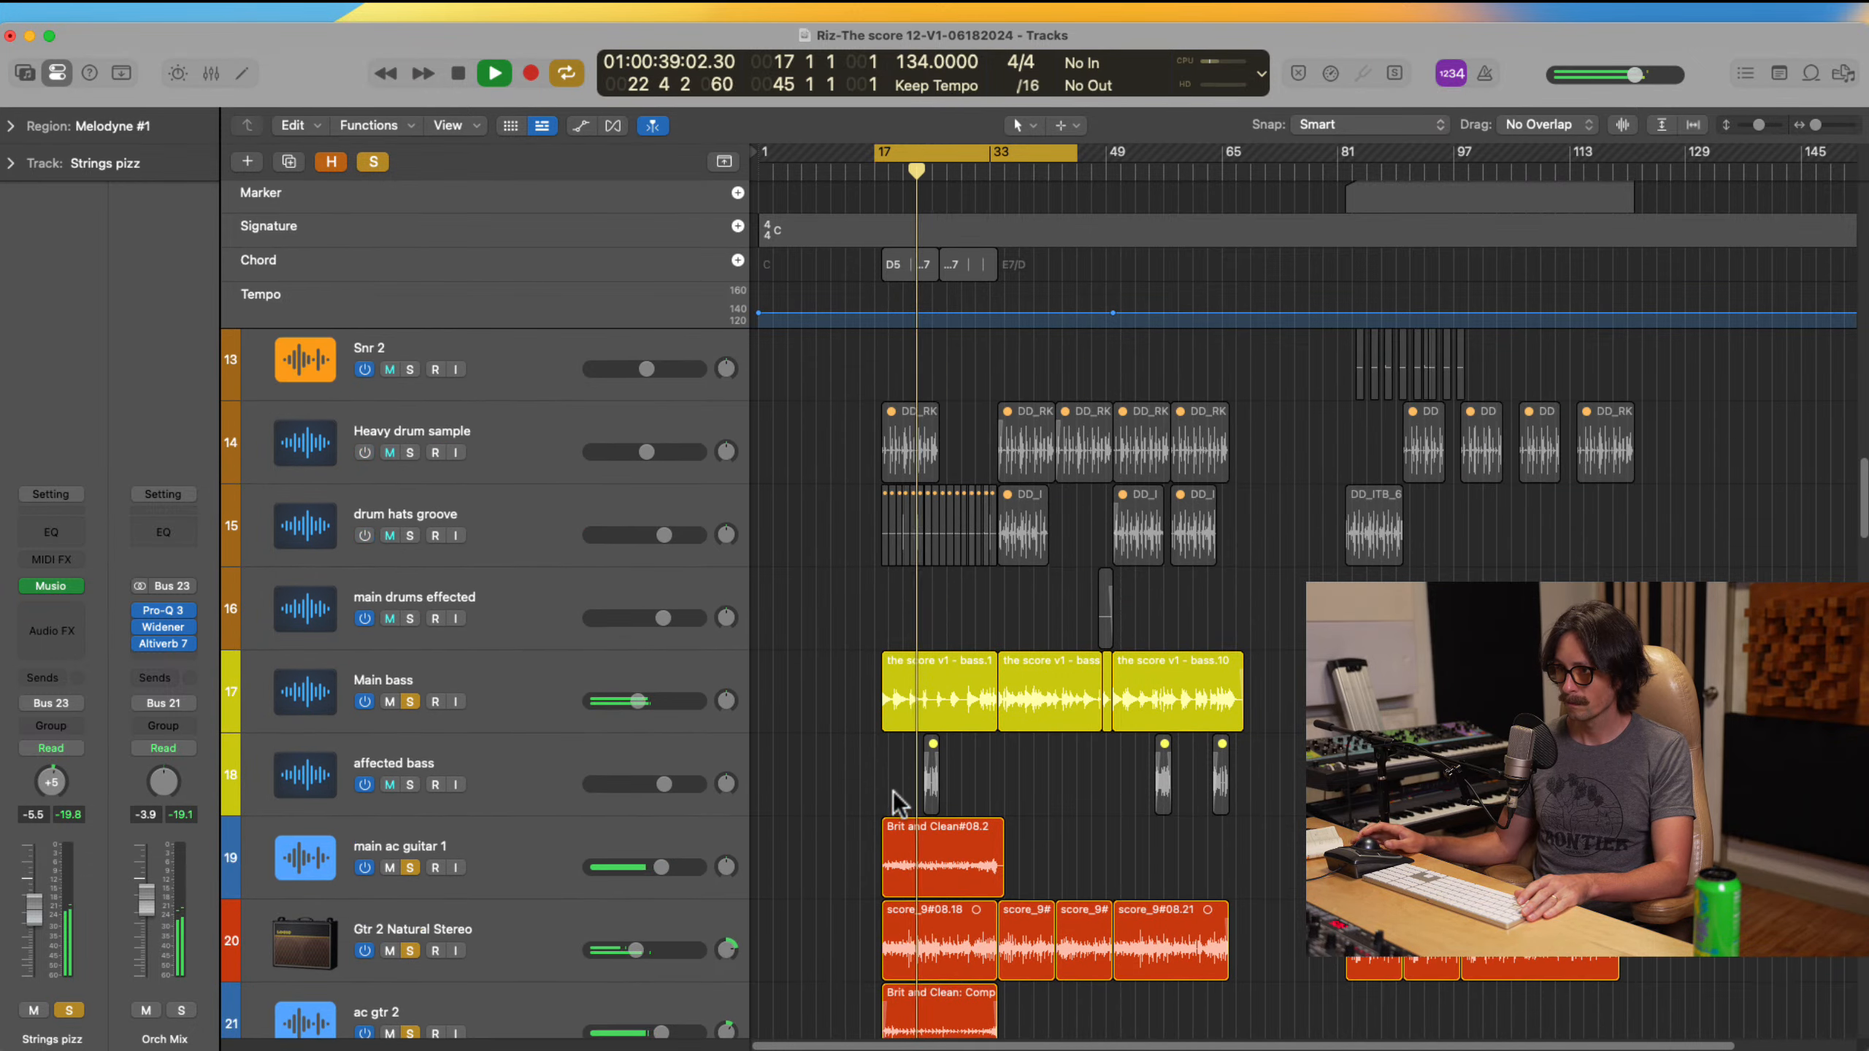
{"action": "scroll", "coordinate": [892, 686], "scroll_direction": "down", "scroll_amount": 2}
{"action": "scroll", "coordinate": [894, 687], "scroll_direction": "down", "scroll_amount": 2}
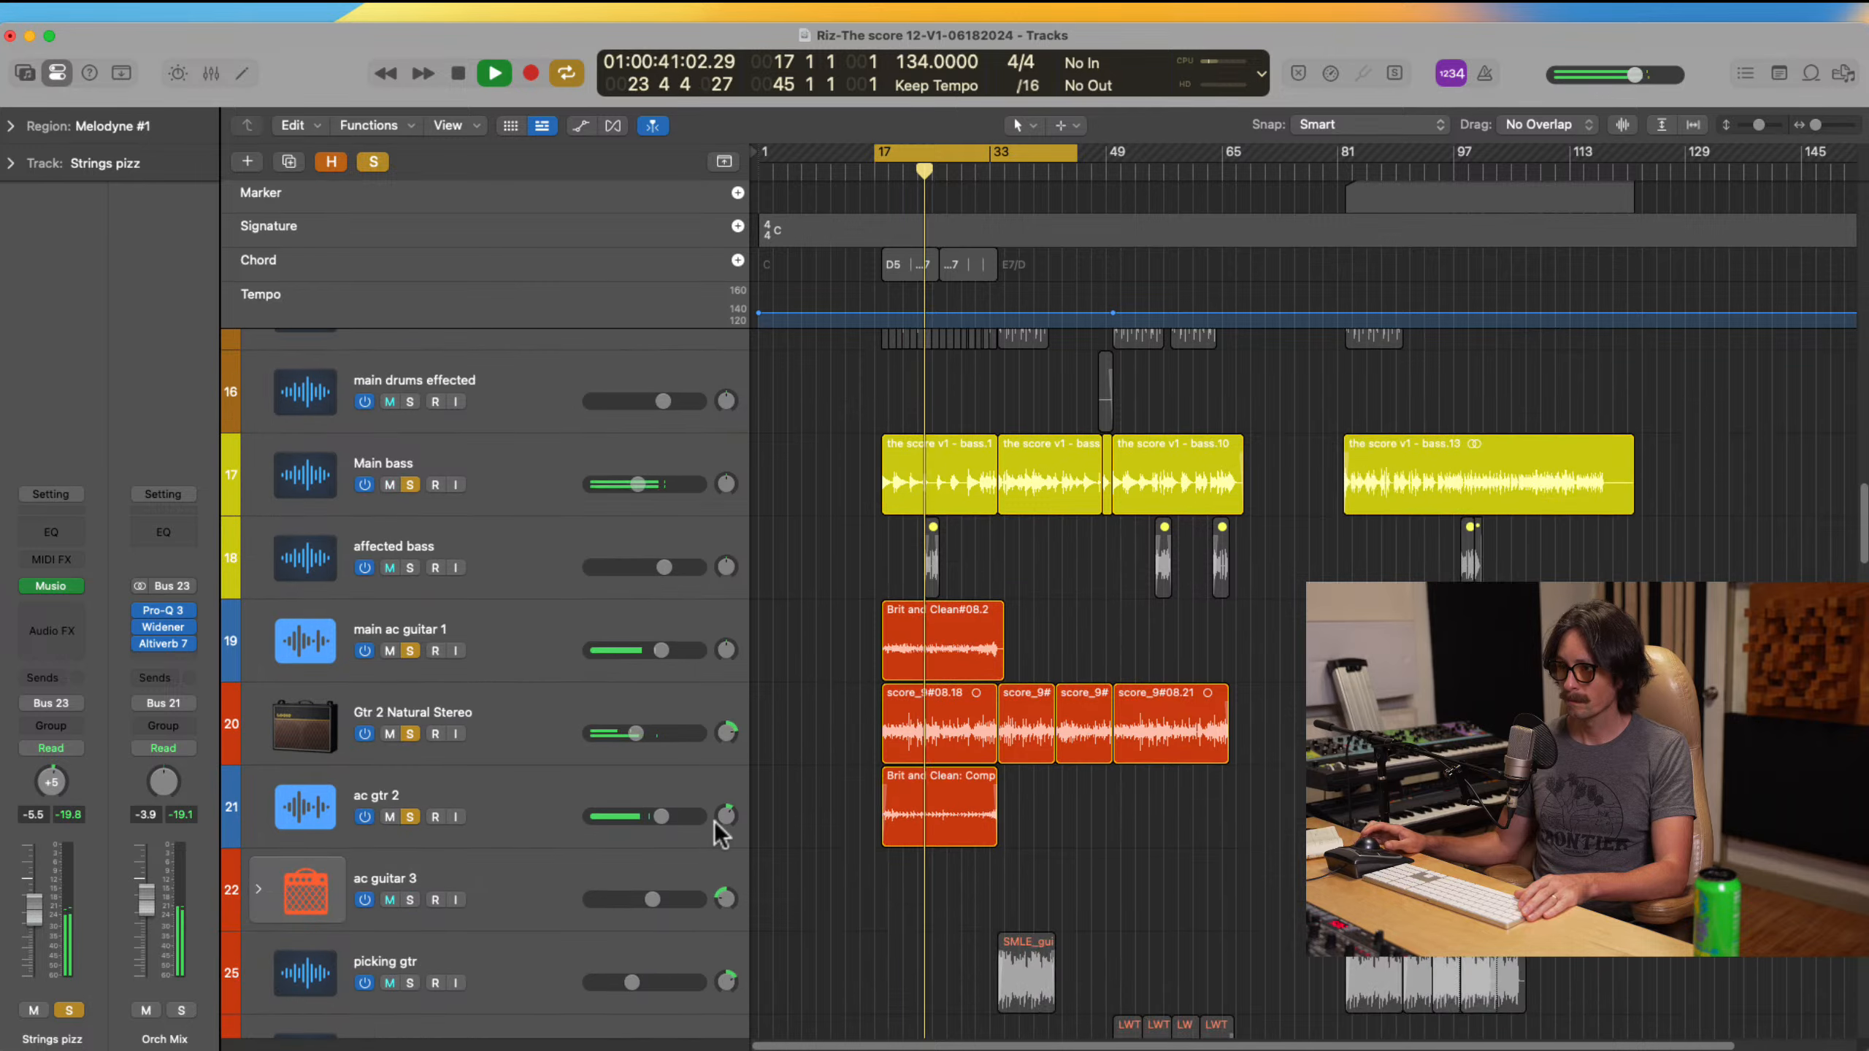
Step: Open the UAD AKG BX 20 and Neutron 4 plug-ins on the ac gtr 2 track for inspection
{"action": "left_click", "coordinate": [543, 795]}
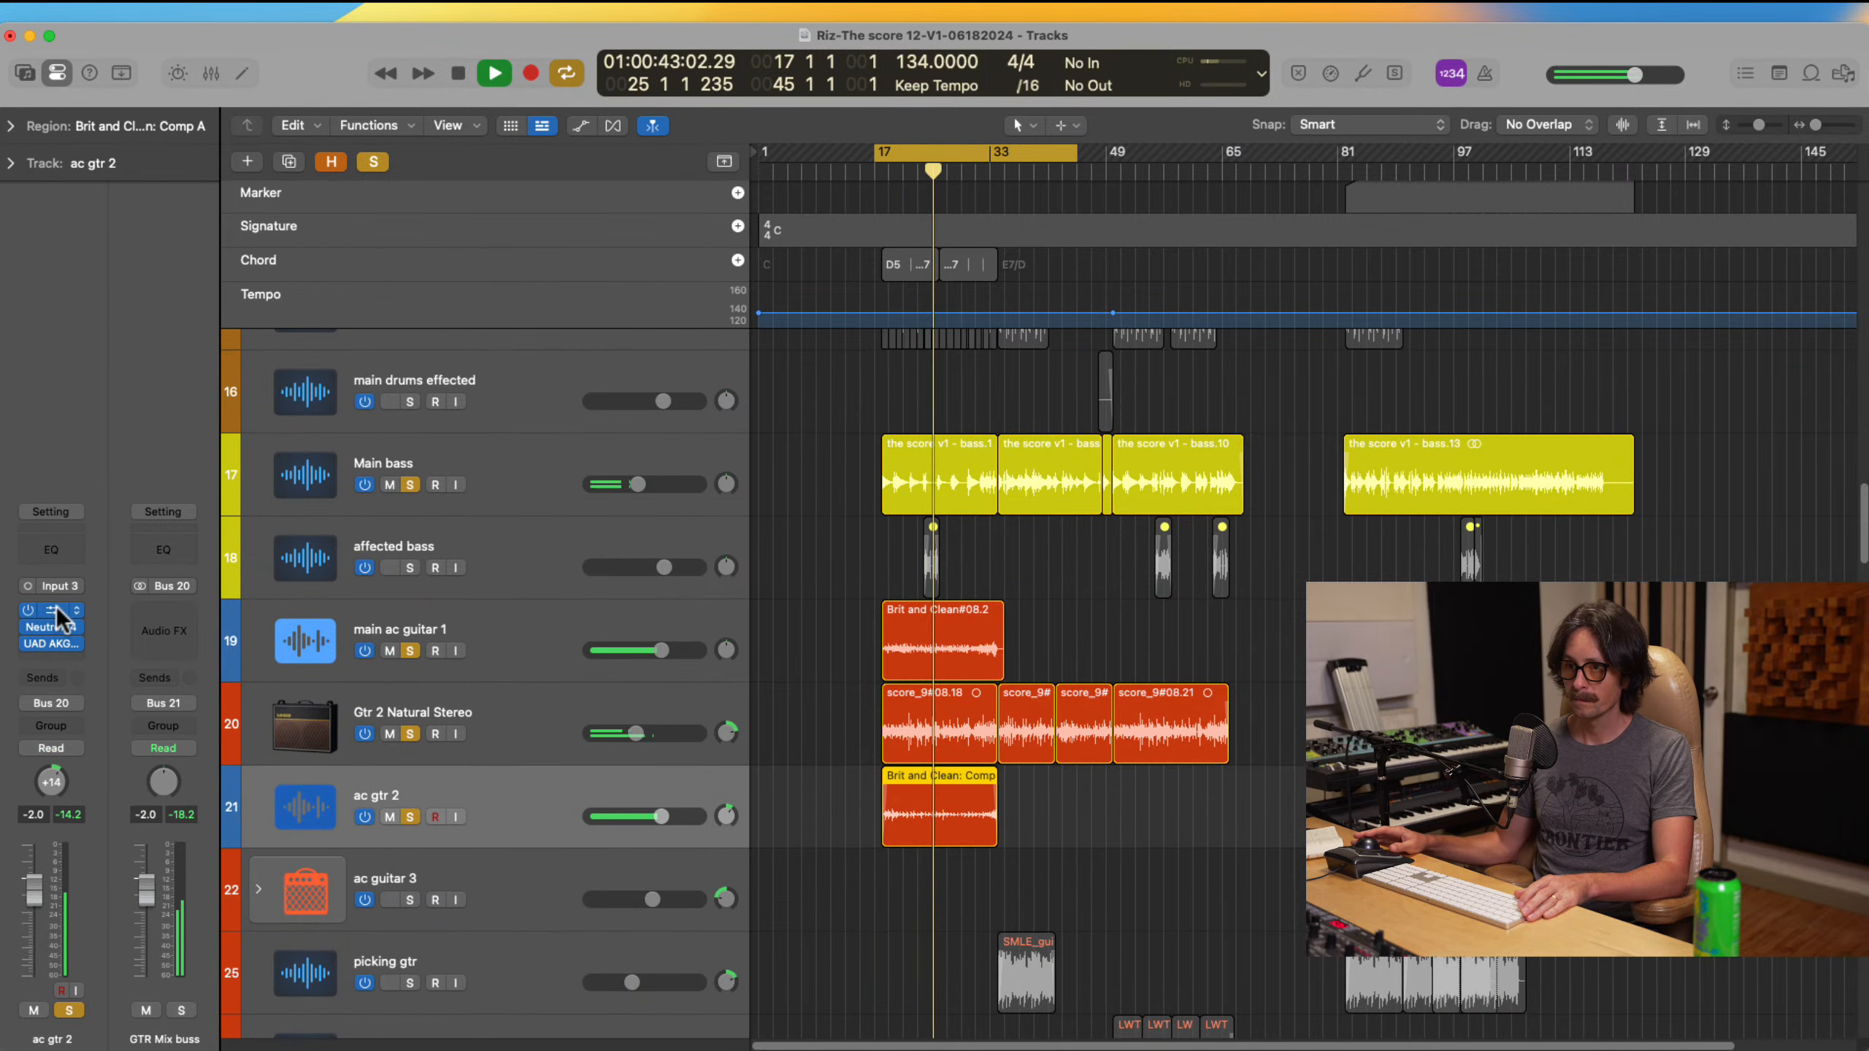
{"action": "left_click", "coordinate": [49, 643]}
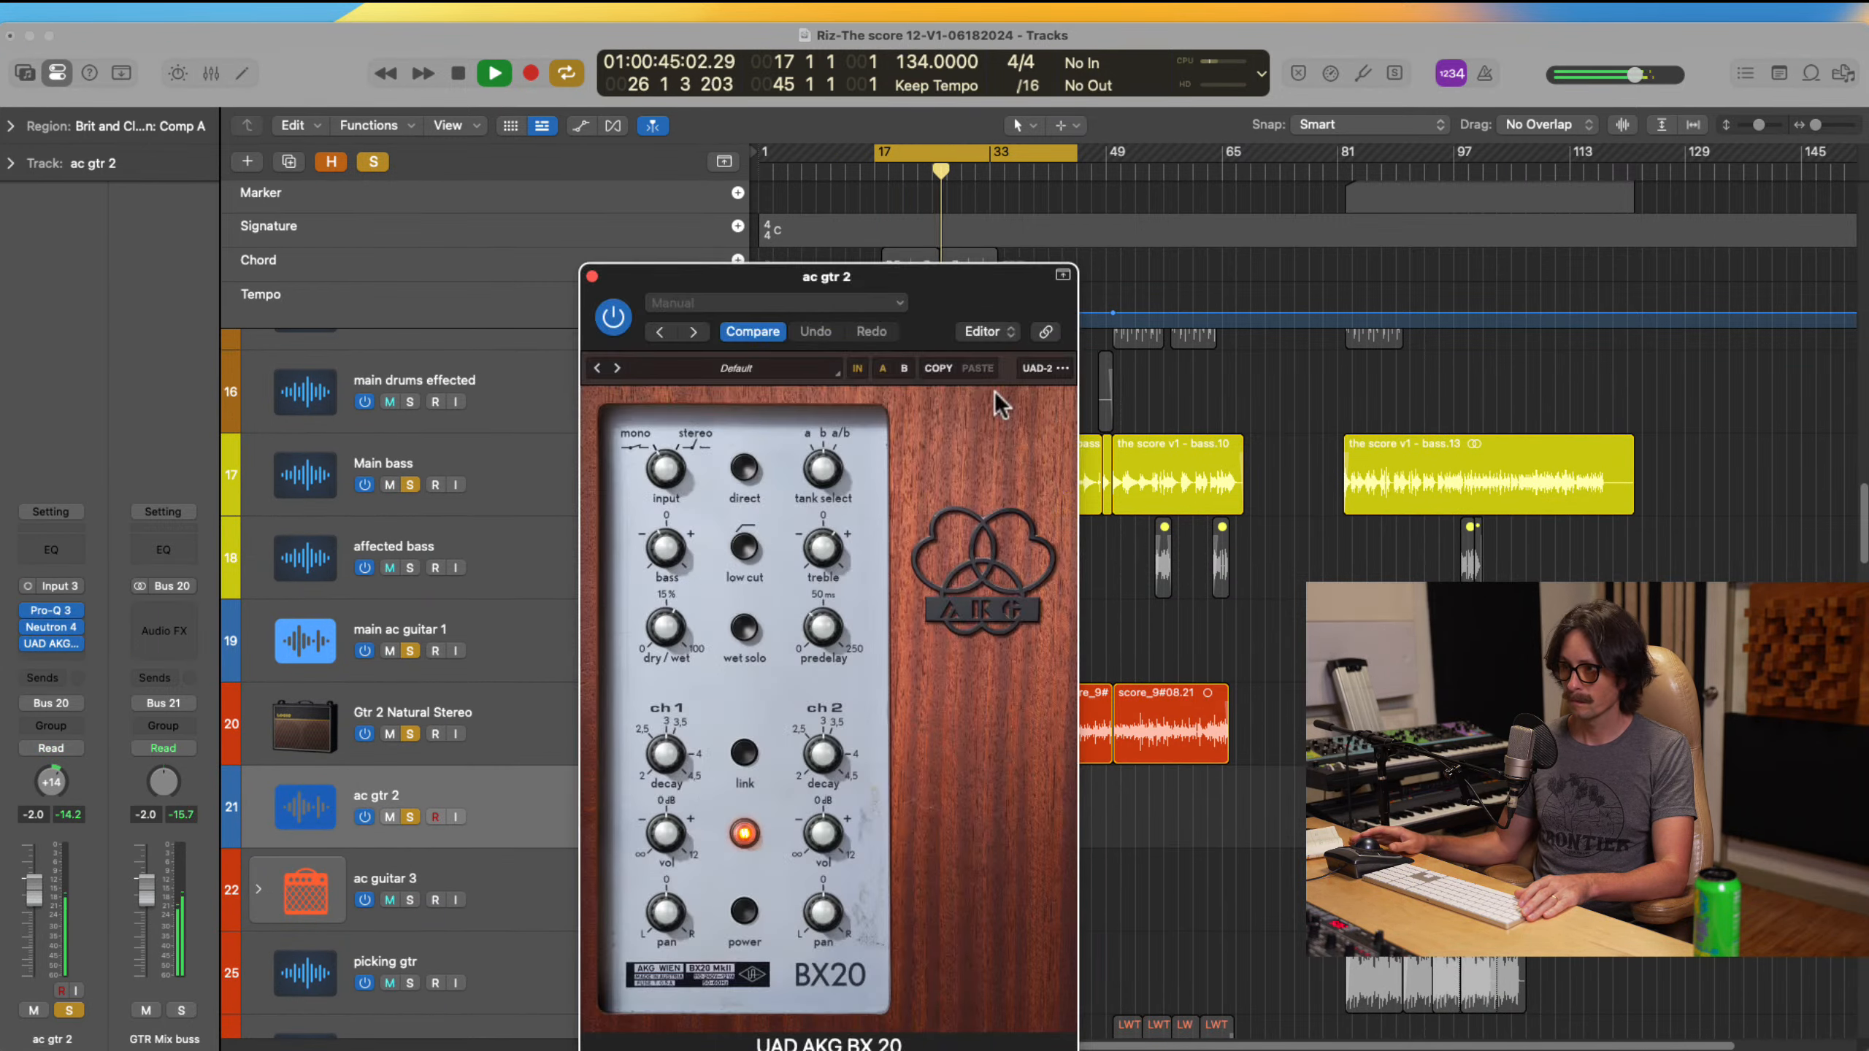
{"action": "left_click", "coordinate": [52, 627]}
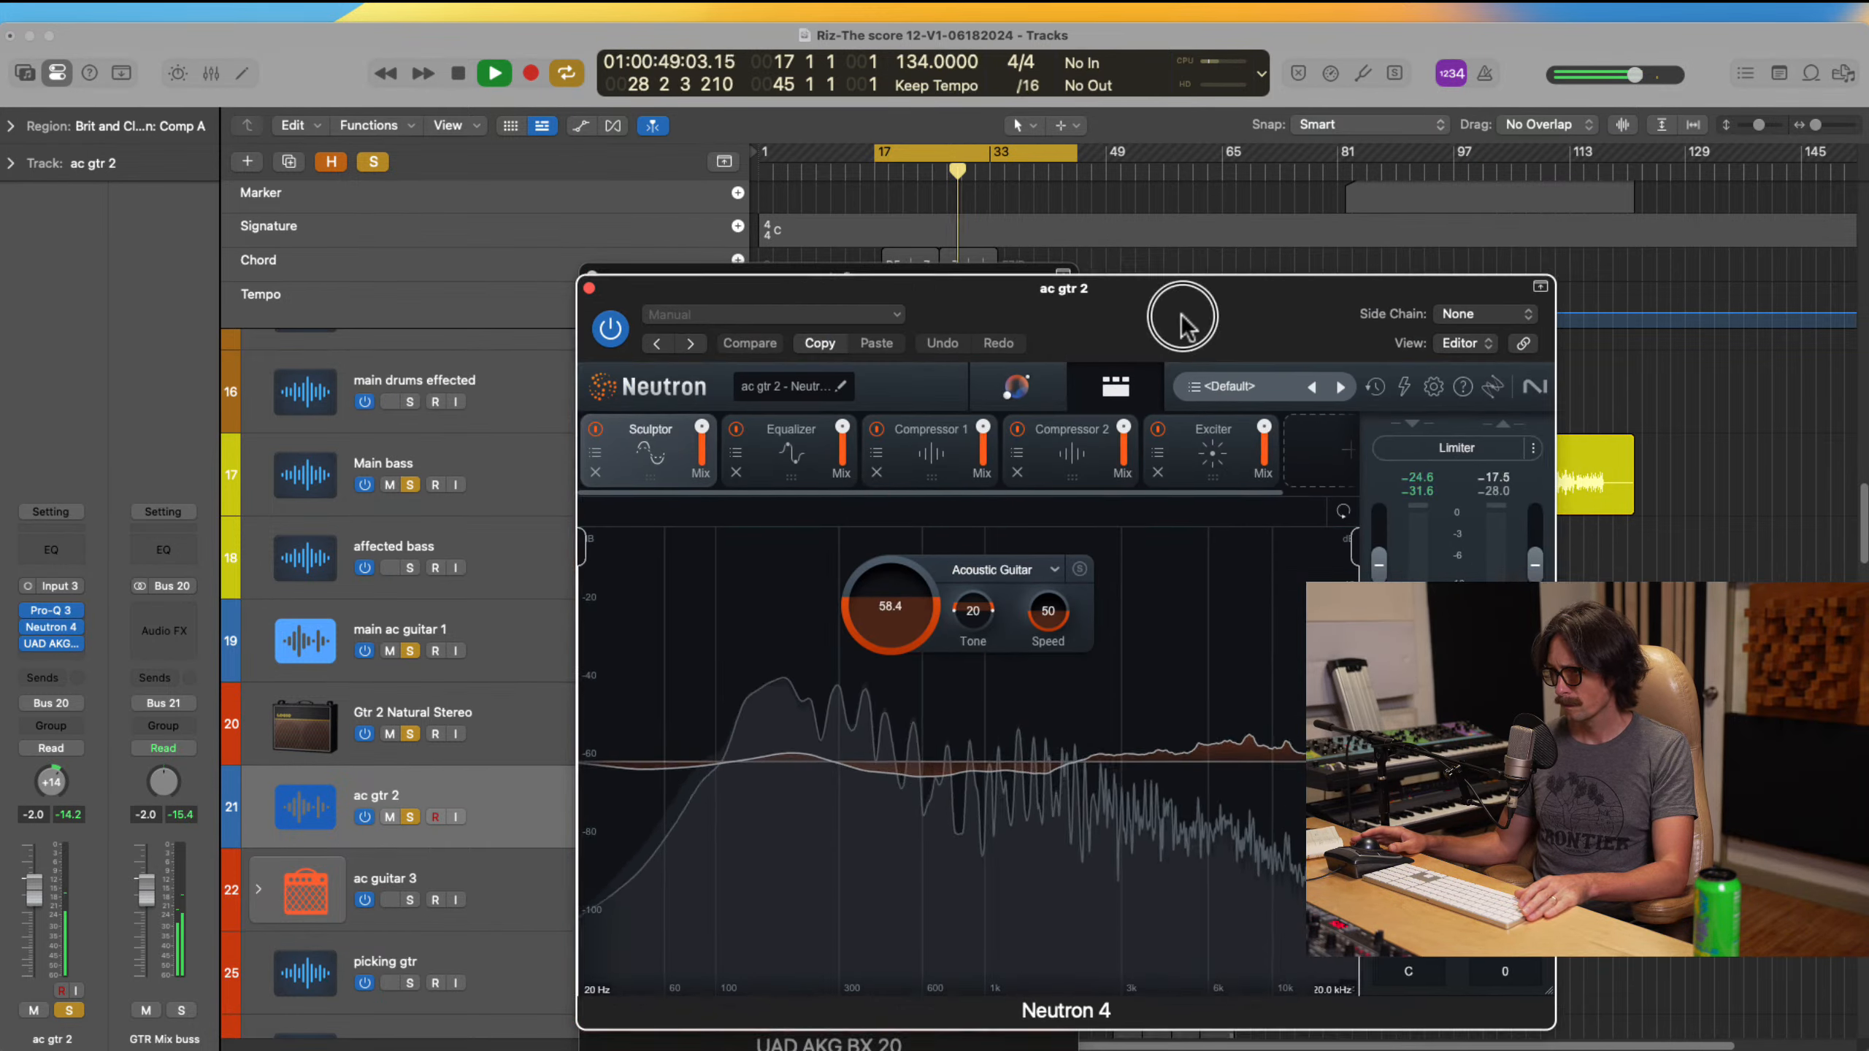
Step: Set the Exciter mix in Neutron 4 on ac gtr 2 to 39 and close both plug-in windows
{"action": "left_click_drag", "start_coordinate": [1190, 313], "coordinate": [912, 210]}
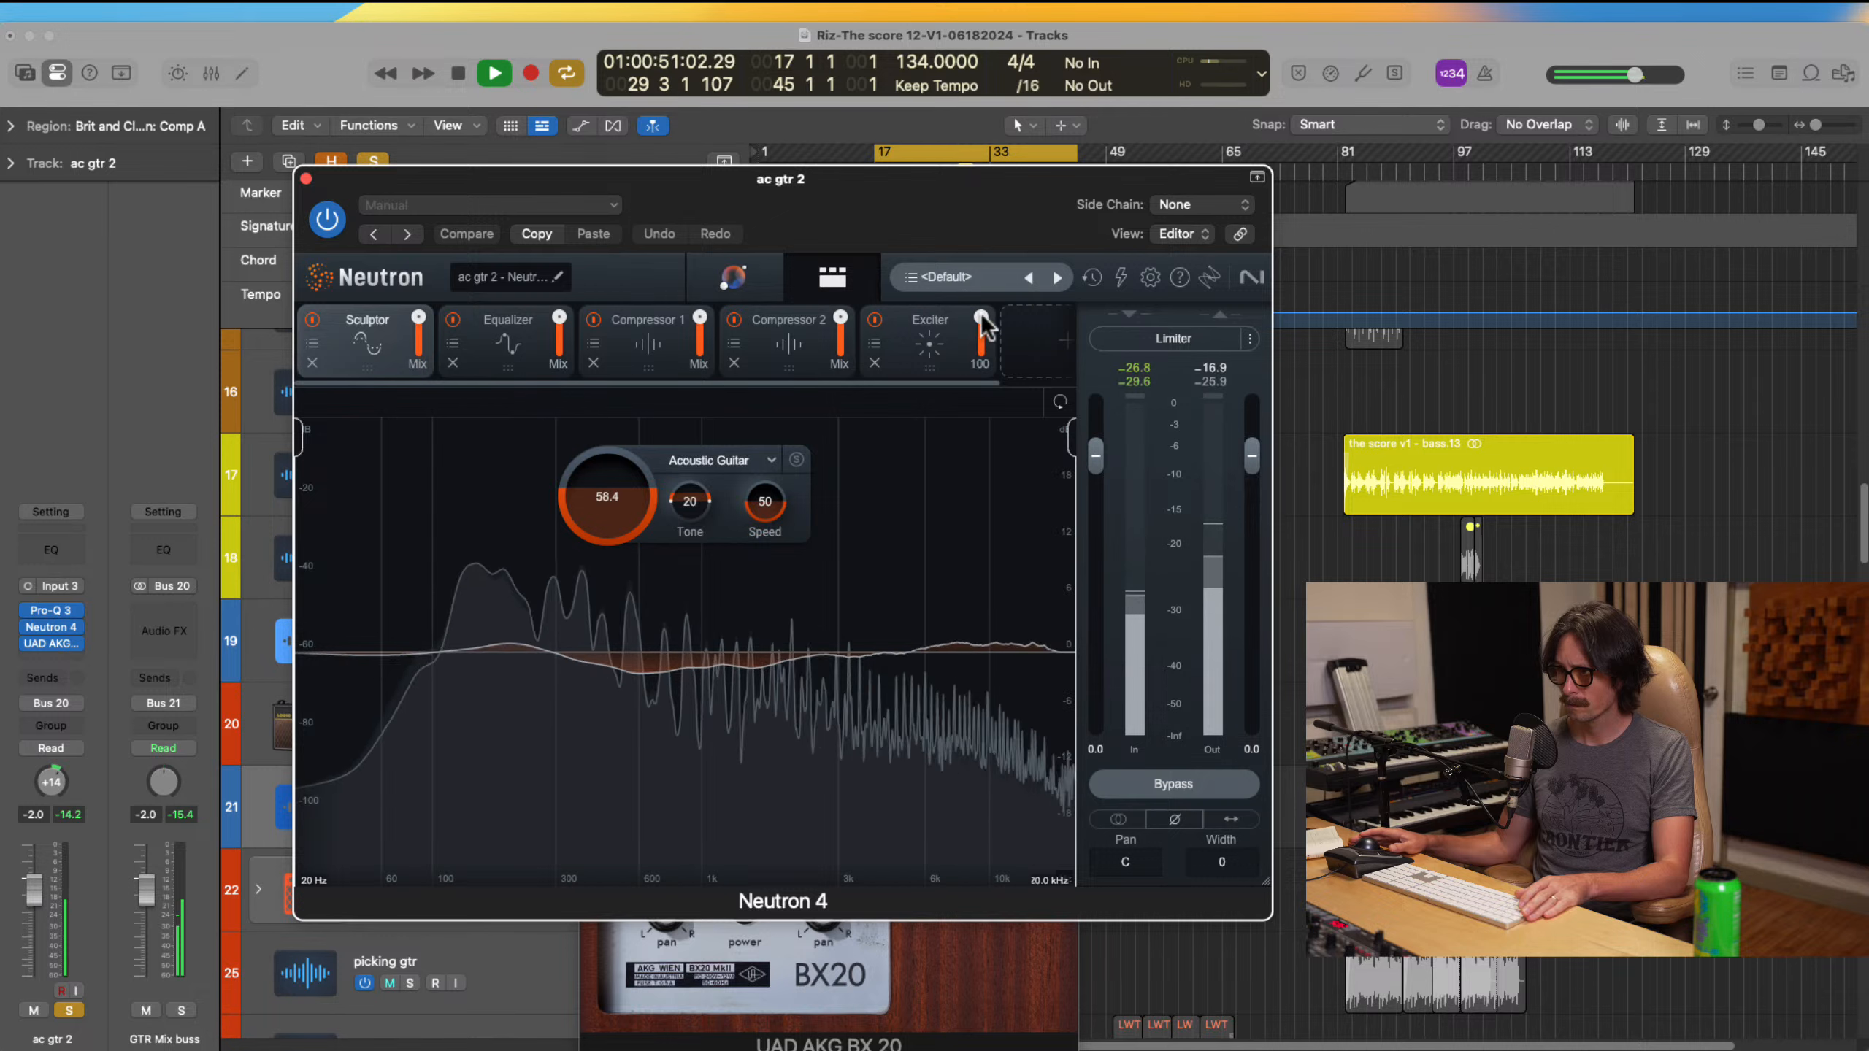
{"action": "left_click_drag", "start_coordinate": [982, 317], "coordinate": [988, 492]}
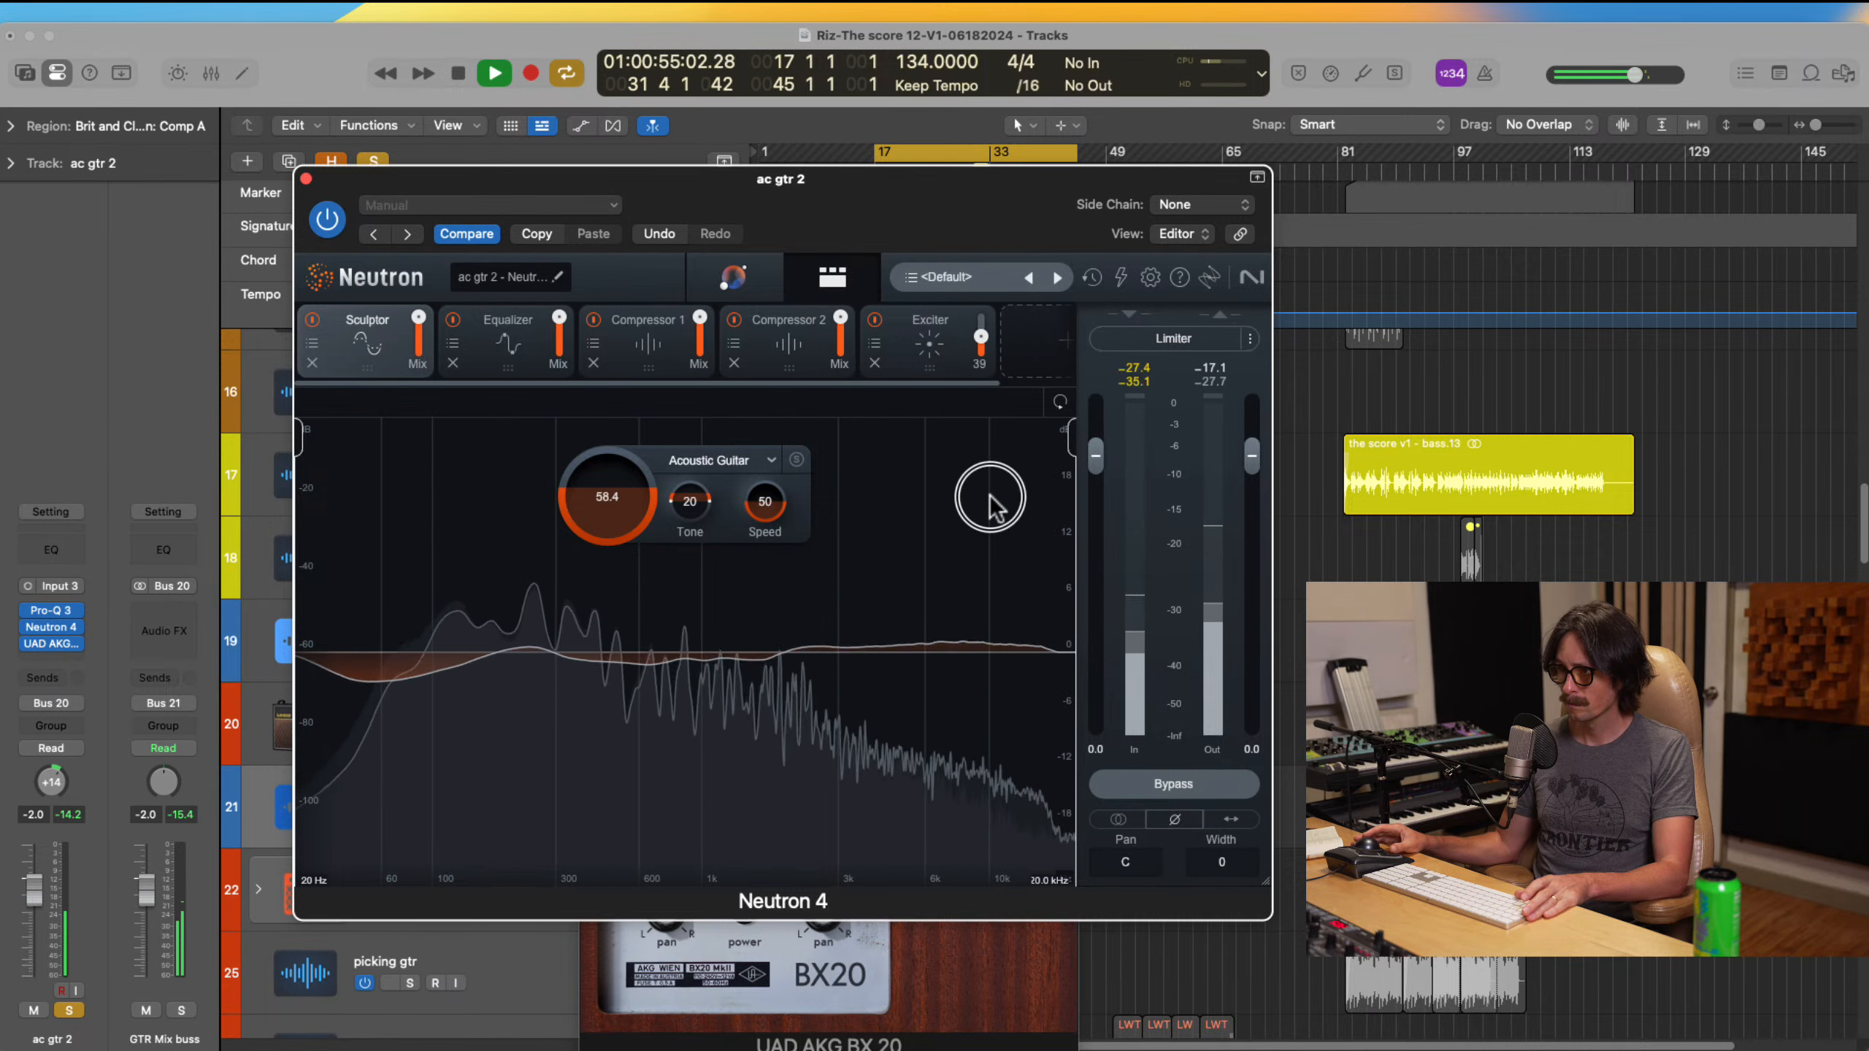
{"action": "left_click", "coordinate": [306, 179]}
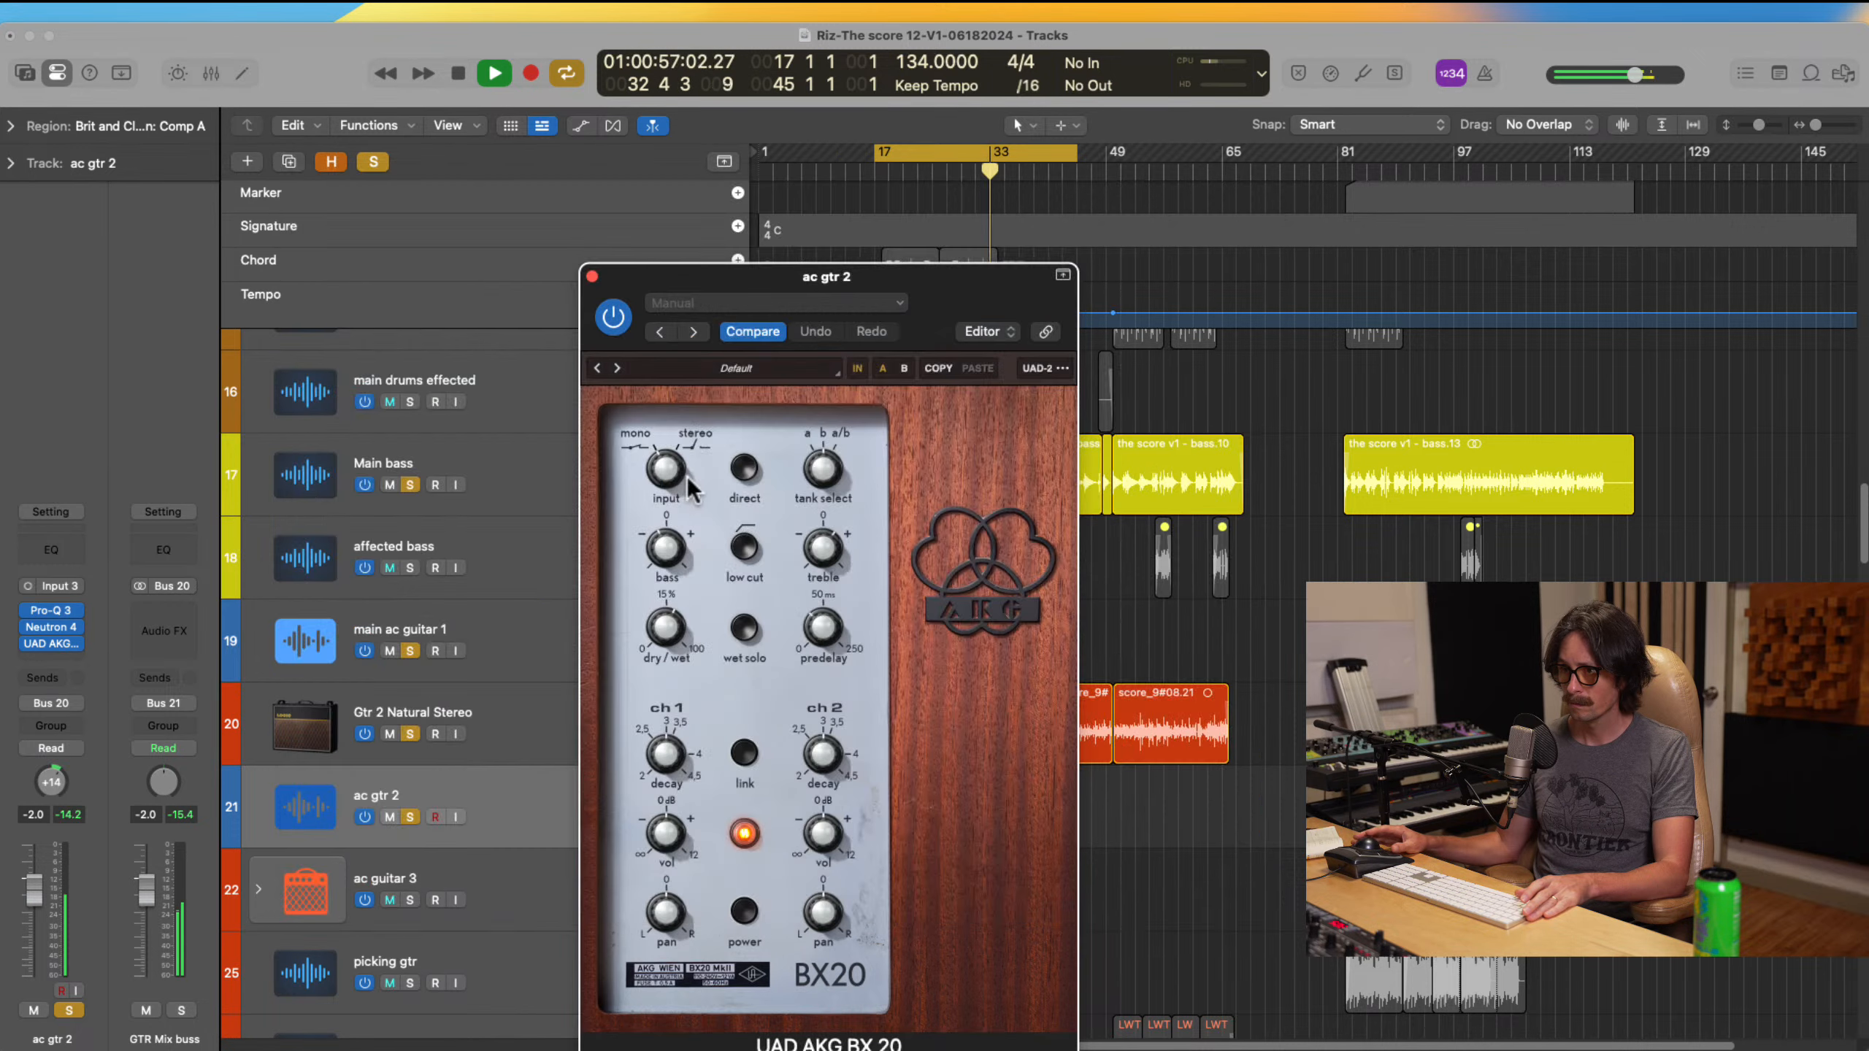
{"action": "left_click", "coordinate": [593, 276]}
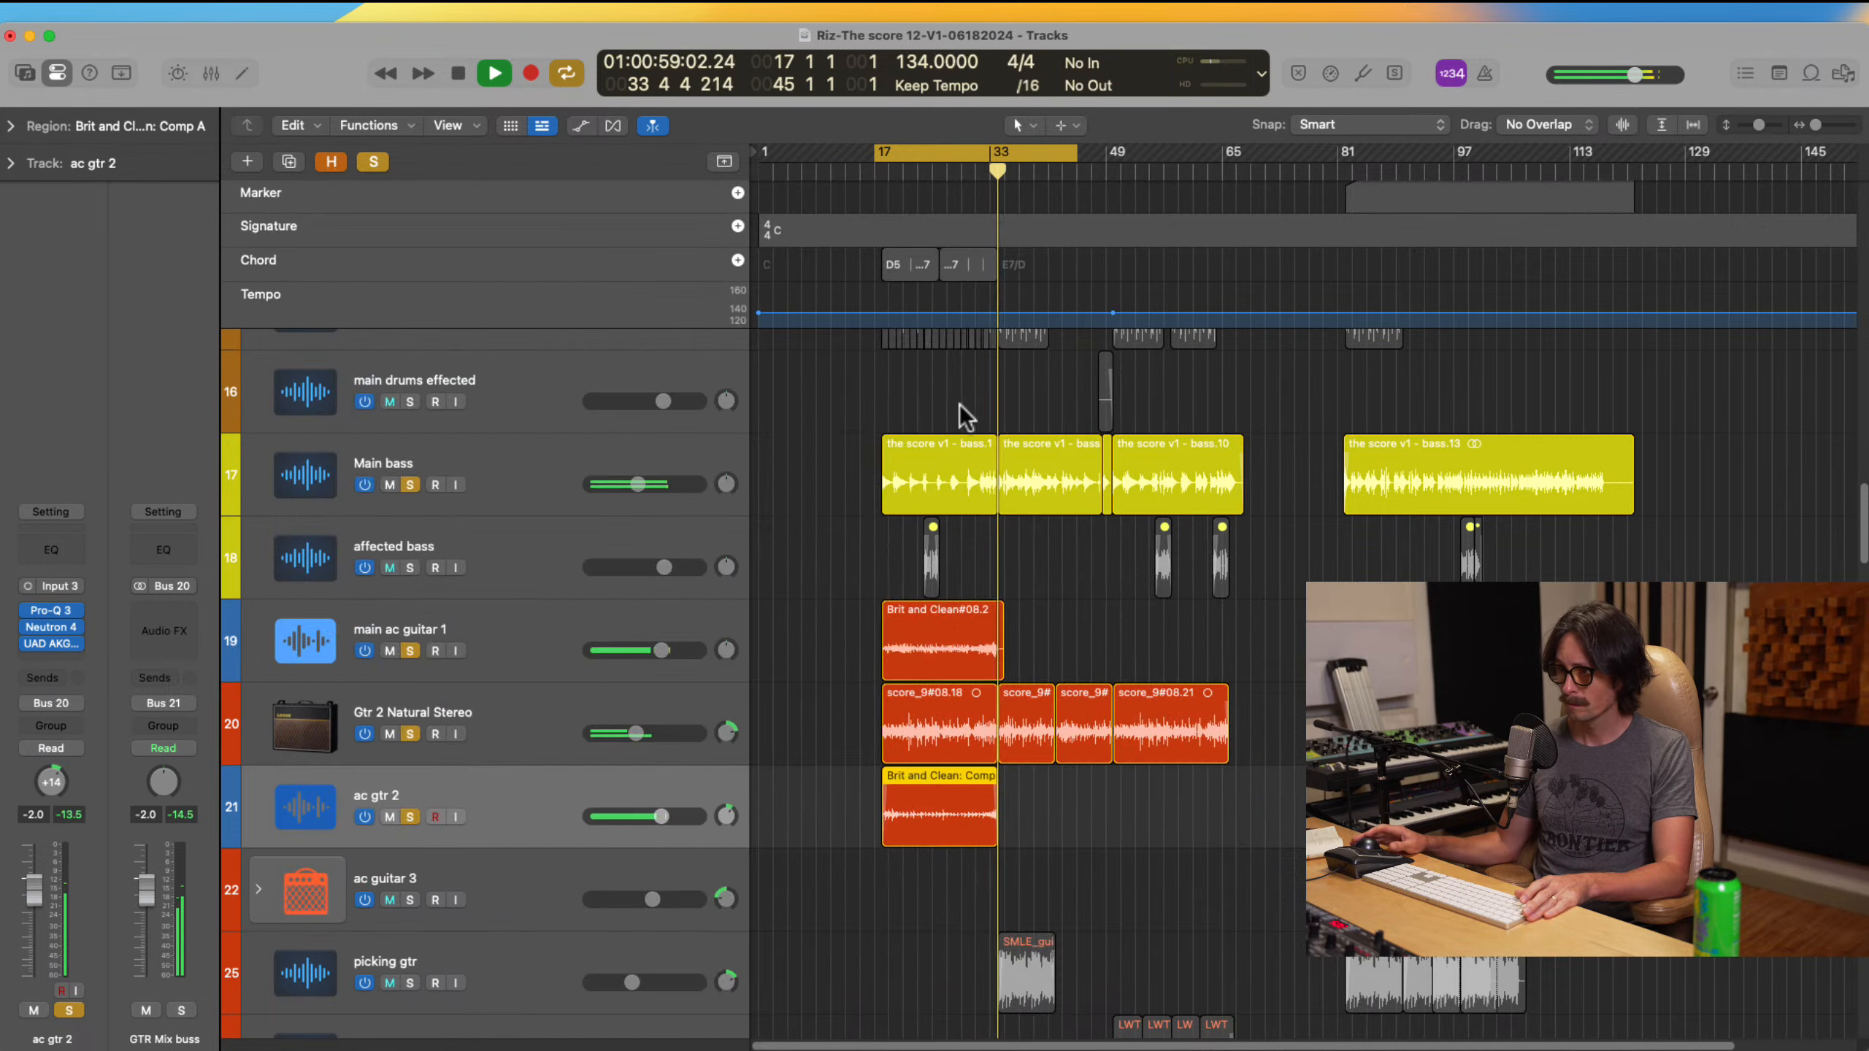
Step: Add picking gtr track 25 to the solo during playback
{"action": "scroll", "coordinate": [488, 775], "scroll_direction": "down", "scroll_amount": 3}
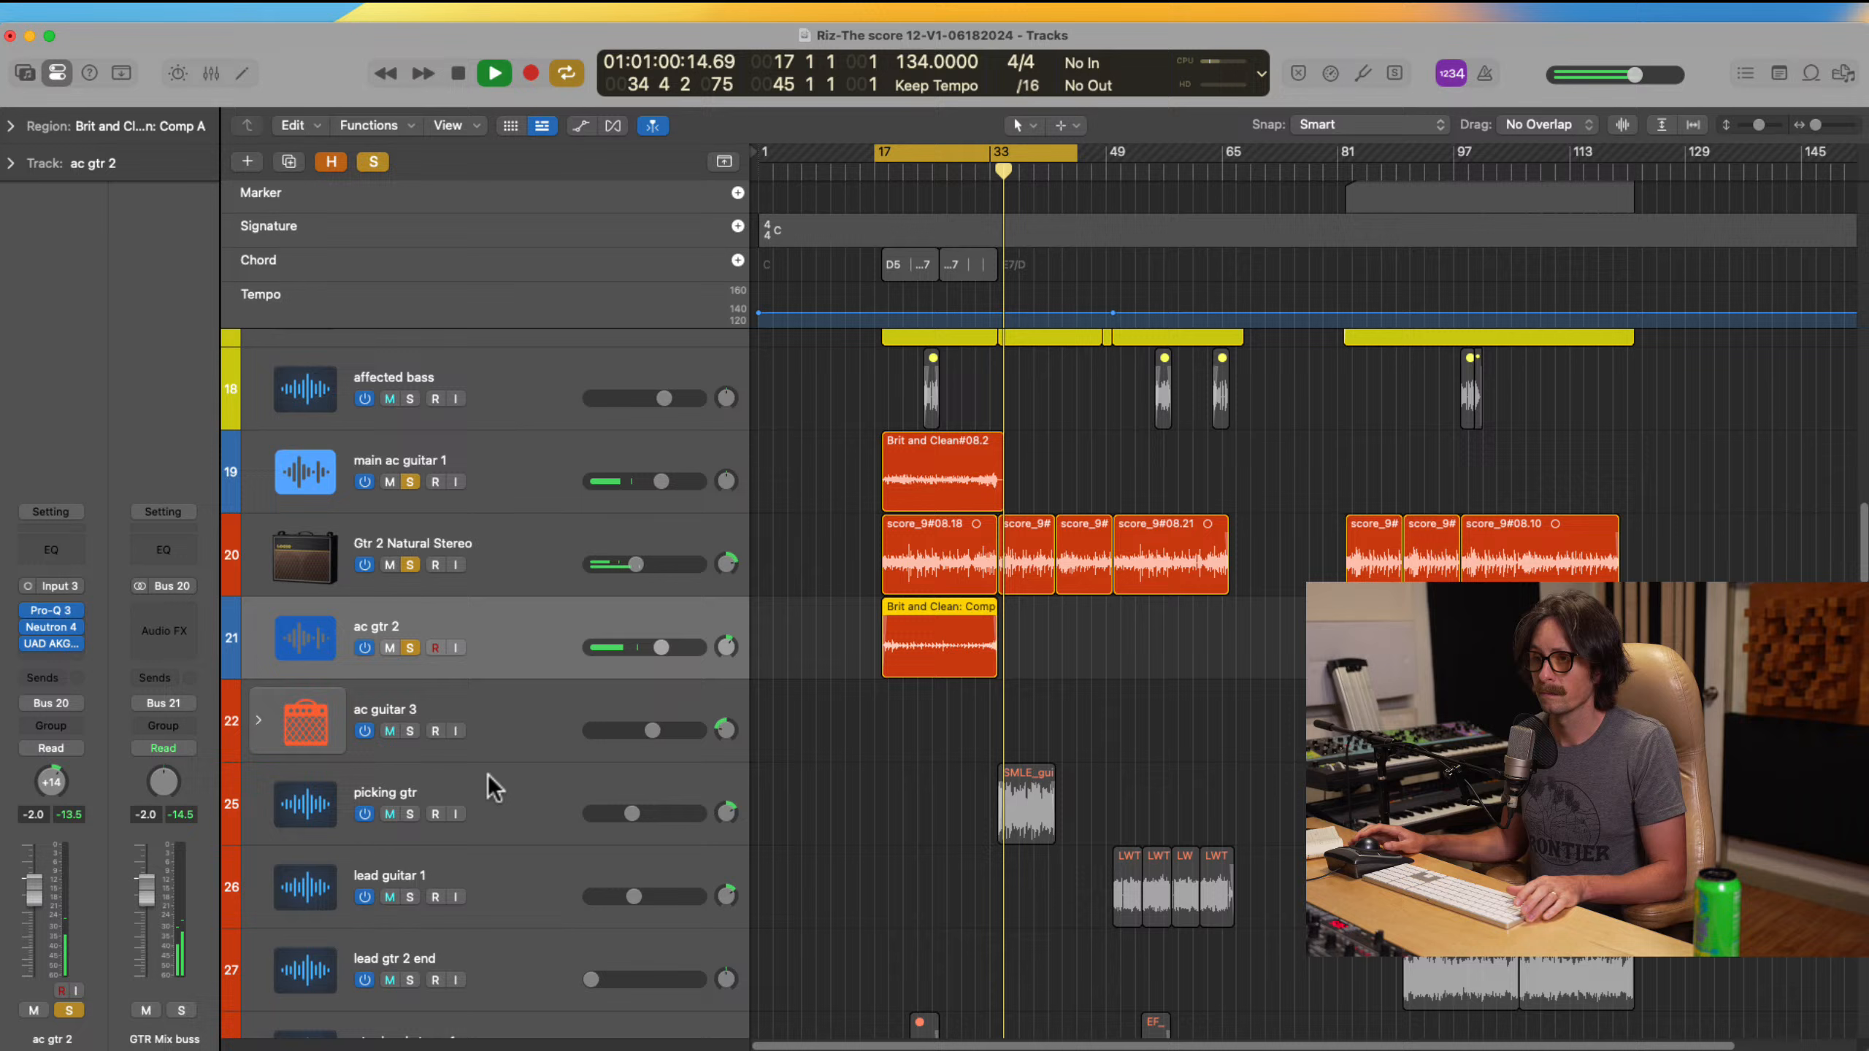
{"action": "left_click", "coordinate": [409, 814]}
Step: Turn off cycle mode, look over the drum and percussion tracks above the bass, and stop playback
{"action": "scroll", "coordinate": [999, 551], "scroll_direction": "up", "scroll_amount": 5}
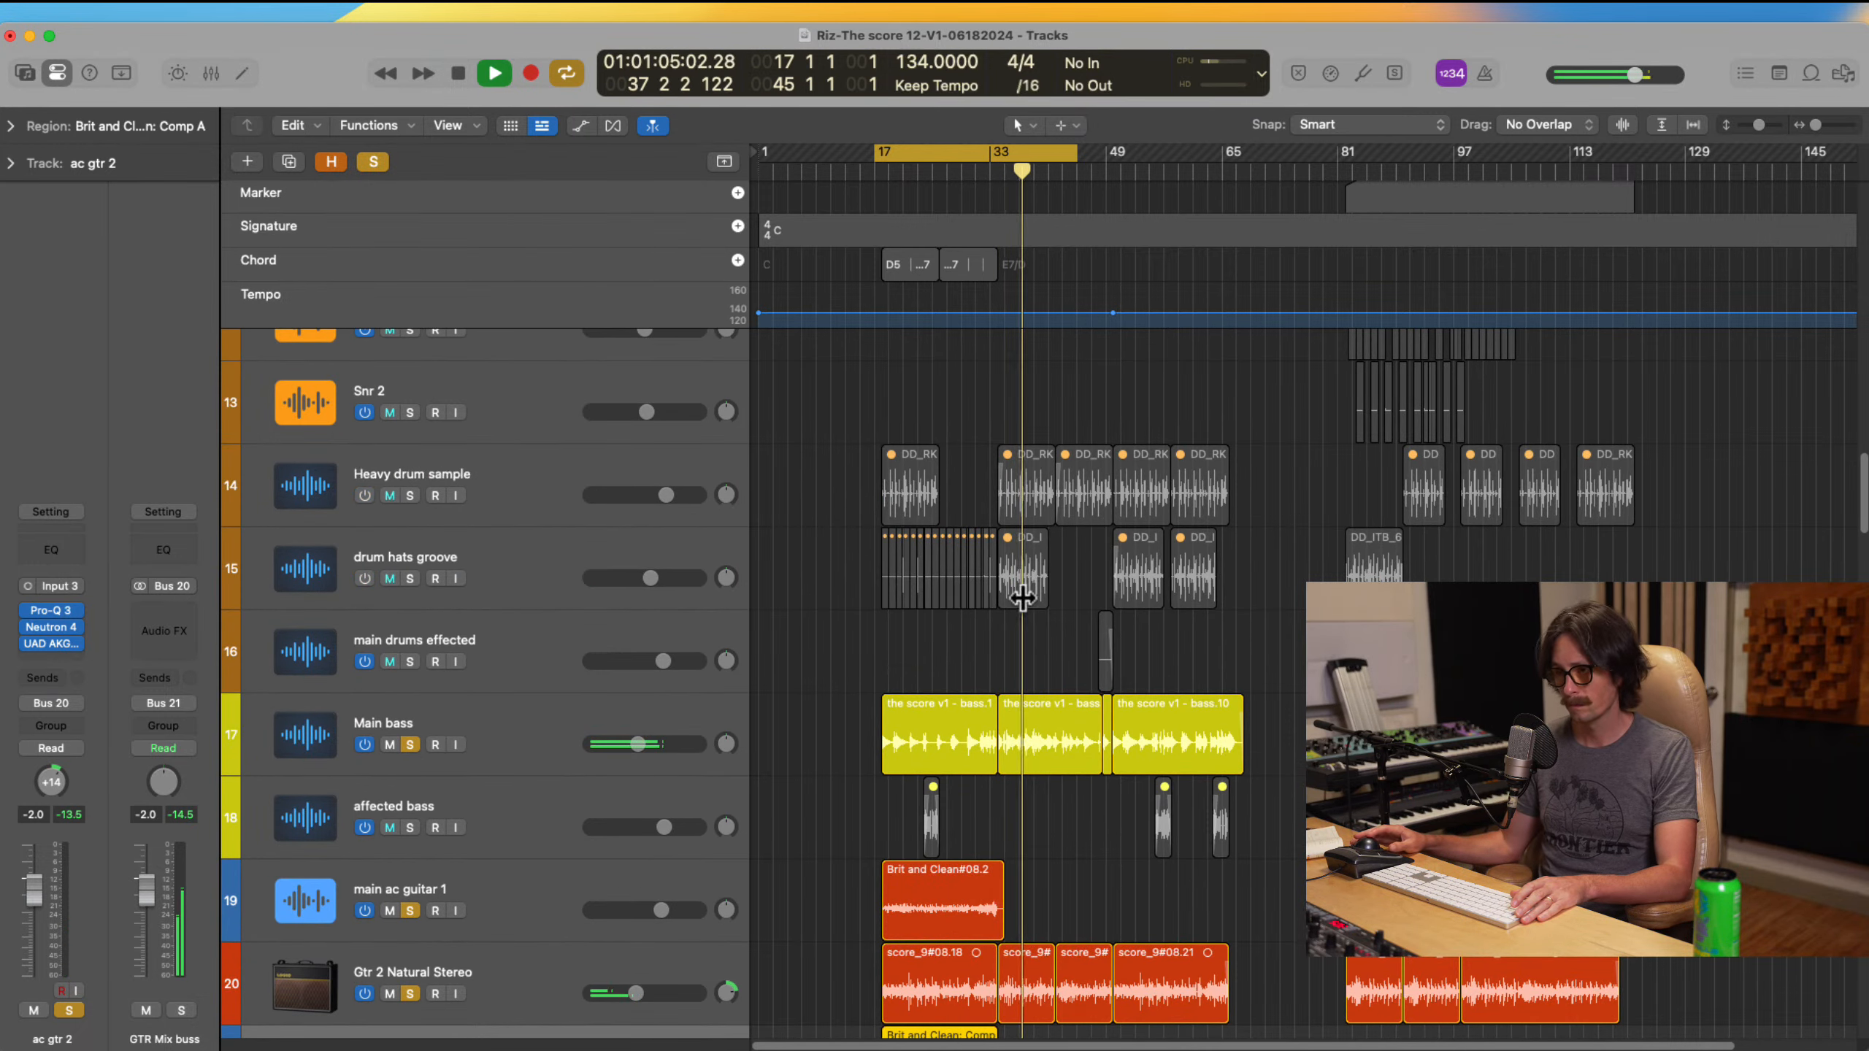
{"action": "scroll", "coordinate": [990, 485], "scroll_direction": "up", "scroll_amount": 2}
{"action": "scroll", "coordinate": [989, 484], "scroll_direction": "up", "scroll_amount": 3}
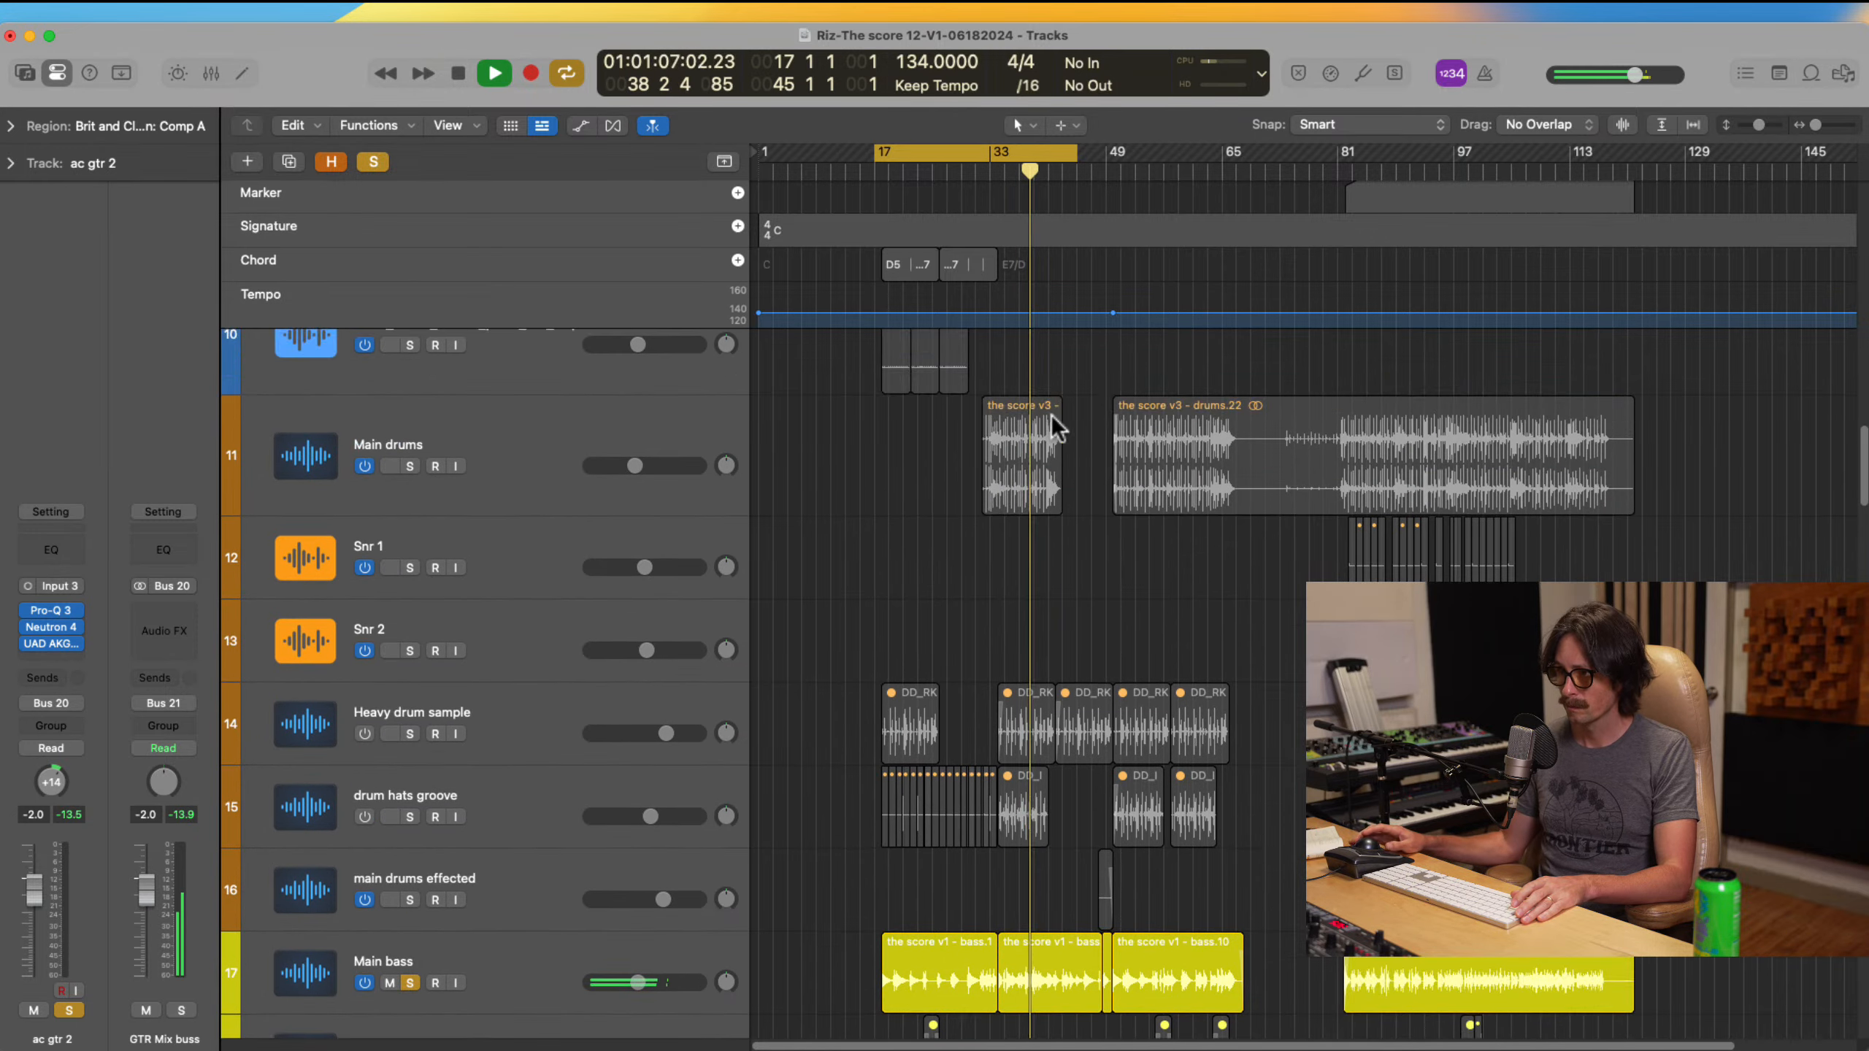
{"action": "left_click", "coordinate": [1034, 147]}
{"action": "scroll", "coordinate": [999, 585], "scroll_direction": "up", "scroll_amount": 4}
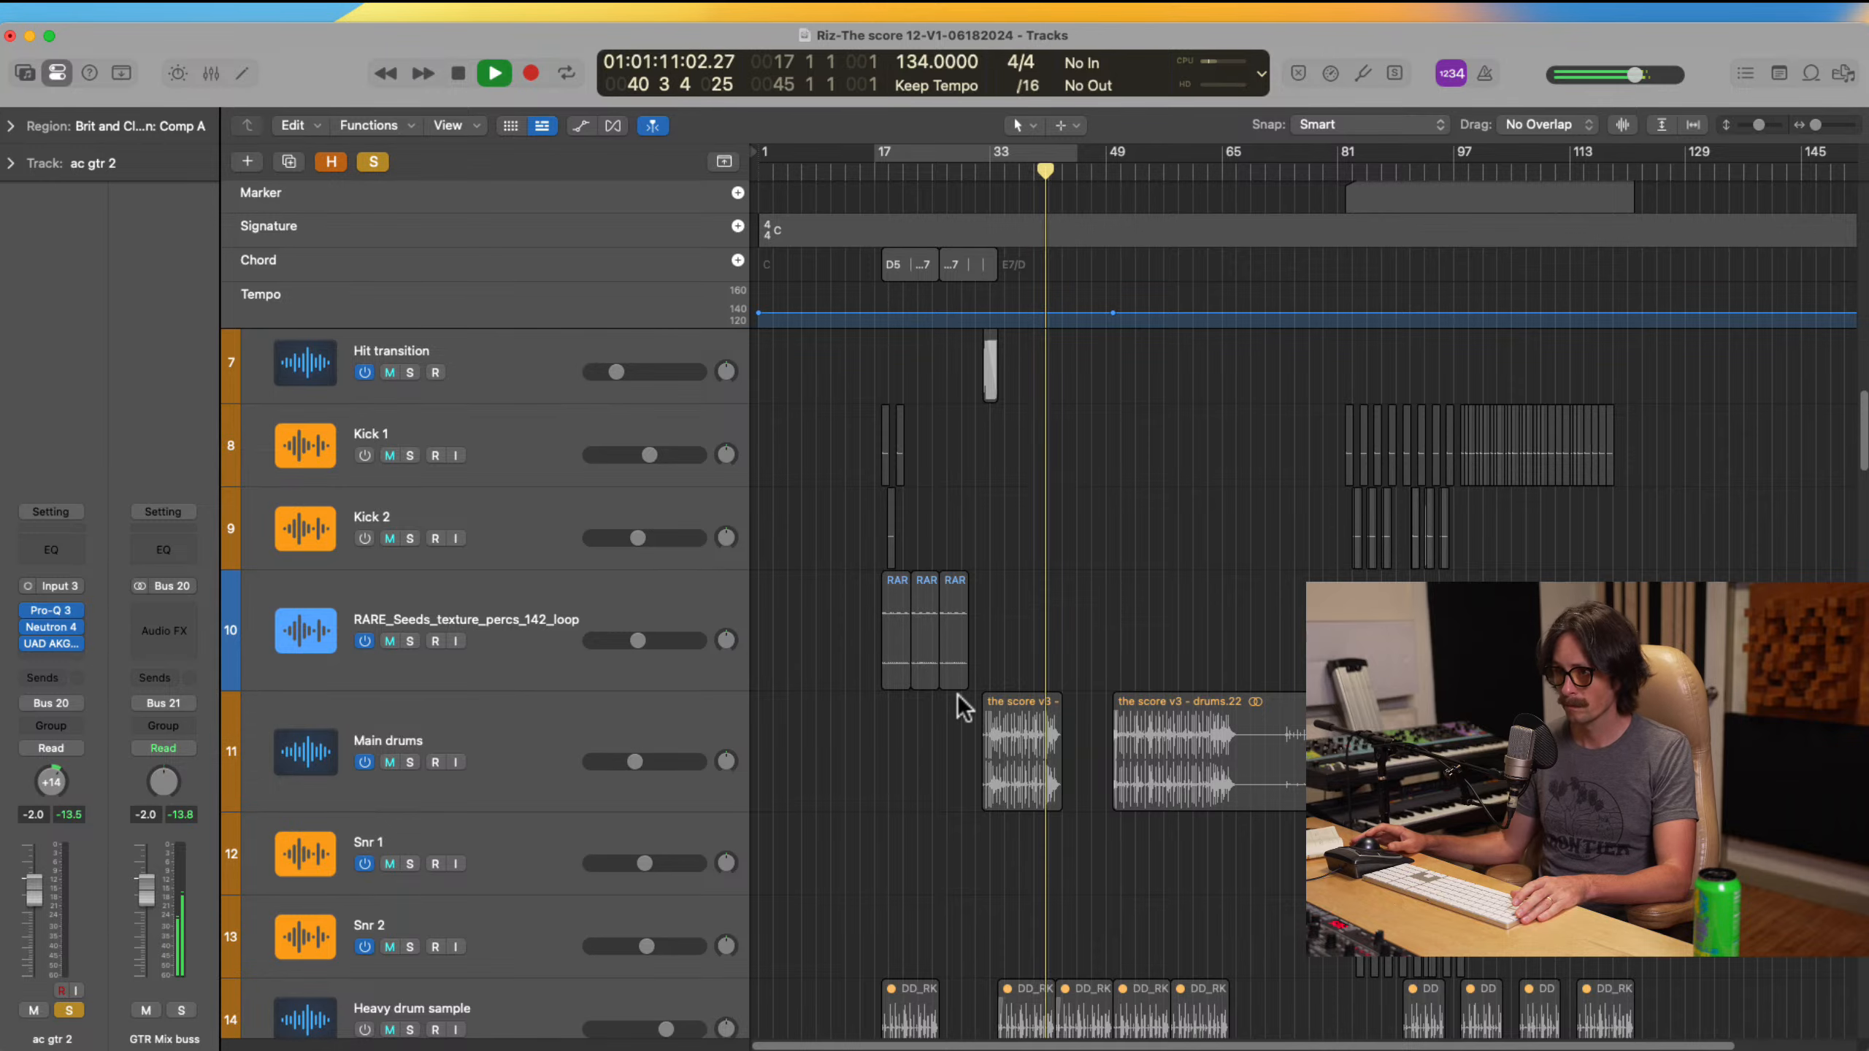
{"action": "scroll", "coordinate": [958, 696], "scroll_direction": "up", "scroll_amount": 4}
{"action": "scroll", "coordinate": [973, 651], "scroll_direction": "up", "scroll_amount": 1}
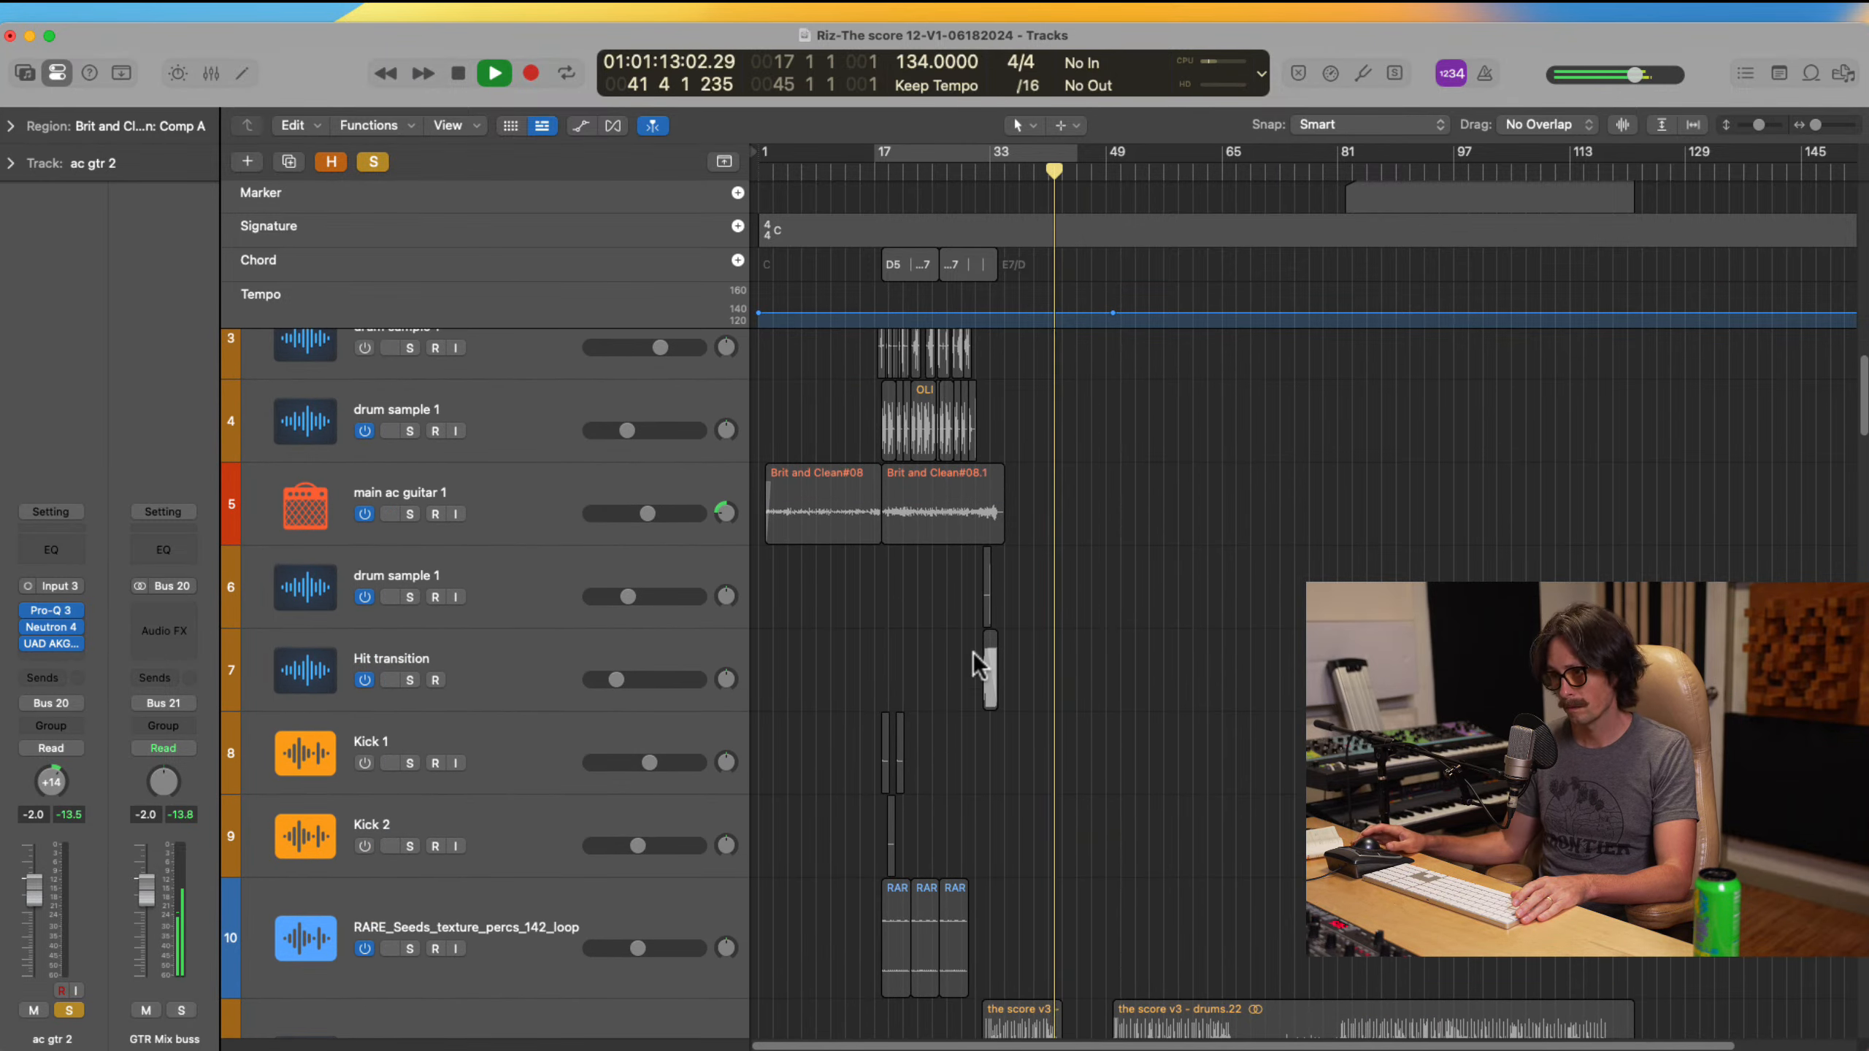
{"action": "key", "text": "space"}
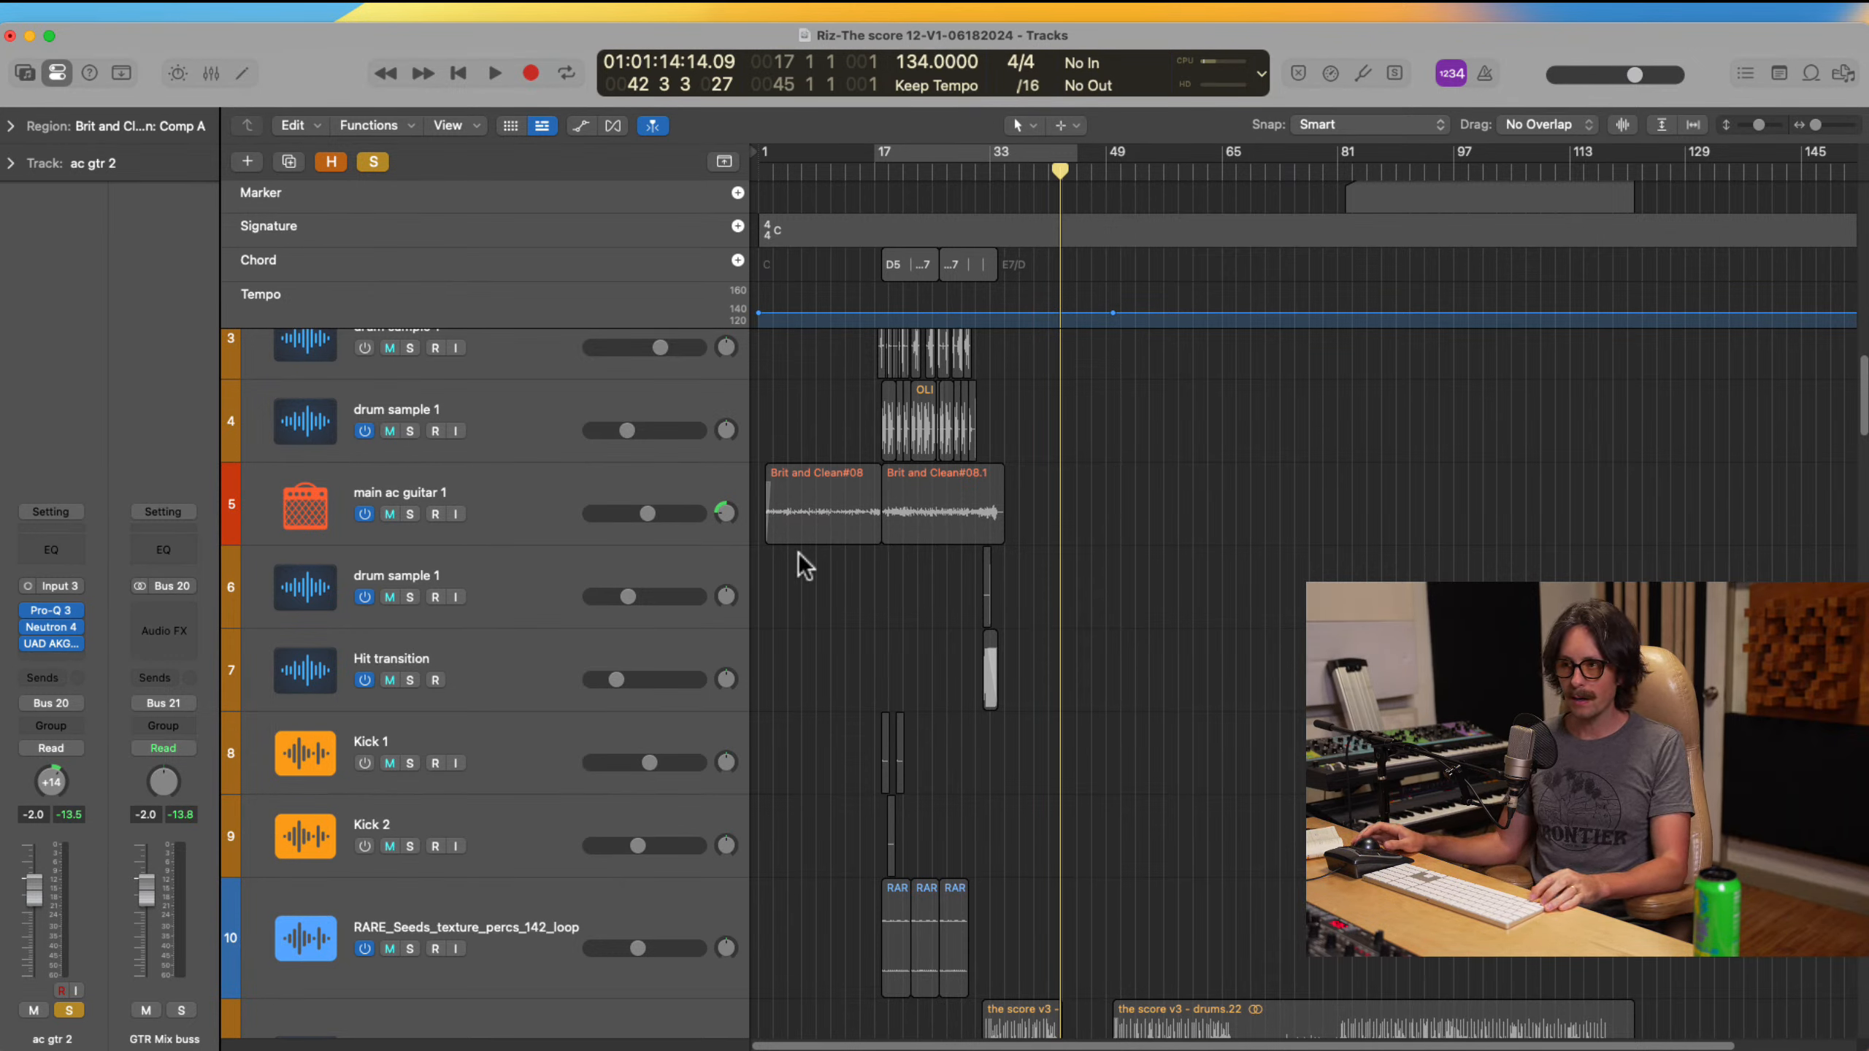
Step: Clear the solo from all tracks in the project
{"action": "scroll", "coordinate": [942, 651], "scroll_direction": "down", "scroll_amount": 10}
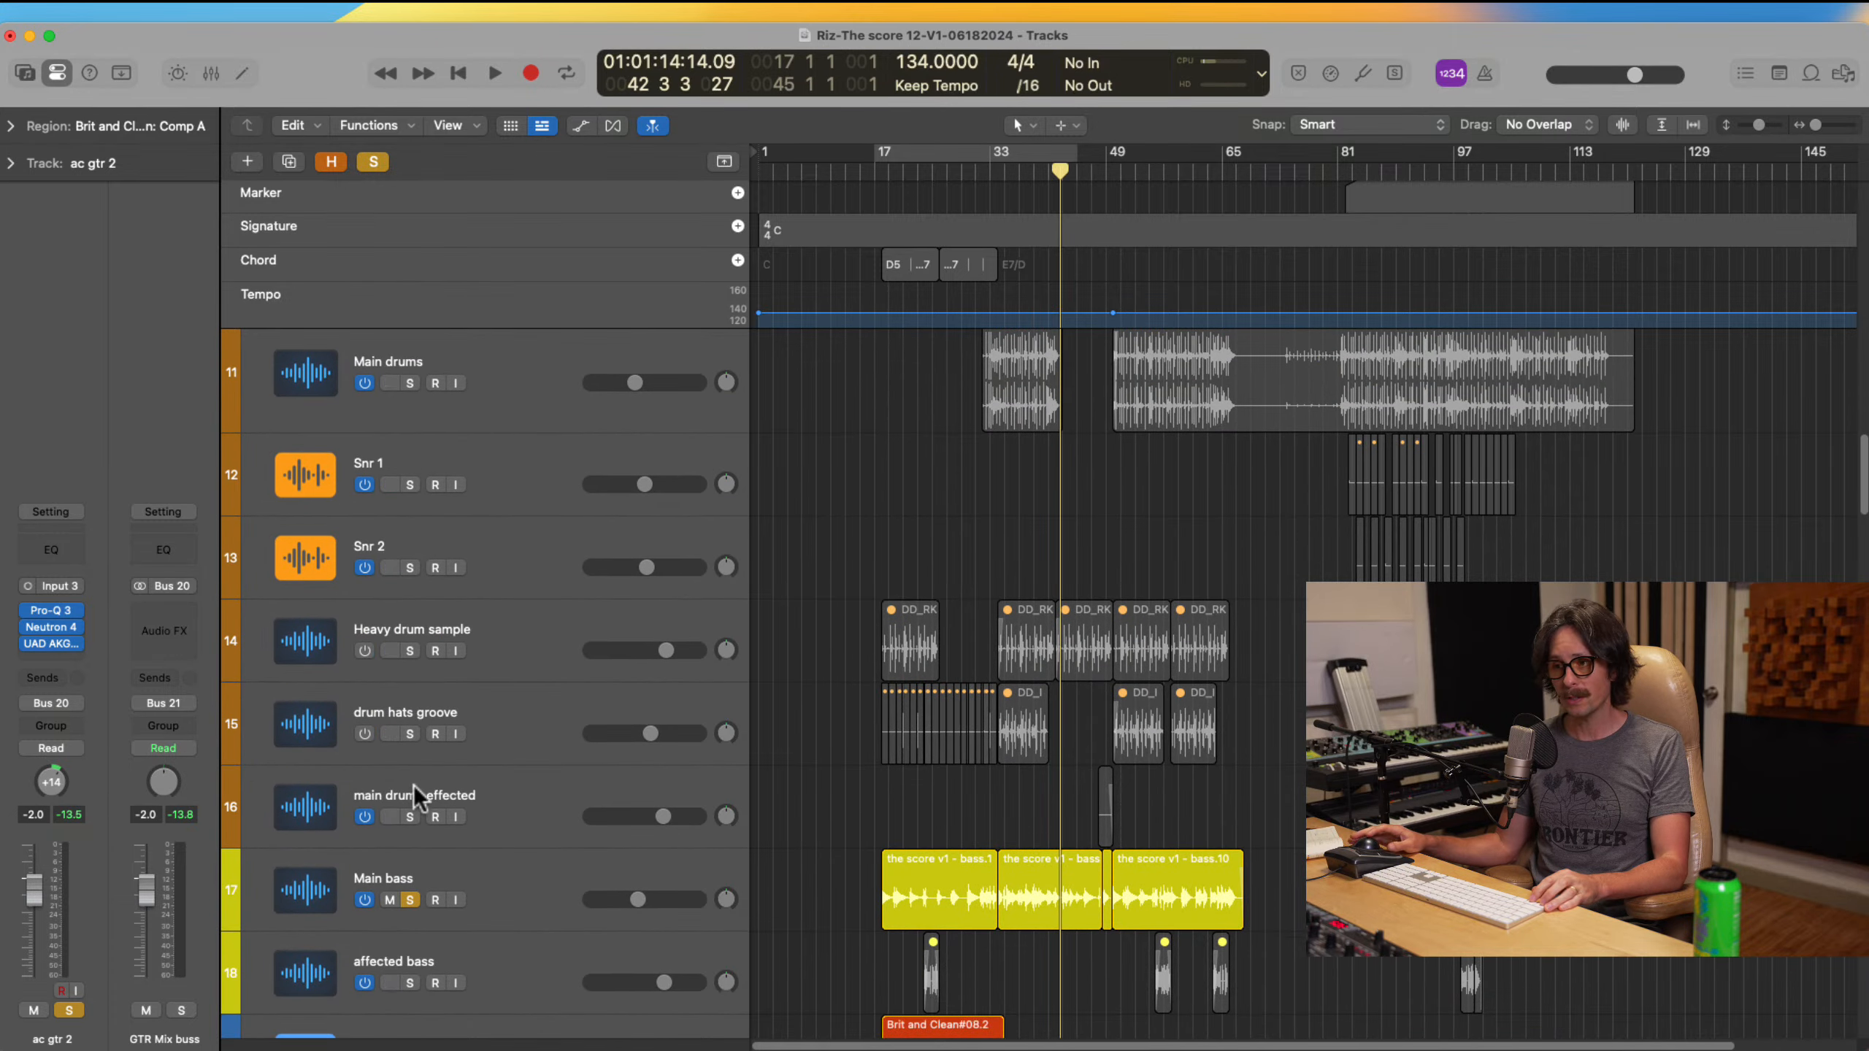
{"action": "left_click", "coordinate": [409, 899]}
{"action": "left_click", "coordinate": [409, 900]}
Step: Zoom in on the first Main drums region and set the cycle range from bar 32 to bar 45
{"action": "scroll", "coordinate": [1171, 618], "scroll_direction": "up", "scroll_amount": 3}
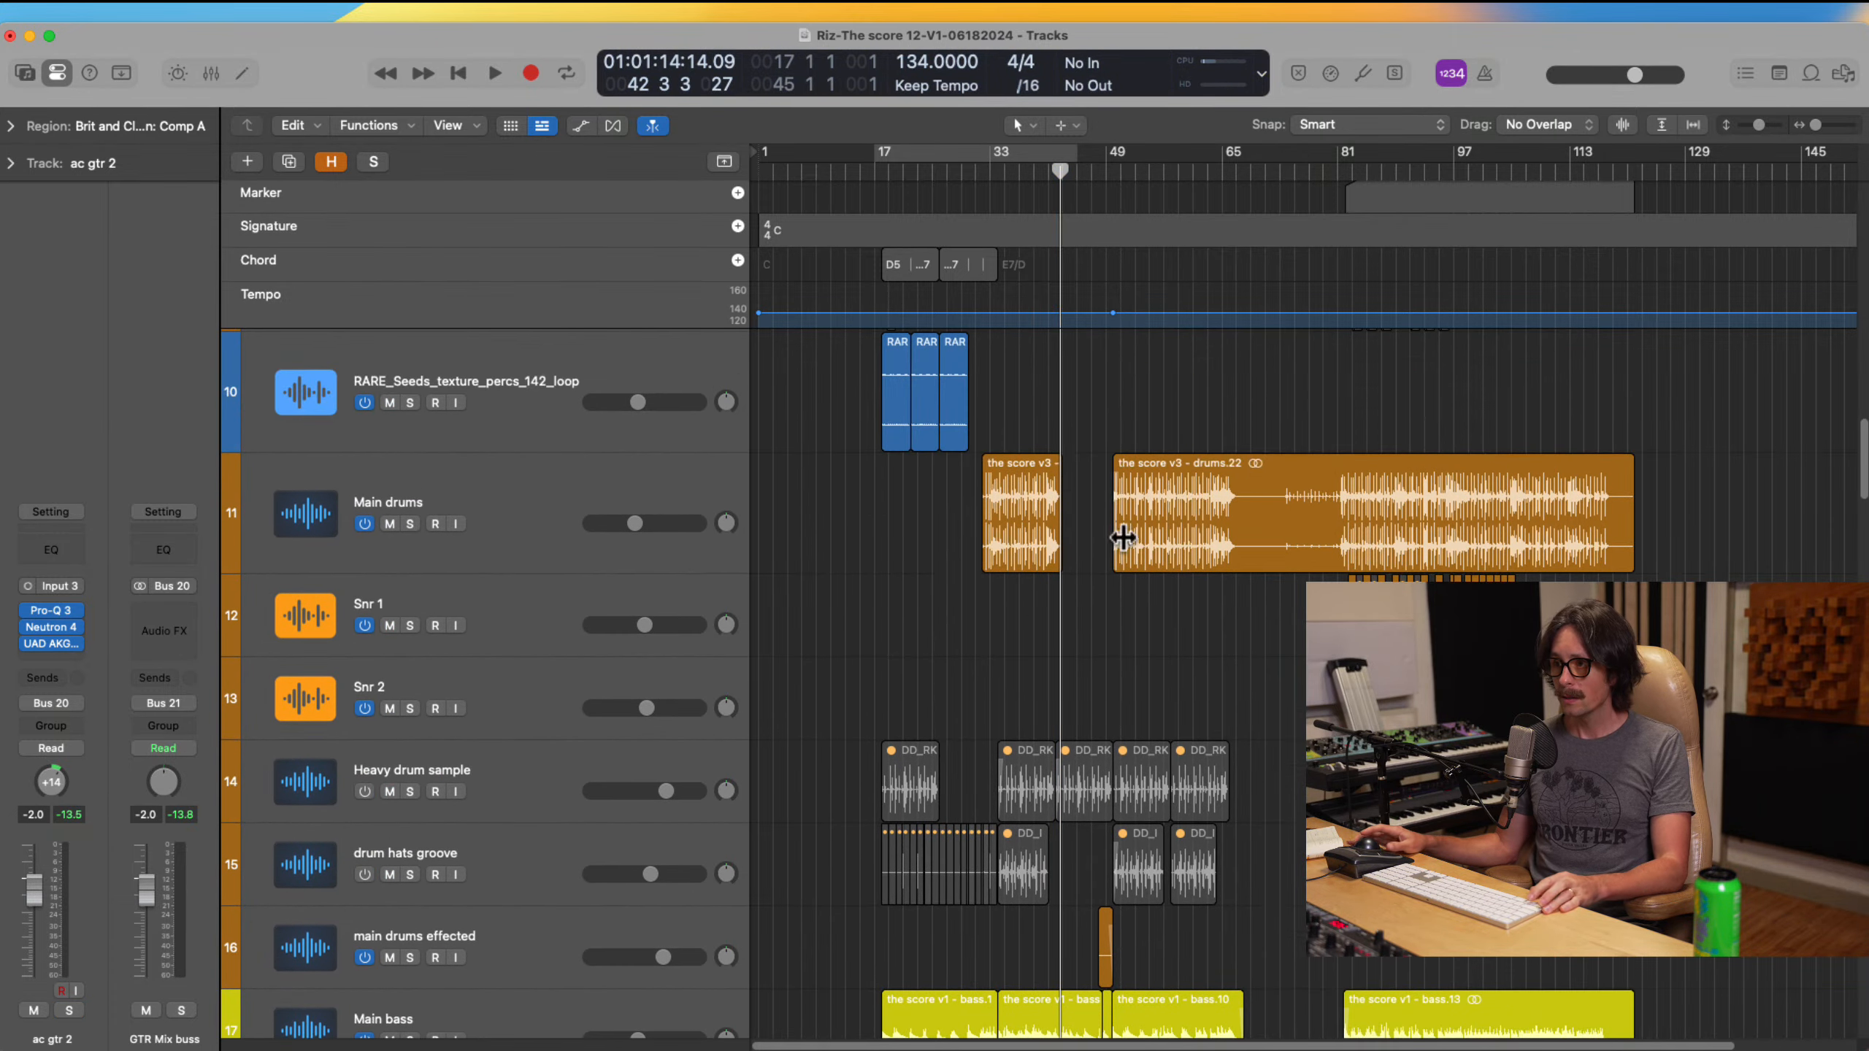
{"action": "left_click_drag", "start_coordinate": [923, 432], "coordinate": [1151, 637]}
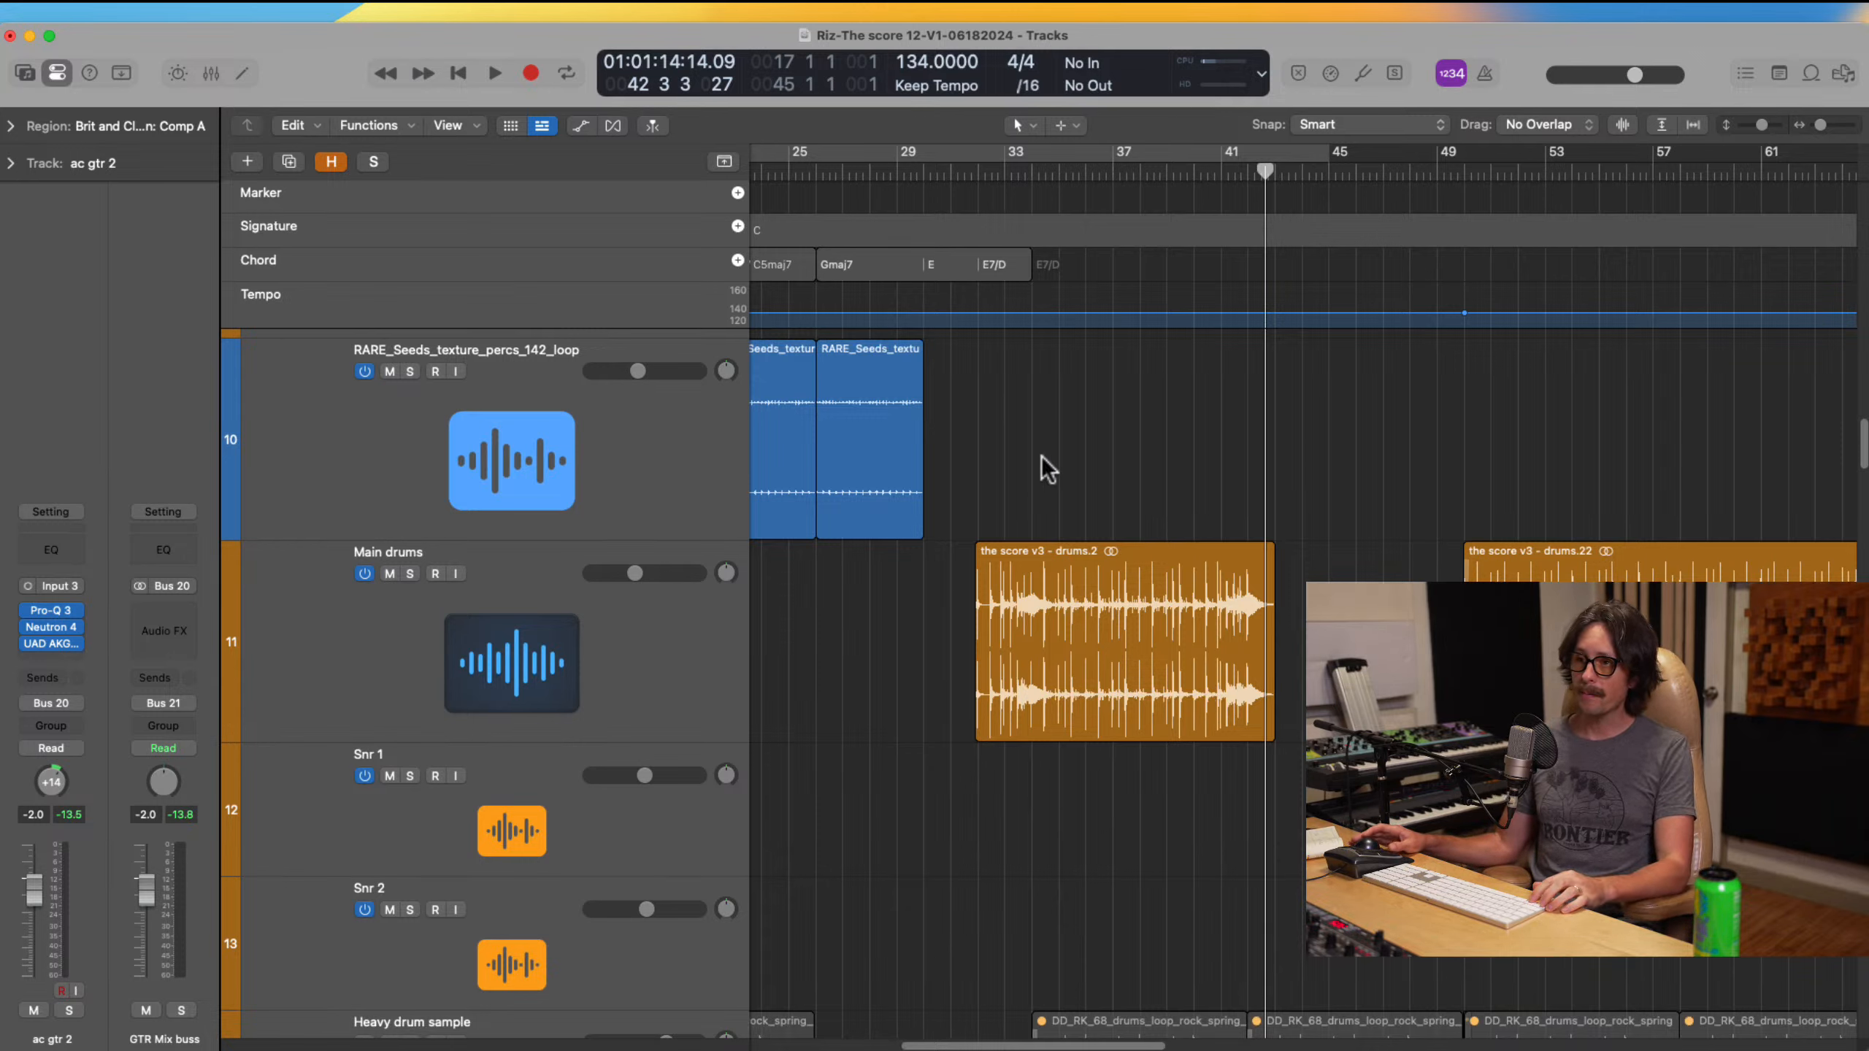
{"action": "left_click_drag", "start_coordinate": [979, 152], "coordinate": [1323, 236]}
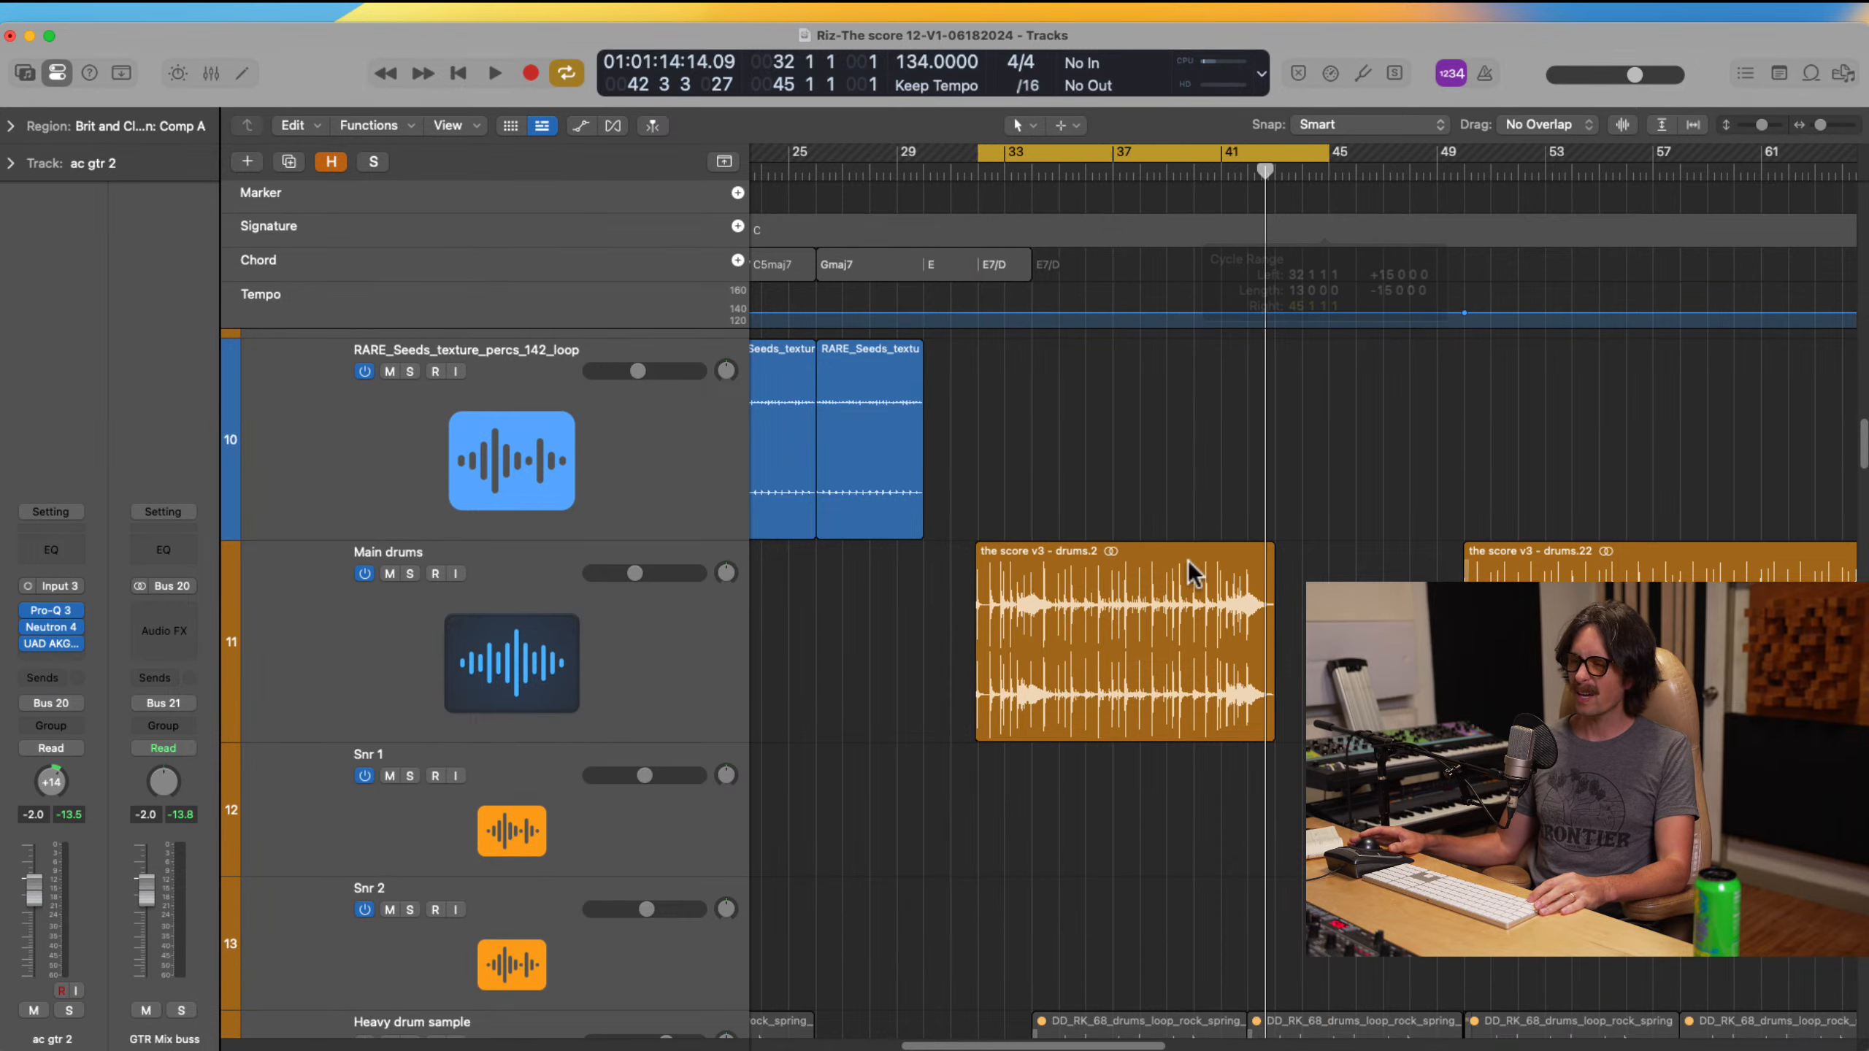
Step: Examine the Channel EQ, Compressor and OTT plug-ins on the Main drums track, closing their windows when done
{"action": "left_click", "coordinate": [493, 617]}
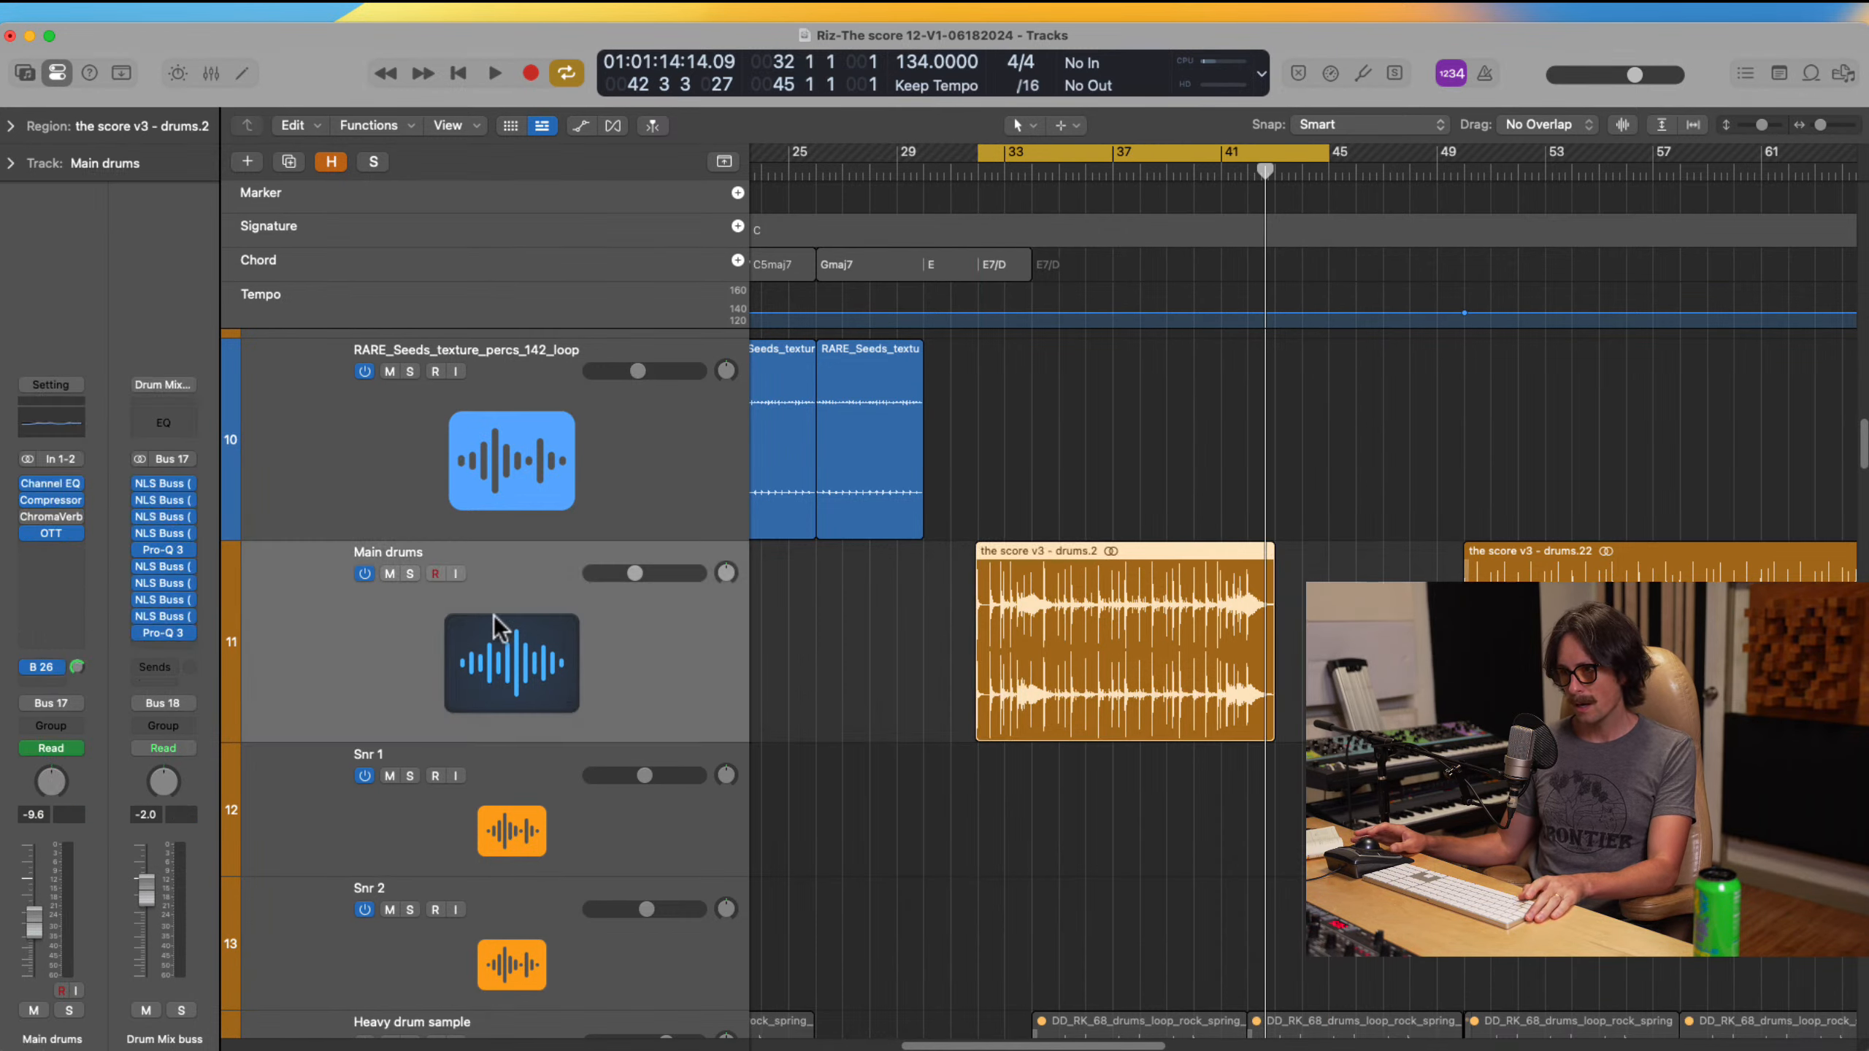
{"action": "left_click", "coordinate": [52, 482]}
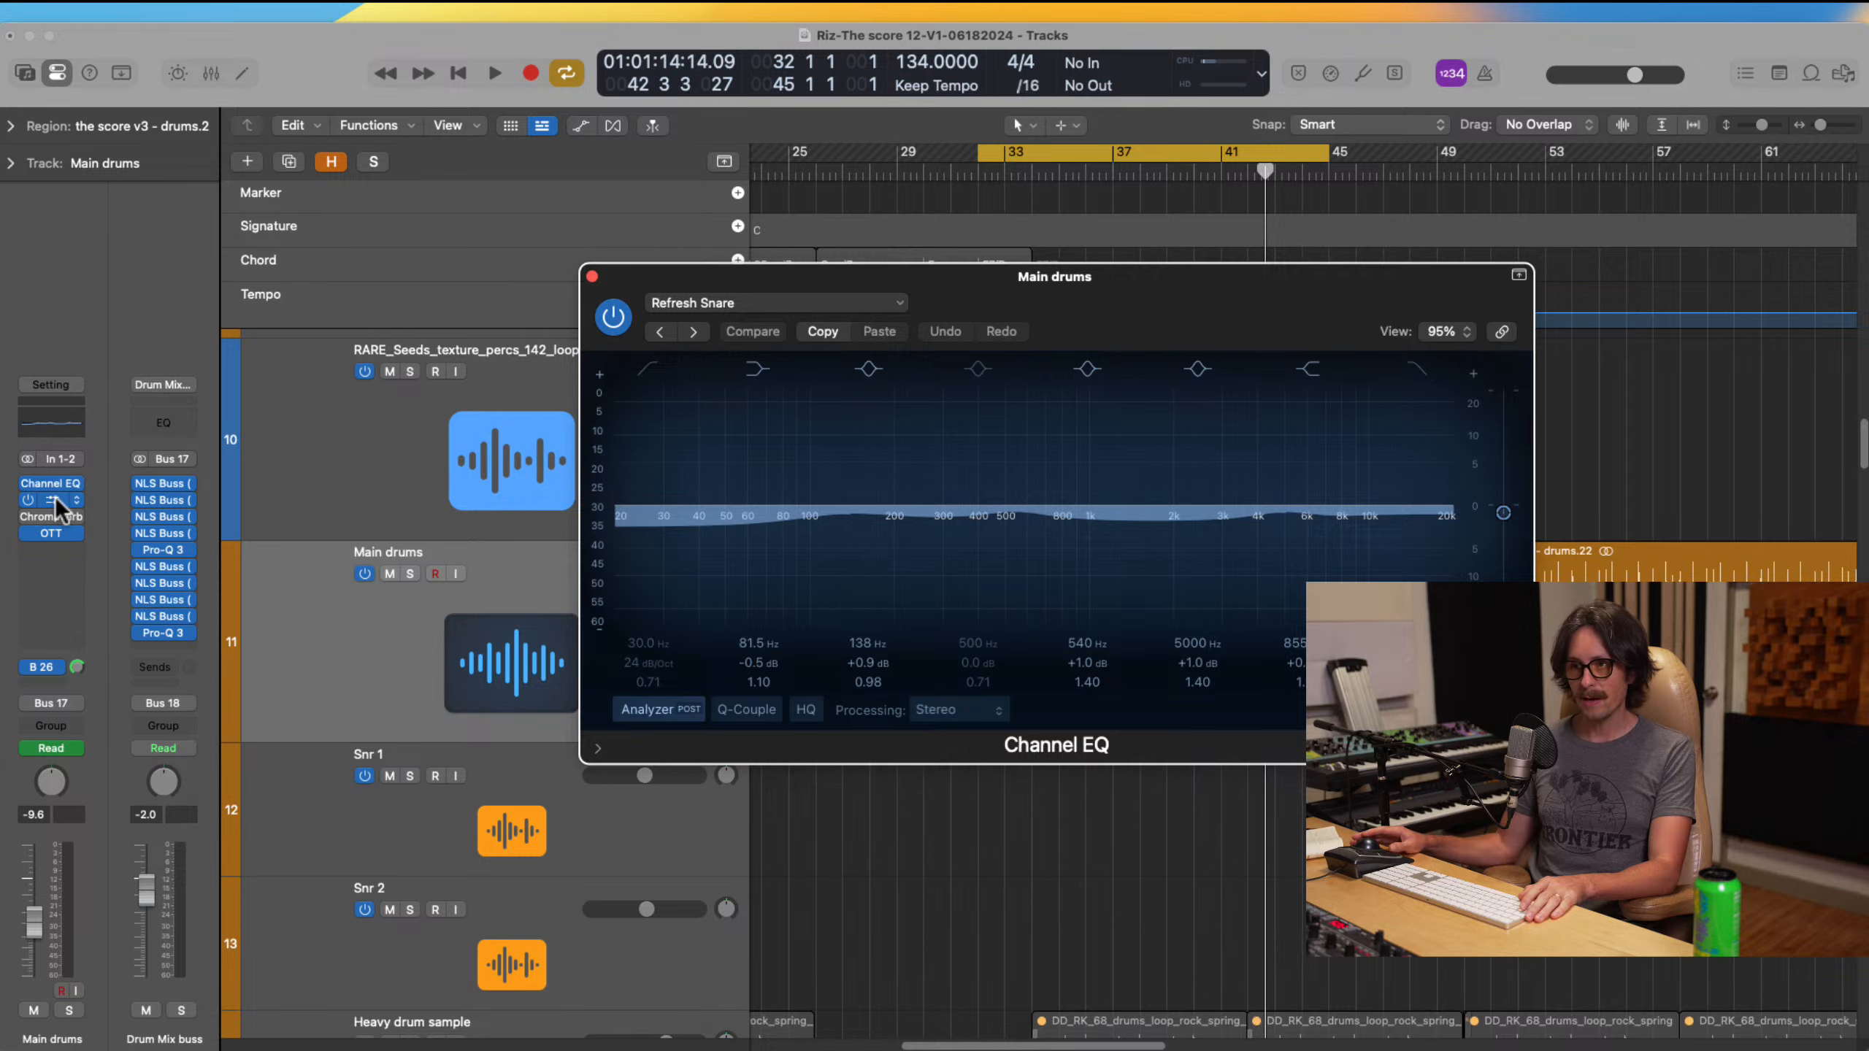
{"action": "left_click", "coordinate": [53, 500]}
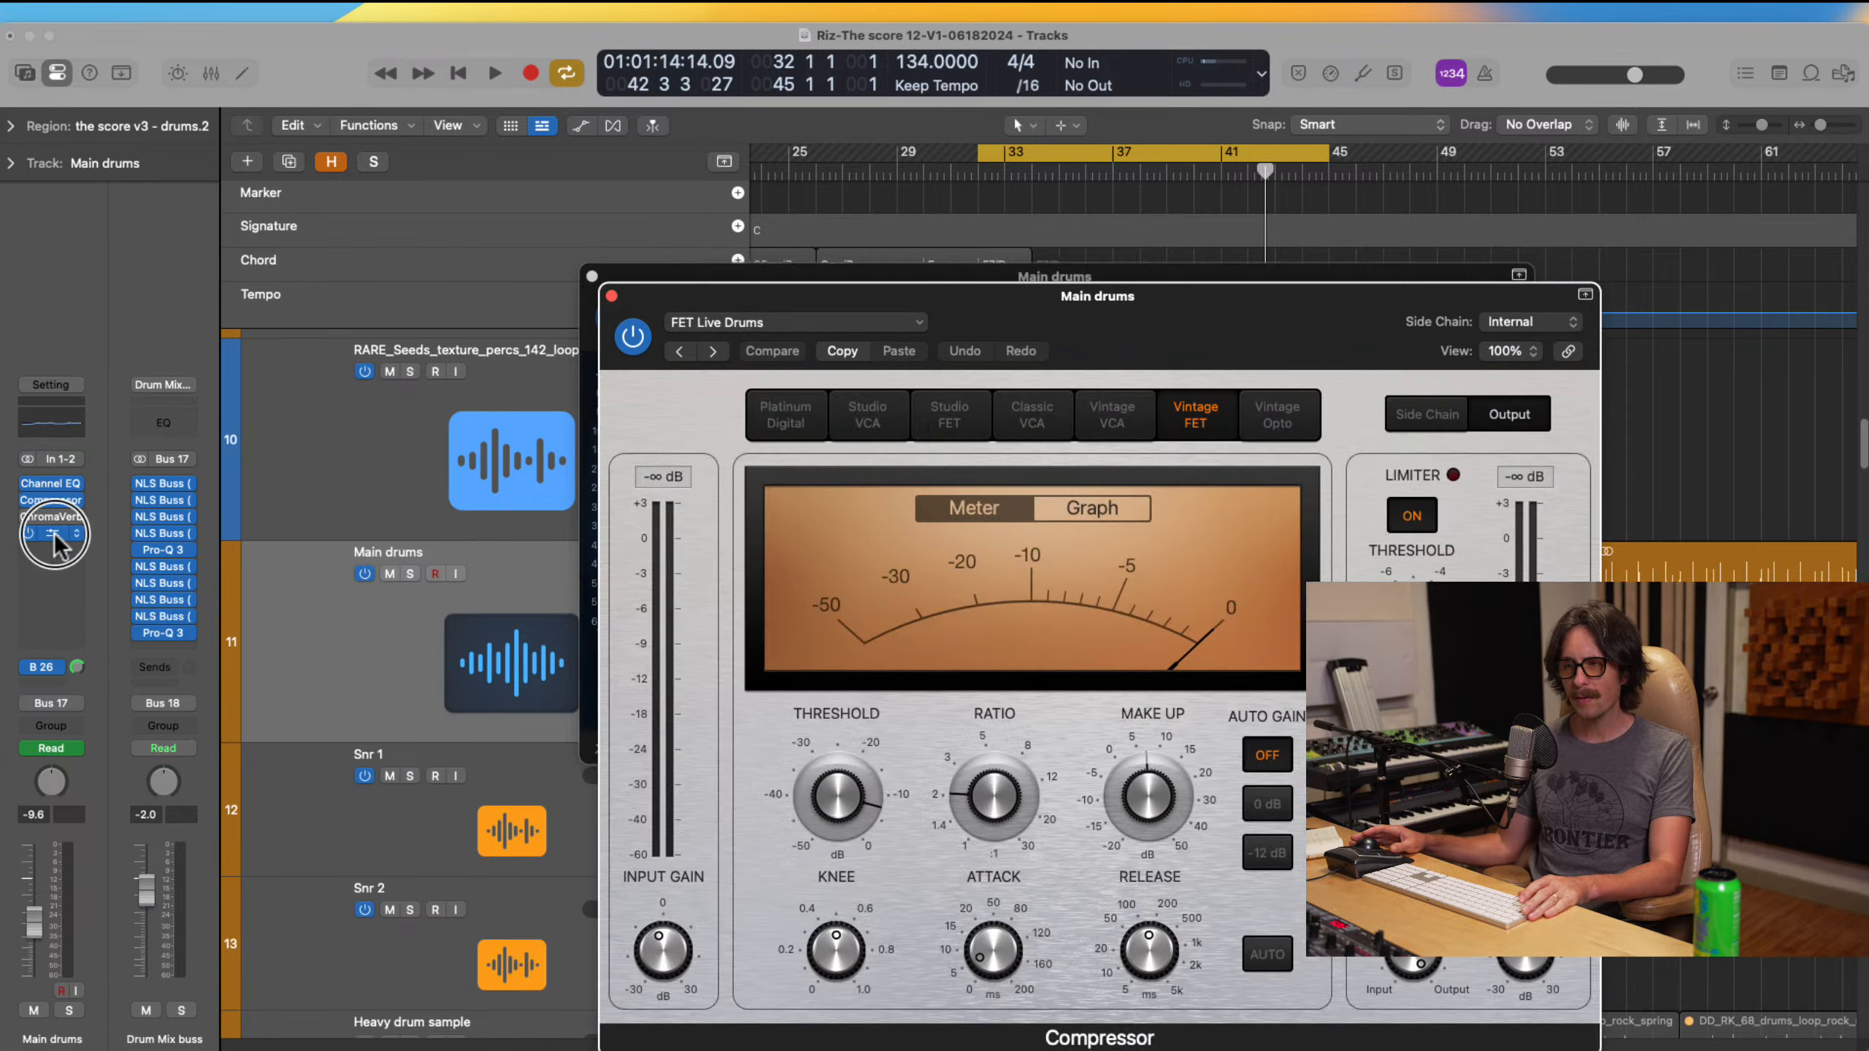
{"action": "left_click", "coordinate": [54, 533]}
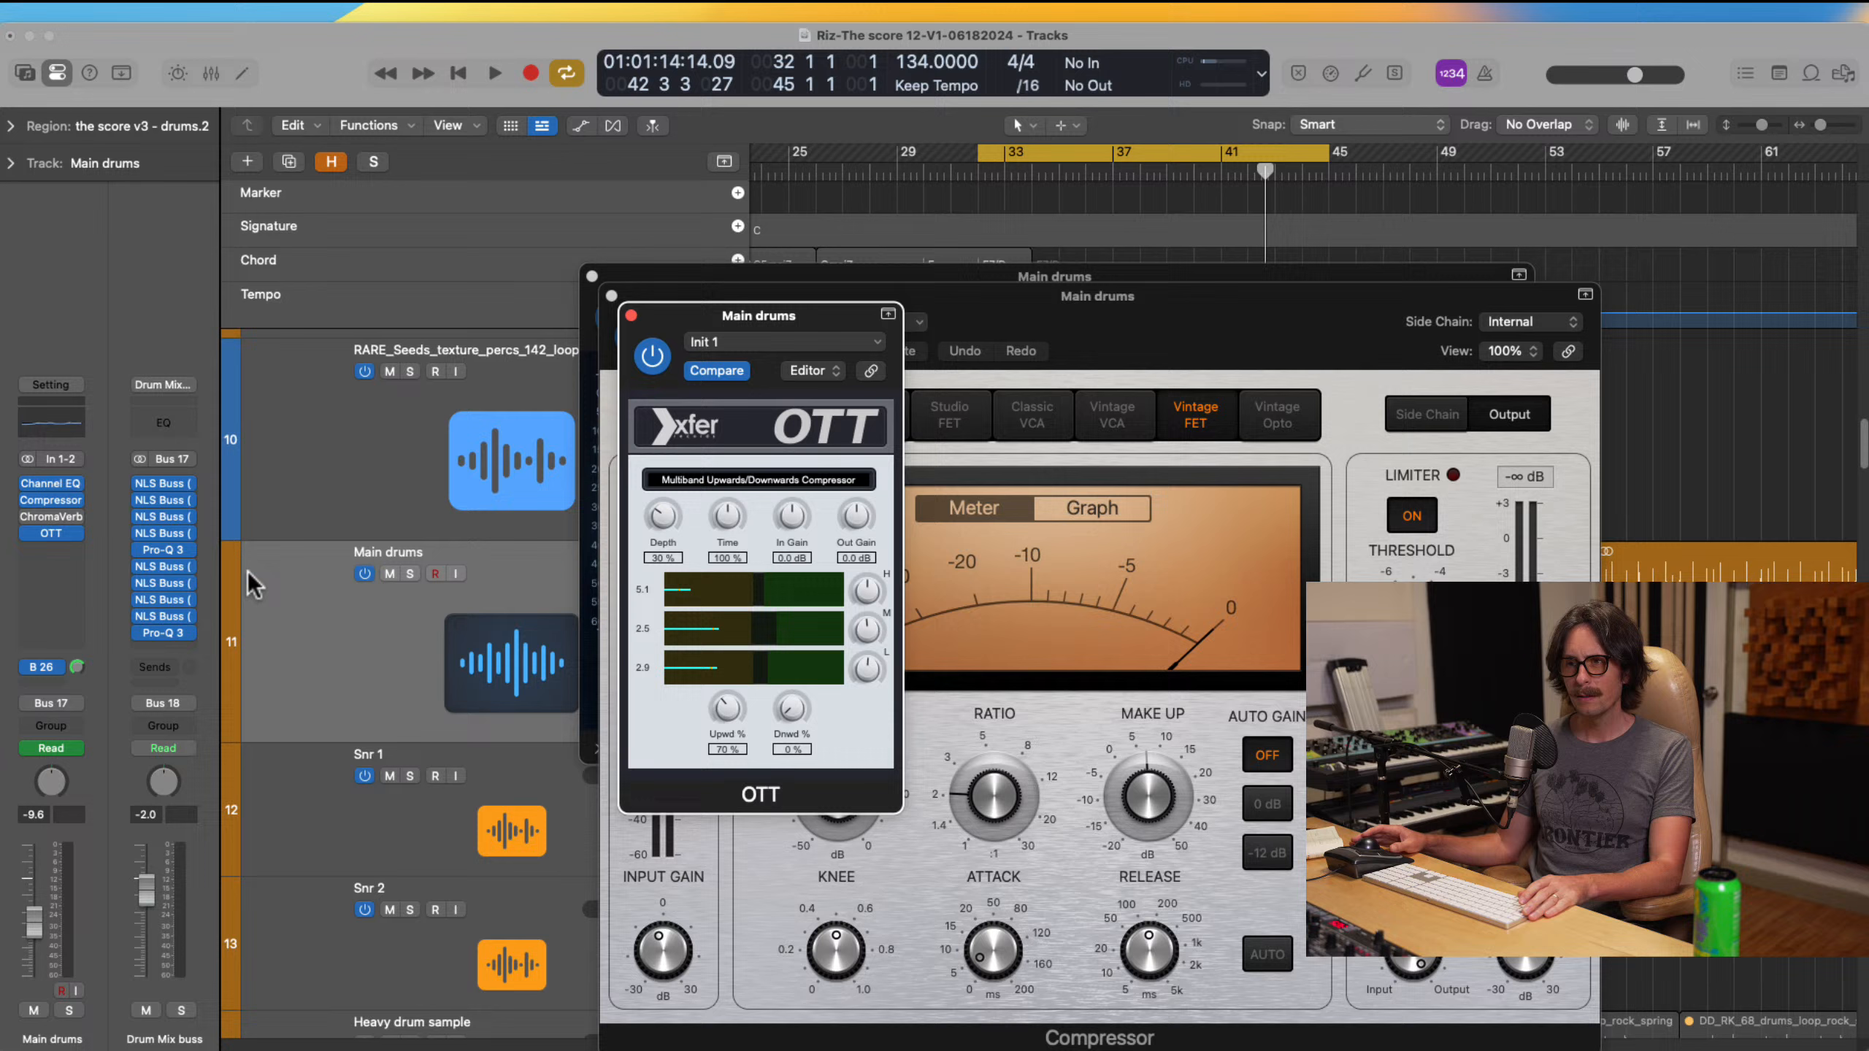
{"action": "left_click", "coordinate": [631, 315]}
{"action": "left_click", "coordinate": [612, 296]}
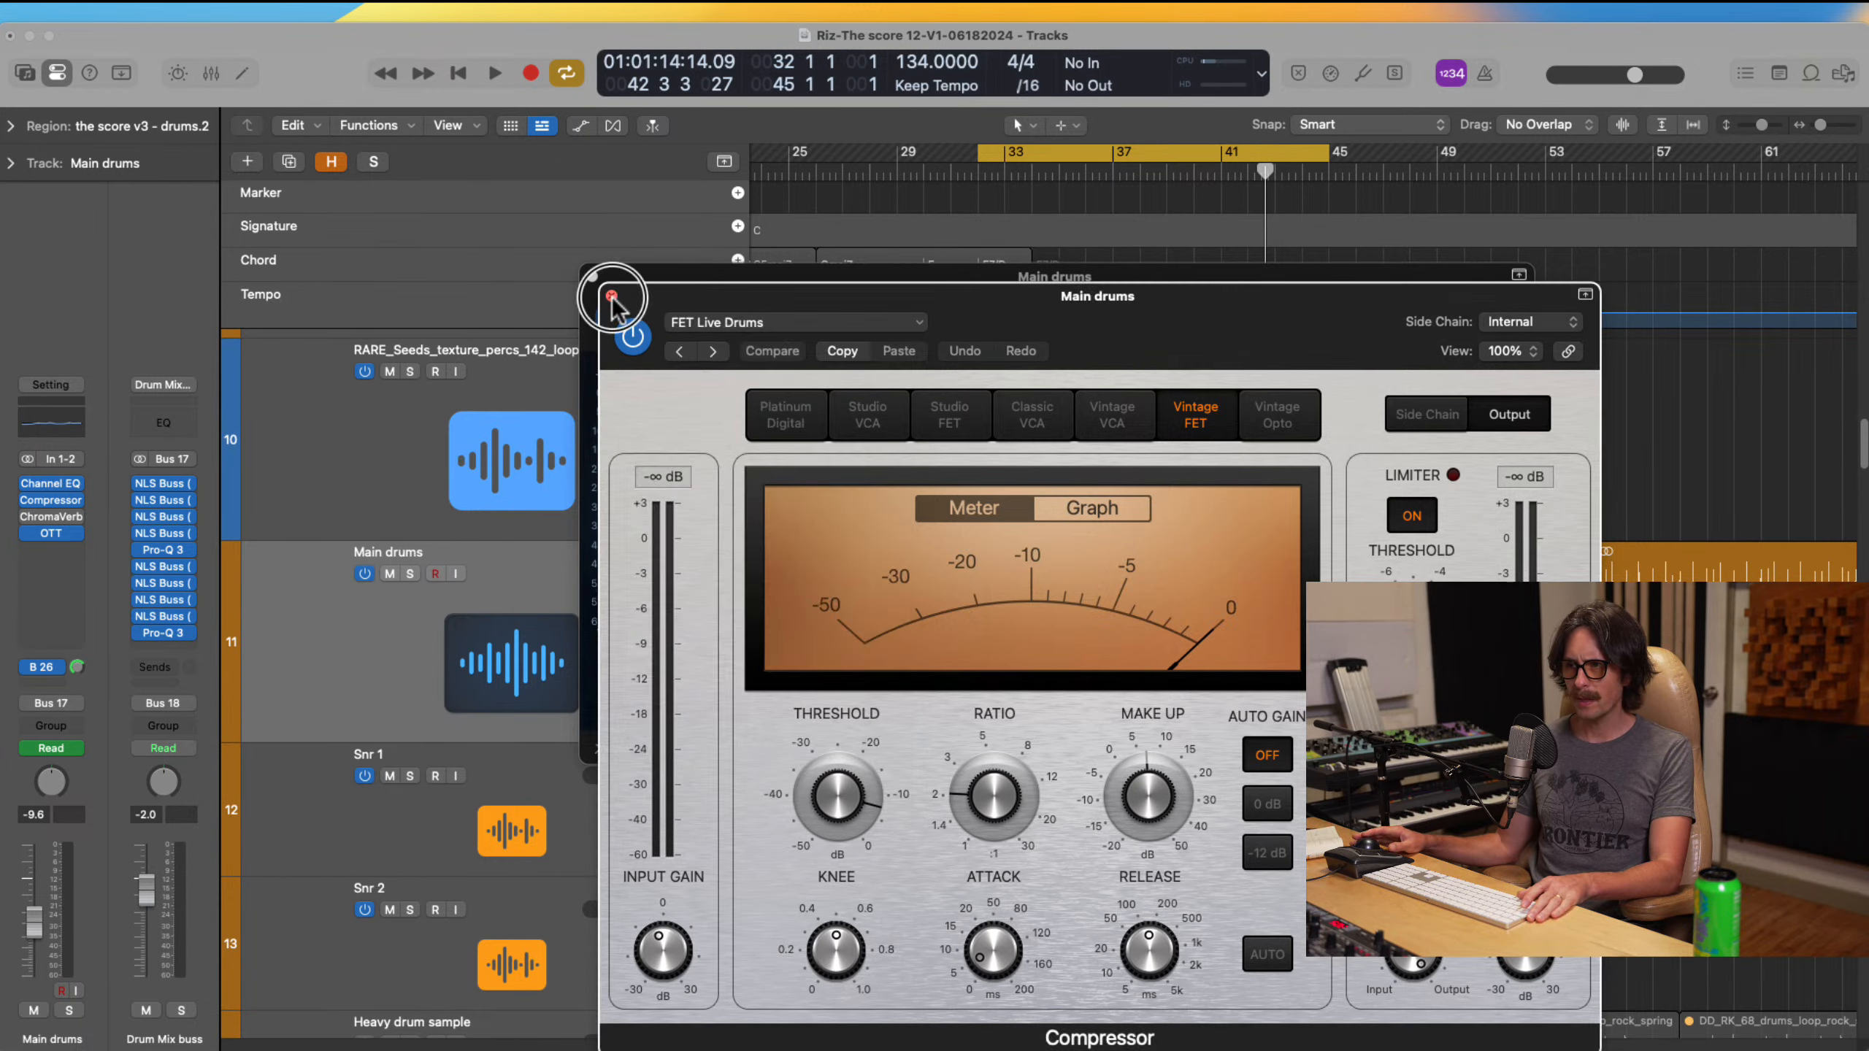
{"action": "left_click", "coordinate": [608, 280]}
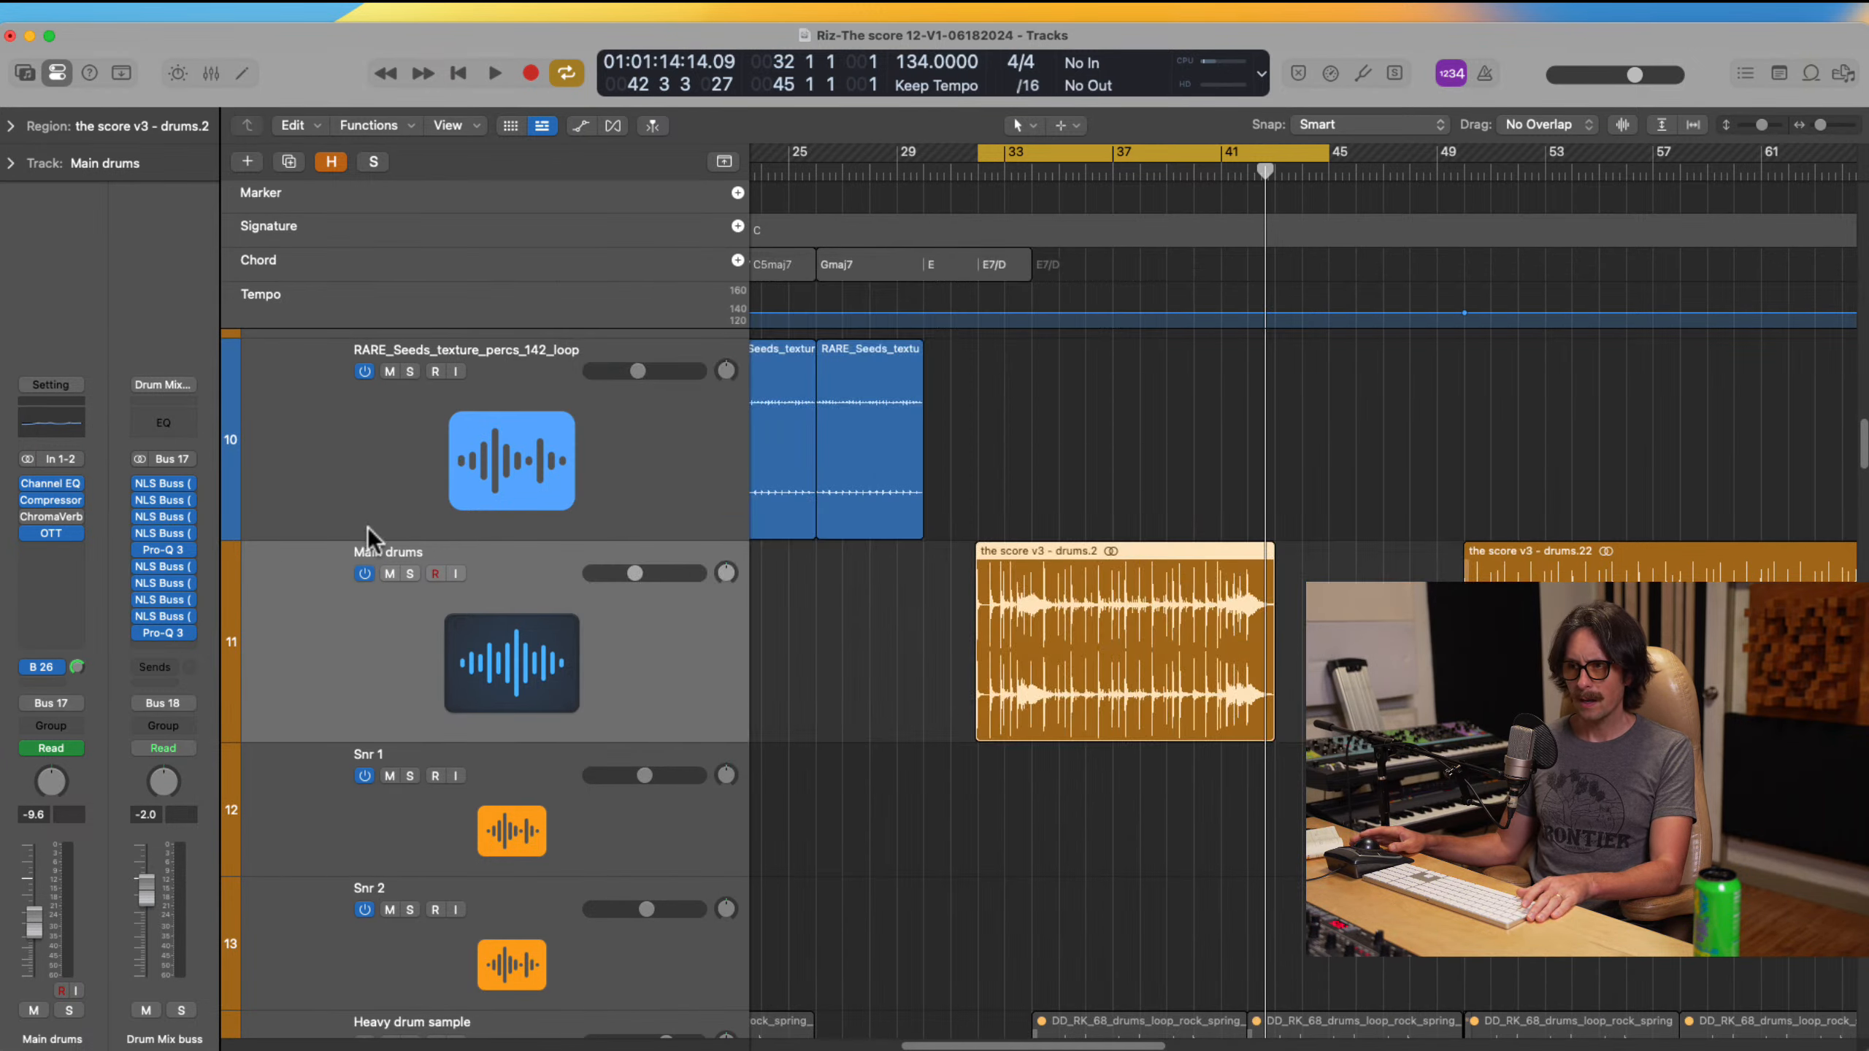
Step: Check the Main drums' Bus 26 send to the parallel compression channel and look over the second Main drums region up to bar 121
{"action": "left_click", "coordinate": [47, 665]}
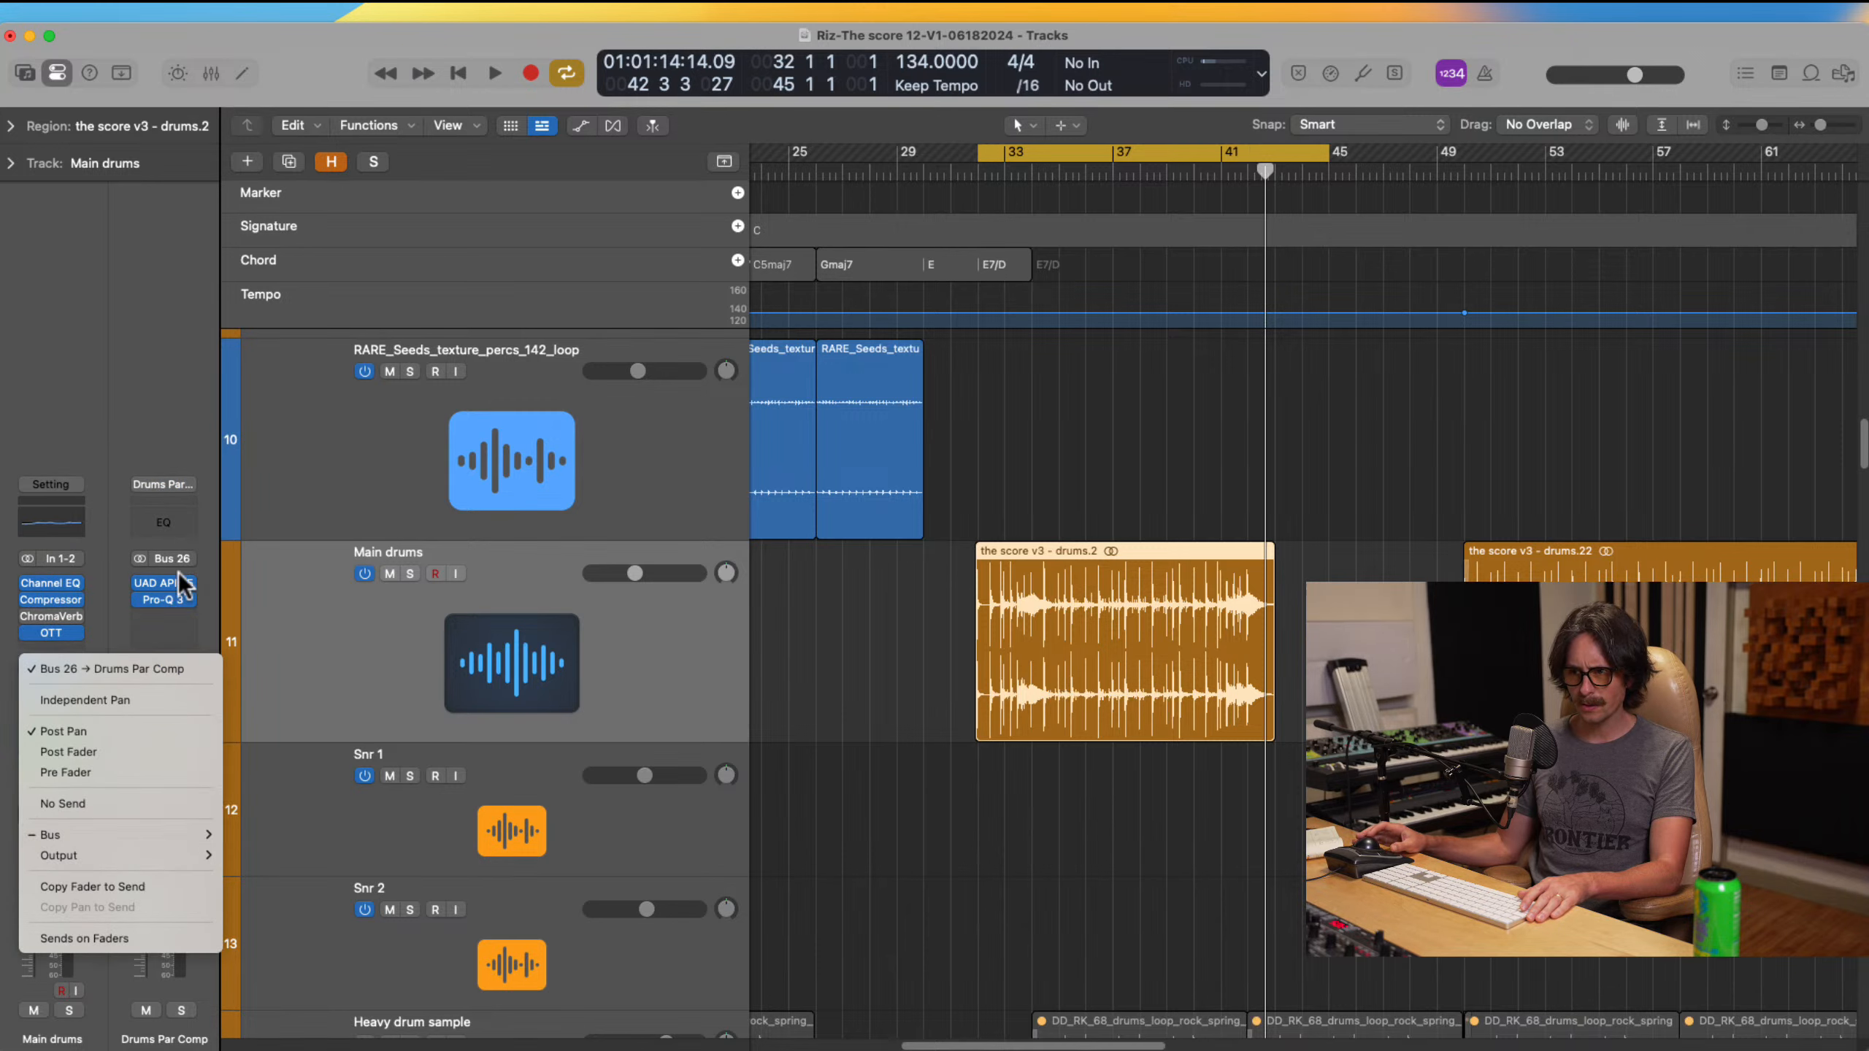
{"action": "left_click", "coordinate": [111, 582]}
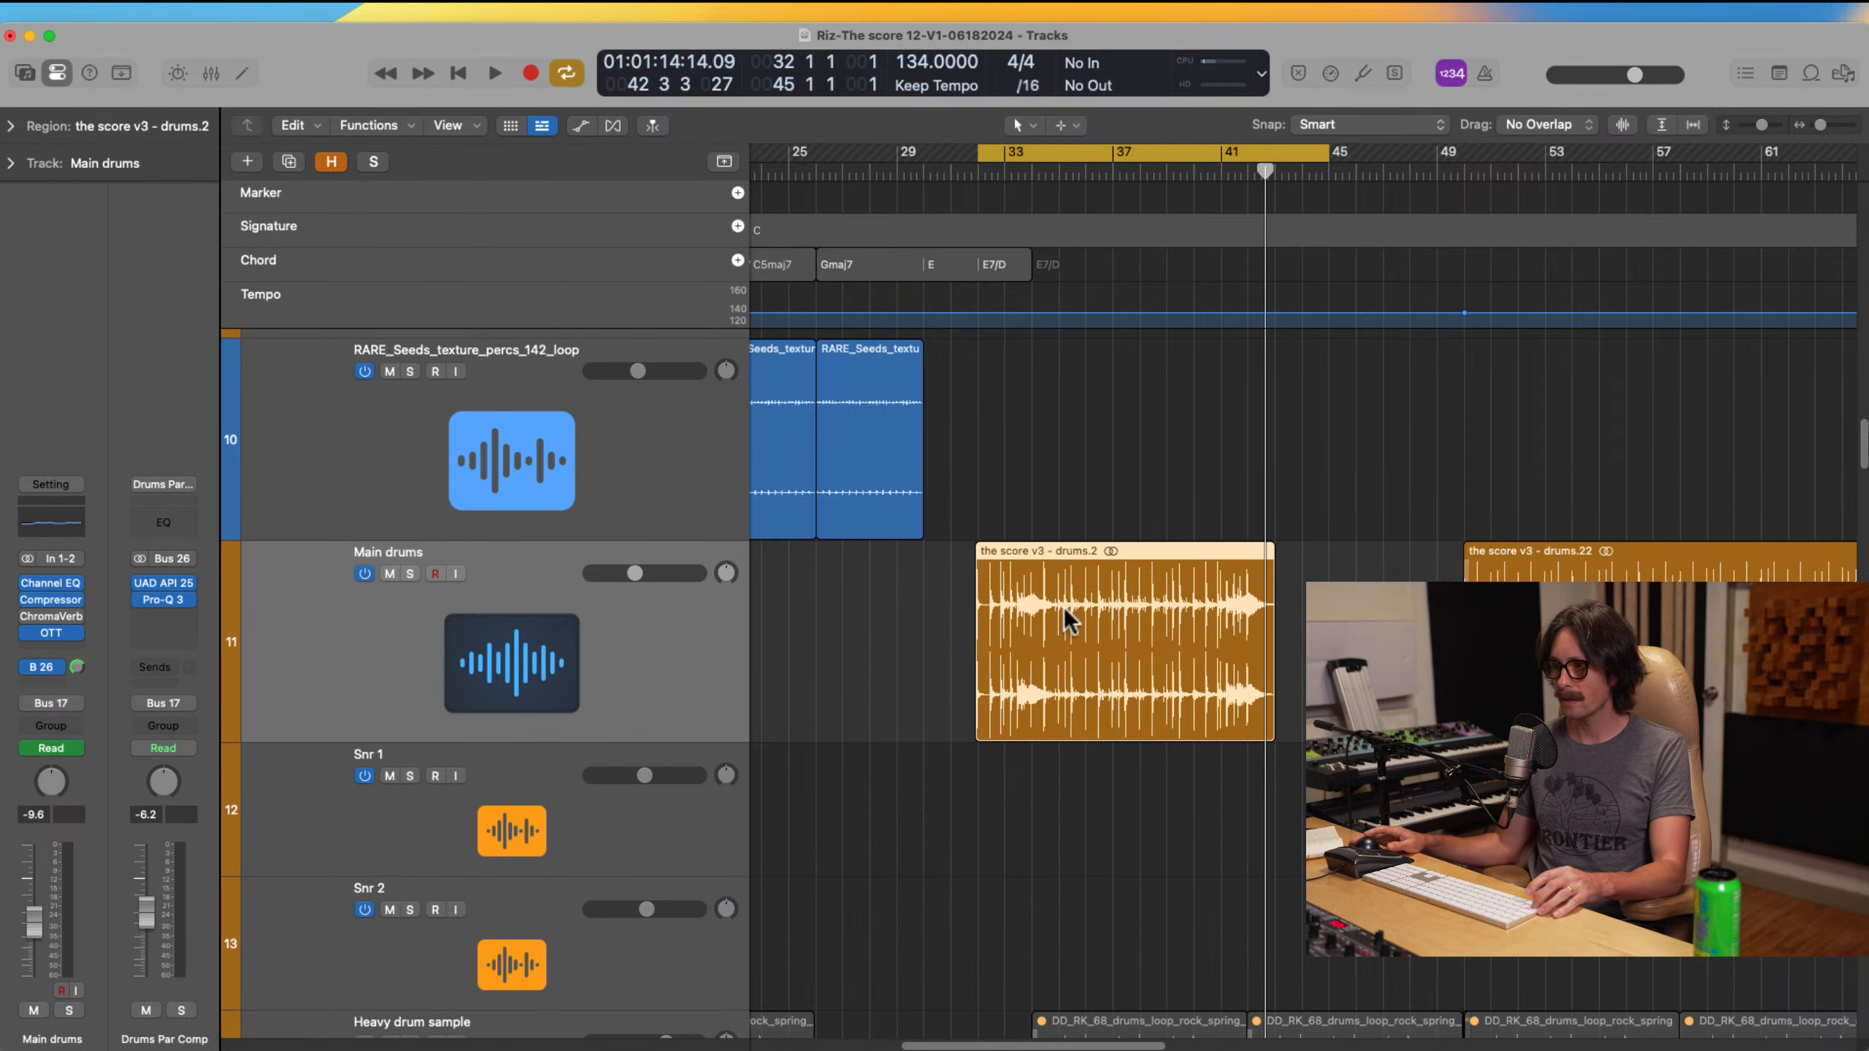
{"action": "scroll", "coordinate": [1085, 622], "scroll_direction": "down", "scroll_amount": 5}
{"action": "scroll", "coordinate": [1082, 620], "scroll_direction": "right", "scroll_amount": 10}
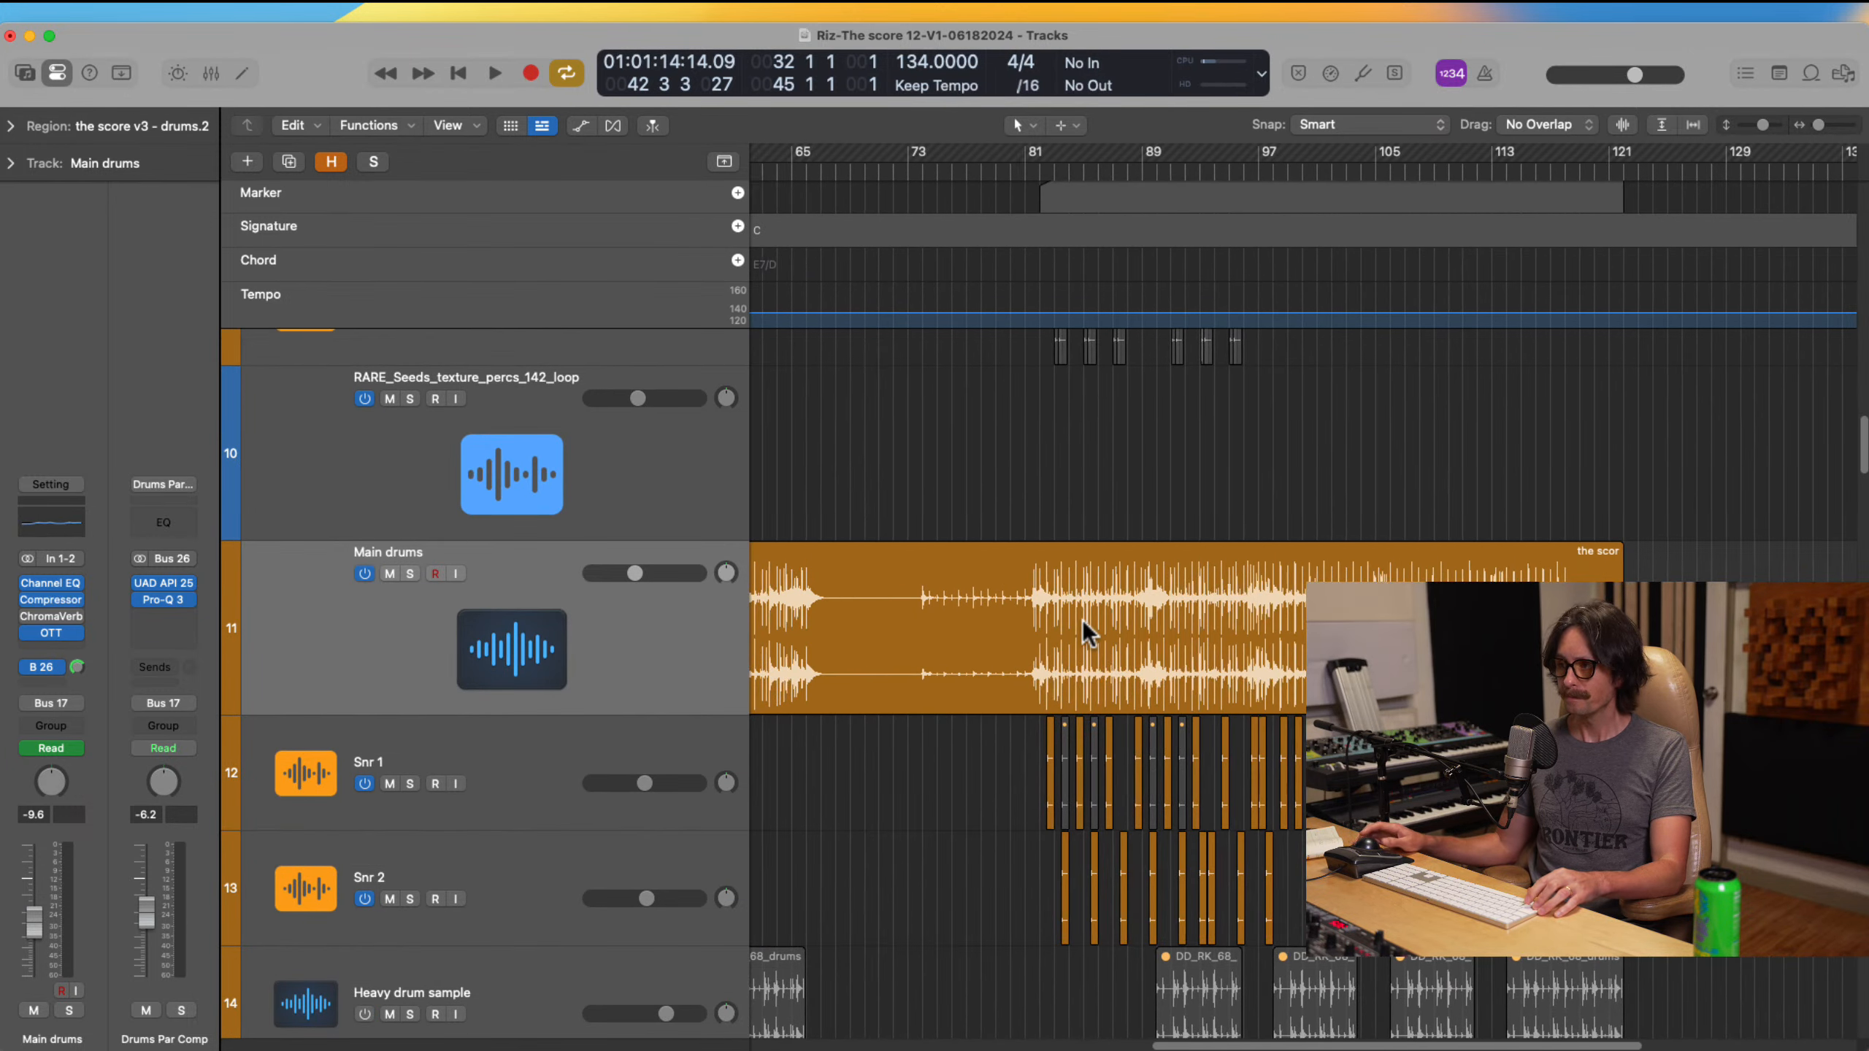
{"action": "key", "text": "z"}
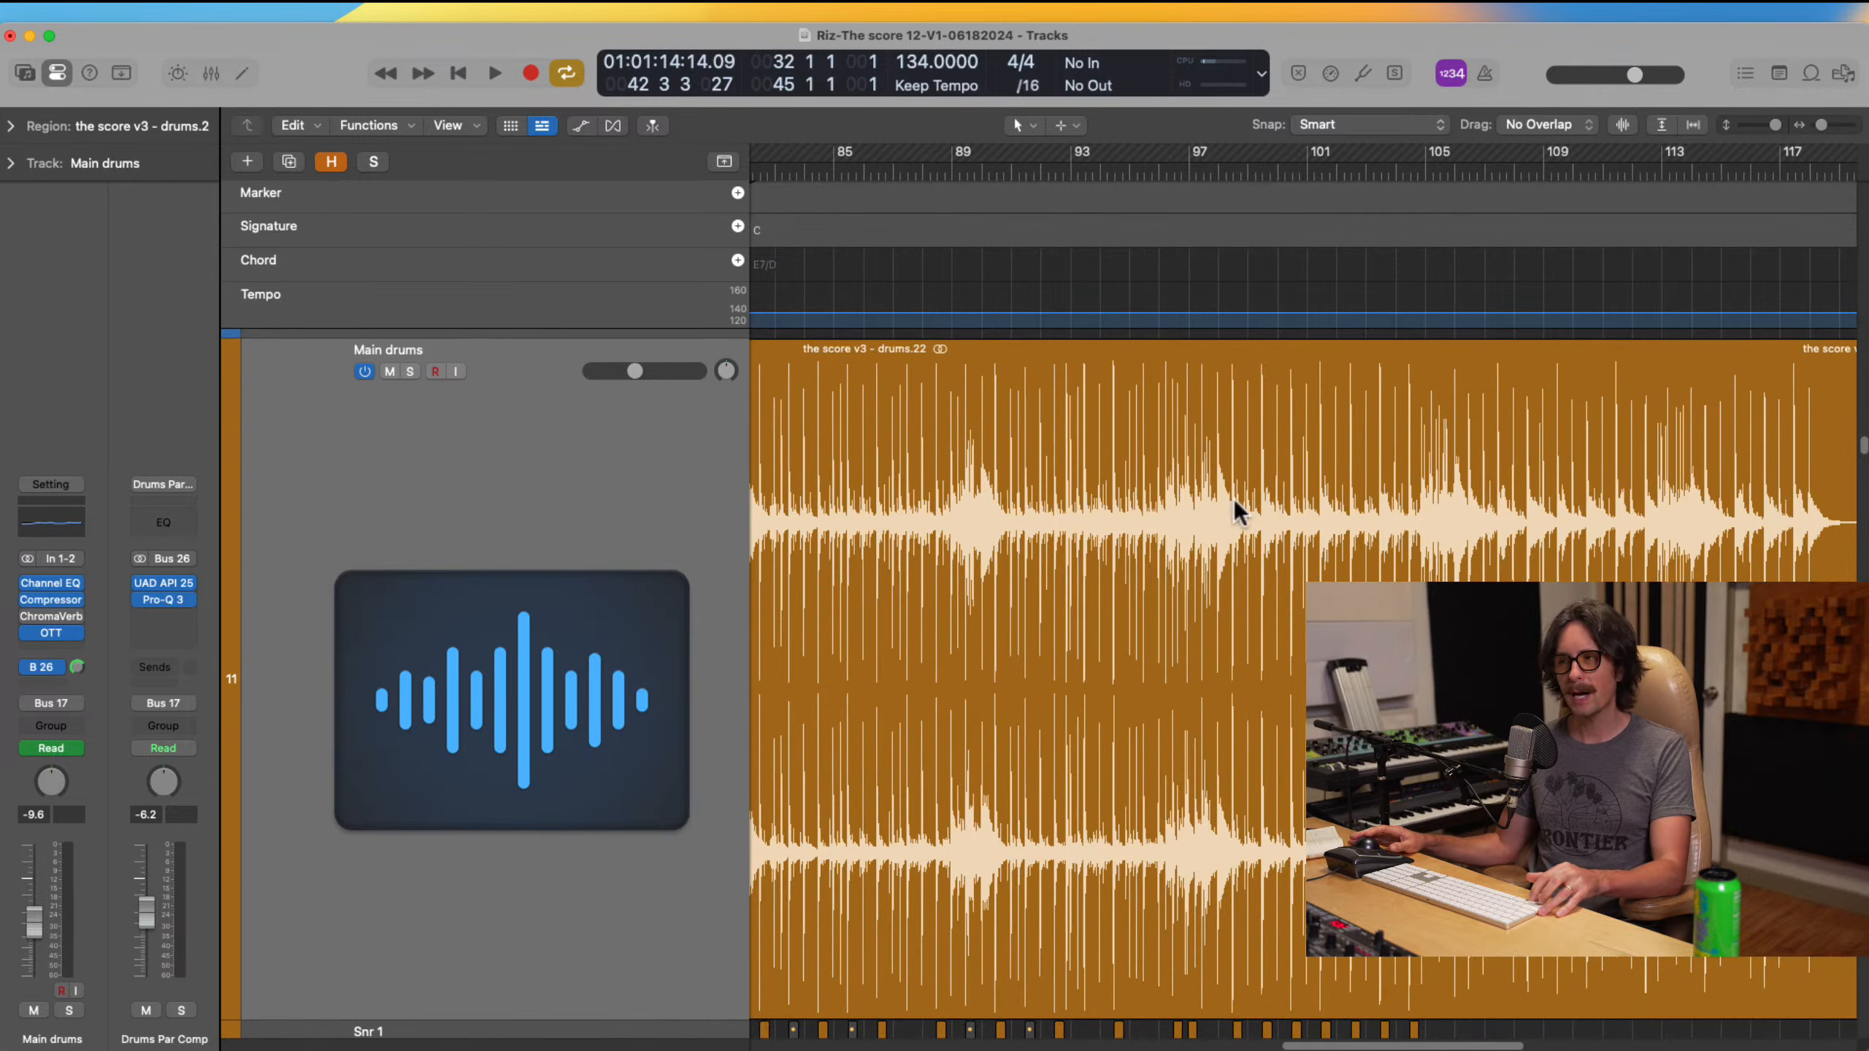
{"action": "scroll", "coordinate": [1234, 500], "scroll_direction": "up", "scroll_amount": 5}
{"action": "key", "text": "z"}
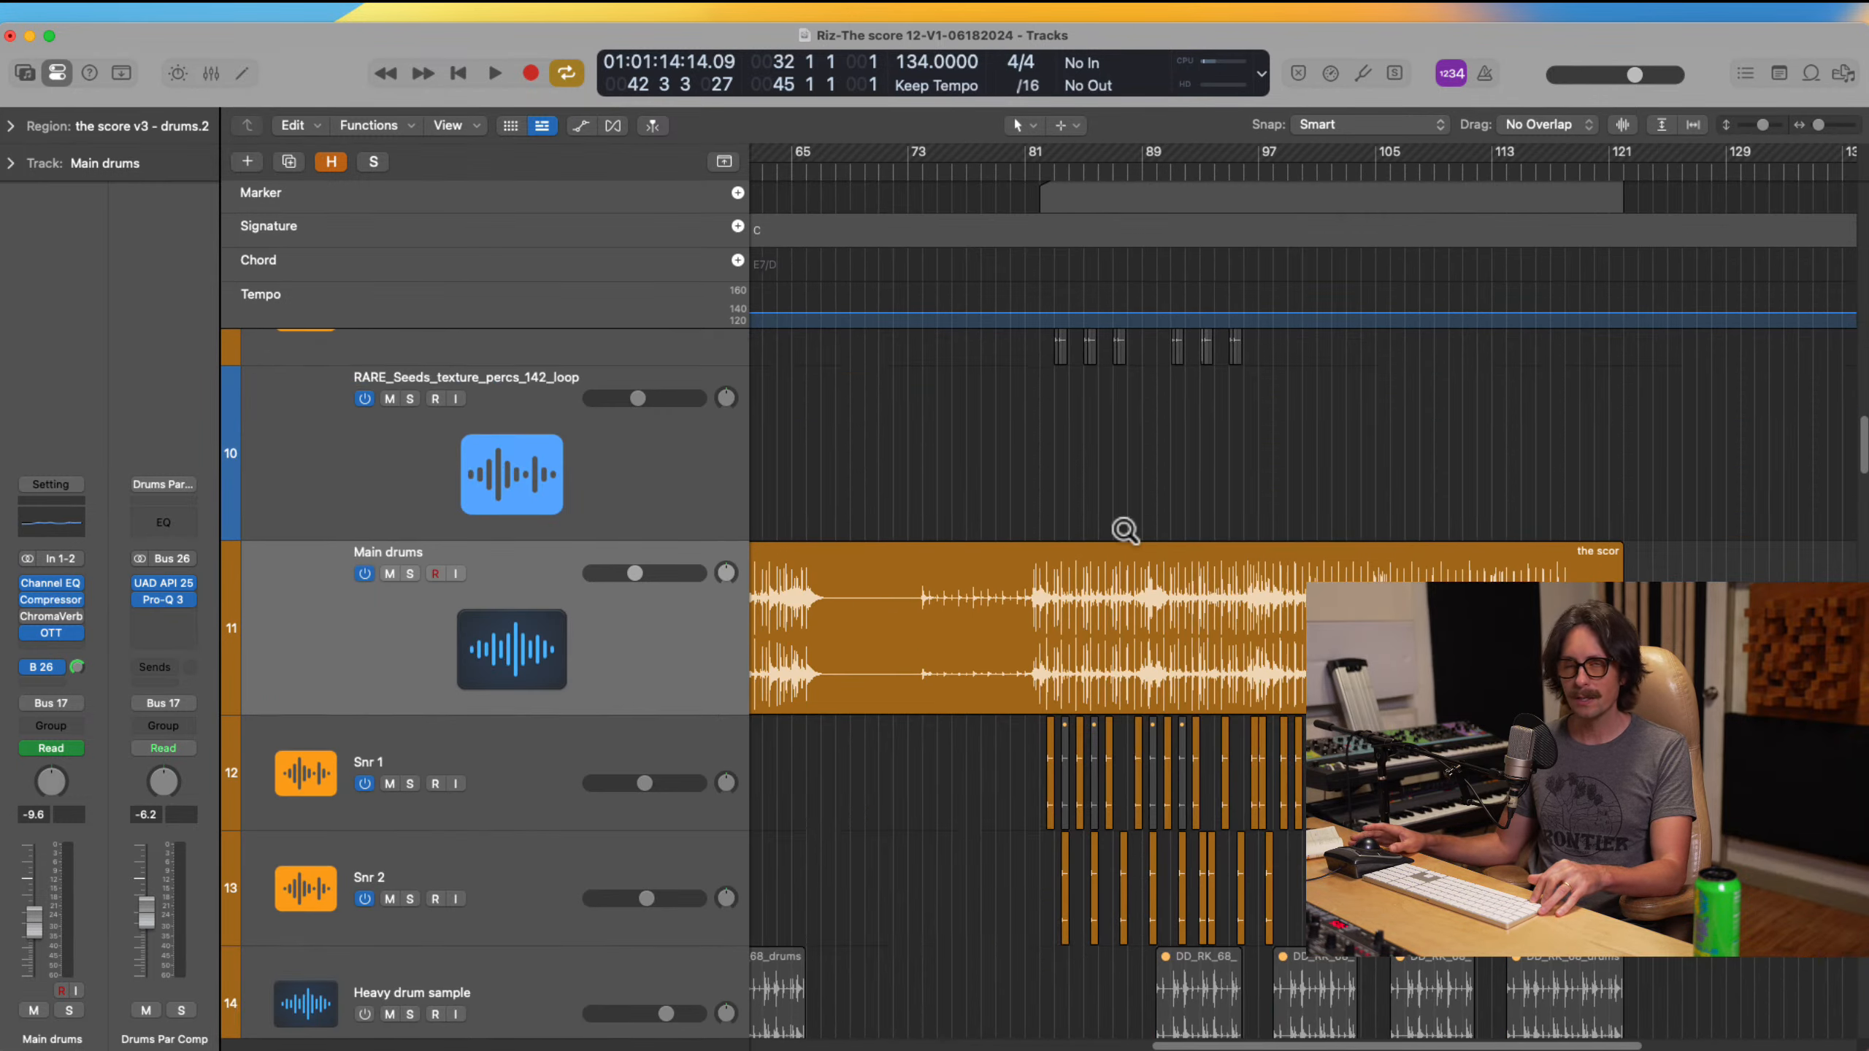
{"action": "scroll", "coordinate": [1093, 583], "scroll_direction": "down", "scroll_amount": 5}
{"action": "scroll", "coordinate": [1087, 579], "scroll_direction": "left", "scroll_amount": 5}
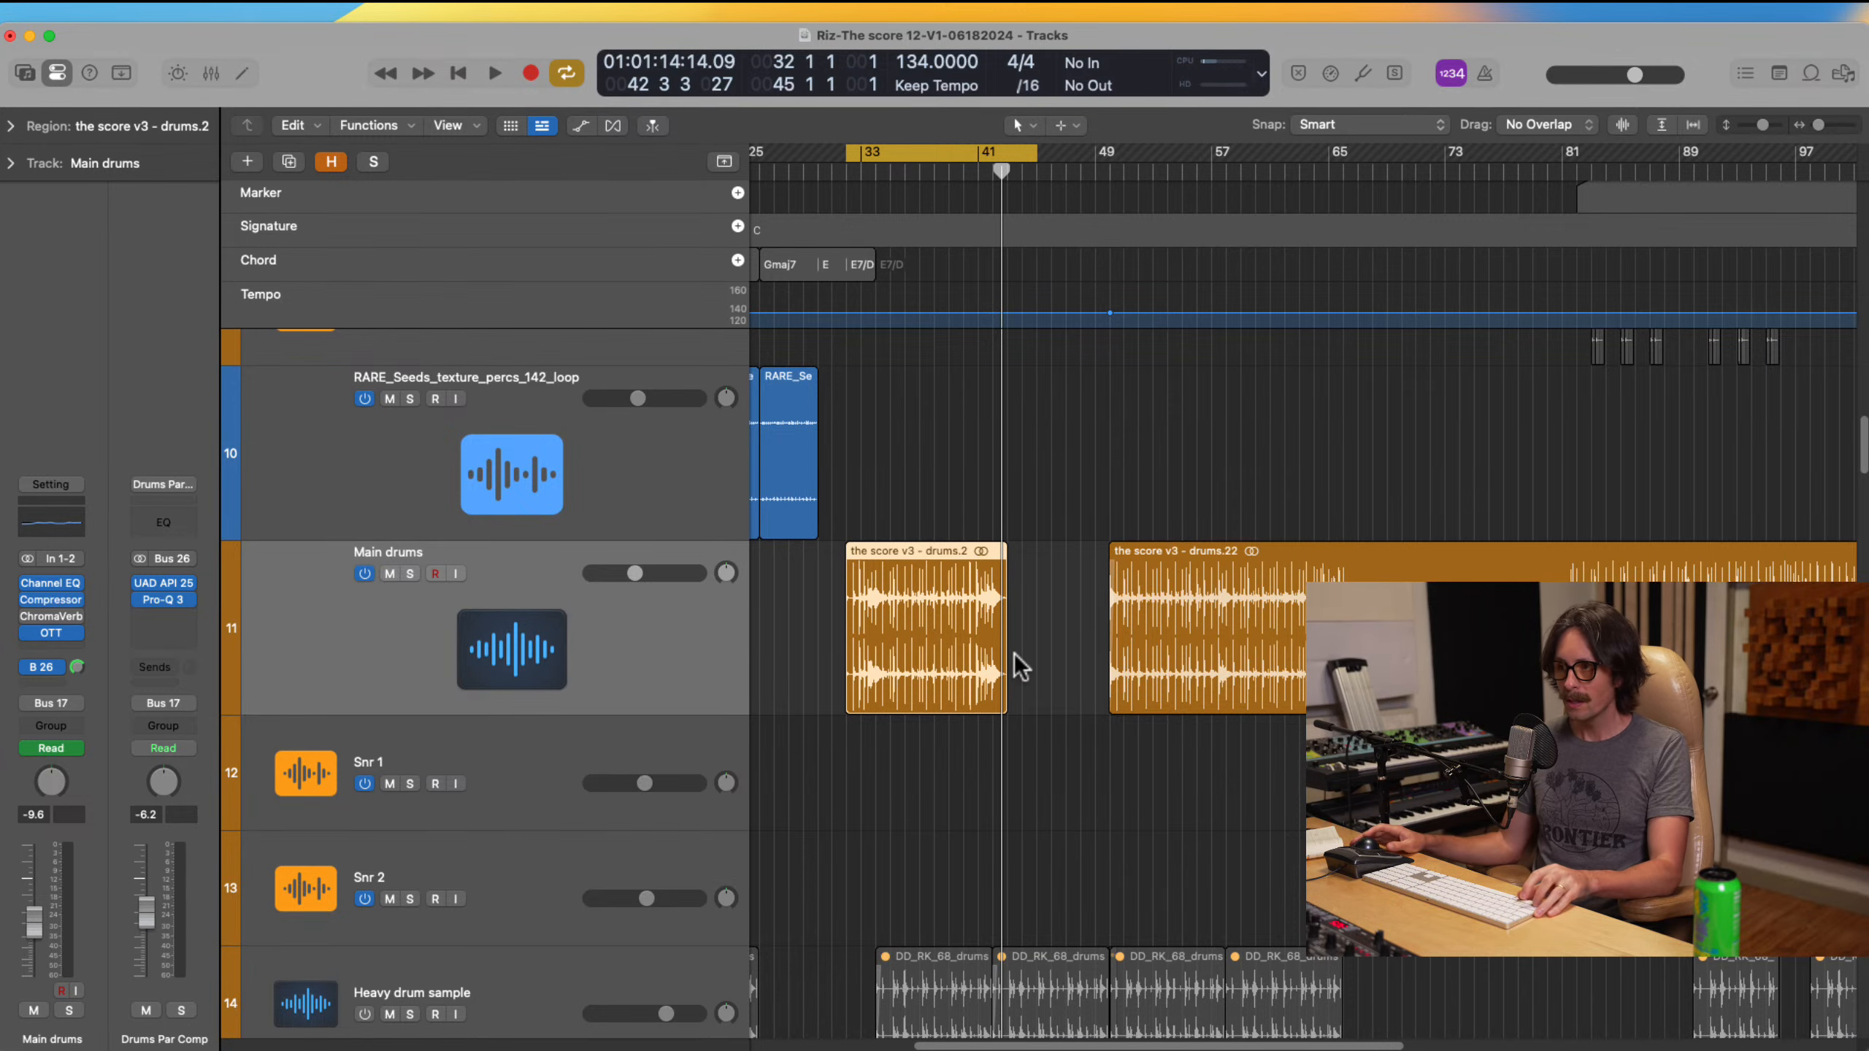
Step: Extend the start of the cycle range back to bar 18, keeping its end at bar 45, and start playback
{"action": "scroll", "coordinate": [1013, 653], "scroll_direction": "left", "scroll_amount": 8}
{"action": "scroll", "coordinate": [1014, 653], "scroll_direction": "up", "scroll_amount": 10}
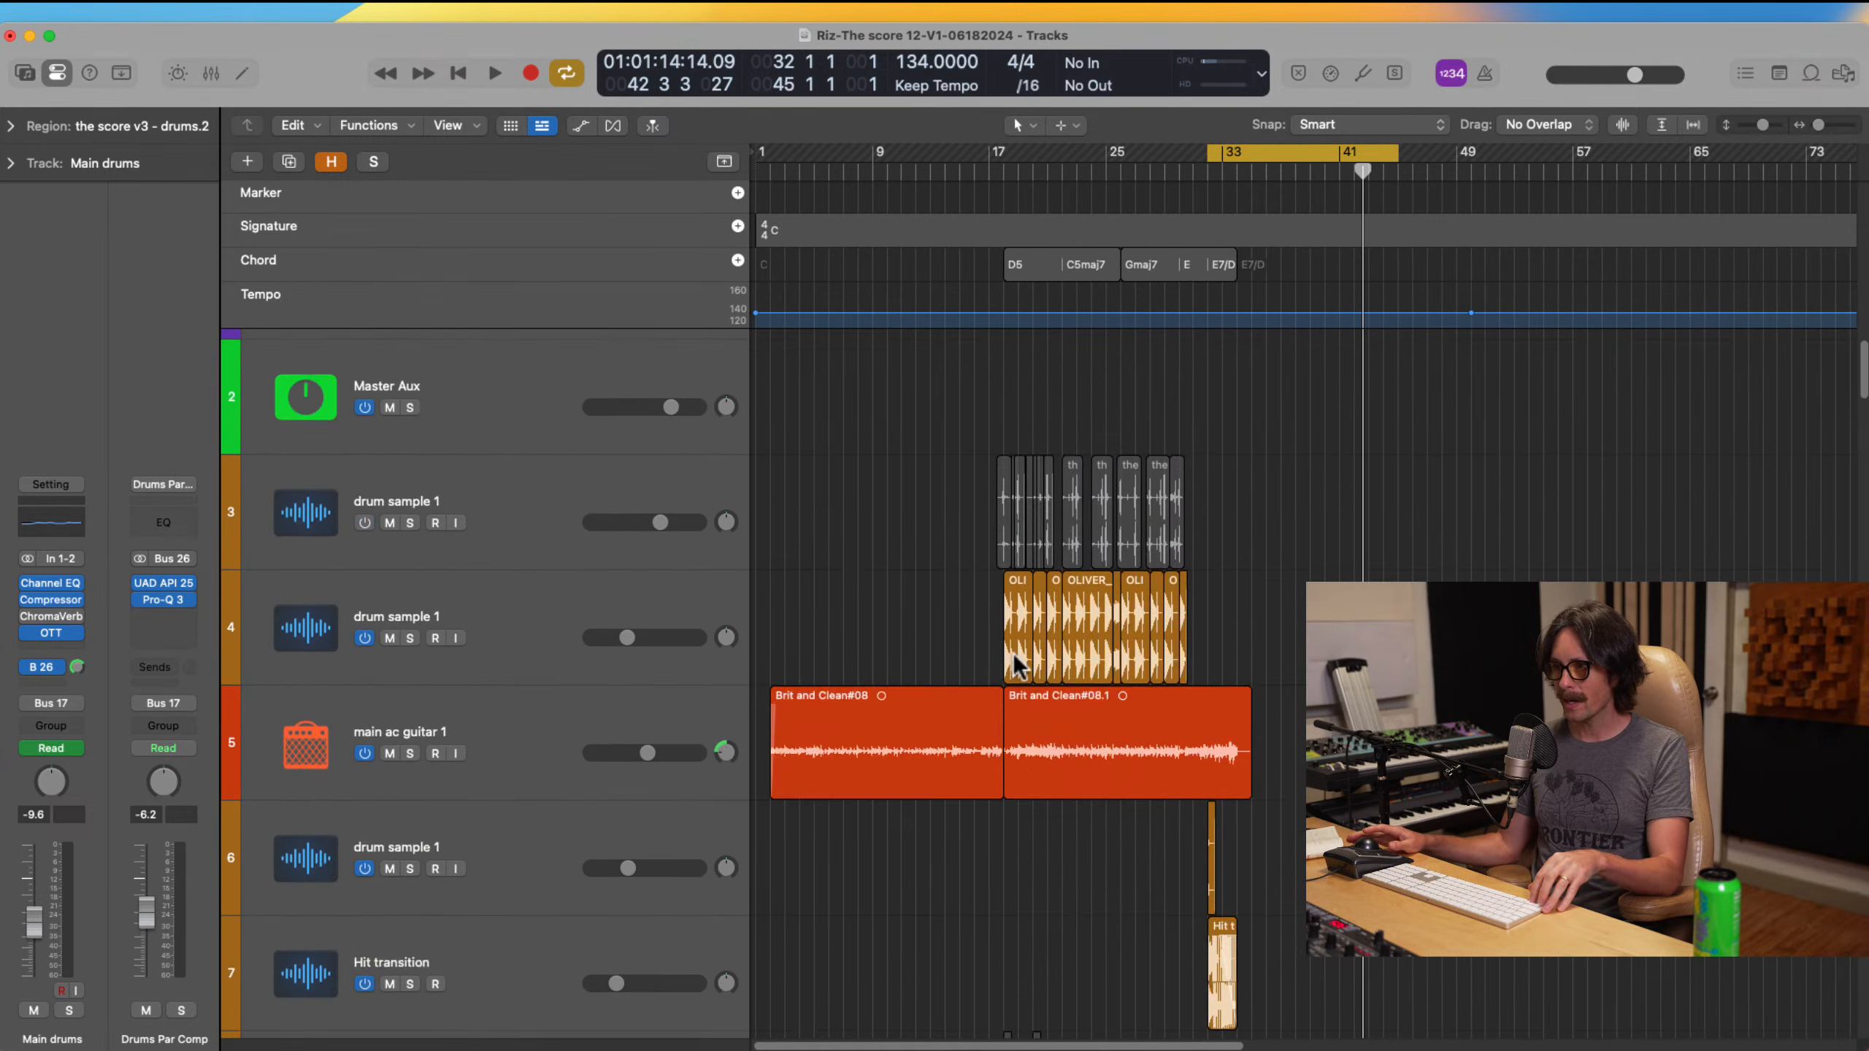
{"action": "scroll", "coordinate": [1013, 663], "scroll_direction": "up", "scroll_amount": 2}
{"action": "left_click_drag", "start_coordinate": [1208, 154], "coordinate": [1004, 215]}
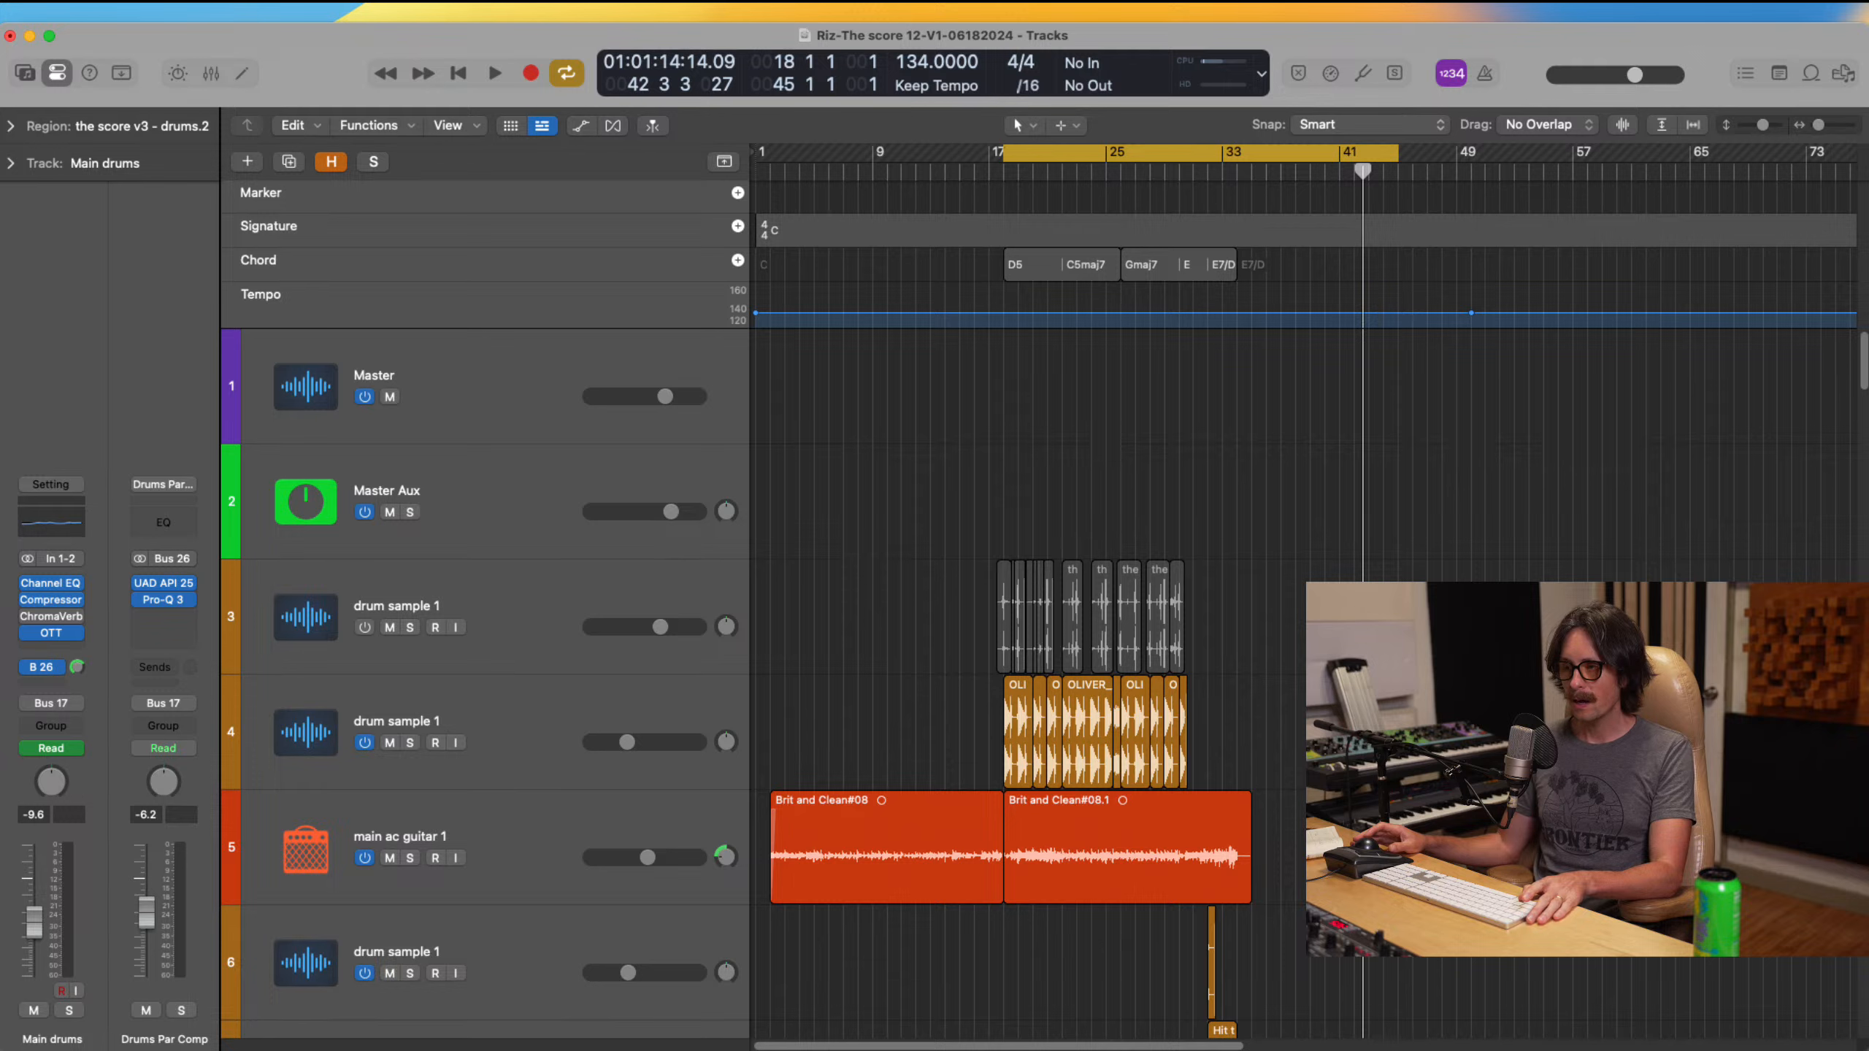
{"action": "key", "text": "super+Tab"}
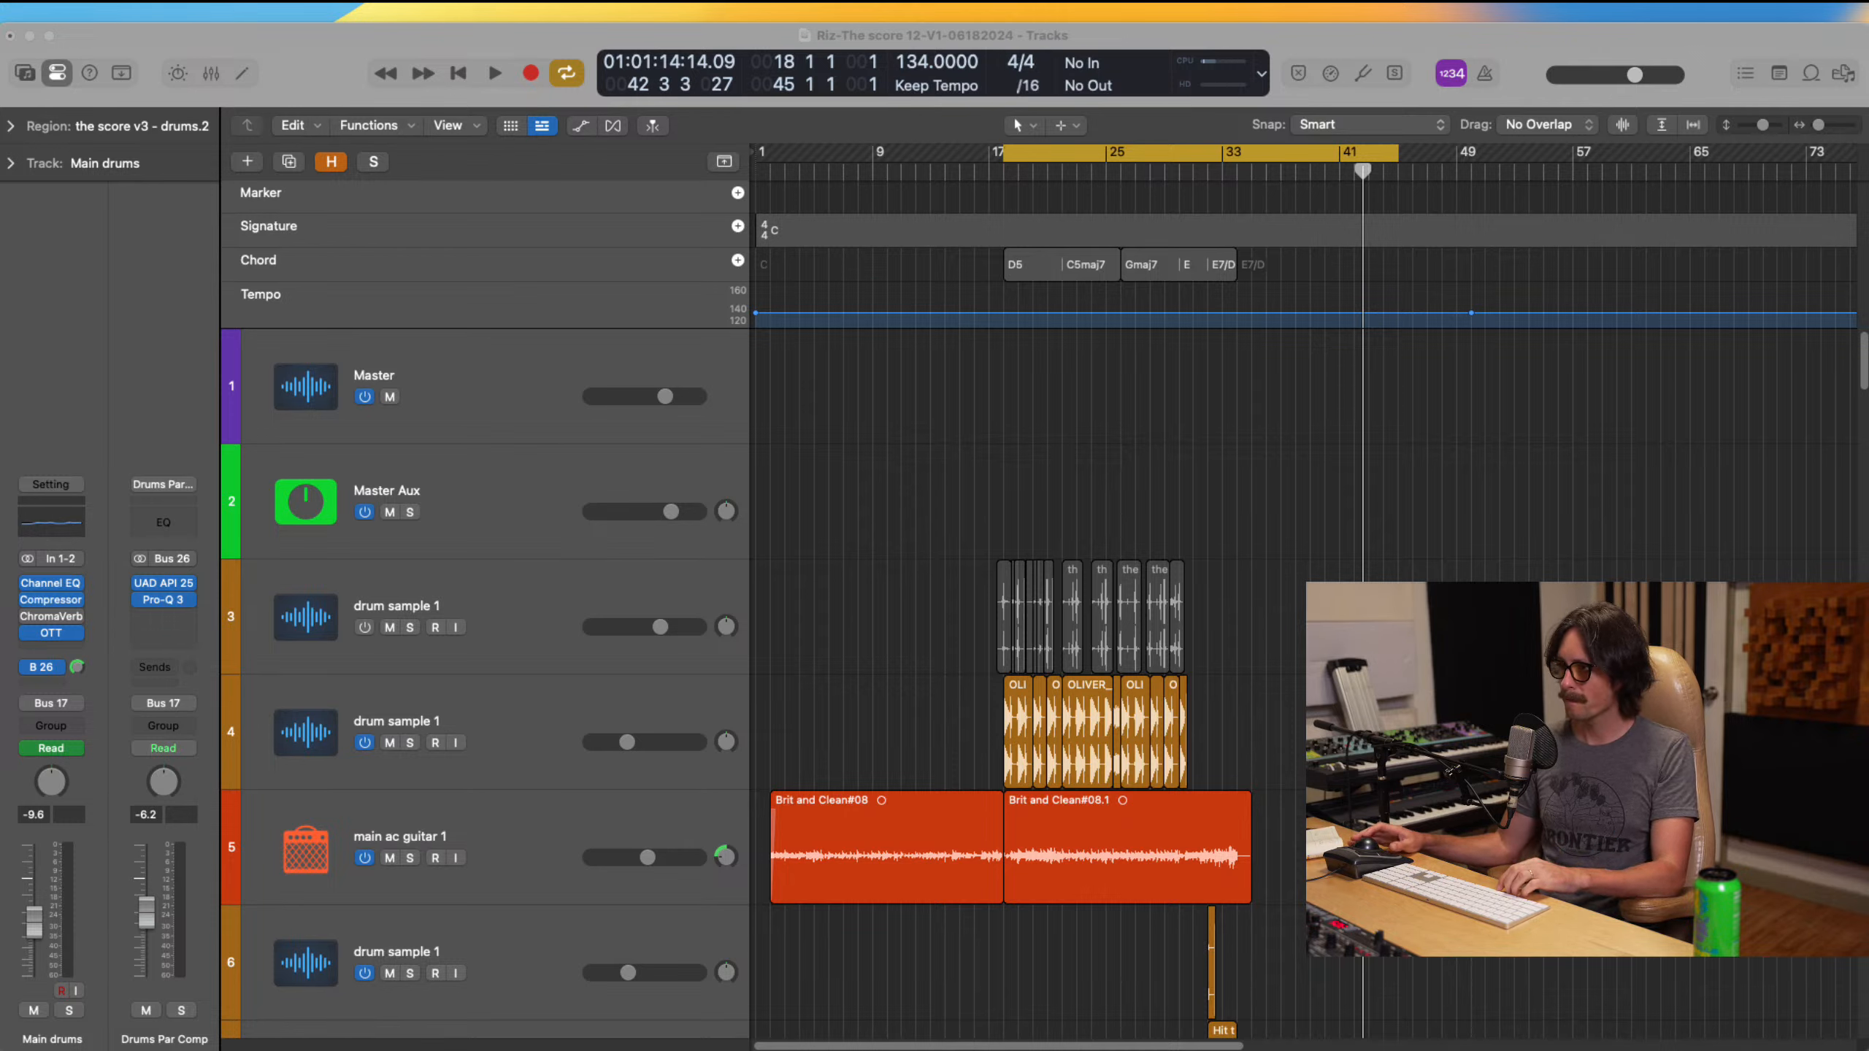
{"action": "left_click", "coordinate": [1568, 406]}
{"action": "key", "text": "space"}
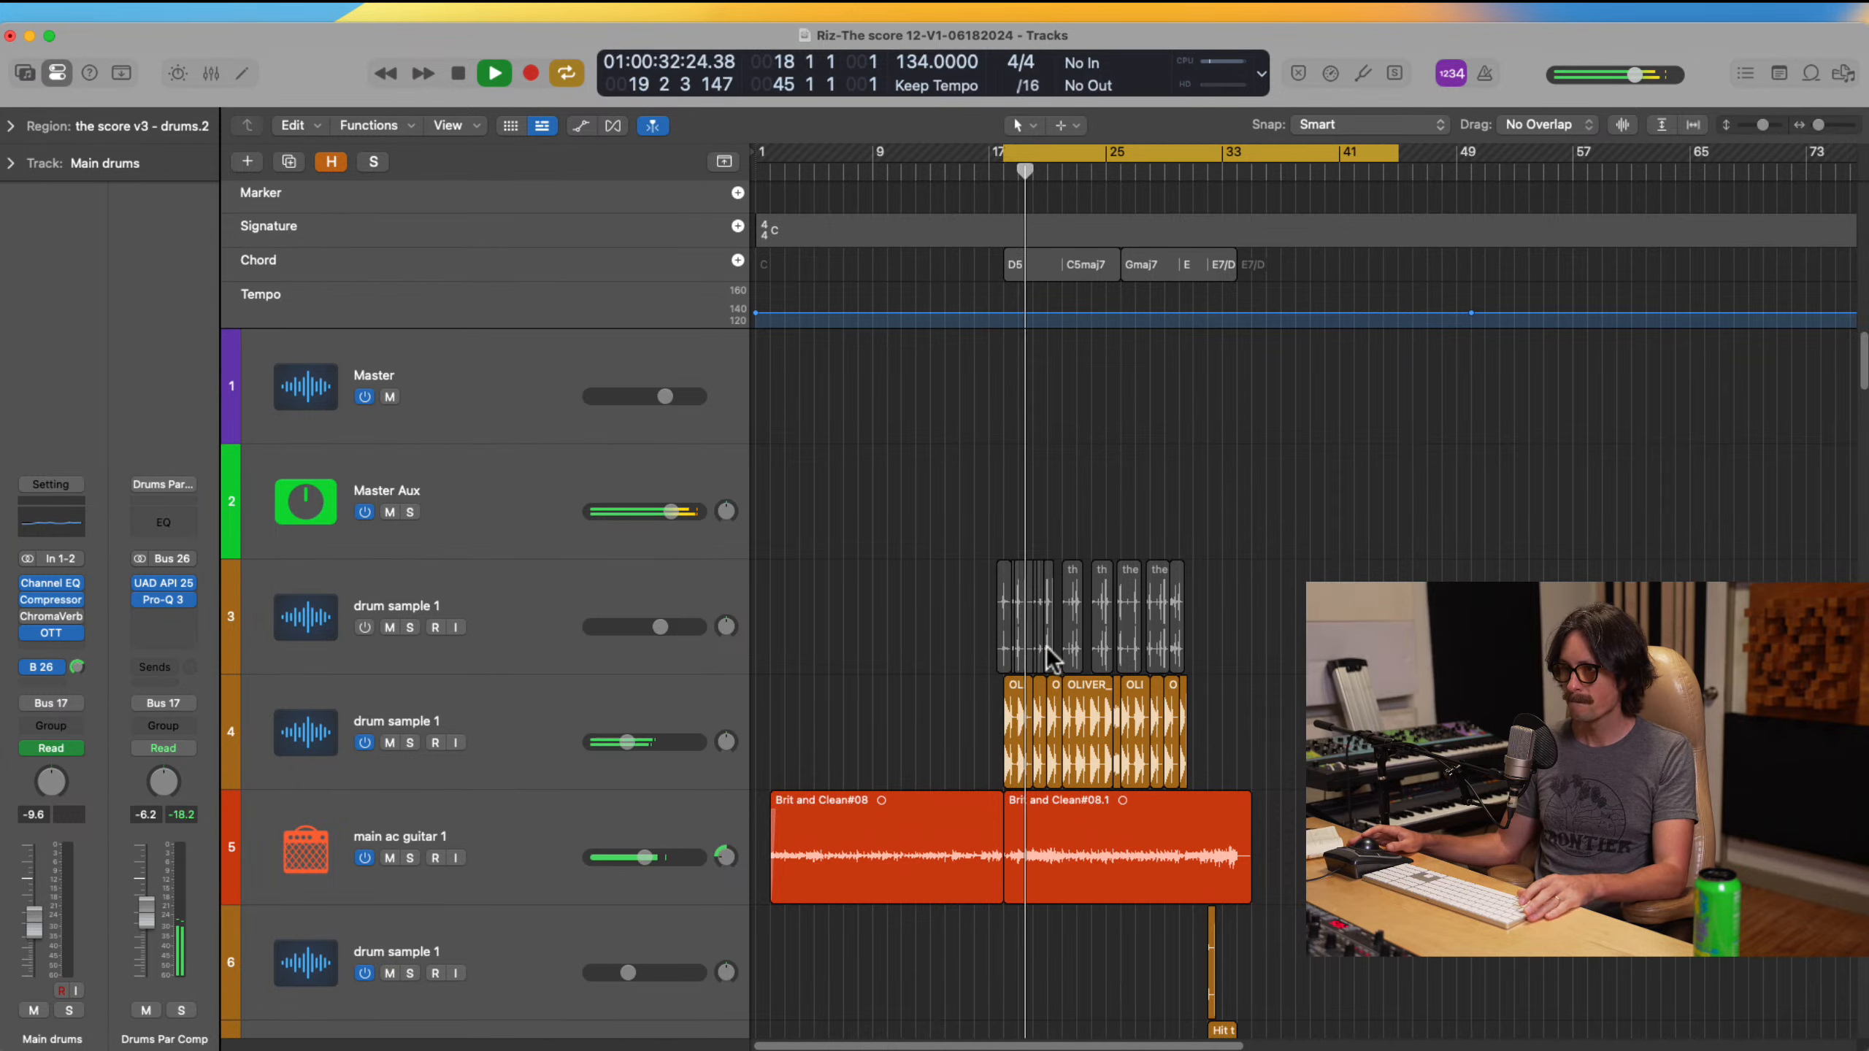
Step: Select the unmuted Riz Vox track while the song plays to show its vocal processing chain
{"action": "scroll", "coordinate": [1047, 648], "scroll_direction": "down", "scroll_amount": 5}
{"action": "scroll", "coordinate": [1046, 646], "scroll_direction": "down", "scroll_amount": 15}
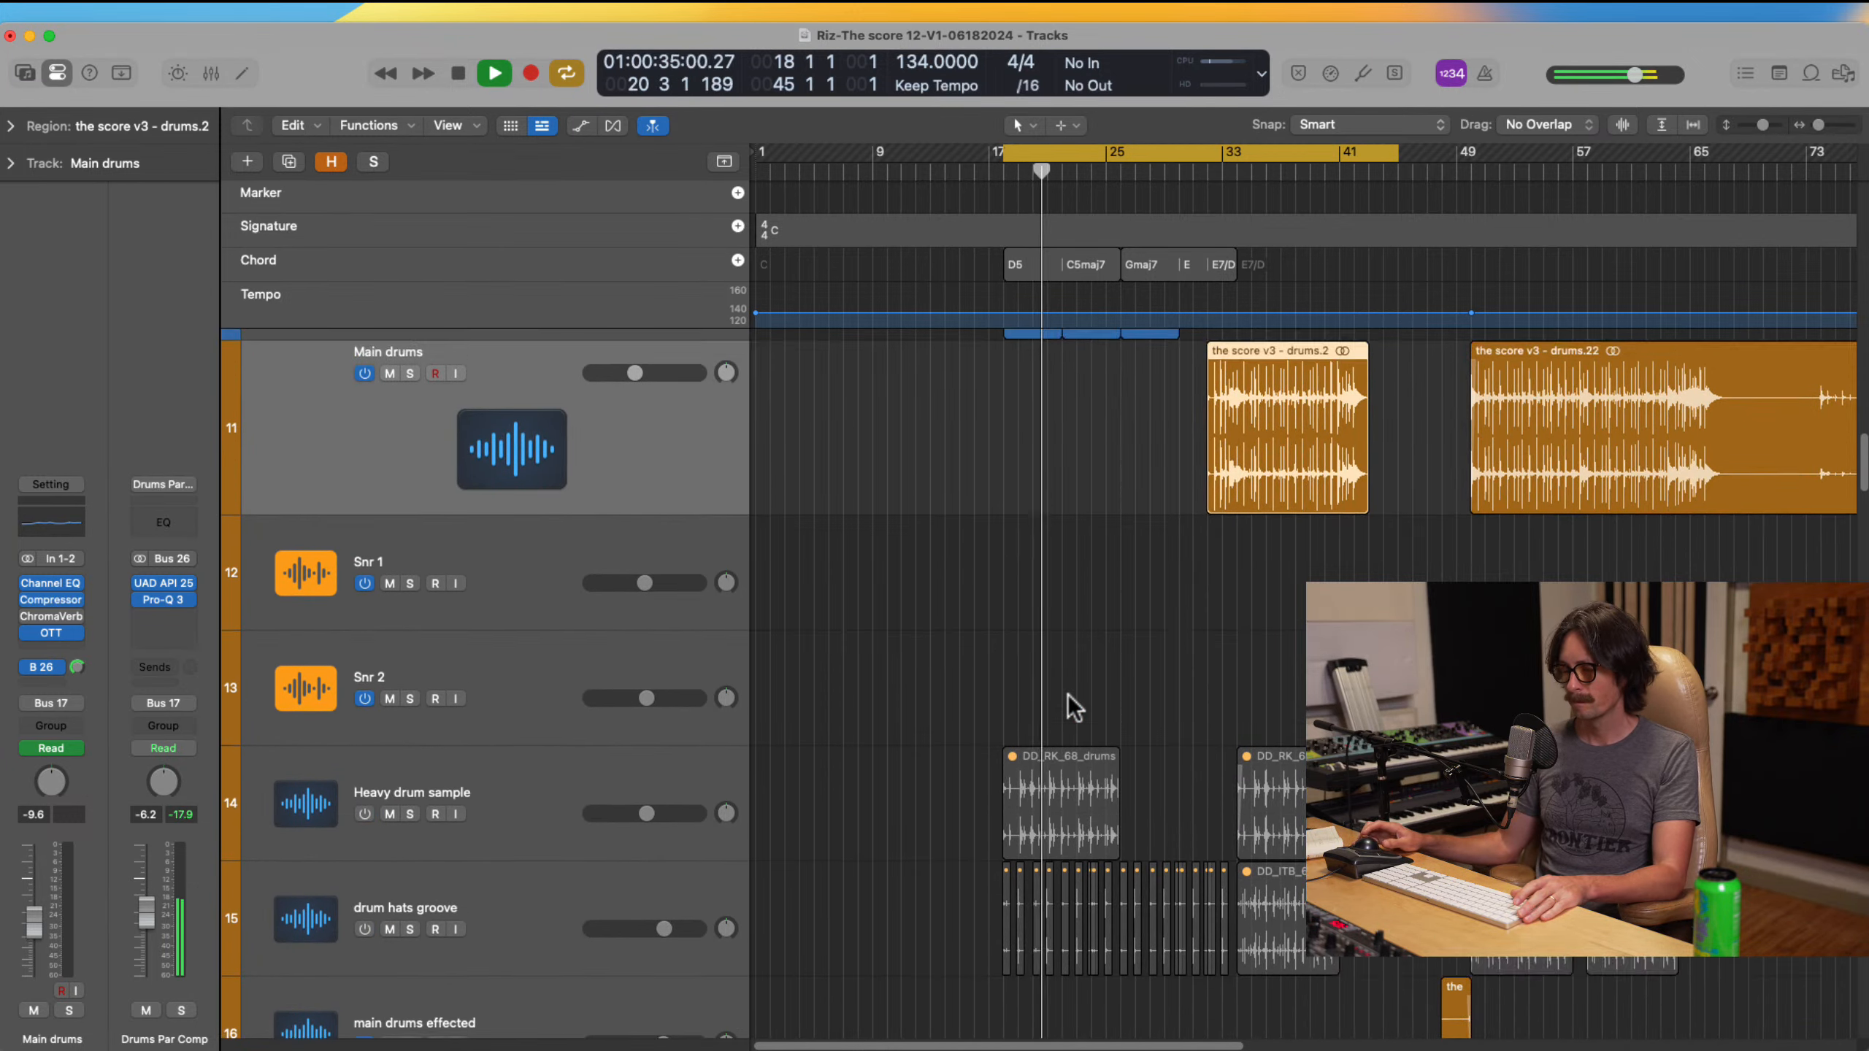
{"action": "scroll", "coordinate": [1067, 695], "scroll_direction": "down", "scroll_amount": 20}
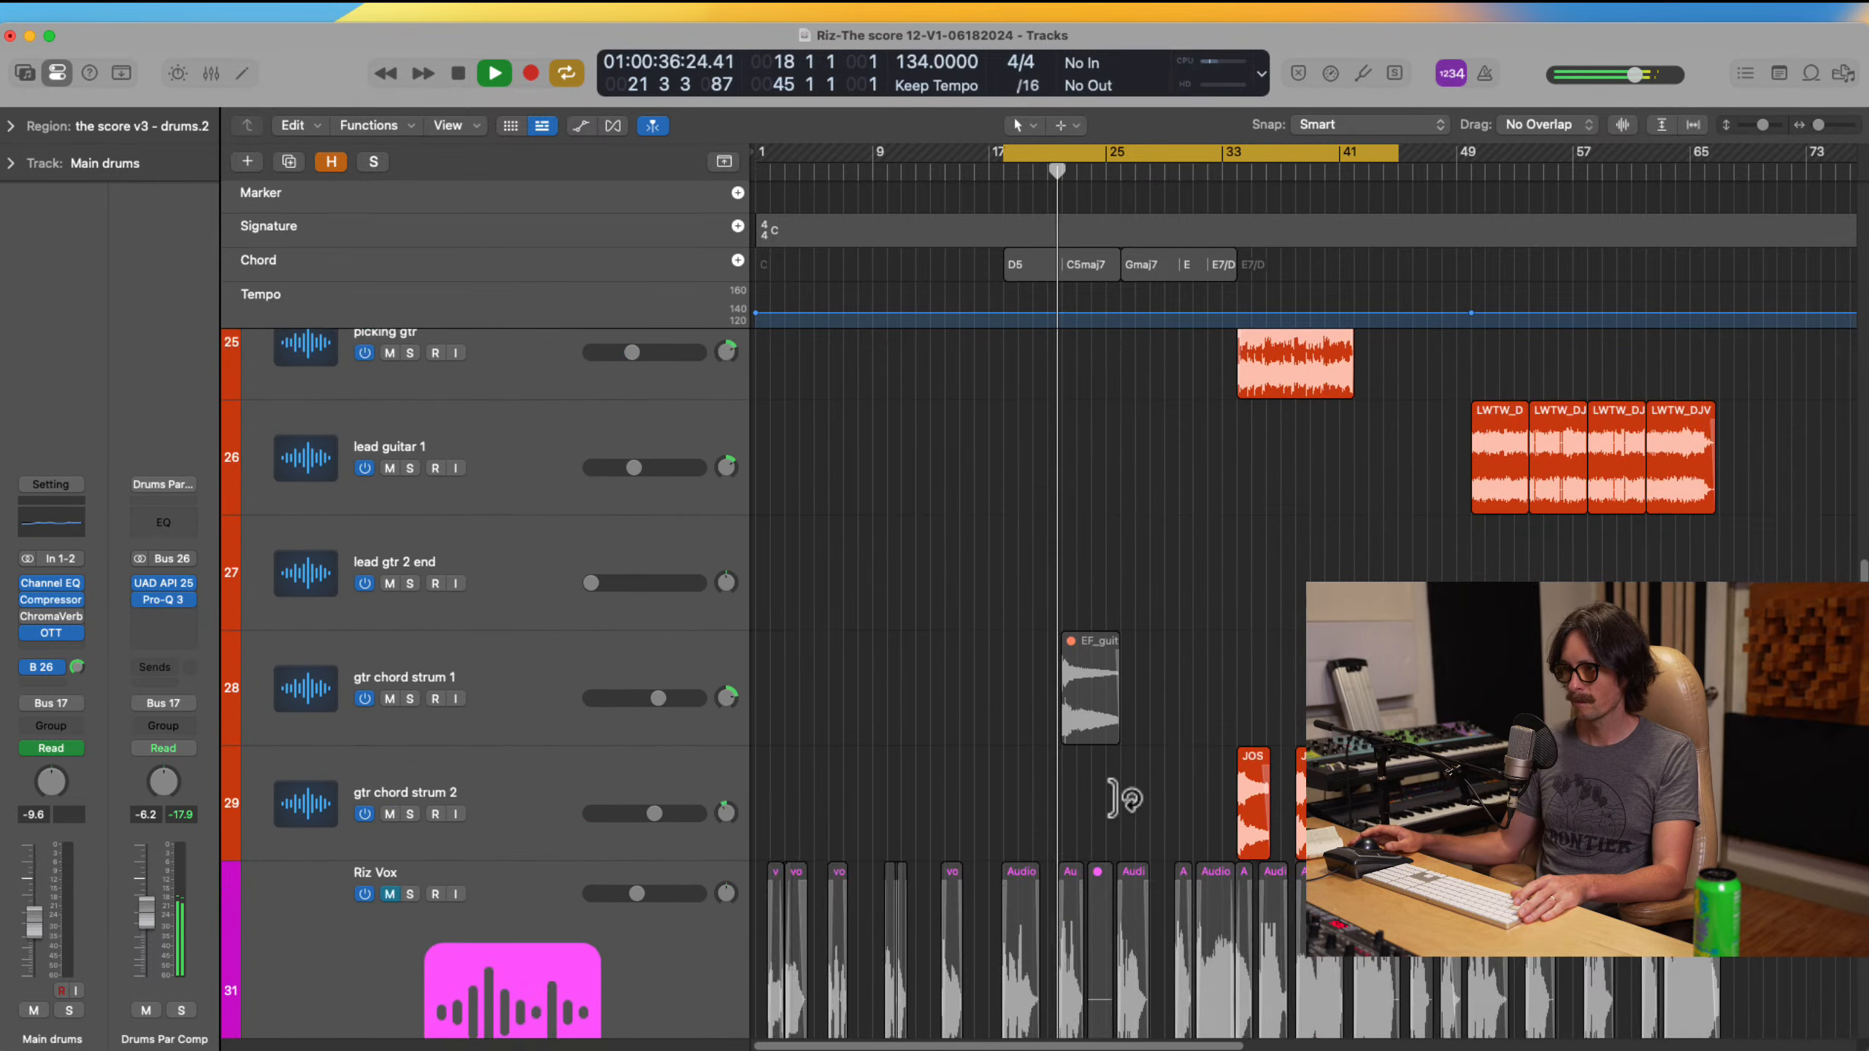
{"action": "scroll", "coordinate": [1118, 810], "scroll_direction": "down", "scroll_amount": 4}
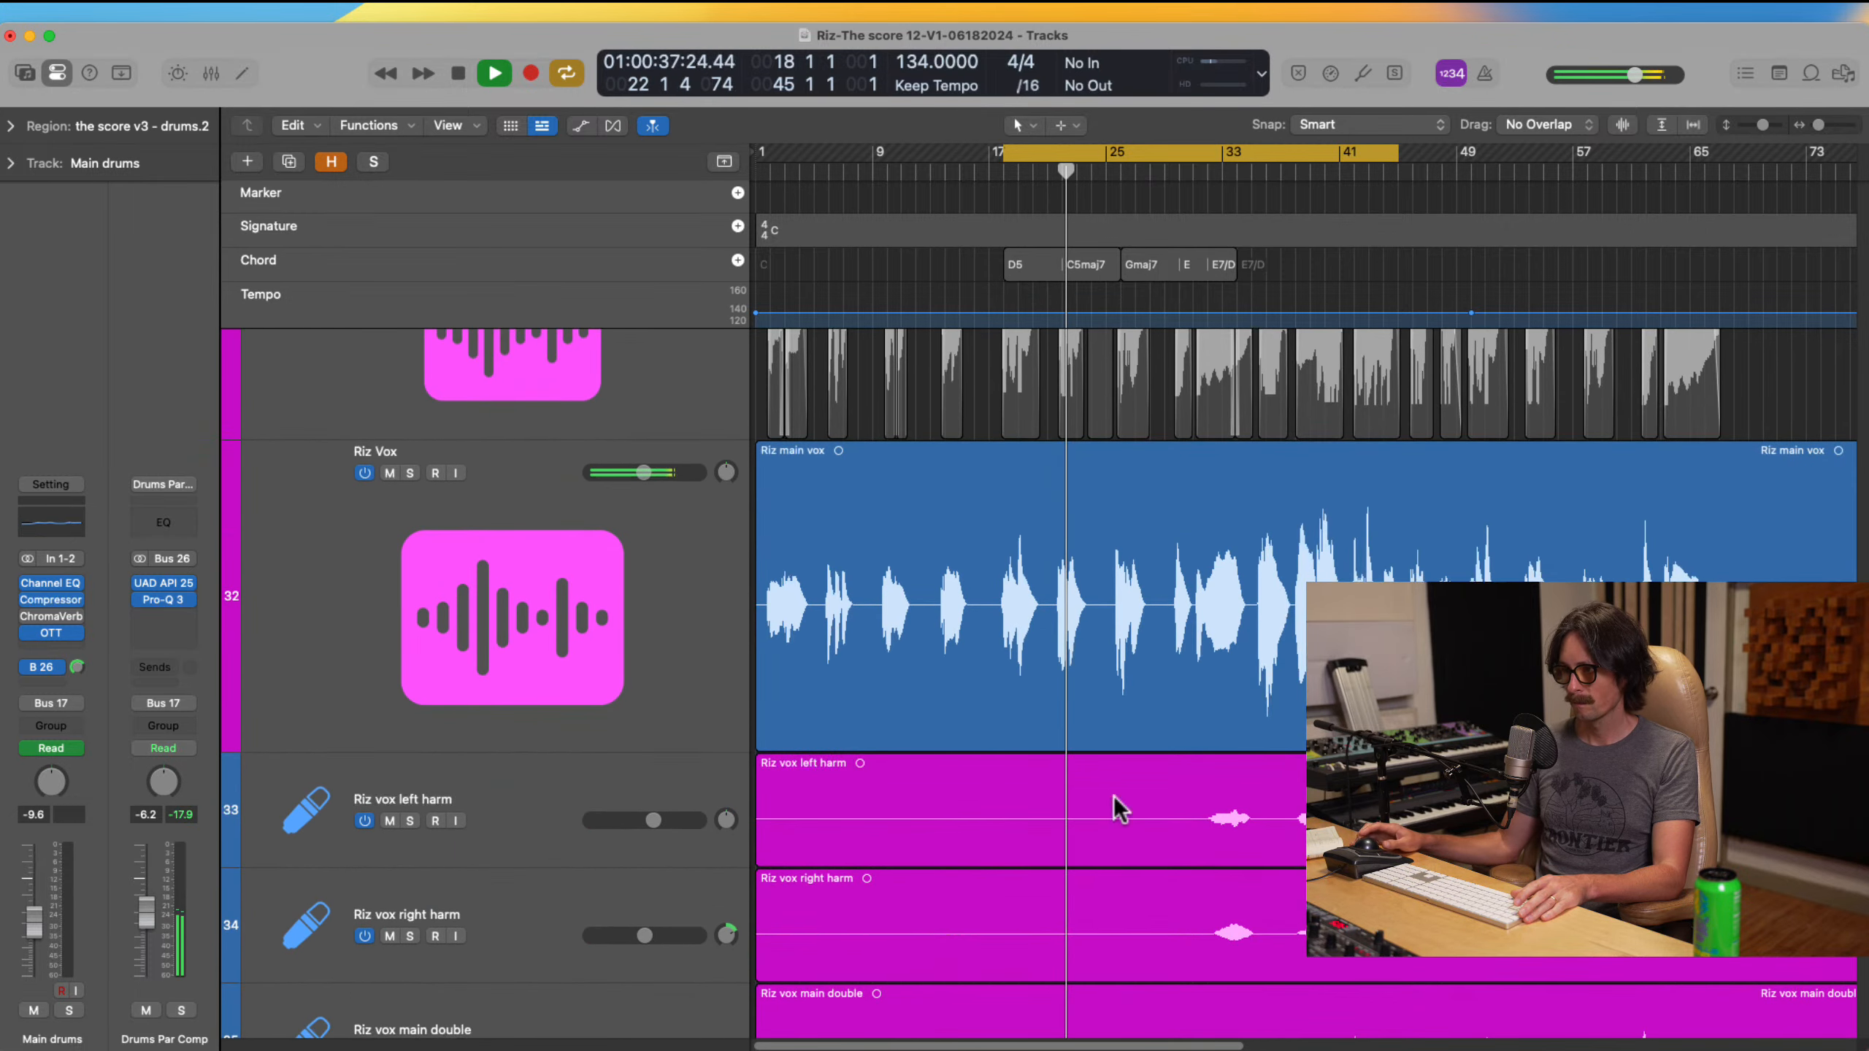
{"action": "left_click", "coordinate": [471, 558]}
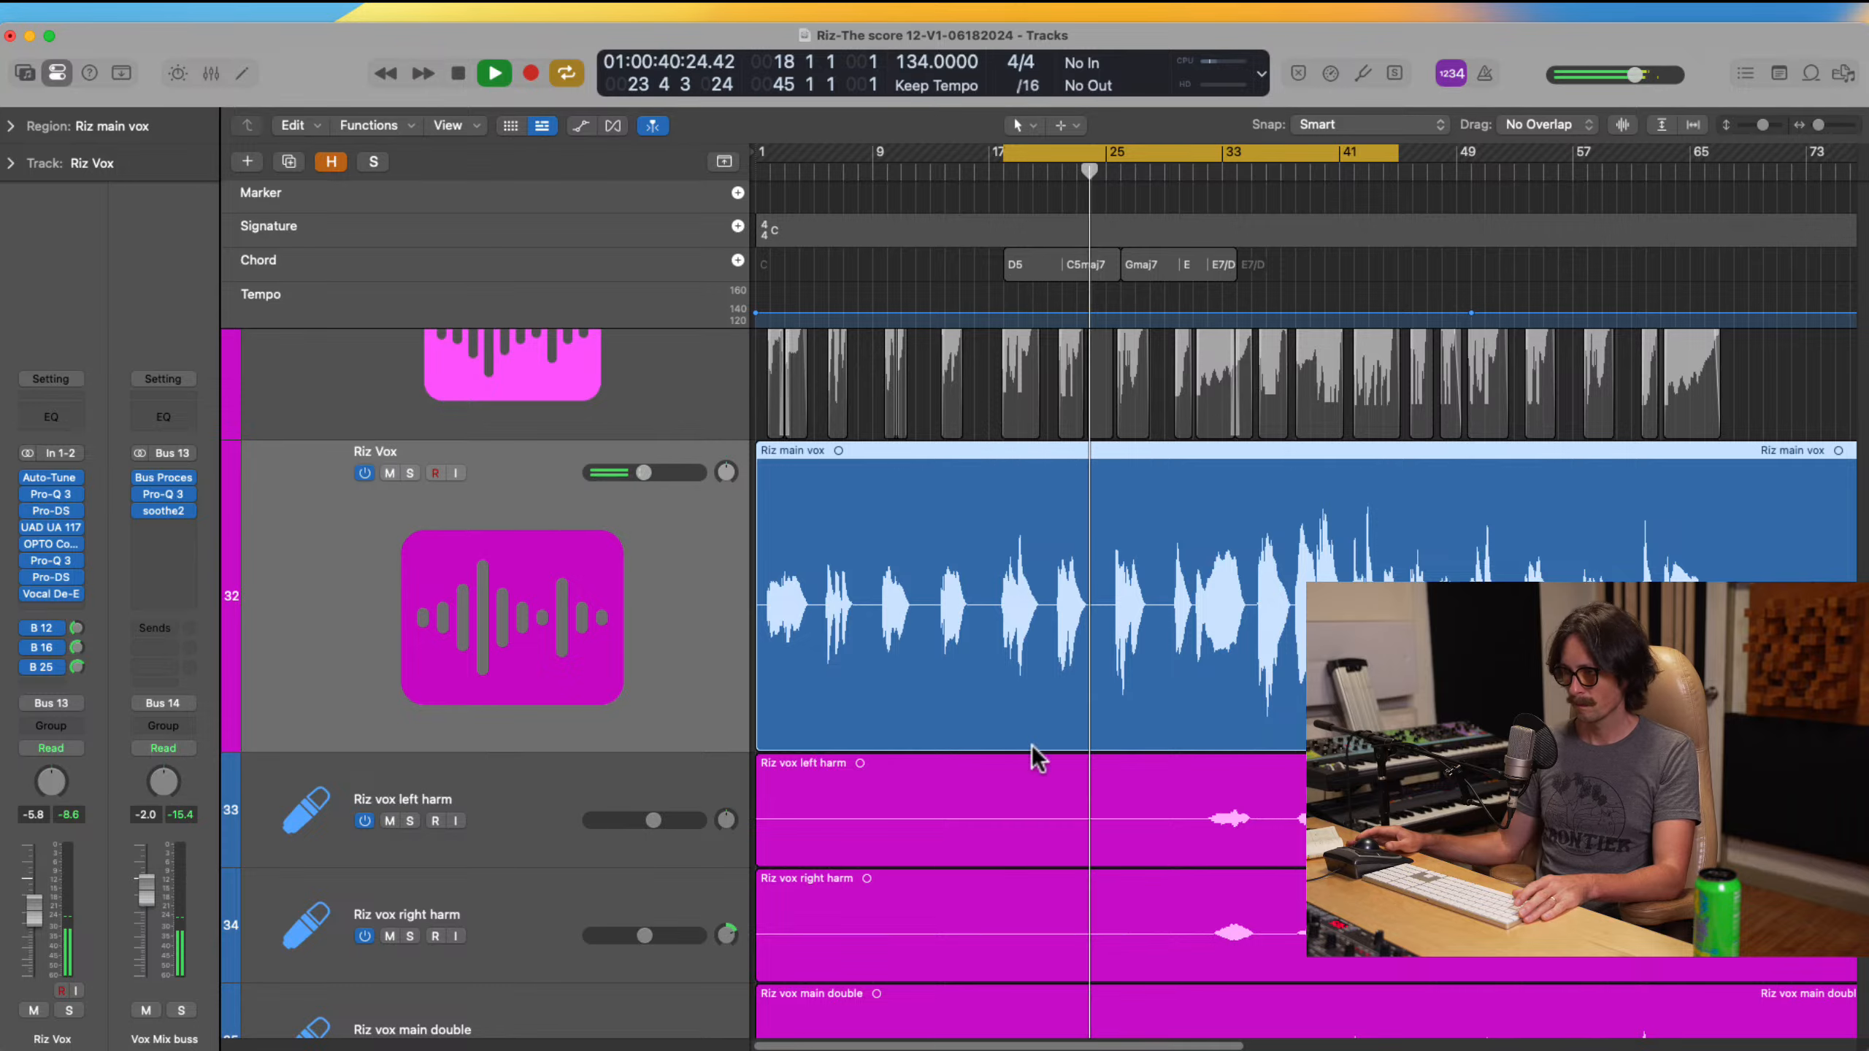
Step: Look back over the bass, drum and percussion tracks up to Kick 2 during playback, and stop playback
{"action": "scroll", "coordinate": [1031, 745], "scroll_direction": "up", "scroll_amount": 5}
{"action": "scroll", "coordinate": [1031, 745], "scroll_direction": "up", "scroll_amount": 12}
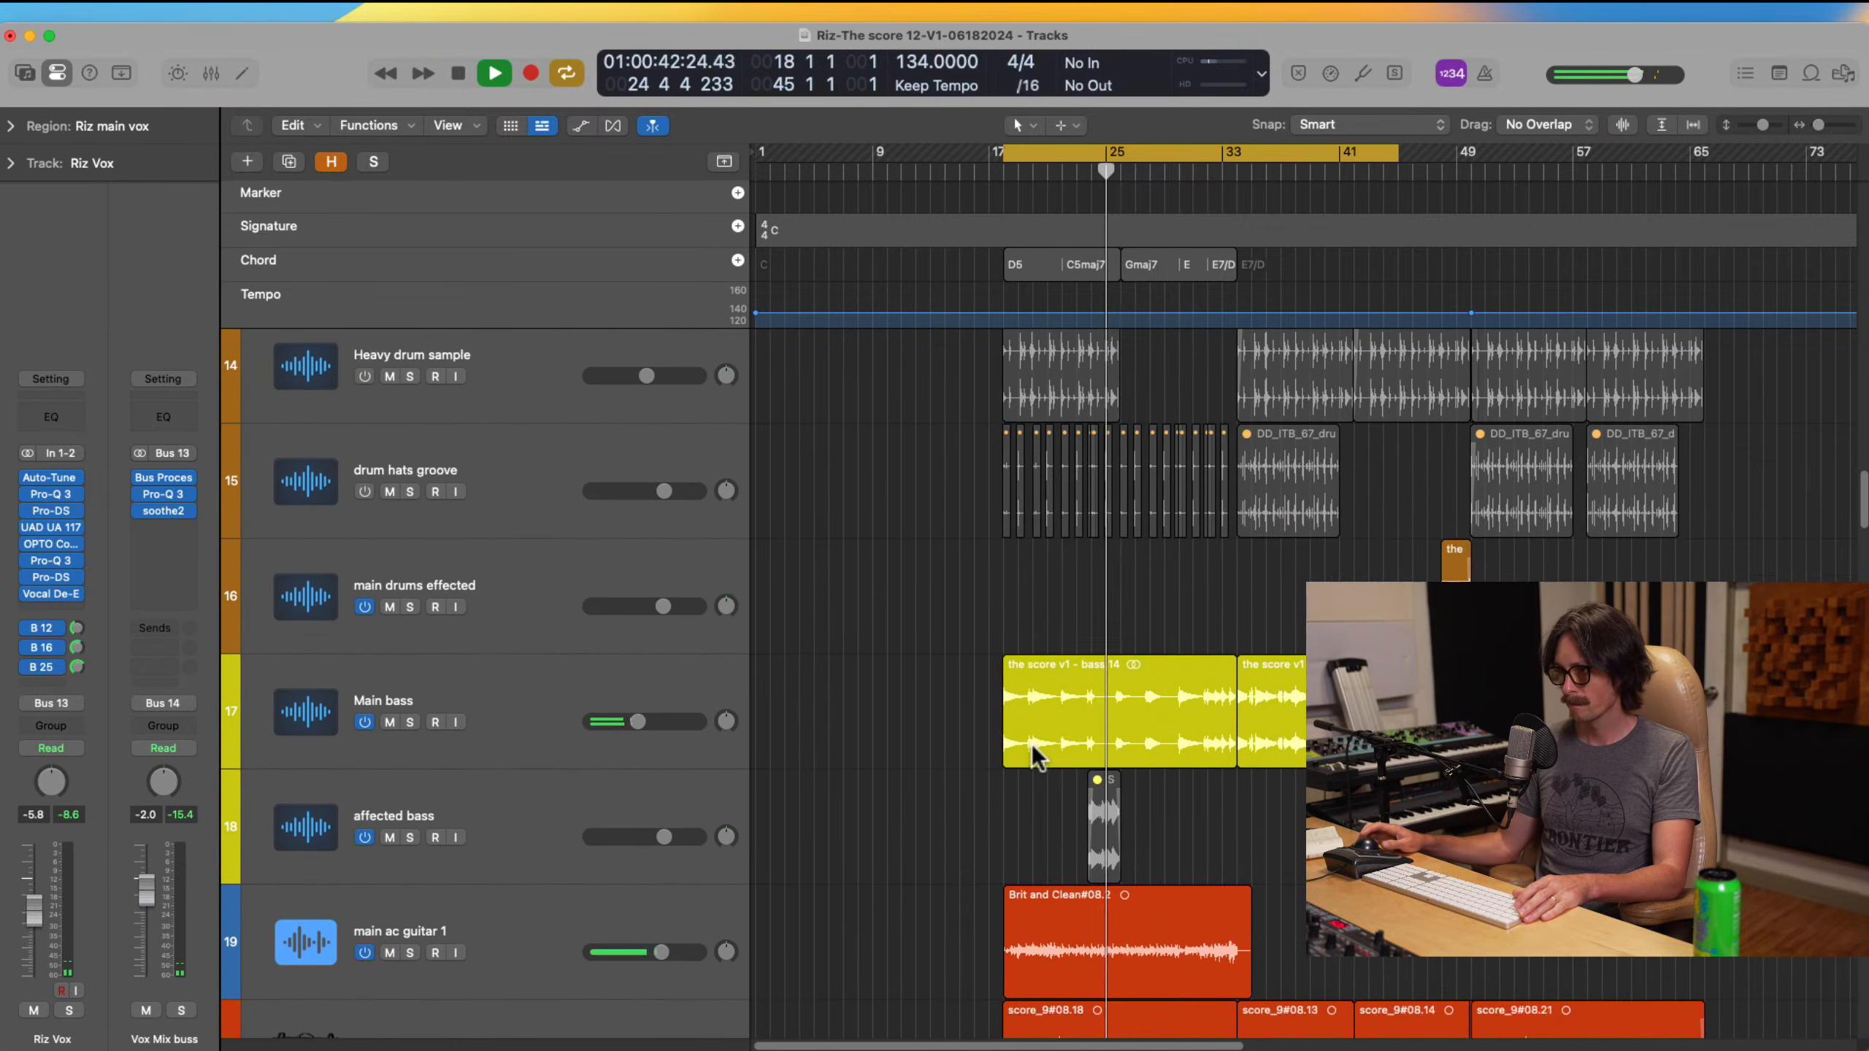
{"action": "scroll", "coordinate": [1029, 739], "scroll_direction": "up", "scroll_amount": 3}
{"action": "scroll", "coordinate": [1051, 782], "scroll_direction": "right", "scroll_amount": 4}
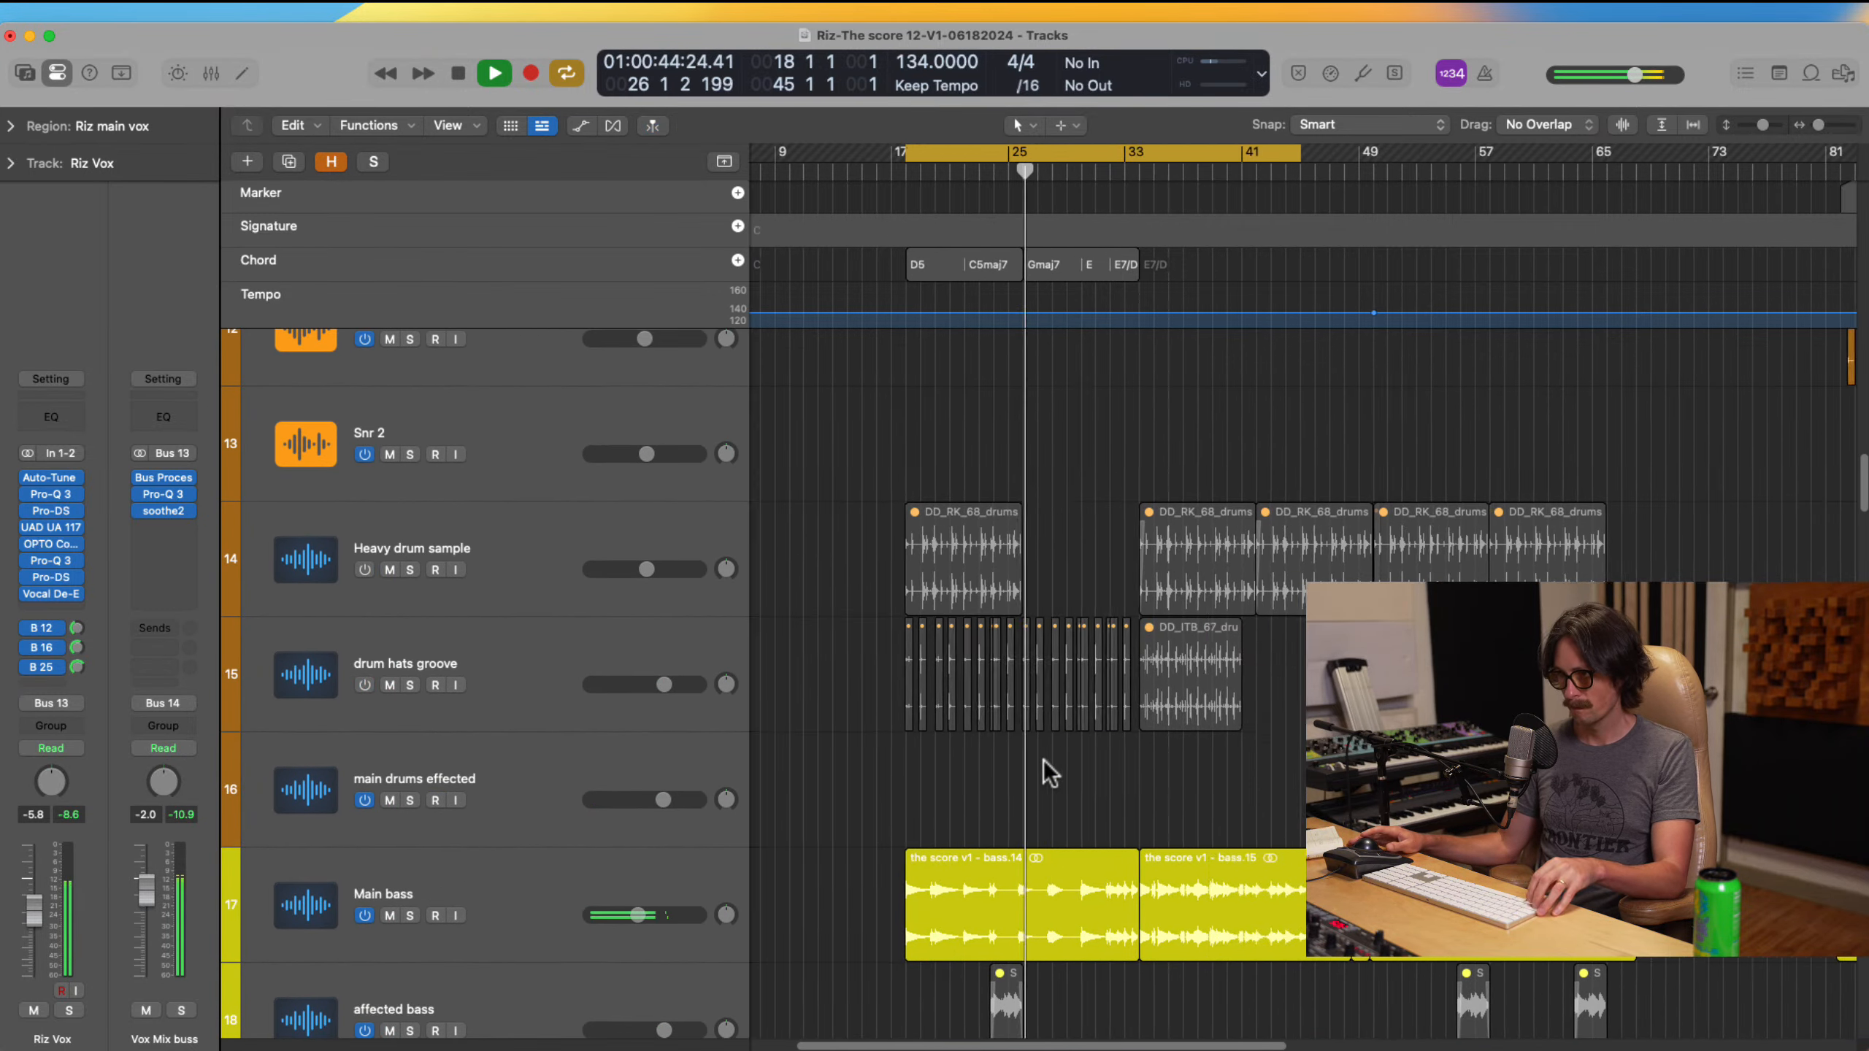
{"action": "scroll", "coordinate": [1028, 757], "scroll_direction": "up", "scroll_amount": 5}
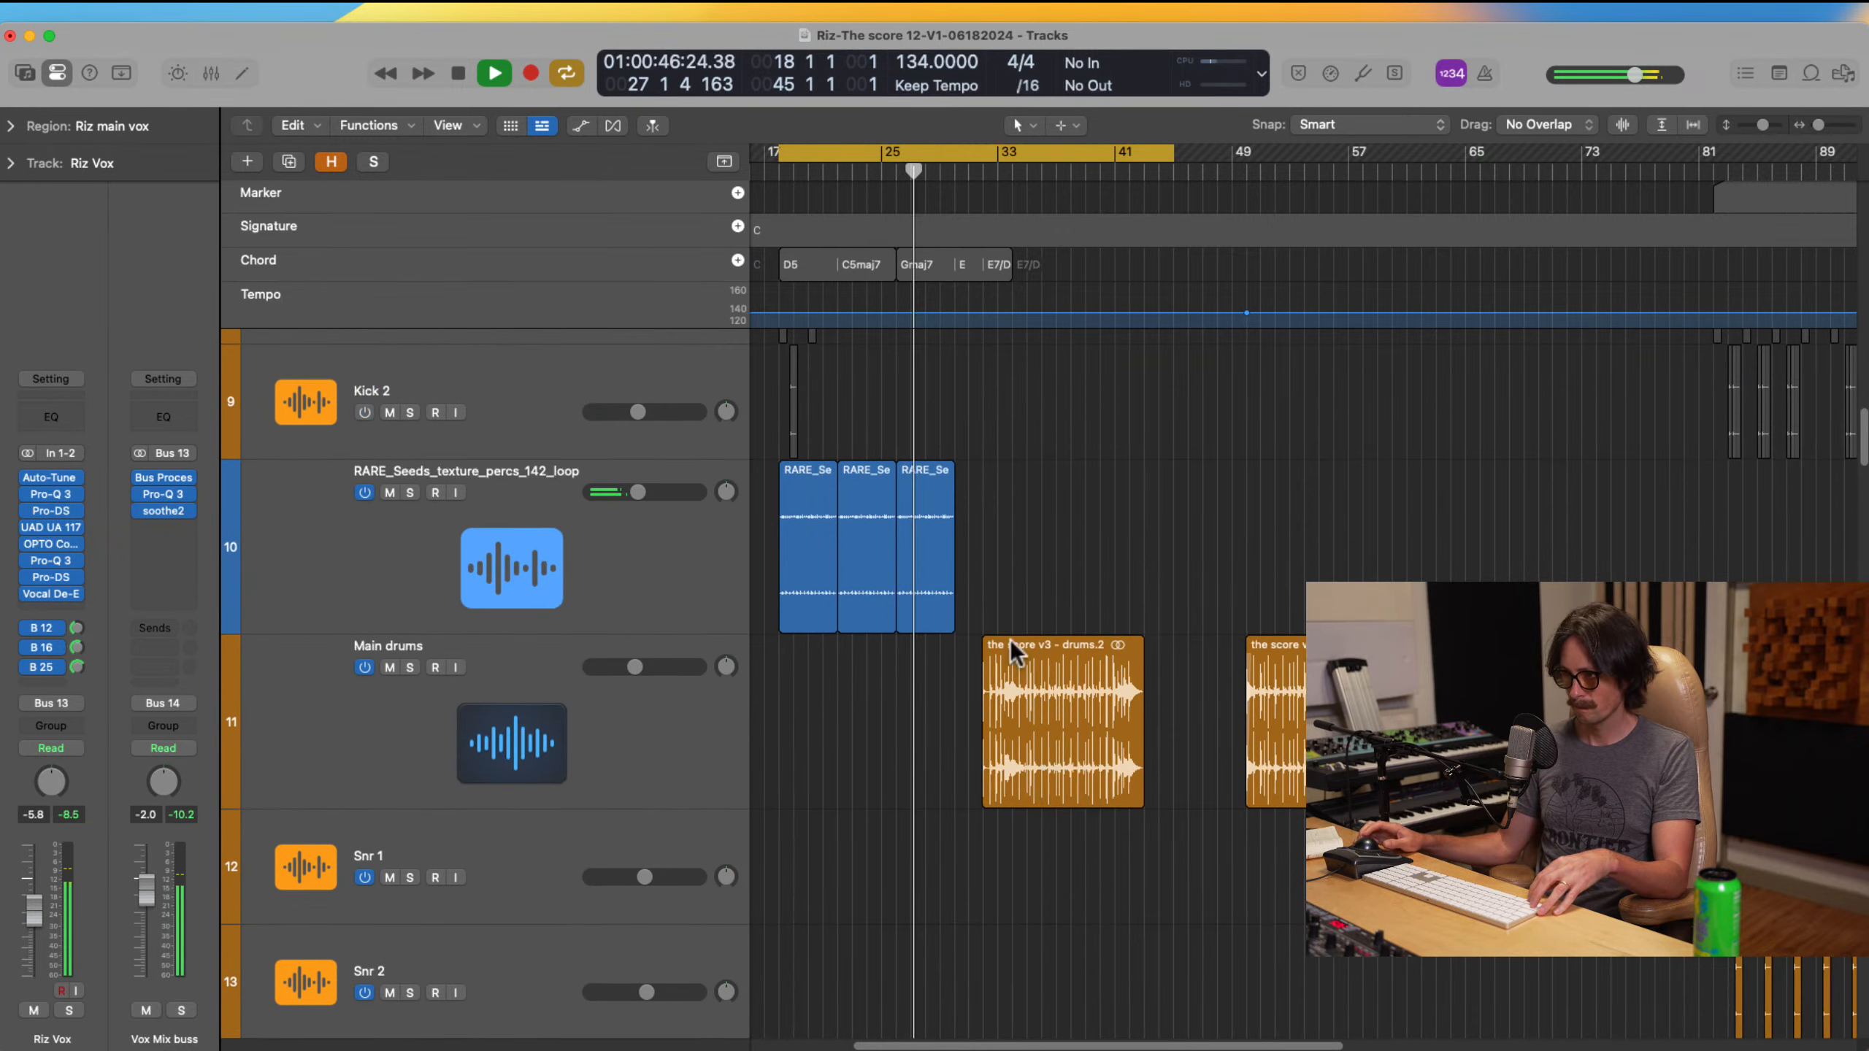
{"action": "key", "text": "space"}
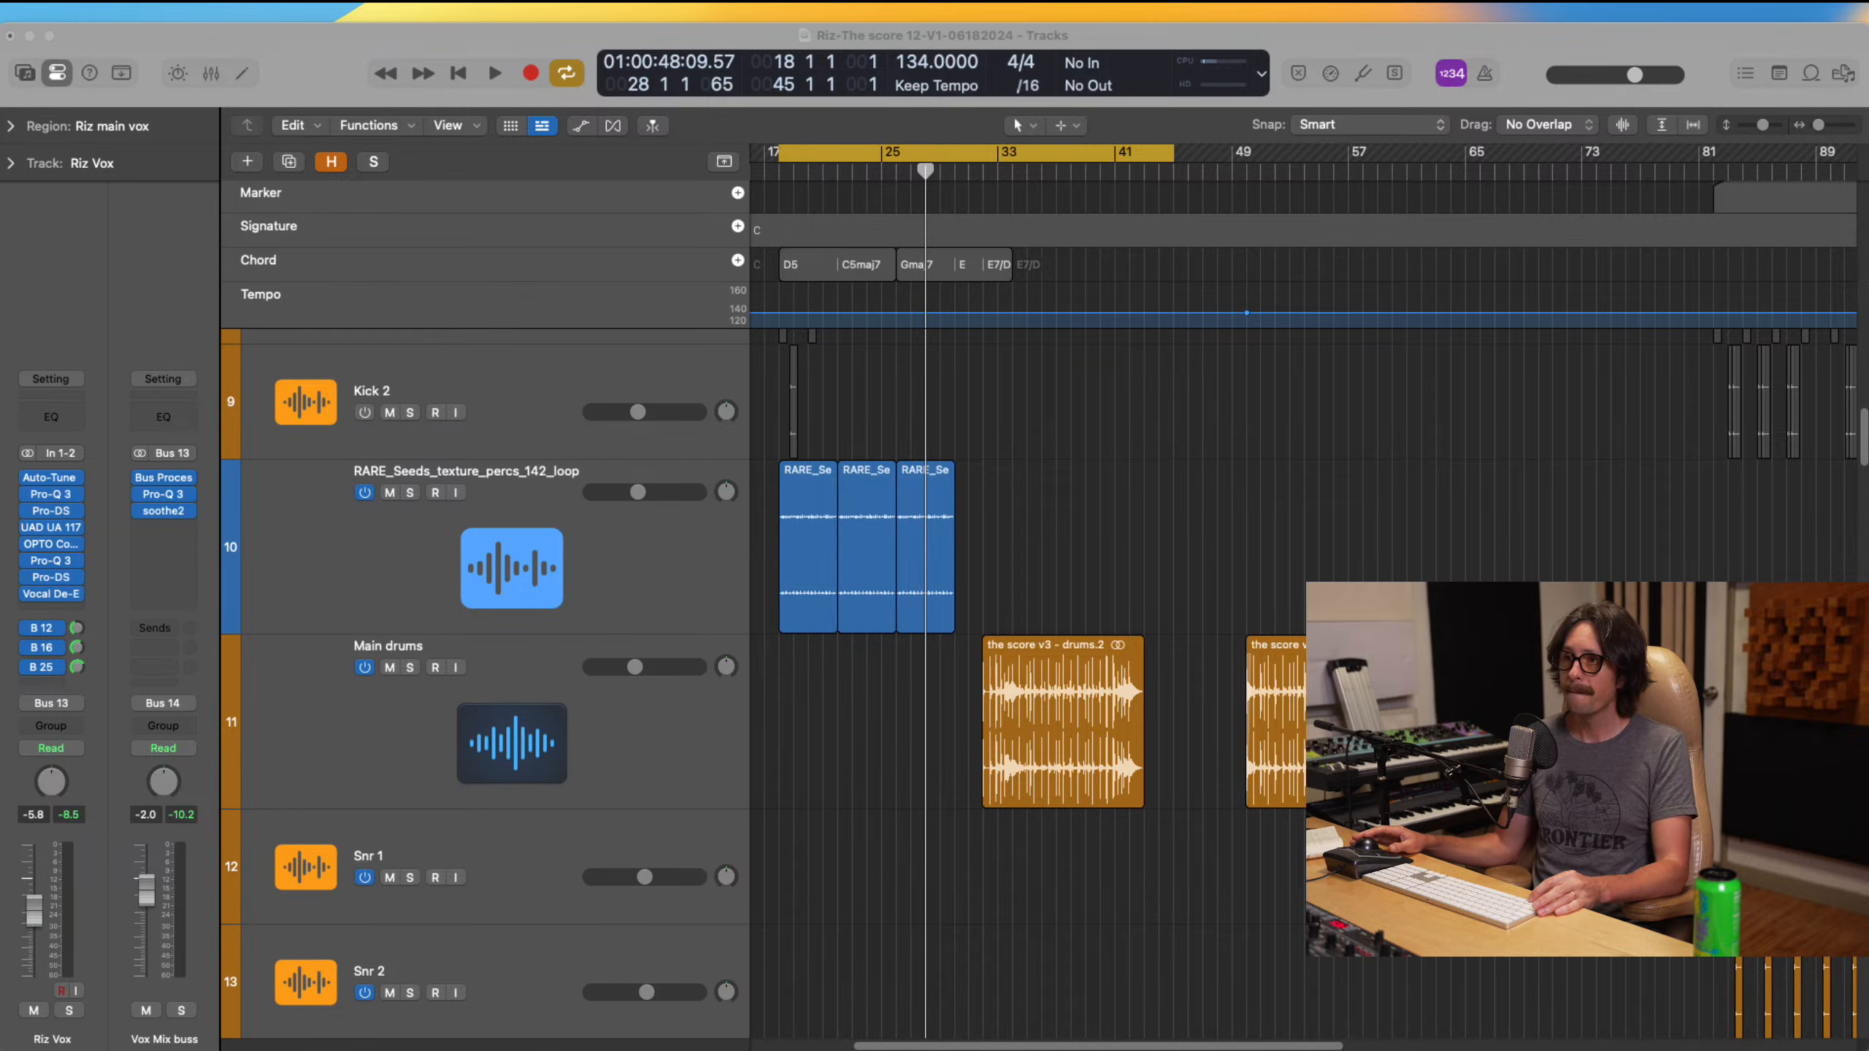
Step: Zoom in on the OLIVER dirty lo-fi loop regions of the drum sample 1 track and solo that track
{"action": "scroll", "coordinate": [870, 514], "scroll_direction": "up", "scroll_amount": 10}
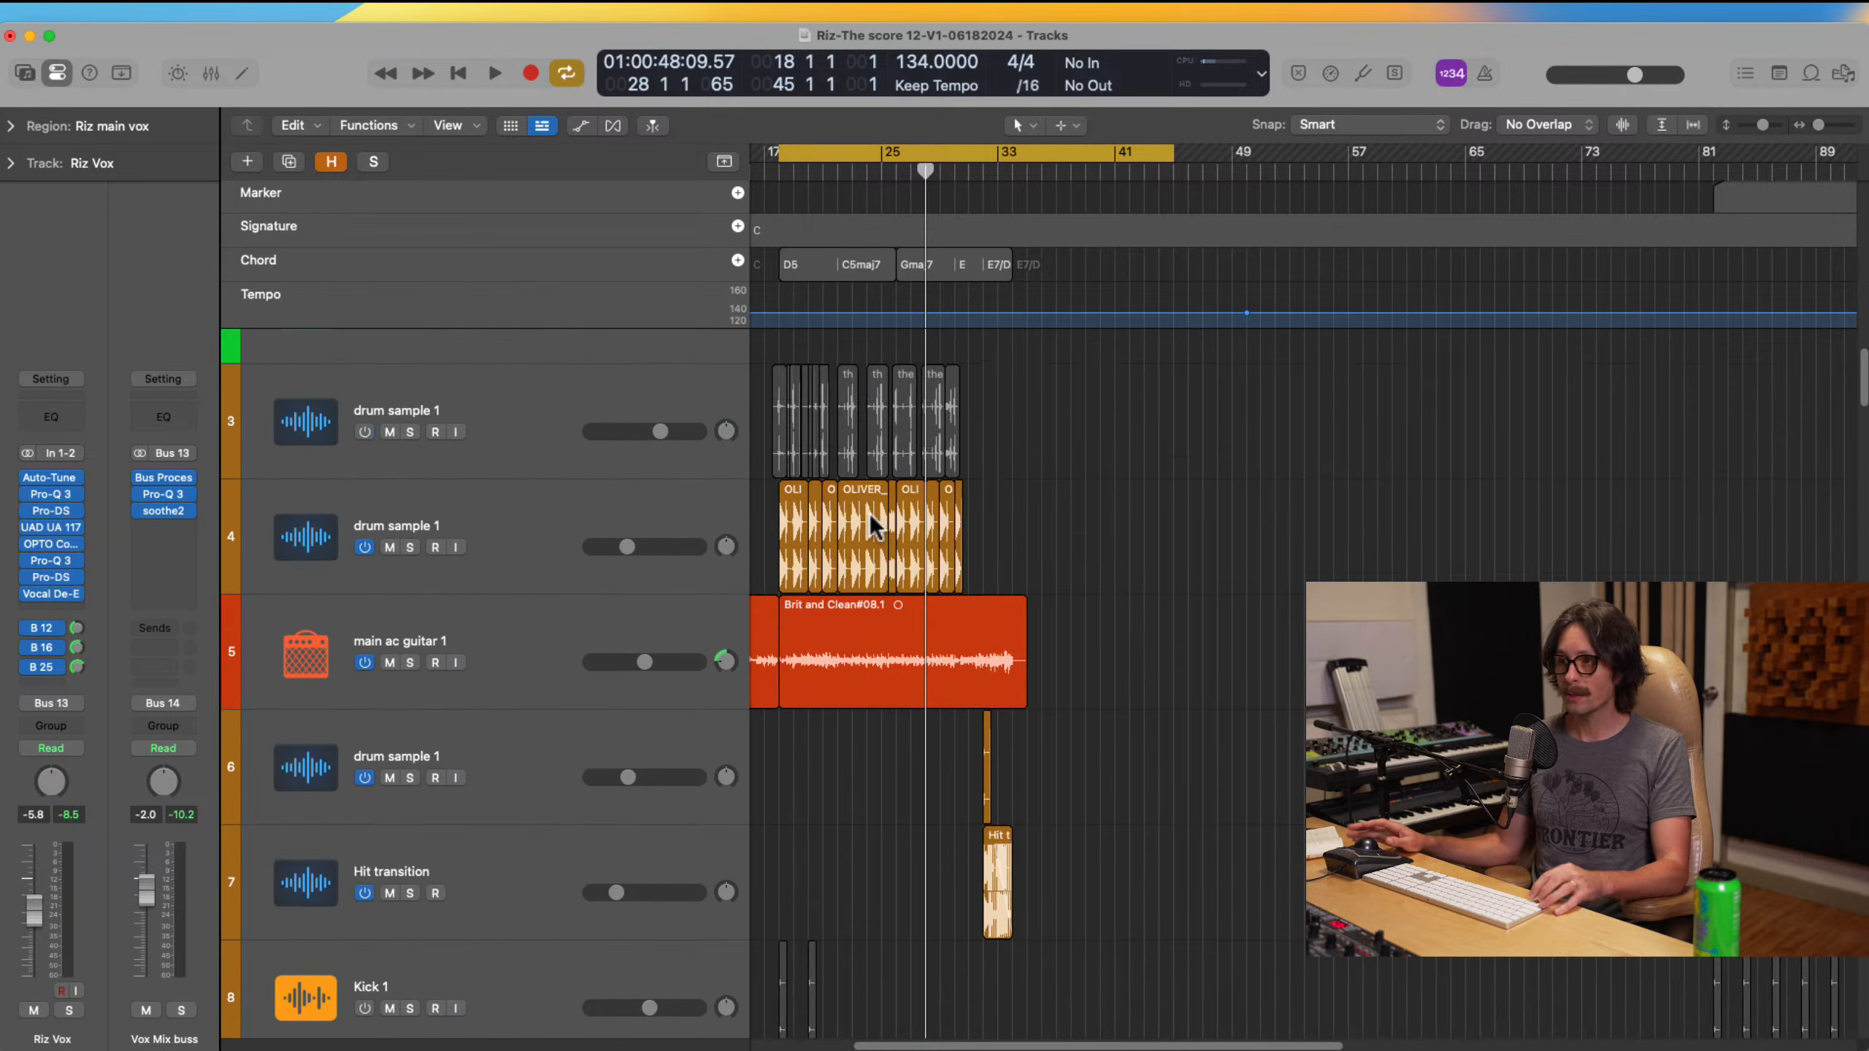
{"action": "left_click_drag", "start_coordinate": [987, 477], "coordinate": [758, 624]}
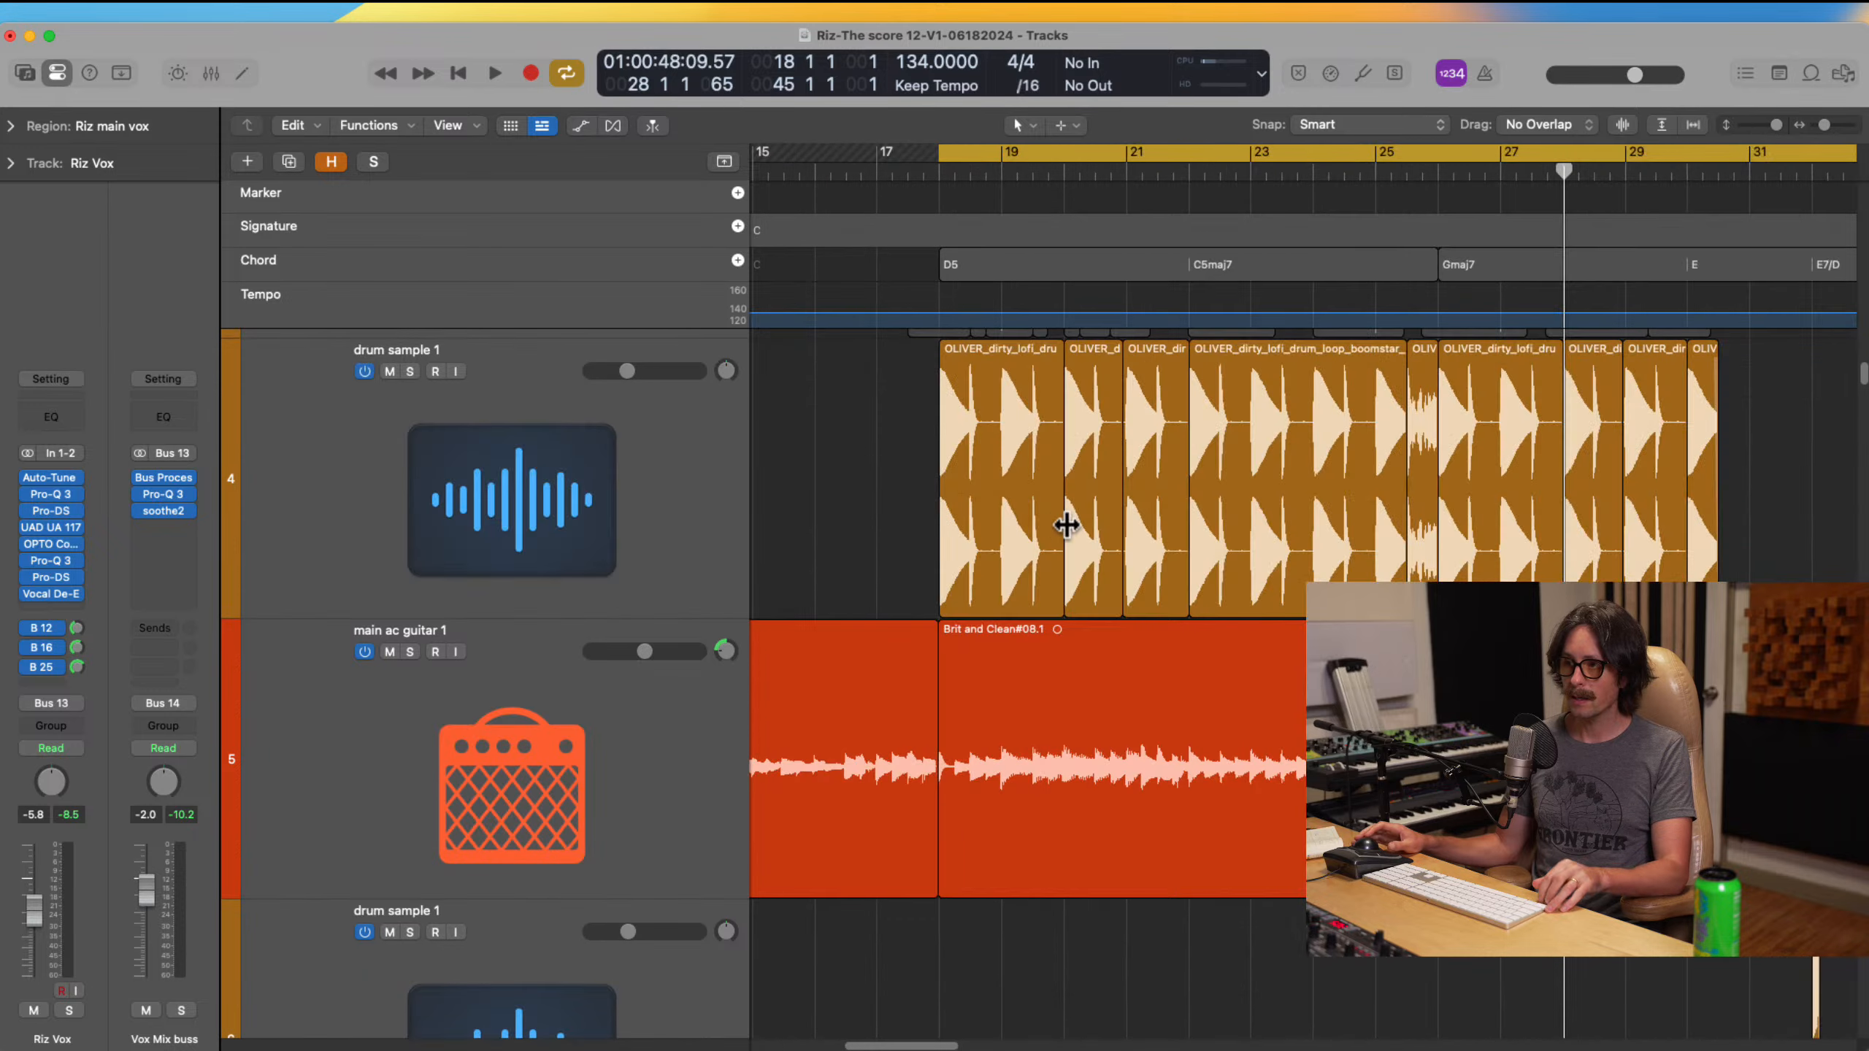
{"action": "left_click_drag", "start_coordinate": [909, 424], "coordinate": [1072, 437]}
{"action": "left_click", "coordinate": [411, 359]}
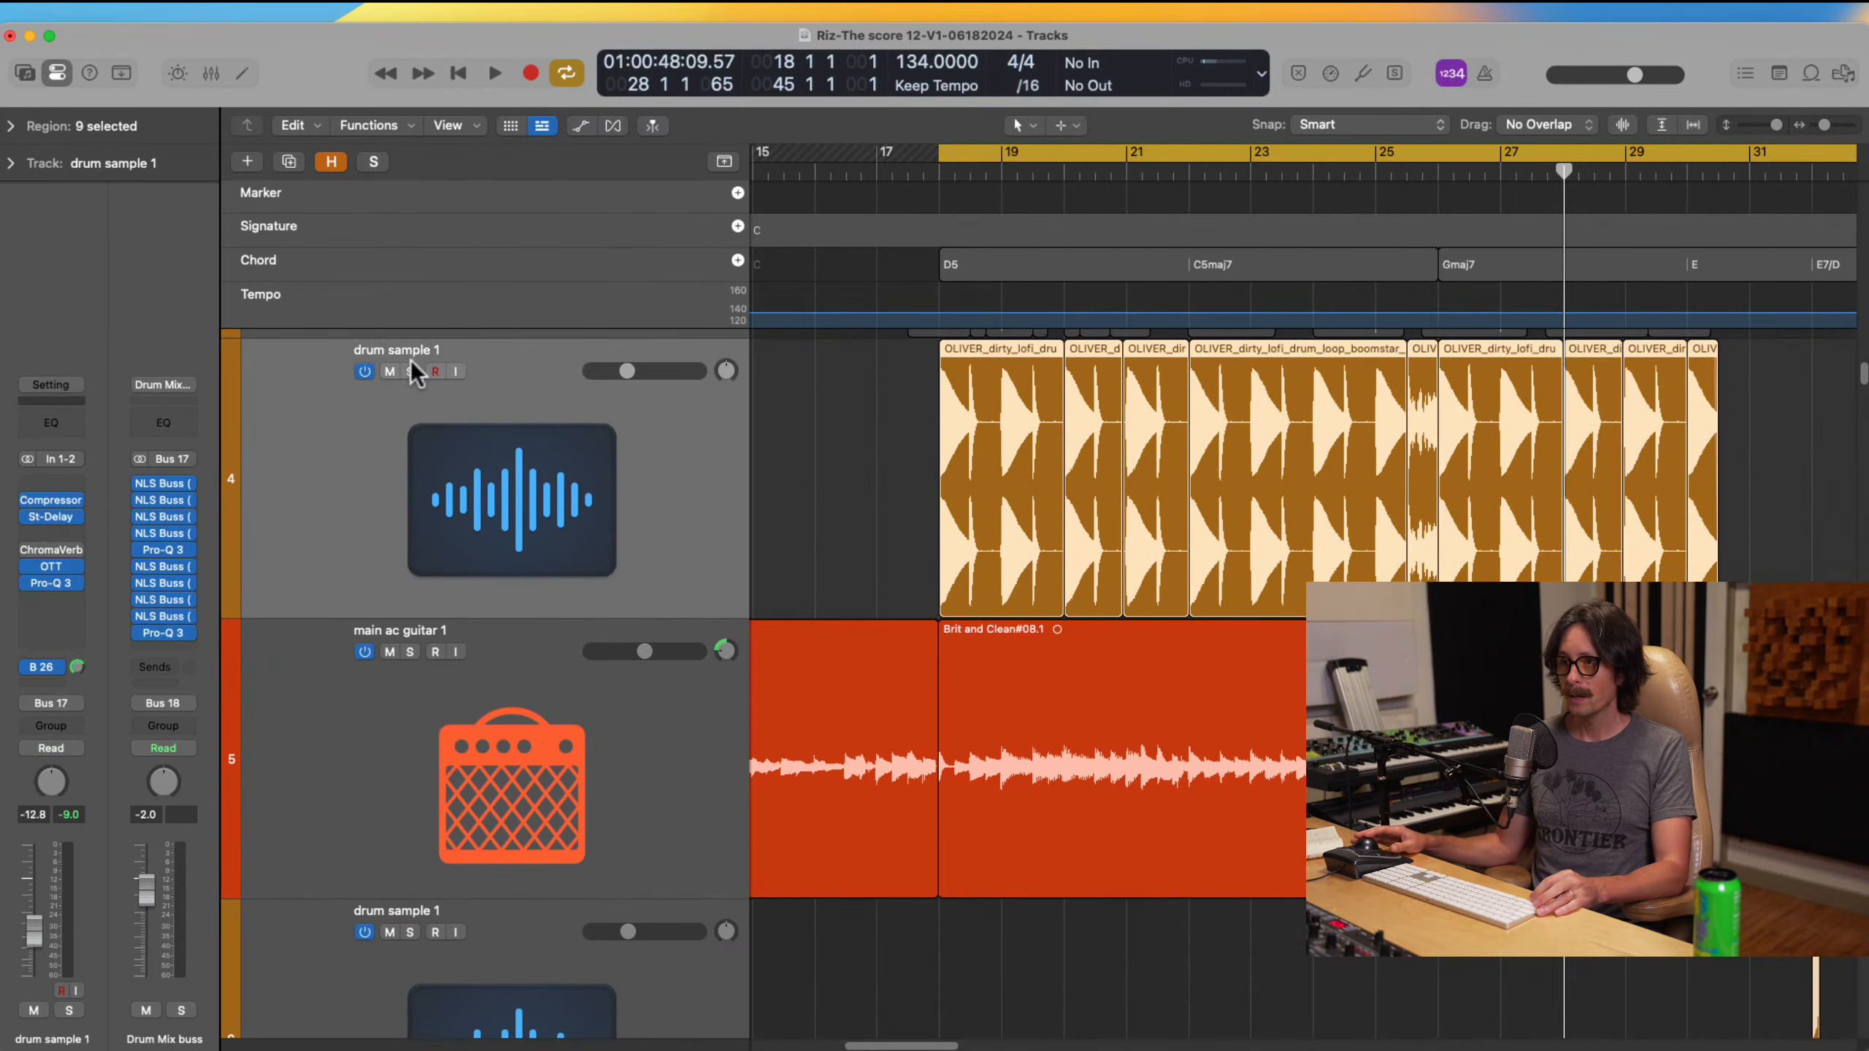
{"action": "left_click", "coordinate": [410, 371]}
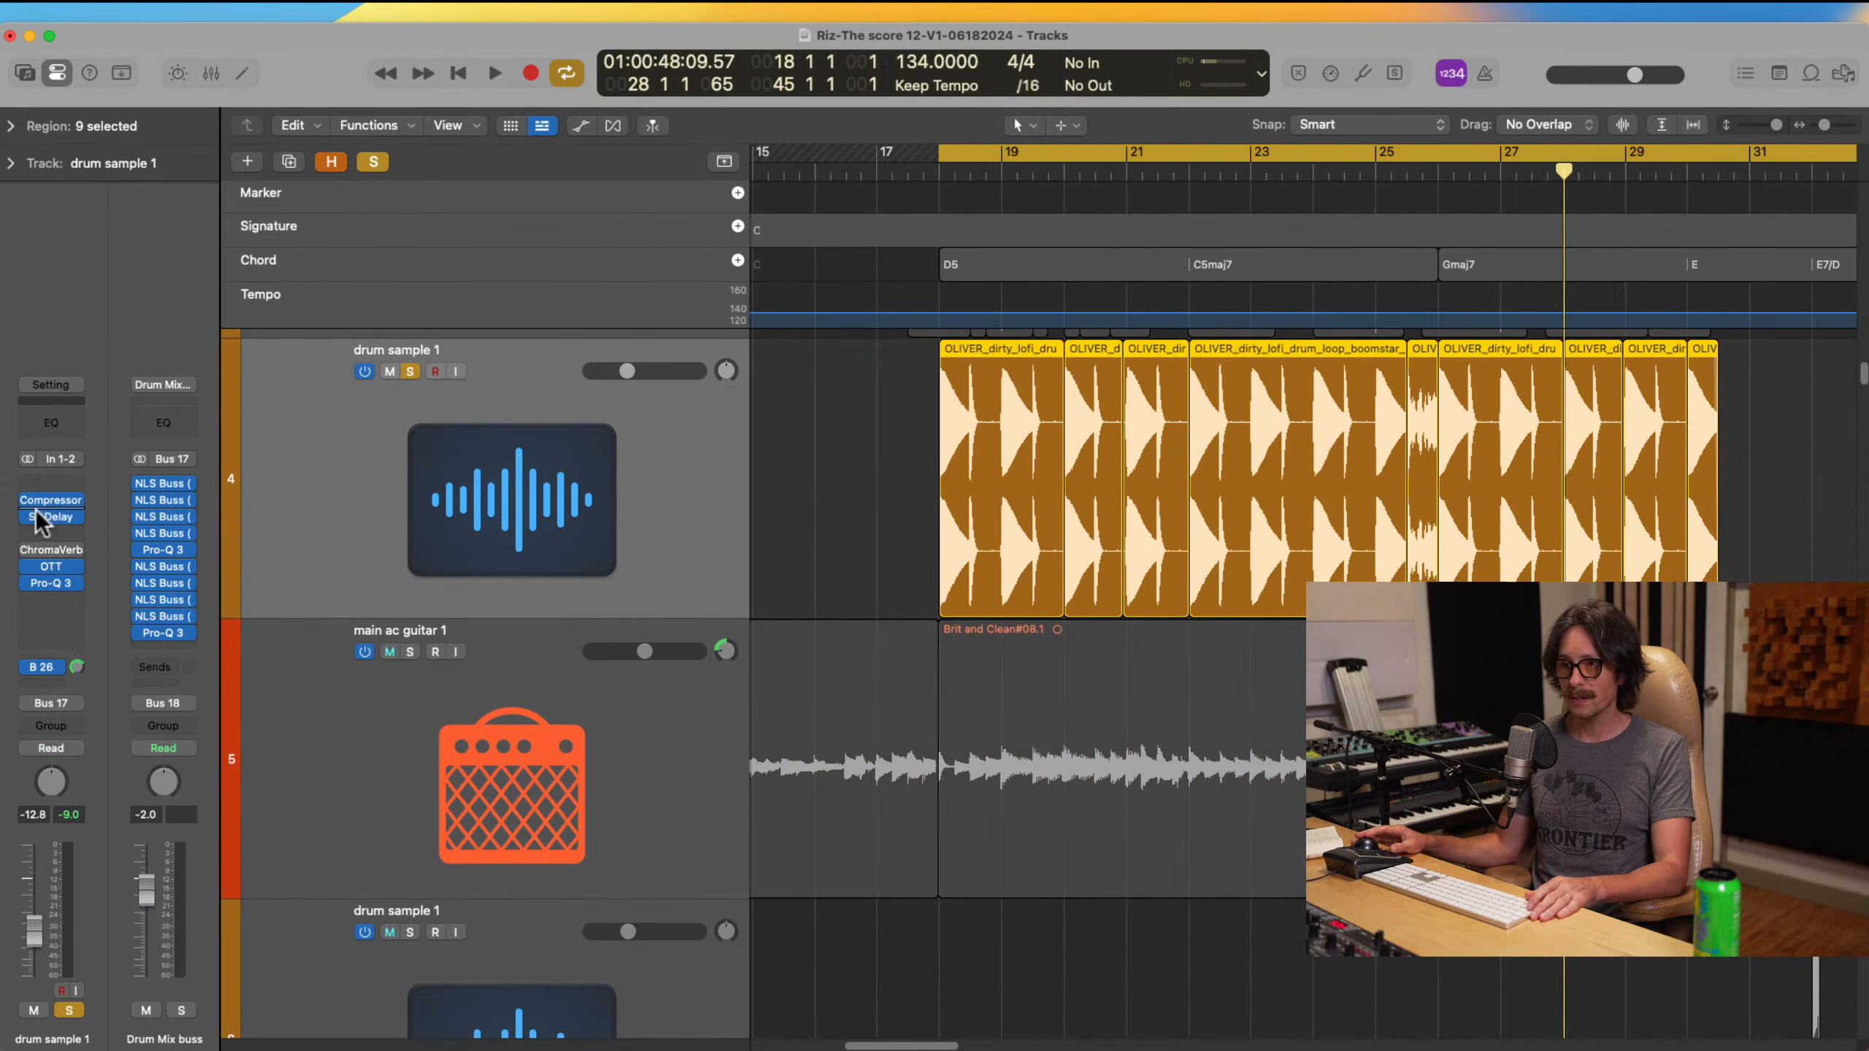
Step: Examine the OTT and Pro-Q 3 plug-ins and the Bus 26 send on the soloed drum sample 1 track, closing both plug-in windows when done
{"action": "left_click", "coordinate": [51, 567]}
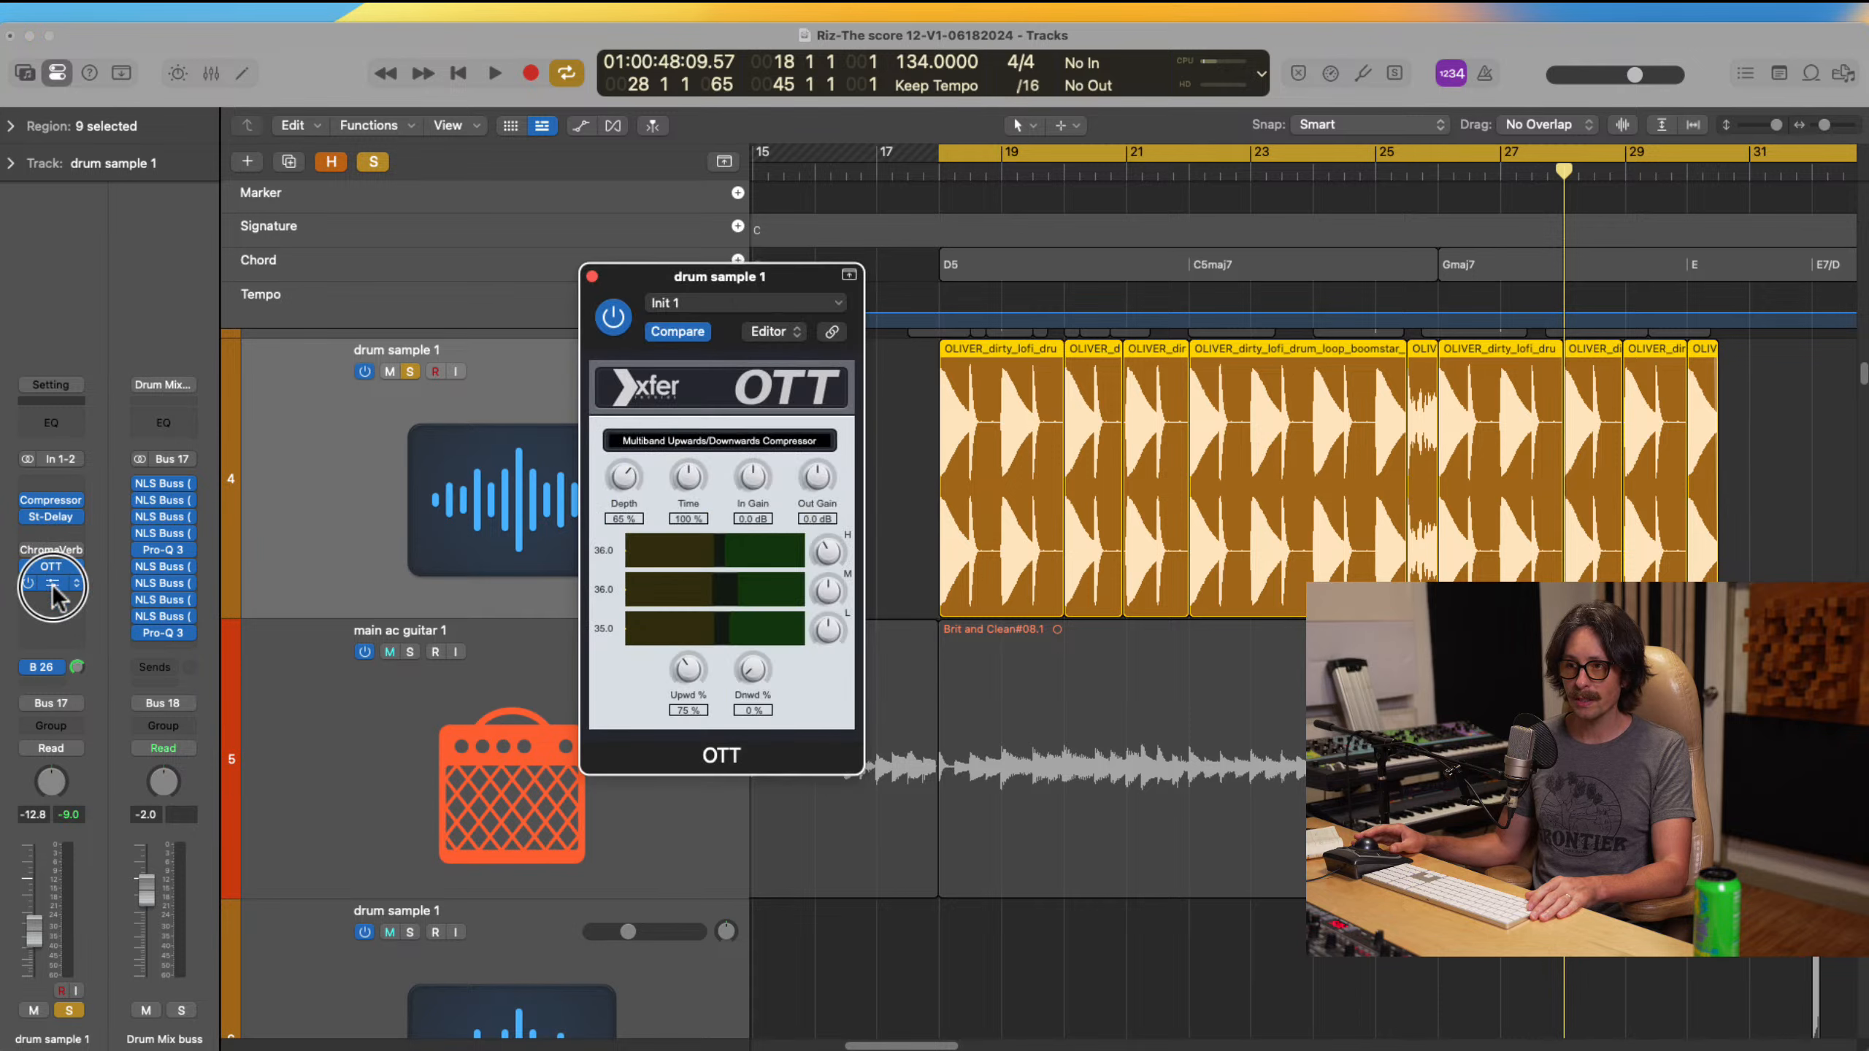
{"action": "left_click", "coordinate": [50, 584]}
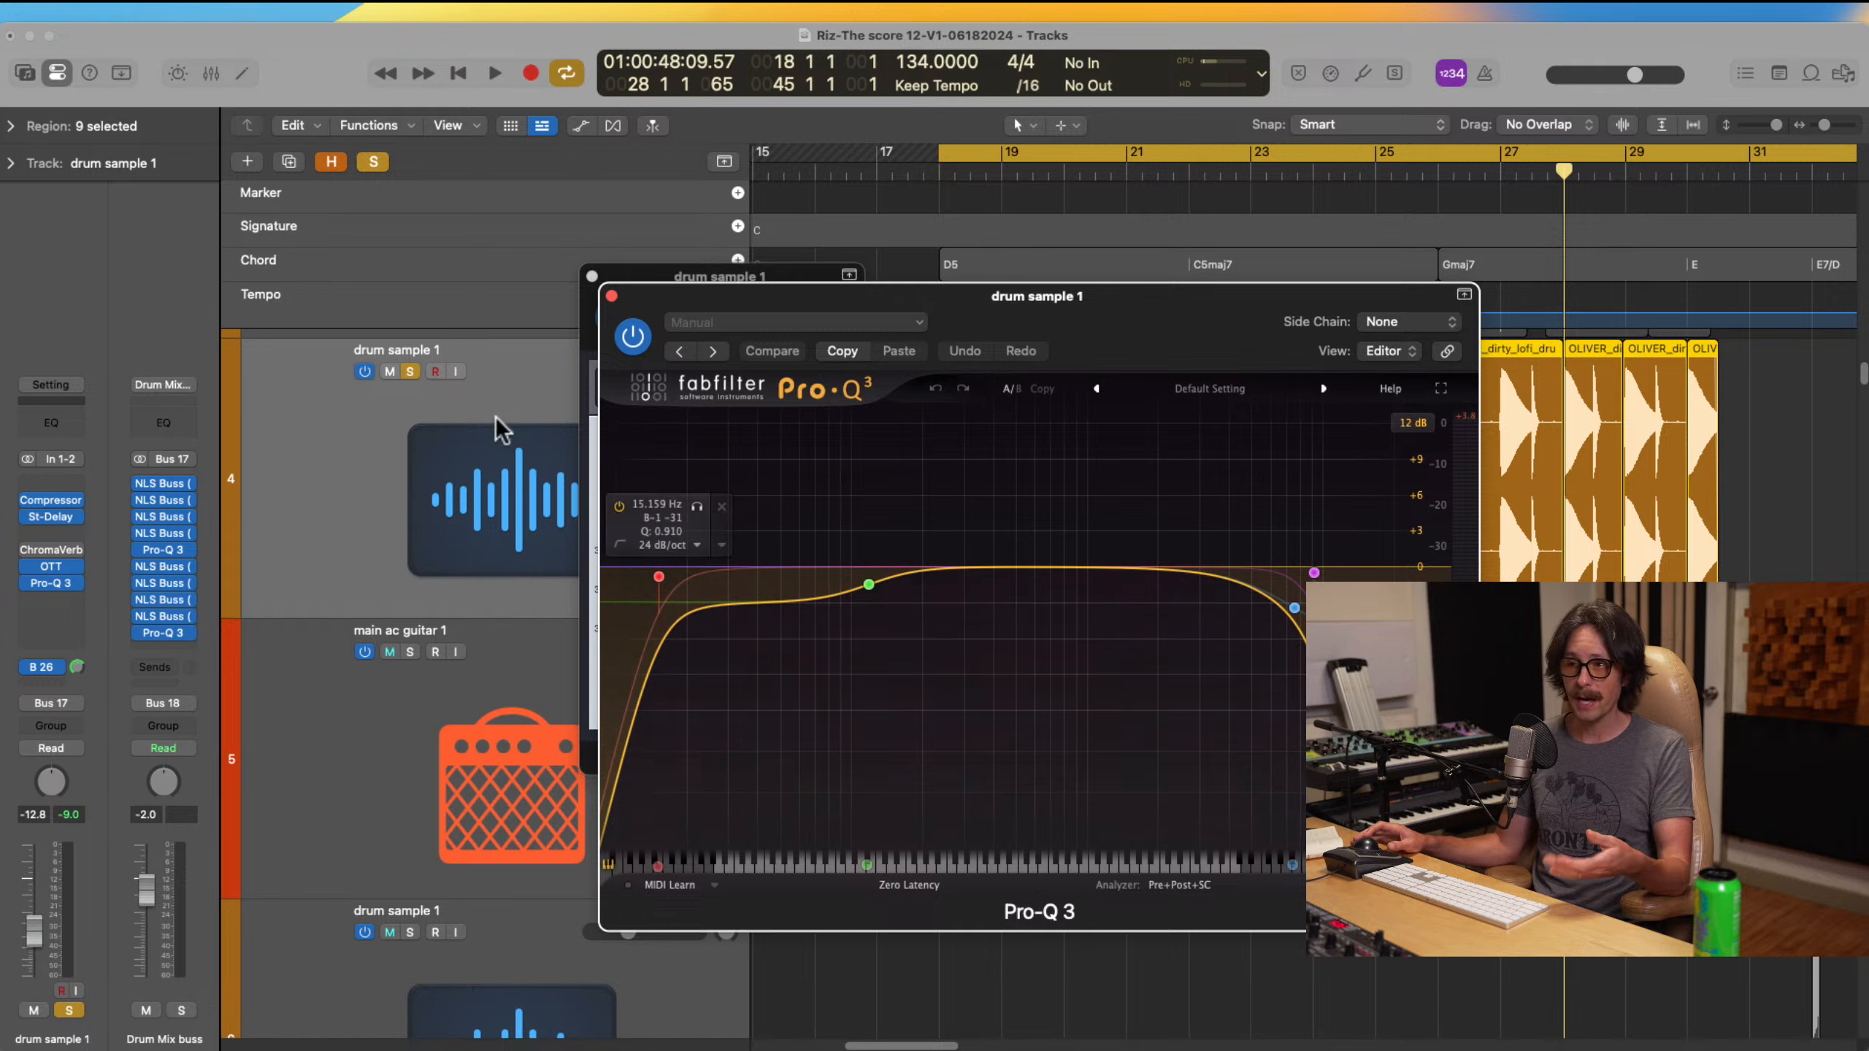
{"action": "left_click", "coordinate": [45, 668]}
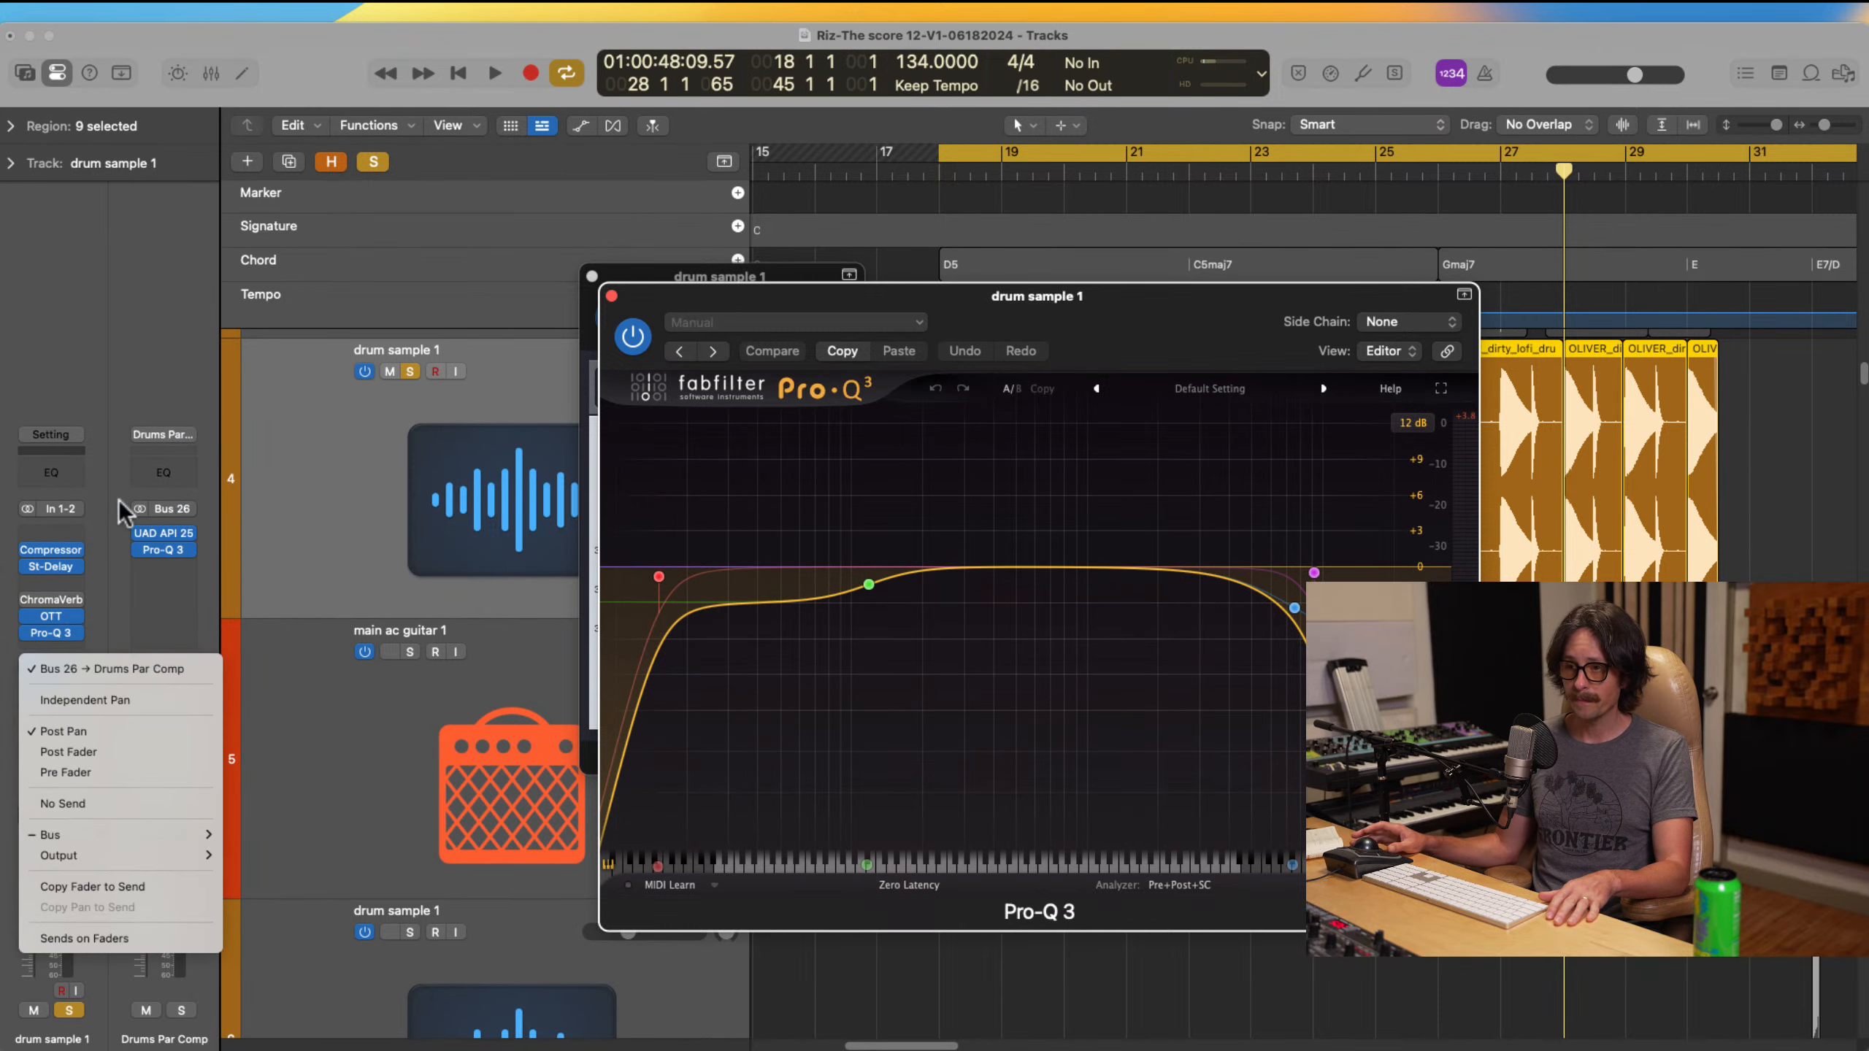
{"action": "left_click", "coordinate": [609, 298]}
{"action": "left_click", "coordinate": [612, 295]}
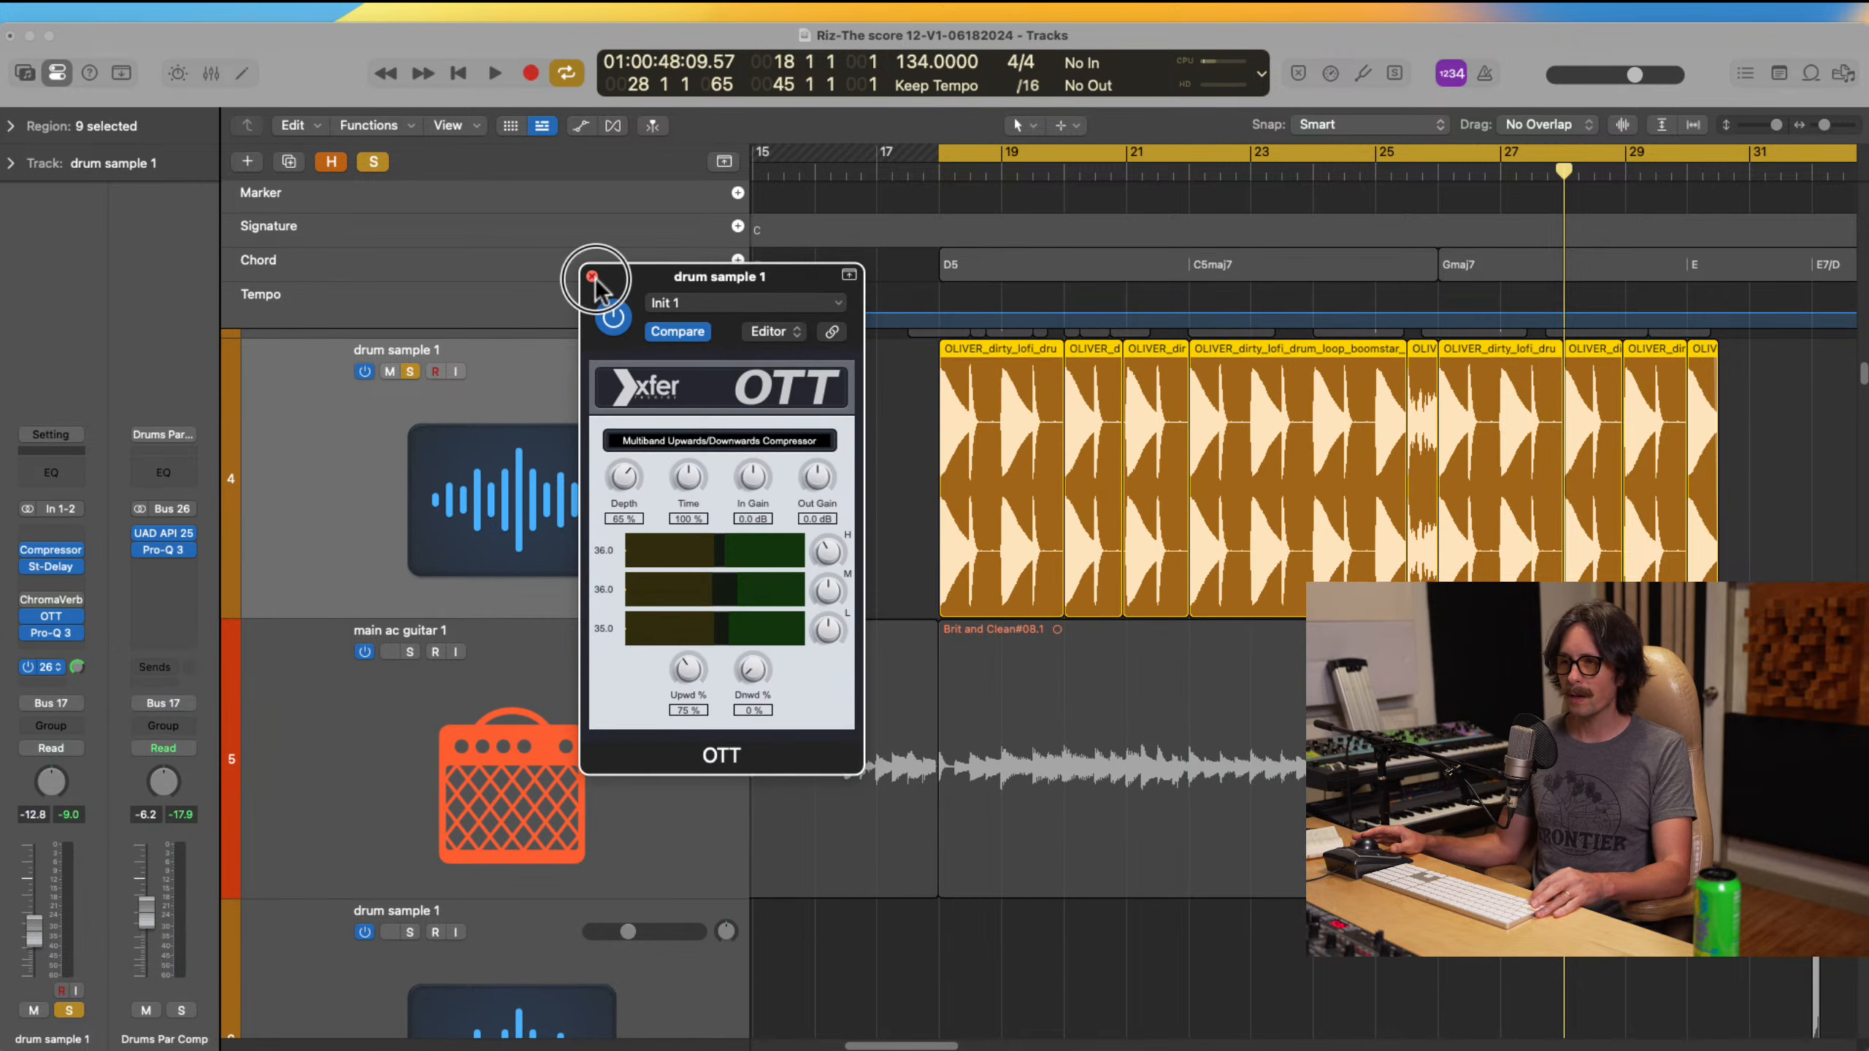
{"action": "left_click", "coordinate": [592, 276]}
Step: Play the cycle range with drum sample 1 soloed and add main ac guitar 1 to the soloed tracks
{"action": "scroll", "coordinate": [1037, 541], "scroll_direction": "right", "scroll_amount": 3}
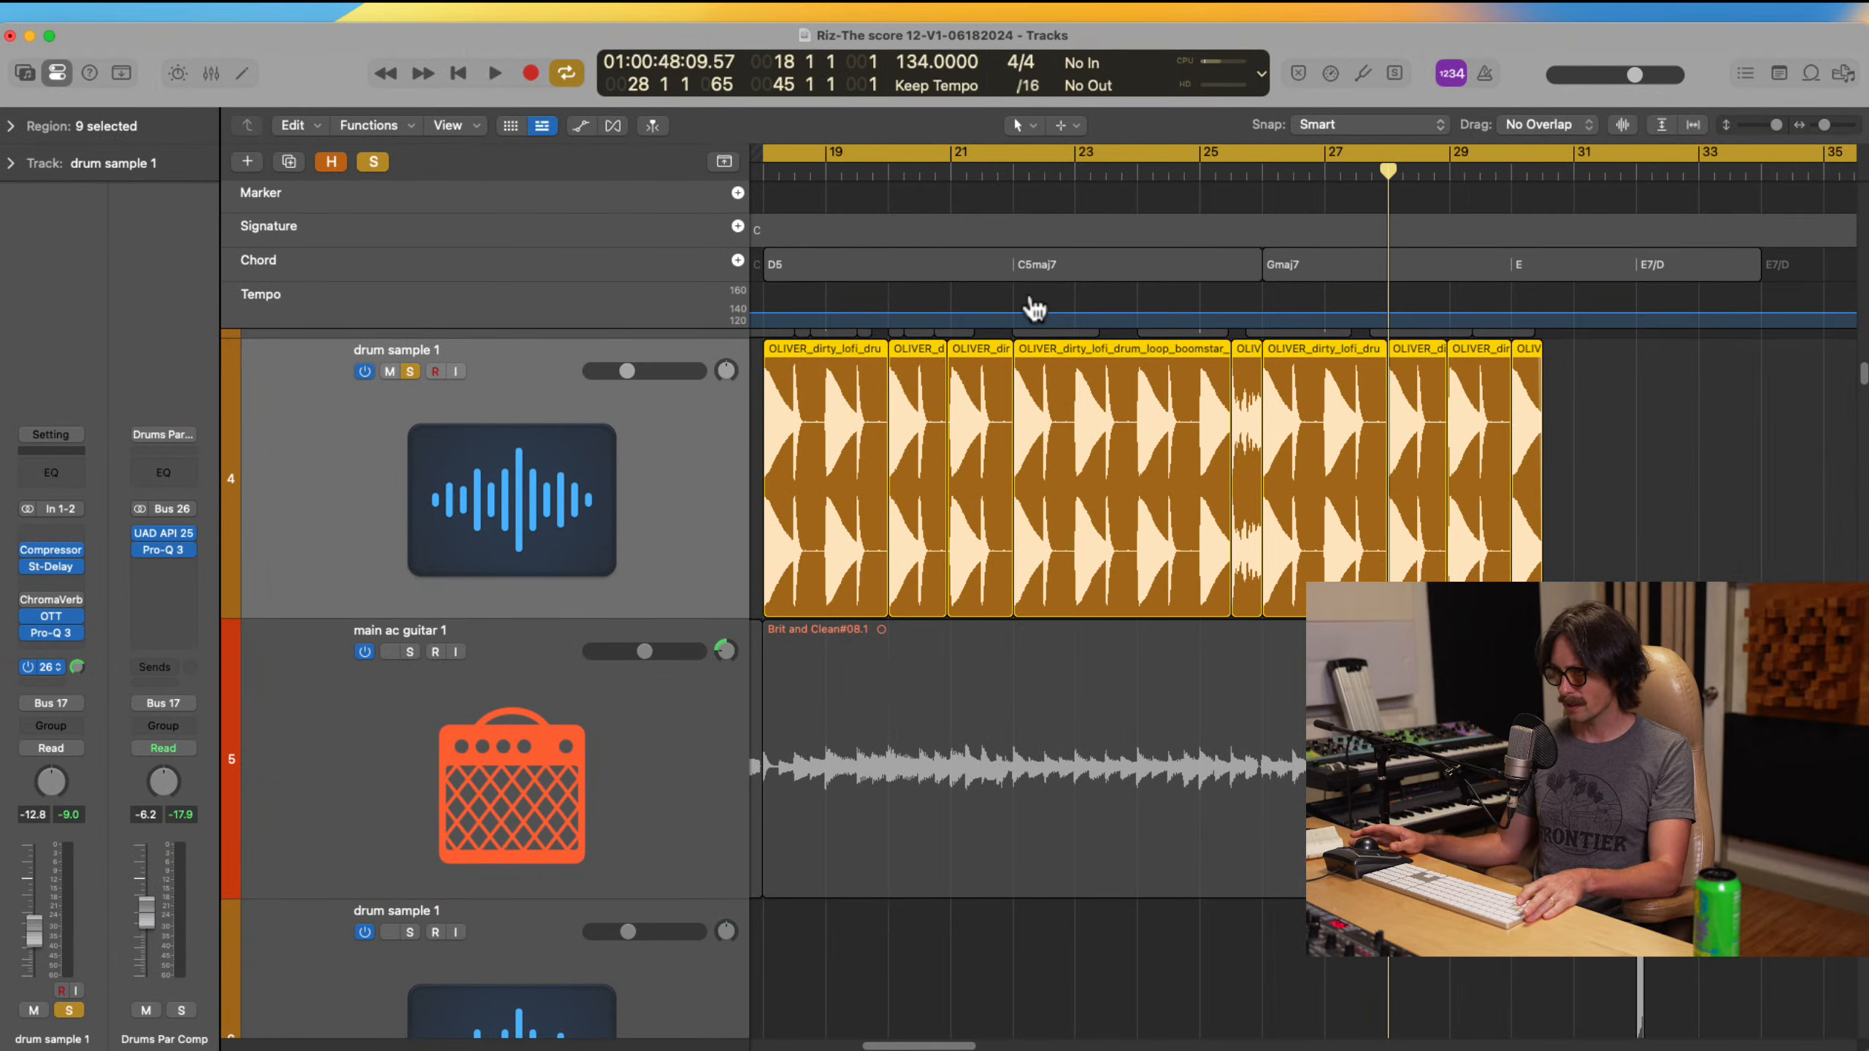
{"action": "key", "text": "super+Tab"}
{"action": "key", "text": "super+Tab"}
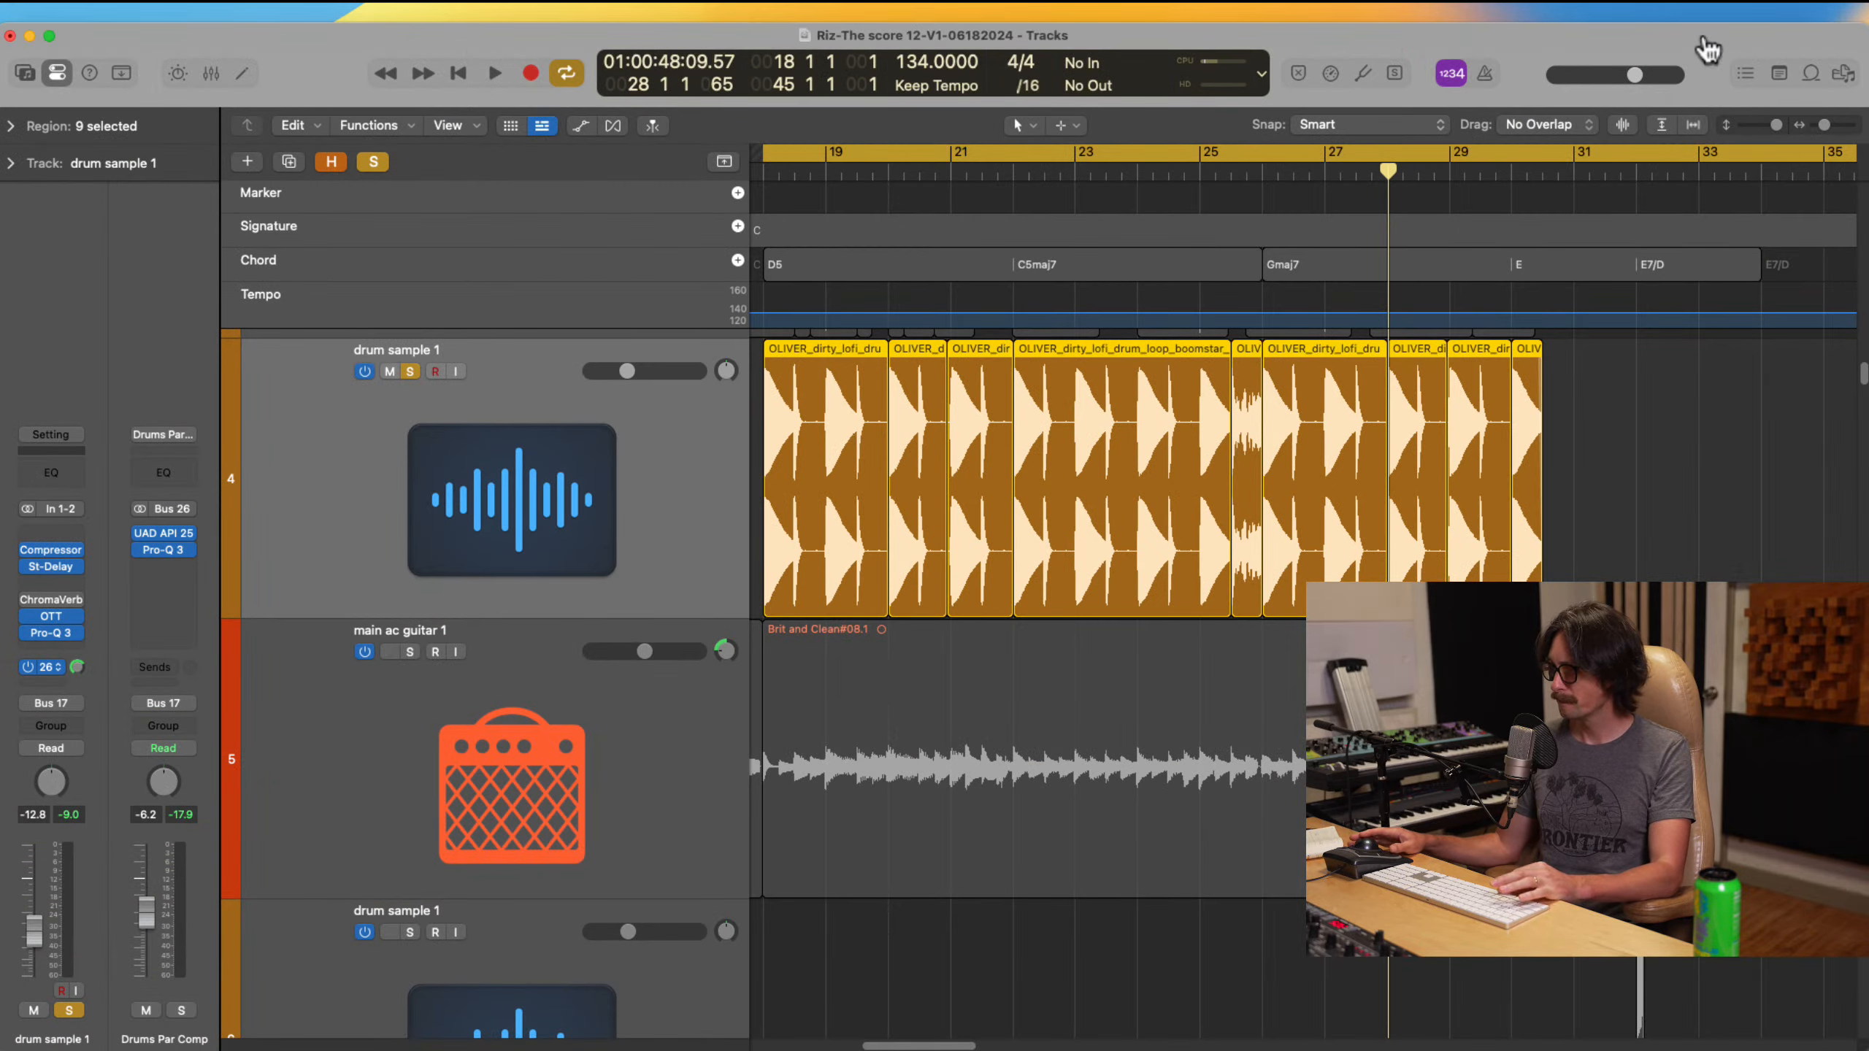
{"action": "key", "text": "space"}
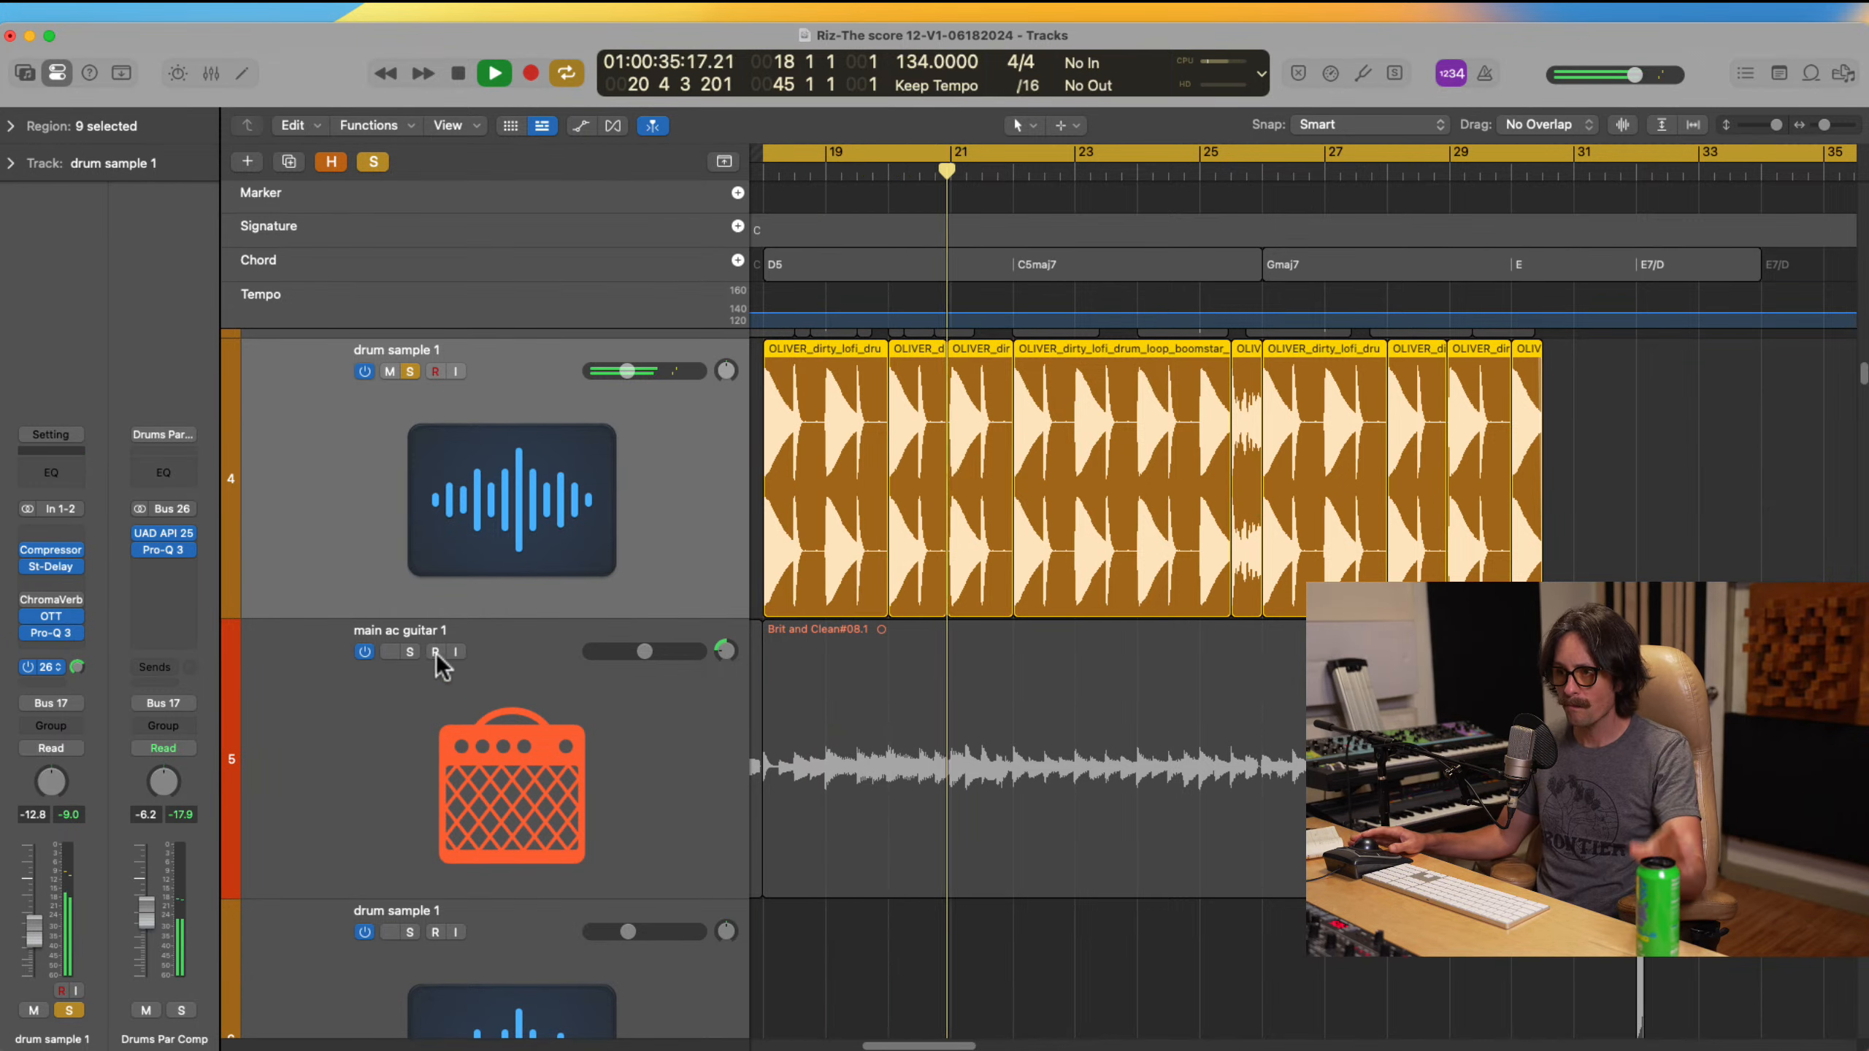
{"action": "left_click", "coordinate": [410, 651]}
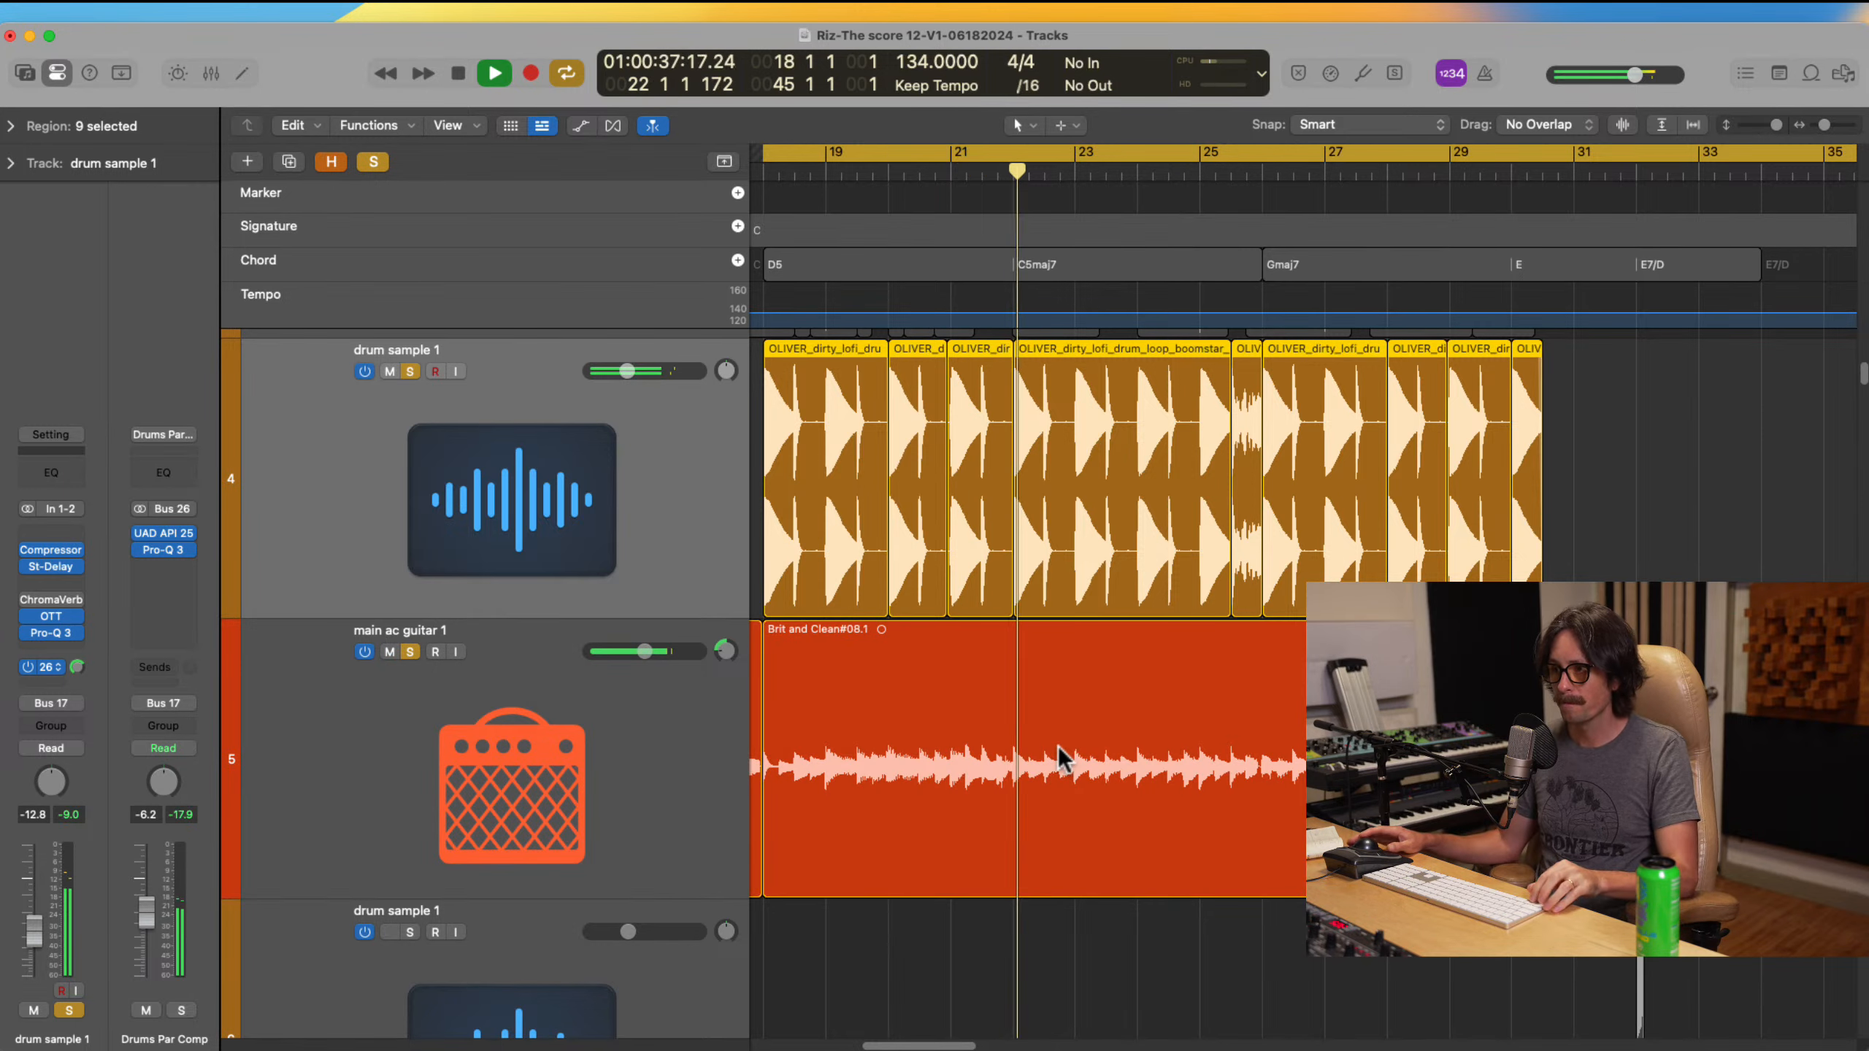
Step: Add the RARE_Seeds_texture_percs_142_loop track to the solo while playing, and stop playback
{"action": "scroll", "coordinate": [1059, 756], "scroll_direction": "down", "scroll_amount": 3}
{"action": "scroll", "coordinate": [1060, 756], "scroll_direction": "down", "scroll_amount": 3}
{"action": "scroll", "coordinate": [1030, 748], "scroll_direction": "down", "scroll_amount": 10}
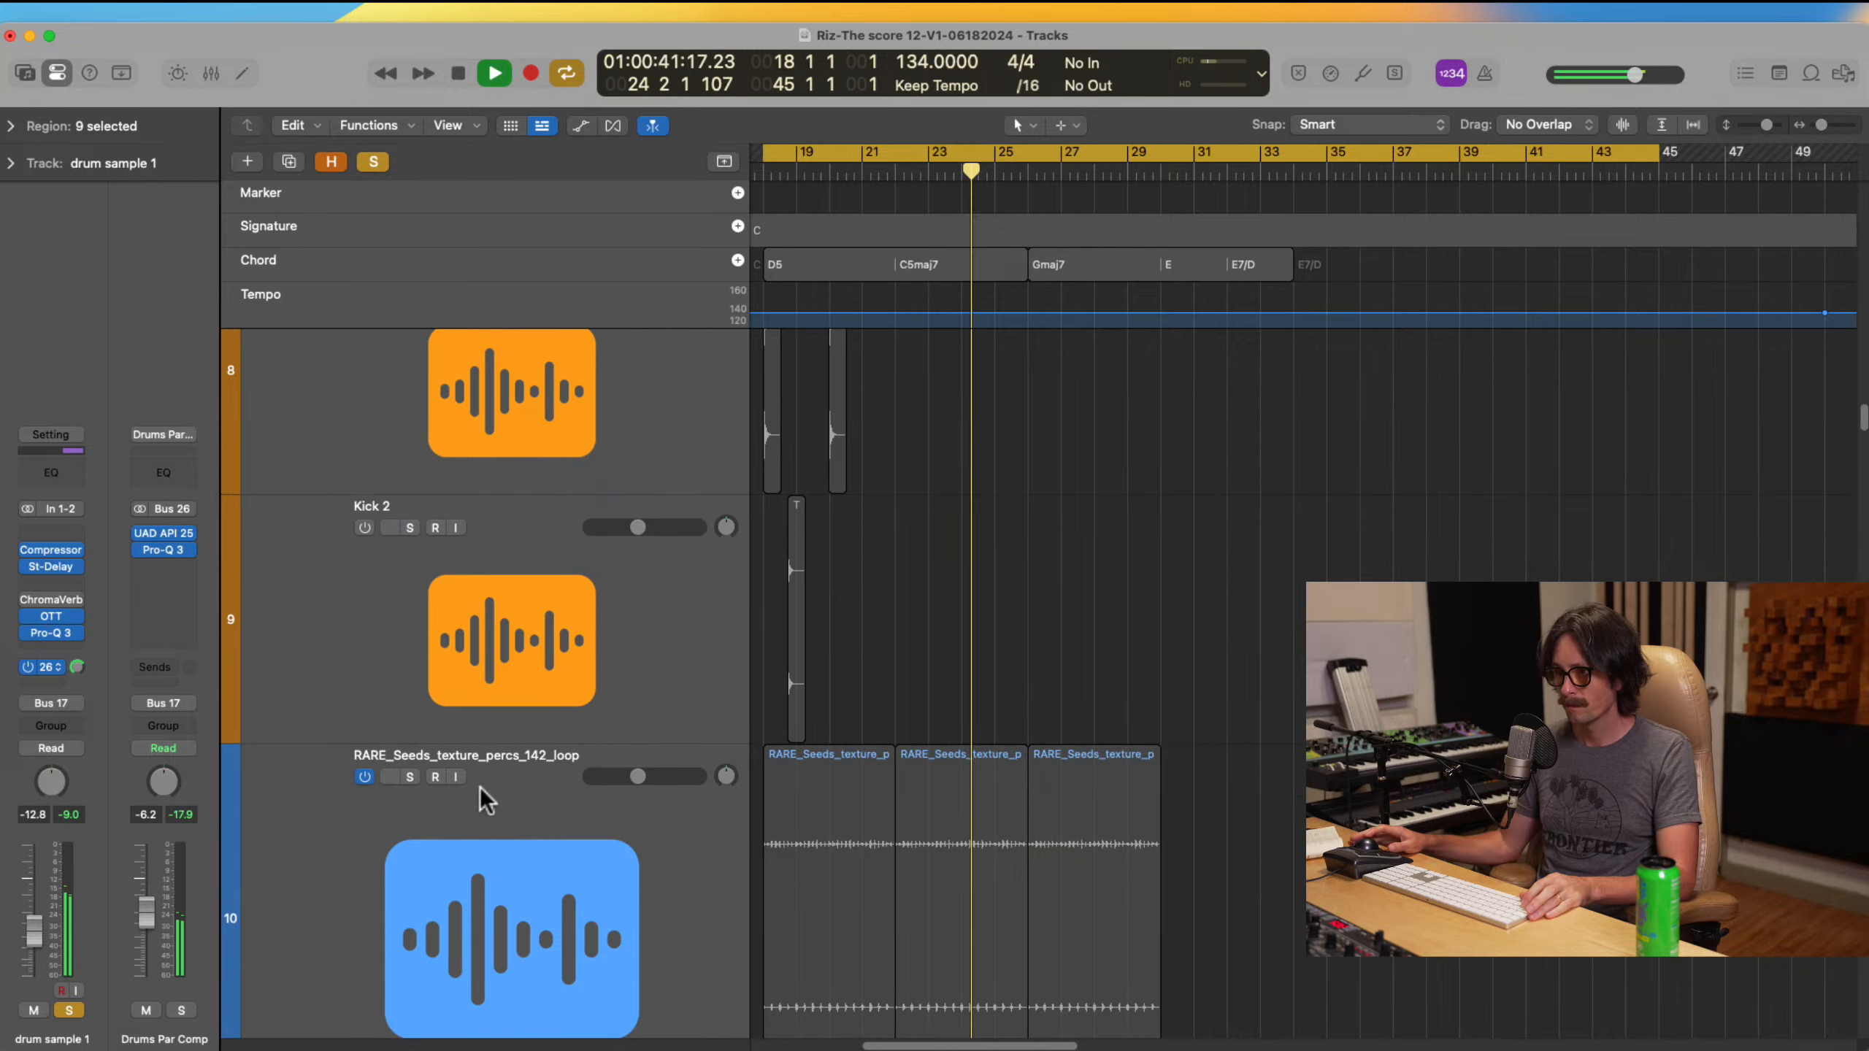
{"action": "left_click", "coordinate": [410, 777]}
{"action": "key", "text": "space"}
Step: Select the RARE_Seeds_texture_percs_142_loop track to show its channel strip and look back at the tracks above it
{"action": "key", "text": "super+Tab"}
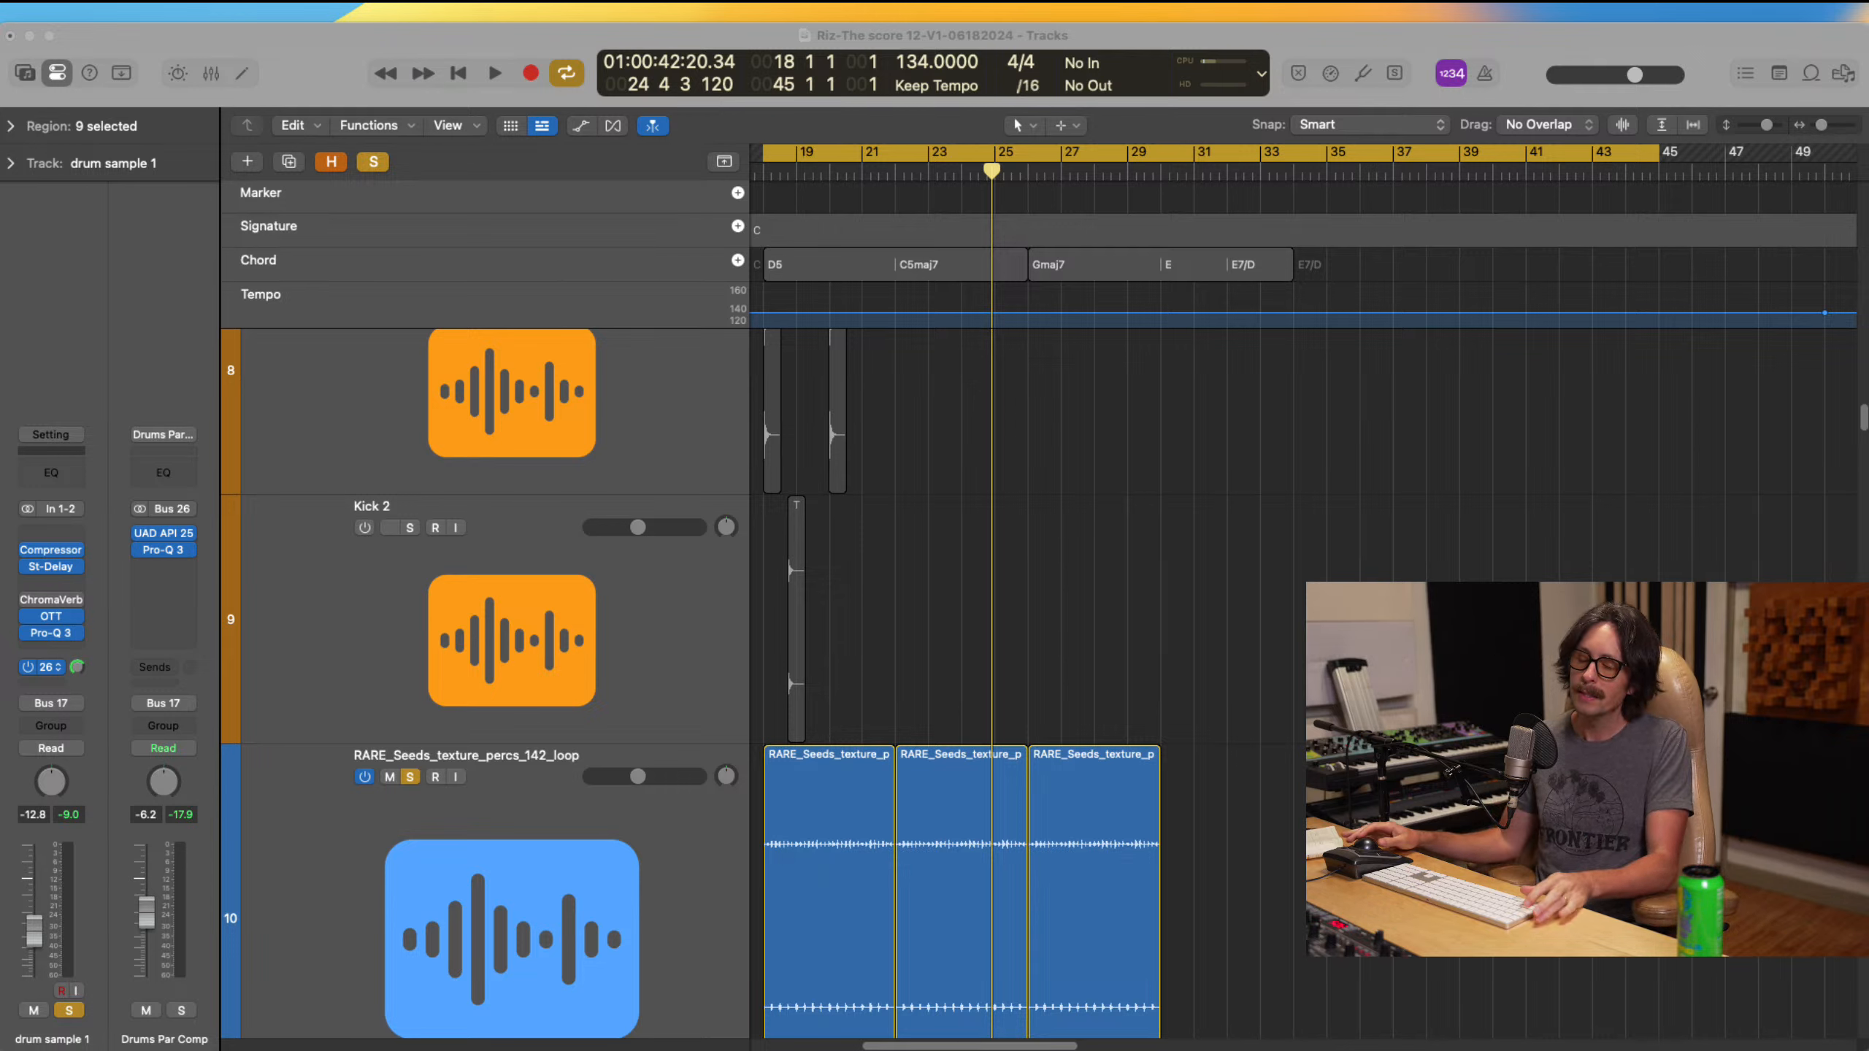
{"action": "left_click", "coordinate": [521, 36]}
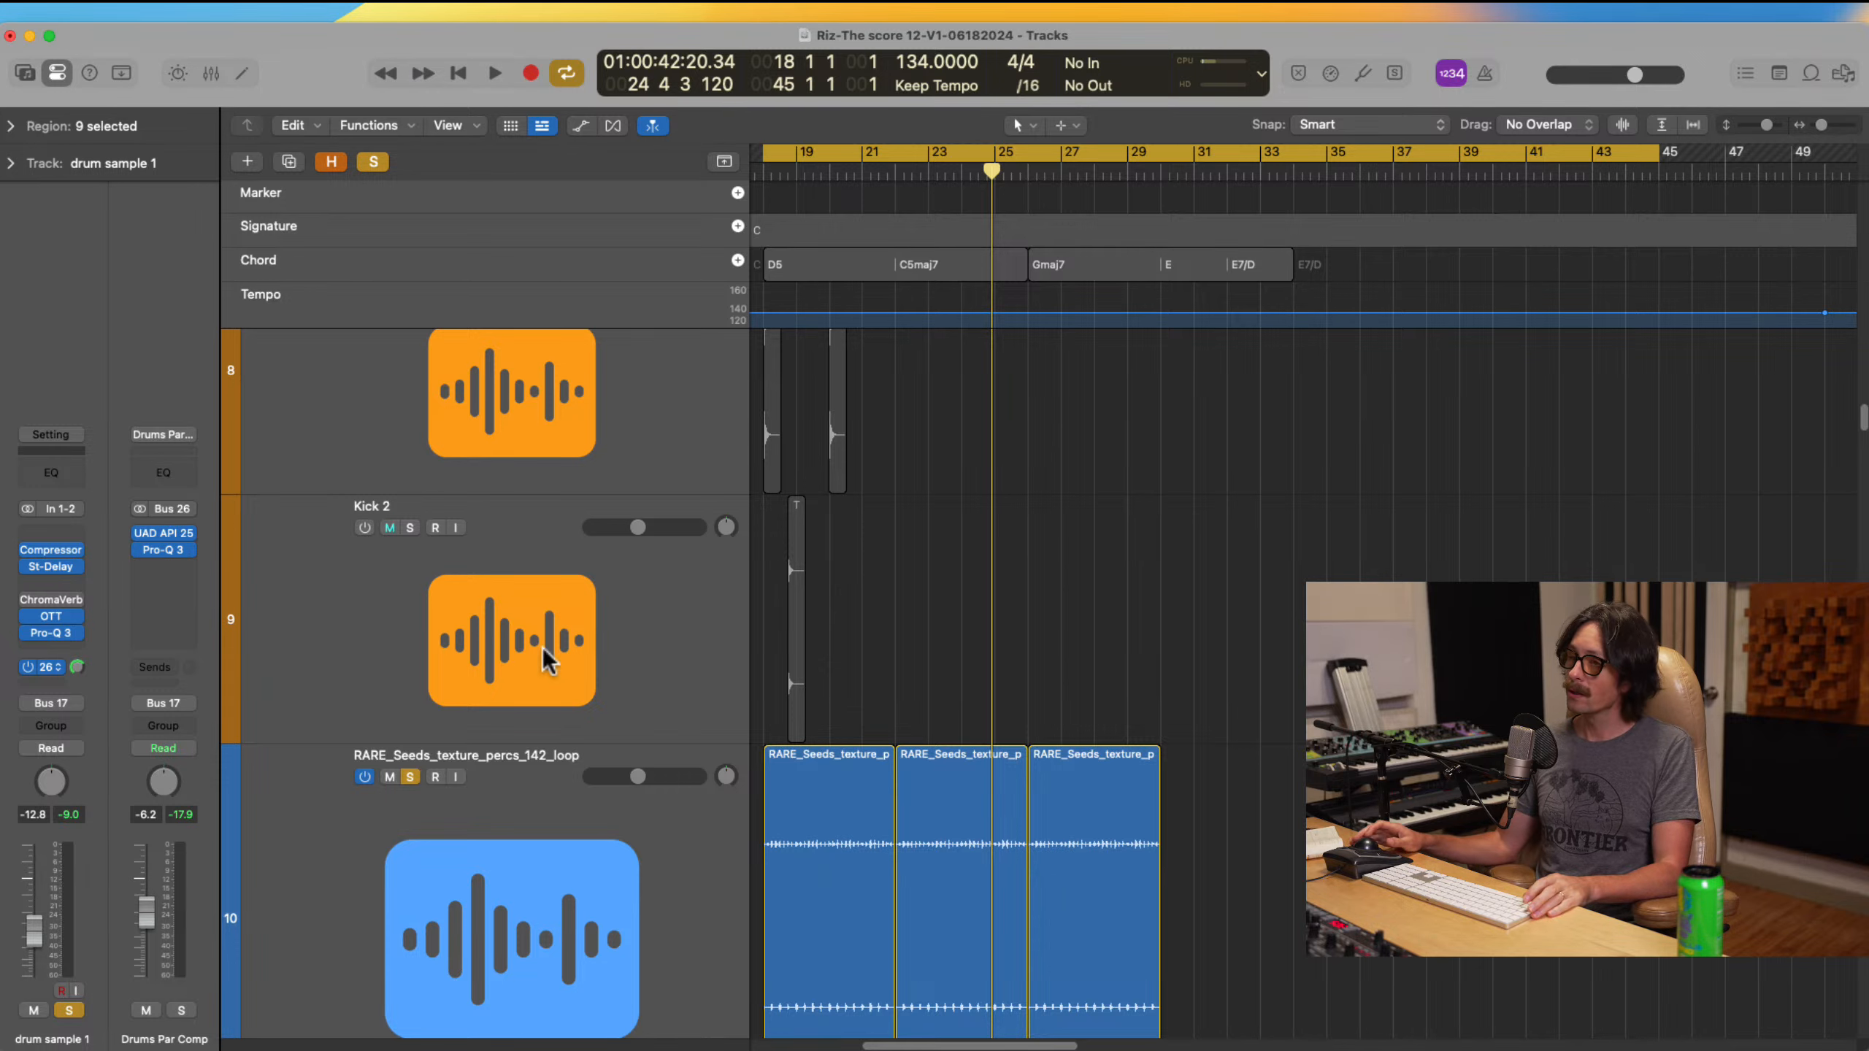
{"action": "left_click", "coordinate": [584, 858]}
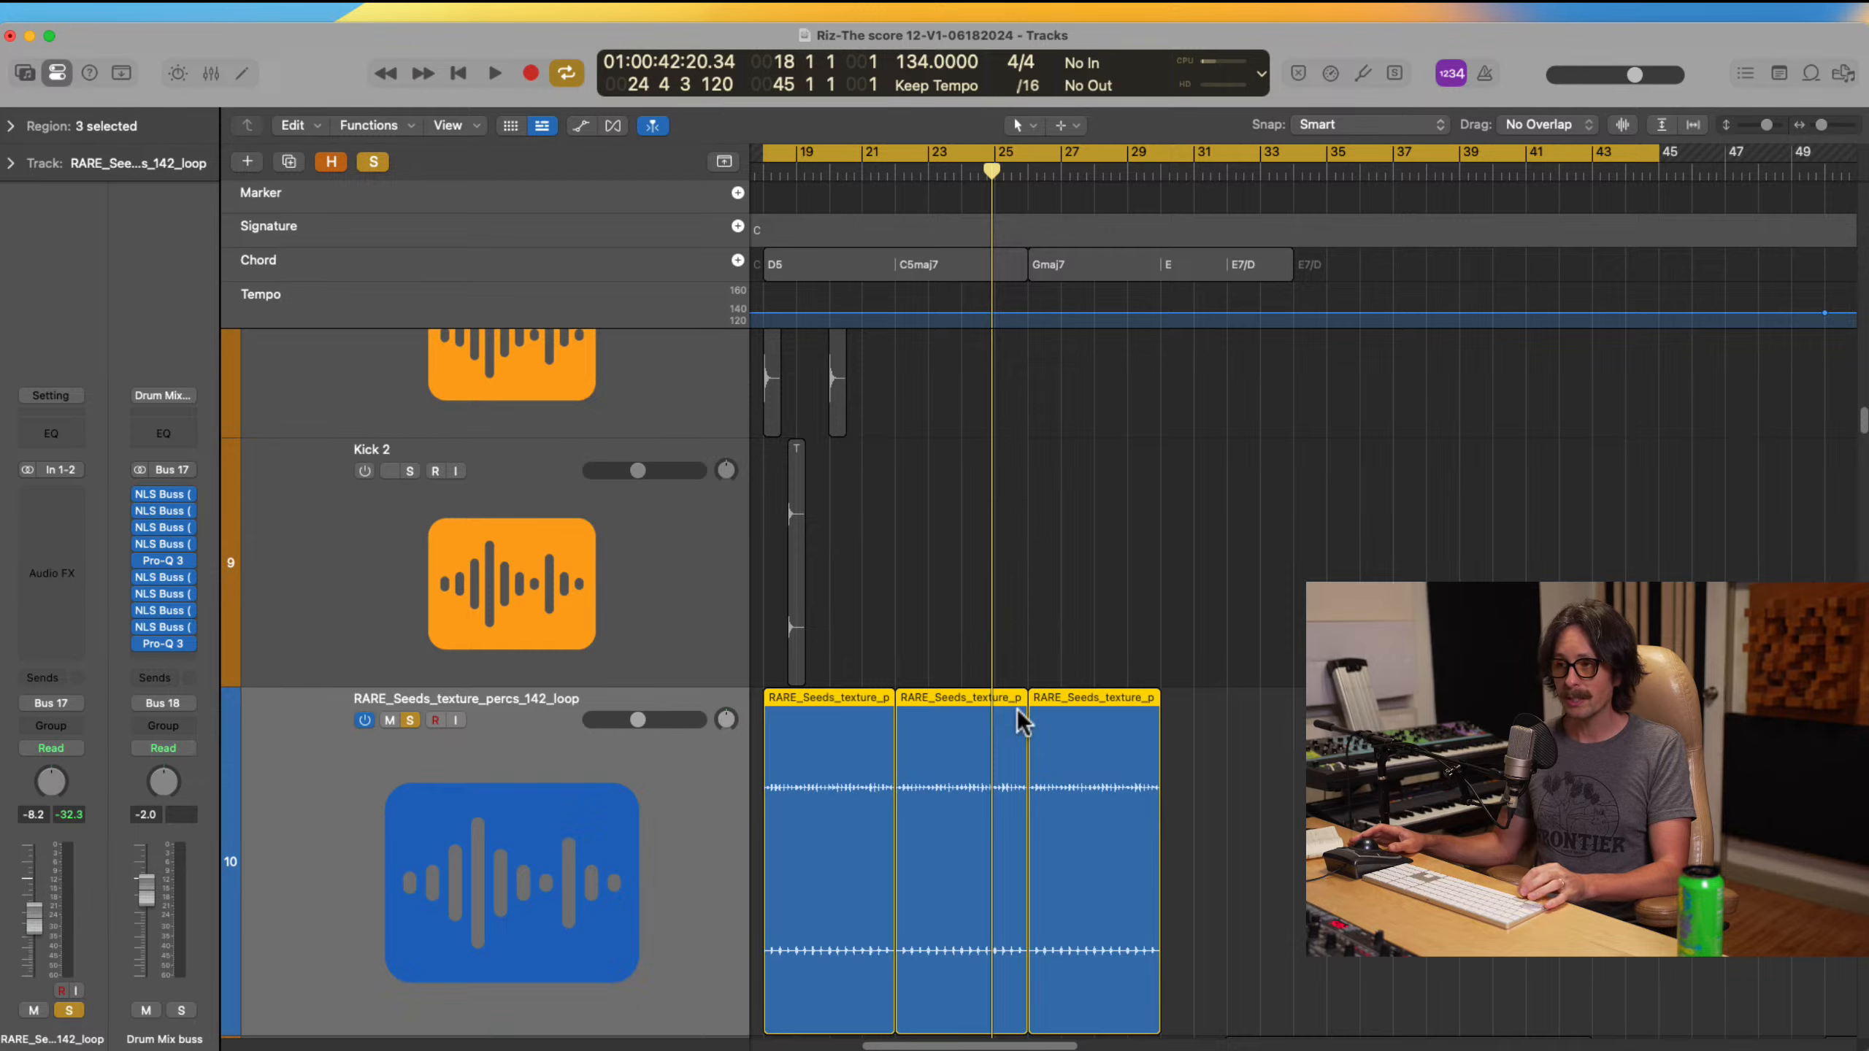
{"action": "scroll", "coordinate": [1016, 710], "scroll_direction": "up", "scroll_amount": 10}
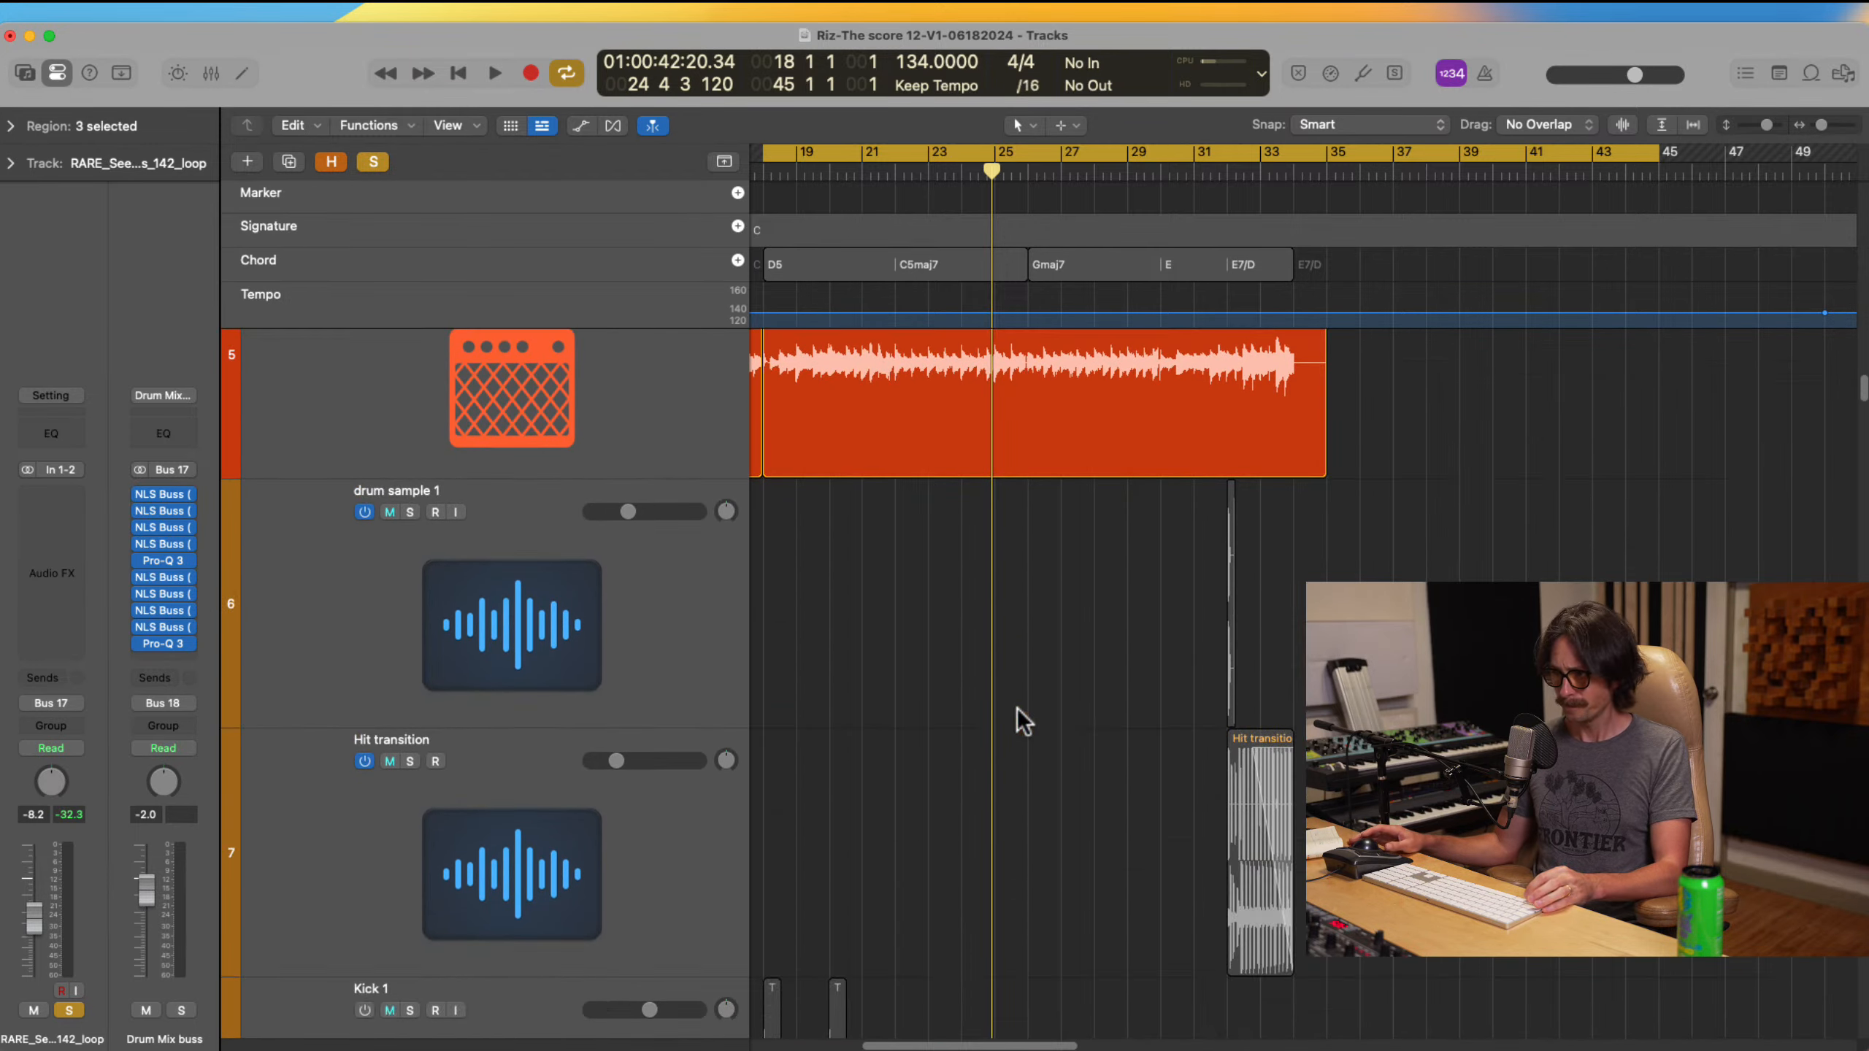
Step: Return to the soloed RARE_Seeds_texture_percs_142_loop track and play the cycle range
{"action": "scroll", "coordinate": [1016, 707], "scroll_direction": "down", "scroll_amount": 8}
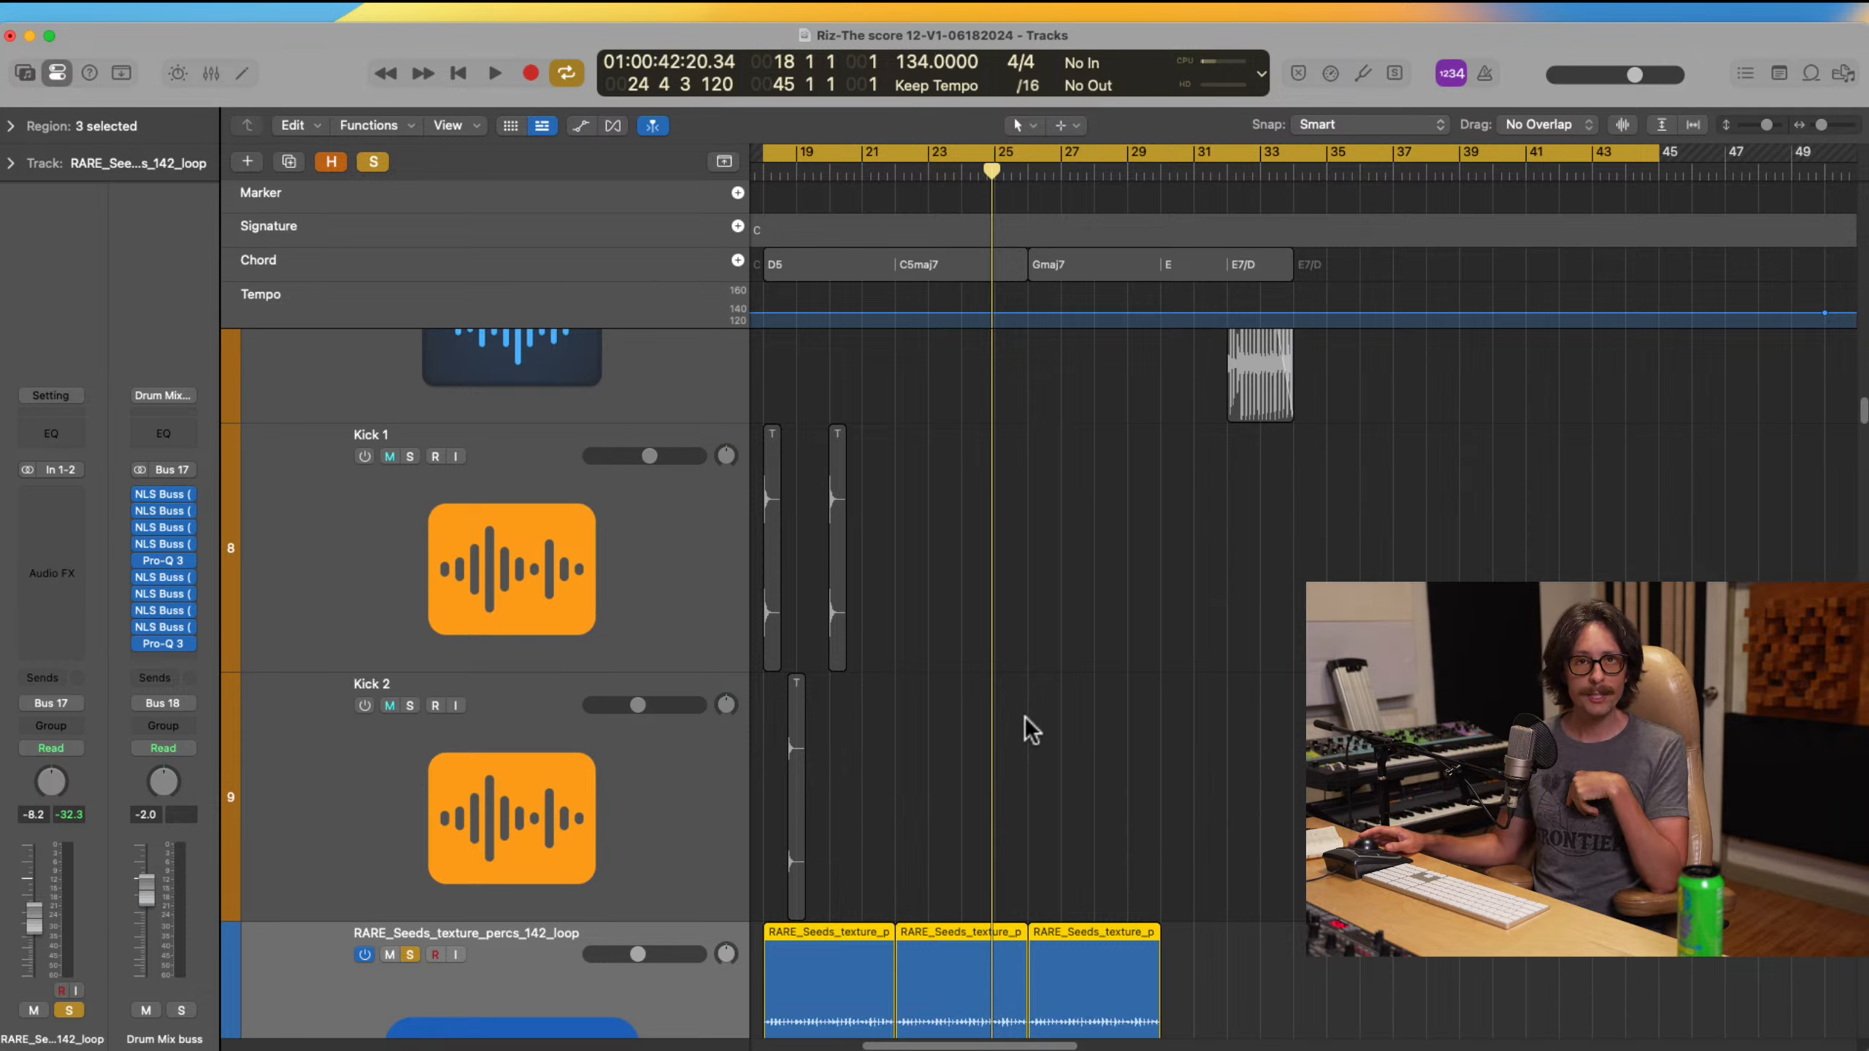
{"action": "scroll", "coordinate": [1026, 721], "scroll_direction": "down", "scroll_amount": 4}
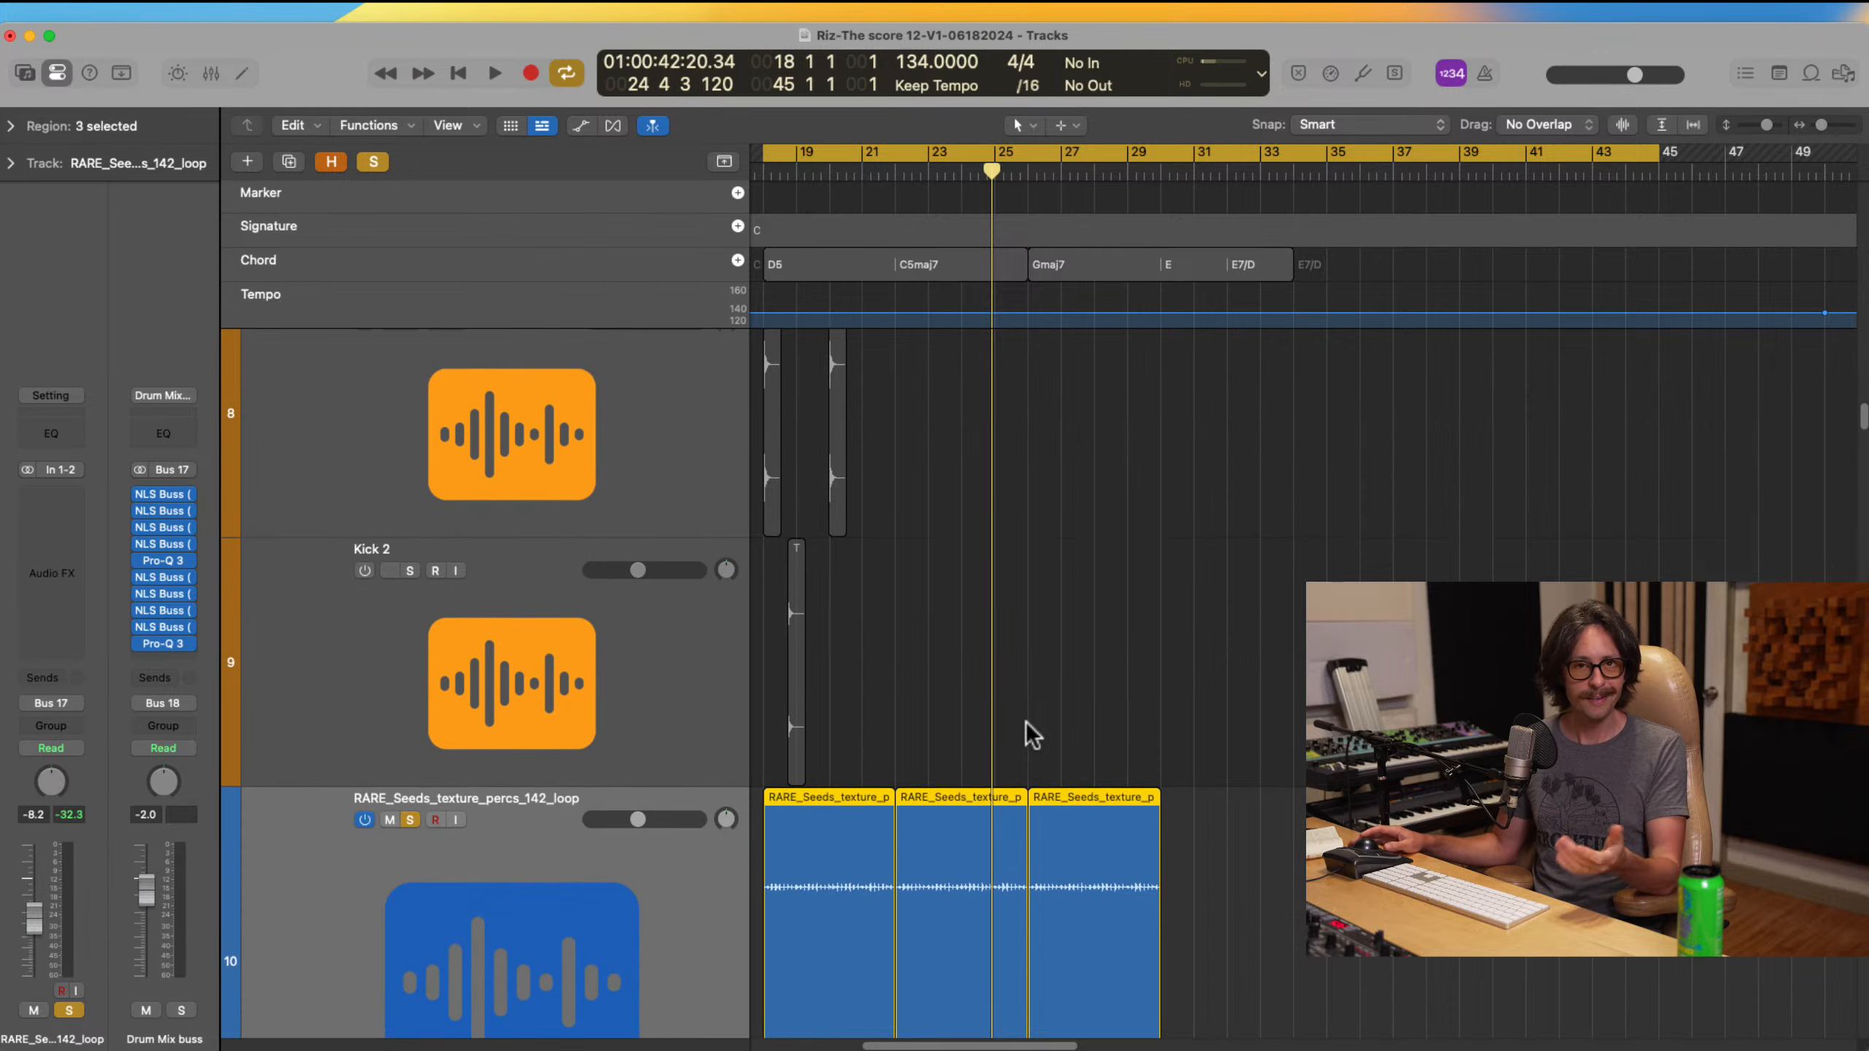
{"action": "scroll", "coordinate": [654, 821], "scroll_direction": "down", "scroll_amount": 1}
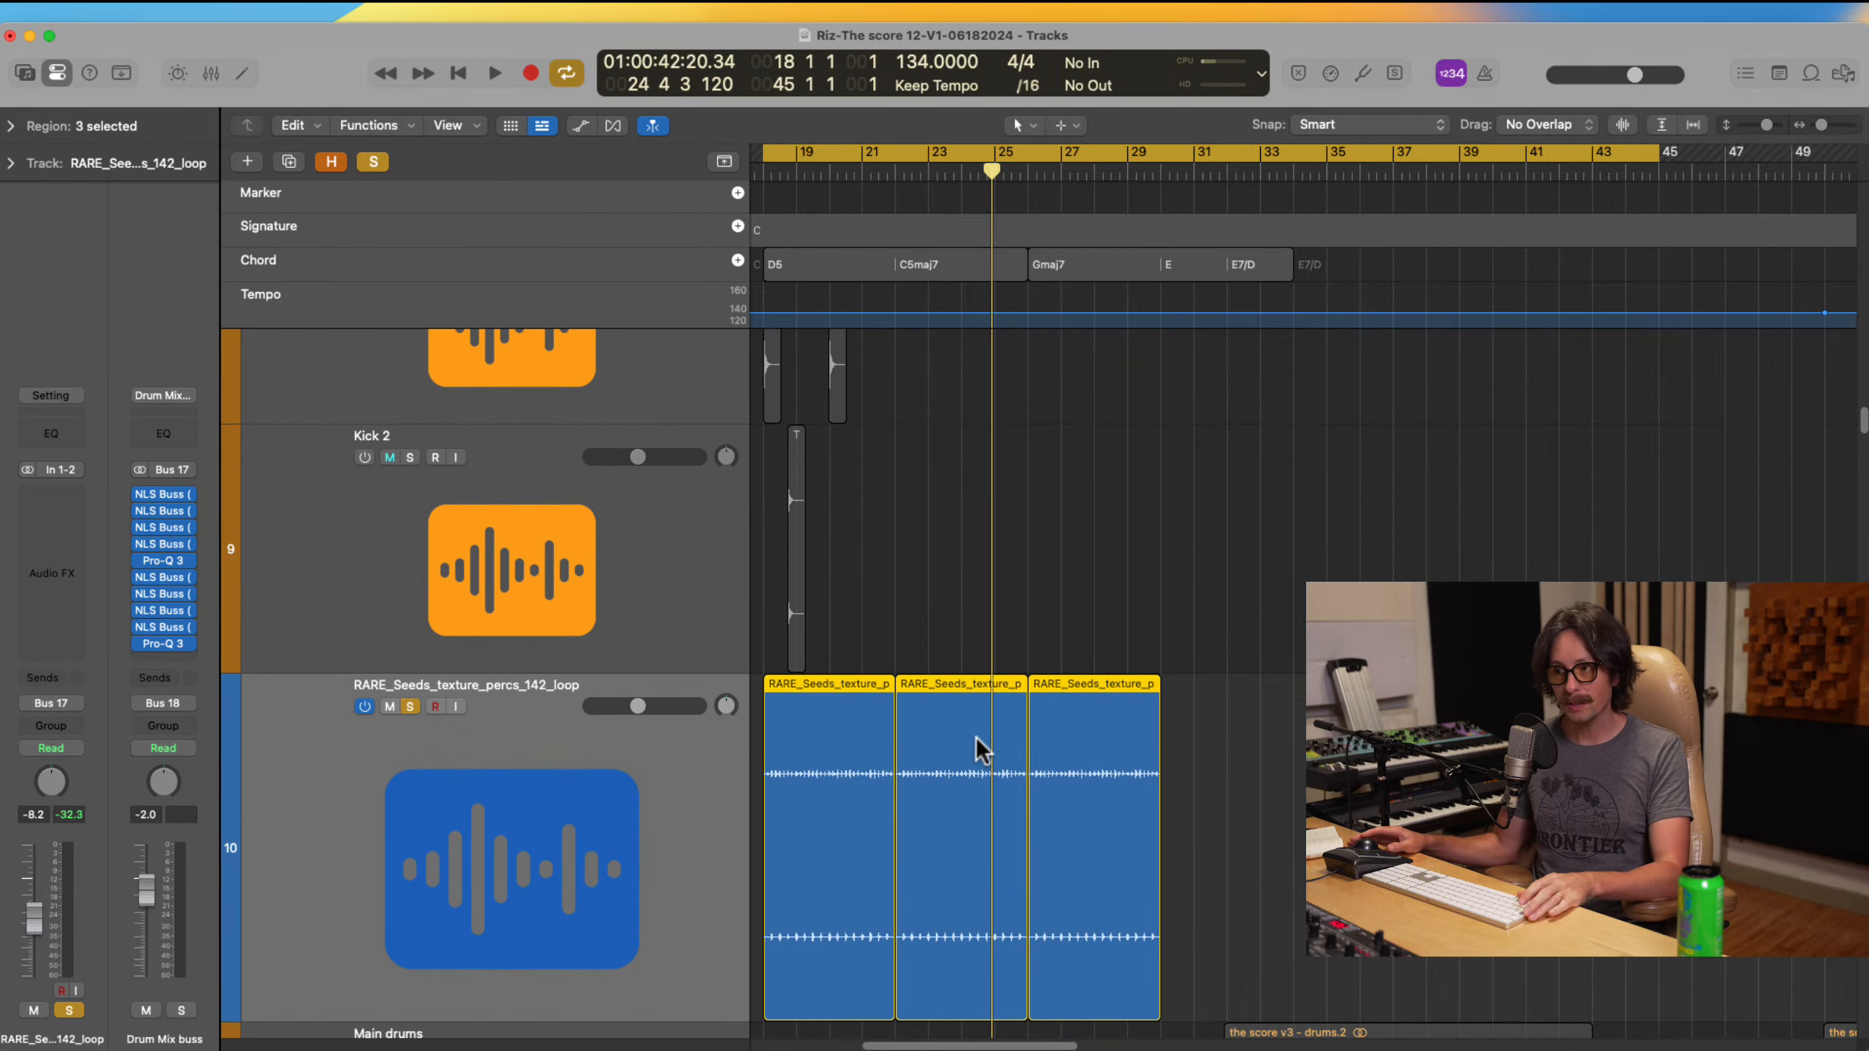
{"action": "key", "text": "super+Tab"}
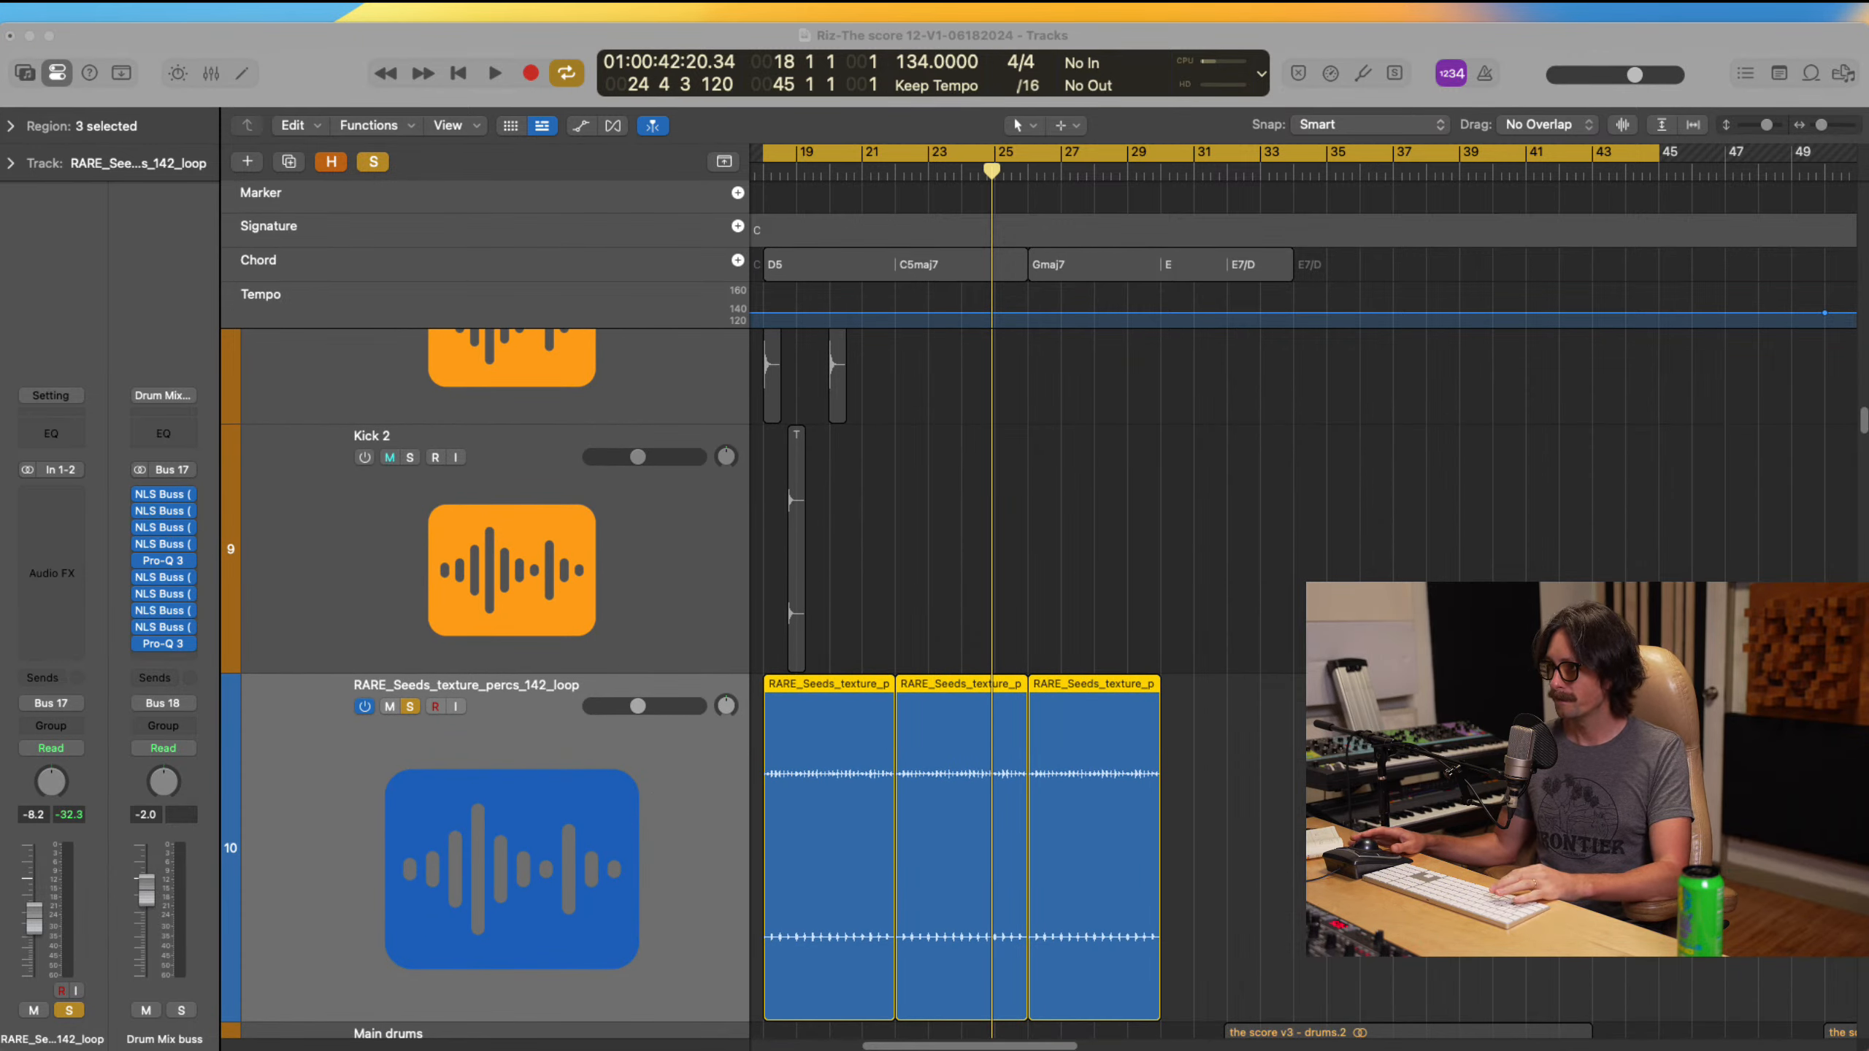
{"action": "left_click", "coordinate": [1714, 43]}
{"action": "key", "text": "space"}
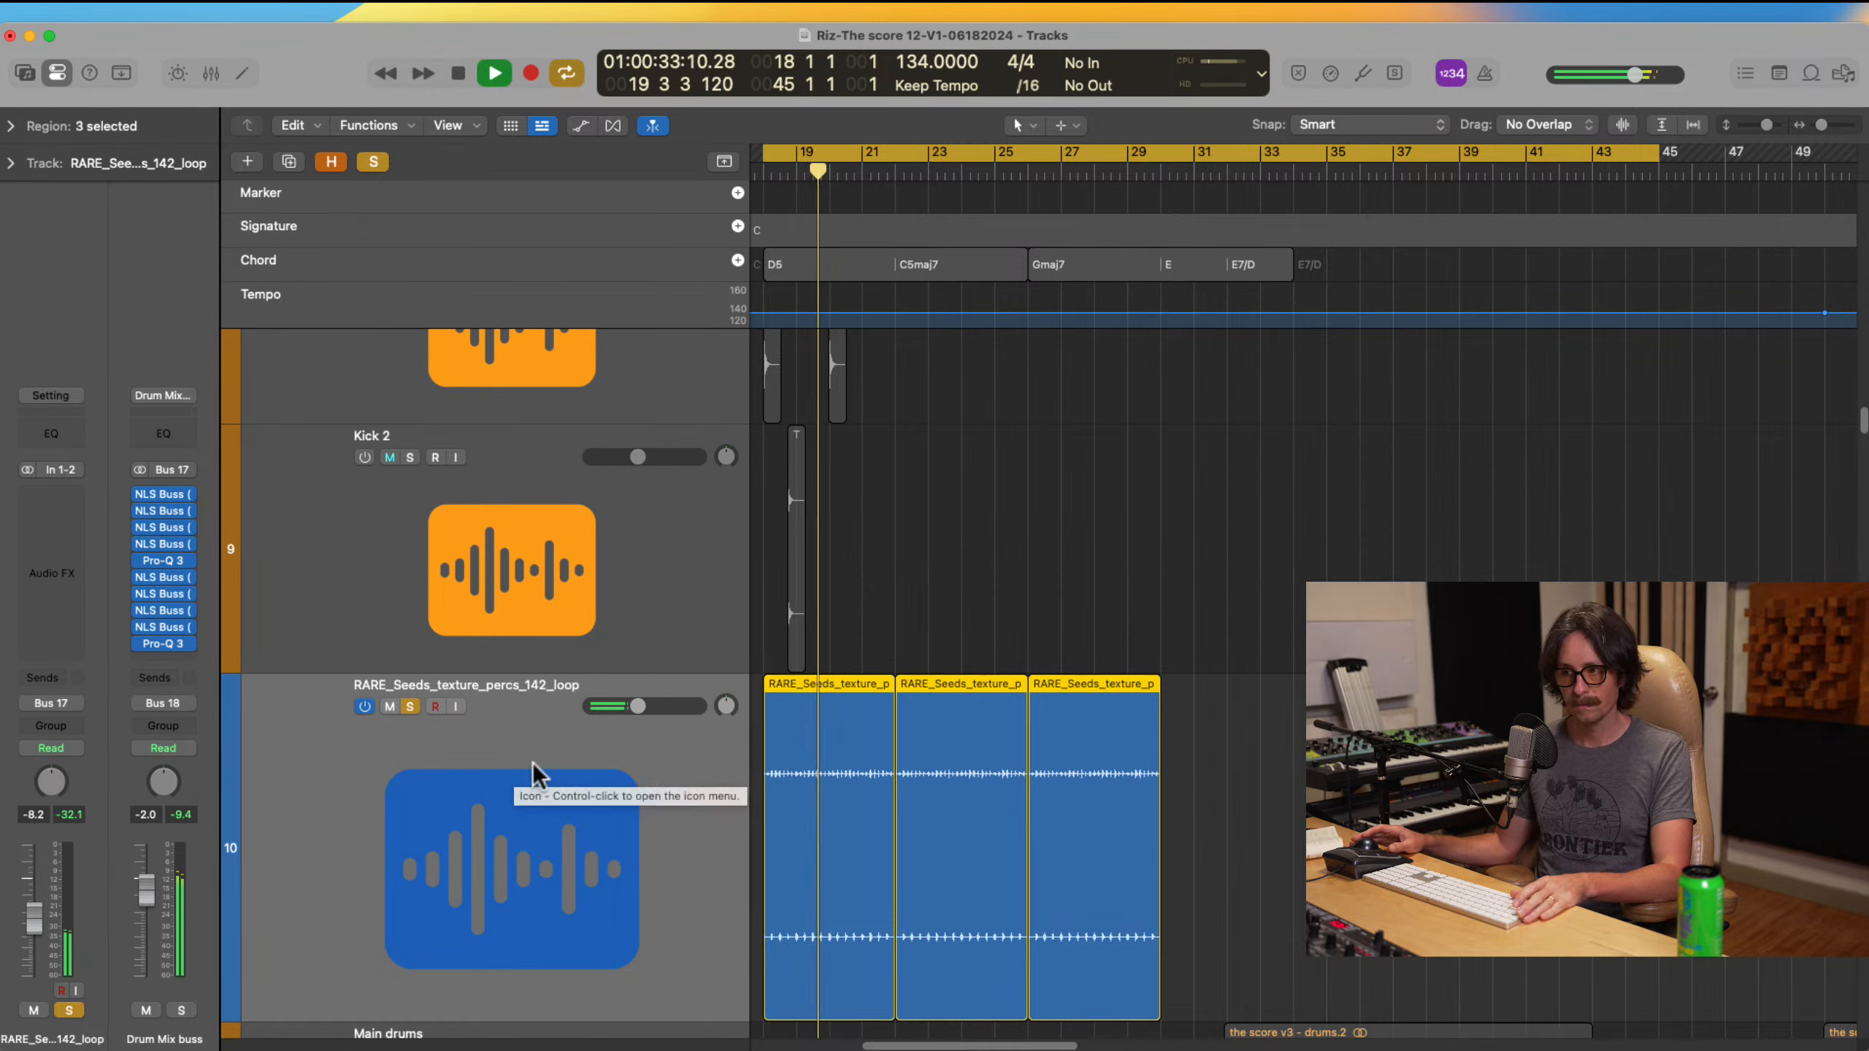
Step: Toggle the percussion loop's solo off and on during playback to compare, leave it unsoloed, and stop playback
{"action": "left_click", "coordinate": [410, 707]}
{"action": "left_click", "coordinate": [411, 707]}
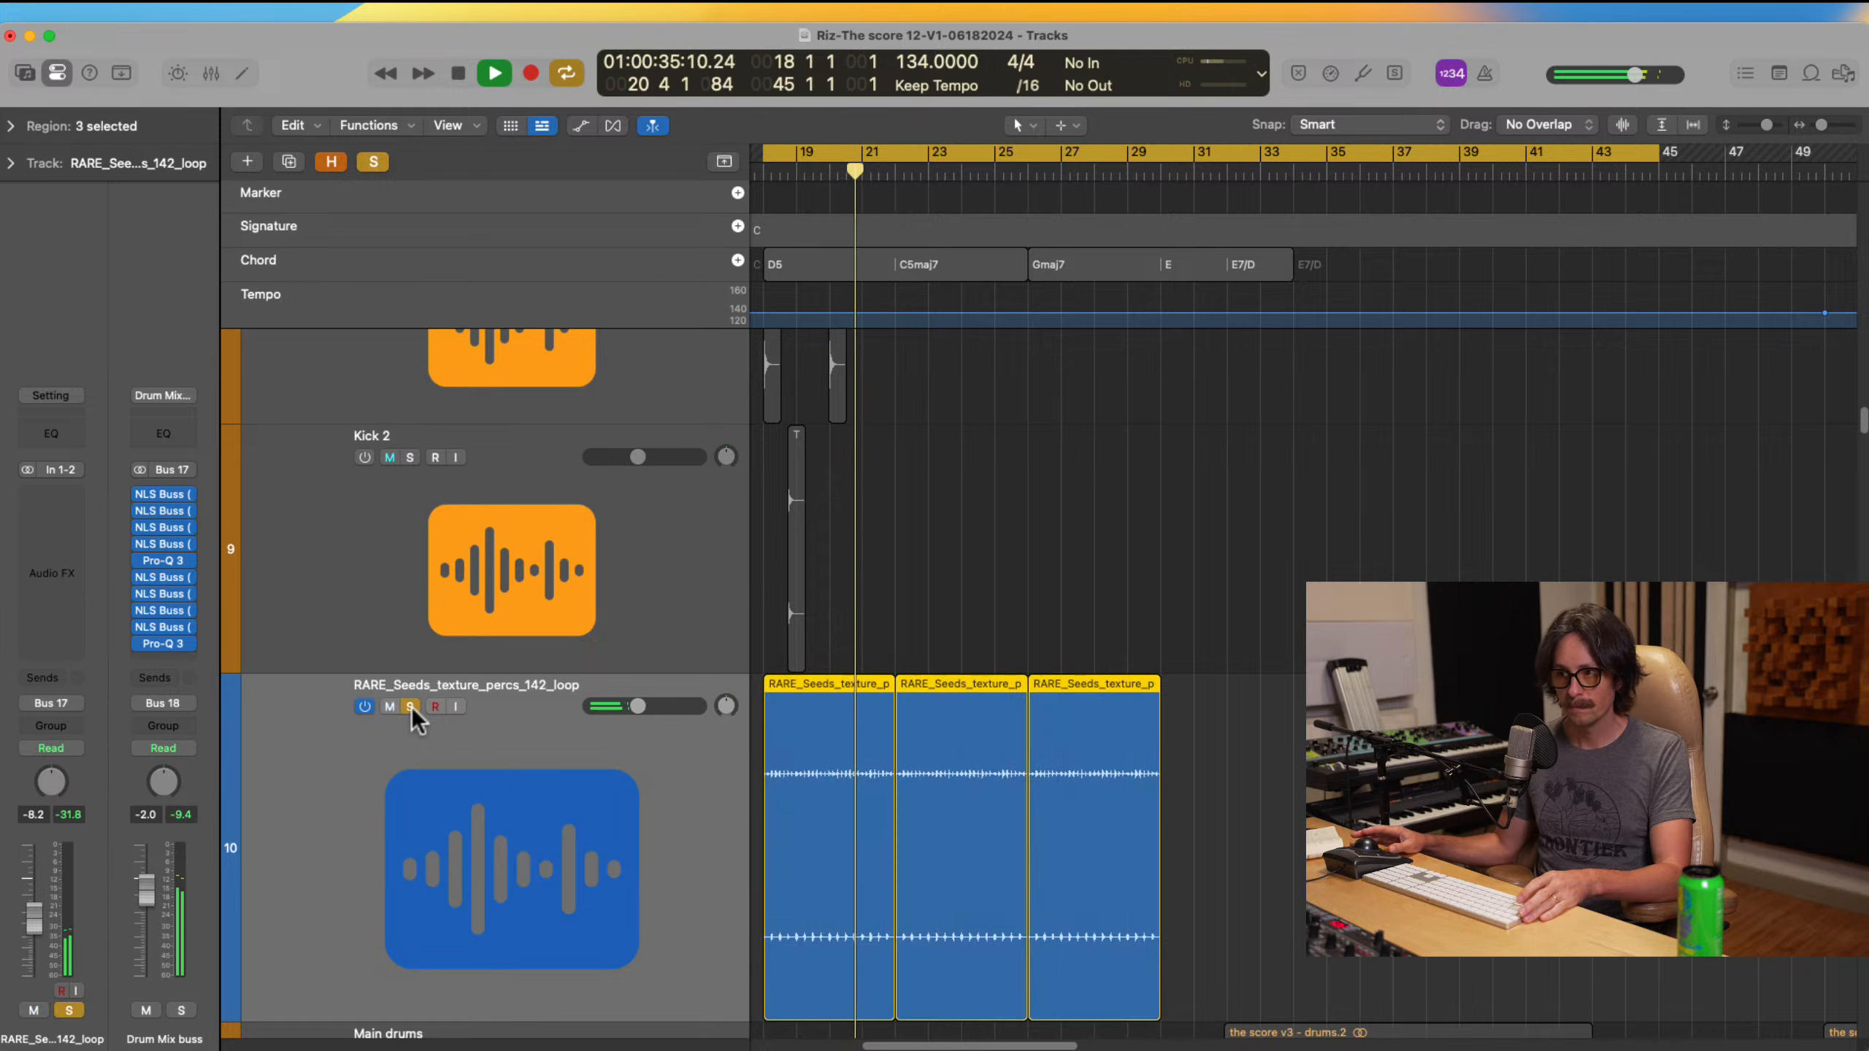
{"action": "left_click", "coordinate": [410, 707]}
{"action": "left_click", "coordinate": [410, 707]}
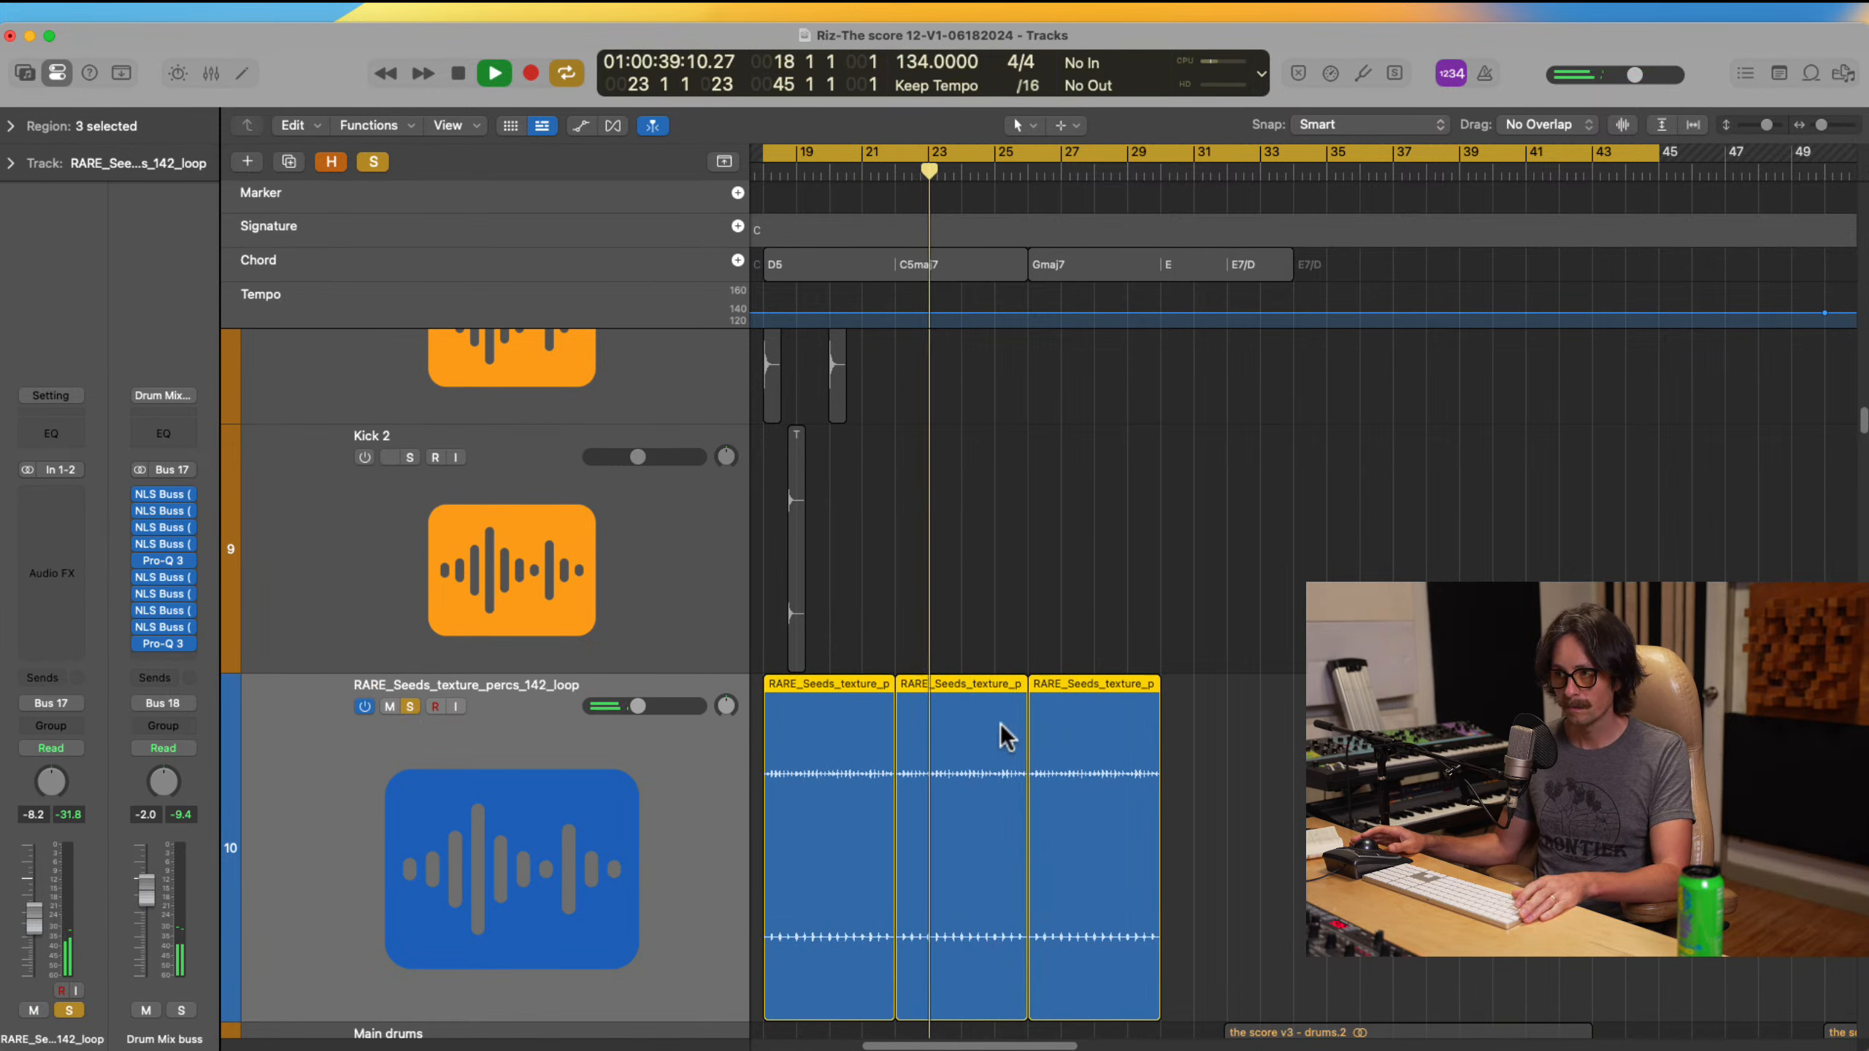
{"action": "left_click", "coordinate": [435, 706]}
{"action": "left_click", "coordinate": [410, 706]}
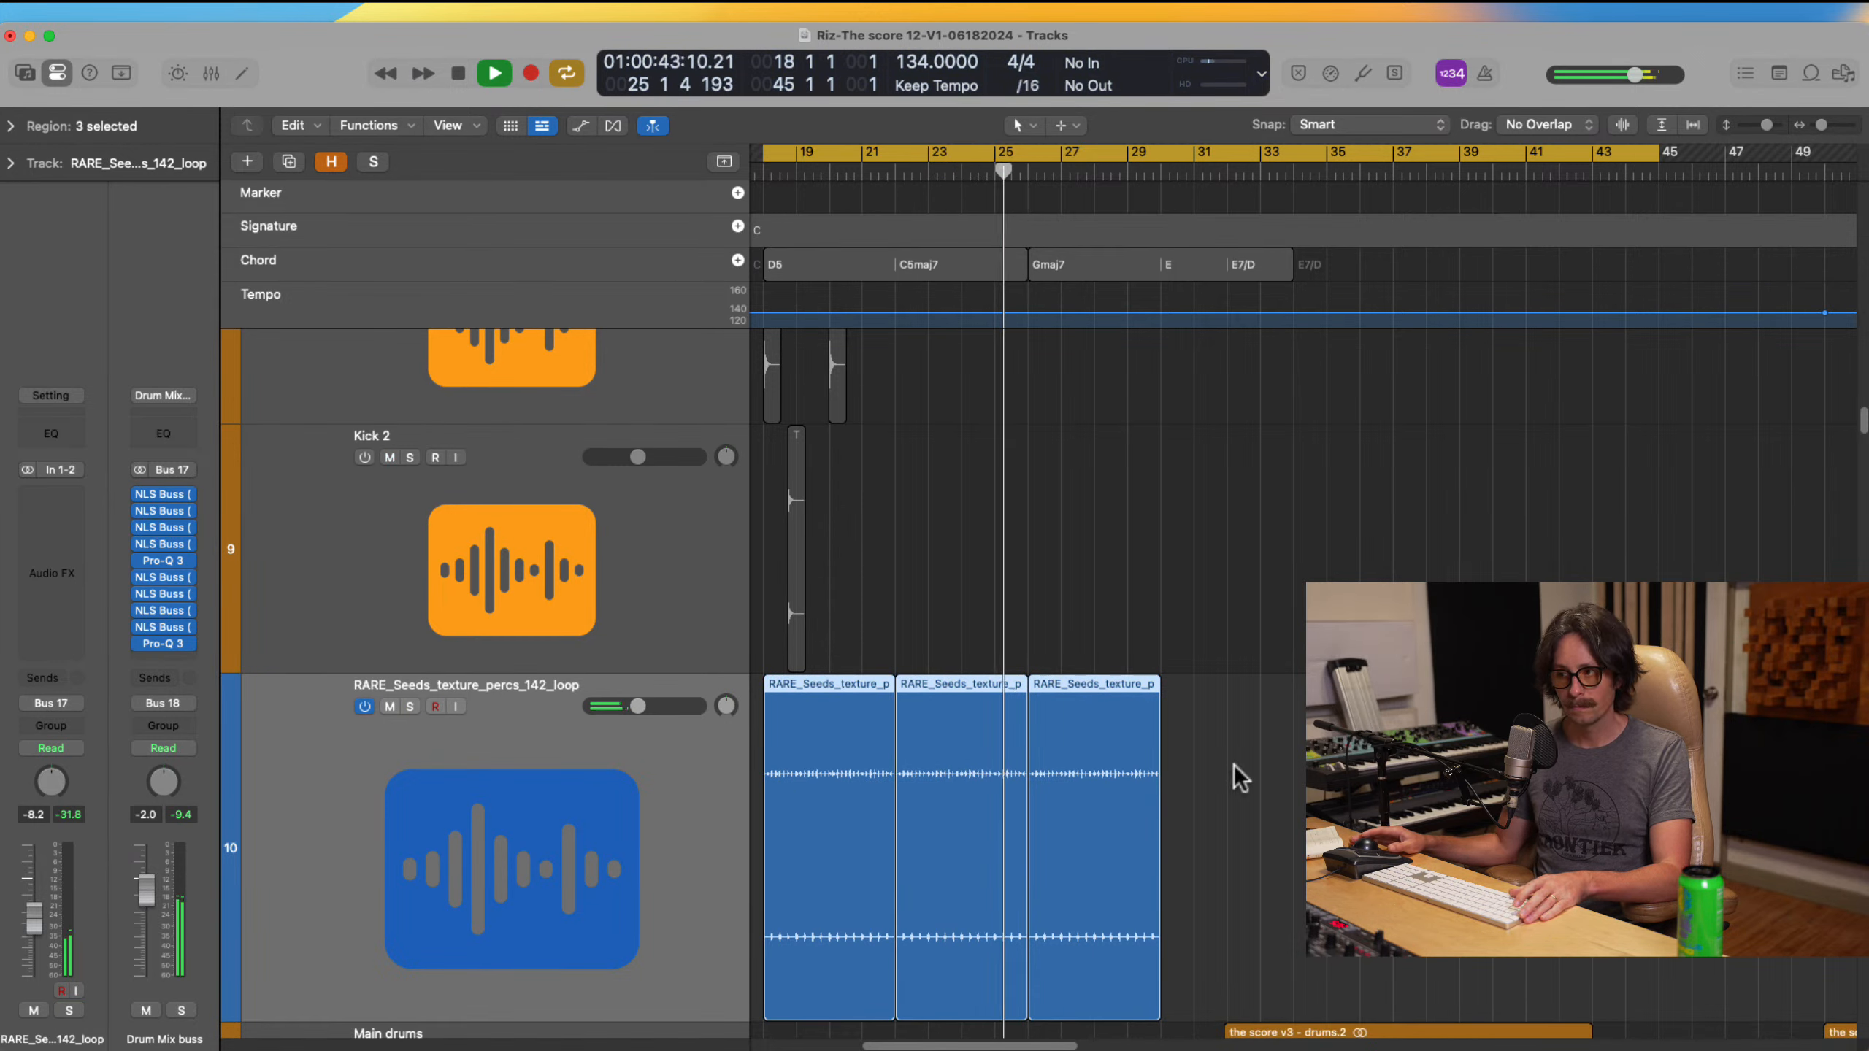
{"action": "key", "text": "space"}
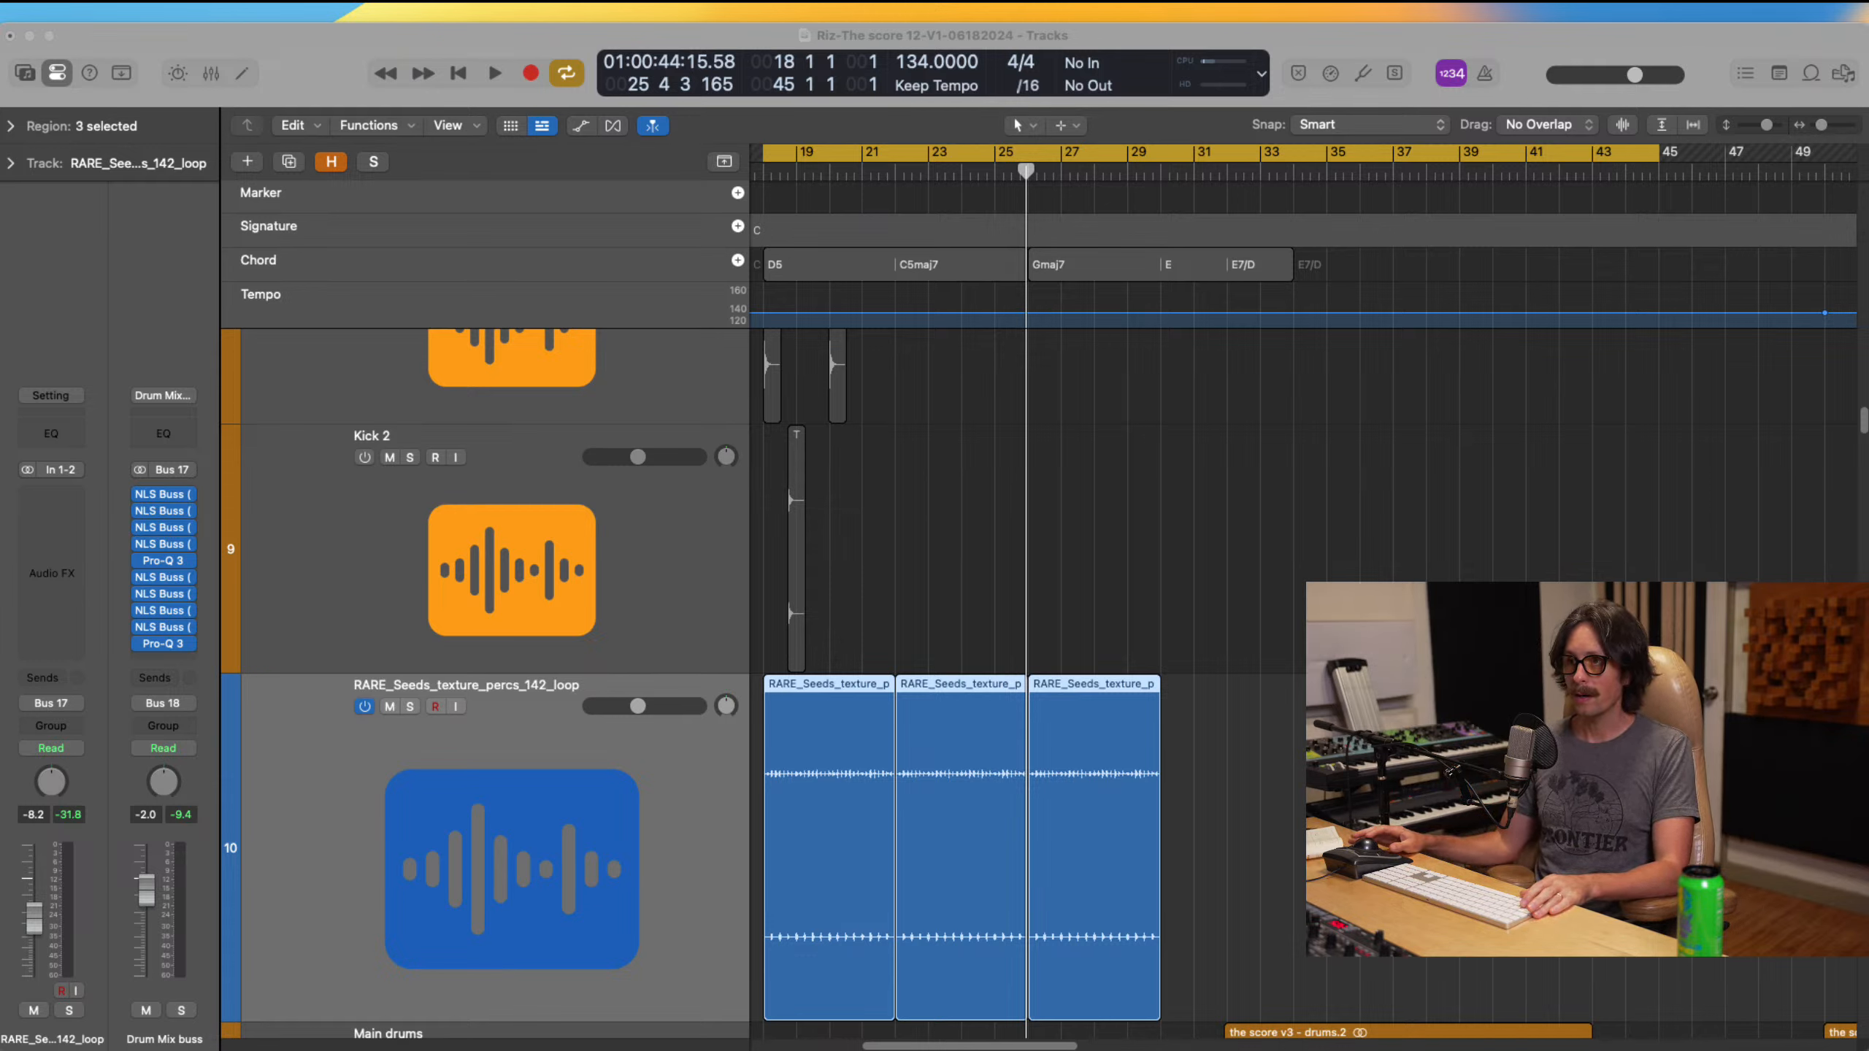
Step: Examine the arrangement from the percussion loop down through the drum, bass and guitar tracks, with a closer look at the bass regions
{"action": "left_click", "coordinate": [265, 41]}
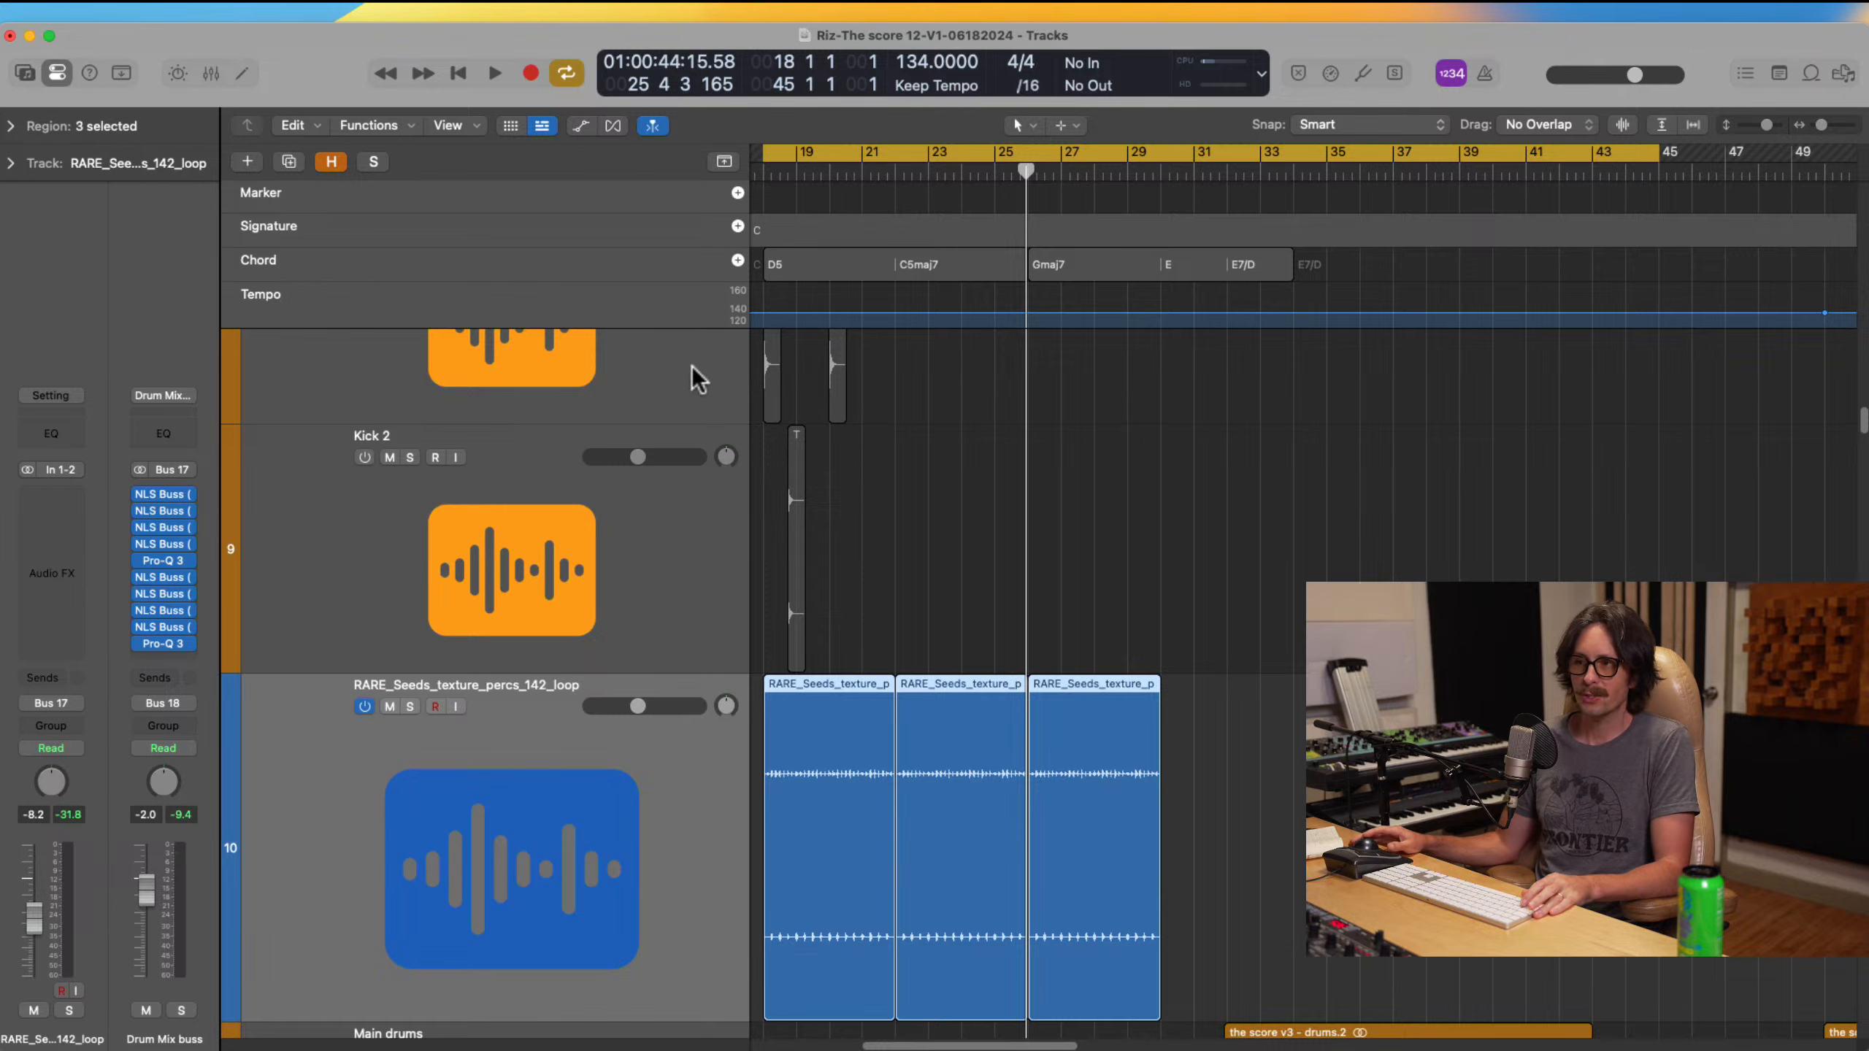
{"action": "left_click", "coordinate": [918, 631], "text": "ctrl+alt"}
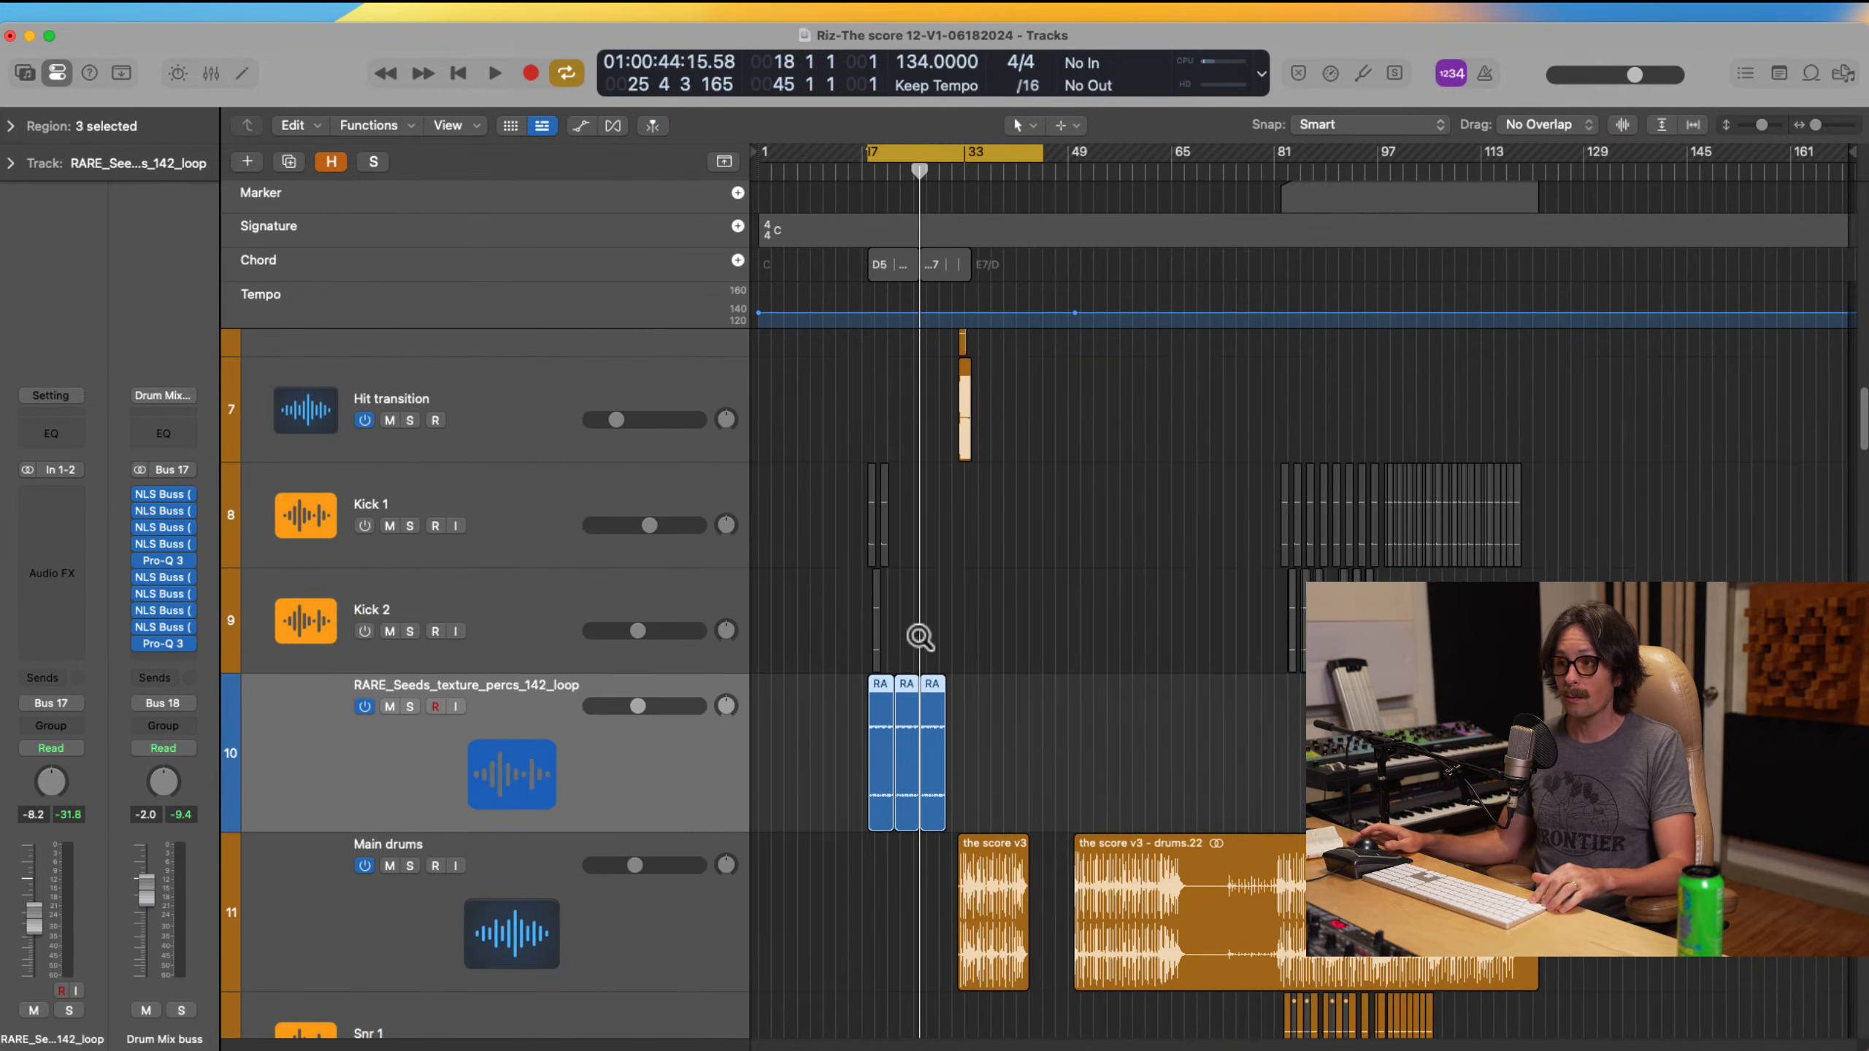
{"action": "scroll", "coordinate": [920, 634], "scroll_direction": "down", "scroll_amount": 1}
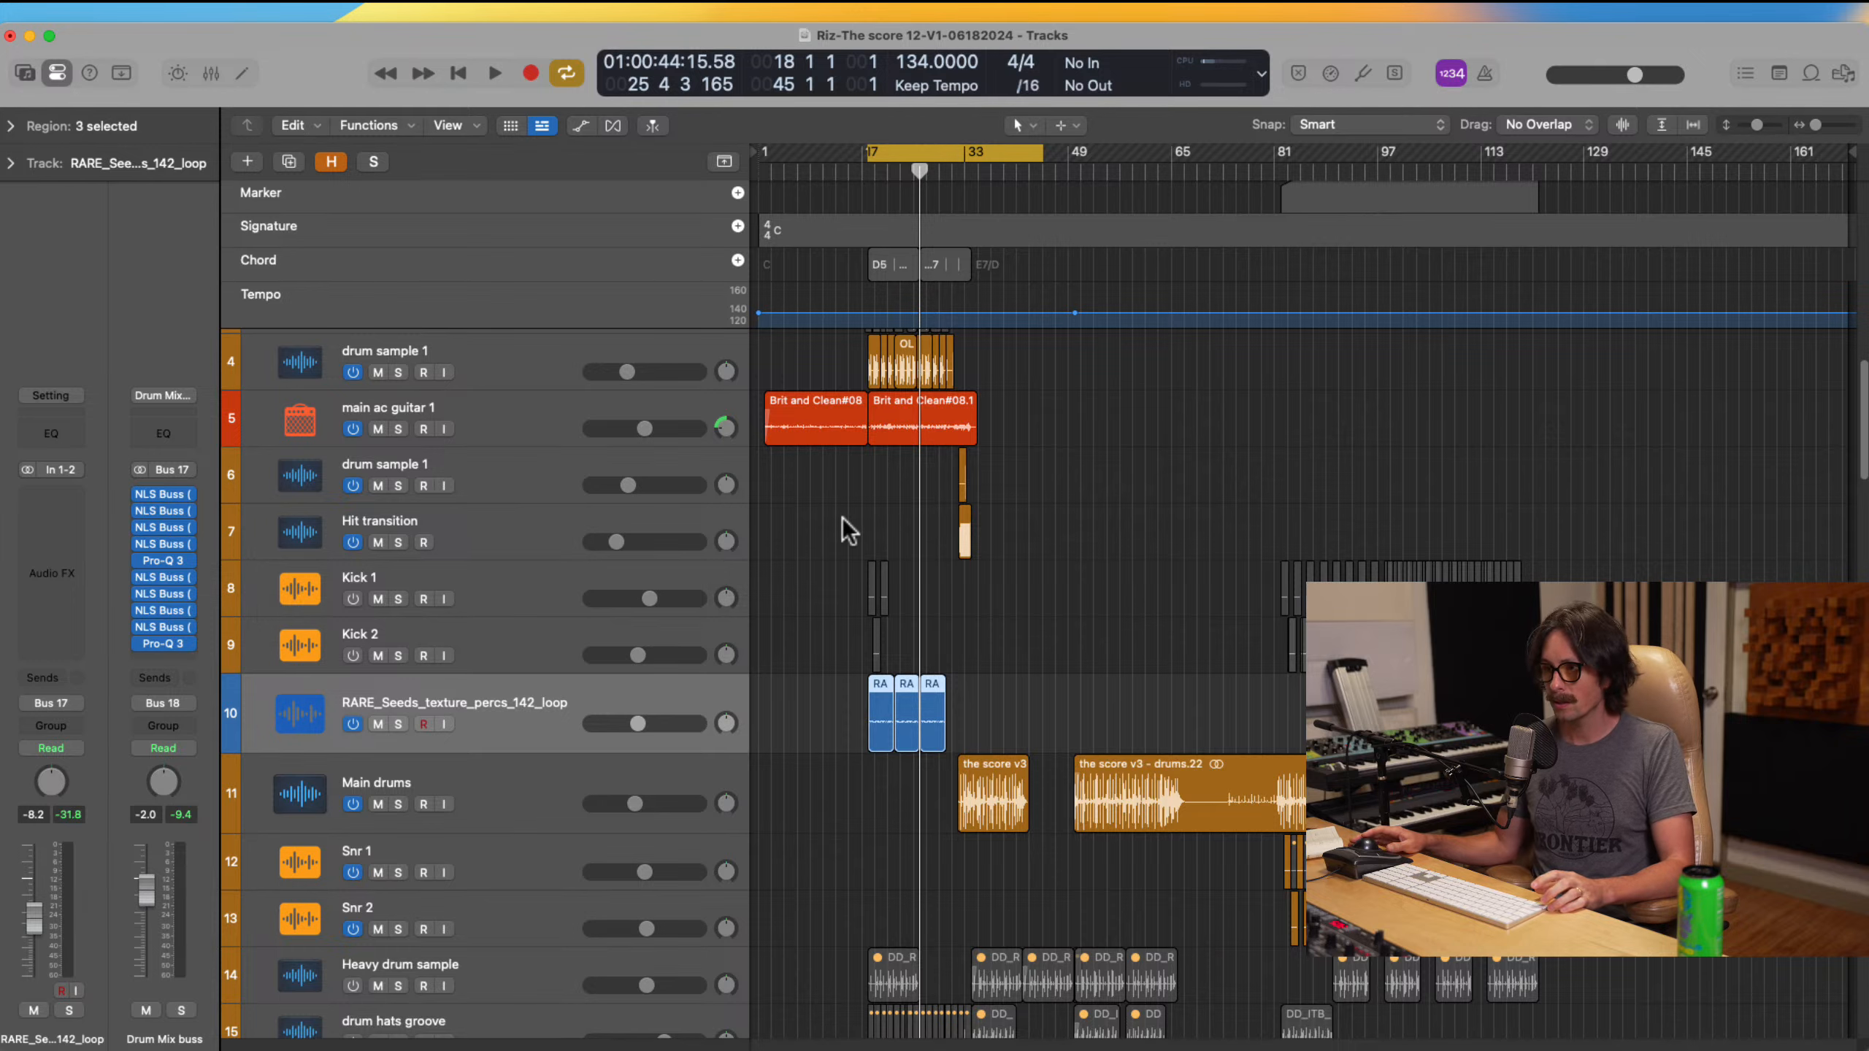
{"action": "scroll", "coordinate": [843, 519], "scroll_direction": "down", "scroll_amount": 1}
{"action": "scroll", "coordinate": [887, 561], "scroll_direction": "down", "scroll_amount": 1}
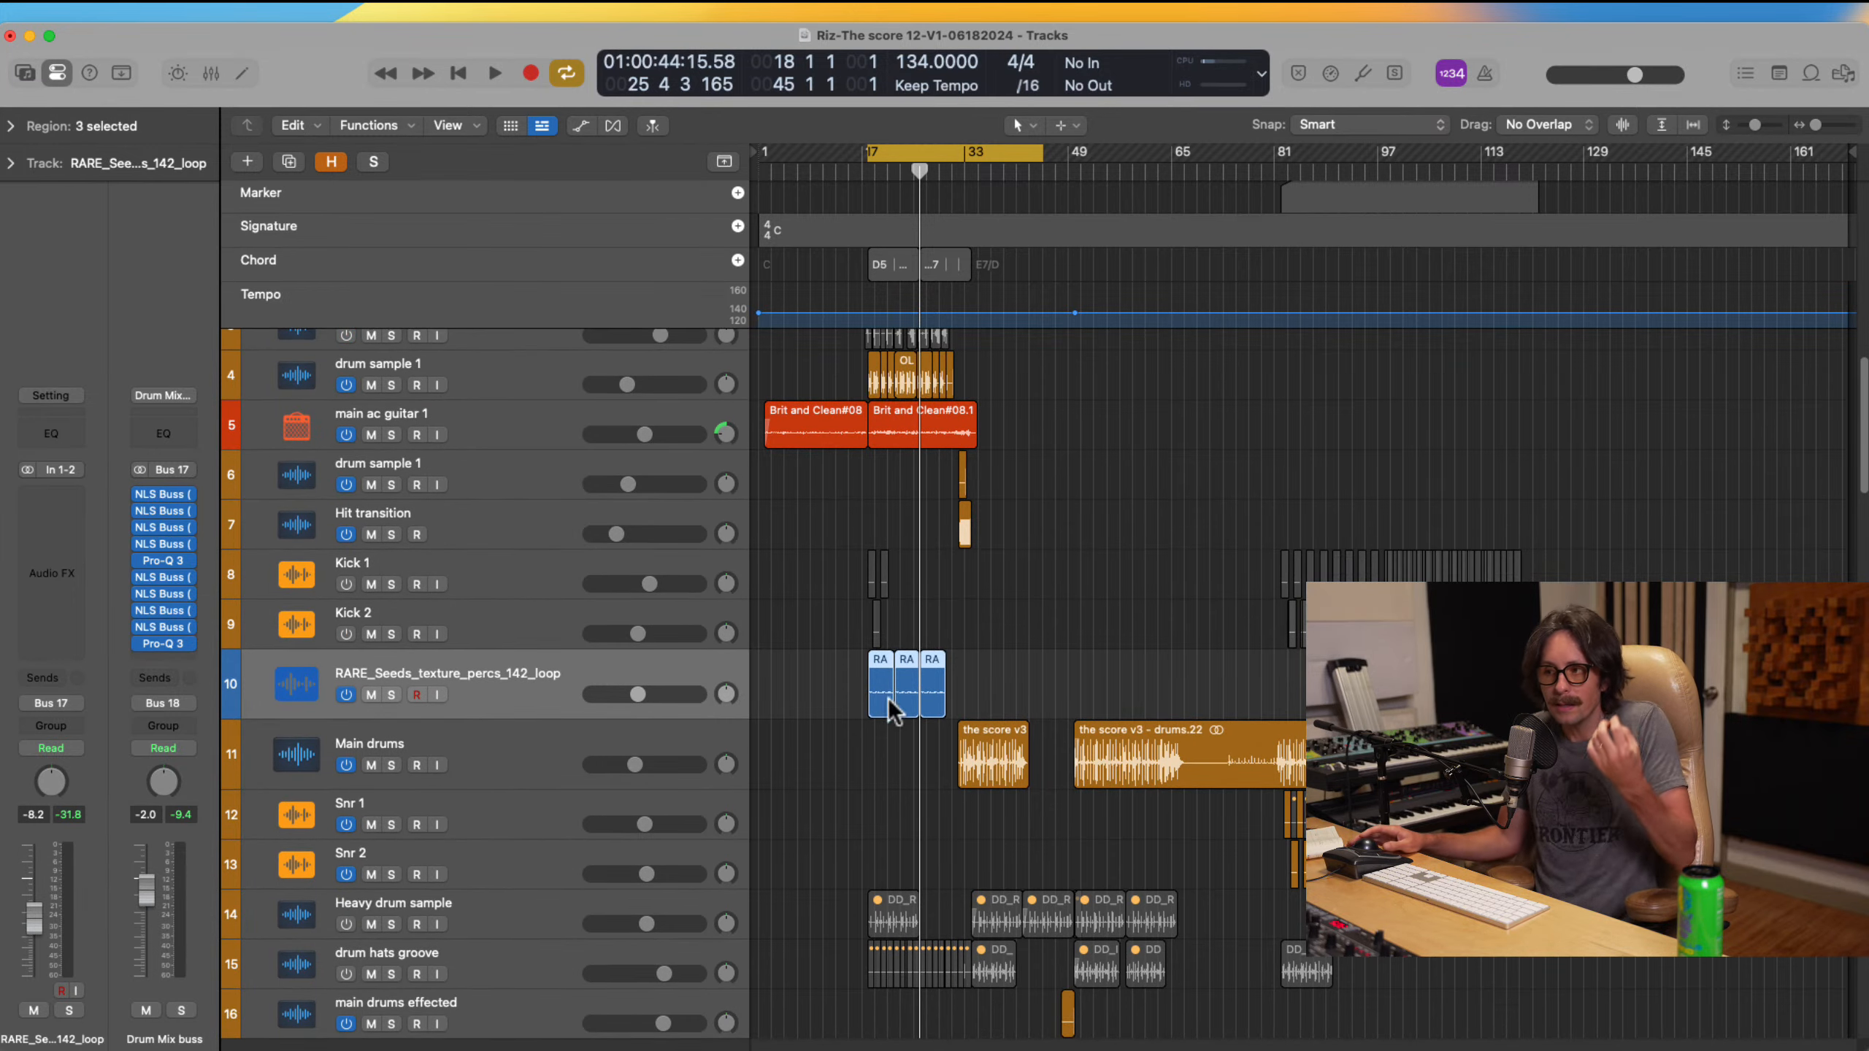
{"action": "scroll", "coordinate": [890, 711], "scroll_direction": "down", "scroll_amount": 6}
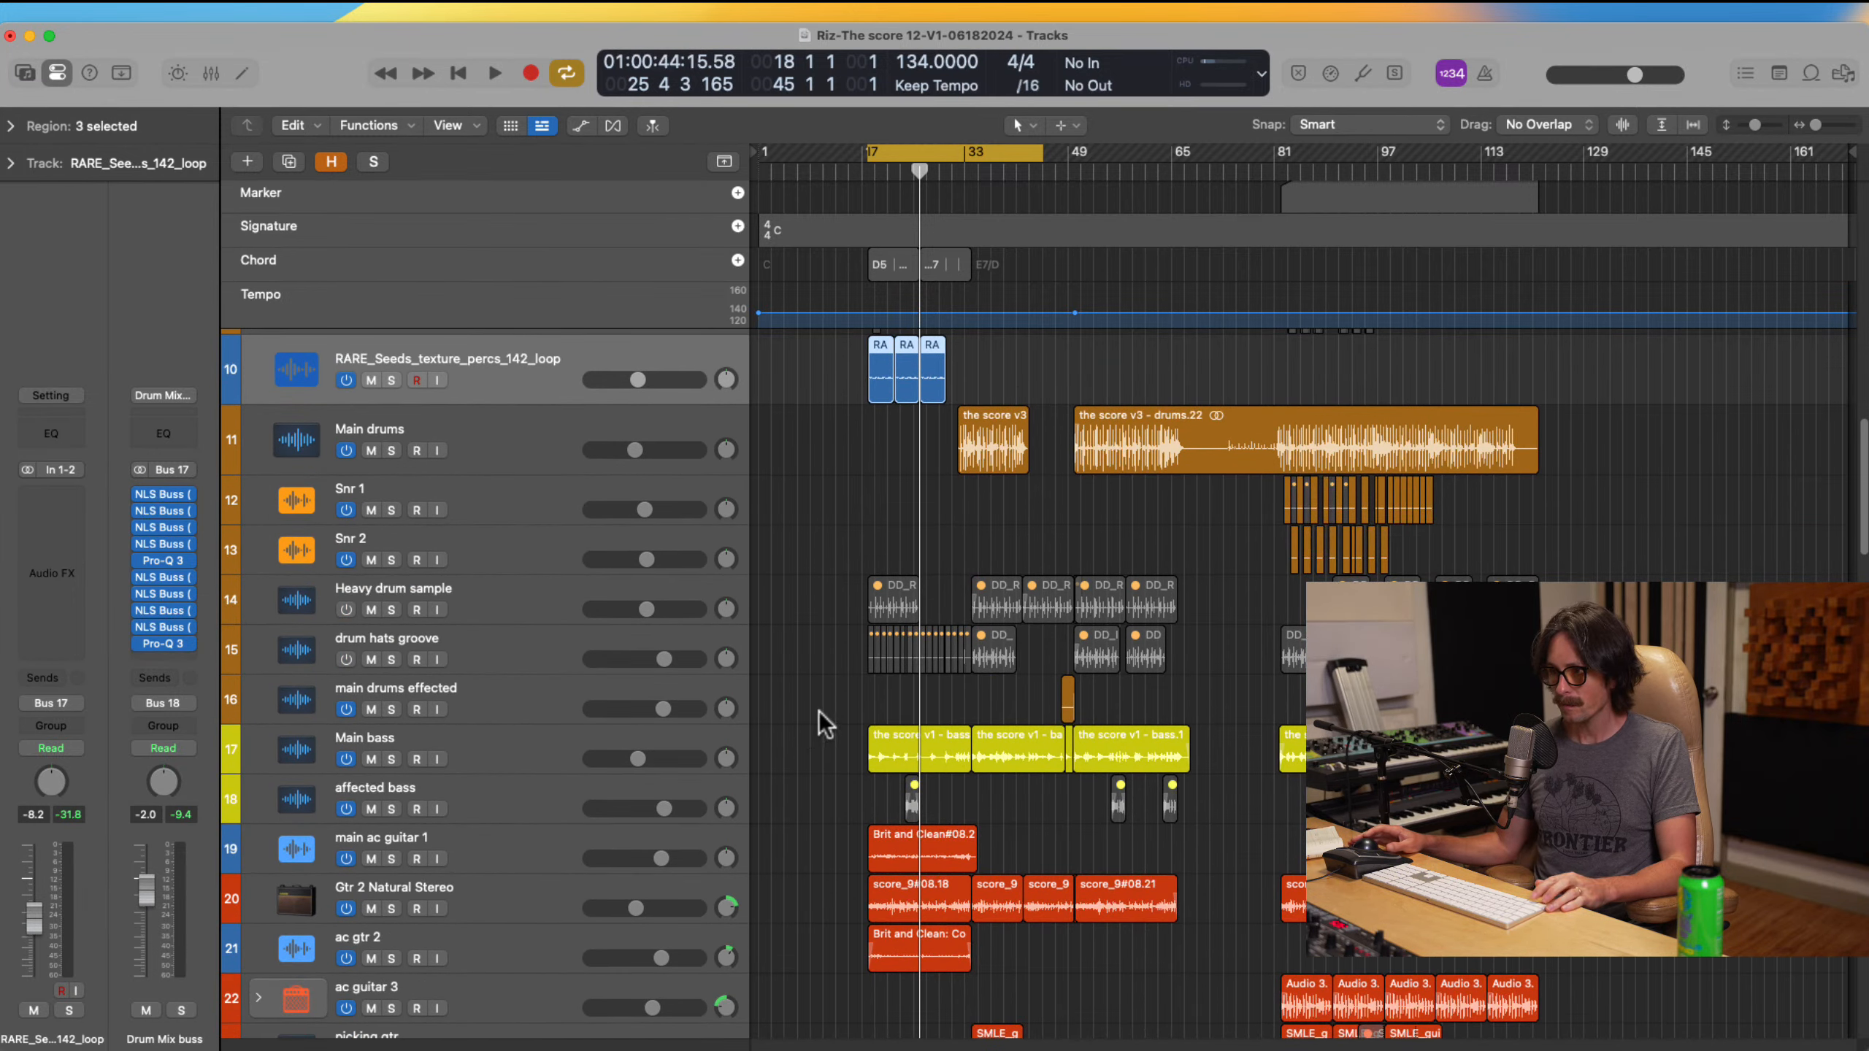
{"action": "left_click_drag", "start_coordinate": [824, 715], "coordinate": [994, 876]}
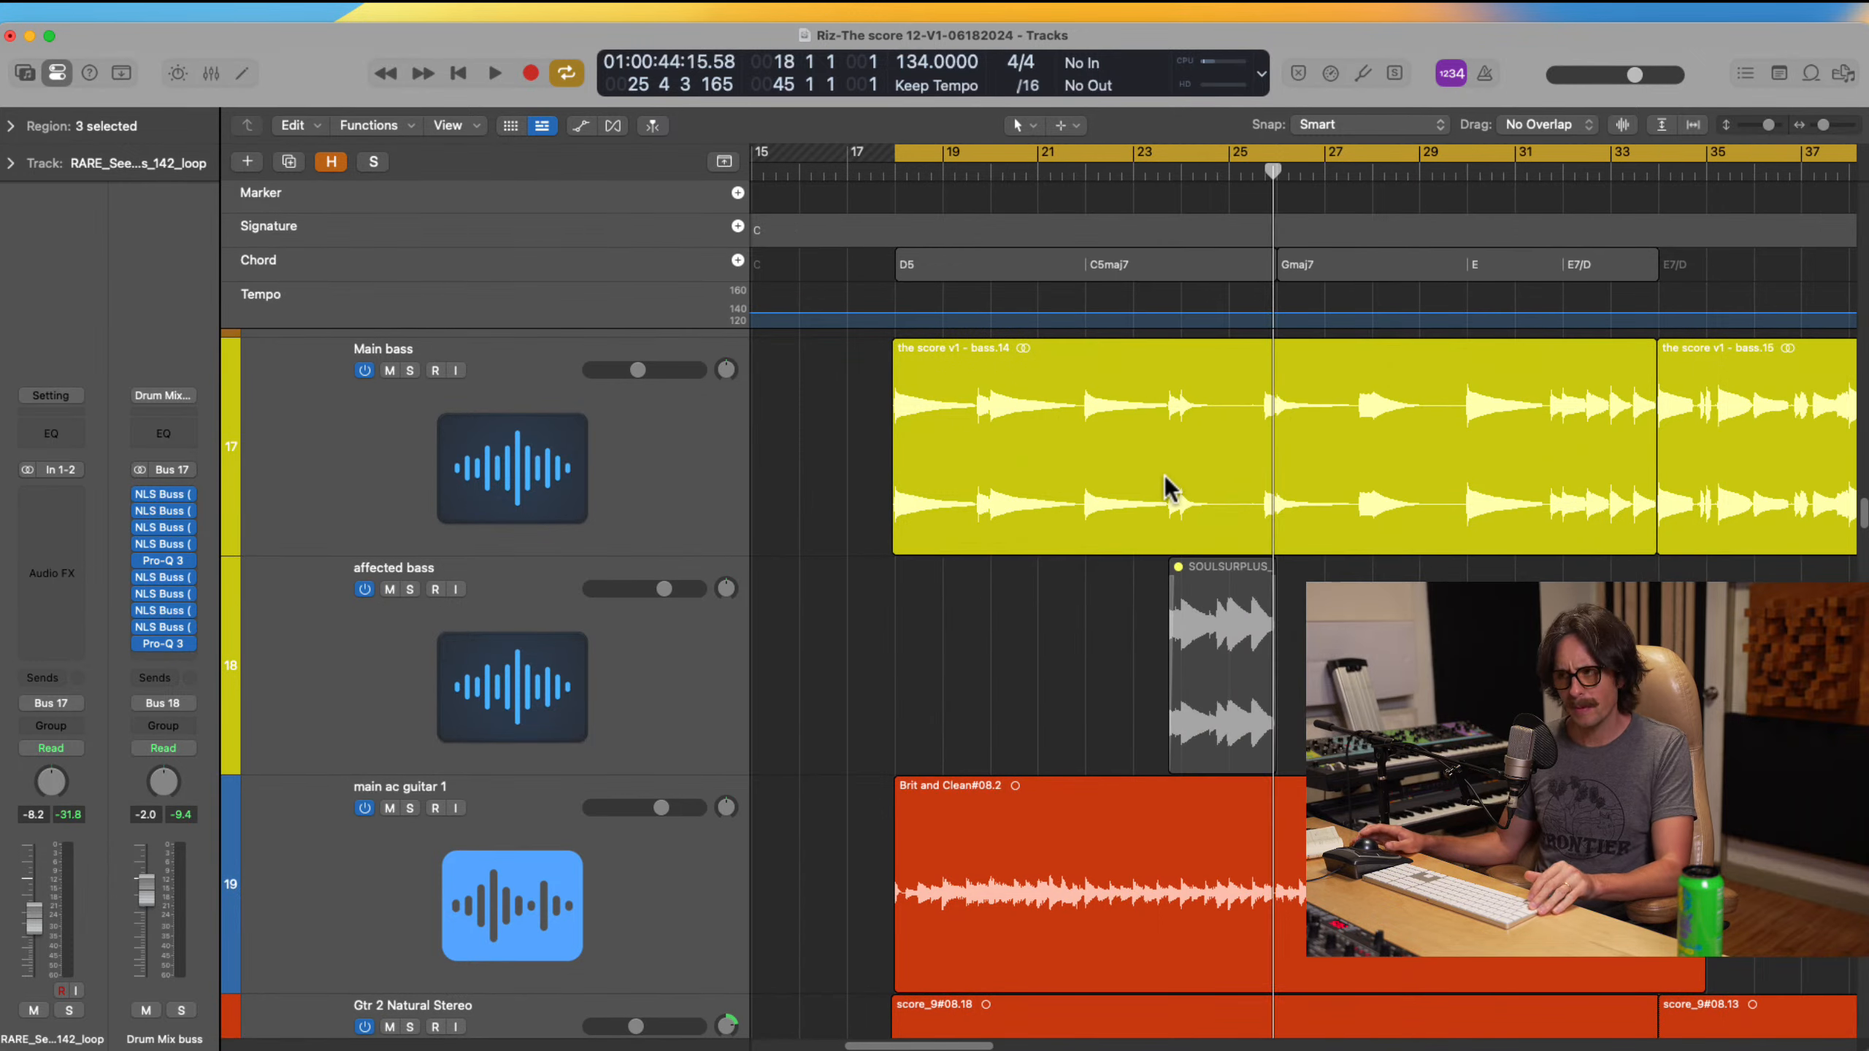
{"action": "left_click", "coordinate": [1163, 475], "text": "ctrl+alt"}
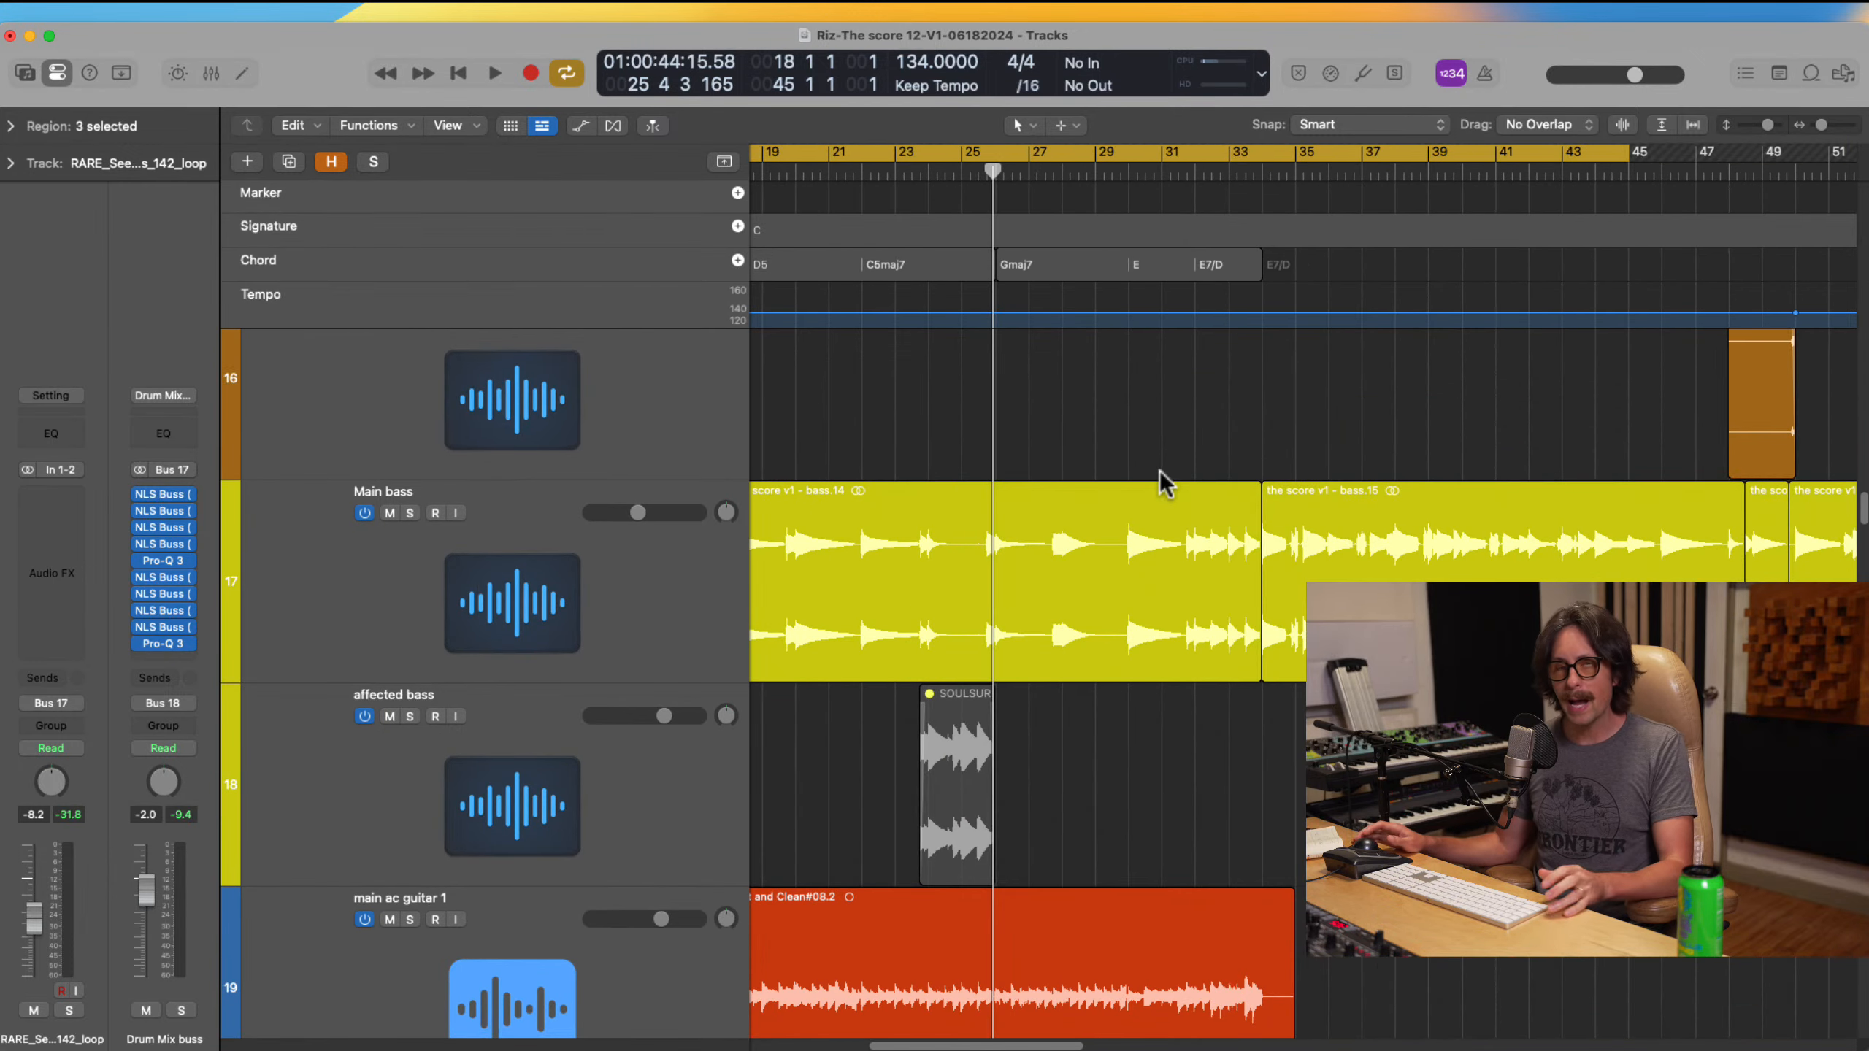
{"action": "scroll", "coordinate": [1160, 470], "scroll_direction": "left", "scroll_amount": 2}
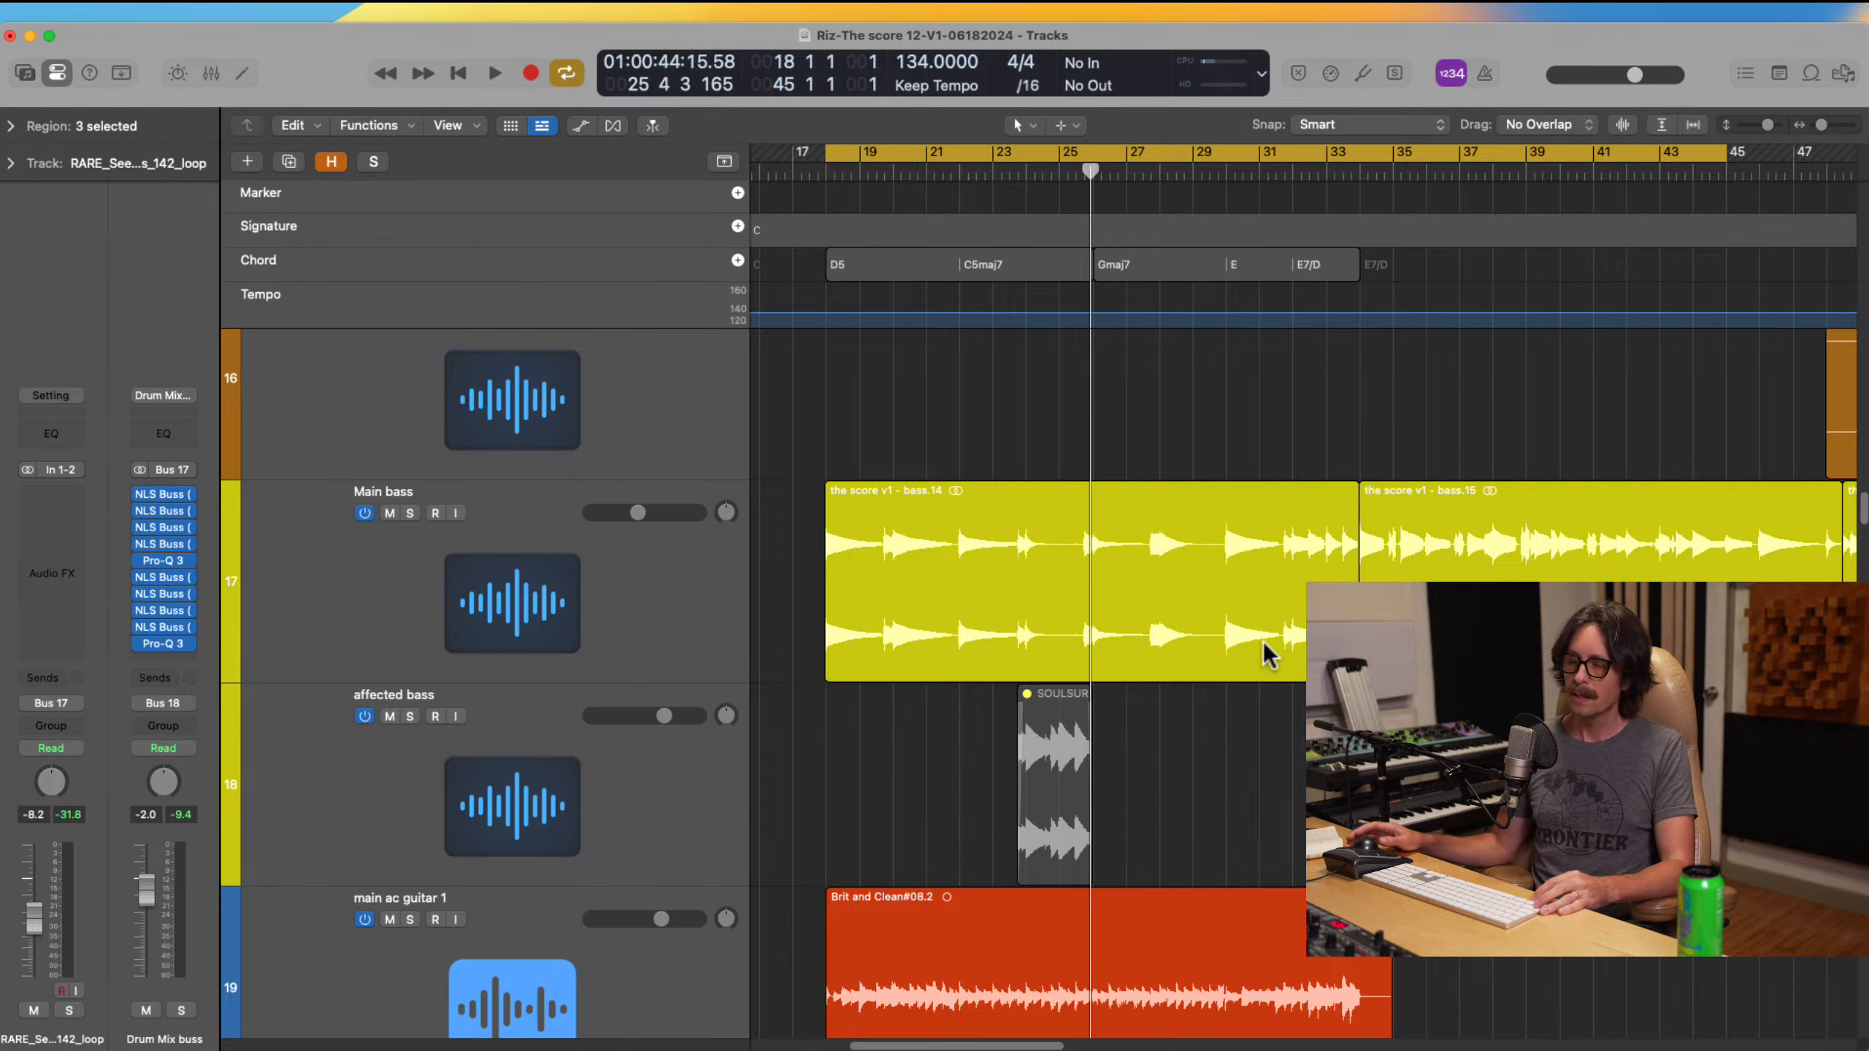
{"action": "scroll", "coordinate": [1012, 809], "scroll_direction": "down", "scroll_amount": 3}
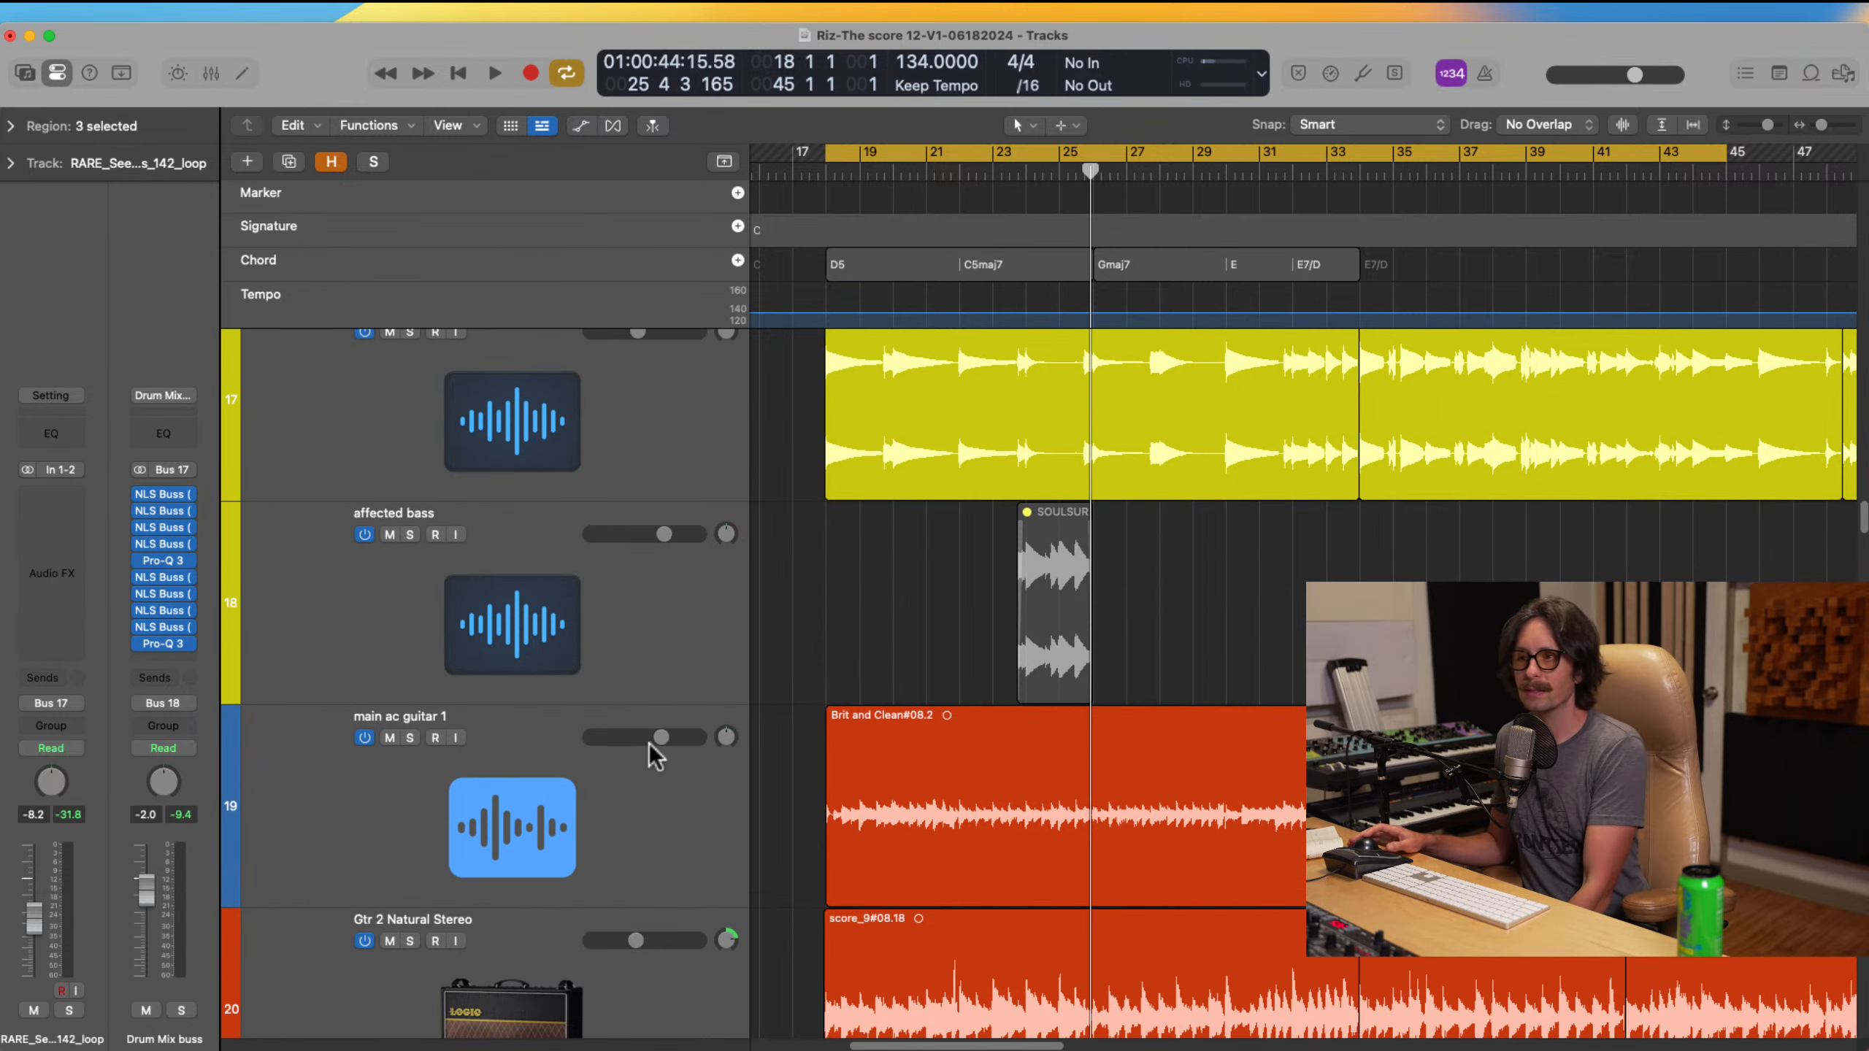
Step: Check the Melodyne plug-in on the main ac guitar 1 track below affected bass, close it, and remove it from the channel strip
{"action": "left_click", "coordinate": [639, 787]}
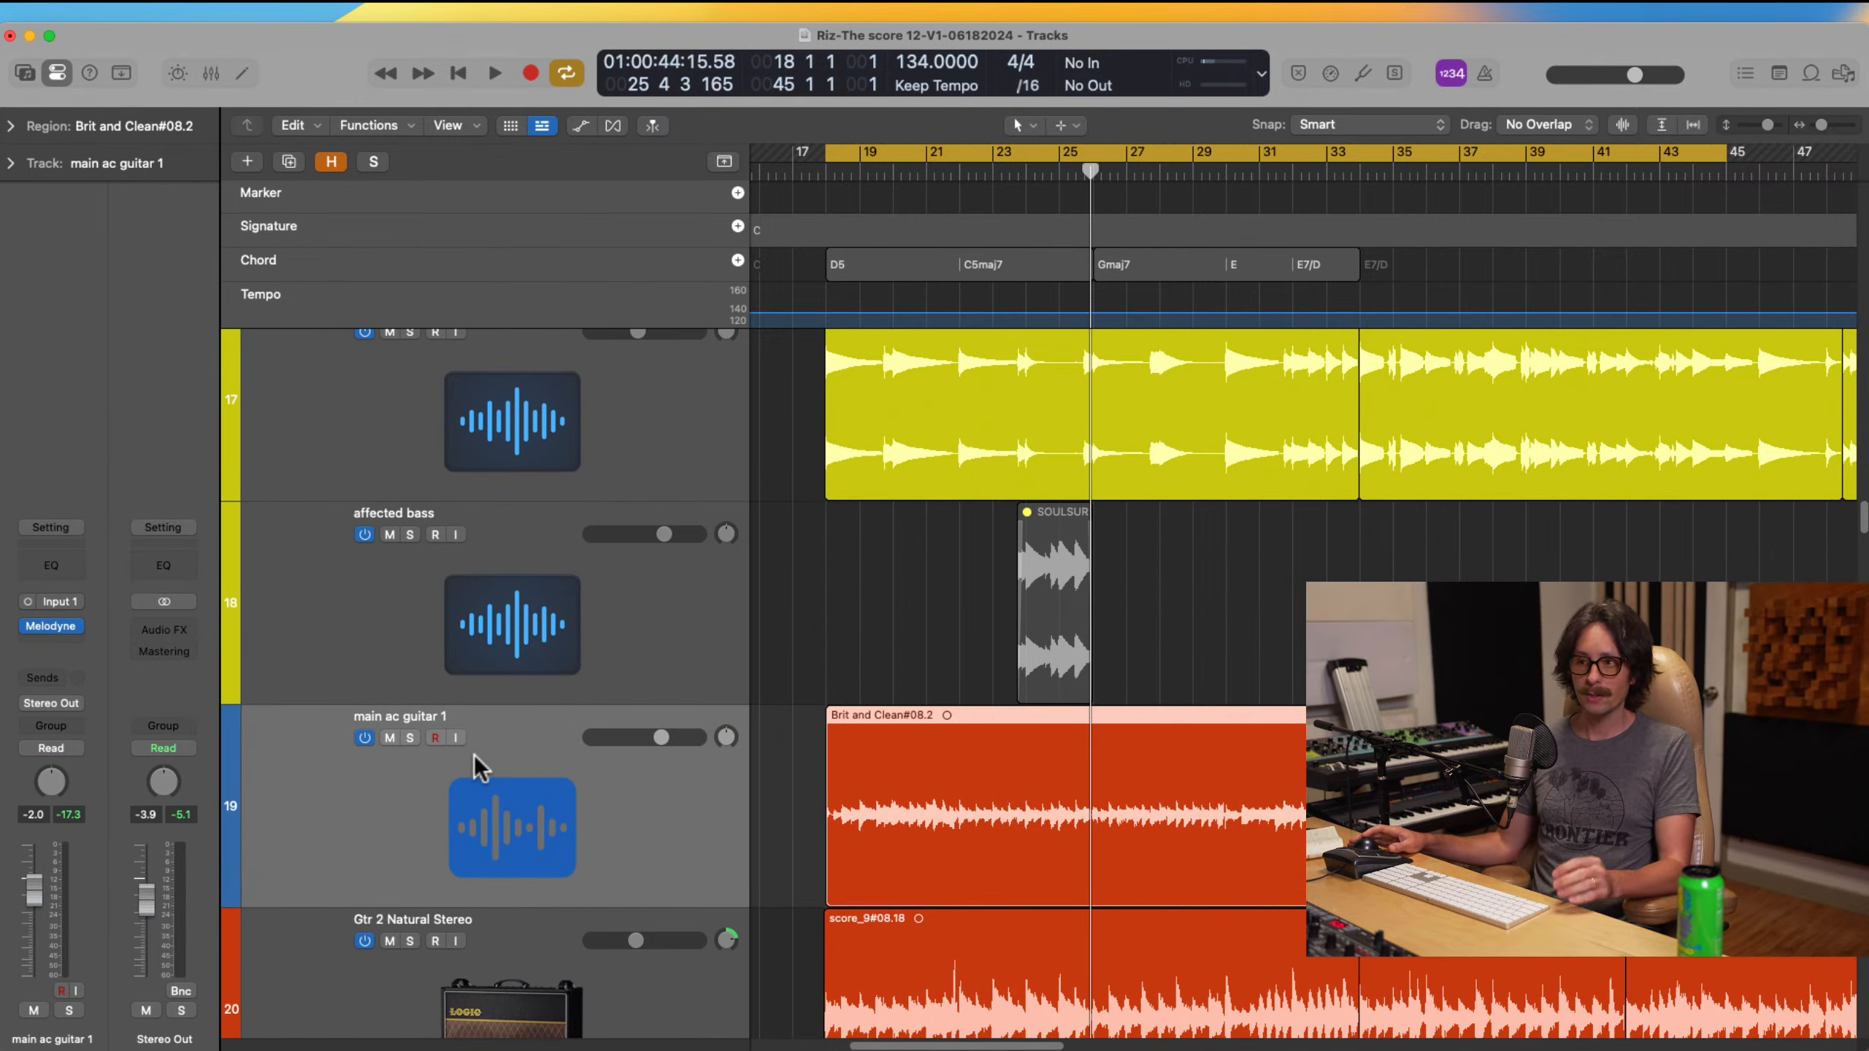
{"action": "left_click", "coordinate": [65, 627]}
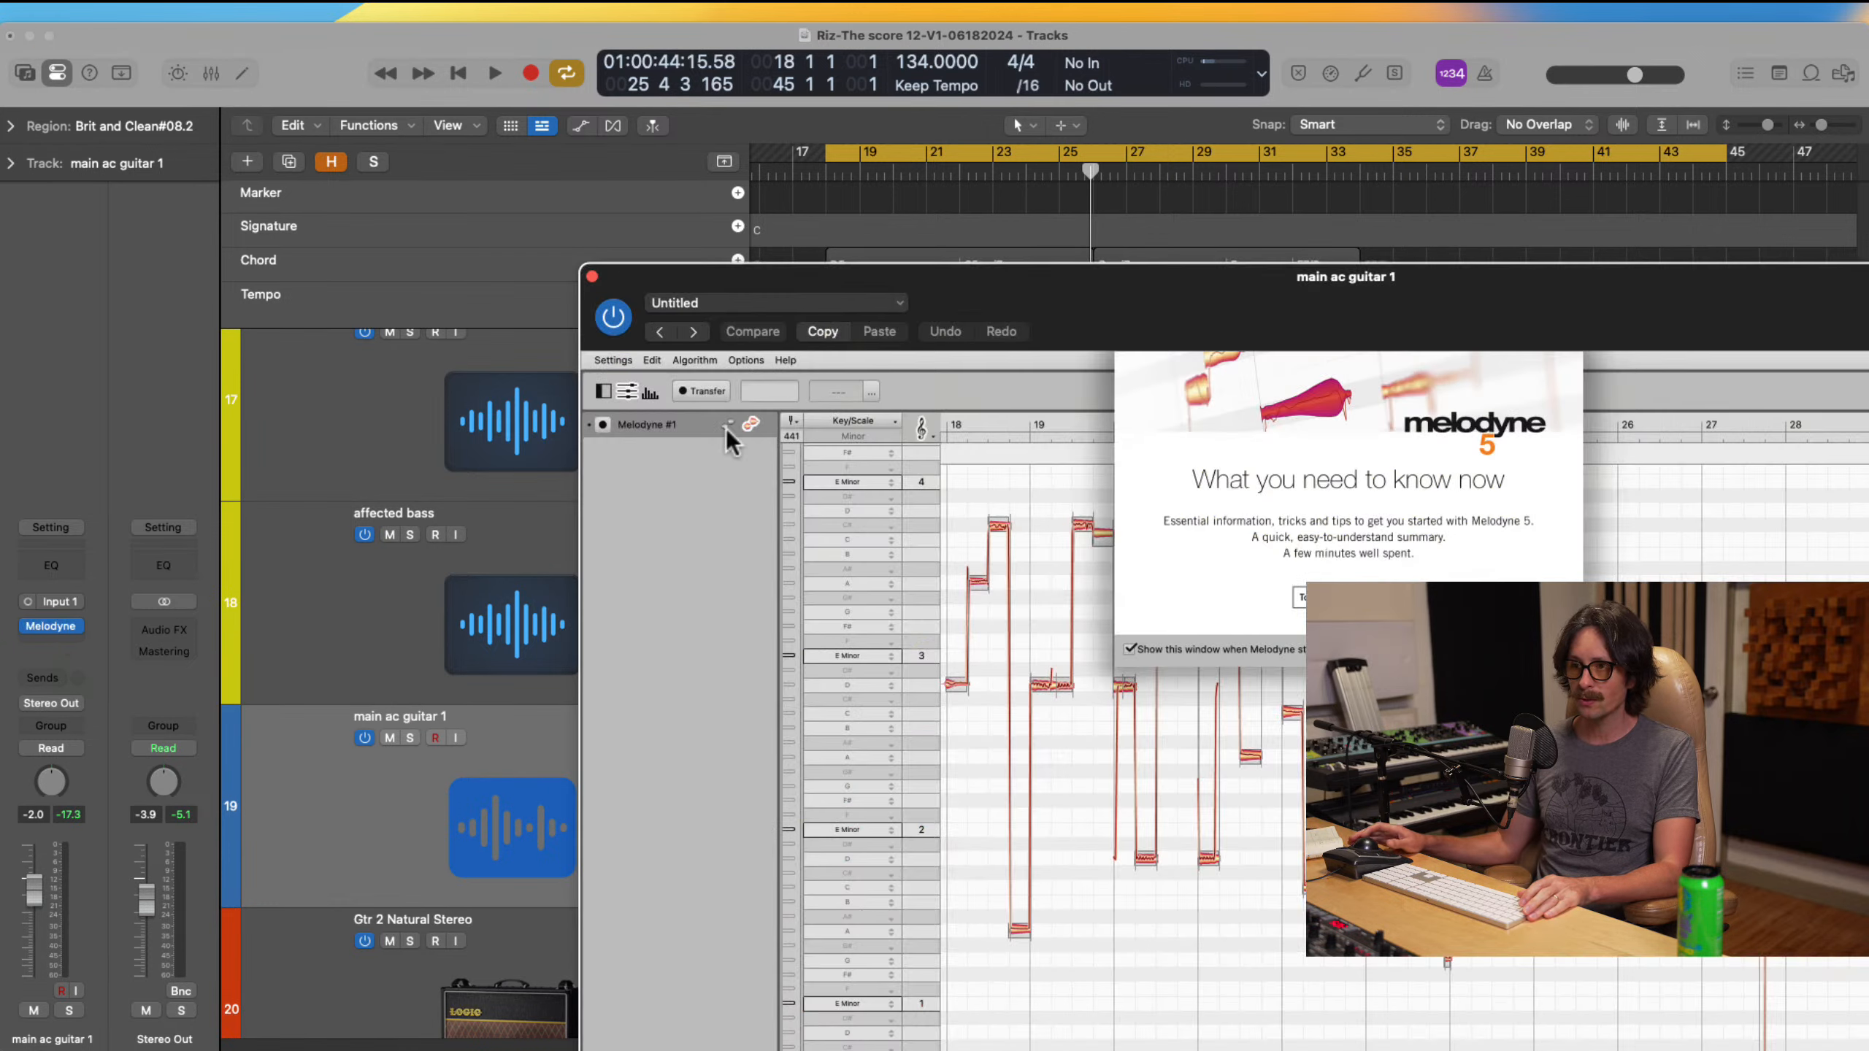
{"action": "left_click", "coordinate": [592, 276]}
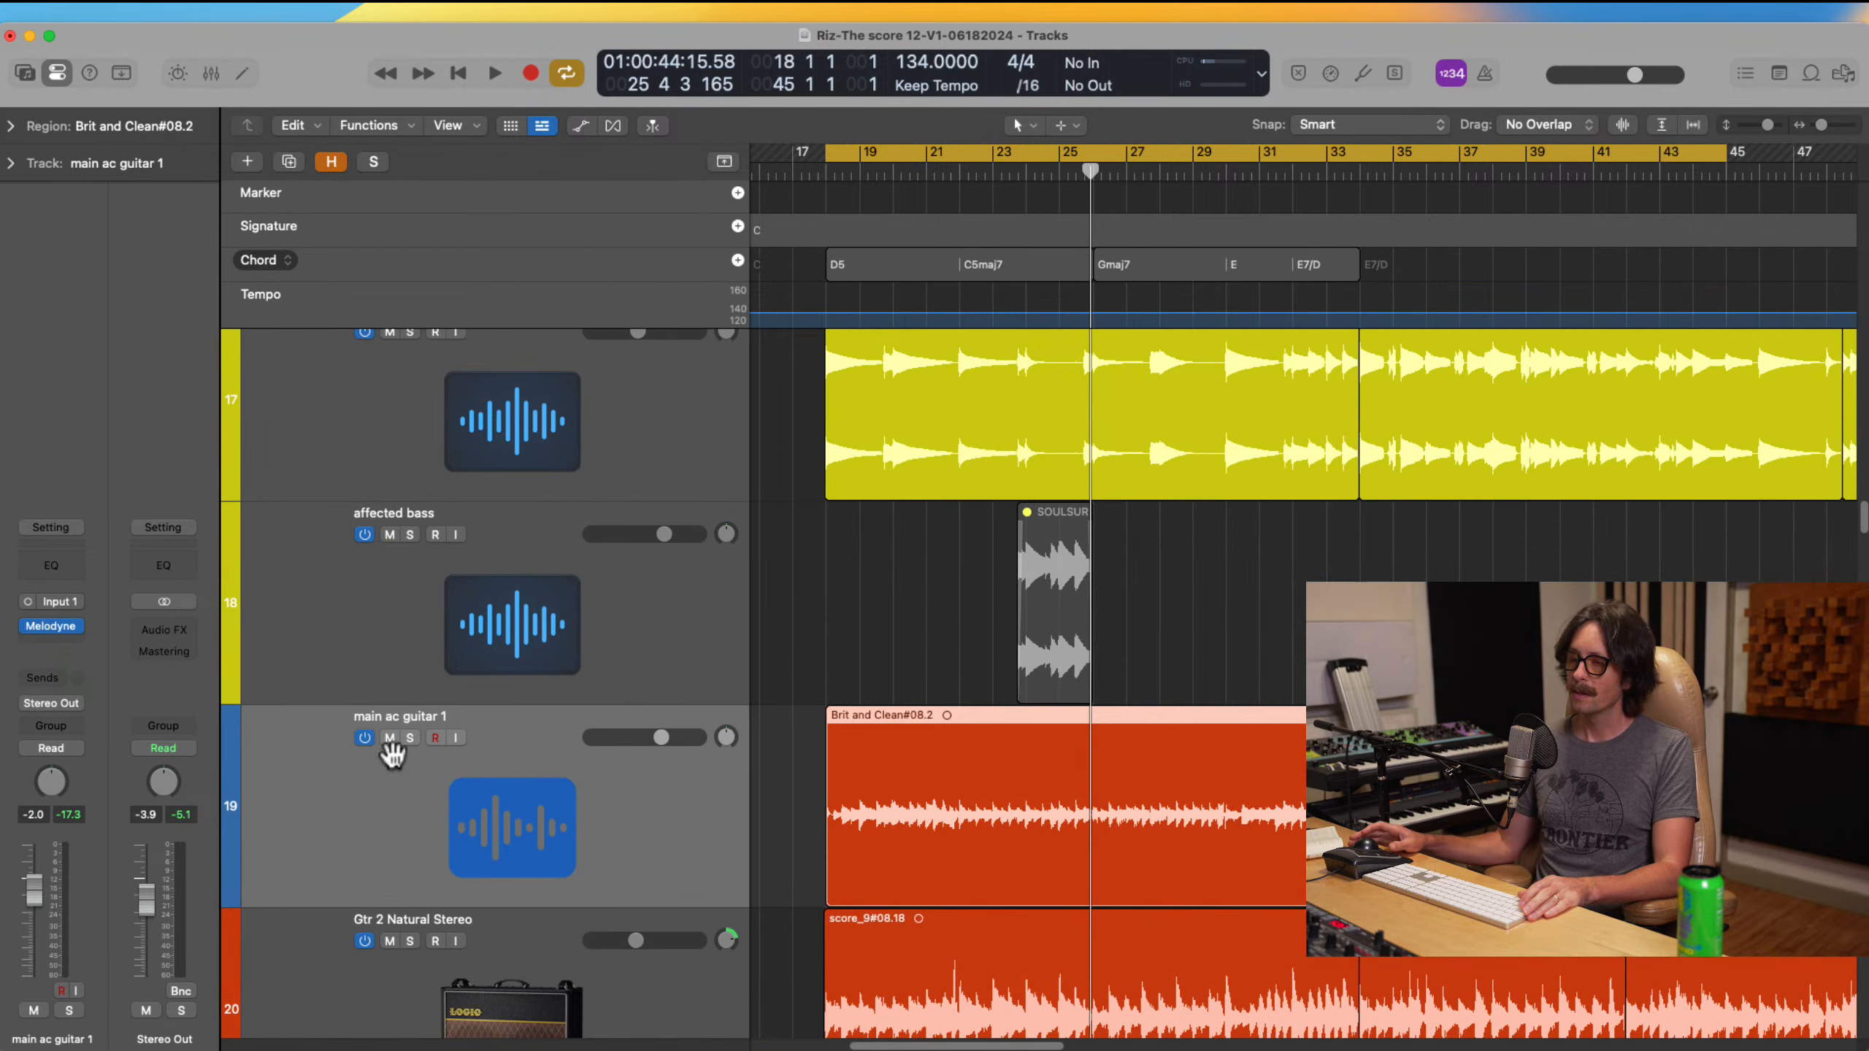
{"action": "left_click", "coordinate": [71, 627]}
{"action": "left_click", "coordinate": [126, 497]}
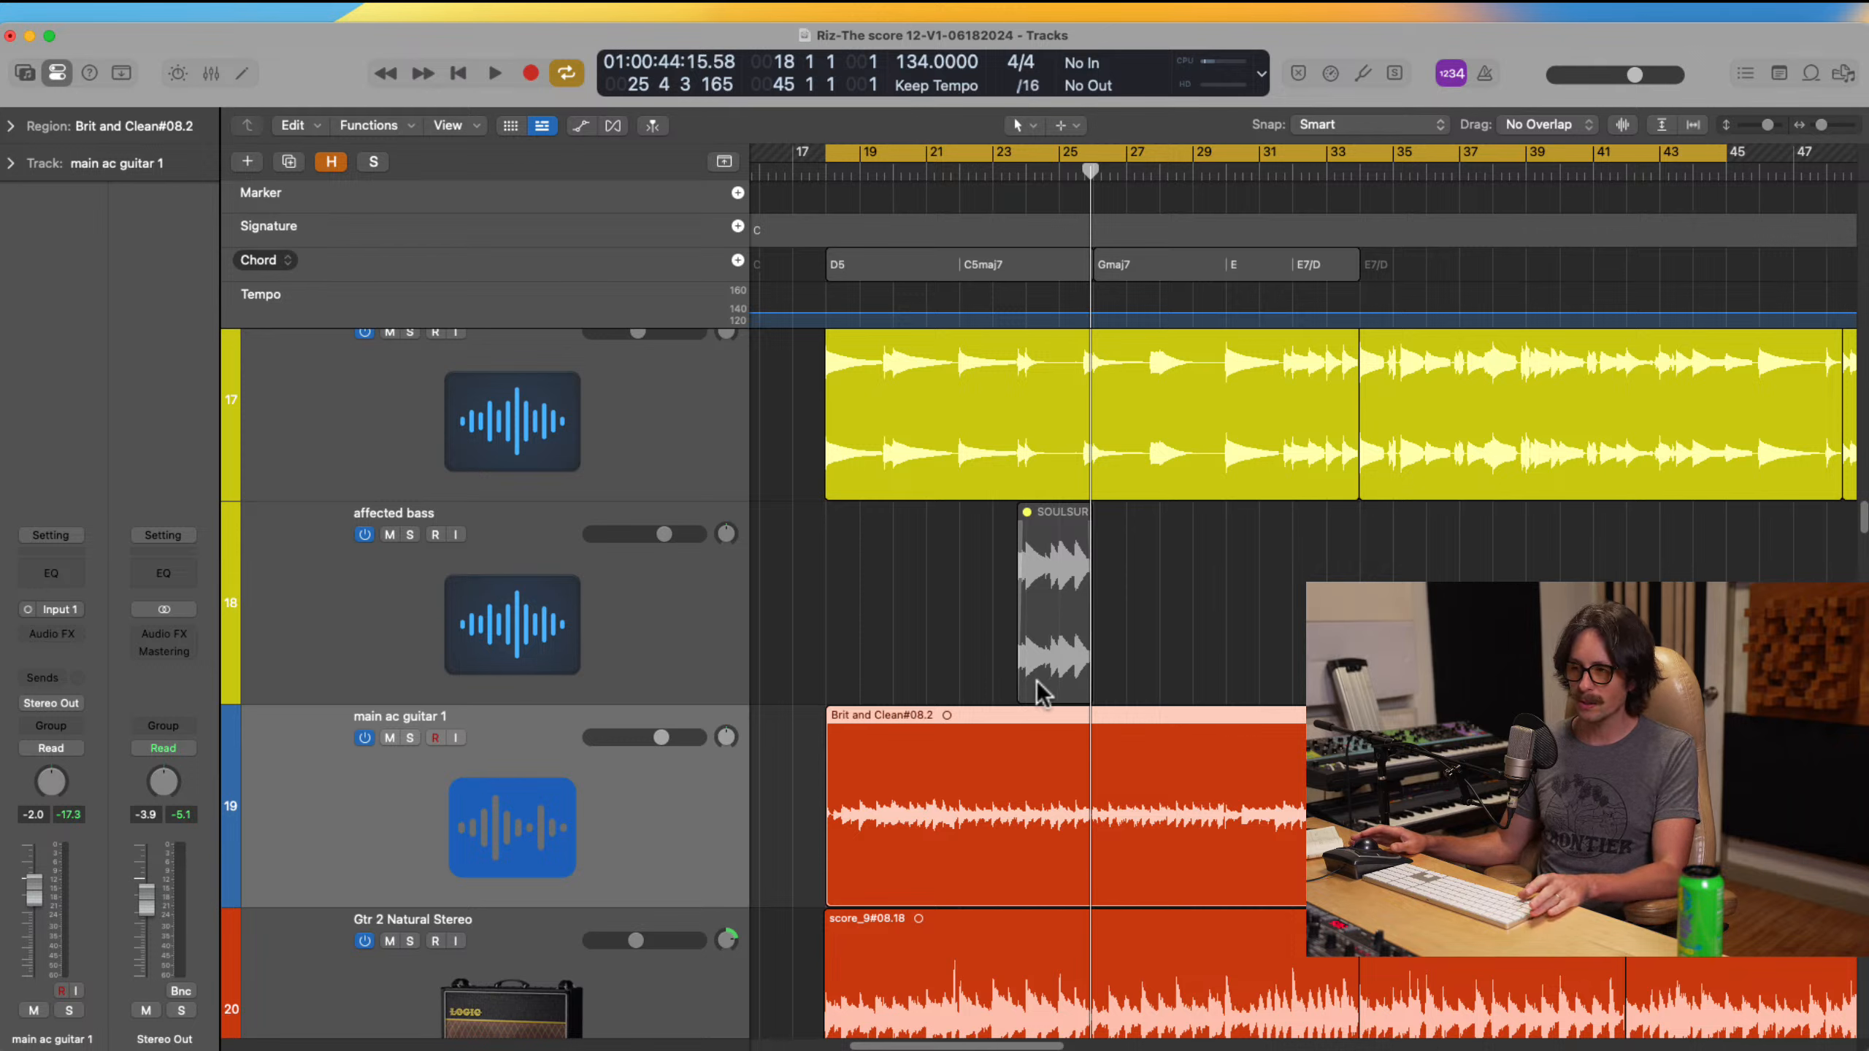
Step: Play the cycle range with main ac guitar 1 soloed, pan the track to +10, and turn its solo off
{"action": "key", "text": "super+Tab"}
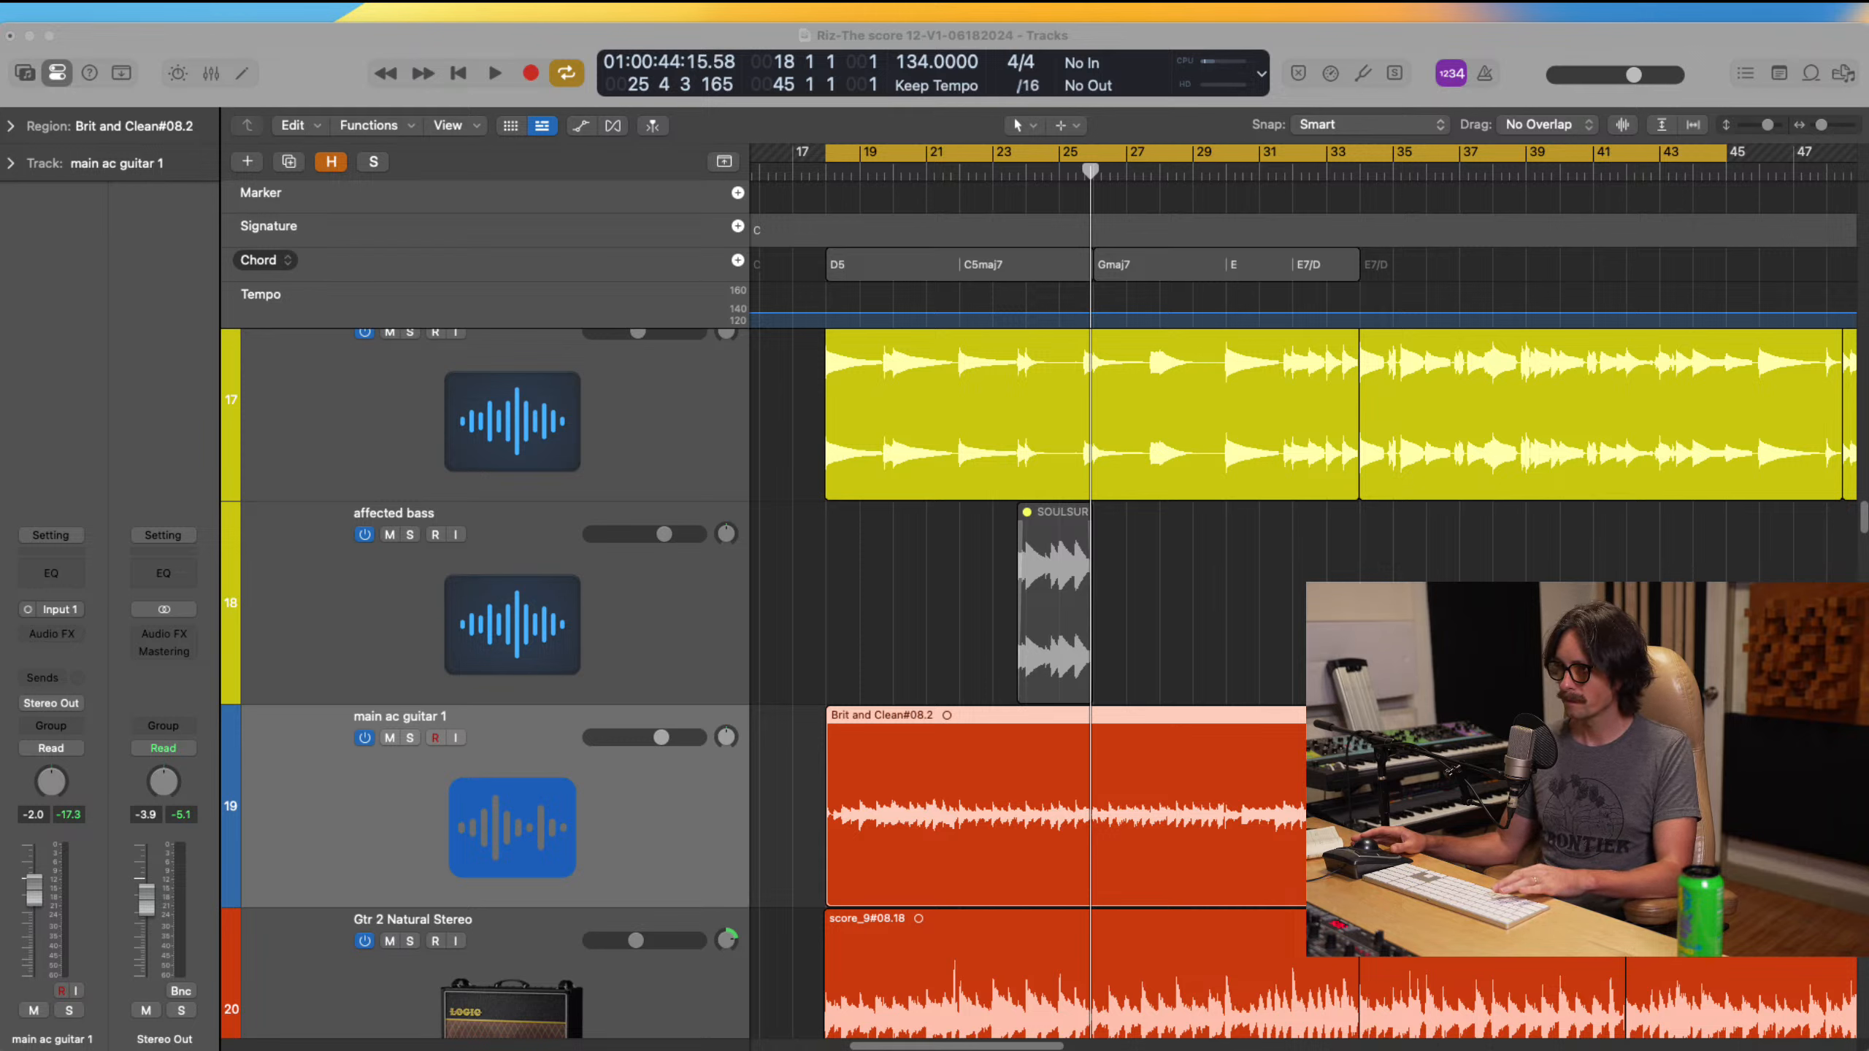
{"action": "key", "text": "space"}
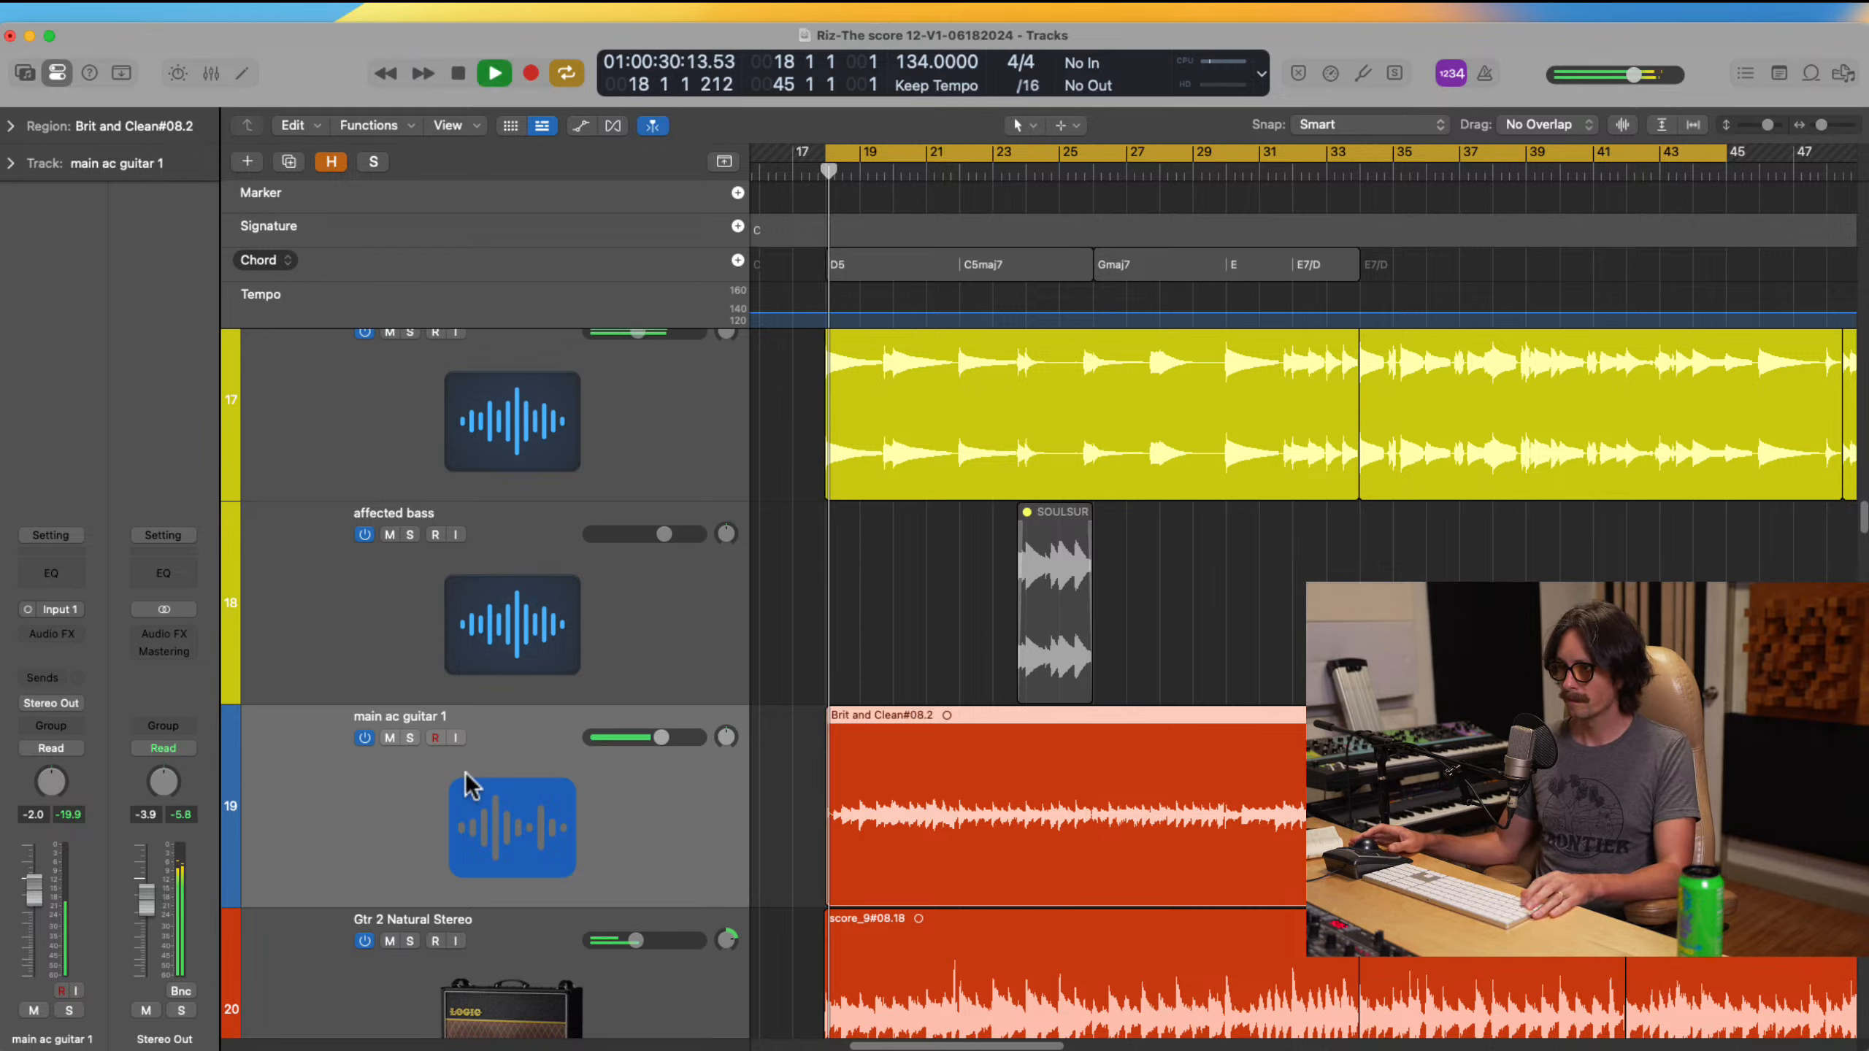
{"action": "left_click", "coordinate": [410, 738]}
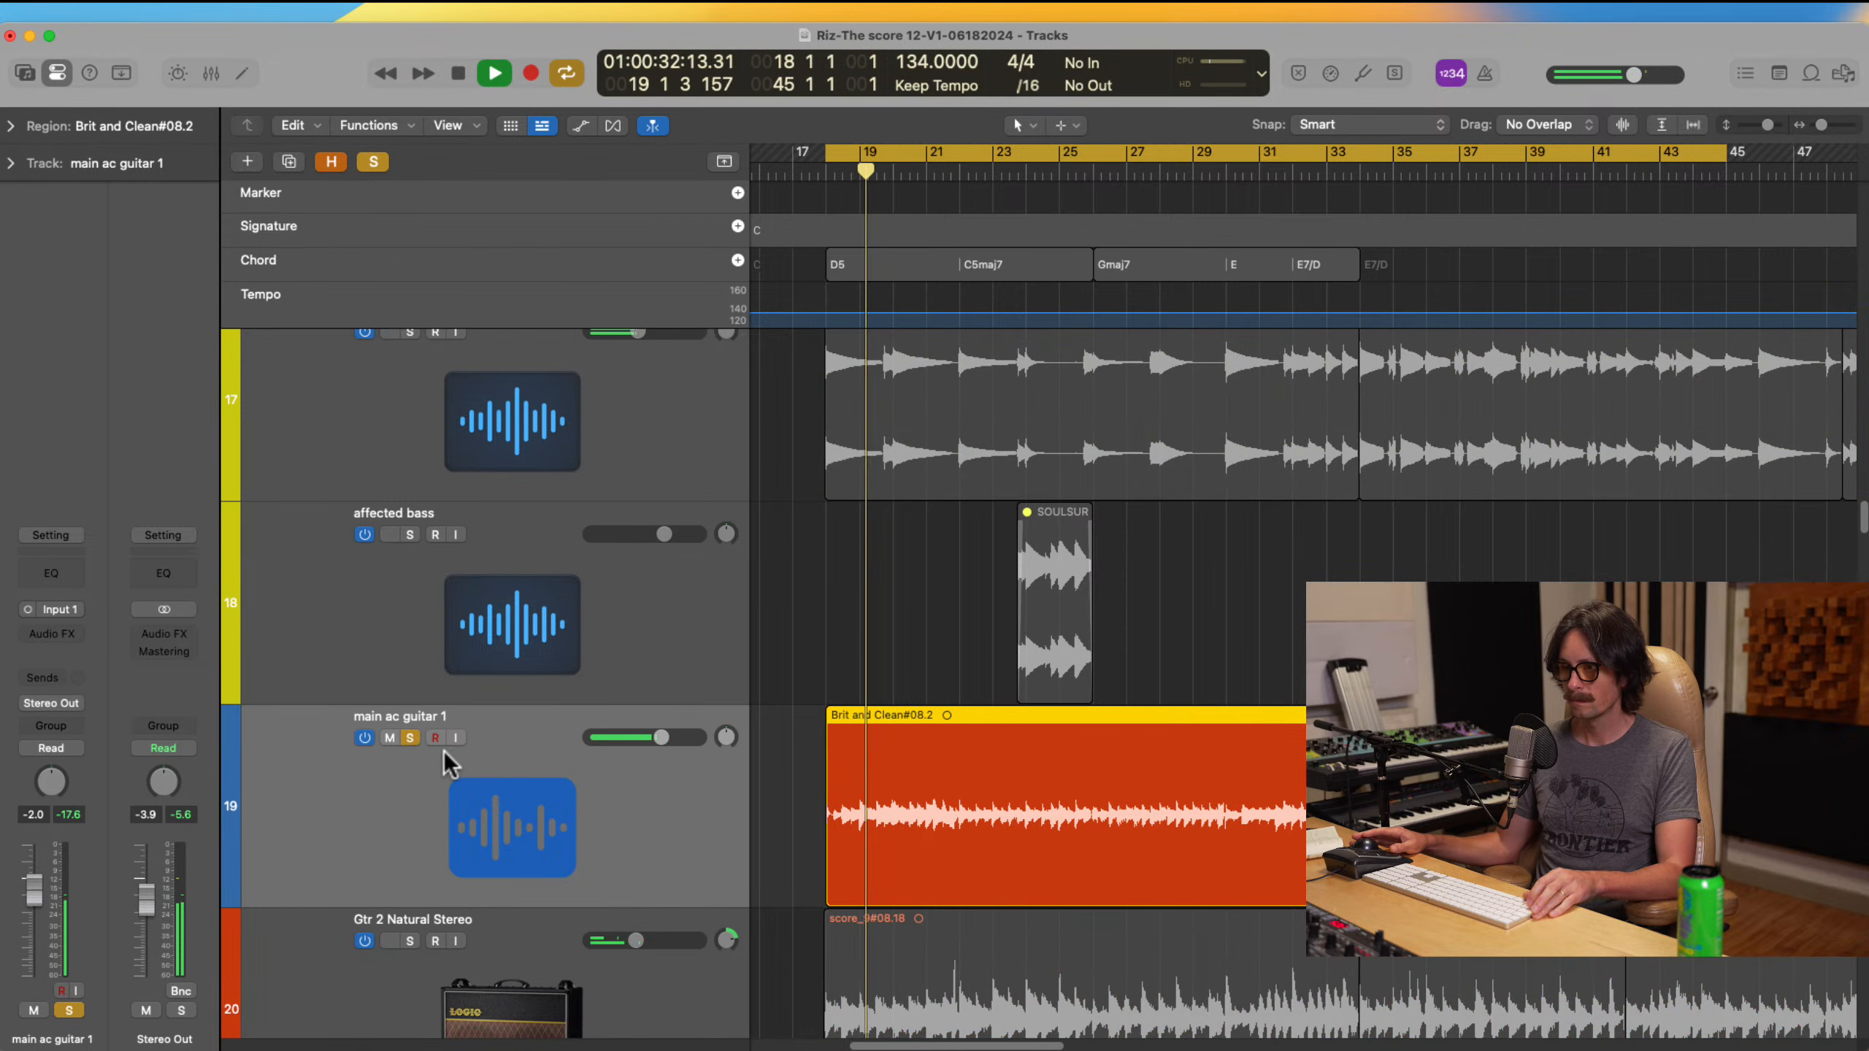
{"action": "scroll", "coordinate": [647, 782], "scroll_direction": "down", "scroll_amount": 2}
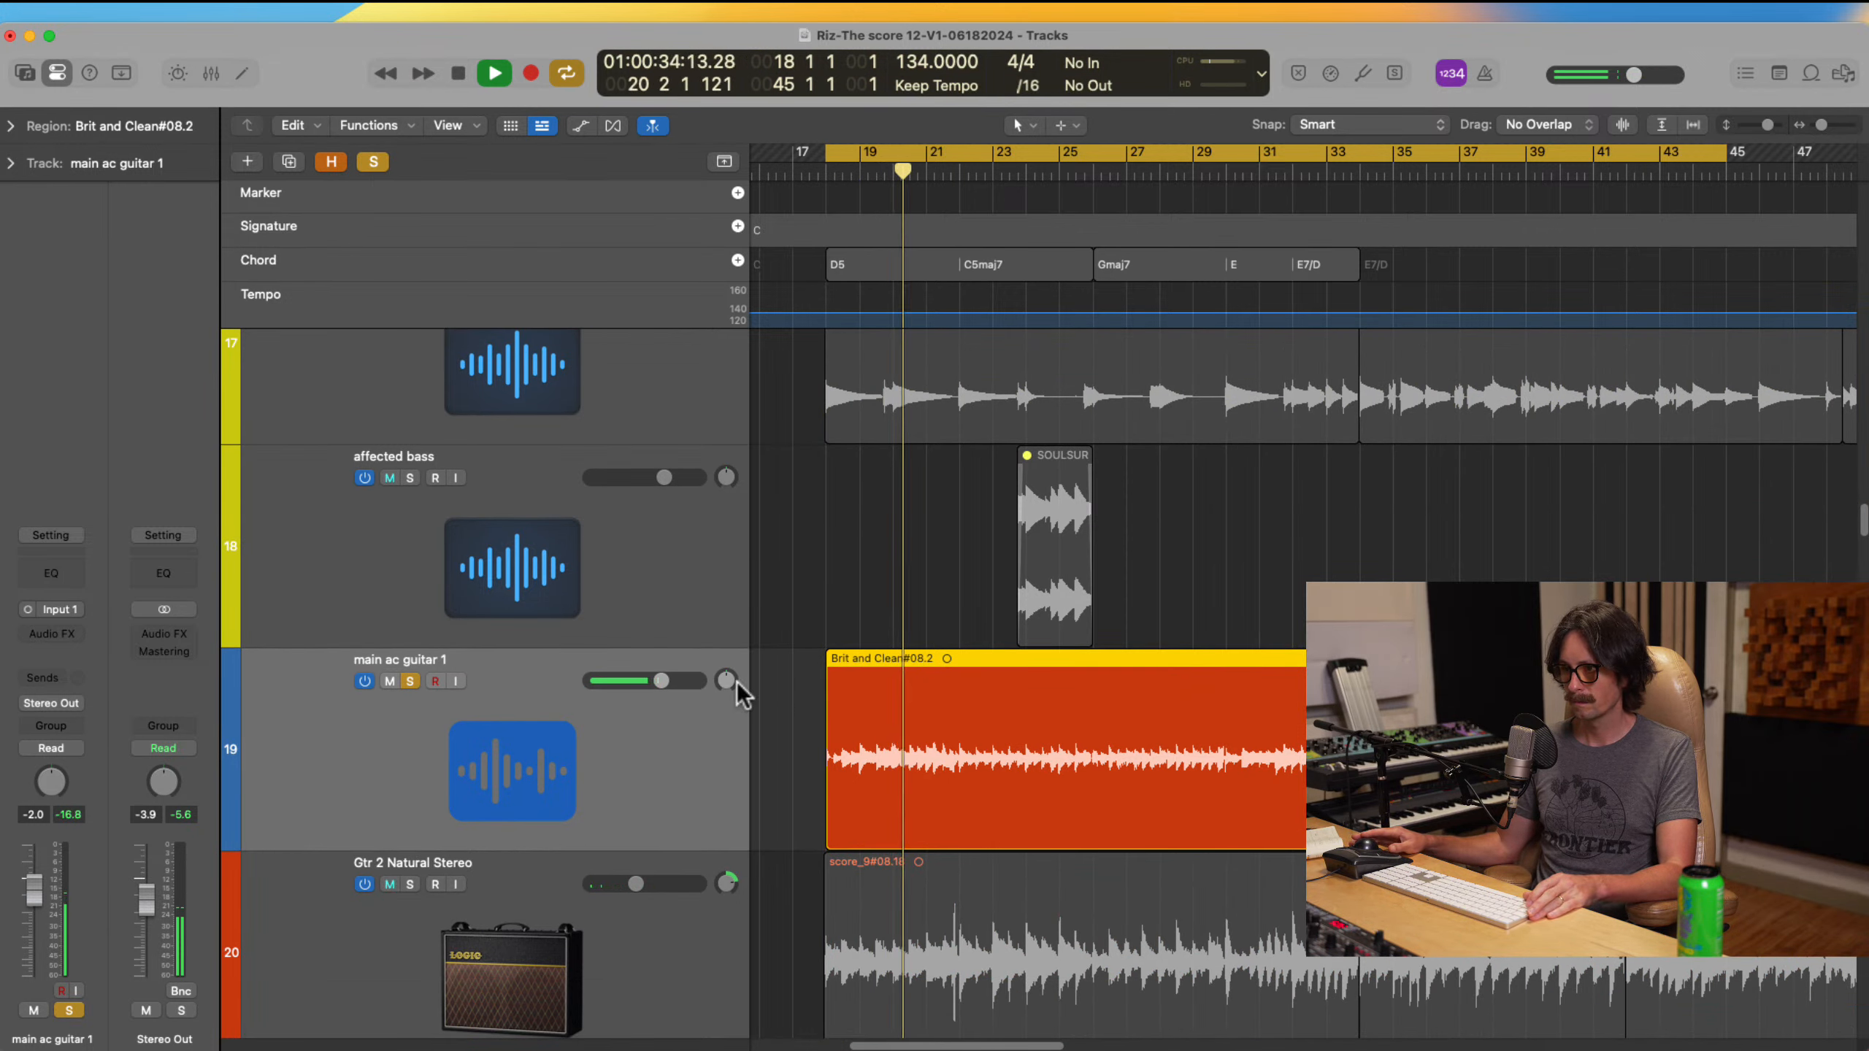
{"action": "left_click_drag", "start_coordinate": [740, 692], "coordinate": [738, 681]}
{"action": "left_click", "coordinate": [412, 682]}
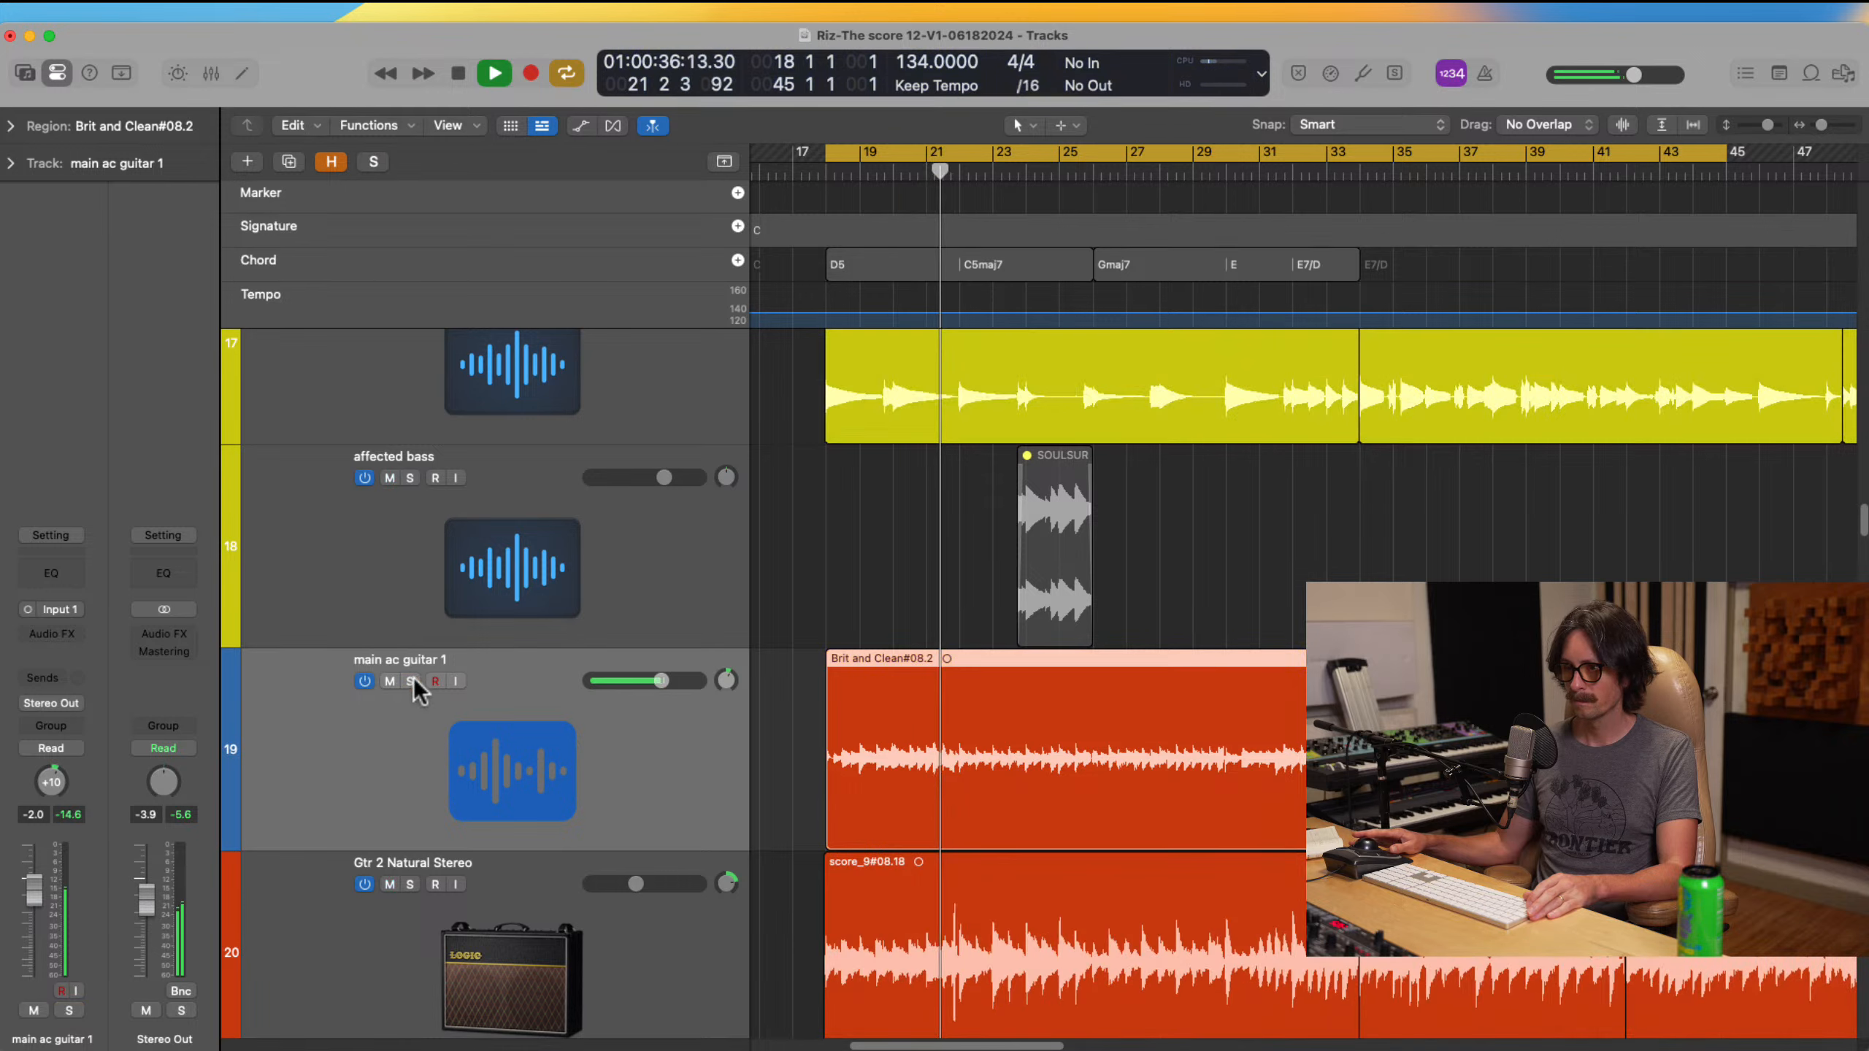
Step: Solo and select the Gtr 2 Natural Stereo track during playback, and stop playback
{"action": "left_click", "coordinate": [410, 884]}
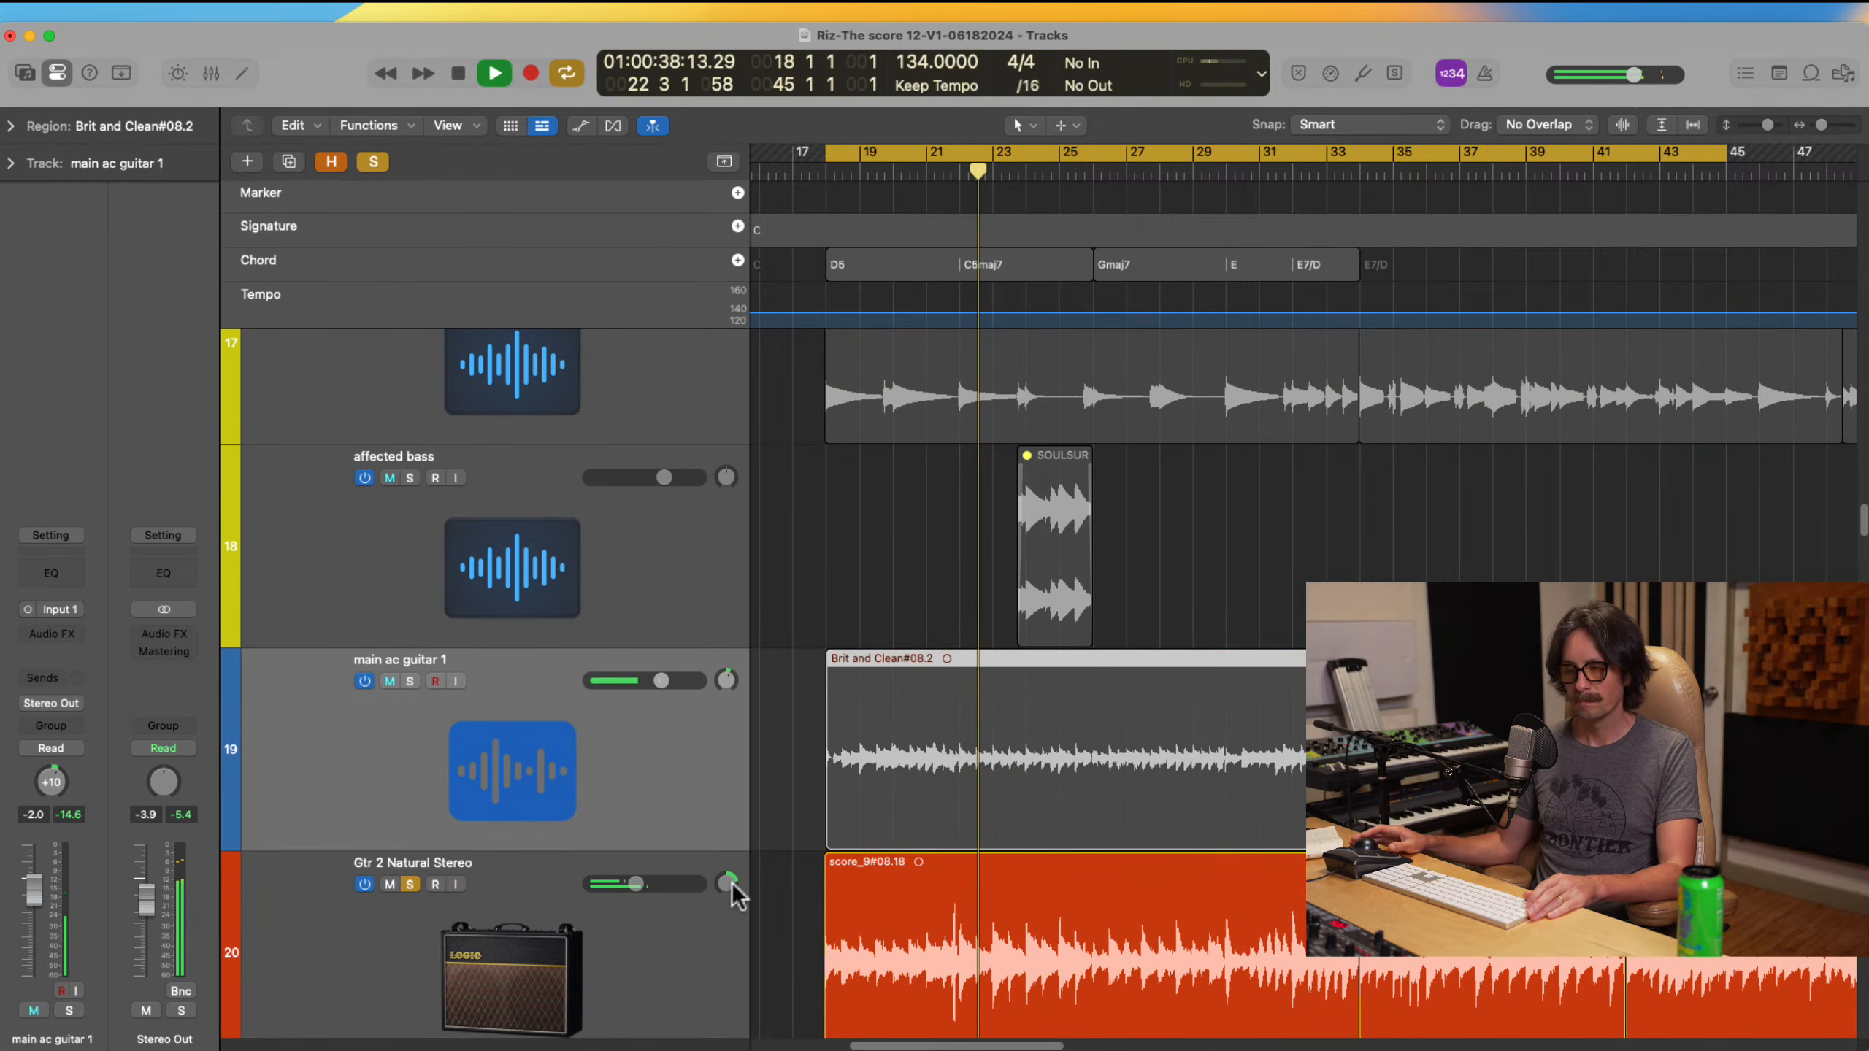
{"action": "scroll", "coordinate": [733, 883], "scroll_direction": "down", "scroll_amount": 3}
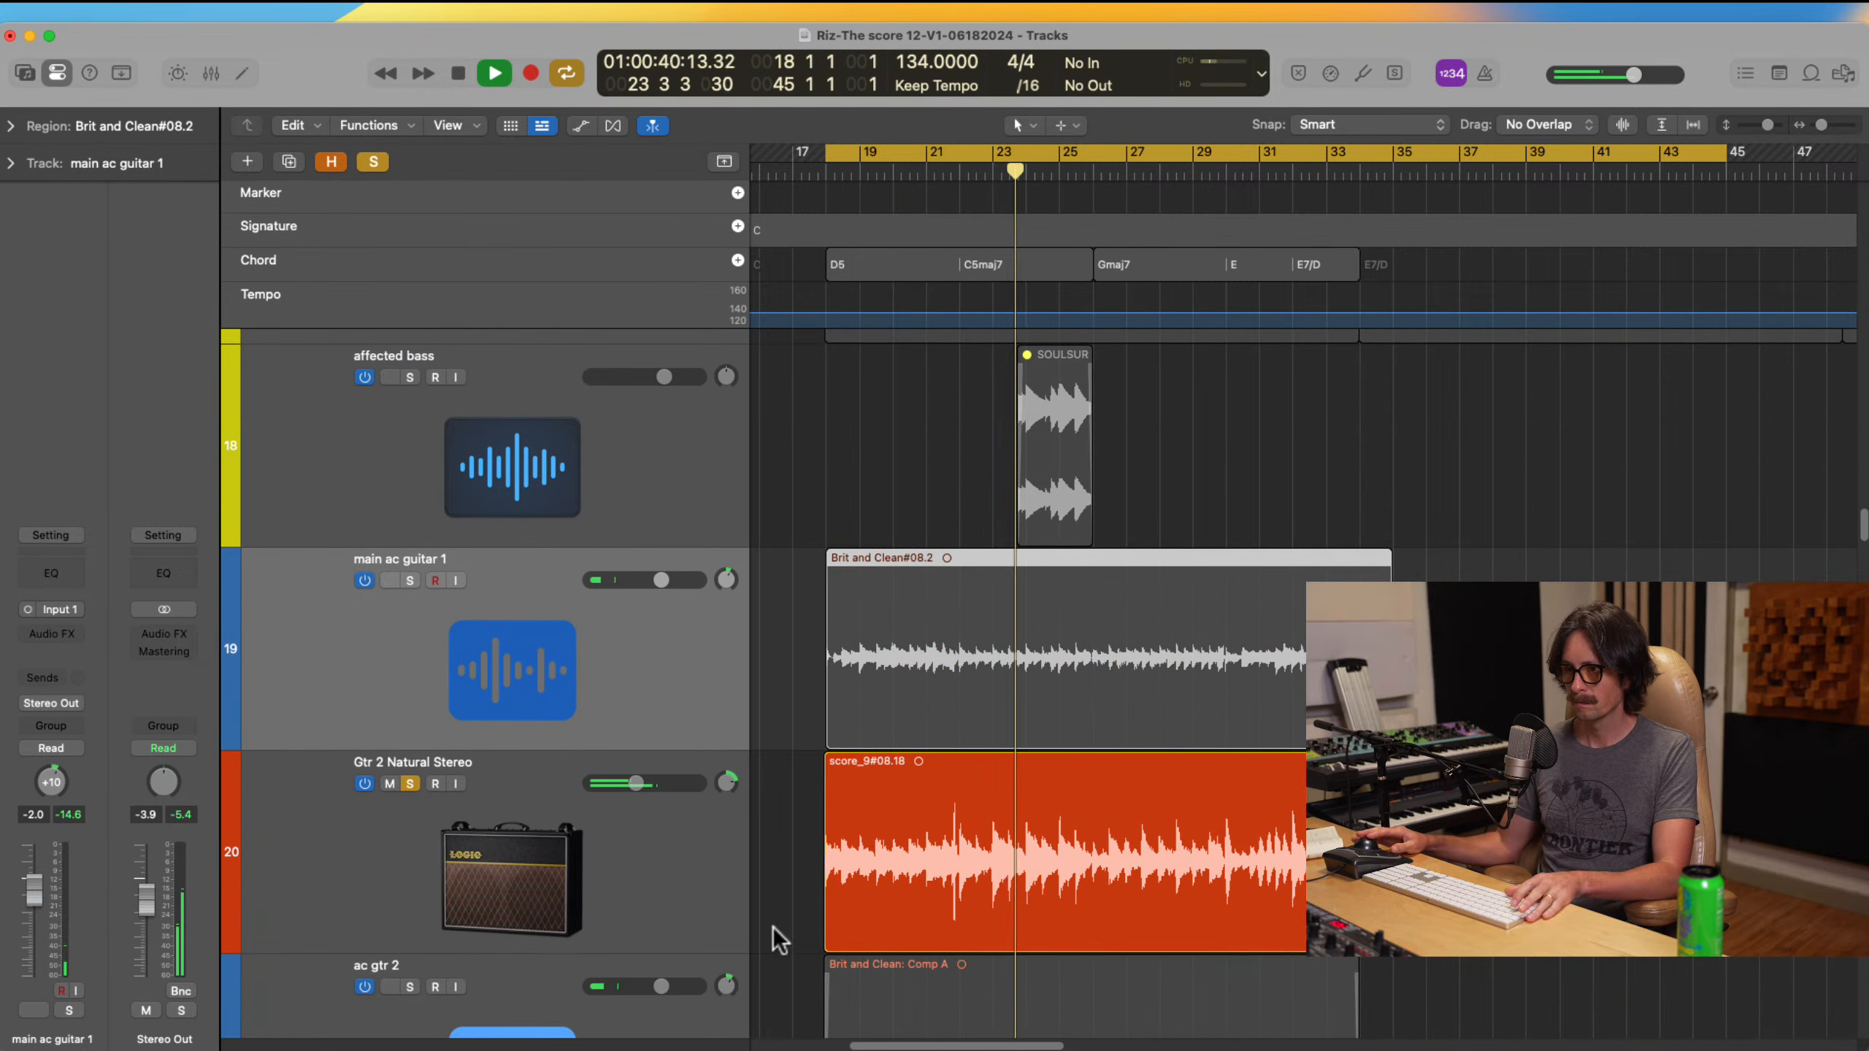
{"action": "left_click", "coordinate": [838, 790]}
{"action": "key", "text": "space"}
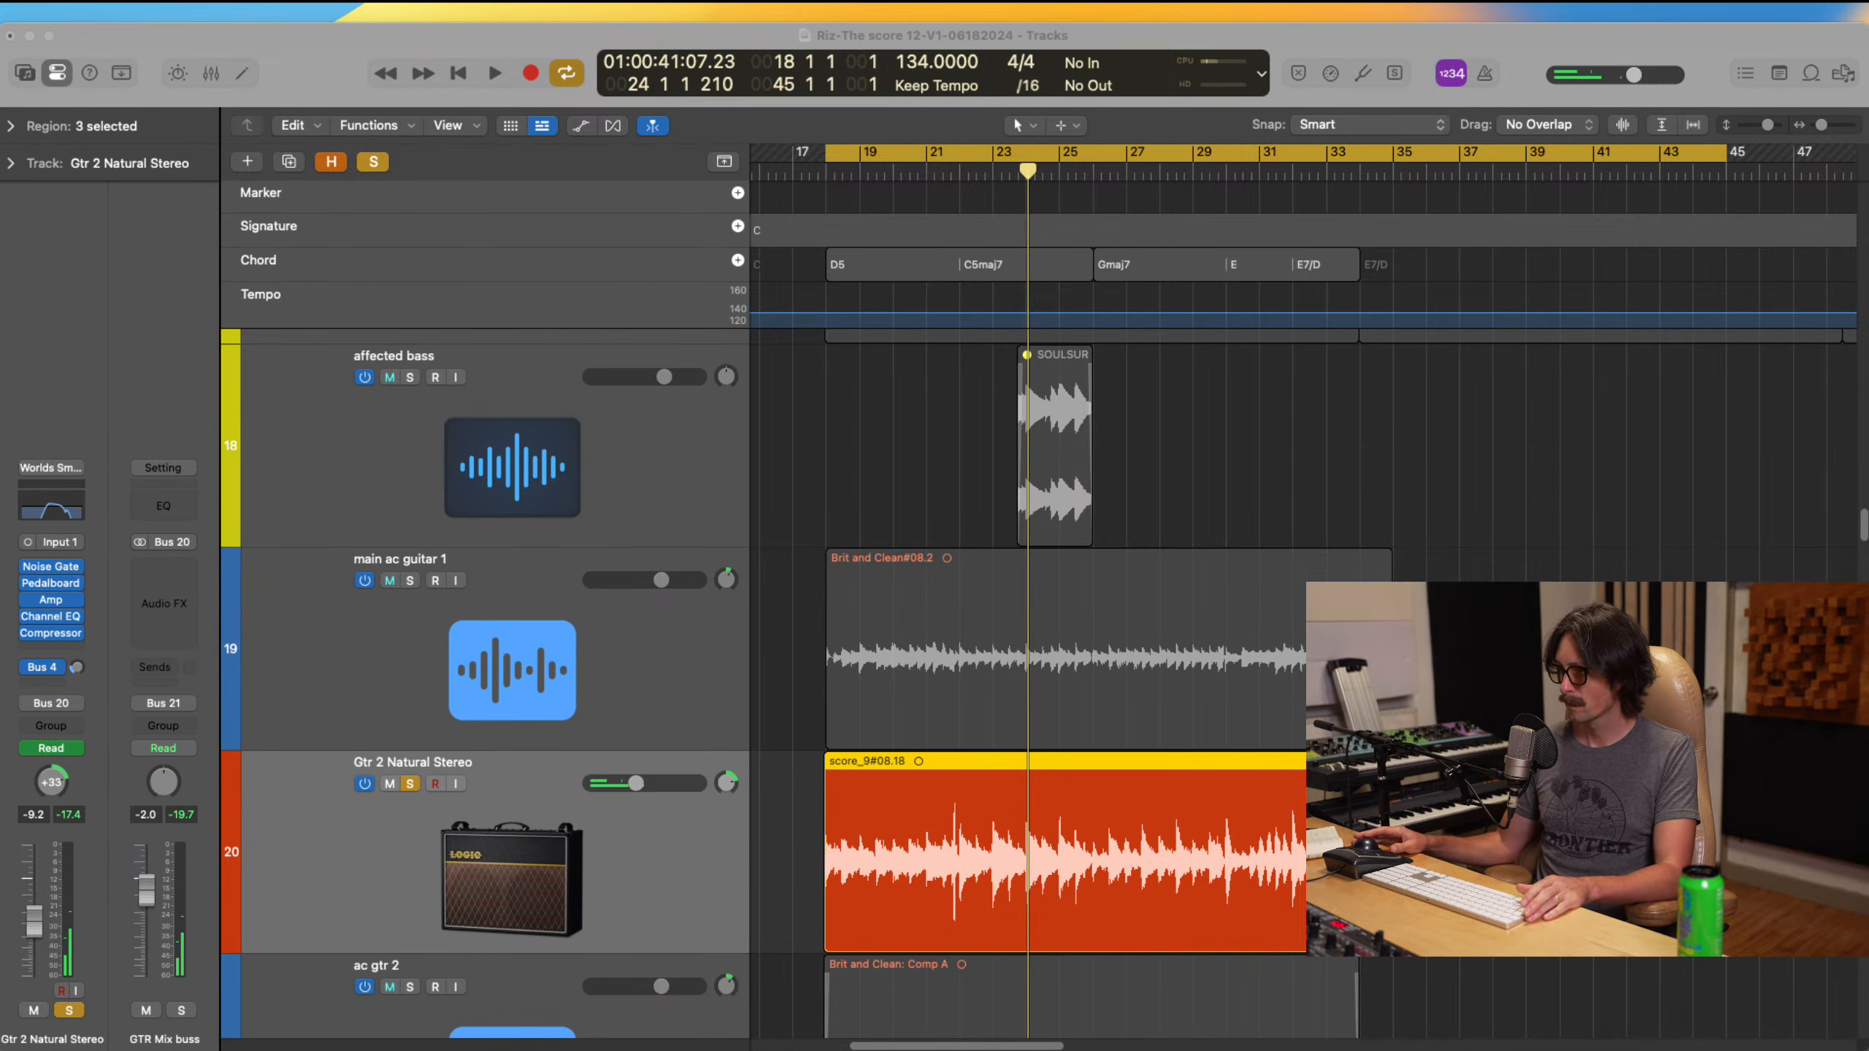
{"action": "left_click", "coordinate": [415, 40]}
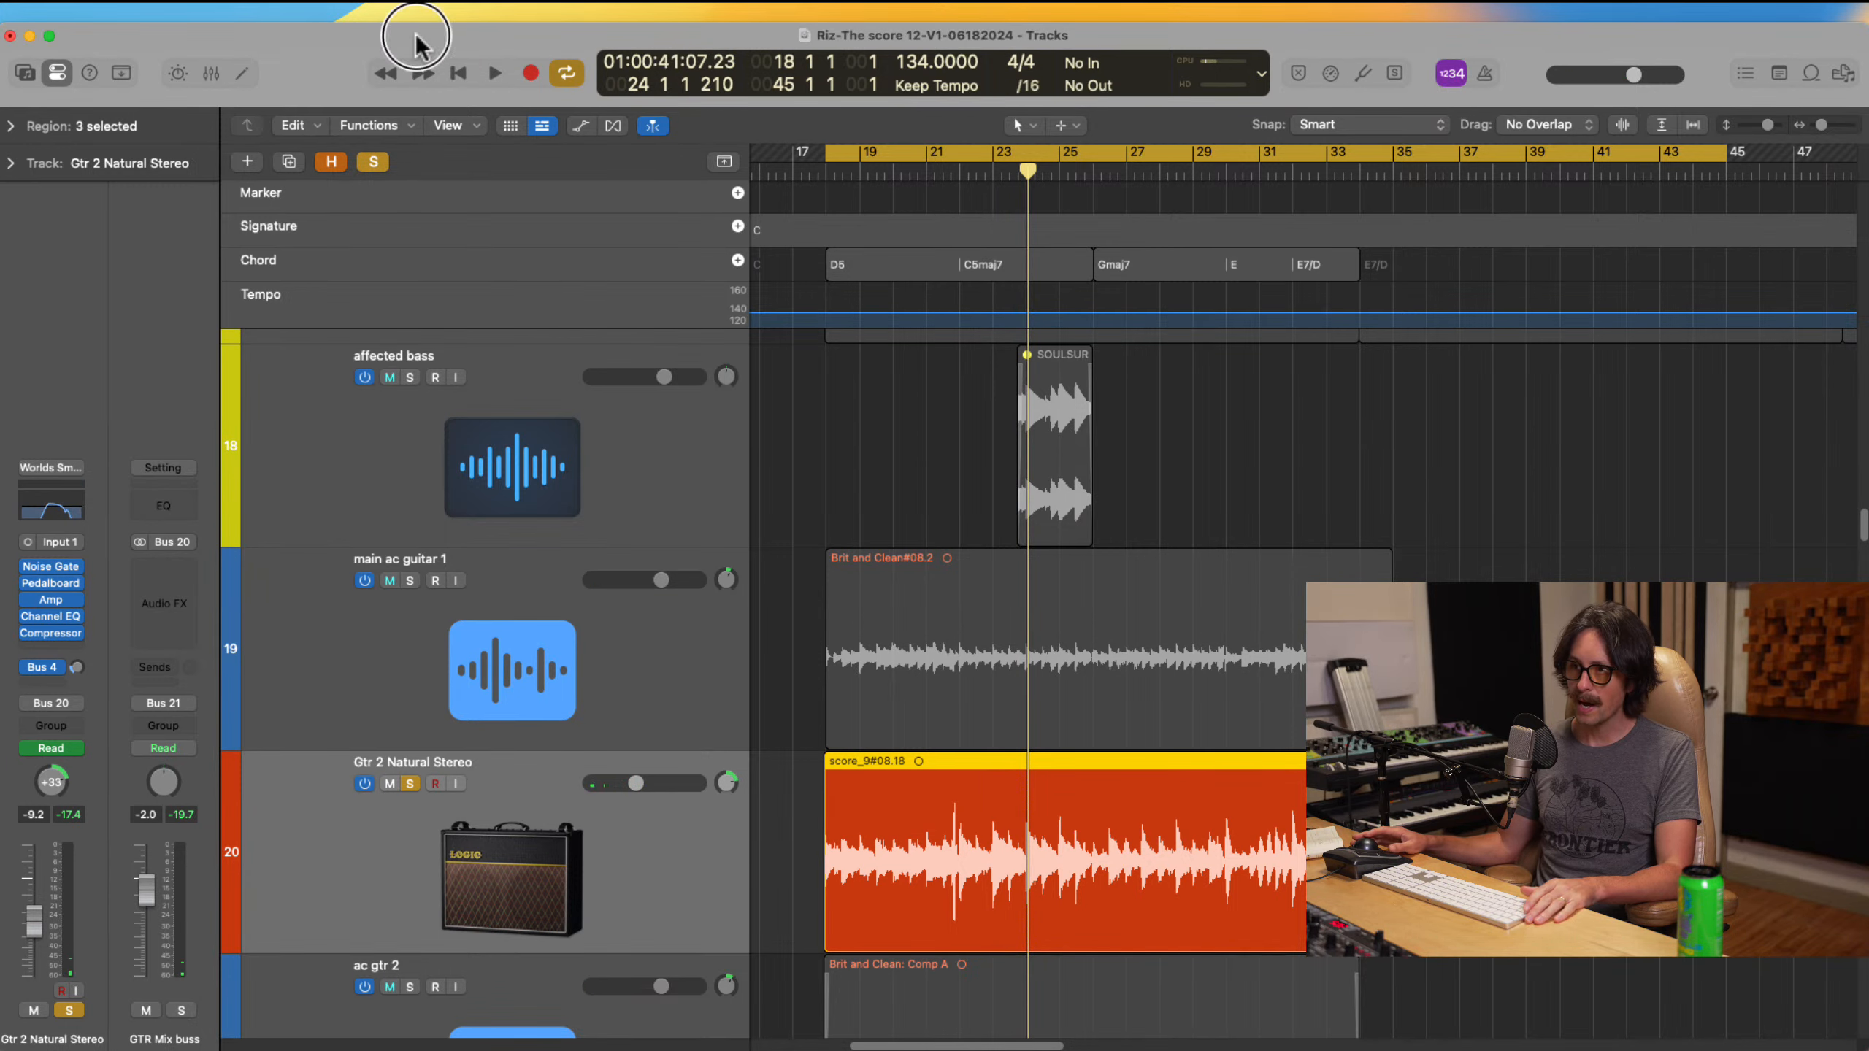
Step: Examine the Noise Gate, Pedalboard, Amp Designer, Channel EQ and Compressor plug-ins on Gtr 2 Natural Stereo, and close their windows
{"action": "scroll", "coordinate": [1066, 842], "scroll_direction": "down", "scroll_amount": 5}
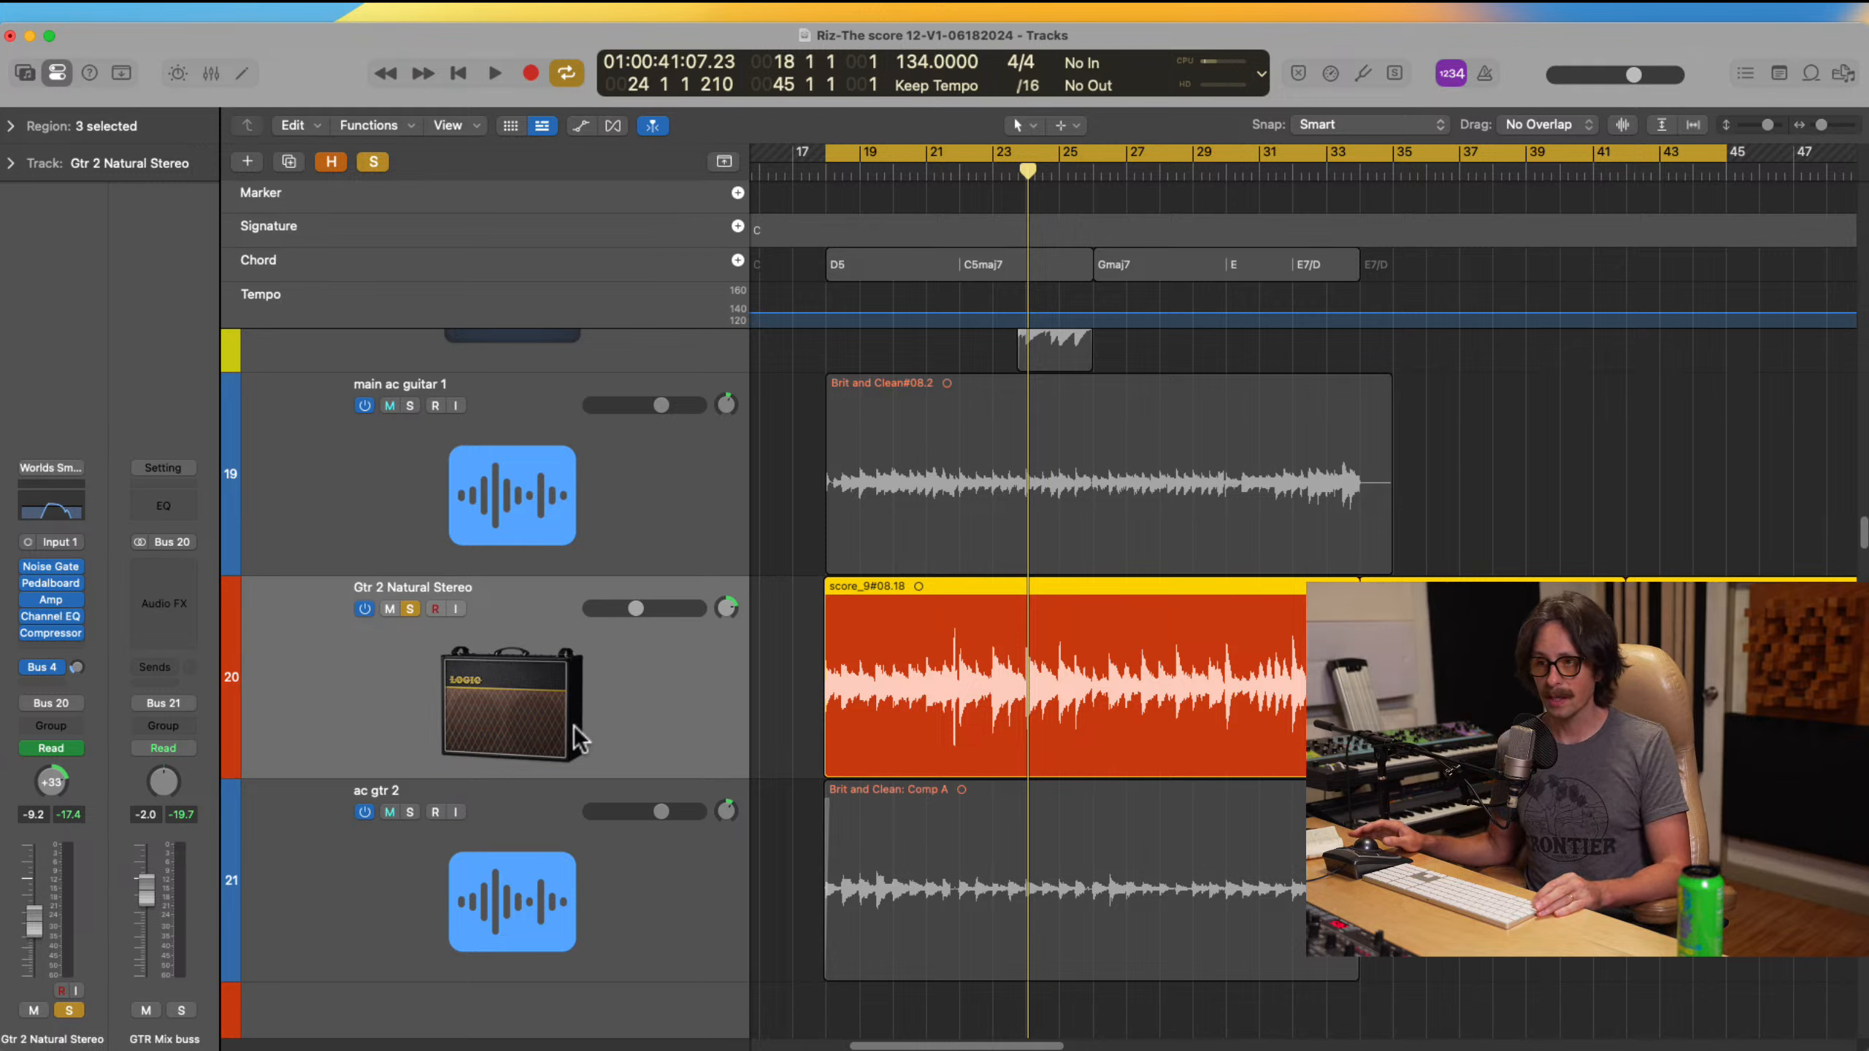
{"action": "left_click", "coordinate": [59, 564]}
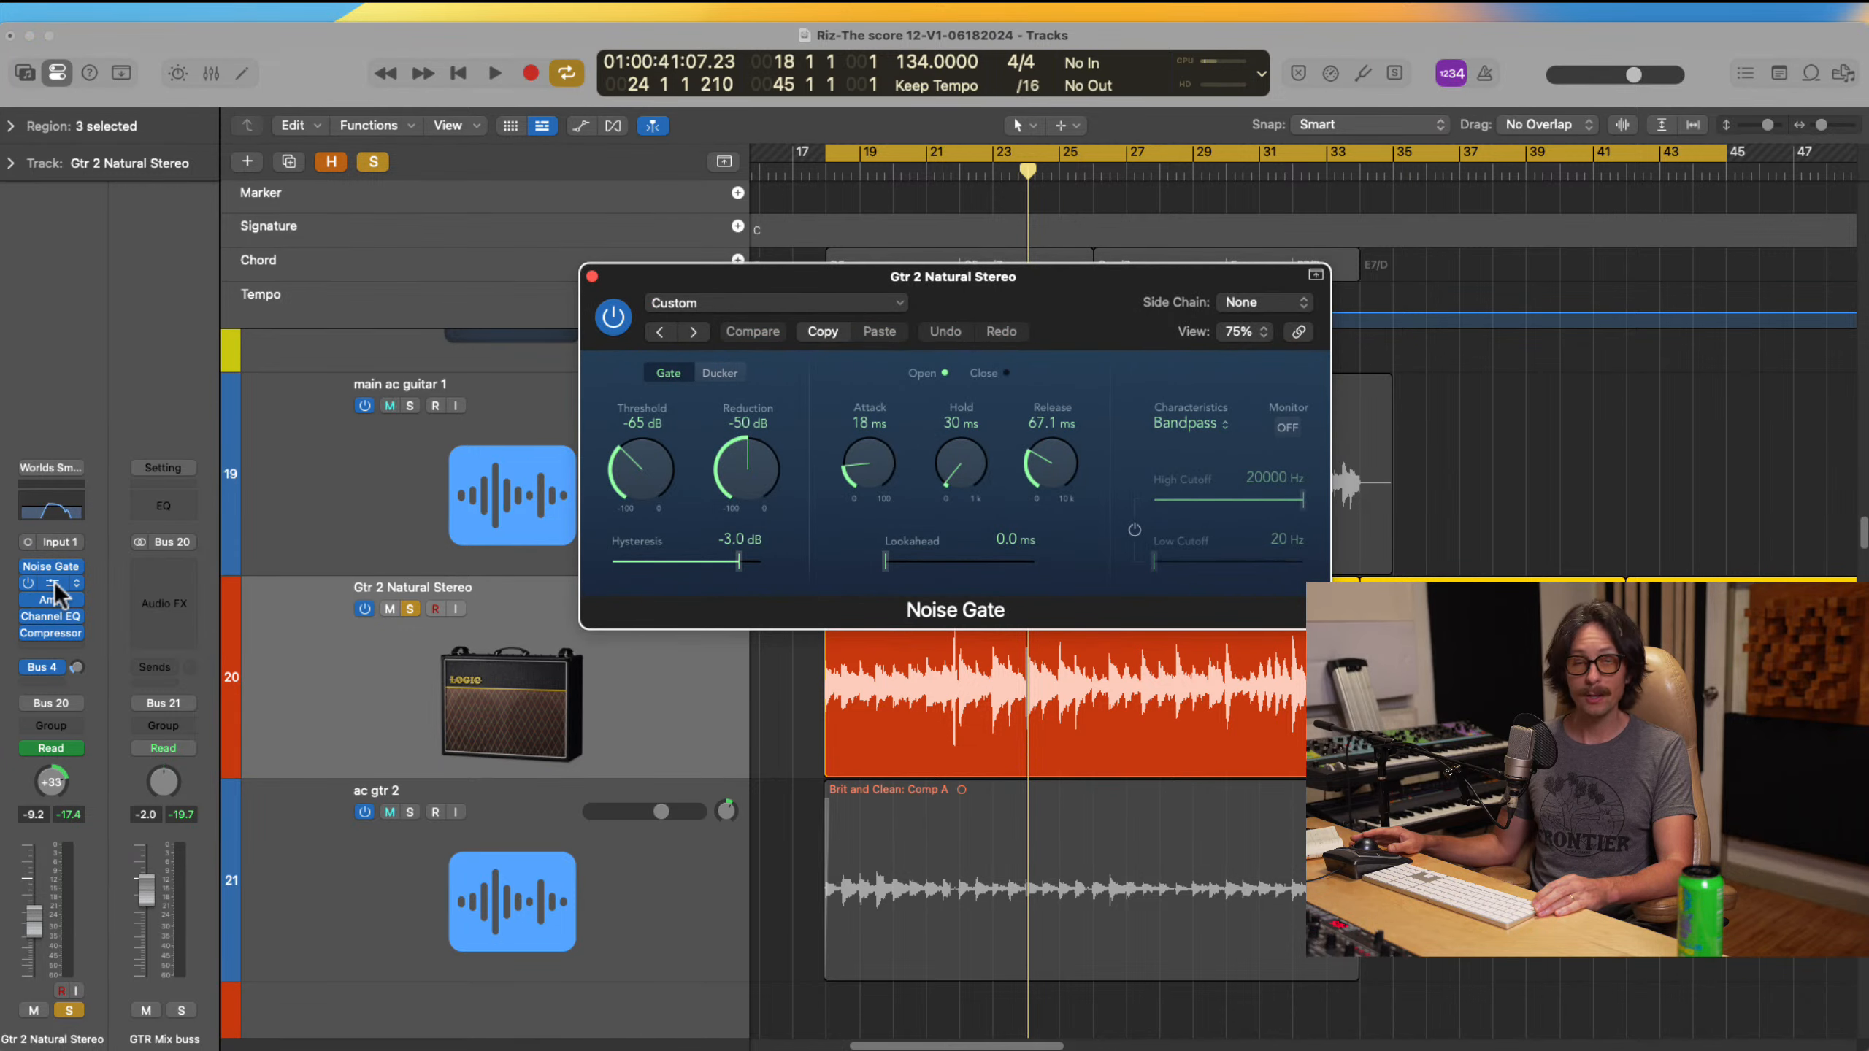
{"action": "left_click", "coordinate": [54, 581]}
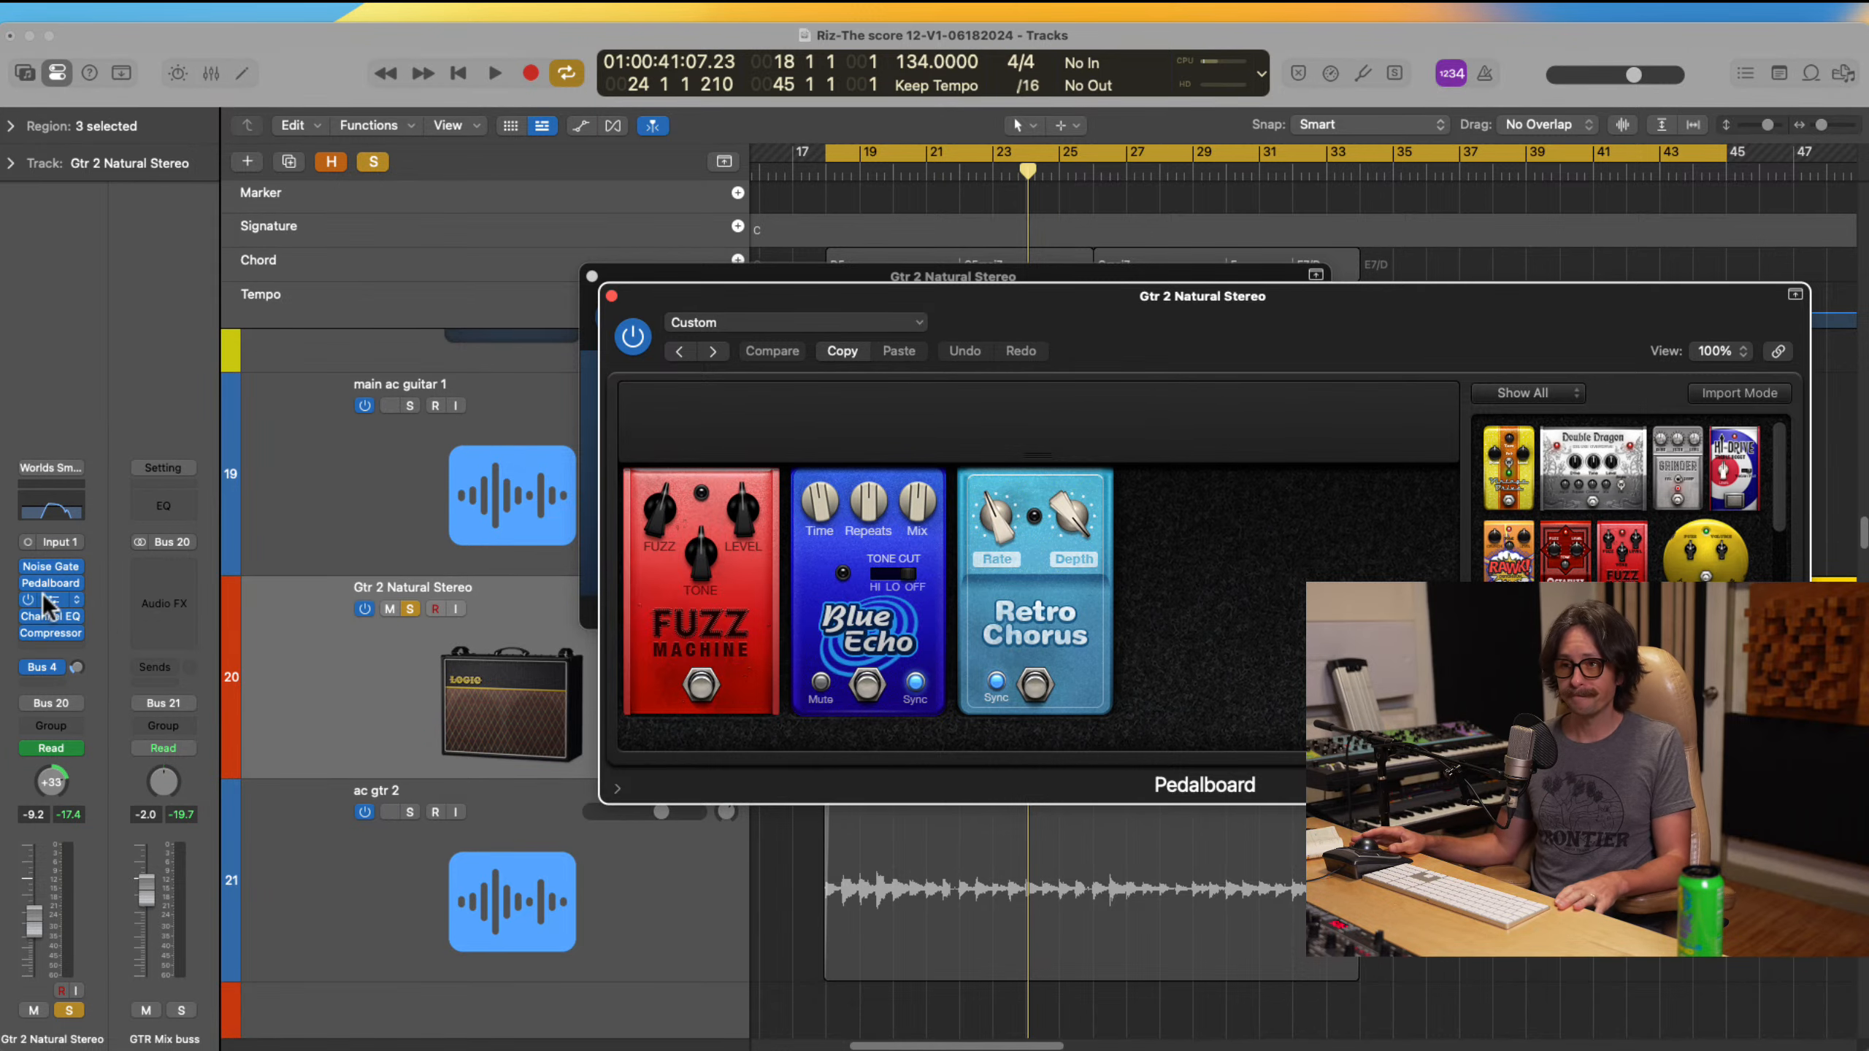
{"action": "left_click", "coordinate": [50, 598]}
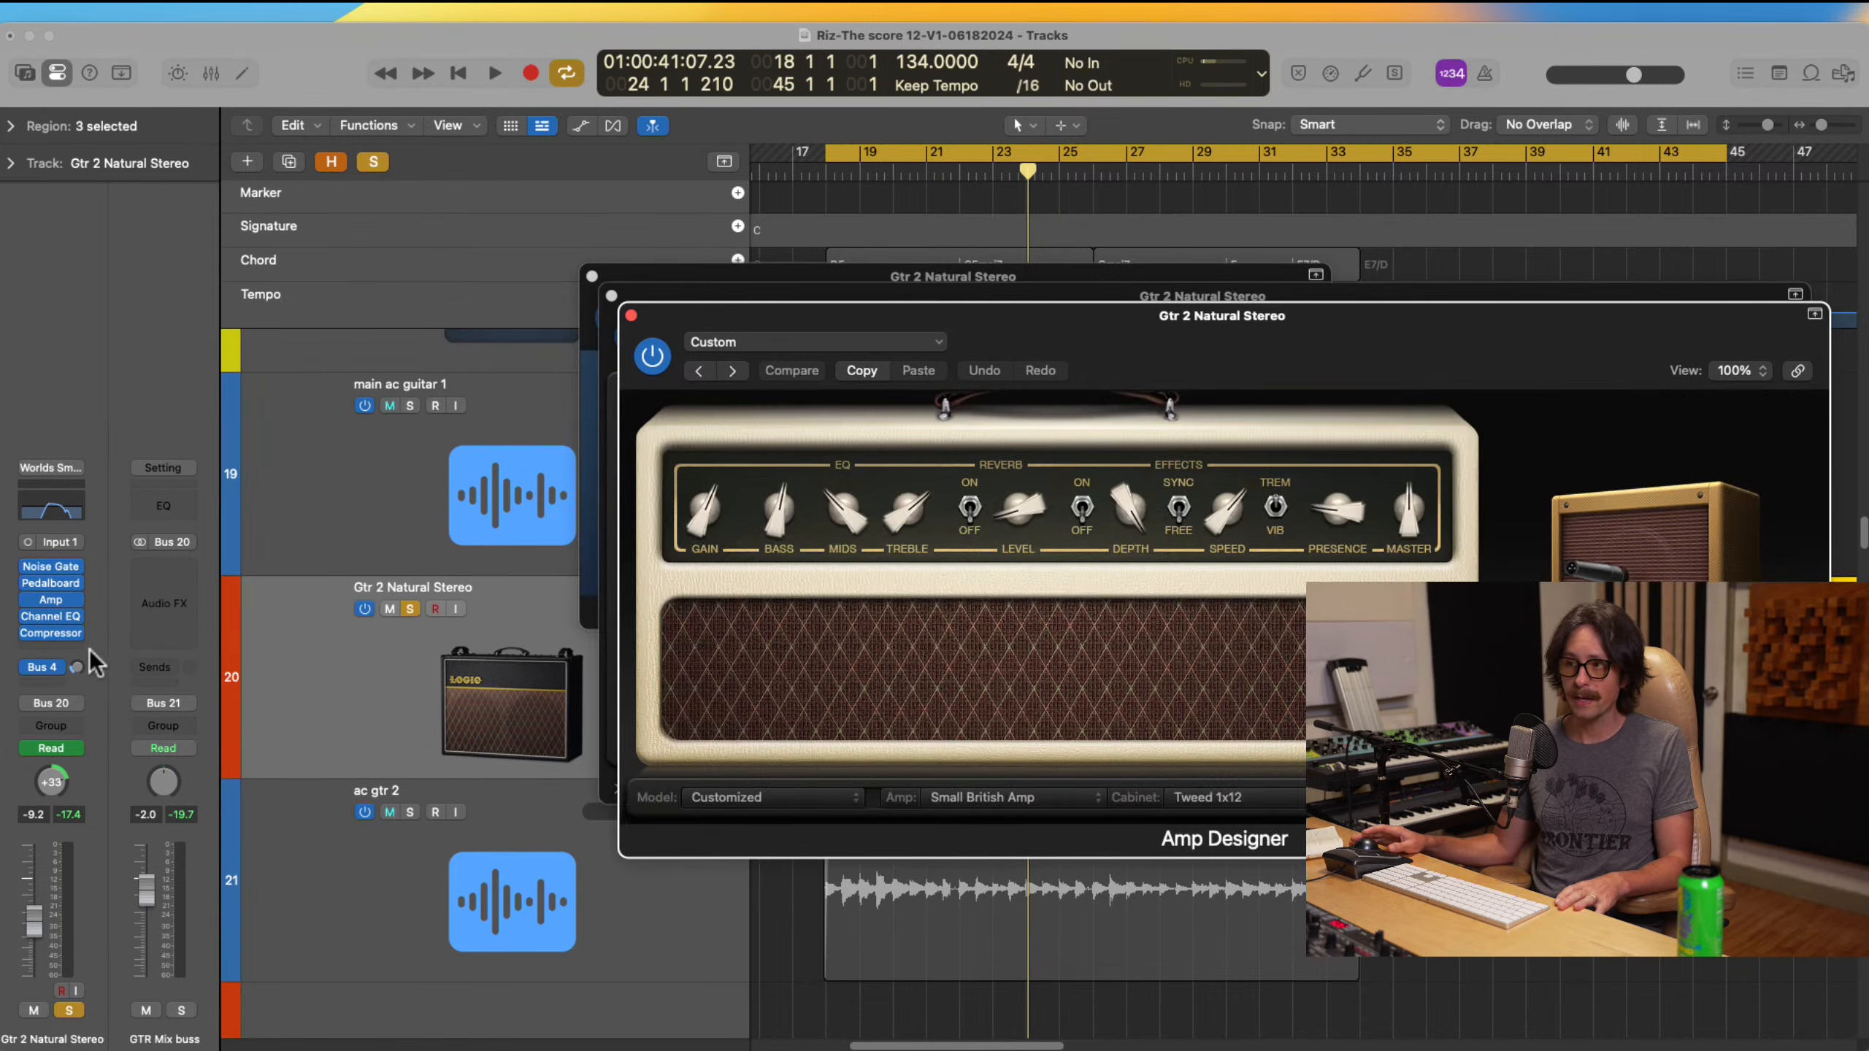
{"action": "left_click", "coordinate": [53, 616]}
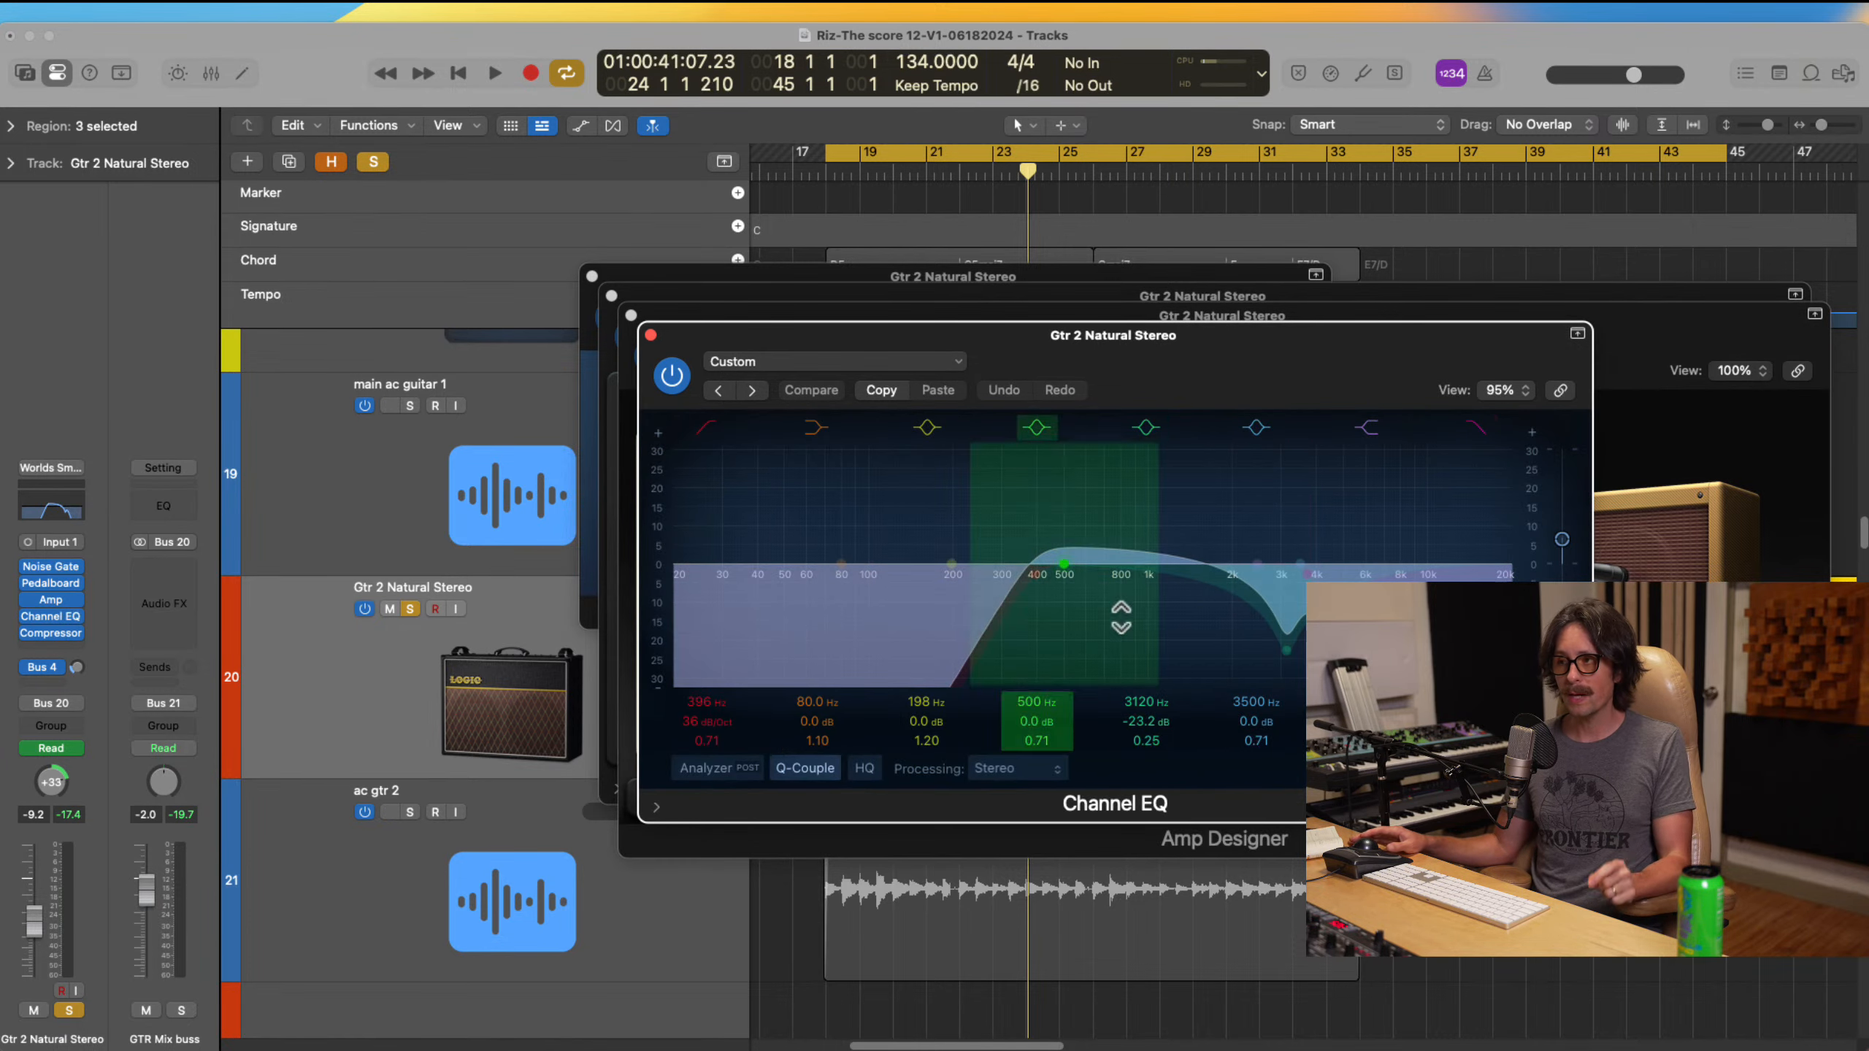
{"action": "left_click", "coordinate": [48, 629]}
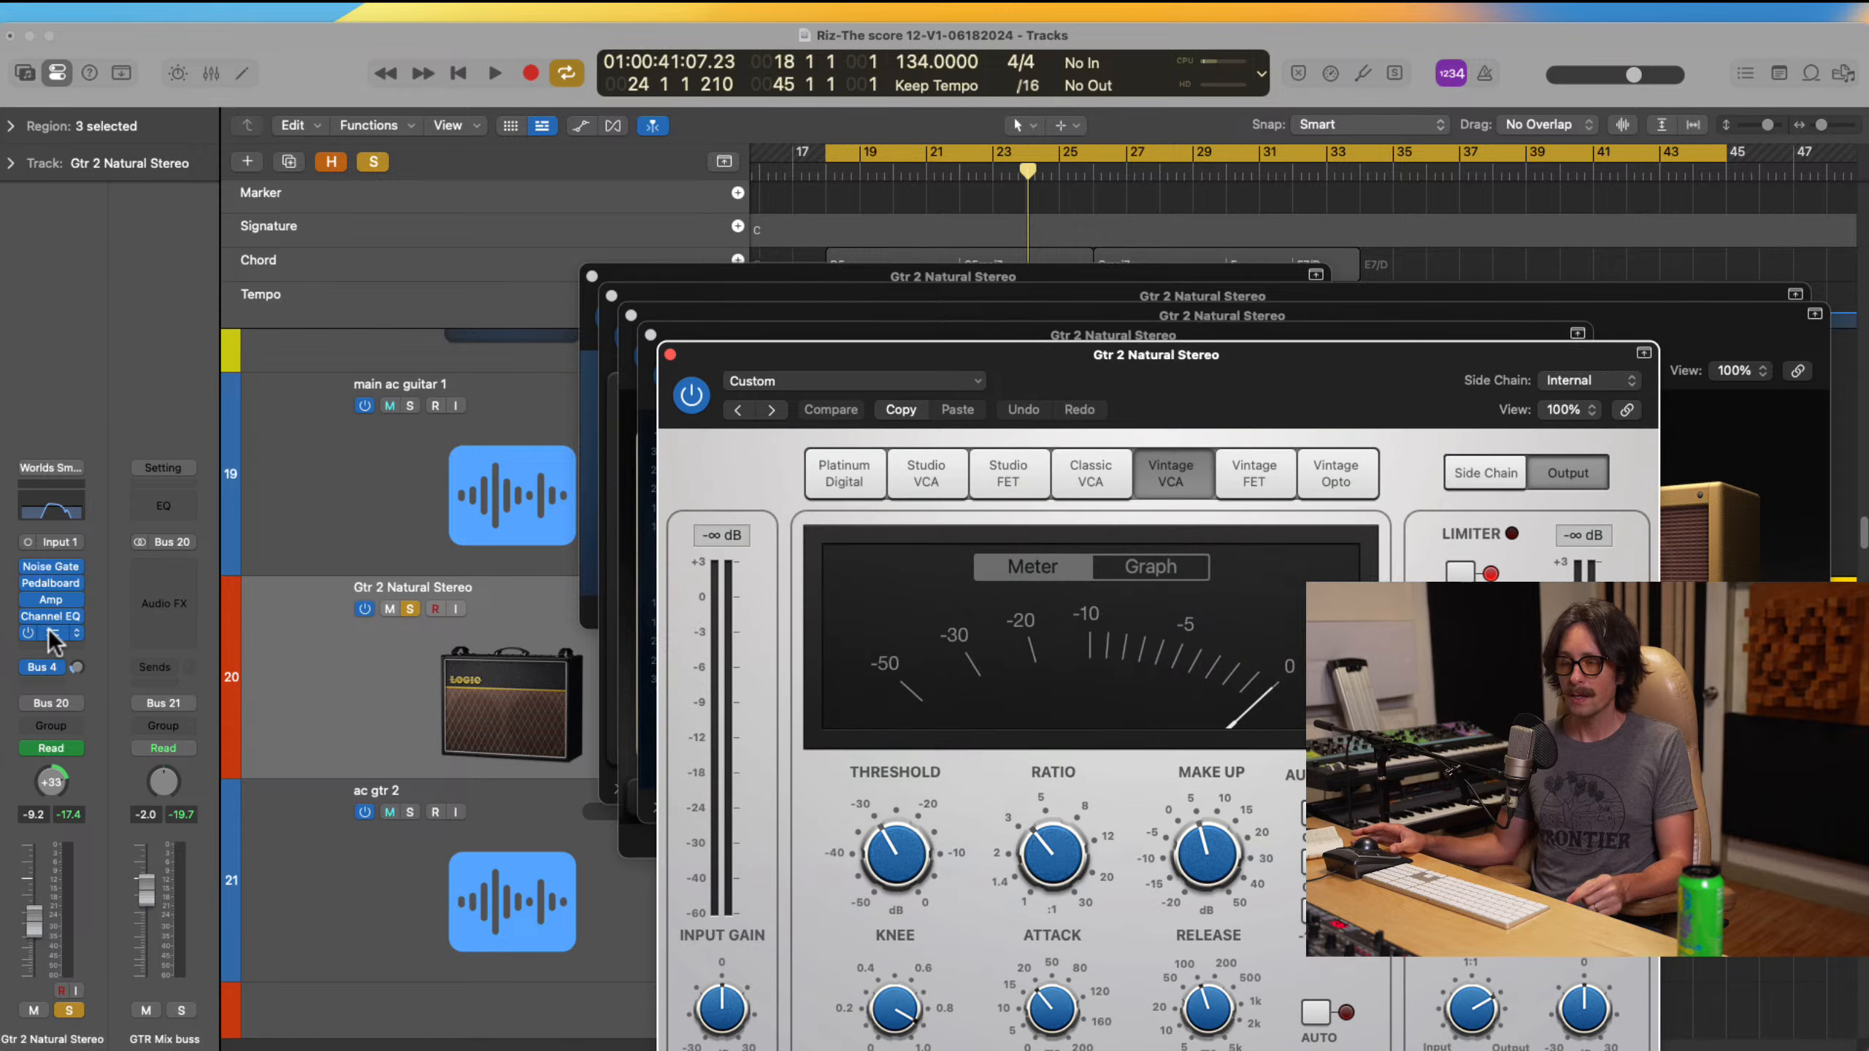
{"action": "left_click", "coordinate": [669, 354]}
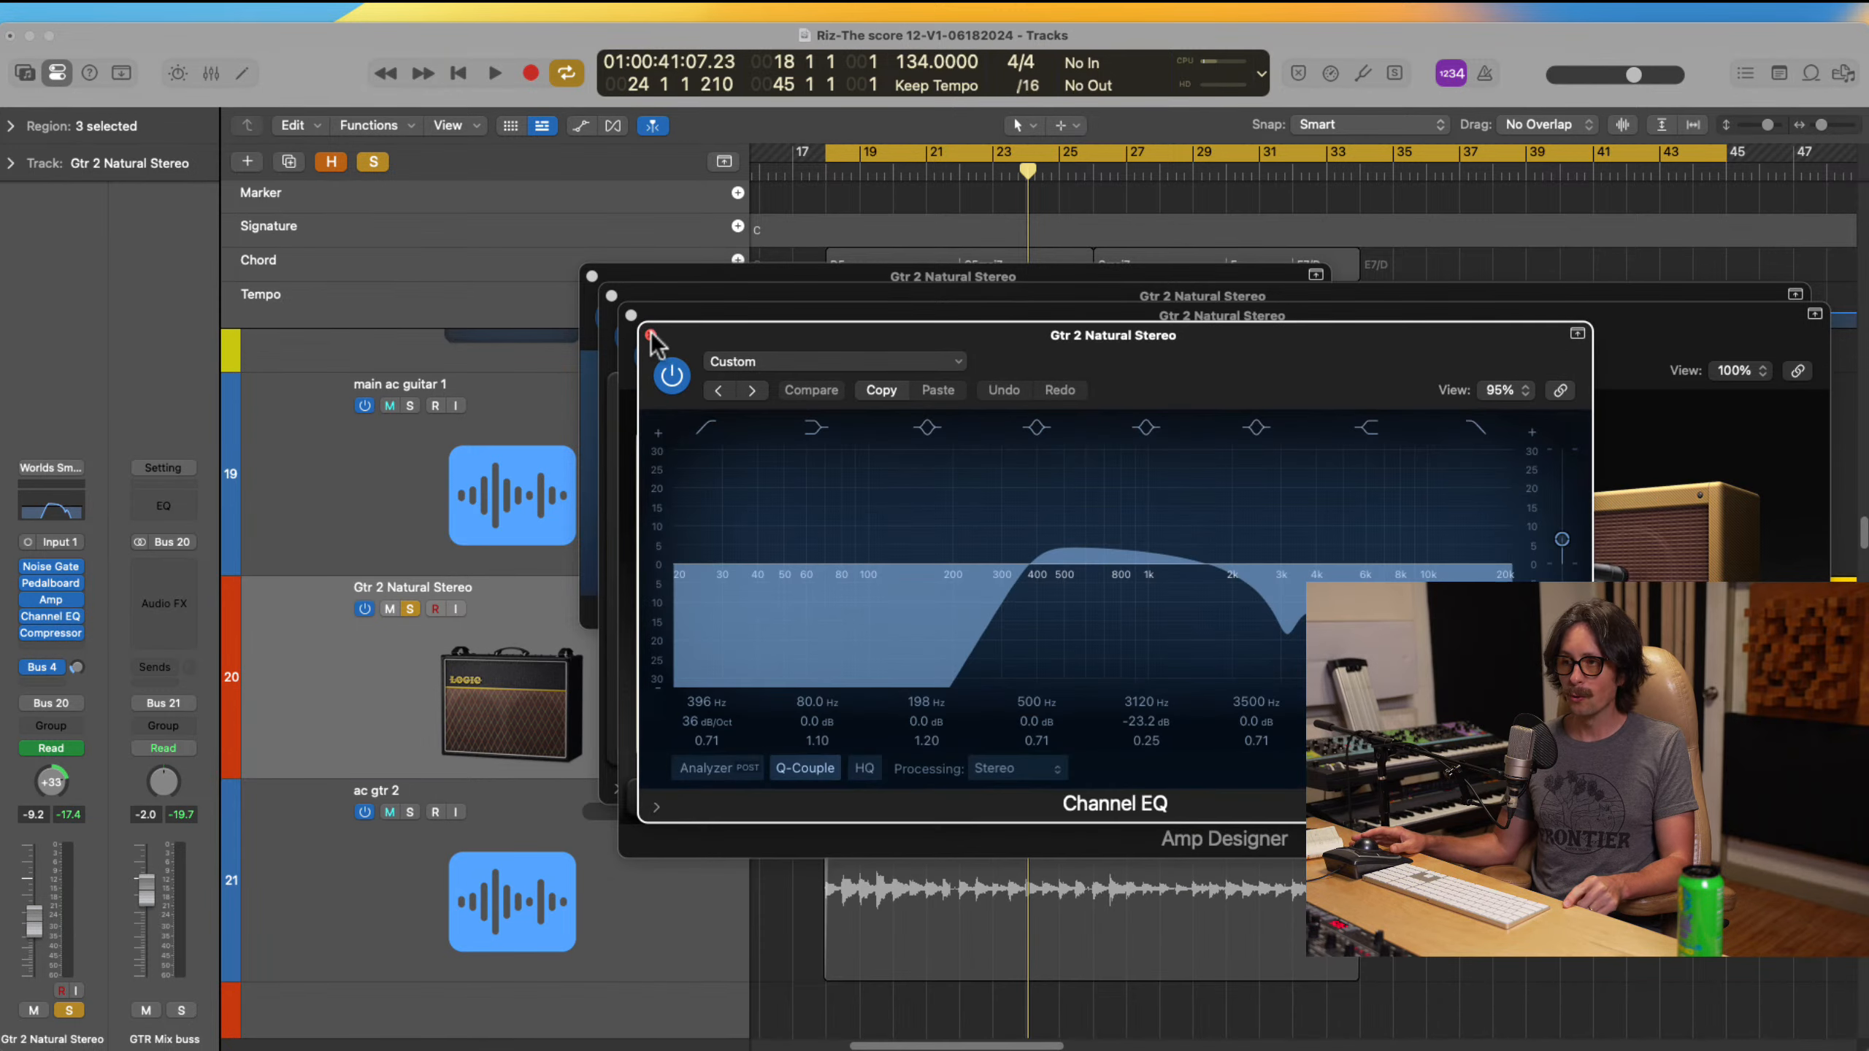
{"action": "left_click", "coordinate": [651, 335]}
{"action": "left_click", "coordinate": [631, 316]}
{"action": "left_click", "coordinate": [612, 295]}
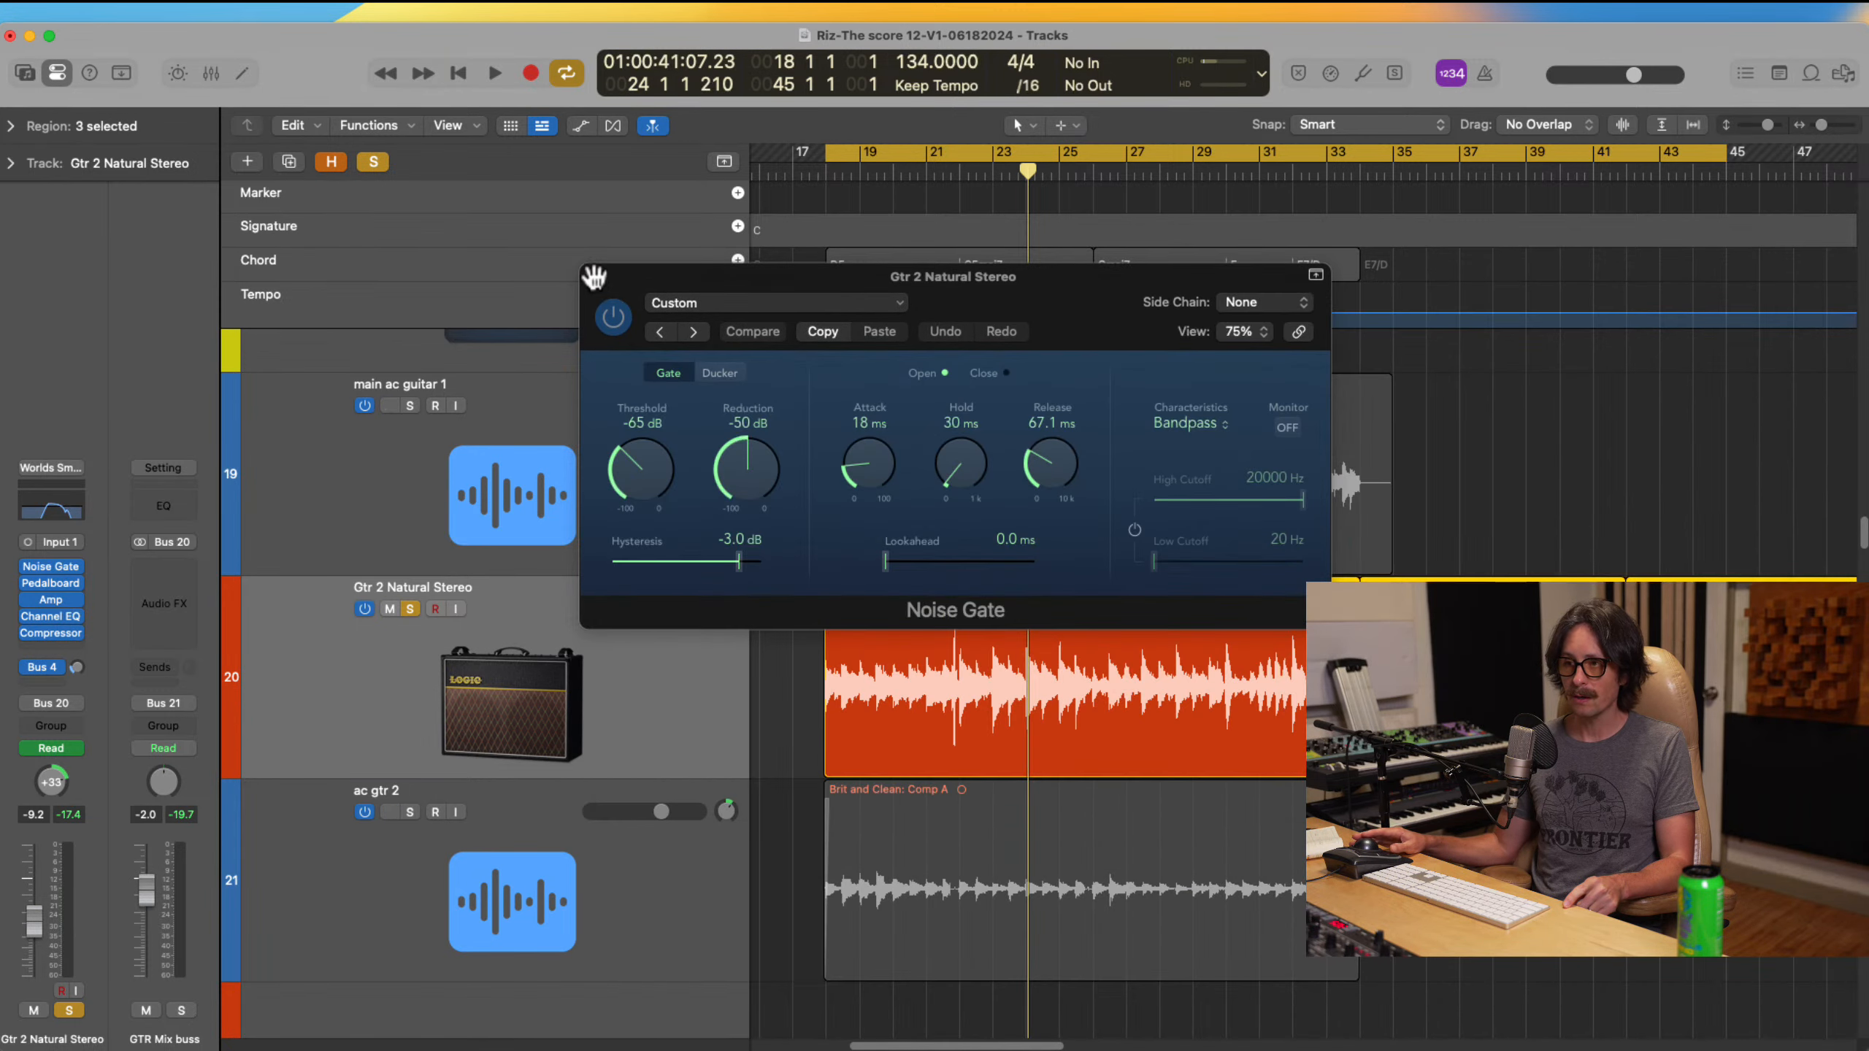
{"action": "left_click", "coordinate": [594, 277]}
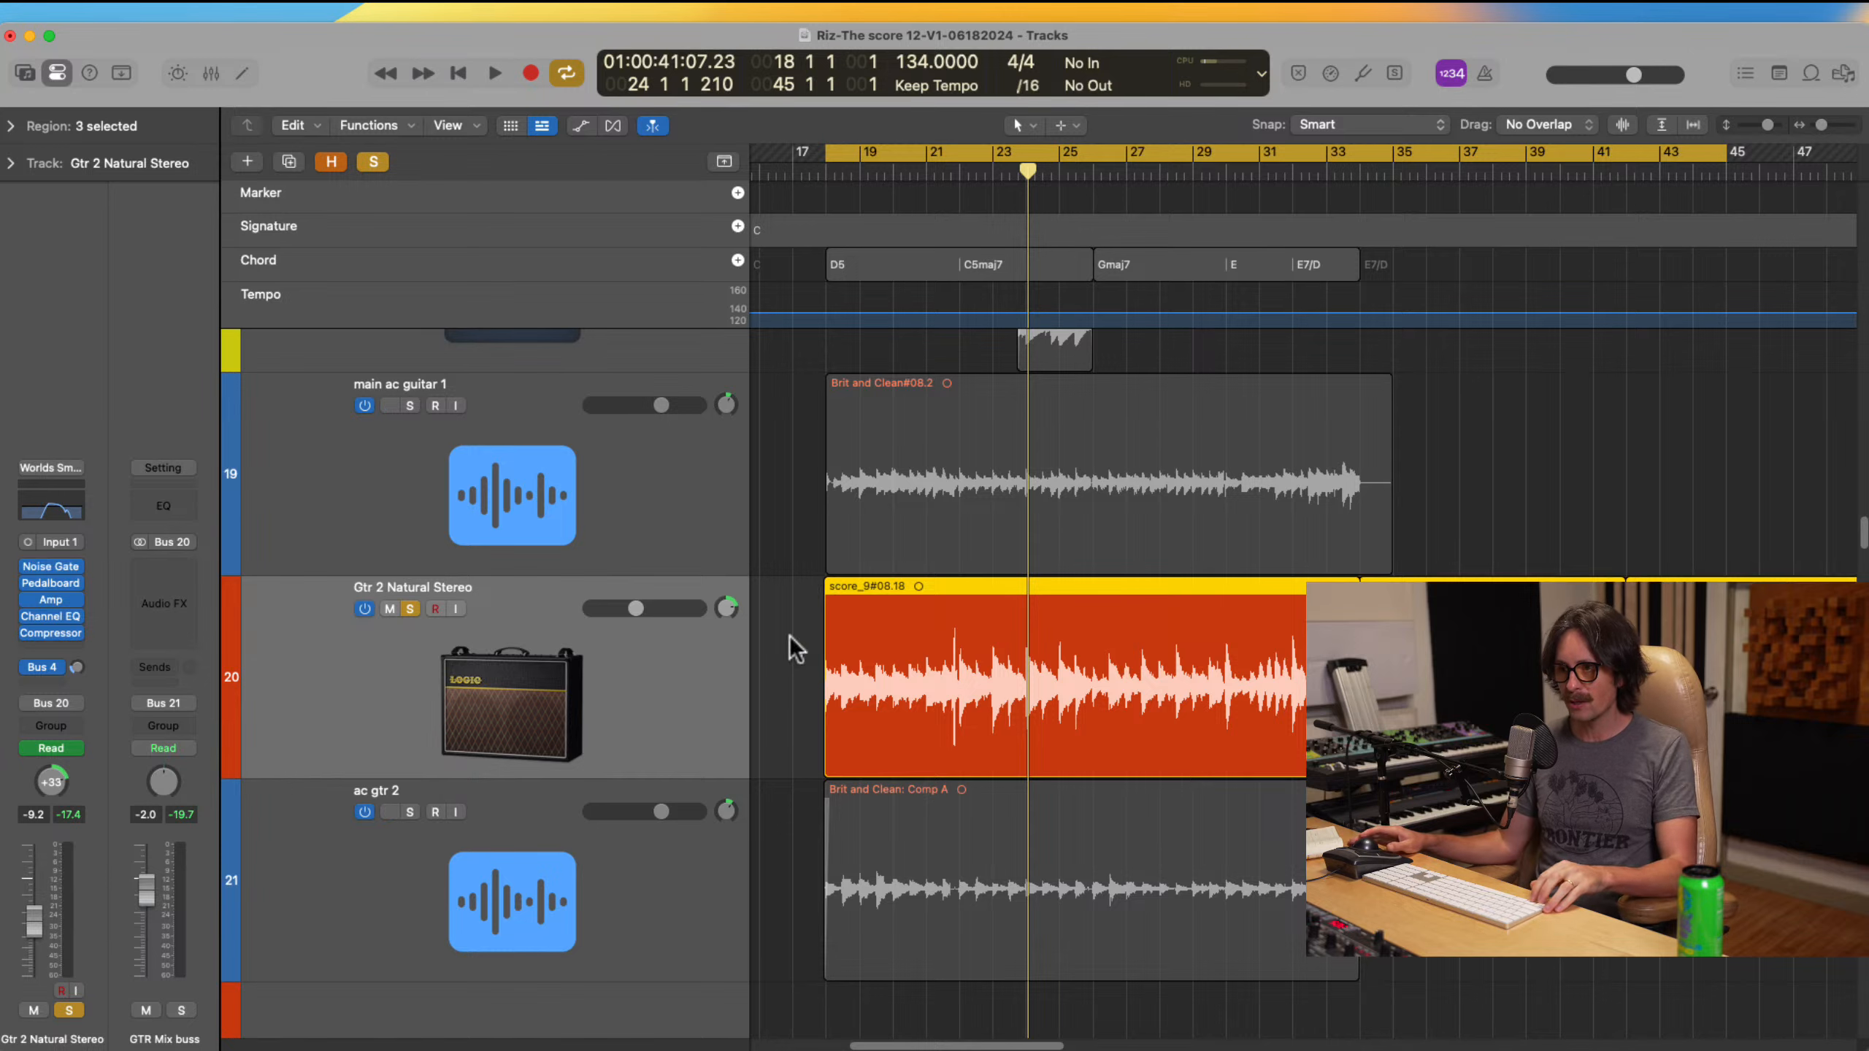
Step: Solo the drum sample 1 track with the OLIVER regions and the RARE_Seeds_texture_percs_142_loop track alongside Gtr 2 Natural Stereo
{"action": "left_click", "coordinate": [1114, 633], "text": "ctrl+alt"}
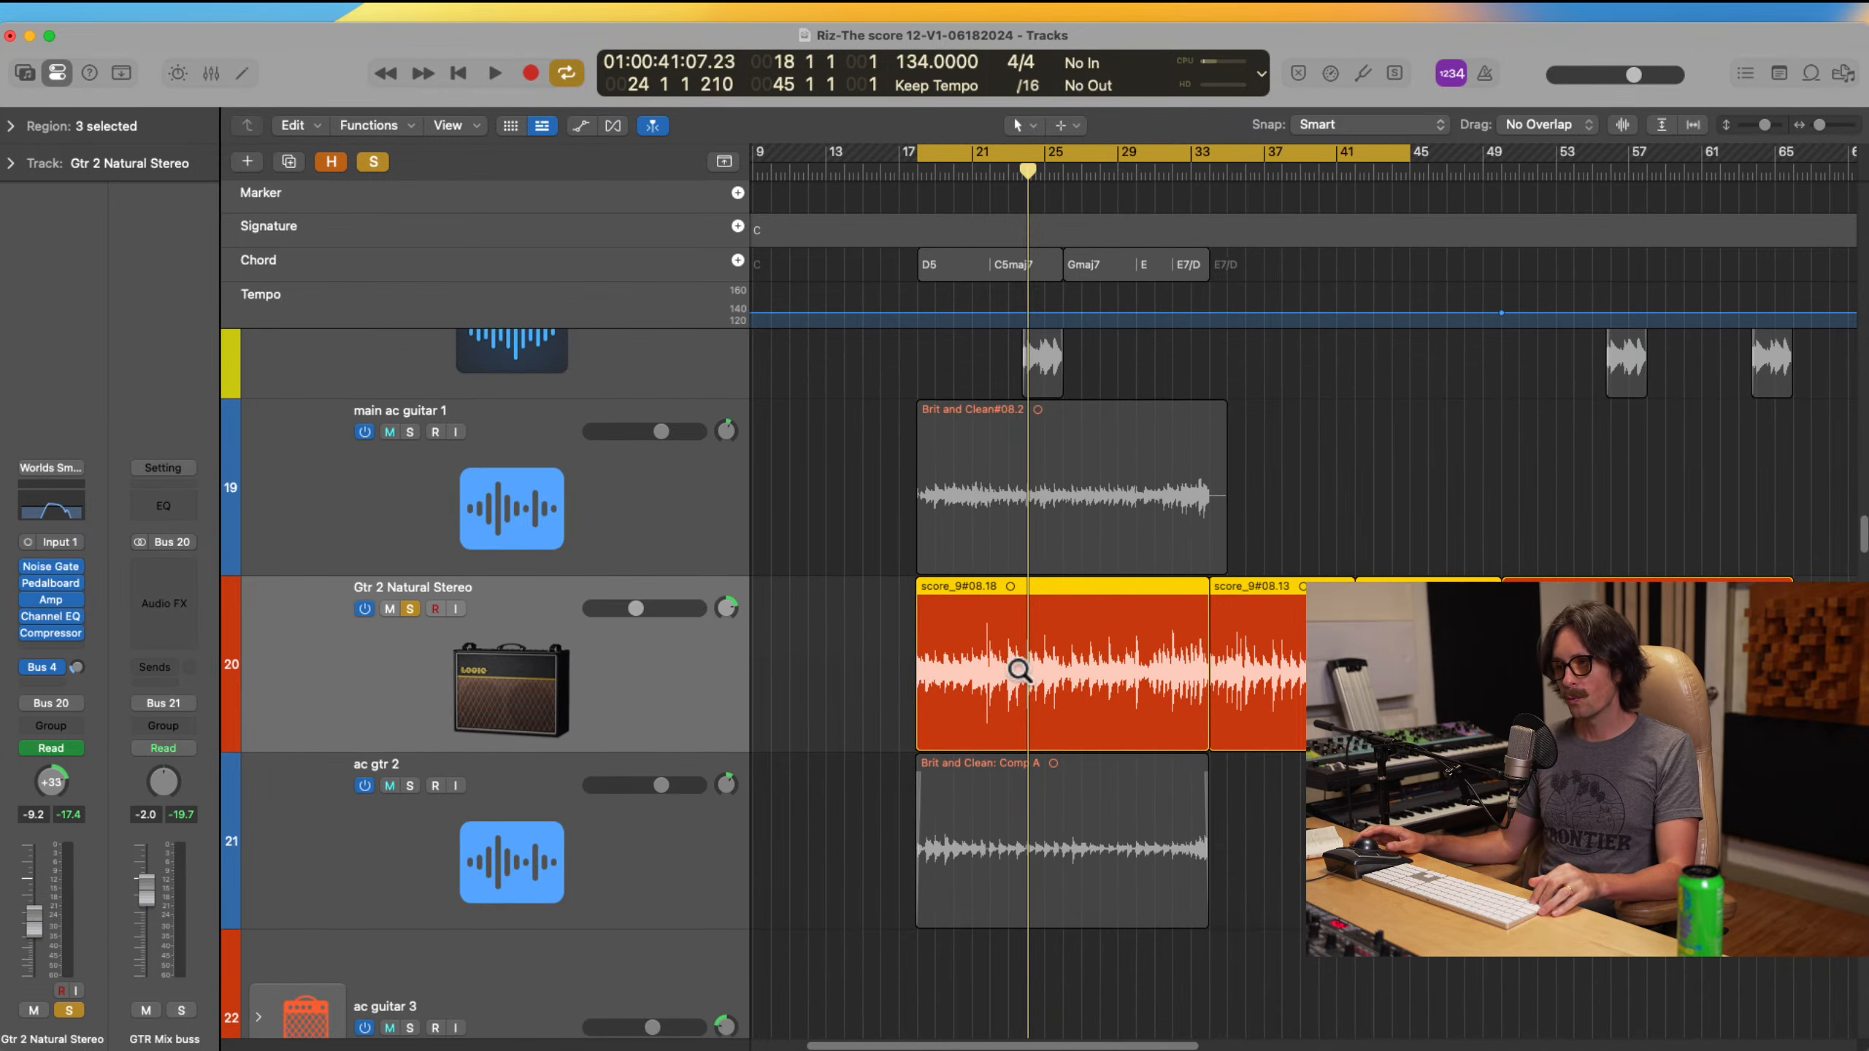
{"action": "scroll", "coordinate": [1038, 680], "scroll_direction": "up", "scroll_amount": 10}
{"action": "scroll", "coordinate": [1038, 679], "scroll_direction": "up", "scroll_amount": 15}
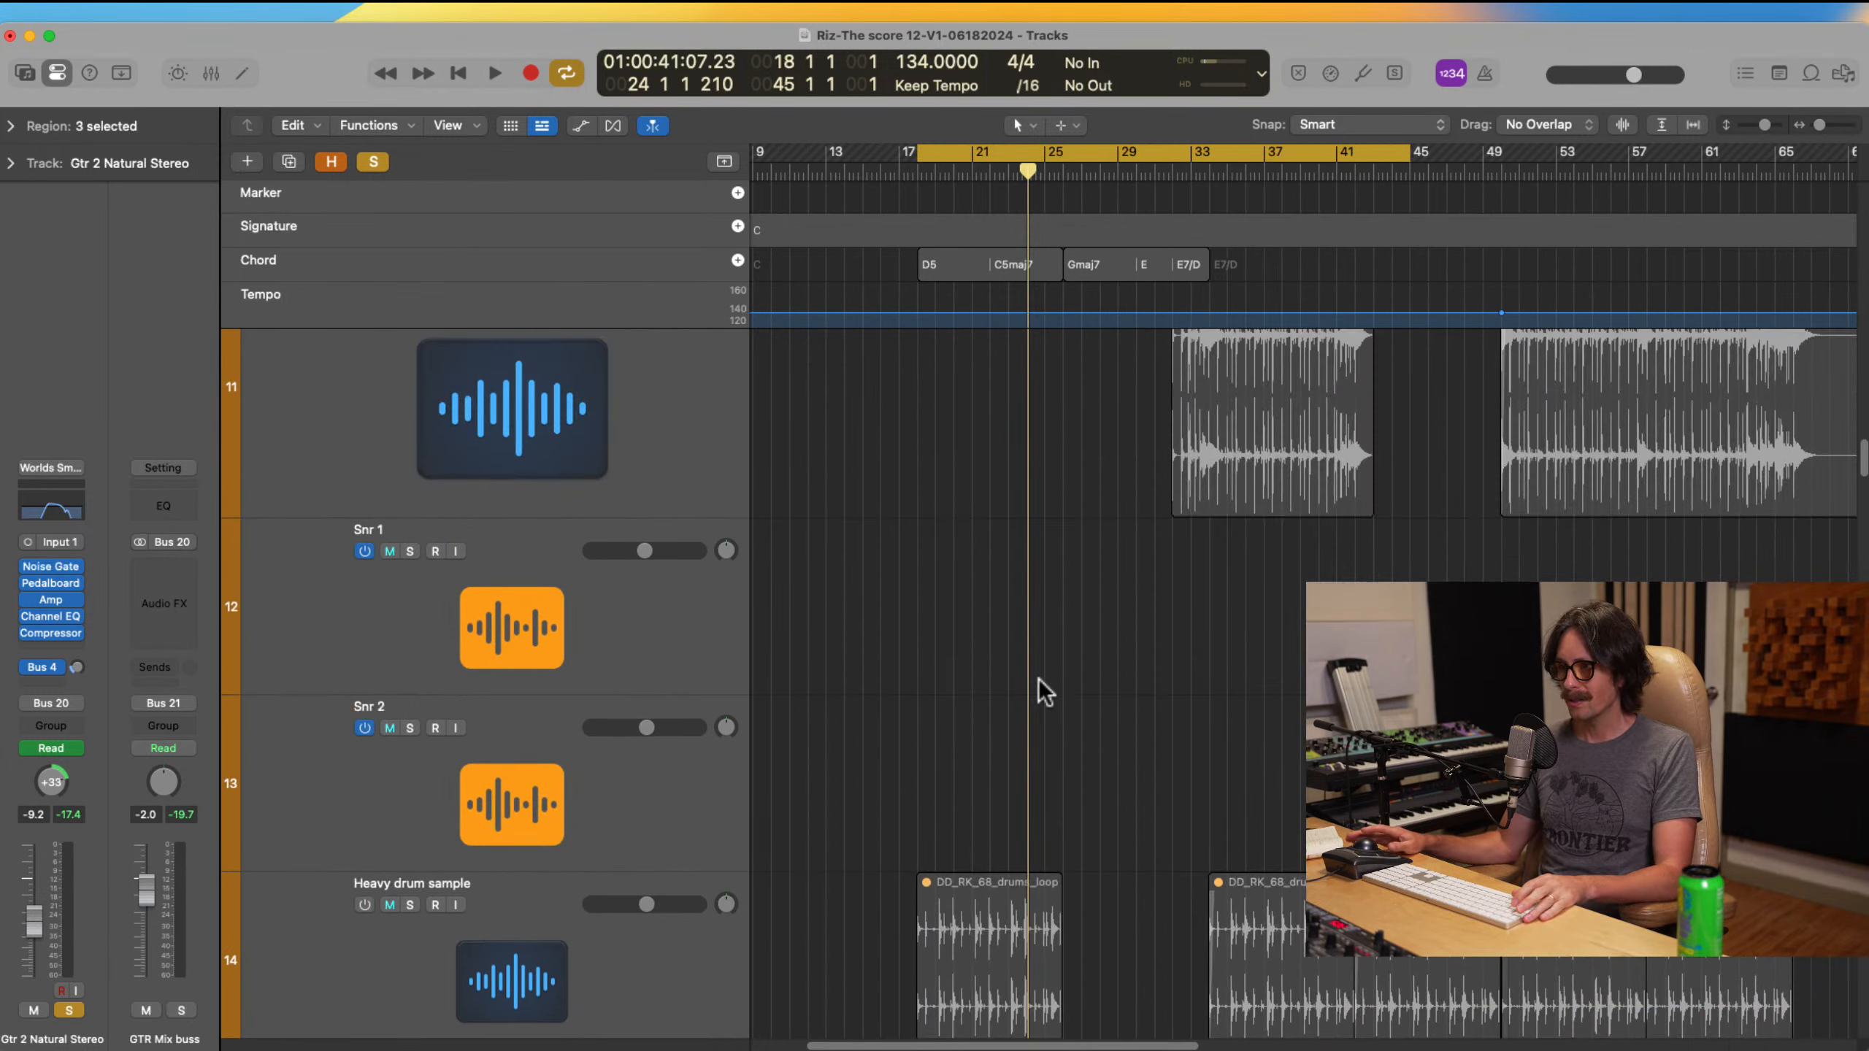
{"action": "scroll", "coordinate": [1039, 678], "scroll_direction": "up", "scroll_amount": 6}
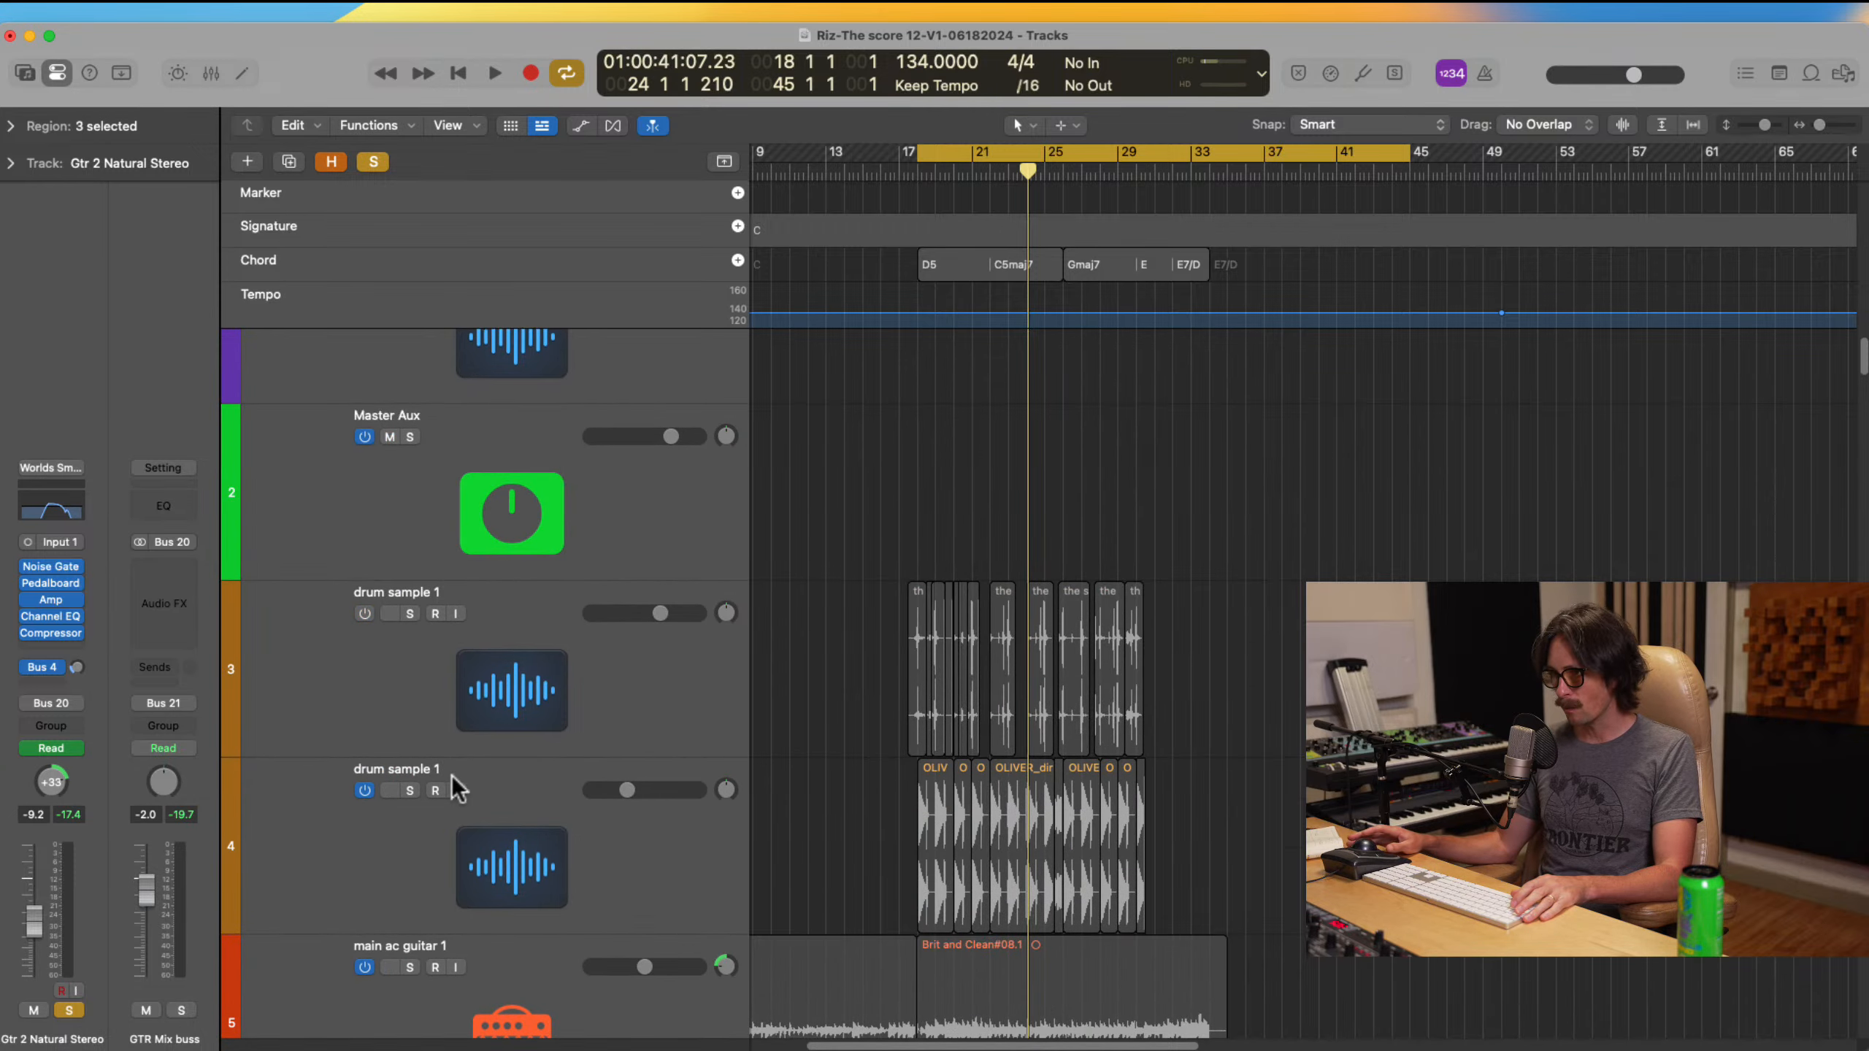
{"action": "left_click", "coordinate": [412, 790]}
{"action": "scroll", "coordinate": [1039, 814], "scroll_direction": "down", "scroll_amount": 6}
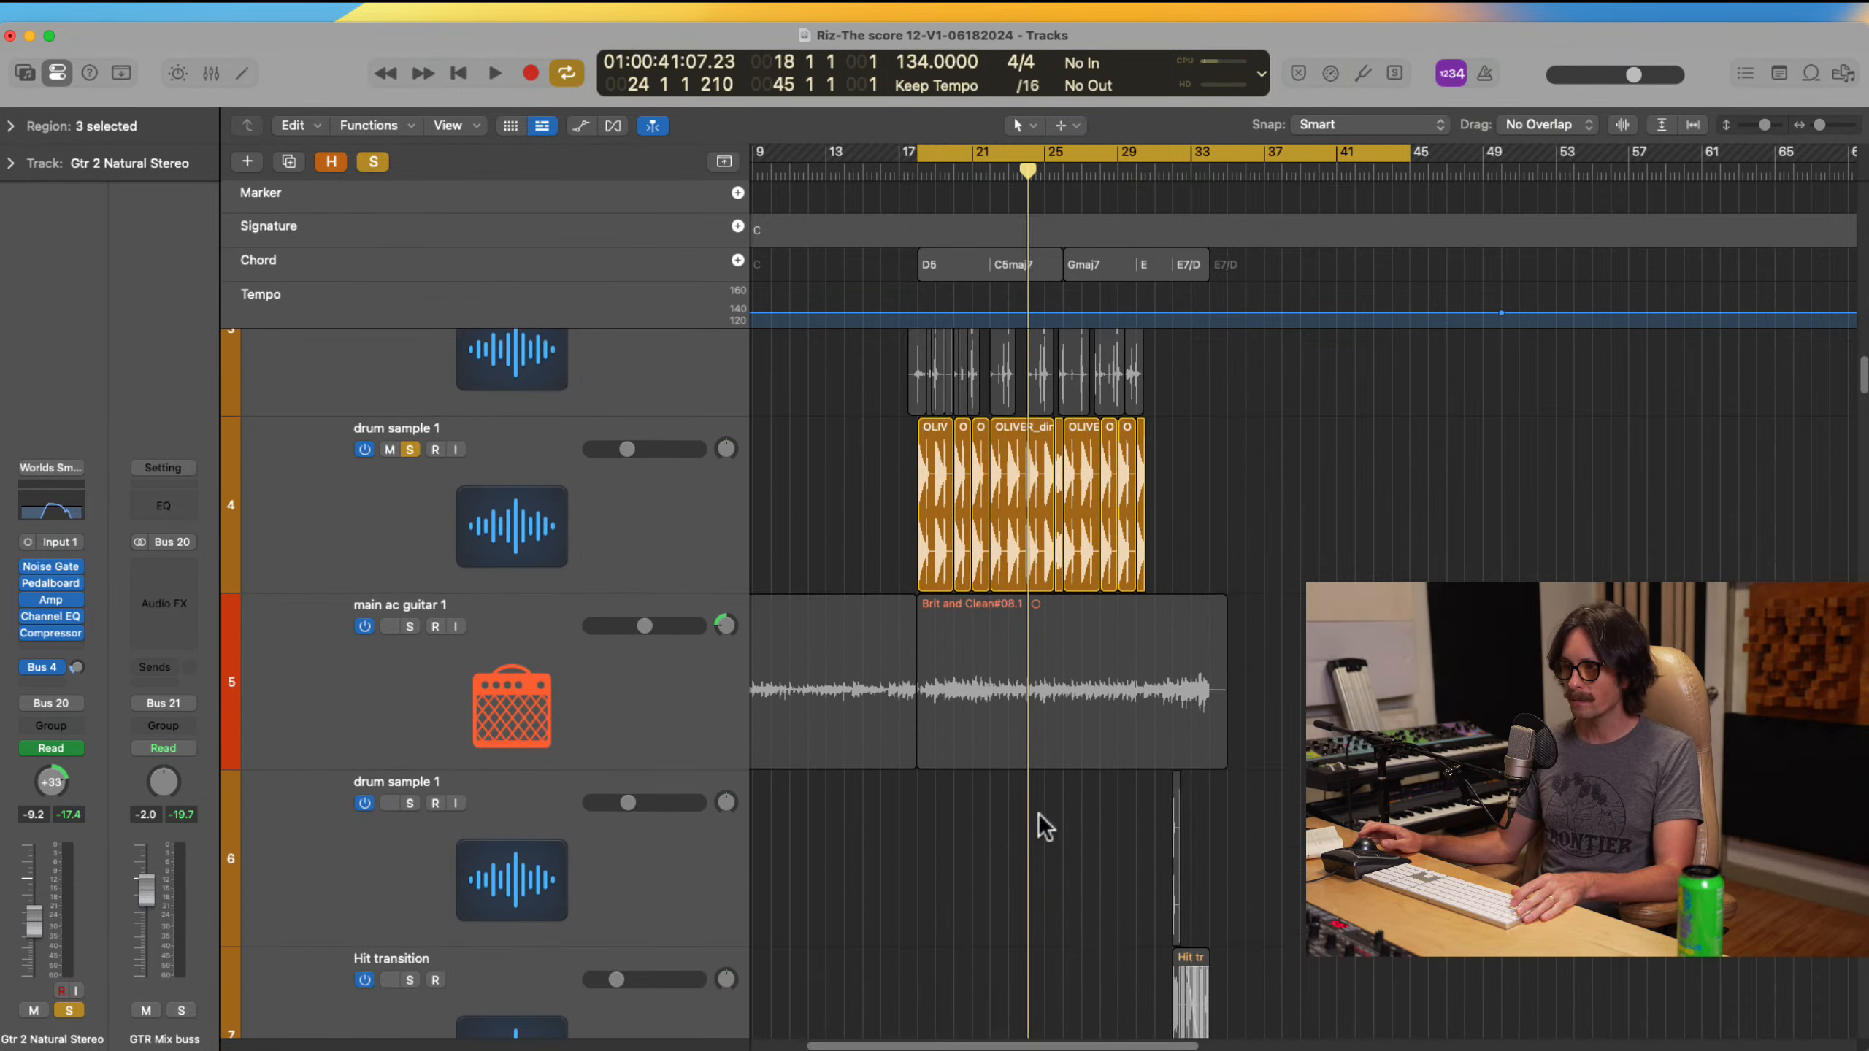
{"action": "scroll", "coordinate": [838, 710], "scroll_direction": "down", "scroll_amount": 4}
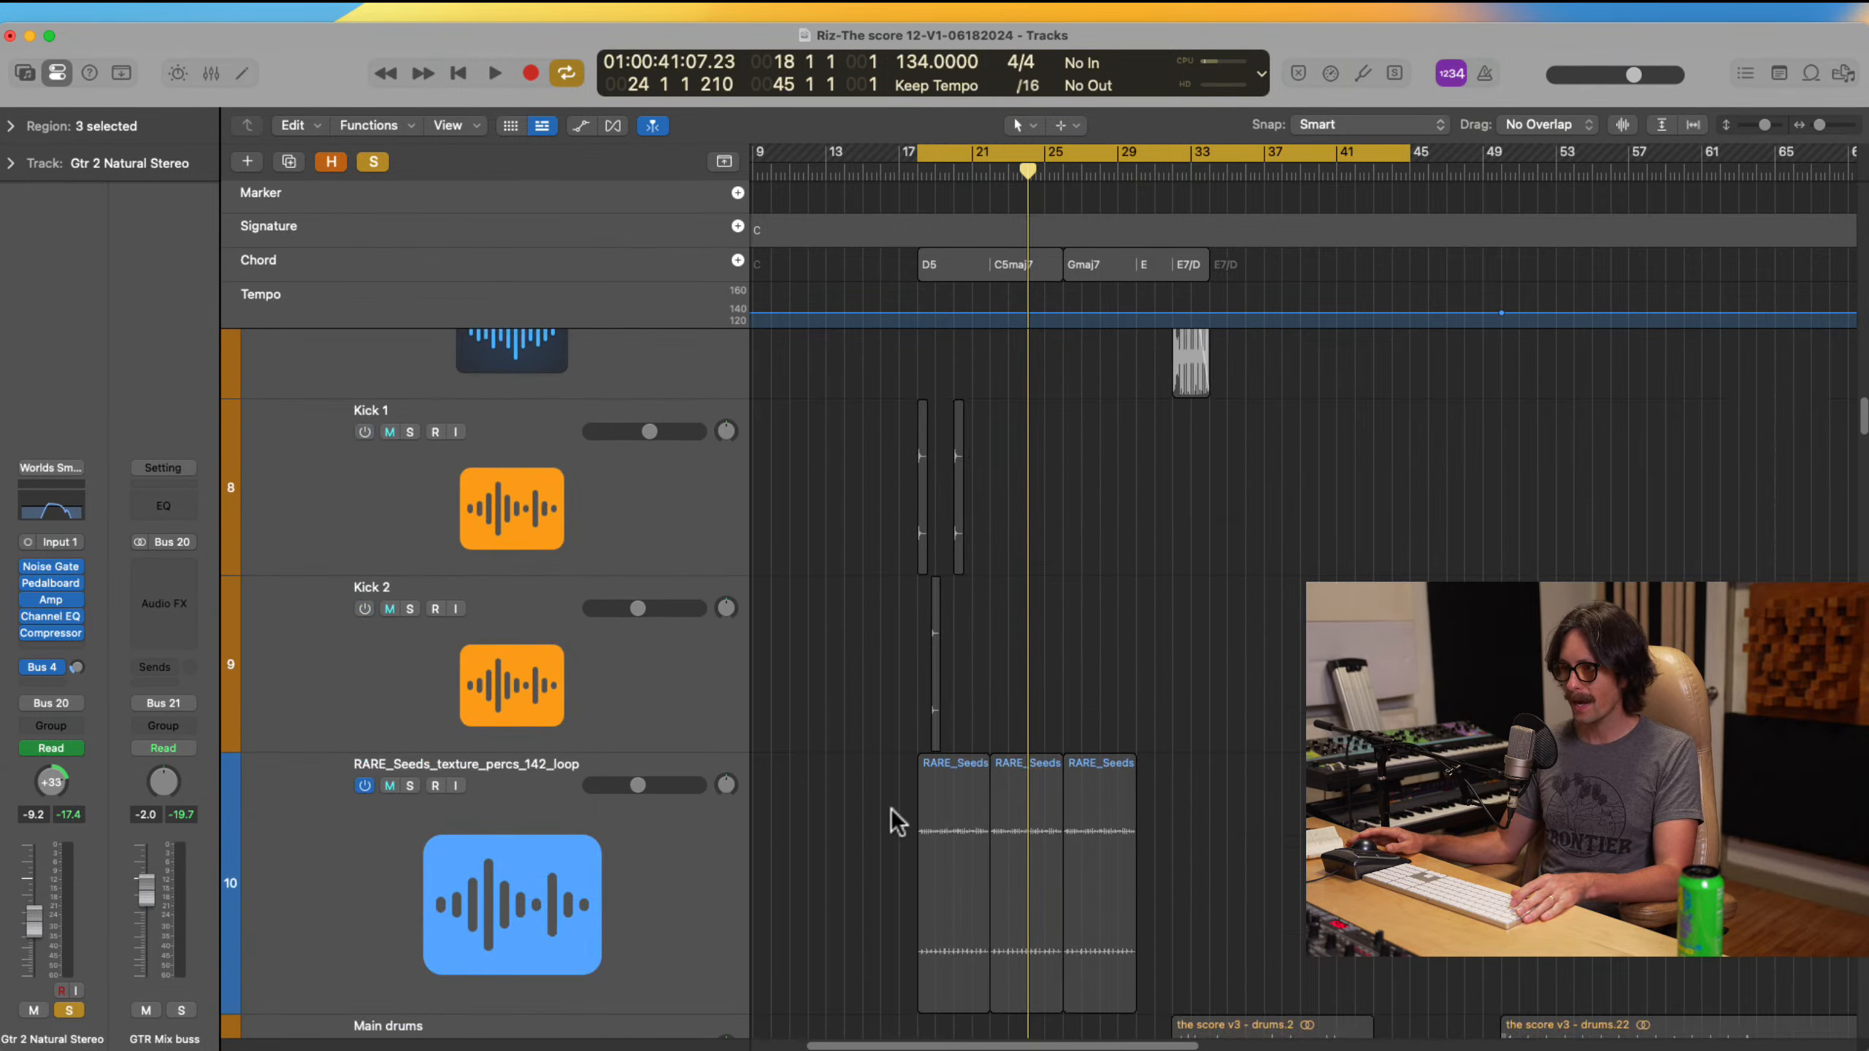
{"action": "left_click", "coordinate": [410, 786]}
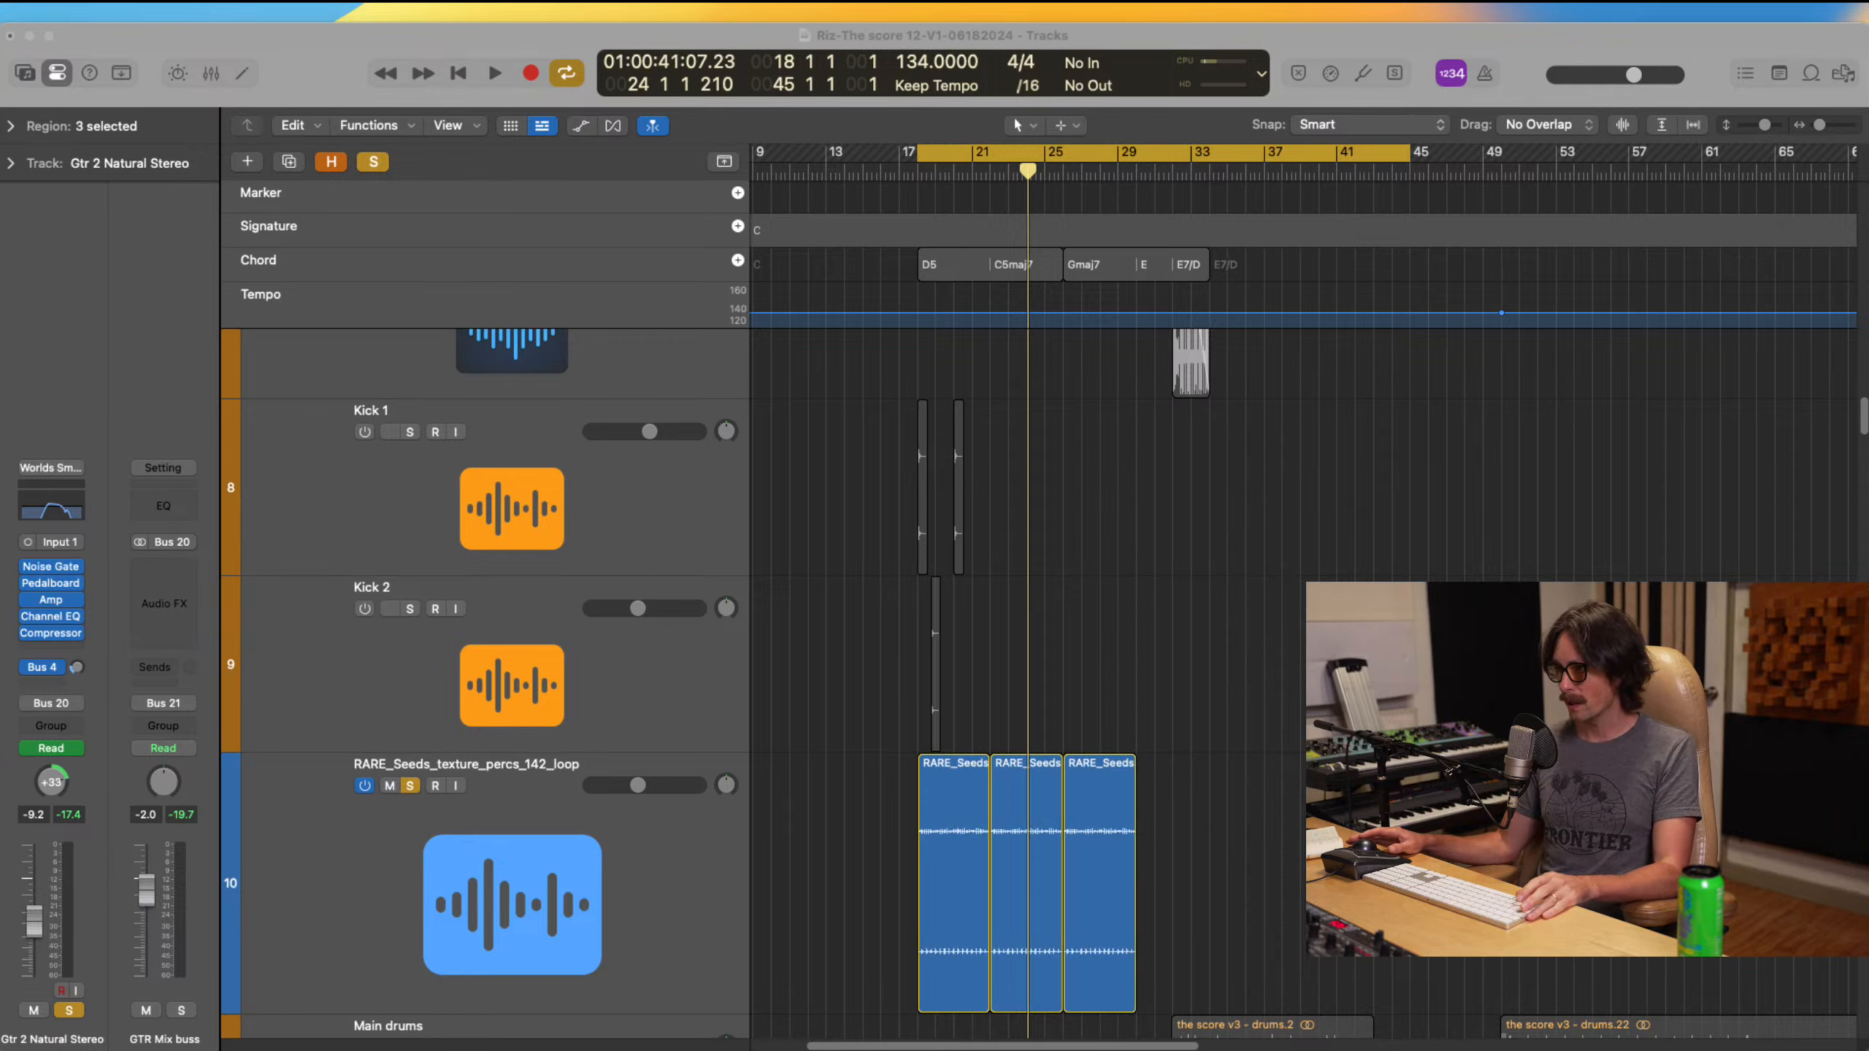
Step: Start playback of the cycle range and add main ac guitar 1, below affected bass, and ac gtr 2 to the solo group
{"action": "key", "text": "space"}
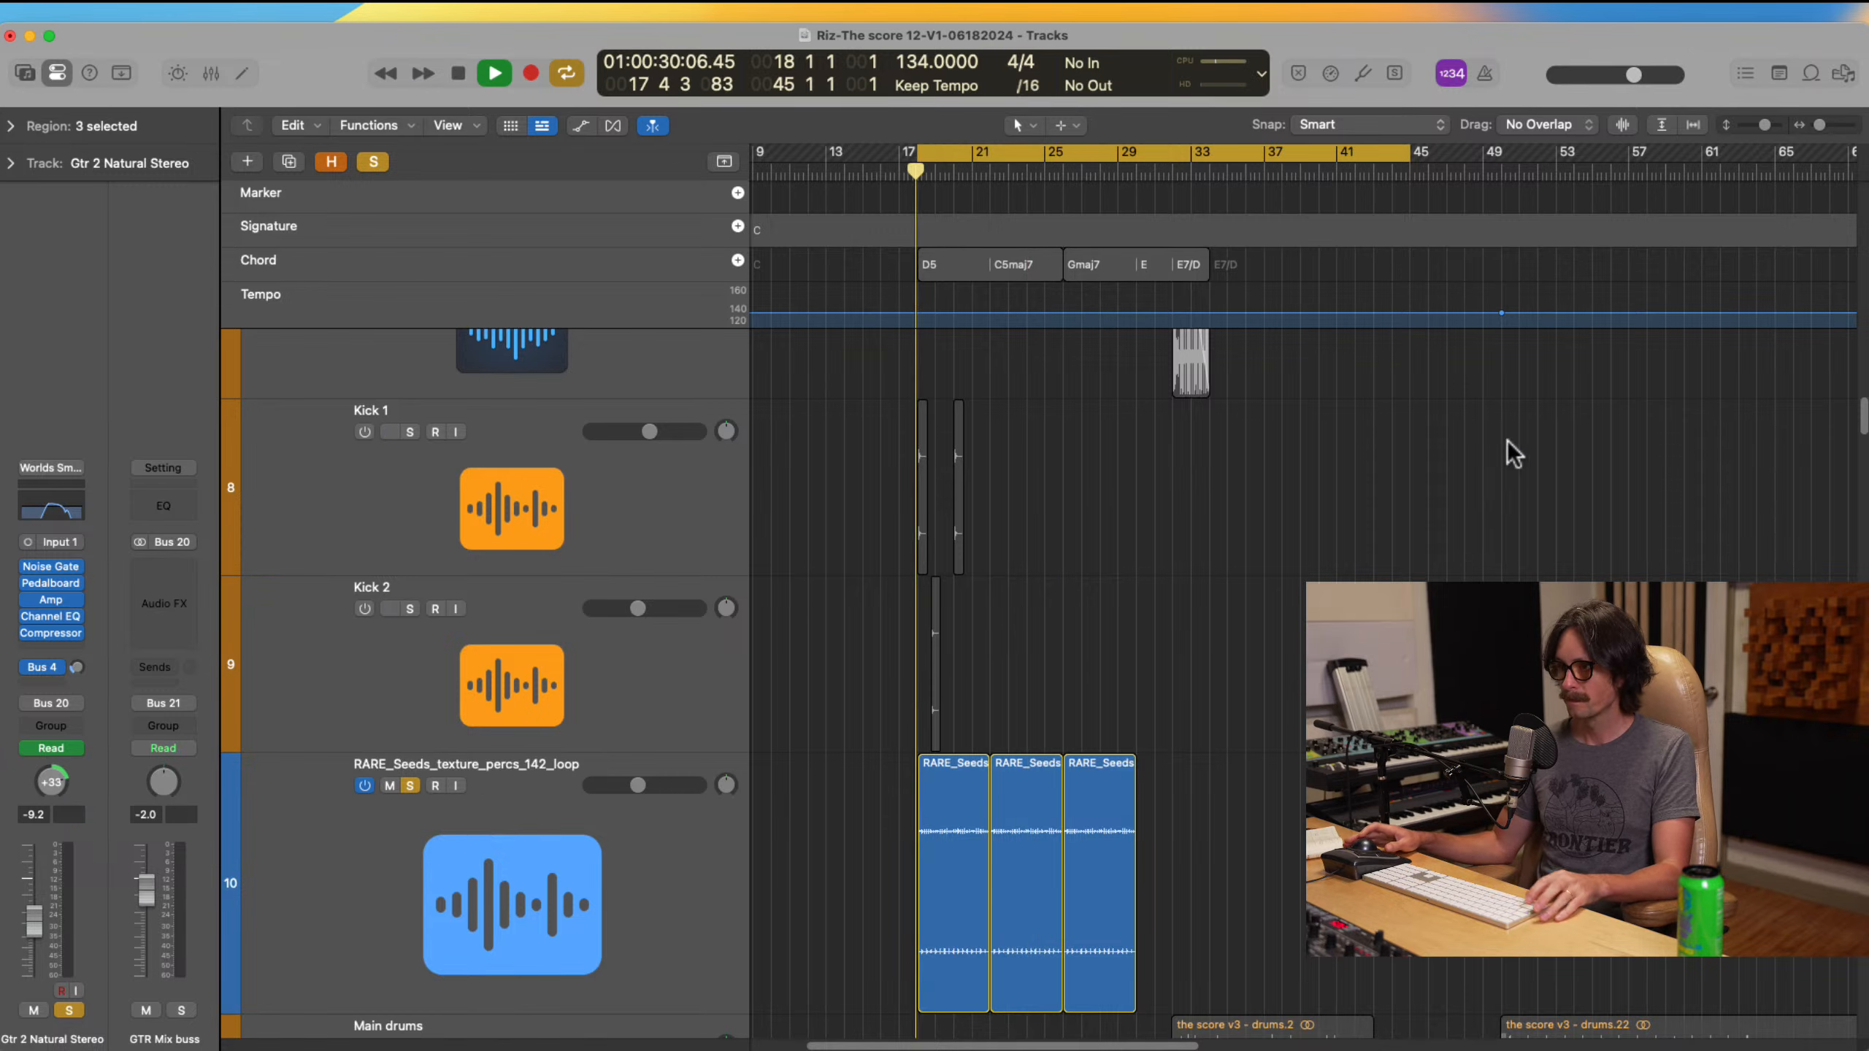
{"action": "left_click", "coordinate": [1044, 747], "text": "ctrl+alt"}
{"action": "scroll", "coordinate": [1043, 747], "scroll_direction": "down", "scroll_amount": 7}
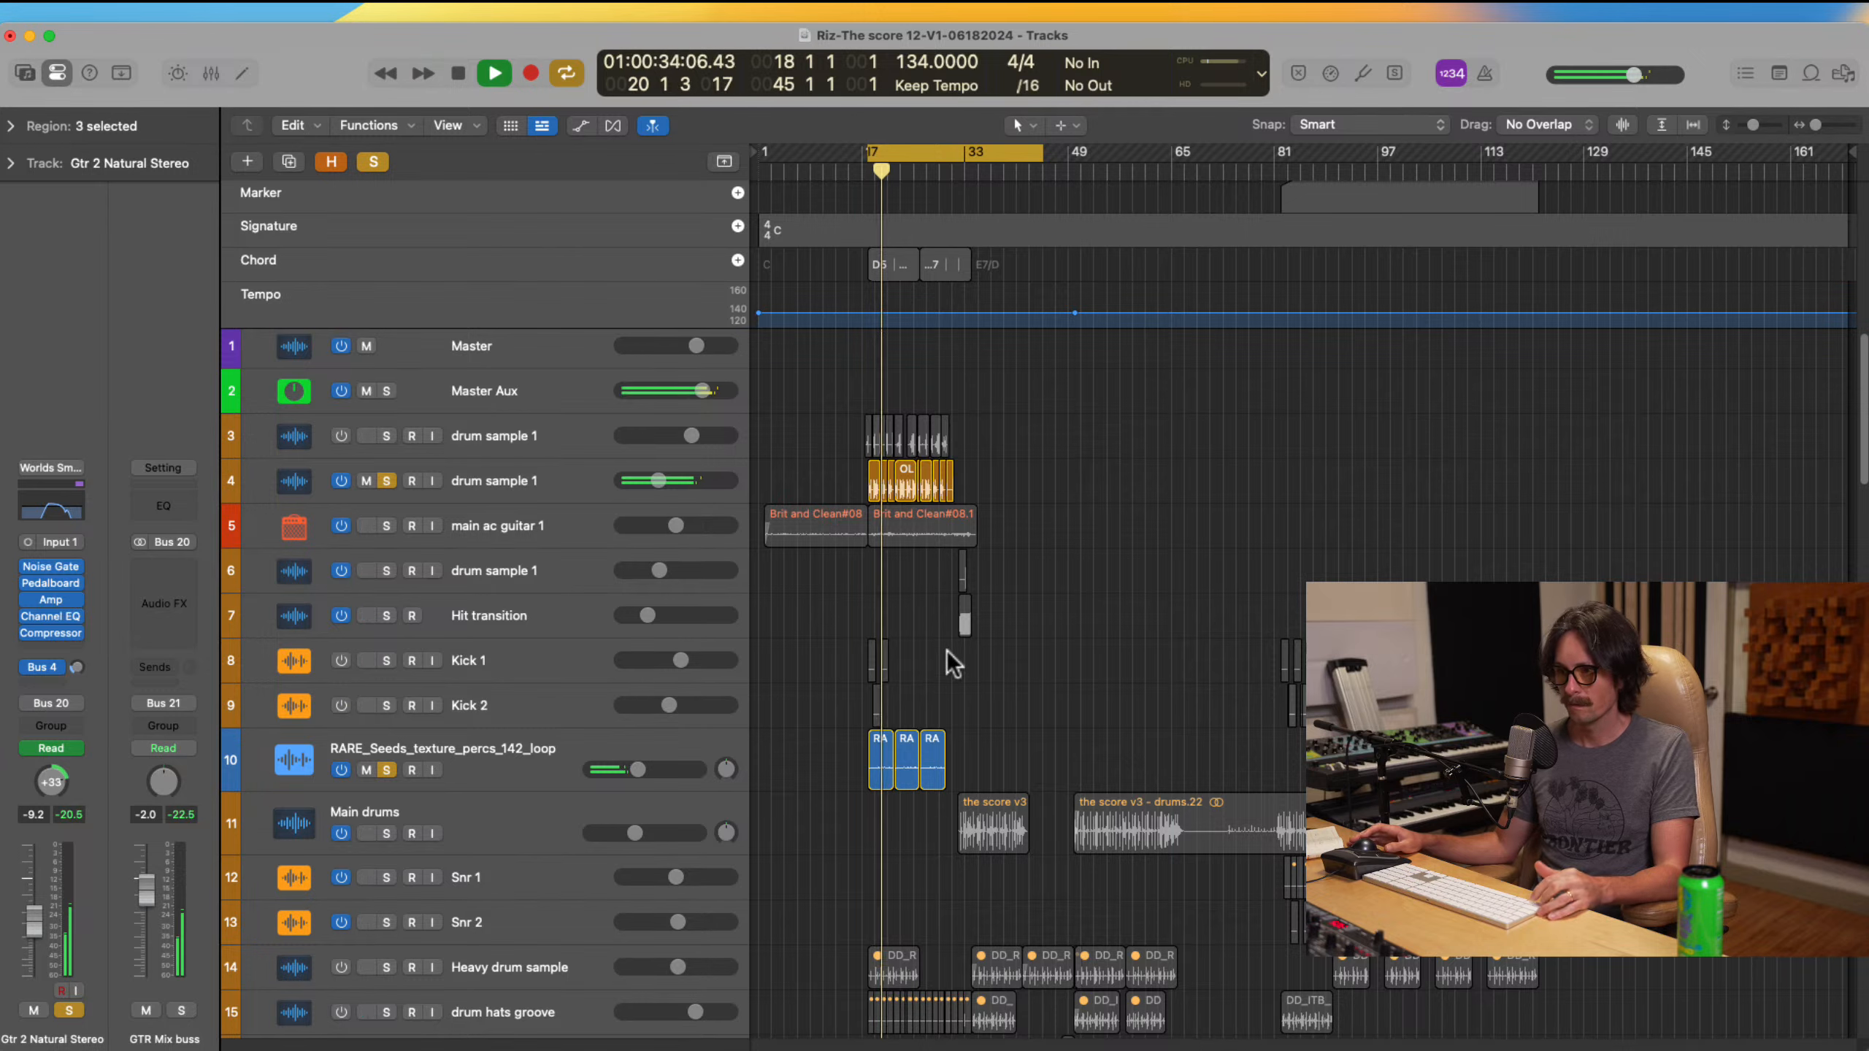
{"action": "left_click_drag", "start_coordinate": [855, 492], "coordinate": [1084, 1038]}
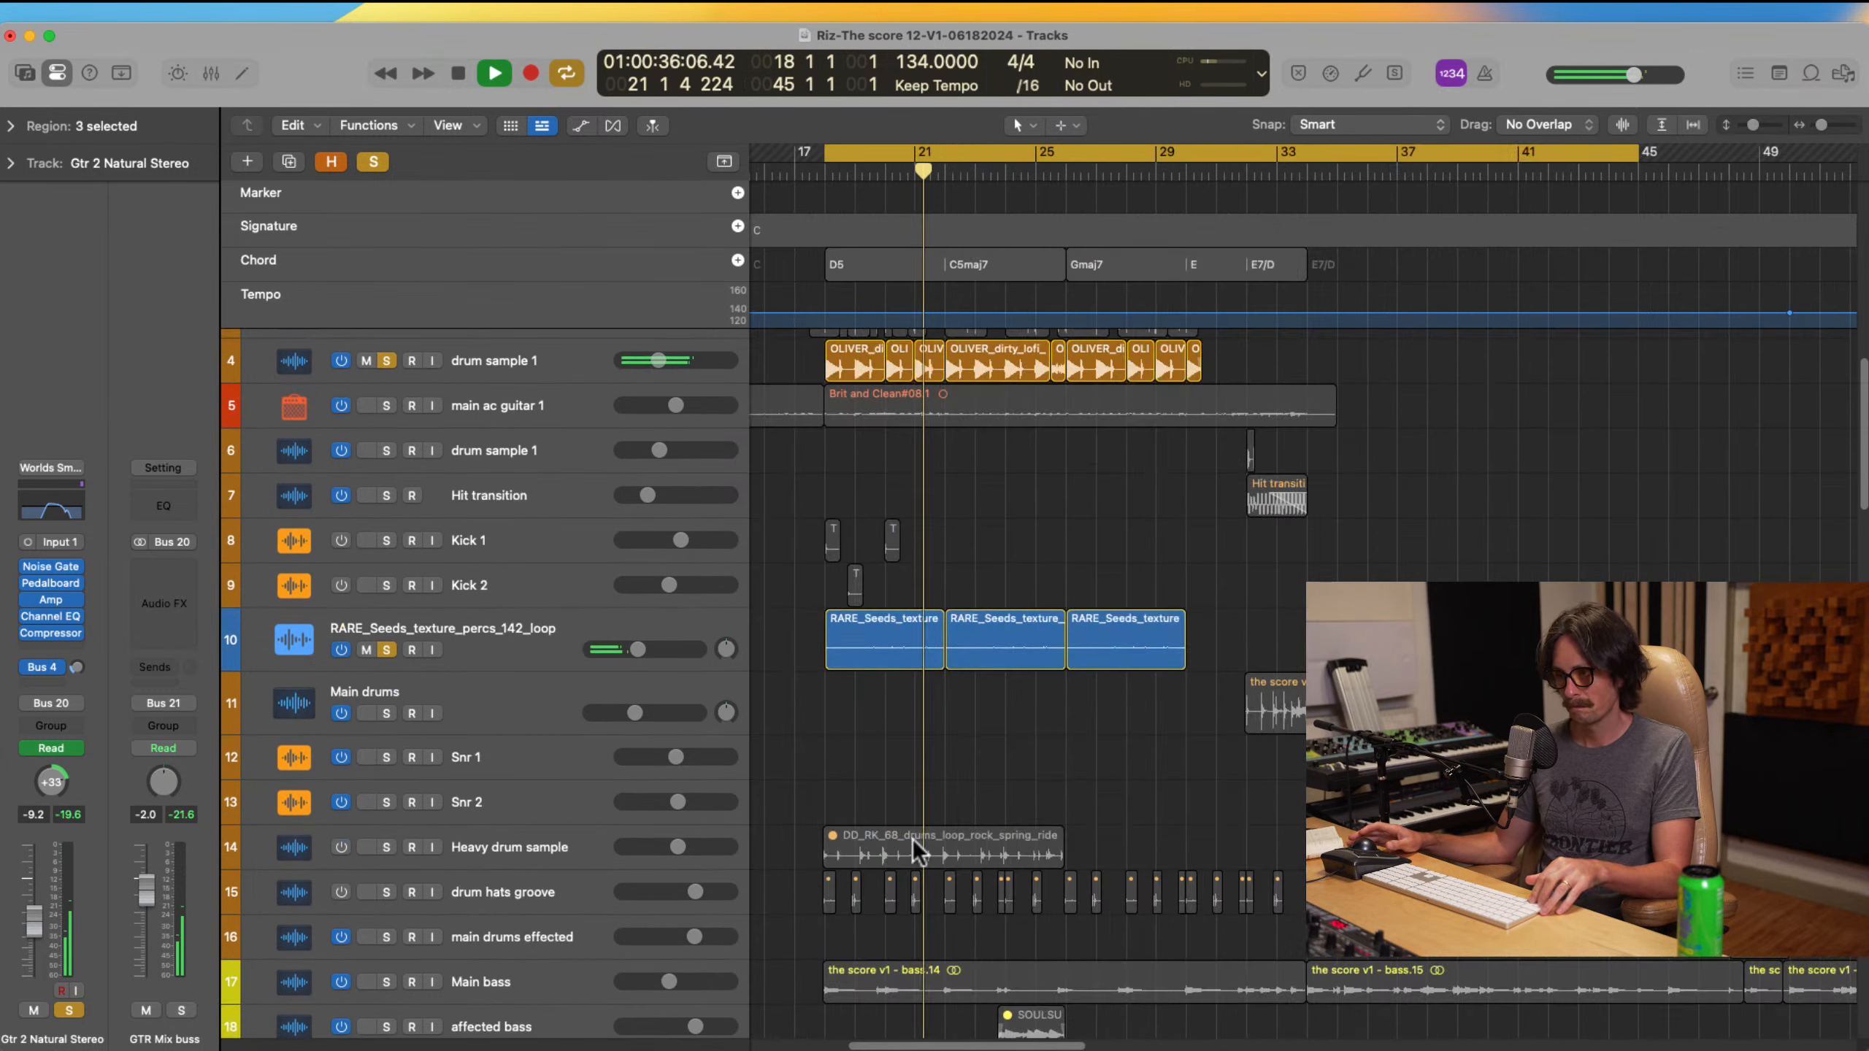
{"action": "scroll", "coordinate": [954, 868], "scroll_direction": "down", "scroll_amount": 5}
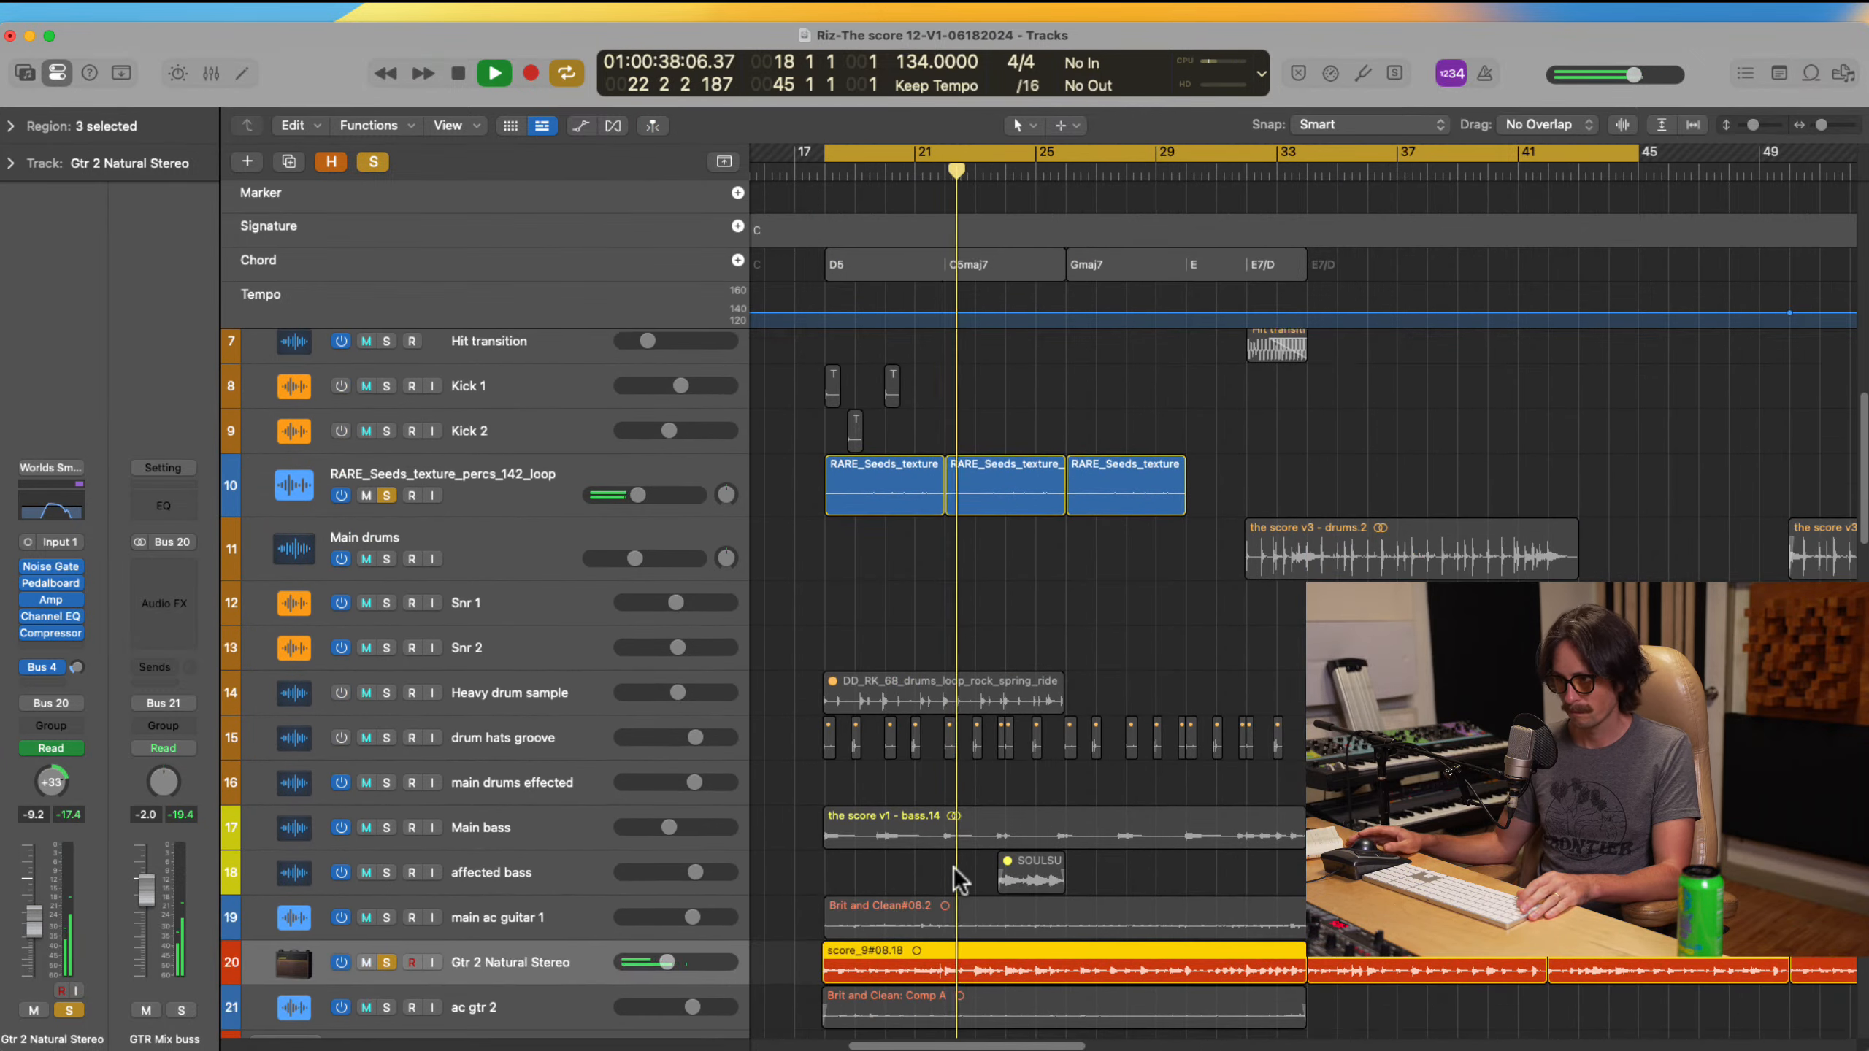
{"action": "left_click", "coordinate": [386, 830]}
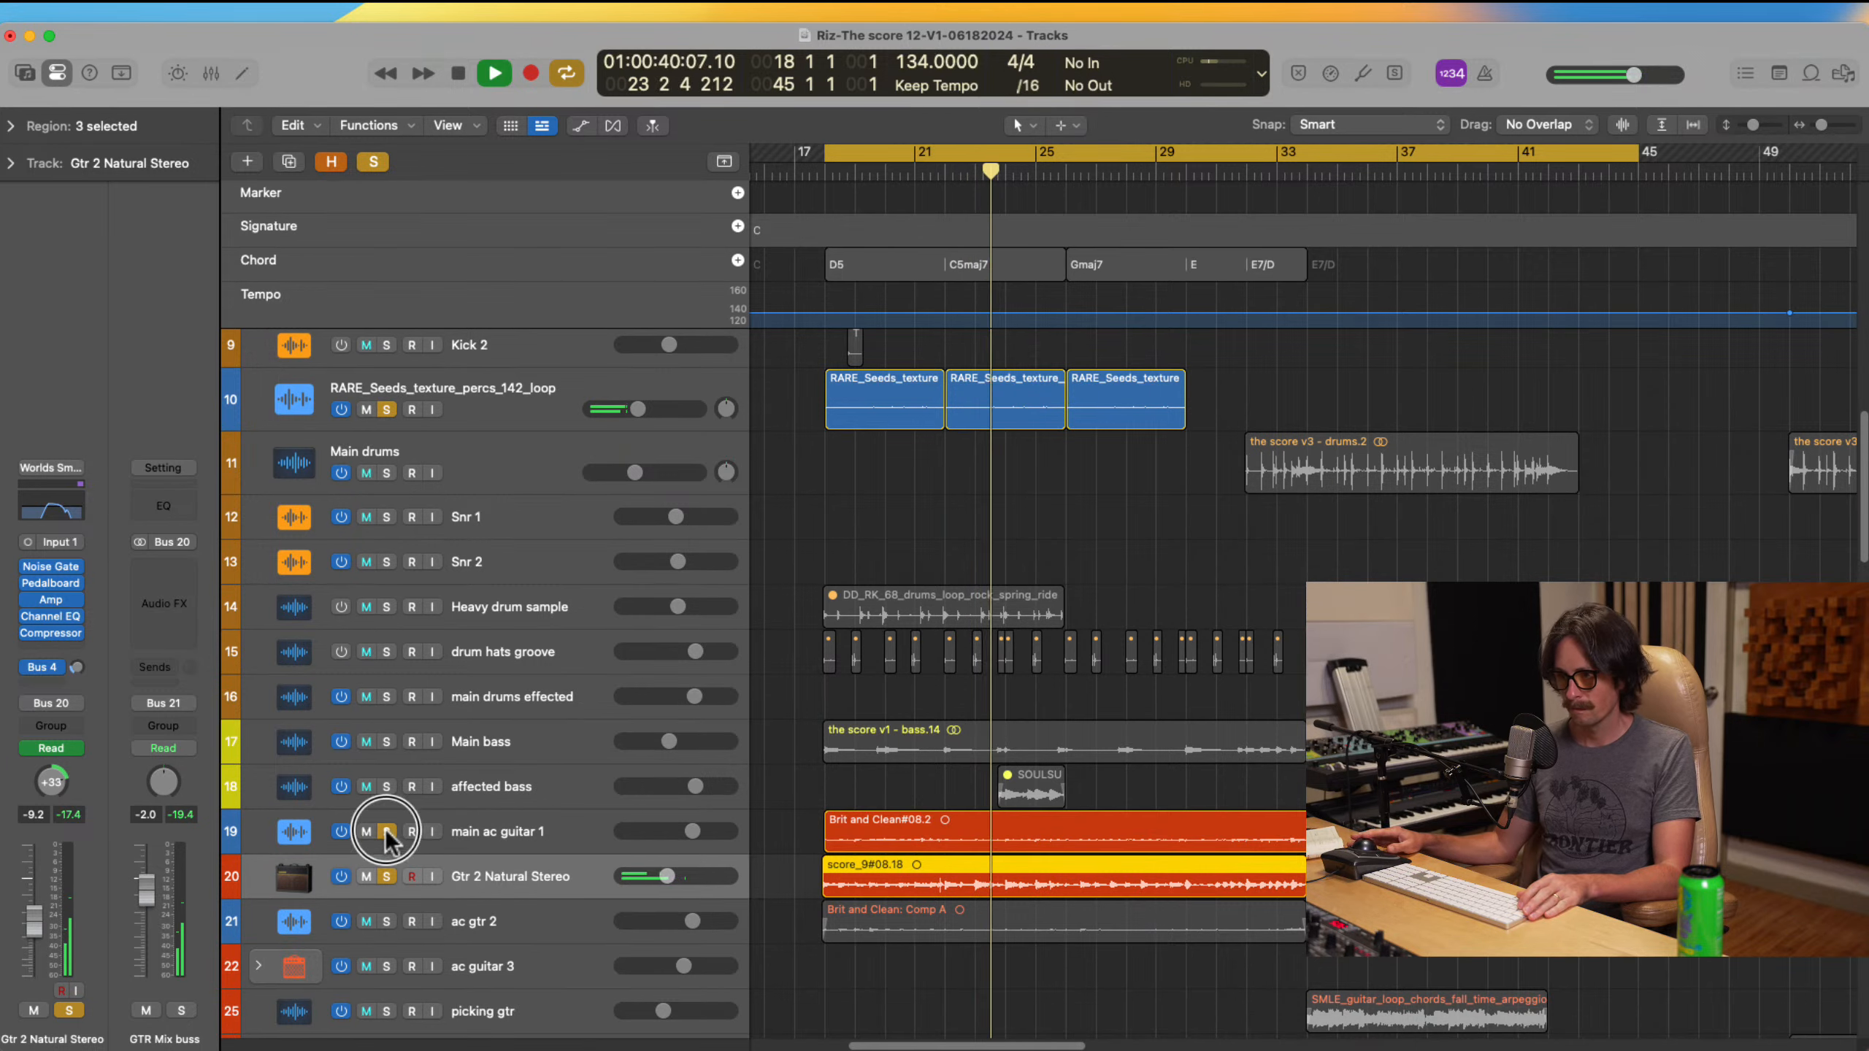
{"action": "left_click", "coordinate": [387, 921]}
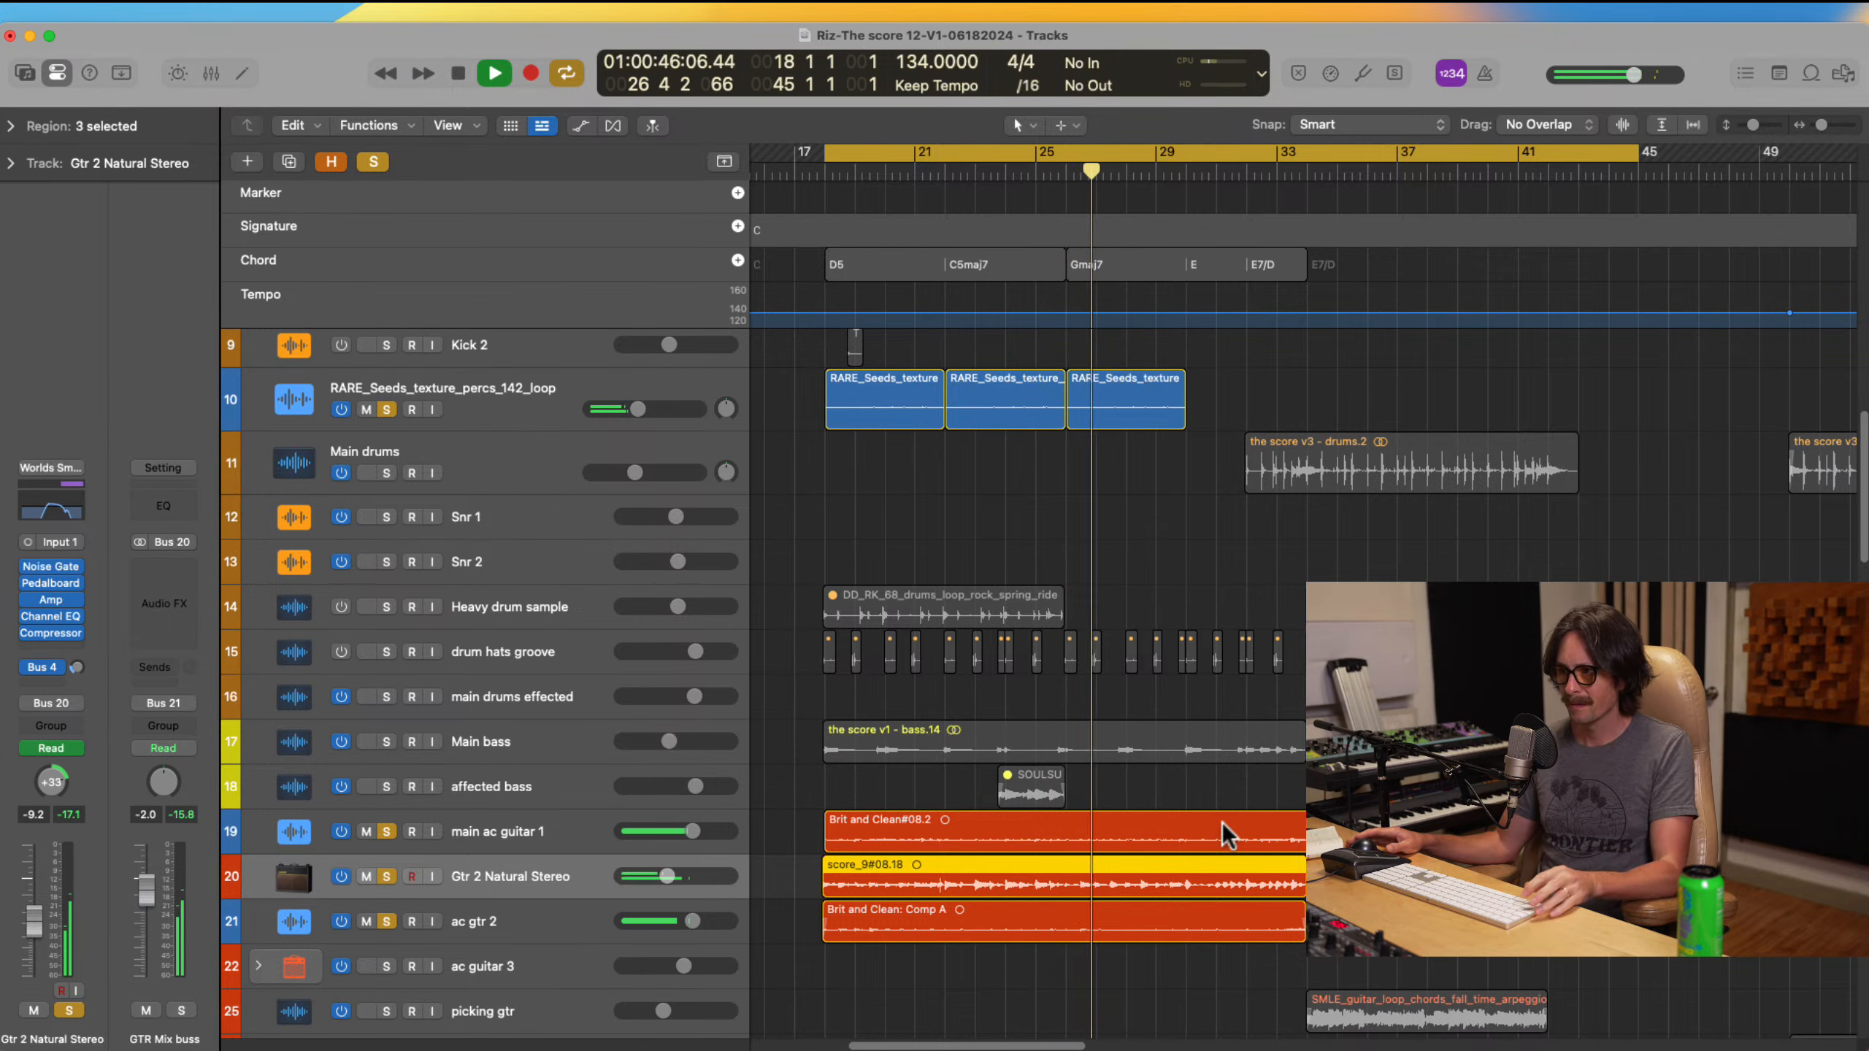
Step: Solo Hit transition and the drum sample 1 track directly above it during playback, and stop playback after the transition
{"action": "scroll", "coordinate": [1222, 823], "scroll_direction": "up", "scroll_amount": 5}
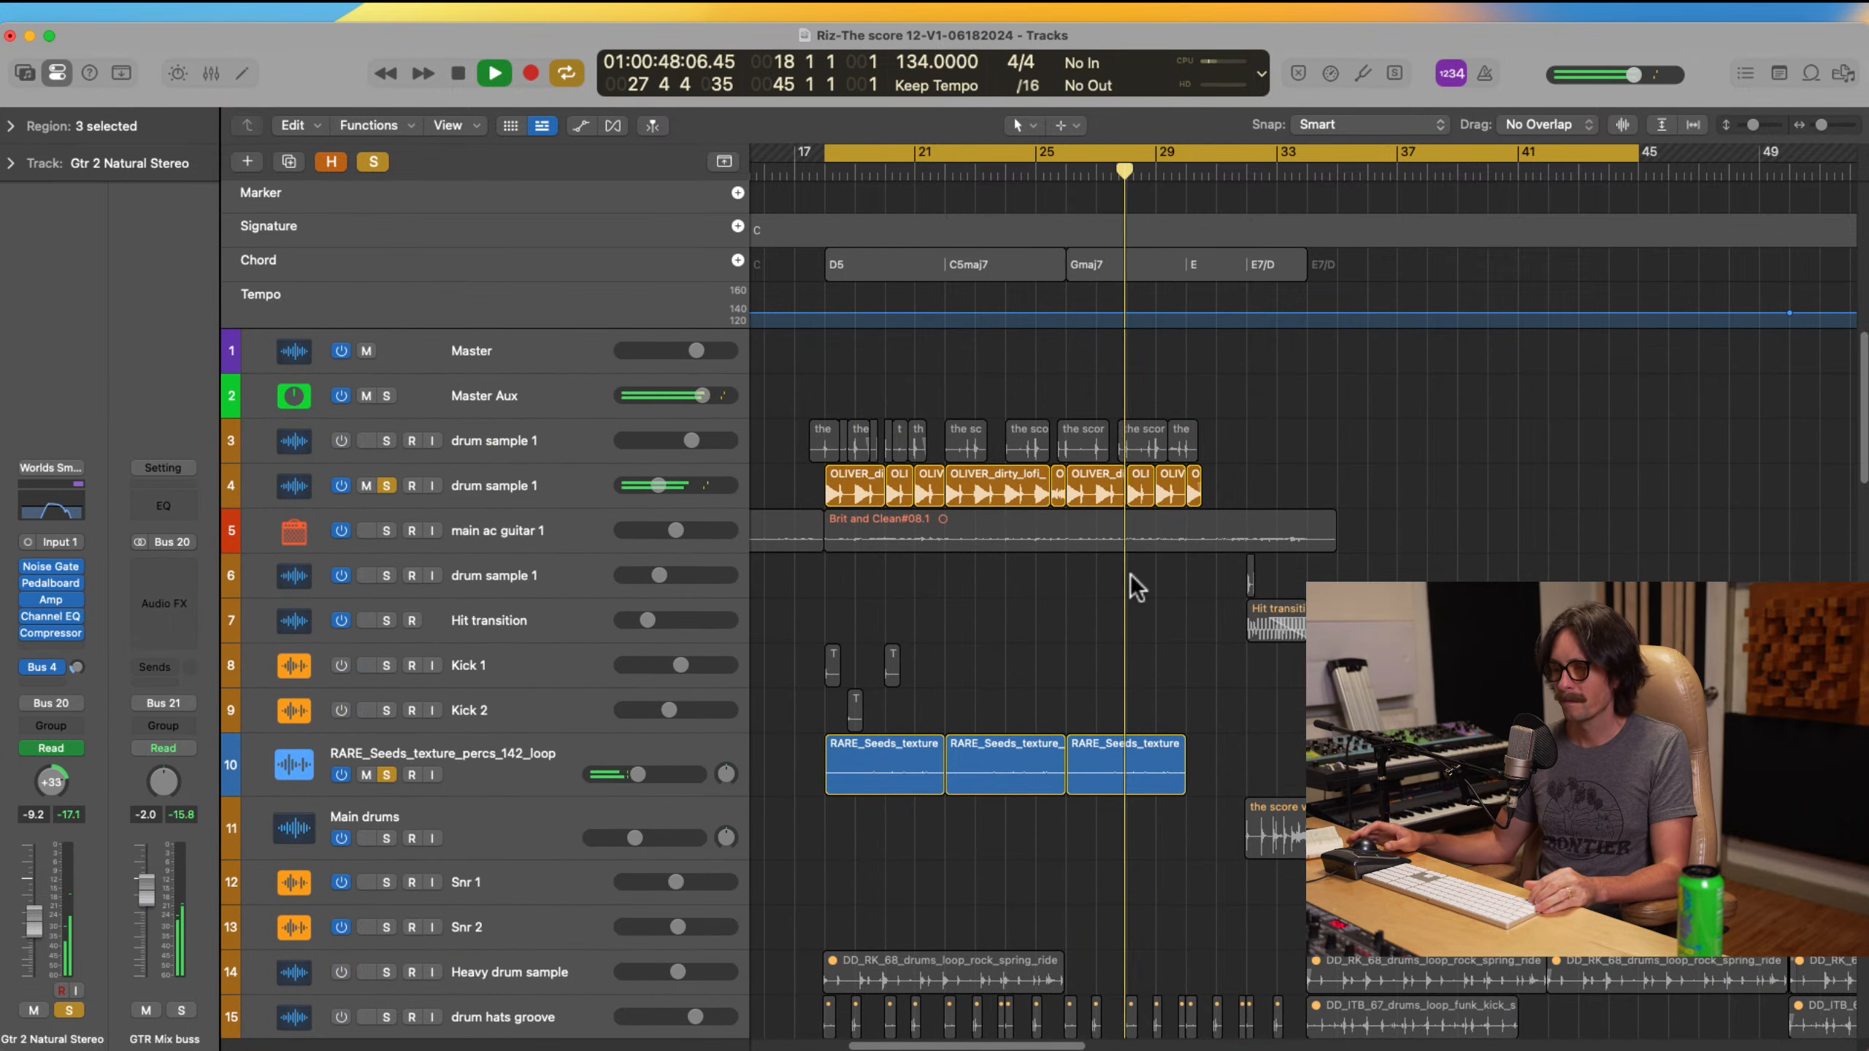
{"action": "left_click", "coordinate": [386, 575]}
{"action": "left_click", "coordinate": [385, 620]}
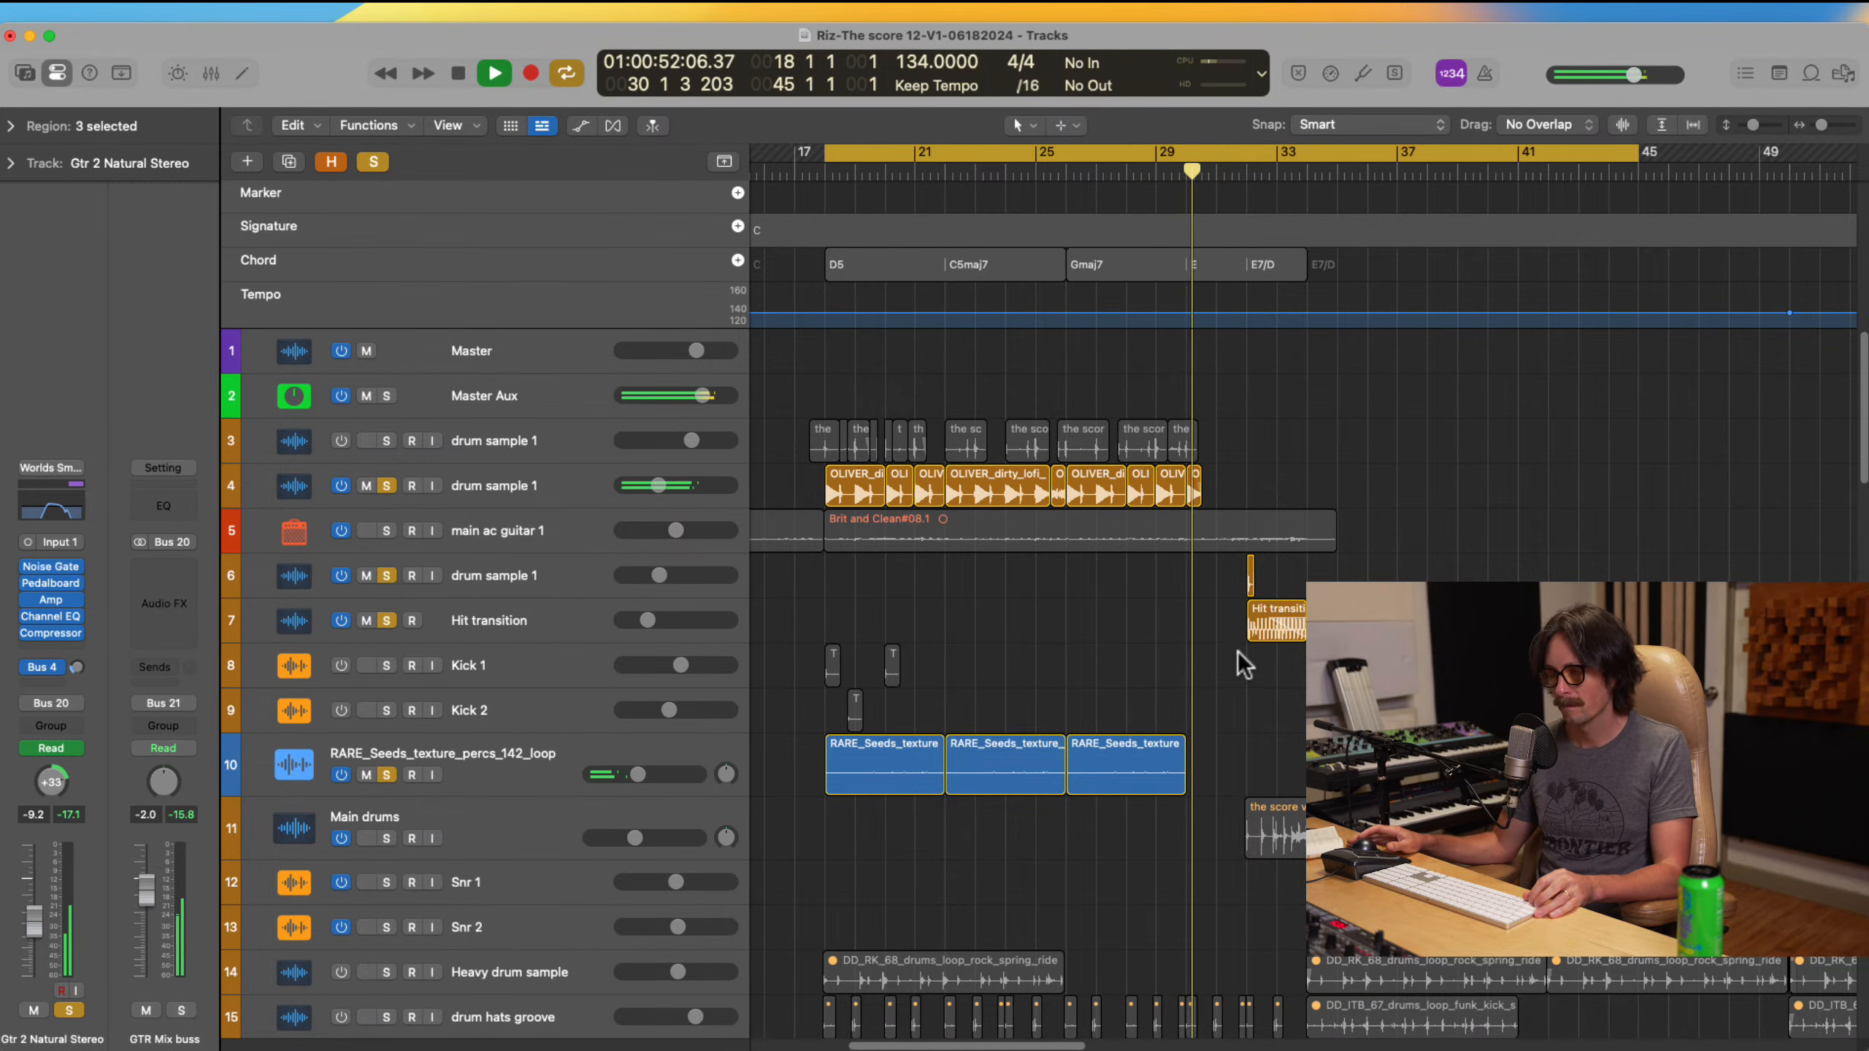
{"action": "scroll", "coordinate": [1285, 820], "scroll_direction": "down", "scroll_amount": 3}
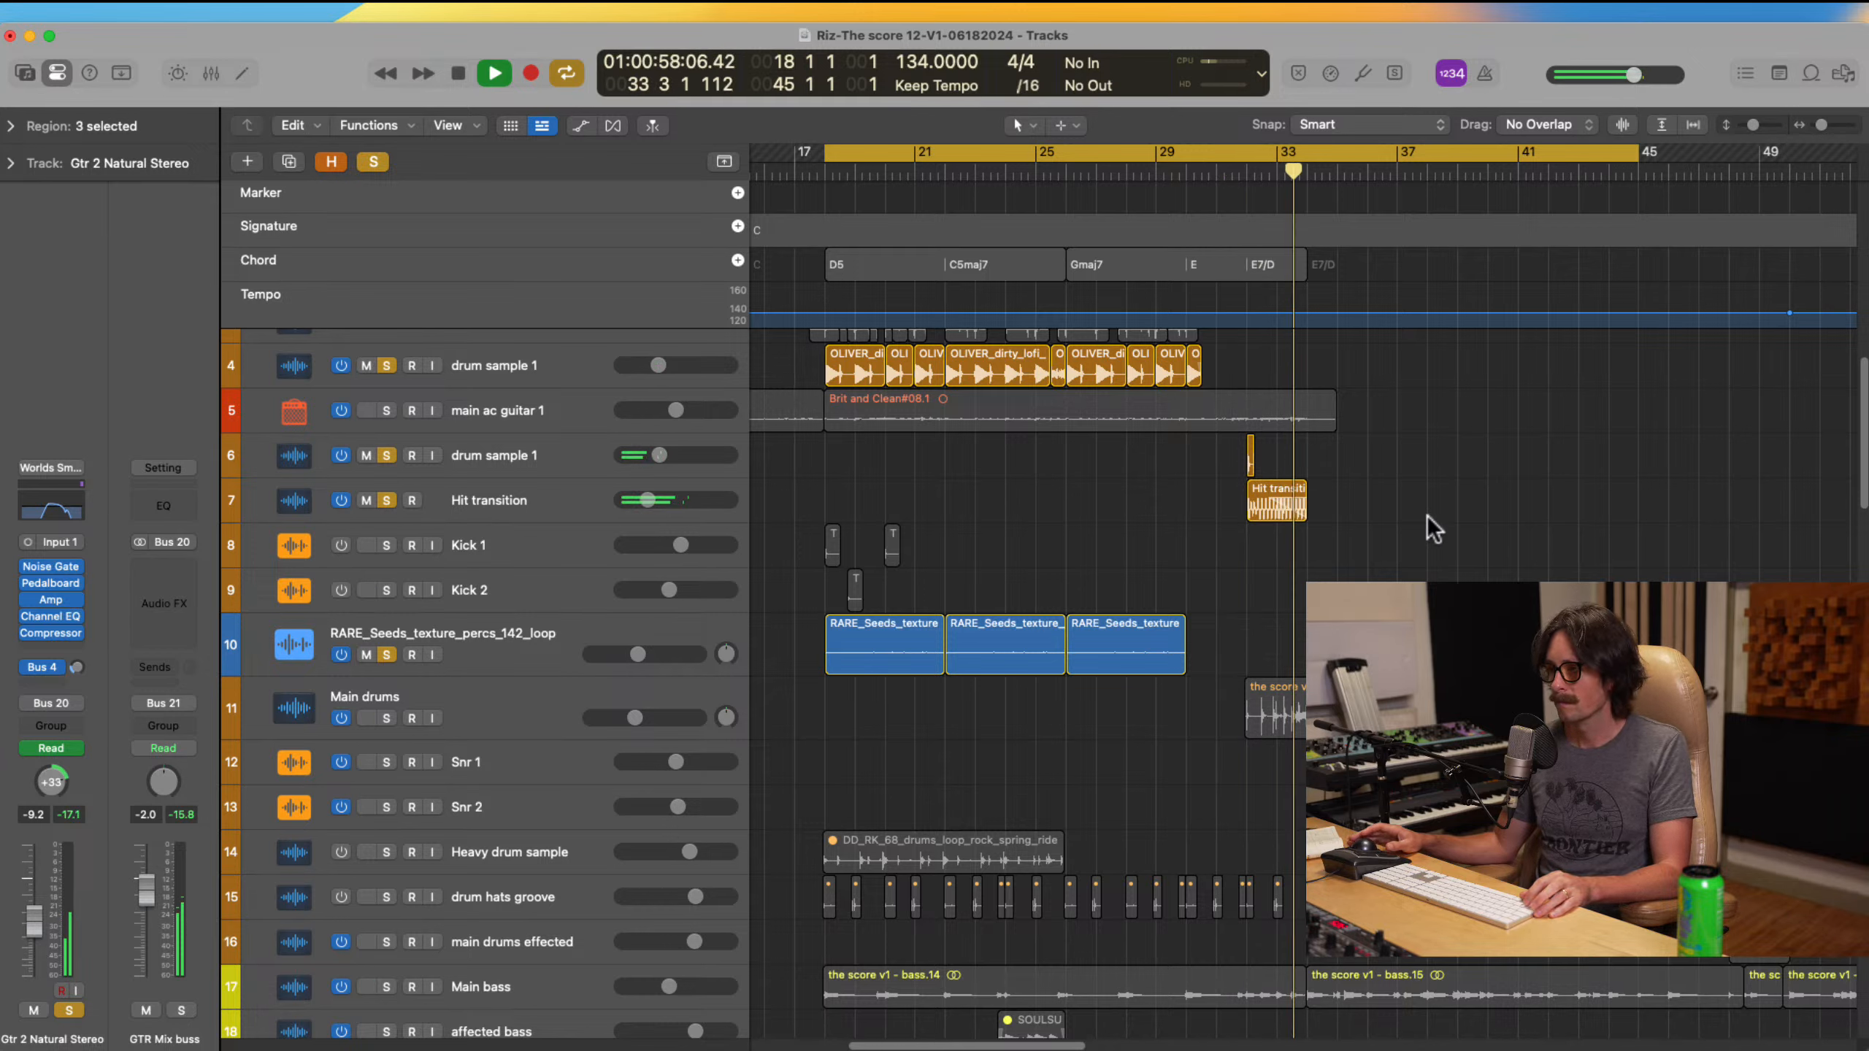
{"action": "key", "text": "space"}
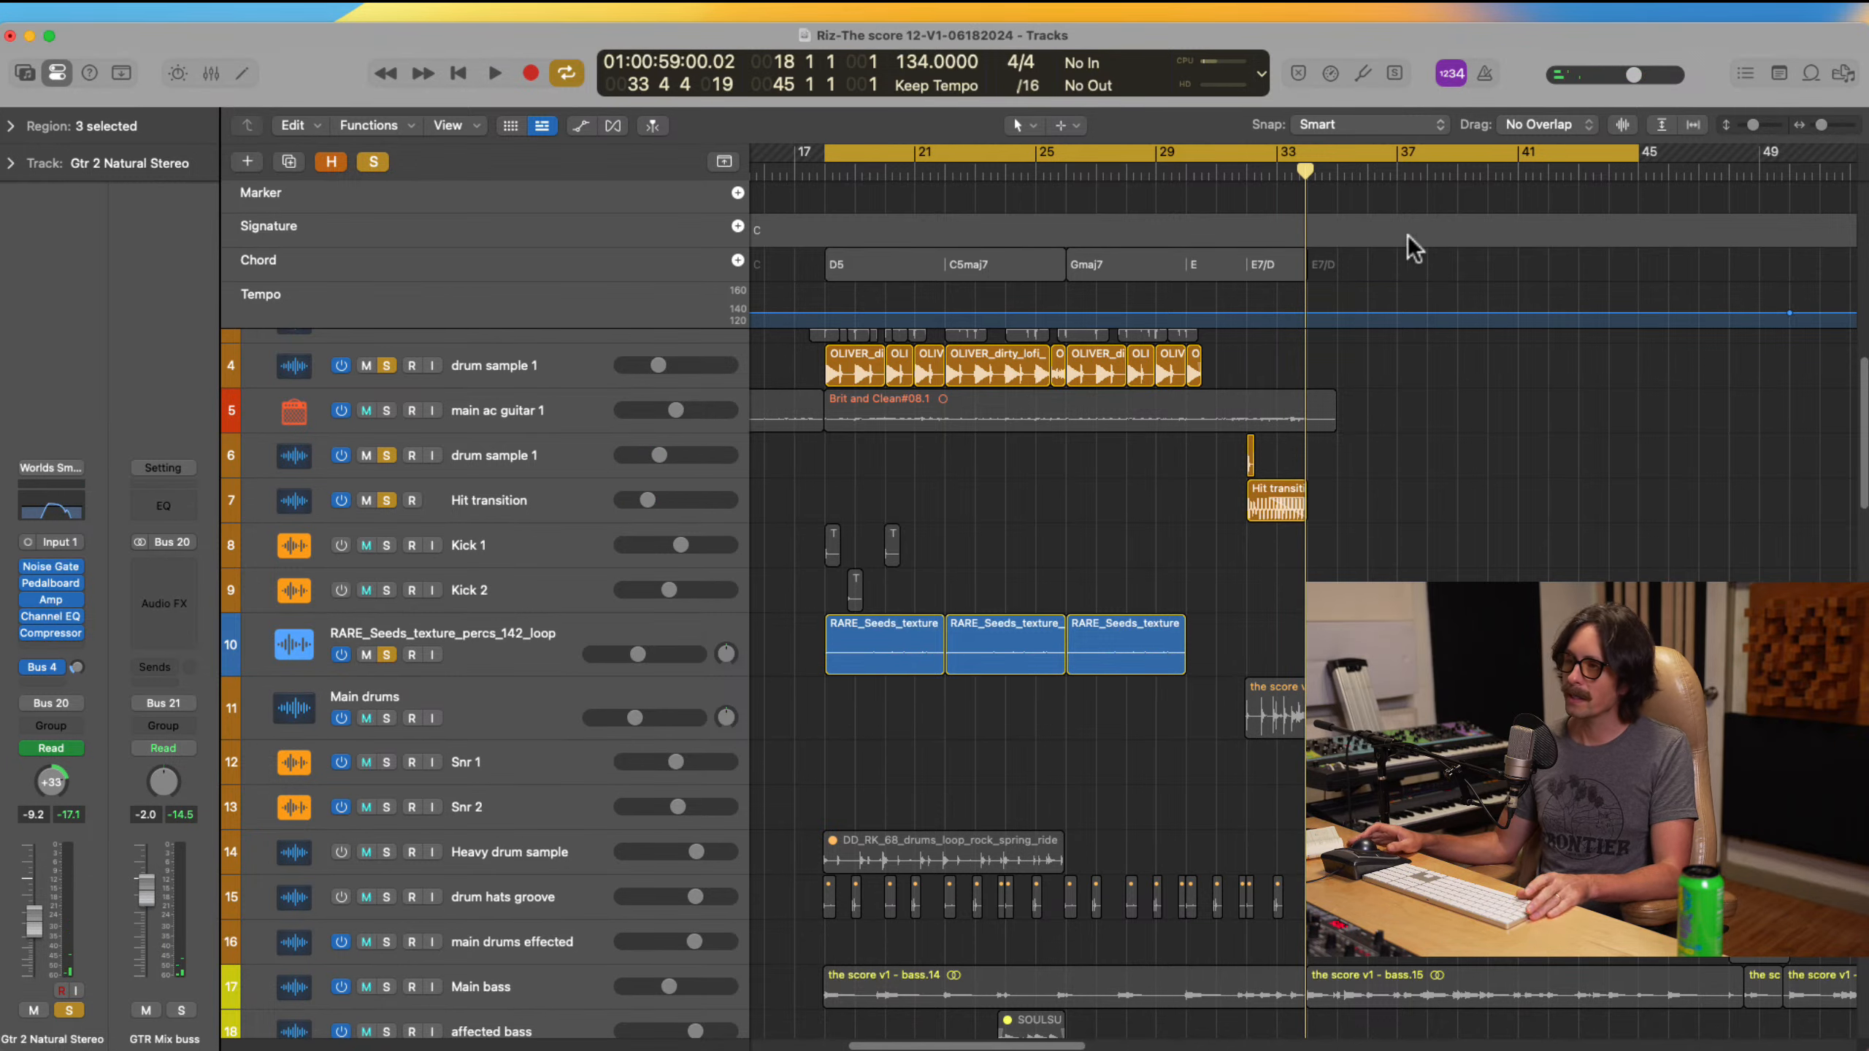
Step: Look closely at the Hit transition region and compare the channel strips of Hit transition and the drum sample 1 track above it
{"action": "key", "text": "z"}
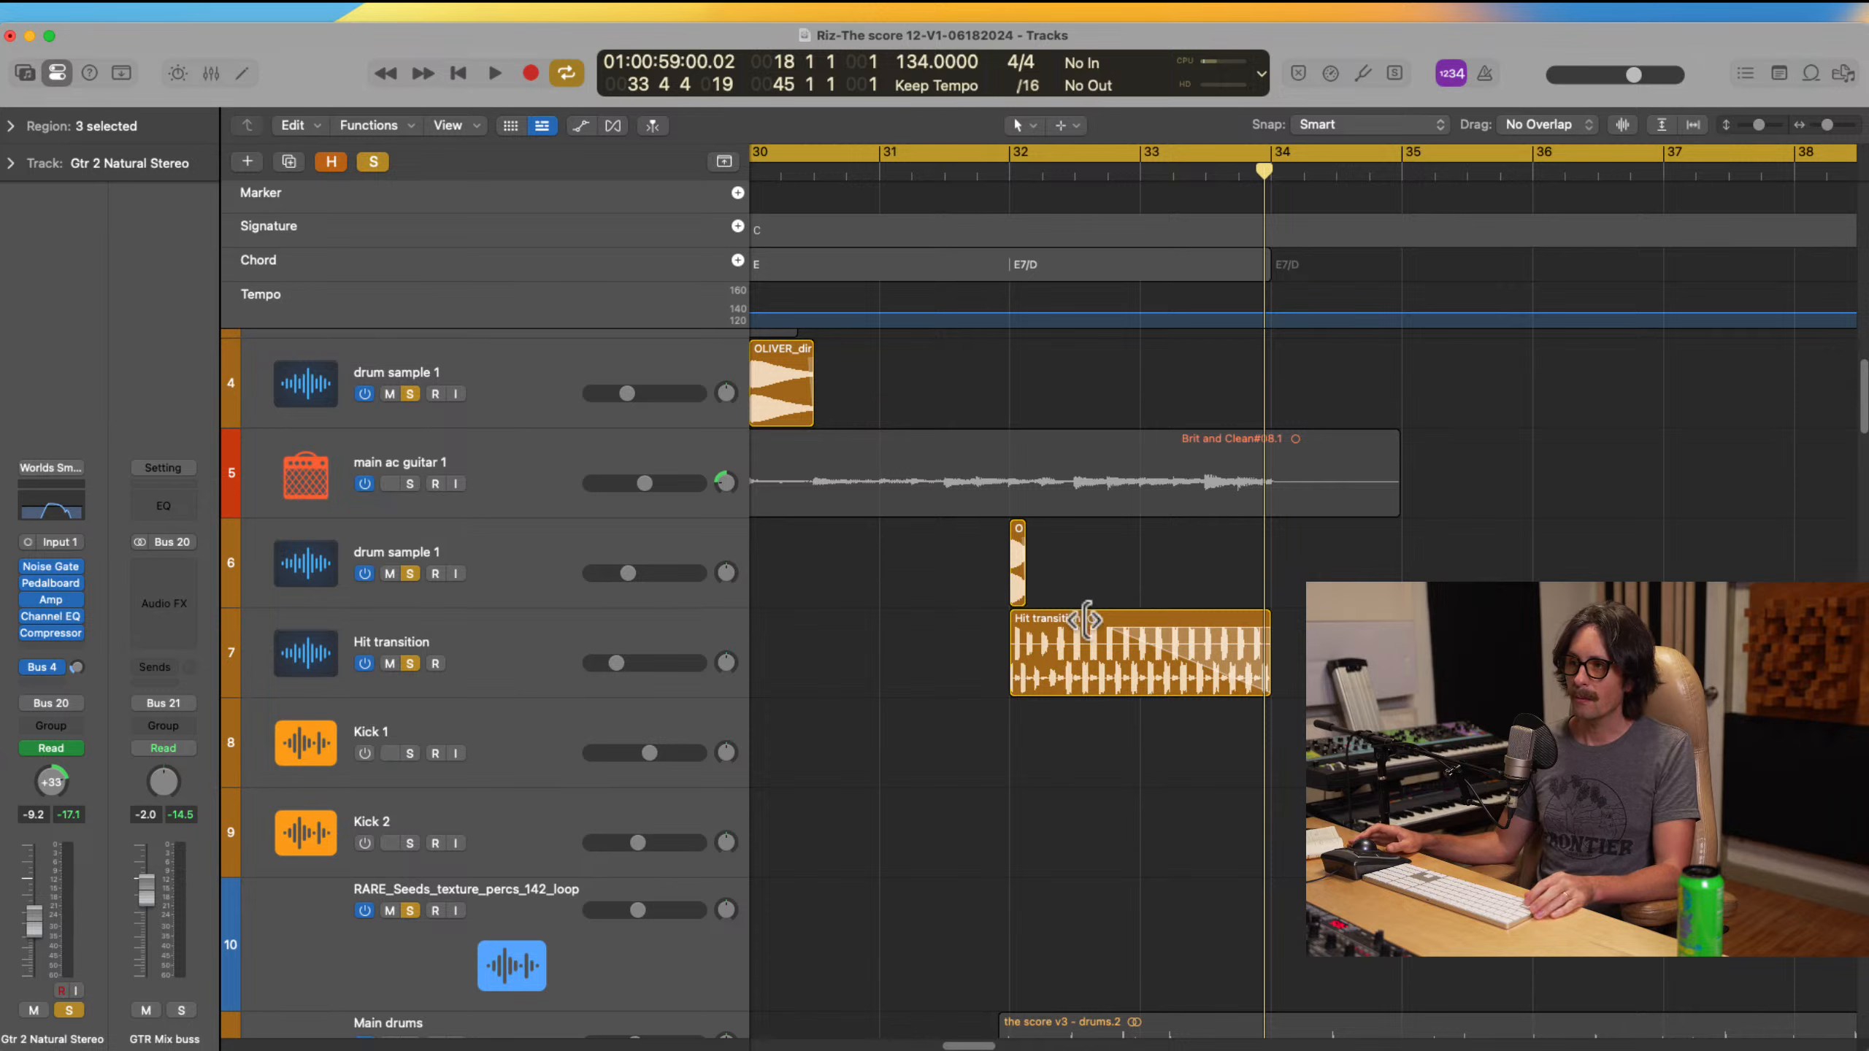
{"action": "left_click", "coordinate": [493, 582]}
{"action": "left_click", "coordinate": [408, 641]}
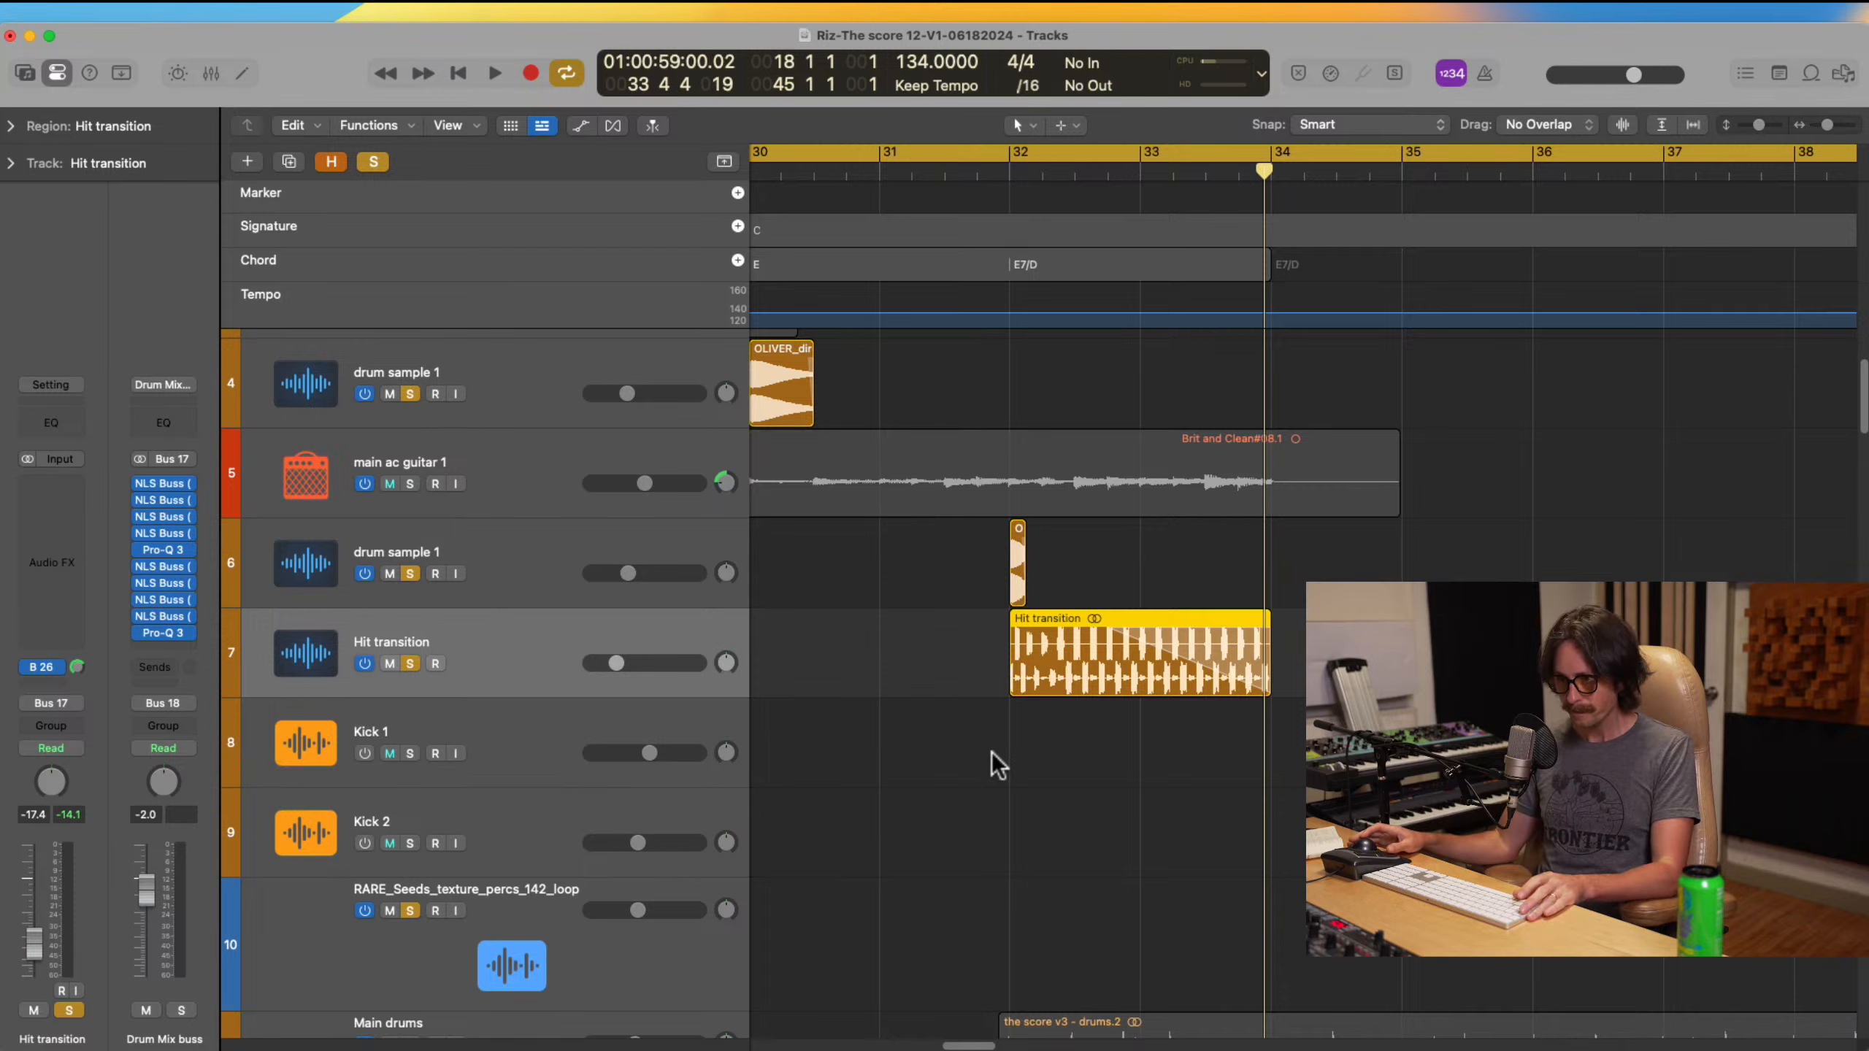
{"action": "left_click", "coordinate": [542, 579]}
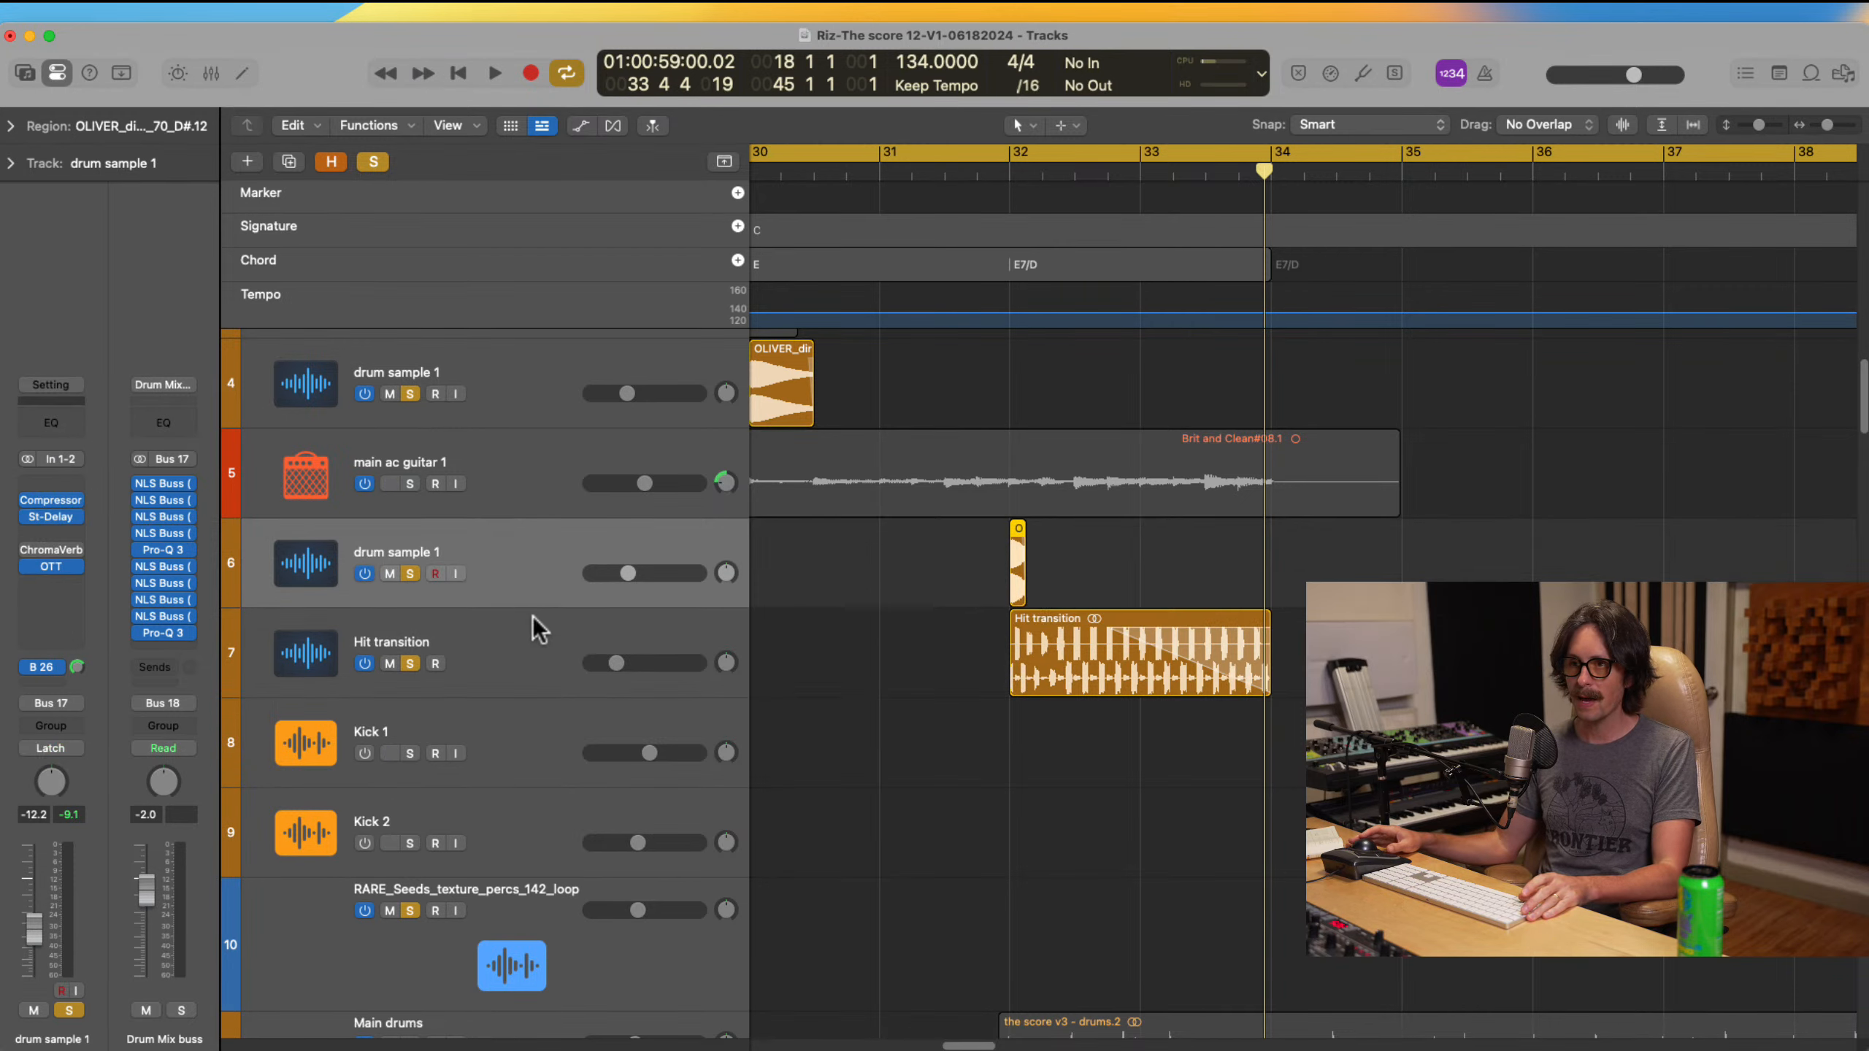
{"action": "left_click", "coordinate": [528, 625]}
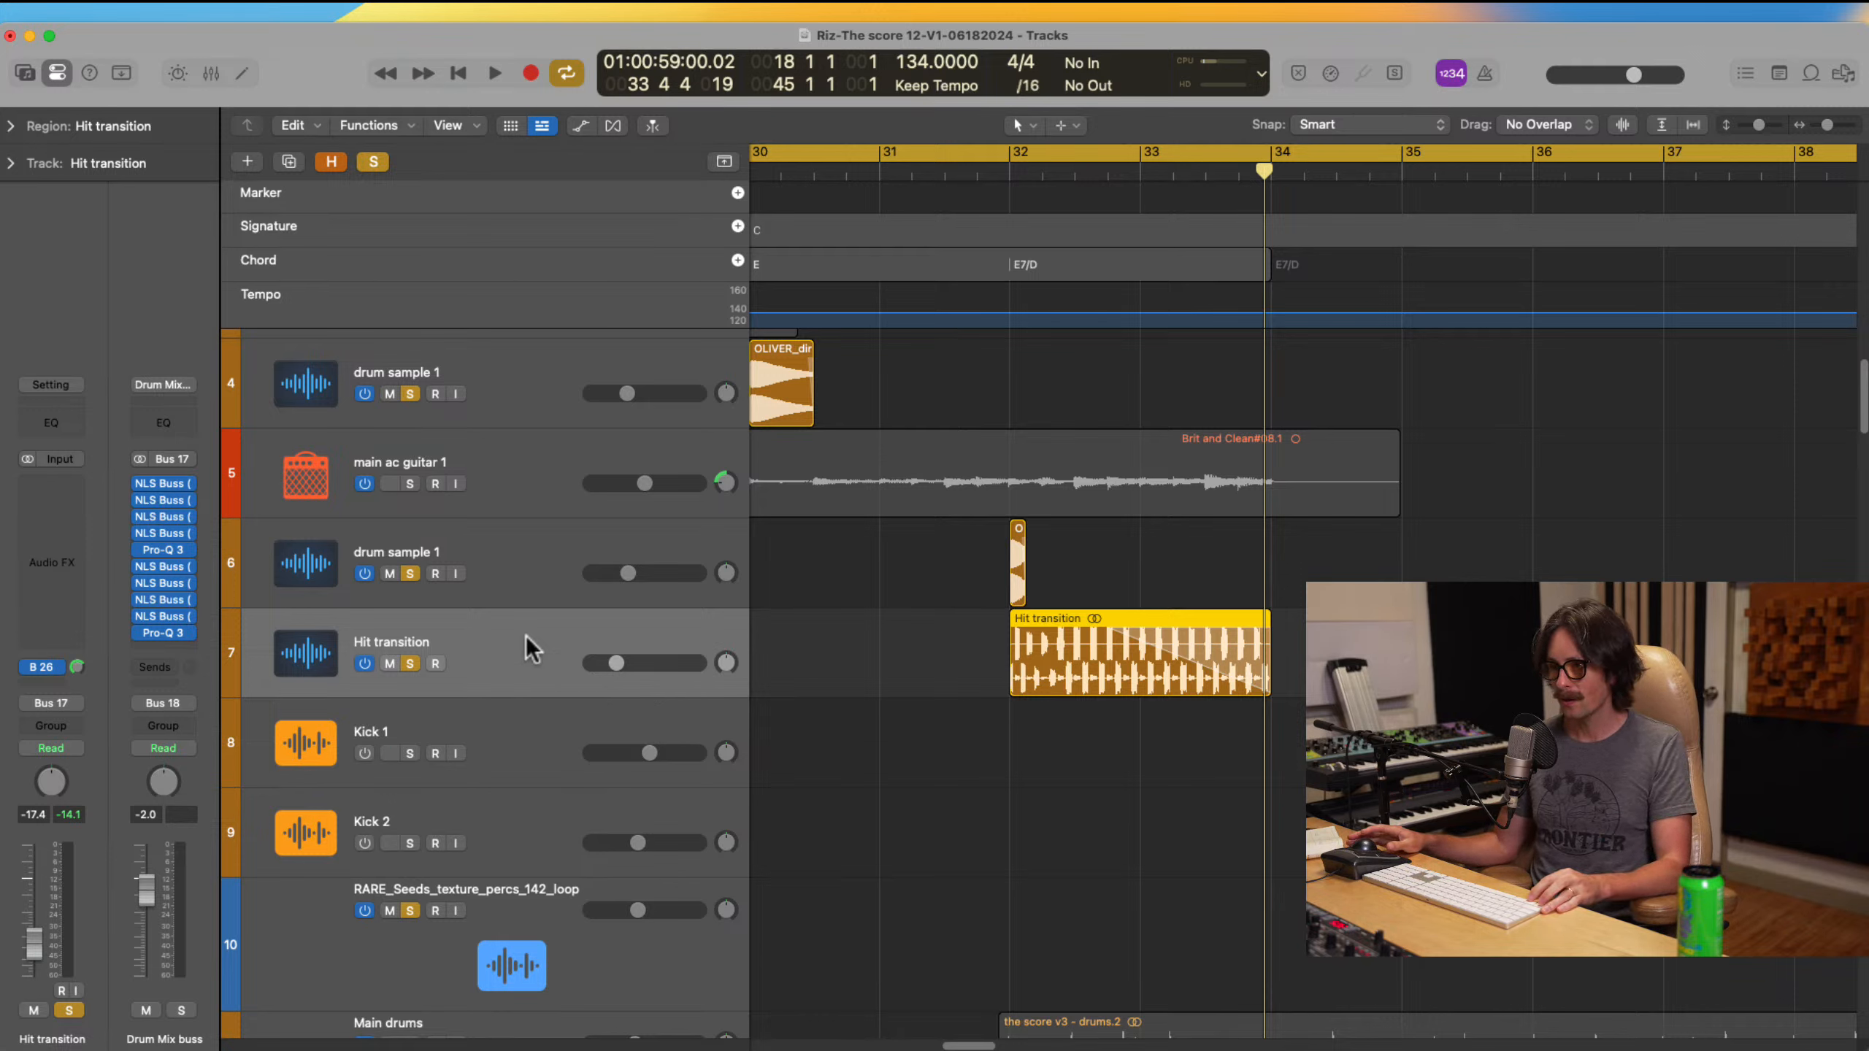
Step: Toggle the Hit transition track's solo off and back on
{"action": "left_click", "coordinate": [959, 705], "text": "ctrl+alt"}
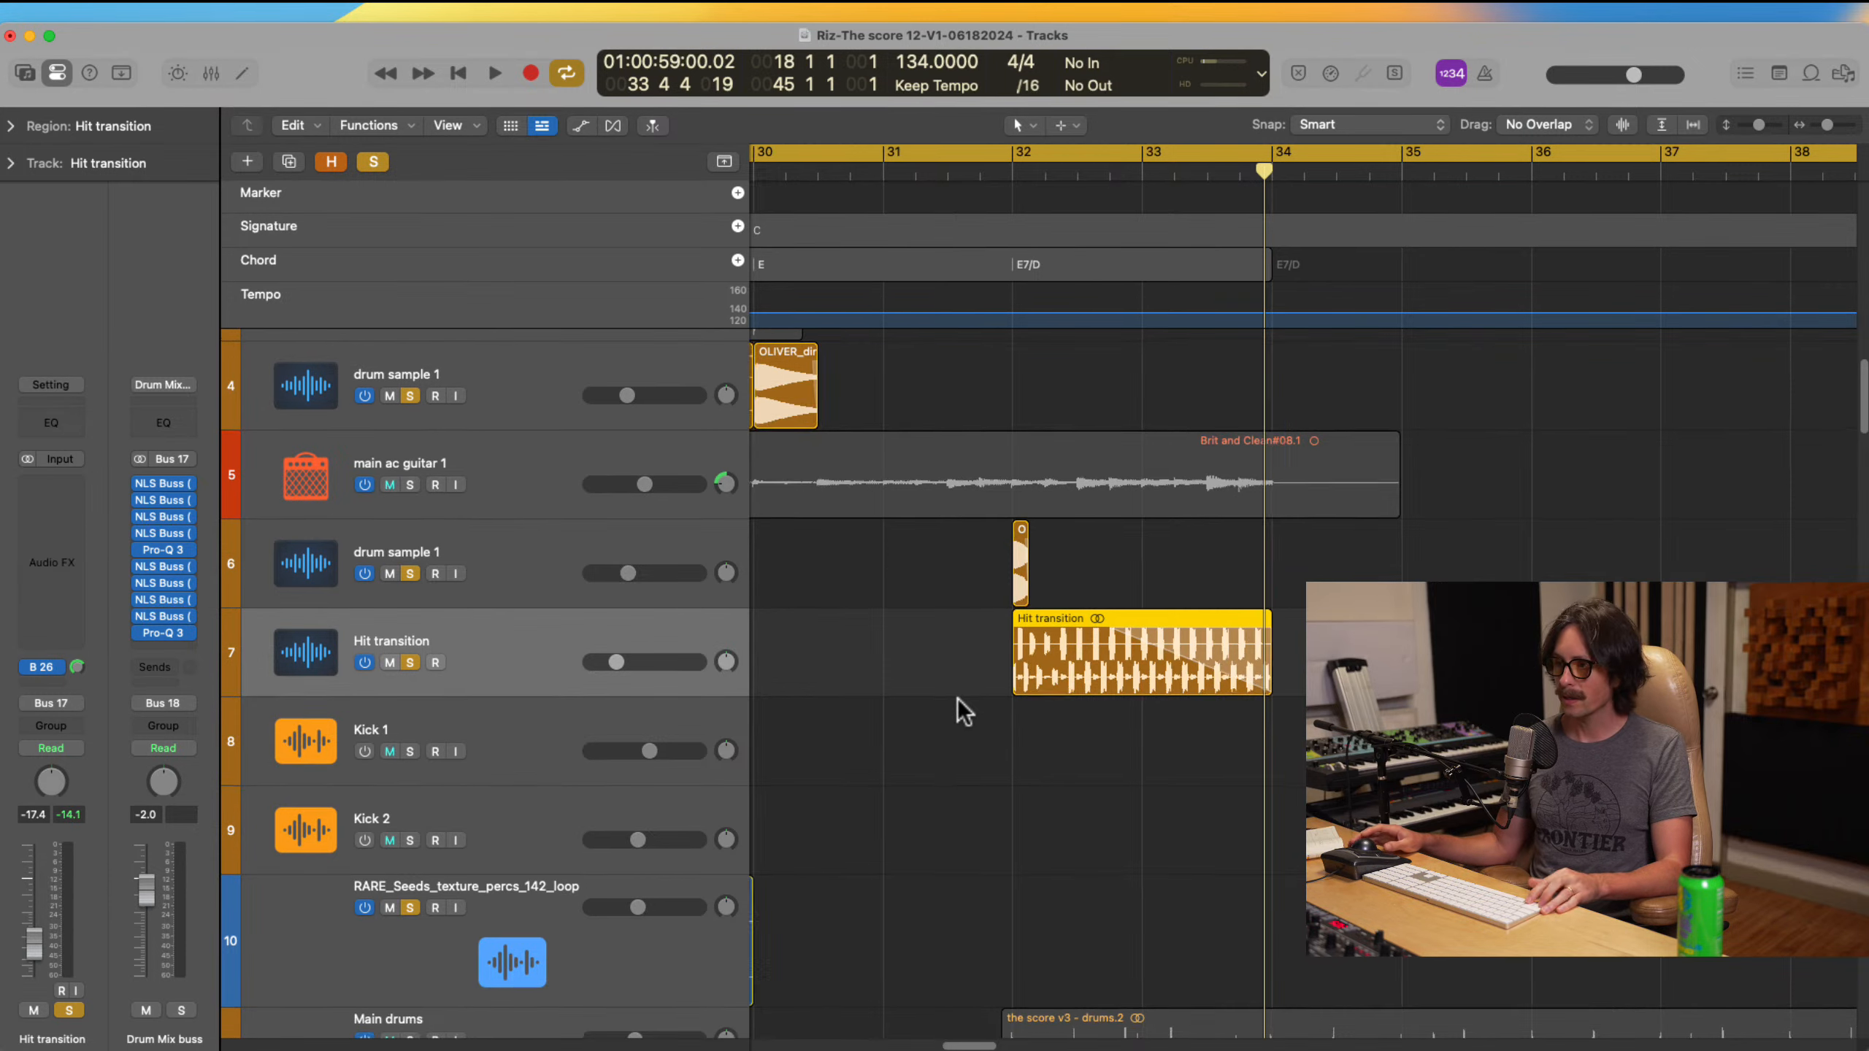
{"action": "left_click", "coordinate": [960, 704], "text": "ctrl+alt"}
{"action": "left_click", "coordinate": [933, 660], "text": "ctrl+alt"}
{"action": "left_click", "coordinate": [410, 657]}
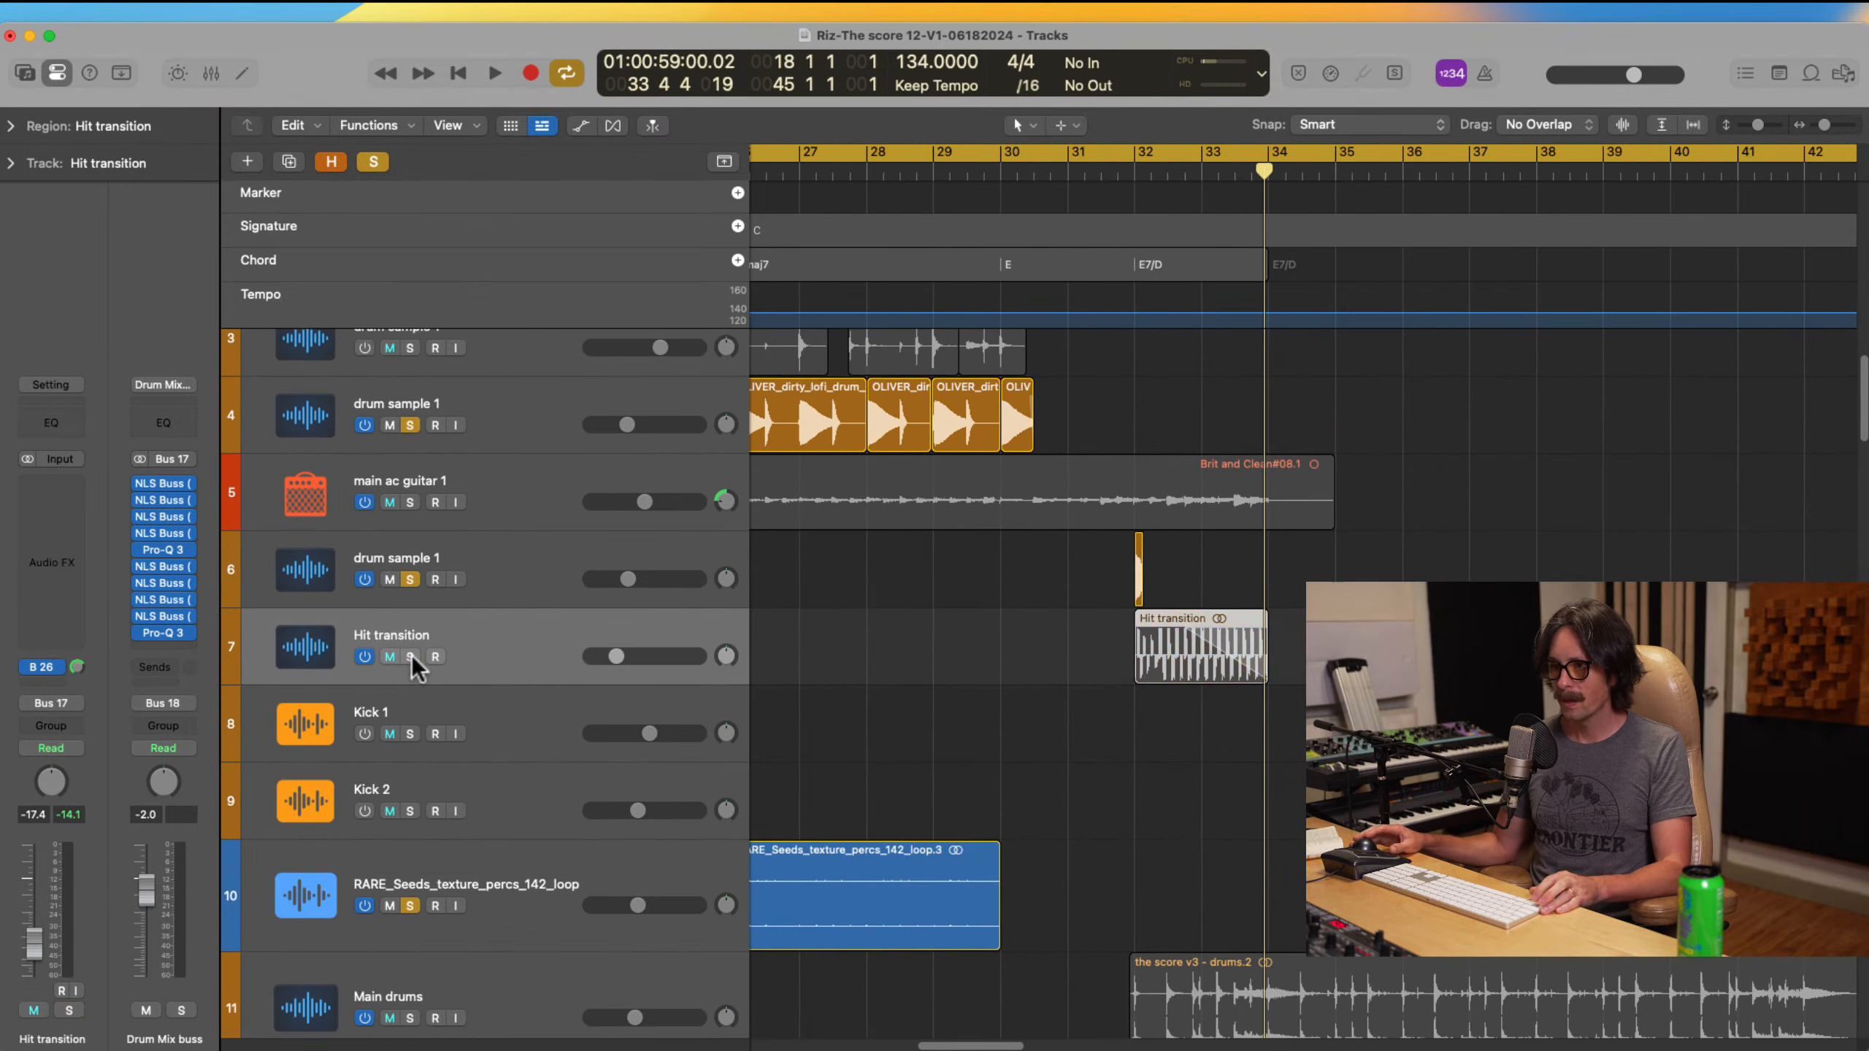
{"action": "left_click", "coordinate": [410, 656]}
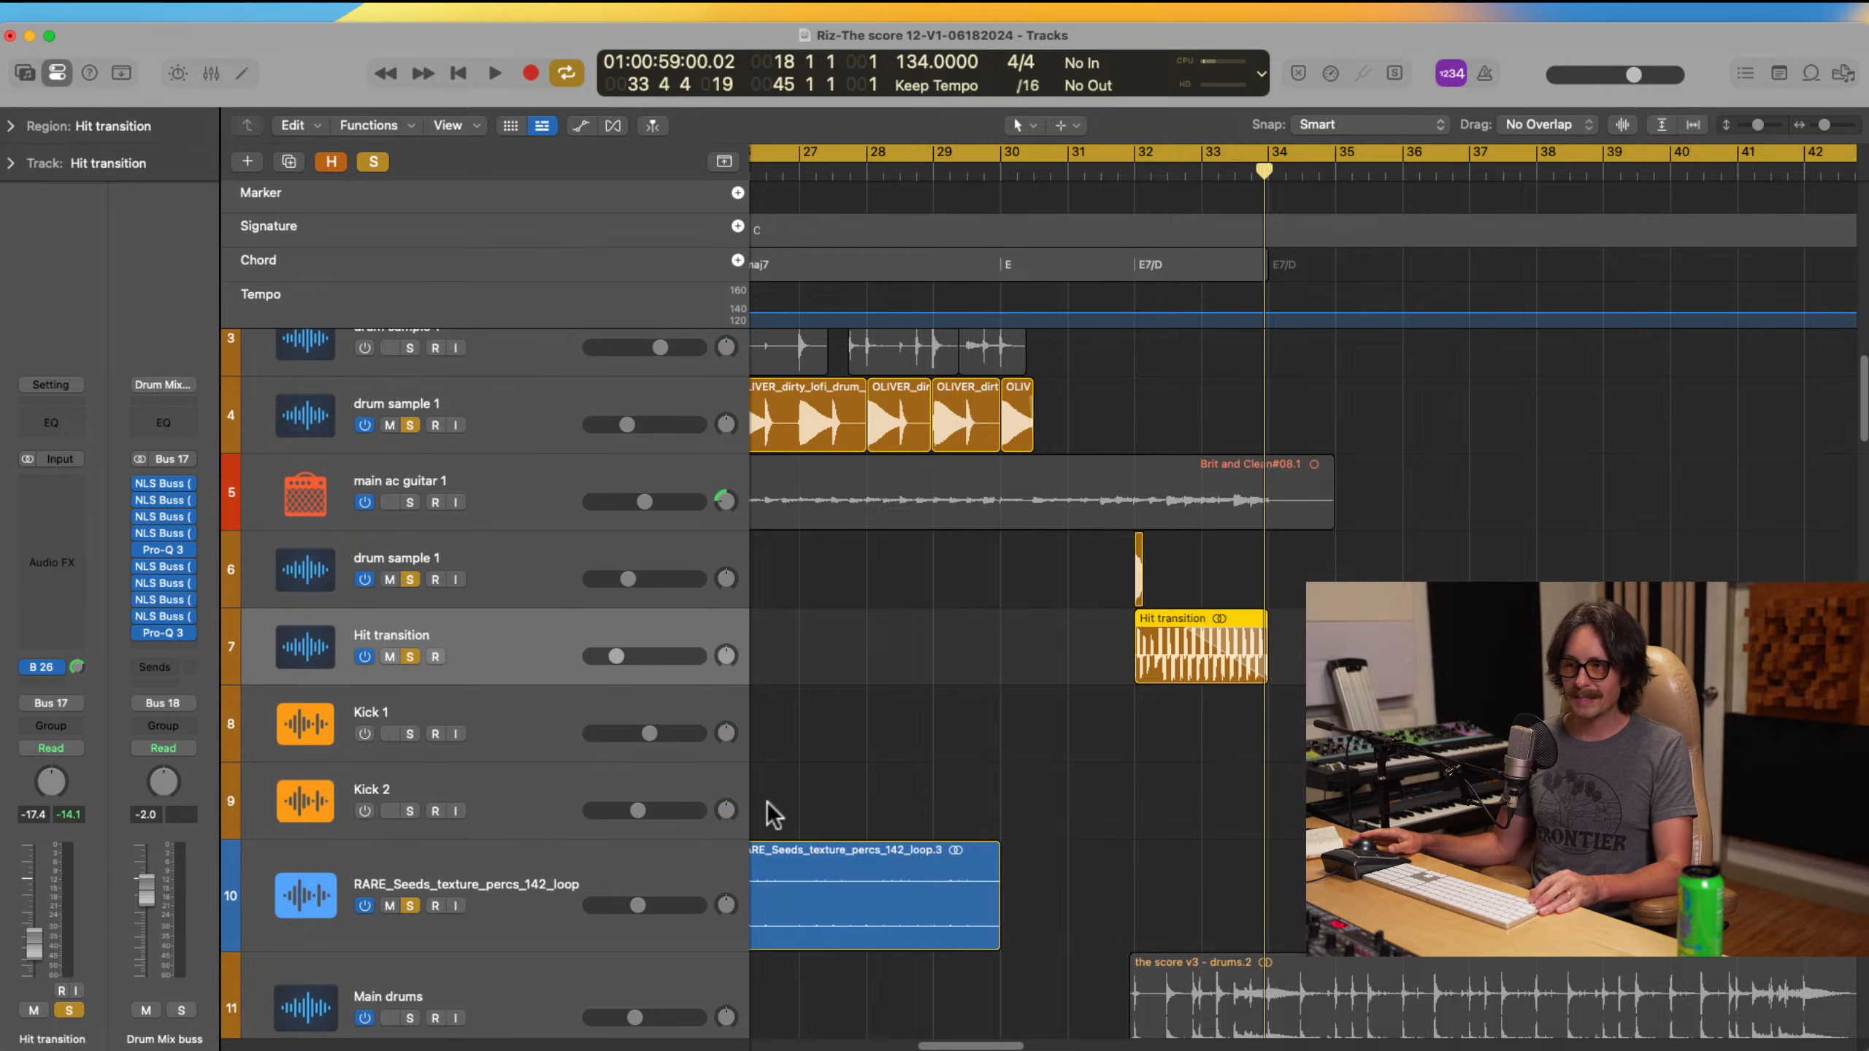
Step: Solo the Kick 1 and Kick 2 tracks and take a closer look at their regions above the percussion loop
{"action": "left_click", "coordinate": [901, 768], "text": "ctrl+alt"}
{"action": "left_click", "coordinate": [898, 764], "text": "ctrl+alt"}
{"action": "left_click", "coordinate": [1003, 726], "text": "ctrl+alt"}
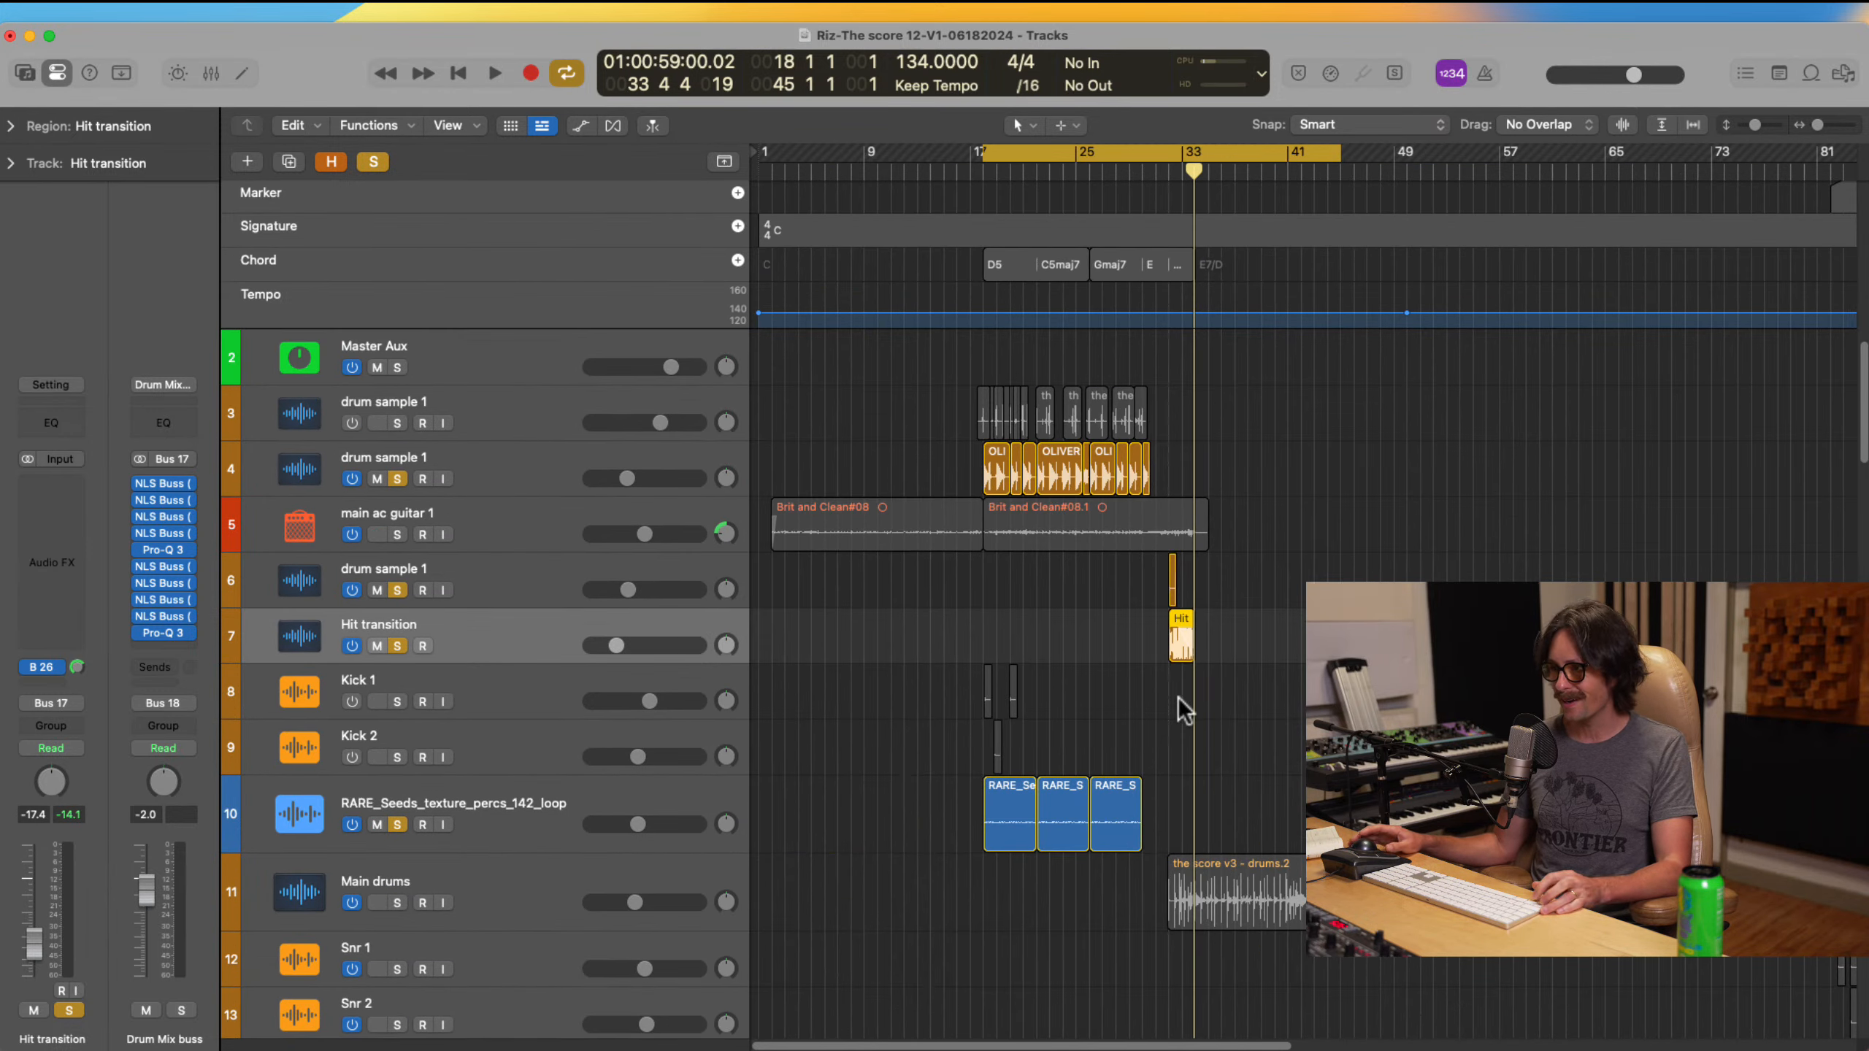
{"action": "left_click", "coordinate": [397, 702]}
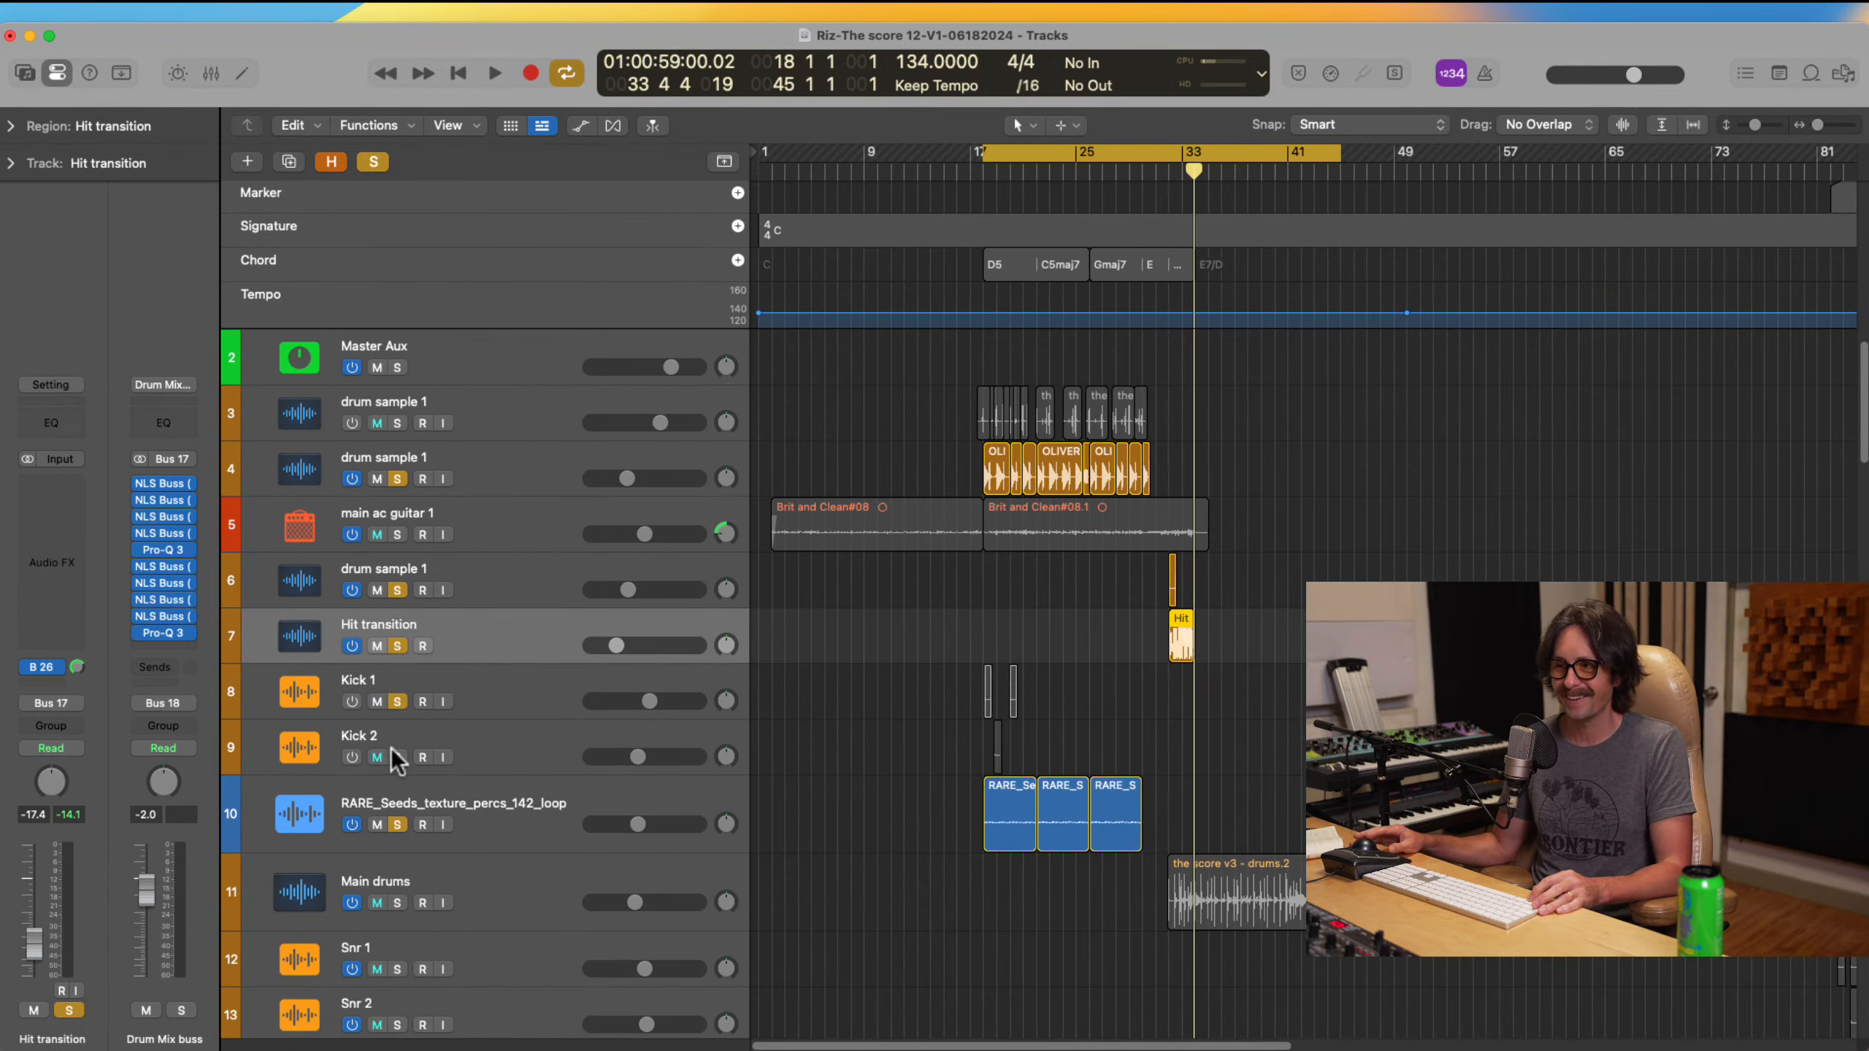
{"action": "left_click_drag", "start_coordinate": [965, 633], "coordinate": [1198, 883]}
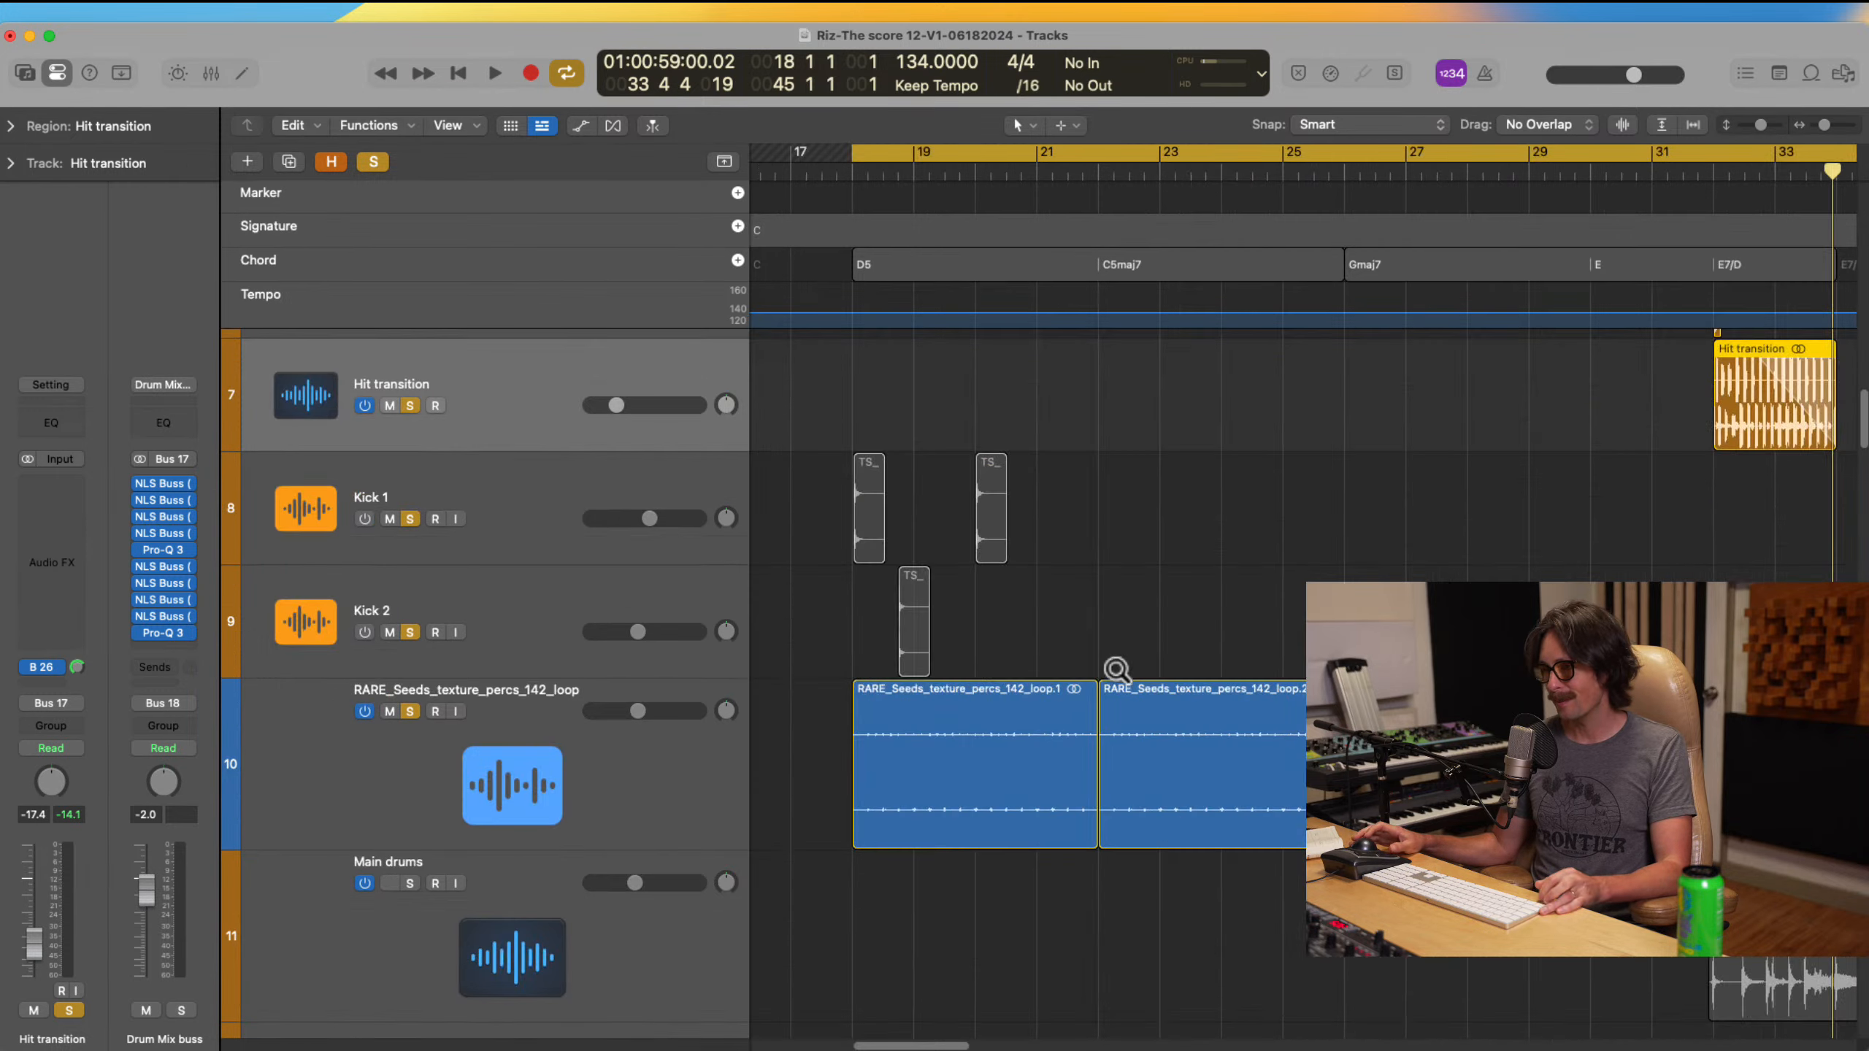
Step: Toggle the Heavy drum sample track's solo on and back off
{"action": "left_click", "coordinate": [1088, 557], "text": "ctrl+alt"}
{"action": "scroll", "coordinate": [1157, 703], "scroll_direction": "down", "scroll_amount": 5}
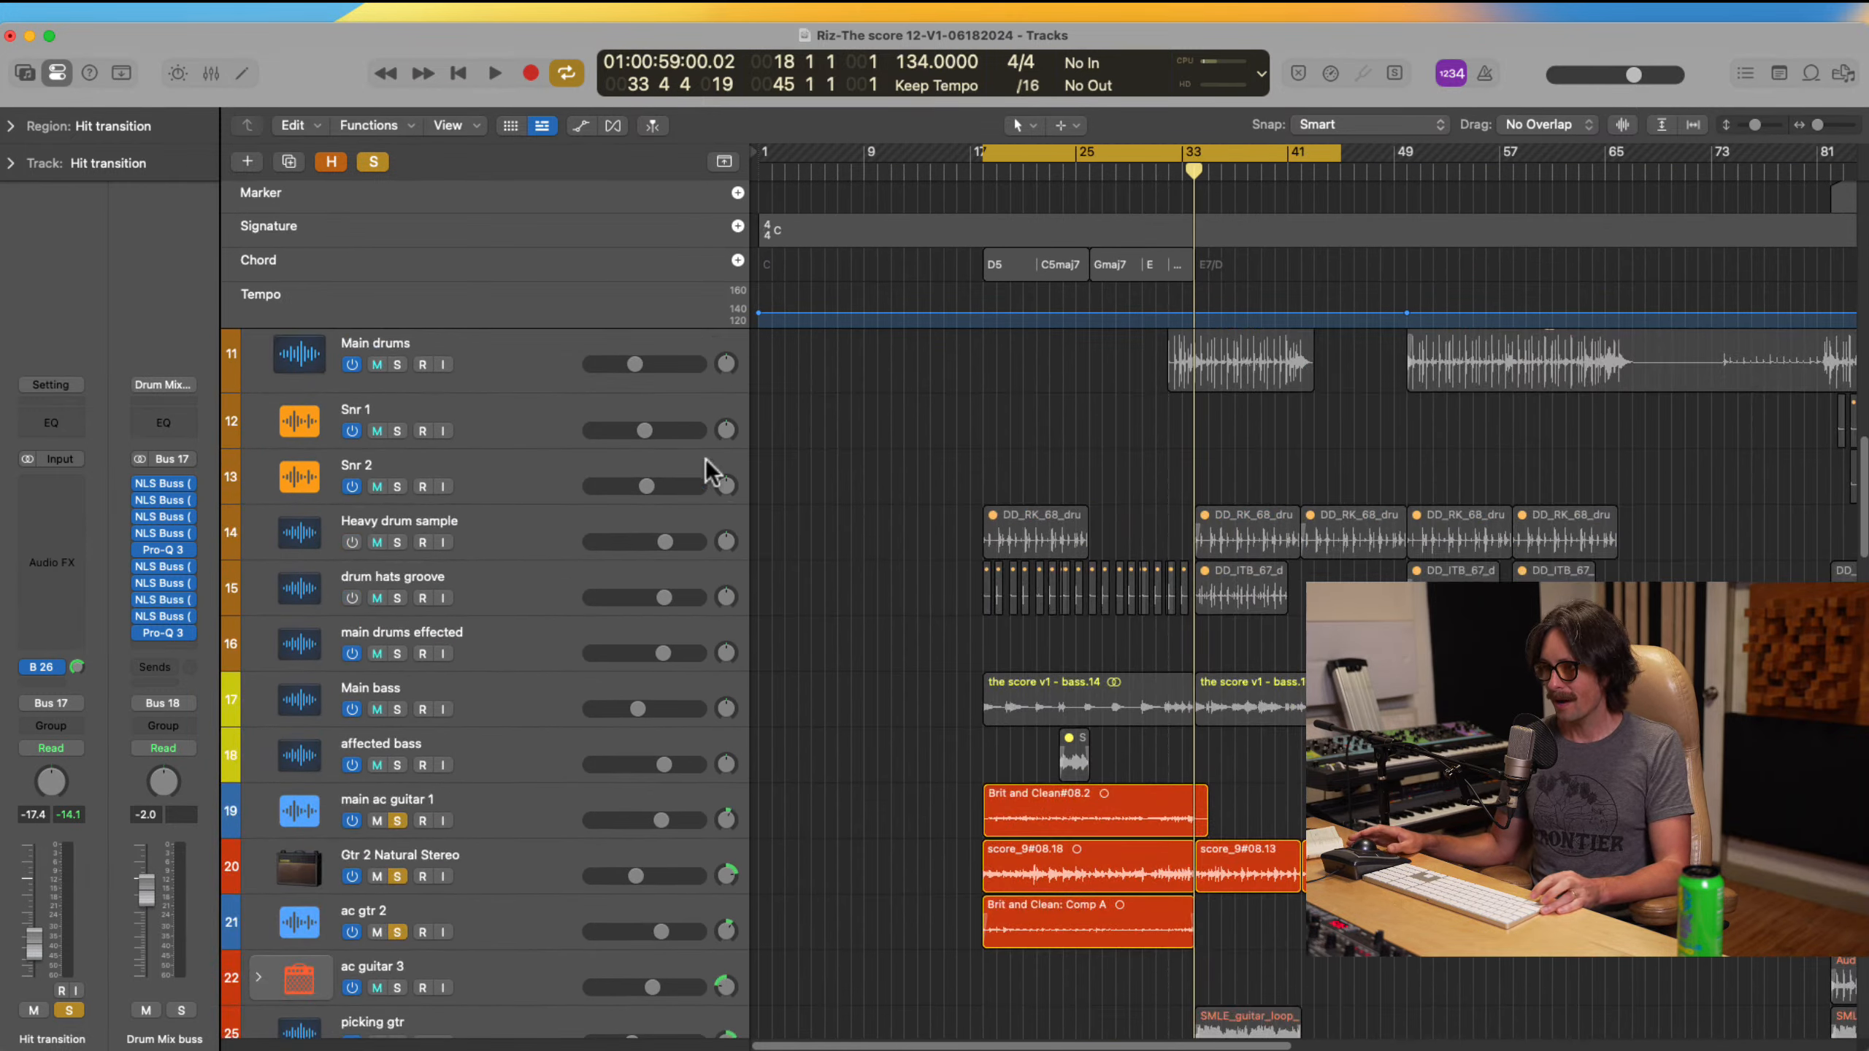
{"action": "left_click", "coordinate": [396, 542]}
{"action": "left_click", "coordinate": [395, 544]}
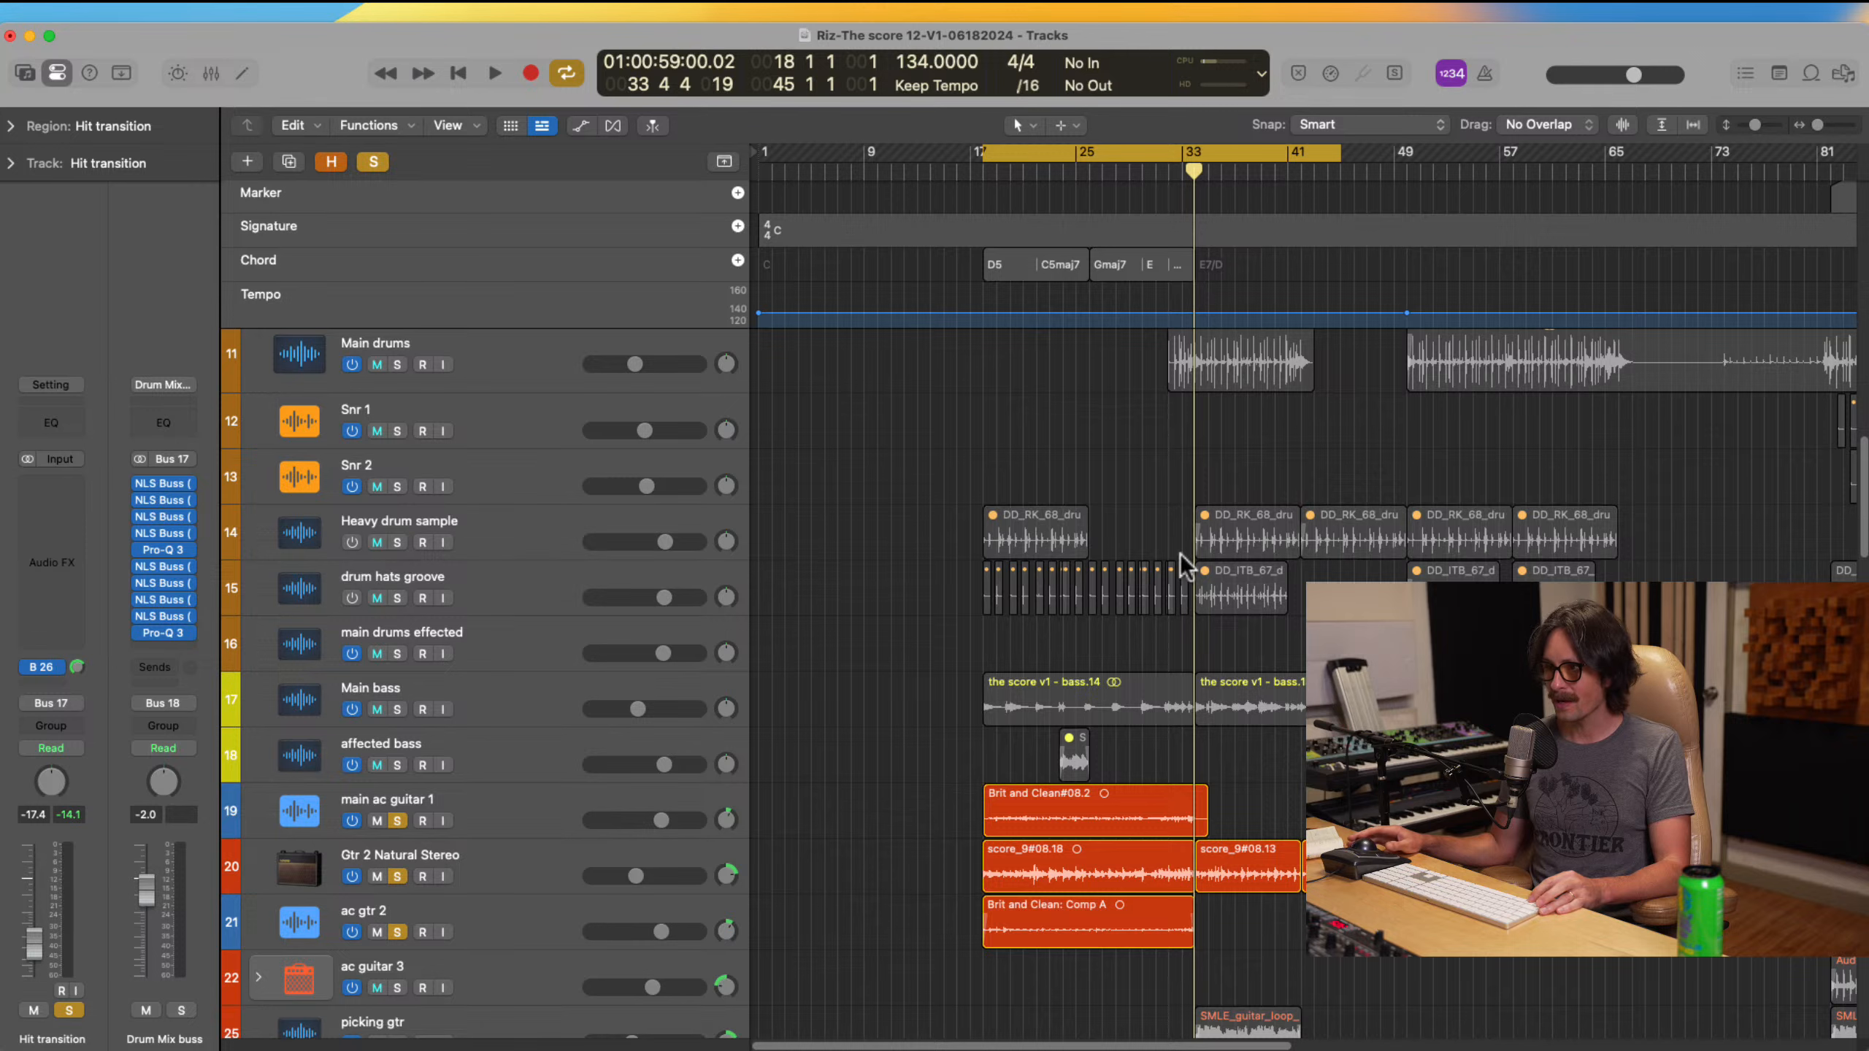
Step: Solo and select the Main bass track, and open its CLA Bass and Pro-Q 3 plug-ins for inspection
{"action": "scroll", "coordinate": [1198, 582], "scroll_direction": "down", "scroll_amount": 2}
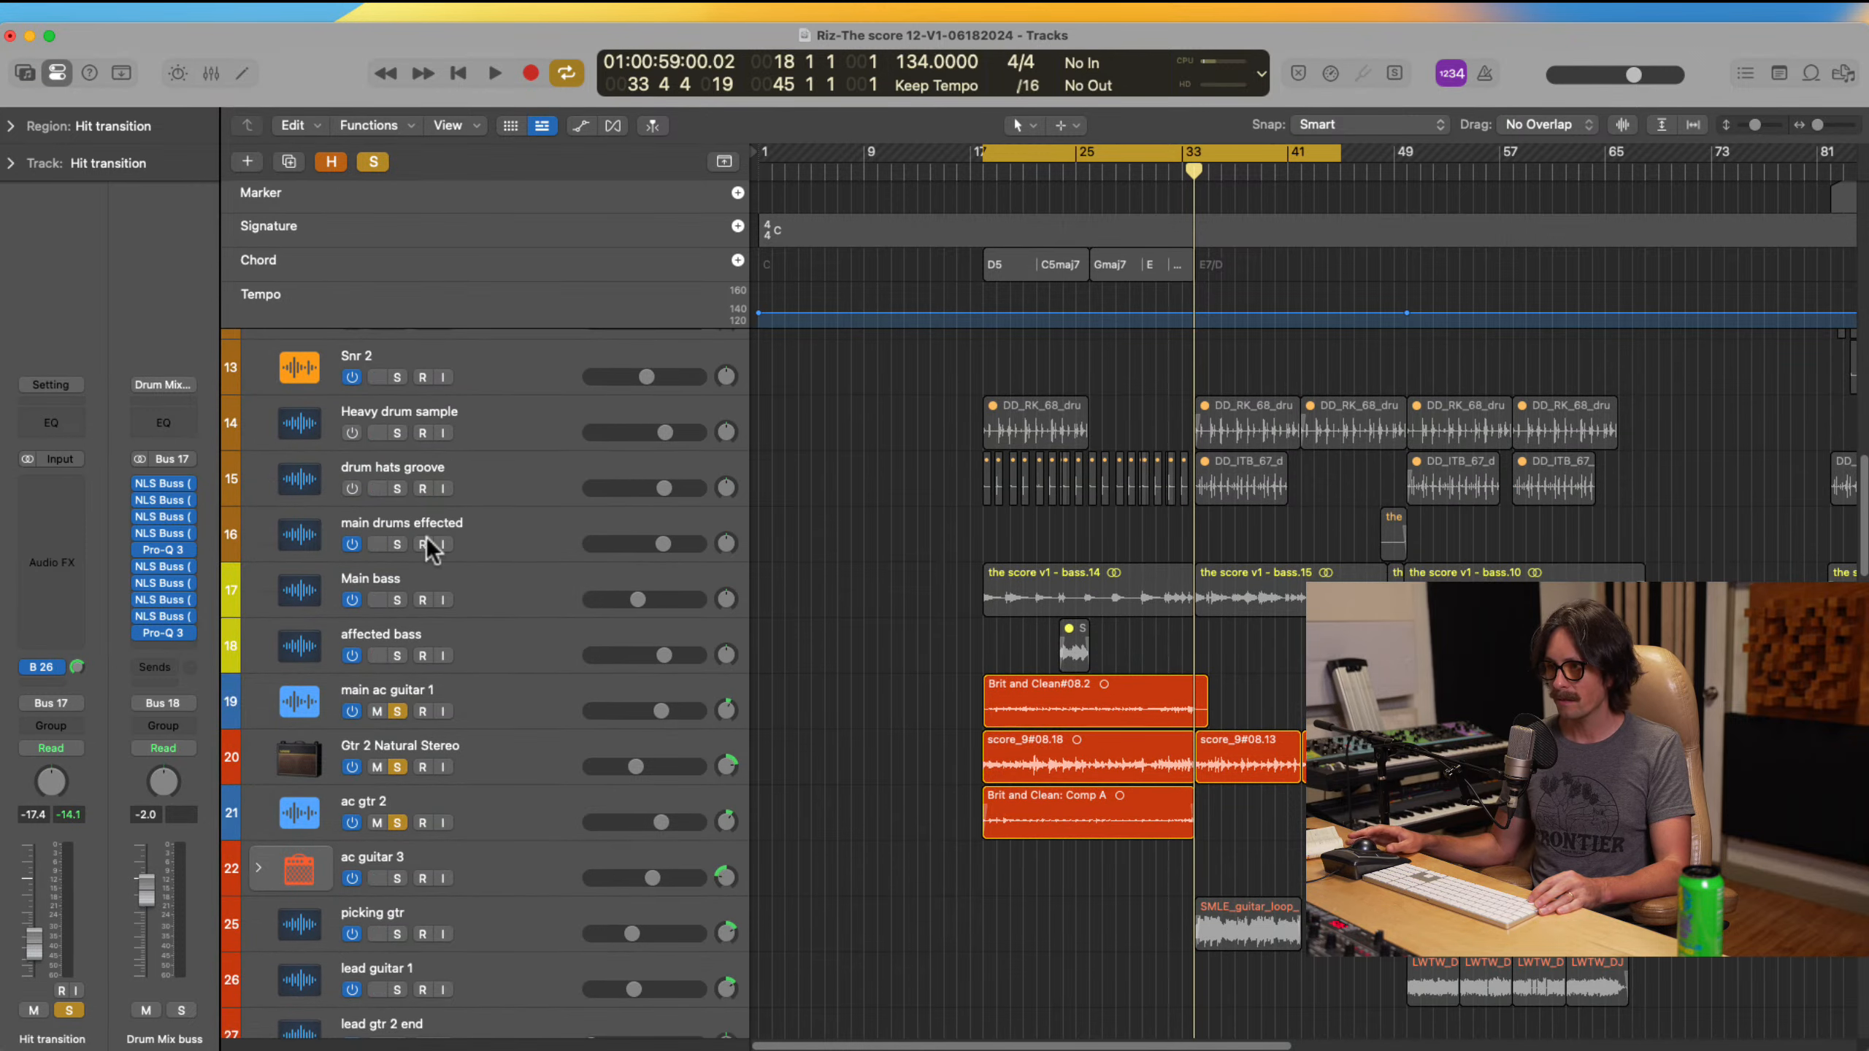
{"action": "left_click", "coordinate": [395, 600]}
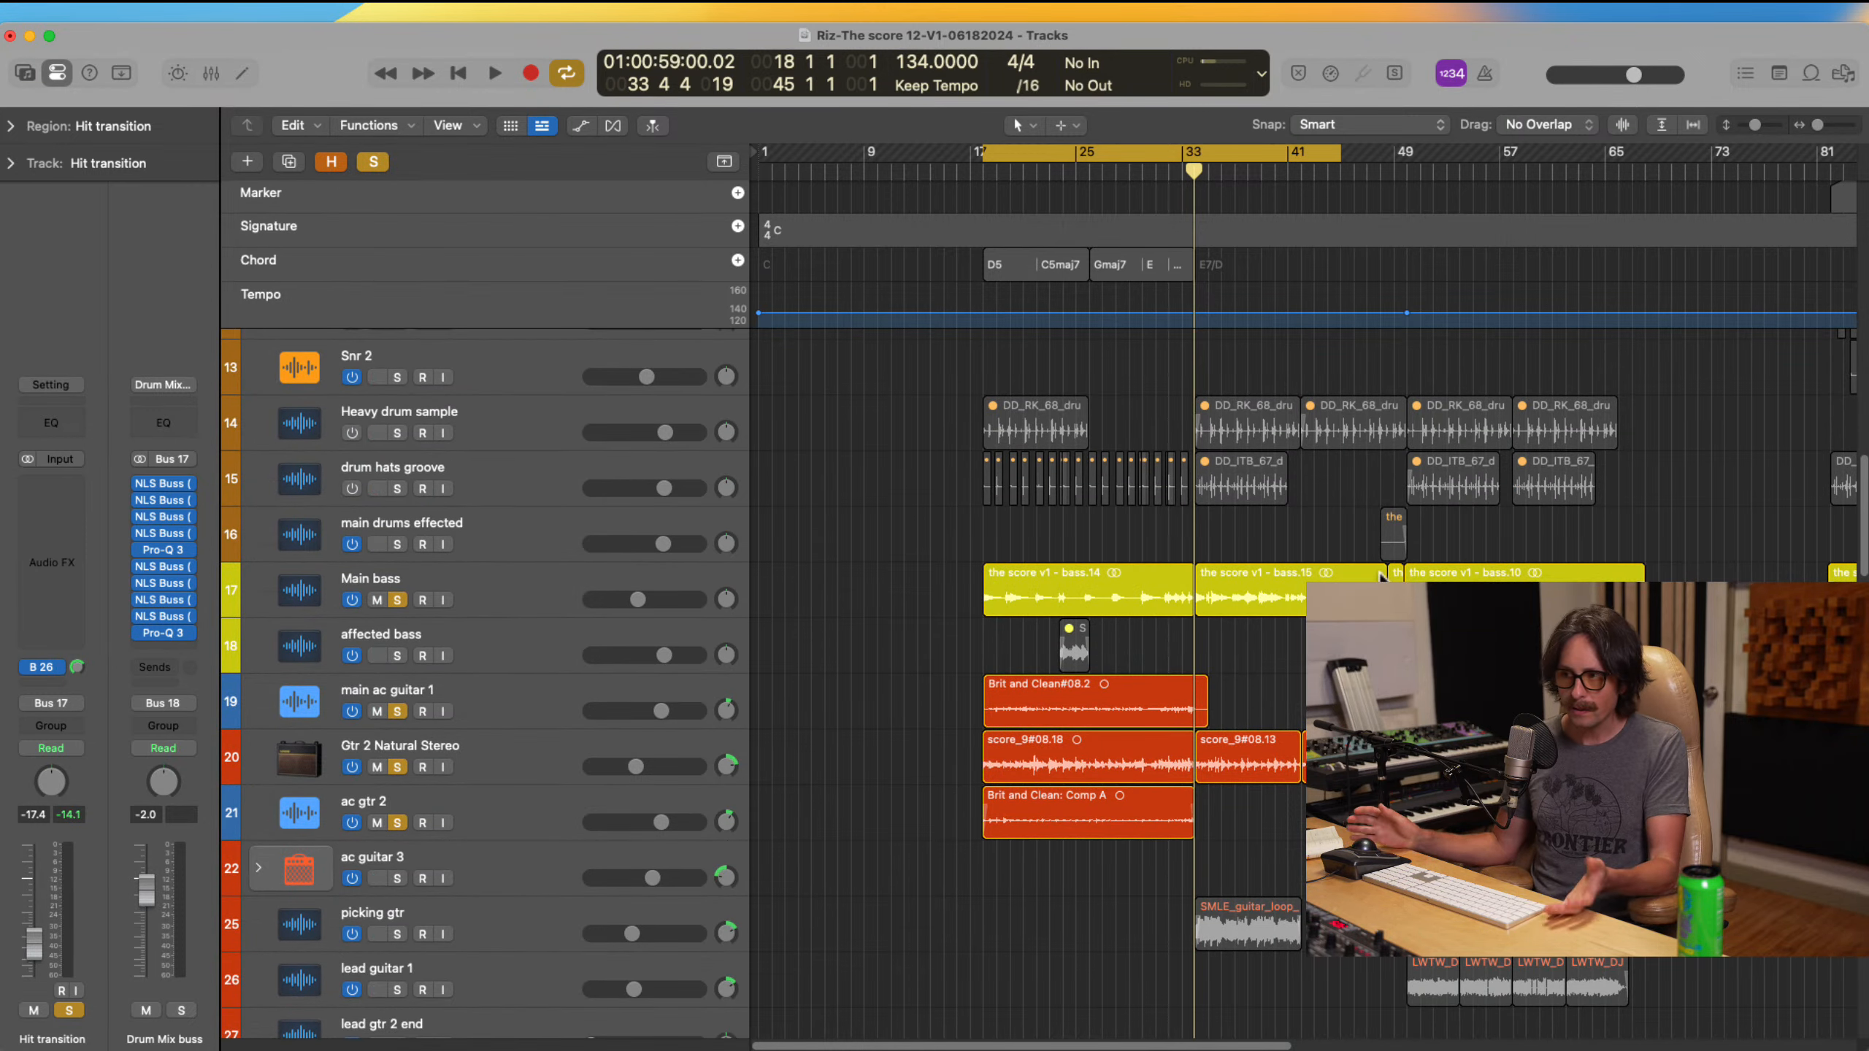
{"action": "left_click", "coordinate": [505, 613]}
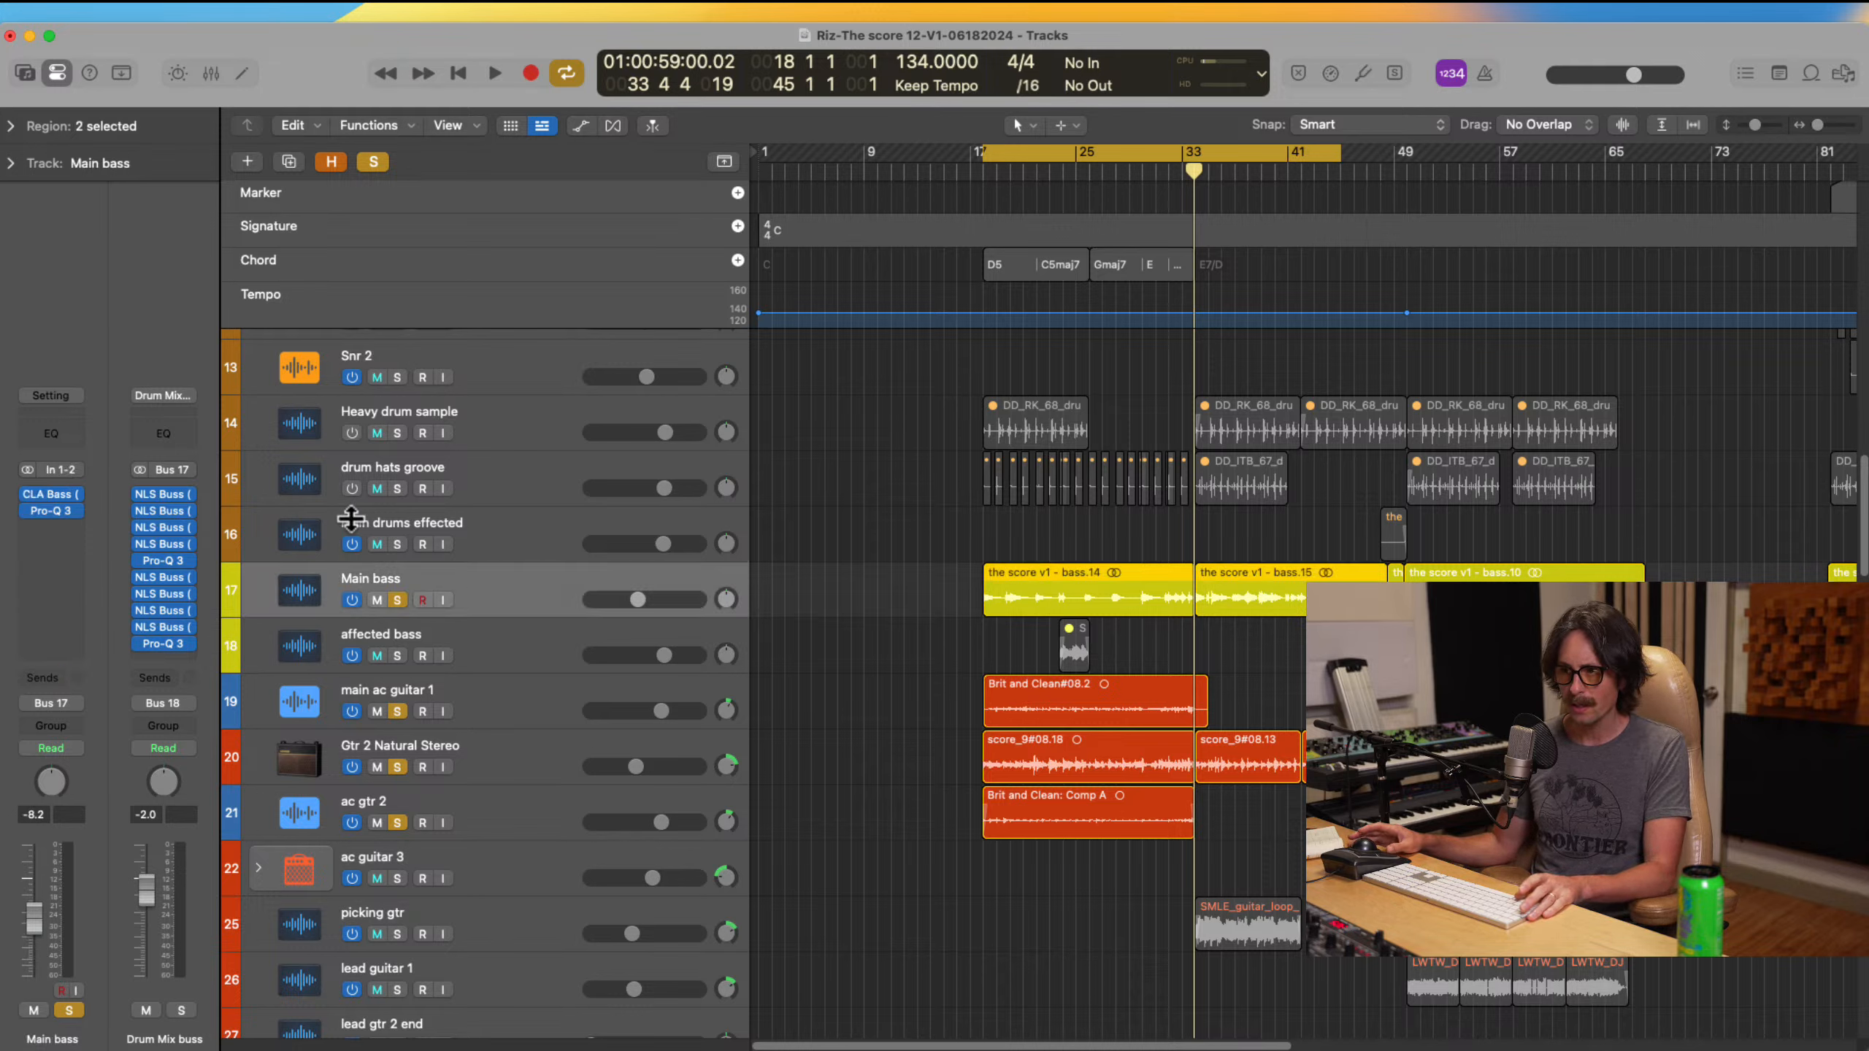
{"action": "left_click", "coordinate": [54, 495]}
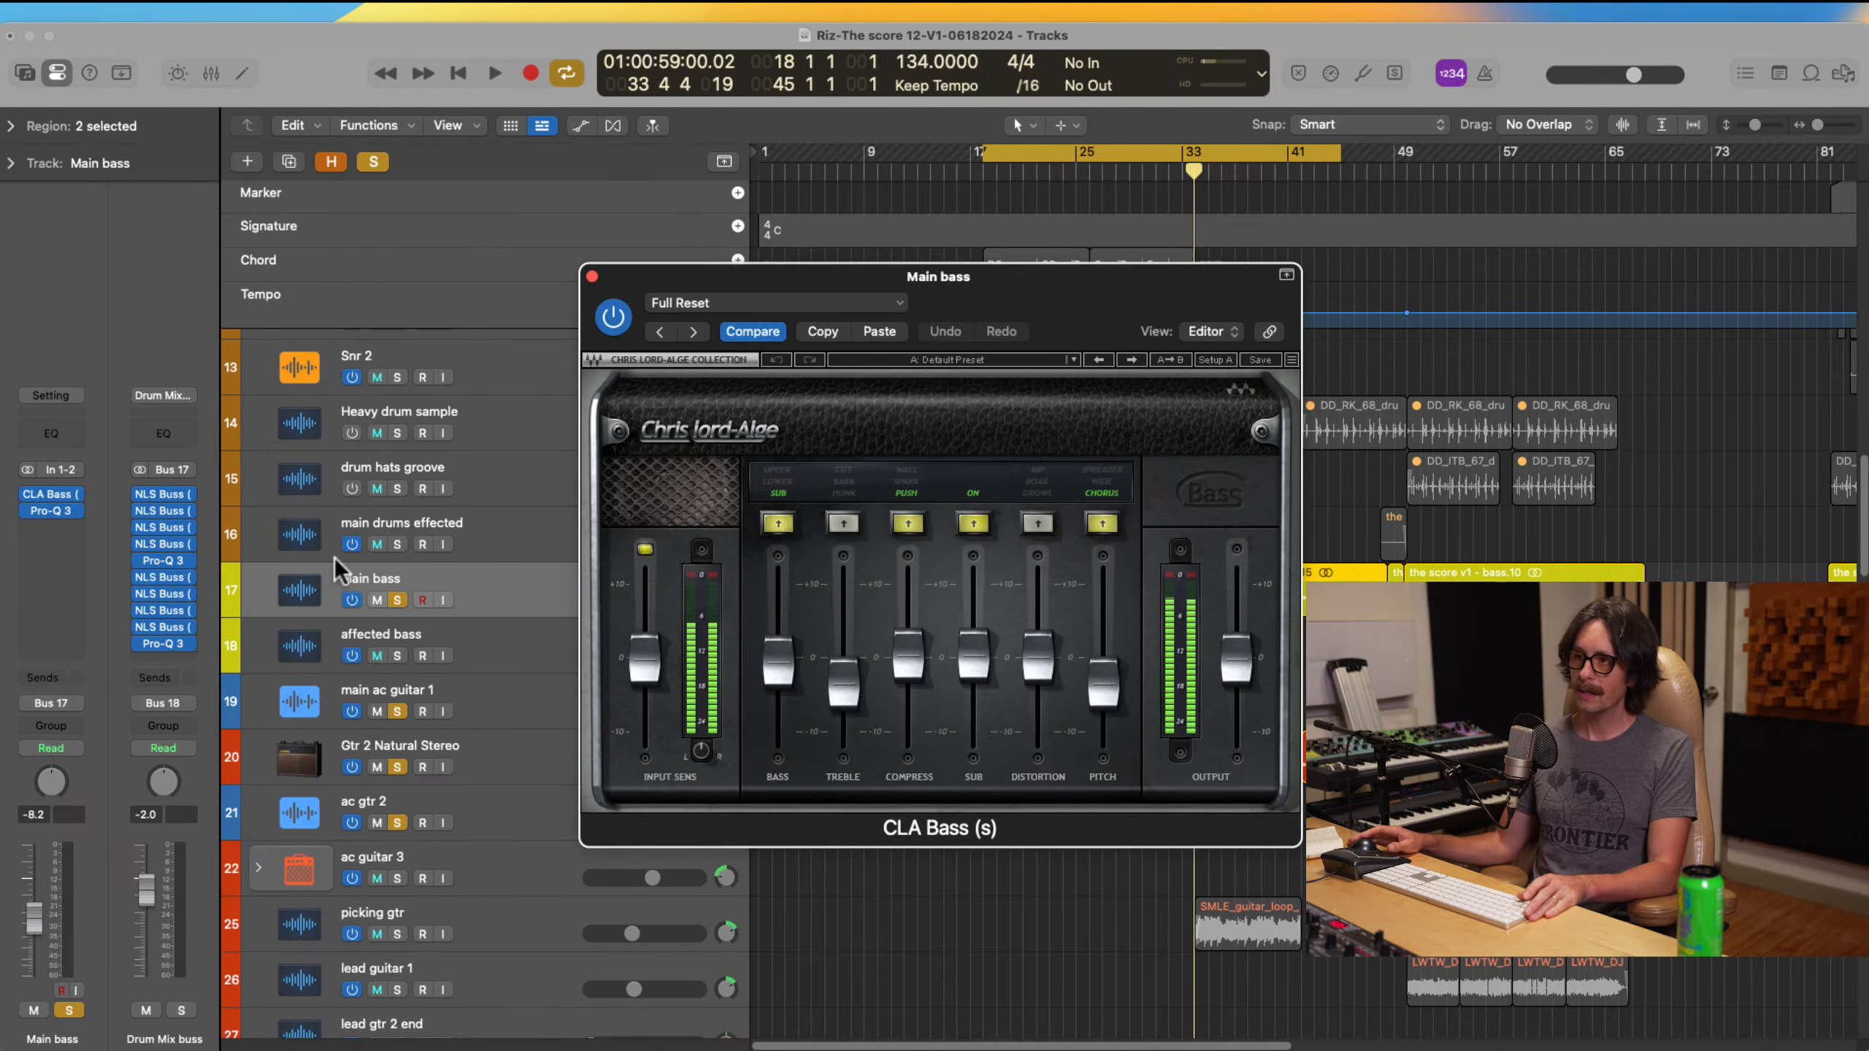
{"action": "left_click", "coordinate": [49, 511]}
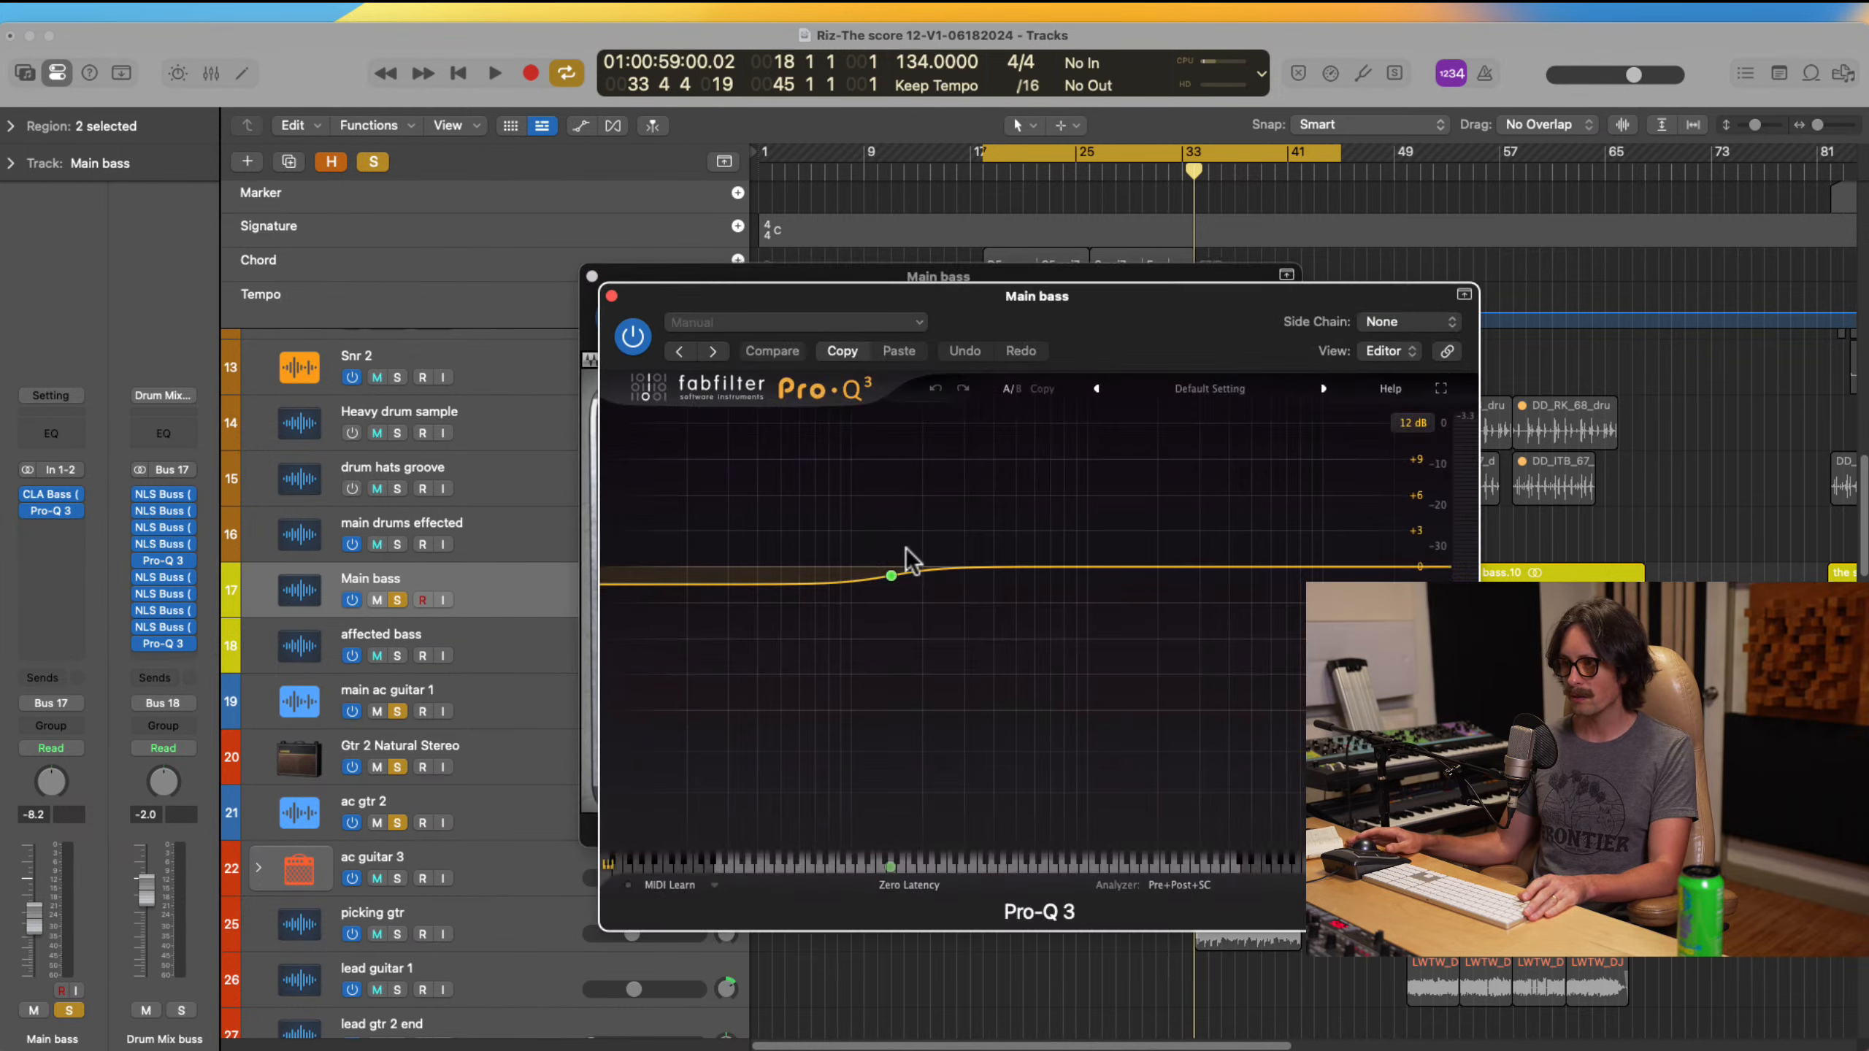
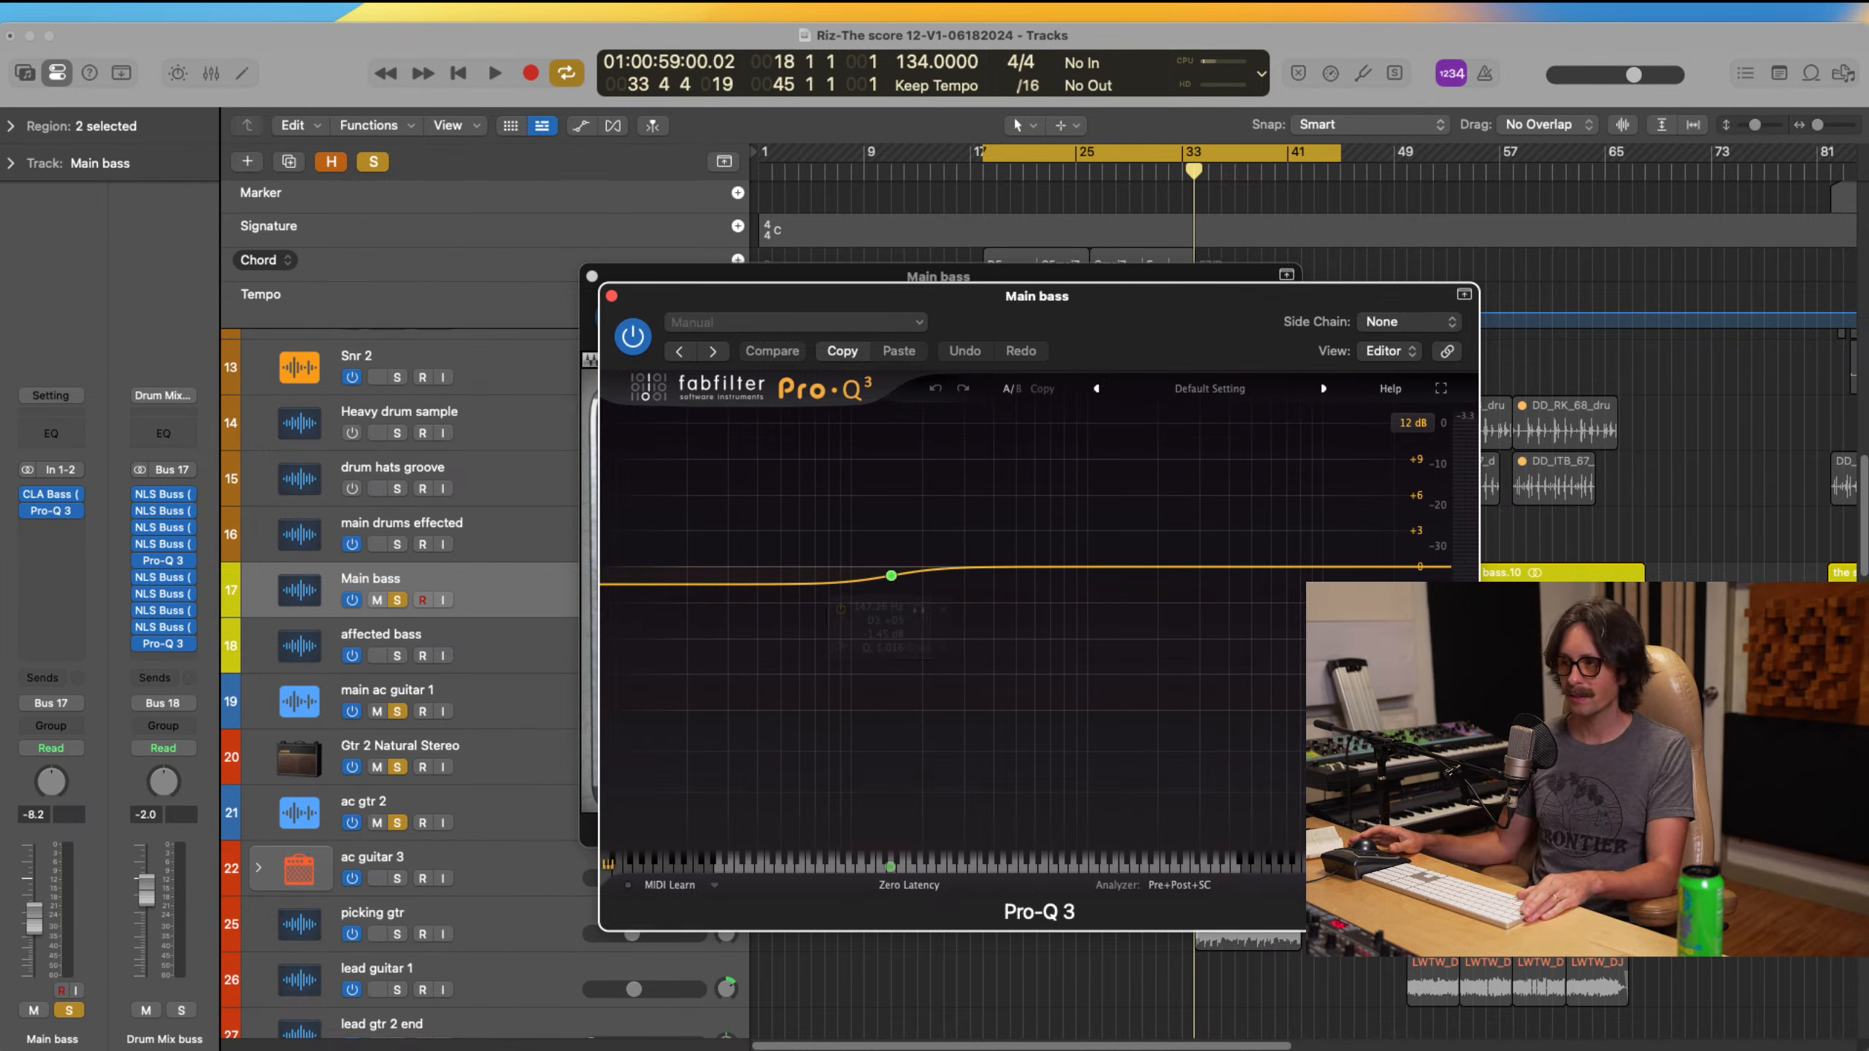
Step: Start playback with the Main bass soloed, and close its Pro-Q 3 and CLA Bass plug-in windows
{"action": "key", "text": "super+Tab"}
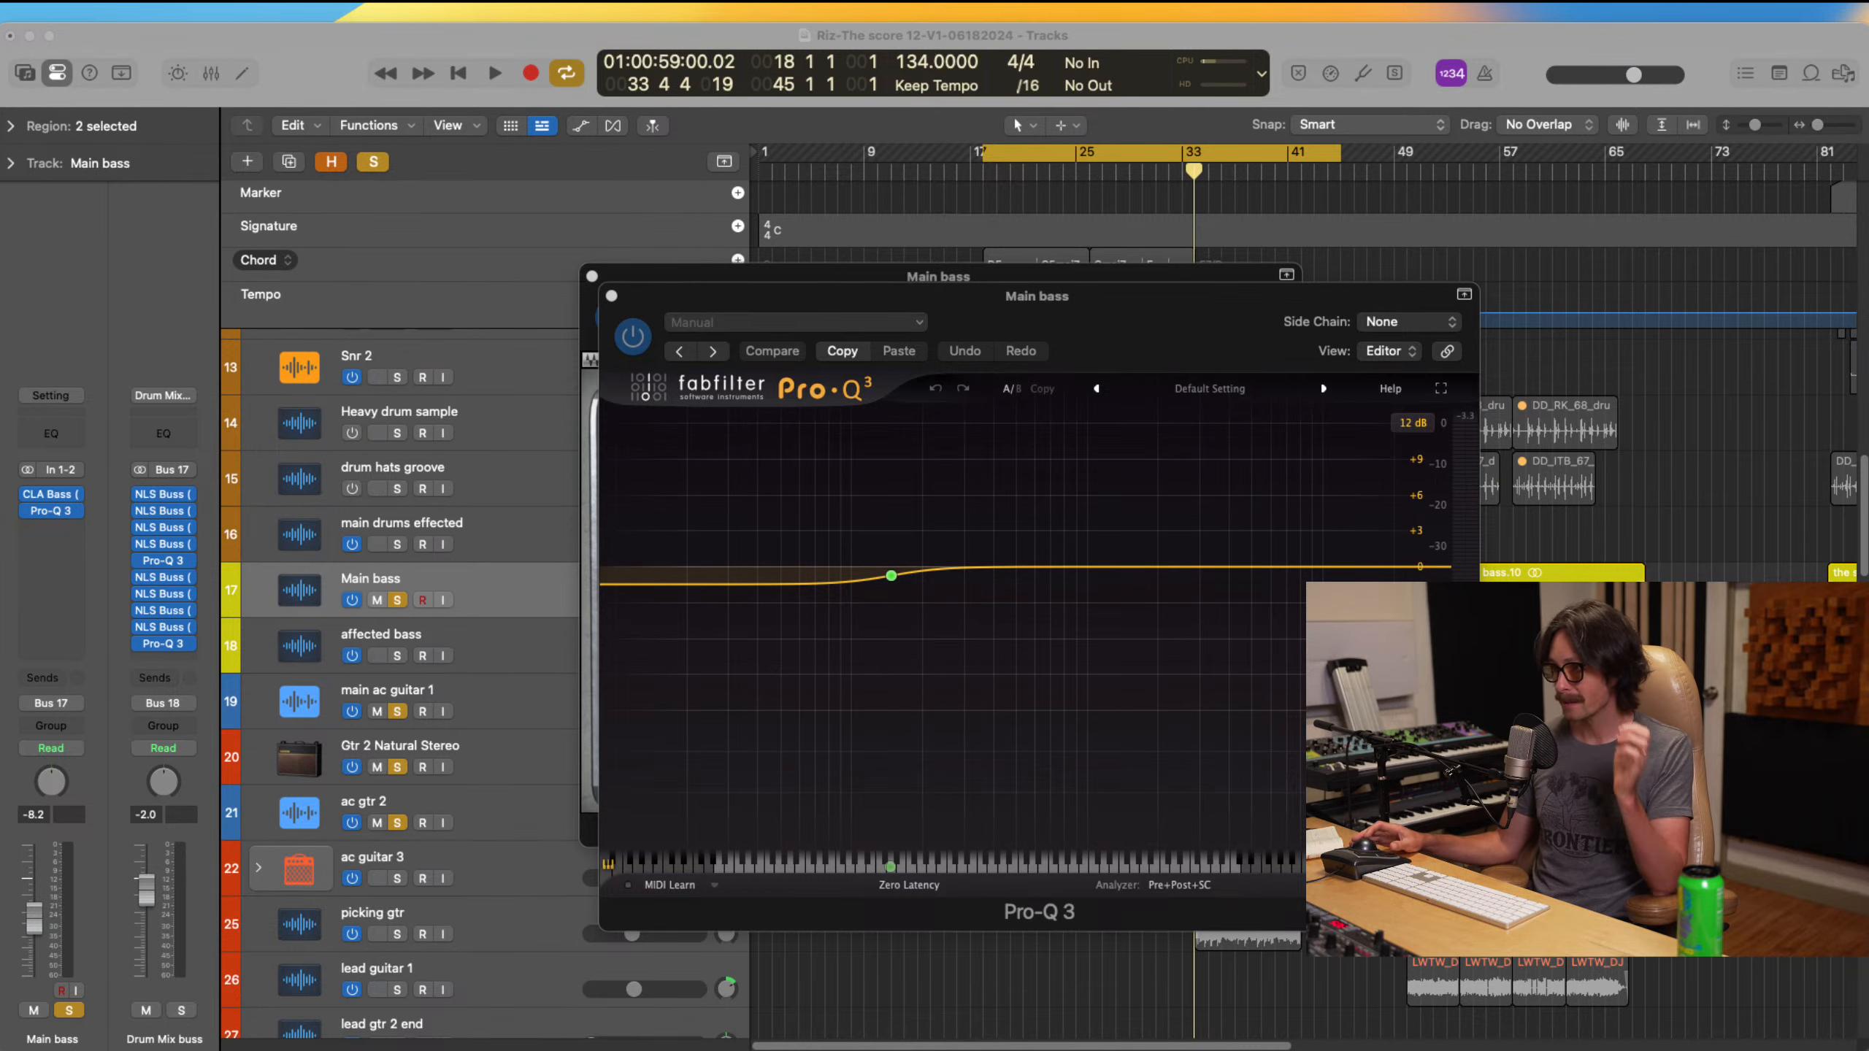
{"action": "key", "text": "v"}
{"action": "key", "text": "v"}
{"action": "key", "text": "space"}
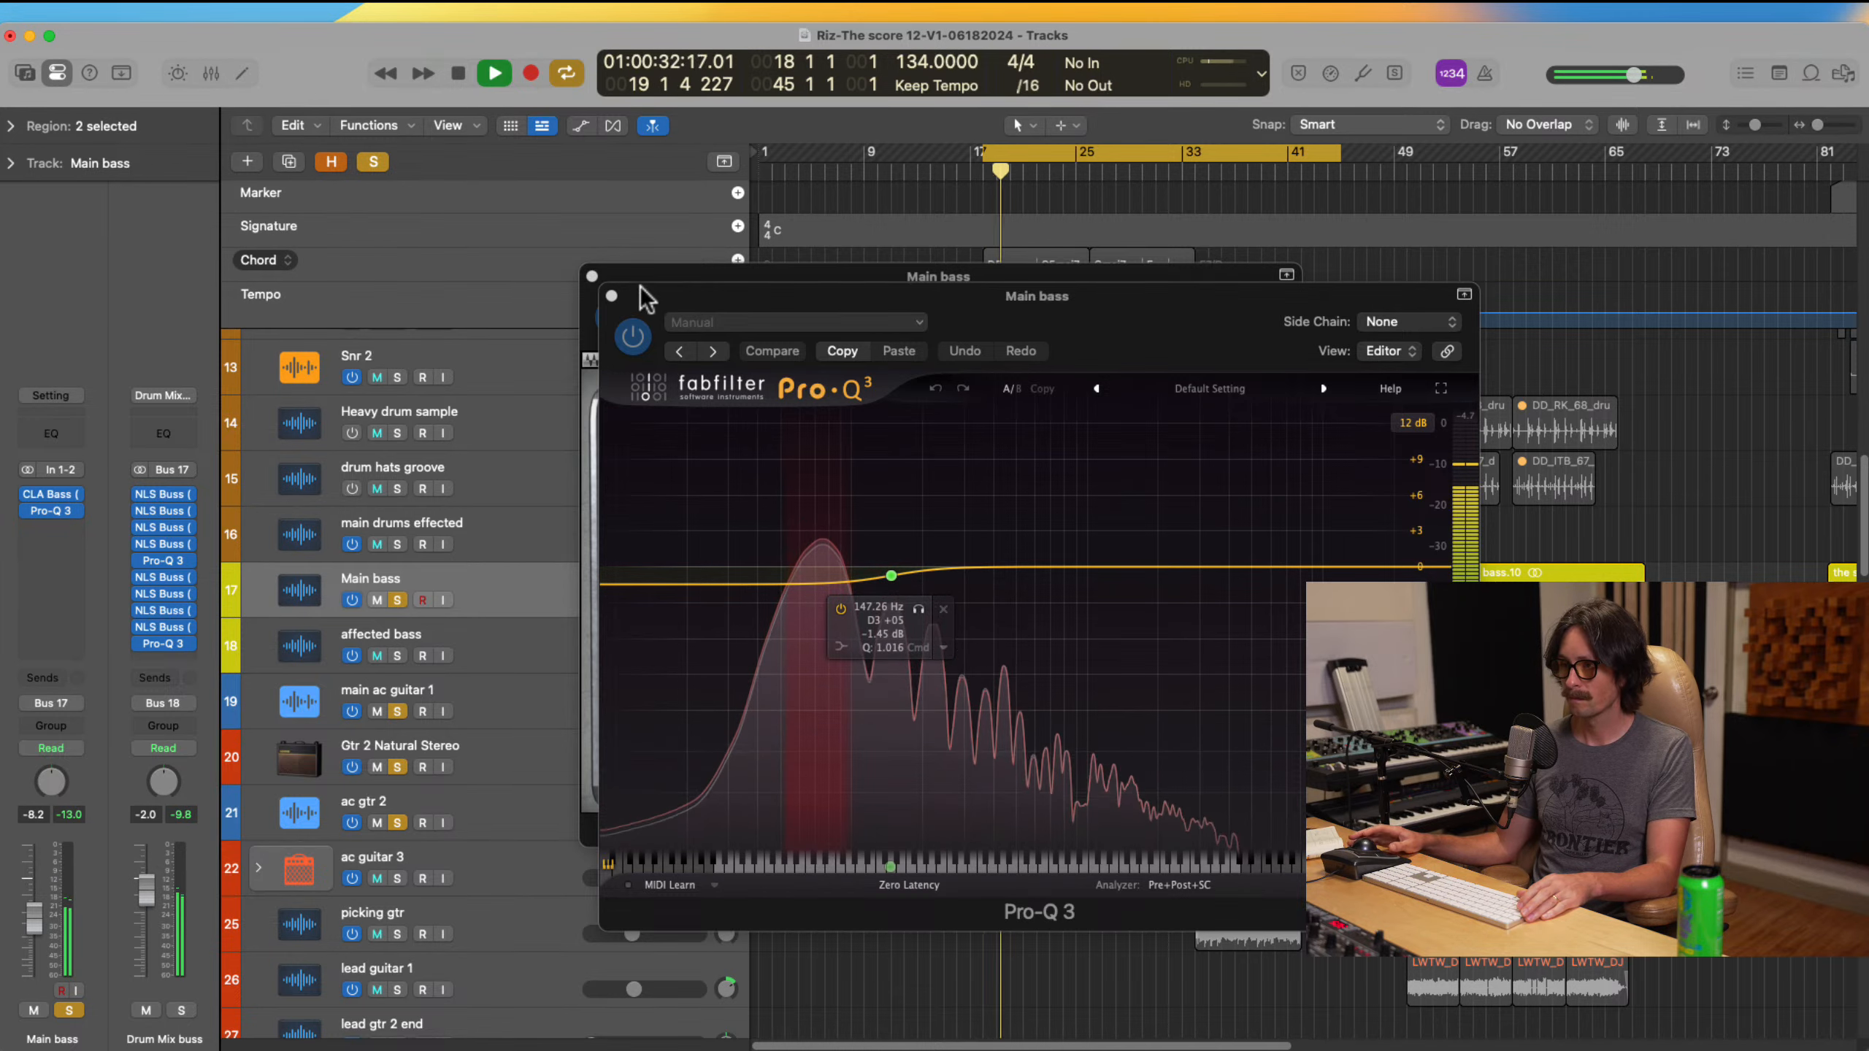
{"action": "left_click", "coordinate": [612, 296]}
{"action": "left_click", "coordinate": [592, 276]}
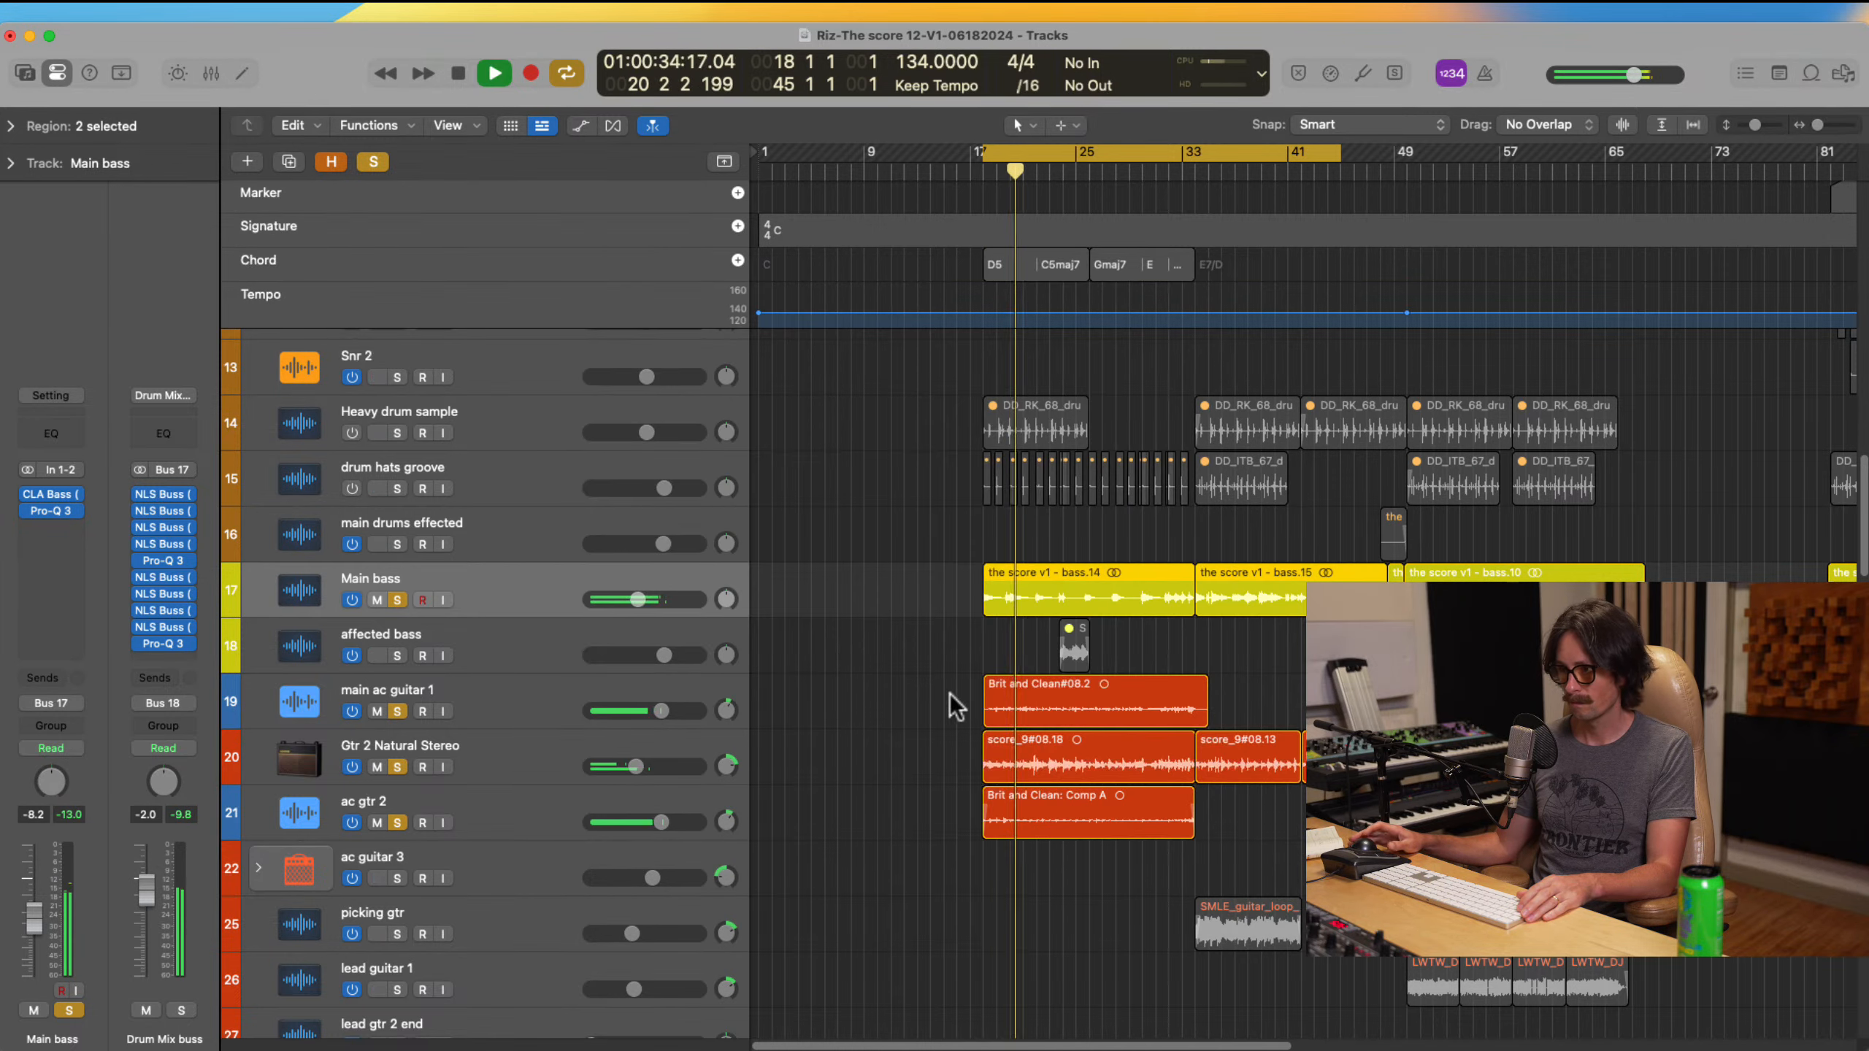
Step: Toggle the gtr chord strum 1 track's solo on and back off during playback
{"action": "scroll", "coordinate": [902, 672], "scroll_direction": "down", "scroll_amount": 10}
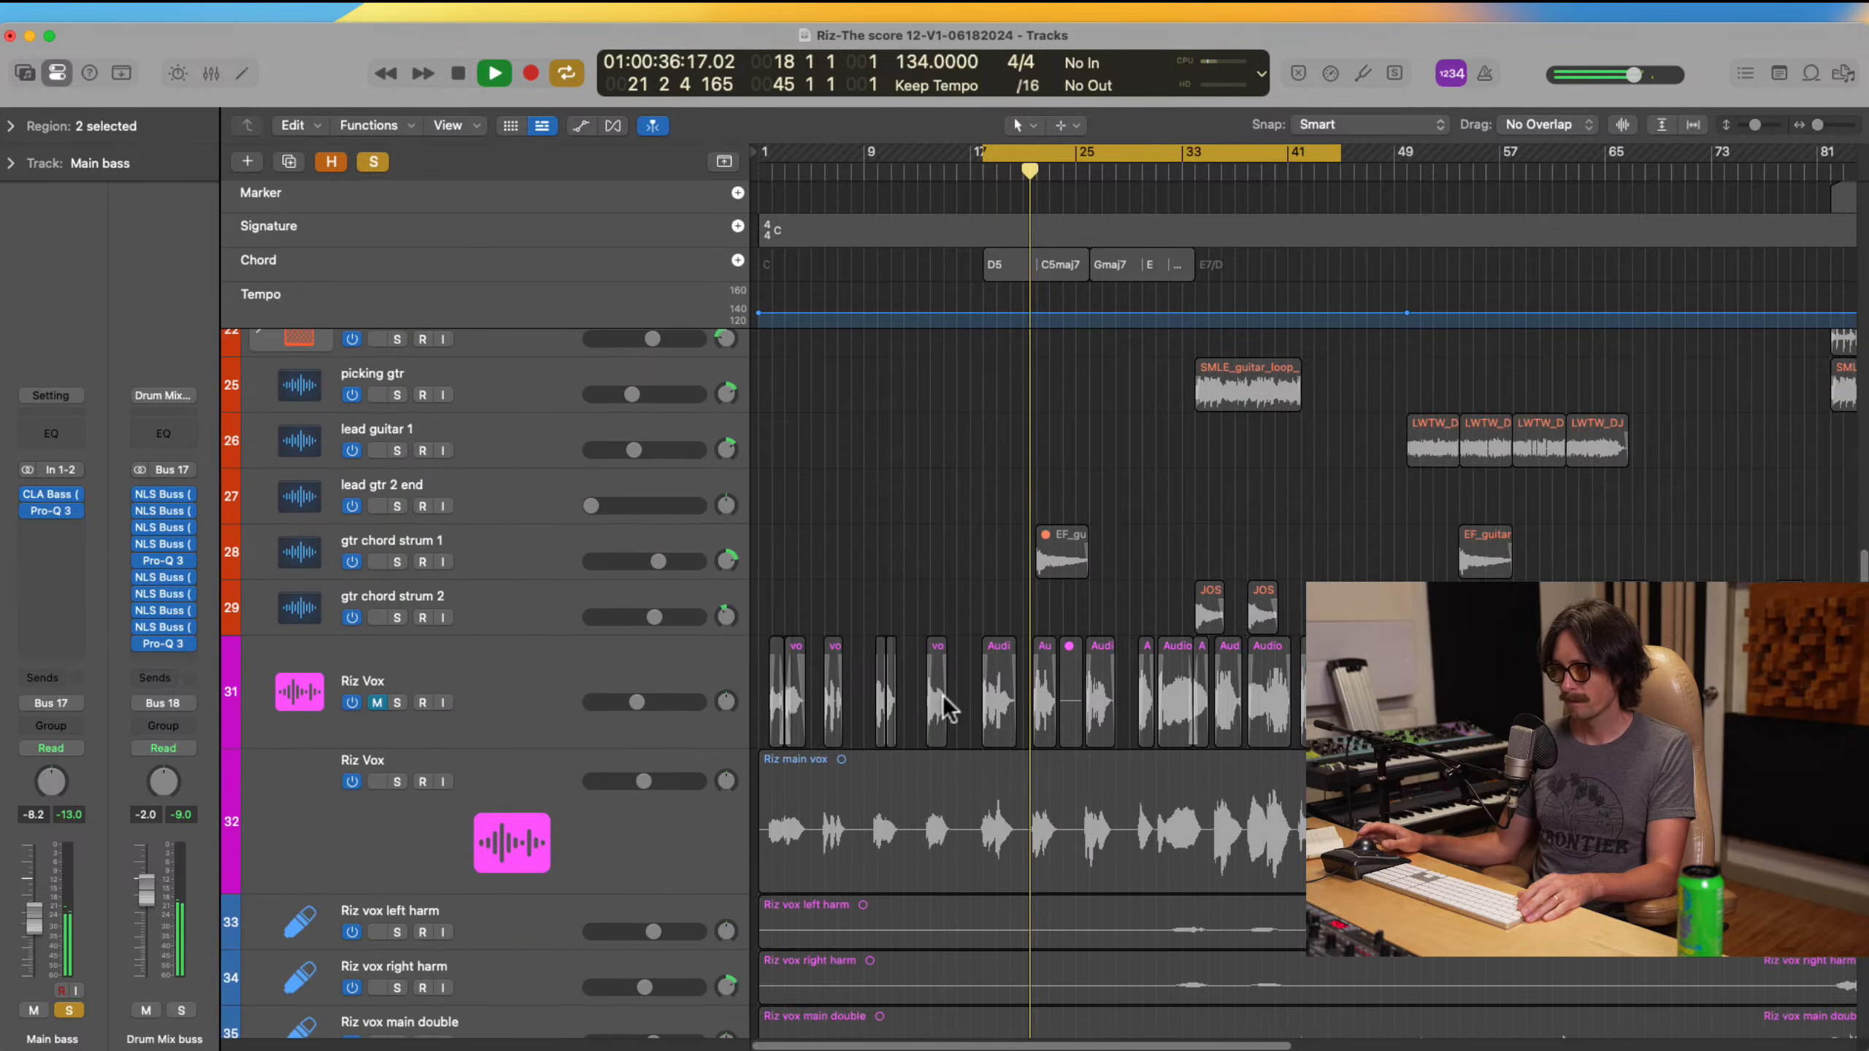
{"action": "left_click", "coordinate": [397, 562]}
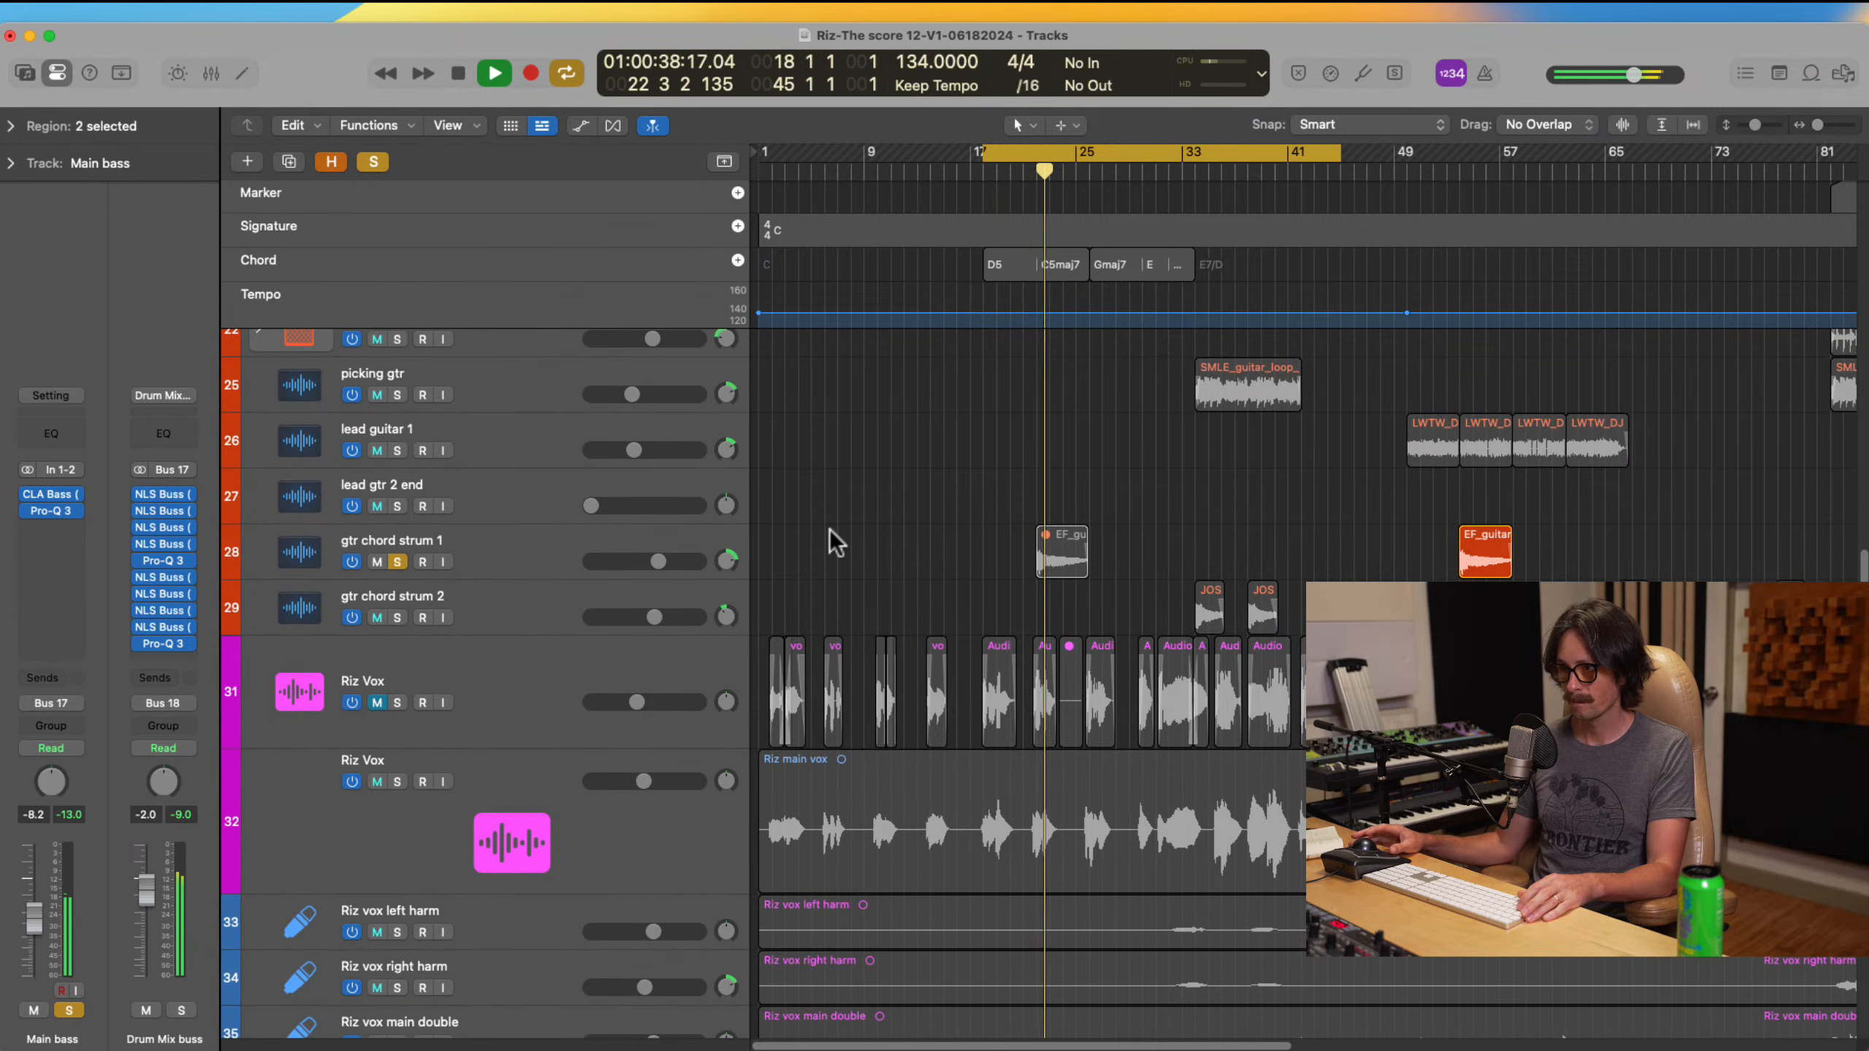
{"action": "left_click", "coordinate": [397, 561]}
{"action": "scroll", "coordinate": [1005, 563], "scroll_direction": "up", "scroll_amount": 3}
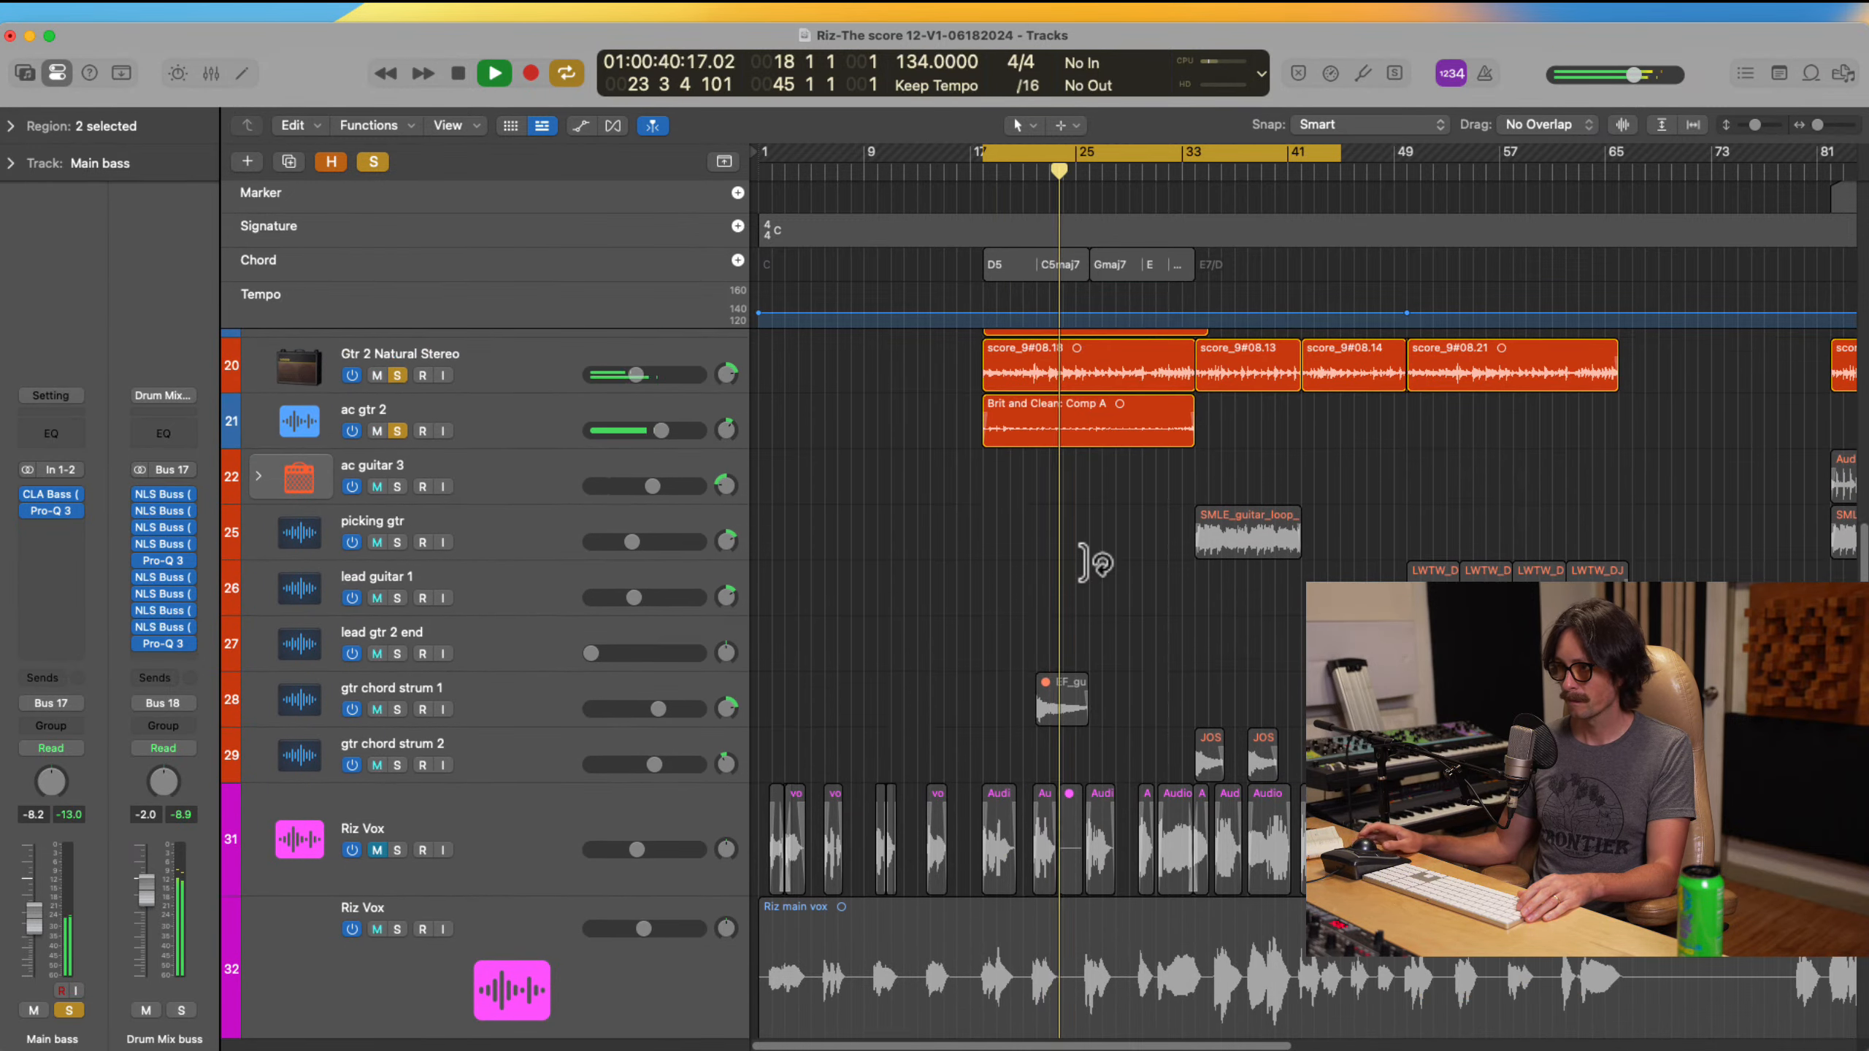
Step: Add the Big Jazz Organ track to the soloed parts during playback
{"action": "scroll", "coordinate": [982, 576], "scroll_direction": "down", "scroll_amount": 20}
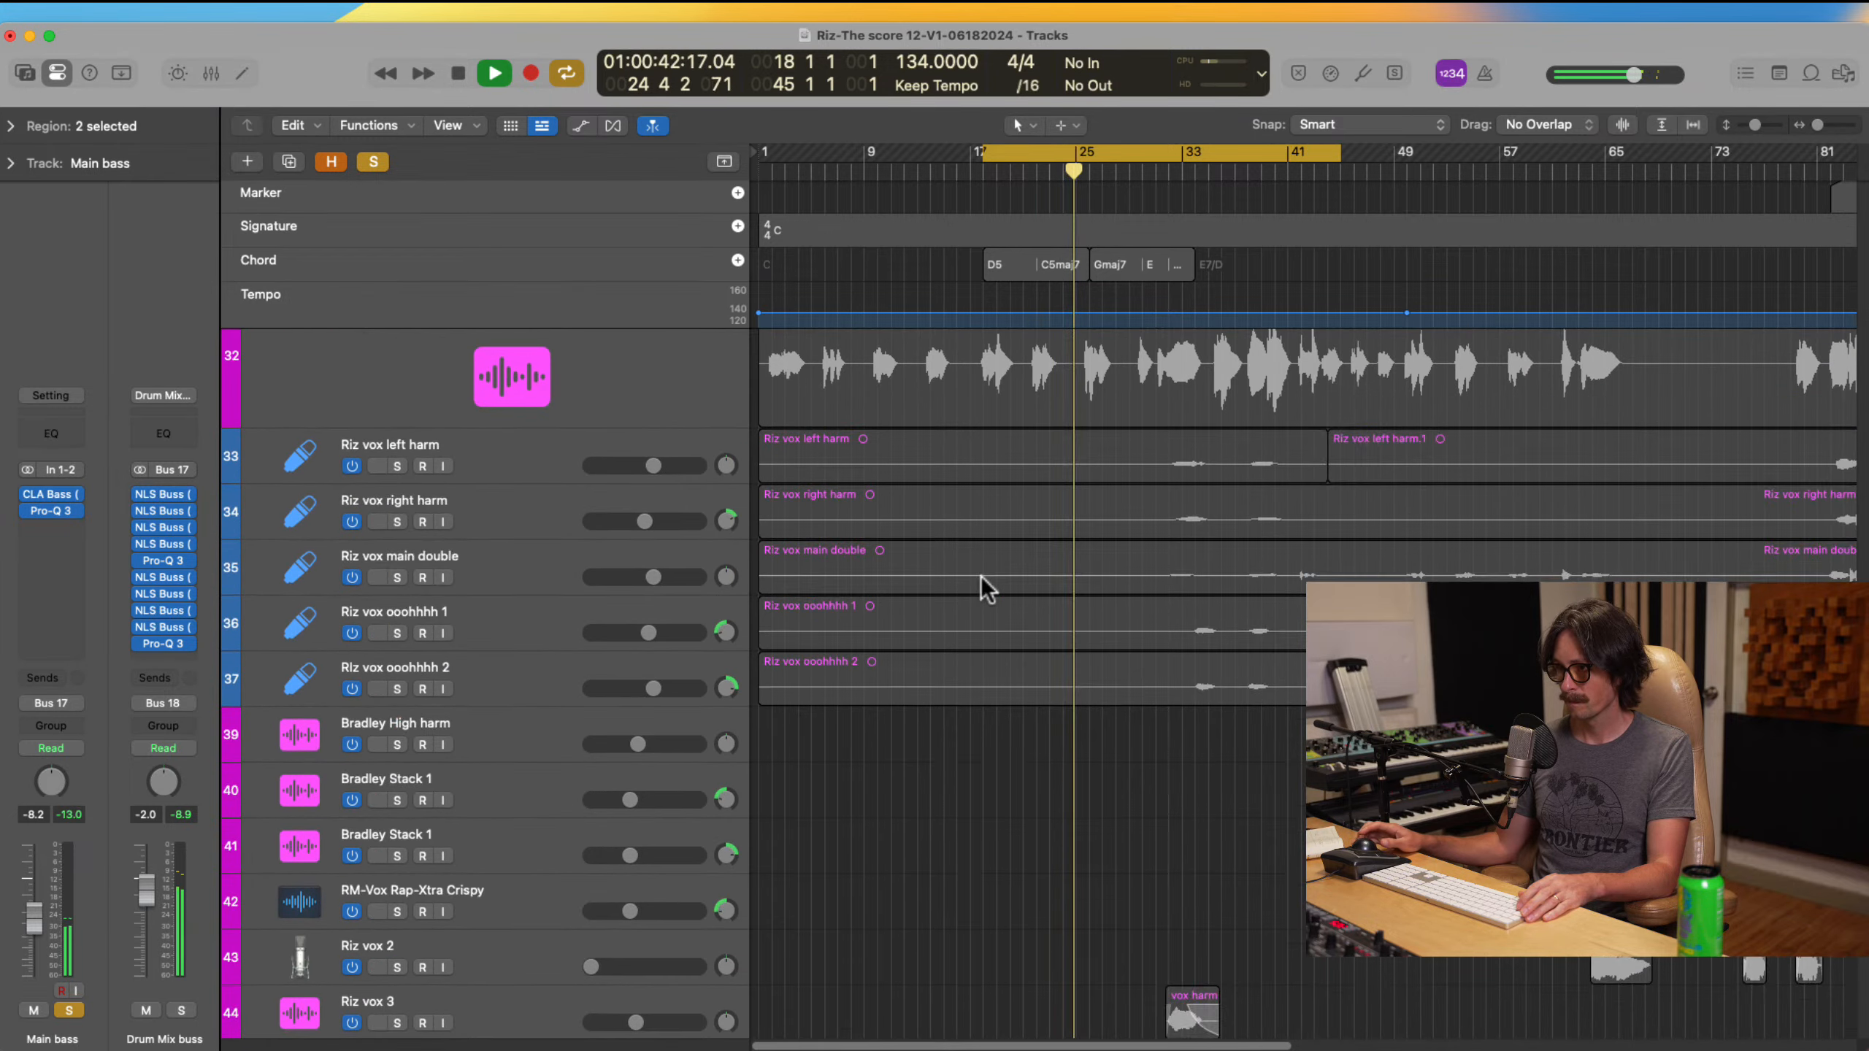
{"action": "scroll", "coordinate": [963, 760], "scroll_direction": "up", "scroll_amount": 6}
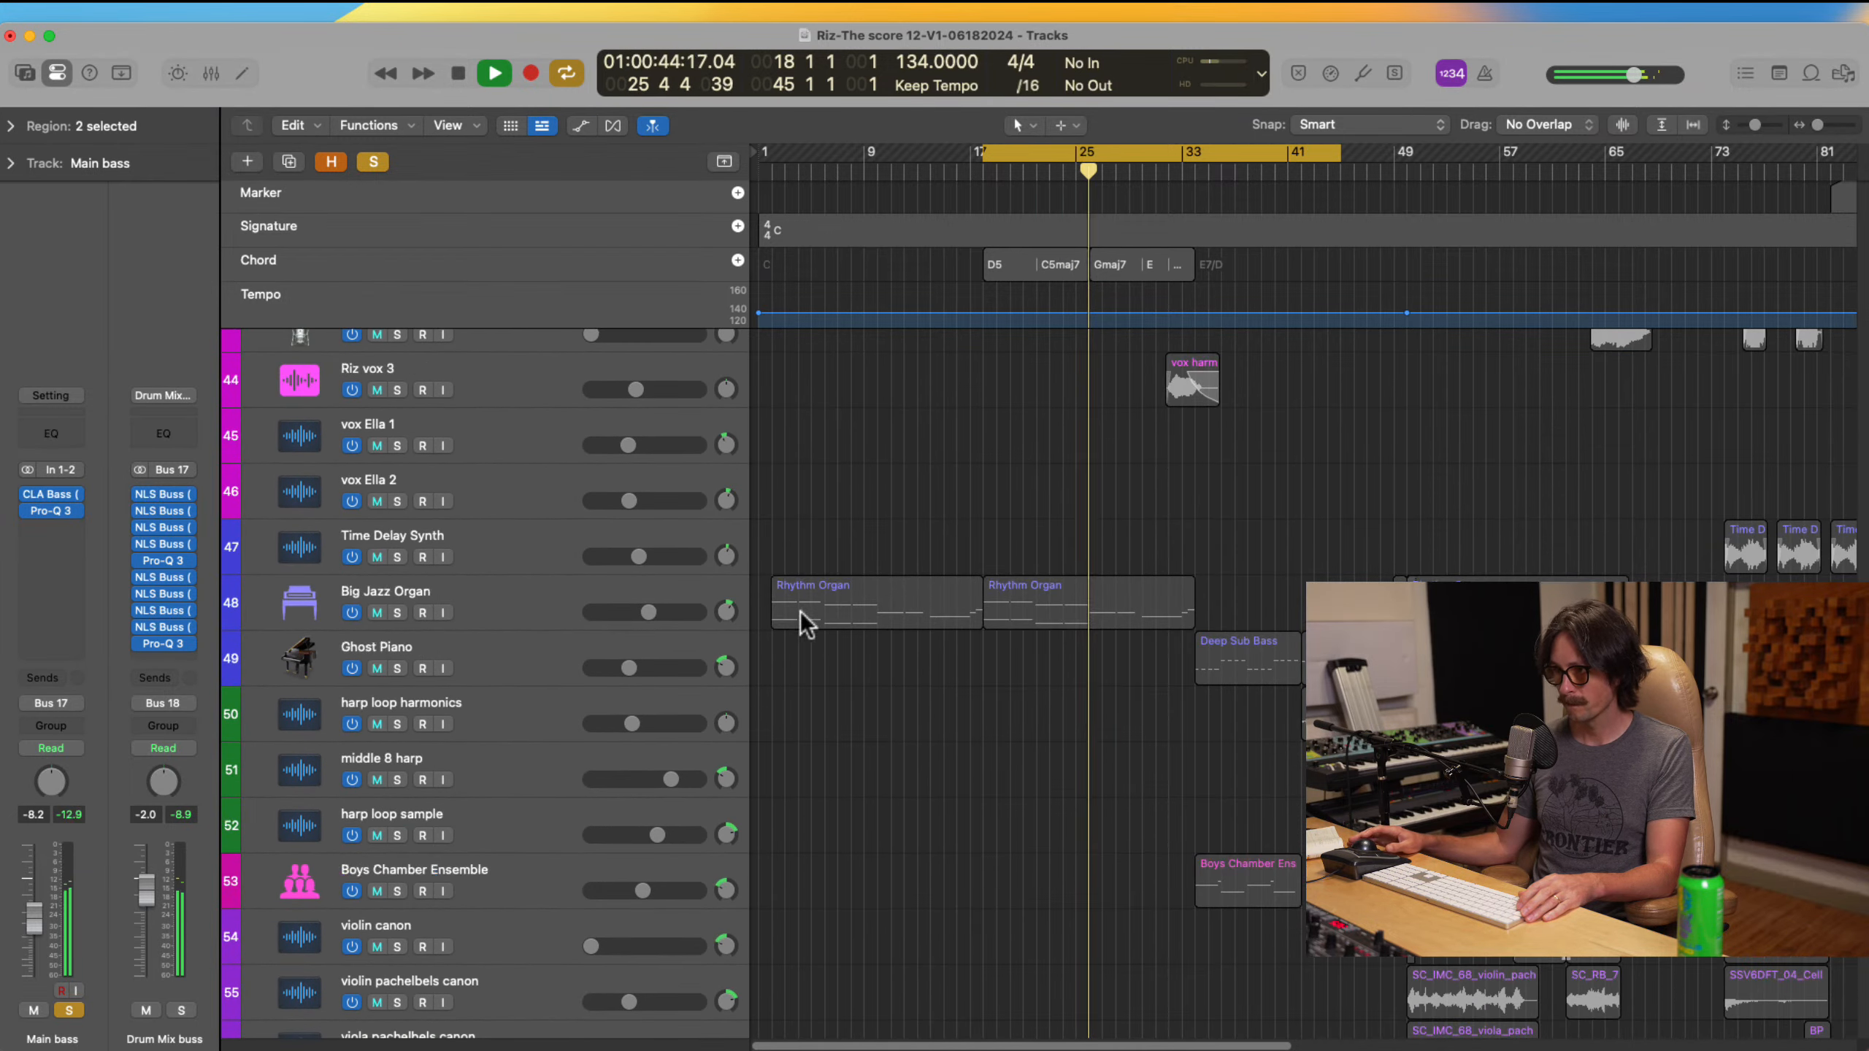
{"action": "left_click", "coordinate": [398, 611]}
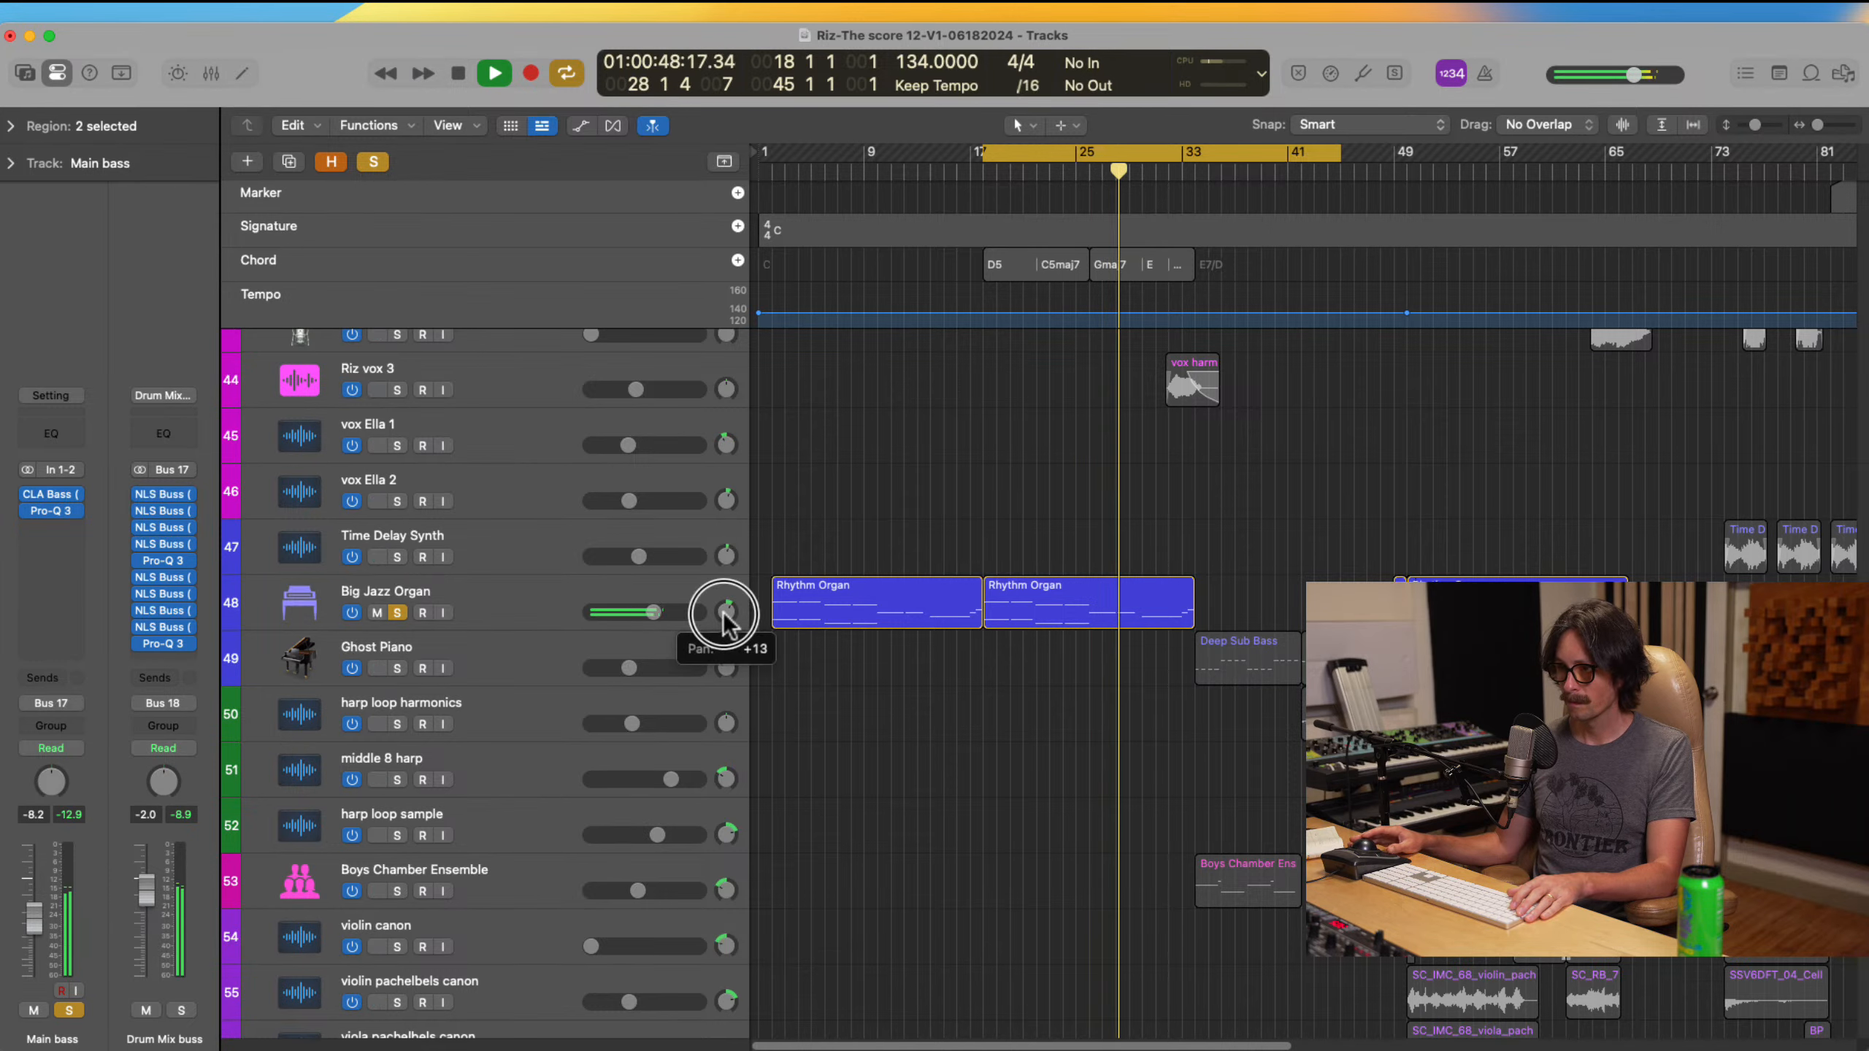
Step: Restart playback from the beginning of the cycle range, and solo and select the Inst 8 track
{"action": "scroll", "coordinate": [1137, 728], "scroll_direction": "down", "scroll_amount": 4}
{"action": "scroll", "coordinate": [1136, 729], "scroll_direction": "down", "scroll_amount": 5}
{"action": "key", "text": "space"}
{"action": "key", "text": "space"}
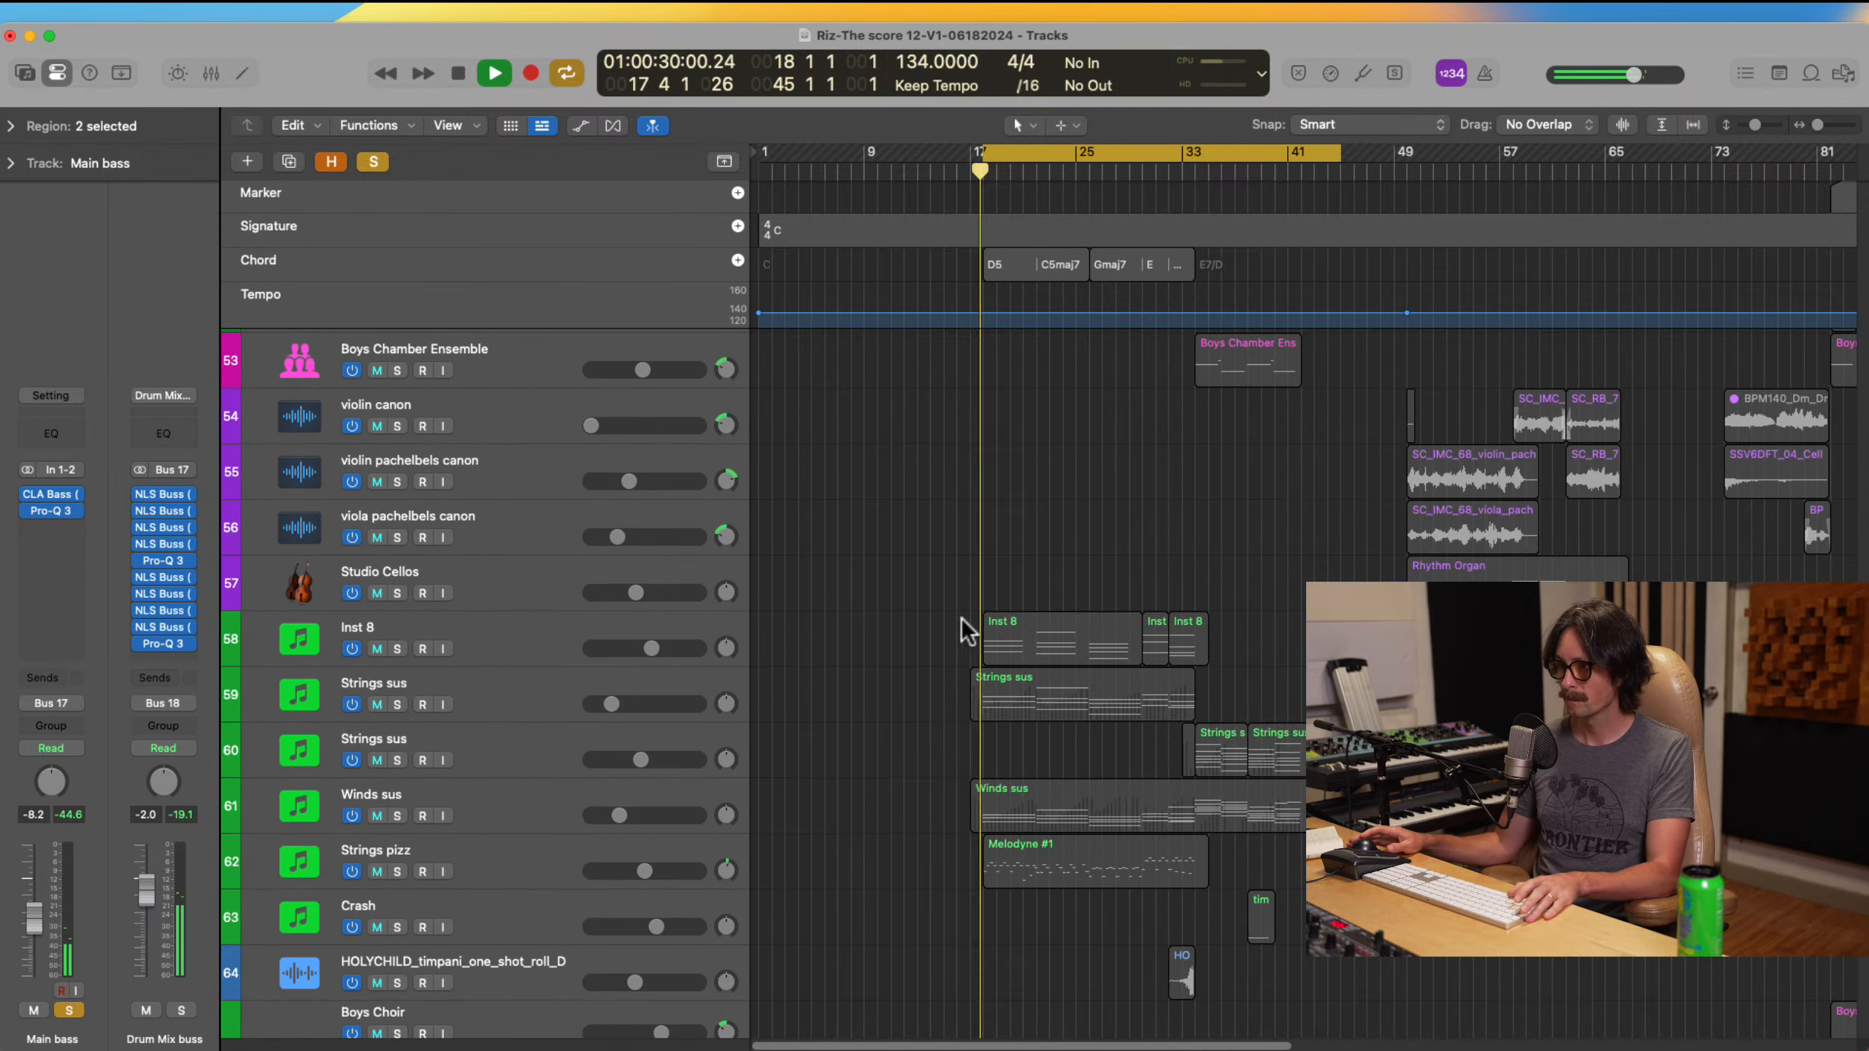
{"action": "left_click", "coordinate": [397, 648]}
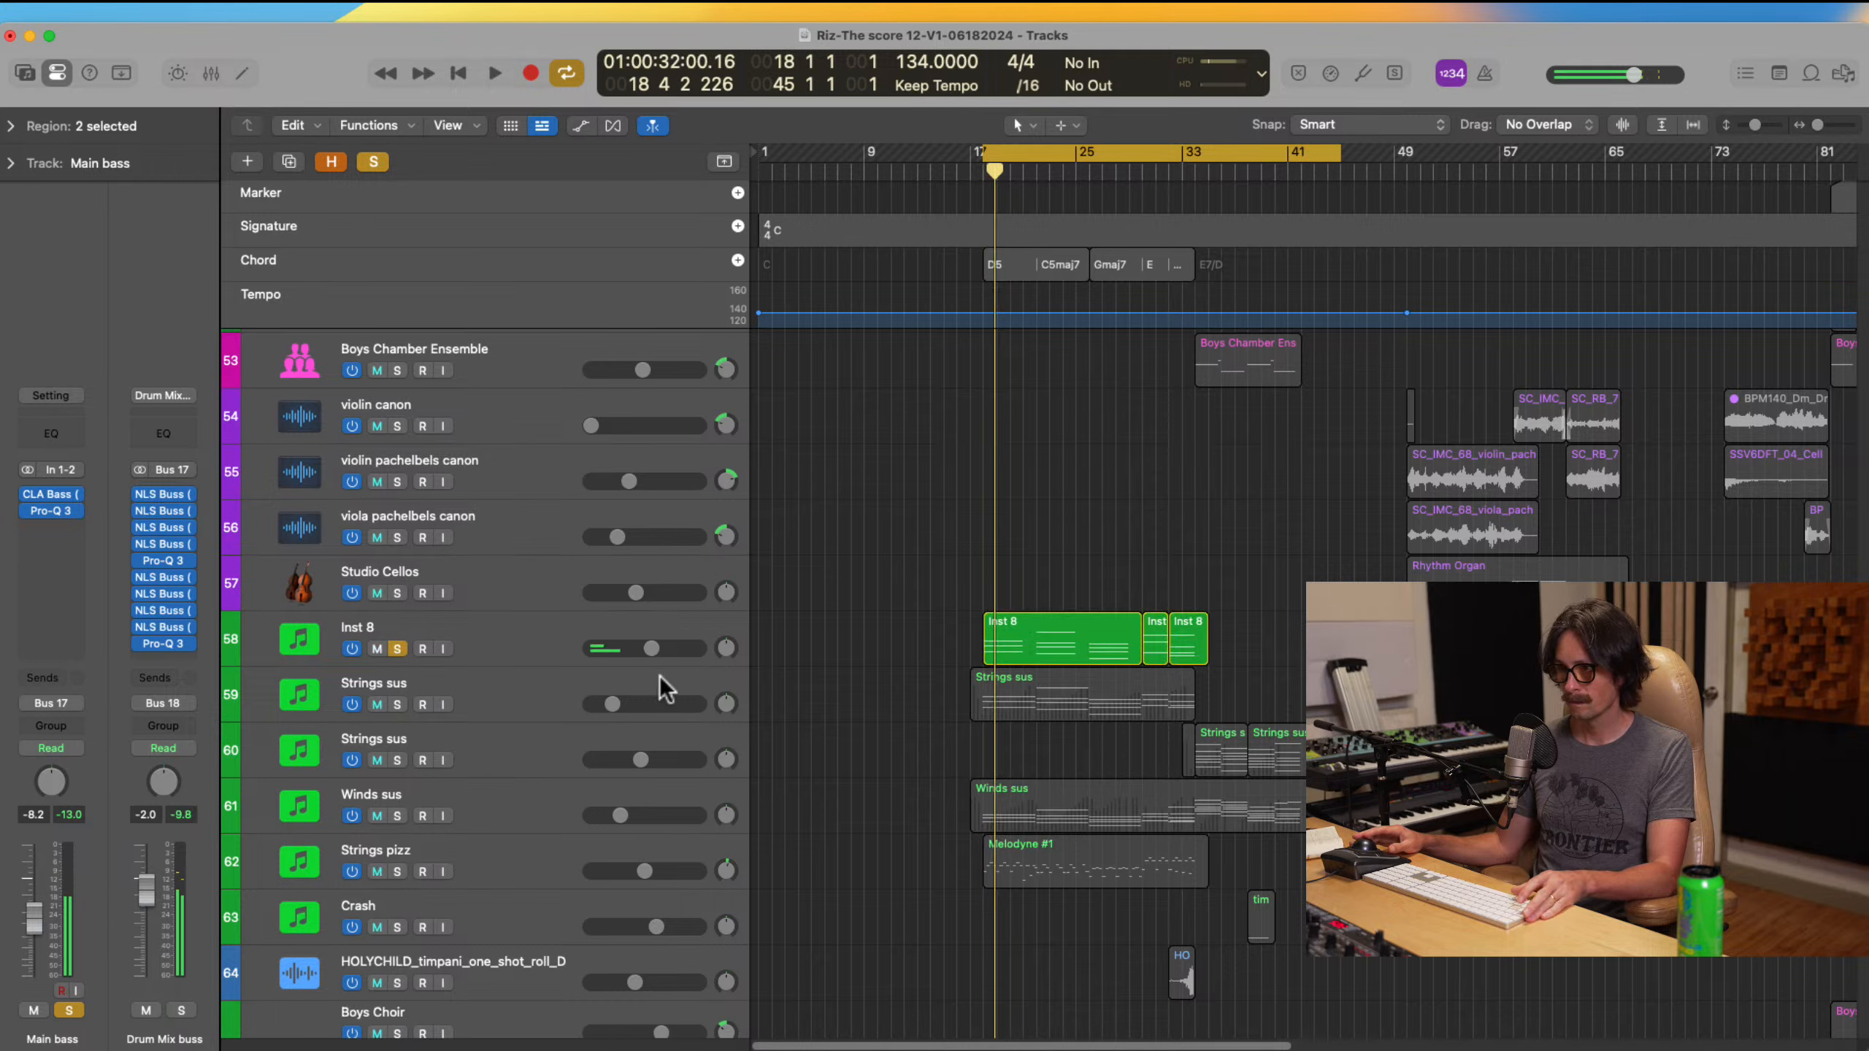
{"action": "left_click", "coordinate": [489, 657]}
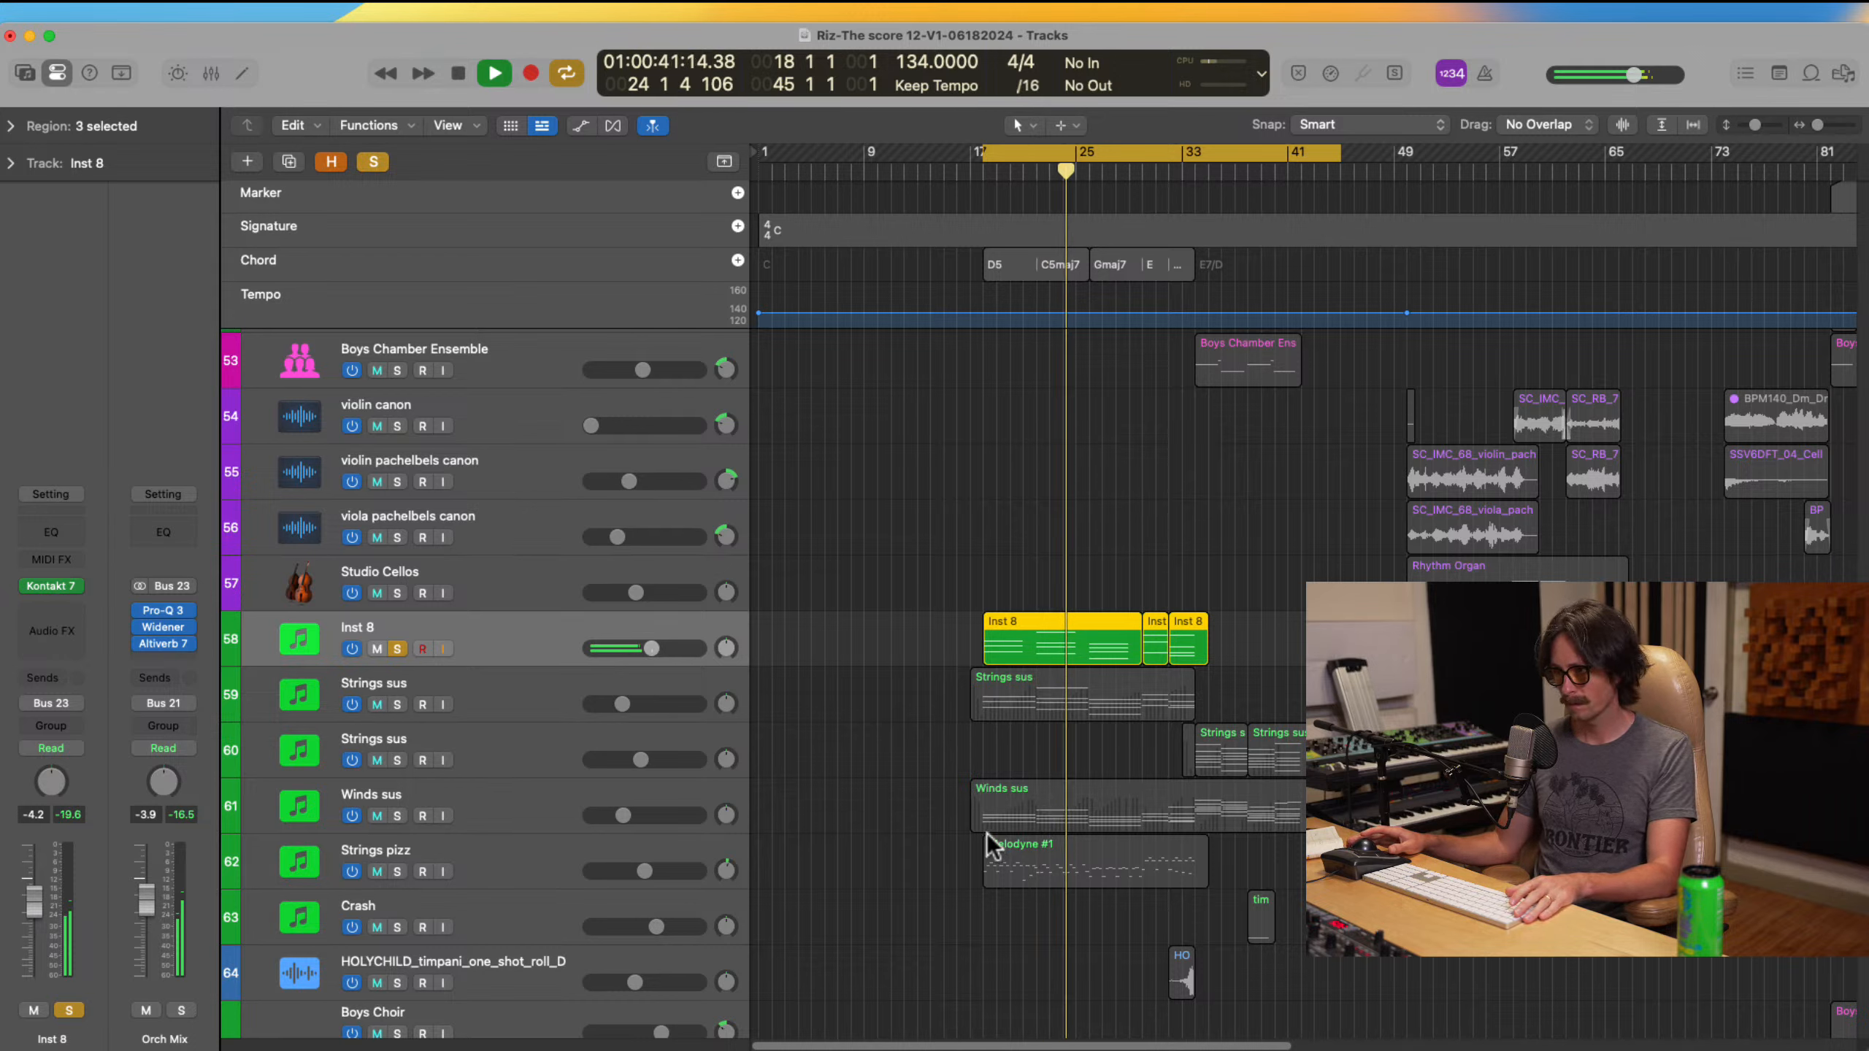
Step: Solo the Strings pizz track alongside Inst 8, and stop playback after hearing them together
{"action": "left_click", "coordinate": [397, 871]}
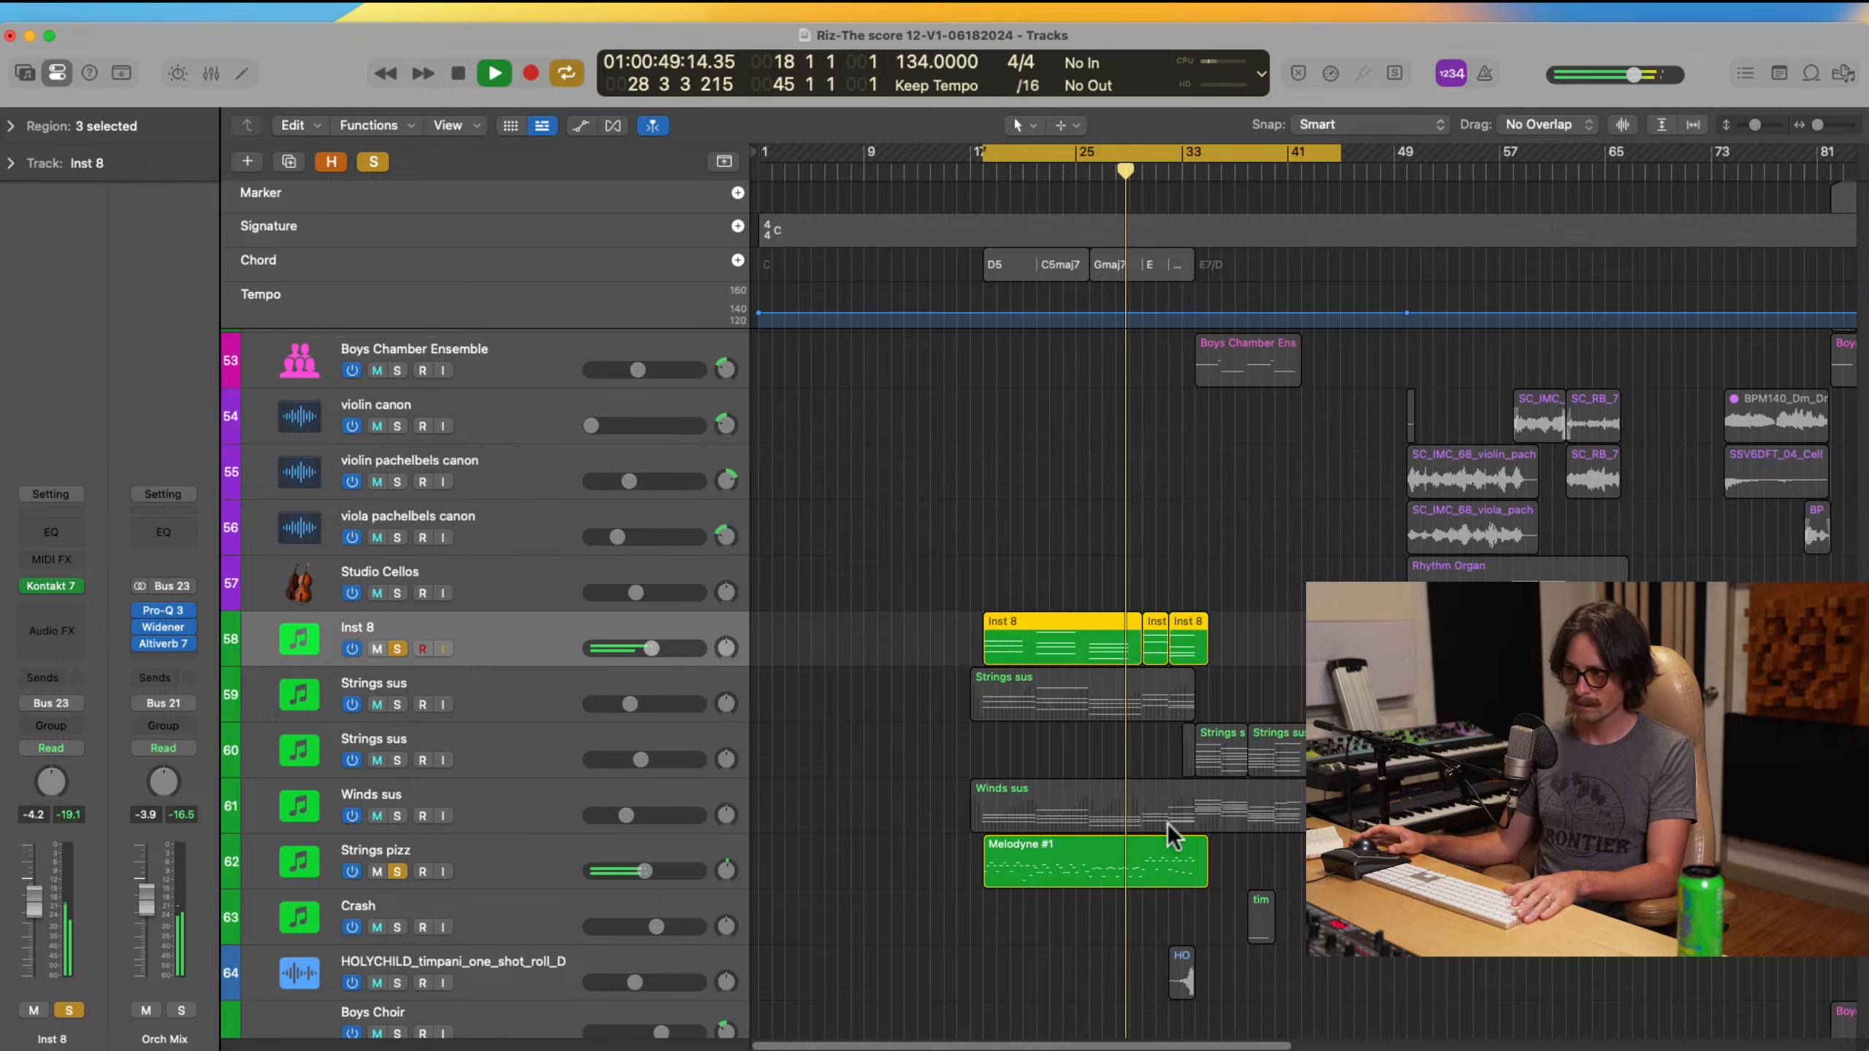
{"action": "key", "text": "super+Tab"}
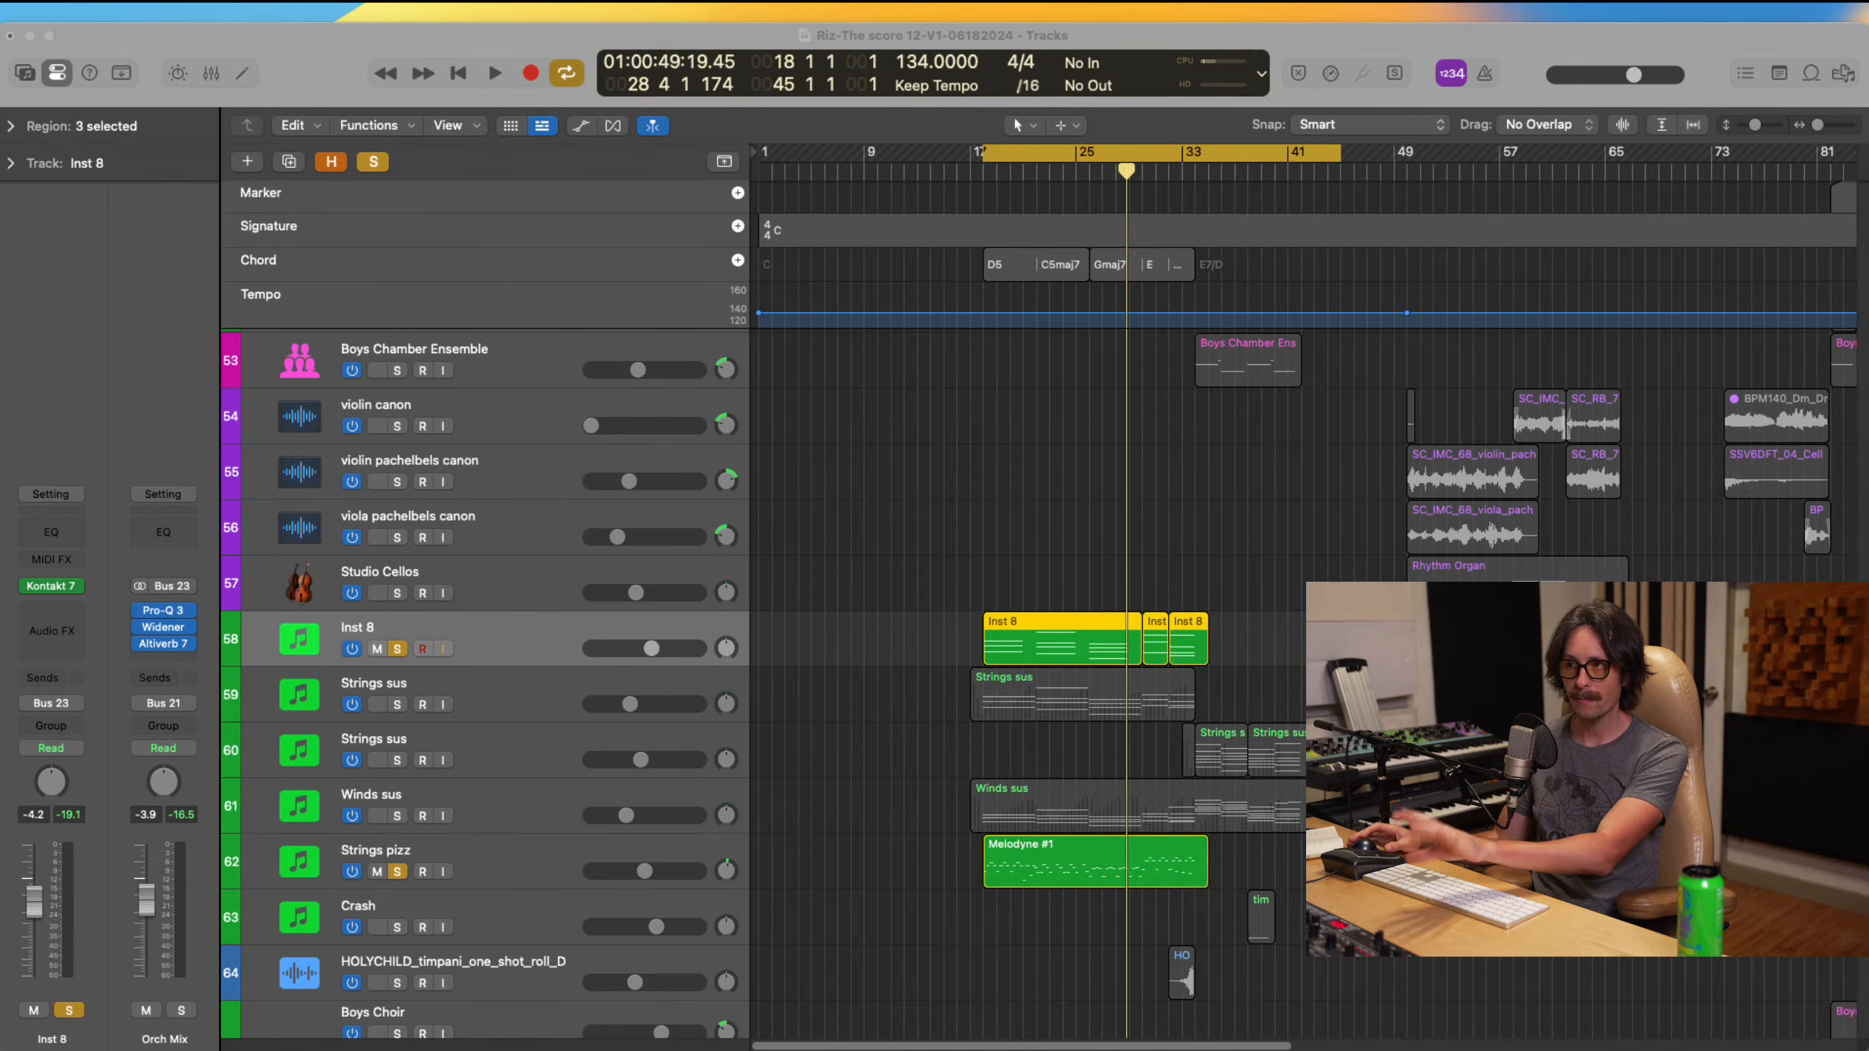
{"action": "left_click", "coordinate": [501, 35]}
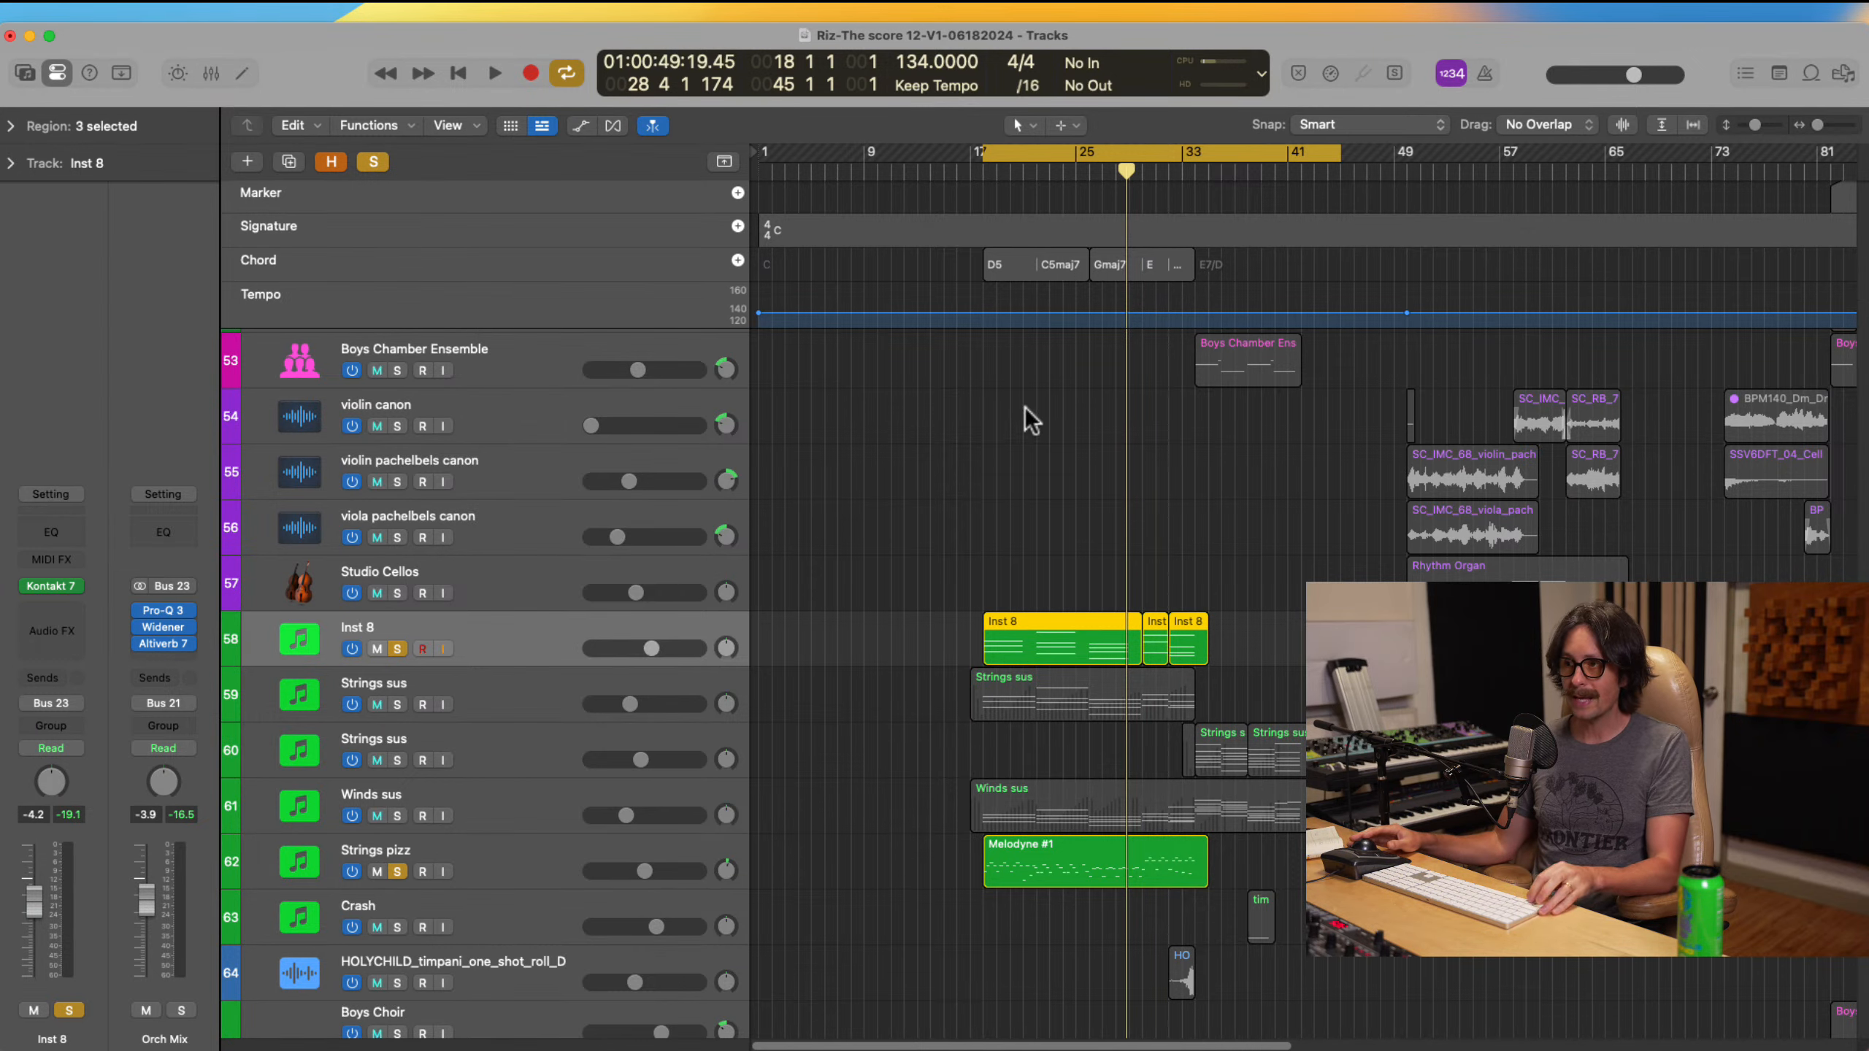
Step: Clear the solo on all tracks and look over the full arrangement from the choir and string tracks up to the drums
{"action": "left_click", "coordinate": [1159, 511], "text": "ctrl+alt"}
{"action": "left_click", "coordinate": [1128, 460], "text": "ctrl+alt"}
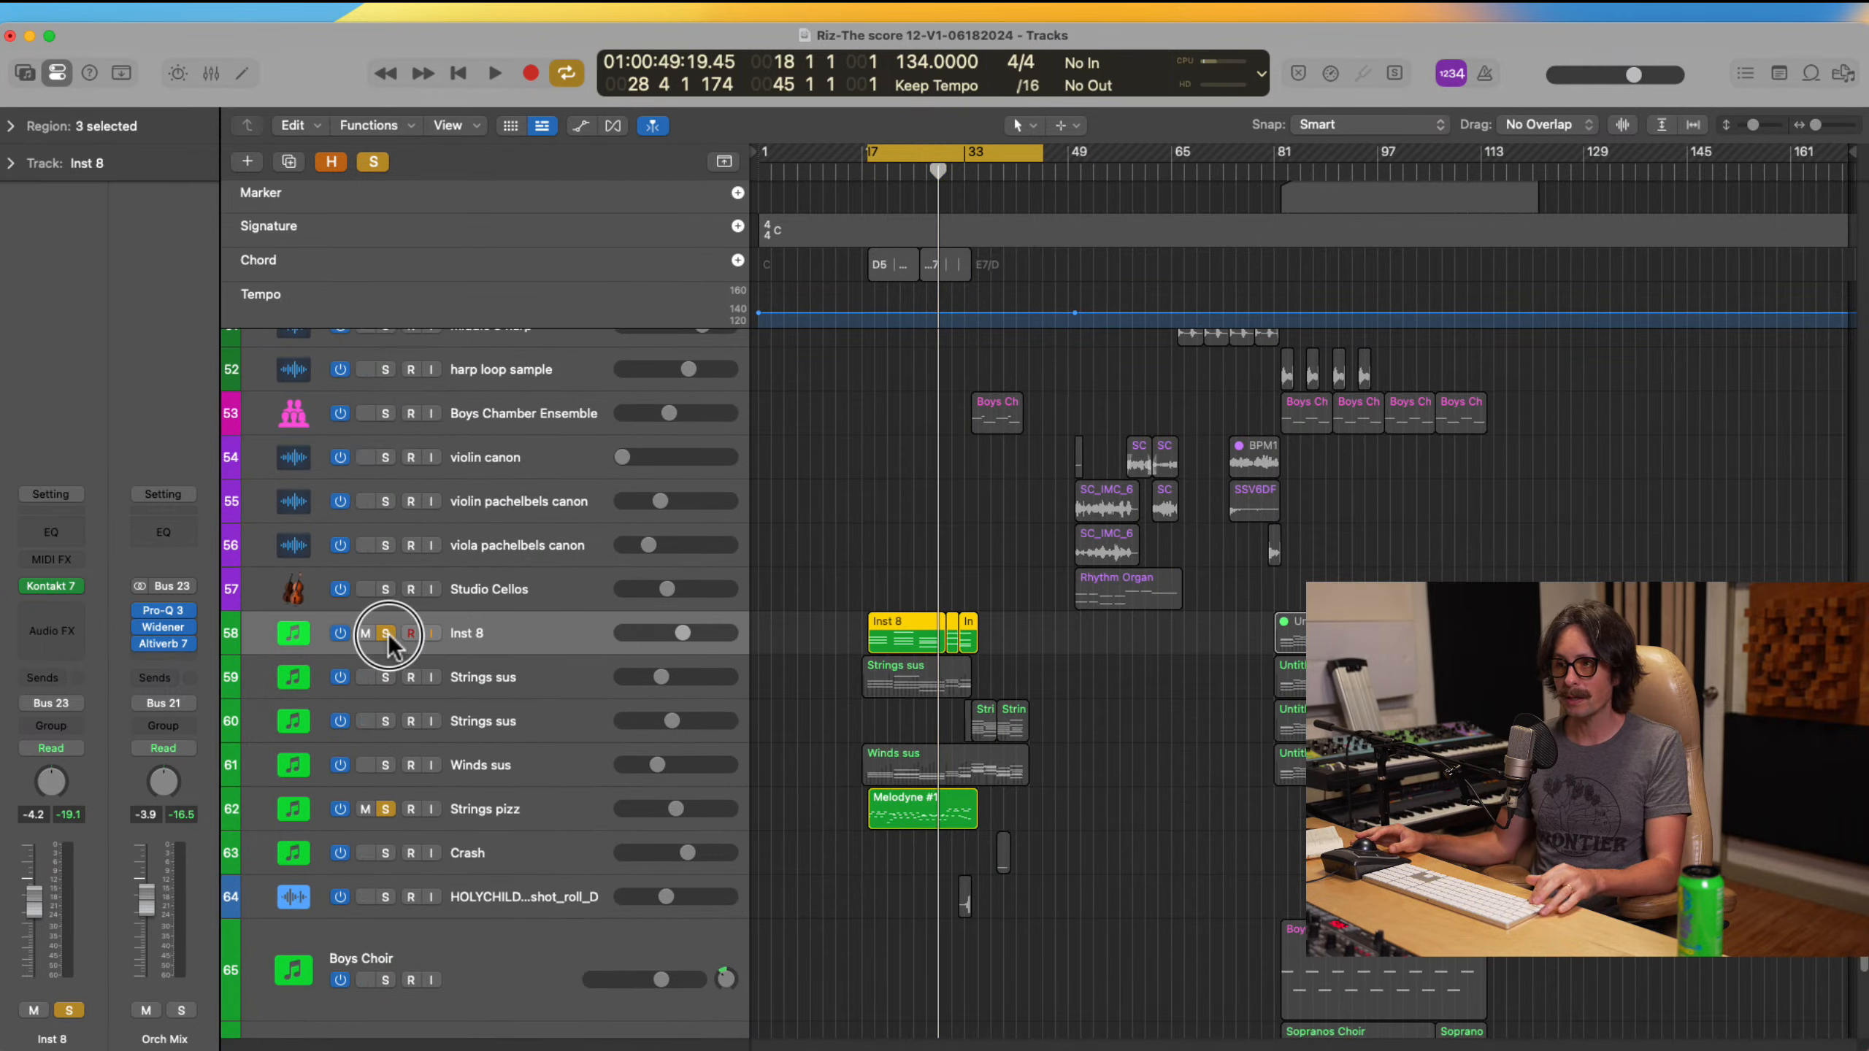
{"action": "left_click", "coordinate": [385, 633]}
{"action": "scroll", "coordinate": [1047, 375], "scroll_direction": "up", "scroll_amount": 5}
{"action": "scroll", "coordinate": [987, 523], "scroll_direction": "down", "scroll_amount": 6}
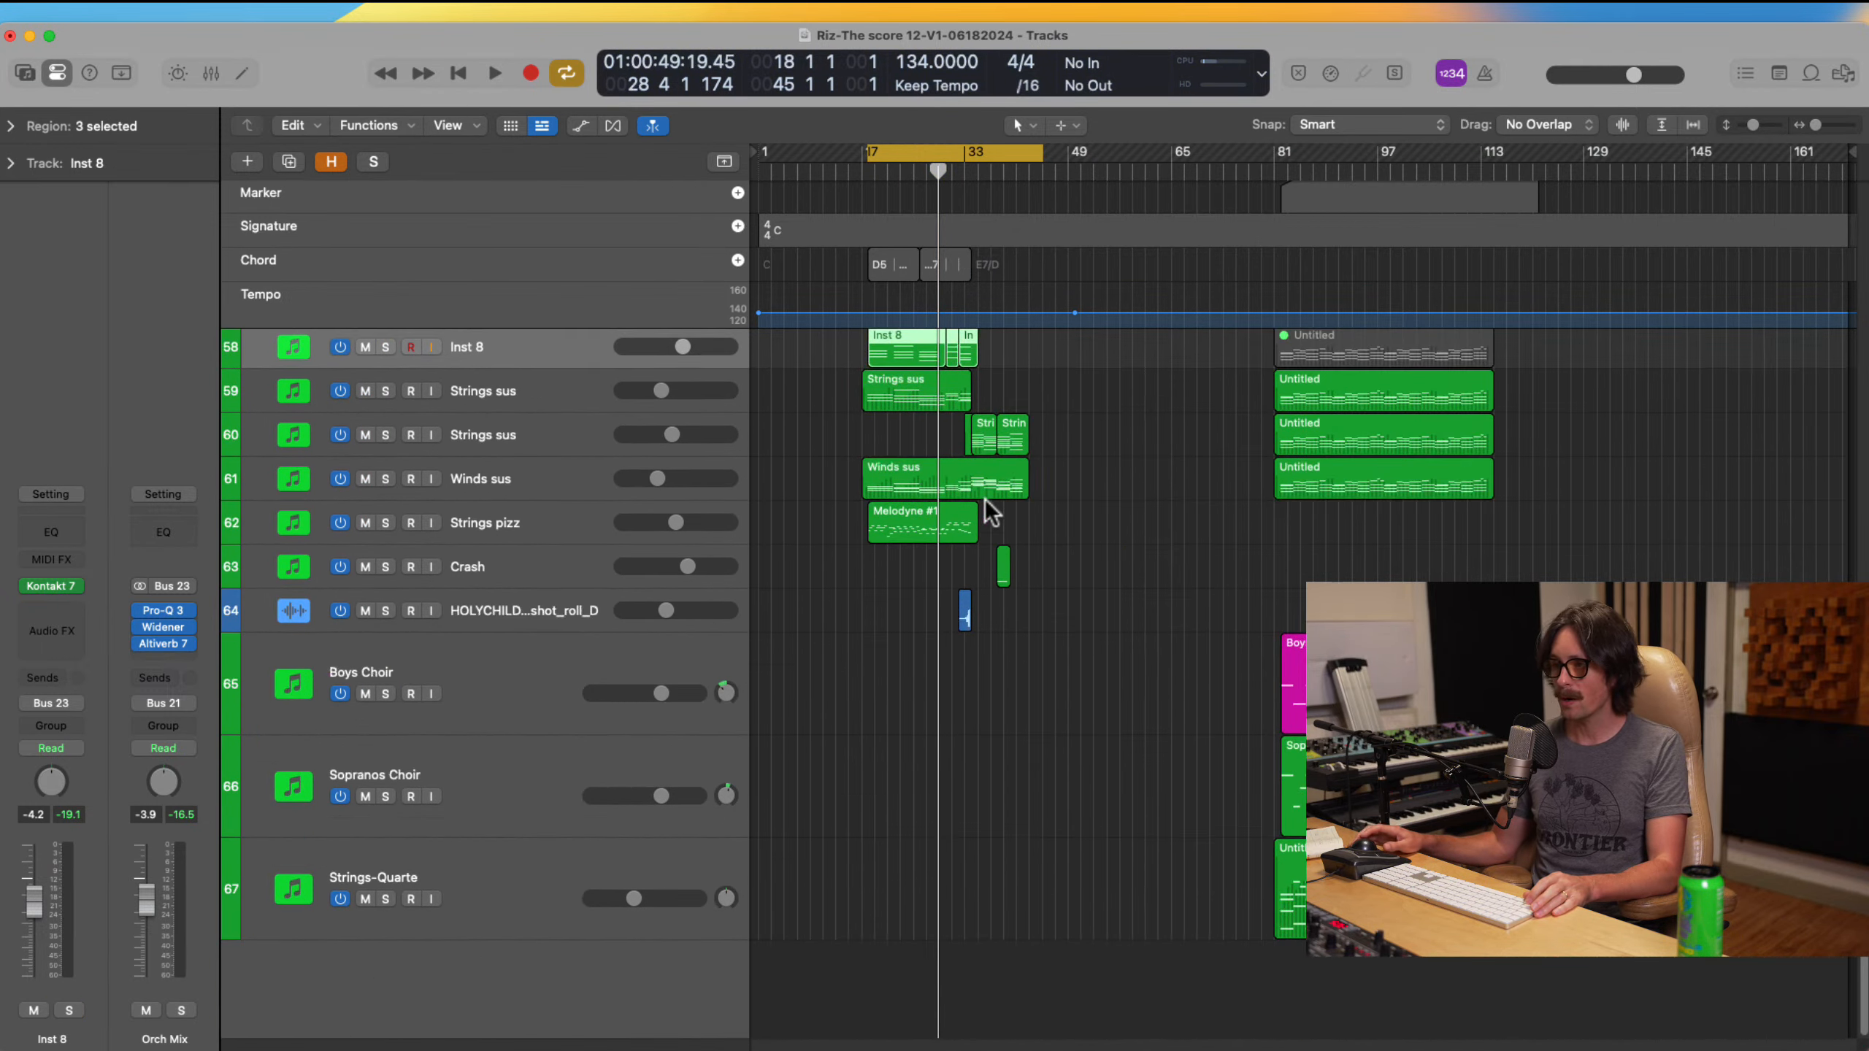
{"action": "scroll", "coordinate": [999, 506], "scroll_direction": "up", "scroll_amount": 2}
{"action": "scroll", "coordinate": [920, 414], "scroll_direction": "up", "scroll_amount": 6}
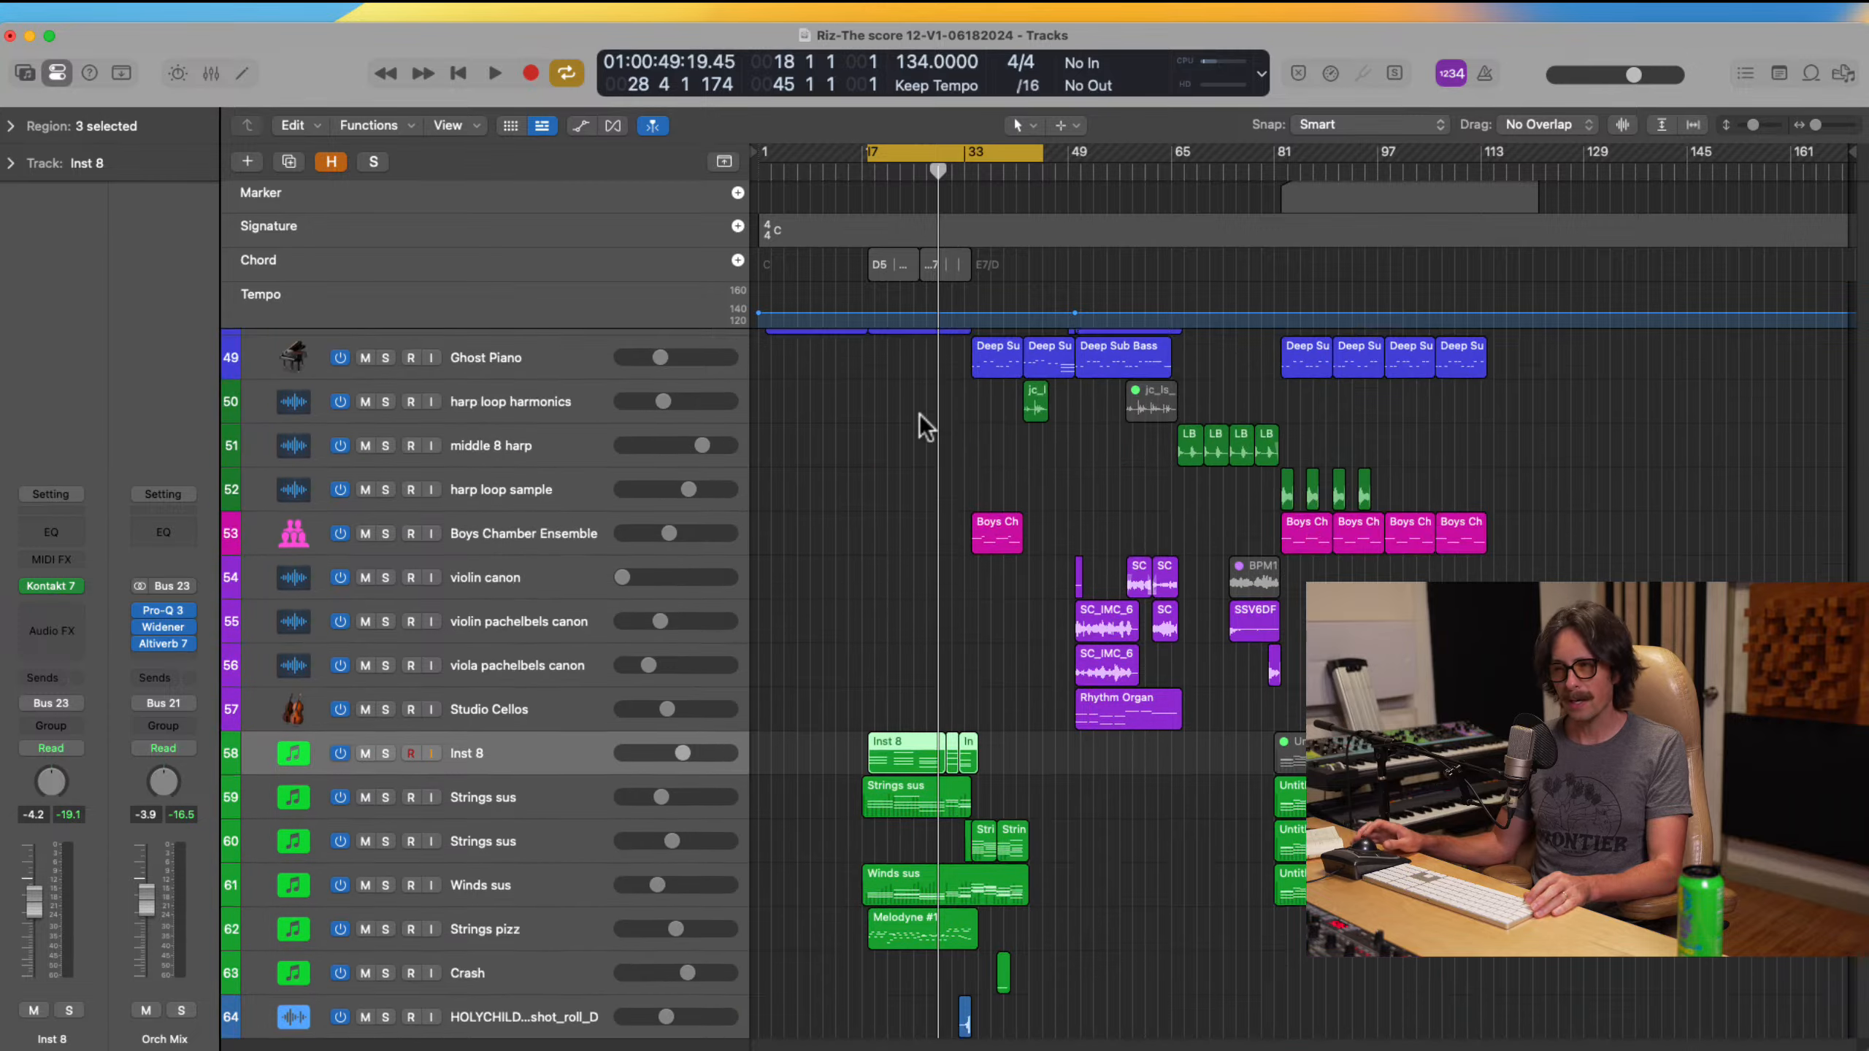
{"action": "scroll", "coordinate": [931, 522], "scroll_direction": "up", "scroll_amount": 18}
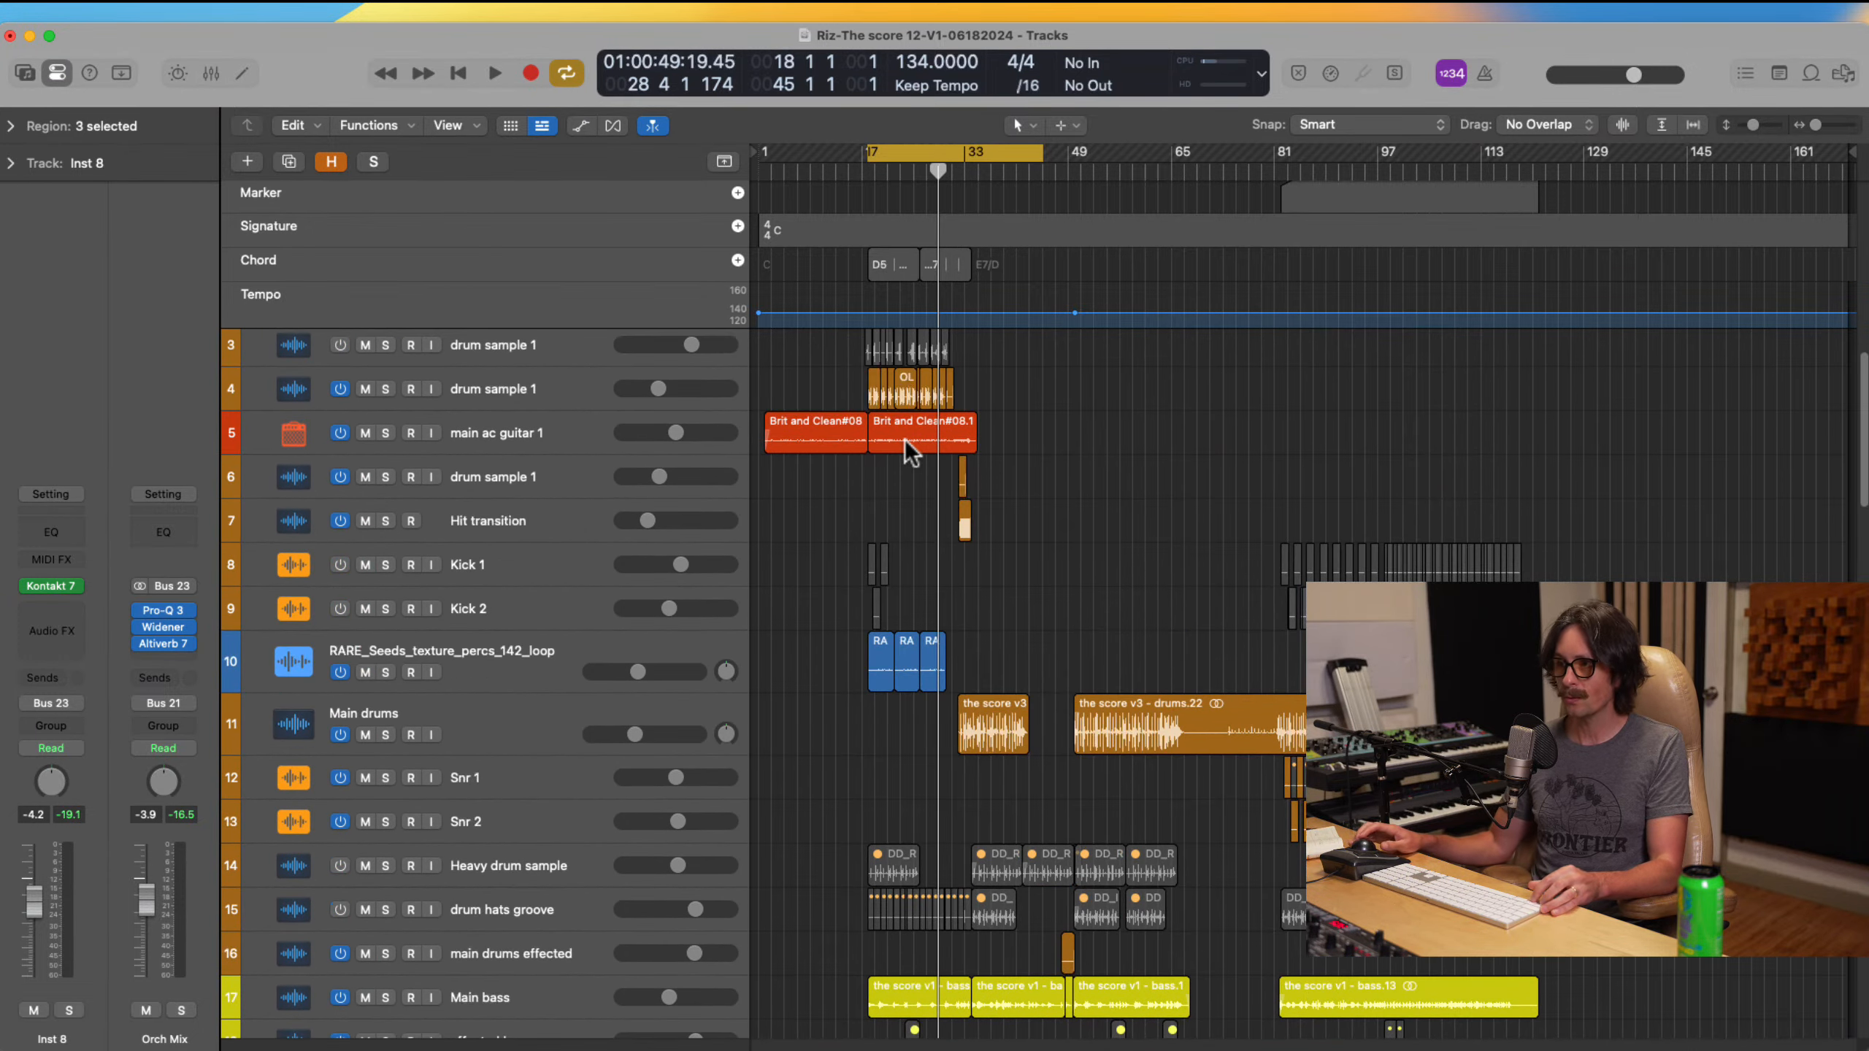
Step: Set the cycle range from bar 29 to bar 48, and play the passage through the Hit transition before stopping
{"action": "left_click_drag", "start_coordinate": [905, 438], "coordinate": [1139, 930]}
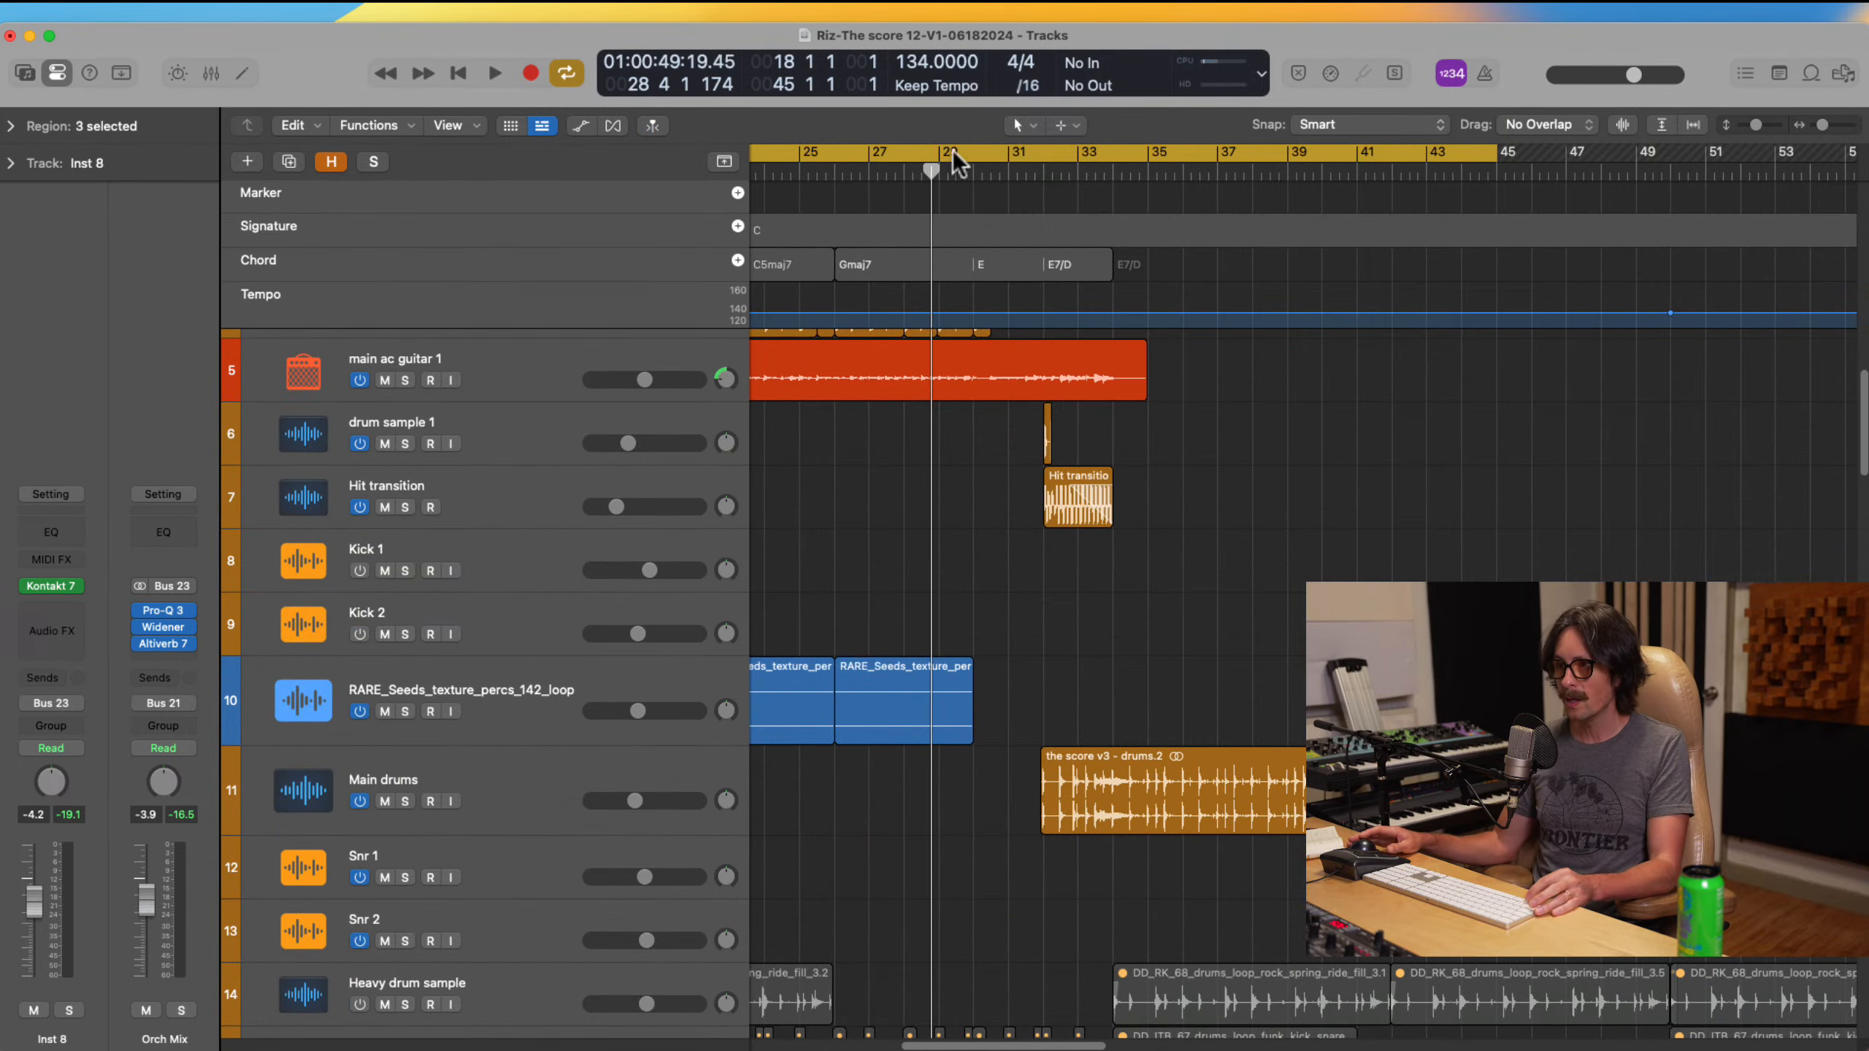
{"action": "left_click_drag", "start_coordinate": [943, 157], "coordinate": [1590, 251]}
{"action": "key", "text": "super+b"}
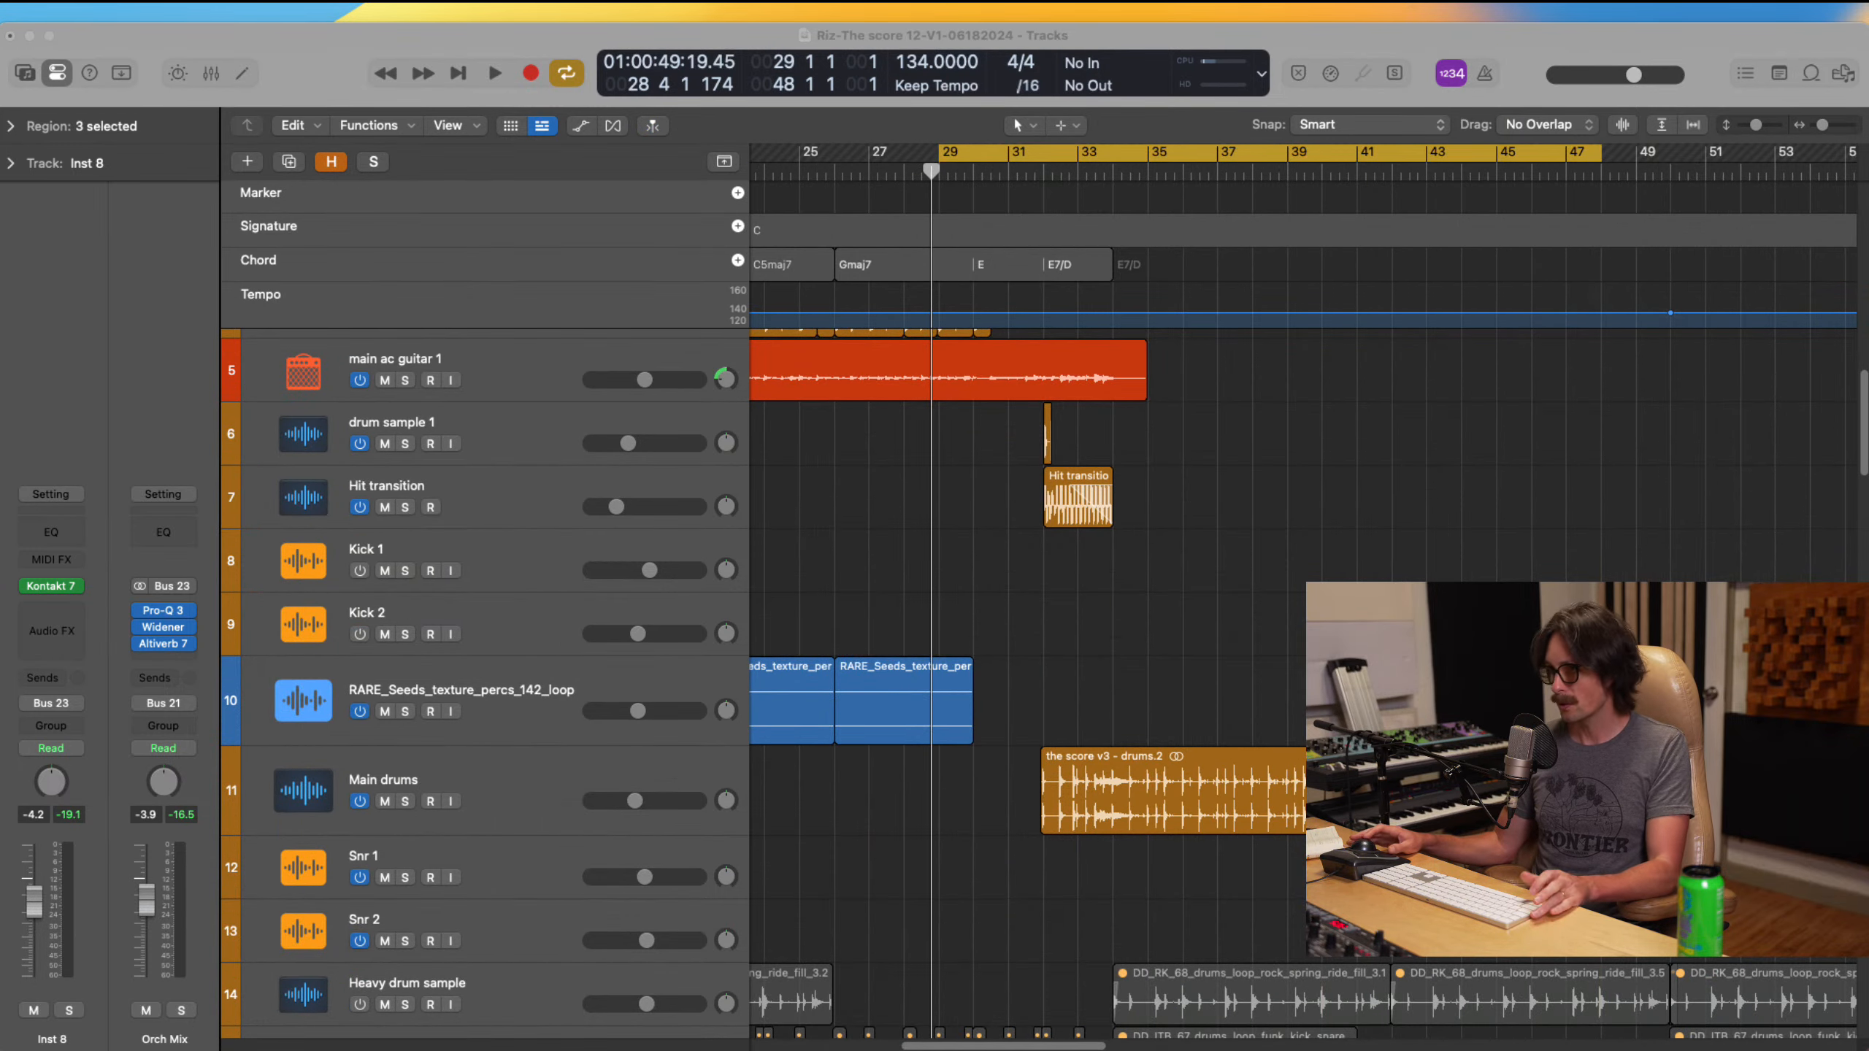
{"action": "left_click", "coordinate": [1708, 55]}
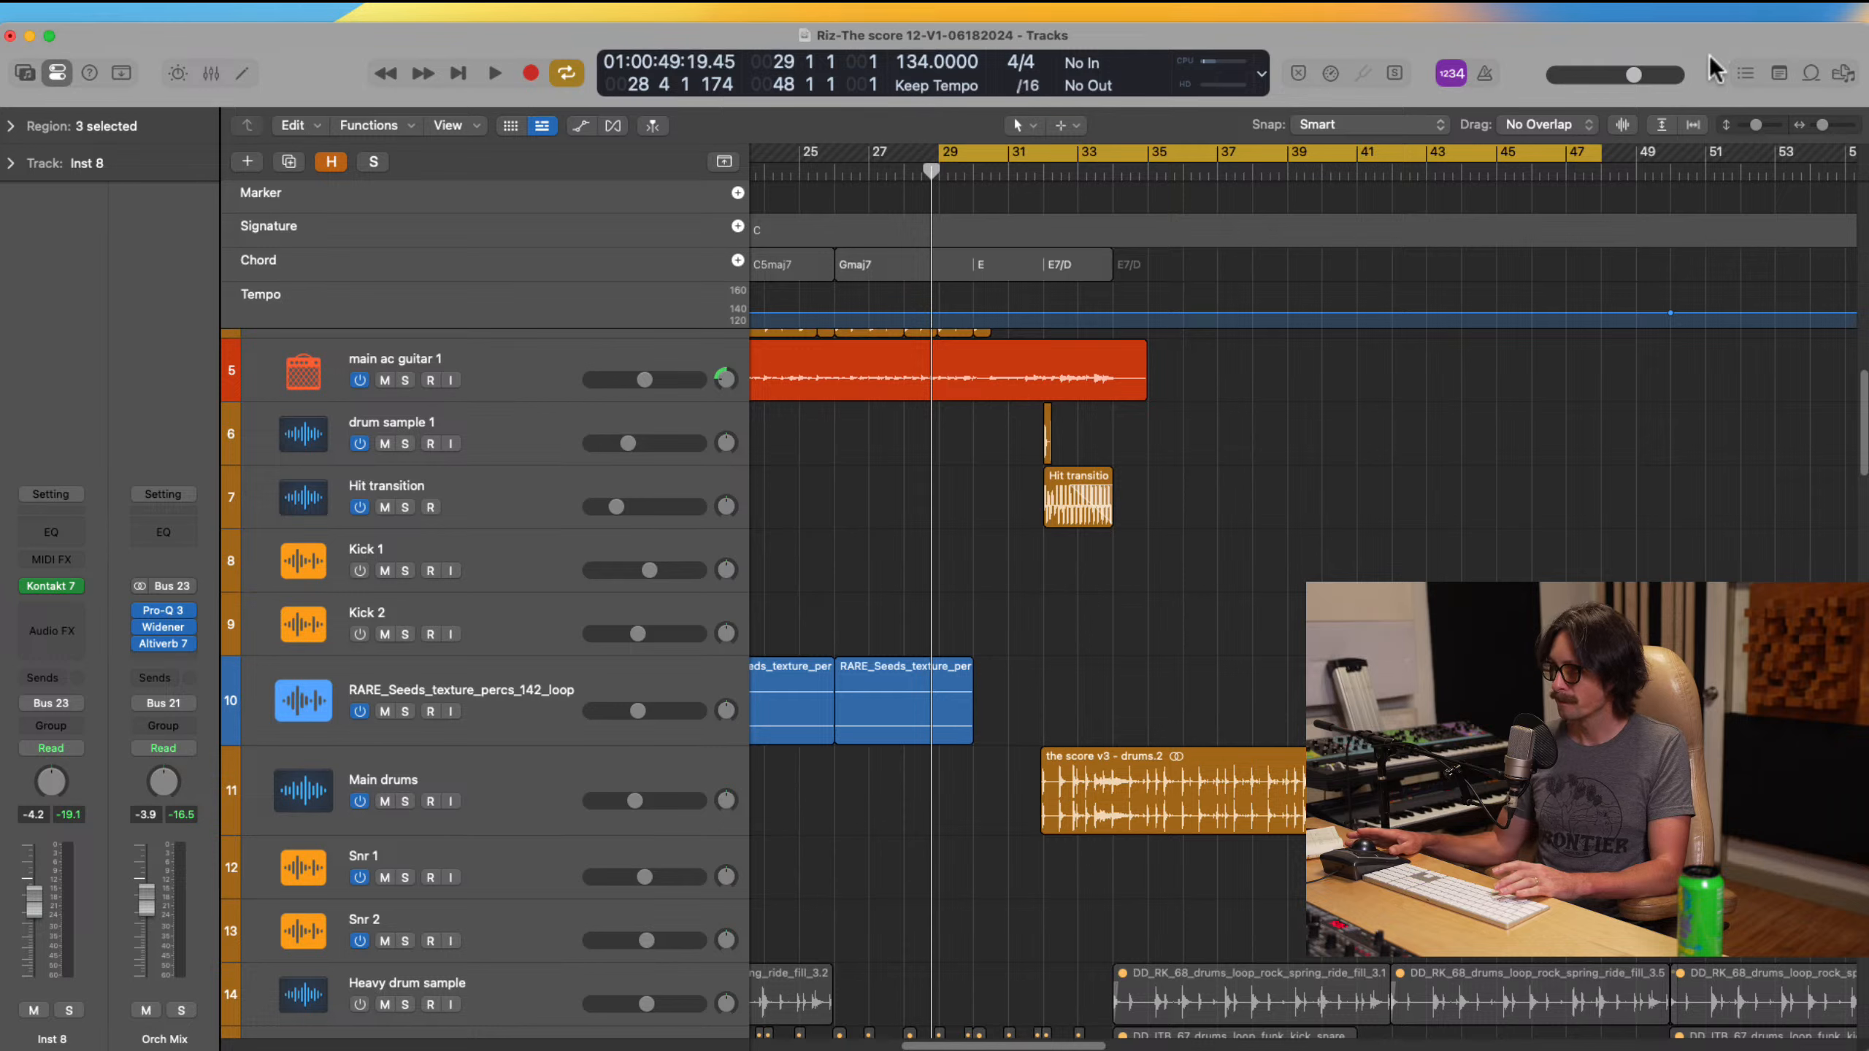
{"action": "key", "text": "space"}
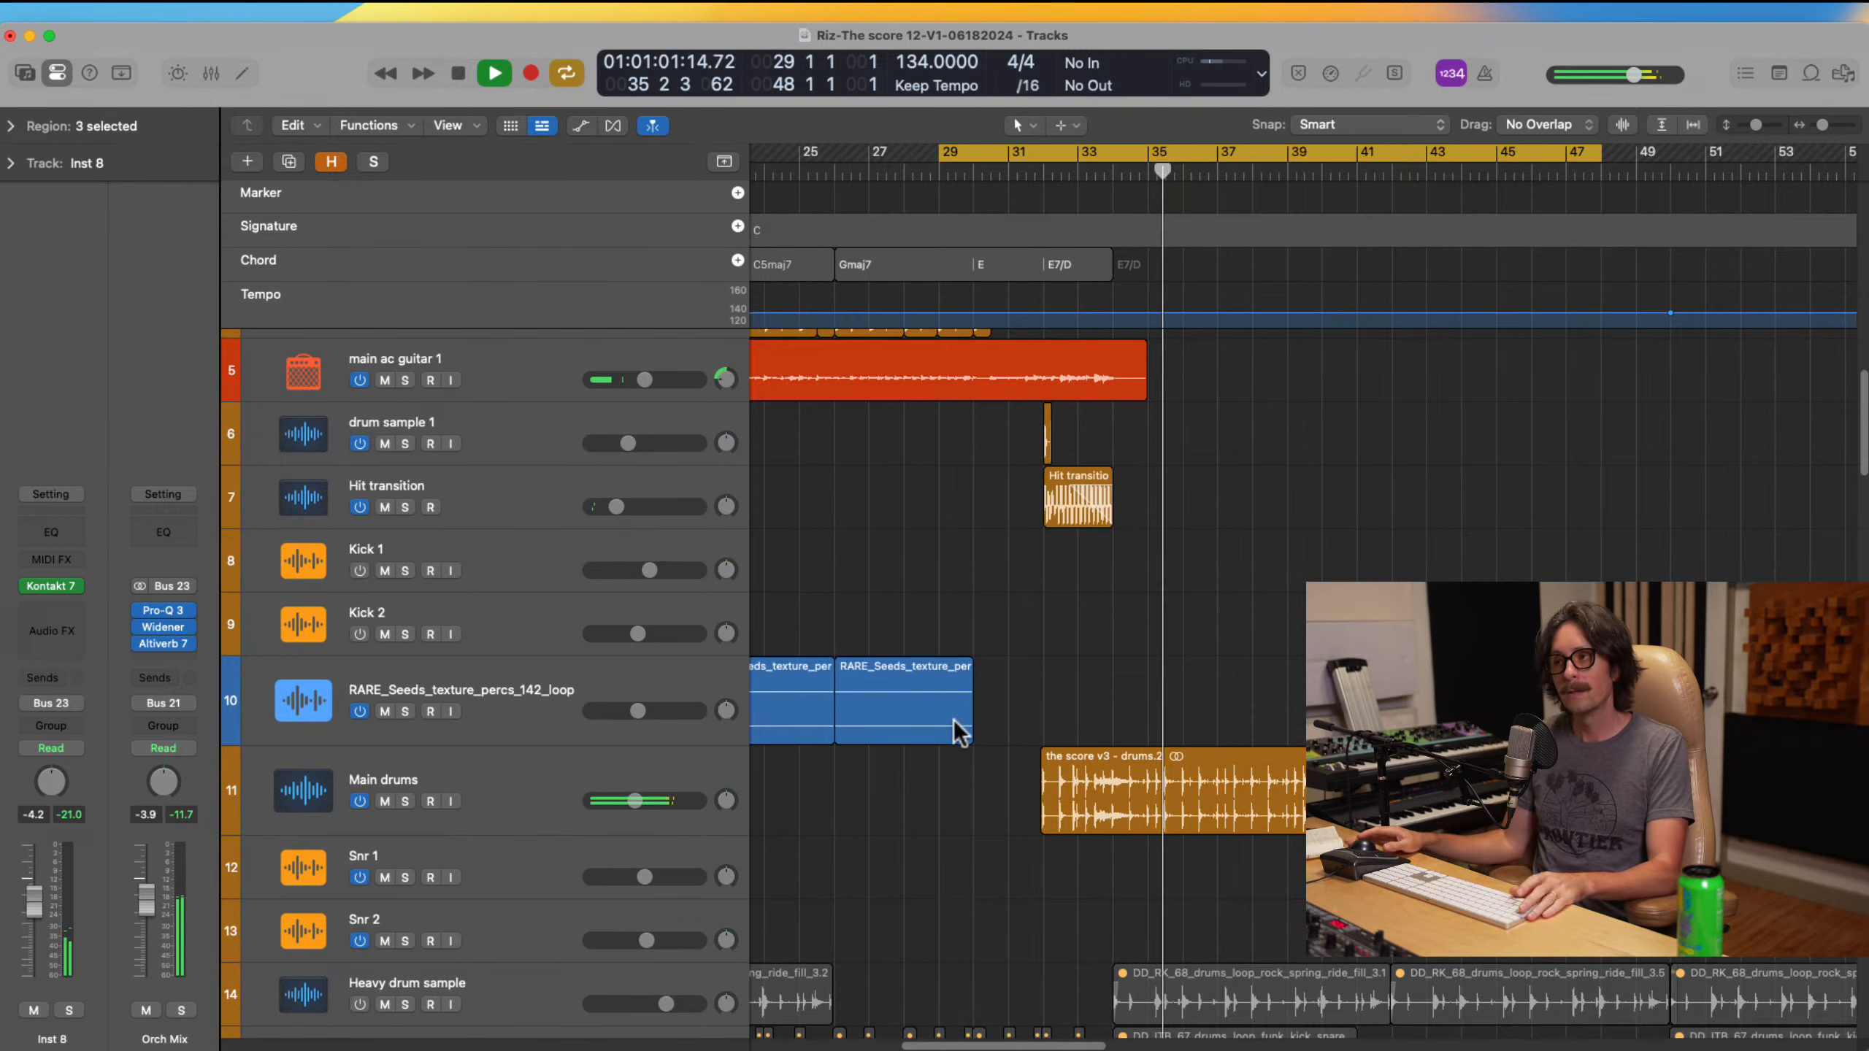
{"action": "key", "text": "space"}
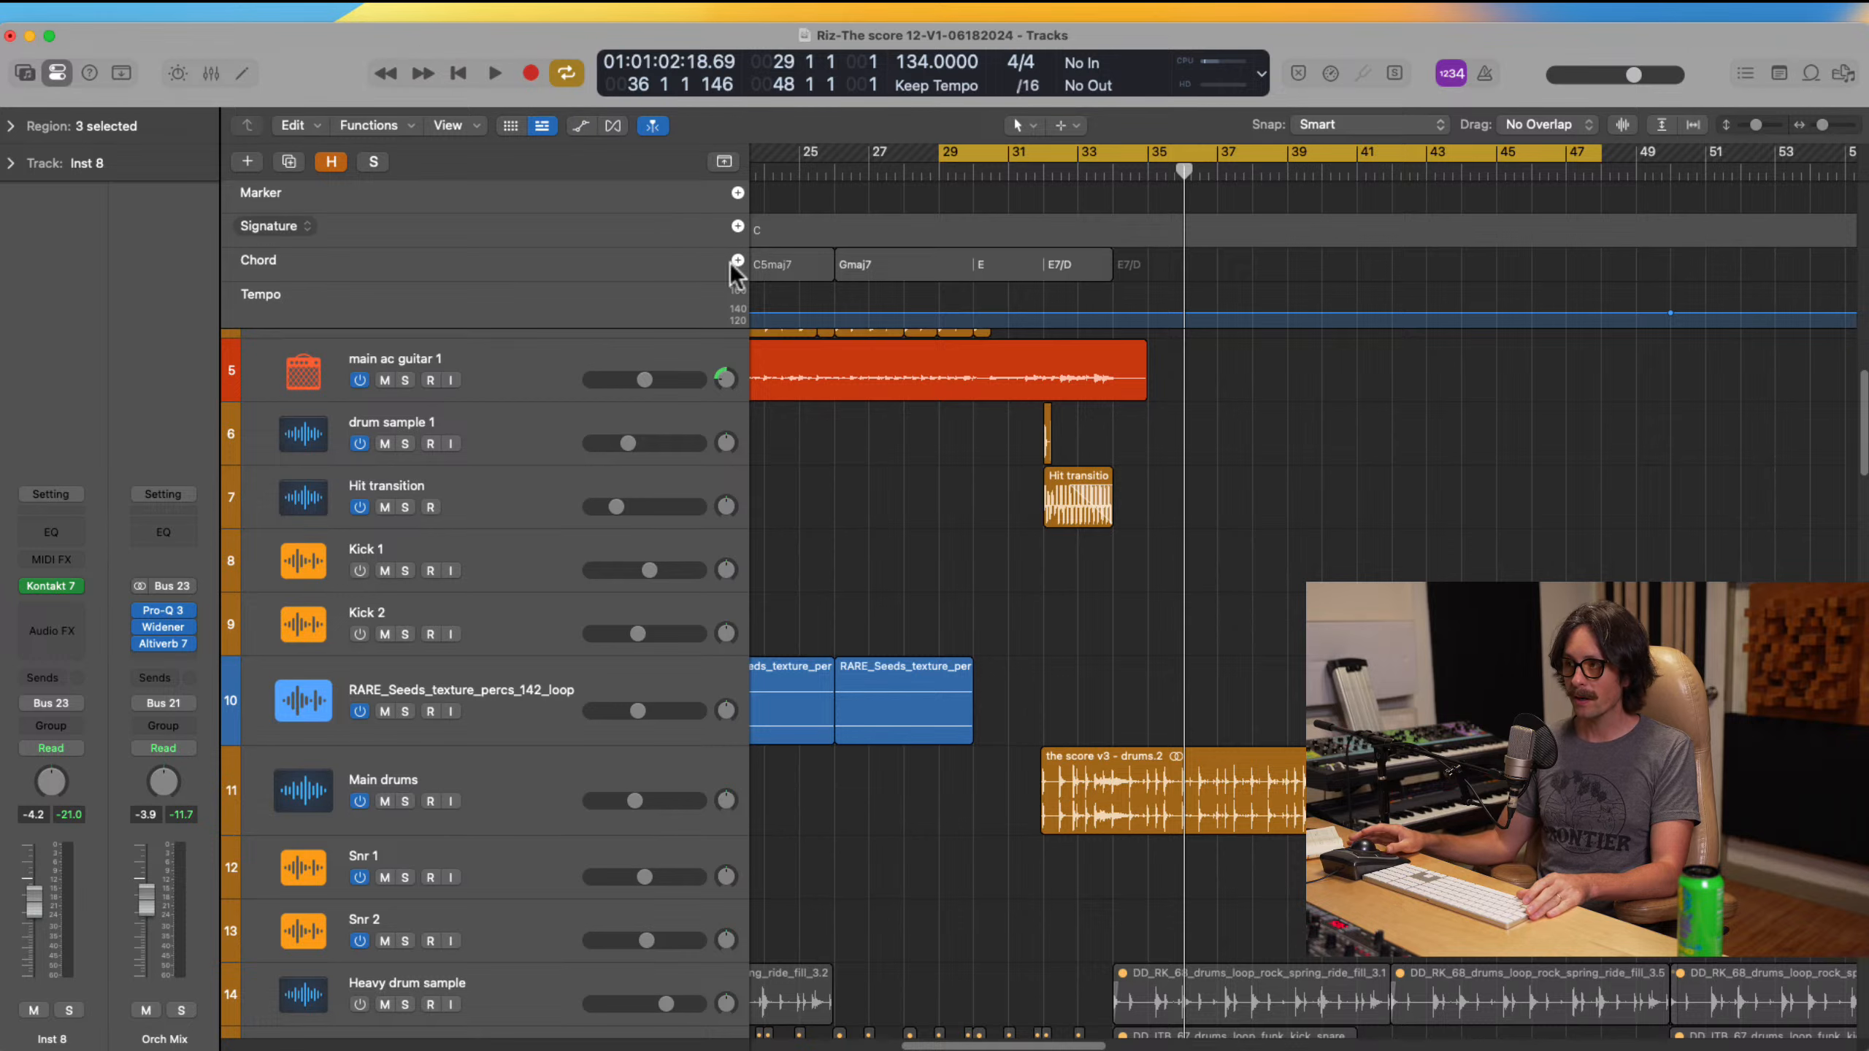
Step: Place the playhead at bar 33 and turn off cycle mode
{"action": "scroll", "coordinate": [938, 316], "scroll_direction": "right", "scroll_amount": 3}
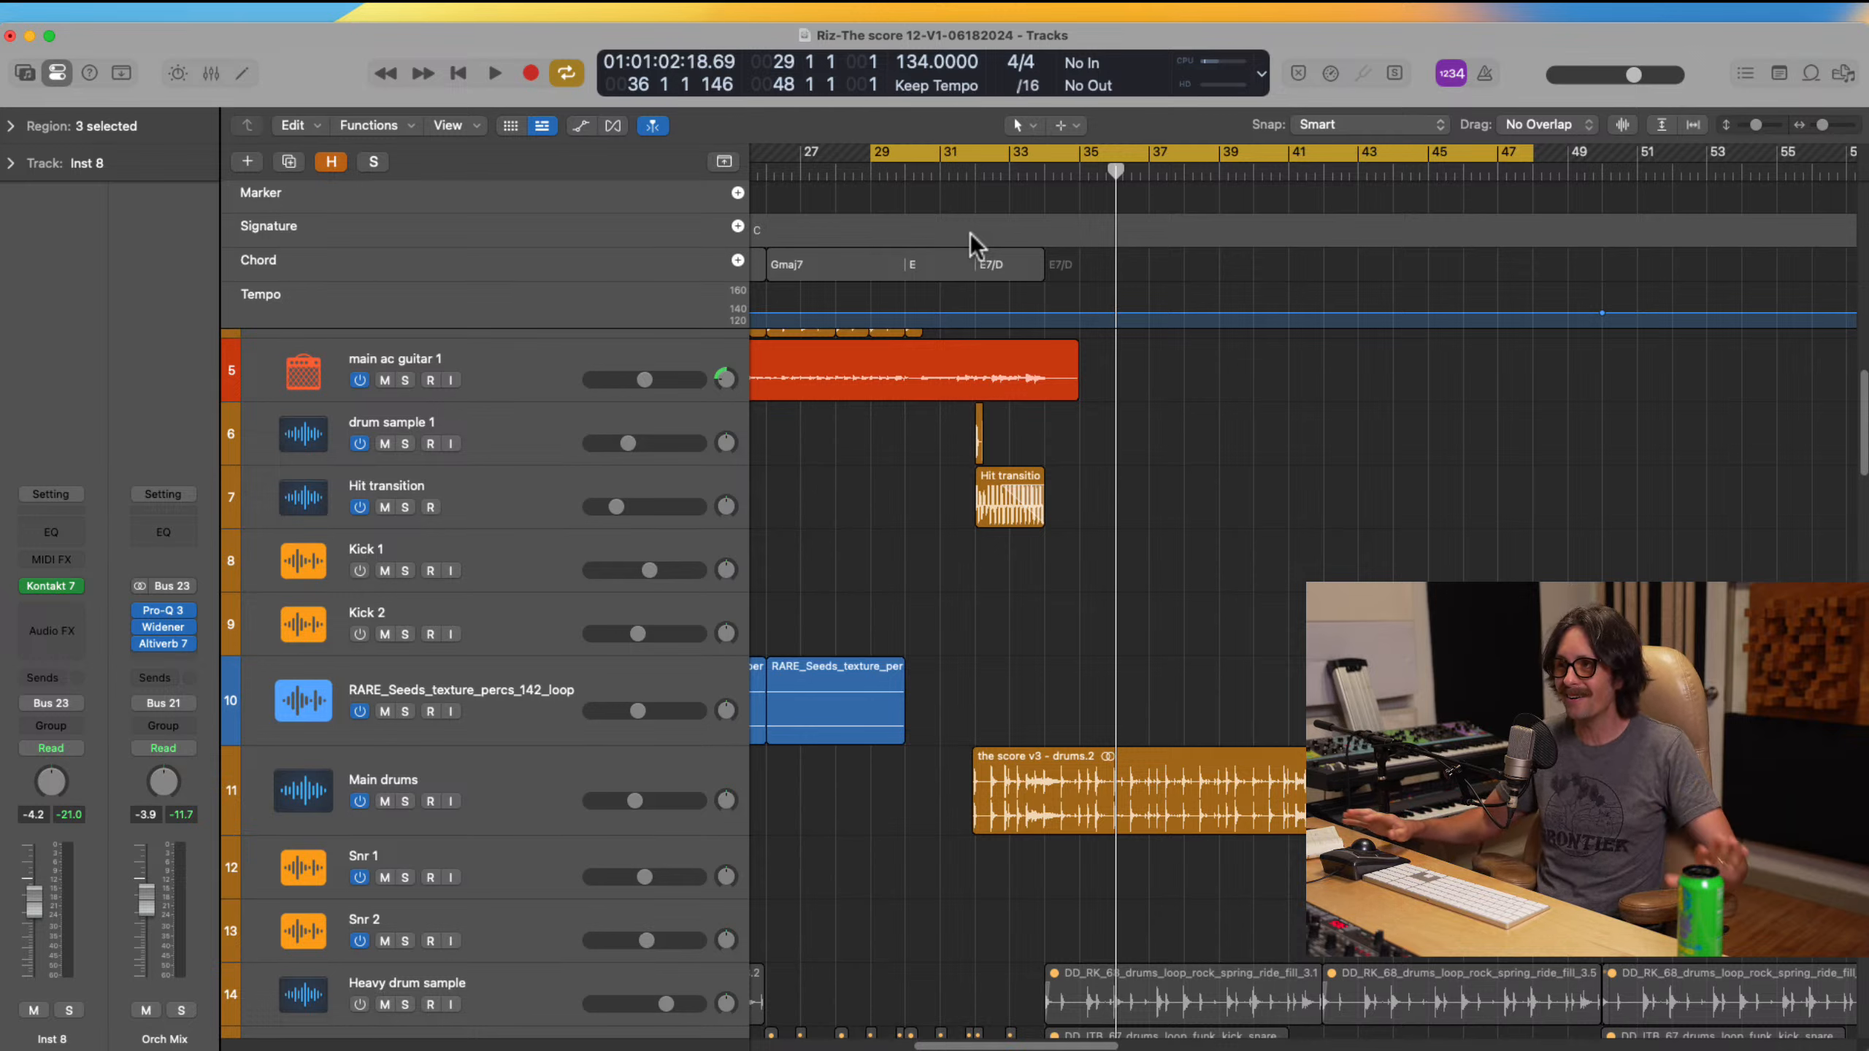
{"action": "left_click", "coordinate": [1009, 163]}
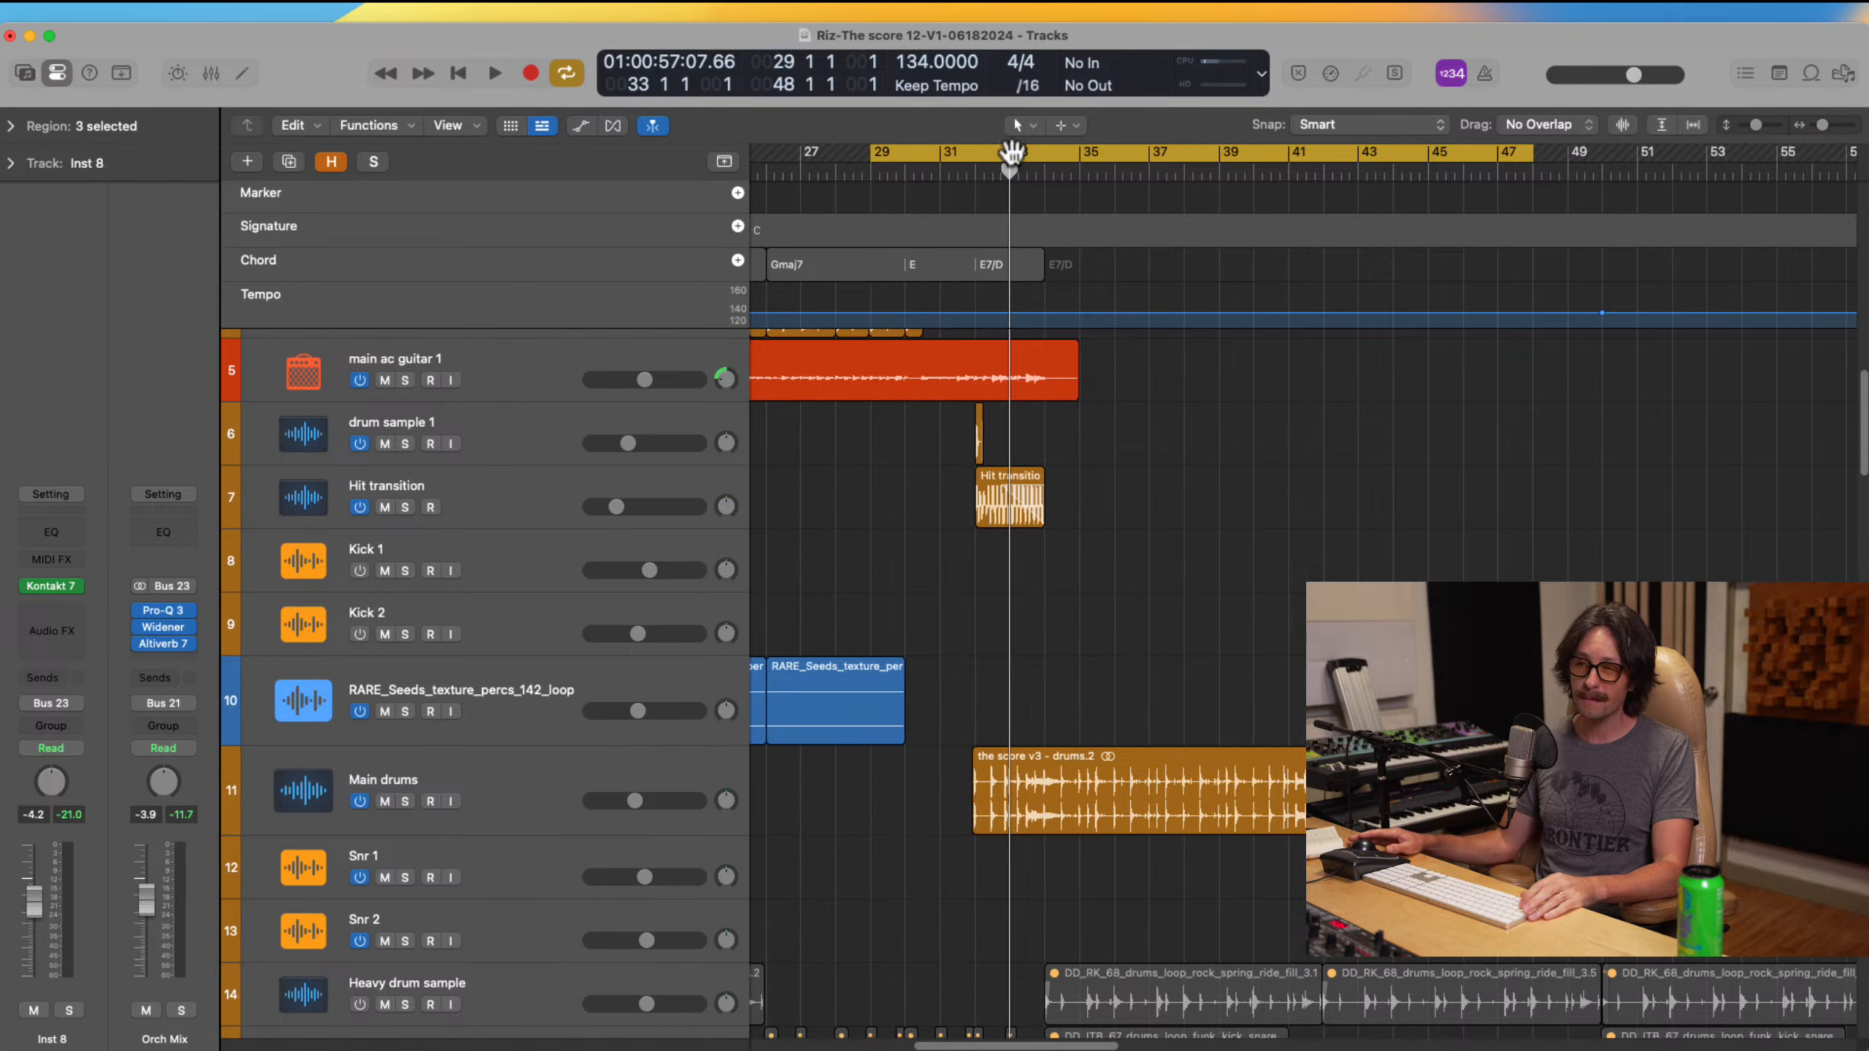
{"action": "left_click", "coordinate": [1014, 152]}
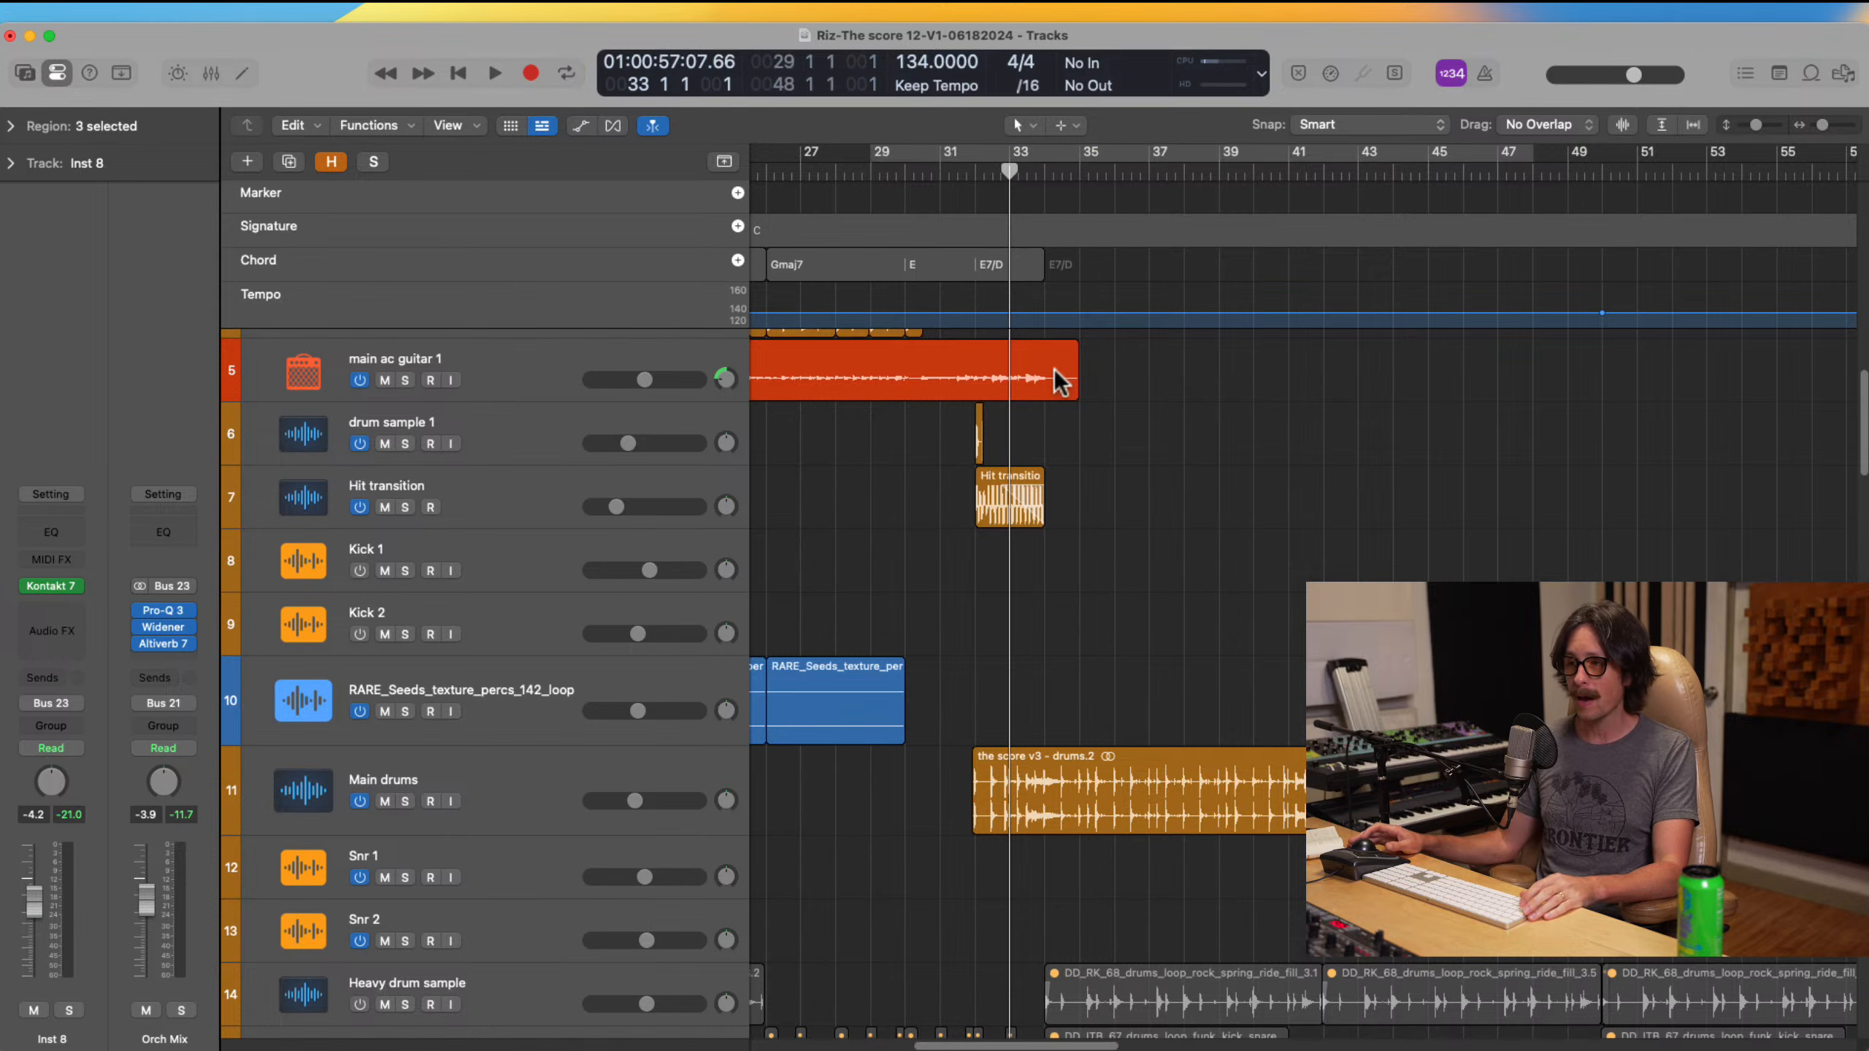
{"action": "scroll", "coordinate": [1055, 368], "scroll_direction": "down", "scroll_amount": 5}
{"action": "scroll", "coordinate": [1074, 616], "scroll_direction": "down", "scroll_amount": 15}
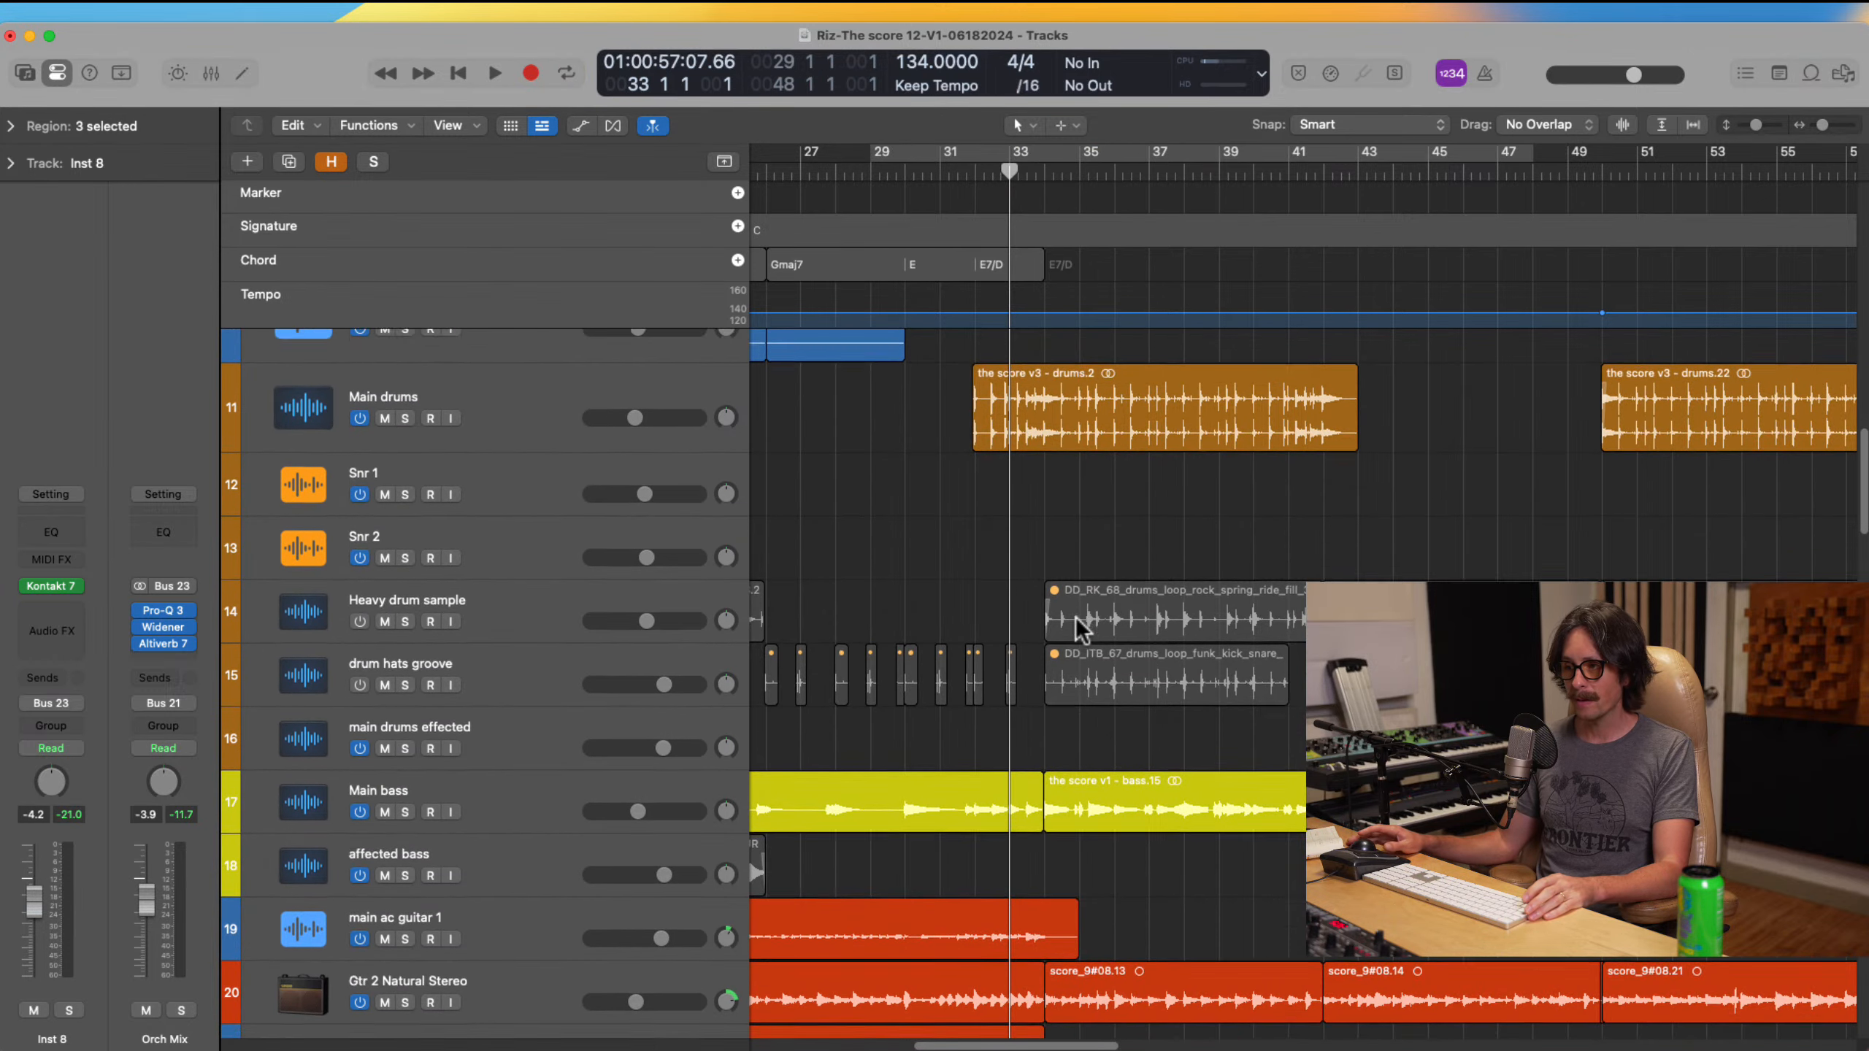
Step: Look through the whole song arrangement, from the master and drum tracks down to the vocals, strings and choirs
{"action": "scroll", "coordinate": [1074, 718], "scroll_direction": "down", "scroll_amount": 1}
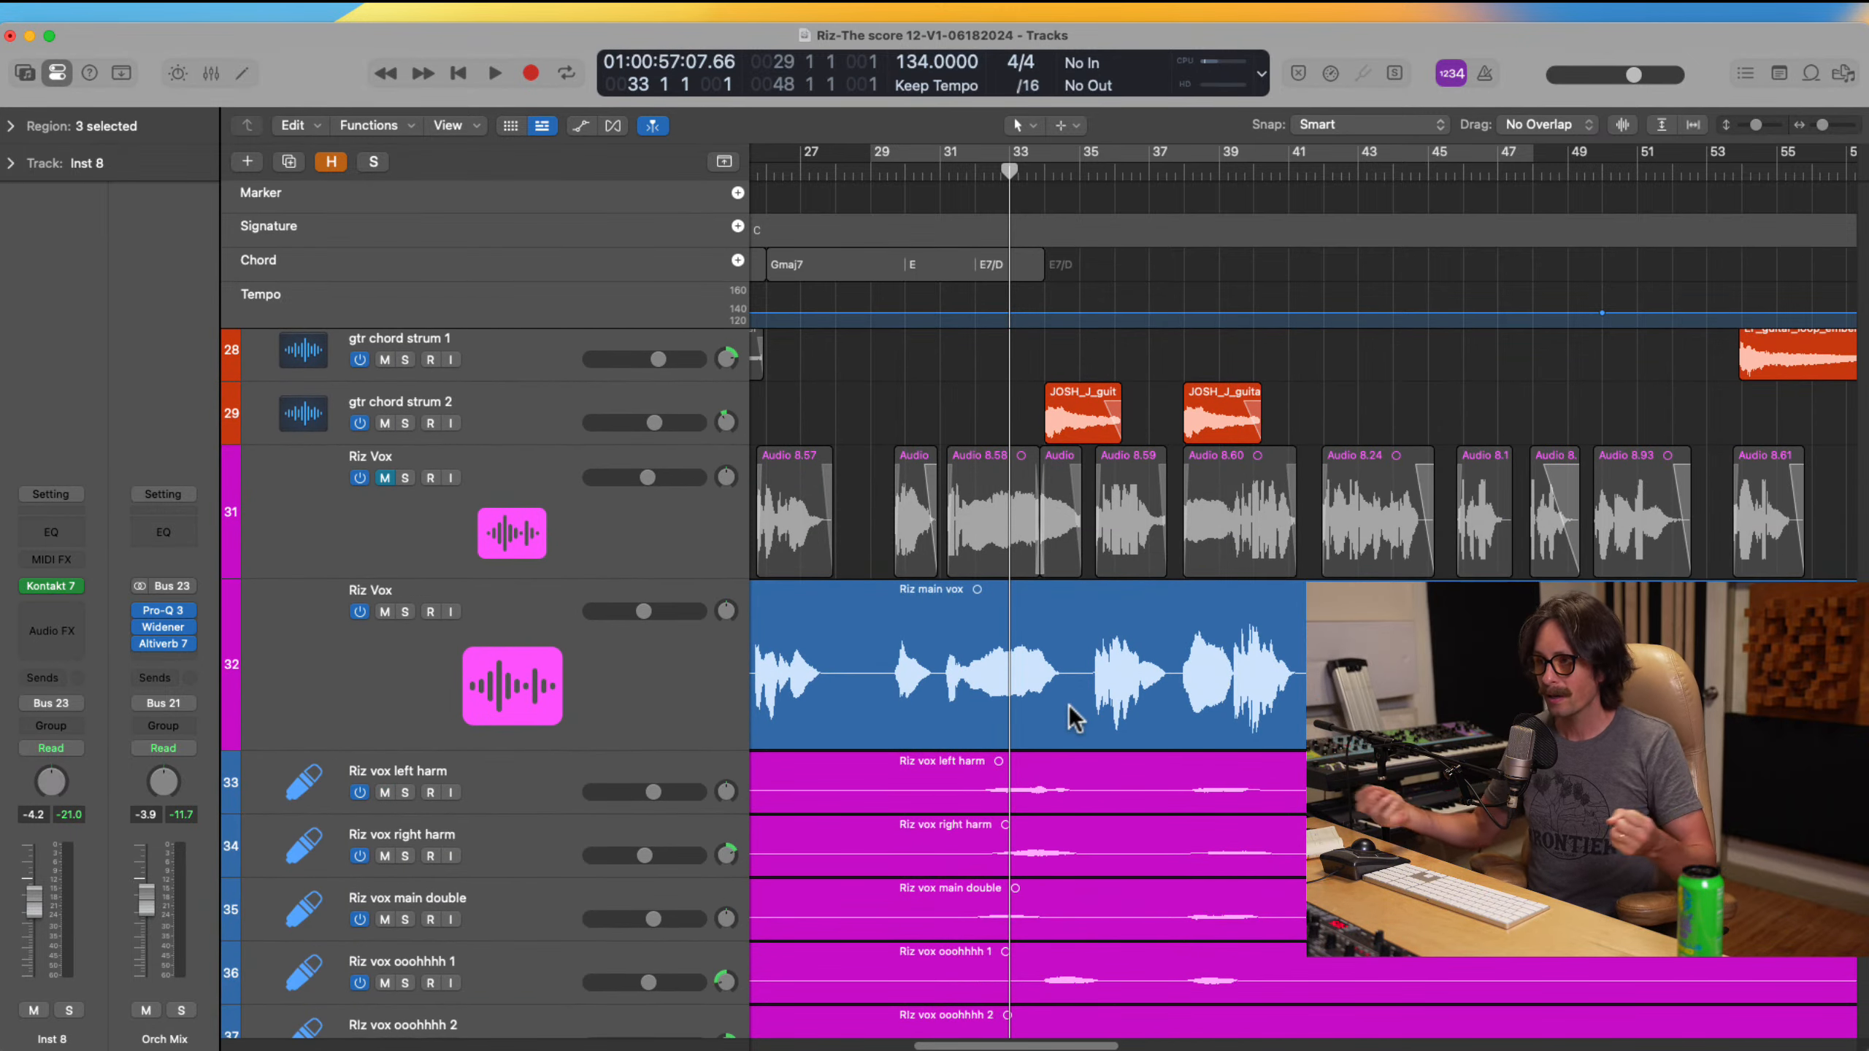
{"action": "scroll", "coordinate": [1209, 836], "scroll_direction": "down", "scroll_amount": 1}
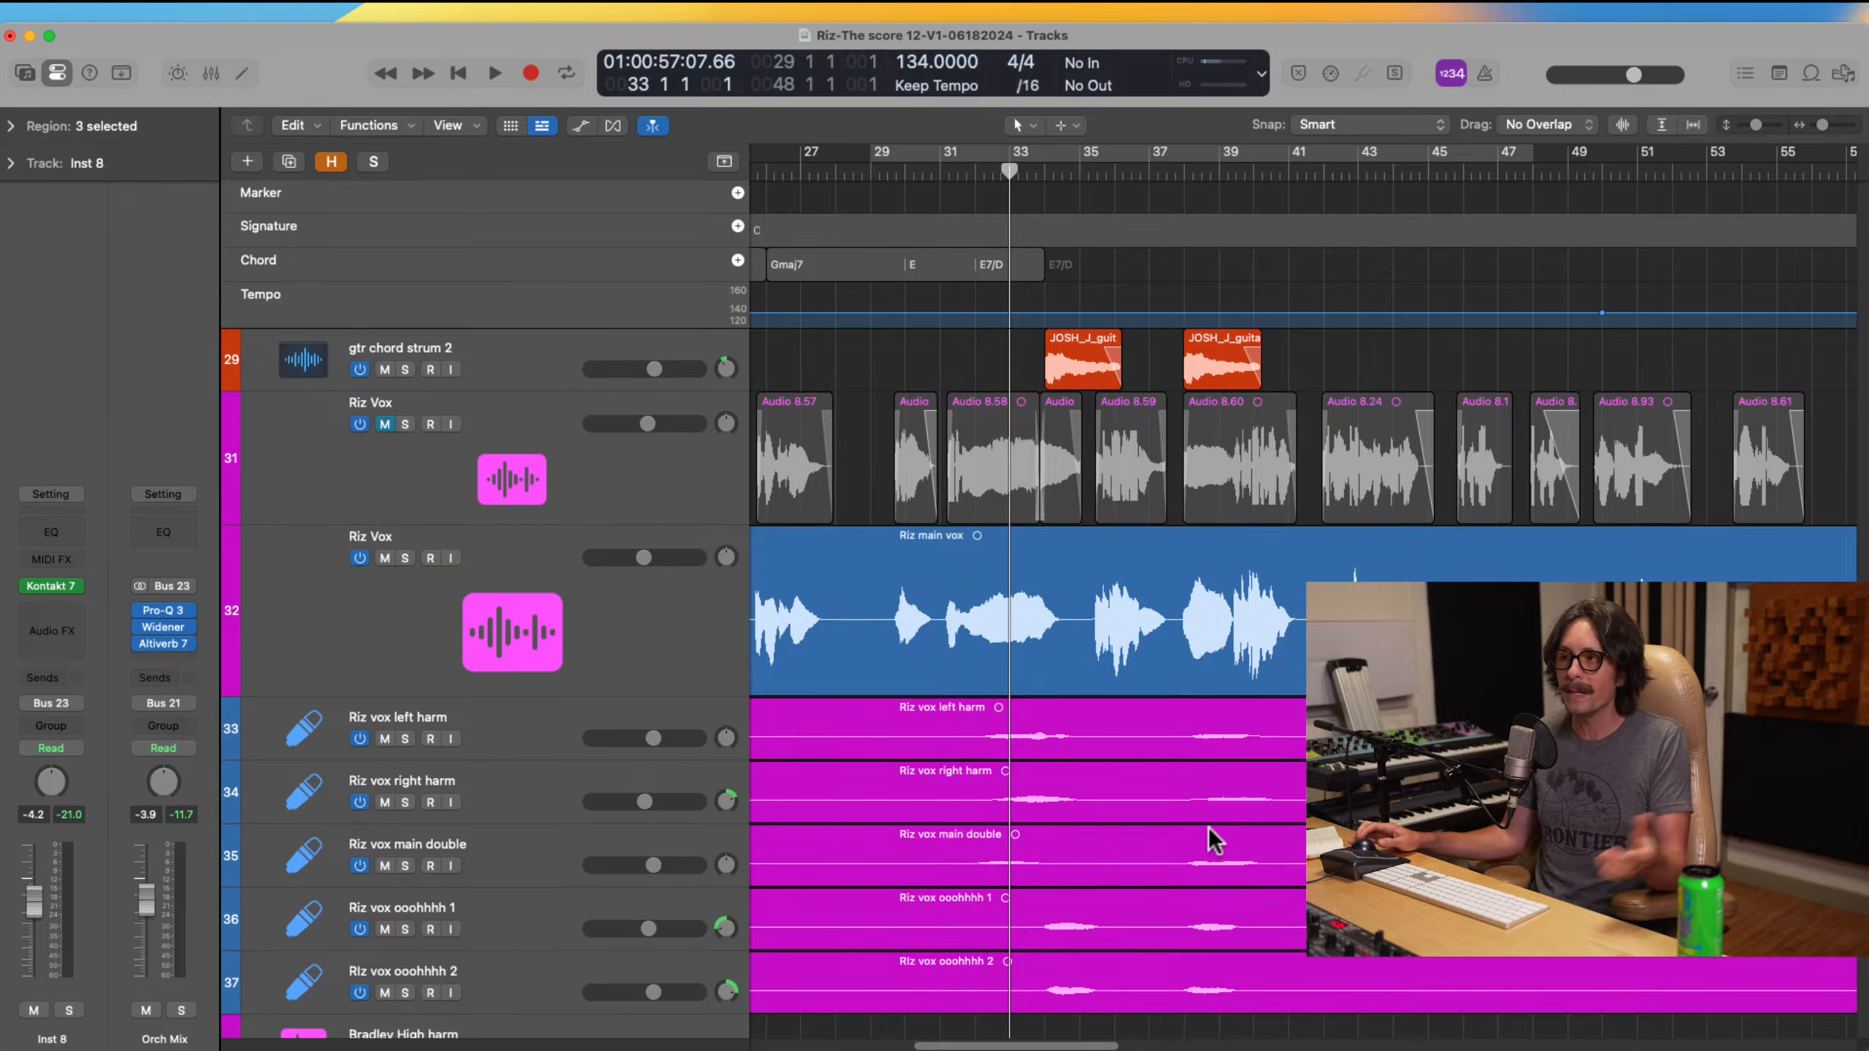
{"action": "scroll", "coordinate": [1209, 836], "scroll_direction": "up", "scroll_amount": 7}
{"action": "scroll", "coordinate": [1208, 825], "scroll_direction": "up", "scroll_amount": 11}
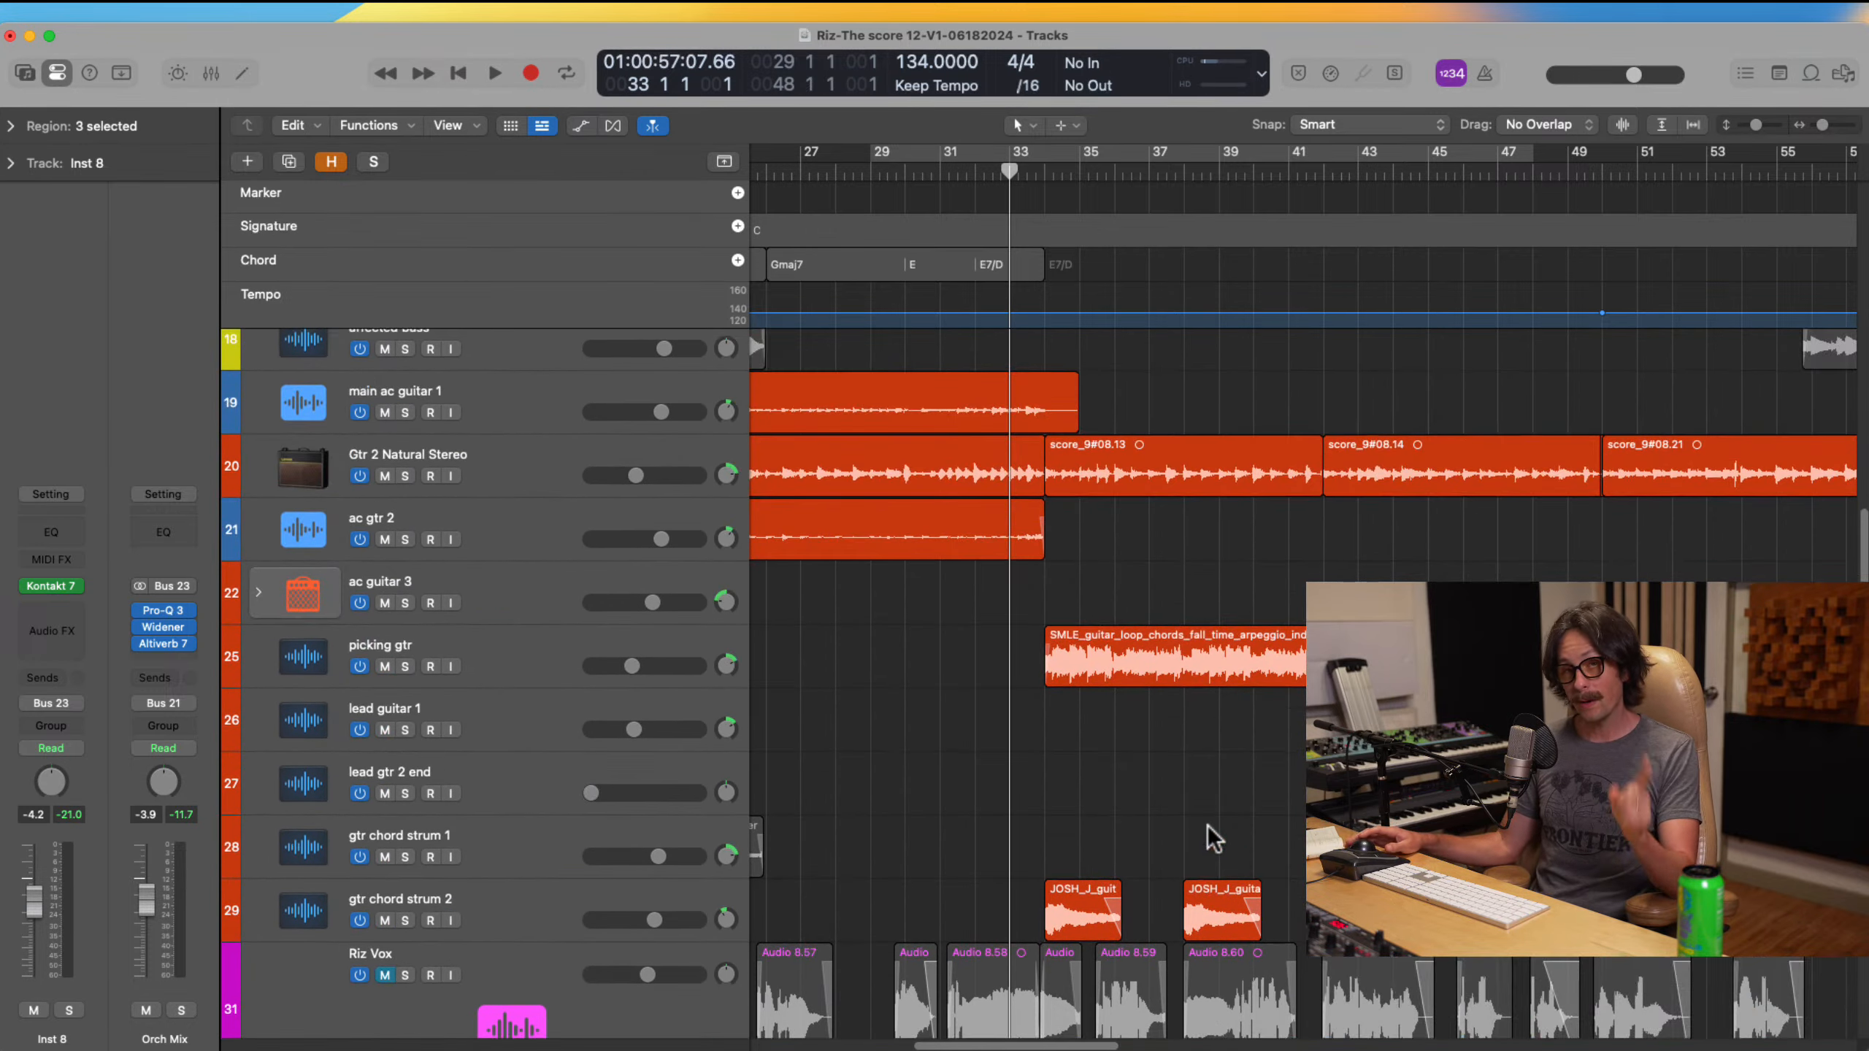
{"action": "key", "text": "super+Left"}
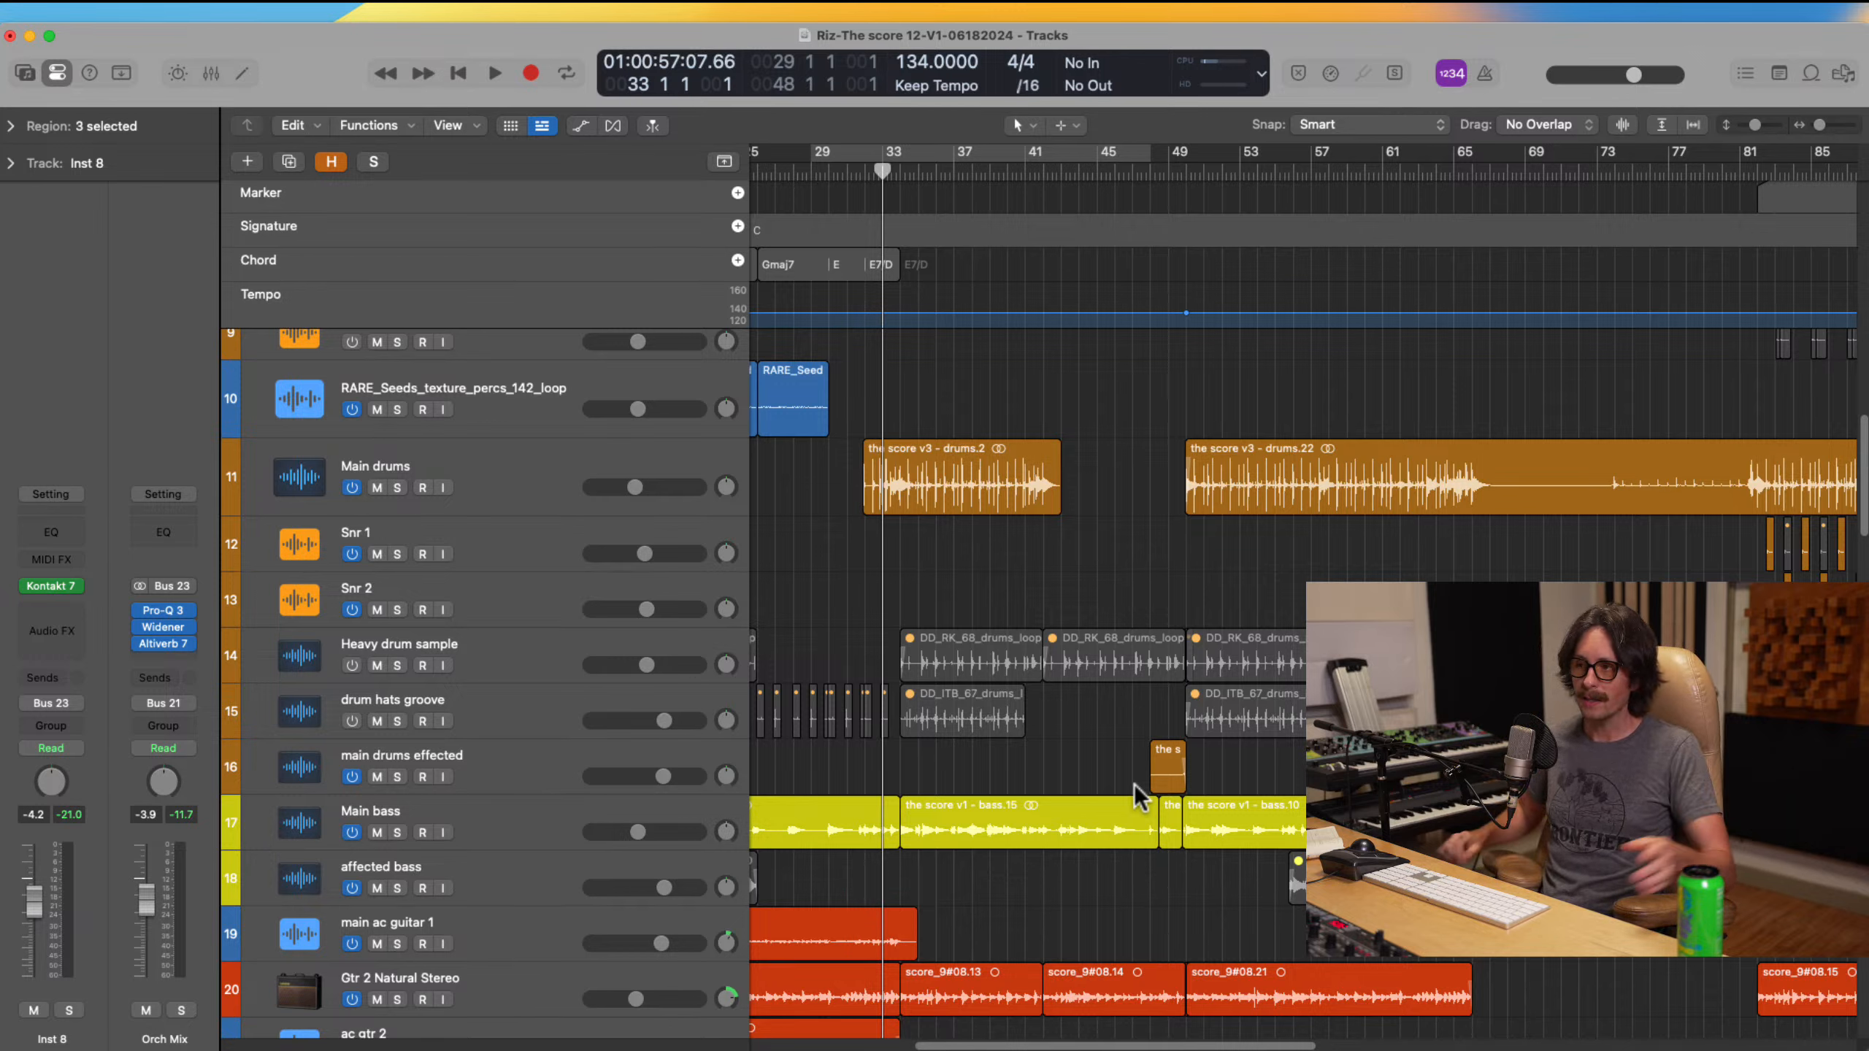
{"action": "key", "text": "z"}
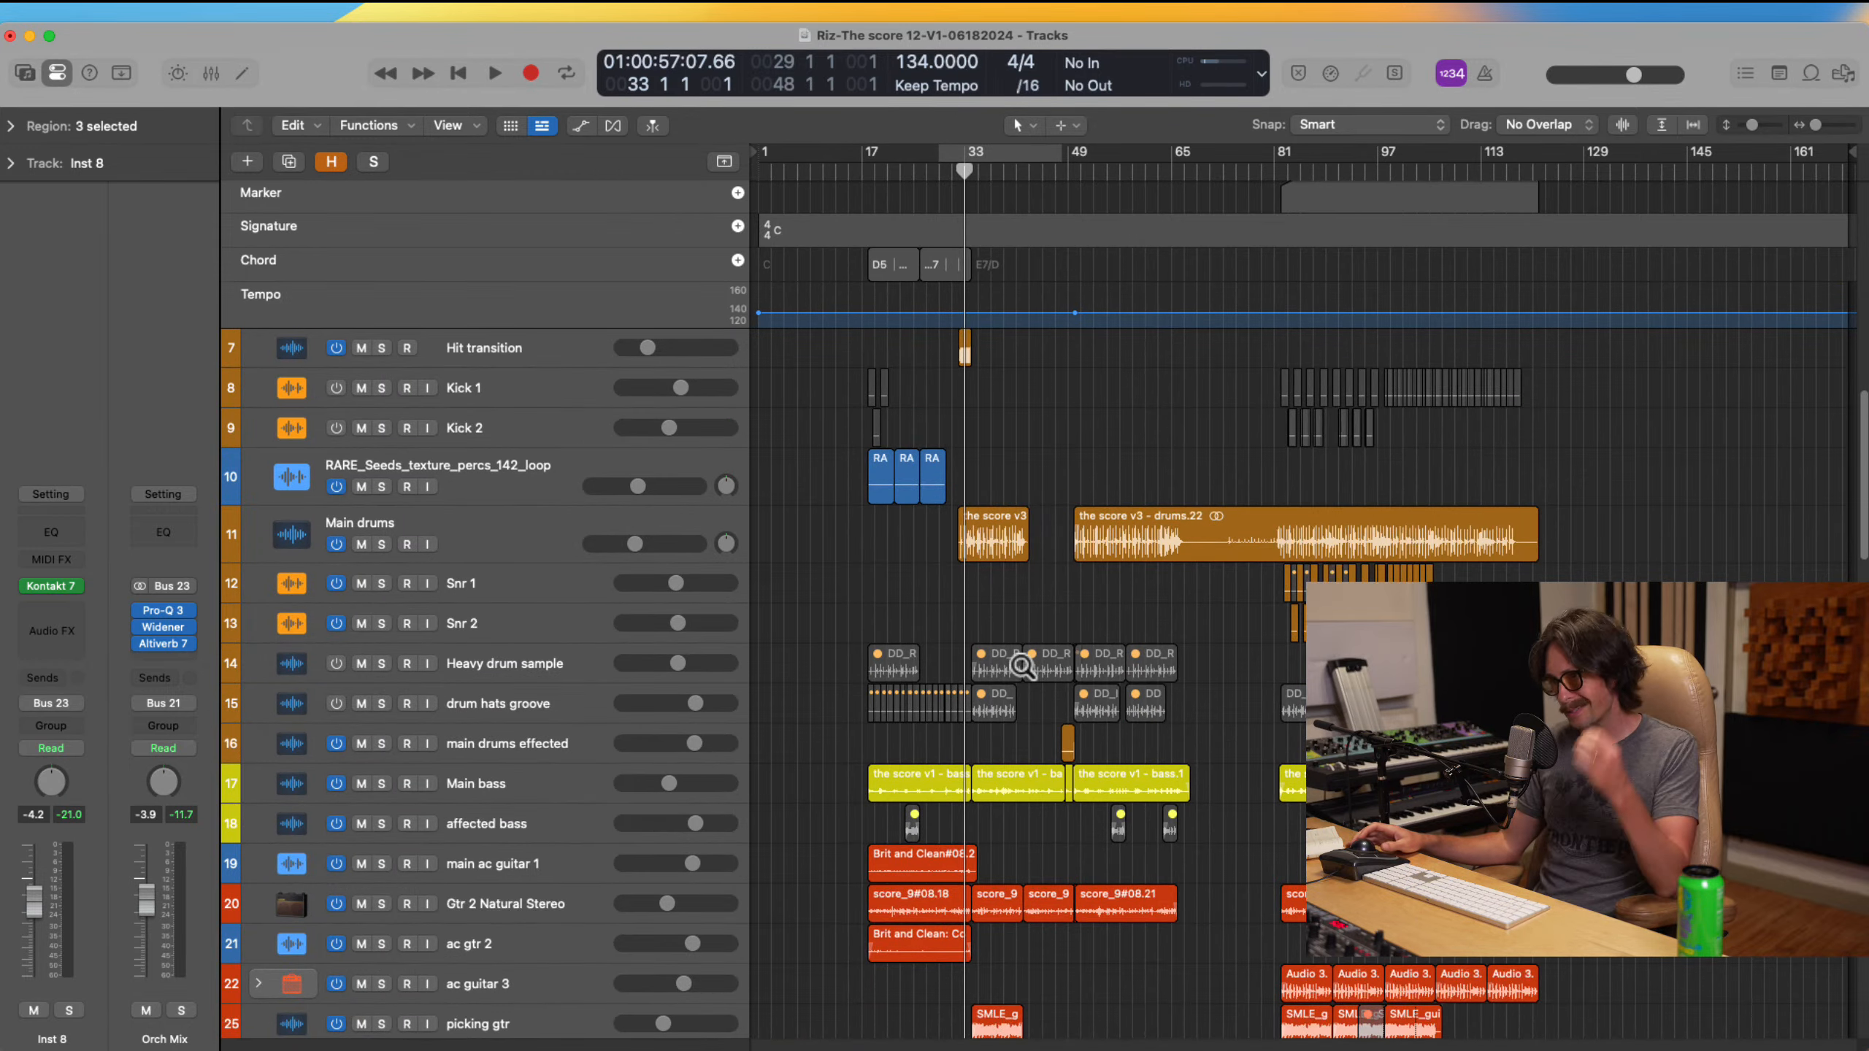
{"action": "scroll", "coordinate": [933, 670], "scroll_direction": "up", "scroll_amount": 6}
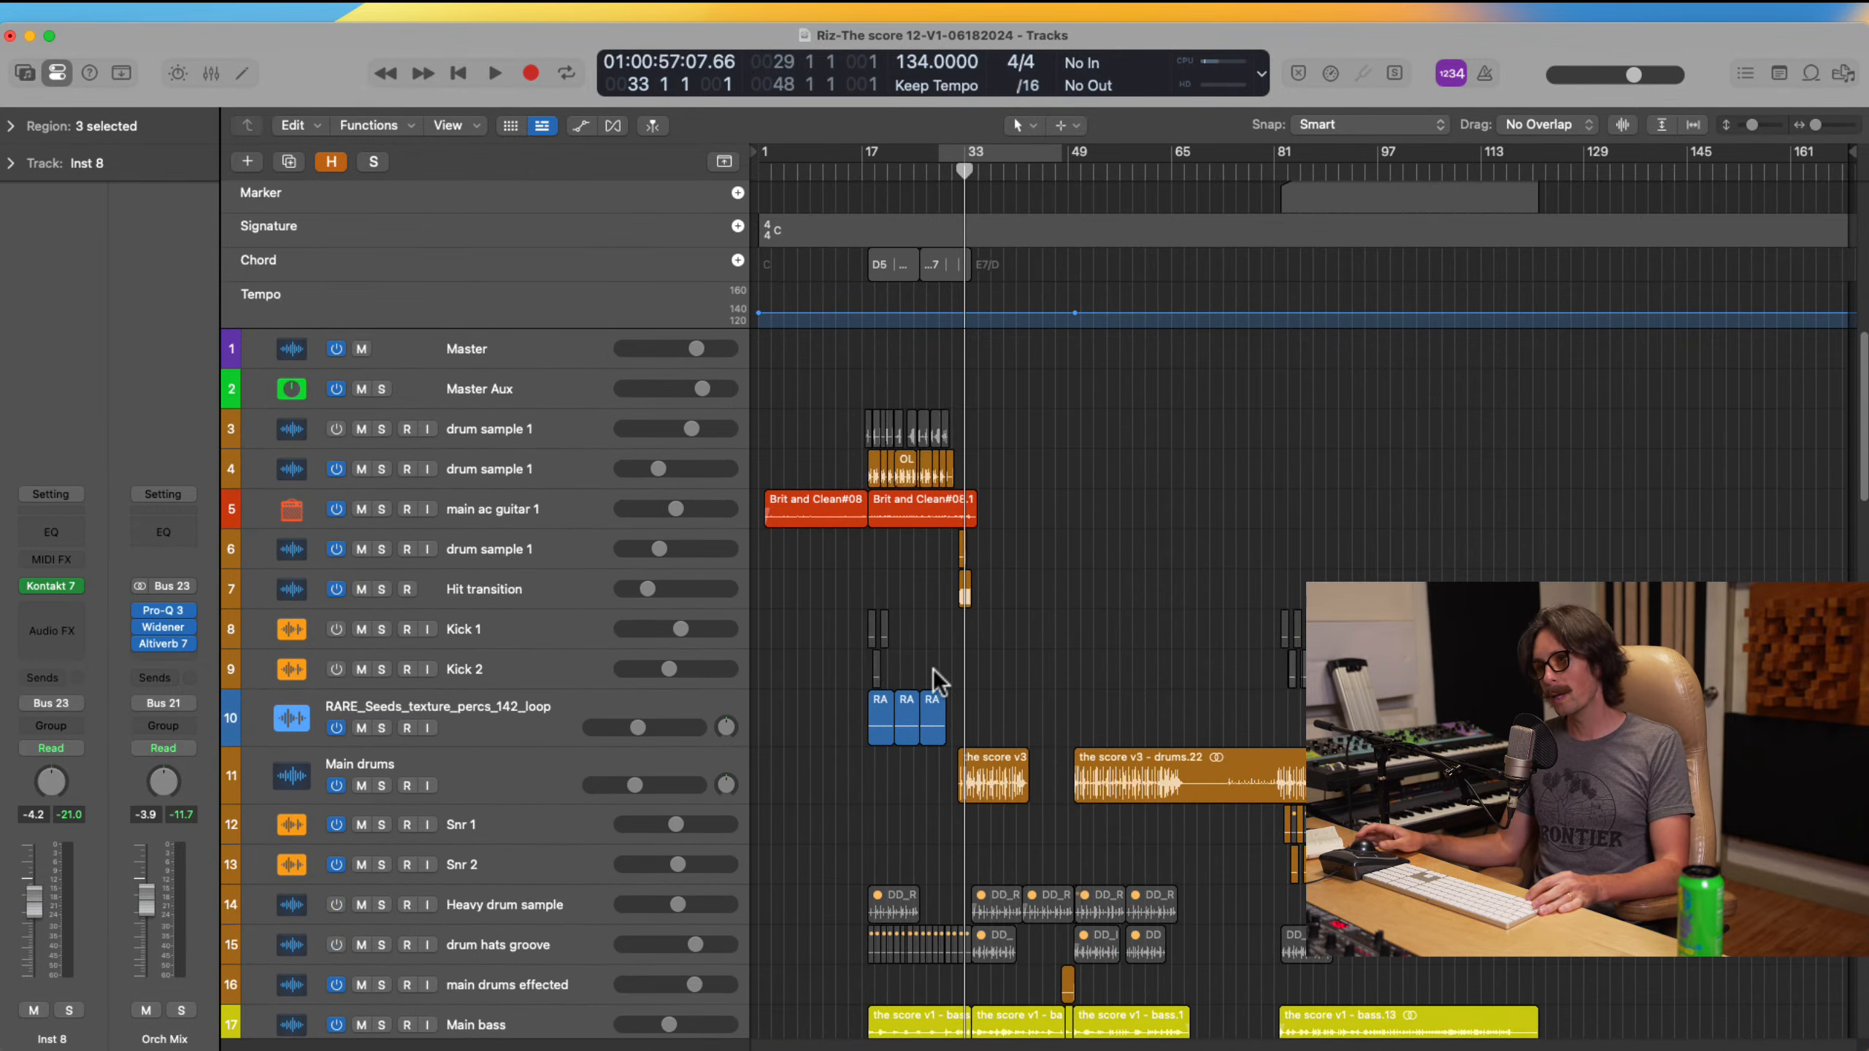
{"action": "scroll", "coordinate": [1005, 603], "scroll_direction": "down", "scroll_amount": 10}
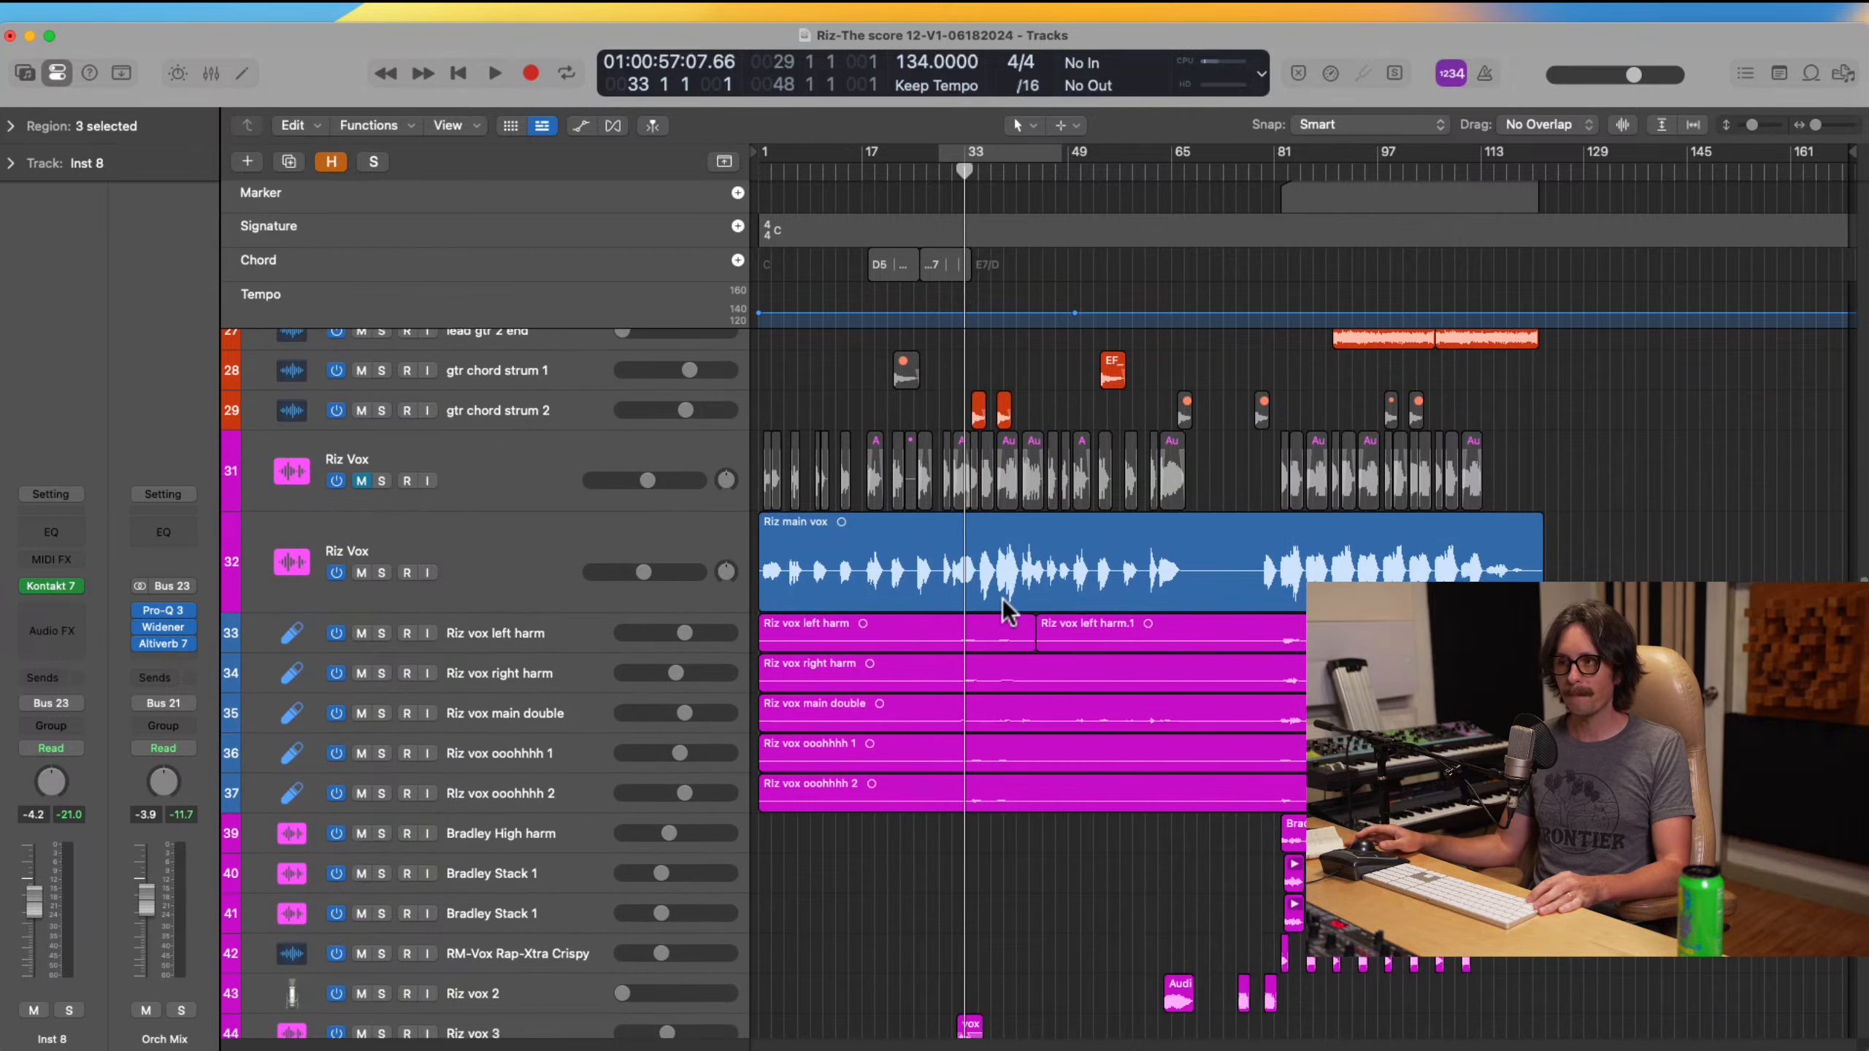
{"action": "scroll", "coordinate": [997, 651], "scroll_direction": "down", "scroll_amount": 3}
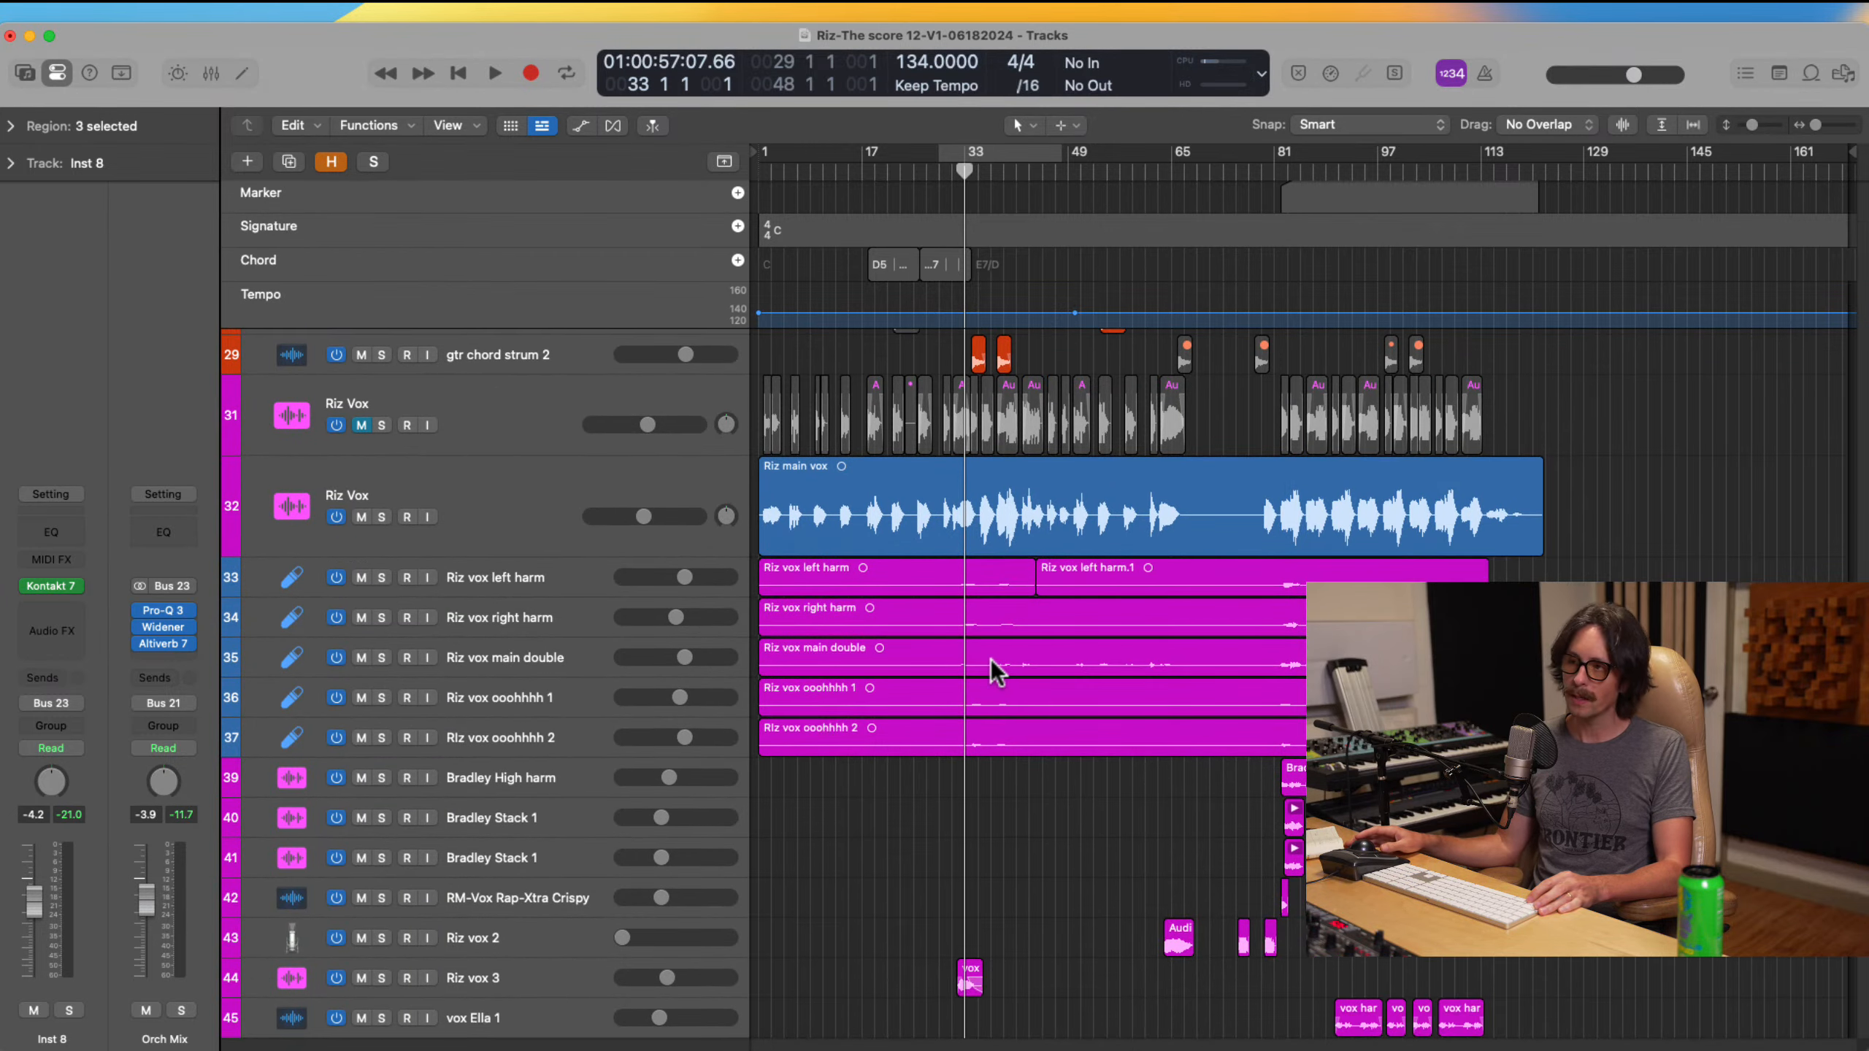
{"action": "scroll", "coordinate": [958, 751], "scroll_direction": "down", "scroll_amount": 10}
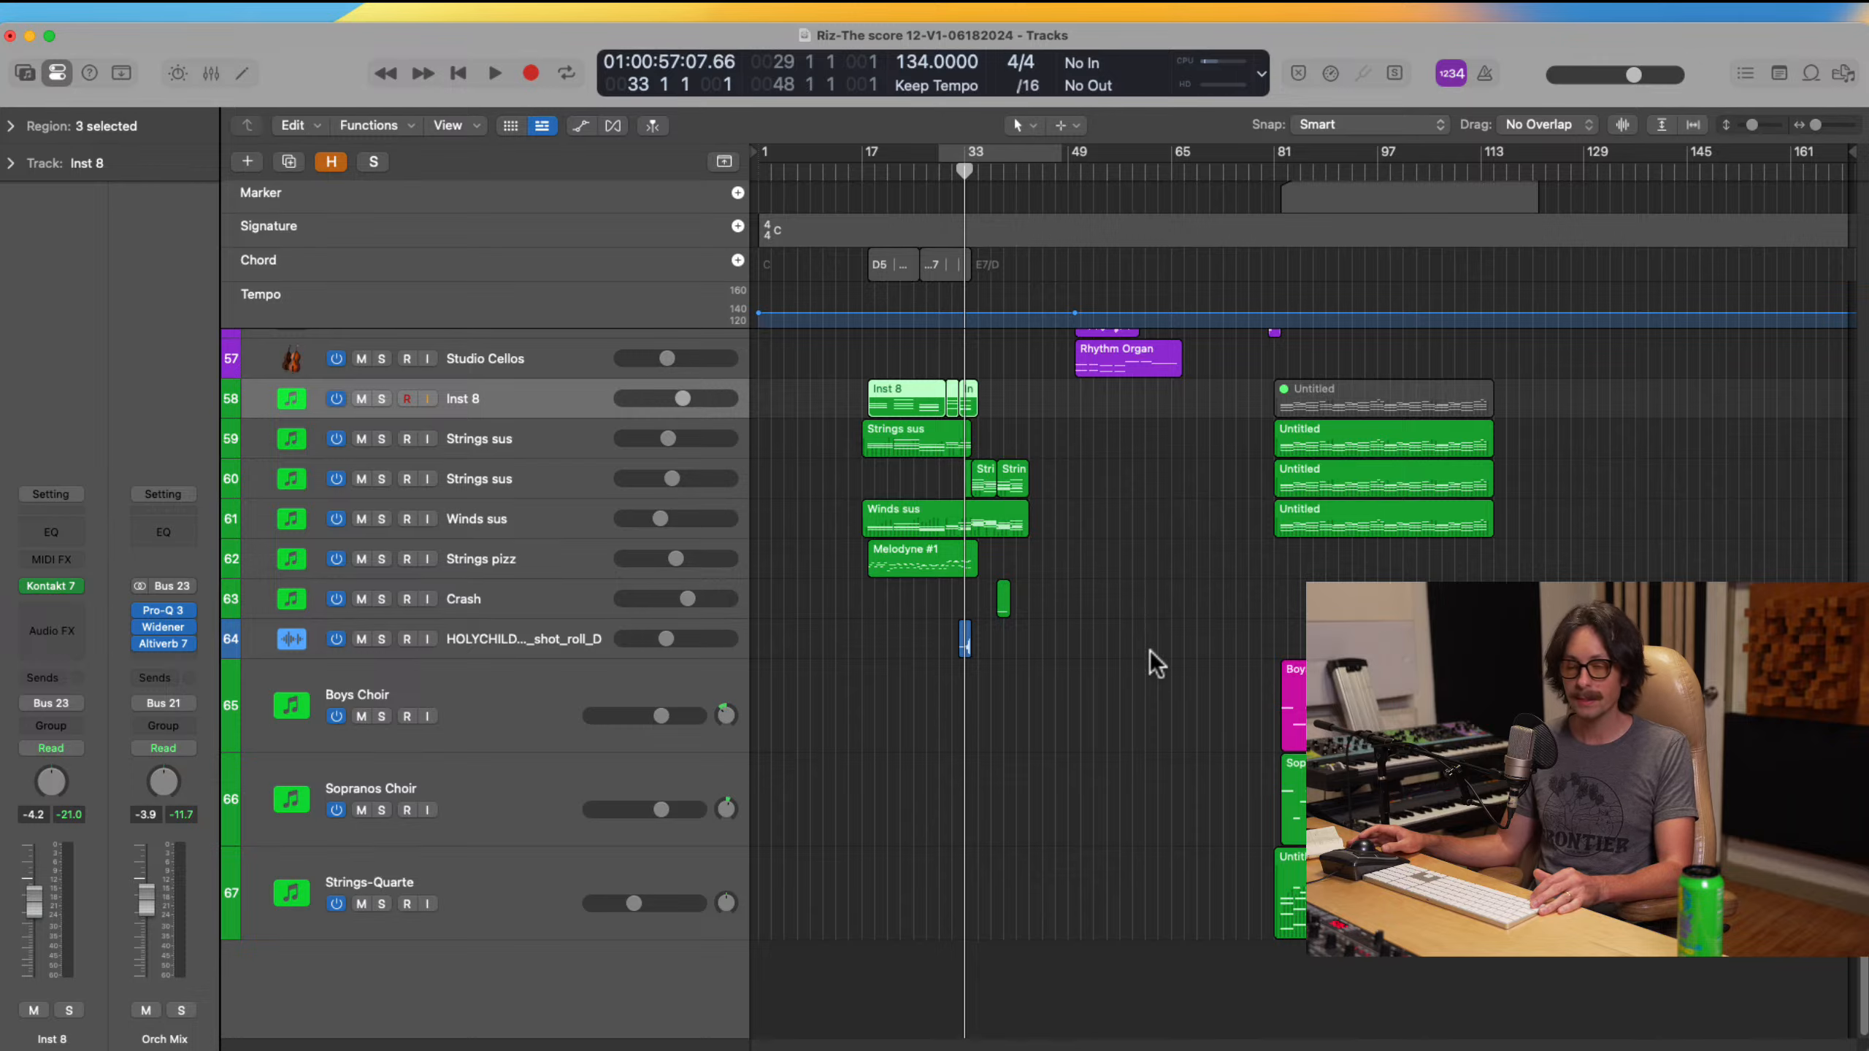
{"action": "scroll", "coordinate": [1152, 651], "scroll_direction": "up", "scroll_amount": 5}
{"action": "scroll", "coordinate": [1151, 649], "scroll_direction": "up", "scroll_amount": 12}
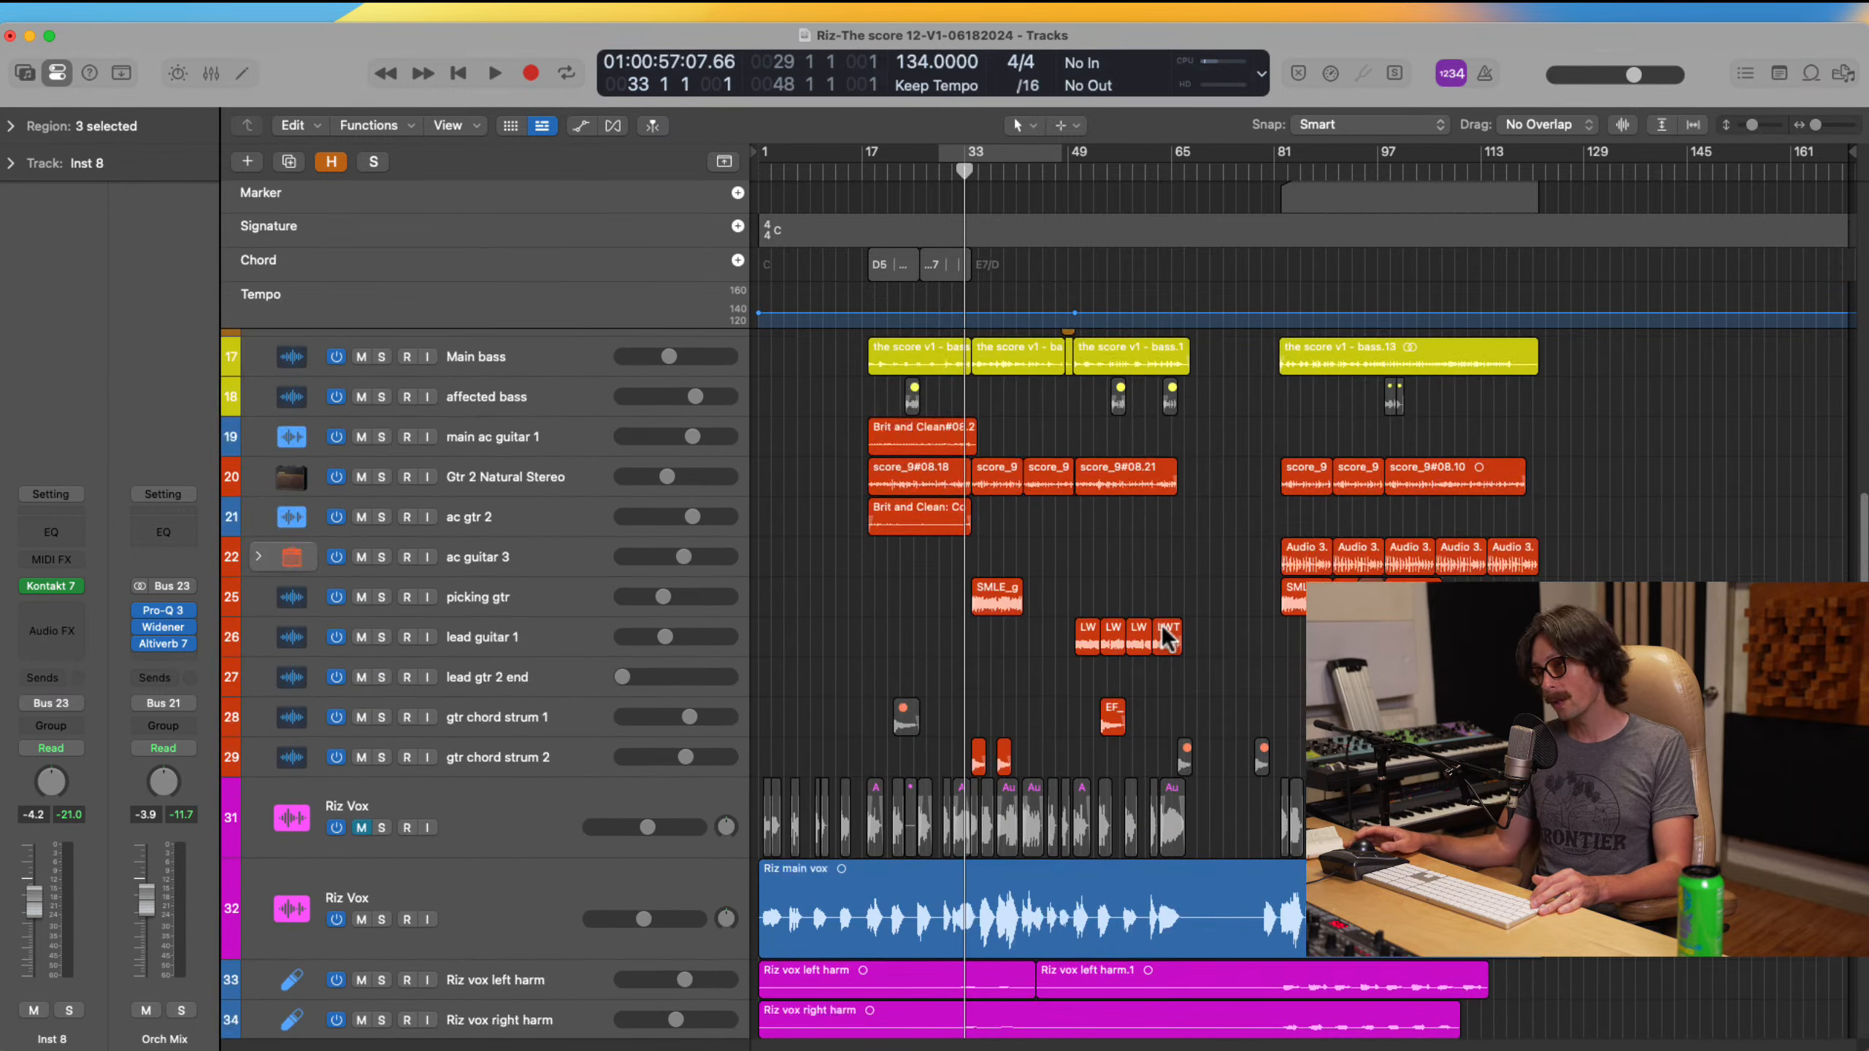
{"action": "scroll", "coordinate": [1118, 393], "scroll_direction": "up", "scroll_amount": 7}
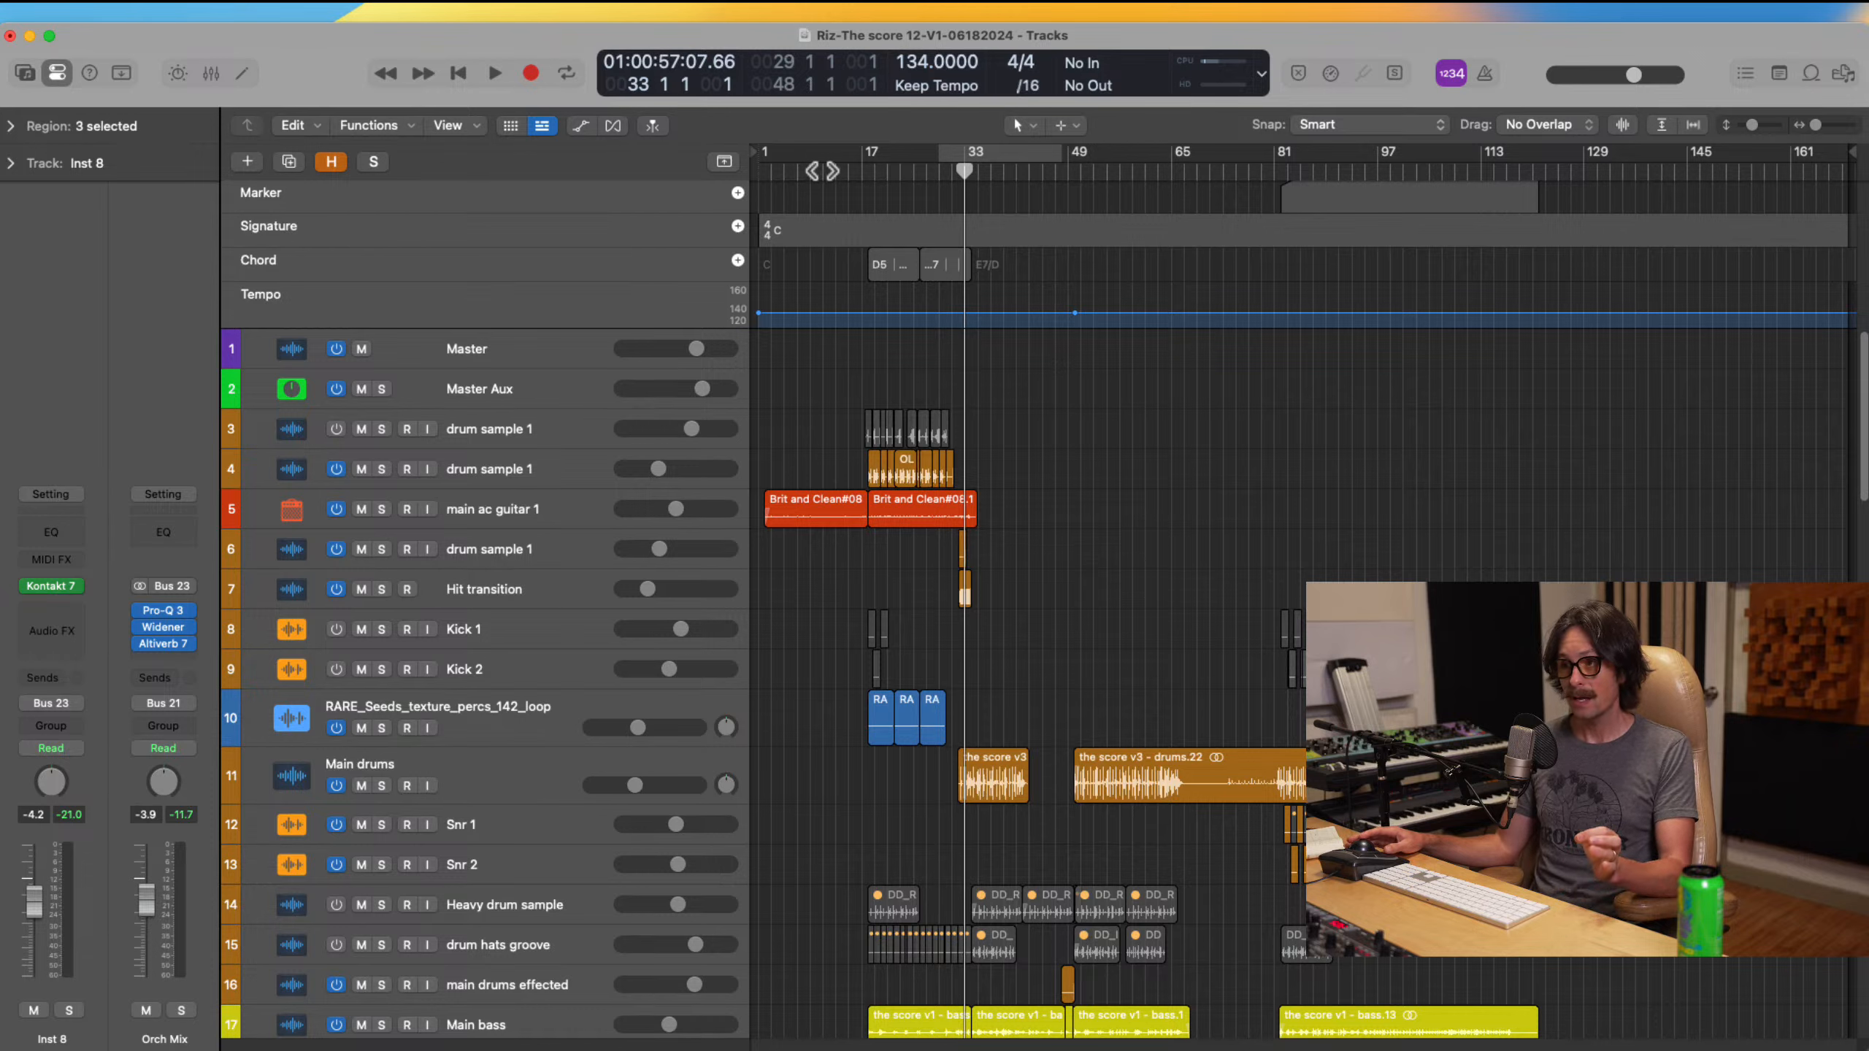
Step: Move the playhead to bar 32 and examine the drum, bass, guitar and vocal tracks around that point
{"action": "left_click_drag", "start_coordinate": [837, 169], "coordinate": [955, 187]}
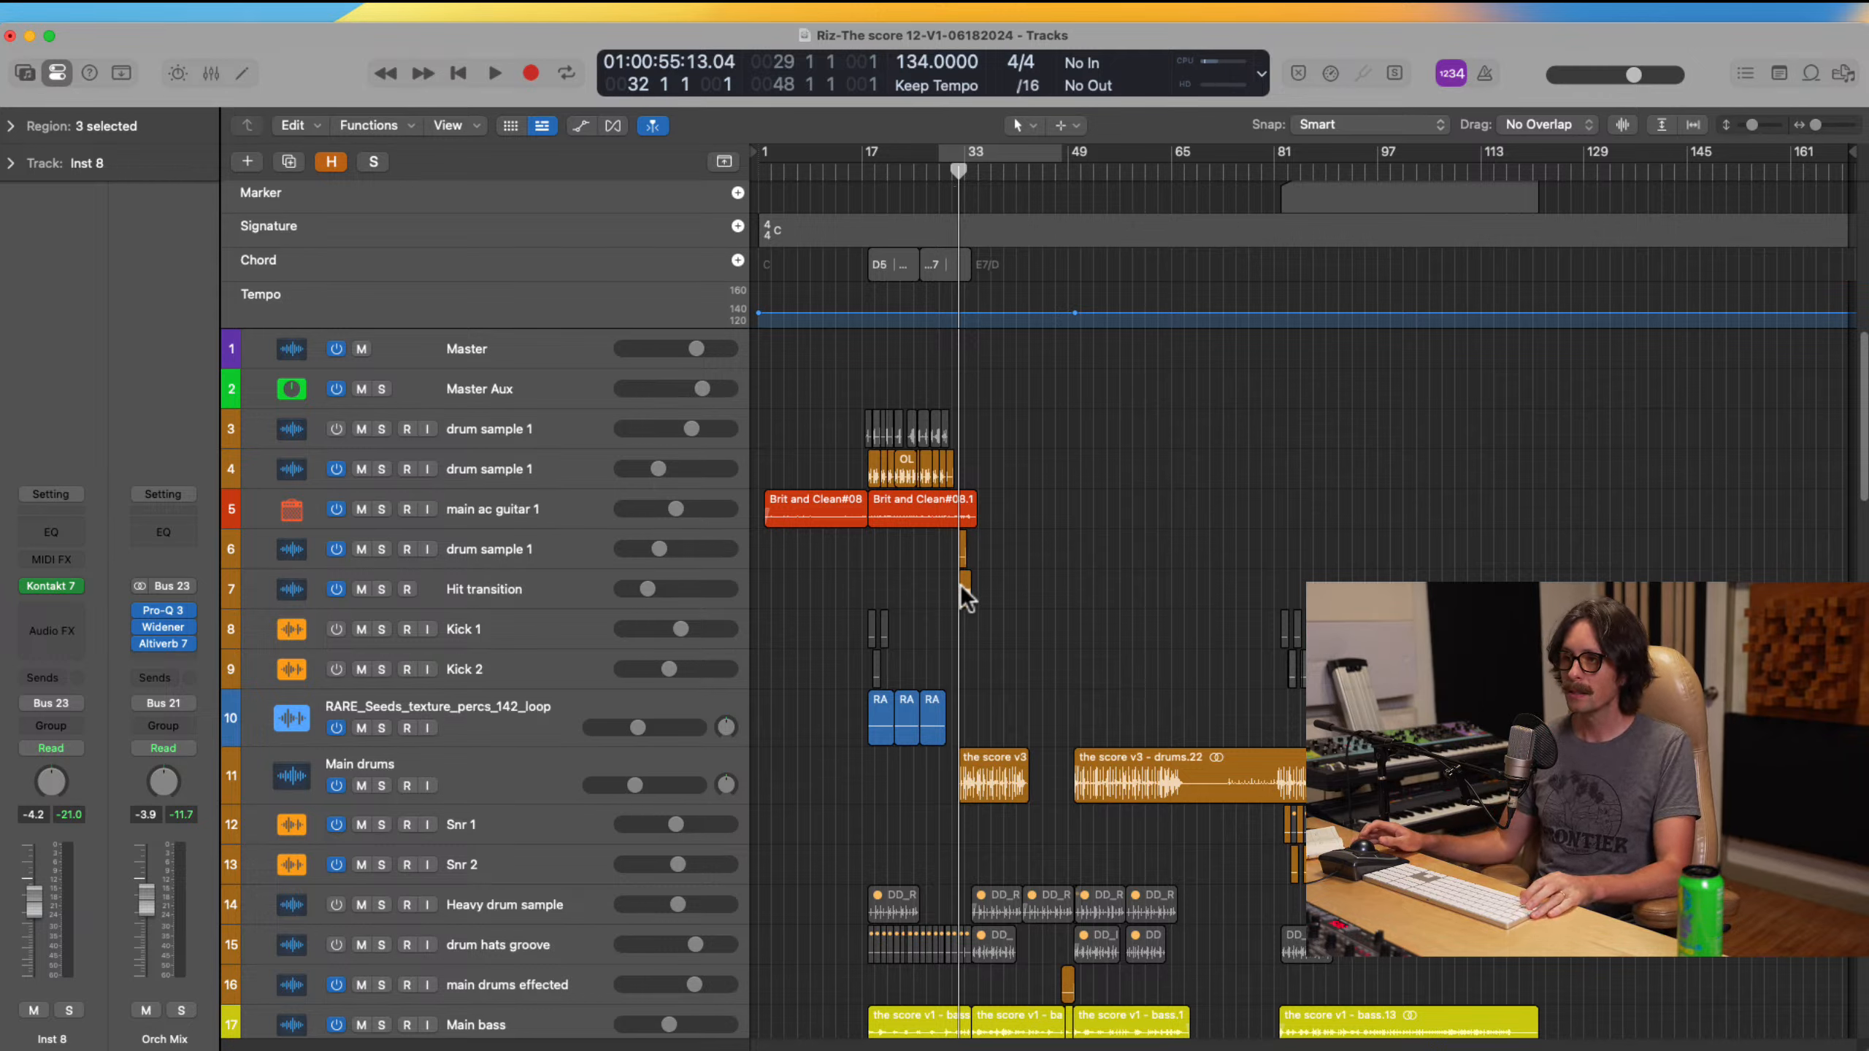
{"action": "scroll", "coordinate": [958, 570], "scroll_direction": "down", "scroll_amount": 5}
{"action": "scroll", "coordinate": [958, 537], "scroll_direction": "down", "scroll_amount": 3}
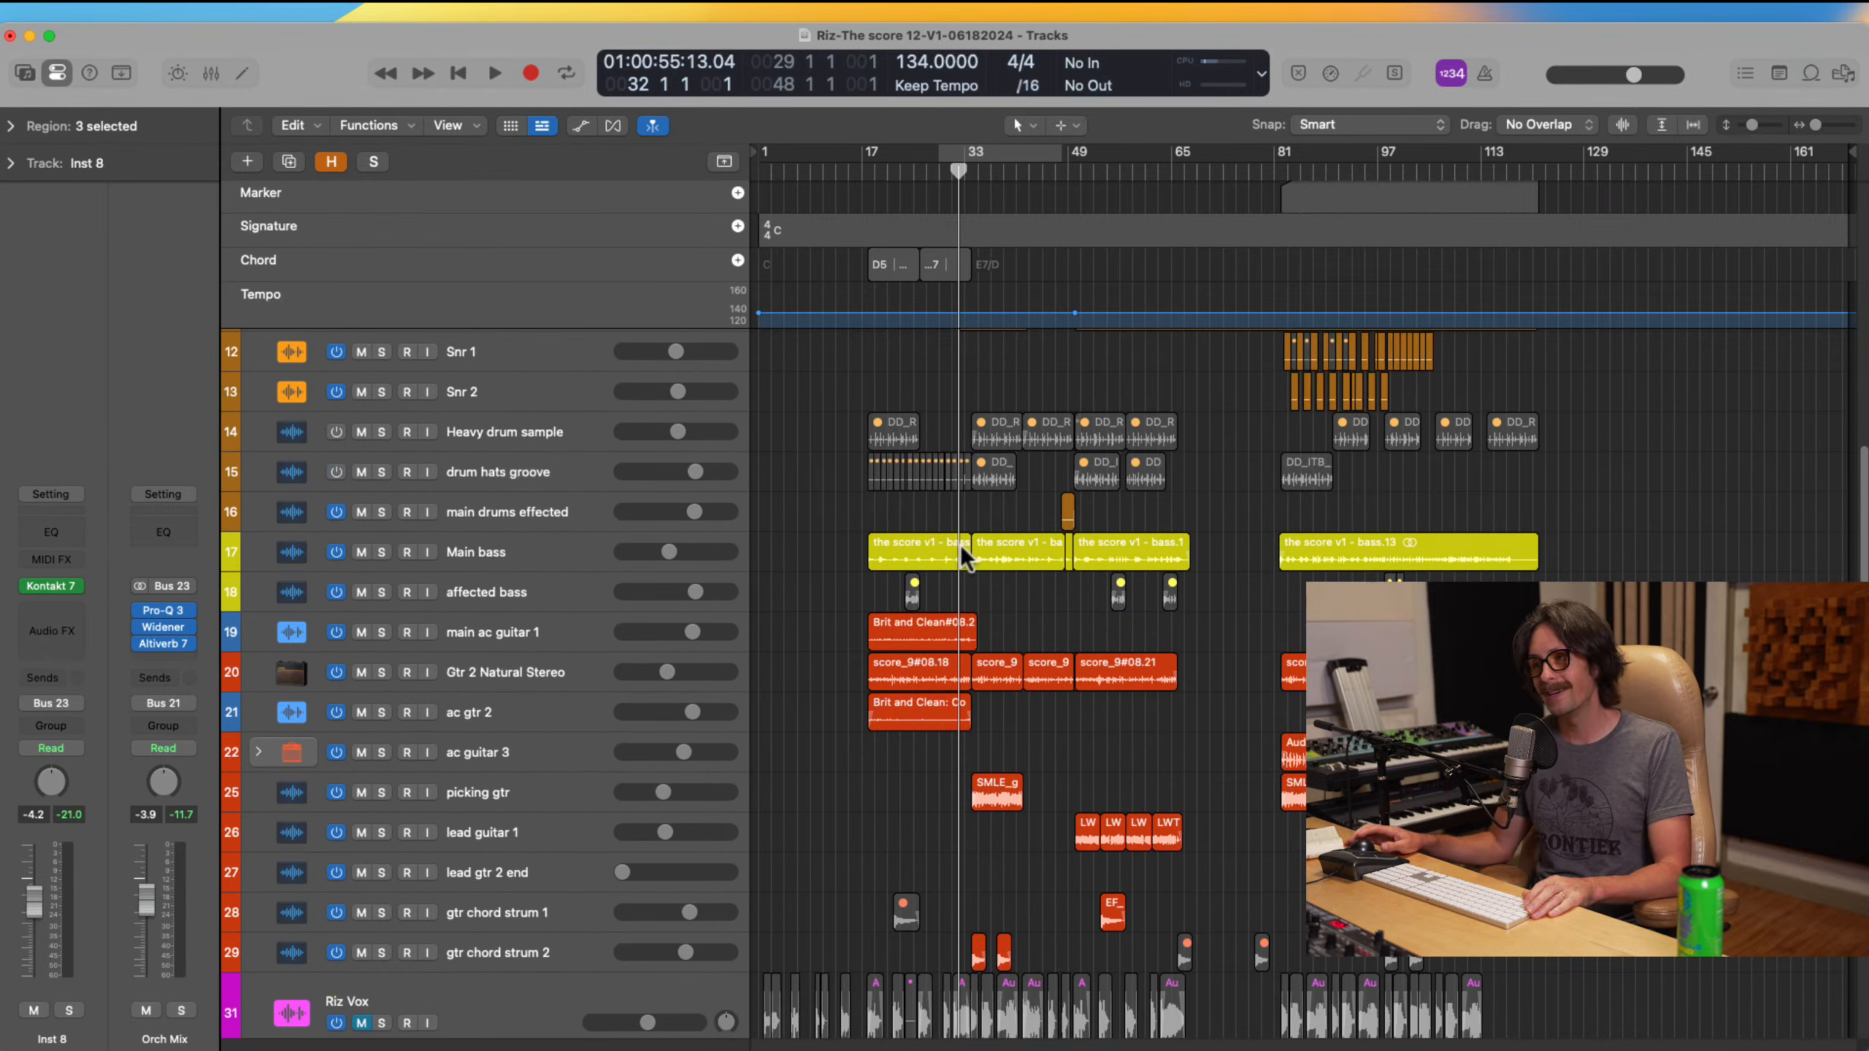
{"action": "scroll", "coordinate": [958, 537], "scroll_direction": "up", "scroll_amount": 10}
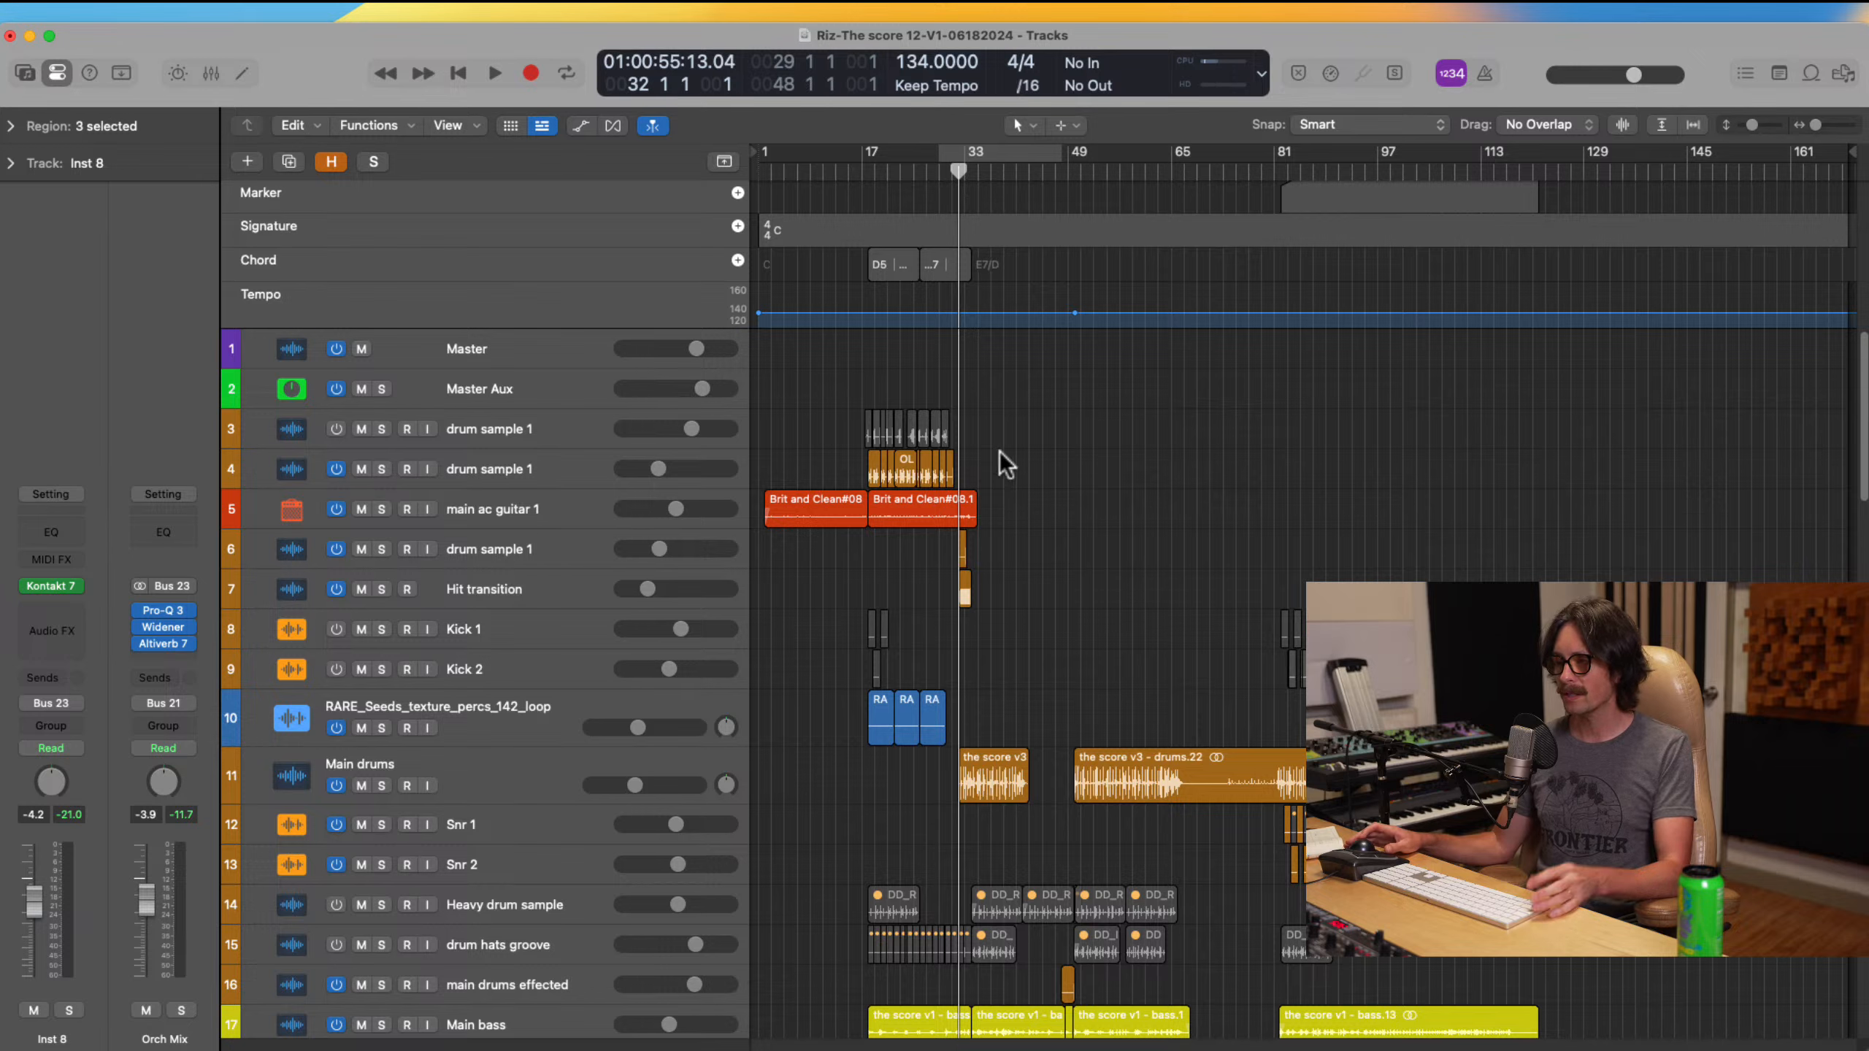
{"action": "scroll", "coordinate": [971, 784], "scroll_direction": "down", "scroll_amount": 2}
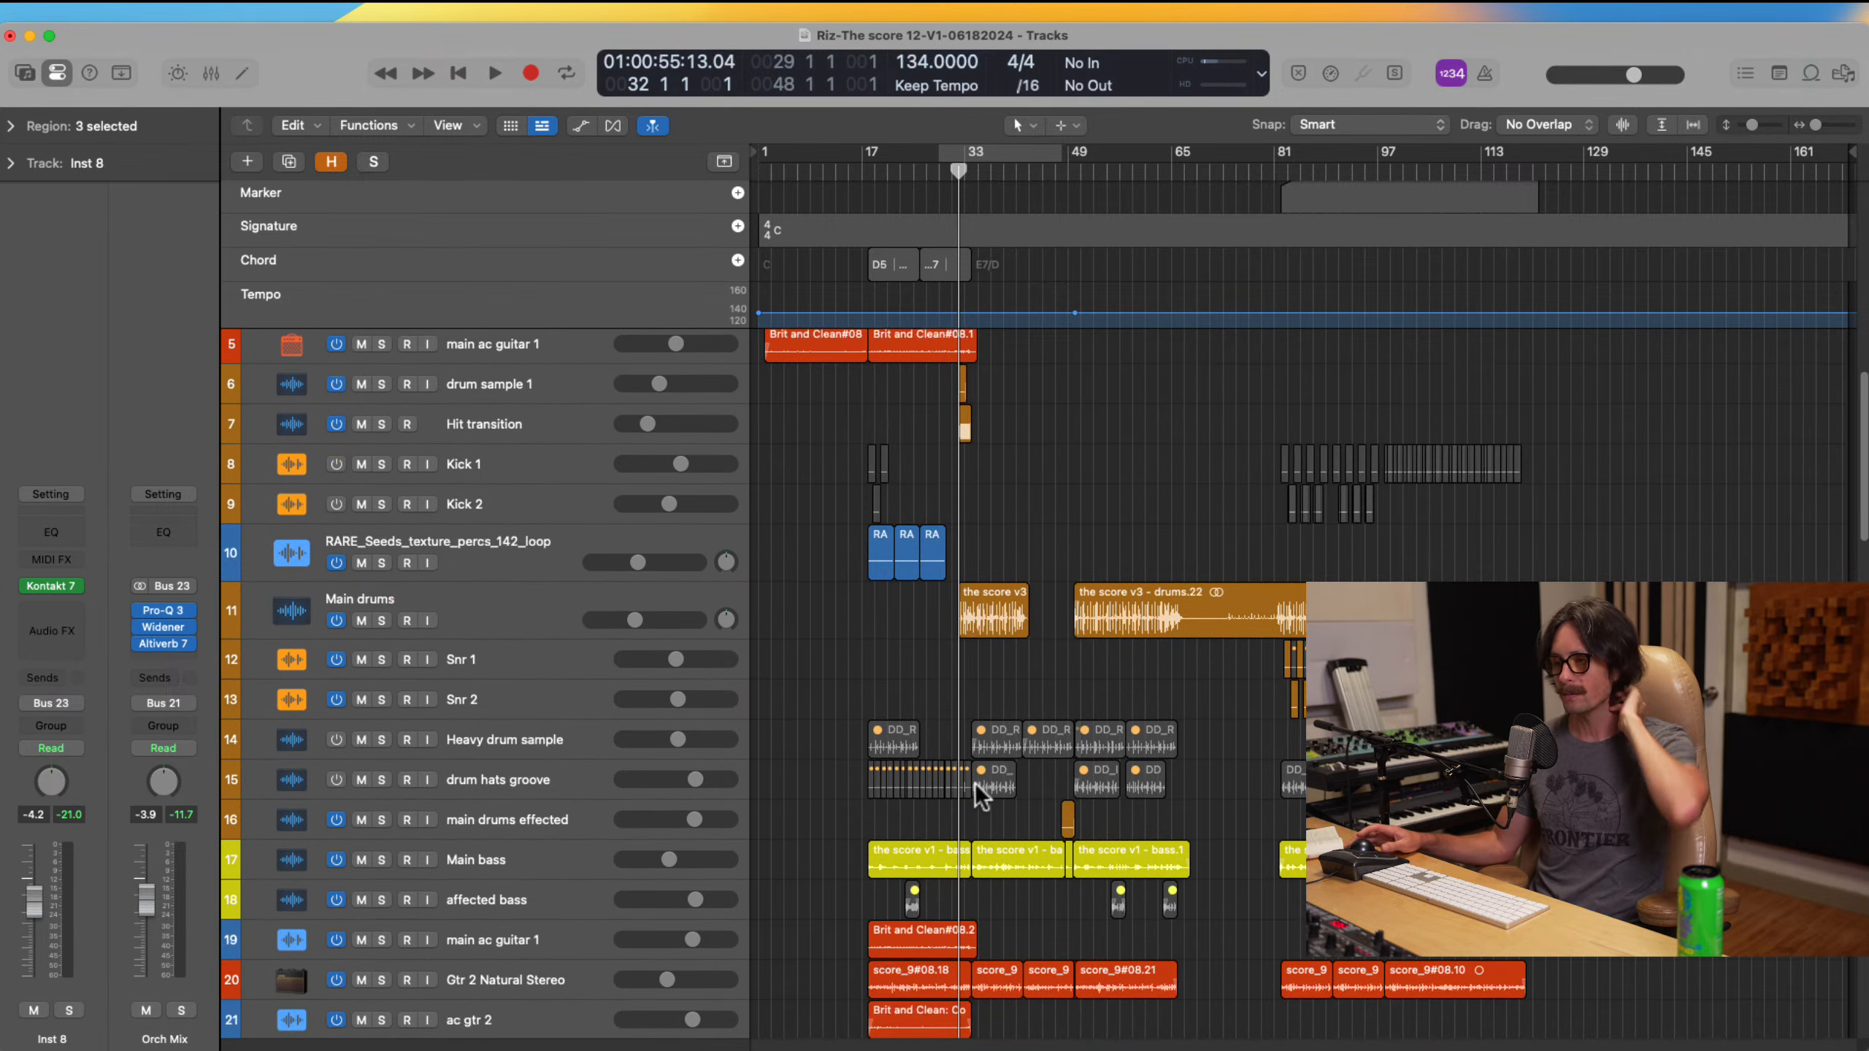
{"action": "scroll", "coordinate": [976, 784], "scroll_direction": "down", "scroll_amount": 4}
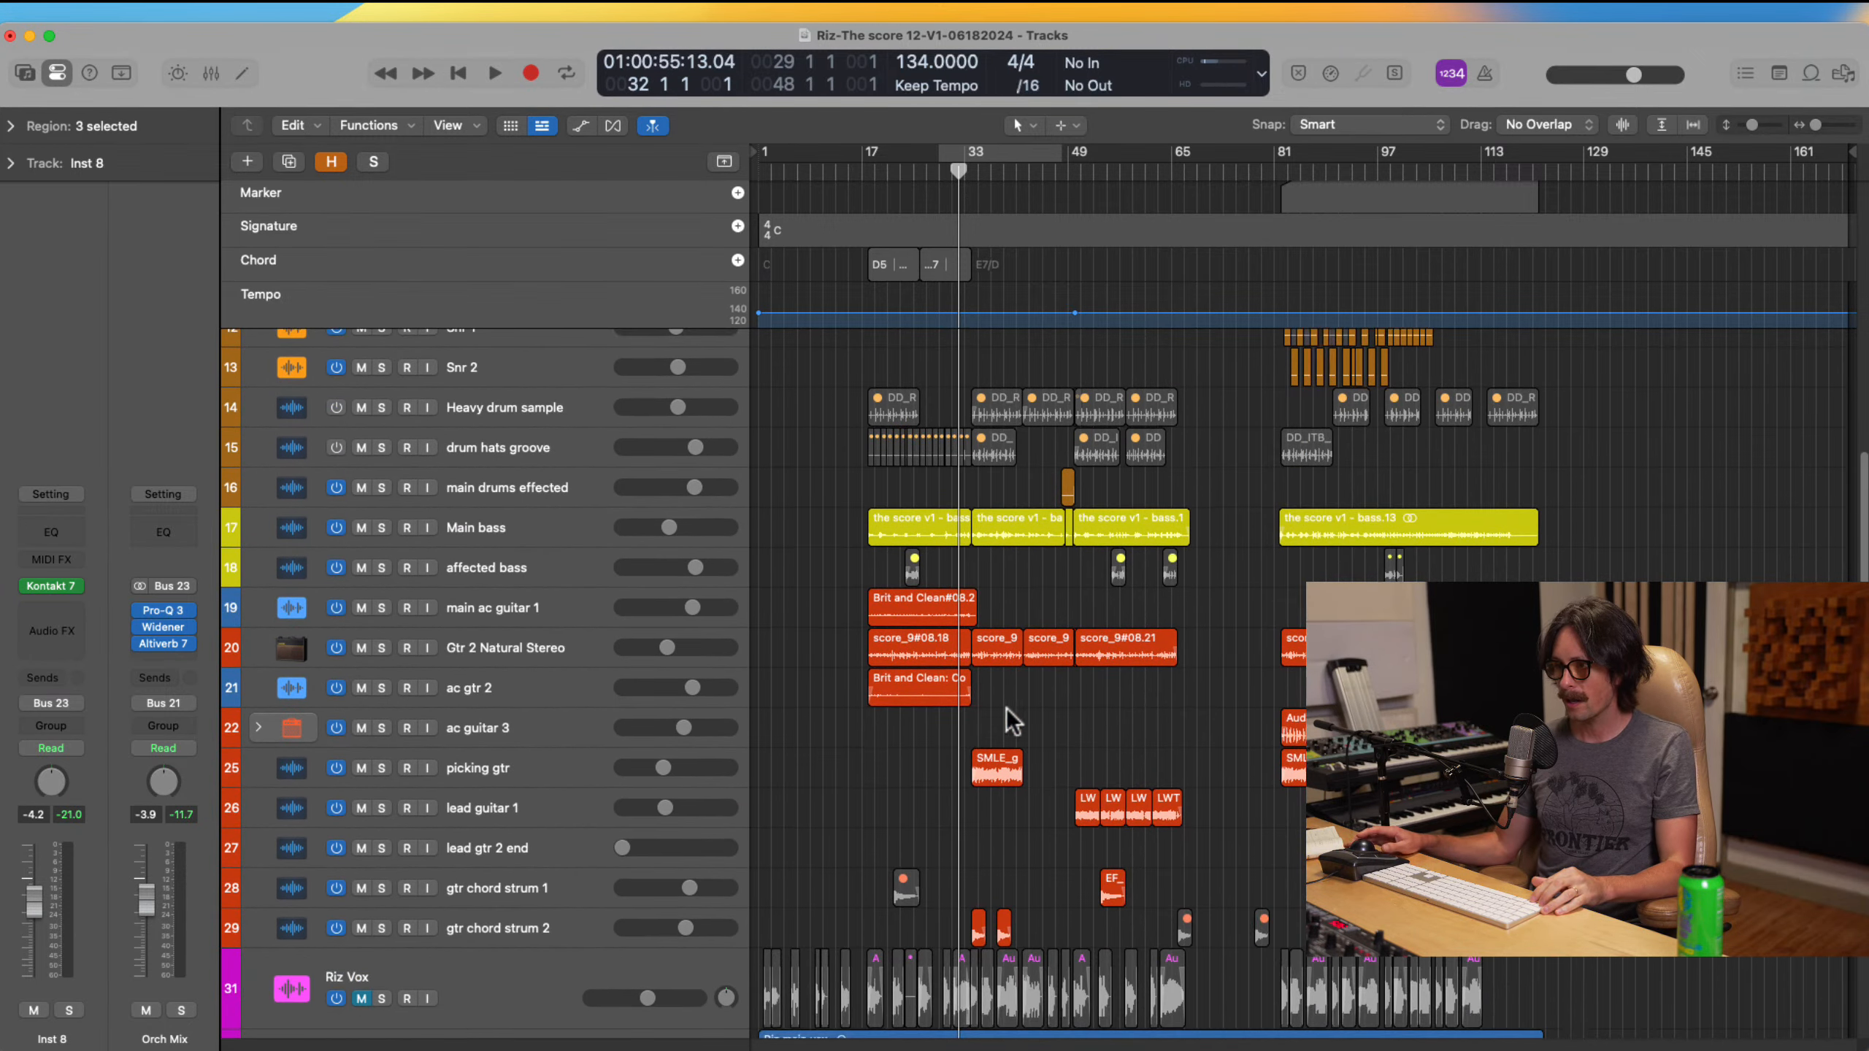
{"action": "scroll", "coordinate": [1012, 722], "scroll_direction": "down", "scroll_amount": 10}
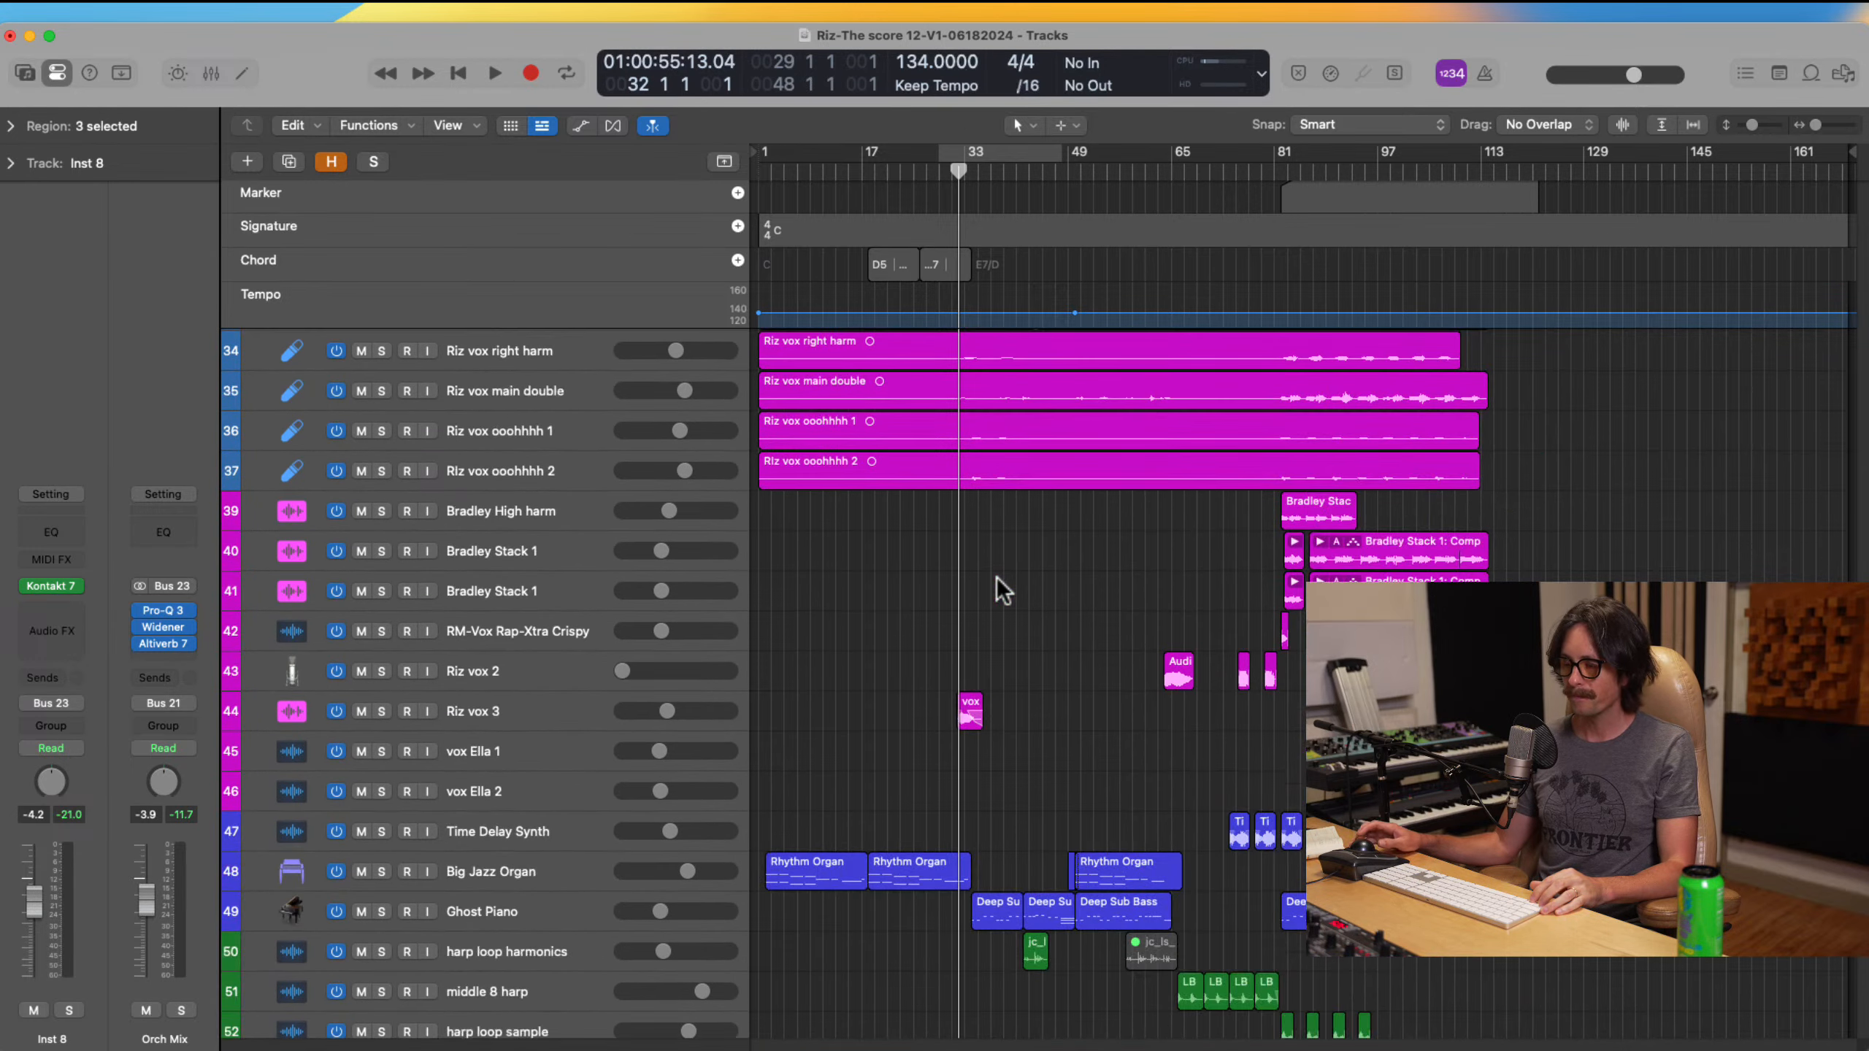
Step: Set an active cycle range from bar 34 to bar 83
{"action": "scroll", "coordinate": [1008, 597], "scroll_direction": "down", "scroll_amount": 6}
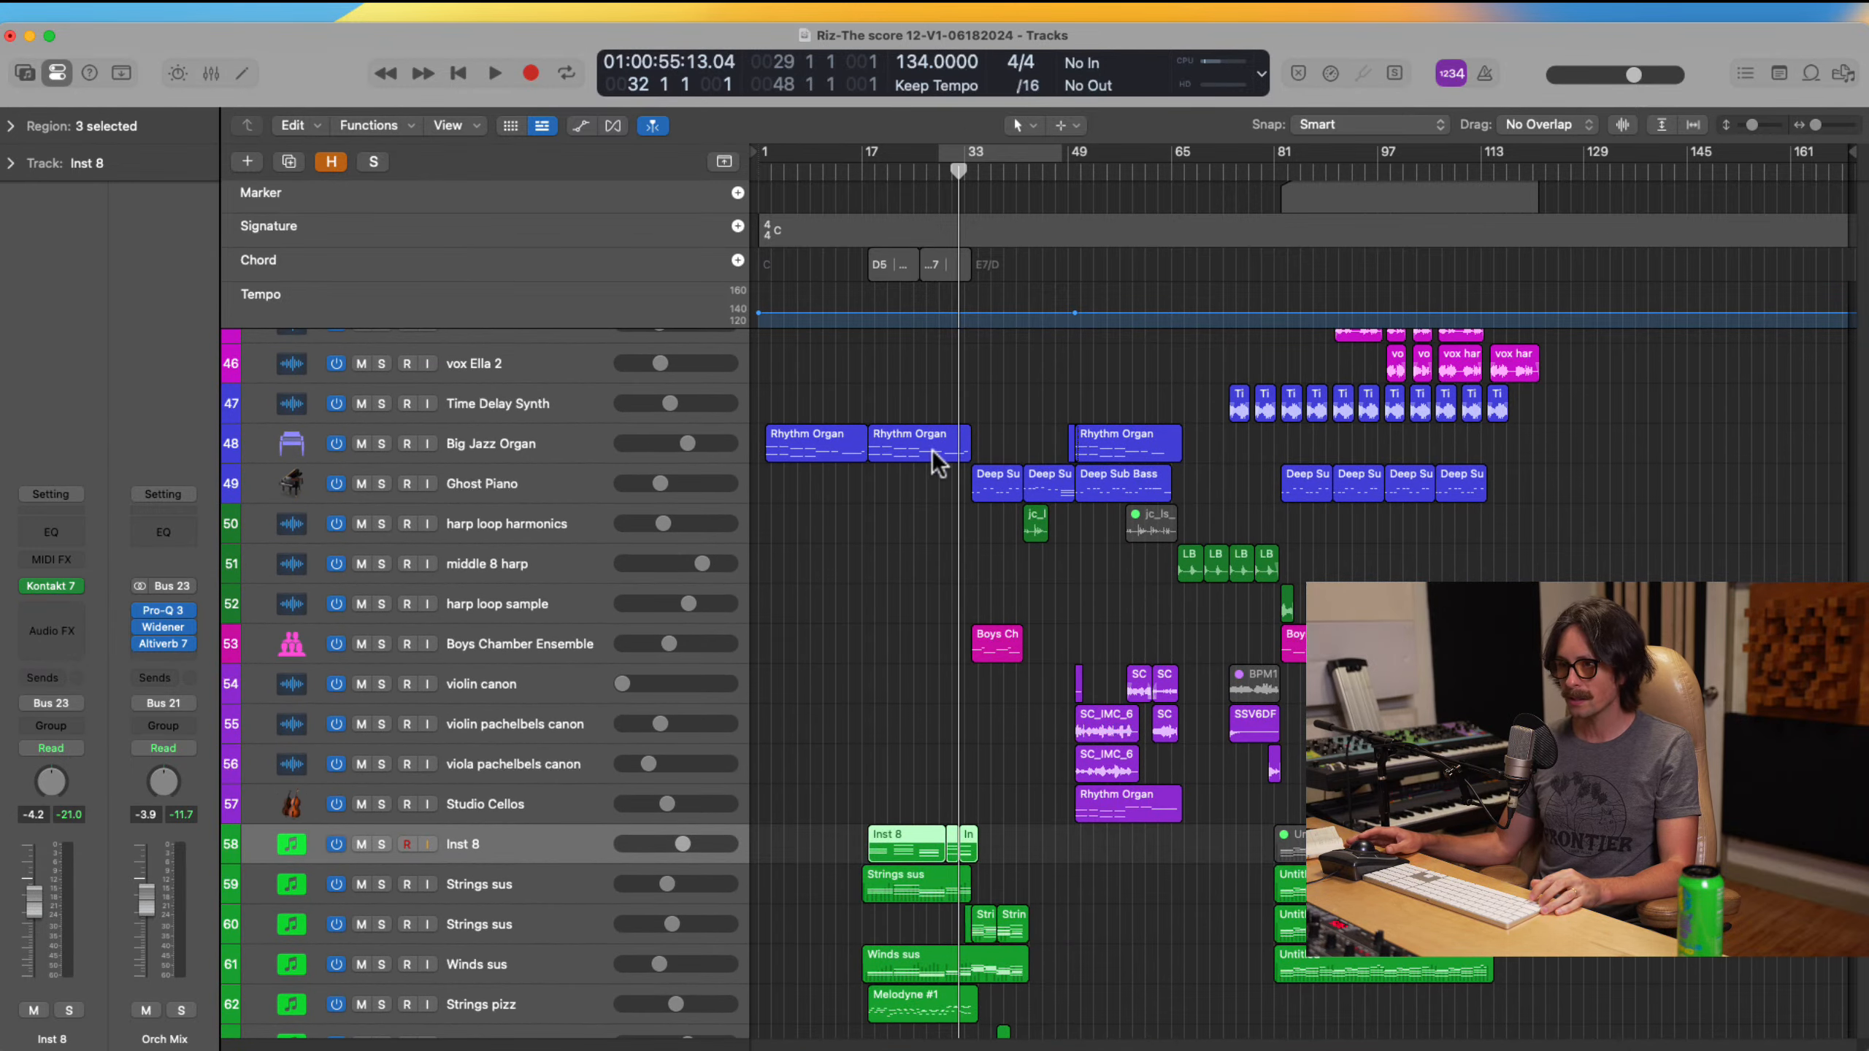
{"action": "left_click_drag", "start_coordinate": [928, 438], "coordinate": [1303, 718]}
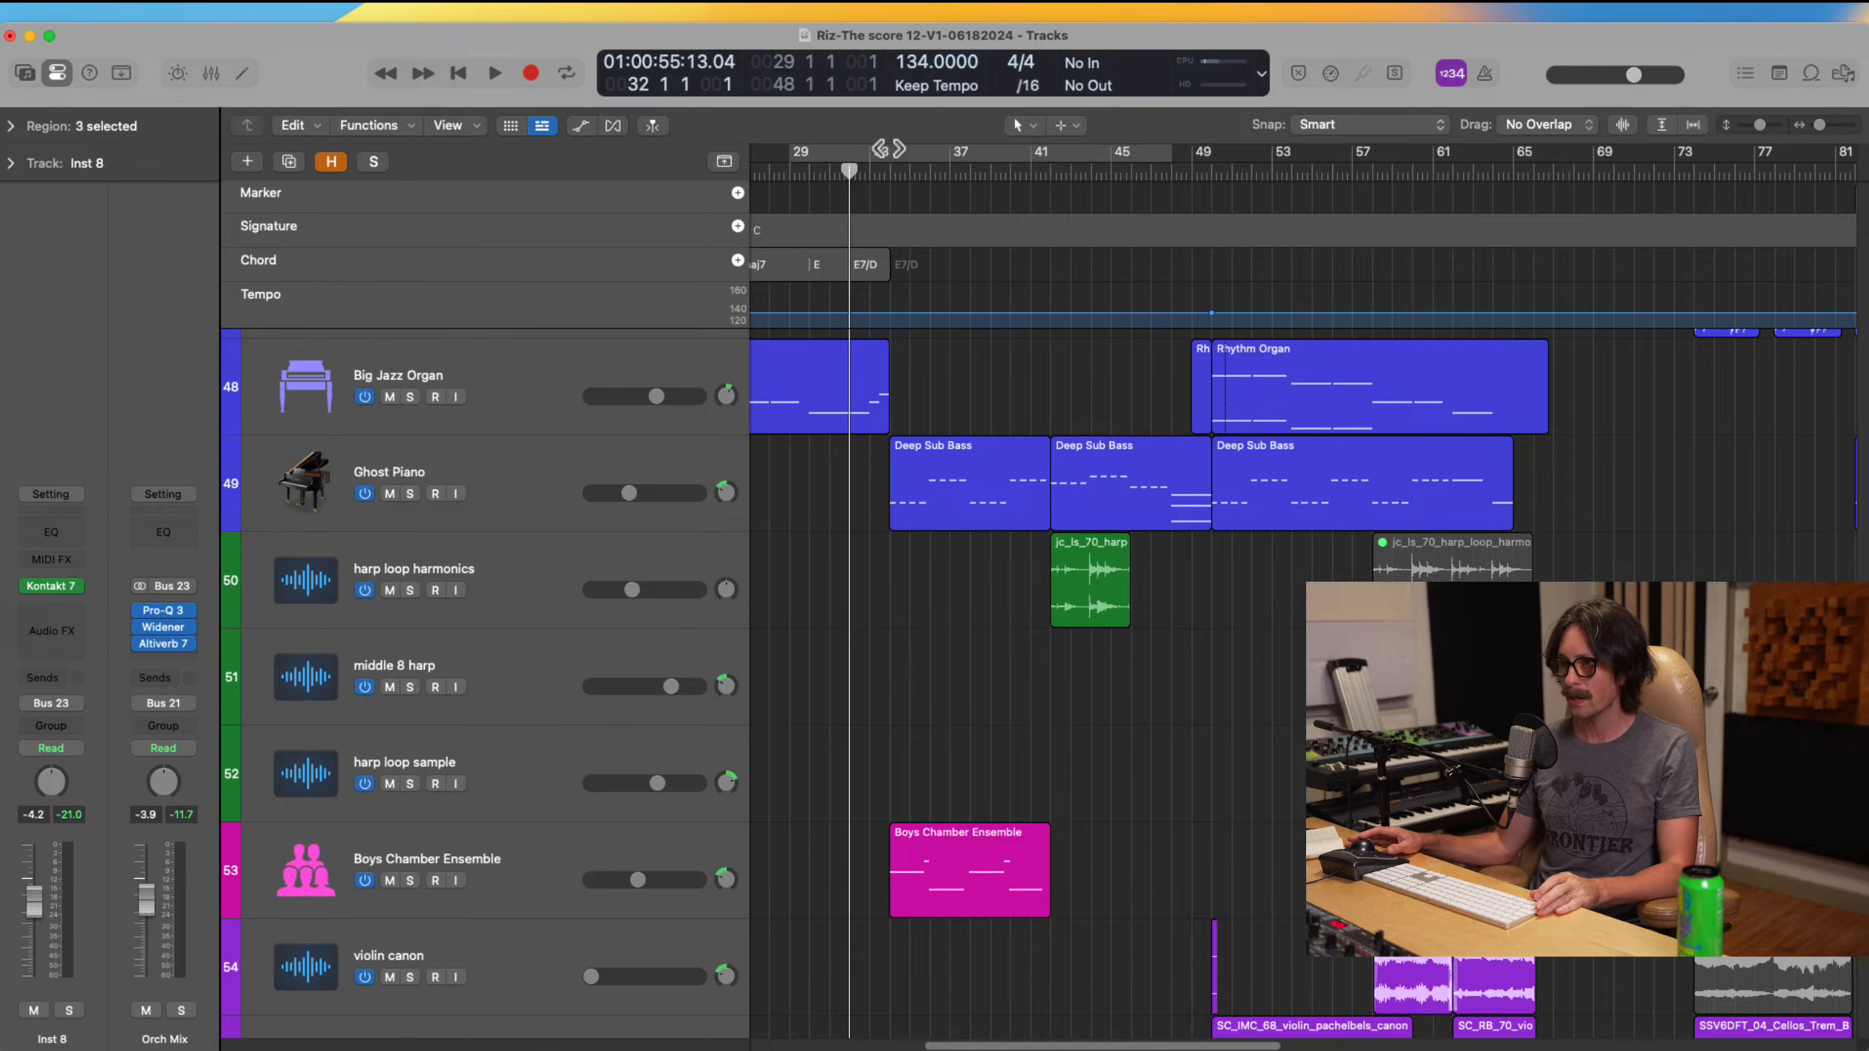
{"action": "left_click_drag", "start_coordinate": [889, 150], "coordinate": [1855, 353]}
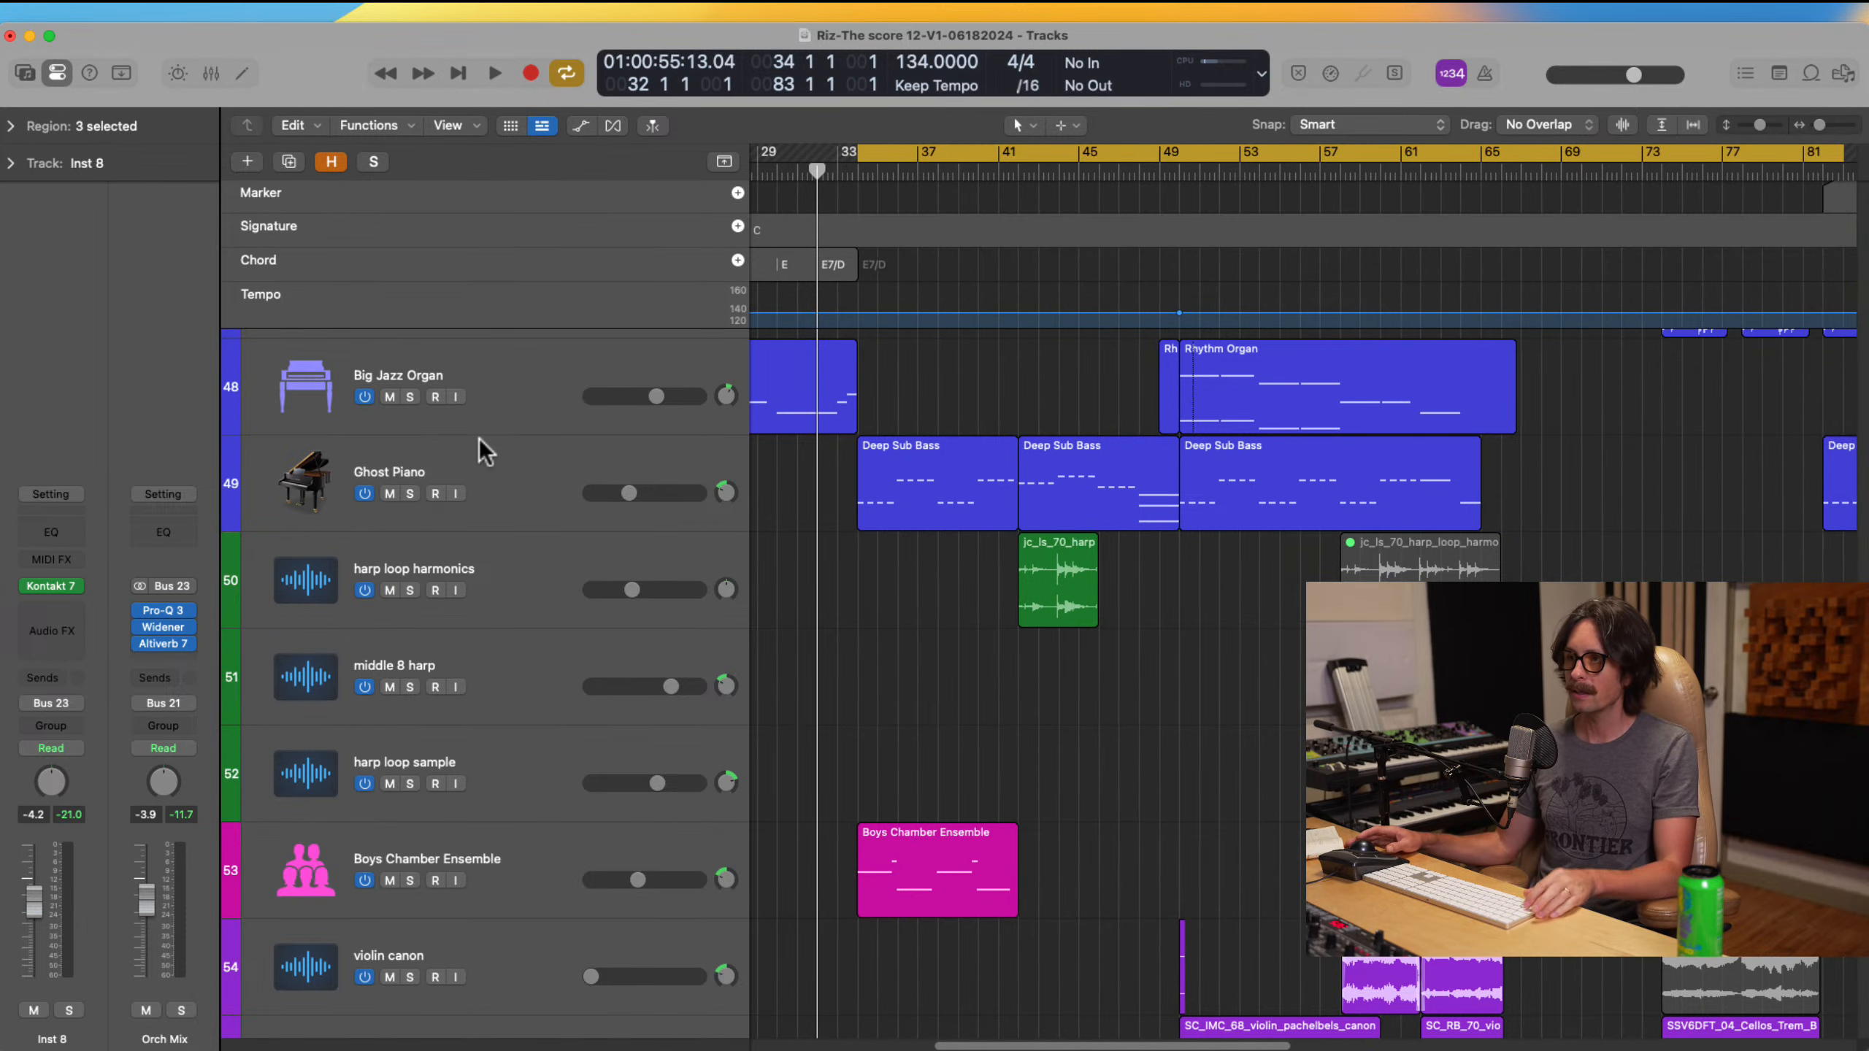
Step: Solo the Ghost Piano and Boys Chamber Ensemble tracks and start playback of the cycled section
{"action": "left_click", "coordinate": [492, 465]}
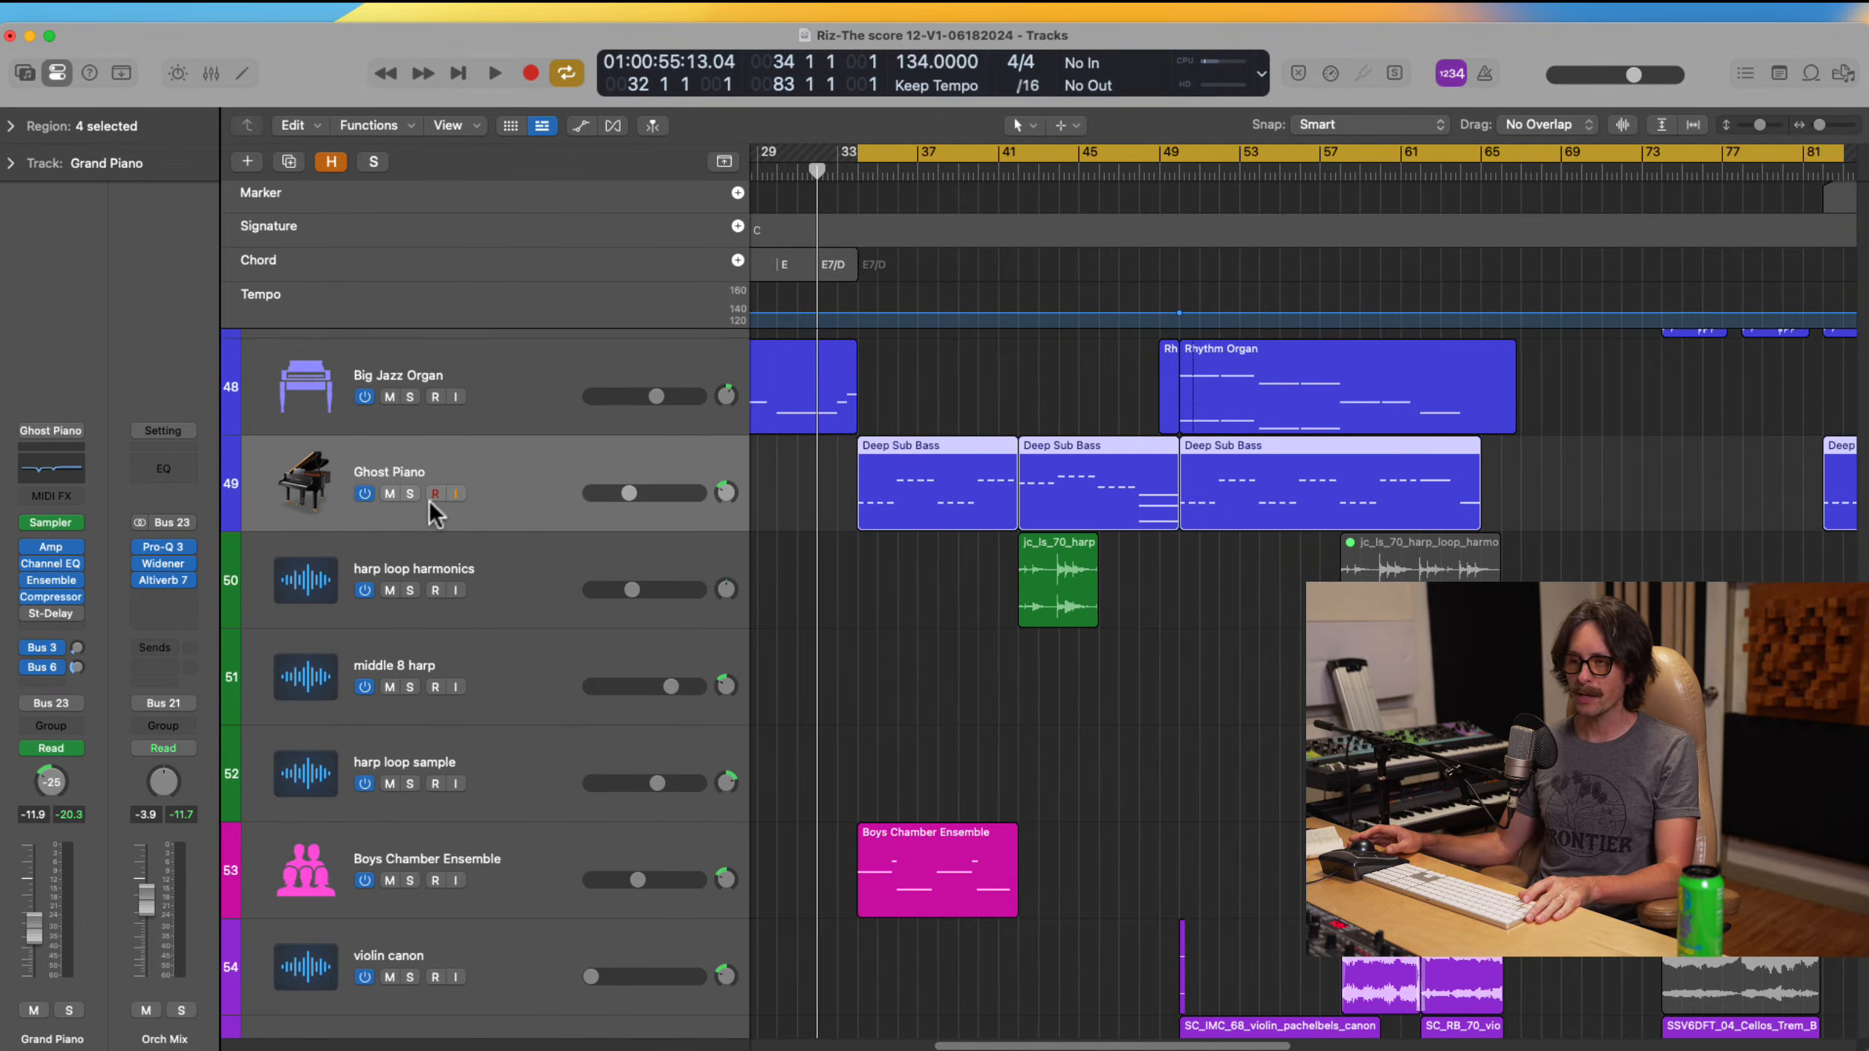
{"action": "left_click", "coordinate": [410, 494]}
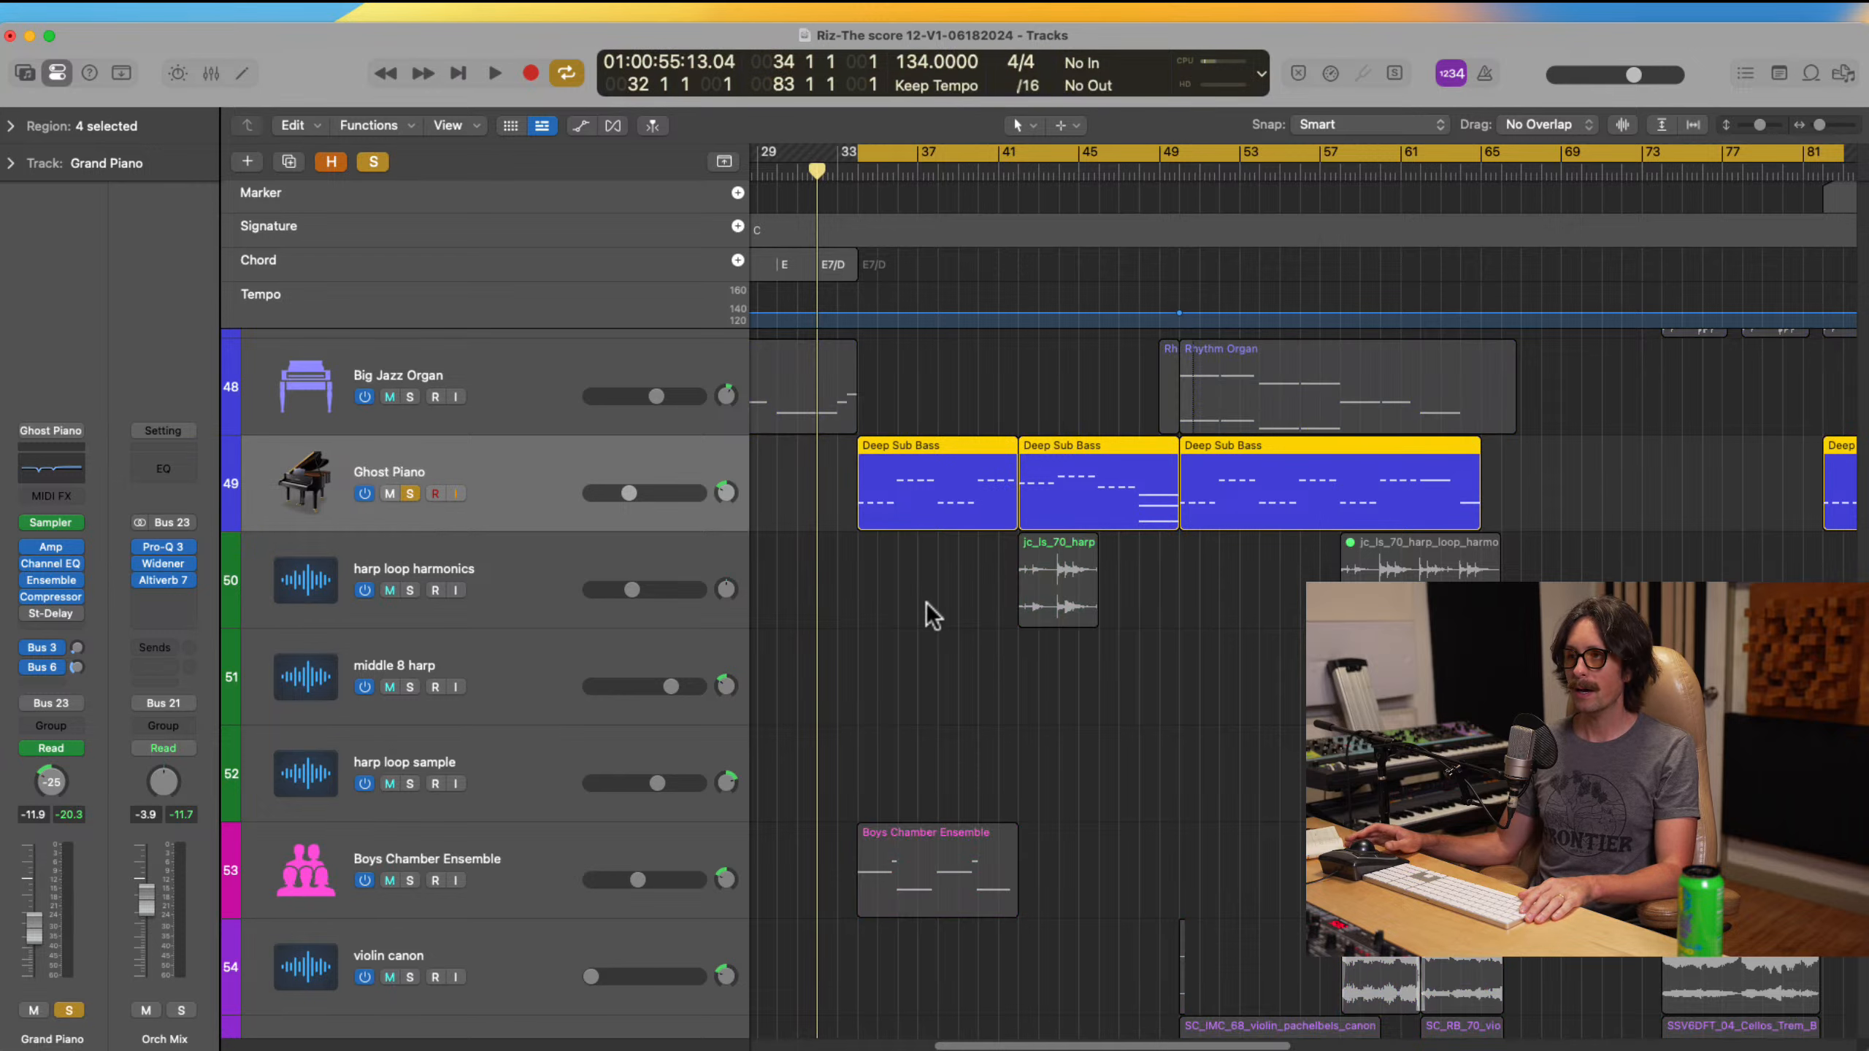
{"action": "left_click", "coordinate": [410, 880]}
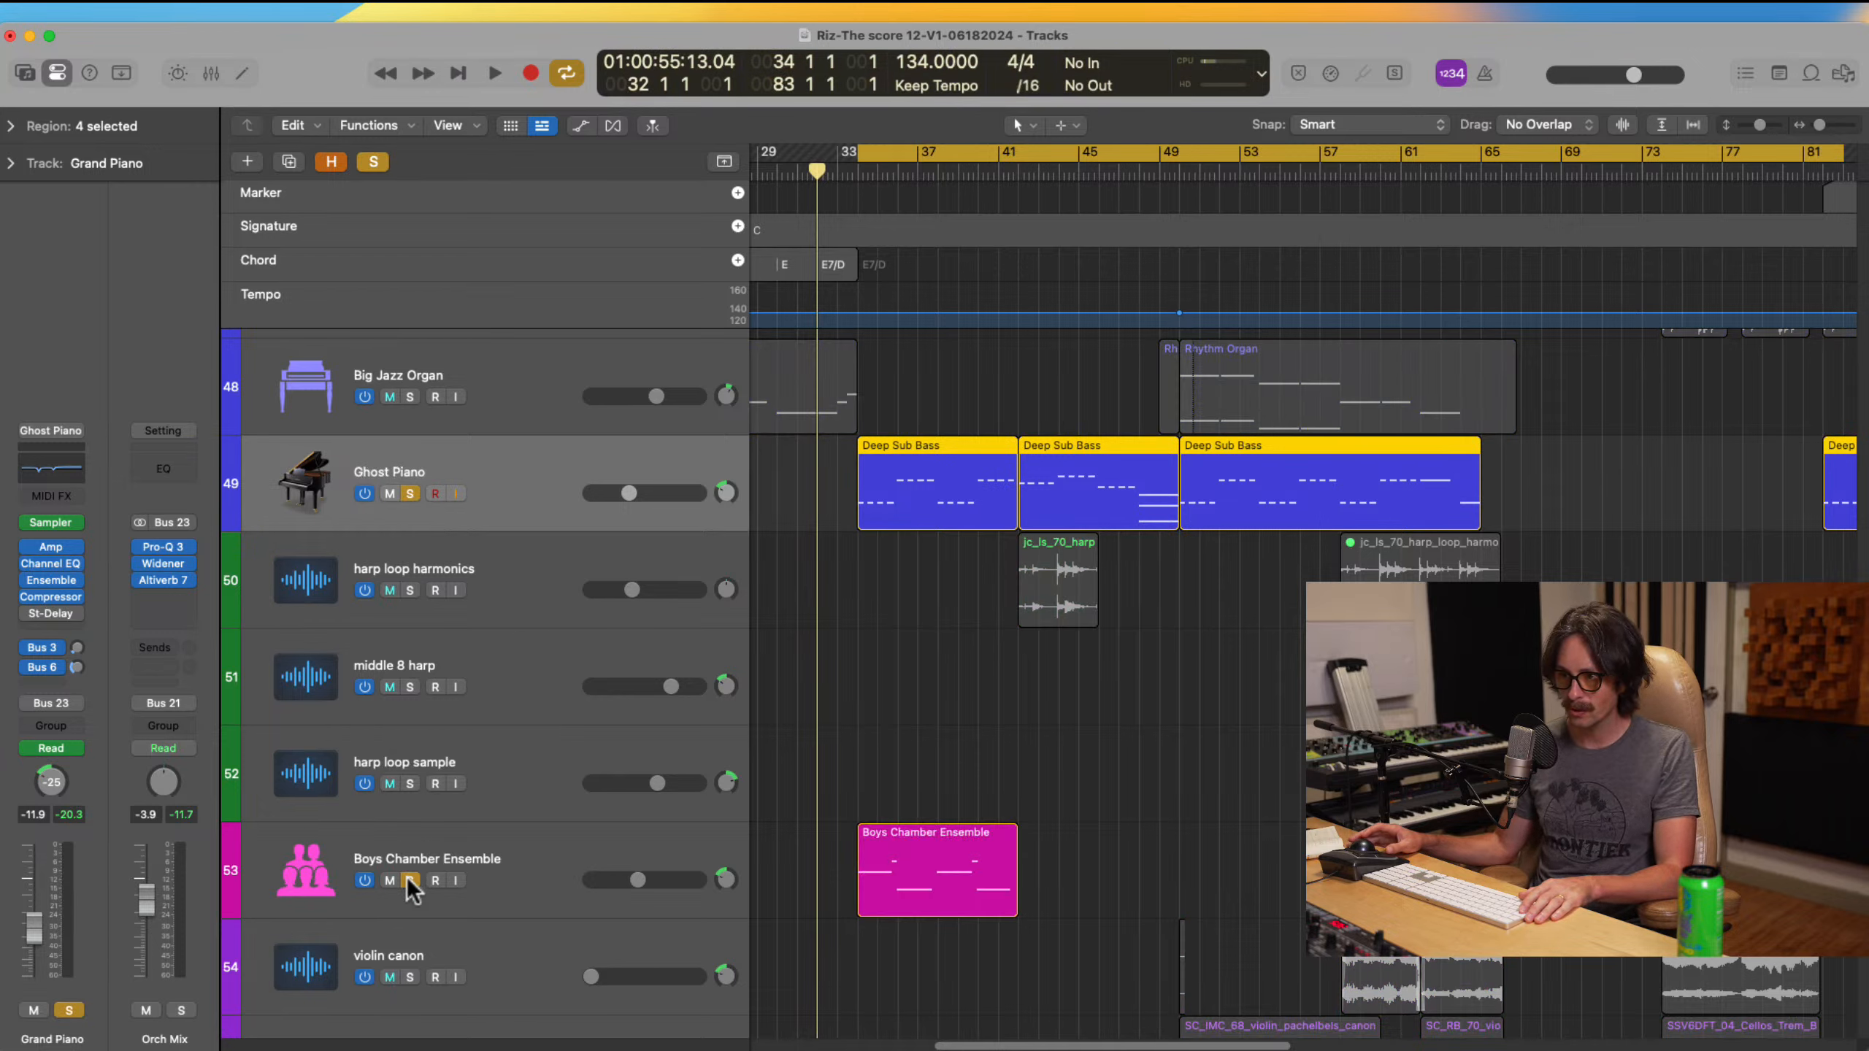
{"action": "left_click", "coordinate": [543, 840]}
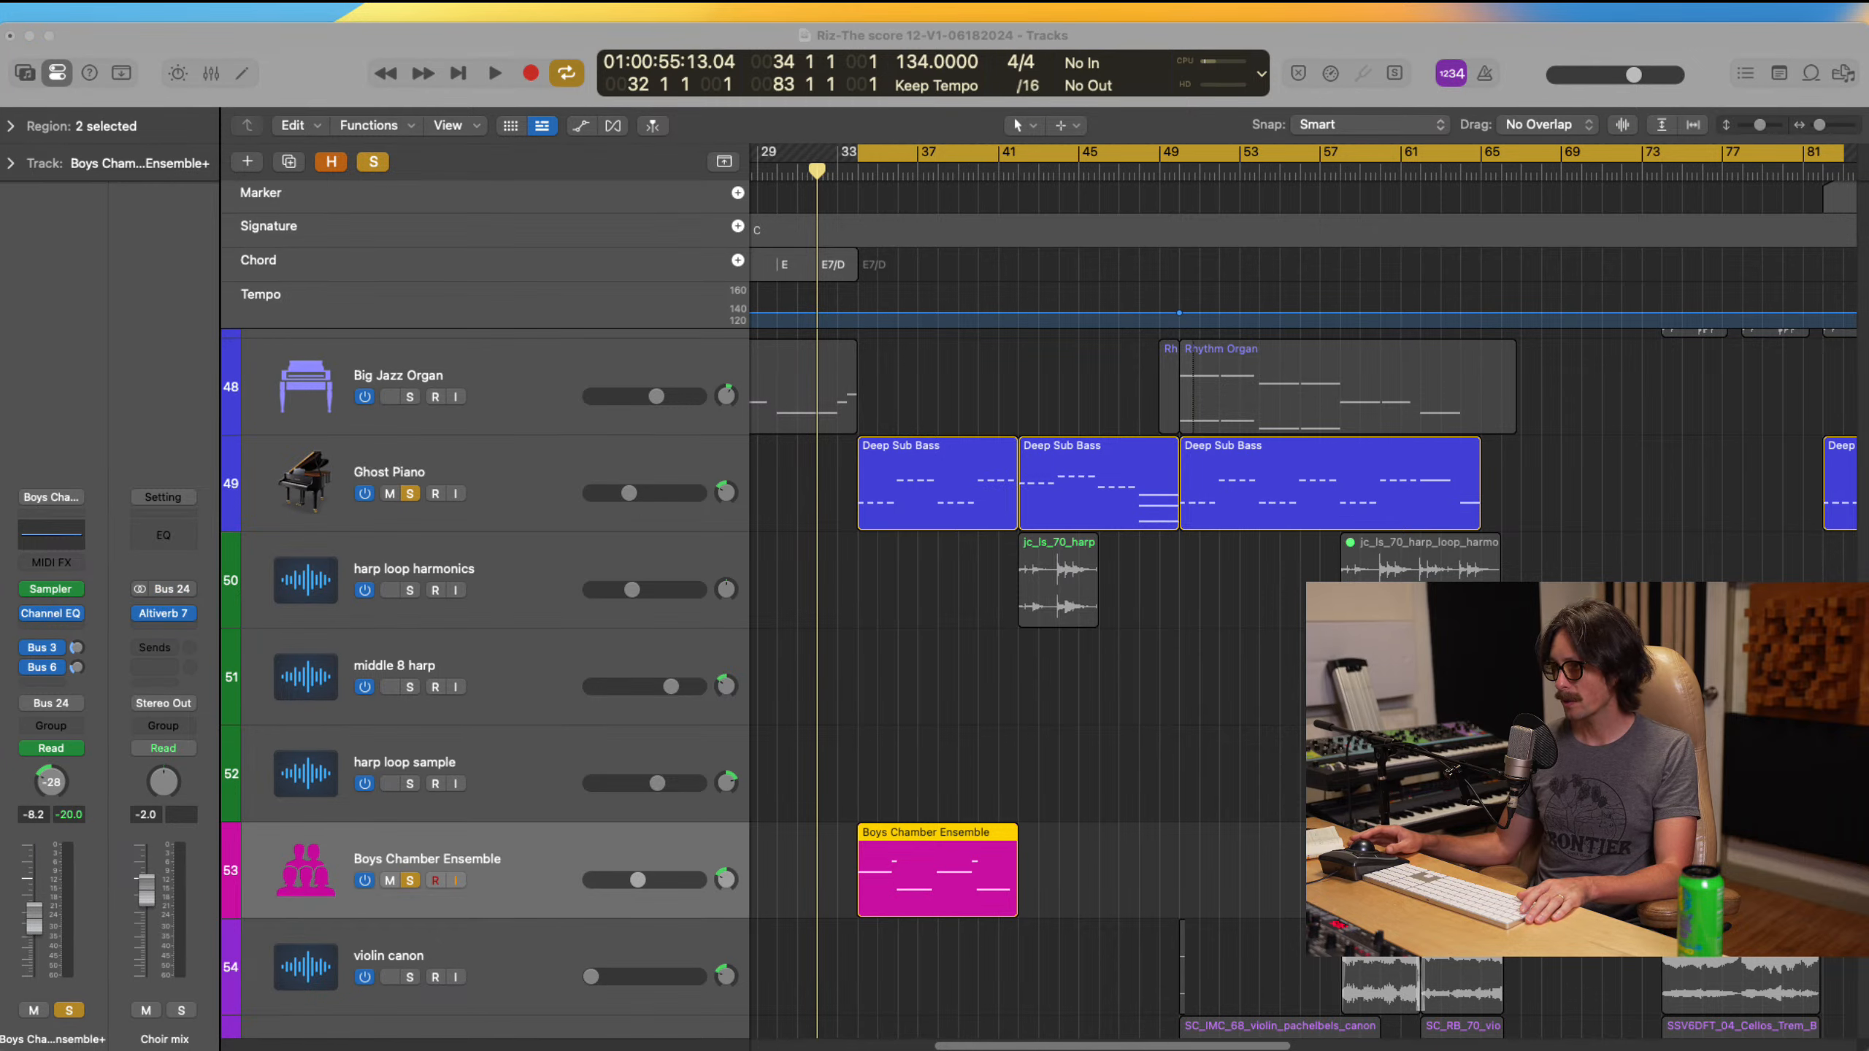
{"action": "key", "text": "space"}
Step: Add track 60 Strings sus and the Winds sus track to the soloed tracks during playback
{"action": "scroll", "coordinate": [1152, 555], "scroll_direction": "down", "scroll_amount": 5}
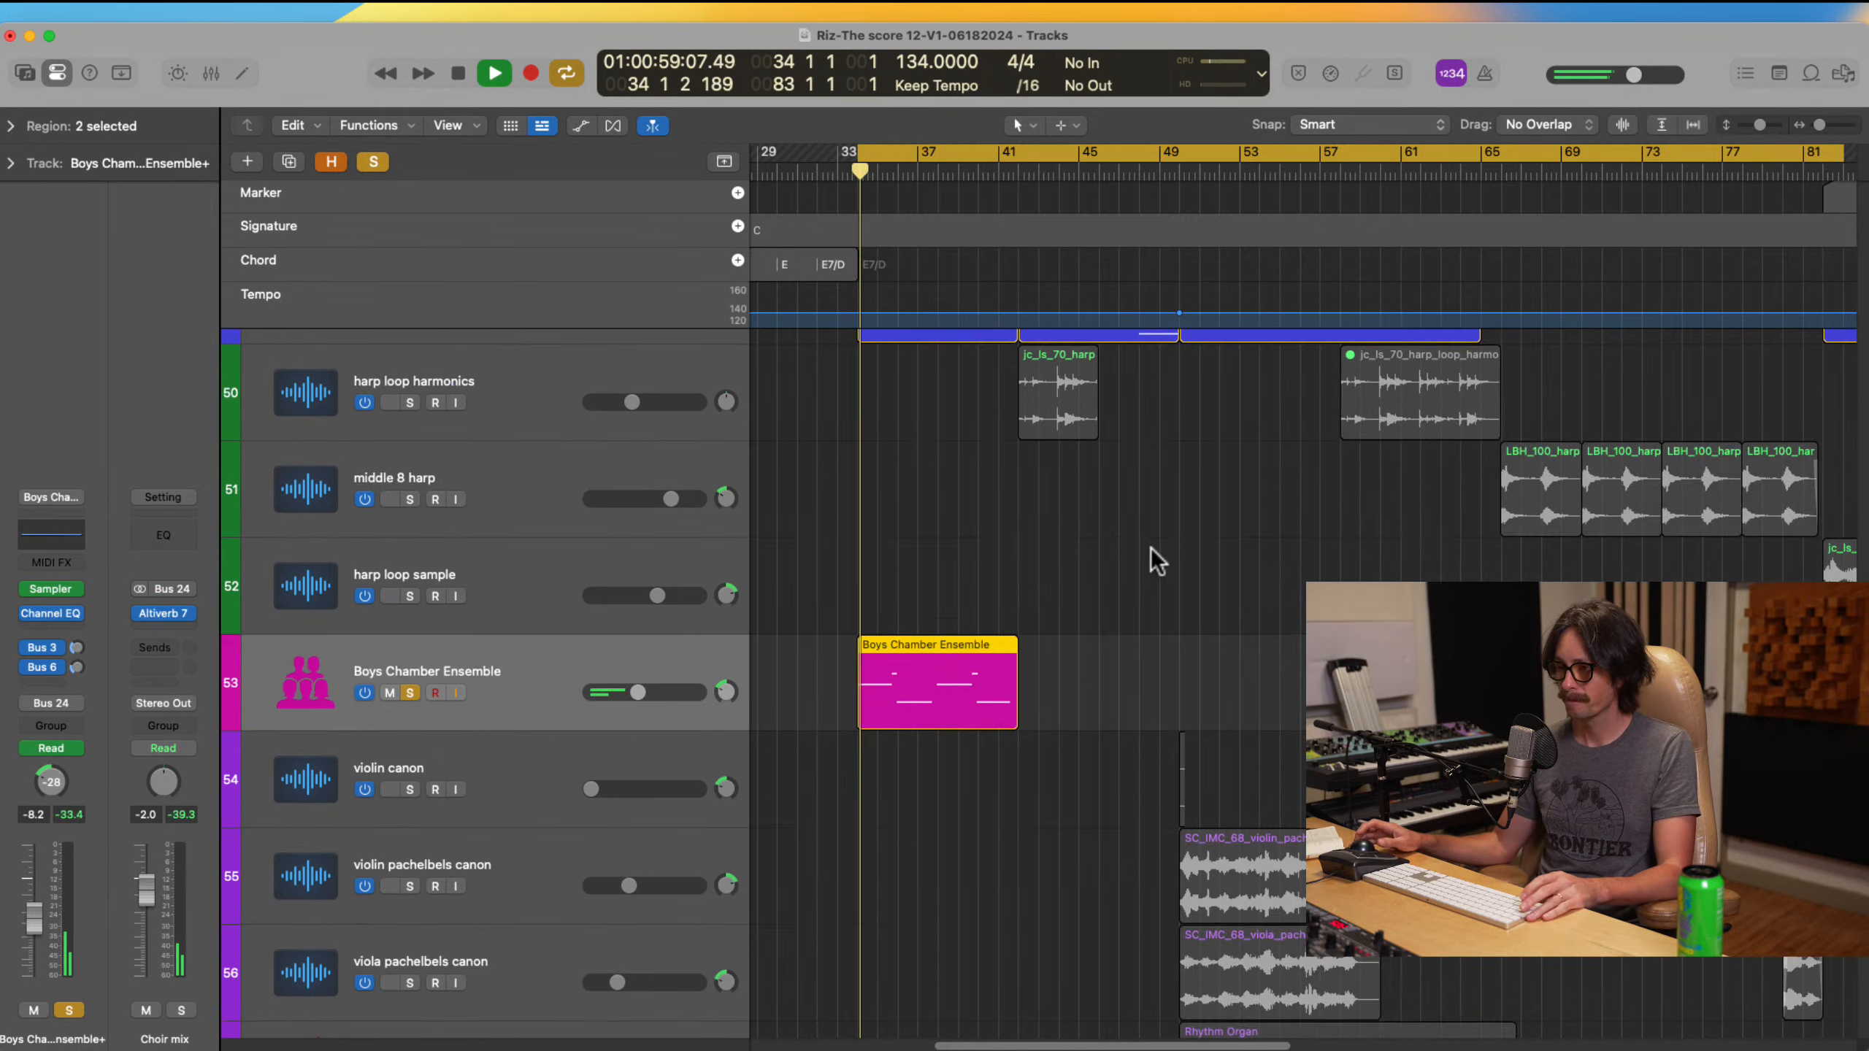
{"action": "scroll", "coordinate": [795, 693], "scroll_direction": "down", "scroll_amount": 3}
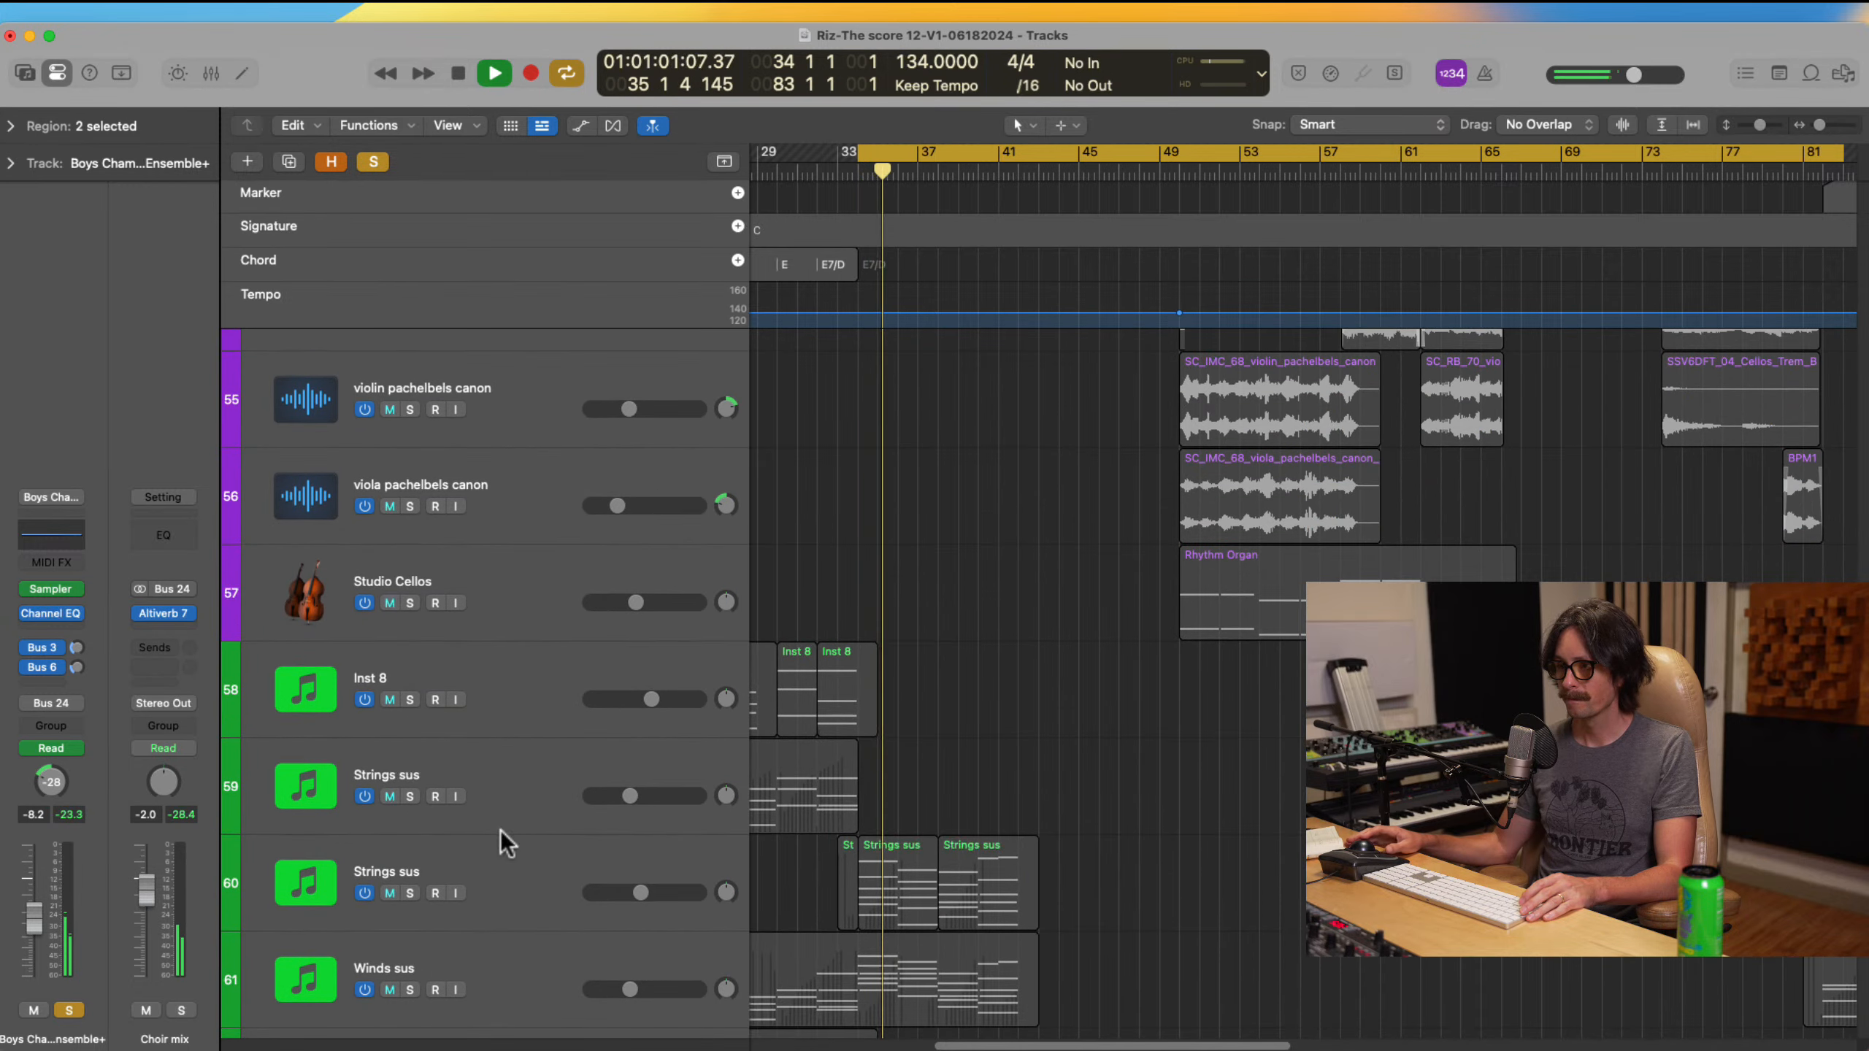
{"action": "left_click", "coordinate": [409, 892]}
{"action": "scroll", "coordinate": [910, 810], "scroll_direction": "down", "scroll_amount": 3}
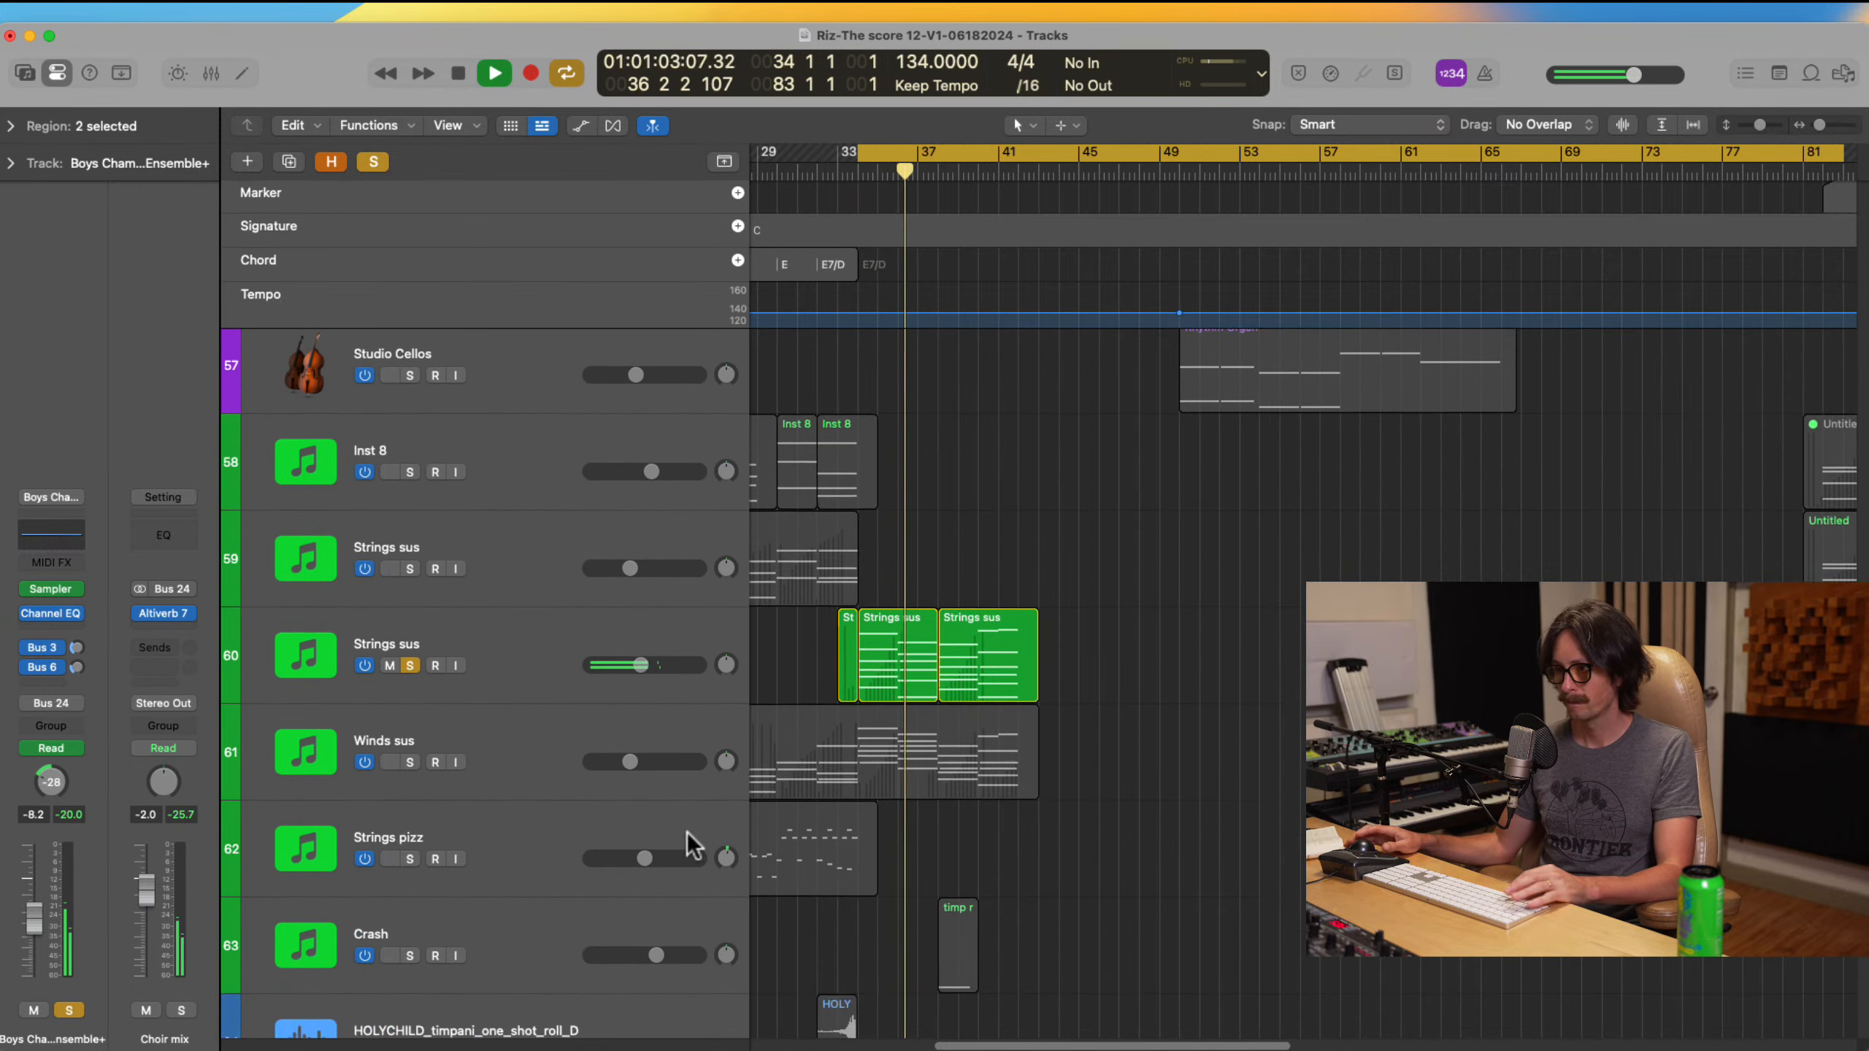
{"action": "left_click", "coordinate": [409, 762]}
{"action": "scroll", "coordinate": [887, 805], "scroll_direction": "down", "scroll_amount": 6}
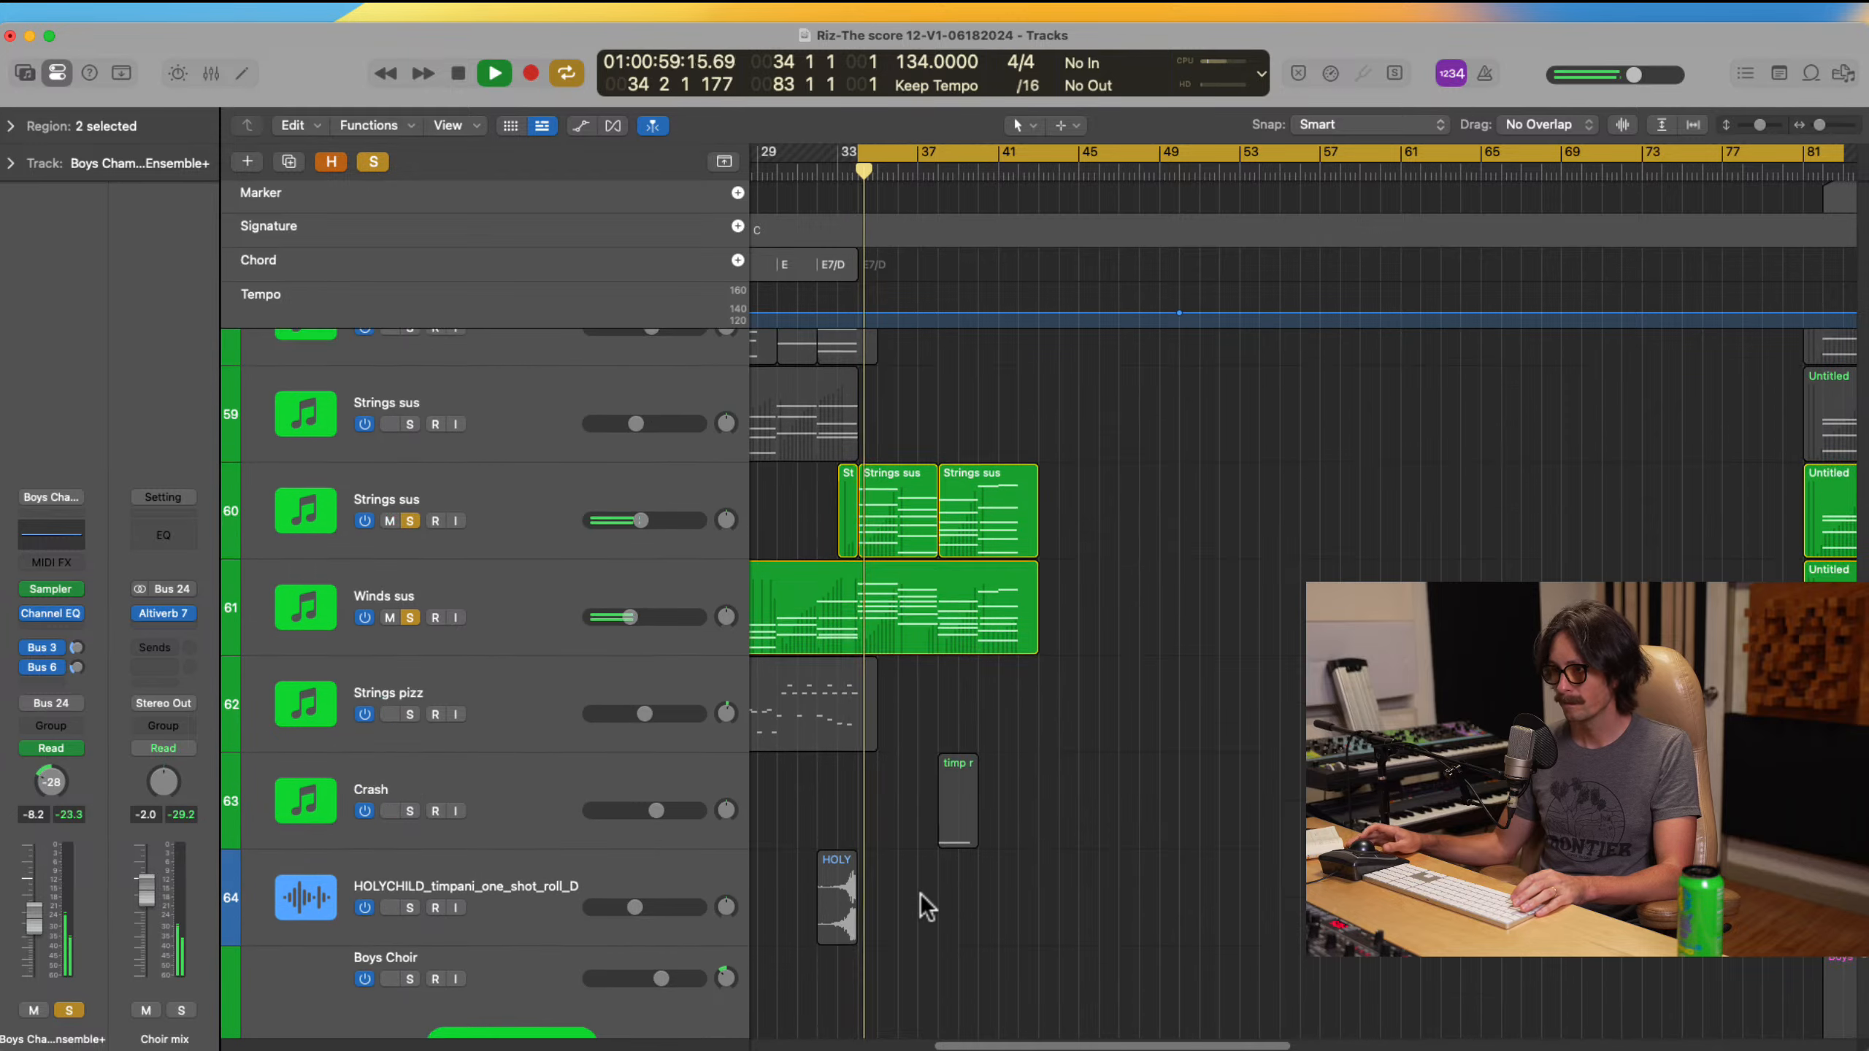
{"action": "scroll", "coordinate": [1010, 872], "scroll_direction": "down", "scroll_amount": 5}
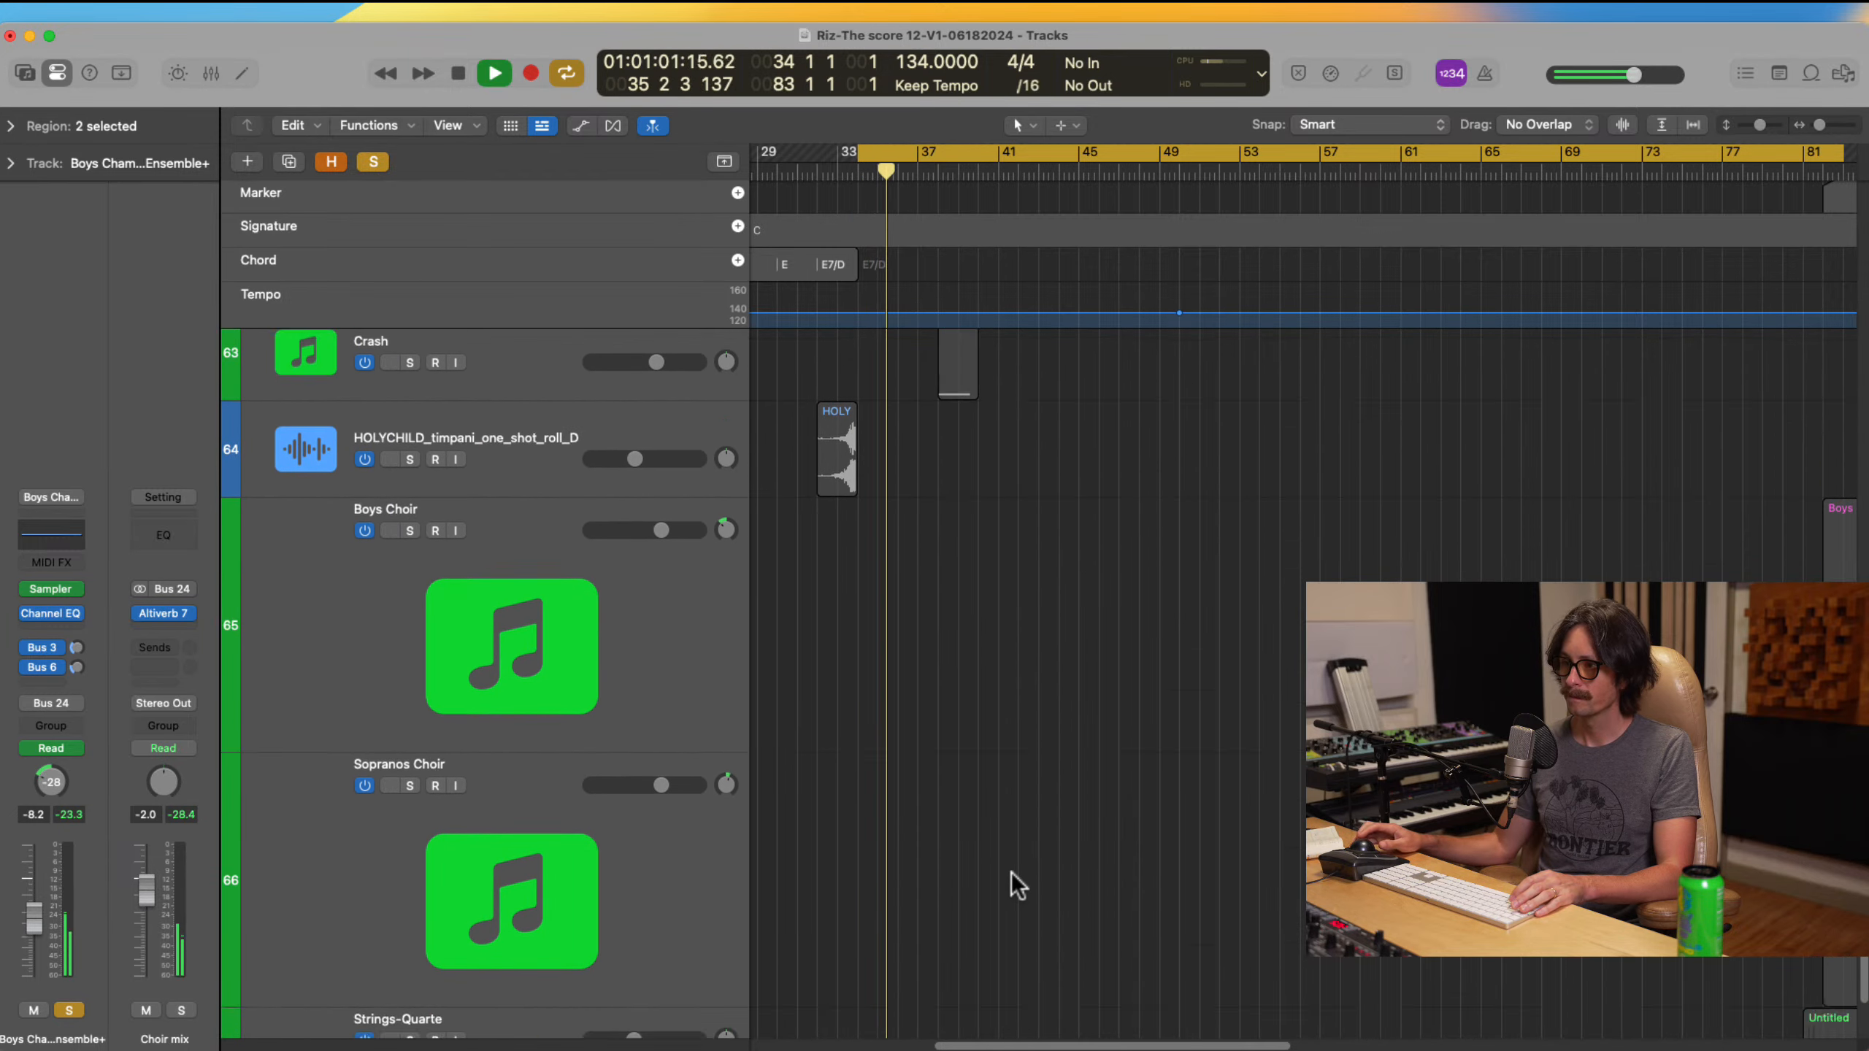
{"action": "scroll", "coordinate": [1011, 872], "scroll_direction": "up", "scroll_amount": 6}
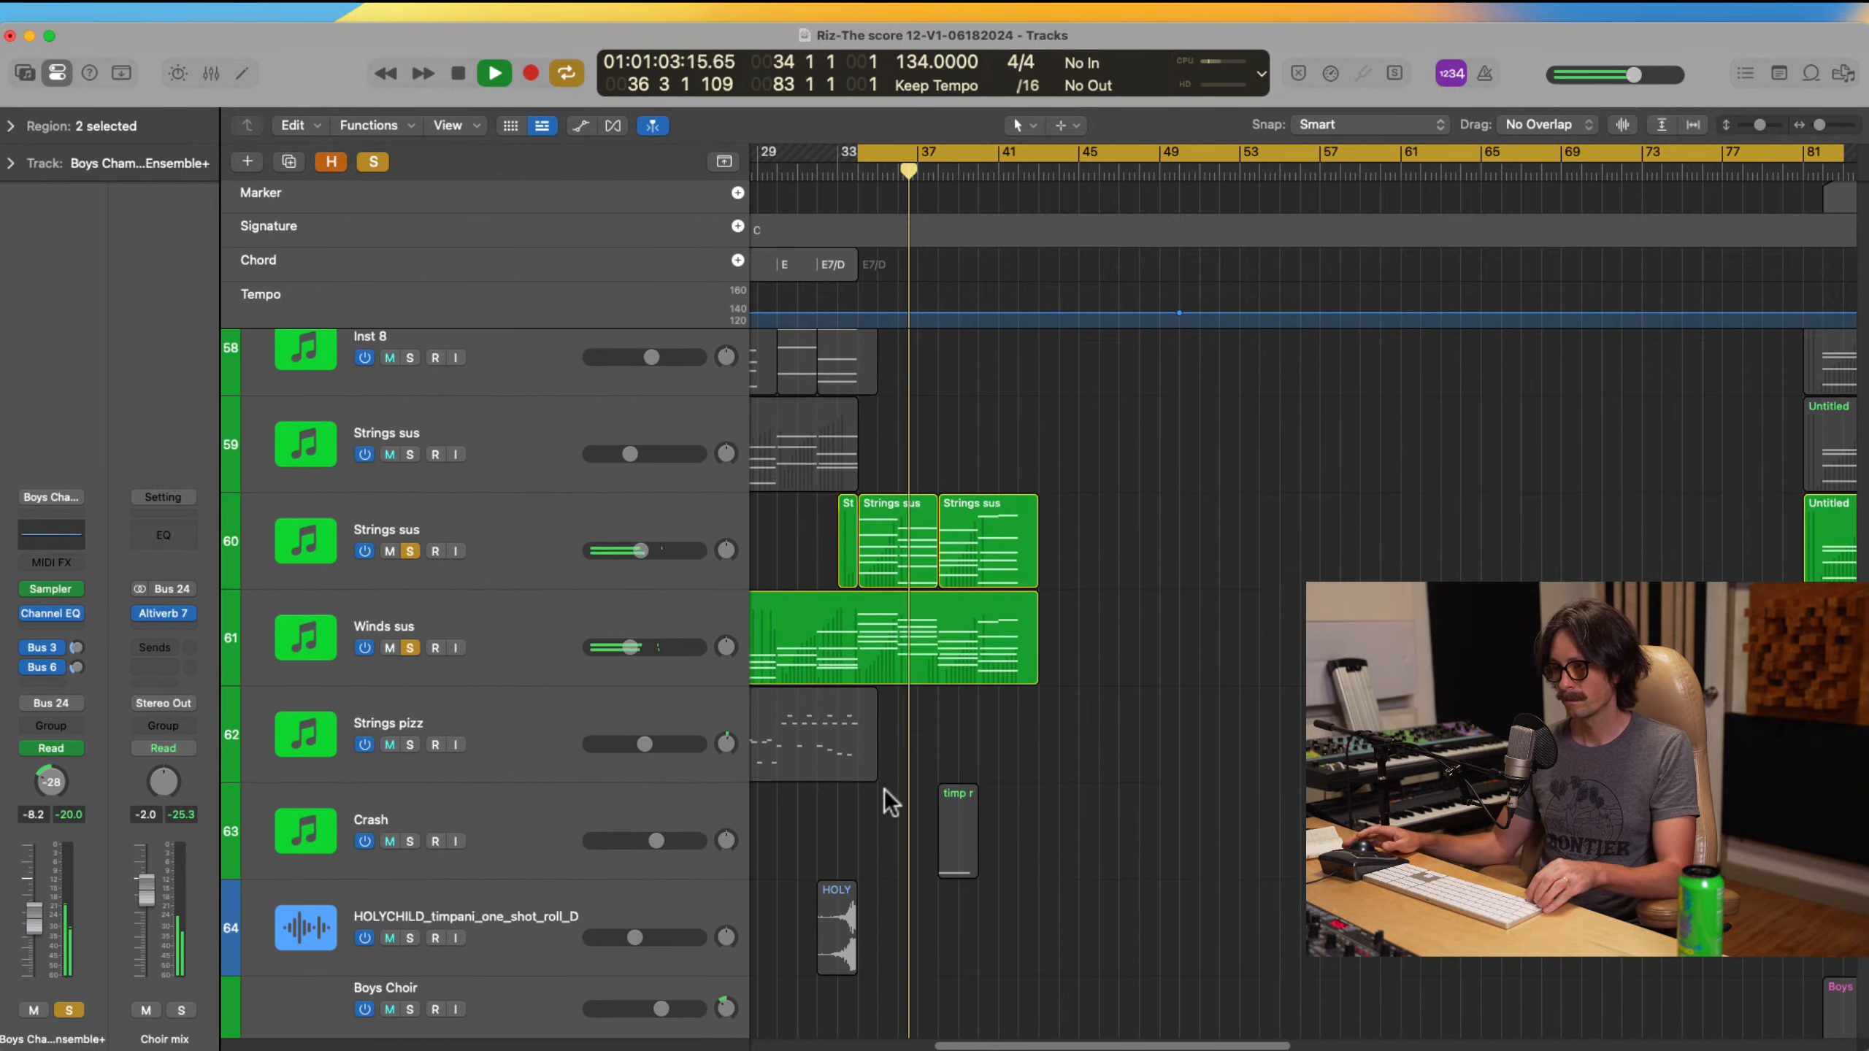
Step: Clear all track solos and follow the full mix across the piano, harp, choir and string tracks during playback
{"action": "left_click", "coordinate": [410, 647]}
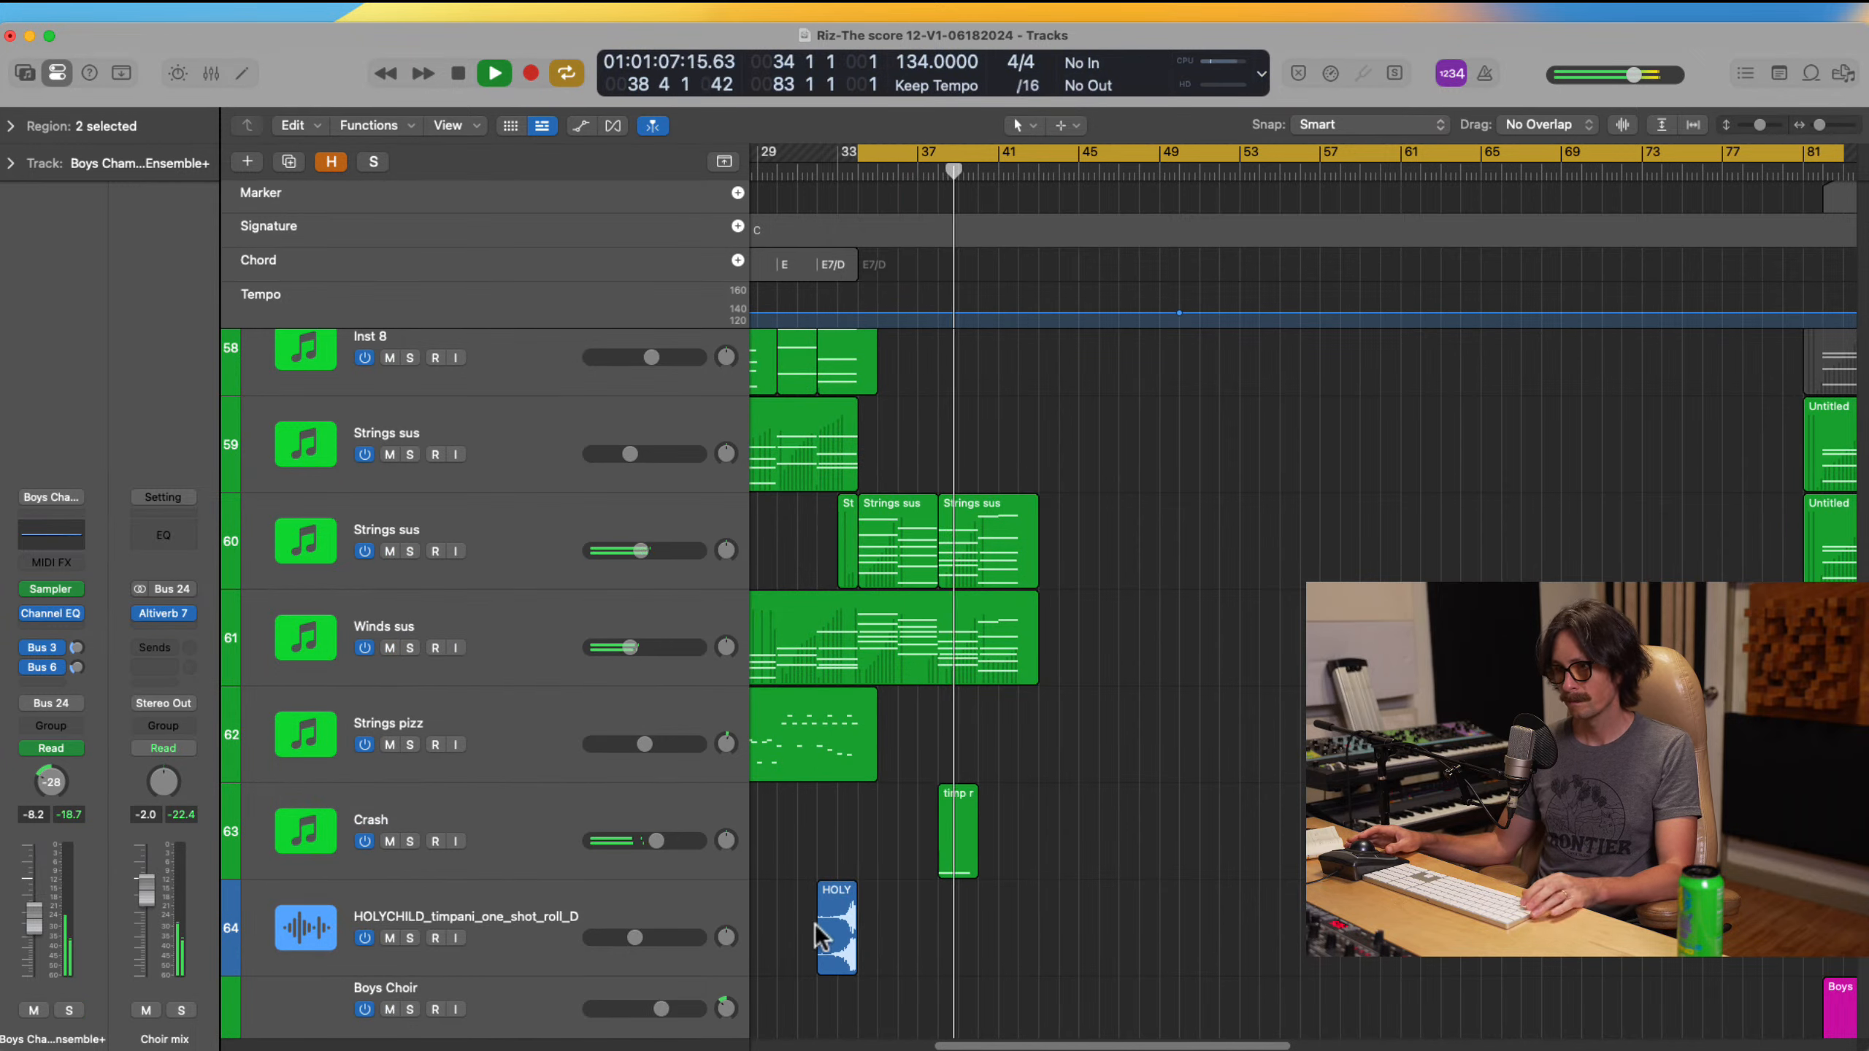
{"action": "left_click", "coordinate": [1127, 860], "text": "ctrl+alt"}
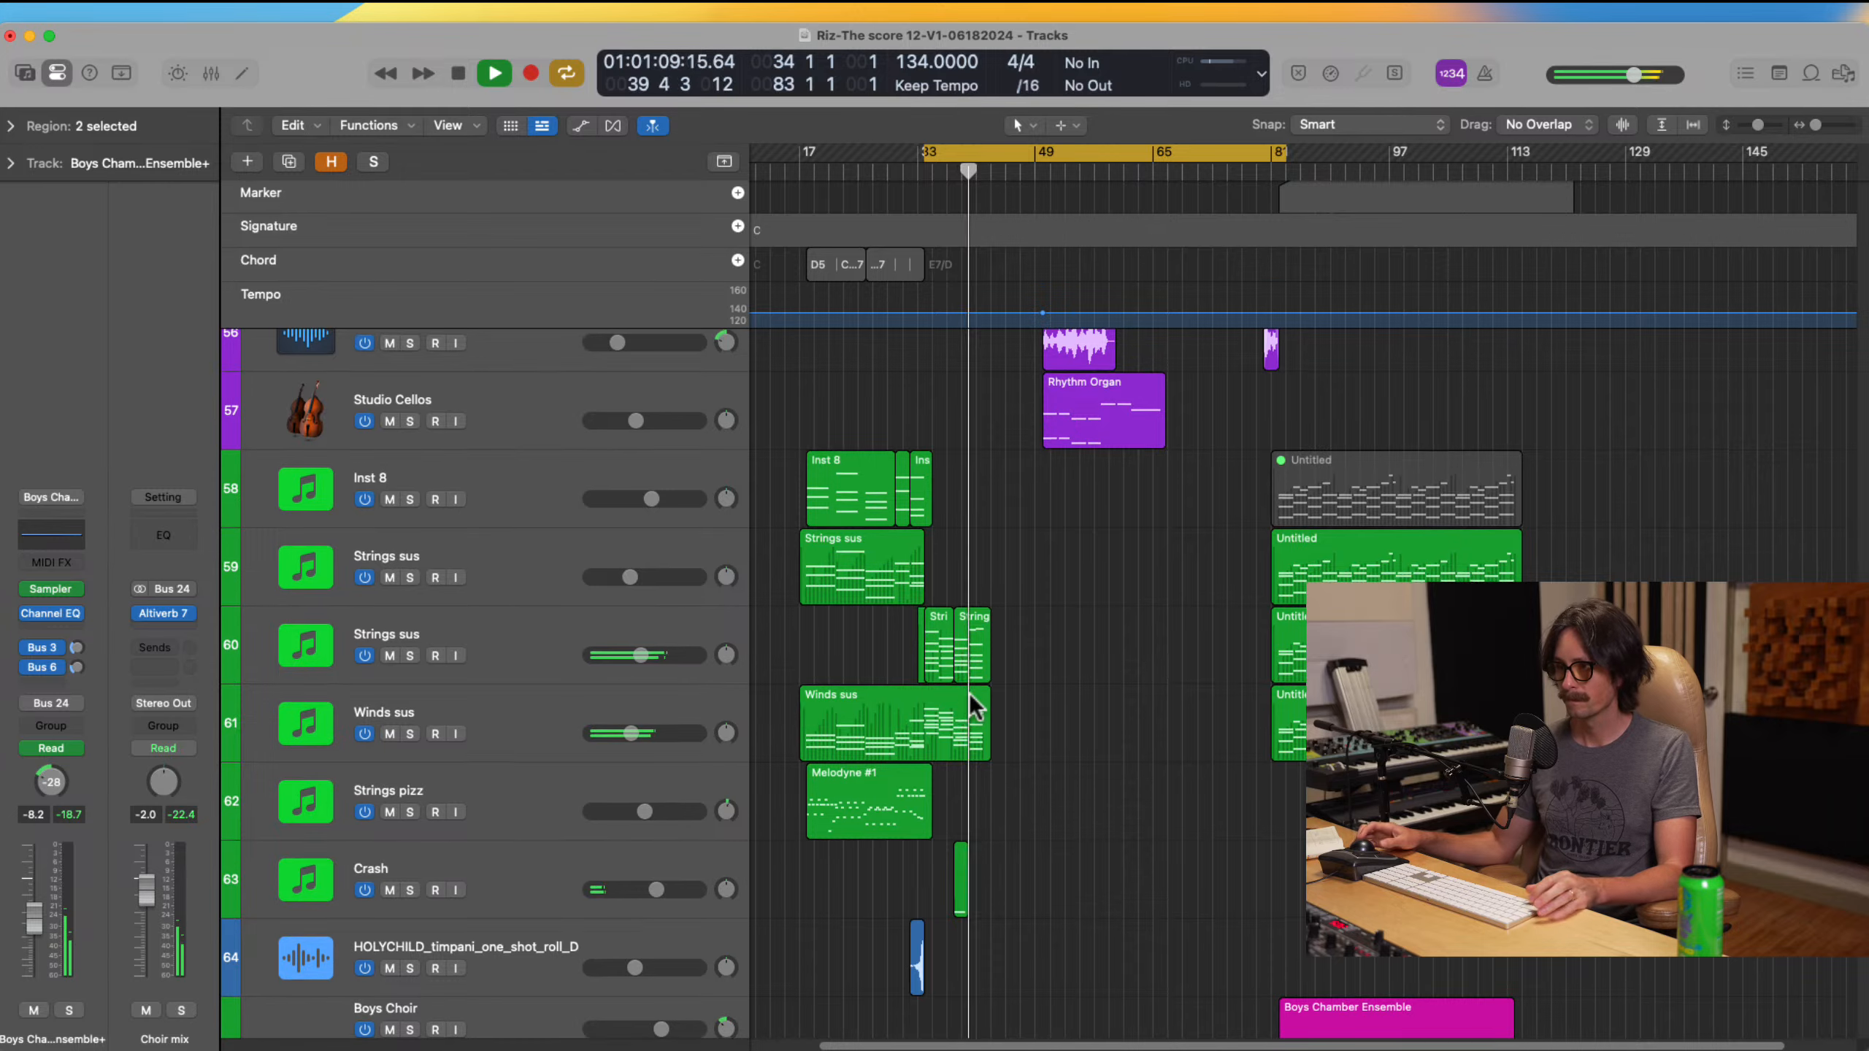
{"action": "scroll", "coordinate": [970, 693], "scroll_direction": "up", "scroll_amount": 5}
{"action": "scroll", "coordinate": [969, 693], "scroll_direction": "up", "scroll_amount": 8}
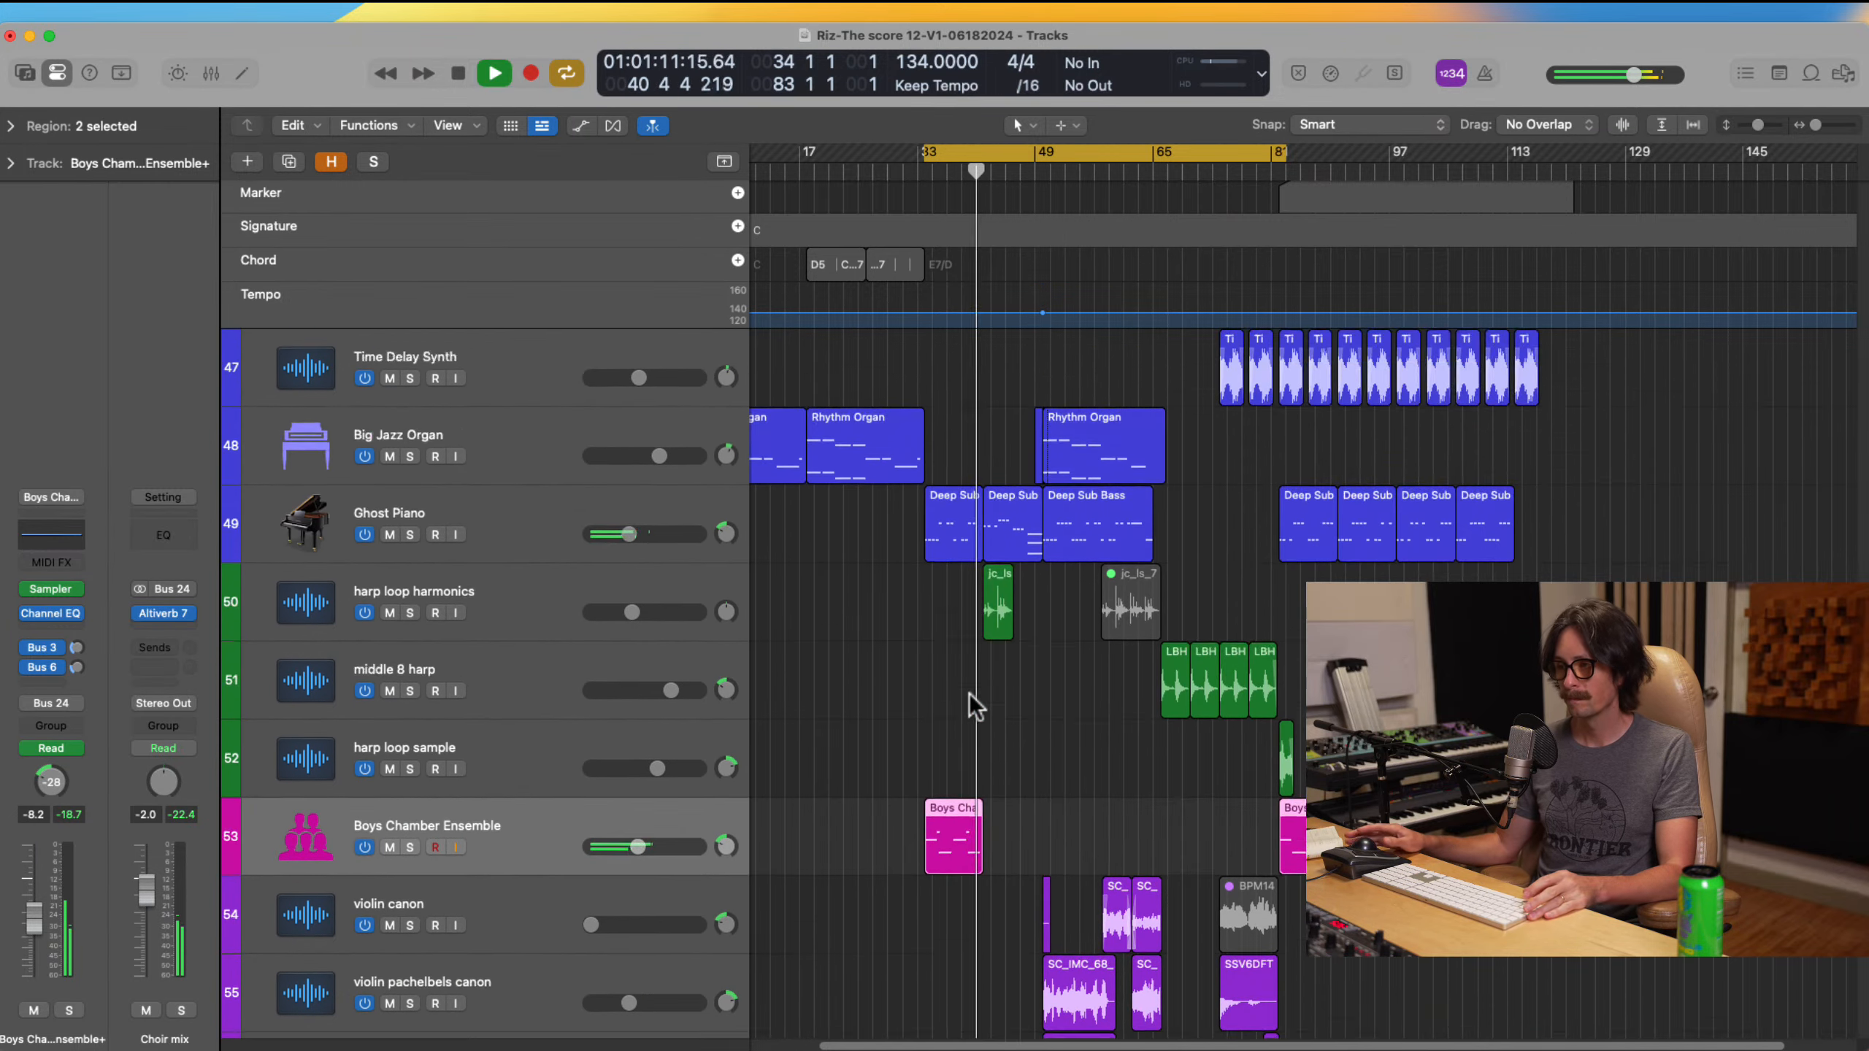
{"action": "scroll", "coordinate": [1014, 727], "scroll_direction": "down", "scroll_amount": 2}
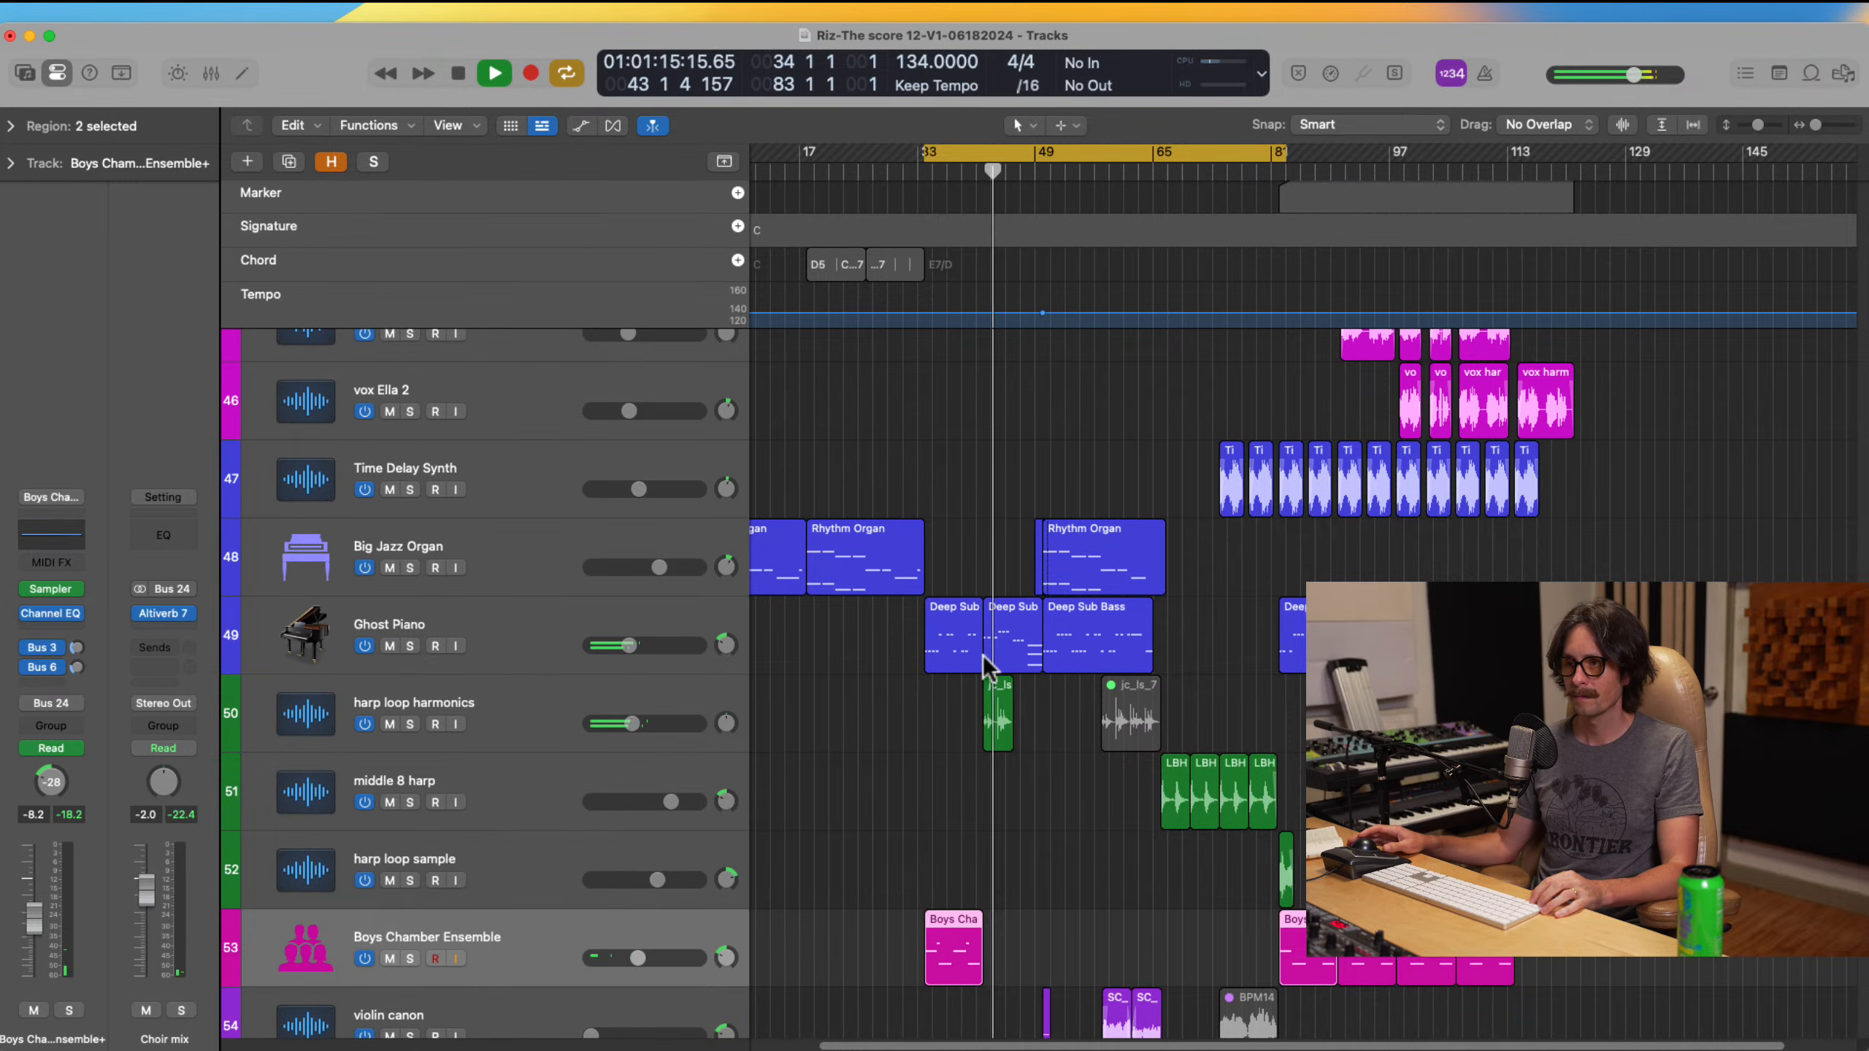
{"action": "scroll", "coordinate": [1034, 674], "scroll_direction": "up", "scroll_amount": 1}
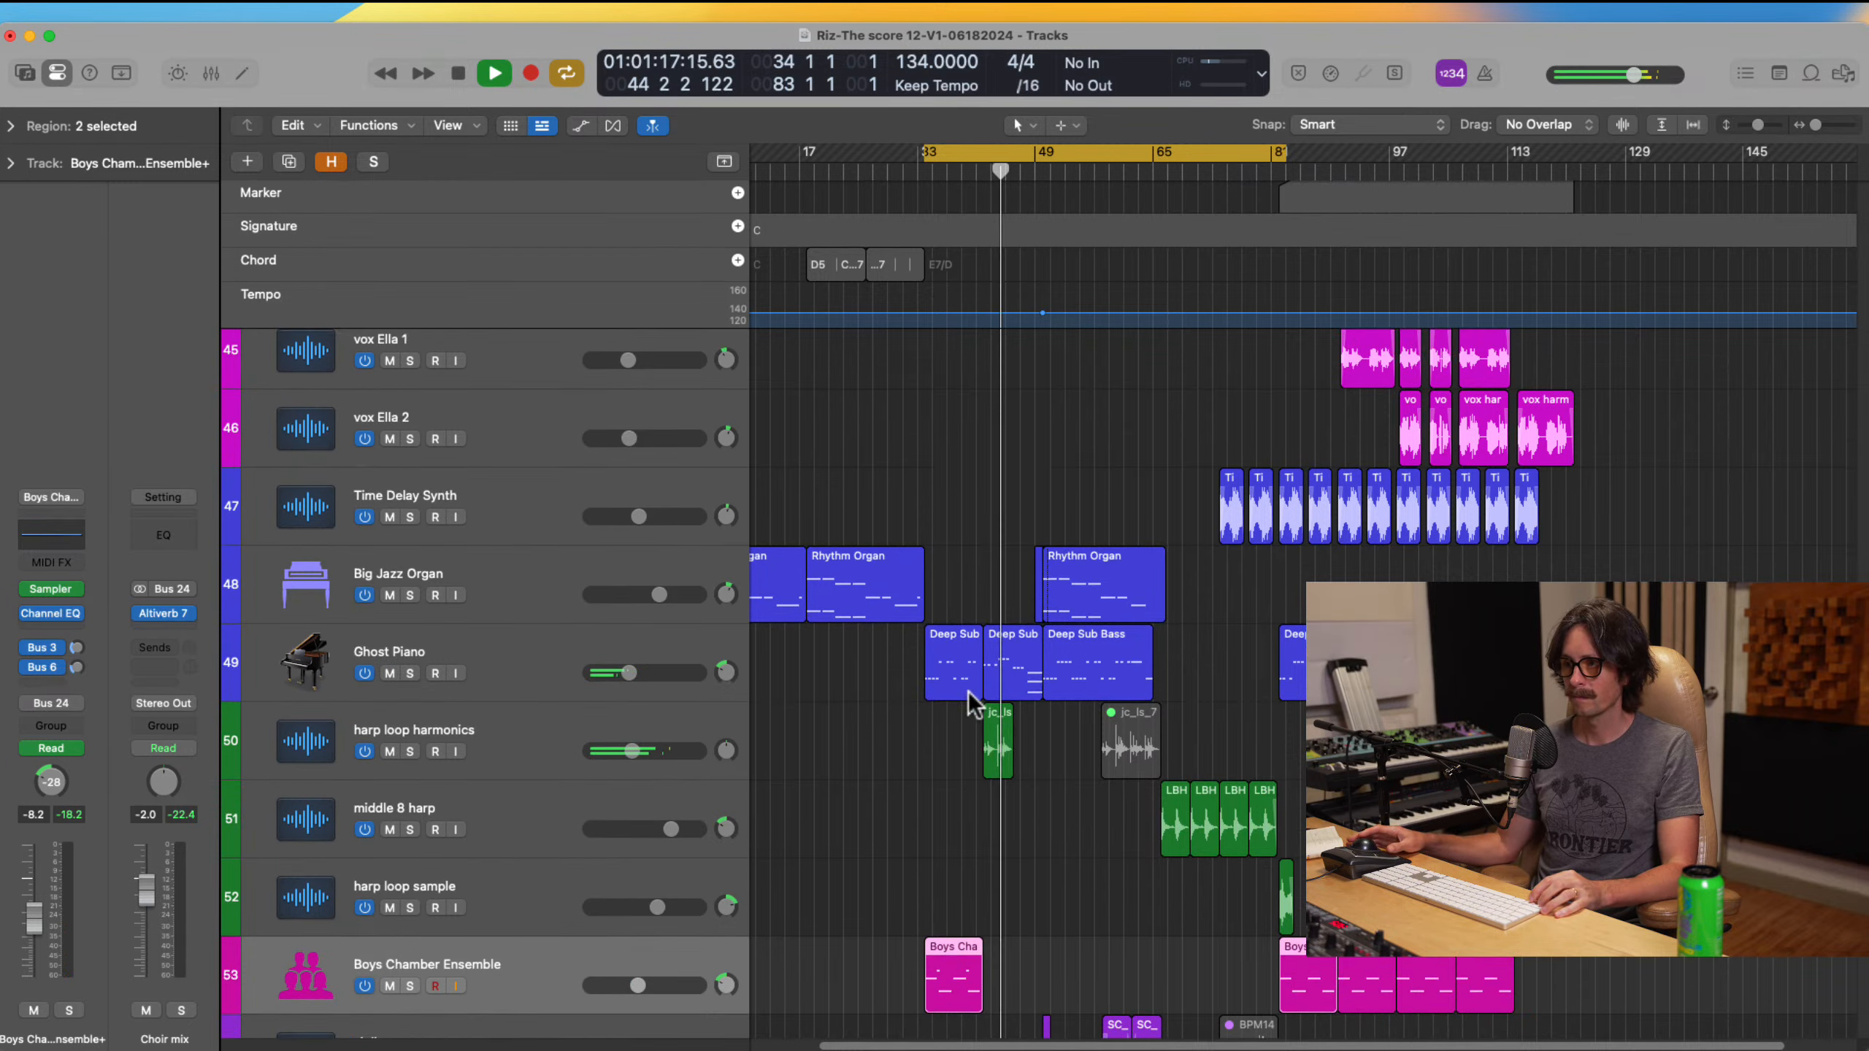
Step: Follow the full mix across the vocal, guitar, bass and drum tracks during playback past bar 49, and stop playback
{"action": "scroll", "coordinate": [965, 684], "scroll_direction": "up", "scroll_amount": 3}
{"action": "scroll", "coordinate": [964, 681], "scroll_direction": "up", "scroll_amount": 2}
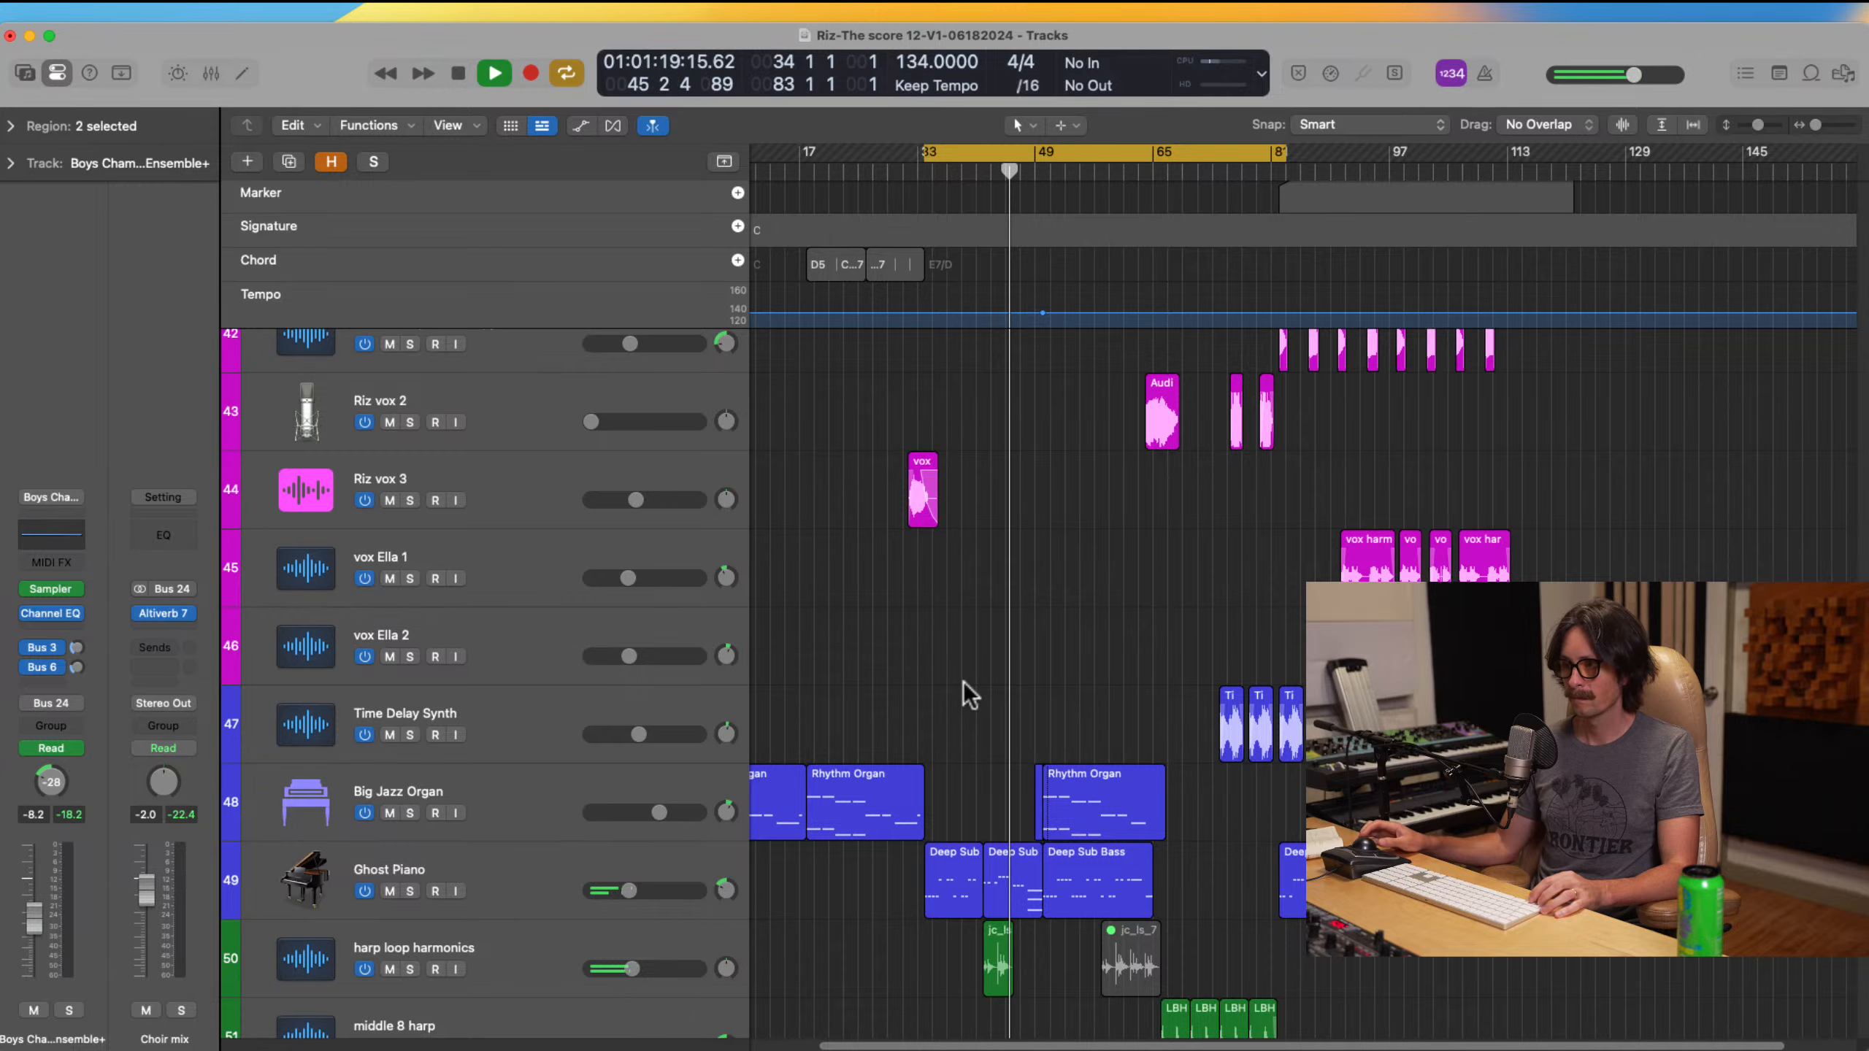
{"action": "scroll", "coordinate": [966, 685], "scroll_direction": "down", "scroll_amount": 5}
{"action": "scroll", "coordinate": [1092, 582], "scroll_direction": "up", "scroll_amount": 15}
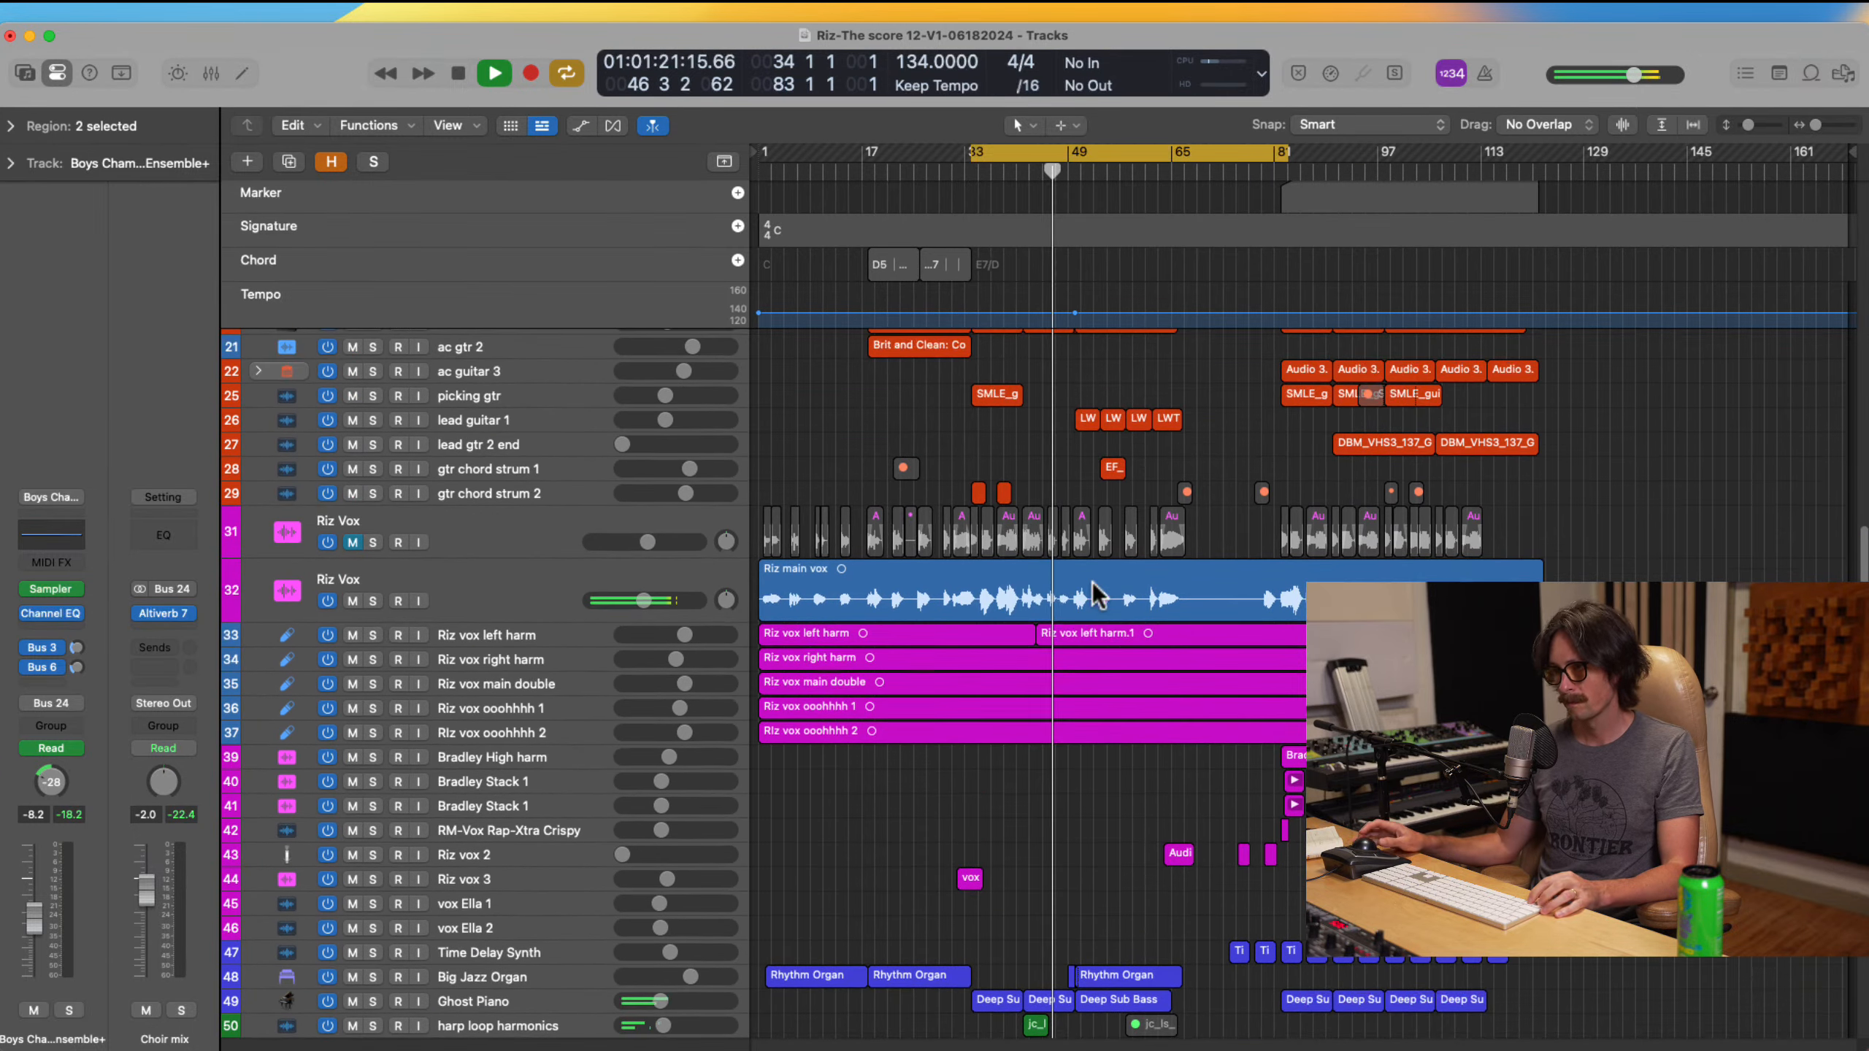
{"action": "scroll", "coordinate": [1084, 563], "scroll_direction": "up", "scroll_amount": 2}
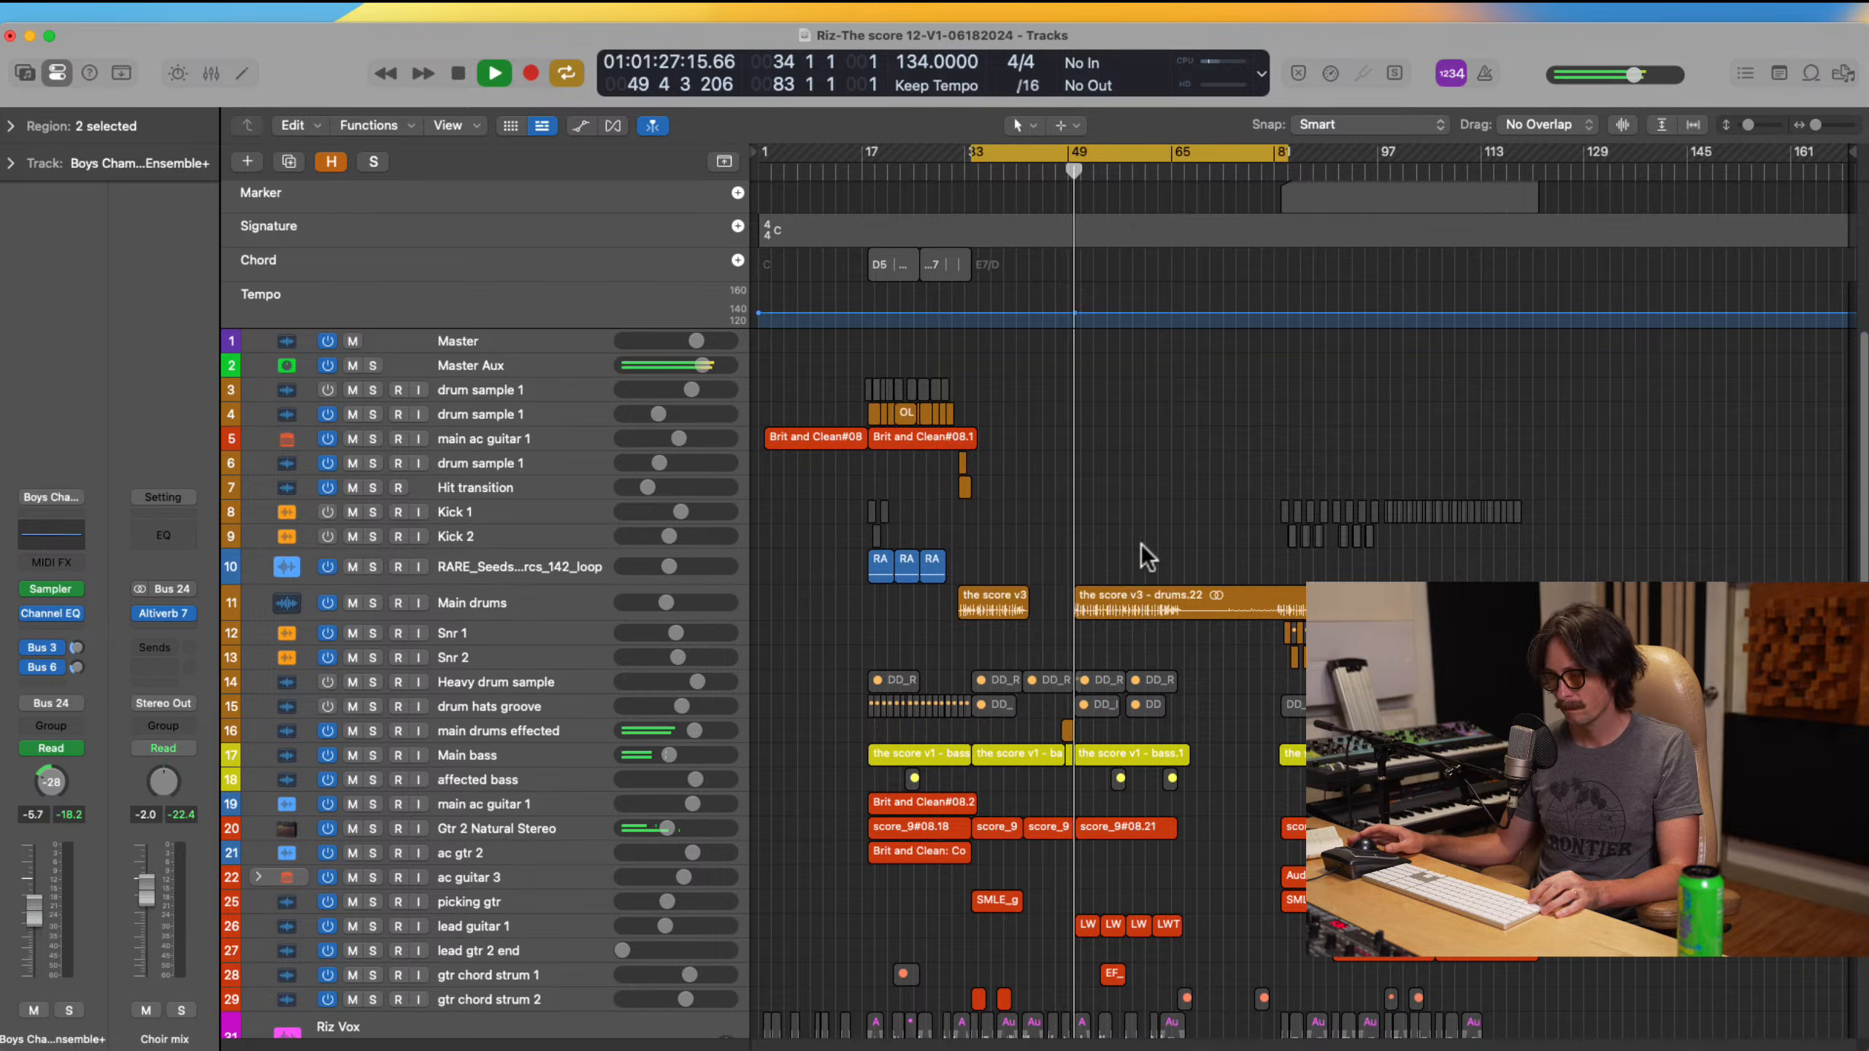
{"action": "scroll", "coordinate": [1113, 646], "scroll_direction": "down", "scroll_amount": 3}
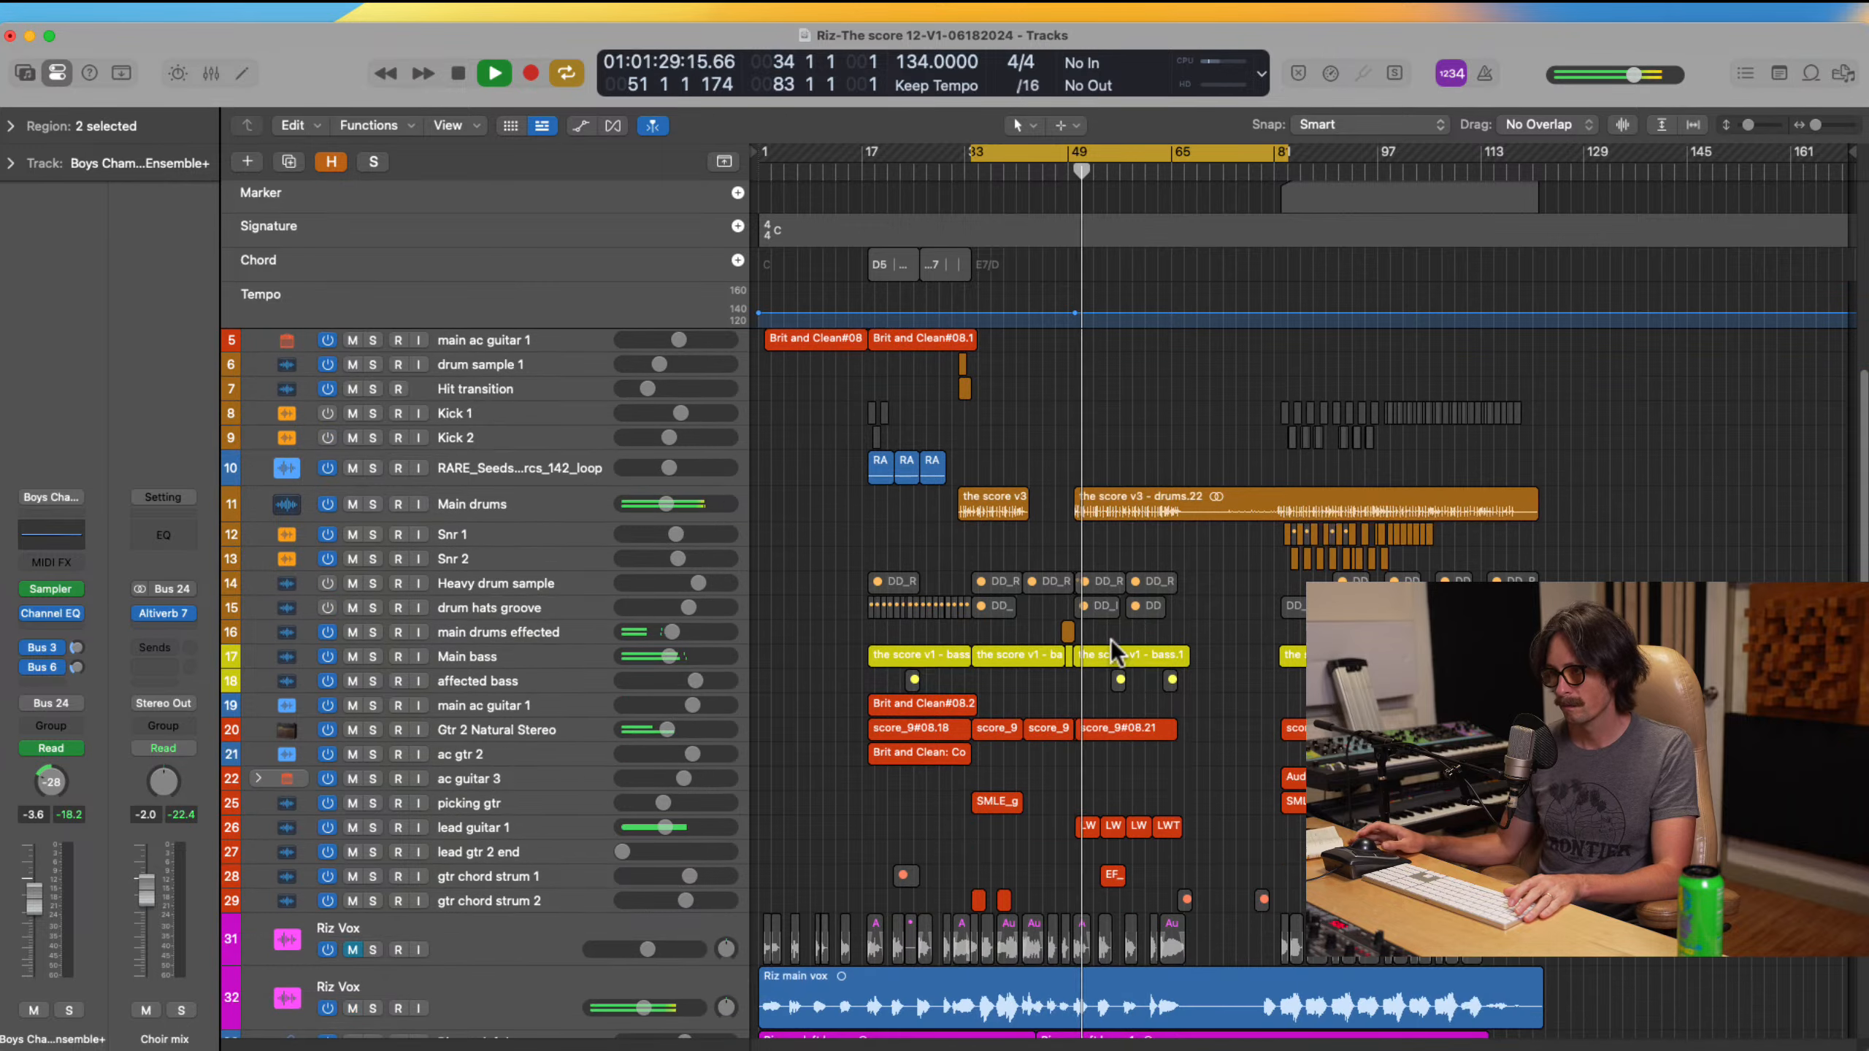
{"action": "key", "text": "space"}
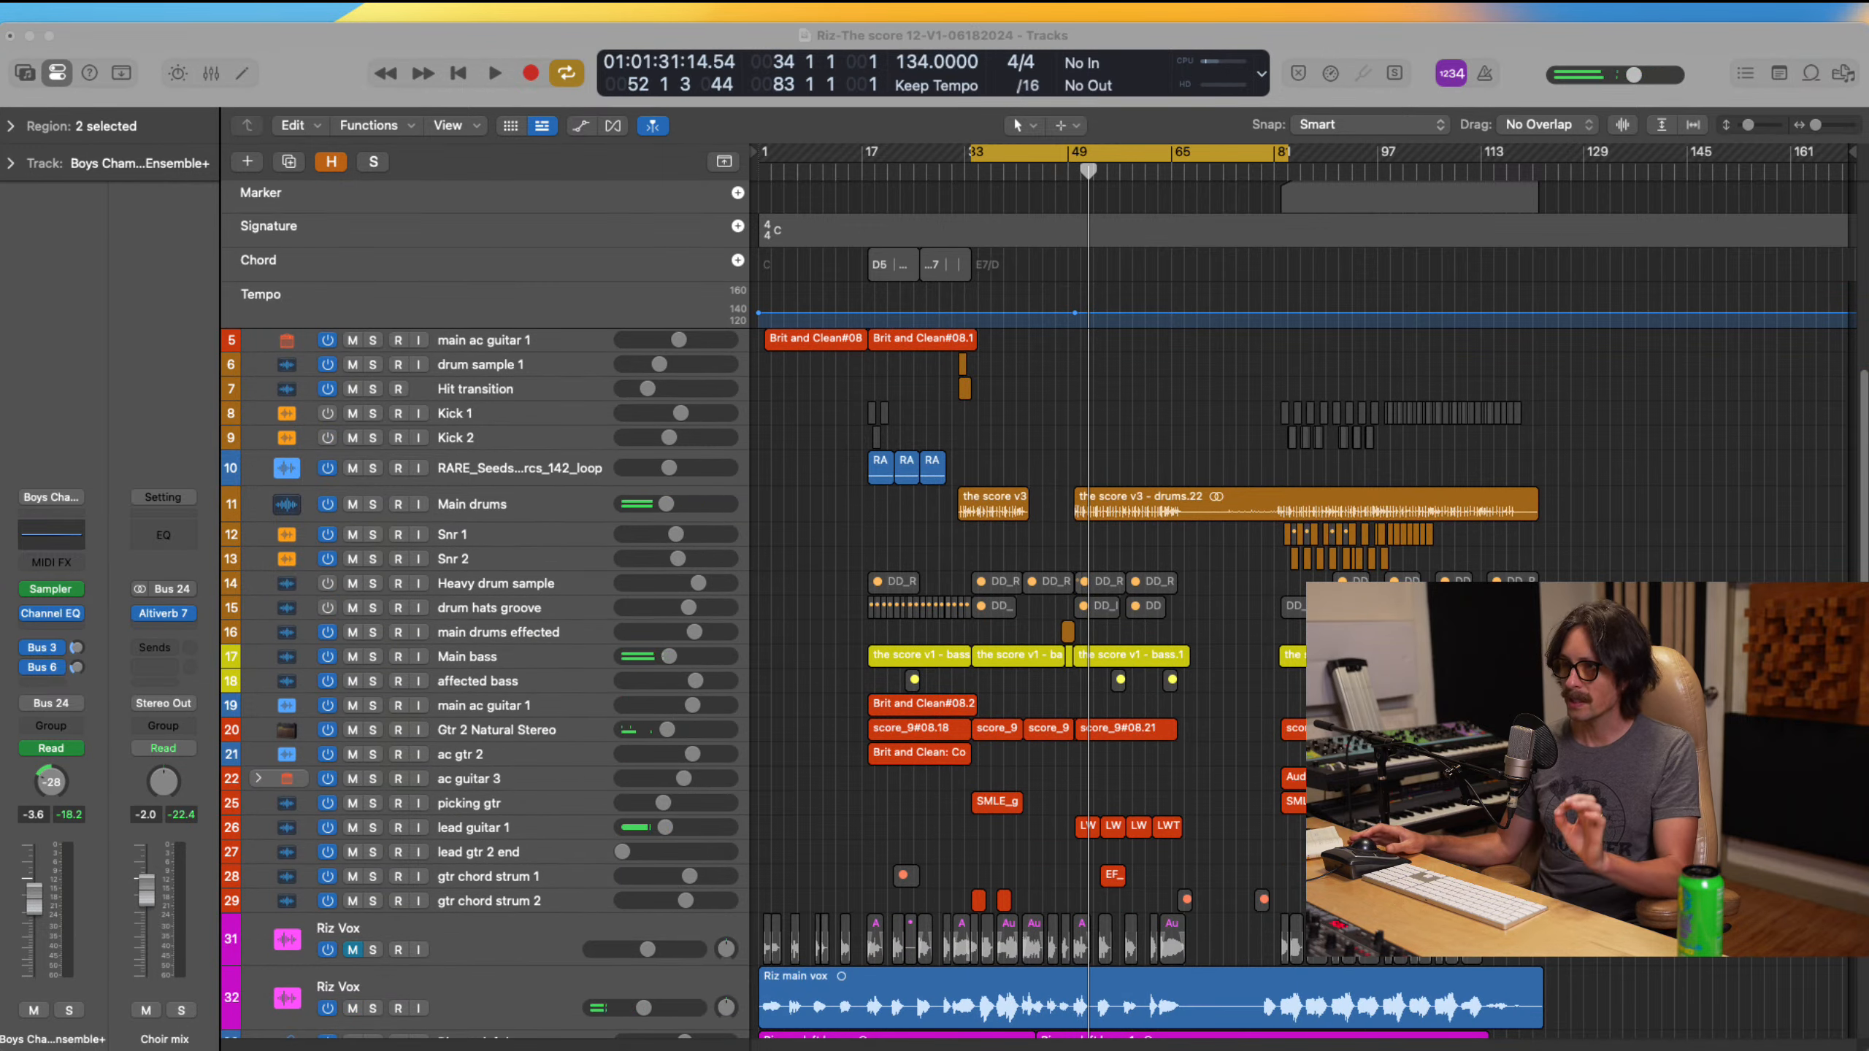
Step: Move the playhead to bar 49 and set an active cycle range from bar 49 to bar 137
{"action": "left_click", "coordinate": [865, 362]}
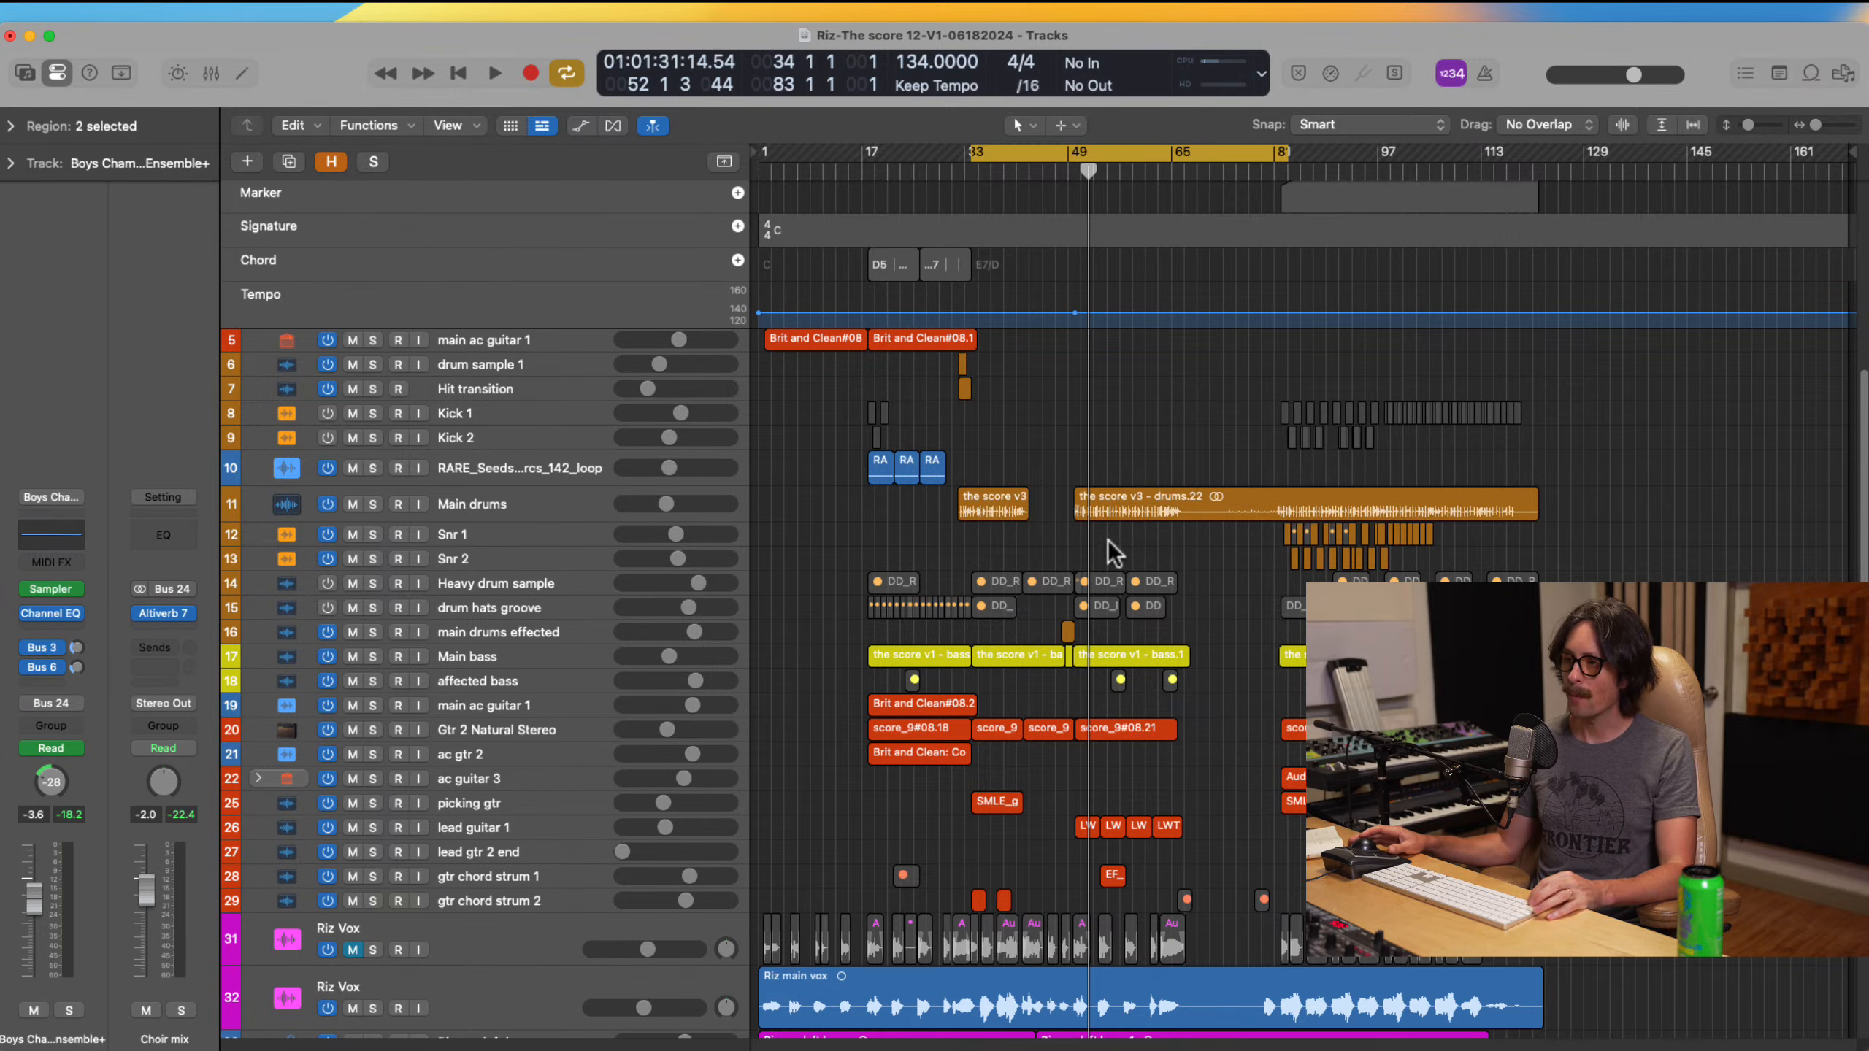
{"action": "scroll", "coordinate": [1106, 534], "scroll_direction": "up", "scroll_amount": 4}
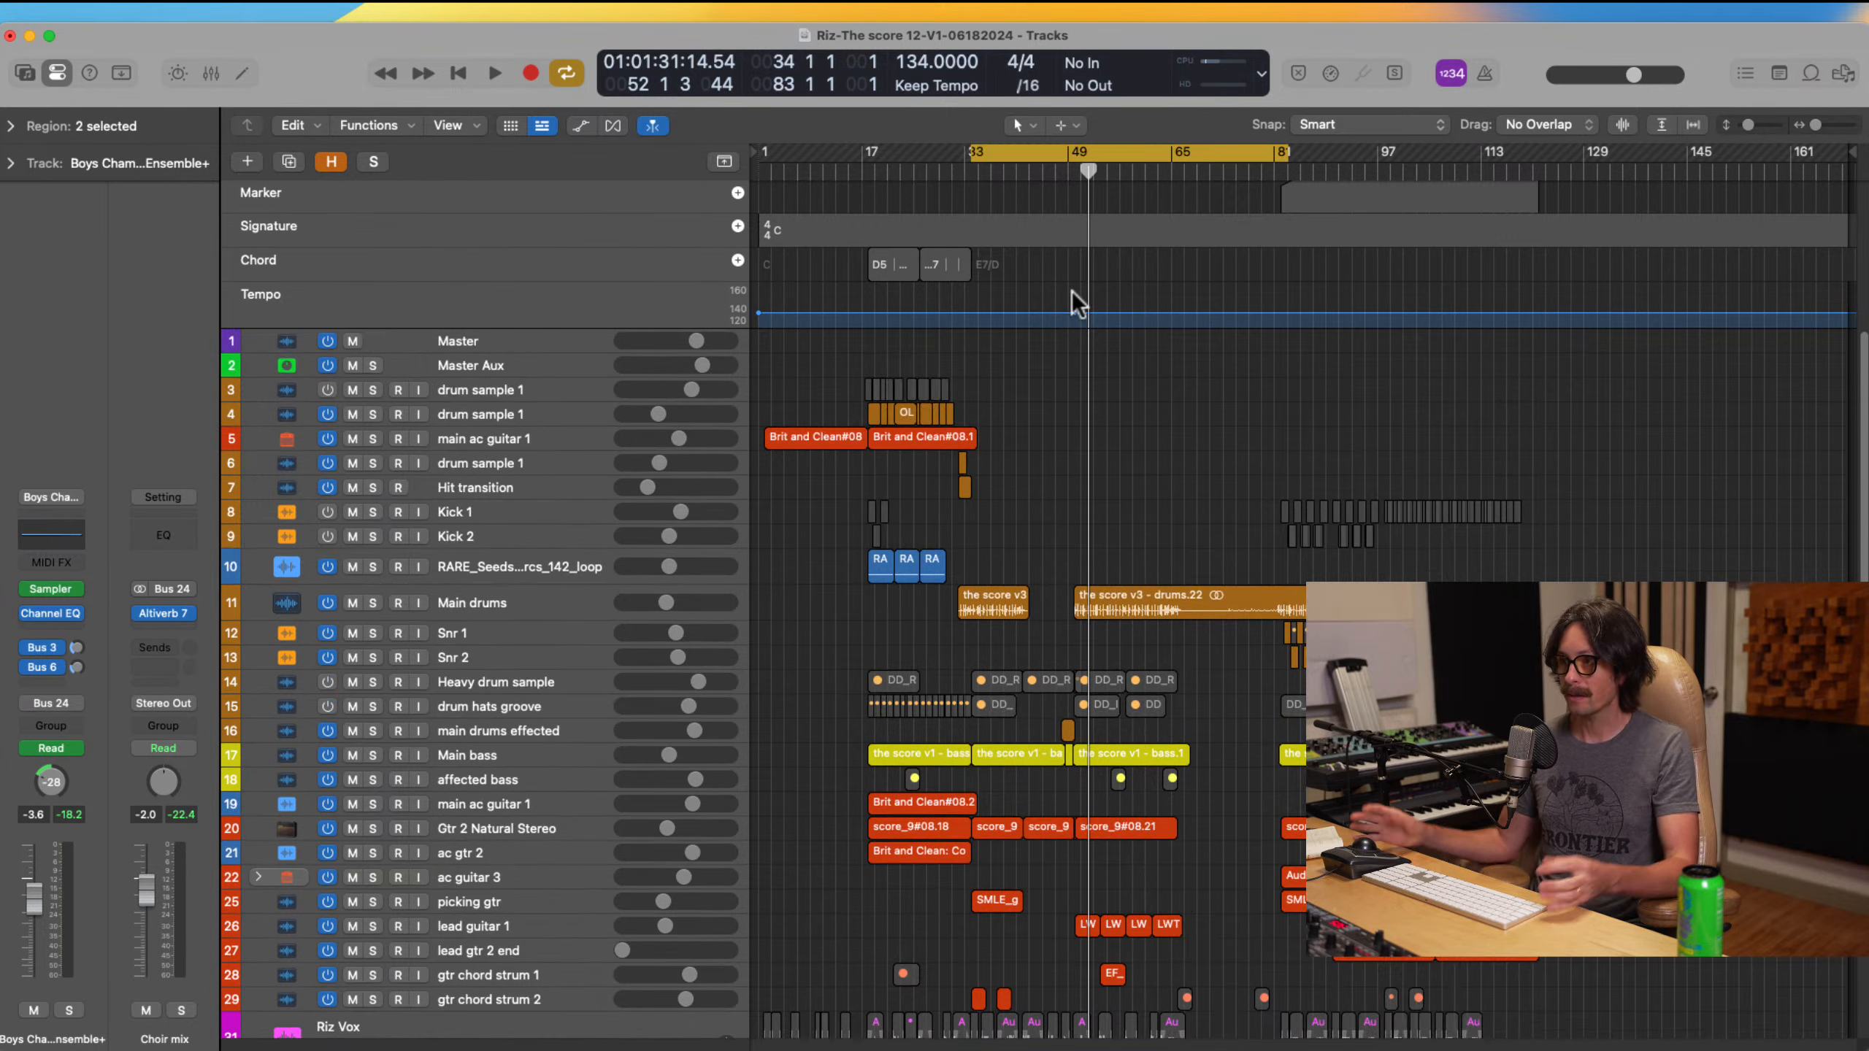
{"action": "left_click", "coordinate": [862, 175]}
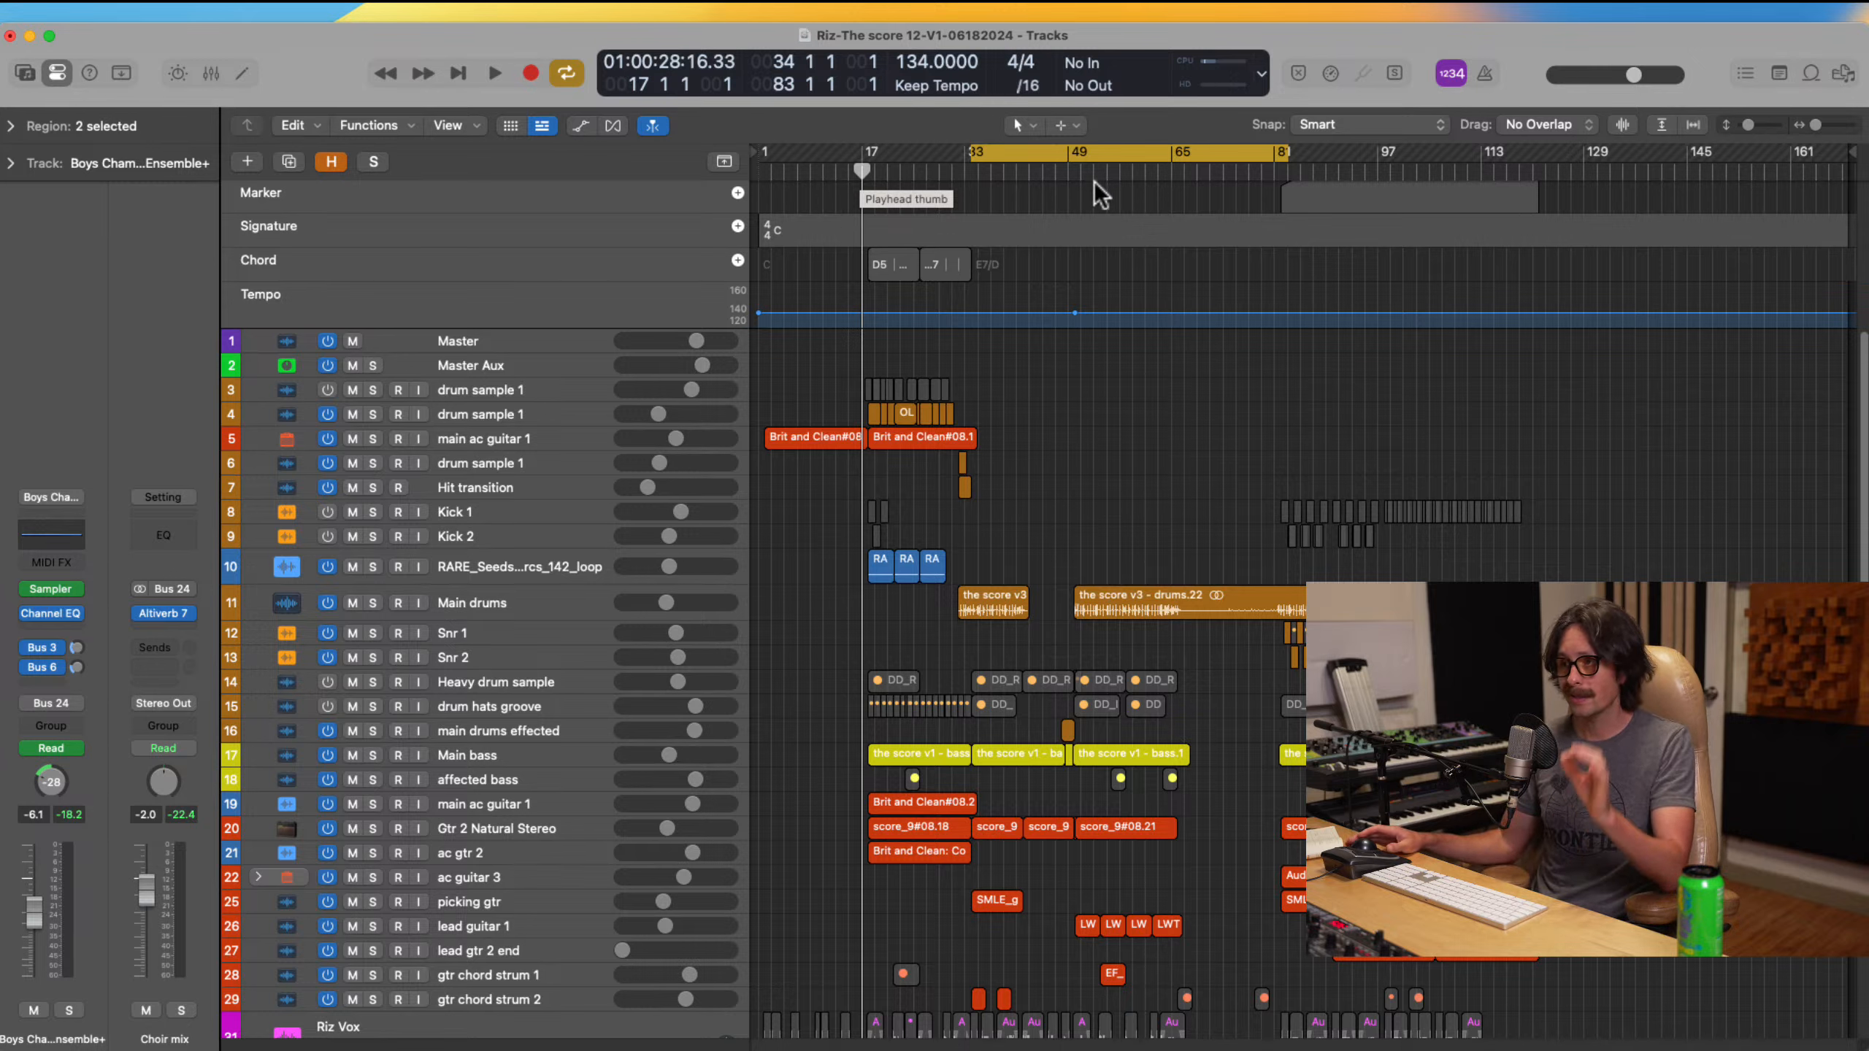
{"action": "left_click", "coordinate": [1067, 174]}
{"action": "key", "text": "c"}
{"action": "left_click_drag", "start_coordinate": [1068, 154], "coordinate": [1640, 197]}
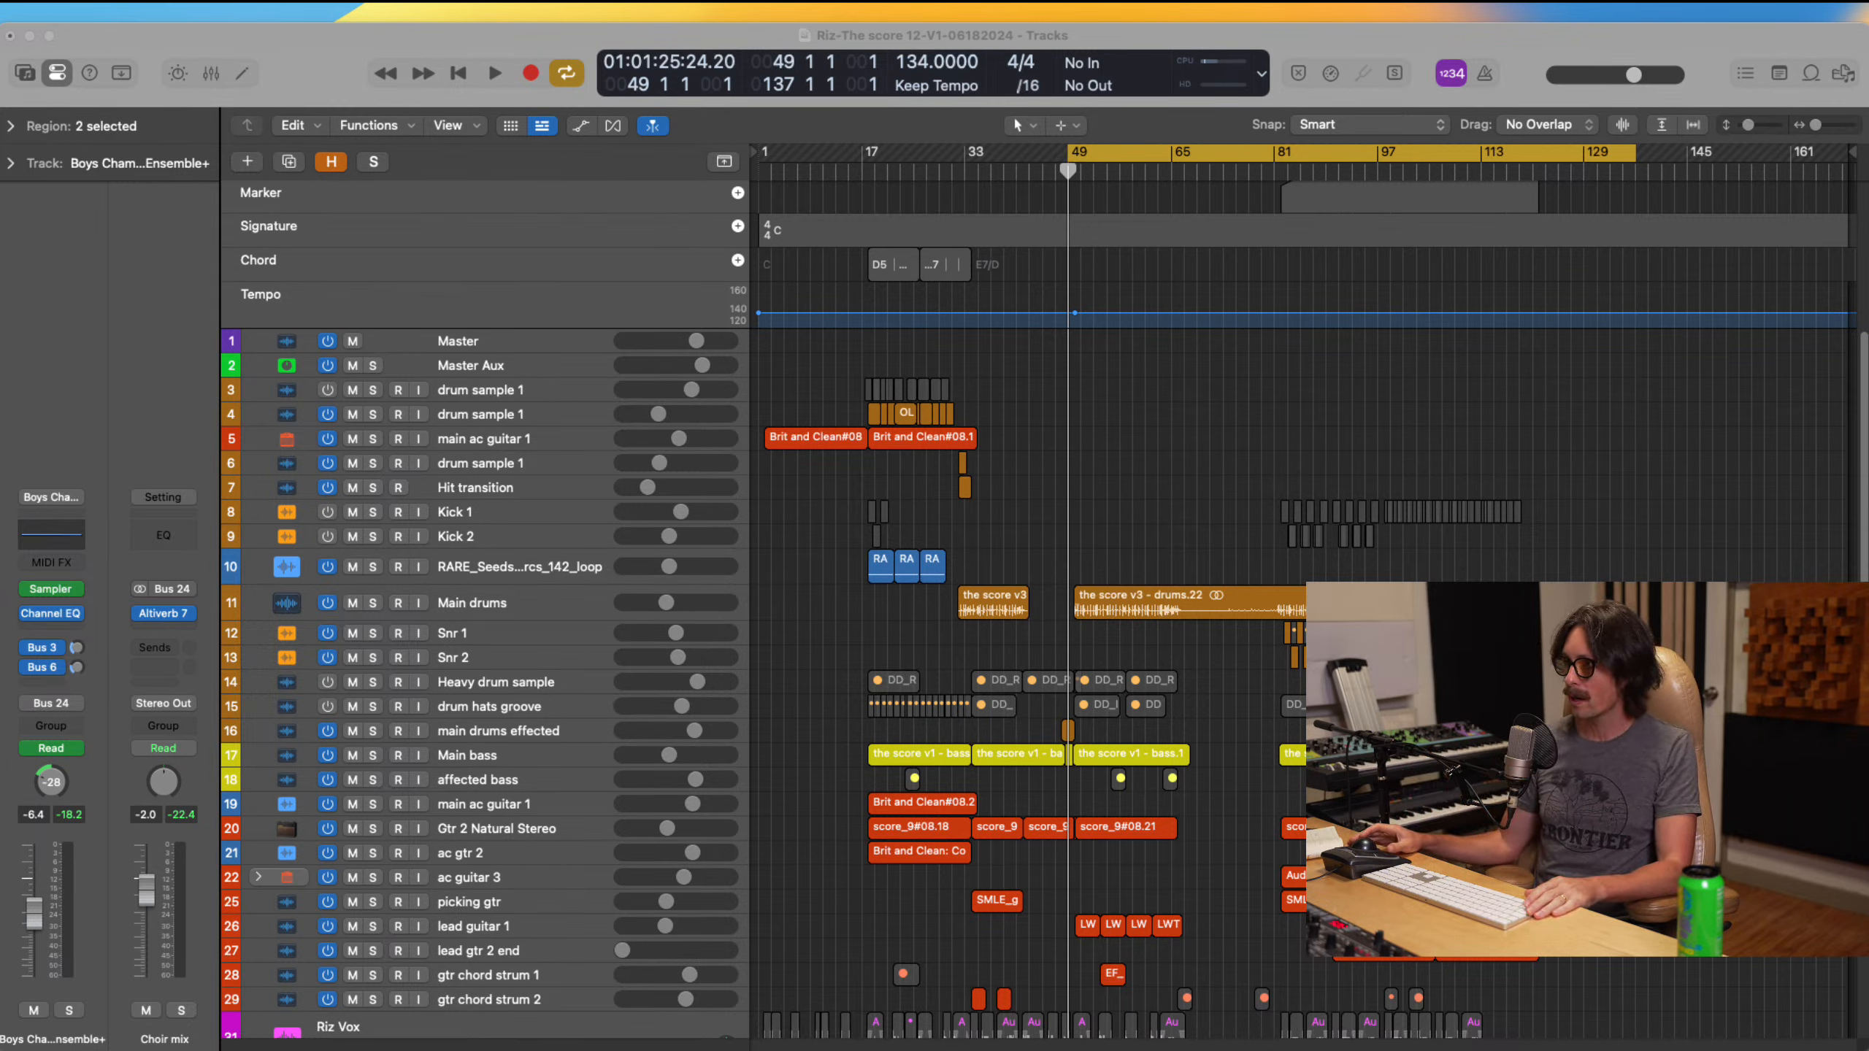
{"action": "left_click", "coordinate": [1689, 49]}
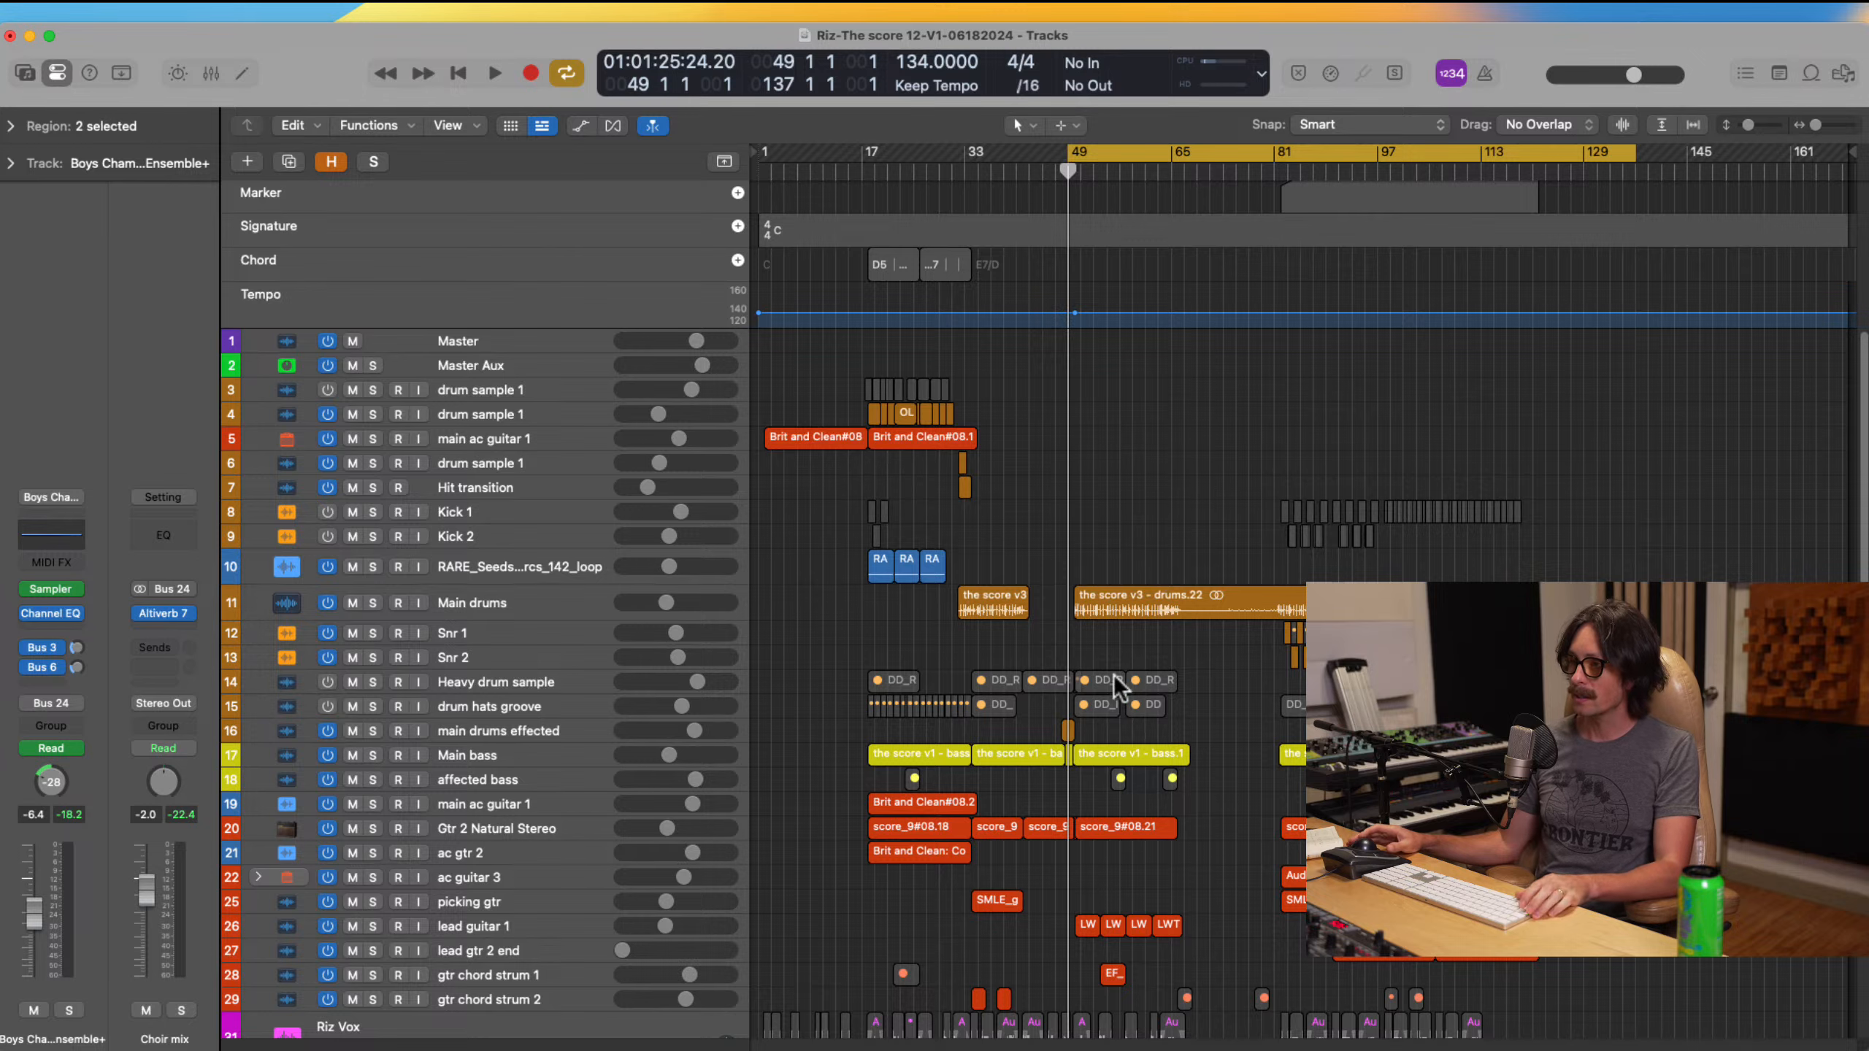
Step: Examine the organ, piano, harp and string regions that enter around bars 49 and 50
{"action": "scroll", "coordinate": [1156, 645], "scroll_direction": "down", "scroll_amount": 15}
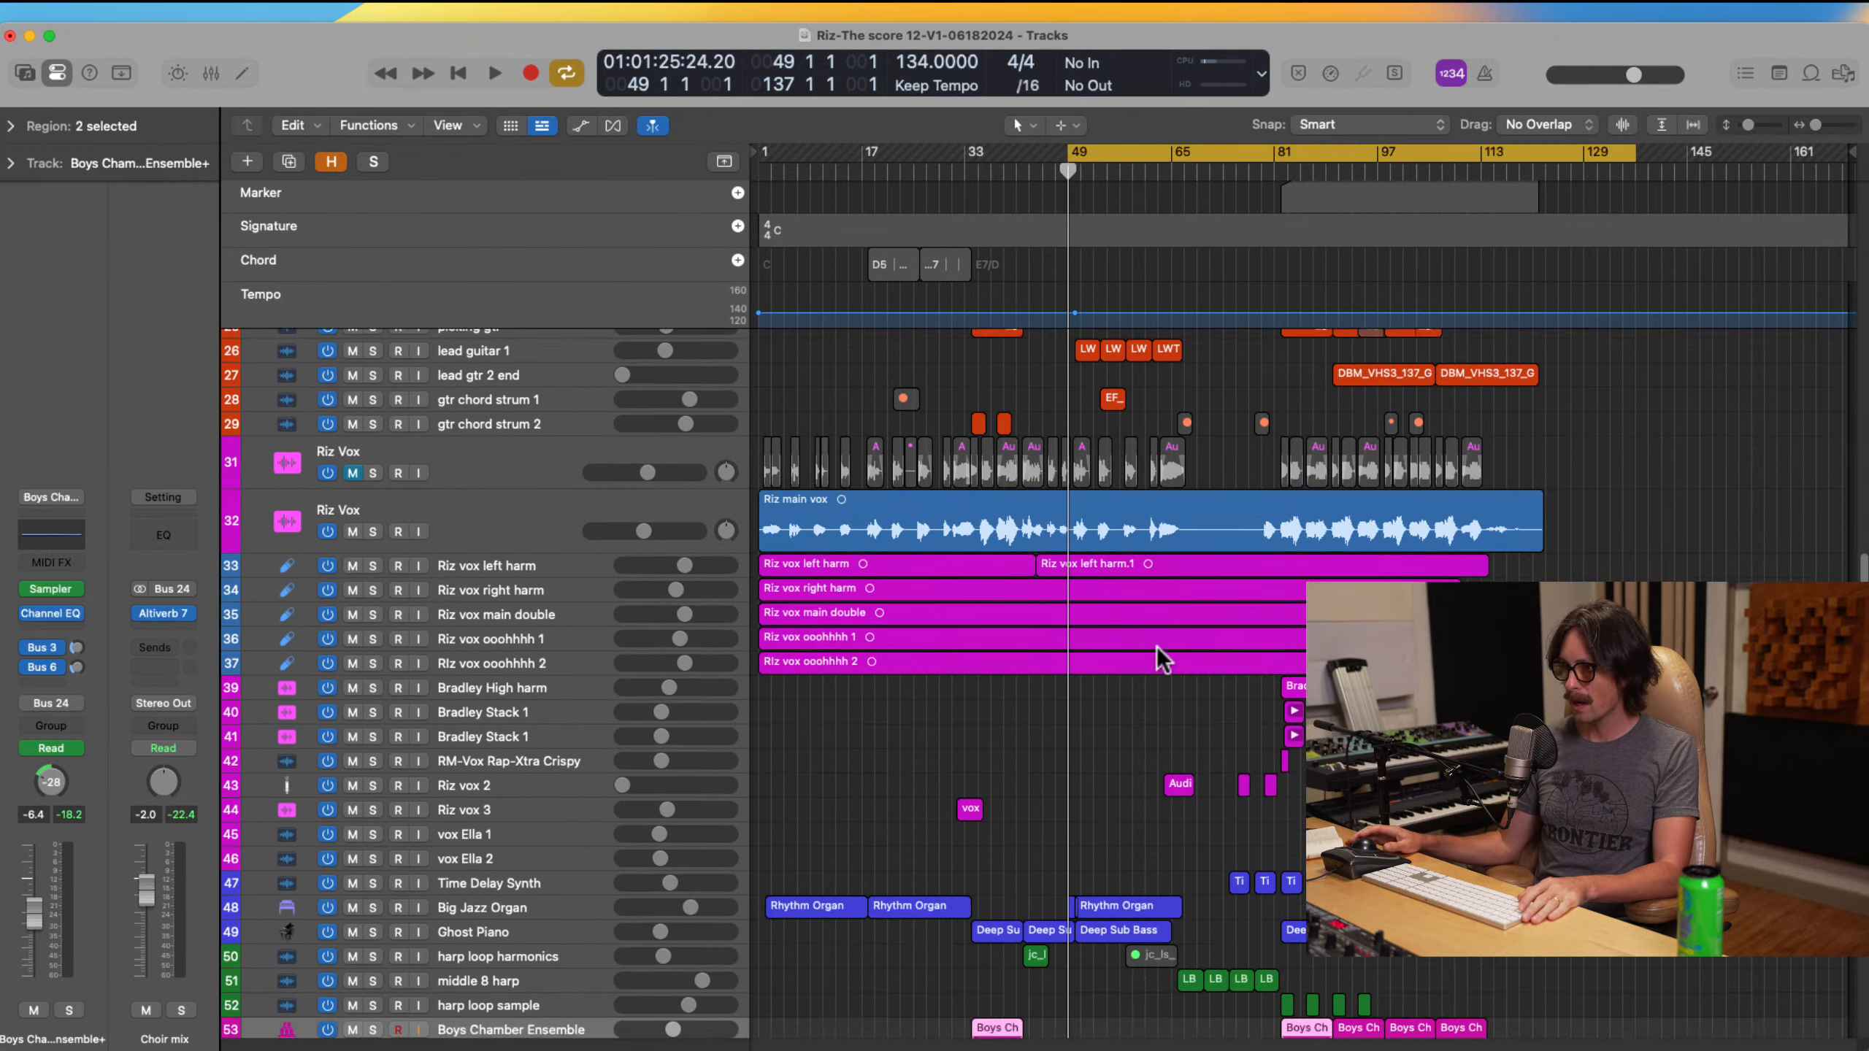
{"action": "scroll", "coordinate": [1157, 645], "scroll_direction": "down", "scroll_amount": 3}
{"action": "left_click_drag", "start_coordinate": [1039, 679], "coordinate": [1272, 1039]}
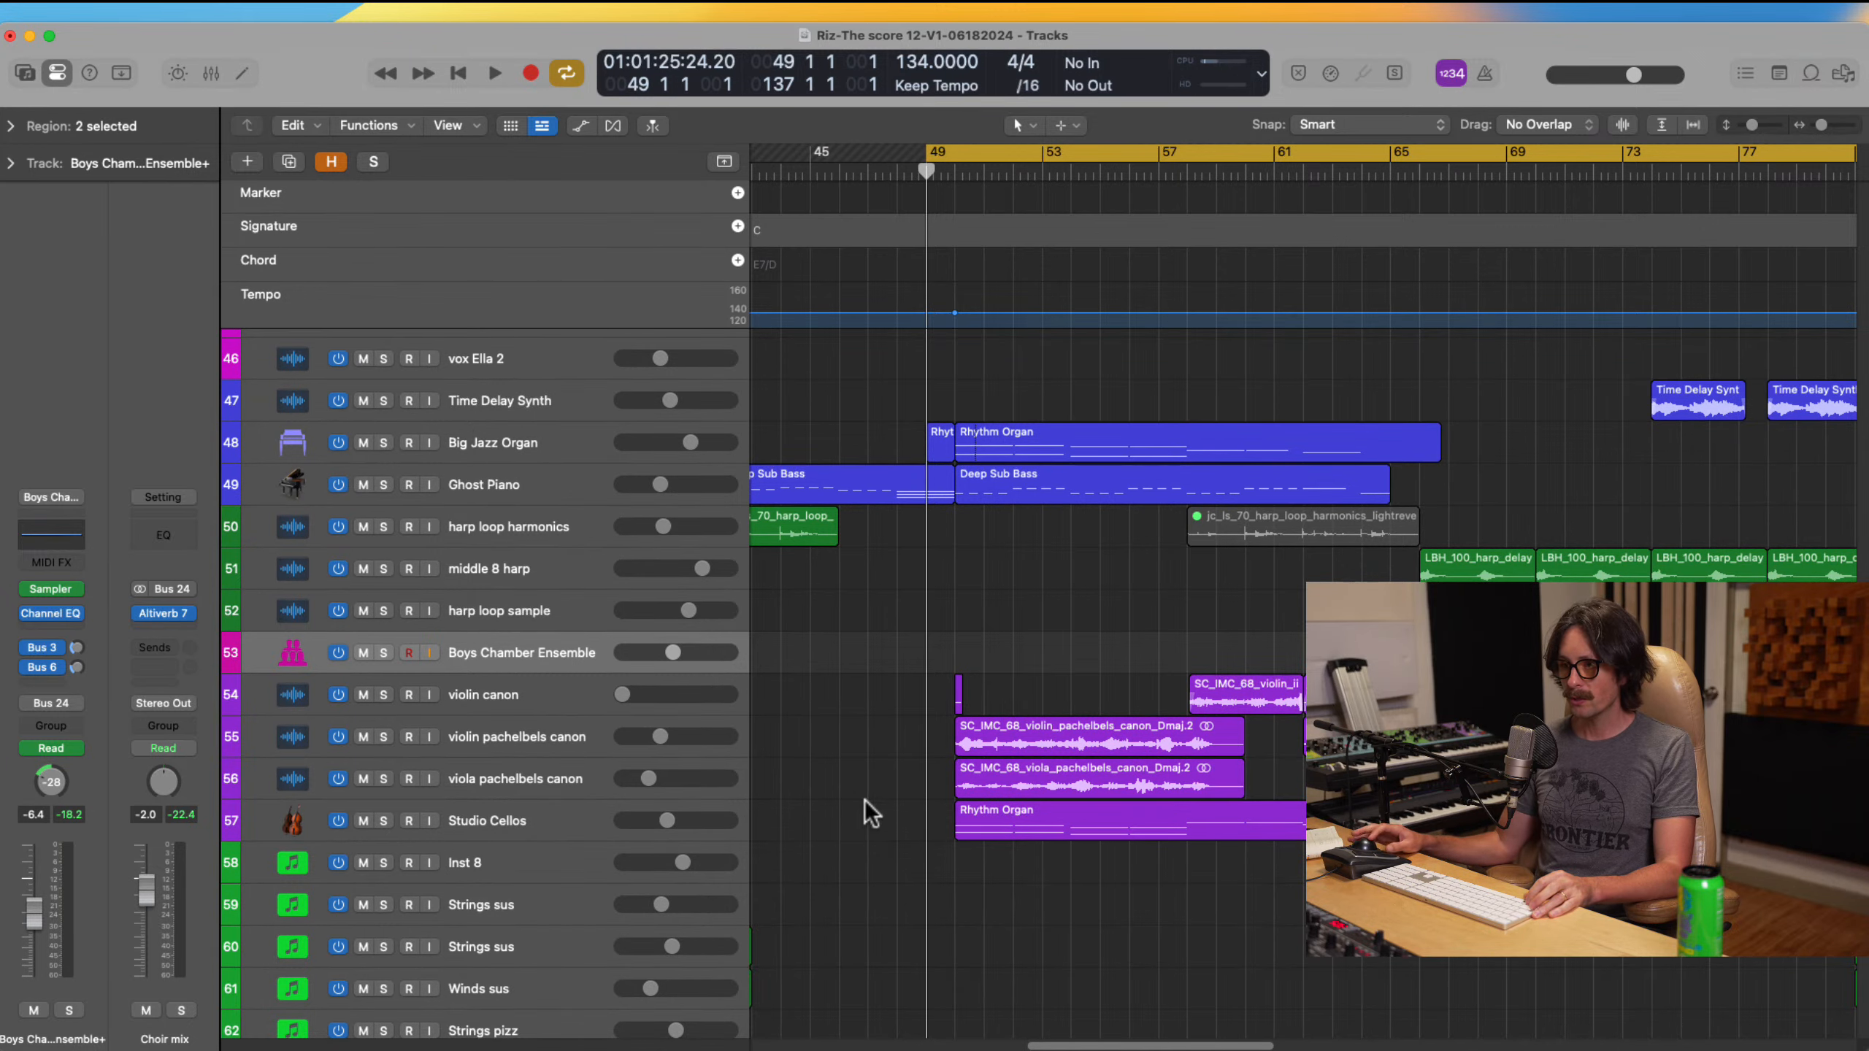
{"action": "scroll", "coordinate": [865, 800], "scroll_direction": "down", "scroll_amount": 10}
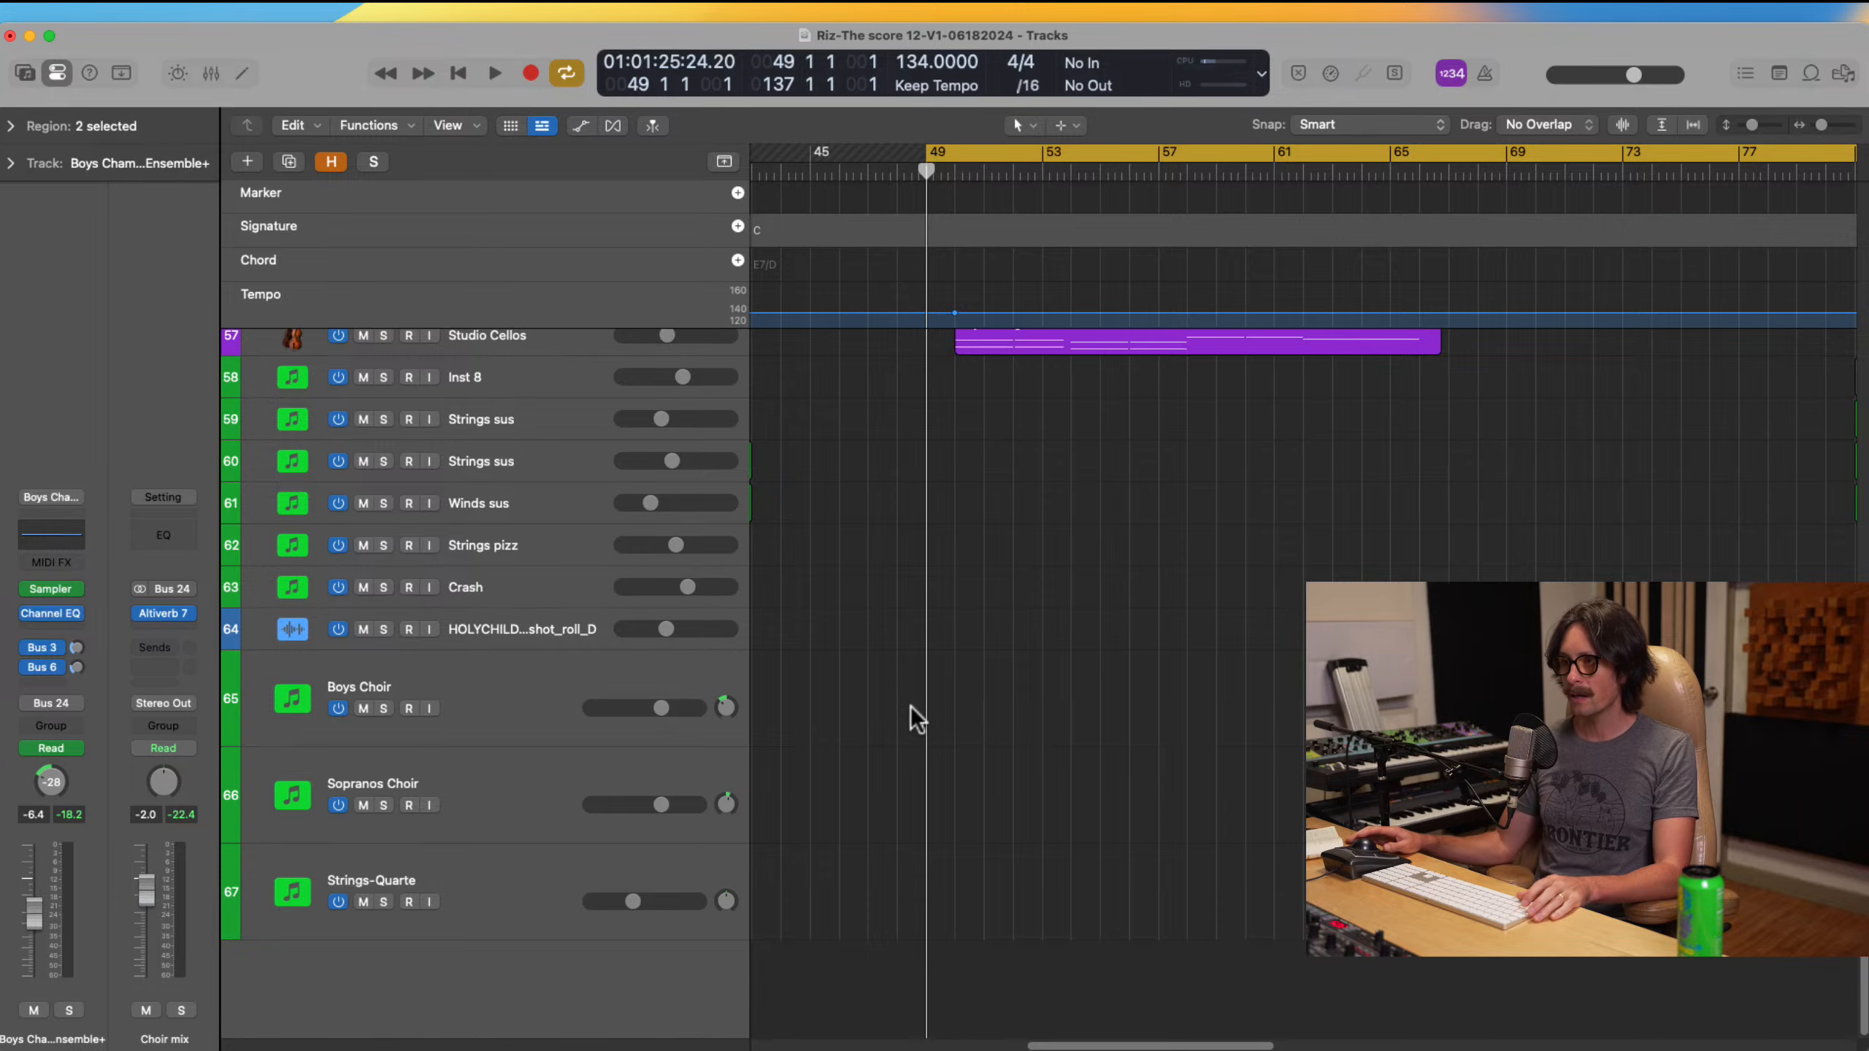
{"action": "left_click", "coordinate": [911, 707], "text": "ctrl+alt"}
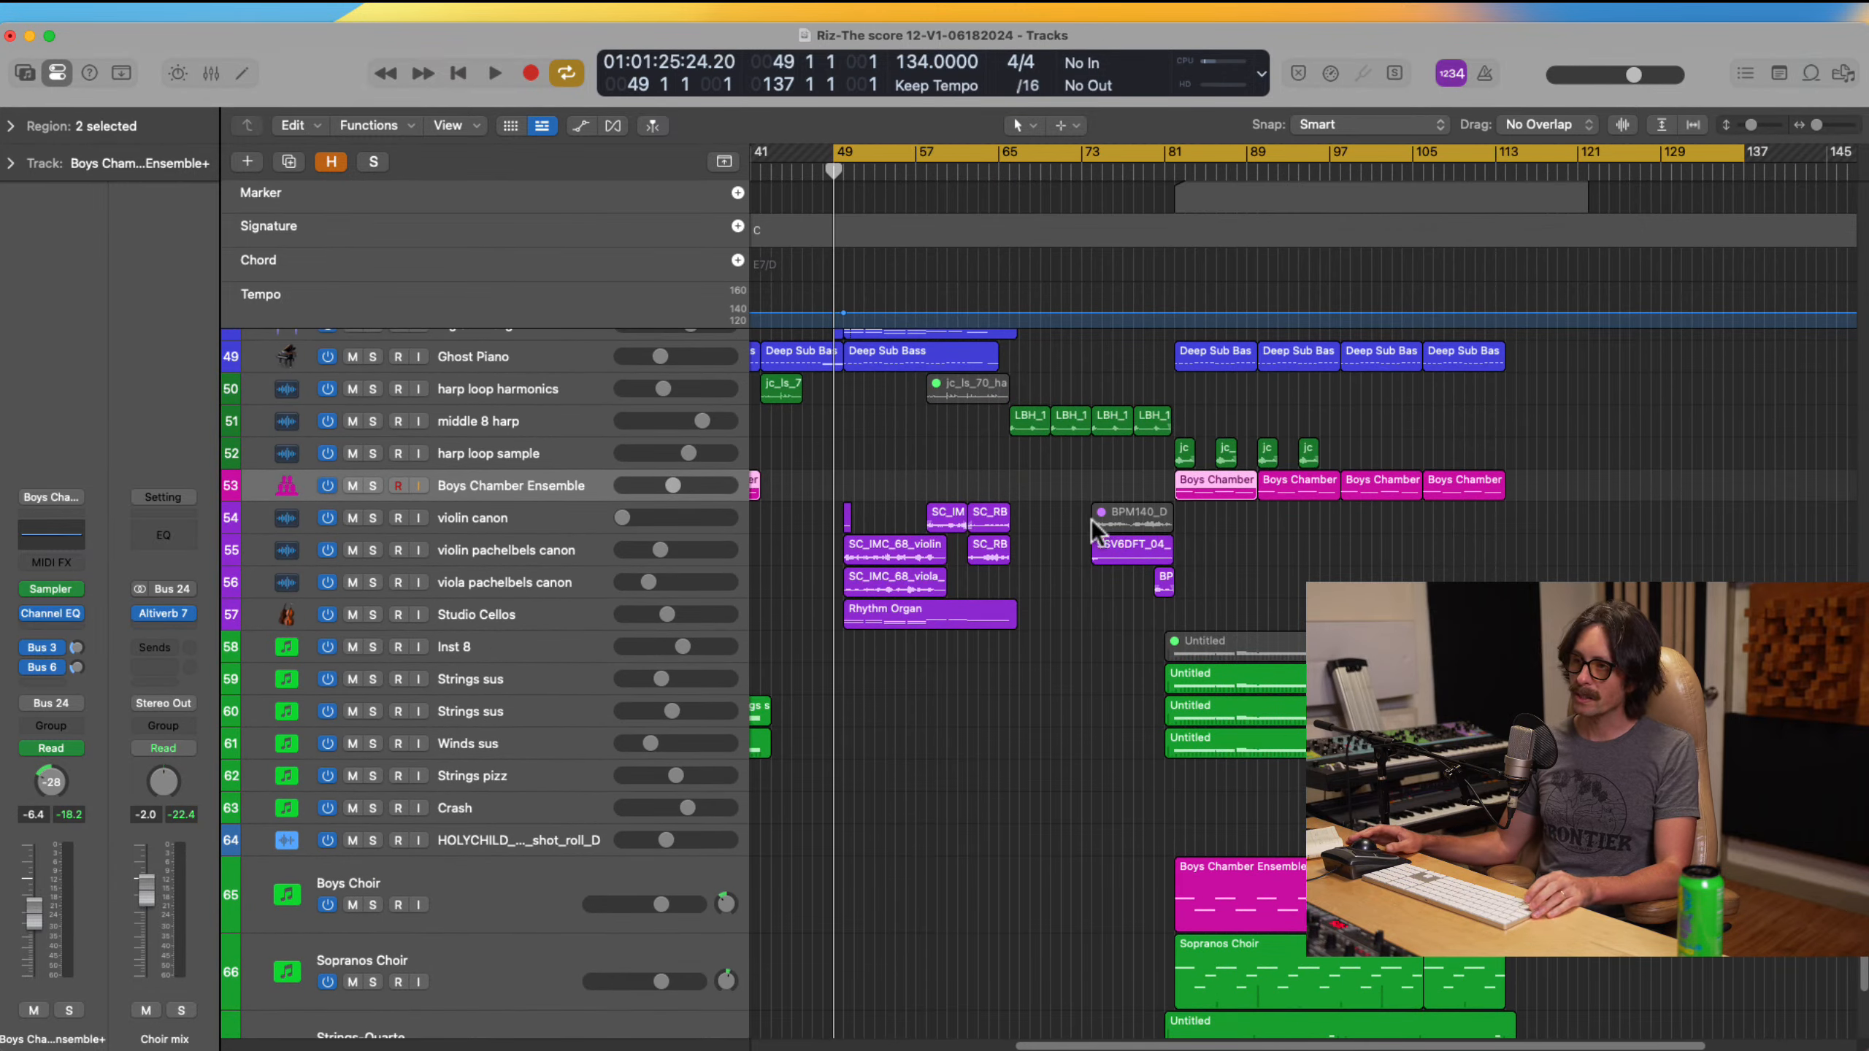
{"action": "scroll", "coordinate": [1030, 524], "scroll_direction": "up", "scroll_amount": 4}
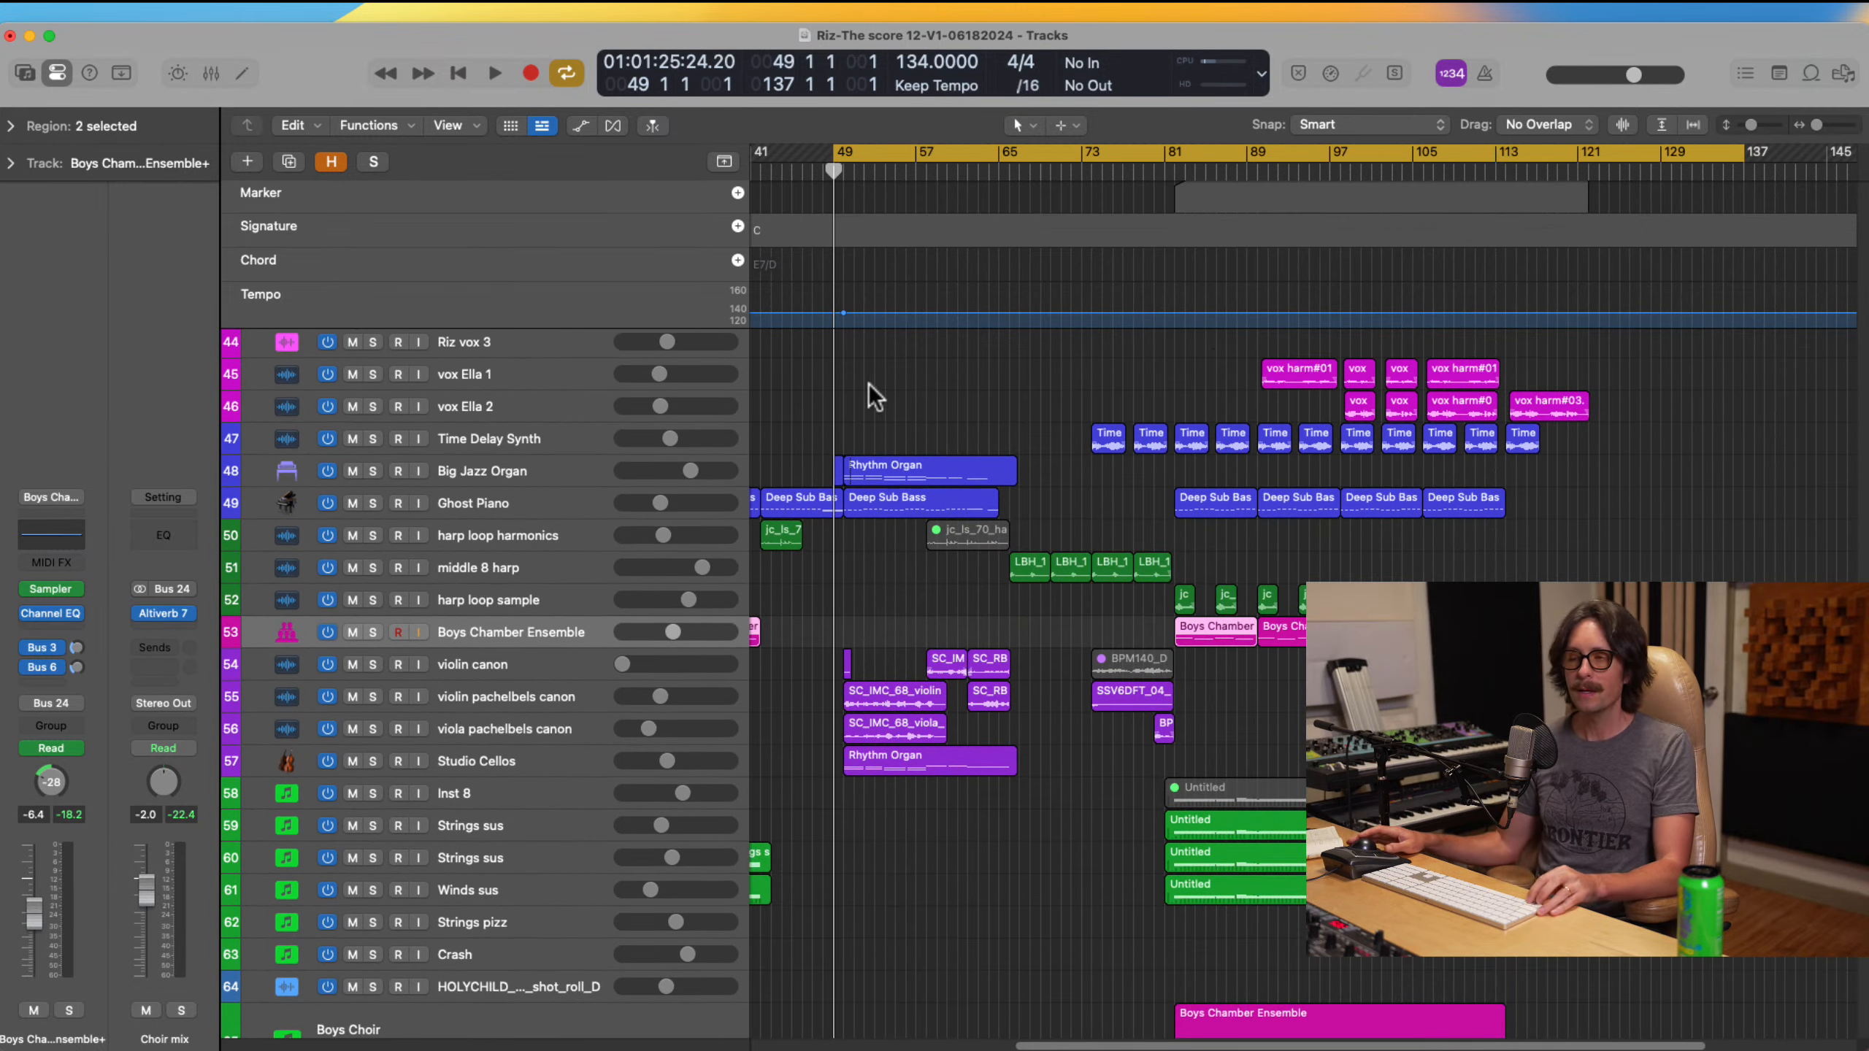
{"action": "left_click_drag", "start_coordinate": [814, 514], "coordinate": [949, 860]}
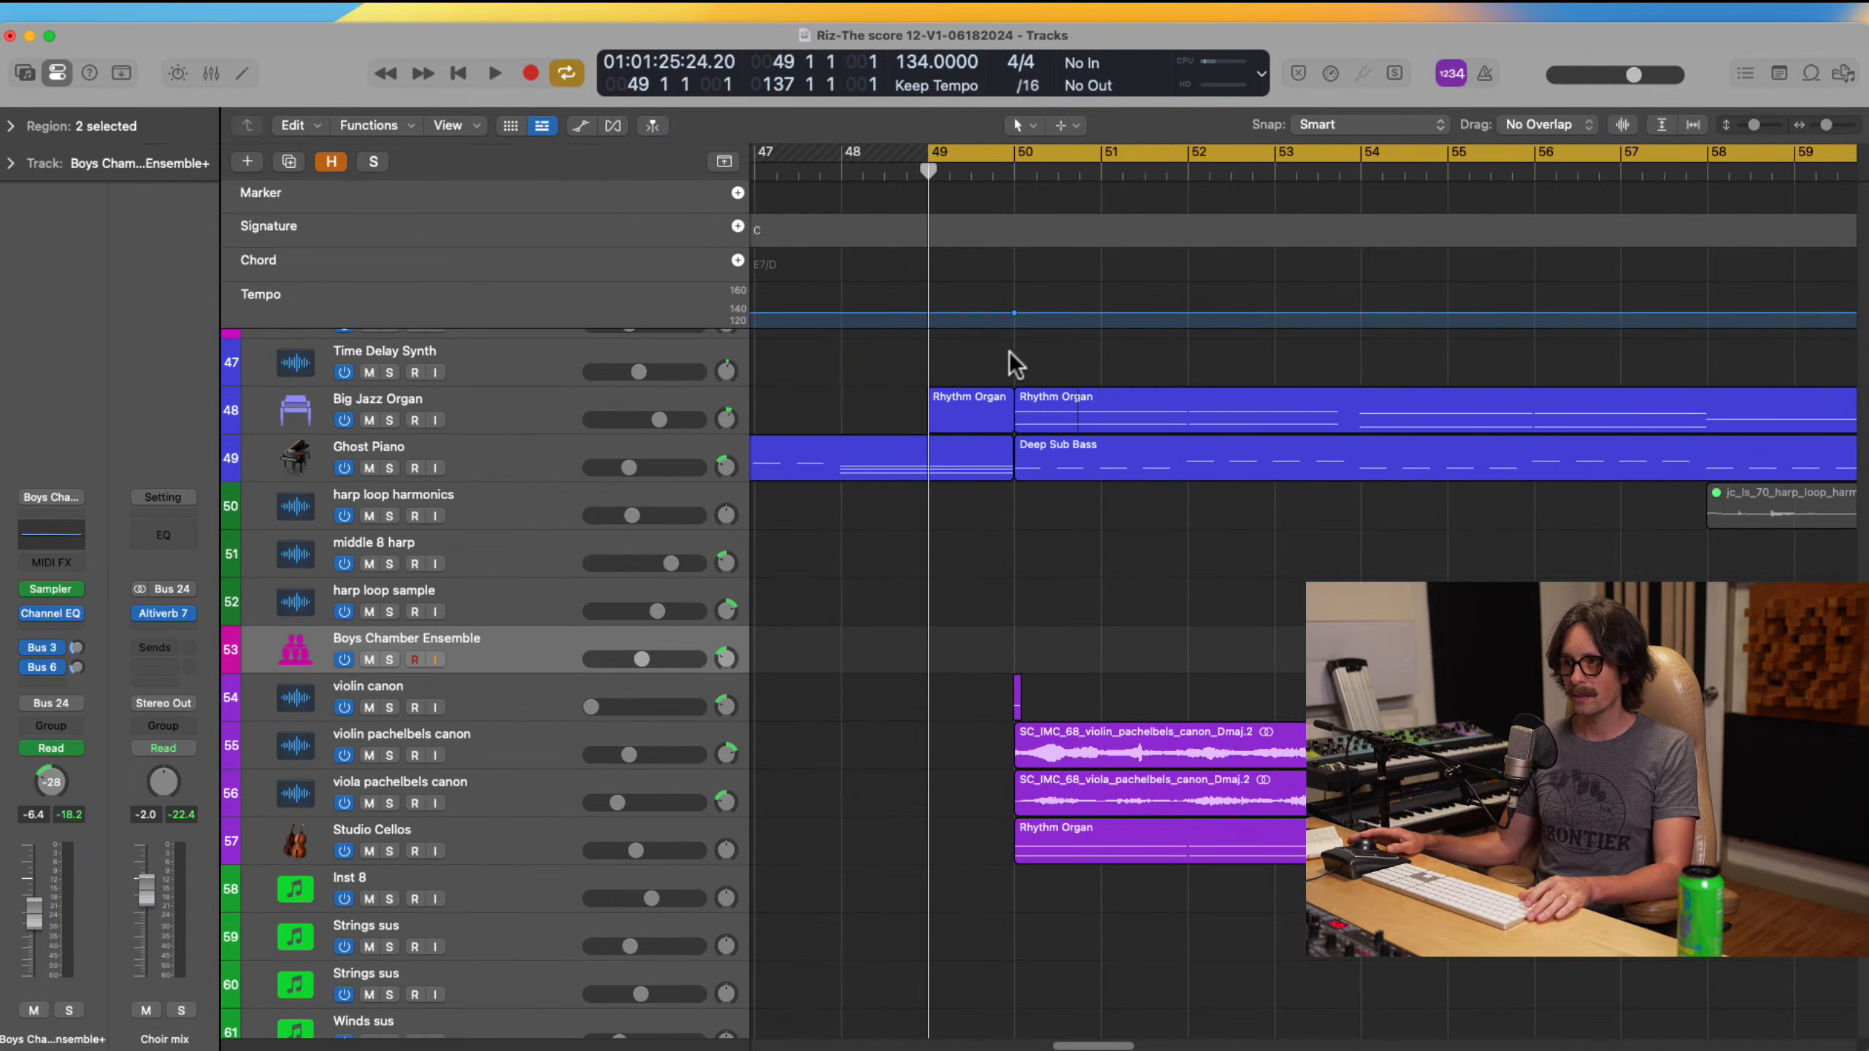
{"action": "mouse_move", "coordinate": [927, 156]}
{"action": "left_mouse_down"}
{"action": "mouse_move", "coordinate": [1014, 159]}
{"action": "mouse_move", "coordinate": [928, 158]}
{"action": "left_mouse_up"}
{"action": "left_click", "coordinate": [1025, 663], "text": "ctrl+alt"}
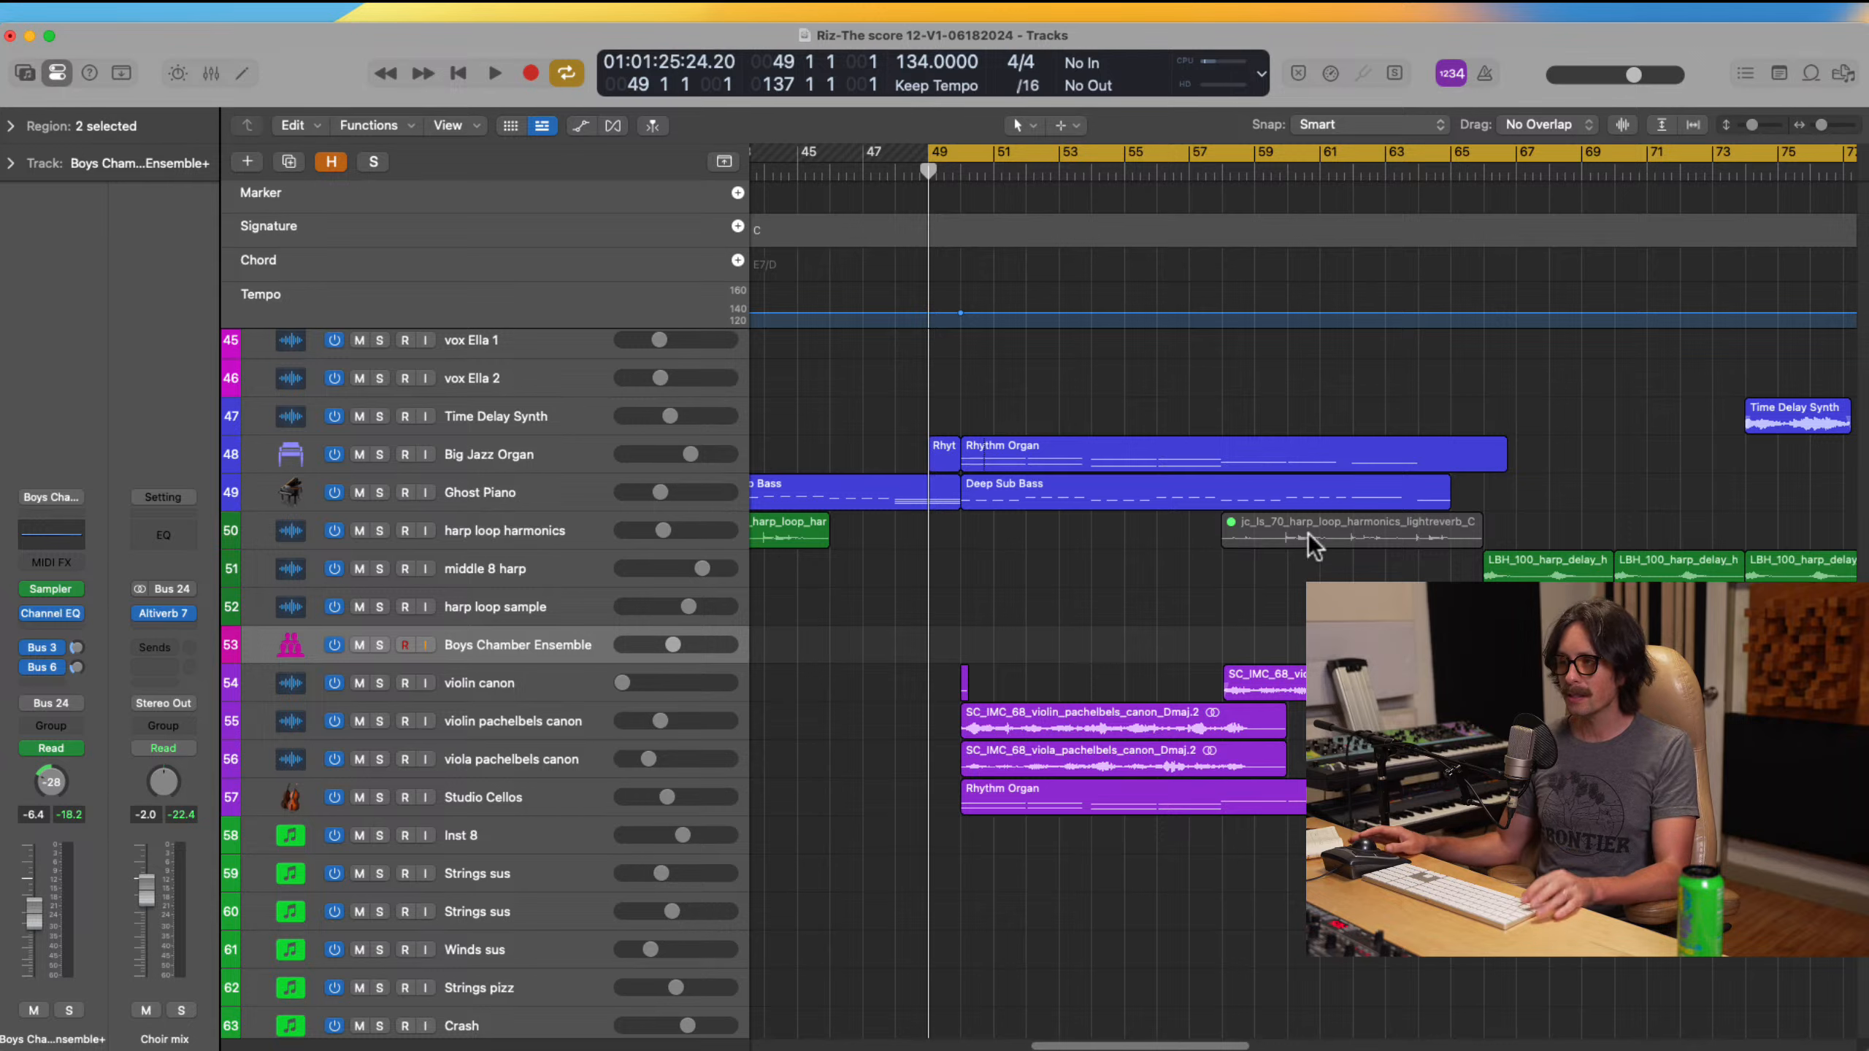
Step: Play the cycled section from bar 49 and follow the organ, string and vocal tracks
{"action": "key", "text": "super+Tab"}
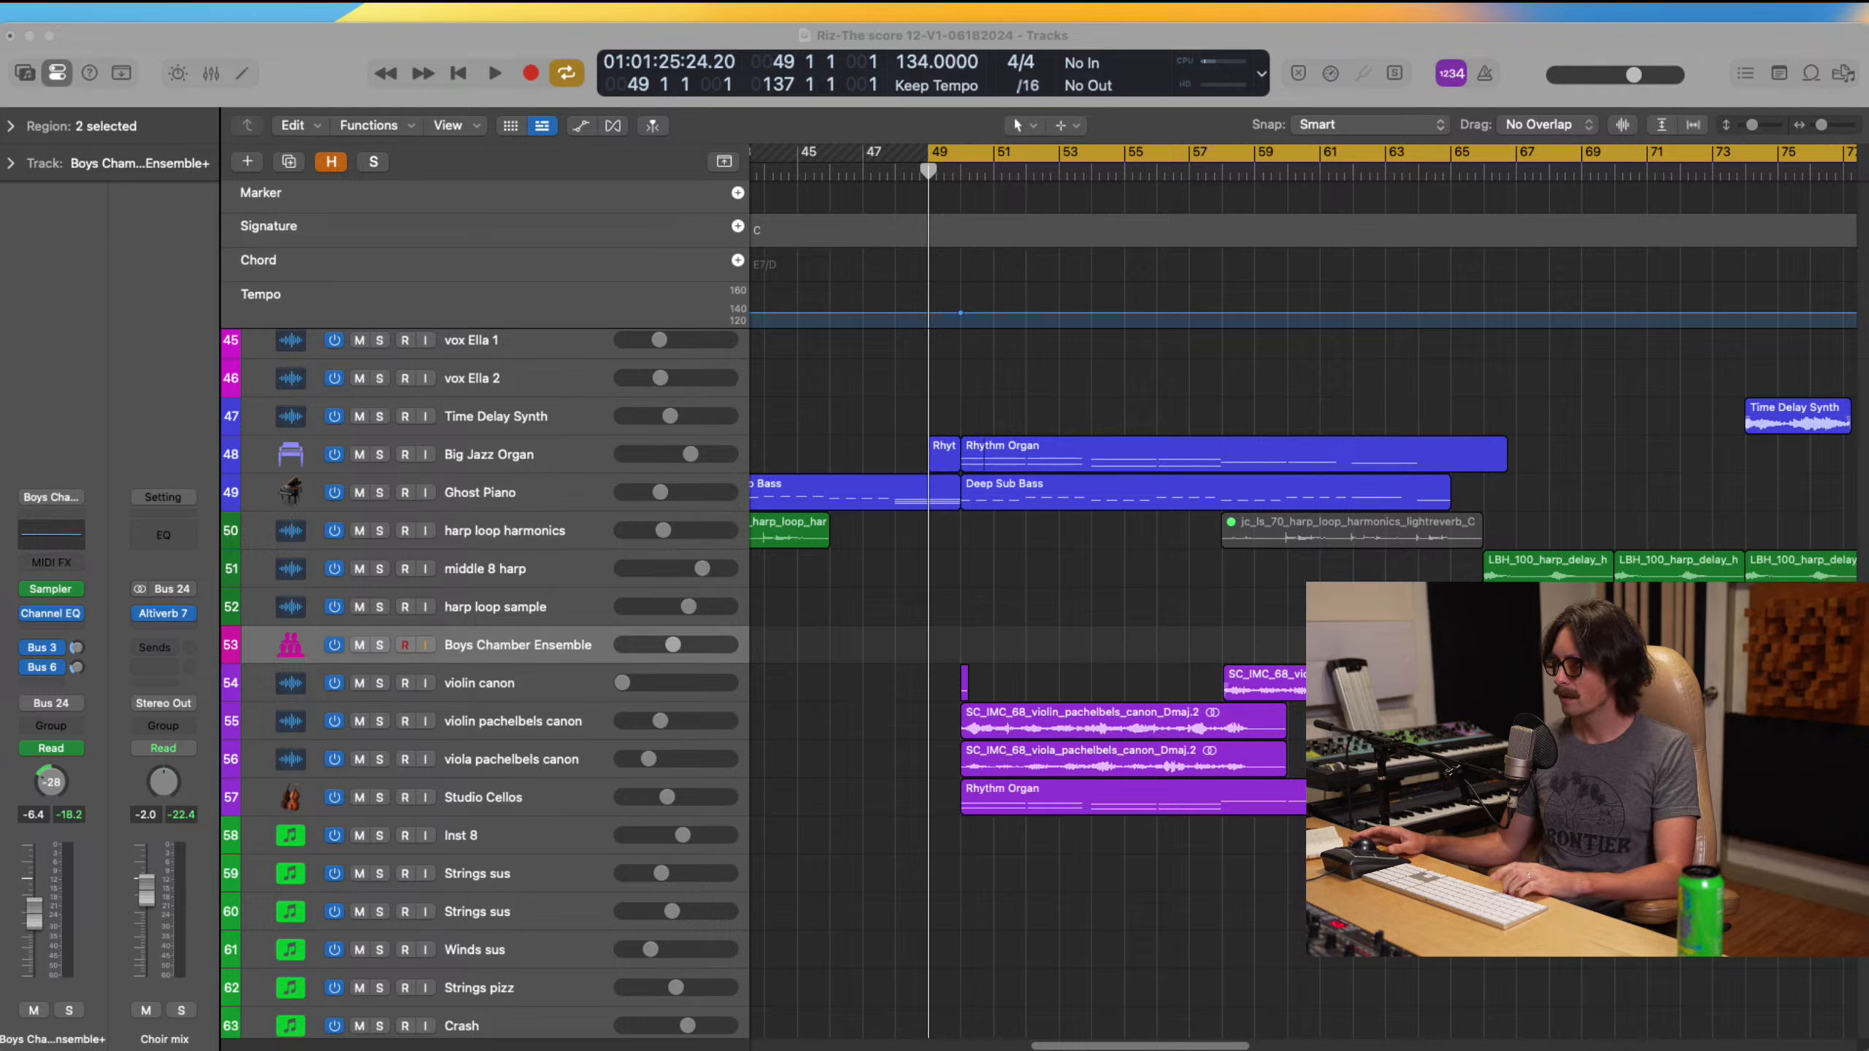
{"action": "left_click", "coordinate": [1732, 50]}
{"action": "key", "text": "space"}
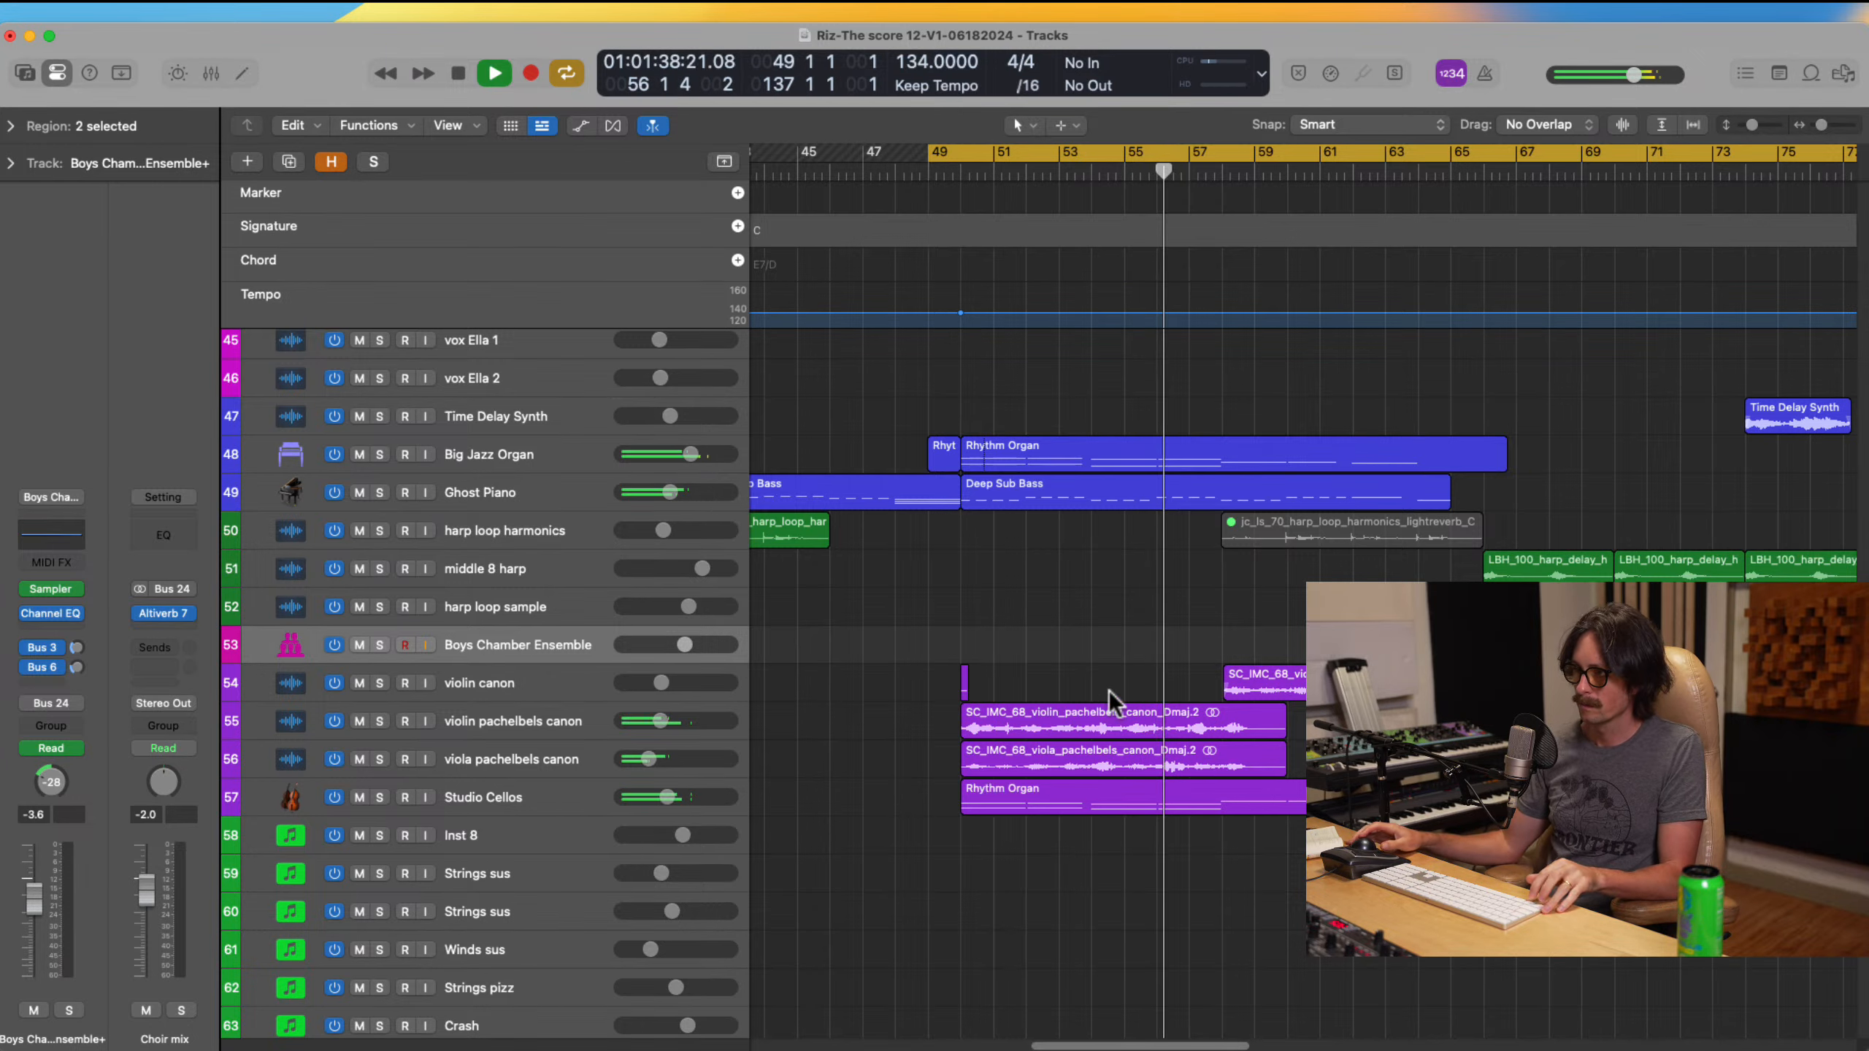
{"action": "key", "text": "z"}
{"action": "scroll", "coordinate": [1066, 646], "scroll_direction": "down", "scroll_amount": 3}
{"action": "scroll", "coordinate": [1052, 650], "scroll_direction": "up", "scroll_amount": 8}
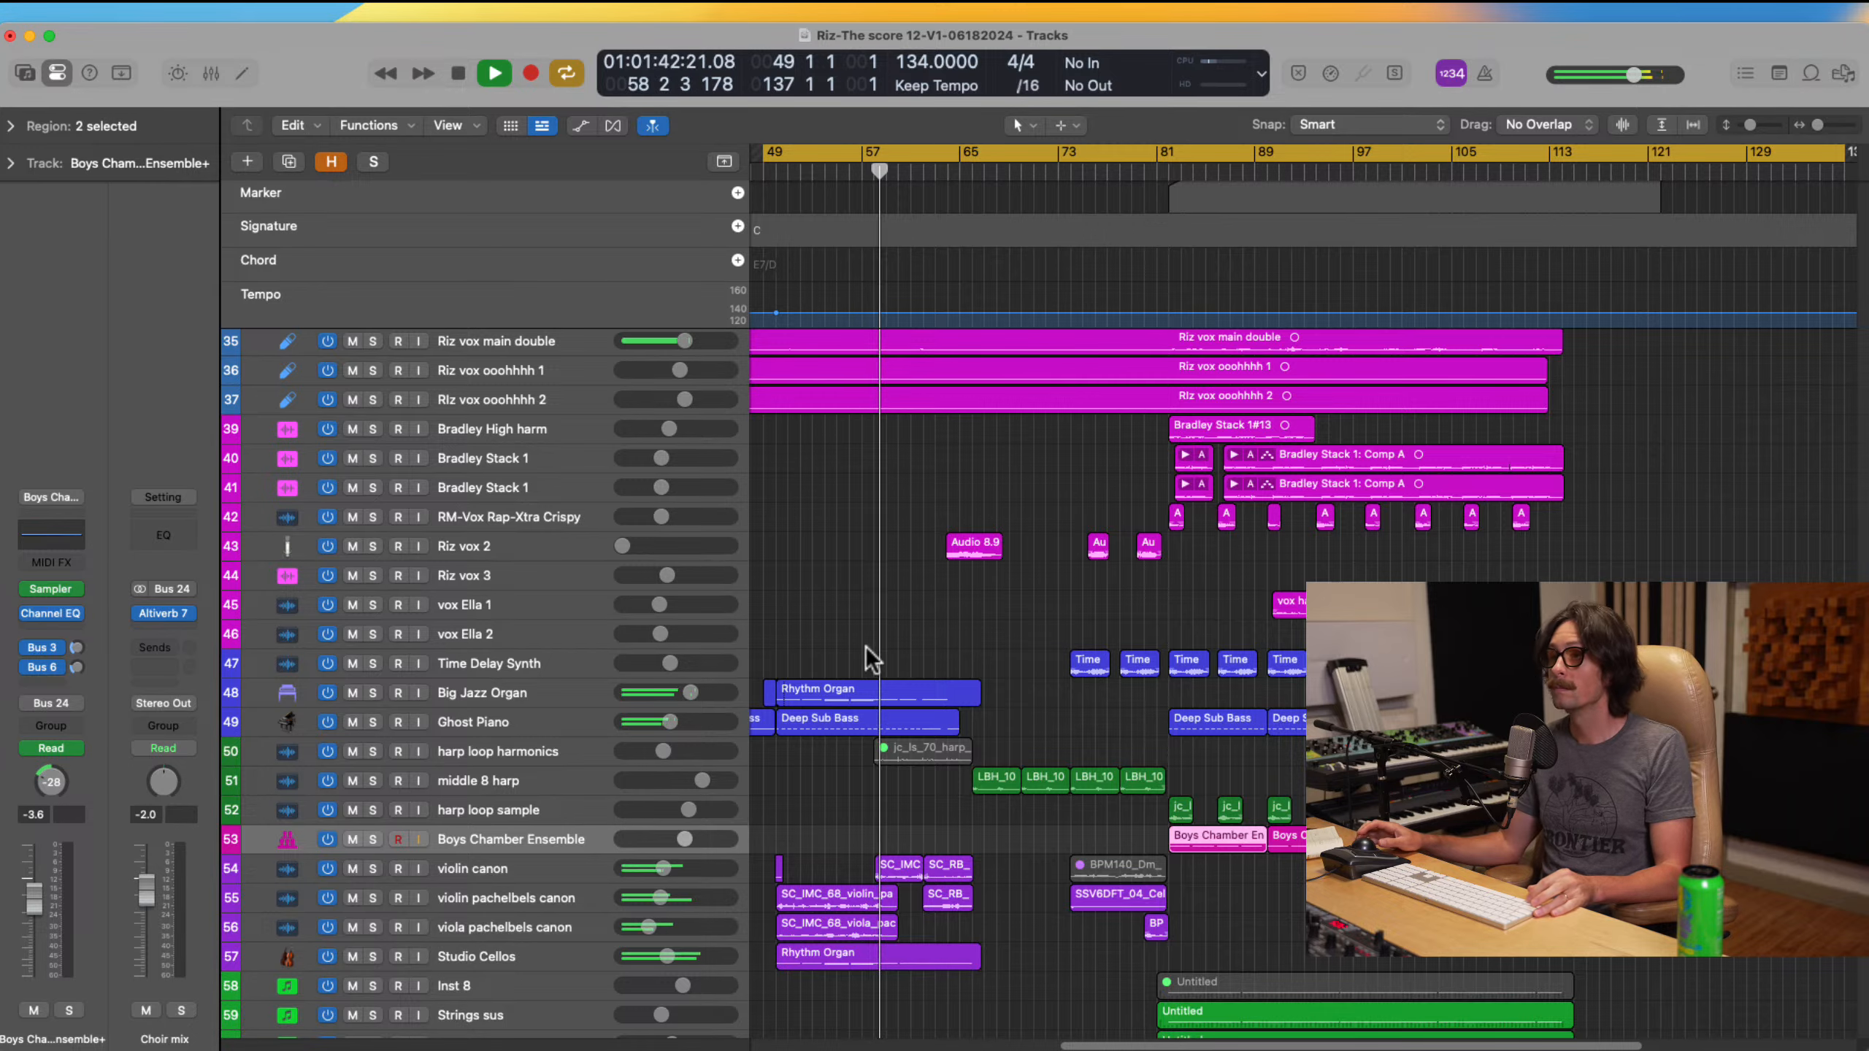
{"action": "scroll", "coordinate": [864, 646], "scroll_direction": "up", "scroll_amount": 4}
{"action": "scroll", "coordinate": [865, 648], "scroll_direction": "up", "scroll_amount": 4}
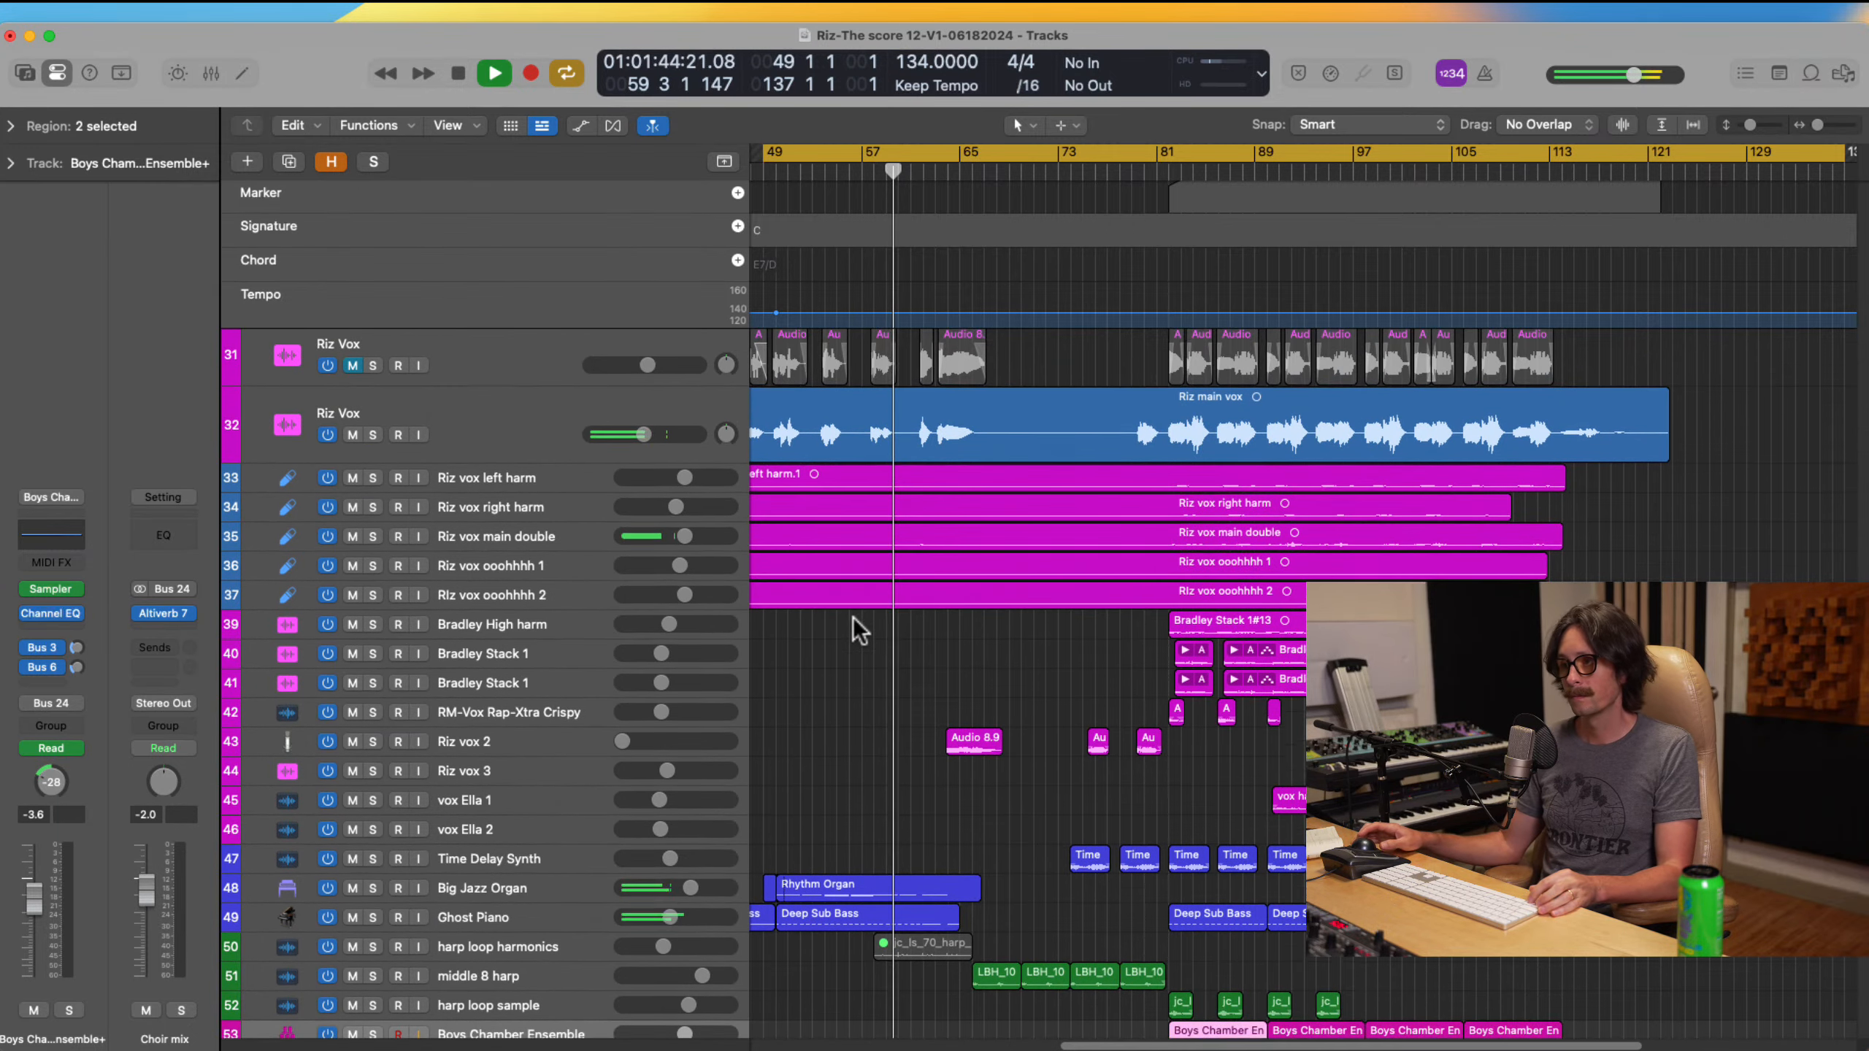
Step: Select the lead vocal on track 32 and slightly lower the volume of the main double vocal on track 35
{"action": "left_click", "coordinate": [541, 516]}
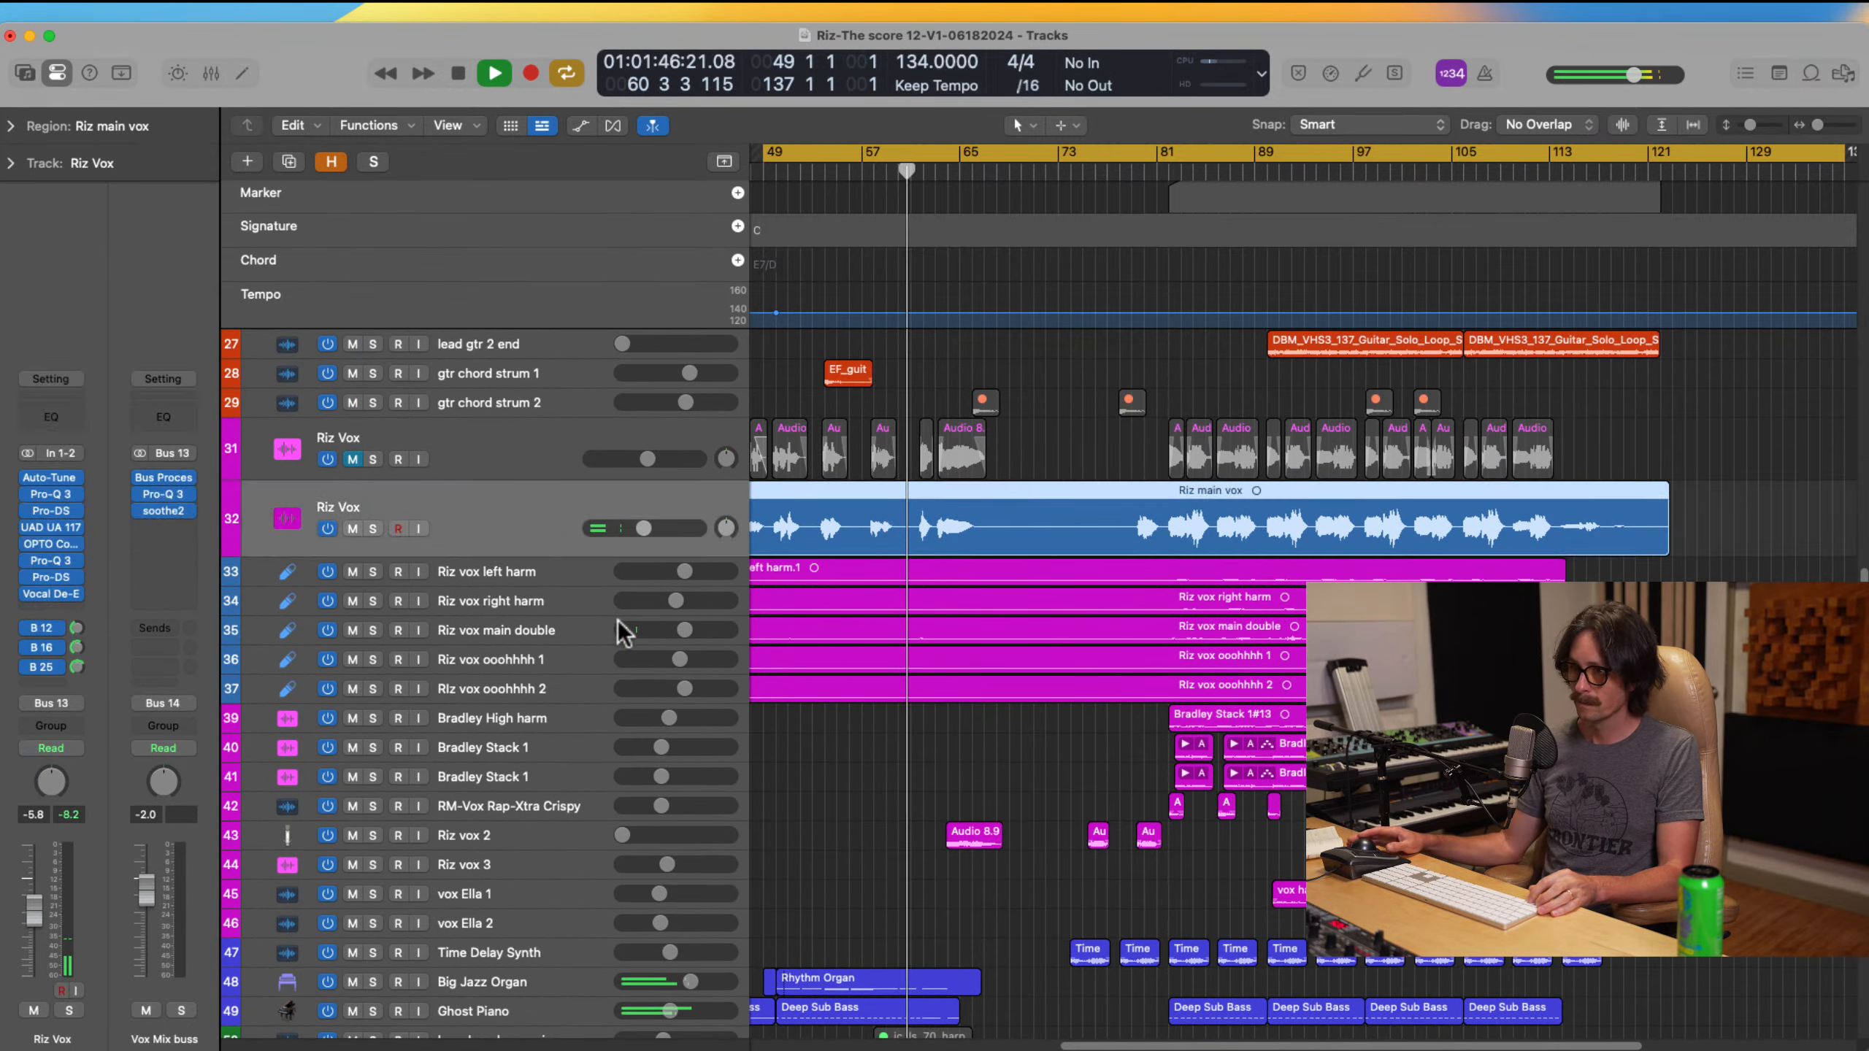
{"action": "left_click", "coordinate": [646, 527]}
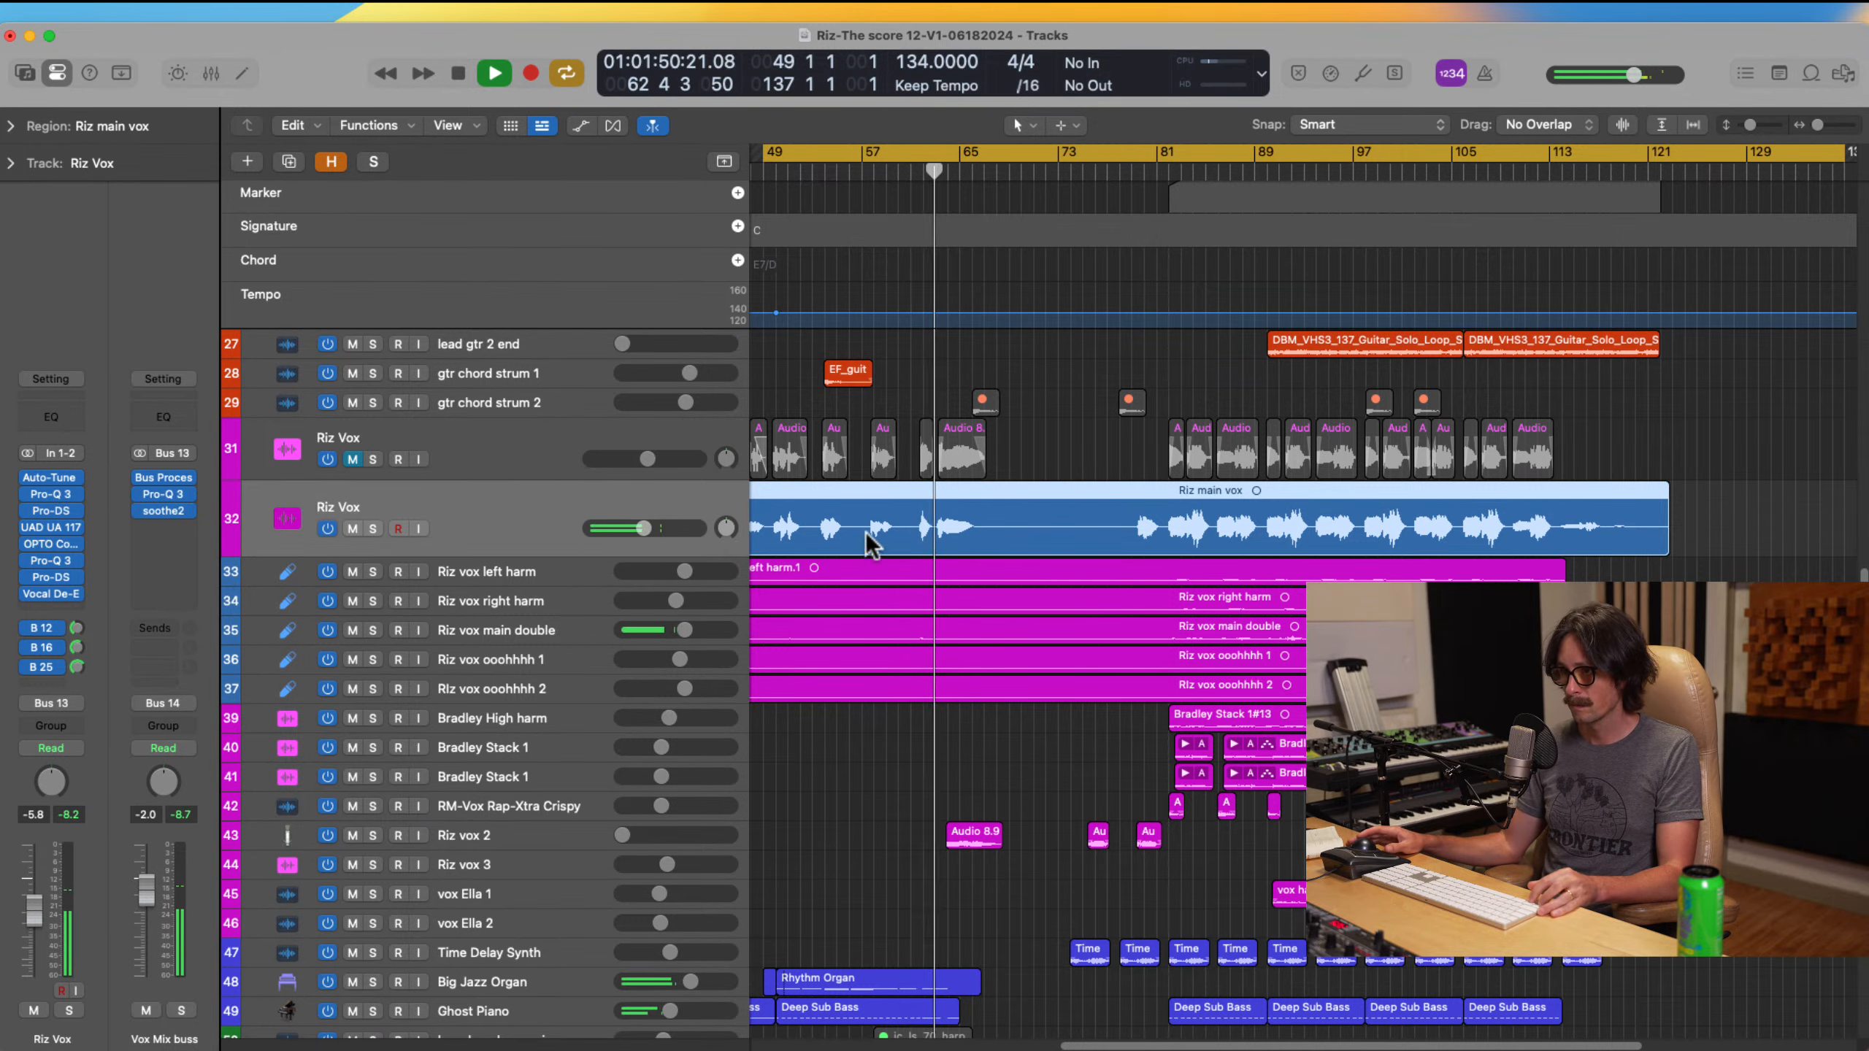
{"action": "left_click_drag", "start_coordinate": [876, 537], "coordinate": [1113, 729]}
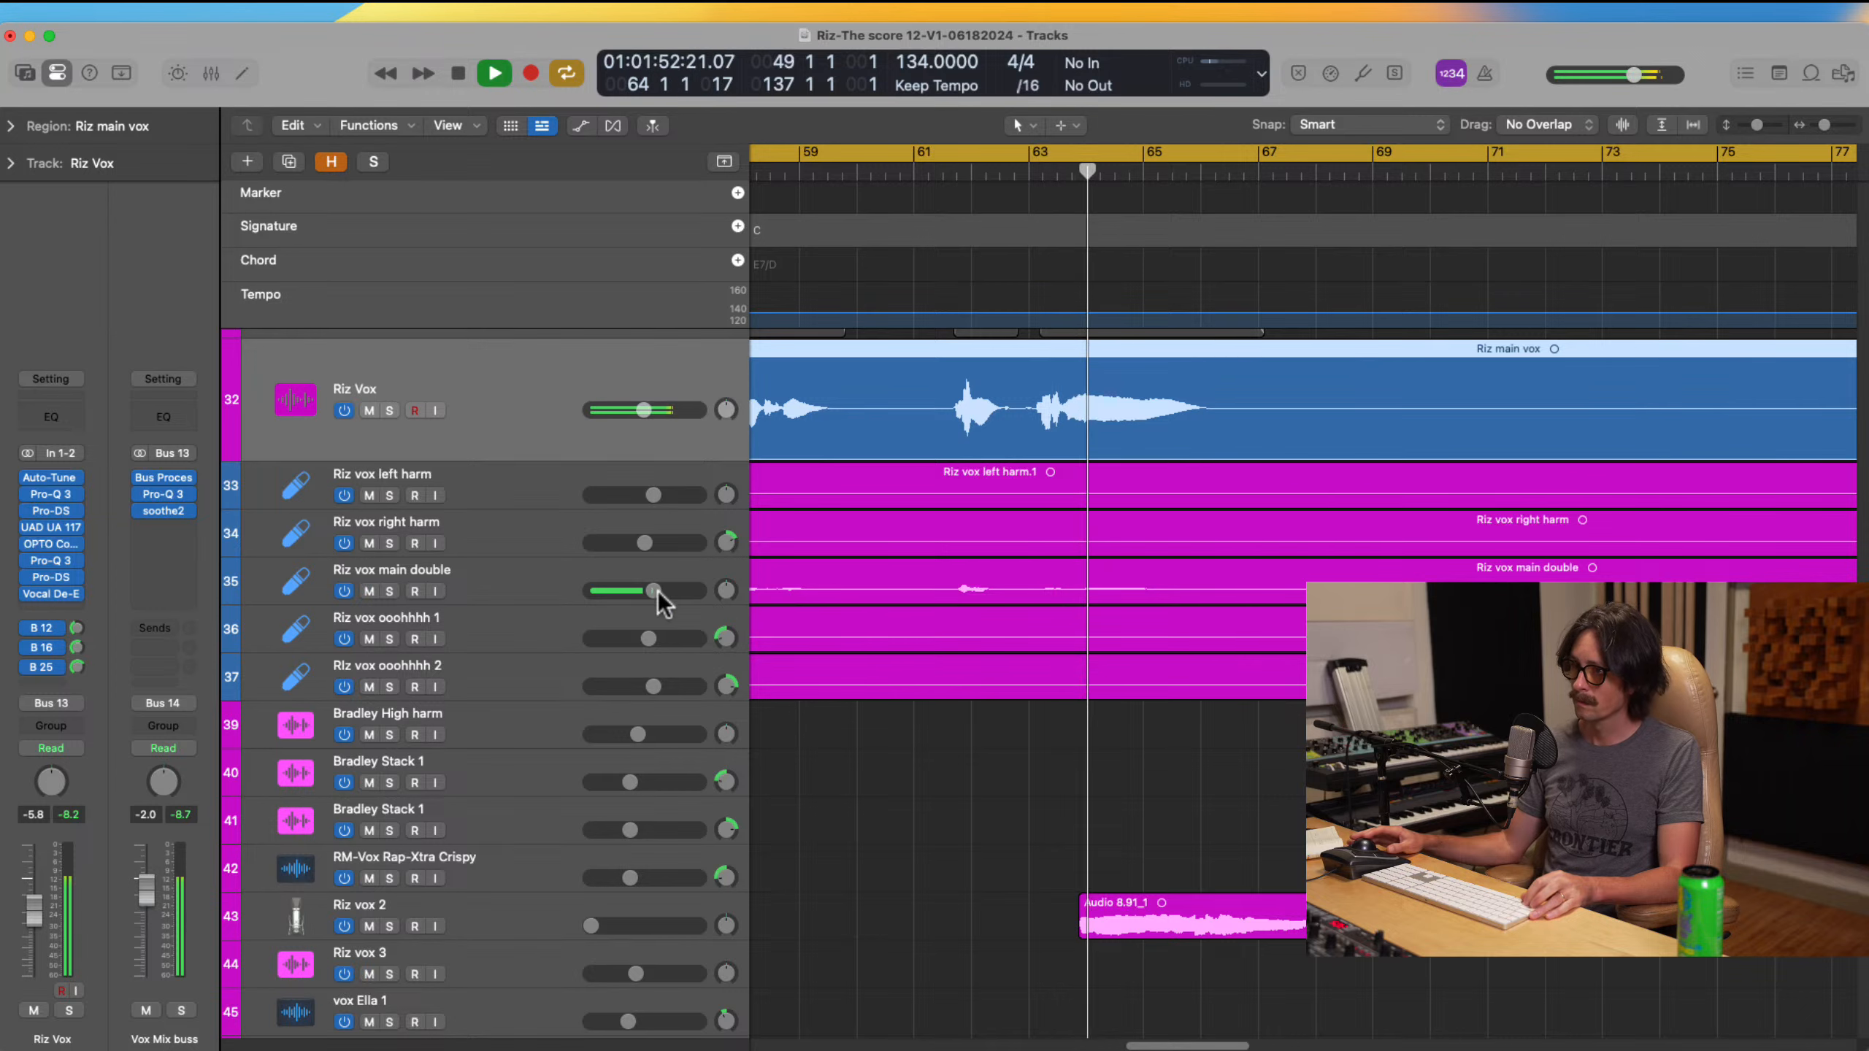
{"action": "left_click_drag", "start_coordinate": [660, 589], "coordinate": [658, 589]}
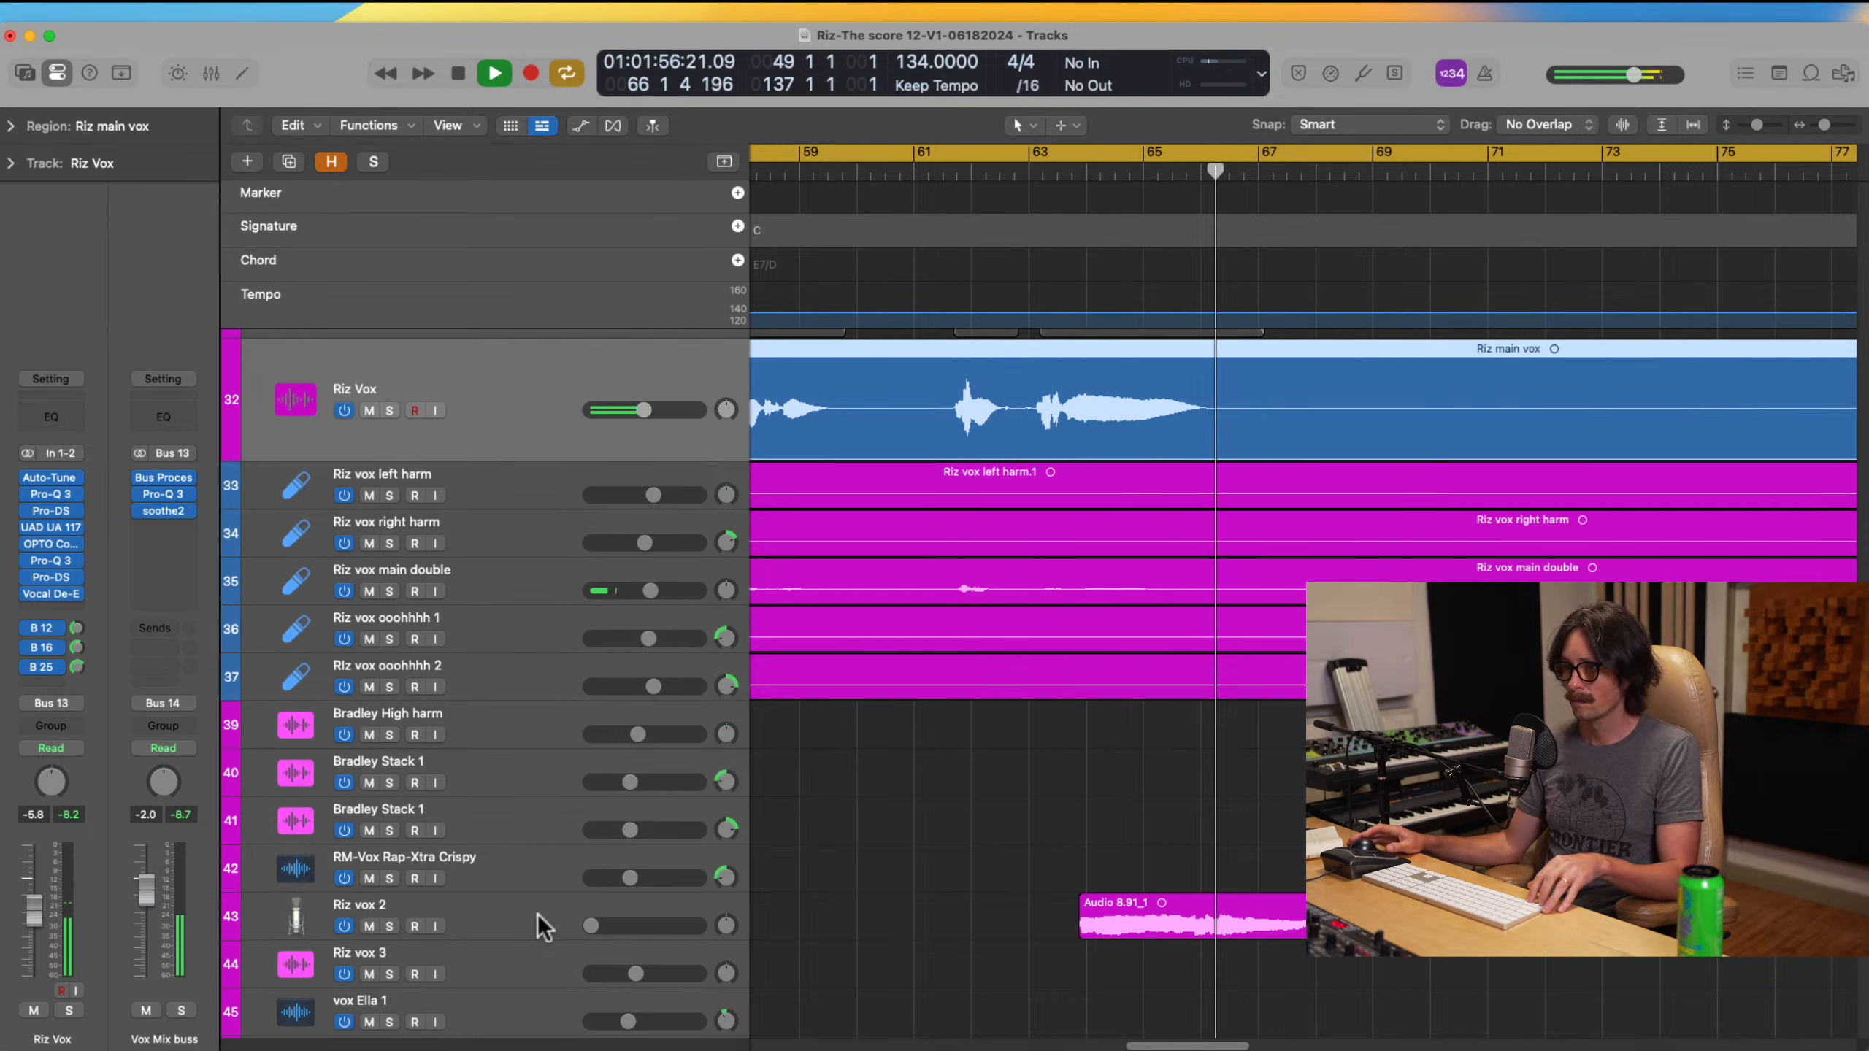
Step: Stop playback and restart it from bar 73 with cycle mode off
{"action": "left_click", "coordinate": [1007, 944], "text": "ctrl+alt"}
{"action": "left_click", "coordinate": [1007, 944], "text": "ctrl+alt"}
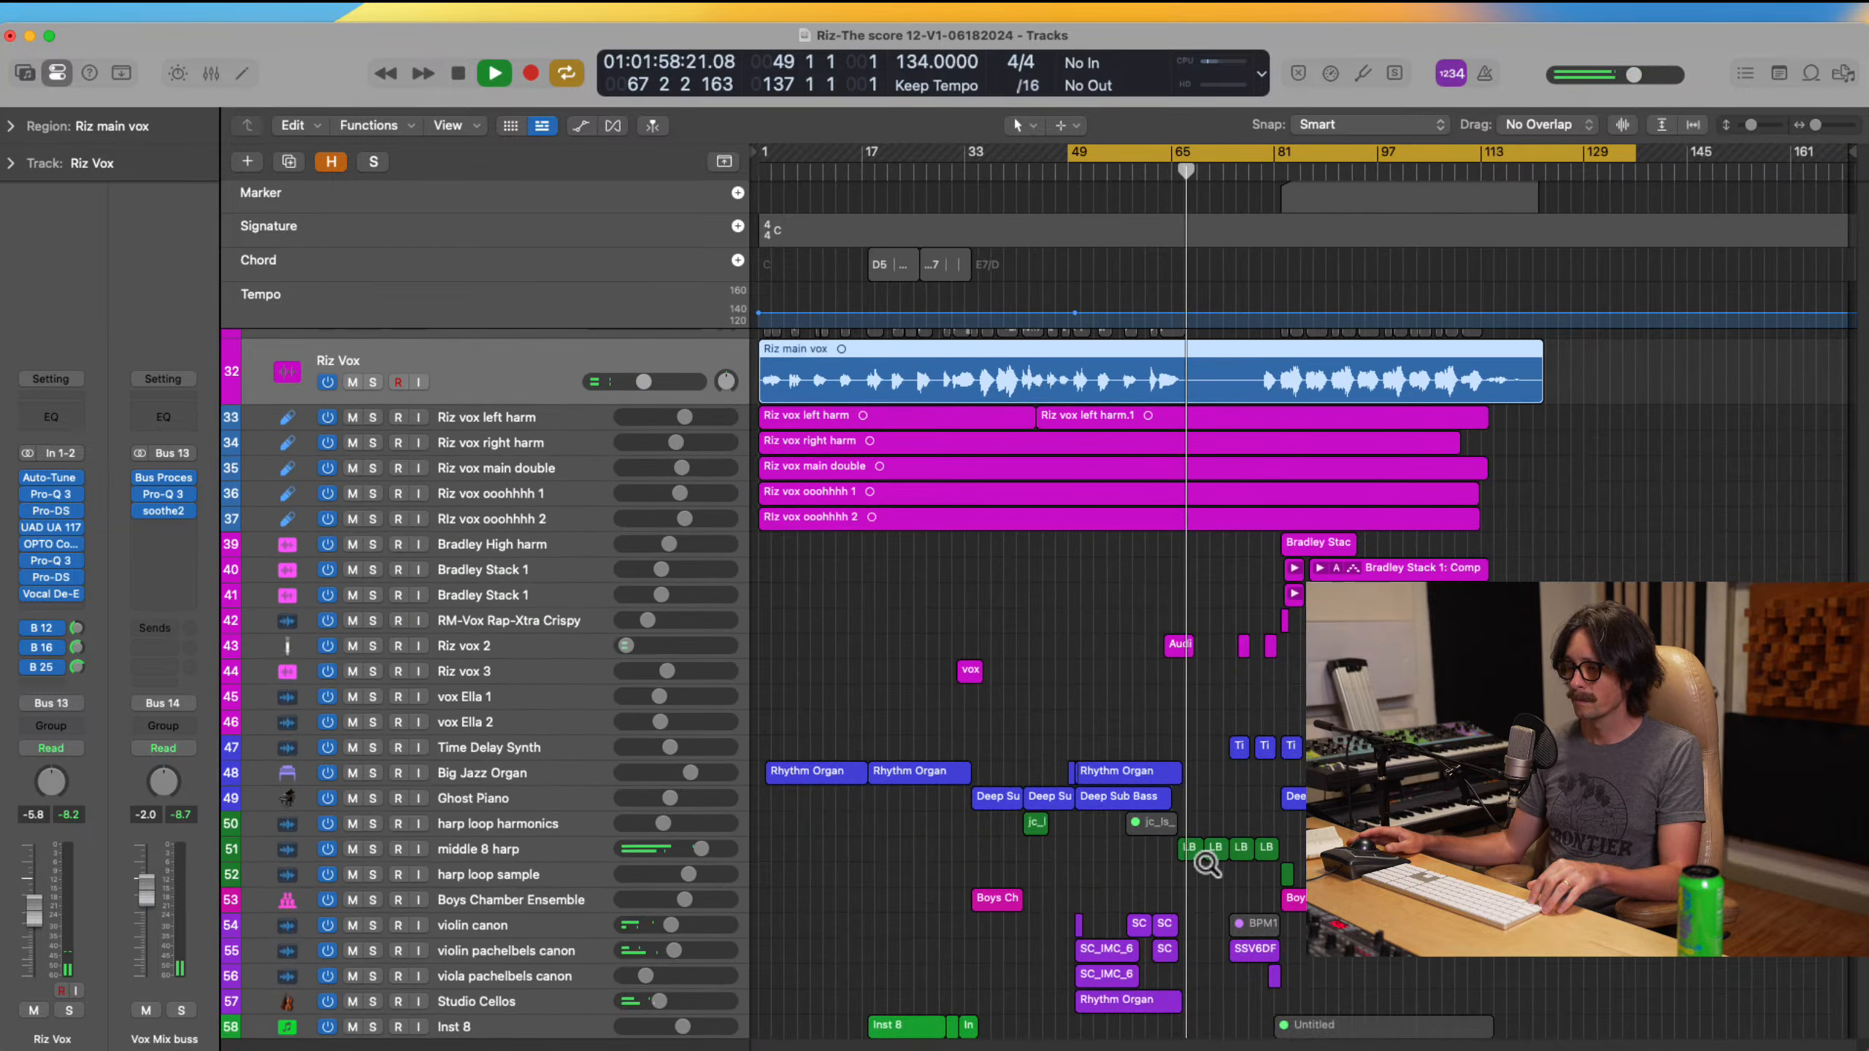
{"action": "key", "text": "space"}
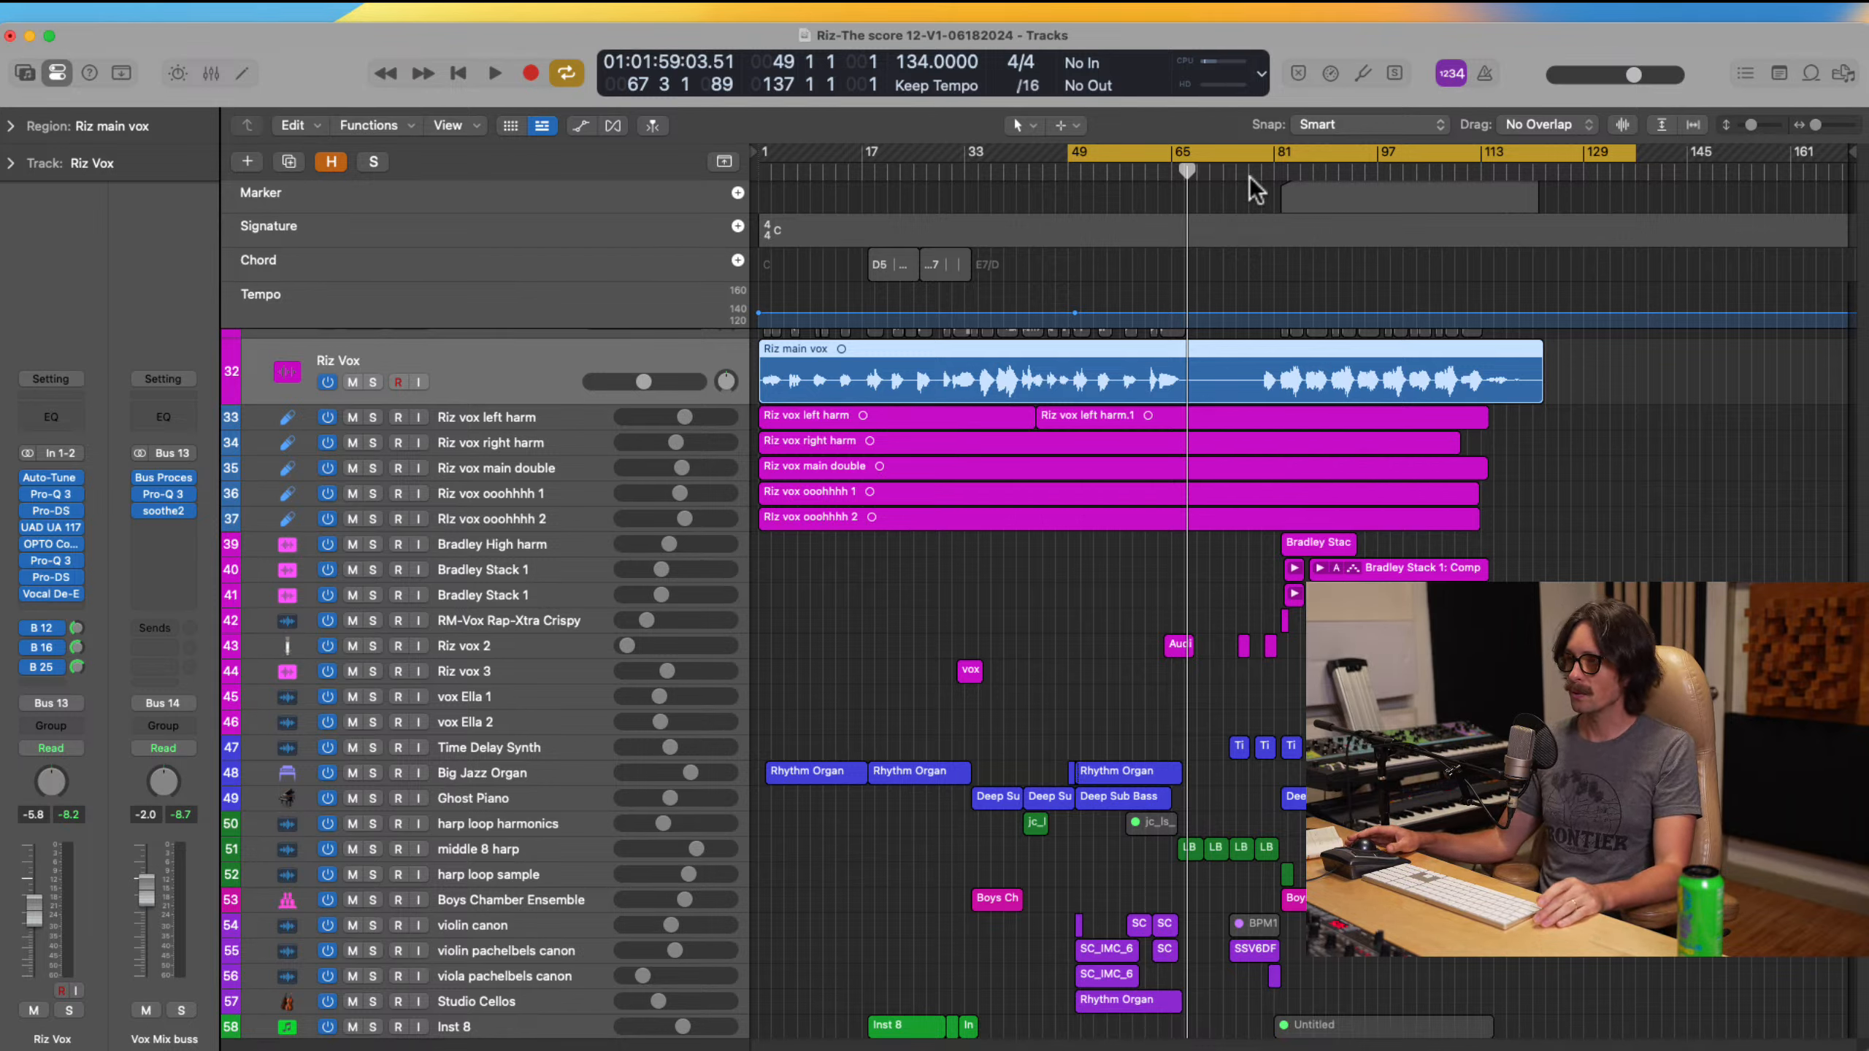
{"action": "left_click", "coordinate": [1236, 175]}
{"action": "left_click_drag", "start_coordinate": [1235, 176], "coordinate": [1223, 171]}
{"action": "left_click", "coordinate": [1216, 168]}
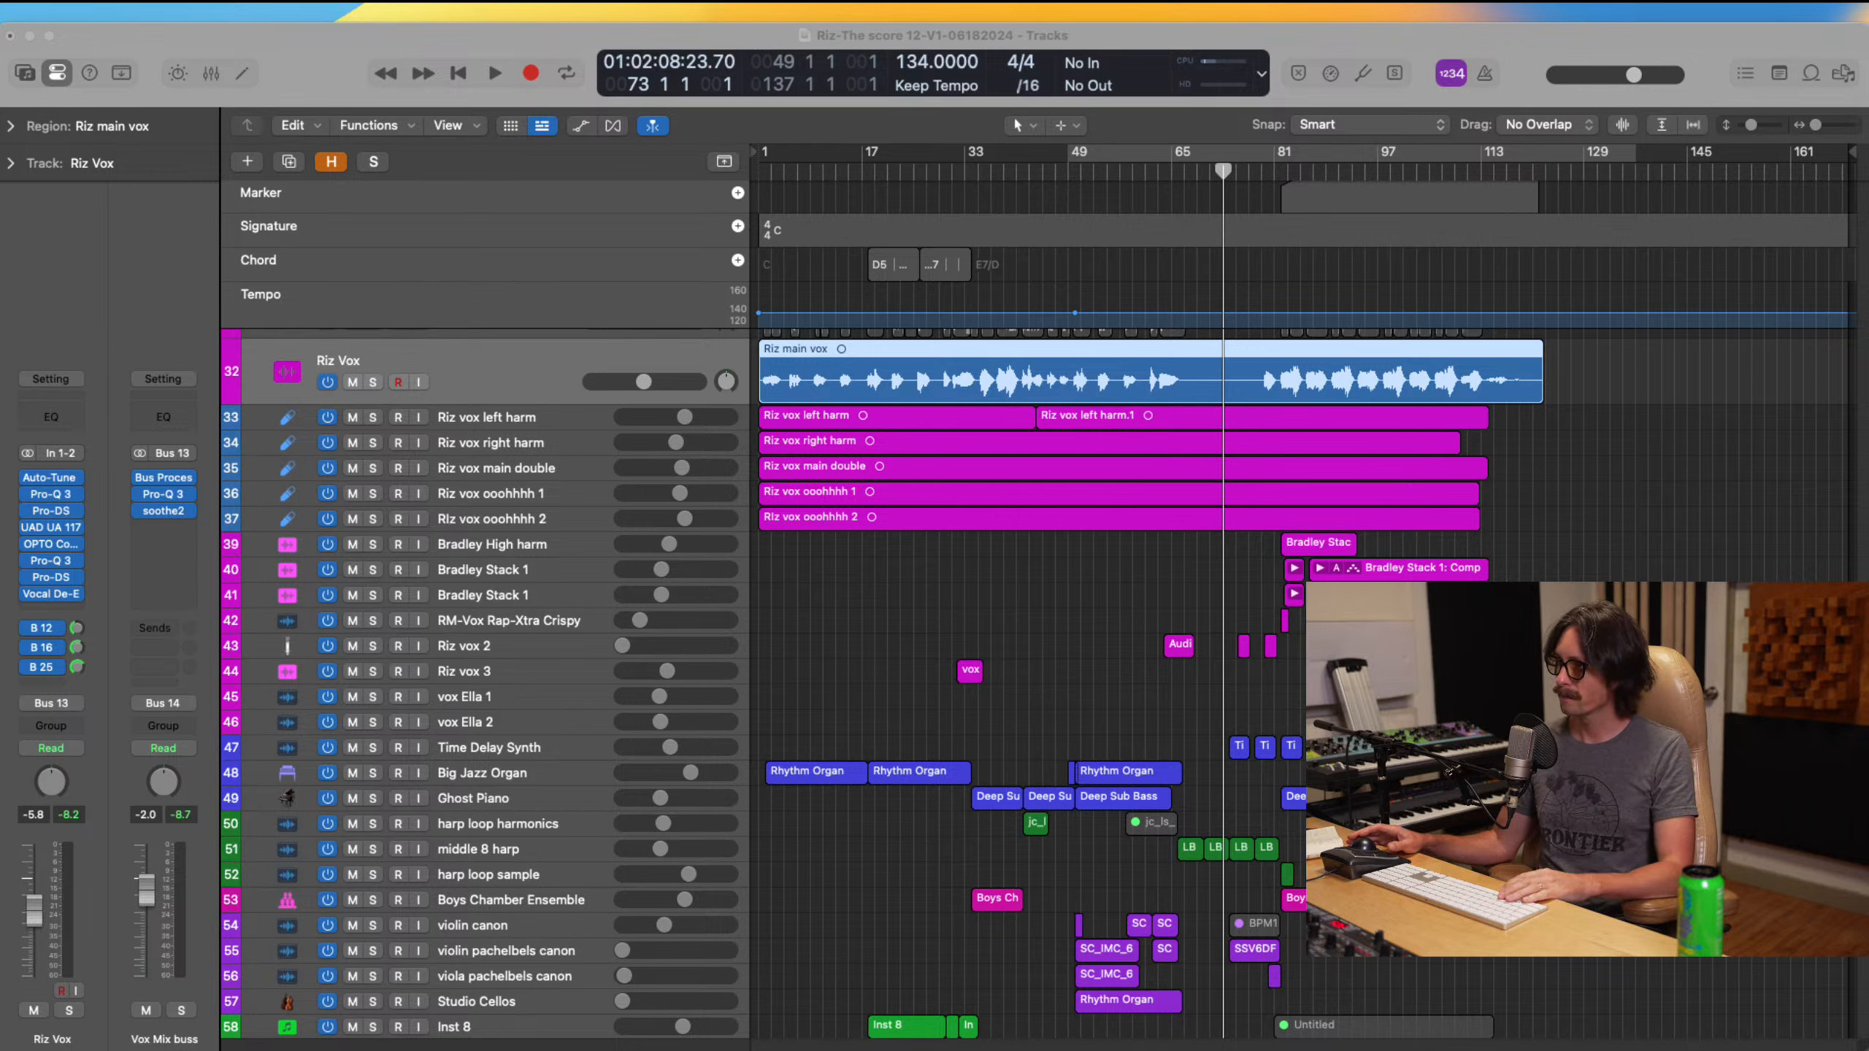
{"action": "key", "text": "space"}
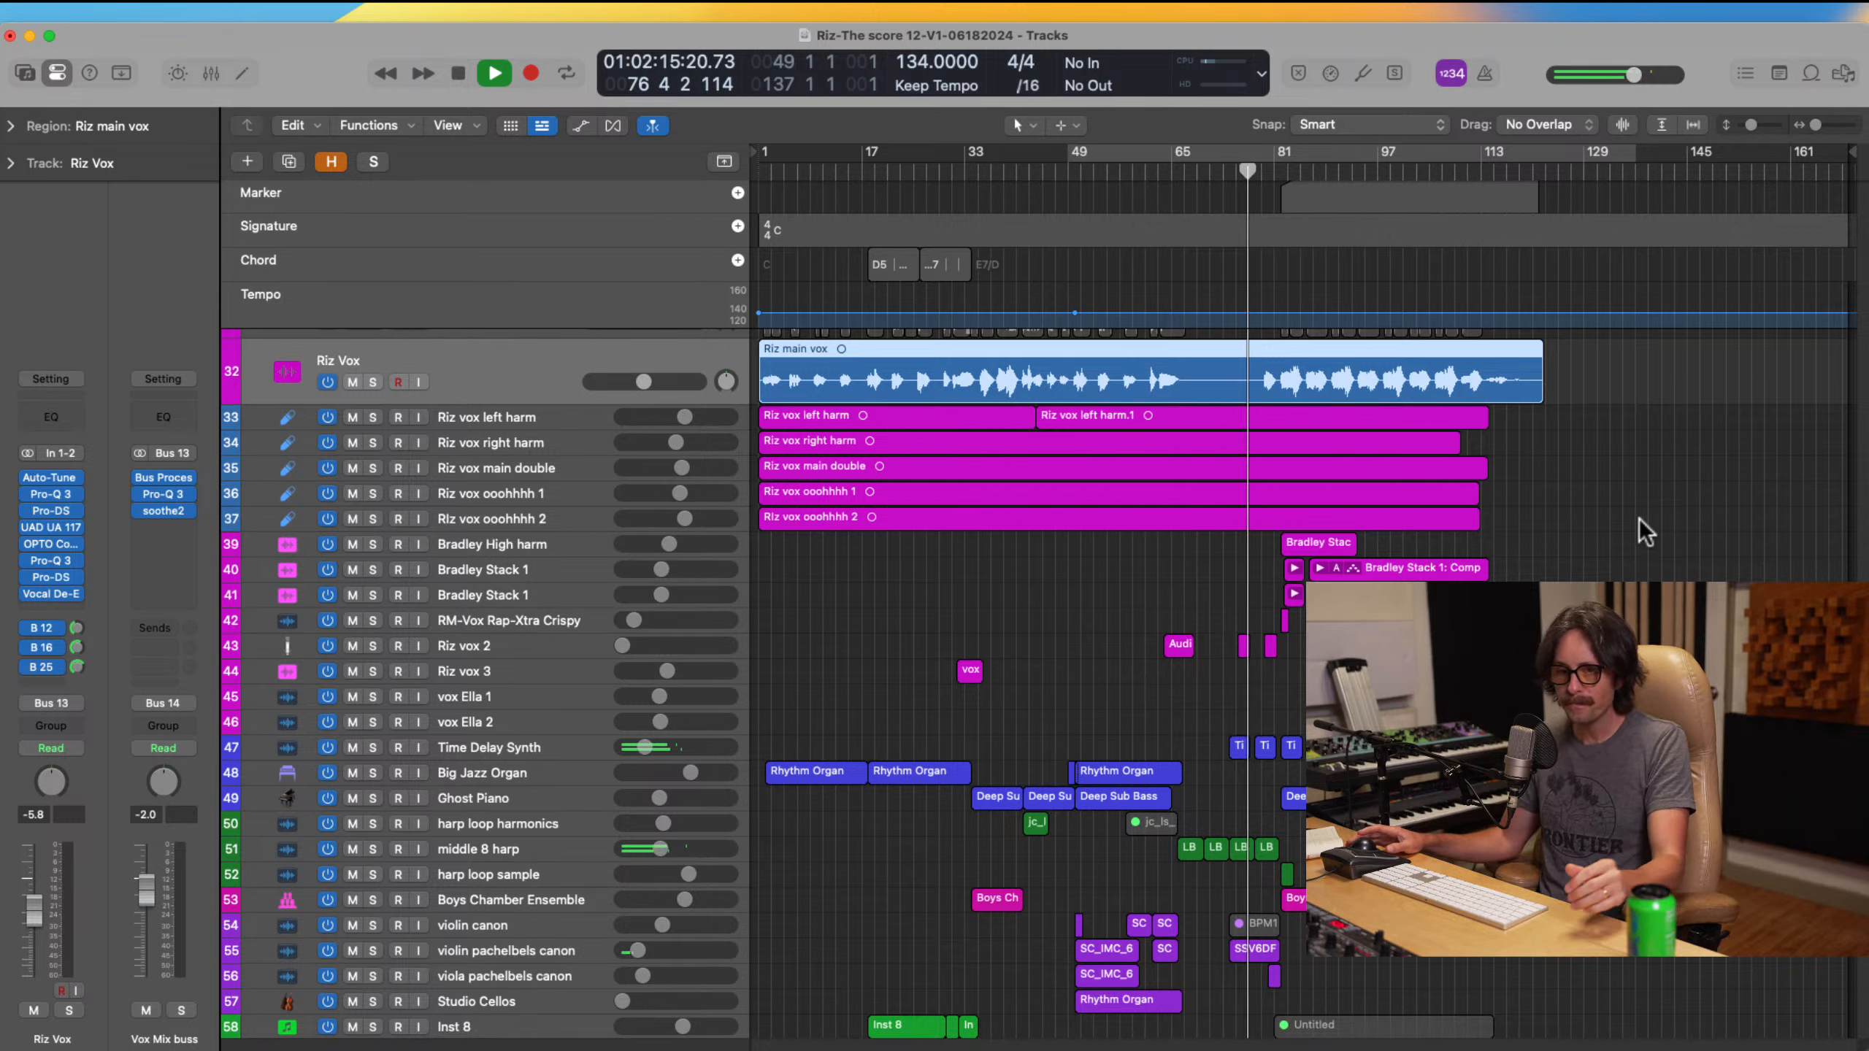
{"action": "key", "text": "super+Tab"}
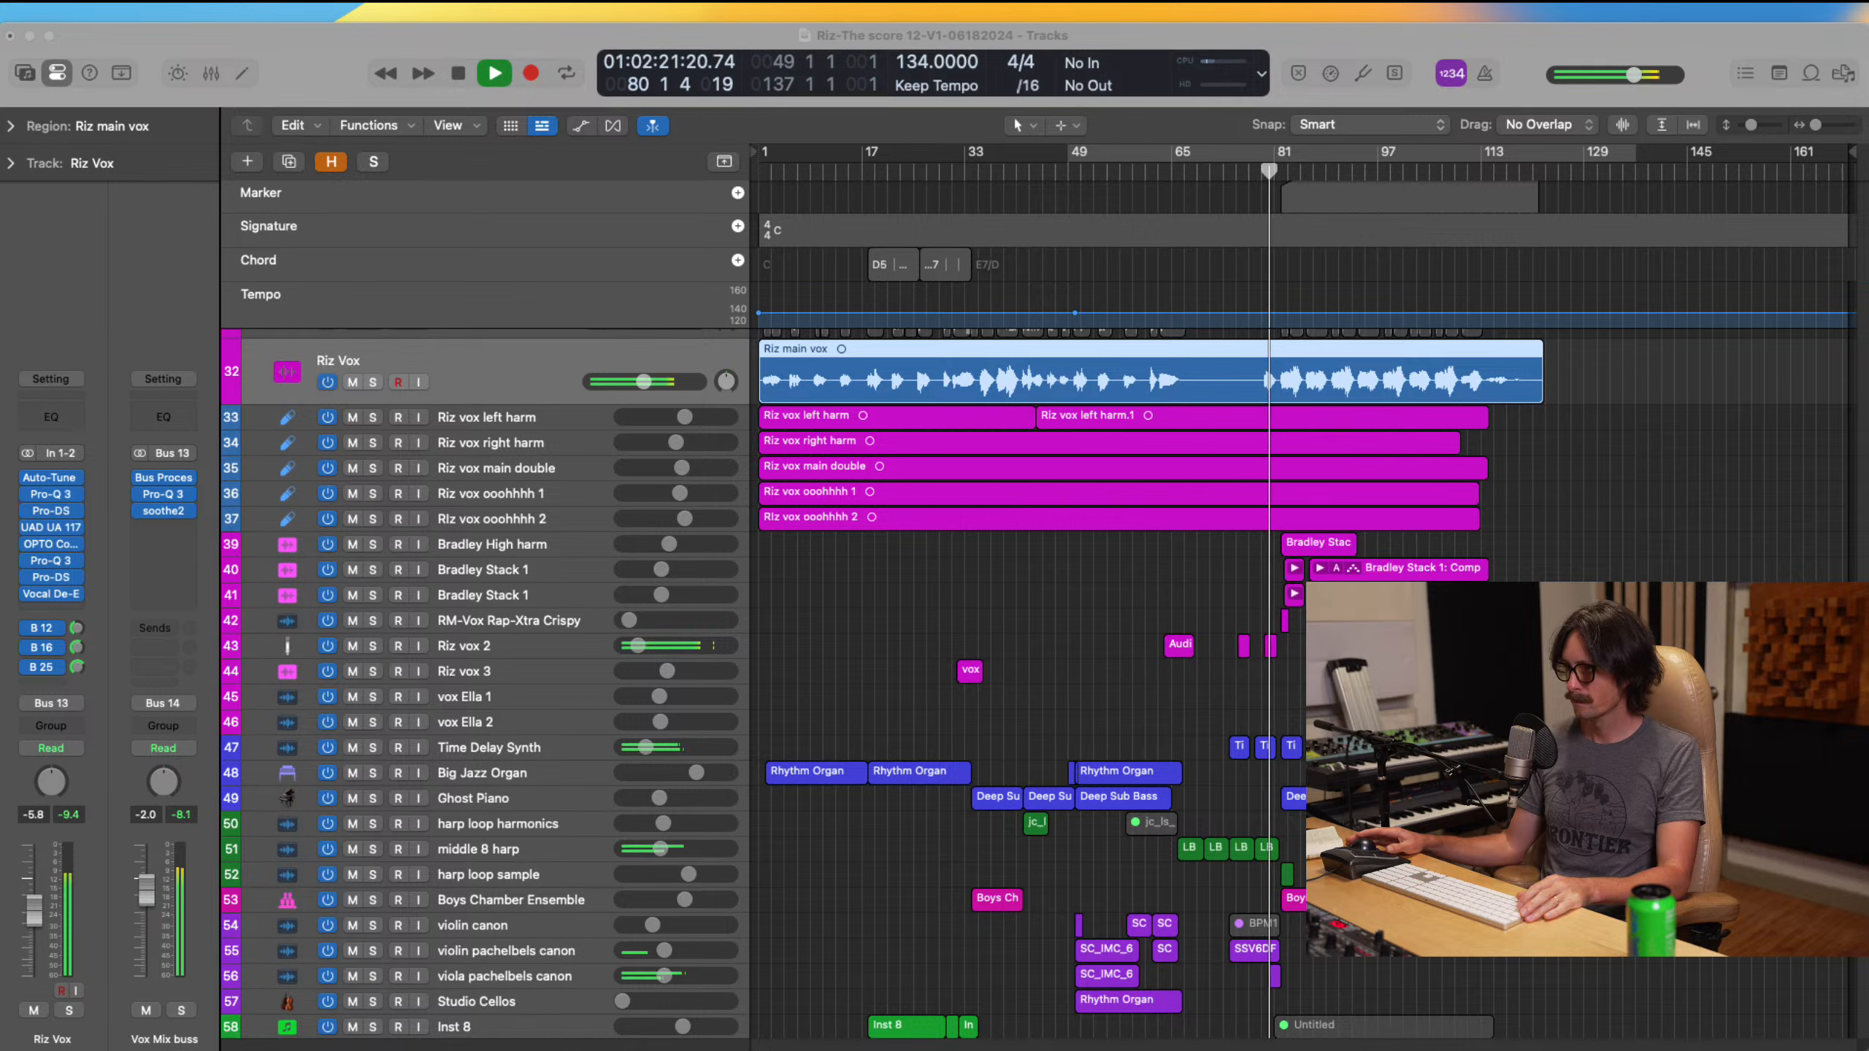
{"action": "left_click", "coordinate": [1692, 104]}
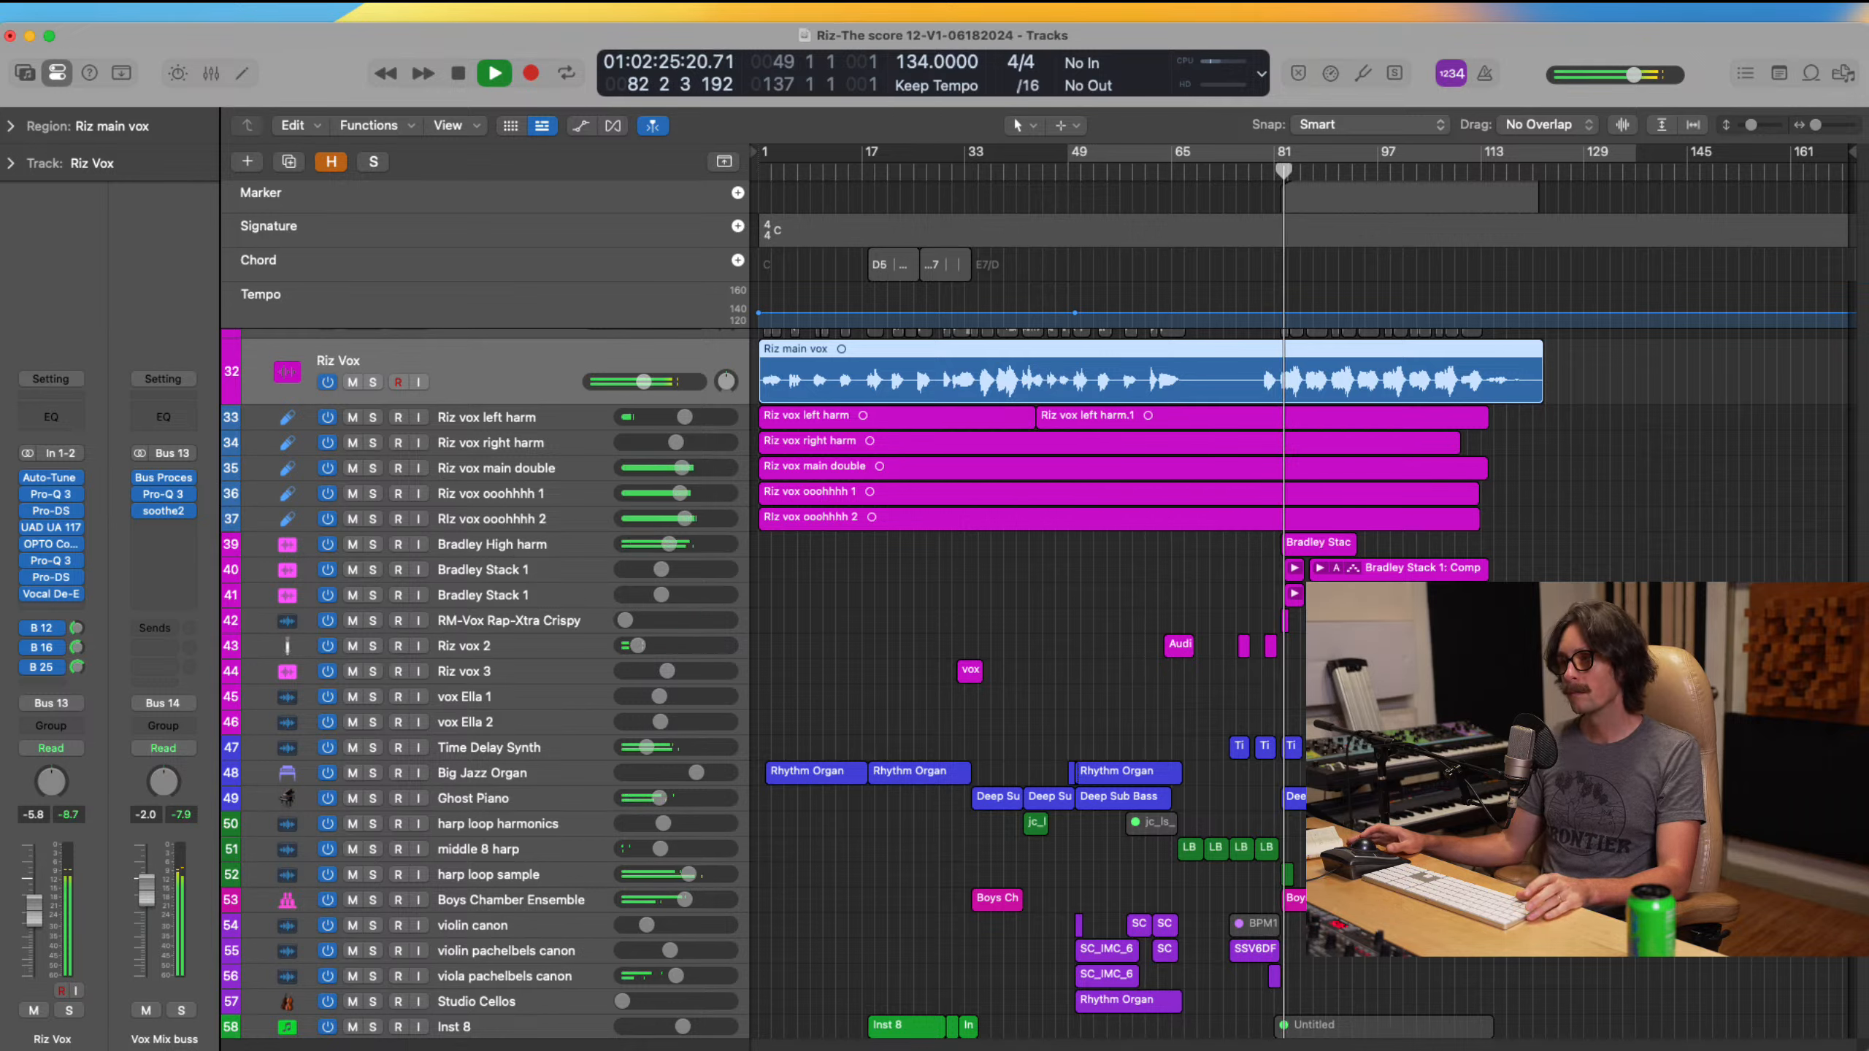
Step: Marquee-select the vocal harmony and double regions on tracks 33 to 37 from bar 81 to their ends and mute that portion
{"action": "left_click_drag", "start_coordinate": [1248, 505], "coordinate": [1611, 886]}
{"action": "scroll", "coordinate": [1046, 623], "scroll_direction": "up", "scroll_amount": 5}
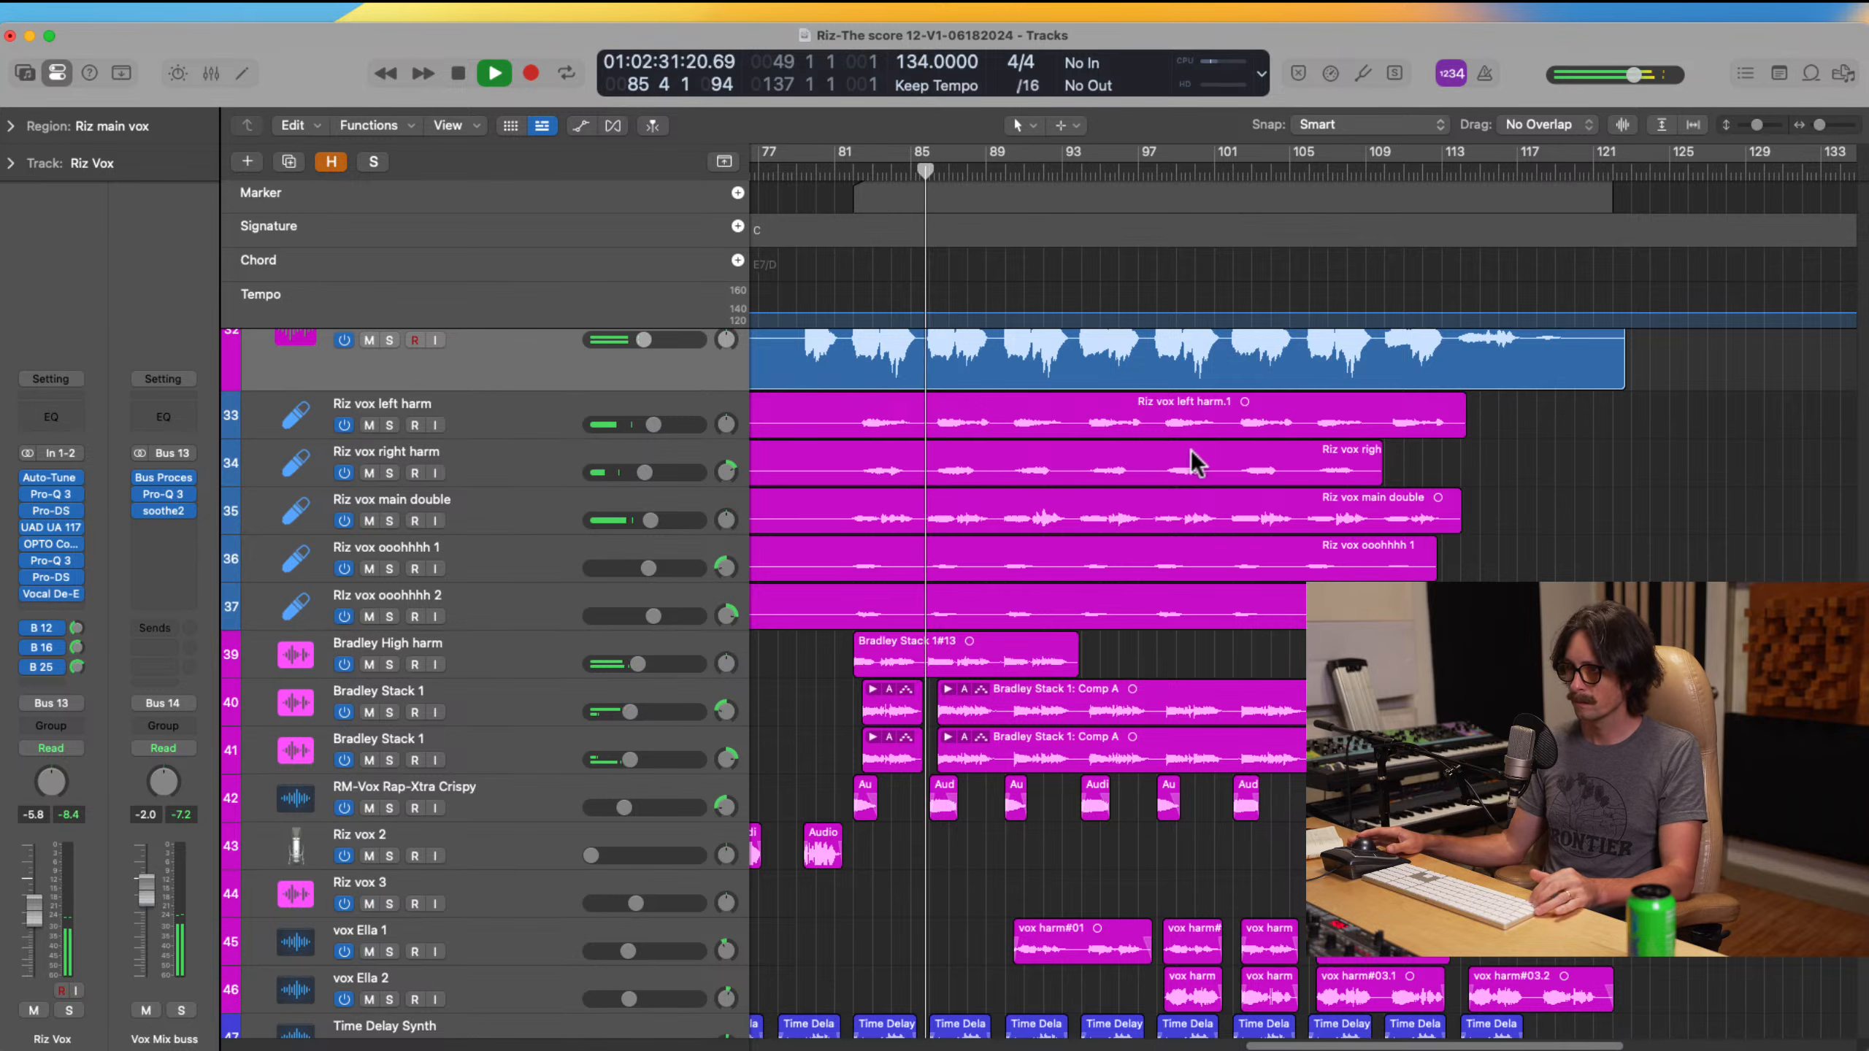
{"action": "left_click", "coordinate": [1317, 571], "text": "ctrl+alt"}
{"action": "scroll", "coordinate": [1299, 552], "scroll_direction": "left", "scroll_amount": 2}
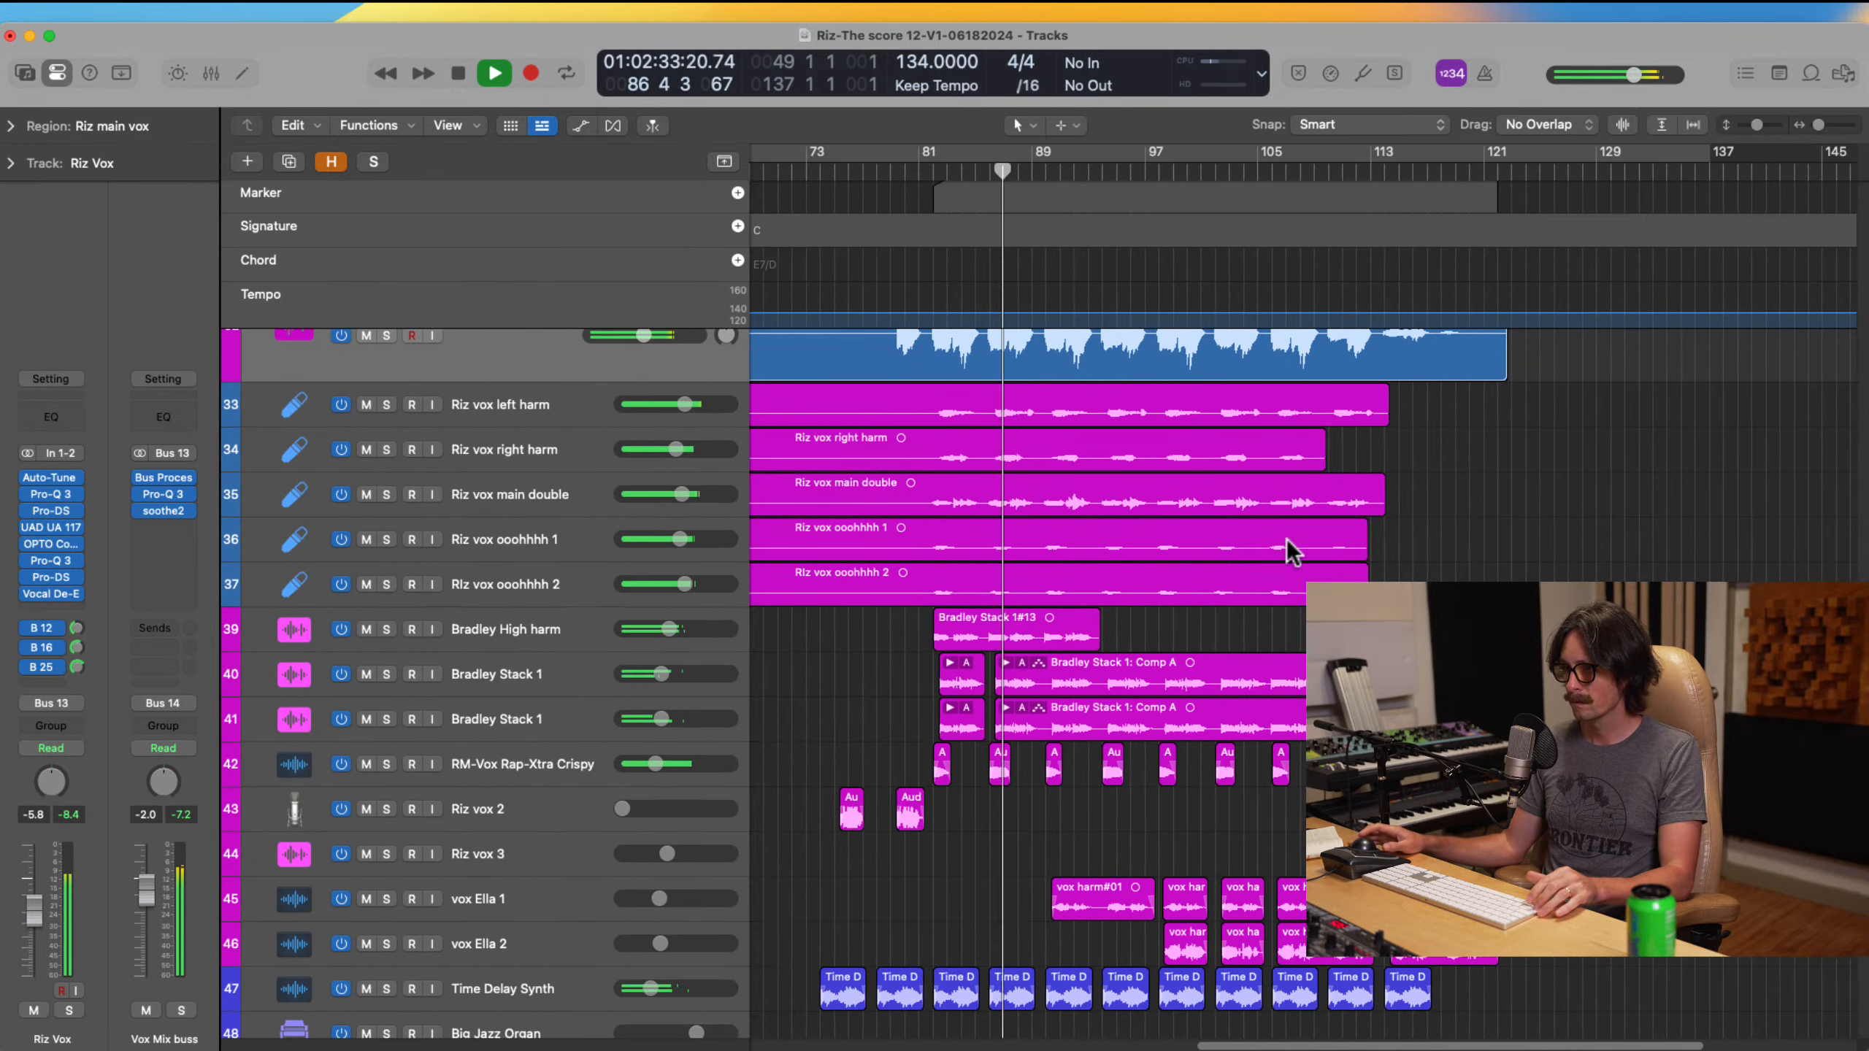
{"action": "left_click_drag", "start_coordinate": [1410, 411], "coordinate": [1034, 586]}
{"action": "left_click", "coordinate": [922, 410]}
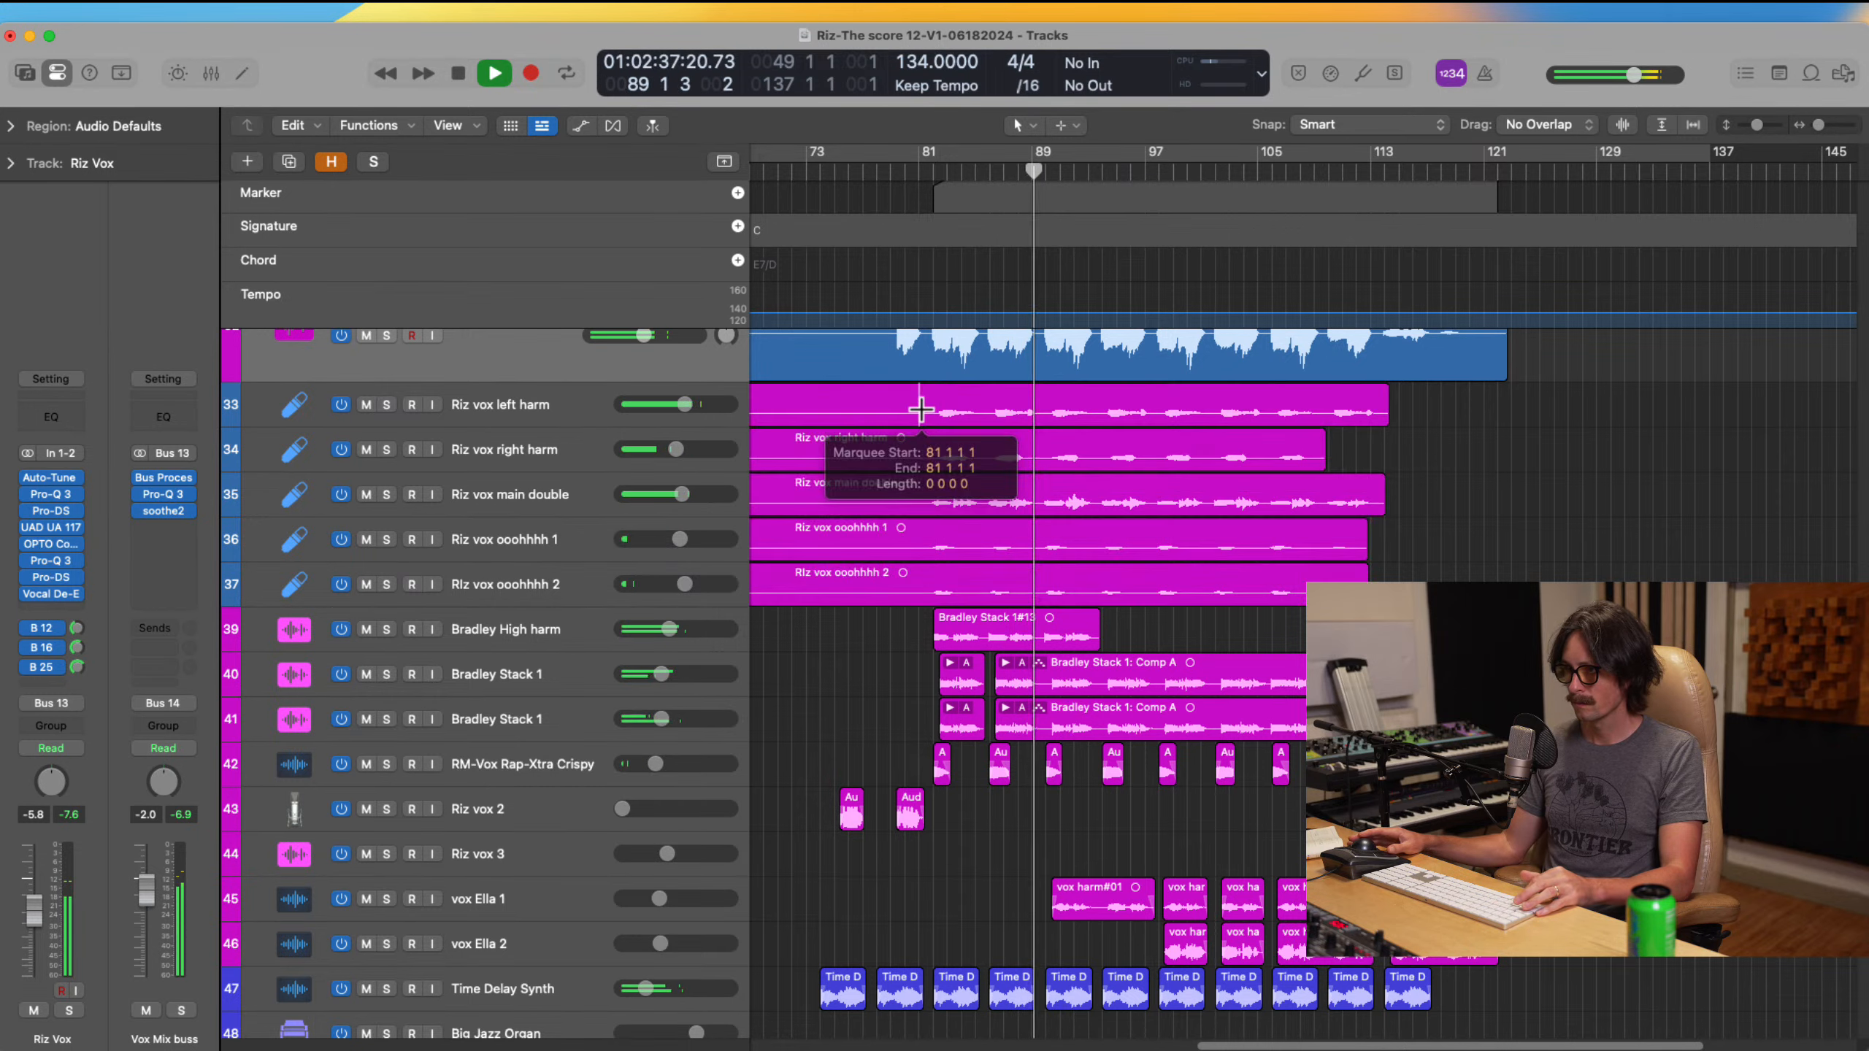
{"action": "key", "text": "ctrl+m"}
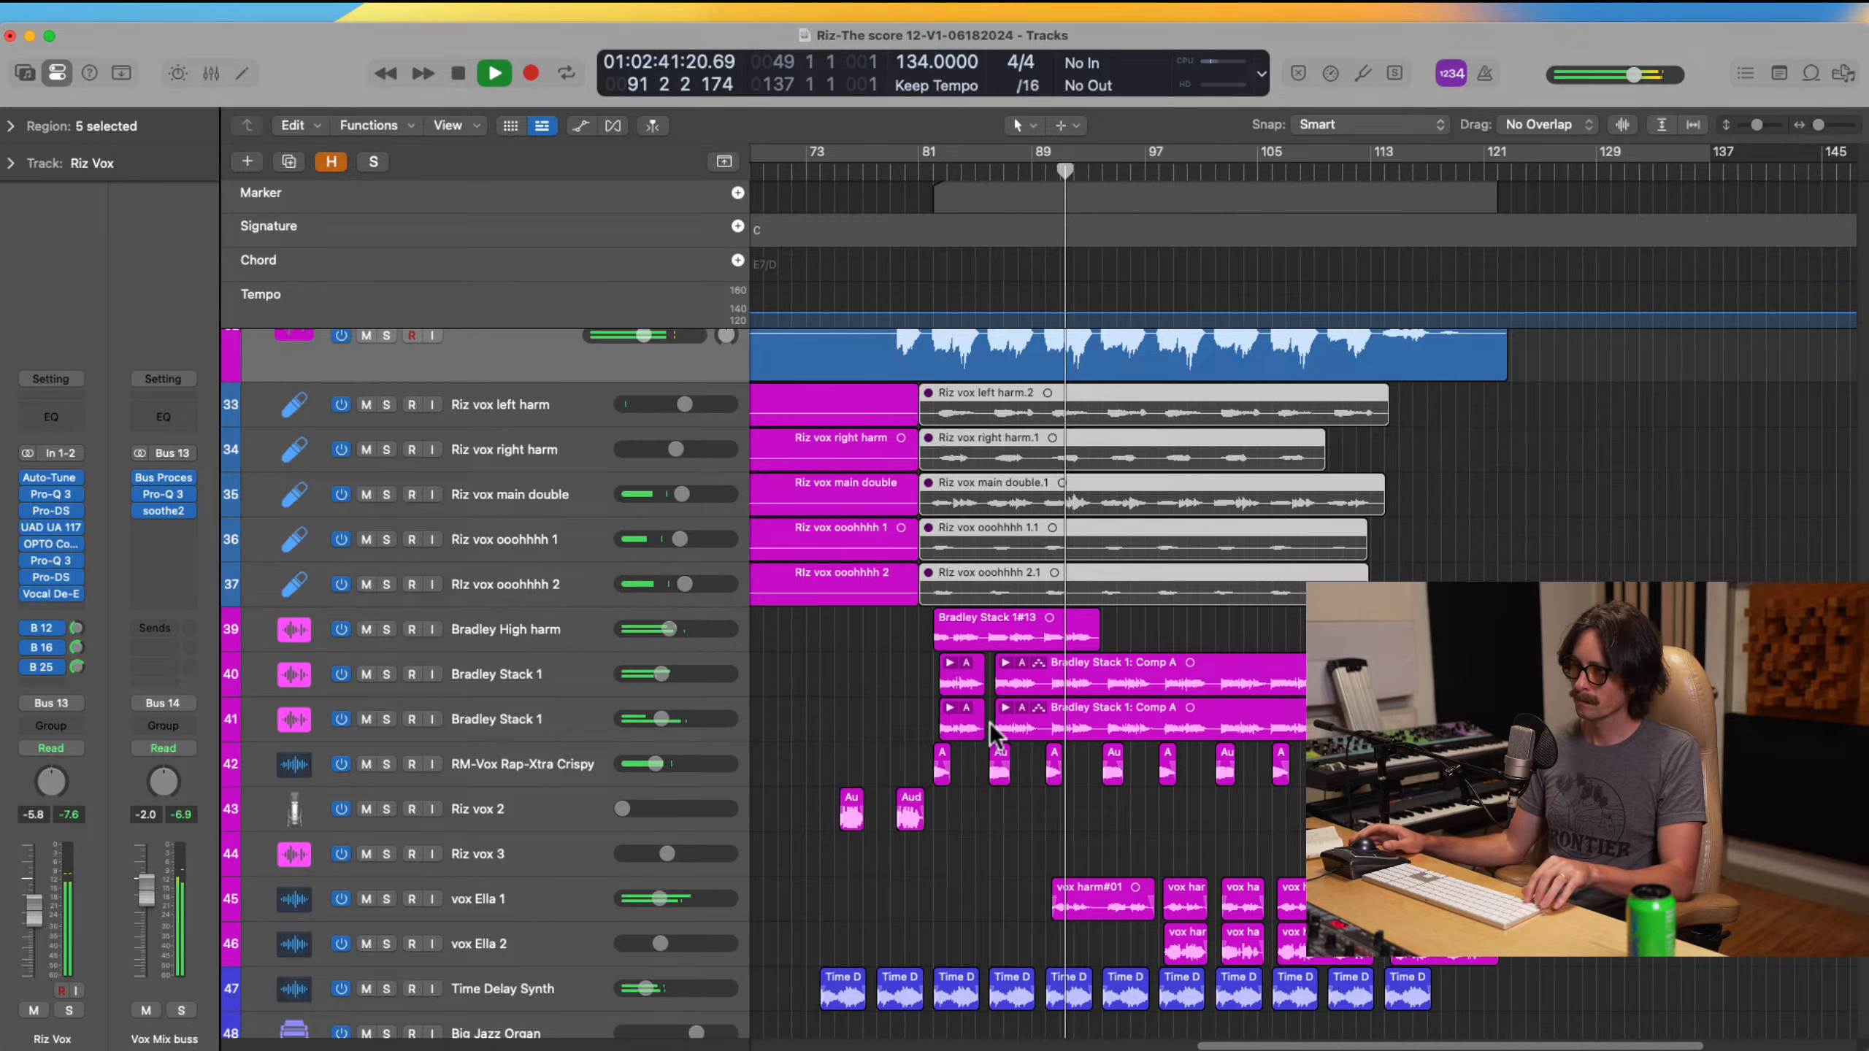
Step: Audition the vox Ella 1 harmony on track 45 in solo and return to the full mix
{"action": "scroll", "coordinate": [1207, 729], "scroll_direction": "down", "scroll_amount": 2}
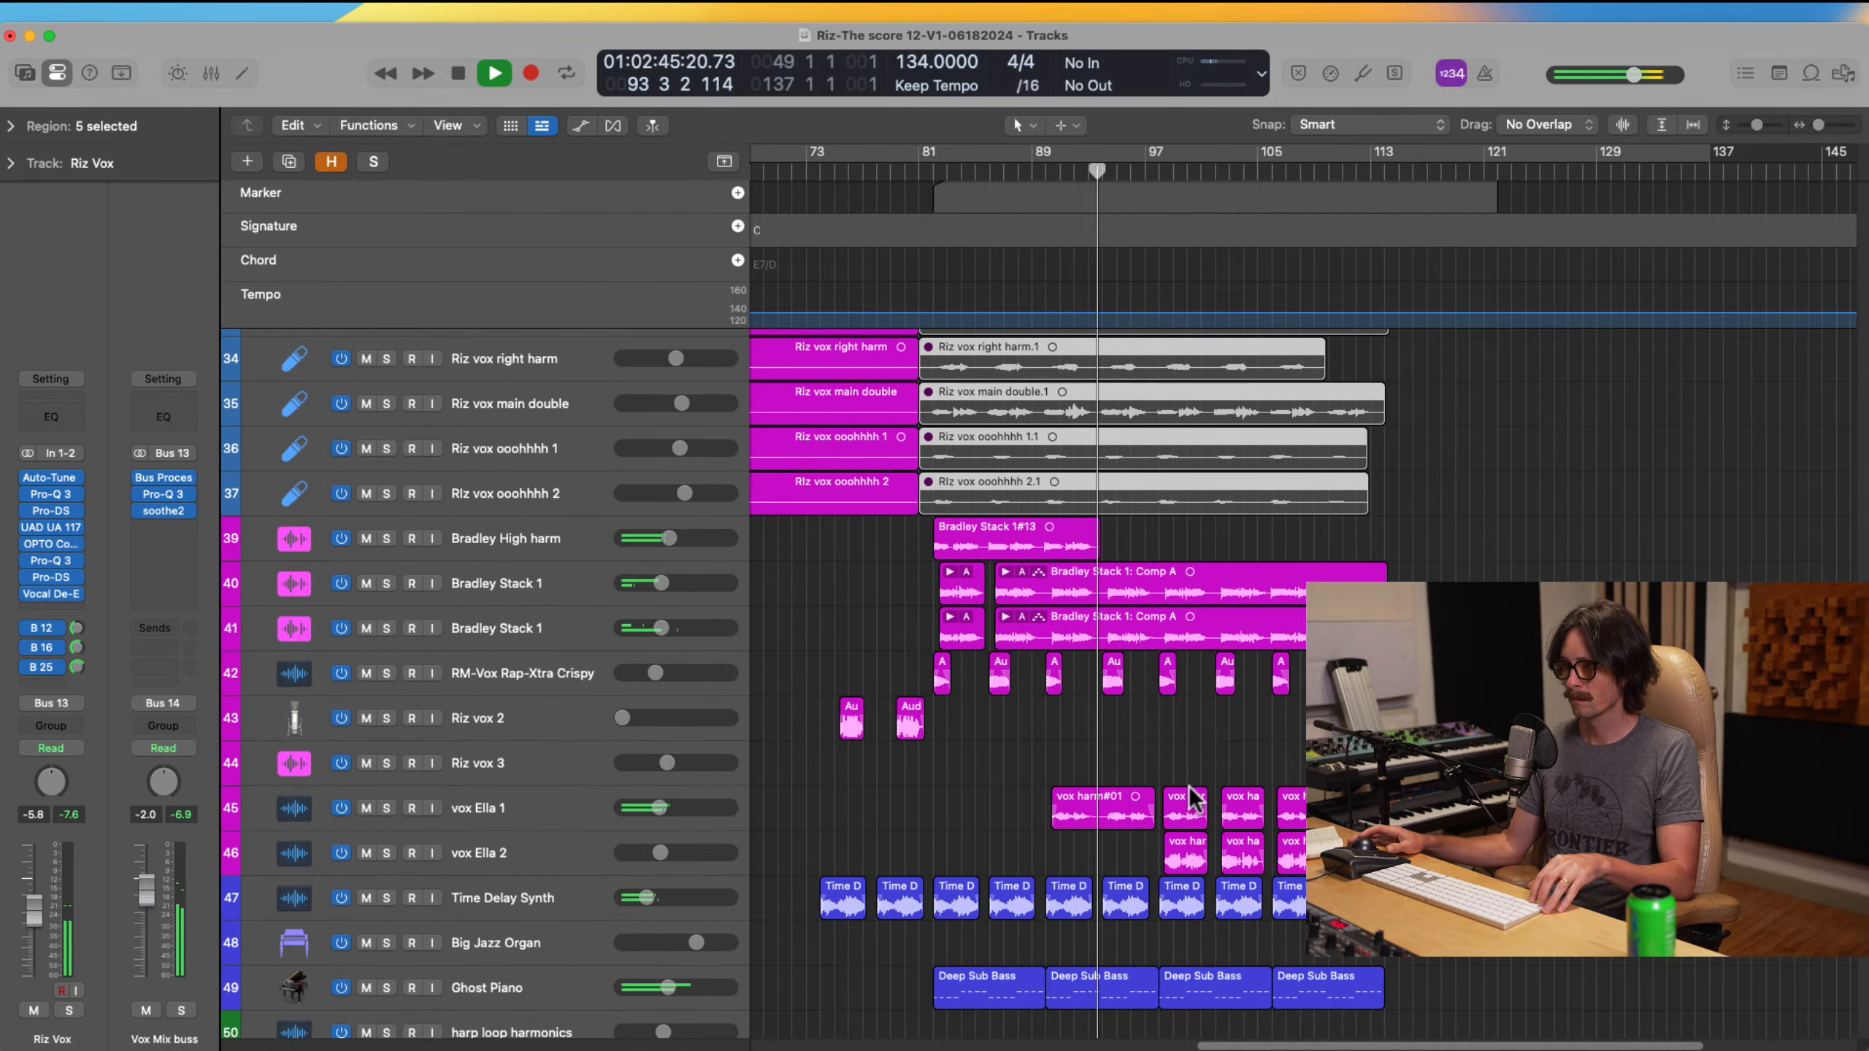
{"action": "left_click", "coordinate": [385, 807]}
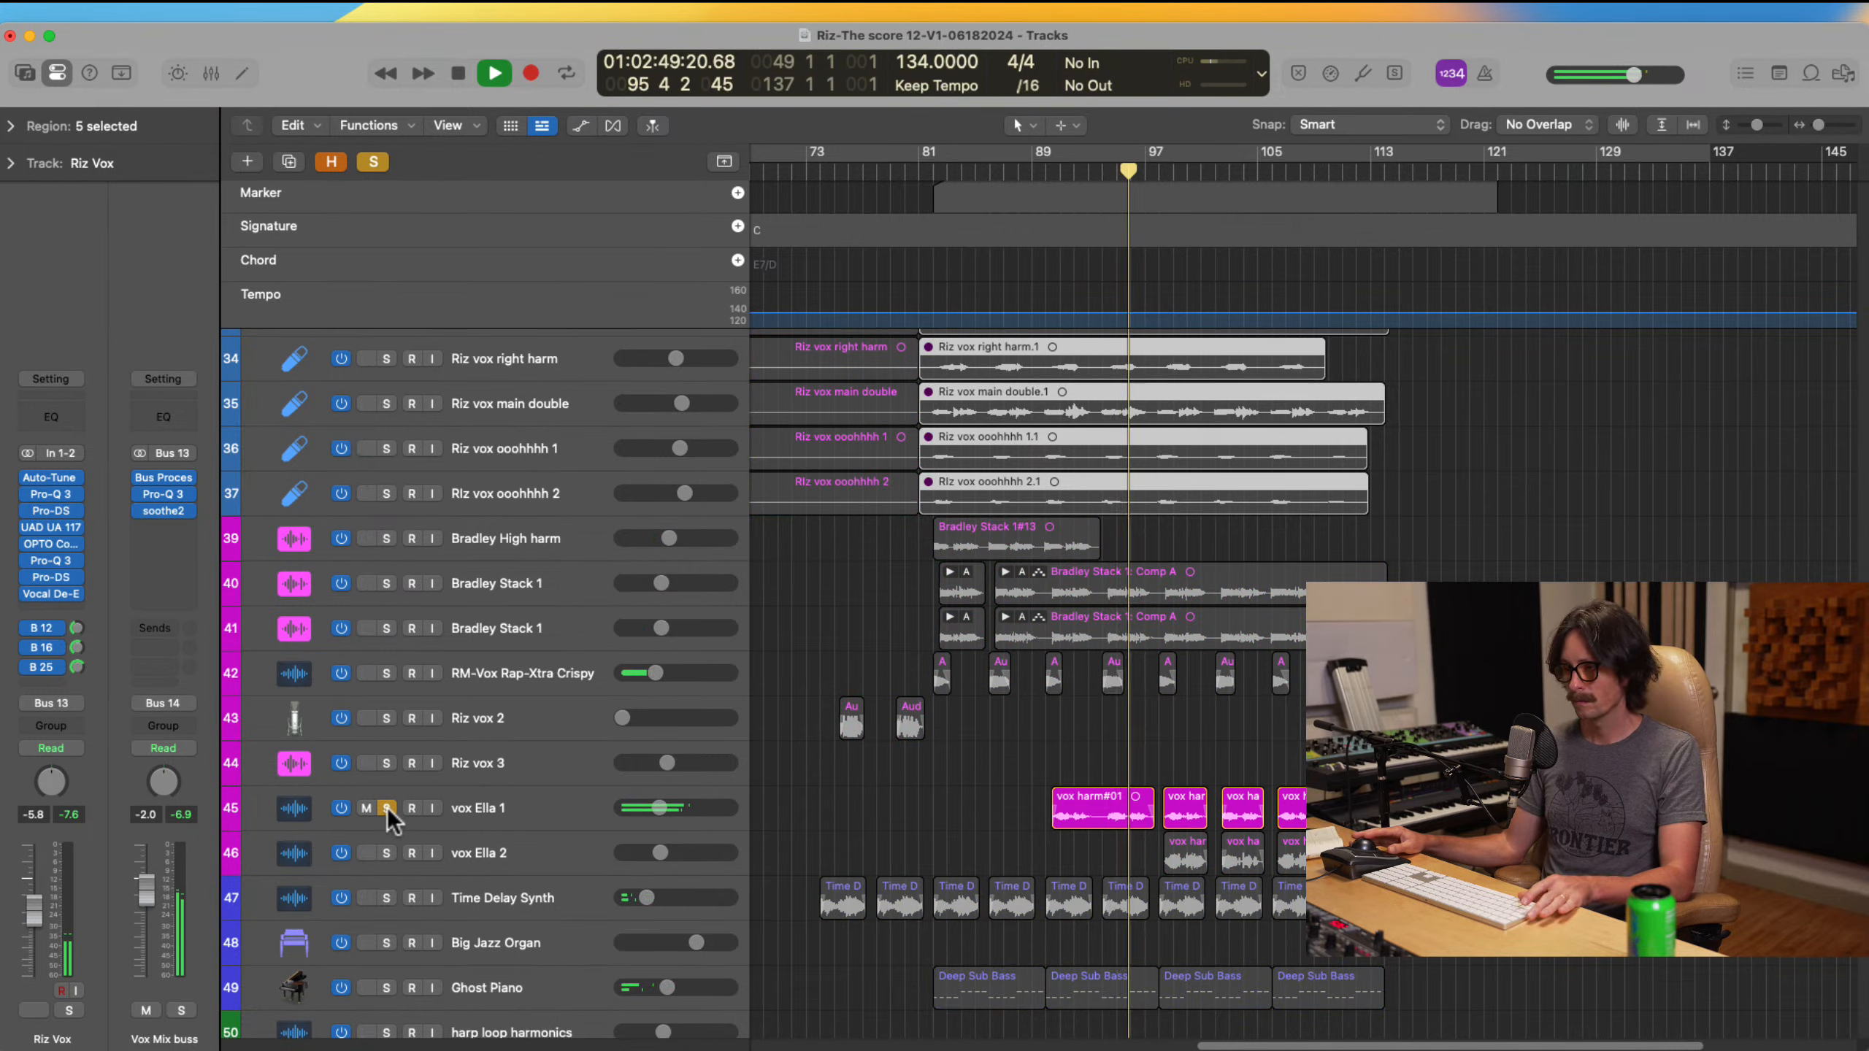
{"action": "left_click", "coordinate": [387, 807]}
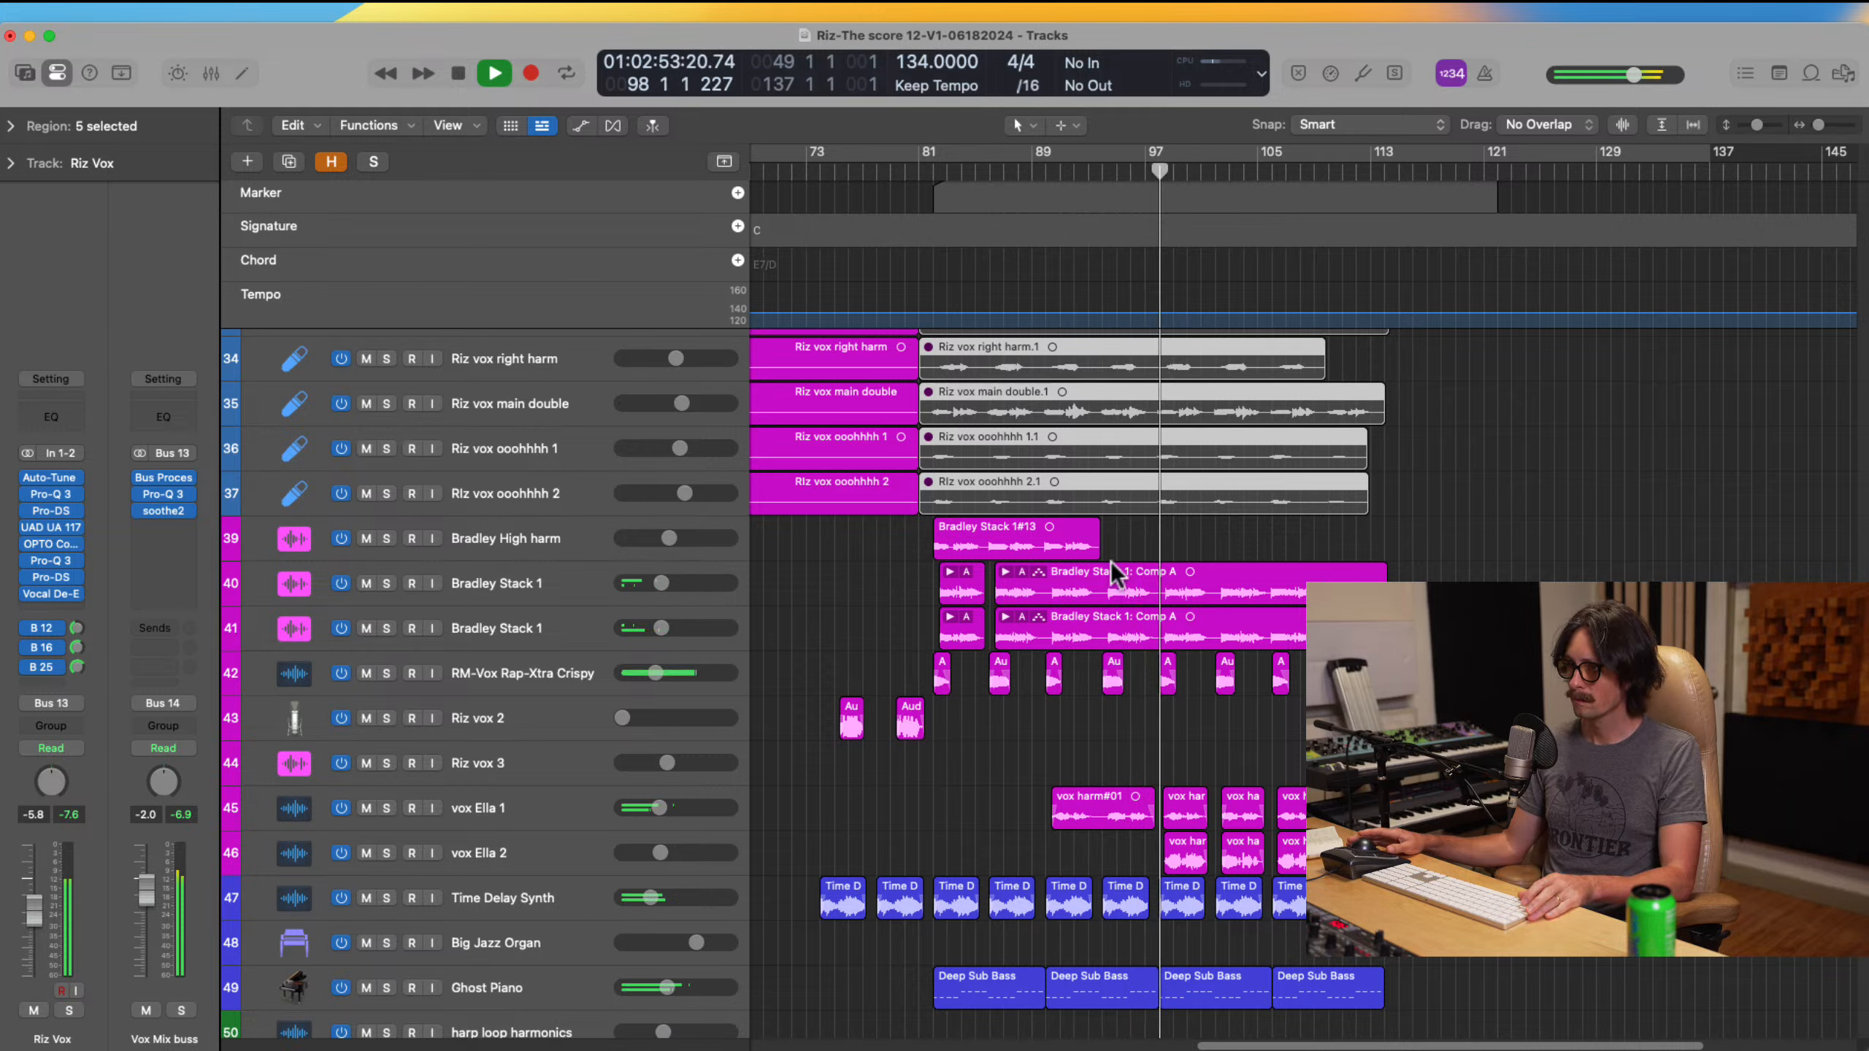
Step: Audition the two Bradley Stack 1 tracks 40 and 41 together in solo, and the RM-Vox Rap-Xtra Crispy track 42 by itself
{"action": "left_click", "coordinate": [386, 584]}
{"action": "left_click_drag", "start_coordinate": [388, 602], "coordinate": [388, 629]}
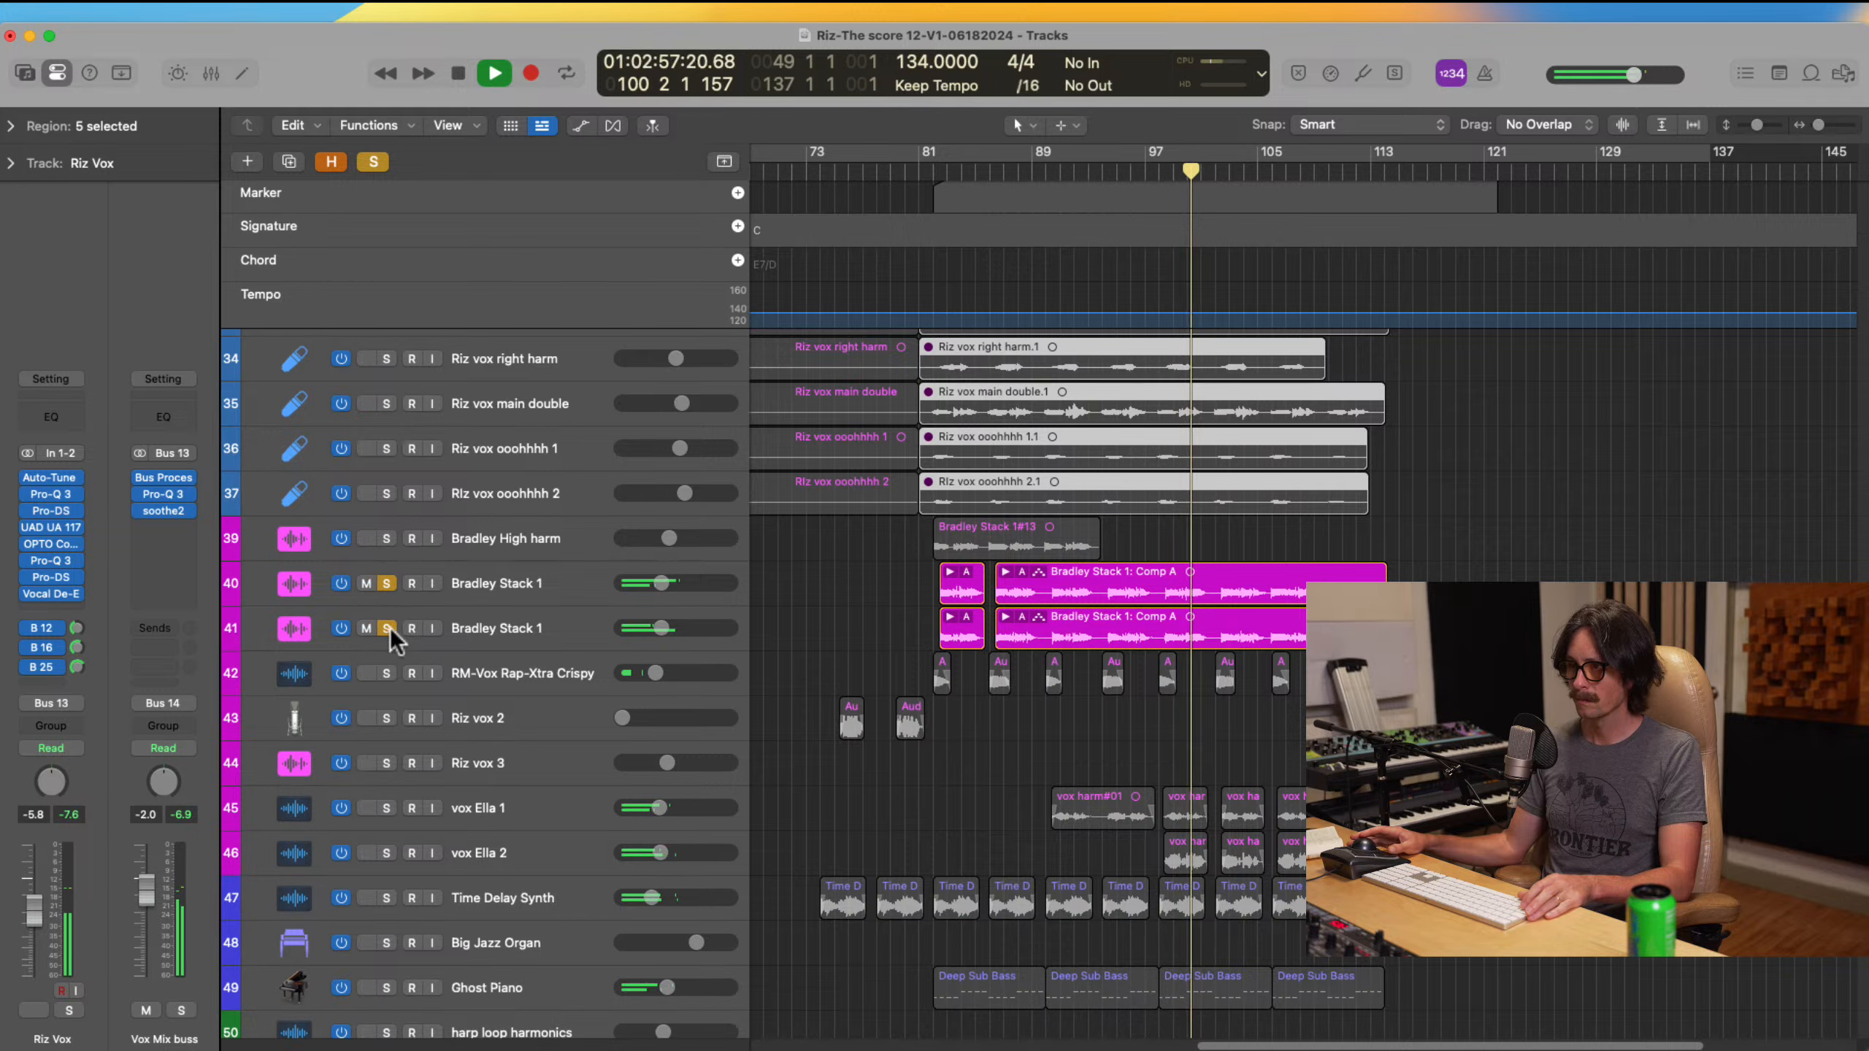
{"action": "left_click", "coordinate": [386, 628]}
{"action": "left_click", "coordinate": [386, 584]}
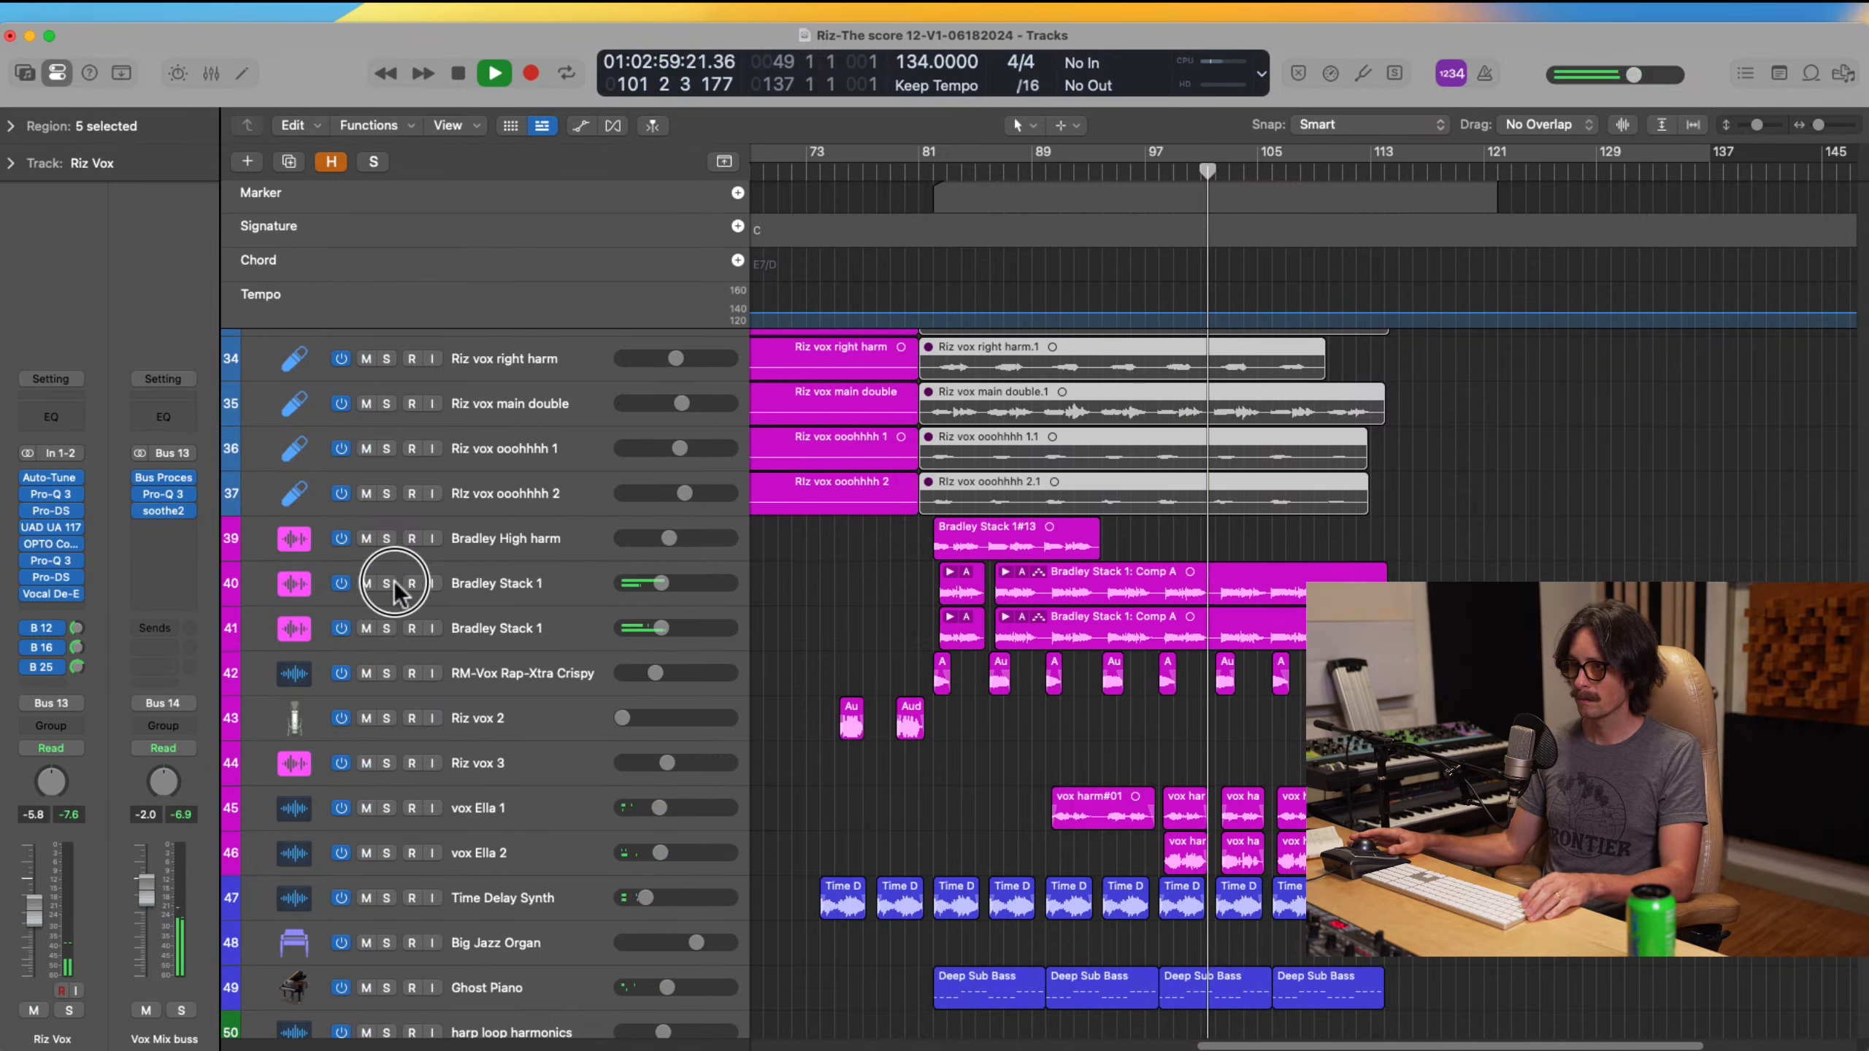
{"action": "left_click", "coordinate": [387, 672]}
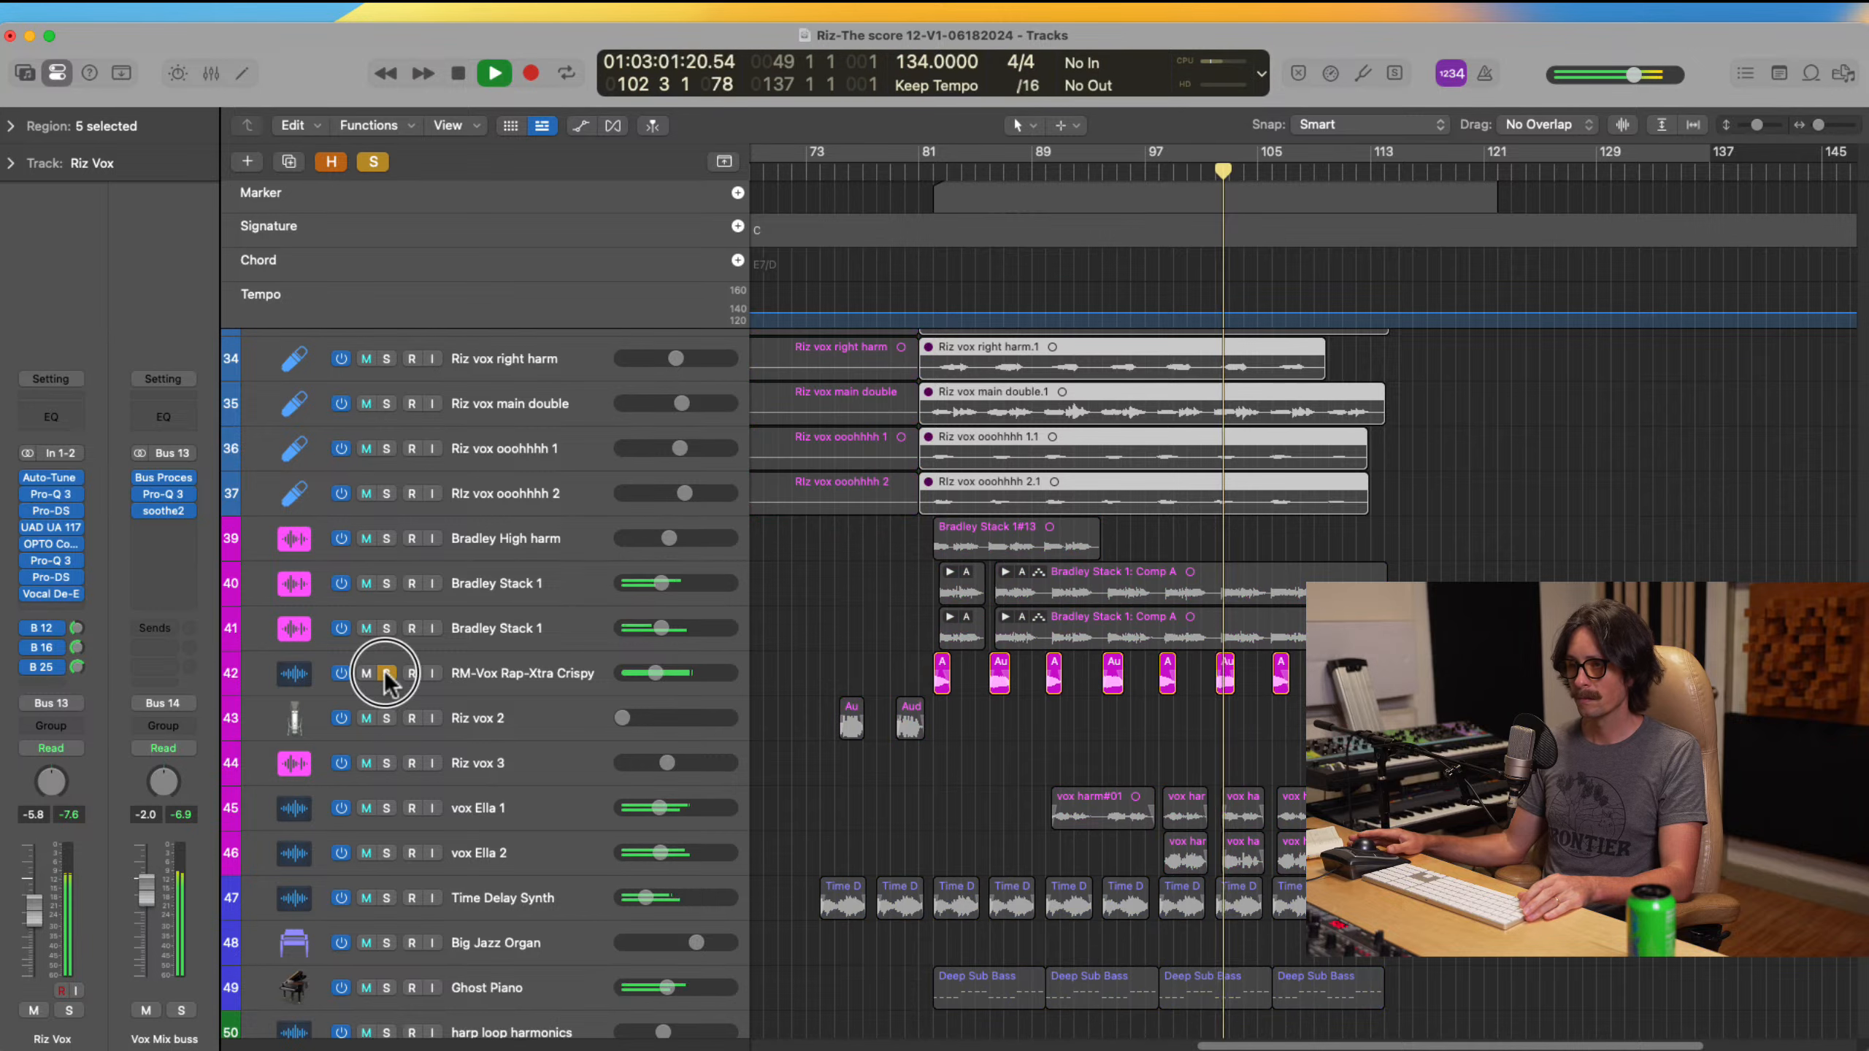
{"action": "left_click", "coordinate": [385, 673]}
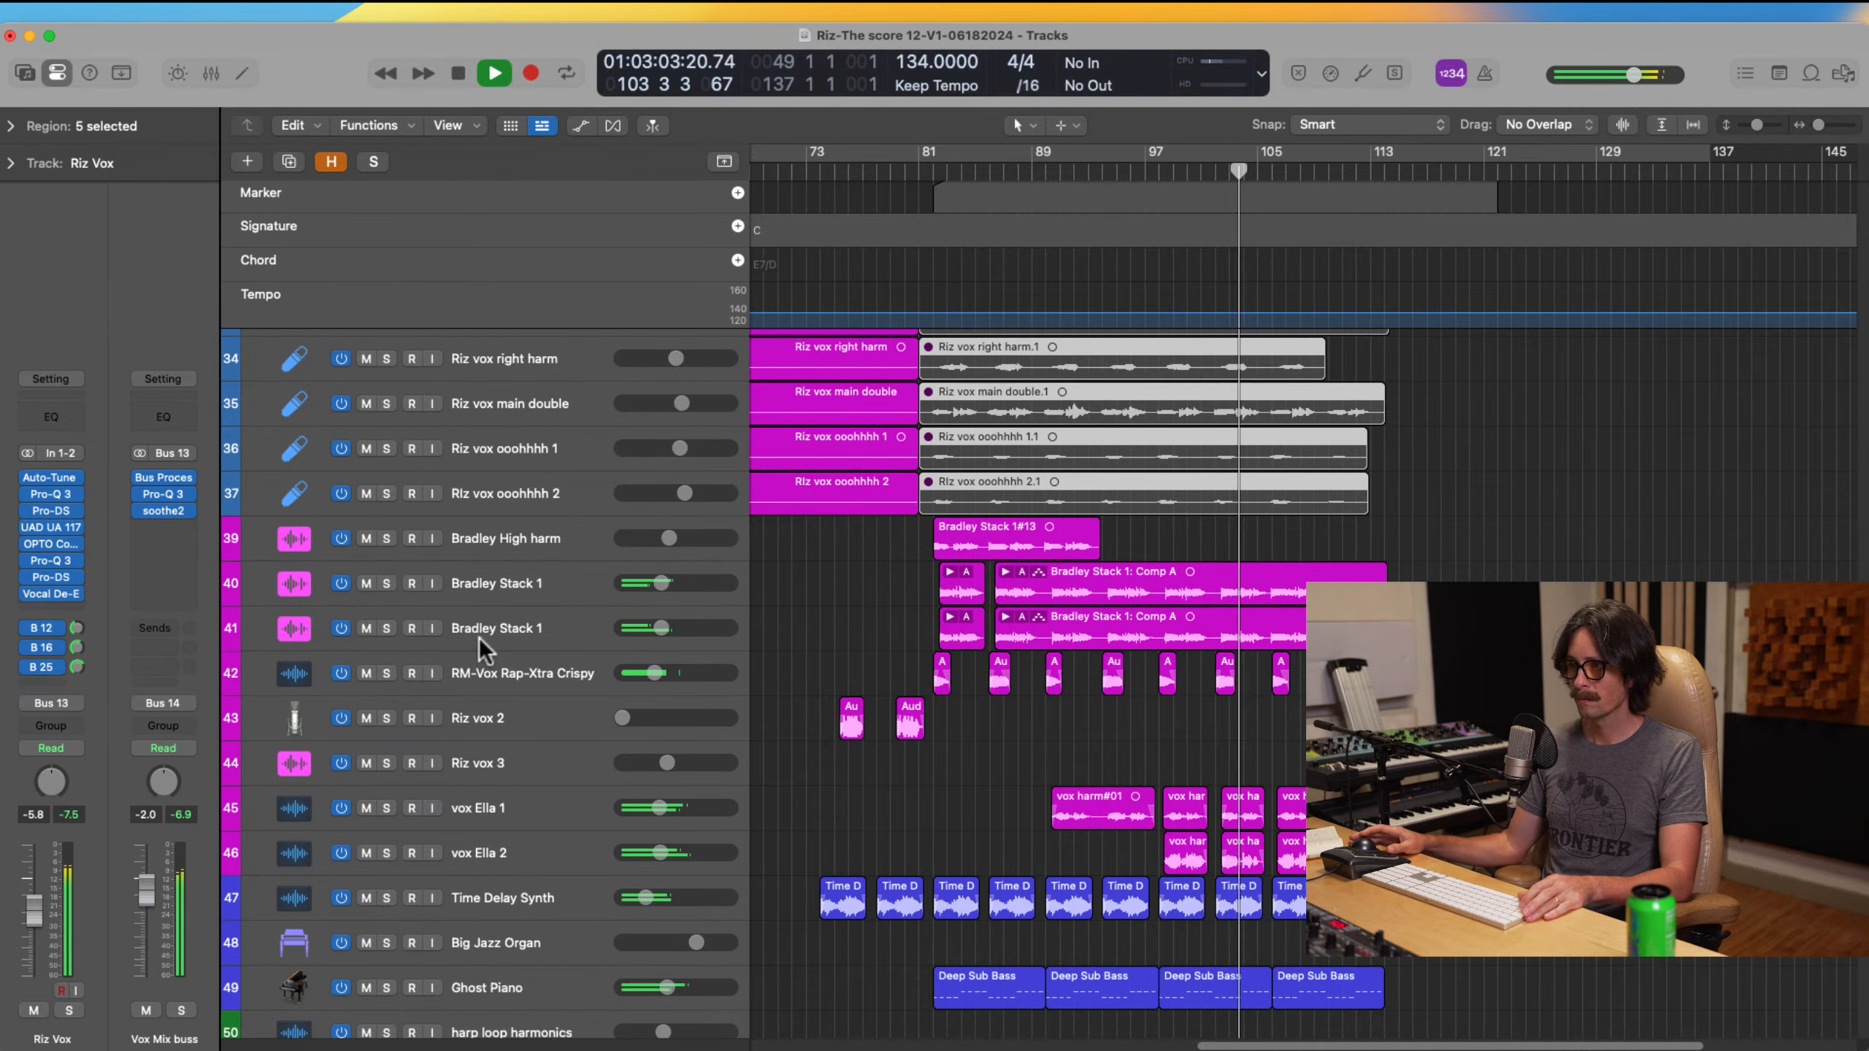
Step: Follow the synth, piano, harp and choir tracks below the vocals during playback, return to the lead vocal and stop
{"action": "scroll", "coordinate": [1218, 753], "scroll_direction": "down", "scroll_amount": 4}
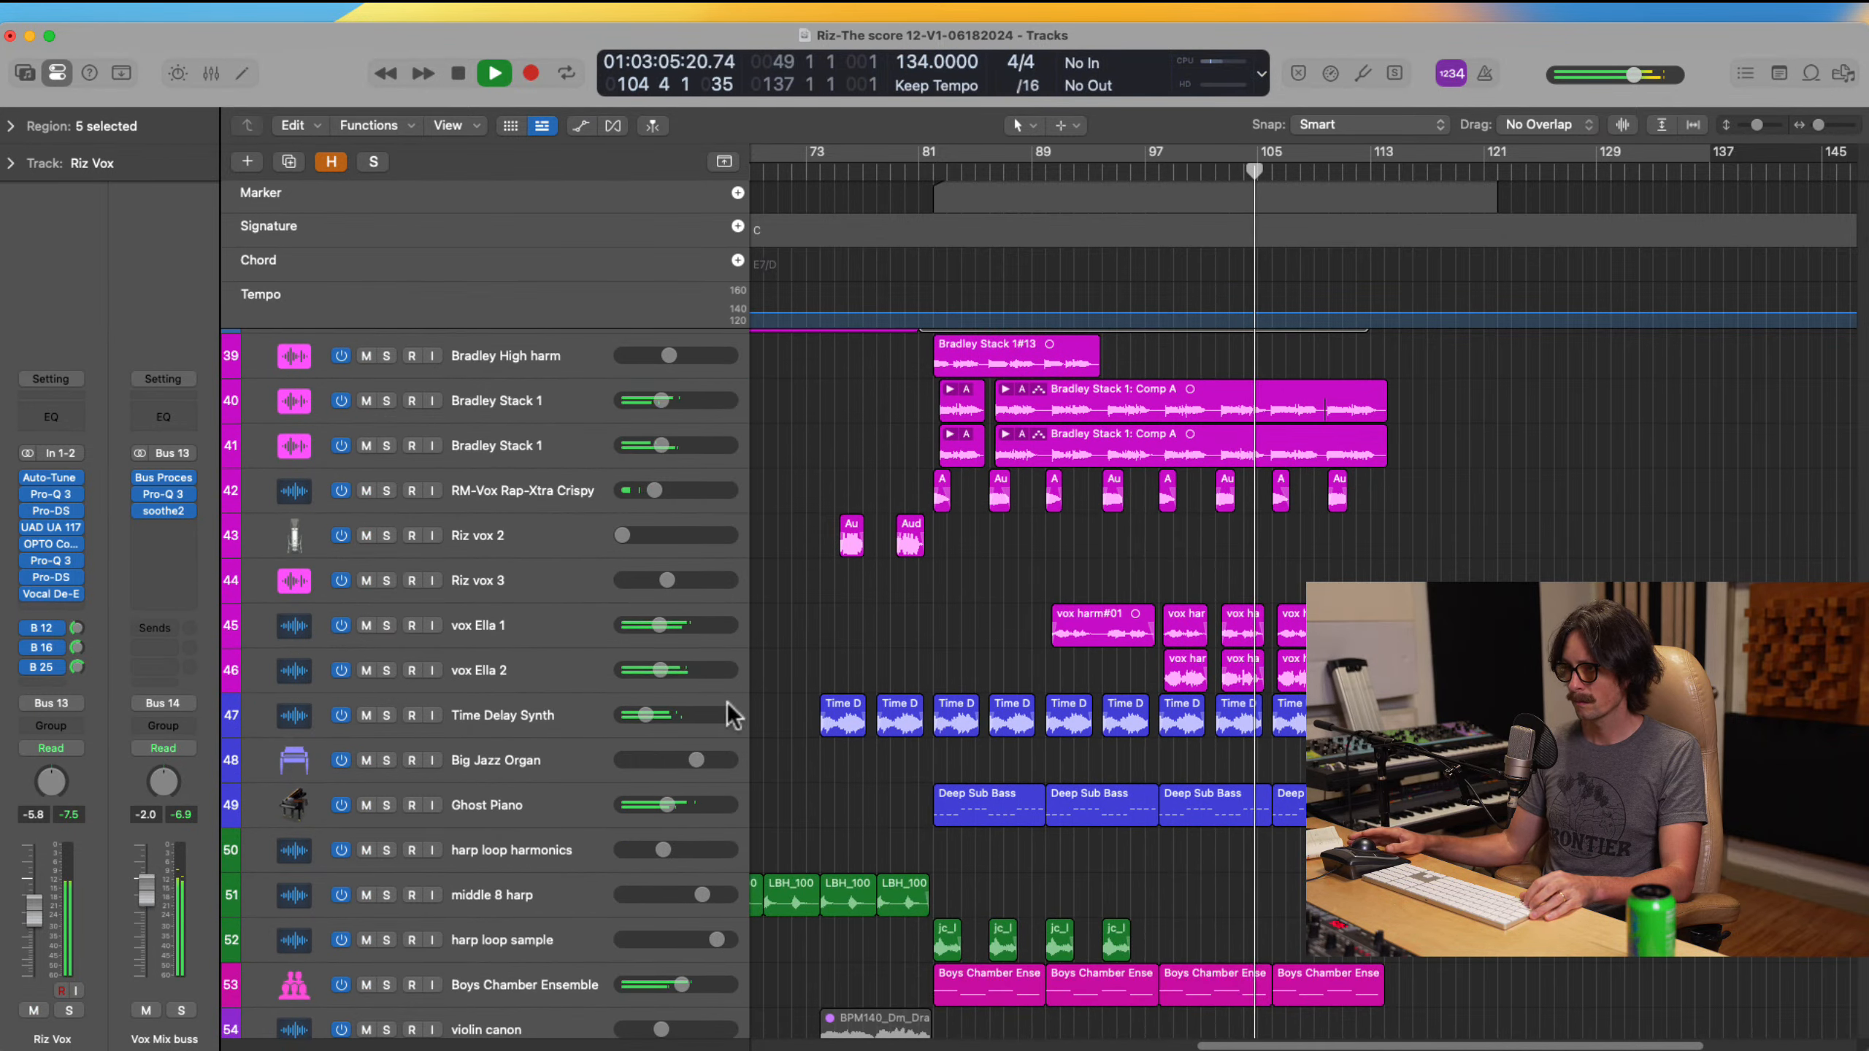
{"action": "scroll", "coordinate": [1063, 769], "scroll_direction": "down", "scroll_amount": 2}
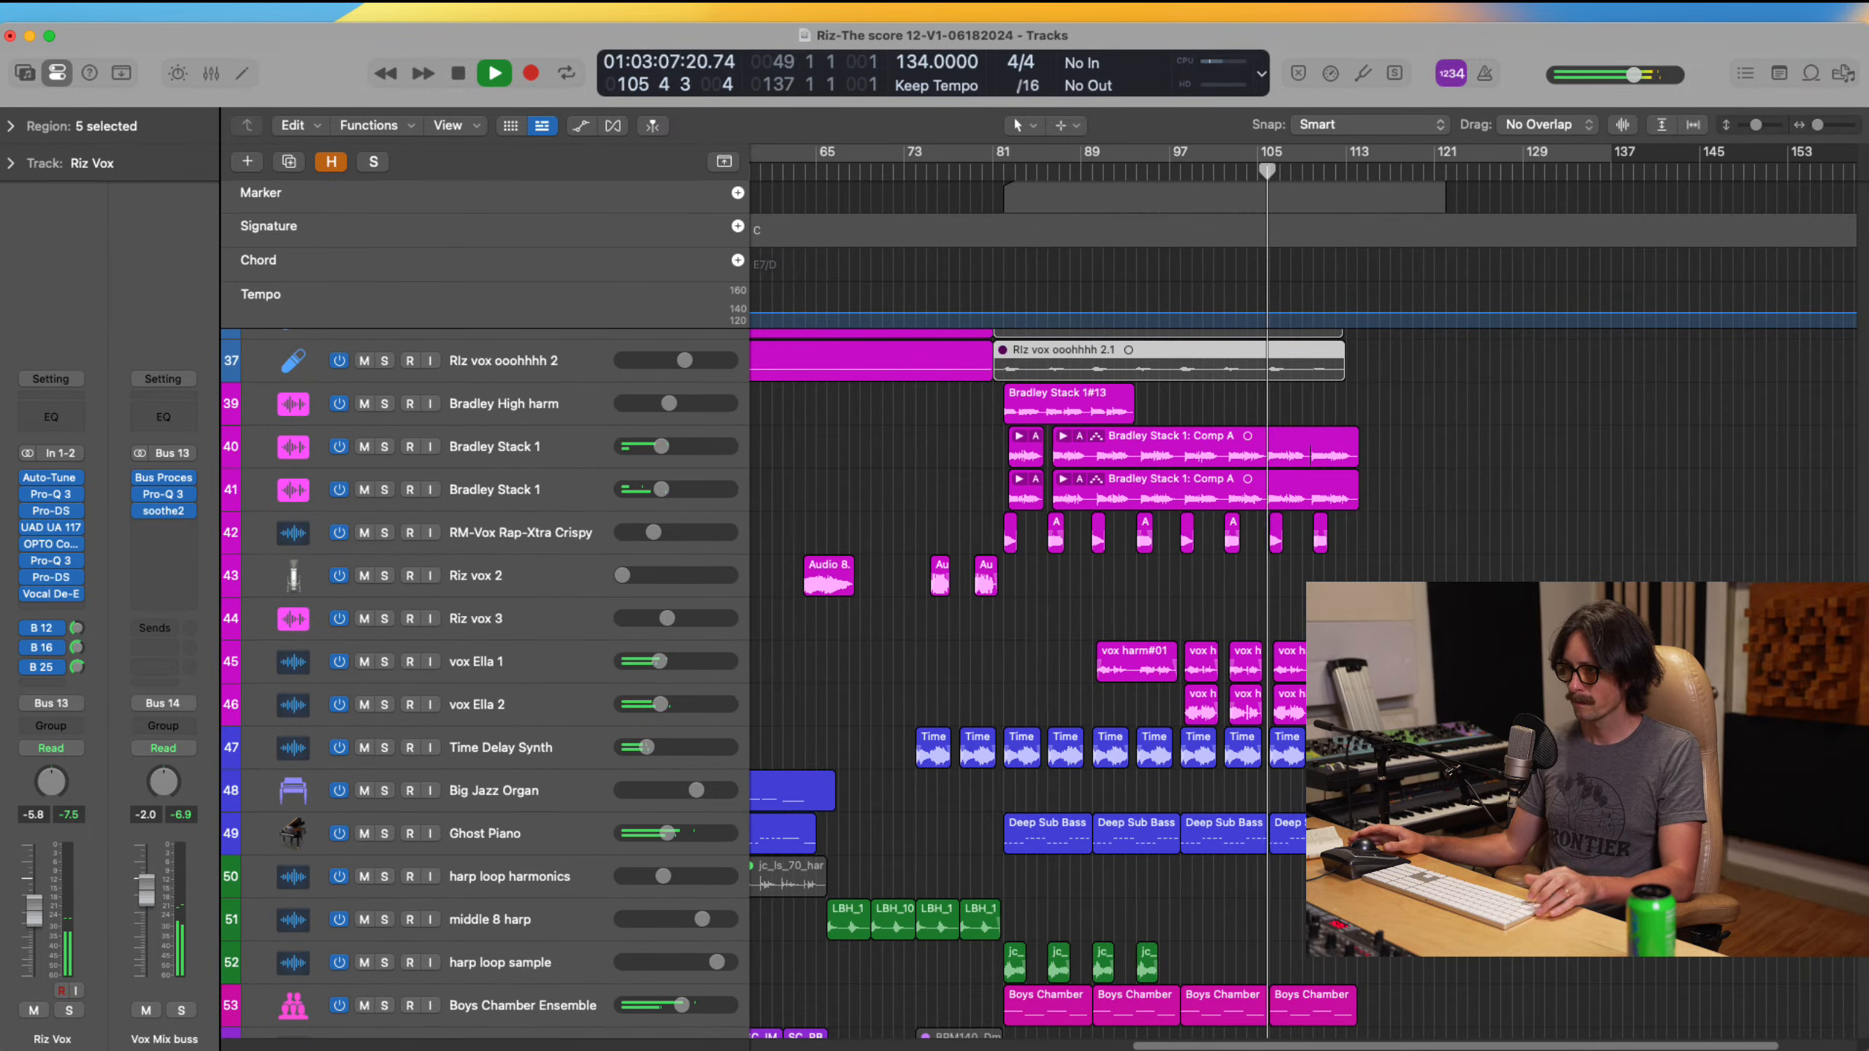
{"action": "scroll", "coordinate": [1250, 671], "scroll_direction": "up", "scroll_amount": 5}
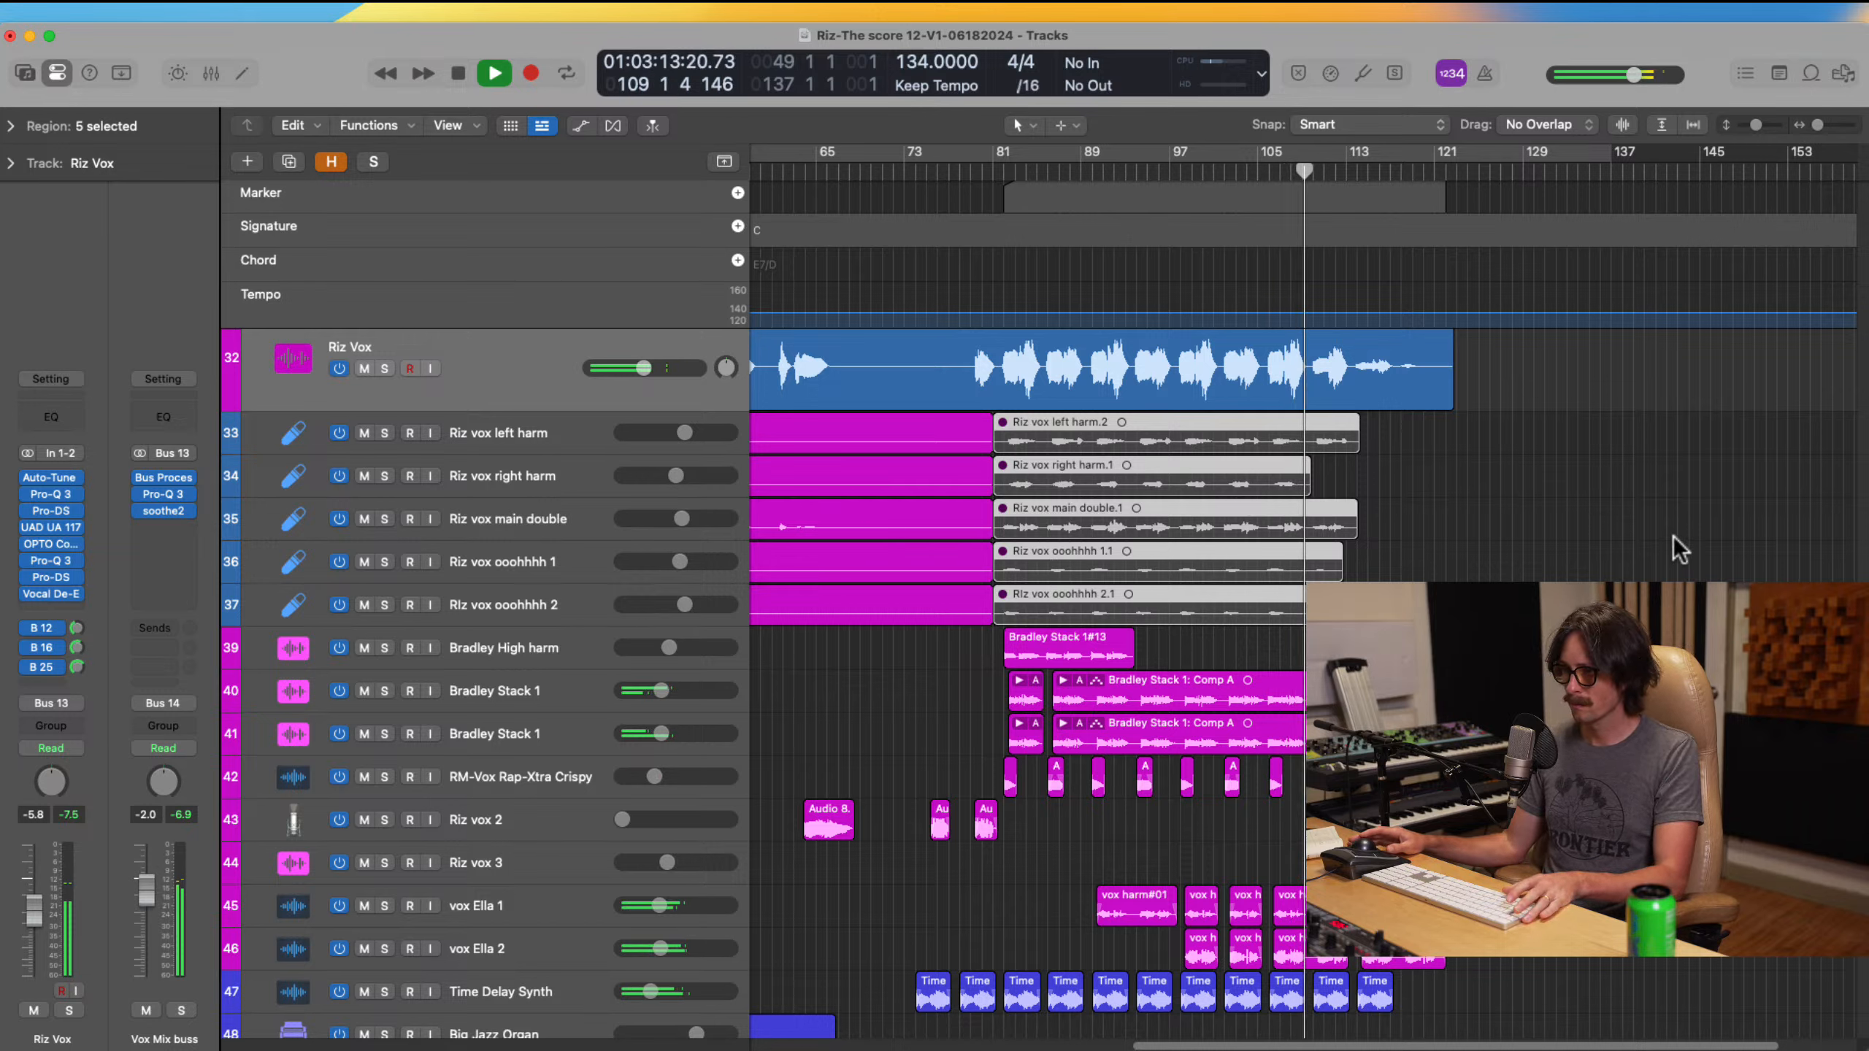
{"action": "key", "text": "space"}
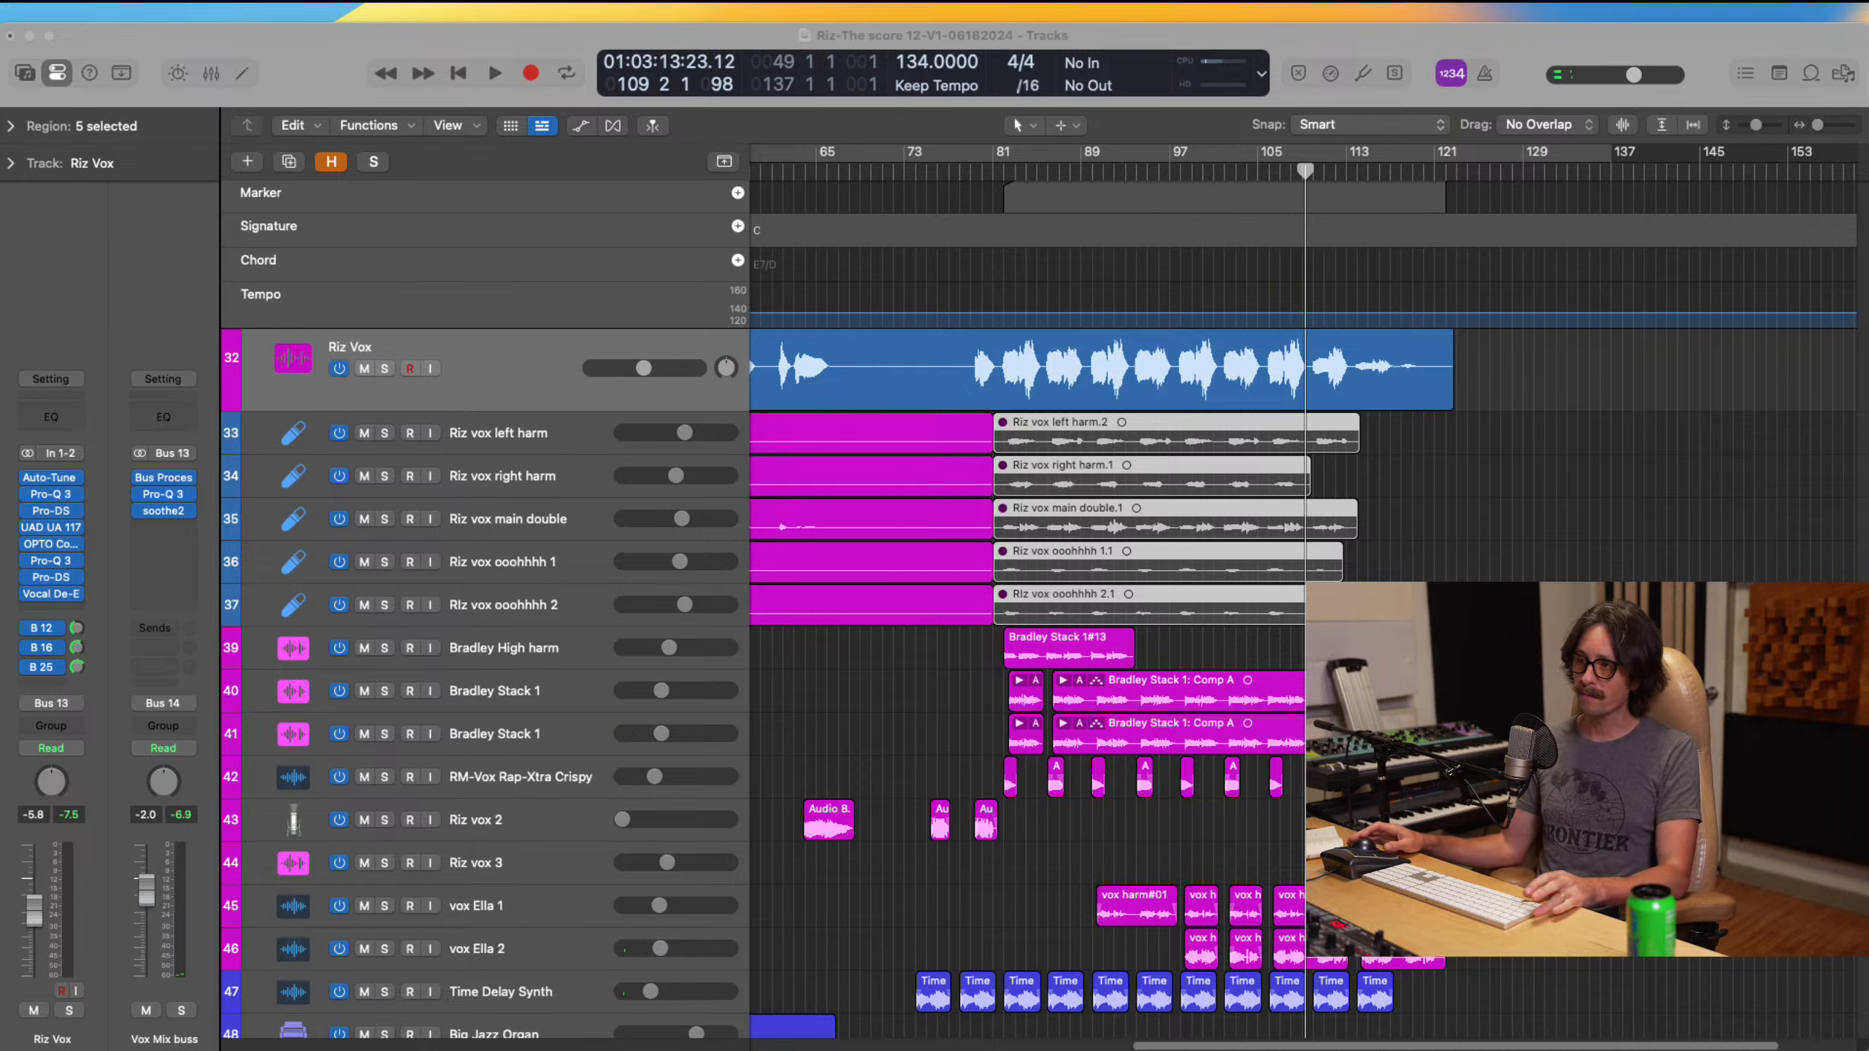
Step: Set an active cycle range from bar 82 to bar 122 and fit that section of the arrangement in view
{"action": "left_click", "coordinate": [1604, 53]}
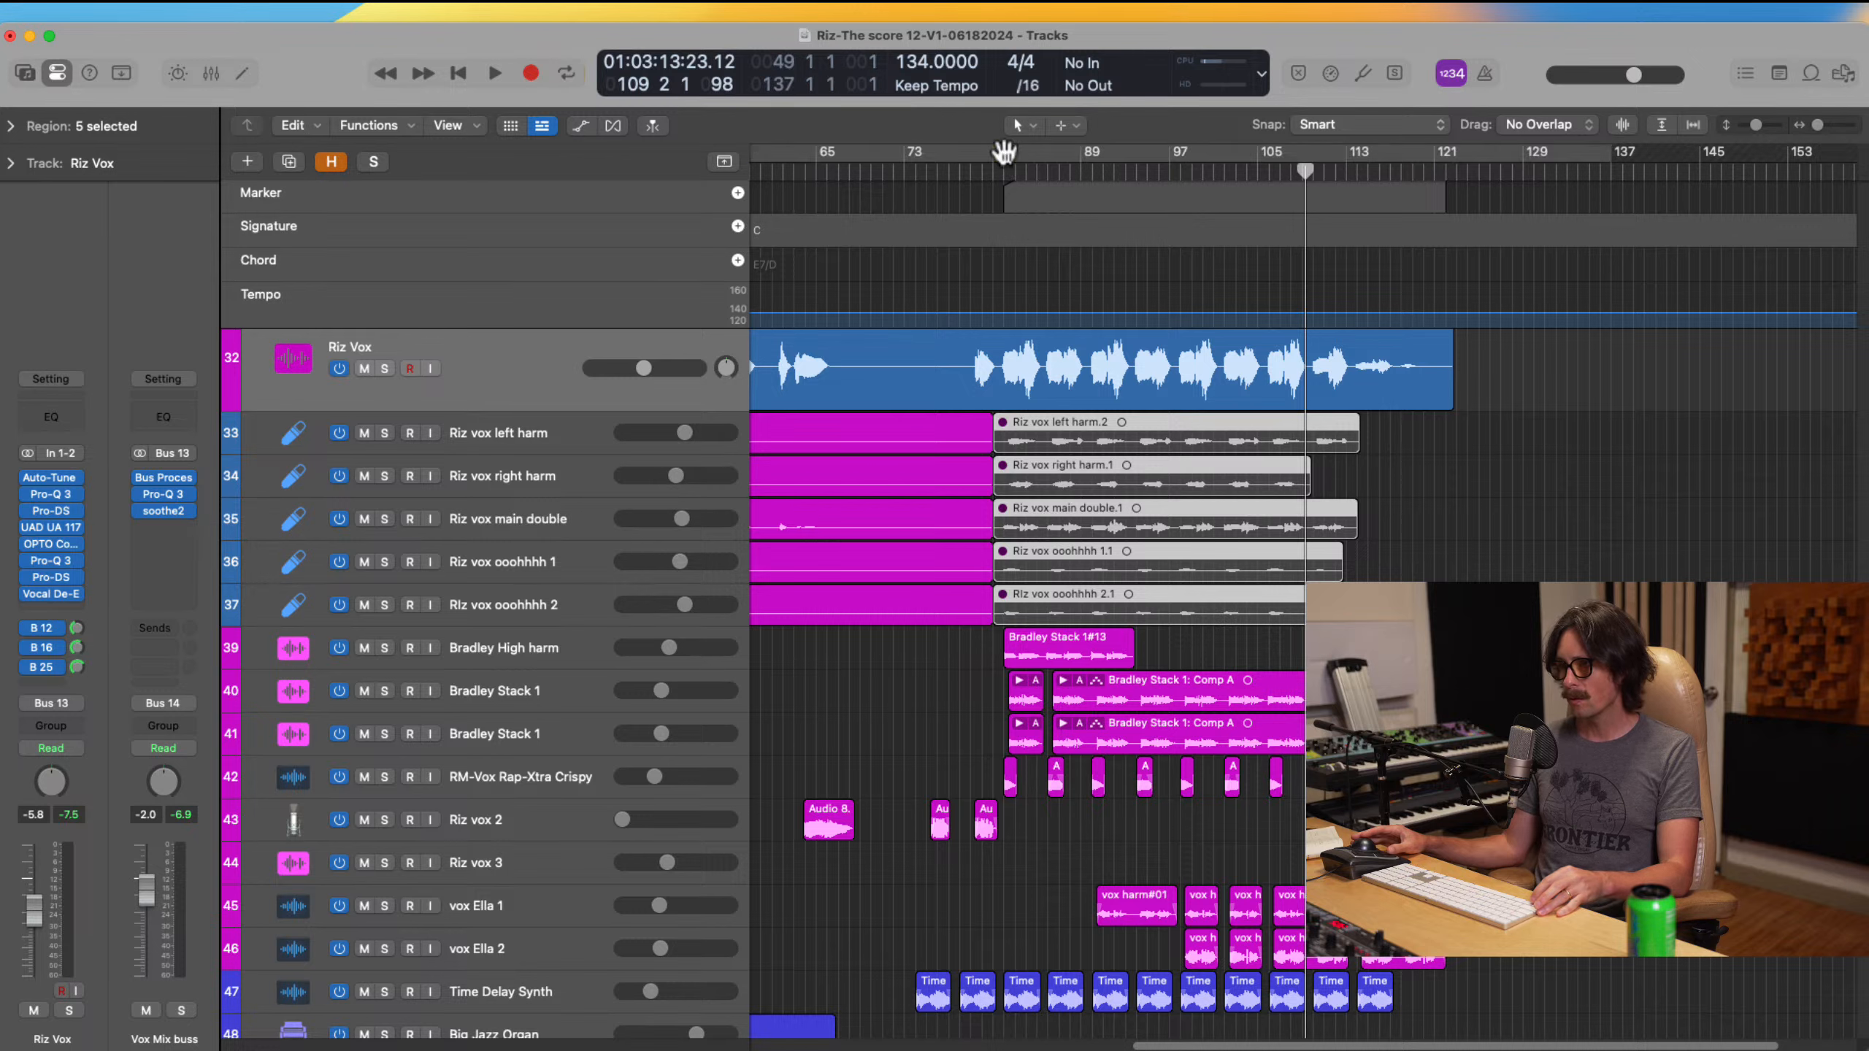
{"action": "left_click_drag", "start_coordinate": [1005, 154], "coordinate": [1440, 247]}
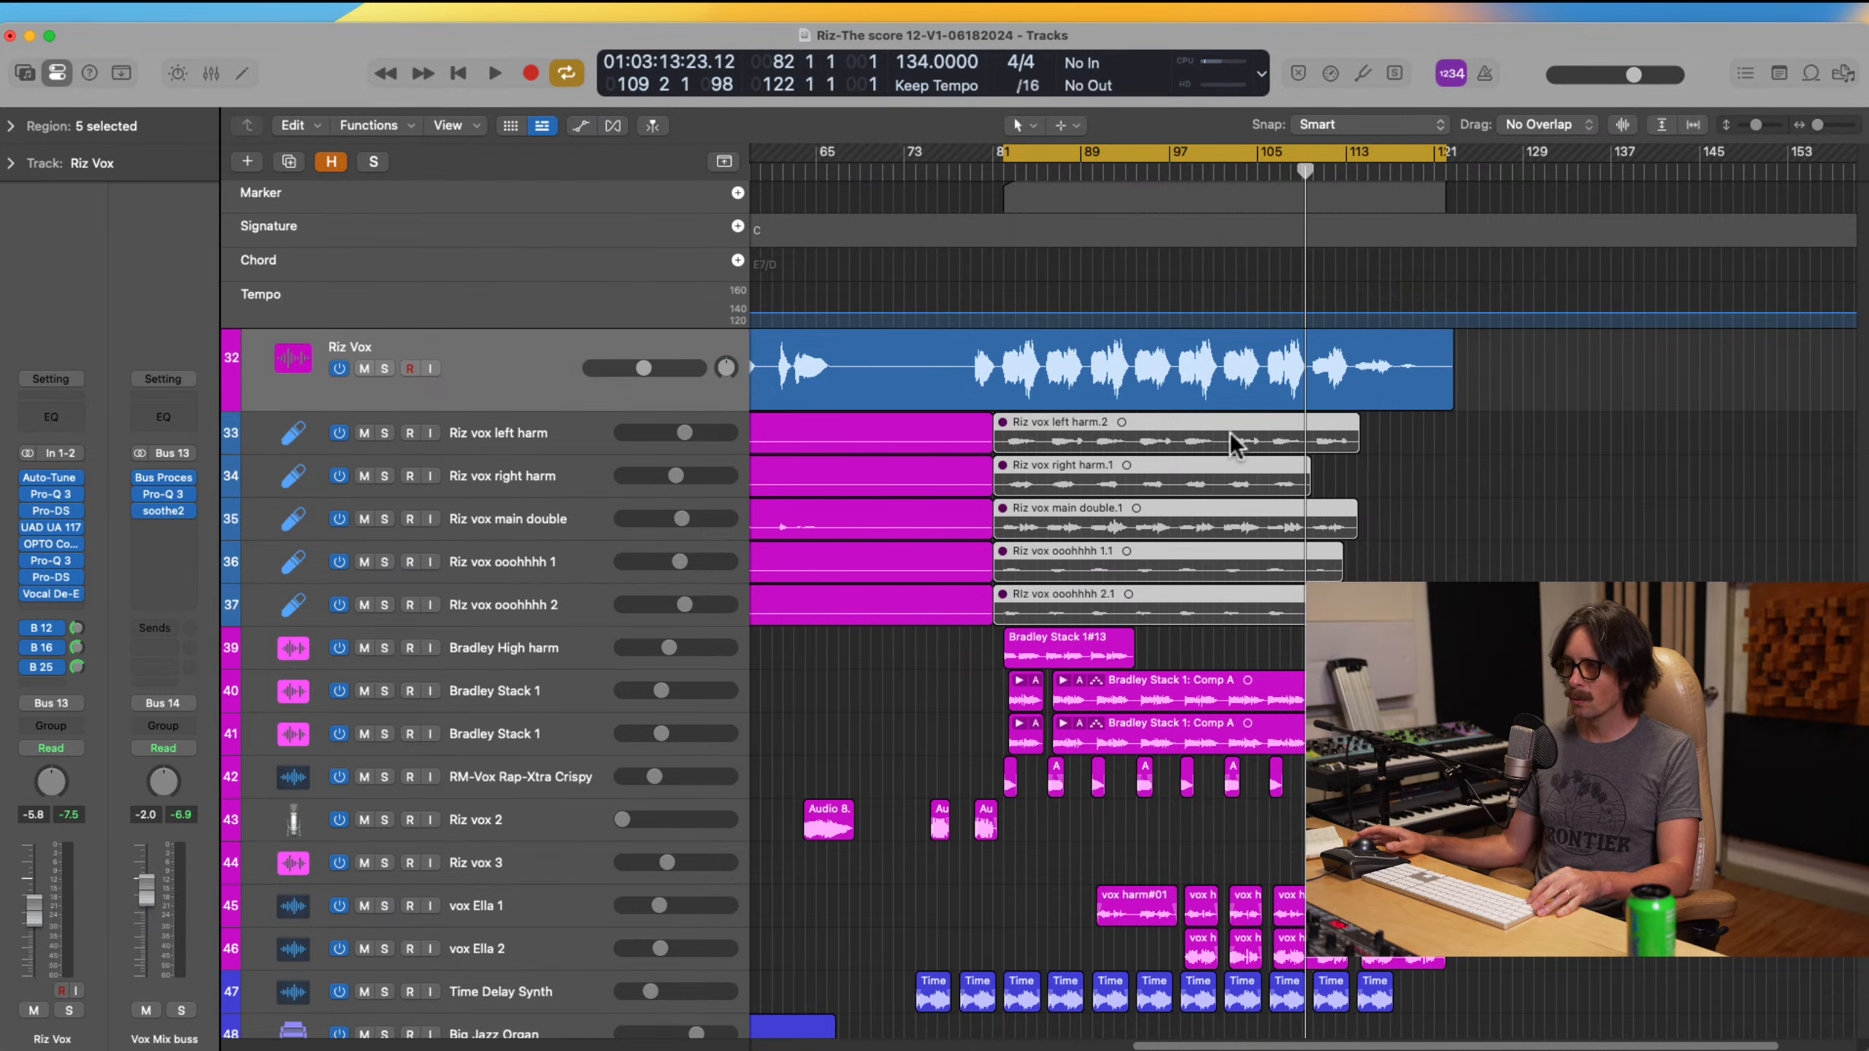
{"action": "scroll", "coordinate": [1229, 432], "scroll_direction": "down", "scroll_amount": 2}
{"action": "scroll", "coordinate": [951, 496], "scroll_direction": "up", "scroll_amount": 2}
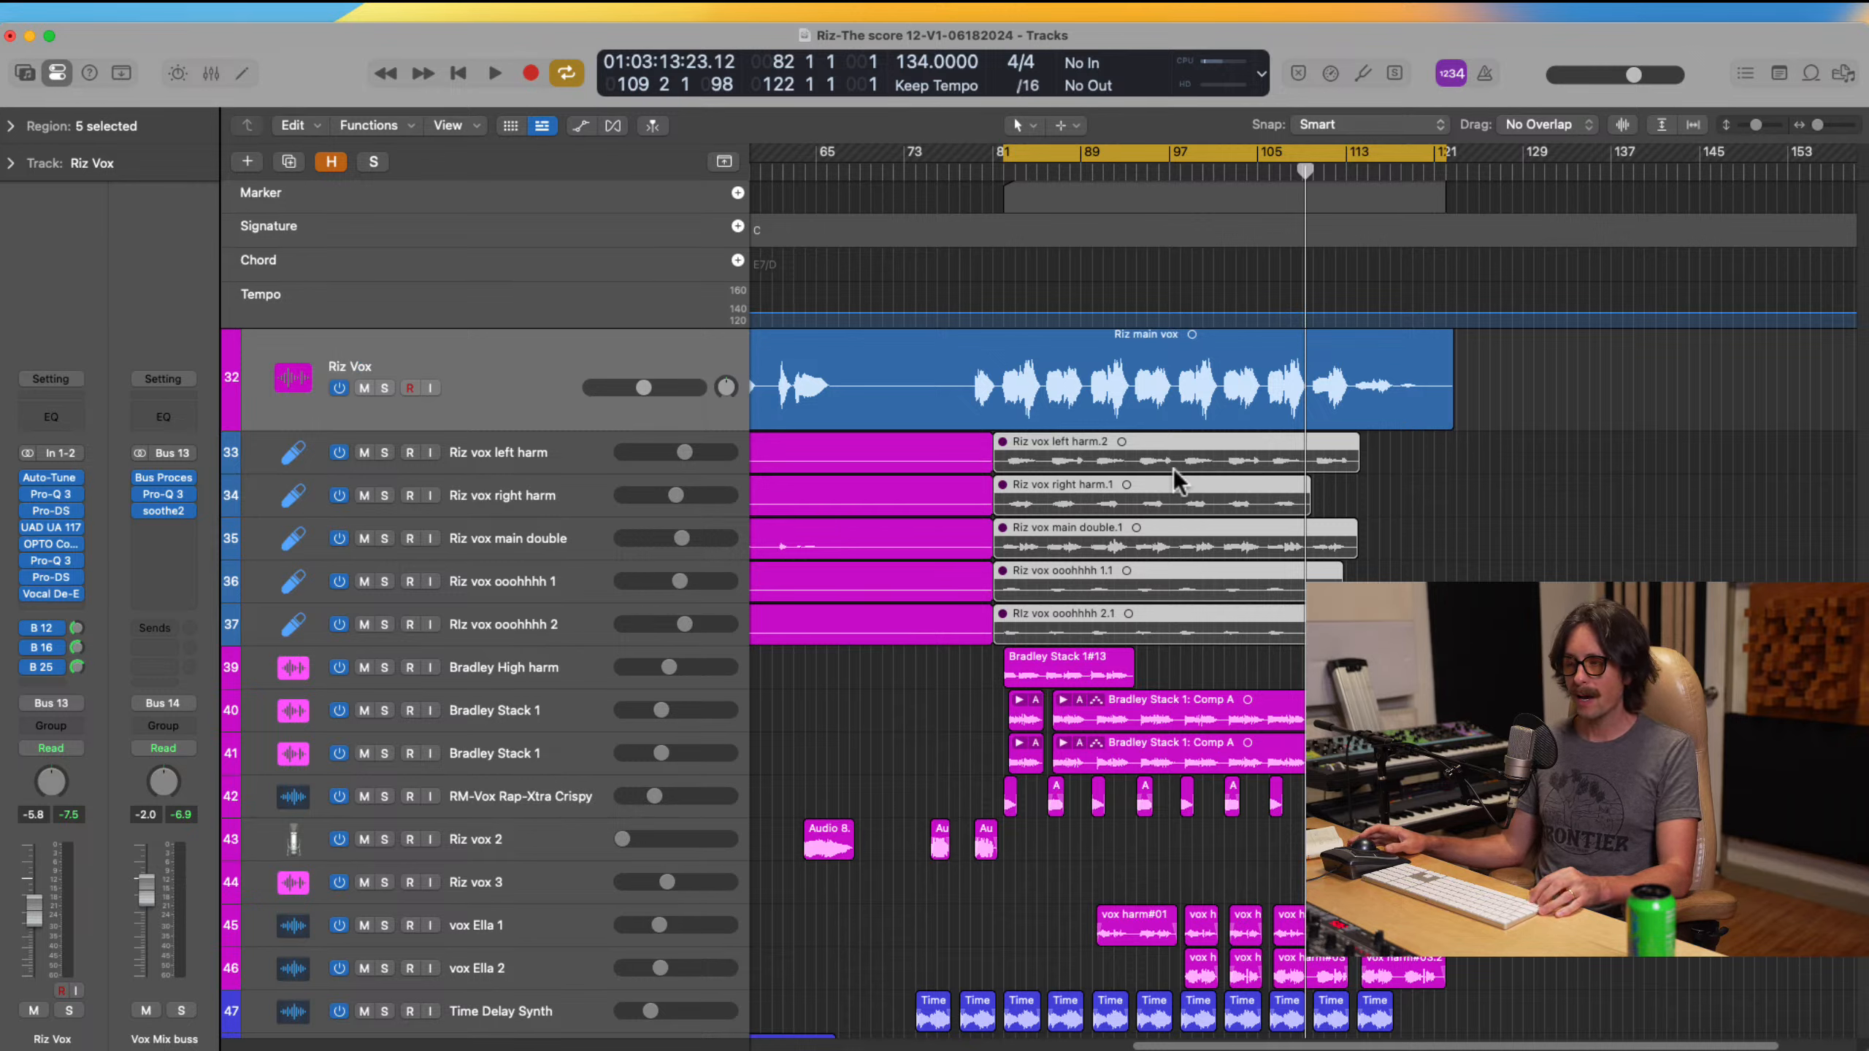
{"action": "left_click_drag", "start_coordinate": [942, 388], "coordinate": [1483, 986]}
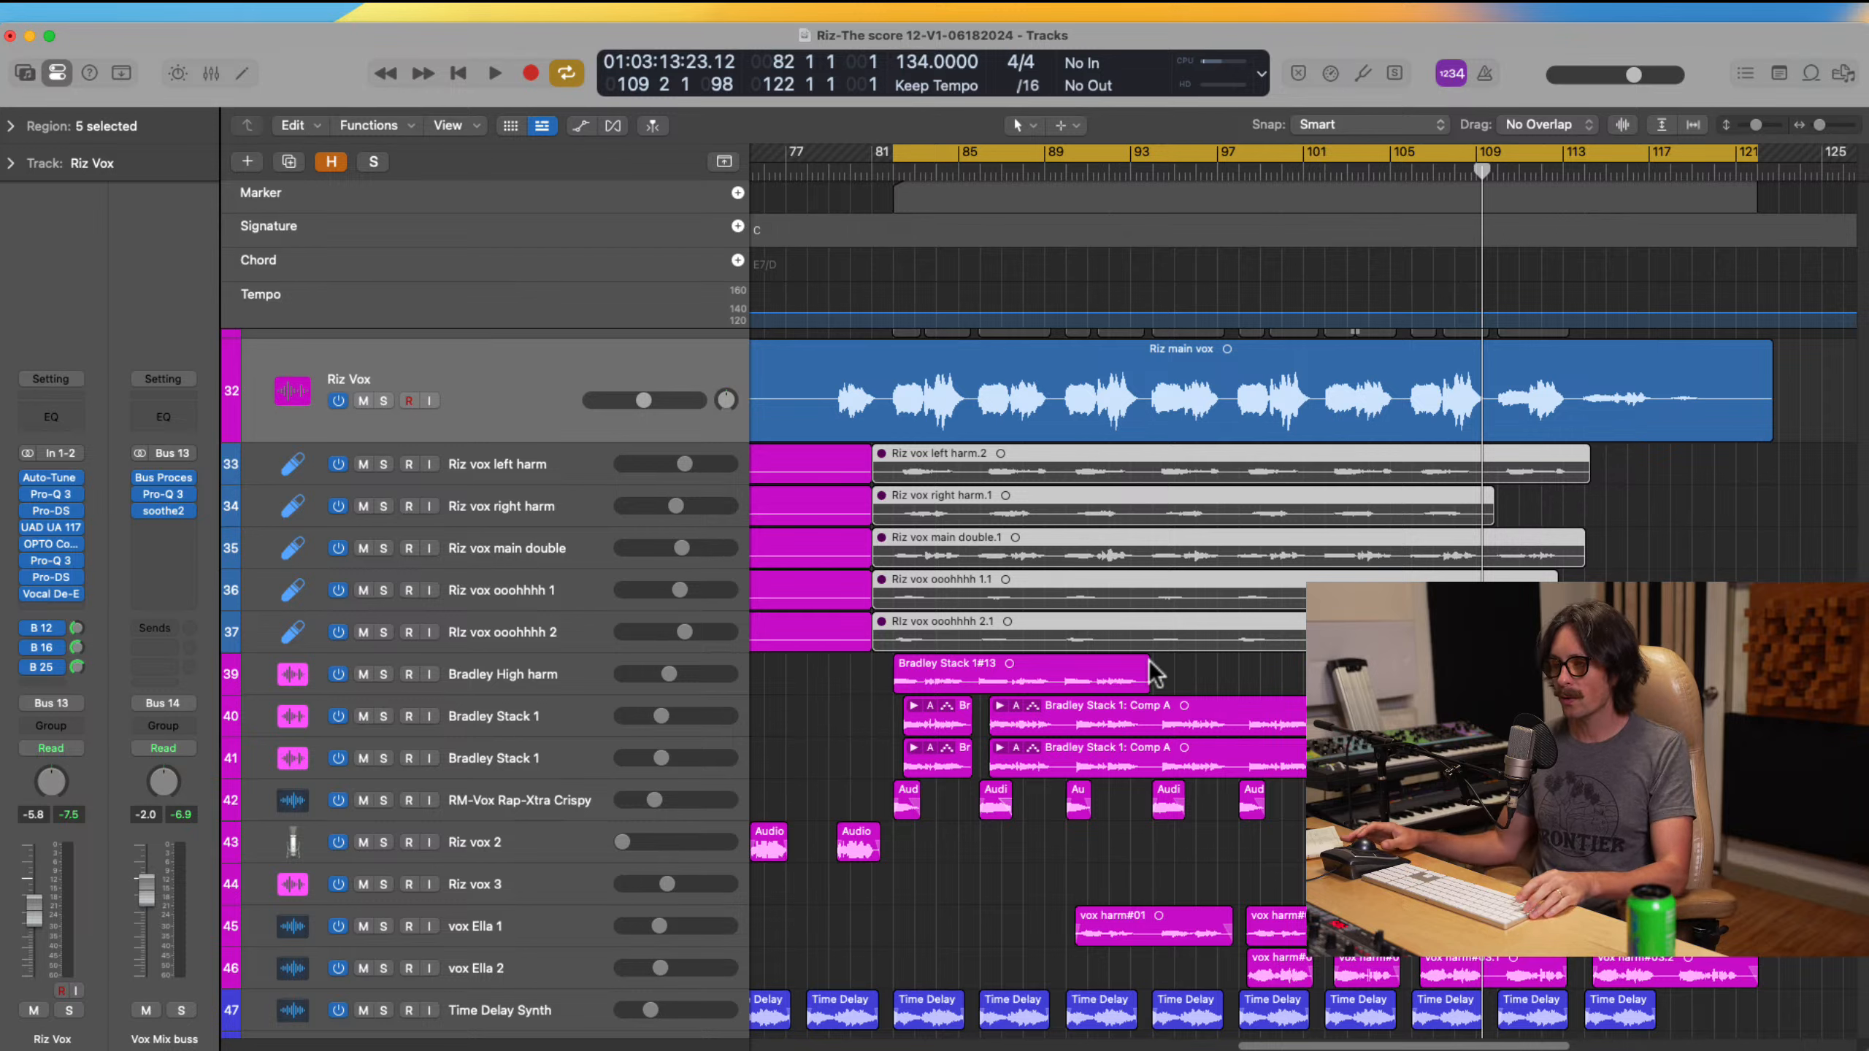
Step: Solo the selected Bradley High harm and Bradley Stack 1 tracks 39 to 41 together with the lead vocal on track 32
{"action": "left_click", "coordinate": [541, 679]}
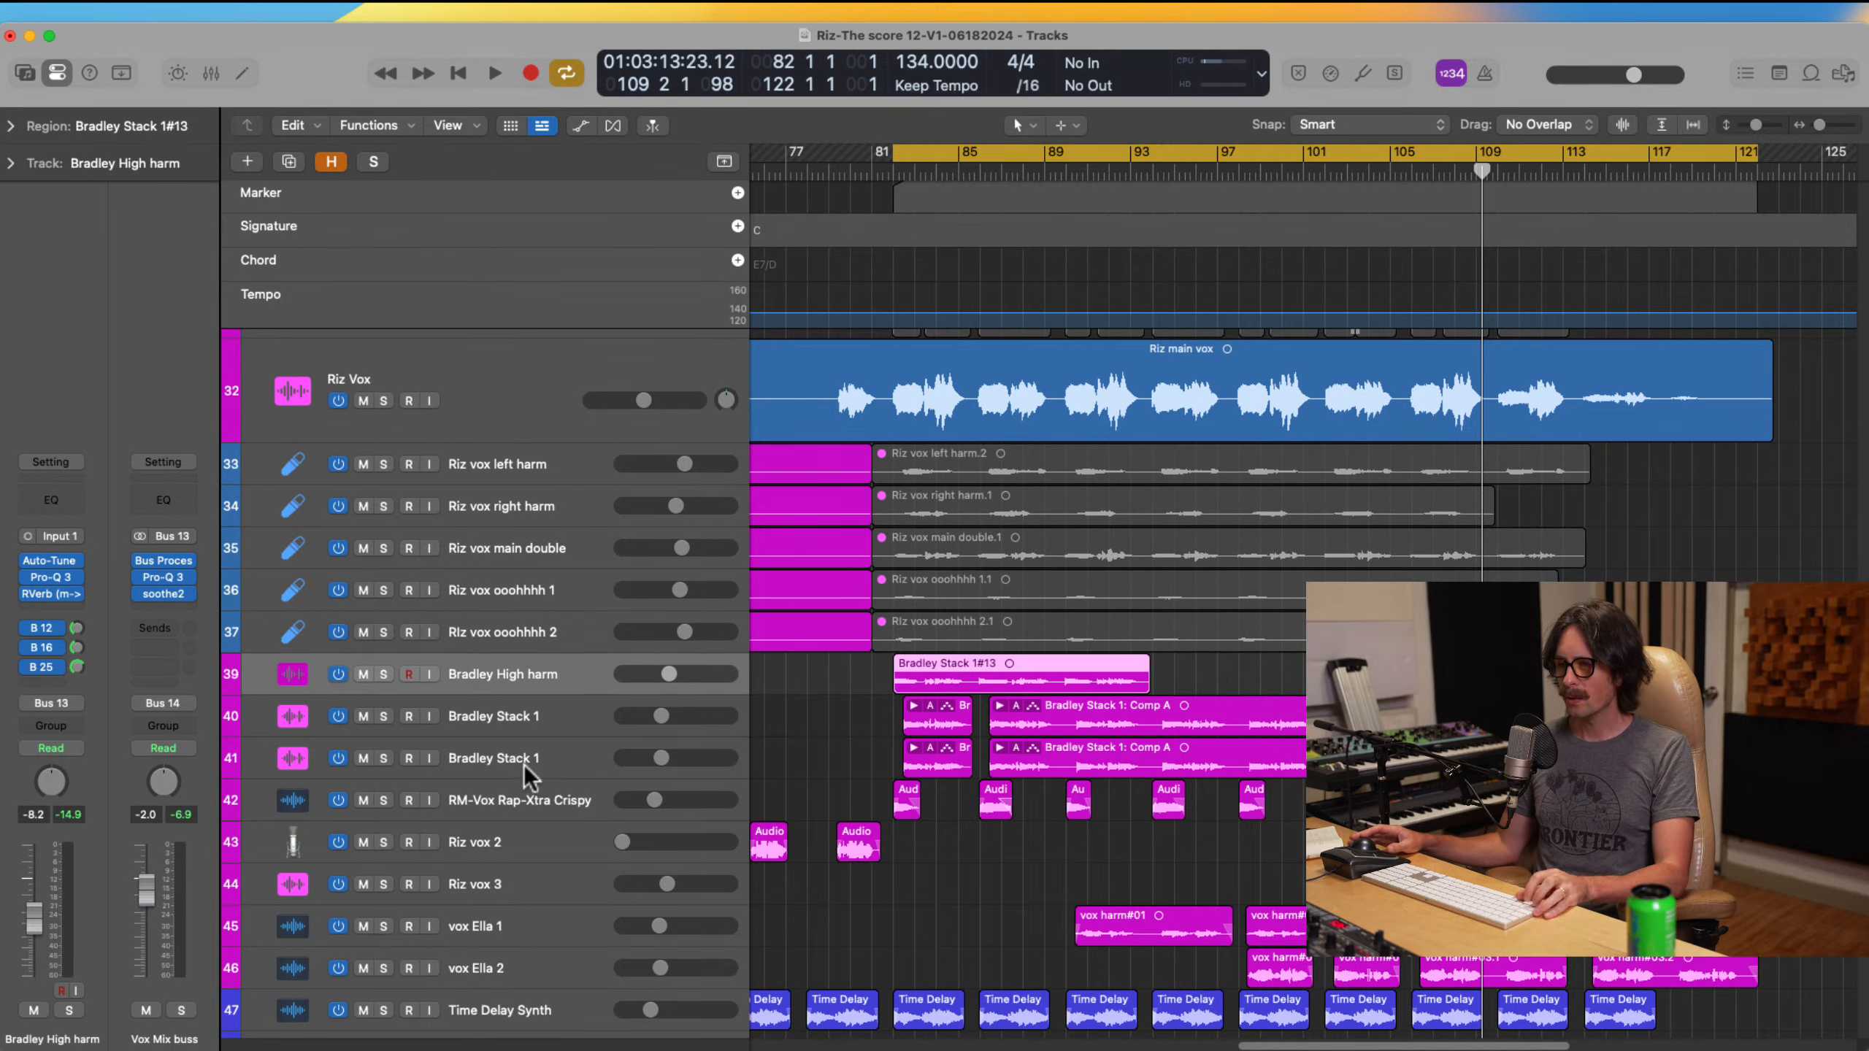
{"action": "left_click", "coordinate": [527, 766], "text": "shift"}
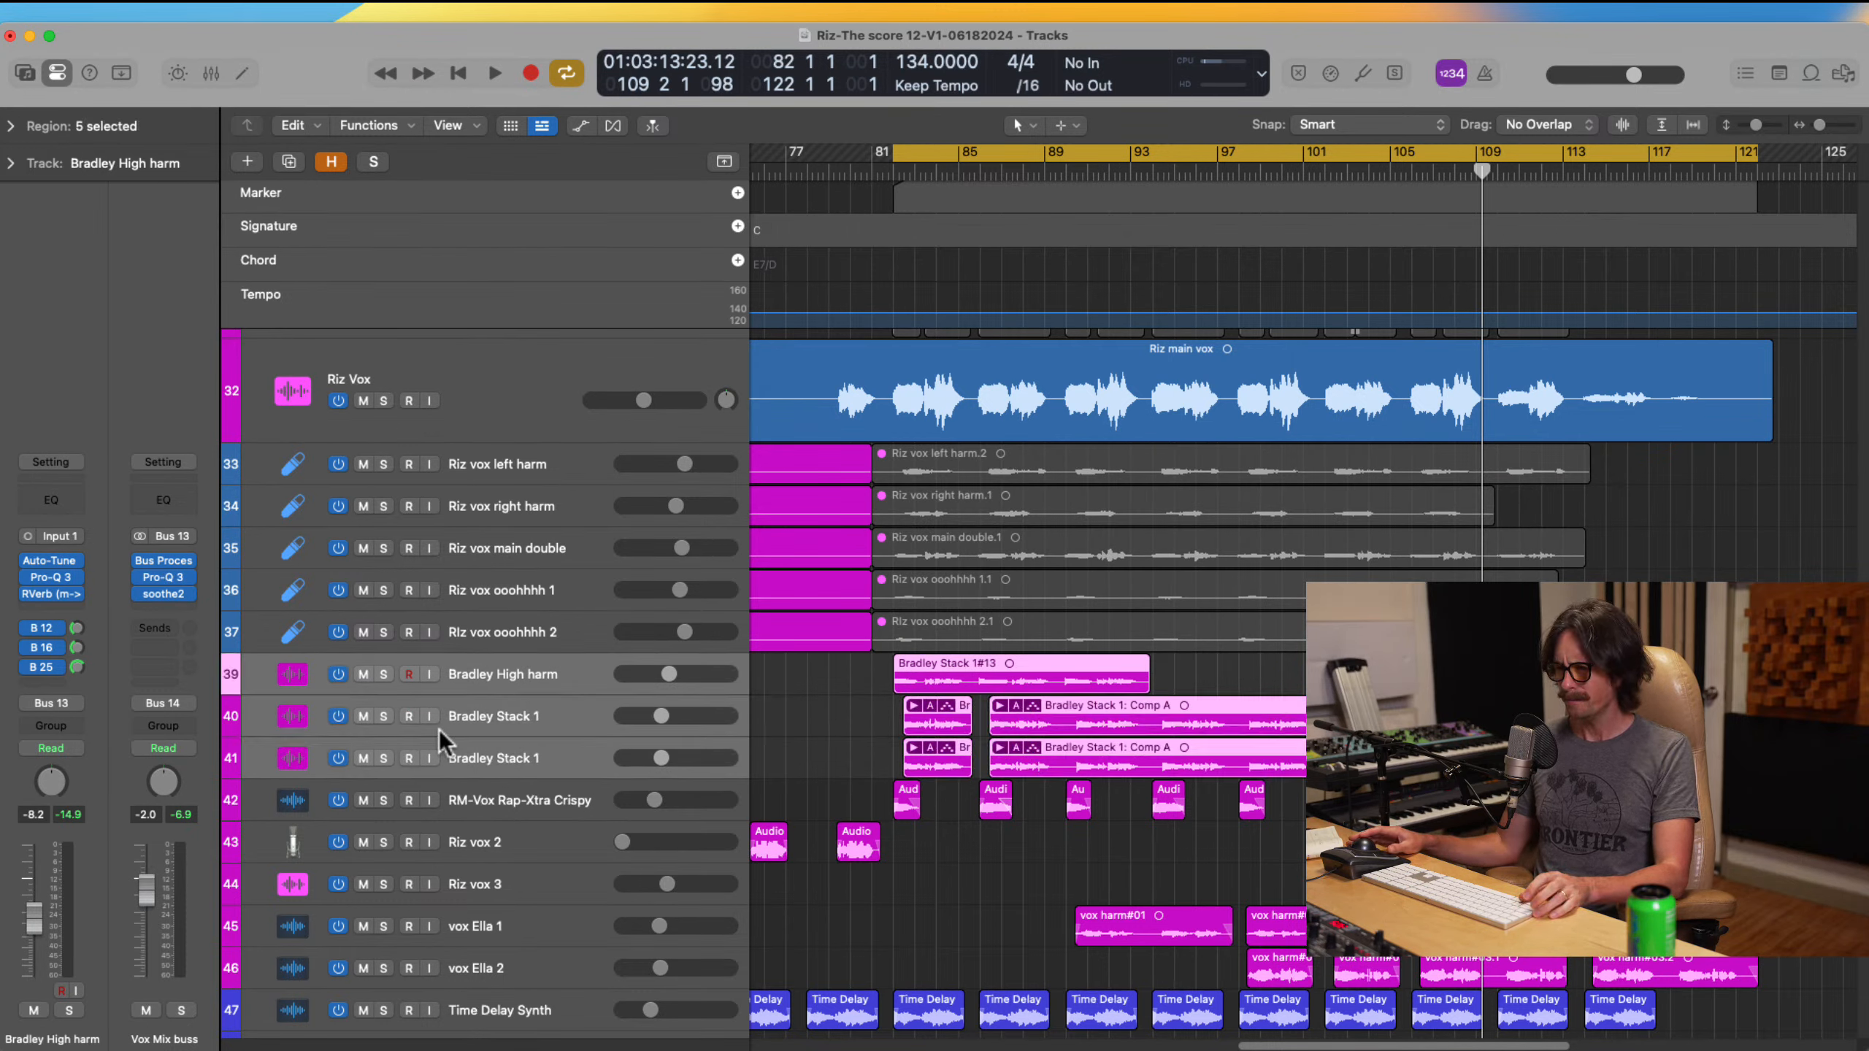
{"action": "left_click", "coordinate": [383, 673]}
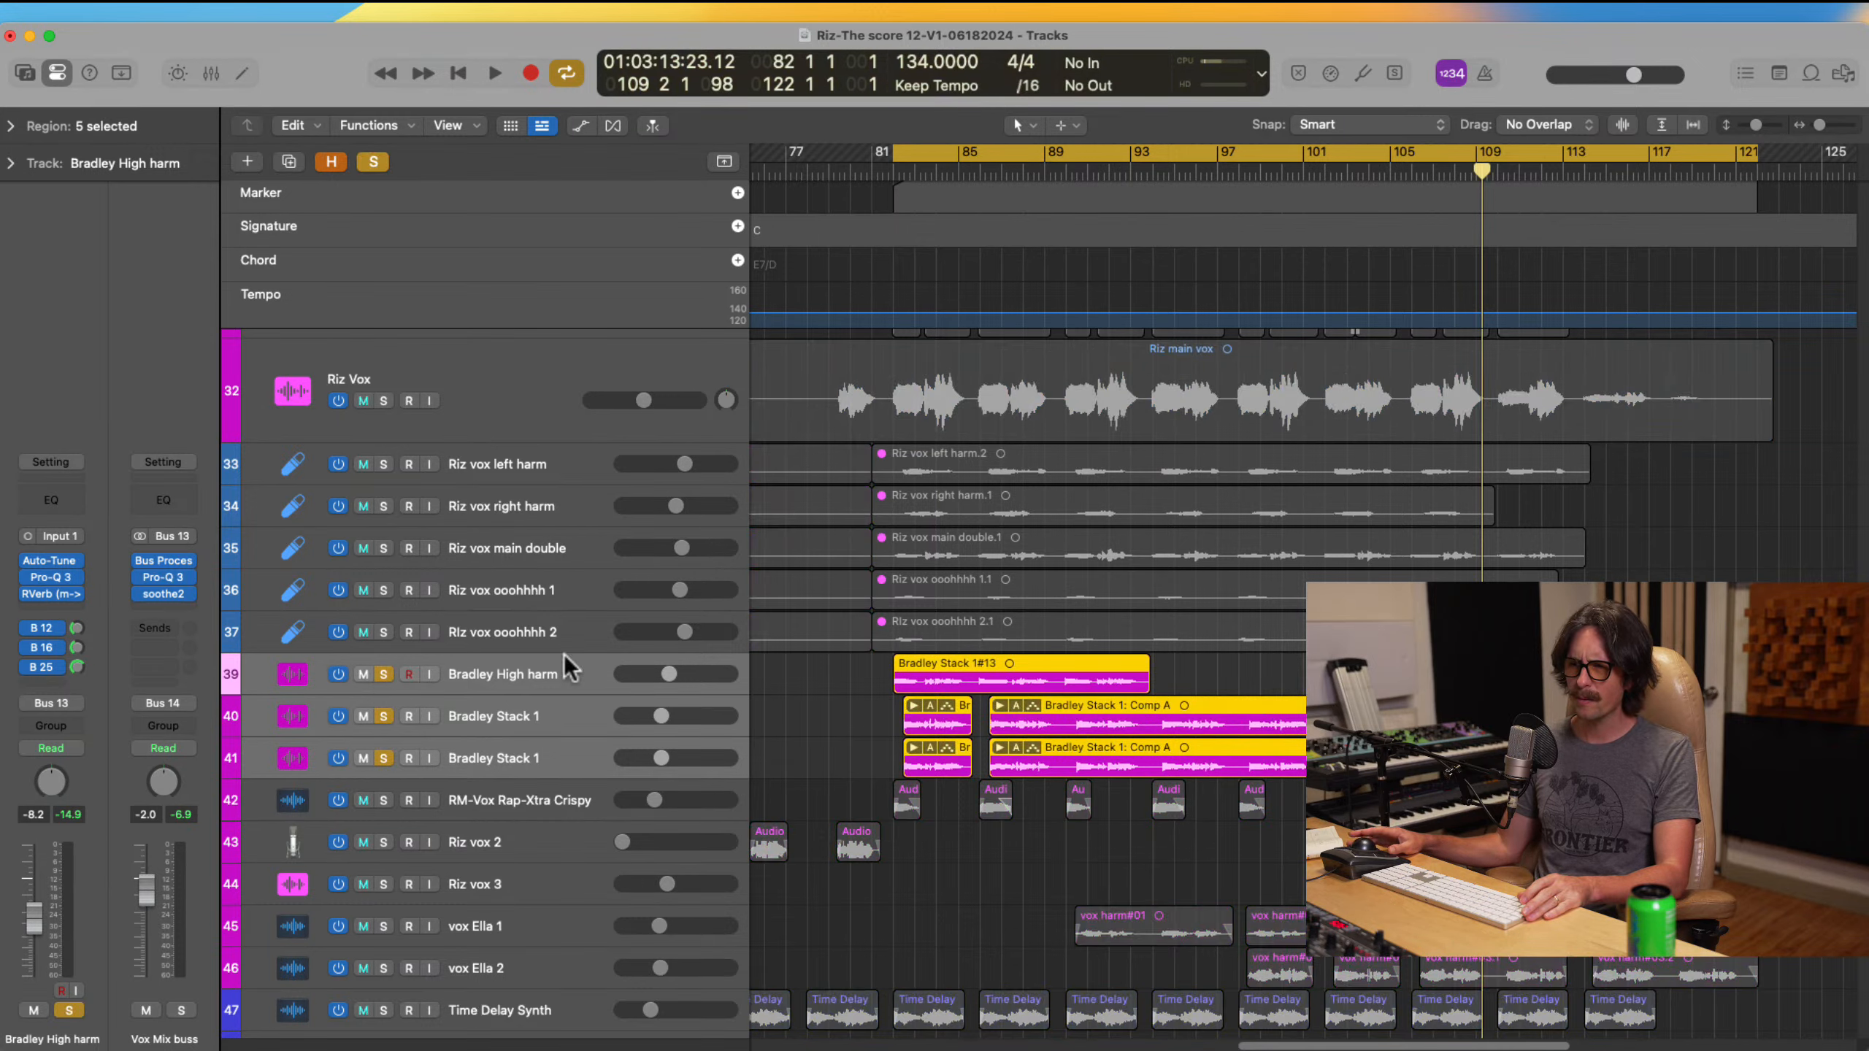
{"action": "left_click", "coordinate": [383, 401]}
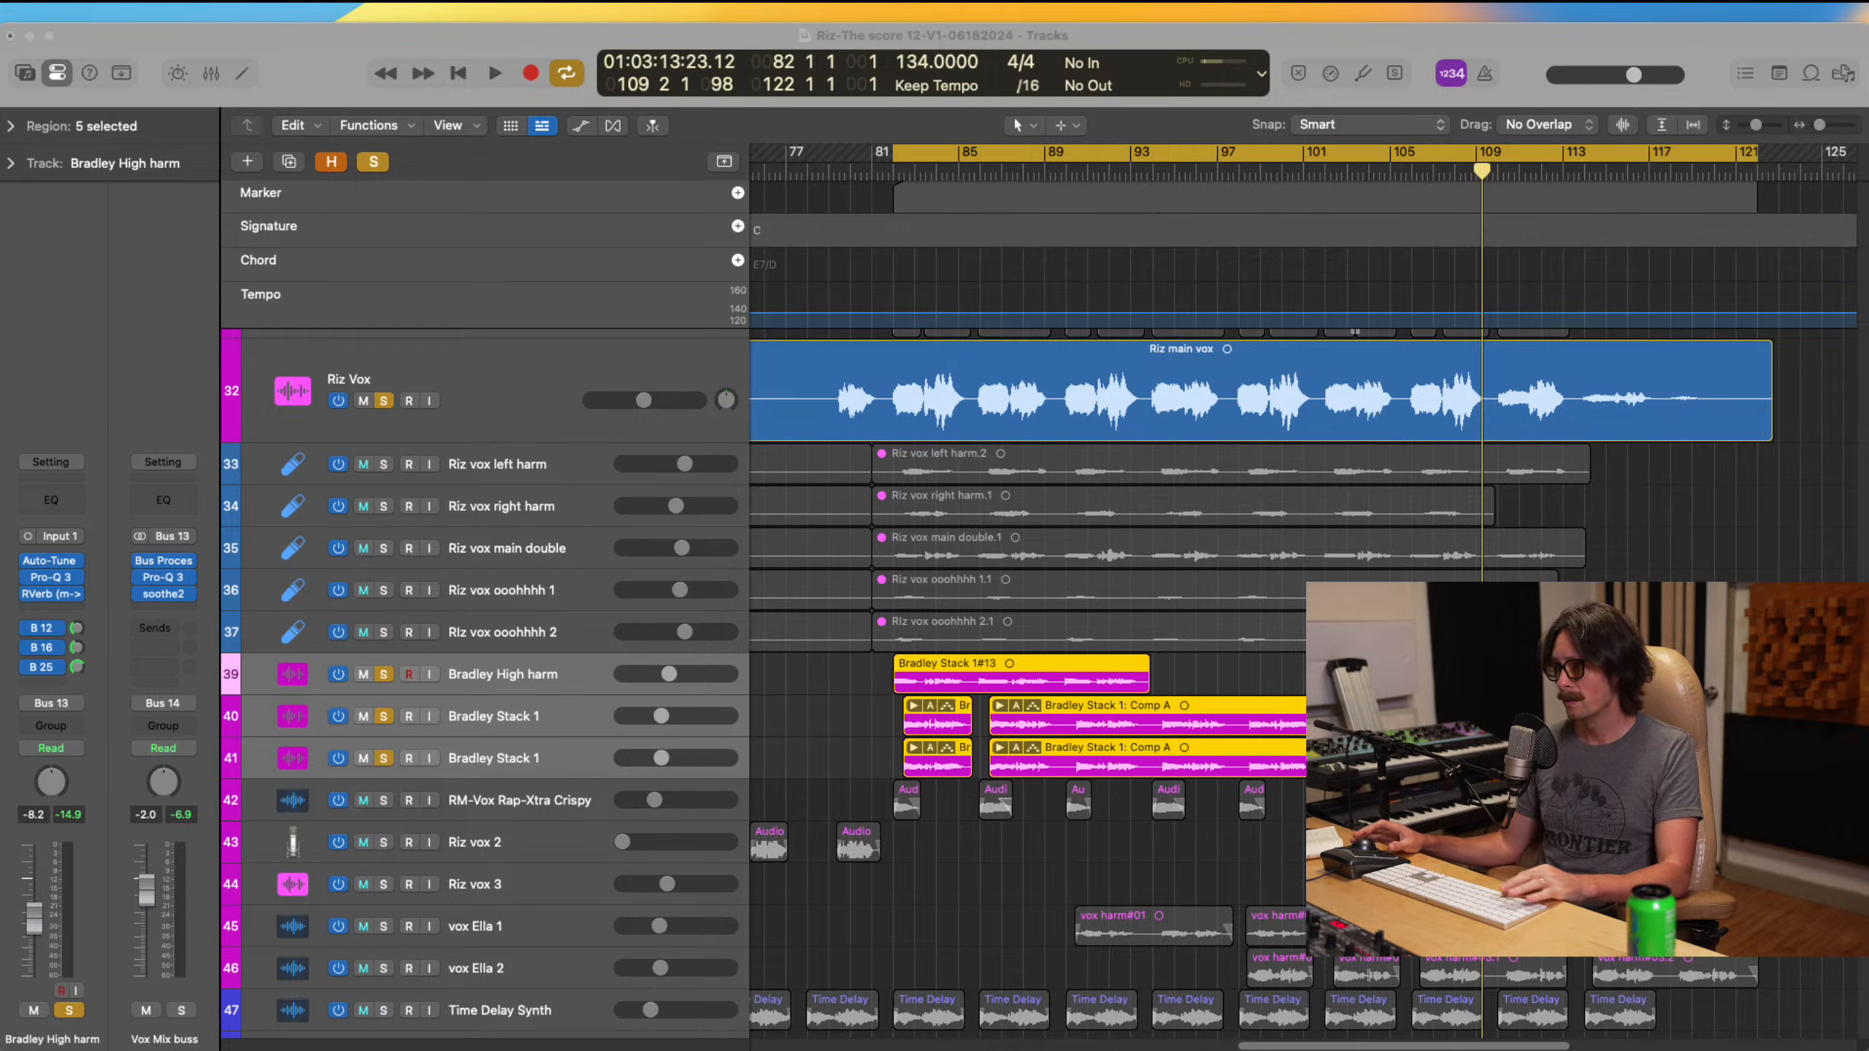
Step: Play the cycled section, take the lead vocal out of solo to hear the Bradley layers alone, and clear their solos
{"action": "key", "text": "space"}
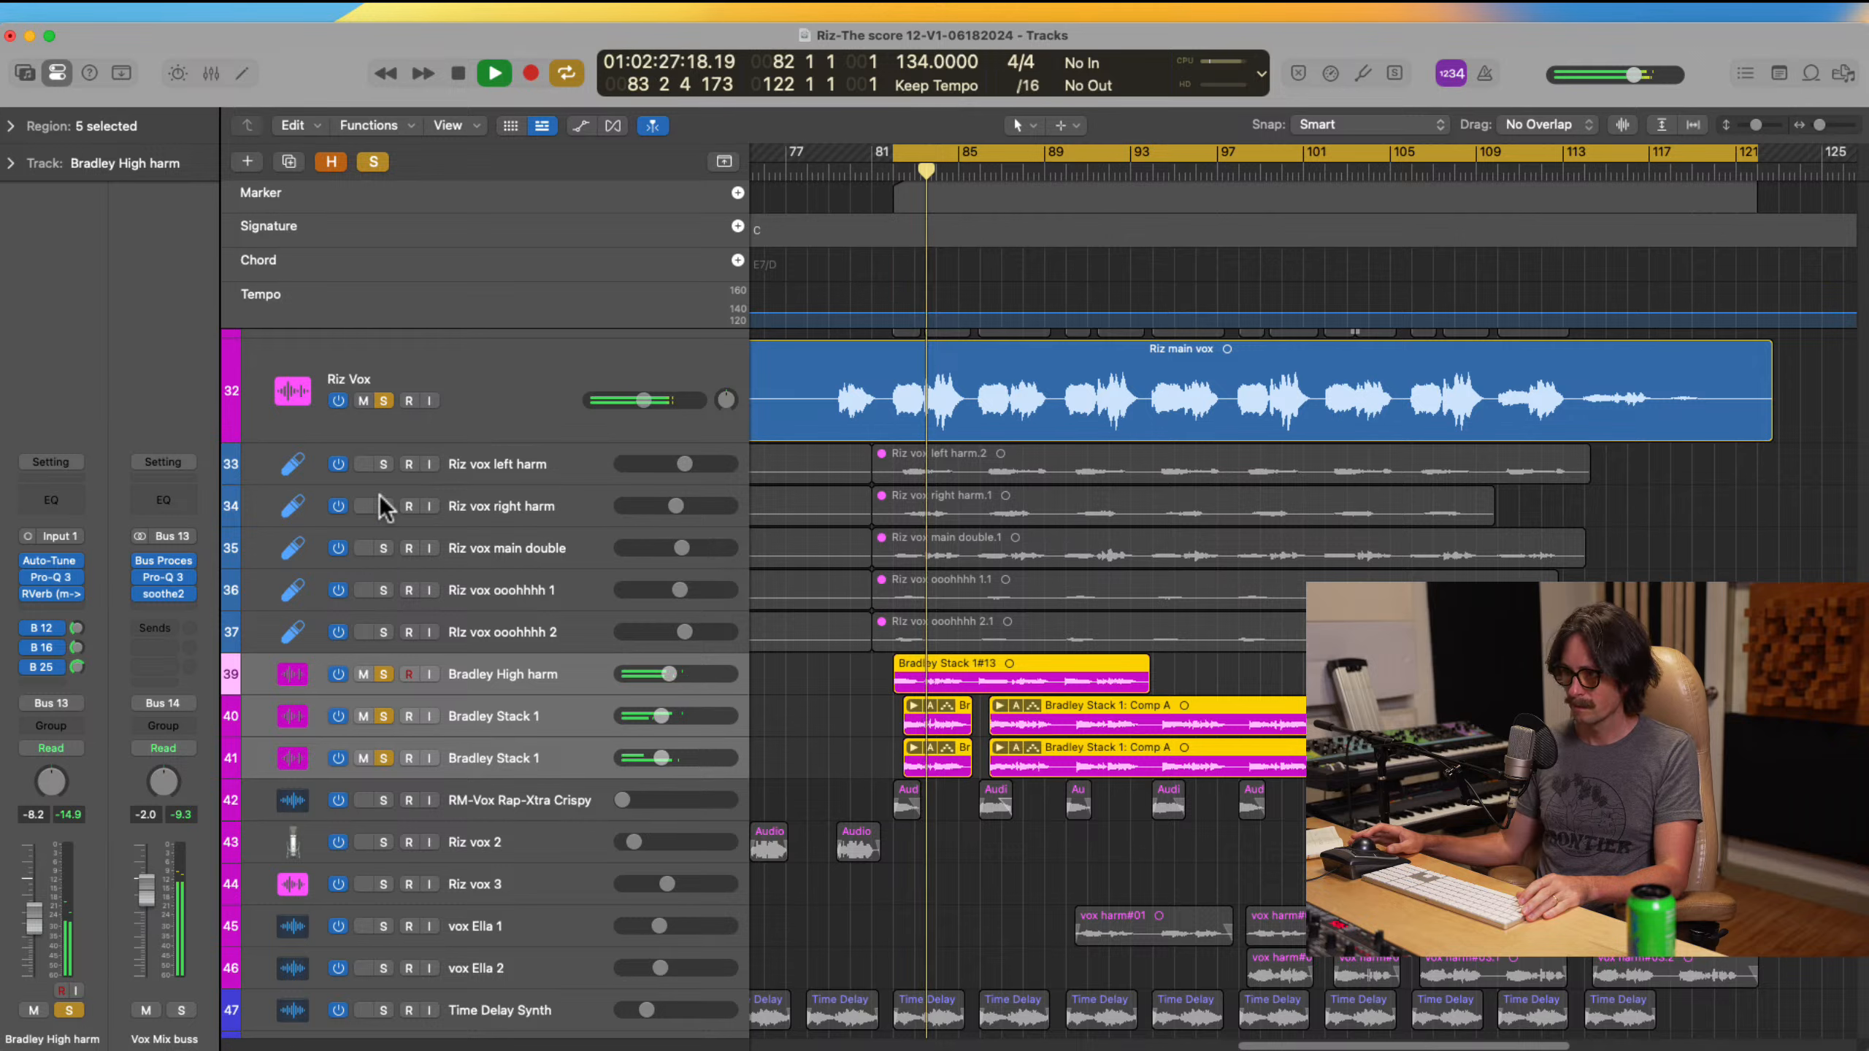
{"action": "left_click", "coordinate": [383, 400]}
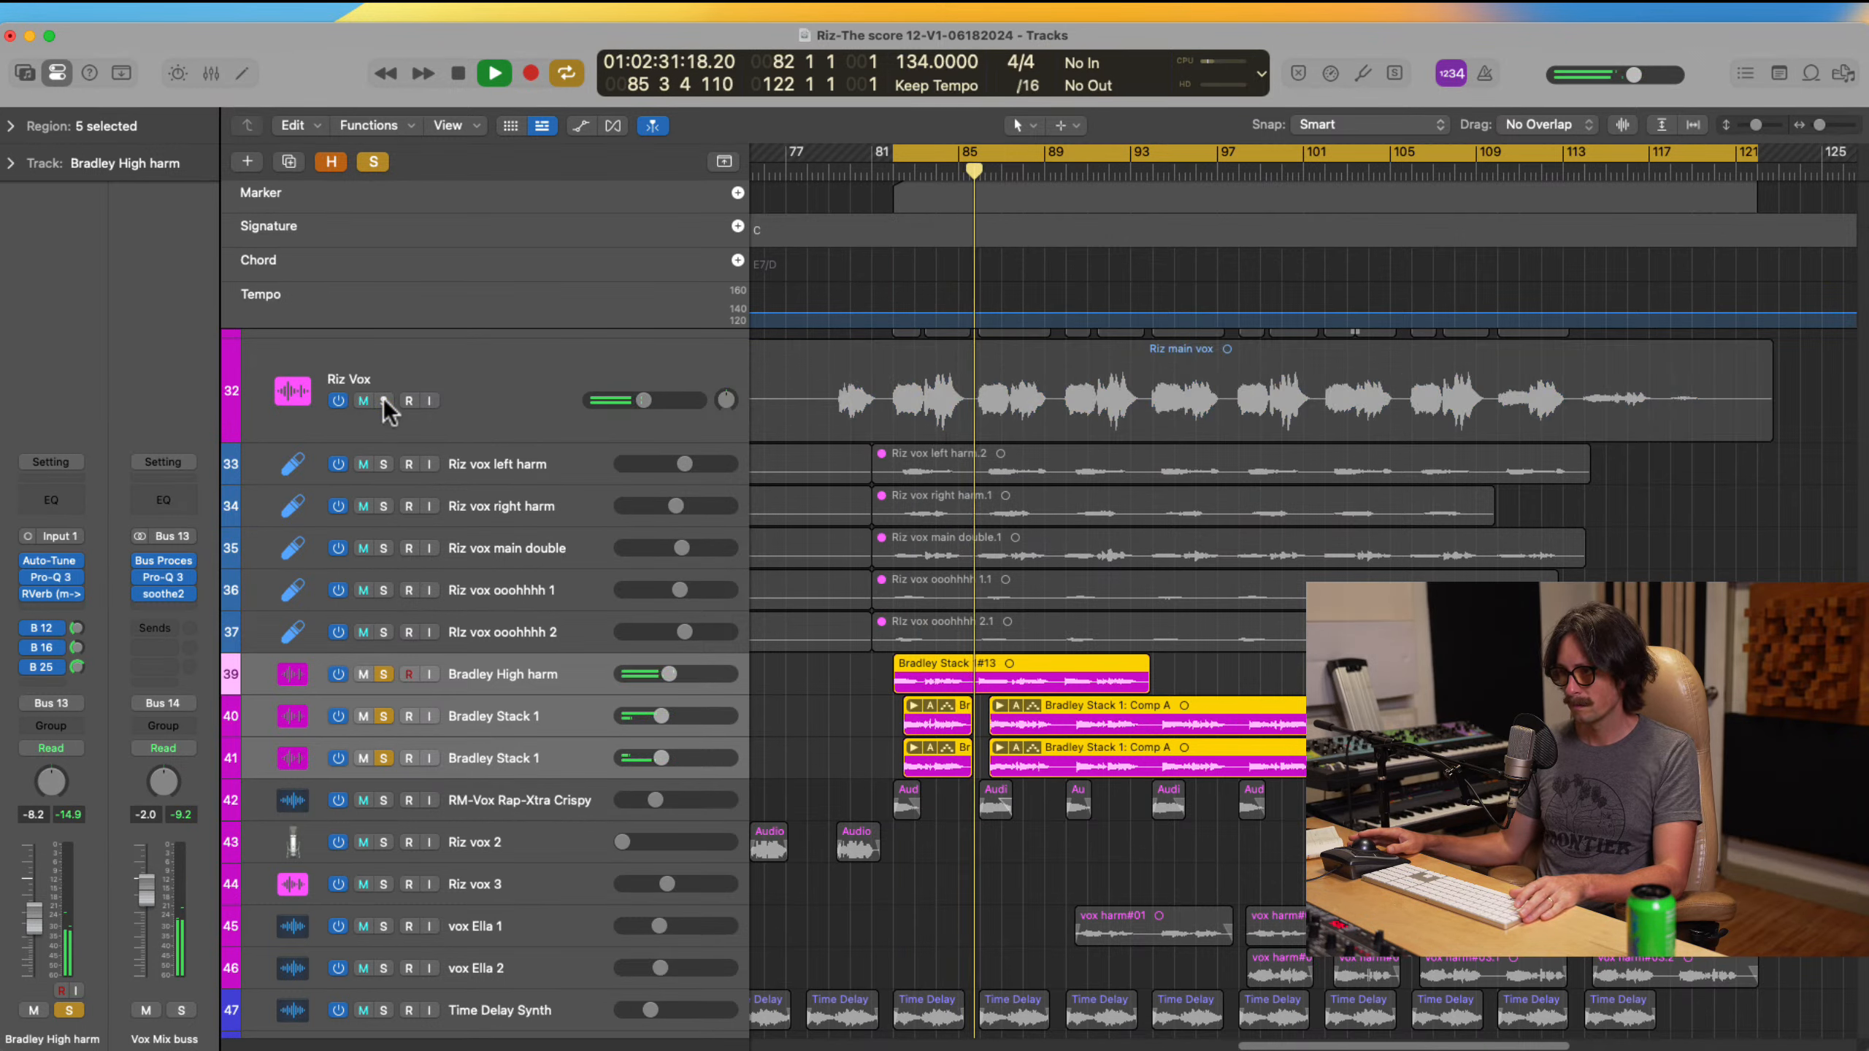
{"action": "left_click", "coordinate": [384, 672]}
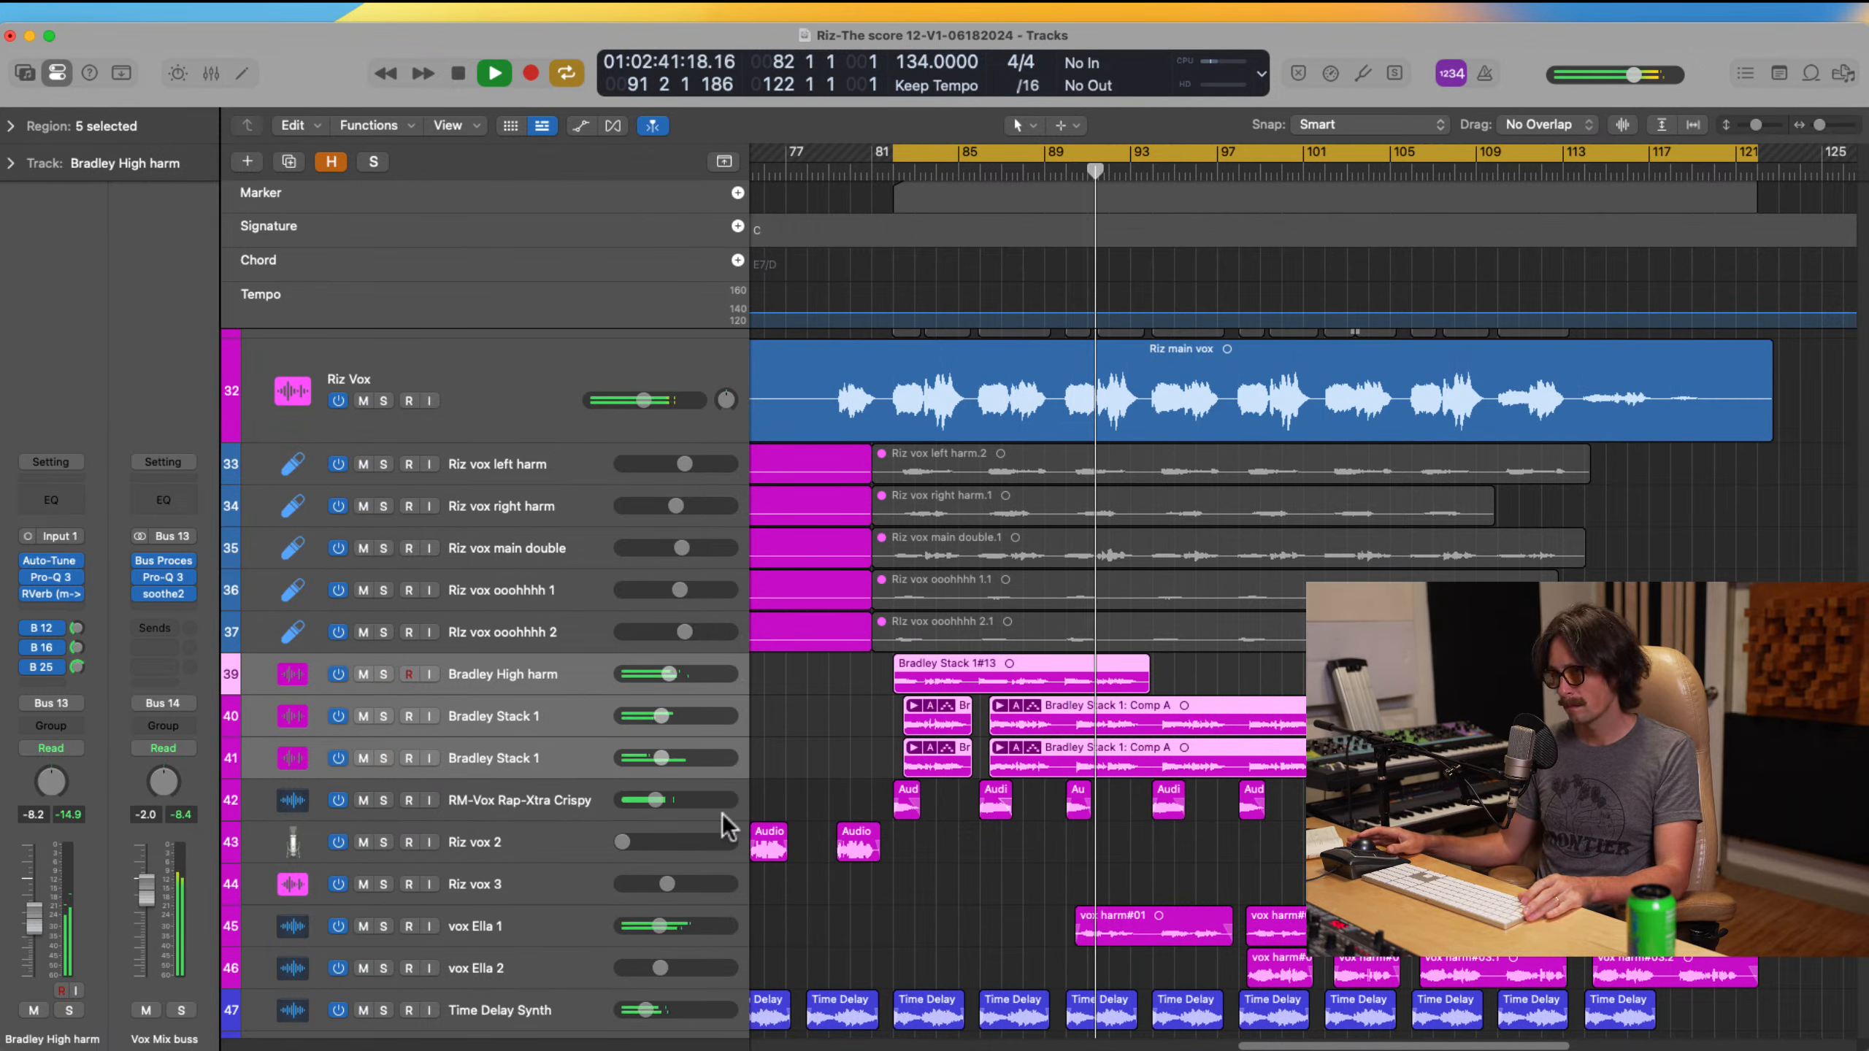
Step: Solo the strings and winds on tracks 59 to 62, adding the Boys Choir, Sopranos Choir and Strings-Quarte tracks 65 to 67
{"action": "scroll", "coordinate": [1029, 839], "scroll_direction": "down", "scroll_amount": 5}
{"action": "scroll", "coordinate": [1039, 852], "scroll_direction": "down", "scroll_amount": 15}
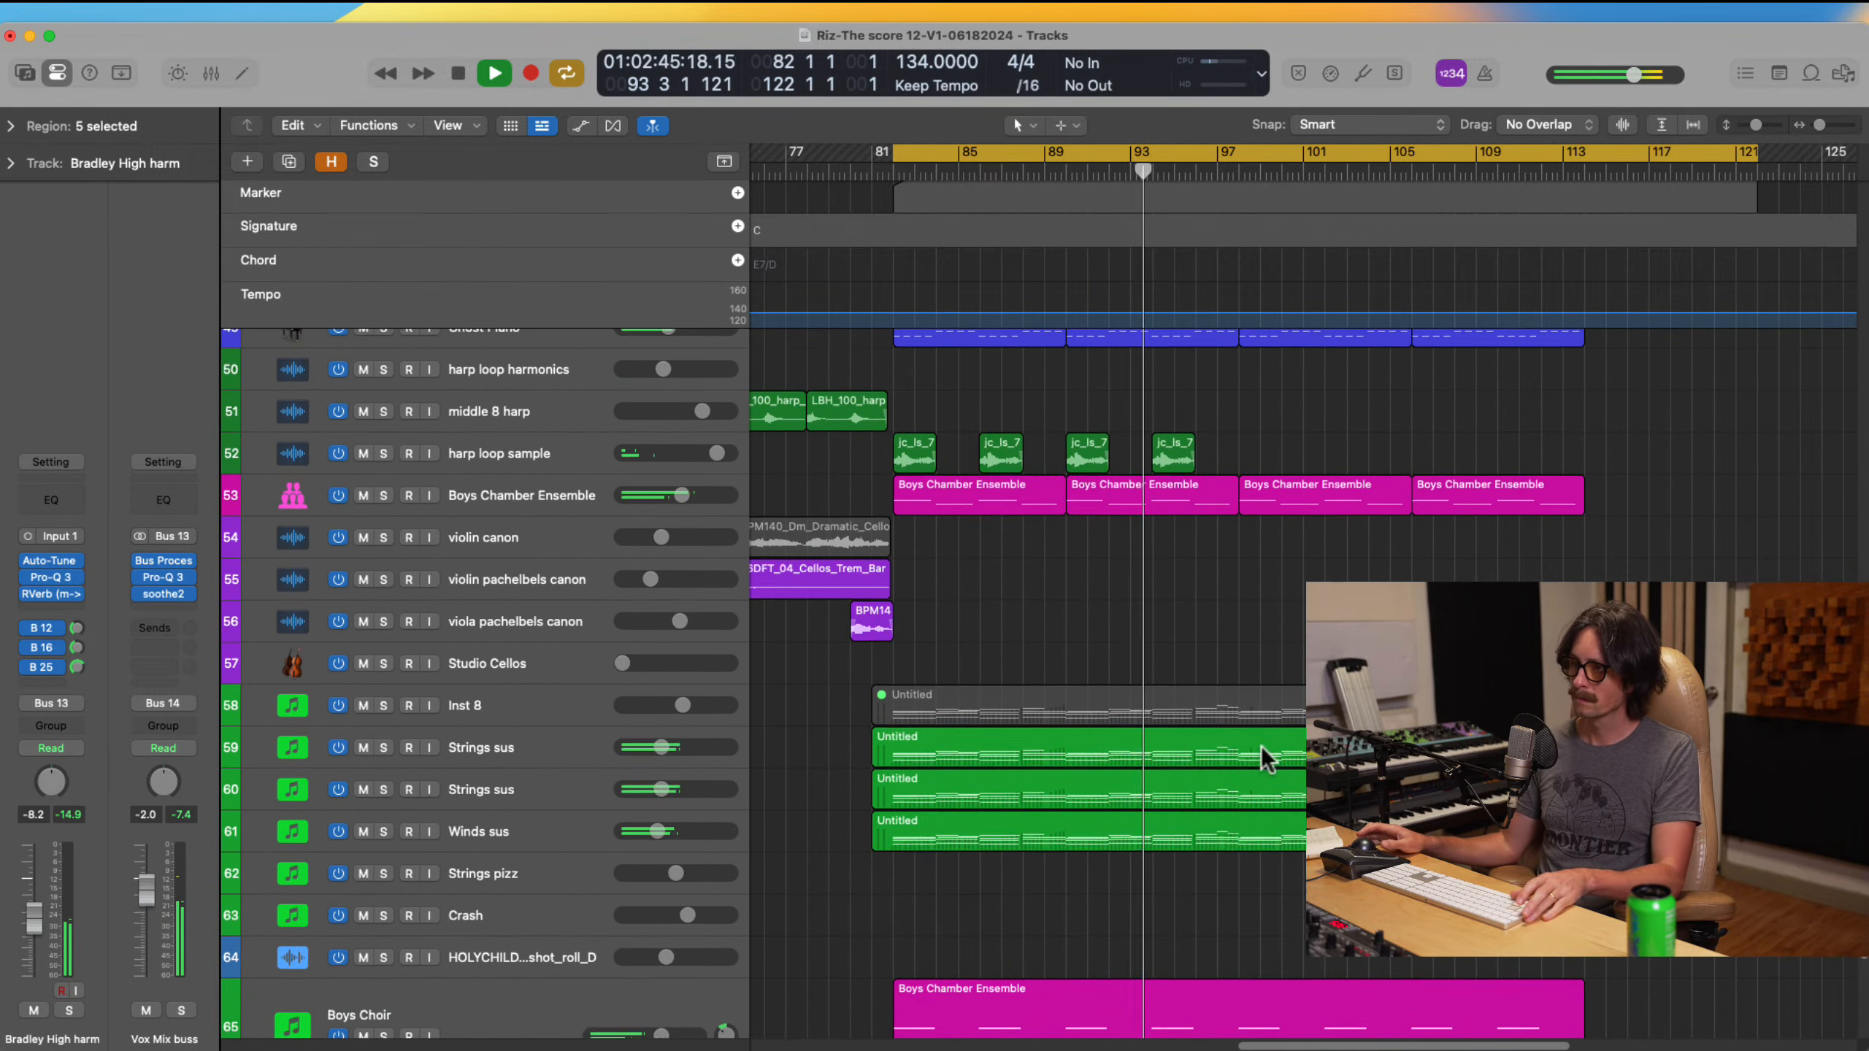
{"action": "left_click_drag", "start_coordinate": [384, 748], "coordinate": [387, 883]}
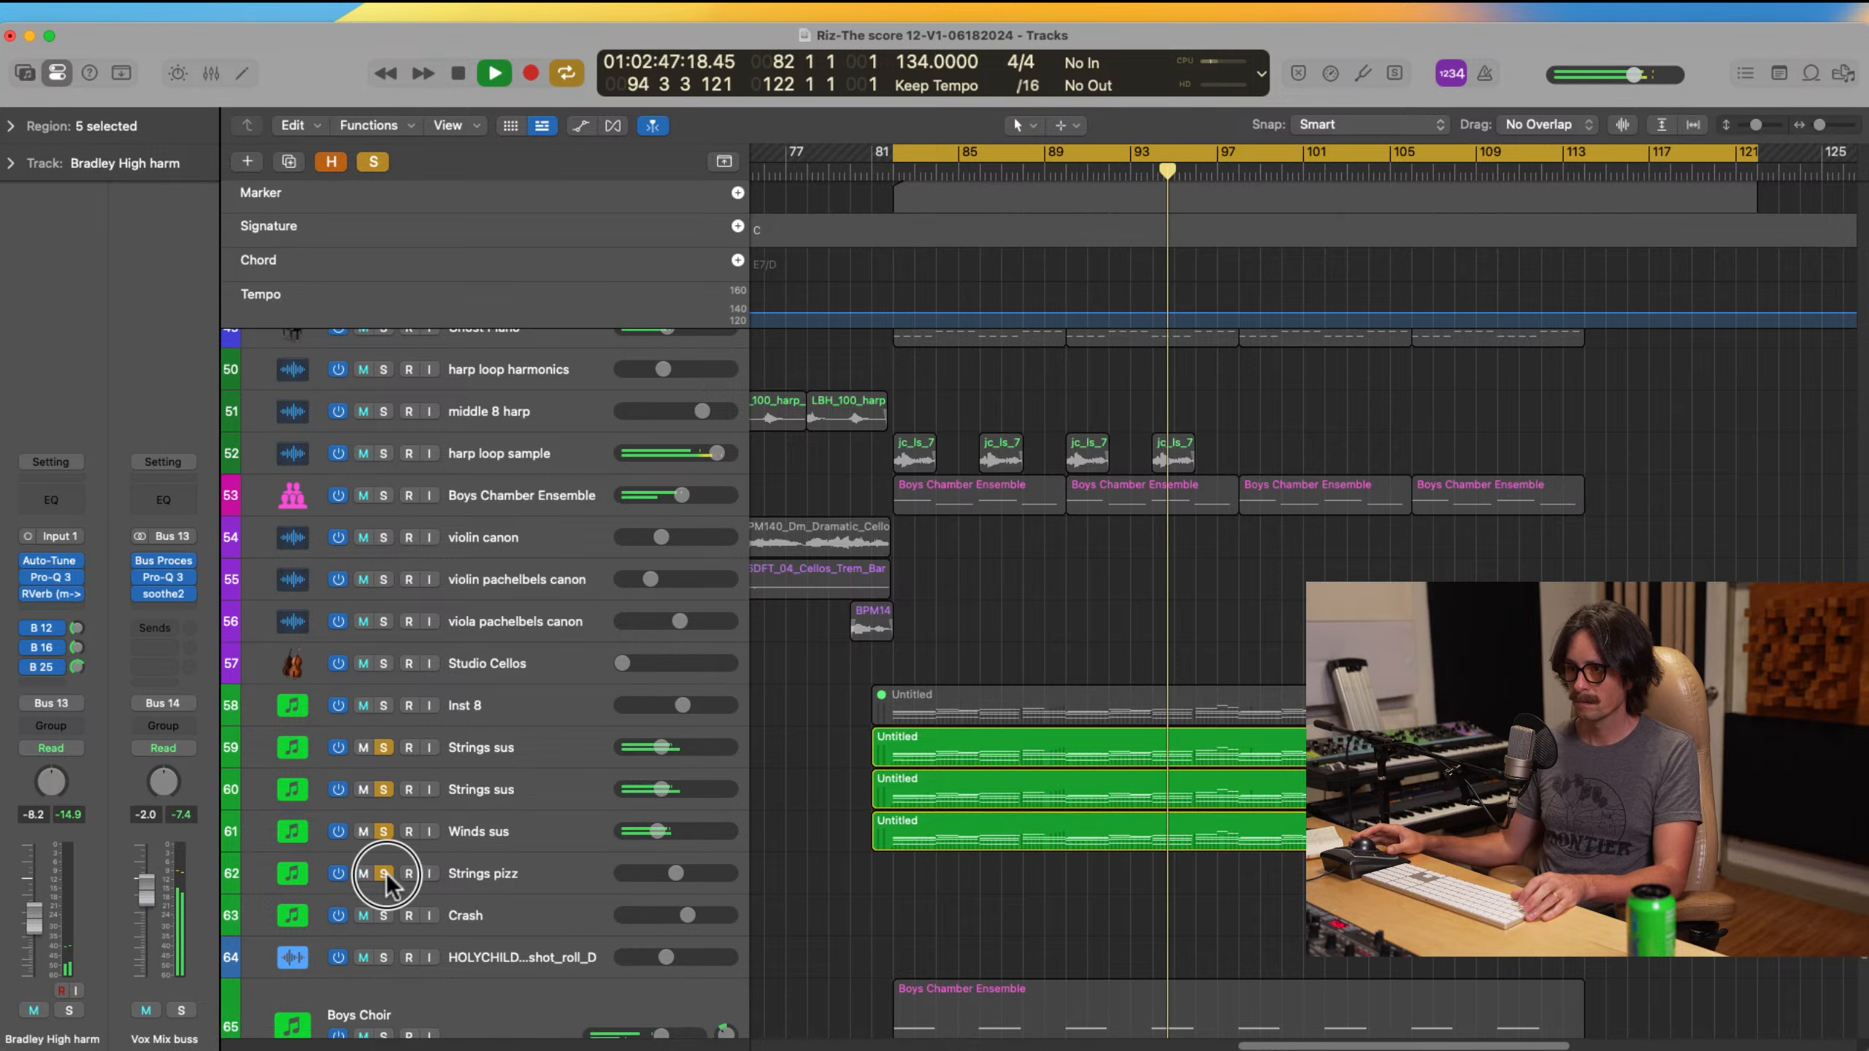
{"action": "scroll", "coordinate": [388, 915], "scroll_direction": "down", "scroll_amount": 3}
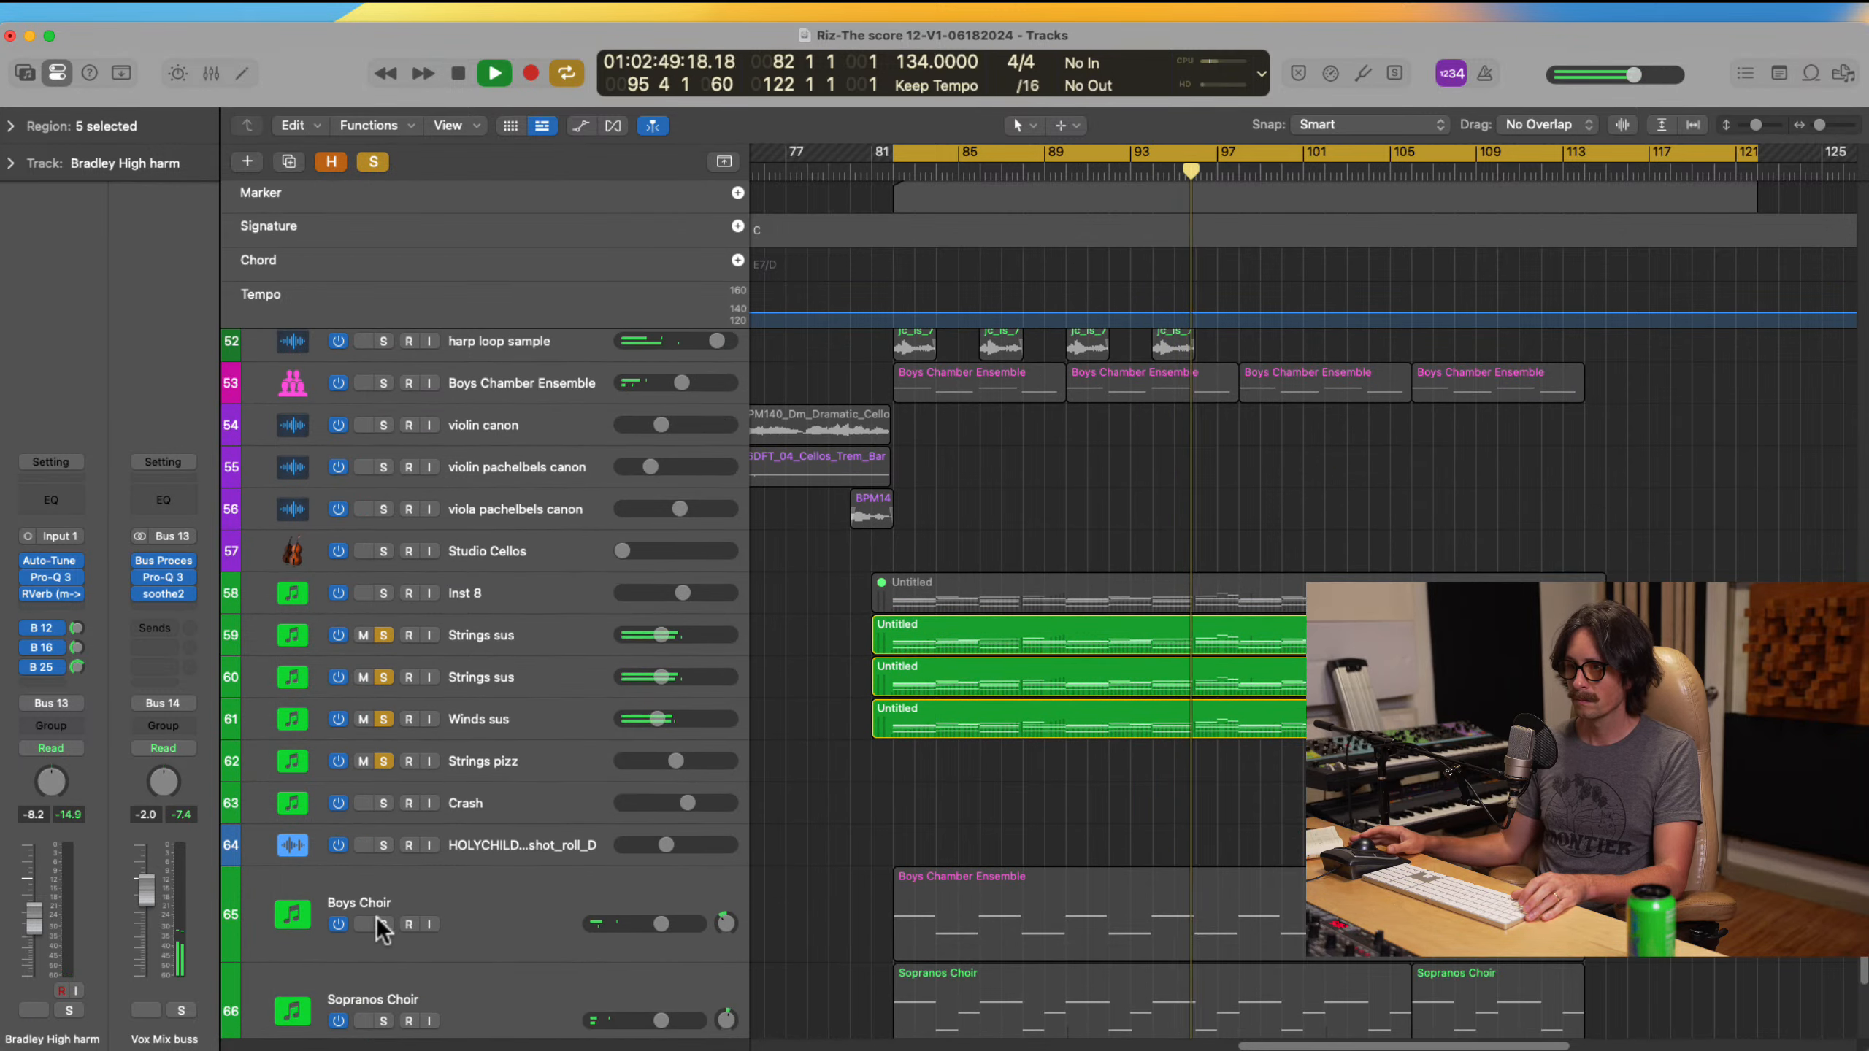
{"action": "left_click", "coordinate": [382, 925]}
{"action": "scroll", "coordinate": [384, 925], "scroll_direction": "down", "scroll_amount": 5}
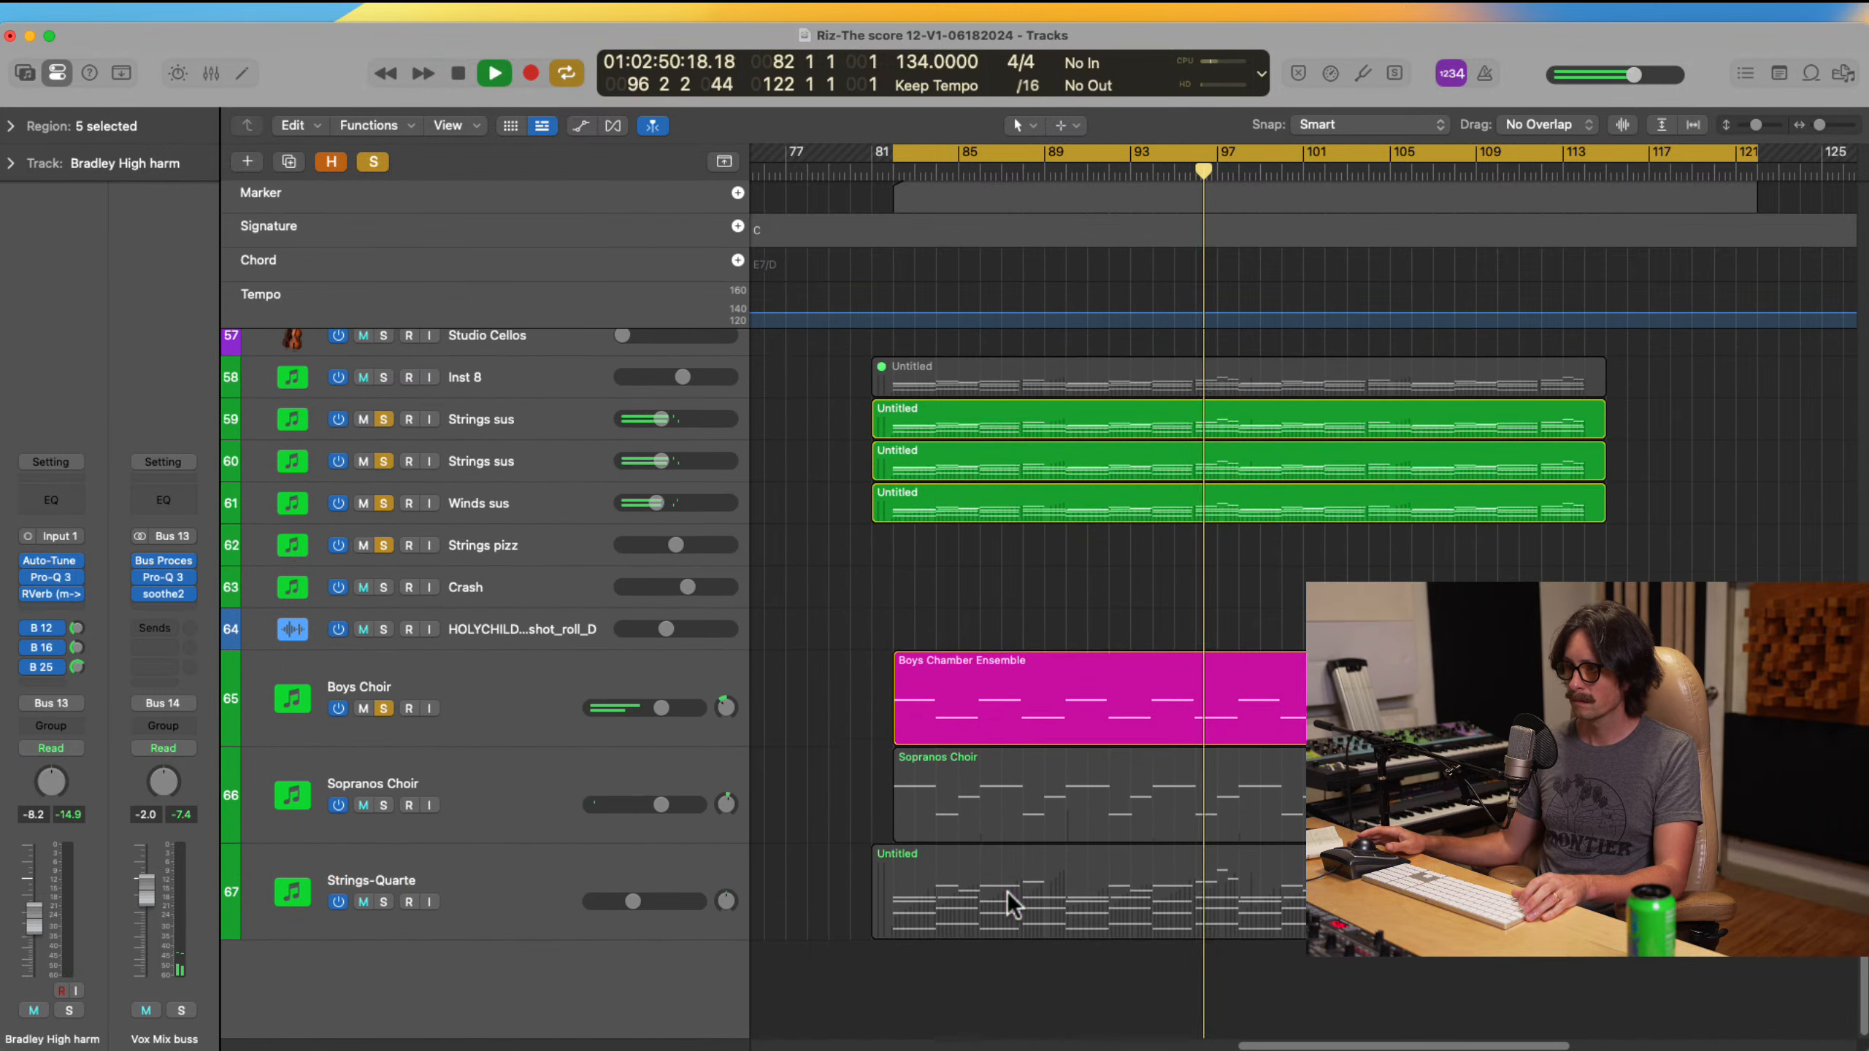
{"action": "left_click", "coordinate": [383, 804]}
{"action": "left_click", "coordinate": [383, 902]}
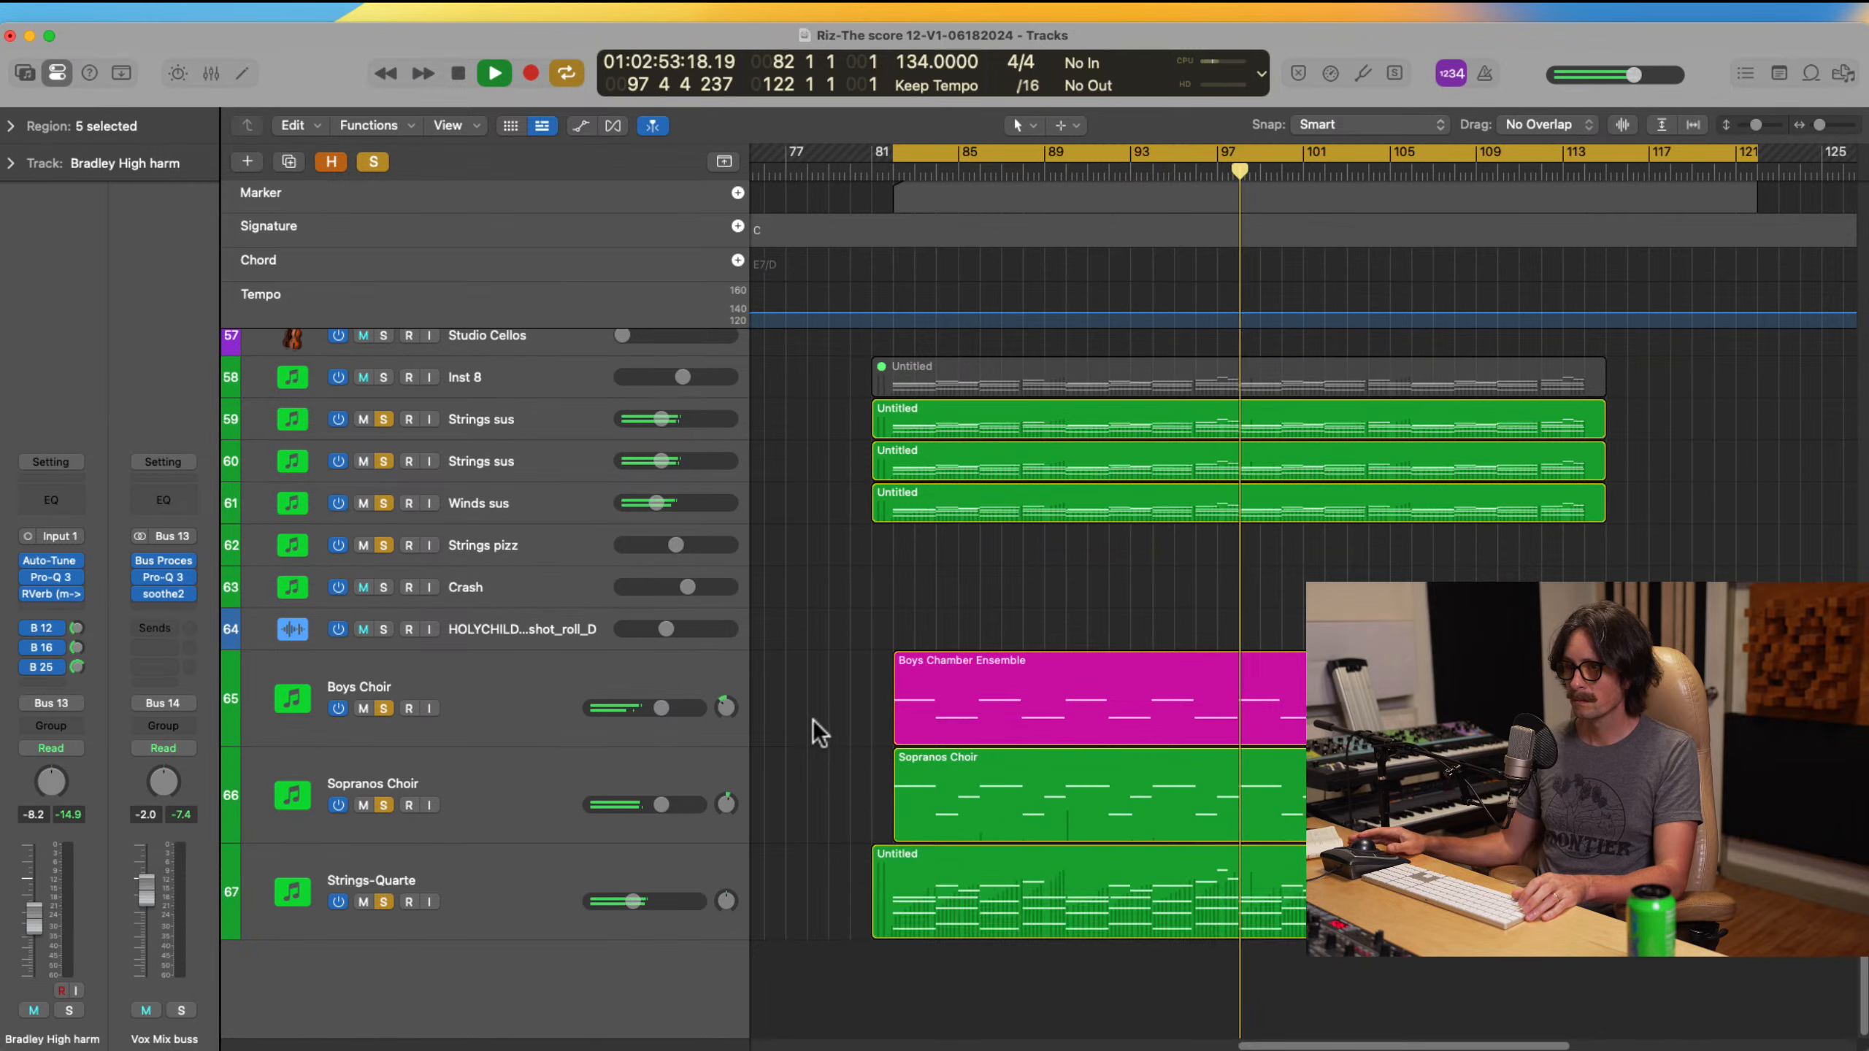
Step: Open the Musio instrument on the Strings-Quarte track, examine its loaded String Ensemble patch and close it
{"action": "left_click", "coordinate": [513, 884]}
{"action": "left_click", "coordinate": [52, 586]}
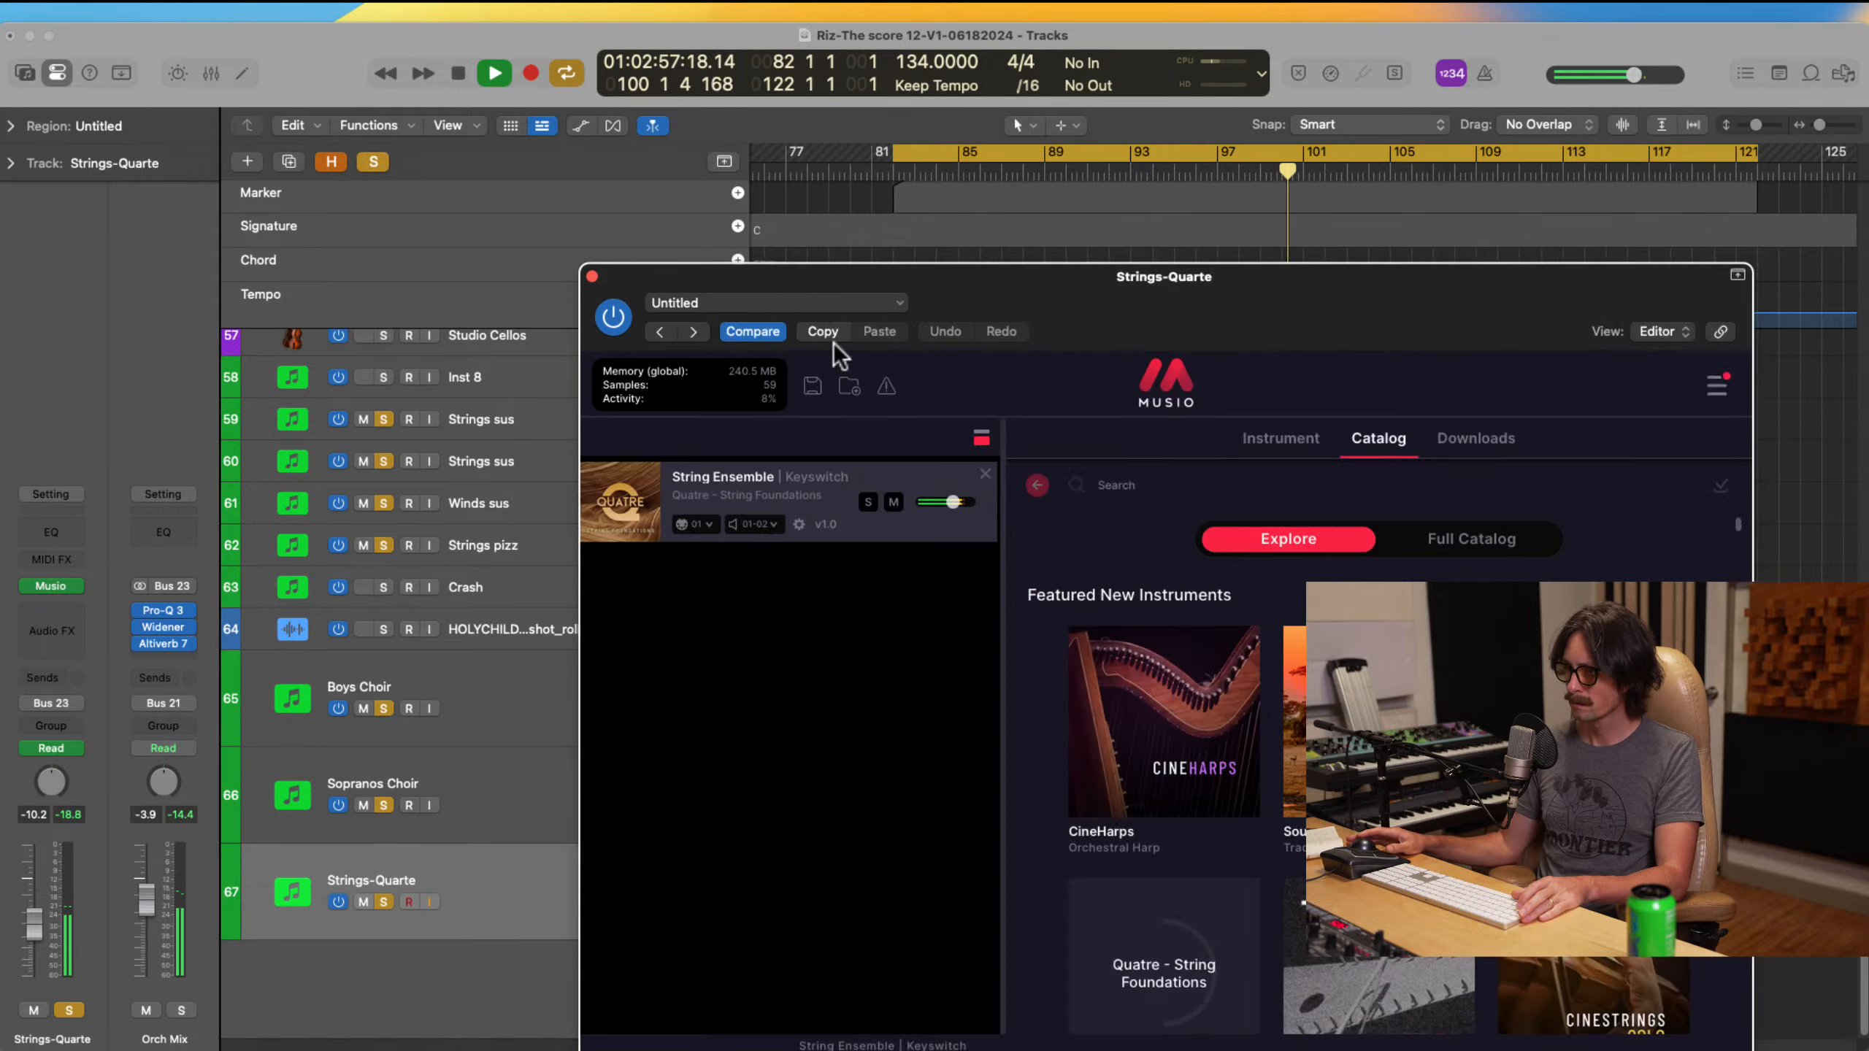
{"action": "left_click_drag", "start_coordinate": [1135, 297], "coordinate": [540, 235]}
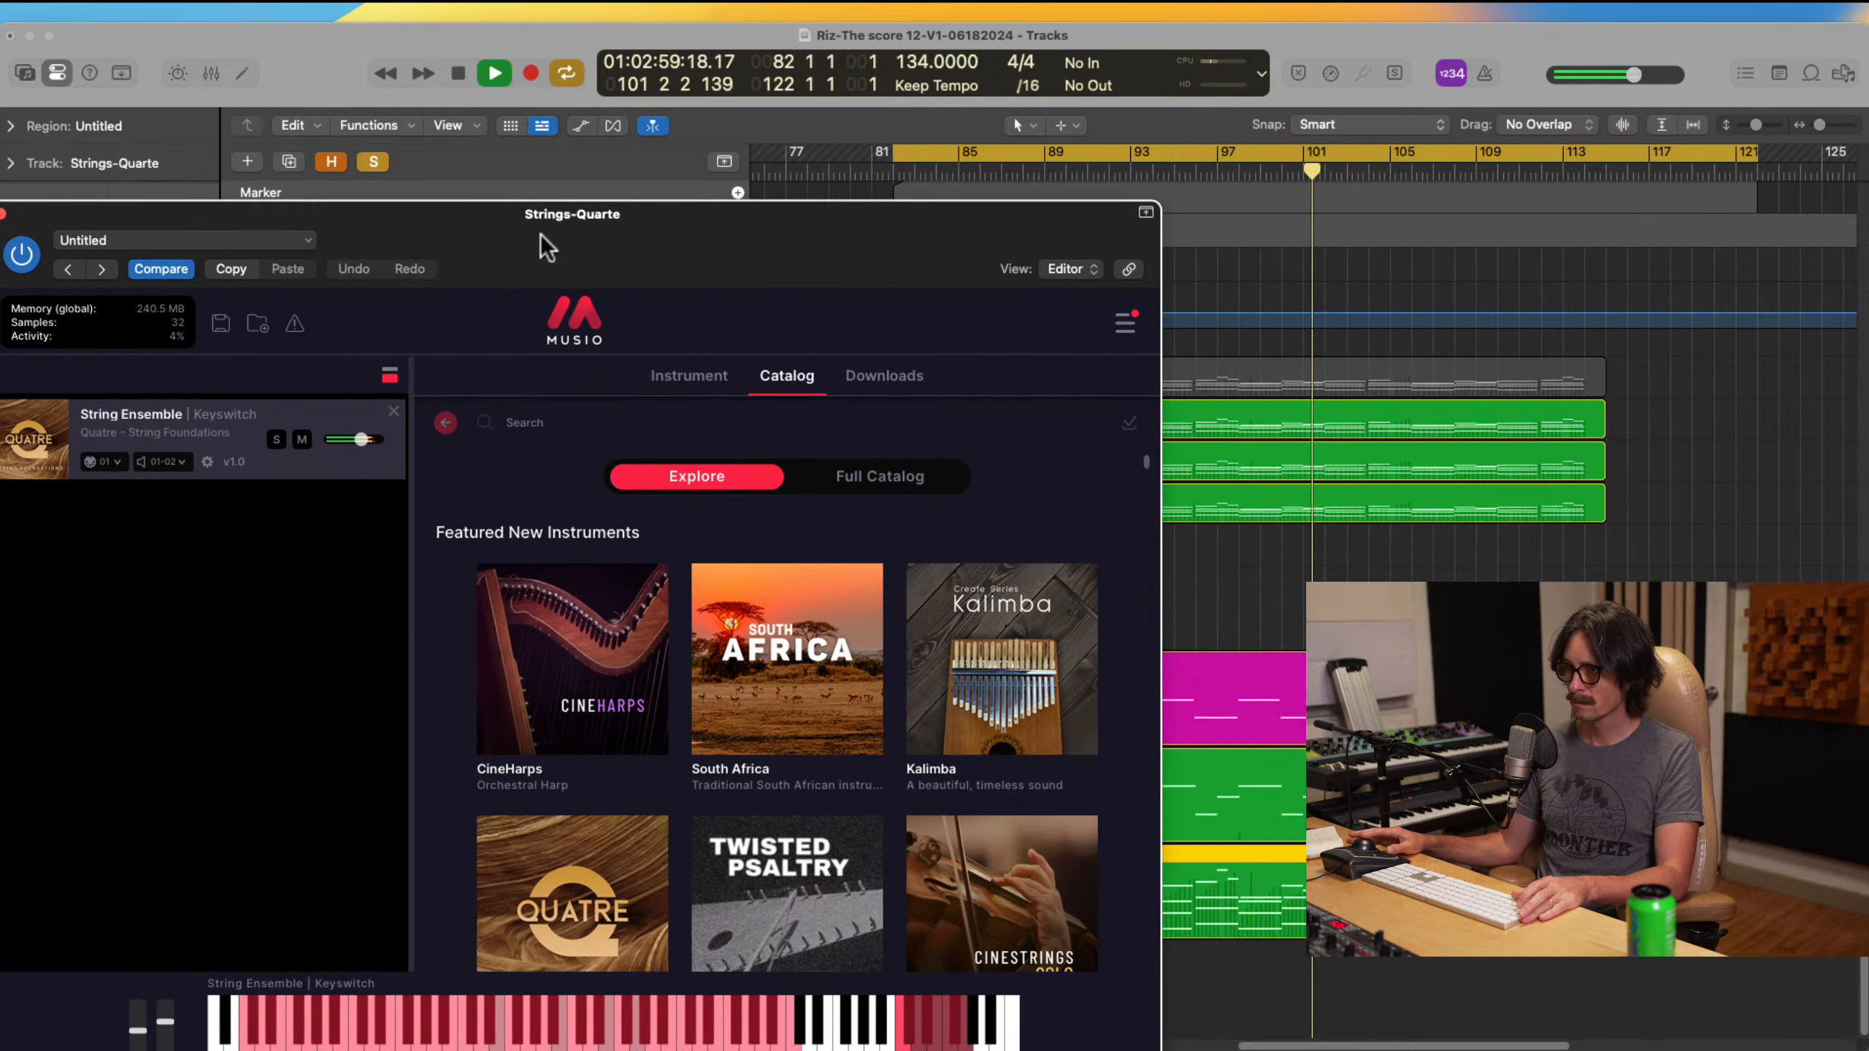
{"action": "left_click_drag", "start_coordinate": [193, 217], "coordinate": [446, 205]}
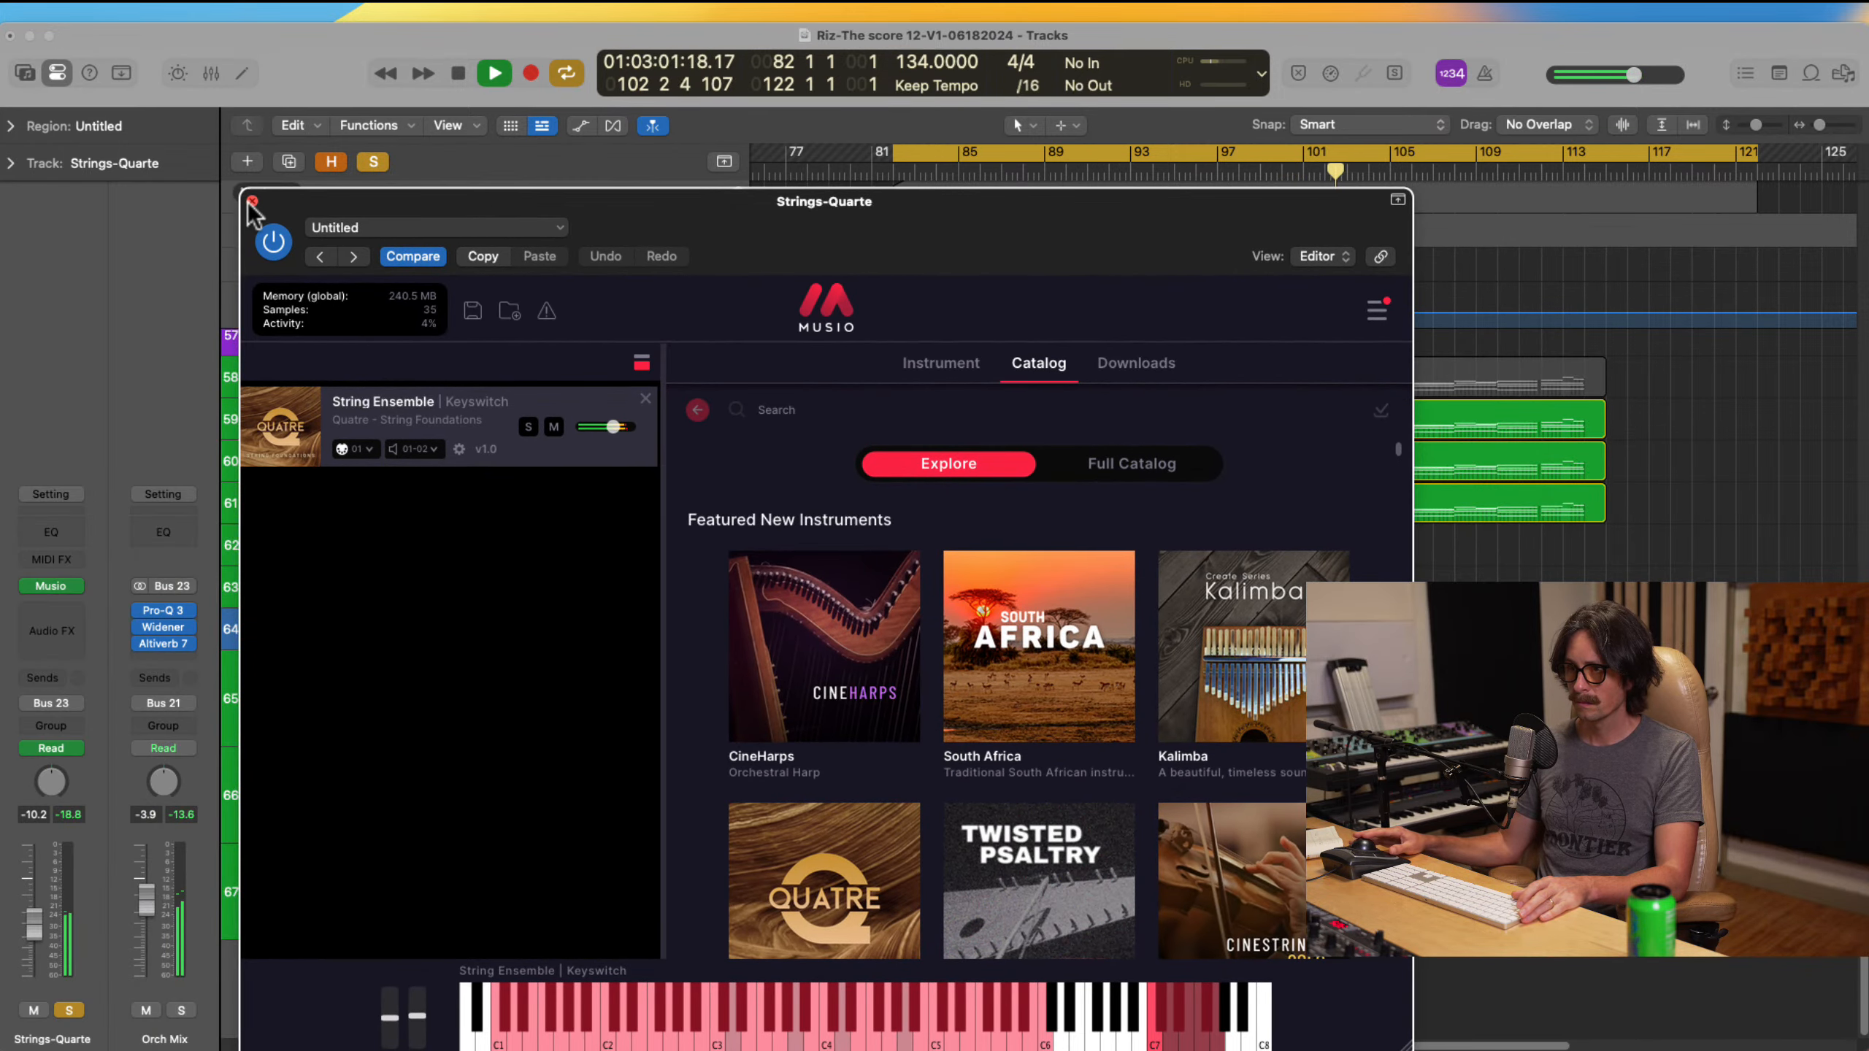
{"action": "left_click", "coordinate": [252, 201]}
Step: Audition only the Boys Choir in solo, add the Sopranos Choir to it, and clear both solos
{"action": "left_click", "coordinate": [384, 708], "text": "alt"}
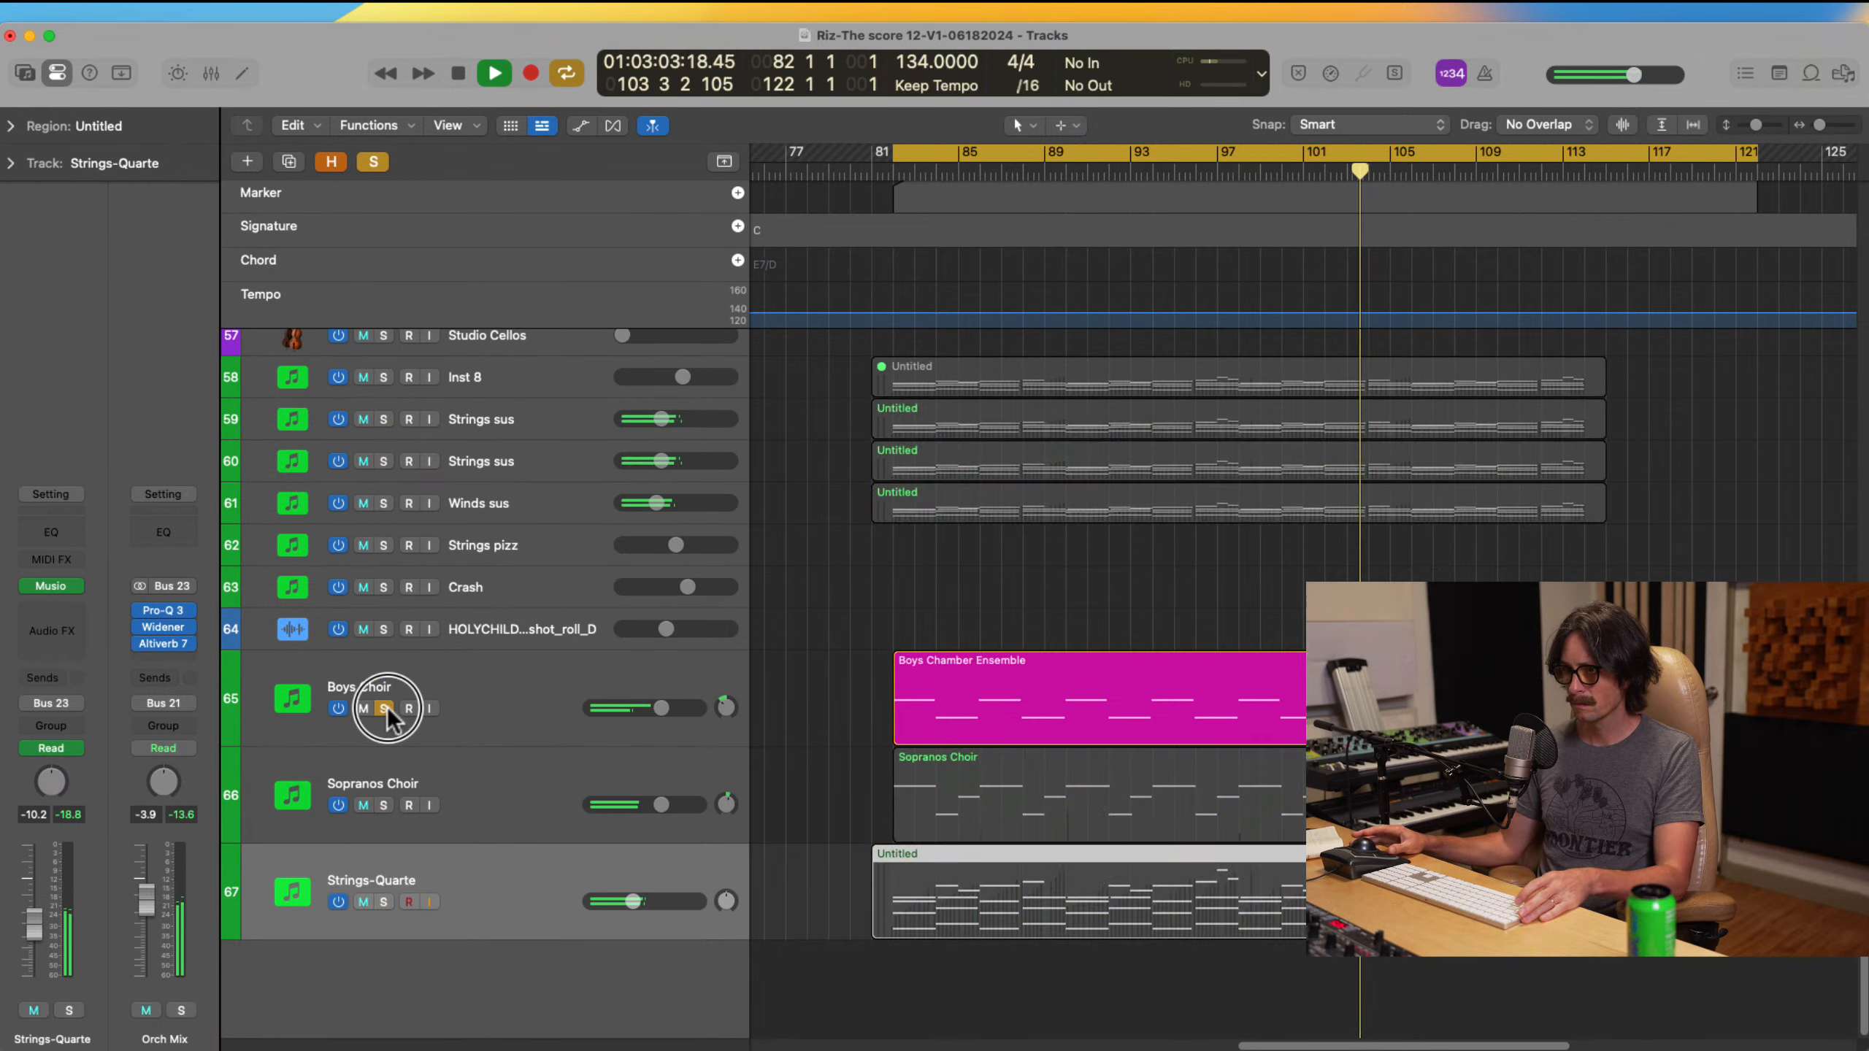
{"action": "left_click", "coordinate": [525, 701]}
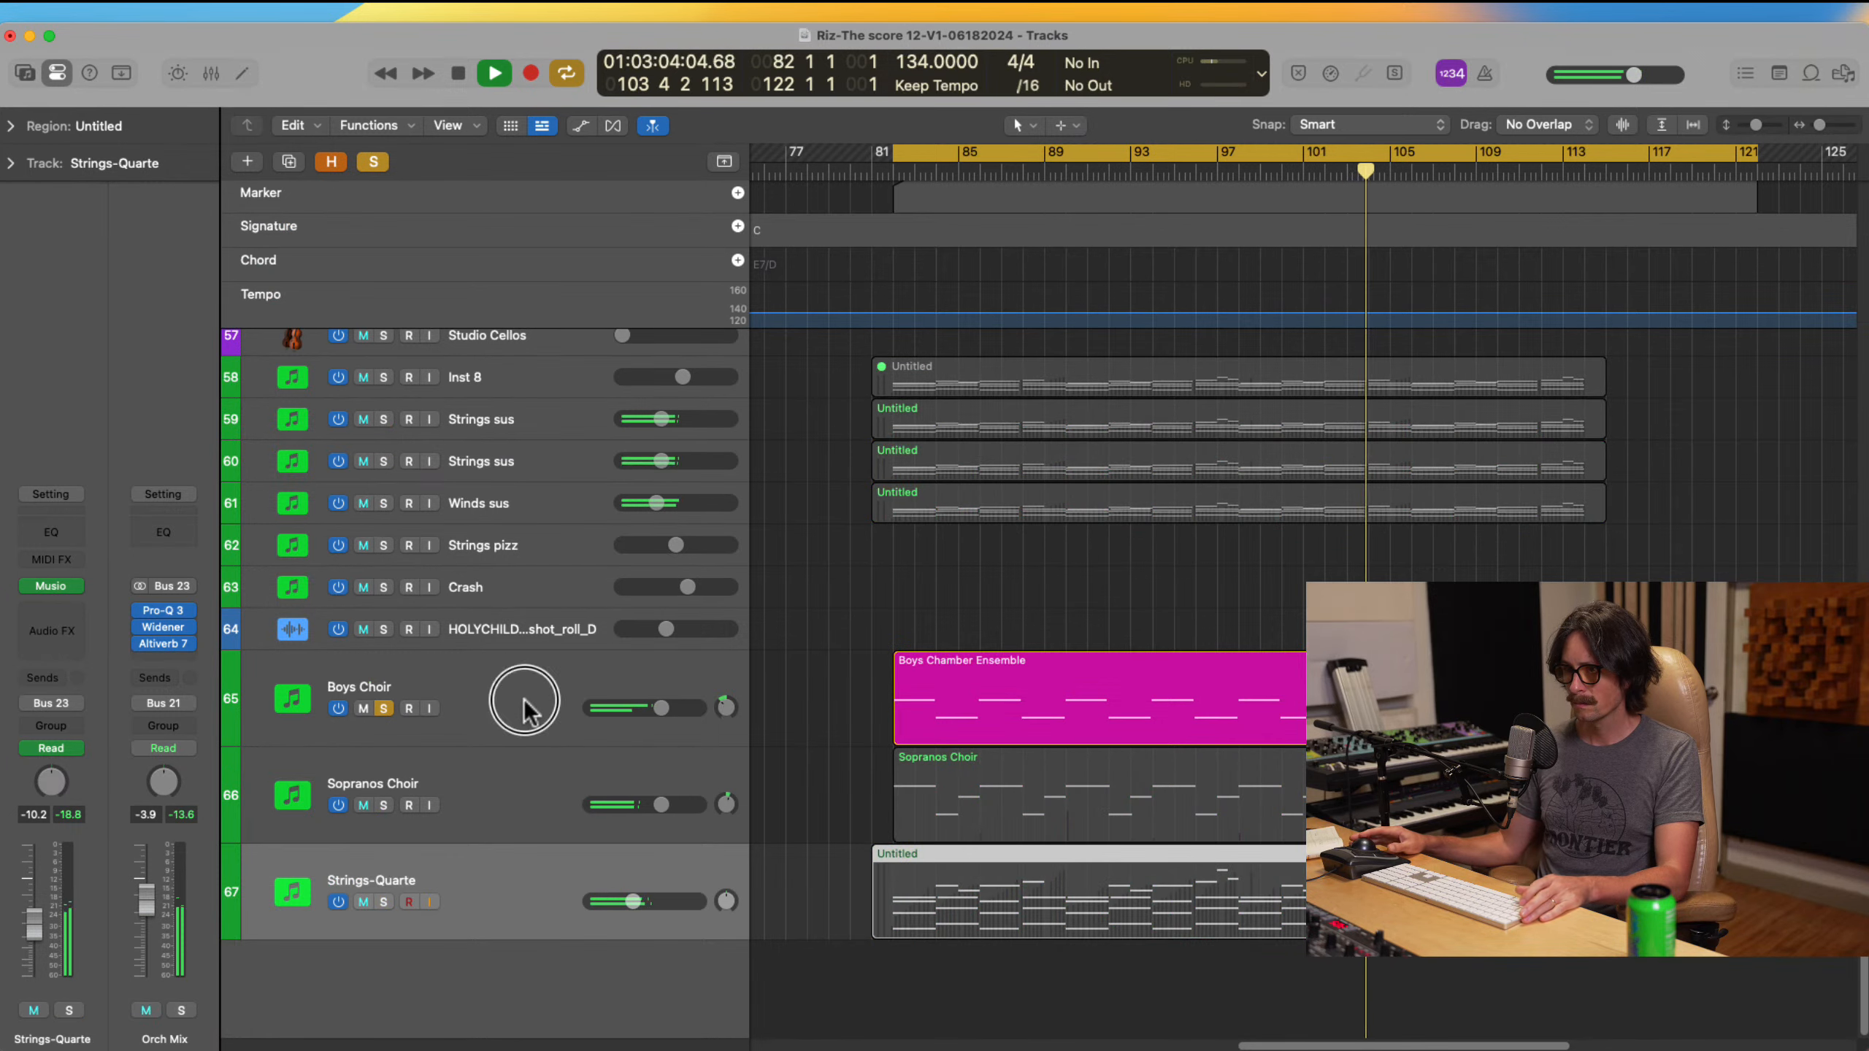
{"action": "left_click", "coordinate": [384, 805]}
{"action": "left_click", "coordinate": [617, 790]}
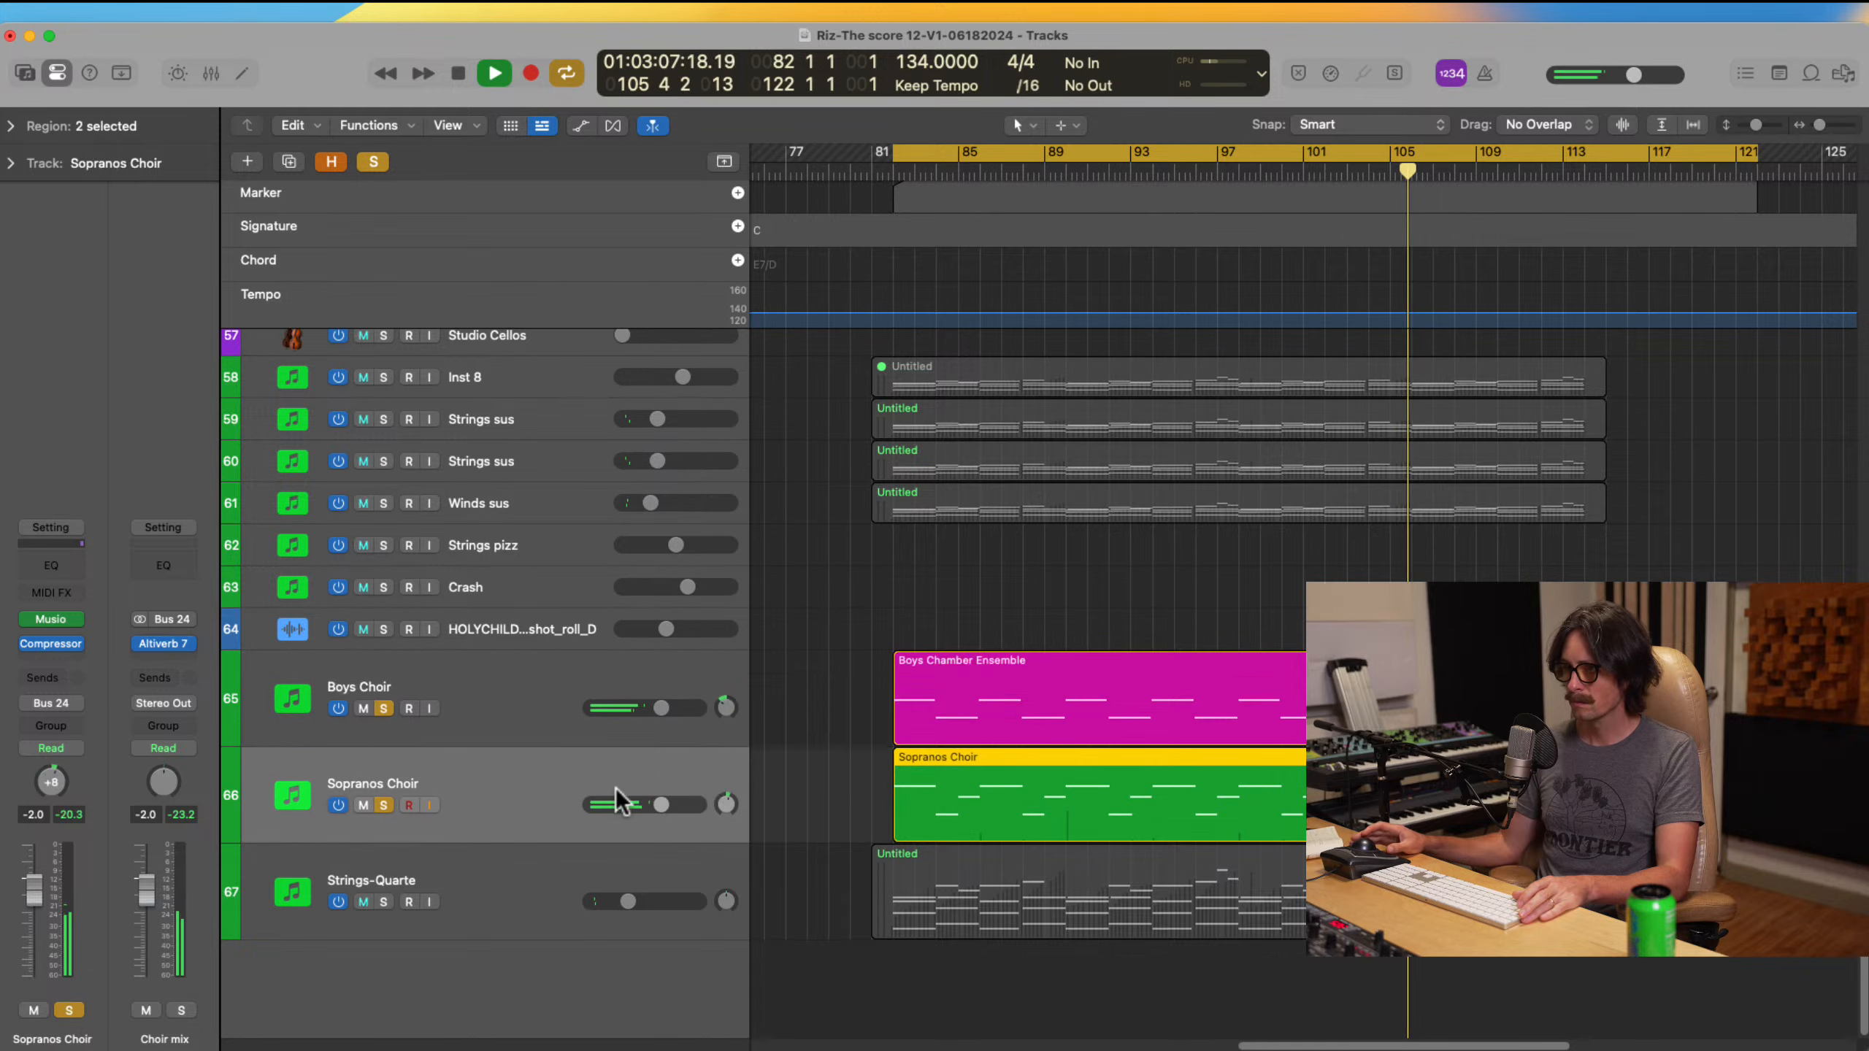
{"action": "left_click", "coordinate": [384, 708]}
Step: Review the string, choir, harp and vocal tracks from 65 up to 42 with the full mix playing, and stop playback
{"action": "scroll", "coordinate": [1264, 650], "scroll_direction": "up", "scroll_amount": 10}
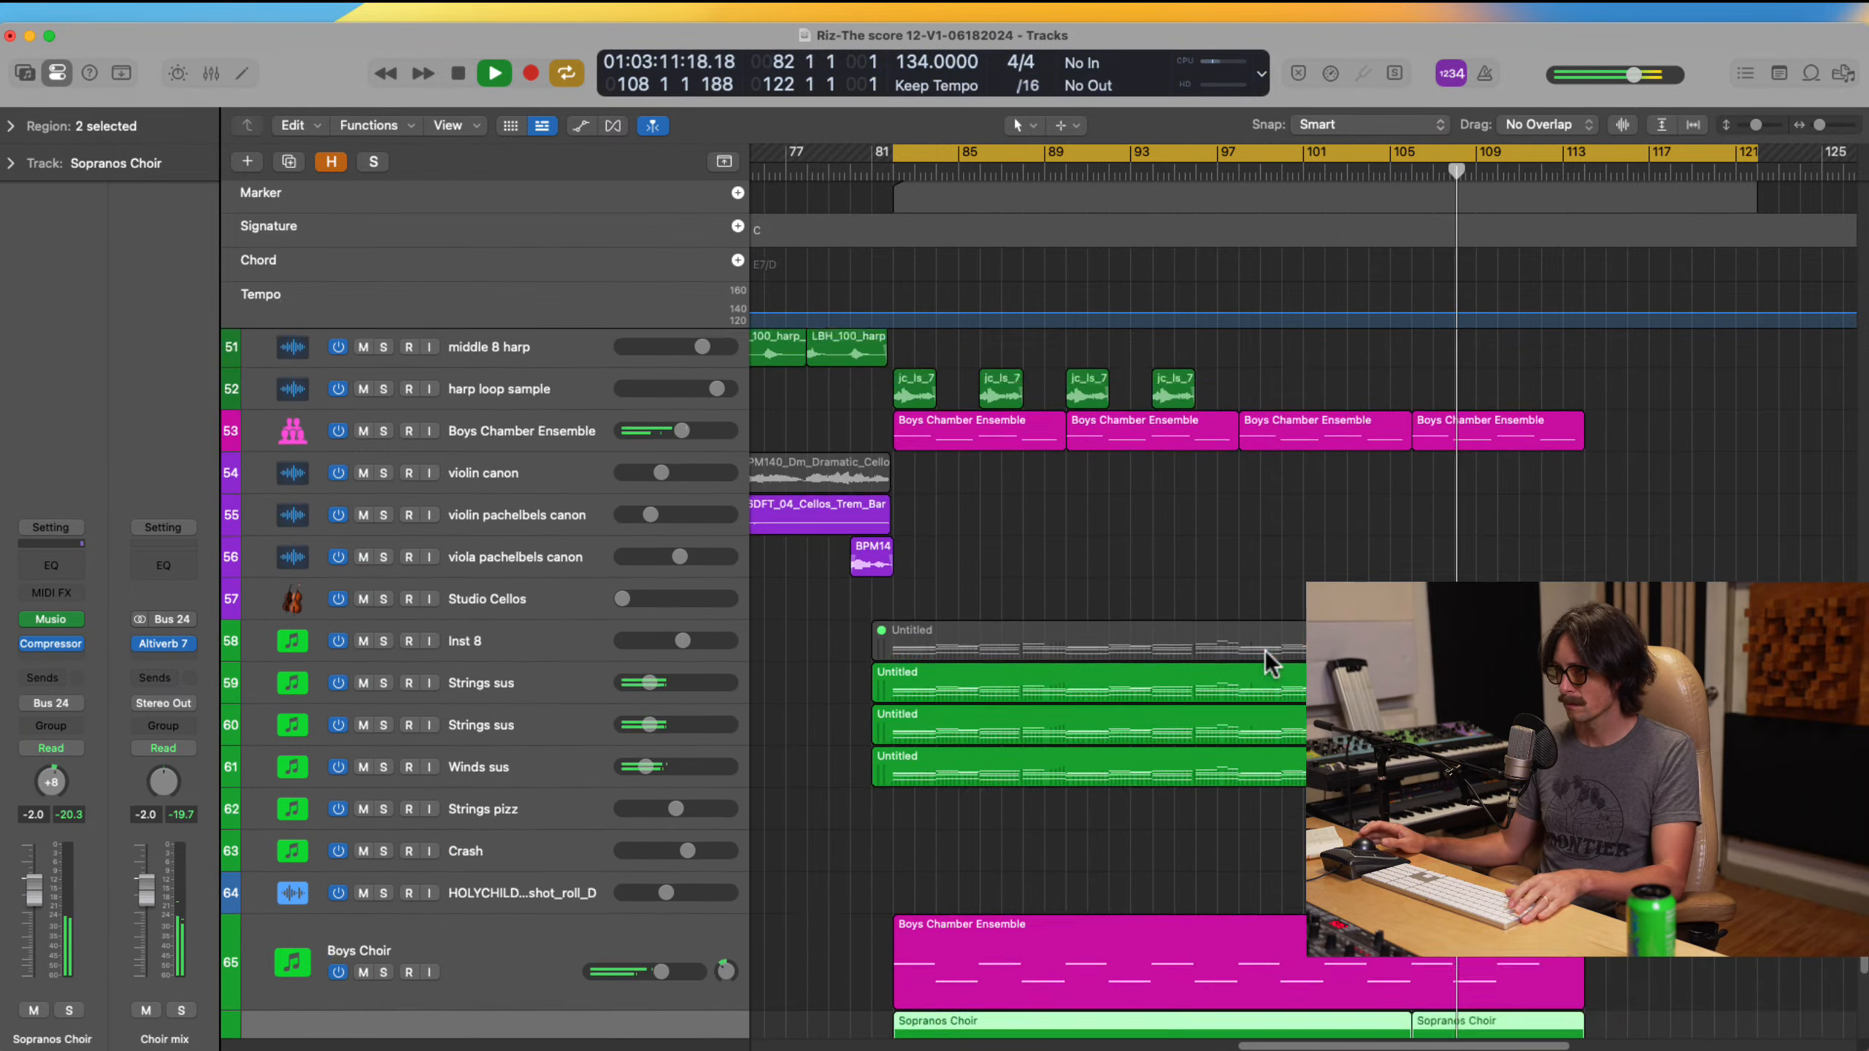
{"action": "scroll", "coordinate": [1265, 650], "scroll_direction": "up", "scroll_amount": 5}
{"action": "scroll", "coordinate": [1265, 650], "scroll_direction": "down", "scroll_amount": 3}
{"action": "key", "text": "space"}
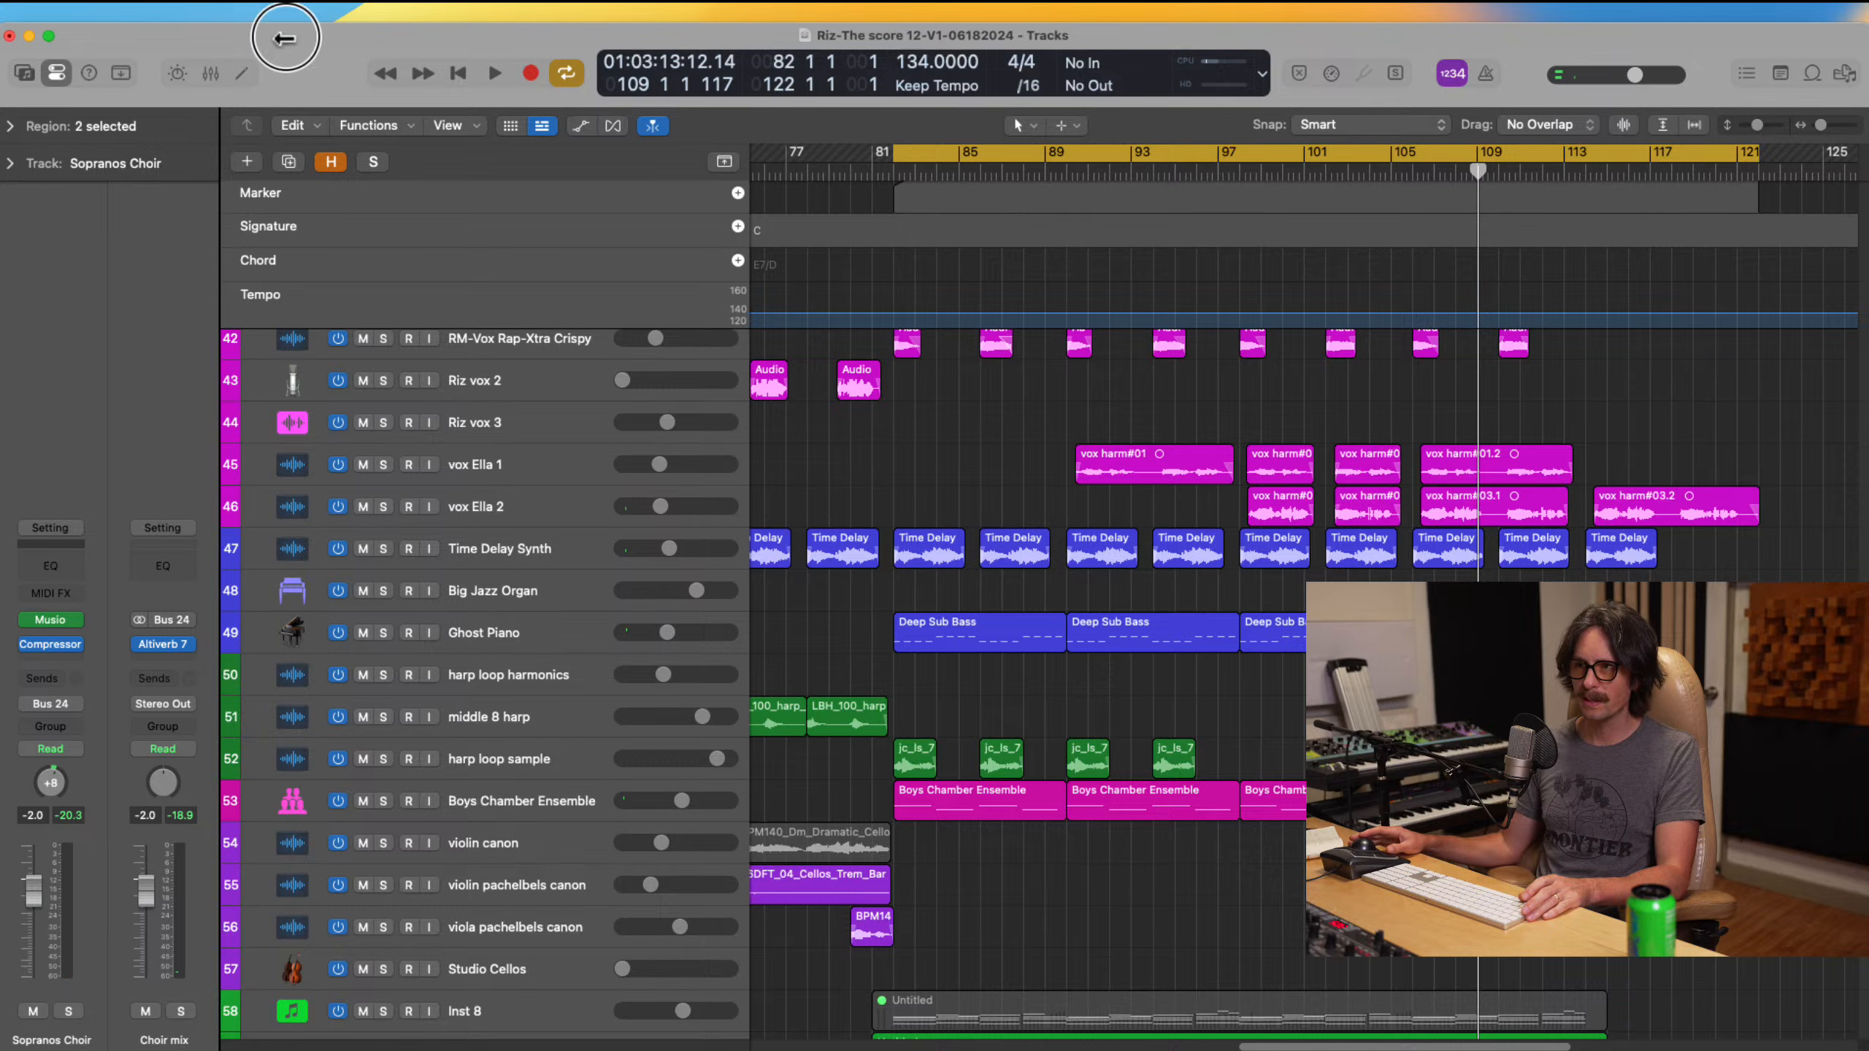
Step: Solo the harmony vocals on tracks 45 and 46 and play them from about bar 98
{"action": "scroll", "coordinate": [1207, 436], "scroll_direction": "up", "scroll_amount": 3}
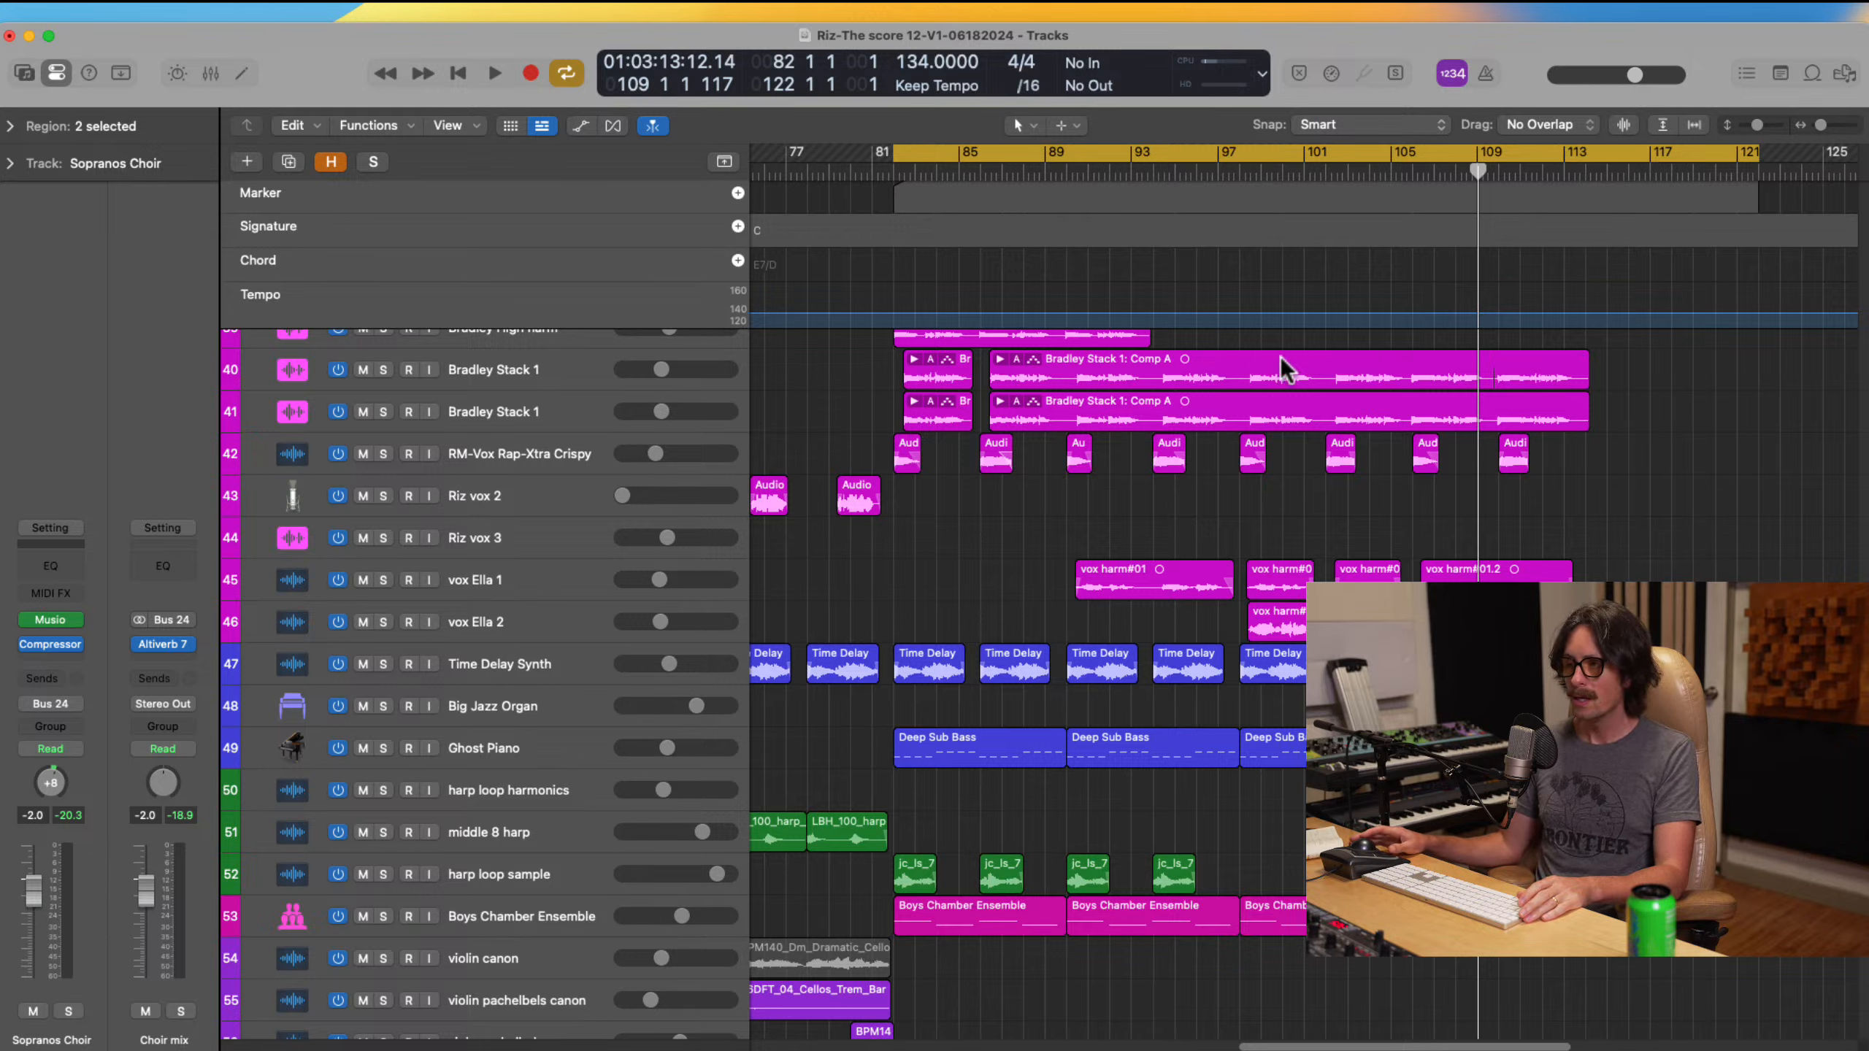
{"action": "left_click", "coordinate": [1244, 174]}
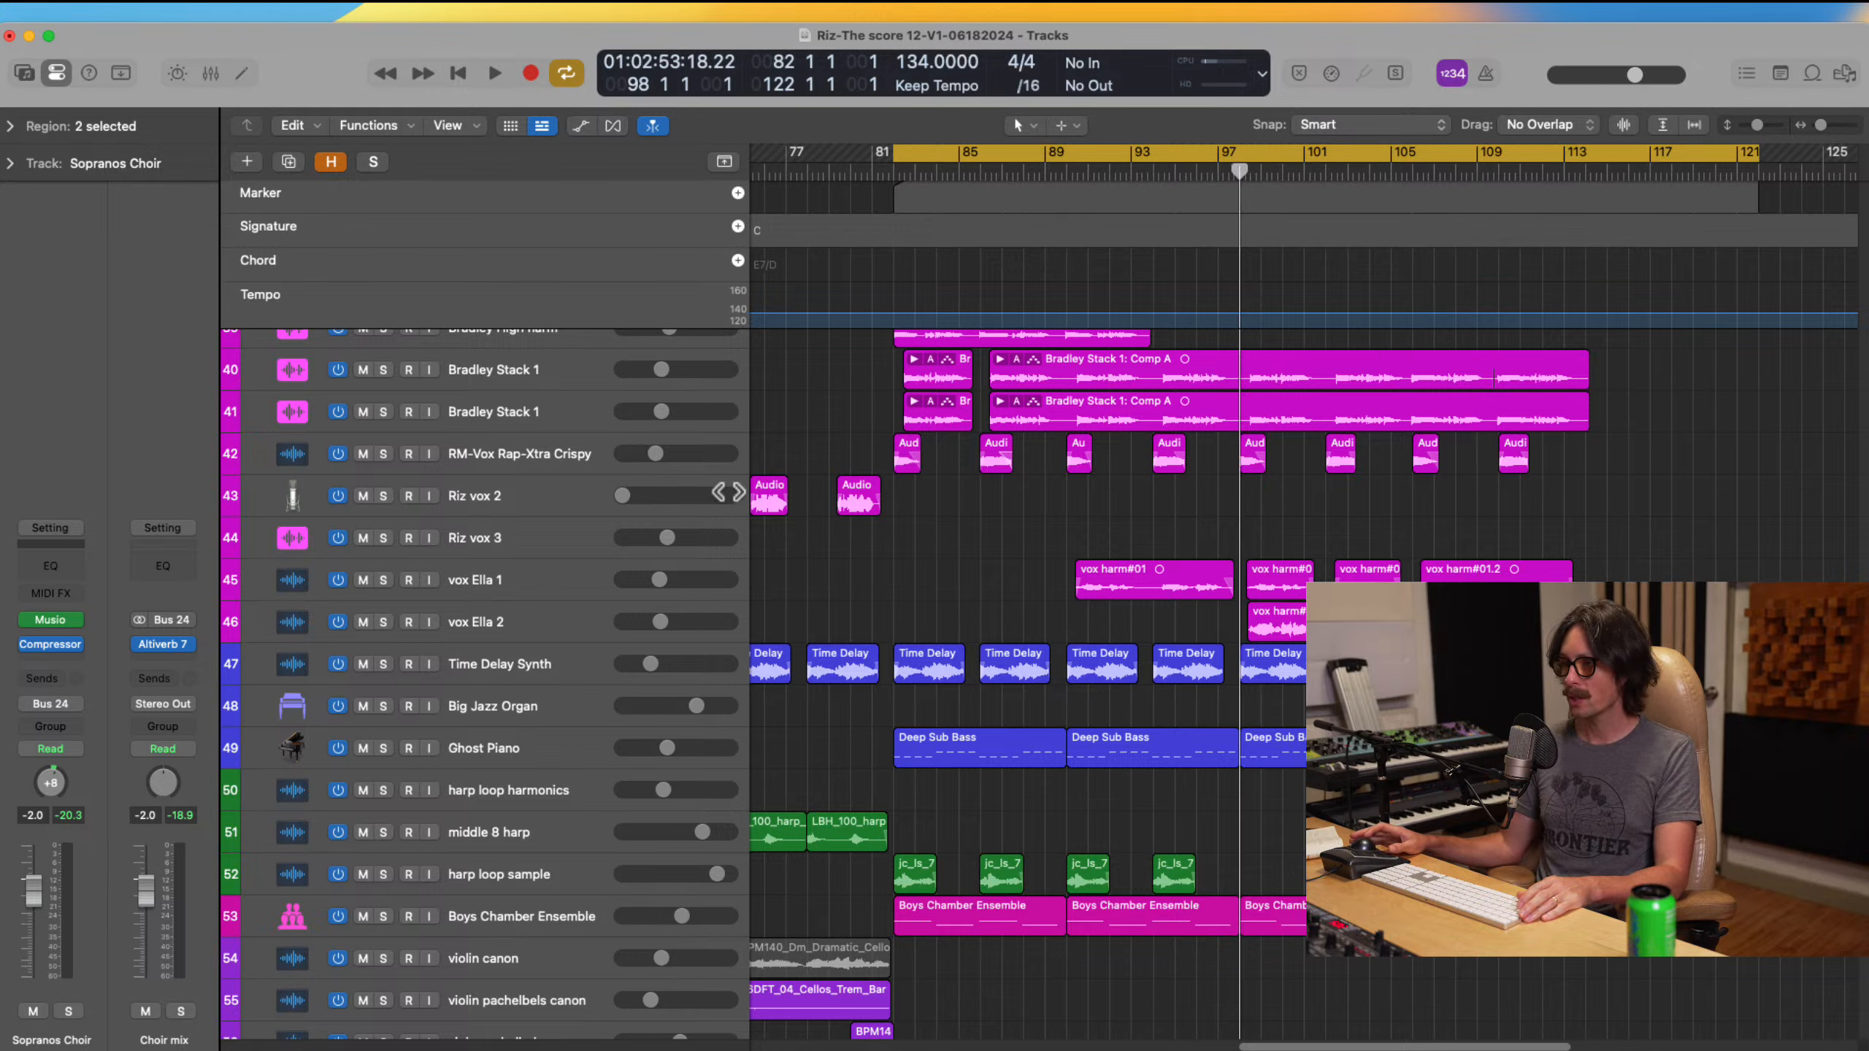
{"action": "left_click", "coordinate": [491, 589]}
{"action": "left_click", "coordinate": [492, 620]}
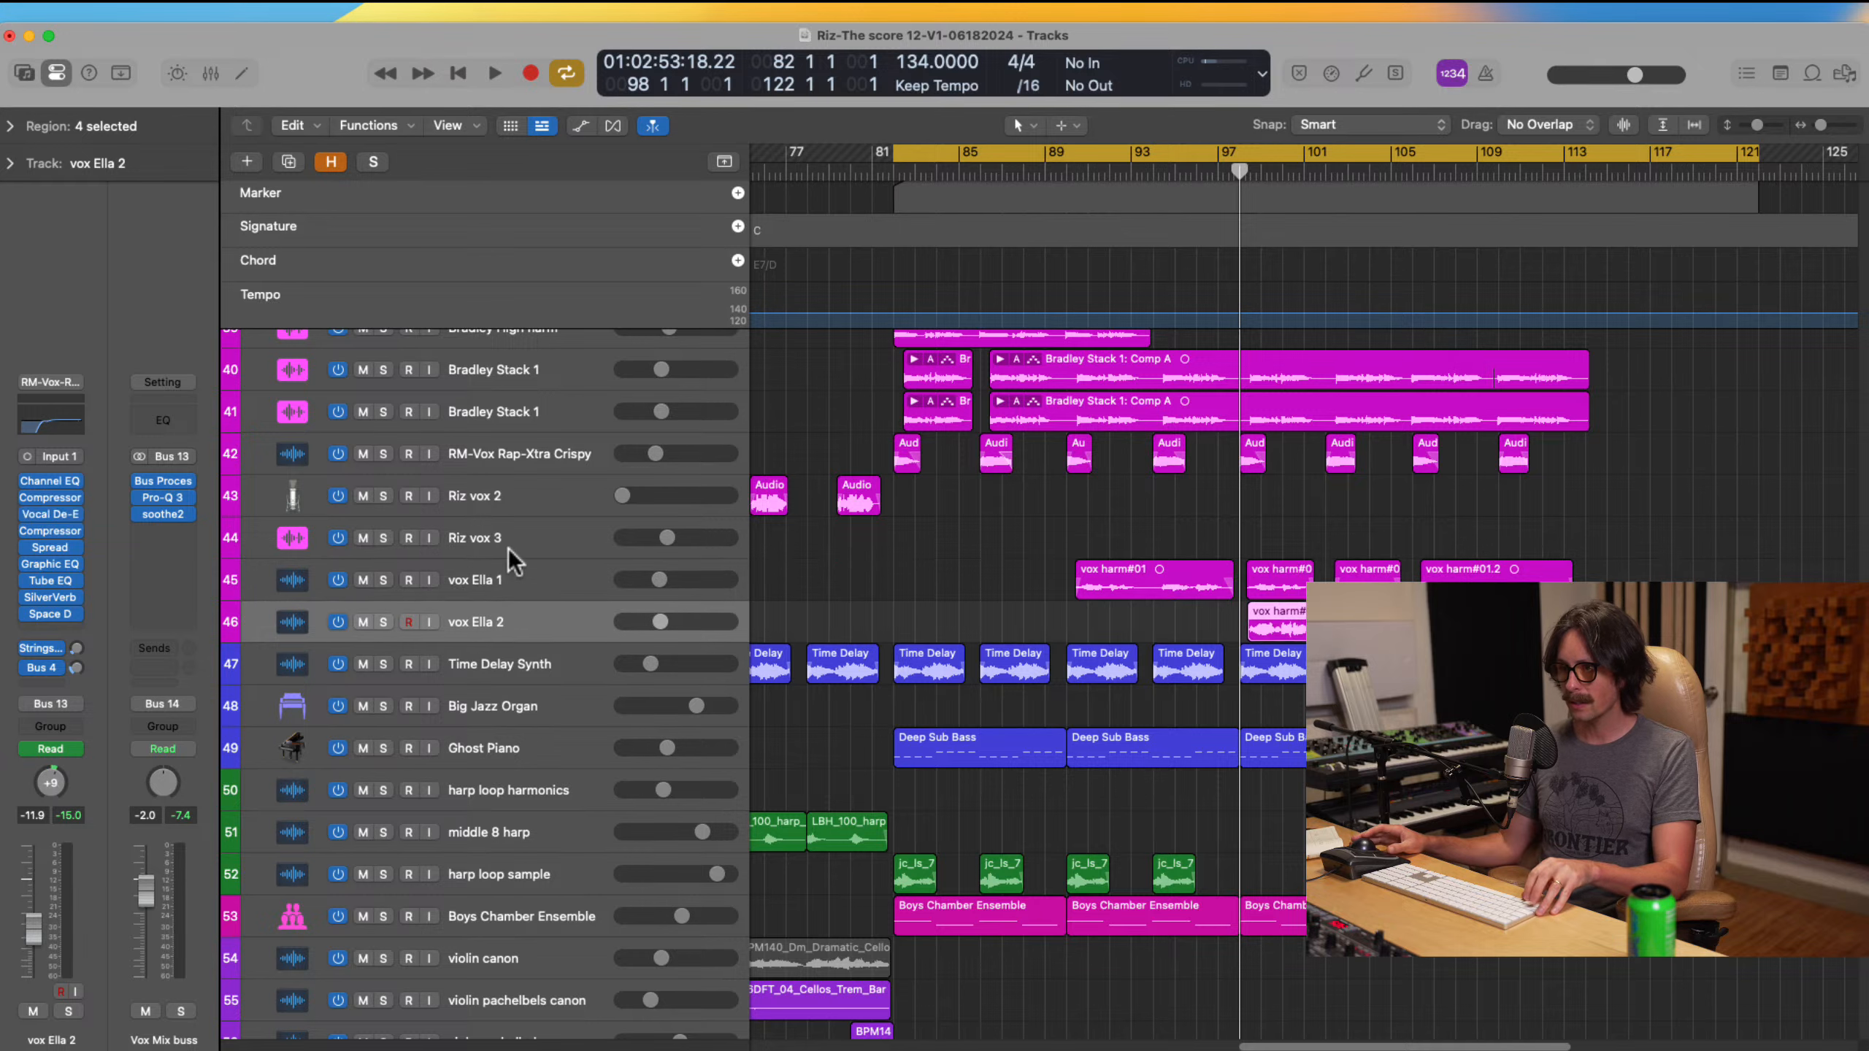
{"action": "left_click", "coordinate": [508, 589], "text": "shift"}
{"action": "left_click", "coordinate": [383, 581]}
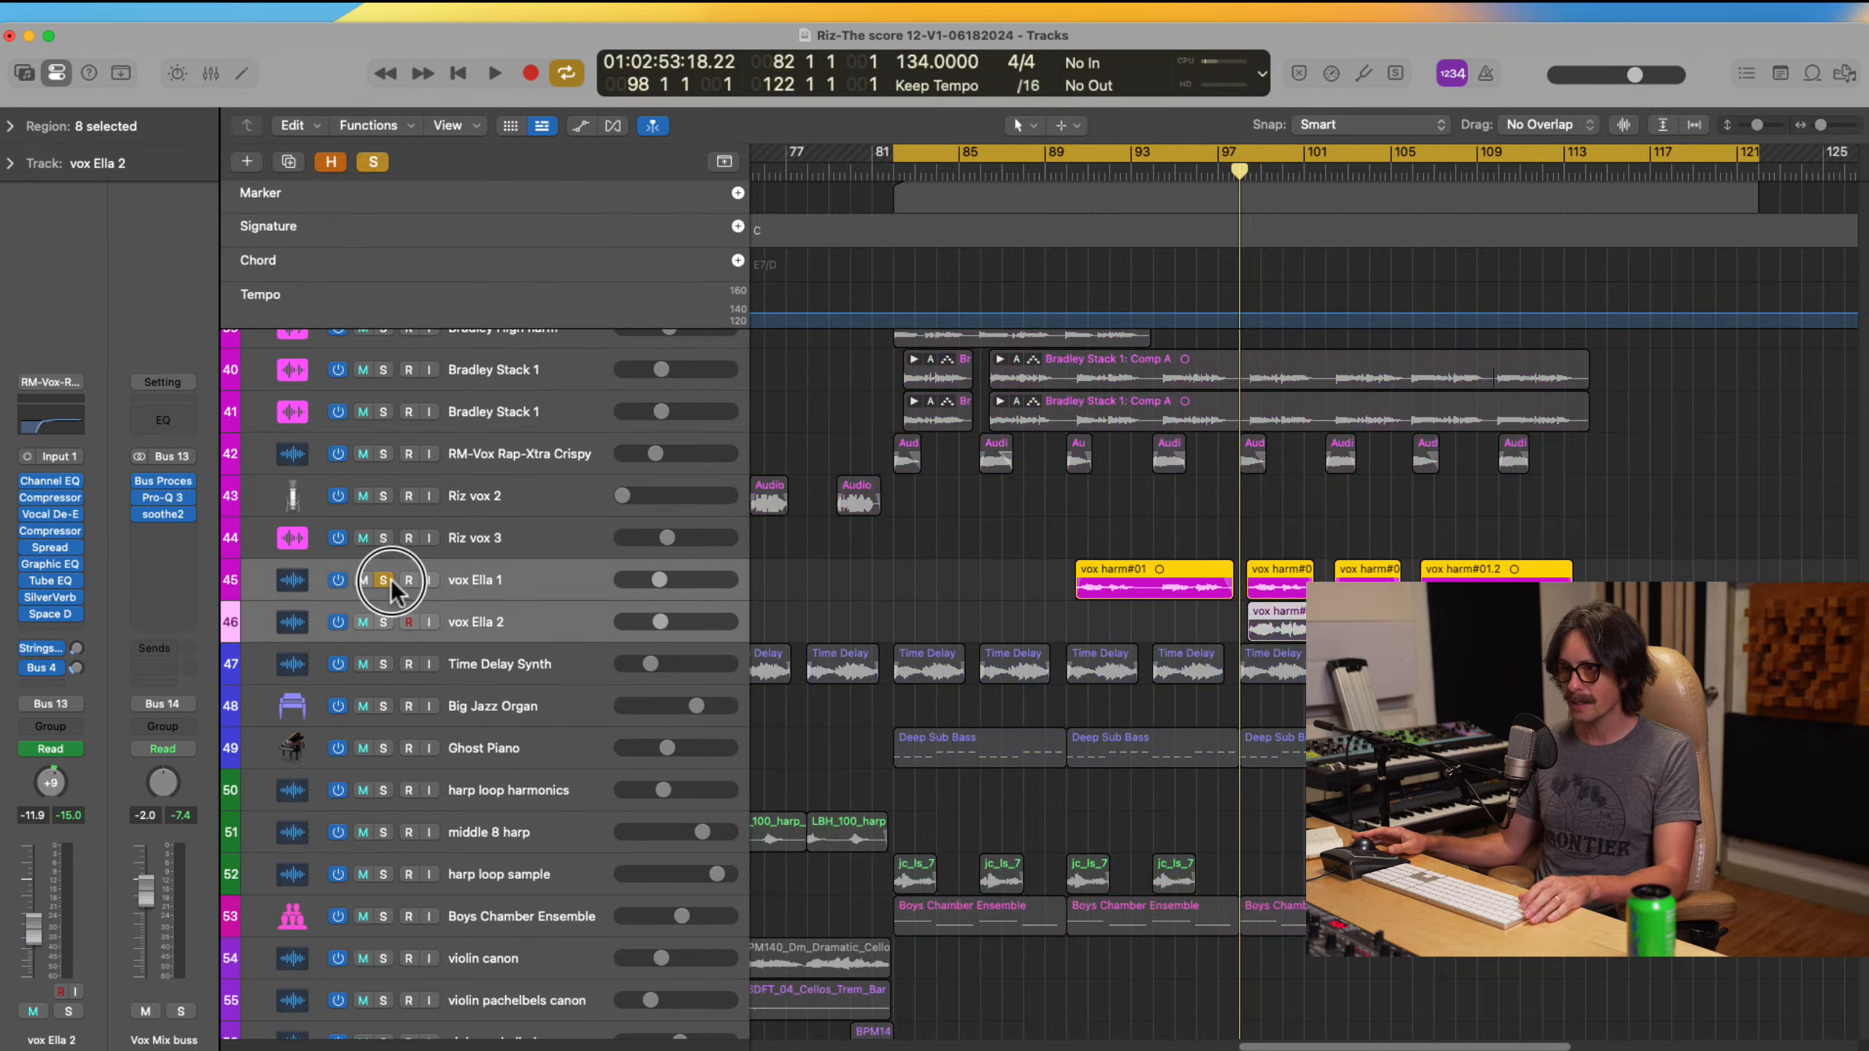
{"action": "scroll", "coordinate": [1259, 514], "scroll_direction": "right", "scroll_amount": 5}
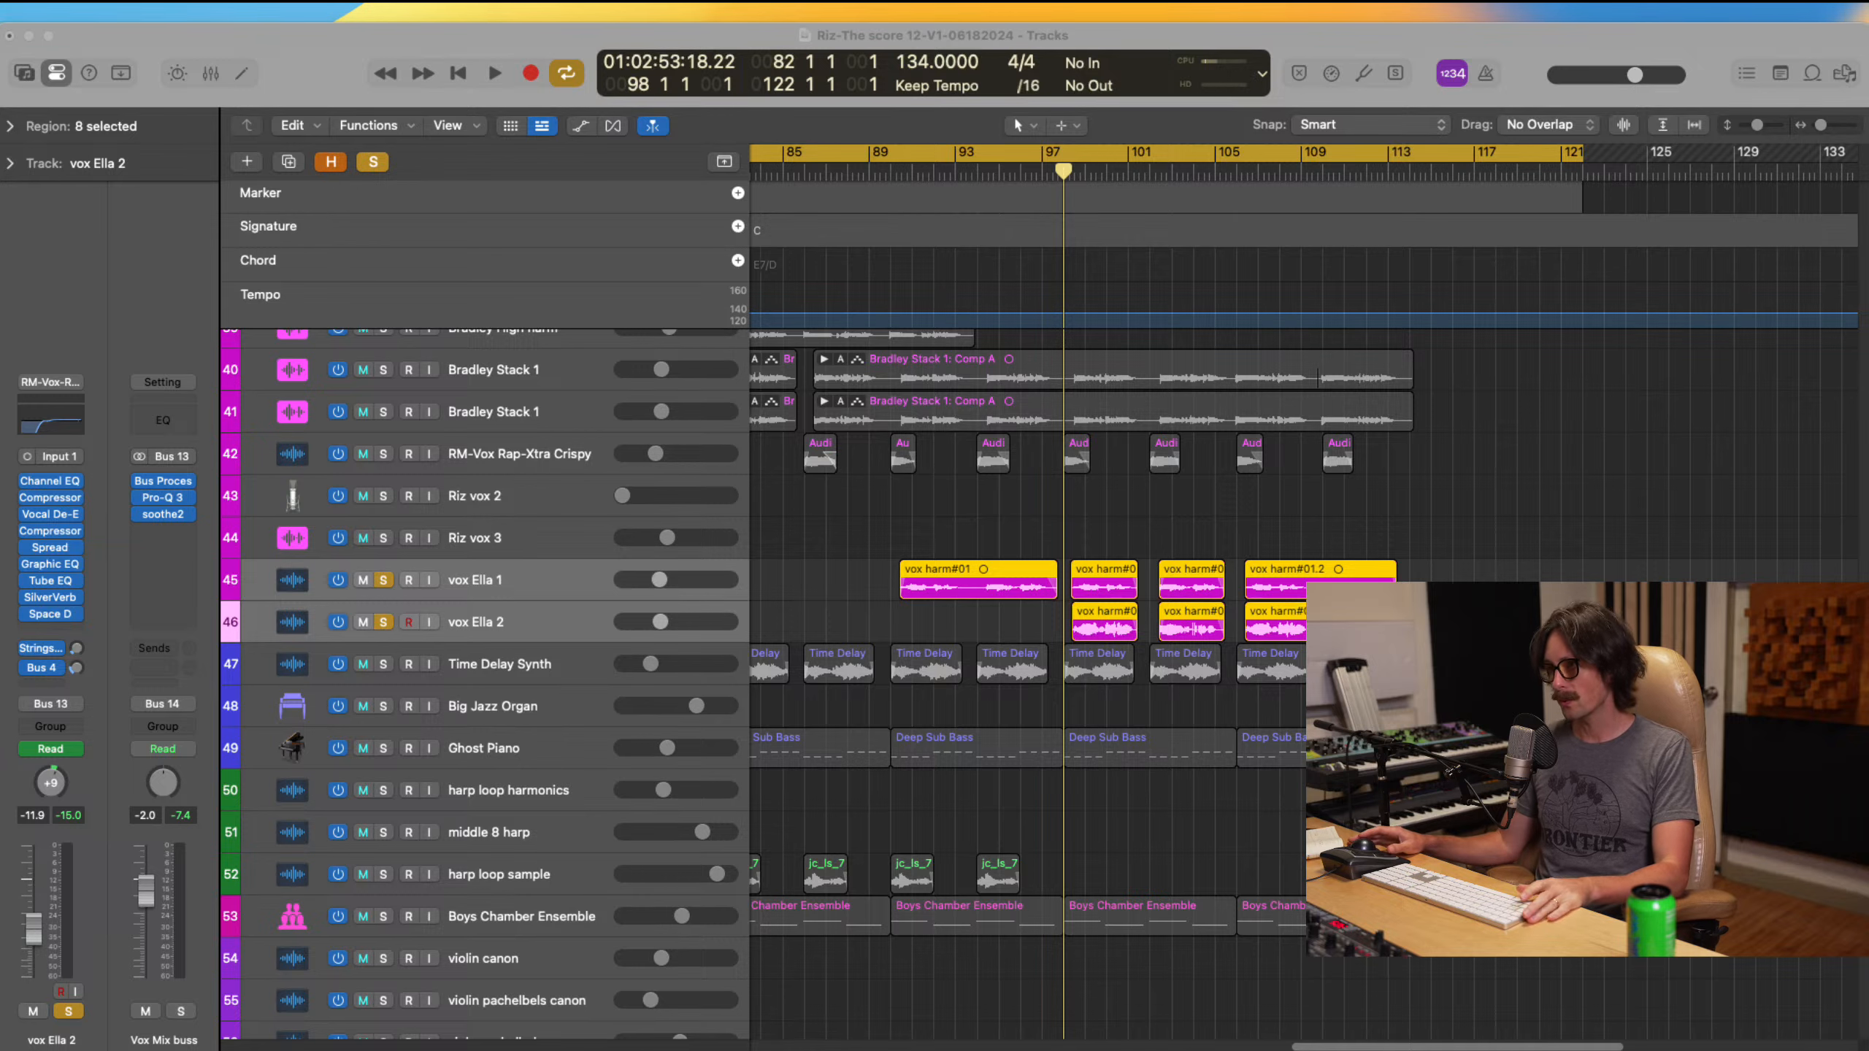
{"action": "left_click", "coordinate": [1706, 65]}
{"action": "key", "text": "space"}
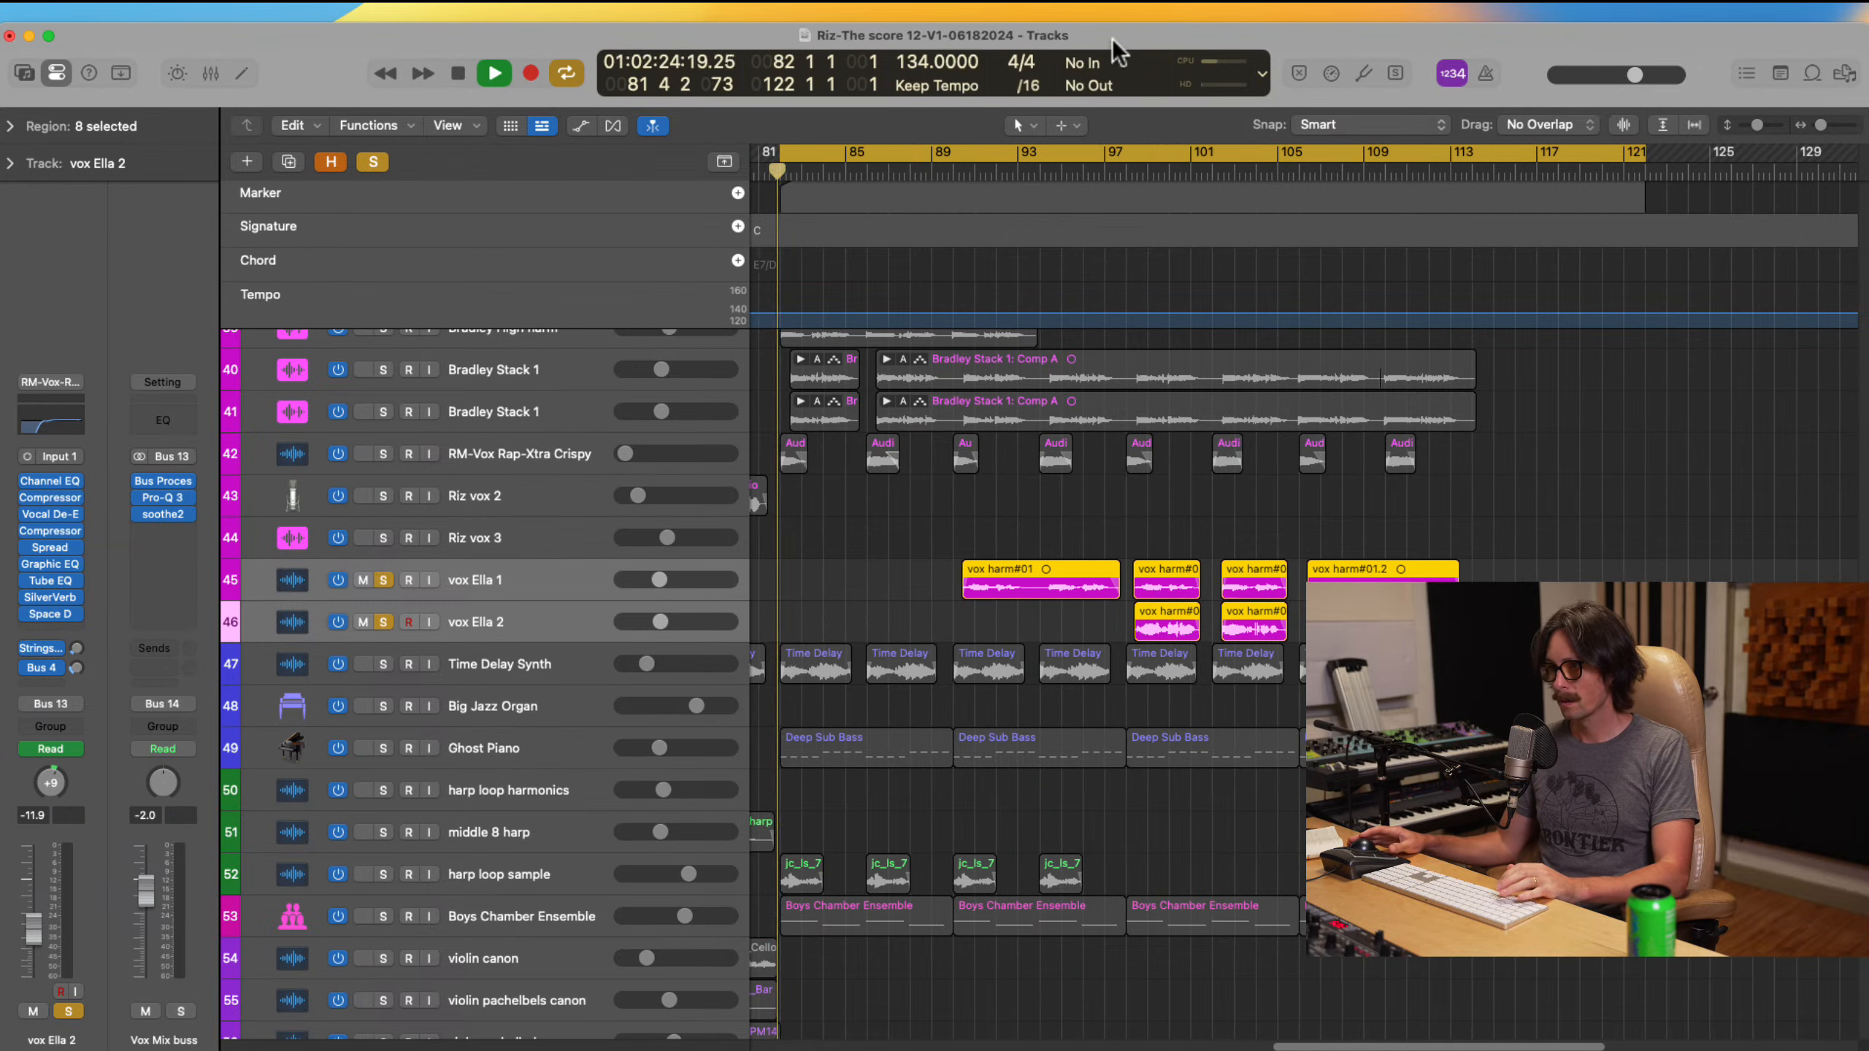
{"action": "left_click", "coordinate": [1125, 173]}
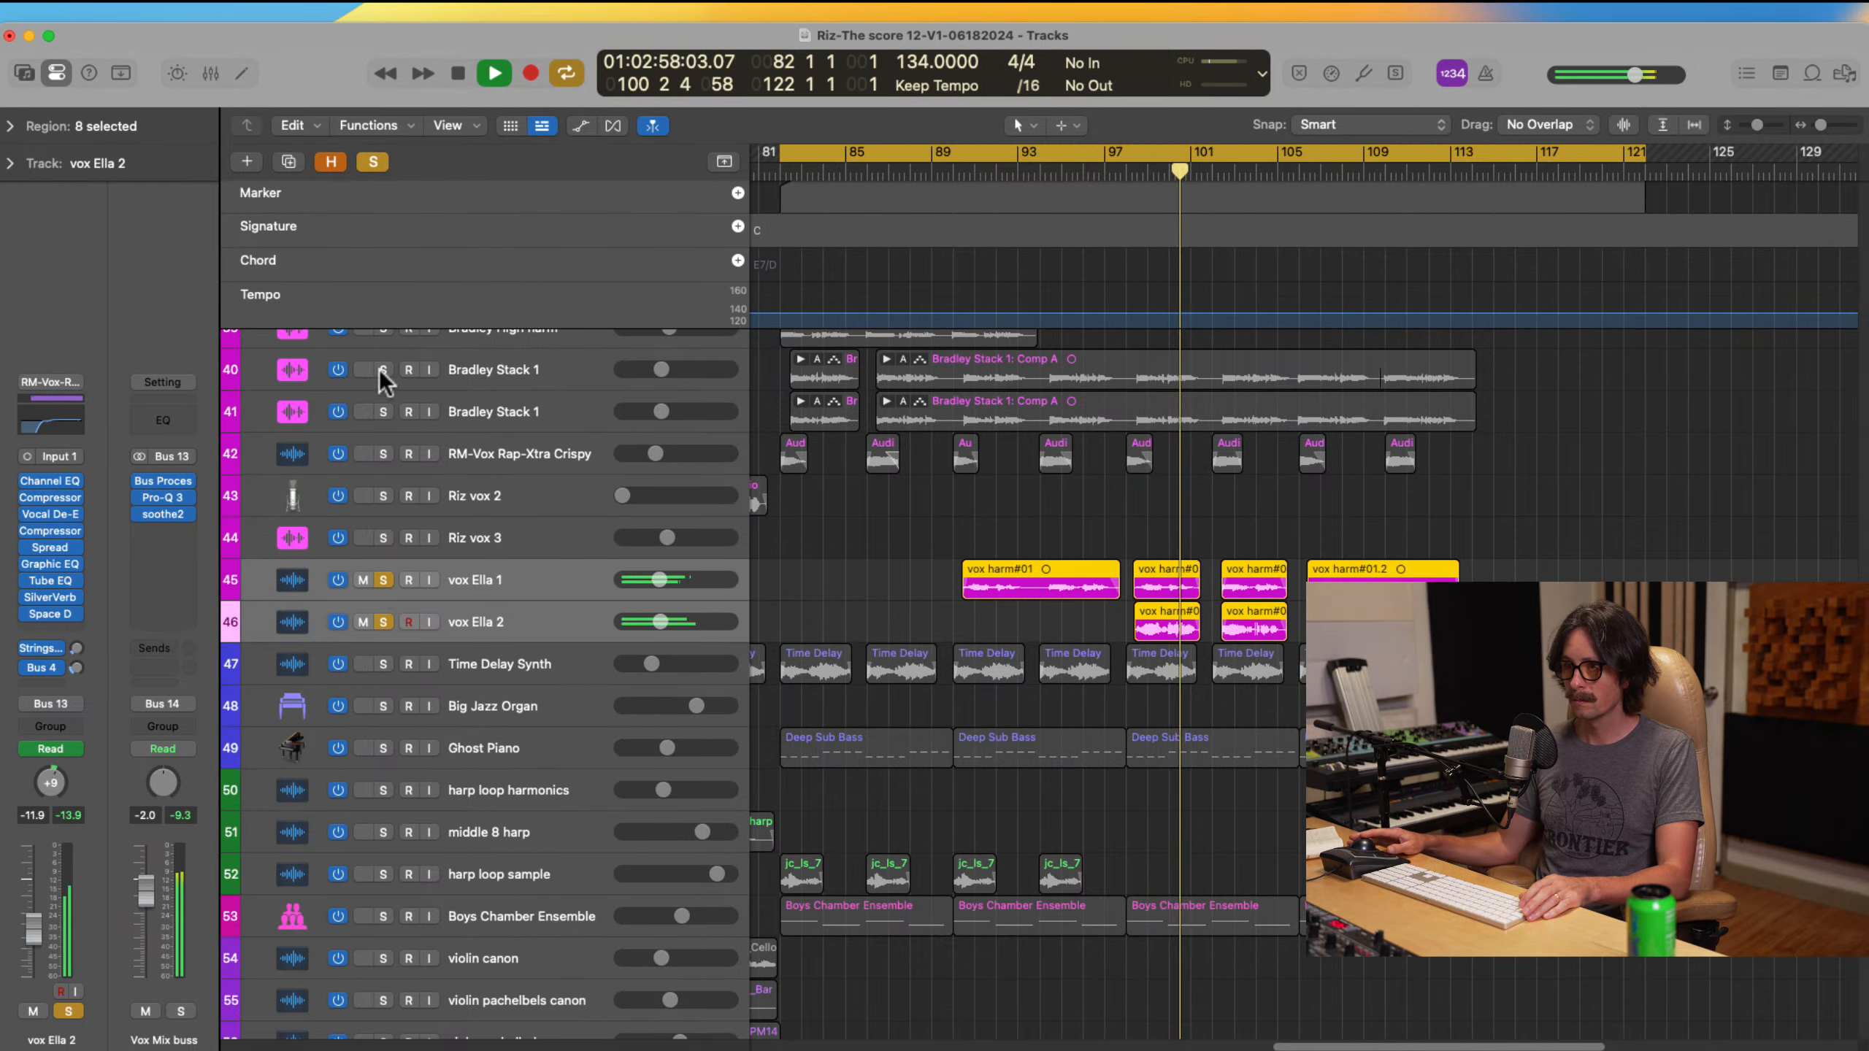
Step: Add the stack vocals on tracks 40 and 41 to the soloed harmonies, and clear all solos to finish in the full mix
{"action": "left_click_drag", "start_coordinate": [383, 369], "coordinate": [382, 412]}
{"action": "scroll", "coordinate": [1017, 466], "scroll_direction": "up", "scroll_amount": 5}
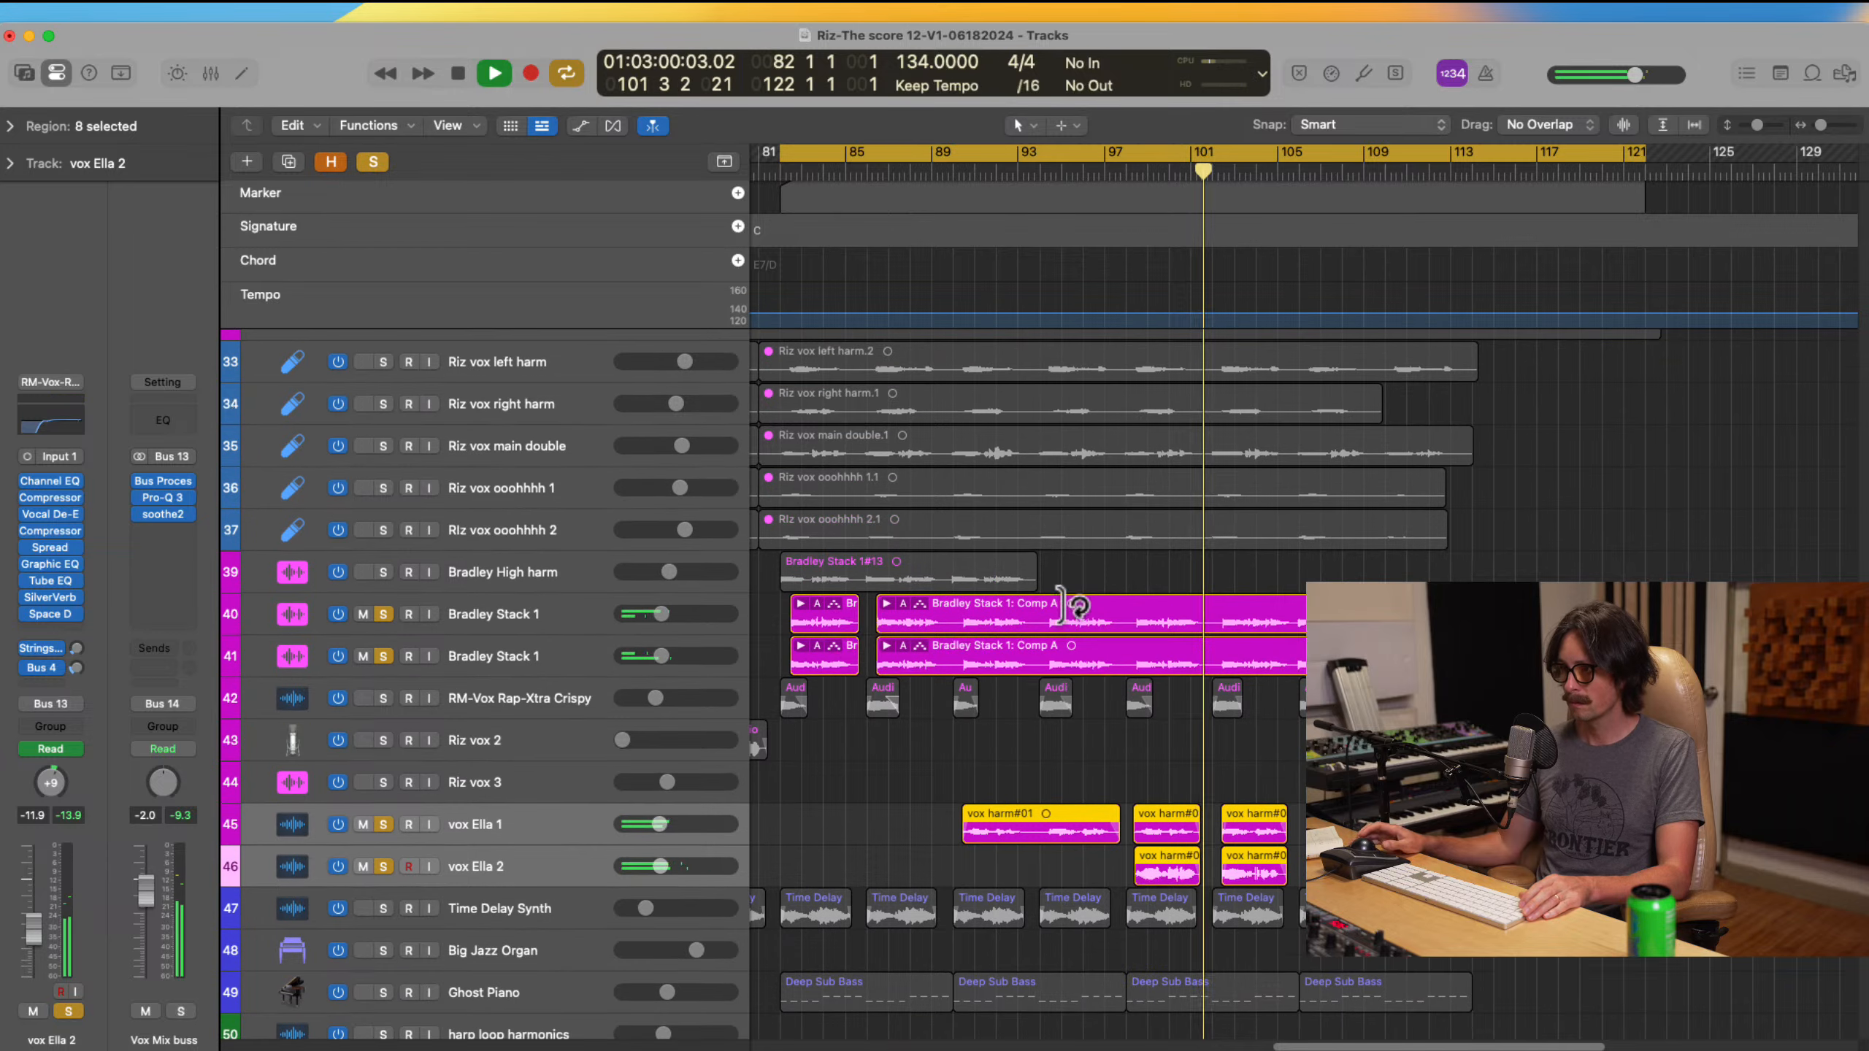
{"action": "left_click", "coordinate": [383, 614], "text": "alt"}
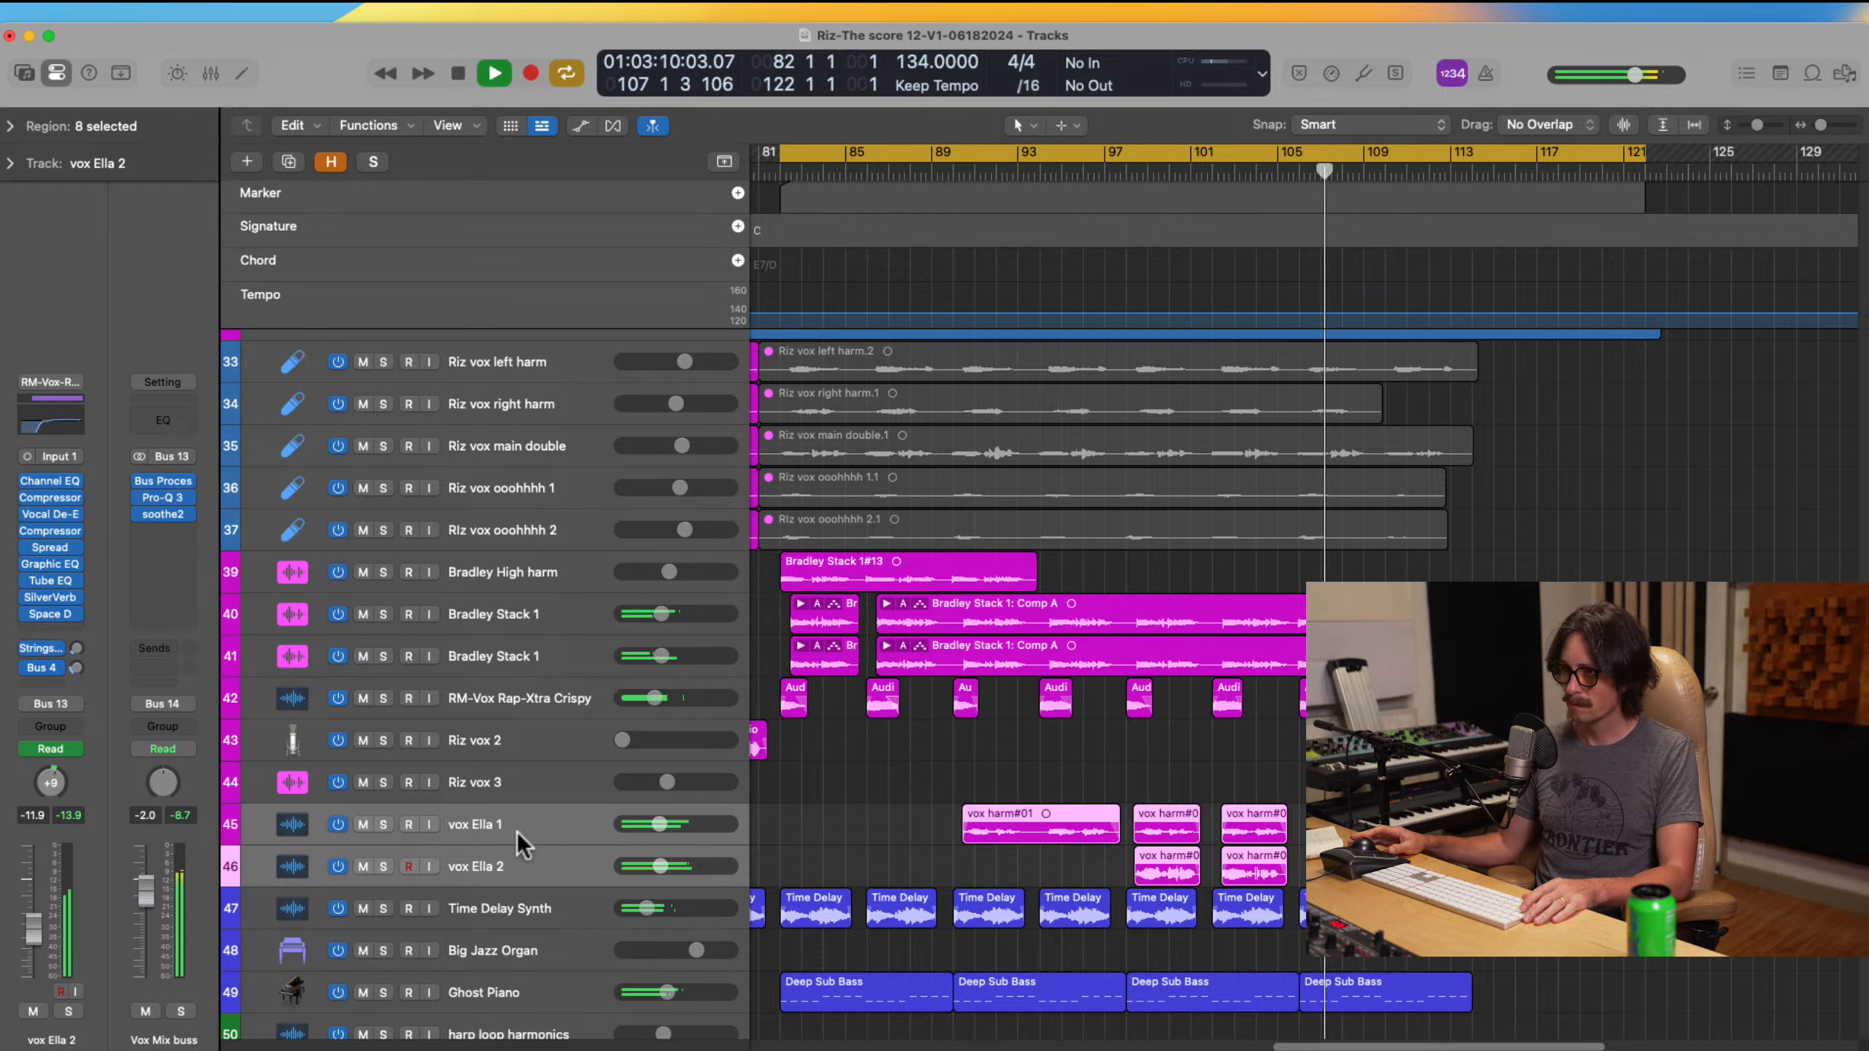
{"action": "left_click", "coordinate": [512, 850]}
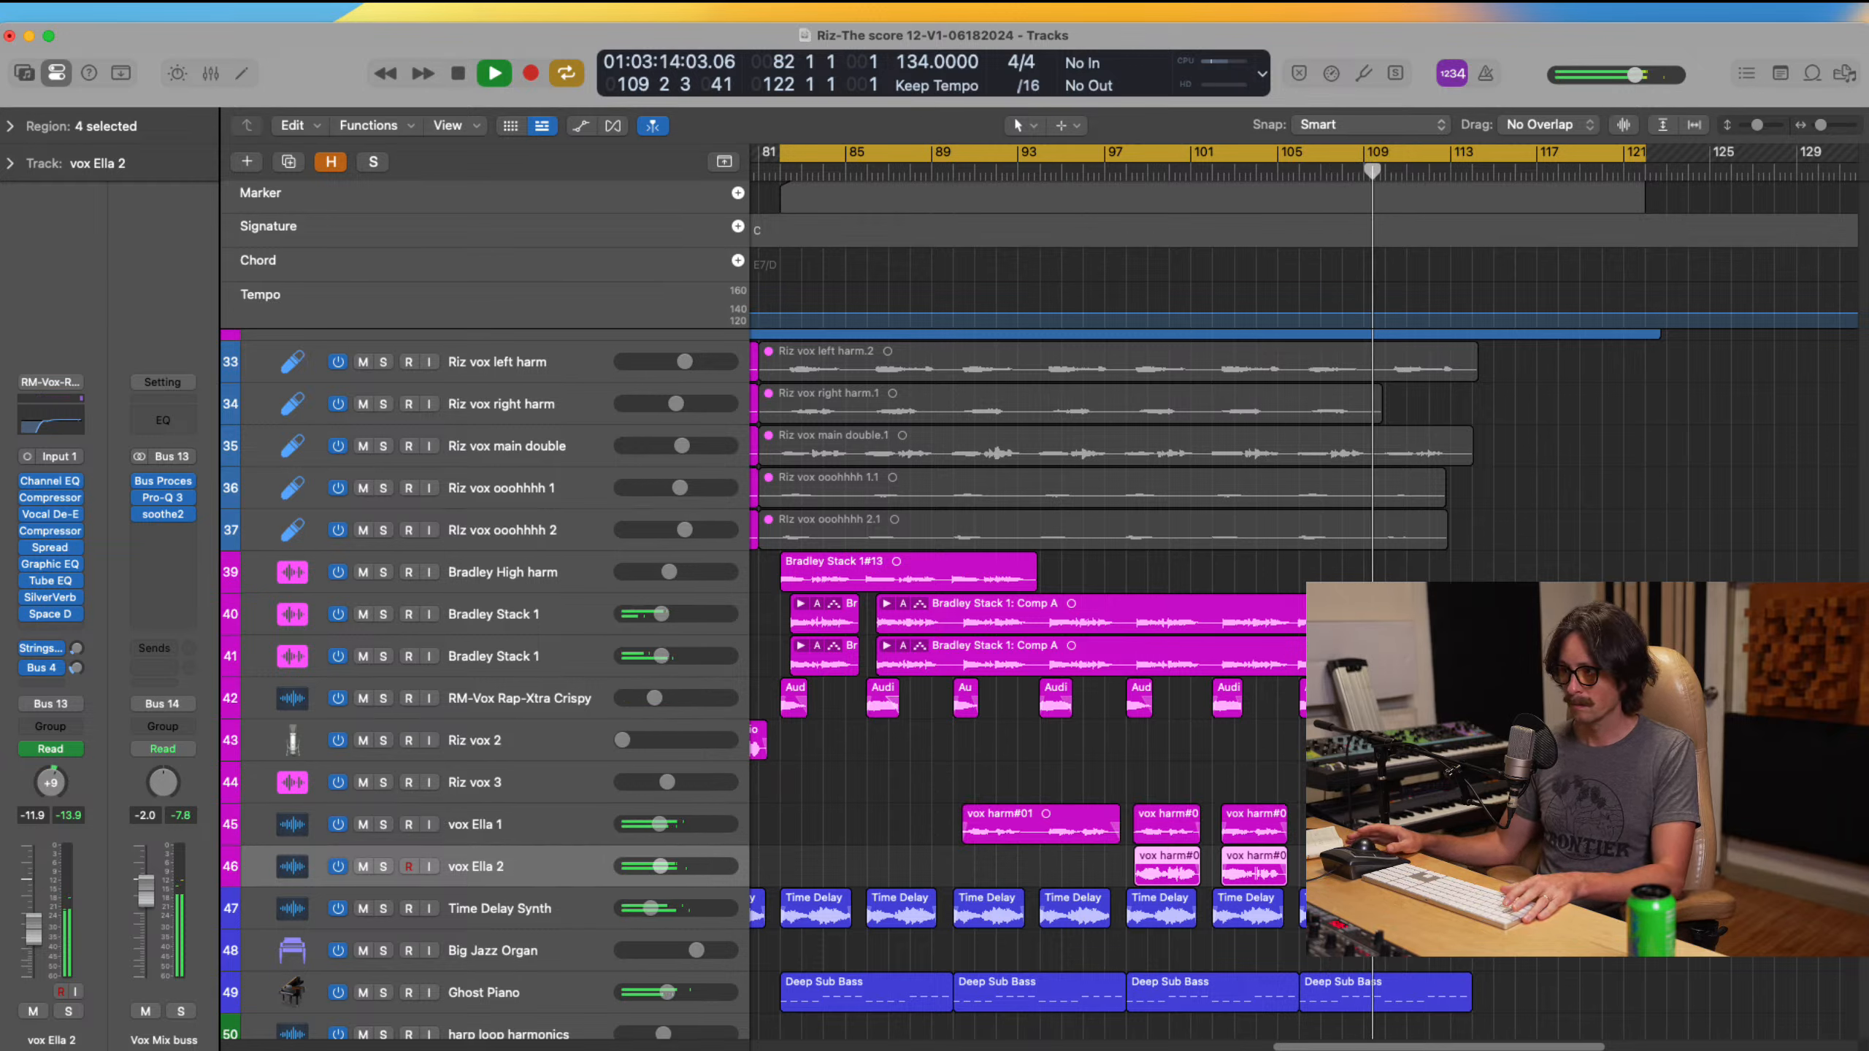
{"action": "key", "text": "space"}
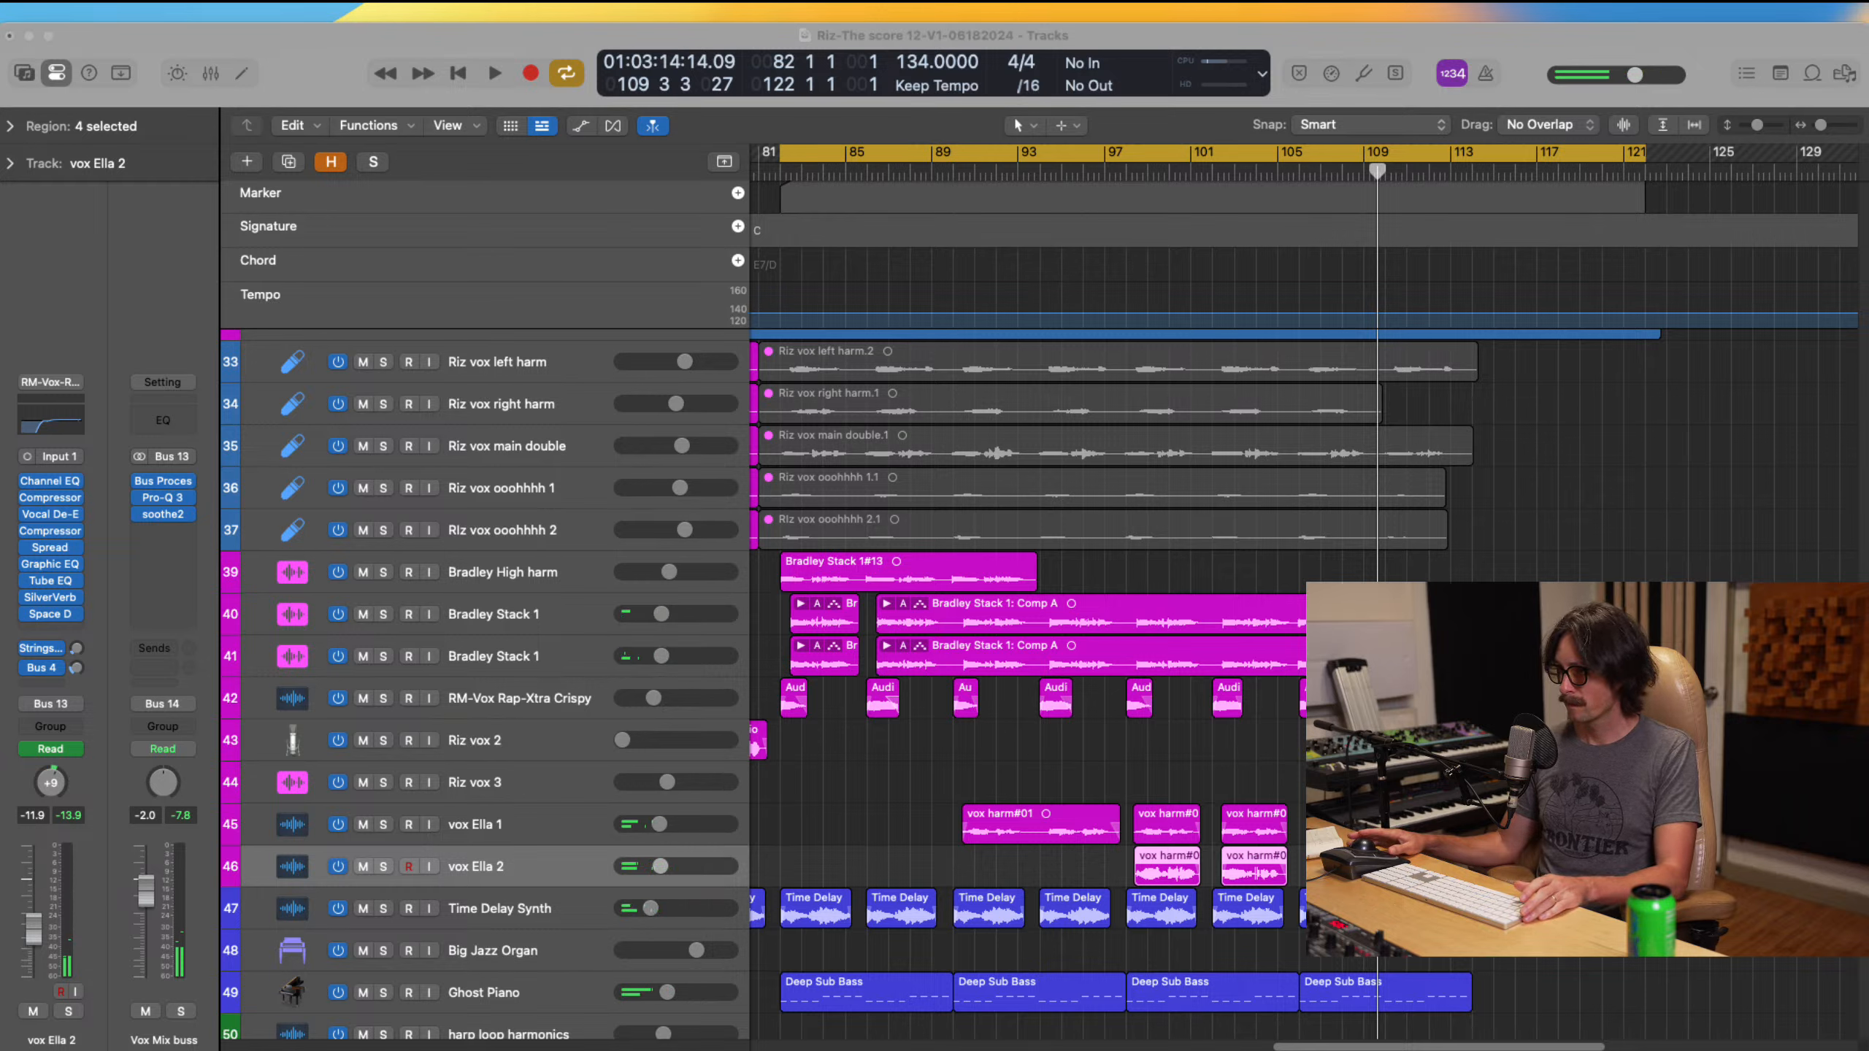
Step: Open the Compressors, Vocal De-Esser, Stereo Spread and Graphic EQ on track 46 to examine their settings
{"action": "left_click", "coordinate": [1685, 49]}
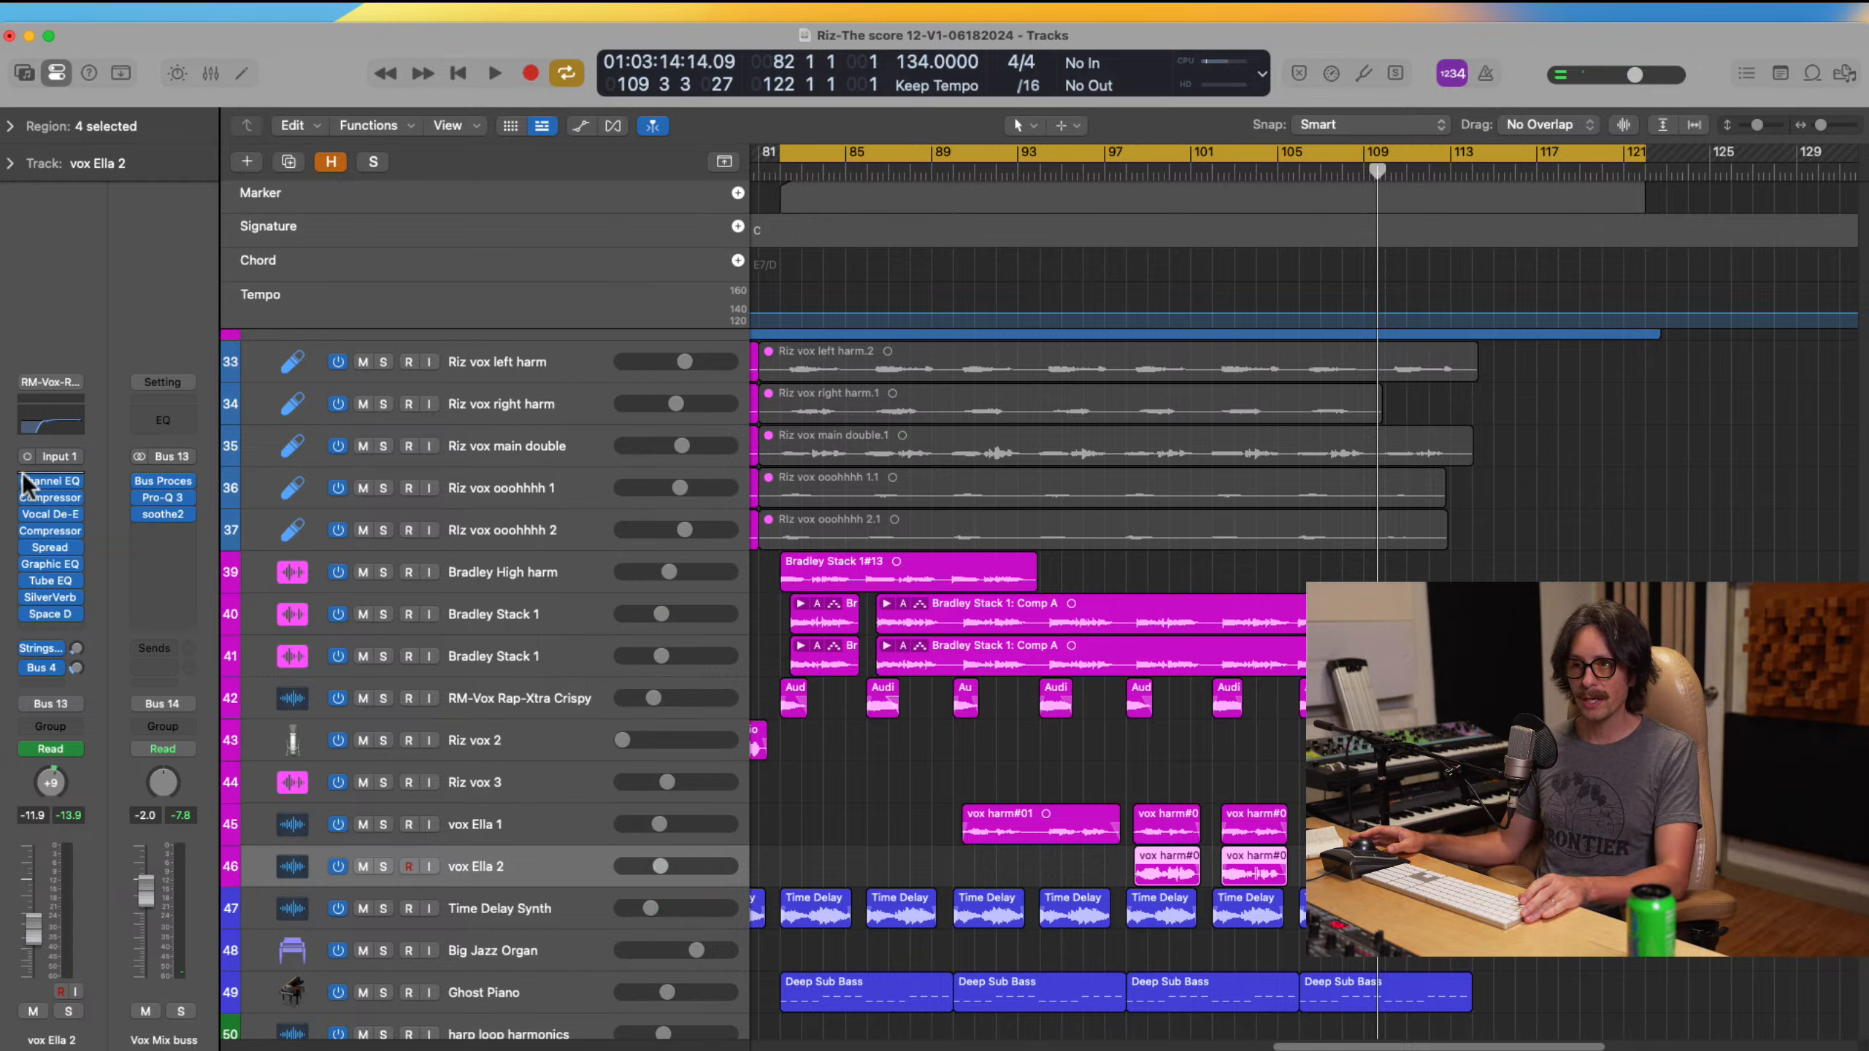
{"action": "left_click", "coordinate": [52, 496]}
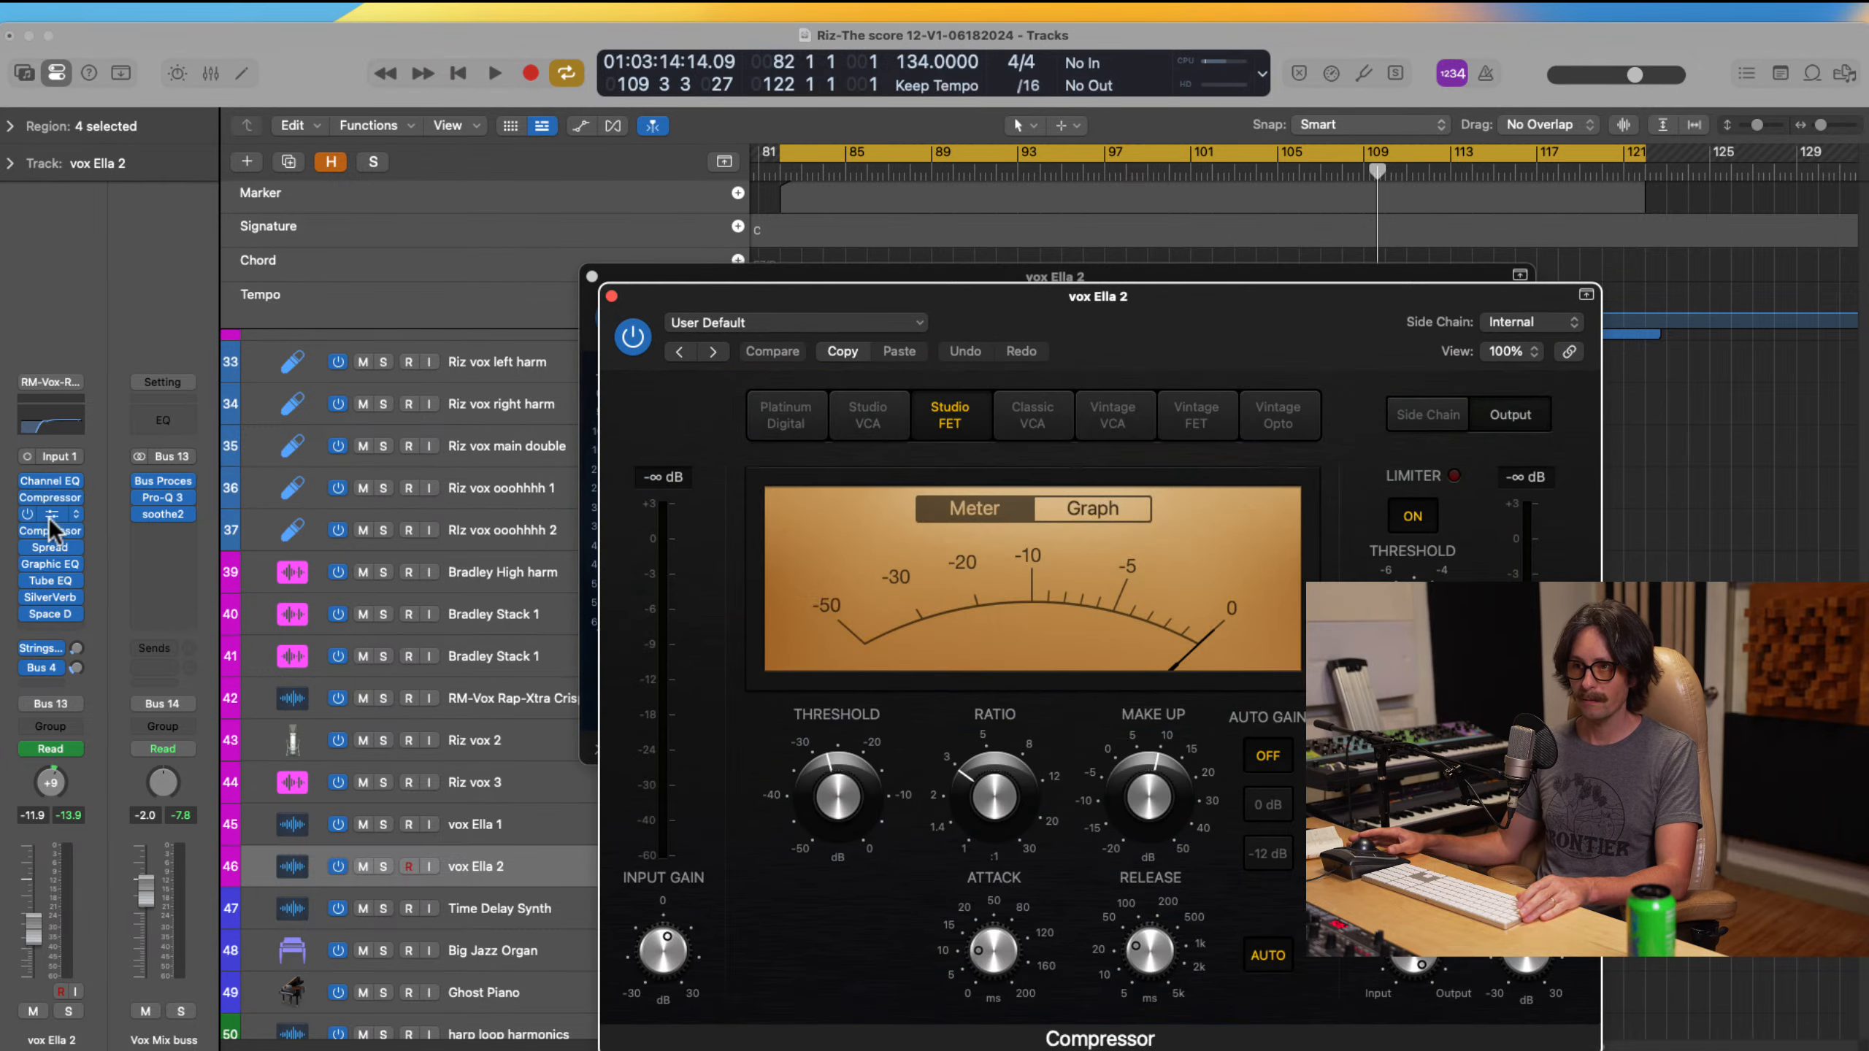
{"action": "left_click", "coordinate": [49, 513]}
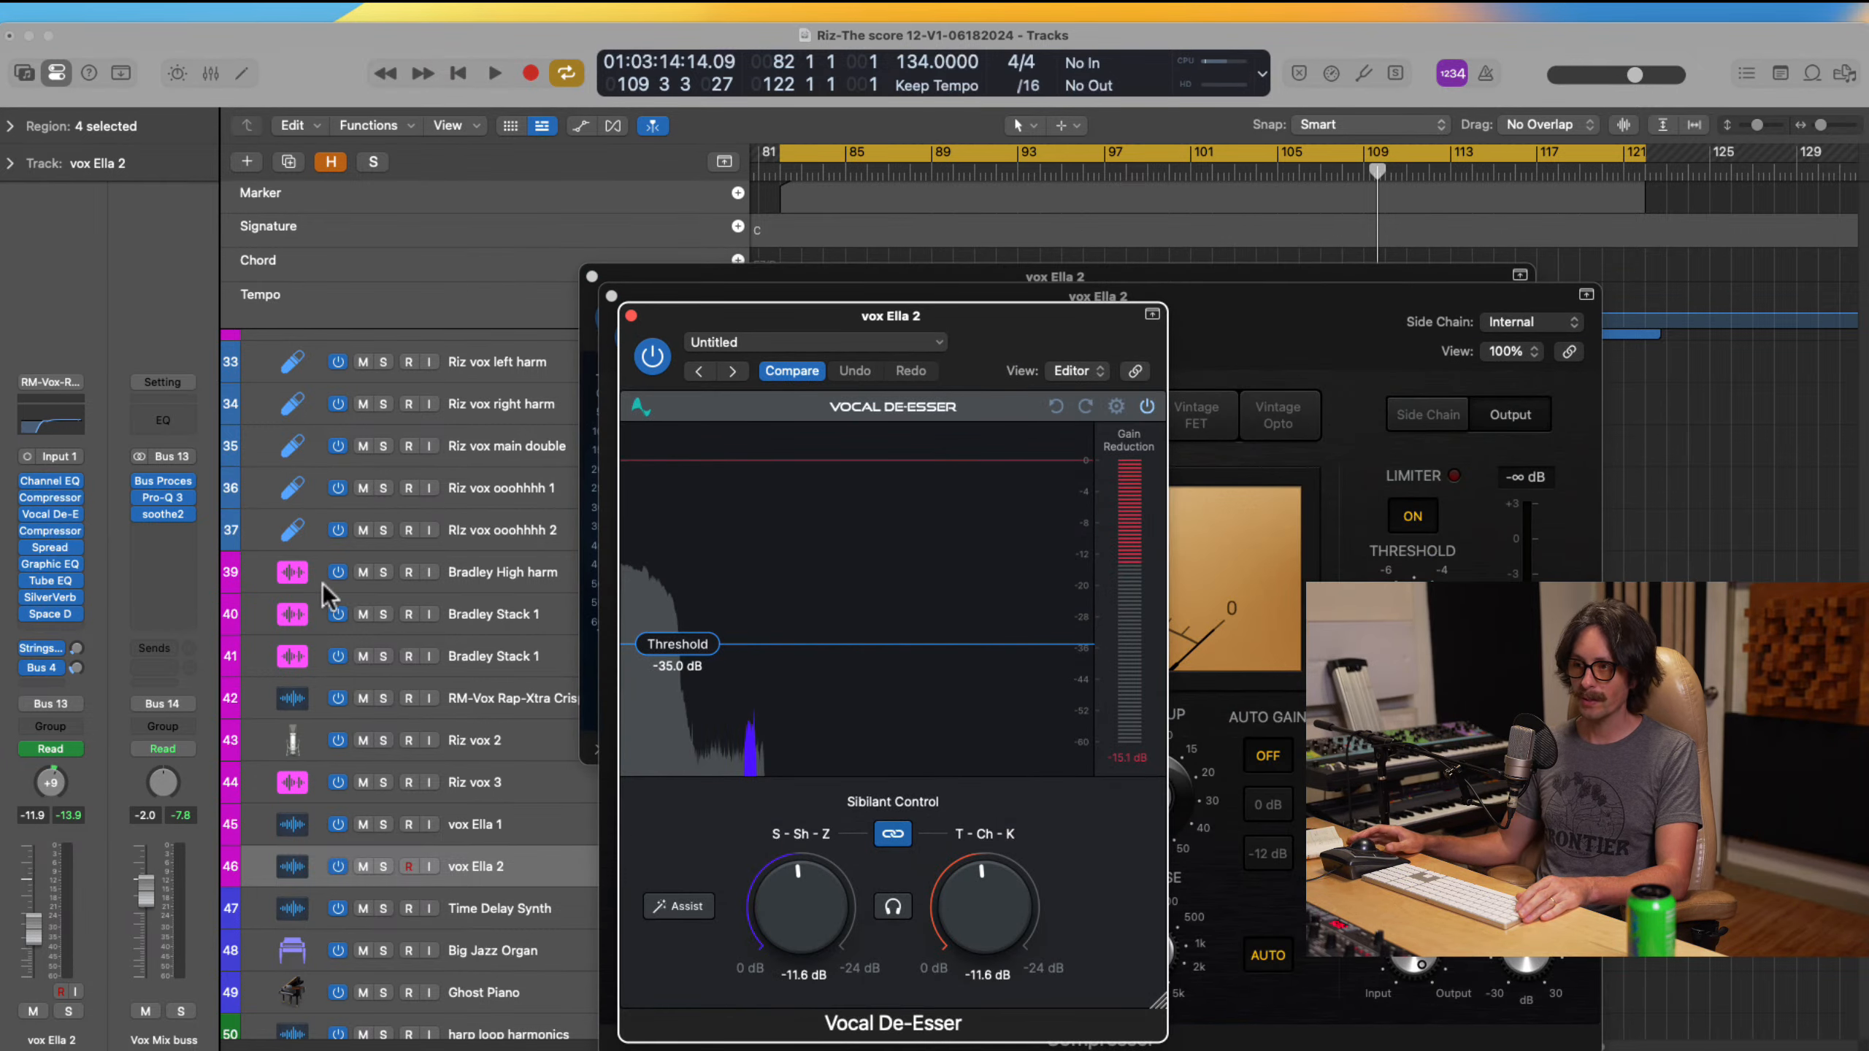
{"action": "left_click", "coordinate": [49, 549]}
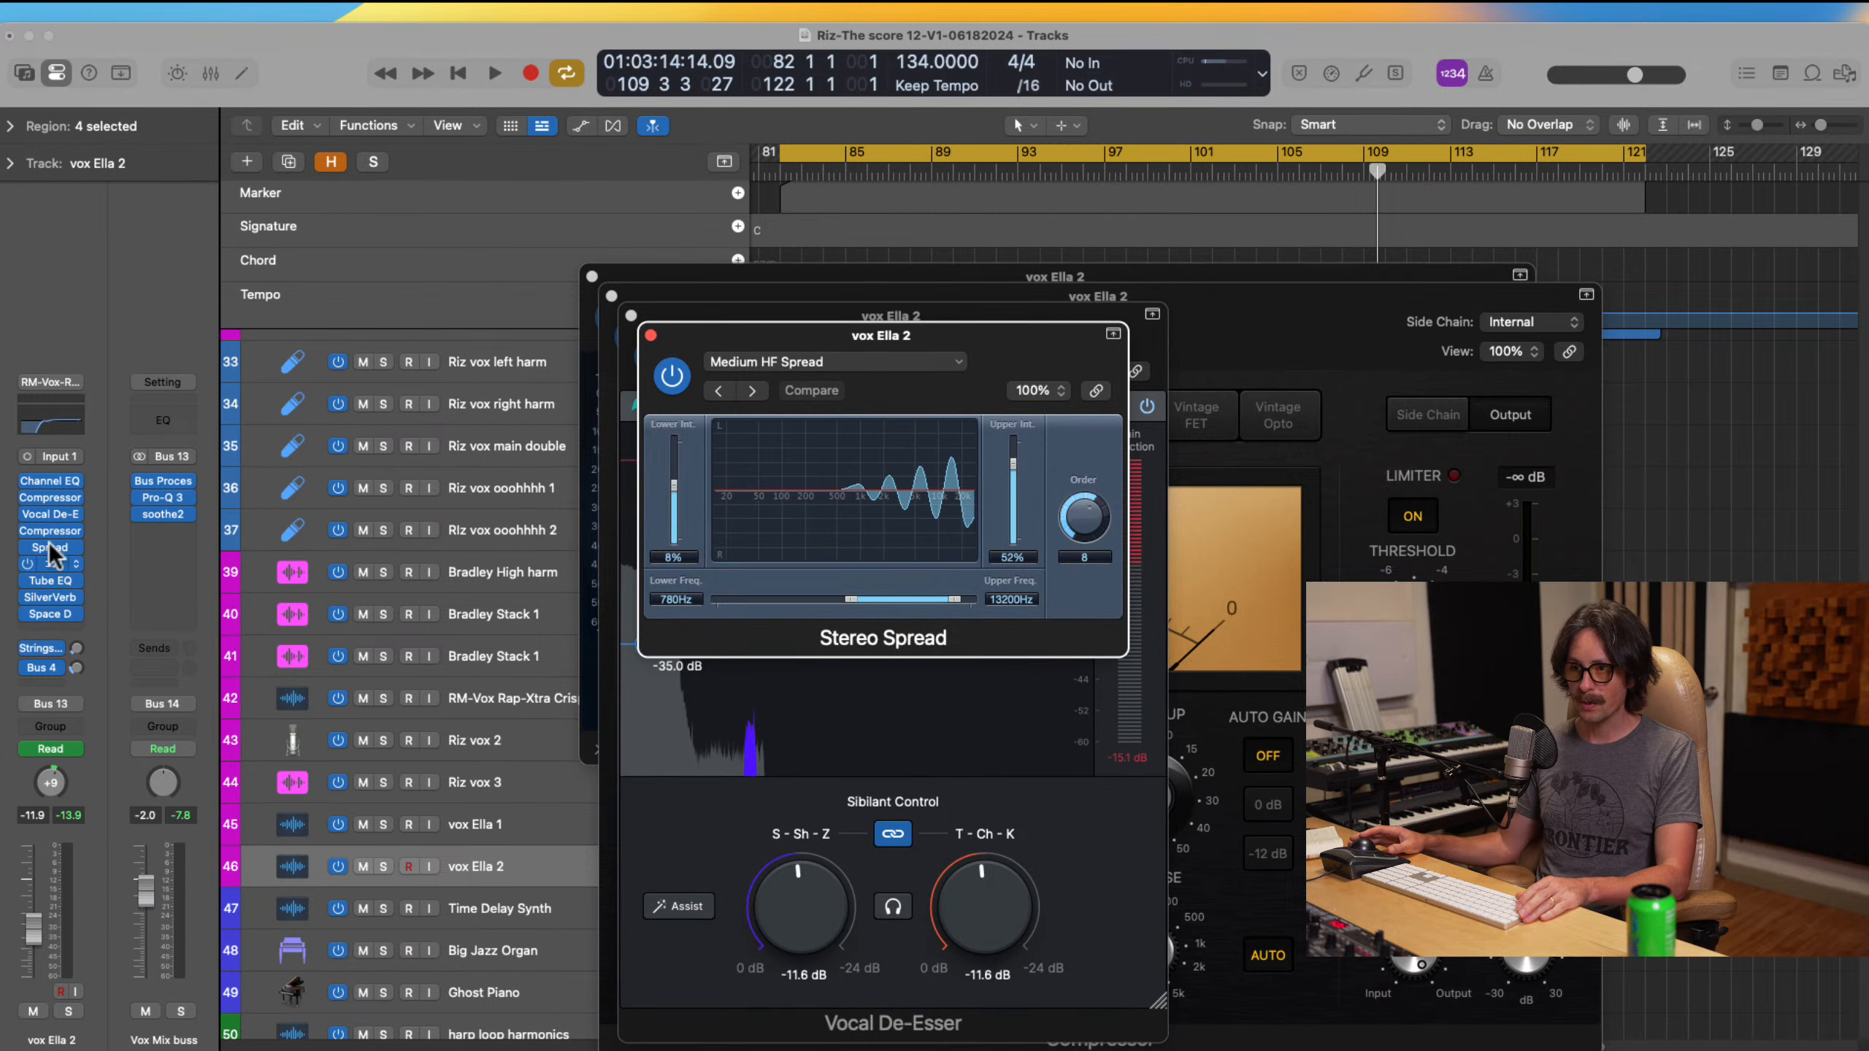
{"action": "left_click", "coordinate": [50, 563]}
{"action": "left_click", "coordinate": [51, 530]}
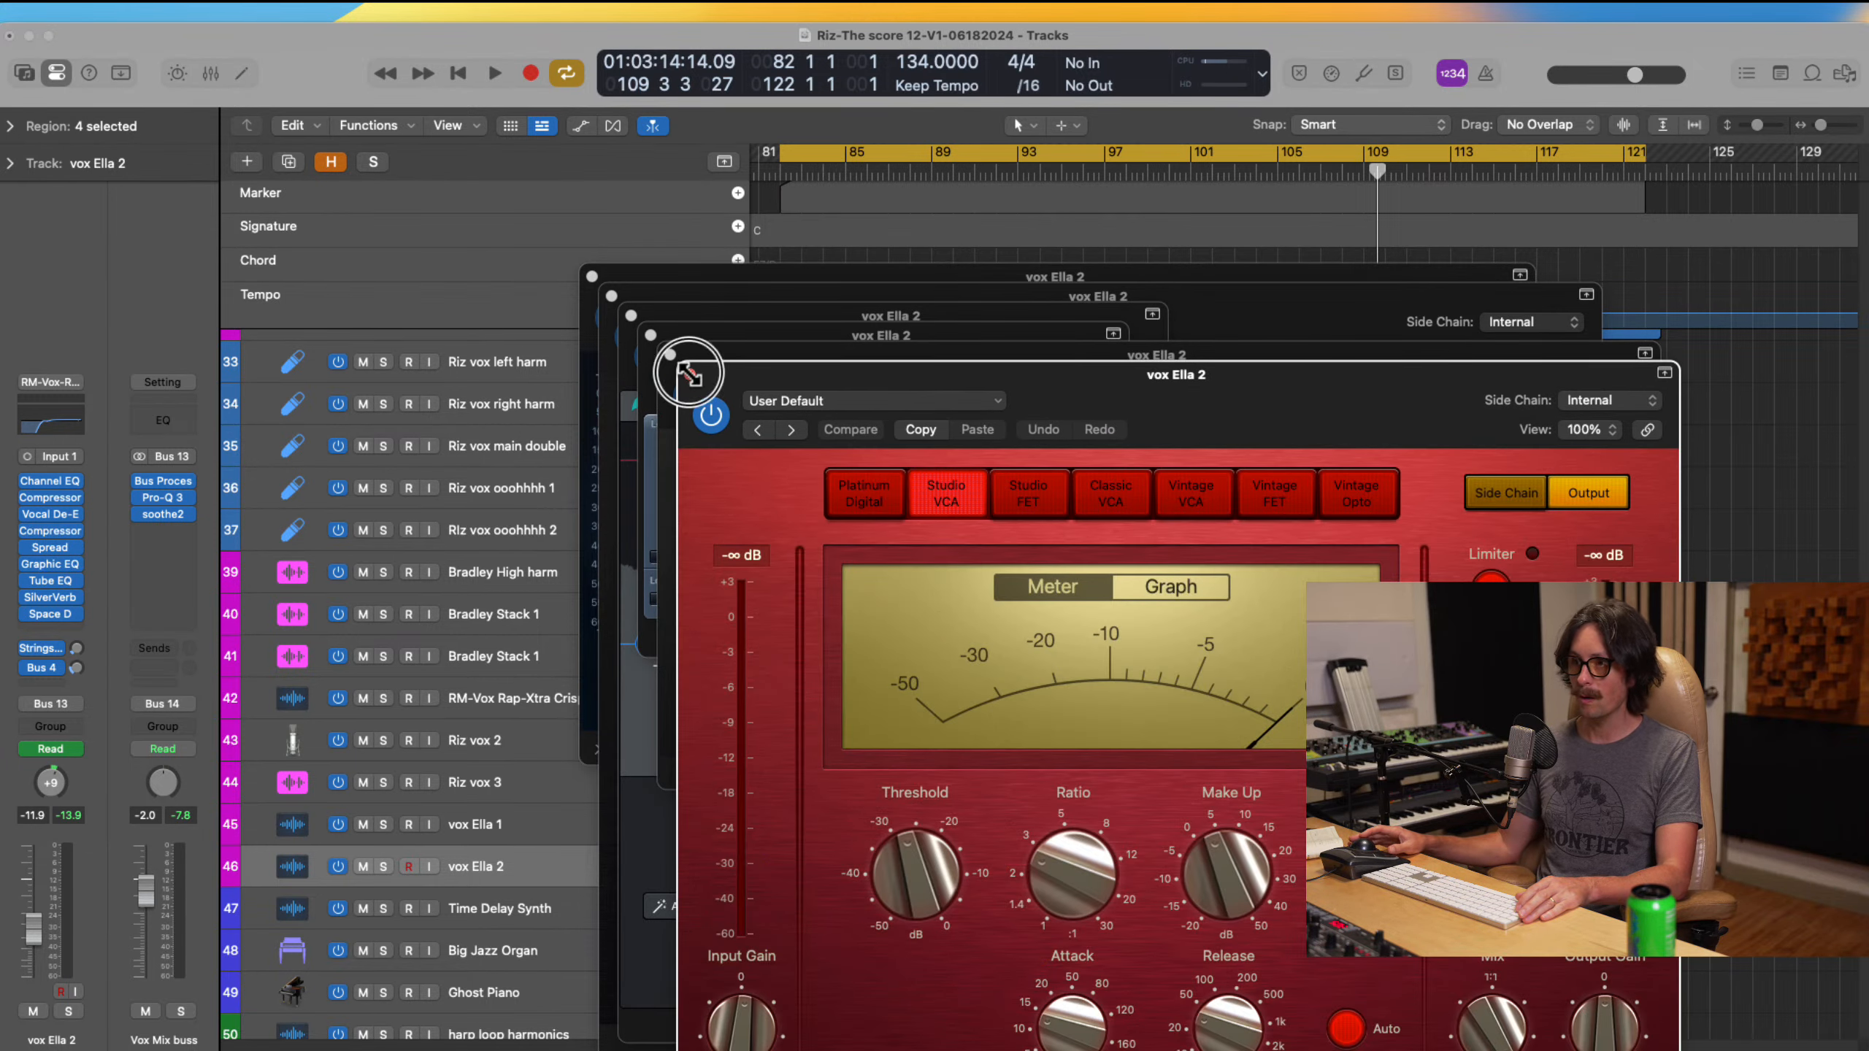
Step: Close all the open plug-in windows of the track 46 vocal
{"action": "key", "text": "super+w"}
{"action": "key", "text": "super+w"}
{"action": "left_click", "coordinate": [650, 335]}
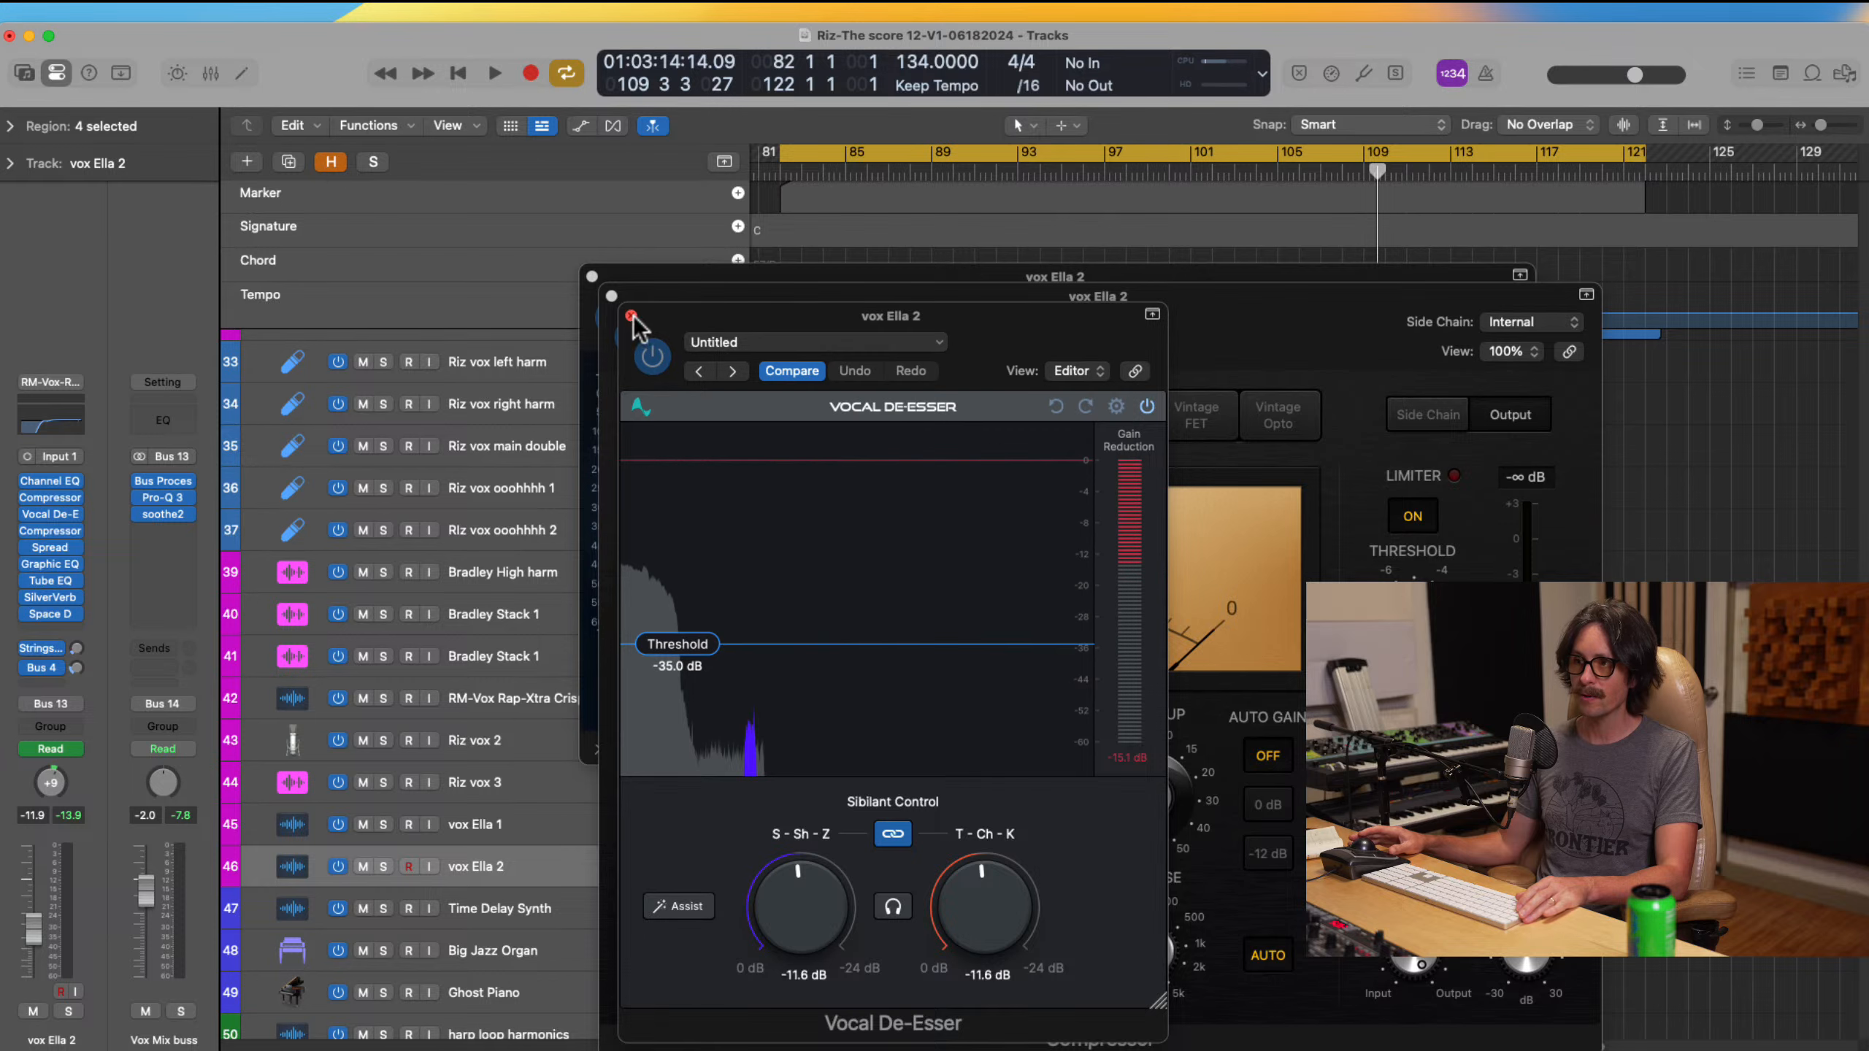
{"action": "left_click", "coordinate": [627, 316]}
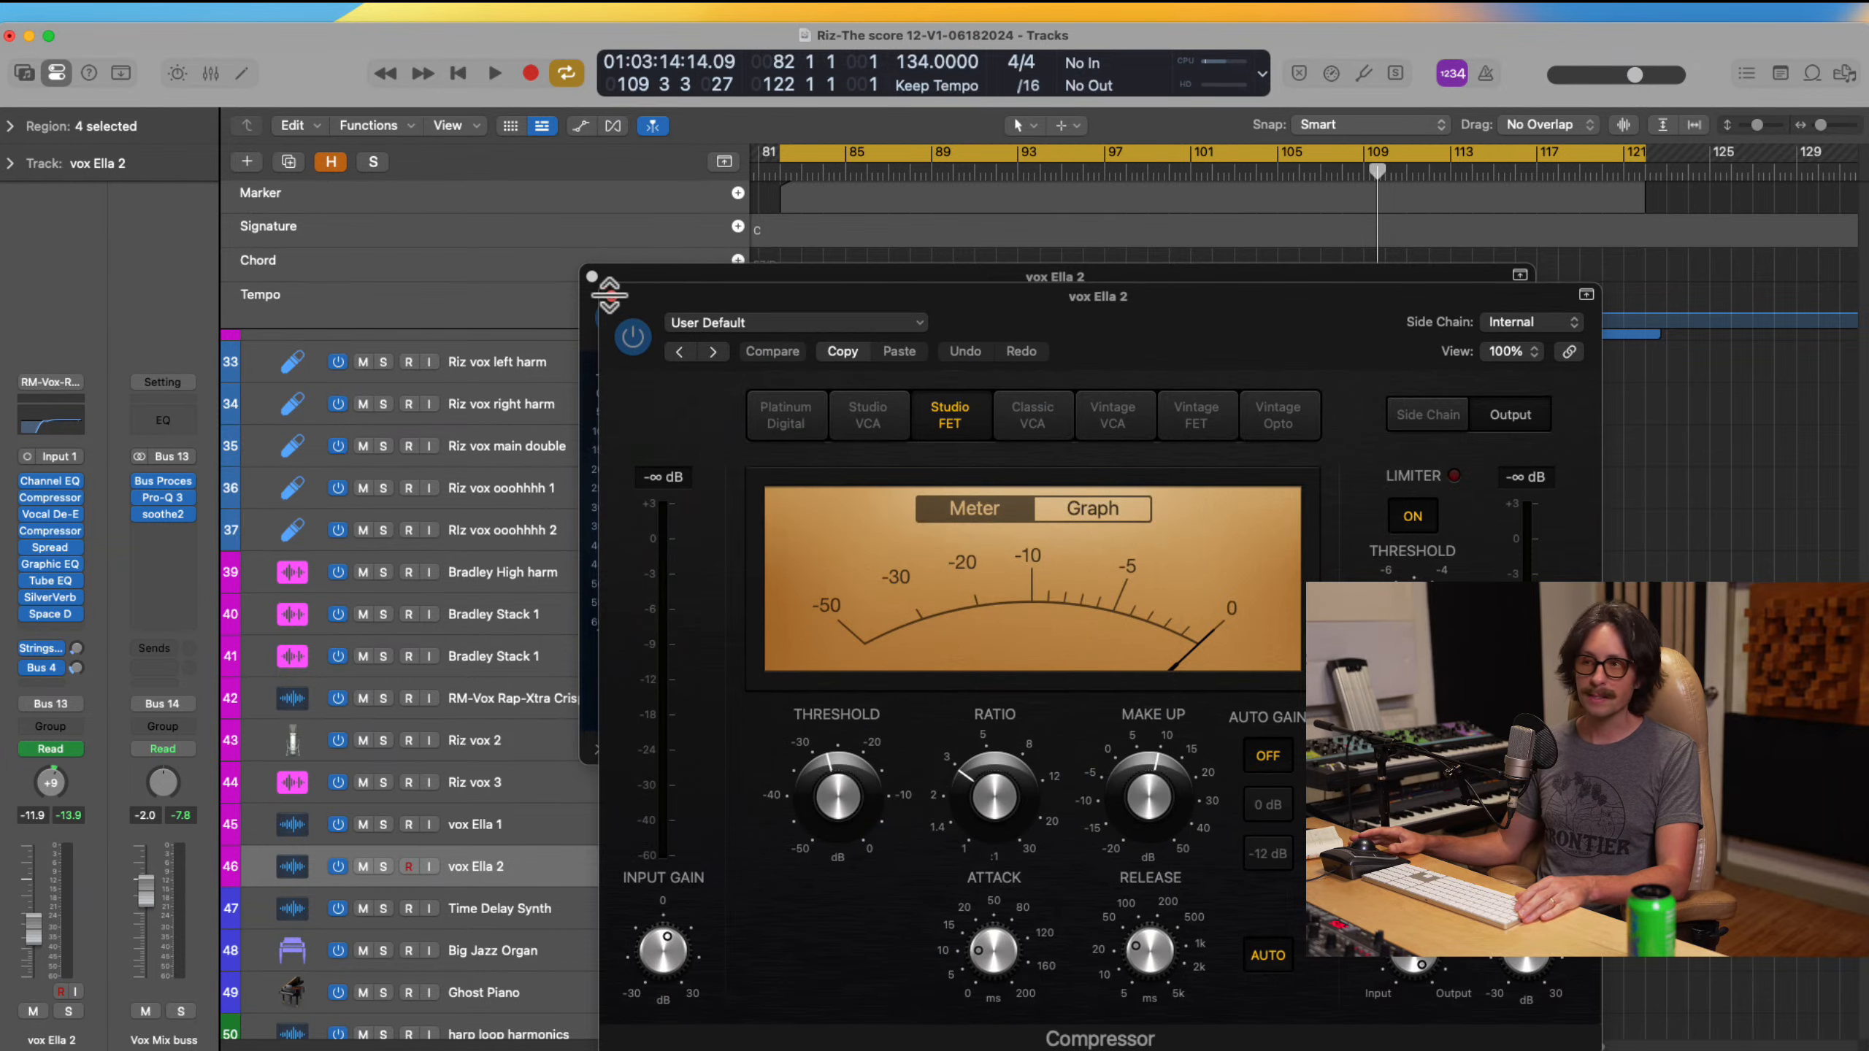
{"action": "left_click", "coordinate": [609, 296]}
{"action": "left_click", "coordinate": [591, 276]}
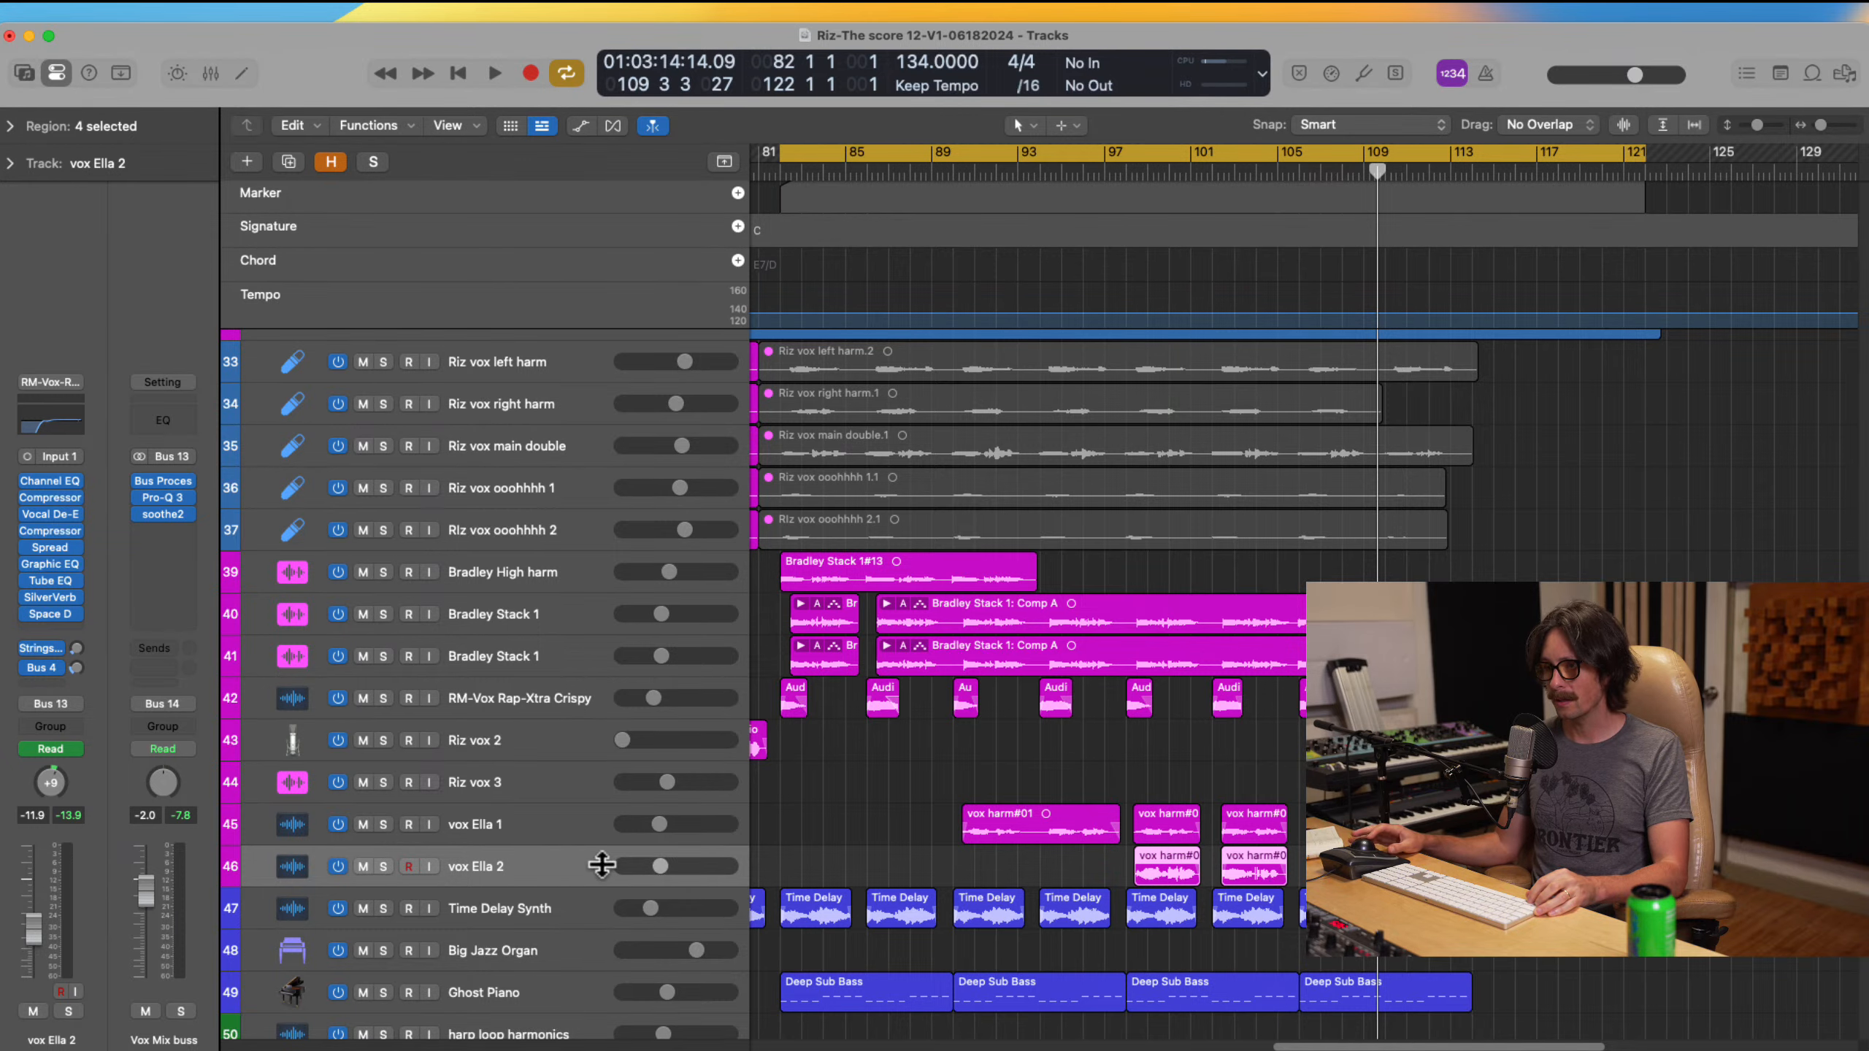
Step: Look over the whole arrangement from the harmony vocal on track 45 up through the lead vocals, guitars, bass and drums
{"action": "left_click", "coordinate": [540, 837]}
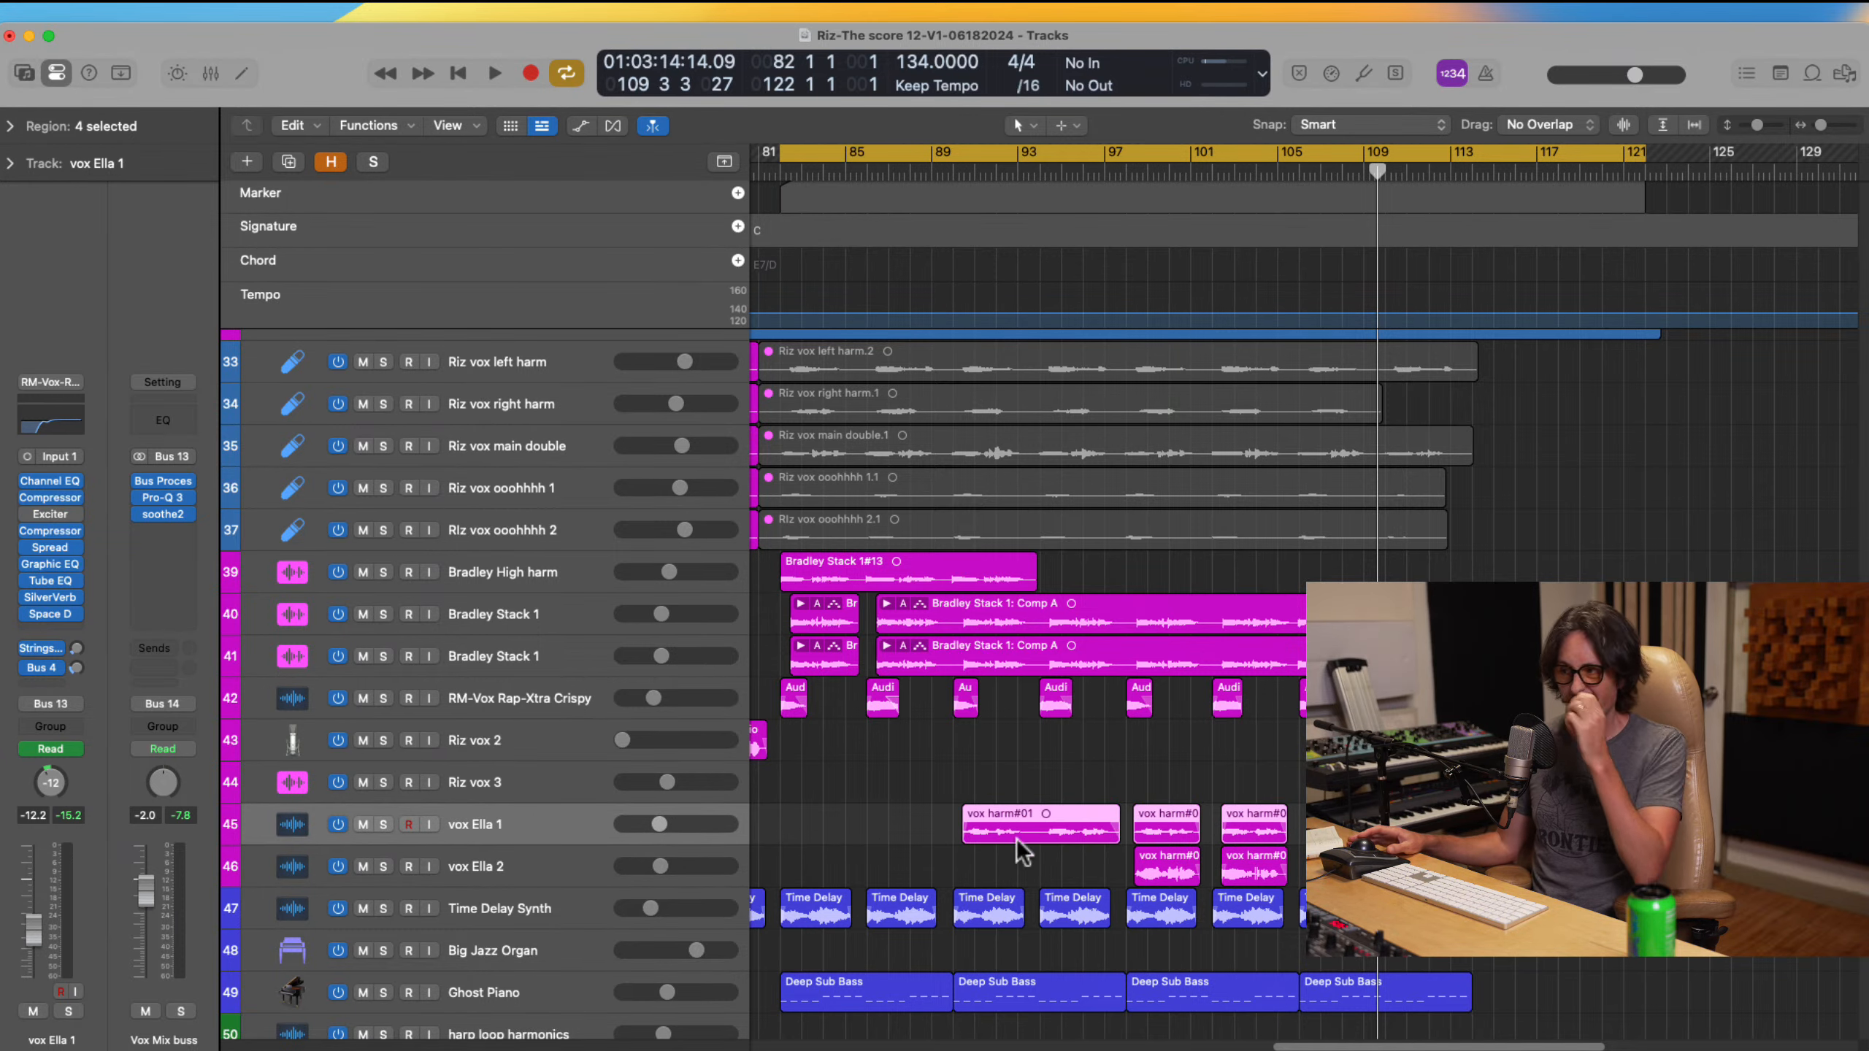
{"action": "scroll", "coordinate": [1123, 693], "scroll_direction": "down", "scroll_amount": 3}
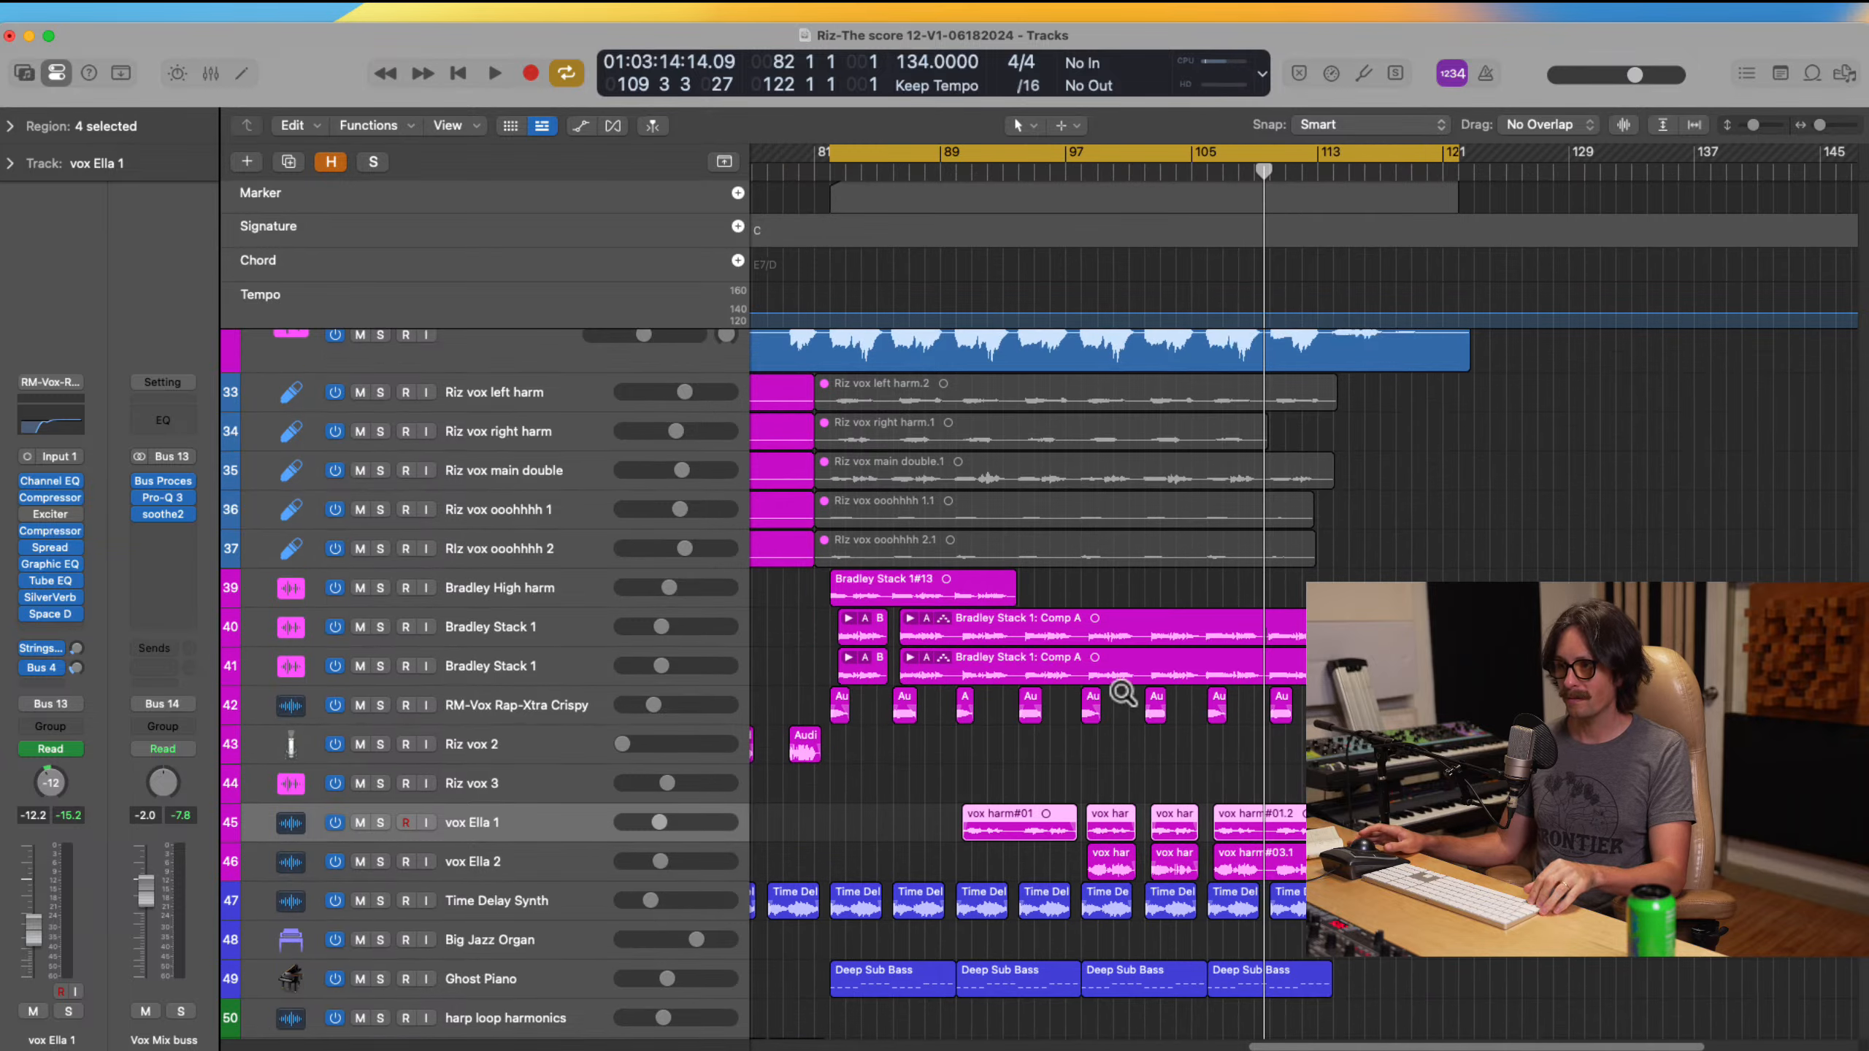
{"action": "scroll", "coordinate": [1080, 684], "scroll_direction": "up", "scroll_amount": 8}
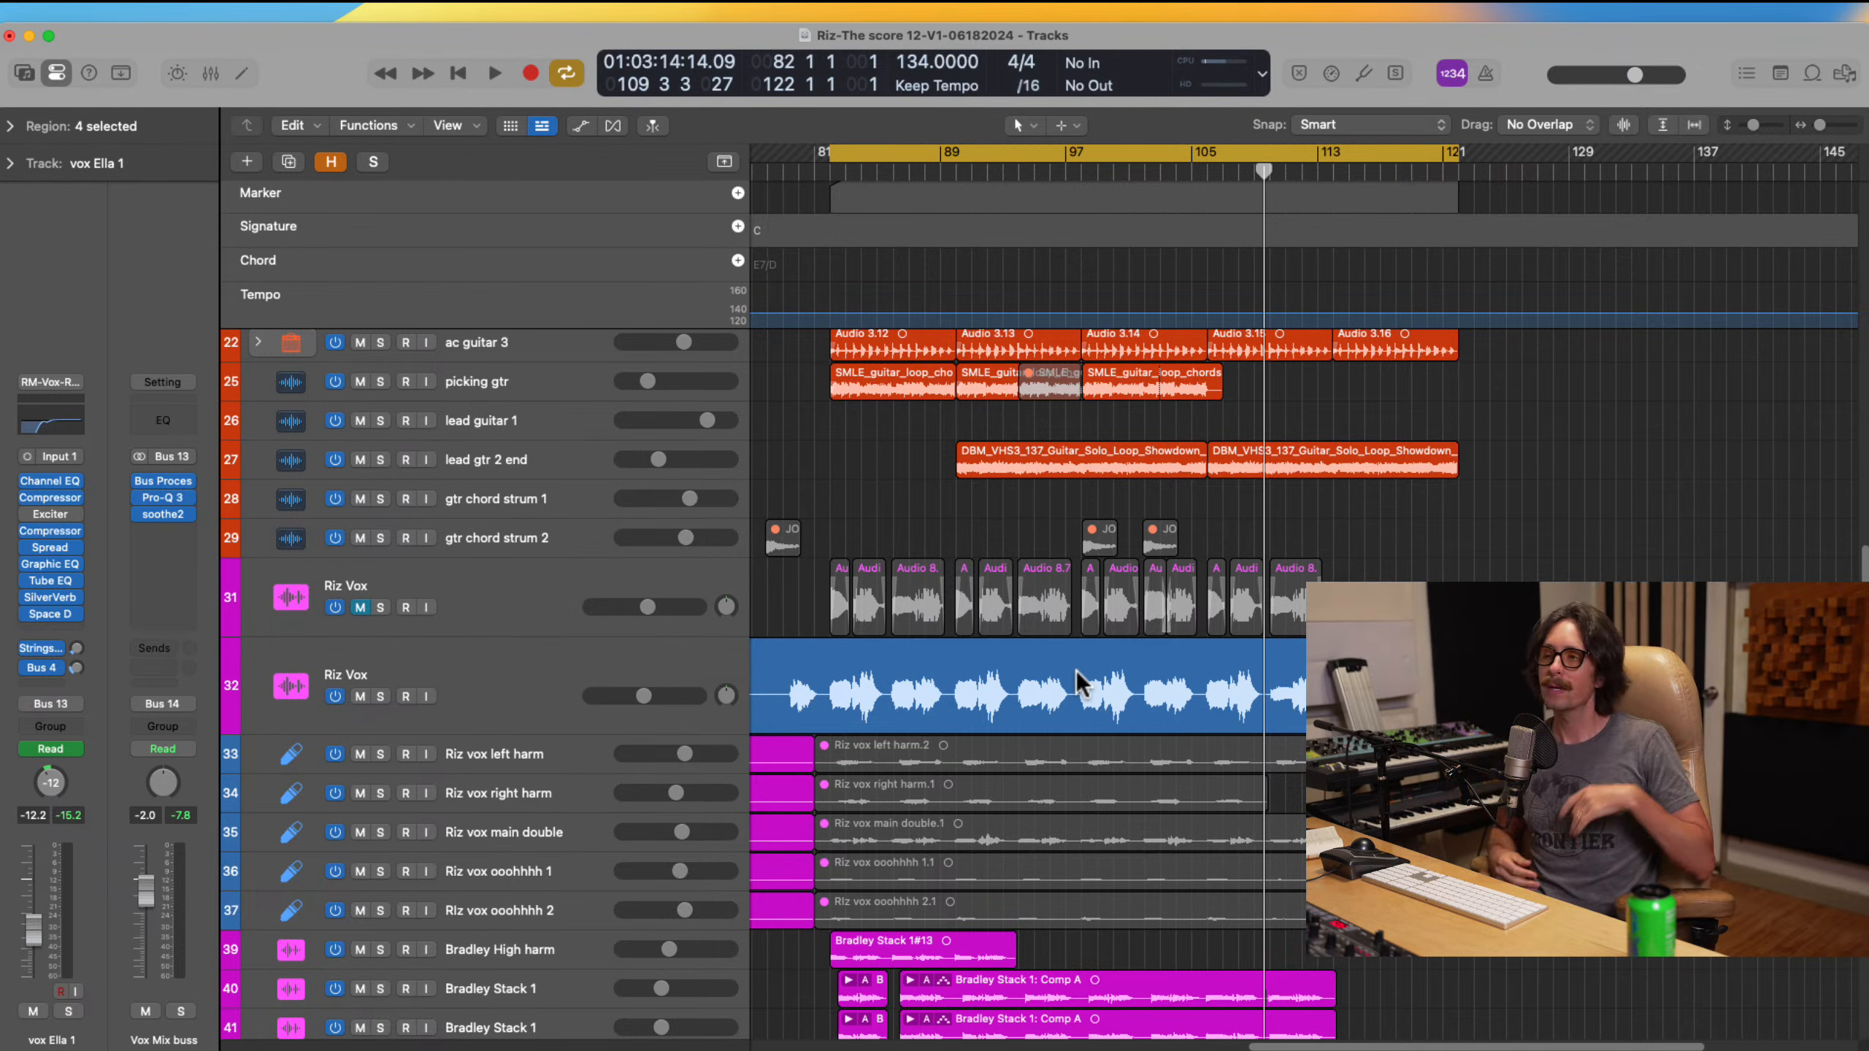
{"action": "left_click", "coordinate": [1146, 736], "text": "ctrl+alt"}
{"action": "left_click", "coordinate": [1242, 740], "text": "ctrl+alt"}
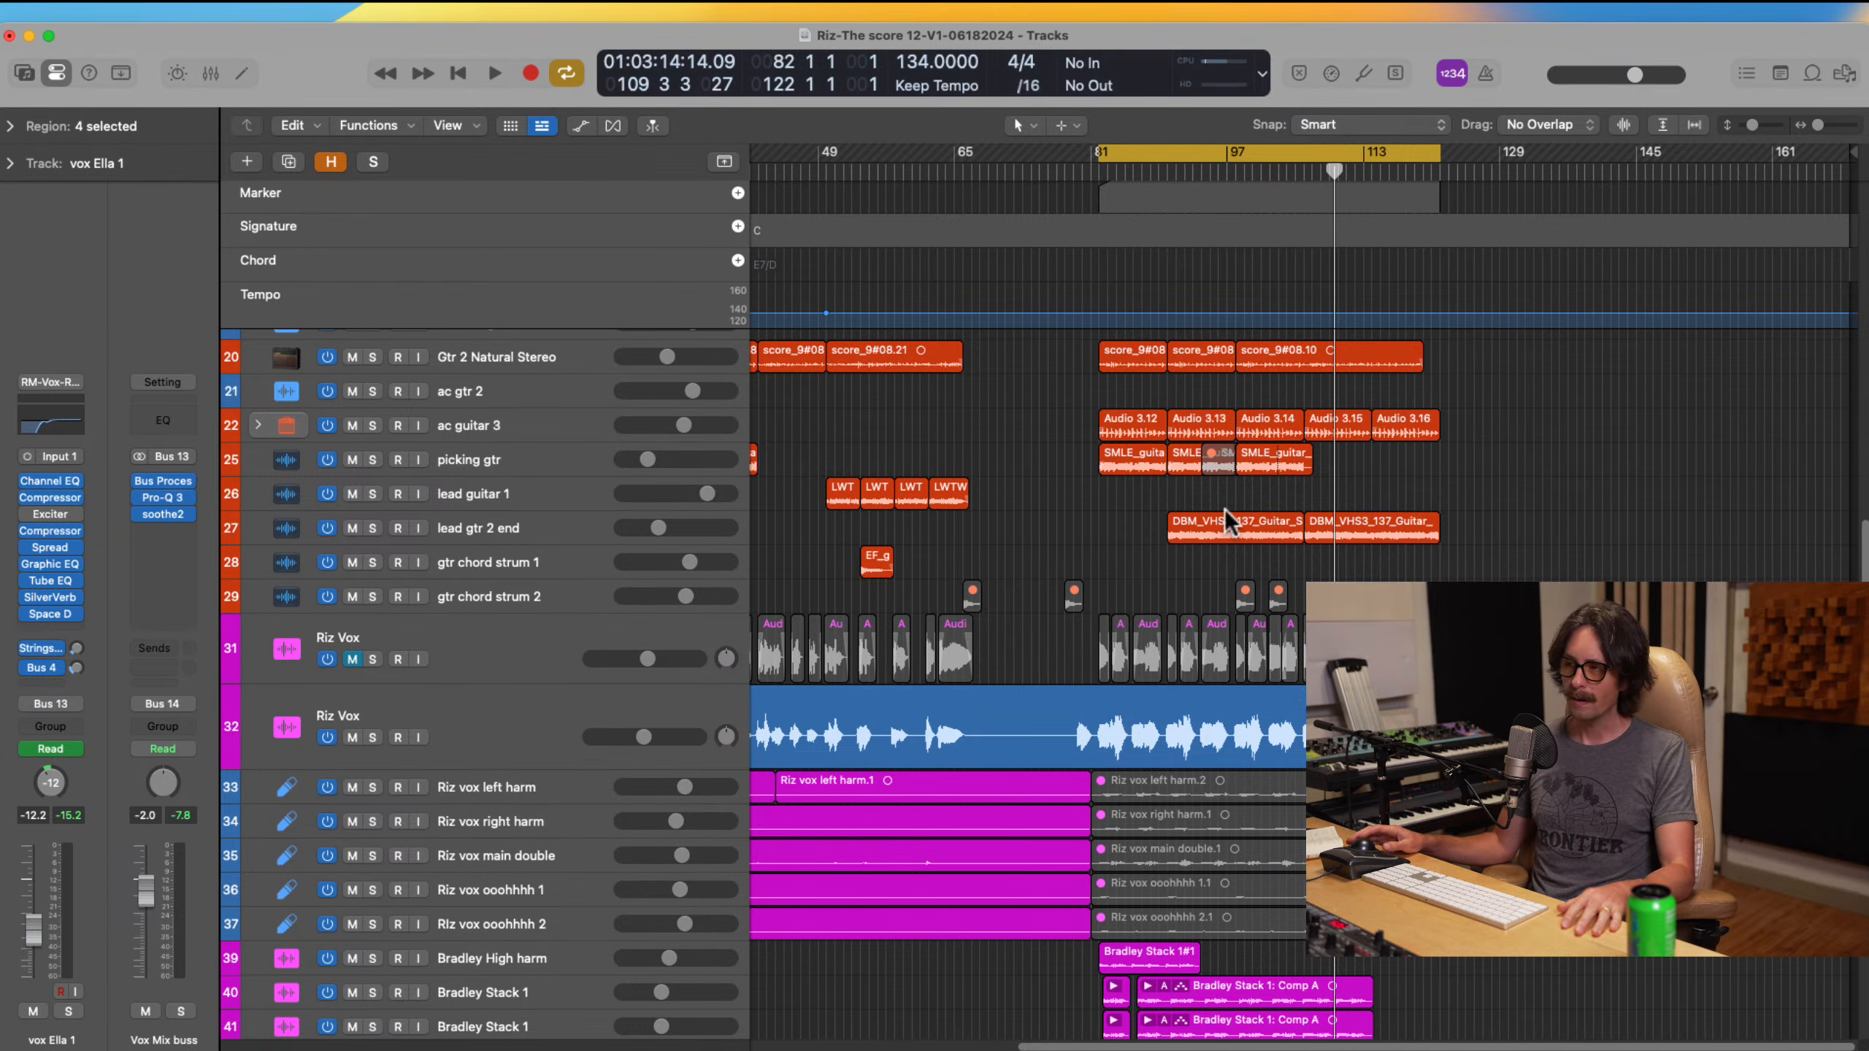
{"action": "left_click", "coordinate": [1109, 581], "text": "ctrl+alt"}
{"action": "left_click", "coordinate": [1110, 581], "text": "ctrl+alt"}
{"action": "left_click", "coordinate": [1111, 585], "text": "ctrl+alt"}
{"action": "left_click", "coordinate": [1110, 581], "text": "ctrl+alt"}
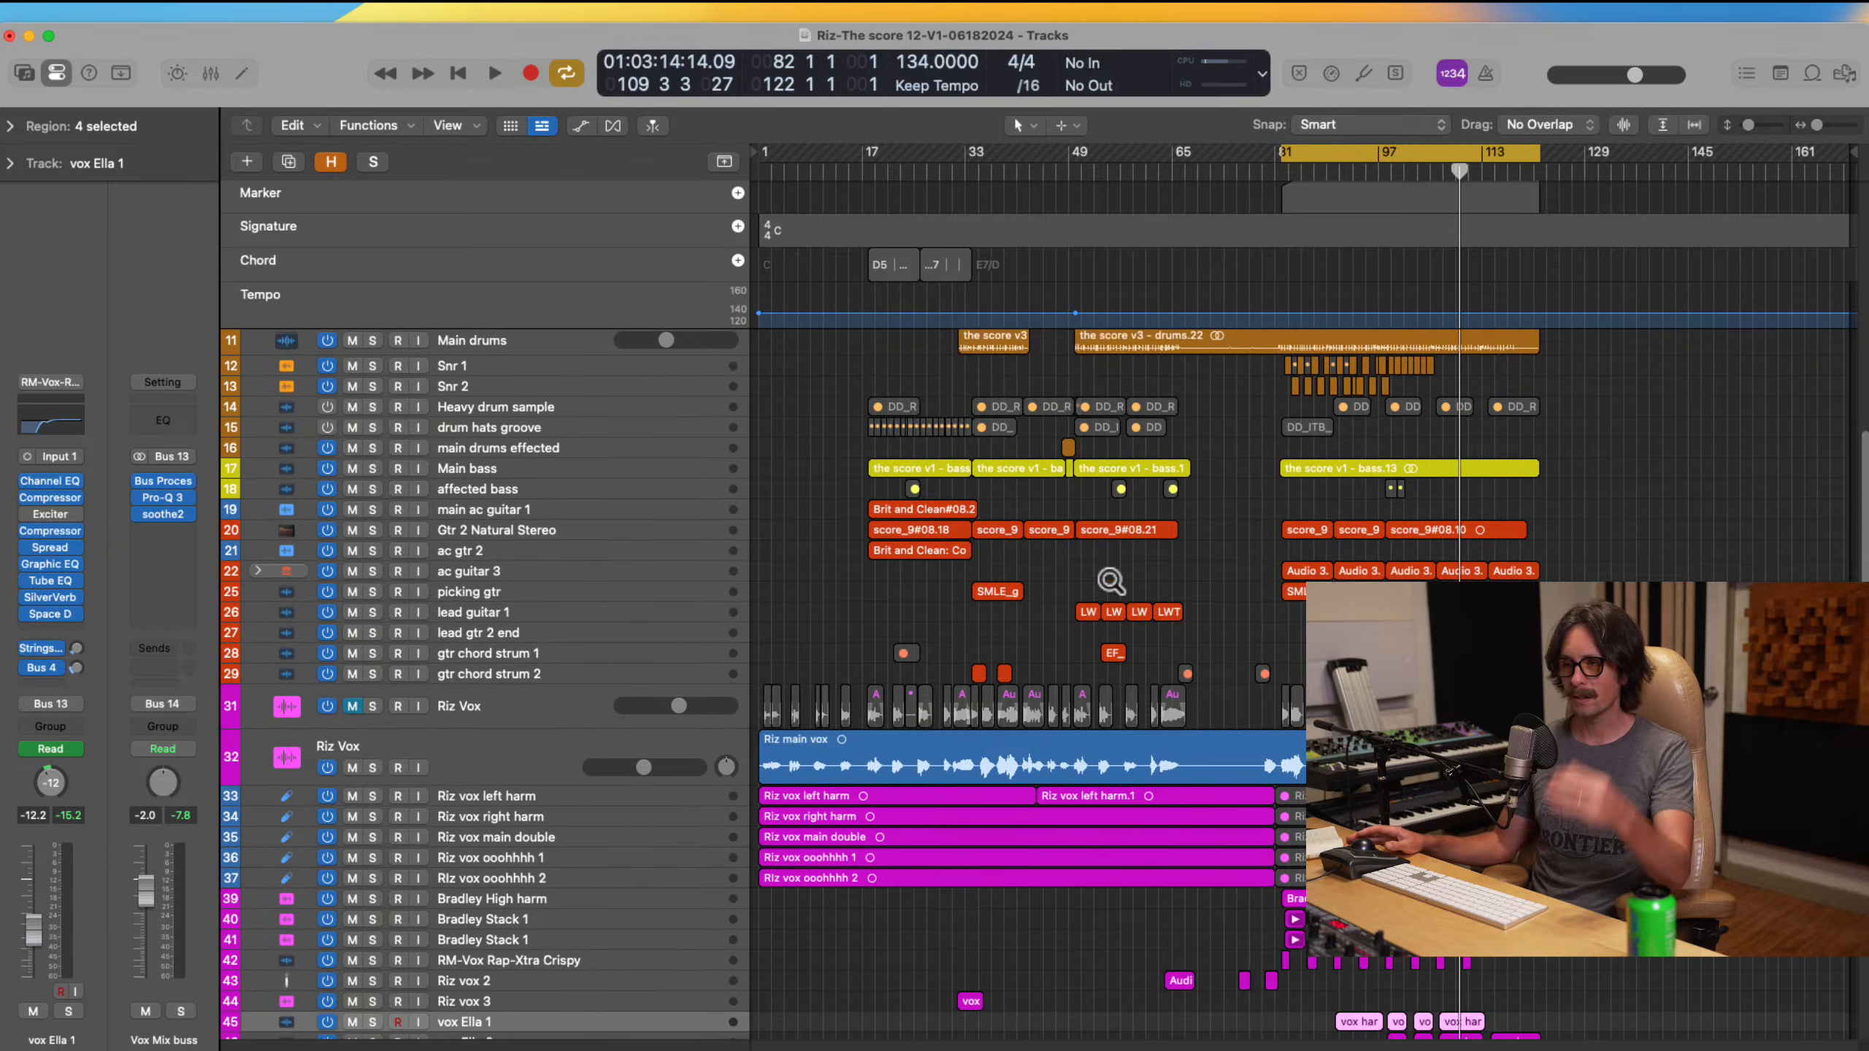
{"action": "scroll", "coordinate": [1242, 532], "scroll_direction": "up", "scroll_amount": 3}
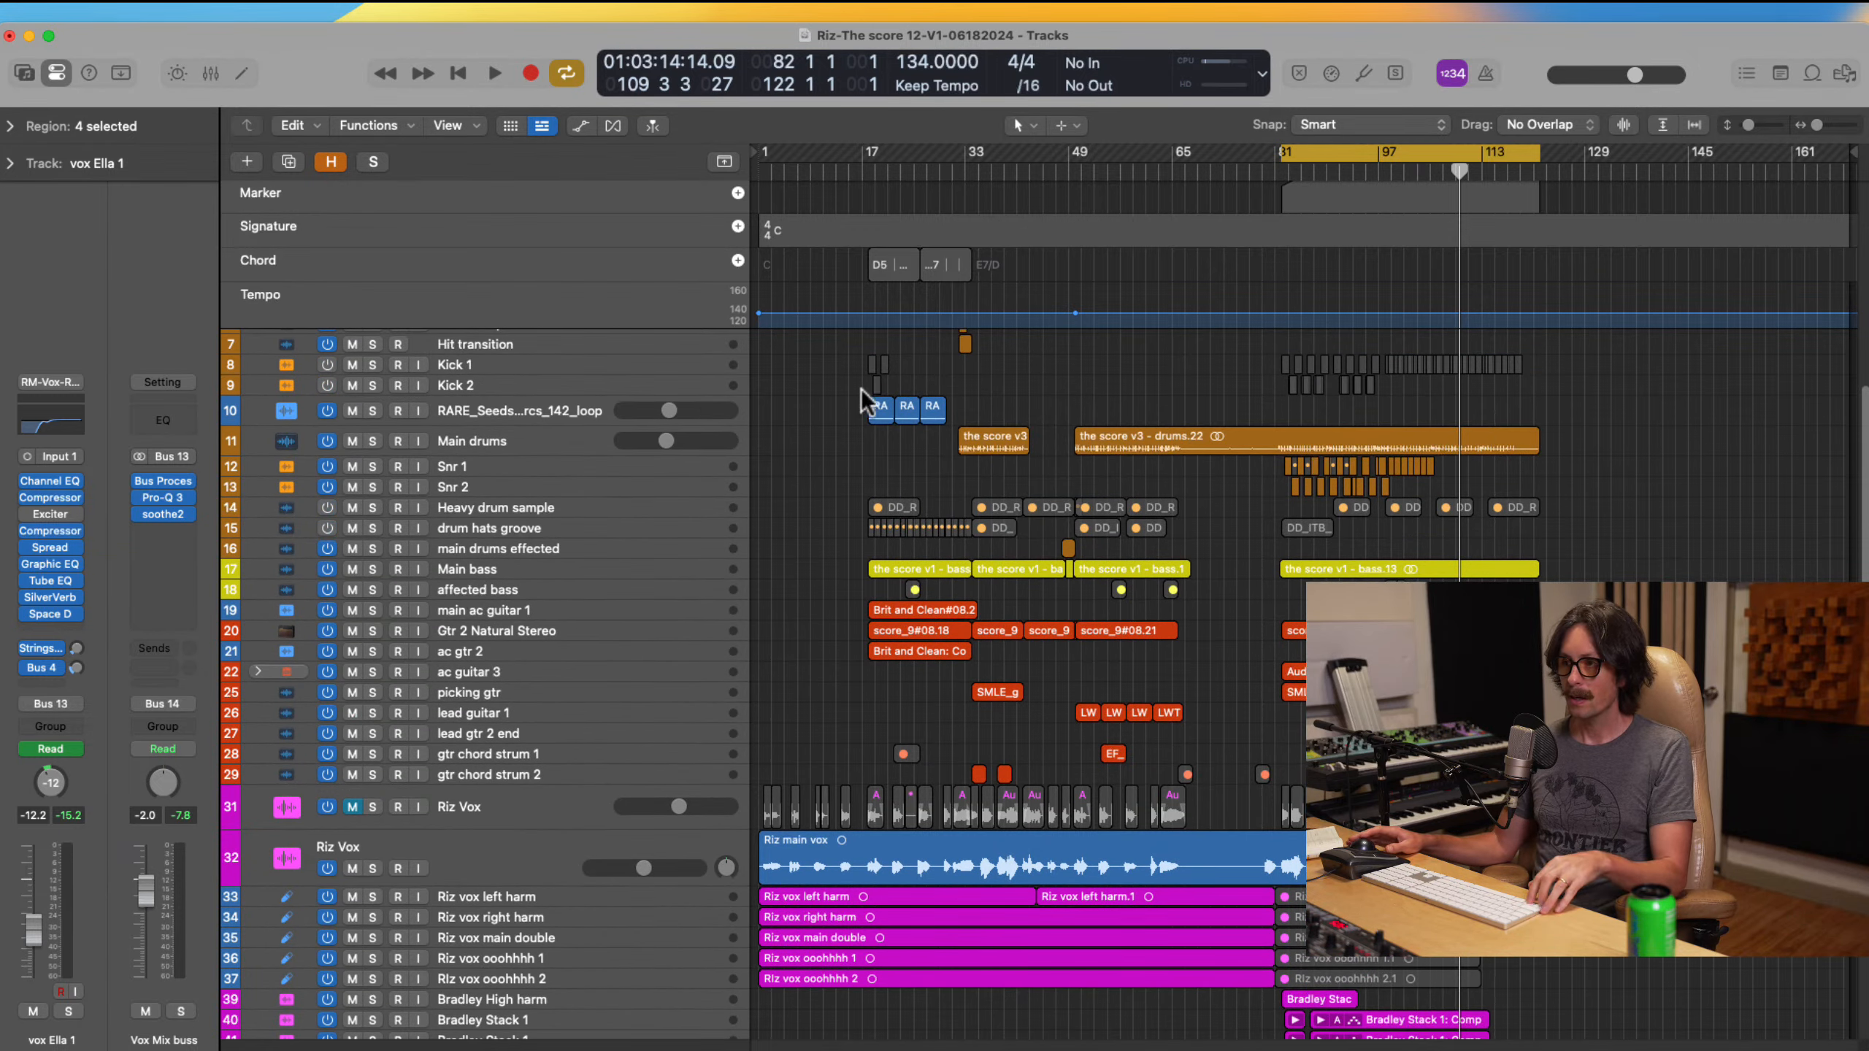
Step: Solo the Main drums track and play its final chorus against the metronome, stopping near bar 92
{"action": "left_click_drag", "start_coordinate": [864, 391], "coordinate": [1443, 505]}
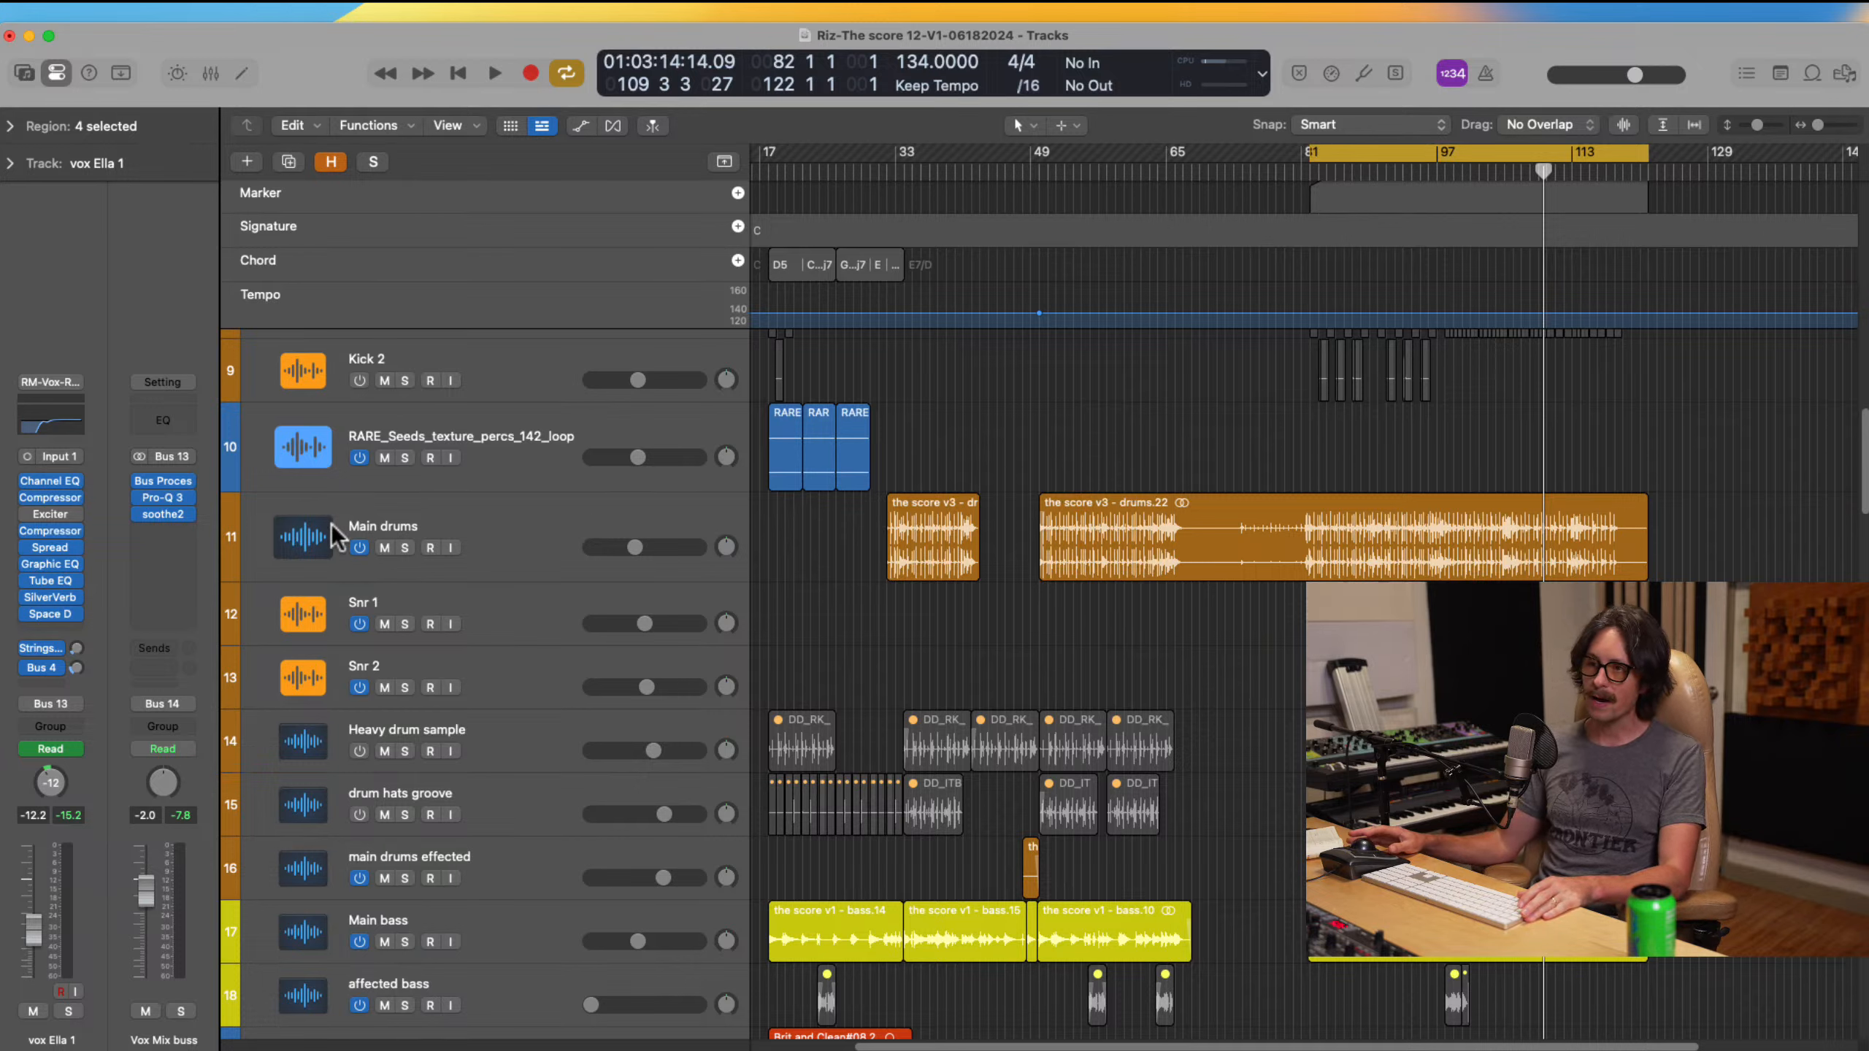
{"action": "left_click", "coordinate": [403, 548]}
{"action": "left_click", "coordinate": [488, 543]}
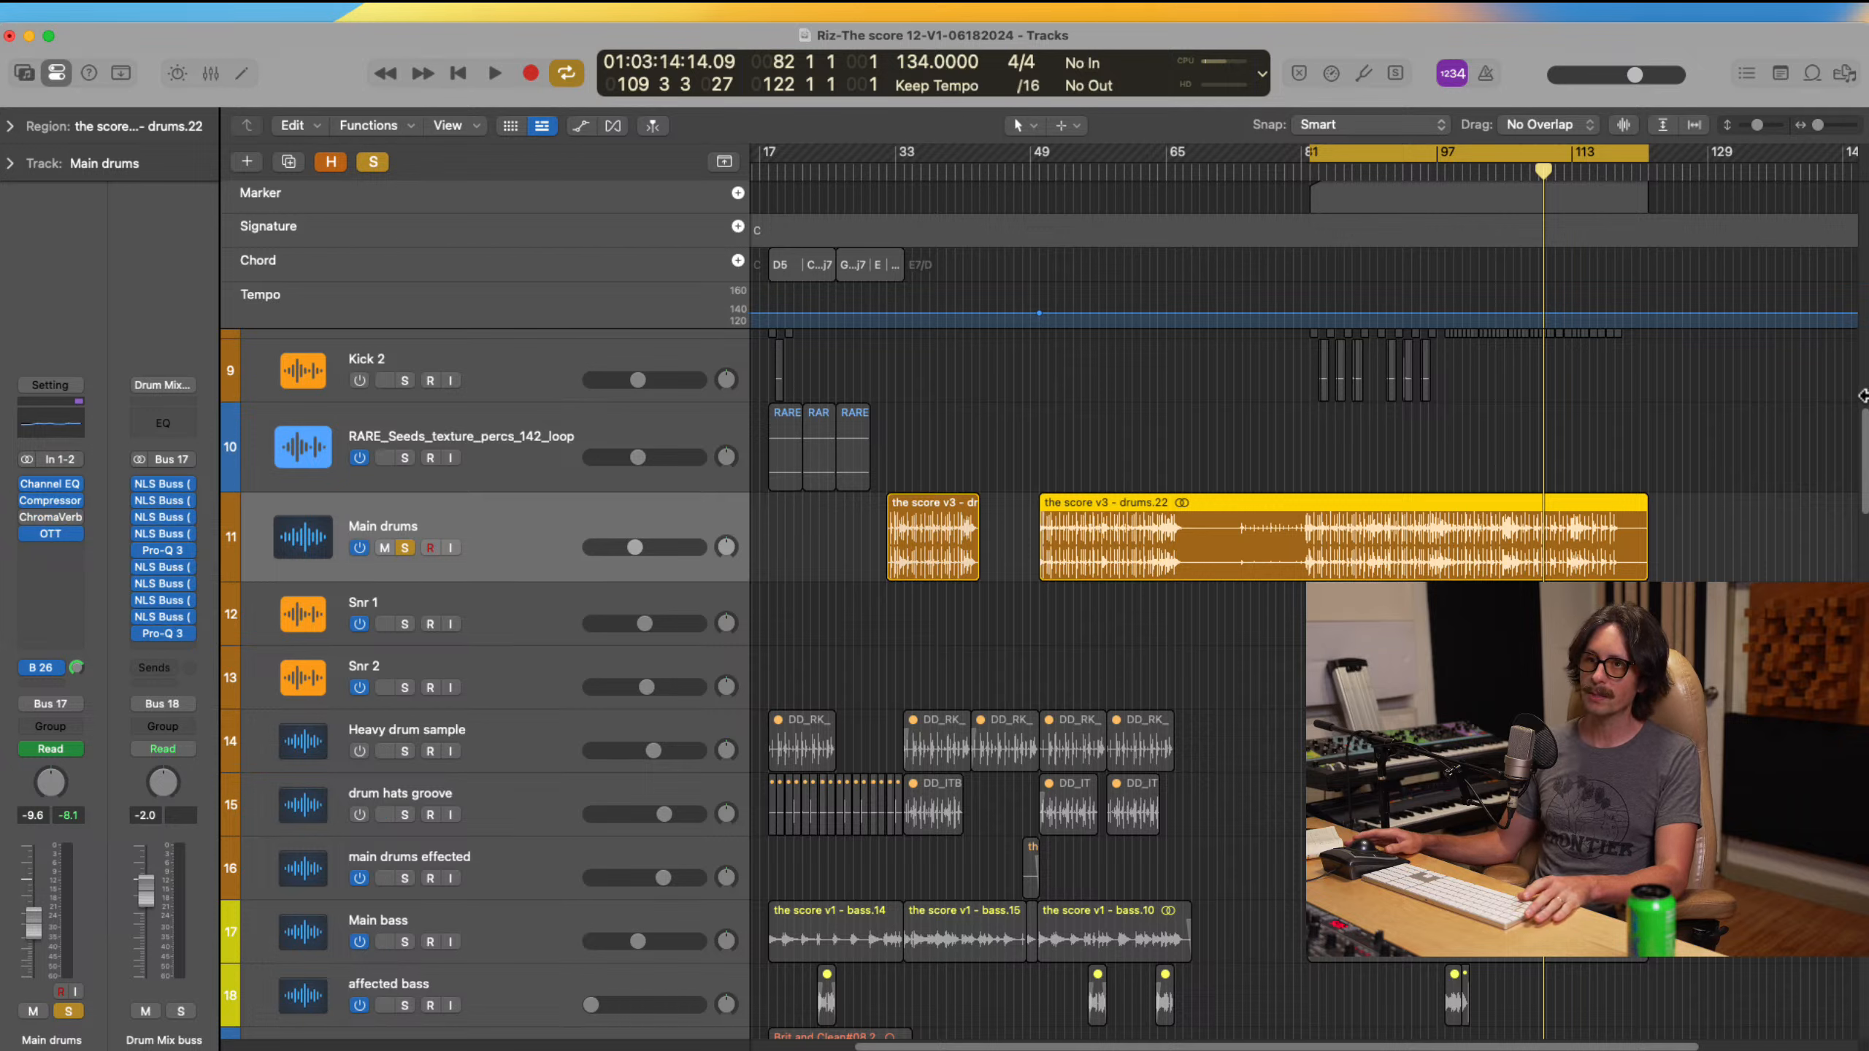
{"action": "left_click", "coordinate": [1715, 274]}
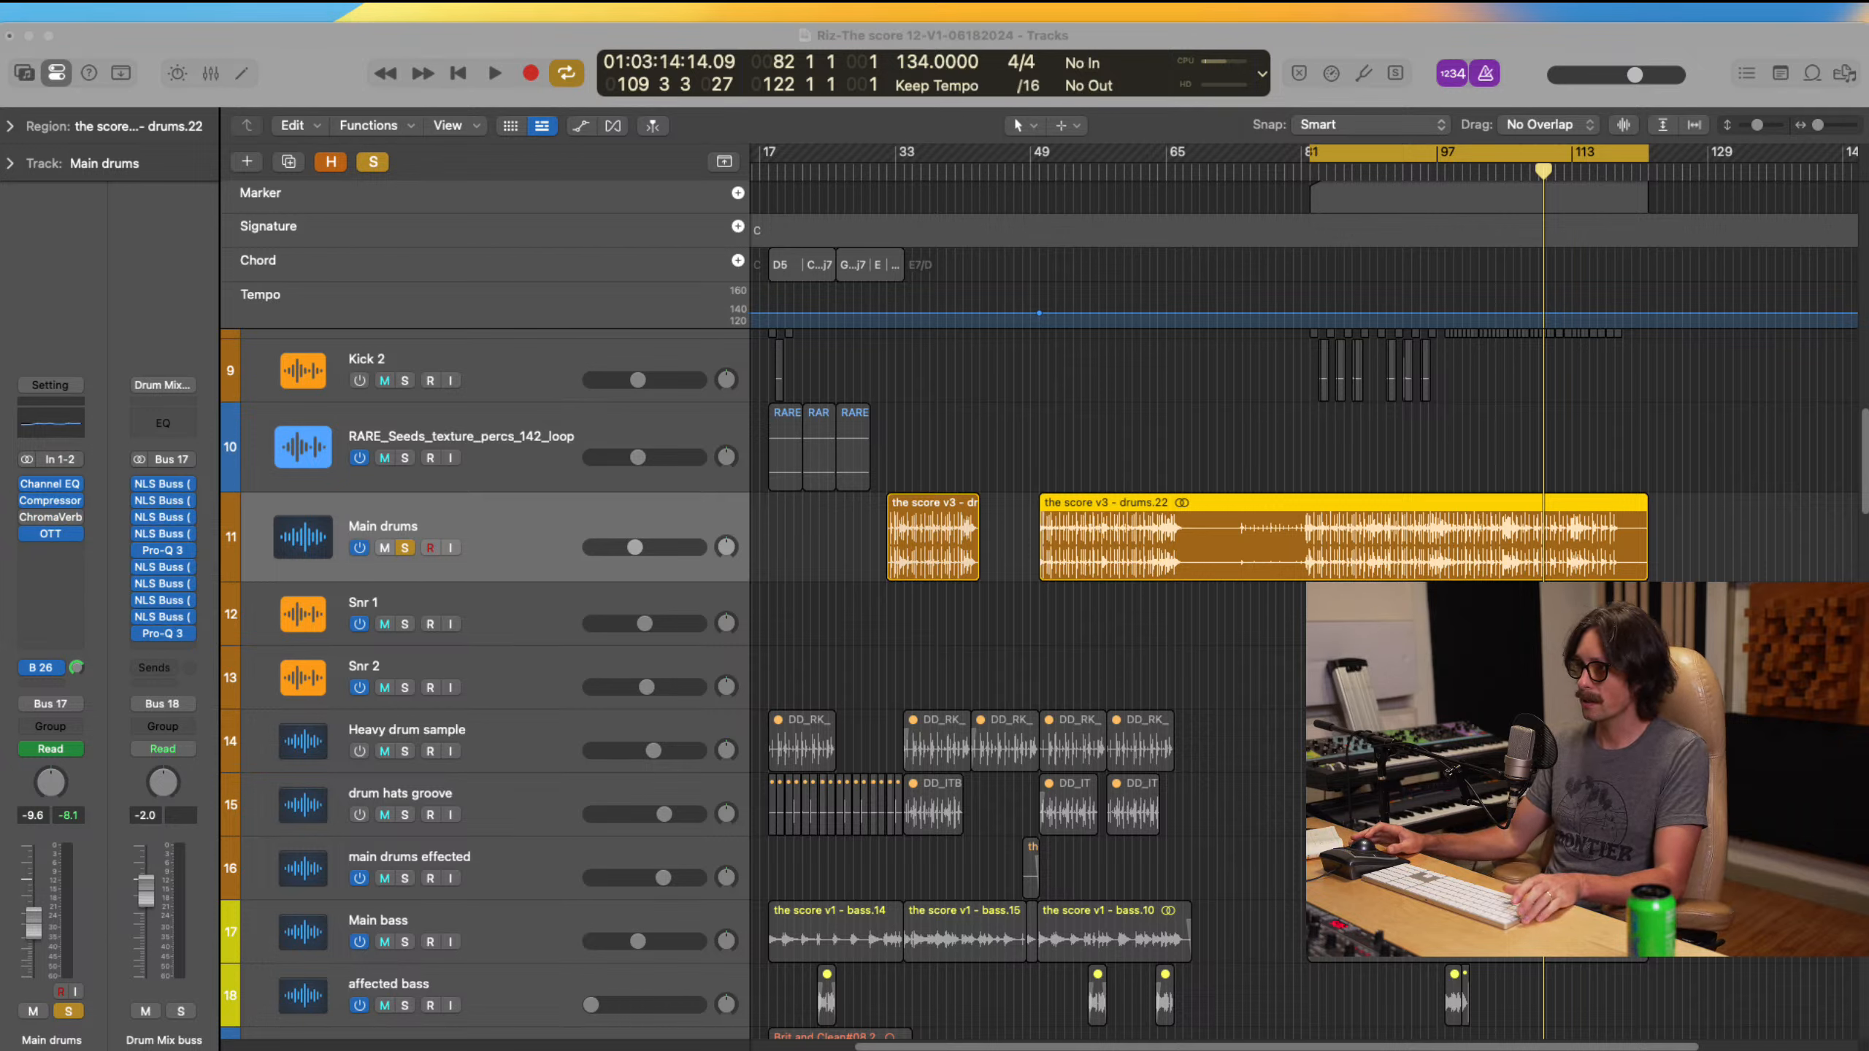
{"action": "key", "text": "space"}
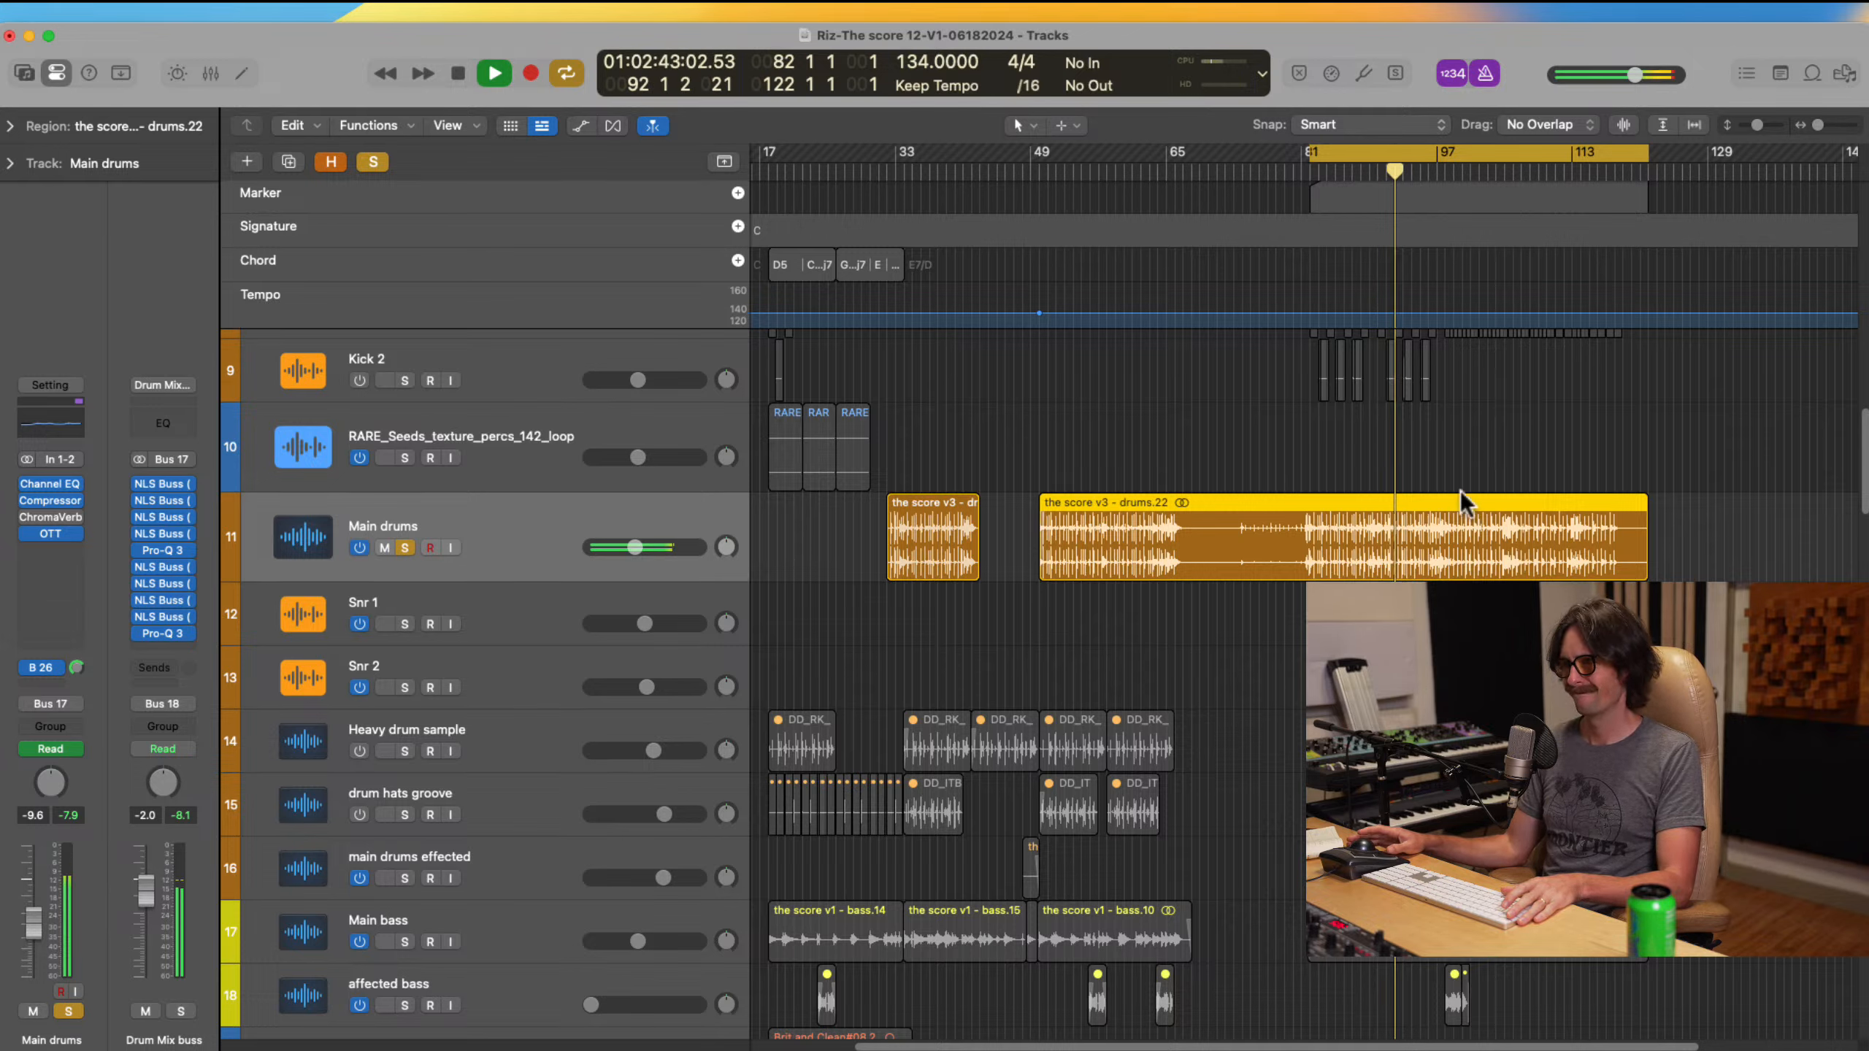
{"action": "key", "text": "space"}
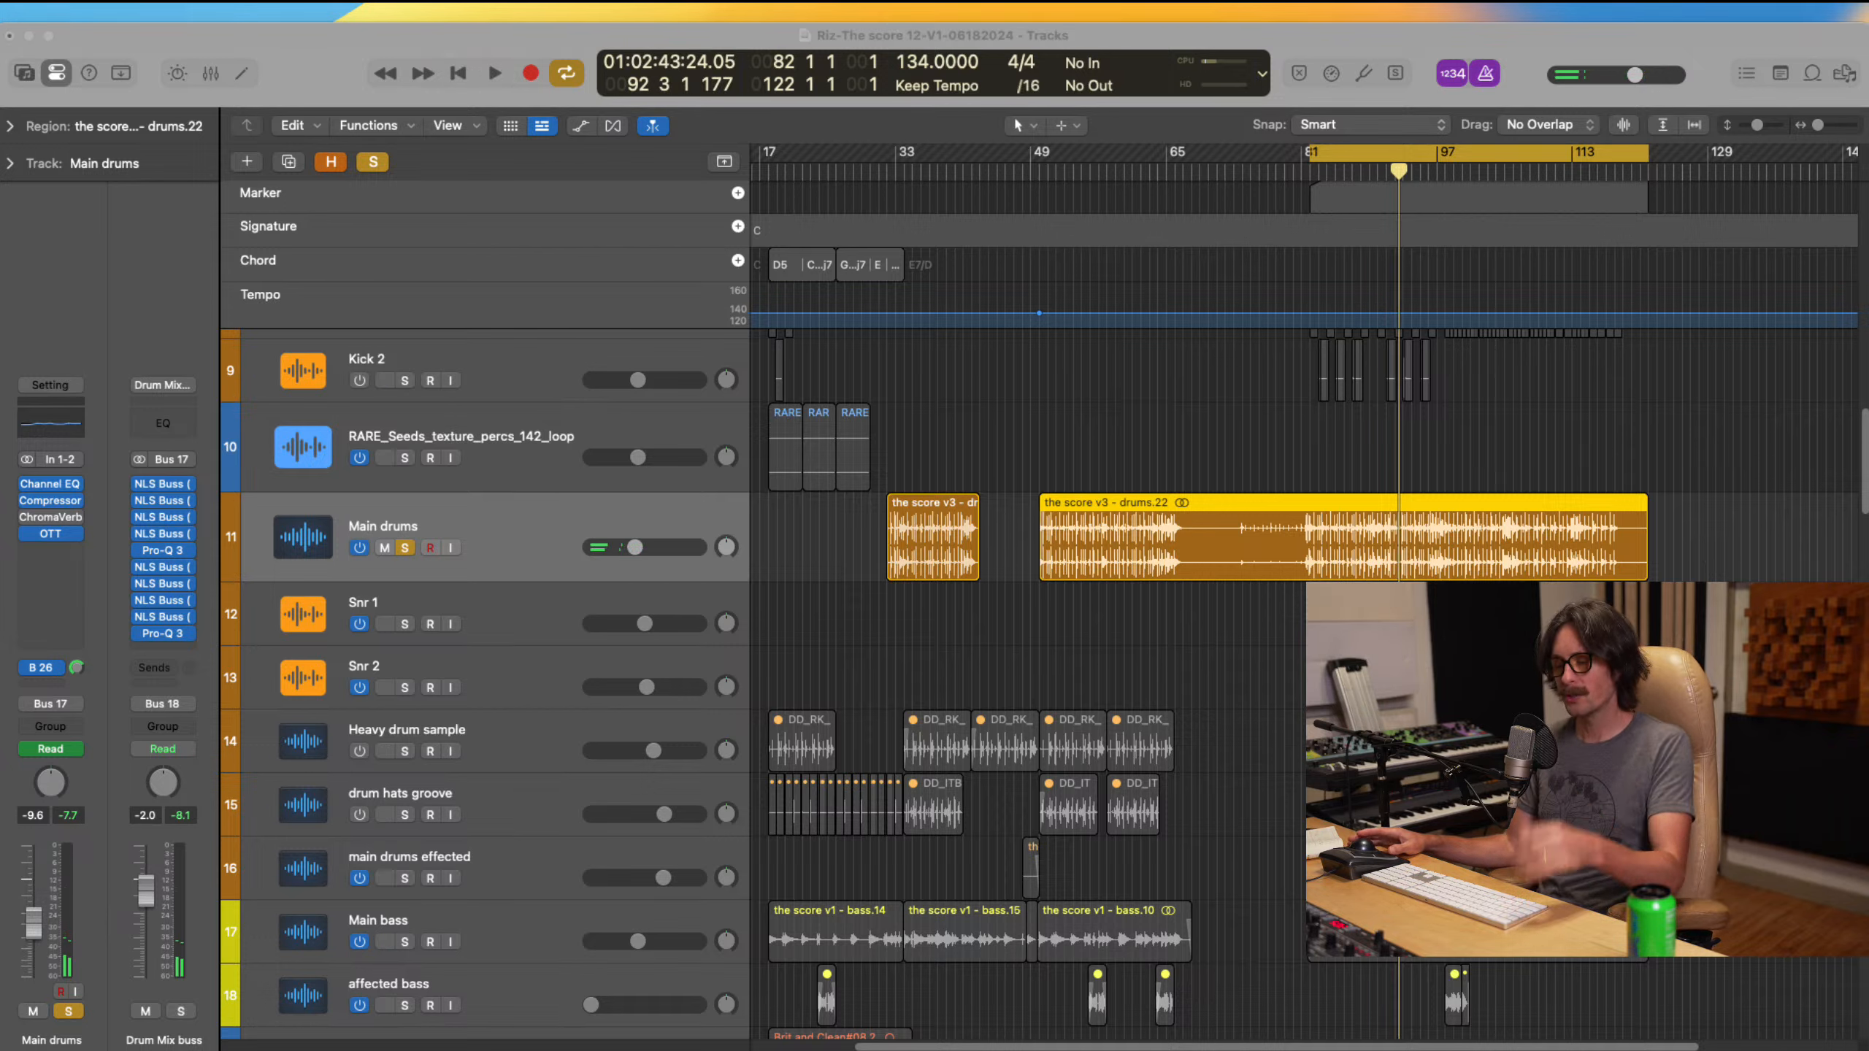
{"action": "left_click", "coordinate": [206, 32]}
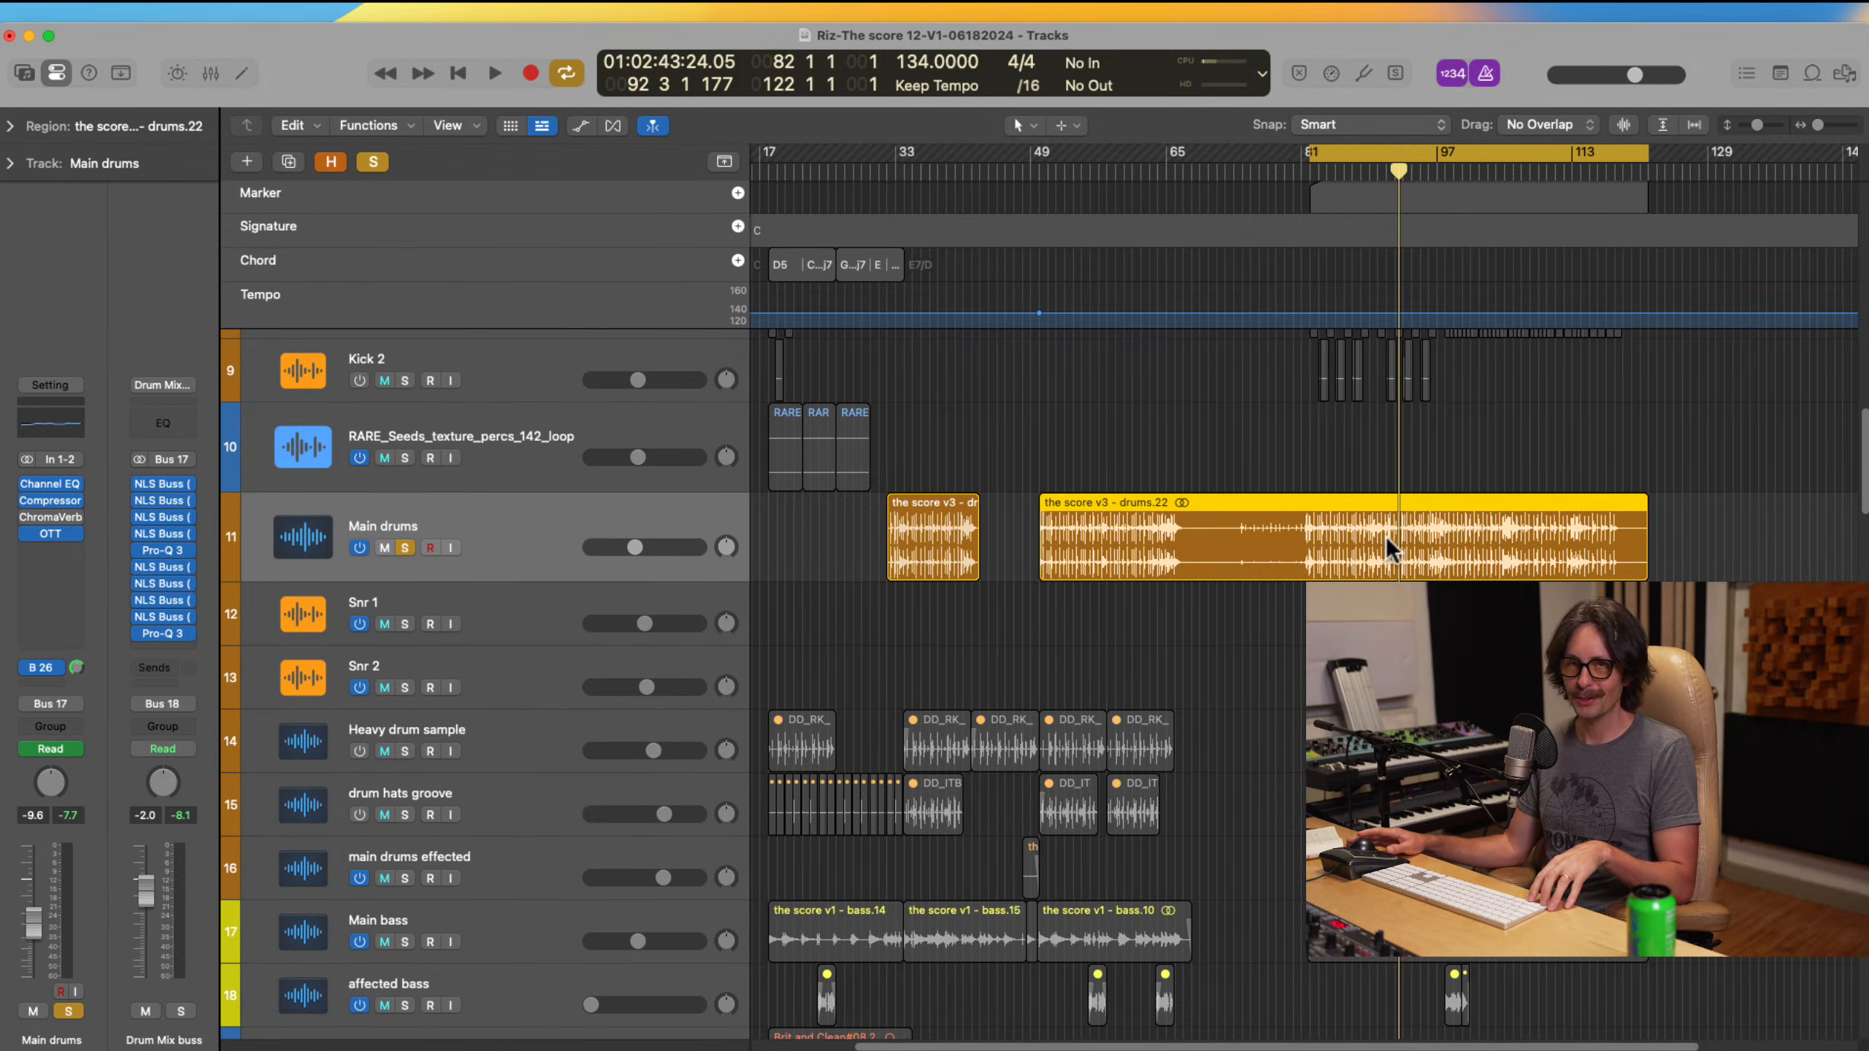
Step: Examine the Main drums waveform closely around bars 89 to 92
{"action": "scroll", "coordinate": [1388, 548], "scroll_direction": "right", "scroll_amount": 5}
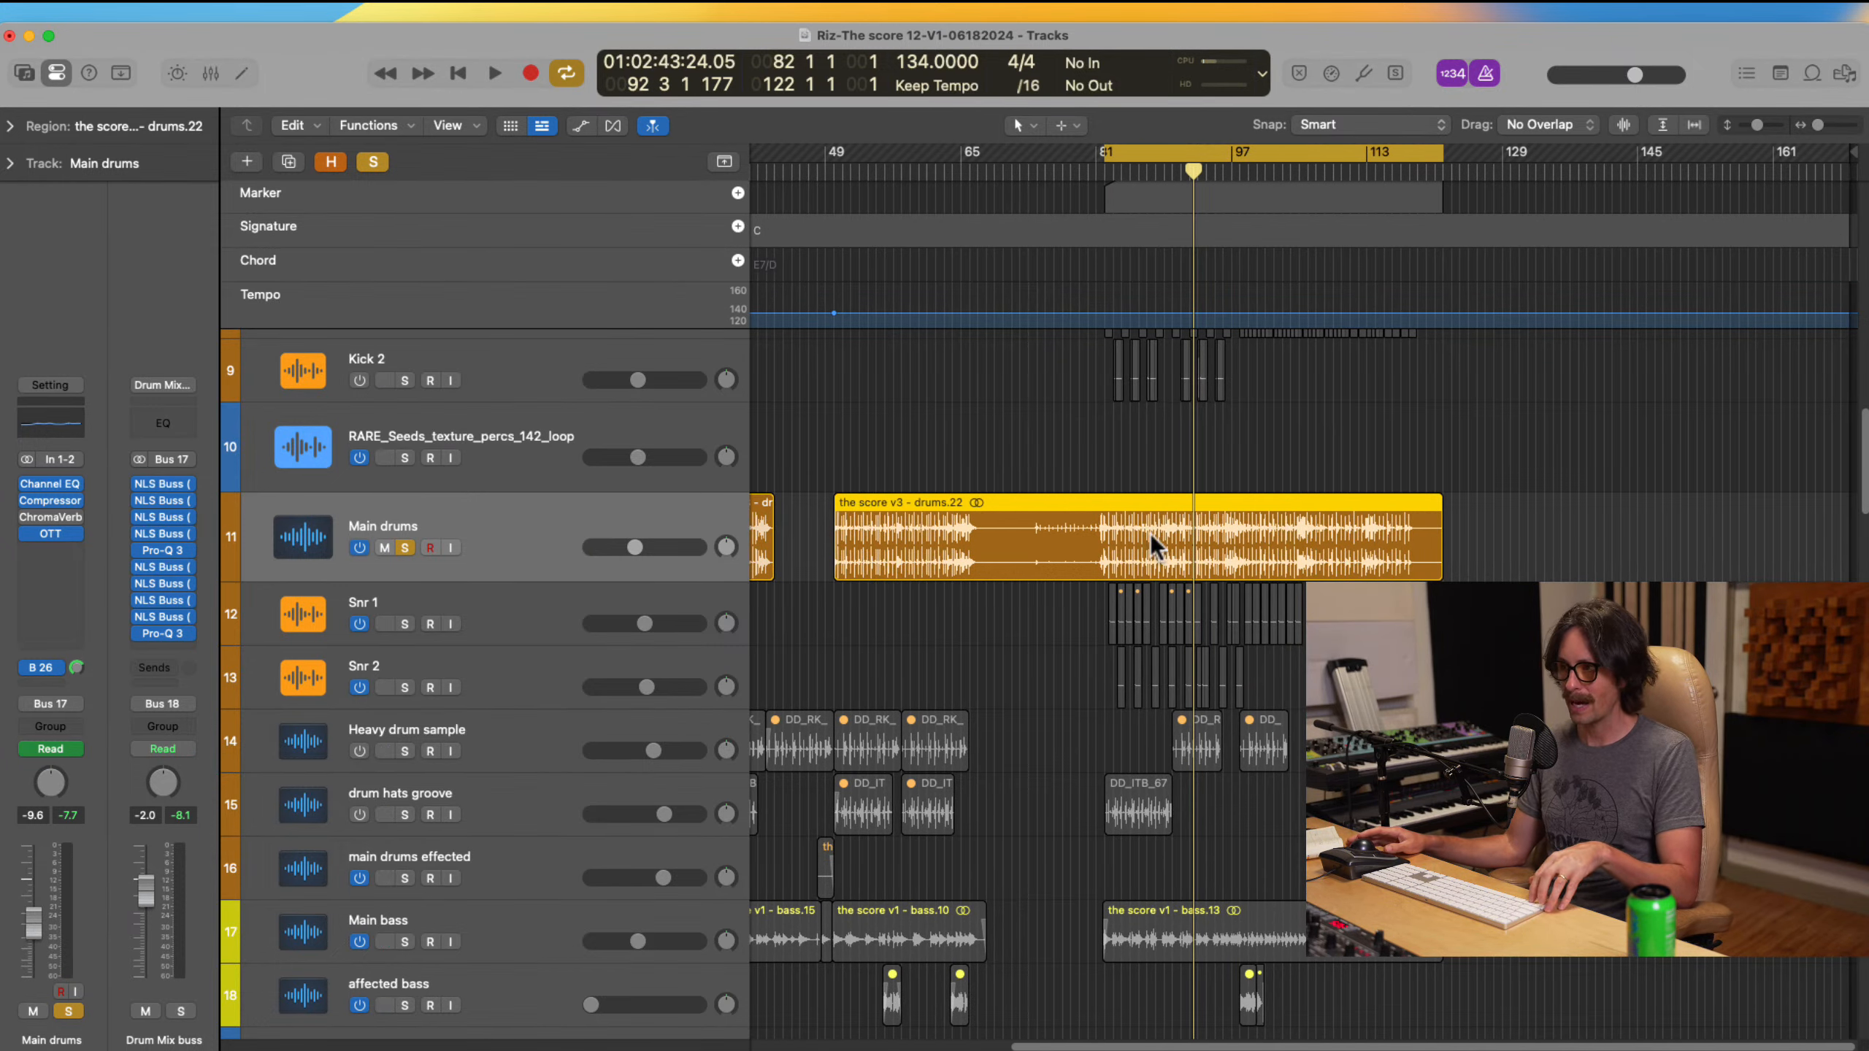
{"action": "left_click_drag", "start_coordinate": [1154, 524], "coordinate": [1284, 674]}
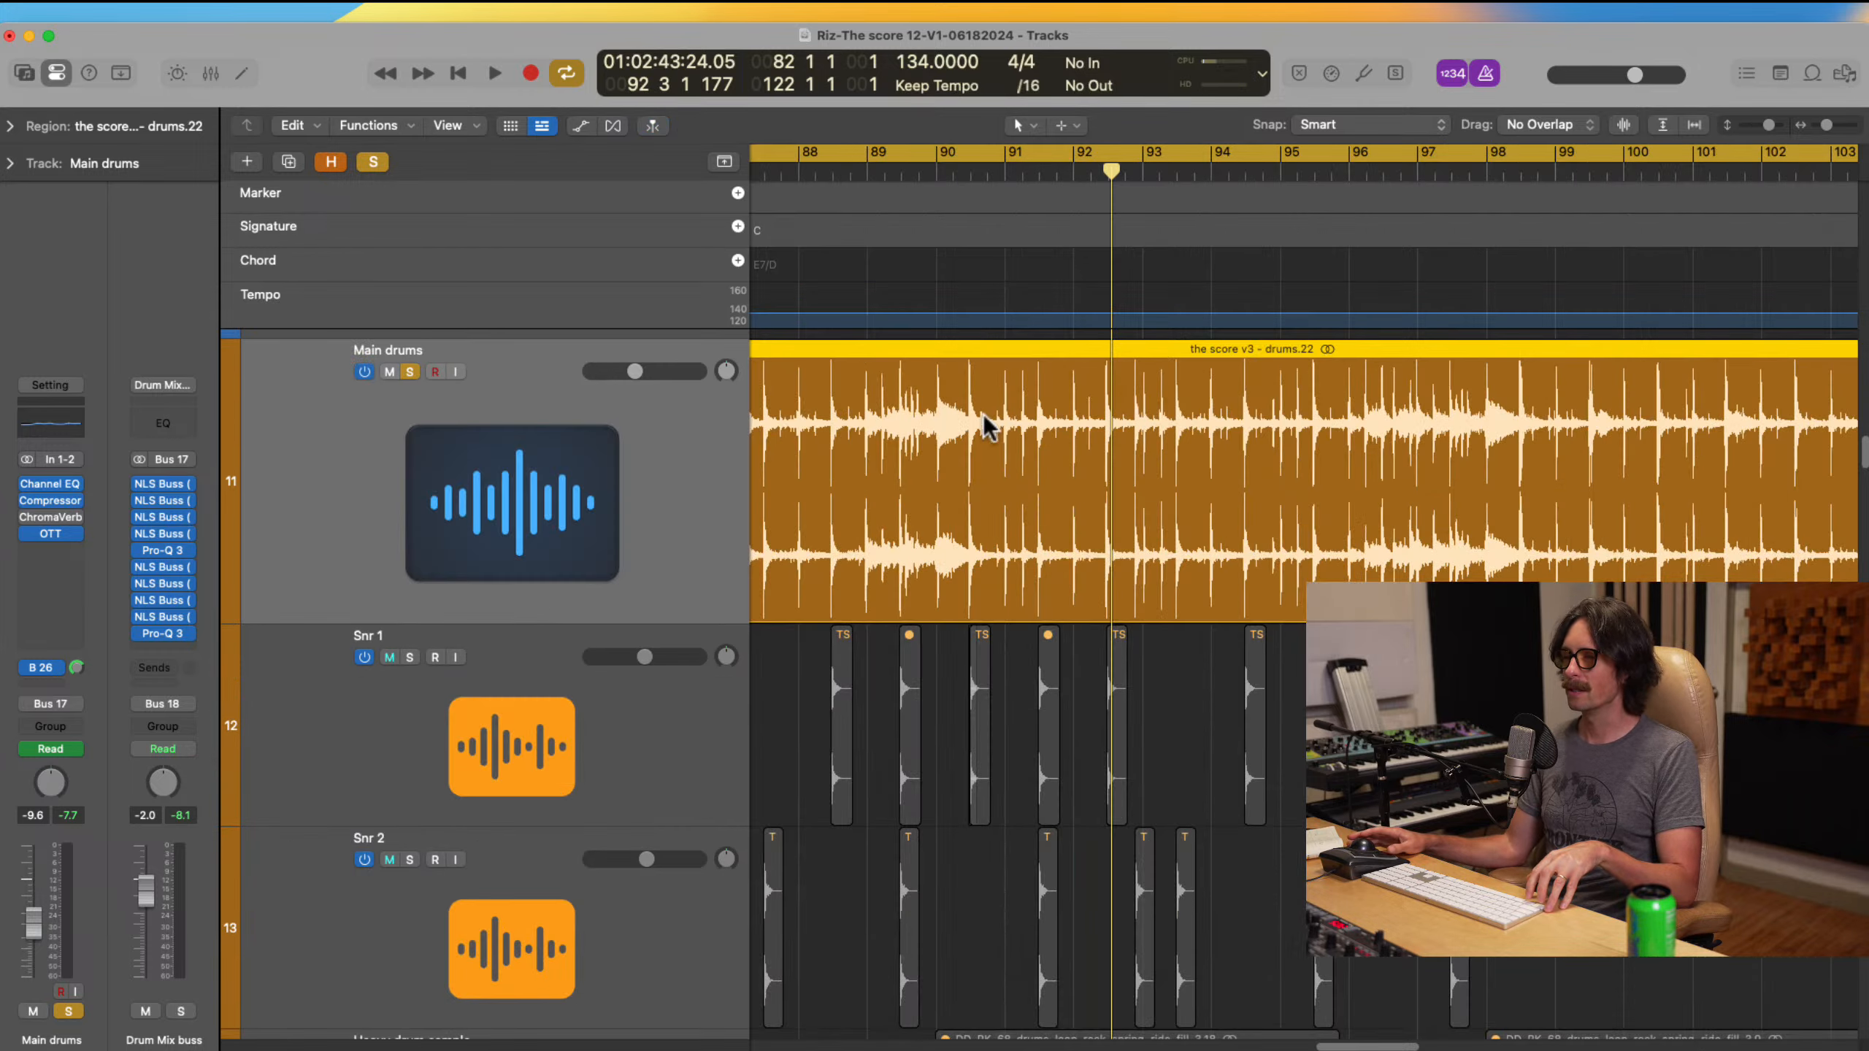
{"action": "left_click_drag", "start_coordinate": [919, 383], "coordinate": [1140, 643]}
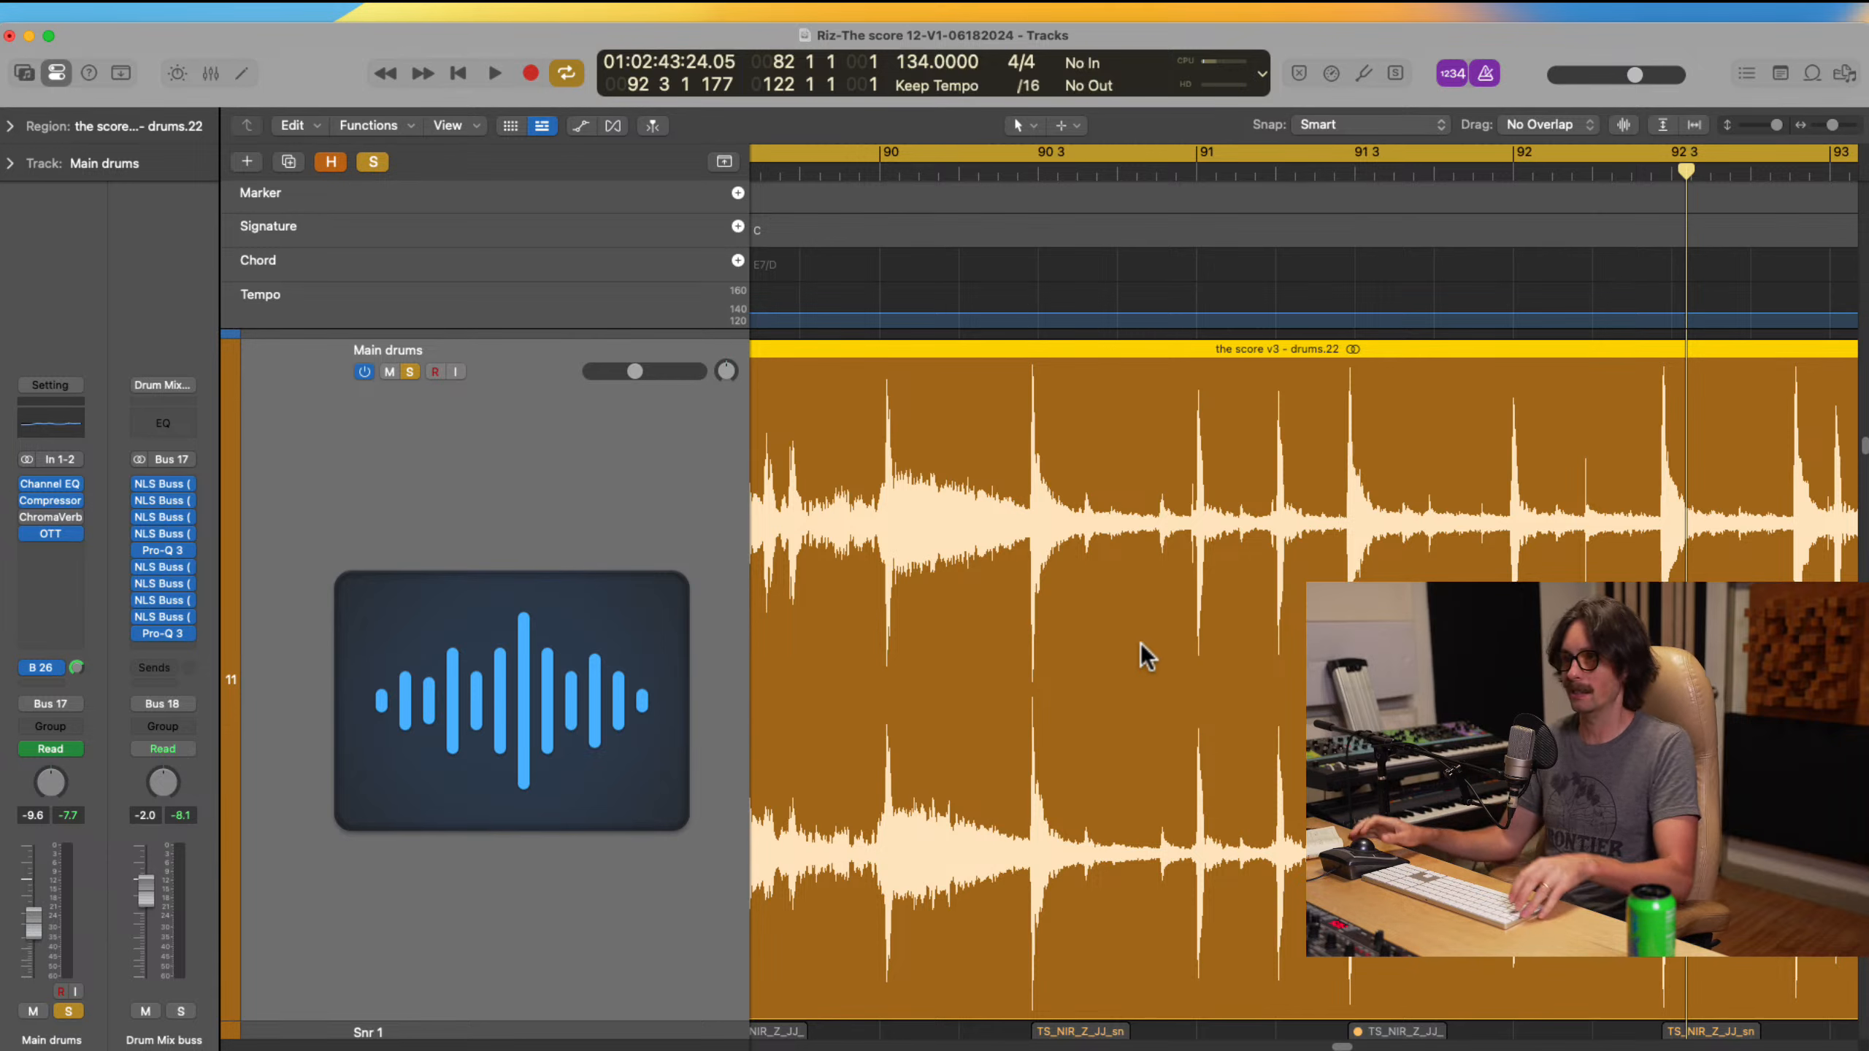
{"action": "scroll", "coordinate": [1122, 600], "scroll_direction": "left", "scroll_amount": 3}
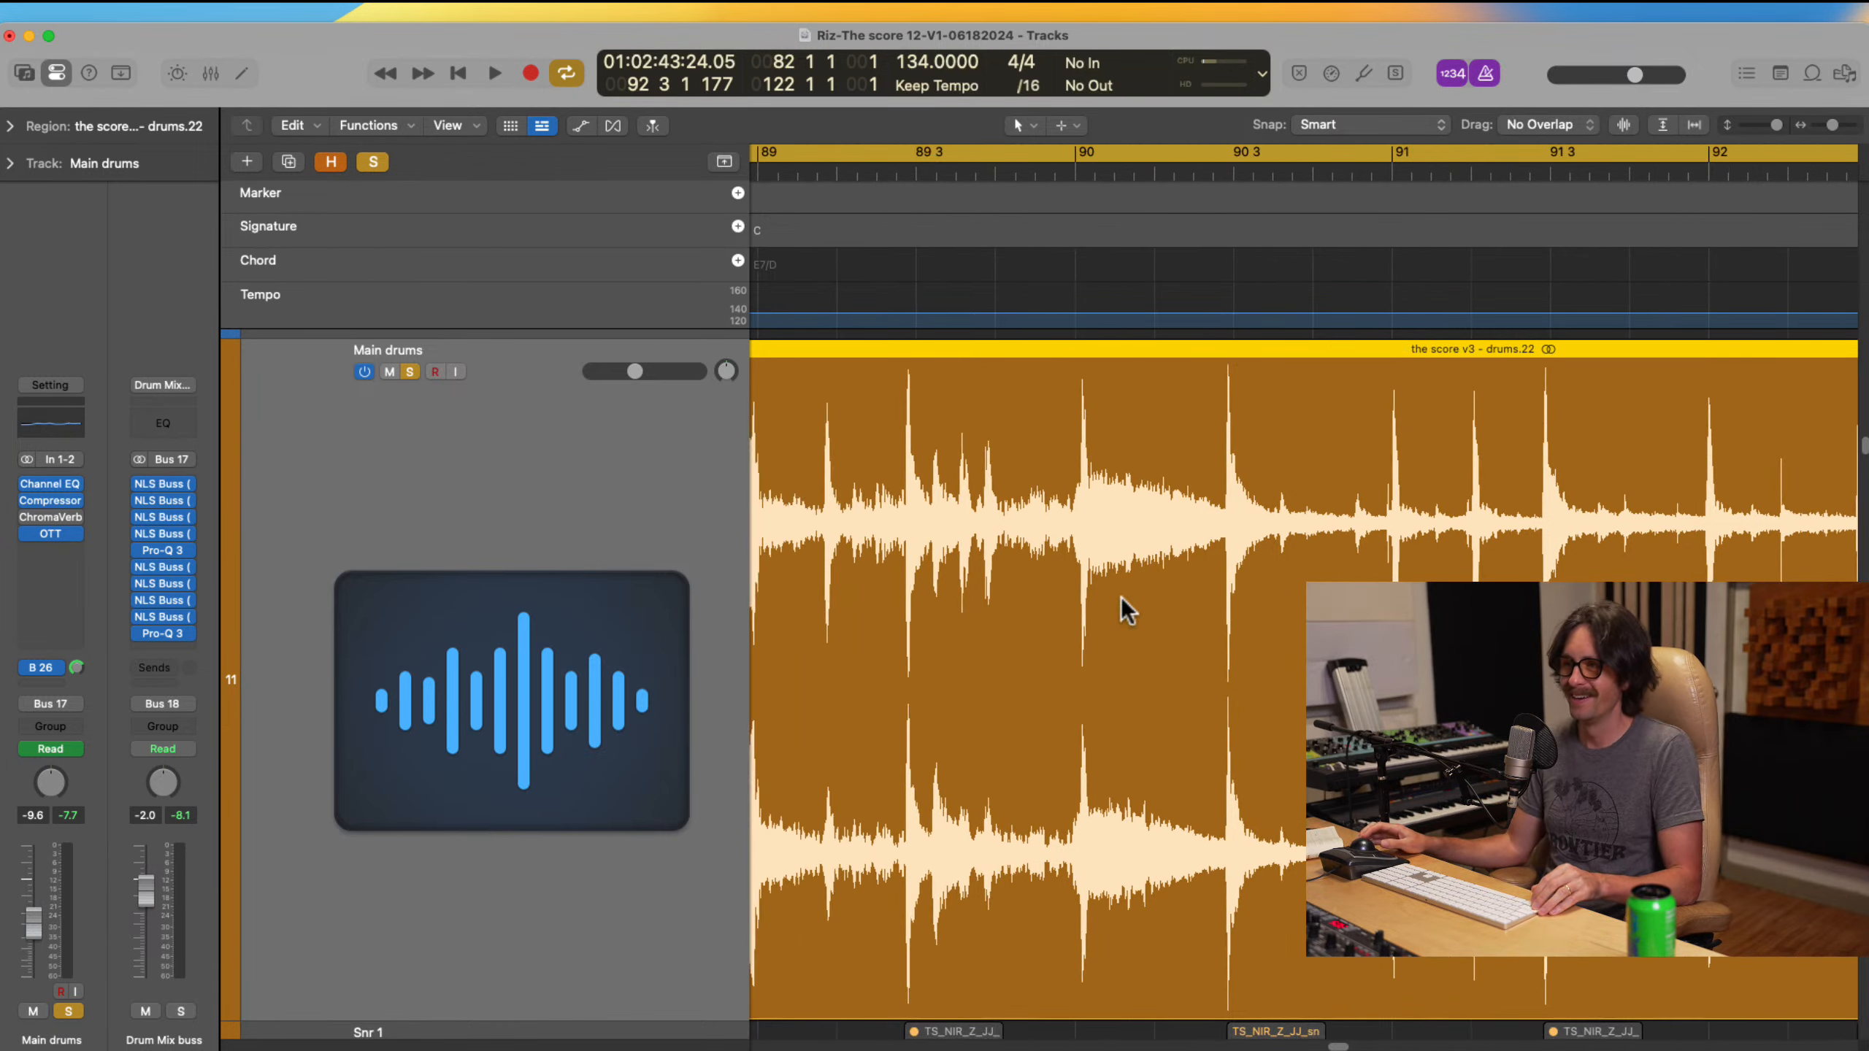
Step: Check the Main drums hits against the grid at the start of bar 90 and near its third beat, placing the playhead on each
{"action": "left_click_drag", "start_coordinate": [1042, 450], "coordinate": [1192, 667]}
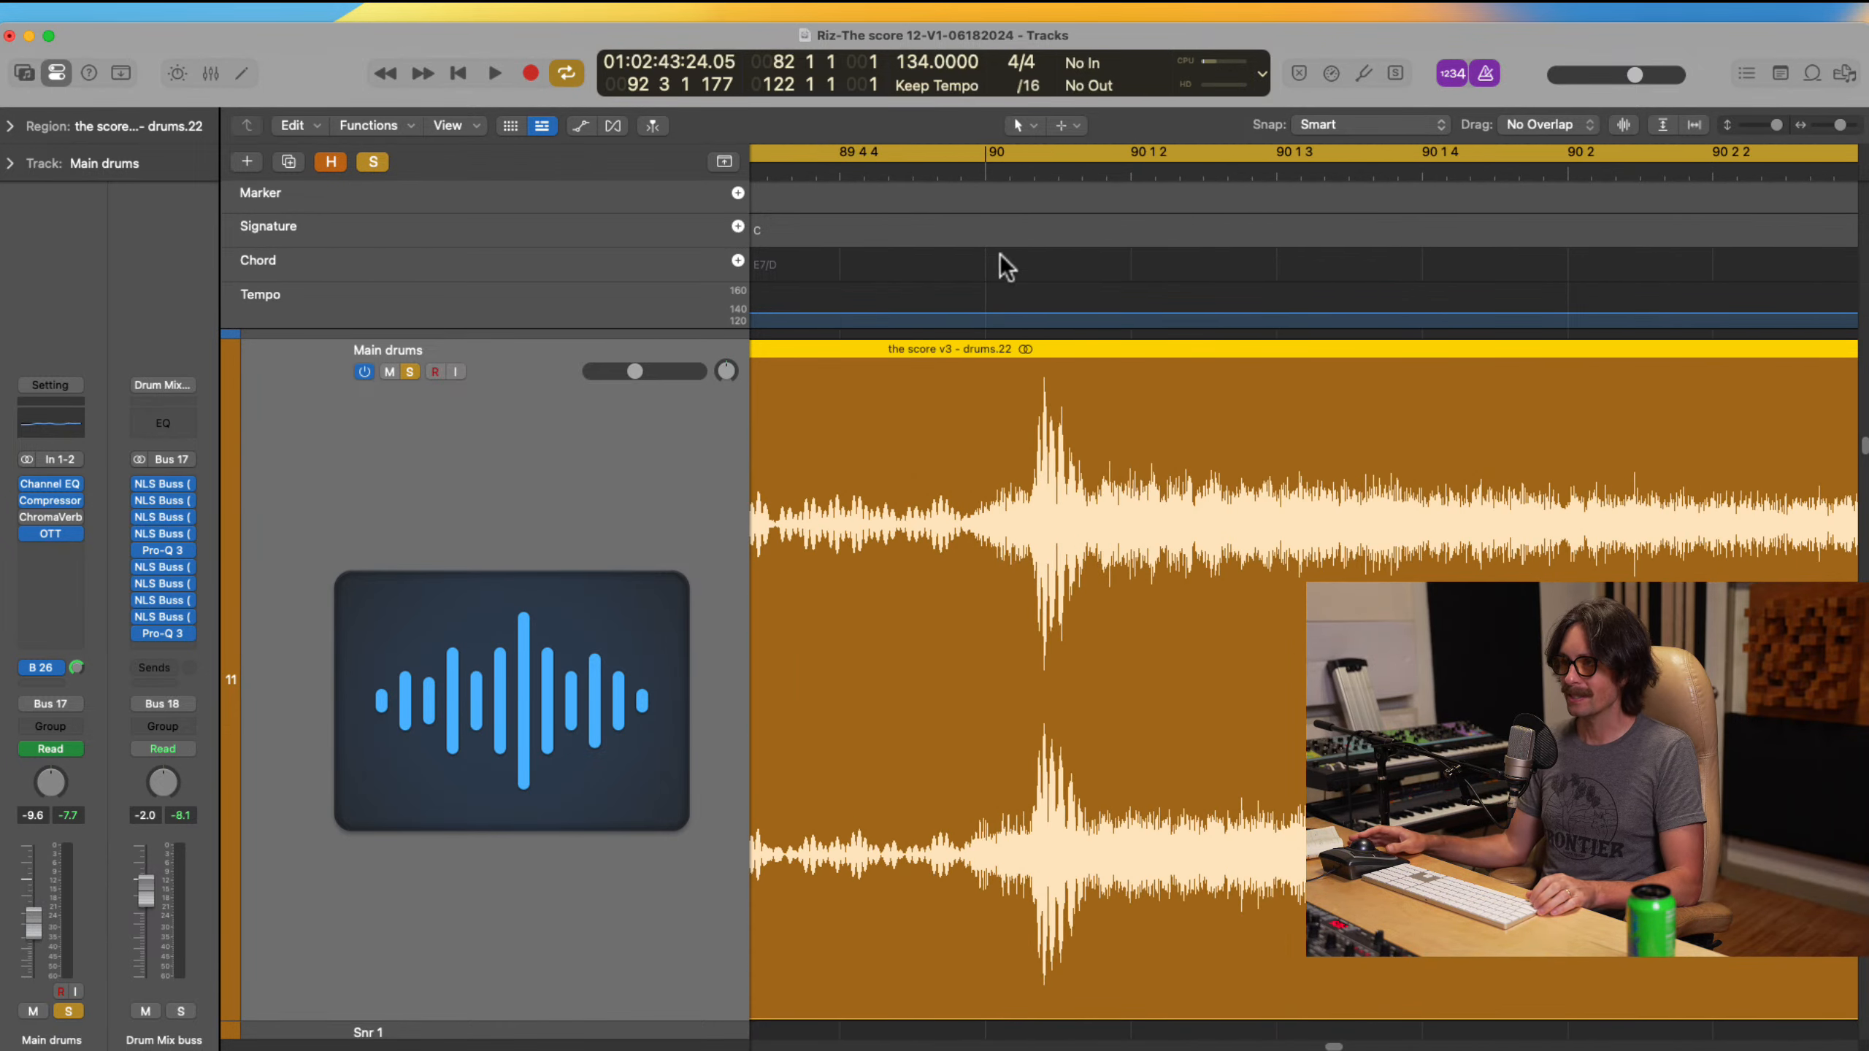
{"action": "left_click_drag", "start_coordinate": [1035, 177], "coordinate": [1052, 214]}
{"action": "scroll", "coordinate": [1072, 482], "scroll_direction": "up", "scroll_amount": 4}
{"action": "scroll", "coordinate": [1074, 478], "scroll_direction": "down", "scroll_amount": 8}
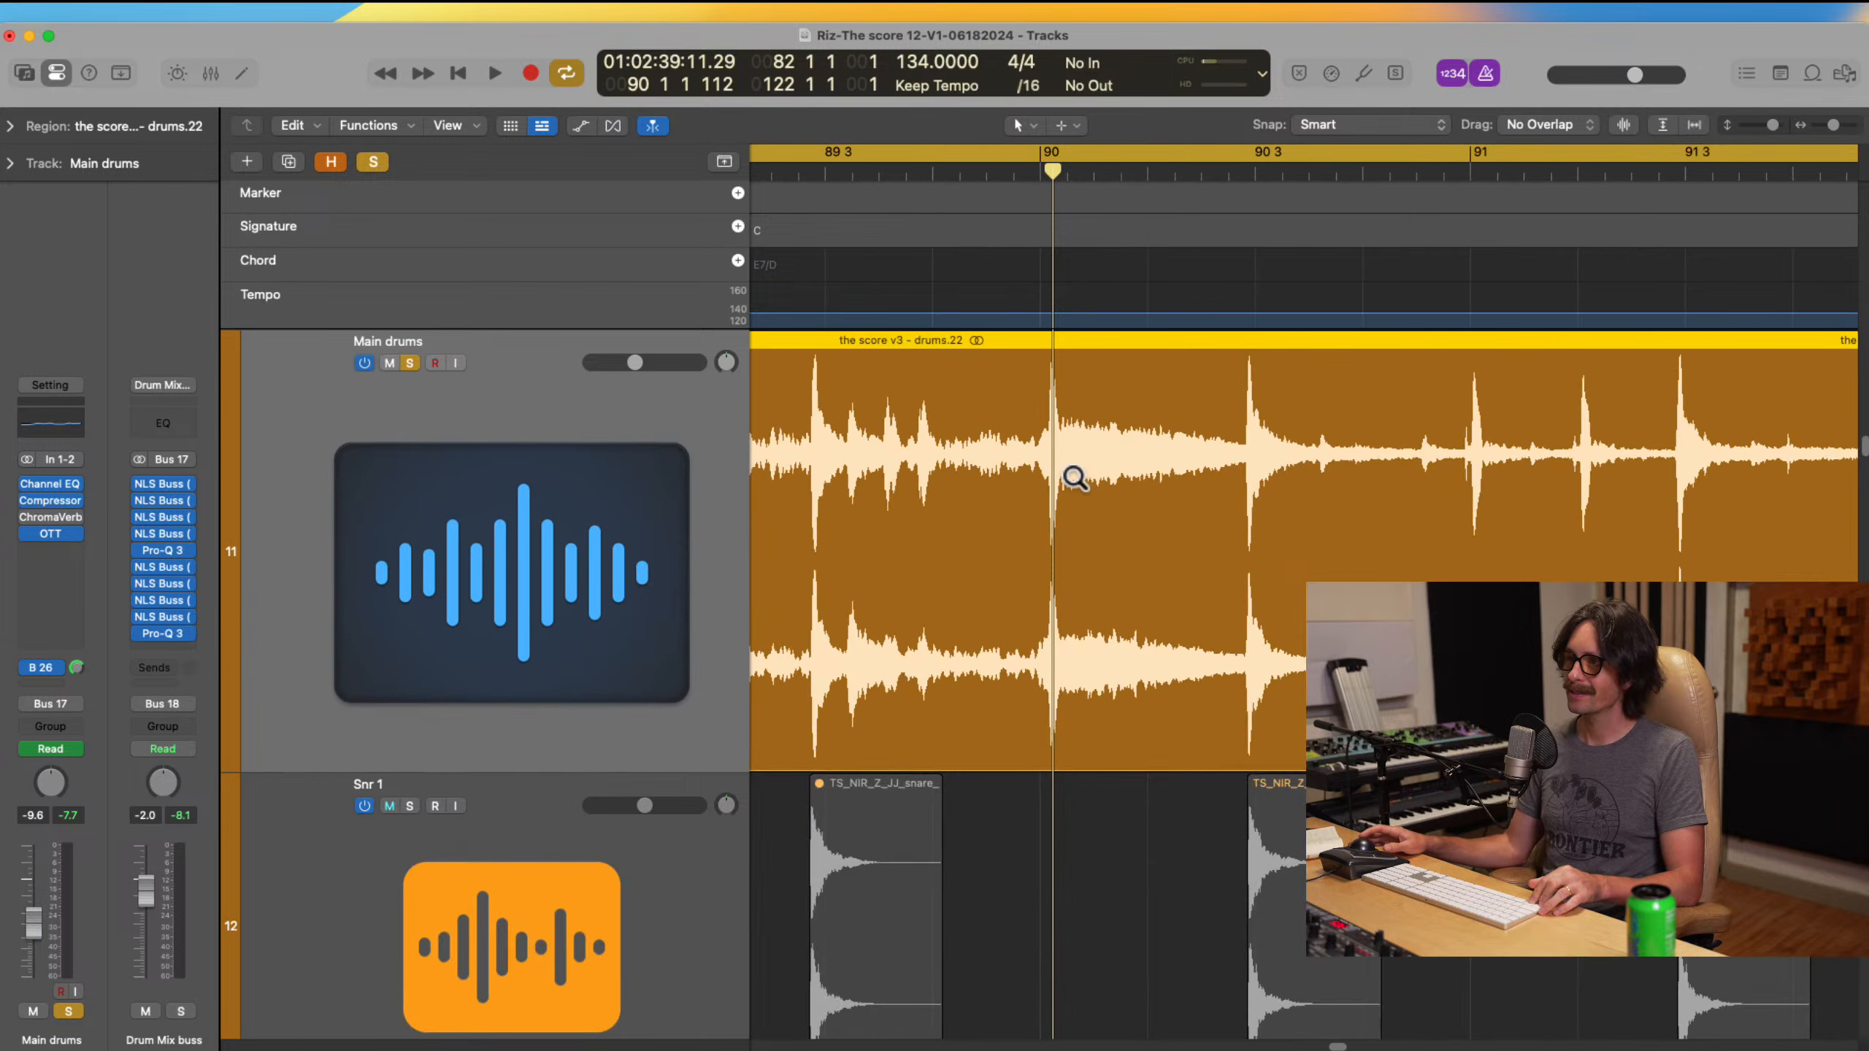
{"action": "scroll", "coordinate": [1074, 478], "scroll_direction": "right", "scroll_amount": 2}
{"action": "left_click_drag", "start_coordinate": [1171, 198], "coordinate": [1232, 486]}
{"action": "scroll", "coordinate": [1231, 490], "scroll_direction": "up", "scroll_amount": 4}
{"action": "scroll", "coordinate": [1231, 492], "scroll_direction": "down", "scroll_amount": 8}
{"action": "scroll", "coordinate": [1230, 492], "scroll_direction": "down", "scroll_amount": 3}
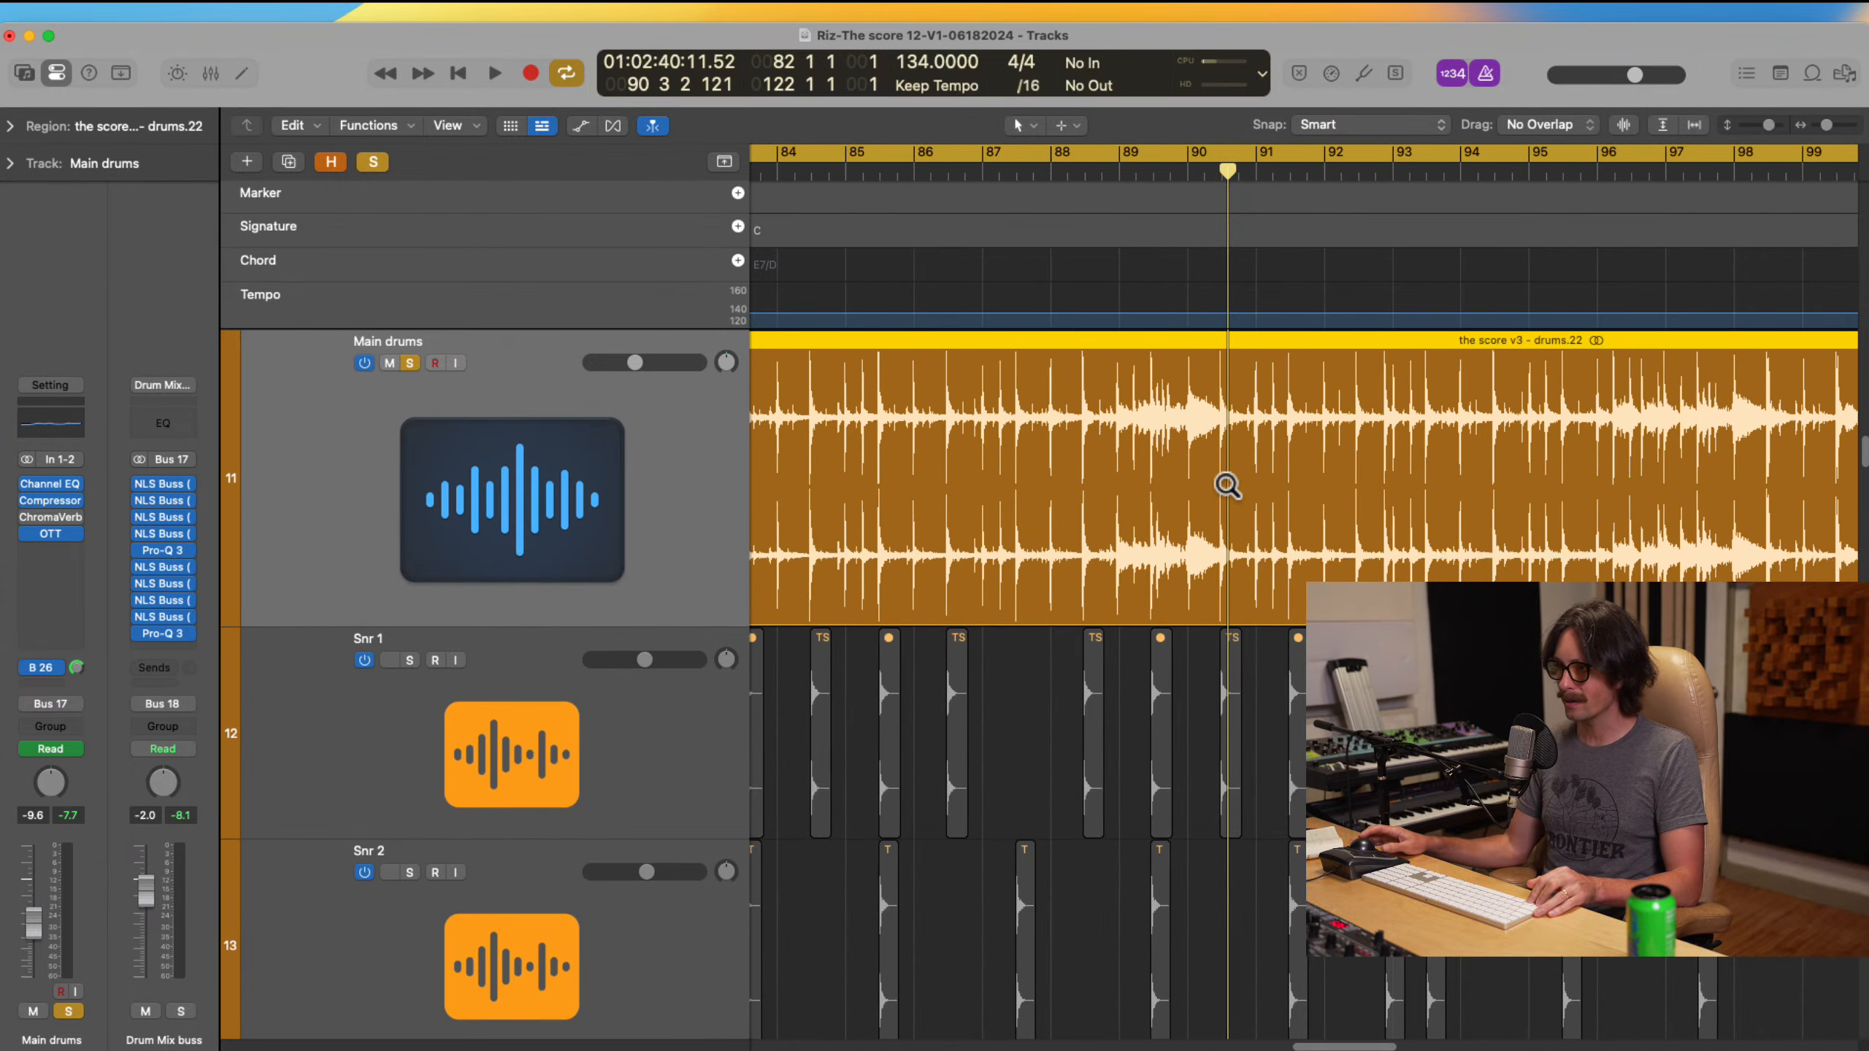
{"action": "scroll", "coordinate": [1224, 479], "scroll_direction": "down", "scroll_amount": 6}
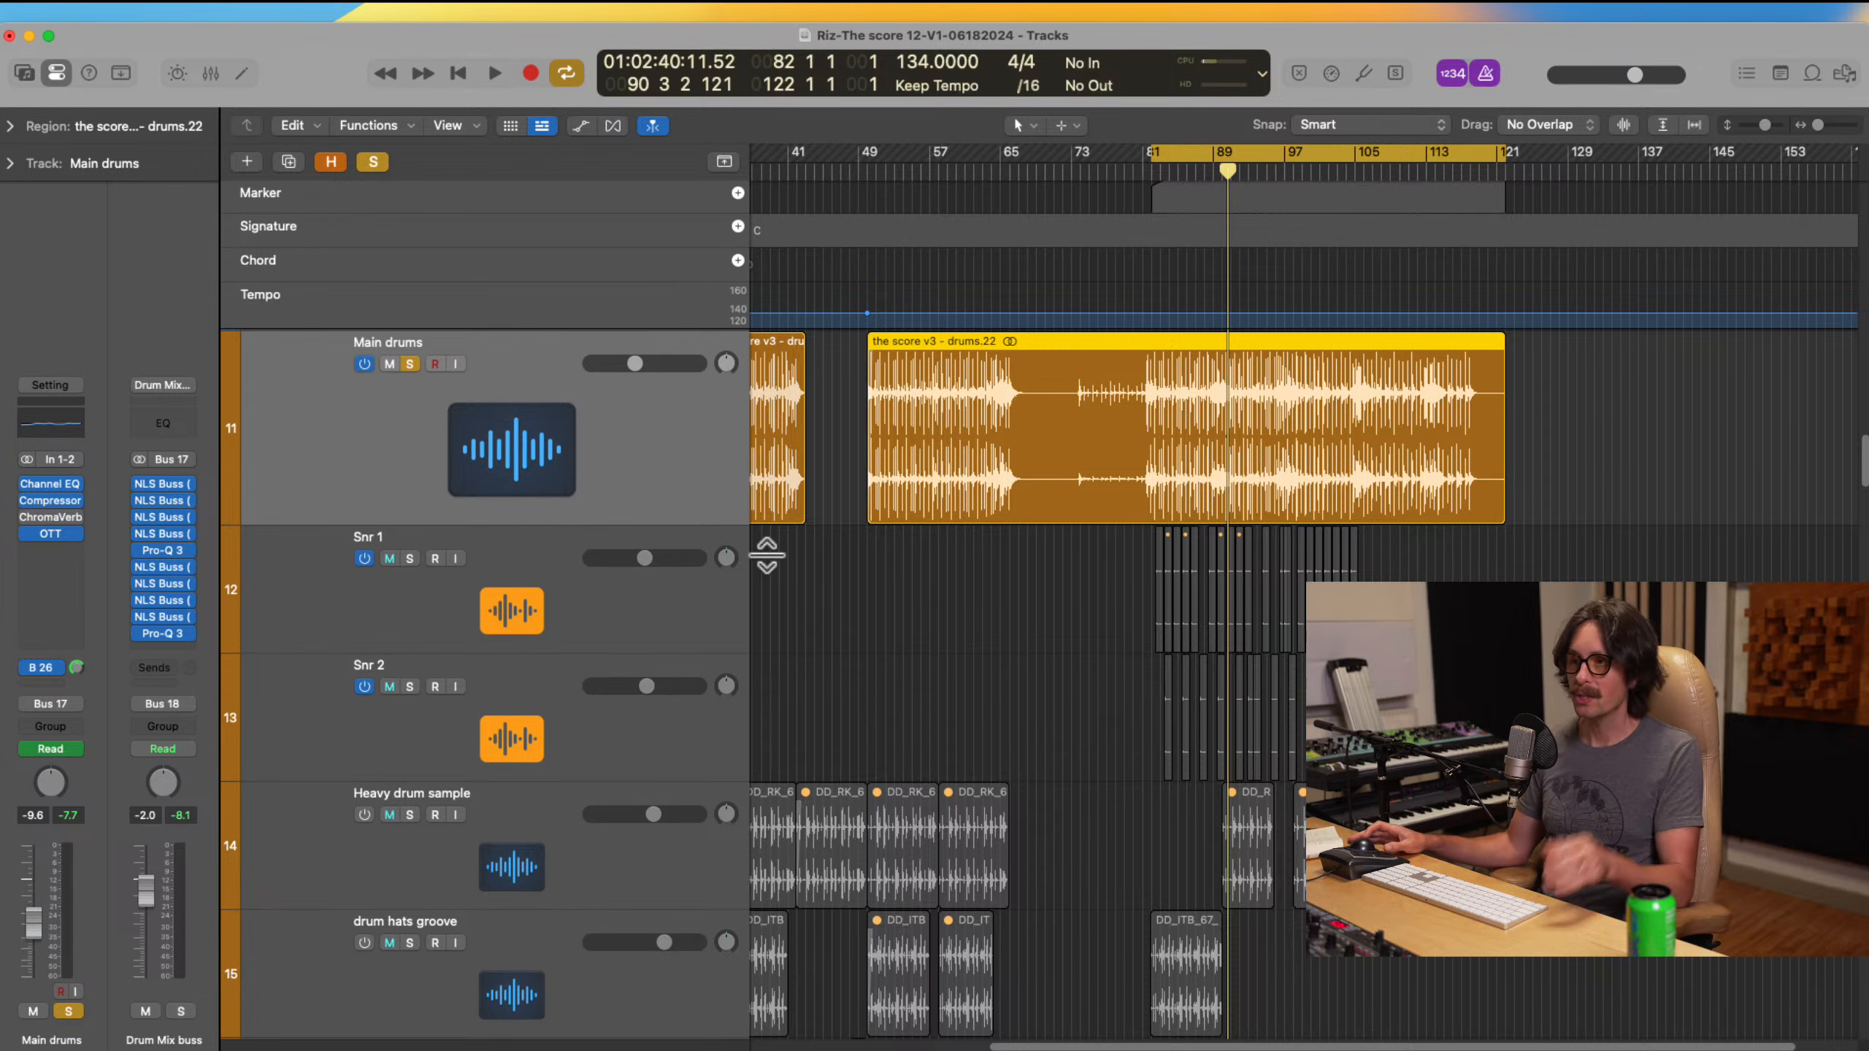
Step: Solo the Main drums, Snr 1 and Snr 2 tracks together for the final chorus
{"action": "left_click", "coordinate": [409, 363]}
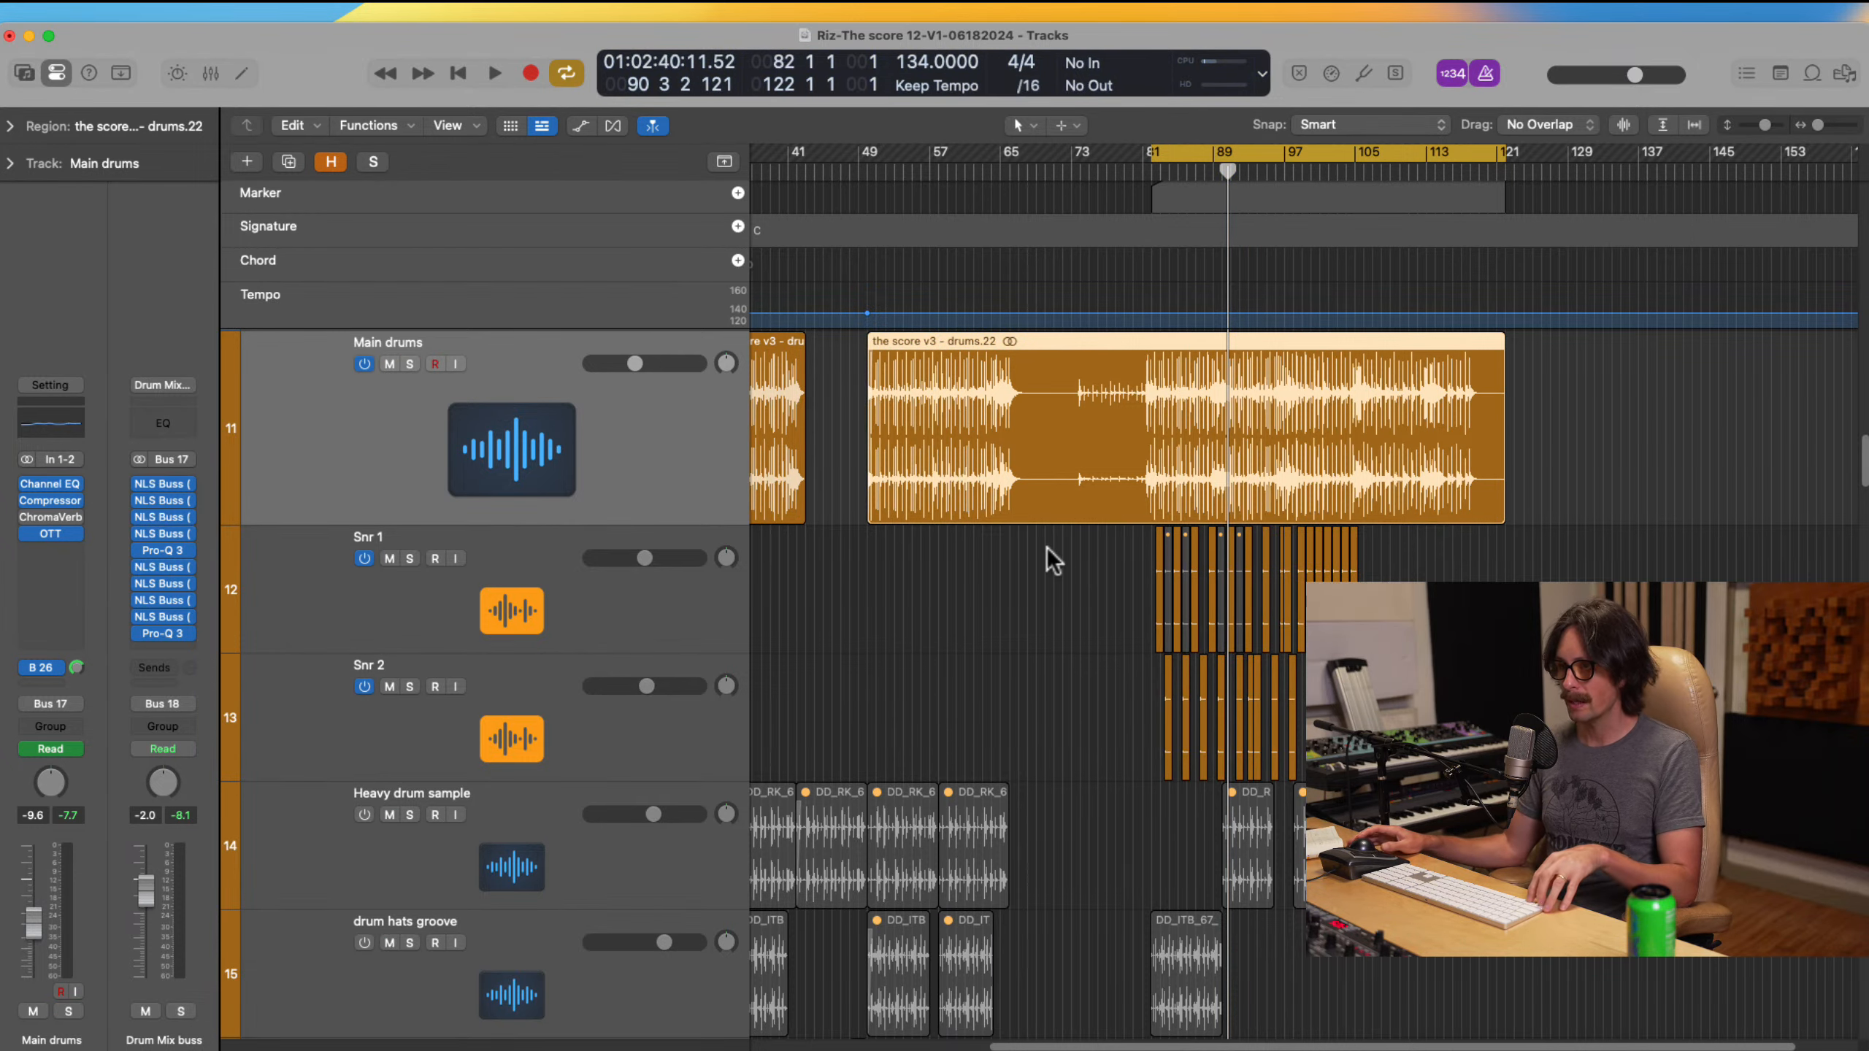
{"action": "scroll", "coordinate": [1046, 546], "scroll_direction": "down", "scroll_amount": 3}
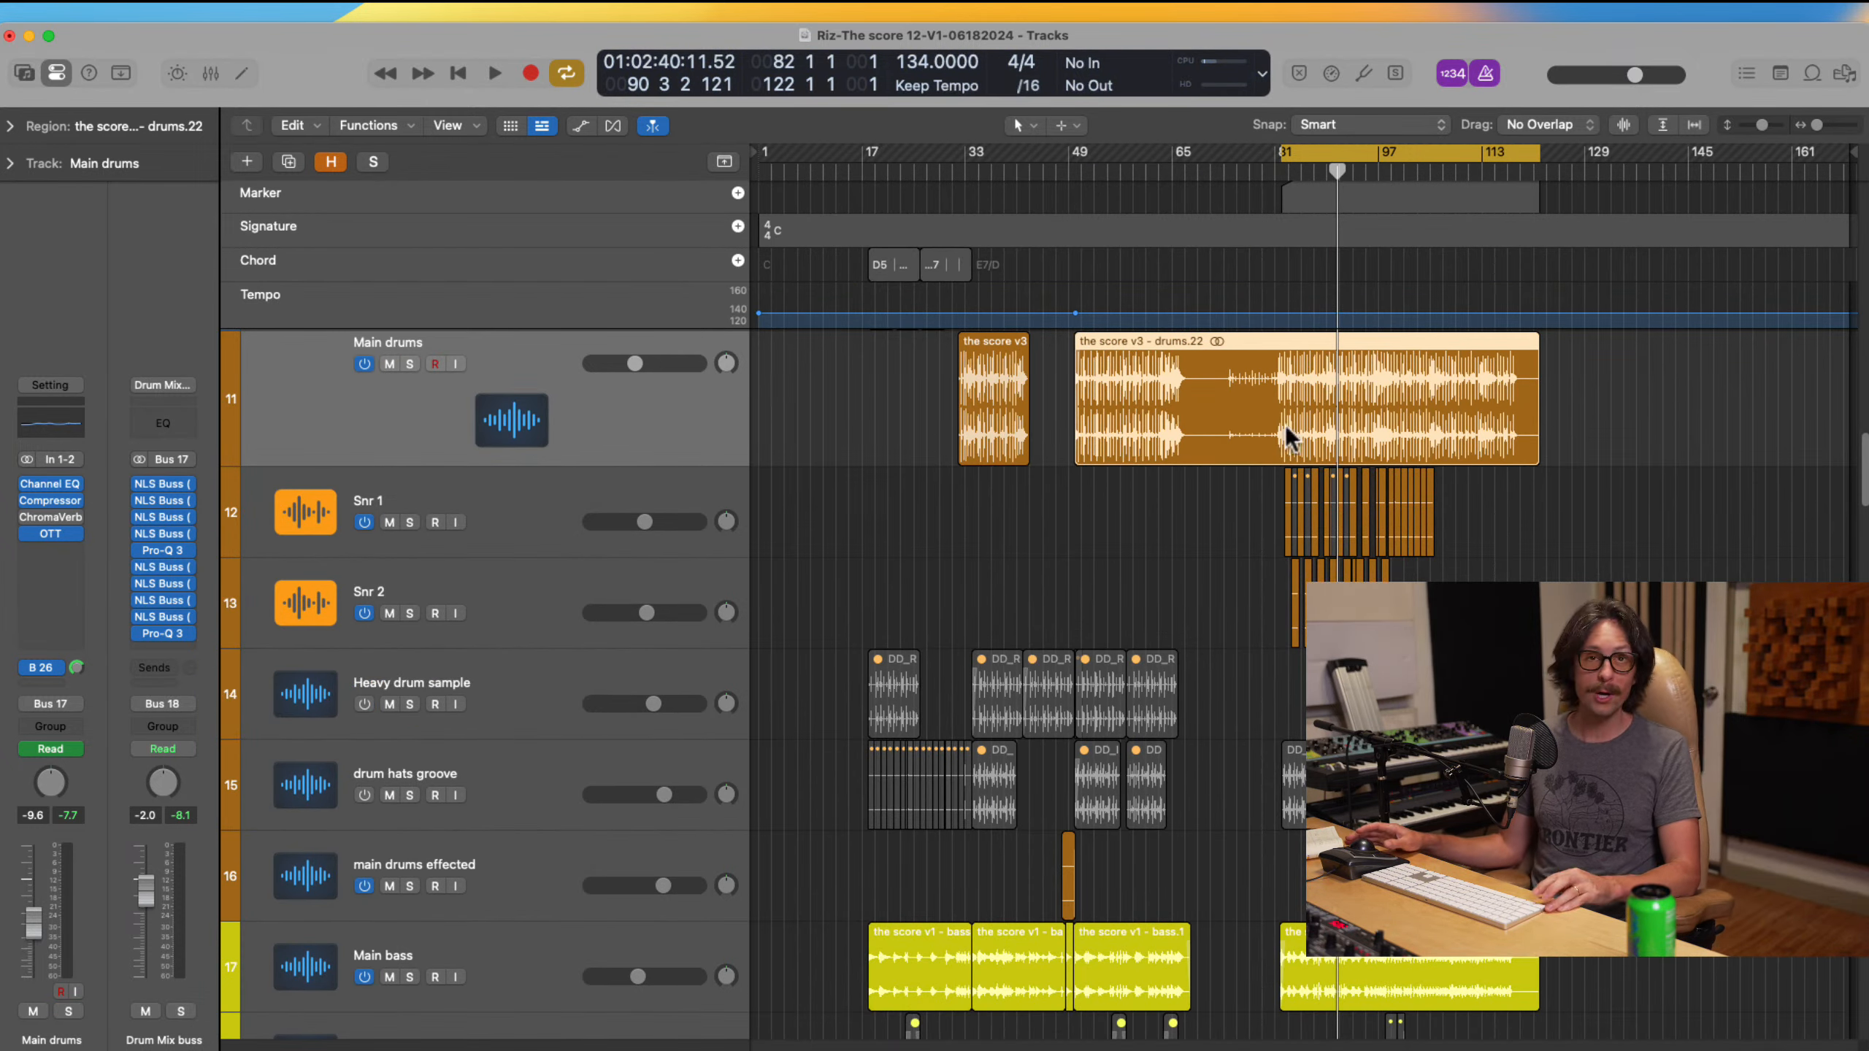
{"action": "left_click", "coordinate": [1231, 425], "text": "ctrl+alt"}
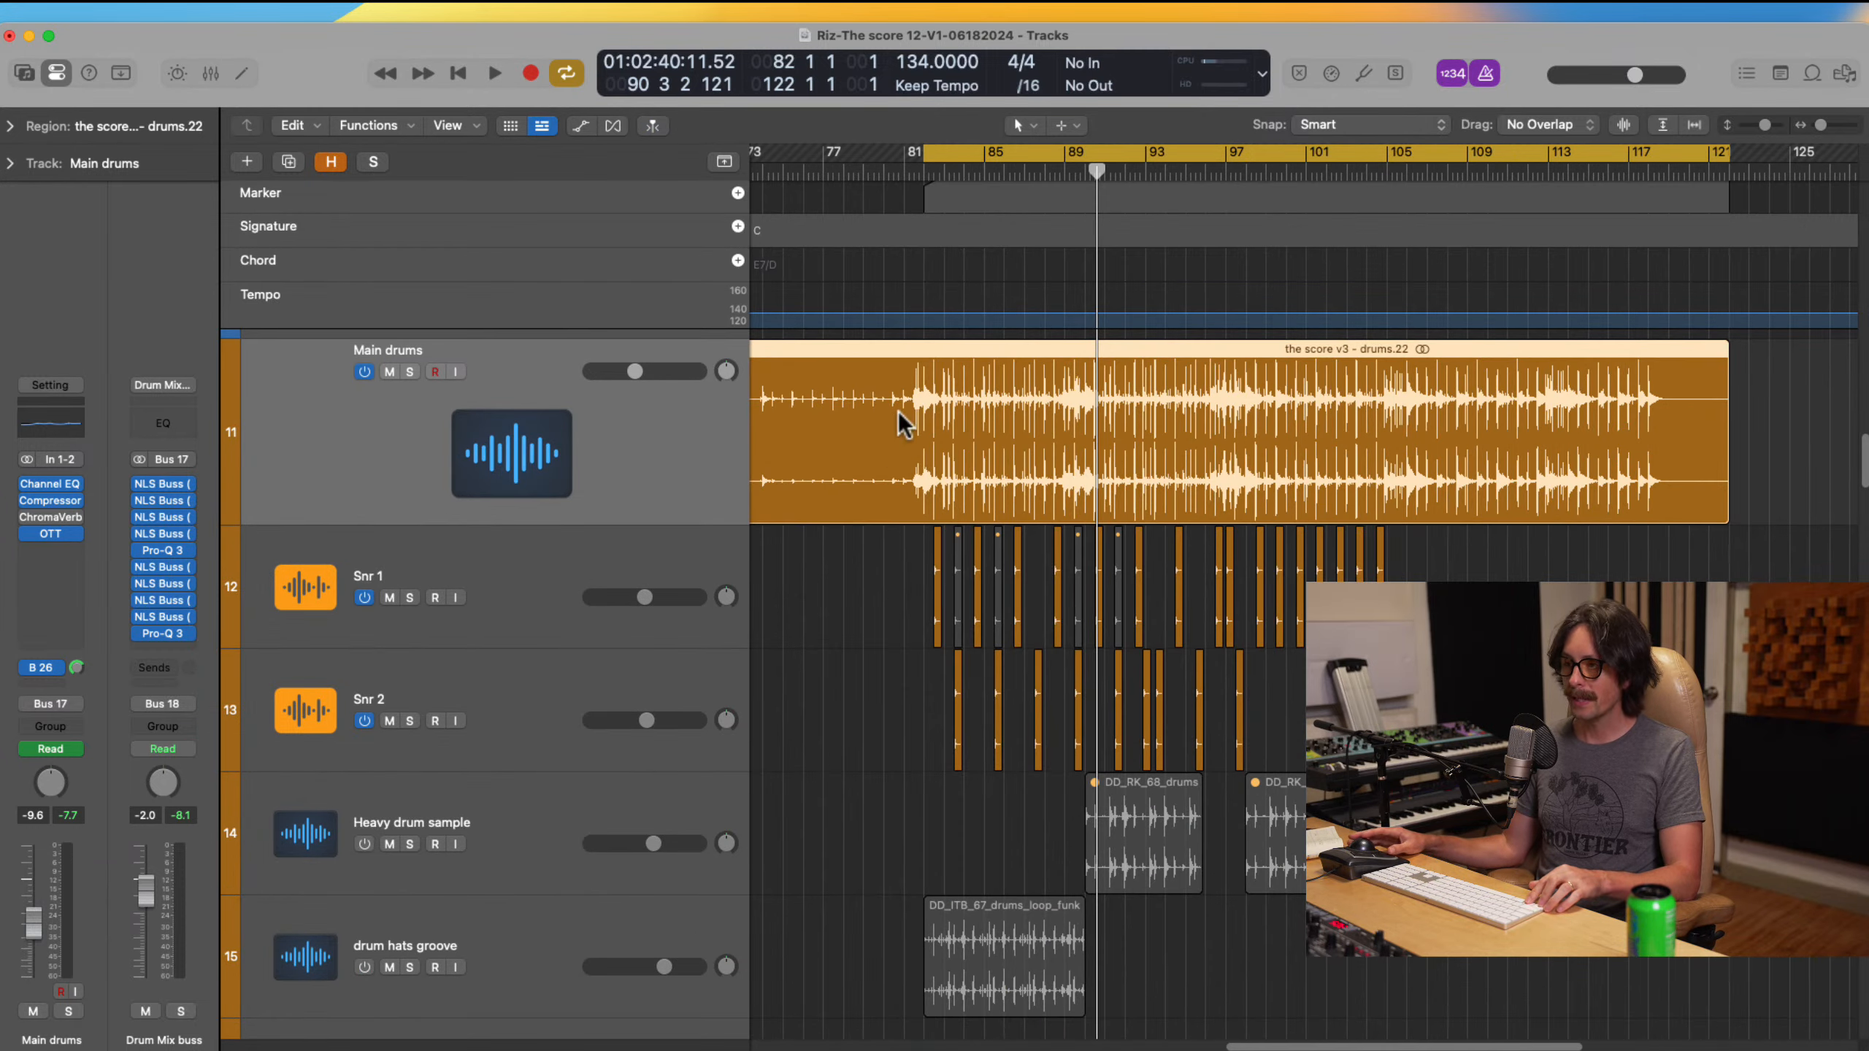
{"action": "left_click_drag", "start_coordinate": [898, 413], "coordinate": [1317, 862]}
{"action": "left_click", "coordinate": [545, 736]}
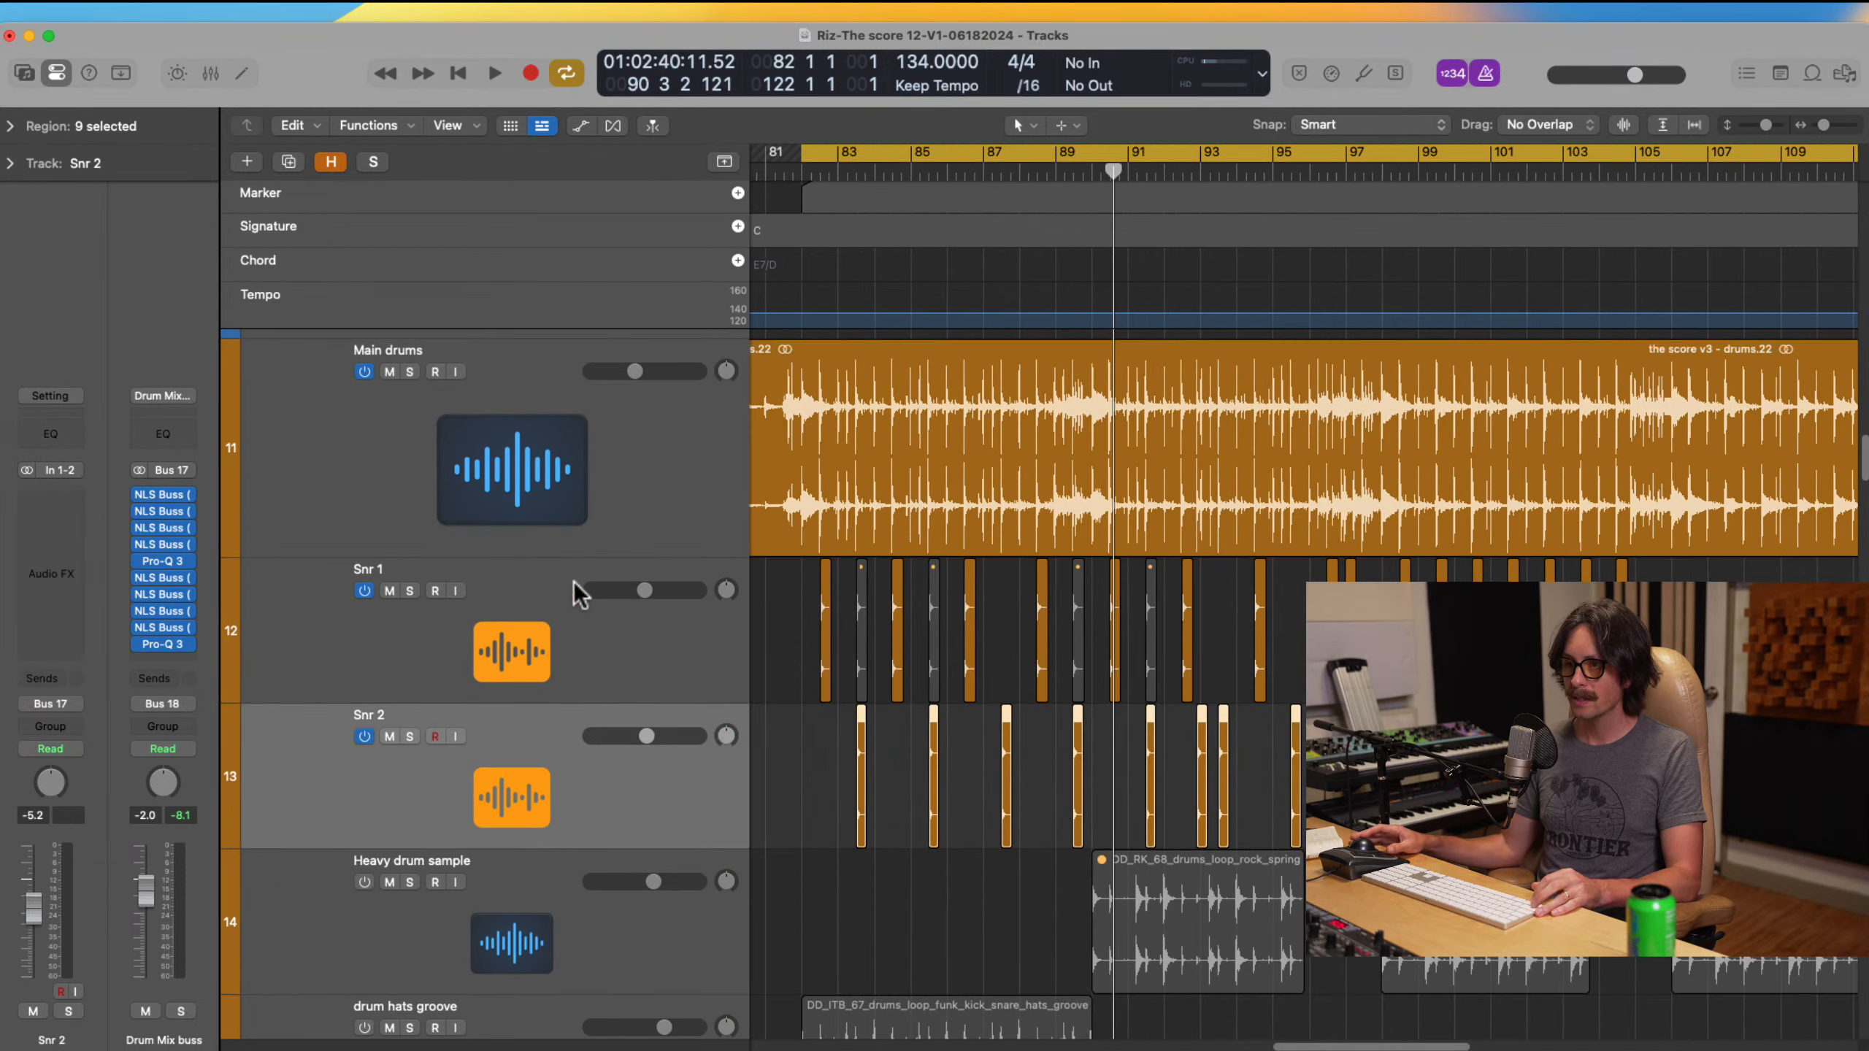
{"action": "left_click_drag", "start_coordinate": [563, 634], "coordinate": [502, 477]}
{"action": "left_click", "coordinate": [412, 371]}
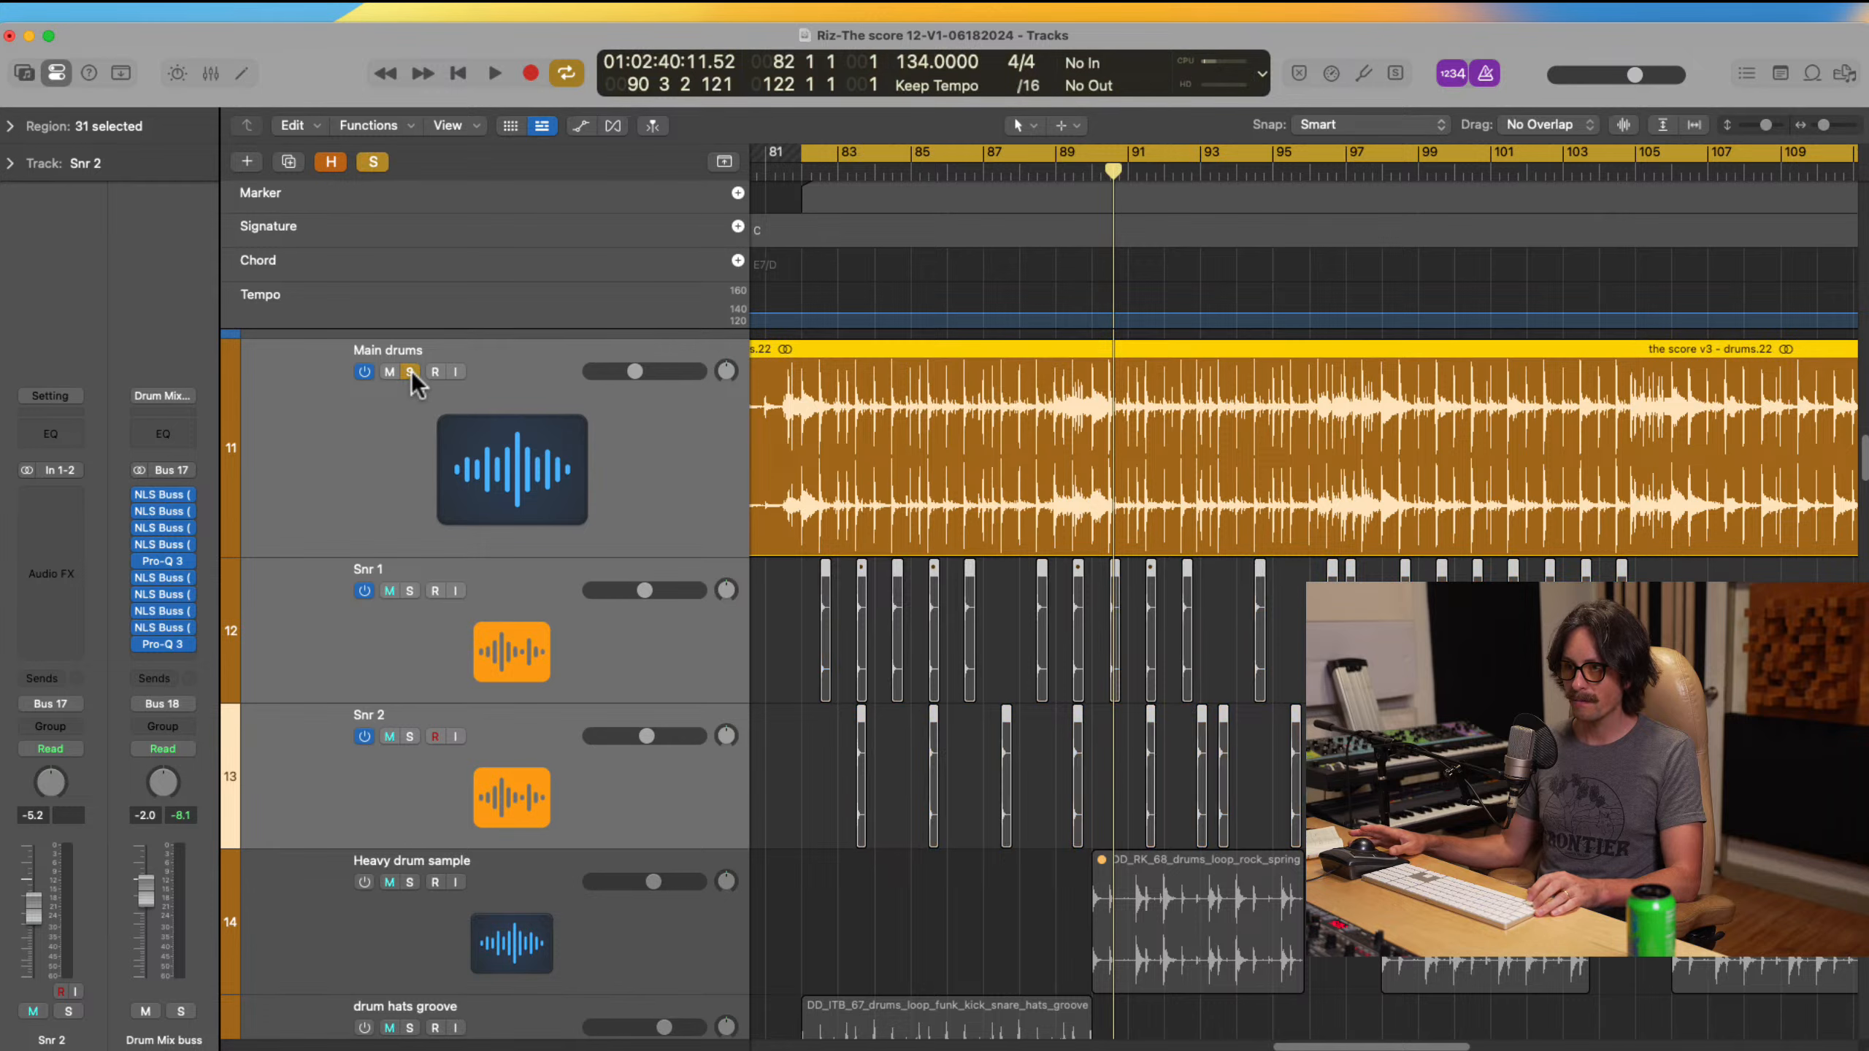
Step: Add Kick 1 and Kick 2 to the soloed tracks and view their regions in the final chorus
{"action": "left_click", "coordinate": [924, 671], "text": "ctrl+alt"}
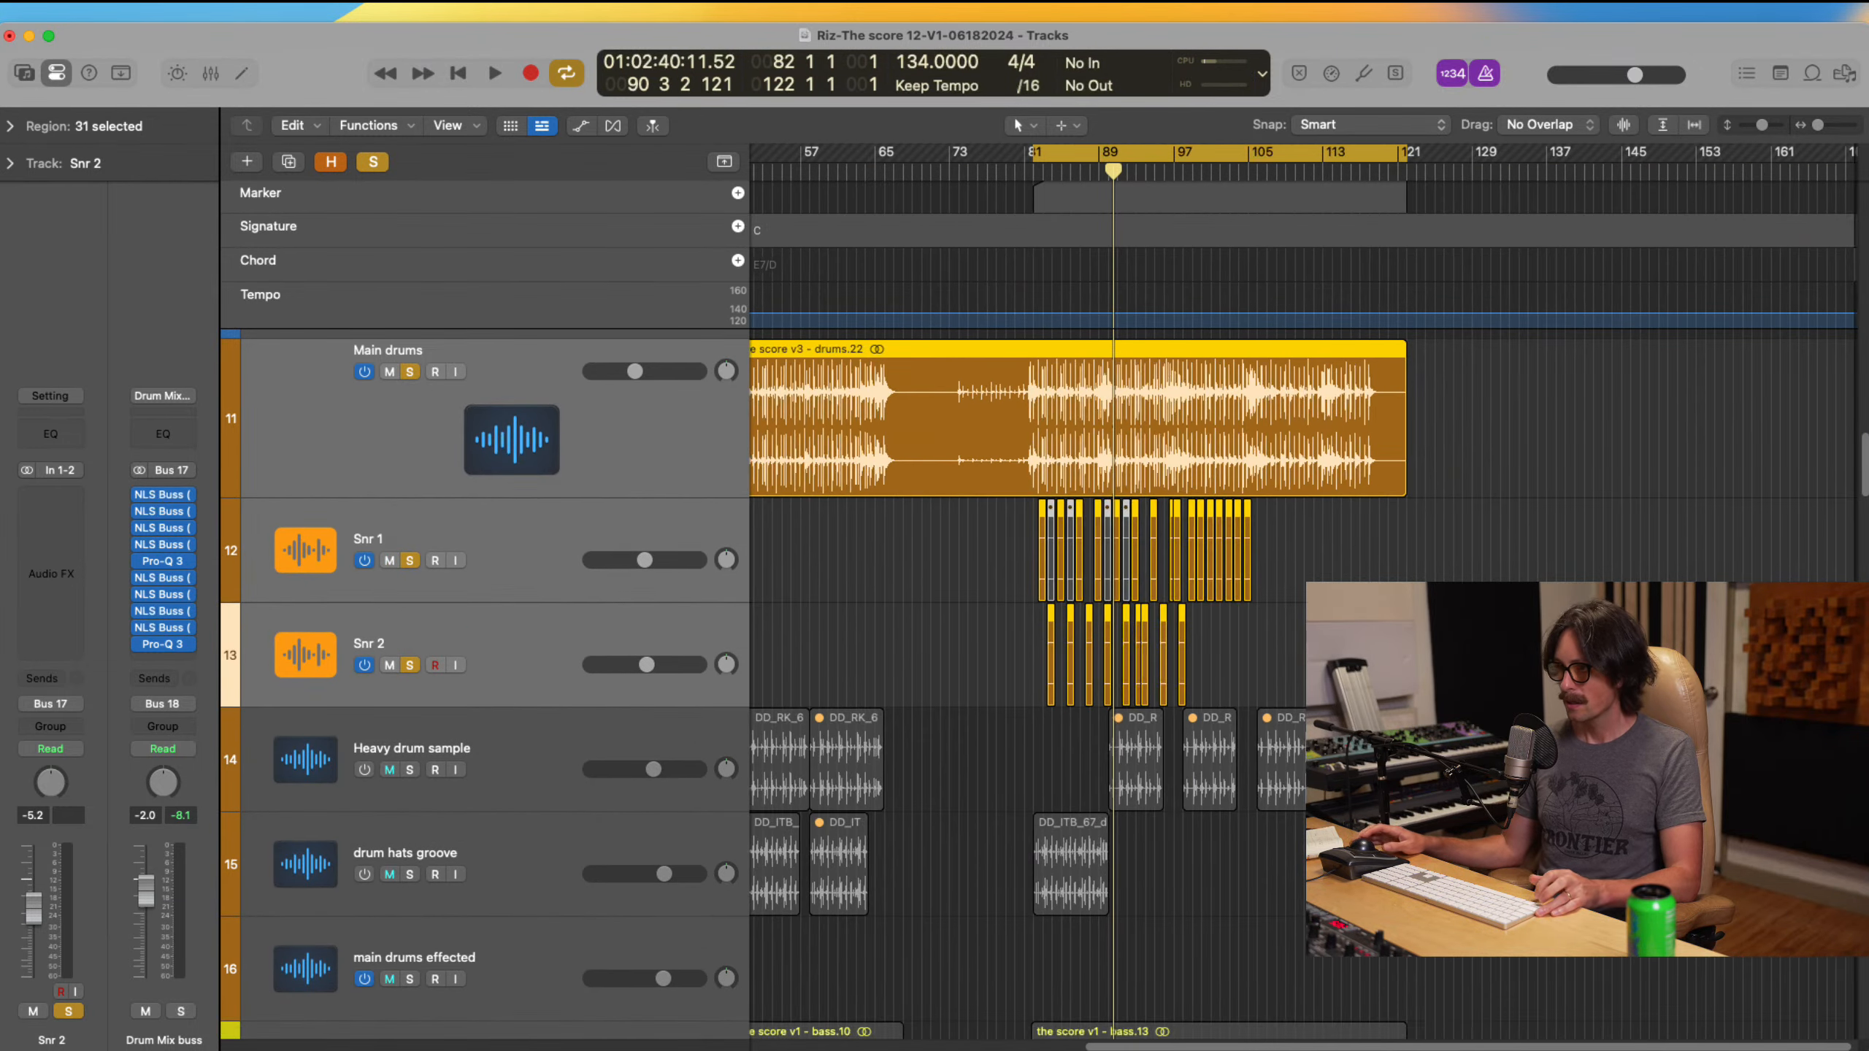
{"action": "scroll", "coordinate": [1314, 498], "scroll_direction": "up", "scroll_amount": 5}
{"action": "scroll", "coordinate": [1170, 638], "scroll_direction": "up", "scroll_amount": 2}
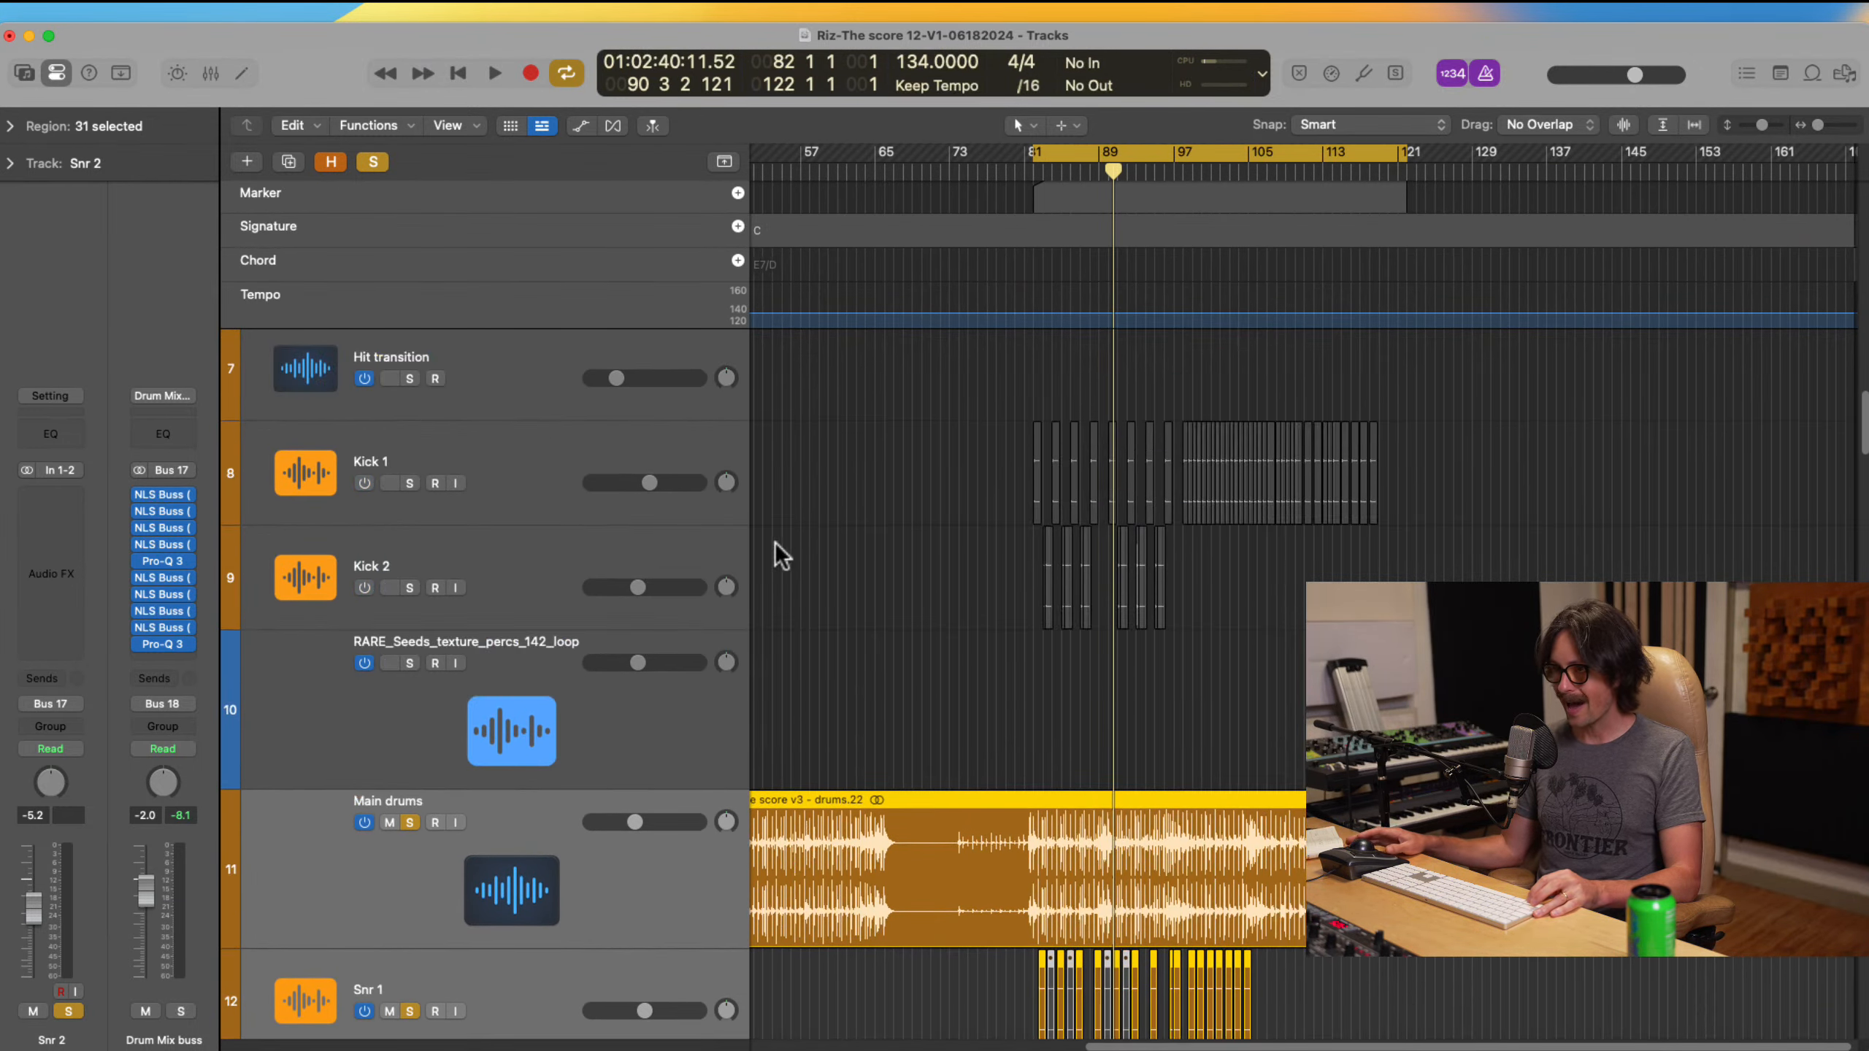
{"action": "left_click", "coordinate": [410, 483]}
{"action": "left_click", "coordinate": [410, 587]}
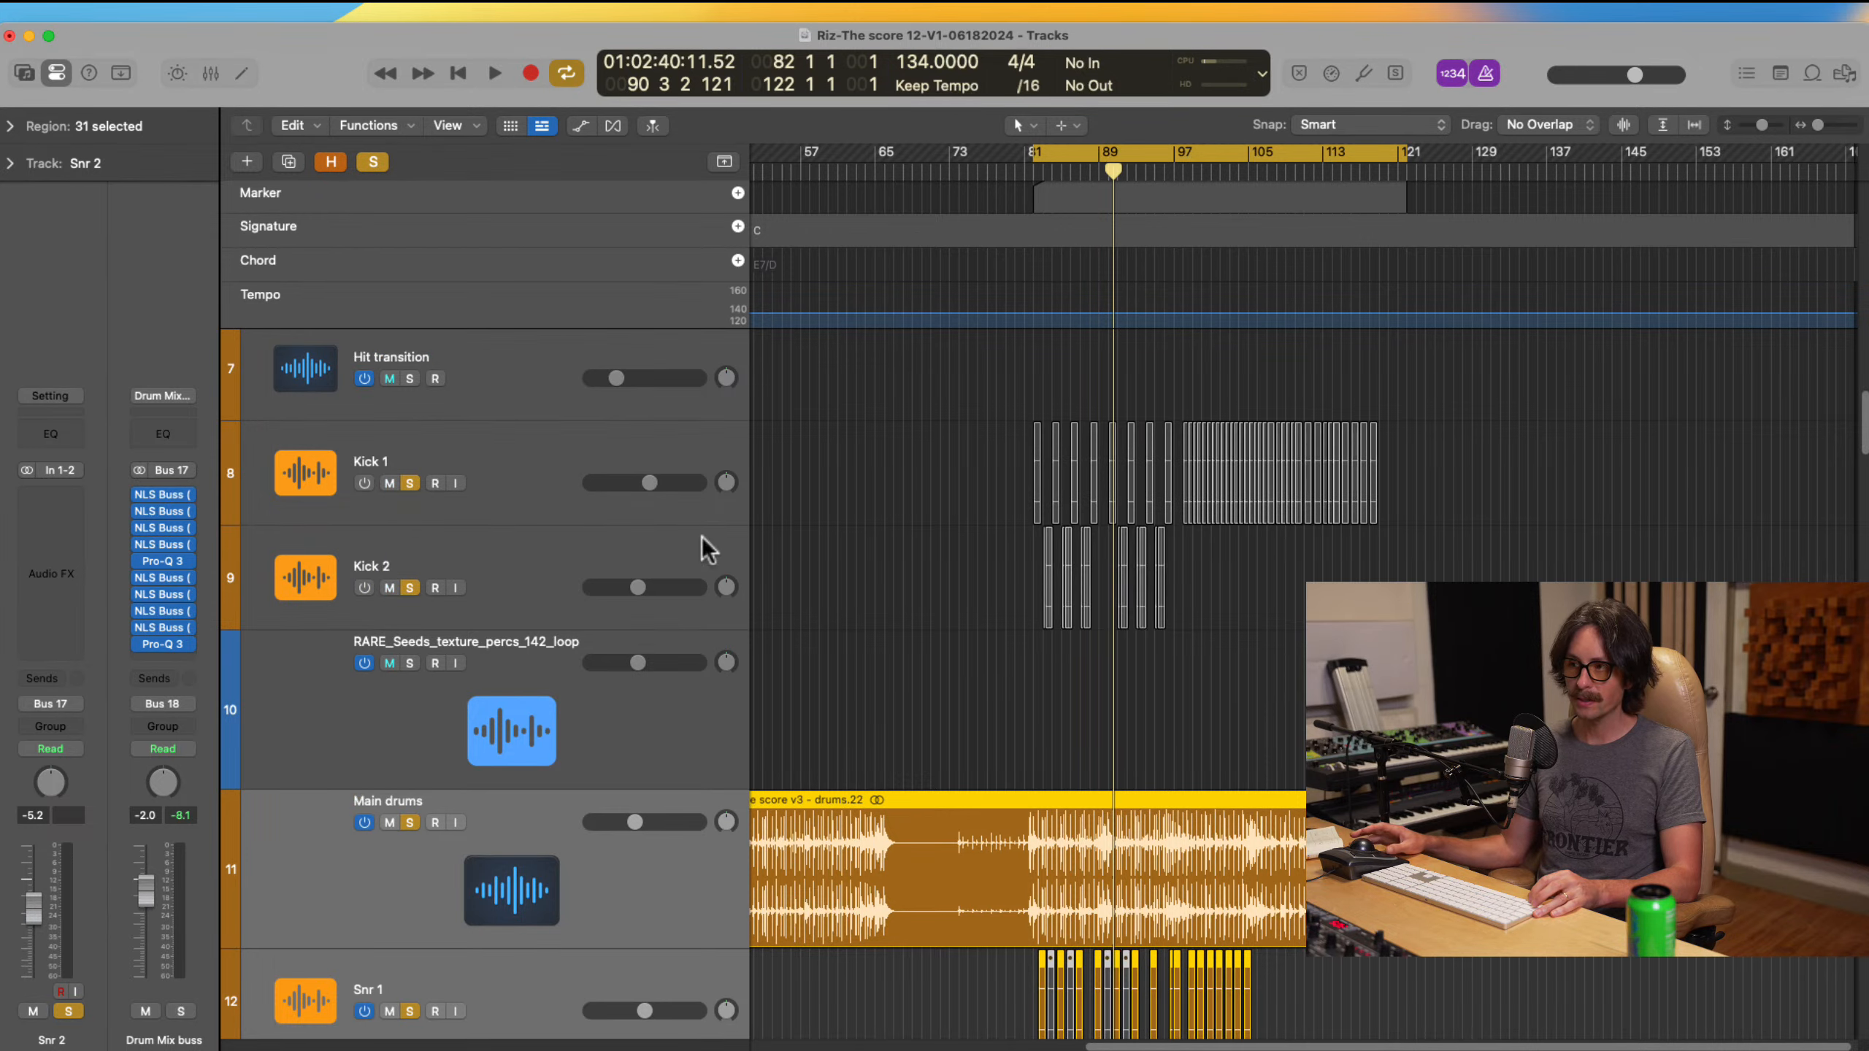
{"action": "left_click_drag", "start_coordinate": [1034, 483], "coordinate": [1264, 853]}
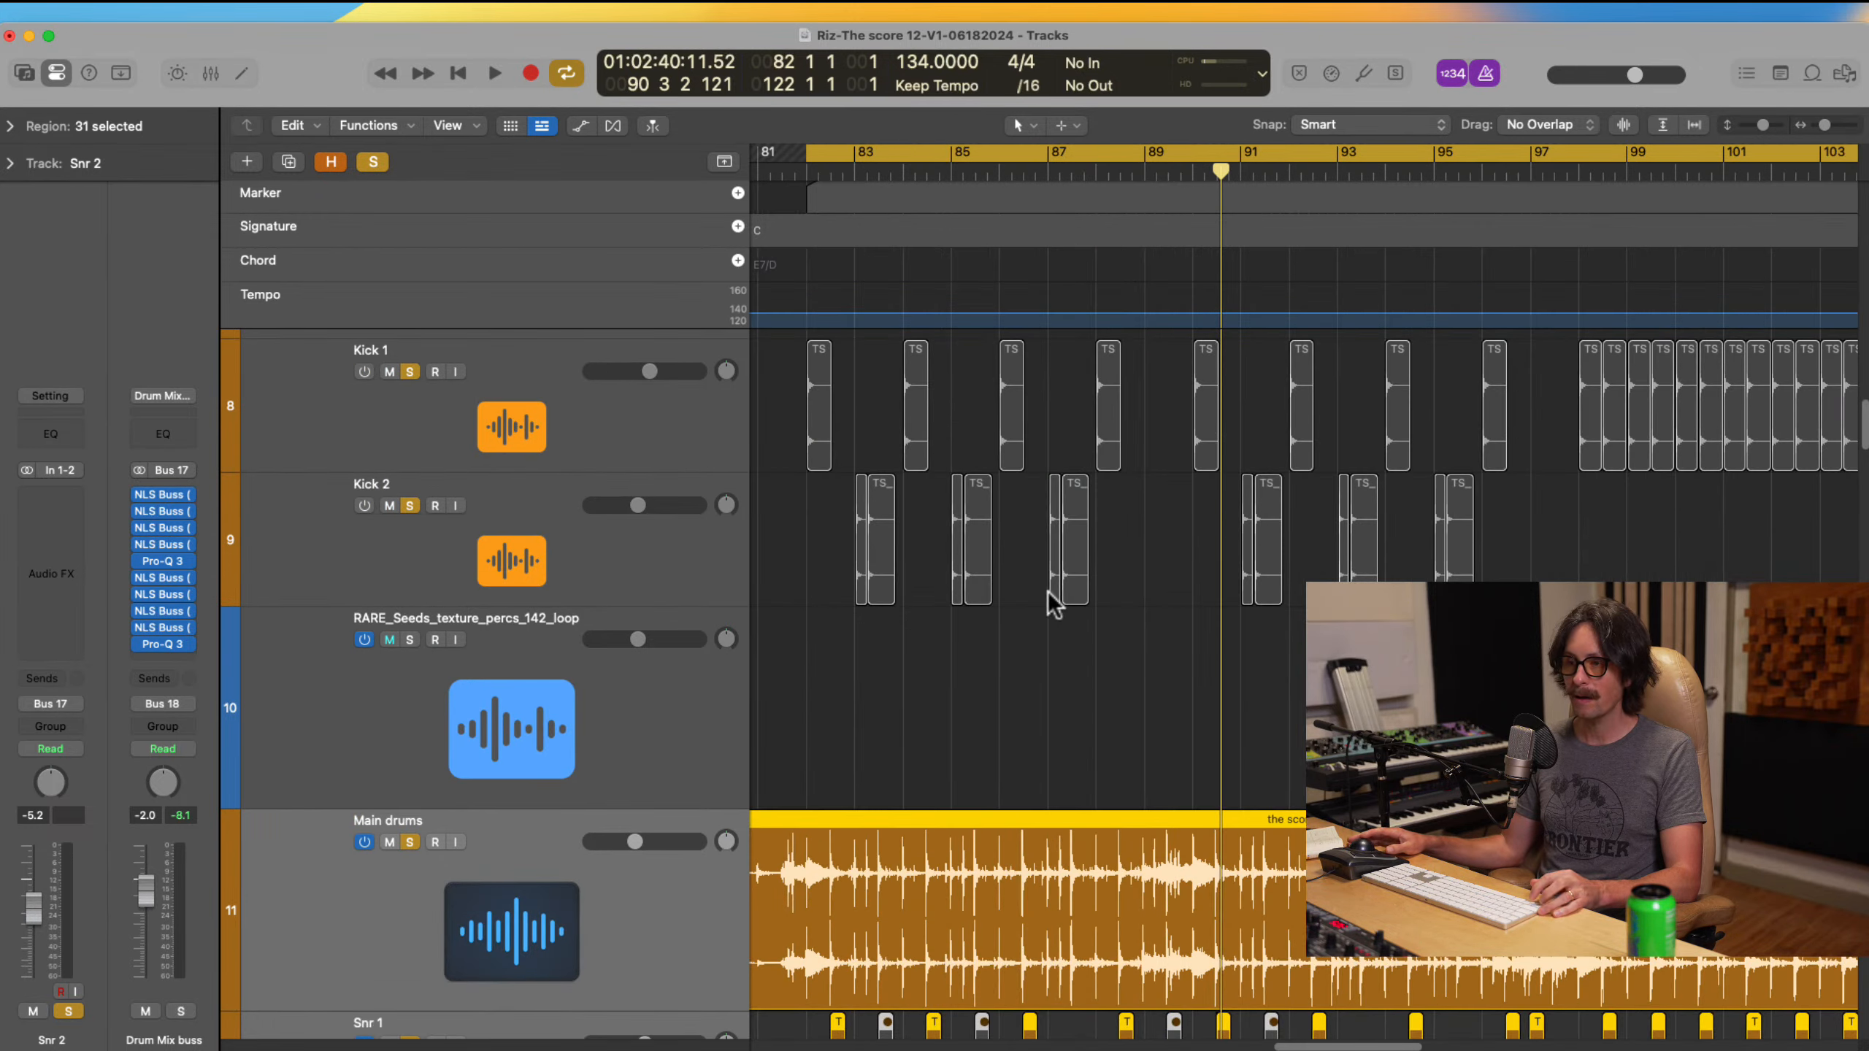
{"action": "left_click", "coordinate": [1078, 582], "text": "ctrl+alt"}
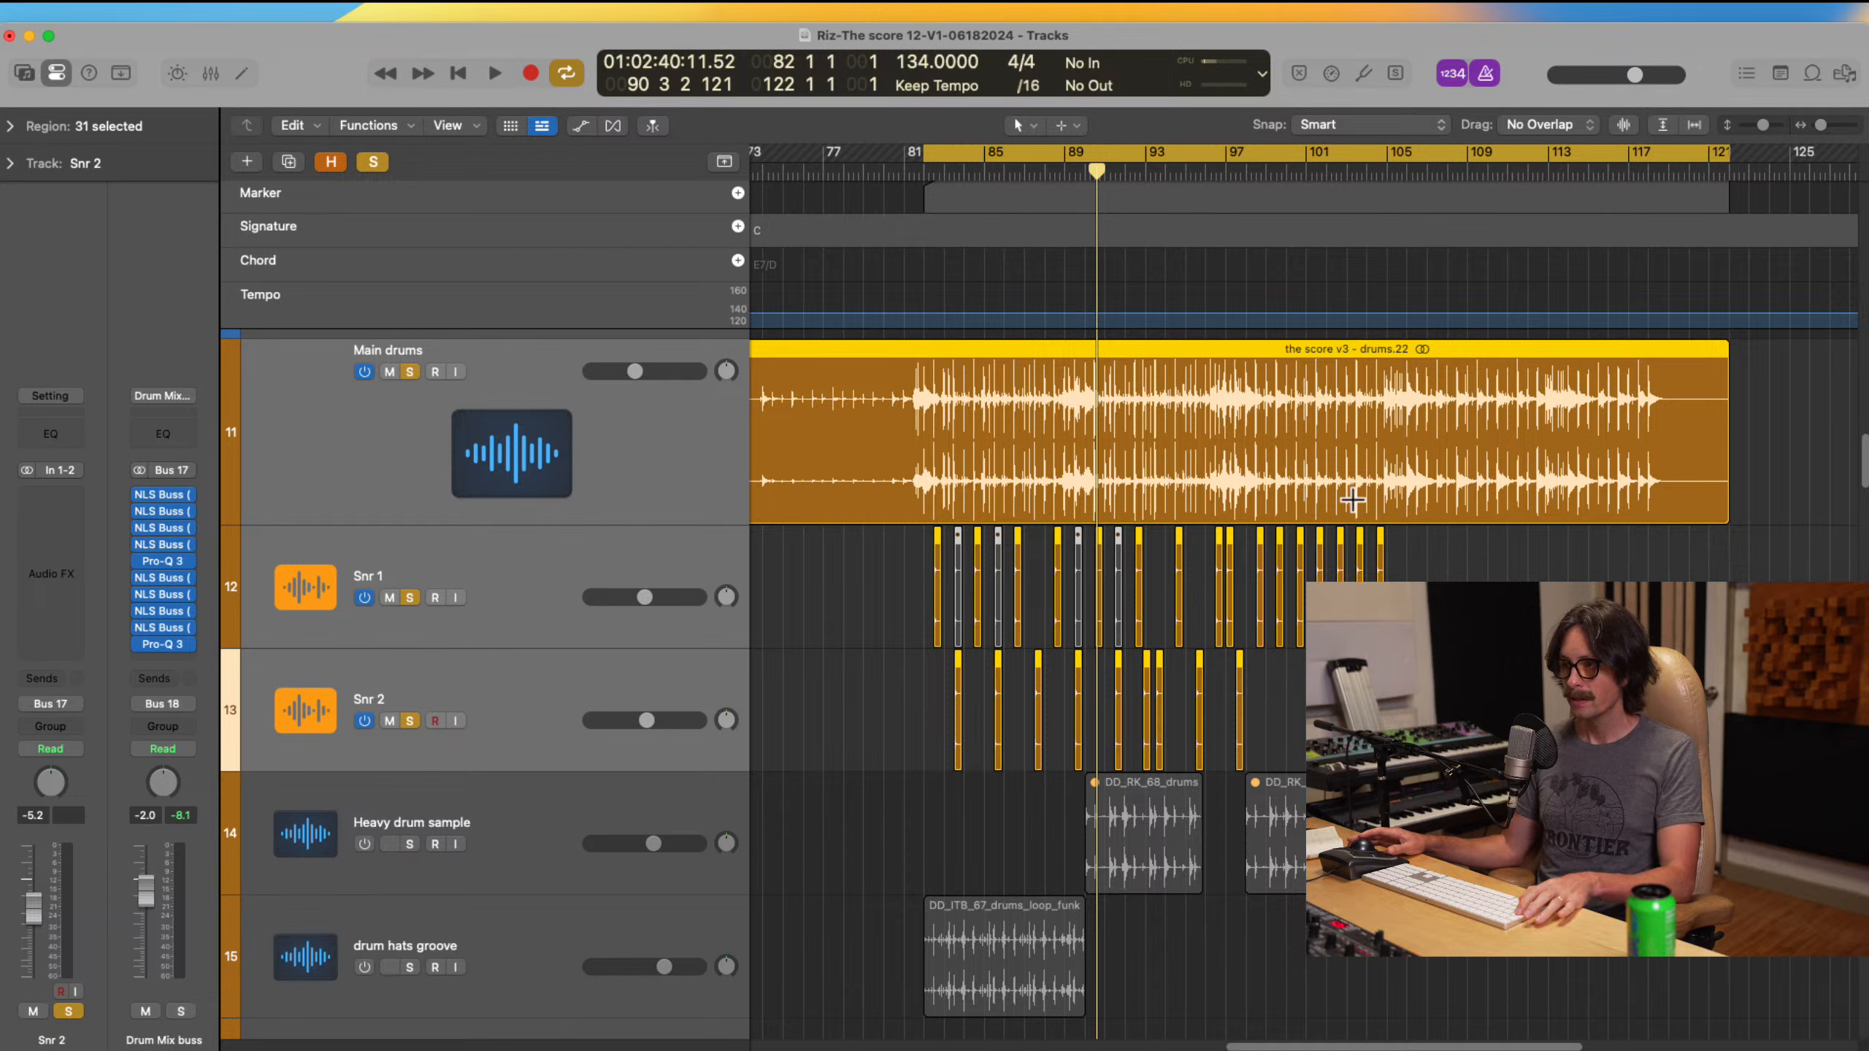
Step: Play the soloed drum tracks from bar 82 without the metronome while viewing the snare and kick regions
{"action": "key", "text": "super+Tab"}
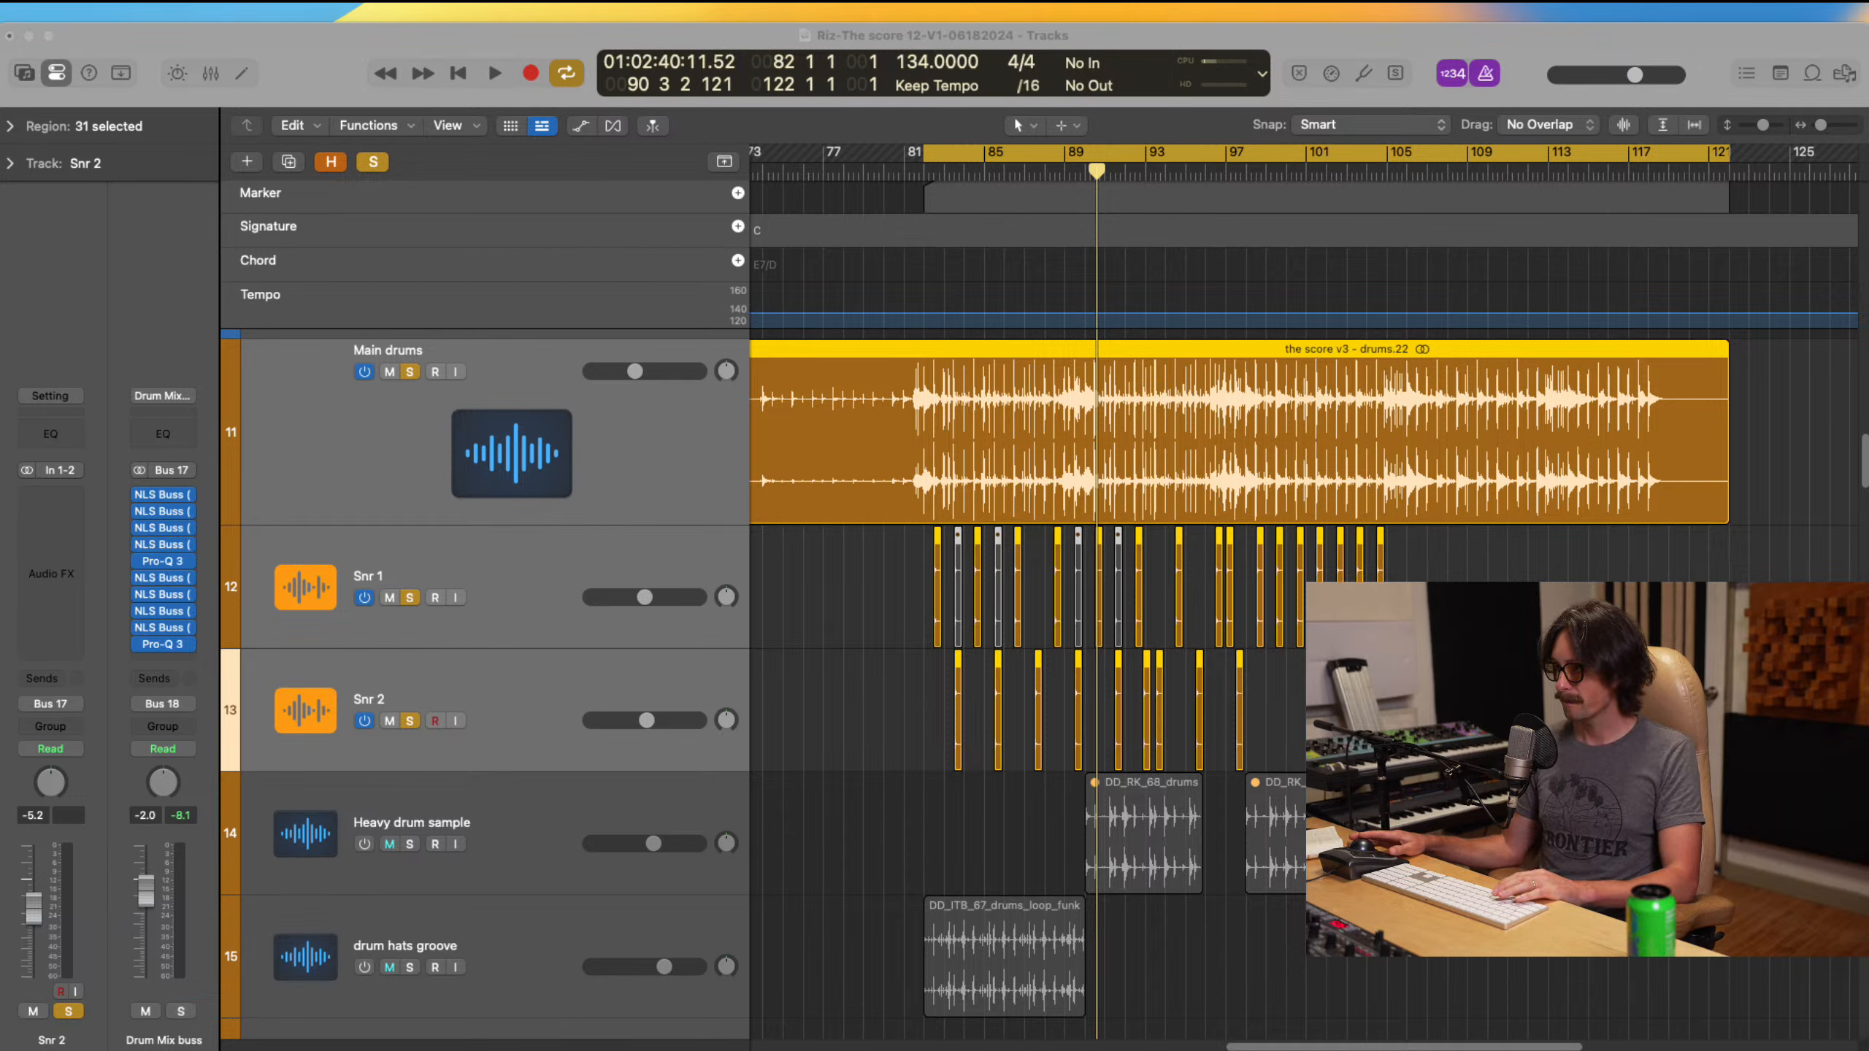
{"action": "left_click", "coordinate": [1698, 49]}
{"action": "key", "text": "space"}
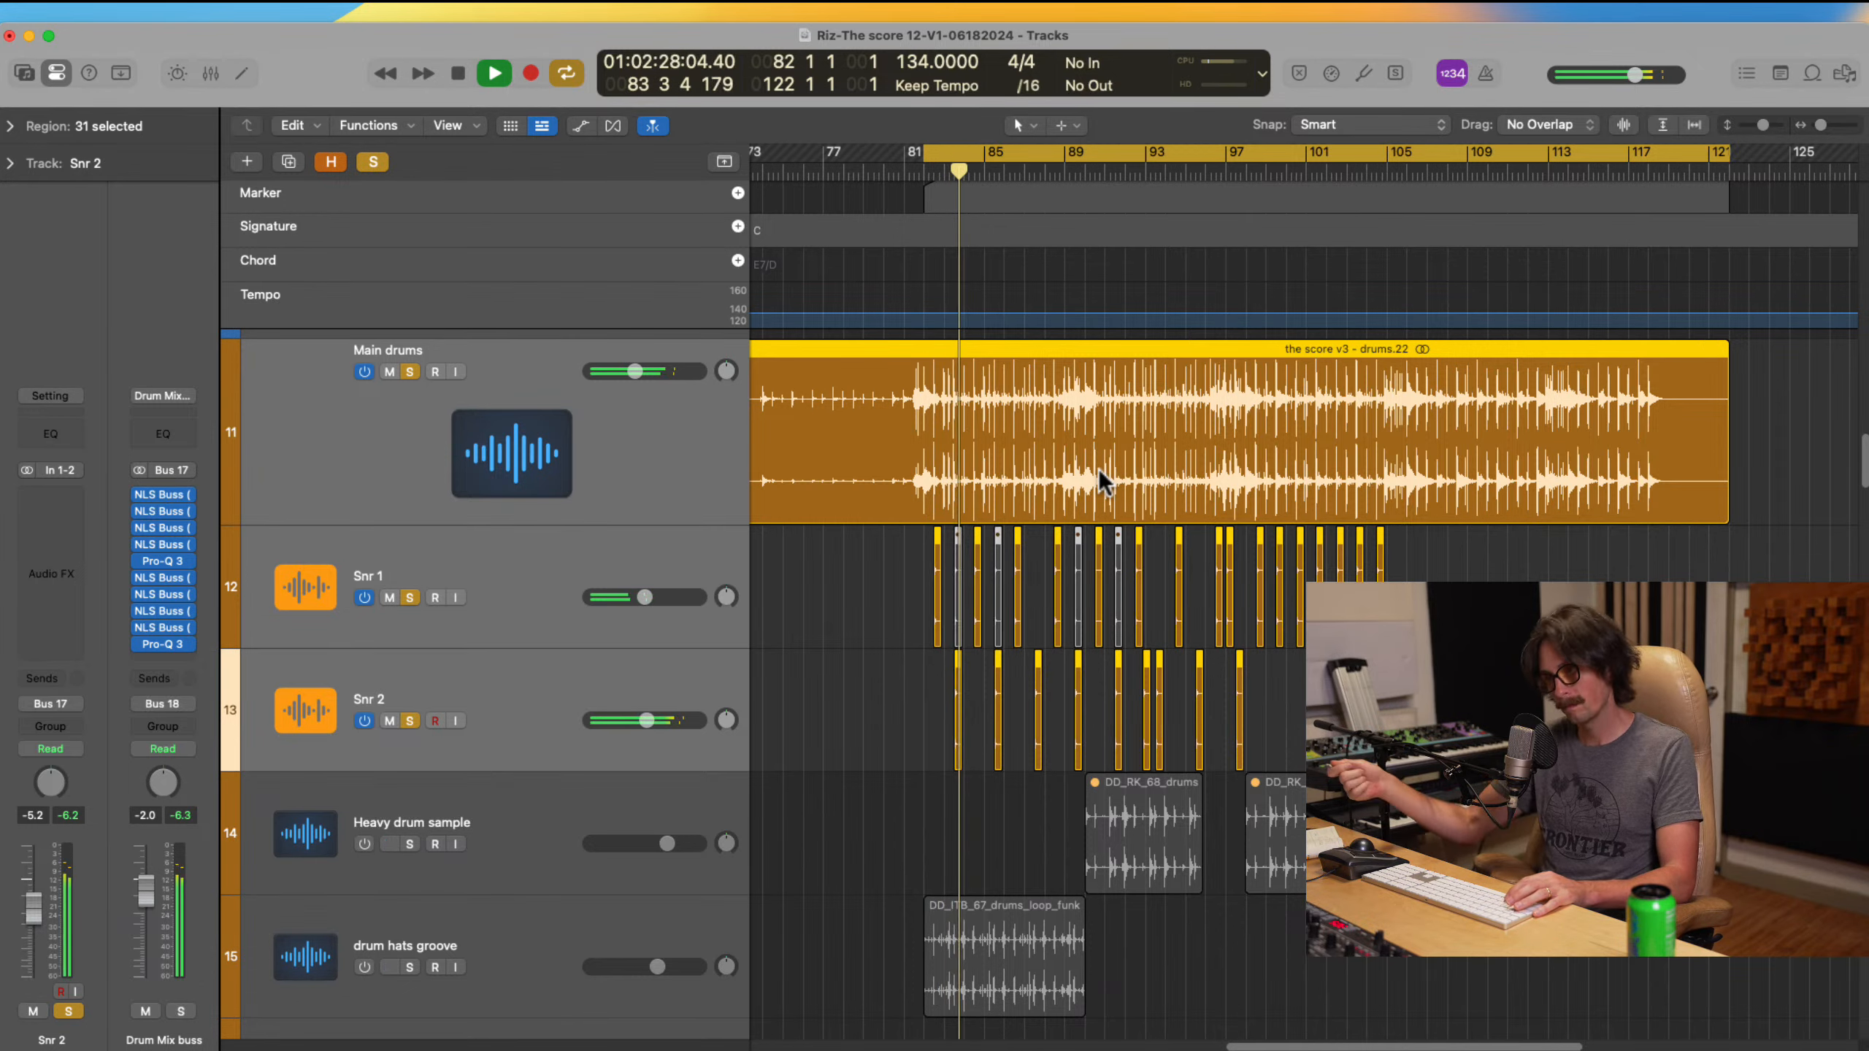
{"action": "scroll", "coordinate": [853, 609], "scroll_direction": "up", "scroll_amount": 2}
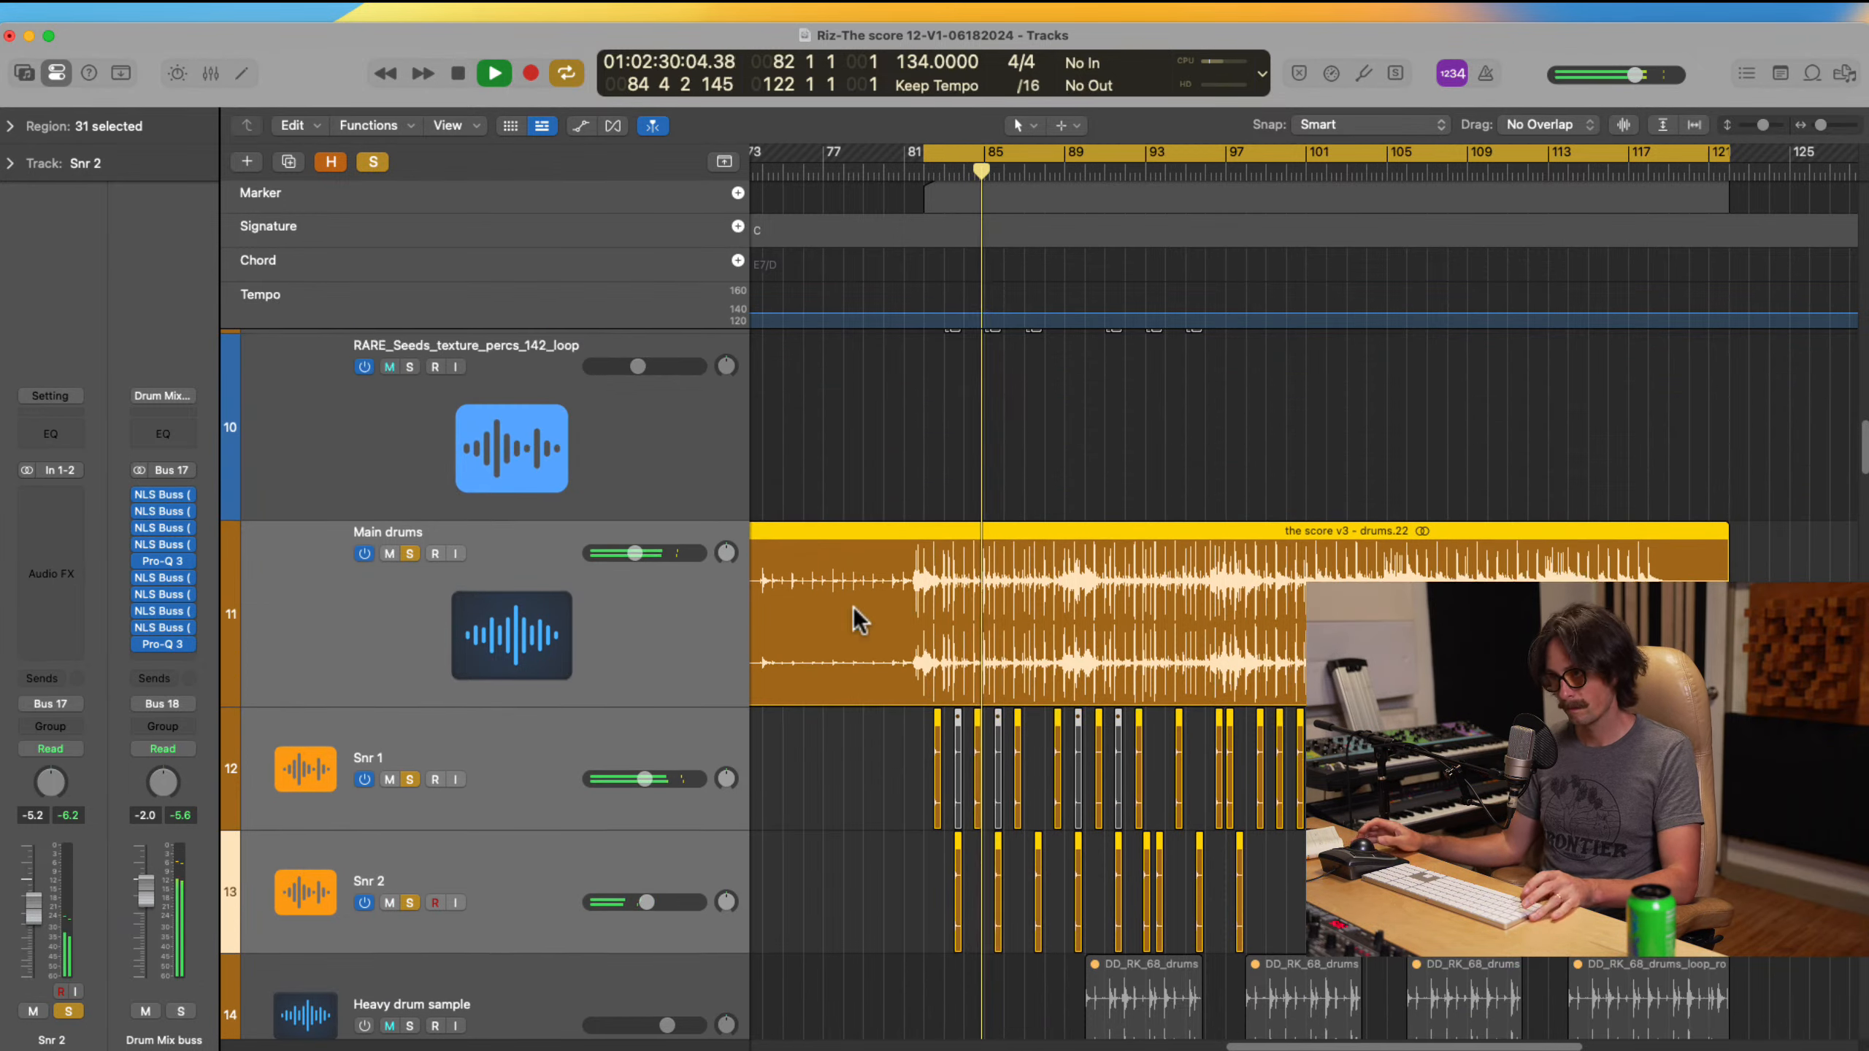
{"action": "scroll", "coordinate": [1104, 602], "scroll_direction": "up", "scroll_amount": 6}
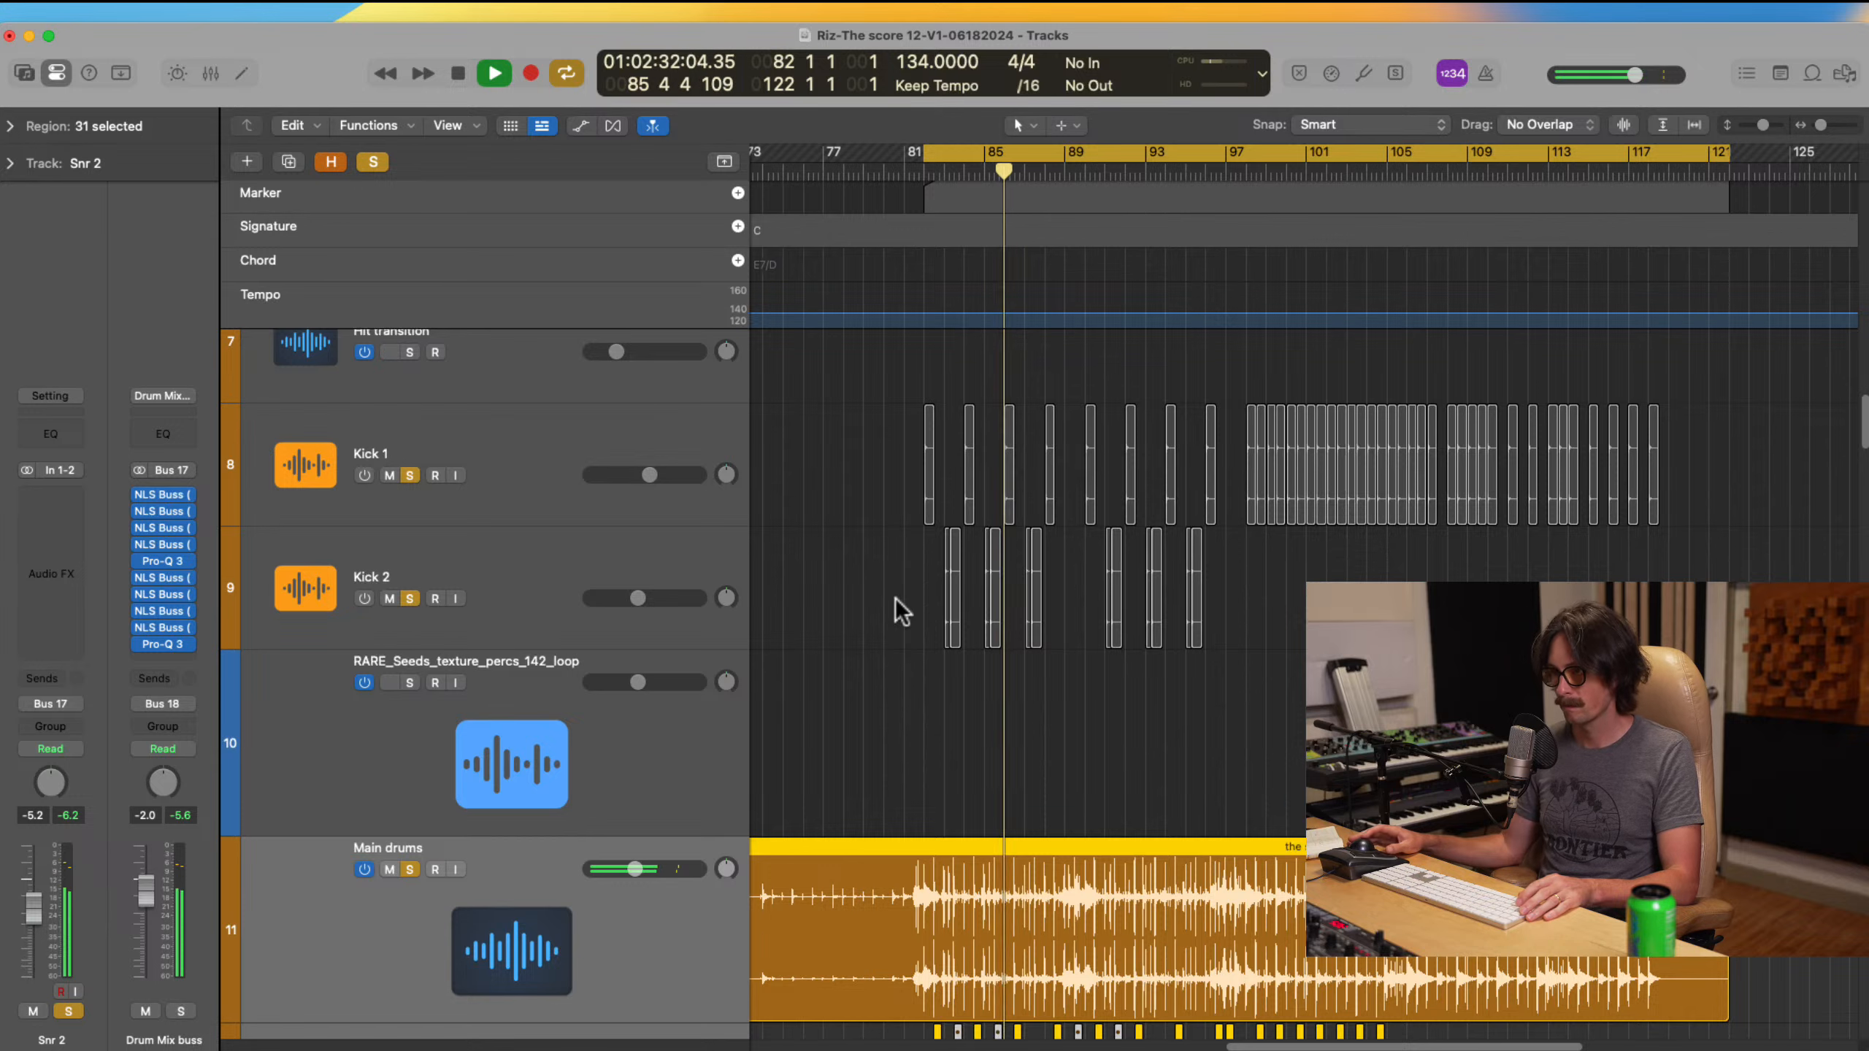
Step: Turn on the Kick 1 and Kick 2 tracks and replay the final chorus drums from bar 82
{"action": "left_click_drag", "start_coordinate": [895, 599], "coordinate": [1232, 446]}
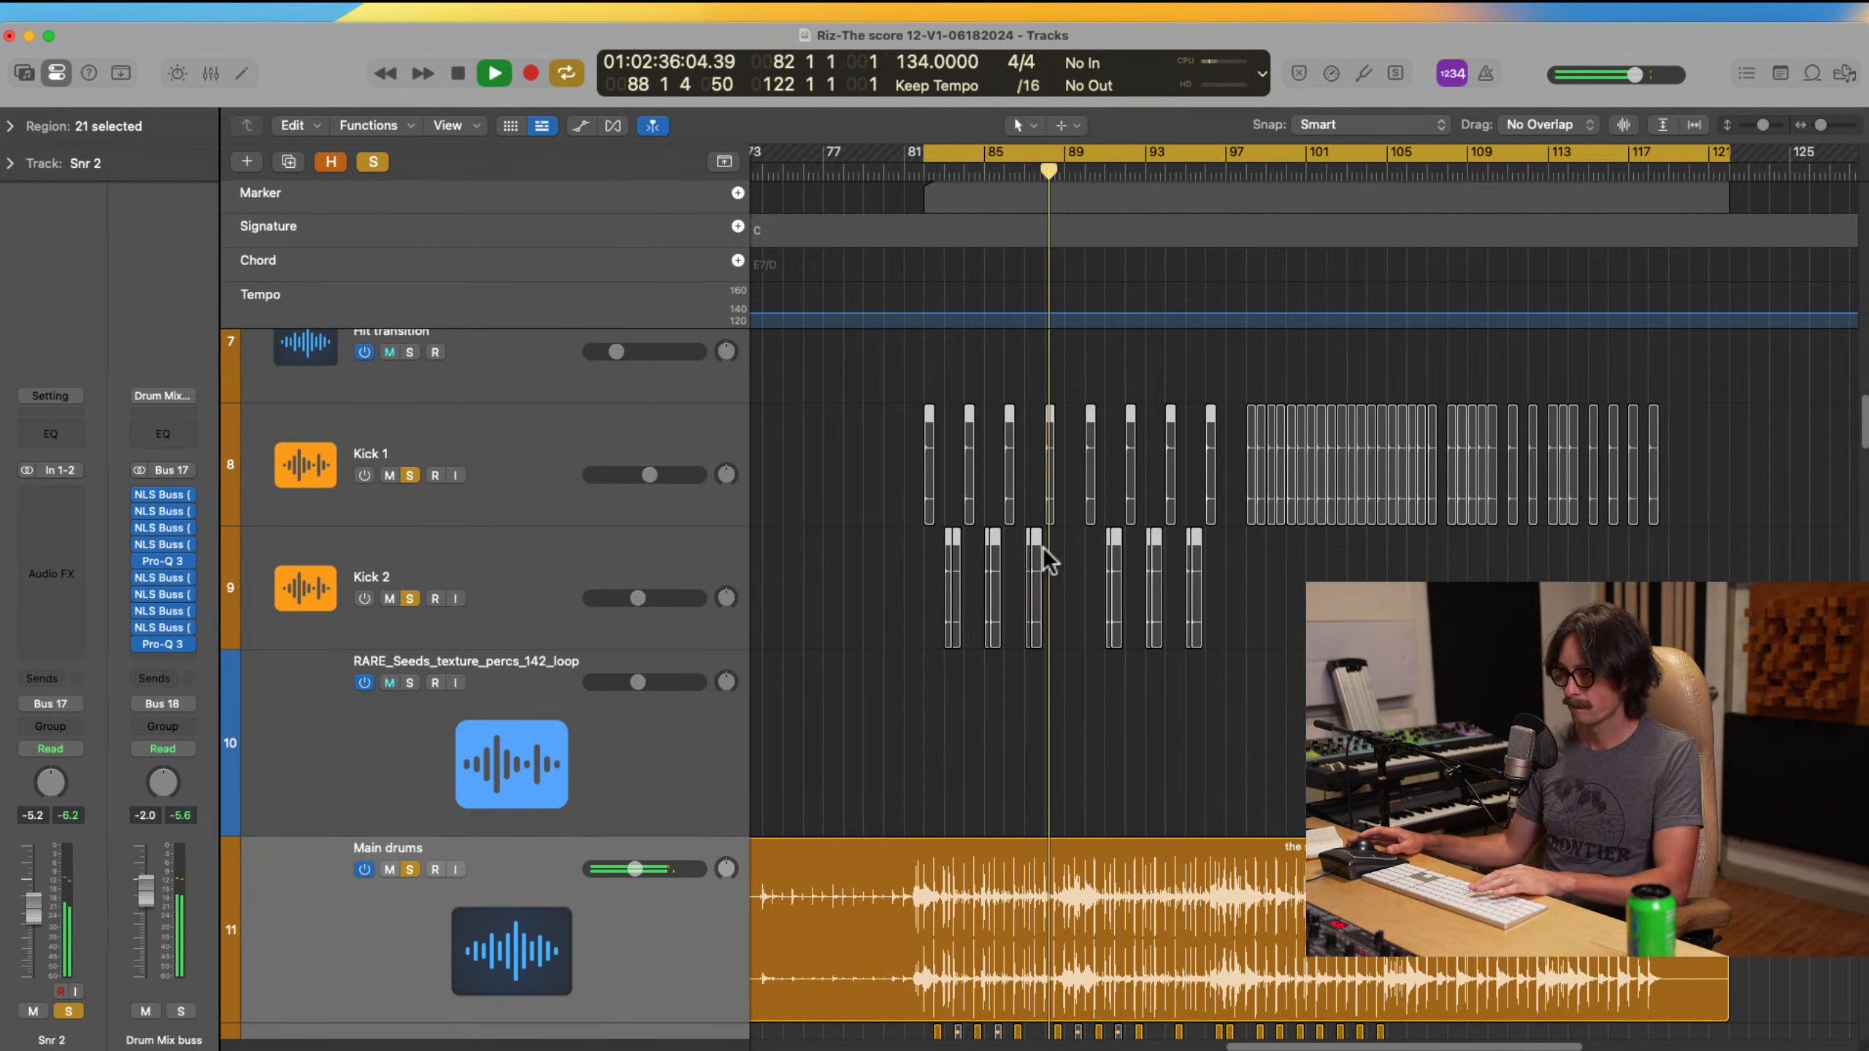
{"action": "left_click", "coordinate": [519, 457]}
{"action": "left_click", "coordinate": [517, 552], "text": "shift"}
{"action": "left_click", "coordinate": [363, 474]}
{"action": "key", "text": "space"}
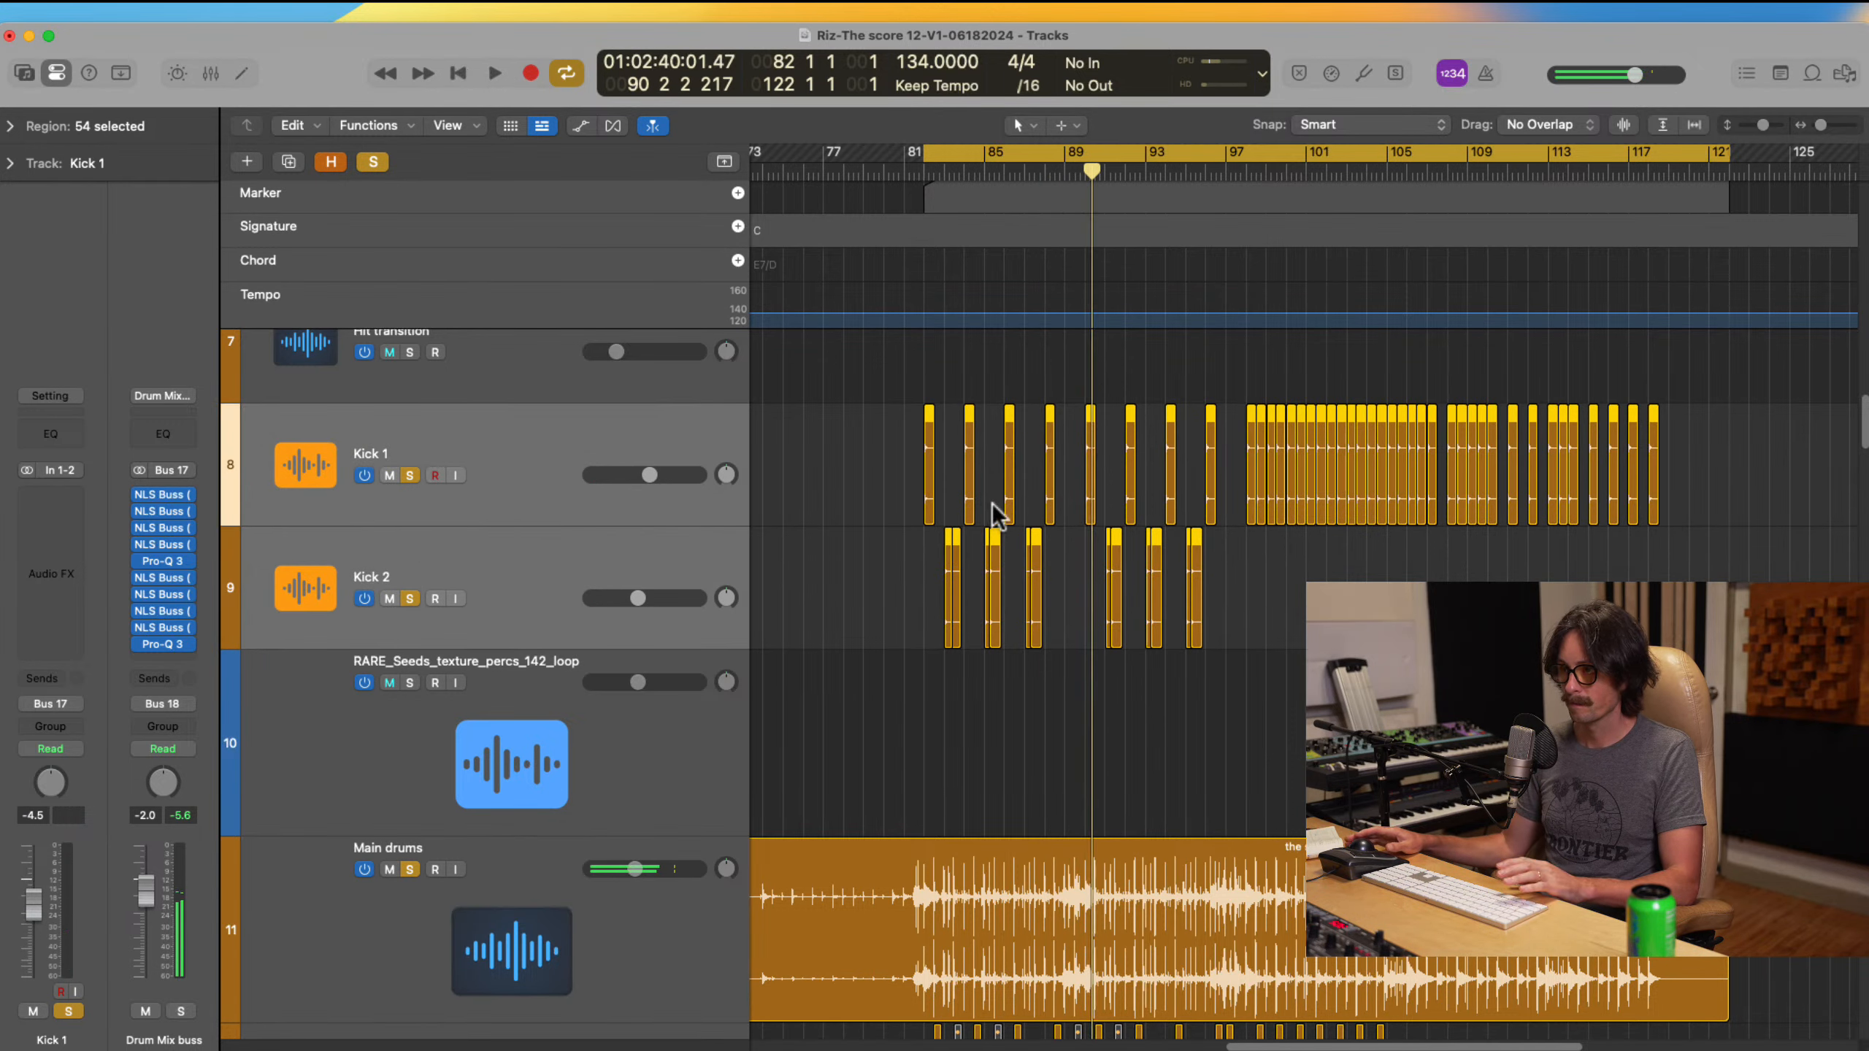
{"action": "key", "text": "space"}
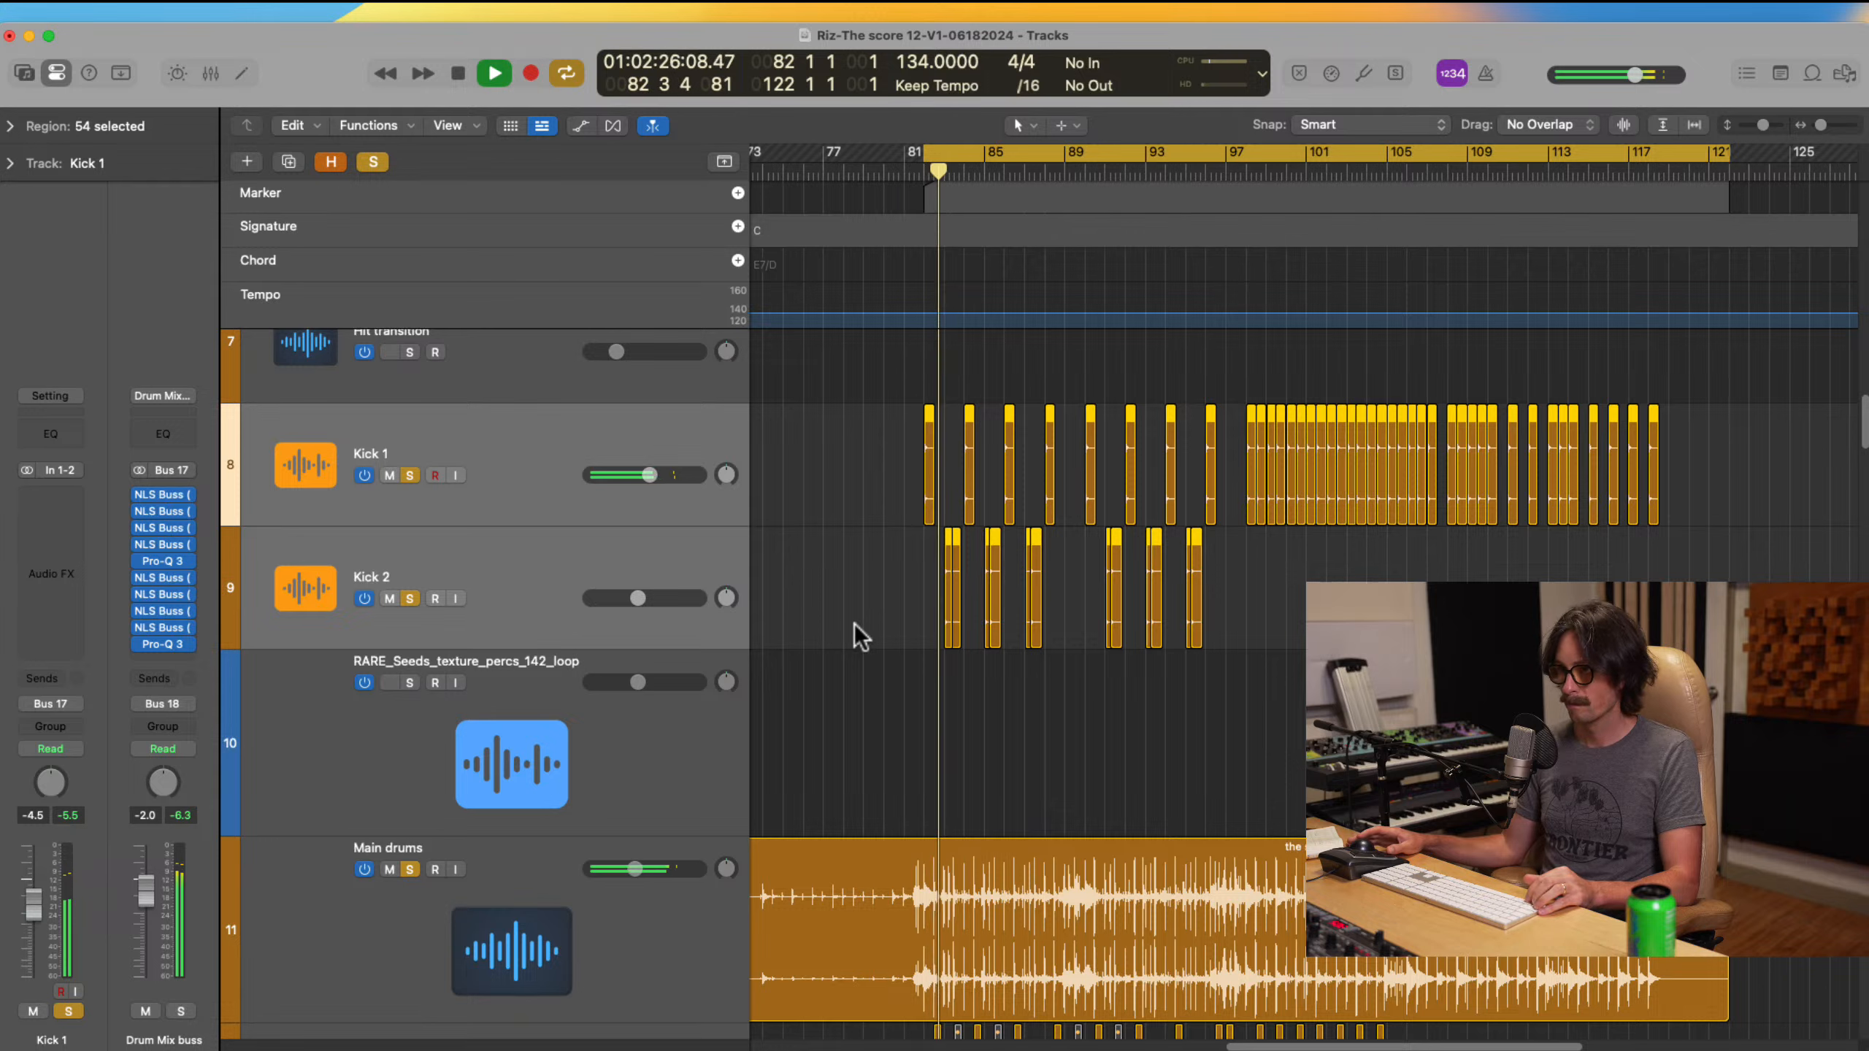
{"action": "key", "text": "space"}
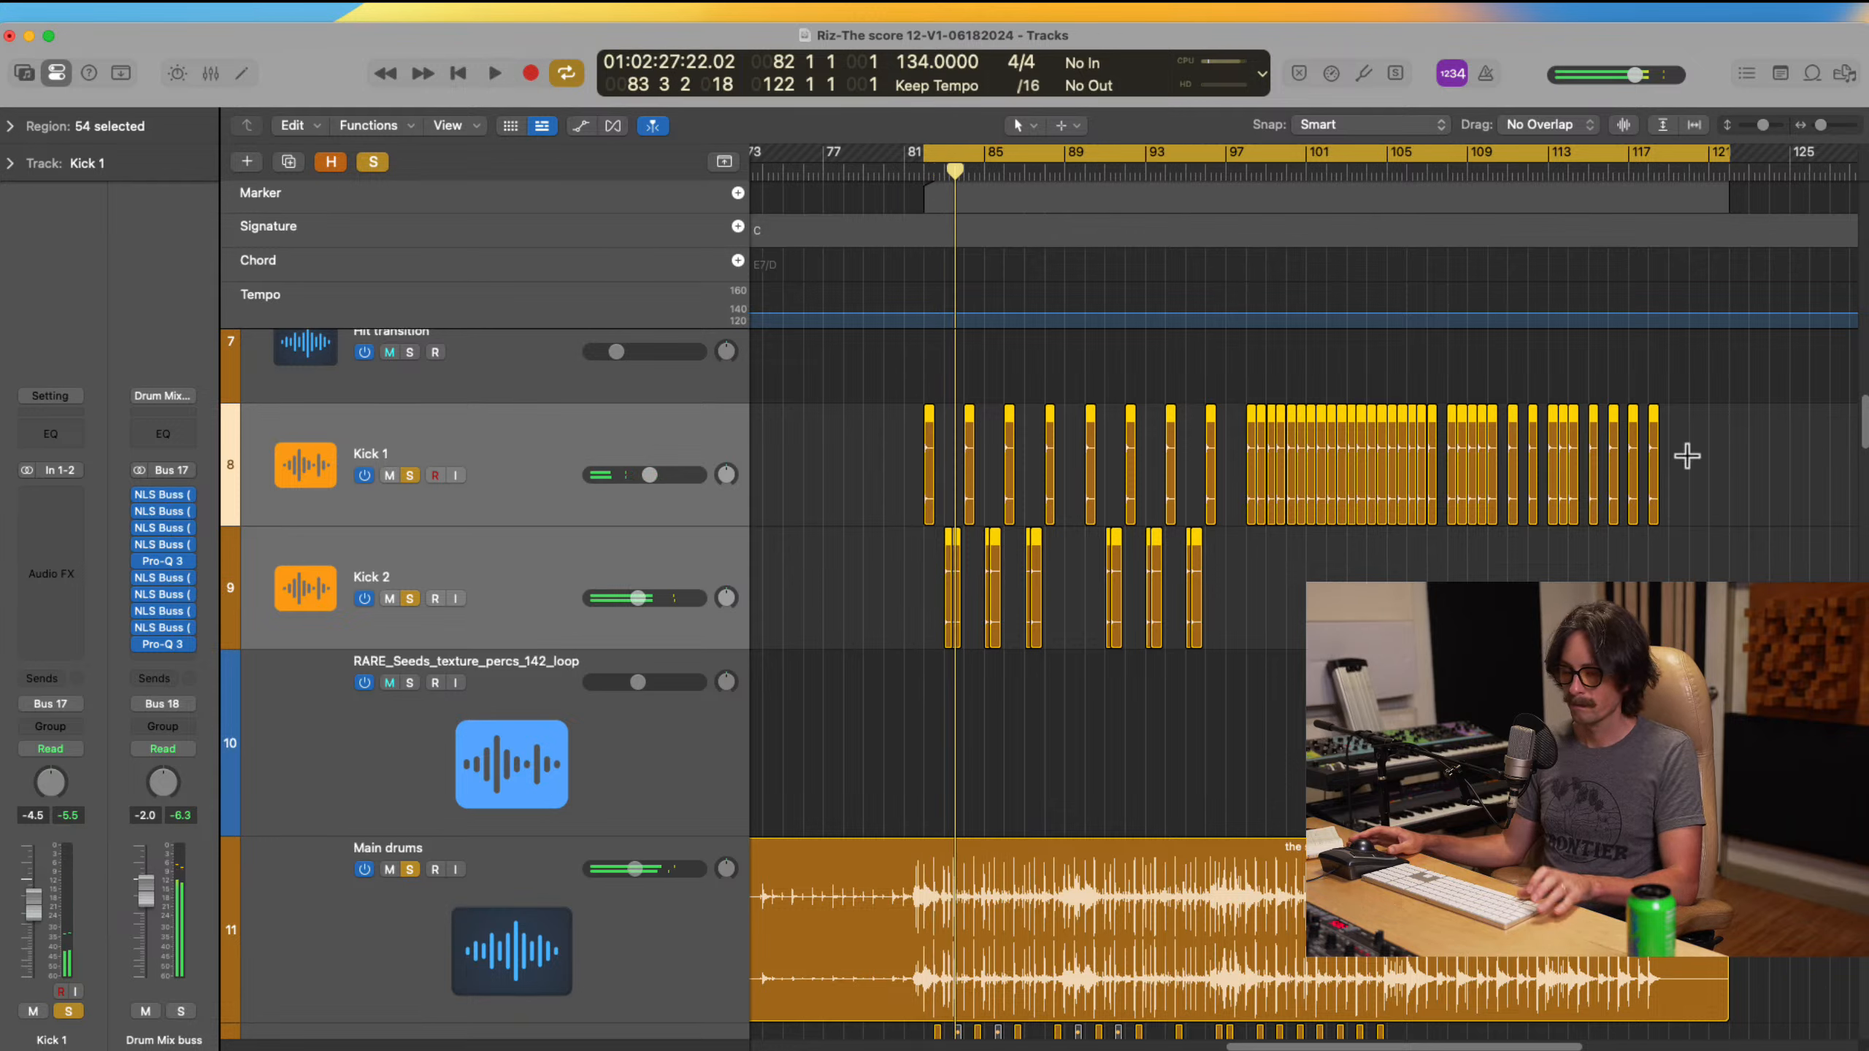
Step: Unsolo and mute Kick 1 and Kick 2, turn both tracks off, and clear the region selection
{"action": "key", "text": "super+Tab"}
{"action": "left_click", "coordinate": [1337, 266]}
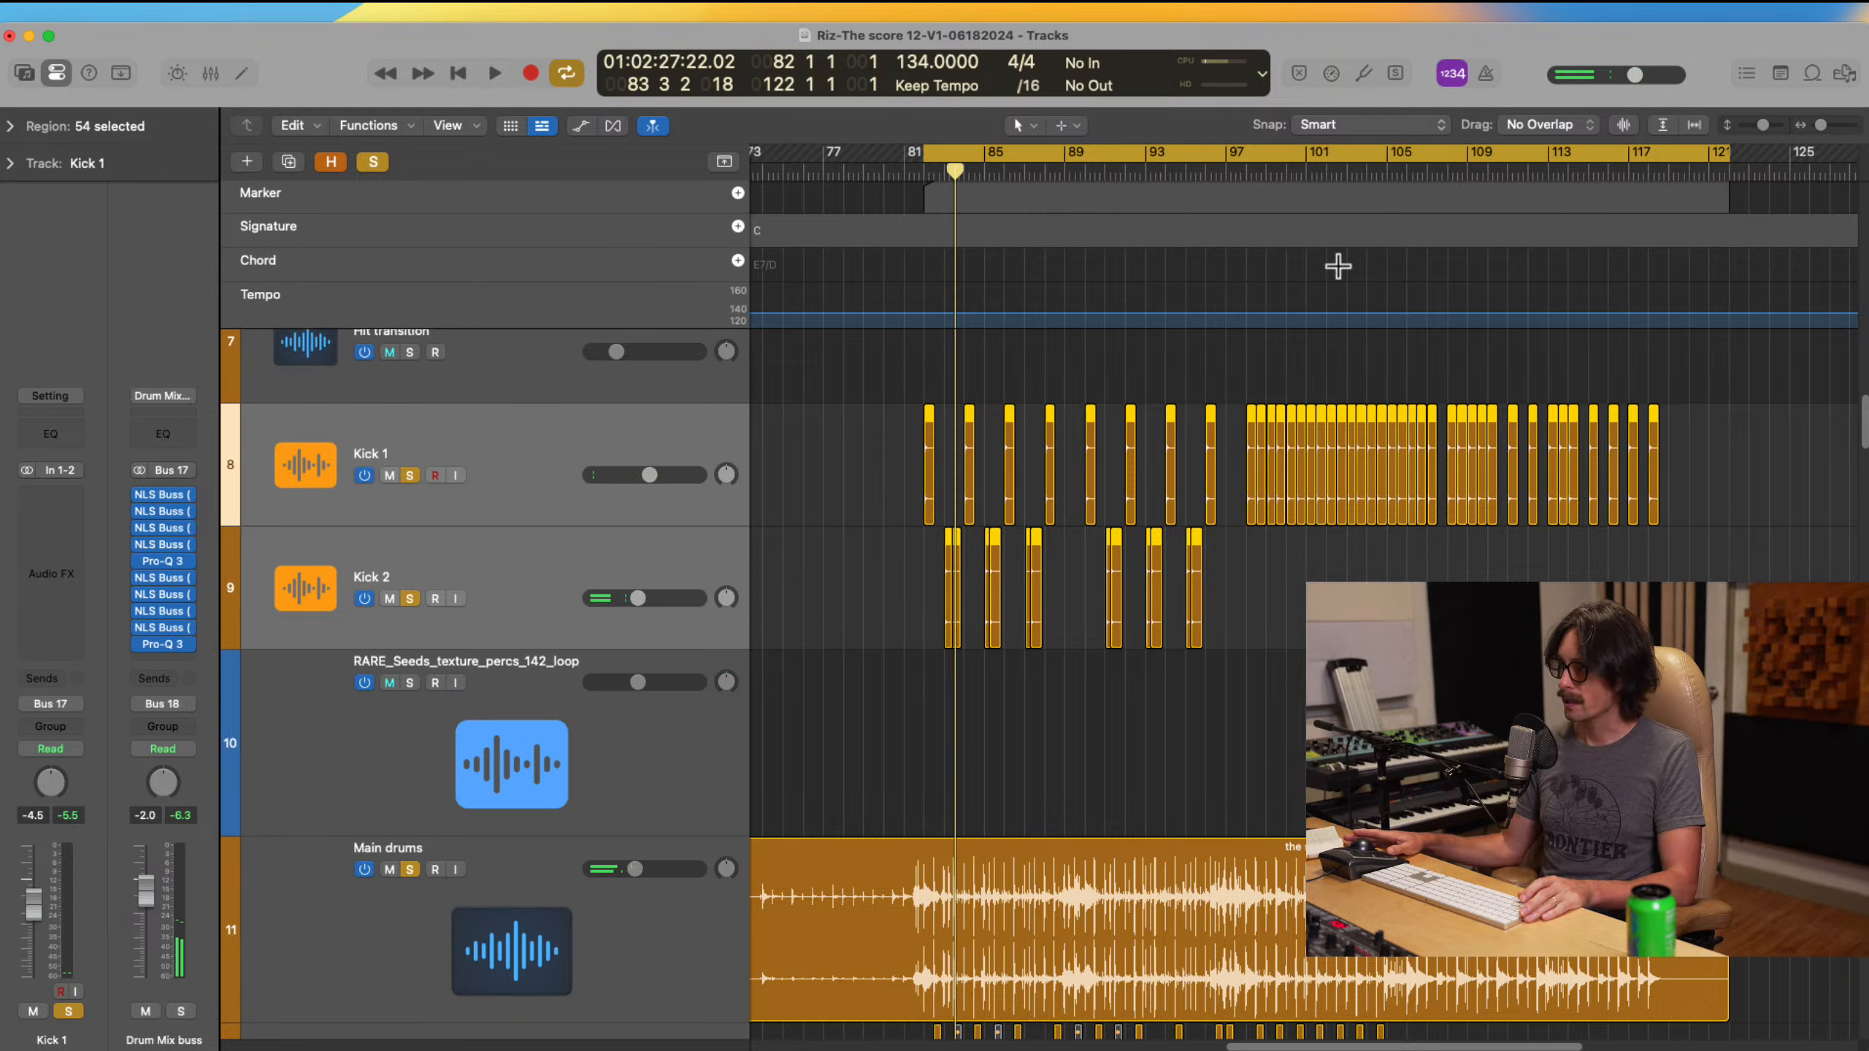
{"action": "left_click_drag", "start_coordinate": [409, 474], "coordinate": [409, 598]}
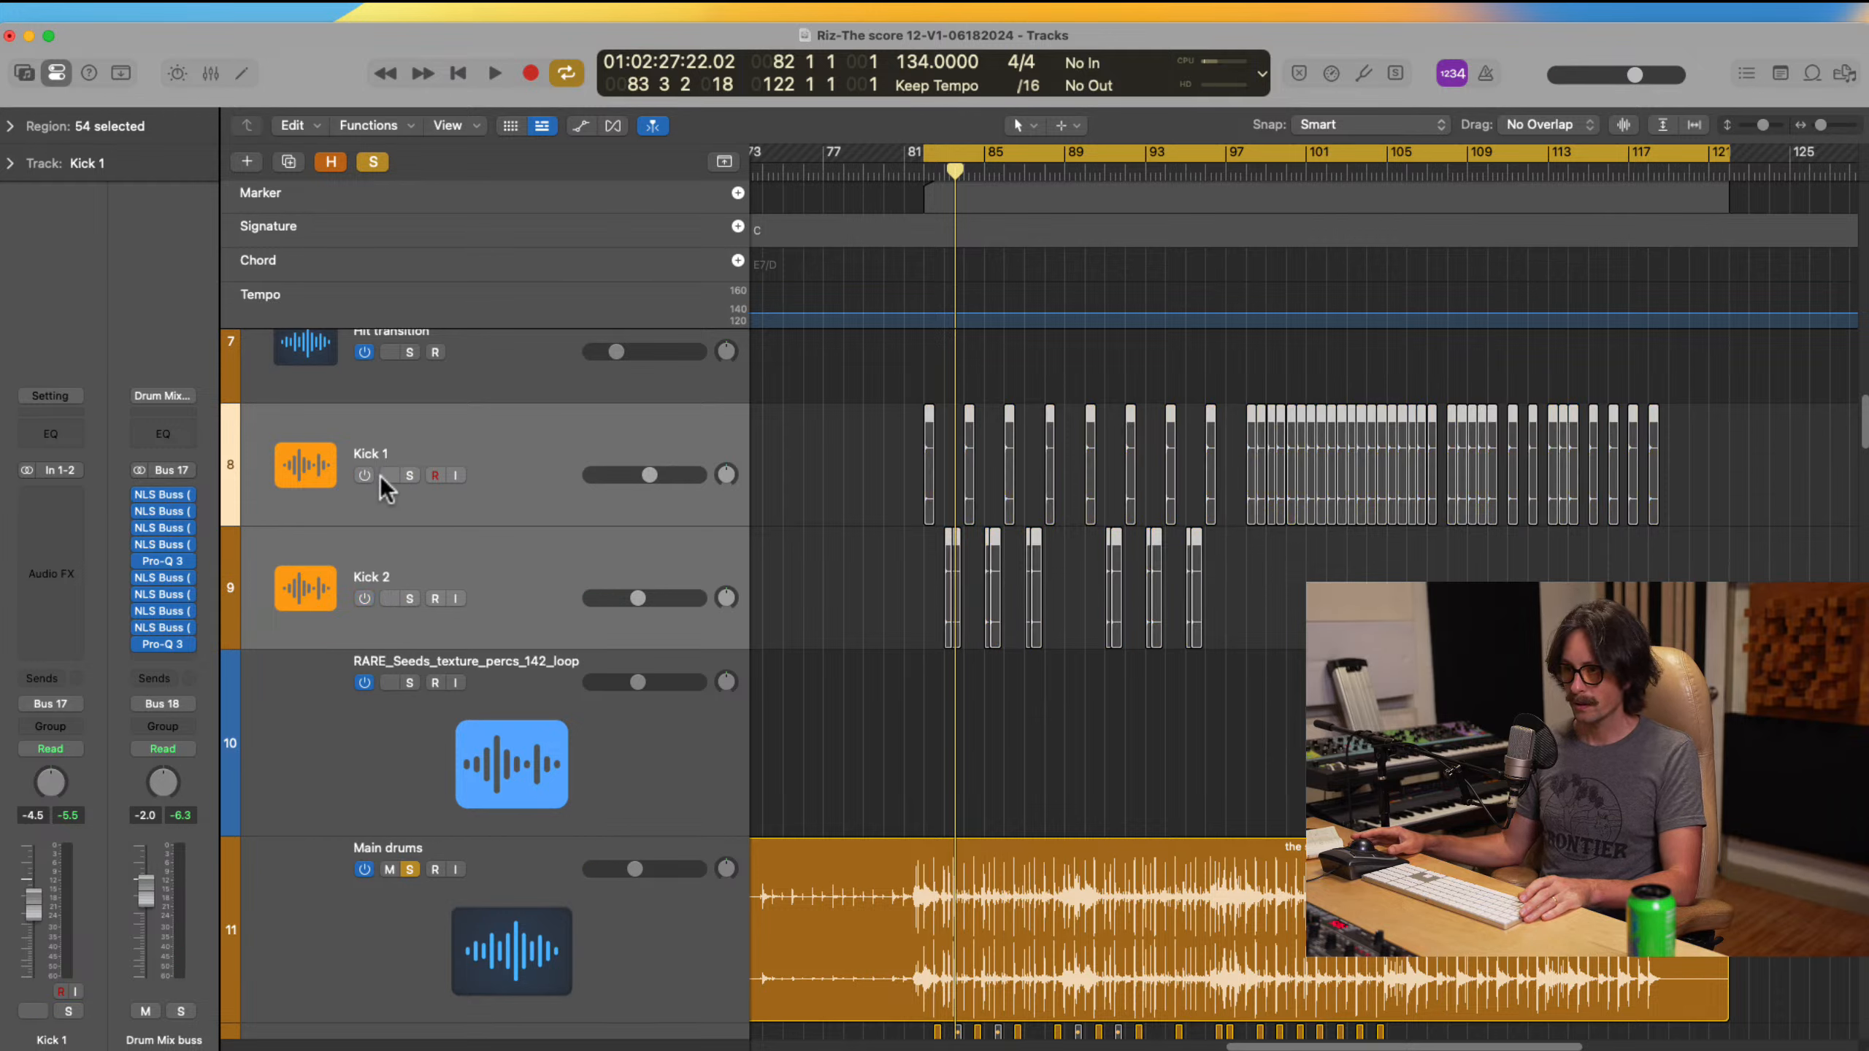
{"action": "left_click", "coordinate": [967, 655]}
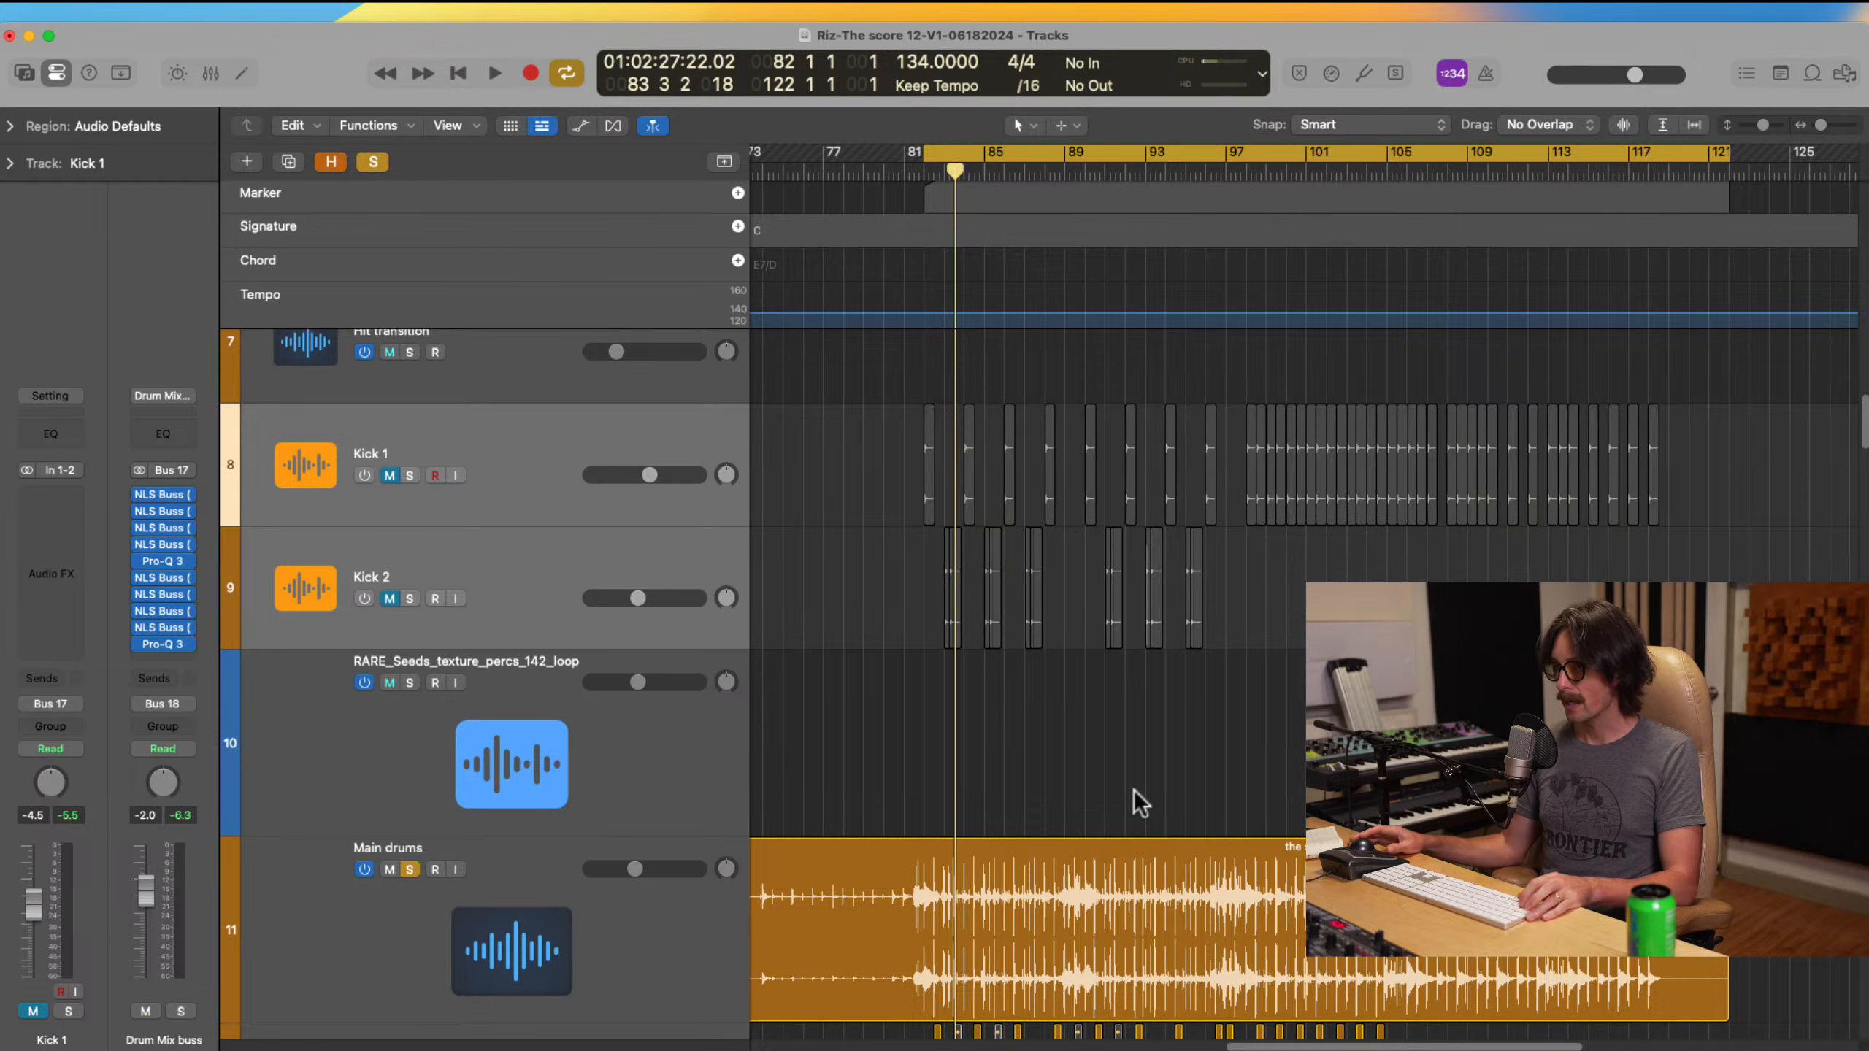
Step: Play the soloed drums briefly from near the start of the Main drums region at about bar 50
{"action": "scroll", "coordinate": [1119, 799], "scroll_direction": "down", "scroll_amount": 5}
{"action": "scroll", "coordinate": [1119, 799], "scroll_direction": "down", "scroll_amount": 2}
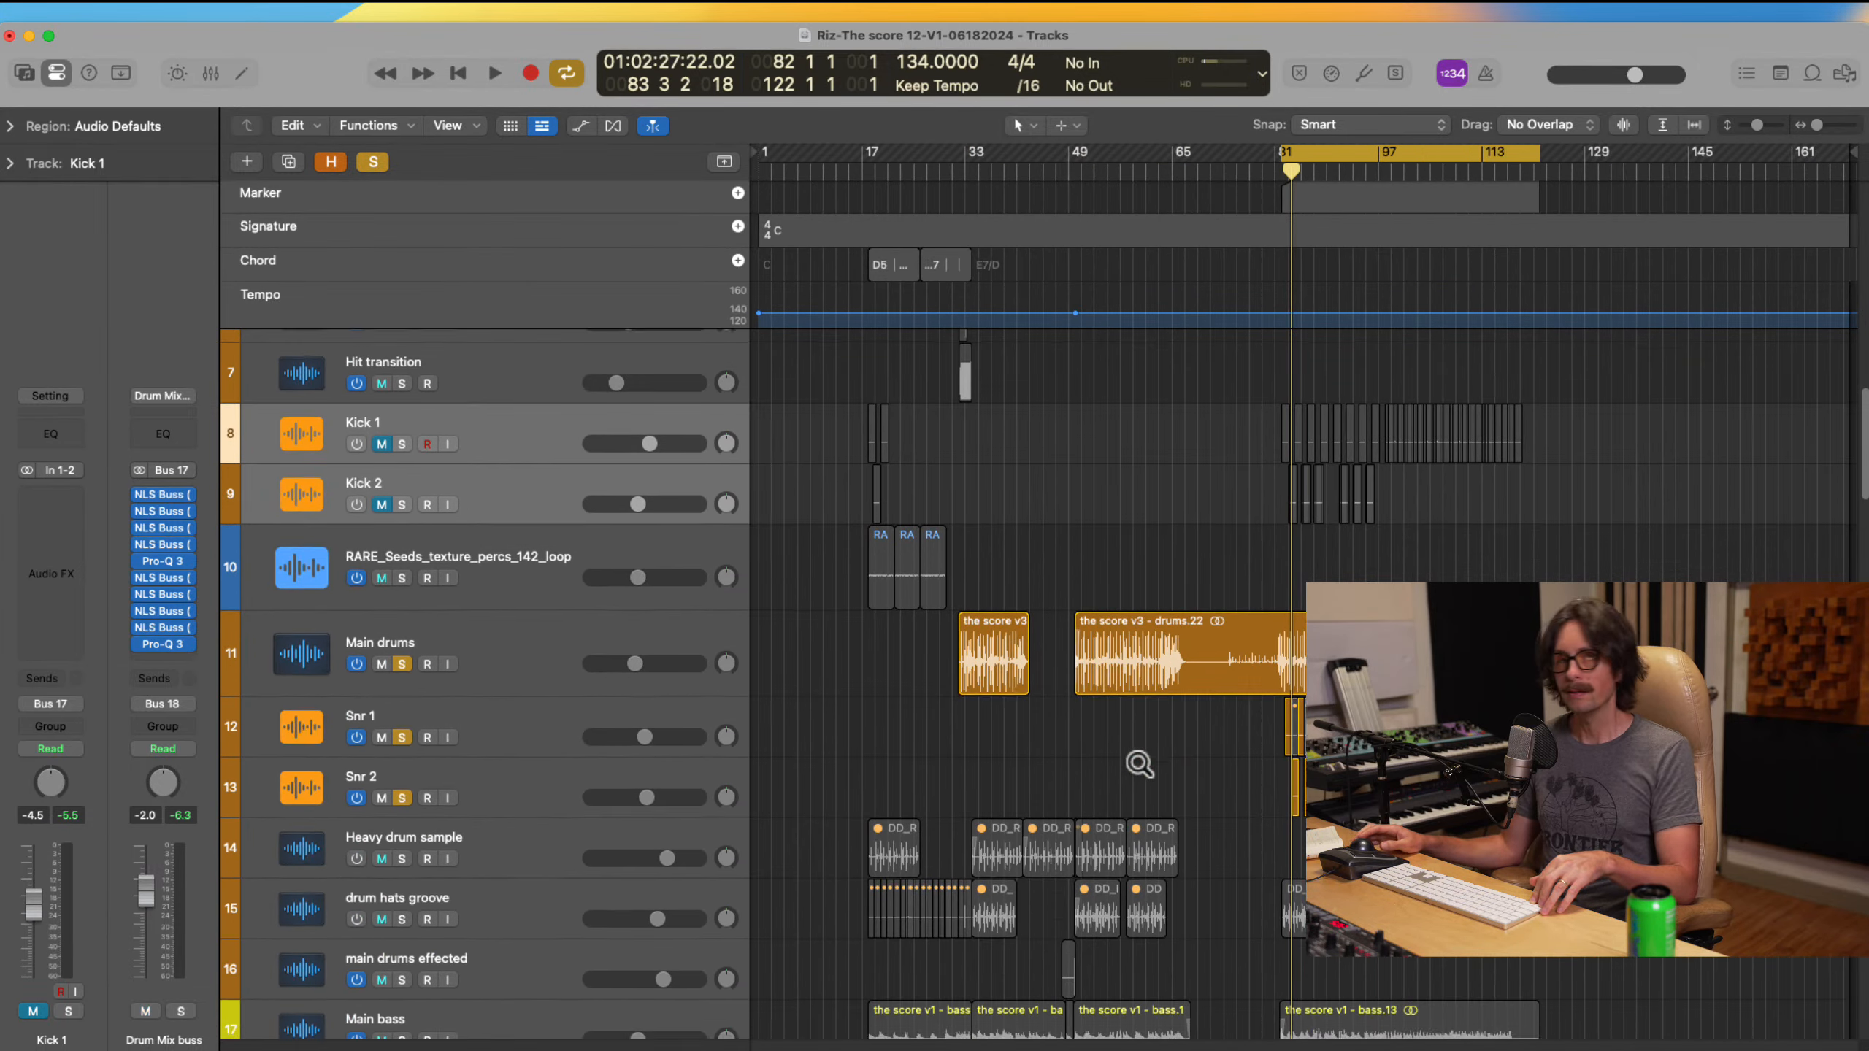
{"action": "left_click", "coordinate": [1089, 168]}
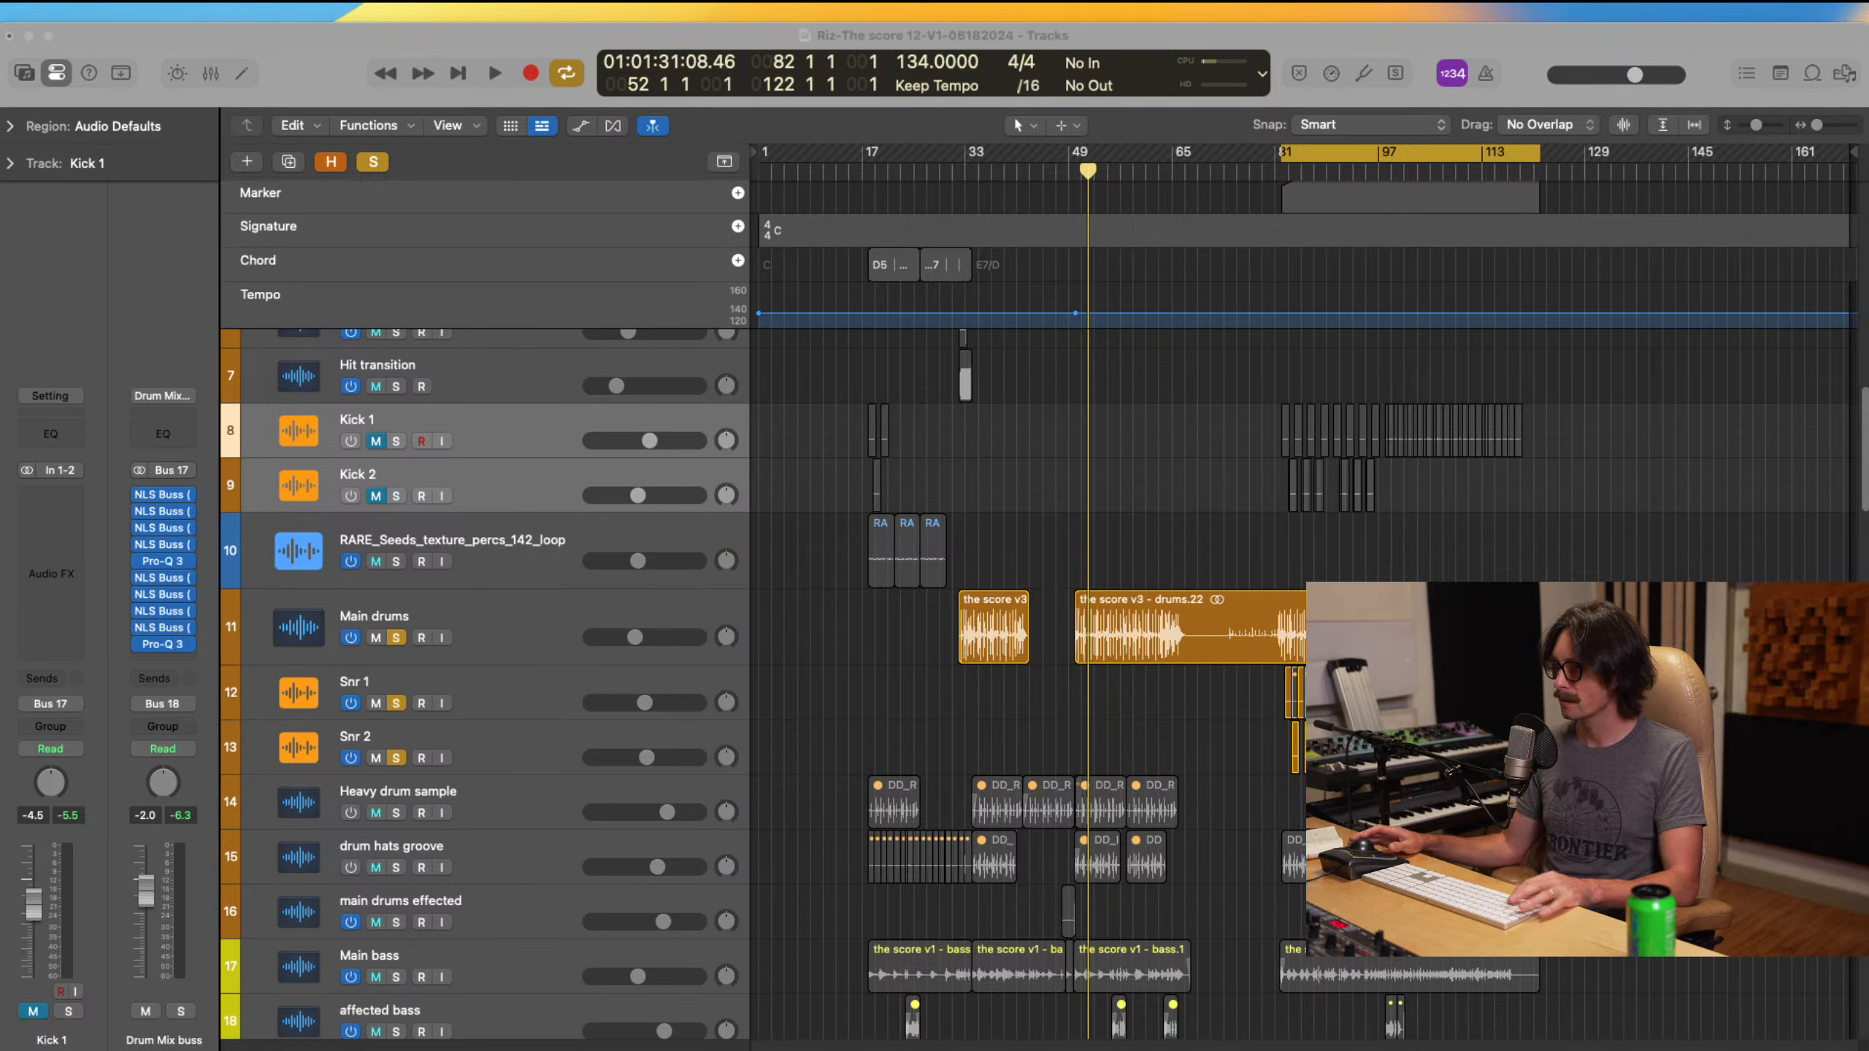
{"action": "left_click_drag", "start_coordinate": [1636, 74], "coordinate": [1643, 73]}
{"action": "left_click", "coordinate": [1076, 171]}
{"action": "key", "text": "space"}
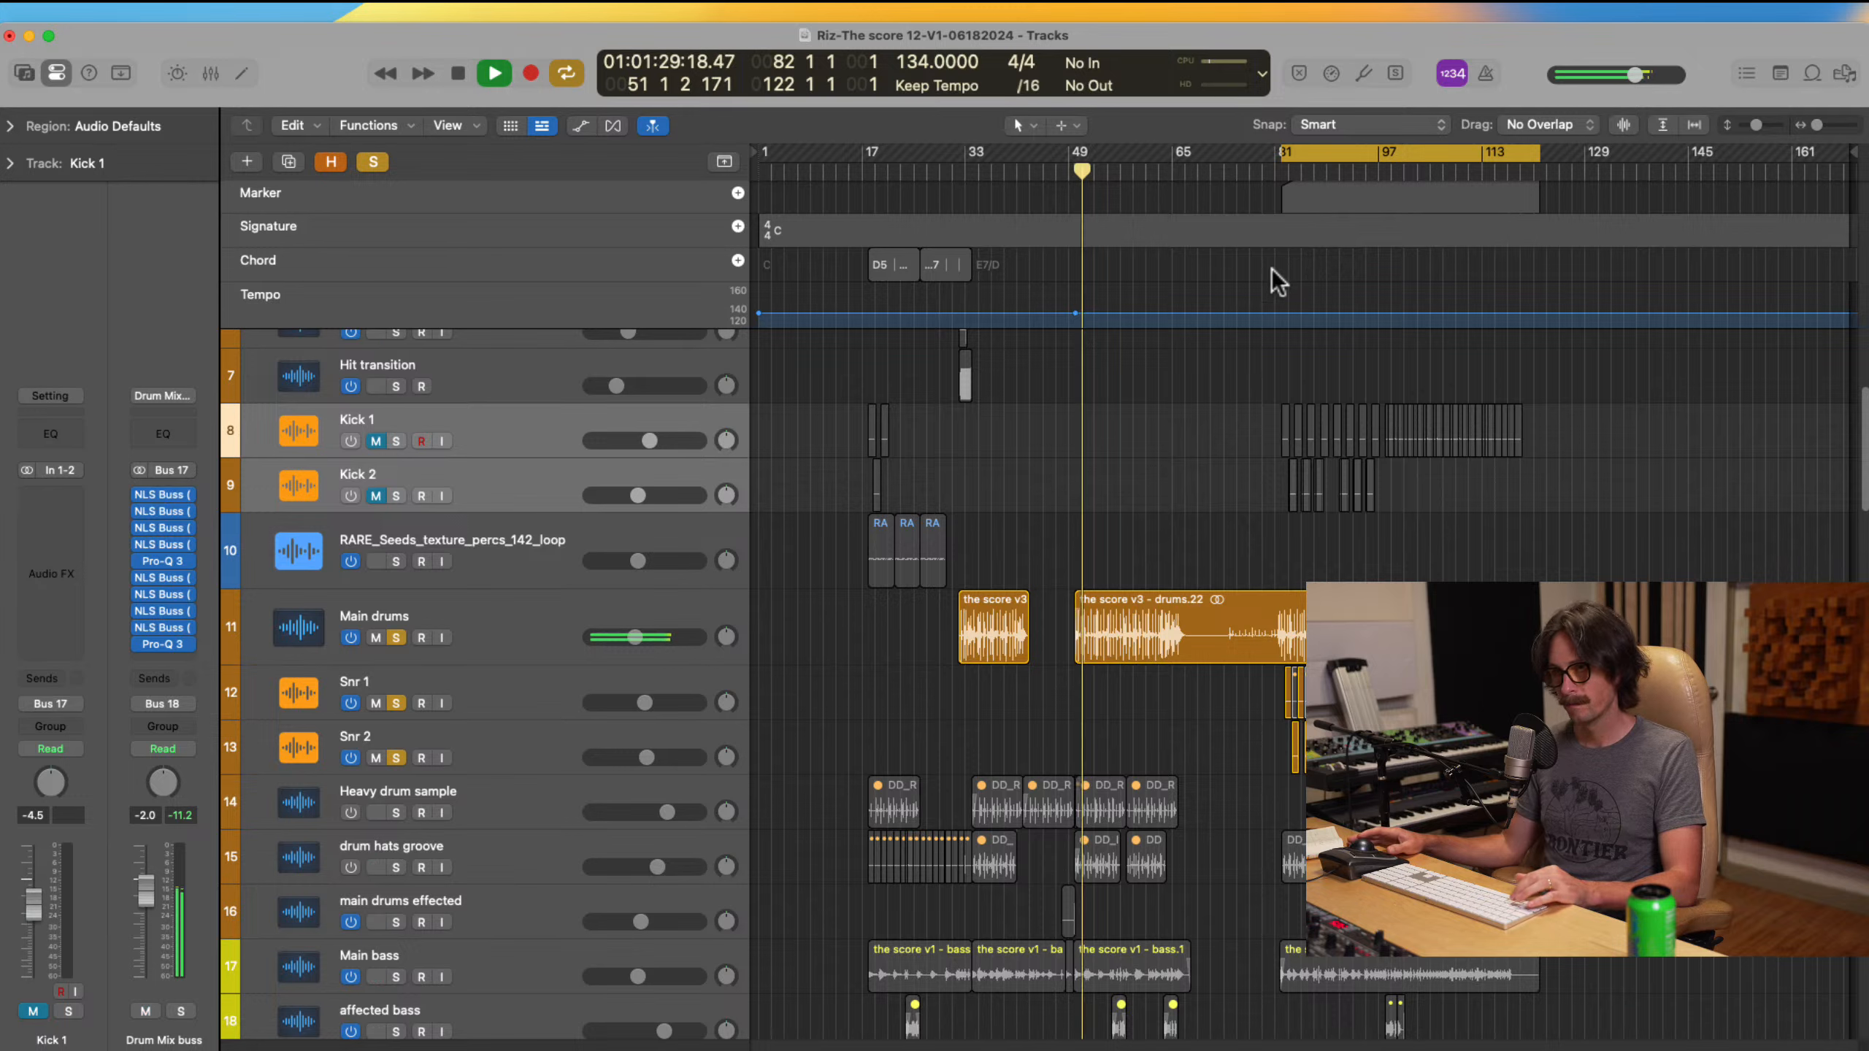
{"action": "key", "text": "space"}
Step: Play the final chorus from bar 82, unsolo the drum tracks to hear the full mix, and stop near bar 85
{"action": "key", "text": "space"}
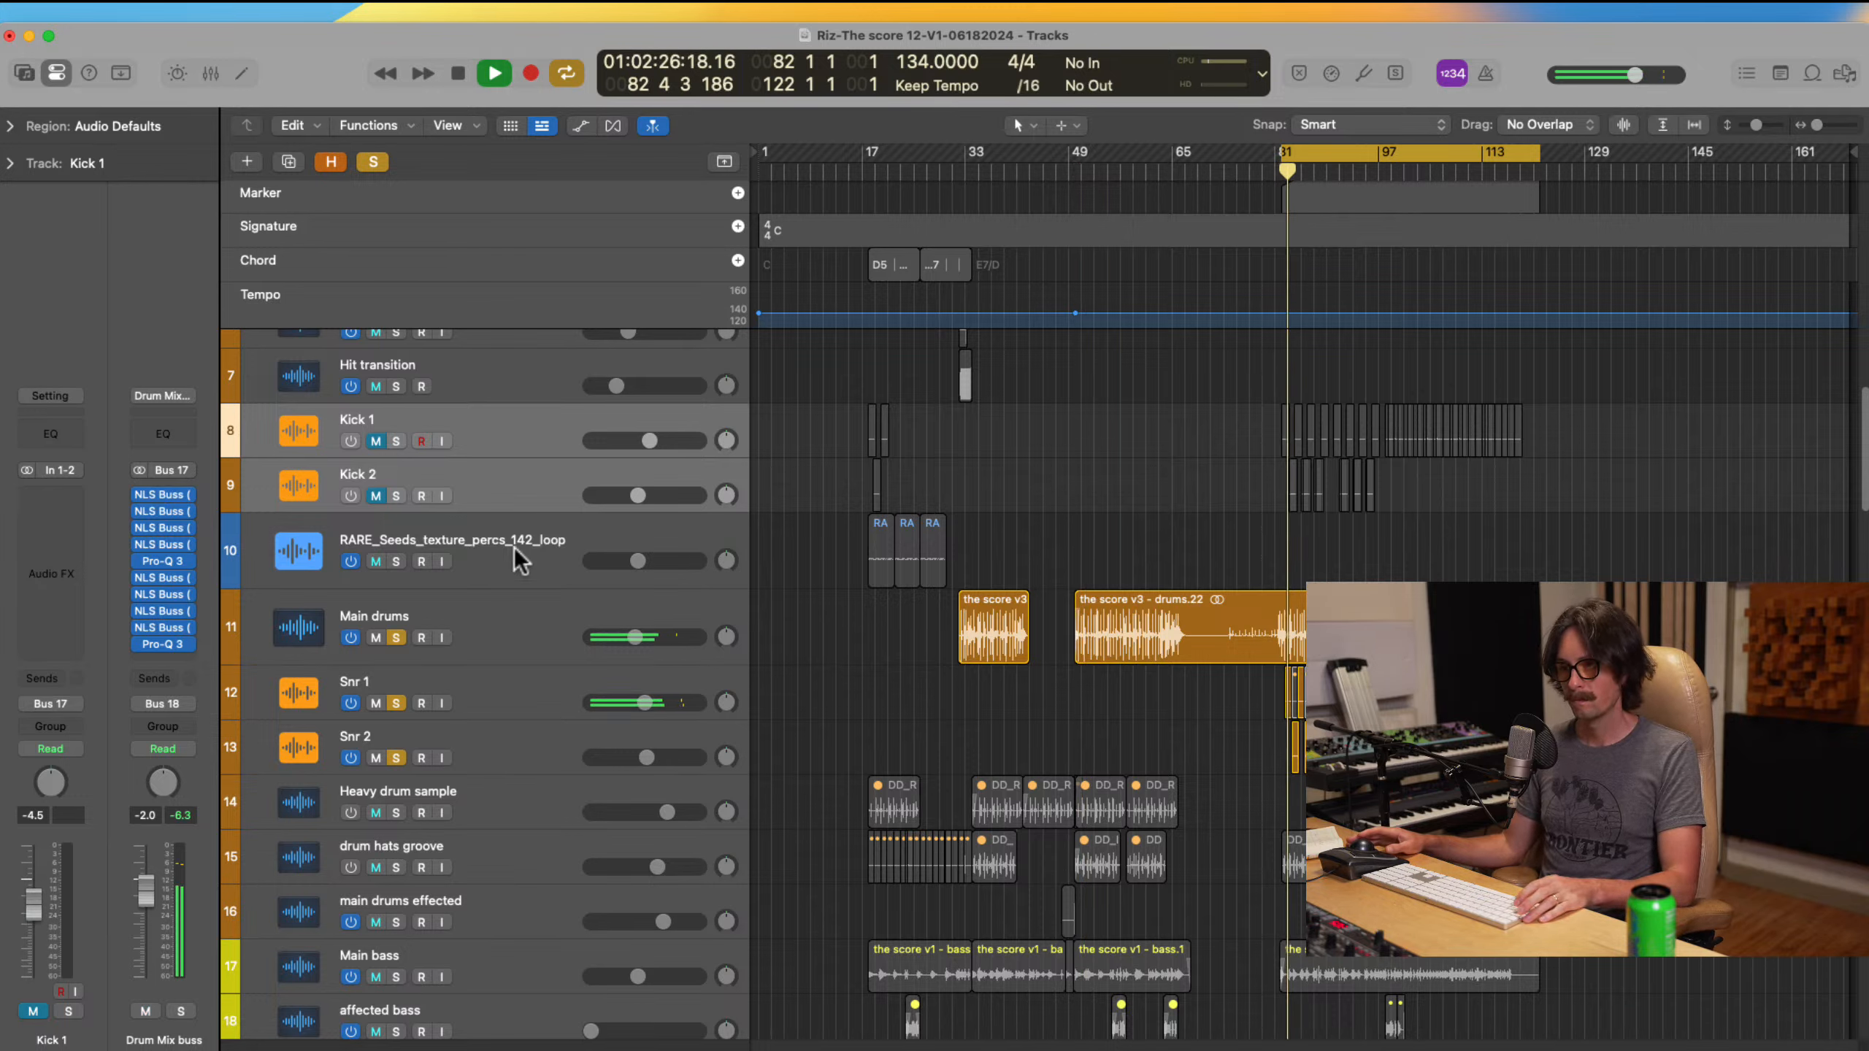
{"action": "left_click", "coordinate": [397, 637]}
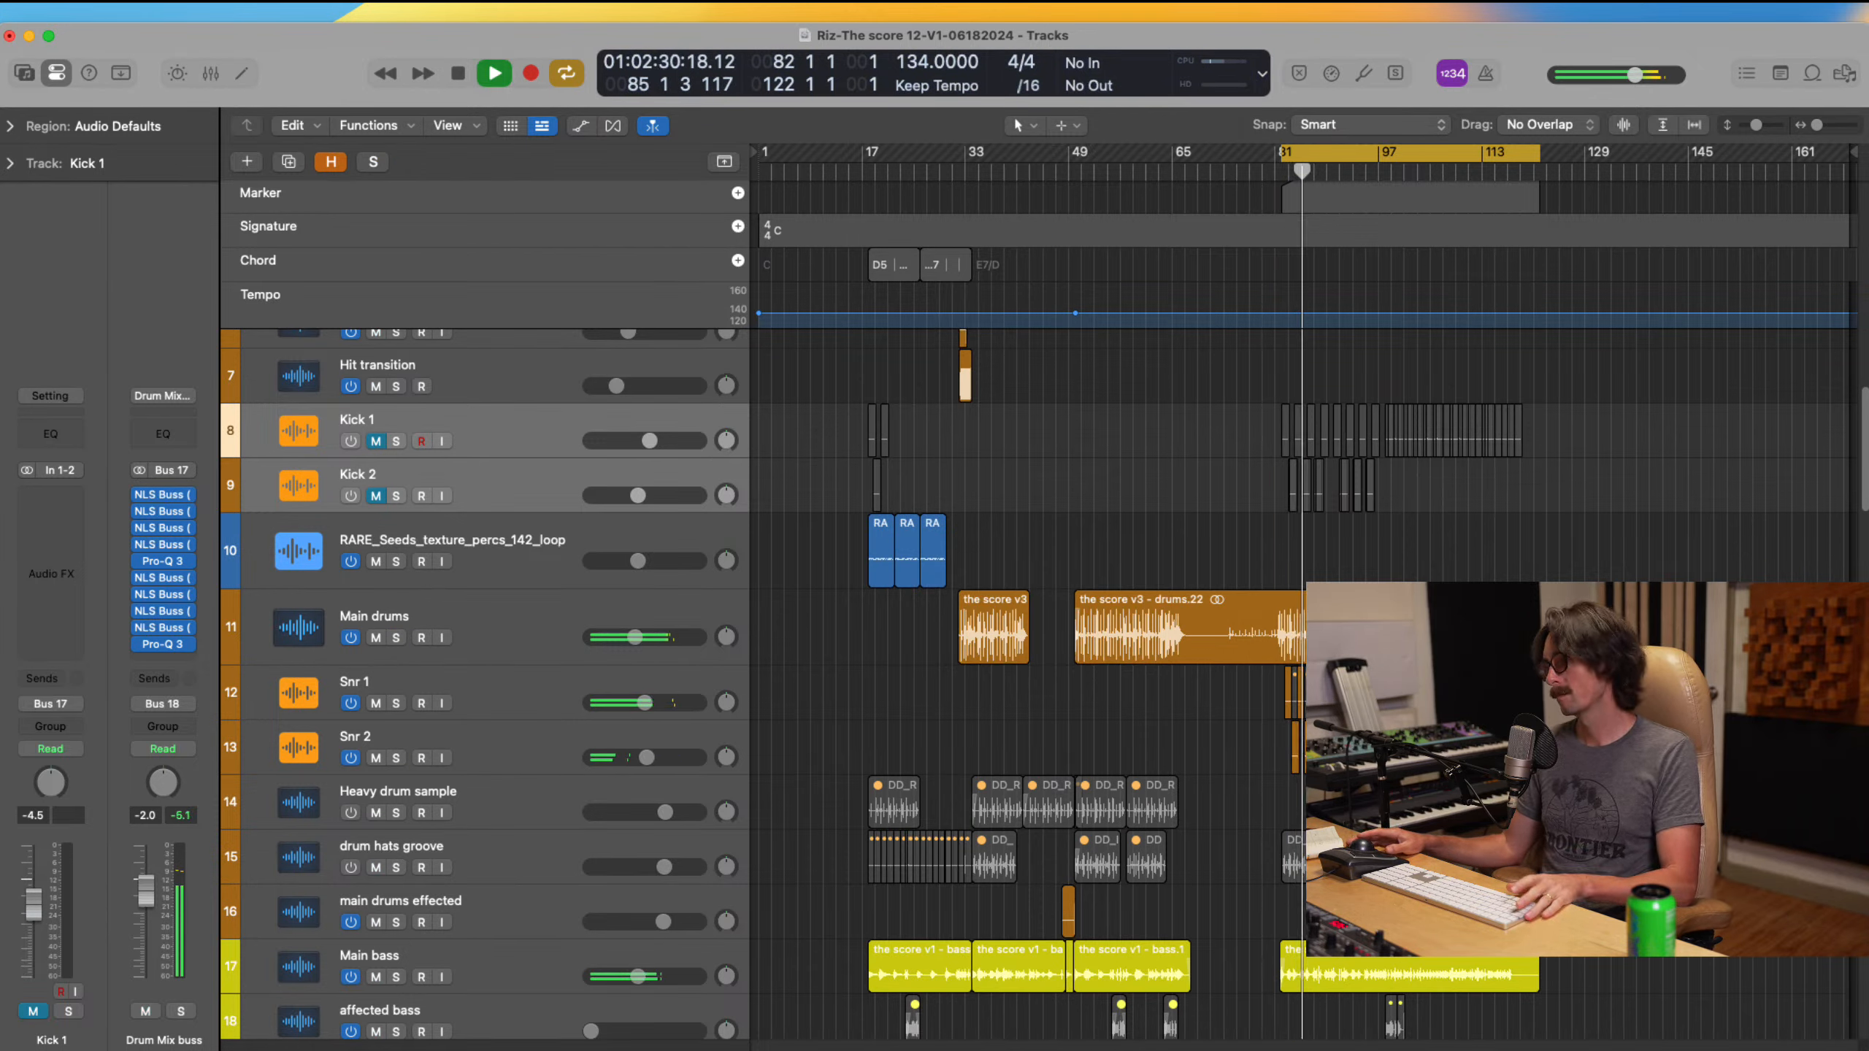
{"action": "key", "text": "space"}
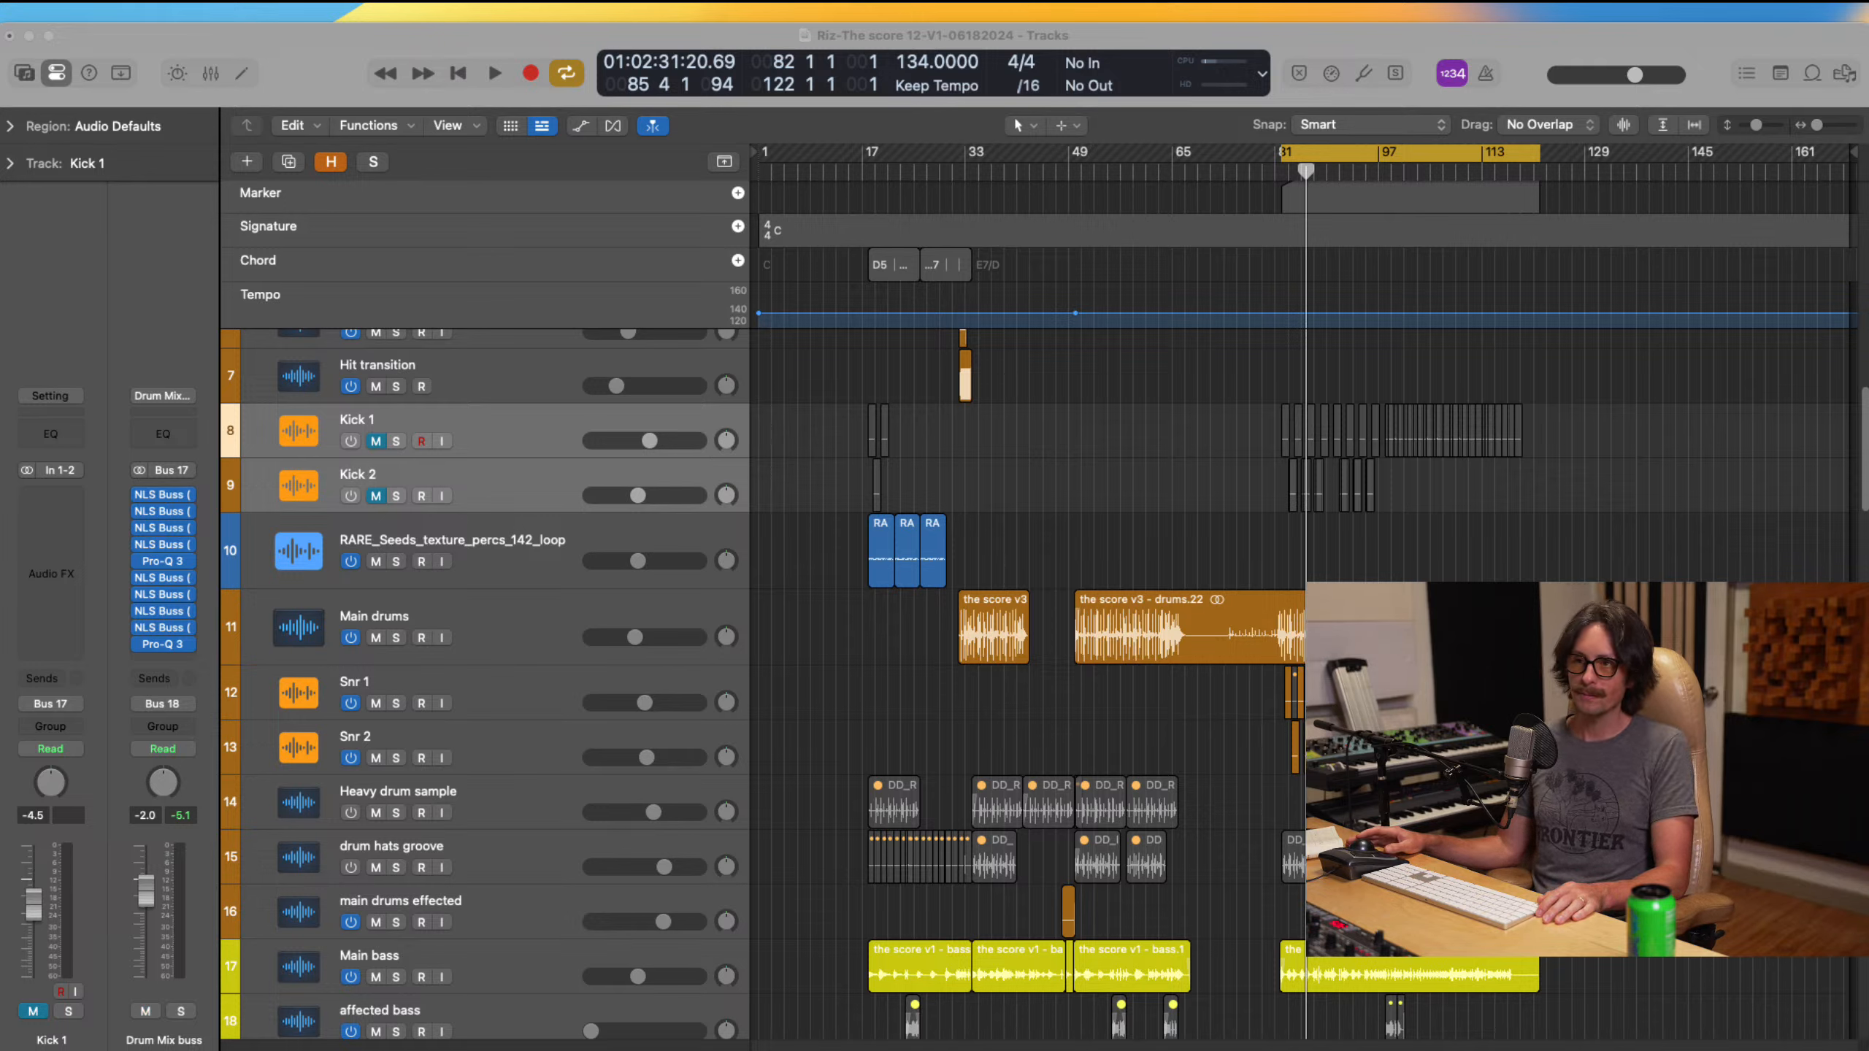
Step: Look over the arrangement from the Main drums track down to the strings and choirs, ending at Strings-Quarte on track 67
{"action": "left_click", "coordinate": [279, 40]}
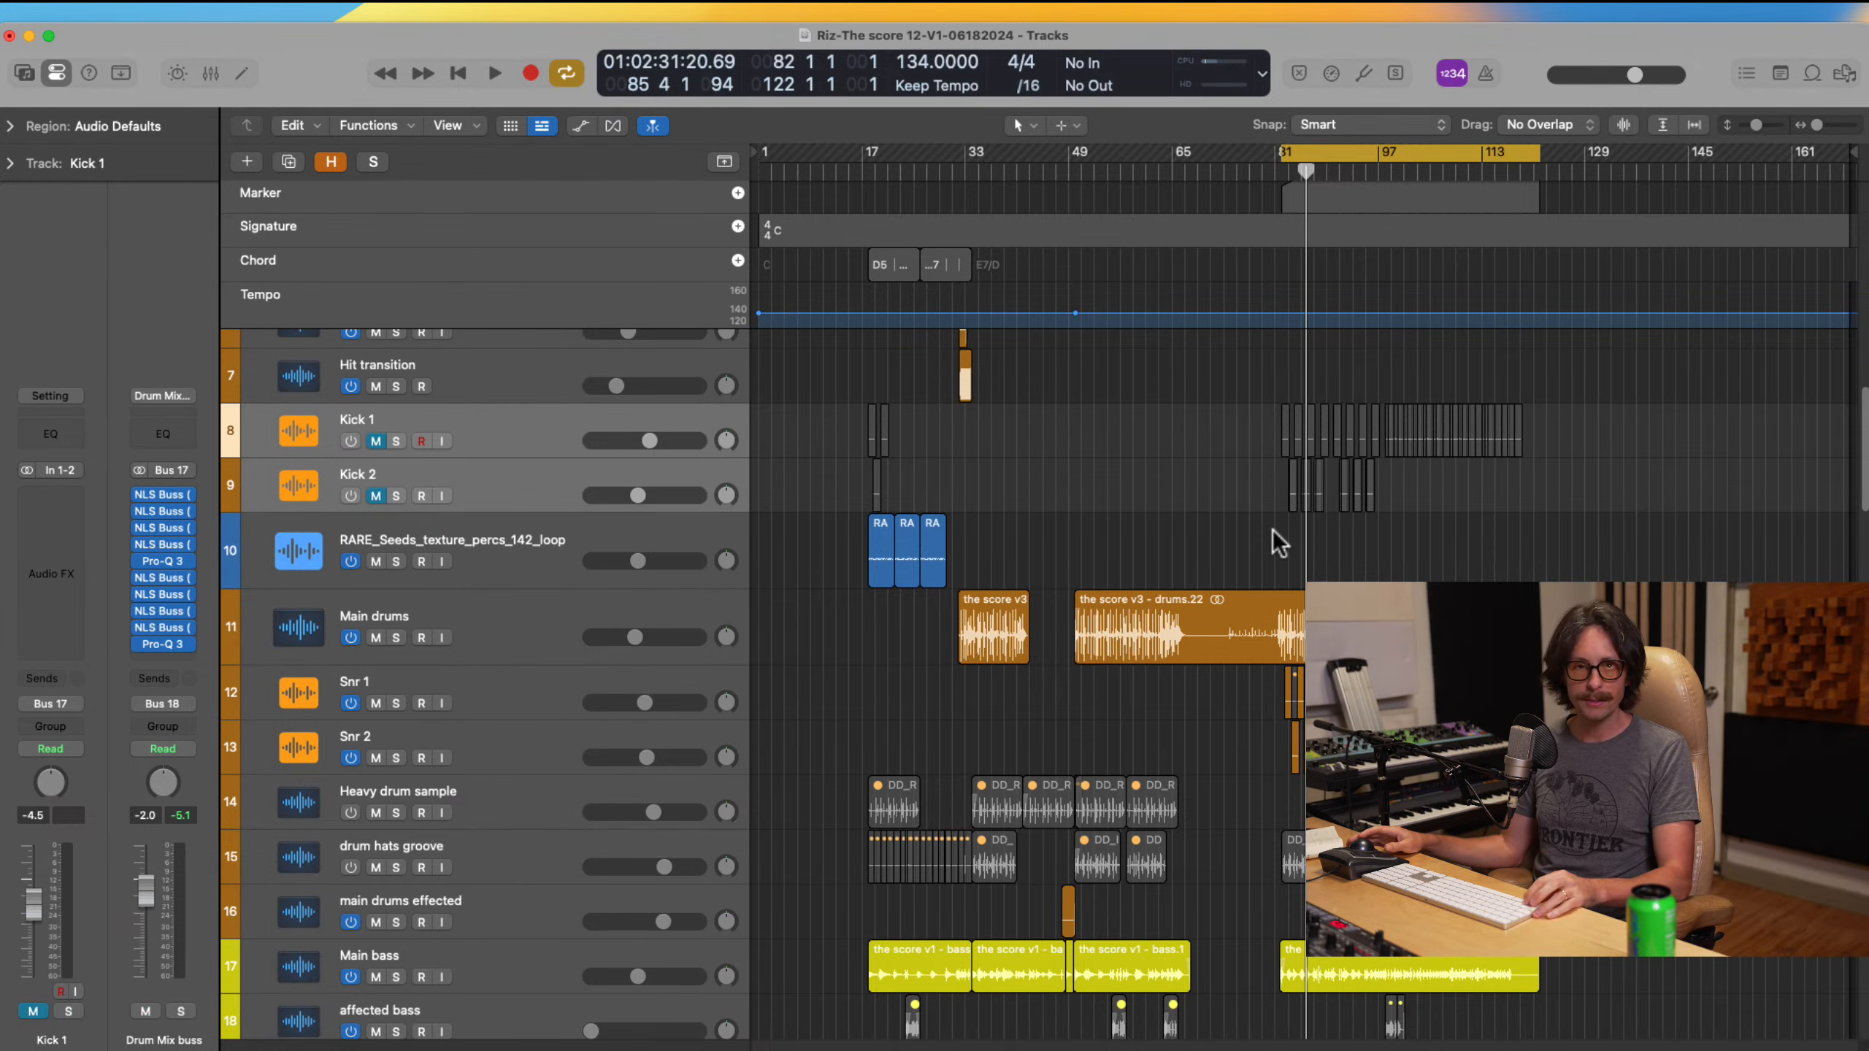
{"action": "scroll", "coordinate": [1275, 532], "scroll_direction": "down", "scroll_amount": 3}
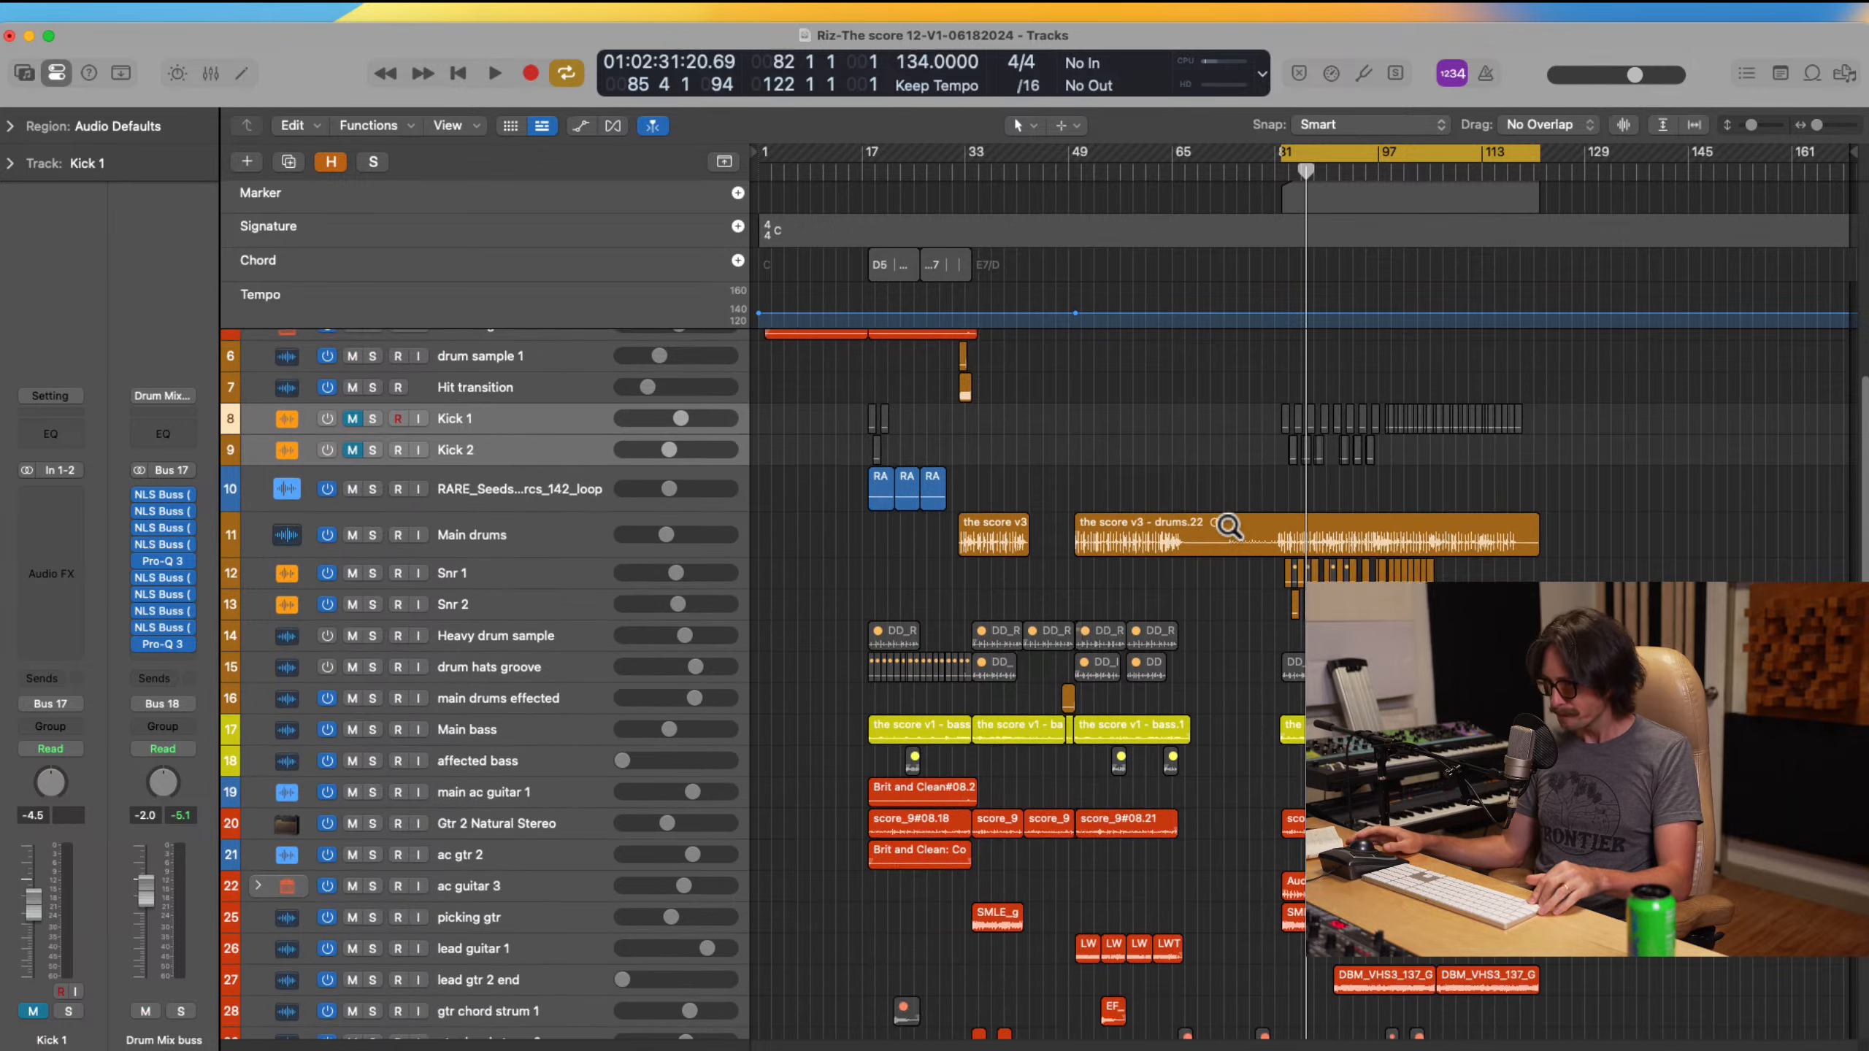
{"action": "left_click", "coordinate": [499, 531]}
{"action": "scroll", "coordinate": [1066, 579], "scroll_direction": "down", "scroll_amount": 10}
{"action": "scroll", "coordinate": [1066, 579], "scroll_direction": "down", "scroll_amount": 5}
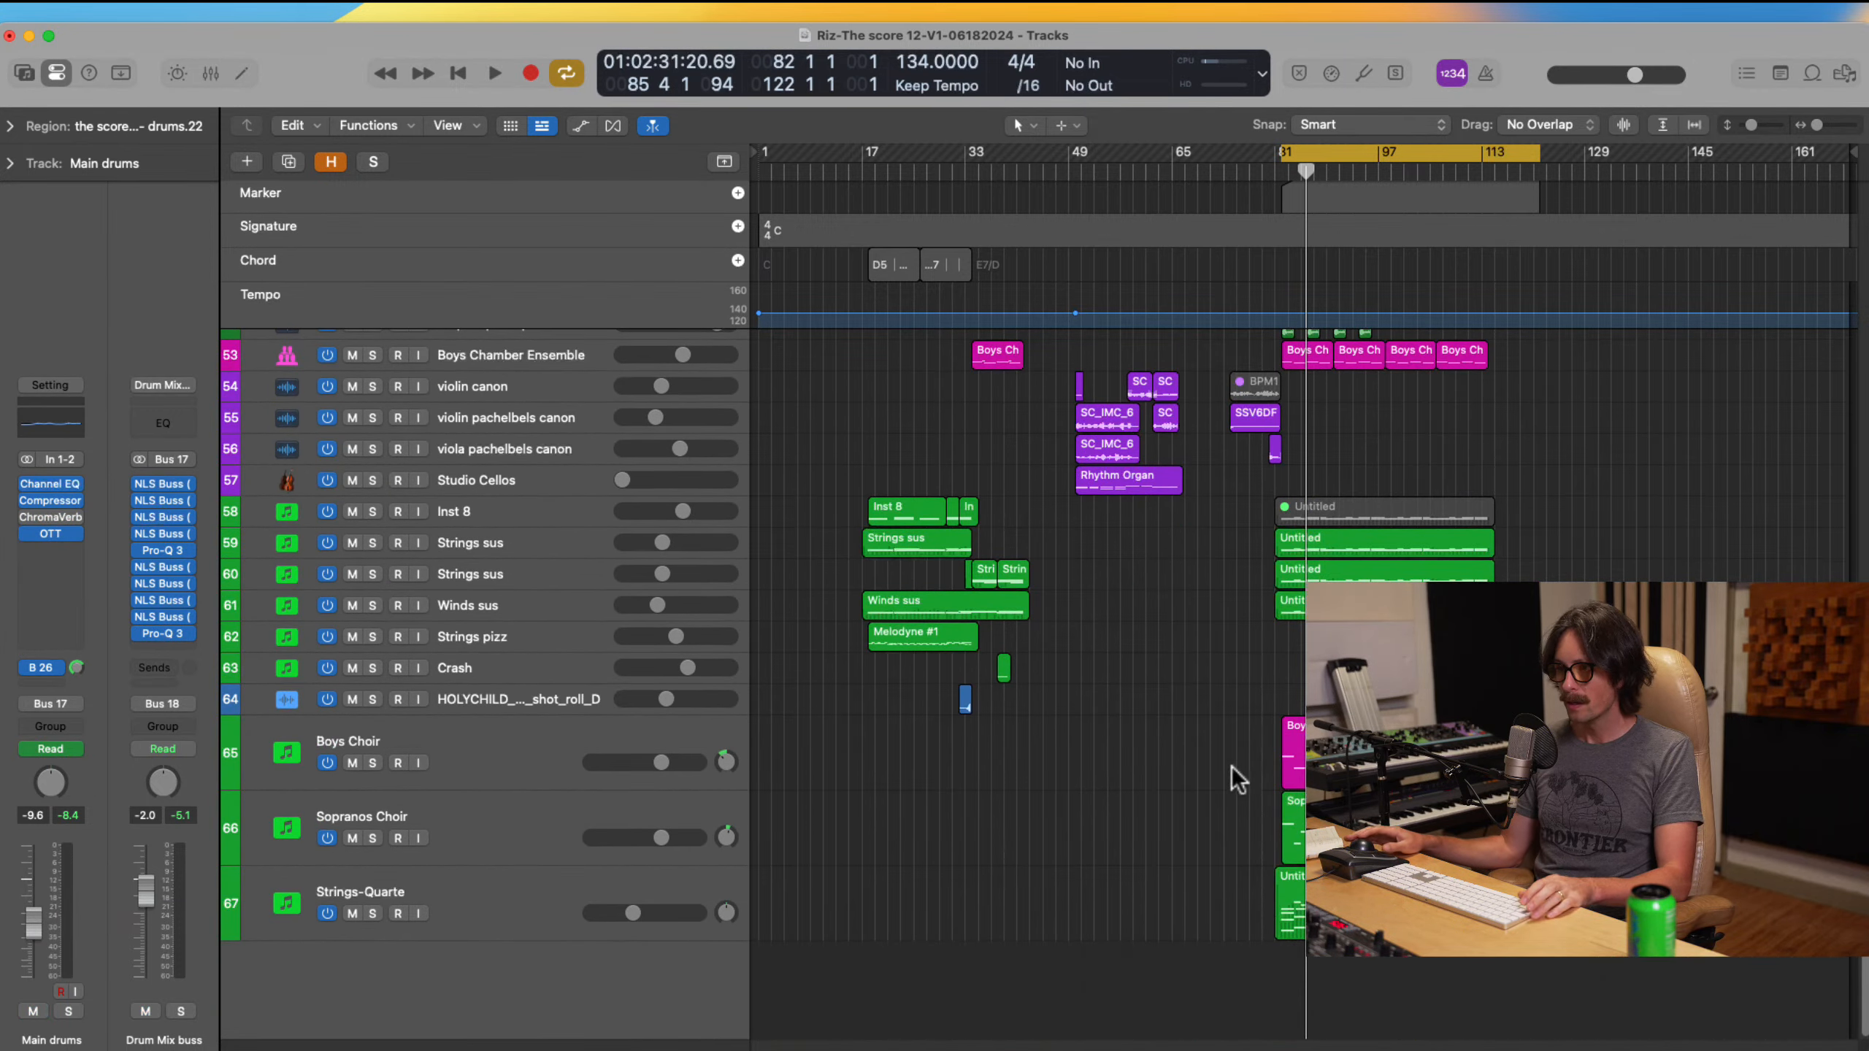
{"action": "left_click", "coordinate": [555, 893]}
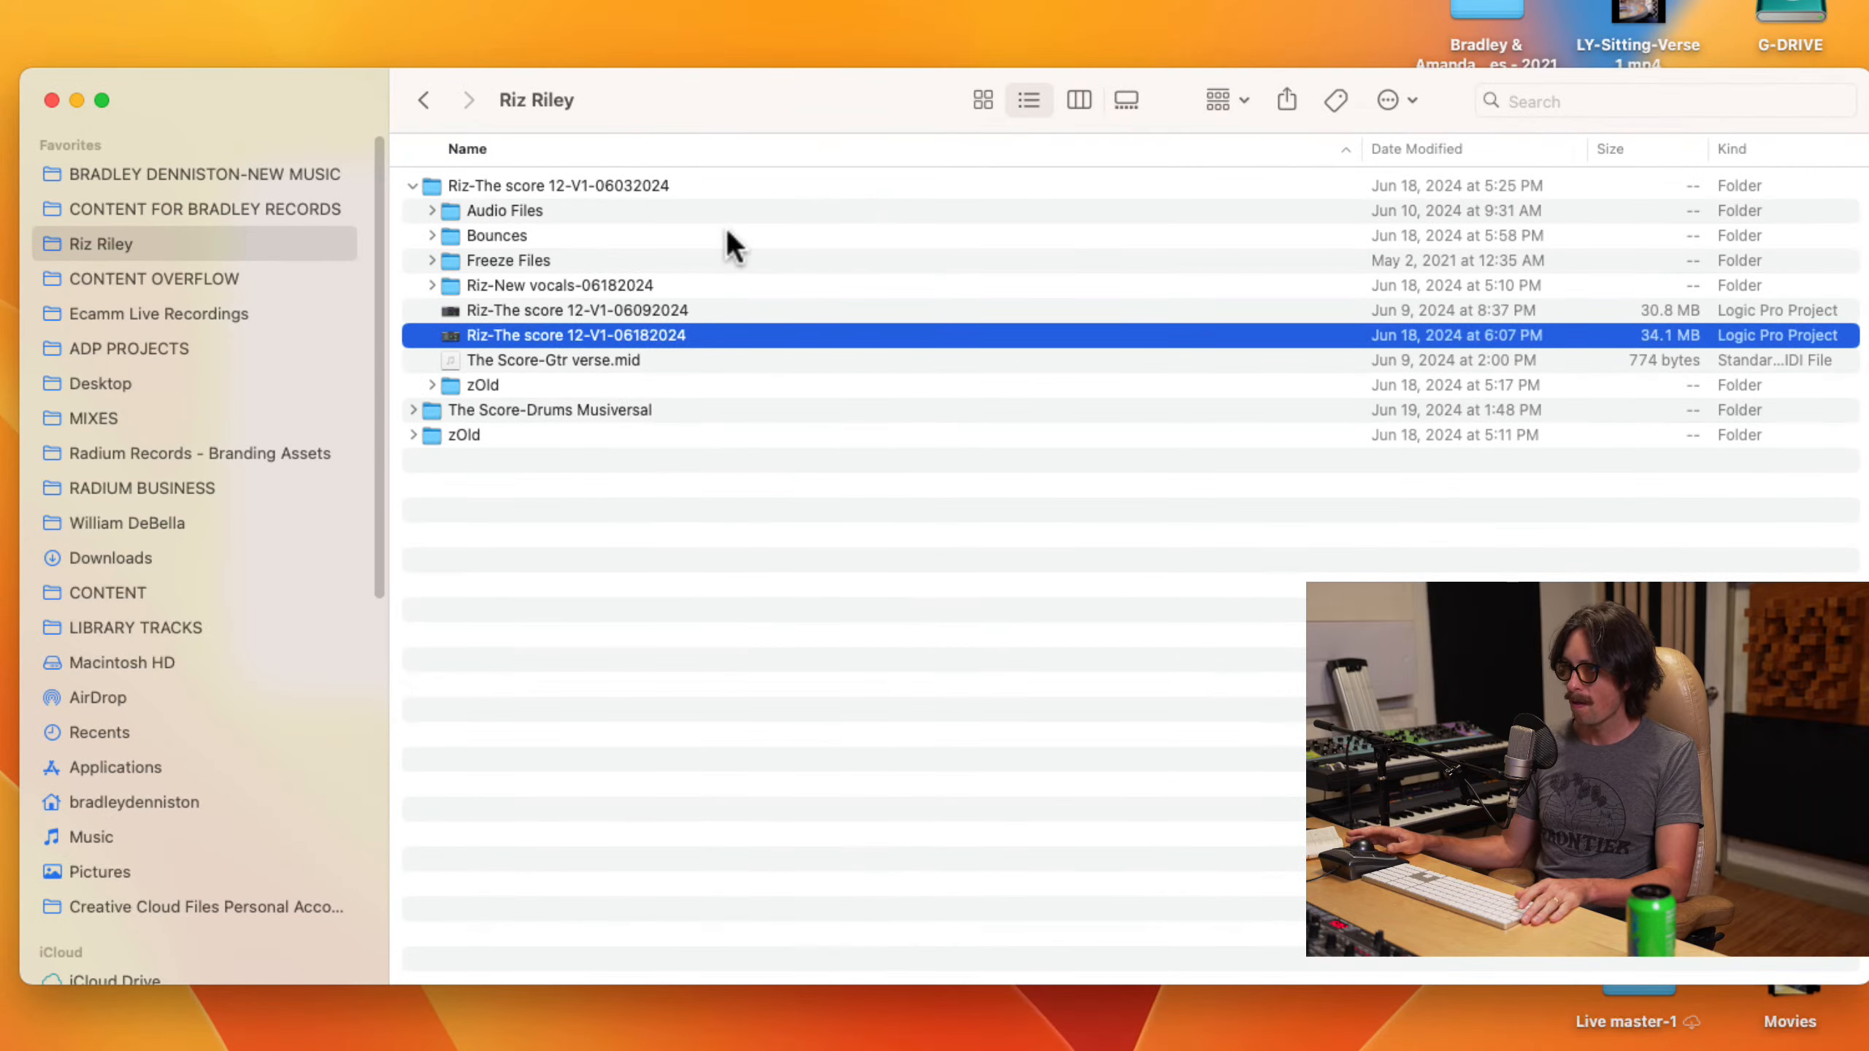
{"action": "left_click", "coordinate": [618, 258]}
{"action": "double_click", "coordinate": [593, 186]}
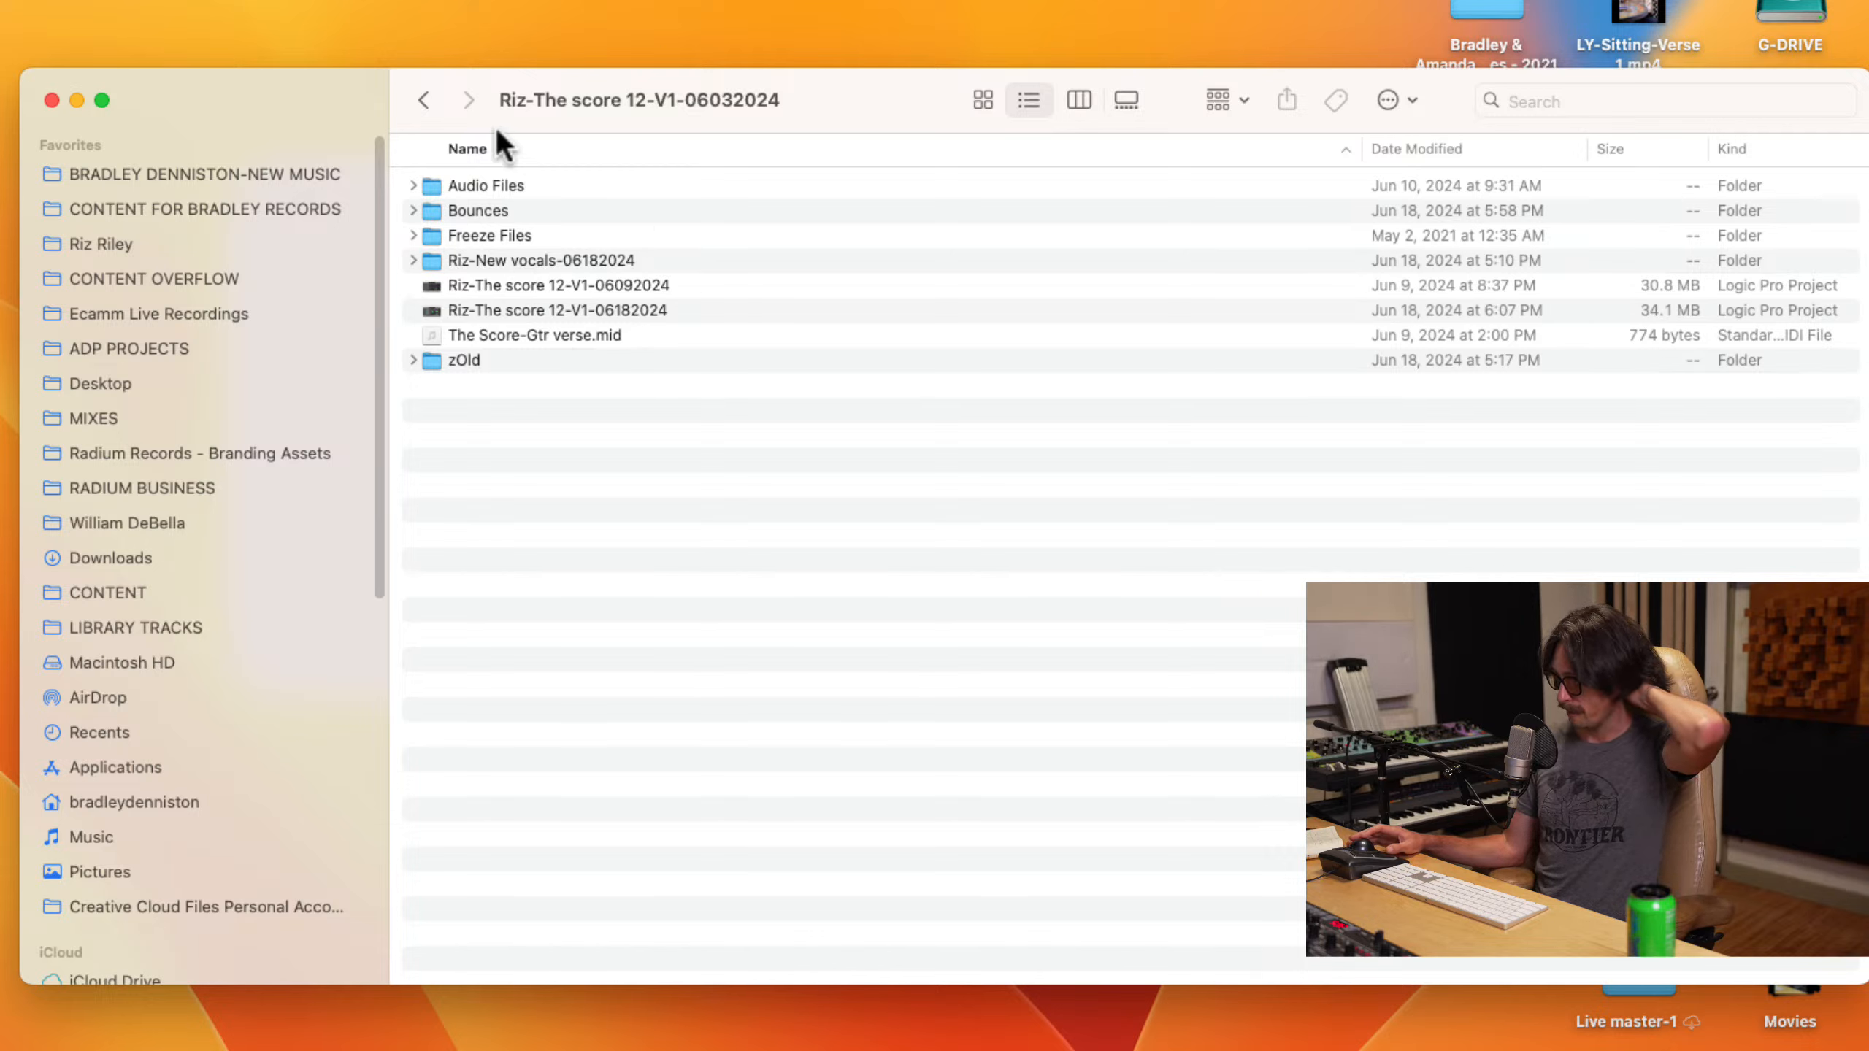
{"action": "left_click", "coordinate": [433, 102]}
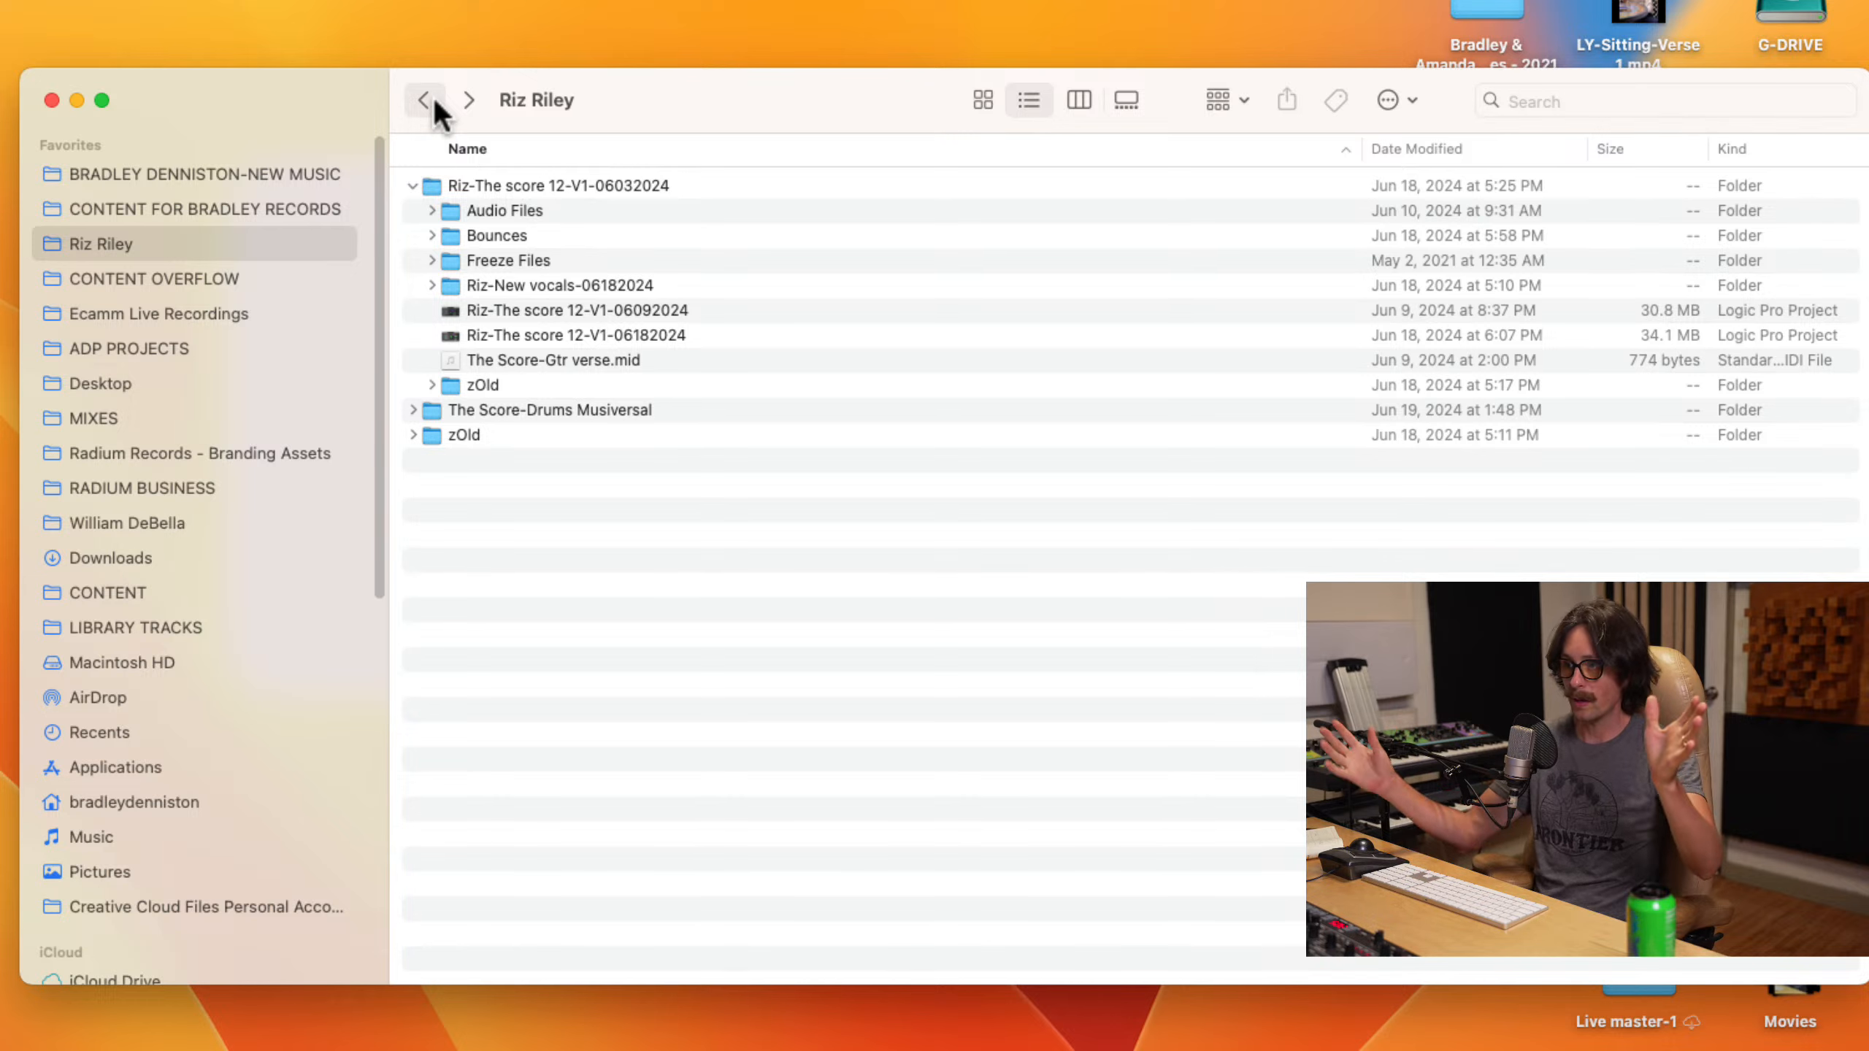
Step: Expand The Score-Drums Musiversal folder, then DRM STMS and its TK 2 folder to list the drum stems
{"action": "left_click", "coordinate": [582, 413]}
{"action": "key", "text": "Right"}
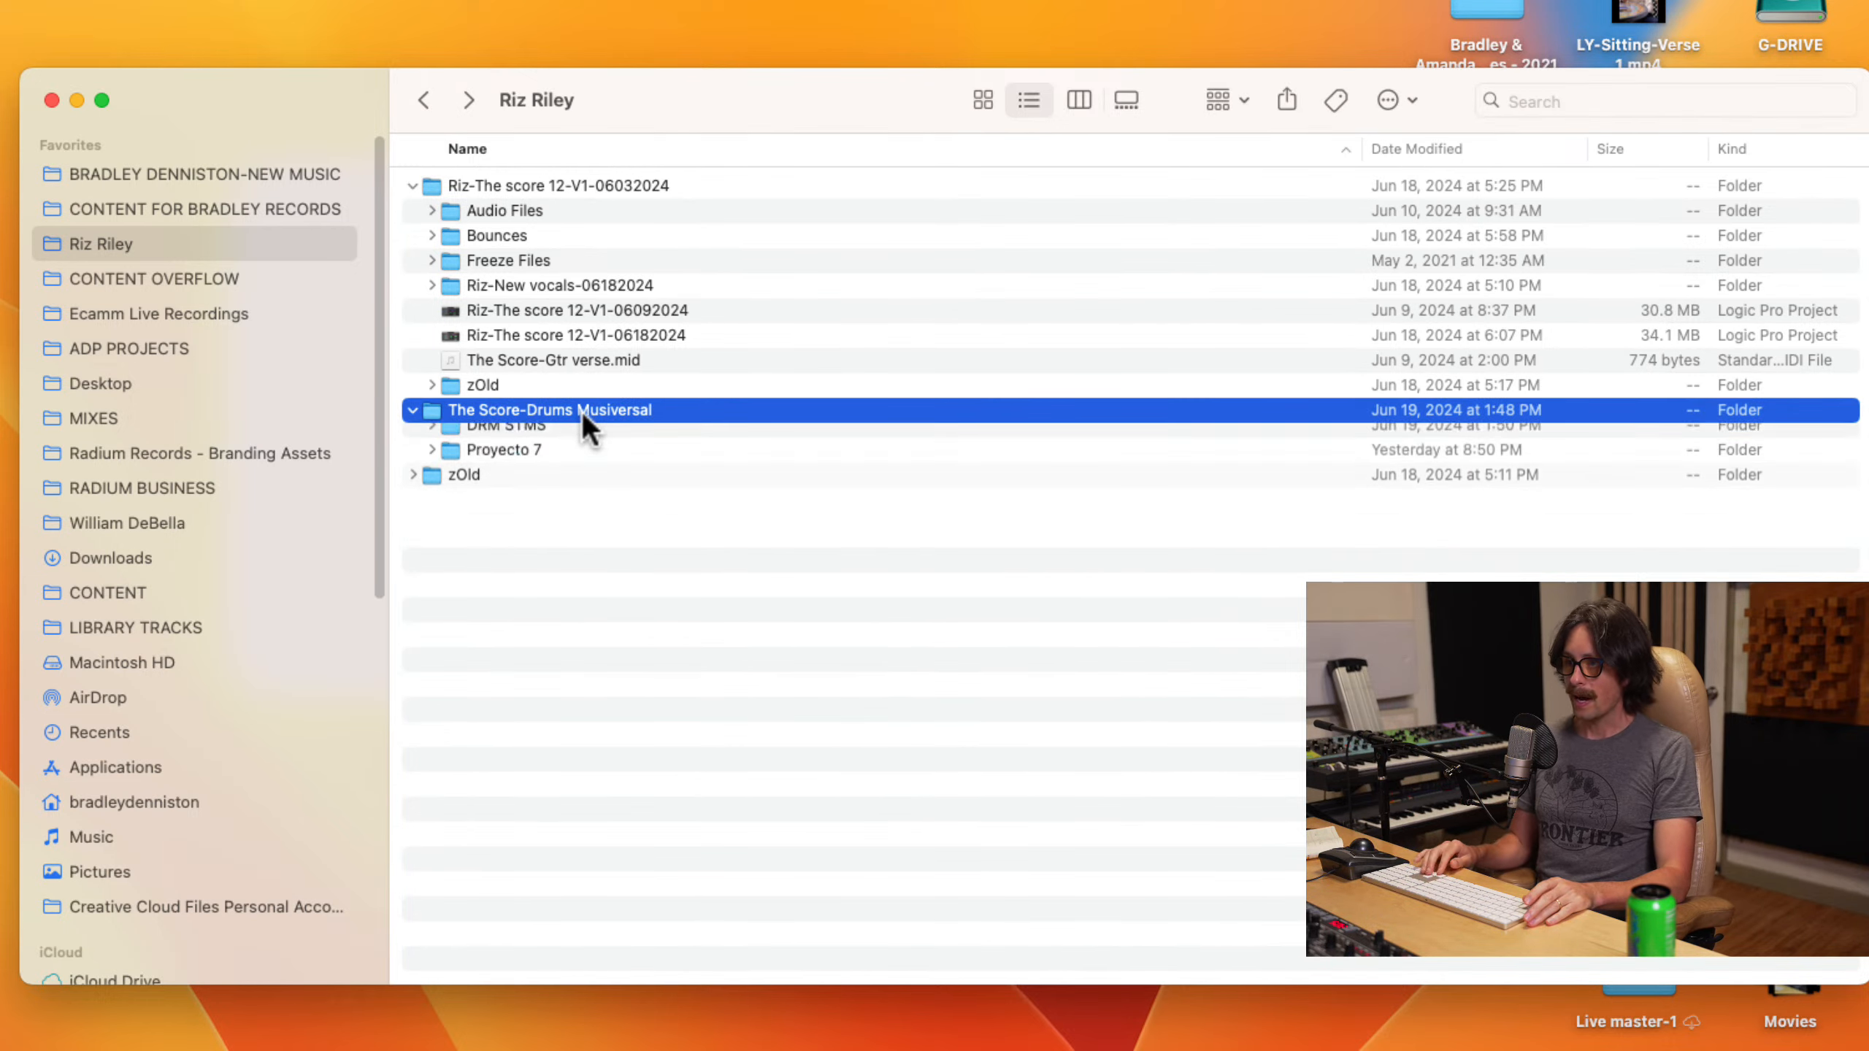
{"action": "key", "text": "Down"}
{"action": "key", "text": "Down"}
{"action": "key", "text": "Up"}
{"action": "key", "text": "Down"}
{"action": "key", "text": "Right"}
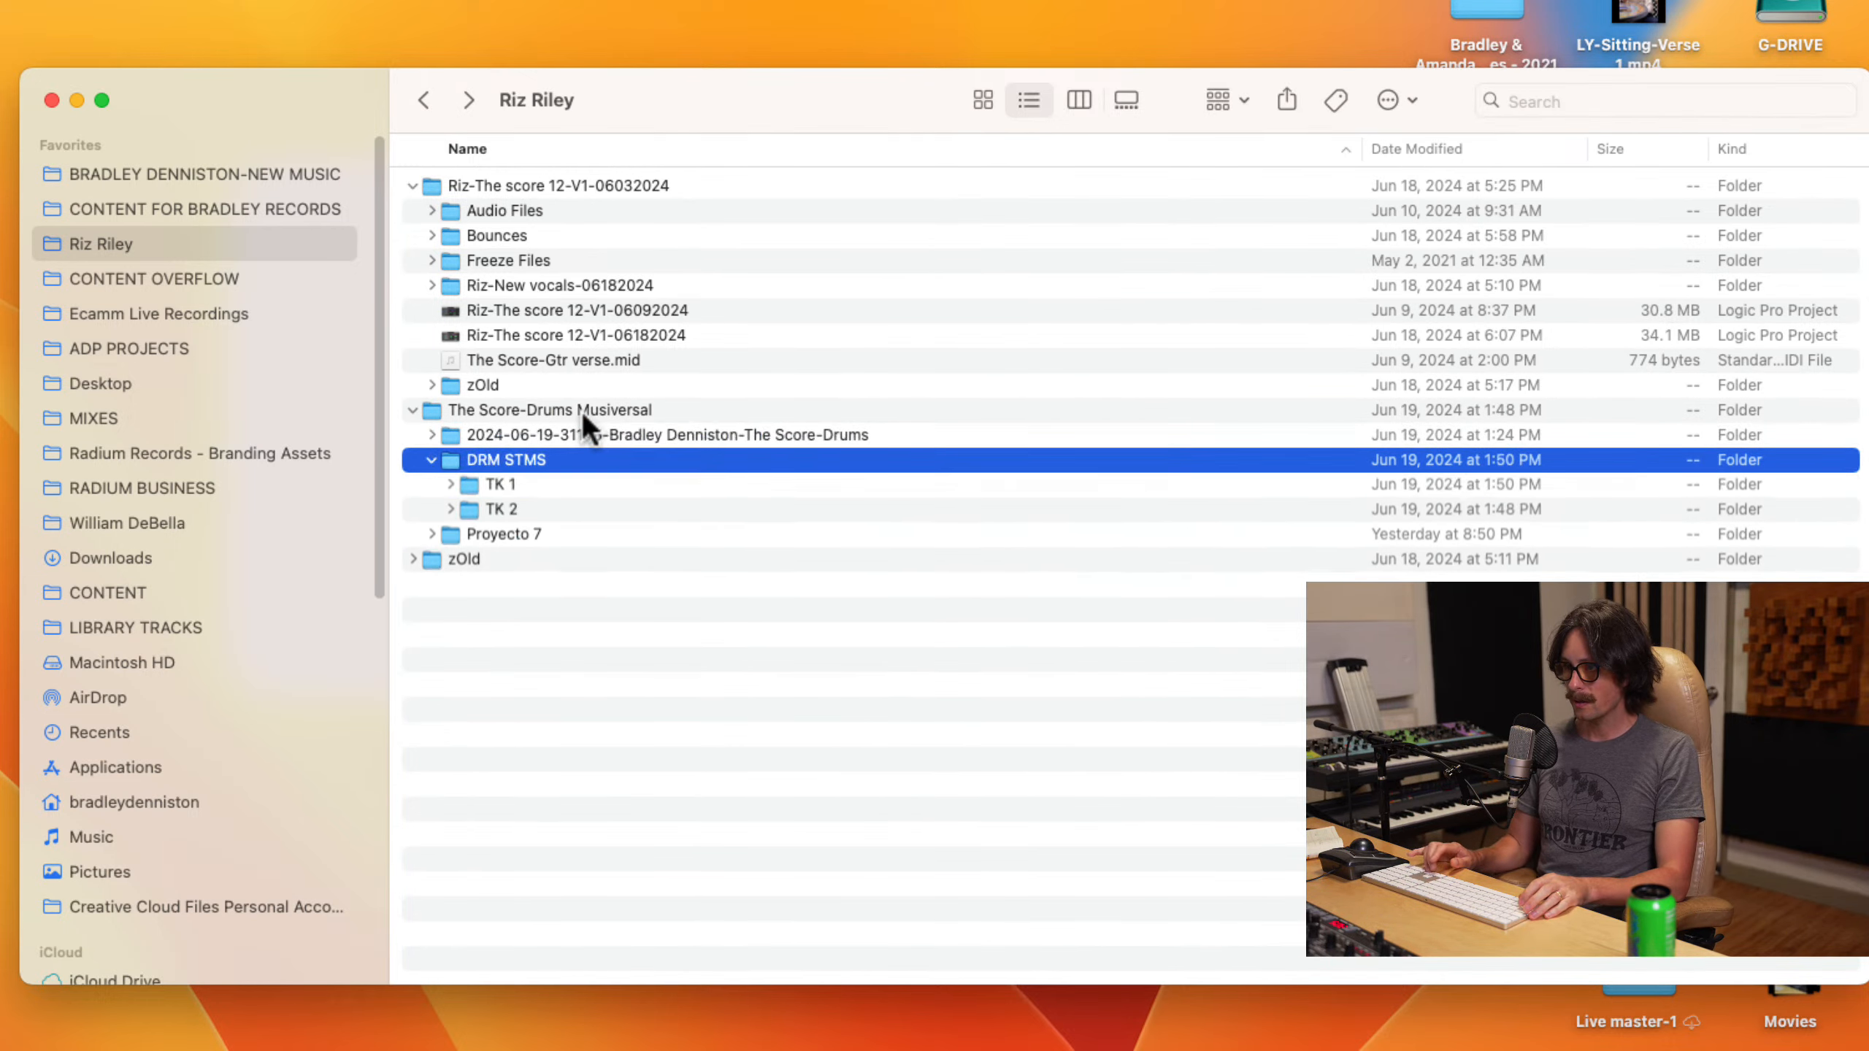
{"action": "key", "text": "Down"}
{"action": "key", "text": "Right"}
{"action": "key", "text": "Left"}
{"action": "key", "text": "Down"}
{"action": "key", "text": "Right"}
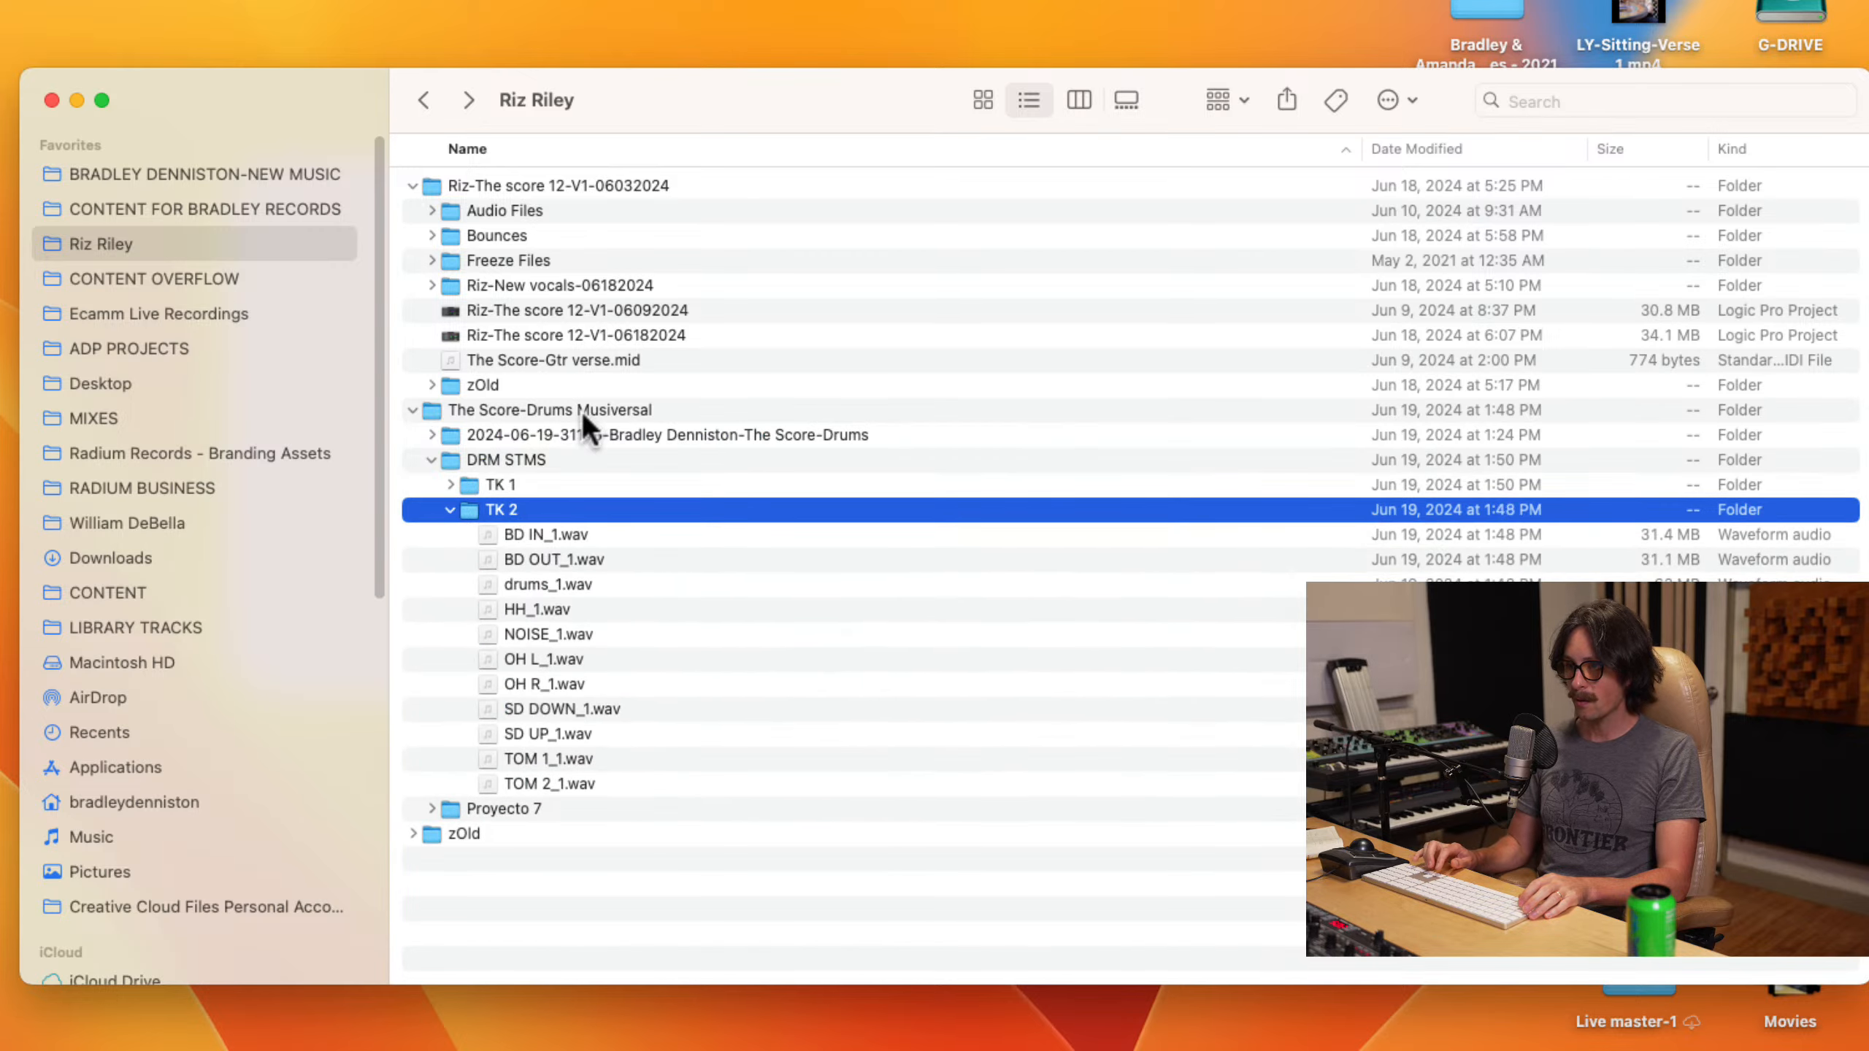
Step: Import all the TK 2 WAV files from BD IN_1 to TOM 2_1 into the Logic project below Strings-Quarte, accepting the default track option
{"action": "left_click", "coordinate": [528, 533]}
{"action": "left_click", "coordinate": [549, 786], "text": "shift"}
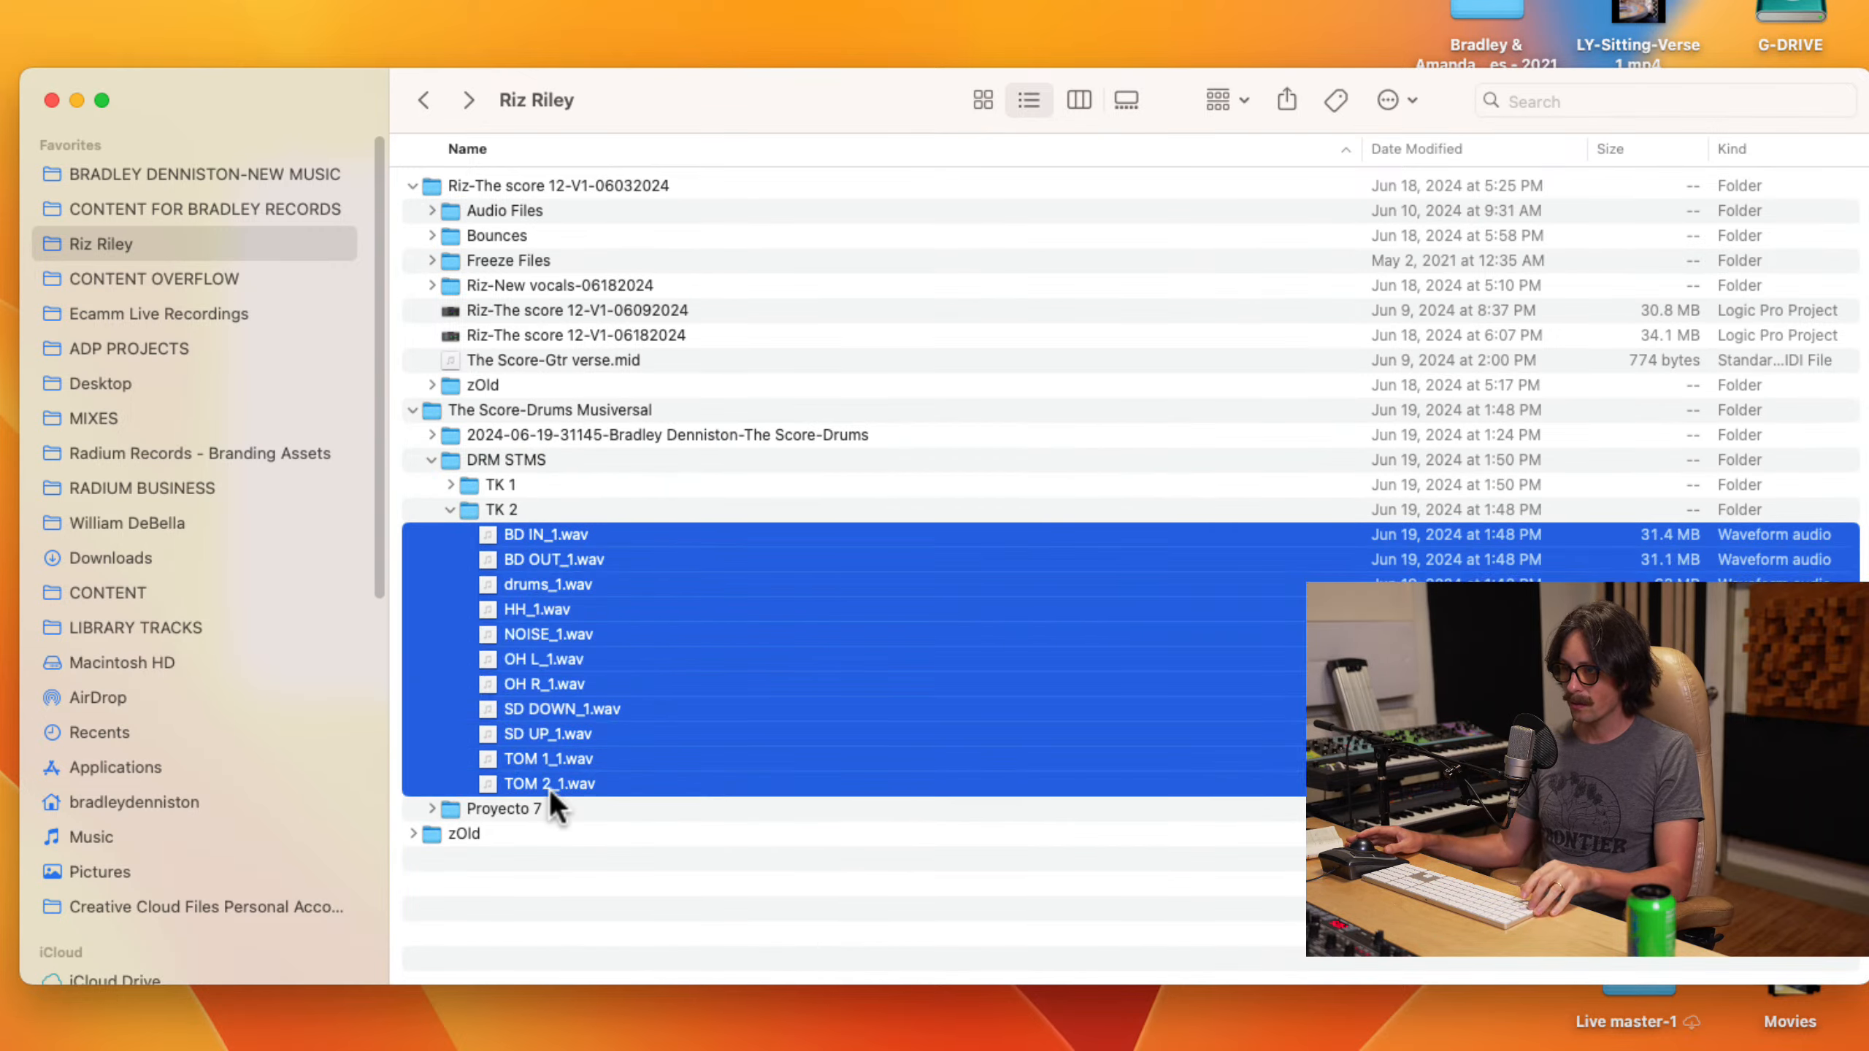
{"action": "left_click_drag", "start_coordinate": [361, 121], "coordinate": [1632, 78]}
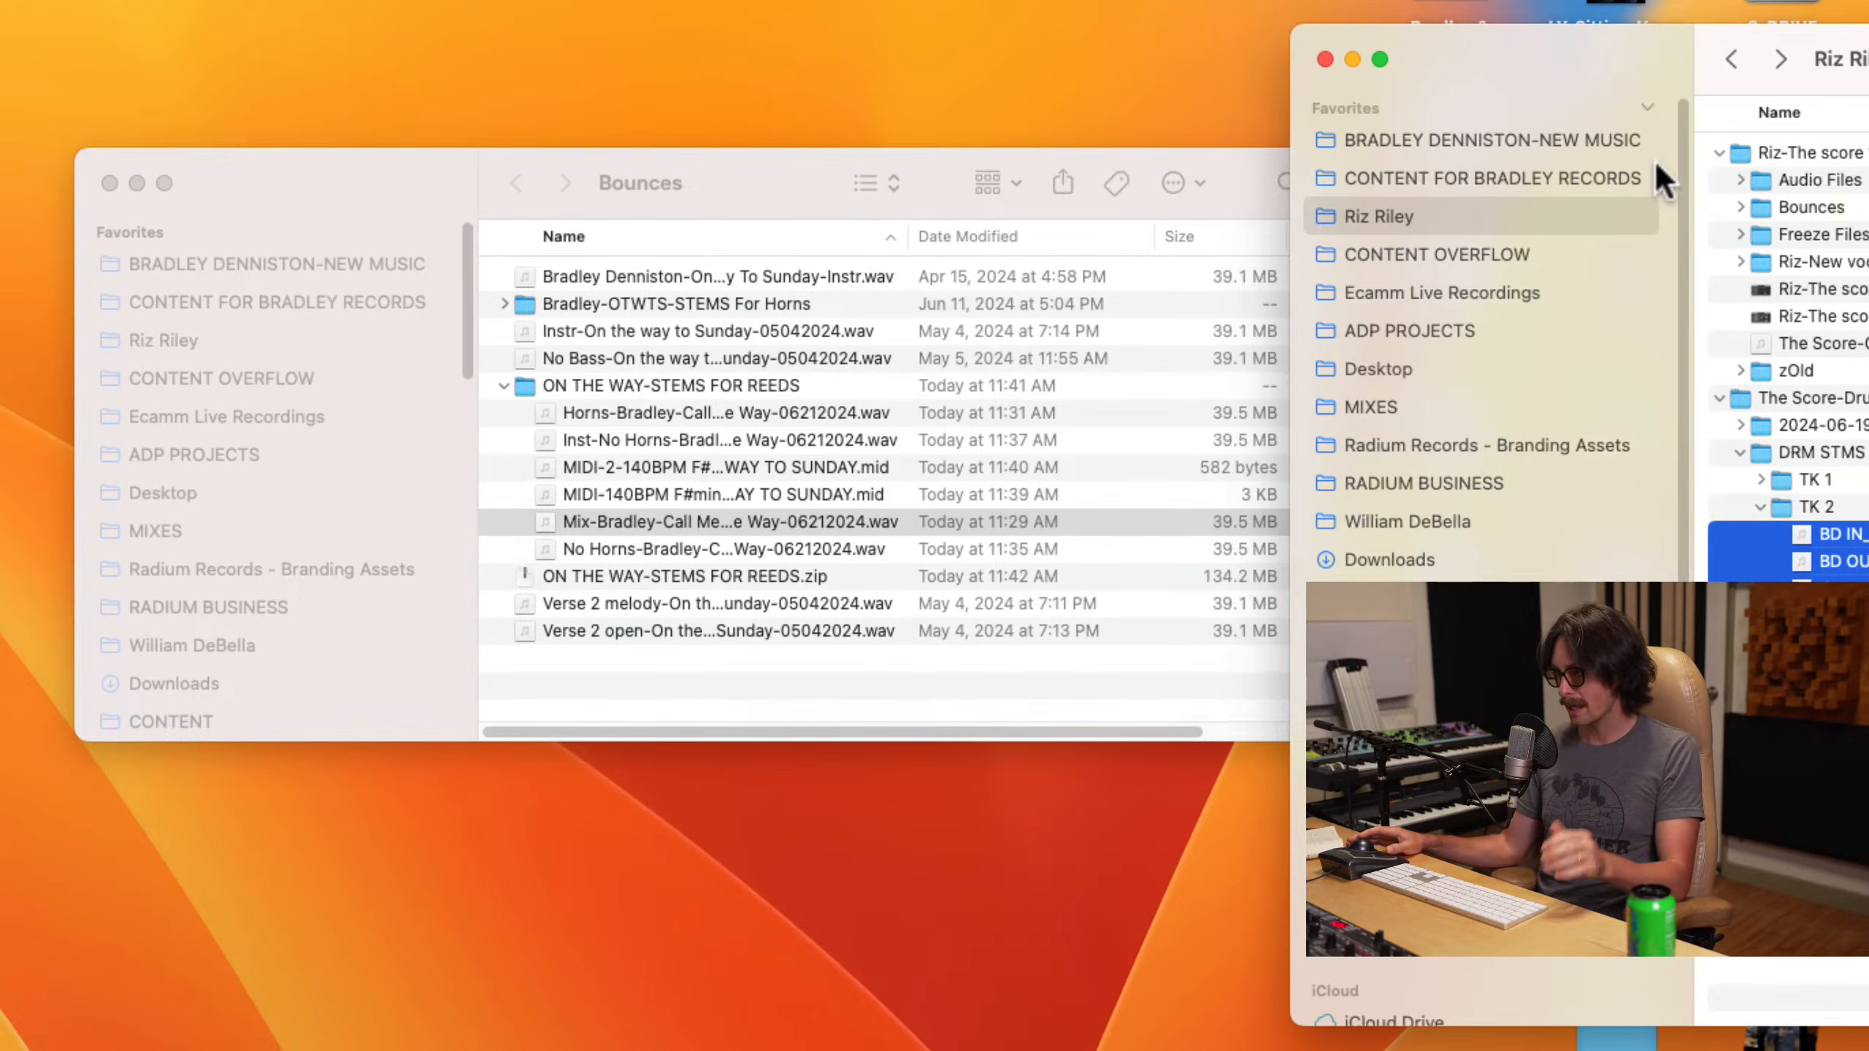
{"action": "left_click_drag", "start_coordinate": [1819, 725], "coordinate": [881, 1038]}
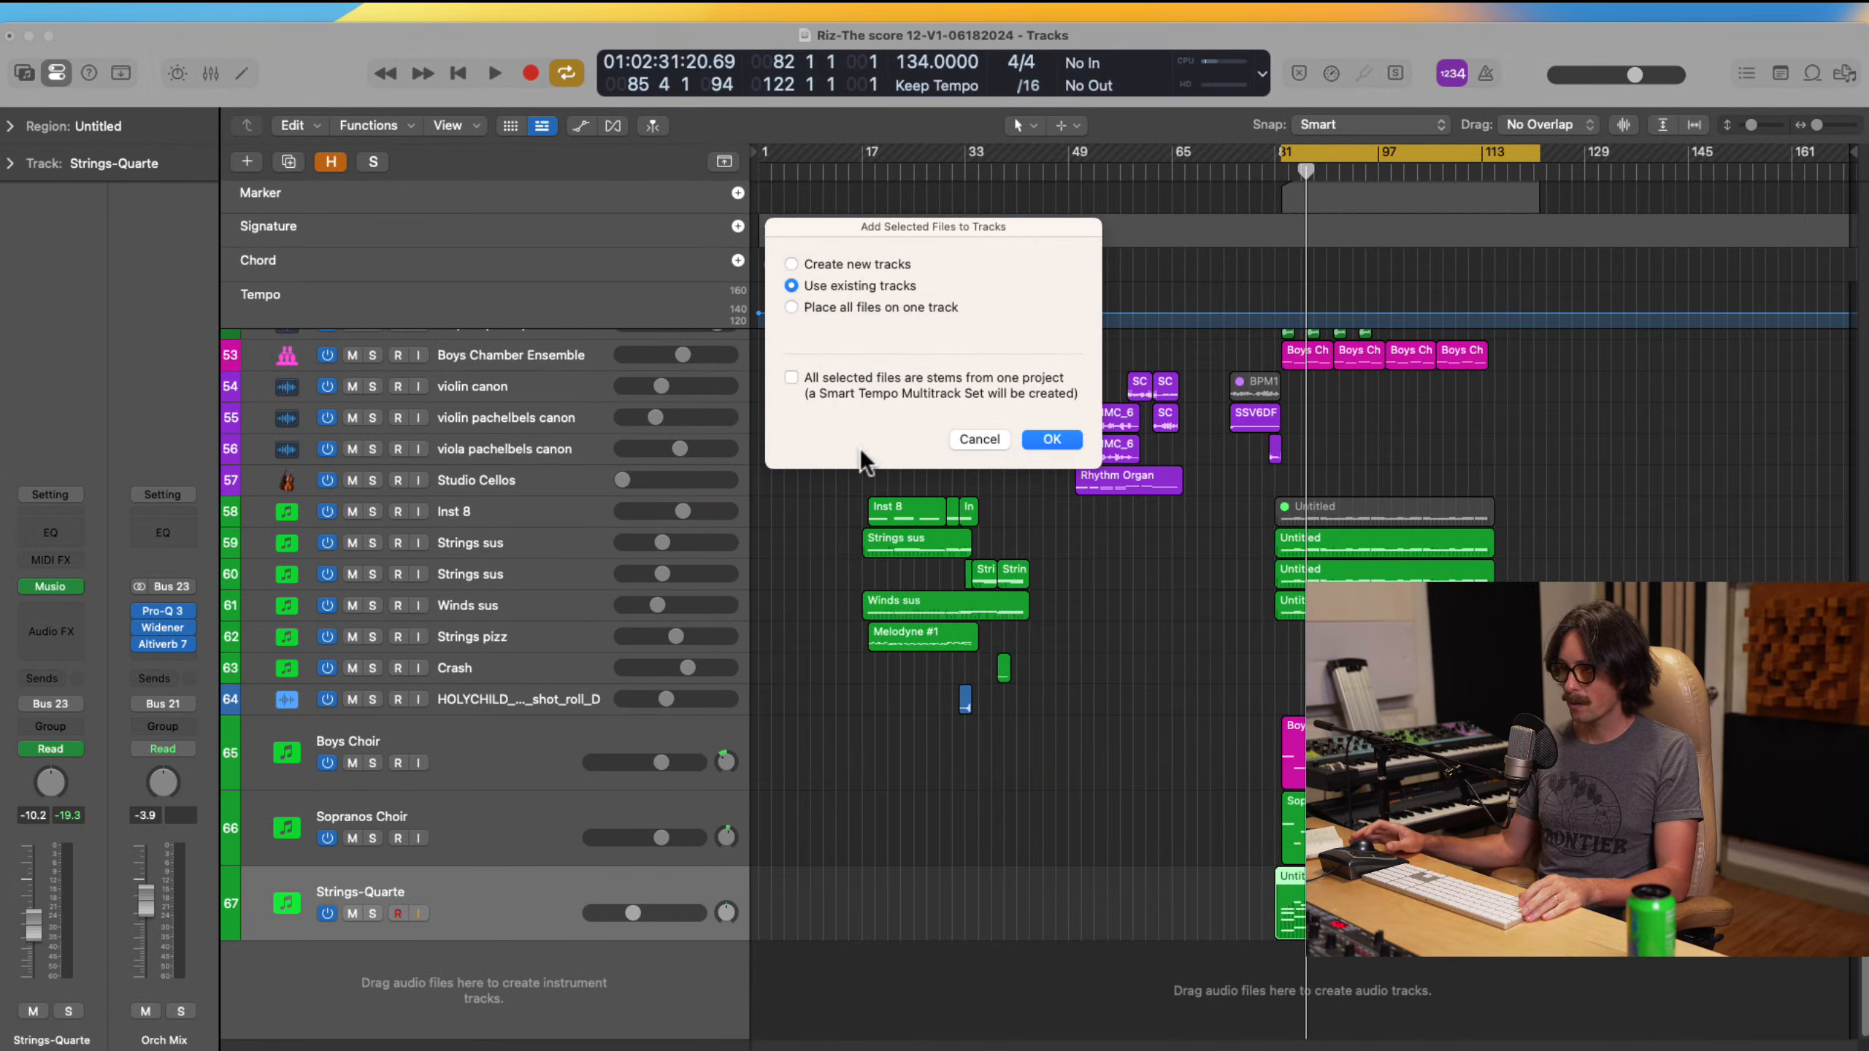
{"action": "left_click", "coordinate": [1051, 441]}
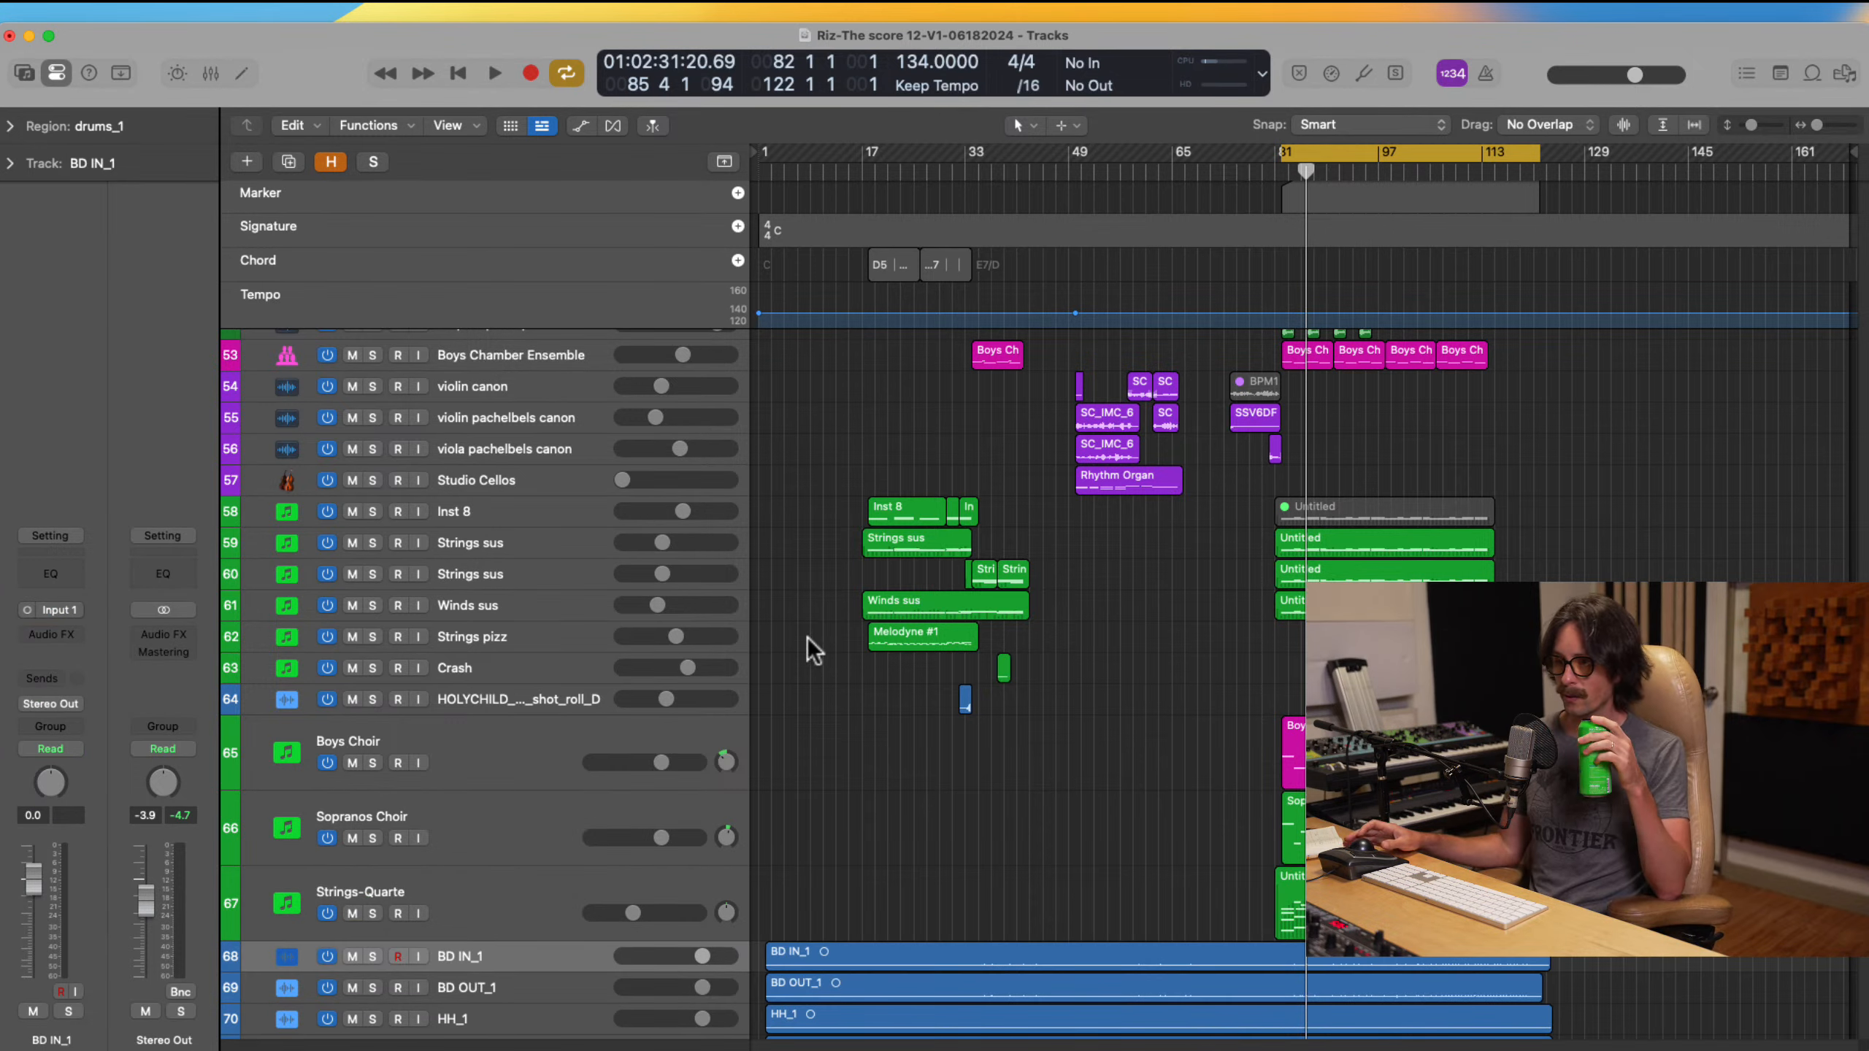
Step: Select all eleven imported drum stem regions and move them together to the very start of the project
{"action": "scroll", "coordinate": [907, 688], "scroll_direction": "down", "scroll_amount": 10}
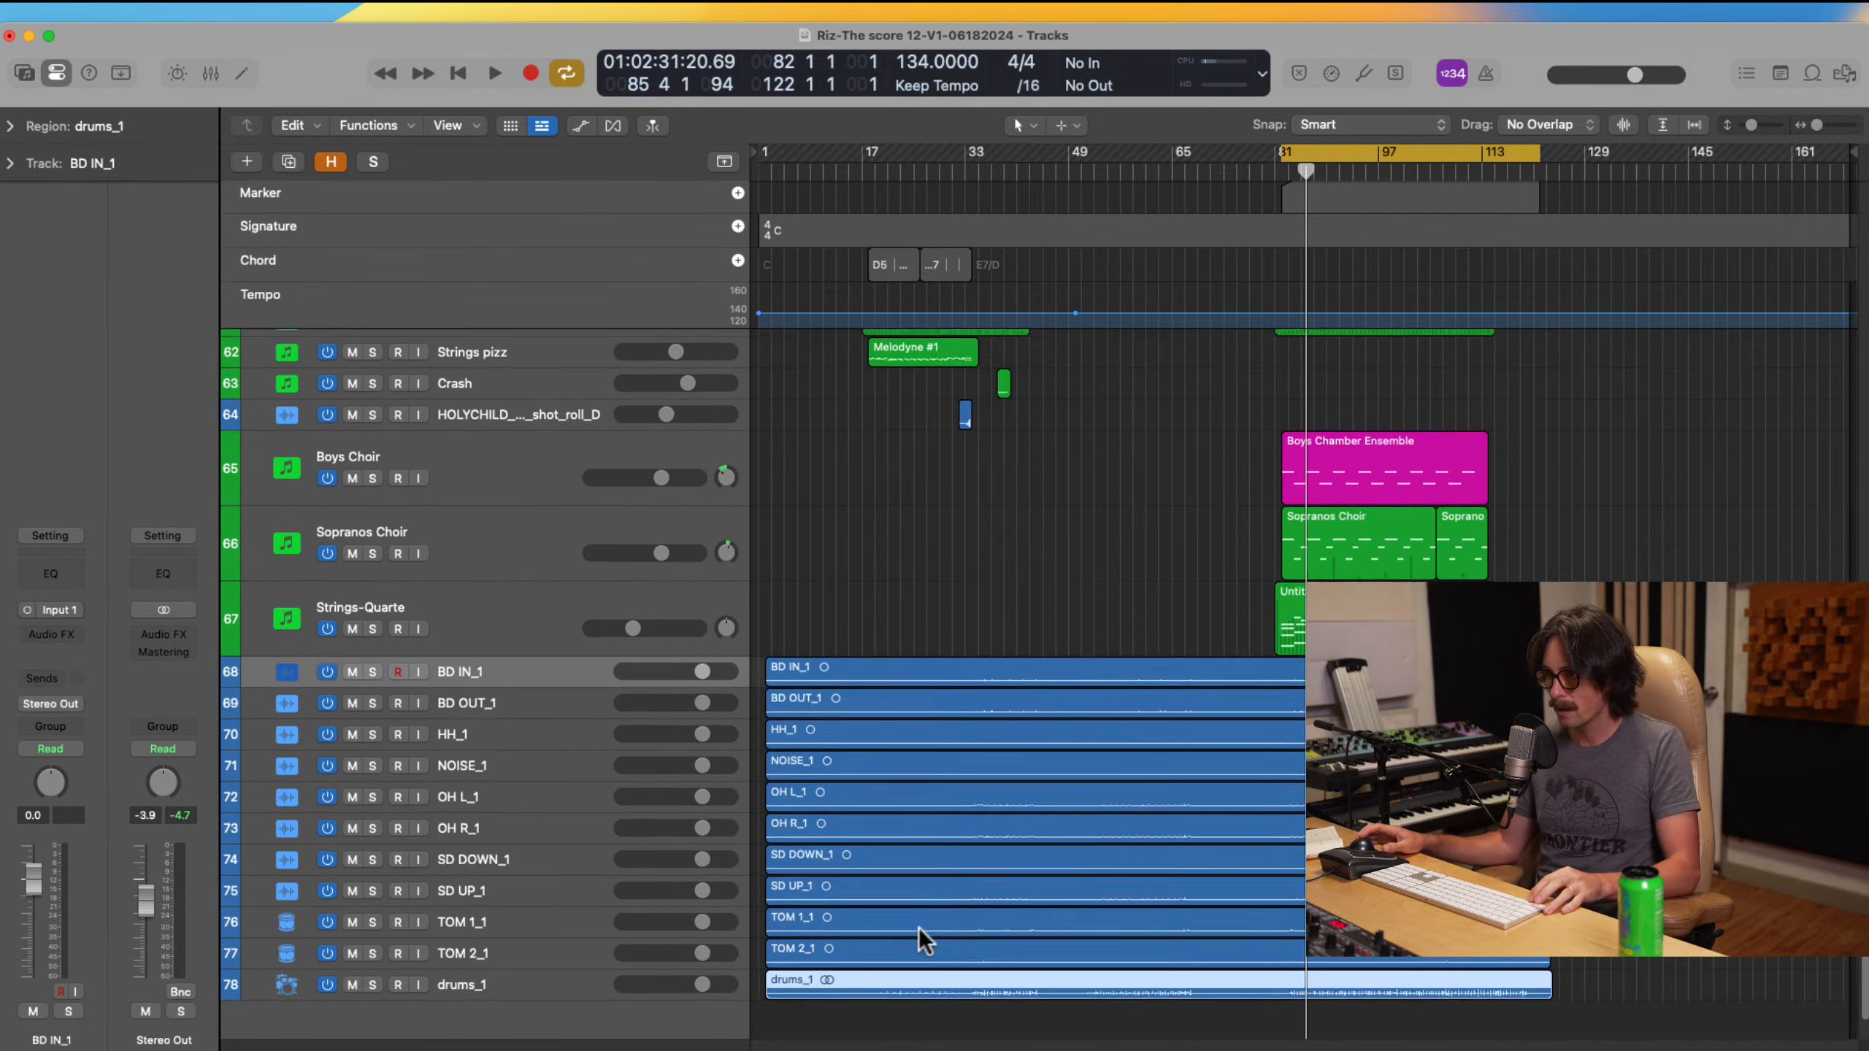
{"action": "left_click_drag", "start_coordinate": [928, 986], "coordinate": [903, 567]}
{"action": "left_click_drag", "start_coordinate": [883, 575], "coordinate": [604, 981]}
{"action": "left_click_drag", "start_coordinate": [923, 463], "coordinate": [887, 475]}
{"action": "left_click", "coordinate": [945, 691], "text": "ctrl+alt"}
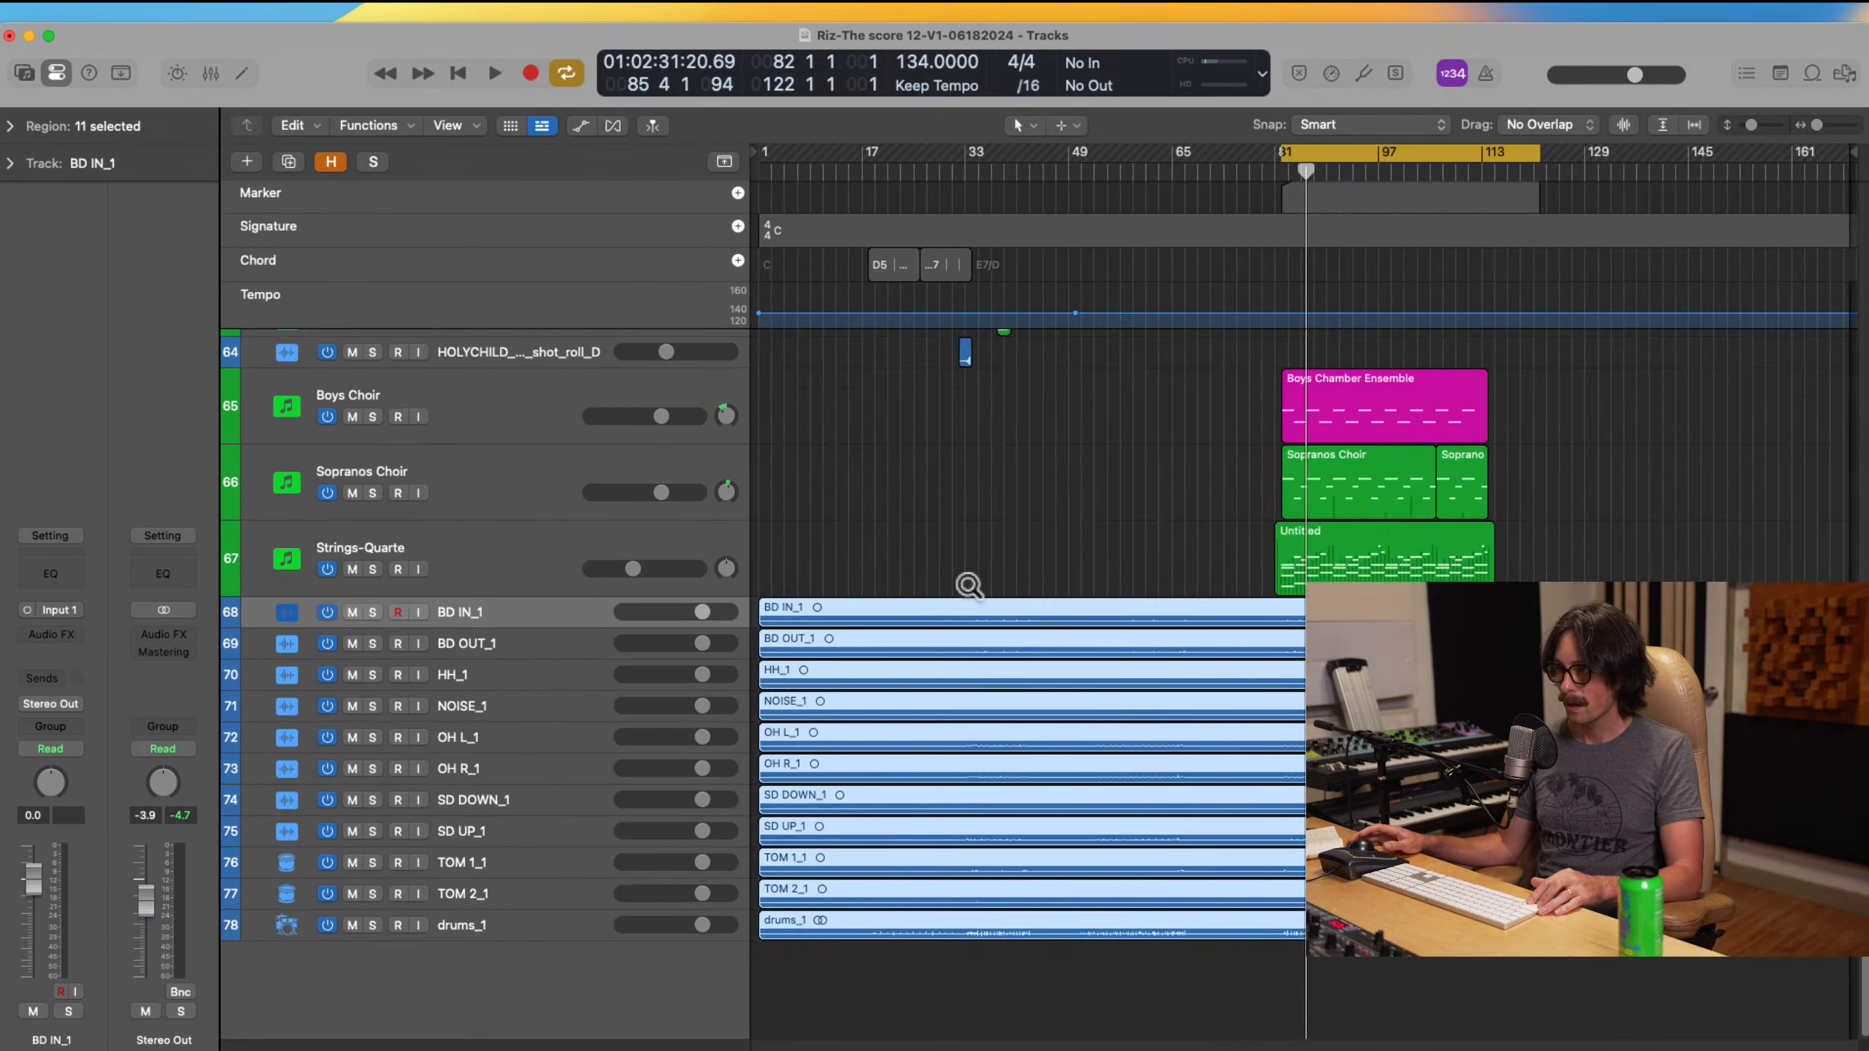
Step: Inspect the drums_1 waveform at full size, return to the overview, and mute the drums_1 track
{"action": "left_click", "coordinate": [534, 928], "text": "shift"}
{"action": "left_click", "coordinate": [494, 922]}
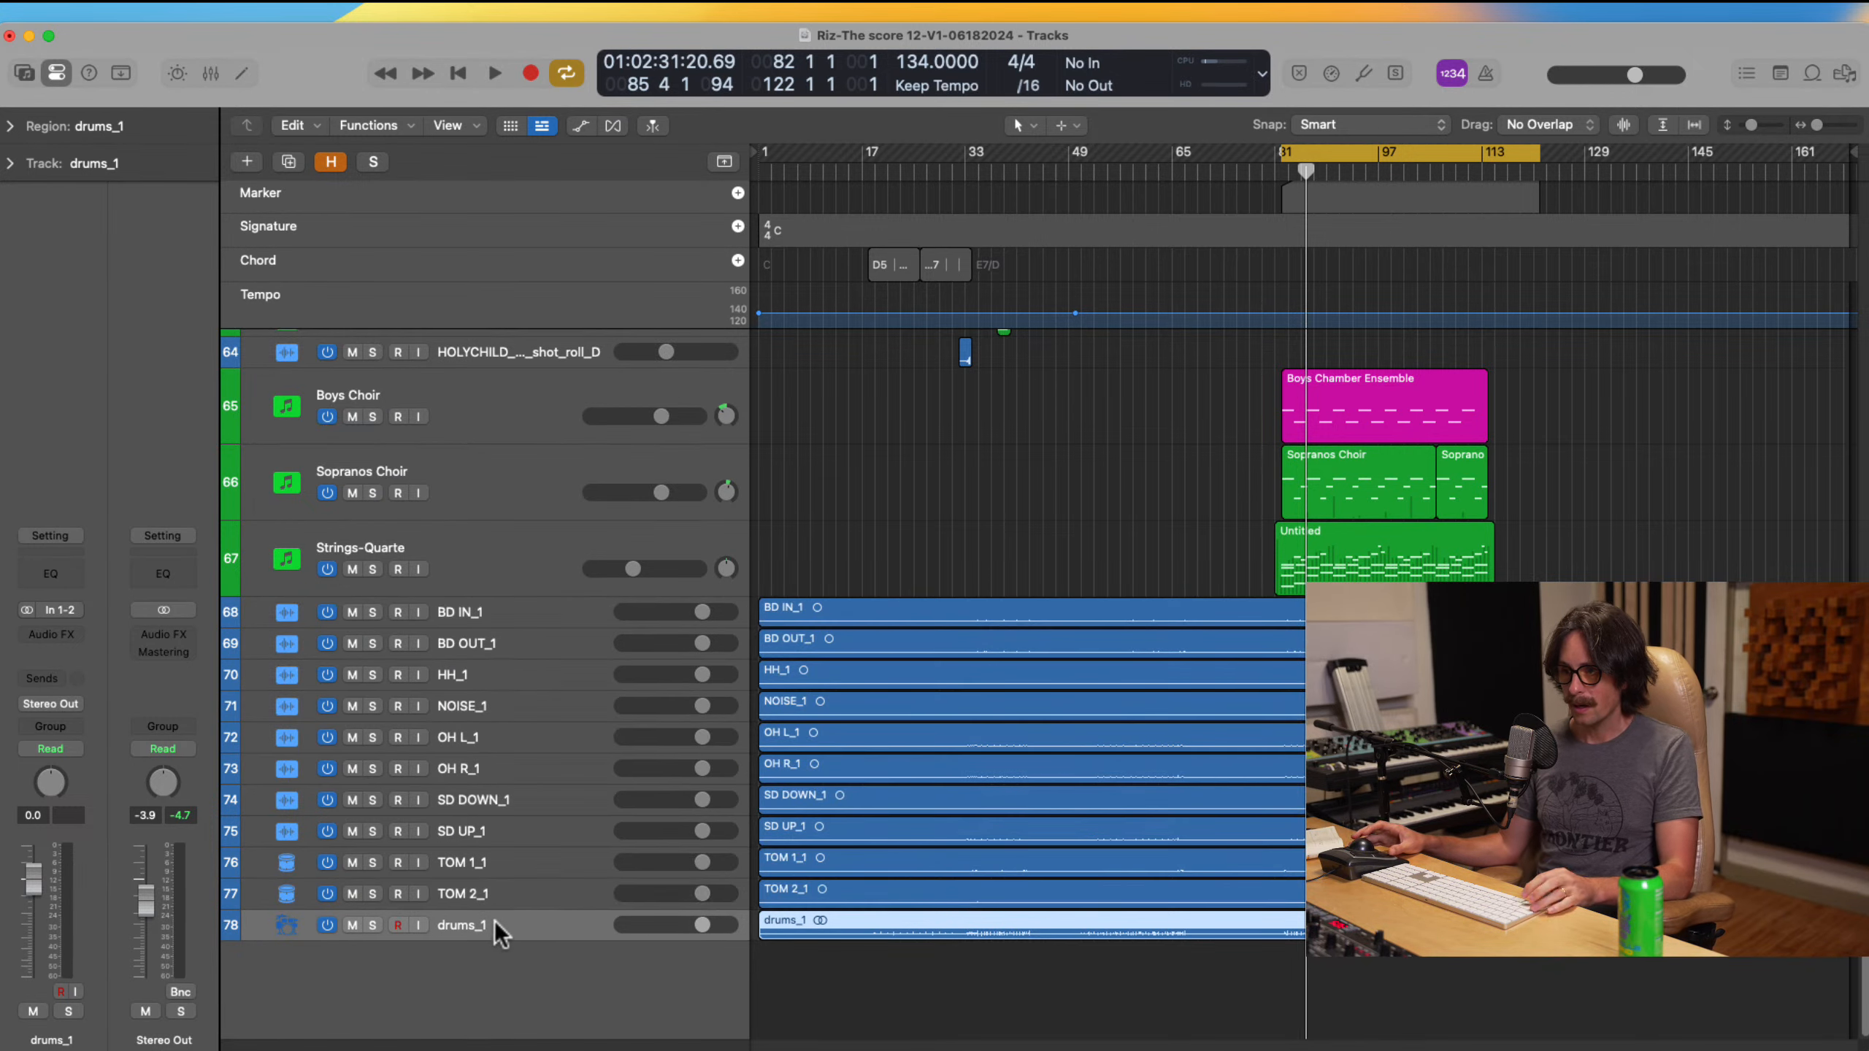
{"action": "key", "text": "z"}
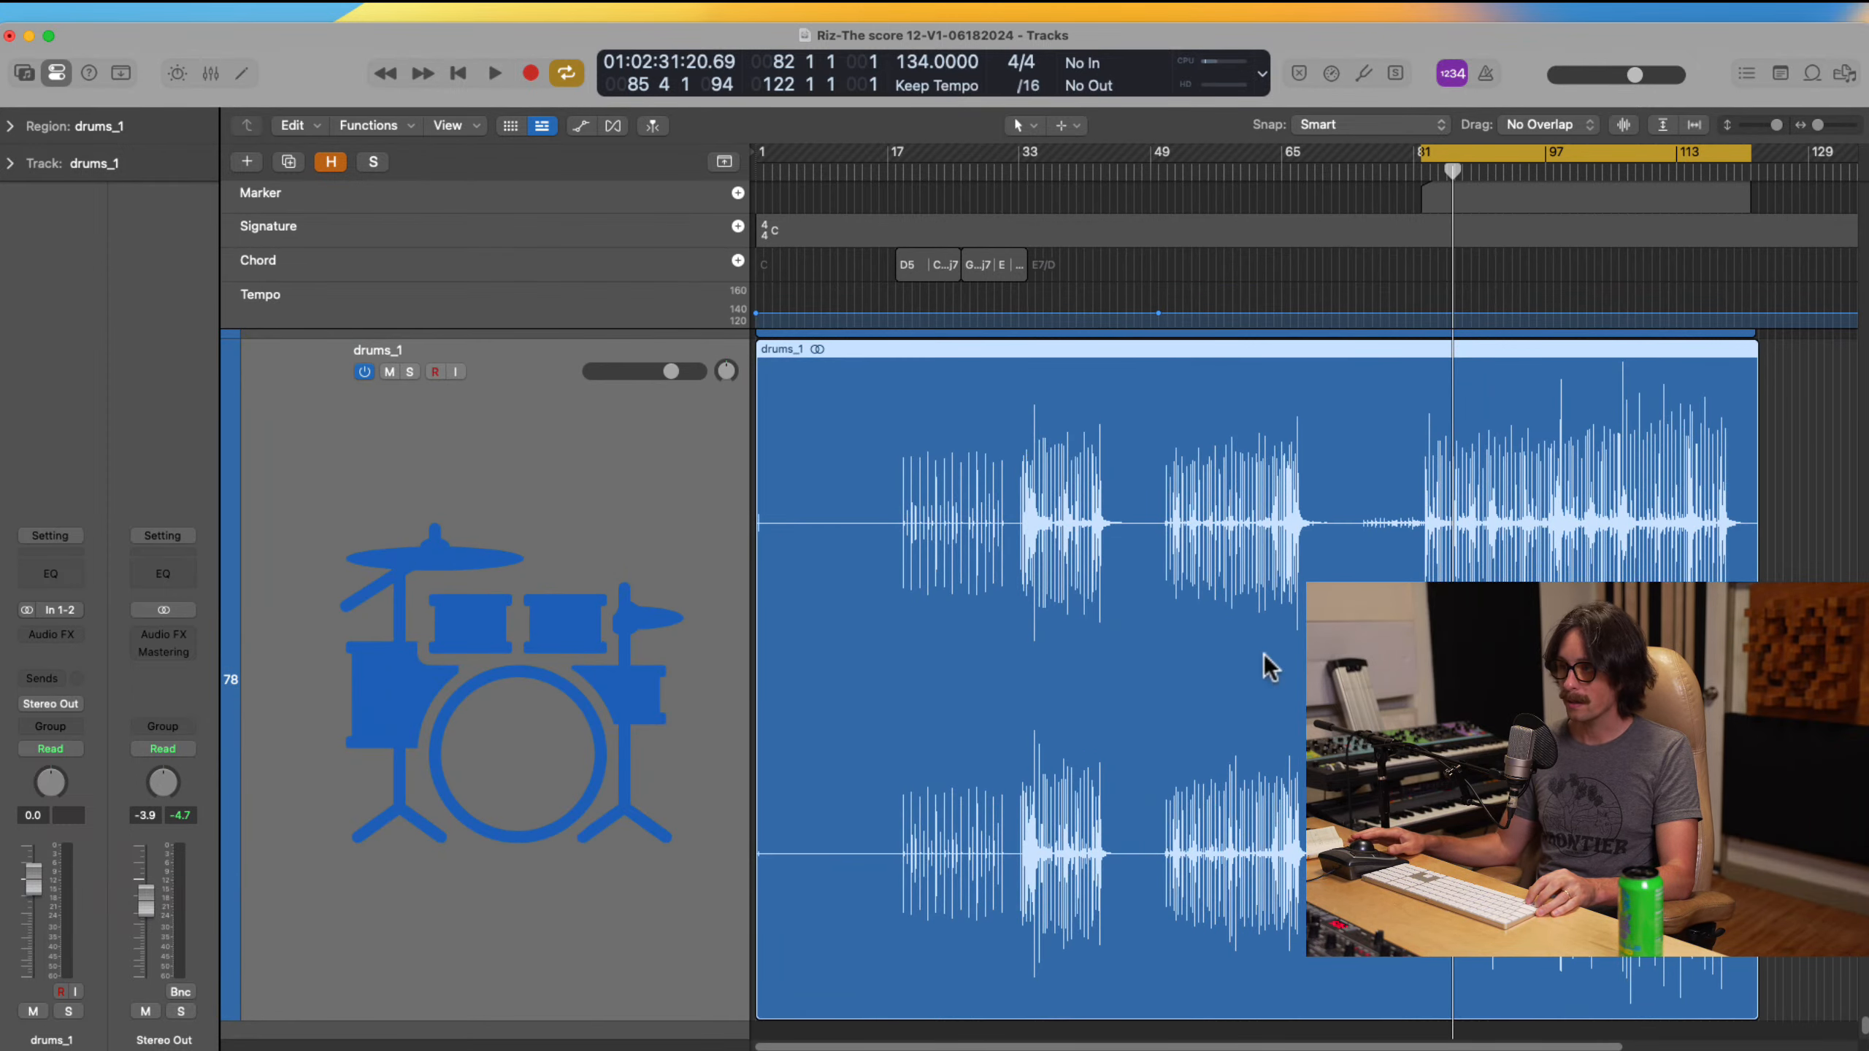
{"action": "key", "text": "z"}
{"action": "left_click", "coordinate": [353, 925]}
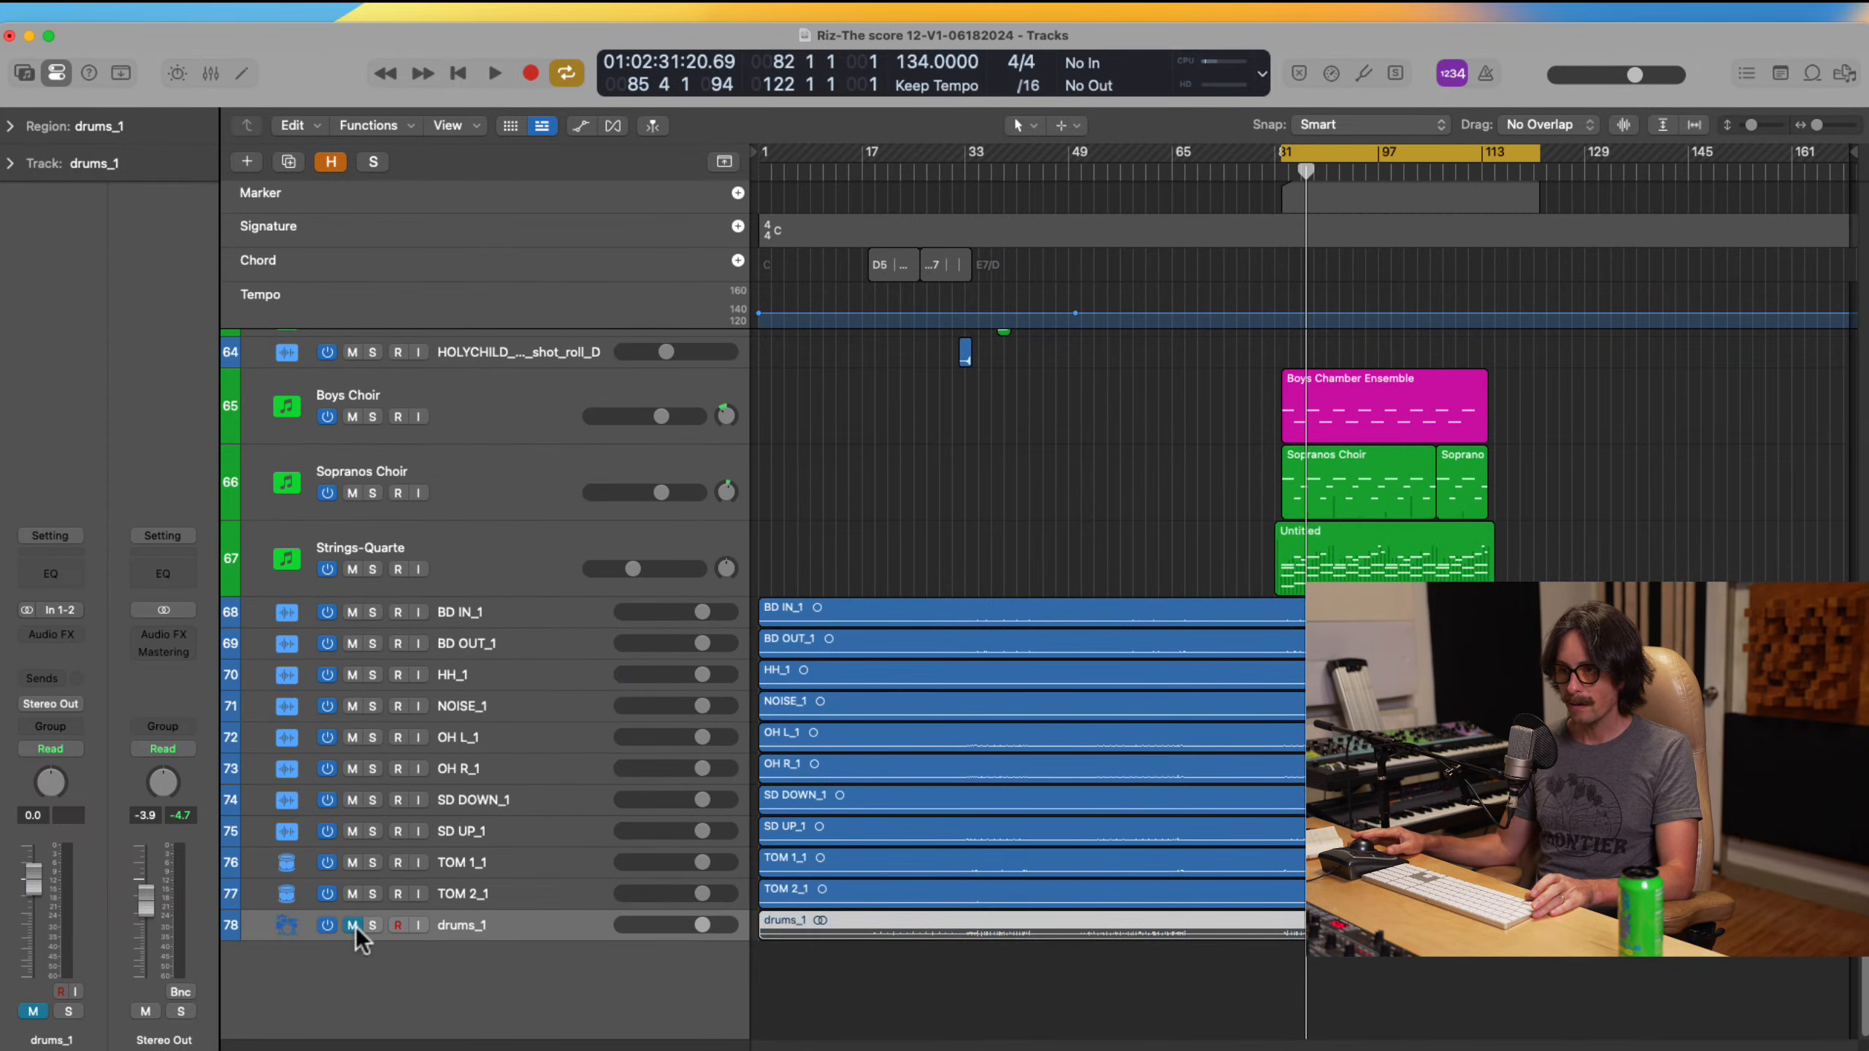
Step: Select the ten individual drum stem tracks from BD IN_1 through TOM 2_1
{"action": "left_click", "coordinate": [526, 897]}
{"action": "left_click", "coordinate": [524, 613], "text": "shift"}
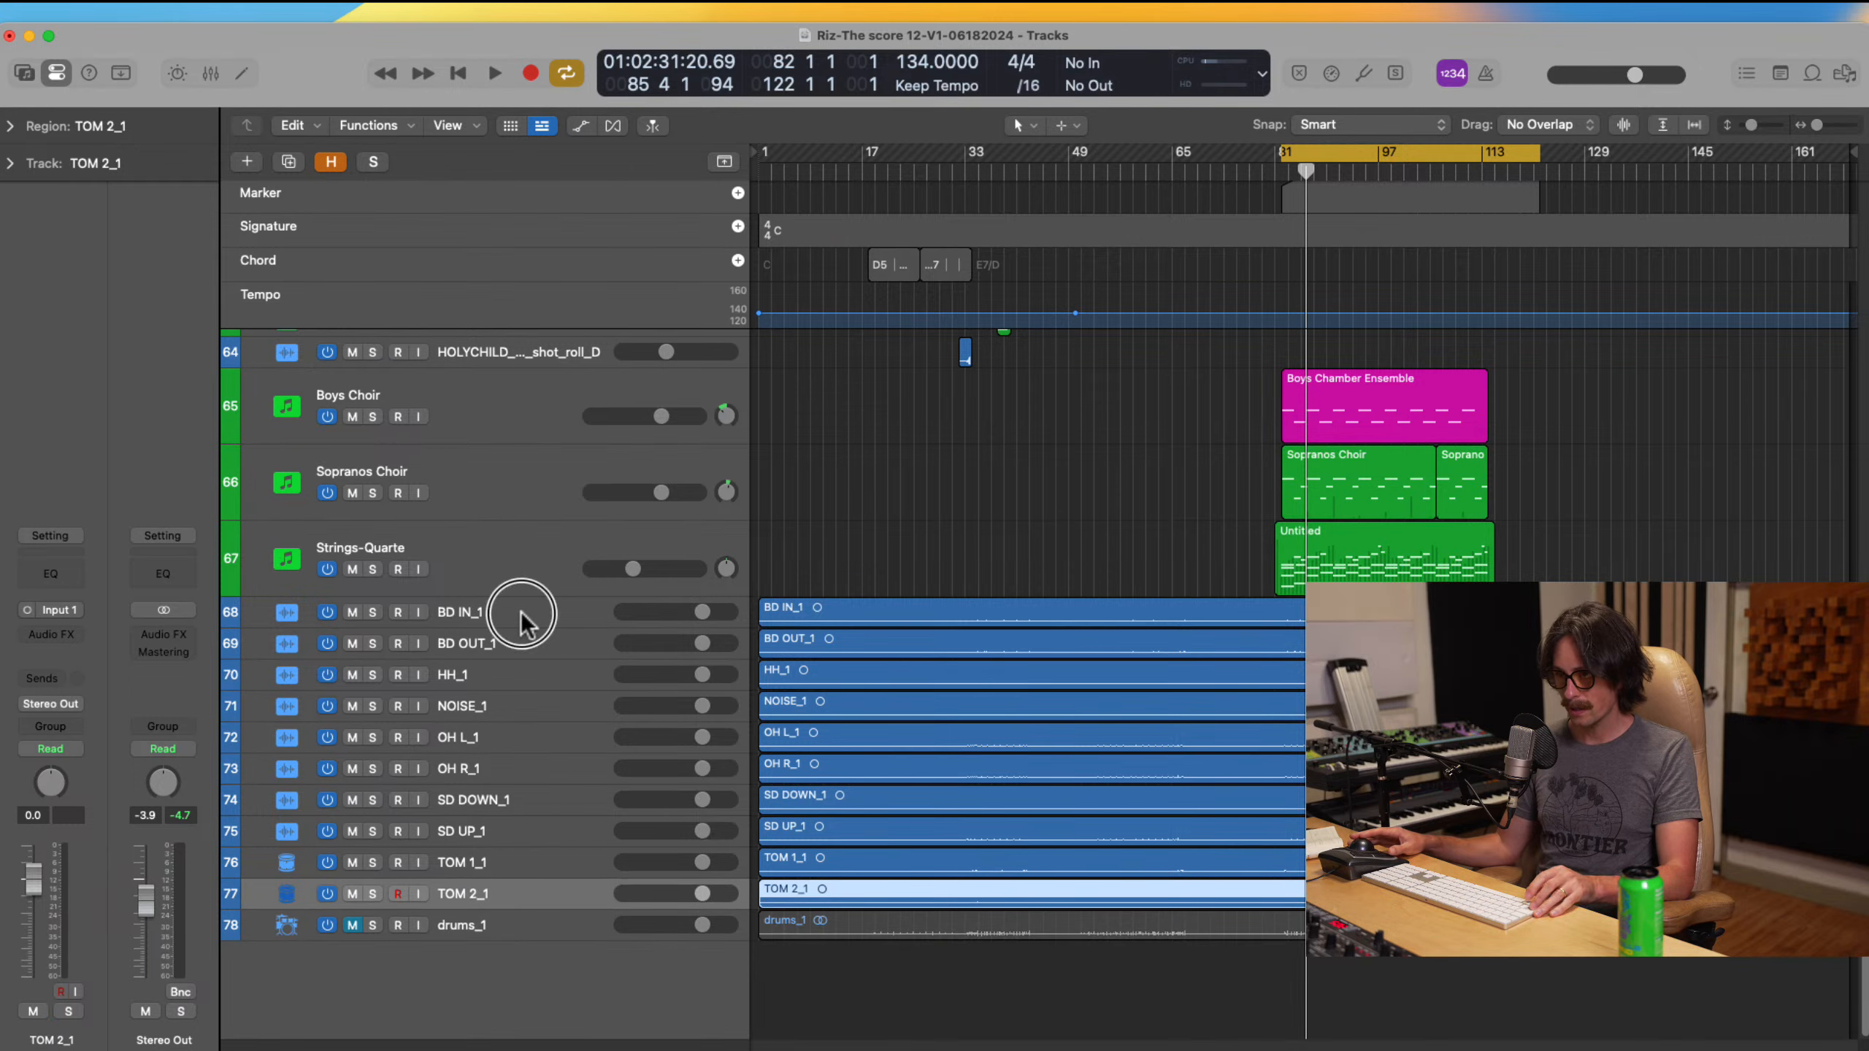
{"action": "left_click_drag", "start_coordinate": [525, 612], "coordinate": [441, 716]}
Step: Move the Main drums, Snr 1 and Snr 2 tracks down to sit between Strings-Quarte and BD IN_1
{"action": "scroll", "coordinate": [1110, 742], "scroll_direction": "up", "scroll_amount": 10}
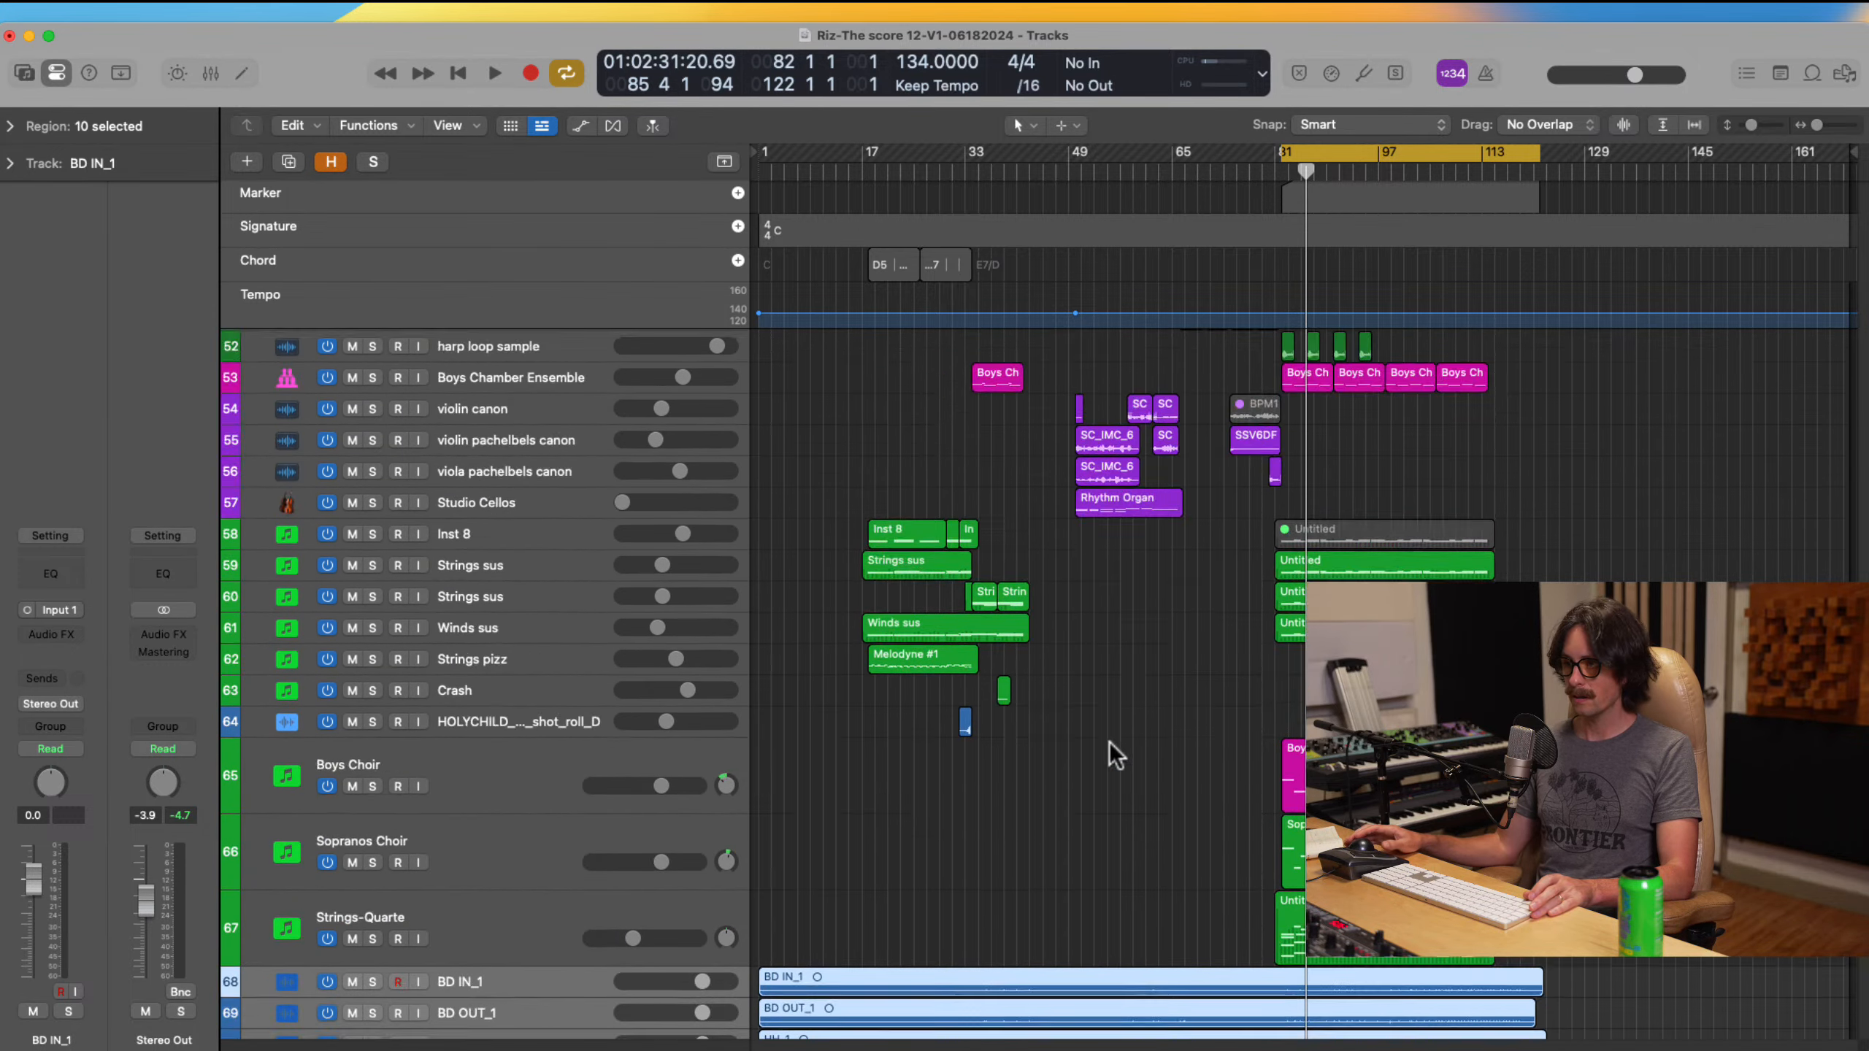
{"action": "scroll", "coordinate": [1108, 739], "scroll_direction": "up", "scroll_amount": 15}
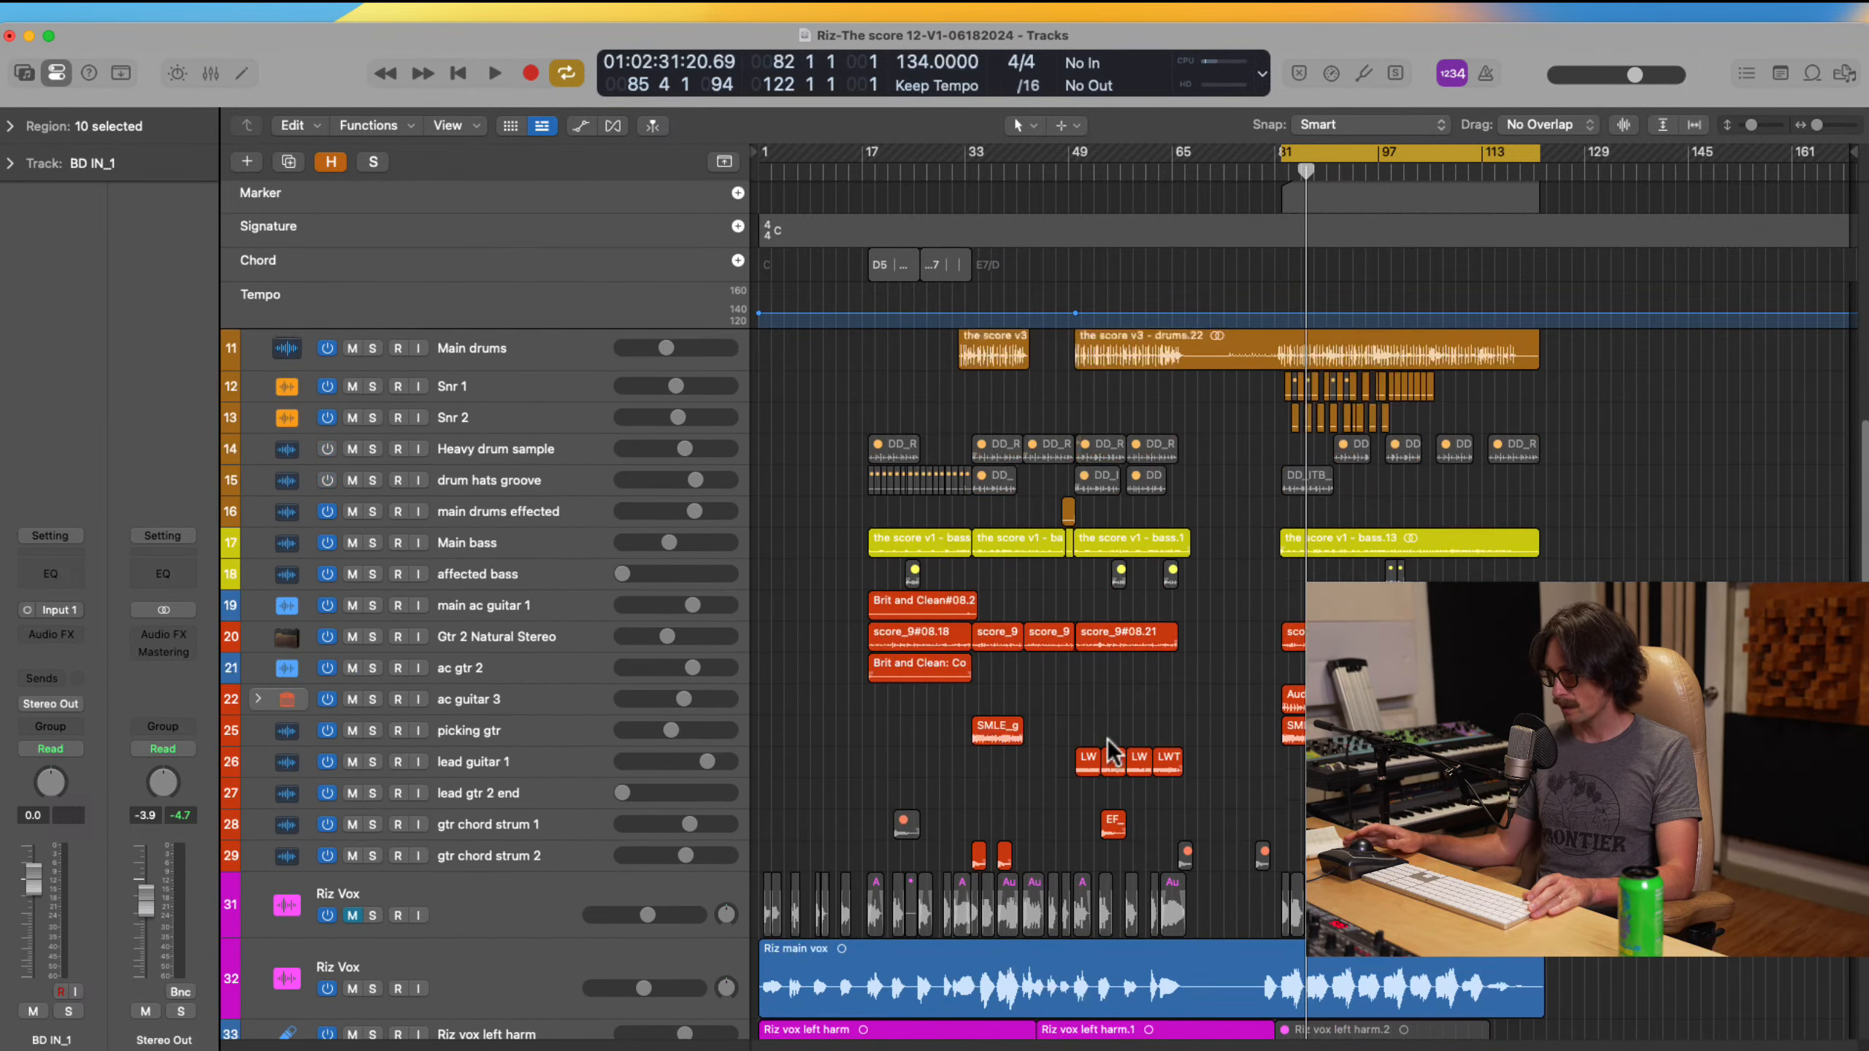
{"action": "left_click", "coordinate": [486, 589]}
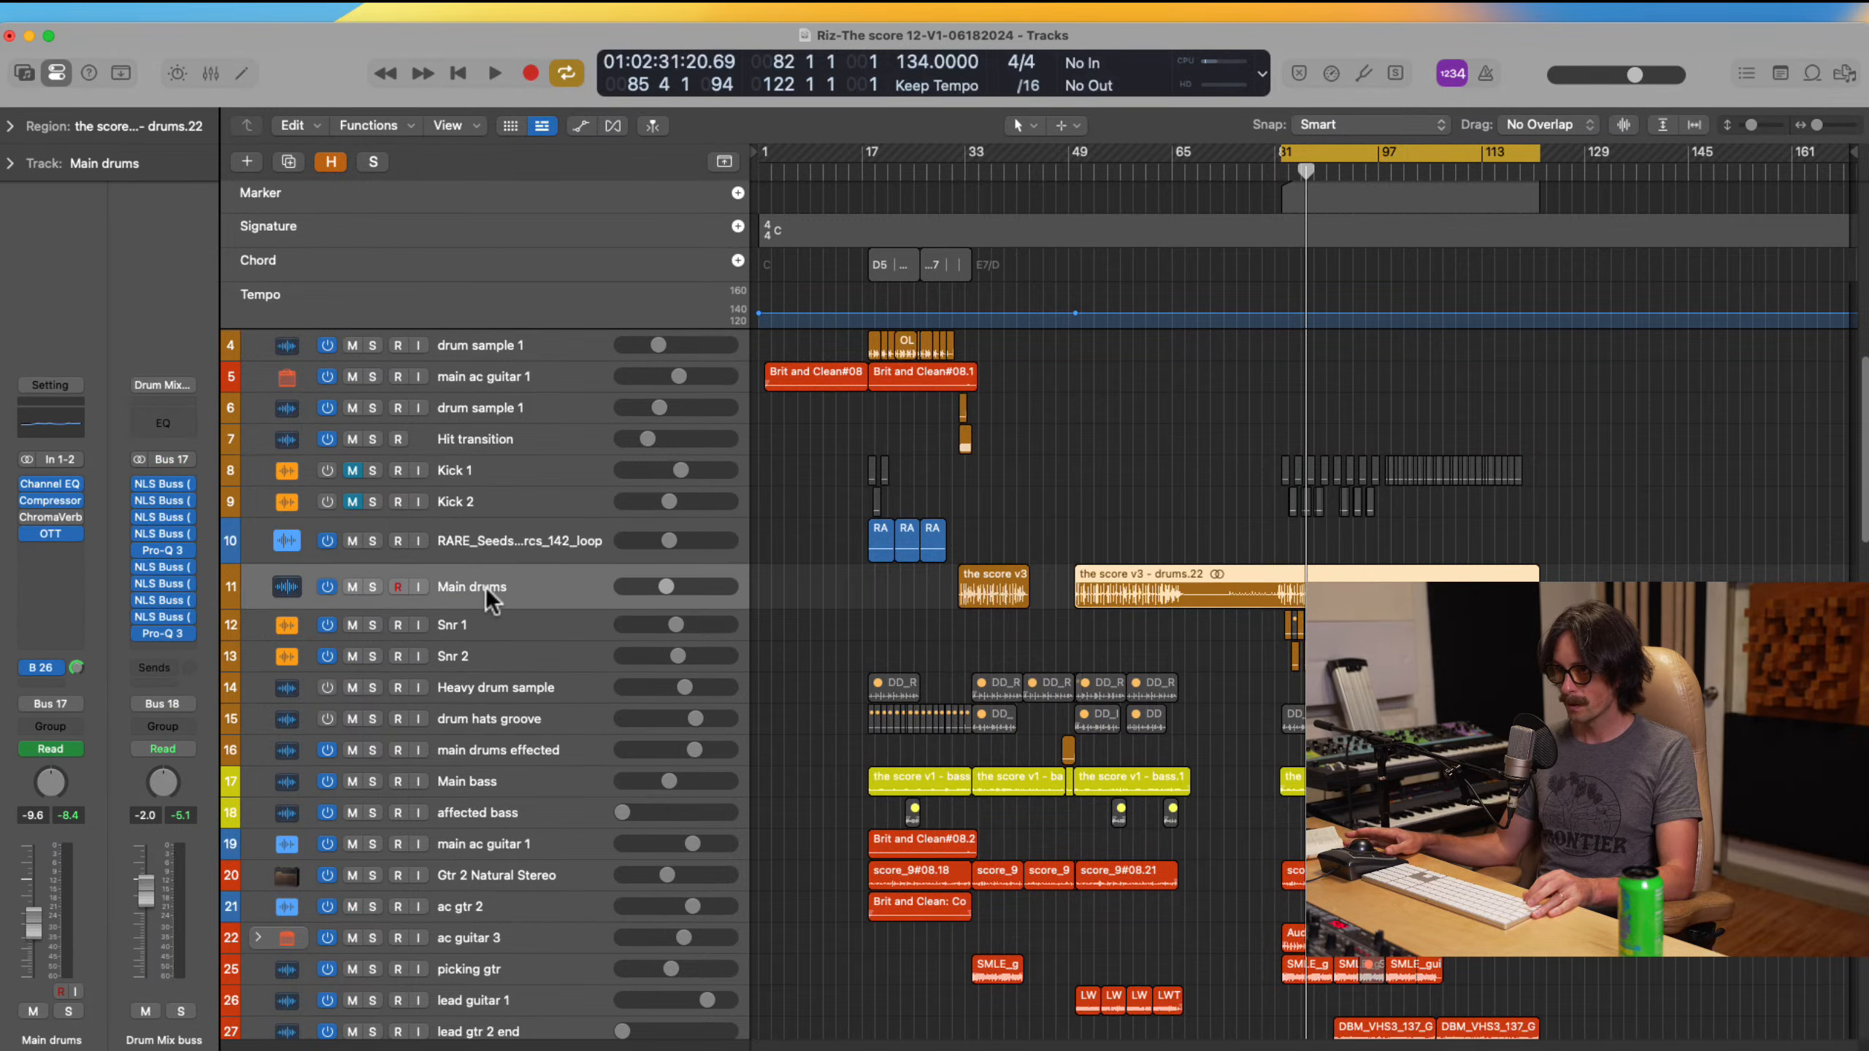
{"action": "left_click", "coordinate": [494, 652], "text": "shift"}
{"action": "left_click_drag", "start_coordinate": [509, 584], "coordinate": [428, 843]}
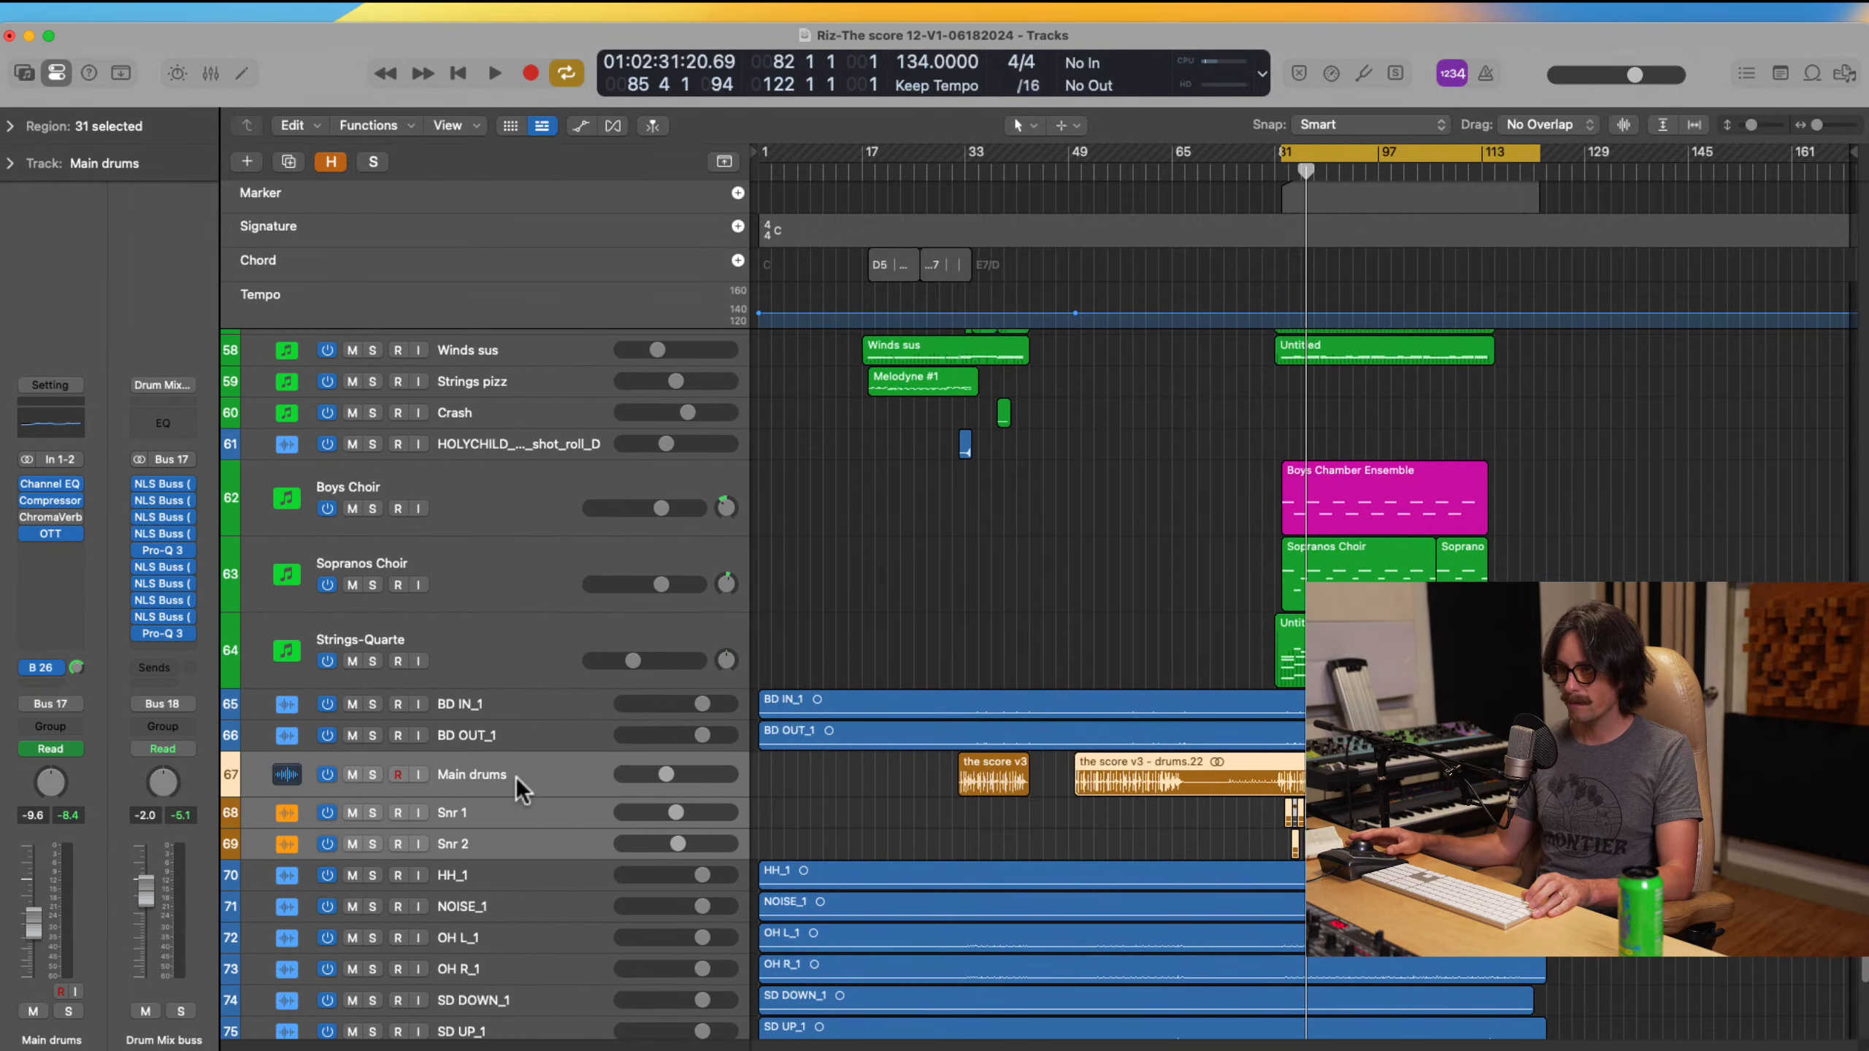
{"action": "left_click_drag", "start_coordinate": [515, 777], "coordinate": [592, 729]}
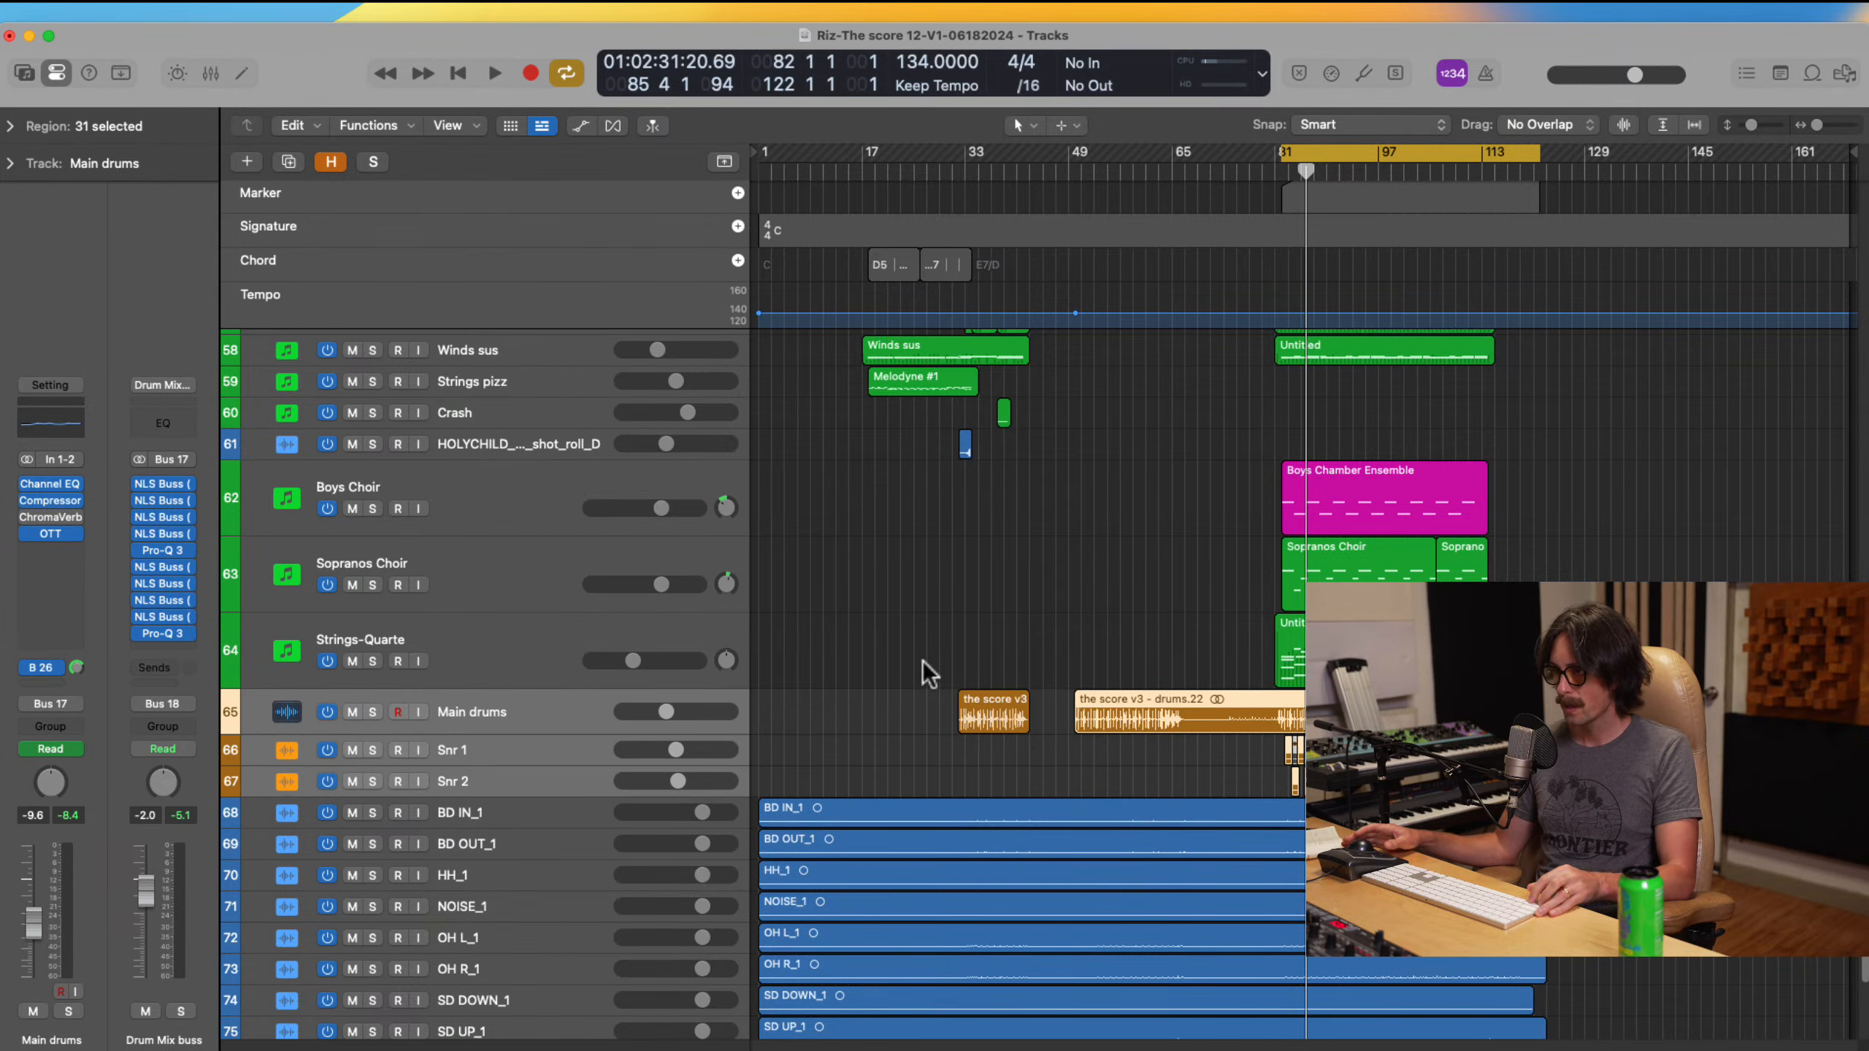
Step: Compare the new stem waveforms with Main drums around bar 33 and through the final chorus from bar 82
{"action": "left_click_drag", "start_coordinate": [862, 643], "coordinate": [1056, 1027]}
{"action": "left_click_drag", "start_coordinate": [1244, 412], "coordinate": [1612, 890]}
{"action": "left_click_drag", "start_coordinate": [856, 505], "coordinate": [1153, 882]}
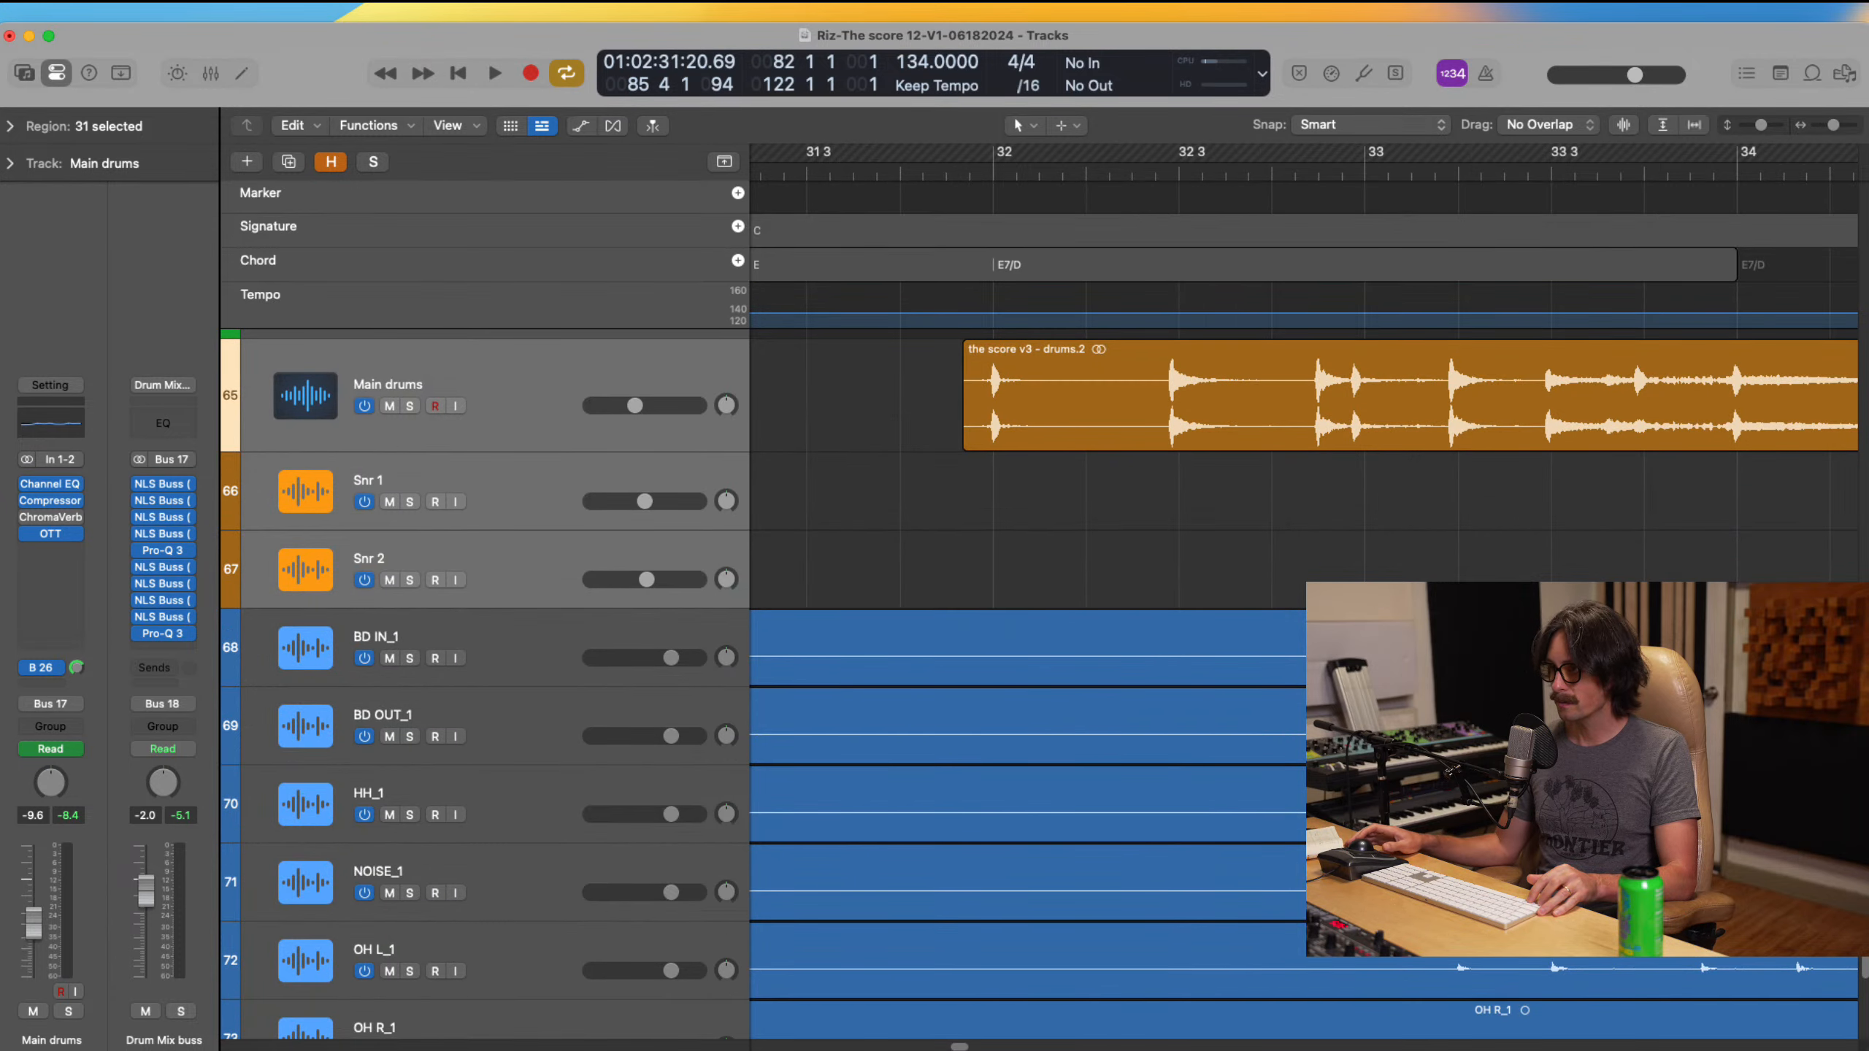
{"action": "scroll", "coordinate": [1302, 663], "scroll_direction": "down", "scroll_amount": 5}
{"action": "scroll", "coordinate": [1152, 635], "scroll_direction": "down", "scroll_amount": 5}
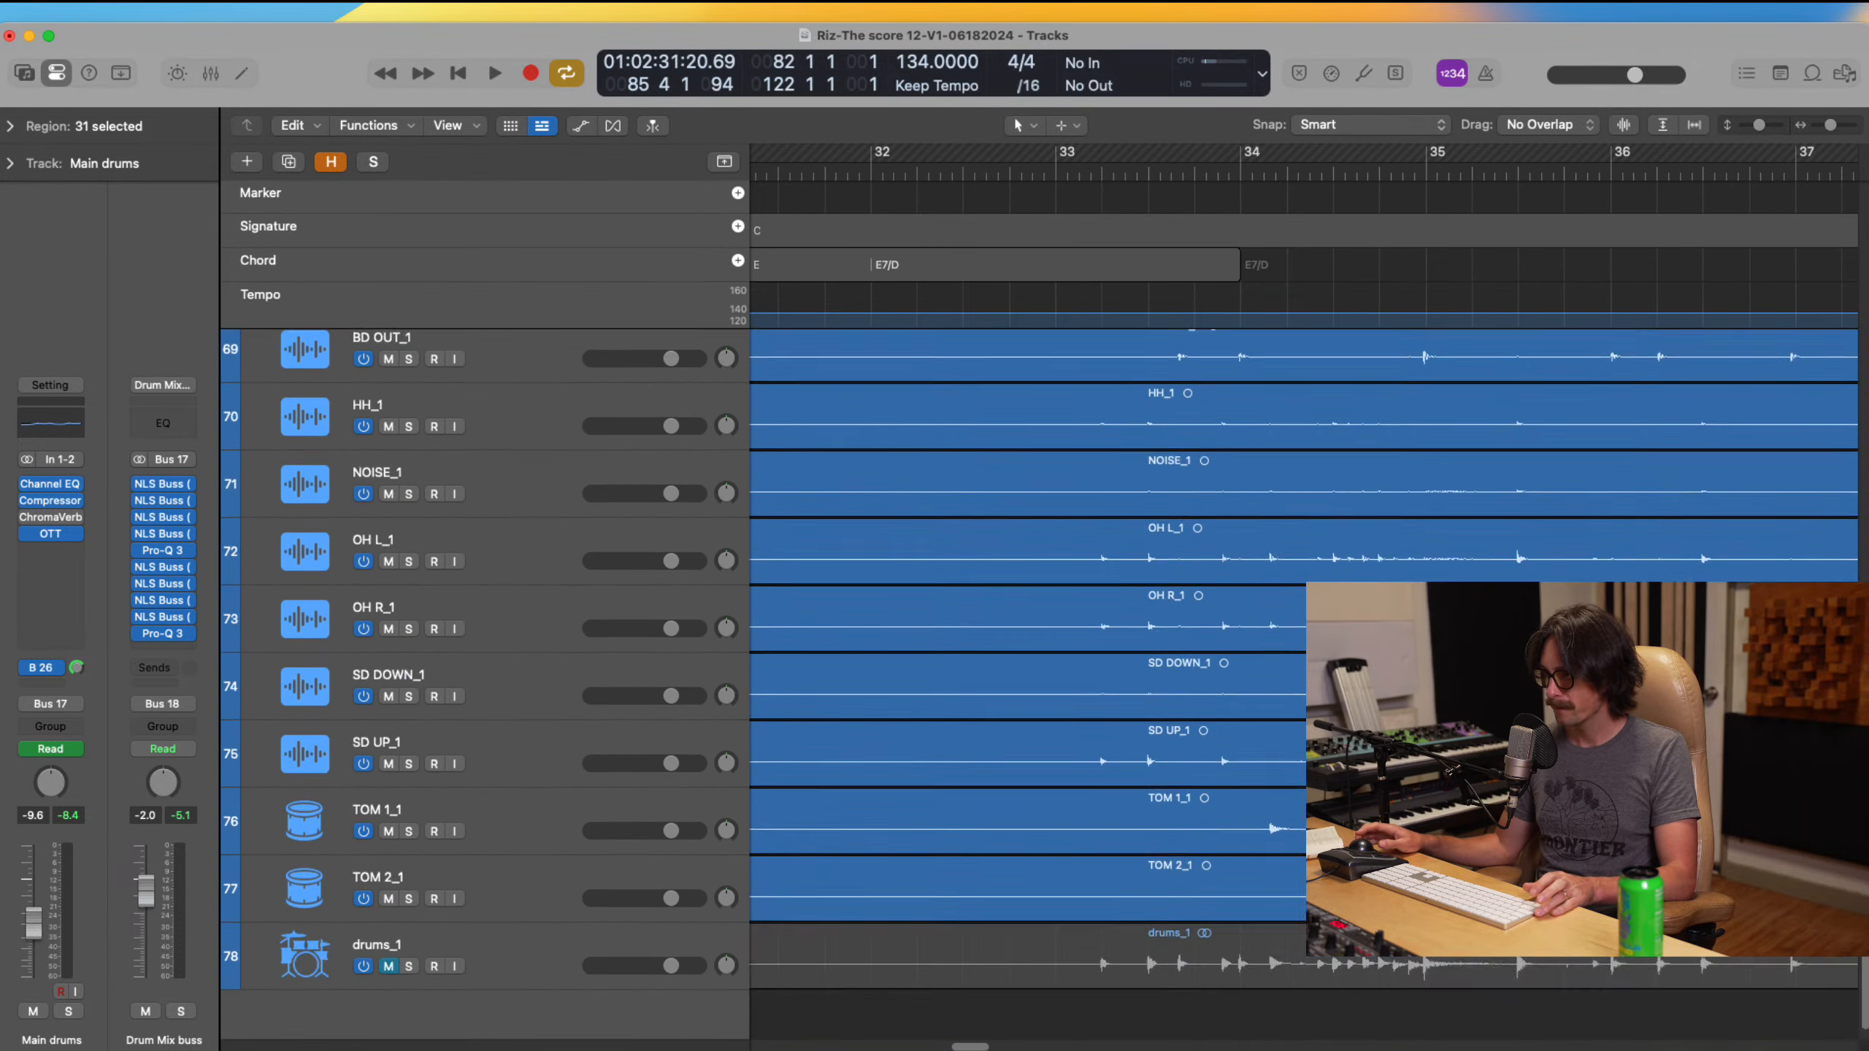
{"action": "scroll", "coordinate": [1161, 631], "scroll_direction": "up", "scroll_amount": 3}
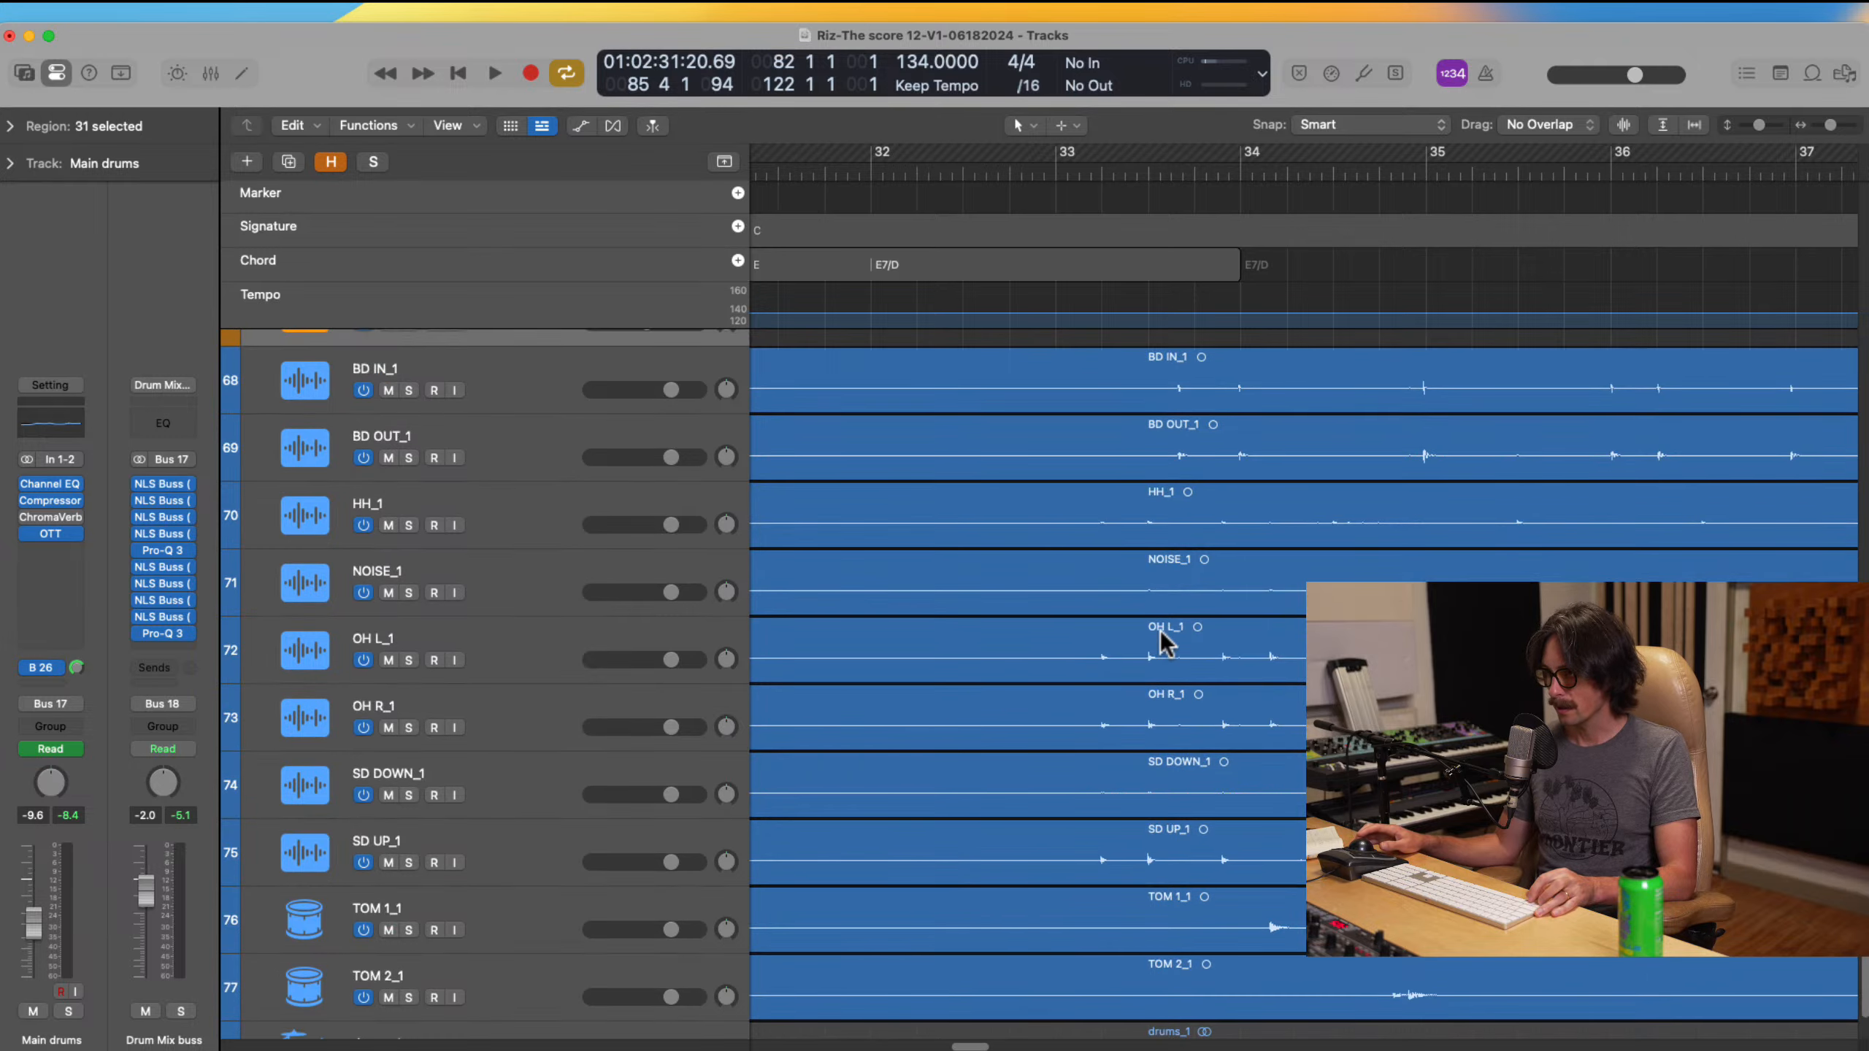
{"action": "scroll", "coordinate": [1160, 631], "scroll_direction": "down", "scroll_amount": 3}
{"action": "scroll", "coordinate": [1160, 631], "scroll_direction": "down", "scroll_amount": 10}
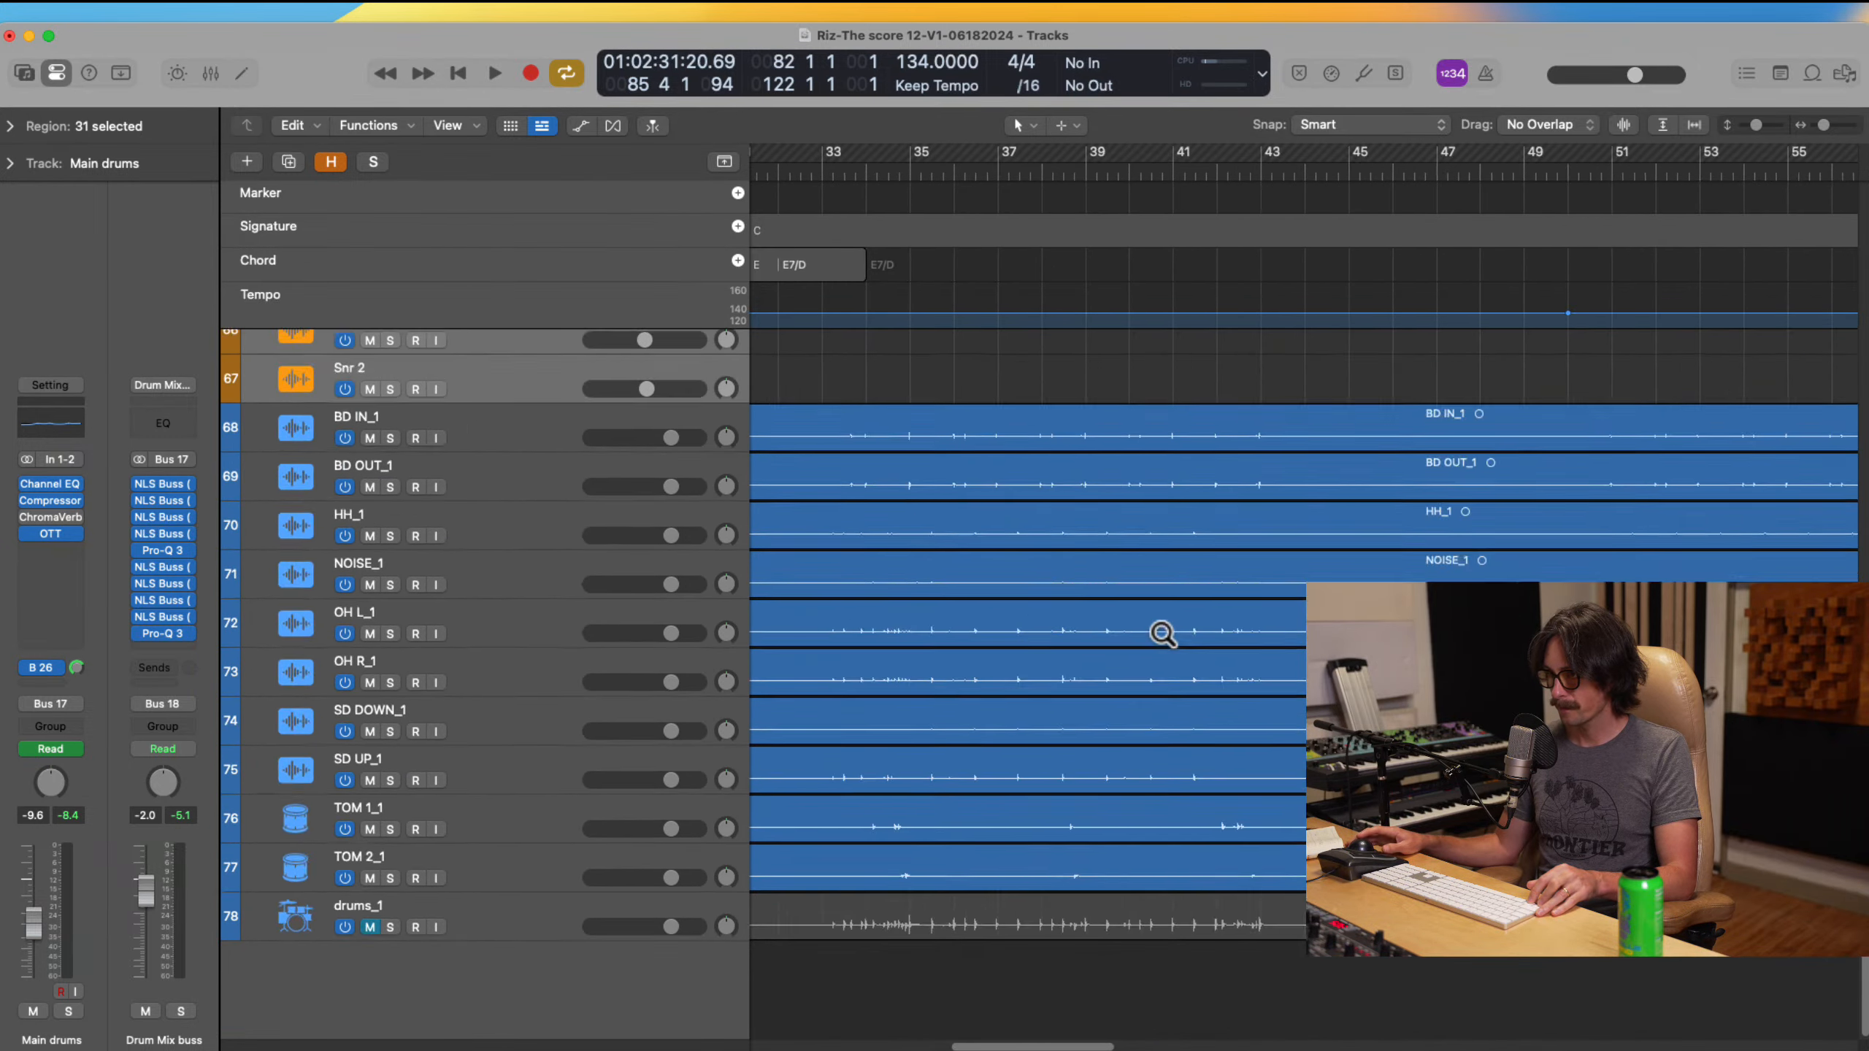
{"action": "scroll", "coordinate": [1110, 605], "scroll_direction": "right", "scroll_amount": 8}
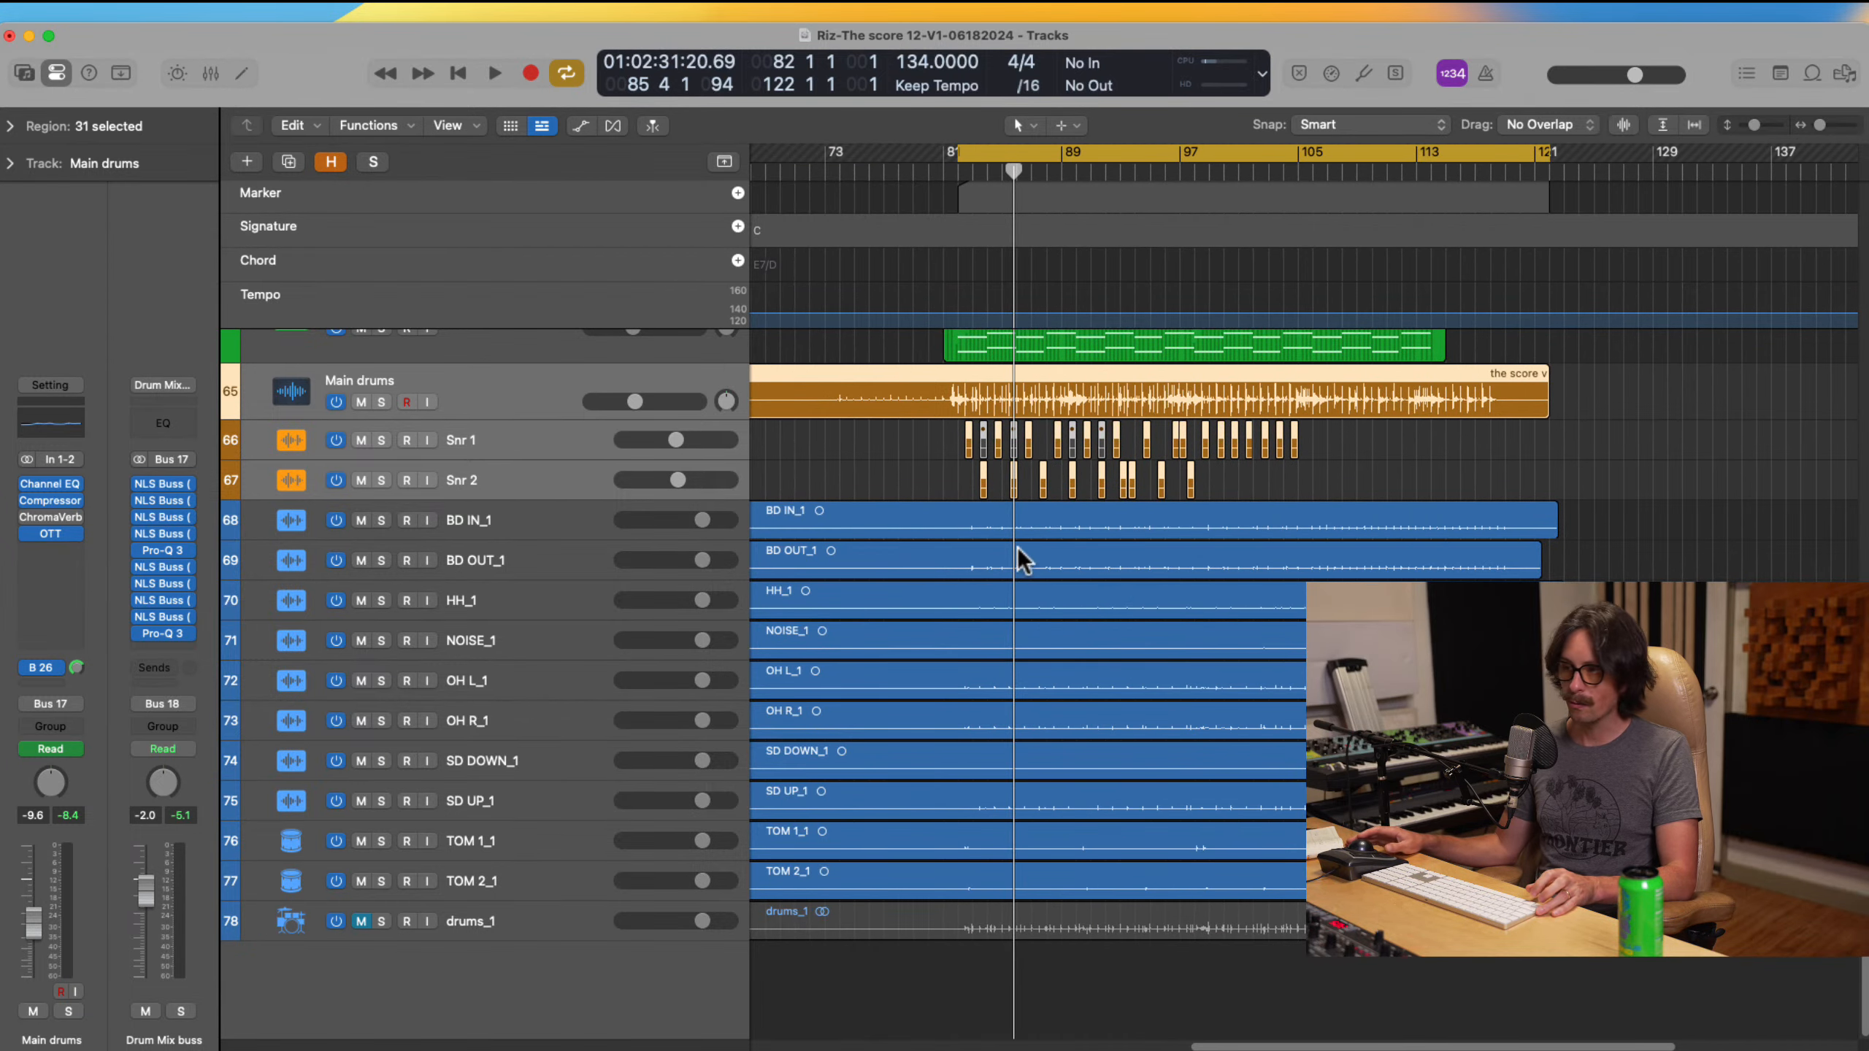
{"action": "left_click_drag", "start_coordinate": [963, 506], "coordinate": [1618, 970]}
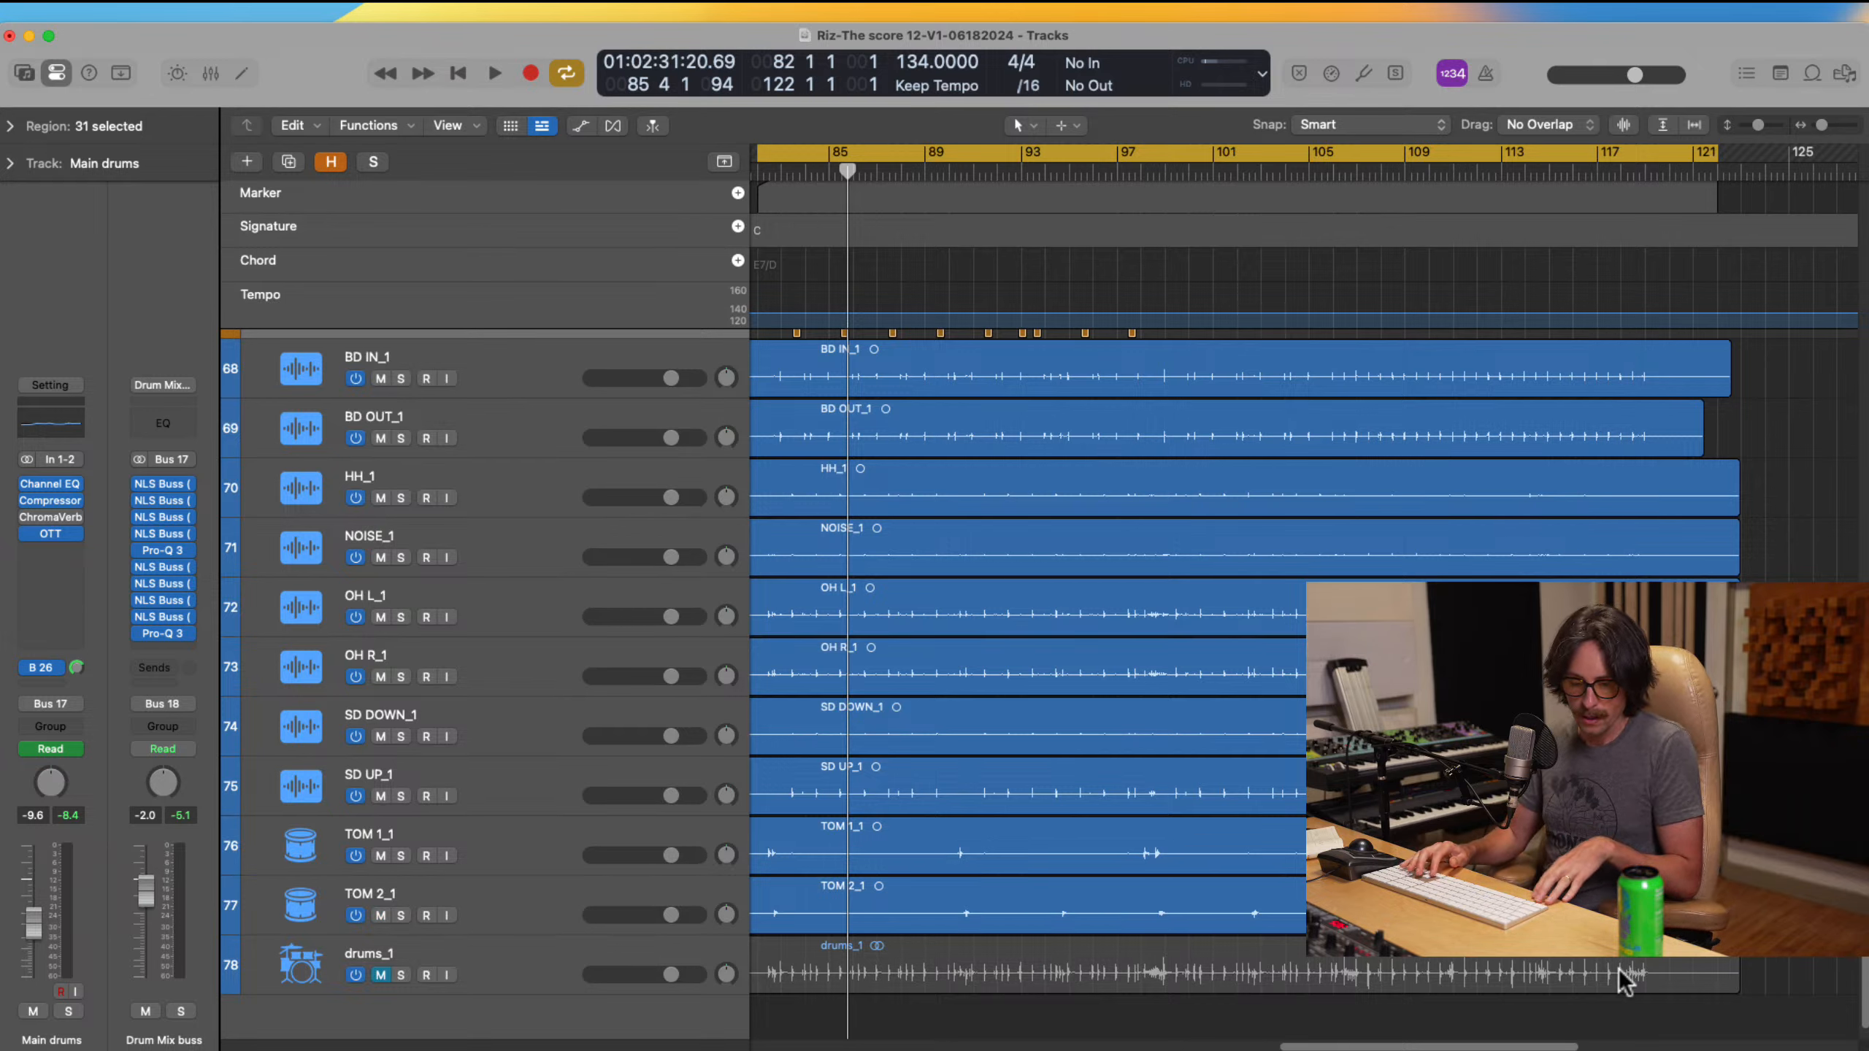
{"action": "key", "text": "super+equal"}
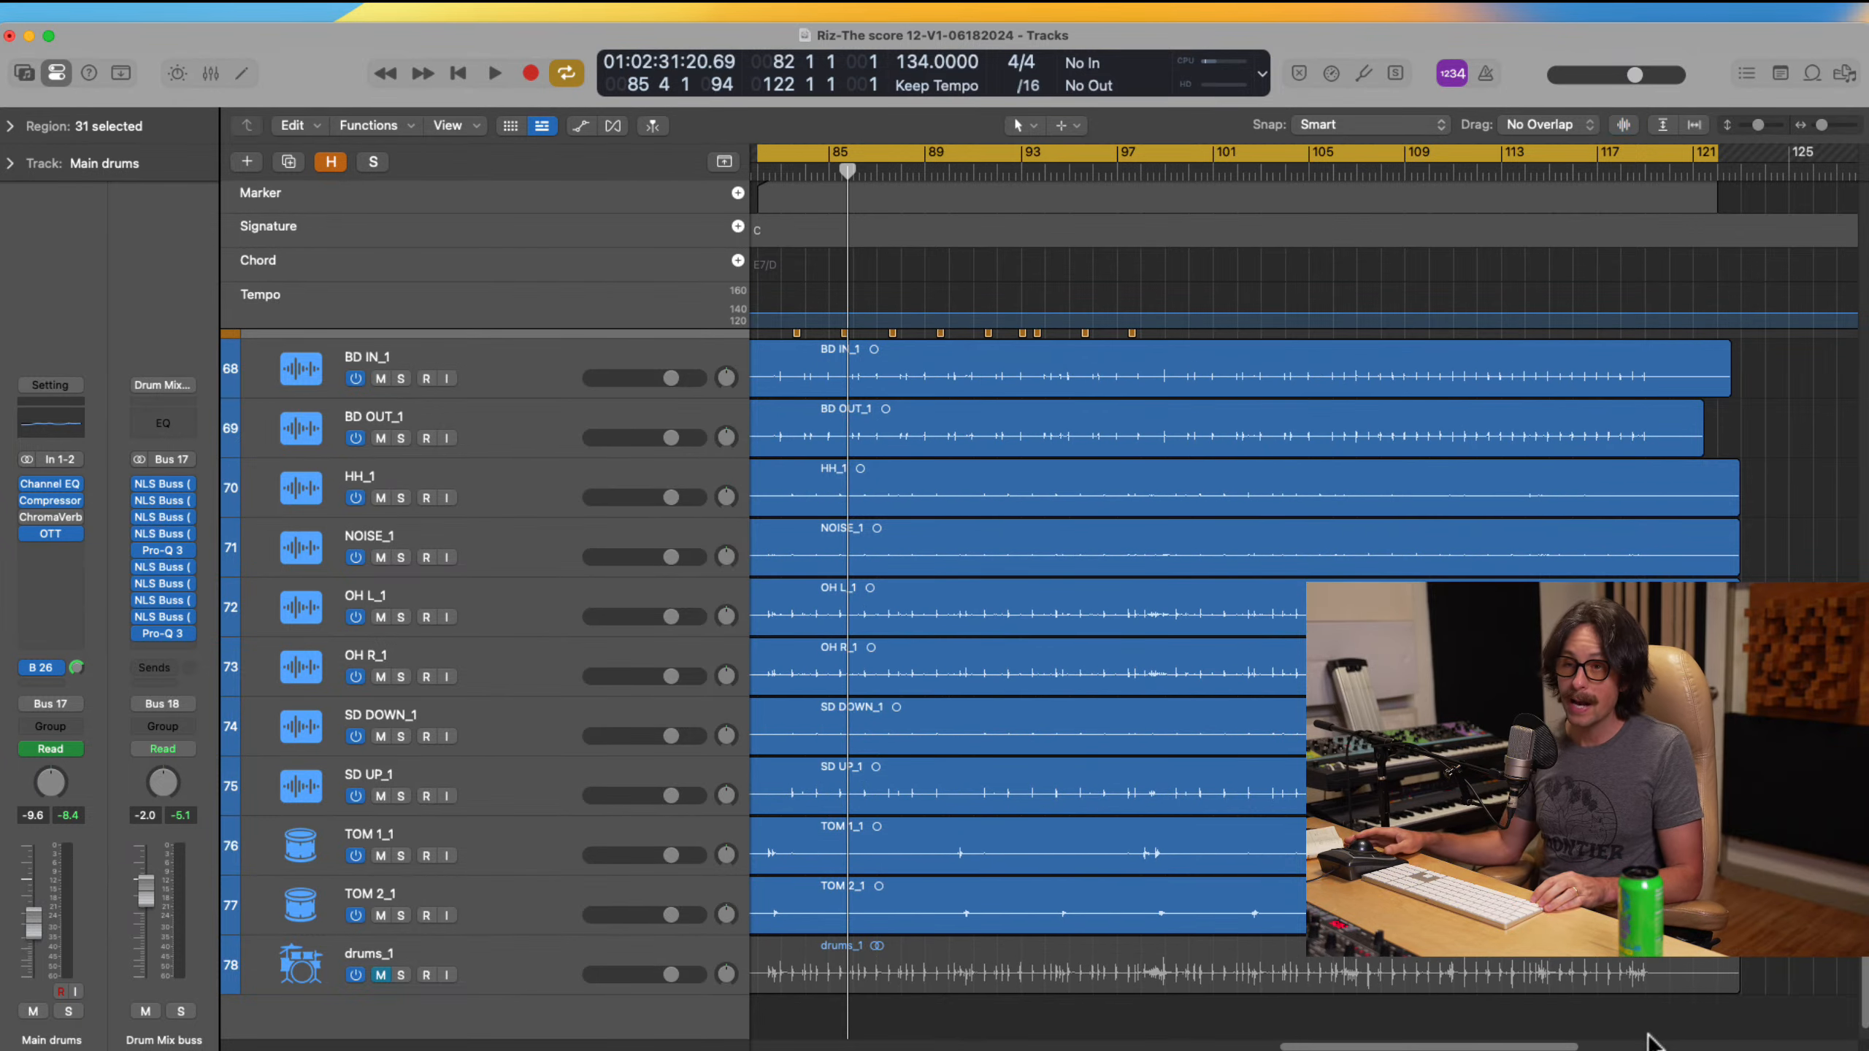
Step: Open Selection-Based Processing for the BD IN_1 region
{"action": "left_click", "coordinate": [1242, 694], "text": "ctrl+alt"}
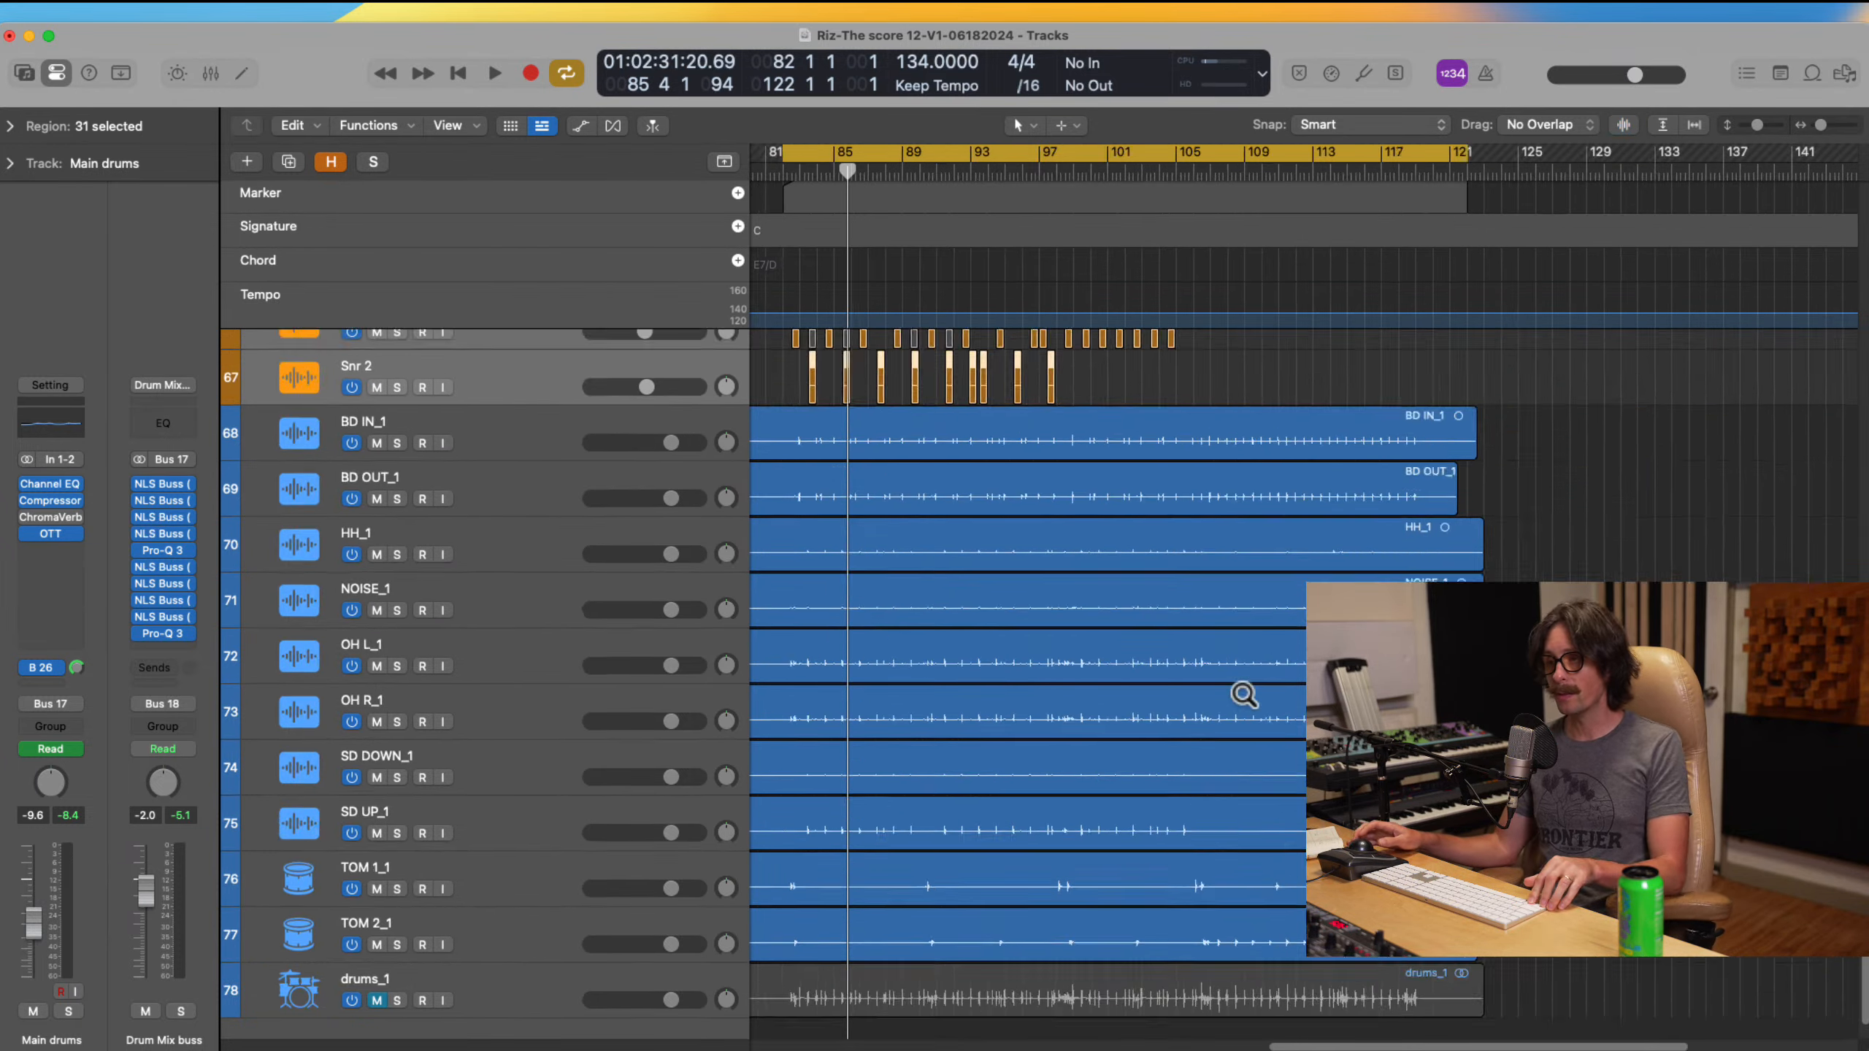
{"action": "left_click", "coordinate": [1242, 694], "text": "ctrl+alt"}
{"action": "left_click", "coordinate": [1259, 479]}
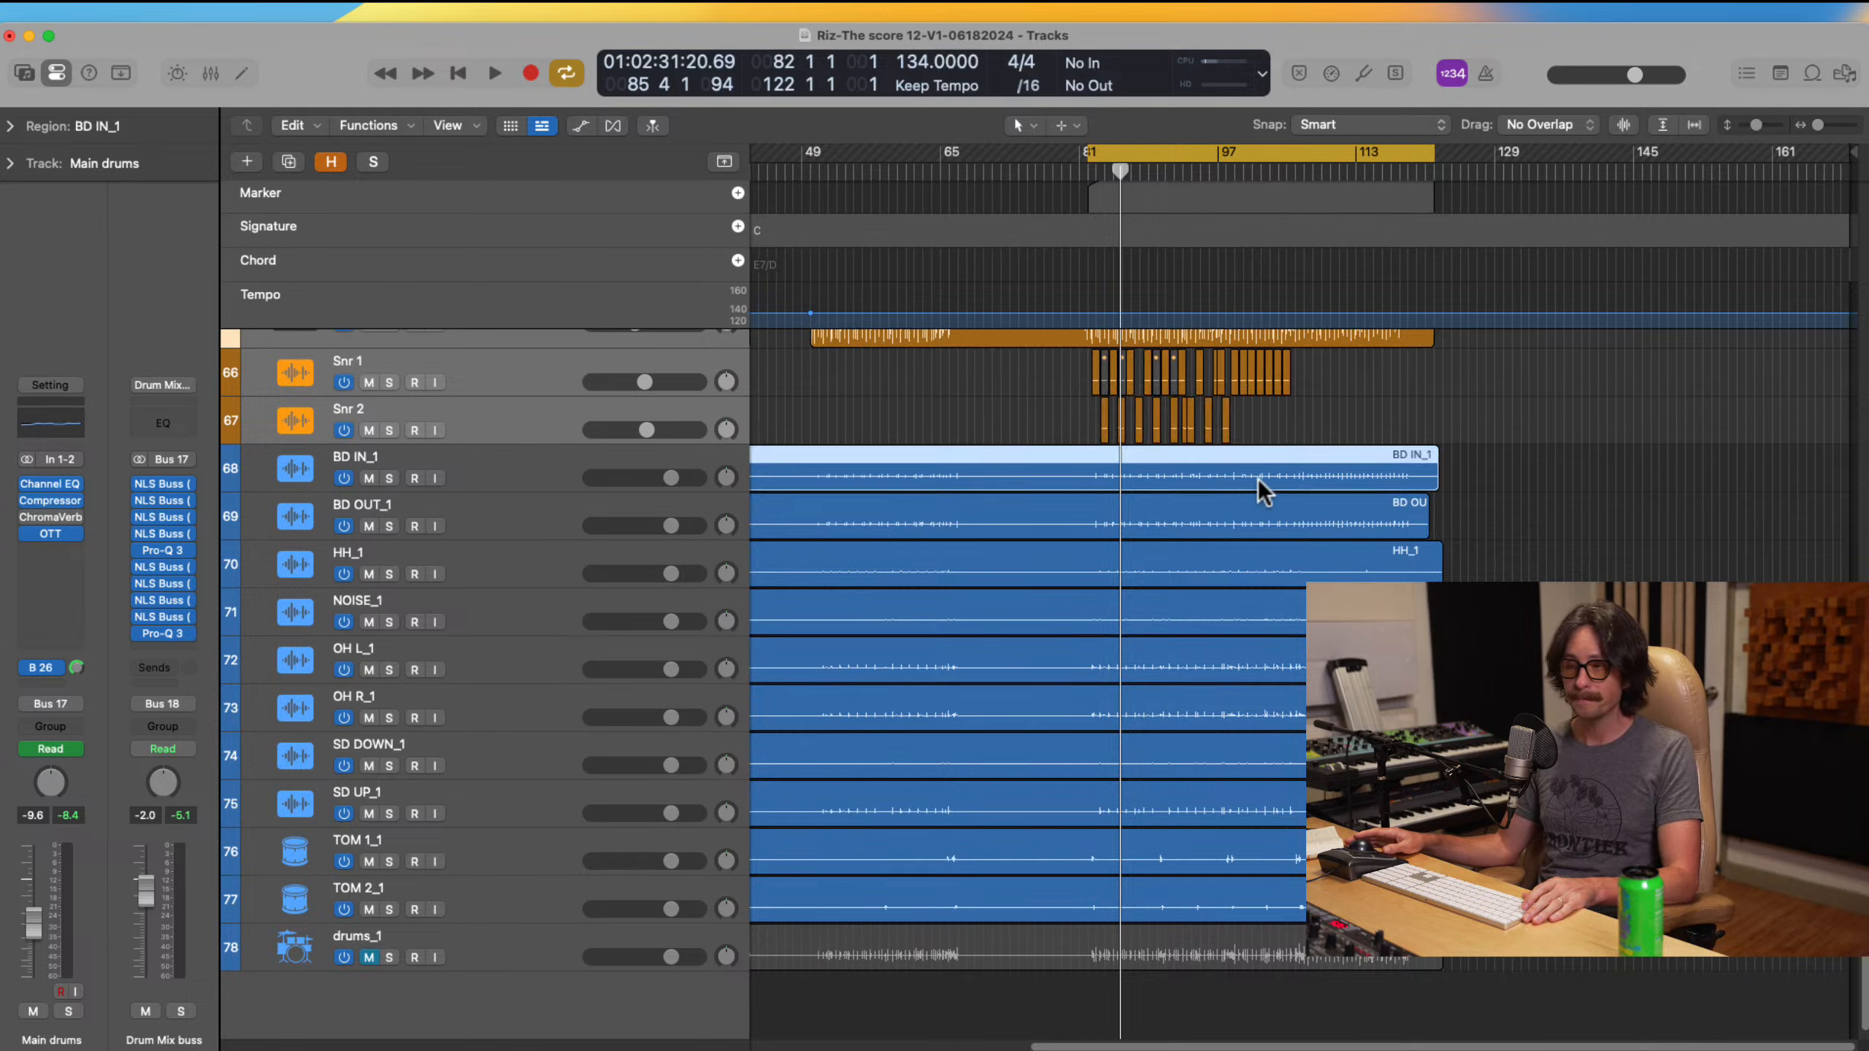
{"action": "right_click", "coordinate": [1259, 479]}
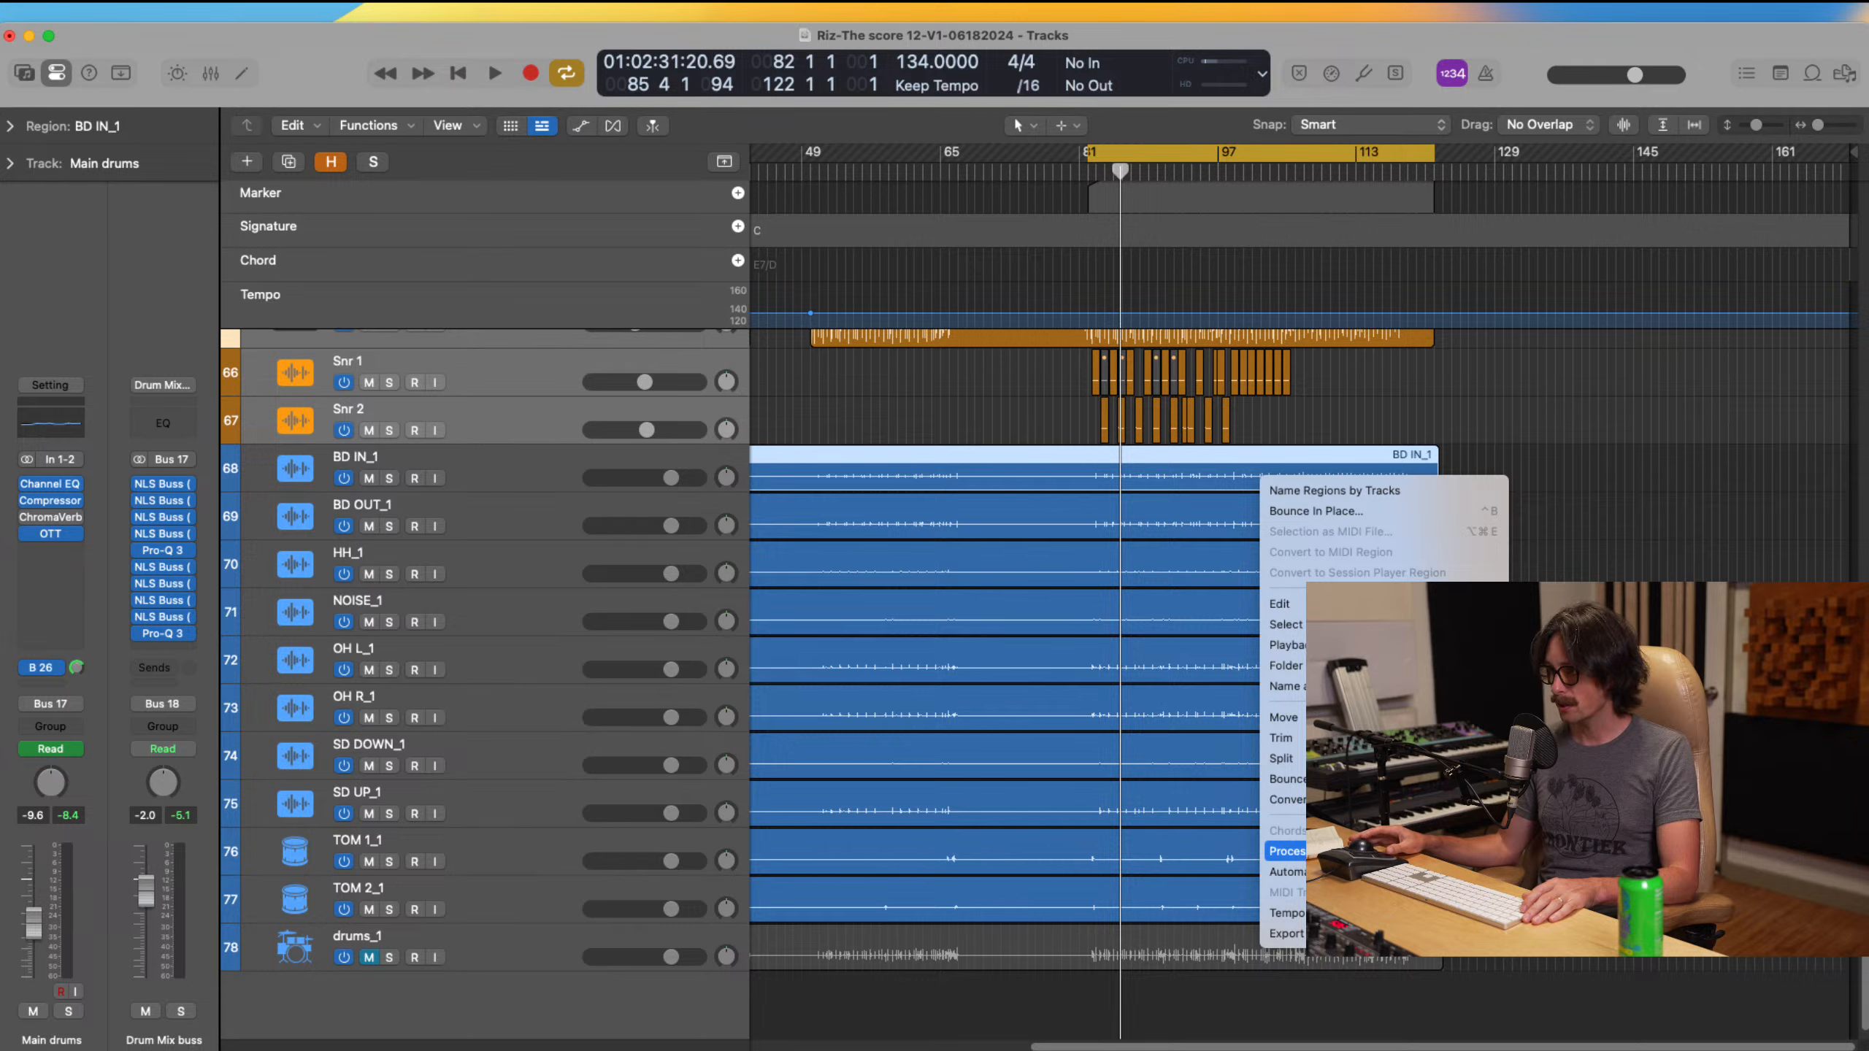
{"action": "left_click", "coordinate": [1582, 873]}
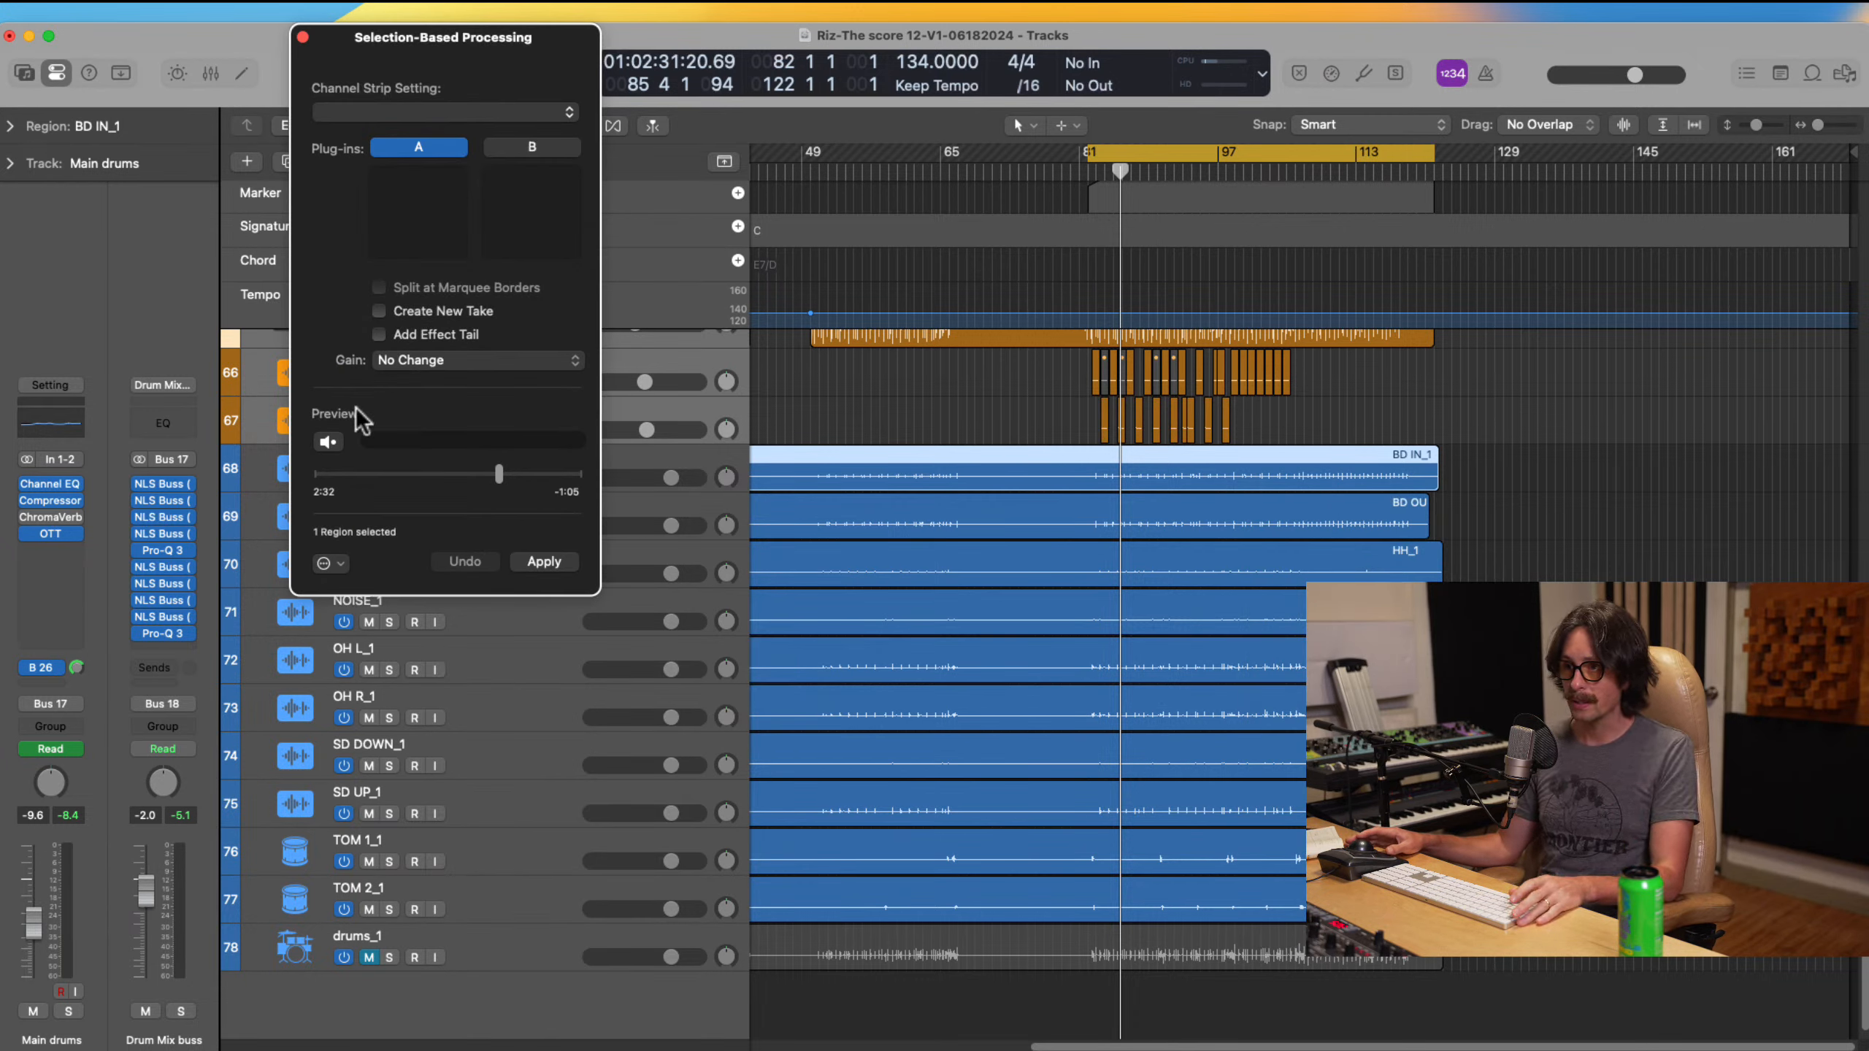
{"action": "left_click", "coordinate": [412, 108]}
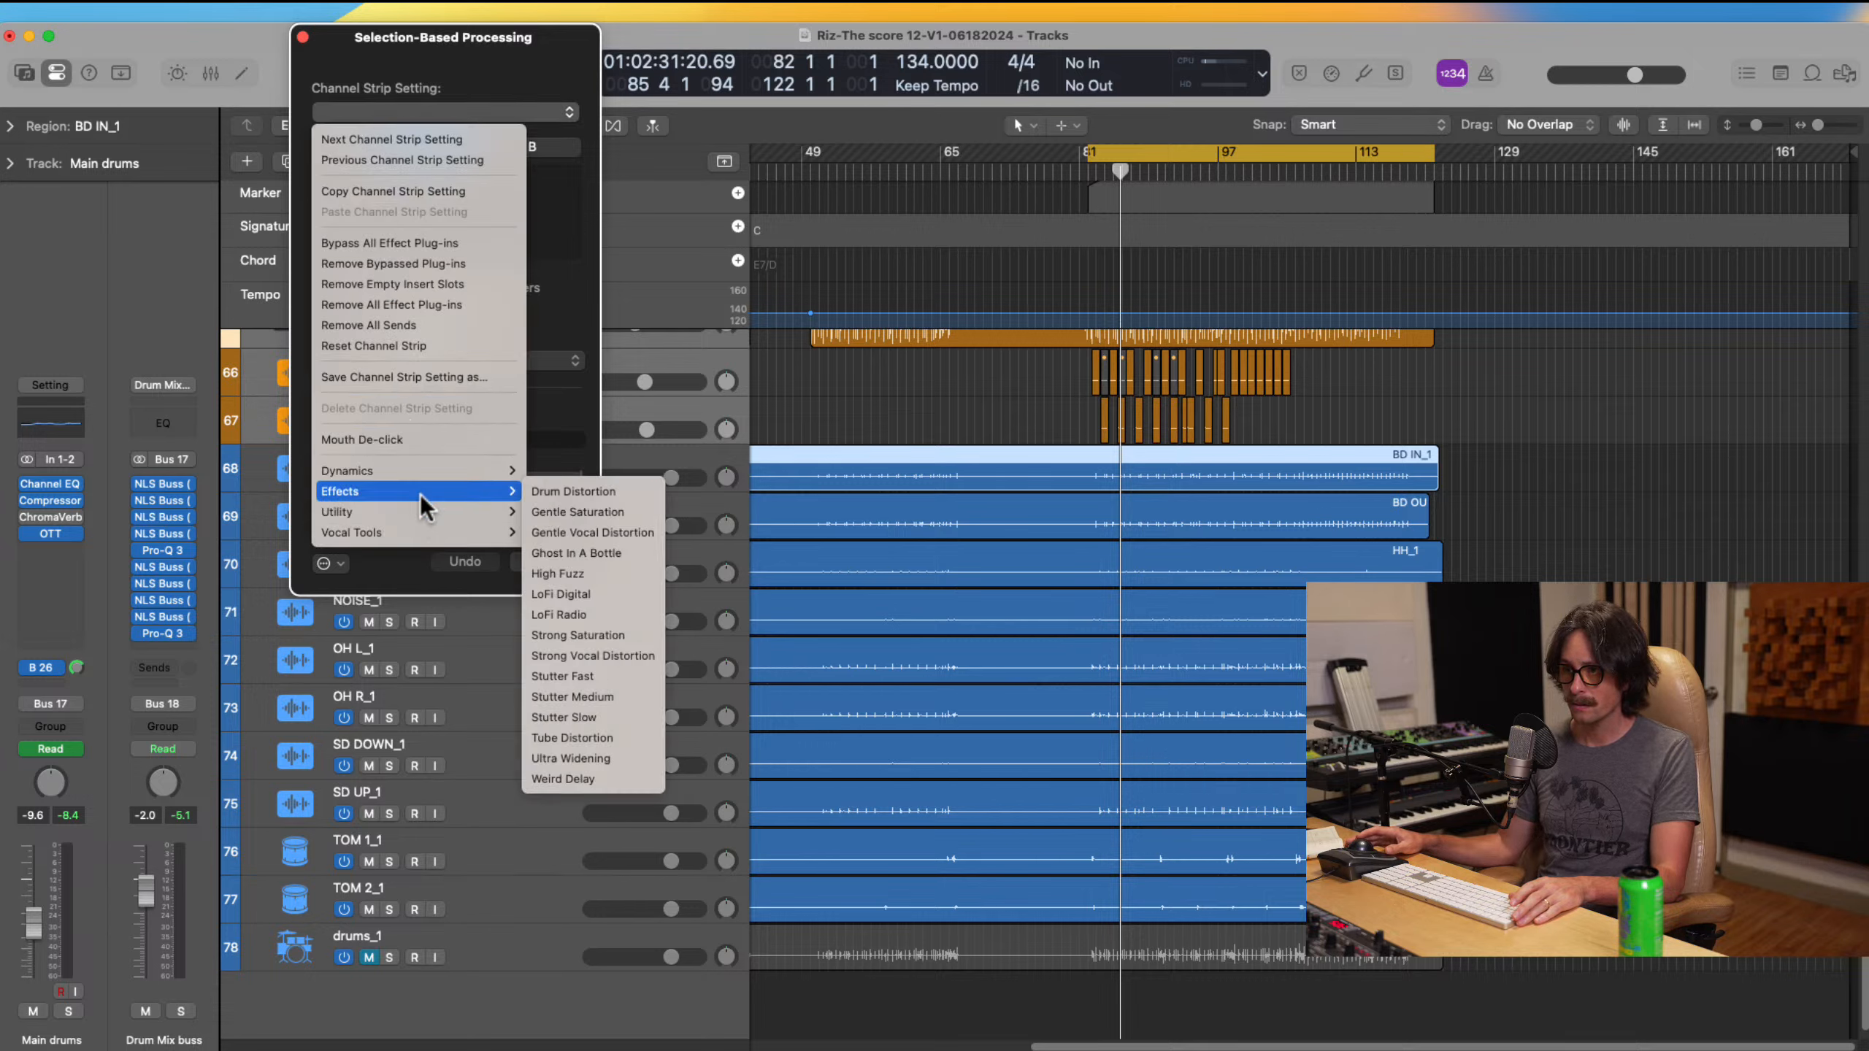
{"action": "mouse_move", "coordinate": [467, 465]}
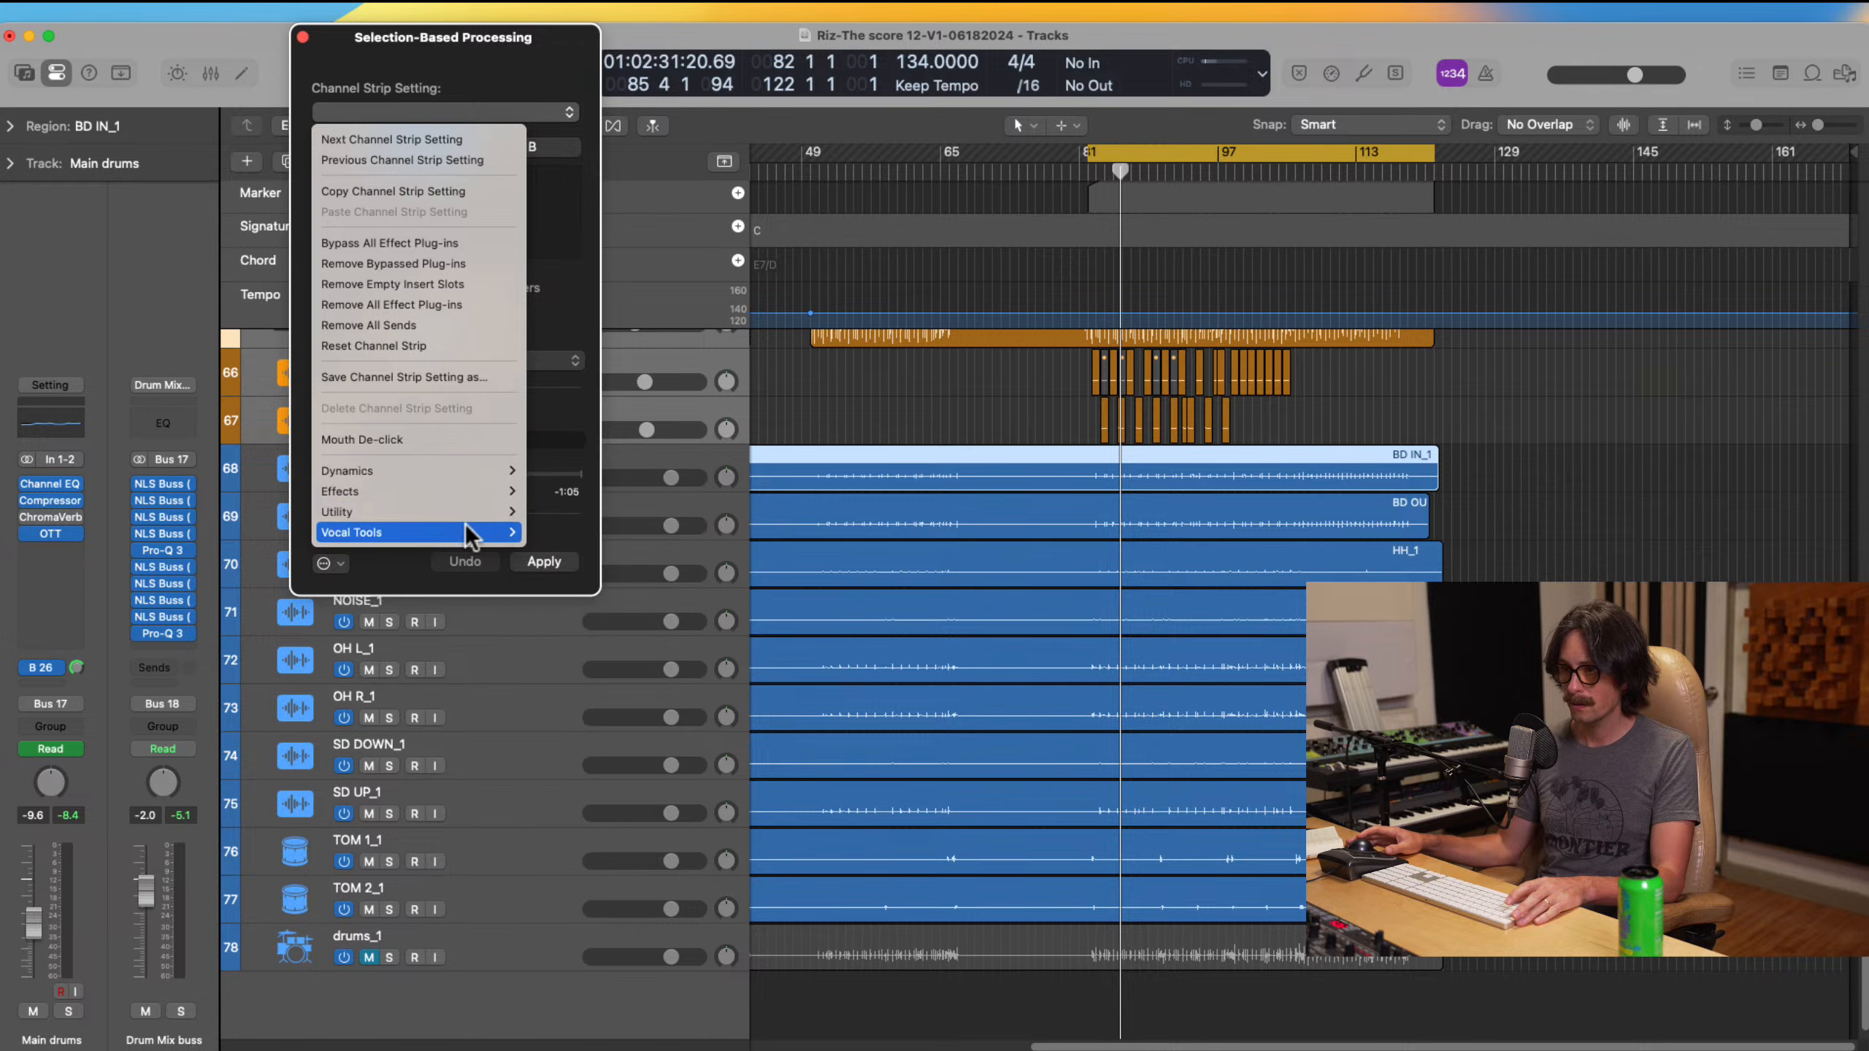
{"action": "mouse_move", "coordinate": [466, 511]}
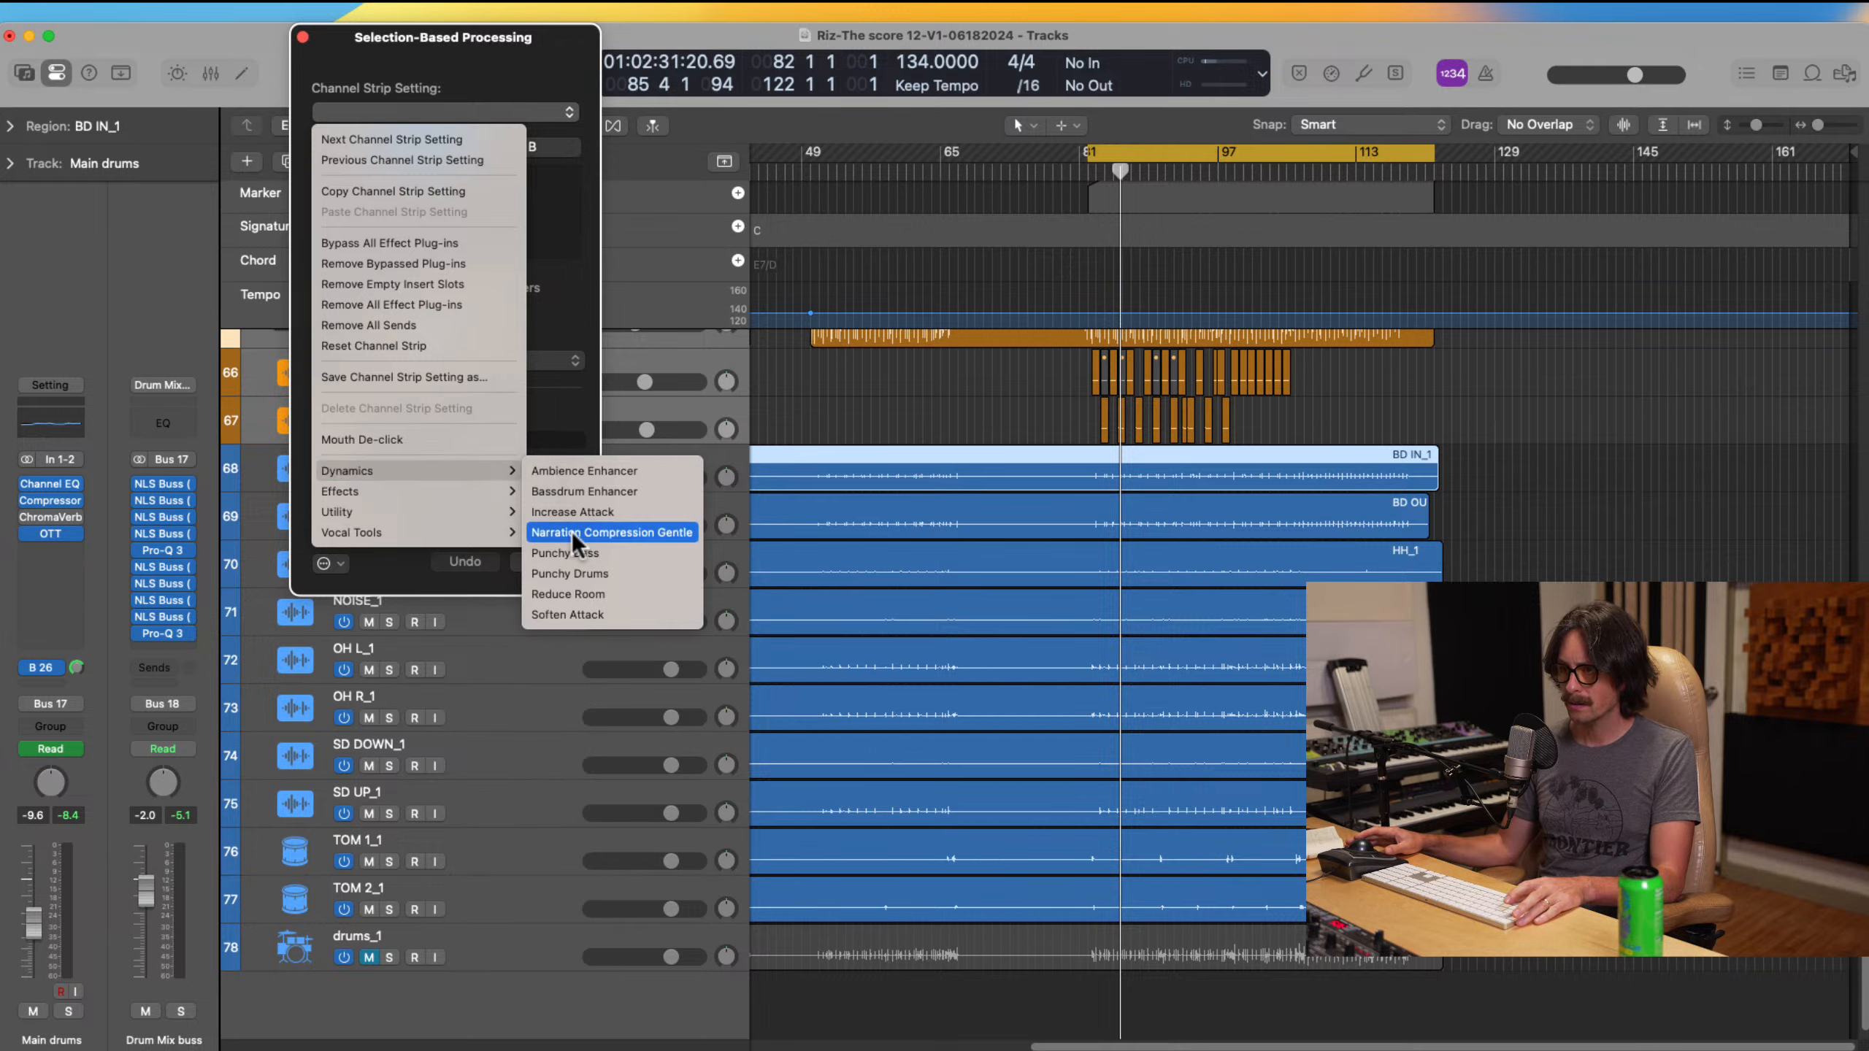
{"action": "mouse_move", "coordinate": [426, 535]}
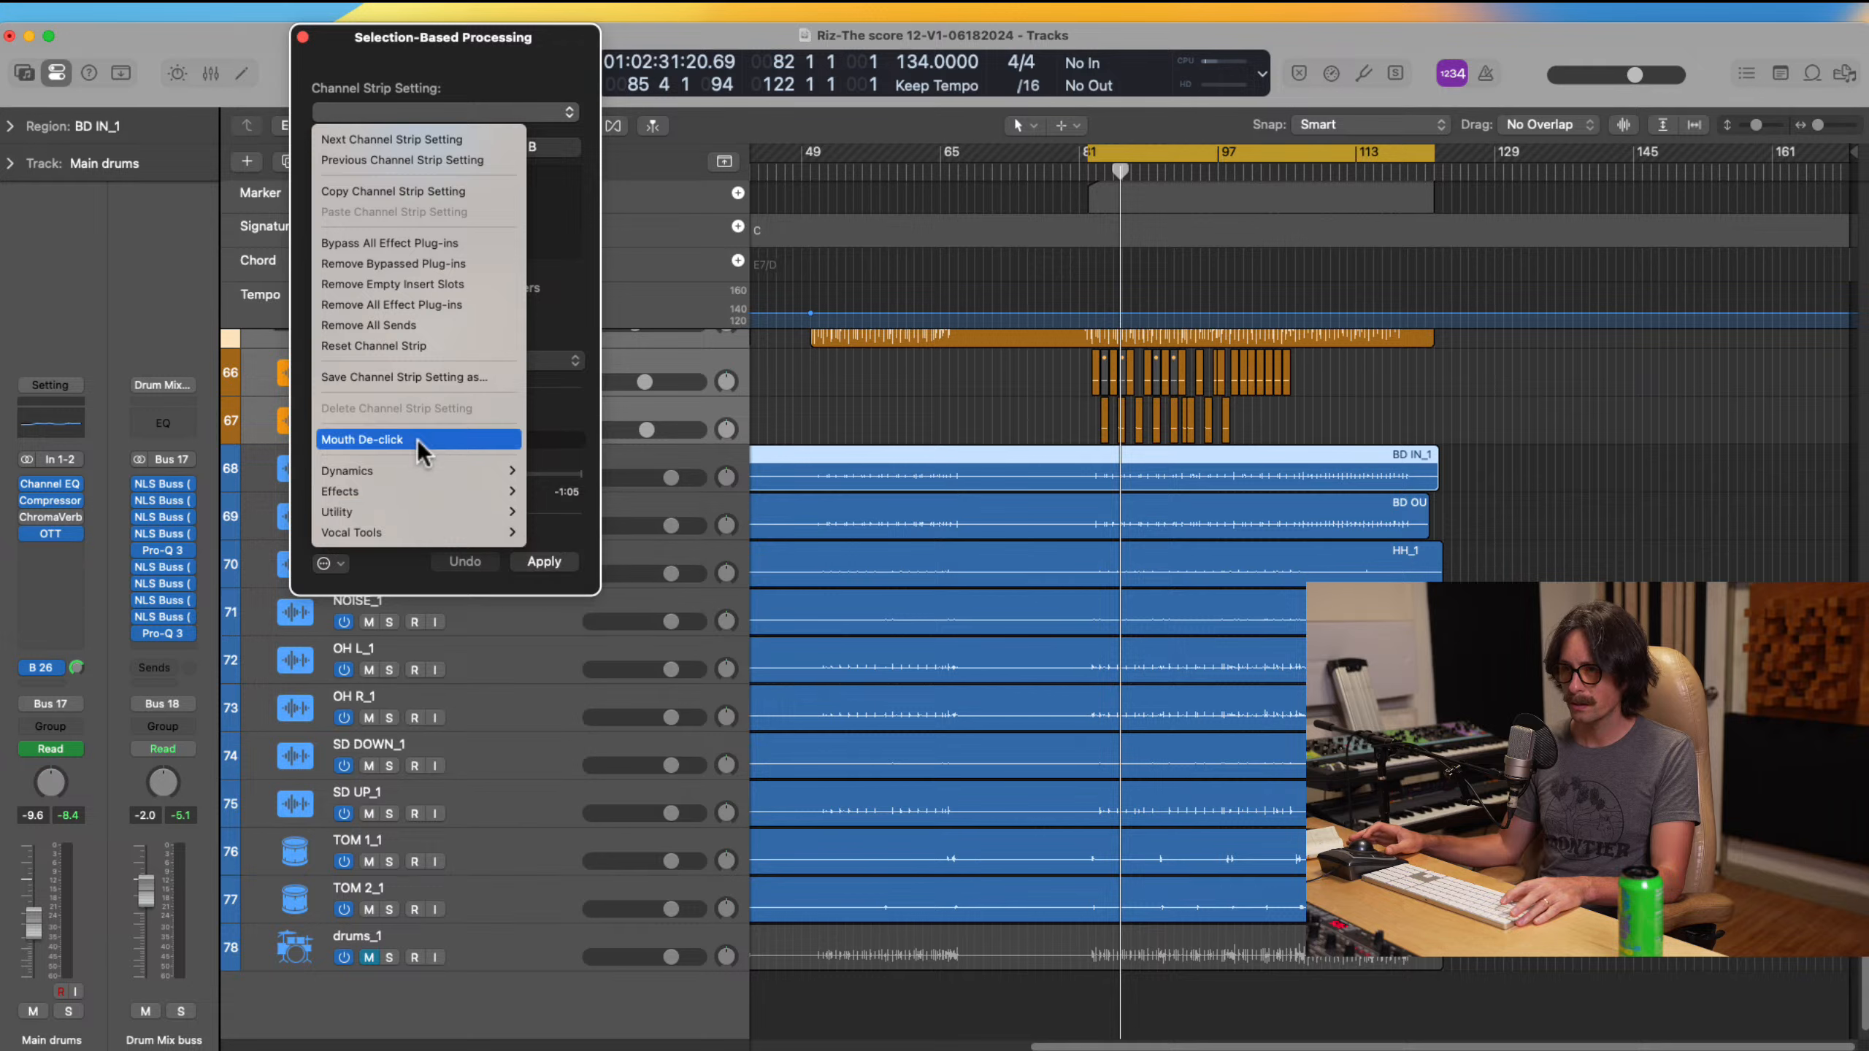
{"action": "left_click", "coordinate": [486, 92]}
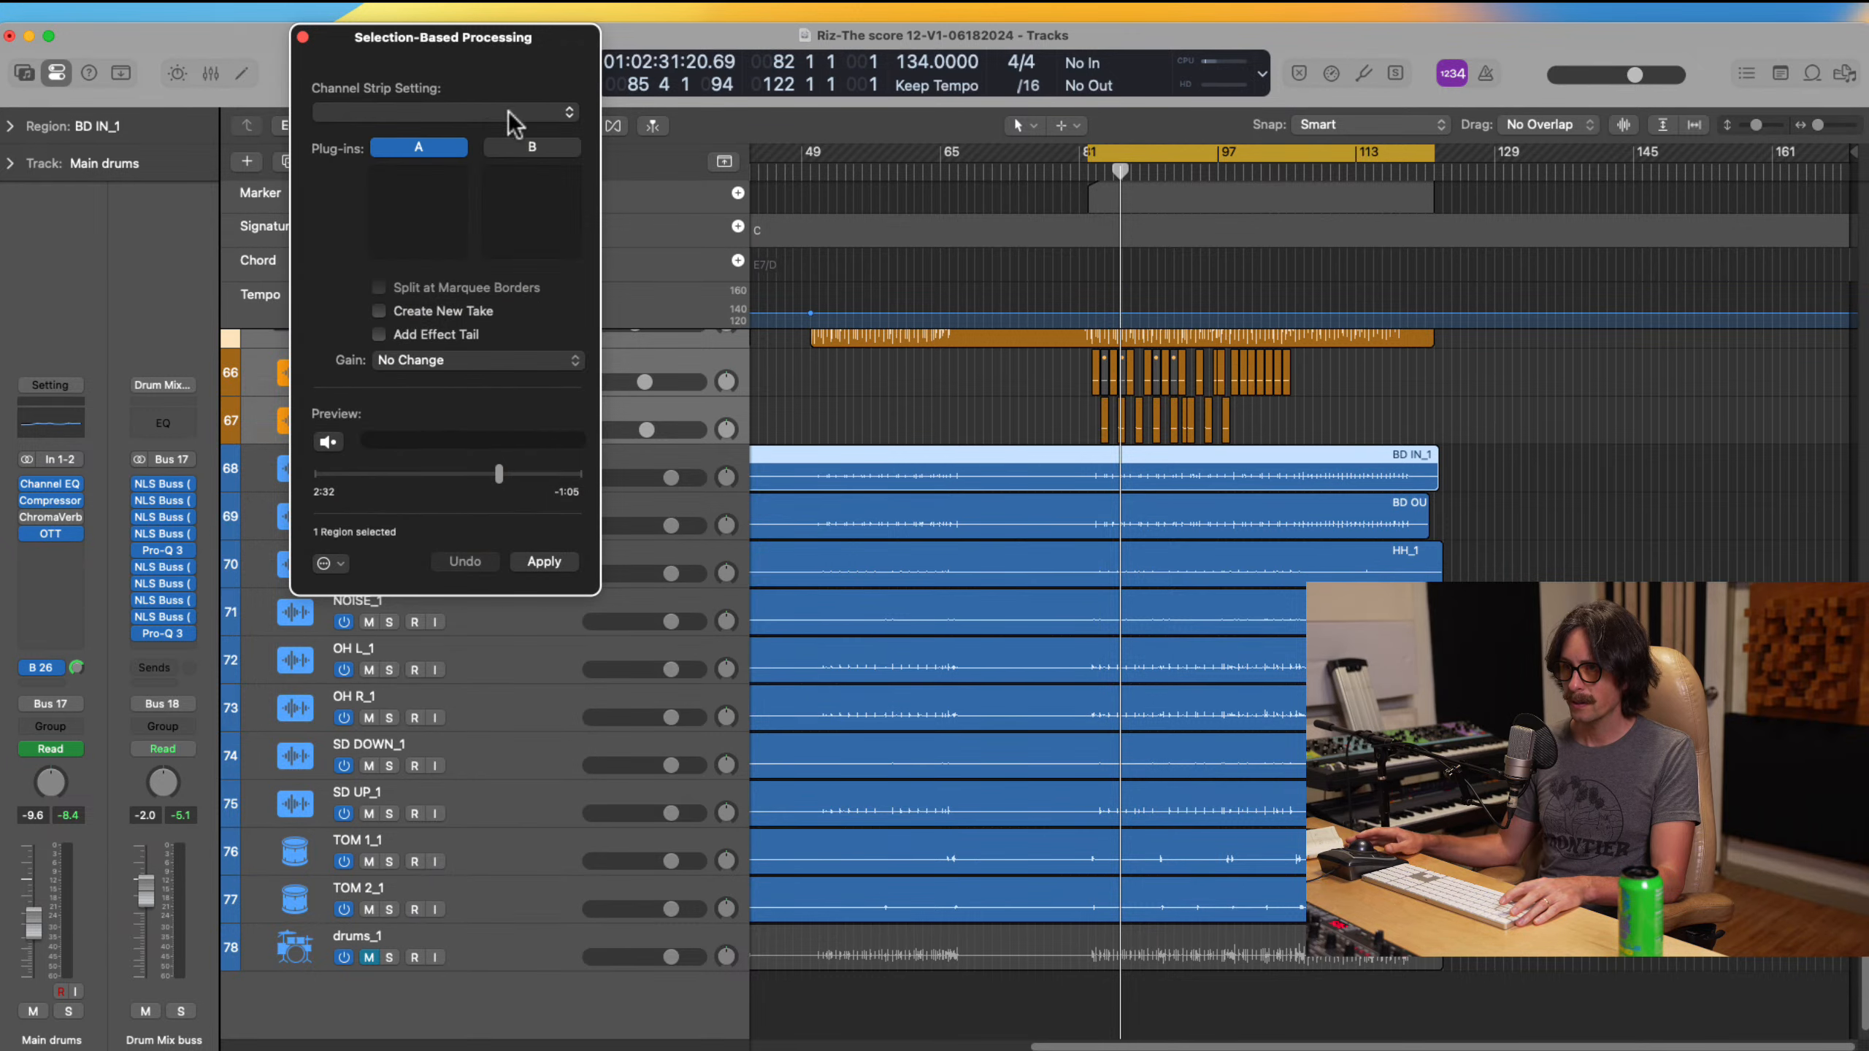
Step: Set the processing gain option to Normalize
{"action": "left_click", "coordinate": [400, 357]}
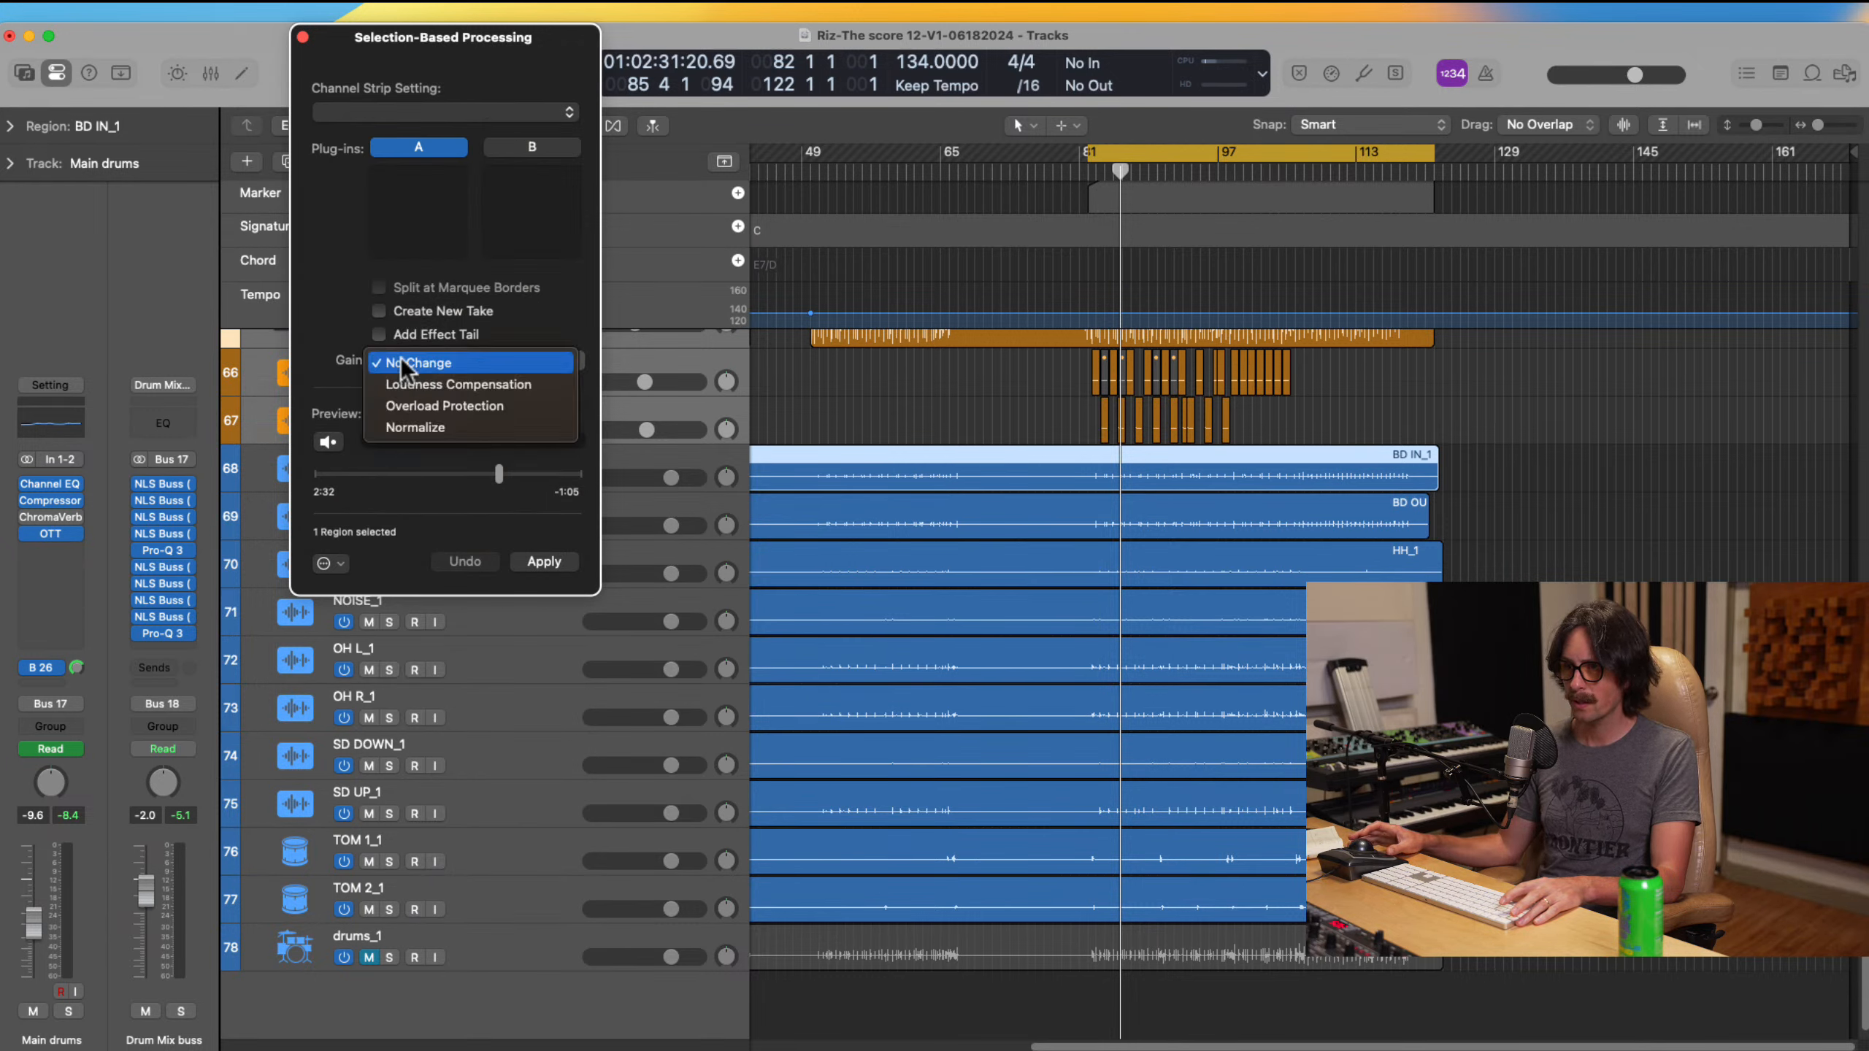
{"action": "left_click", "coordinate": [333, 281]}
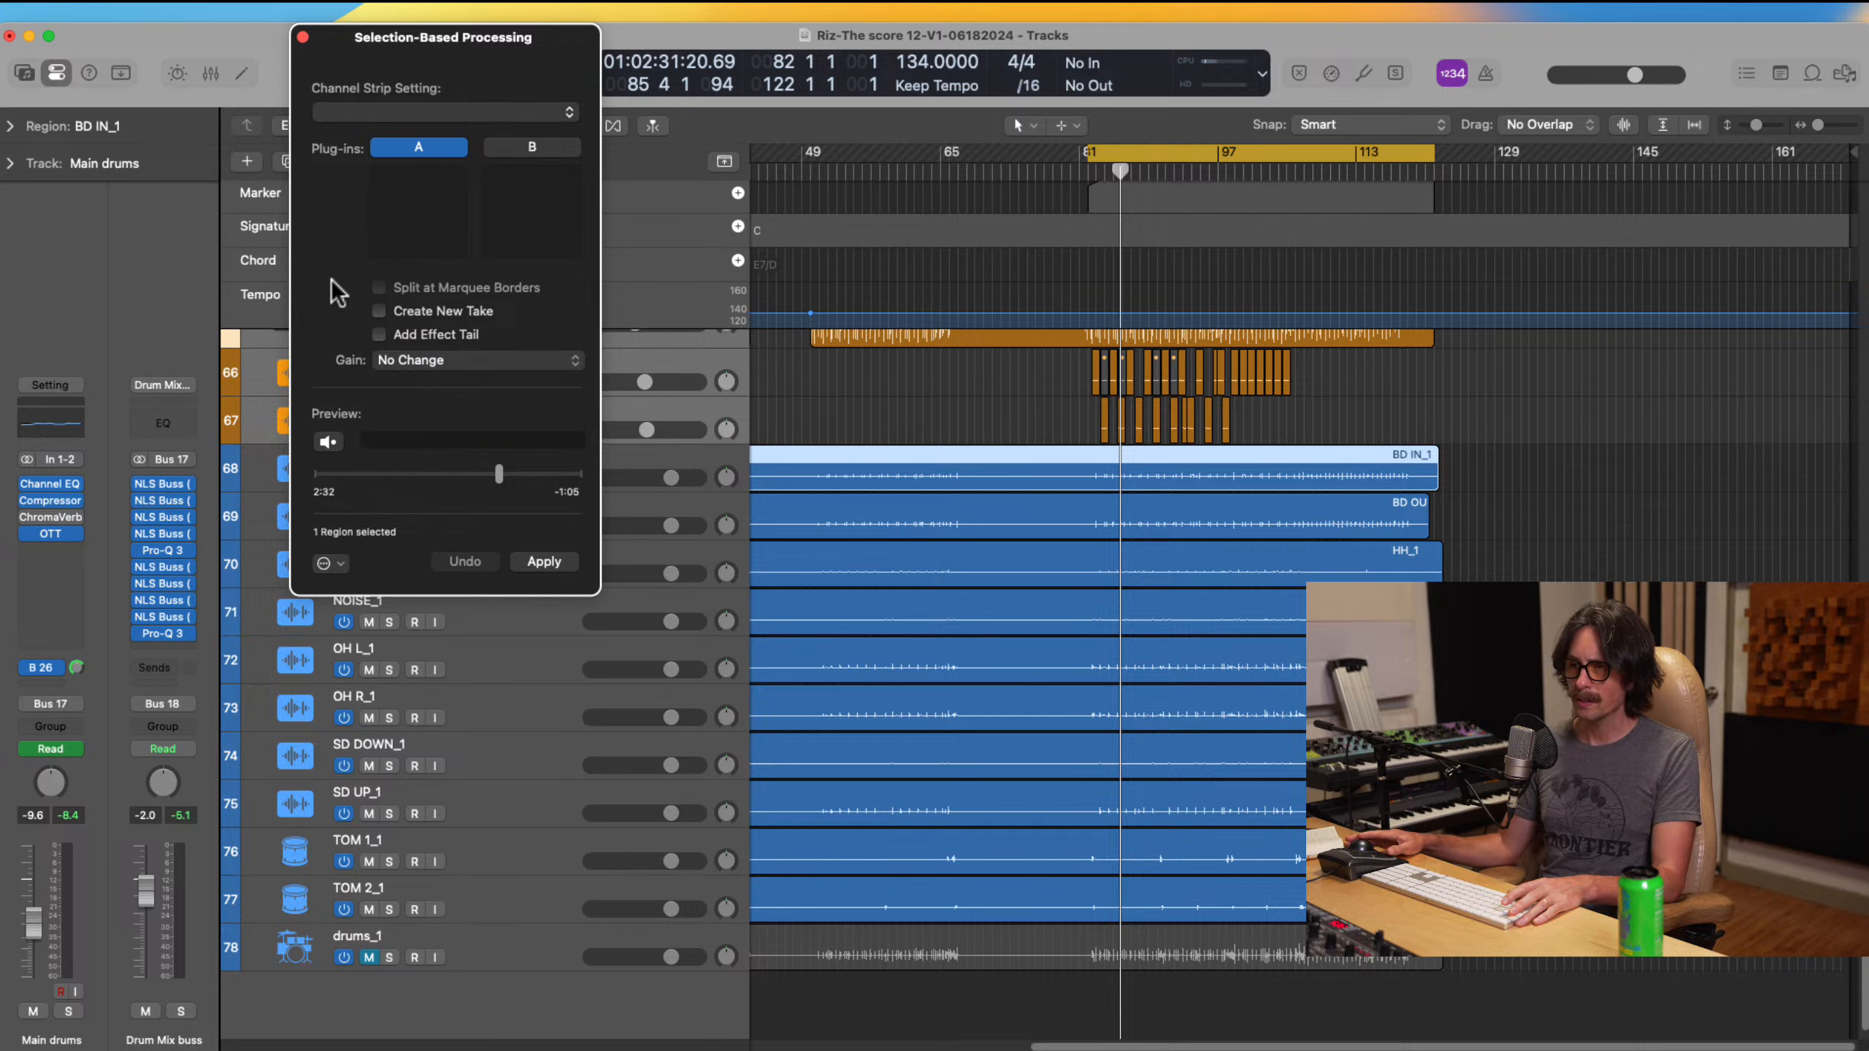
{"action": "left_click", "coordinate": [431, 371]}
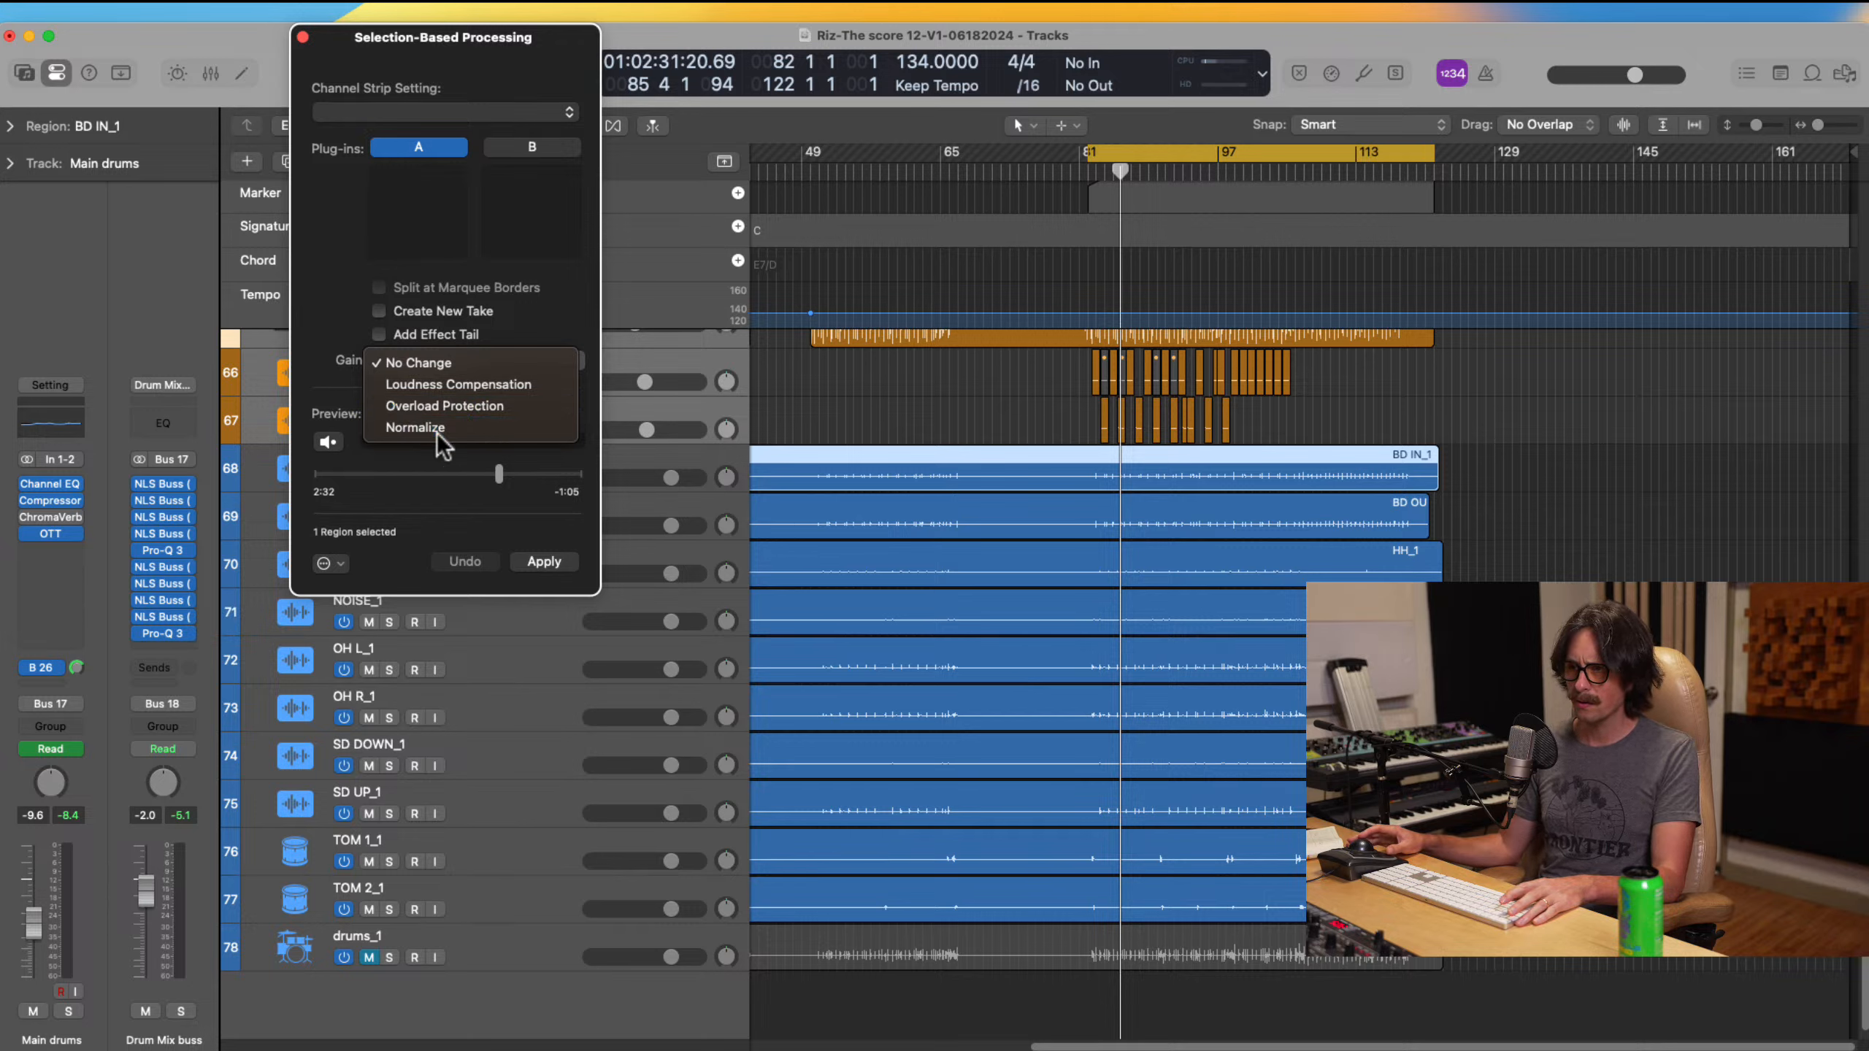
{"action": "left_click", "coordinate": [412, 427]}
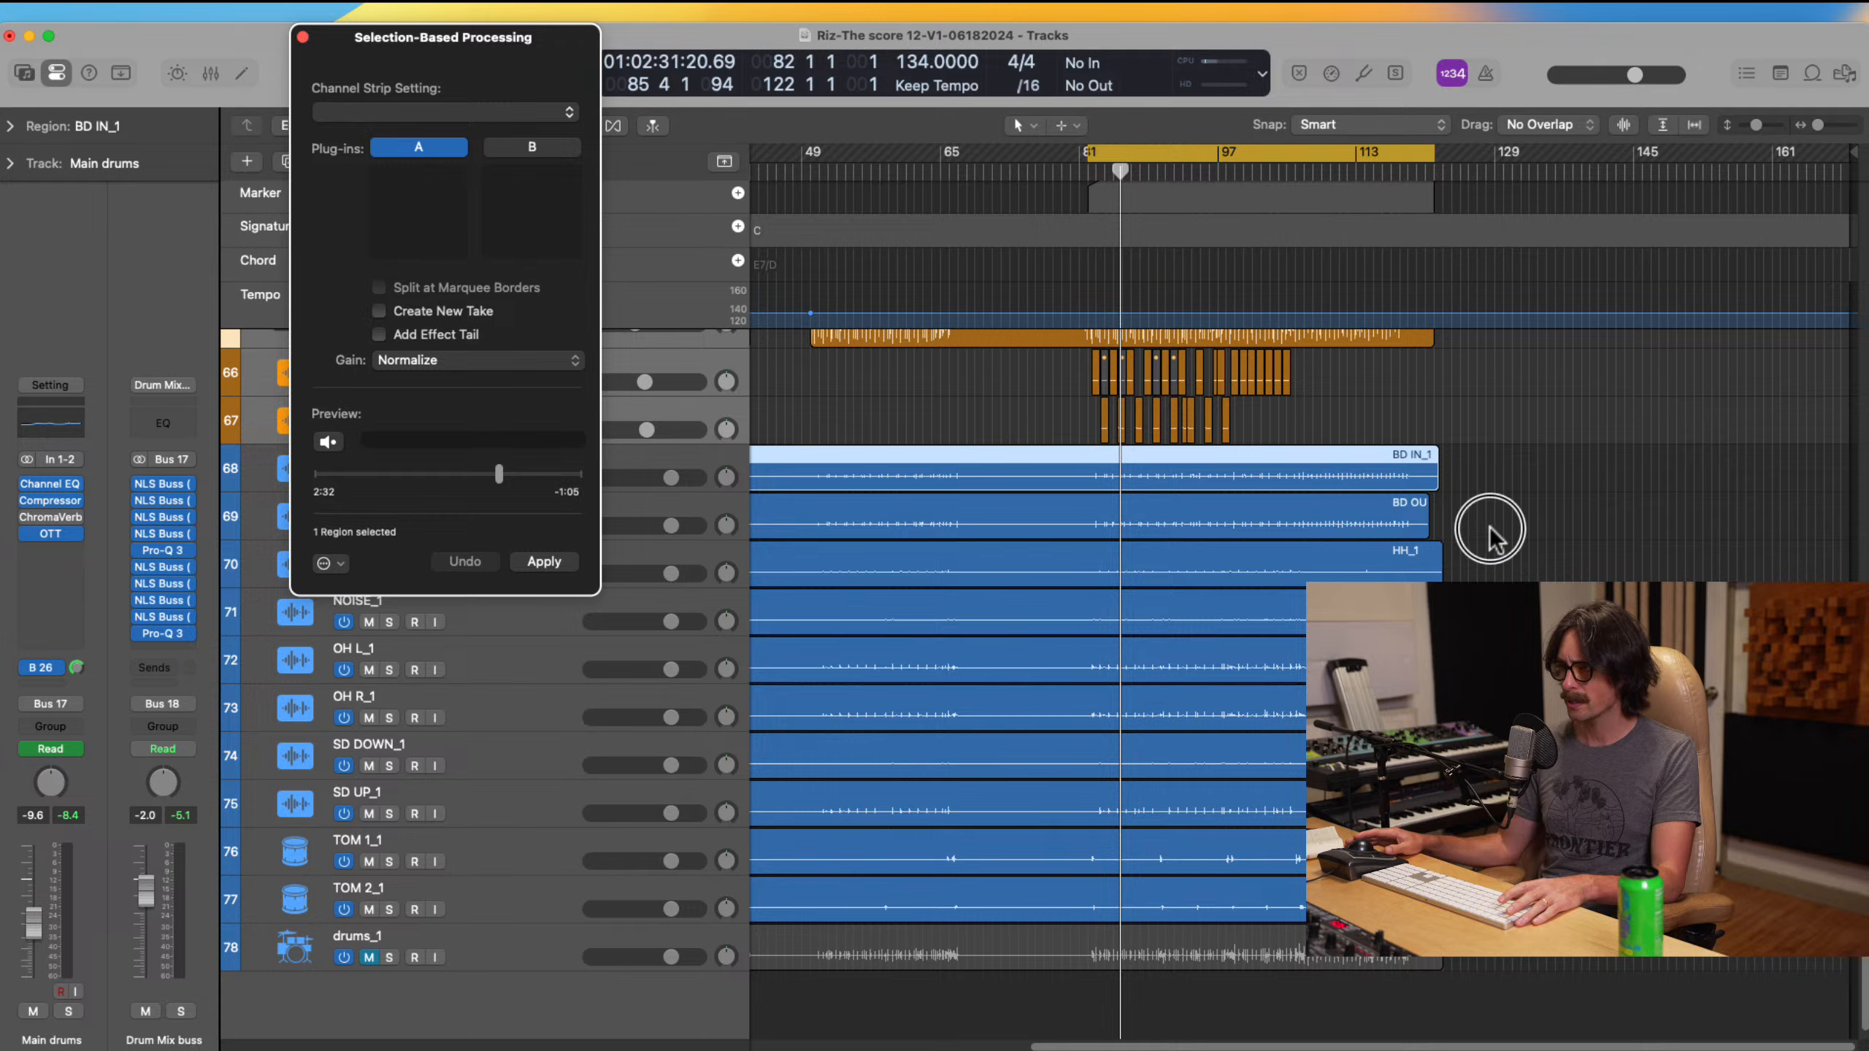
Step: Select the nine stem regions from BD OUT_1 through TOM 2_1 and bring up Selection-Based Processing for them
{"action": "left_click_drag", "start_coordinate": [1490, 530], "coordinate": [1057, 891]}
{"action": "right_click", "coordinate": [1058, 891]}
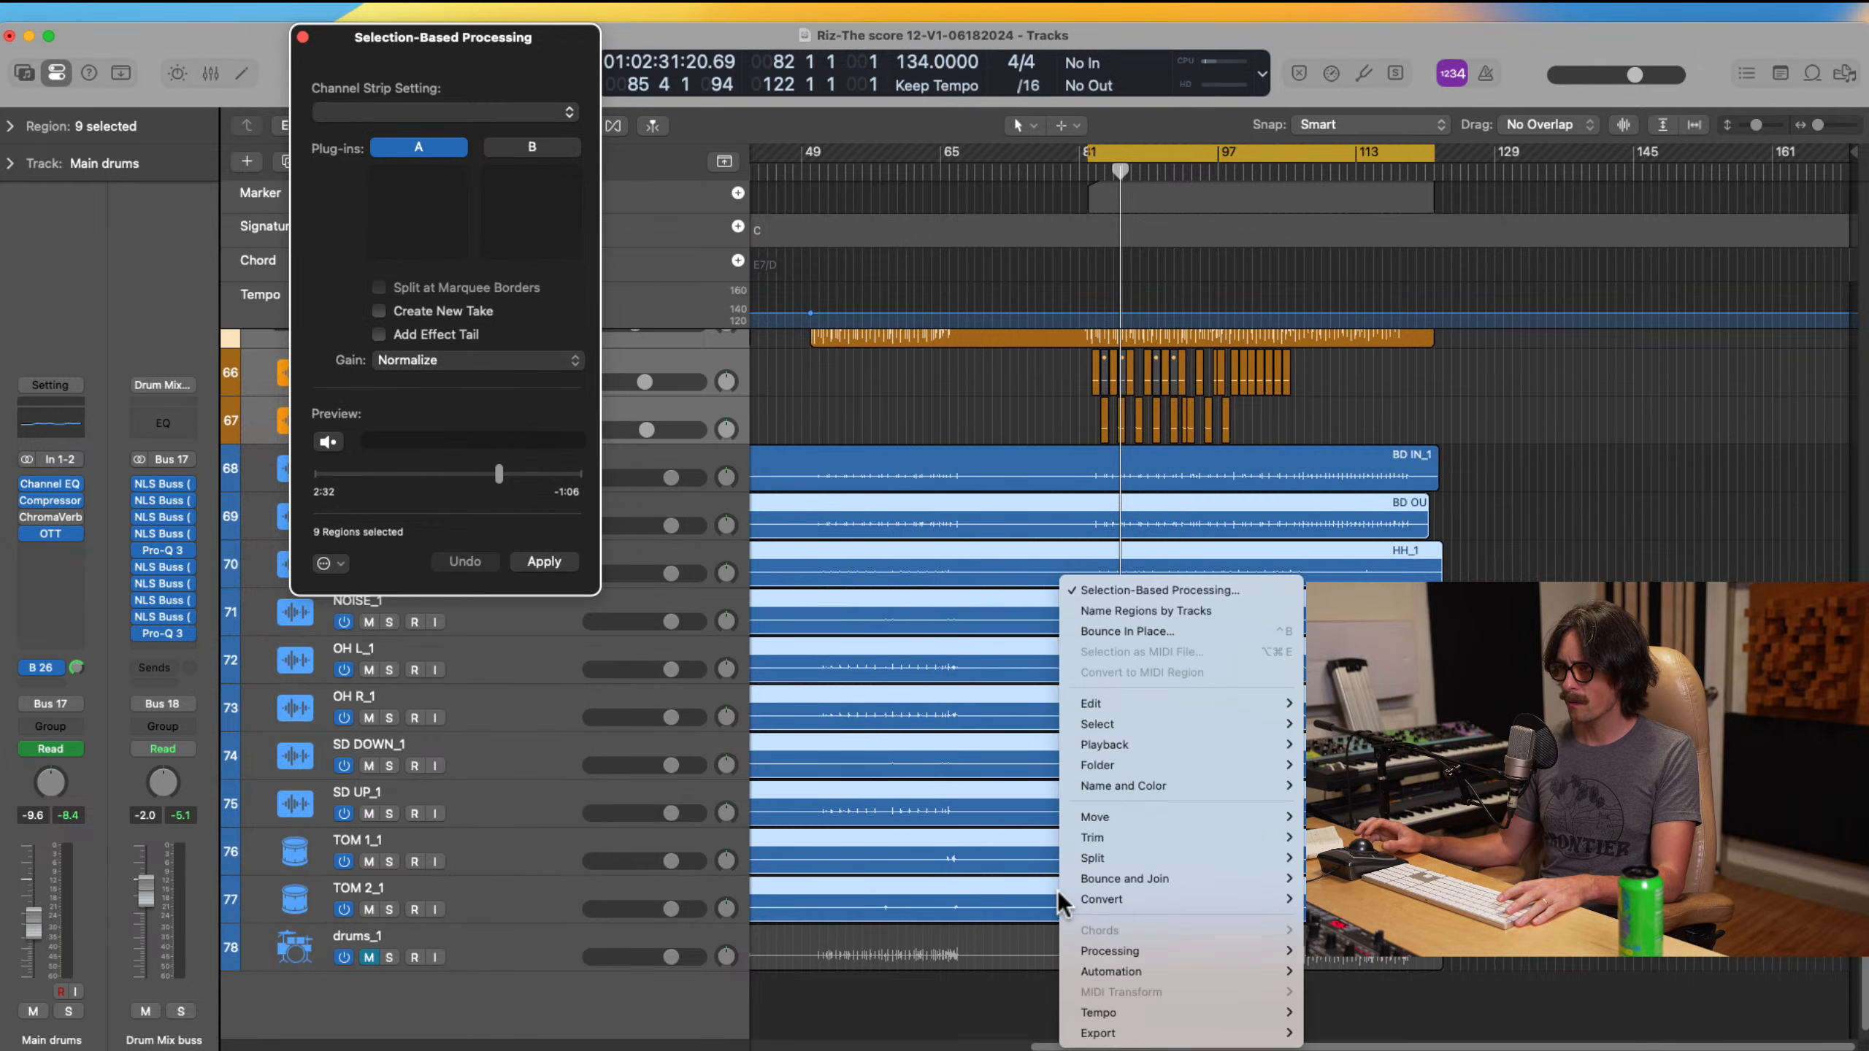
{"action": "mouse_move", "coordinate": [1198, 957]}
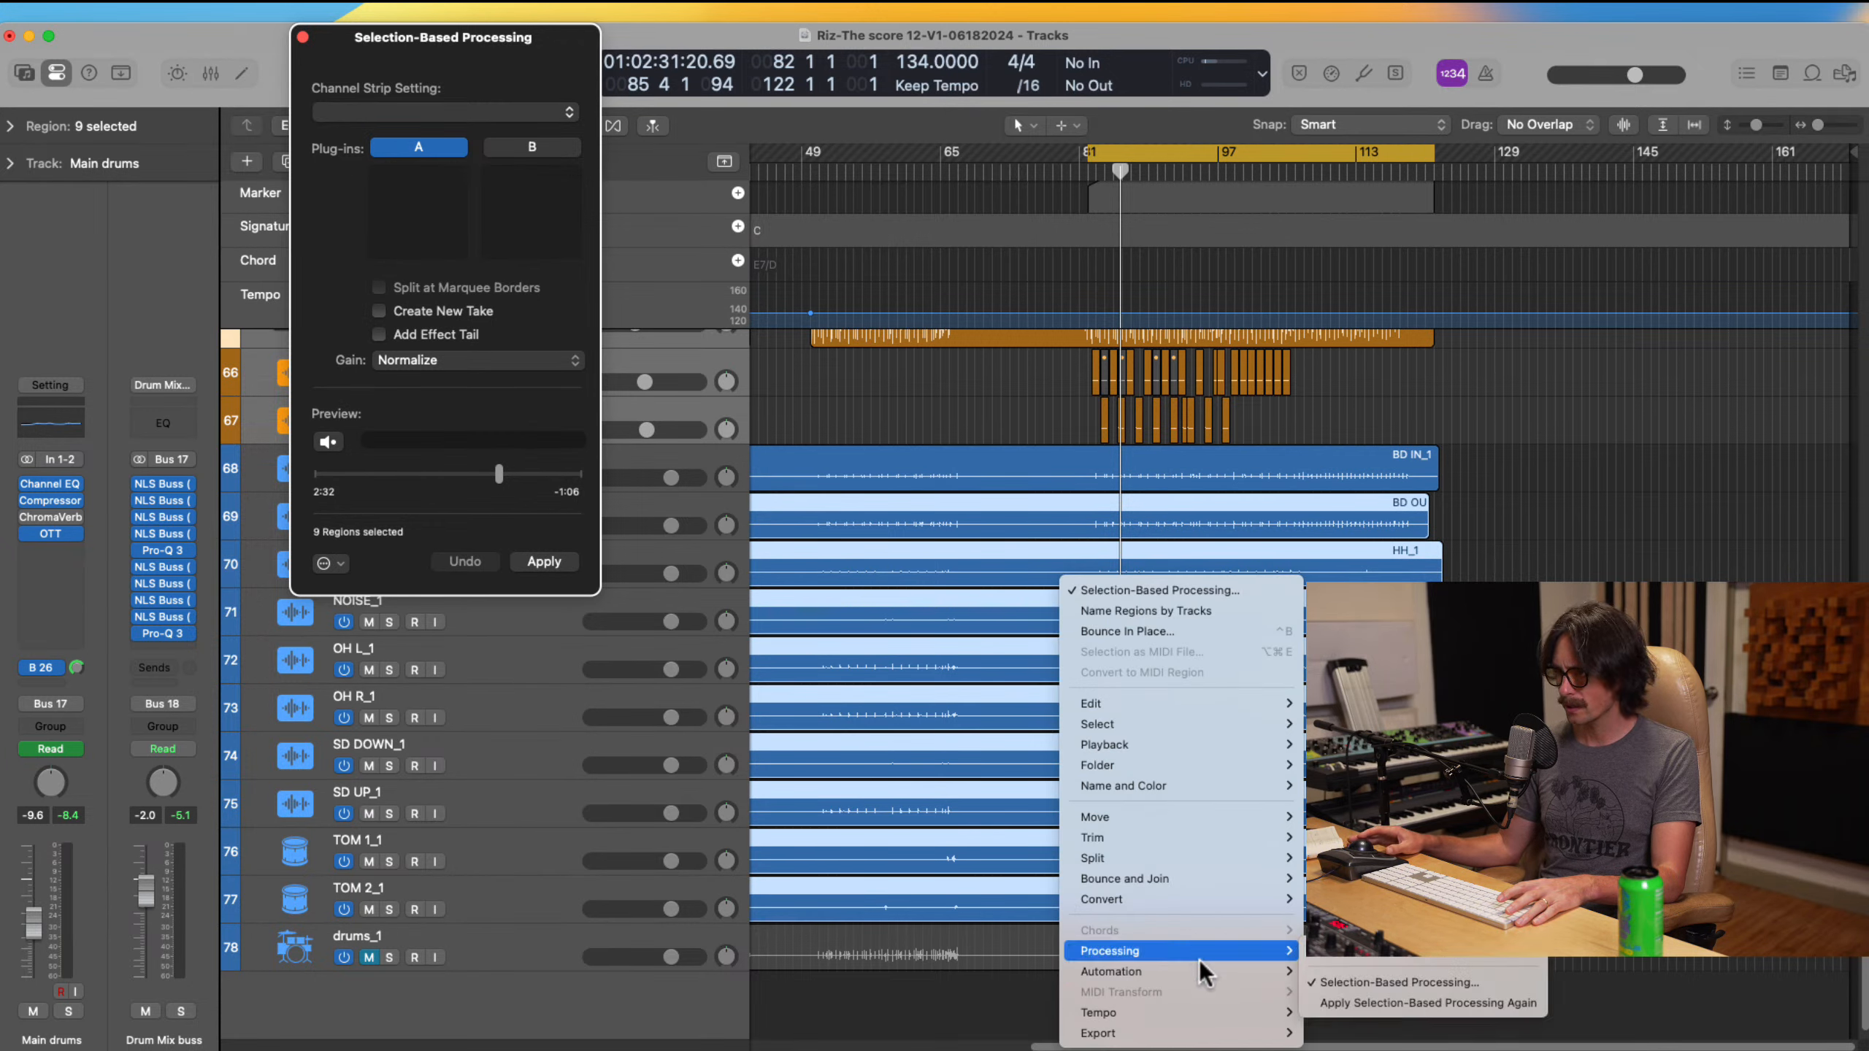
{"action": "left_click", "coordinate": [1456, 982]}
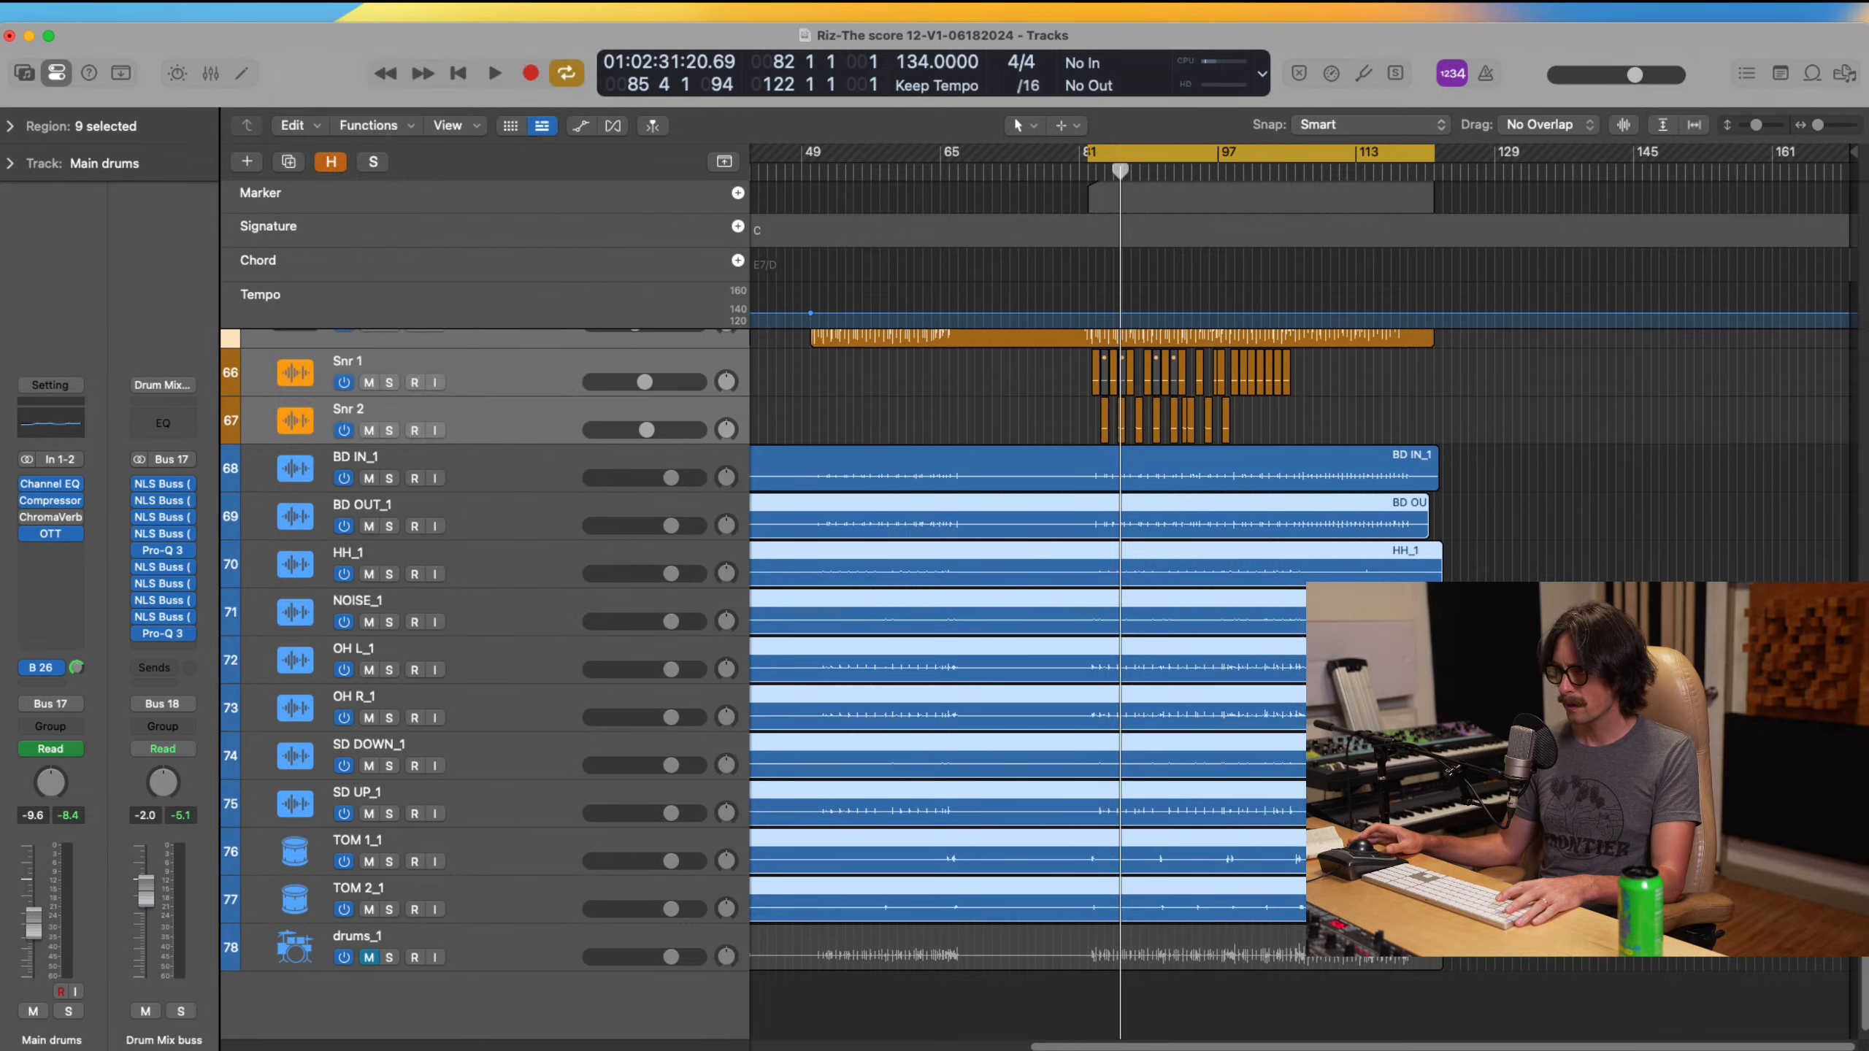
{"action": "right_click", "coordinate": [1213, 901]}
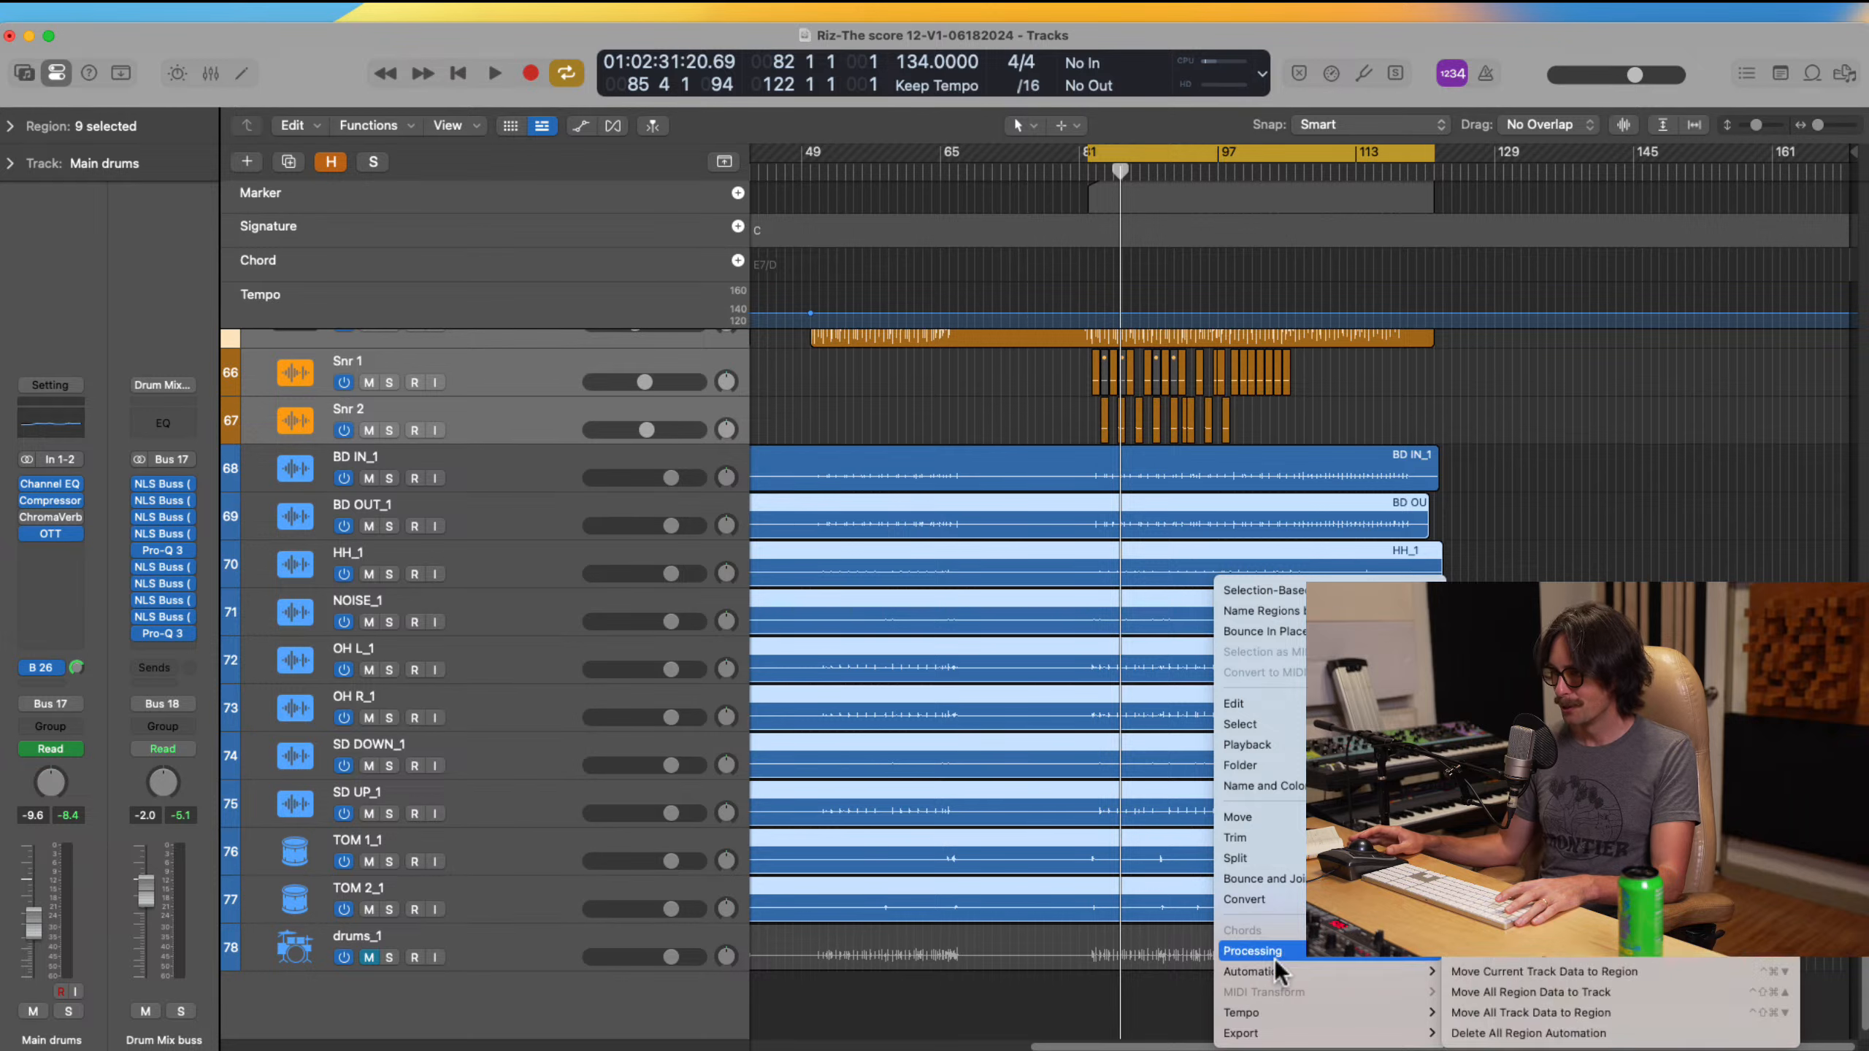
{"action": "mouse_move", "coordinate": [1273, 959]}
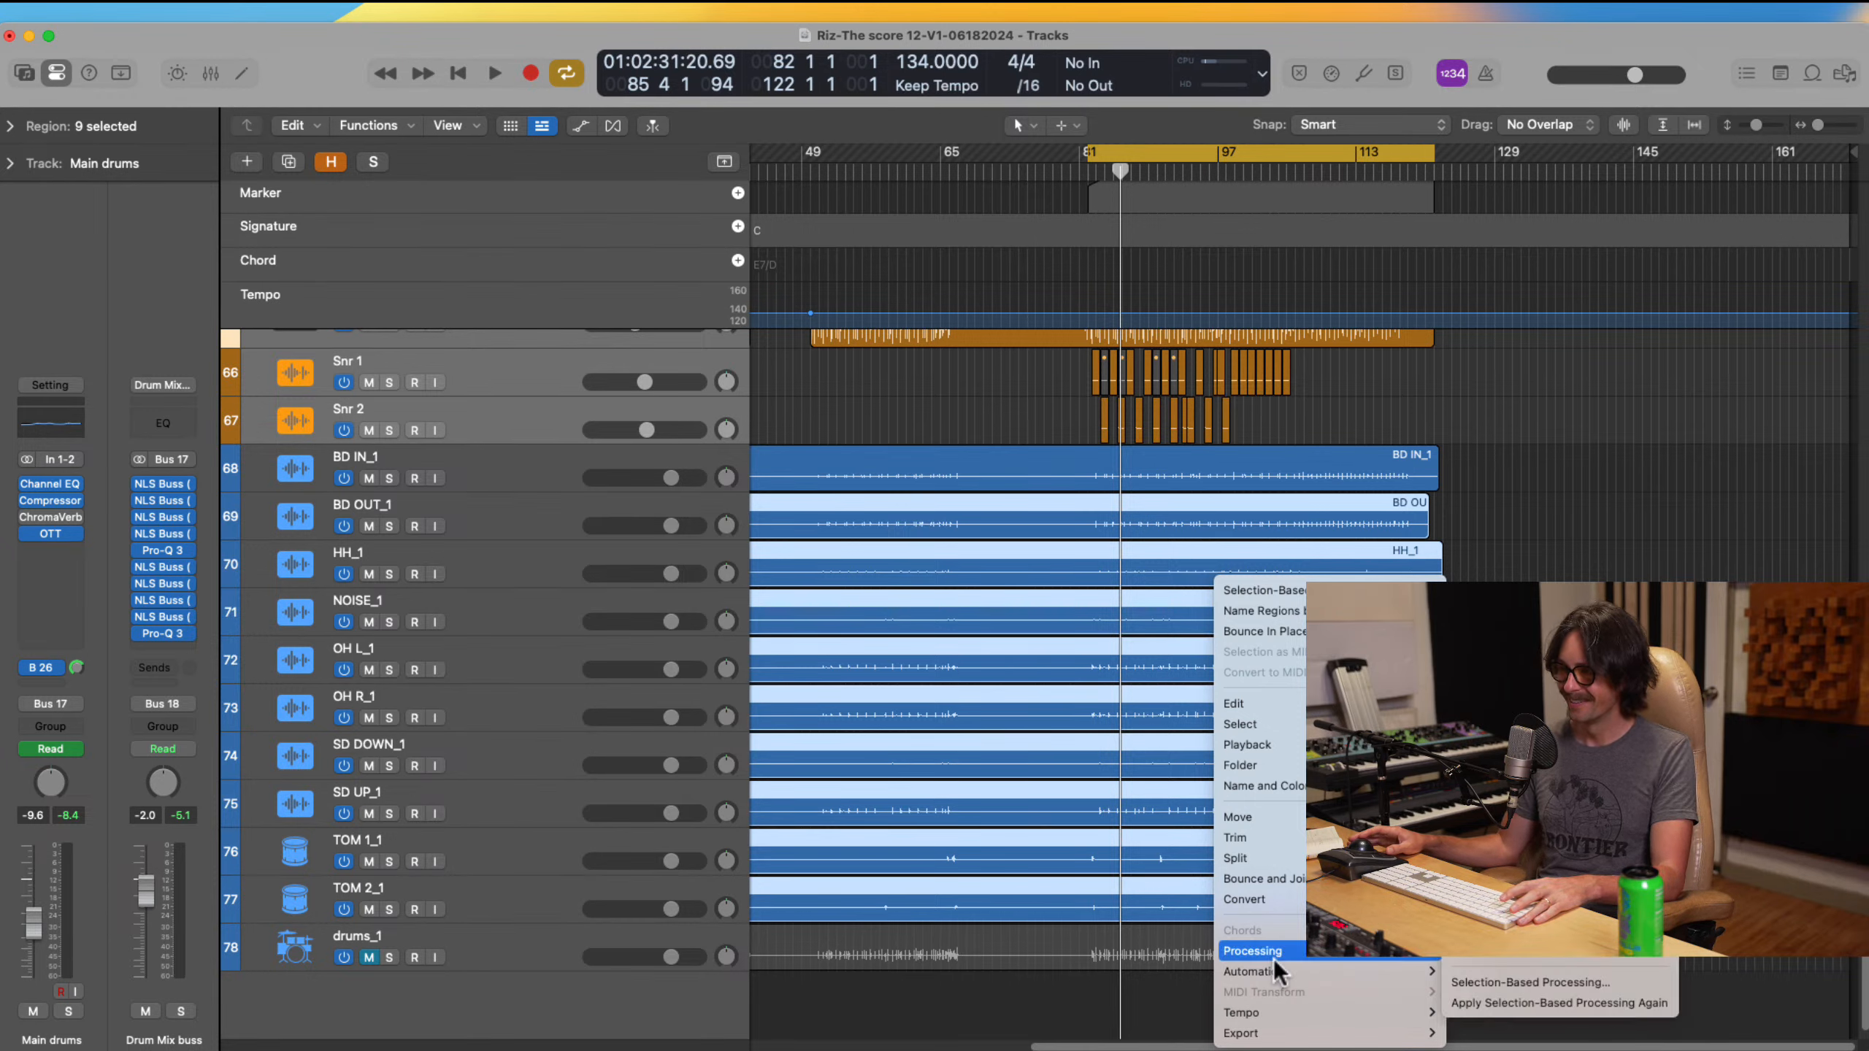
{"action": "left_click", "coordinate": [1595, 982]}
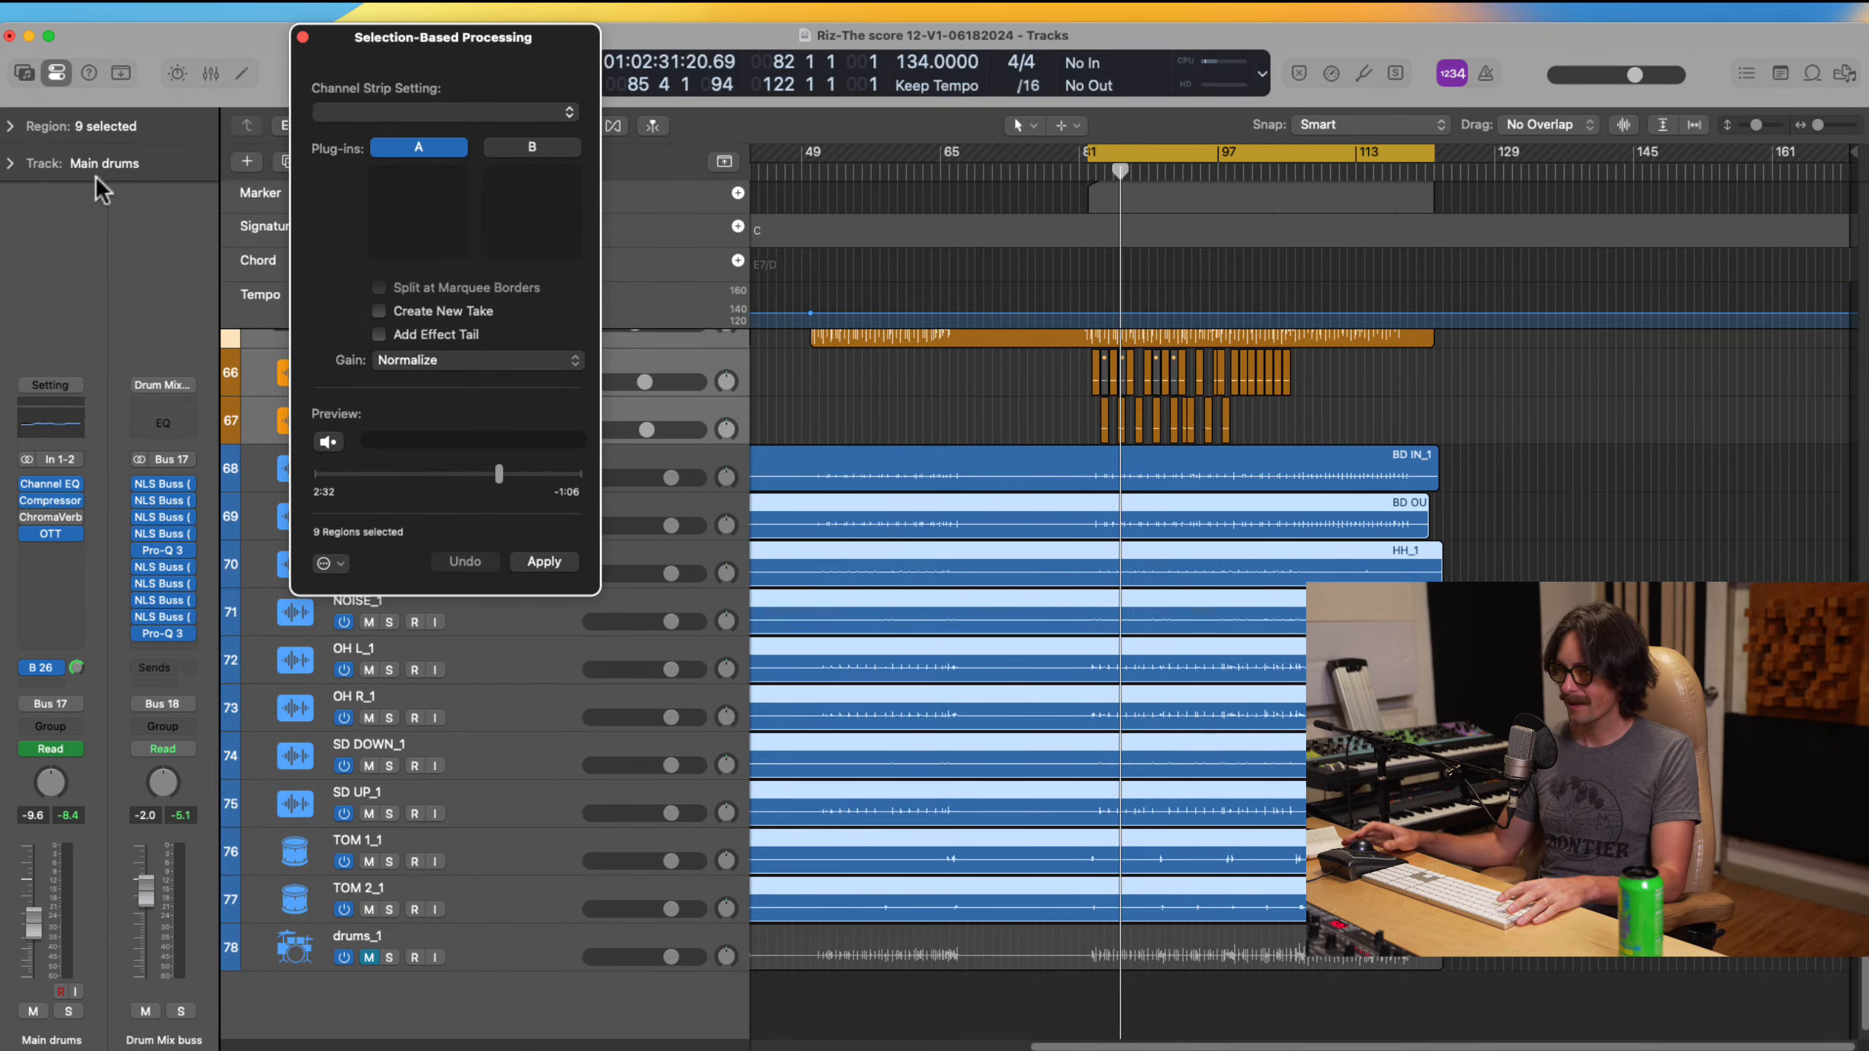
Step: Apply the processing with Normalize gain to the nine selected drum stem regions
{"action": "left_click", "coordinate": [426, 362]}
{"action": "left_click", "coordinate": [426, 362]}
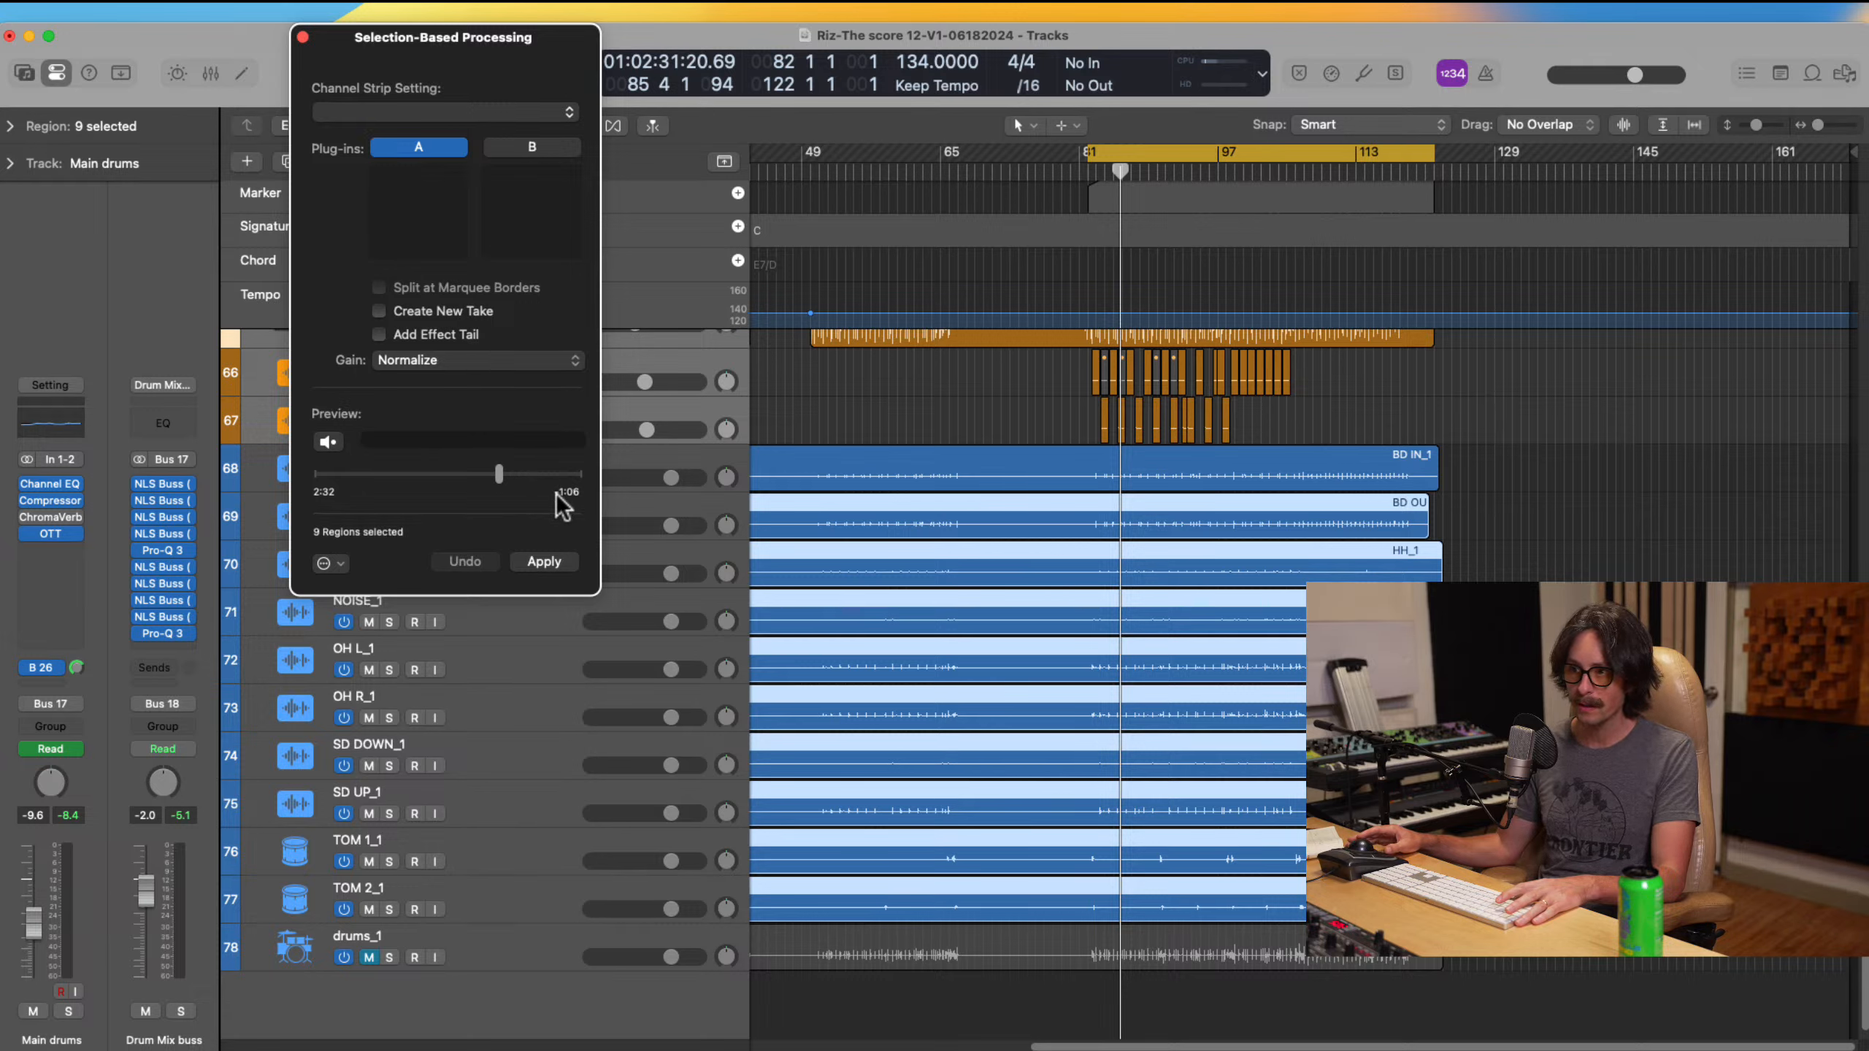
{"action": "left_click", "coordinate": [336, 563]}
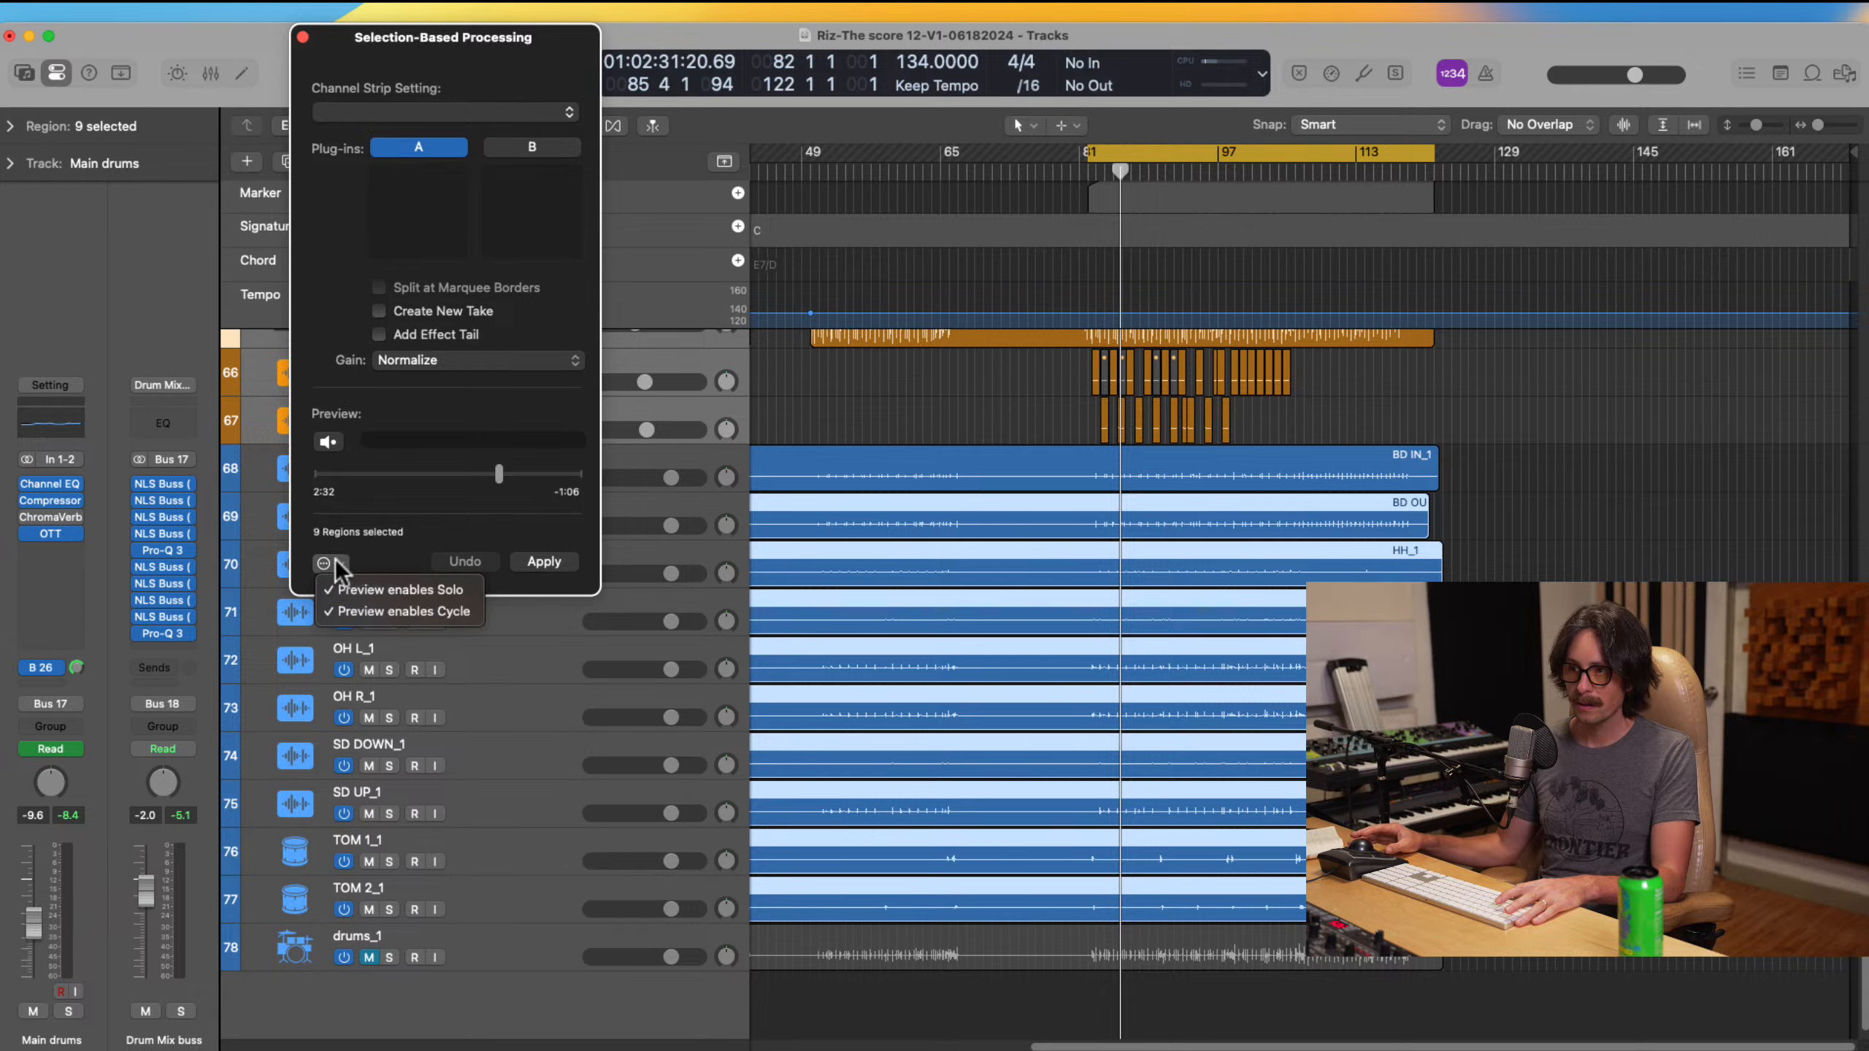
{"action": "left_click", "coordinate": [394, 594]}
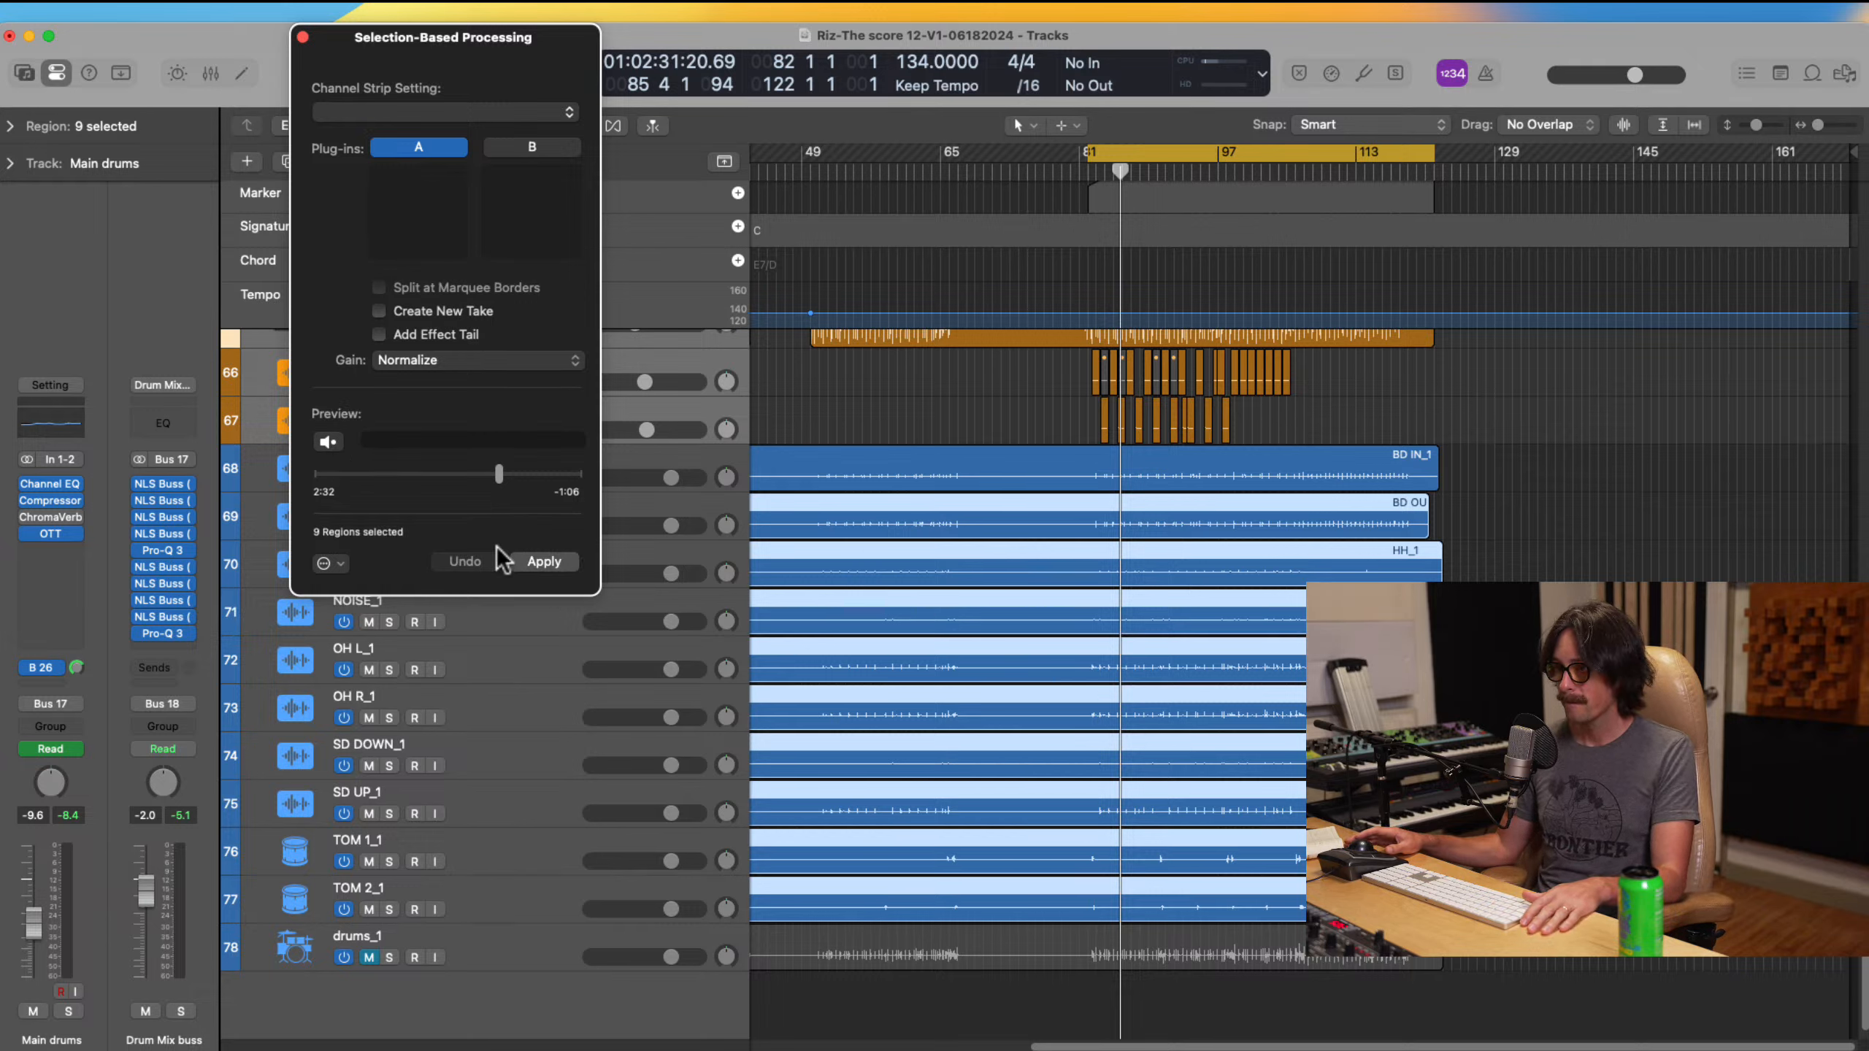
{"action": "left_click", "coordinate": [545, 561]}
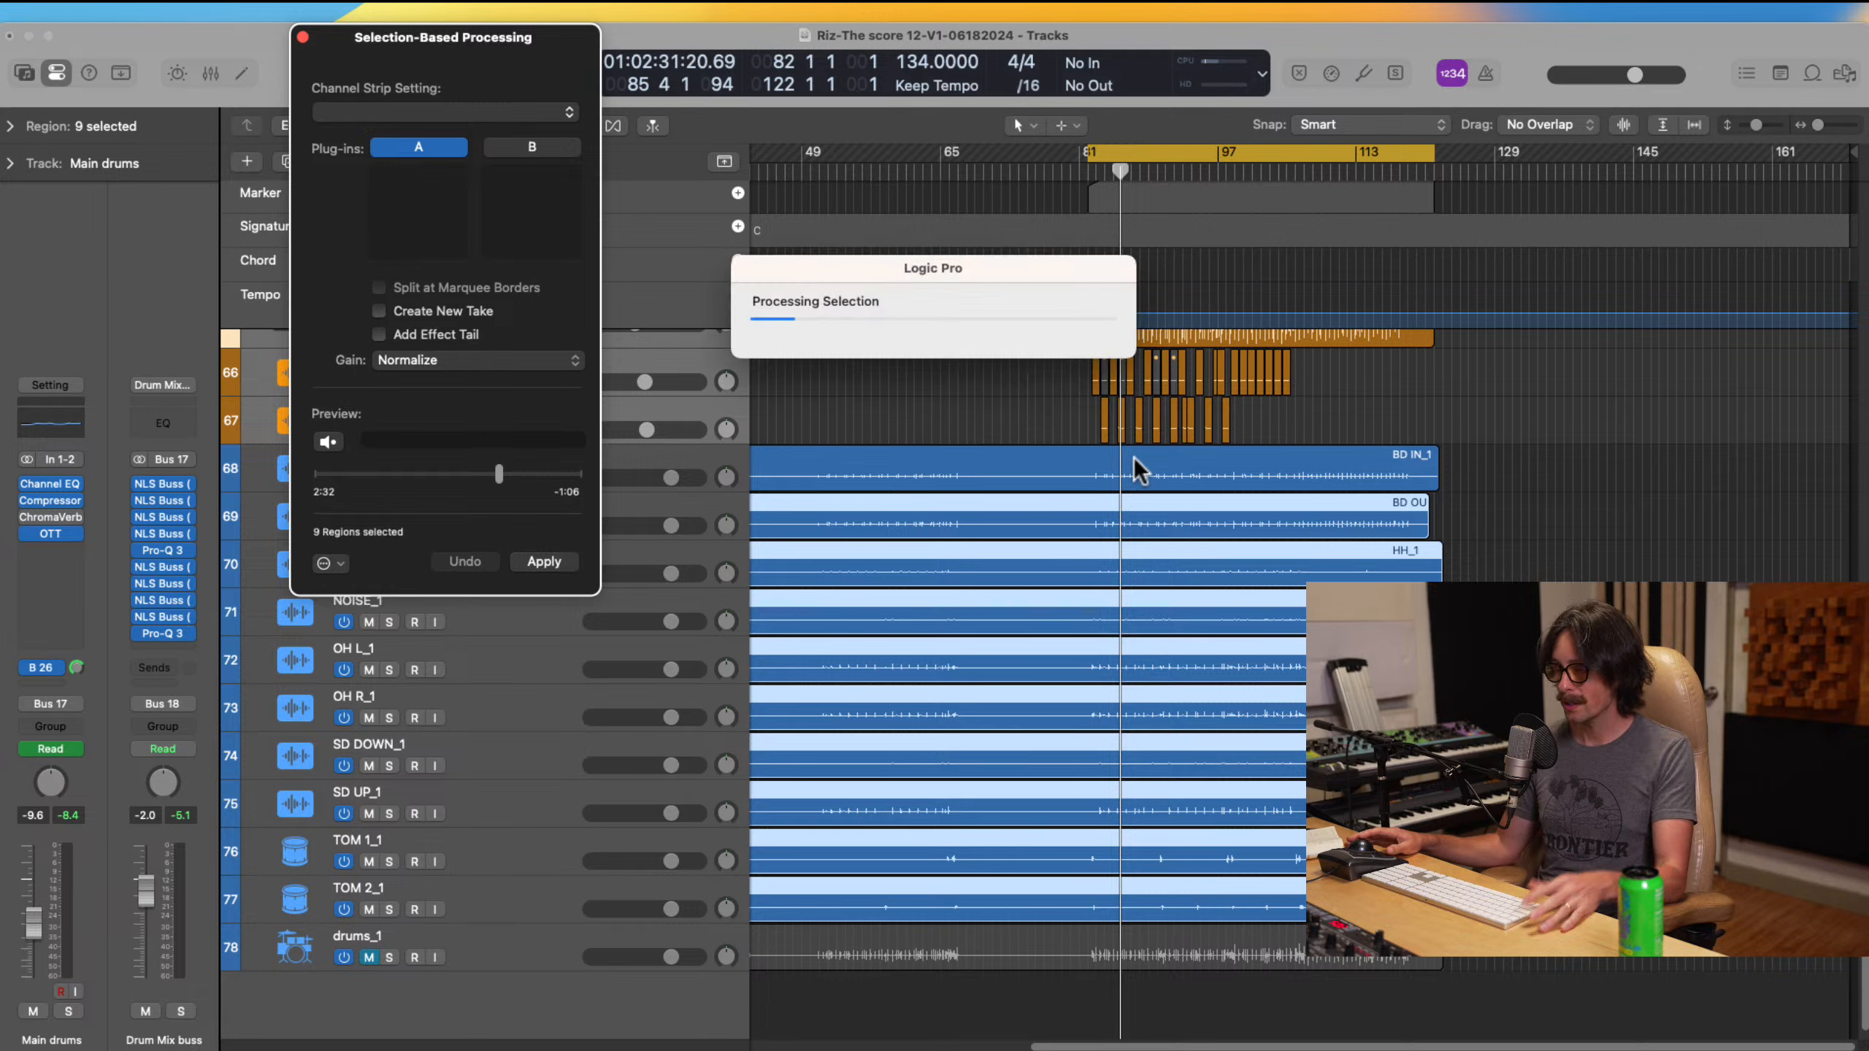
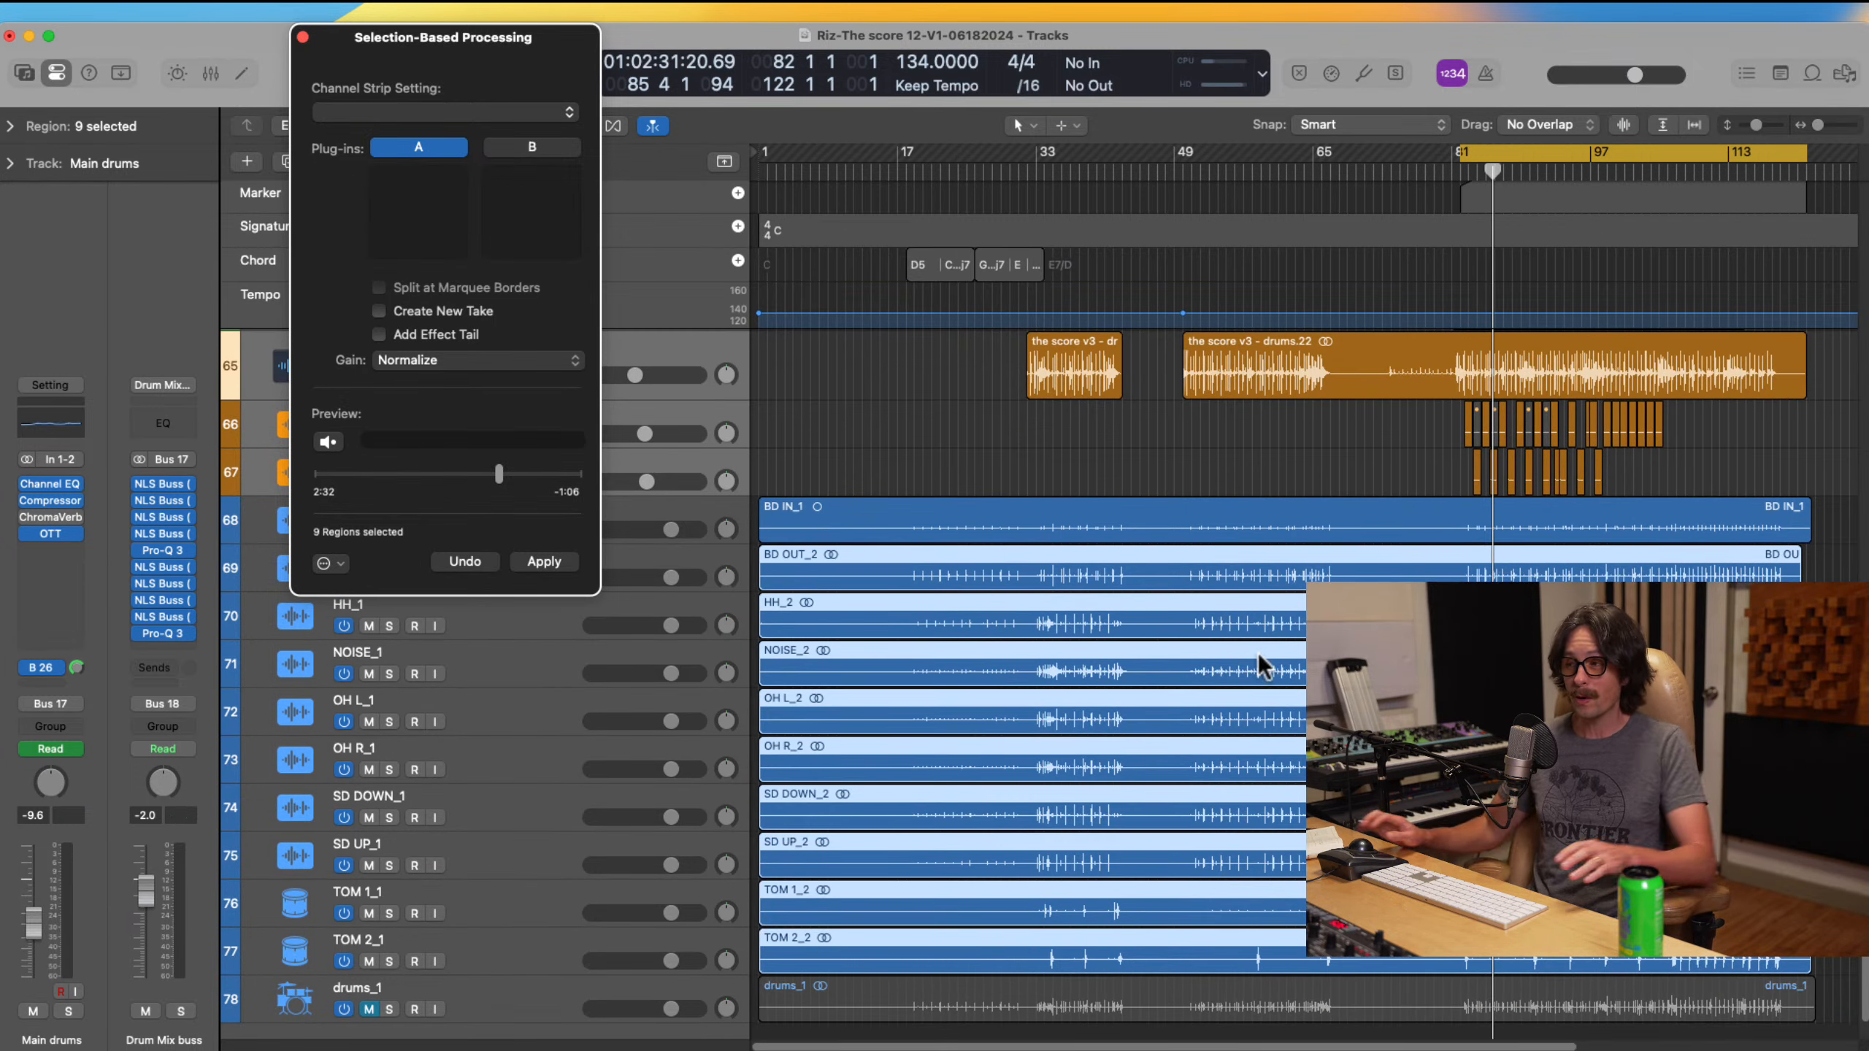
Step: Examine the processed drum stem waveforms up close around bars 82 to 86
{"action": "scroll", "coordinate": [1302, 589], "scroll_direction": "right", "scroll_amount": 5}
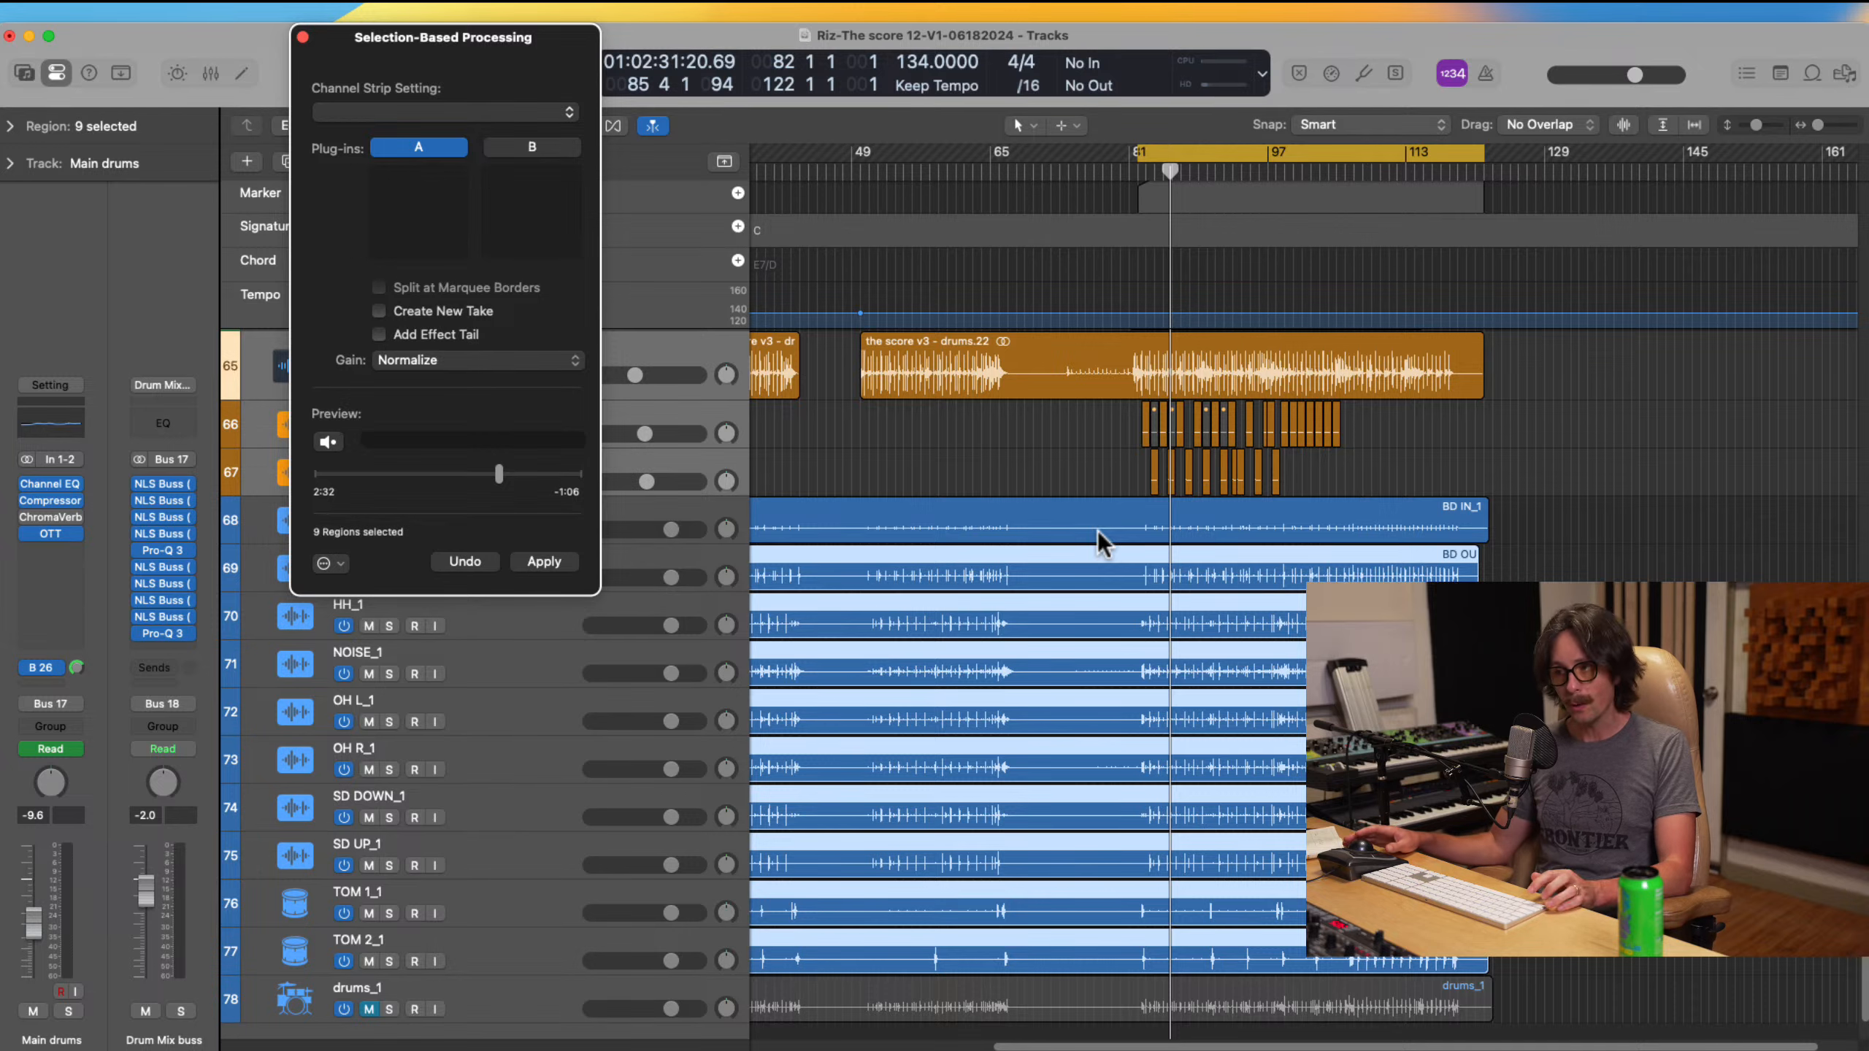
{"action": "left_click_drag", "start_coordinate": [1109, 553], "coordinate": [1245, 797]}
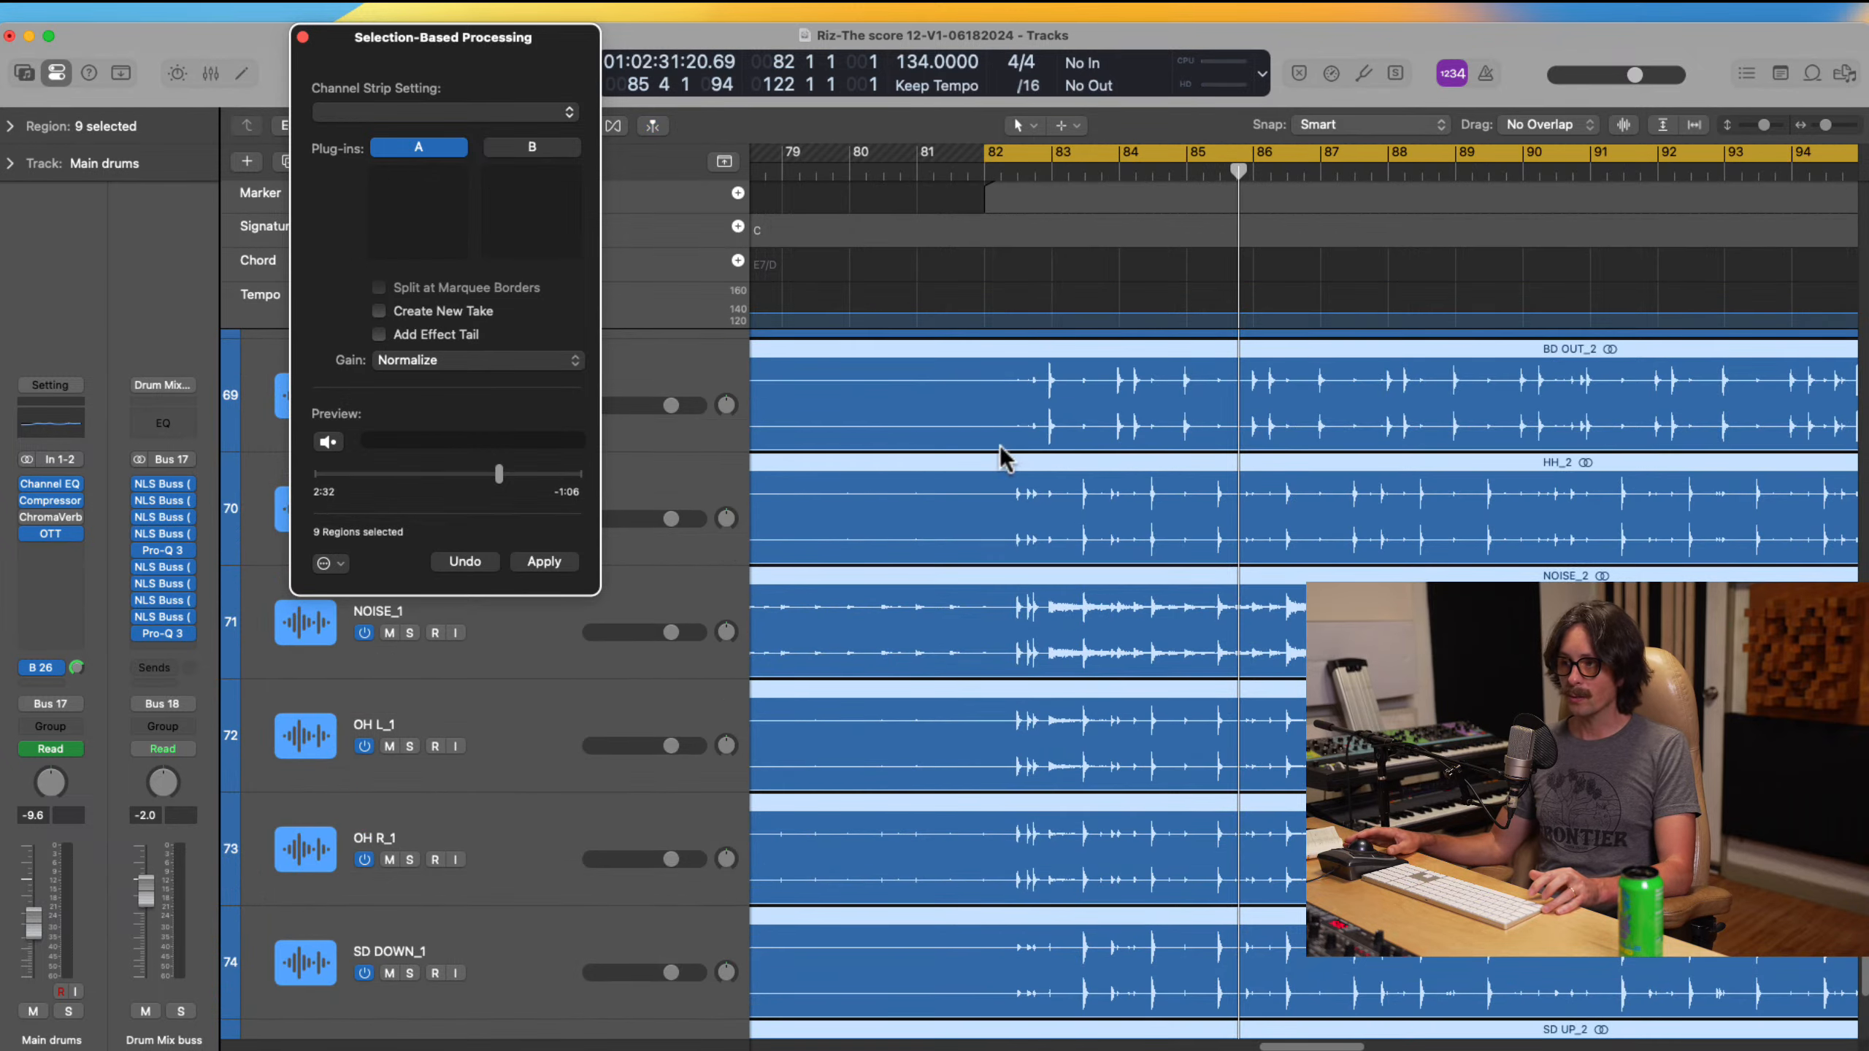
{"action": "left_click_drag", "start_coordinate": [999, 446], "coordinate": [1255, 912]}
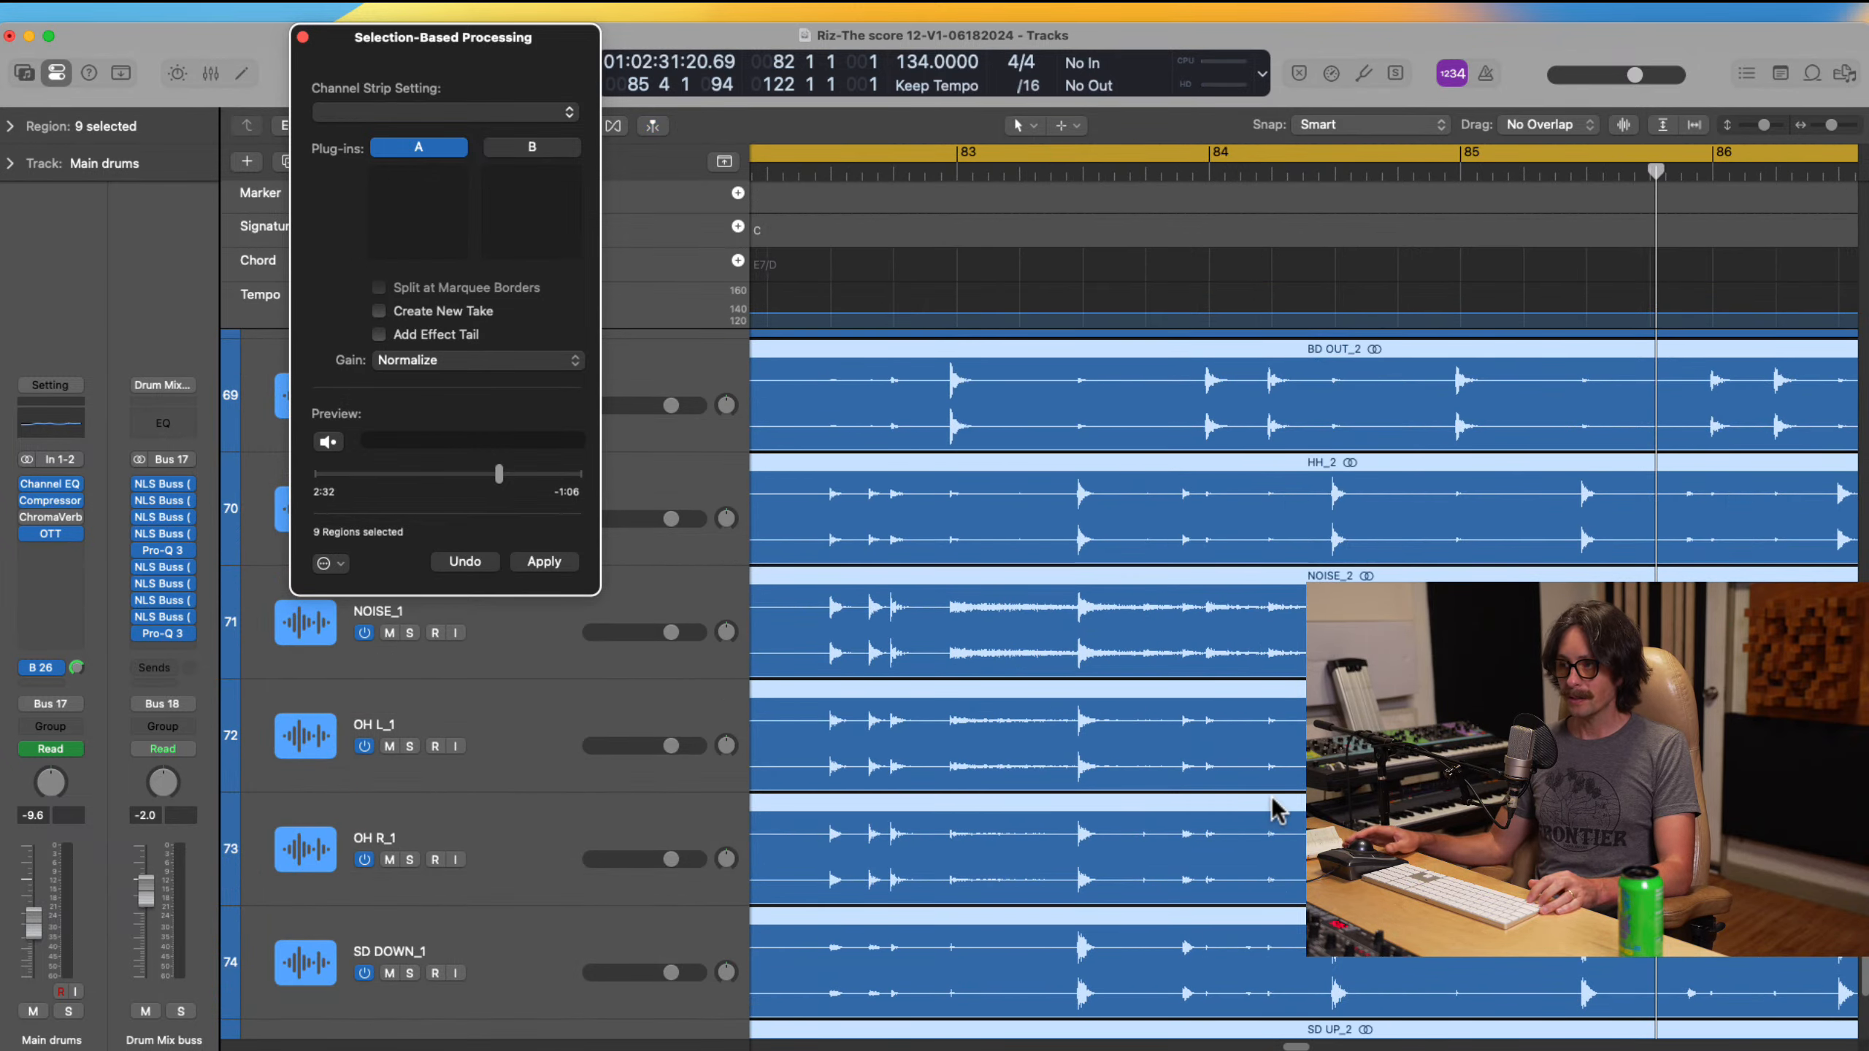
{"action": "scroll", "coordinate": [1274, 799], "scroll_direction": "down", "scroll_amount": 3}
{"action": "scroll", "coordinate": [1266, 725], "scroll_direction": "right", "scroll_amount": 5}
{"action": "scroll", "coordinate": [1265, 720], "scroll_direction": "up", "scroll_amount": 2}
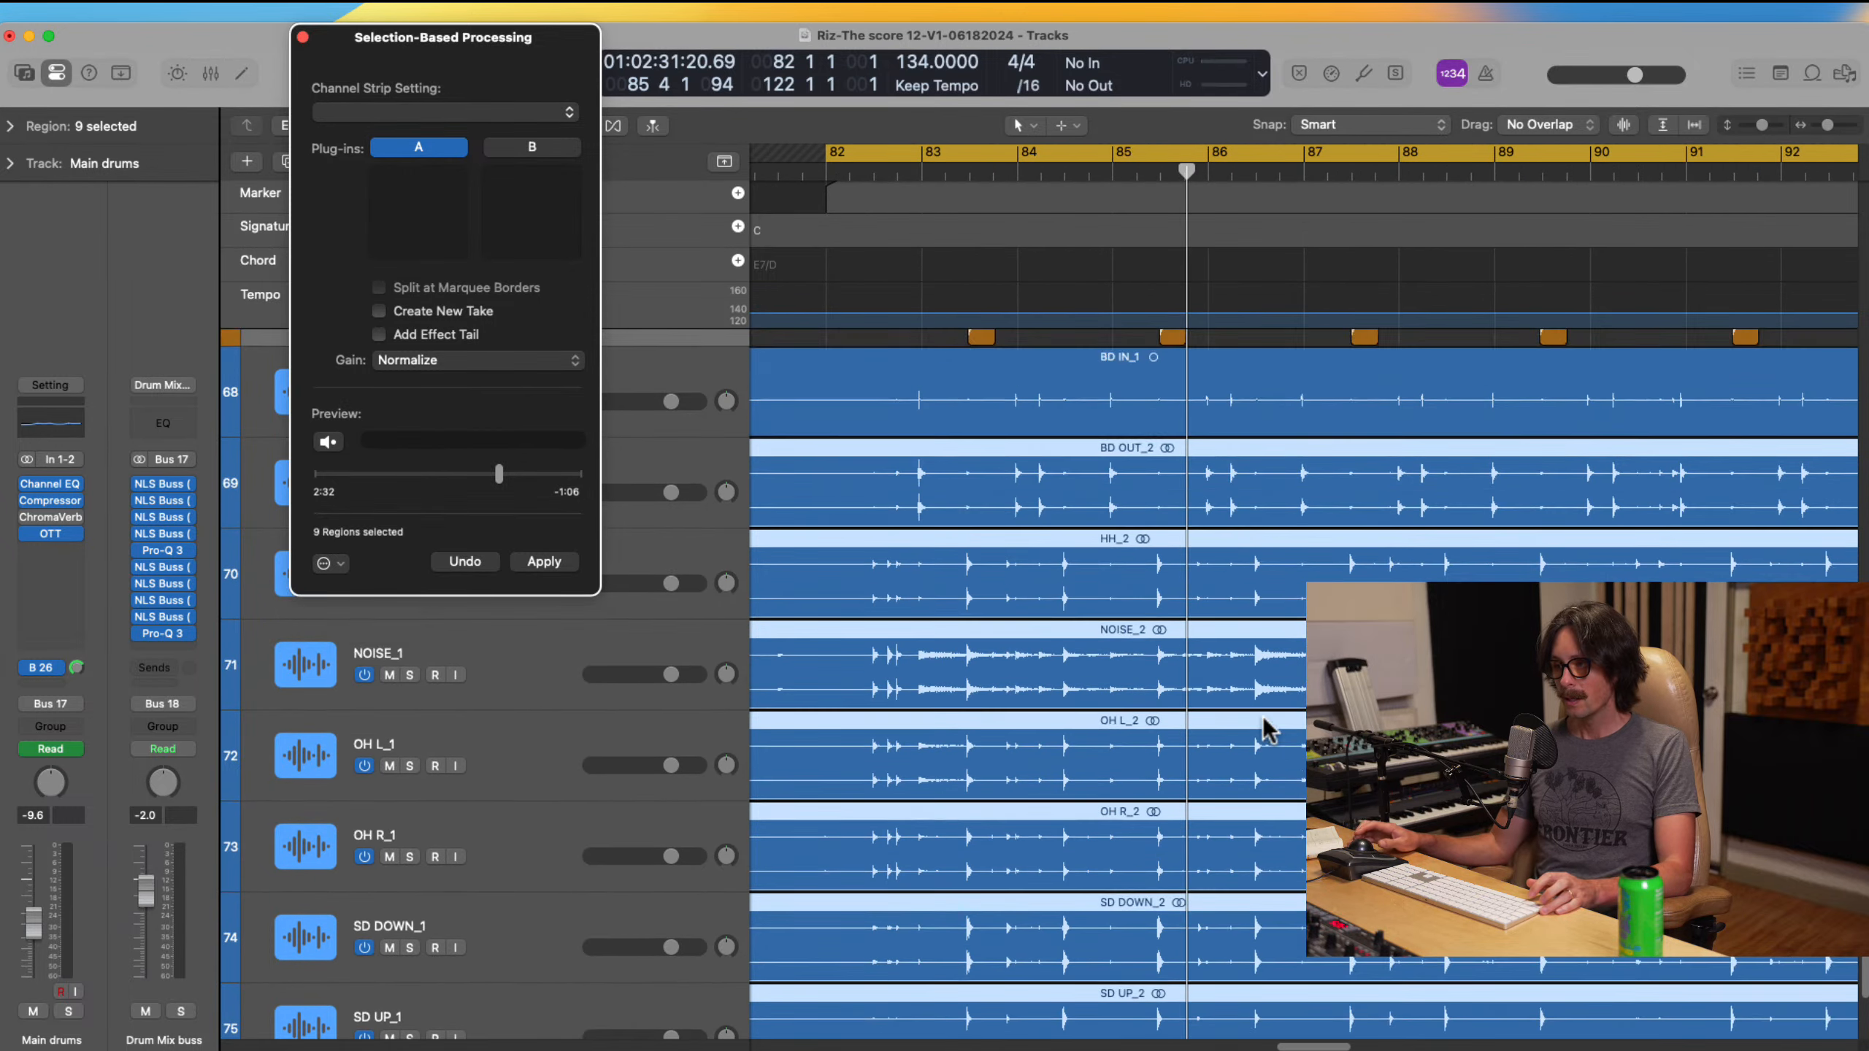
{"action": "scroll", "coordinate": [1264, 721], "scroll_direction": "up", "scroll_amount": 3}
Step: Normalize the remaining BD IN_1 region with Selection-Based Processing and close the processing window
{"action": "left_click", "coordinate": [1107, 509]}
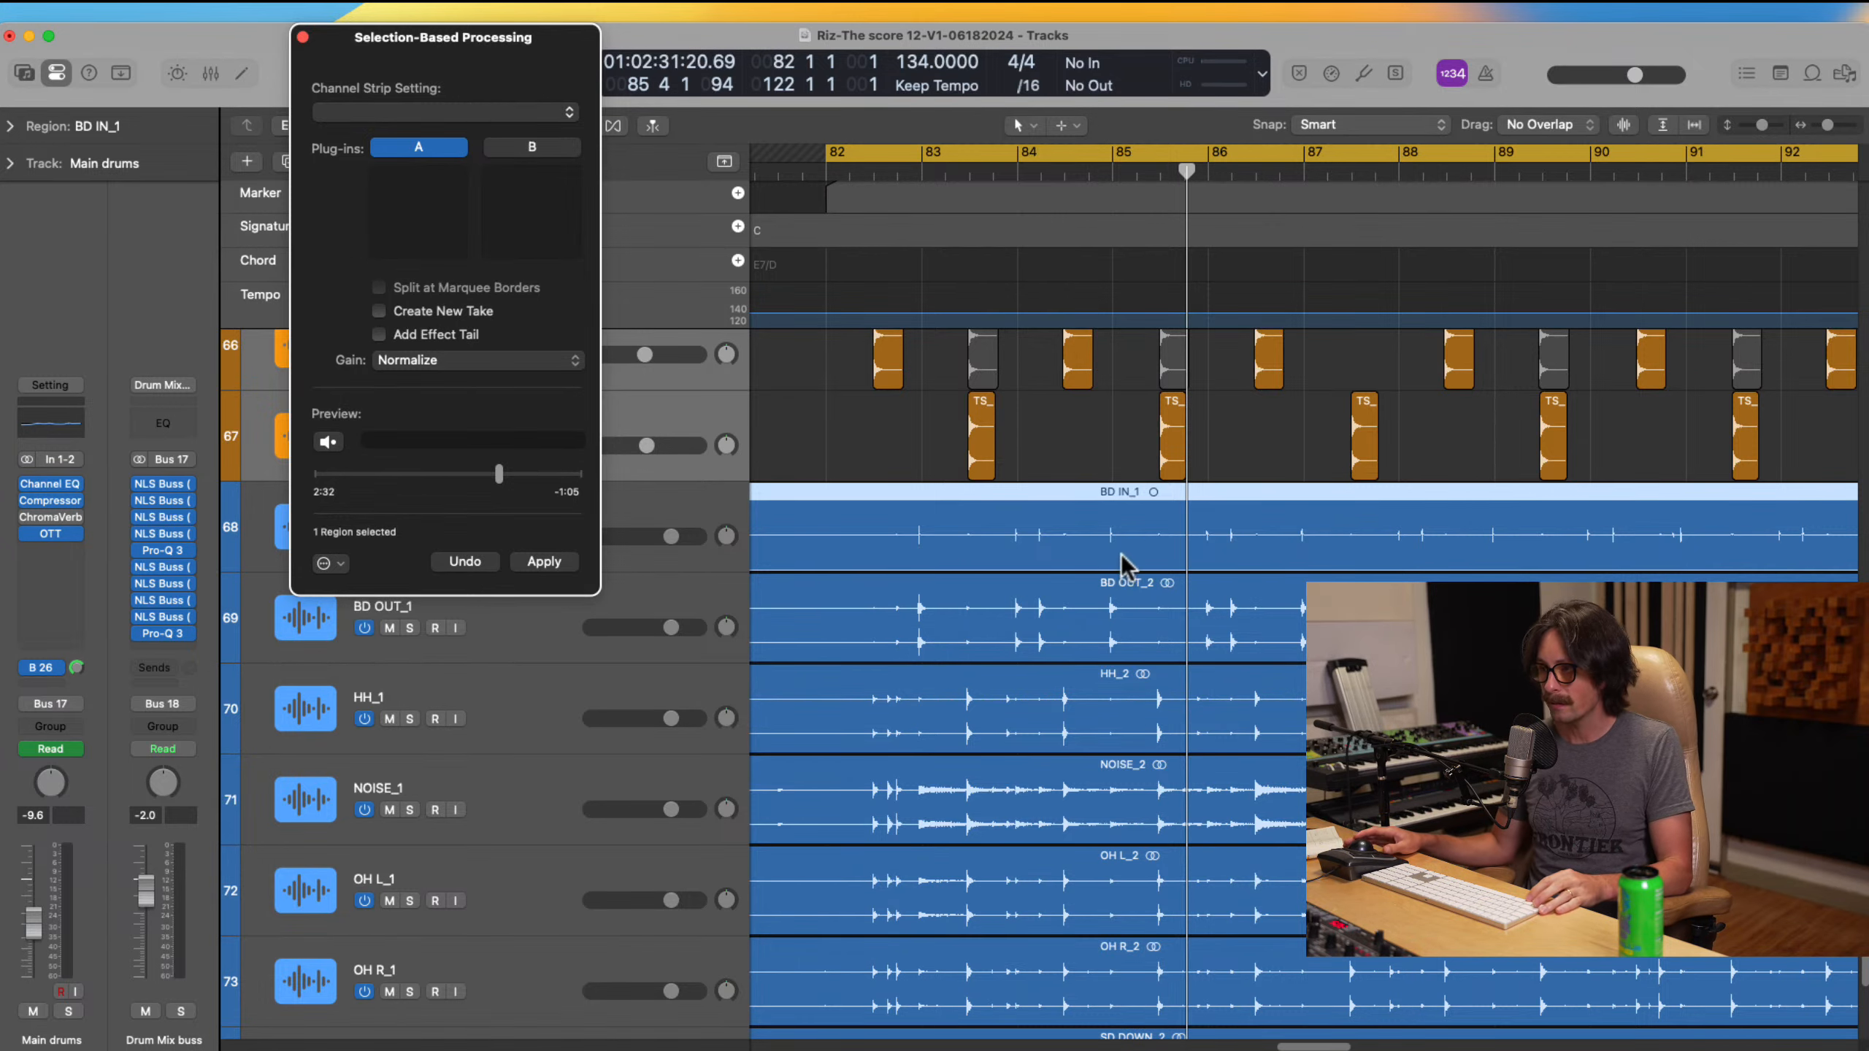
{"action": "scroll", "coordinate": [1132, 647], "scroll_direction": "down", "scroll_amount": 3}
{"action": "scroll", "coordinate": [1131, 647], "scroll_direction": "down", "scroll_amount": 2}
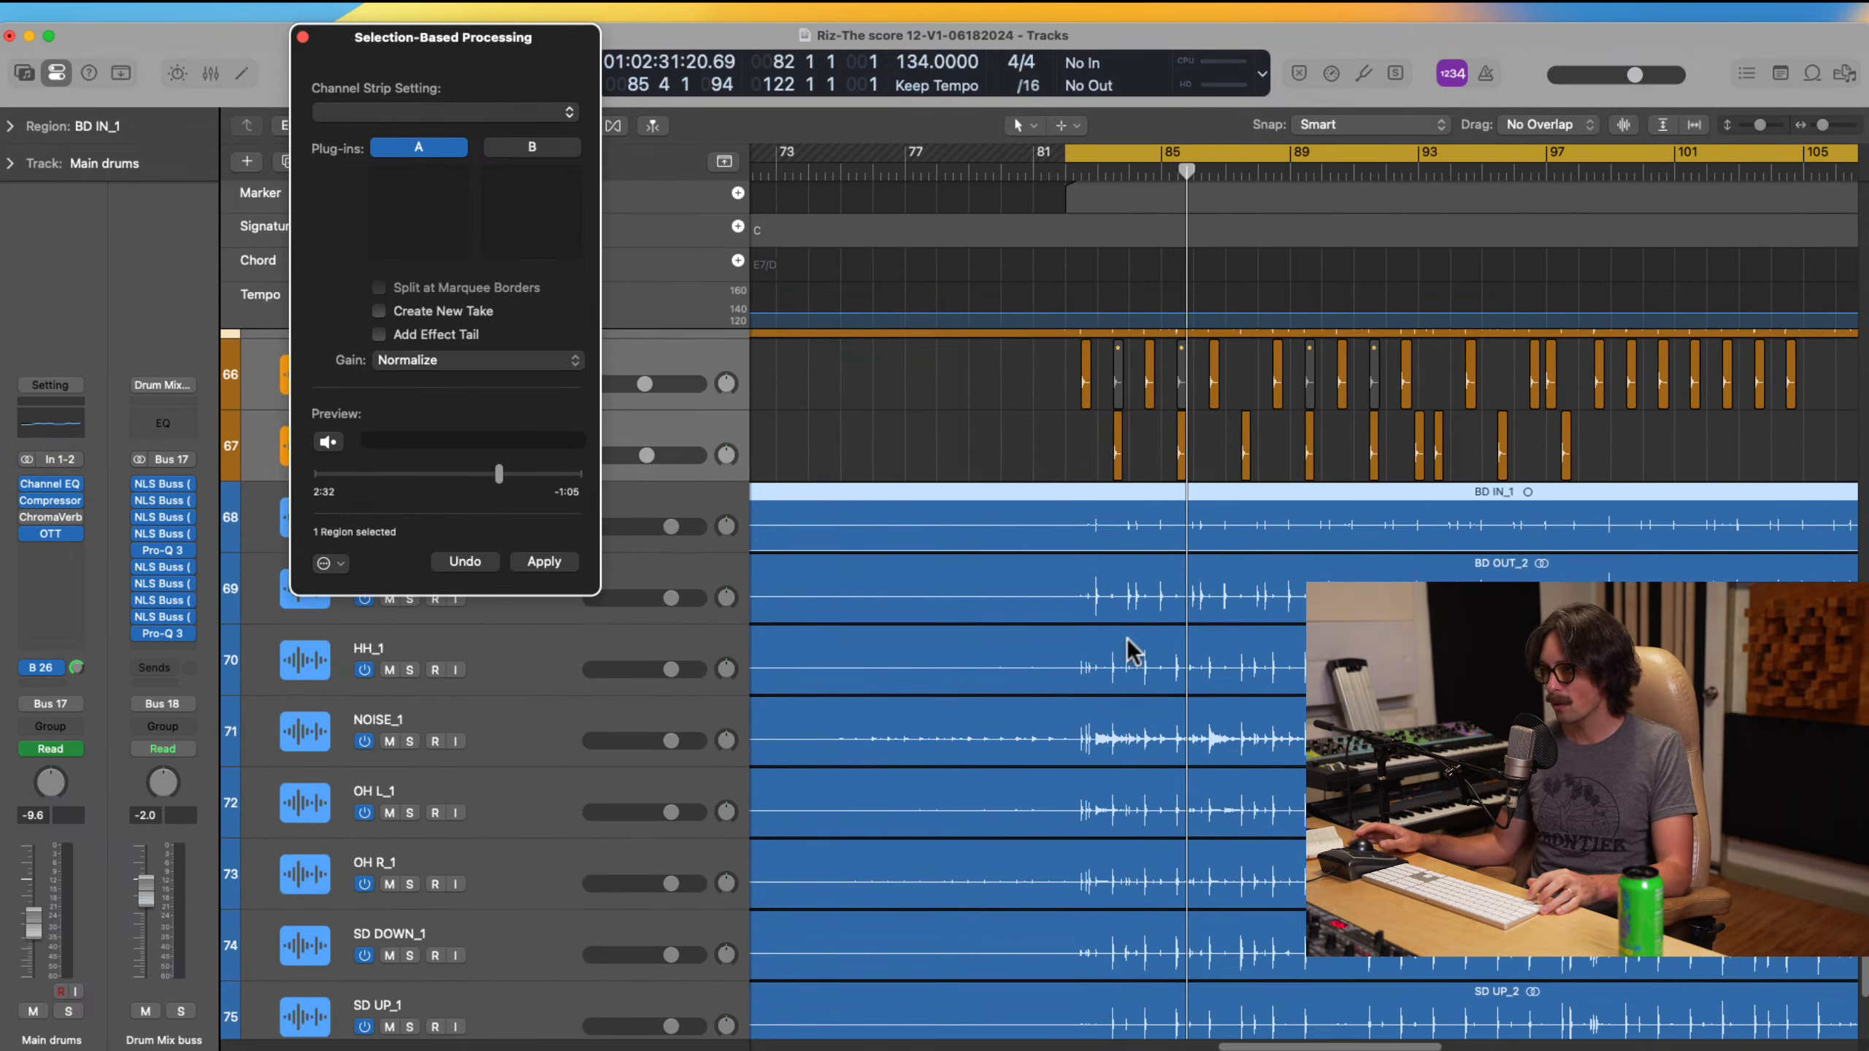
{"action": "scroll", "coordinate": [1129, 648], "scroll_direction": "down", "scroll_amount": 5}
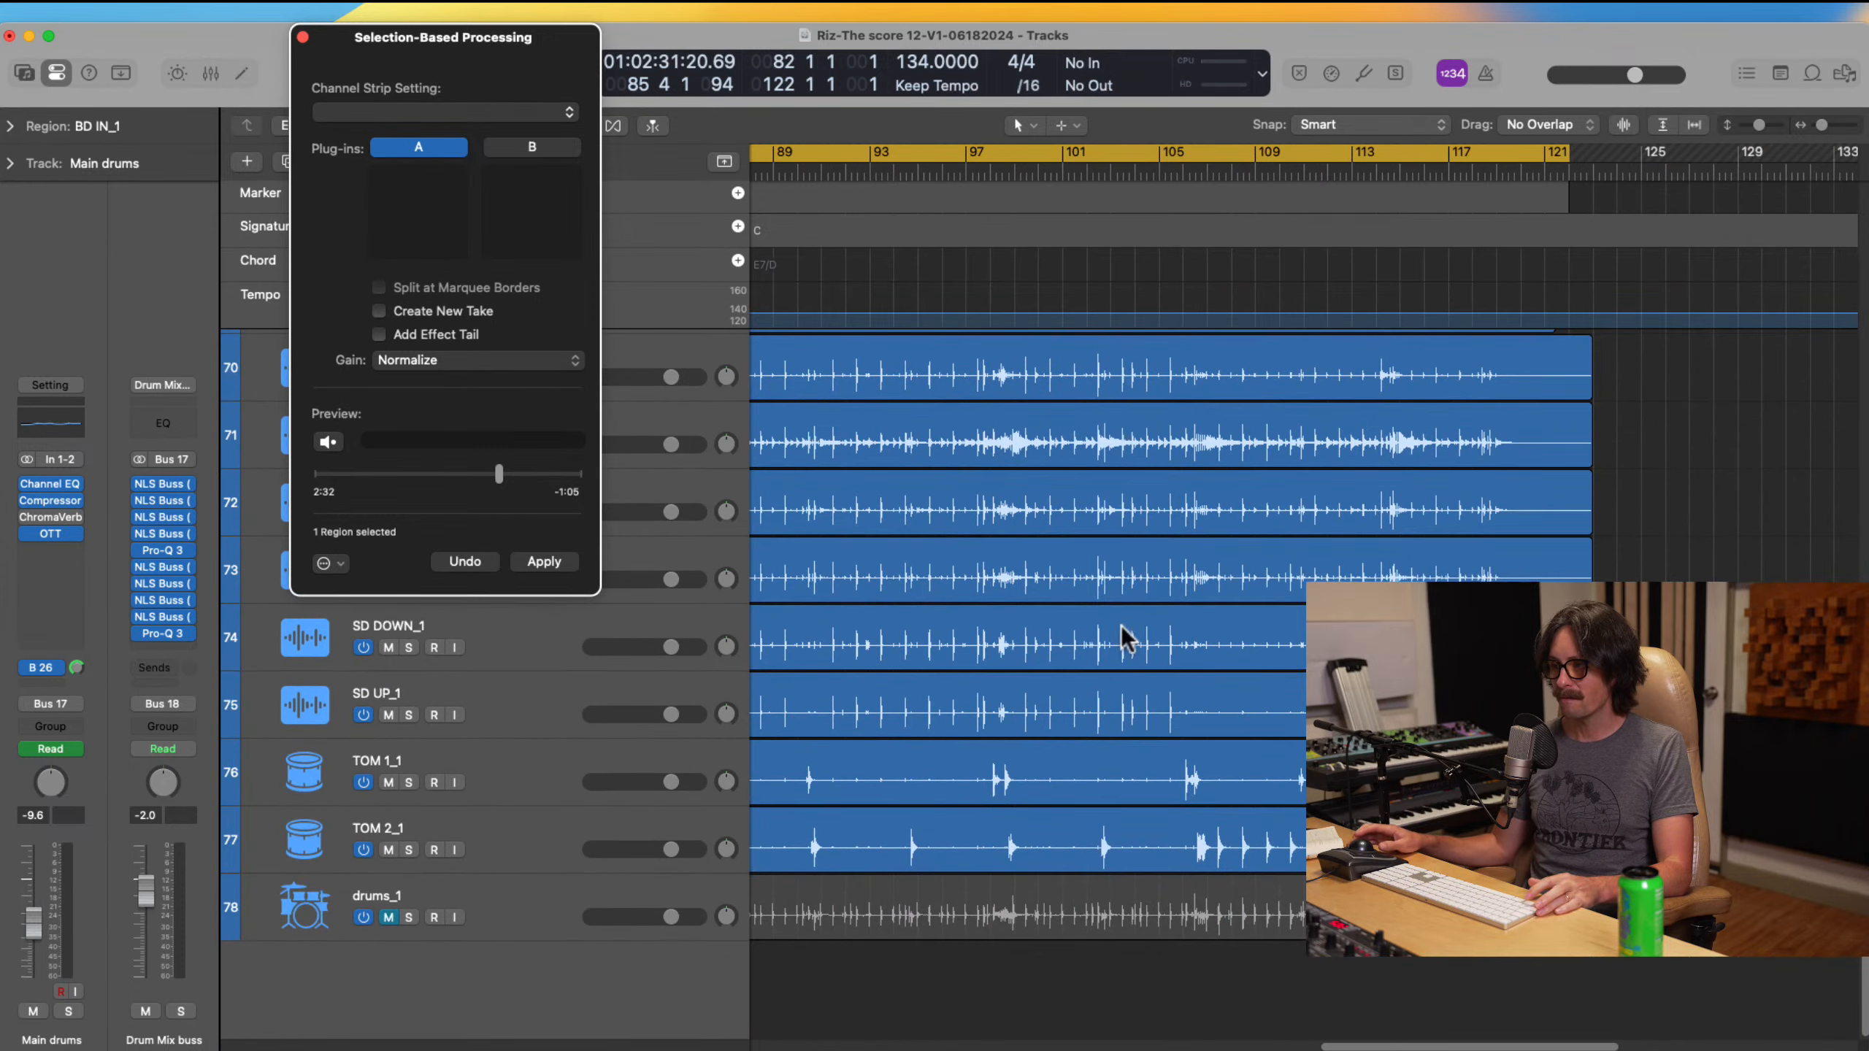
{"action": "scroll", "coordinate": [1122, 624], "scroll_direction": "up", "scroll_amount": 5}
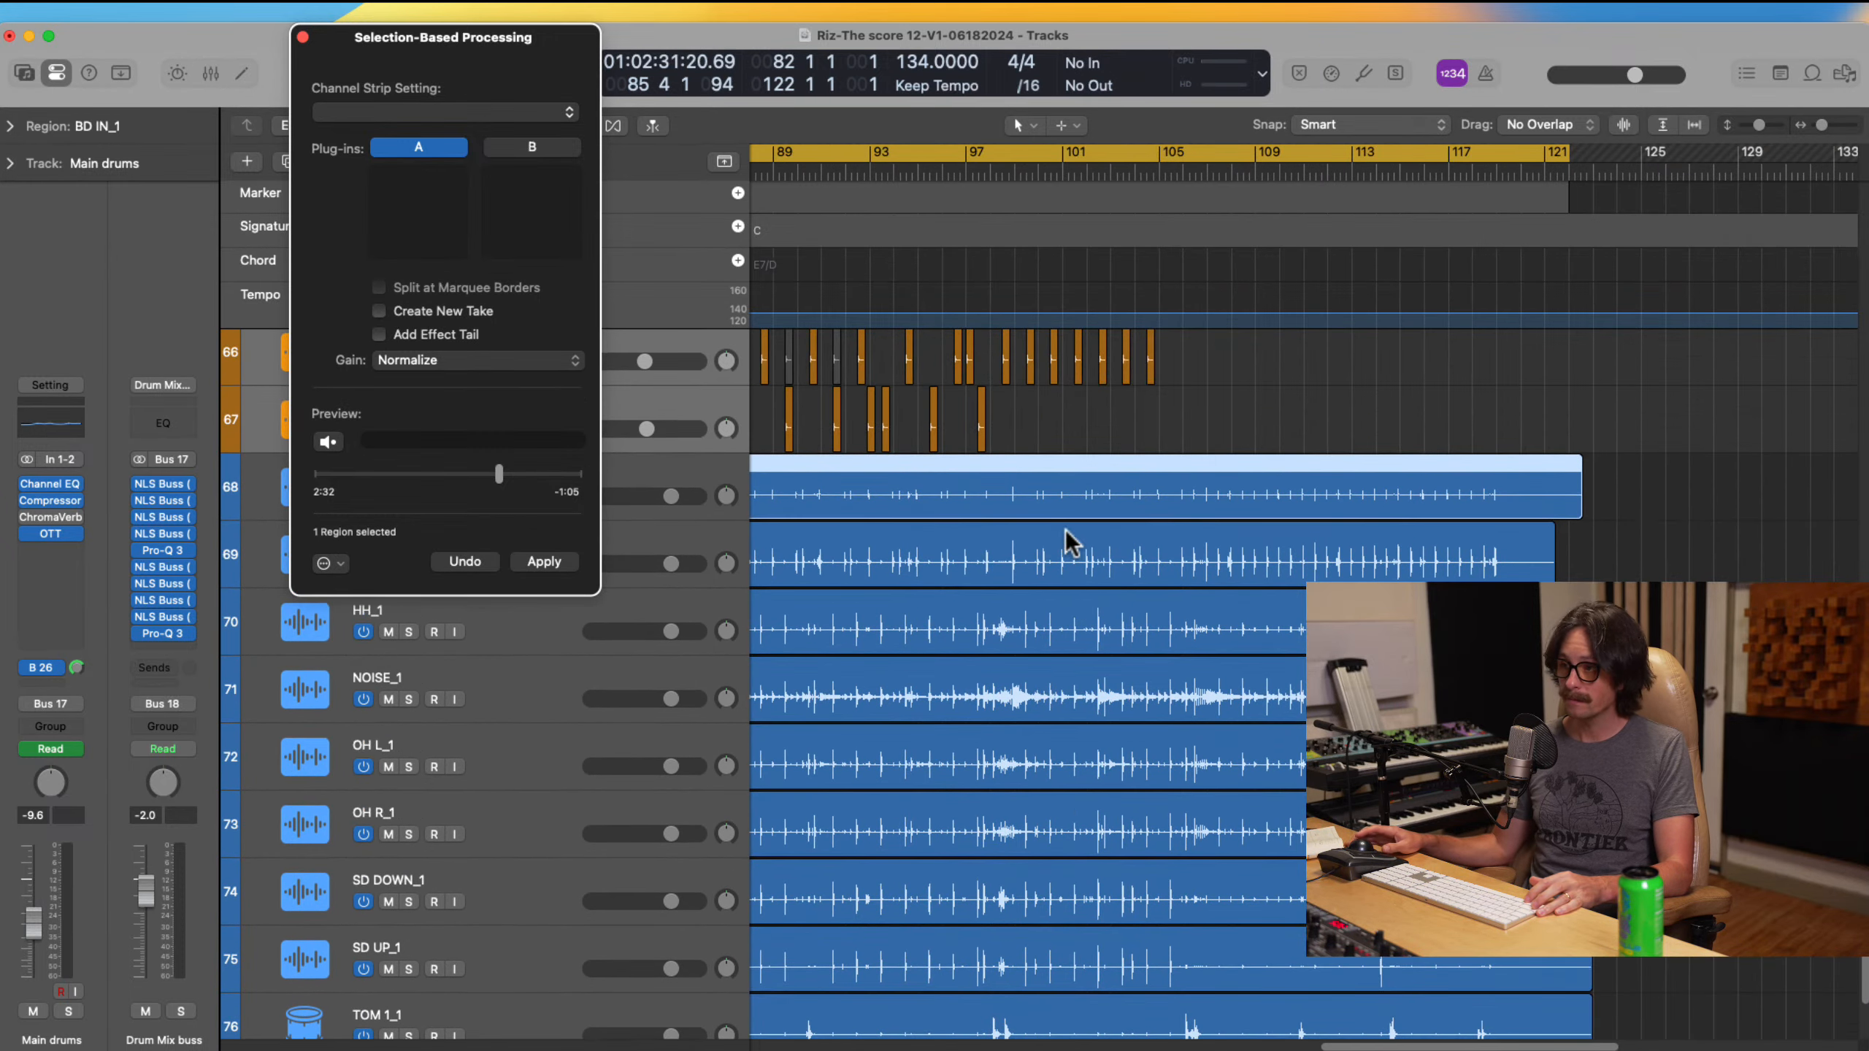
{"action": "left_click", "coordinate": [544, 561]}
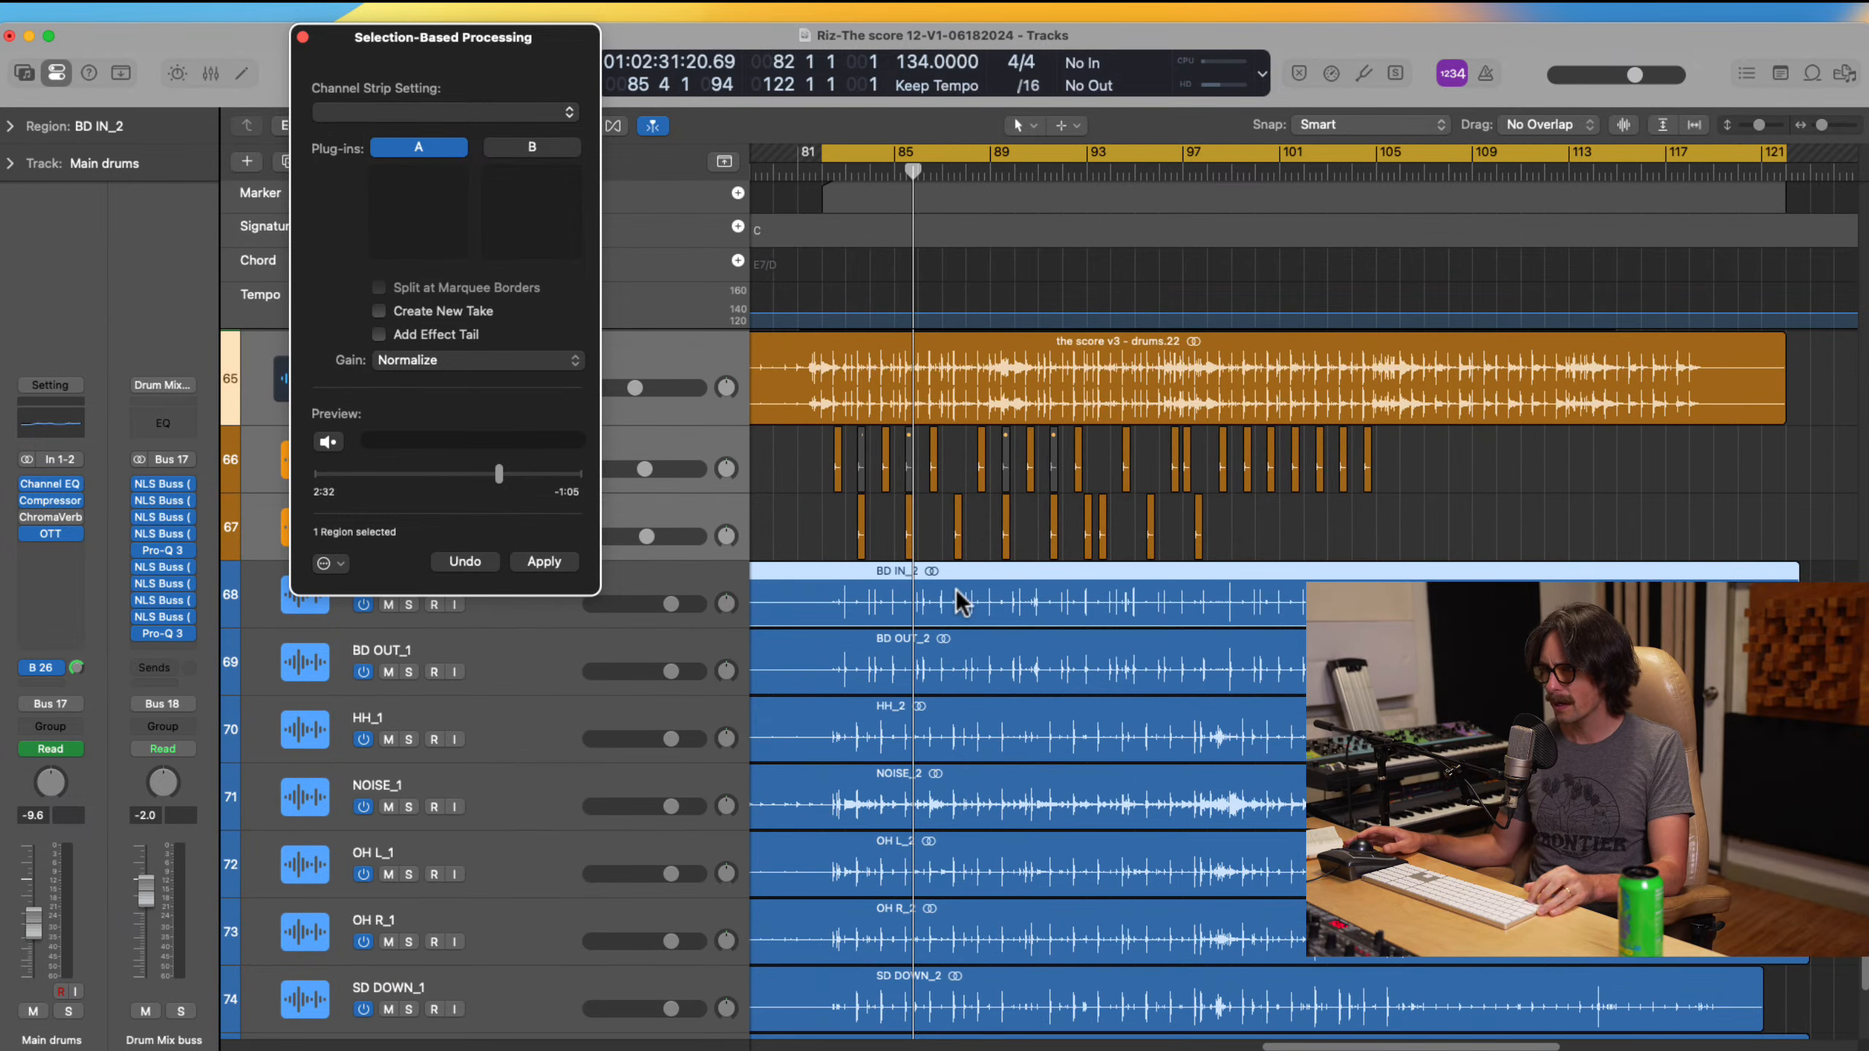
{"action": "left_click", "coordinate": [302, 37]}
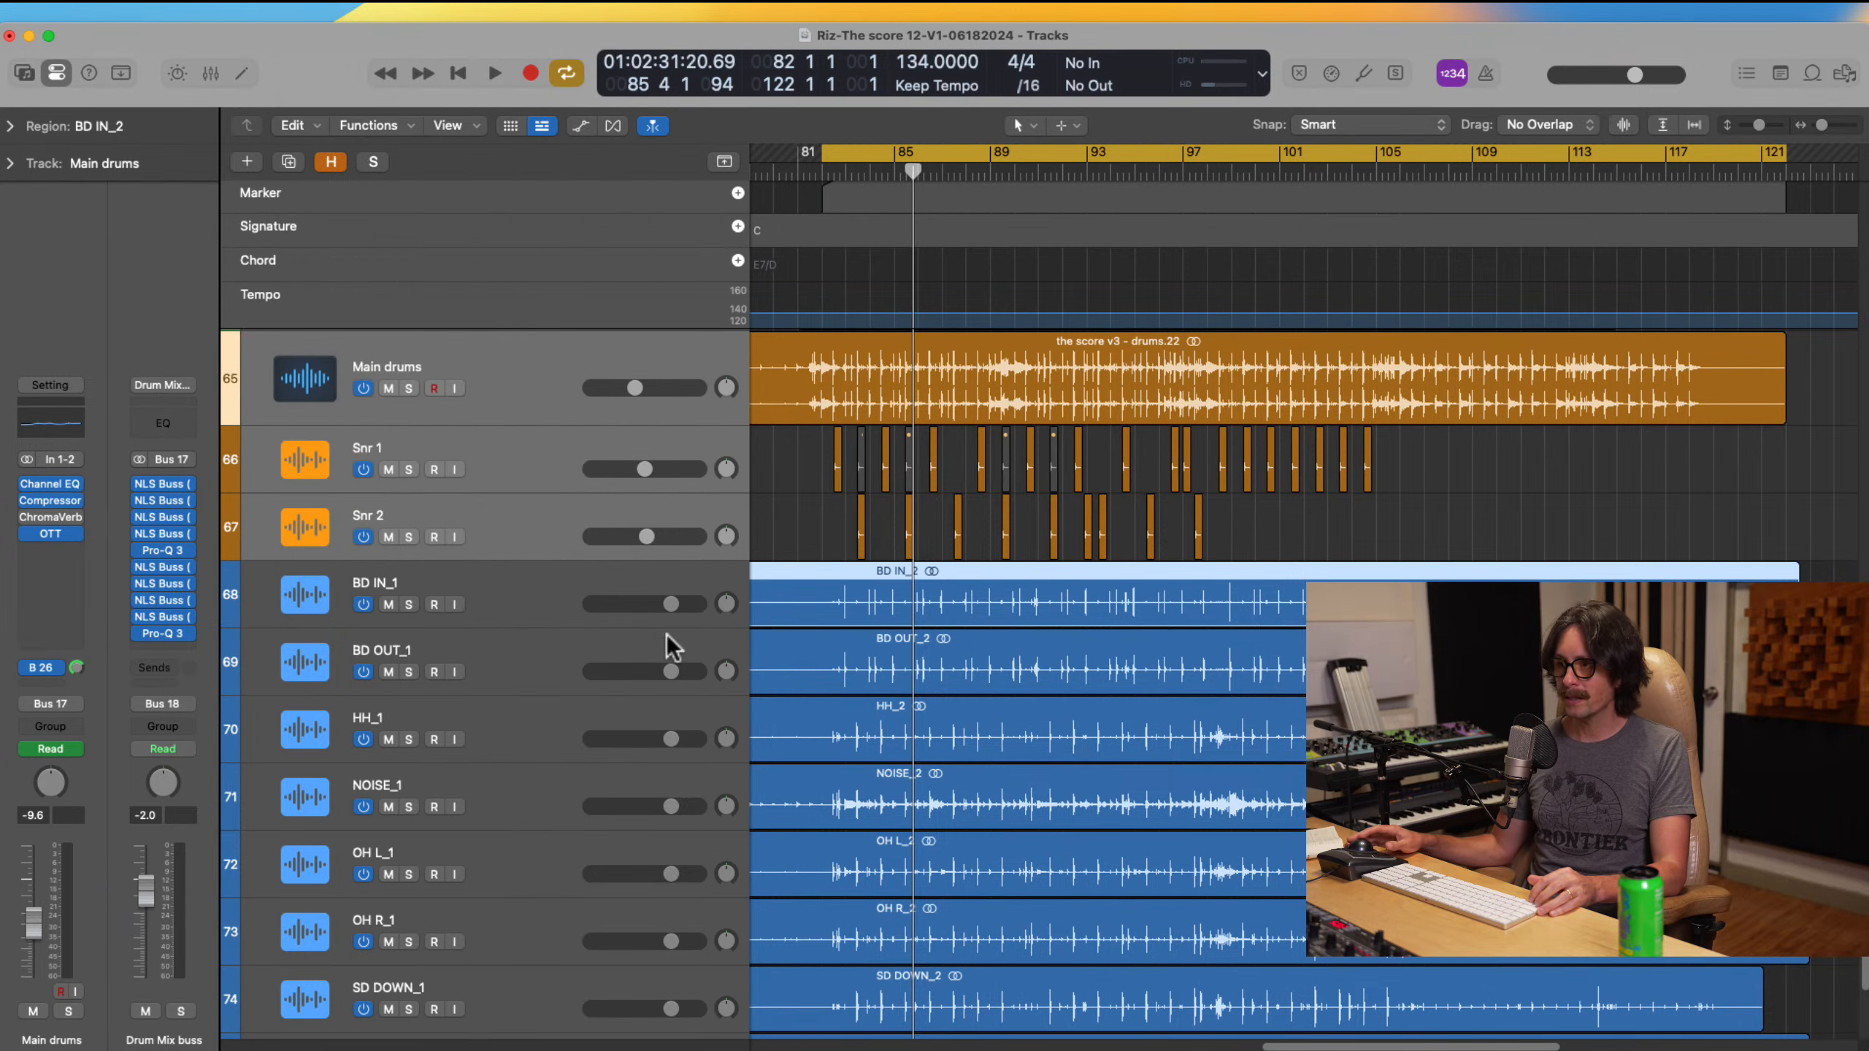
Step: Go through the drum stem tracks from HH_1 to SD DOWN_1 and look over the rest down to drums_1
{"action": "left_click", "coordinate": [483, 730]}
{"action": "scroll", "coordinate": [485, 786], "scroll_direction": "down", "scroll_amount": 1}
{"action": "left_click", "coordinate": [529, 761]}
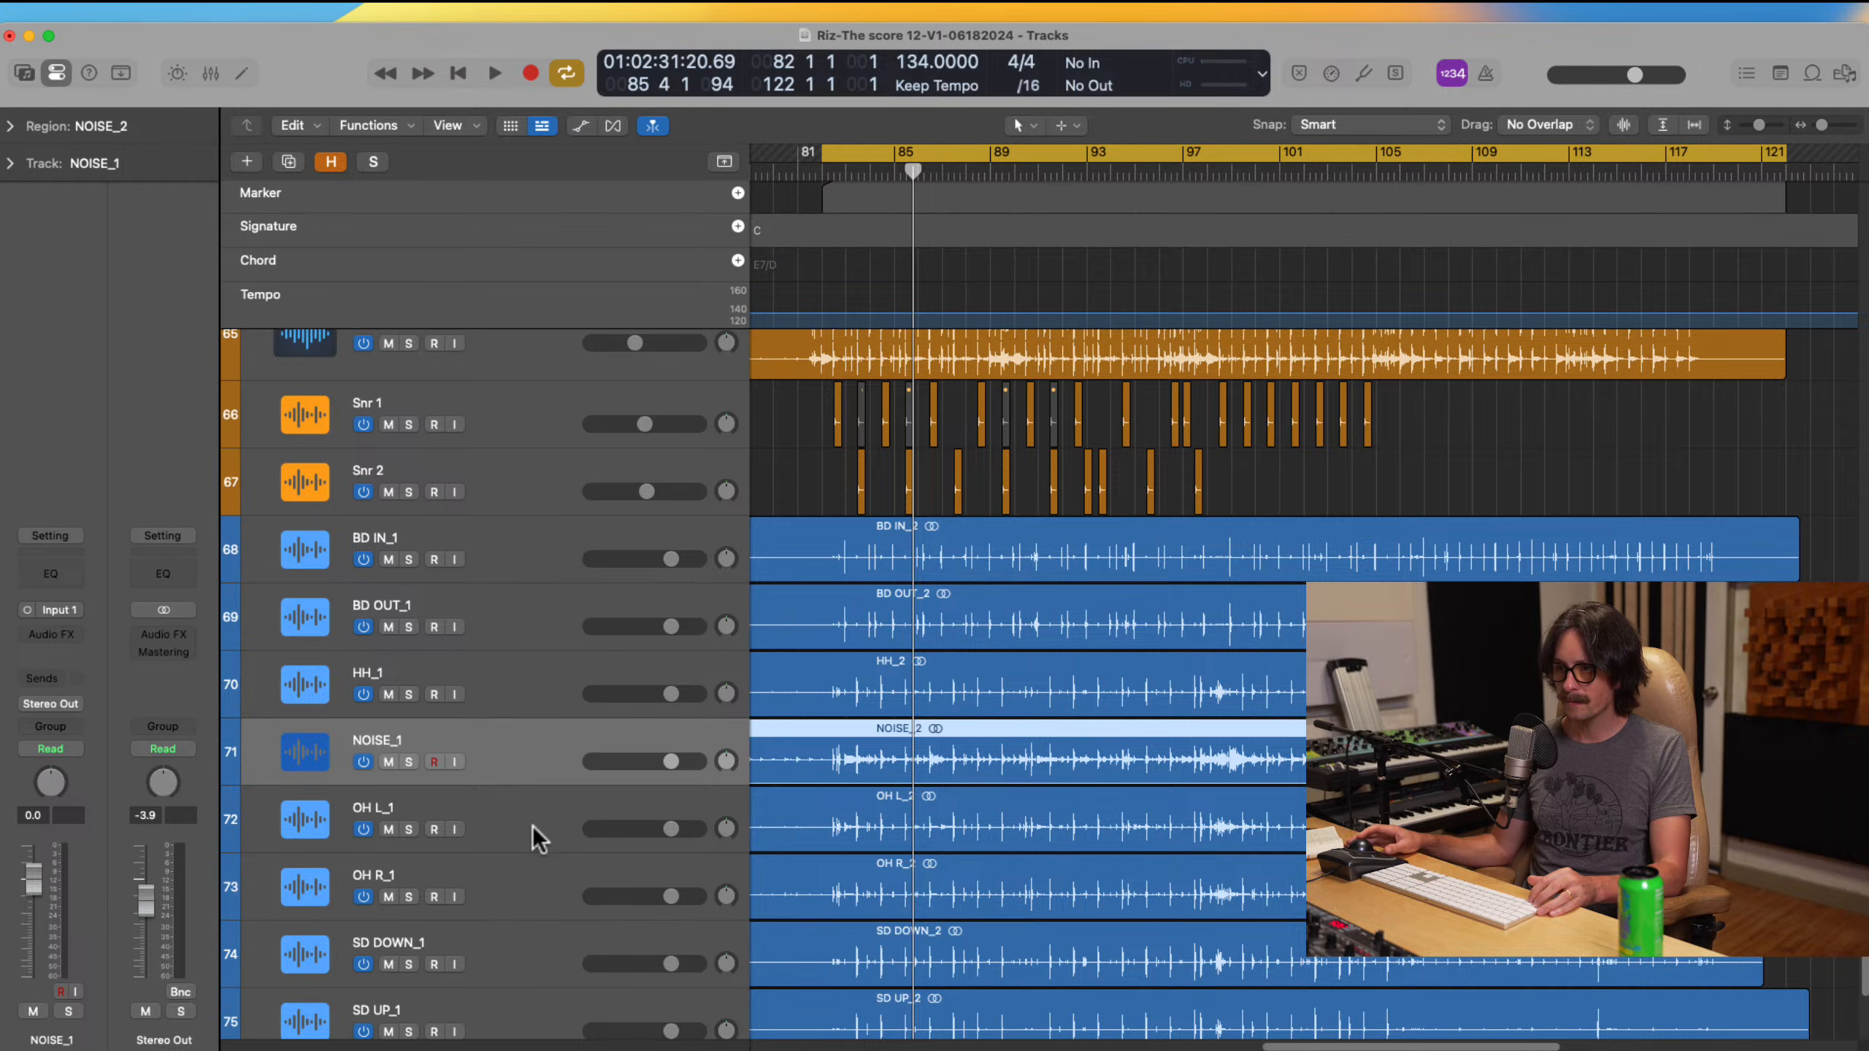
{"action": "left_click", "coordinate": [534, 828]}
{"action": "left_click", "coordinate": [475, 756]}
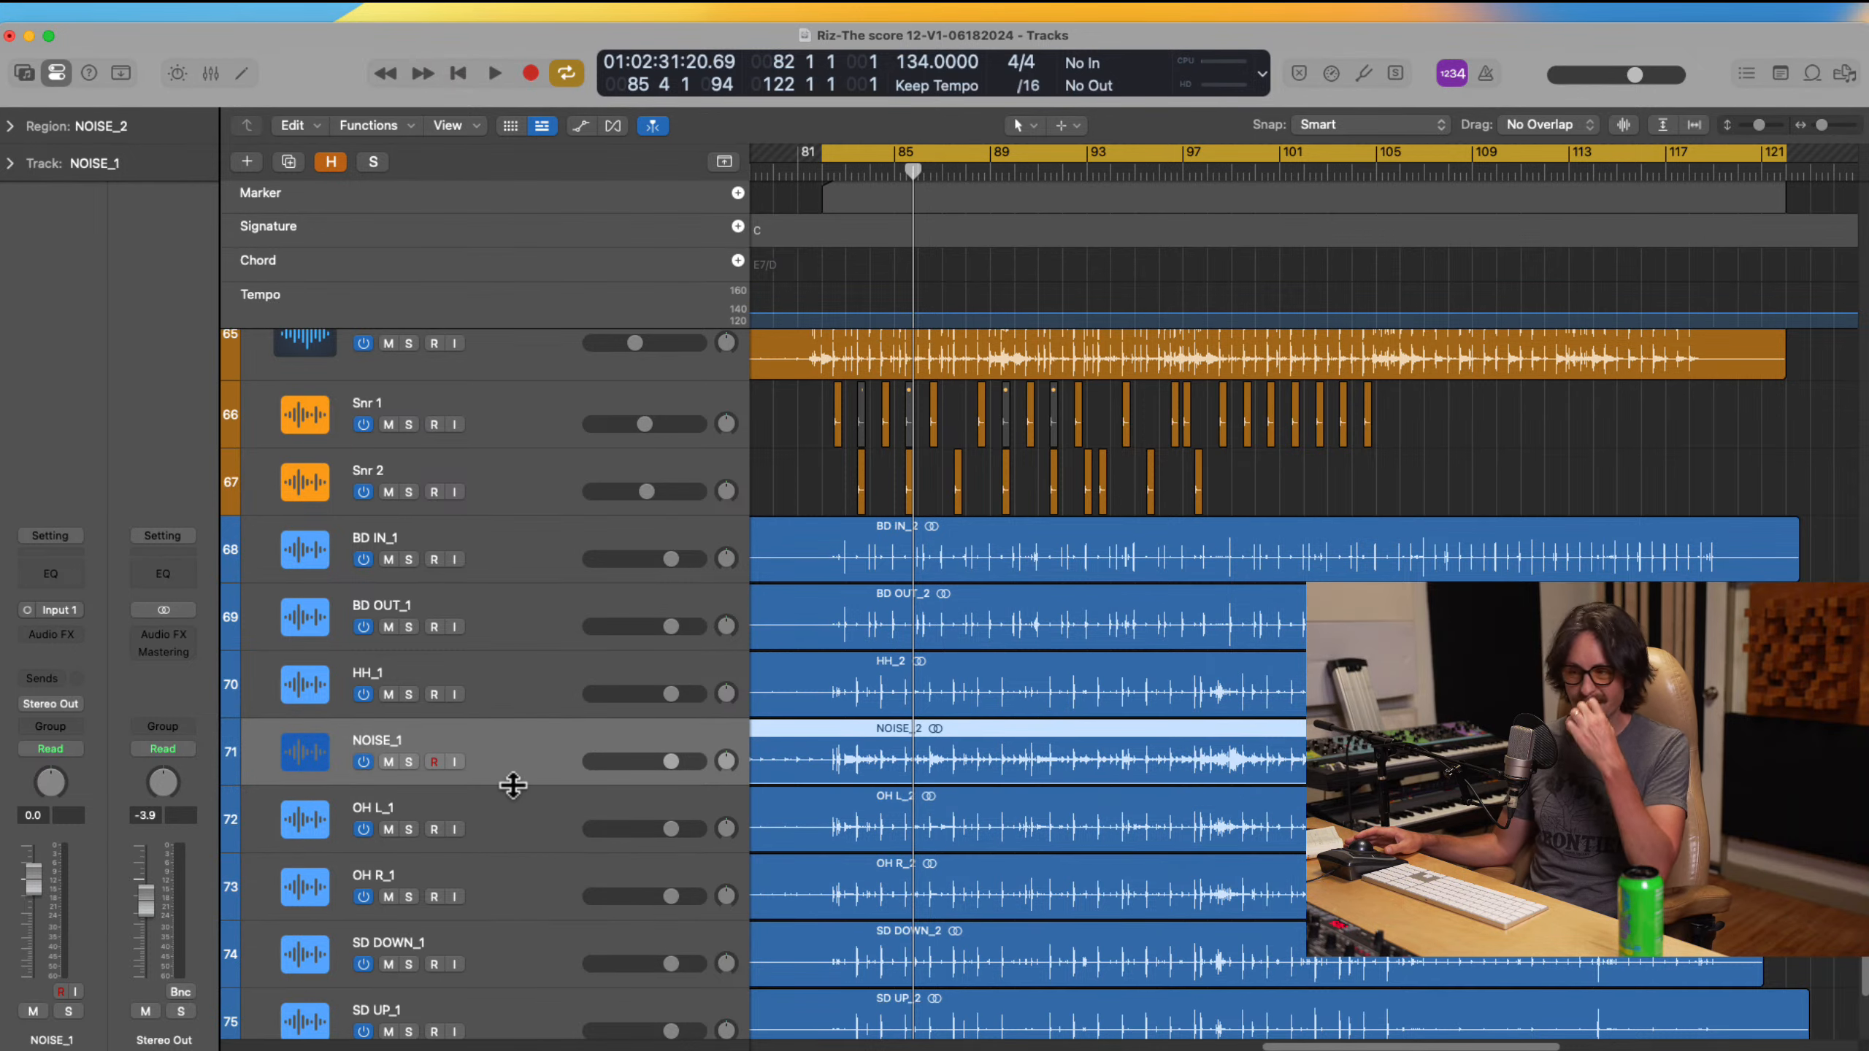
{"action": "scroll", "coordinate": [511, 800], "scroll_direction": "down", "scroll_amount": 1}
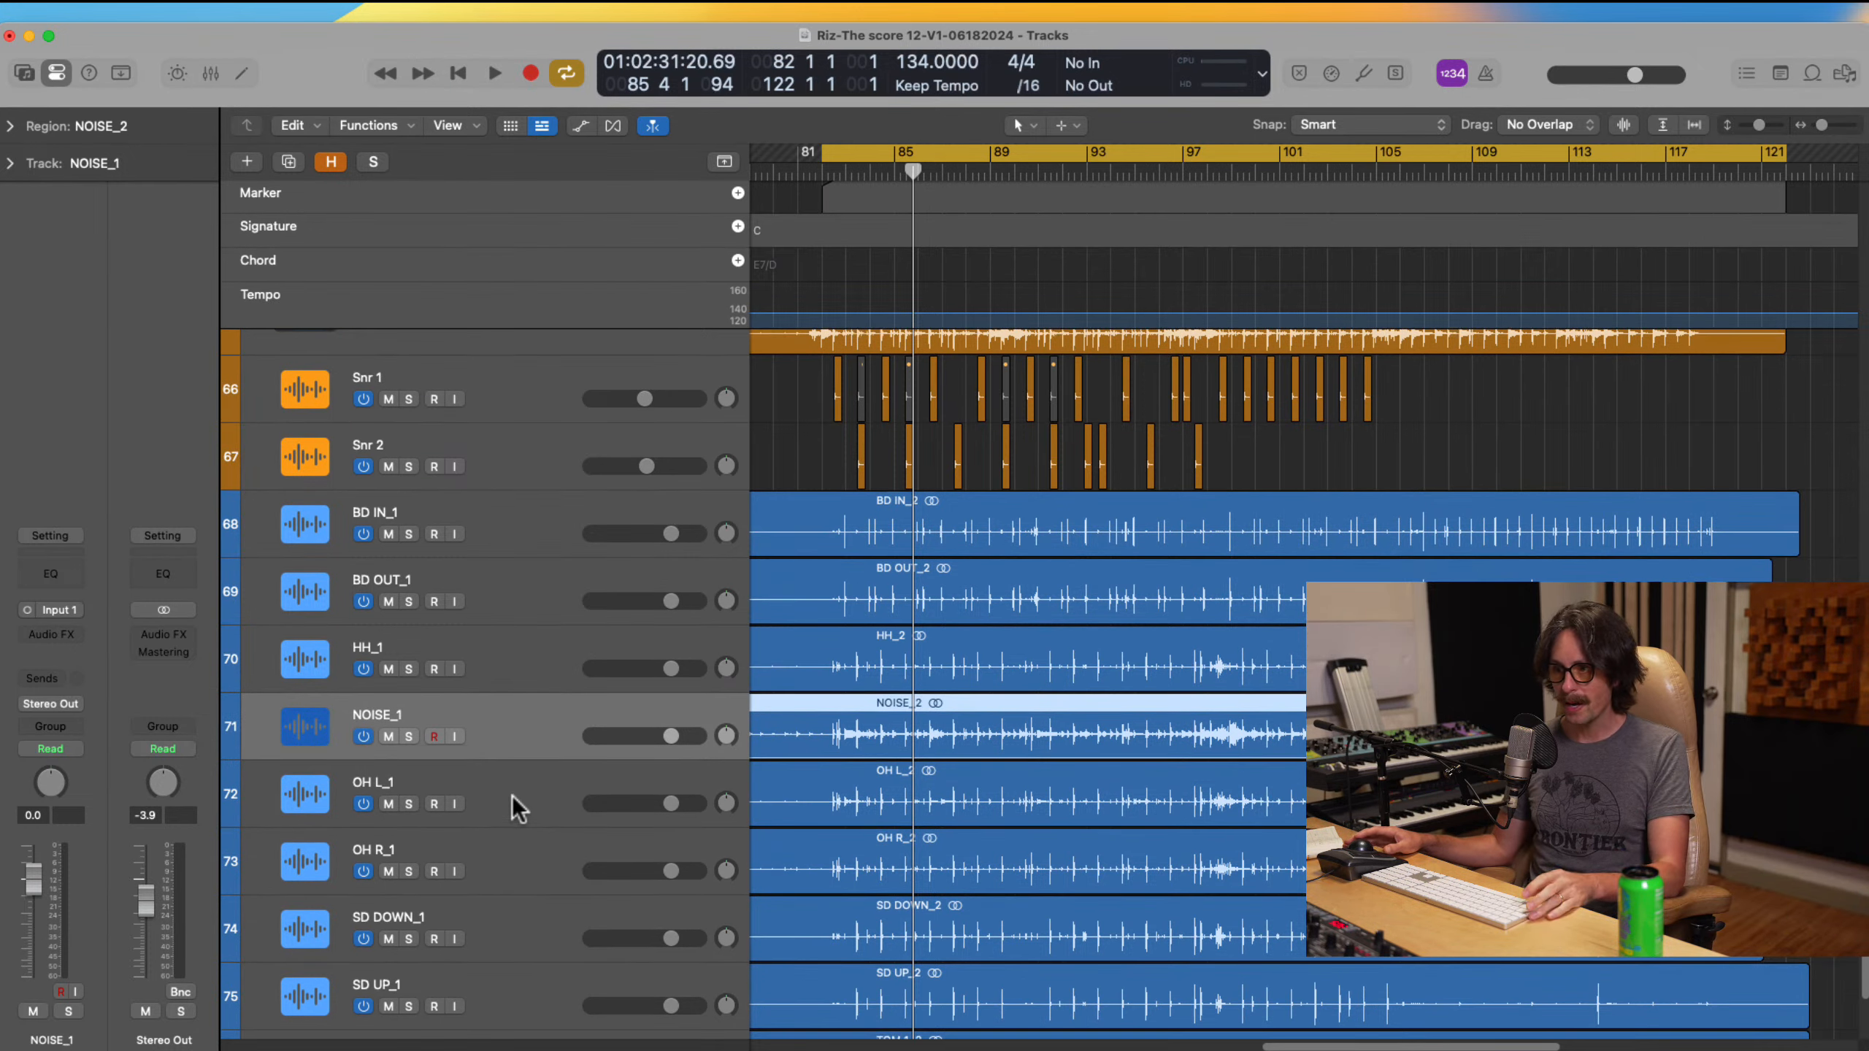
{"action": "left_click", "coordinate": [513, 801]}
{"action": "left_click", "coordinate": [514, 865]}
{"action": "left_click", "coordinate": [526, 945]}
{"action": "scroll", "coordinate": [523, 929], "scroll_direction": "down", "scroll_amount": 1}
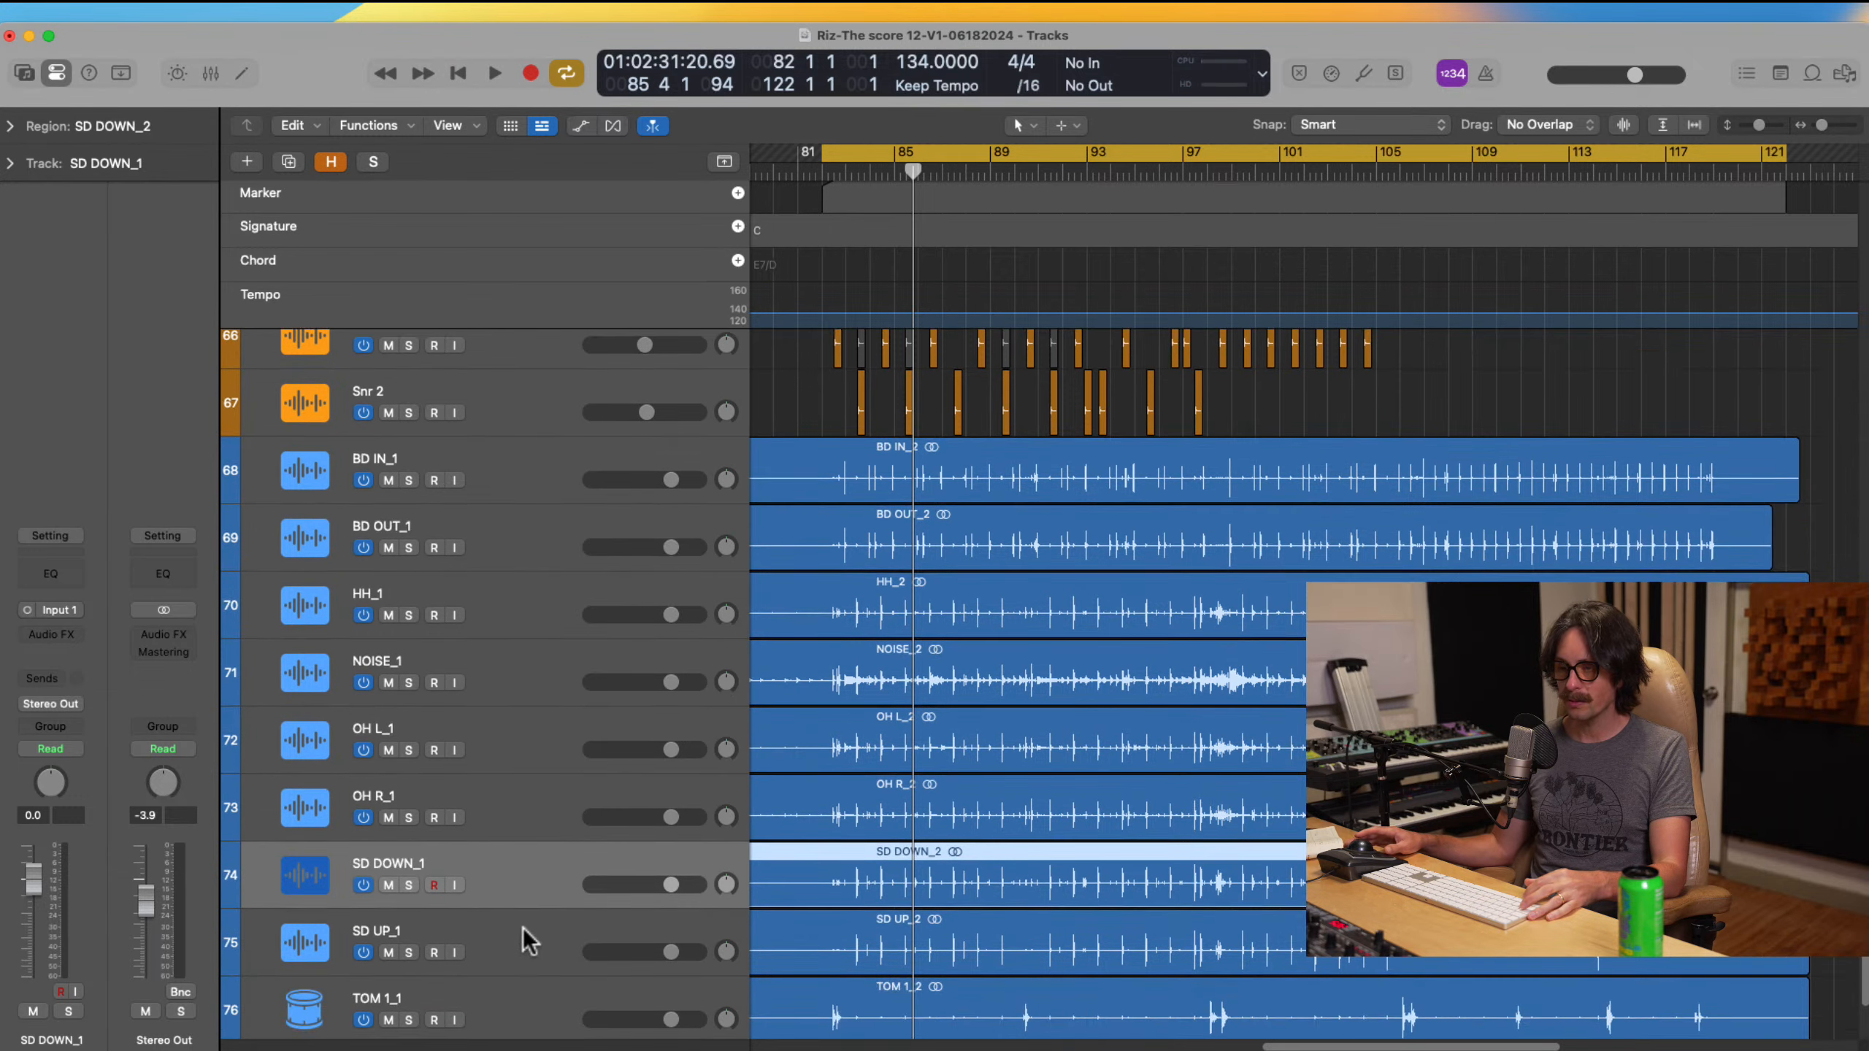
{"action": "scroll", "coordinate": [522, 931], "scroll_direction": "down", "scroll_amount": 4}
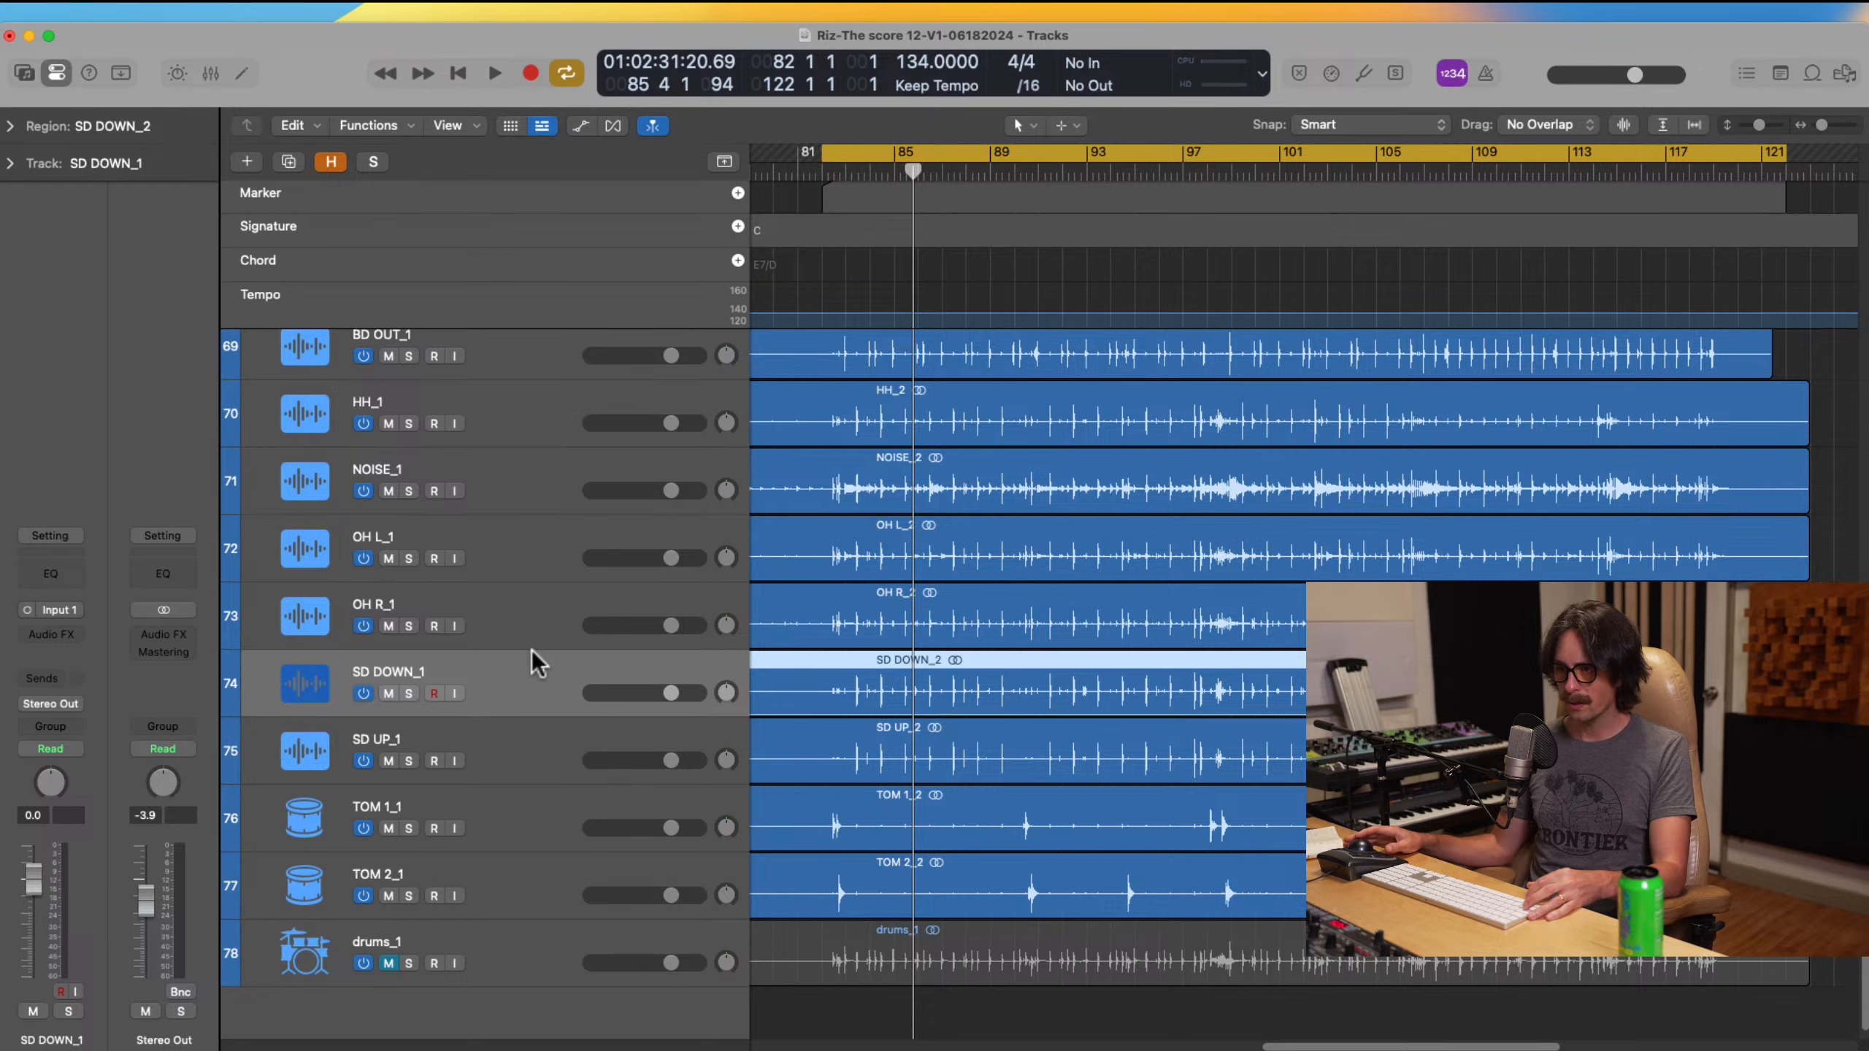
Step: Move the OH L_1 and OH R_1 tracks together above BD IN_1, directly below Snr 2
{"action": "scroll", "coordinate": [492, 632], "scroll_direction": "up", "scroll_amount": 1}
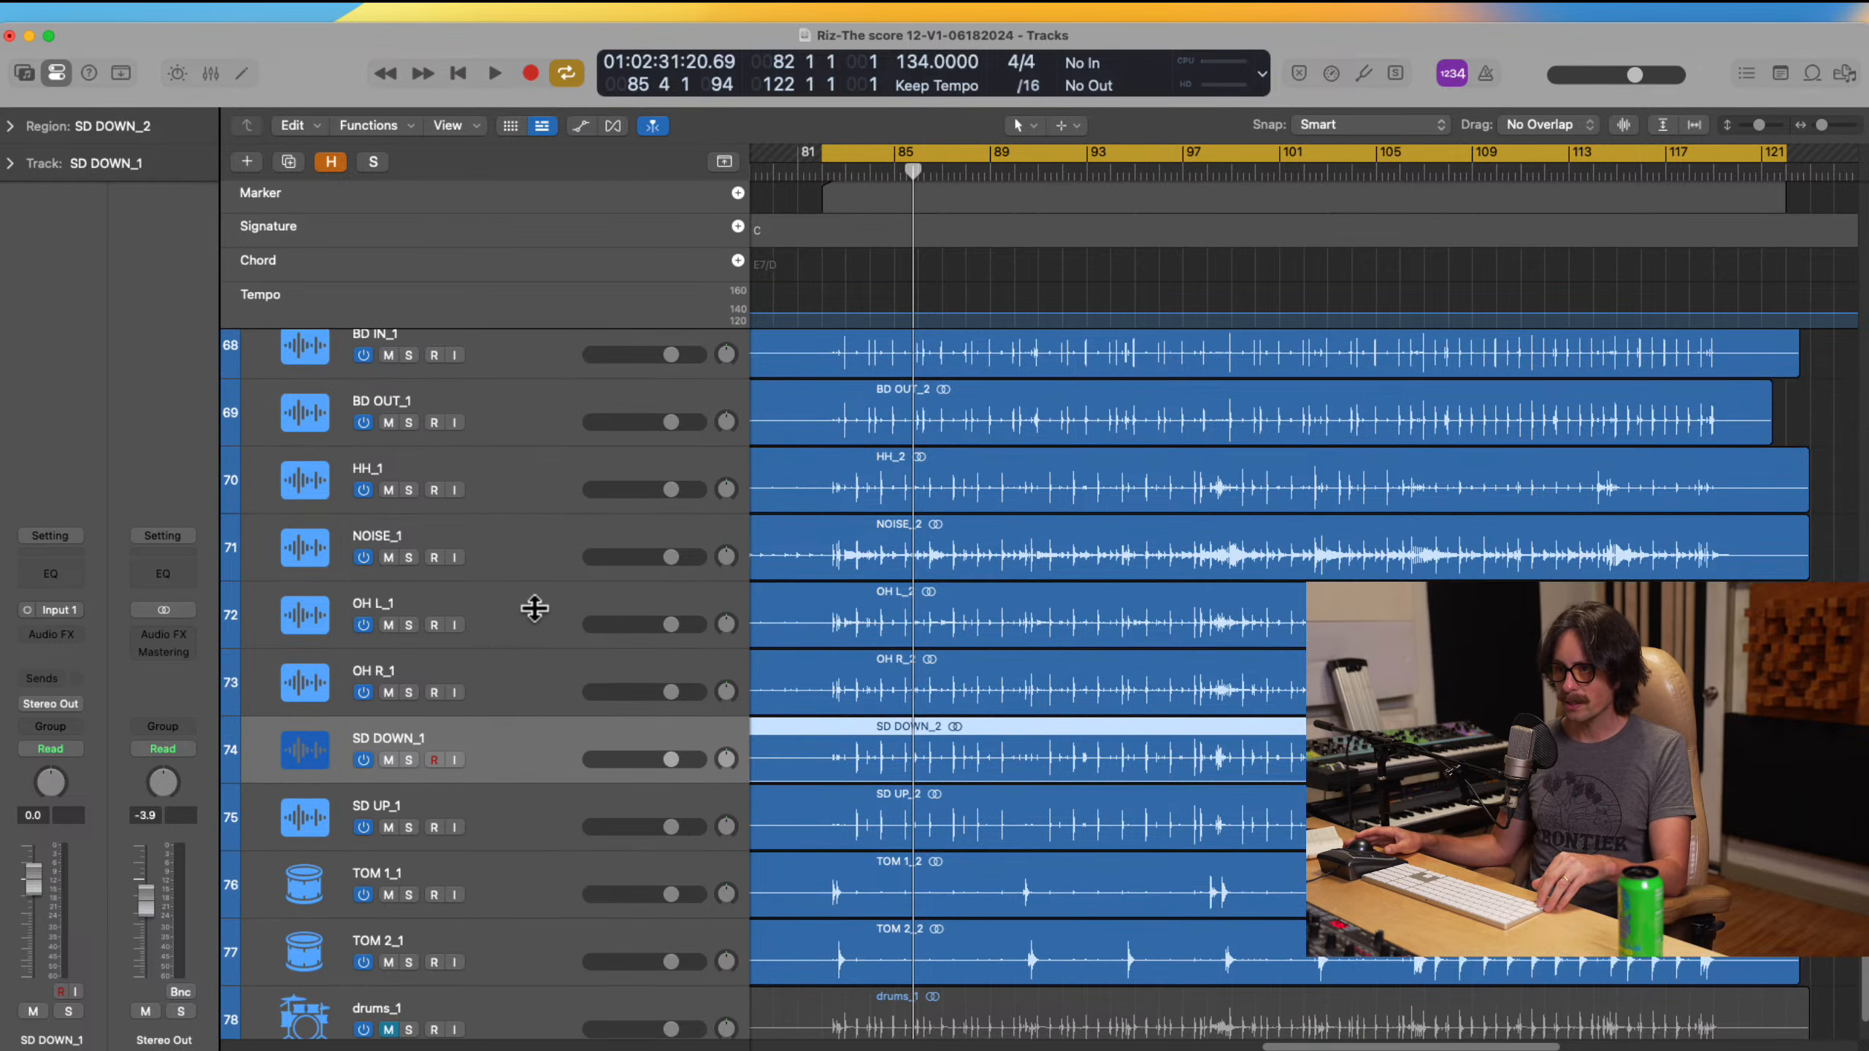
{"action": "left_click", "coordinate": [533, 615]}
{"action": "left_click", "coordinate": [528, 681], "text": "shift"}
{"action": "left_click_drag", "start_coordinate": [534, 605], "coordinate": [531, 541]}
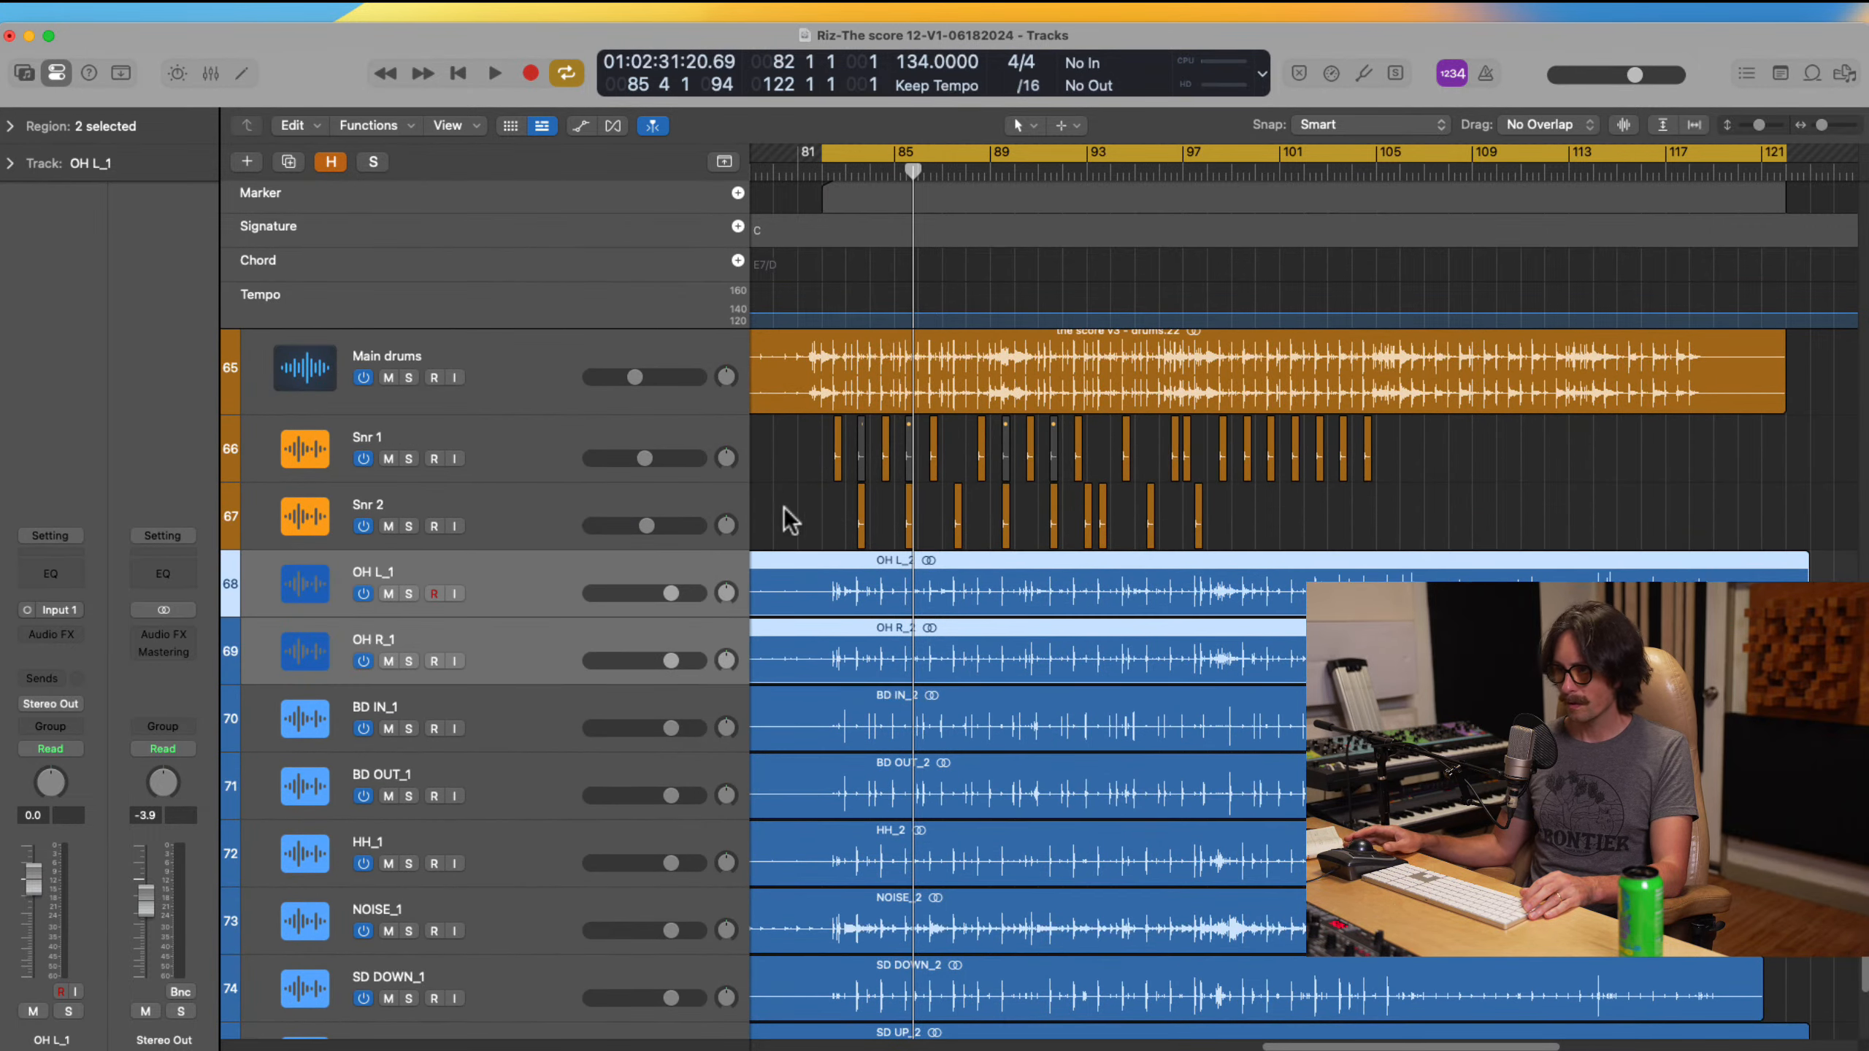
Step: Pan the overhead tracks apart, setting OH L_1 to -50 and OH R_1 to +50
{"action": "left_click", "coordinate": [538, 595]}
{"action": "left_click_drag", "start_coordinate": [727, 593], "coordinate": [739, 826]}
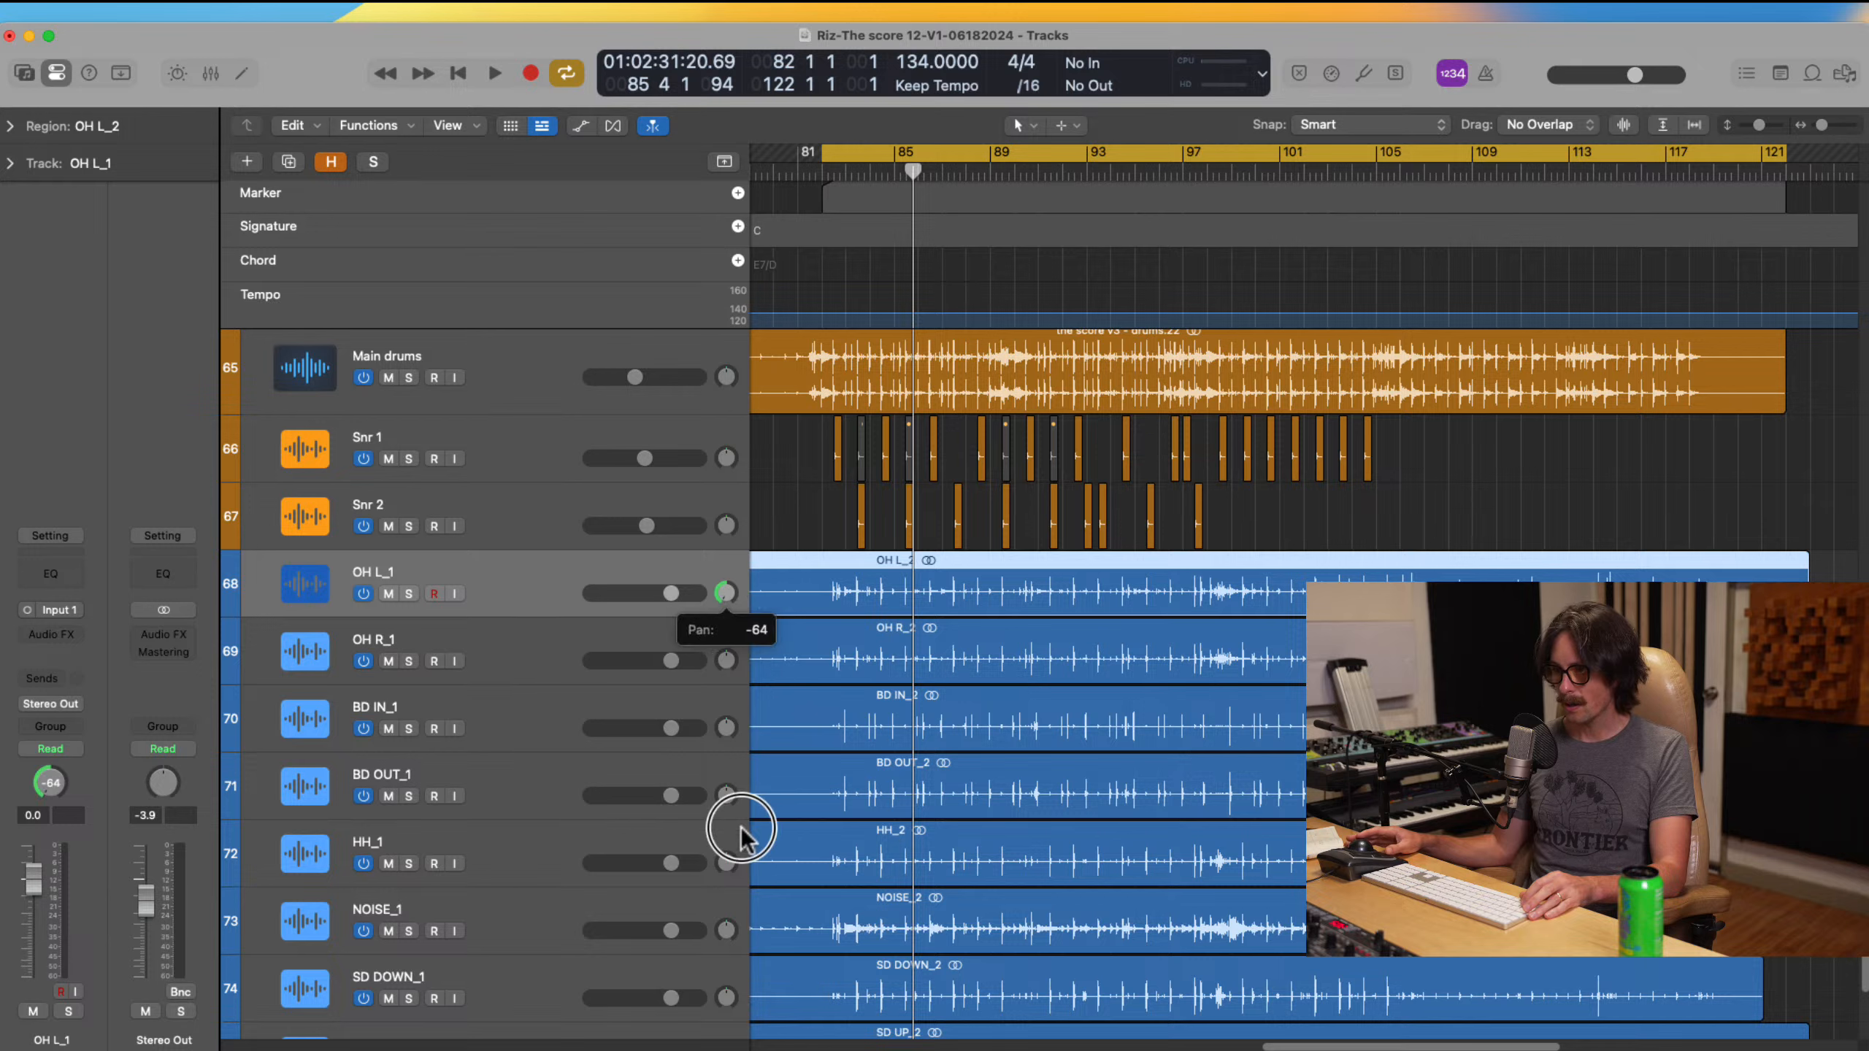
{"action": "mouse_move", "coordinate": [727, 661]}
{"action": "left_mouse_down"}
{"action": "mouse_move", "coordinate": [725, 572]}
{"action": "mouse_move", "coordinate": [722, 671]}
{"action": "left_mouse_up"}
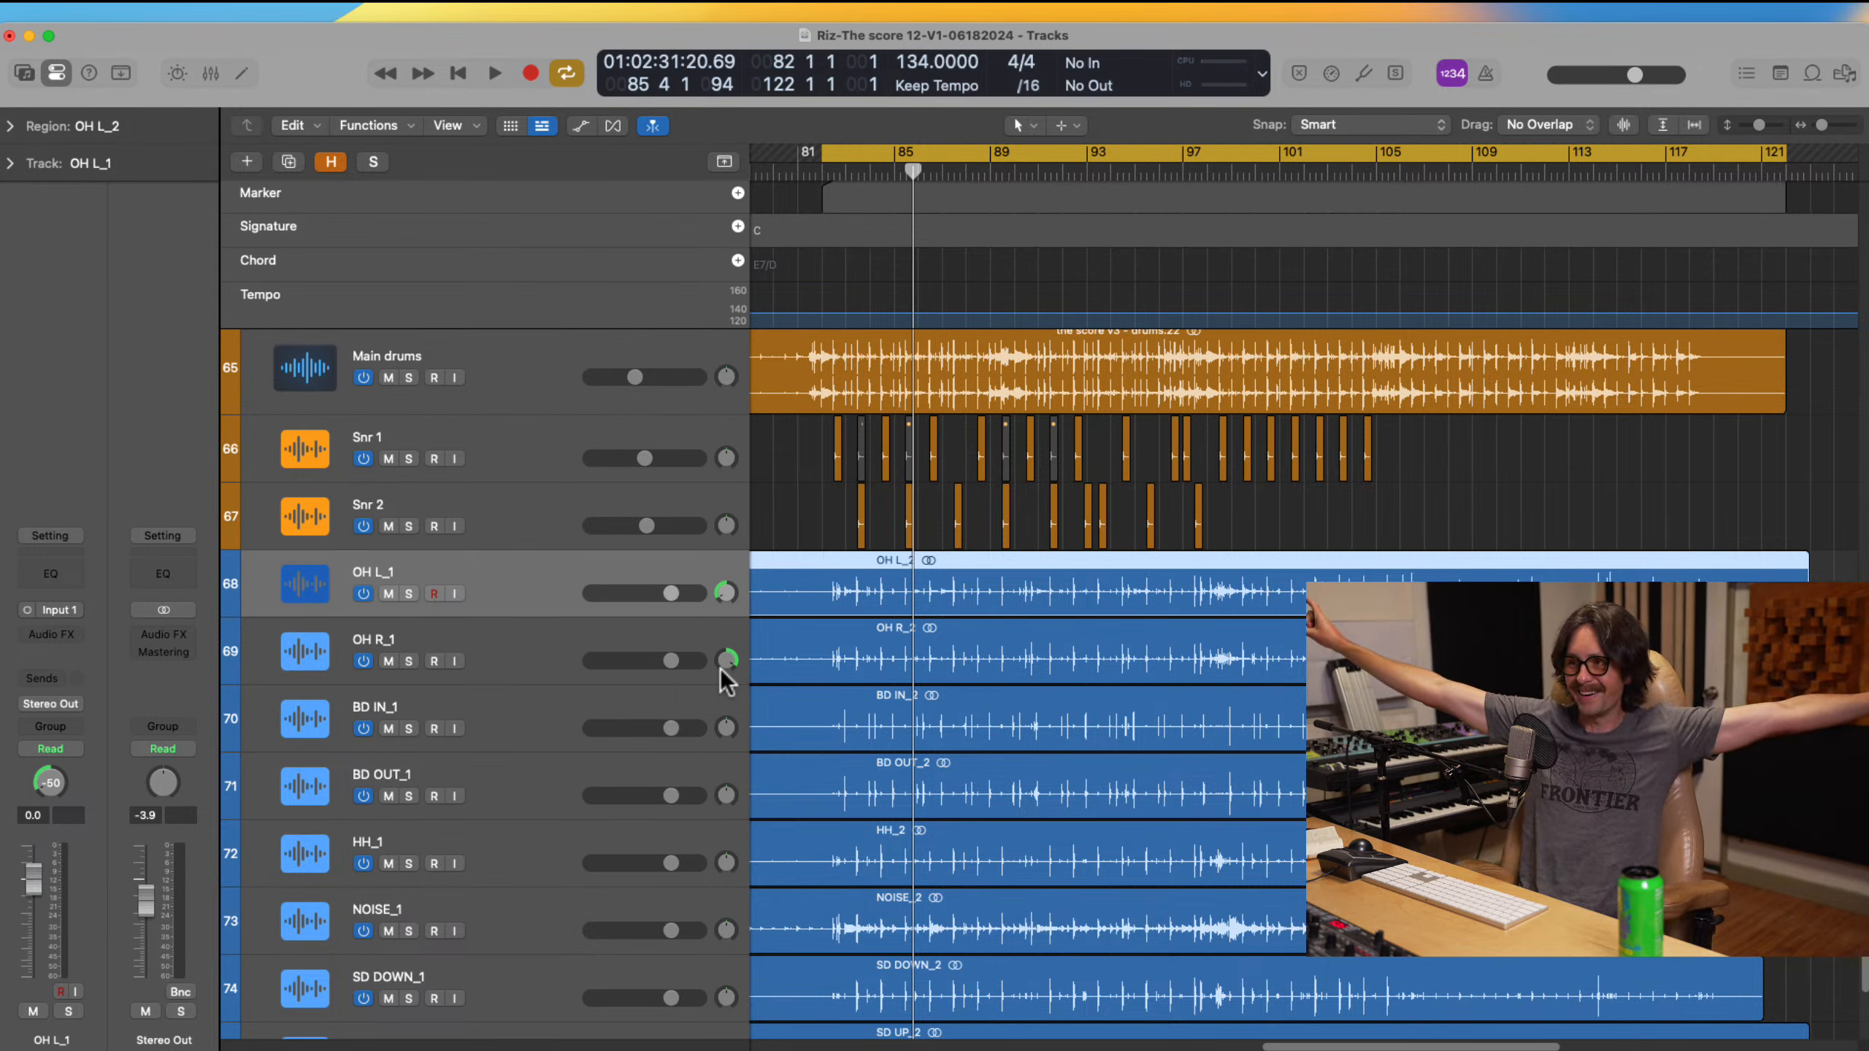
Step: Pan the HH_1 hi-hat track slightly left to -14
{"action": "left_click", "coordinate": [537, 721]}
{"action": "scroll", "coordinate": [549, 817], "scroll_direction": "down", "scroll_amount": 1}
{"action": "scroll", "coordinate": [549, 827], "scroll_direction": "down", "scroll_amount": 3}
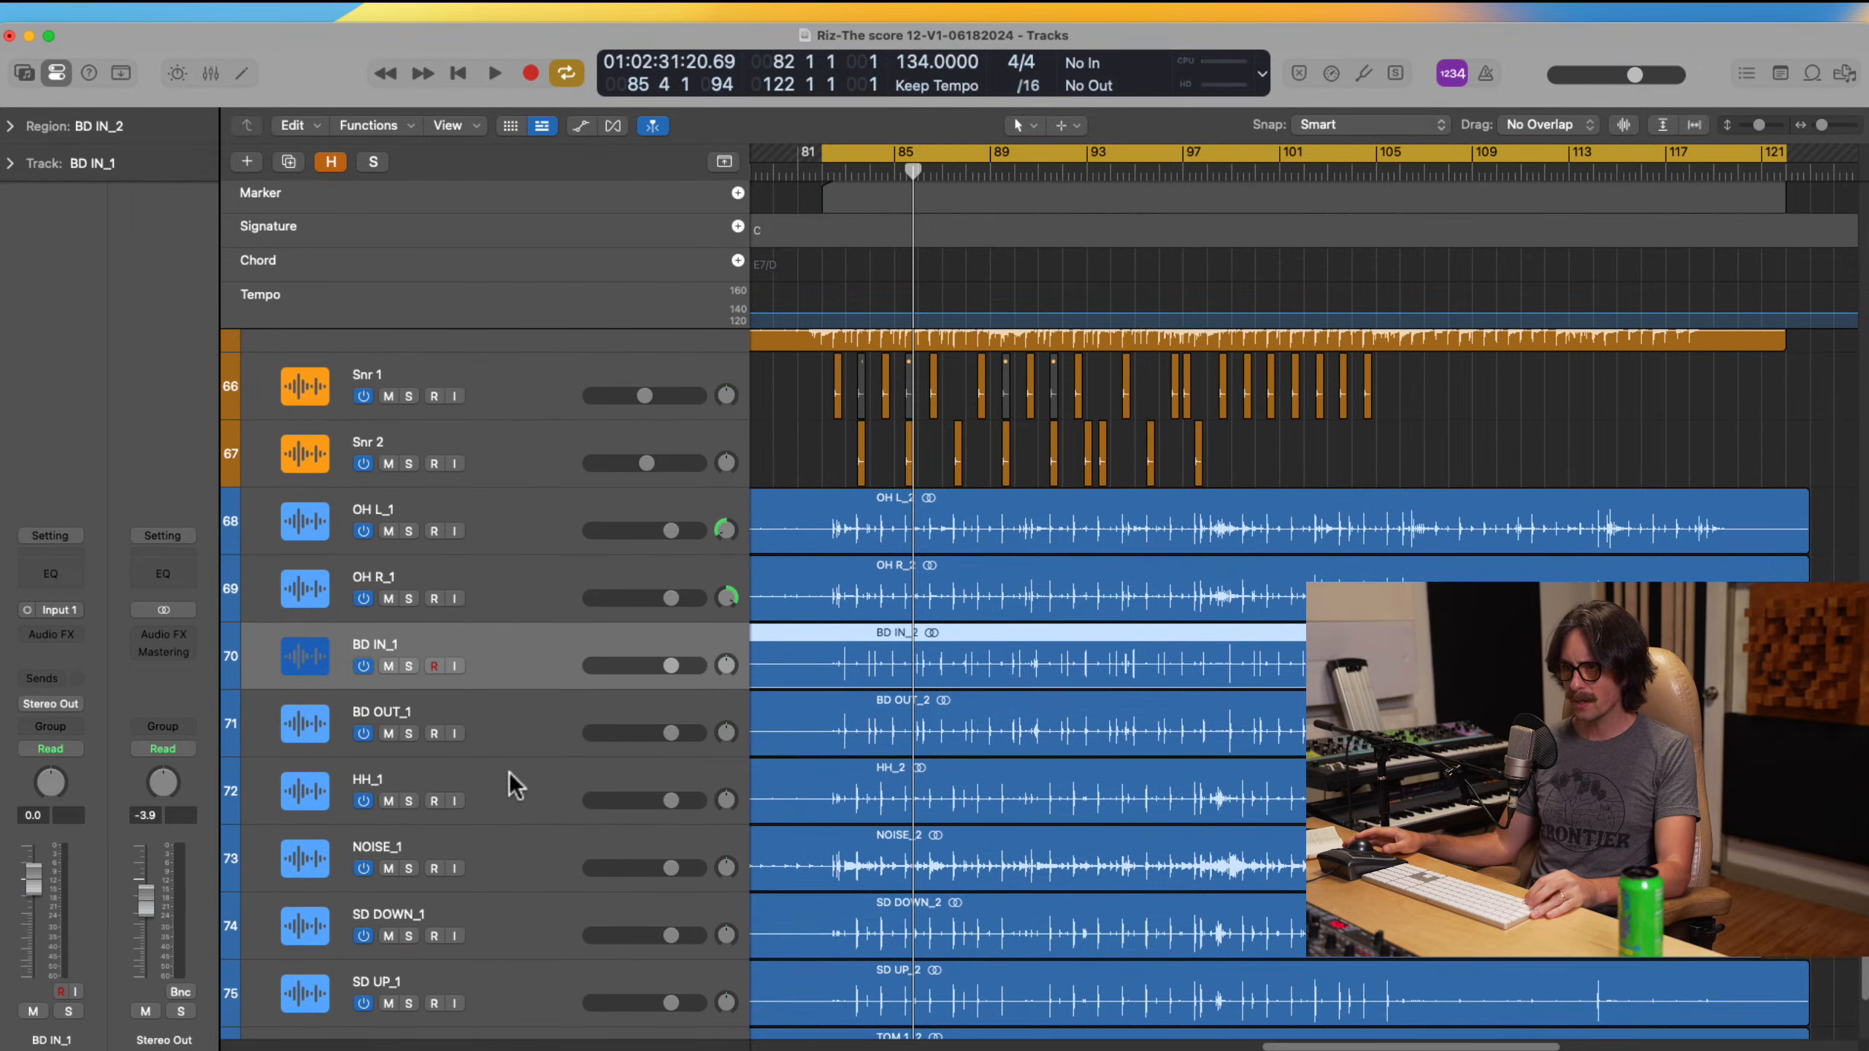
{"action": "left_click", "coordinate": [508, 773]}
{"action": "left_click_drag", "start_coordinate": [727, 801], "coordinate": [731, 821]}
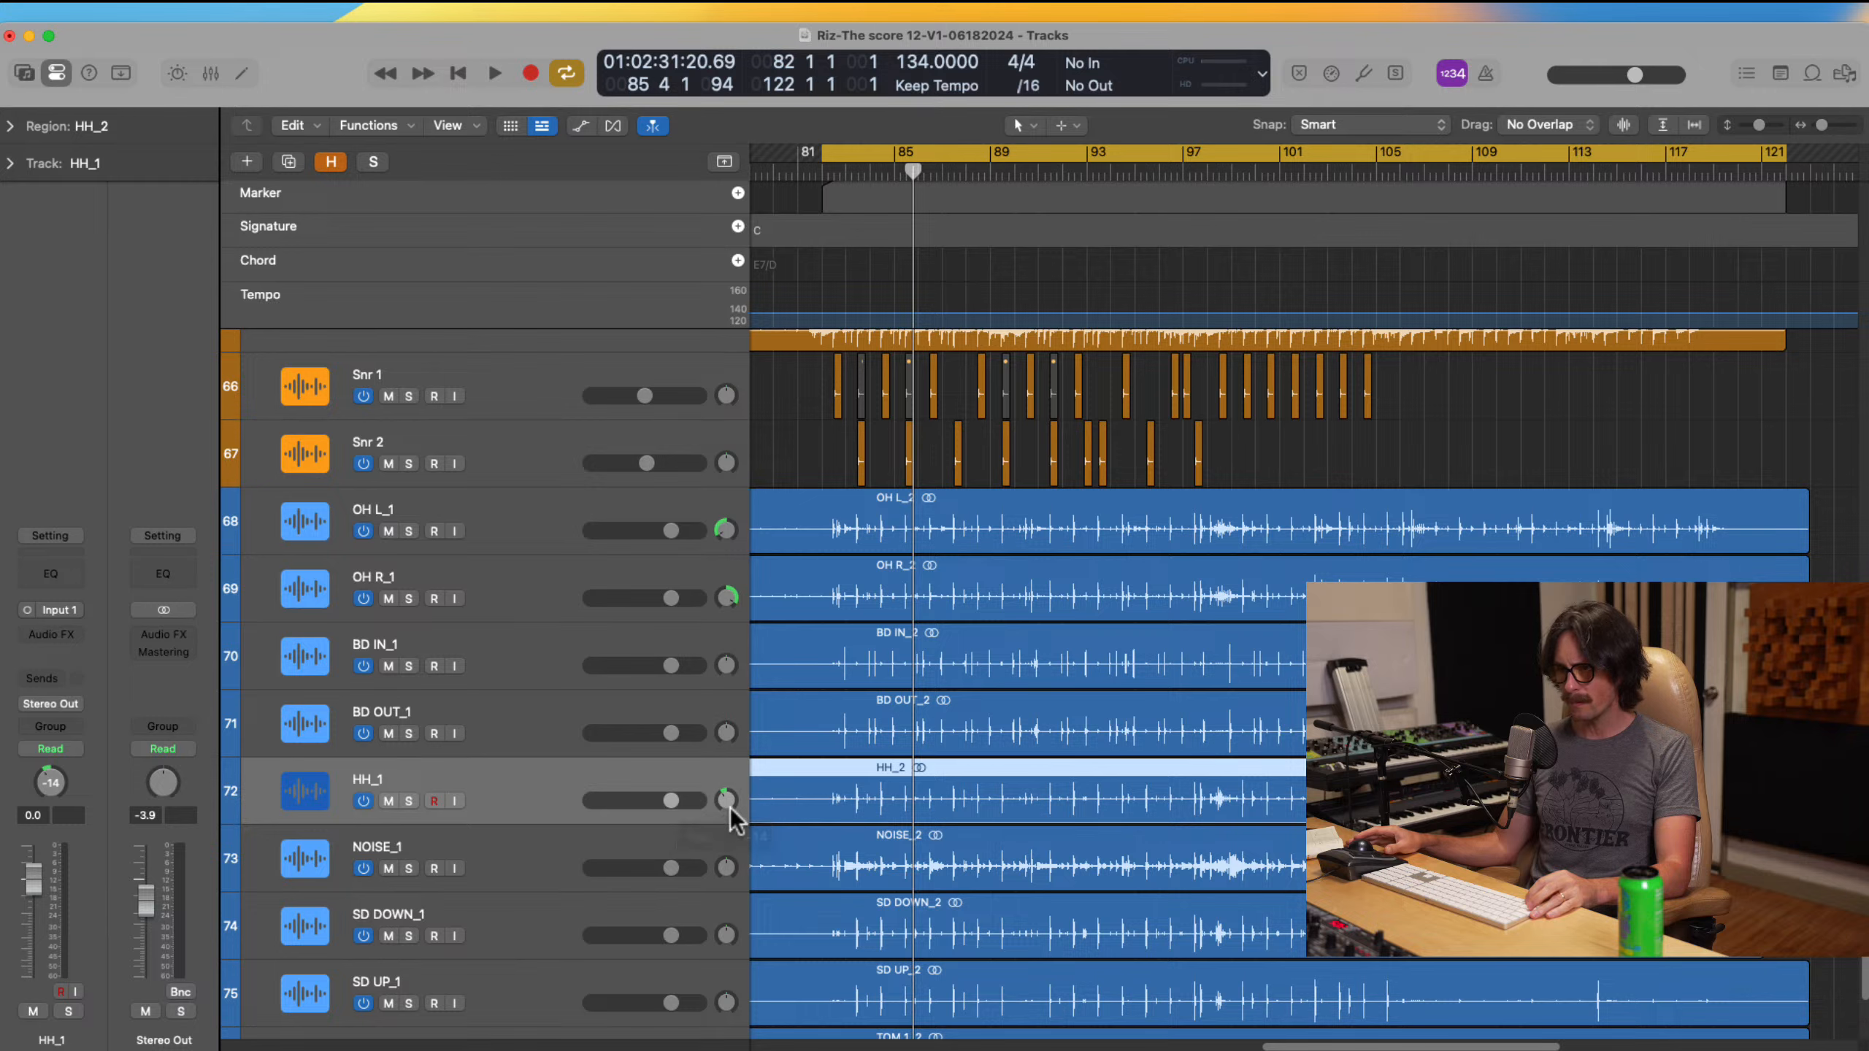
Step: Reorder the snare tracks so that SD UP_1 sits above SD DOWN_1, right below NOISE_1
{"action": "scroll", "coordinate": [573, 830], "scroll_direction": "down", "scroll_amount": 5}
{"action": "left_click", "coordinate": [723, 770]}
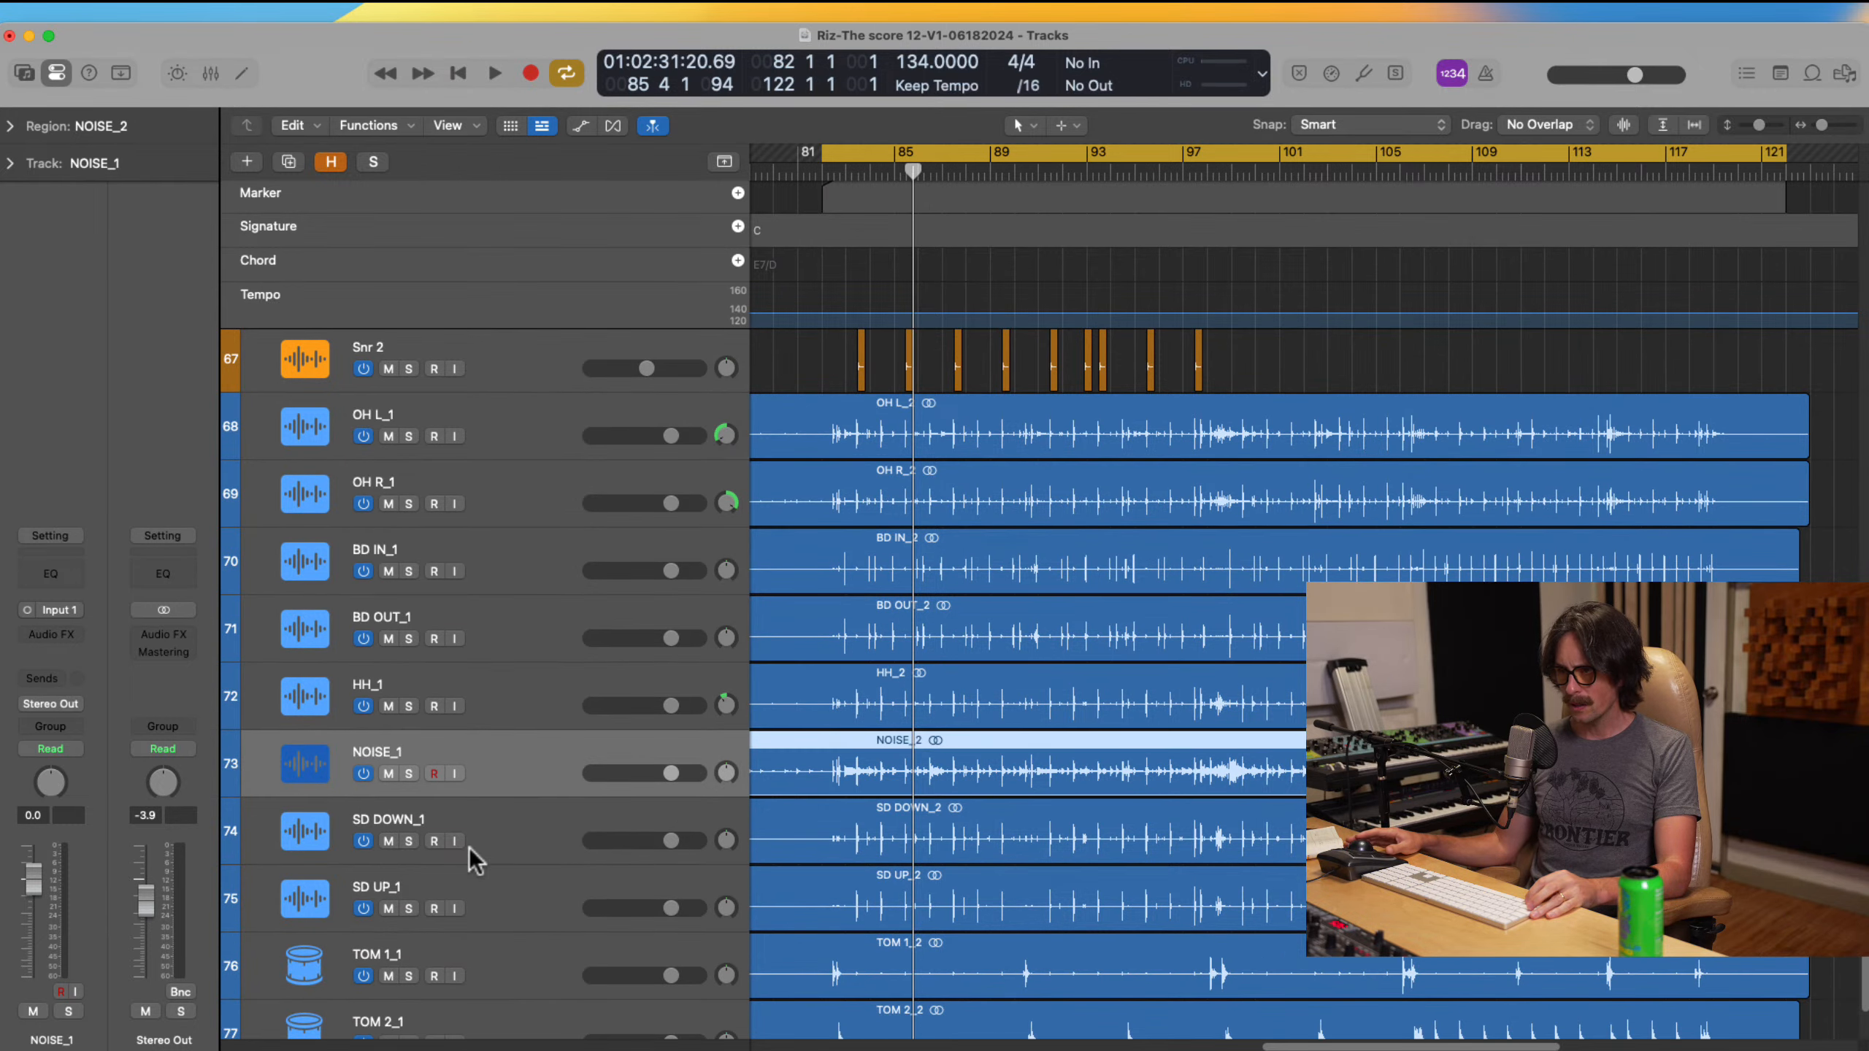
{"action": "left_click", "coordinate": [534, 850]}
{"action": "scroll", "coordinate": [538, 839], "scroll_direction": "down", "scroll_amount": 4}
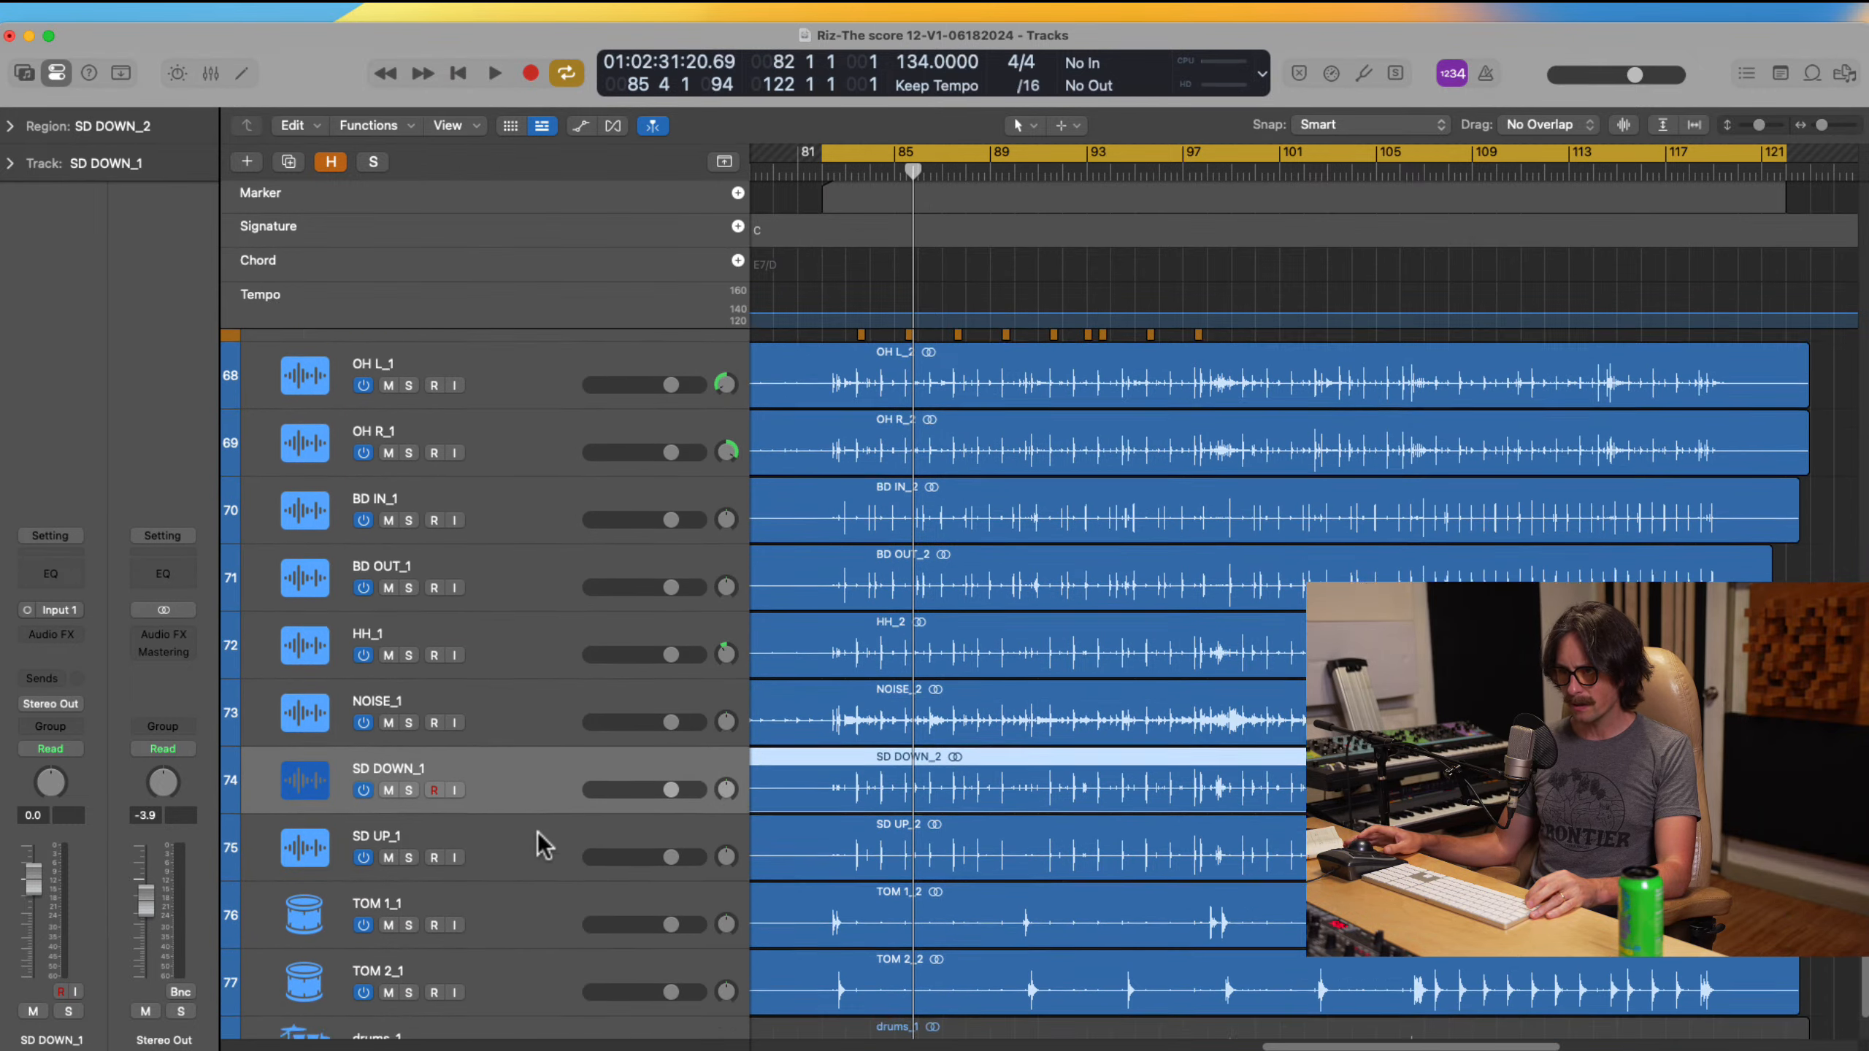
{"action": "left_click_drag", "start_coordinate": [538, 840], "coordinate": [525, 751]}
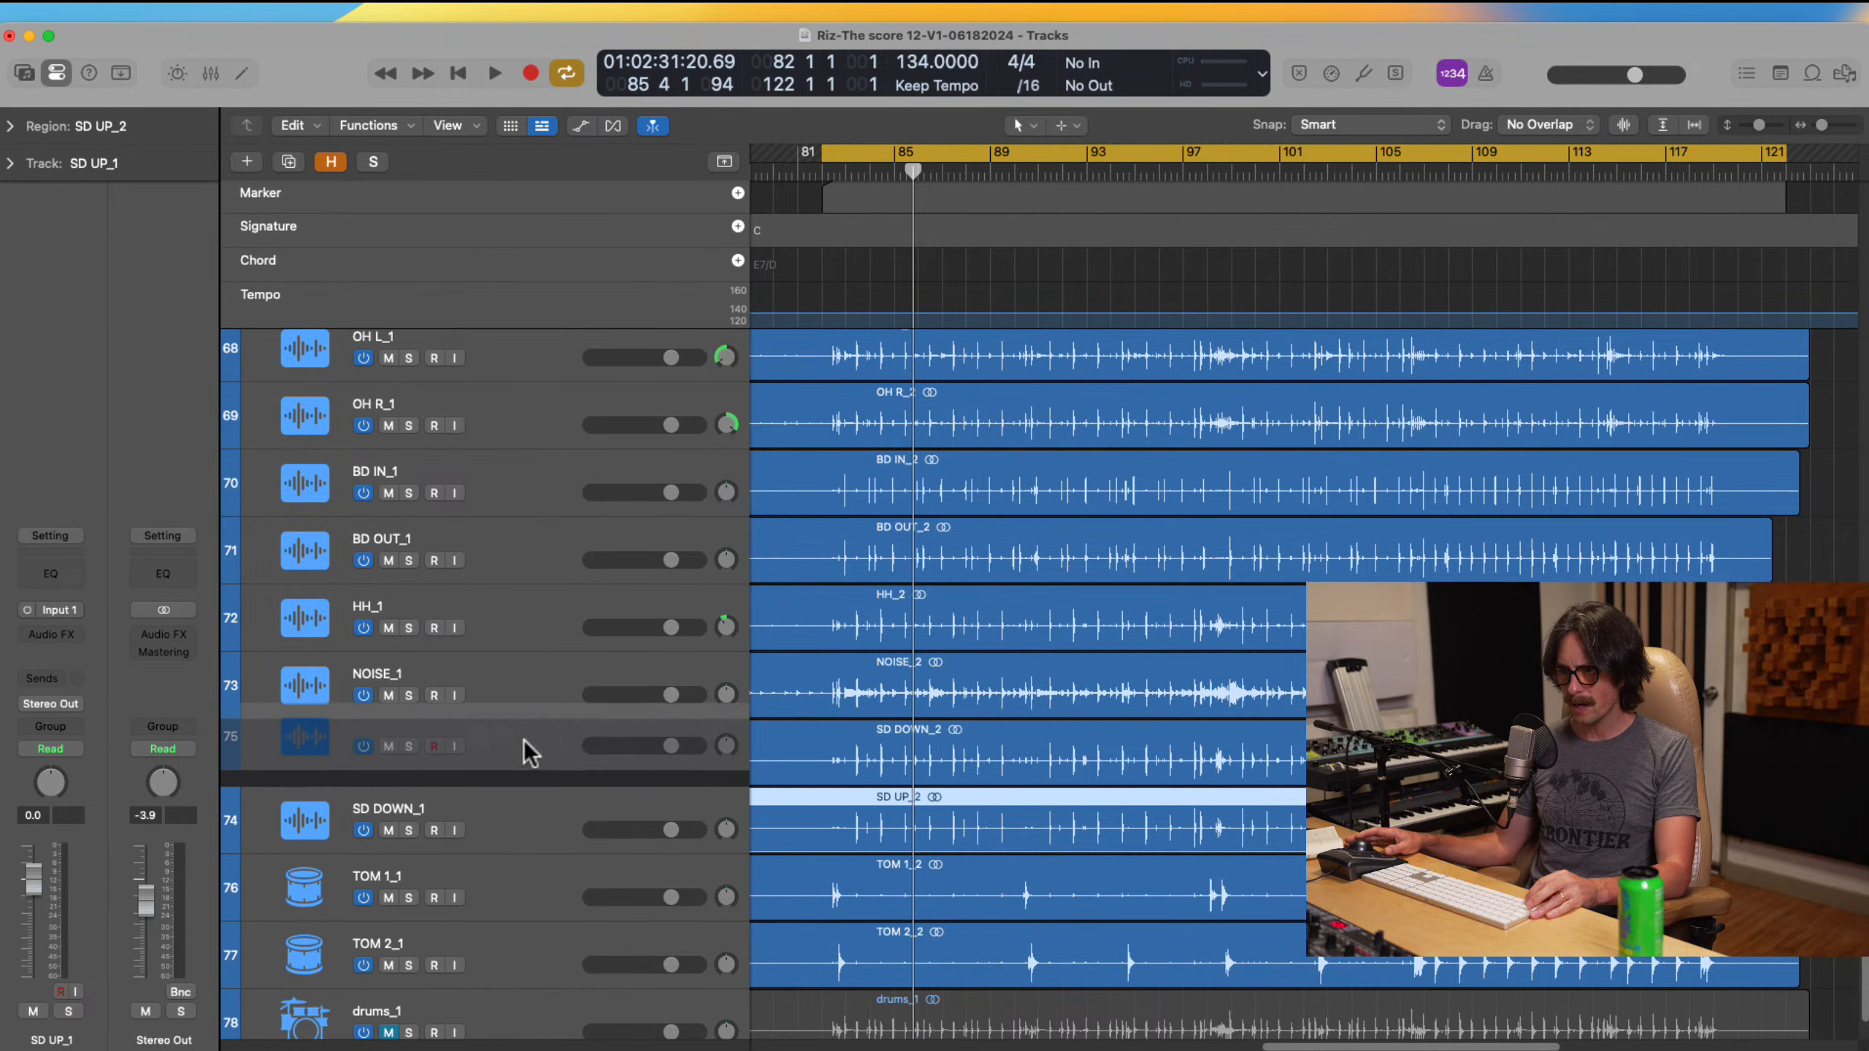
Step: Pan the tom tracks apart, with TOM 1_1 at -21 and TOM 2_1 toward the right
{"action": "scroll", "coordinate": [520, 797], "scroll_direction": "down", "scroll_amount": 3}
{"action": "left_click", "coordinate": [534, 827]}
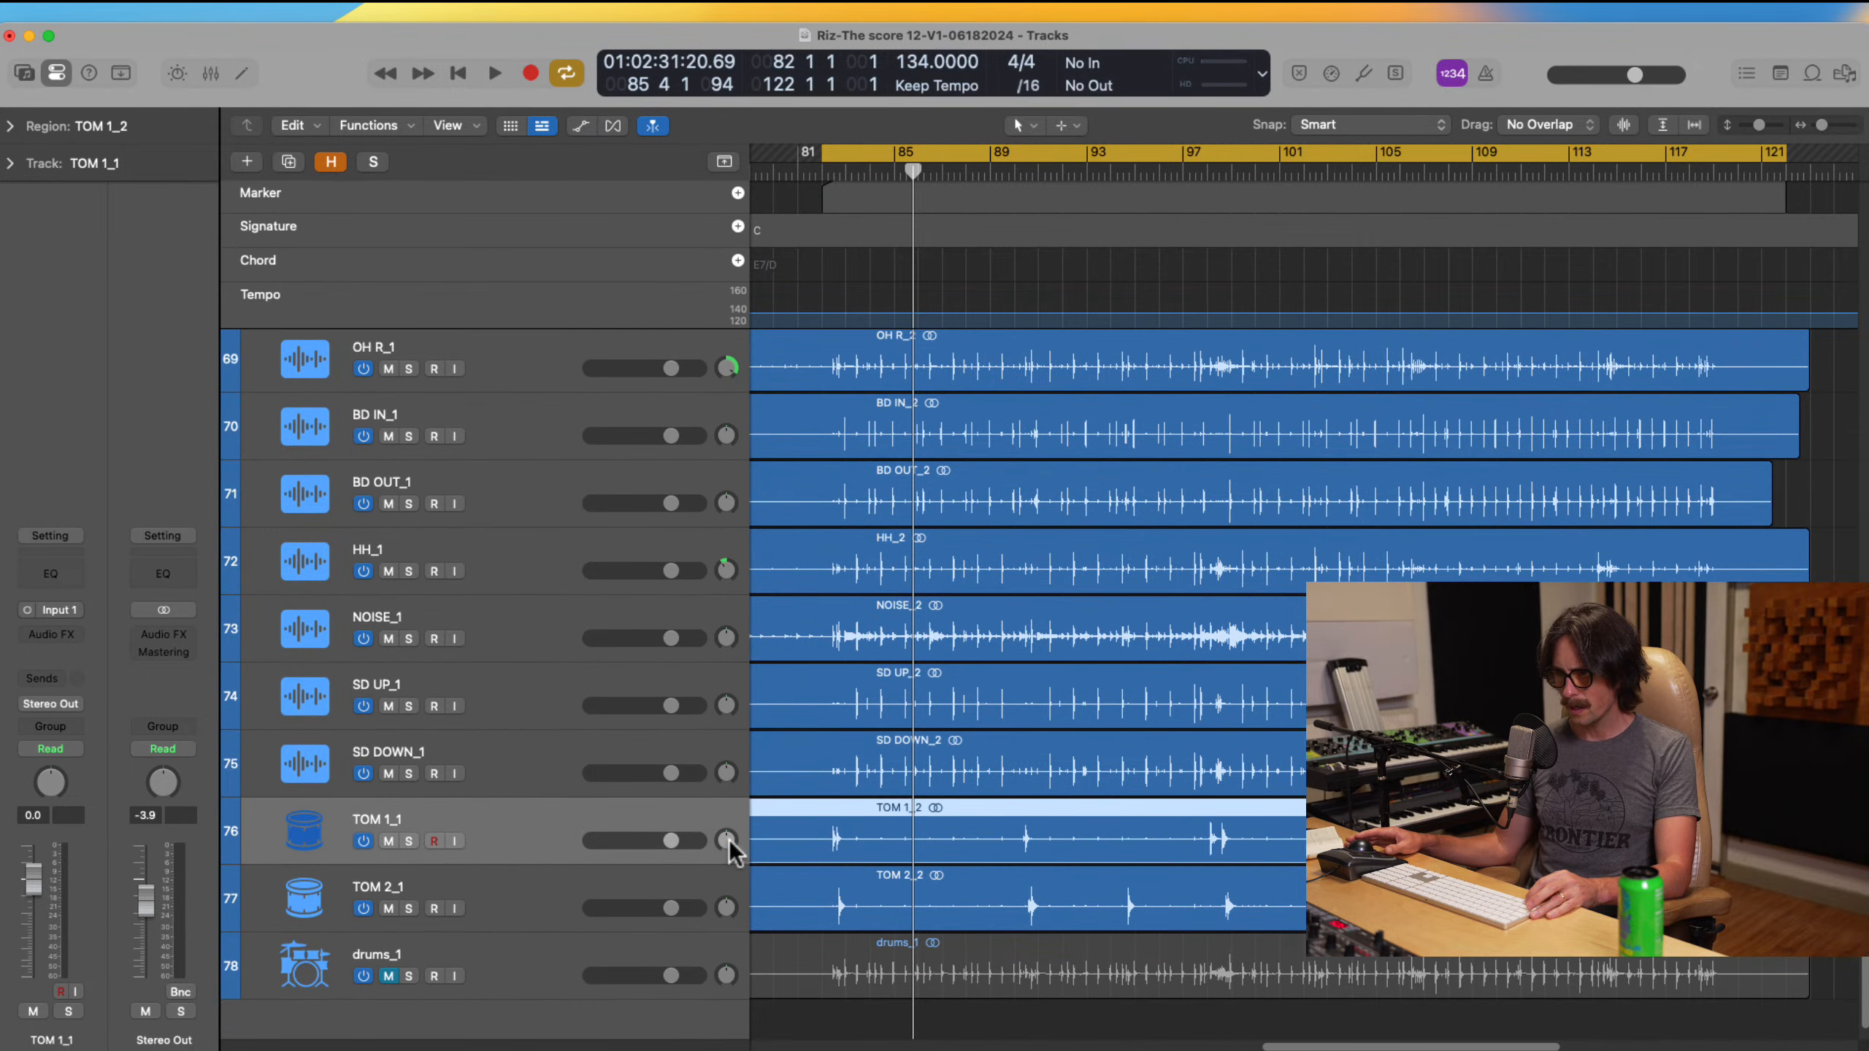
{"action": "mouse_move", "coordinate": [728, 840]}
{"action": "left_mouse_down"}
{"action": "mouse_move", "coordinate": [725, 889]}
{"action": "mouse_move", "coordinate": [730, 873]}
{"action": "left_mouse_up"}
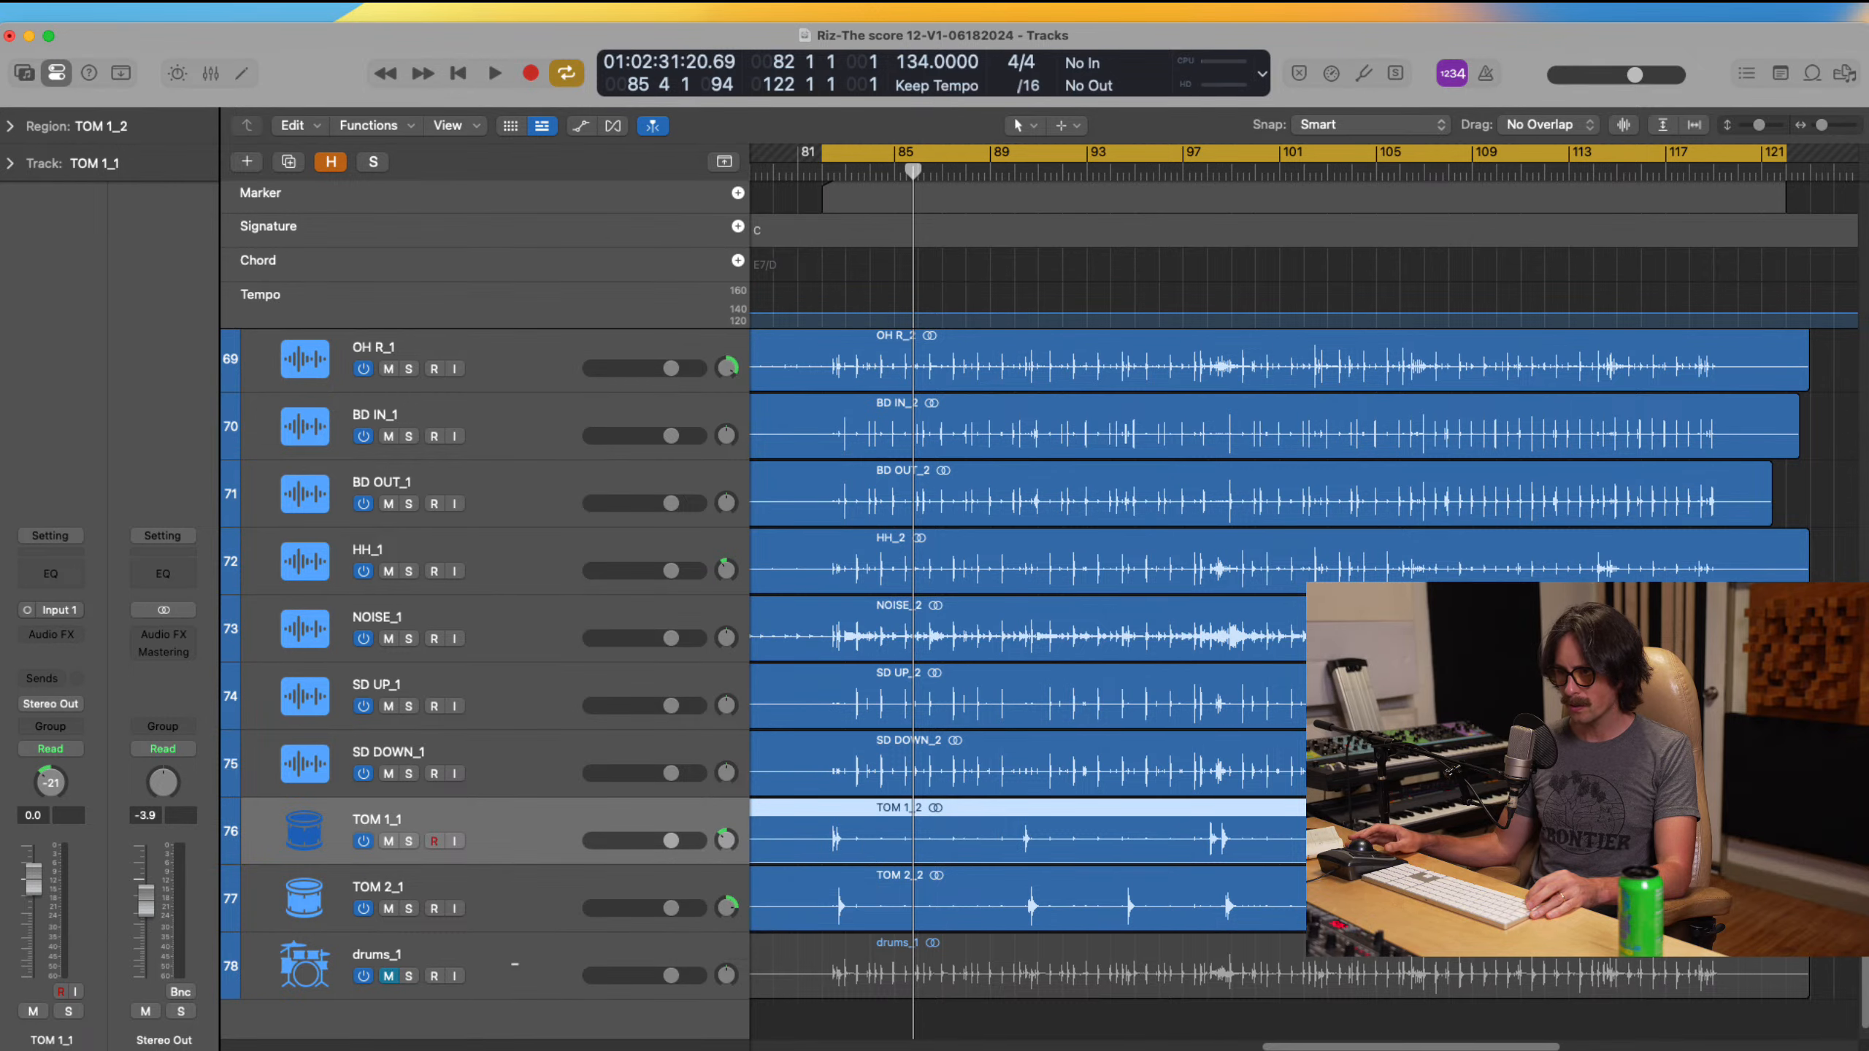
{"action": "left_click", "coordinate": [500, 972]}
{"action": "left_click", "coordinate": [500, 900]}
Step: Route the ten stem tracks from OH L_1 to TOM 2_1 to Bus 17 (Drum Mix buss), matching the Main drums output
{"action": "left_click", "coordinate": [1144, 829], "text": "ctrl+alt"}
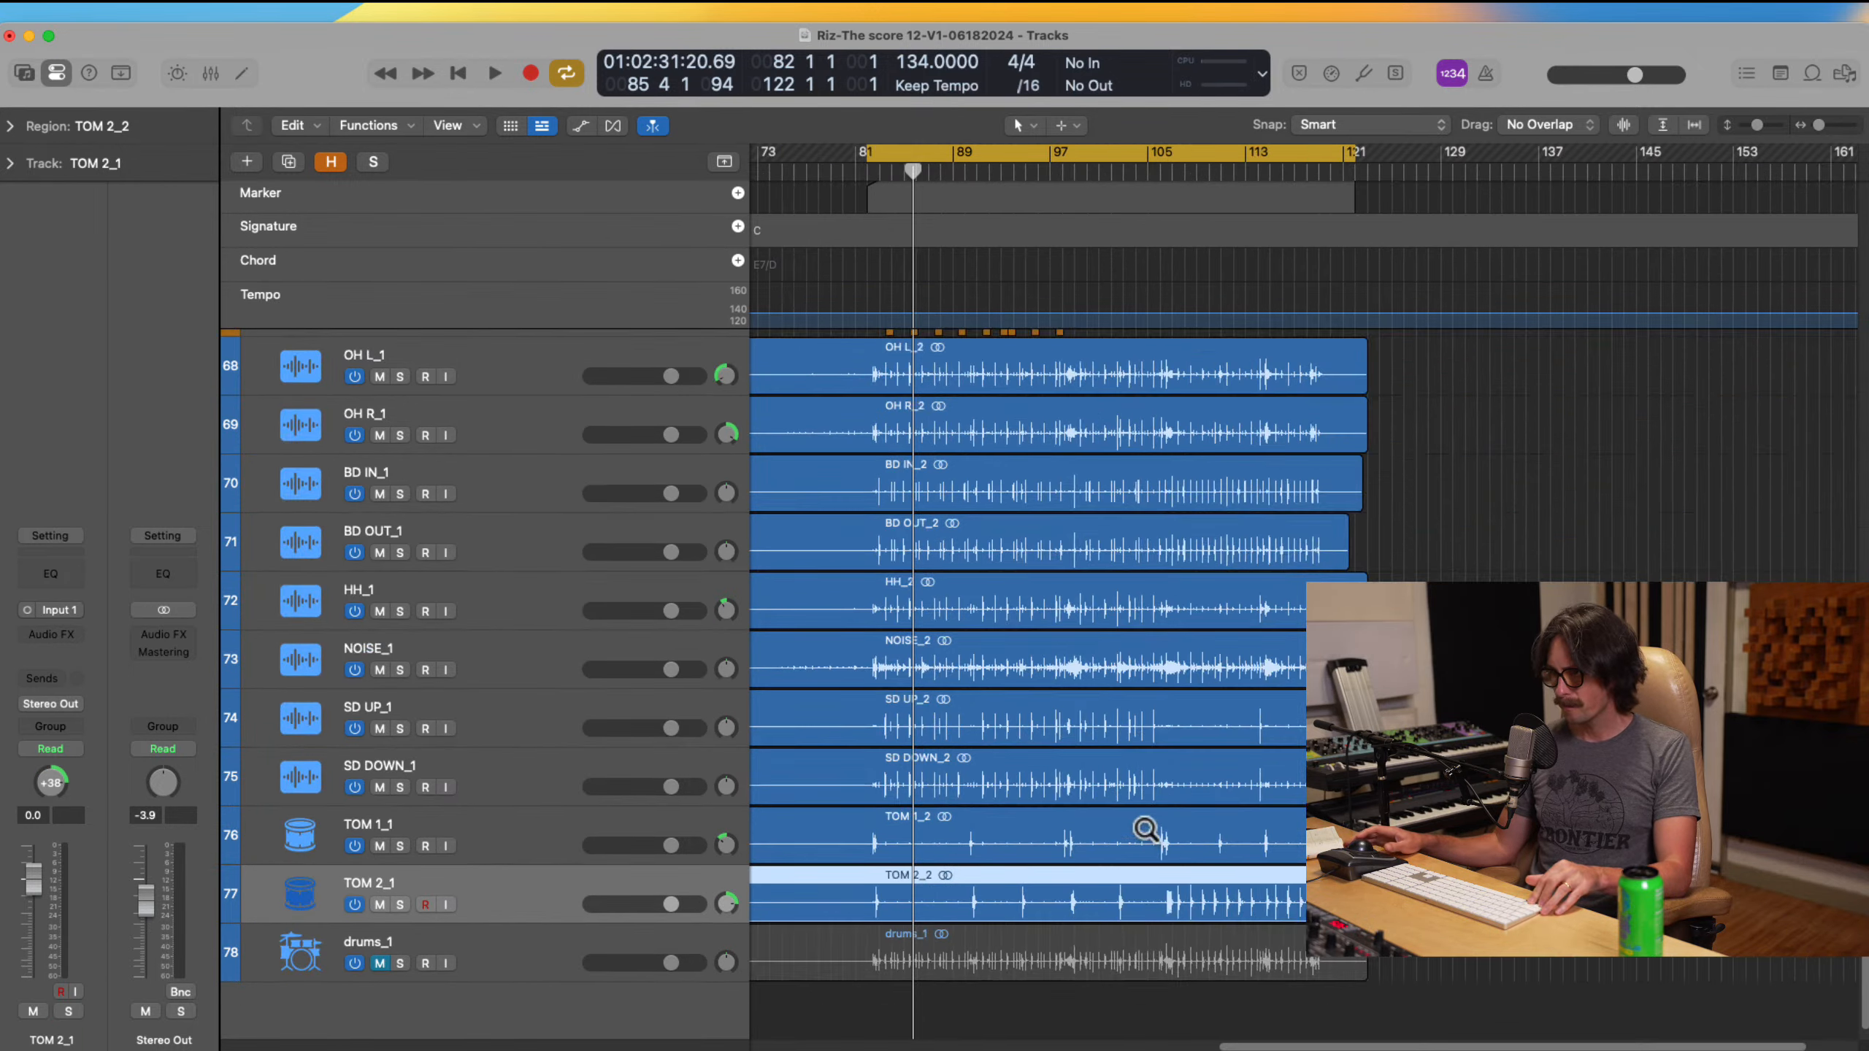
{"action": "left_click", "coordinate": [1144, 829], "text": "ctrl+alt"}
{"action": "scroll", "coordinate": [956, 566], "scroll_direction": "up", "scroll_amount": 5}
{"action": "left_click", "coordinate": [488, 534]}
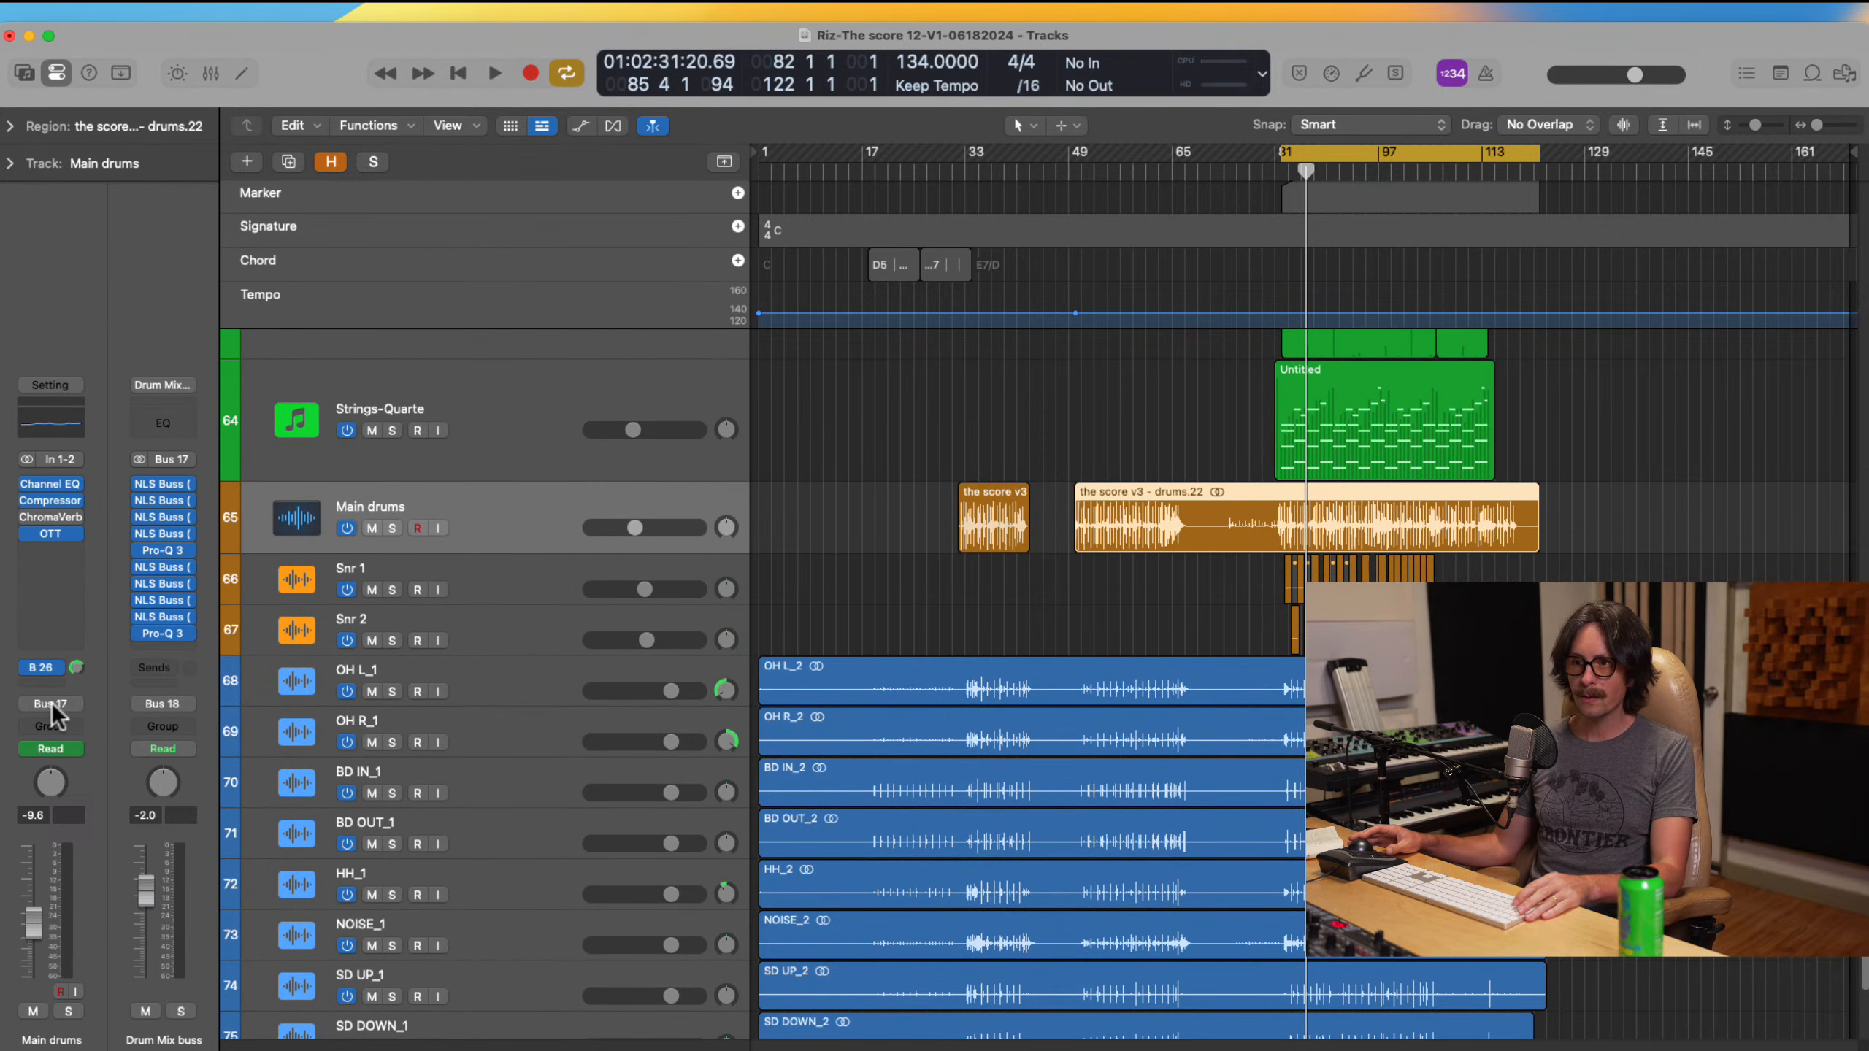
{"action": "left_click", "coordinate": [511, 680]}
{"action": "scroll", "coordinate": [511, 682], "scroll_direction": "down", "scroll_amount": 4}
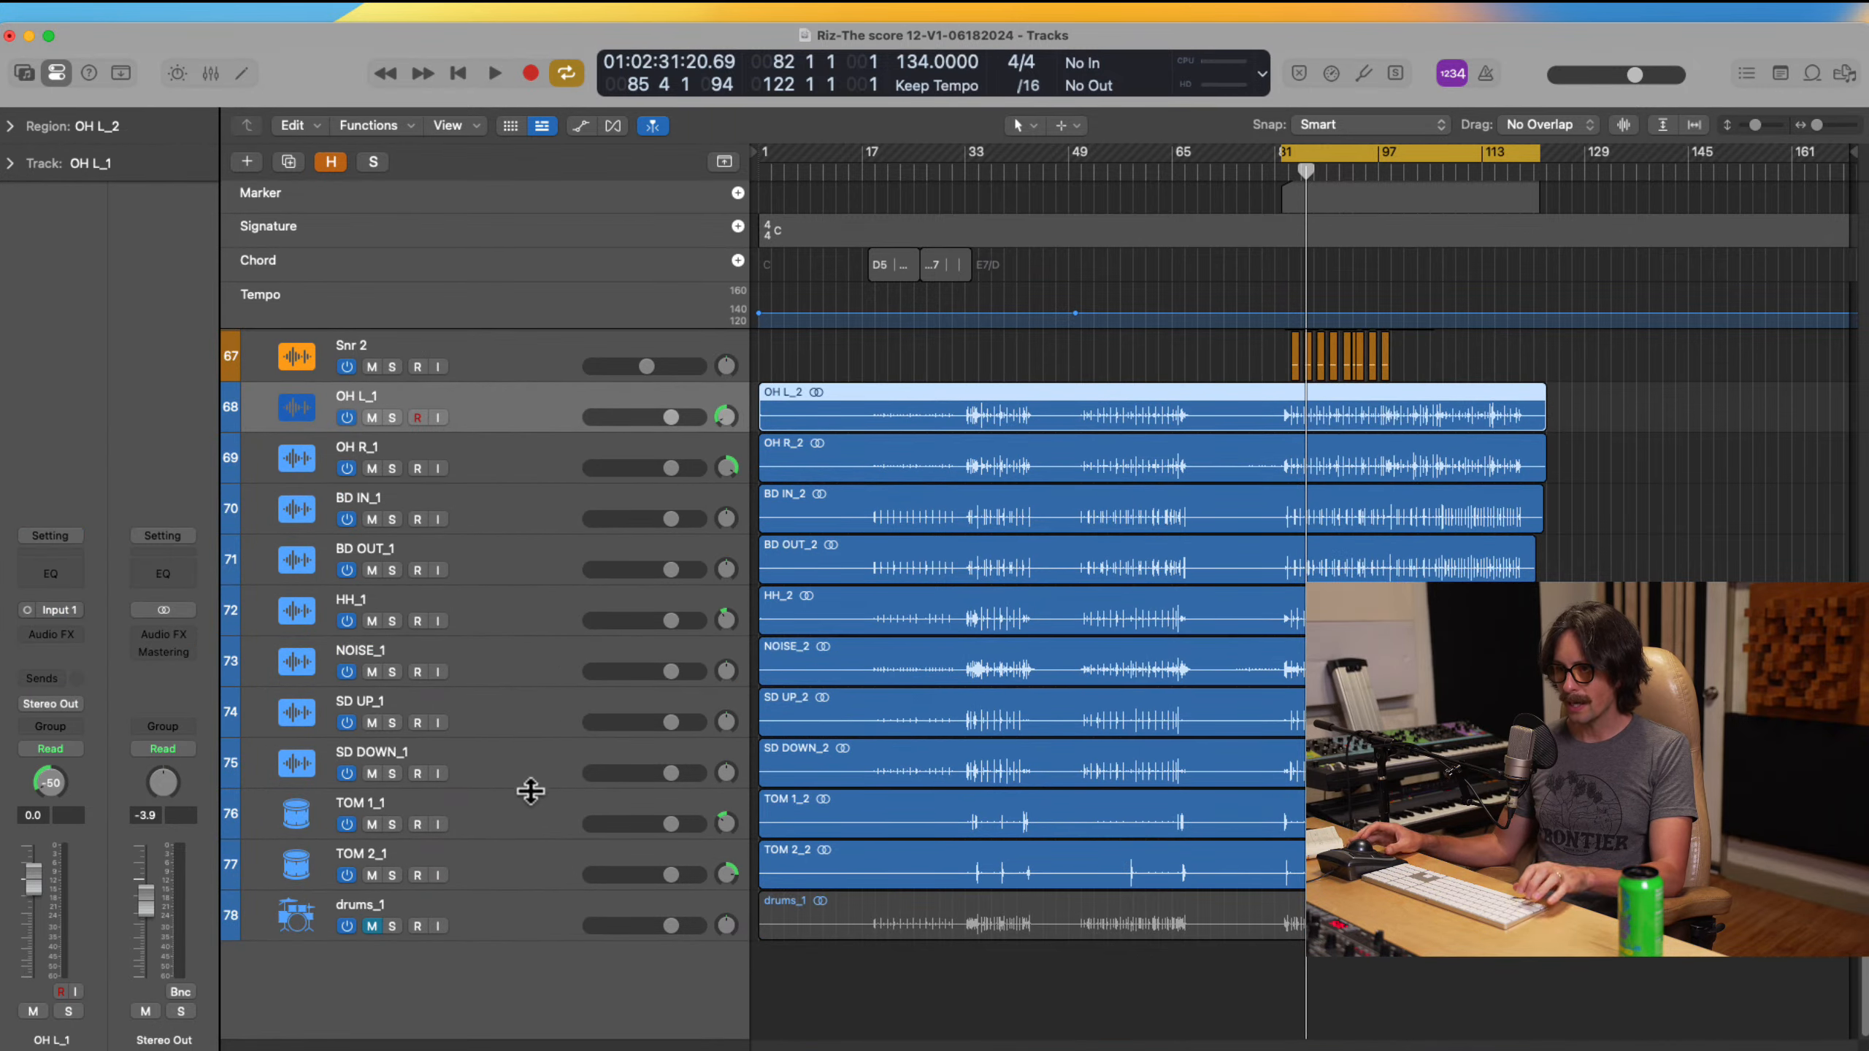
{"action": "left_click", "coordinate": [512, 873], "text": "shift"}
{"action": "key", "text": "x"}
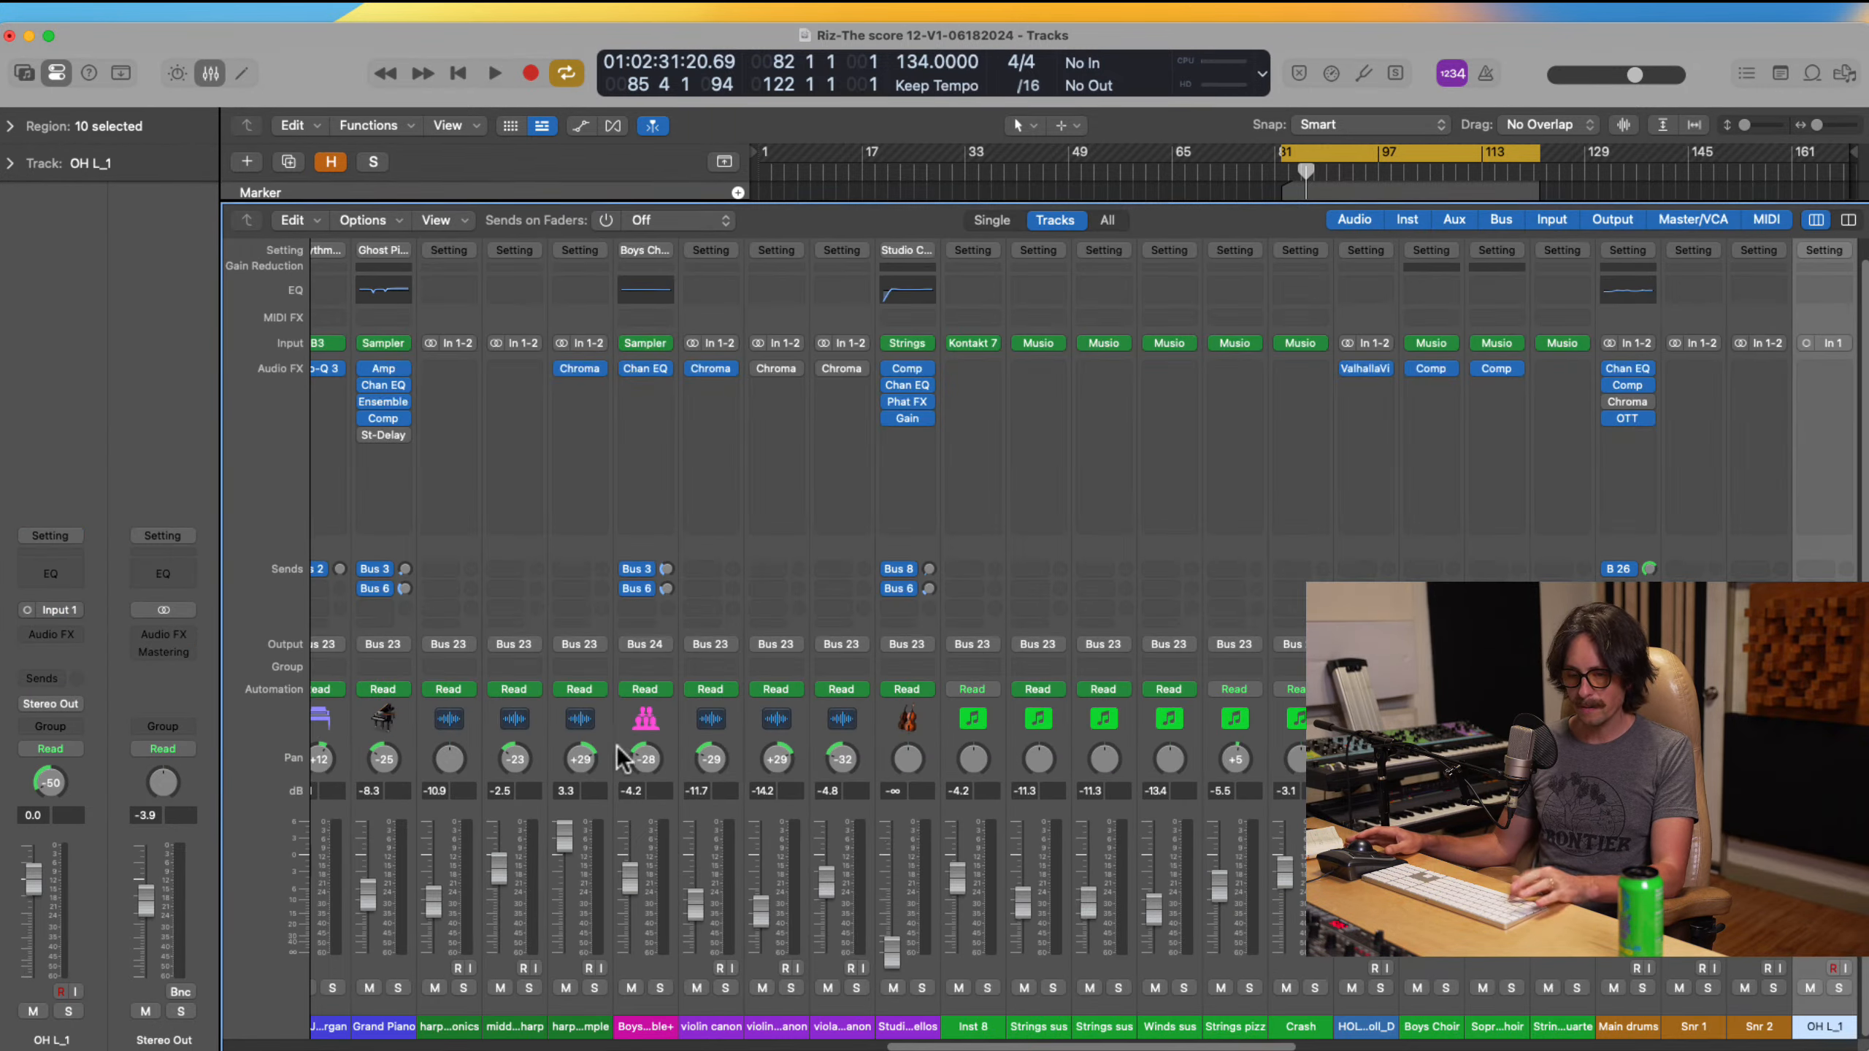
{"action": "scroll", "coordinate": [700, 726], "scroll_direction": "right", "scroll_amount": 10}
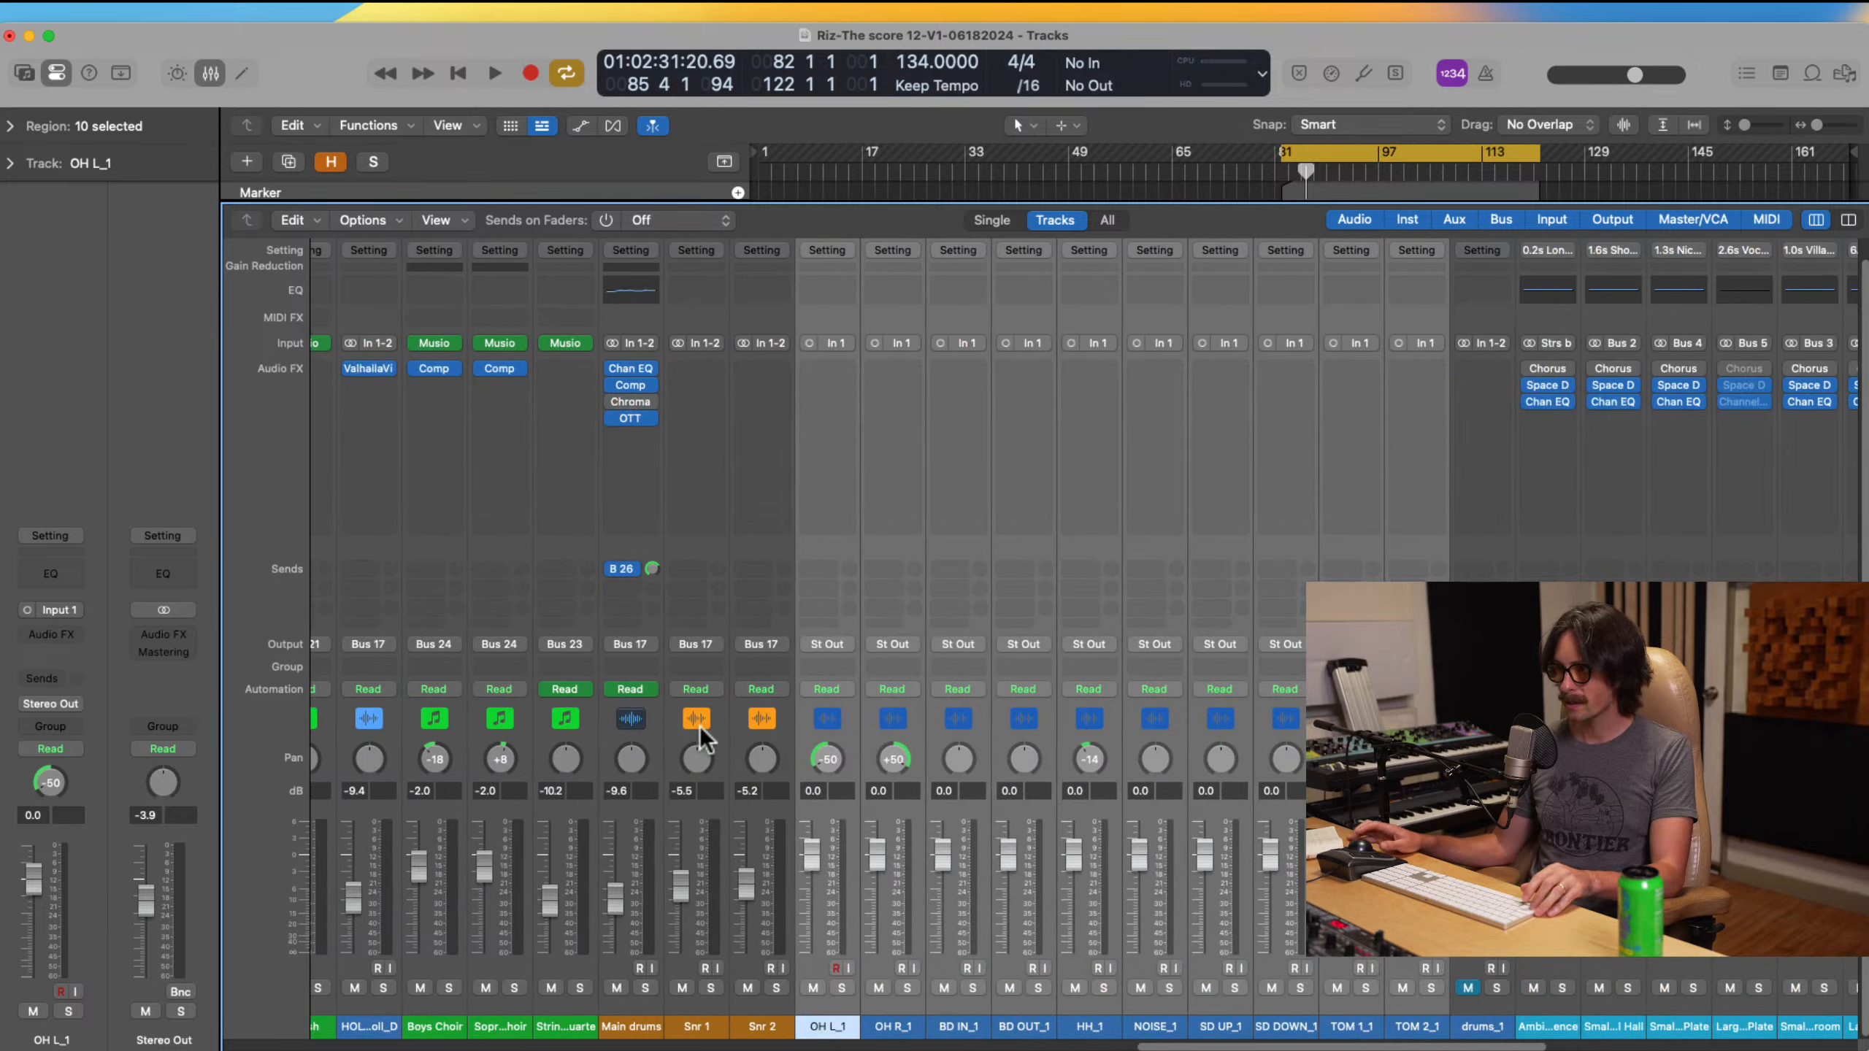
{"action": "left_click", "coordinate": [839, 644]}
{"action": "mouse_move", "coordinate": [861, 729]}
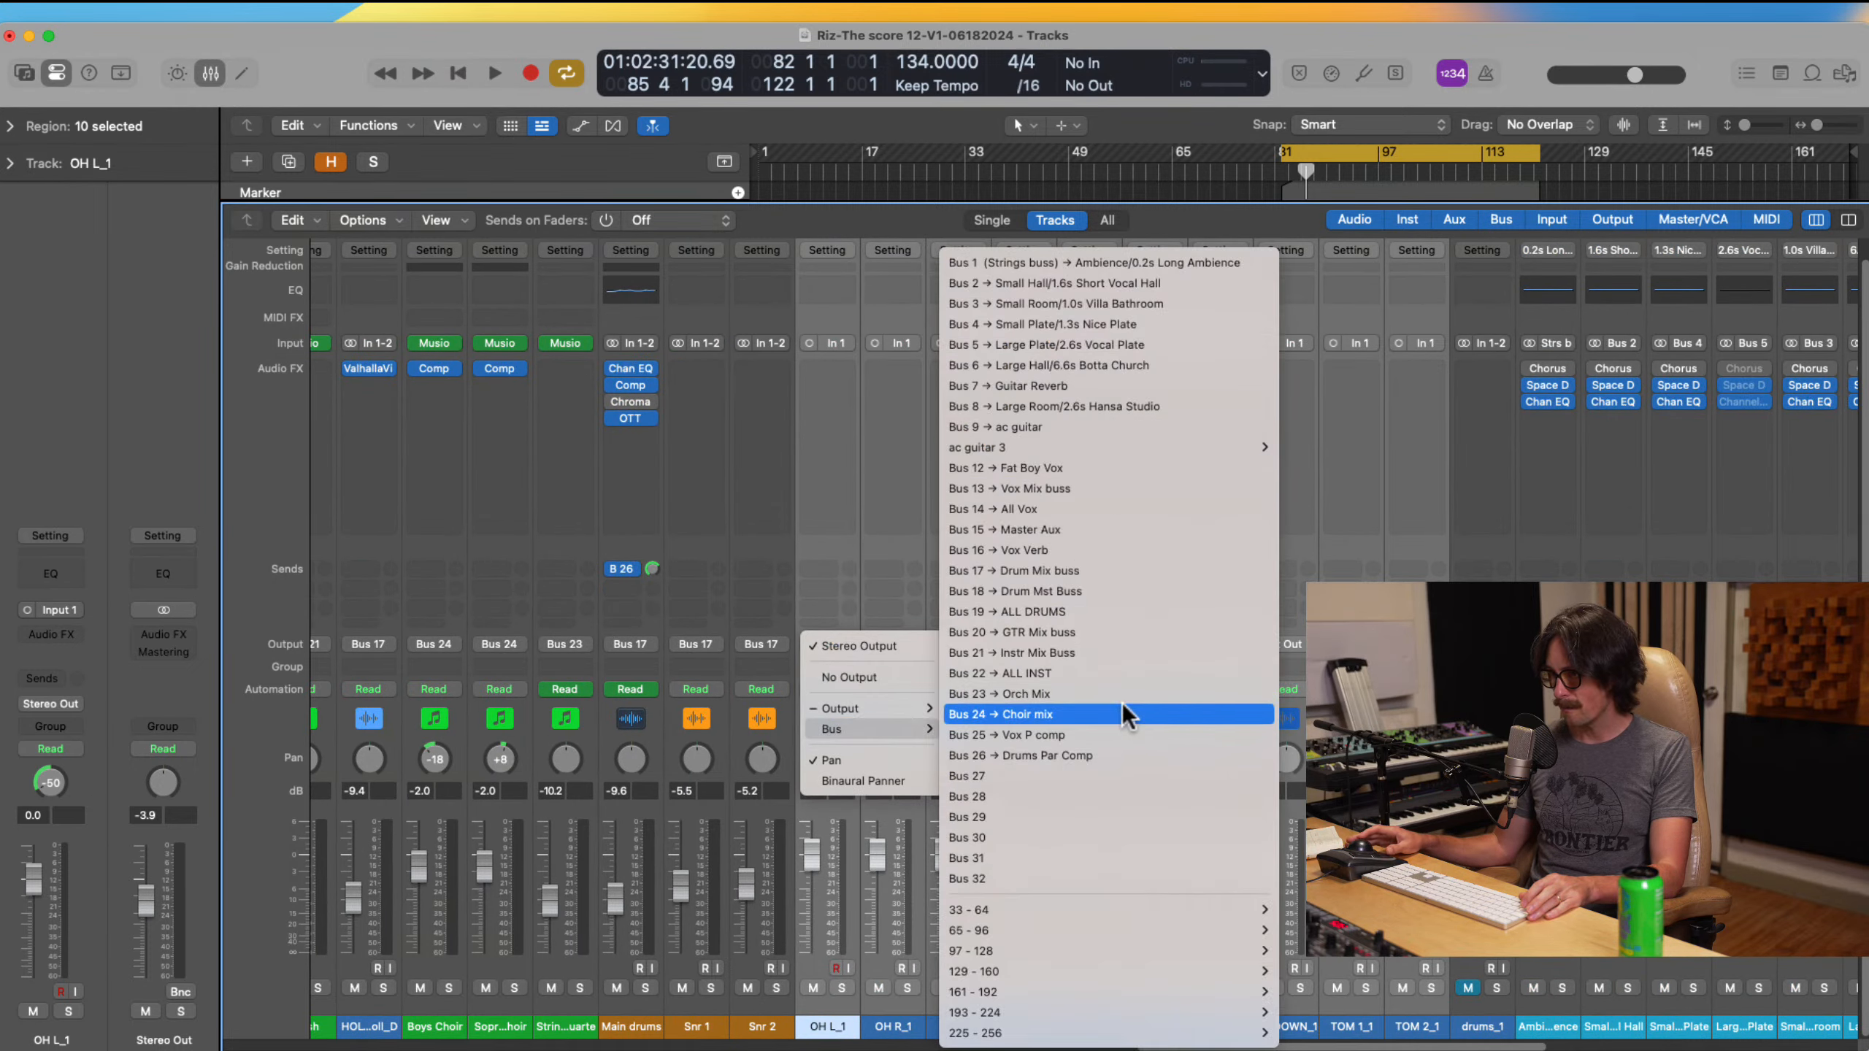
{"action": "left_click", "coordinate": [1123, 567]}
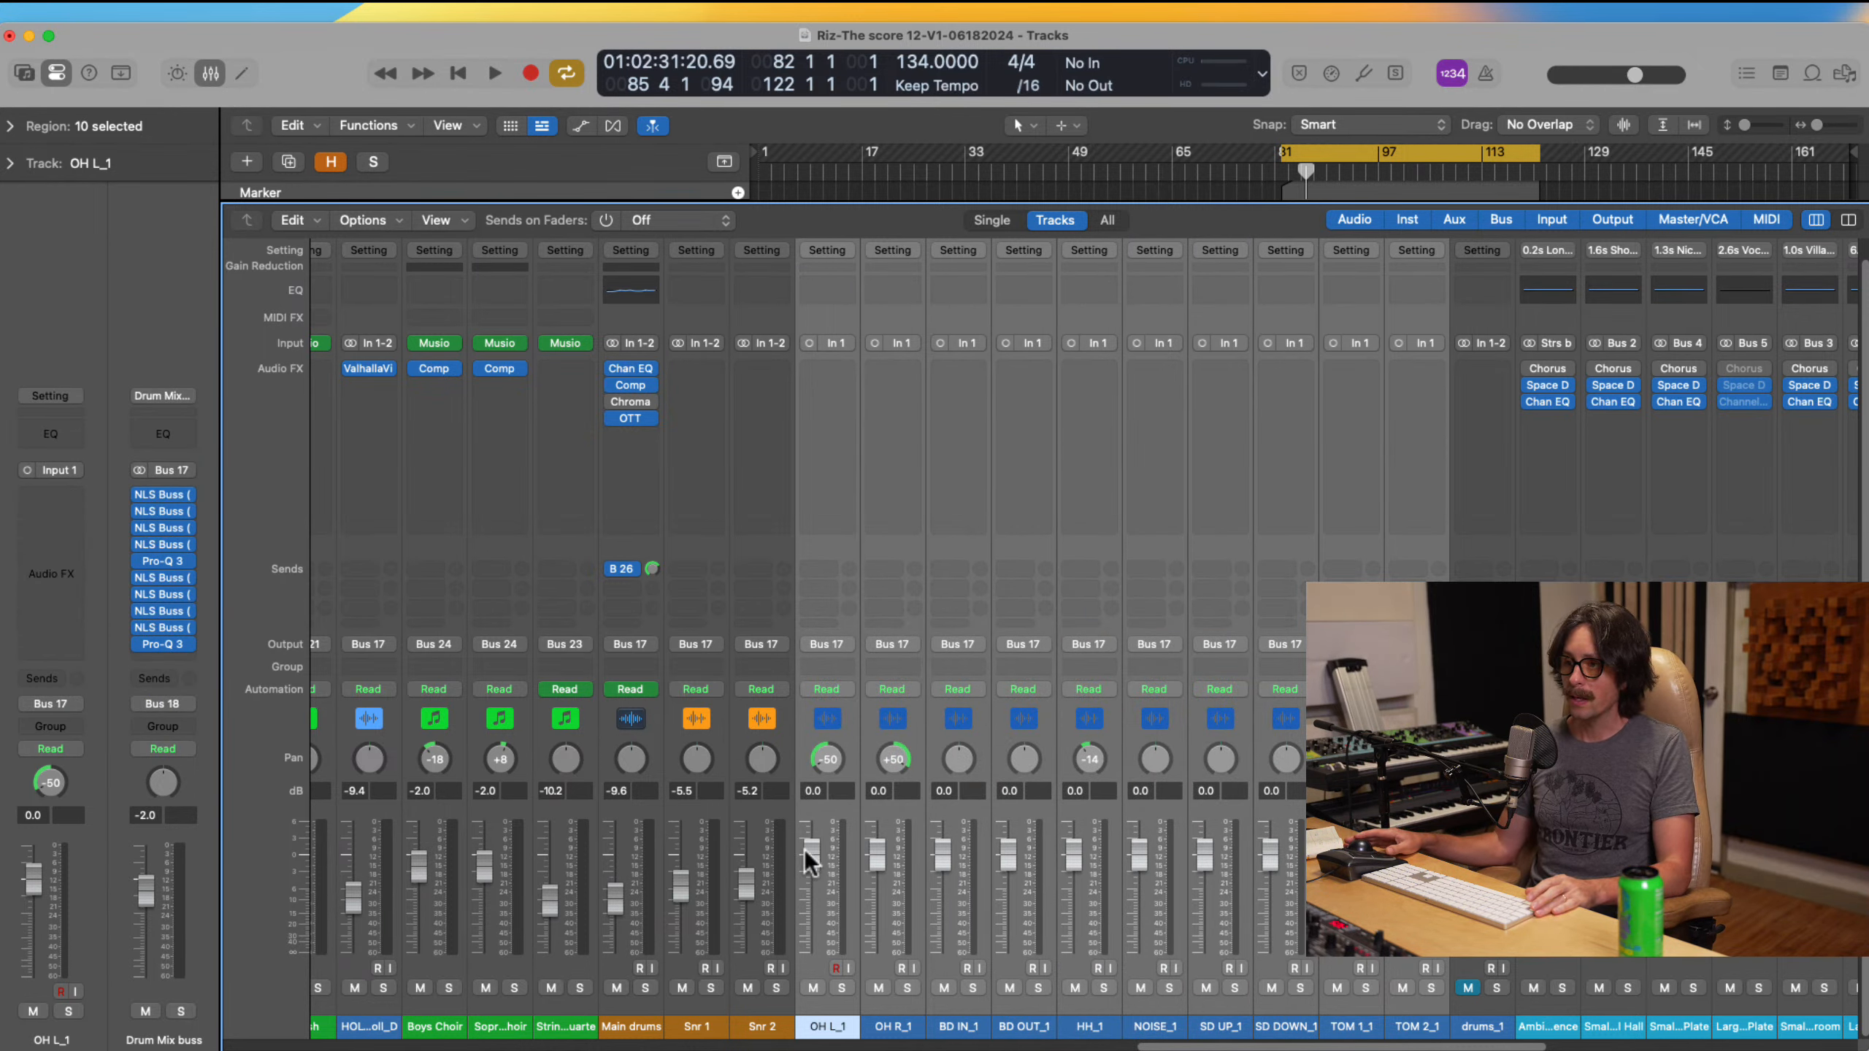
Step: Lower the volume of the ten selected stem tracks to -3.5 dB and close the mixer
{"action": "left_click_drag", "start_coordinate": [806, 854], "coordinate": [776, 885]}
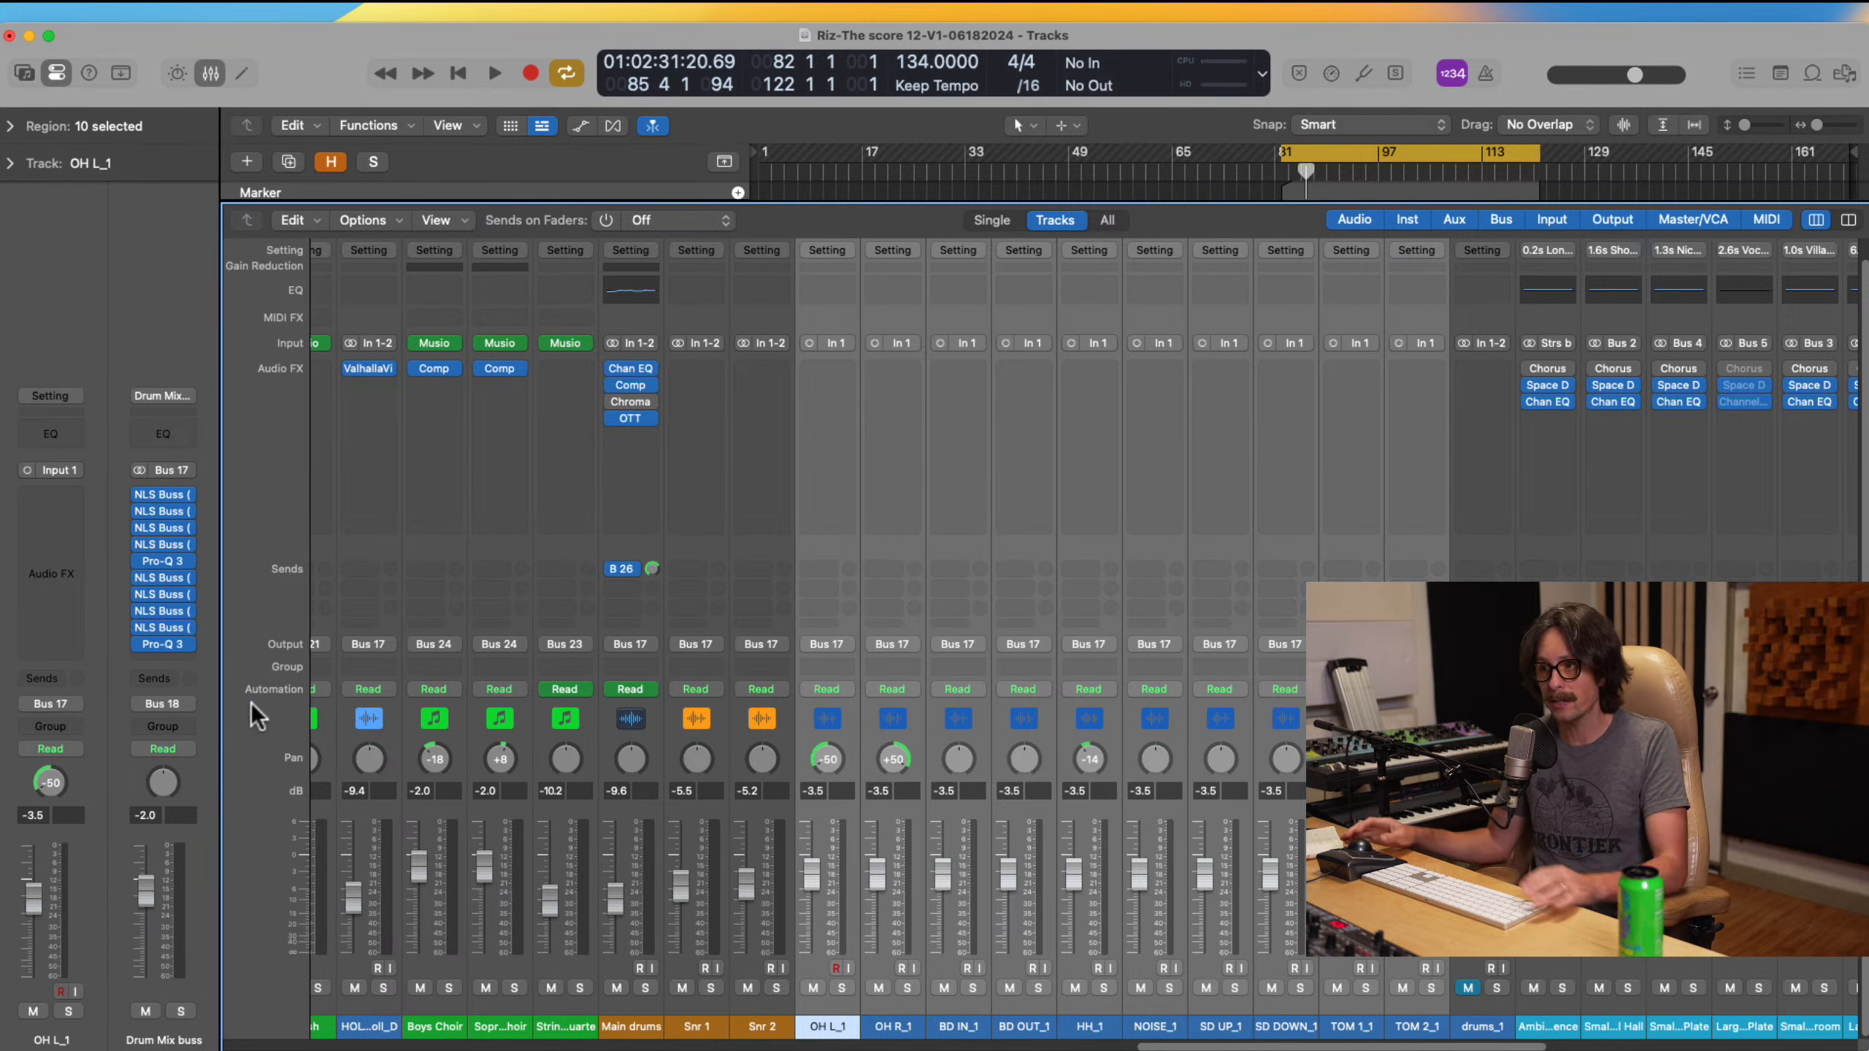
{"action": "key", "text": "x"}
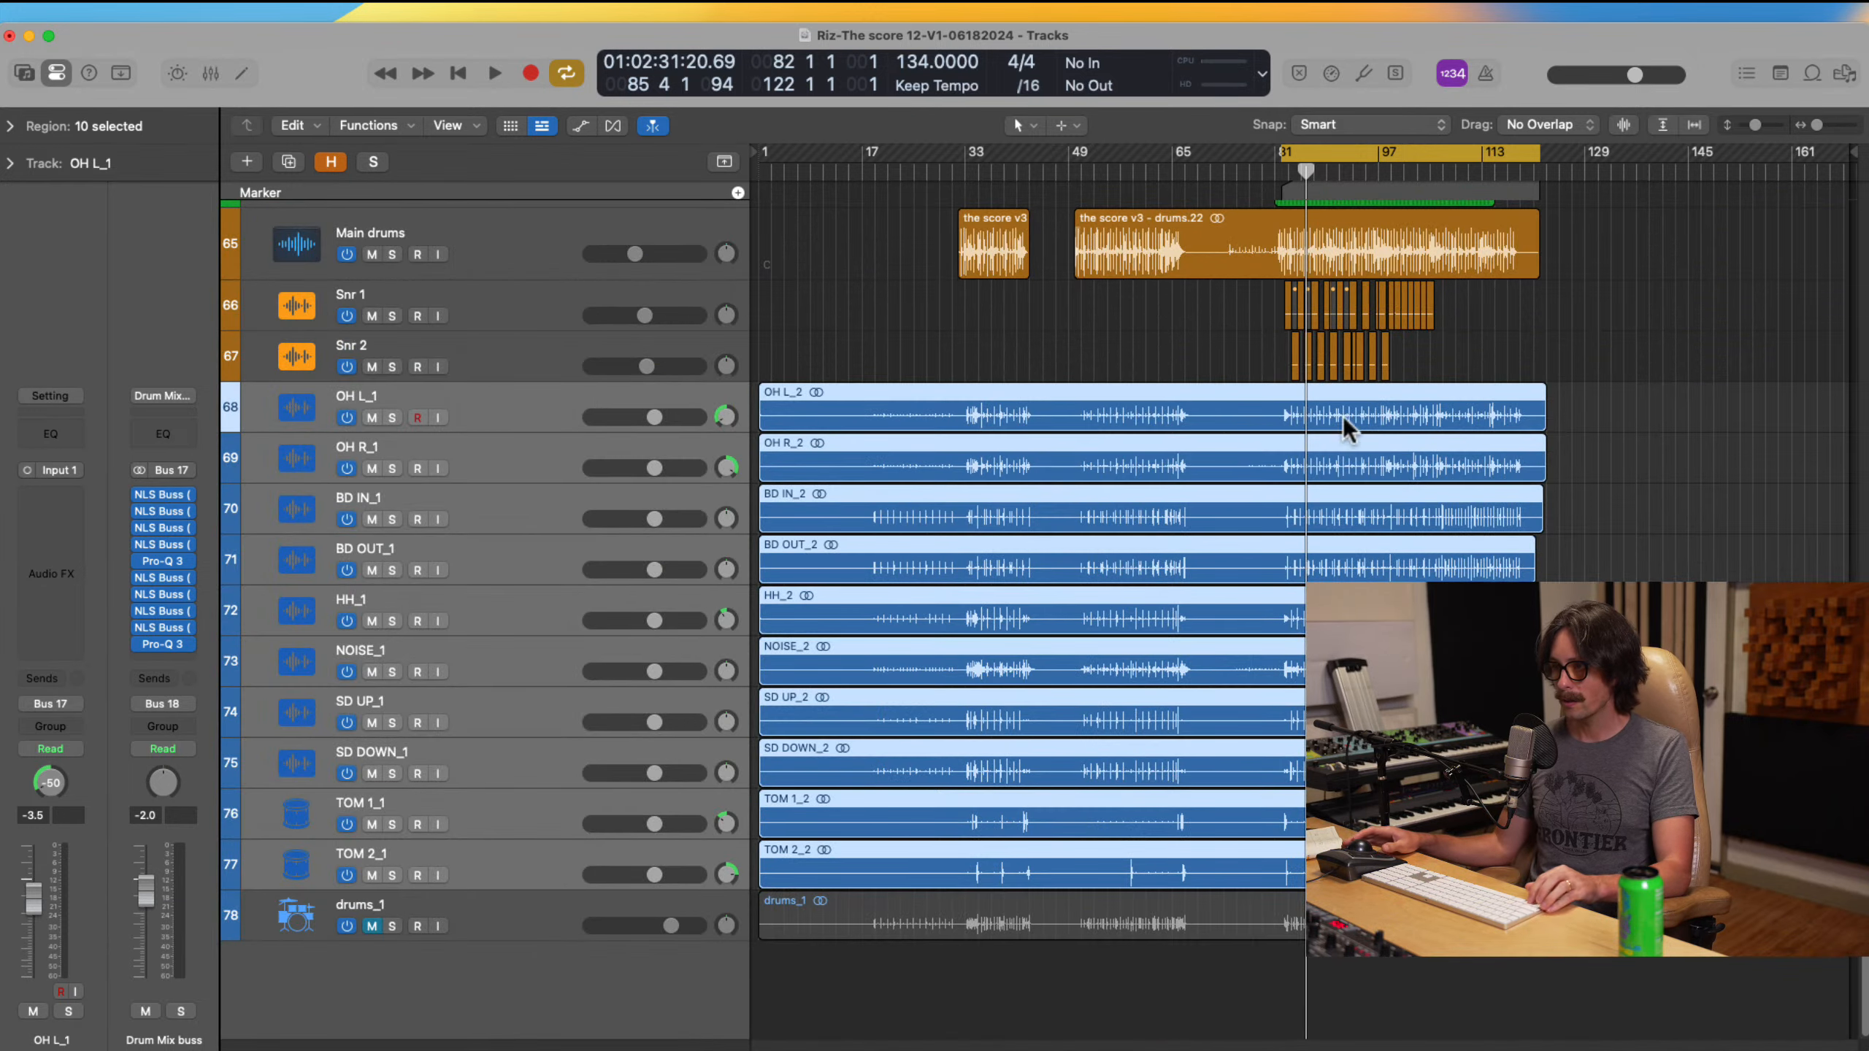
Step: Mute the old drum tracks Main drums, Snr 1 and Snr 2
{"action": "scroll", "coordinate": [1306, 379], "scroll_direction": "up", "scroll_amount": 3}
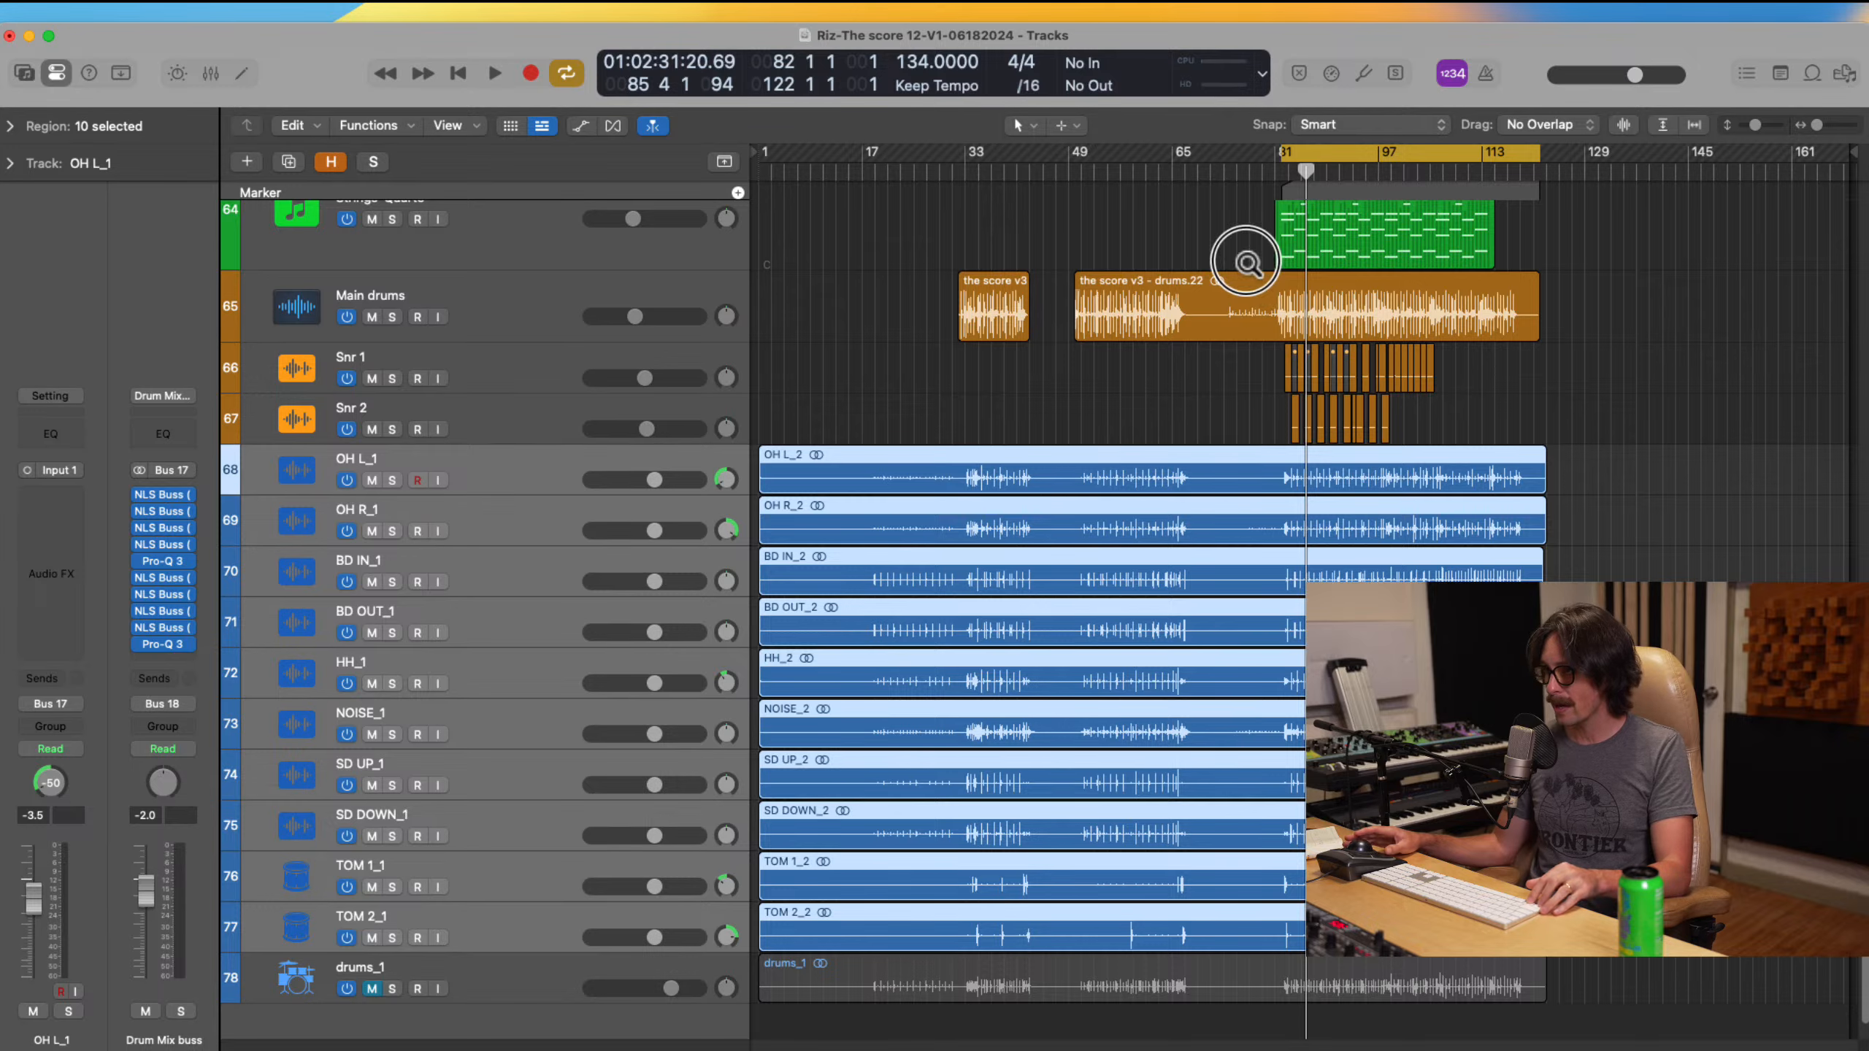
{"action": "left_click_drag", "start_coordinate": [1245, 262], "coordinate": [1430, 445]}
{"action": "left_click_drag", "start_coordinate": [920, 262], "coordinate": [1182, 758]}
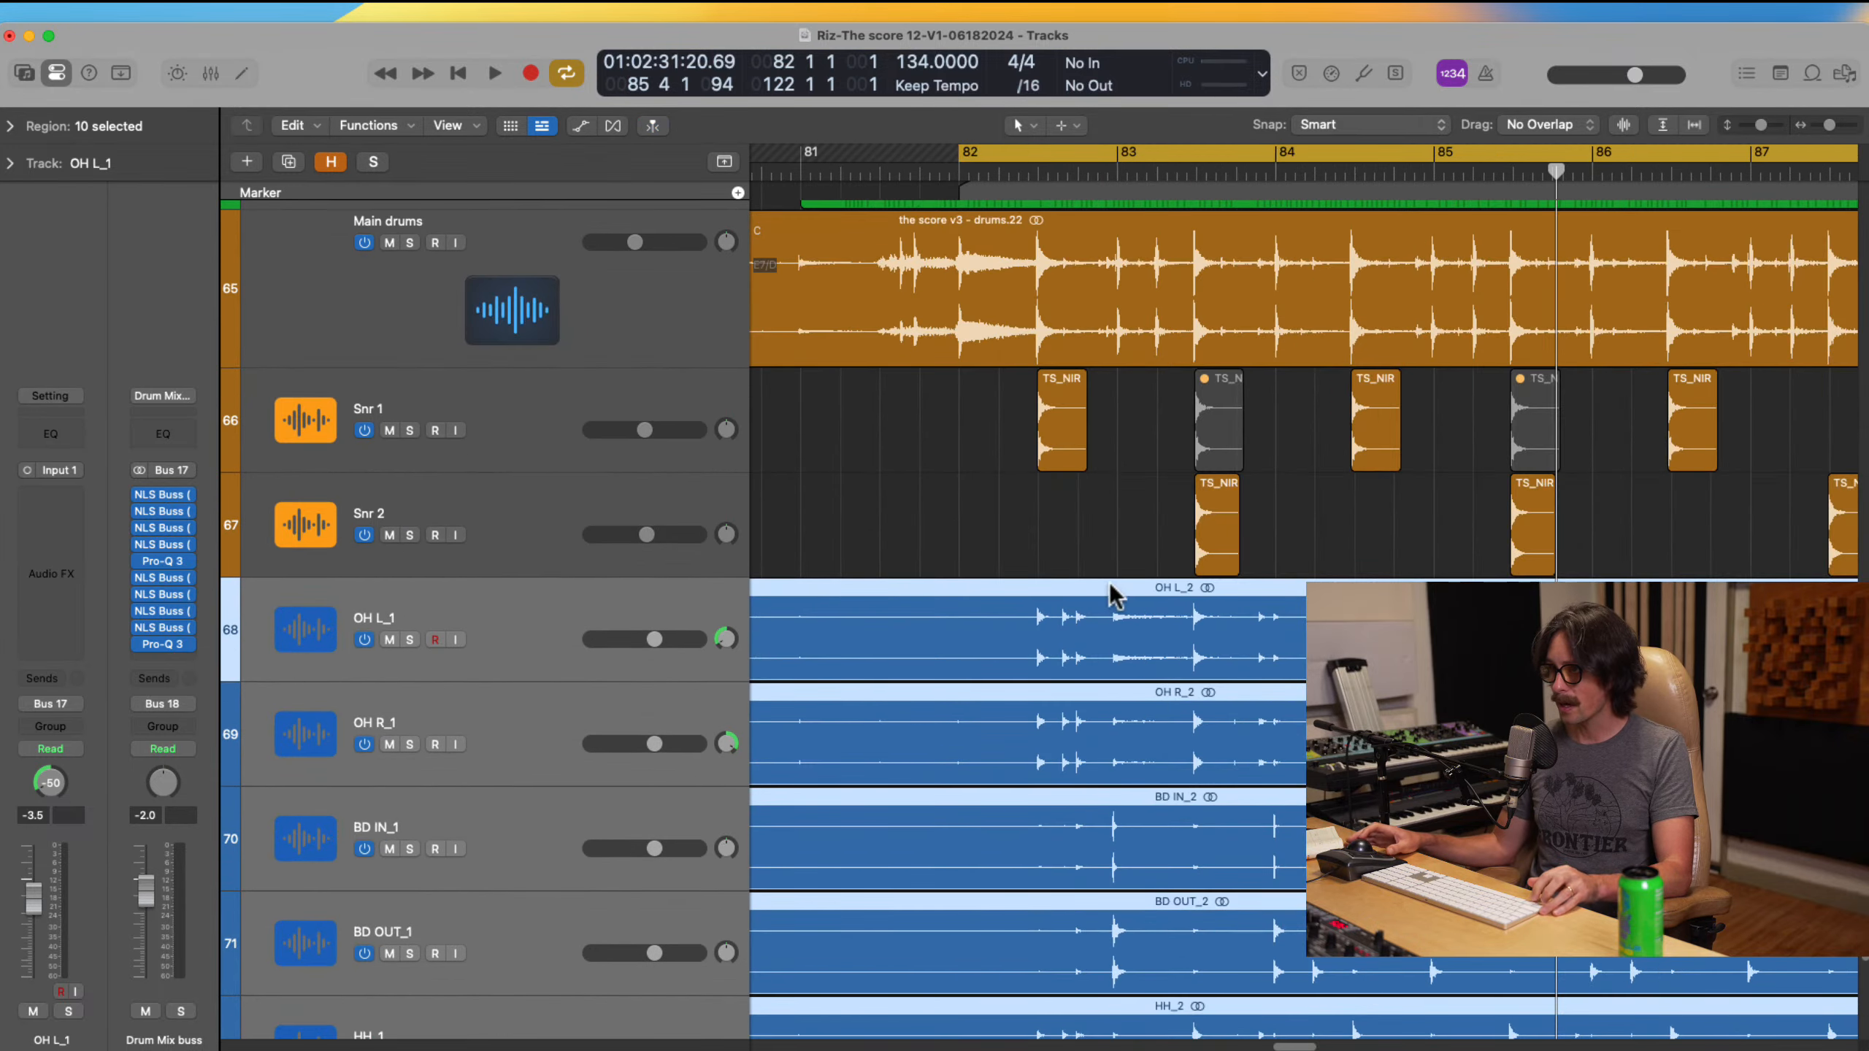
{"action": "left_click", "coordinate": [1115, 587], "text": "ctrl+alt"}
{"action": "scroll", "coordinate": [910, 534], "scroll_direction": "up", "scroll_amount": 5}
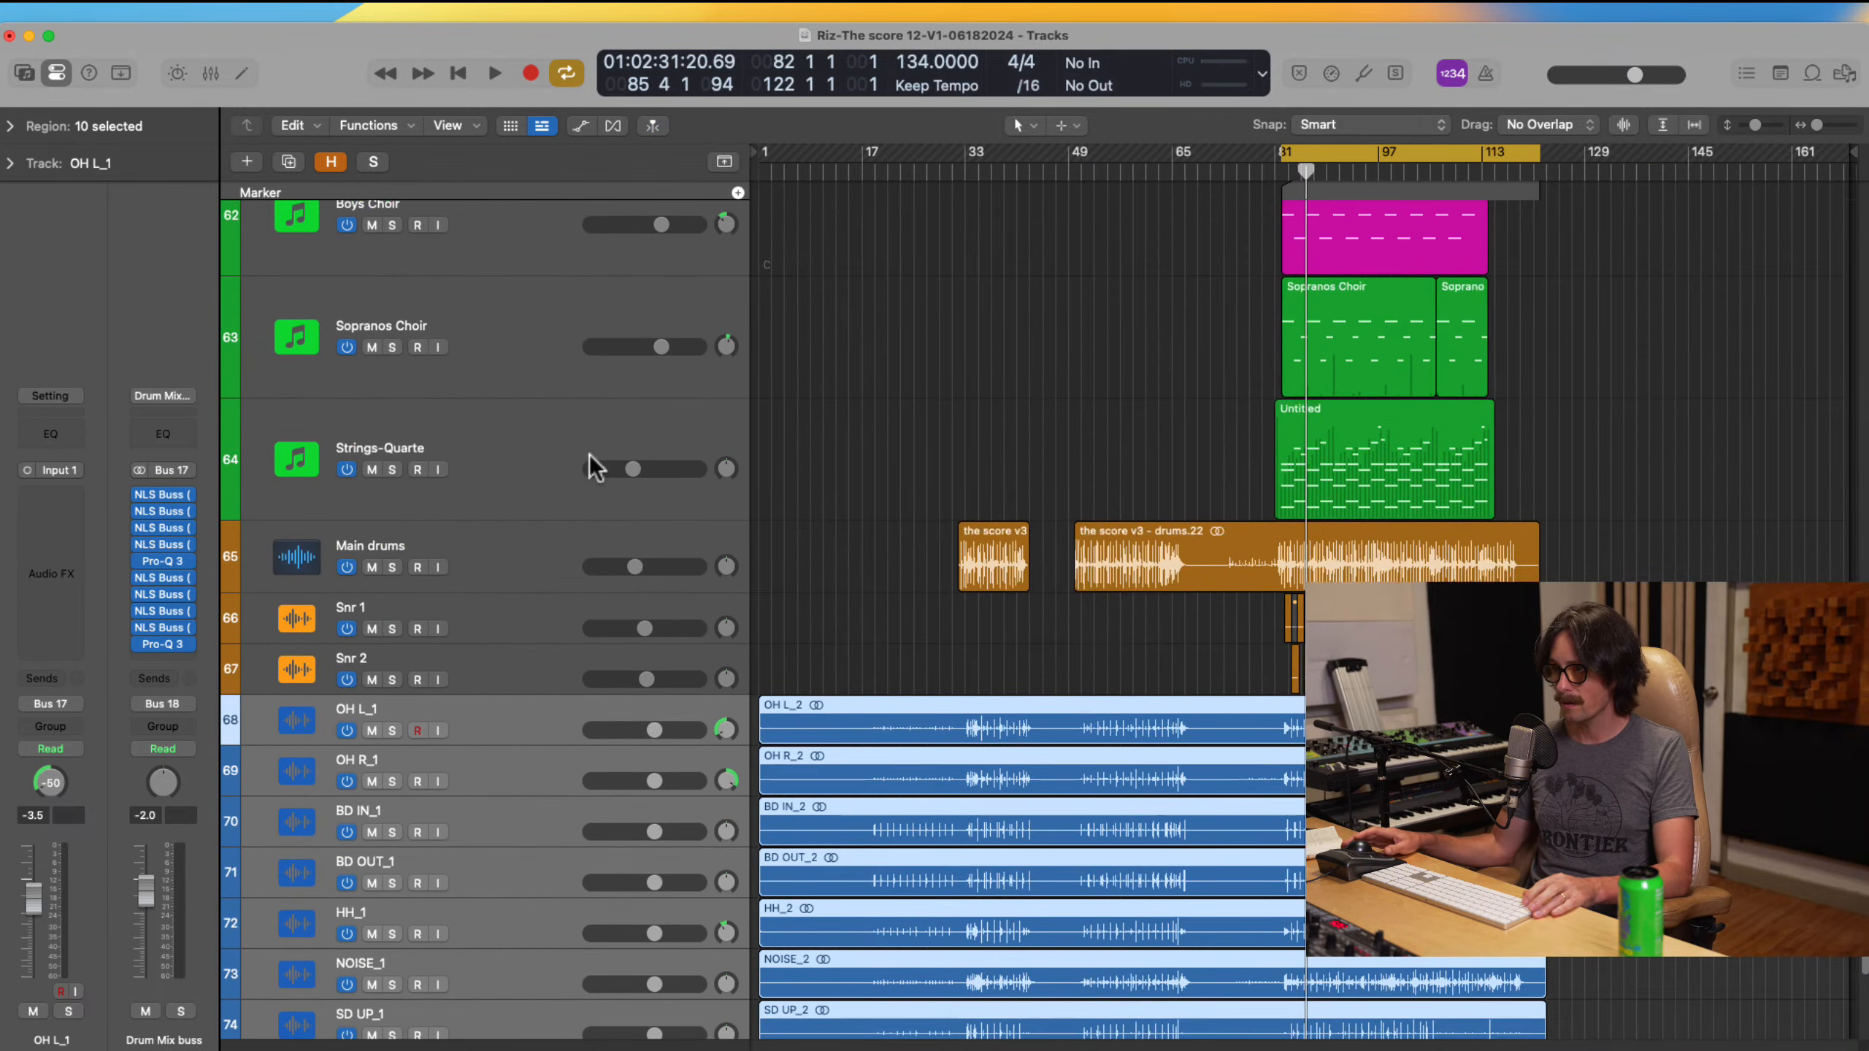
{"action": "left_click", "coordinate": [374, 567]}
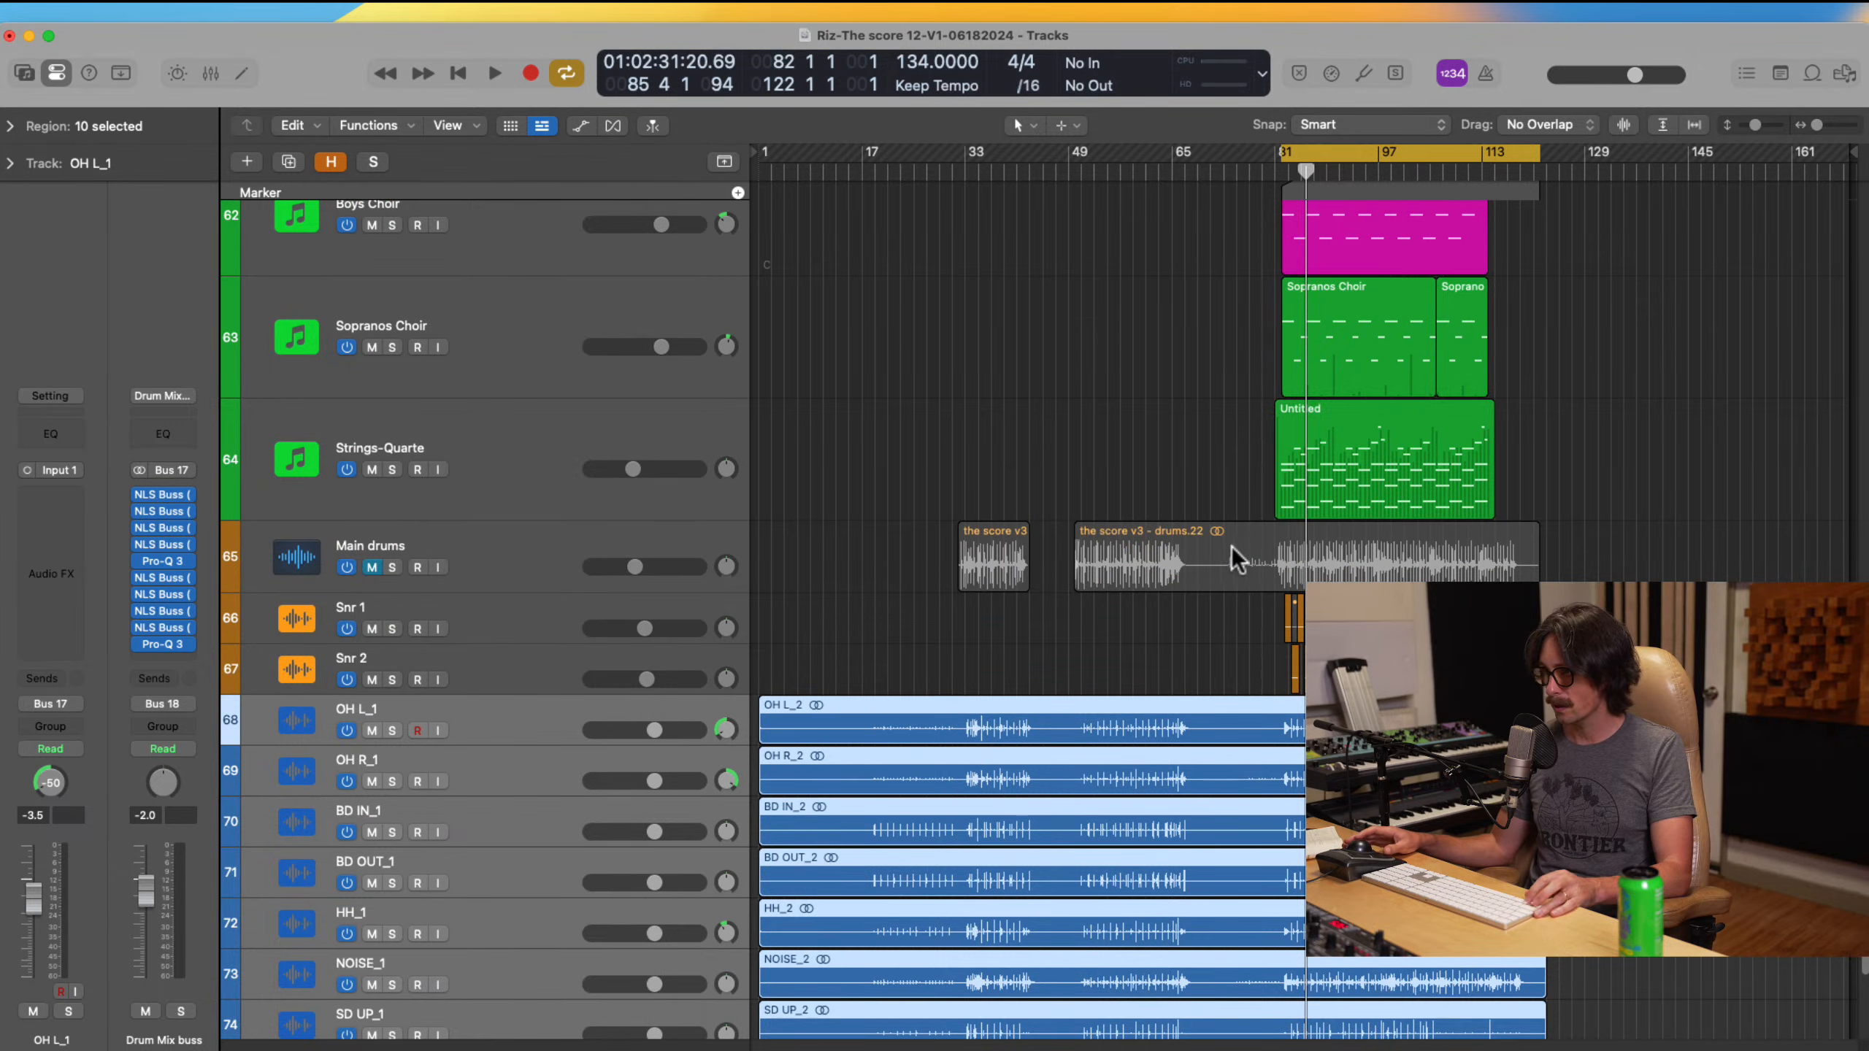
{"action": "left_click_drag", "start_coordinate": [1236, 560], "coordinate": [1541, 795]}
{"action": "left_click", "coordinate": [479, 501]}
{"action": "left_click", "coordinate": [442, 619]}
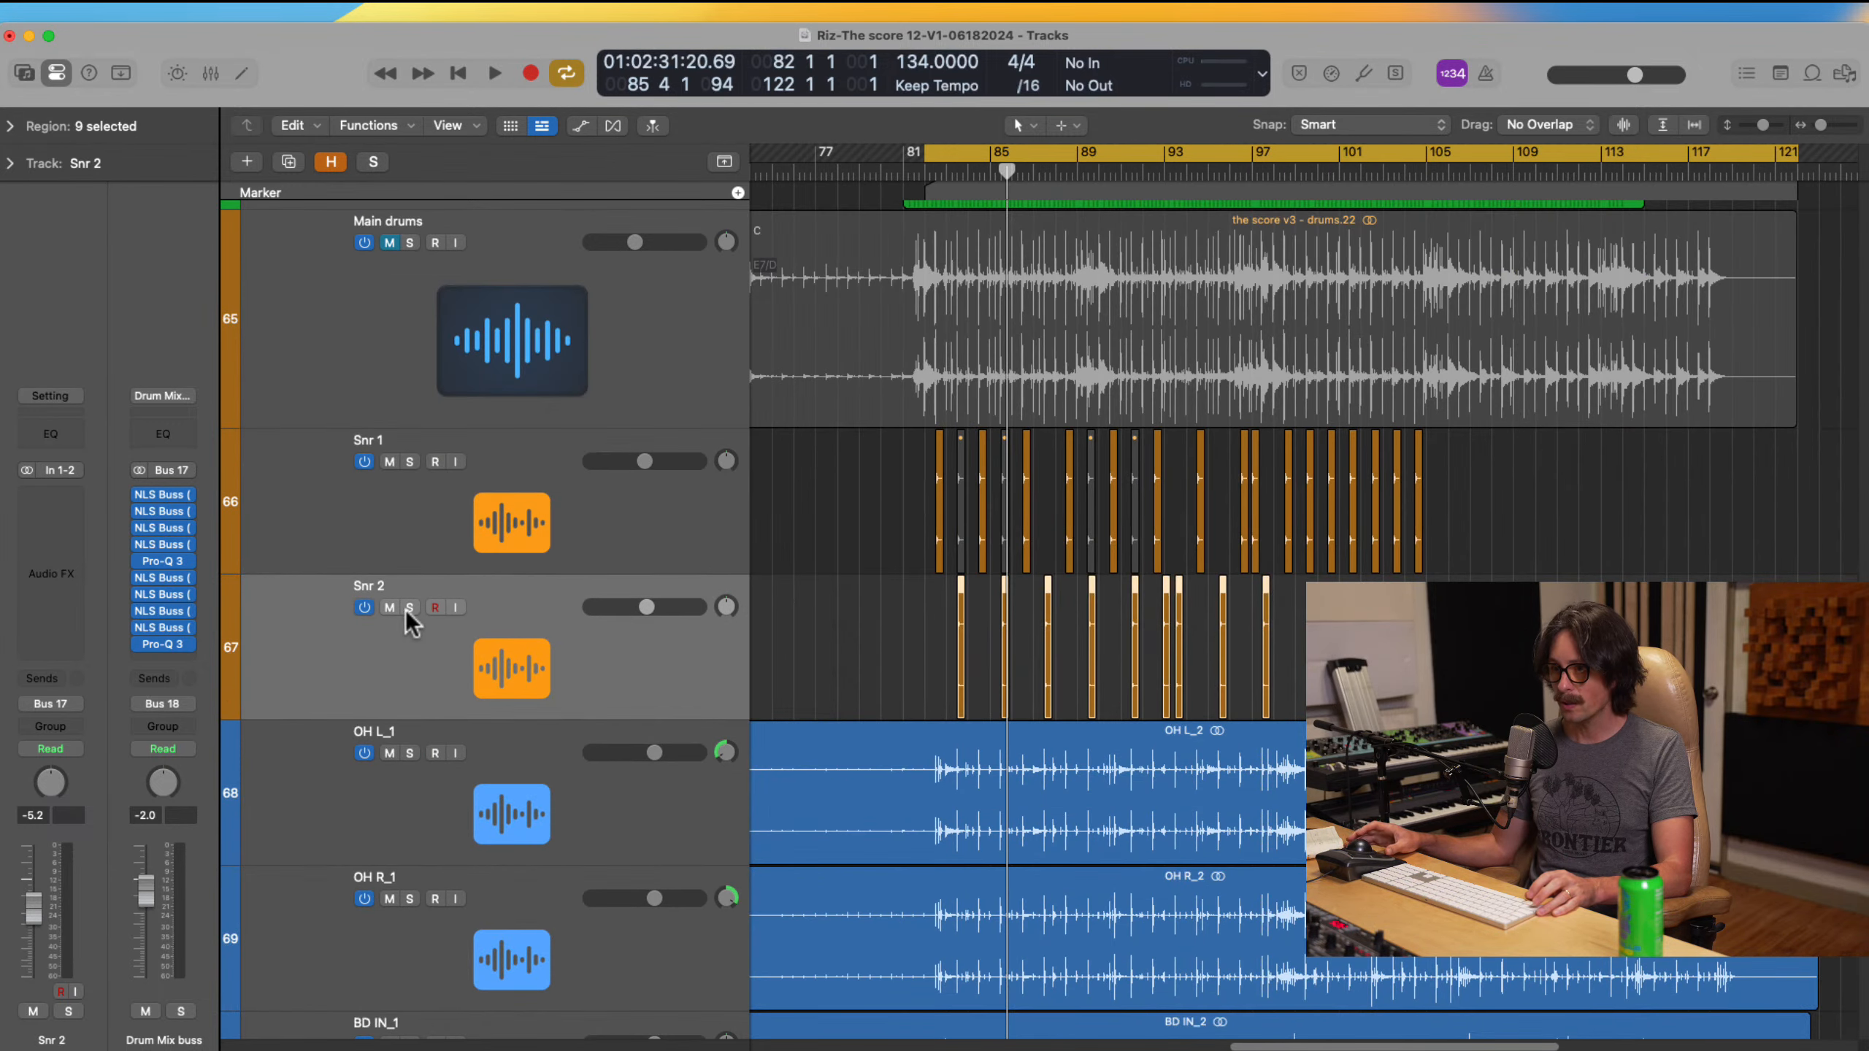
{"action": "left_click", "coordinate": [389, 607]}
Step: Play the new drum stems in the cycled section from bar 82 and stop after a short listen
{"action": "left_click", "coordinate": [913, 501], "text": "ctrl+alt"}
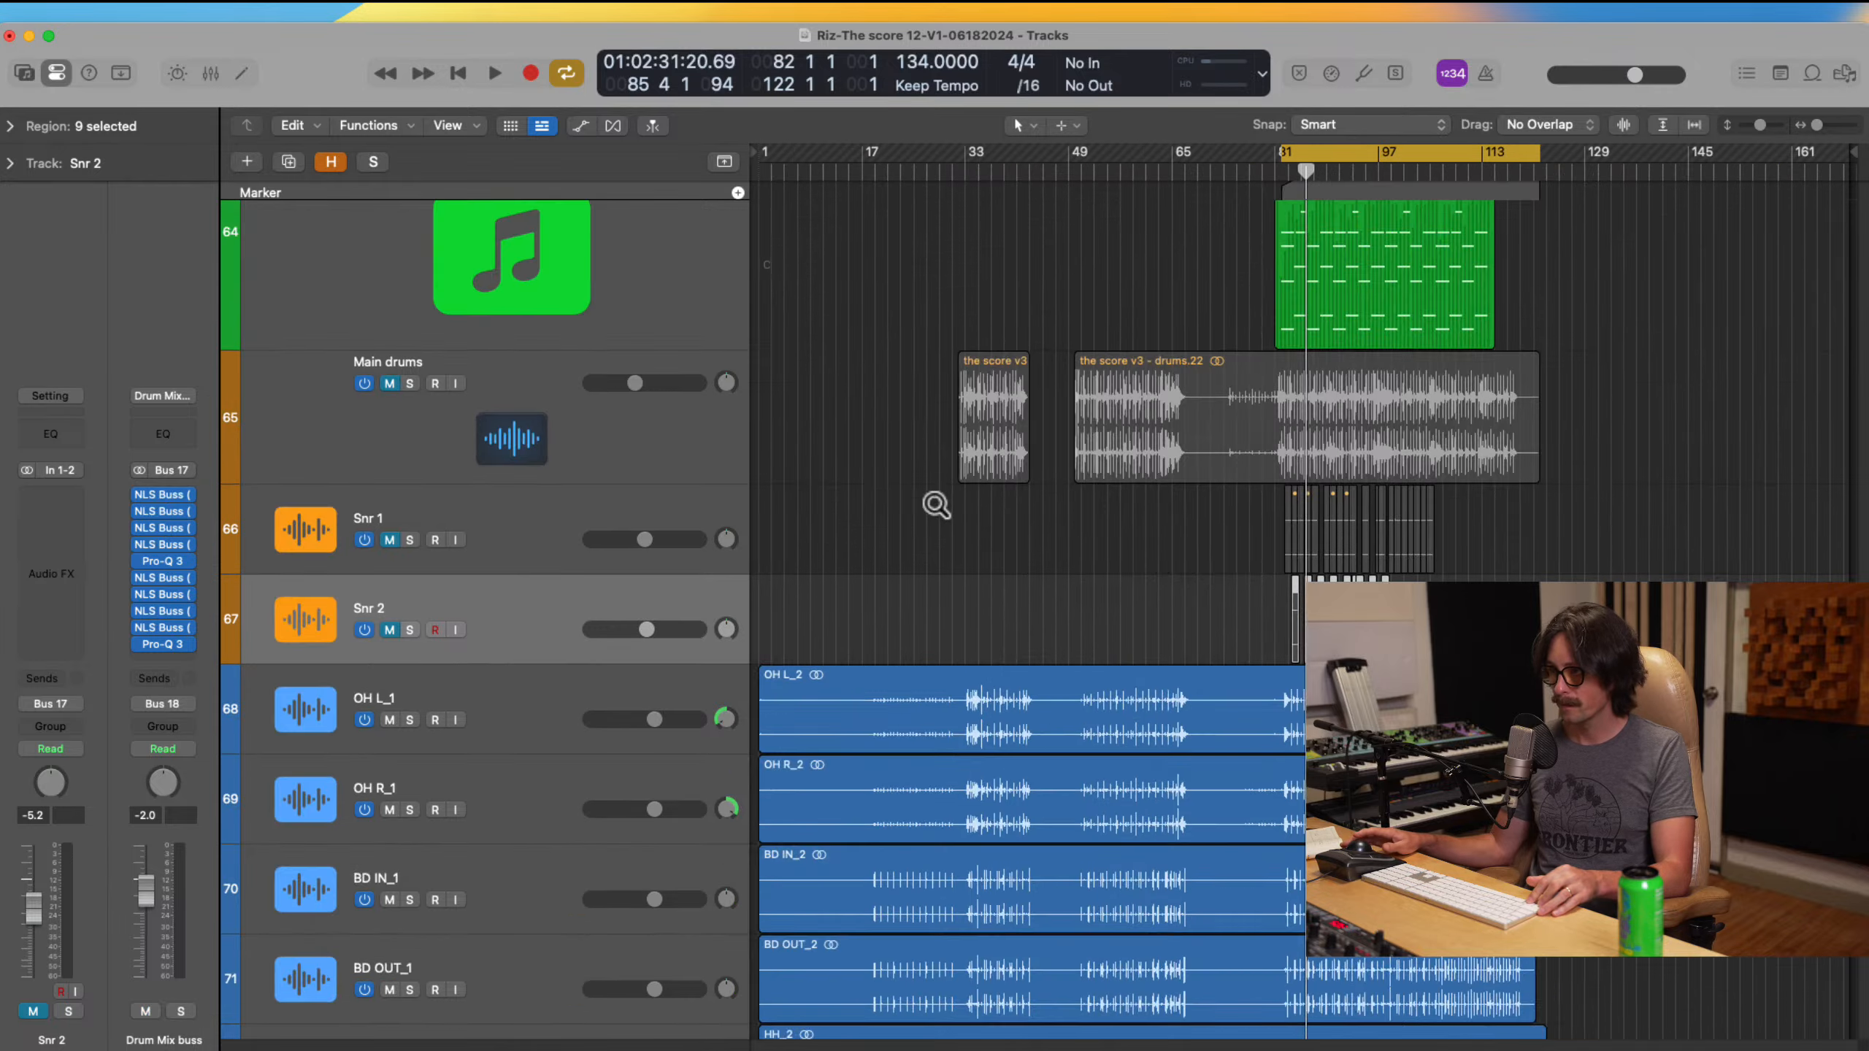
{"action": "left_click_drag", "start_coordinate": [1244, 567], "coordinate": [1619, 1049], "text": "ctrl+alt"}
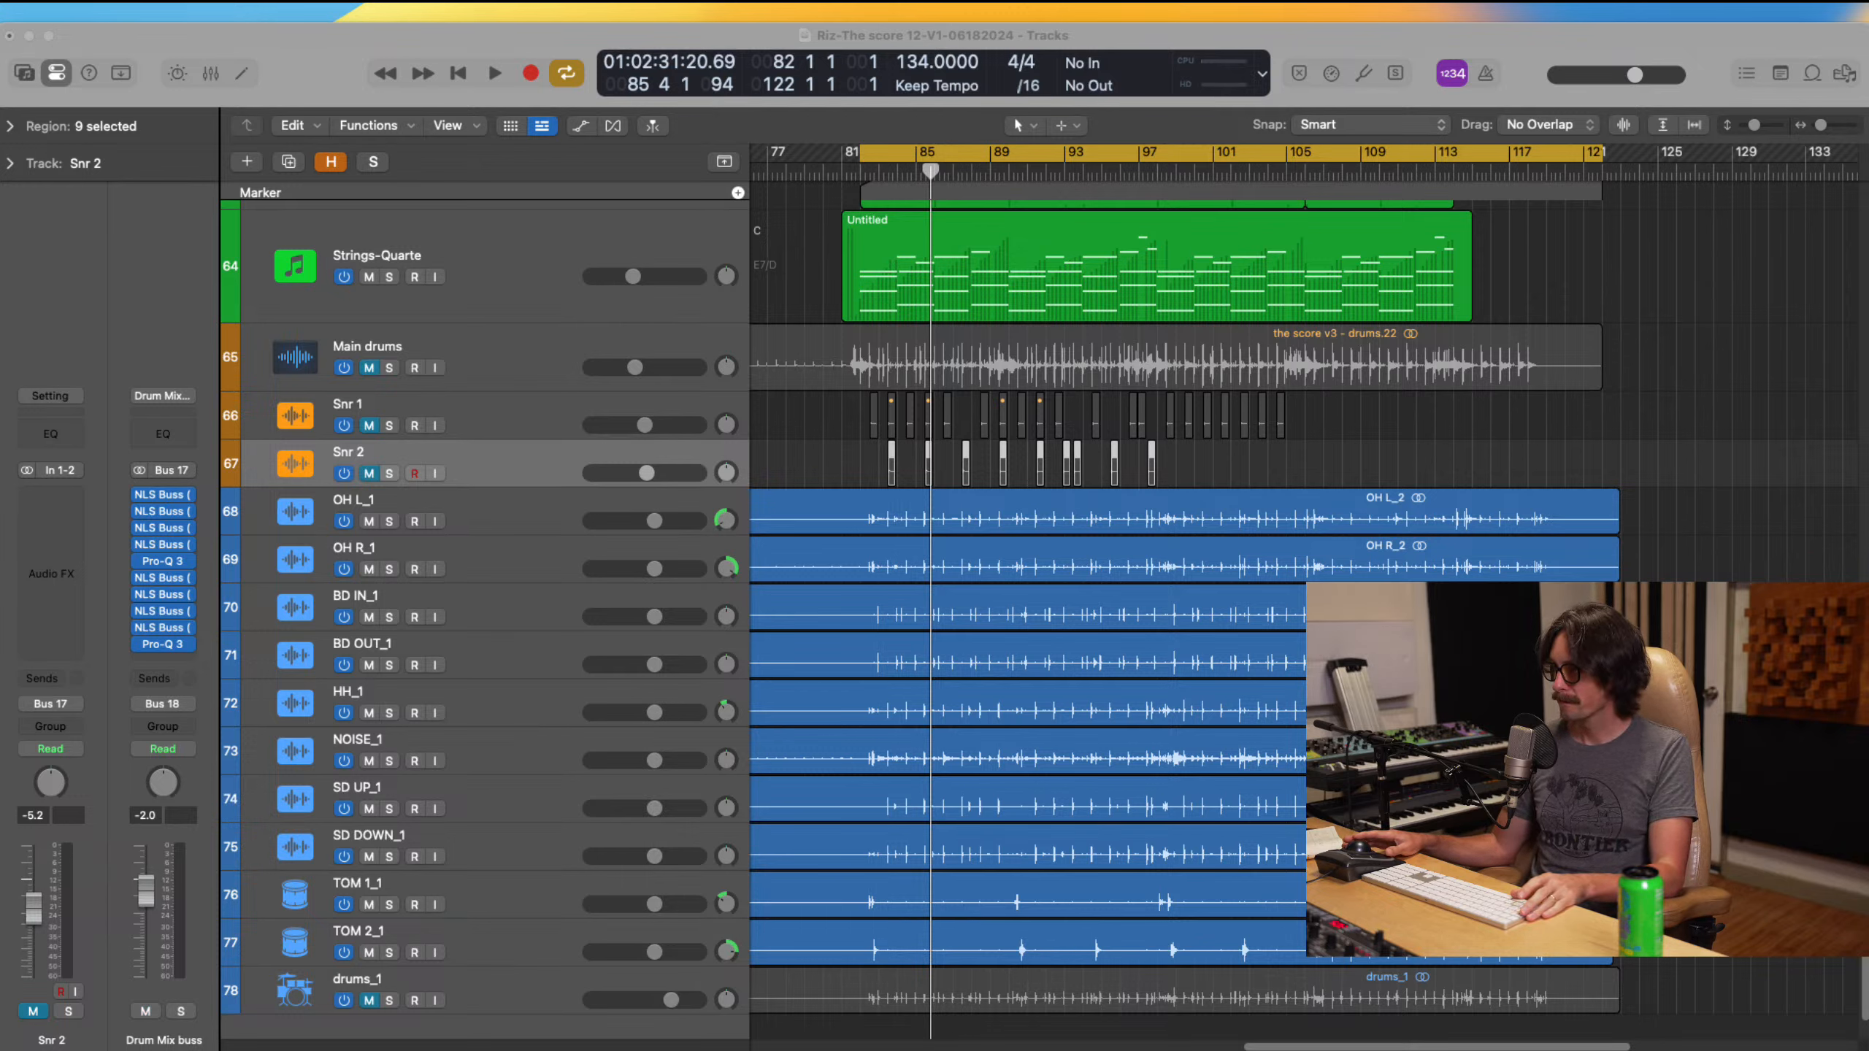
{"action": "key", "text": "space"}
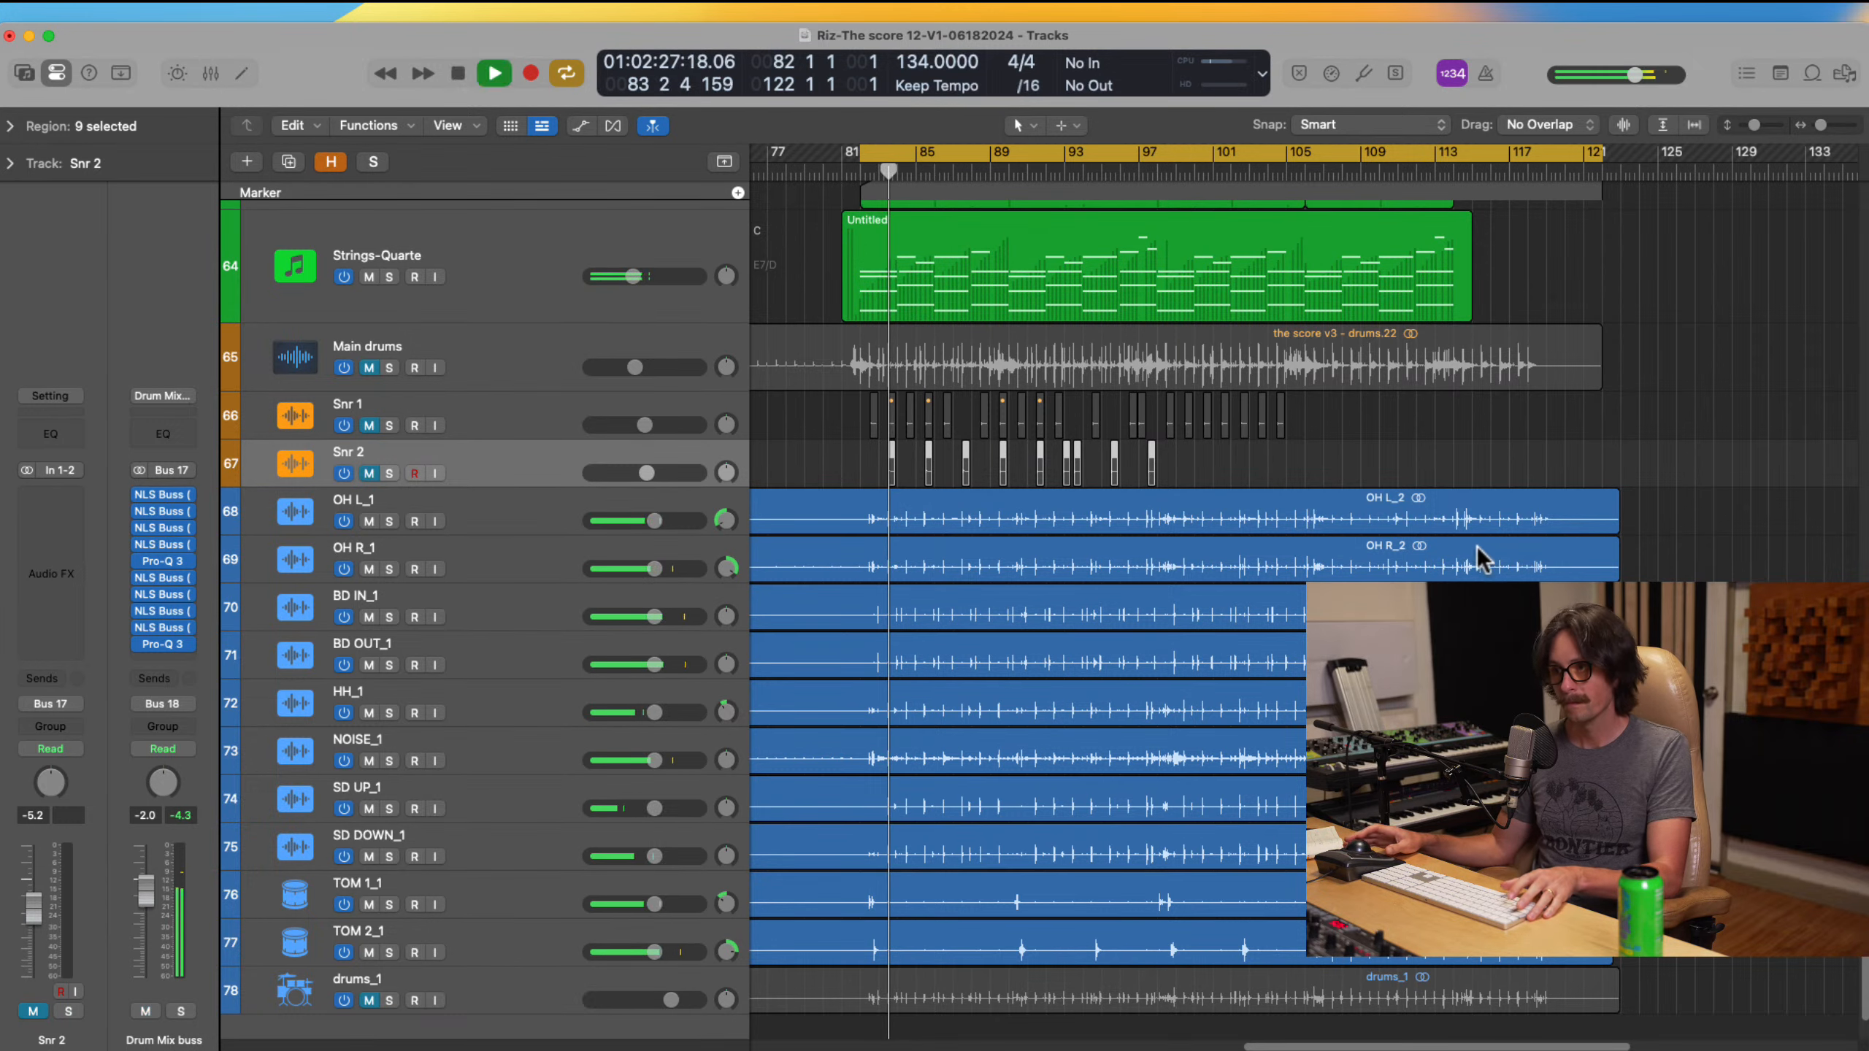
{"action": "key", "text": "space"}
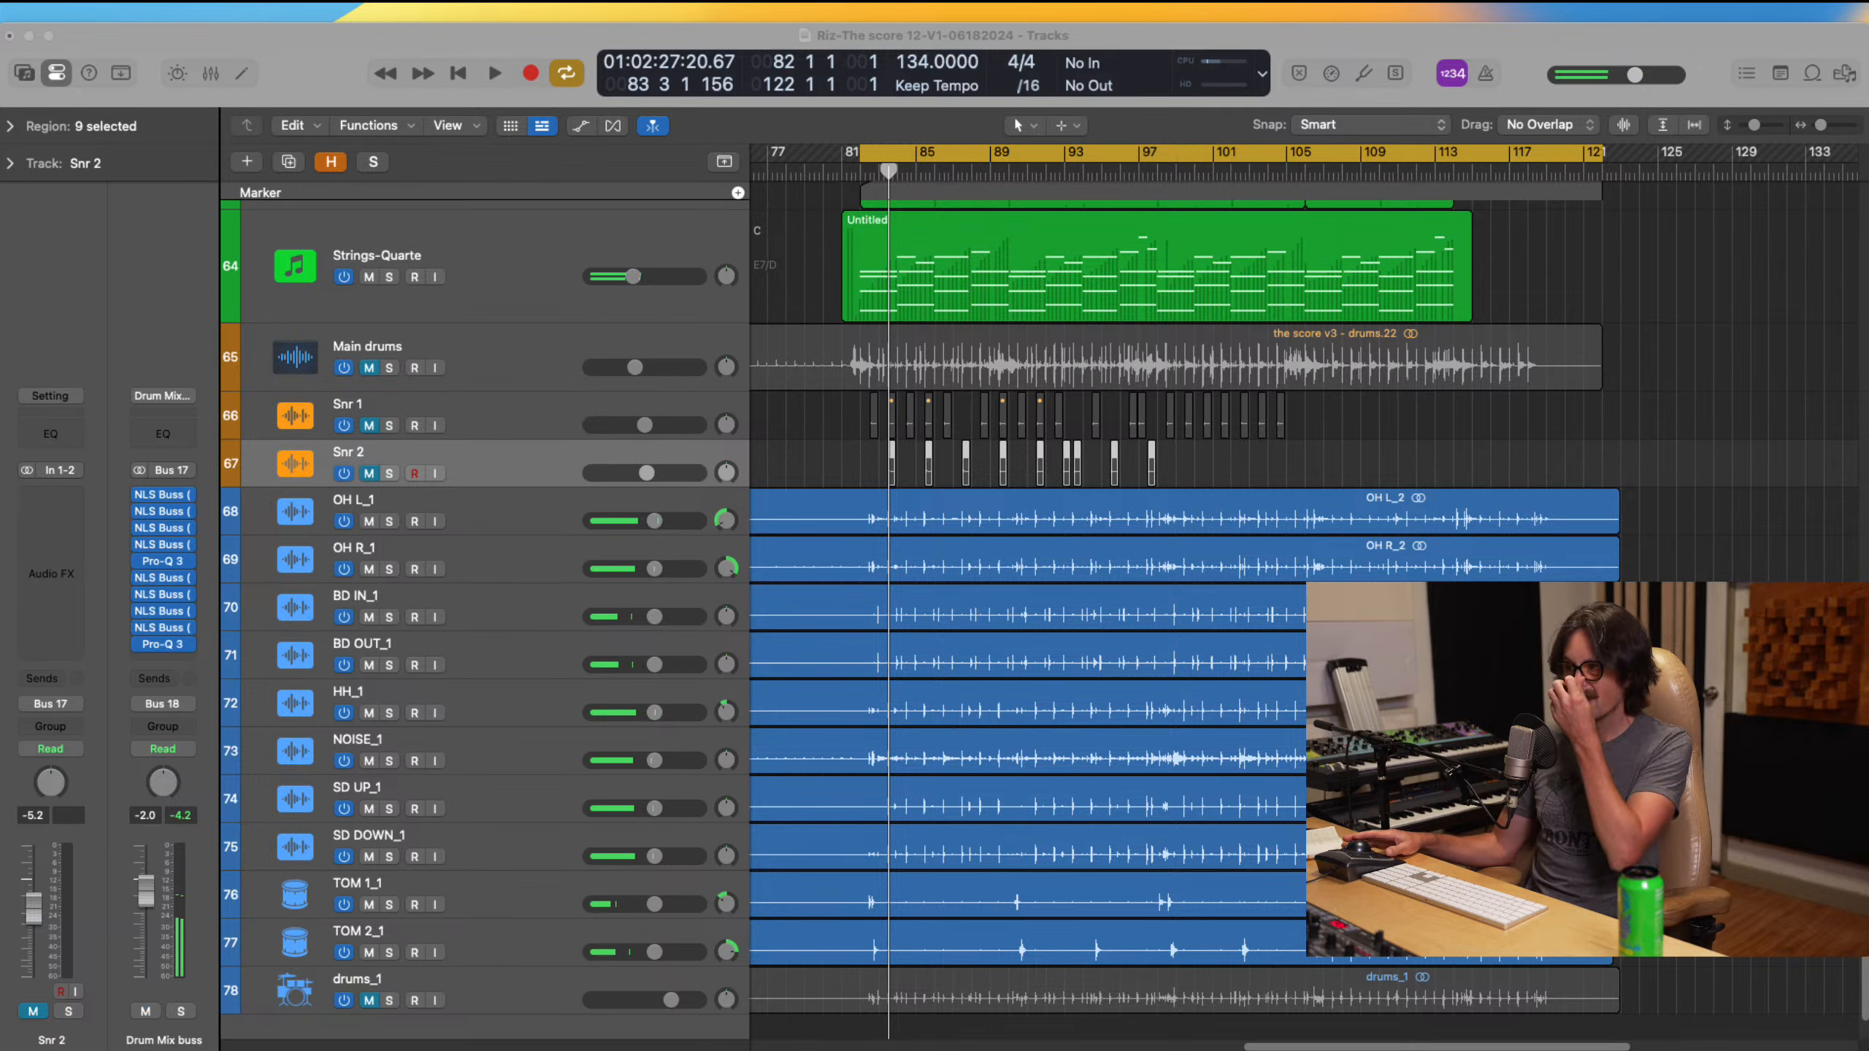
{"action": "left_click", "coordinate": [1741, 35]}
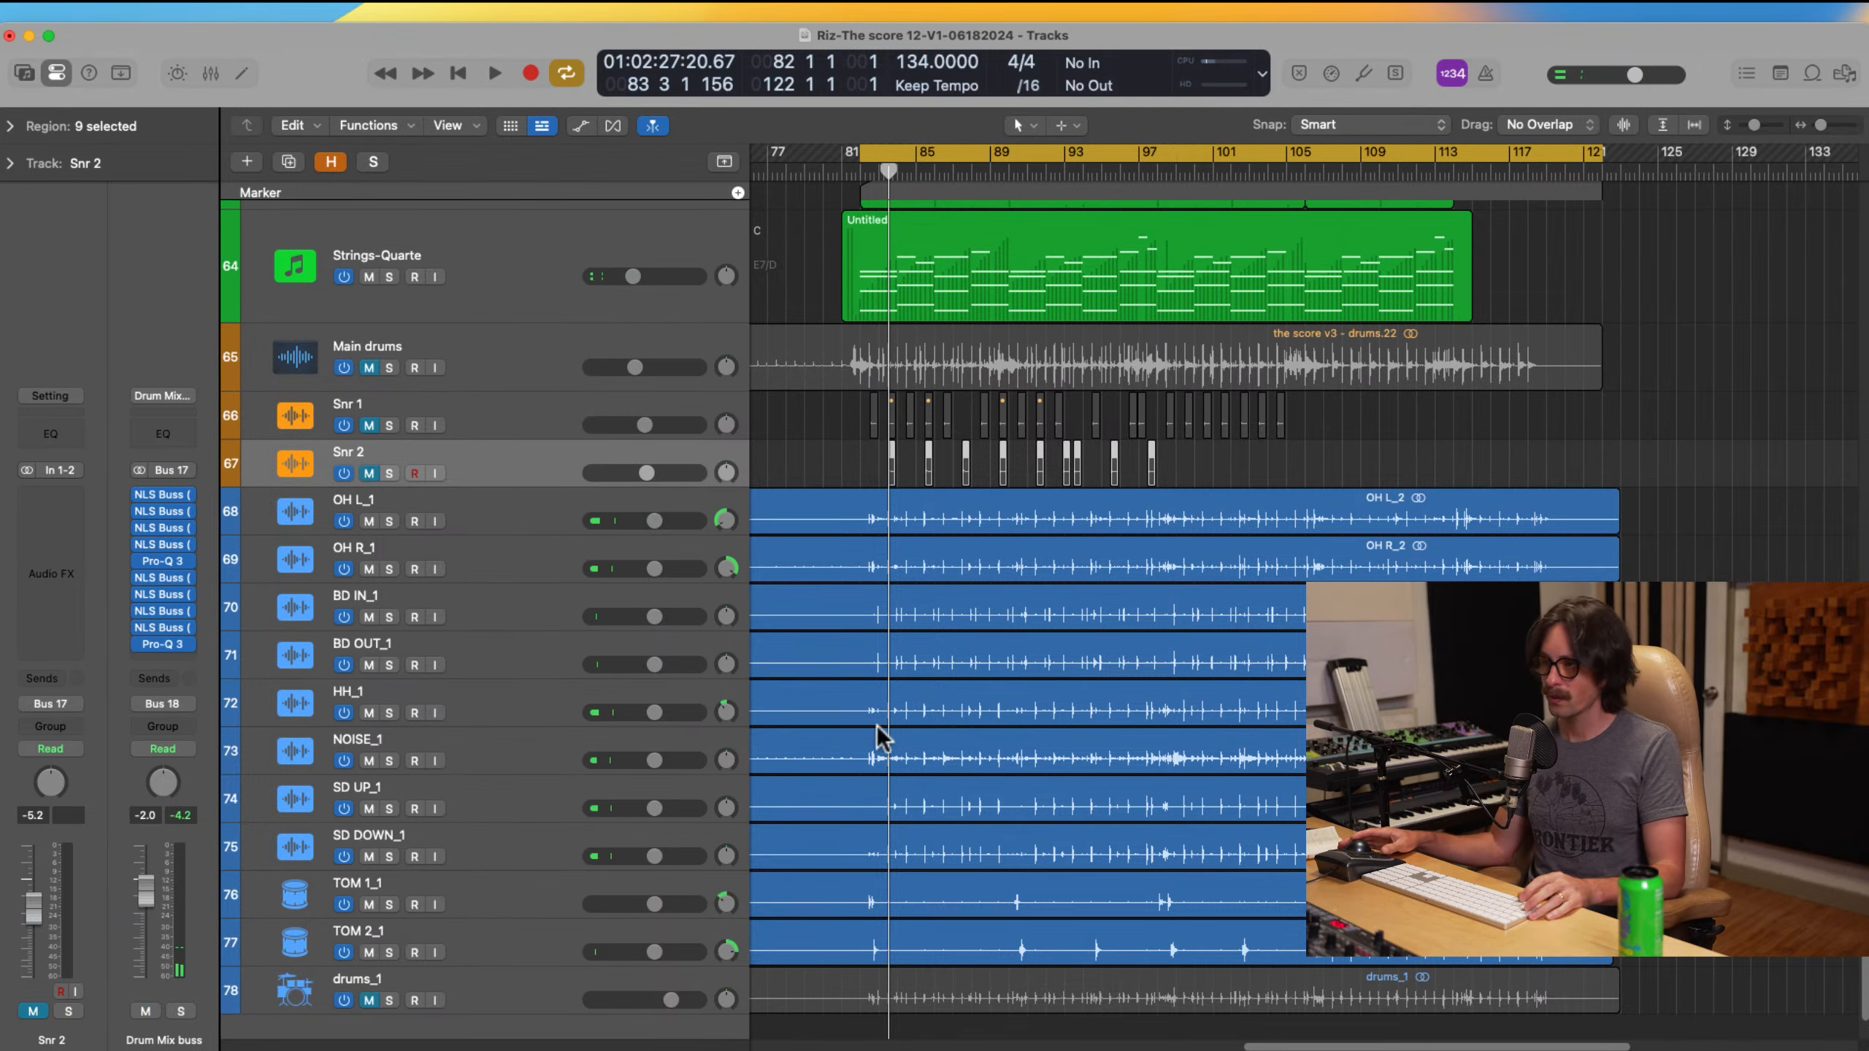
Step: Select all eleven regions of the new drum recordings, from OH L_2 down to drums_1
{"action": "scroll", "coordinate": [882, 736], "scroll_direction": "left", "scroll_amount": 15}
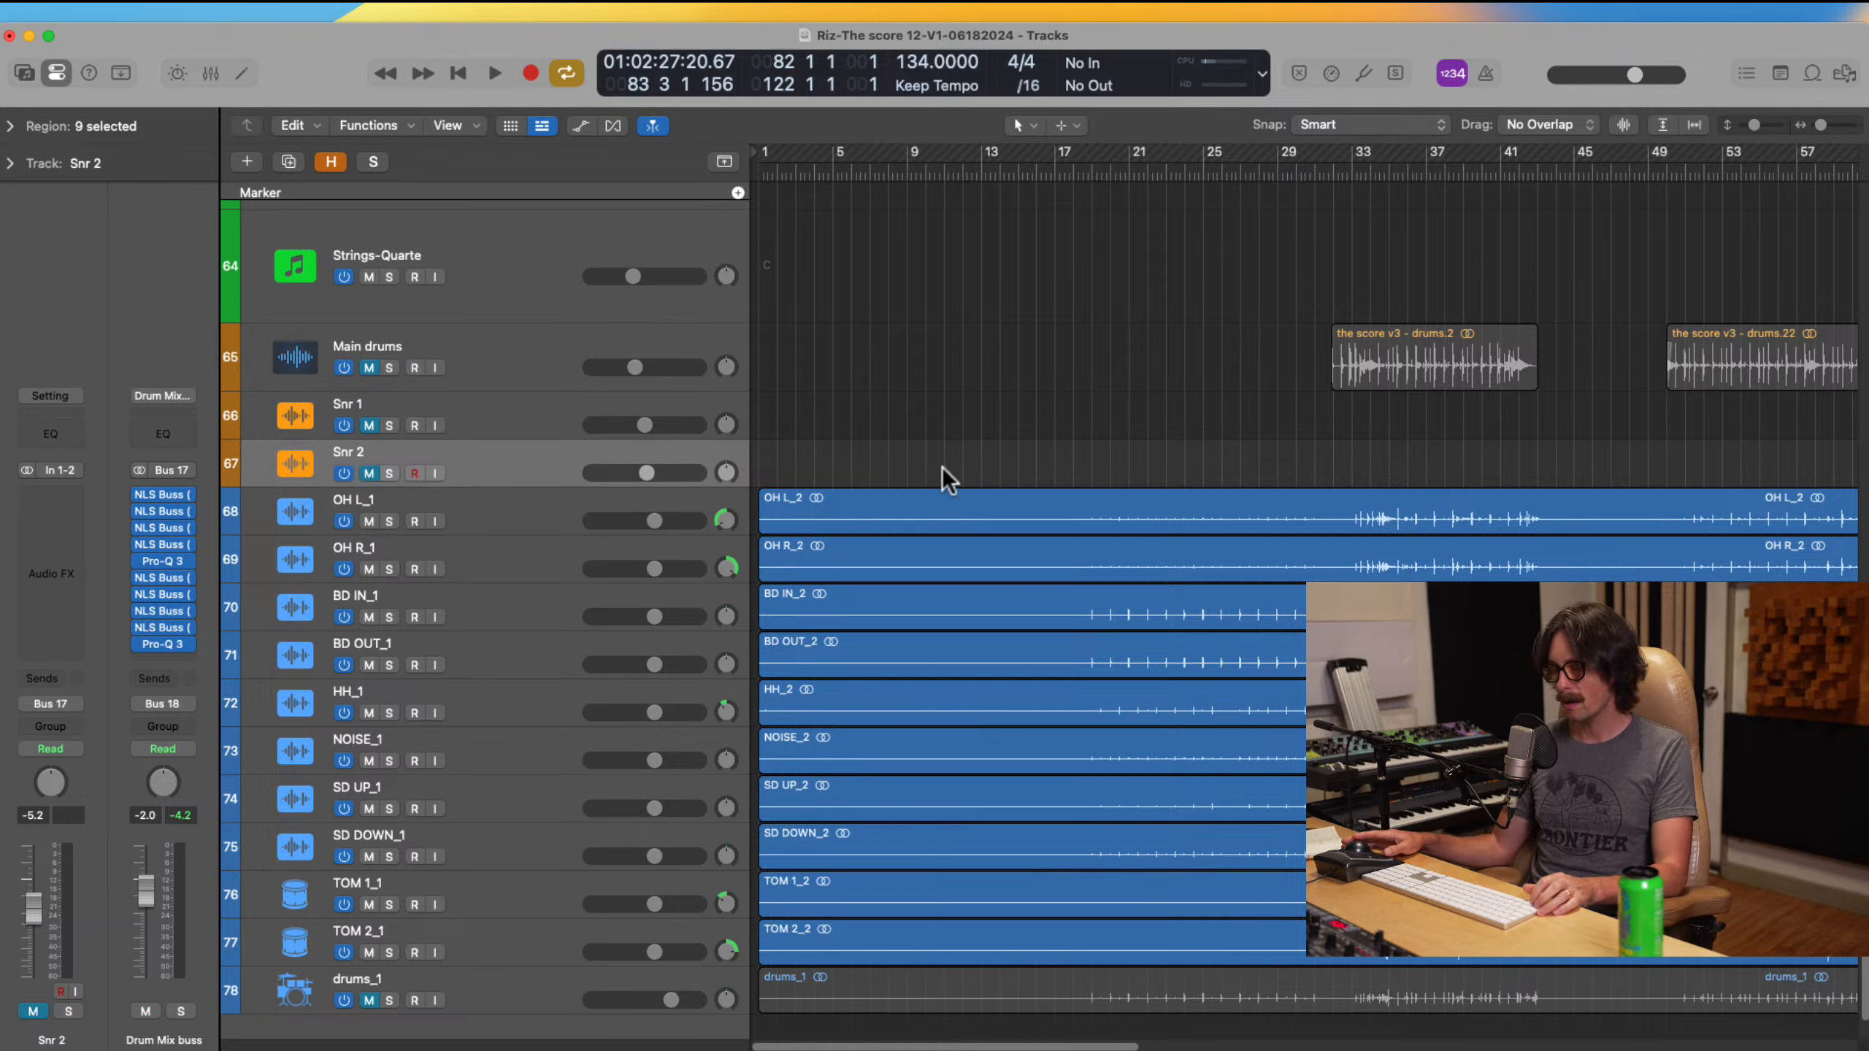
{"action": "left_click_drag", "start_coordinate": [940, 451], "coordinate": [978, 997]}
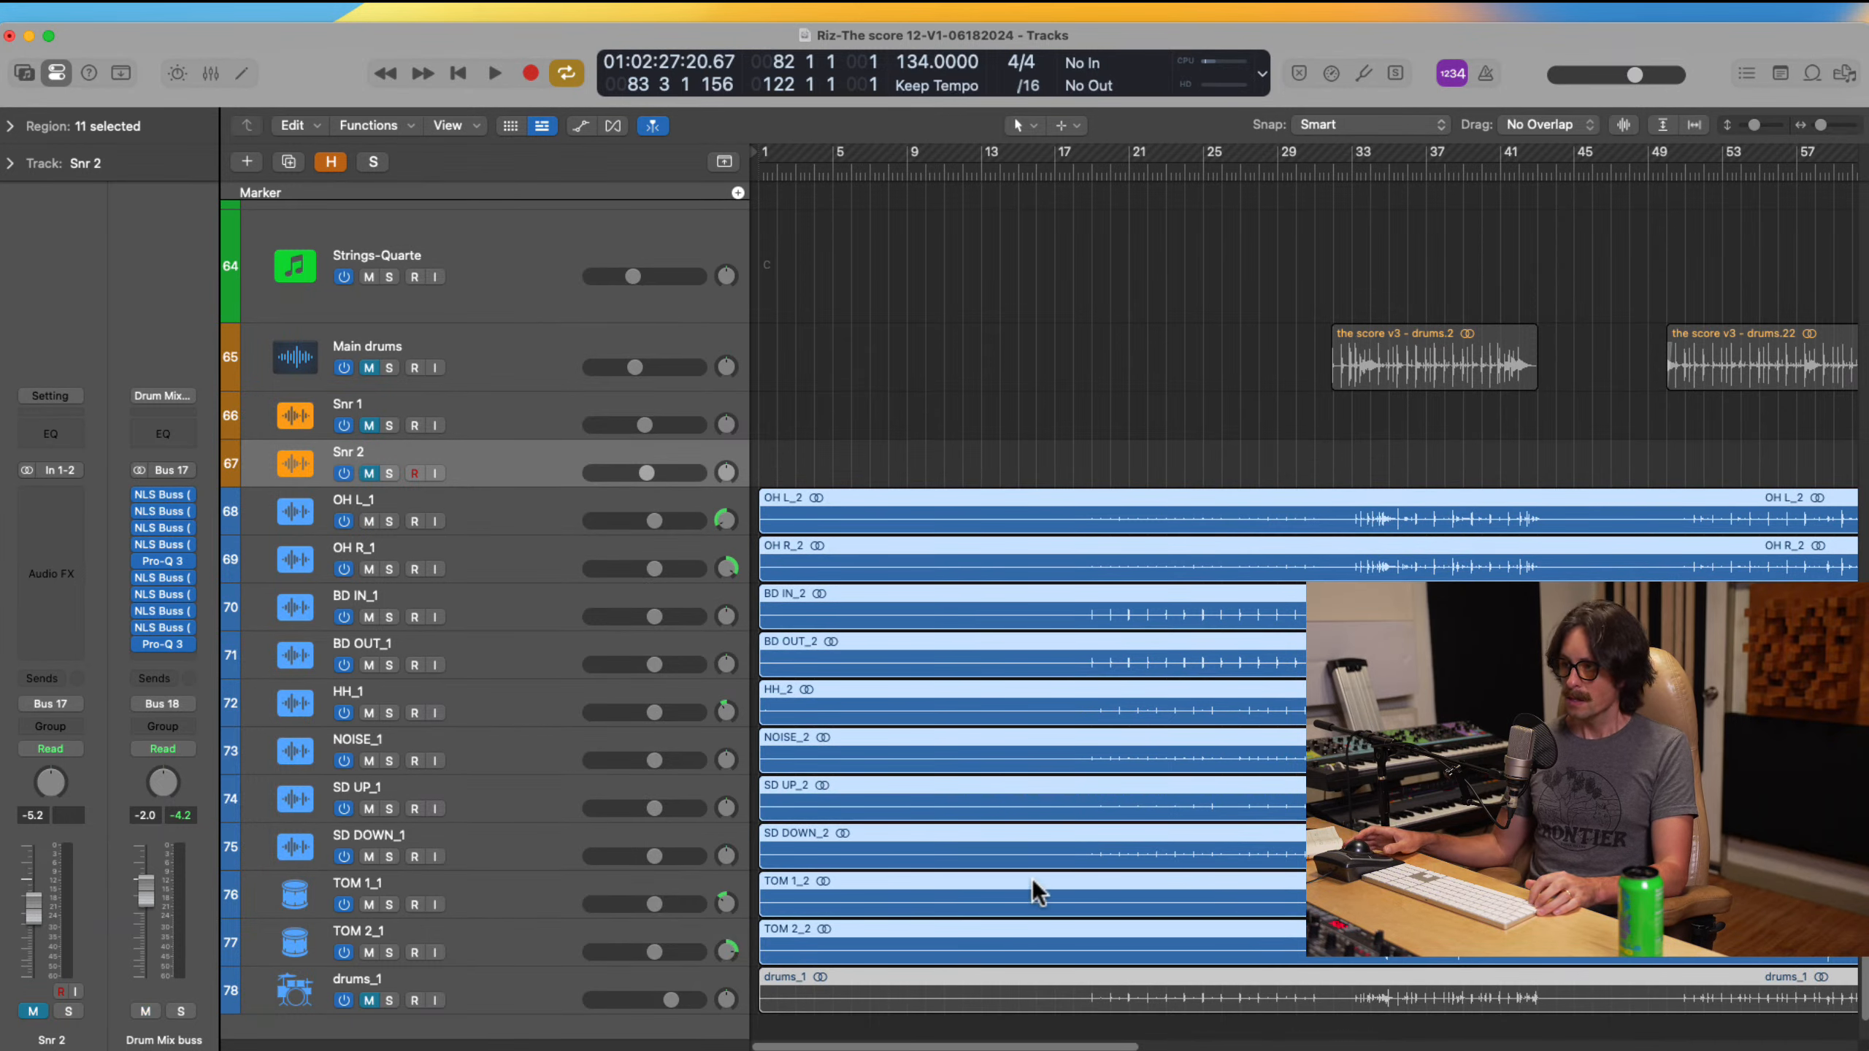
{"action": "left_click_drag", "start_coordinate": [1274, 340], "coordinate": [1436, 509]}
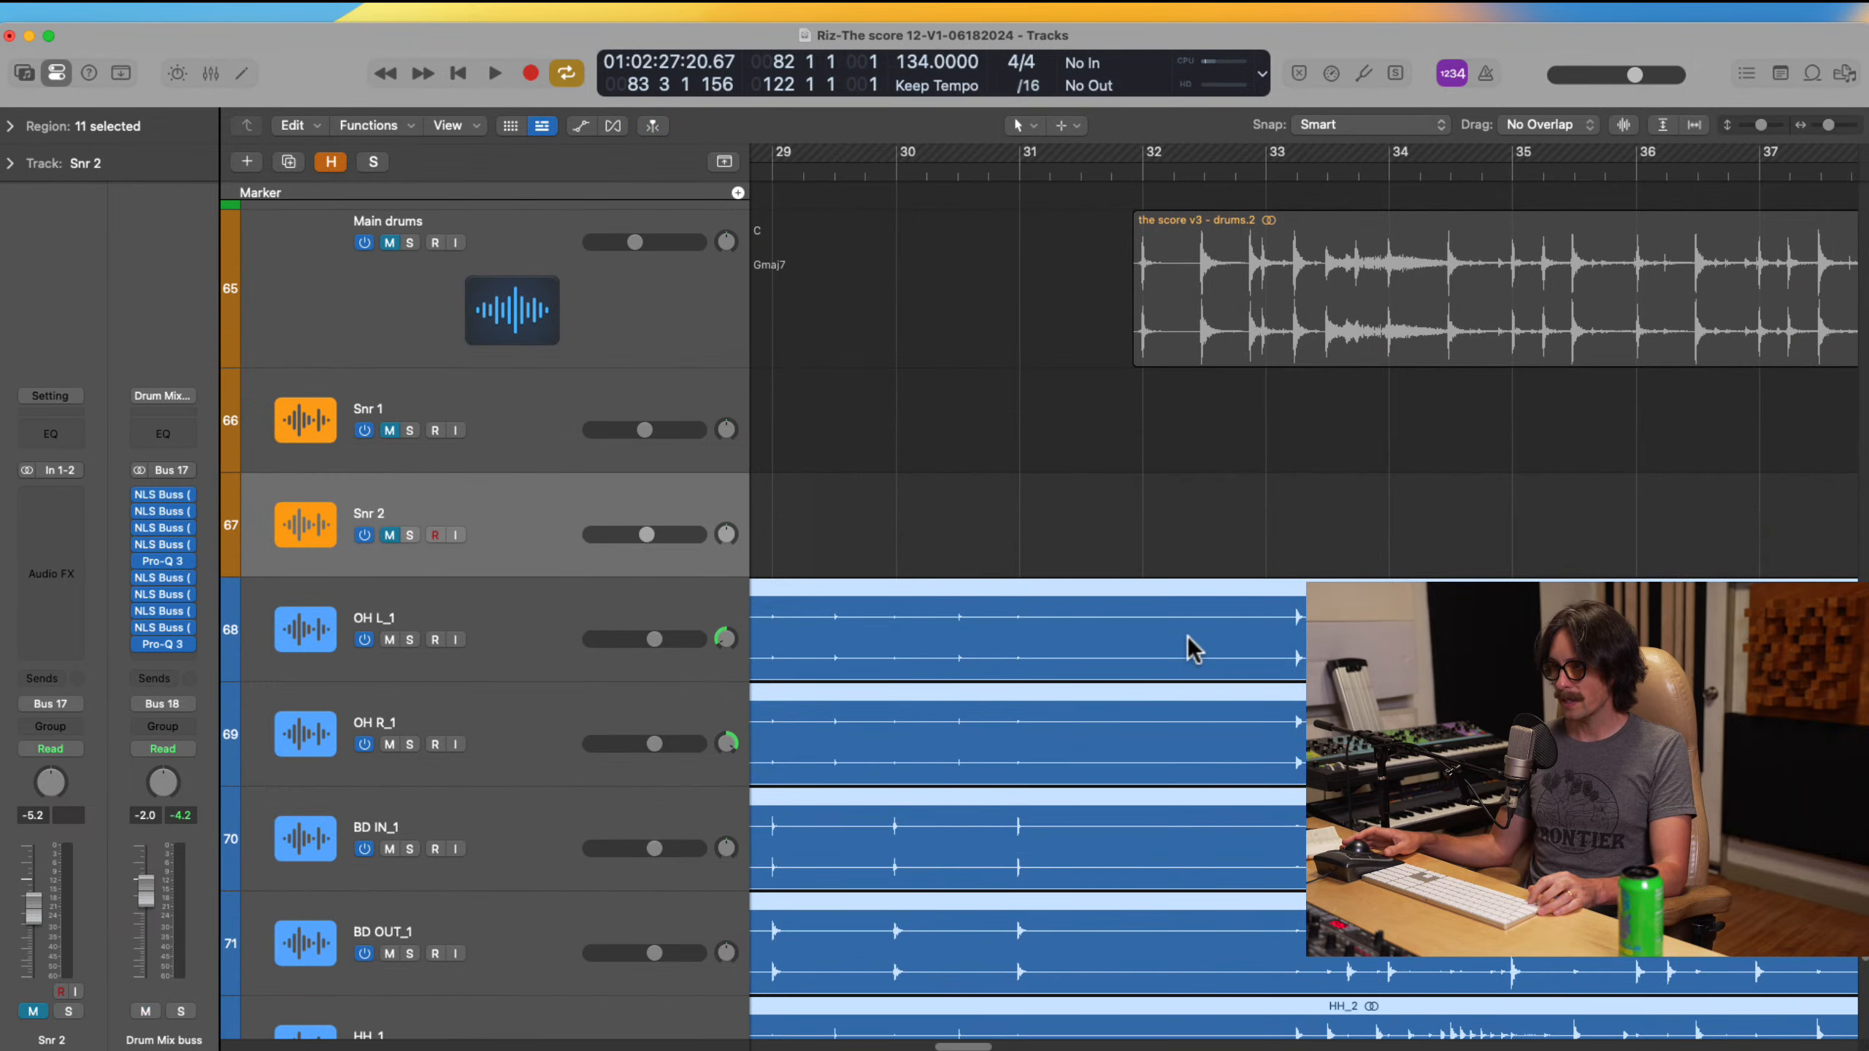
Step: Set a cycle range from bar 32, where the old drums start, to the new stems' first hit at 33 2 1
{"action": "left_click", "coordinate": [1038, 624], "text": "ctrl+alt"}
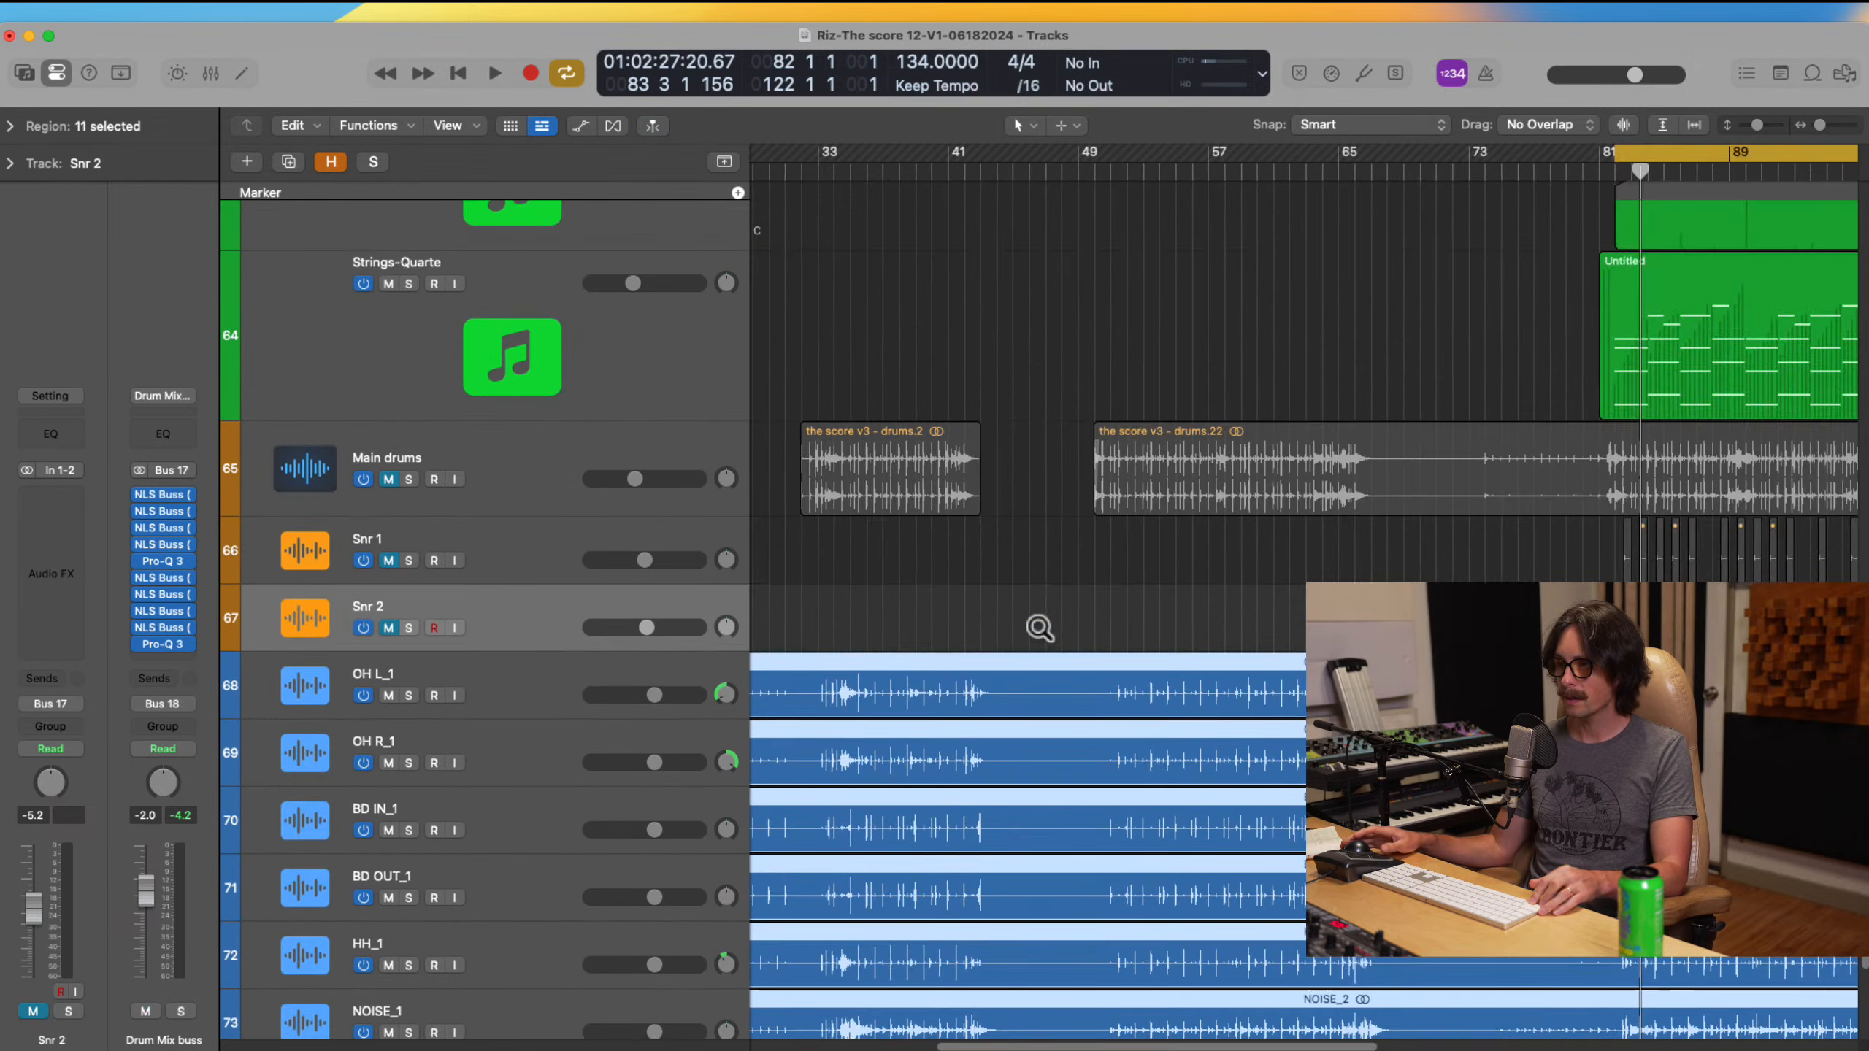
{"action": "scroll", "coordinate": [1037, 623], "scroll_direction": "left", "scroll_amount": 8}
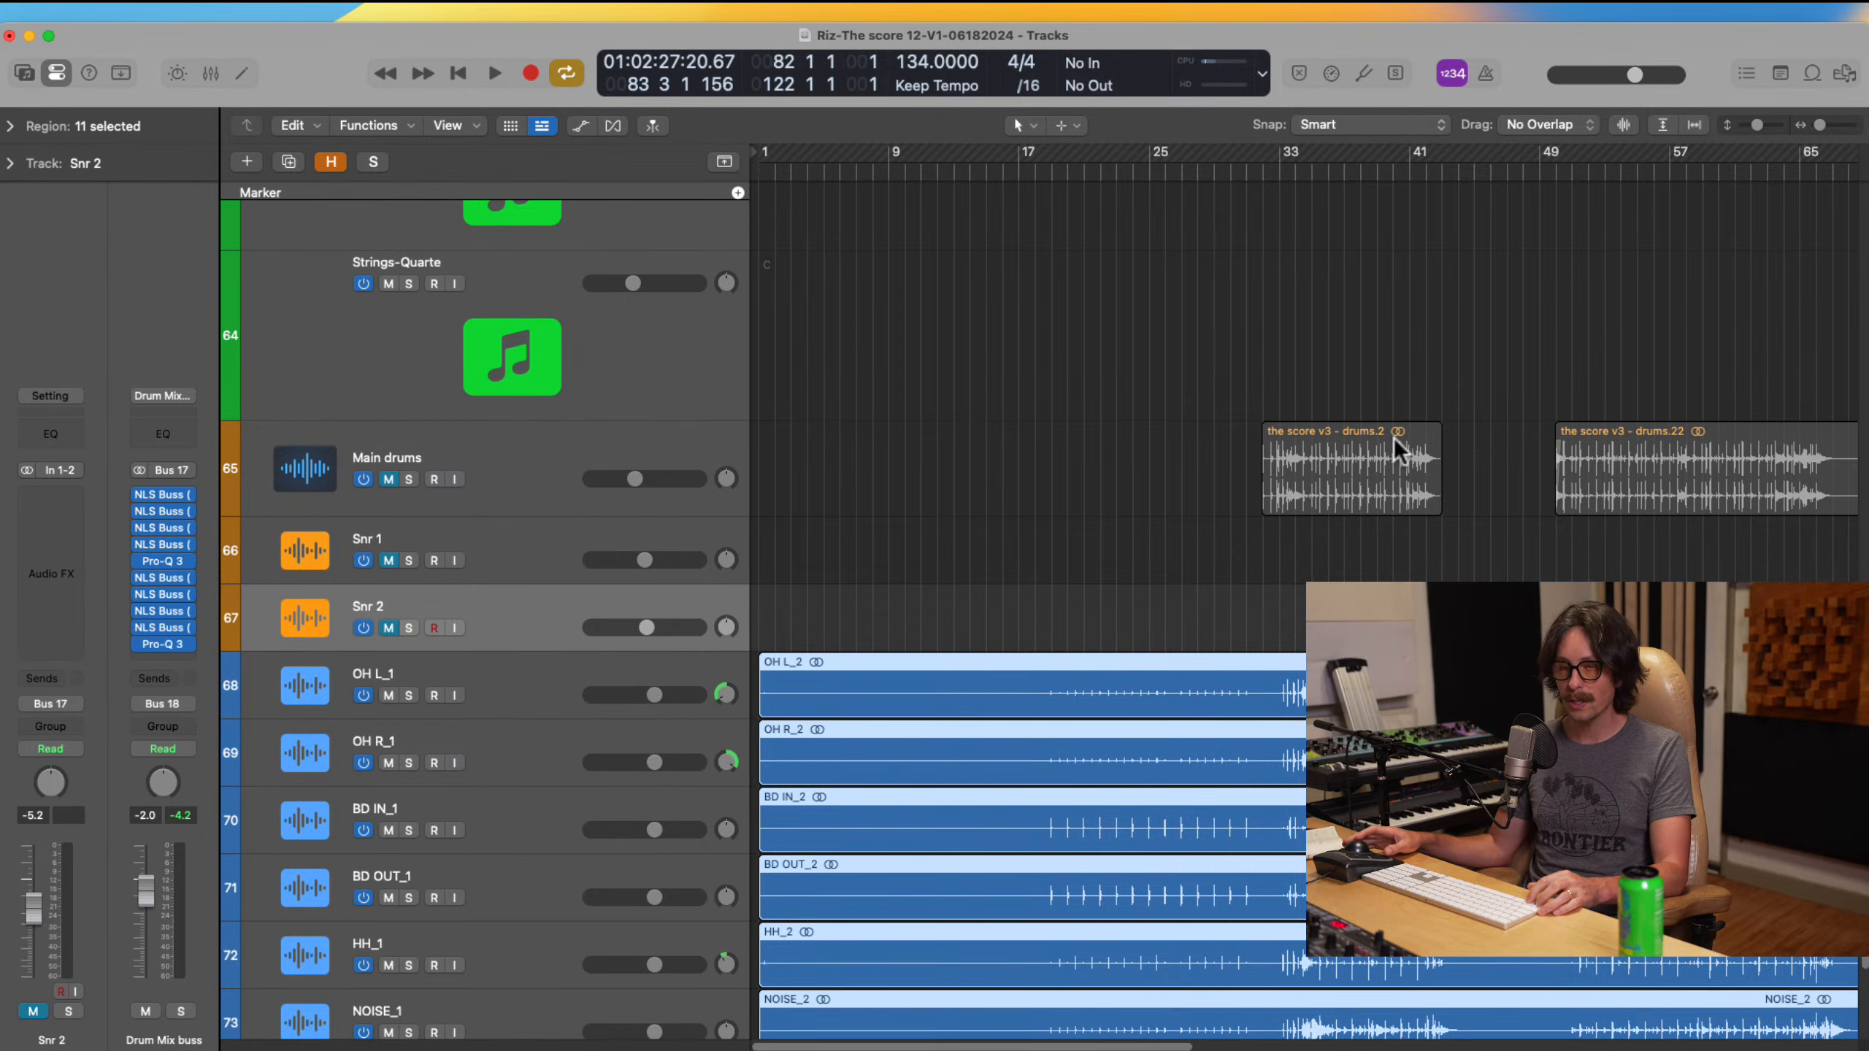
{"action": "left_click_drag", "start_coordinate": [1183, 441], "coordinate": [1595, 651]}
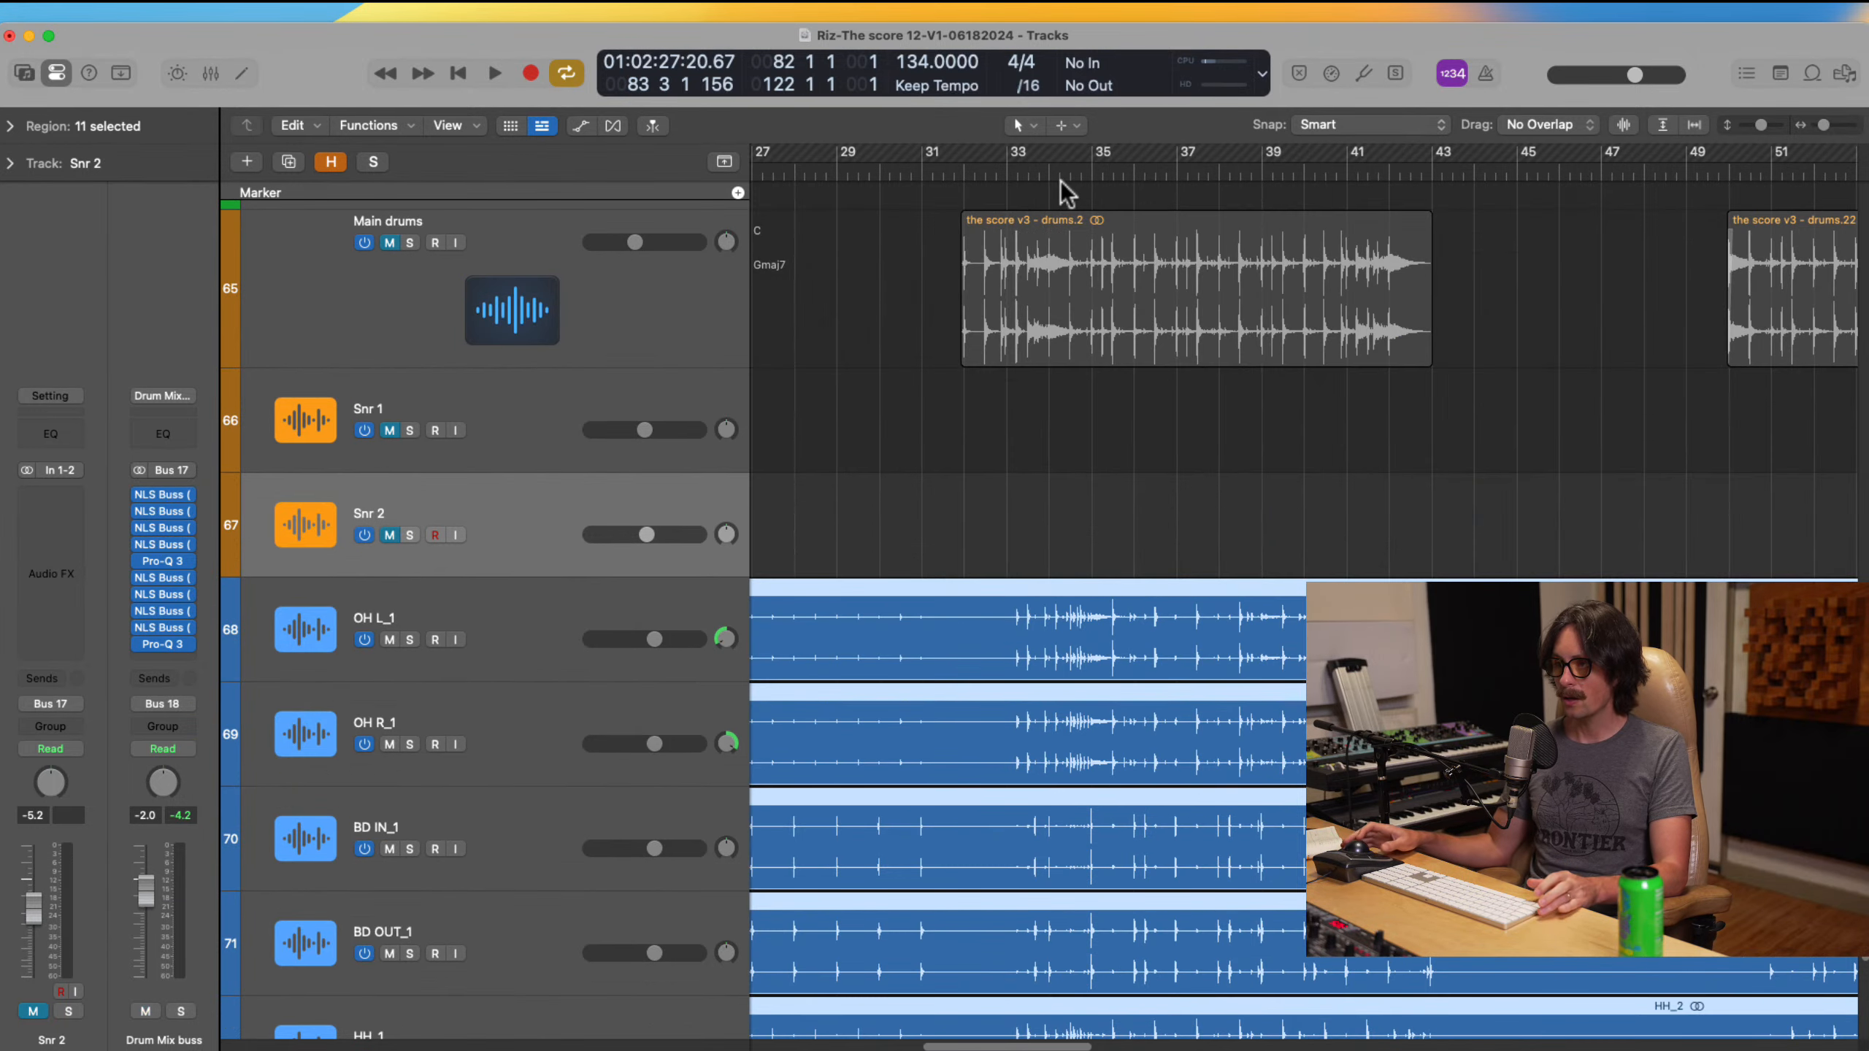
{"action": "left_click_drag", "start_coordinate": [964, 152], "coordinate": [1005, 152]}
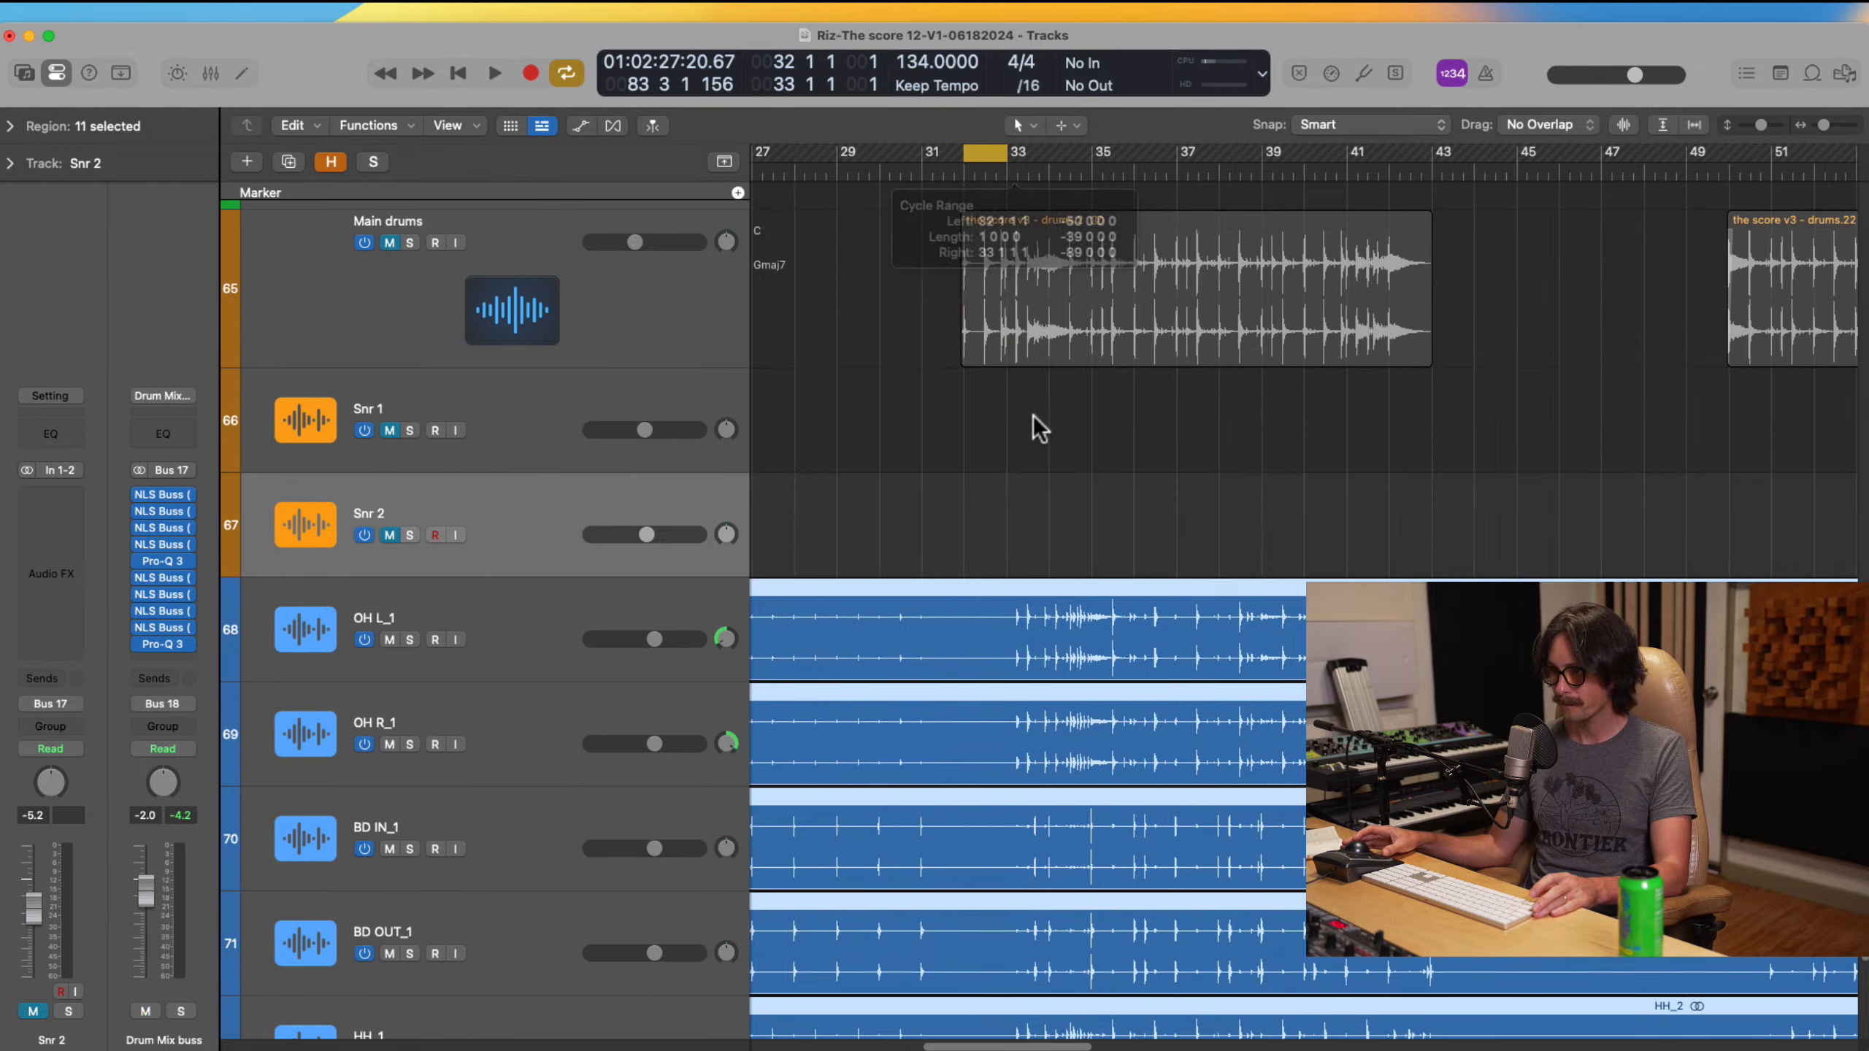
{"action": "left_click_drag", "start_coordinate": [932, 541], "coordinate": [1133, 844]}
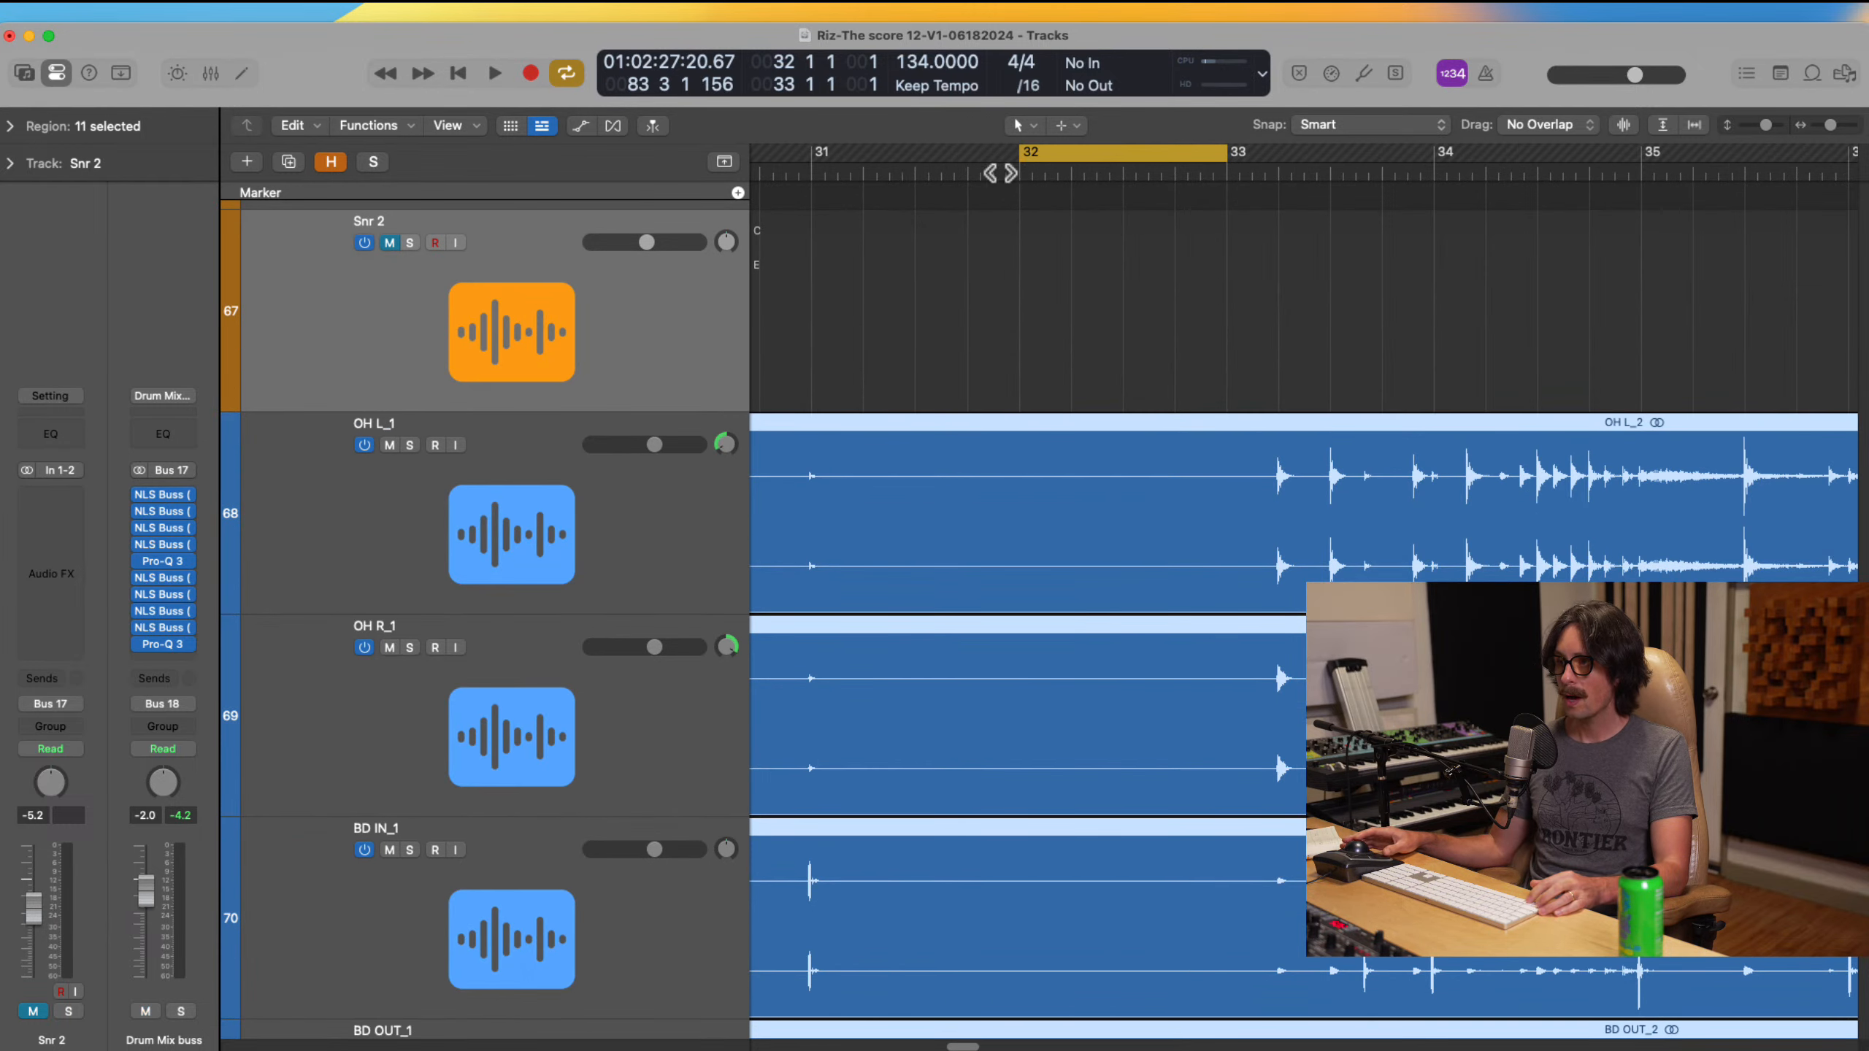
{"action": "left_click_drag", "start_coordinate": [1221, 153], "coordinate": [1279, 153]}
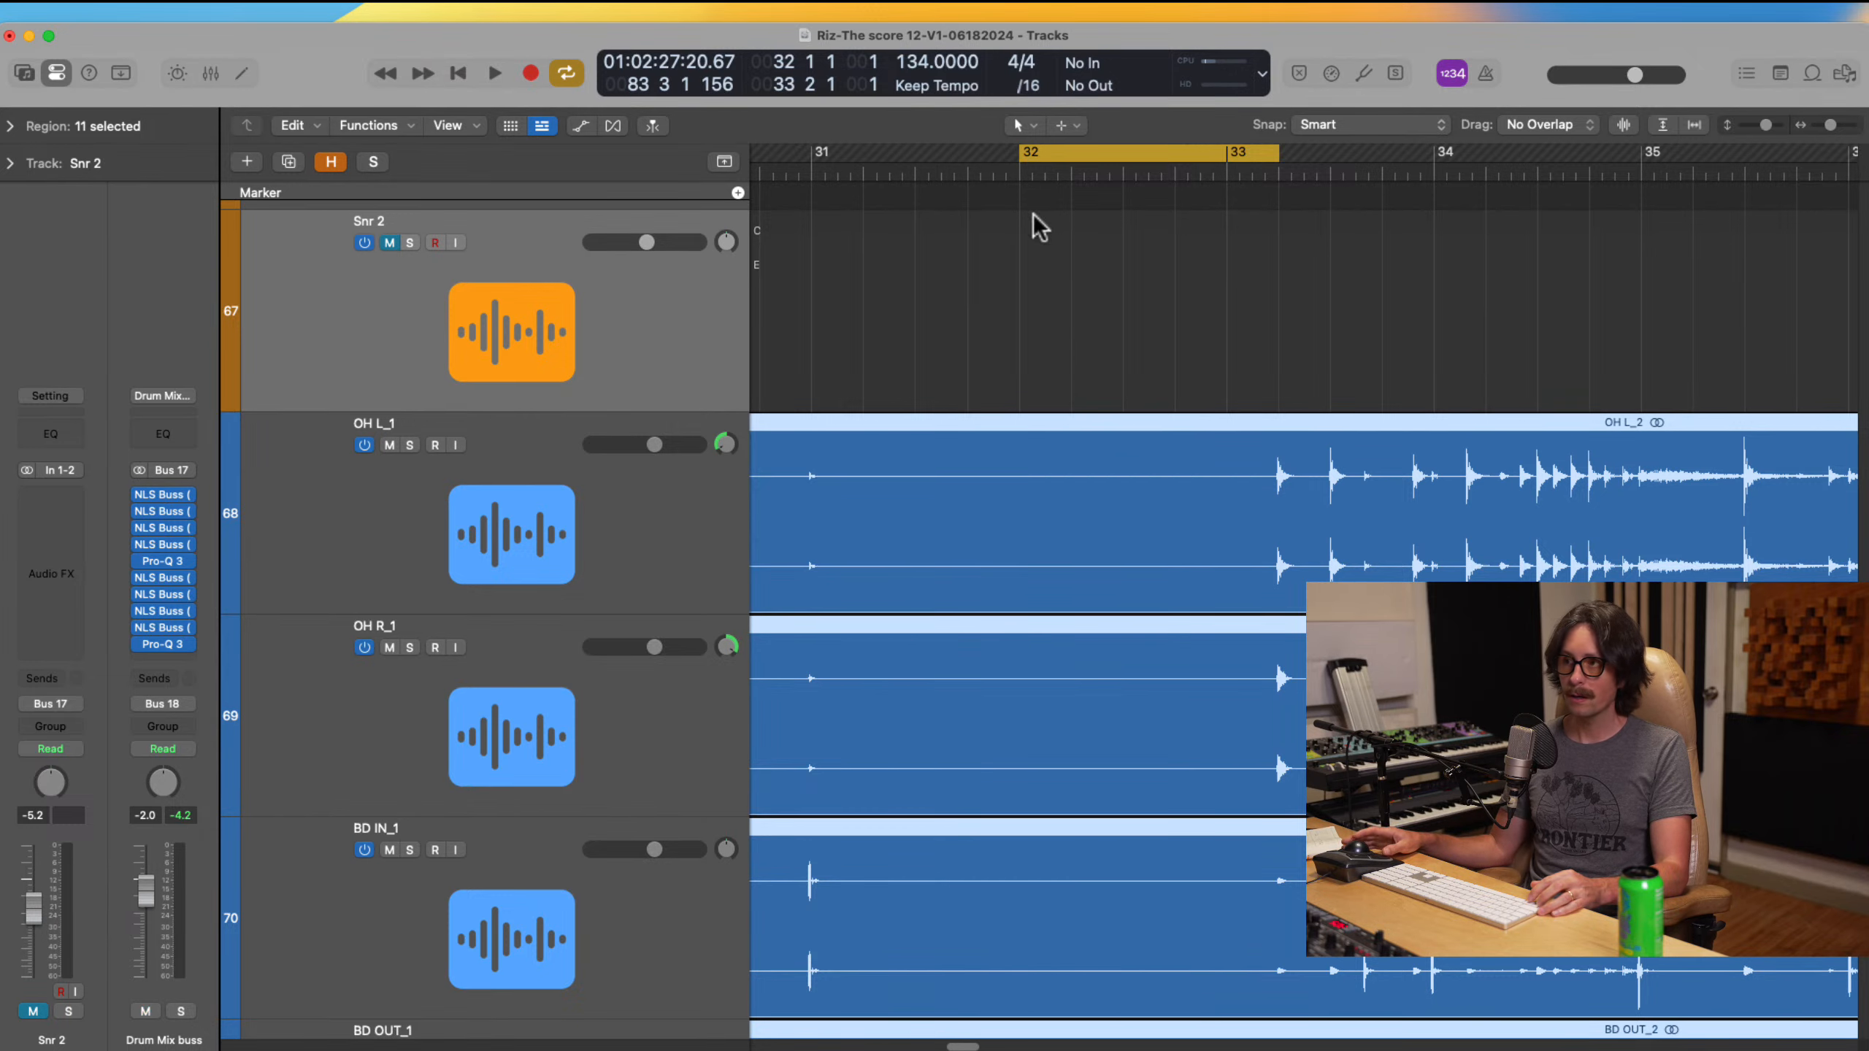
{"action": "left_click", "coordinate": [1045, 356], "text": "ctrl+alt"}
{"action": "scroll", "coordinate": [1045, 356], "scroll_direction": "left", "scroll_amount": 5}
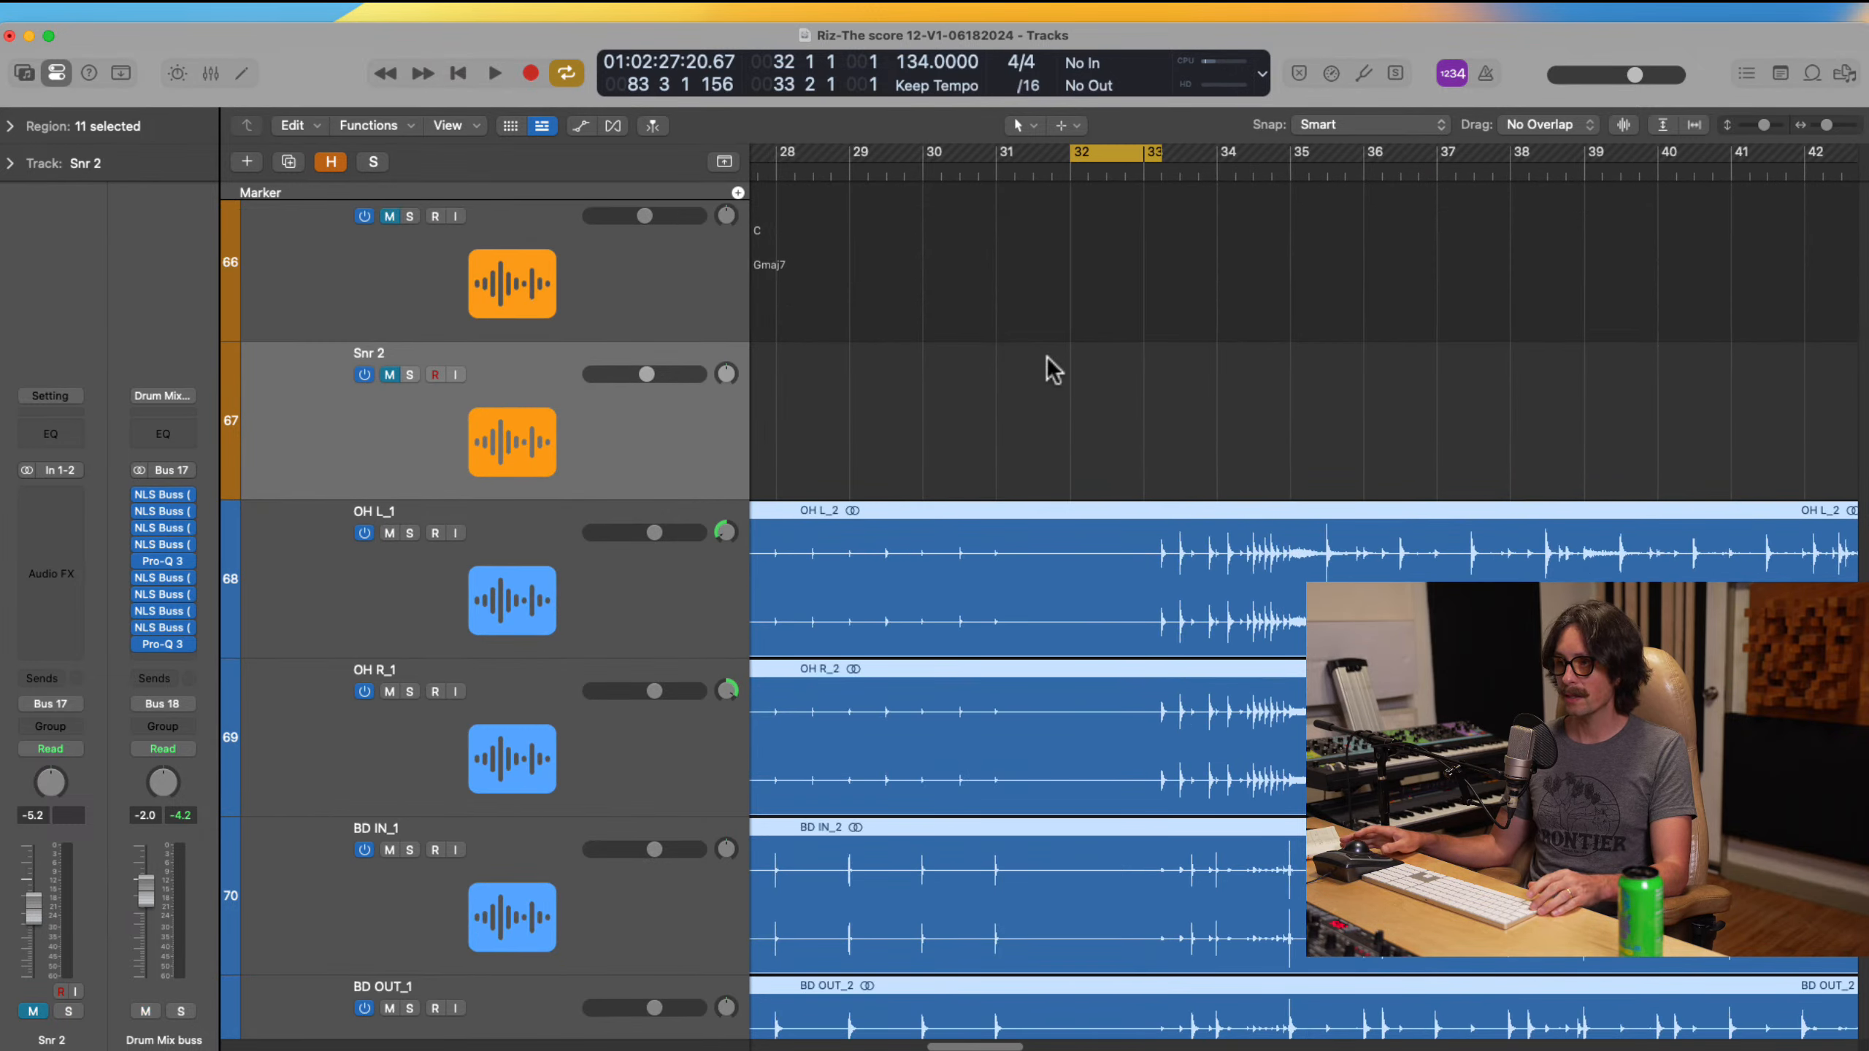
{"action": "left_click", "coordinate": [1055, 374], "text": "ctrl+alt"}
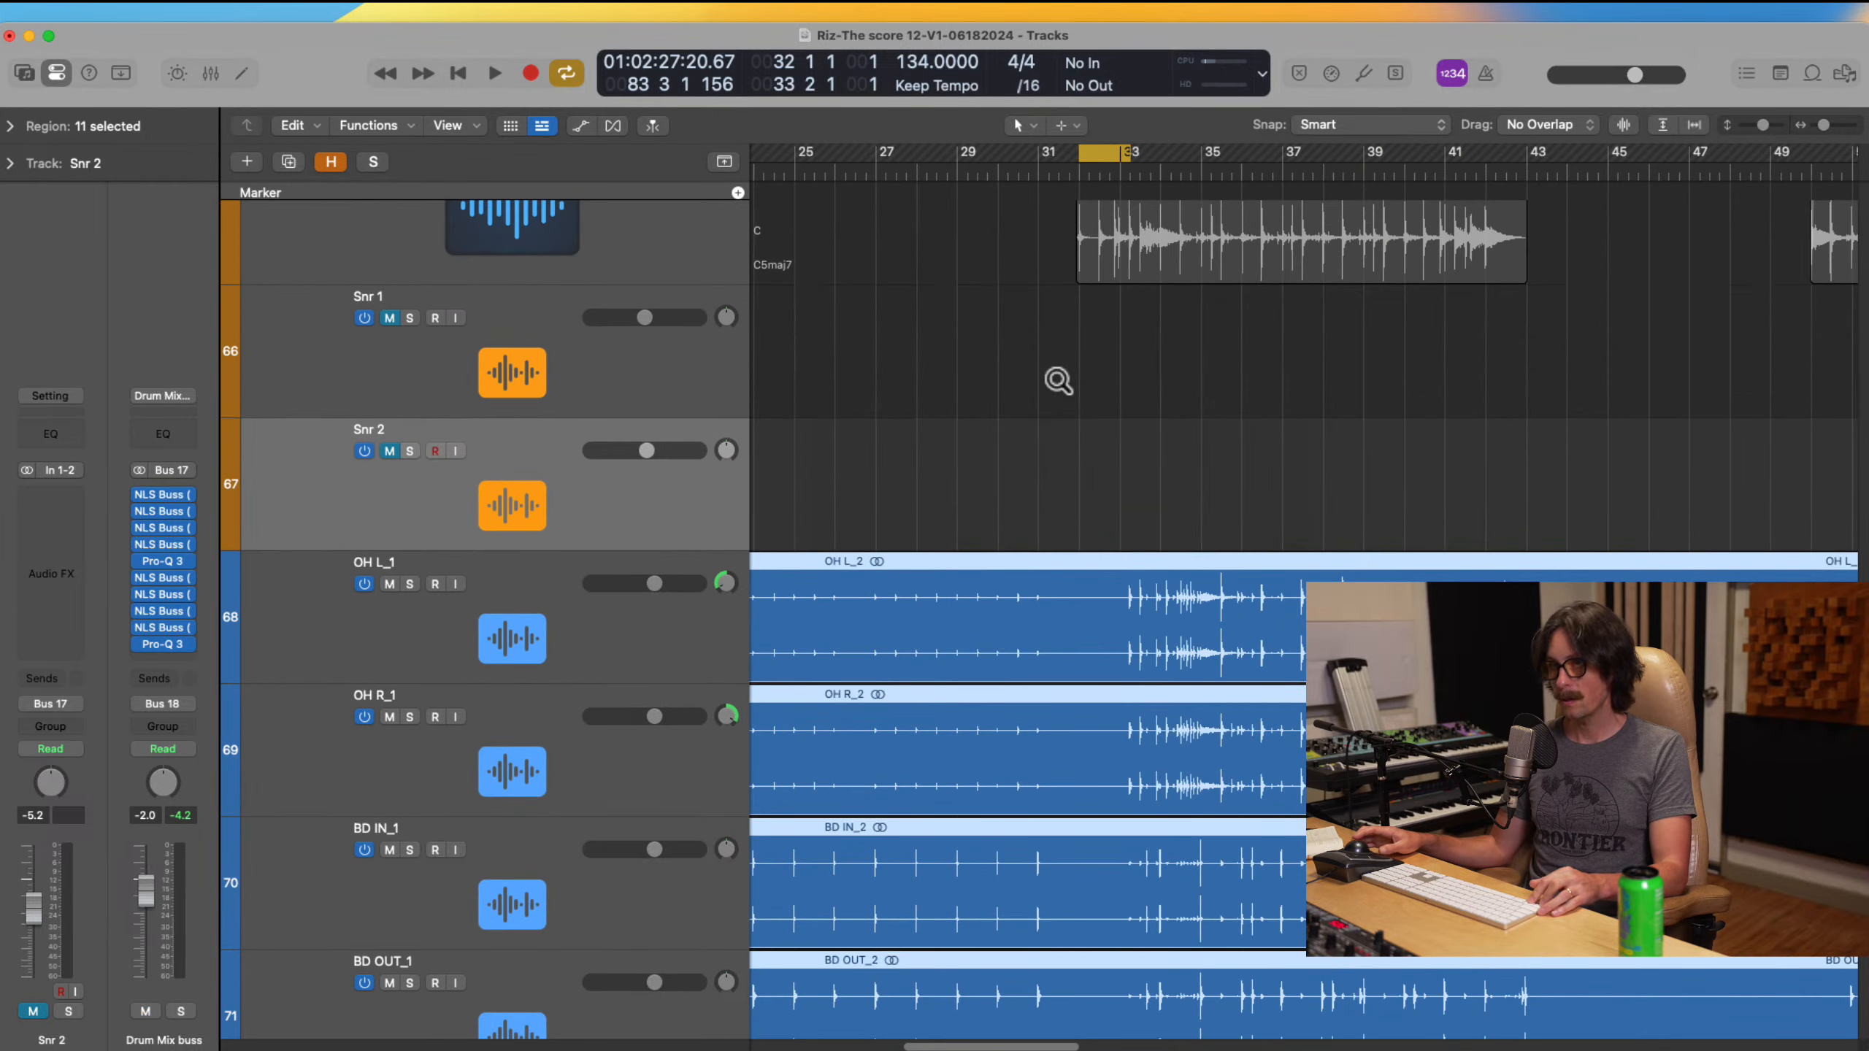
{"action": "left_click", "coordinate": [1057, 376], "text": "ctrl+alt"}
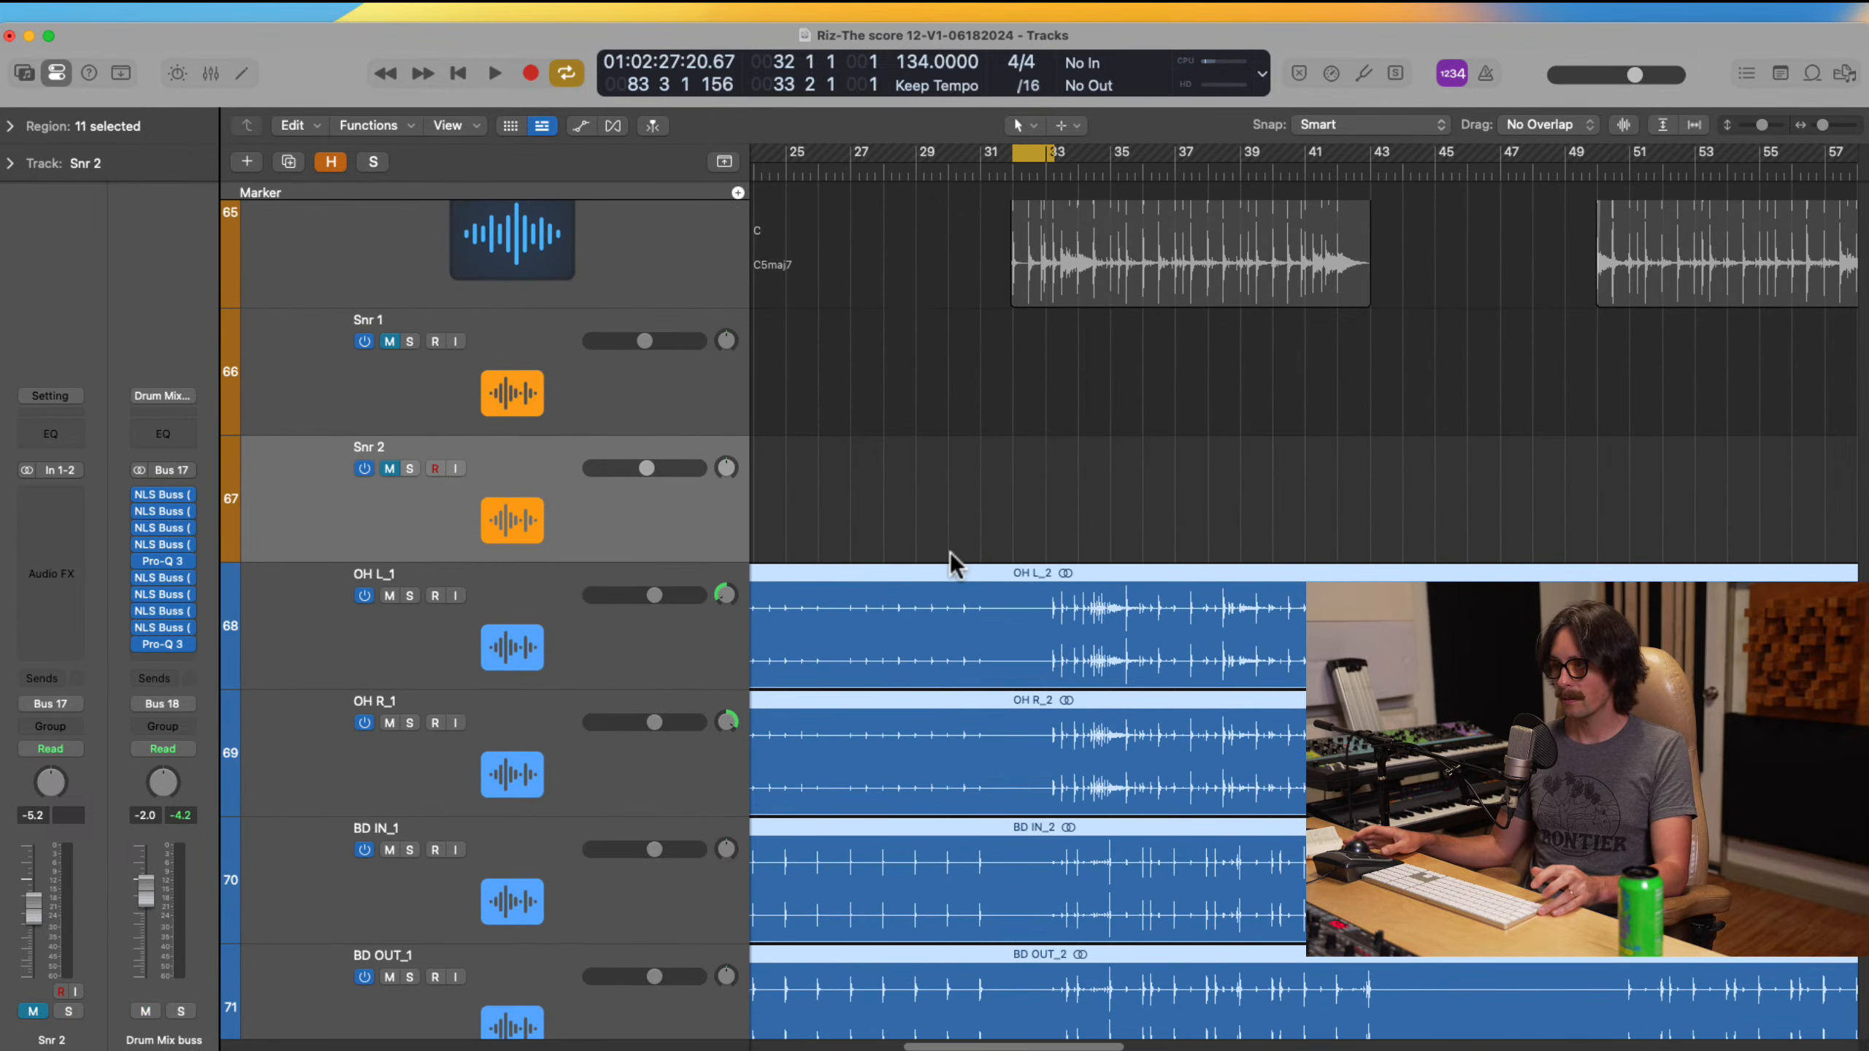
{"action": "left_click_drag", "start_coordinate": [989, 471], "coordinate": [1189, 858]}
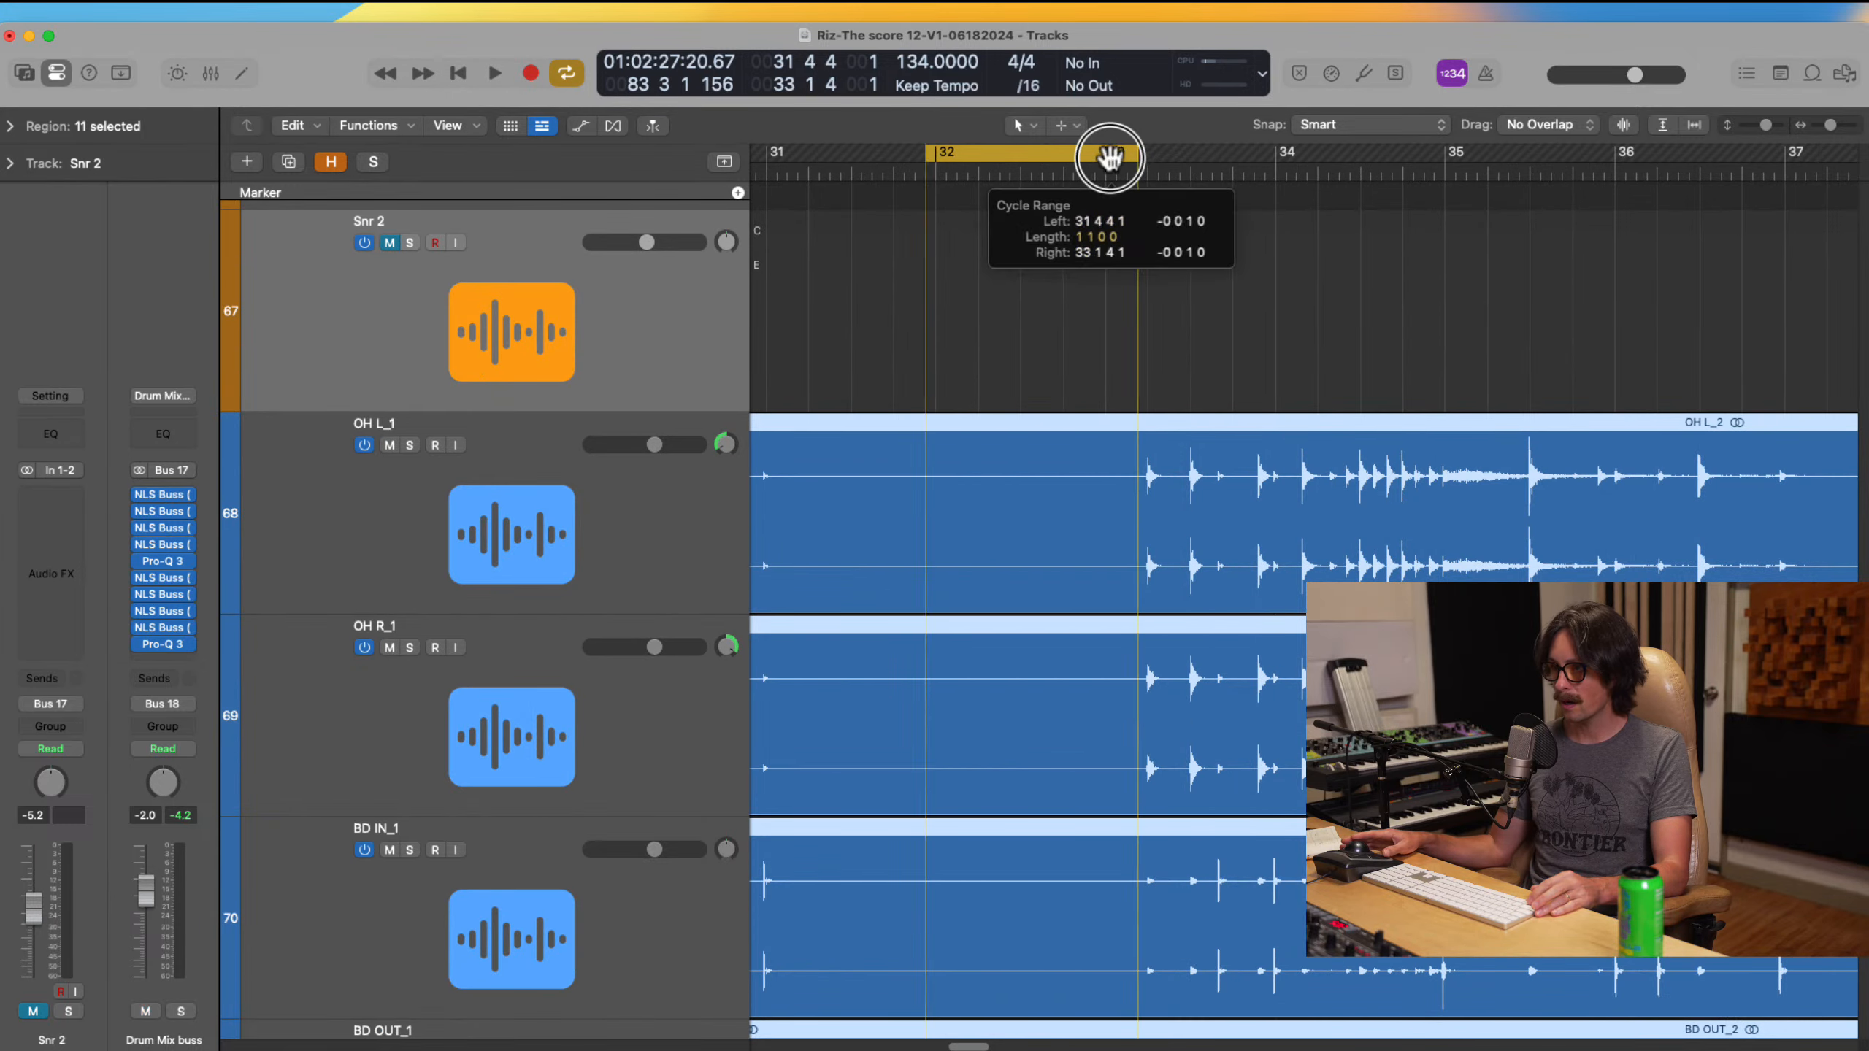
{"action": "left_click", "coordinate": [1117, 548], "text": "ctrl+alt"}
{"action": "left_click", "coordinate": [1114, 554], "text": "ctrl+alt"}
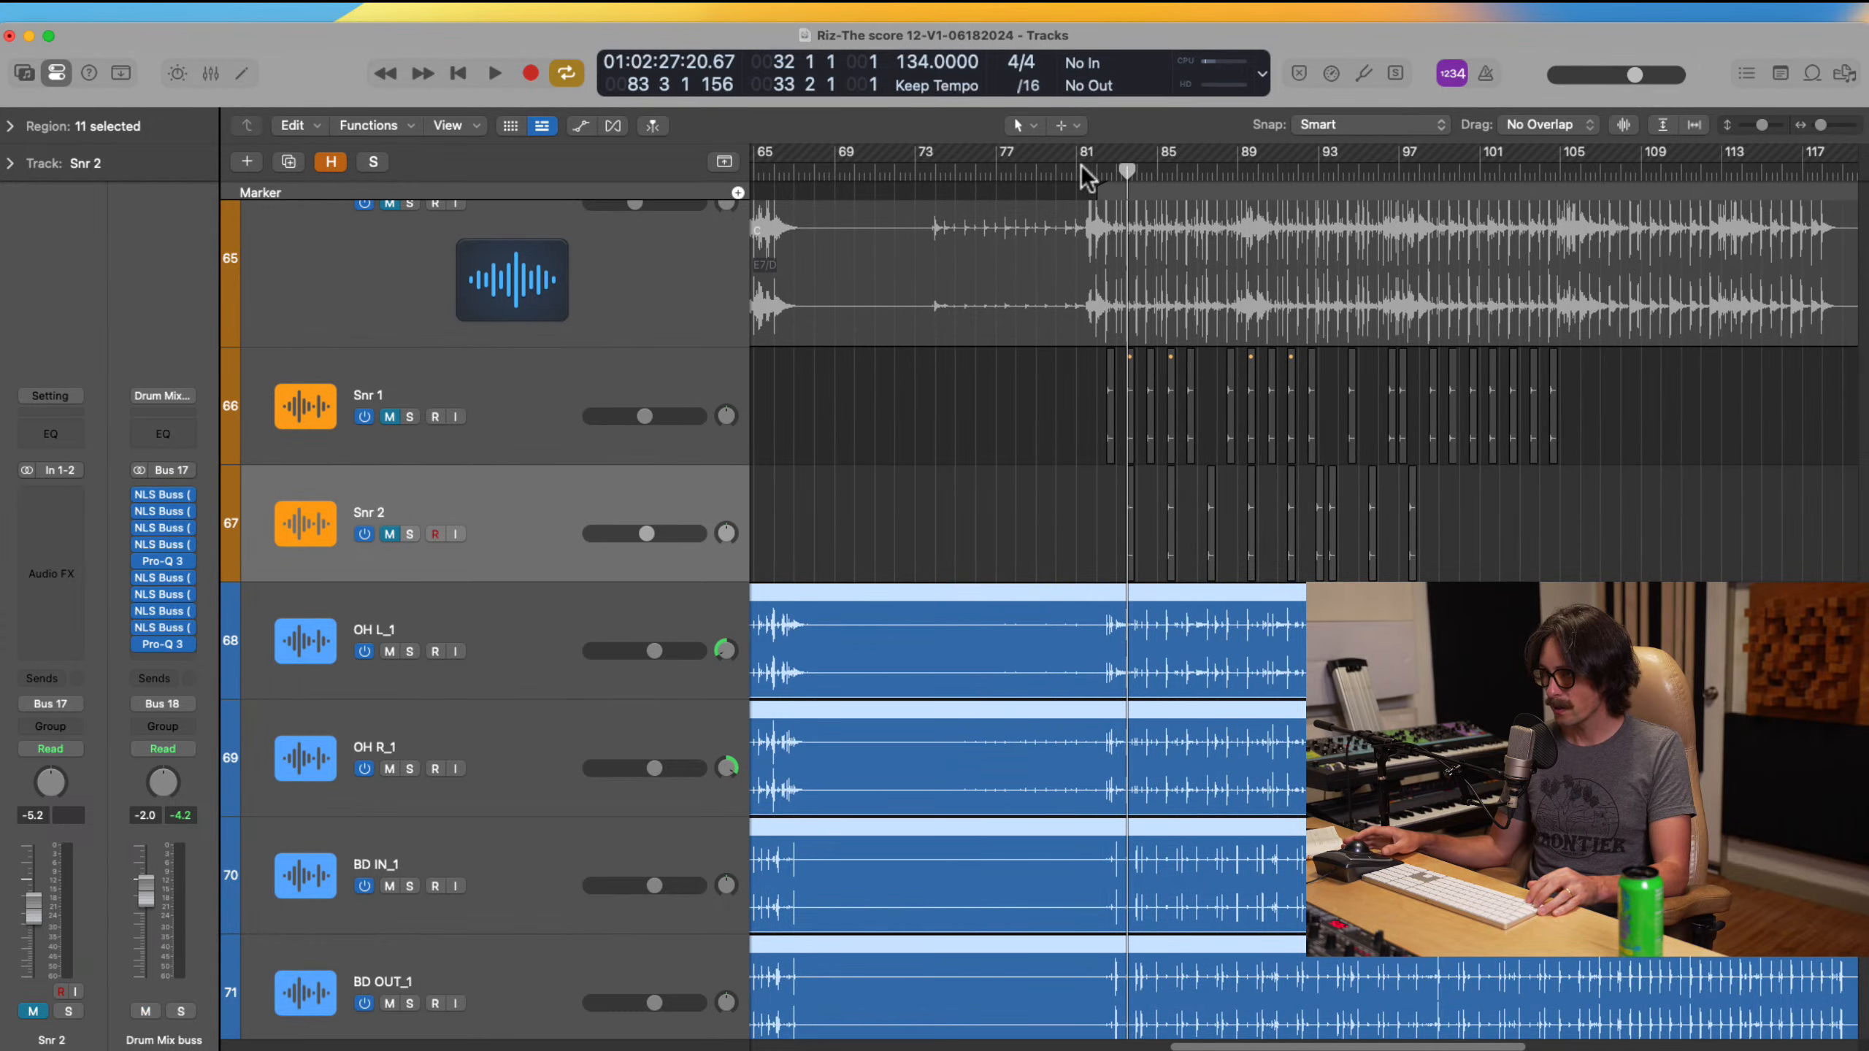
Step: Save the project and play the new drum stems from bar 81 with cycling off, stopping shortly after bar 83
{"action": "left_click", "coordinate": [1081, 165]}
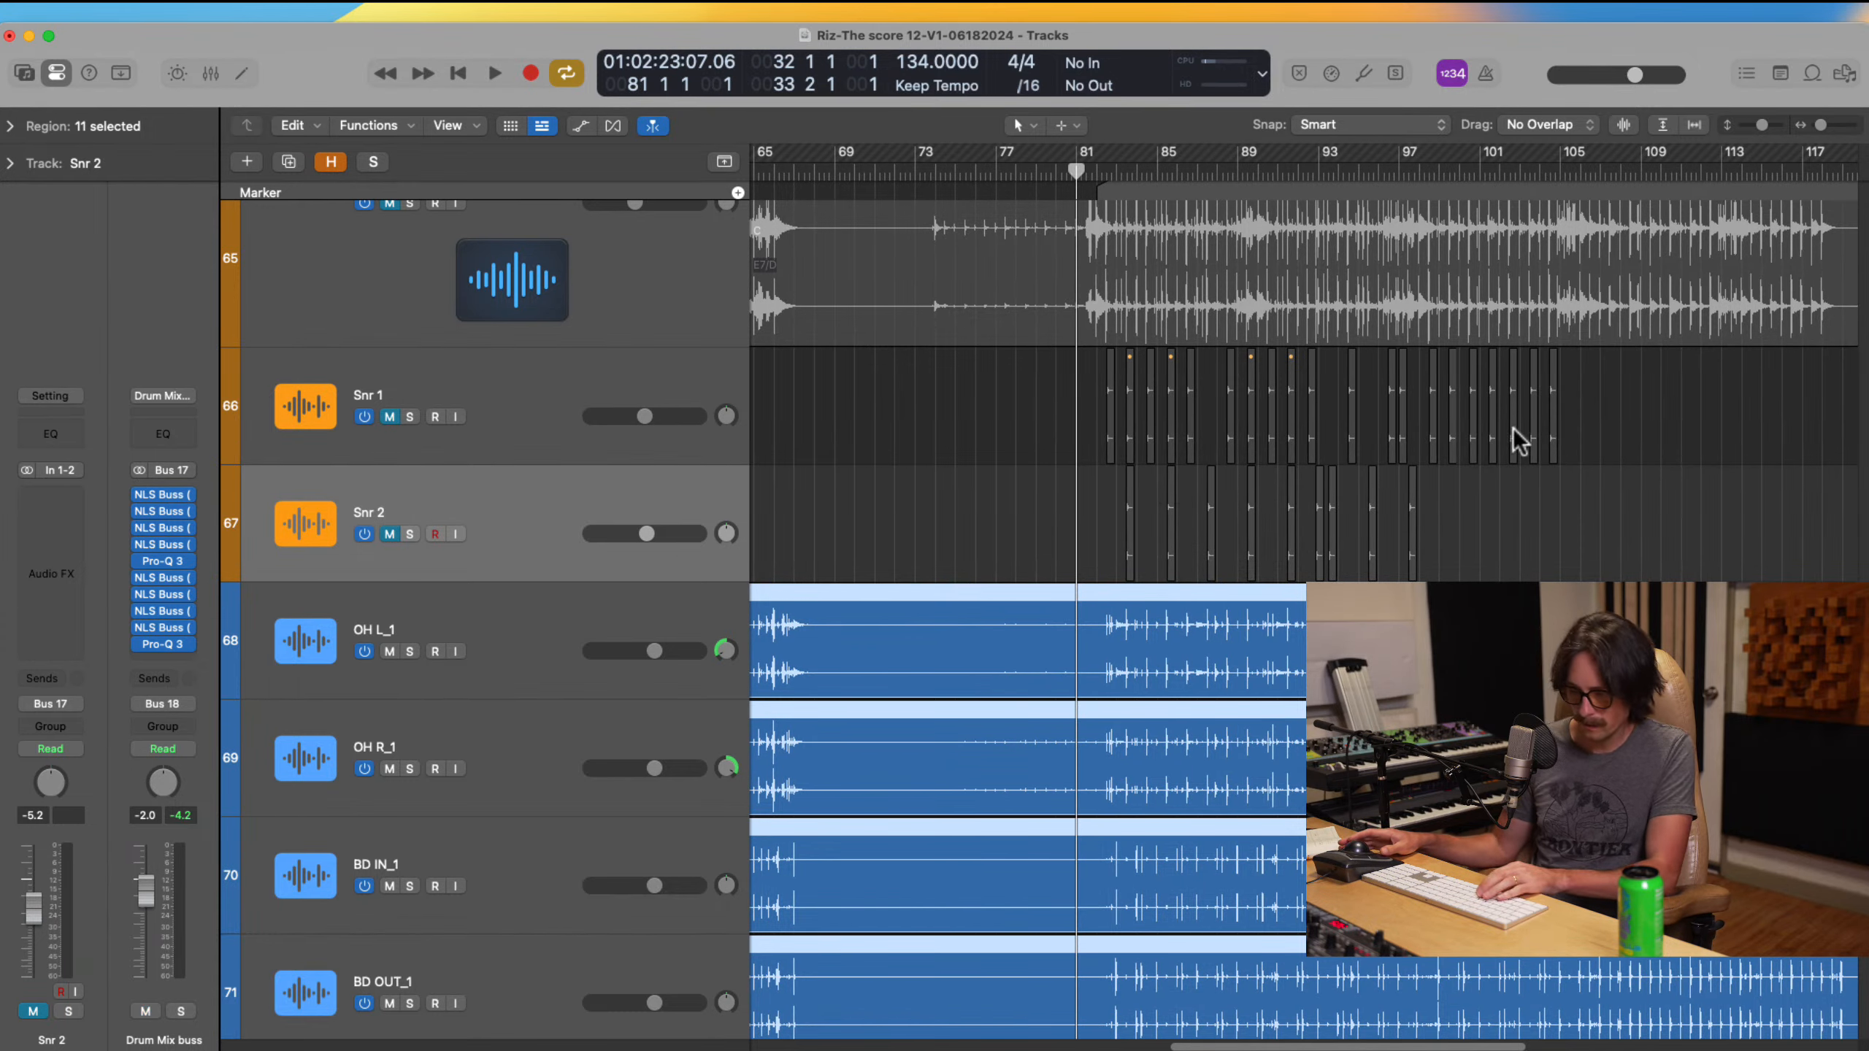
{"action": "key", "text": "c"}
{"action": "left_click", "coordinate": [1143, 615], "text": "ctrl+alt"}
{"action": "left_click_drag", "start_coordinate": [1074, 603], "coordinate": [1116, 873]}
{"action": "key", "text": "super+s"}
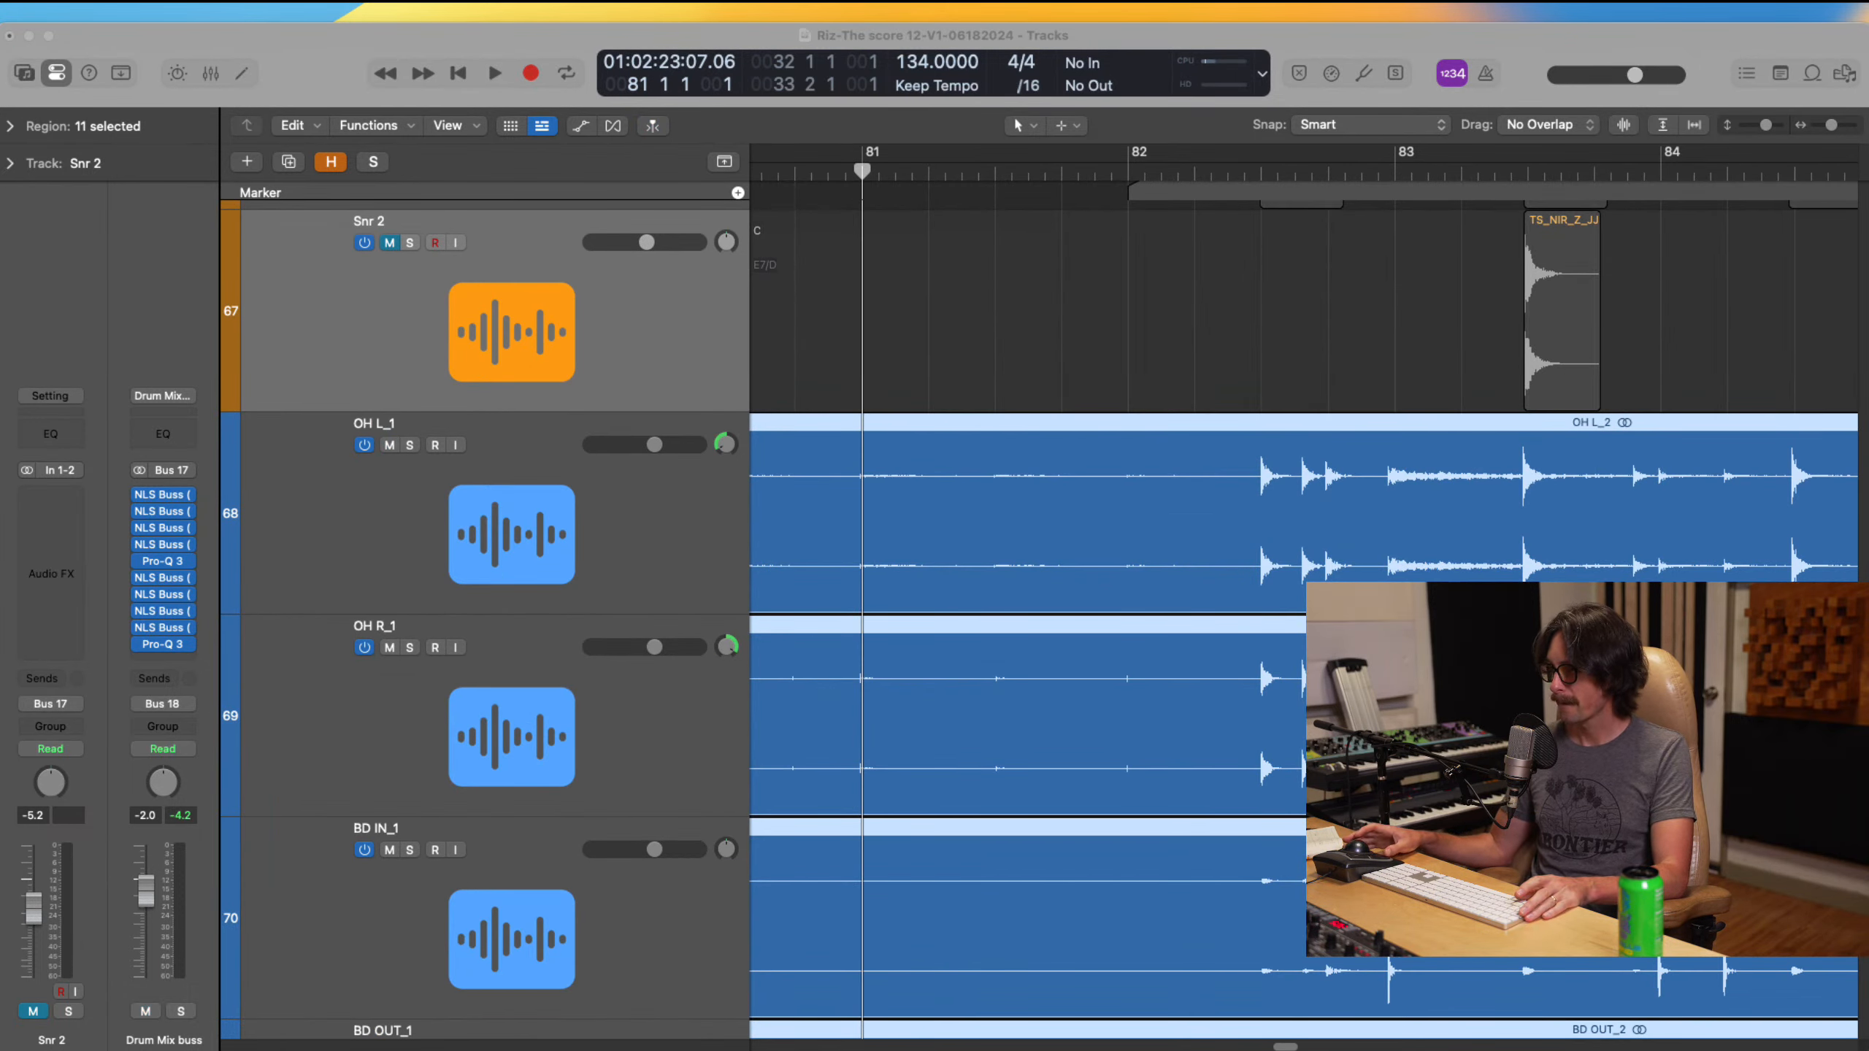
{"action": "key", "text": "space"}
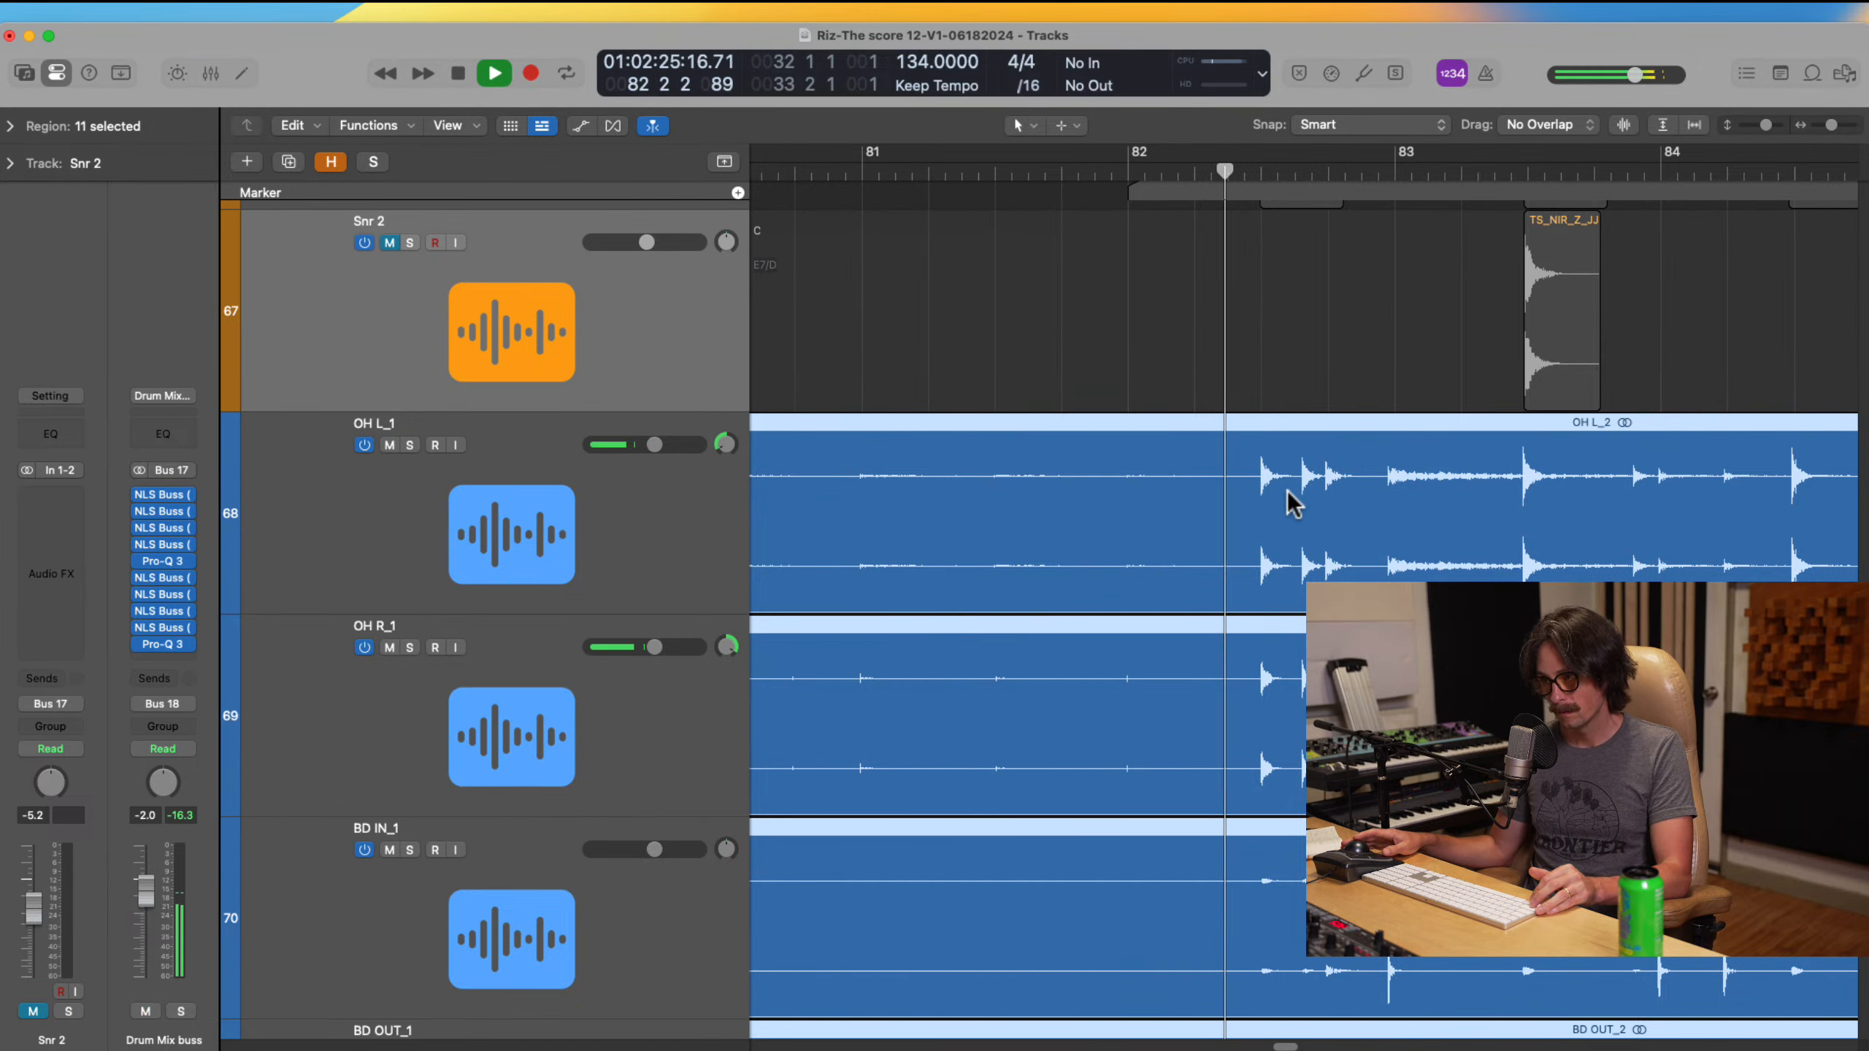
{"action": "key", "text": "space"}
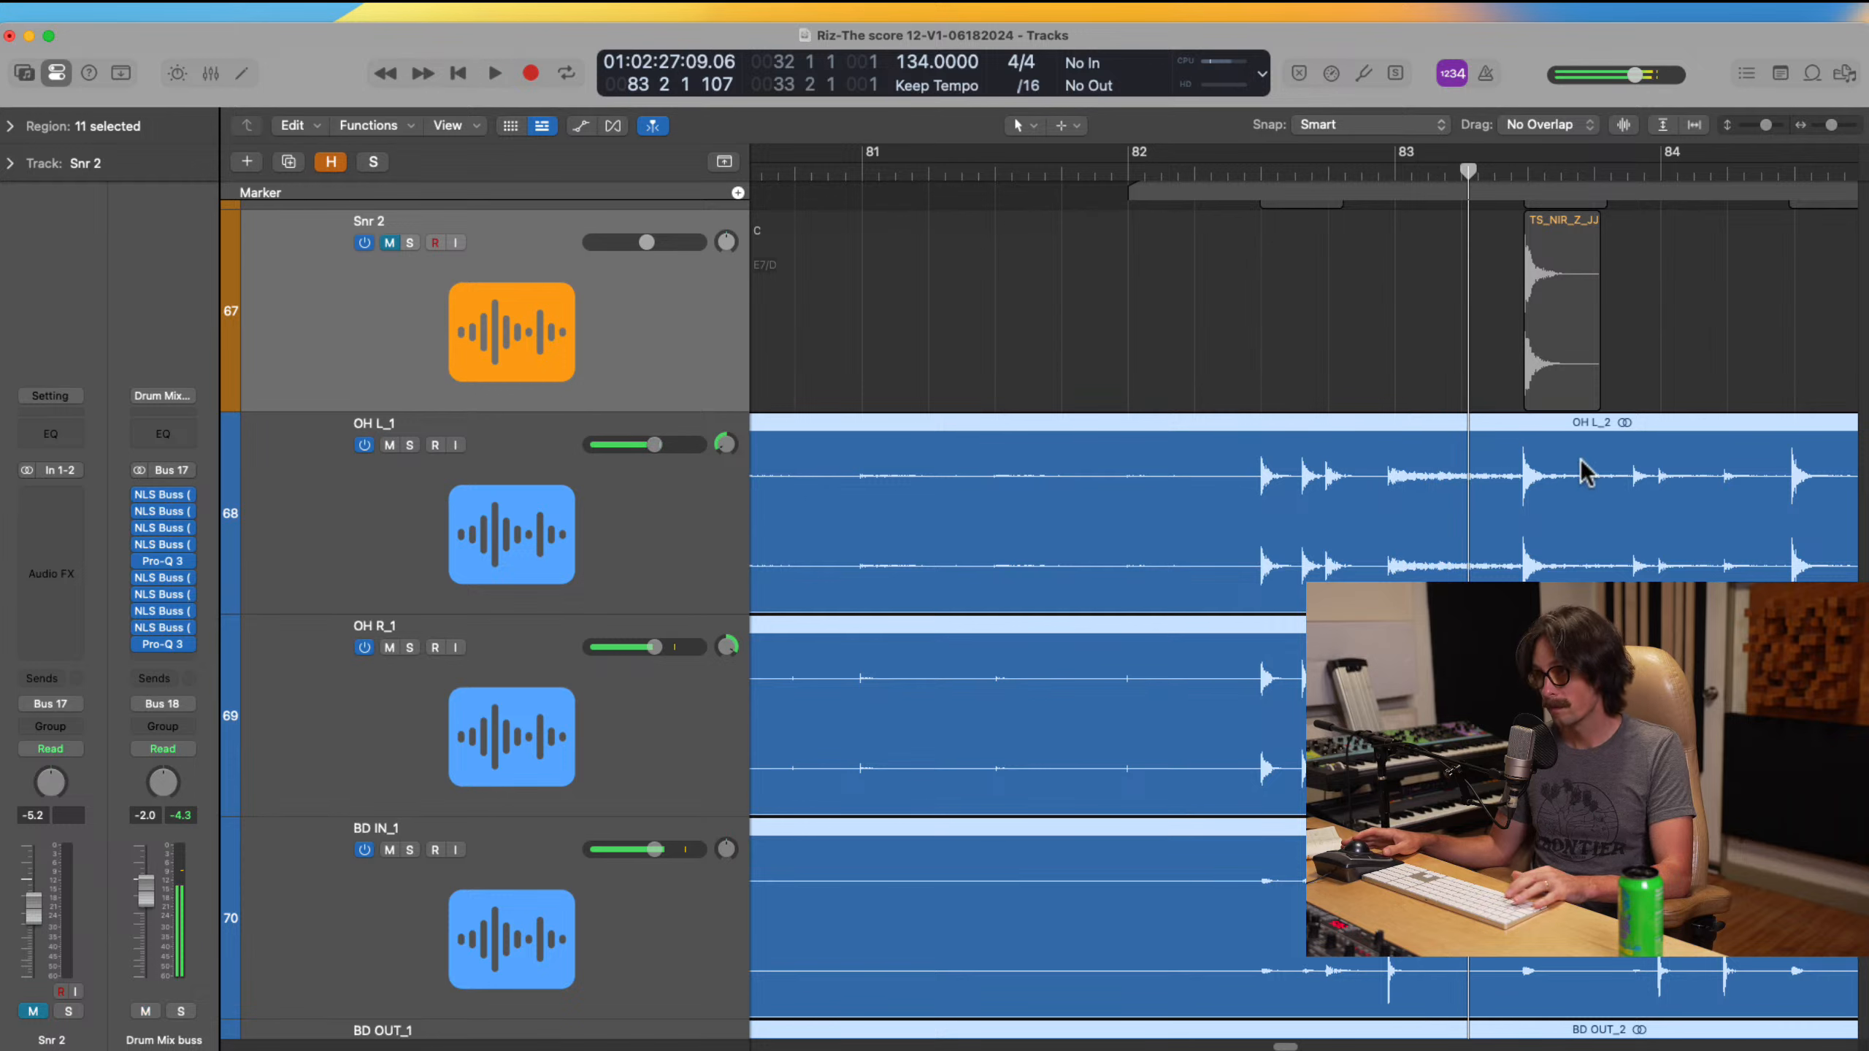
{"action": "left_click", "coordinate": [1789, 44]}
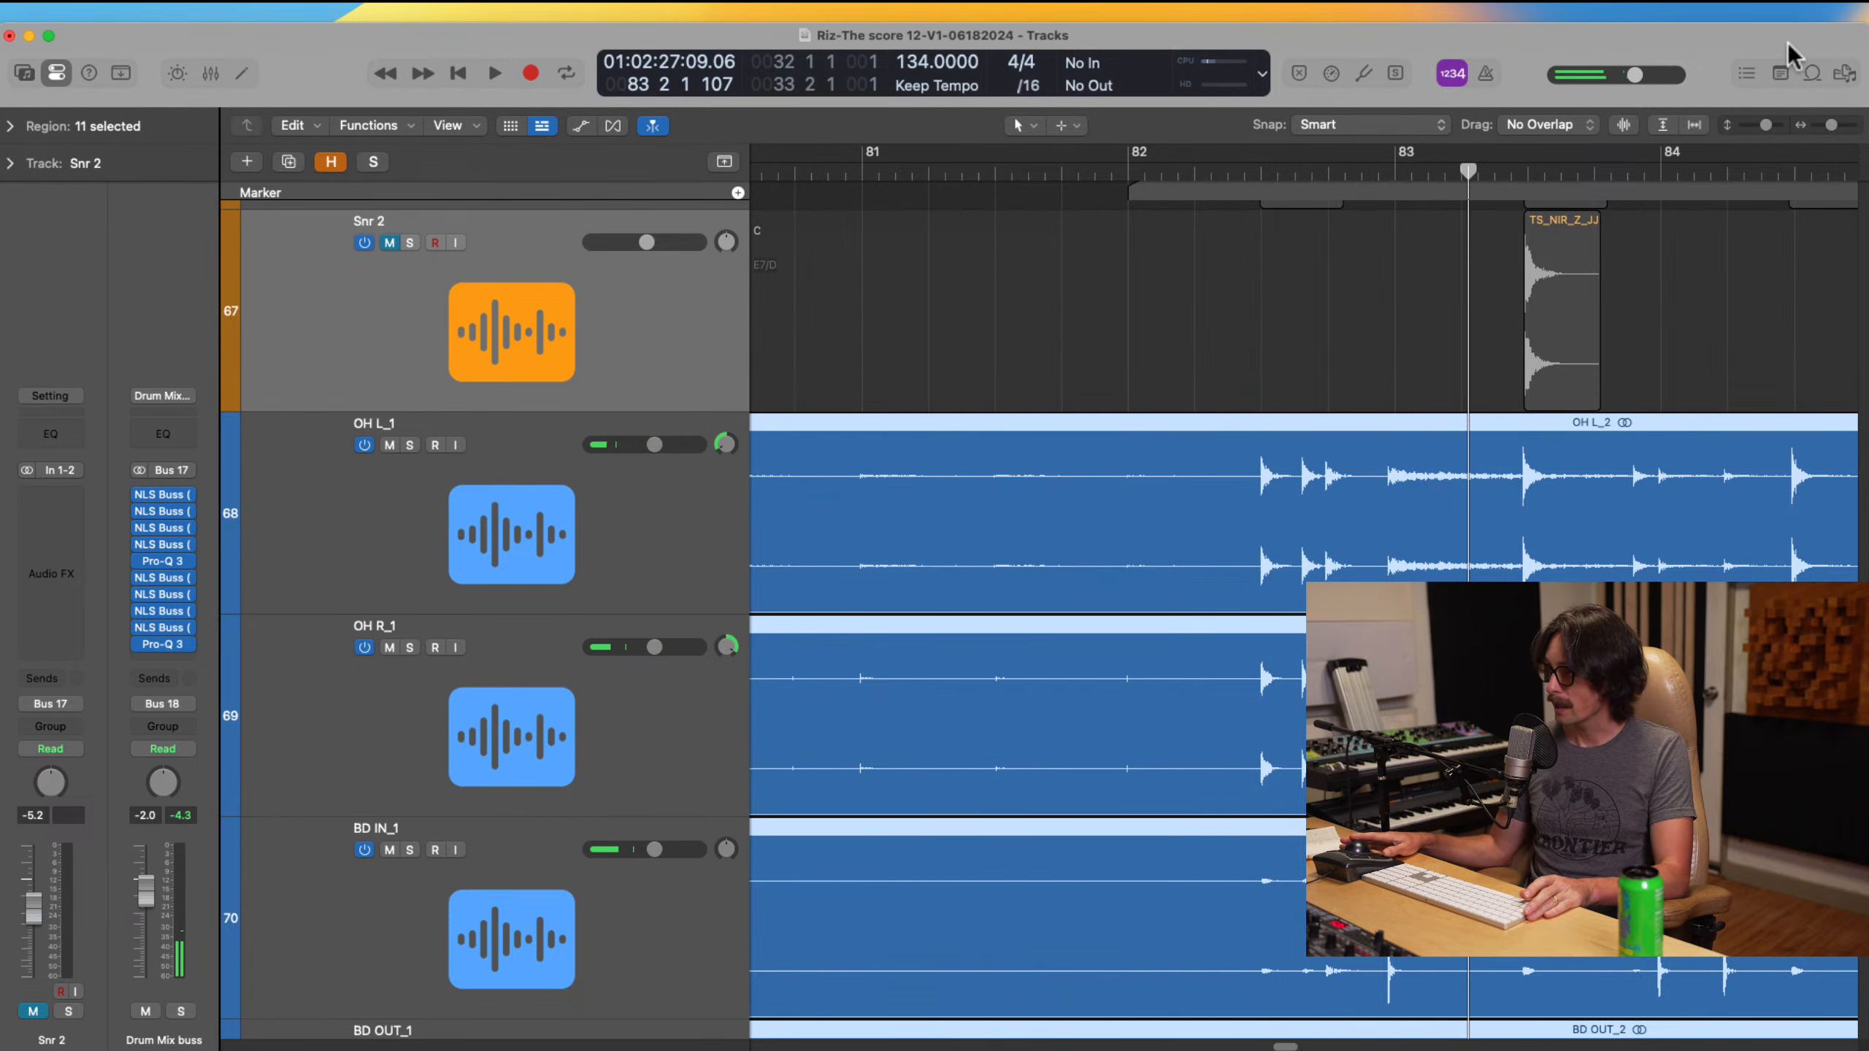
Step: Examine the overhead and kick waveforms around bar 83 against the old snare hits, and play briefly from bar 82
{"action": "left_click_drag", "start_coordinate": [1372, 444], "coordinate": [1464, 563]}
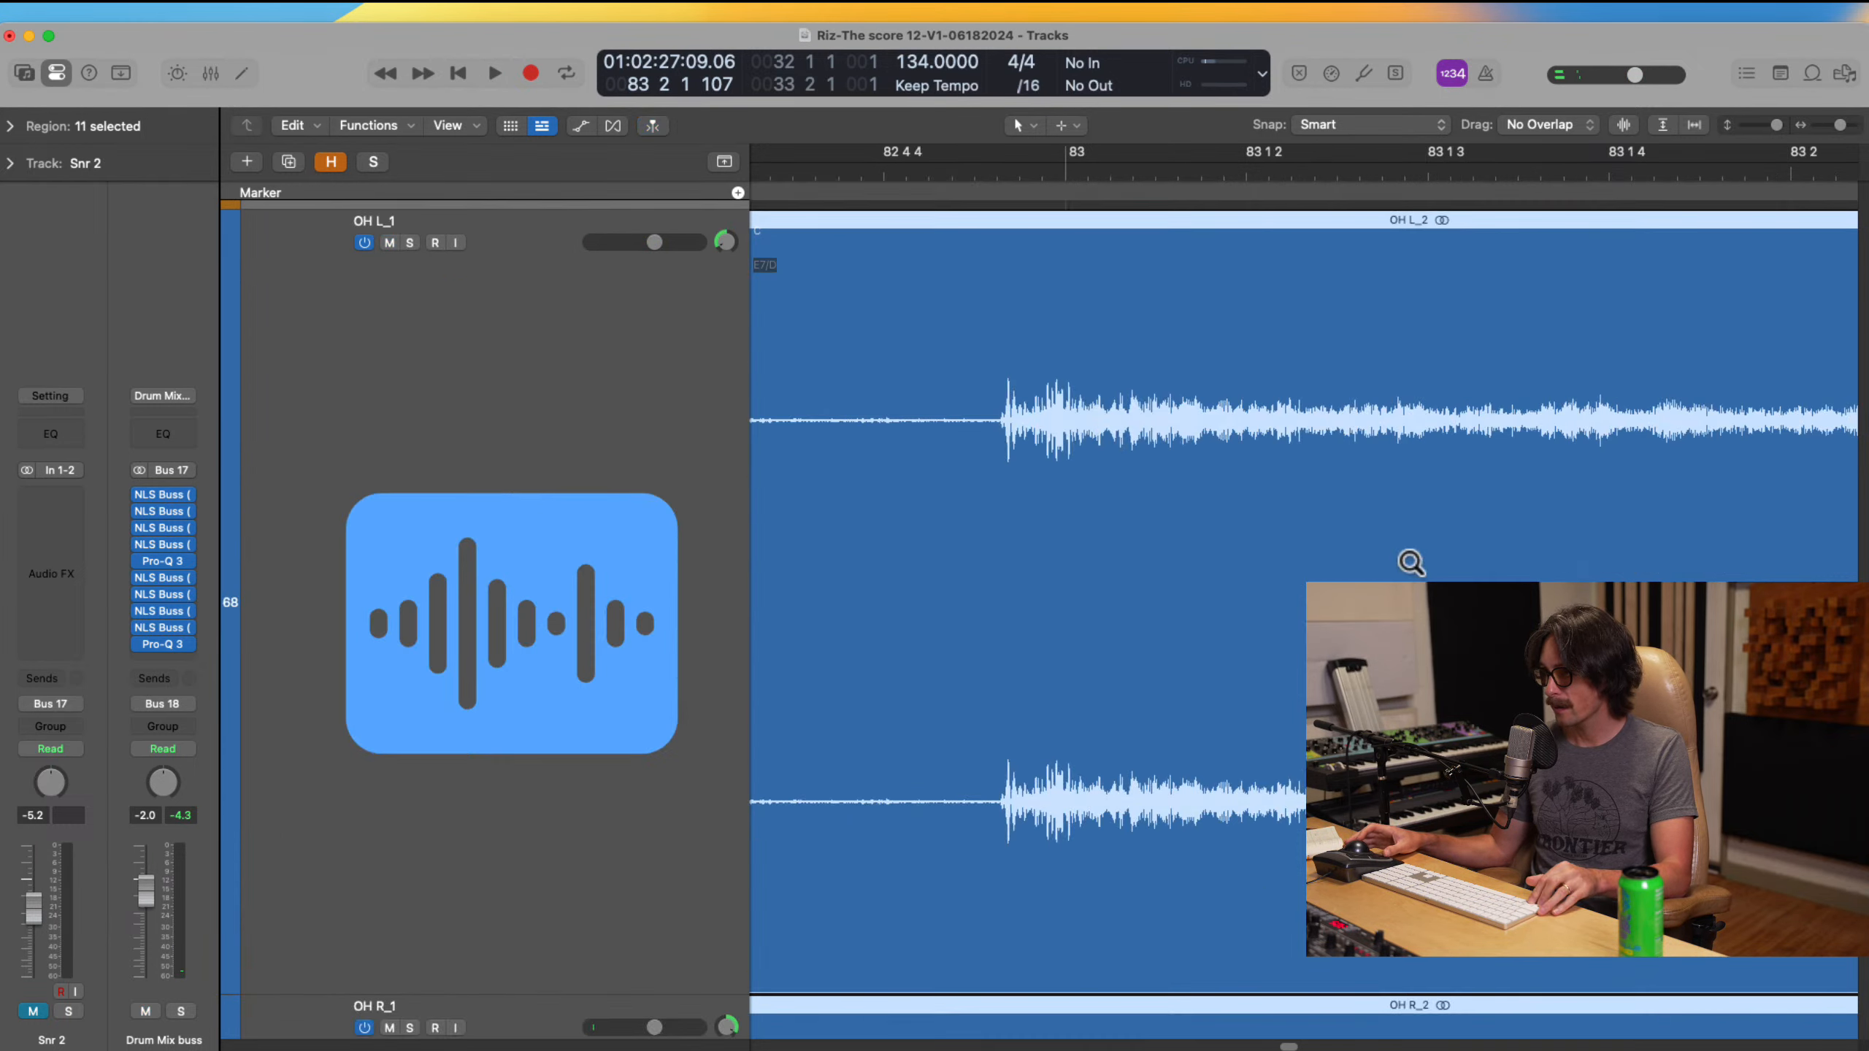
{"action": "left_click", "coordinate": [1185, 375], "text": "ctrl+alt"}
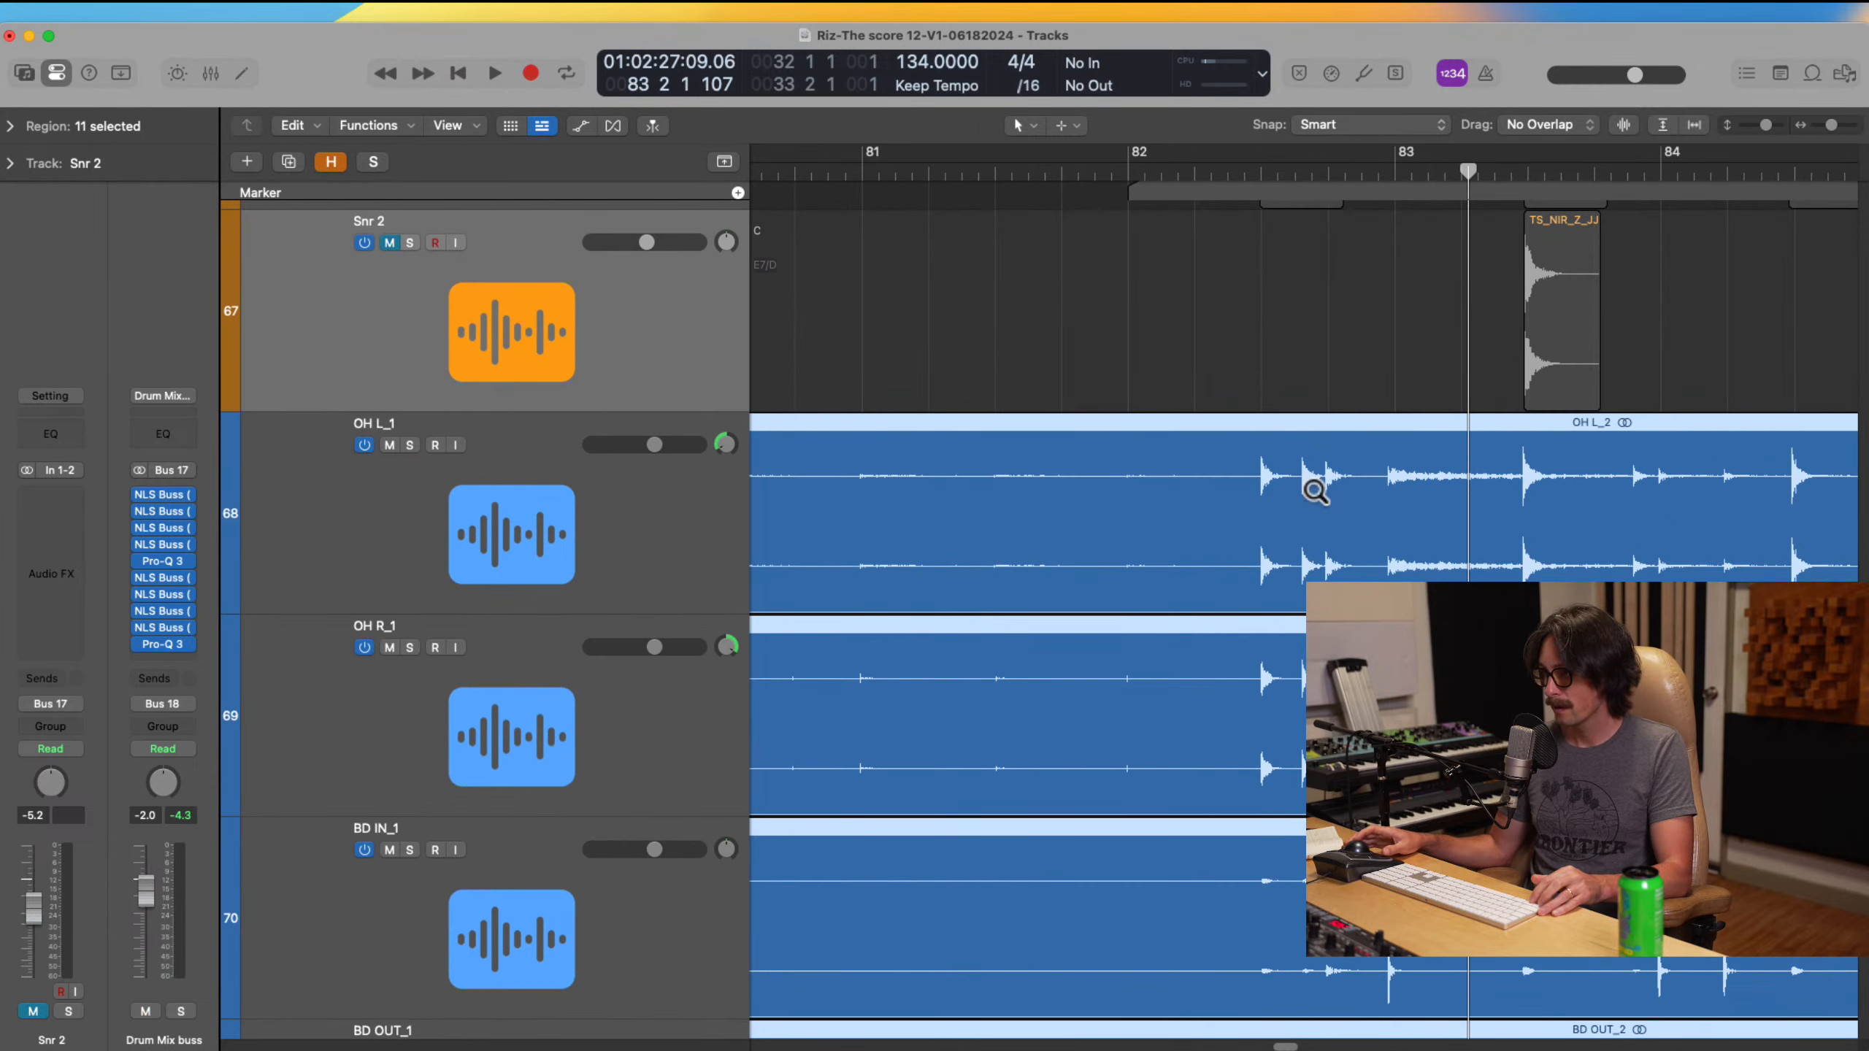
{"action": "left_click_drag", "start_coordinate": [1315, 491], "coordinate": [1463, 576]}
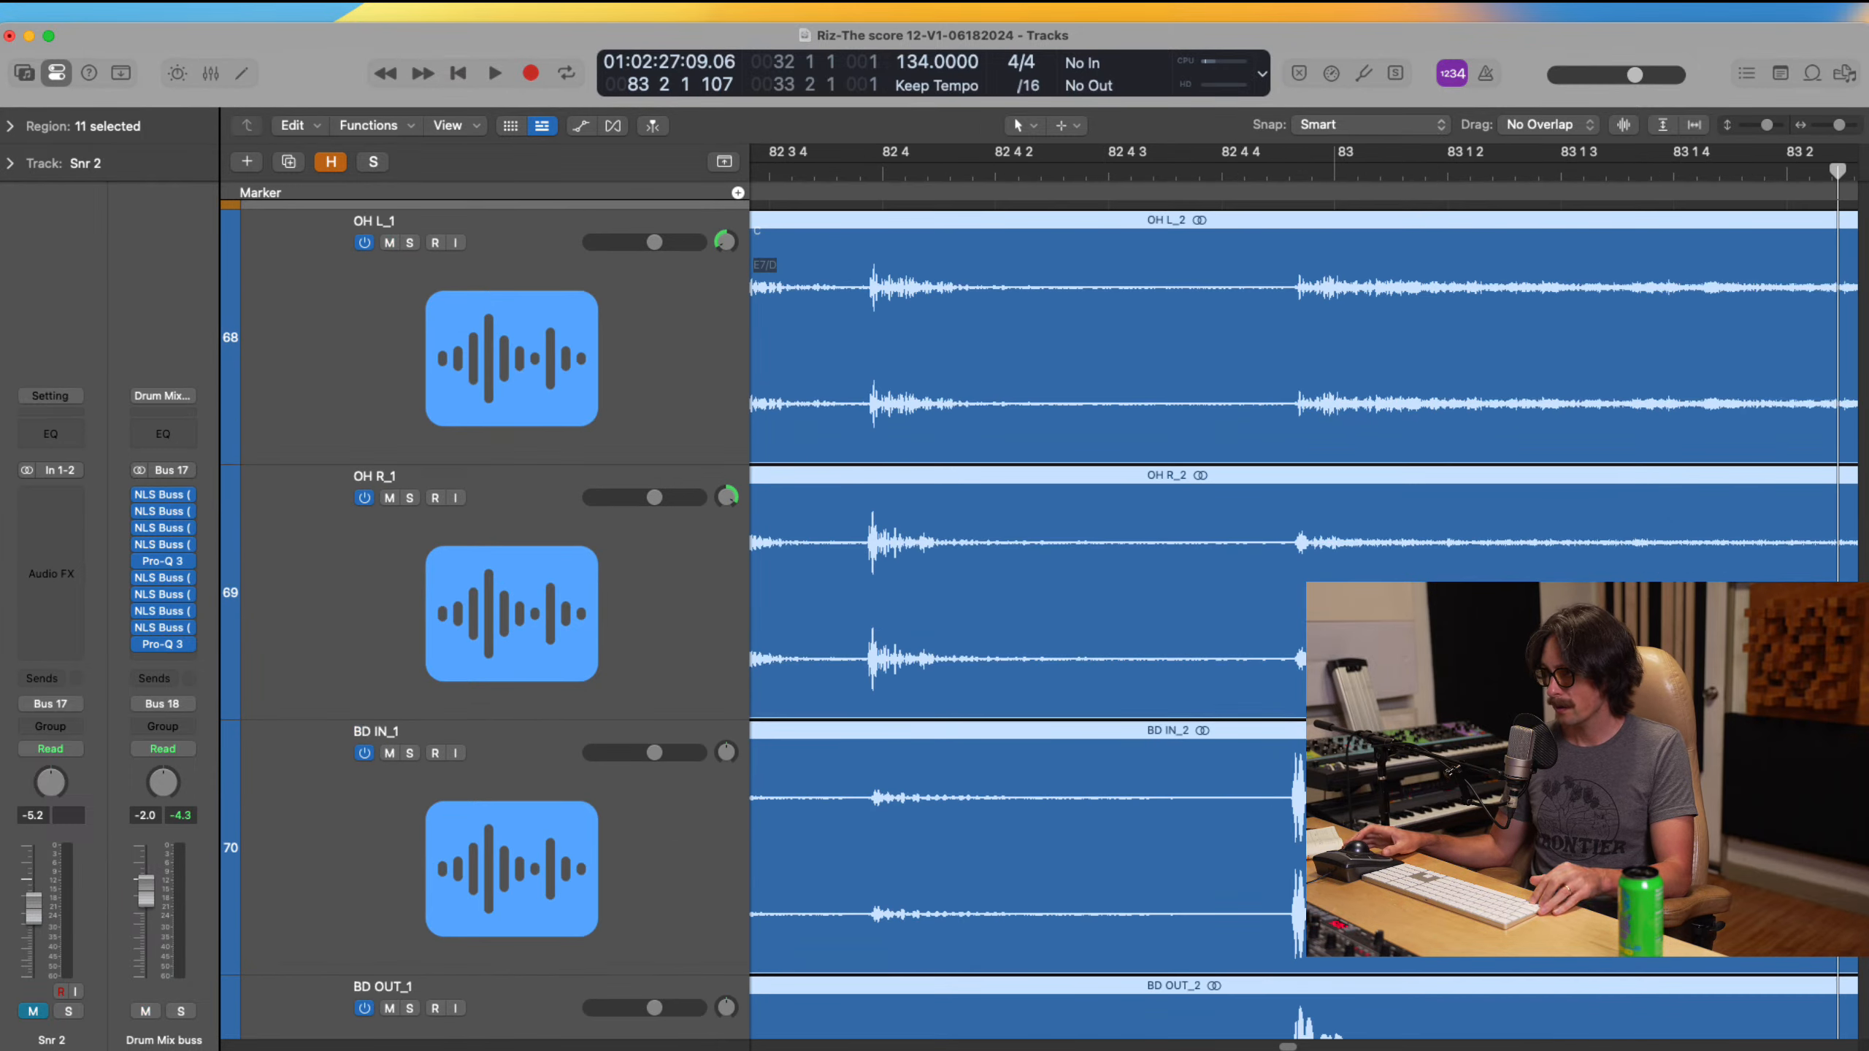
{"action": "left_click", "coordinate": [1275, 355], "text": "ctrl+alt"}
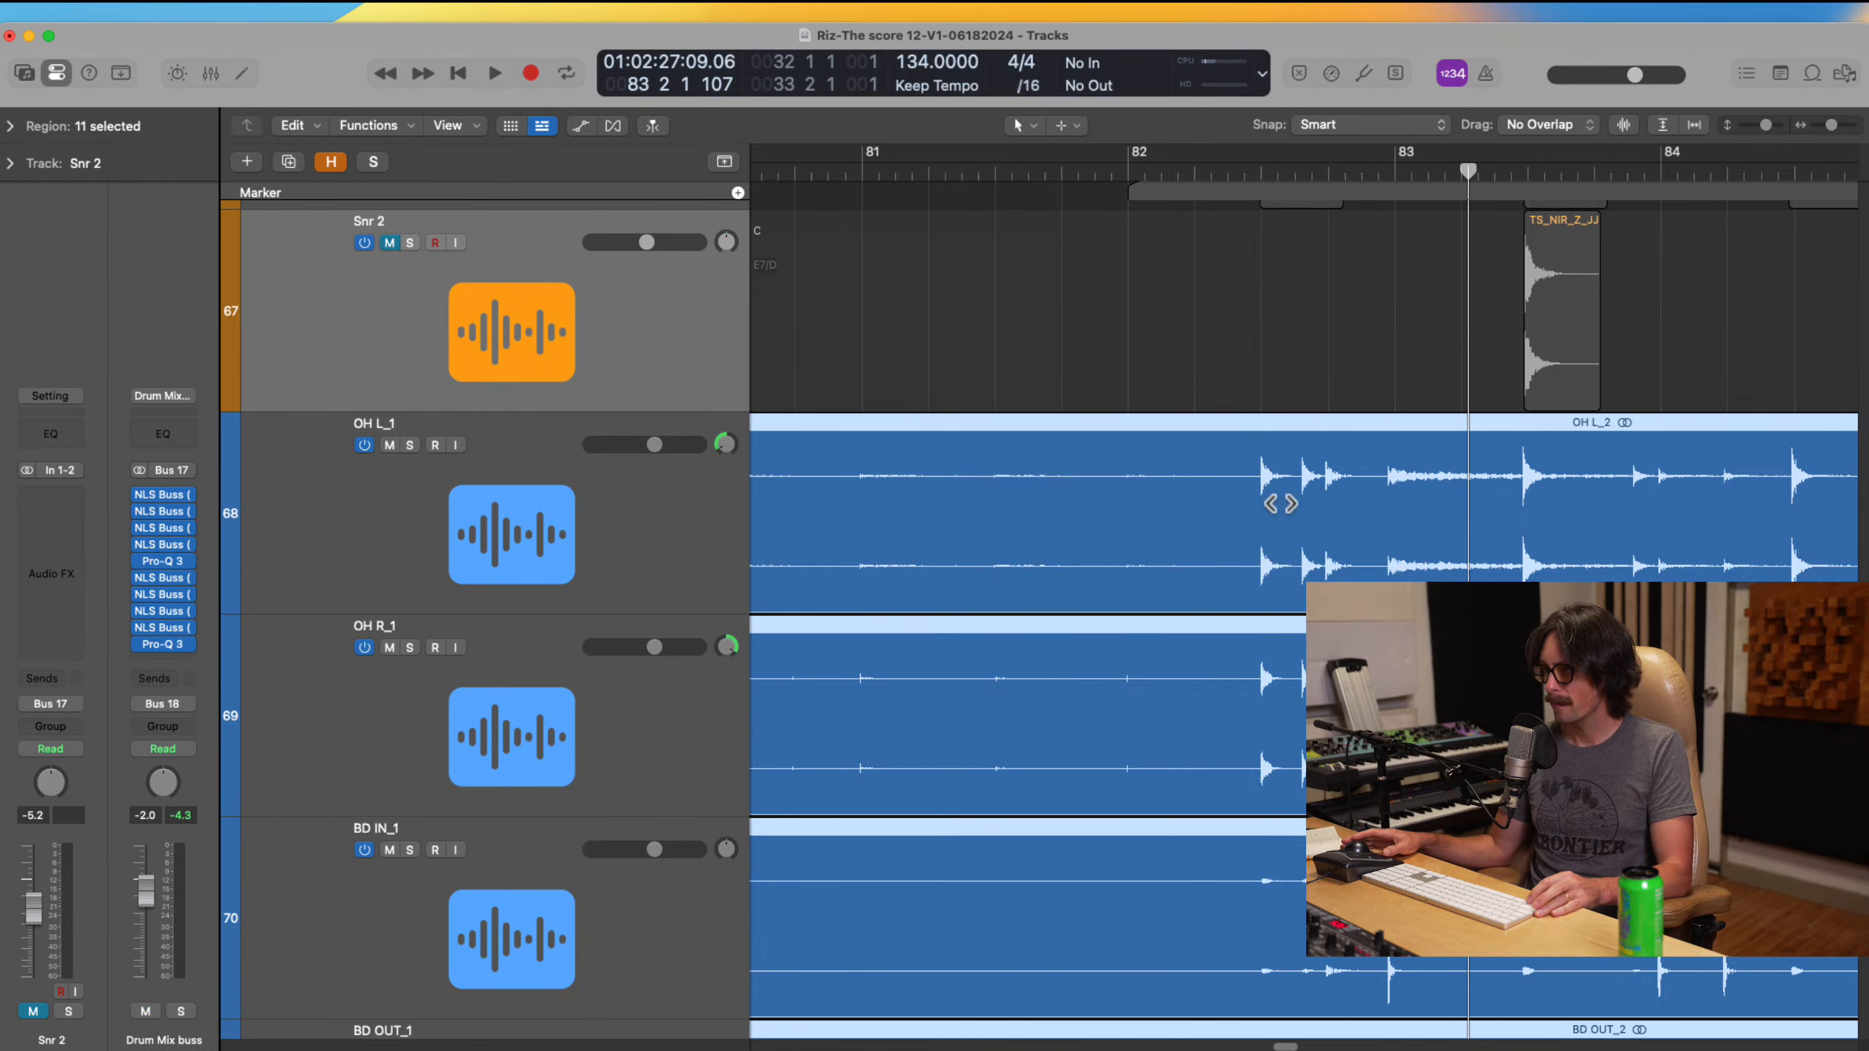
{"action": "scroll", "coordinate": [1281, 504], "scroll_direction": "up", "scroll_amount": 3}
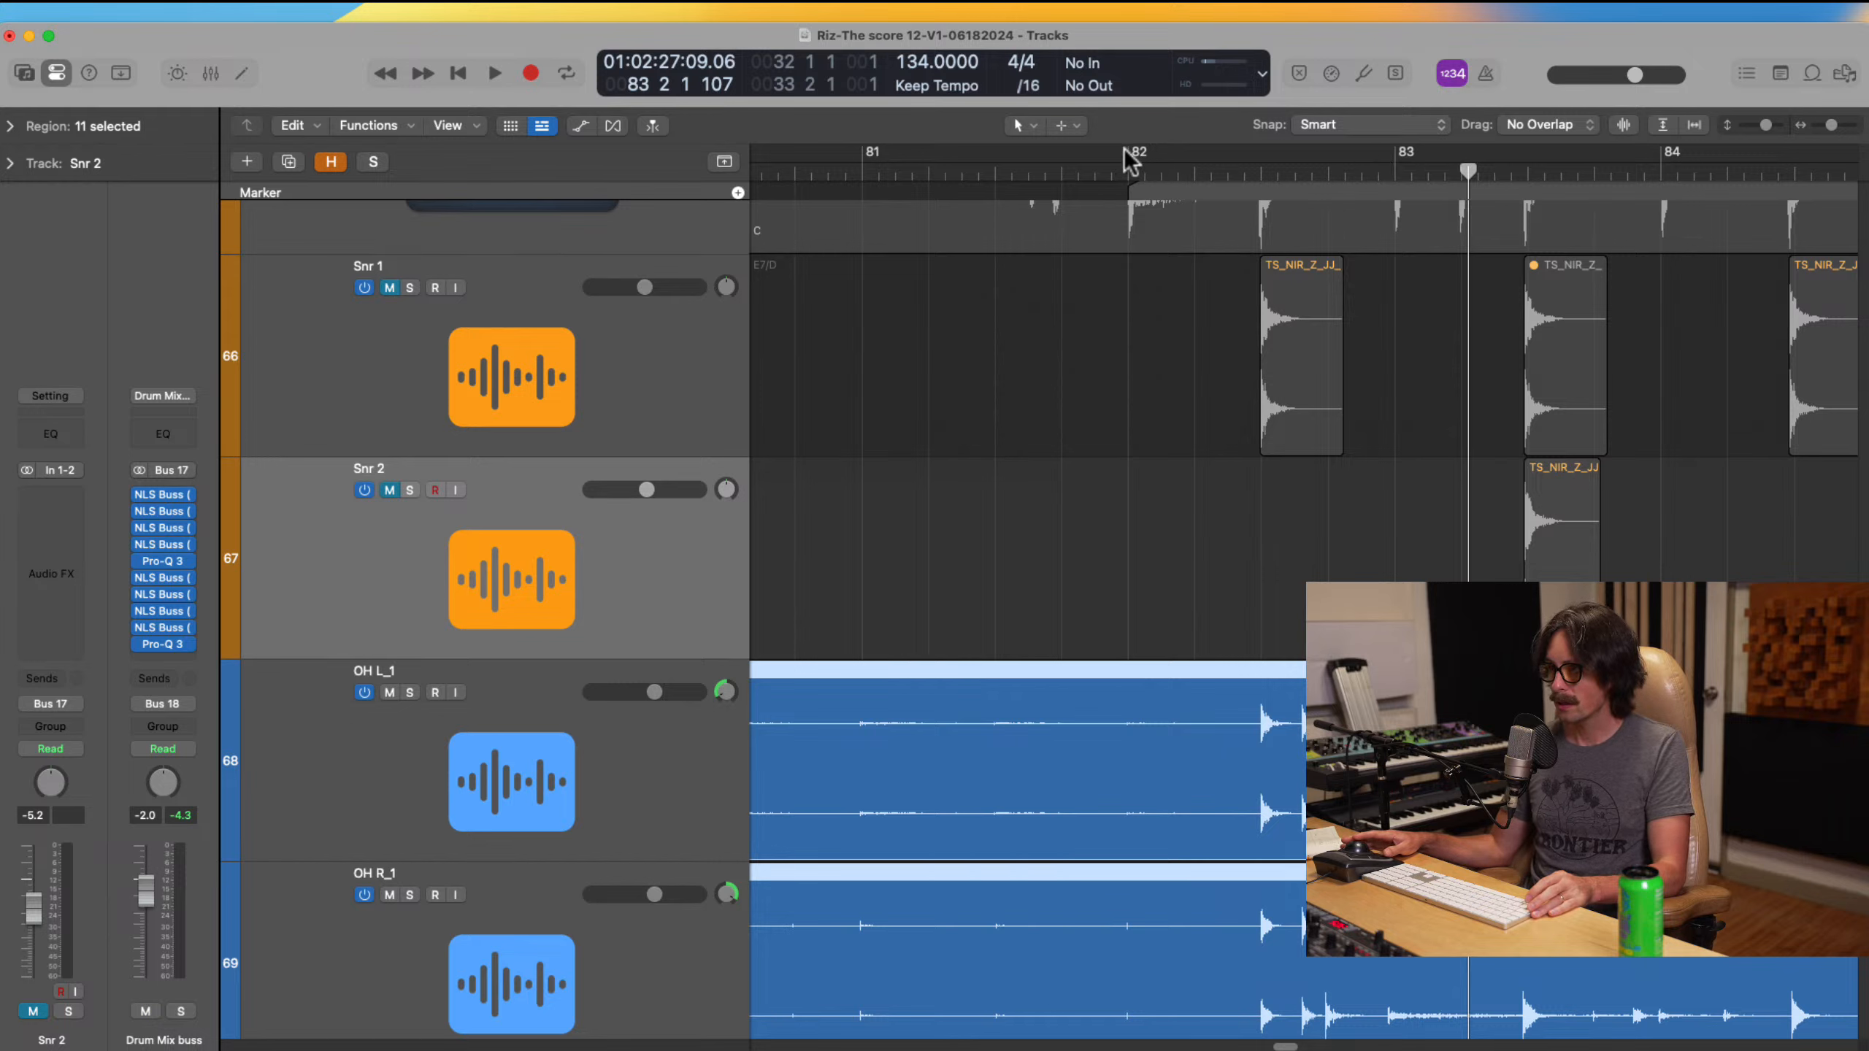
{"action": "left_click", "coordinate": [1133, 166]}
{"action": "key", "text": "space"}
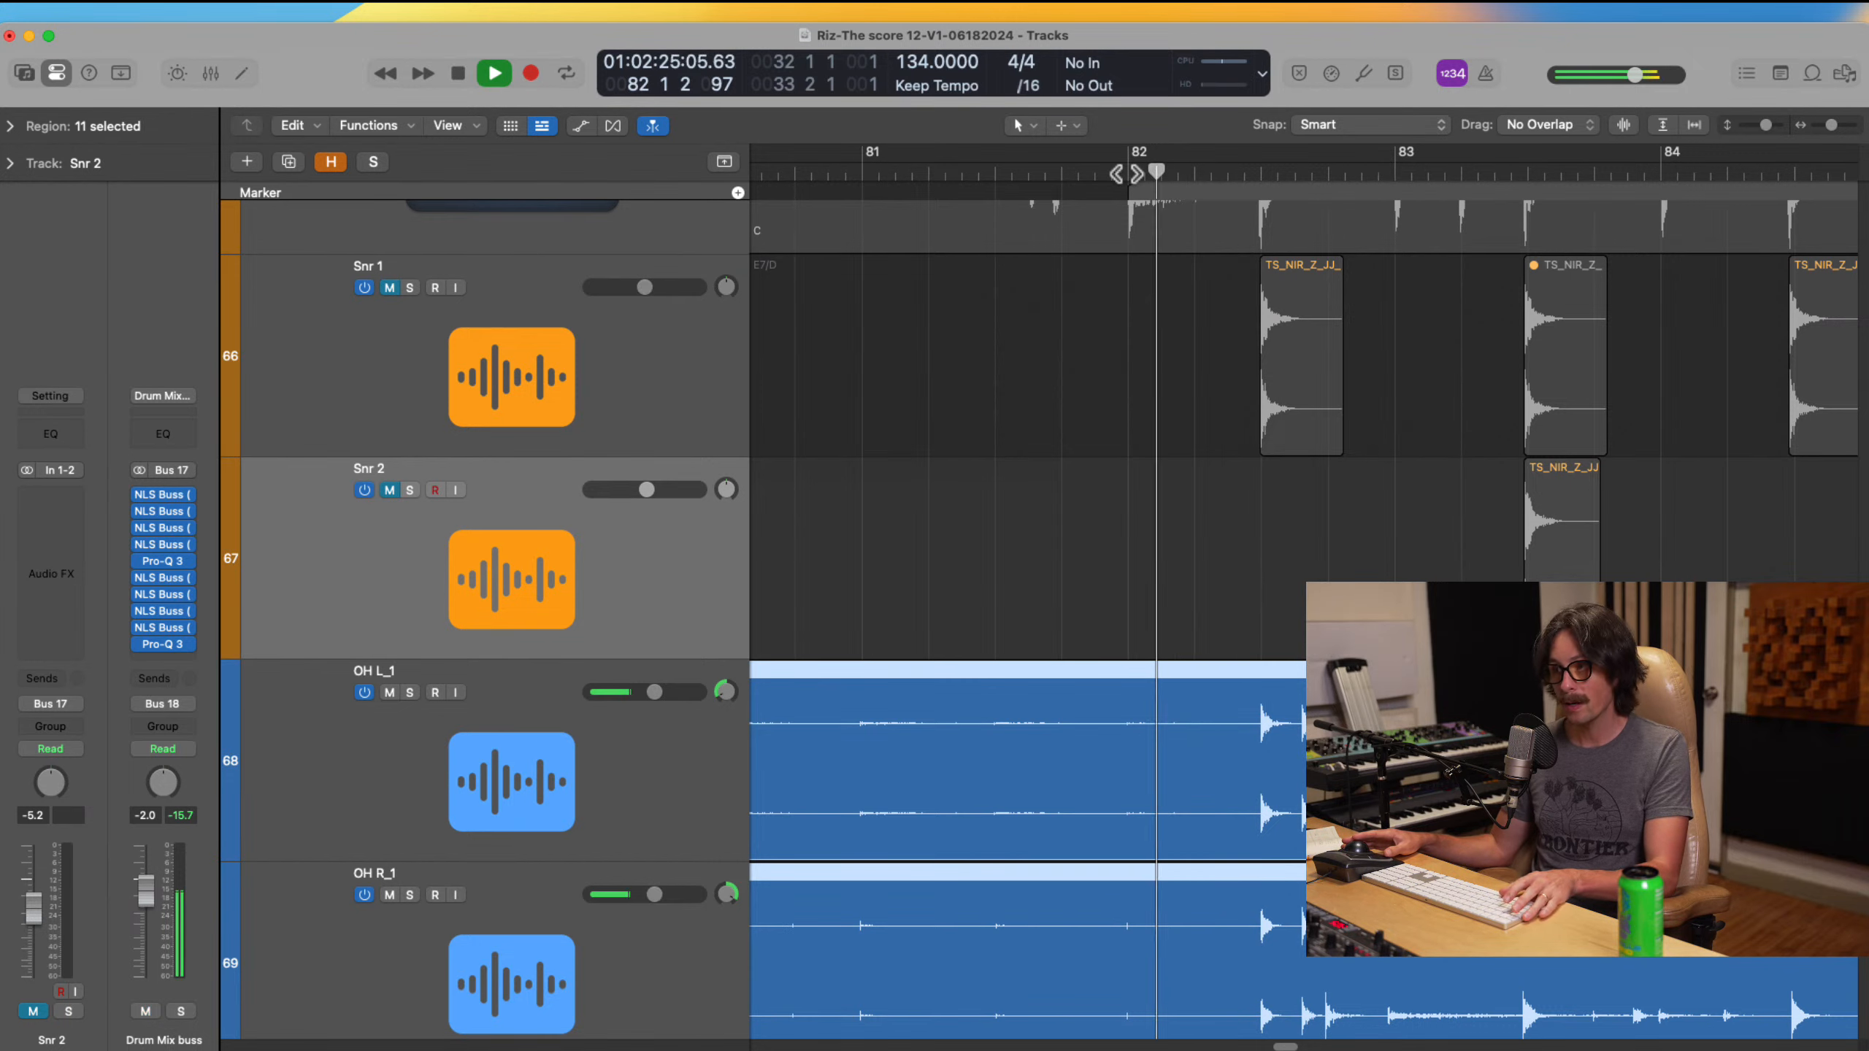
Step: Set a cycle range from bar 82 to 83 2 4 121 and move it to the project start at bar 1
{"action": "left_click_drag", "start_coordinate": [1139, 164], "coordinate": [1522, 259]}
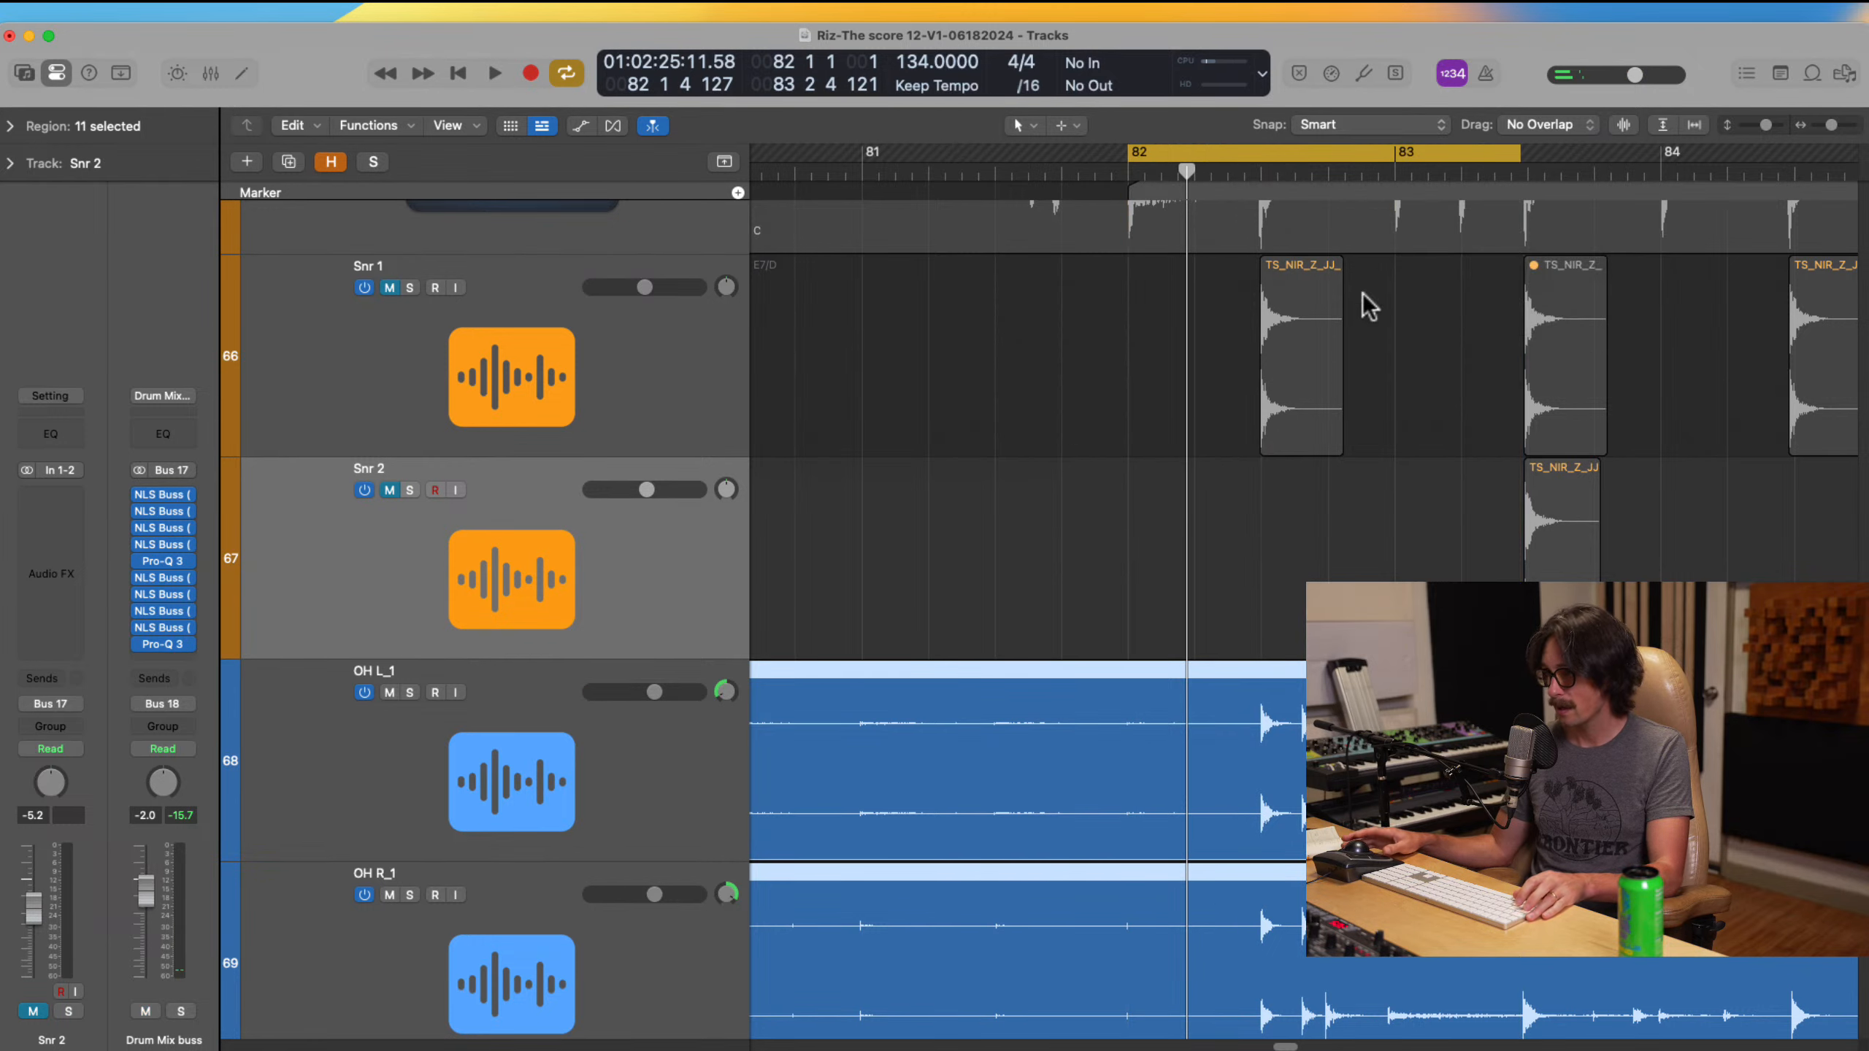
{"action": "left_click", "coordinate": [1385, 155]}
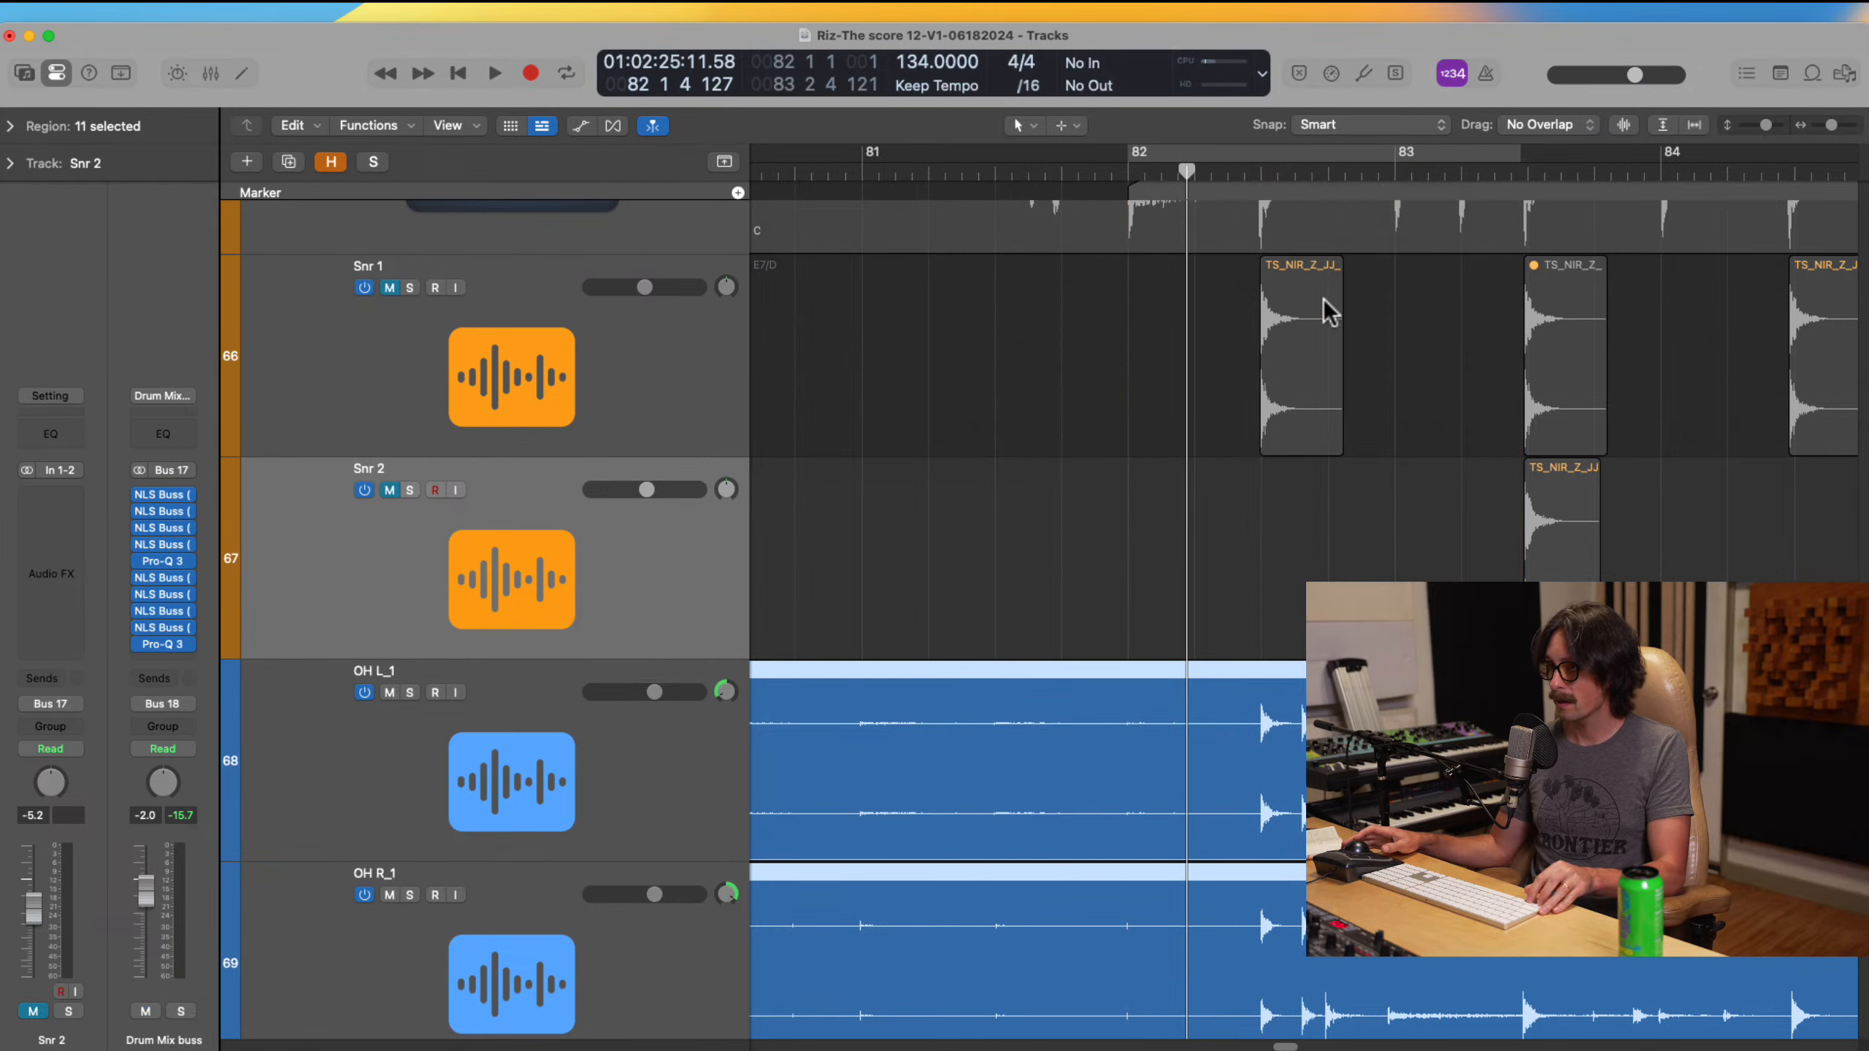
{"action": "left_click", "coordinate": [1152, 180], "text": "ctrl+alt"}
{"action": "left_click", "coordinate": [1195, 155]}
{"action": "left_click", "coordinate": [1176, 396], "text": "ctrl+alt"}
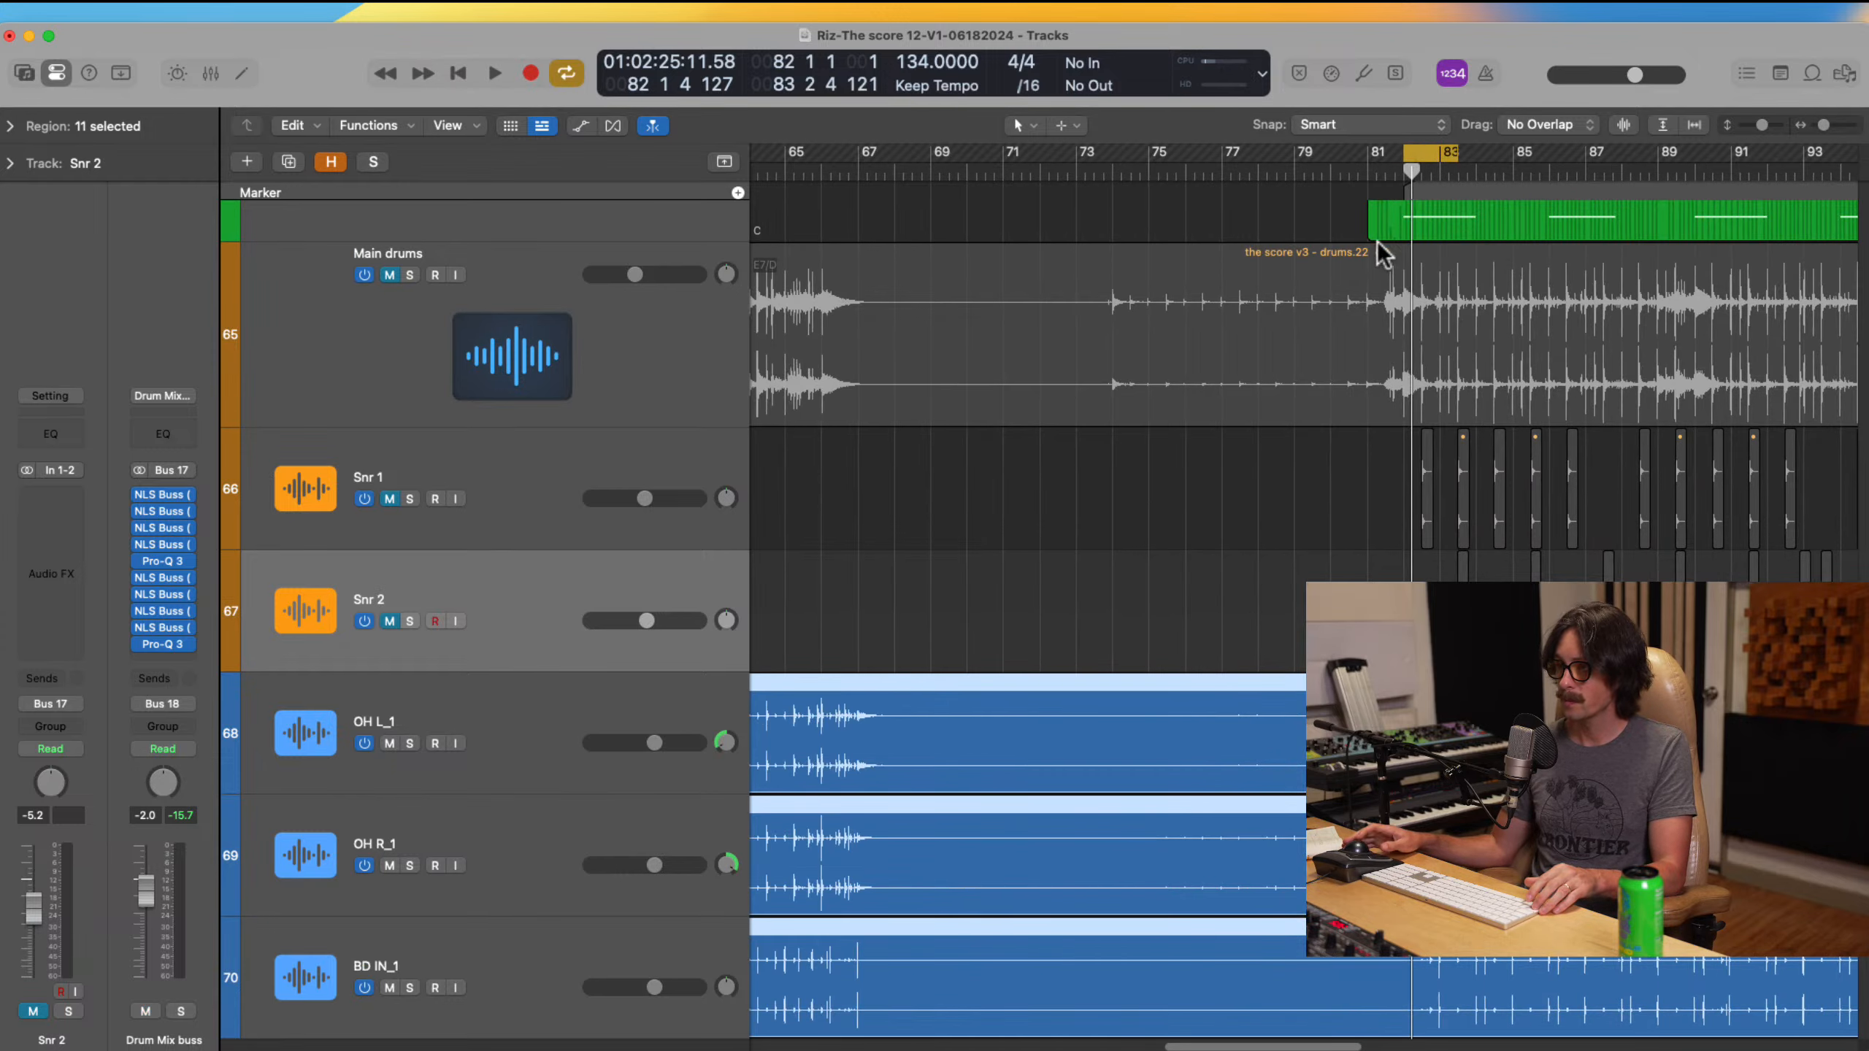
{"action": "left_click_drag", "start_coordinate": [1420, 153], "coordinate": [594, 110]}
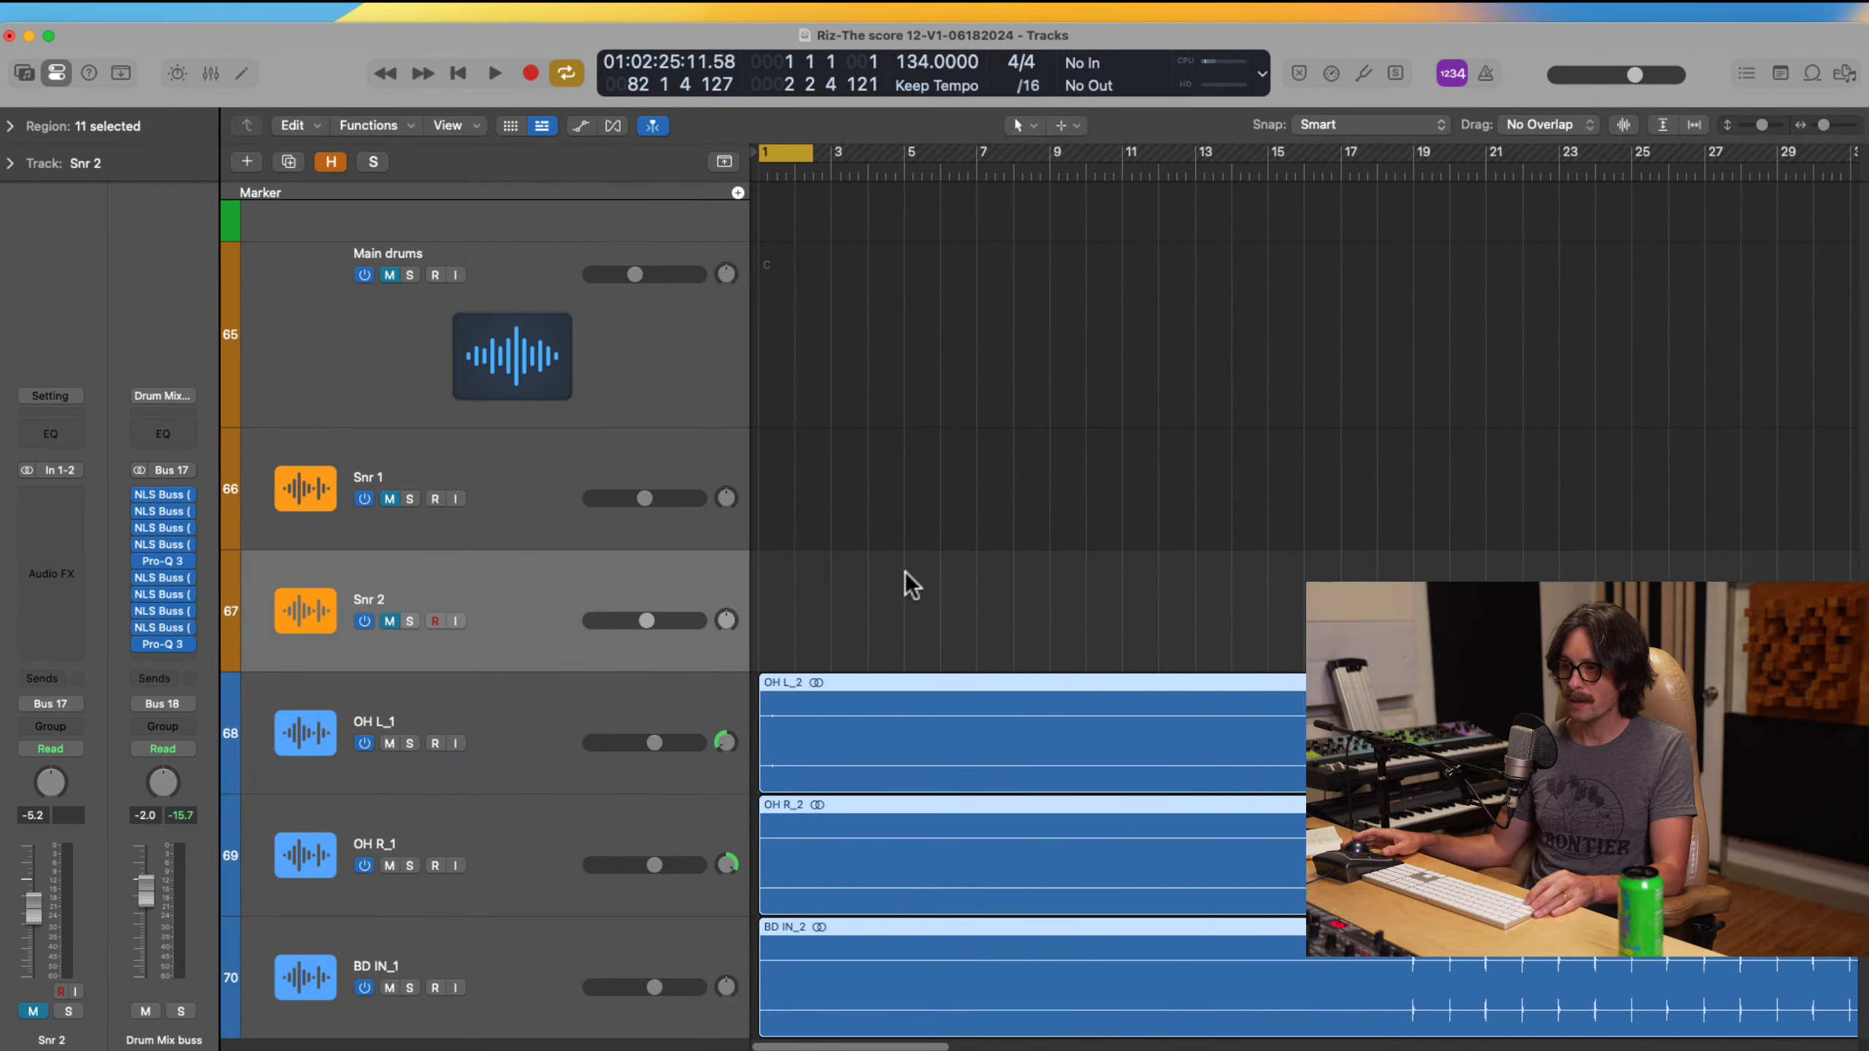
Step: Place the playhead at 2 3 1 1, next to the end of the cycle range
{"action": "scroll", "coordinate": [913, 582], "scroll_direction": "down", "scroll_amount": 10}
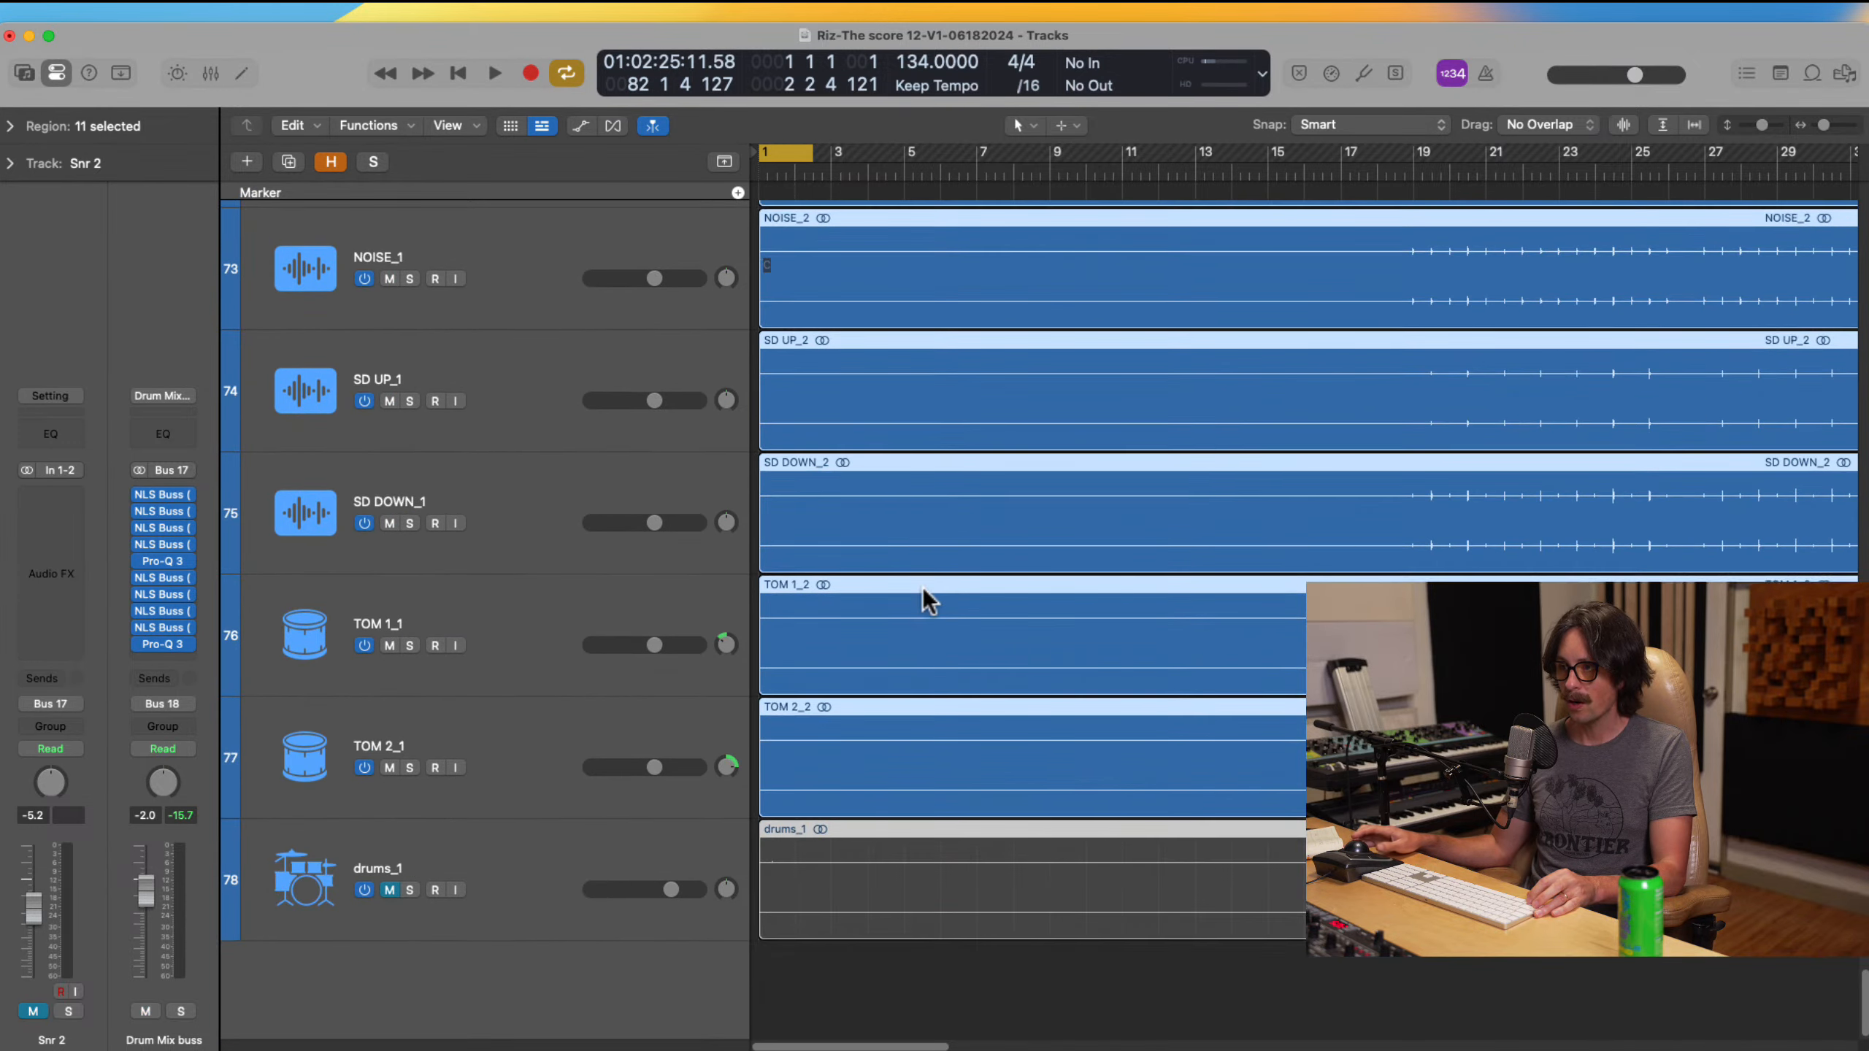
{"action": "scroll", "coordinate": [923, 587], "scroll_direction": "up", "scroll_amount": 10}
{"action": "scroll", "coordinate": [909, 590], "scroll_direction": "down", "scroll_amount": 4}
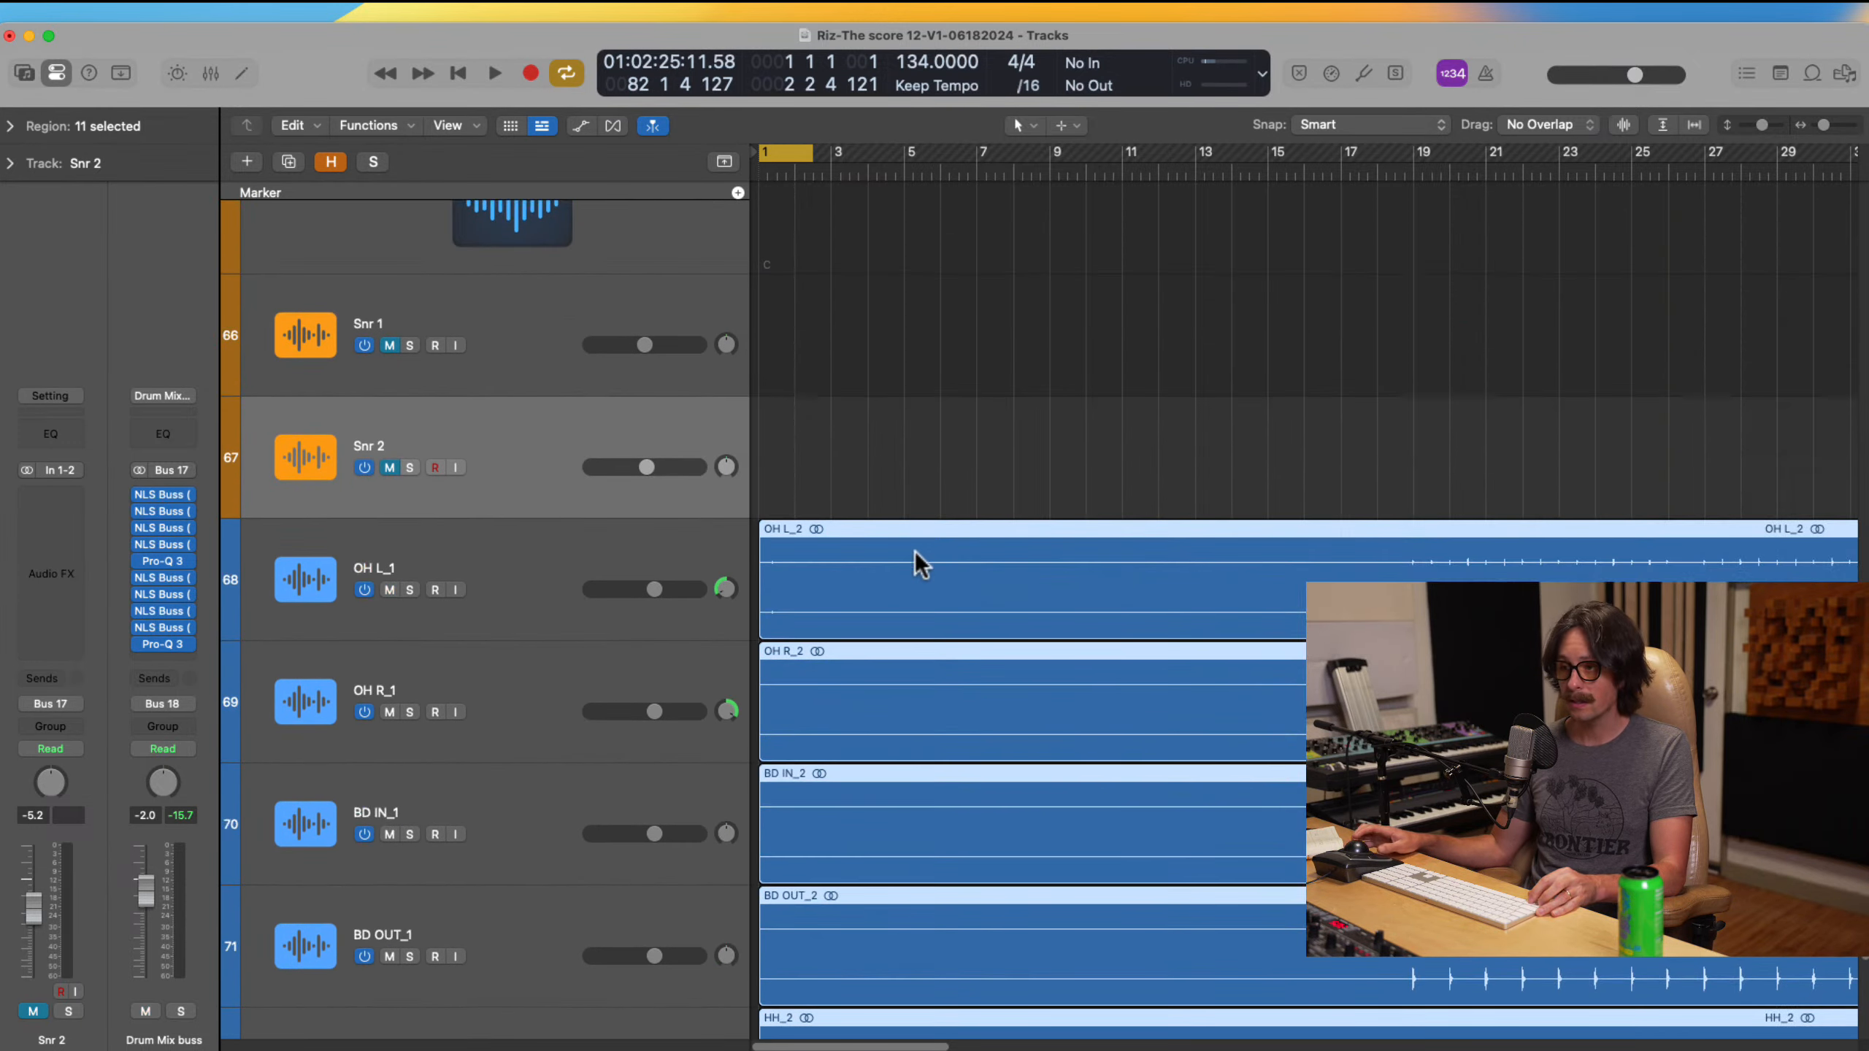
{"action": "left_click_drag", "start_coordinate": [902, 455], "coordinate": [615, 822]}
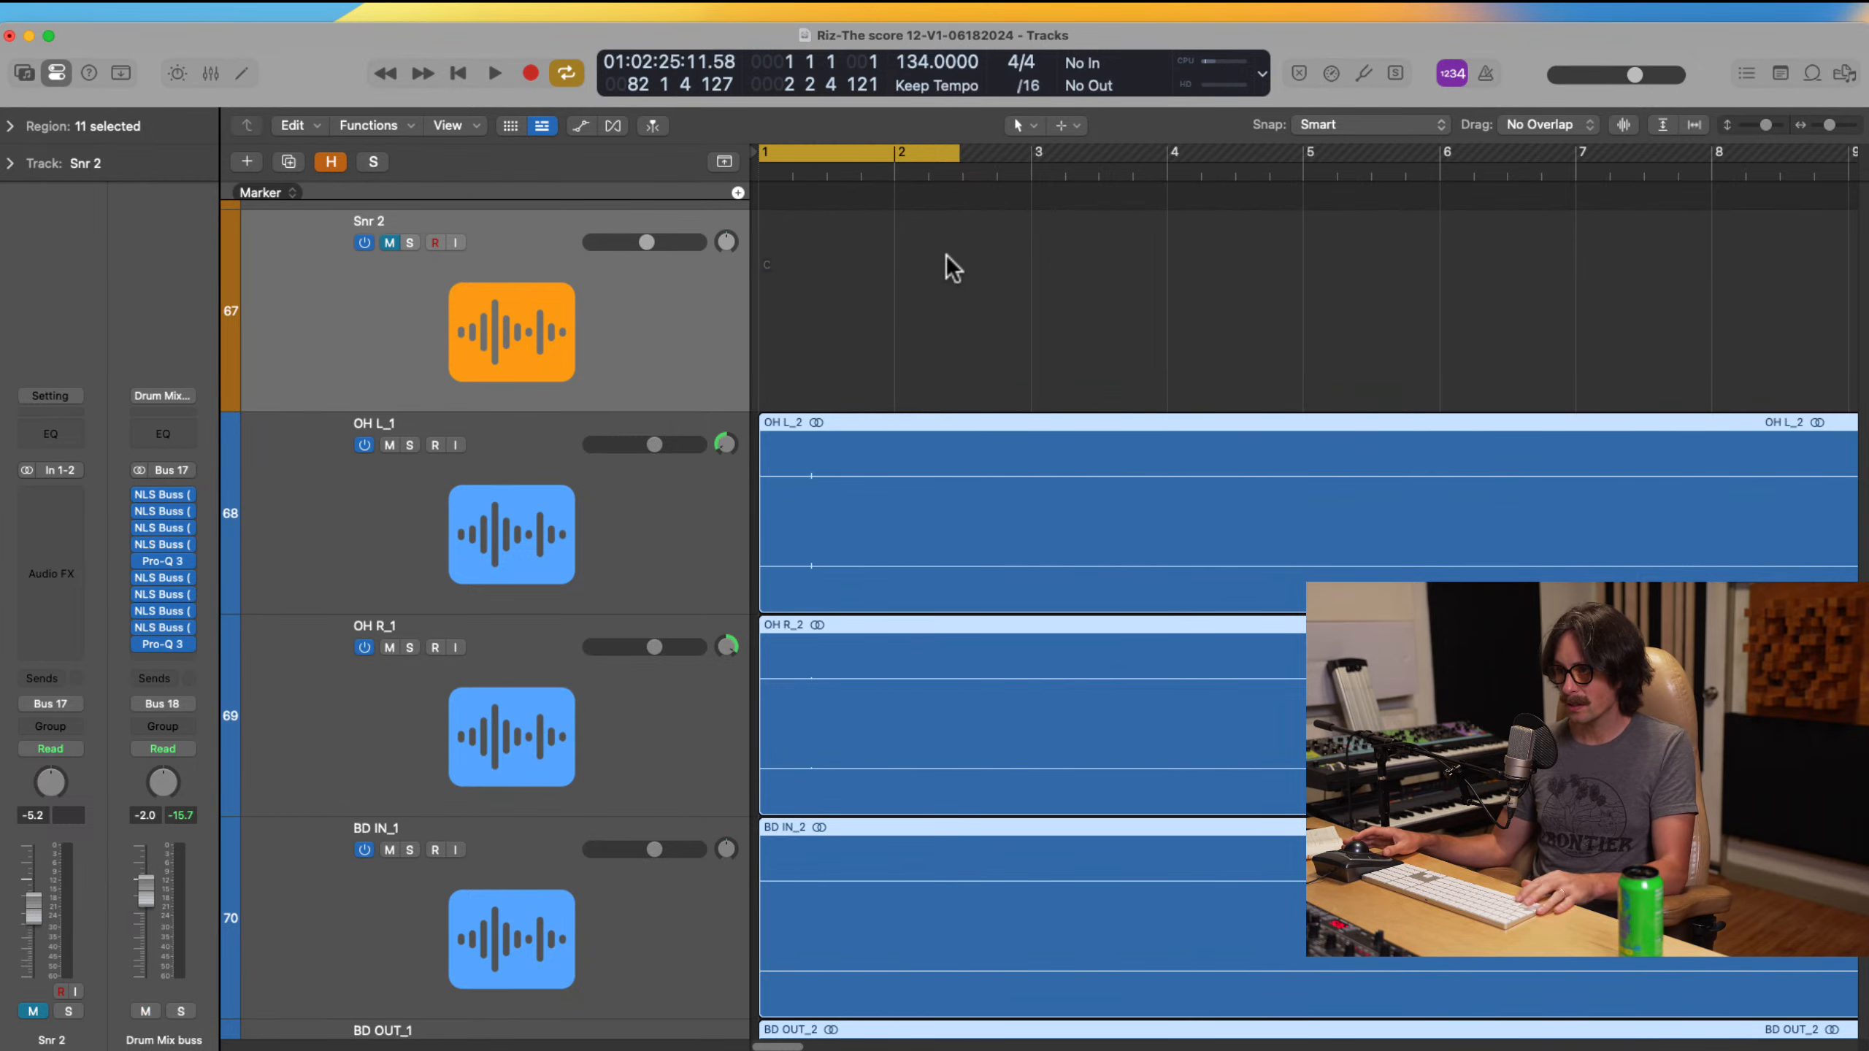
{"action": "left_click_drag", "start_coordinate": [955, 175], "coordinate": [953, 181]}
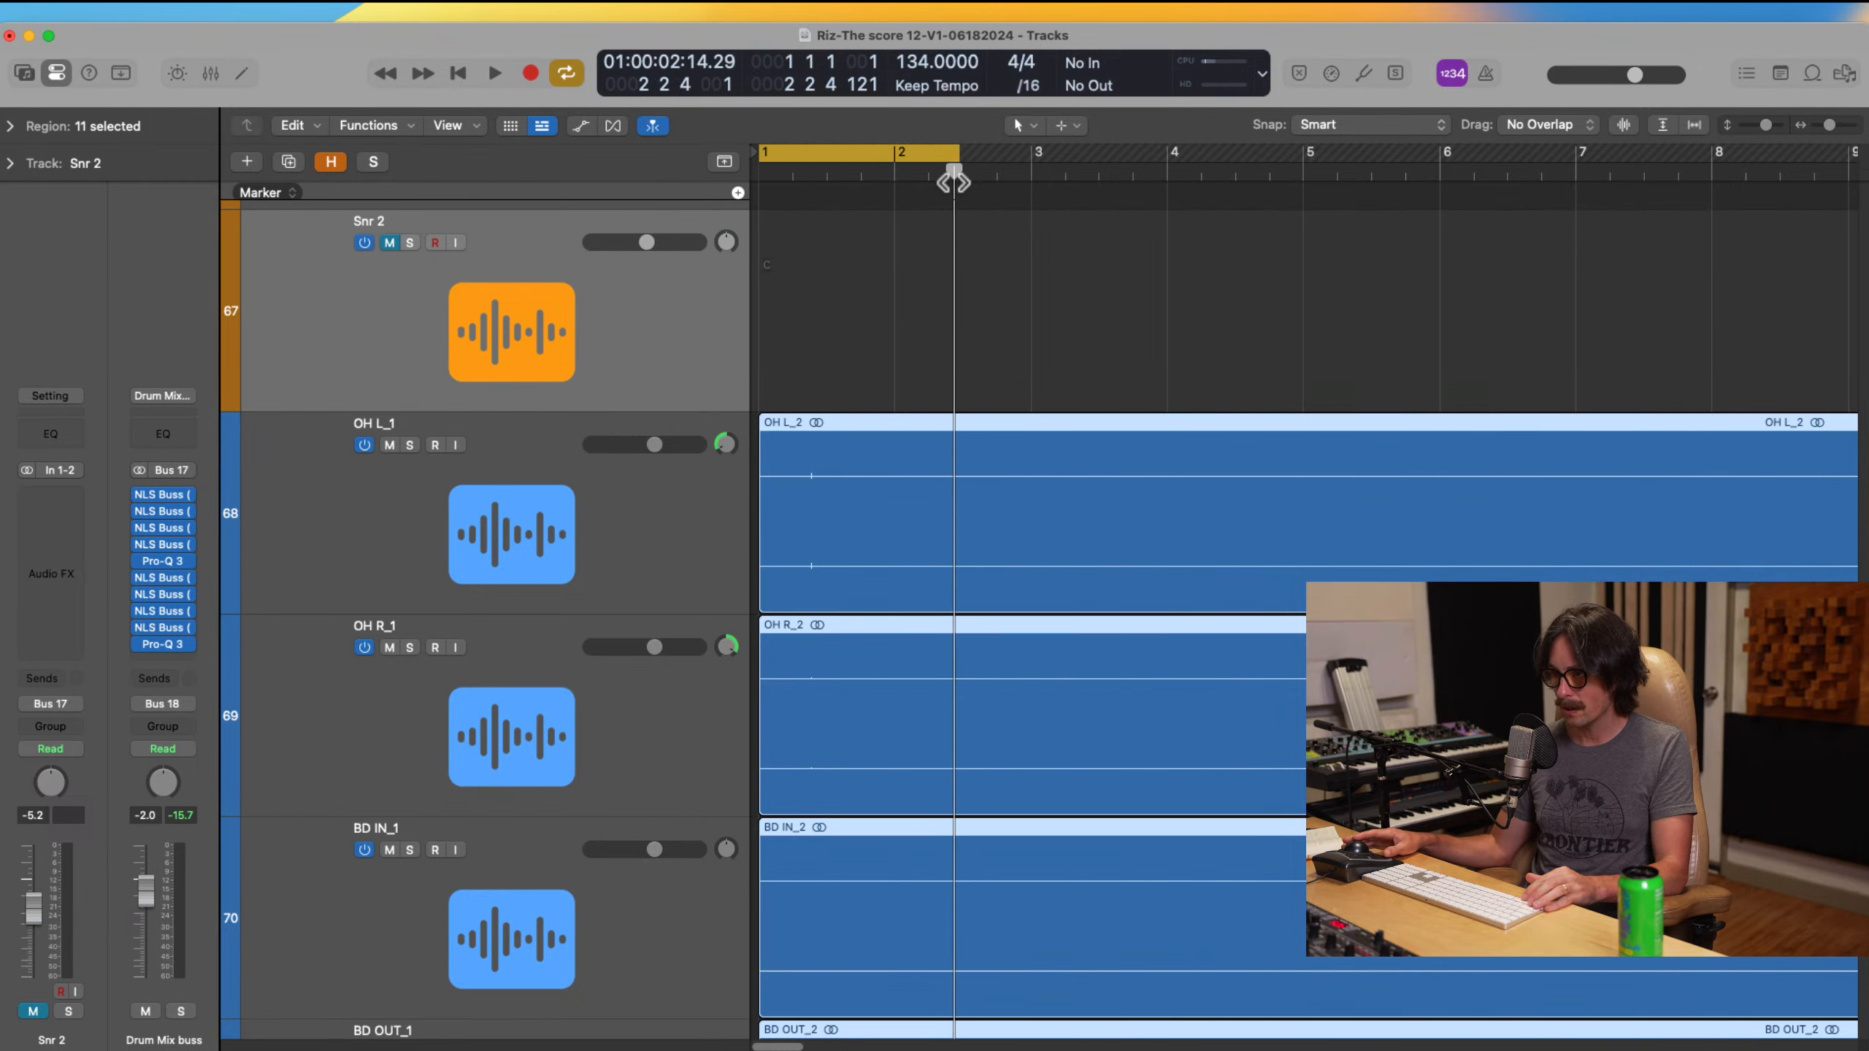
{"action": "left_click_drag", "start_coordinate": [876, 308], "coordinate": [1067, 634]}
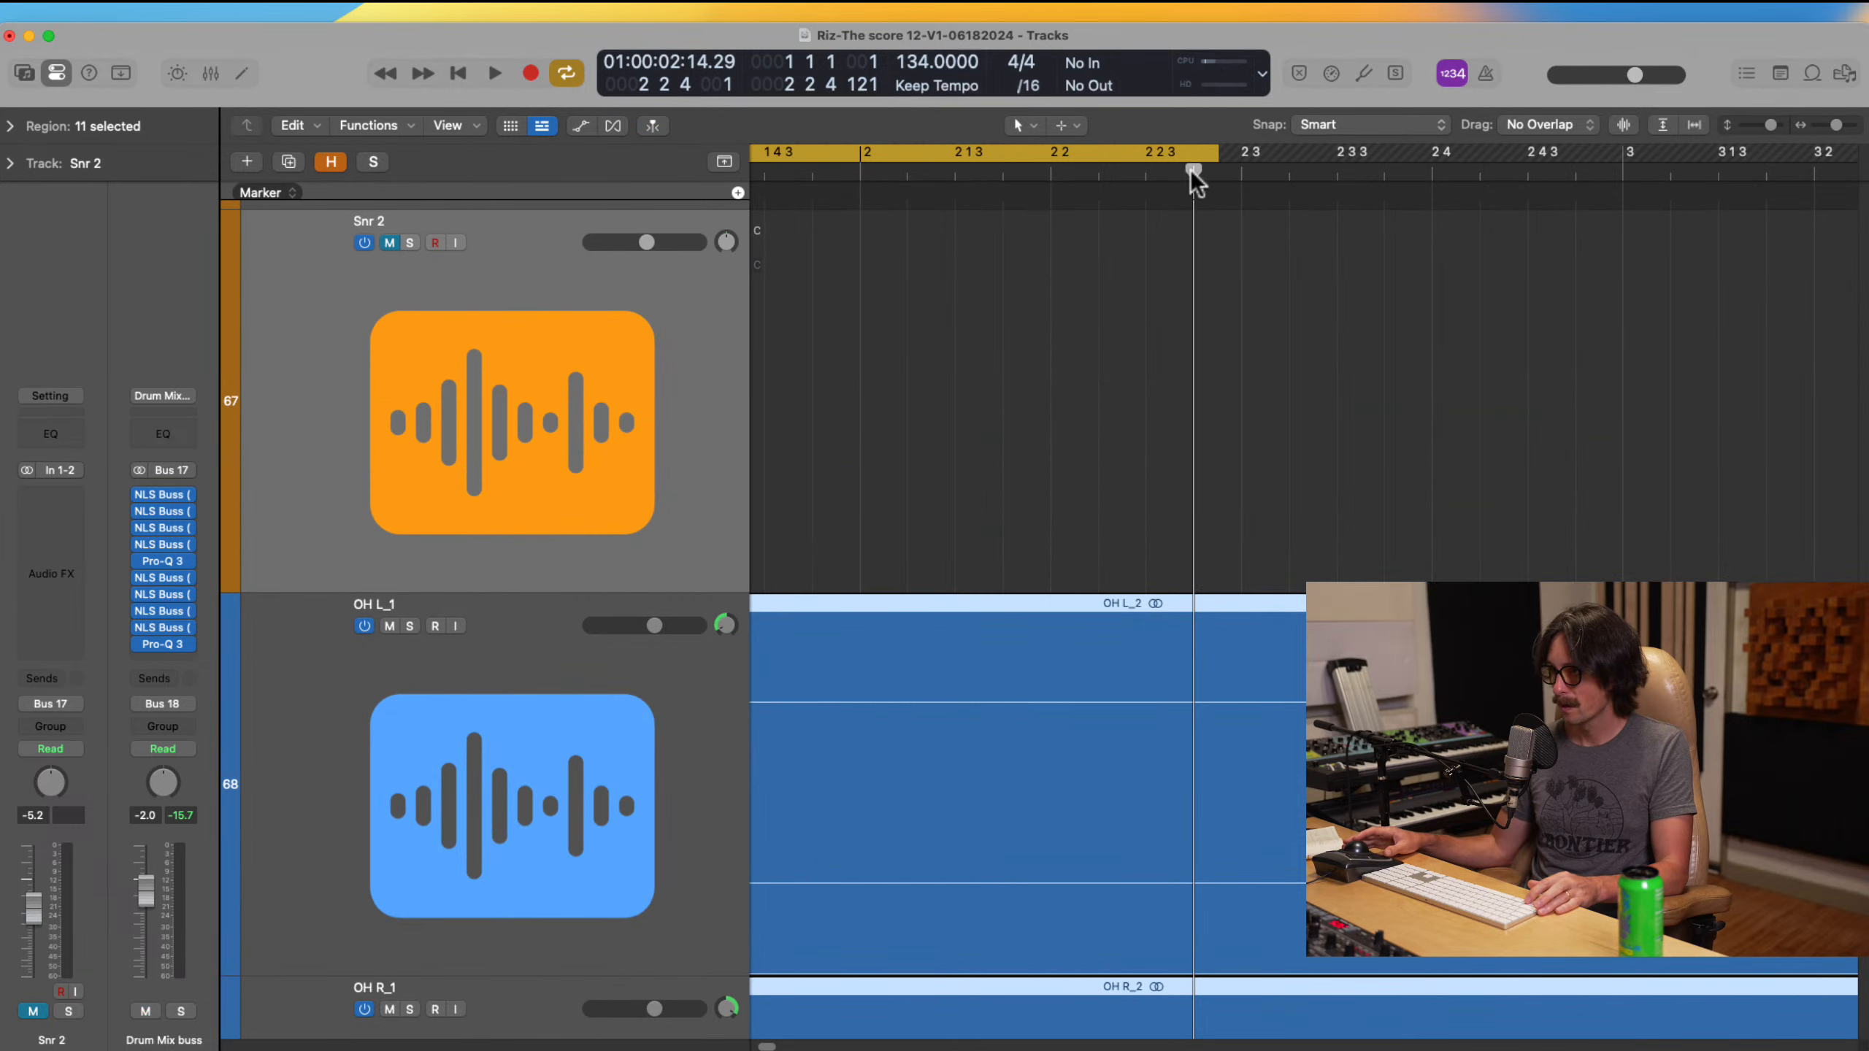
{"action": "left_click_drag", "start_coordinate": [1194, 177], "coordinate": [1243, 176]}
Step: Split the eleven selected drum regions at the playhead
{"action": "left_click", "coordinate": [1168, 557], "text": "ctrl+alt"}
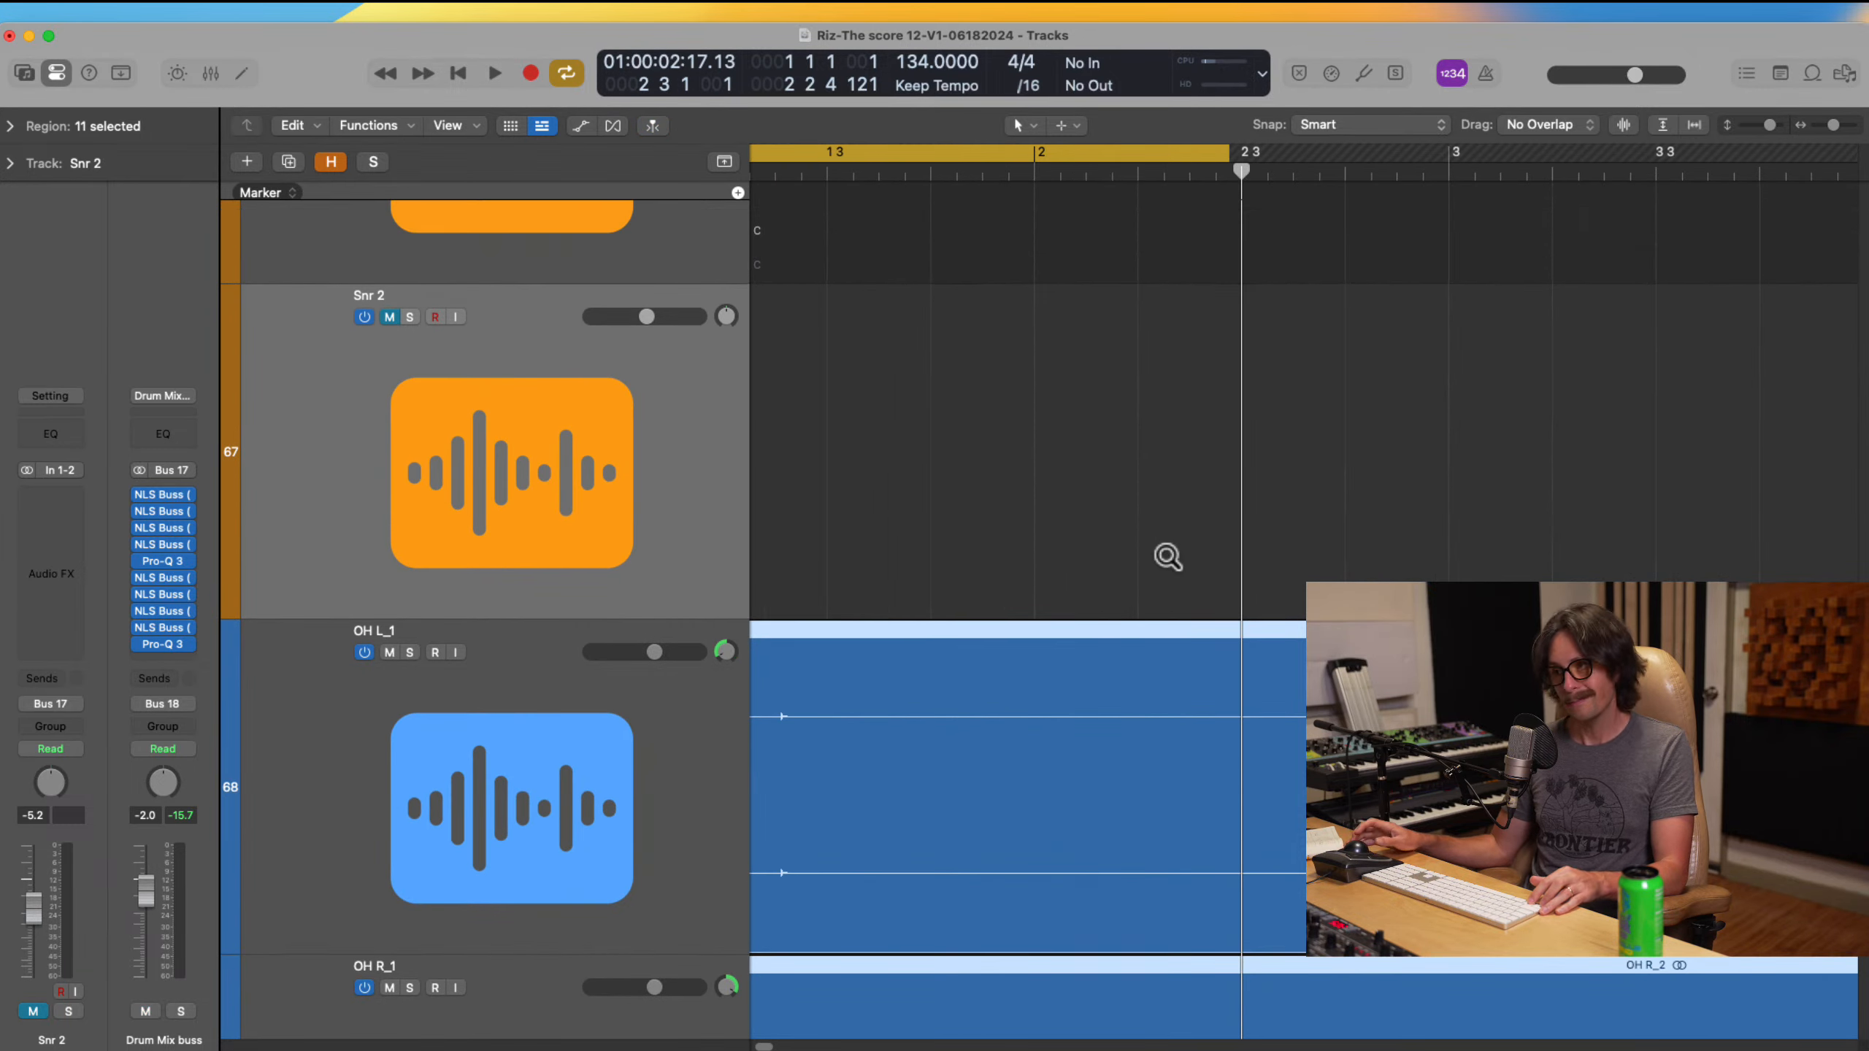
{"action": "left_click", "coordinate": [1167, 557], "text": "ctrl+alt"}
{"action": "left_click", "coordinate": [1101, 532], "text": "ctrl+alt"}
{"action": "scroll", "coordinate": [882, 582], "scroll_direction": "down", "scroll_amount": 5}
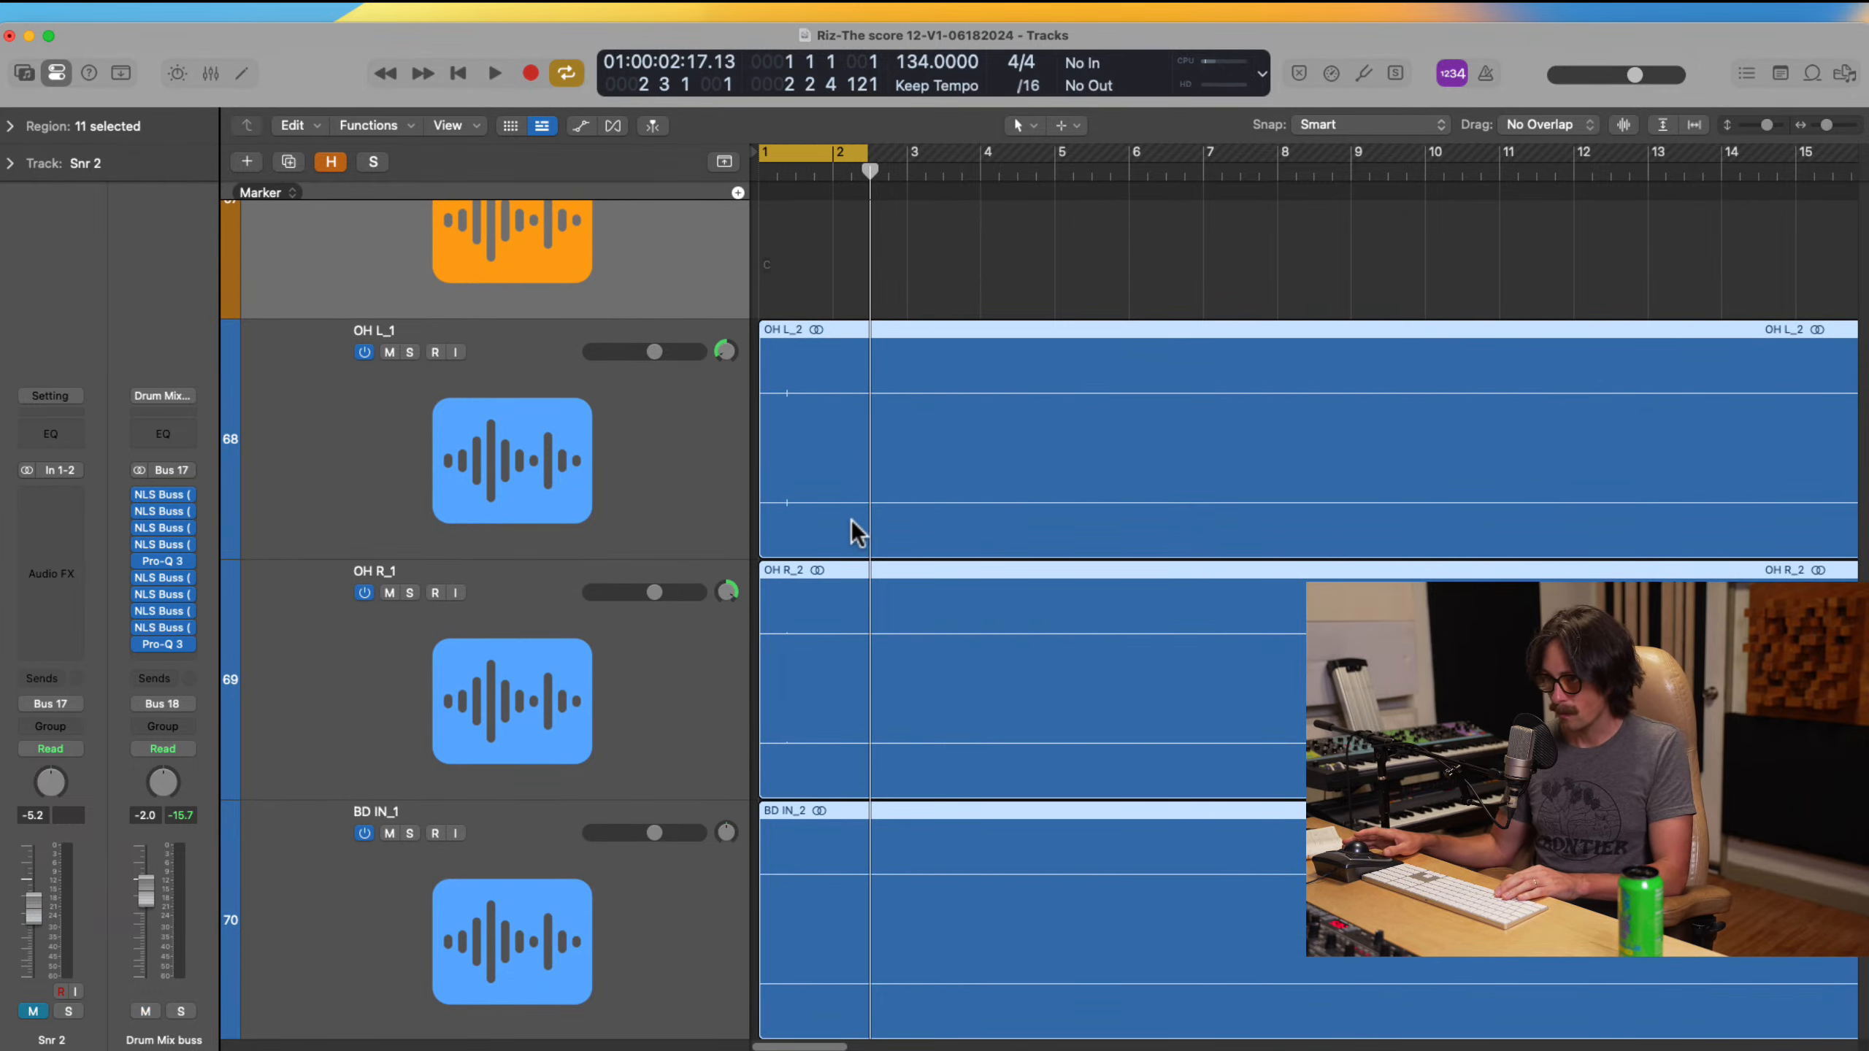
{"action": "key", "text": "super+t"}
Step: Delete the short leading pieces before the split on all eleven drum tracks, from OH L_1 to drums_1
{"action": "left_click", "coordinate": [820, 305], "text": "ctrl+alt"}
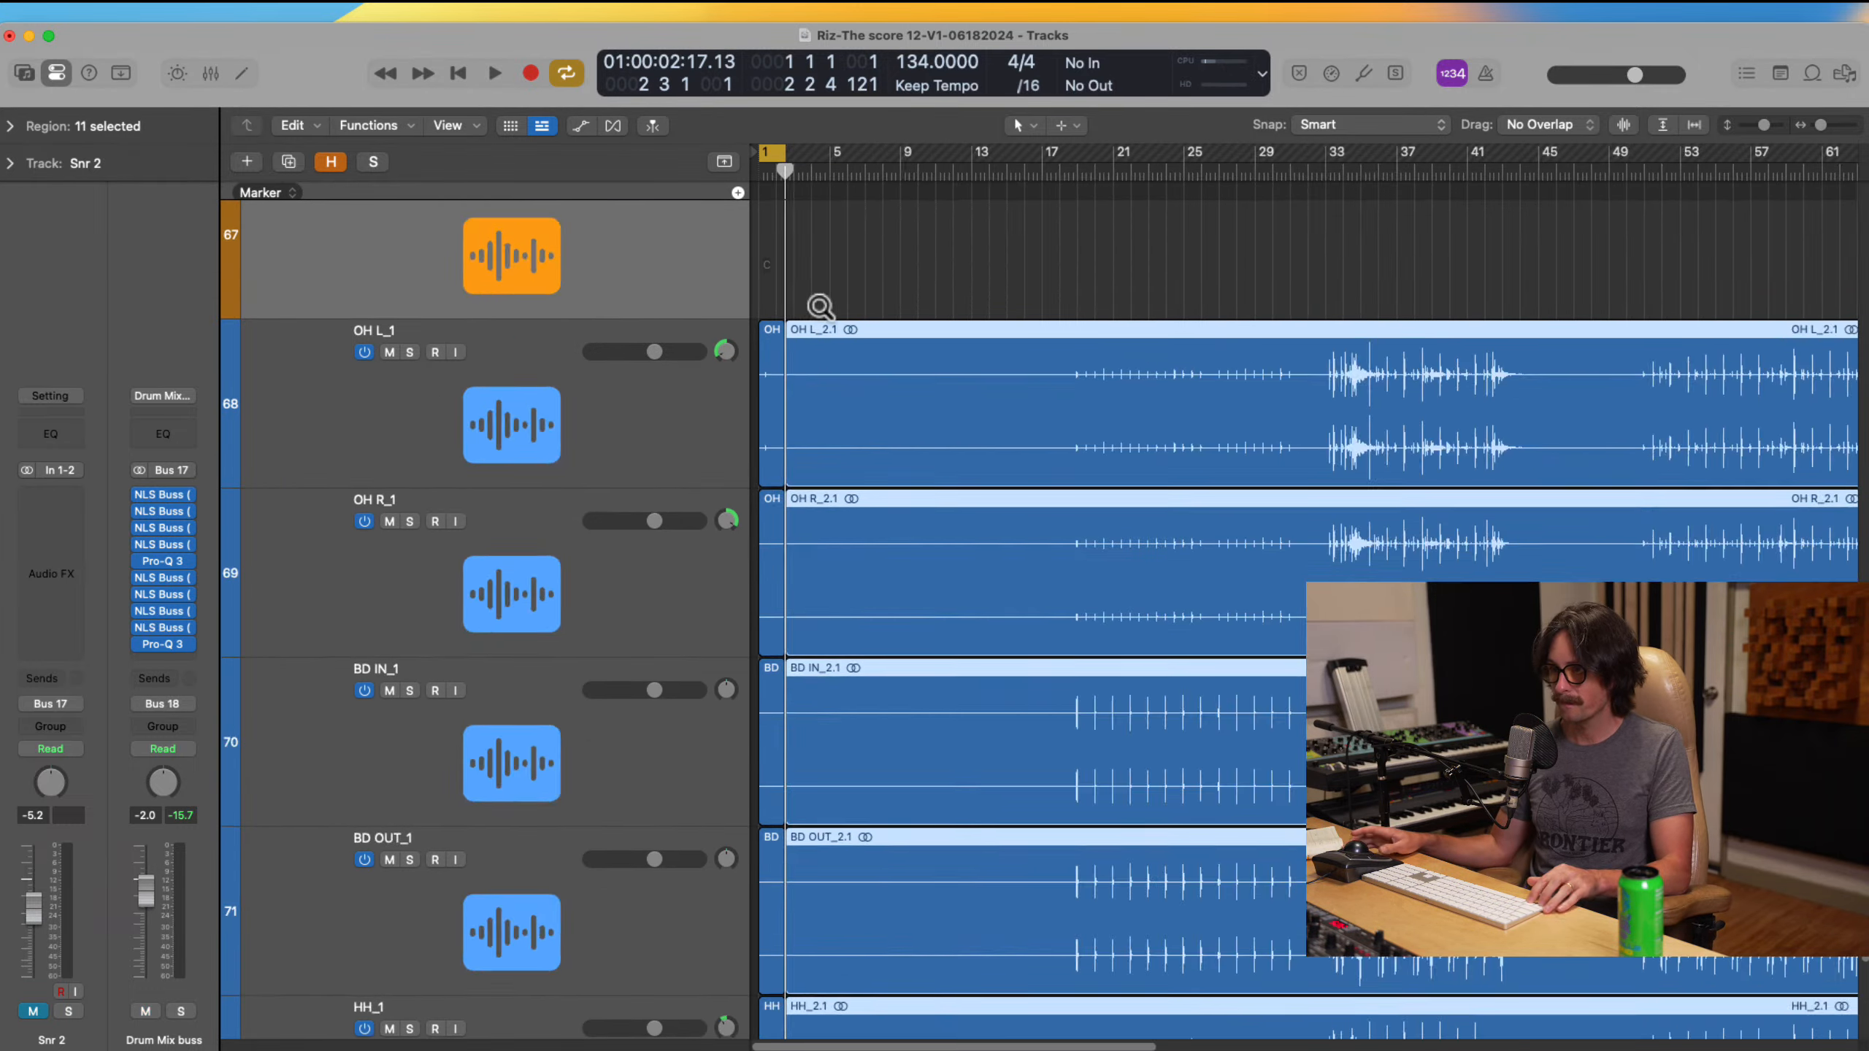
{"action": "left_click", "coordinate": [819, 305], "text": "ctrl+alt"}
{"action": "left_click_drag", "start_coordinate": [803, 336], "coordinate": [771, 239]}
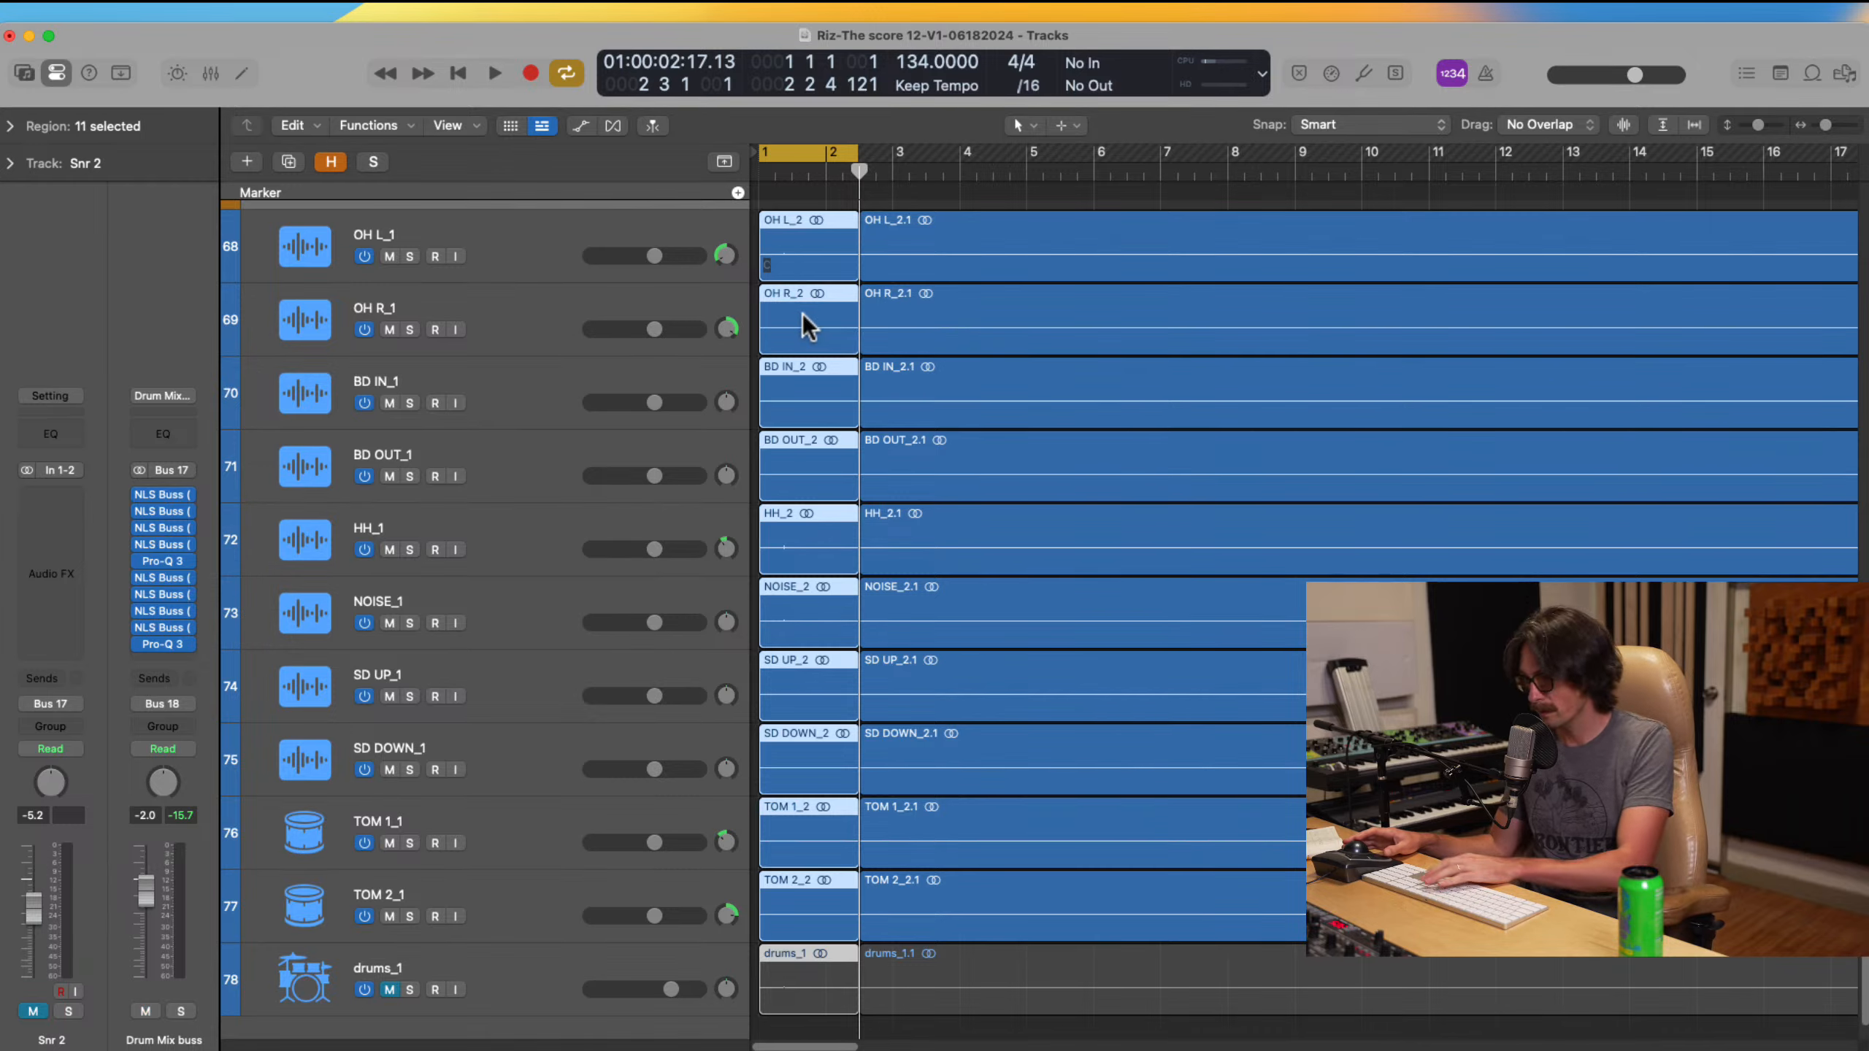
{"action": "key", "text": "Delete"}
Step: Select the eleven remaining drum regions, from OH L_2.1 to drums_1.1
{"action": "left_click", "coordinate": [814, 360], "text": "ctrl+alt"}
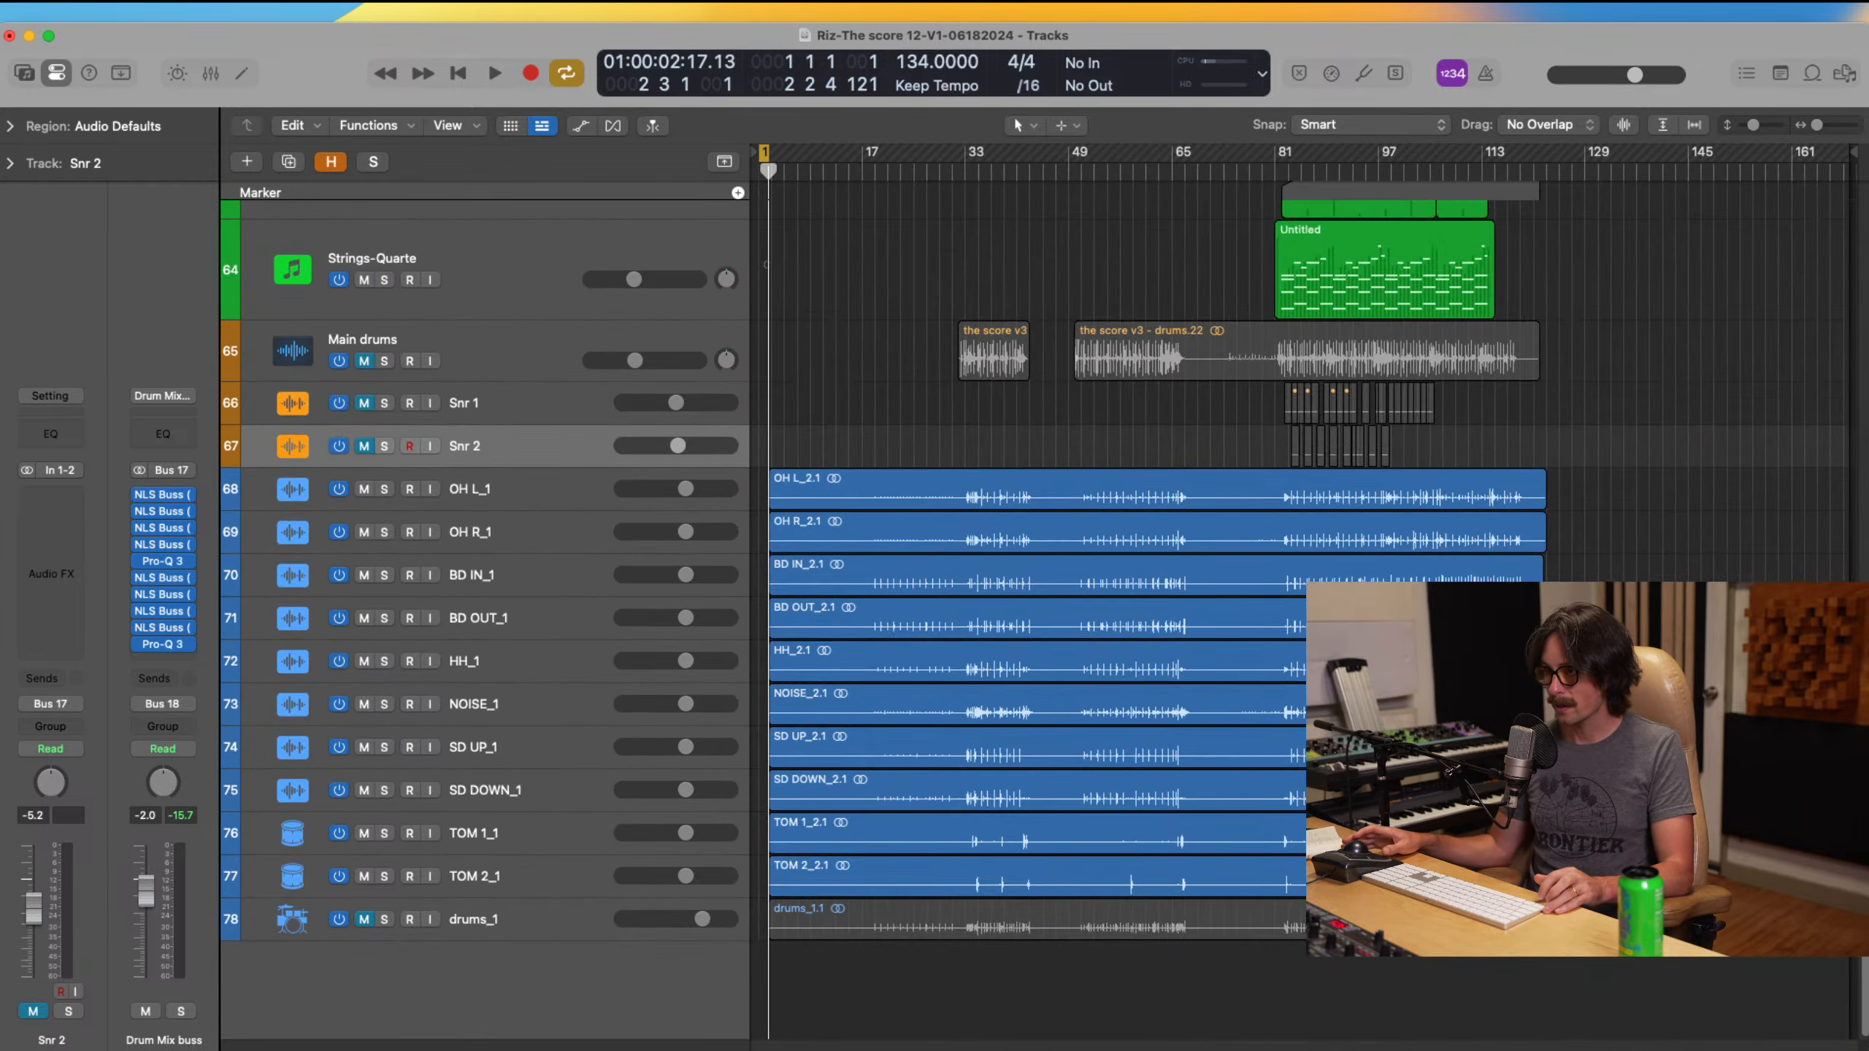
{"action": "left_click_drag", "start_coordinate": [1582, 509], "coordinate": [913, 936]}
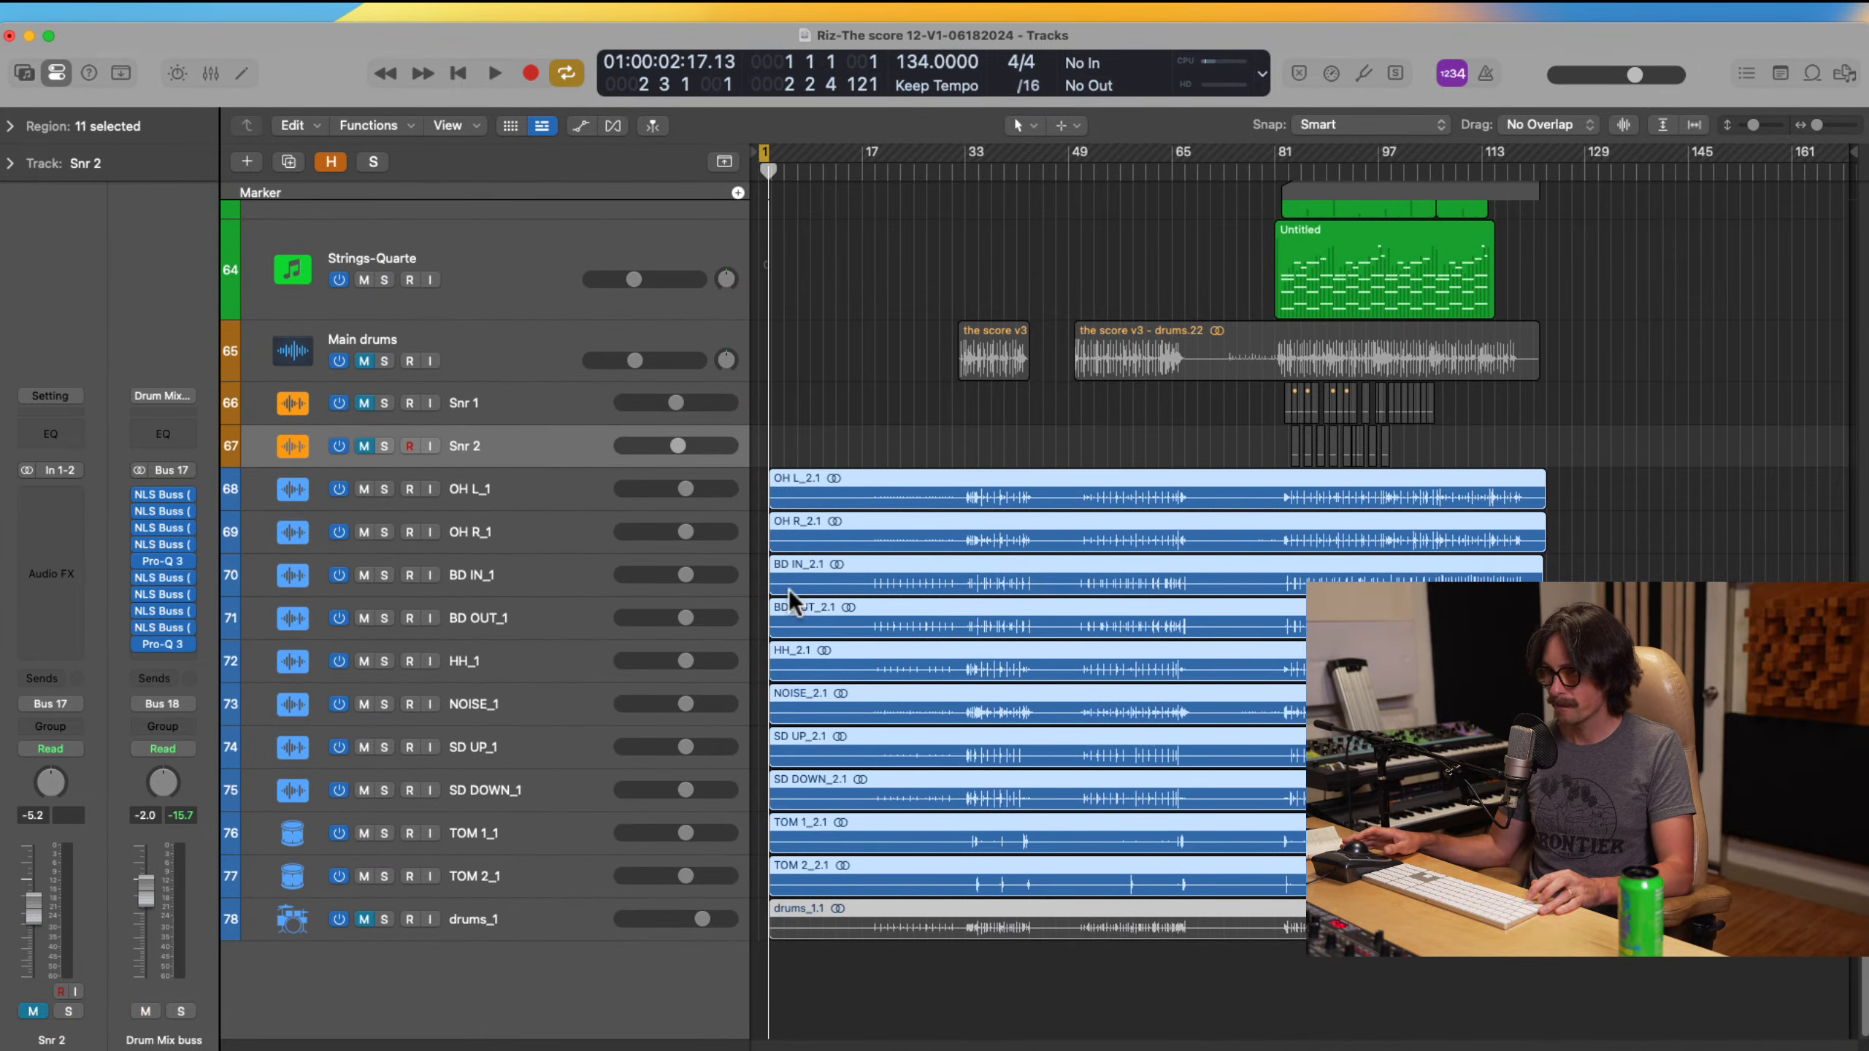
Step: Set the cycle range from bar 1 to bar 124, spanning the full length of the recorded drum regions
{"action": "left_click_drag", "start_coordinate": [793, 585], "coordinate": [668, 860]}
{"action": "left_click_drag", "start_coordinate": [1002, 512], "coordinate": [893, 517]}
{"action": "left_click", "coordinate": [891, 515], "text": "ctrl+alt"}
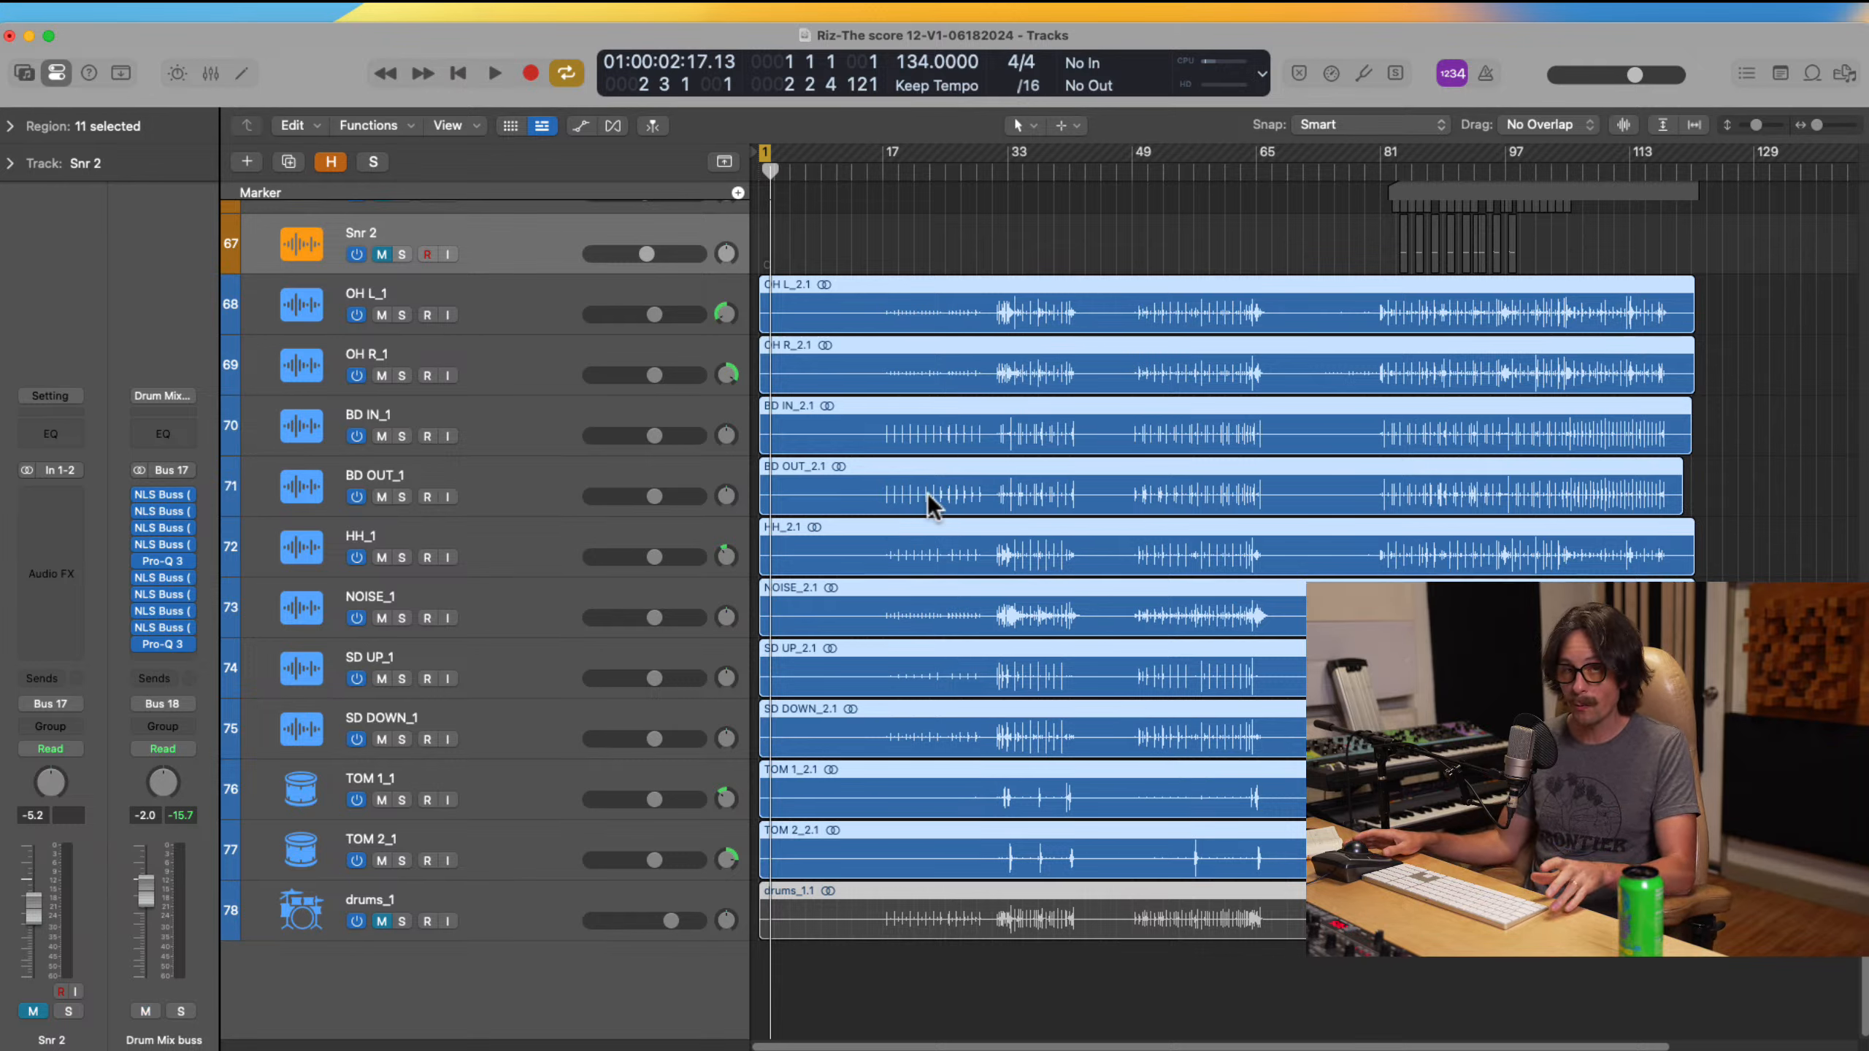
{"action": "left_click_drag", "start_coordinate": [765, 150], "coordinate": [1683, 293]}
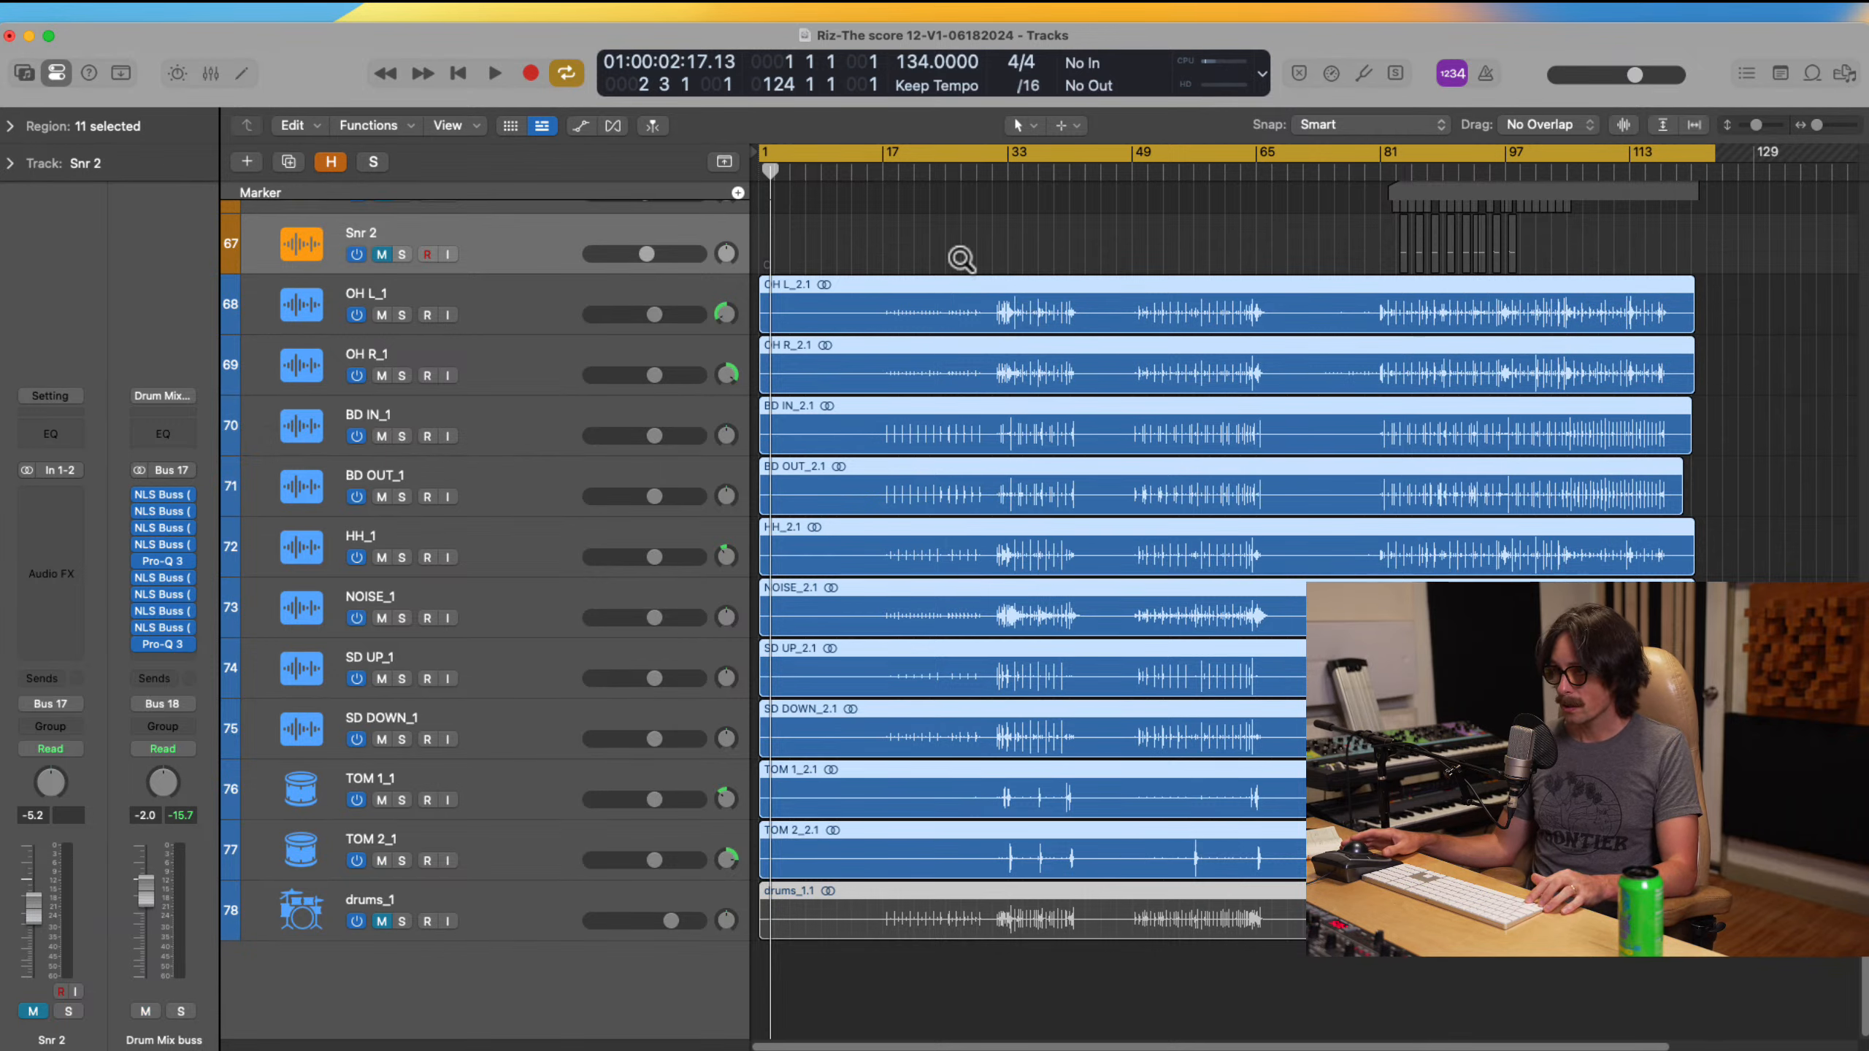
{"action": "left_click_drag", "start_coordinate": [959, 259], "coordinate": [1145, 590]}
{"action": "left_click", "coordinate": [999, 420], "text": "ctrl+alt"}
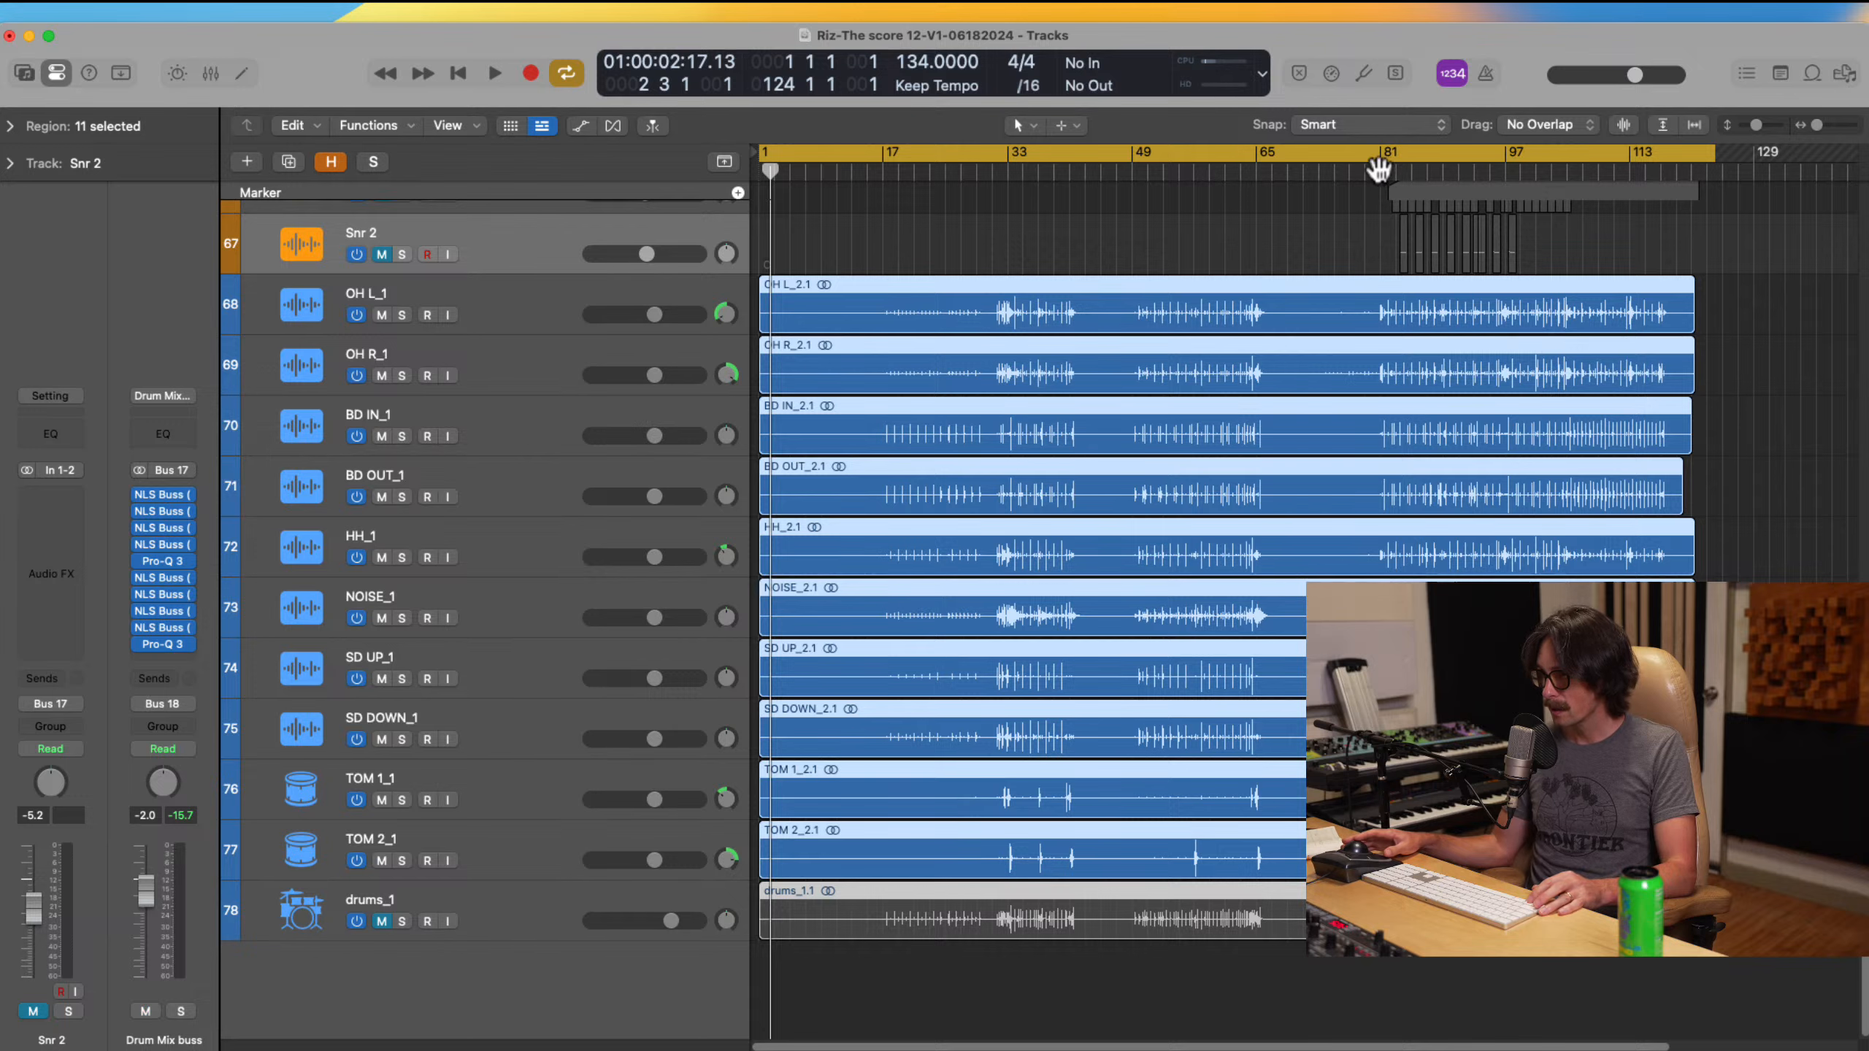
Step: Turn off cycle mode and play the drum tracks from bar 80 through the entry at bar 81
{"action": "left_click", "coordinate": [1374, 171]}
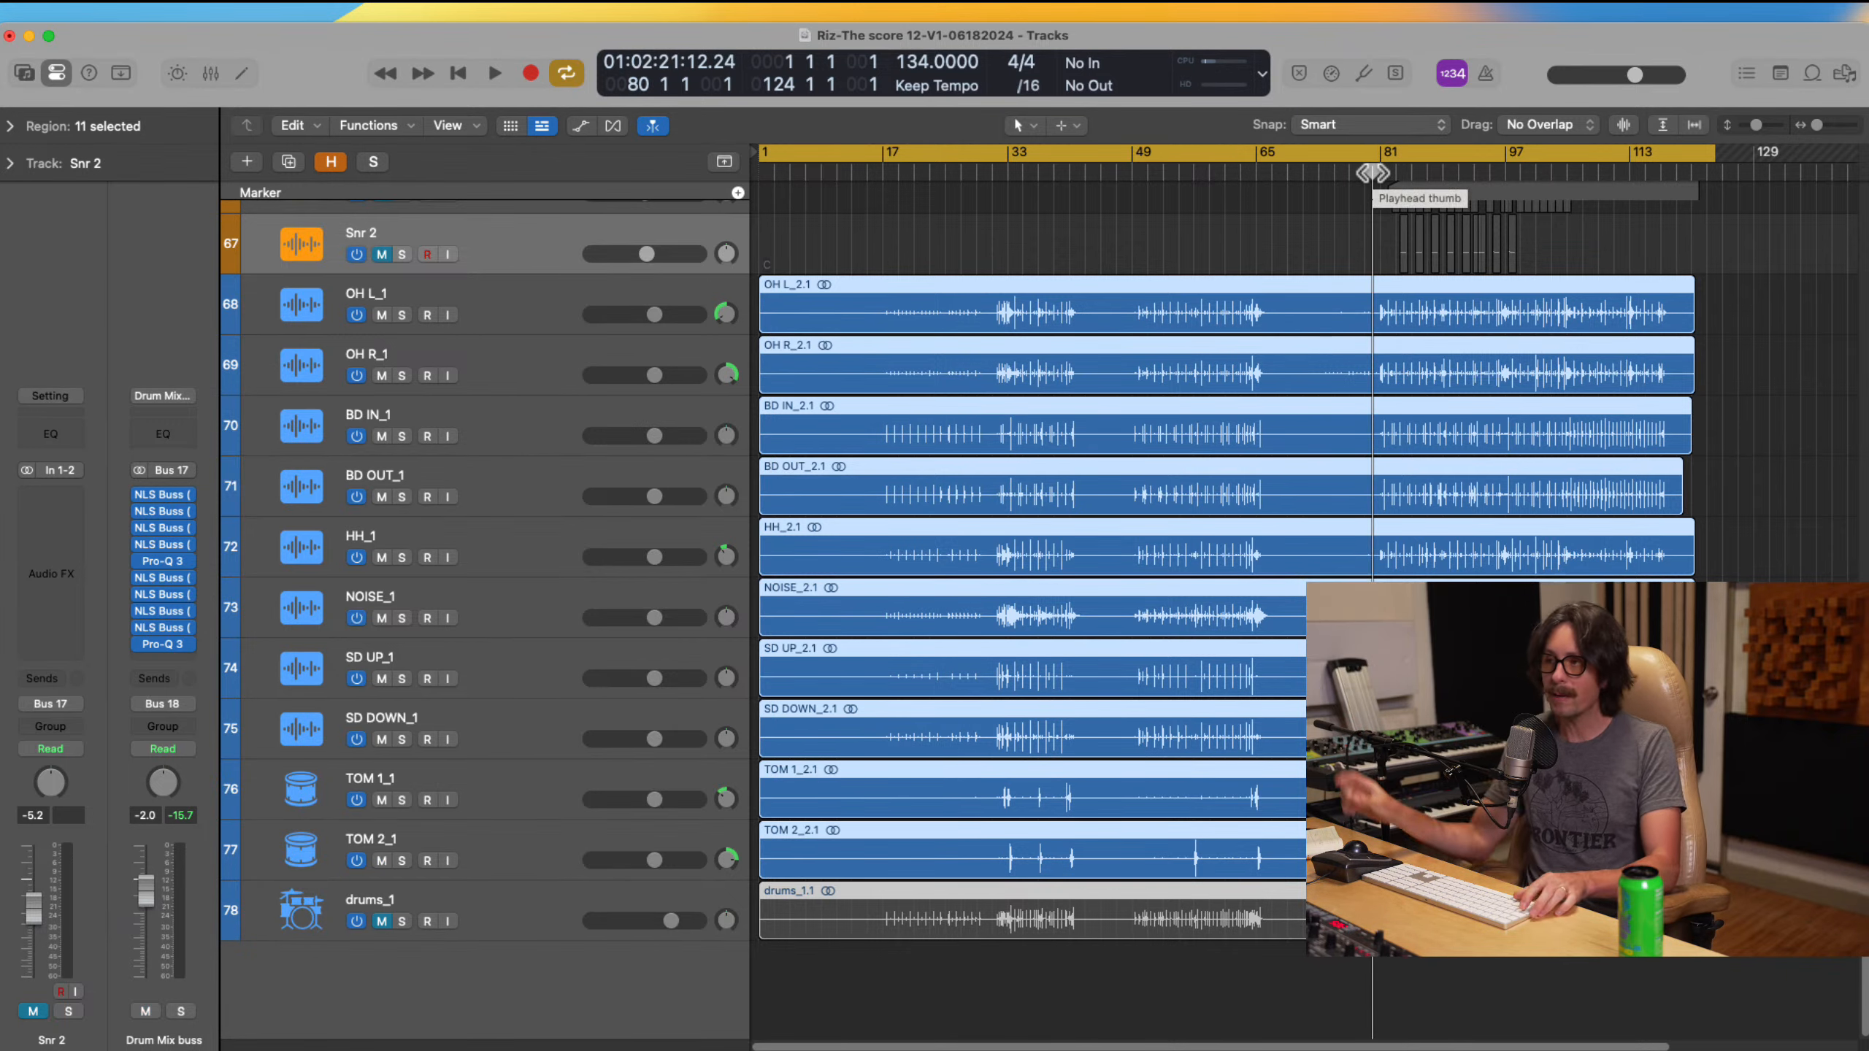
{"action": "left_click_drag", "start_coordinate": [1266, 390], "coordinate": [1526, 765]}
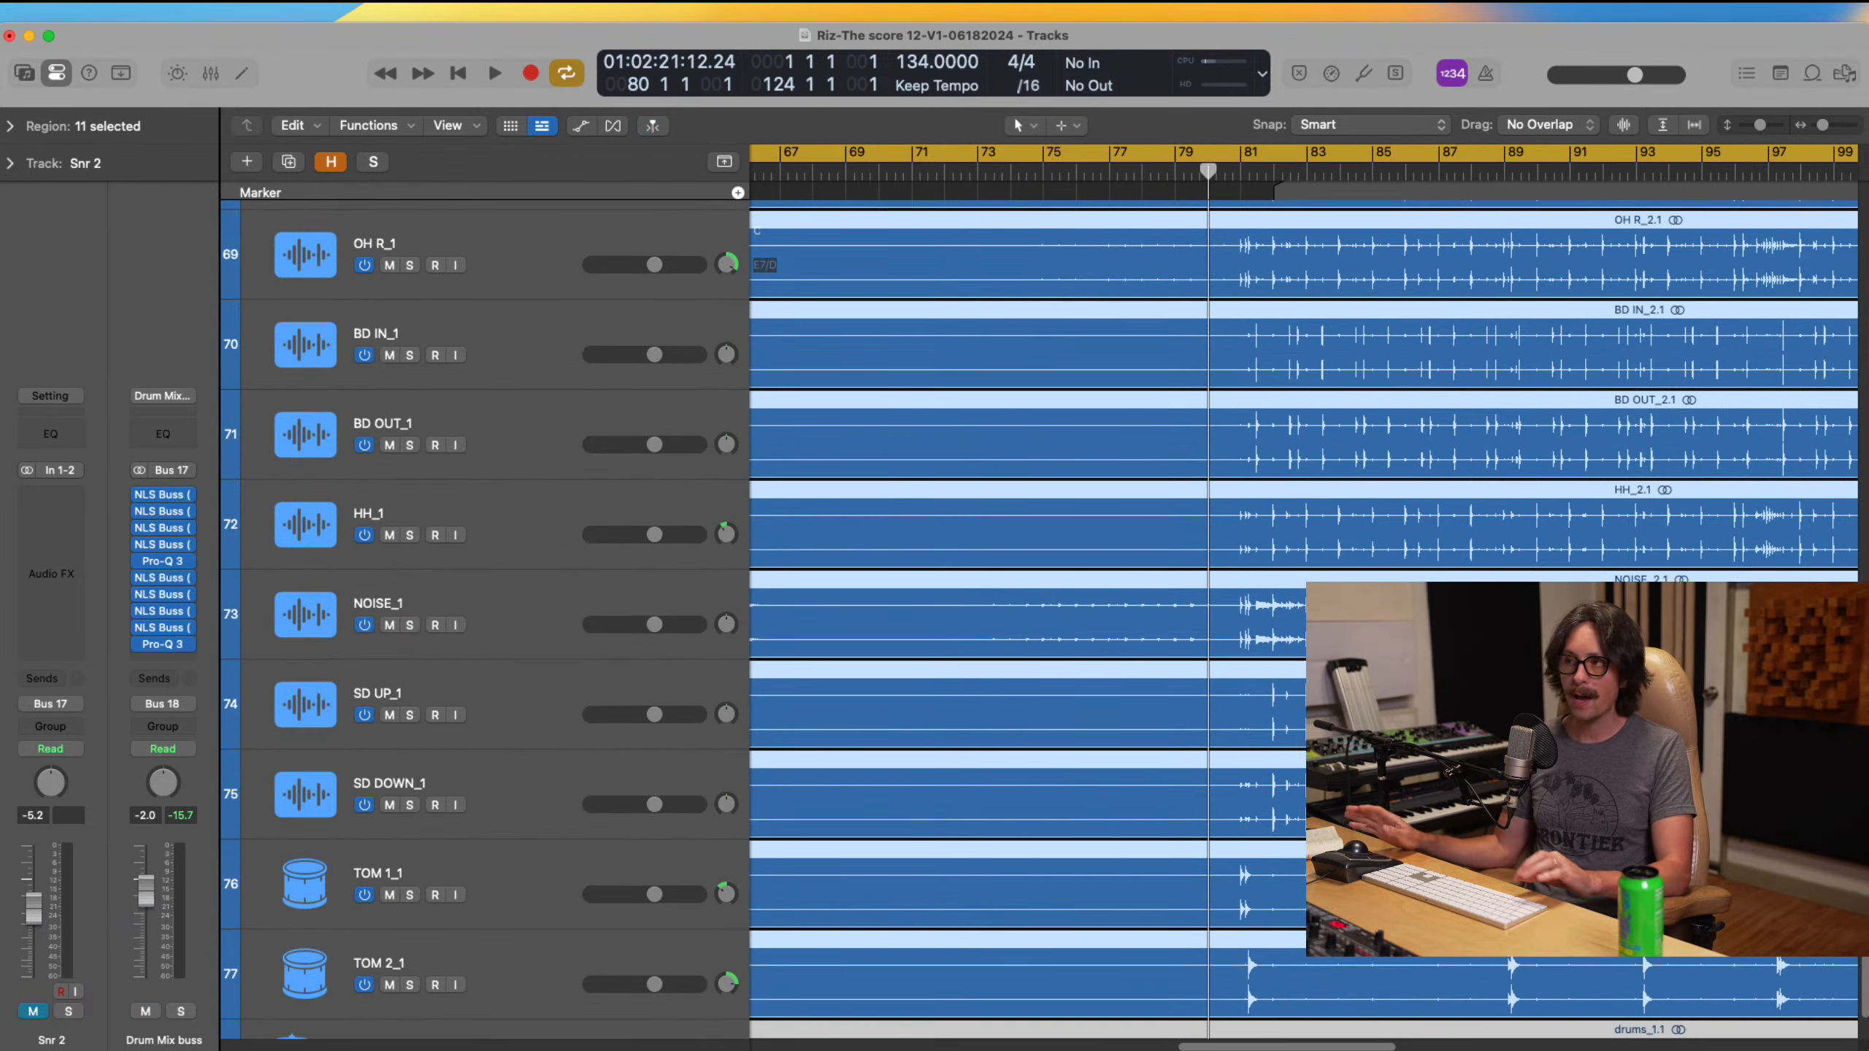
{"action": "key", "text": "super+t"}
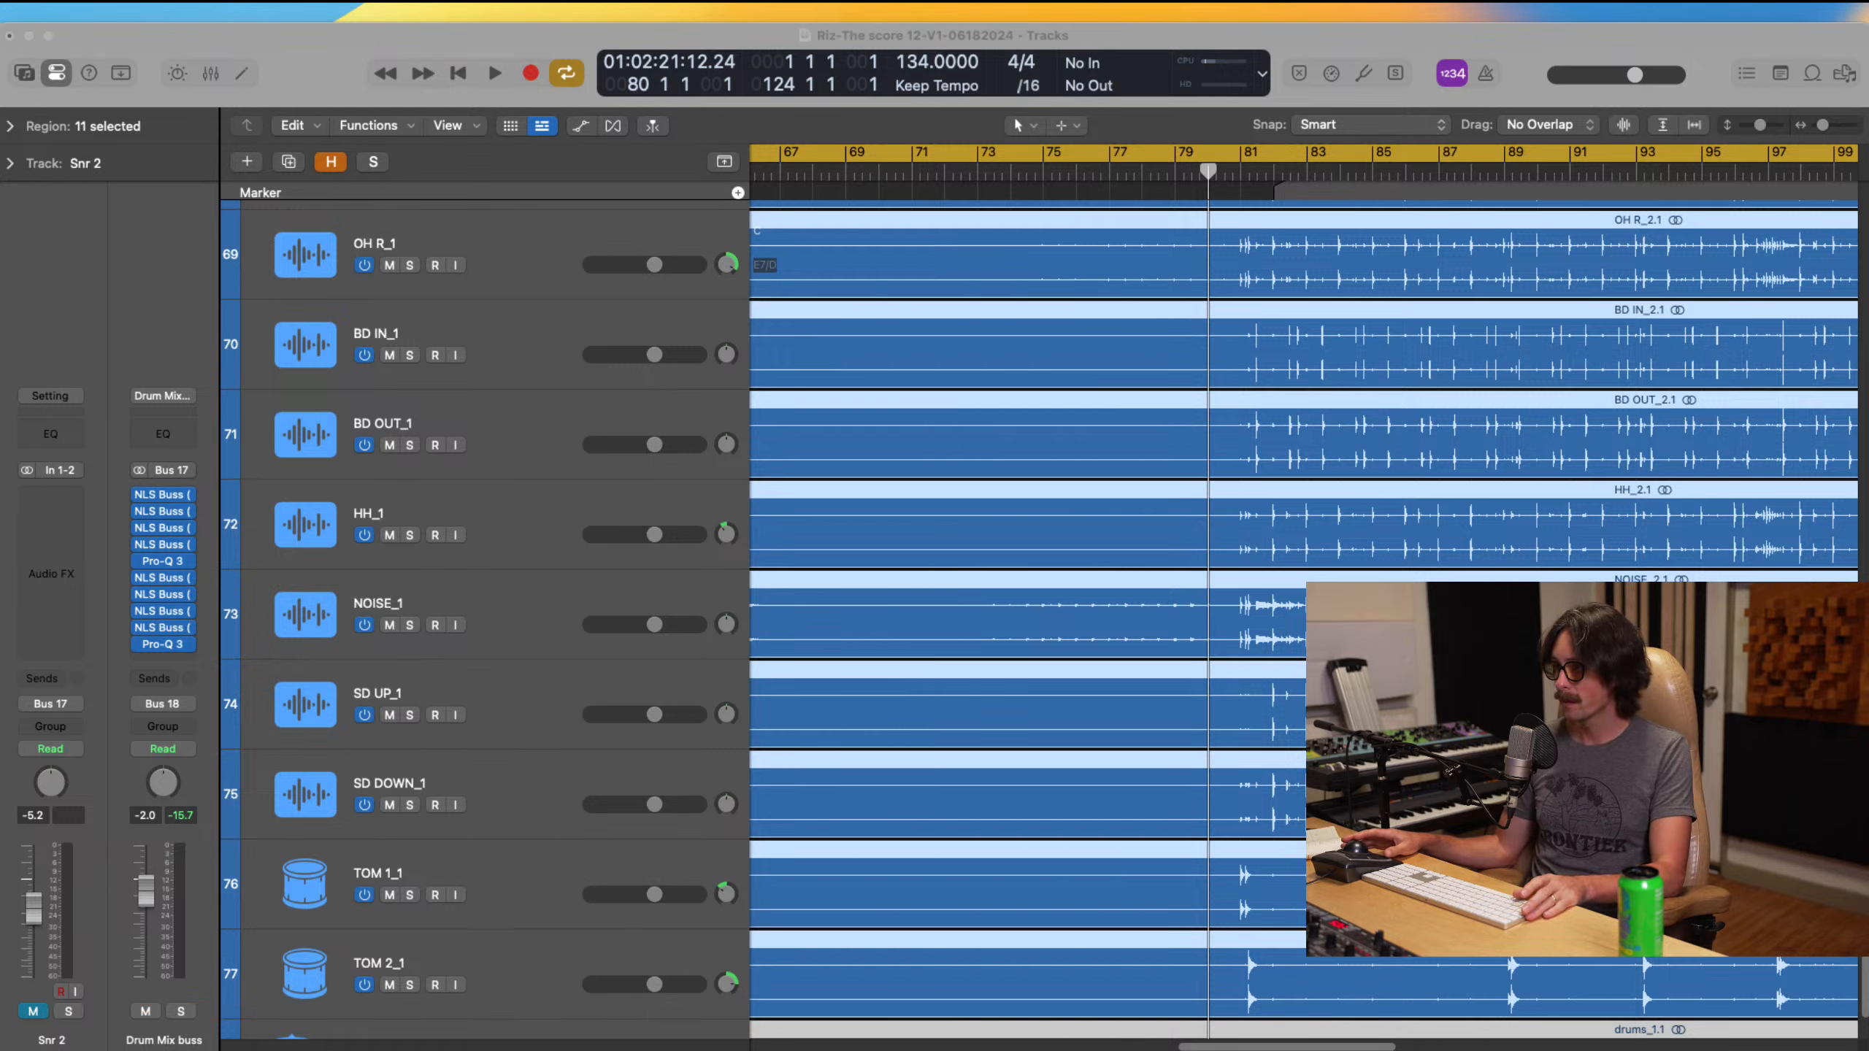
{"action": "left_click", "coordinate": [1760, 39]}
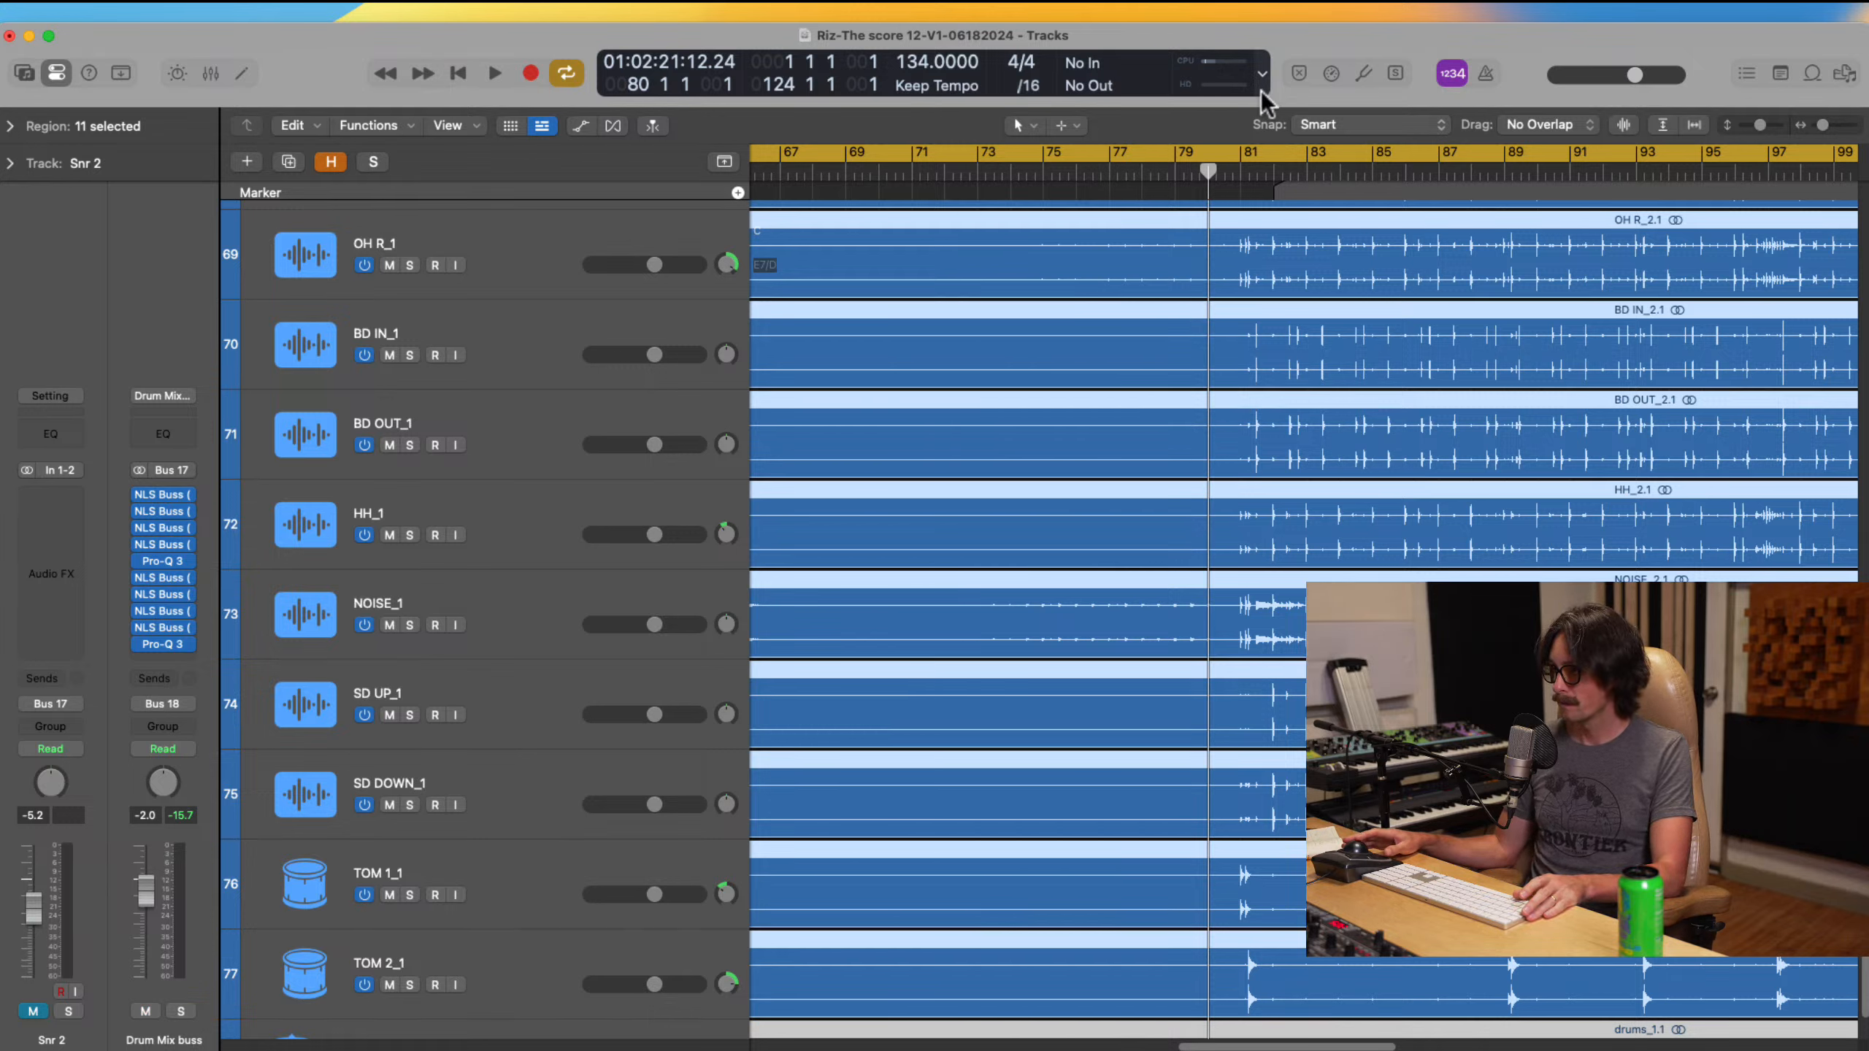
{"action": "left_click", "coordinate": [1236, 145]}
{"action": "key", "text": "space"}
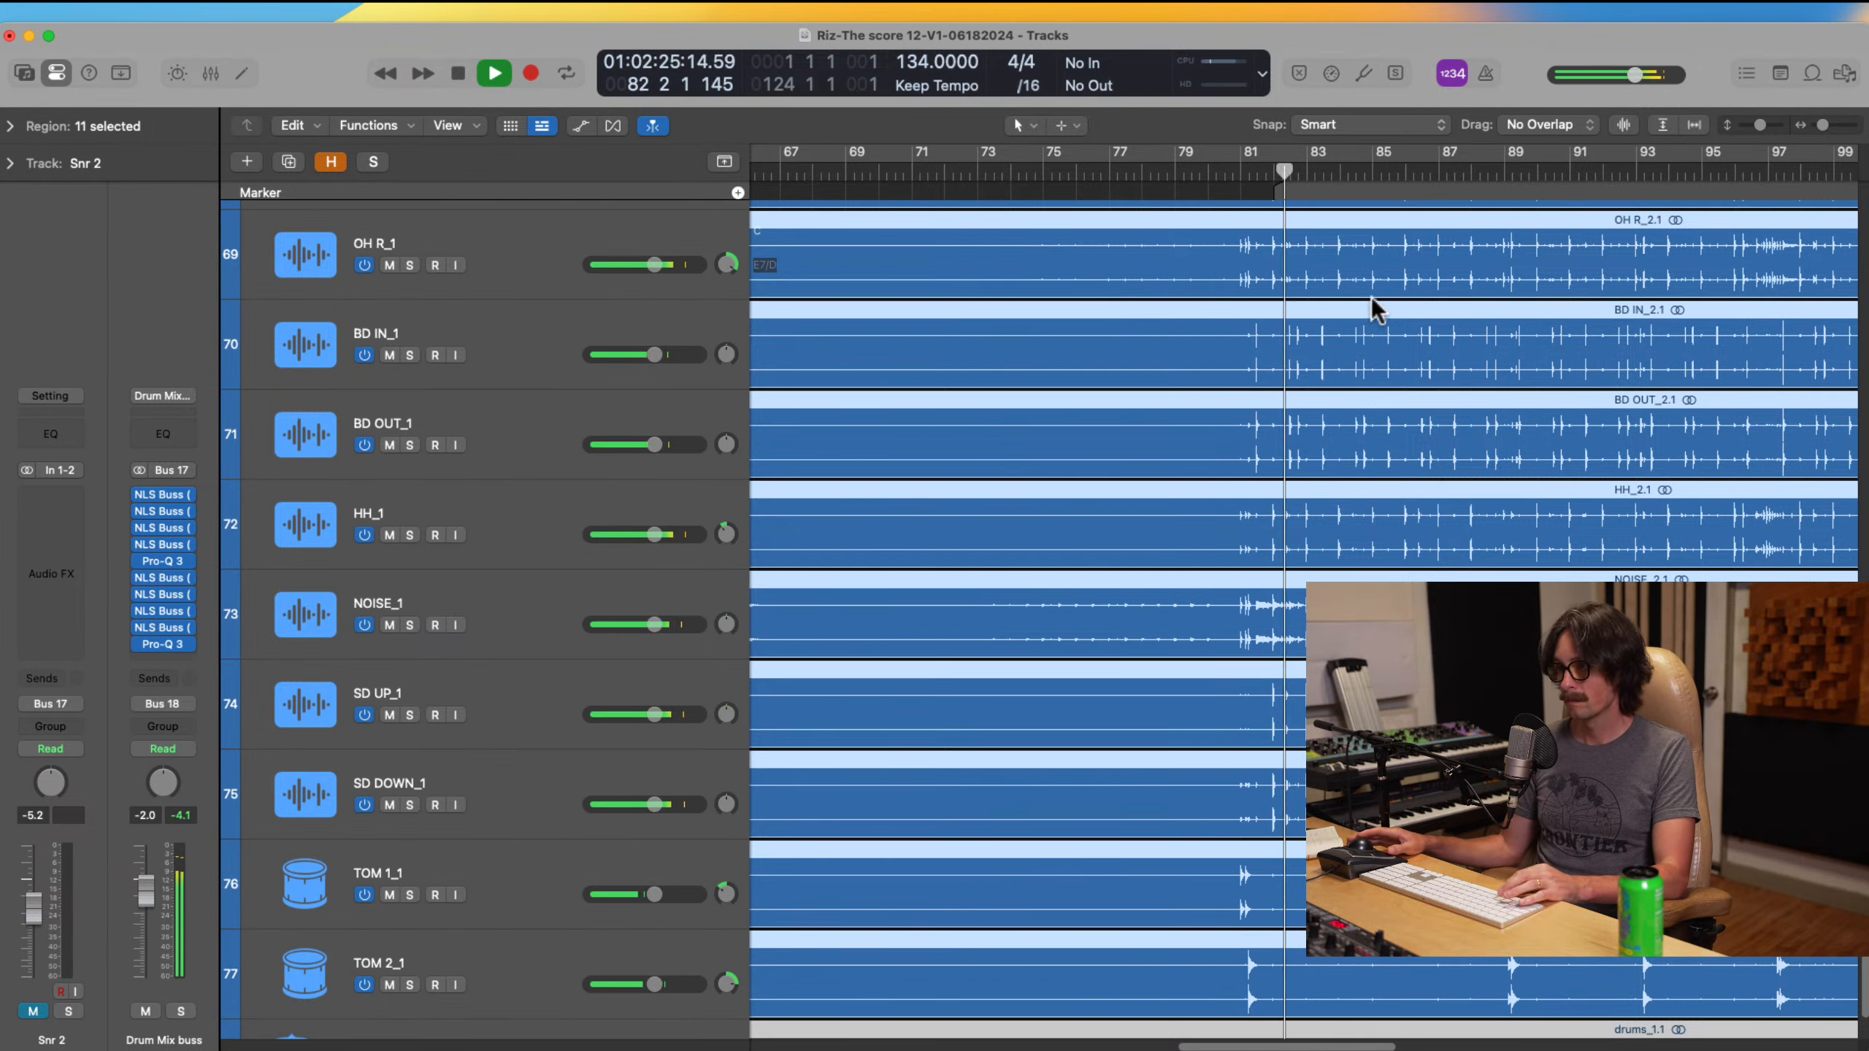
{"action": "key", "text": "space"}
Step: Play the drums again from bar 81 and examine the opening hits against the bar grid up to bar 82
{"action": "left_click", "coordinate": [1244, 175]}
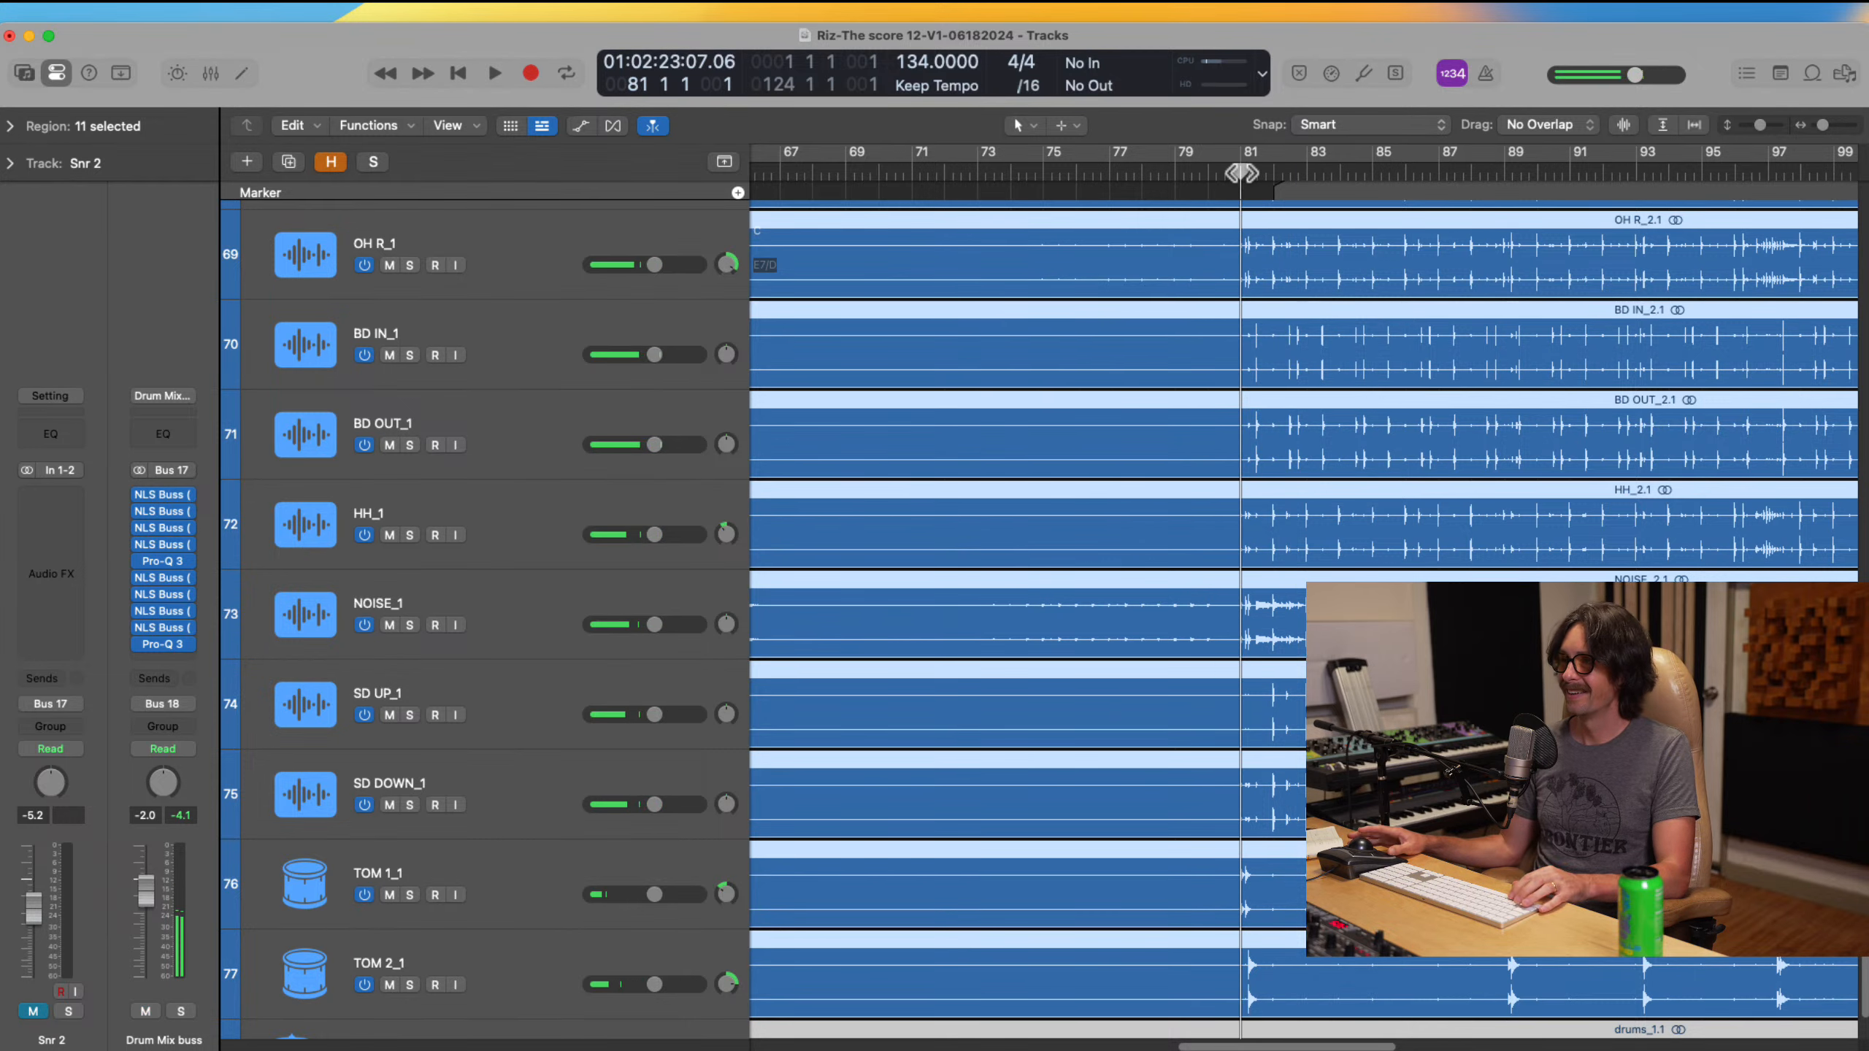
{"action": "key", "text": "space"}
{"action": "left_click_drag", "start_coordinate": [1173, 422], "coordinate": [1359, 759]}
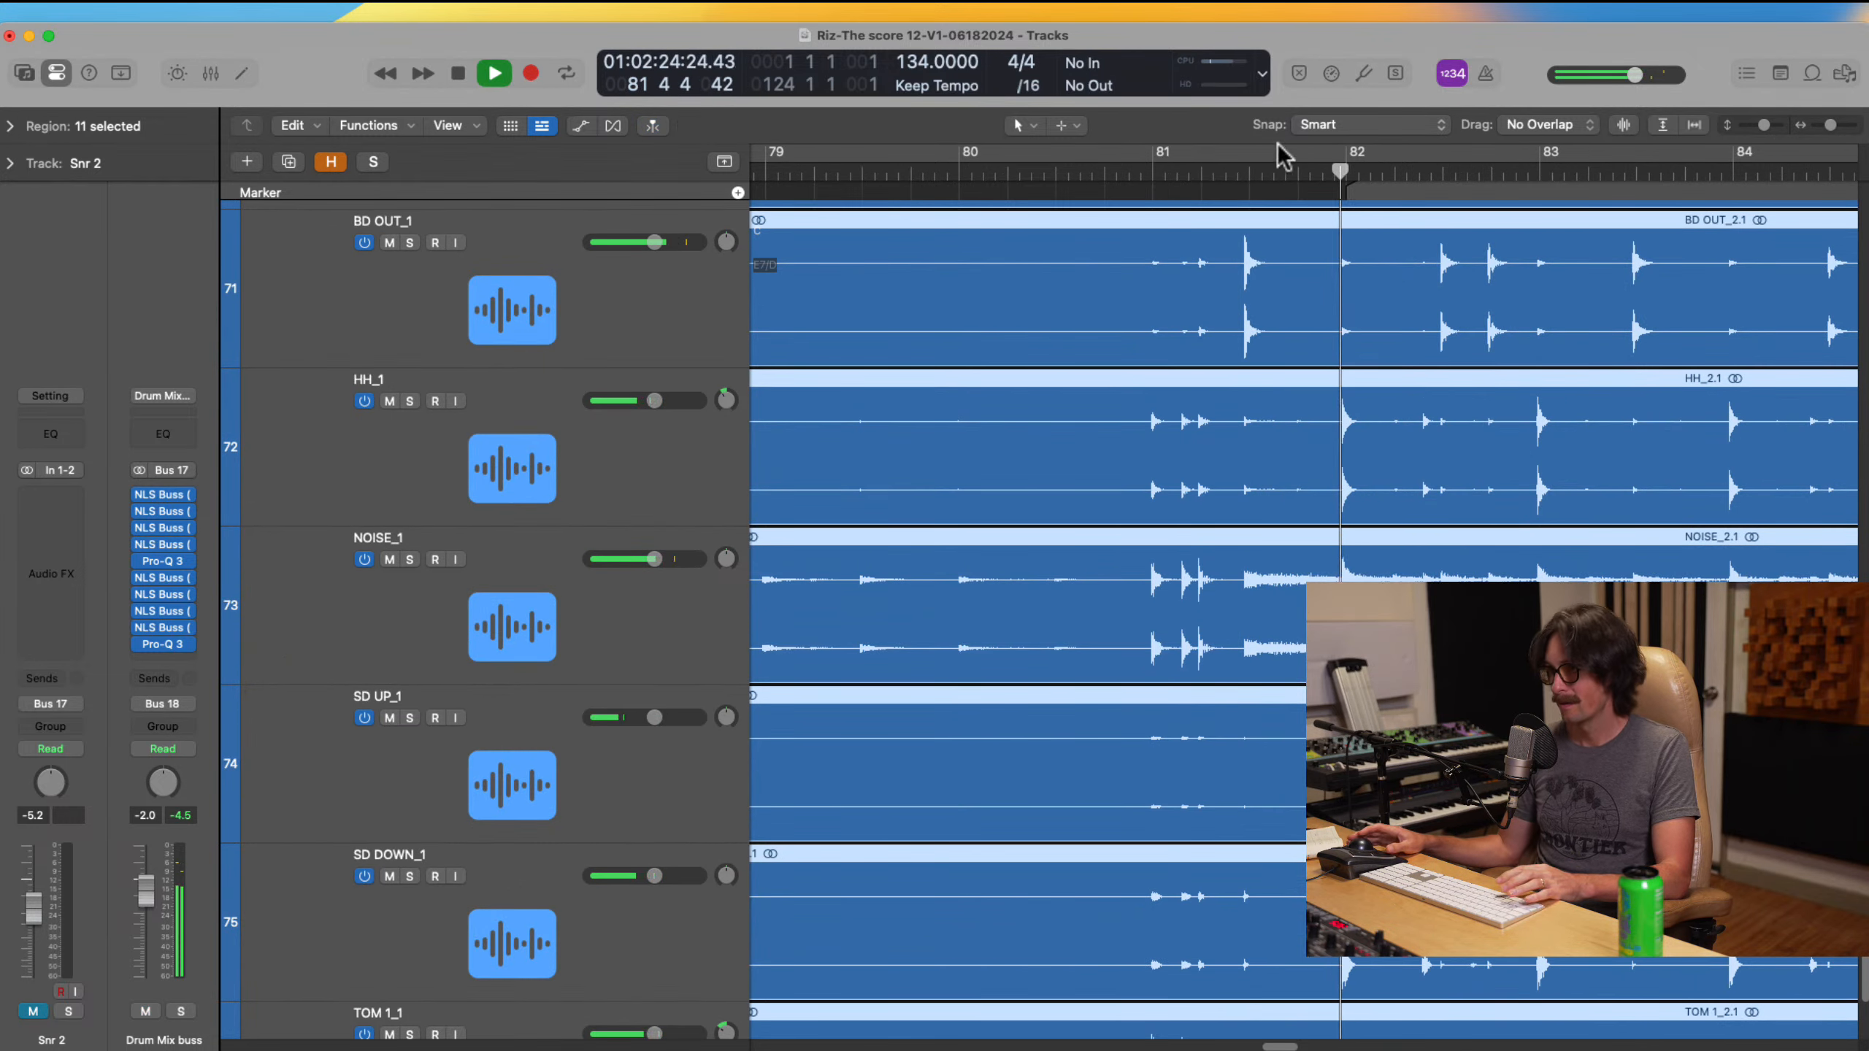
{"action": "key", "text": "space"}
{"action": "left_click", "coordinate": [1312, 186]}
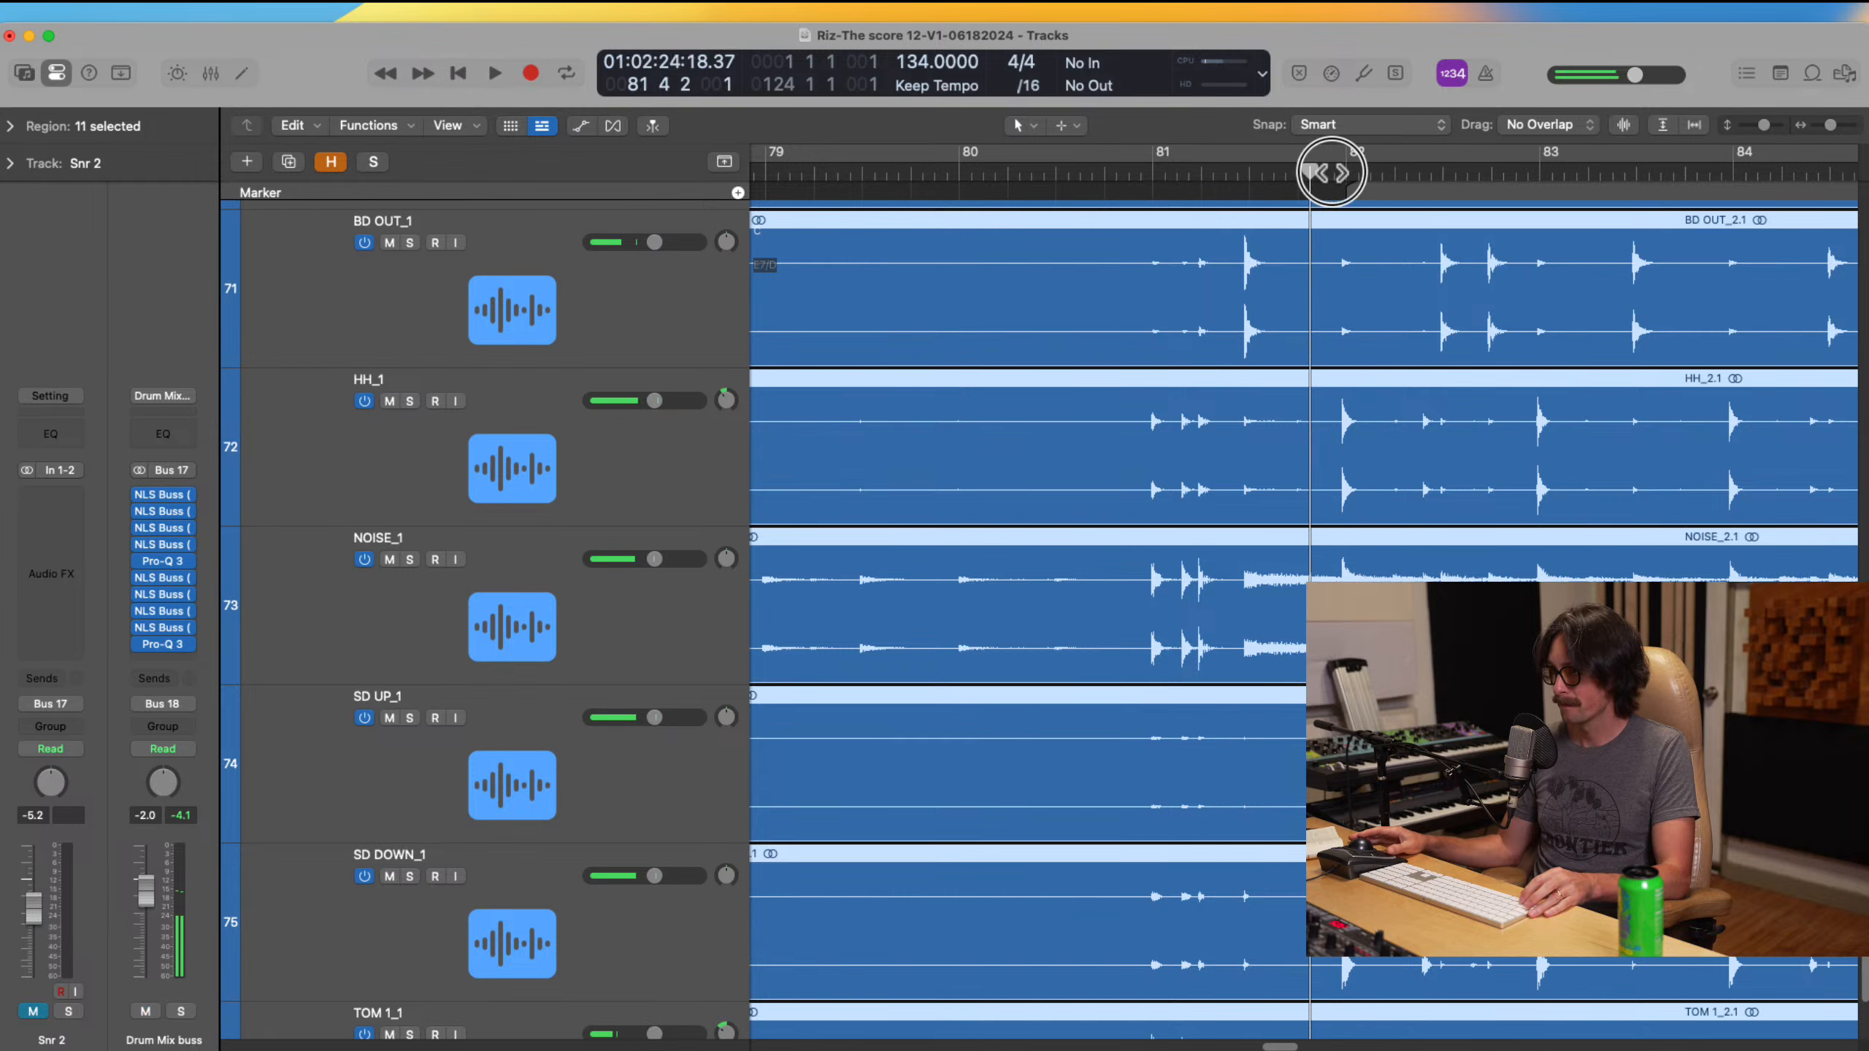
Step: Move the selected drum regions about two beats later, aligning the main downbeat hit with bar 82
{"action": "left_click_drag", "start_coordinate": [1247, 304], "coordinate": [1334, 308]}
{"action": "left_click_drag", "start_coordinate": [1296, 452], "coordinate": [1458, 736]}
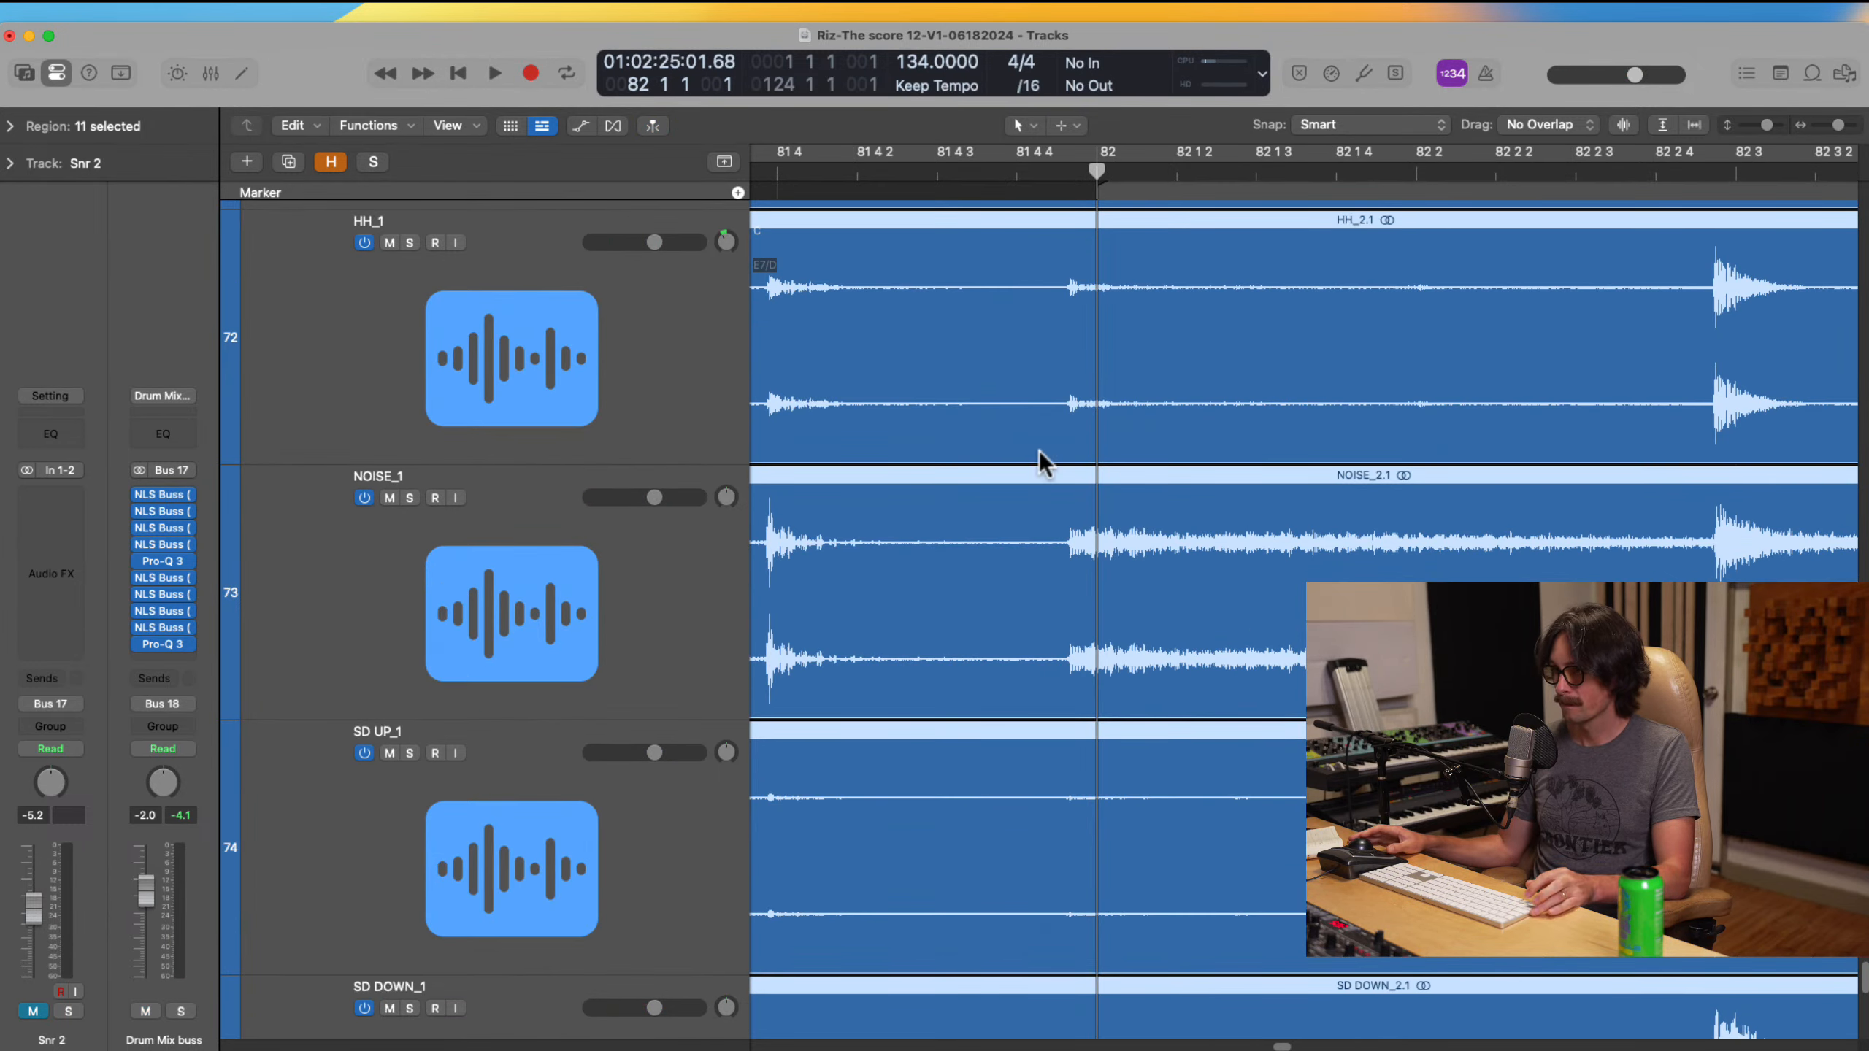
{"action": "left_click_drag", "start_coordinate": [1077, 418], "coordinate": [1182, 582]}
{"action": "left_click_drag", "start_coordinate": [1325, 461], "coordinate": [1279, 470]}
{"action": "left_click", "coordinate": [1279, 470], "text": "ctrl+alt"}
Step: Play the drums from beat 2 of bar 81 and examine the overhead waveforms against the grid around bar 90
{"action": "left_click", "coordinate": [1213, 175]}
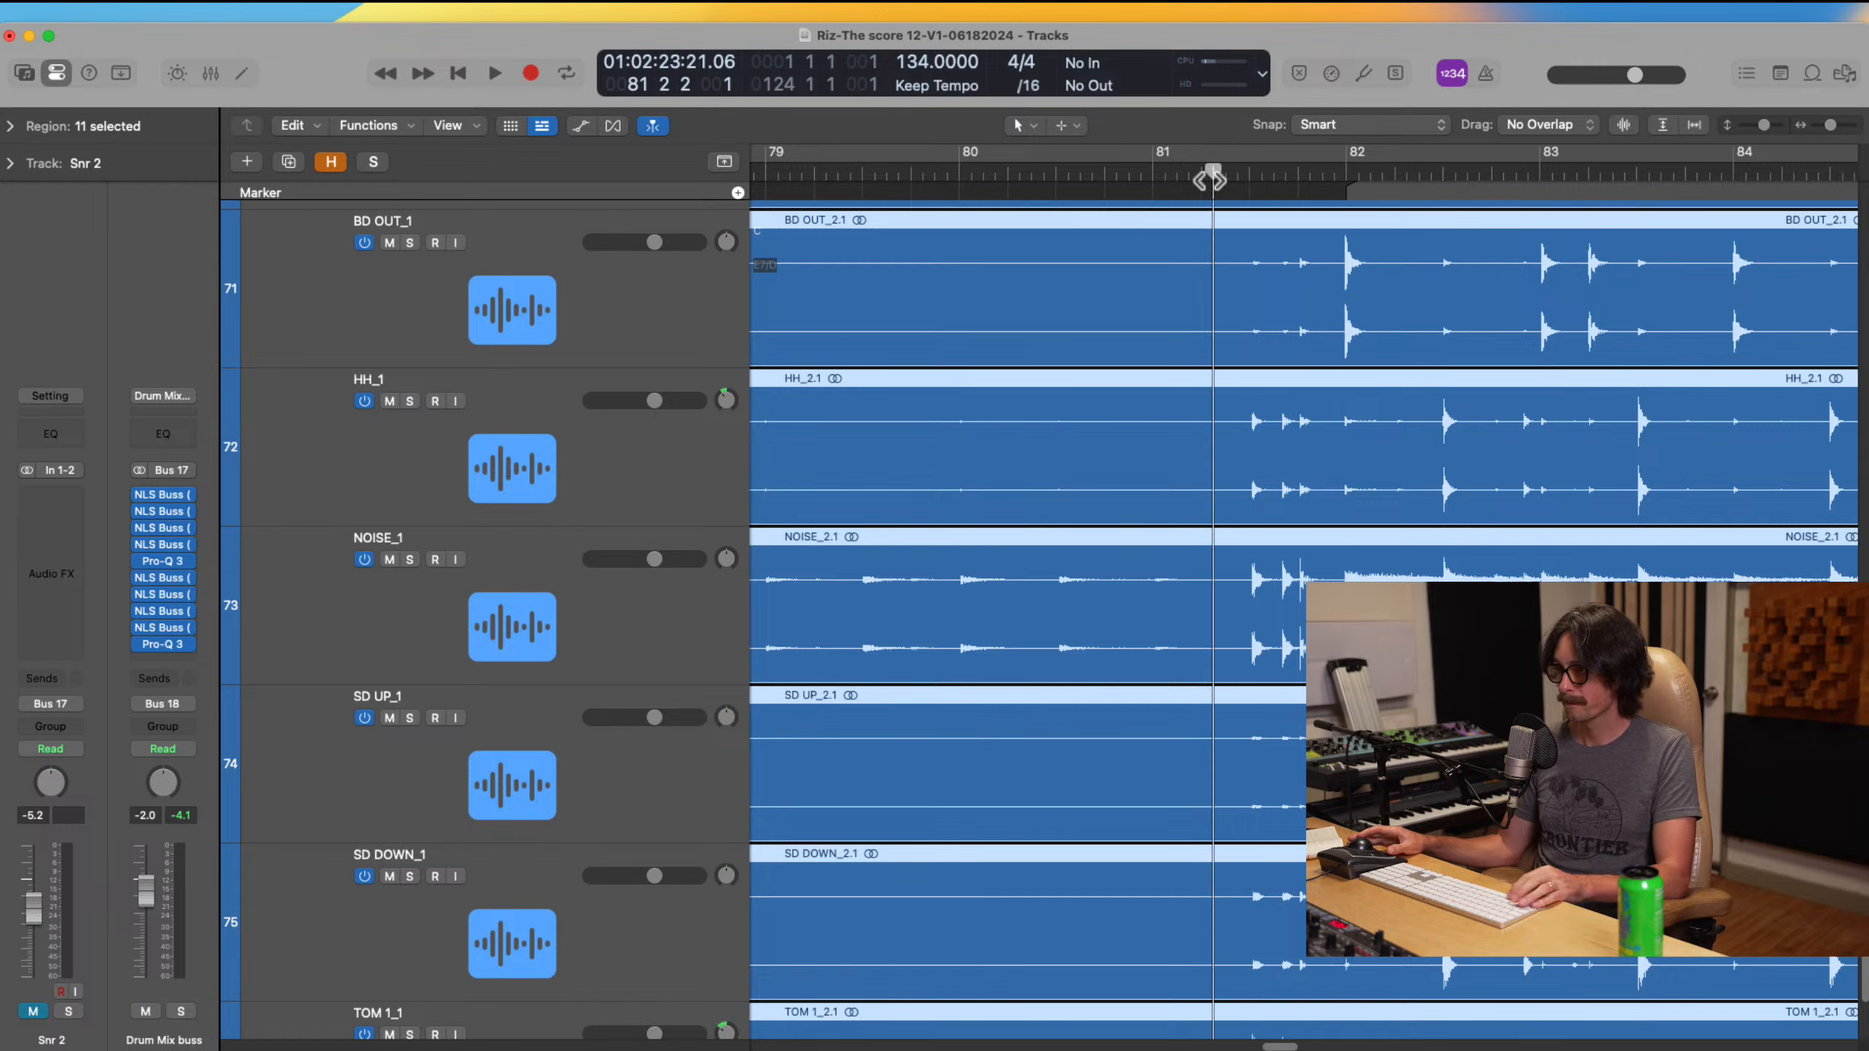
{"action": "key", "text": "space"}
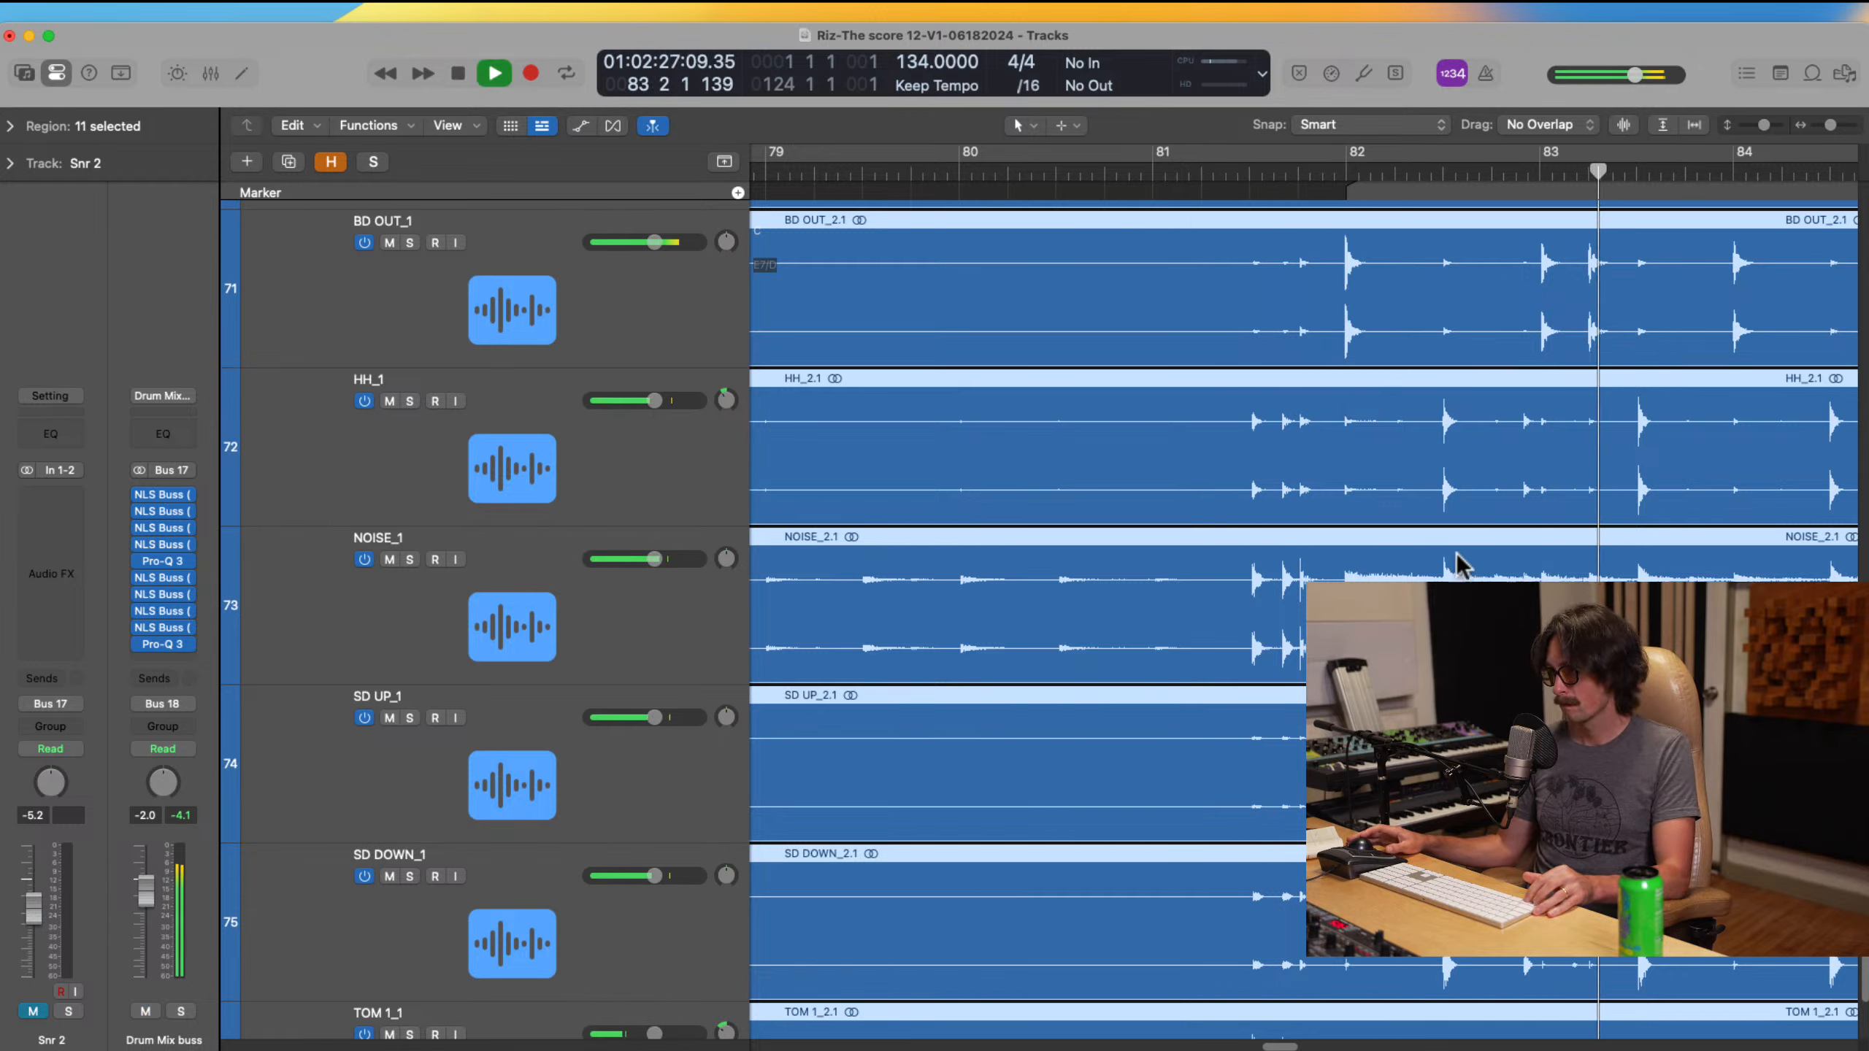
{"action": "left_click", "coordinate": [1218, 493], "text": "ctrl+alt"}
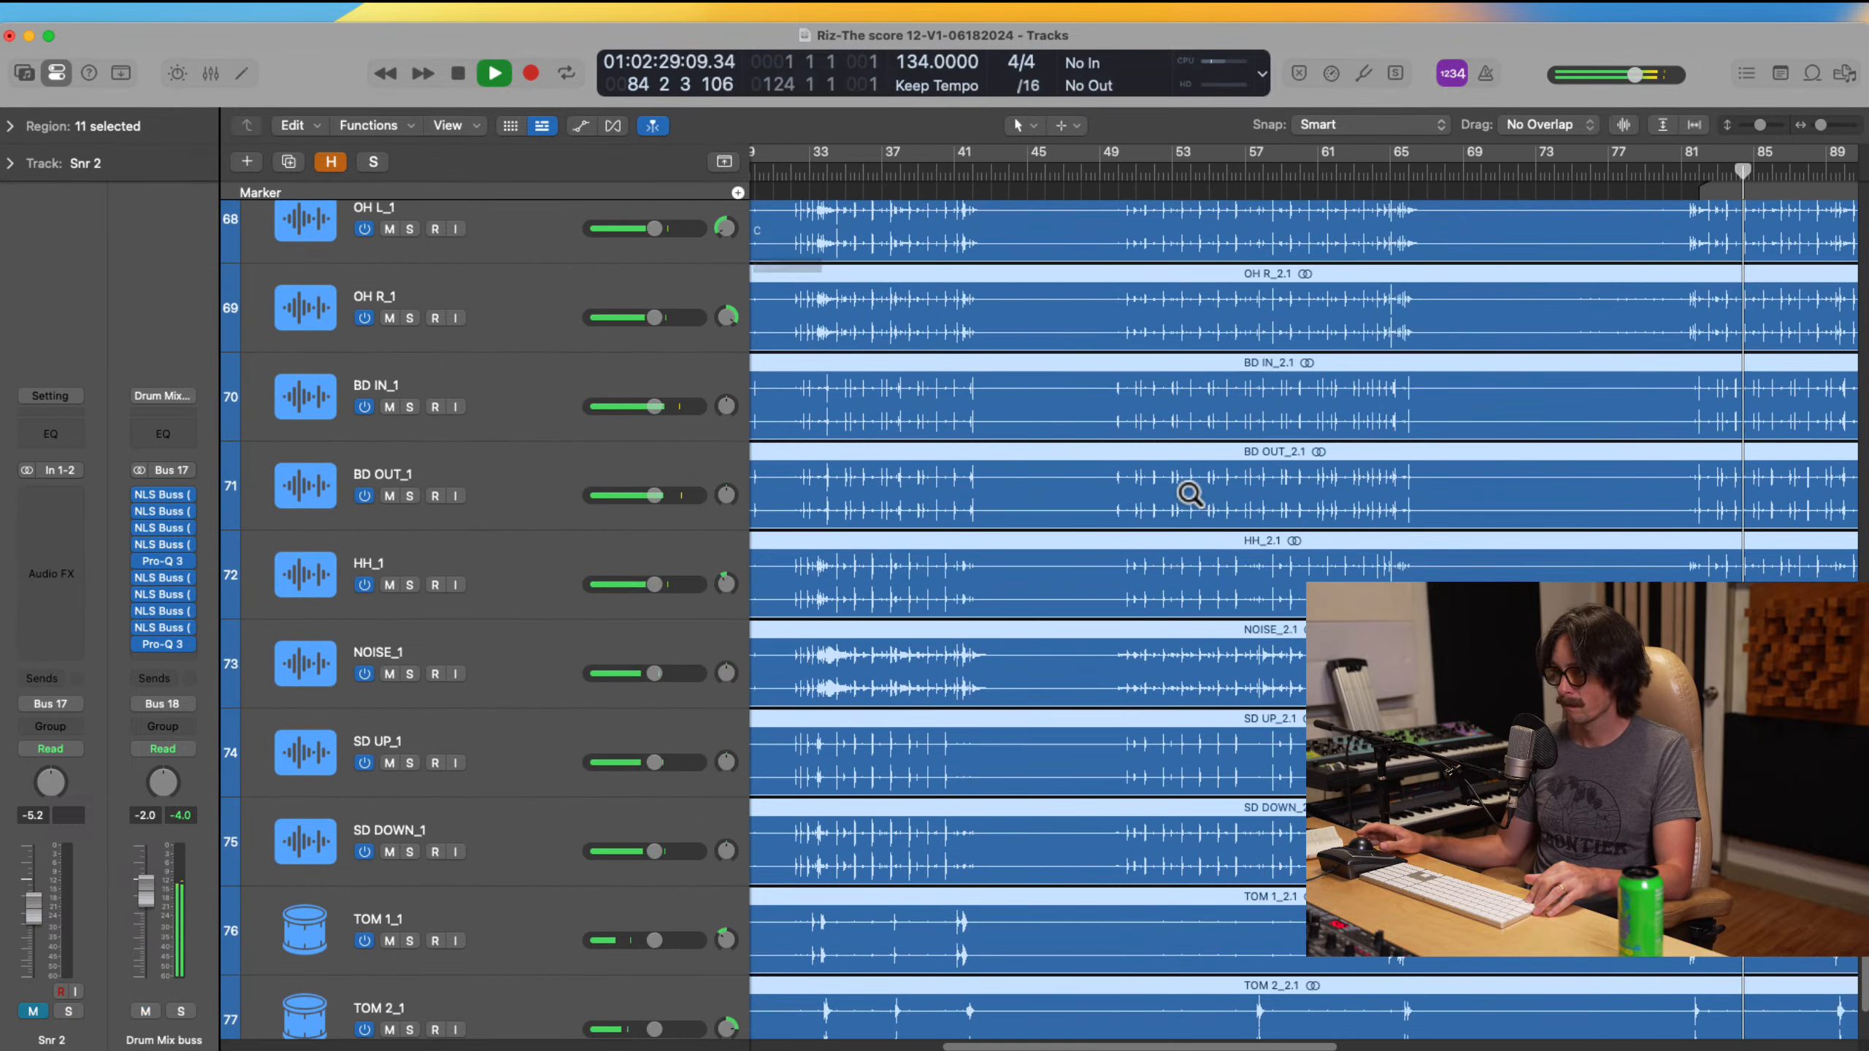
{"action": "left_click", "coordinate": [1190, 493], "text": "ctrl+alt"}
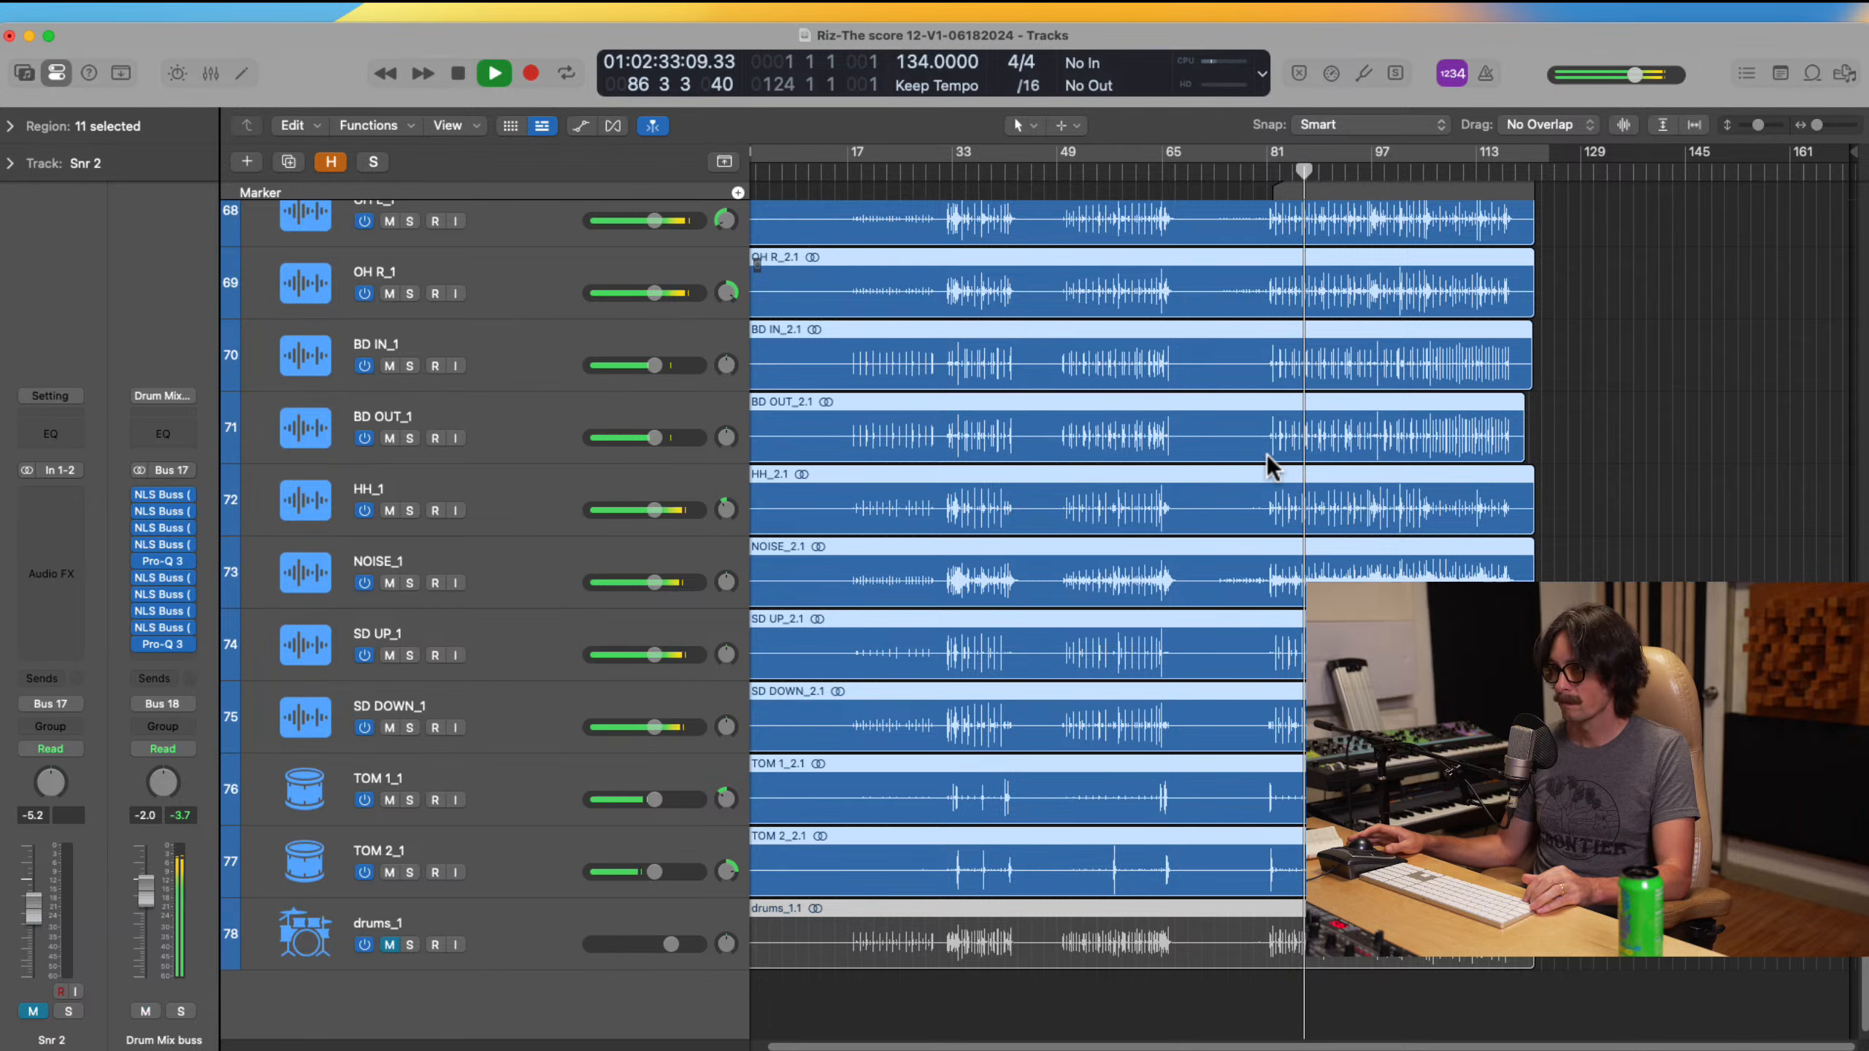
{"action": "scroll", "coordinate": [1274, 441], "scroll_direction": "up", "scroll_amount": 2}
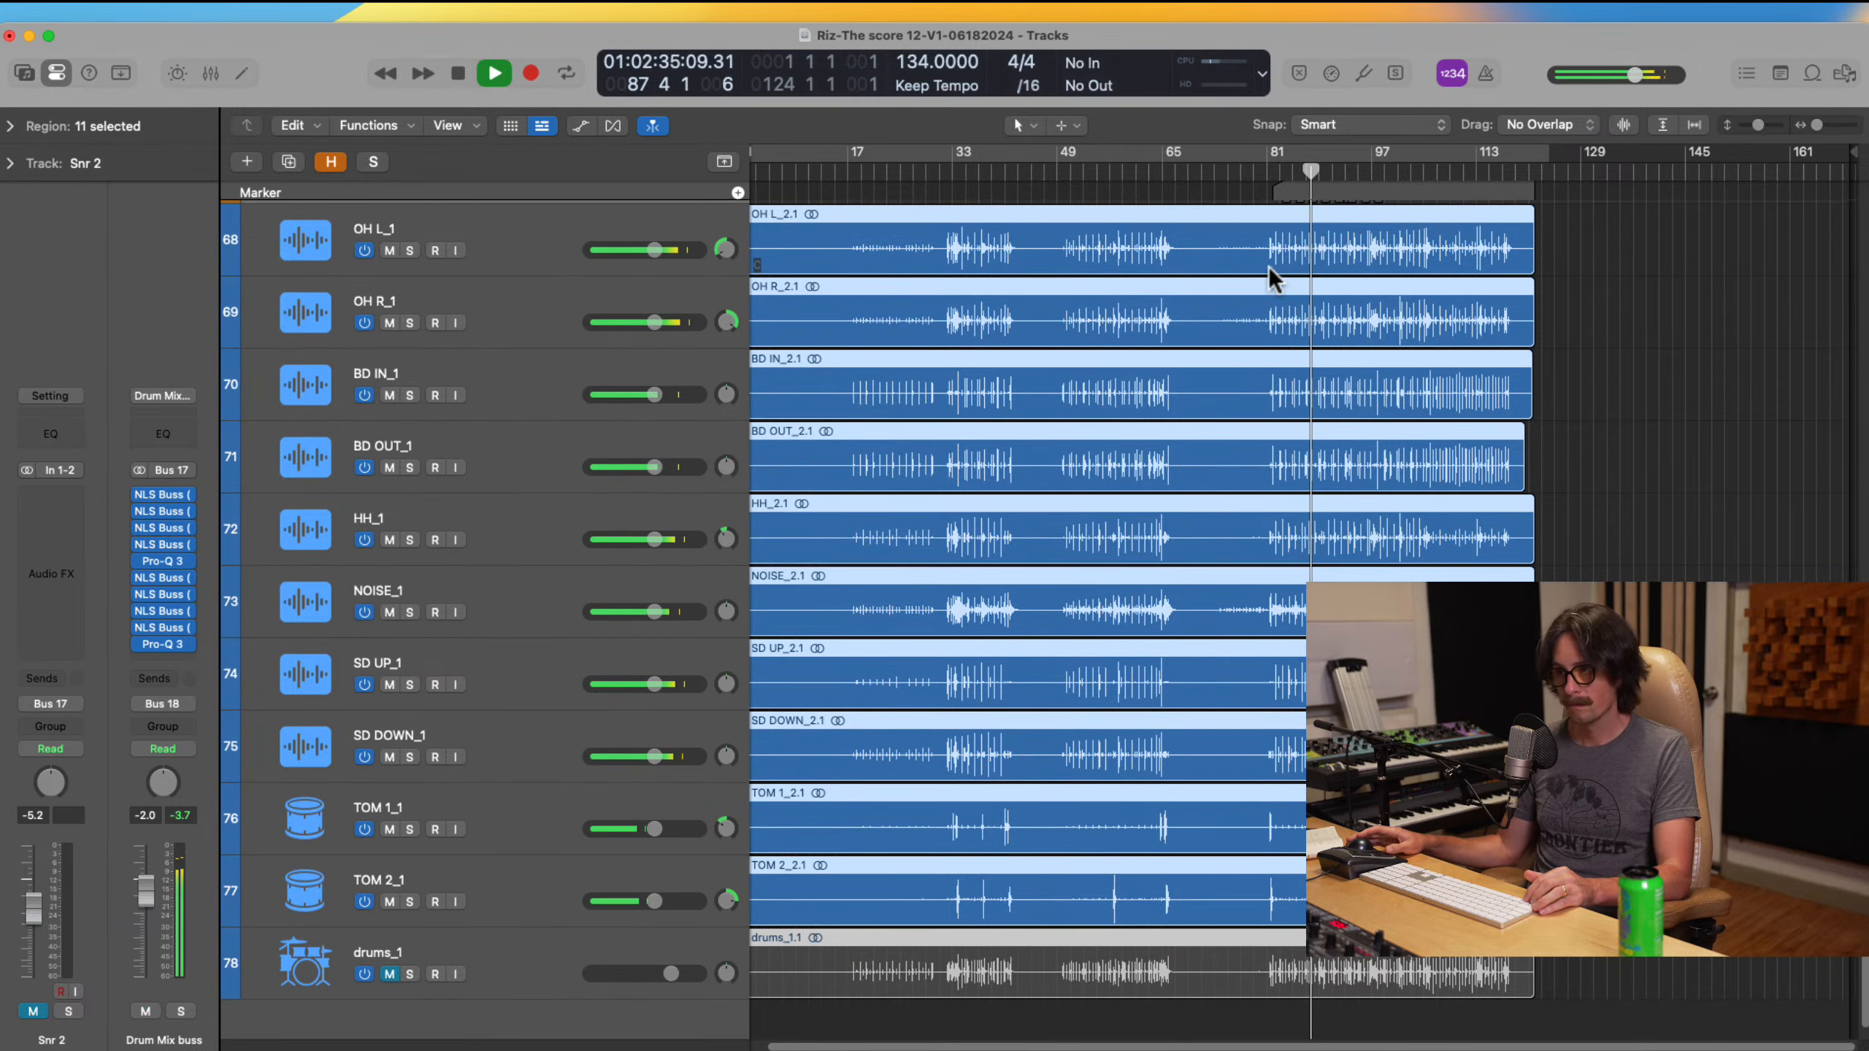
{"action": "left_click_drag", "start_coordinate": [1234, 266], "coordinate": [1435, 390]}
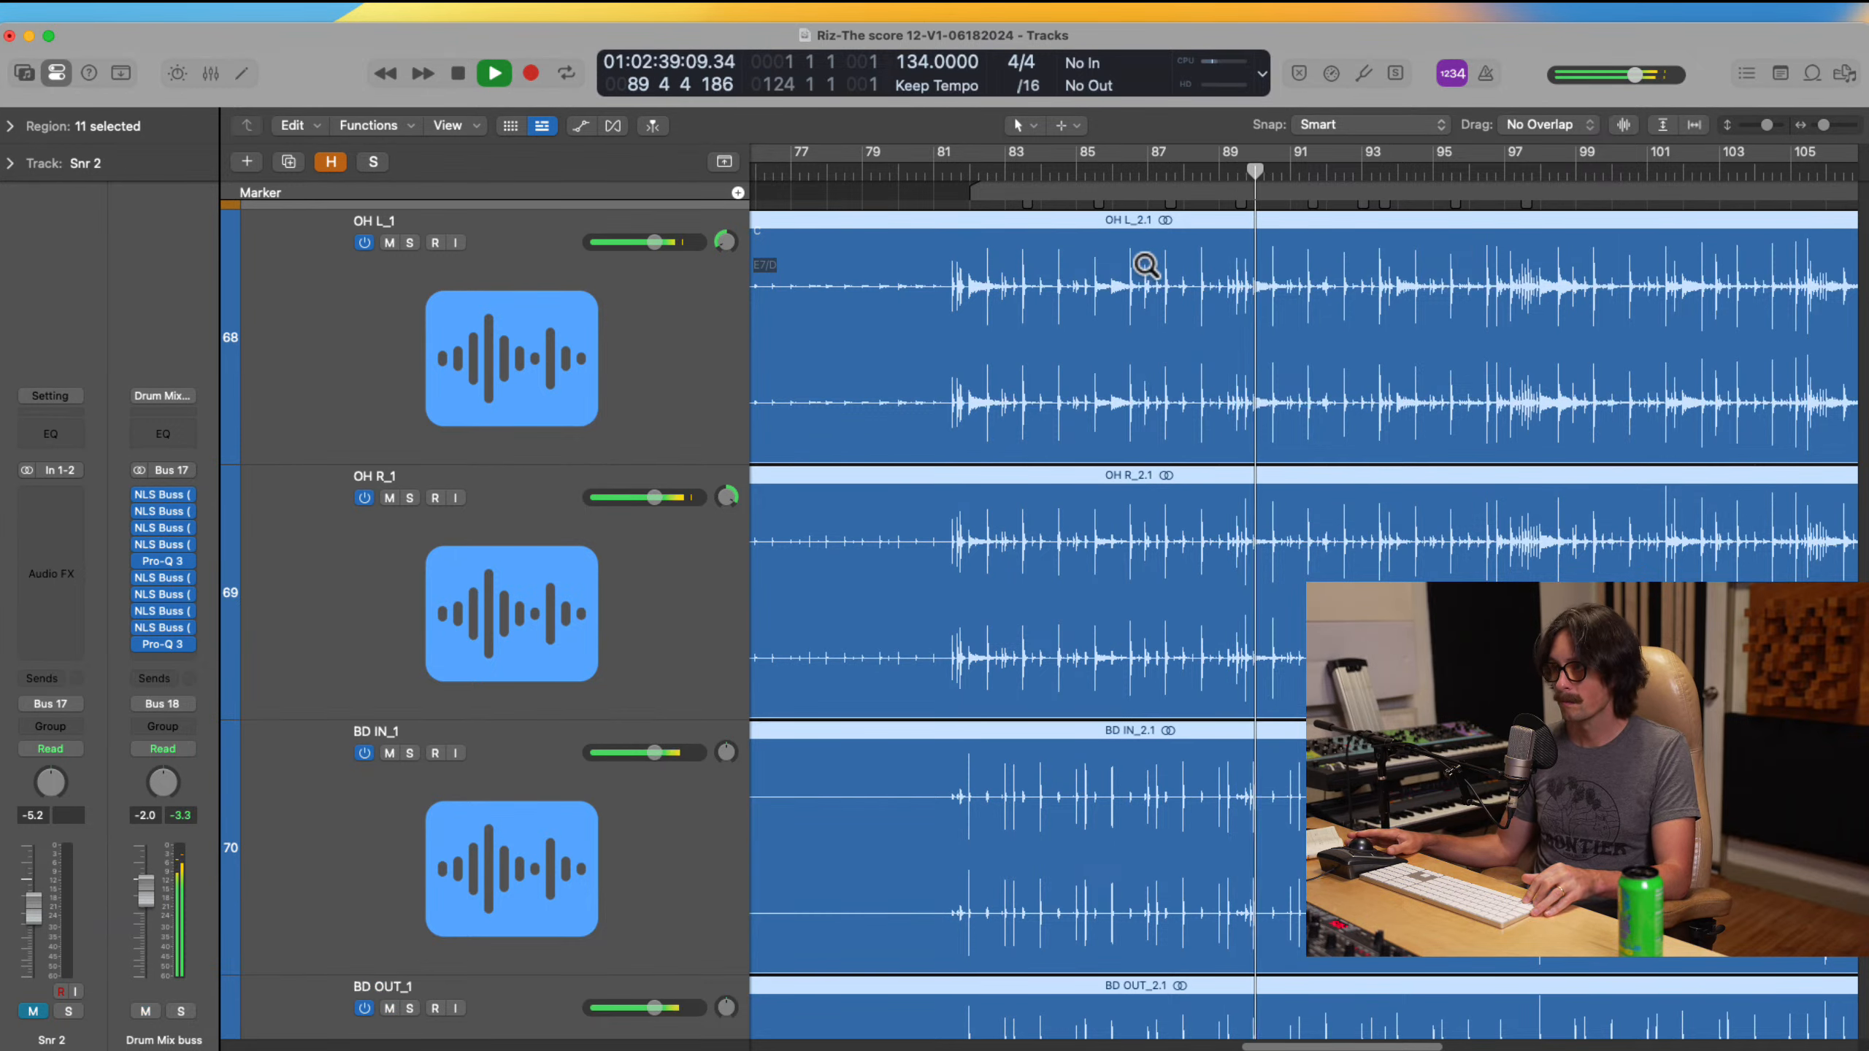
{"action": "left_click_drag", "start_coordinate": [1208, 260], "coordinate": [1377, 446]}
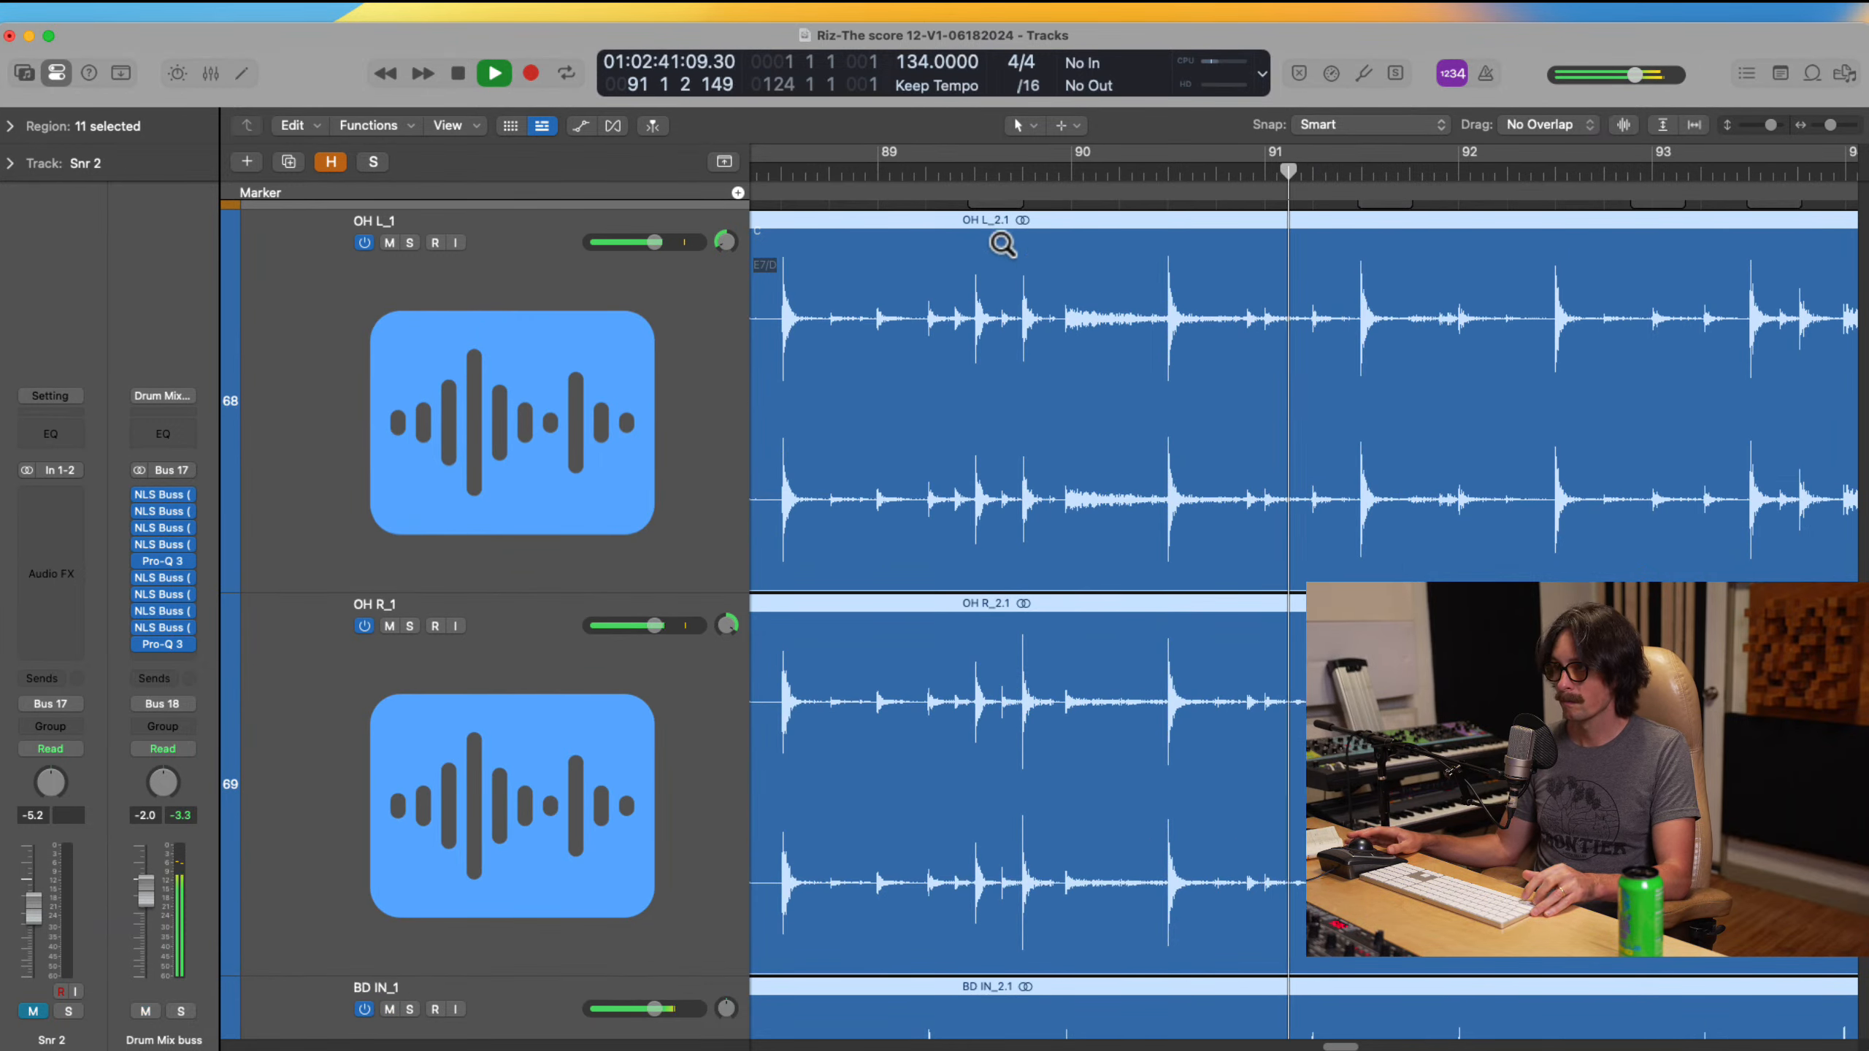
{"action": "left_click_drag", "start_coordinate": [1000, 243], "coordinate": [1178, 508]}
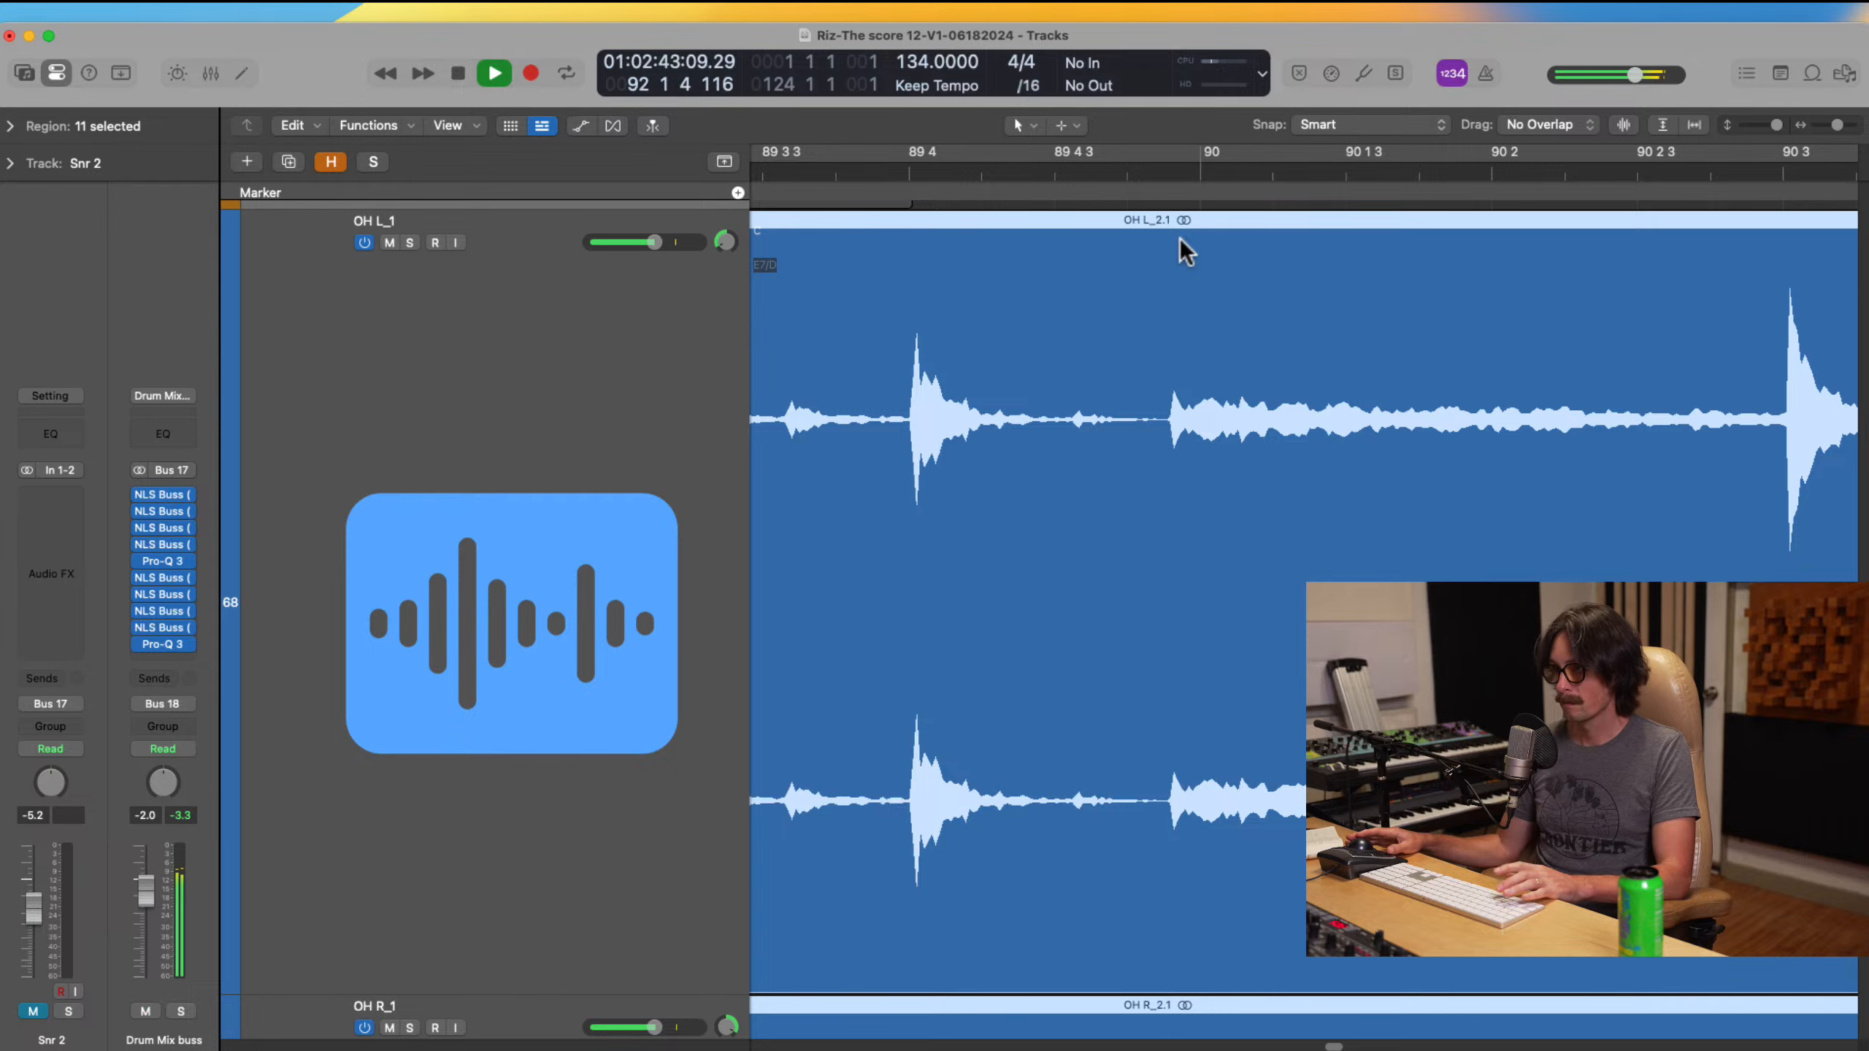
Step: Place the playhead at bar 90 and nudge the selected drum regions slightly later until the downbeat hit meets it
{"action": "key", "text": "space"}
{"action": "left_click_drag", "start_coordinate": [1170, 169], "coordinate": [1199, 171]}
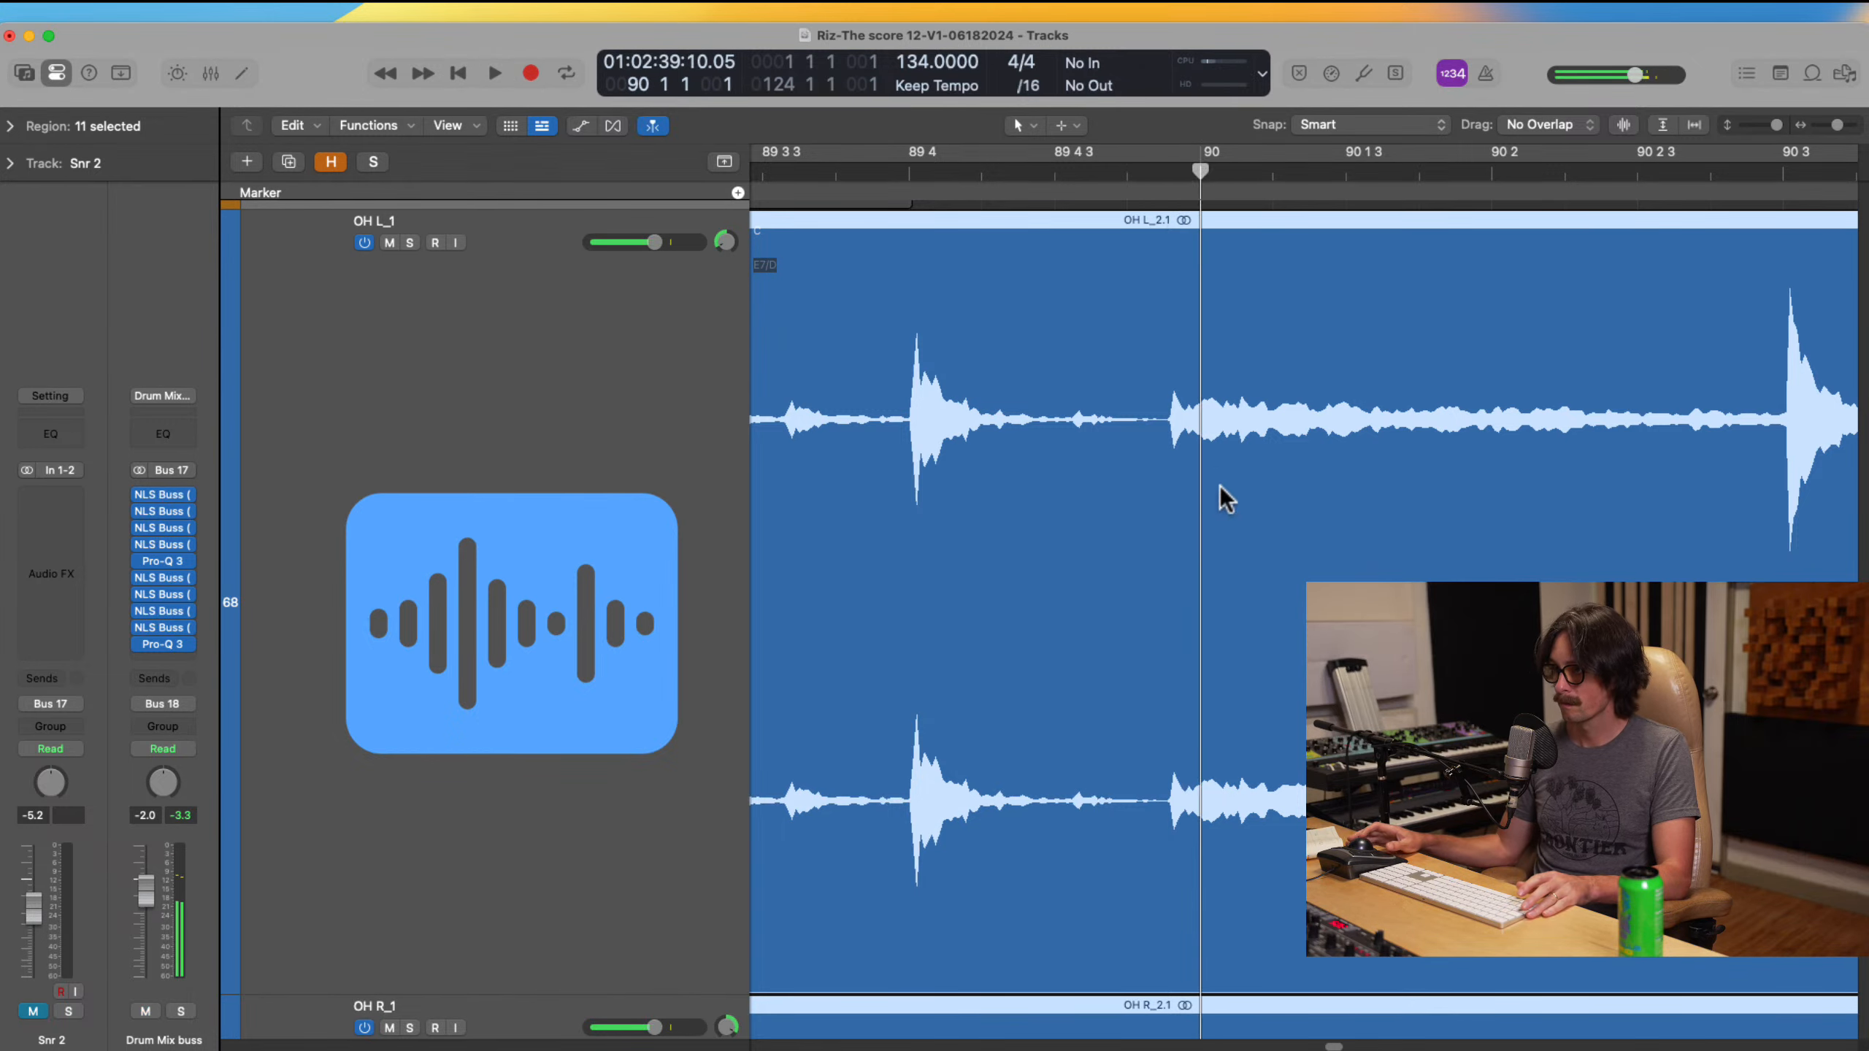
{"action": "left_click_drag", "start_coordinate": [1222, 486], "coordinate": [1247, 486]}
{"action": "left_click", "coordinate": [1249, 485], "text": "ctrl+alt"}
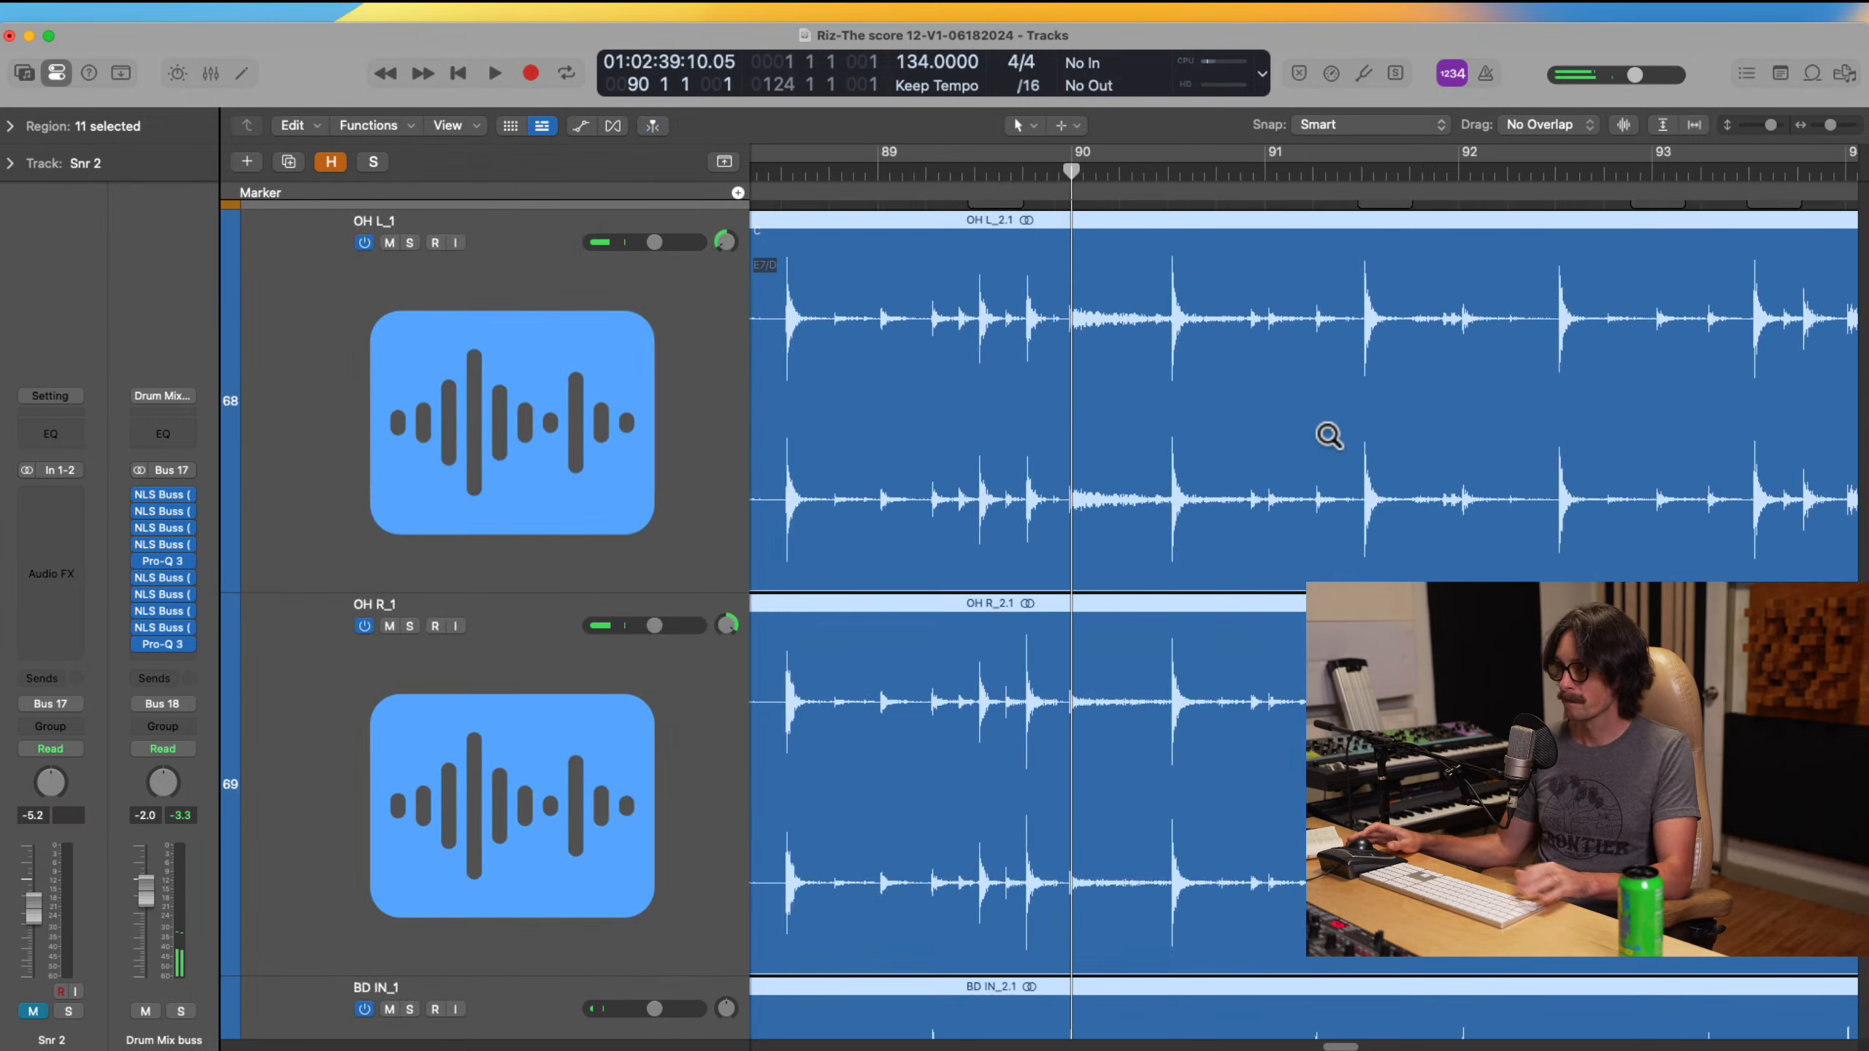
Step: Play the drums from bar 90 and review the timing across all of the drum tracks
{"action": "key", "text": "space"}
{"action": "left_click", "coordinate": [1097, 406], "text": "ctrl+alt"}
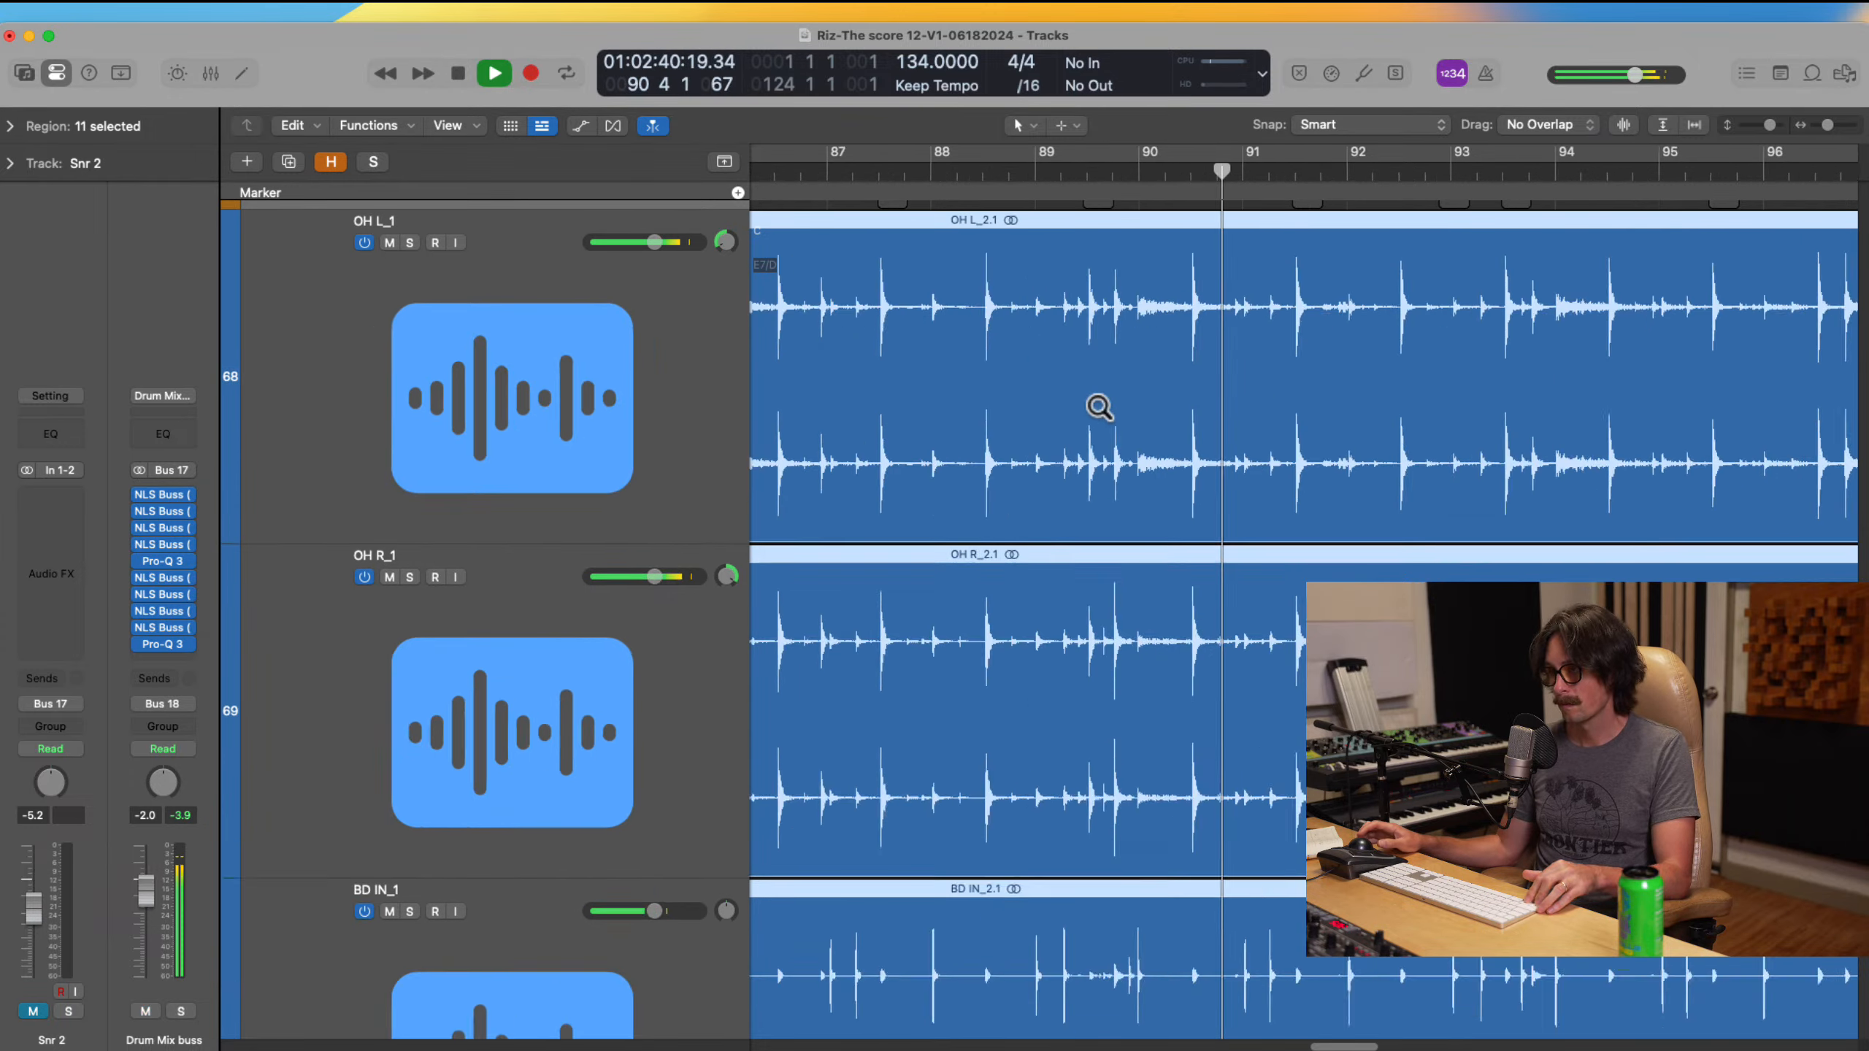
{"action": "left_click", "coordinate": [1101, 390], "text": "ctrl+alt"}
{"action": "left_click", "coordinate": [1085, 397], "text": "ctrl+alt"}
{"action": "left_click", "coordinate": [1082, 393], "text": "ctrl+alt"}
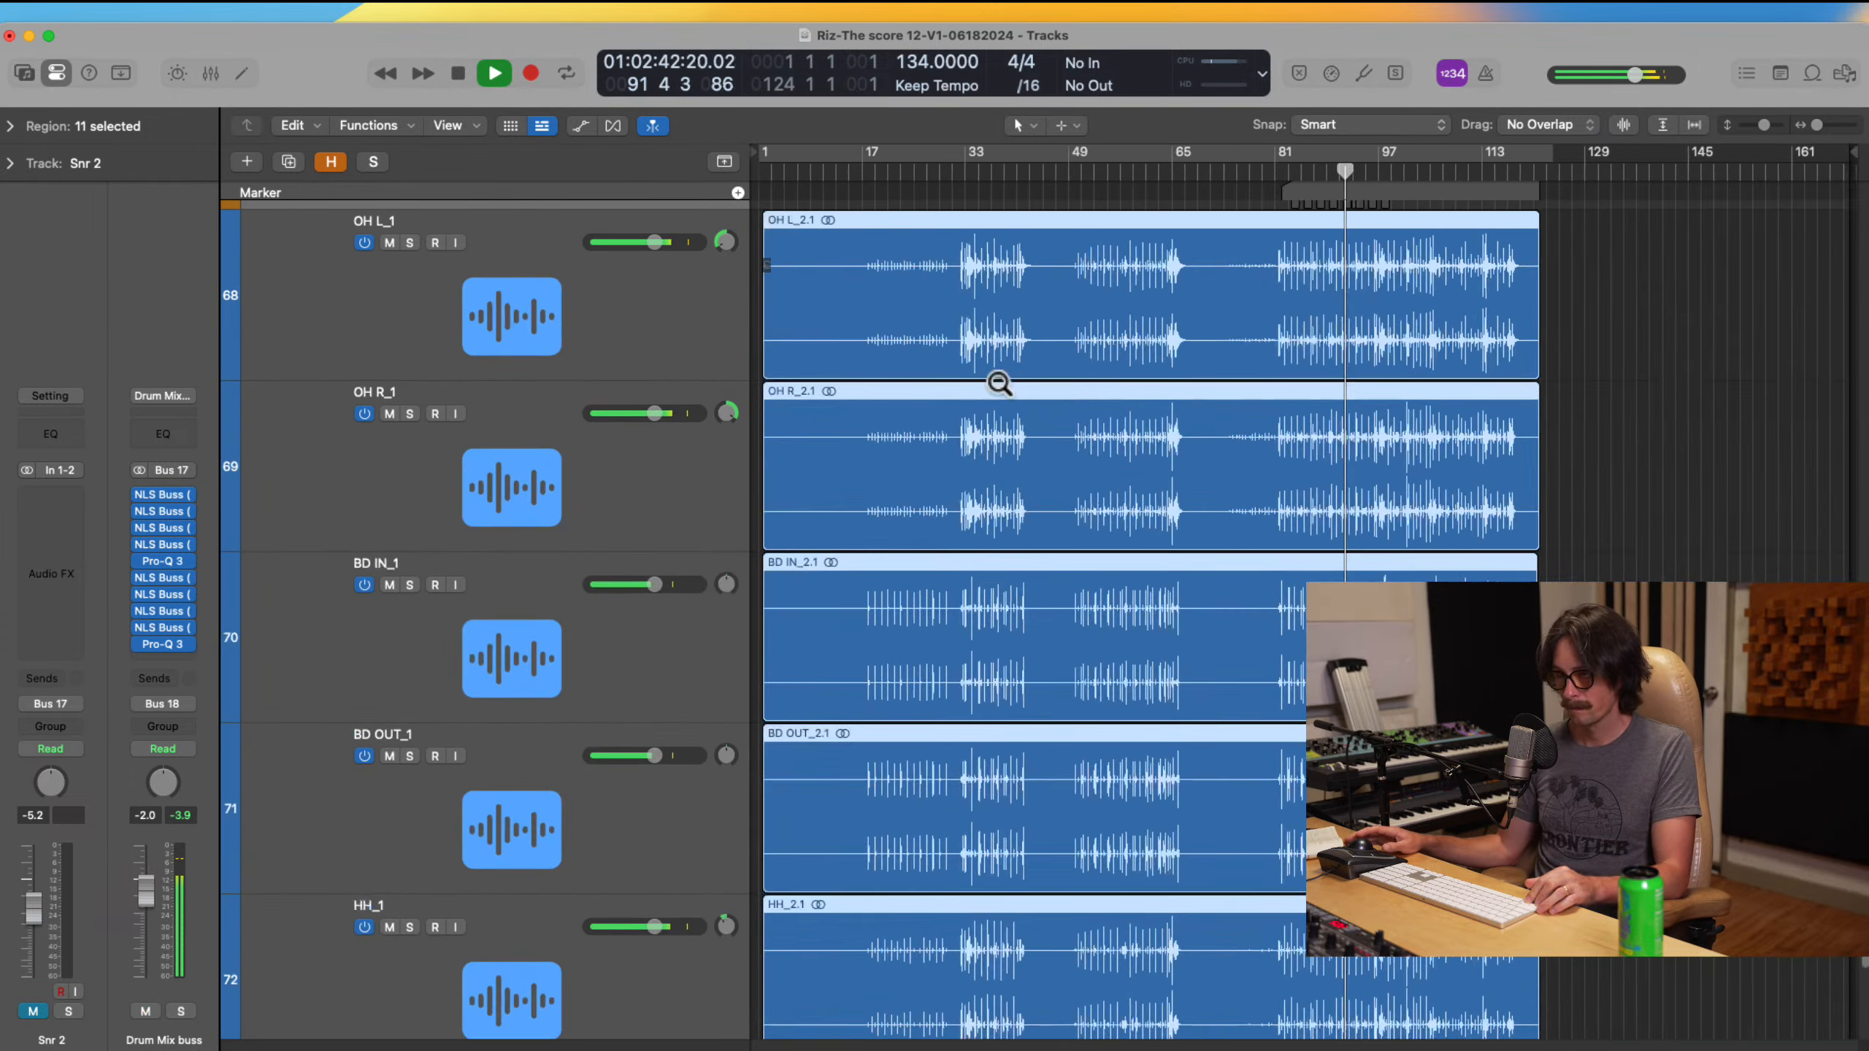
{"action": "left_click", "coordinate": [976, 381], "text": "ctrl+alt"}
{"action": "left_click", "coordinate": [1054, 434], "text": "ctrl+alt"}
{"action": "left_click", "coordinate": [1169, 593], "text": "ctrl+alt"}
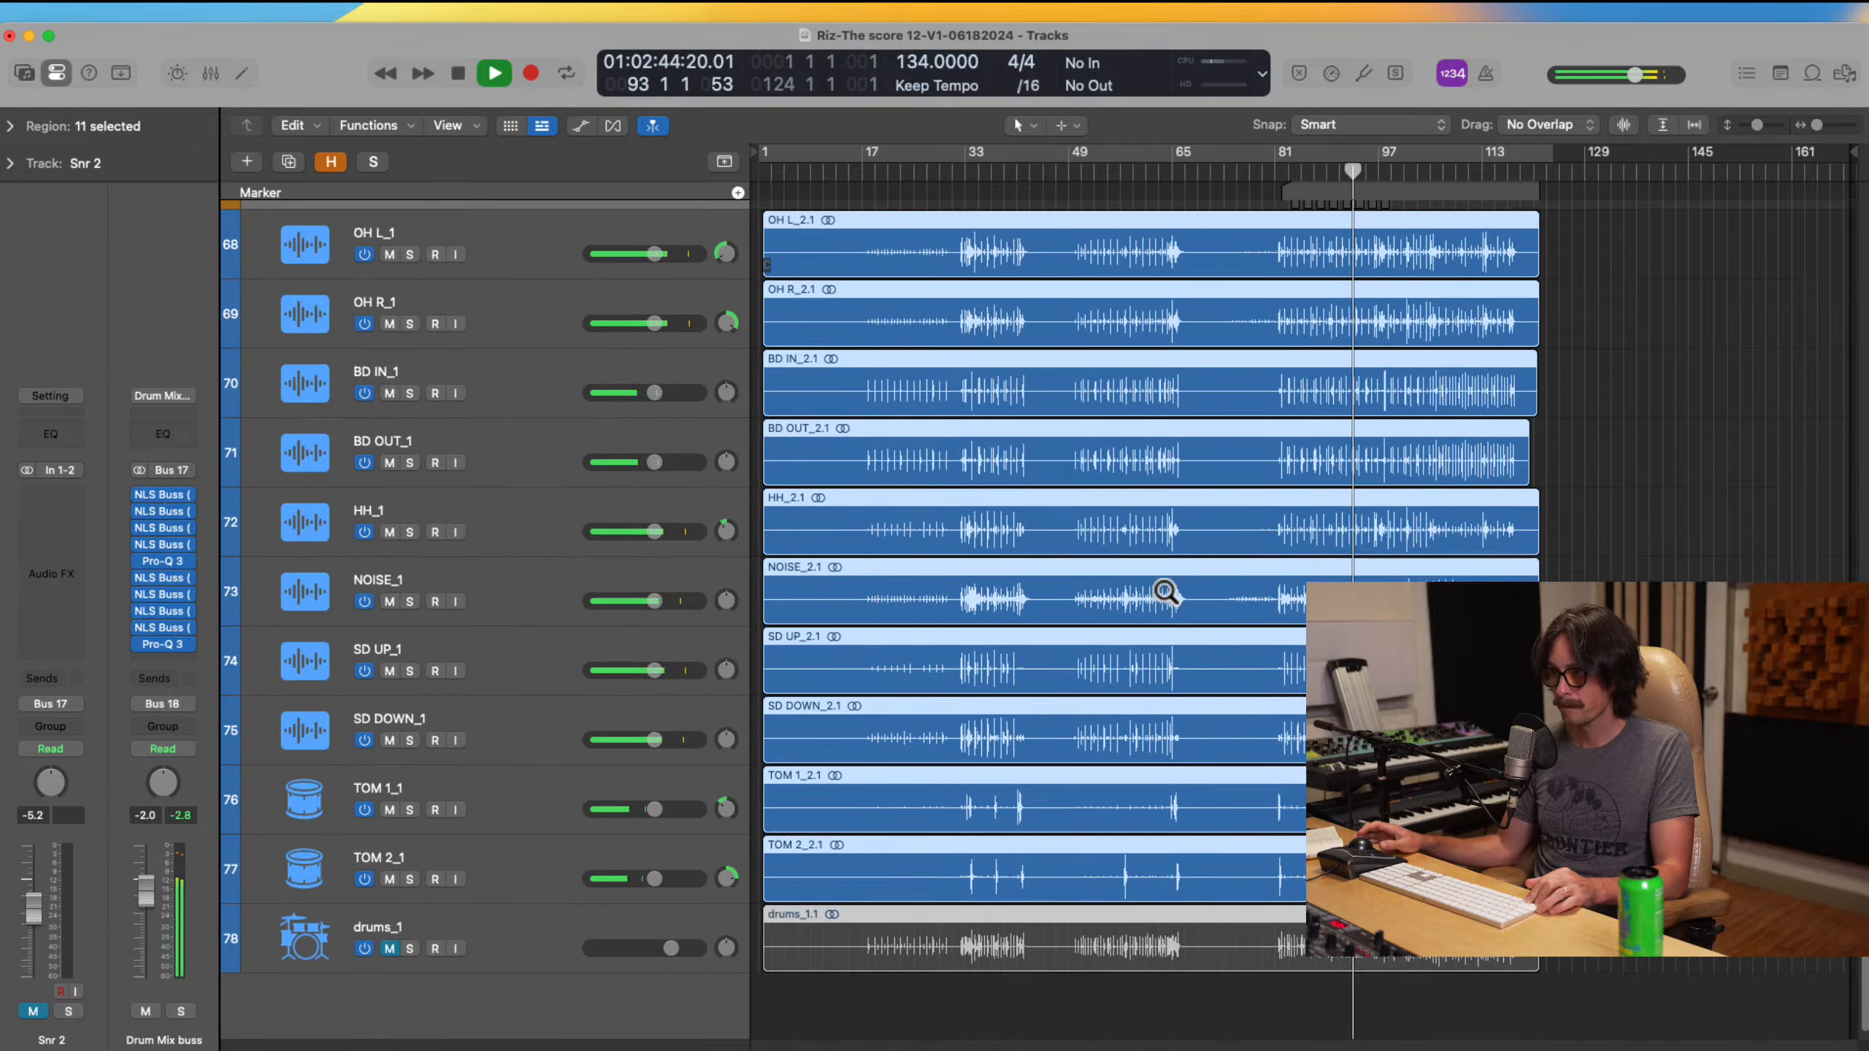
Step: Select the OH R_1 track, play from shortly before bar 33, and examine the NOISE_1 hits around bar 42
{"action": "left_click", "coordinate": [527, 300]}
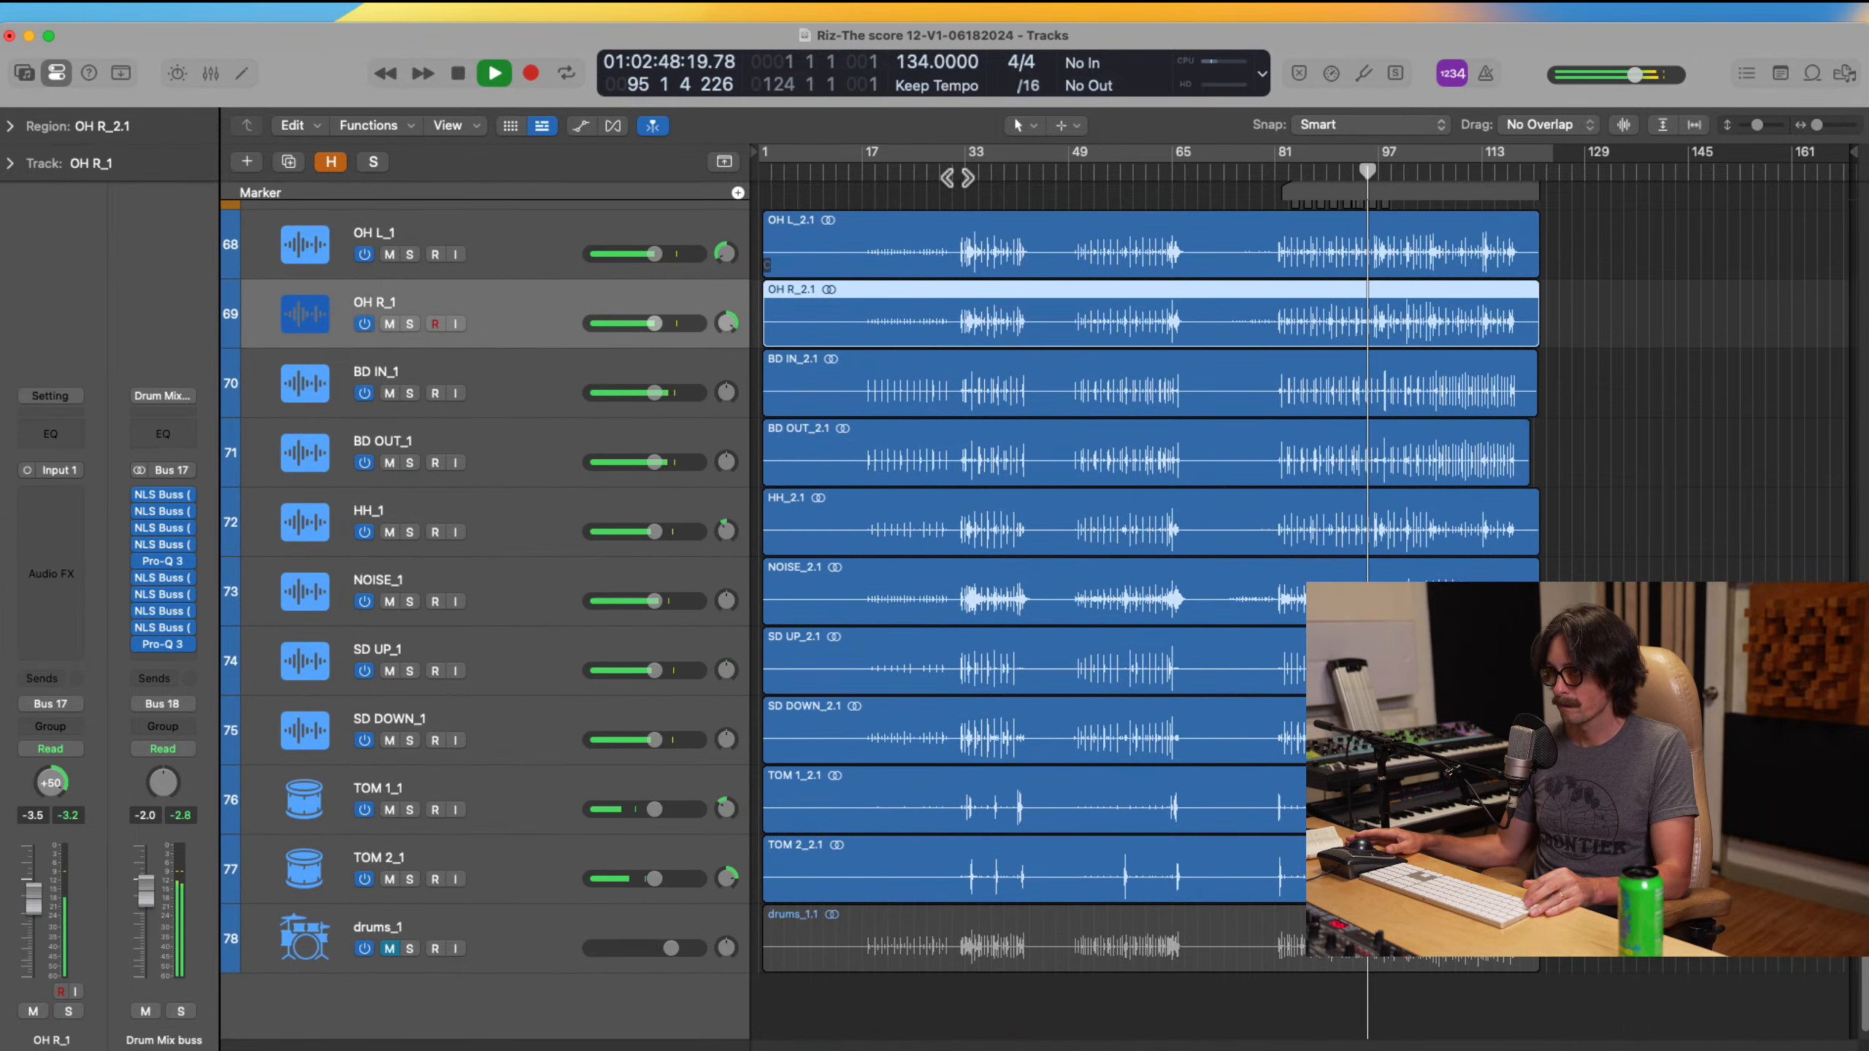
{"action": "left_click", "coordinate": [957, 177]}
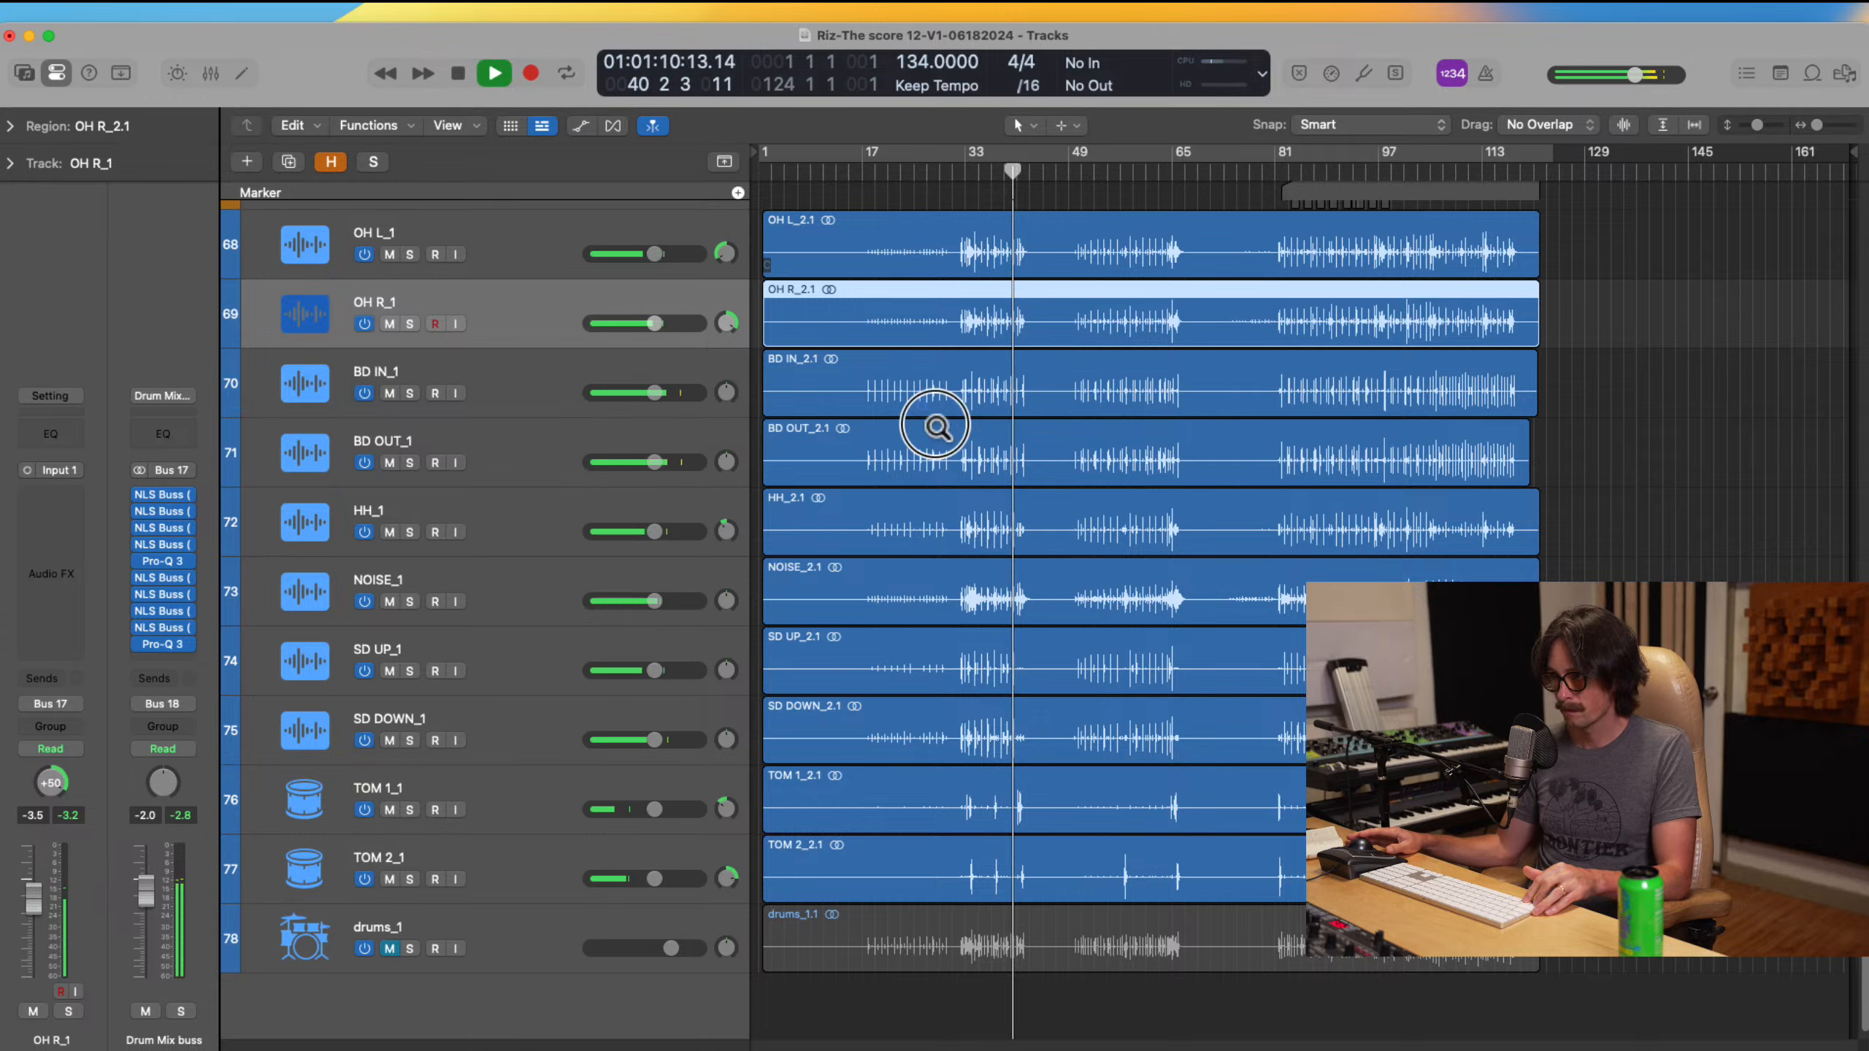
{"action": "left_click_drag", "start_coordinate": [927, 418], "coordinate": [1146, 902]}
{"action": "left_click_drag", "start_coordinate": [1087, 446], "coordinate": [1363, 813]}
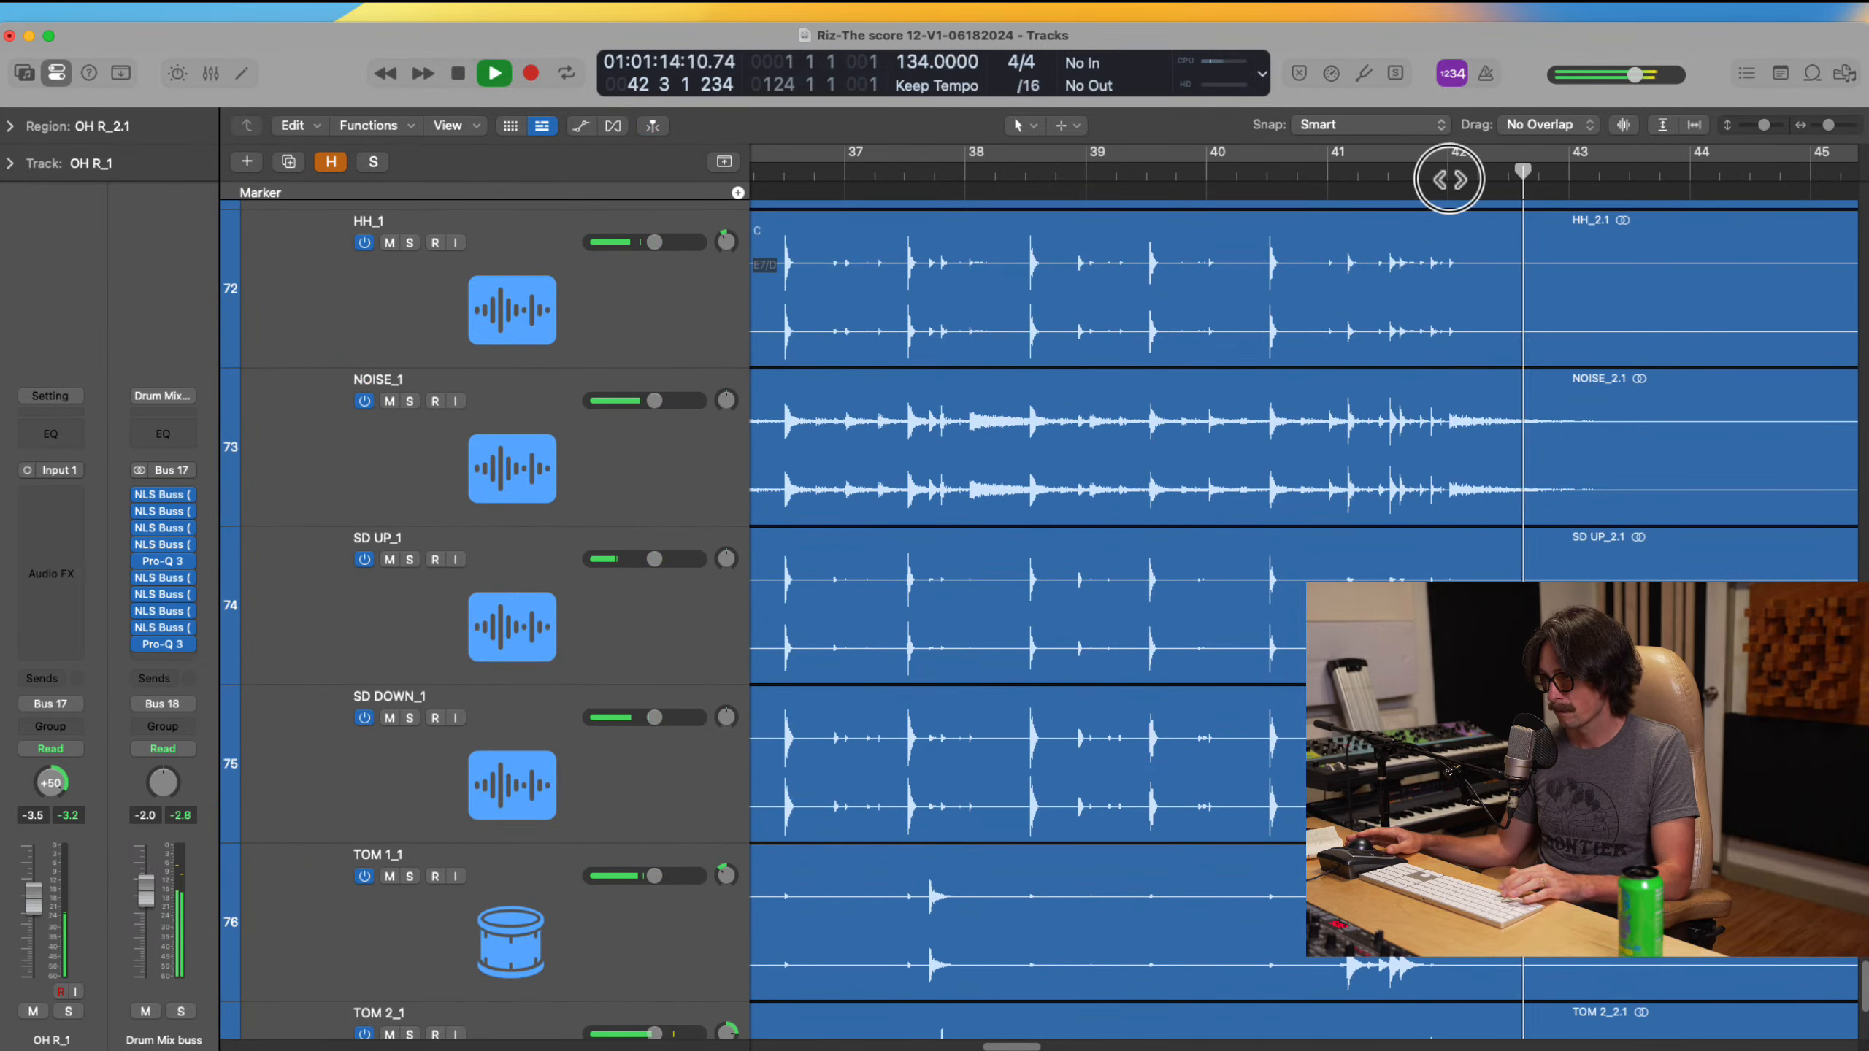
{"action": "key", "text": "super+f"}
{"action": "left_click_drag", "start_coordinate": [1391, 388], "coordinate": [1489, 547]}
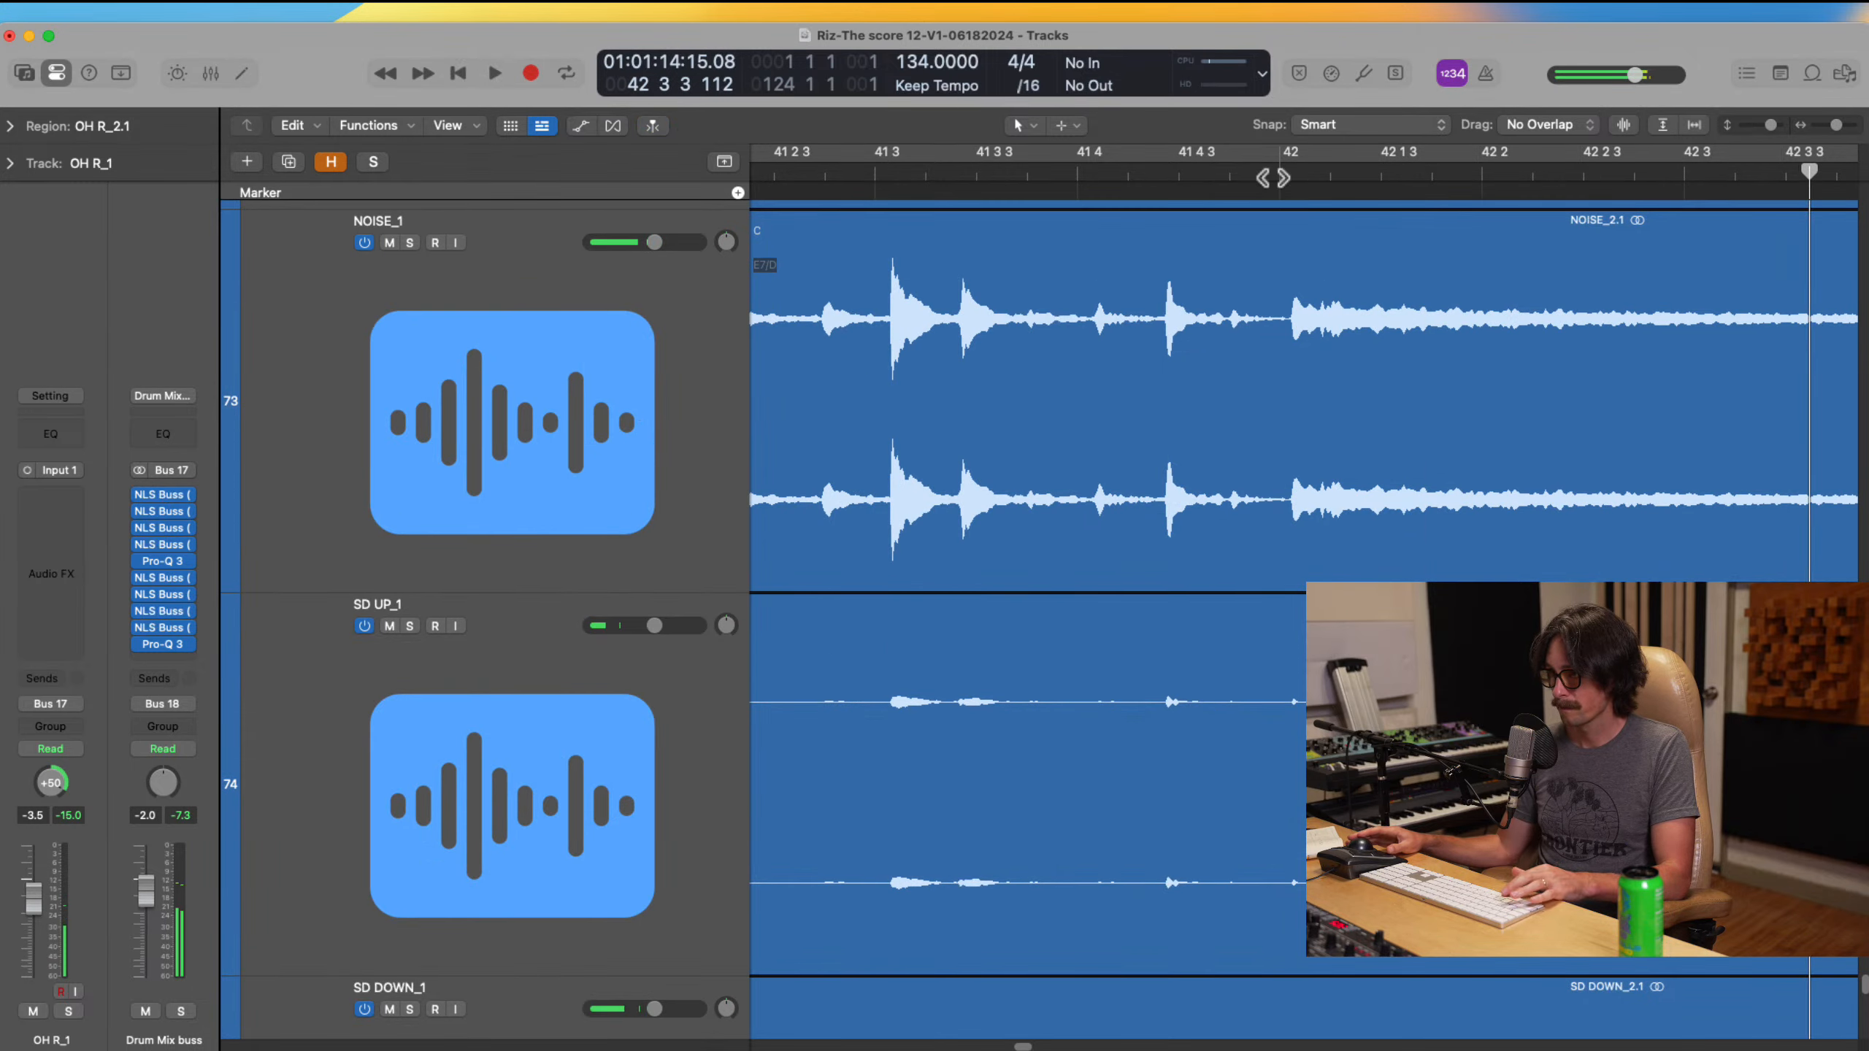
{"action": "key", "text": "space"}
Step: Try nudging the NOISE_2.1 region slightly earlier toward bar 42, and undo the move
{"action": "left_click_drag", "start_coordinate": [1300, 393], "coordinate": [1288, 401]}
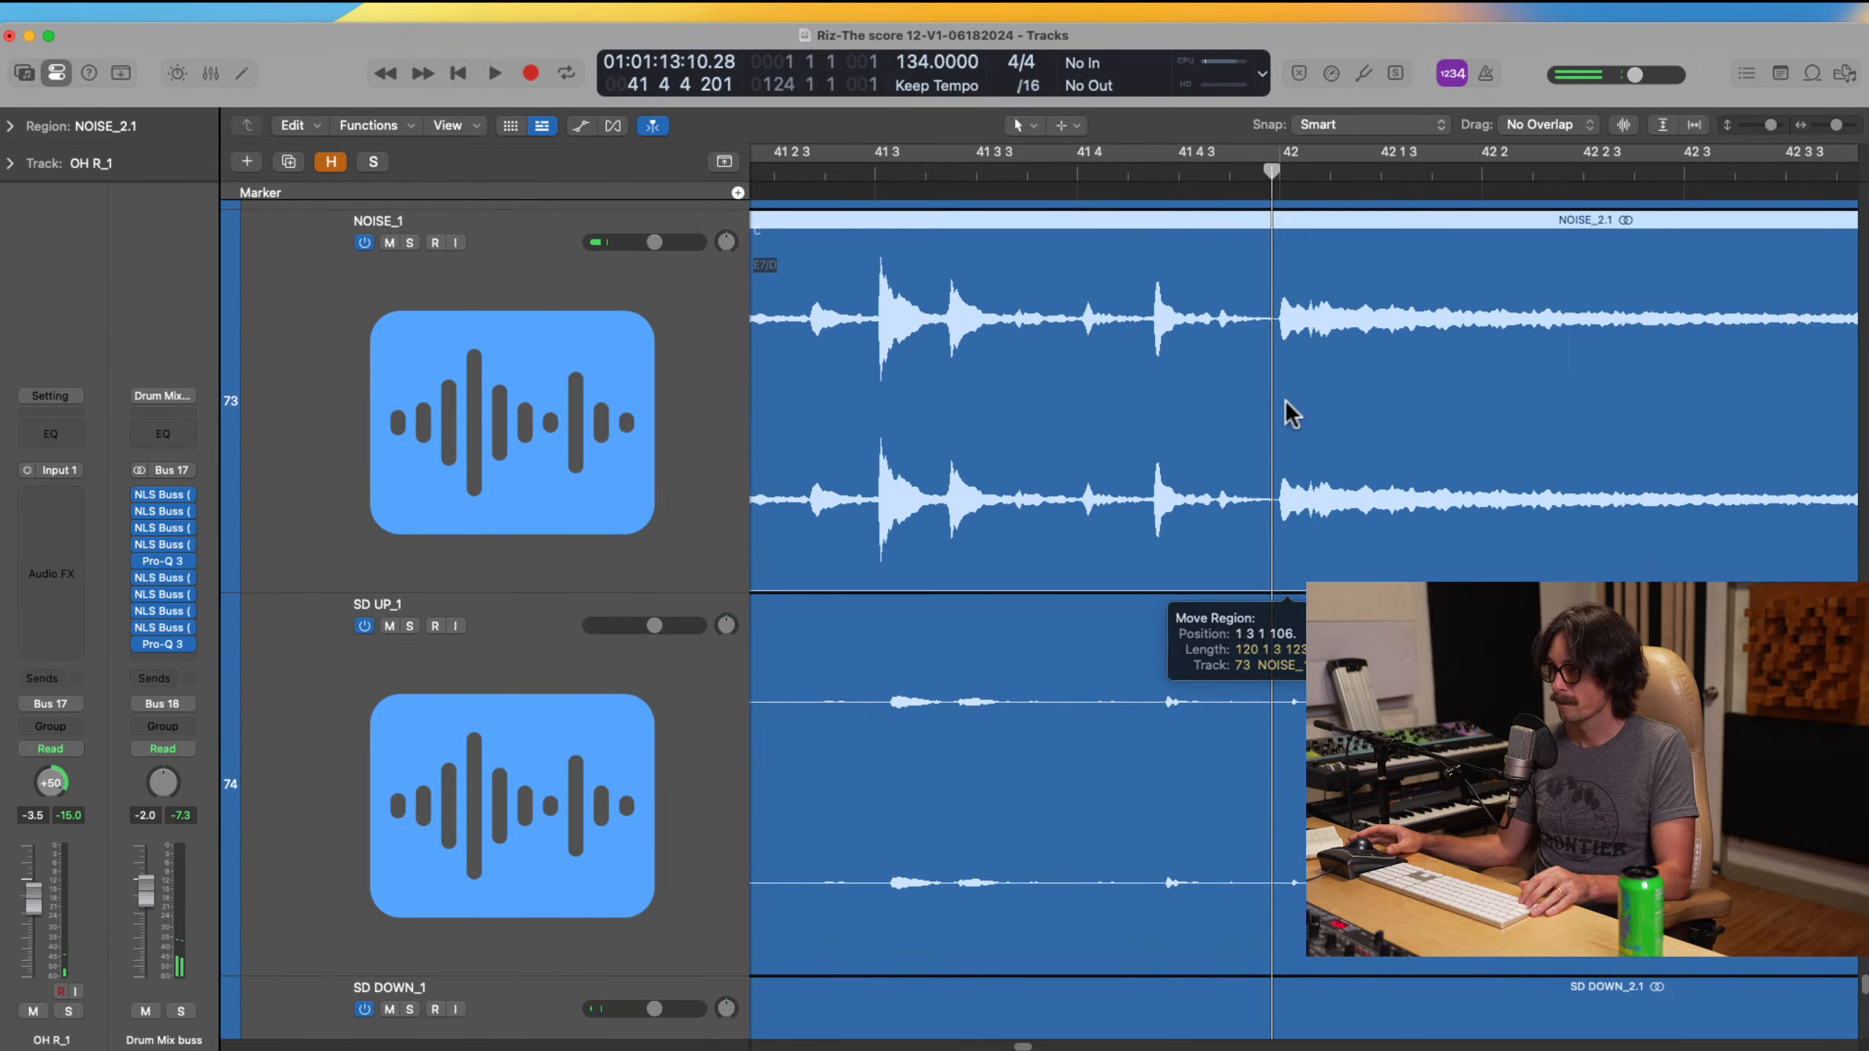
{"action": "key", "text": "super+z"}
{"action": "left_click", "coordinate": [1280, 610], "text": "ctrl+alt"}
{"action": "left_click", "coordinate": [1281, 611], "text": "ctrl+alt"}
{"action": "left_click", "coordinate": [1280, 611], "text": "ctrl+alt"}
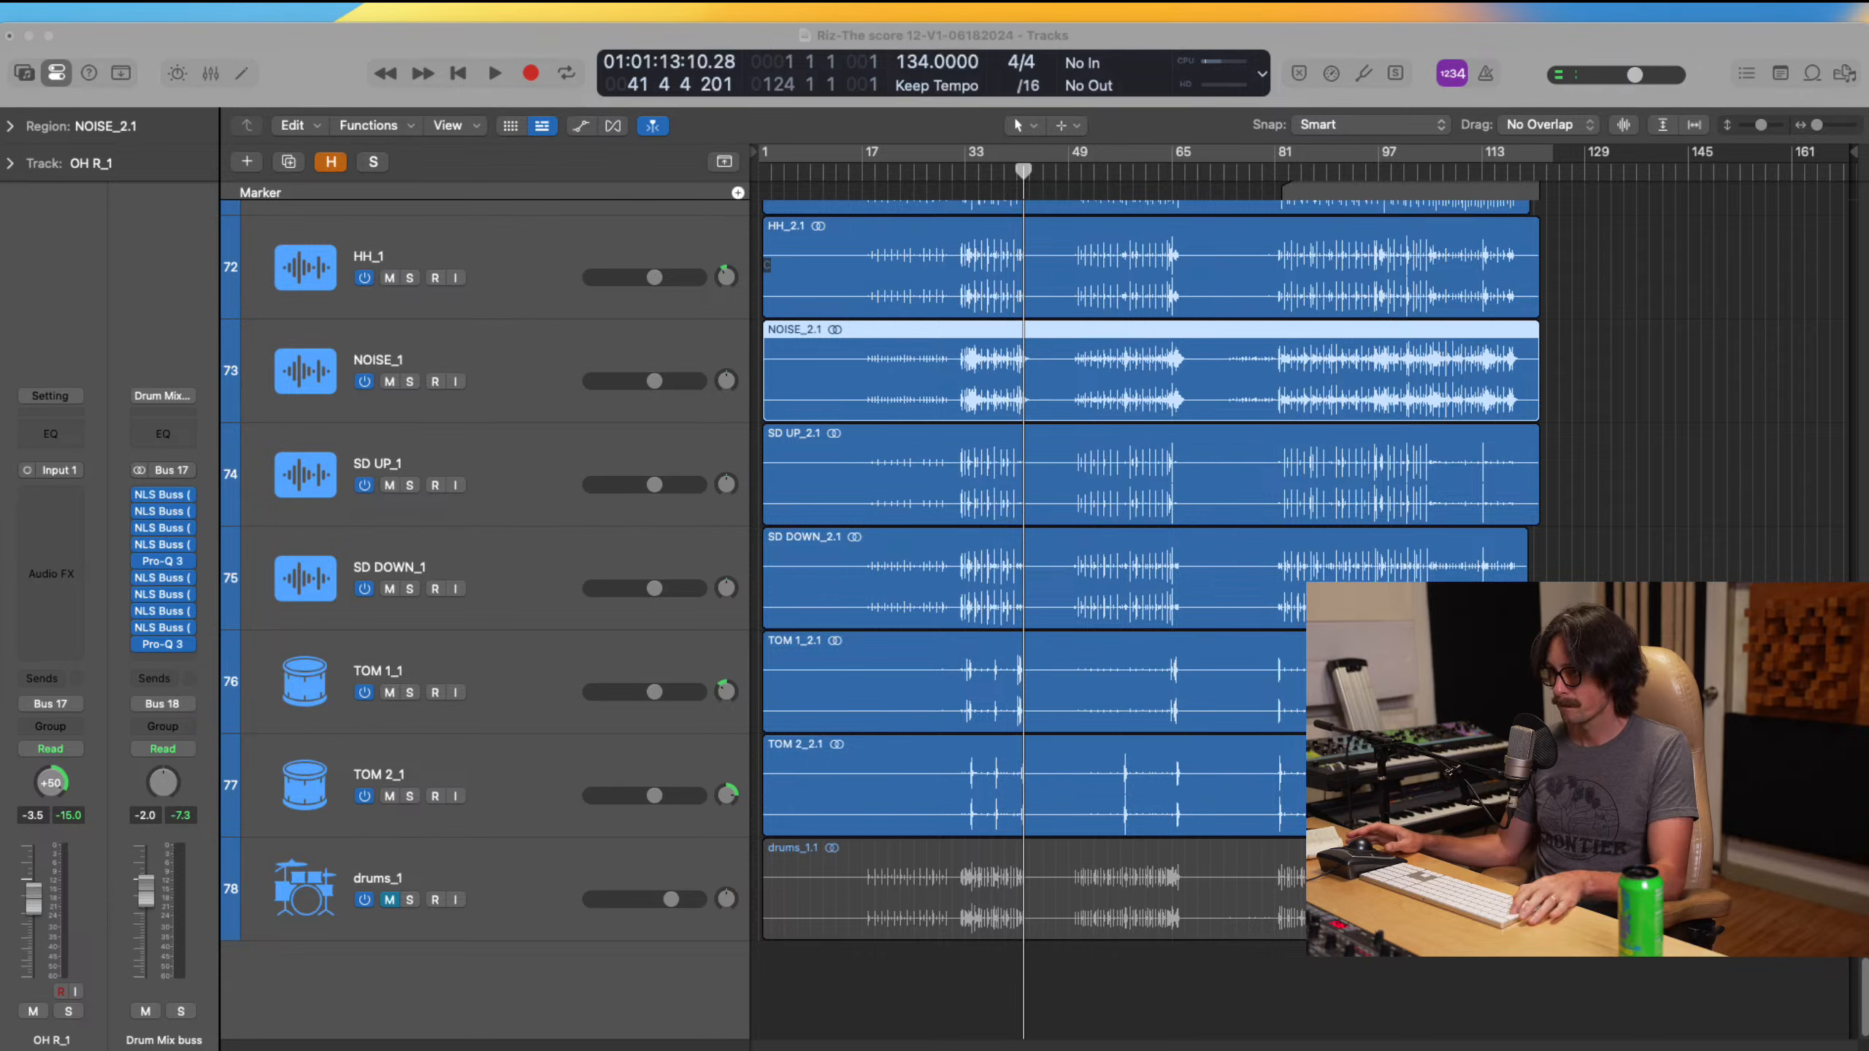
Step: Examine the overhead recordings and the Main drums region between bars 32 and 42
{"action": "left_click", "coordinate": [1699, 46]}
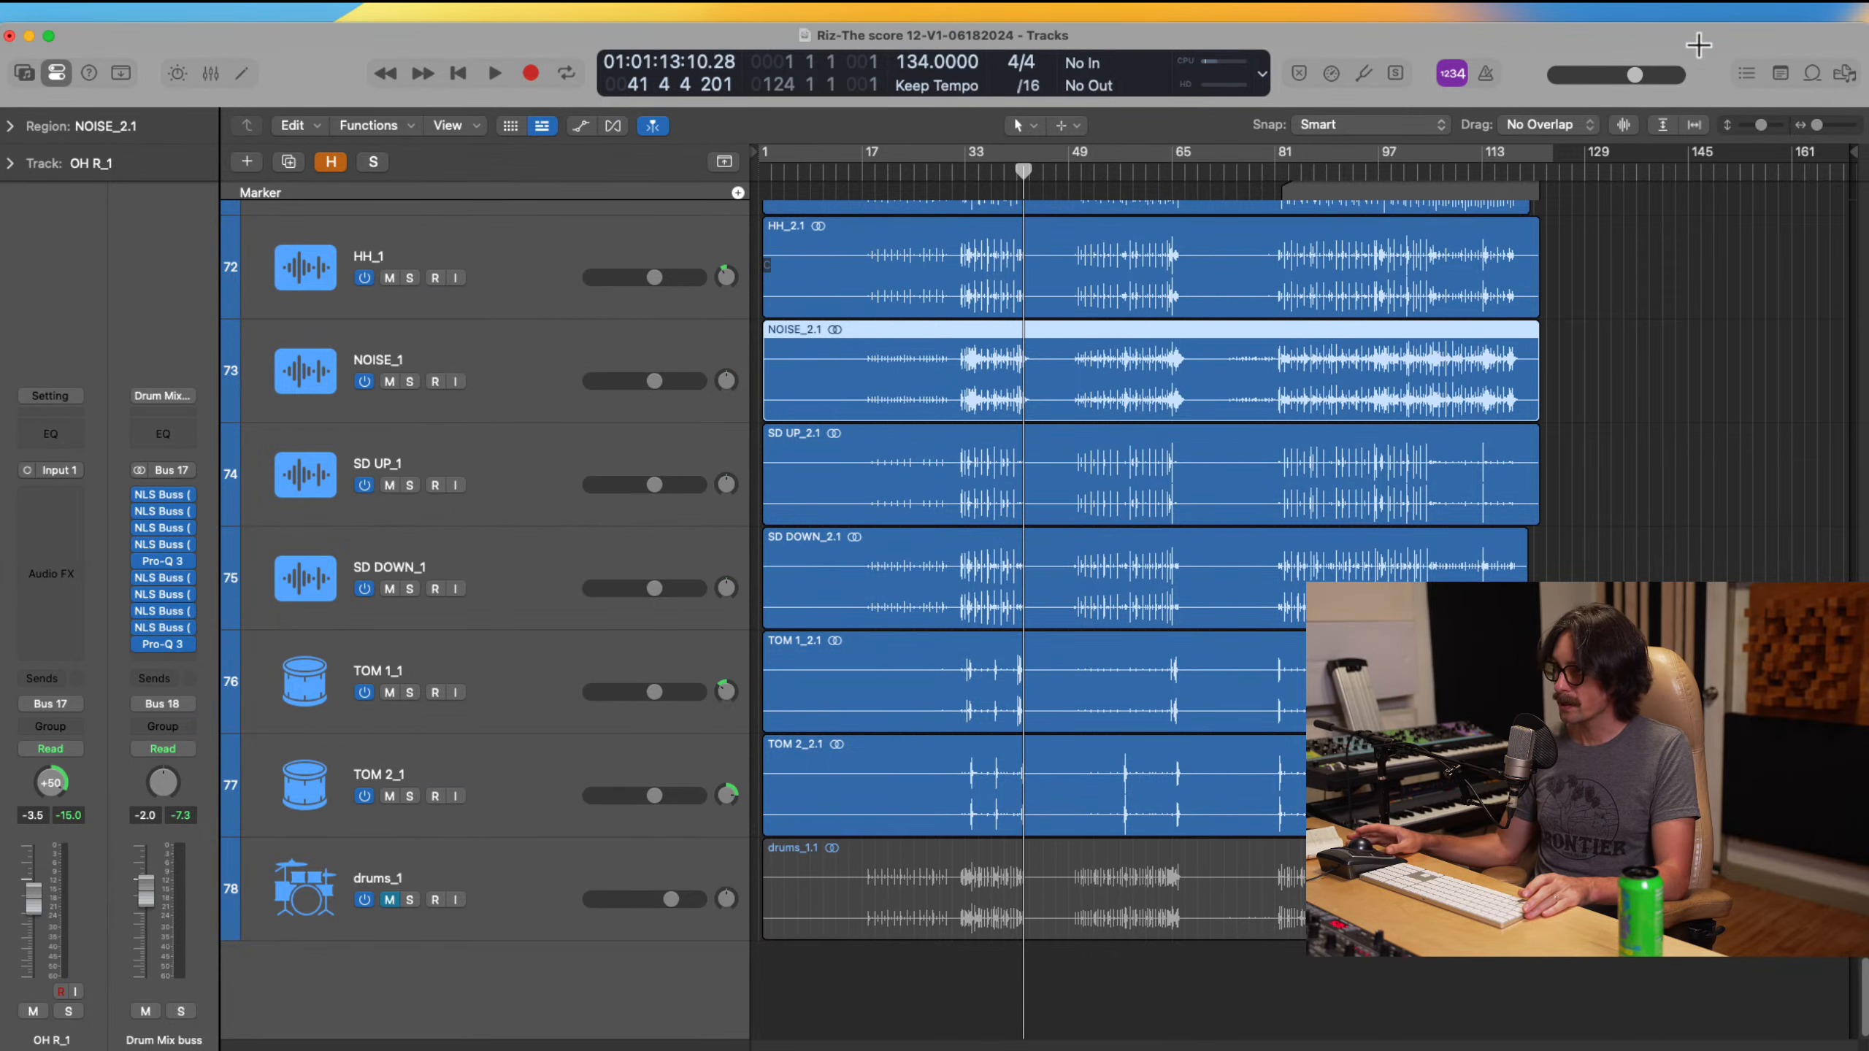
{"action": "scroll", "coordinate": [877, 630], "scroll_direction": "down", "scroll_amount": 5}
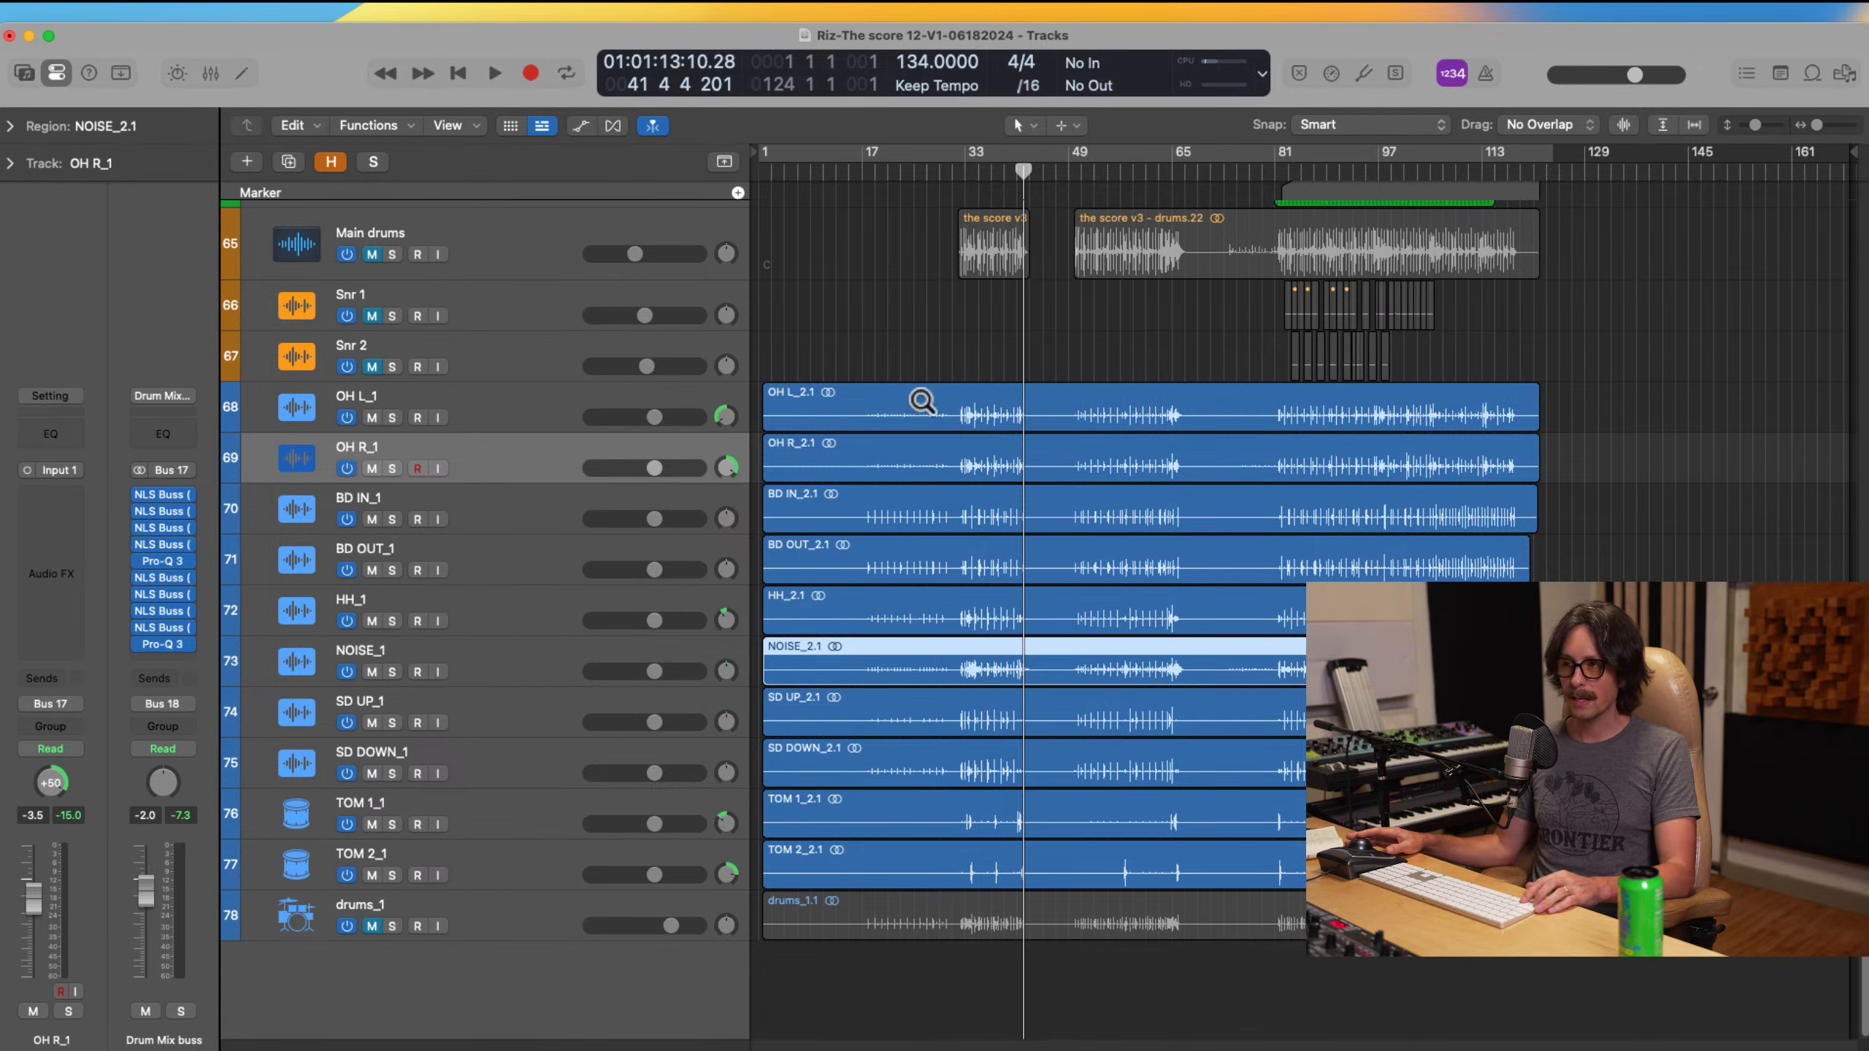
{"action": "left_click_drag", "start_coordinate": [921, 402], "coordinate": [1043, 618]}
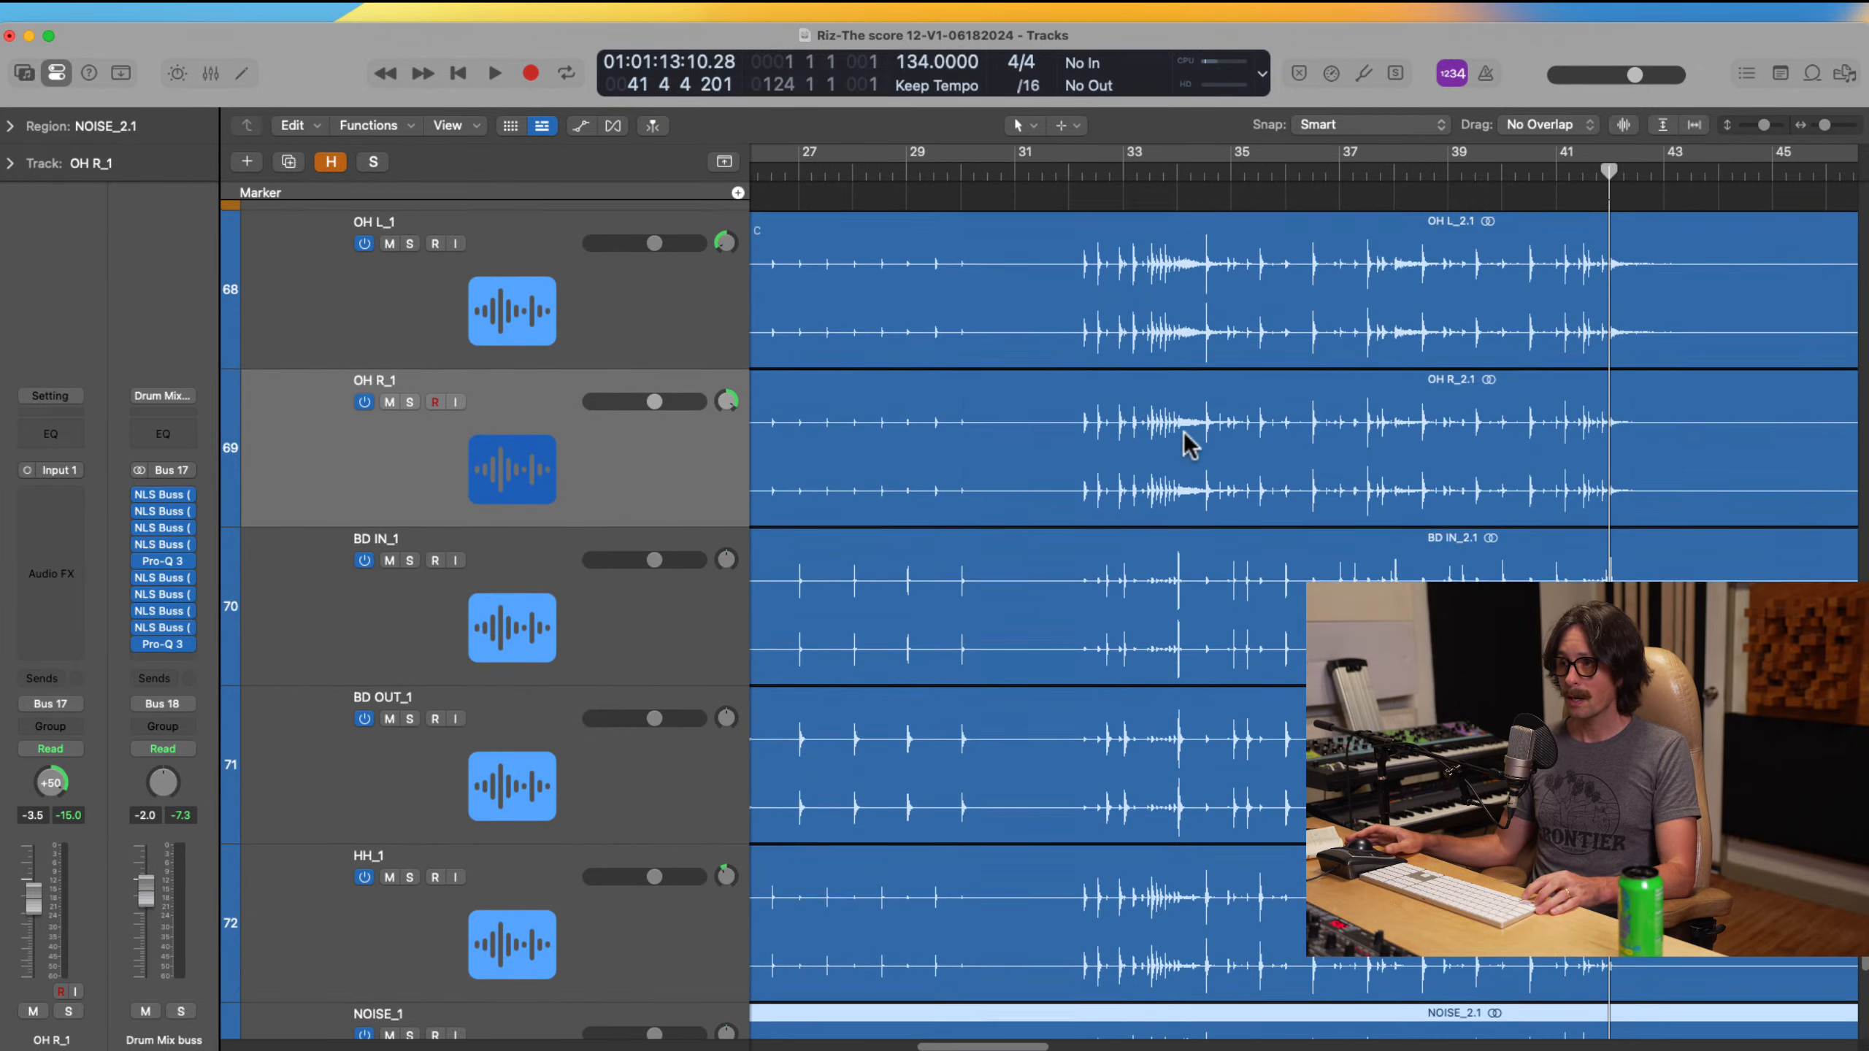
{"action": "scroll", "coordinate": [1183, 441], "scroll_direction": "up", "scroll_amount": 4}
{"action": "scroll", "coordinate": [1183, 433], "scroll_direction": "up", "scroll_amount": 5}
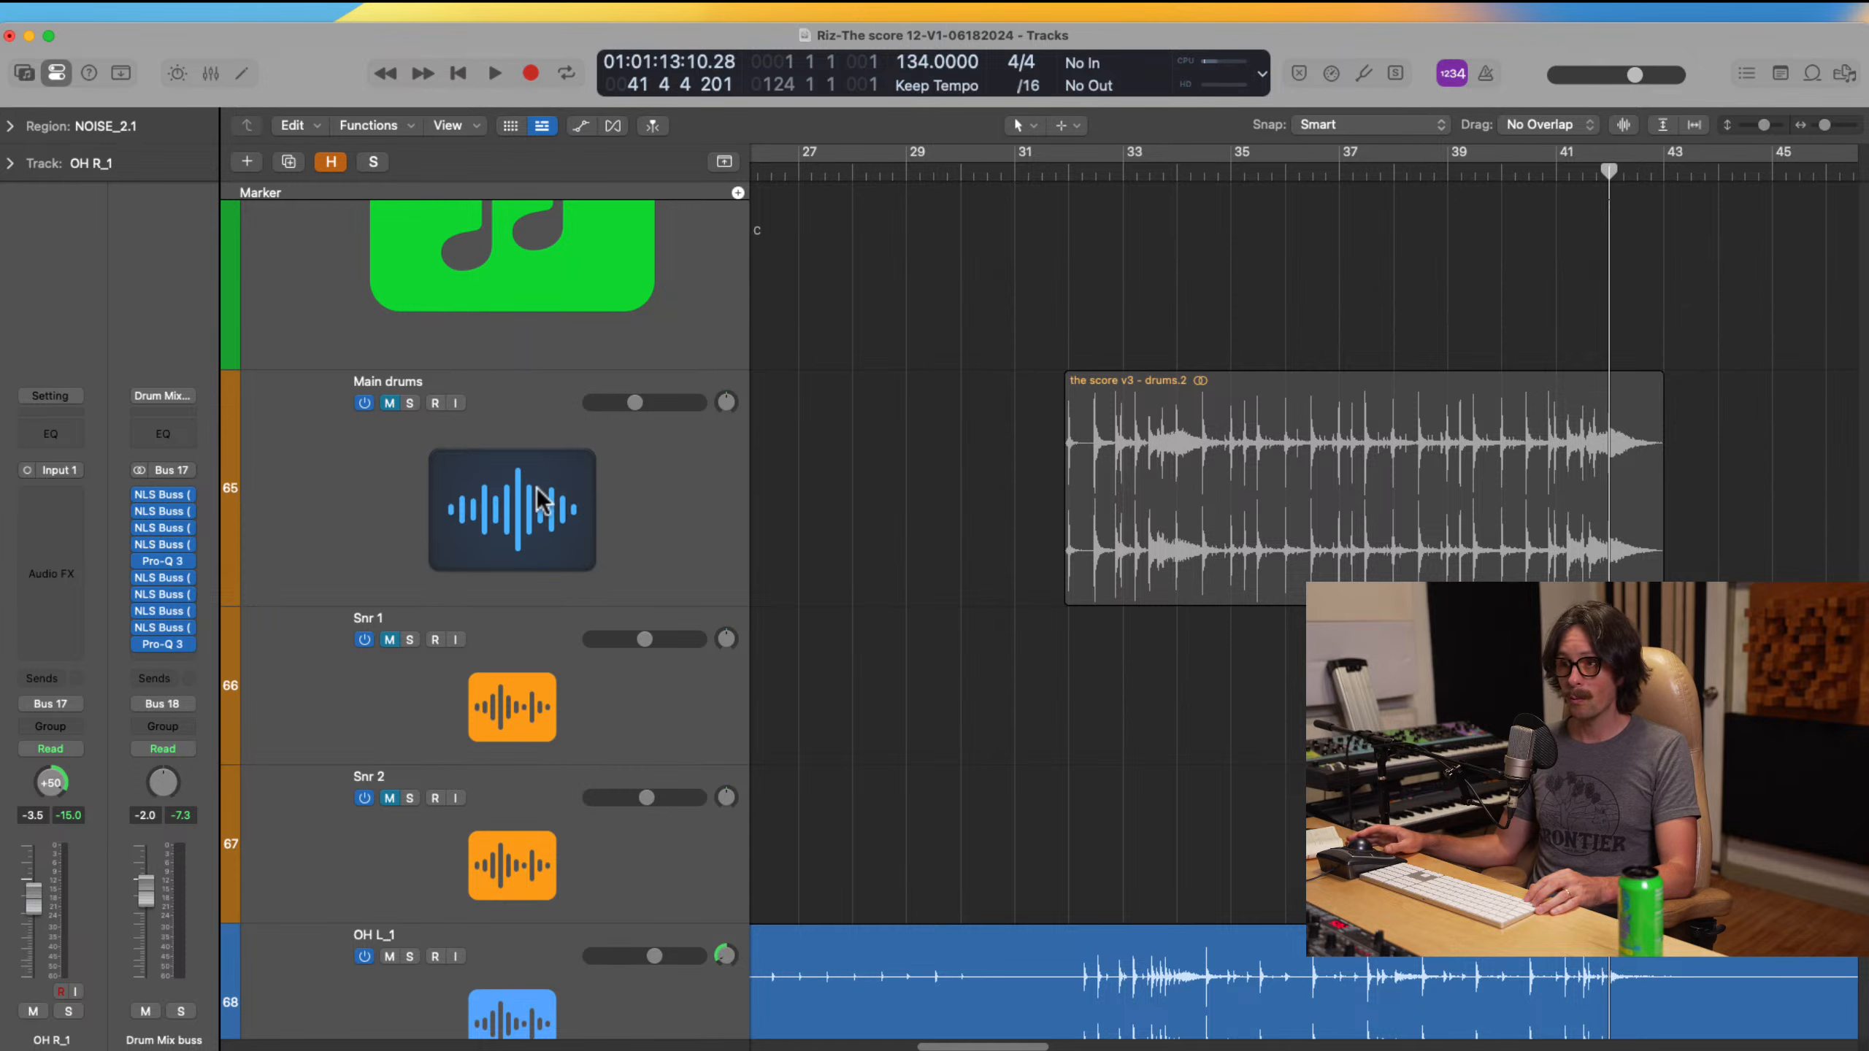
Step: Move the Main drums track directly above OH L_1, place the playhead shortly before bar 32, and unmute Main drums
{"action": "left_click_drag", "start_coordinate": [542, 501], "coordinate": [508, 902]}
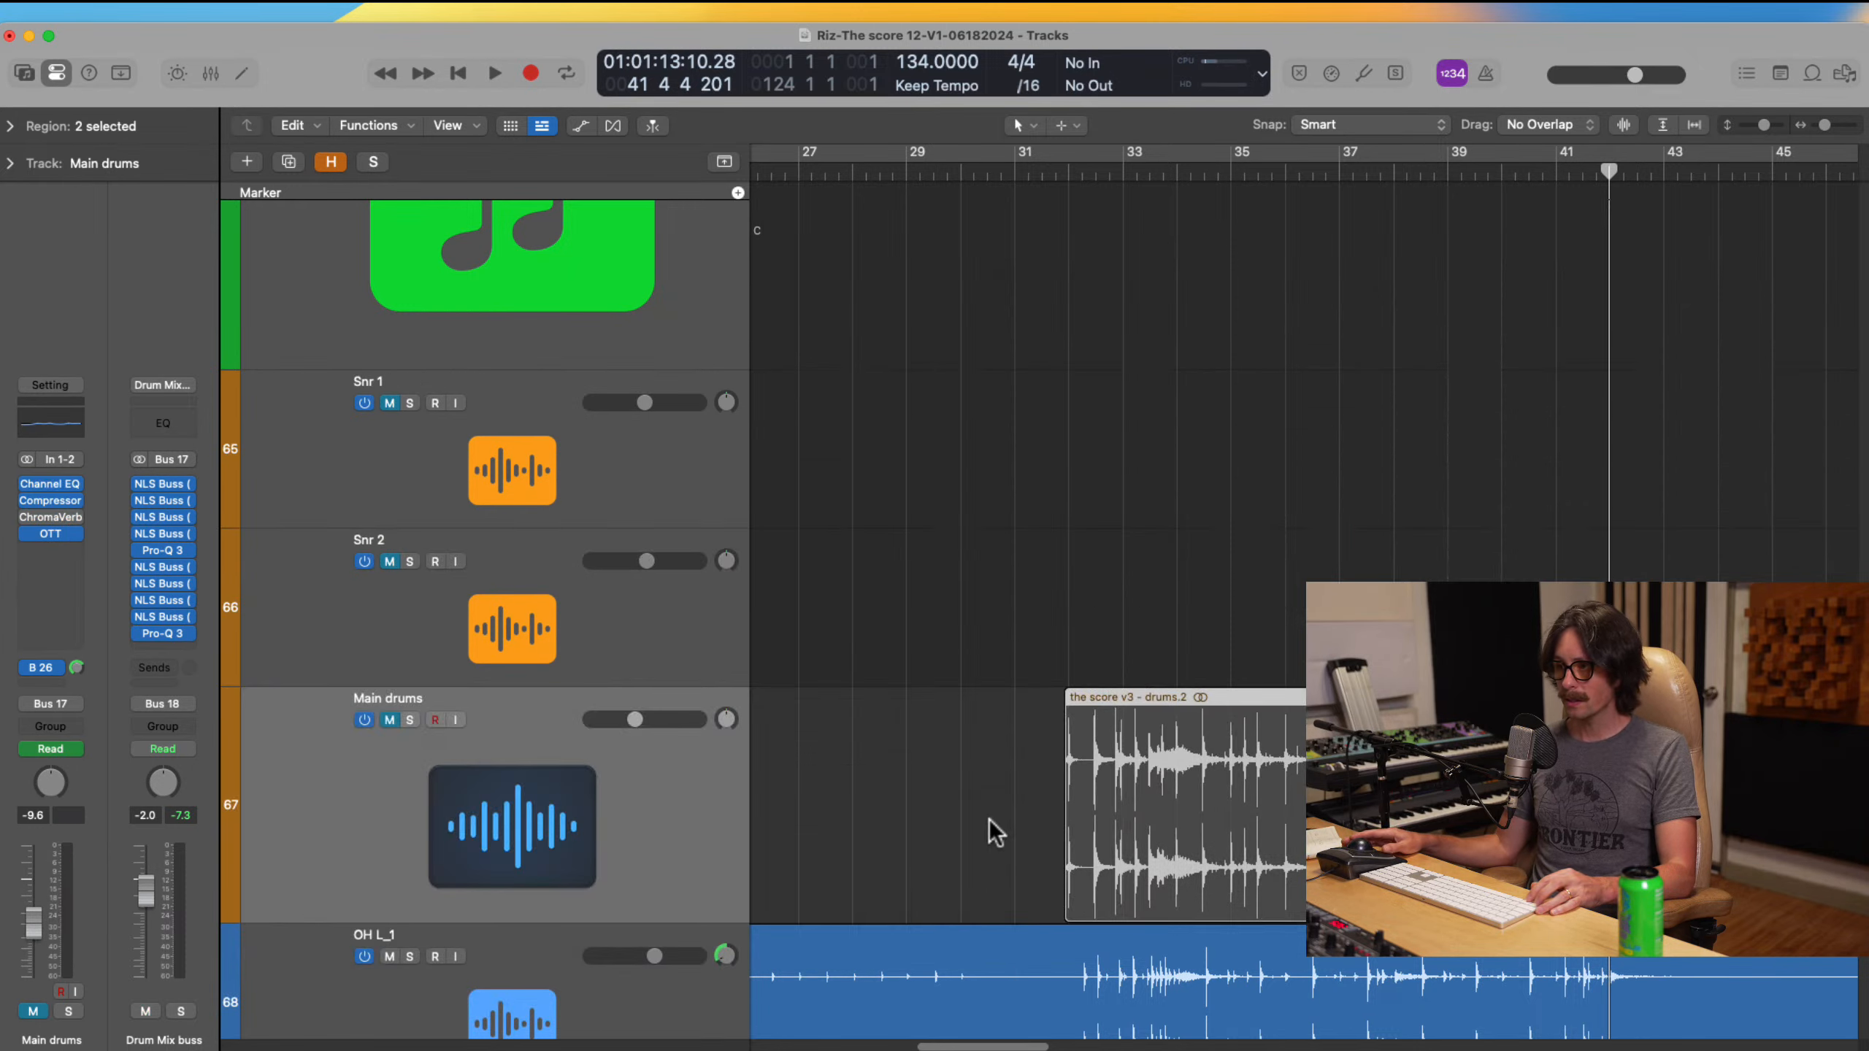
{"action": "left_click_drag", "start_coordinate": [994, 790], "coordinate": [1113, 809]}
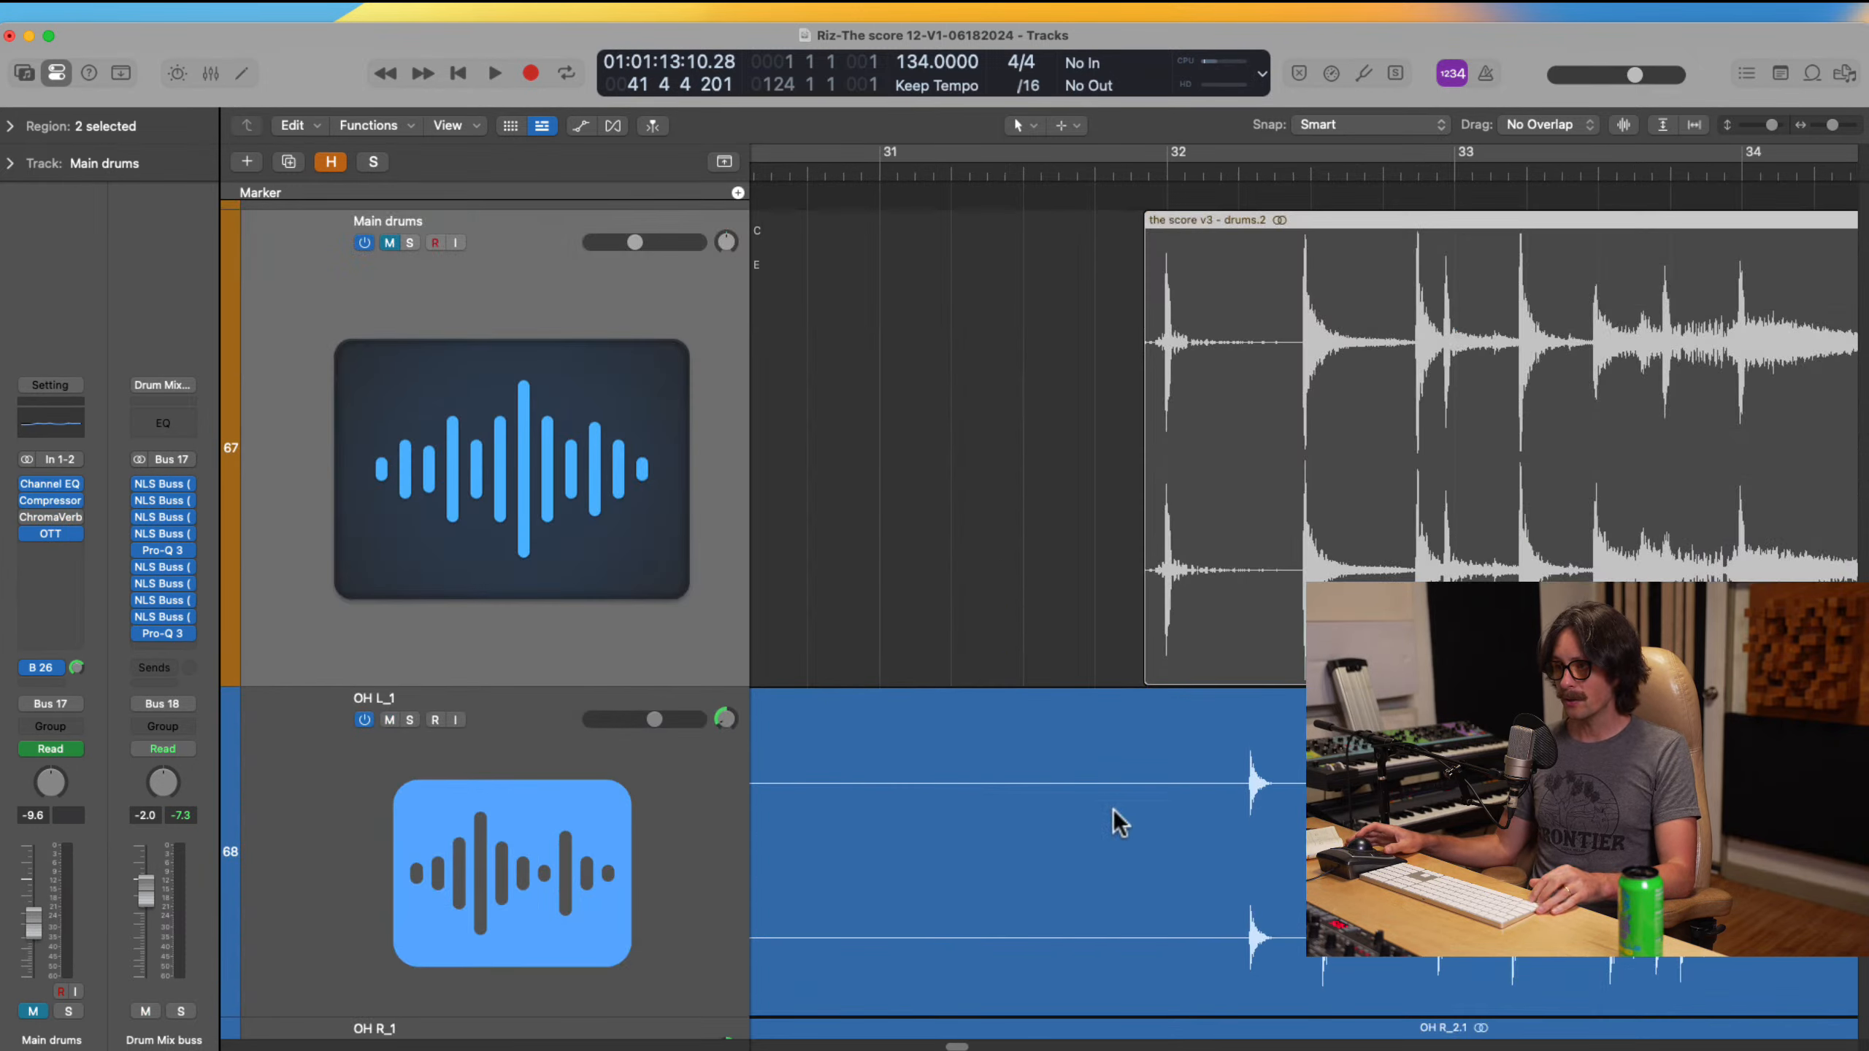
{"action": "left_click", "coordinate": [1065, 171]}
{"action": "left_click", "coordinate": [425, 244]}
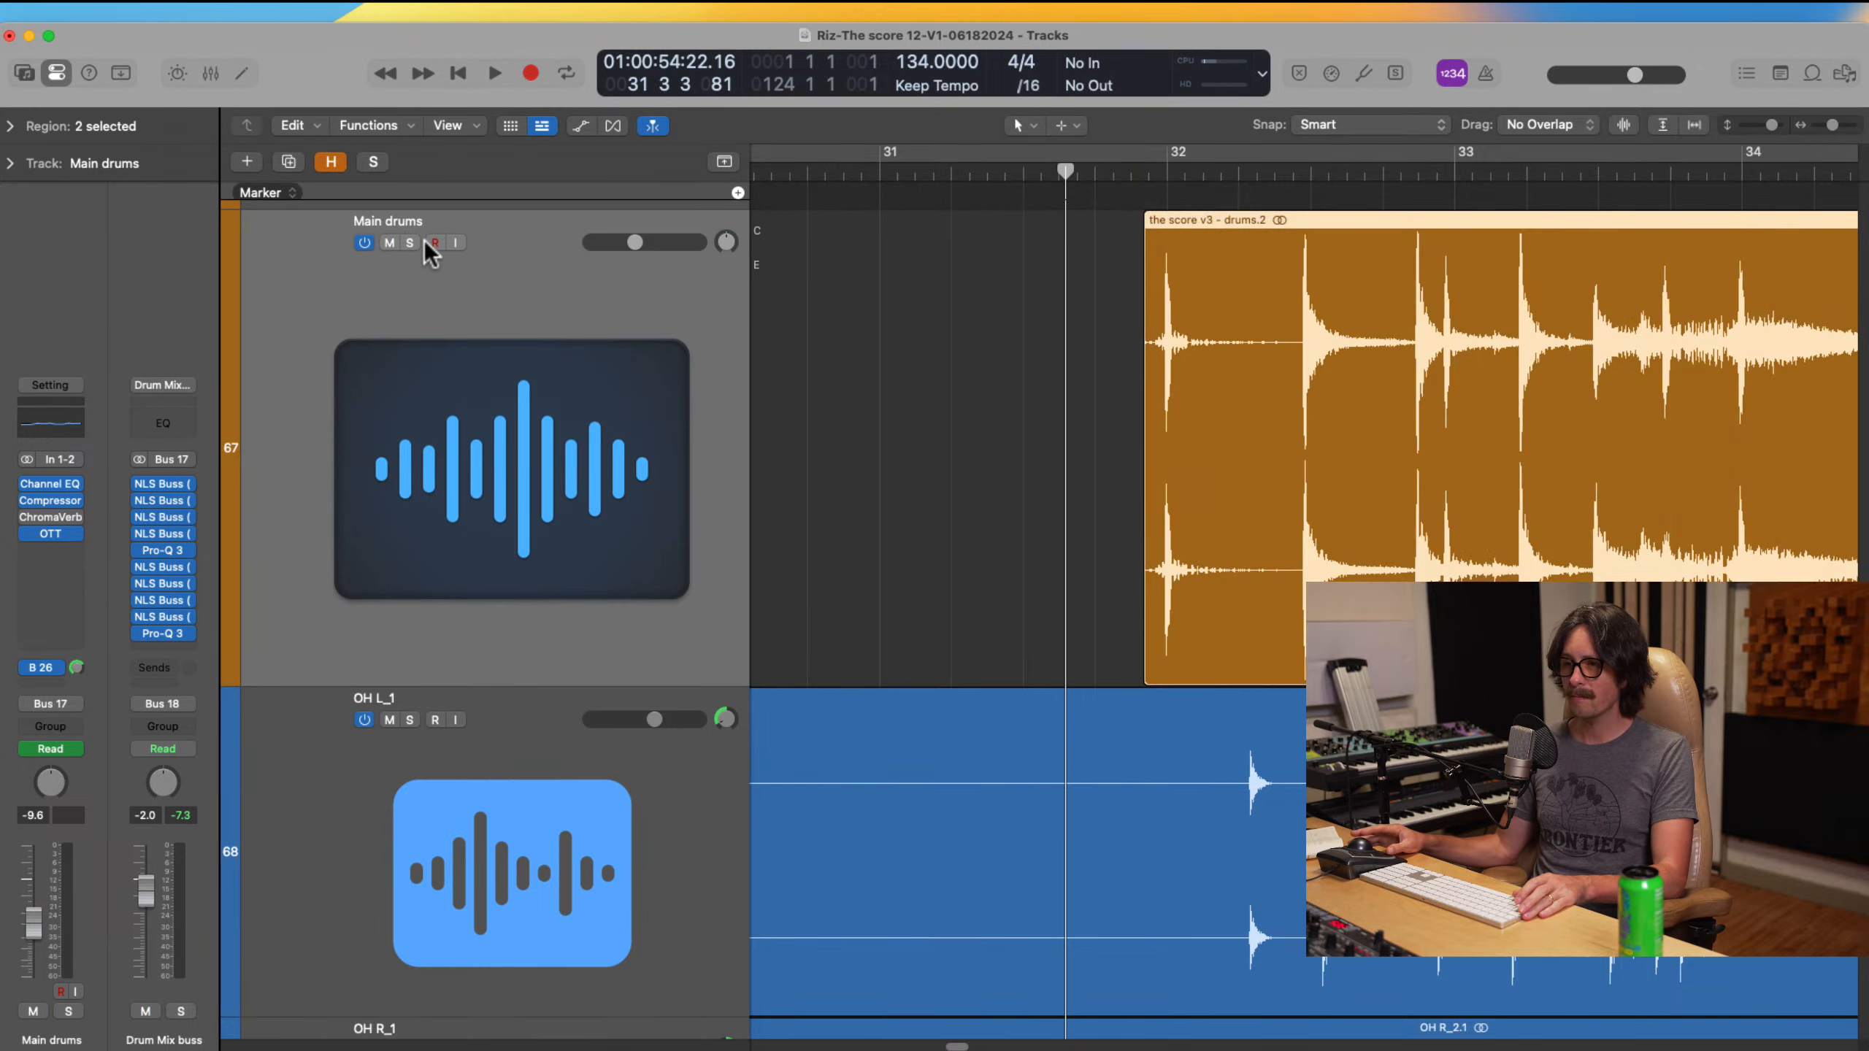
Step: Select all eleven multitrack drum tracks from OH L_1 to drums_1 and mute them
{"action": "left_click", "coordinate": [1046, 356], "text": "ctrl+alt"}
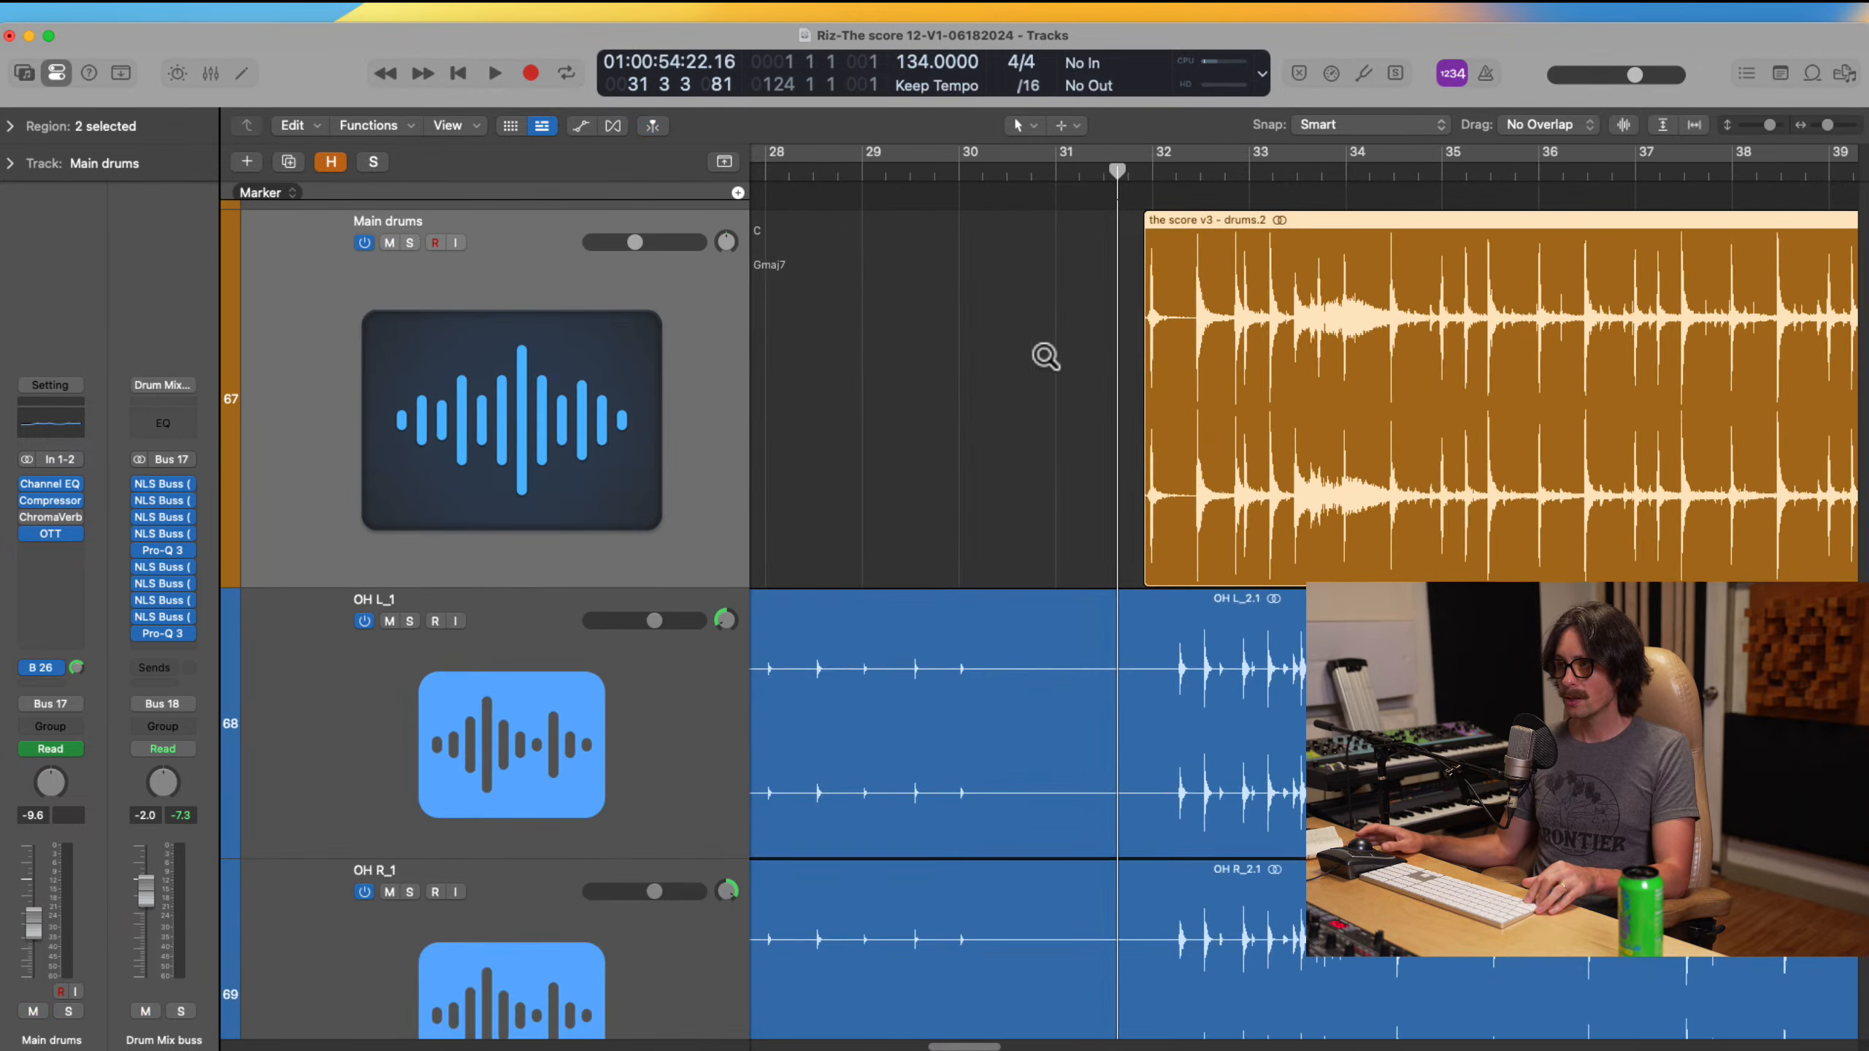
{"action": "left_click", "coordinate": [1045, 274], "text": "ctrl+alt"}
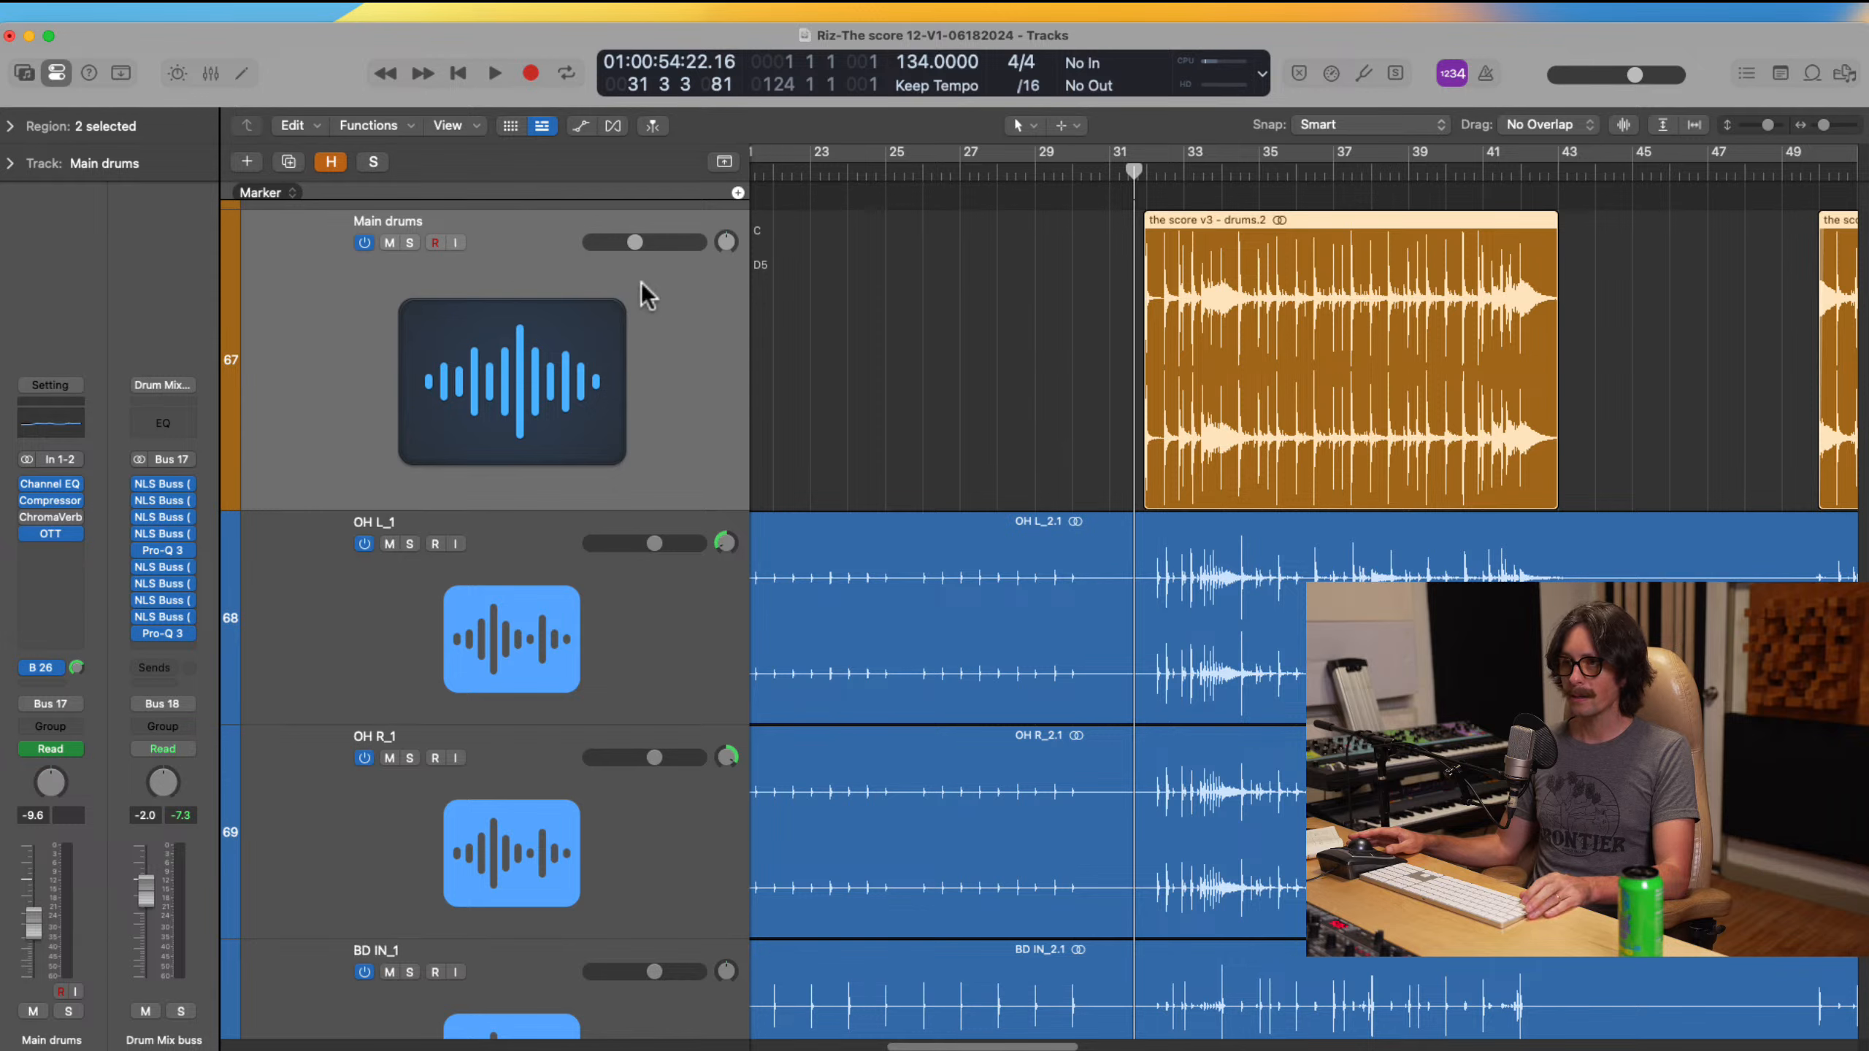
{"action": "left_click", "coordinate": [489, 636]}
{"action": "left_click", "coordinate": [822, 712], "text": "ctrl+alt"}
{"action": "scroll", "coordinate": [704, 840], "scroll_direction": "up", "scroll_amount": 7}
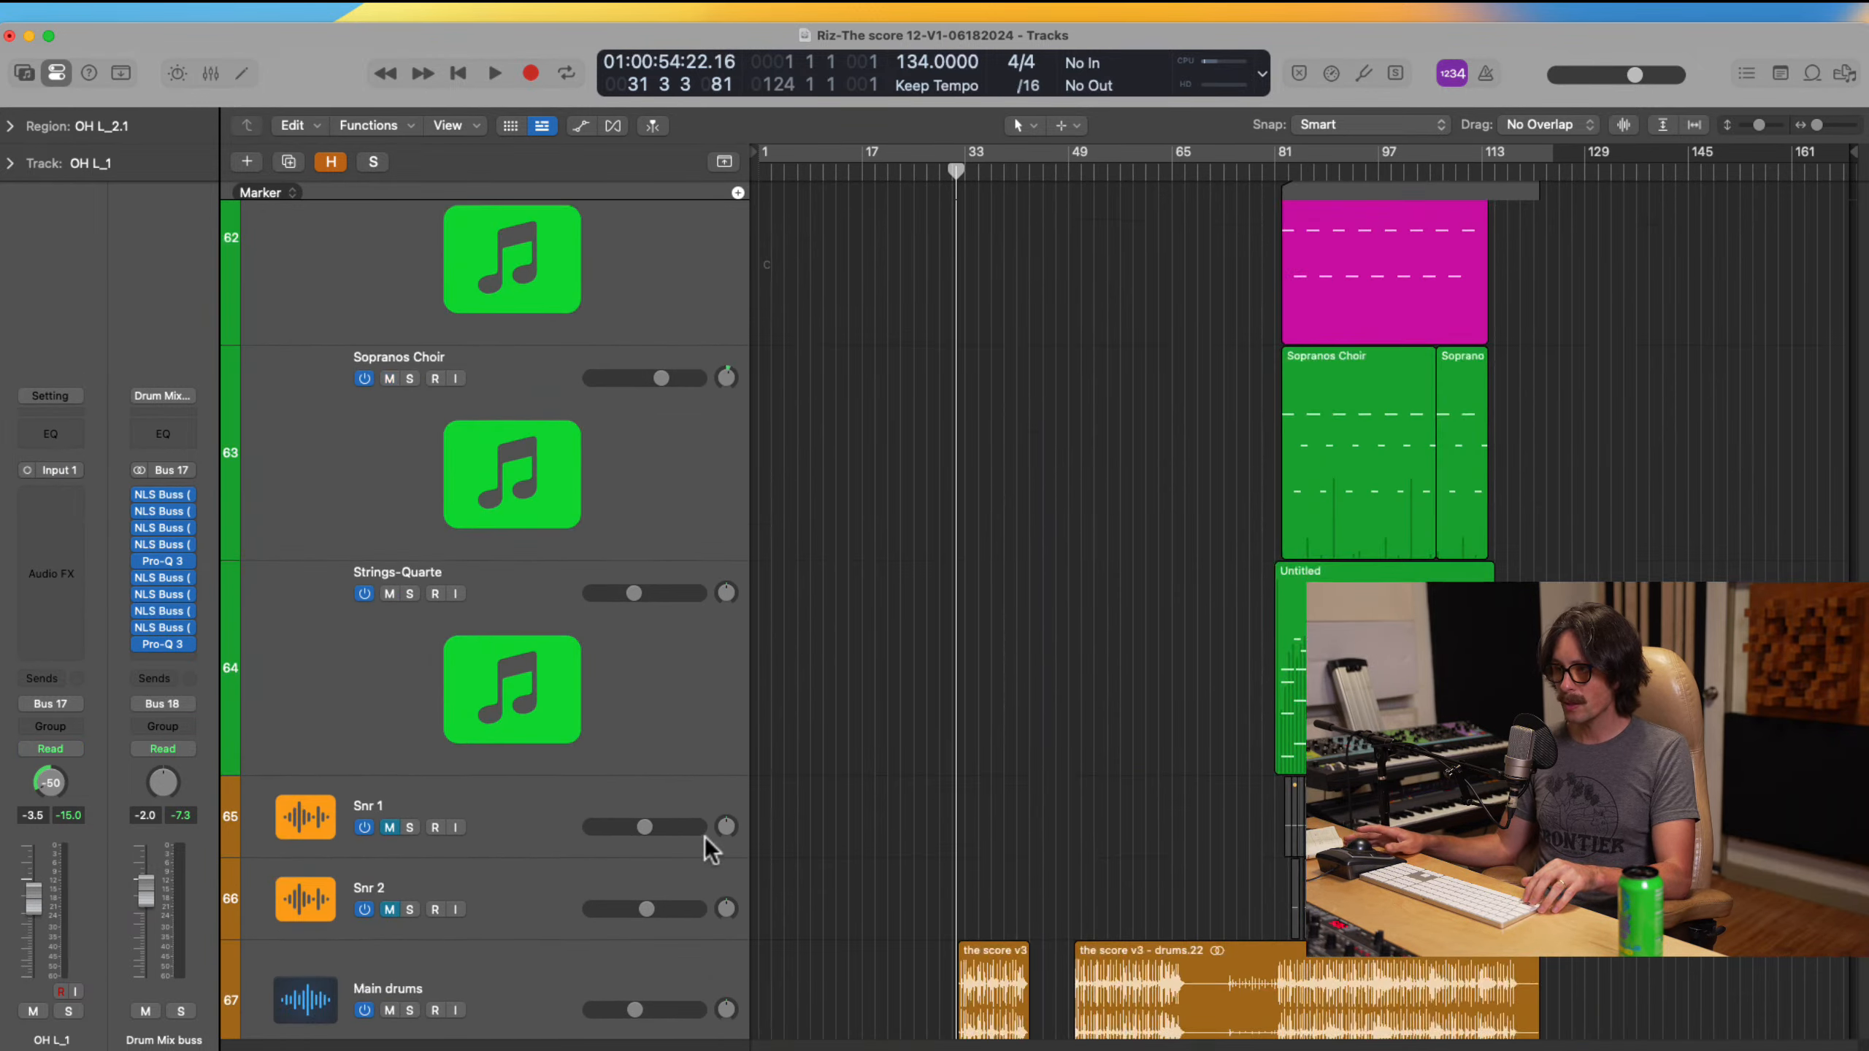
{"action": "scroll", "coordinate": [704, 838], "scroll_direction": "down", "scroll_amount": 10}
{"action": "scroll", "coordinate": [736, 832], "scroll_direction": "down", "scroll_amount": 3}
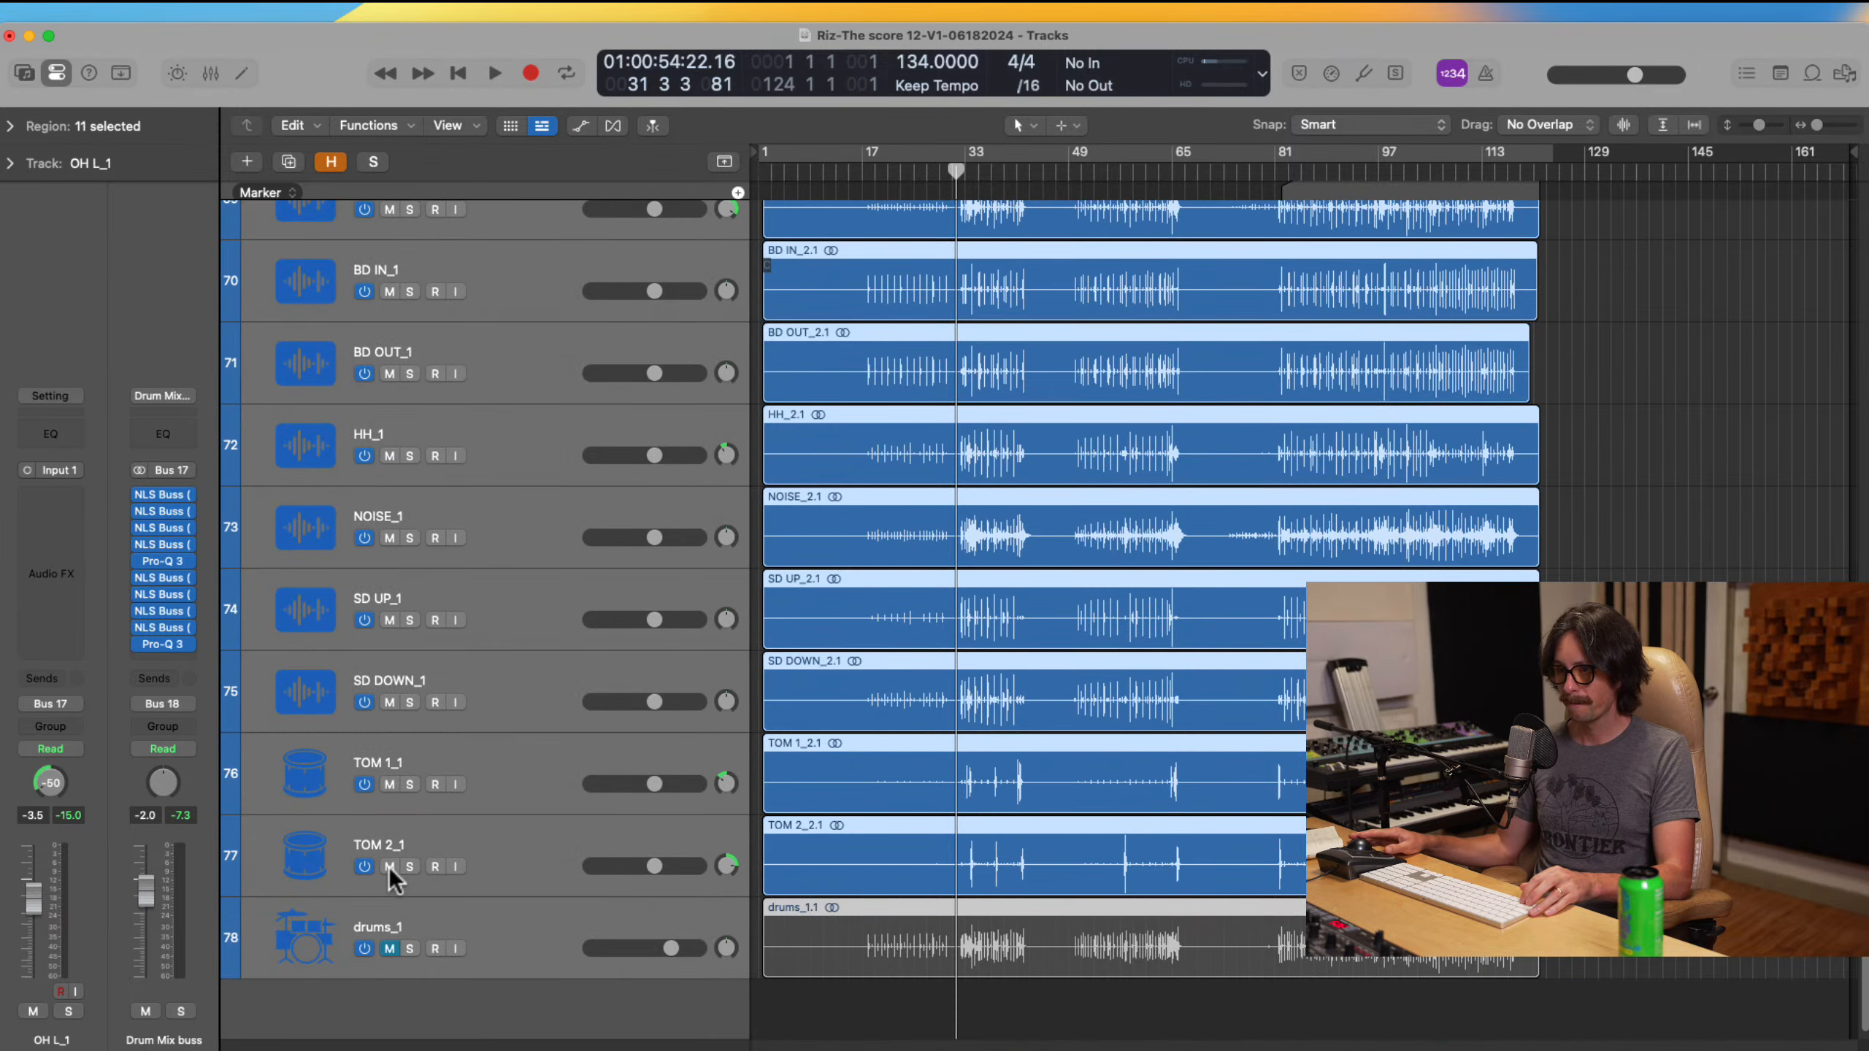
{"action": "left_click", "coordinate": [389, 866]}
{"action": "scroll", "coordinate": [1110, 555], "scroll_direction": "up", "scroll_amount": 5}
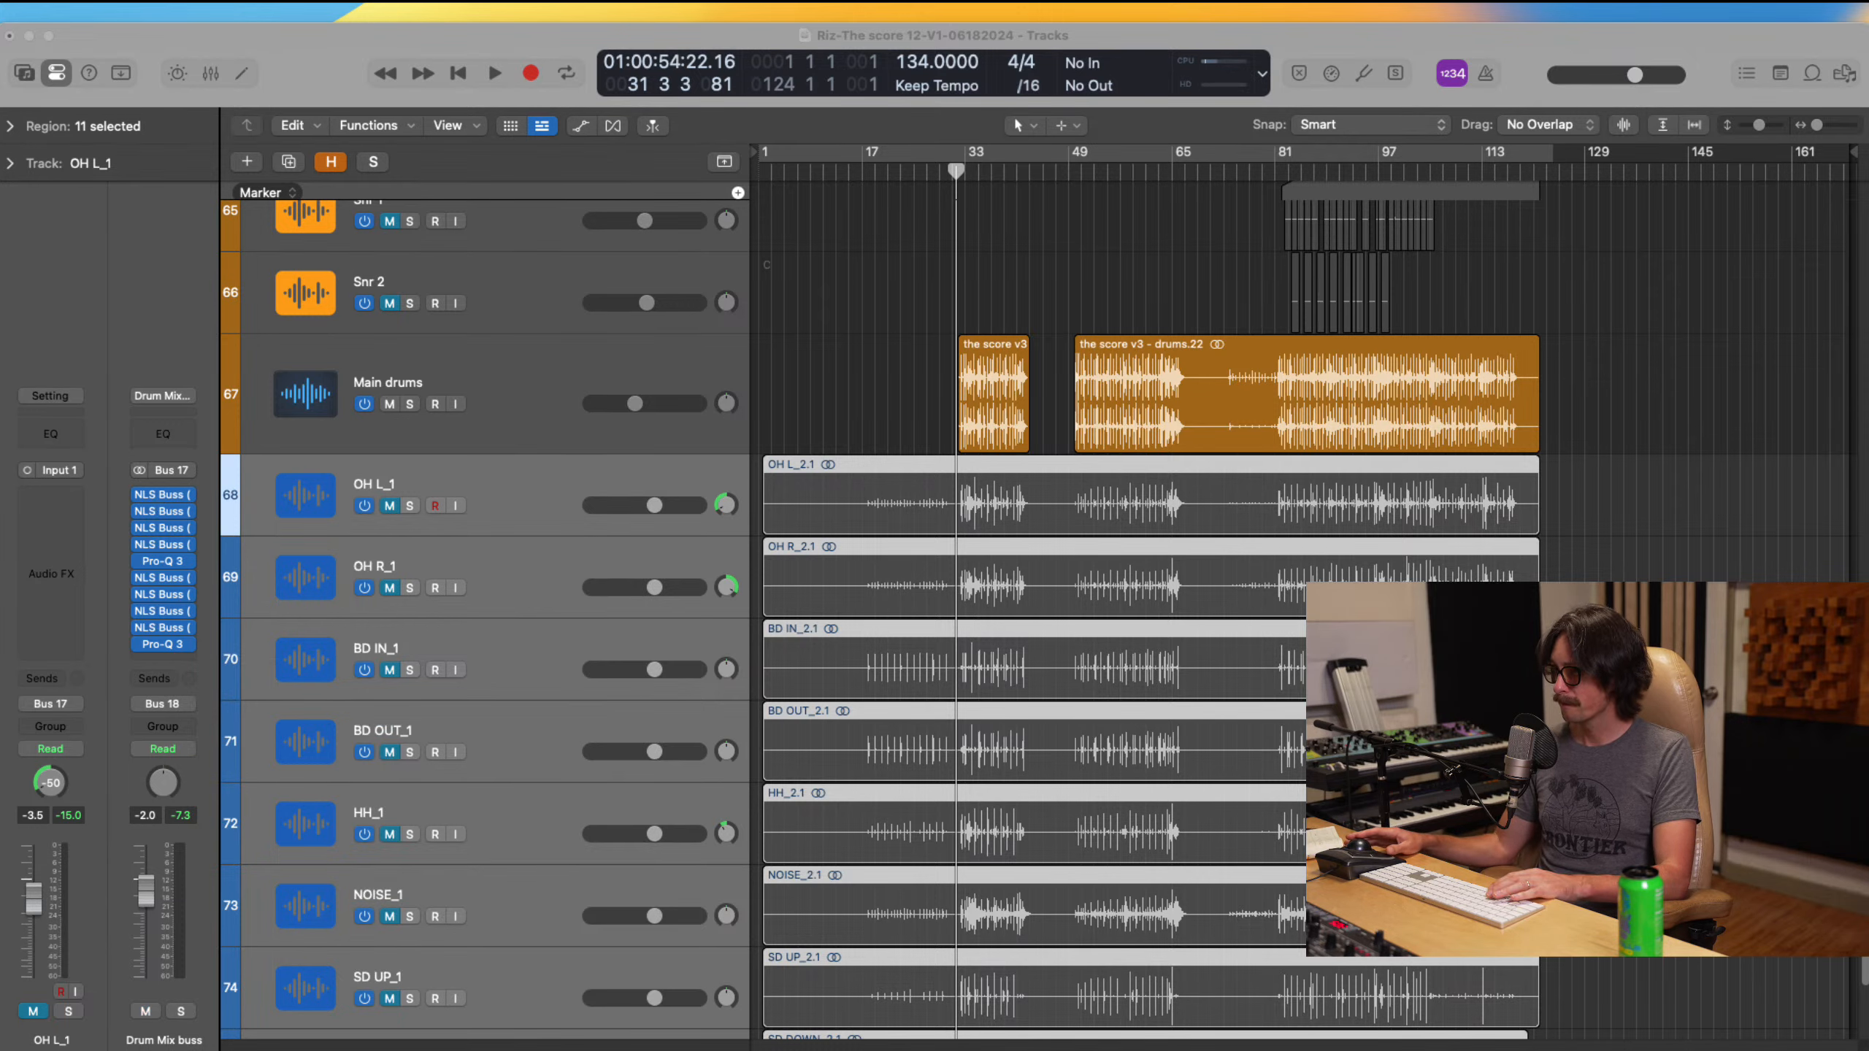
Step: Play the Main drums repeatedly around bars 32 to 35 and compare their hits with the overhead recordings
{"action": "key", "text": "space"}
{"action": "left_click_drag", "start_coordinate": [890, 345], "coordinate": [1072, 692]}
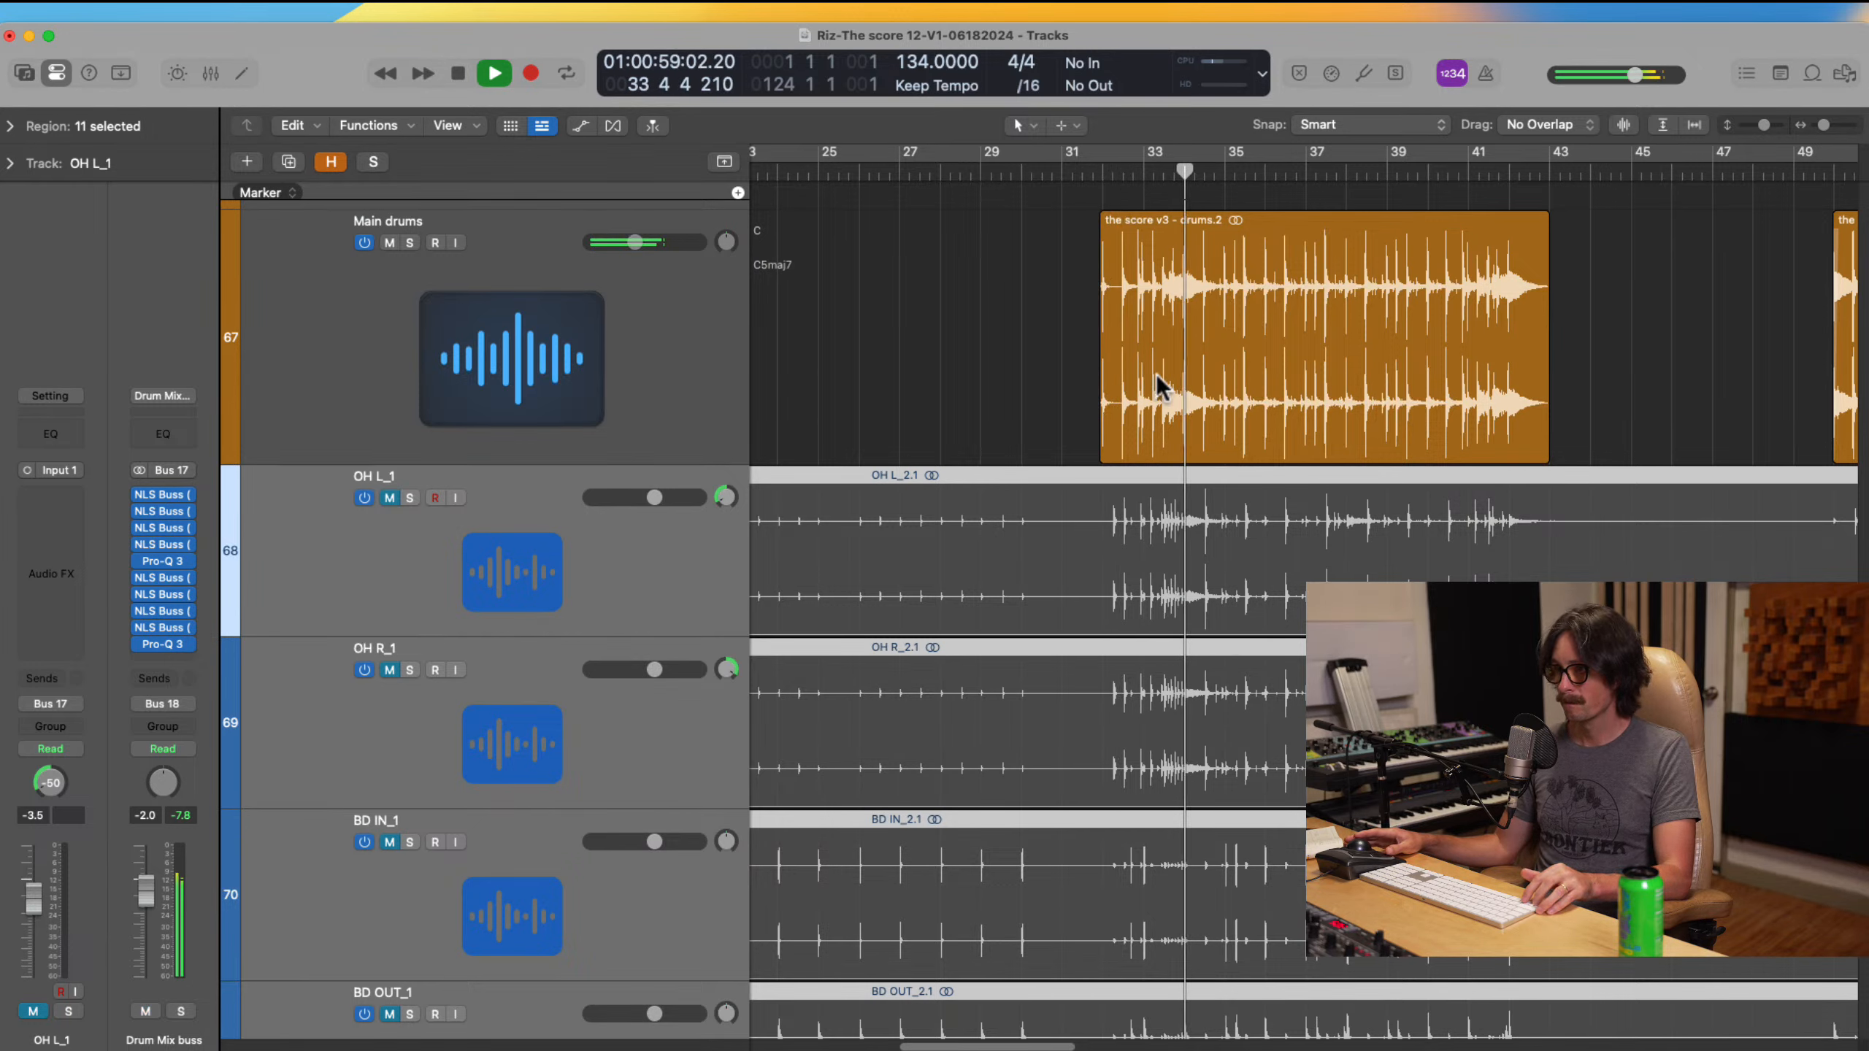
{"action": "left_click", "coordinate": [1088, 171]}
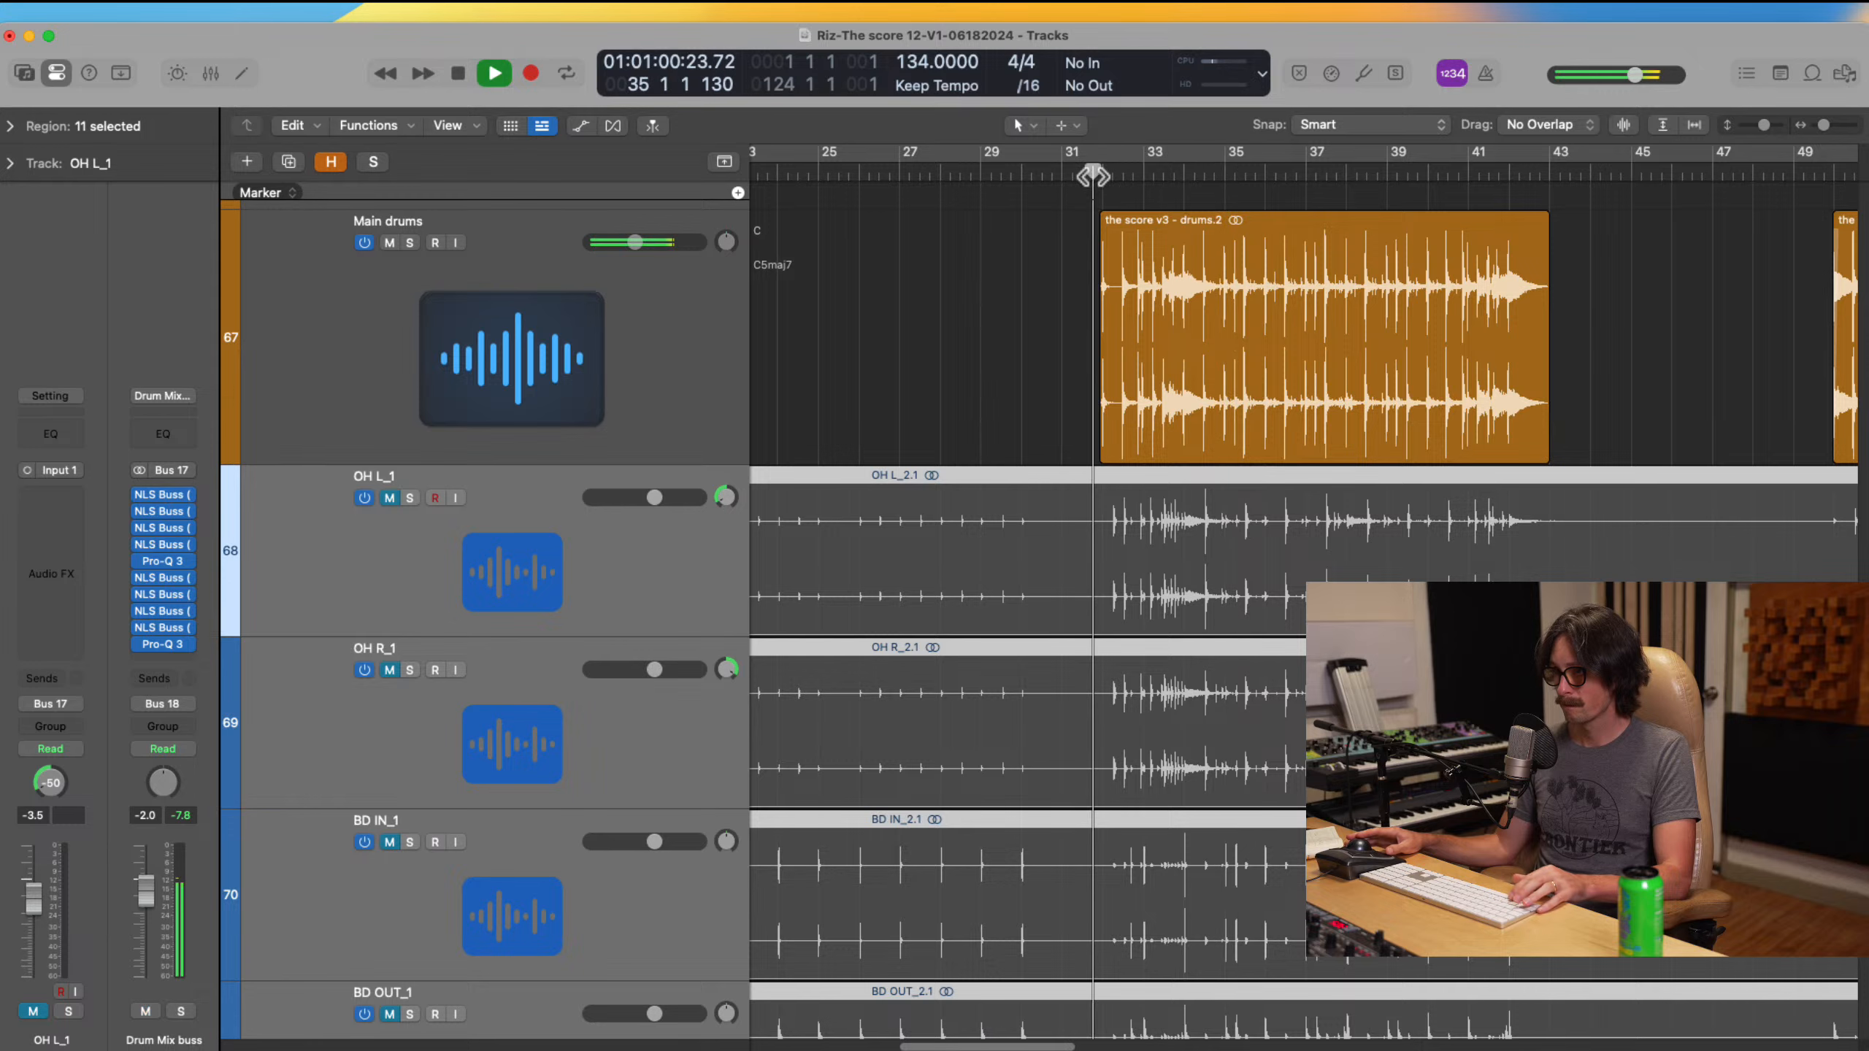
{"action": "left_click", "coordinate": [1159, 516], "text": "ctrl+alt"}
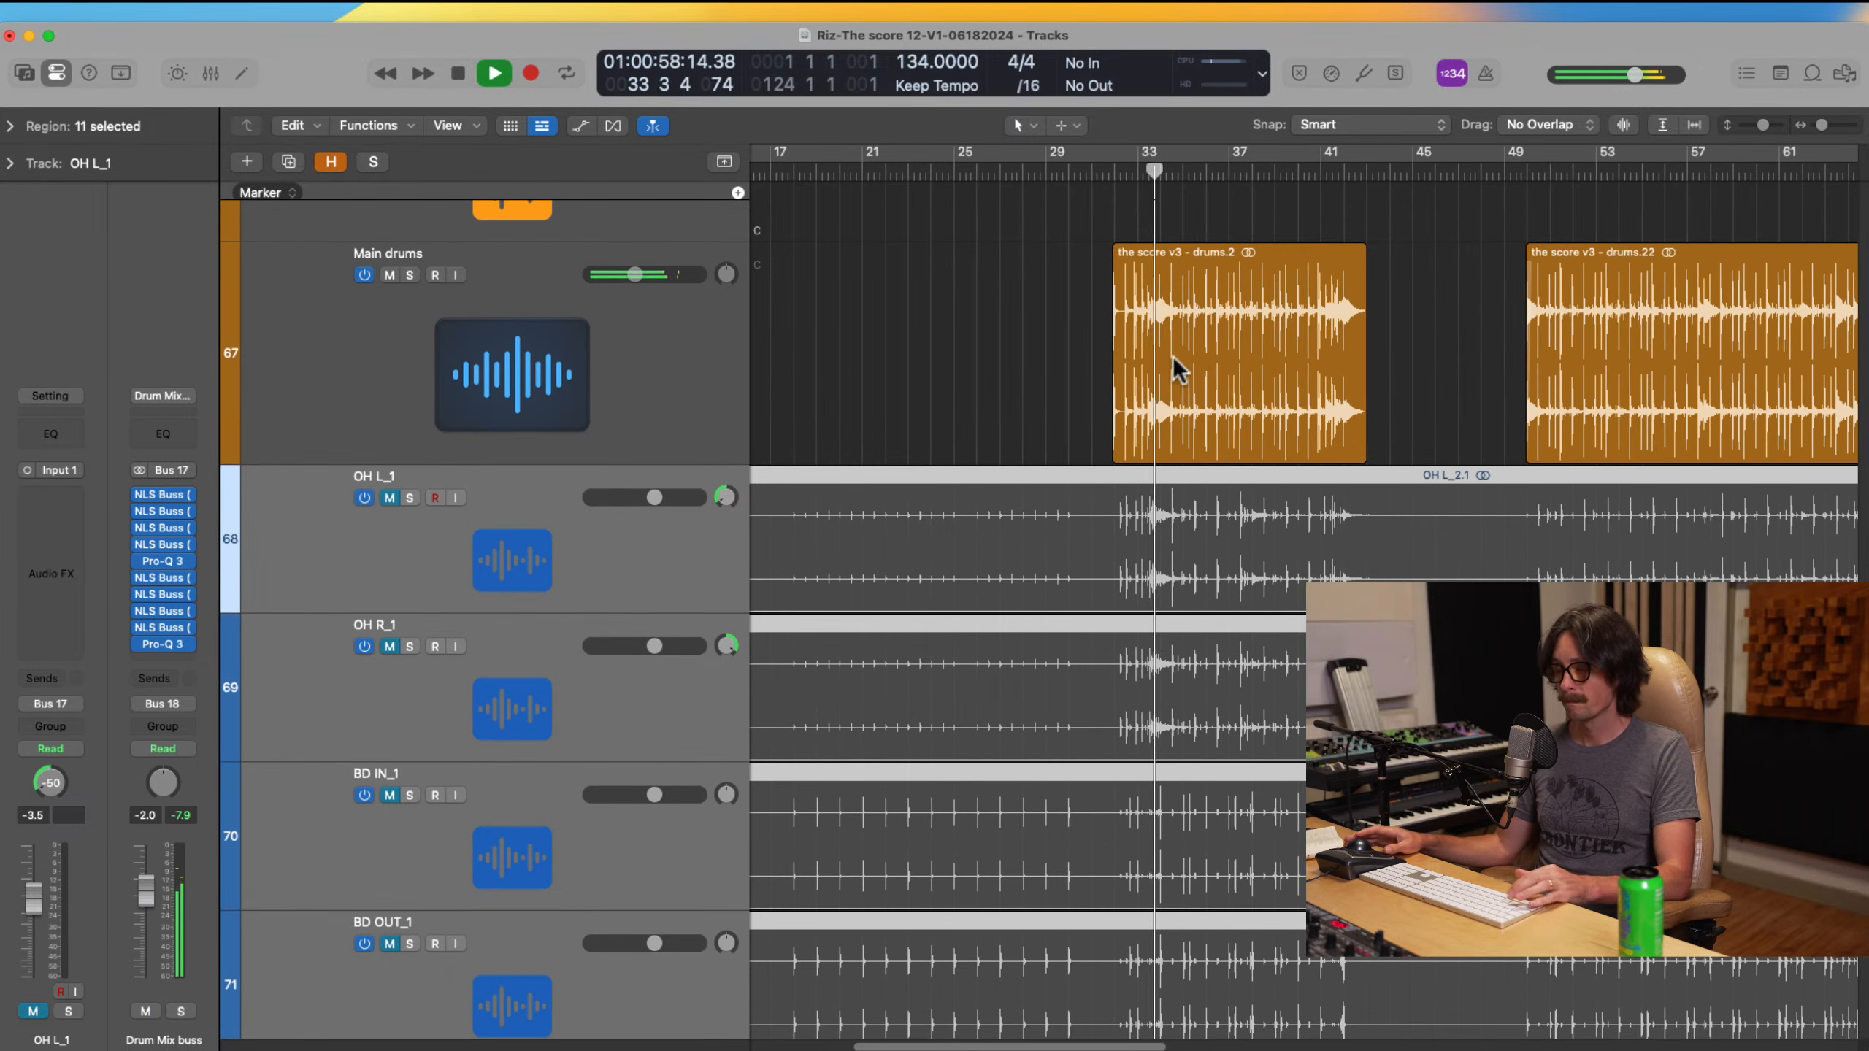
{"action": "left_click", "coordinate": [1094, 342], "text": "ctrl+alt"}
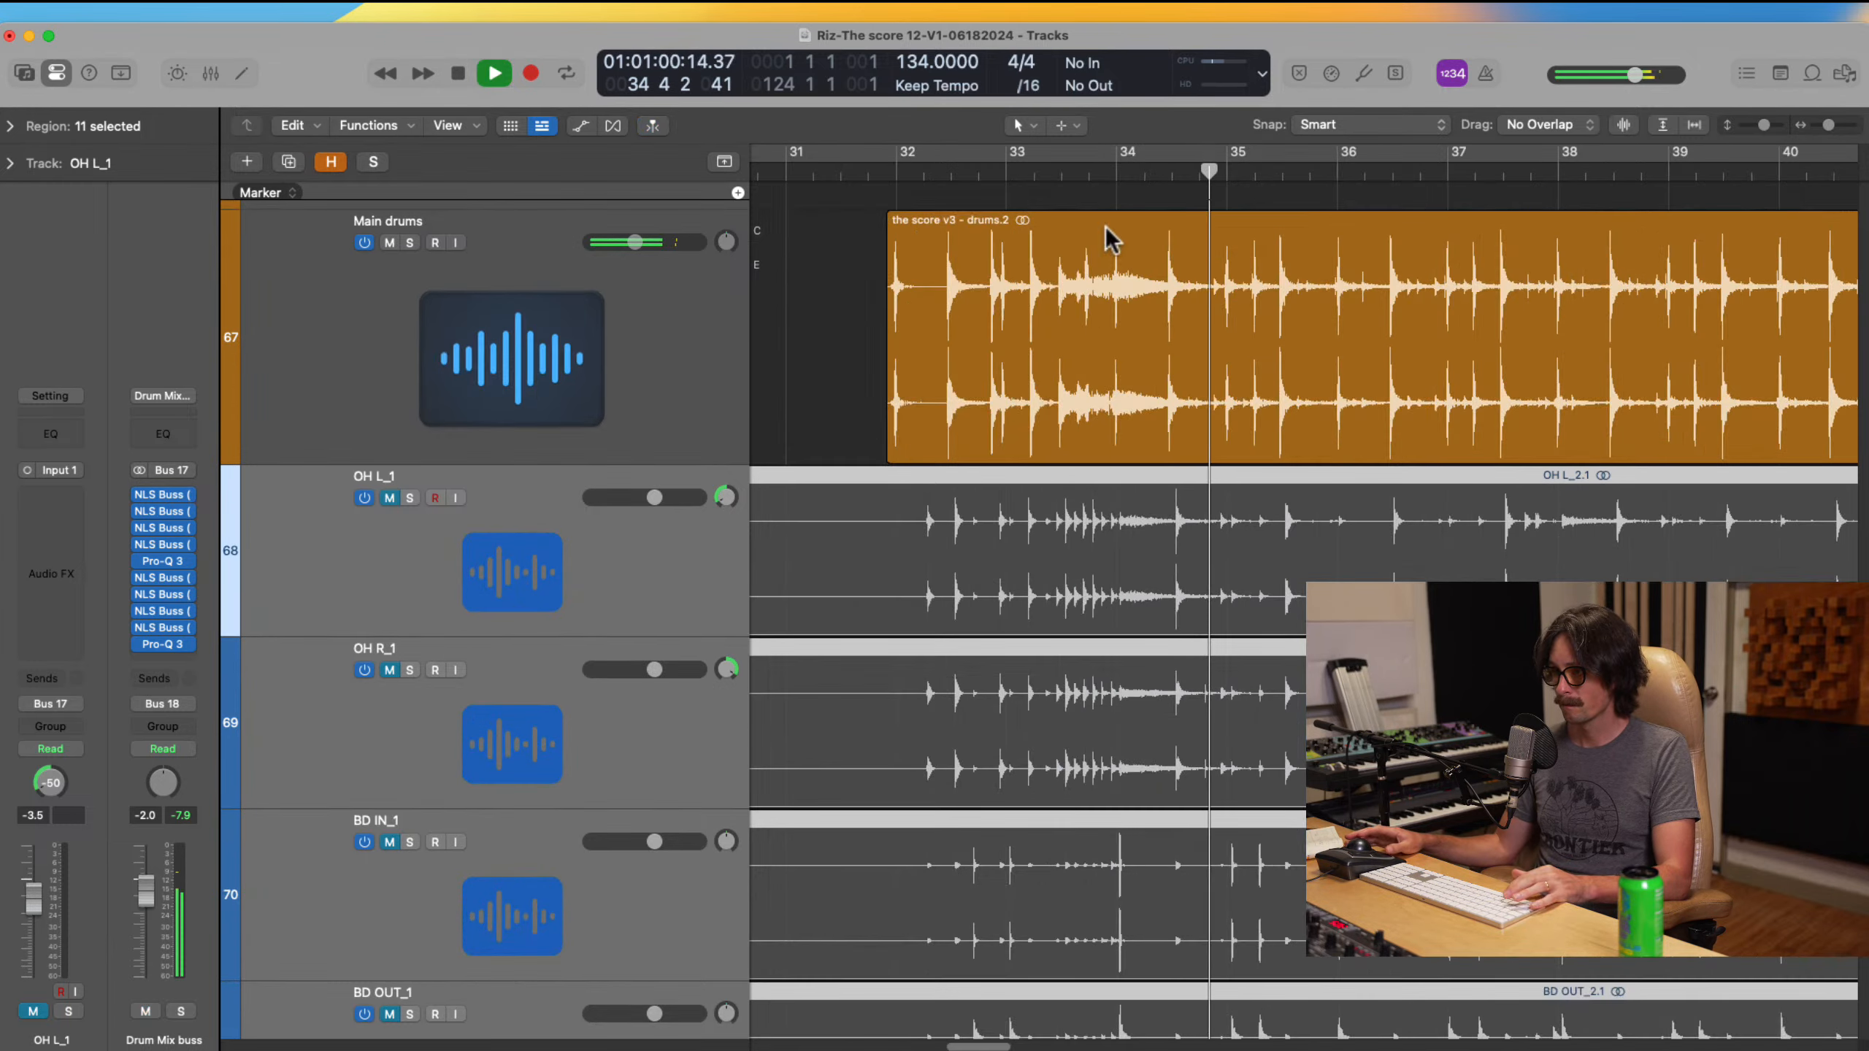
{"action": "left_click", "coordinate": [1024, 171]}
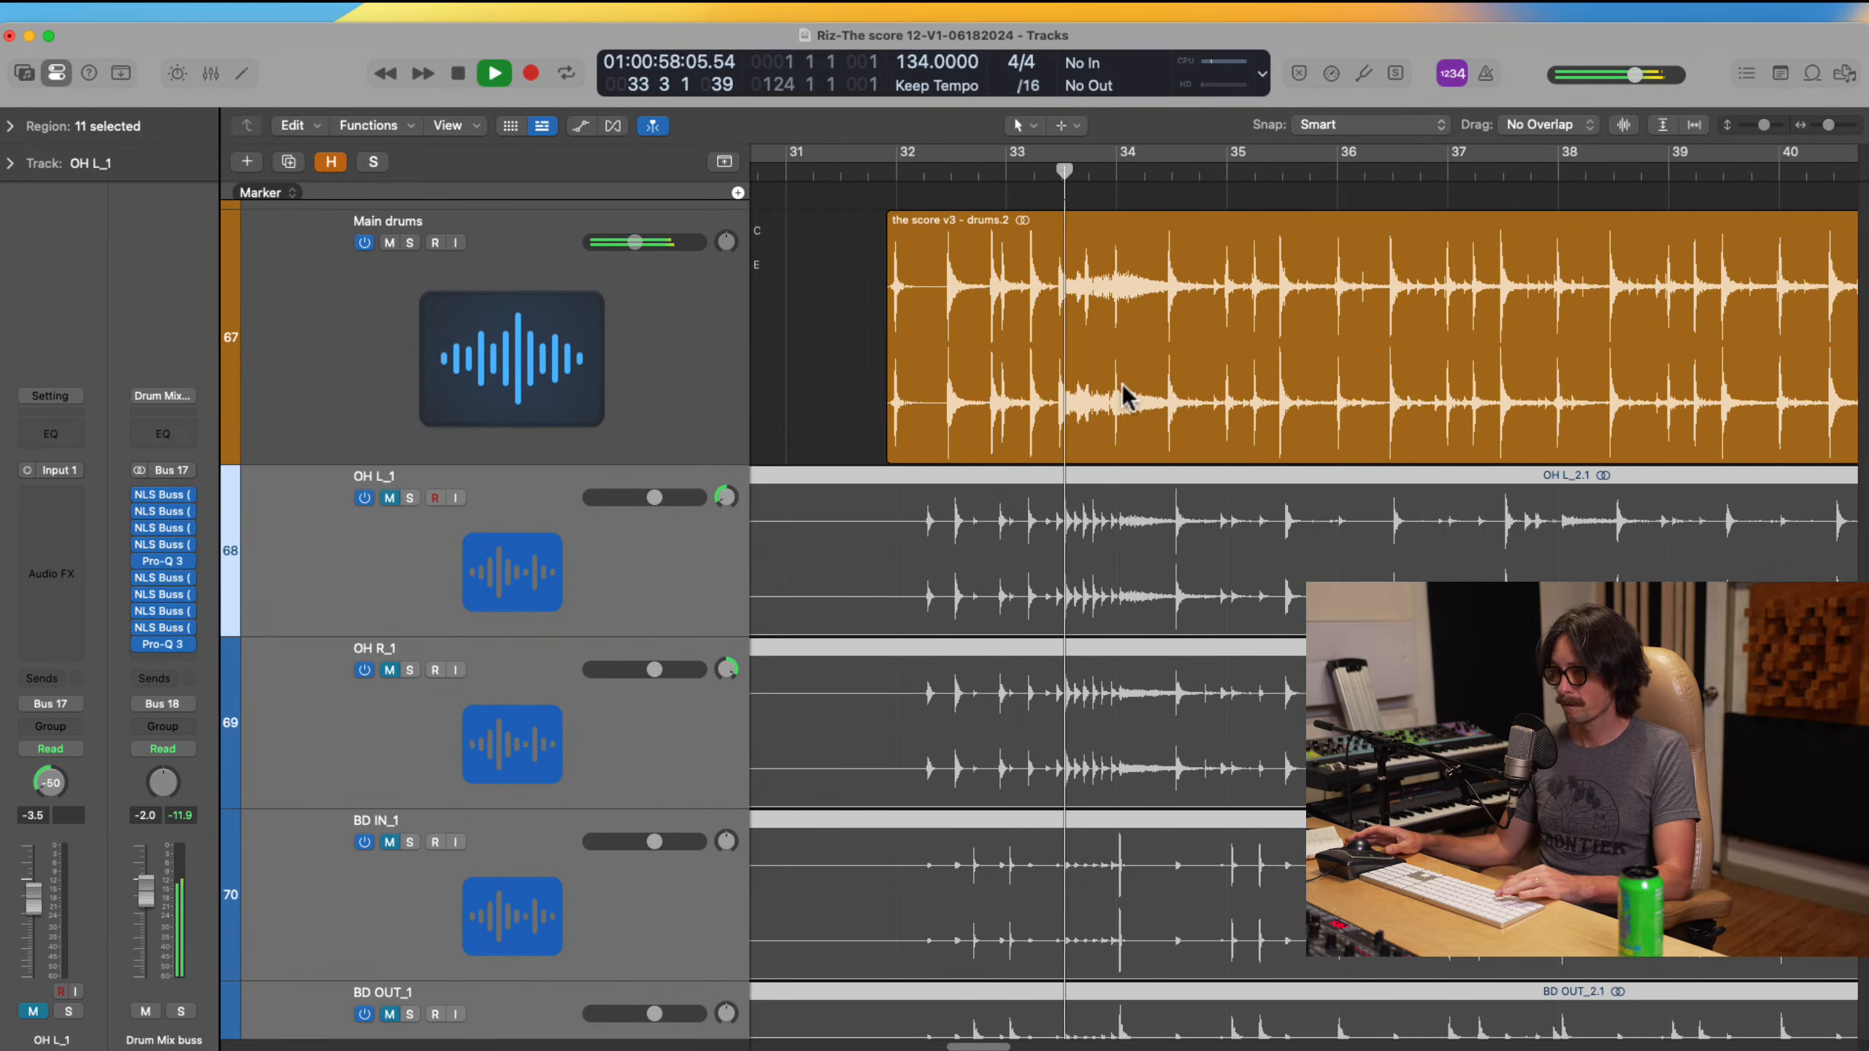
{"action": "key", "text": "space"}
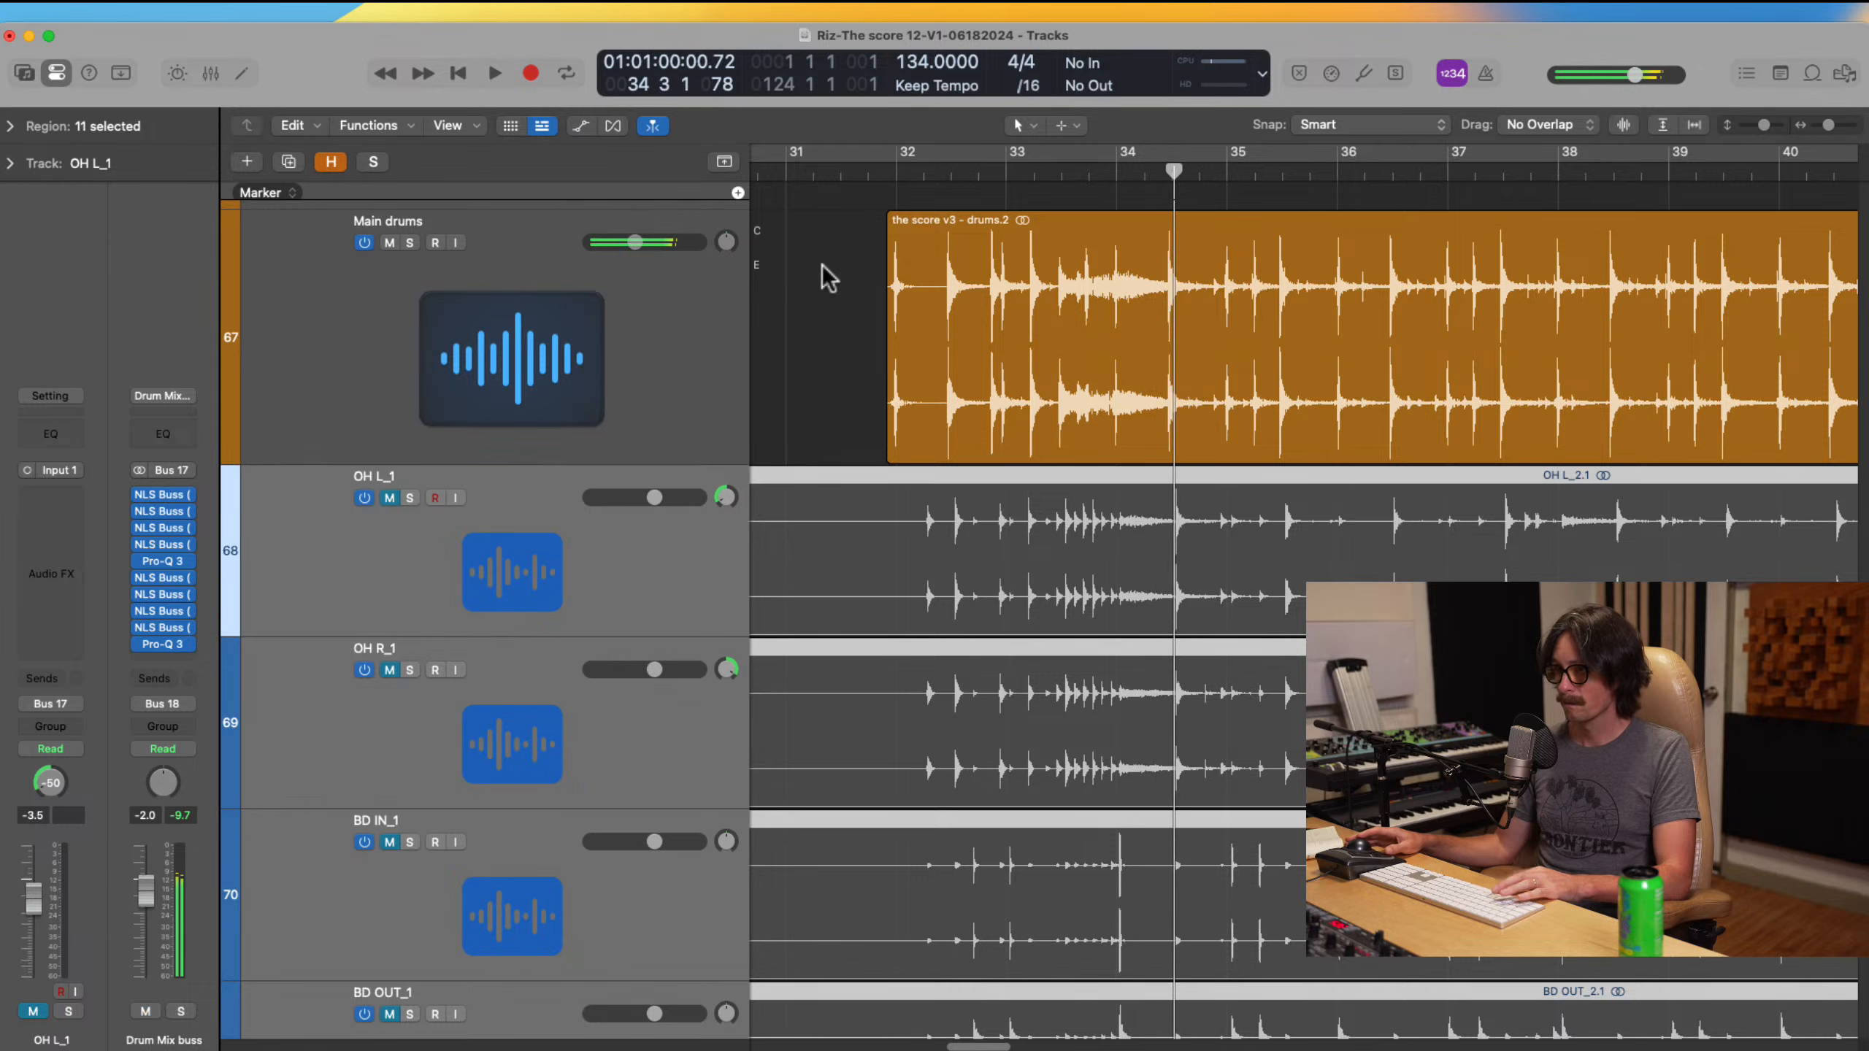
Step: Mute Main drums, unmute the multitrack drum tracks, and play them from bar 33
{"action": "left_click", "coordinate": [390, 243]}
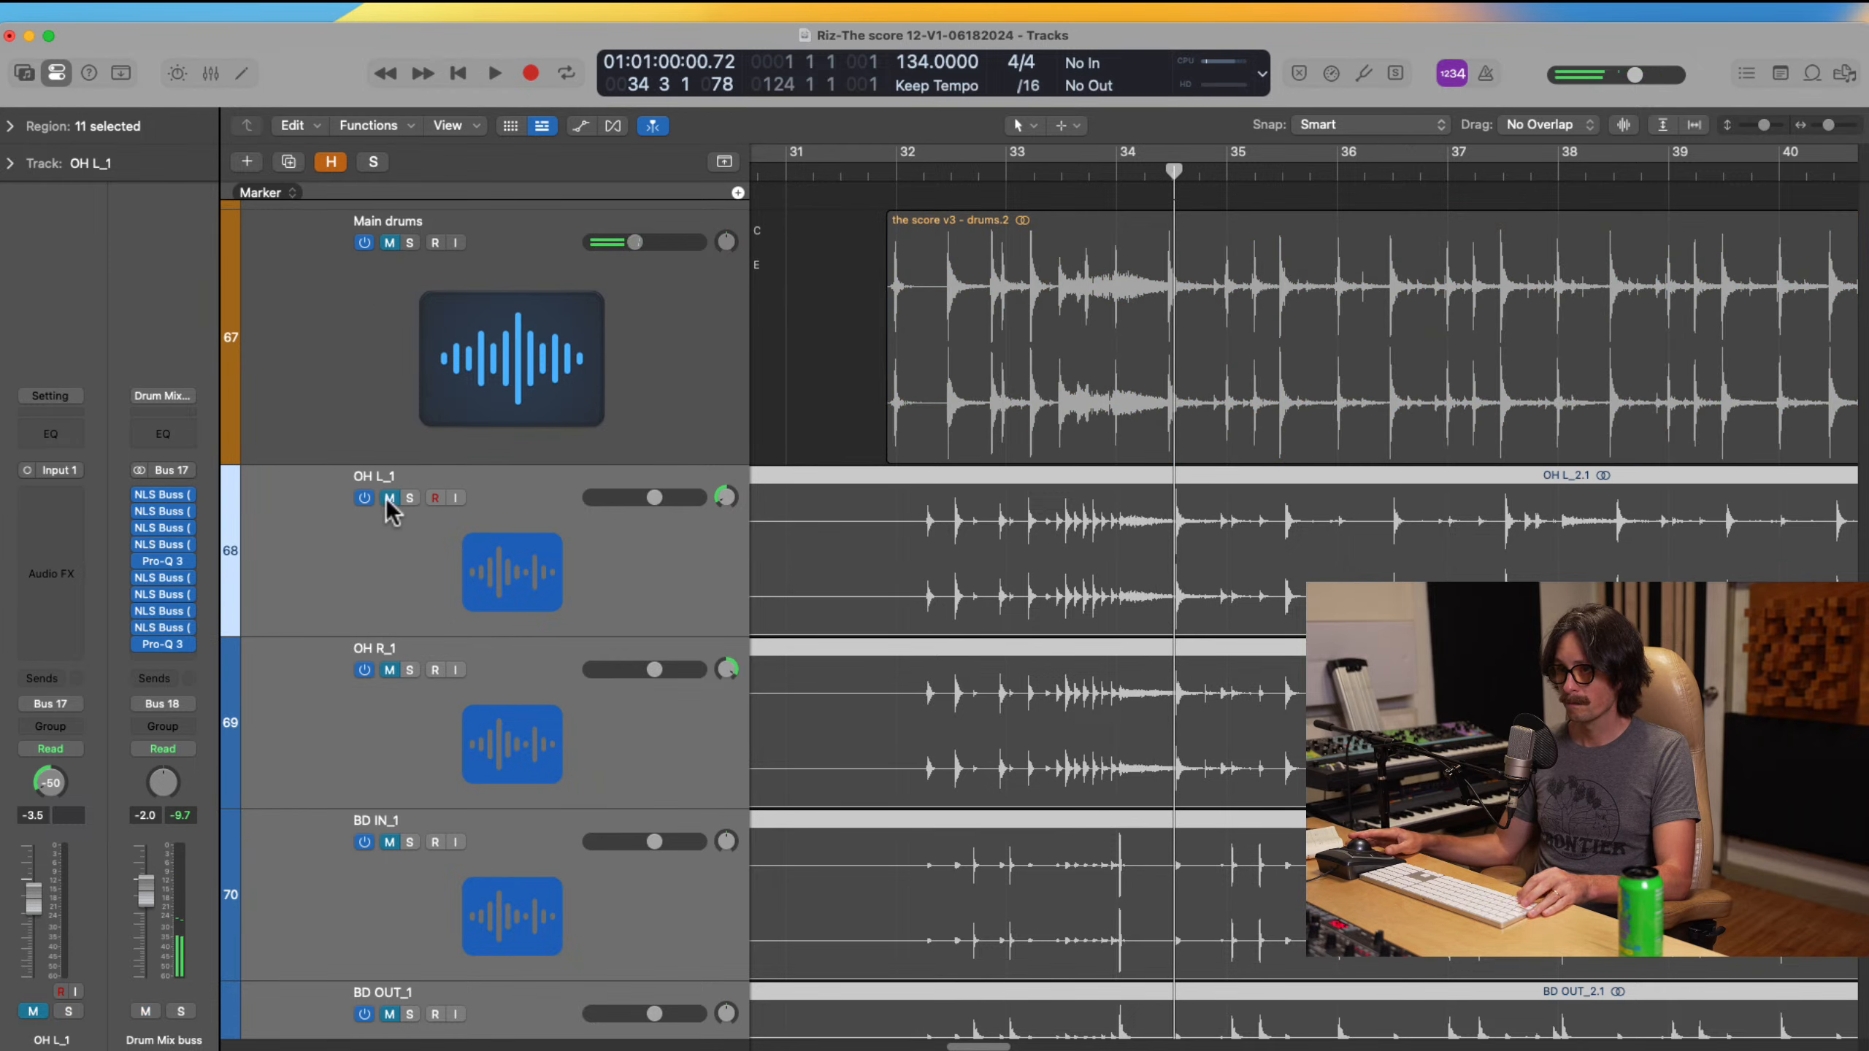
{"action": "left_click", "coordinate": [389, 499]}
{"action": "left_click", "coordinate": [1014, 170]}
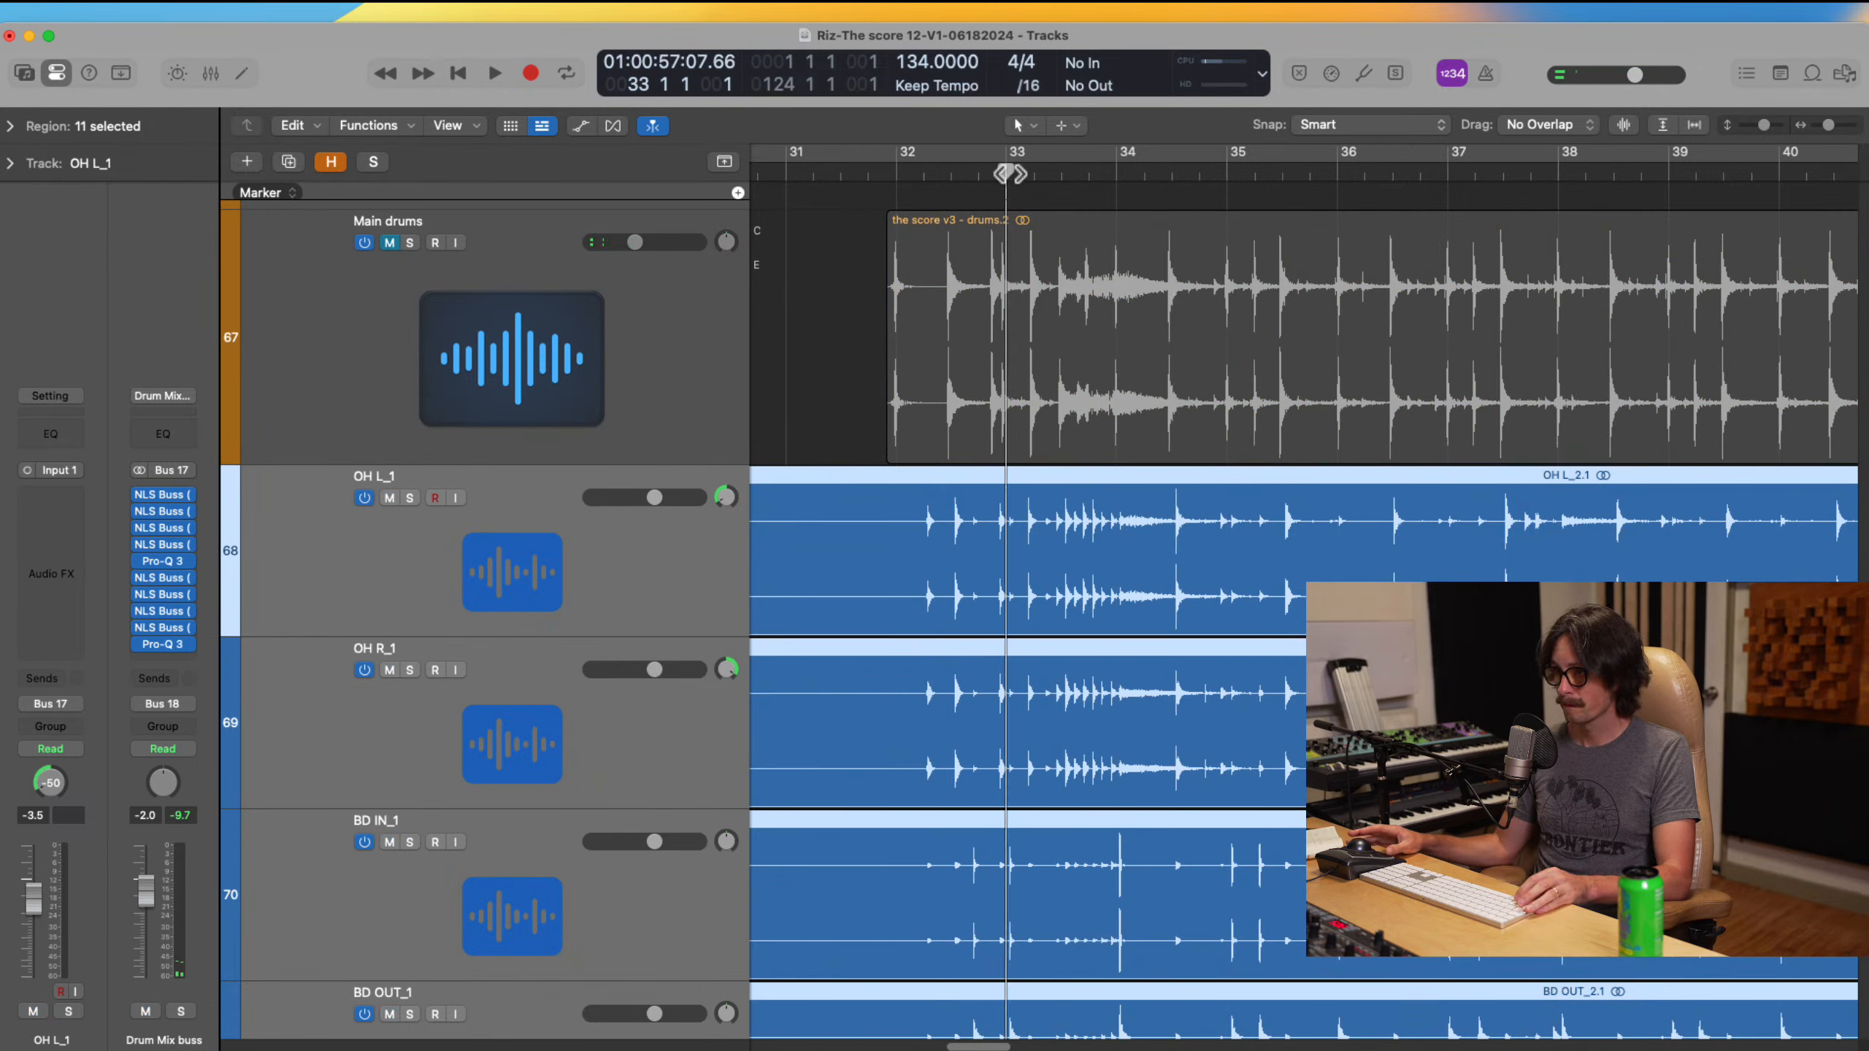
{"action": "key", "text": "space"}
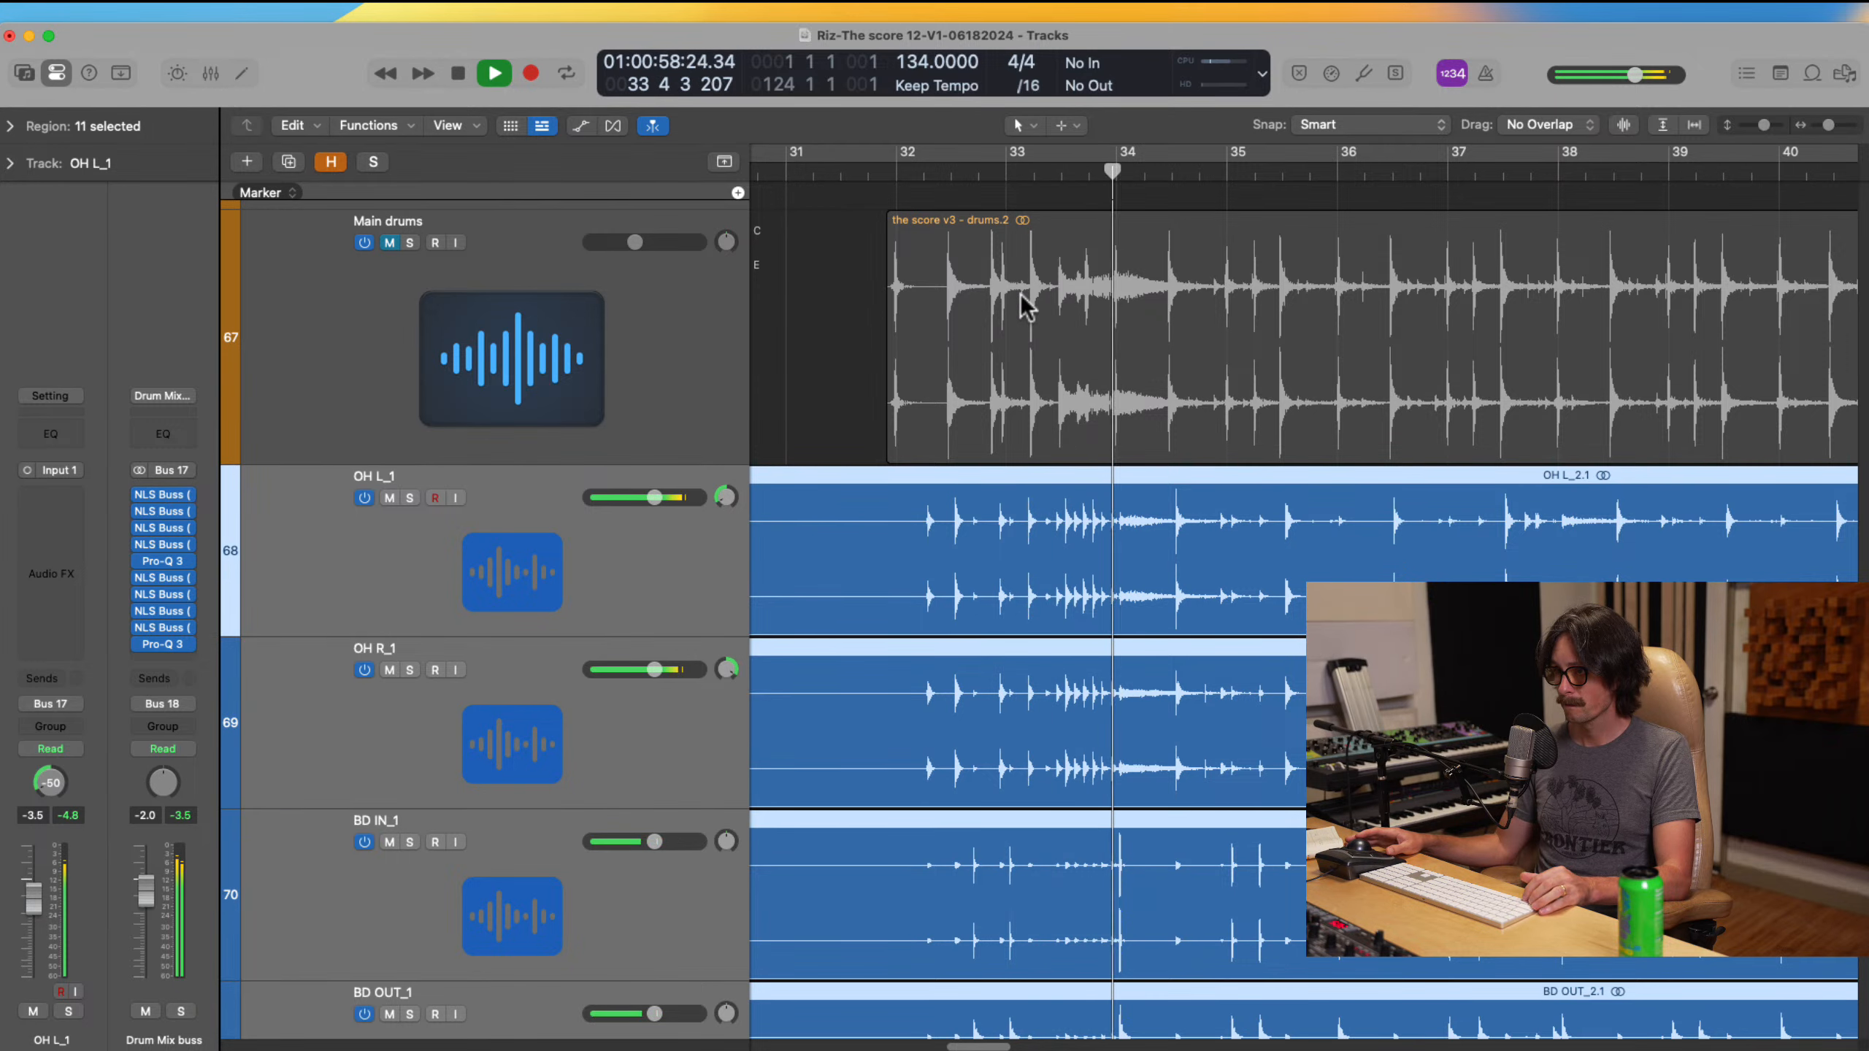
{"action": "left_click_drag", "start_coordinate": [990, 310], "coordinate": [1303, 840]}
{"action": "key", "text": "space"}
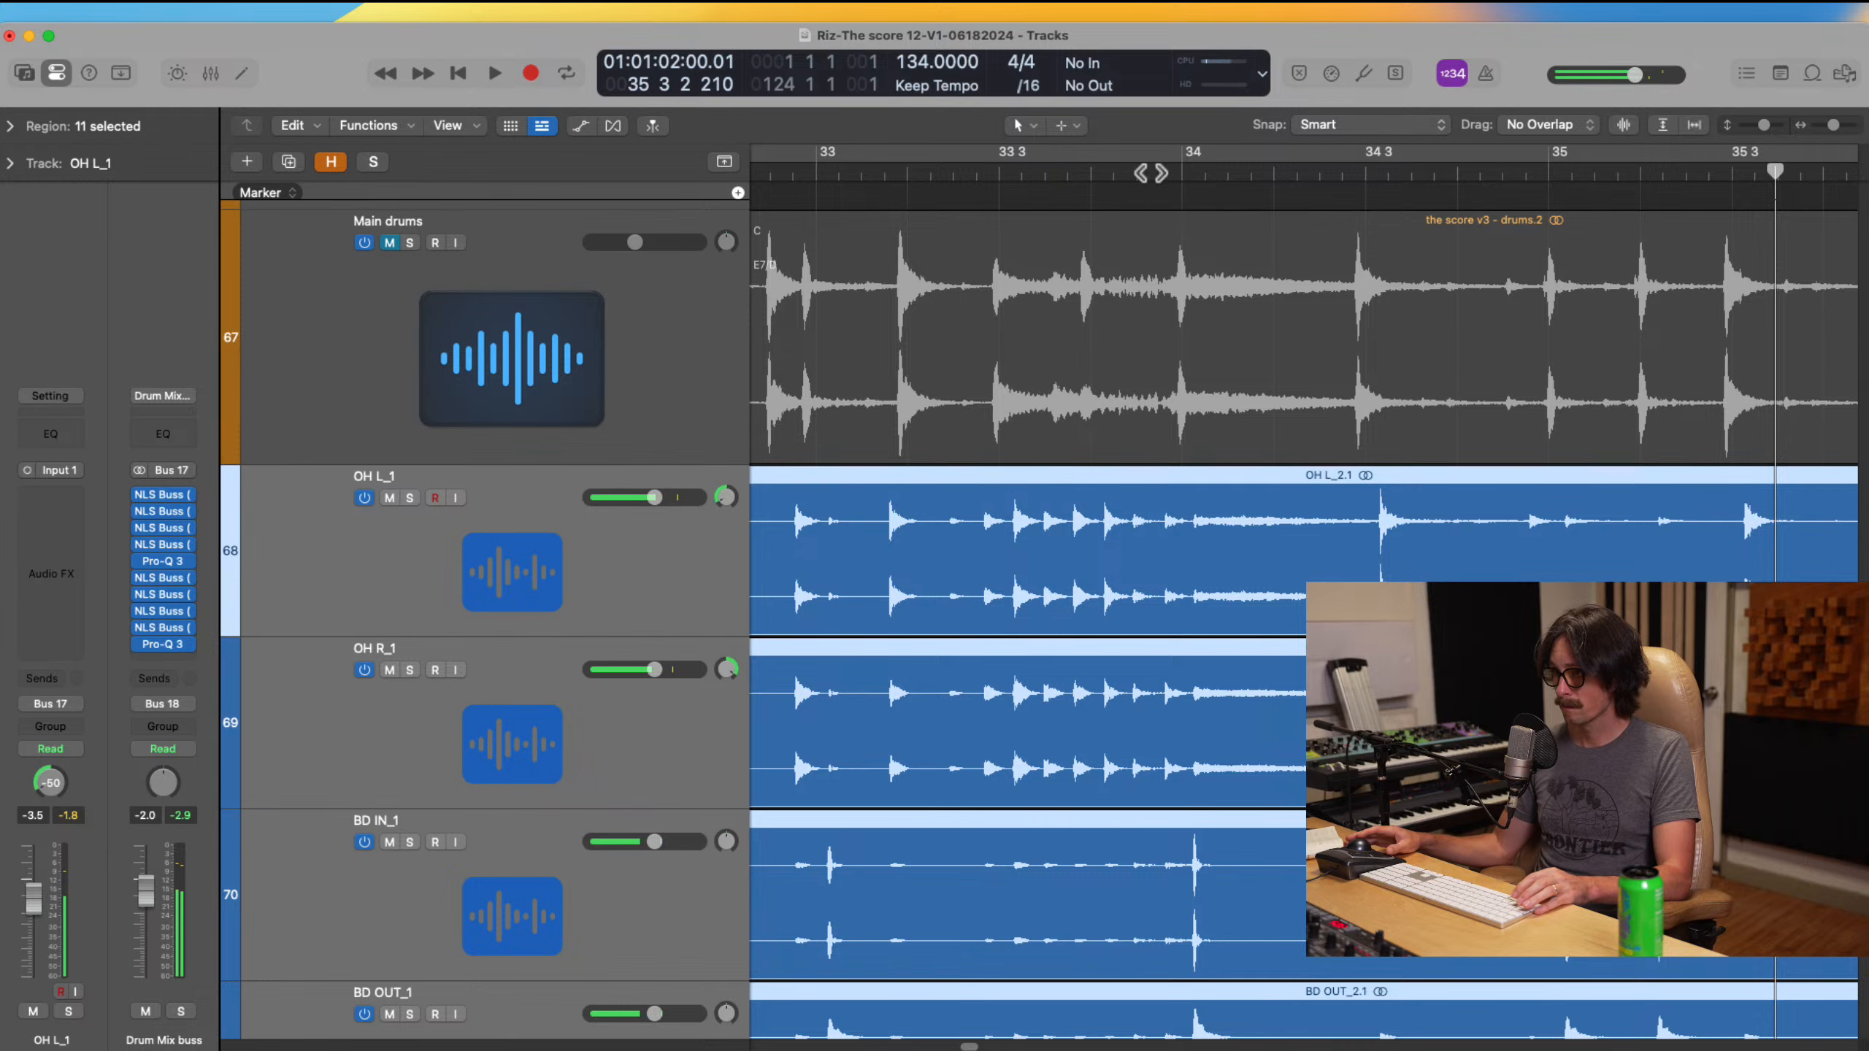
Step: Place the playhead at bar 34 and move all eleven multitrack regions earlier so the BD IN_1 kick hit lands on it
{"action": "left_click", "coordinate": [1181, 170]}
{"action": "left_click_drag", "start_coordinate": [1060, 559], "coordinate": [1326, 993]}
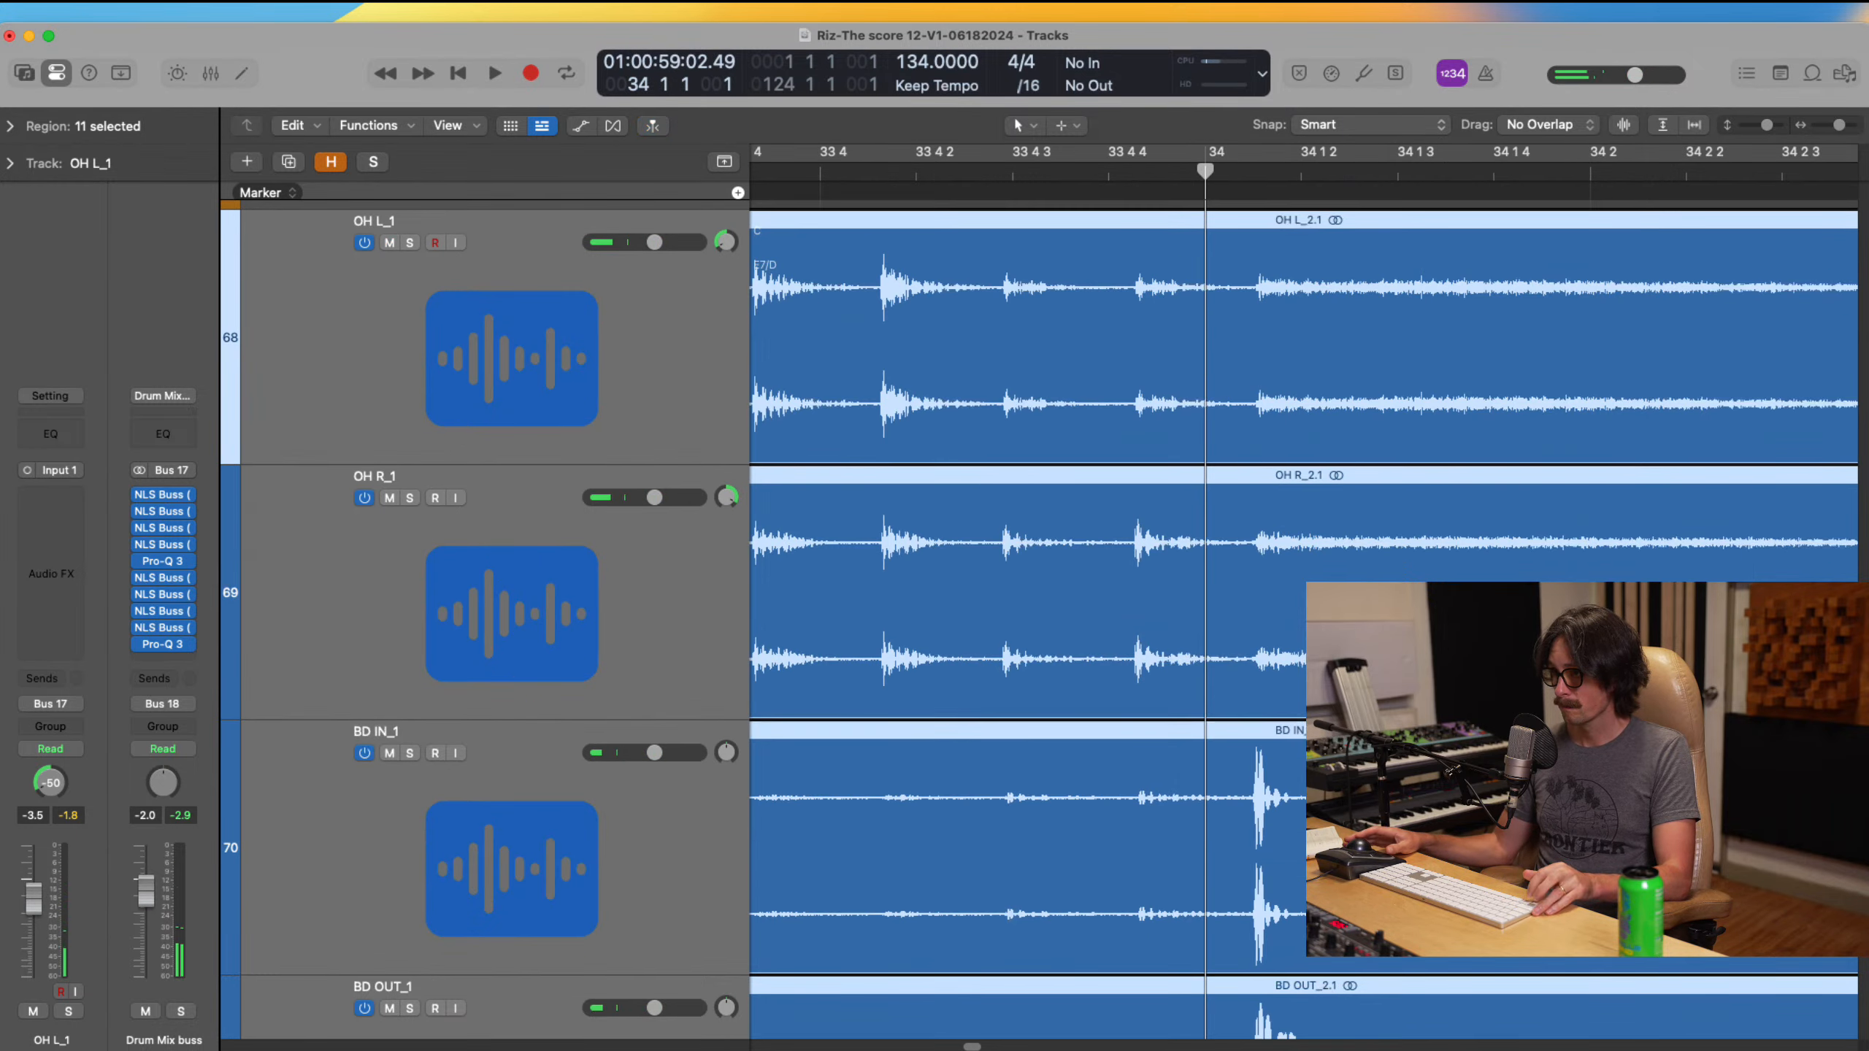
{"action": "left_click_drag", "start_coordinate": [1335, 710], "coordinate": [1294, 715]}
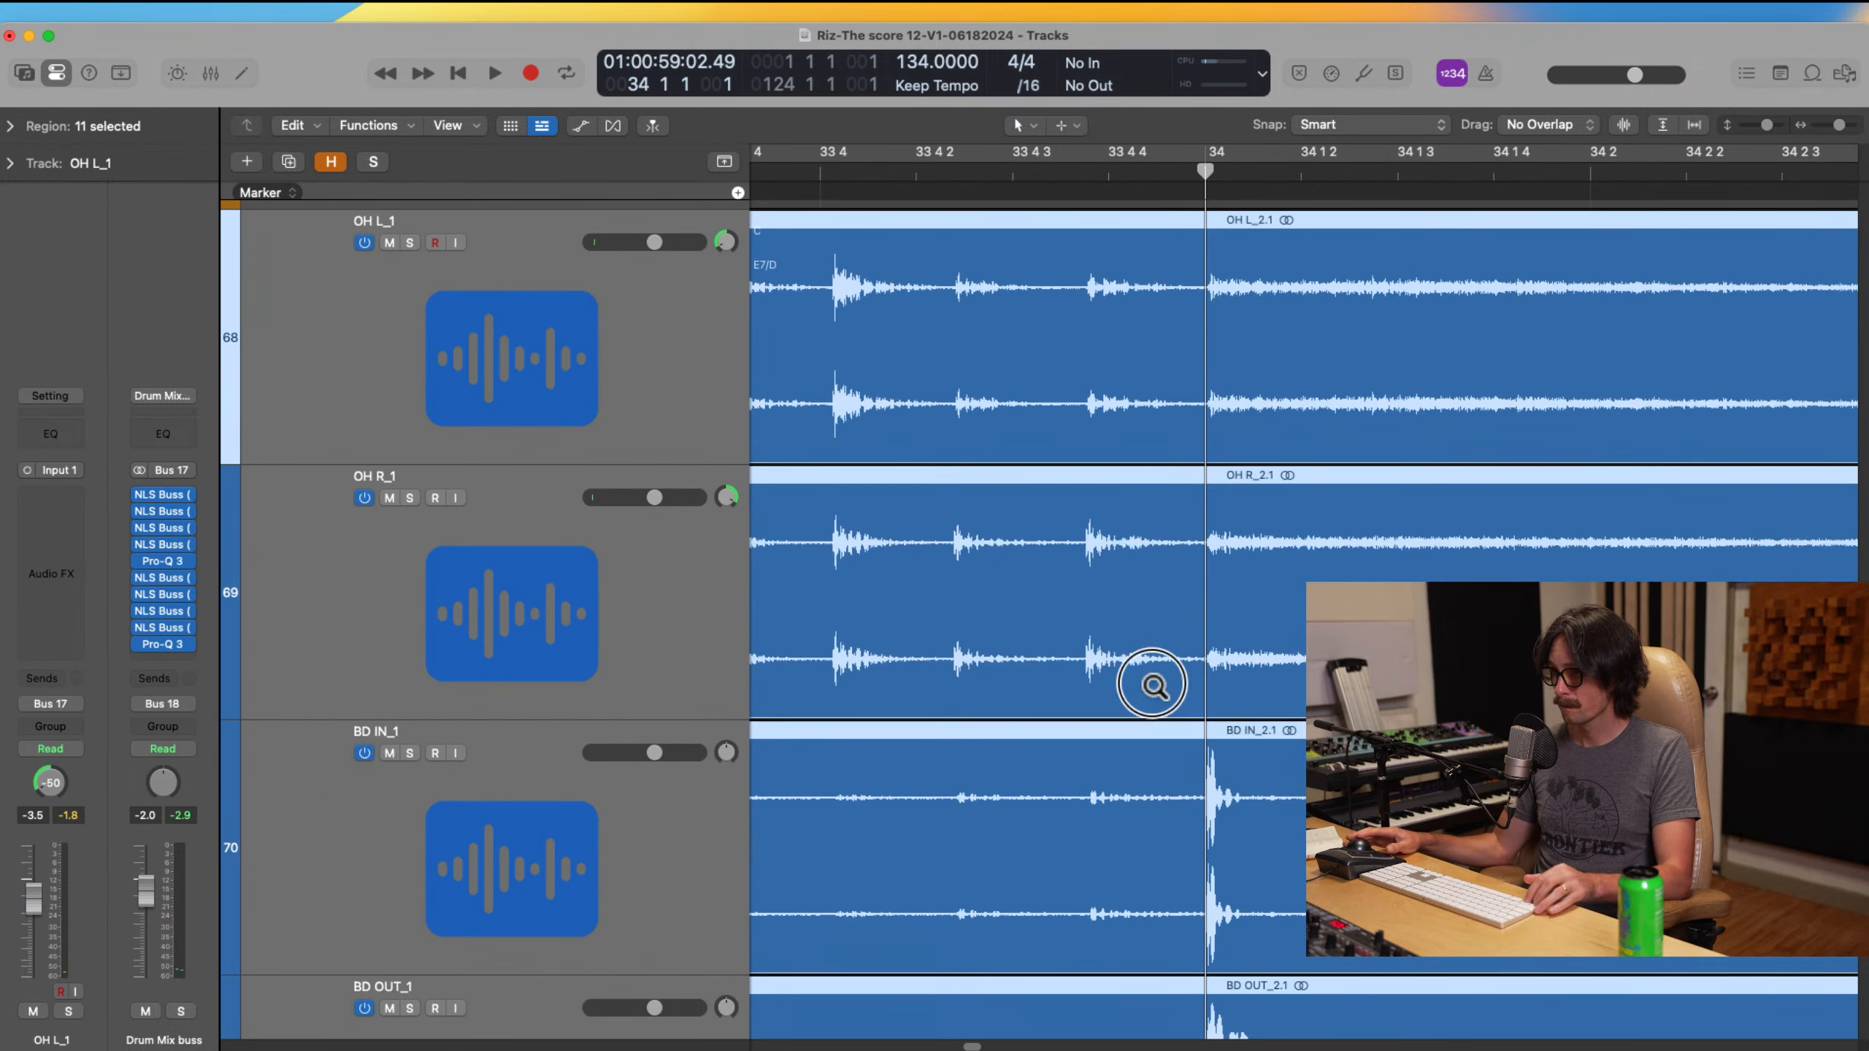
Step: Play the shifted multitrack drums from bar 34 to bar 42, review all the drum tracks, and save the project
{"action": "left_click", "coordinate": [1152, 684], "text": "ctrl+alt"}
{"action": "key", "text": "space"}
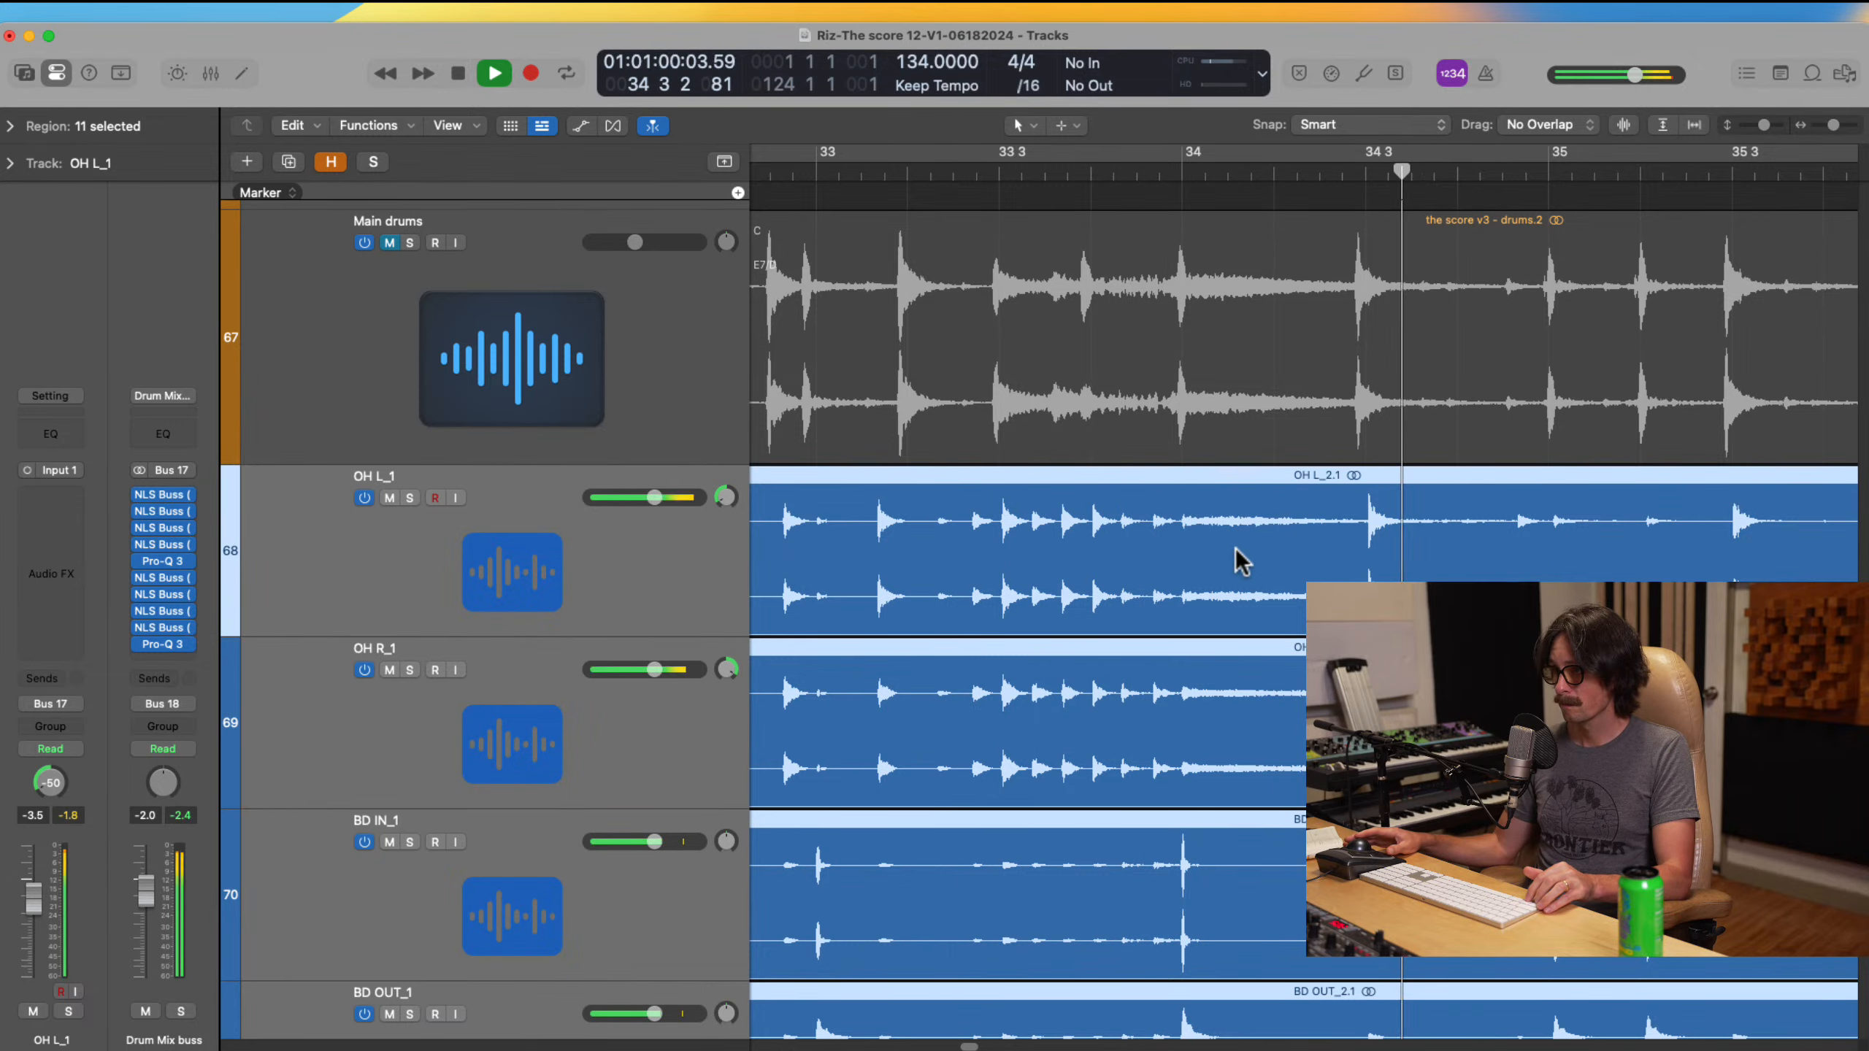
{"action": "left_click", "coordinate": [1152, 555], "text": "ctrl+alt"}
{"action": "left_click", "coordinate": [1142, 541], "text": "ctrl+alt"}
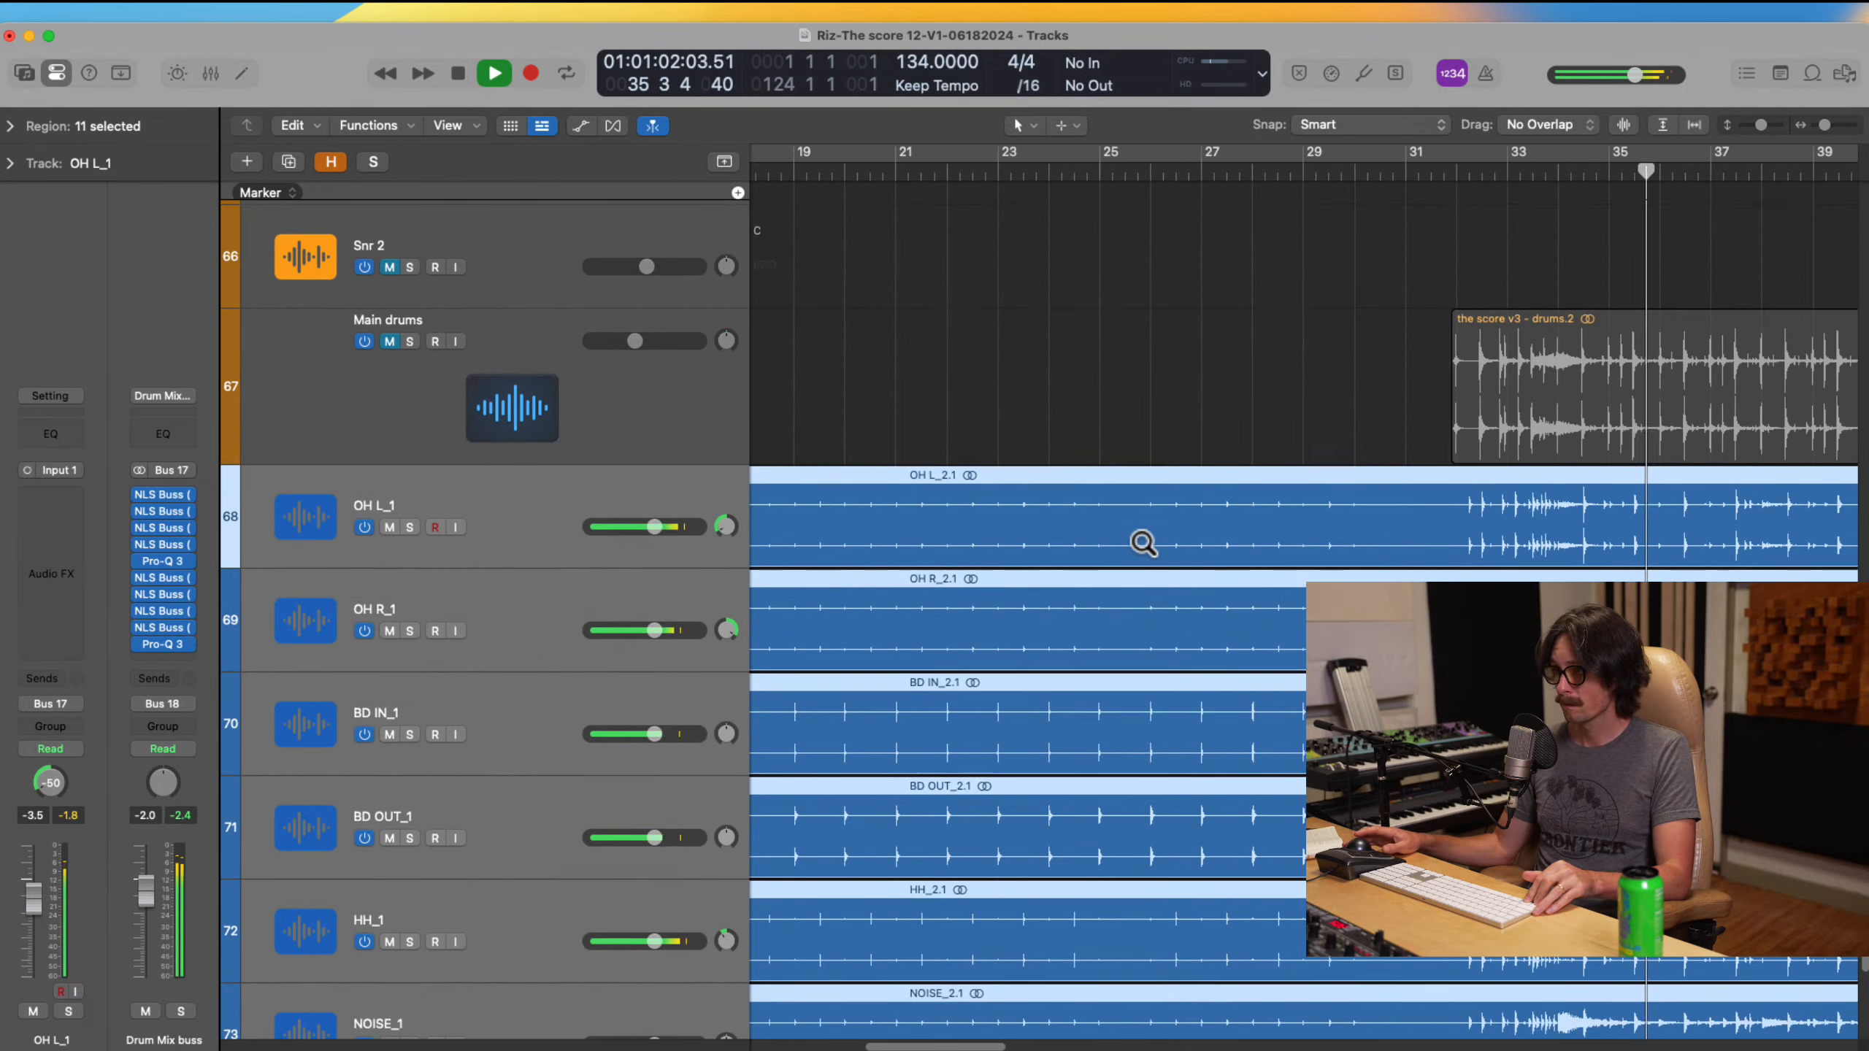
{"action": "left_click", "coordinate": [1142, 542], "text": "ctrl+alt"}
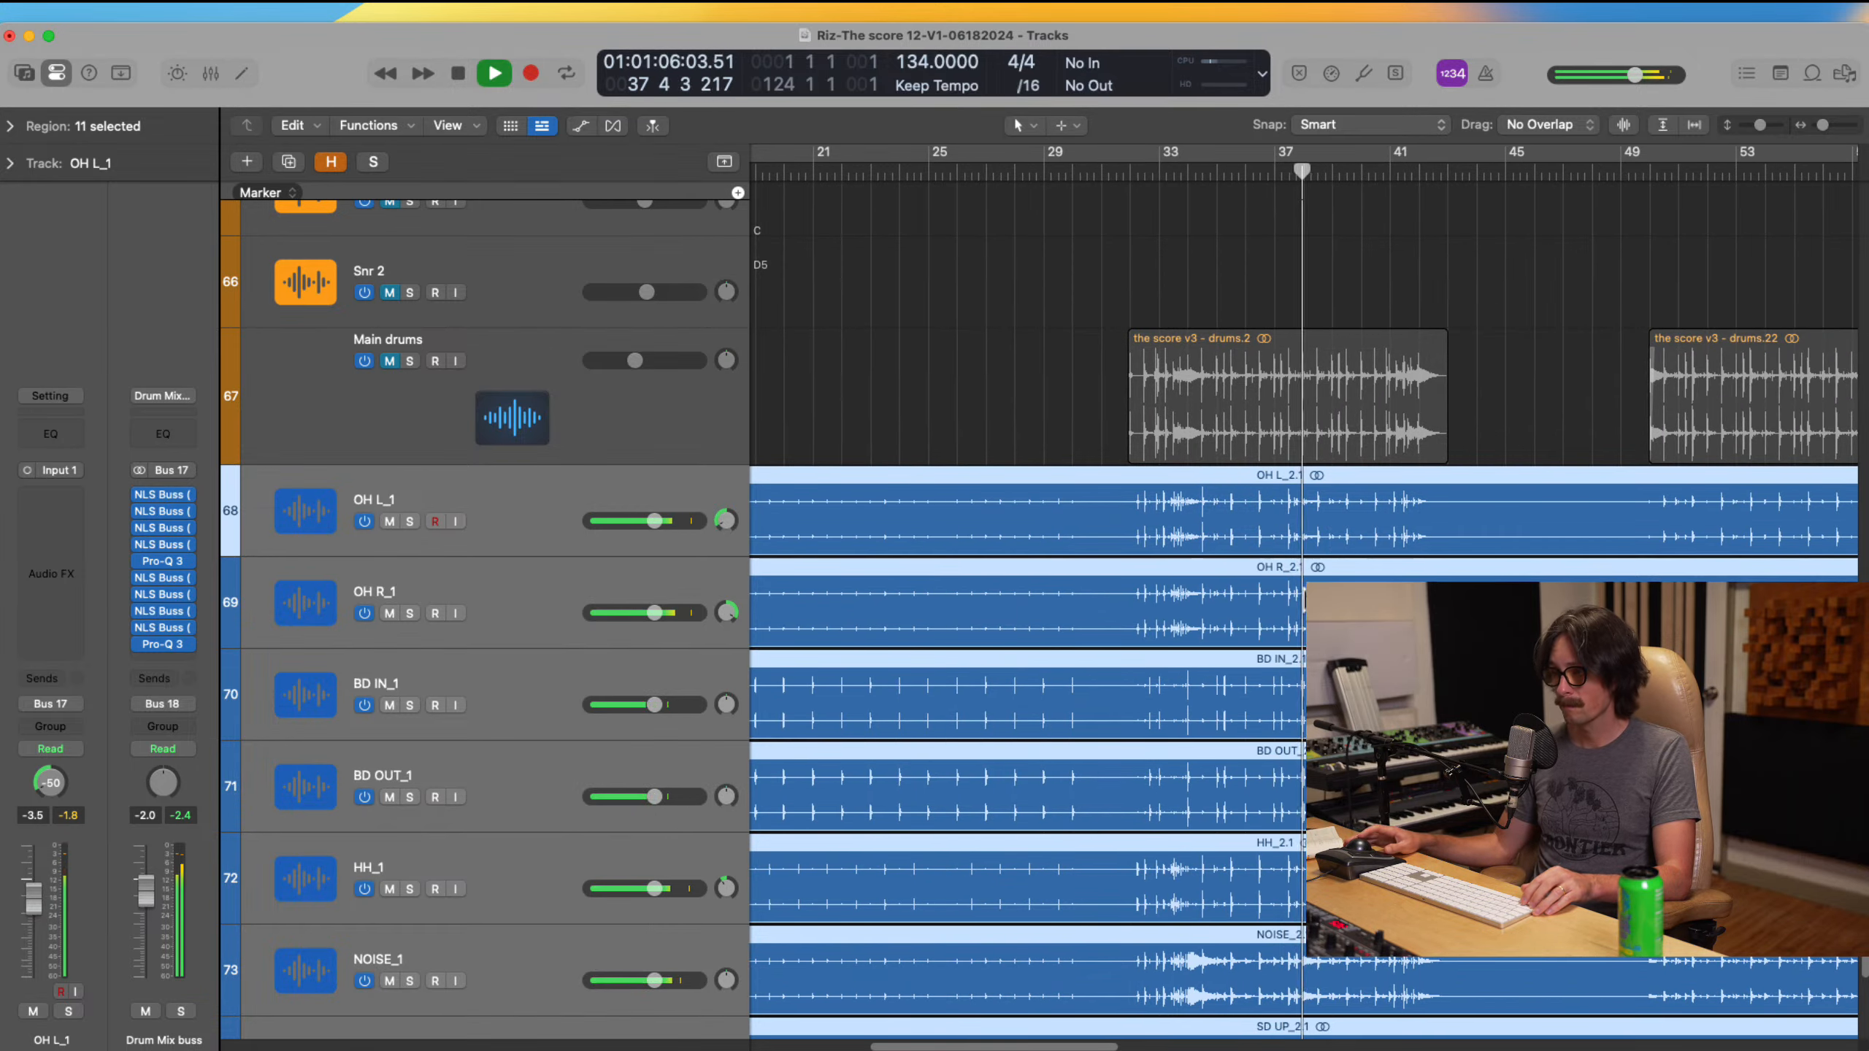
{"action": "left_click", "coordinate": [1267, 598], "text": "ctrl+alt"}
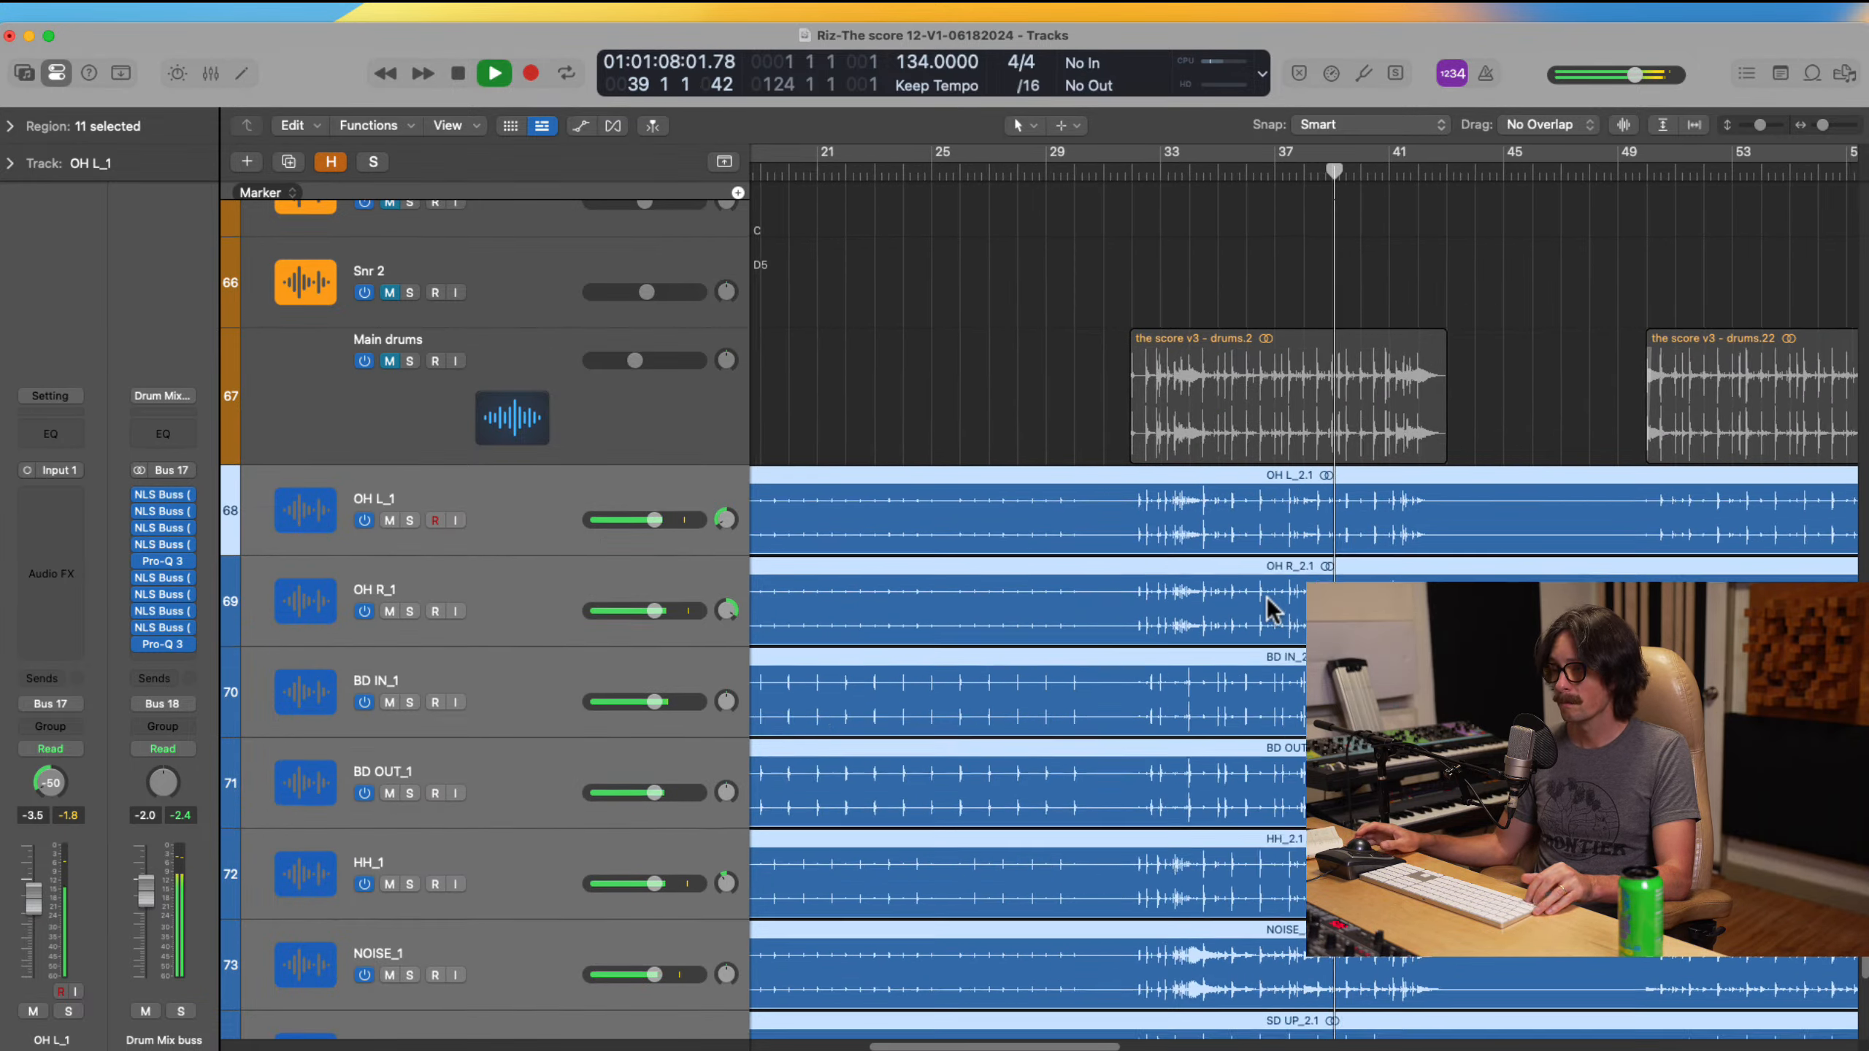
{"action": "left_click", "coordinate": [1267, 598], "text": "ctrl+alt"}
{"action": "left_click", "coordinate": [1270, 600], "text": "ctrl+alt"}
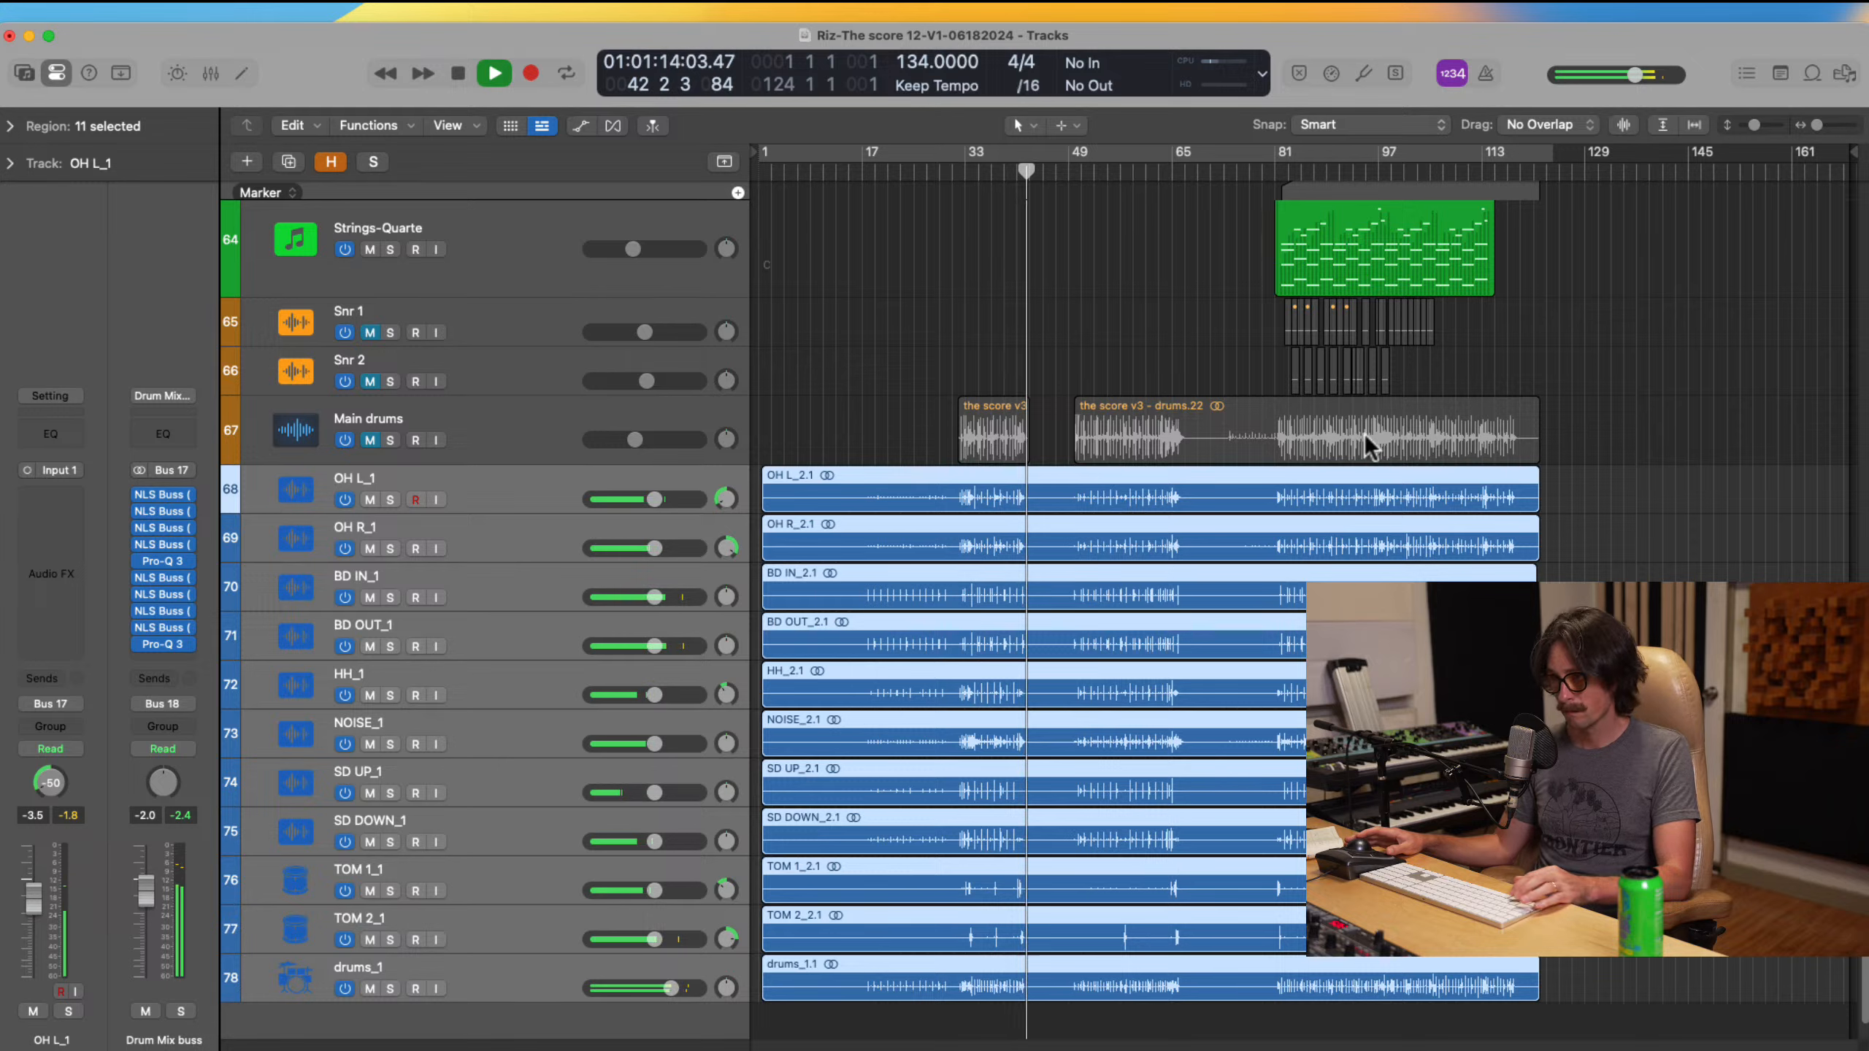
{"action": "key", "text": "space"}
{"action": "key", "text": "super+s"}
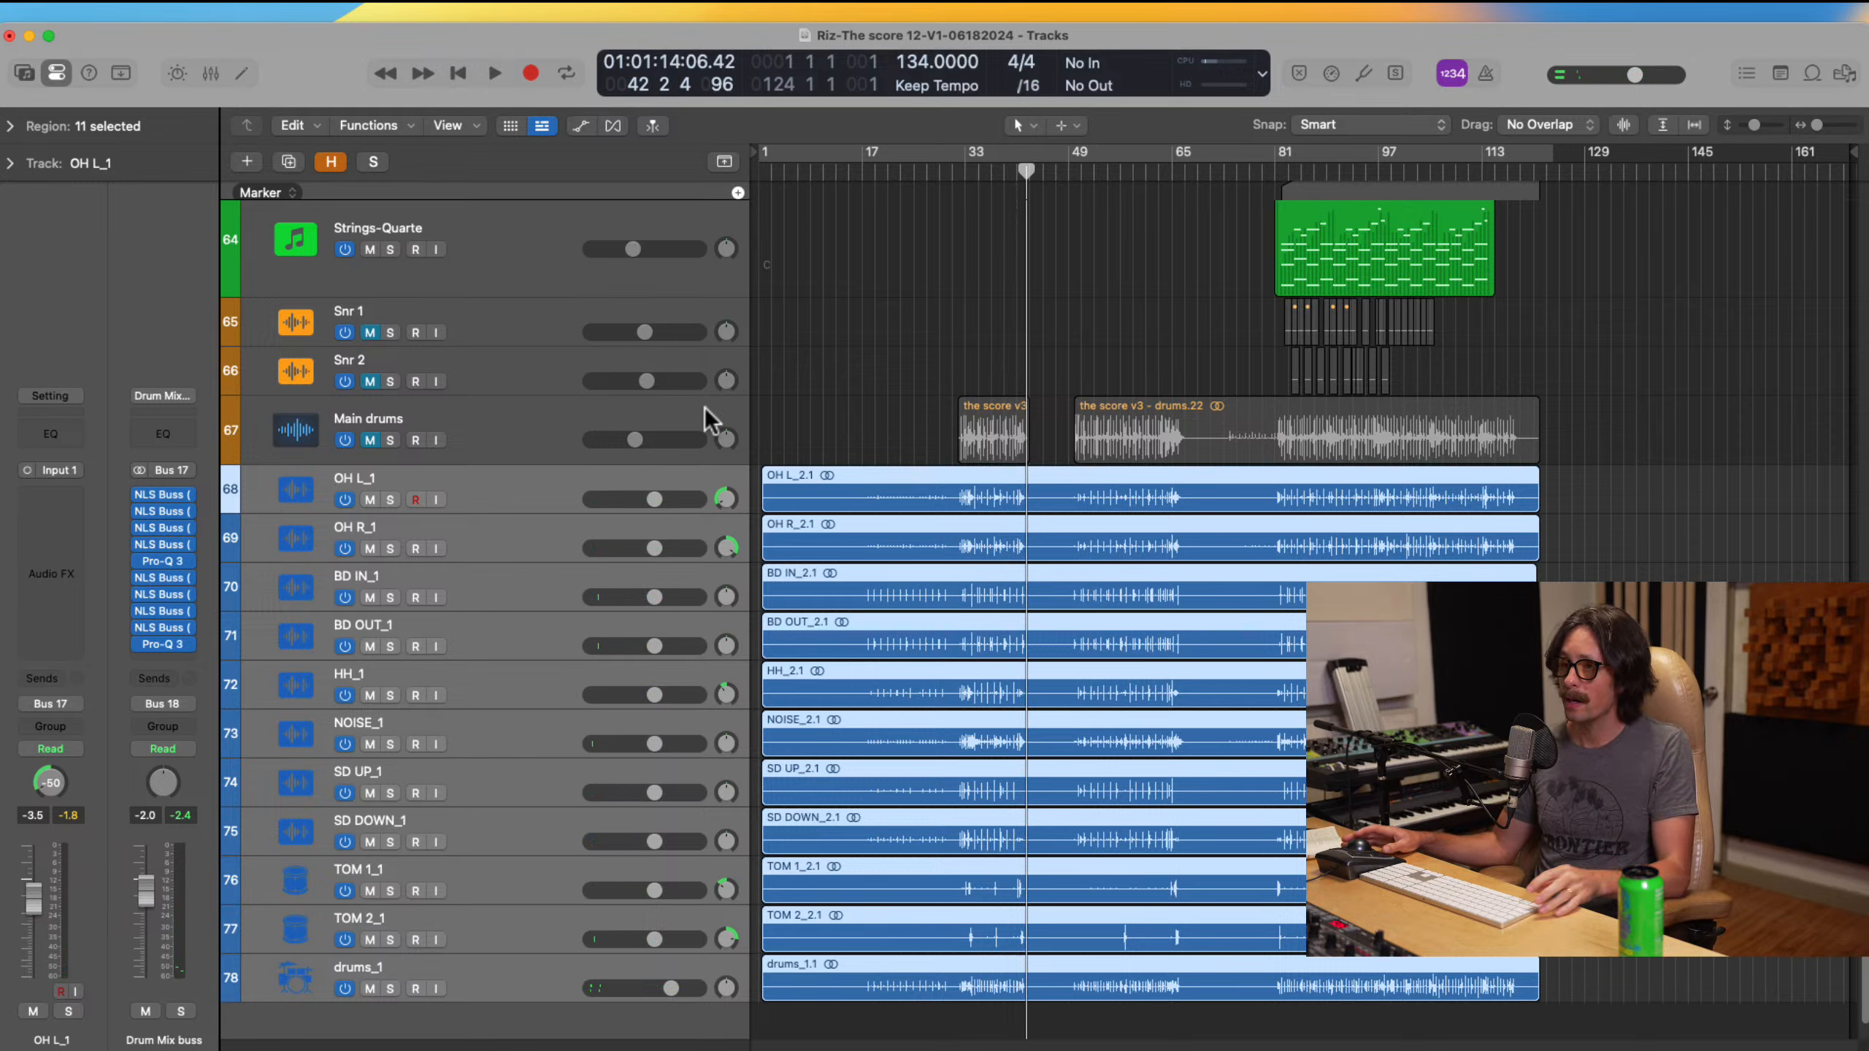
Step: Assign the eleven selected drum channels to new Group 1 in the mixer and set their linked faders to -3.2 dB
{"action": "key", "text": "x"}
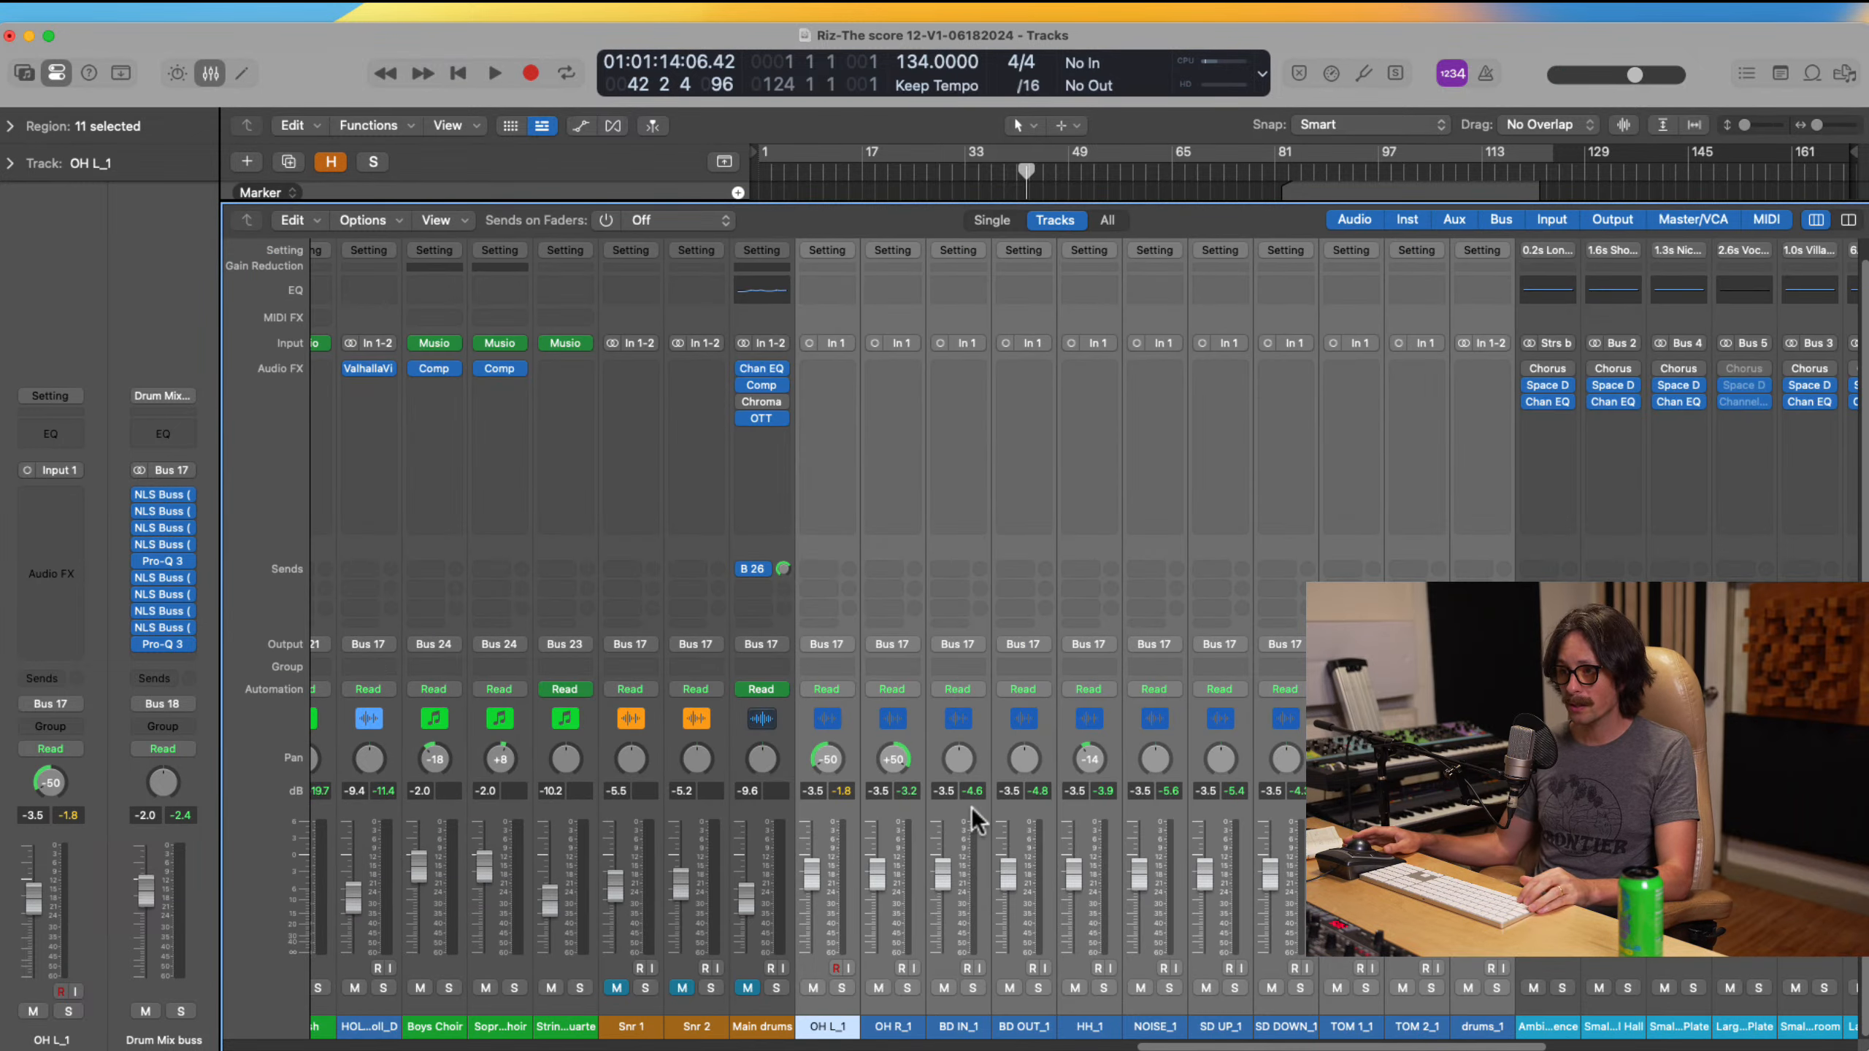
{"action": "left_click", "coordinate": [842, 670]}
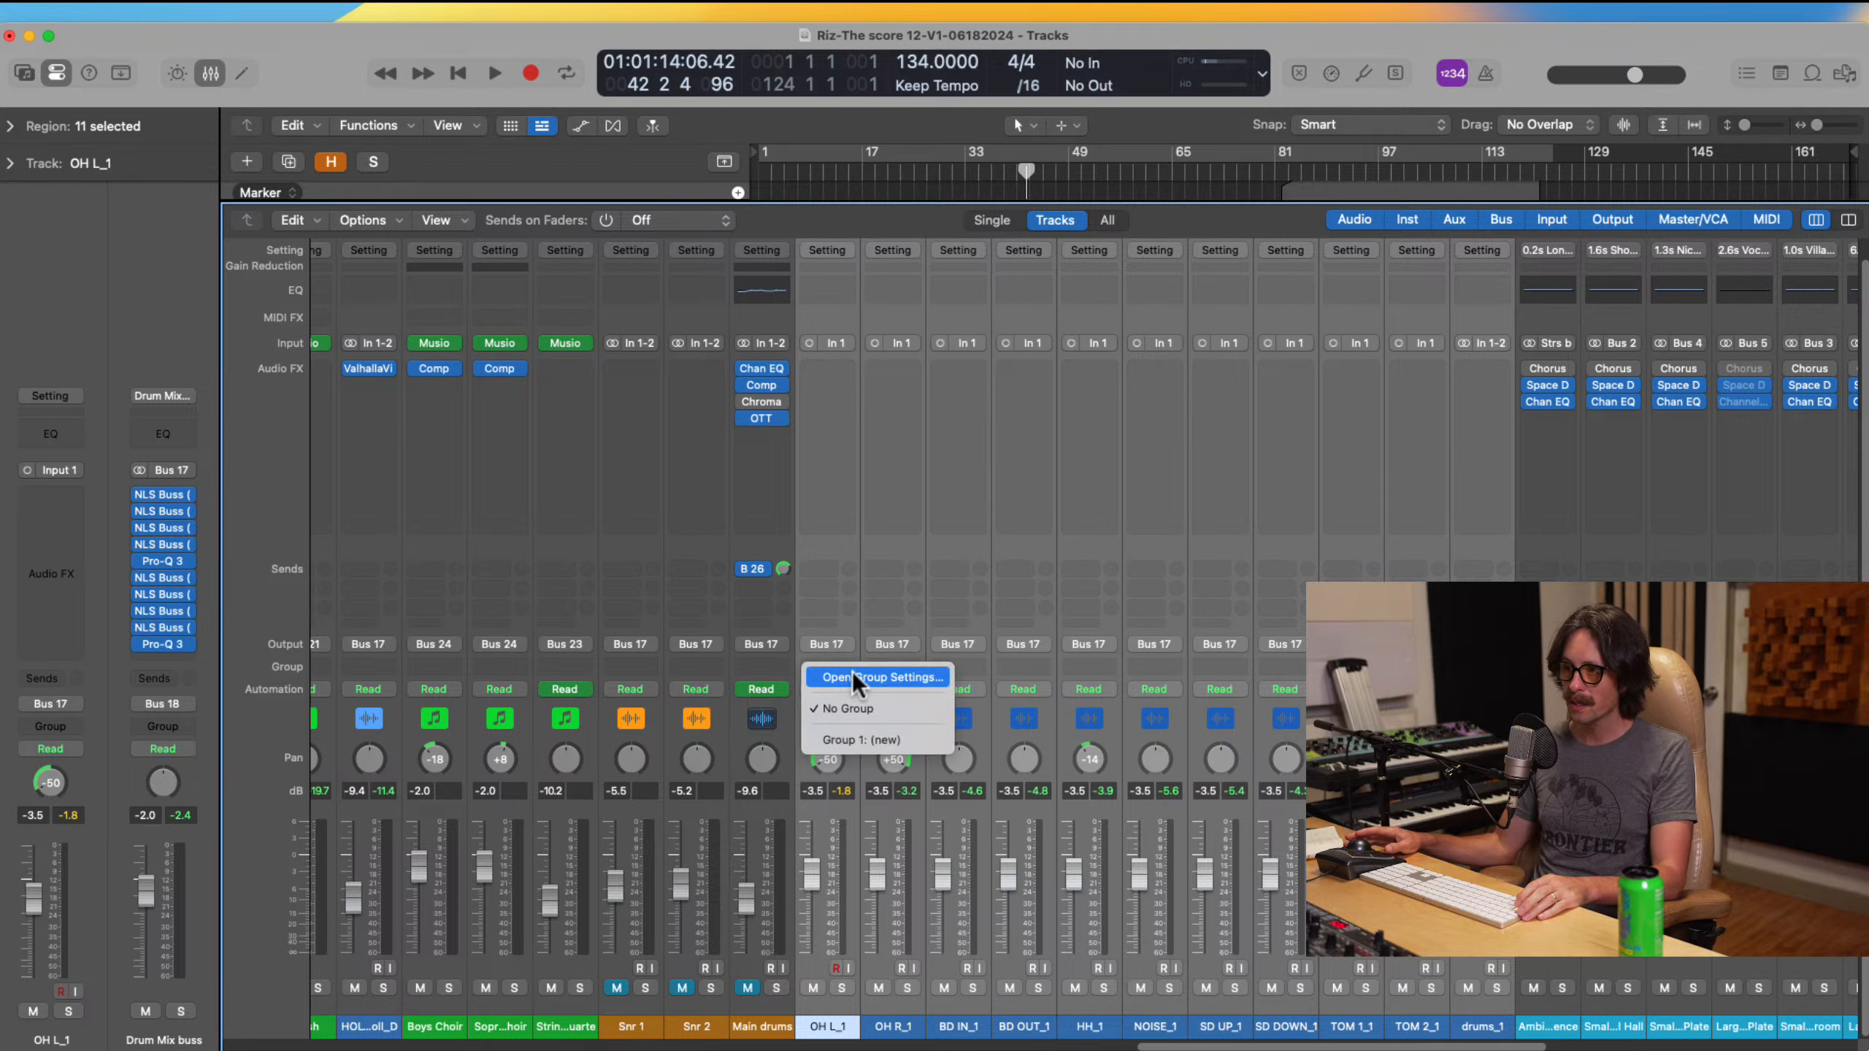
{"action": "left_click", "coordinate": [861, 739]}
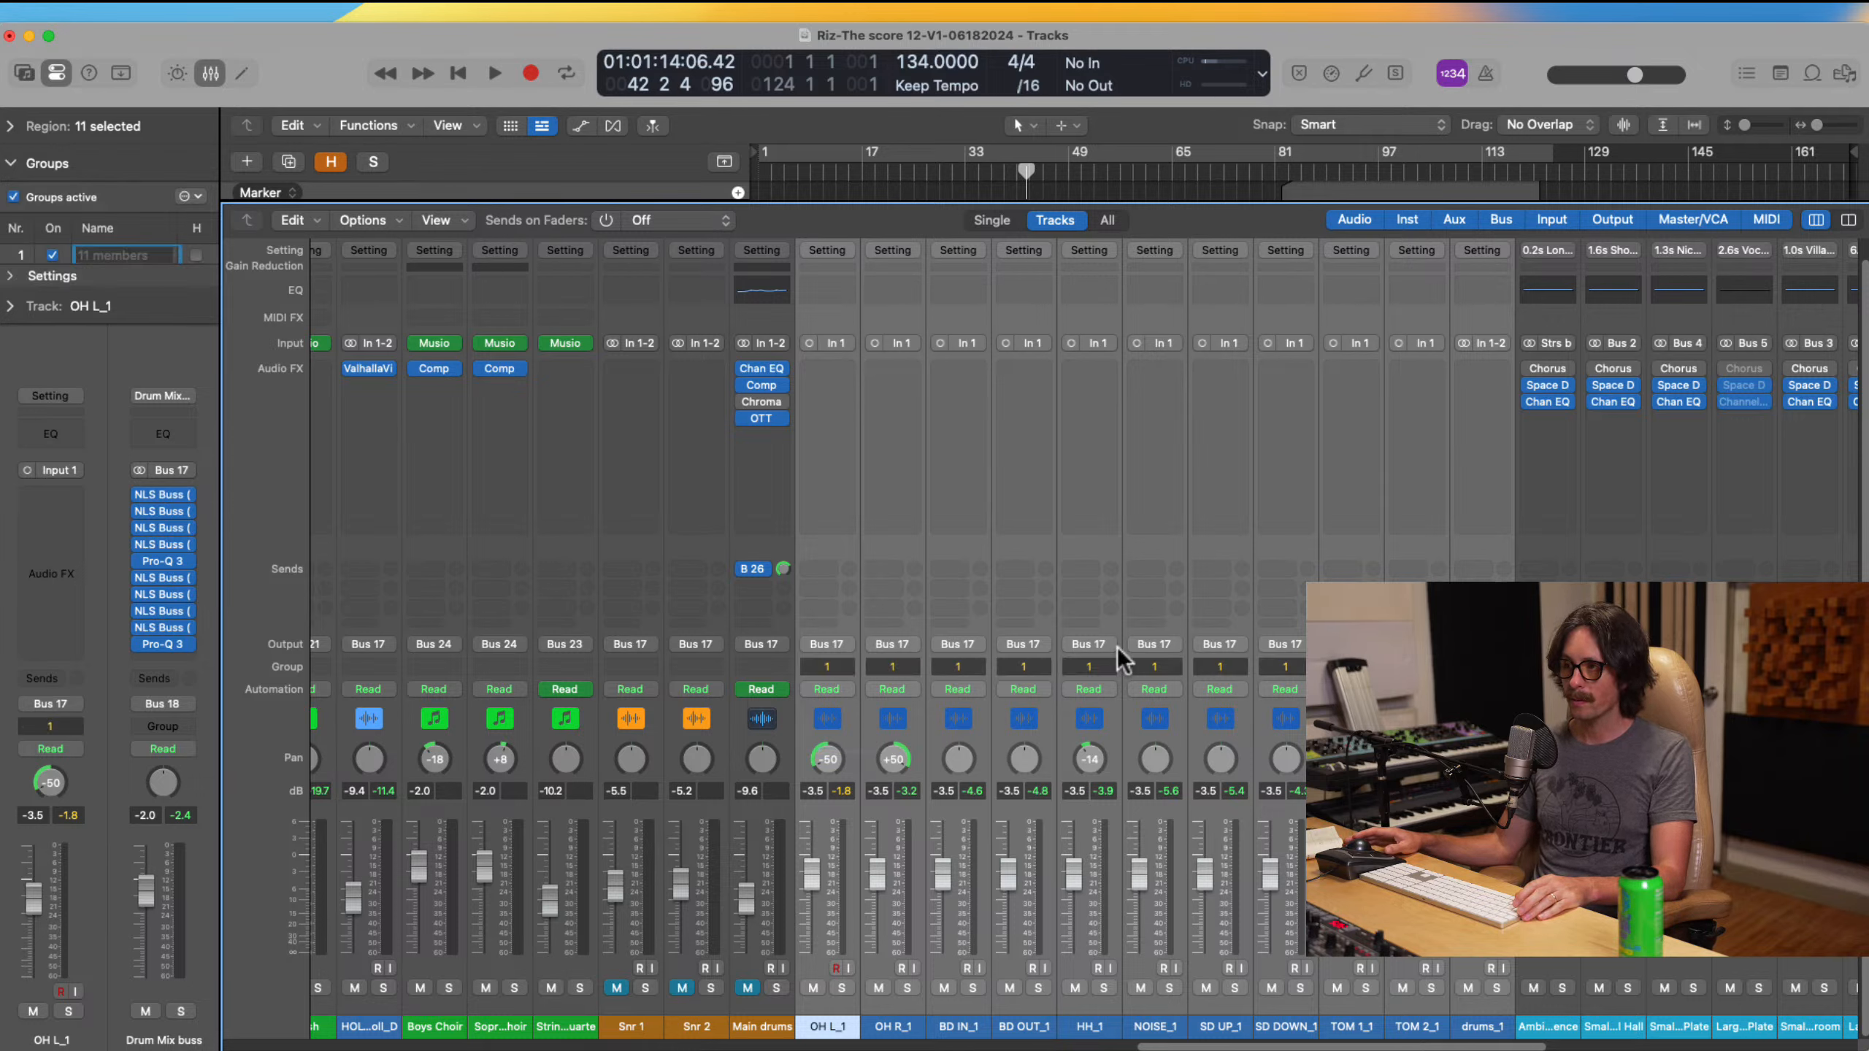
{"action": "left_click_drag", "start_coordinate": [810, 867], "coordinate": [812, 873]}
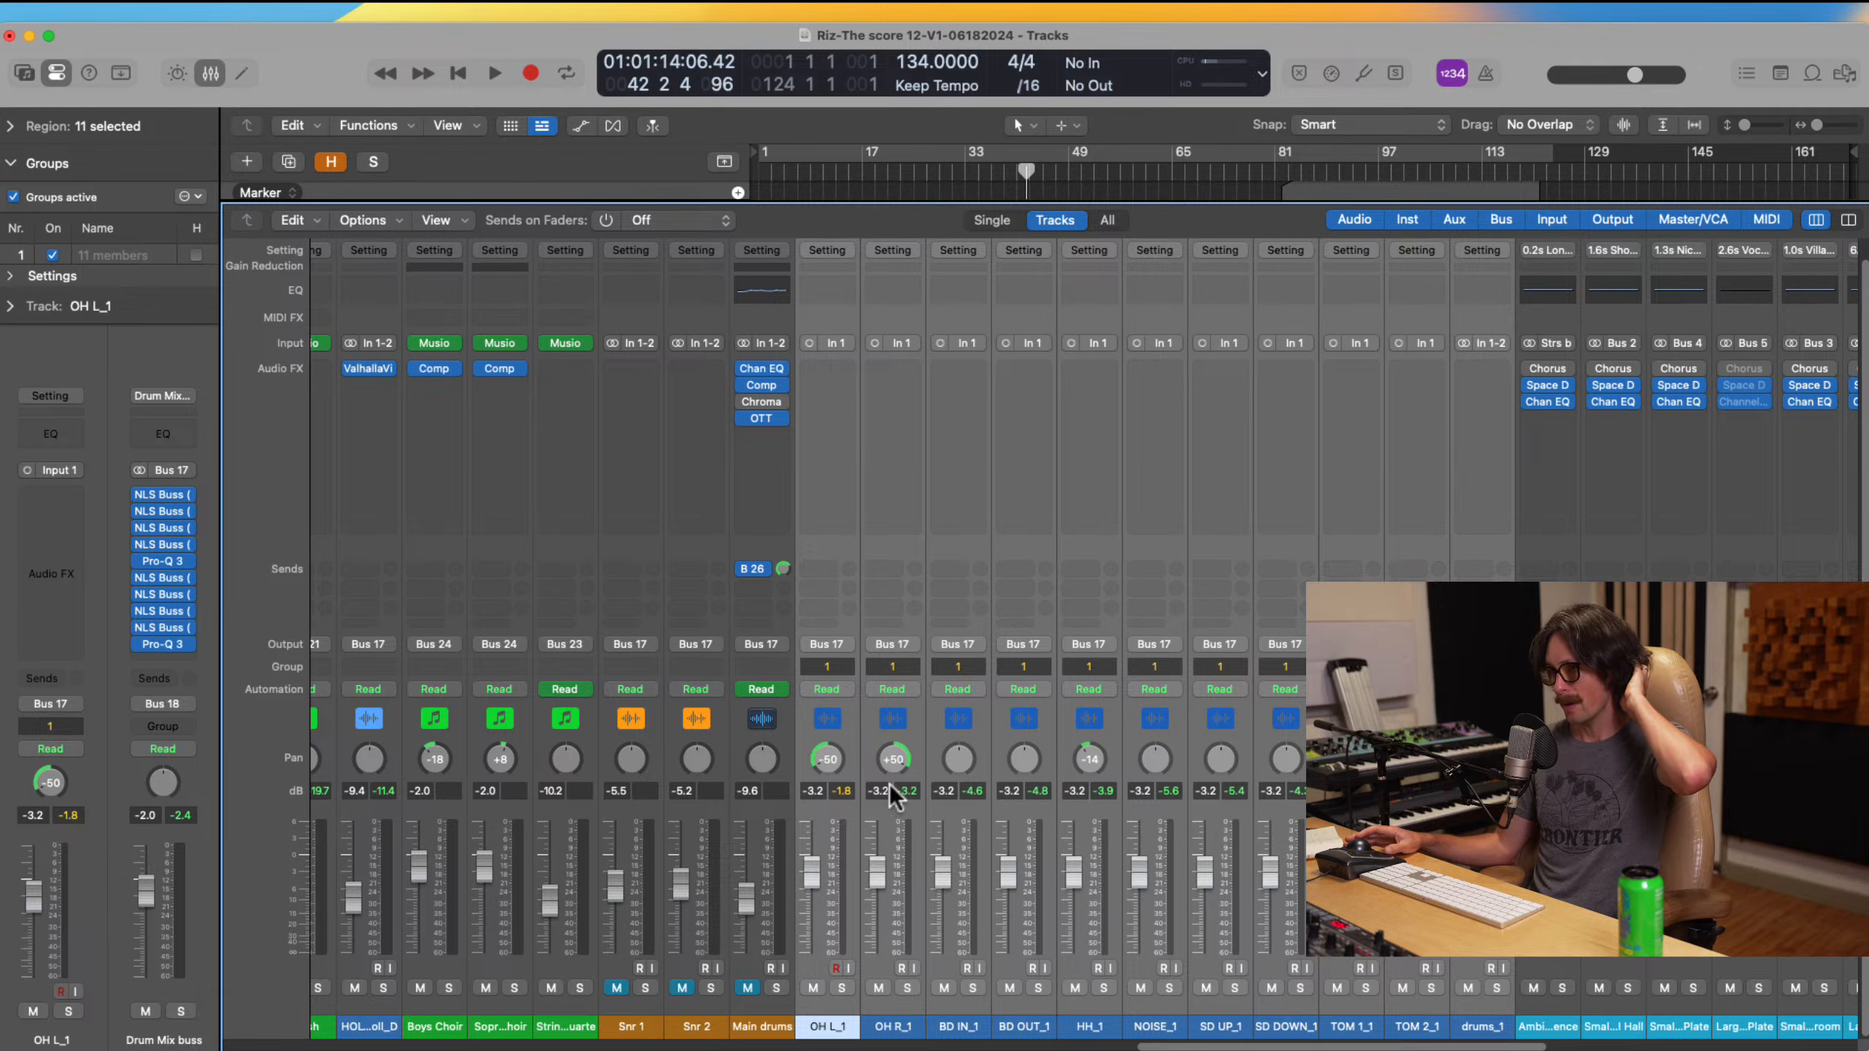
{"action": "key", "text": "x"}
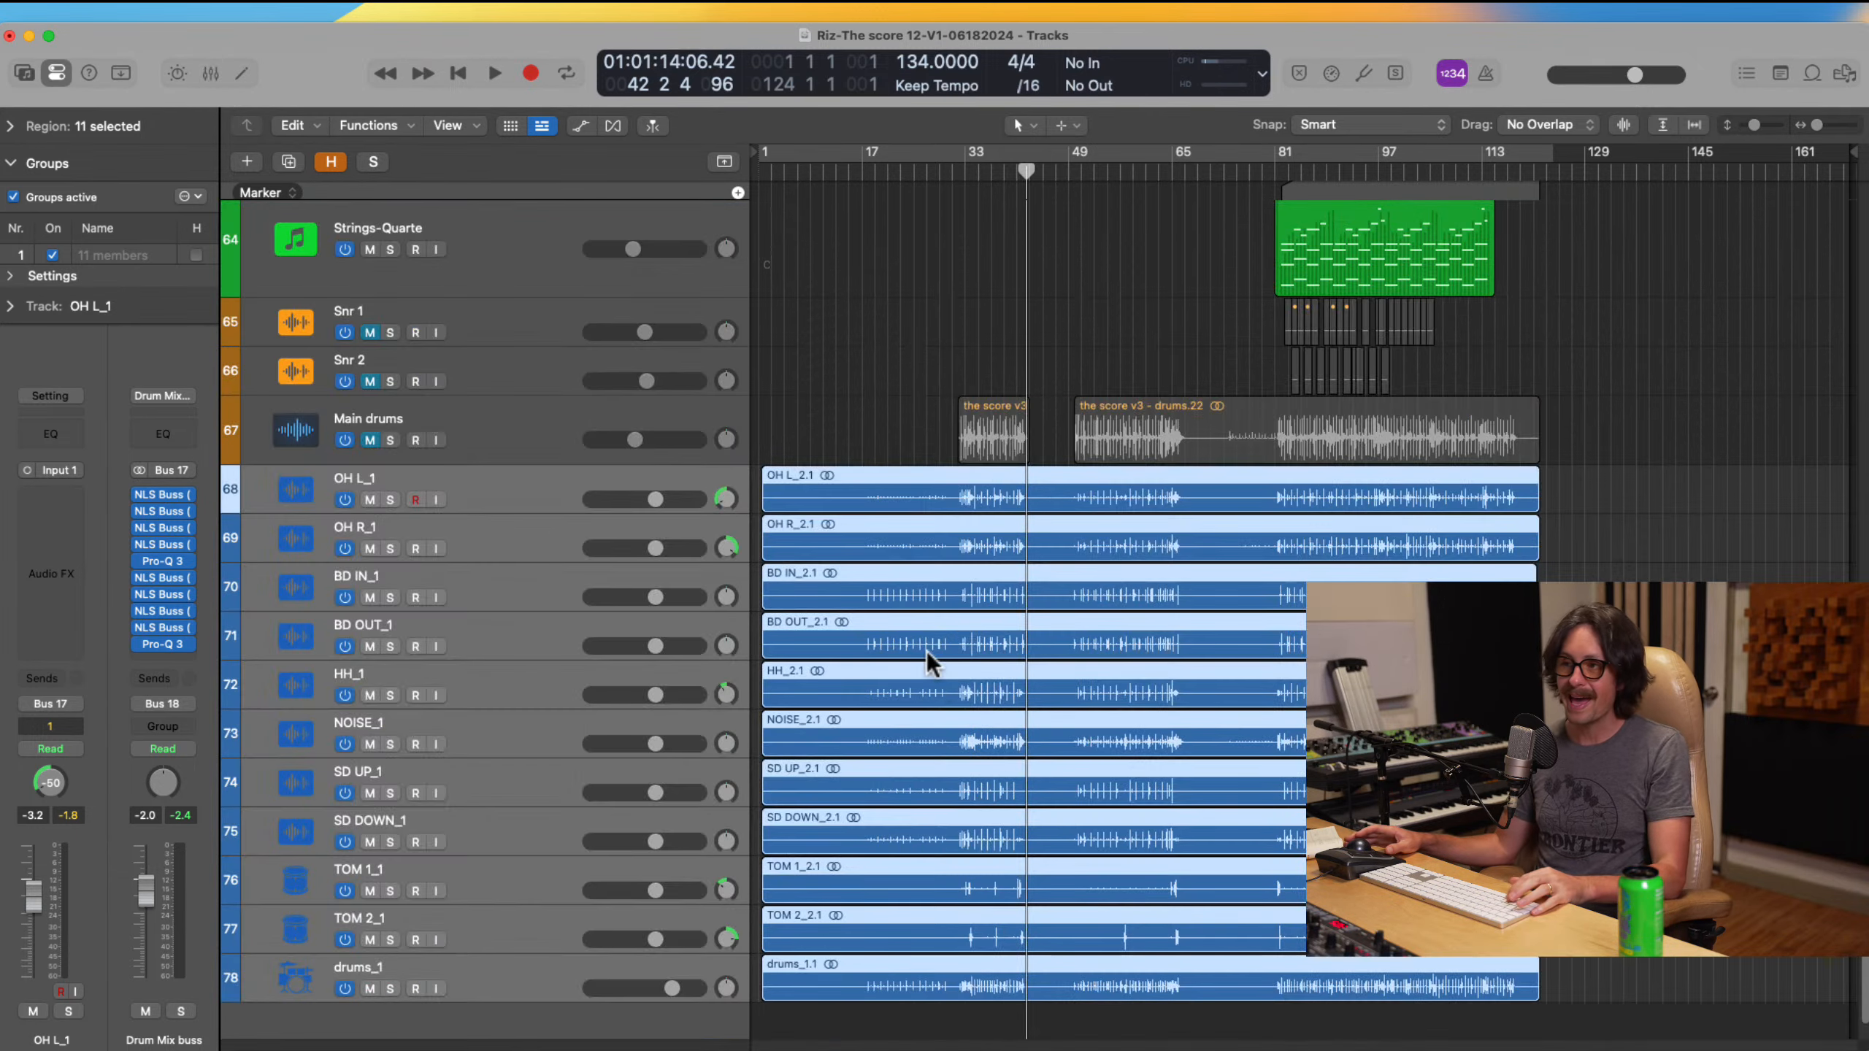
Step: Clear the region selection, place the playhead at bar 30, and try splitting OH R_2.1 just after it, undoing the attempt
{"action": "left_click", "coordinate": [892, 392]}
{"action": "left_click_drag", "start_coordinate": [1026, 170], "coordinate": [947, 175]}
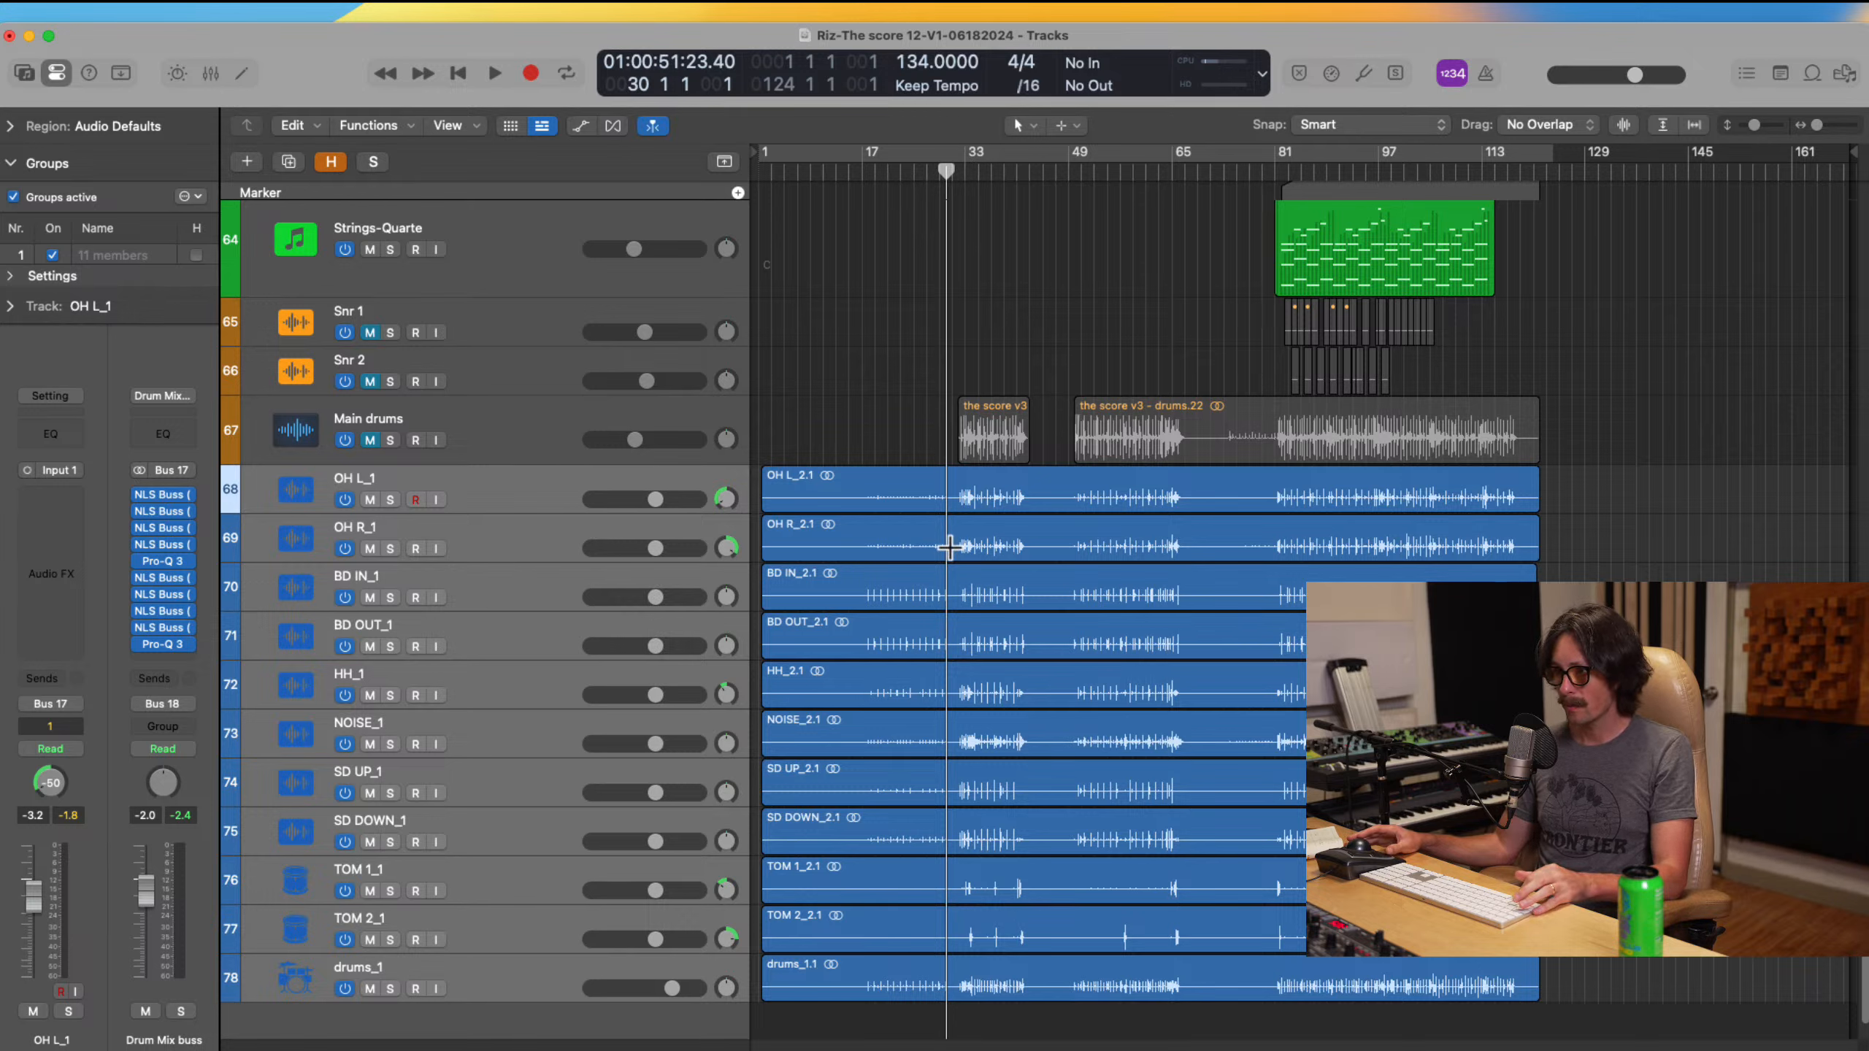
{"action": "double_click", "coordinate": [952, 546], "text": "super"}
{"action": "key", "text": "super+z"}
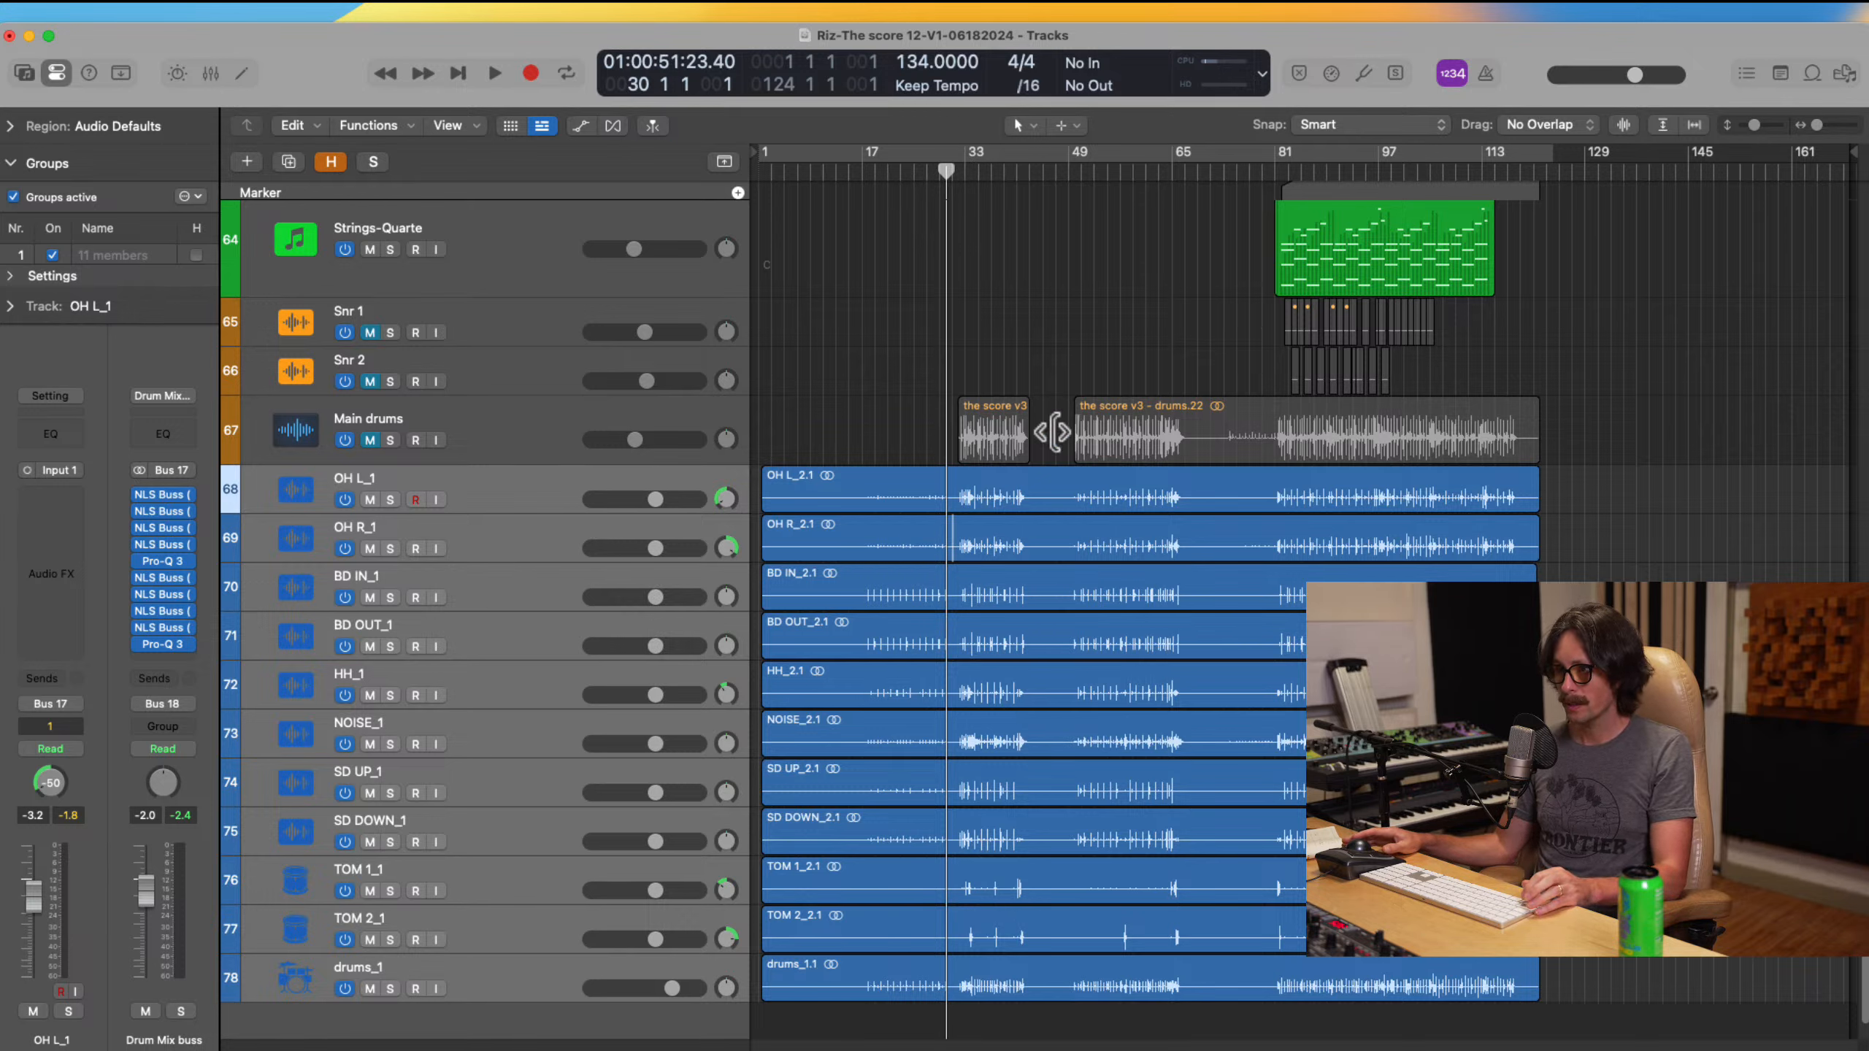
{"action": "left_click", "coordinate": [866, 490]}
{"action": "left_click", "coordinate": [976, 585]}
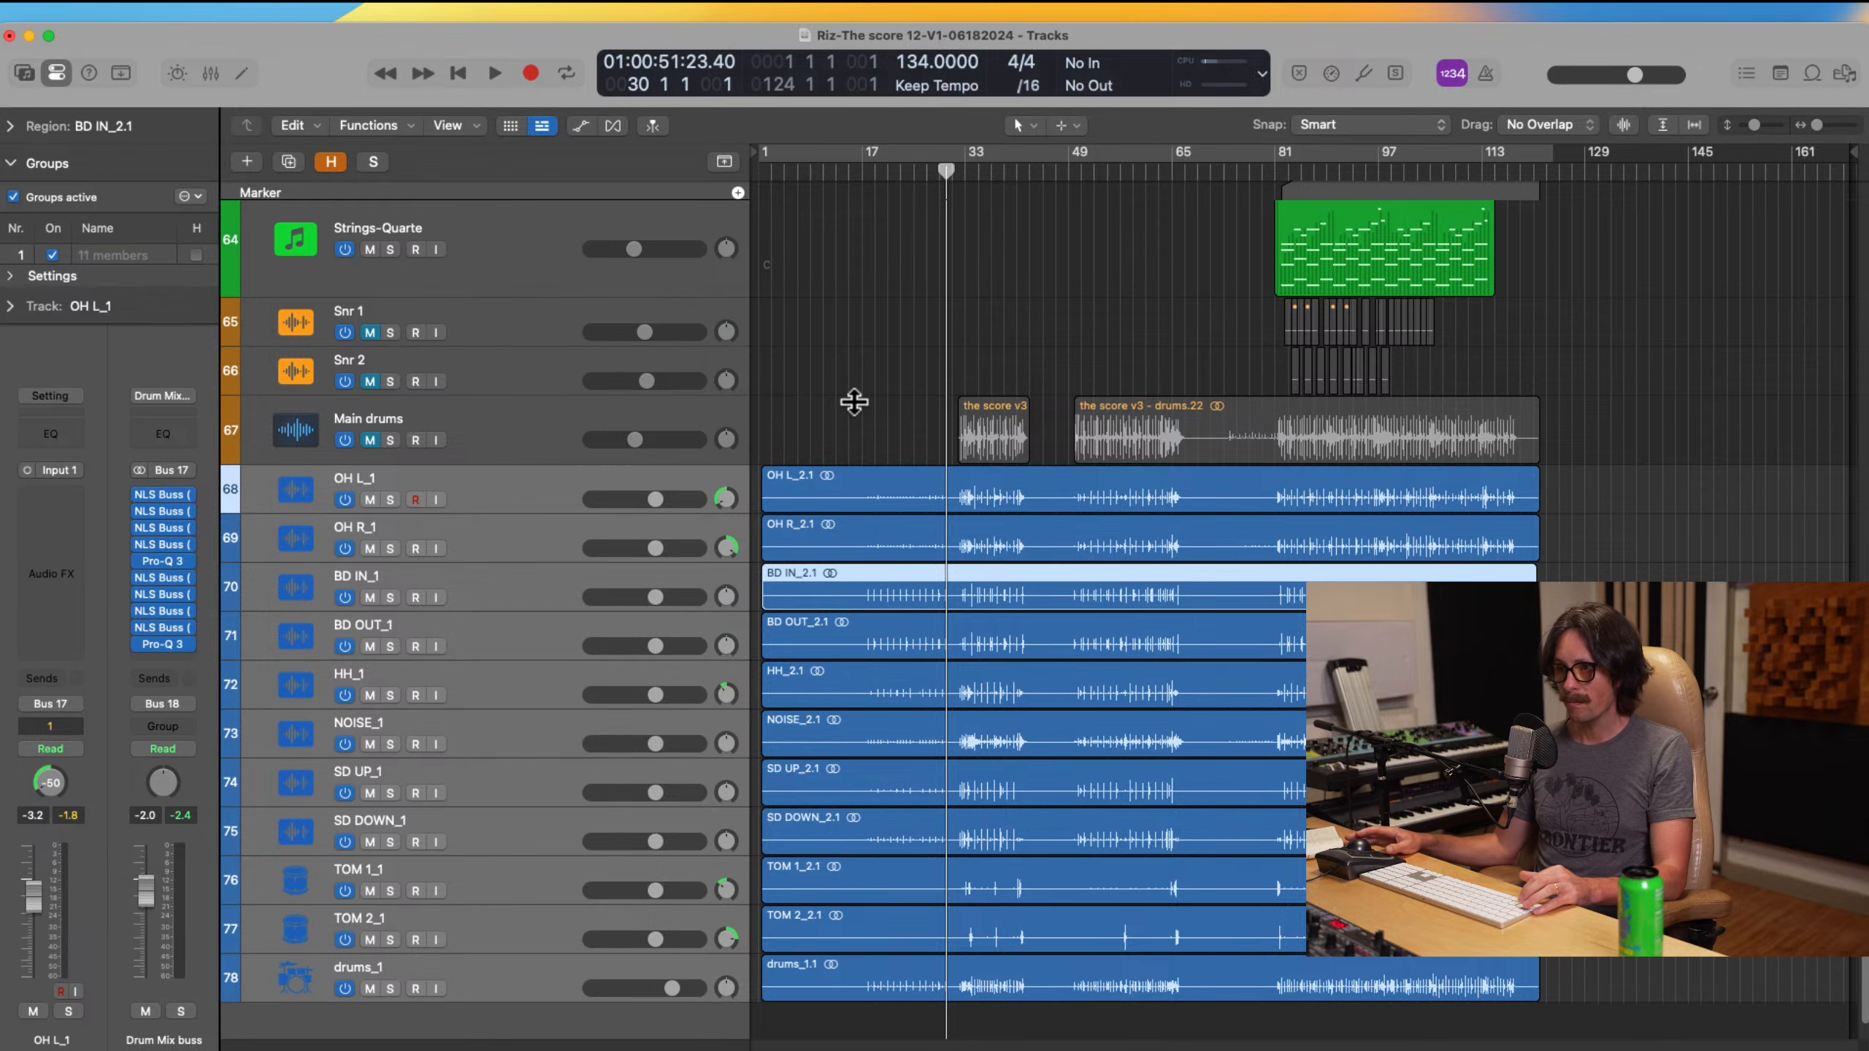
{"action": "left_click_drag", "start_coordinate": [854, 401], "coordinate": [956, 931]}
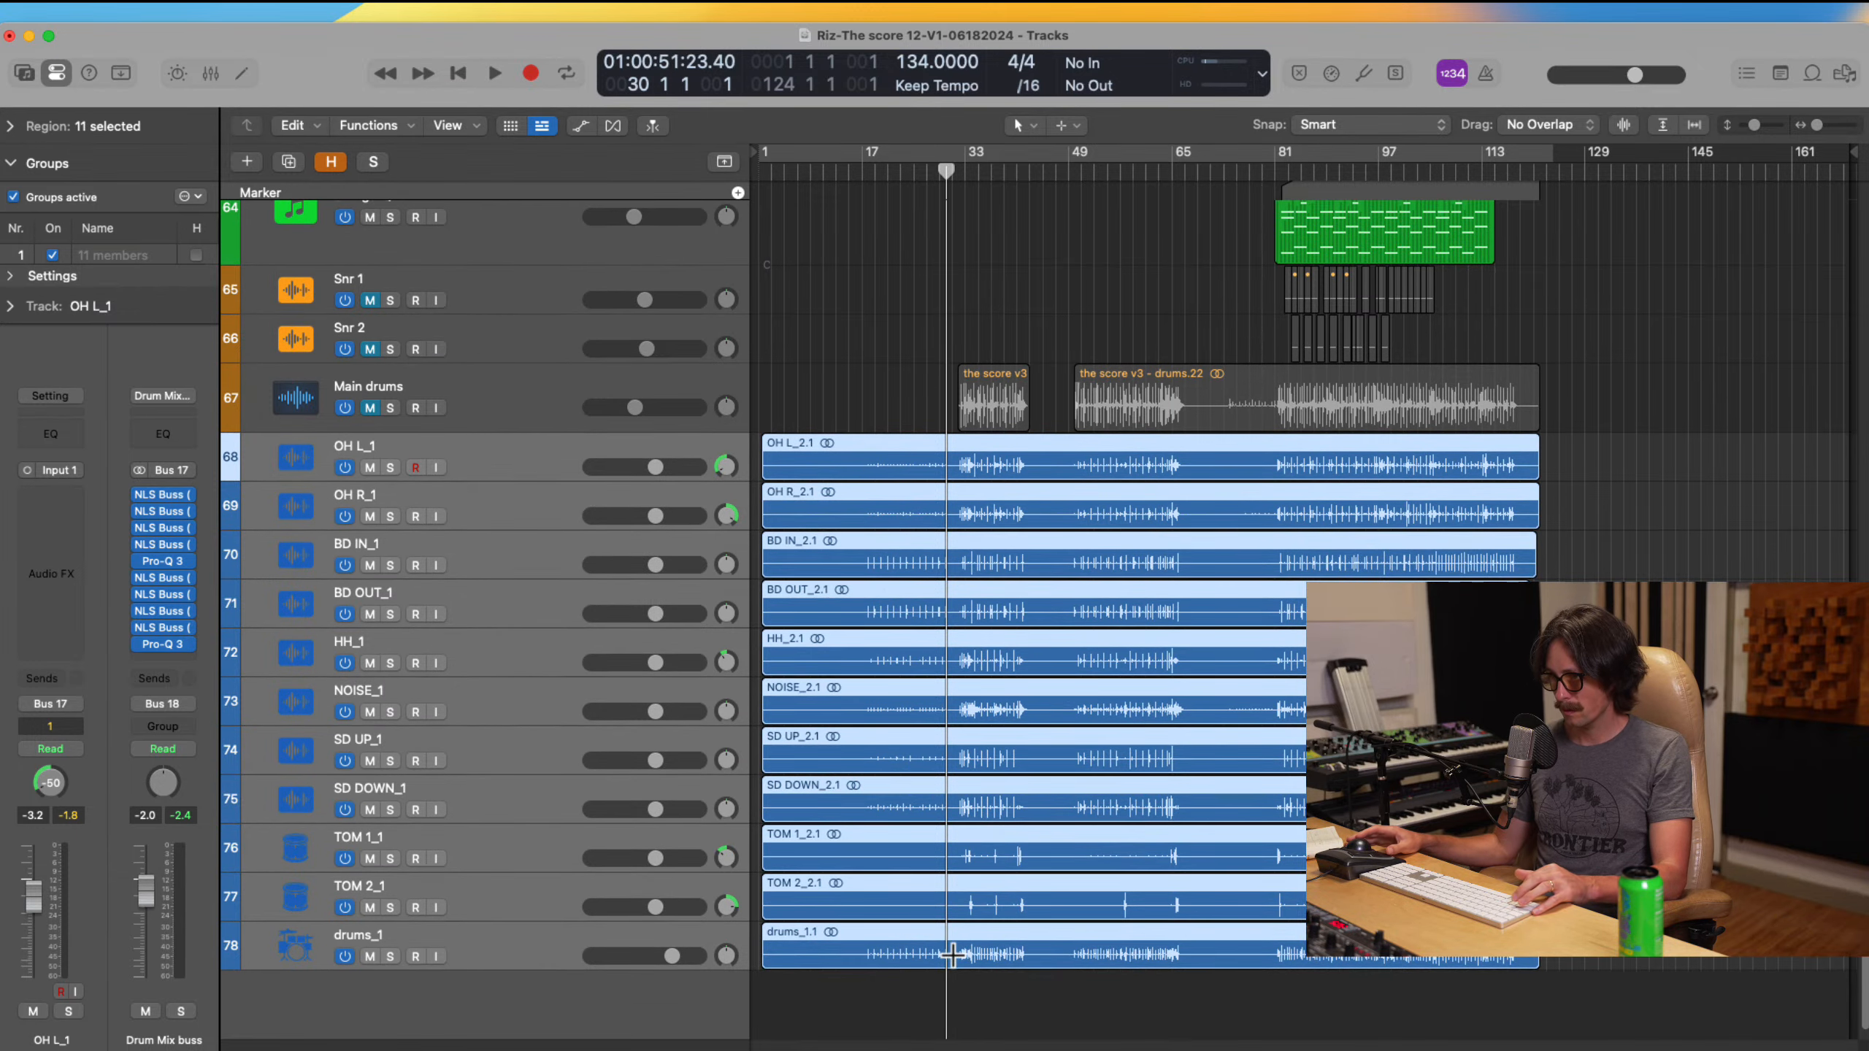
{"action": "left_click", "coordinate": [953, 955]}
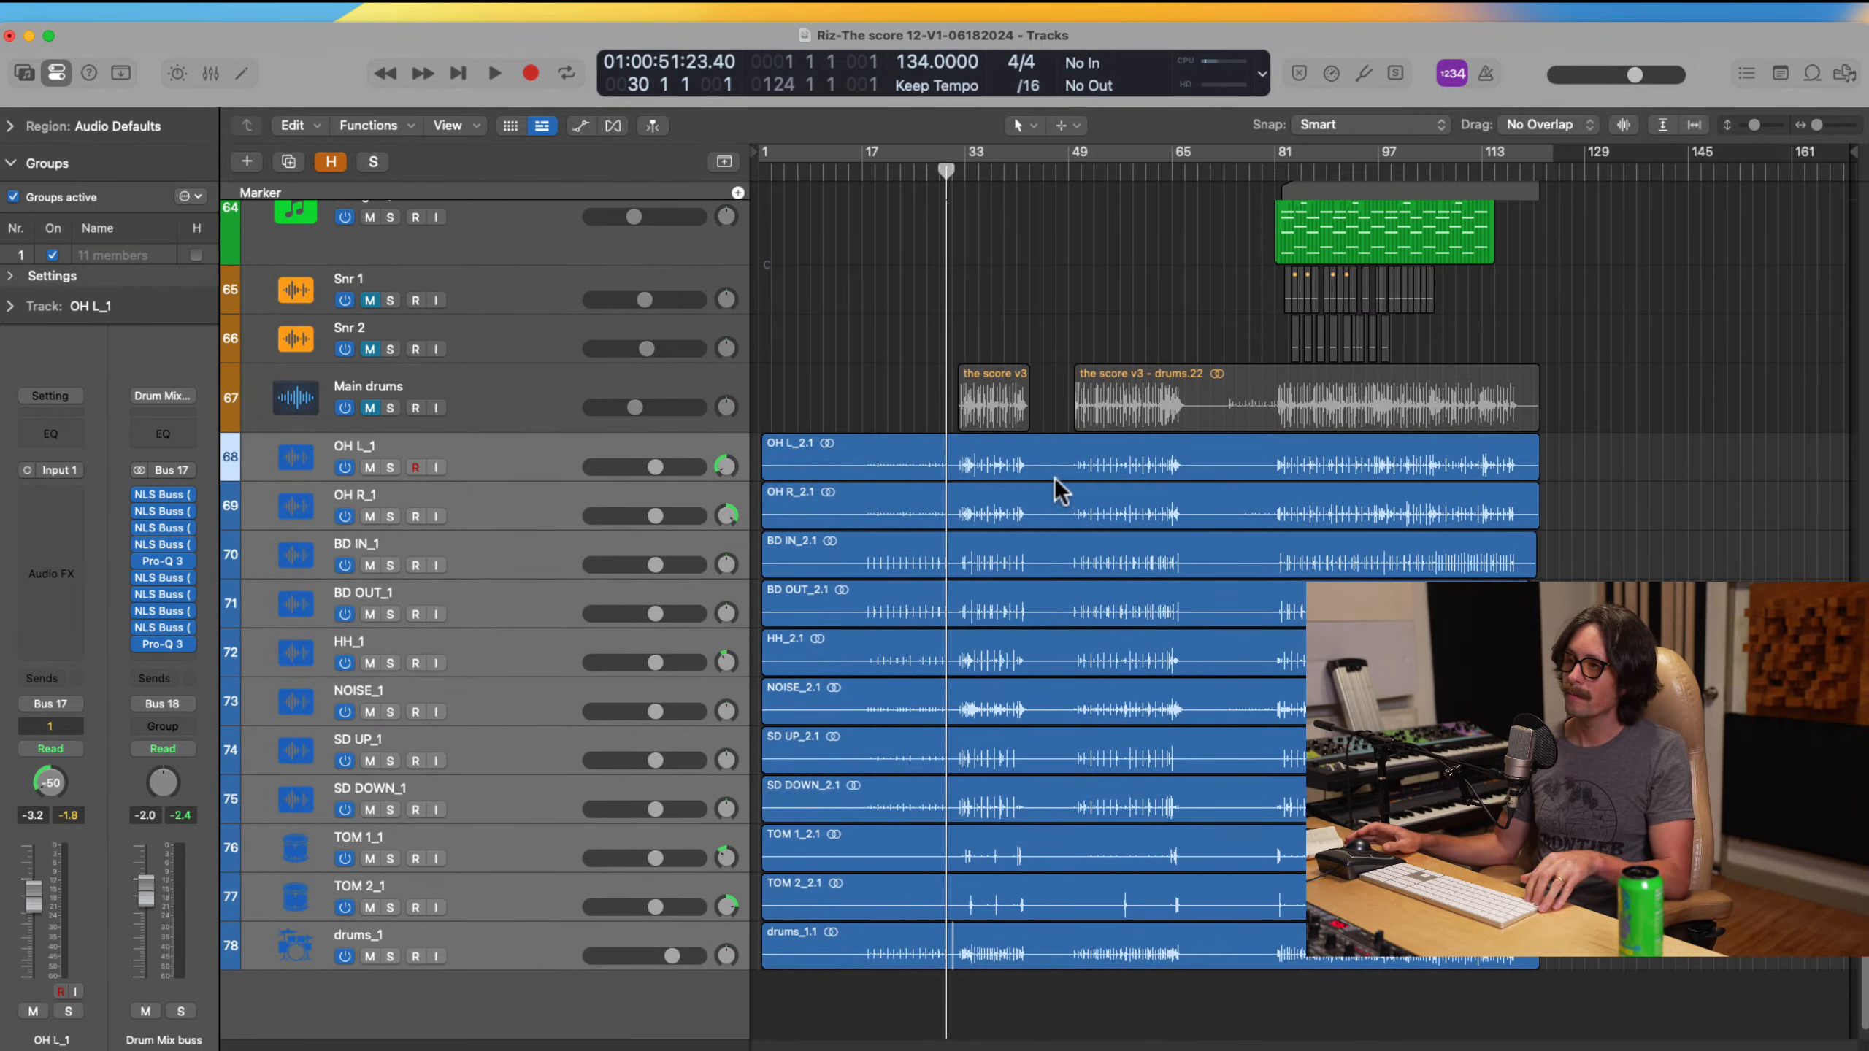
Step: Select the eleven tracks from OH L_1 to drums_1 and enable Flex on them in Polyphonic (Auto) mode
{"action": "left_click", "coordinate": [493, 460]}
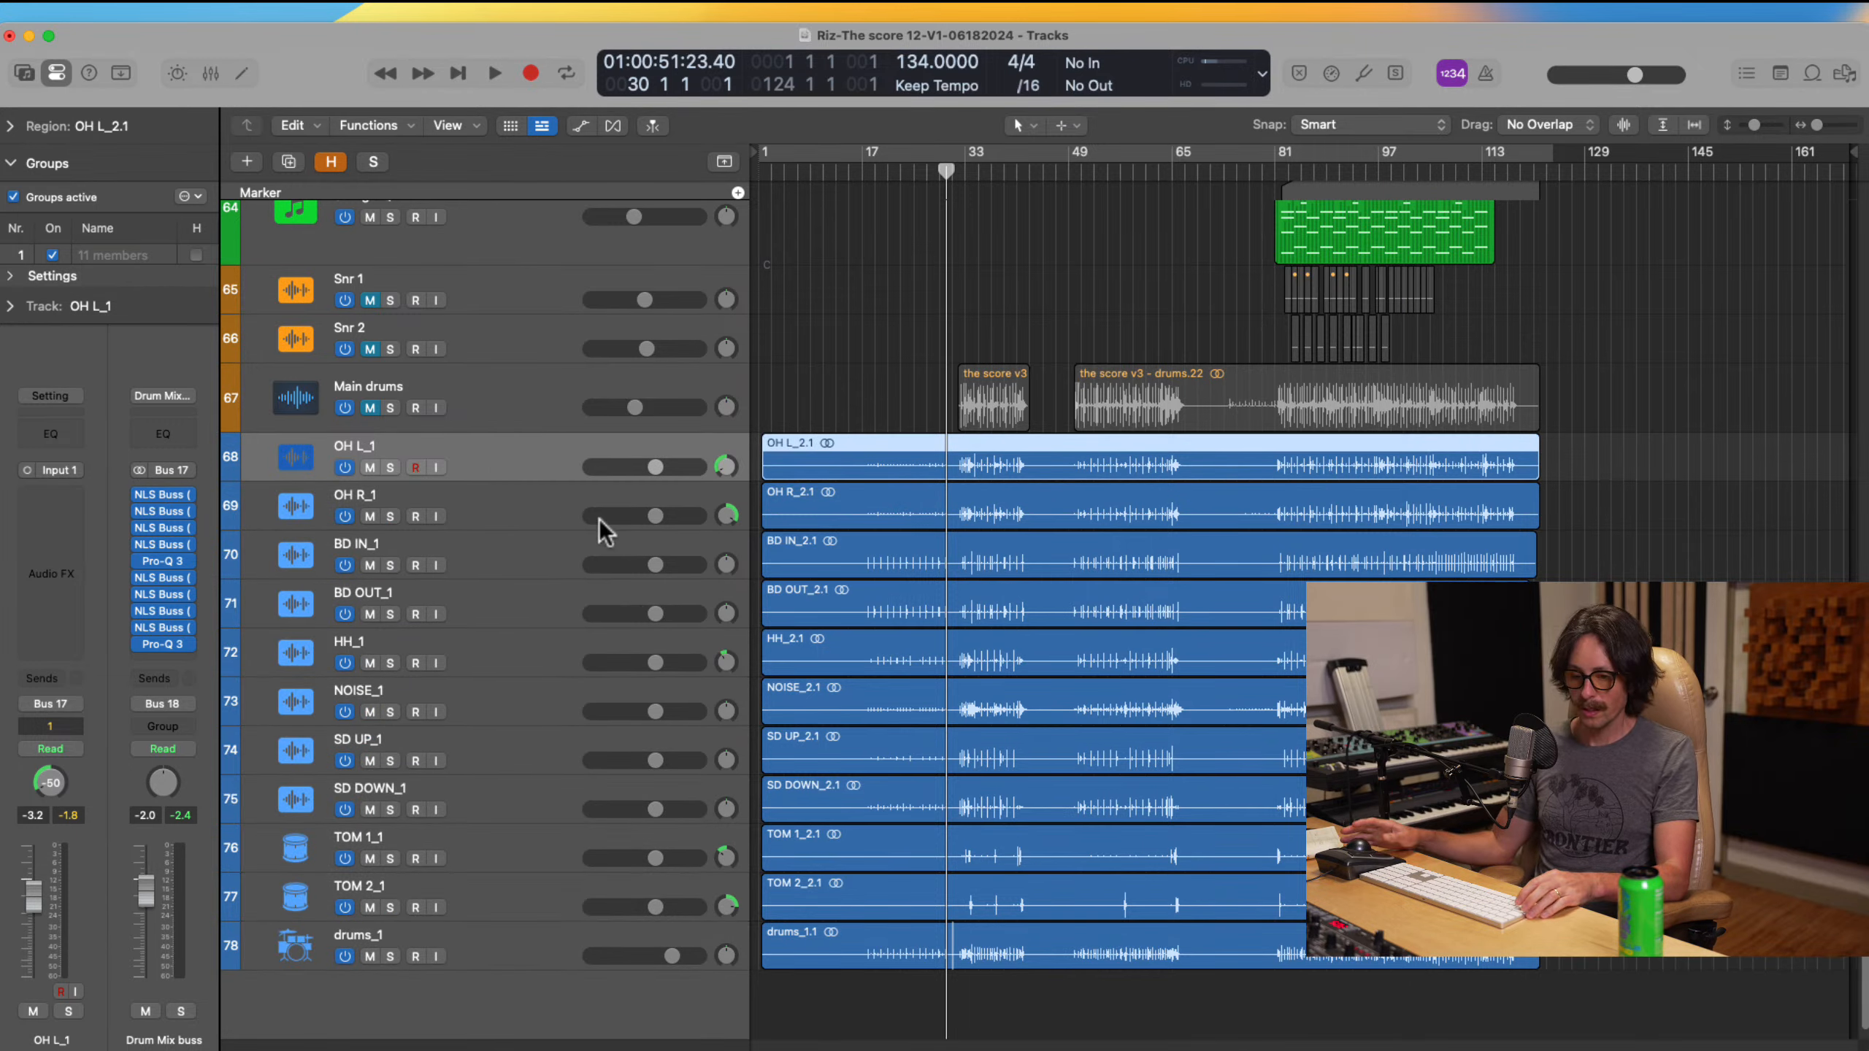
{"action": "left_click", "coordinate": [512, 944], "text": "shift"}
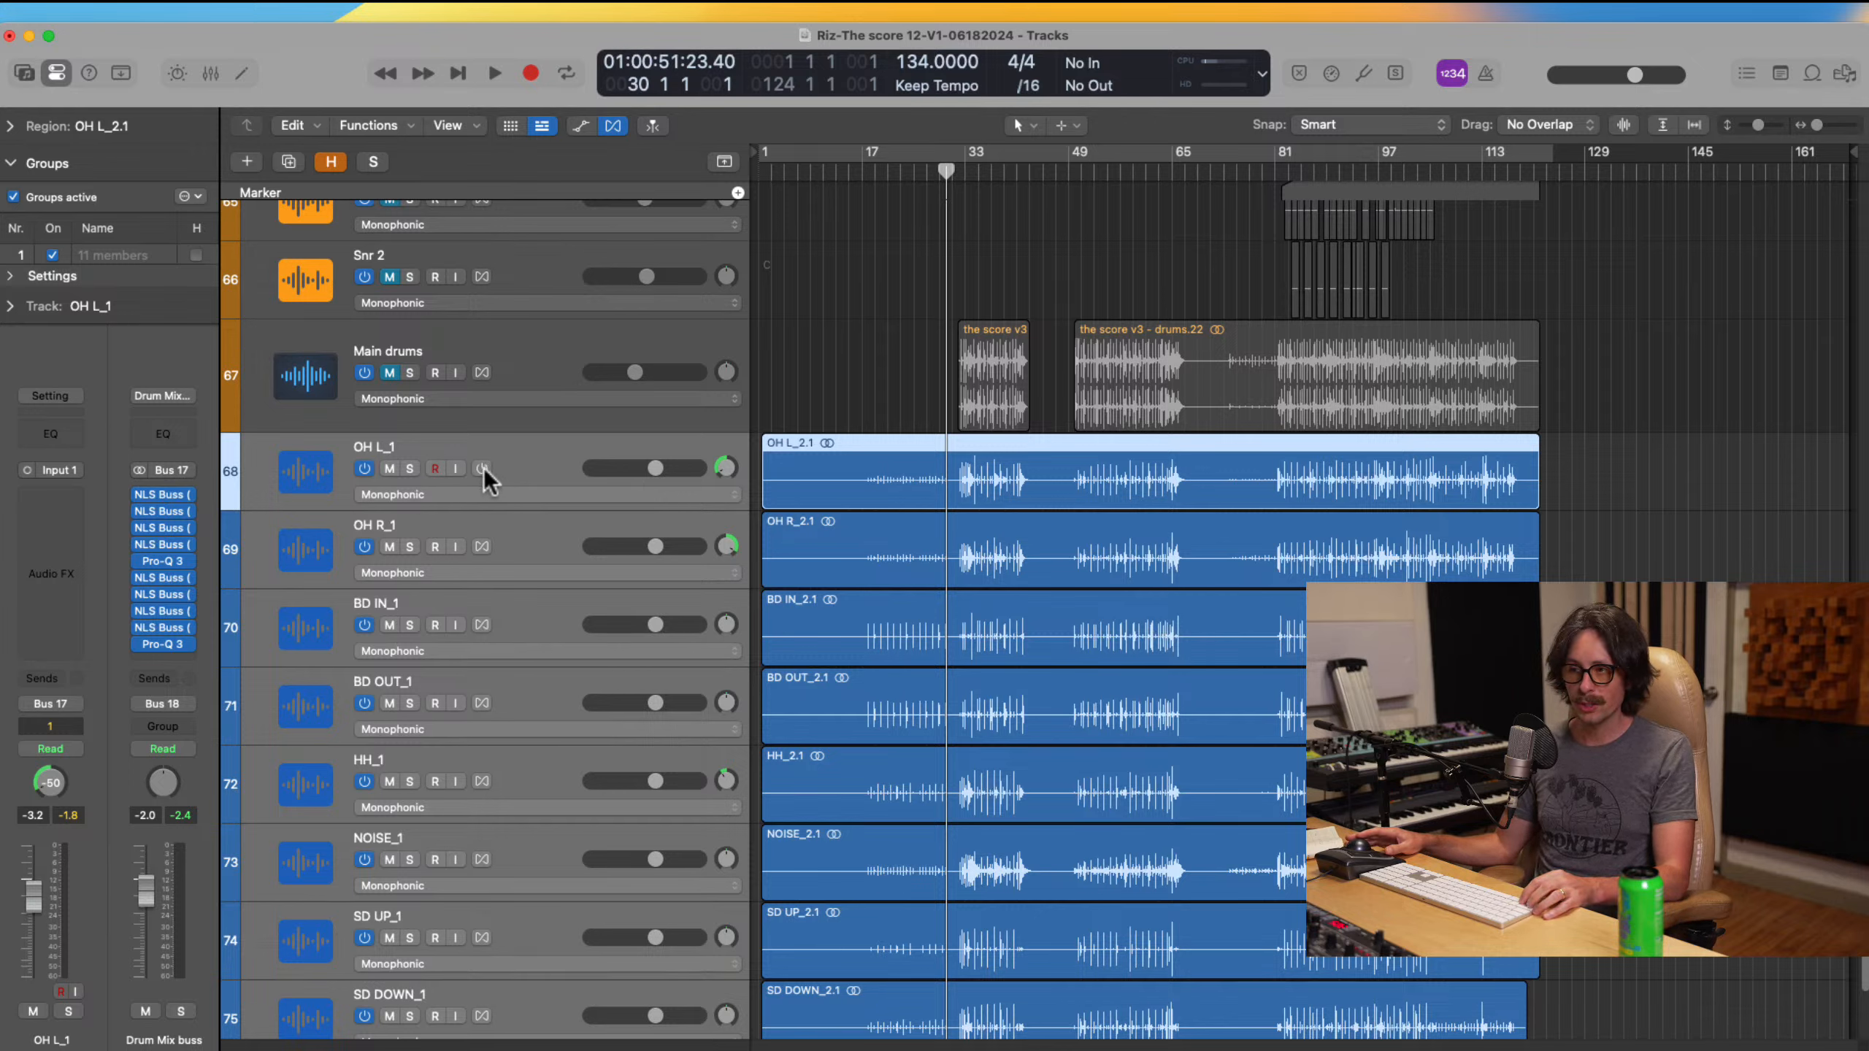
{"action": "left_click", "coordinate": [482, 468]}
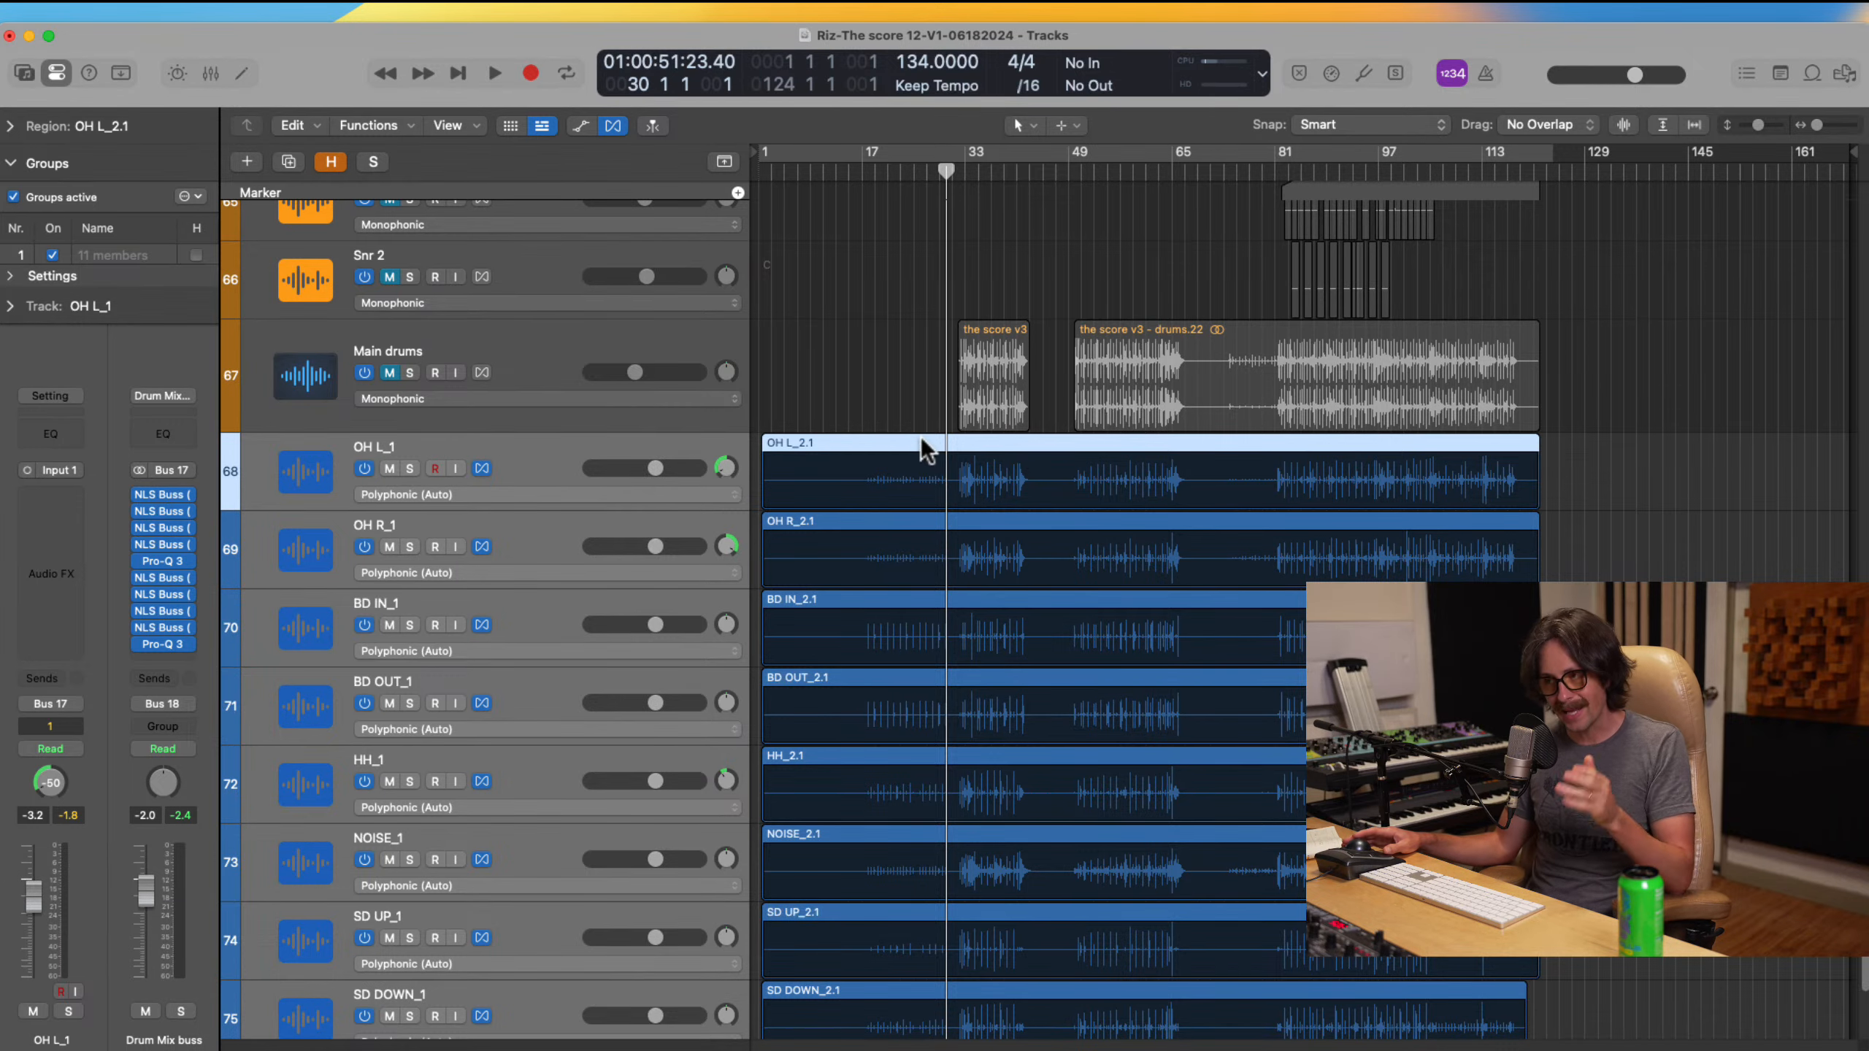
Step: Select all eleven multitrack drum regions, audition them from bar 33, and place the playhead at bar 34
{"action": "left_click_drag", "start_coordinate": [925, 429], "coordinate": [1118, 1014]}
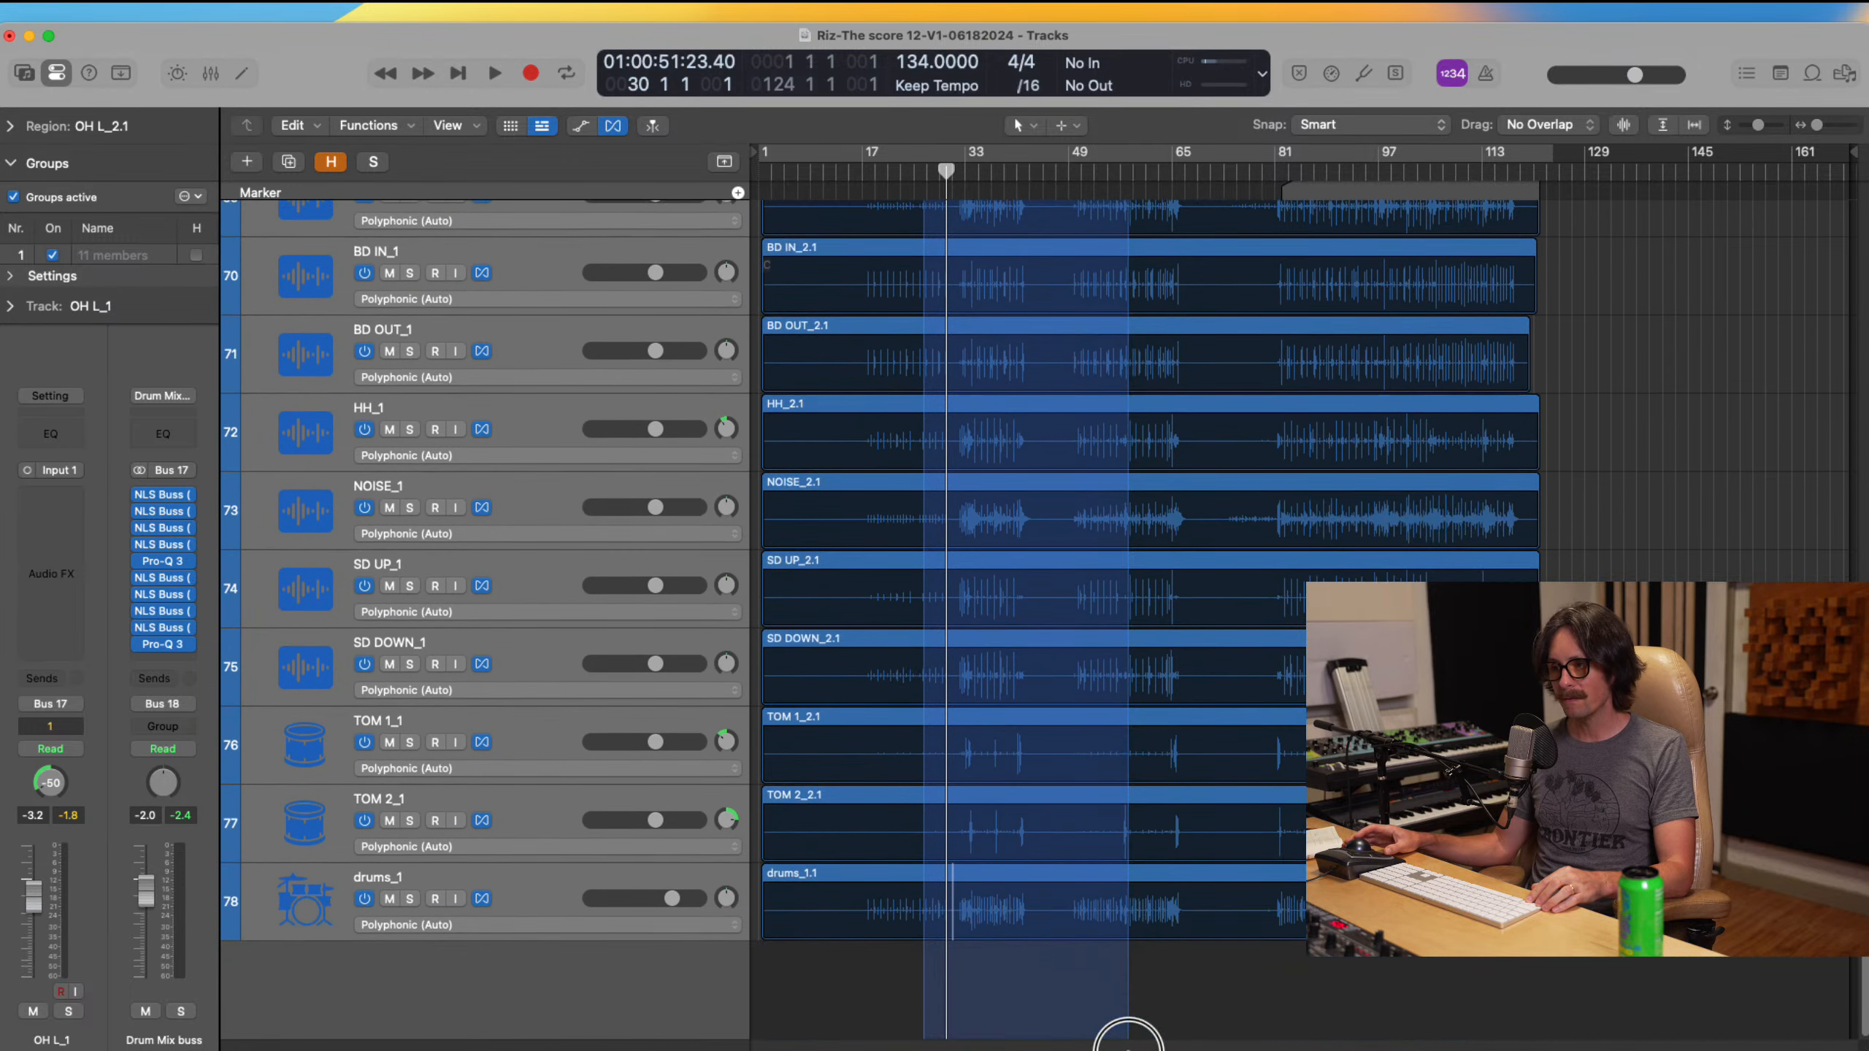
{"action": "key", "text": "z"}
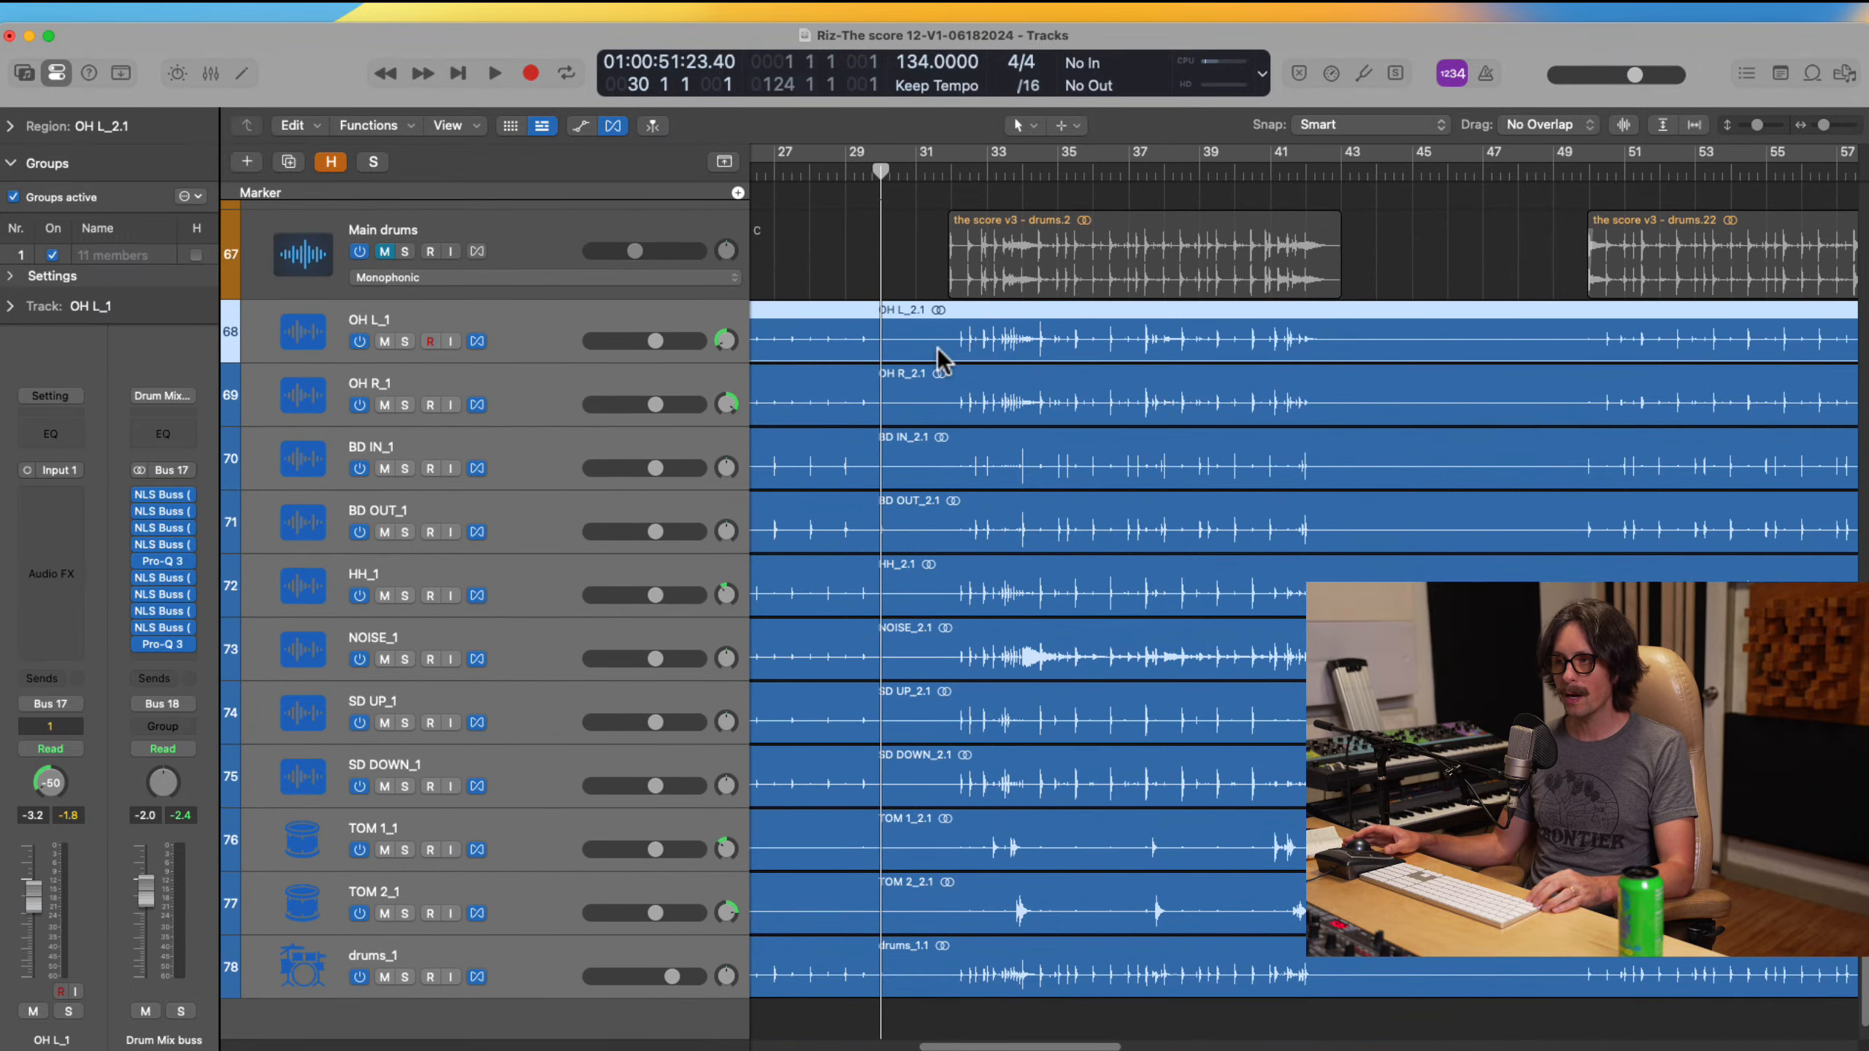
{"action": "left_click_drag", "start_coordinate": [1008, 1031], "coordinate": [1041, 324]}
{"action": "left_click_drag", "start_coordinate": [951, 178], "coordinate": [988, 184]}
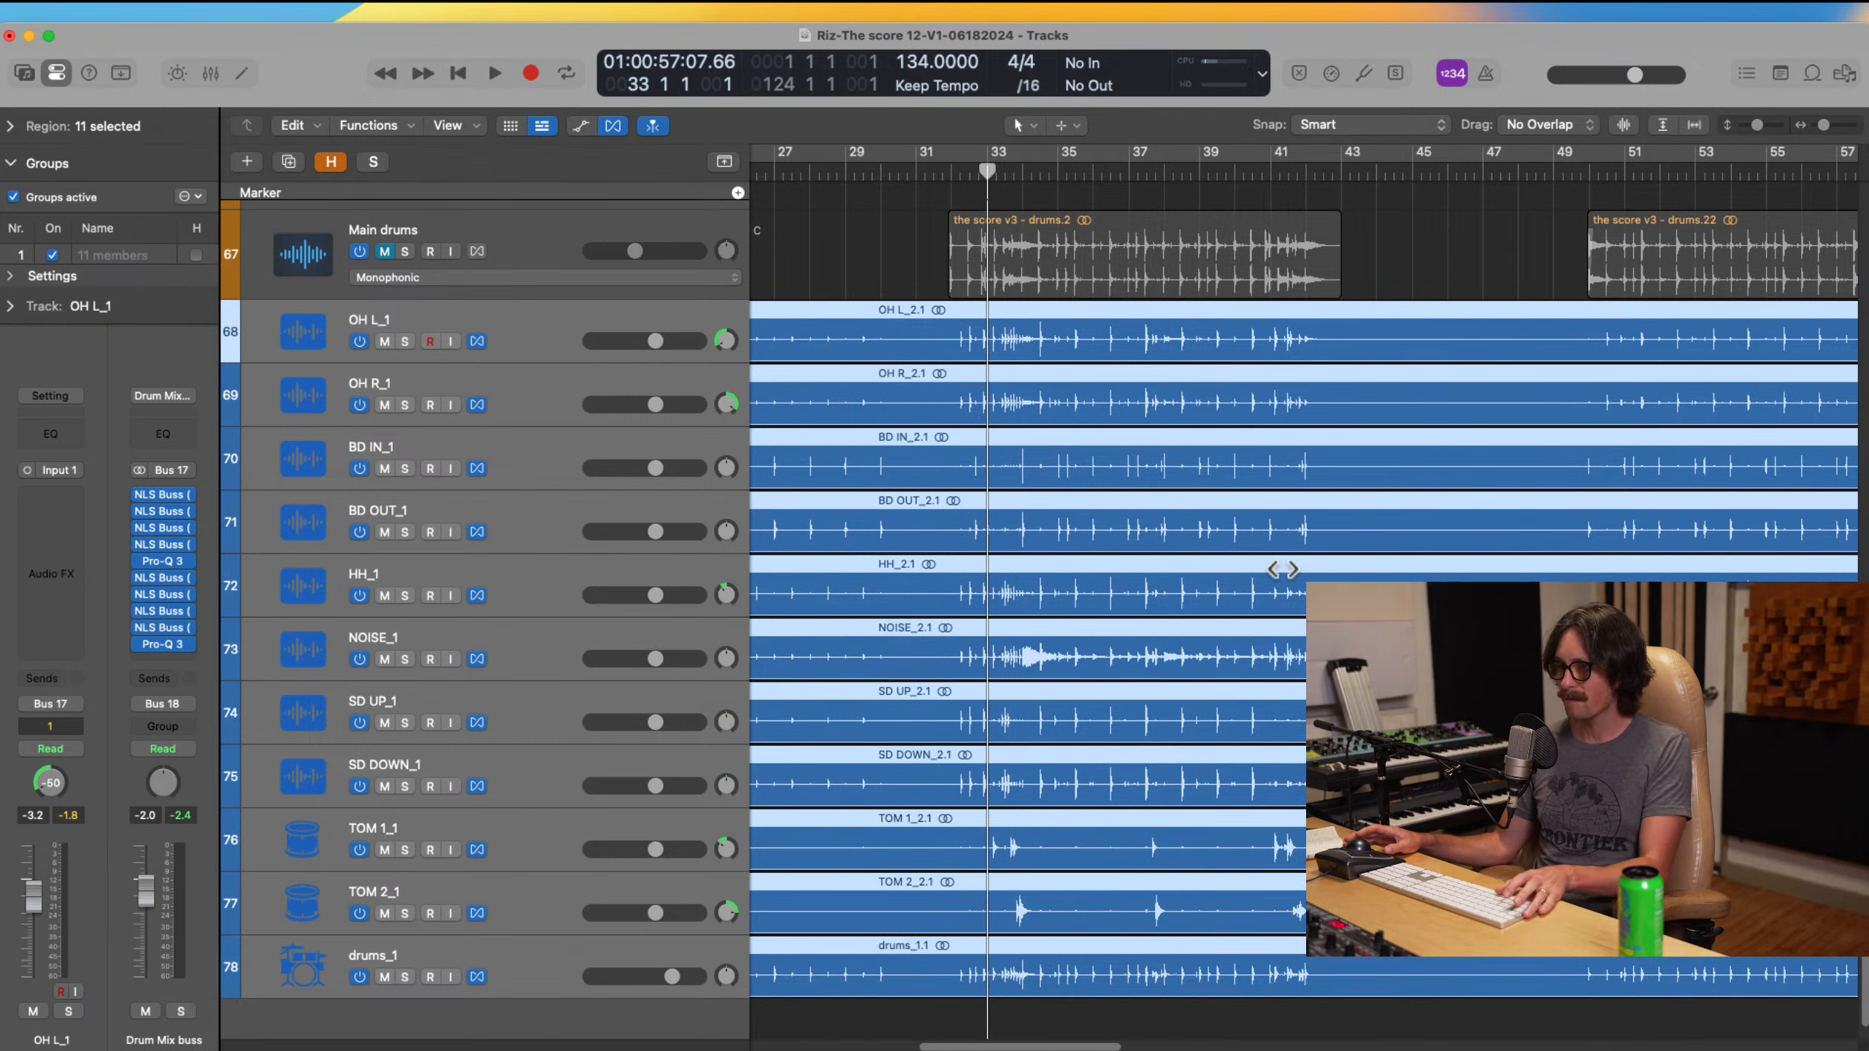
{"action": "key", "text": "space"}
{"action": "left_click_drag", "start_coordinate": [936, 384], "coordinate": [1214, 631]}
{"action": "key", "text": "space"}
{"action": "left_click", "coordinate": [1104, 174]}
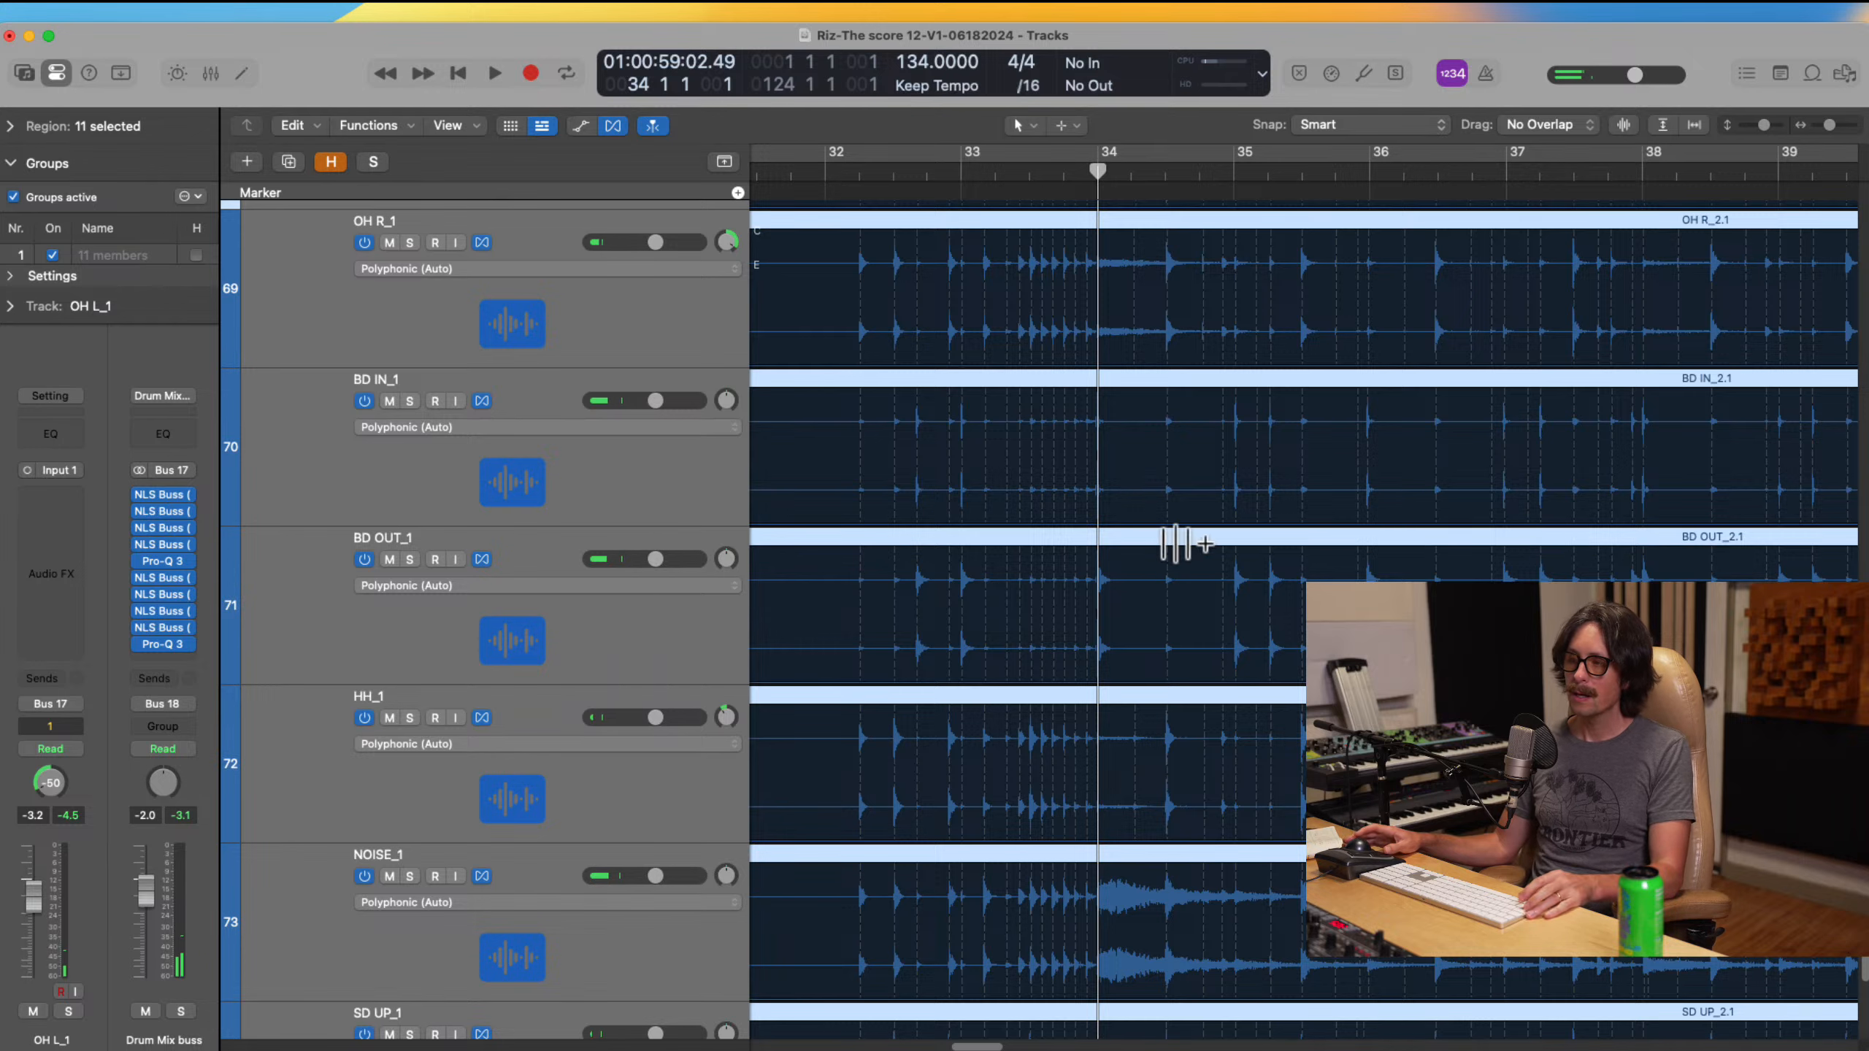
Step: Place the playhead at bar 18 and set a cycle range from bar 18 to bar 37
{"action": "scroll", "coordinate": [1055, 550], "scroll_direction": "left", "scroll_amount": 15}
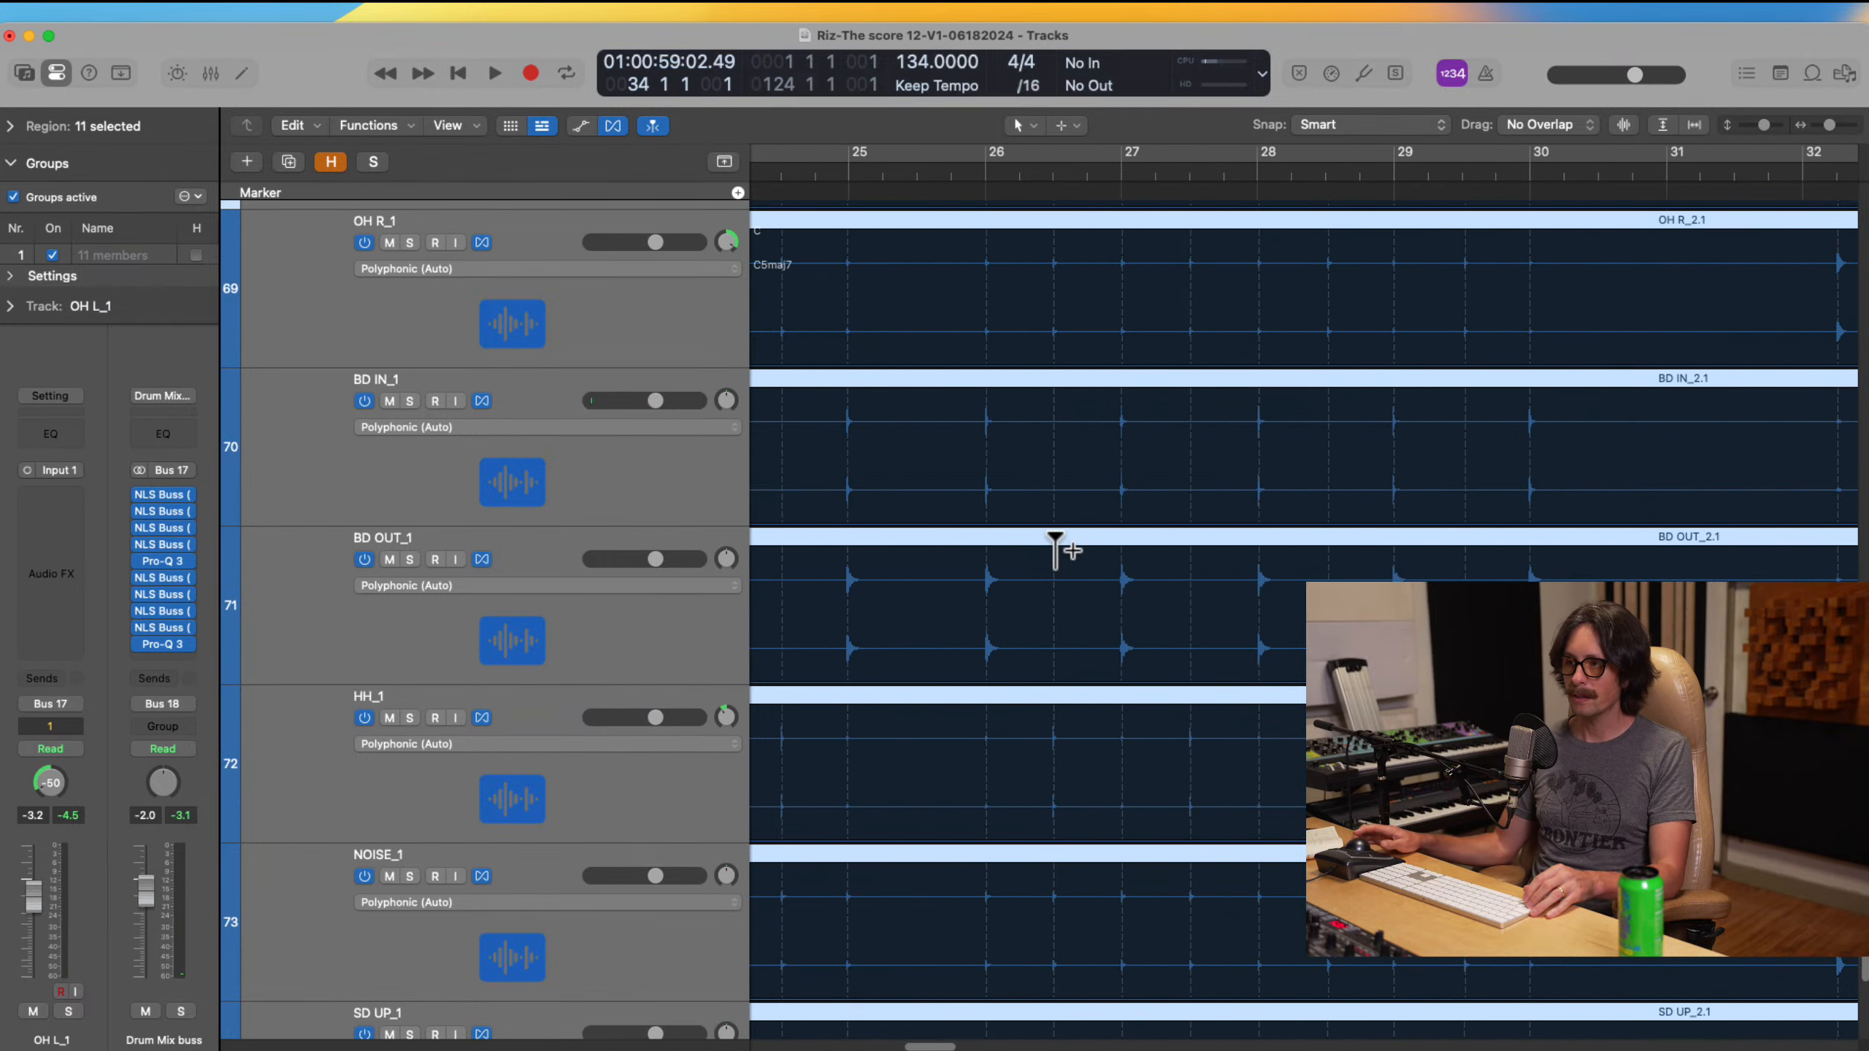
{"action": "left_click", "coordinate": [1055, 551], "text": "ctrl+alt"}
{"action": "scroll", "coordinate": [1056, 549], "scroll_direction": "left", "scroll_amount": 2}
{"action": "left_click", "coordinate": [1055, 550], "text": "ctrl+alt"}
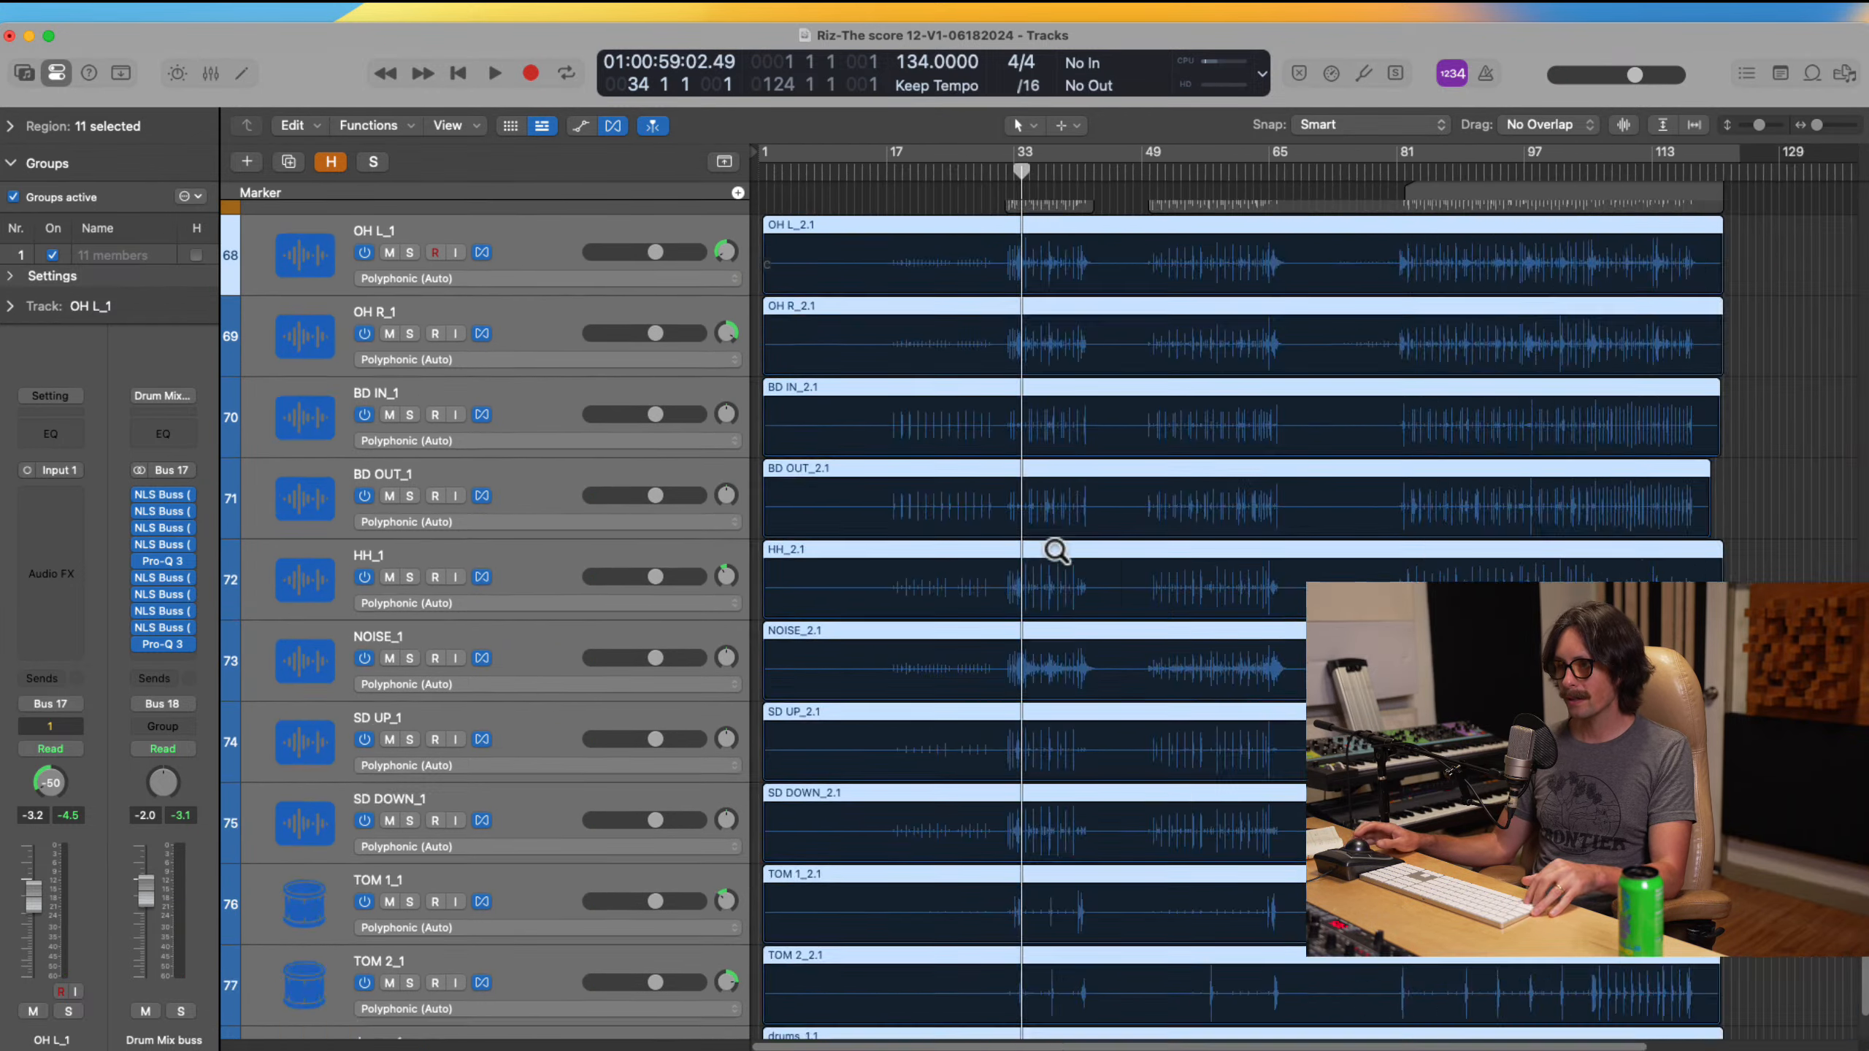
{"action": "left_click", "coordinate": [865, 167]}
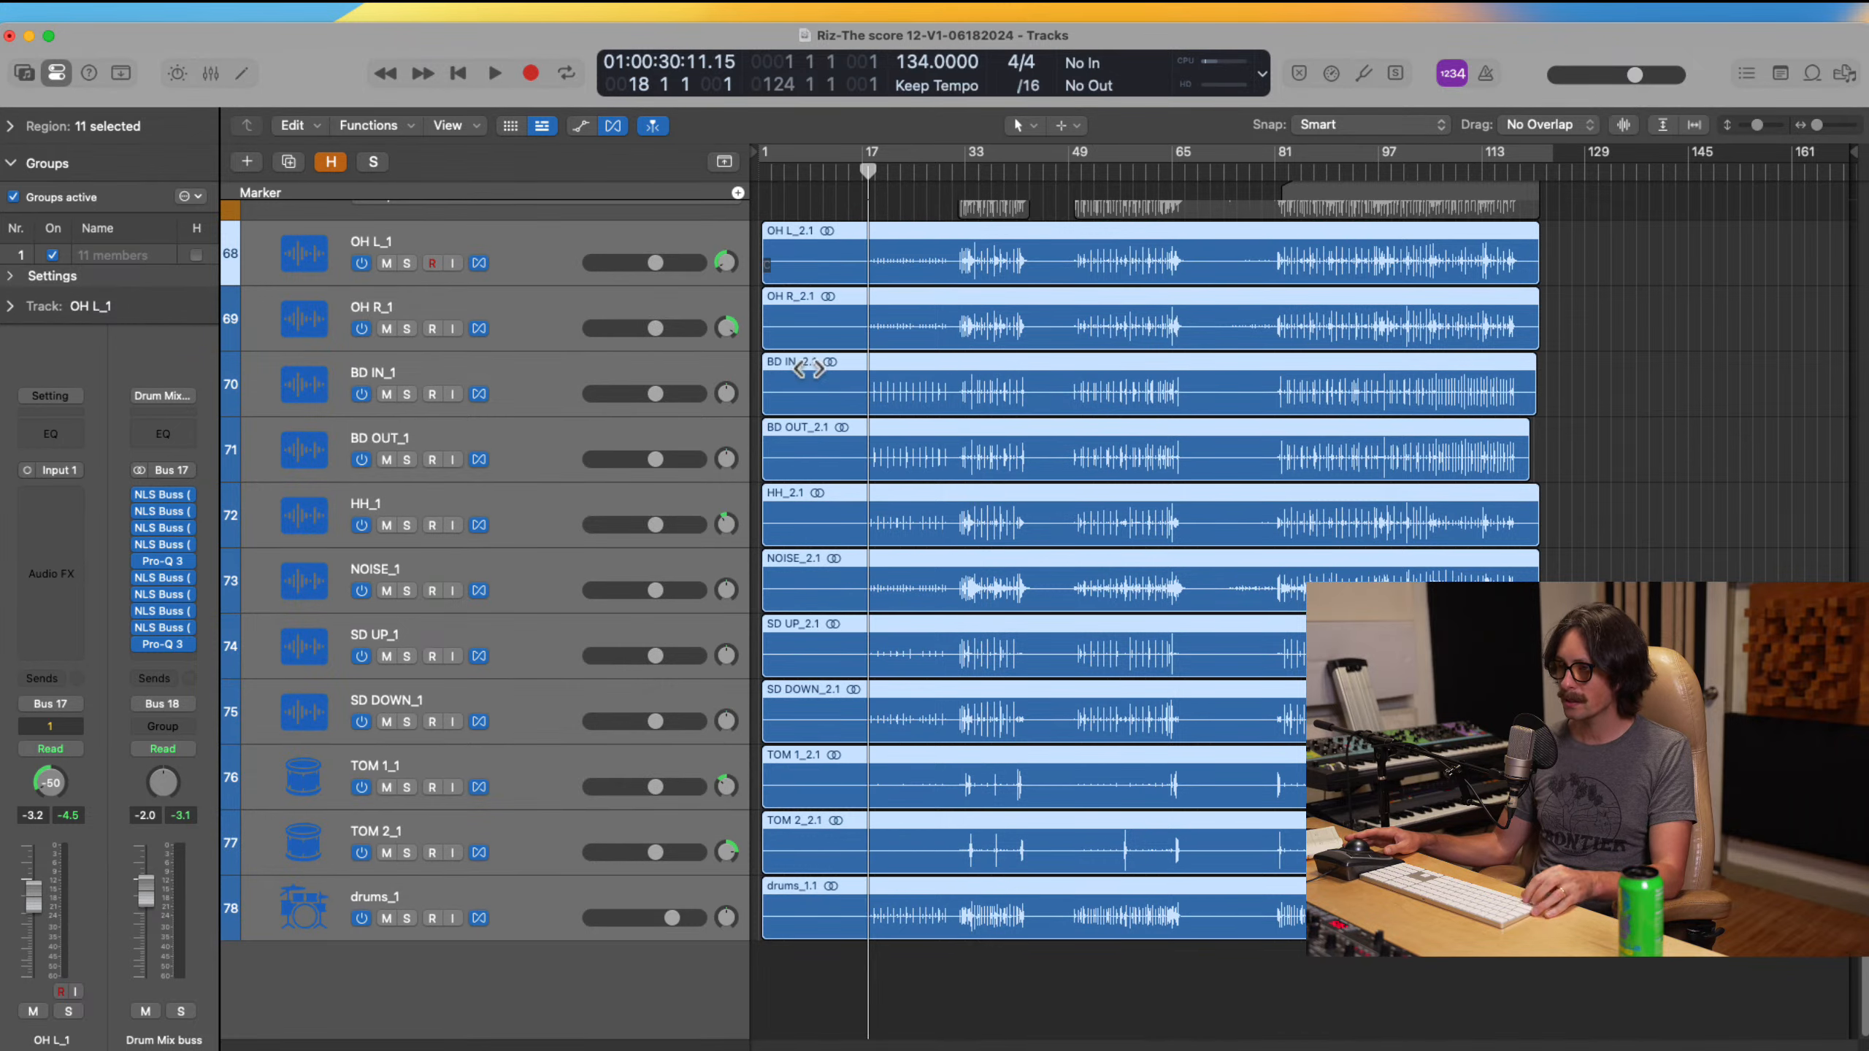
{"action": "left_click_drag", "start_coordinate": [820, 368], "coordinate": [1029, 943]}
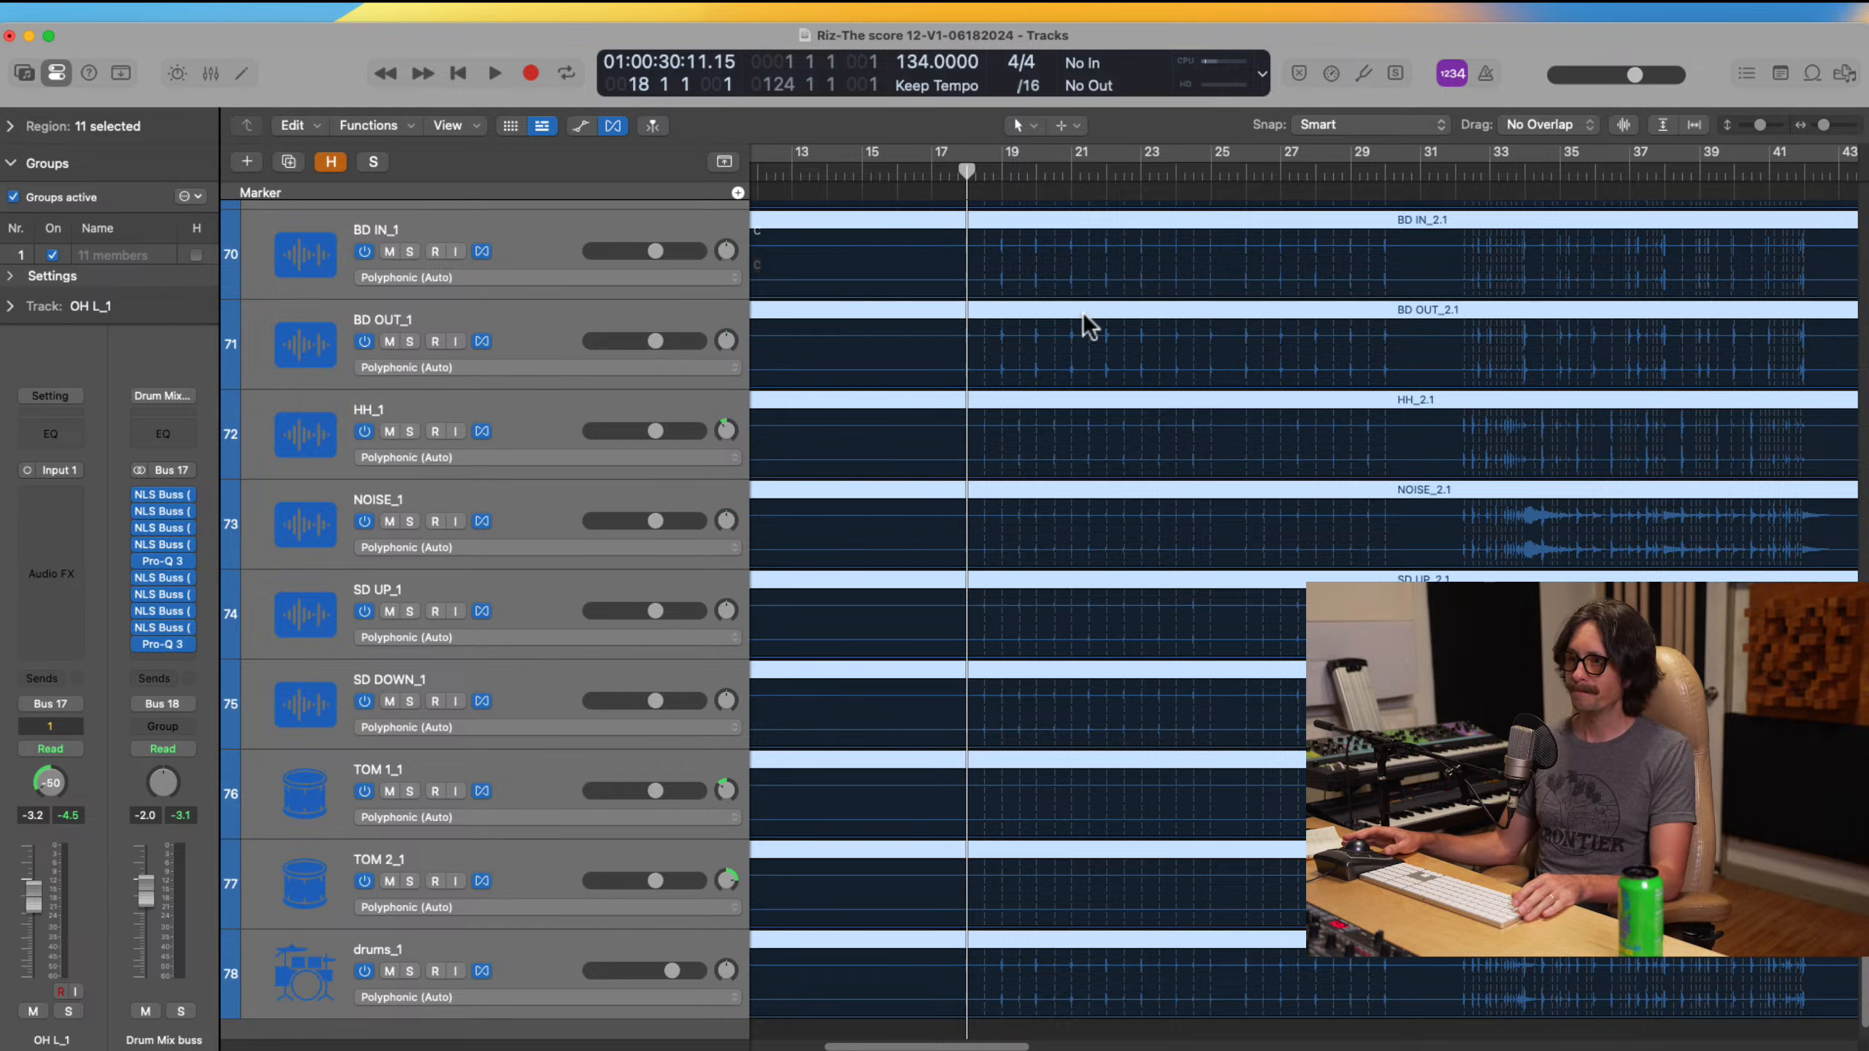
{"action": "left_click", "coordinate": [967, 152]}
{"action": "left_click", "coordinate": [965, 150]}
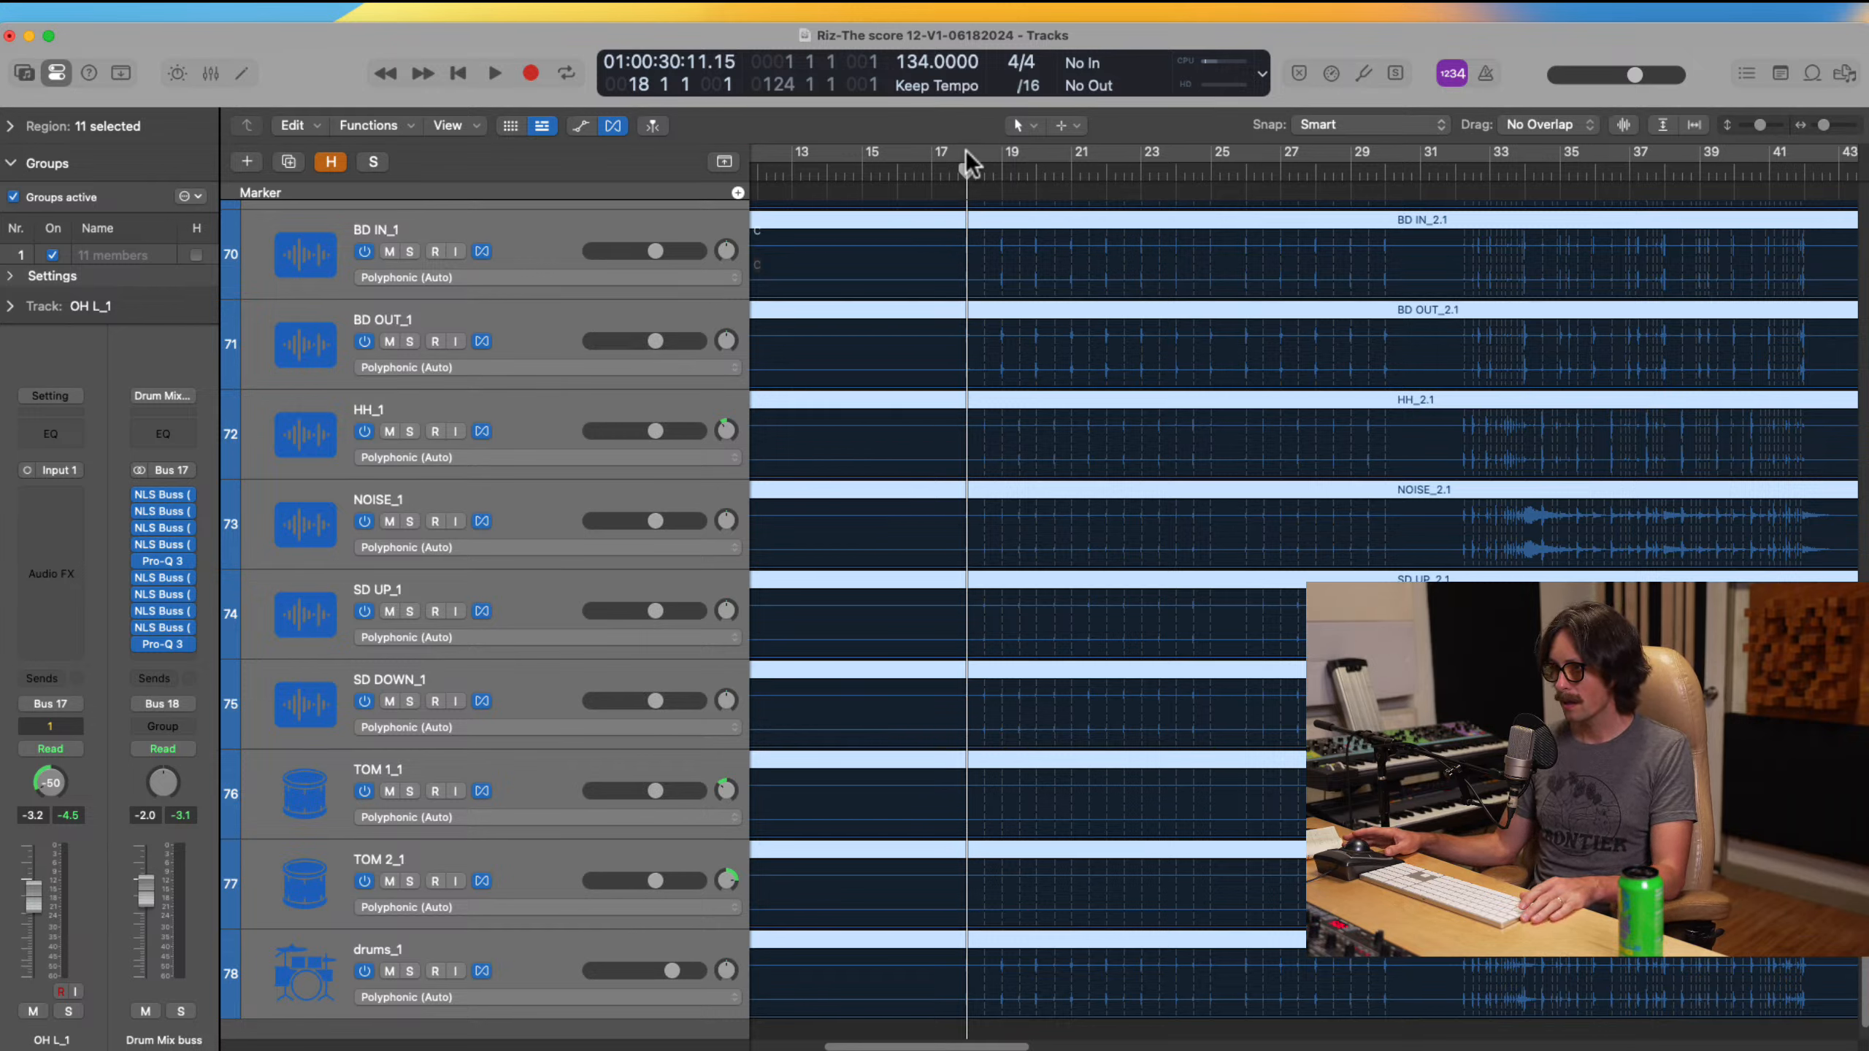
{"action": "left_click_drag", "start_coordinate": [965, 151], "coordinate": [1635, 302]}
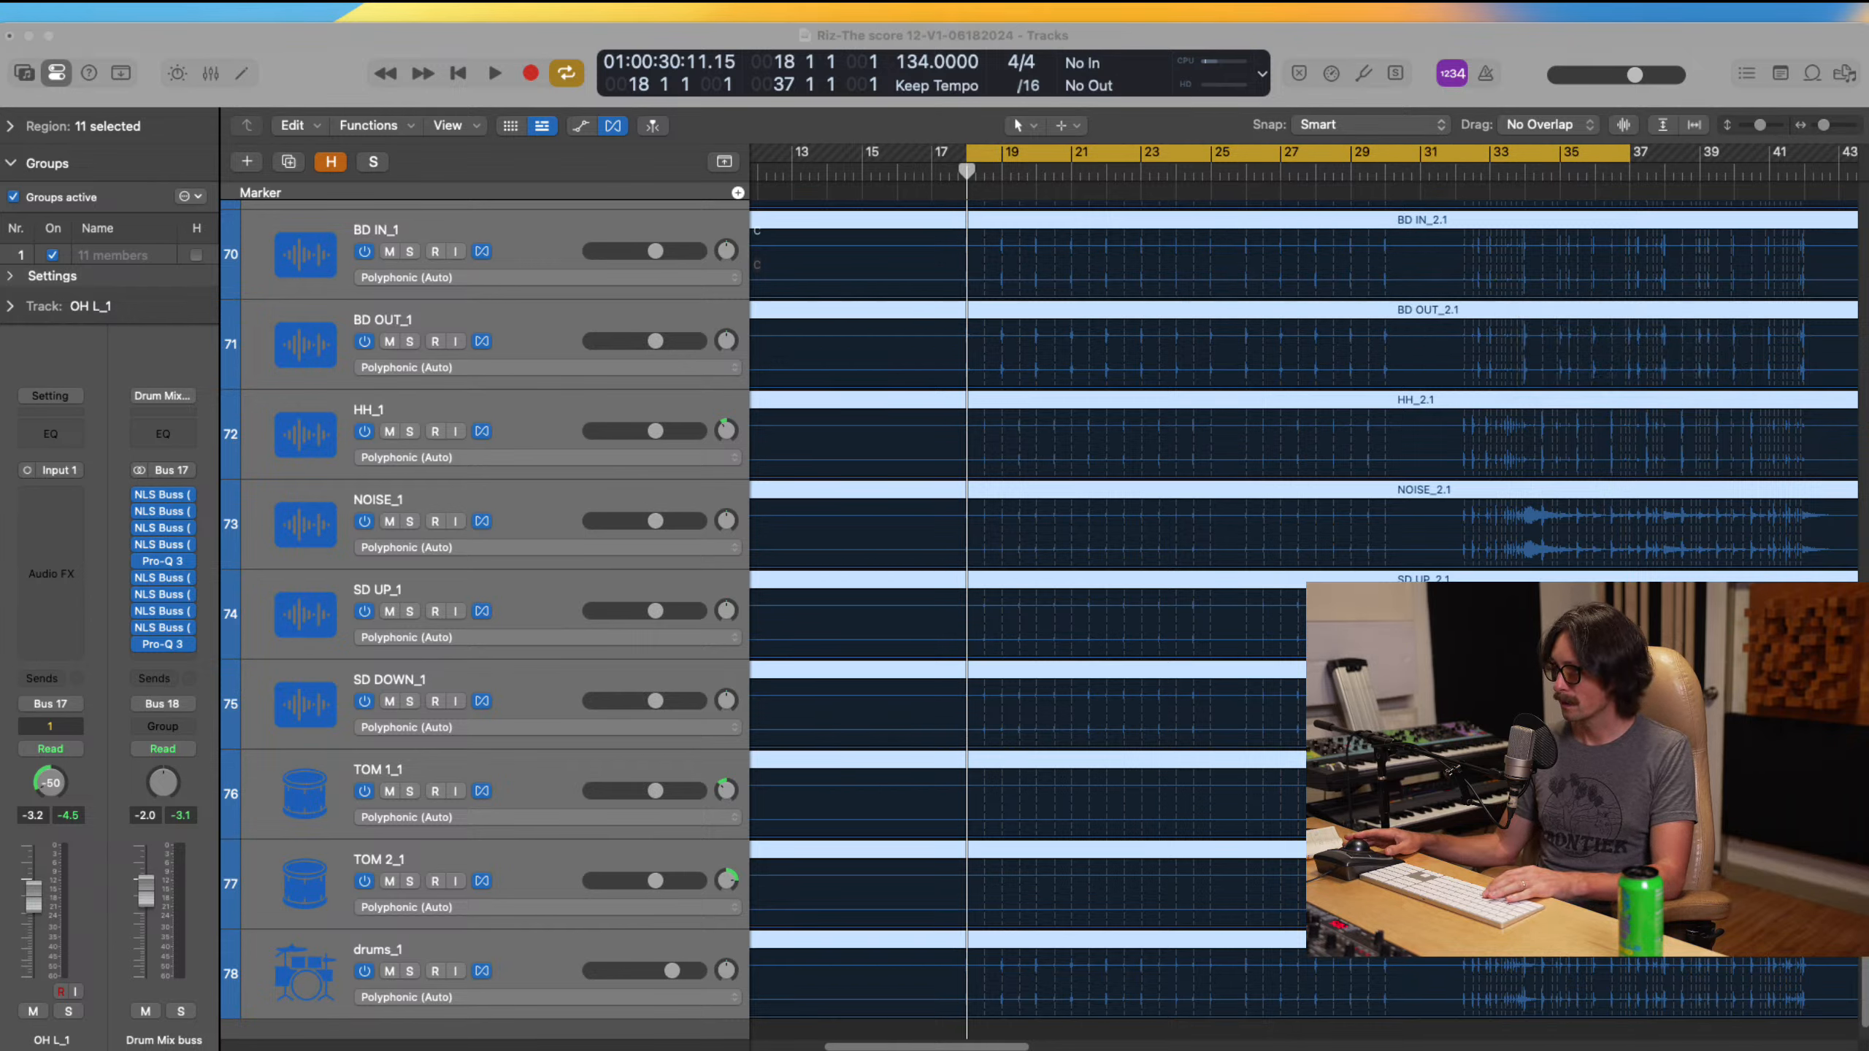
Step: Play the cycle range from bar 18 and look over the full arrangement and the multitrack drum tracks
{"action": "key", "text": "space"}
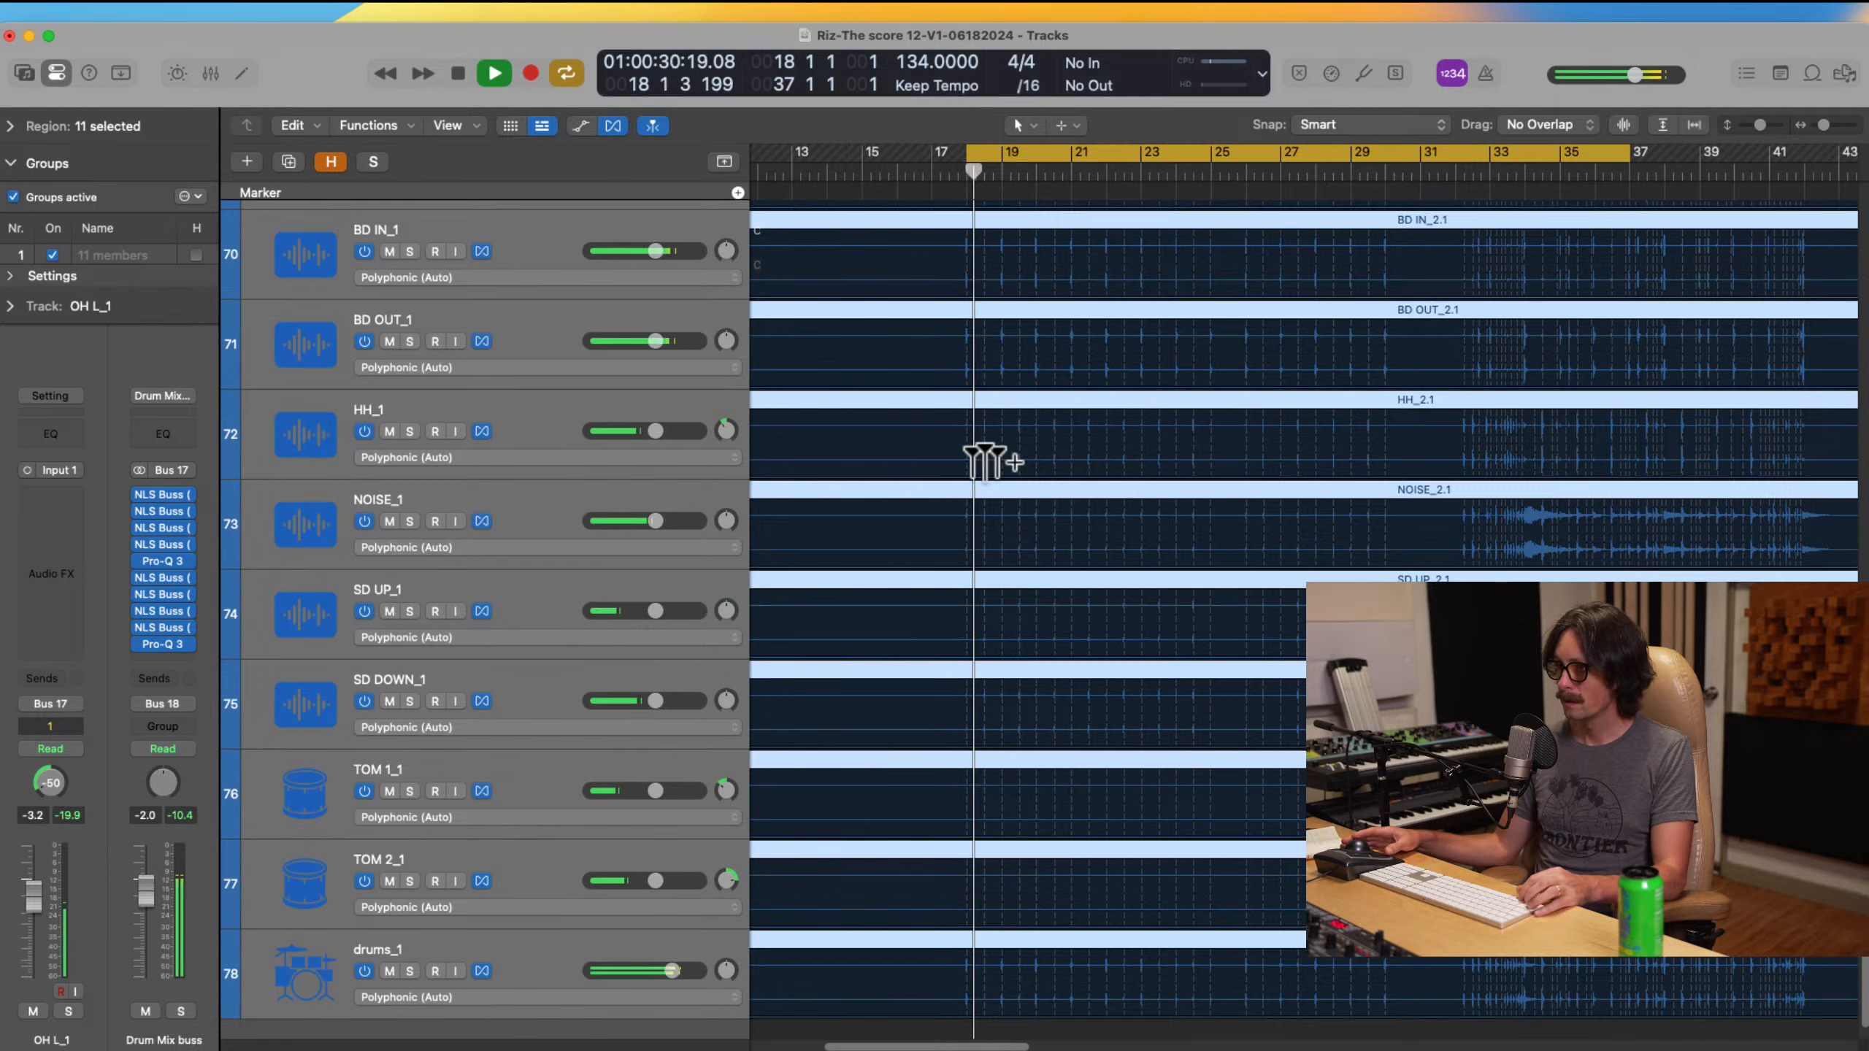
{"action": "scroll", "coordinate": [1005, 554], "scroll_direction": "up", "scroll_amount": 2}
{"action": "left_click", "coordinate": [1002, 559], "text": "ctrl+alt"}
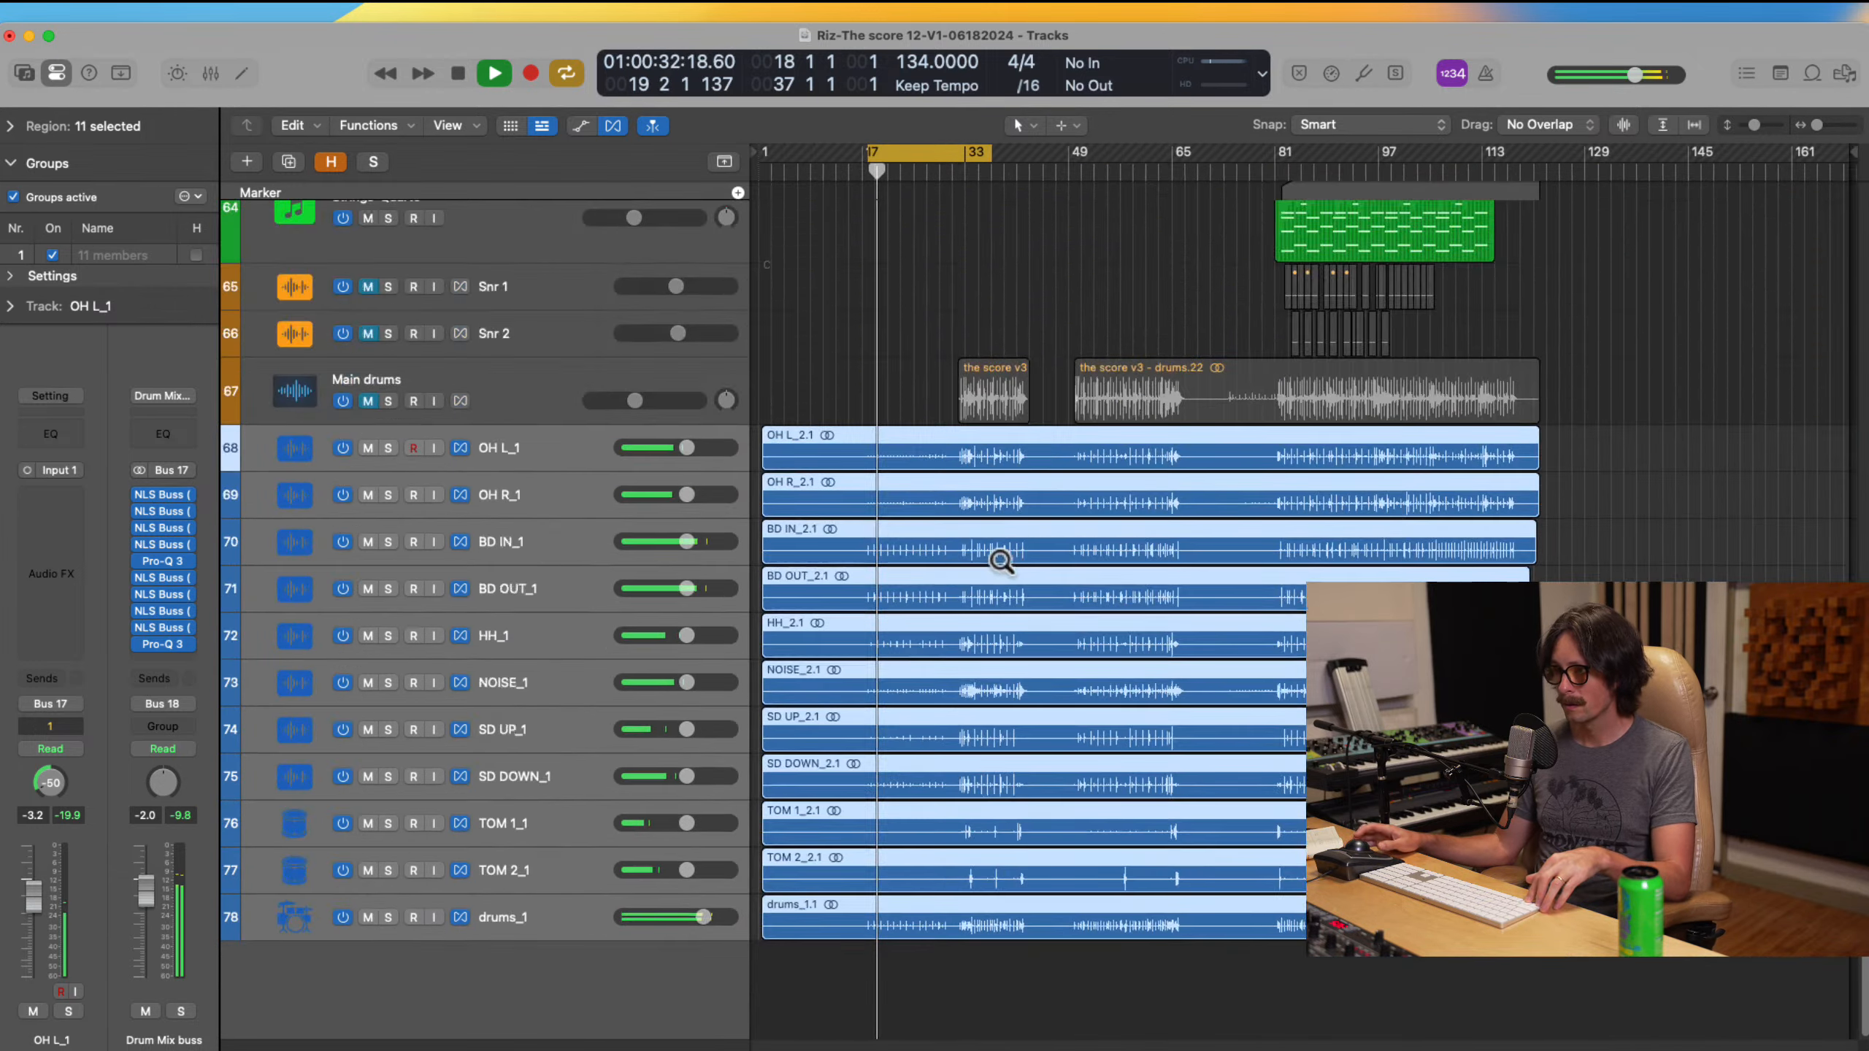
{"action": "left_click", "coordinate": [891, 542], "text": "ctrl+alt"}
{"action": "left_click", "coordinate": [891, 541], "text": "ctrl+alt"}
{"action": "scroll", "coordinate": [891, 499], "scroll_direction": "up", "scroll_amount": 10}
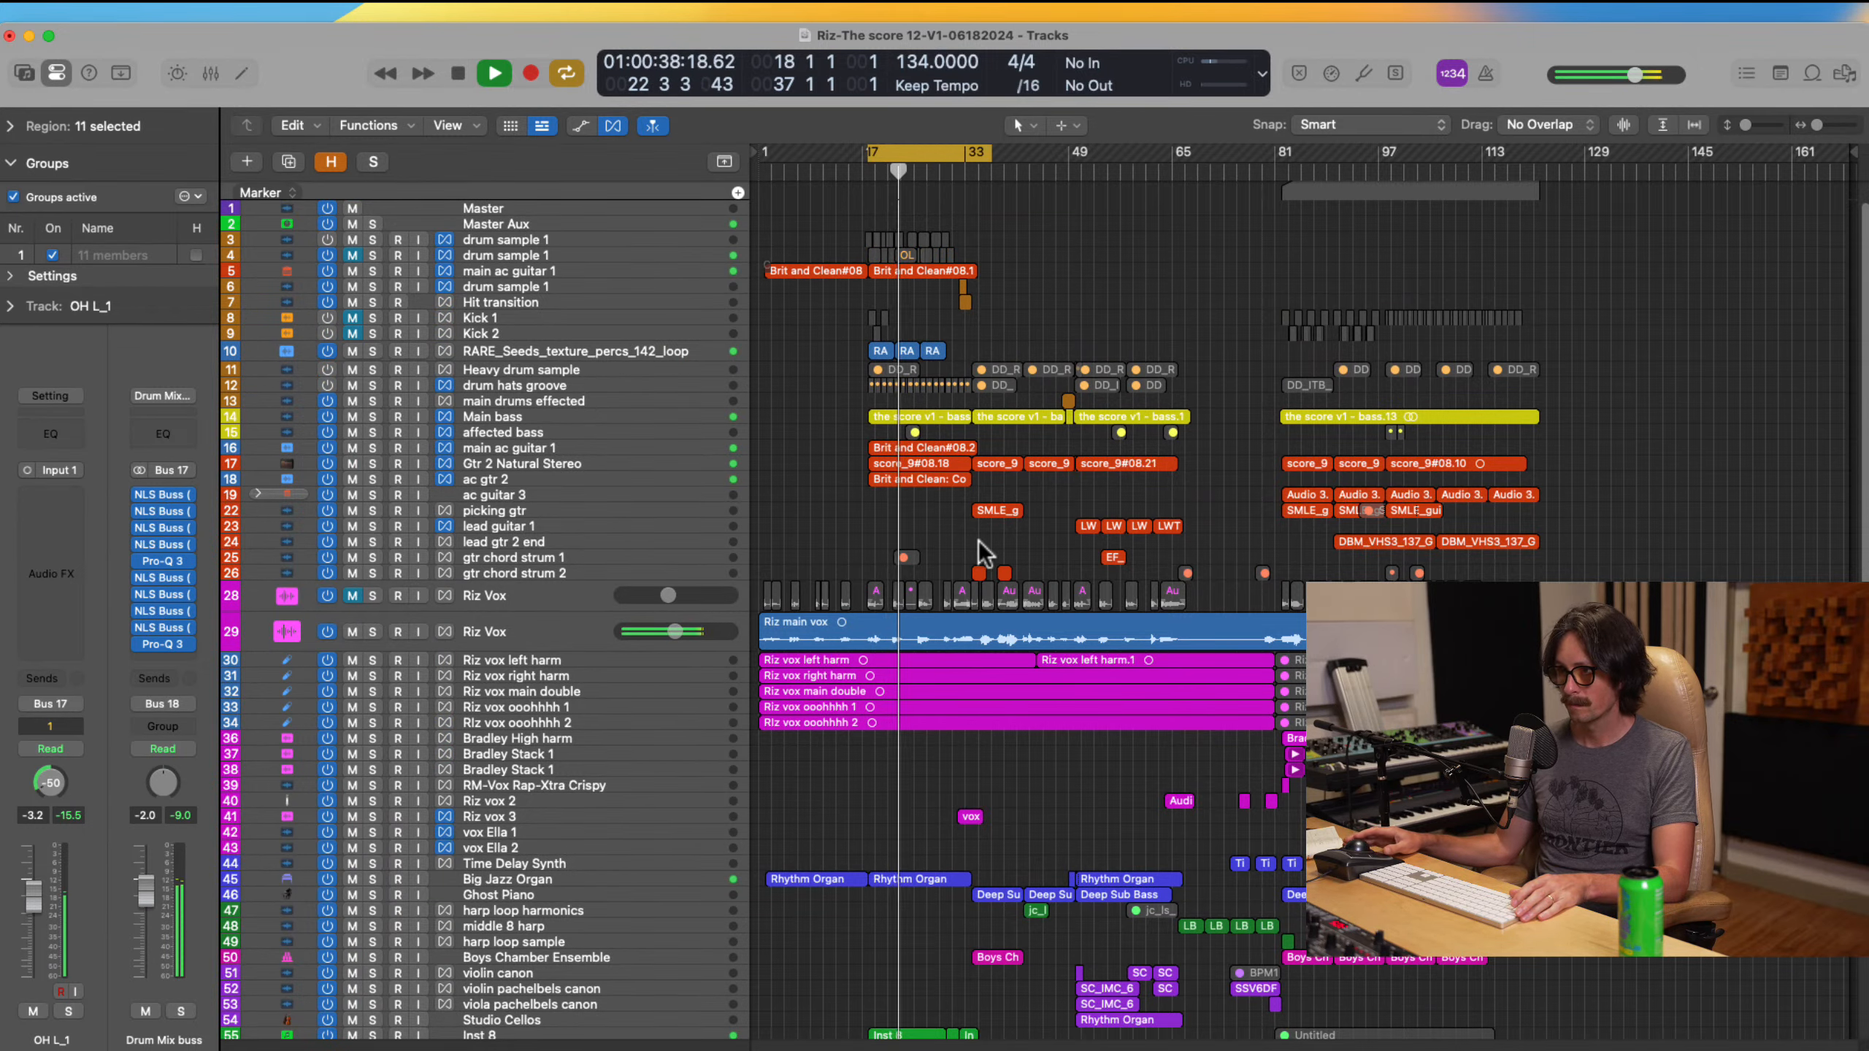
{"action": "scroll", "coordinate": [978, 541], "scroll_direction": "down", "scroll_amount": 5}
{"action": "scroll", "coordinate": [979, 541], "scroll_direction": "down", "scroll_amount": 10}
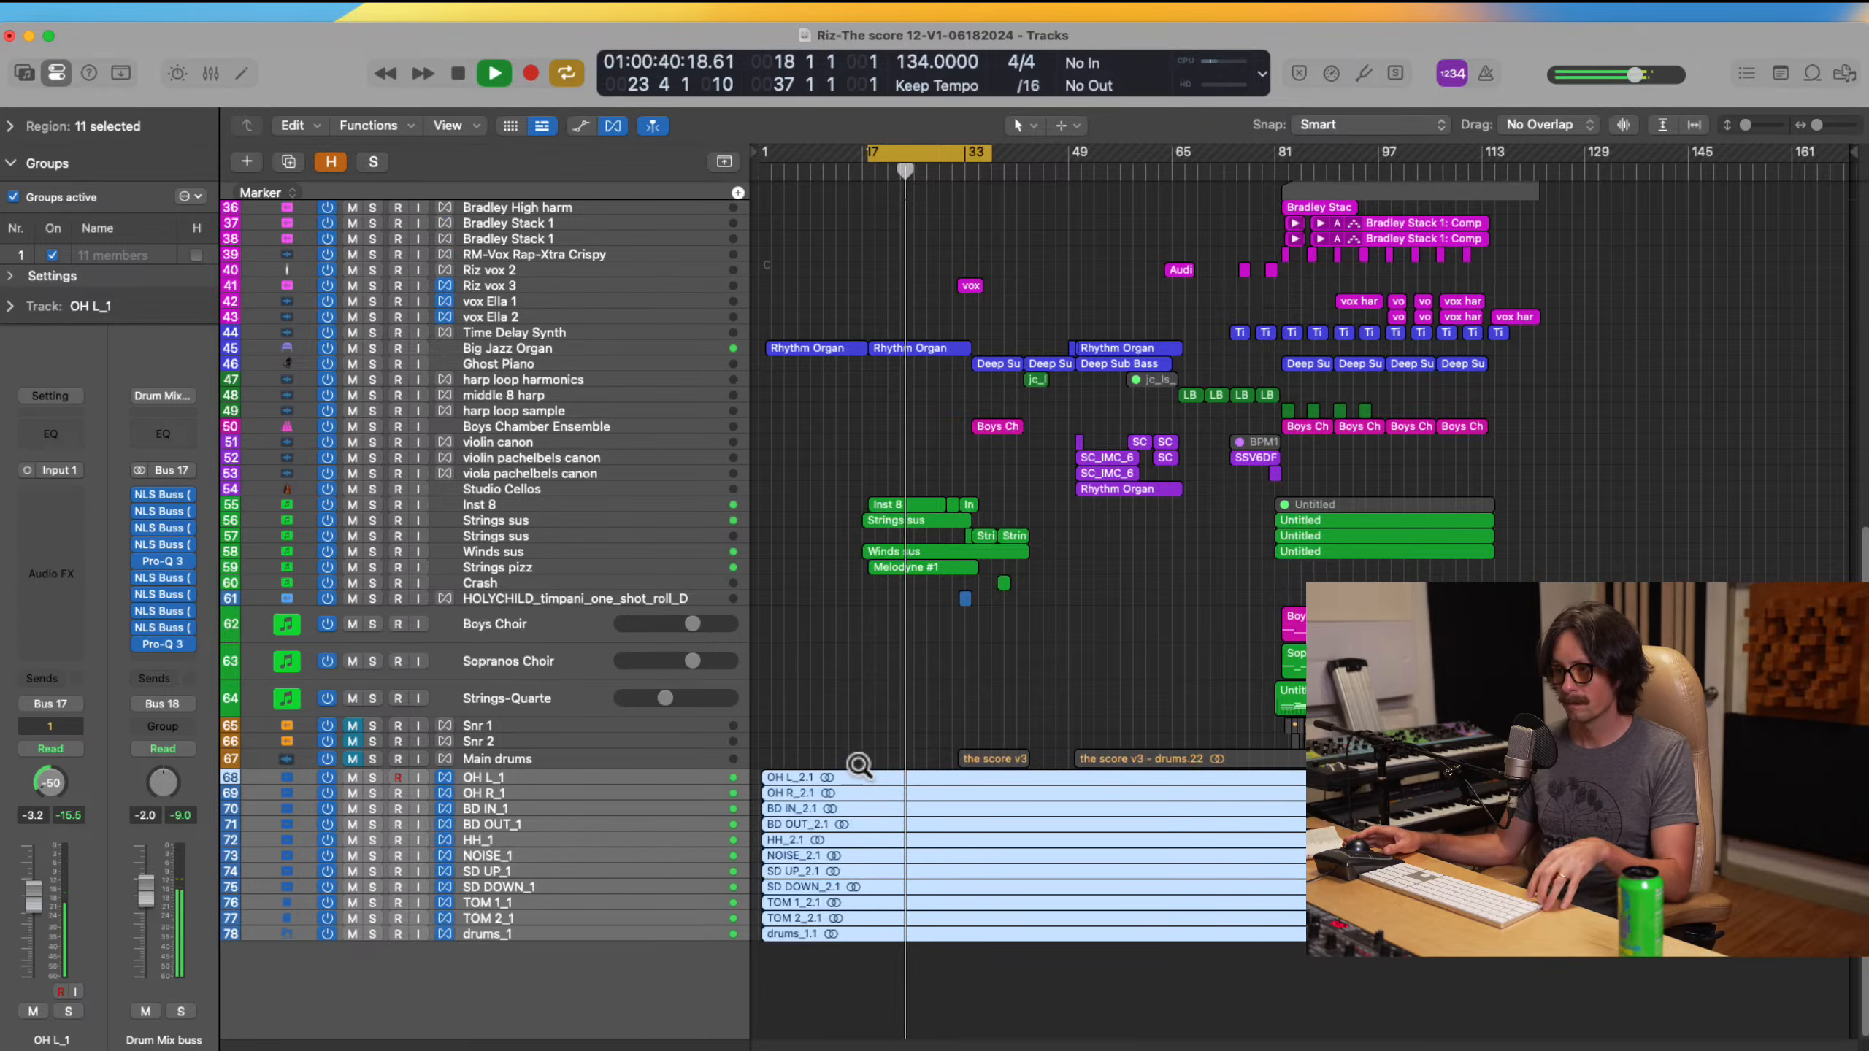
{"action": "left_click_drag", "start_coordinate": [857, 763], "coordinate": [1055, 1009]}
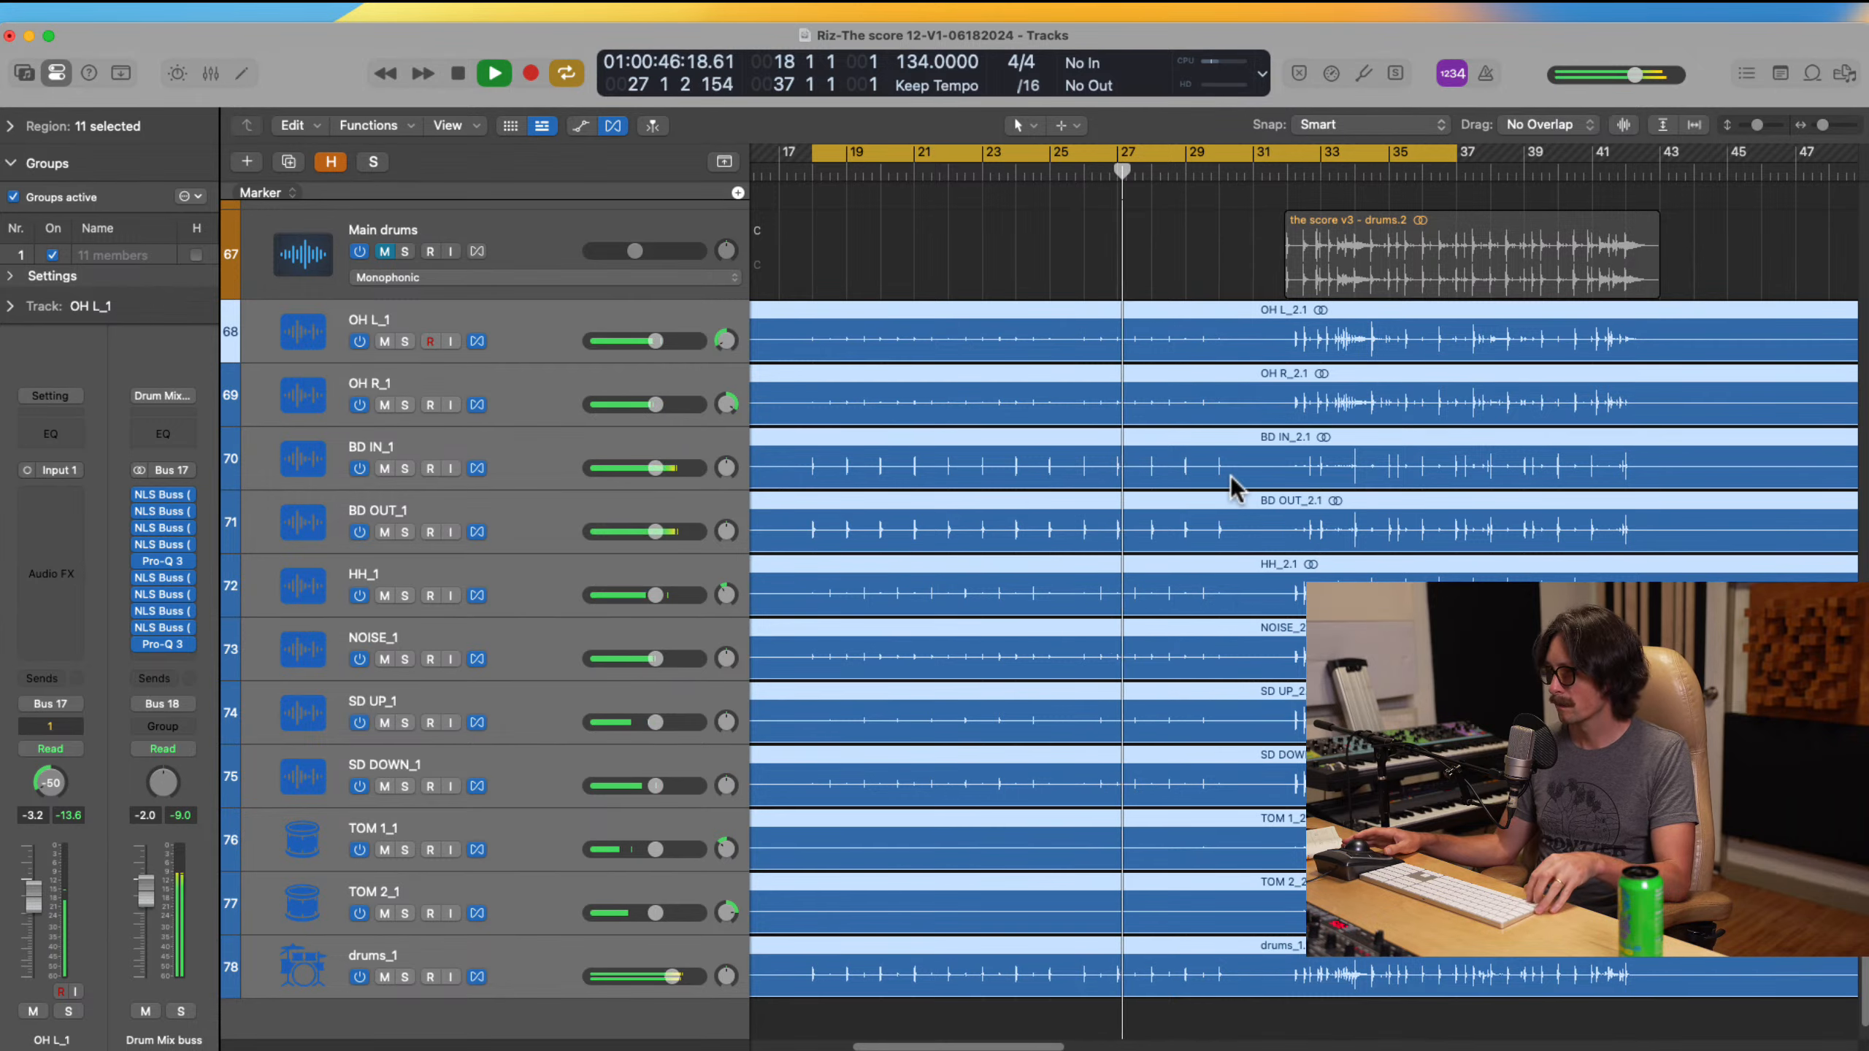
Step: Turn off cycle mode during playback and lower the grouped drum faders until OH L_1 is at -4.2 dB
{"action": "left_click_drag", "start_coordinate": [655, 531], "coordinate": [659, 532]}
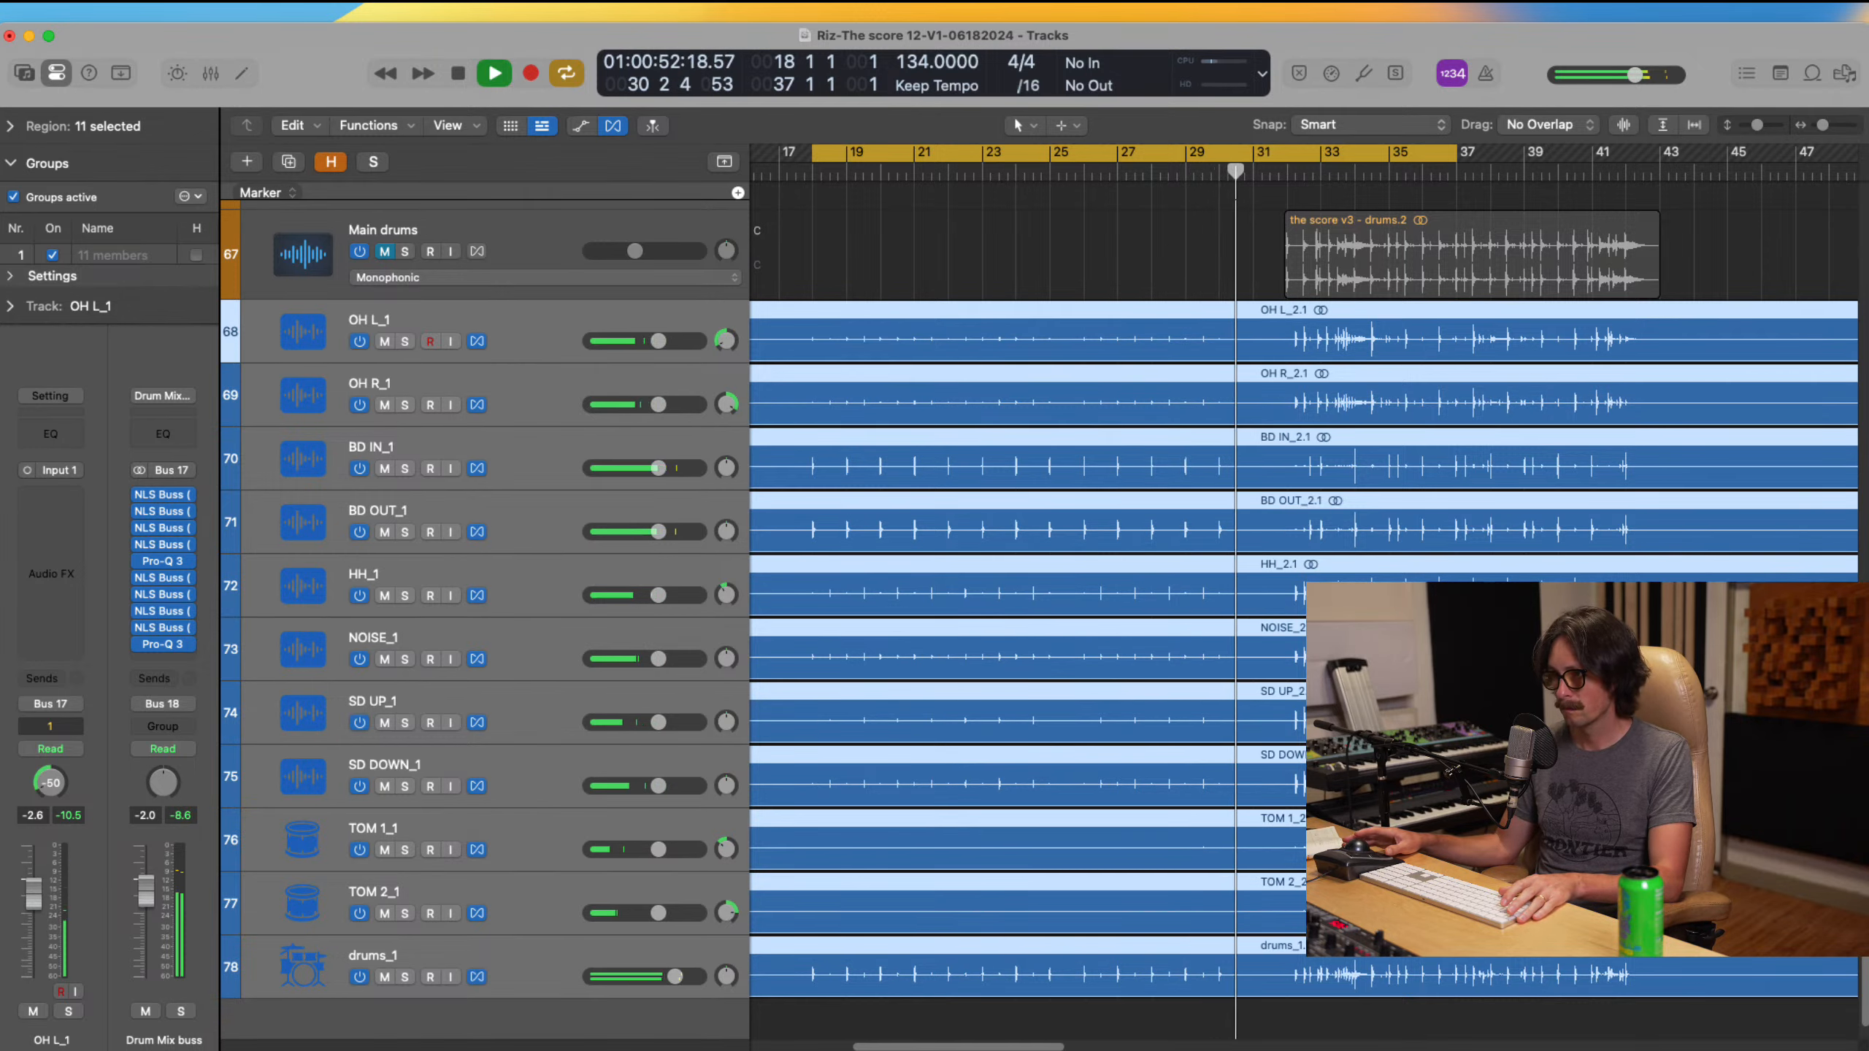
{"action": "left_click", "coordinate": [1387, 146]}
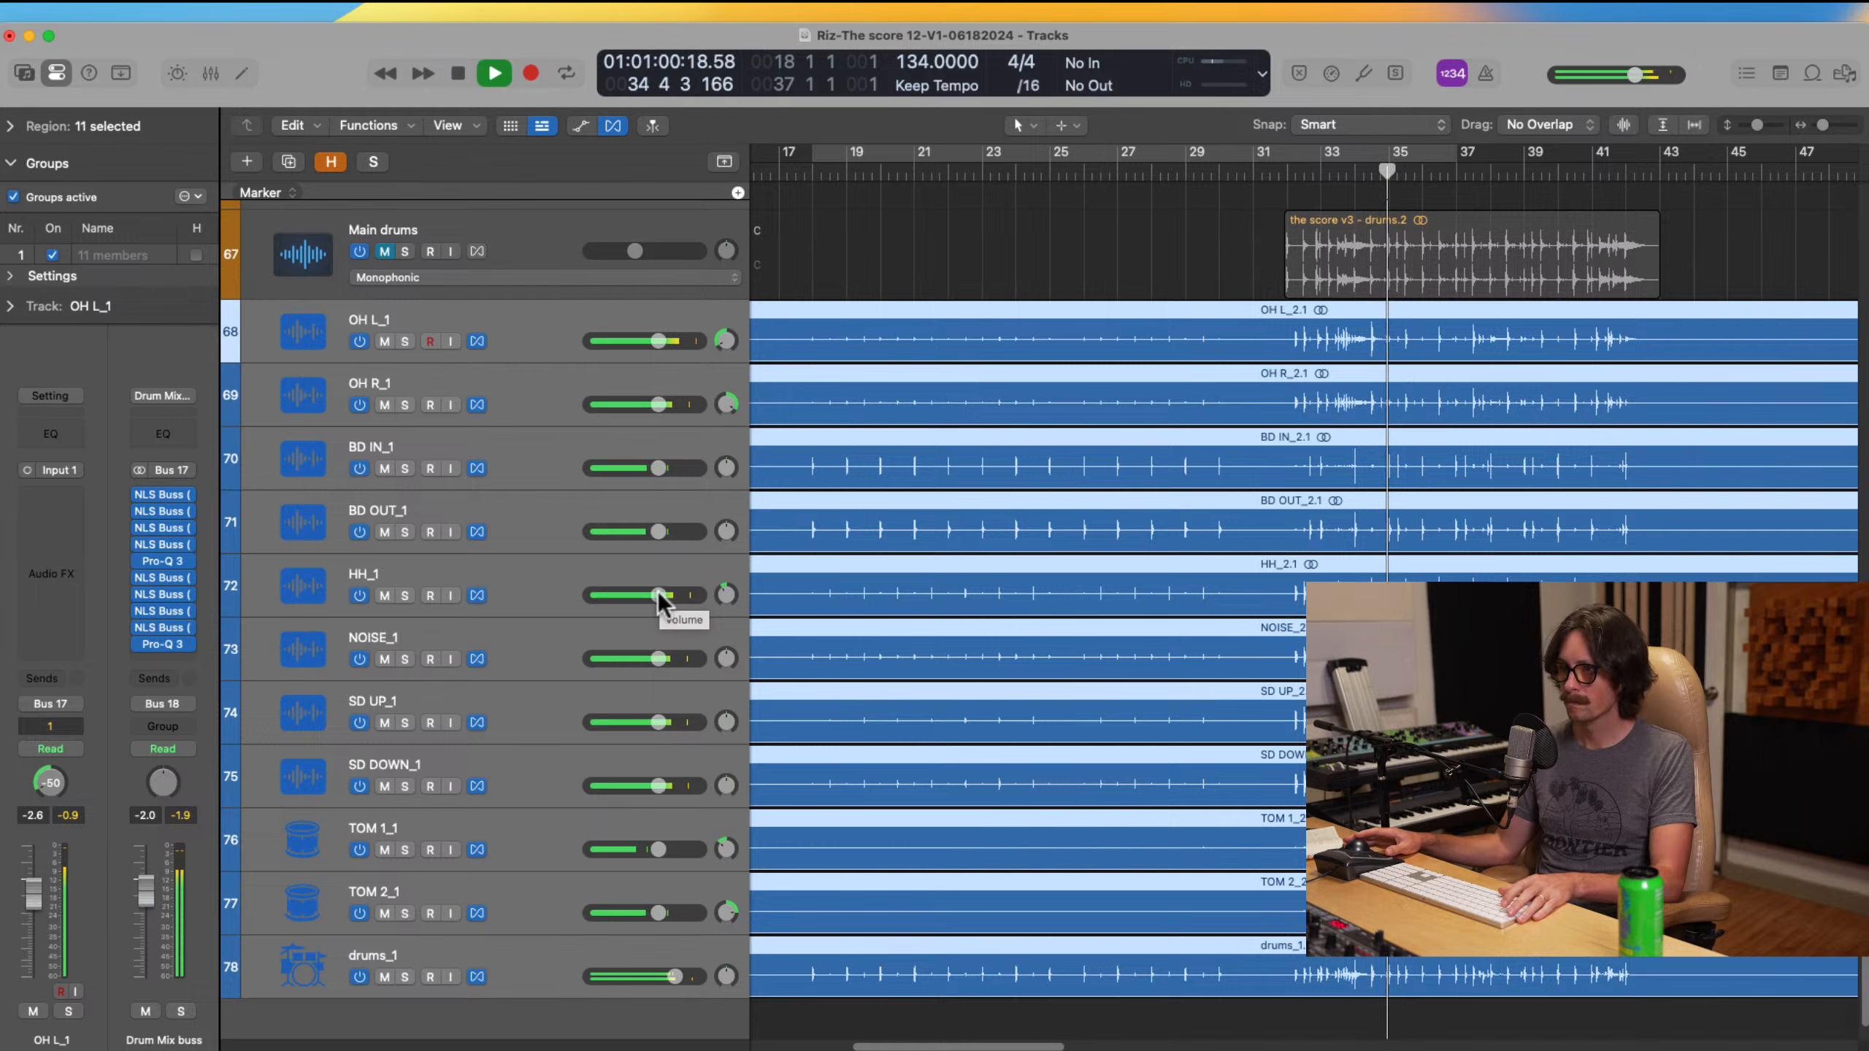
{"action": "left_click_drag", "start_coordinate": [659, 596], "coordinate": [643, 599]}
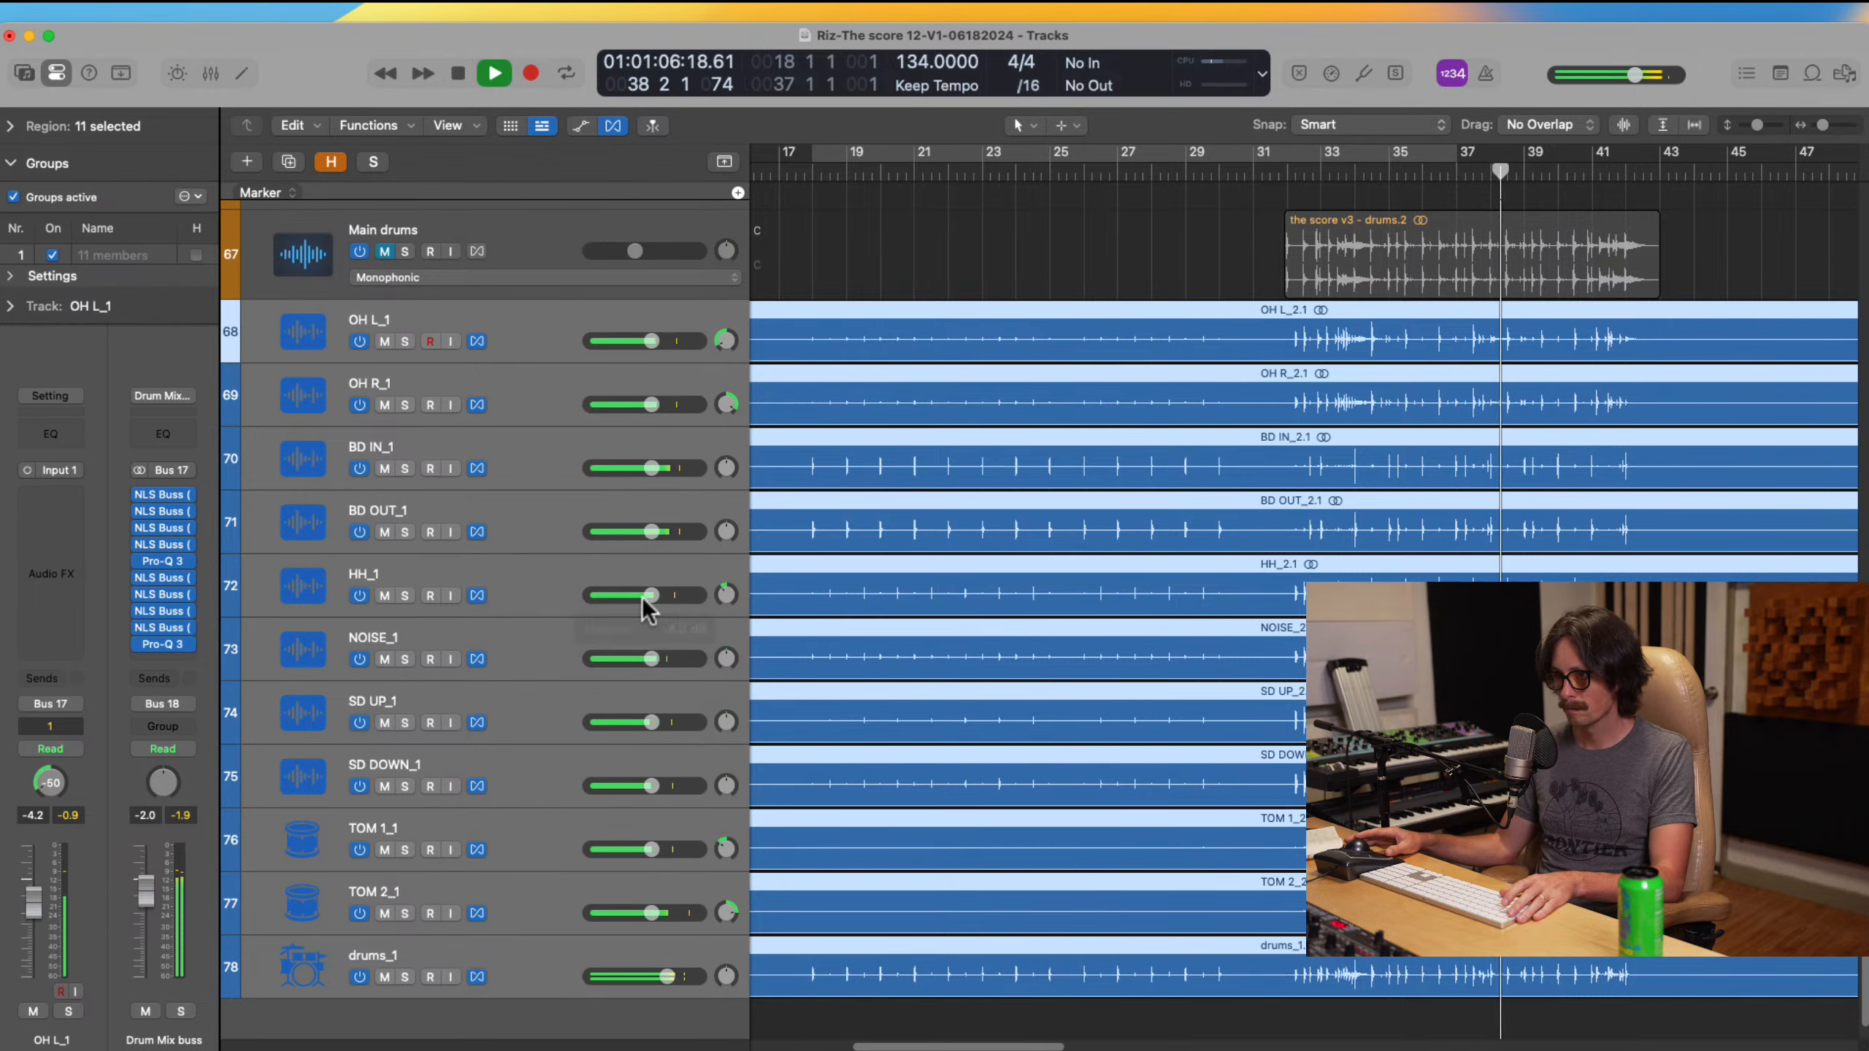
Step: Mute all the grouped multitrack drum tracks and stop playback
{"action": "left_click", "coordinate": [523, 573]}
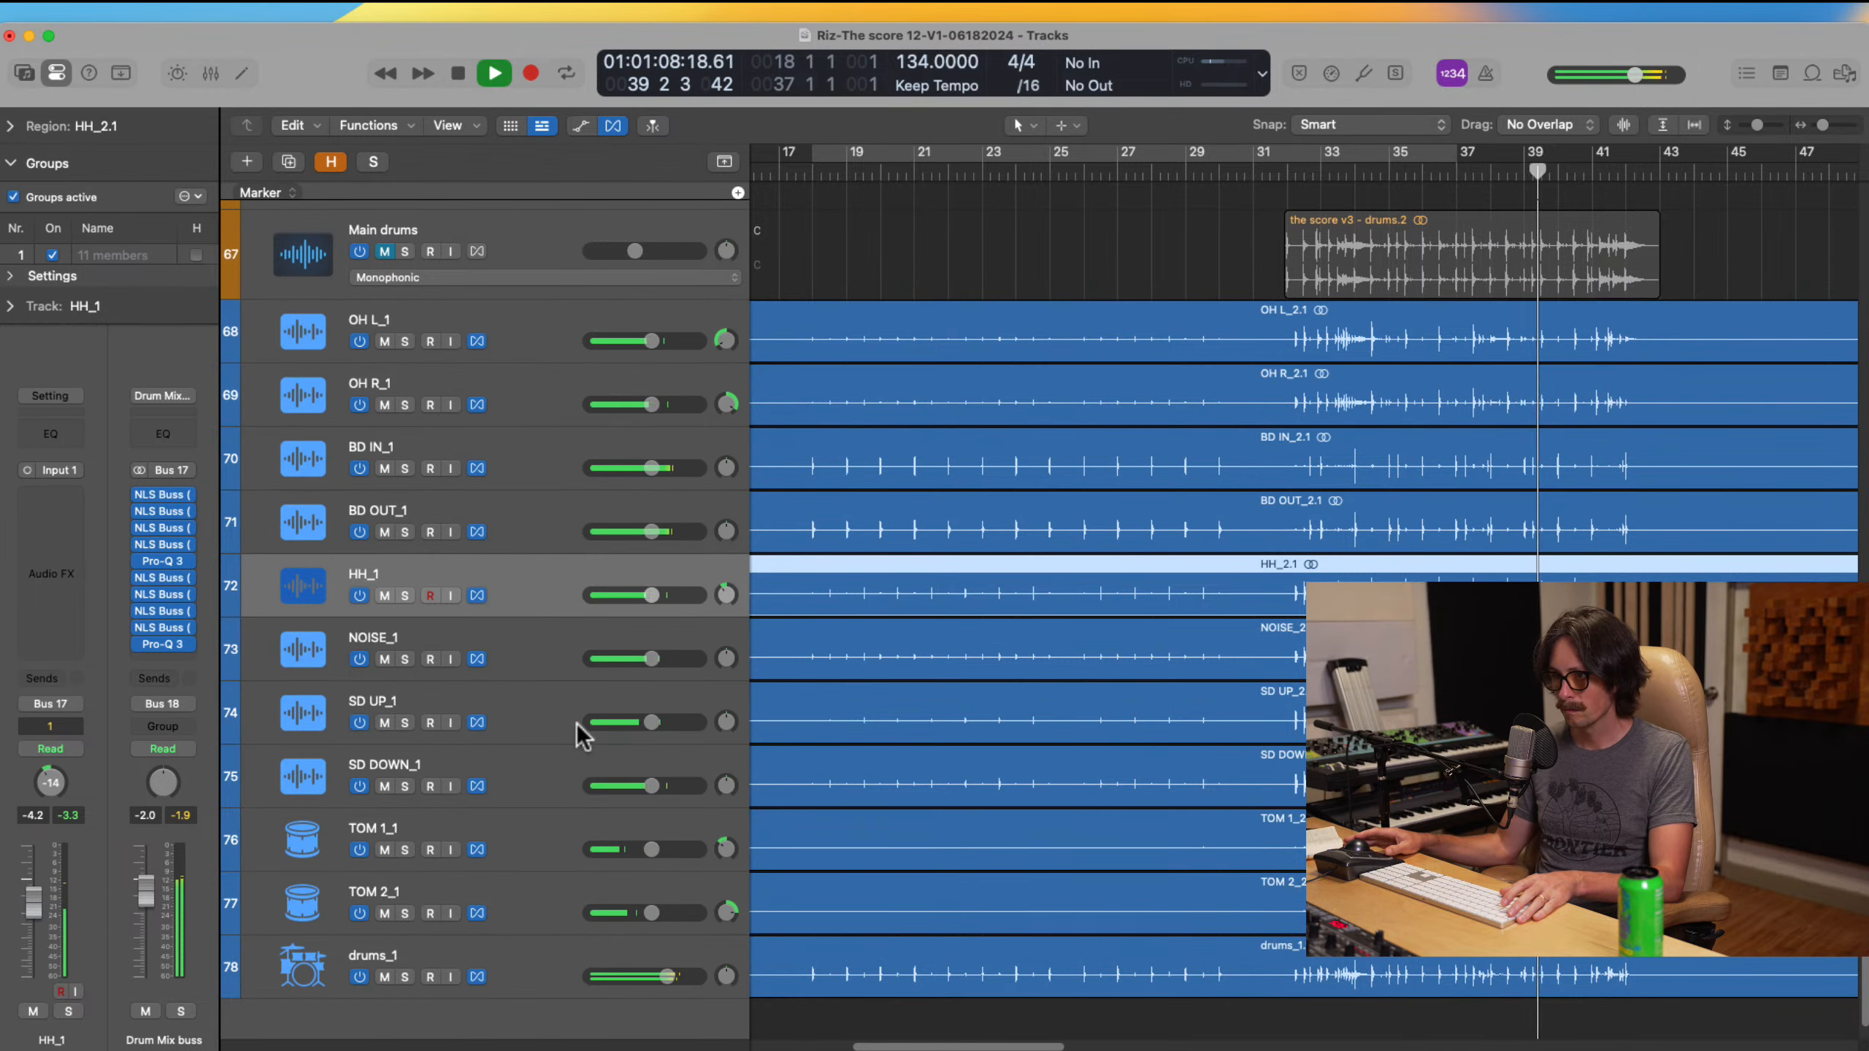
{"action": "scroll", "coordinate": [1205, 803], "scroll_direction": "right", "scroll_amount": 3}
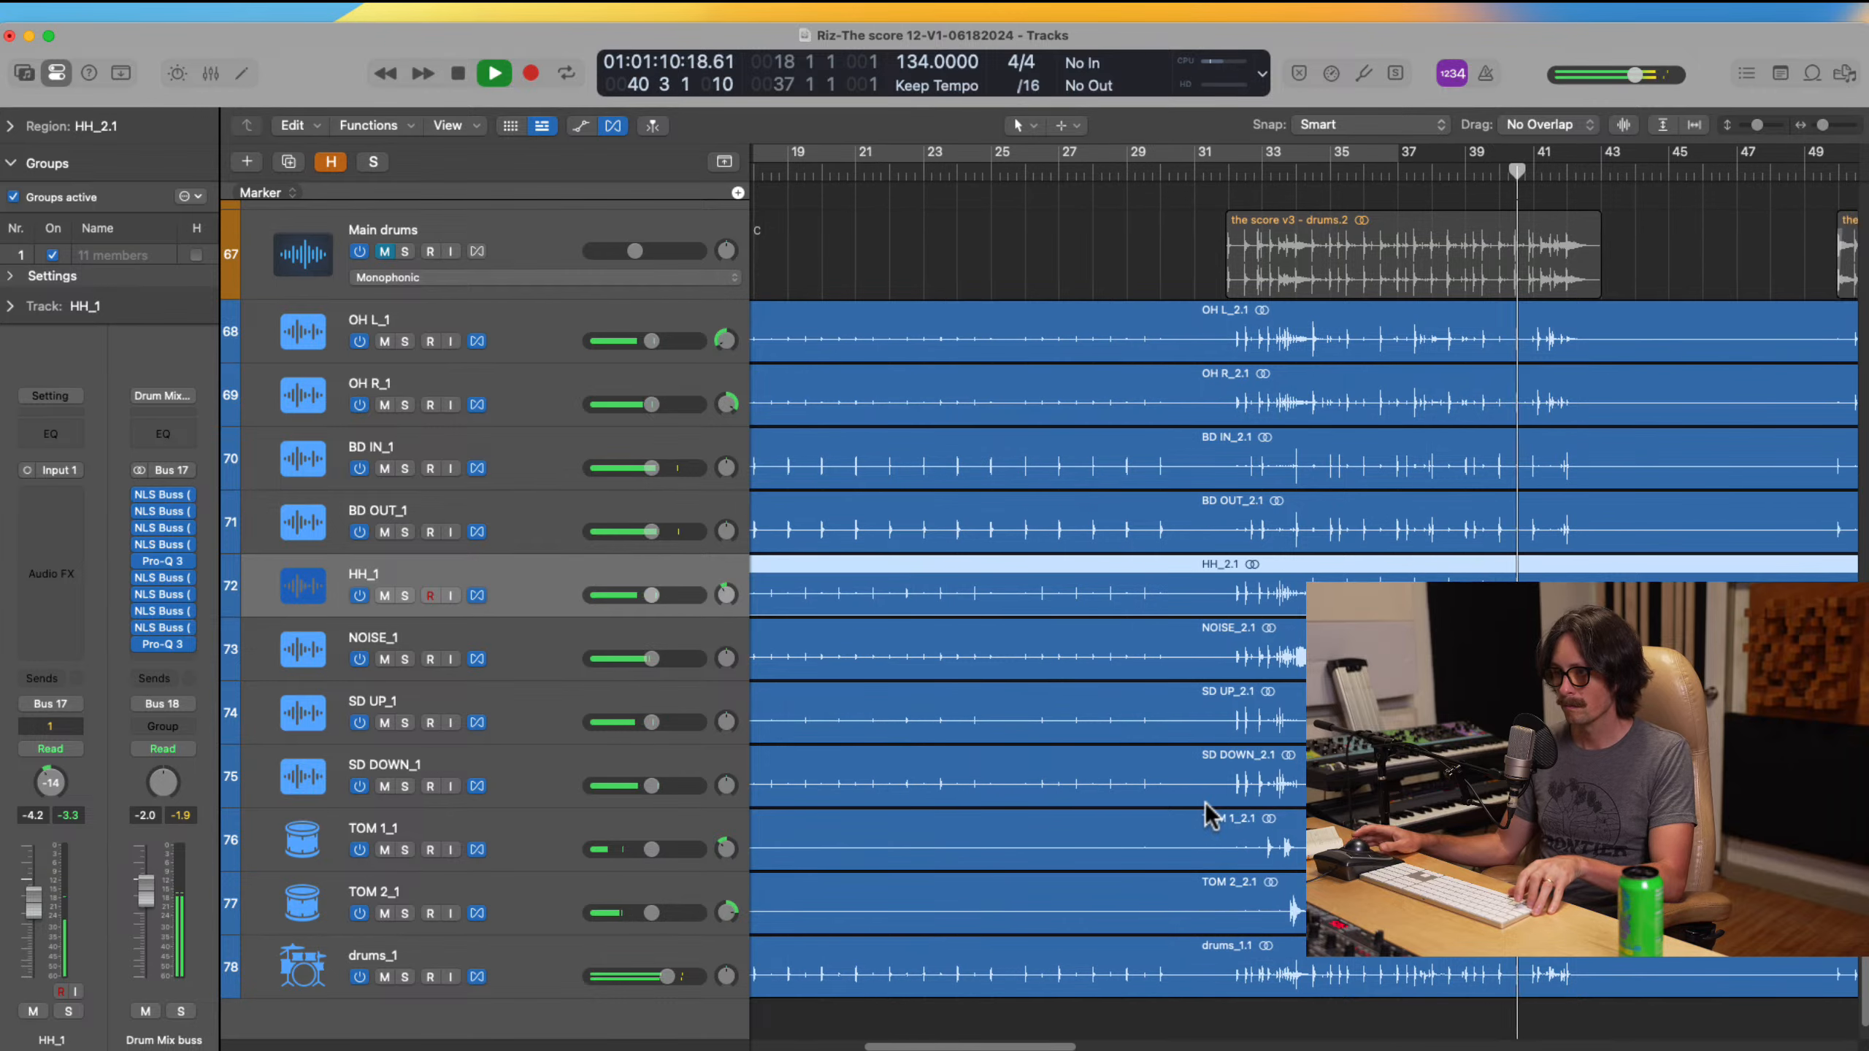
{"action": "left_click", "coordinate": [384, 976]}
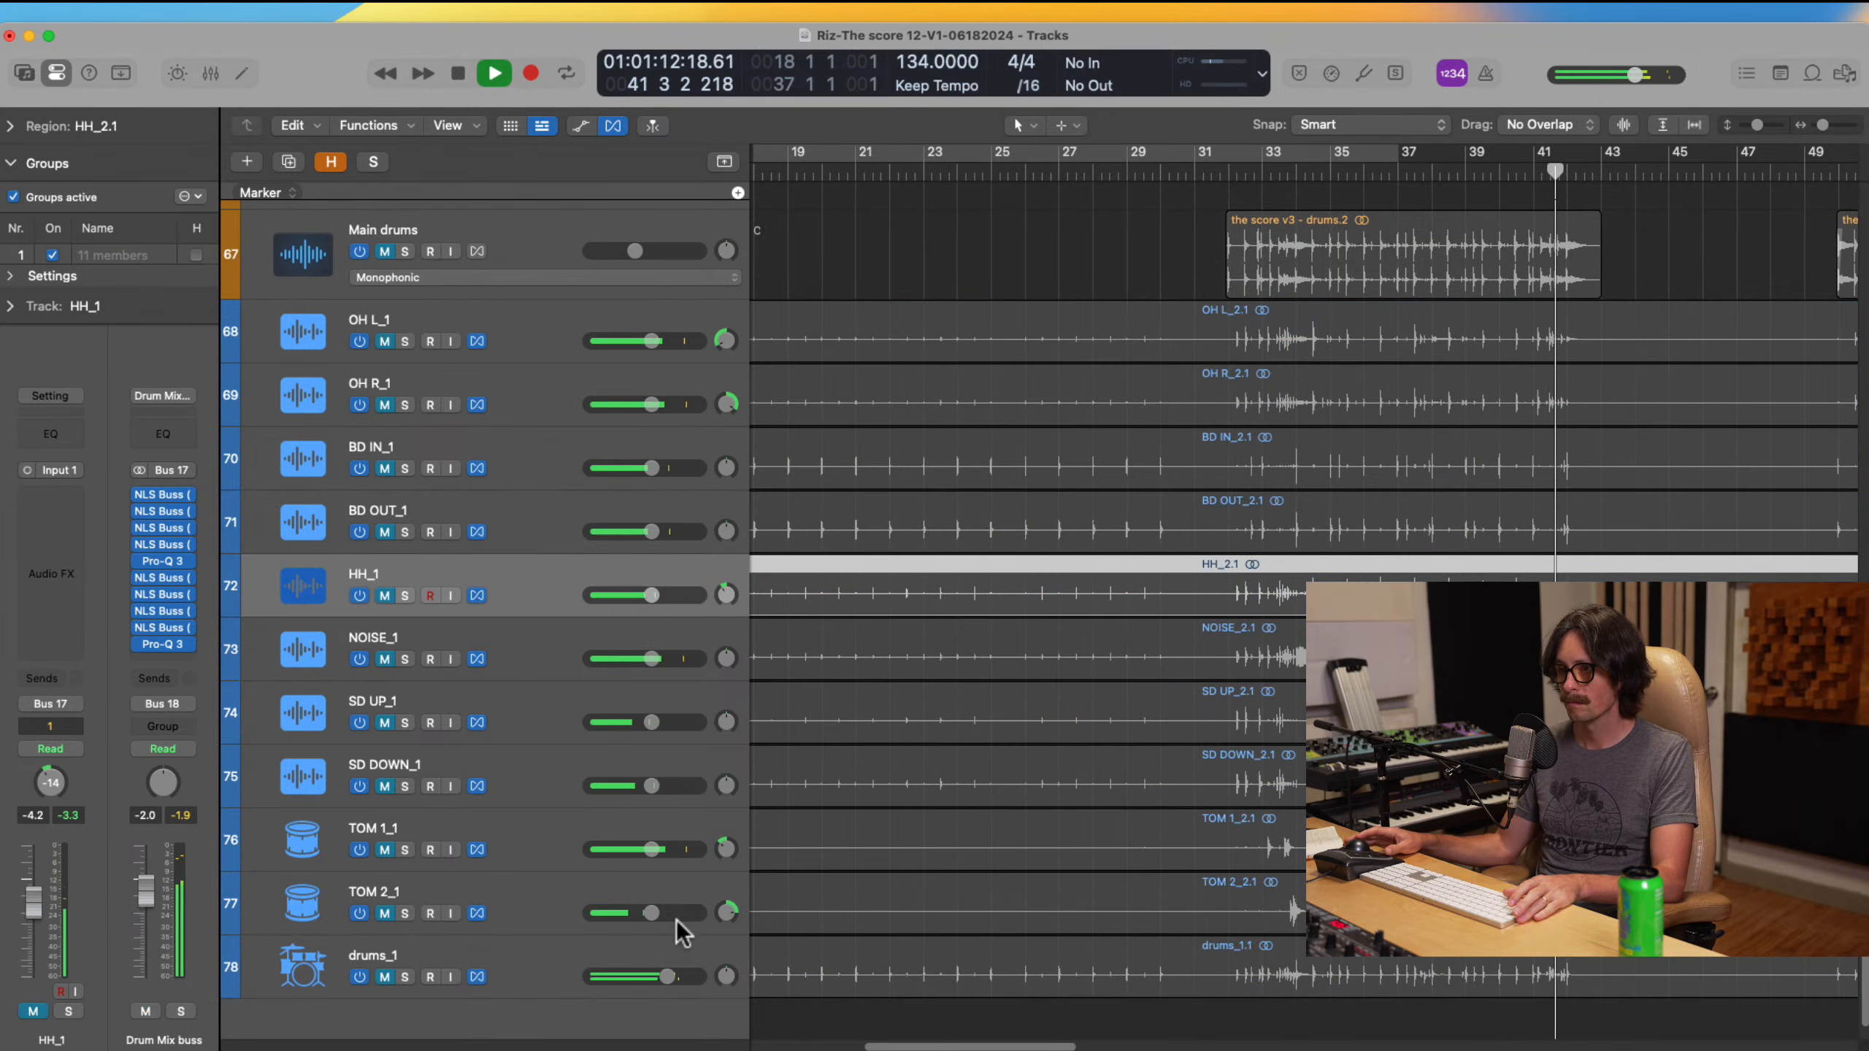
{"action": "key", "text": "space"}
{"action": "key", "text": "super+Tab"}
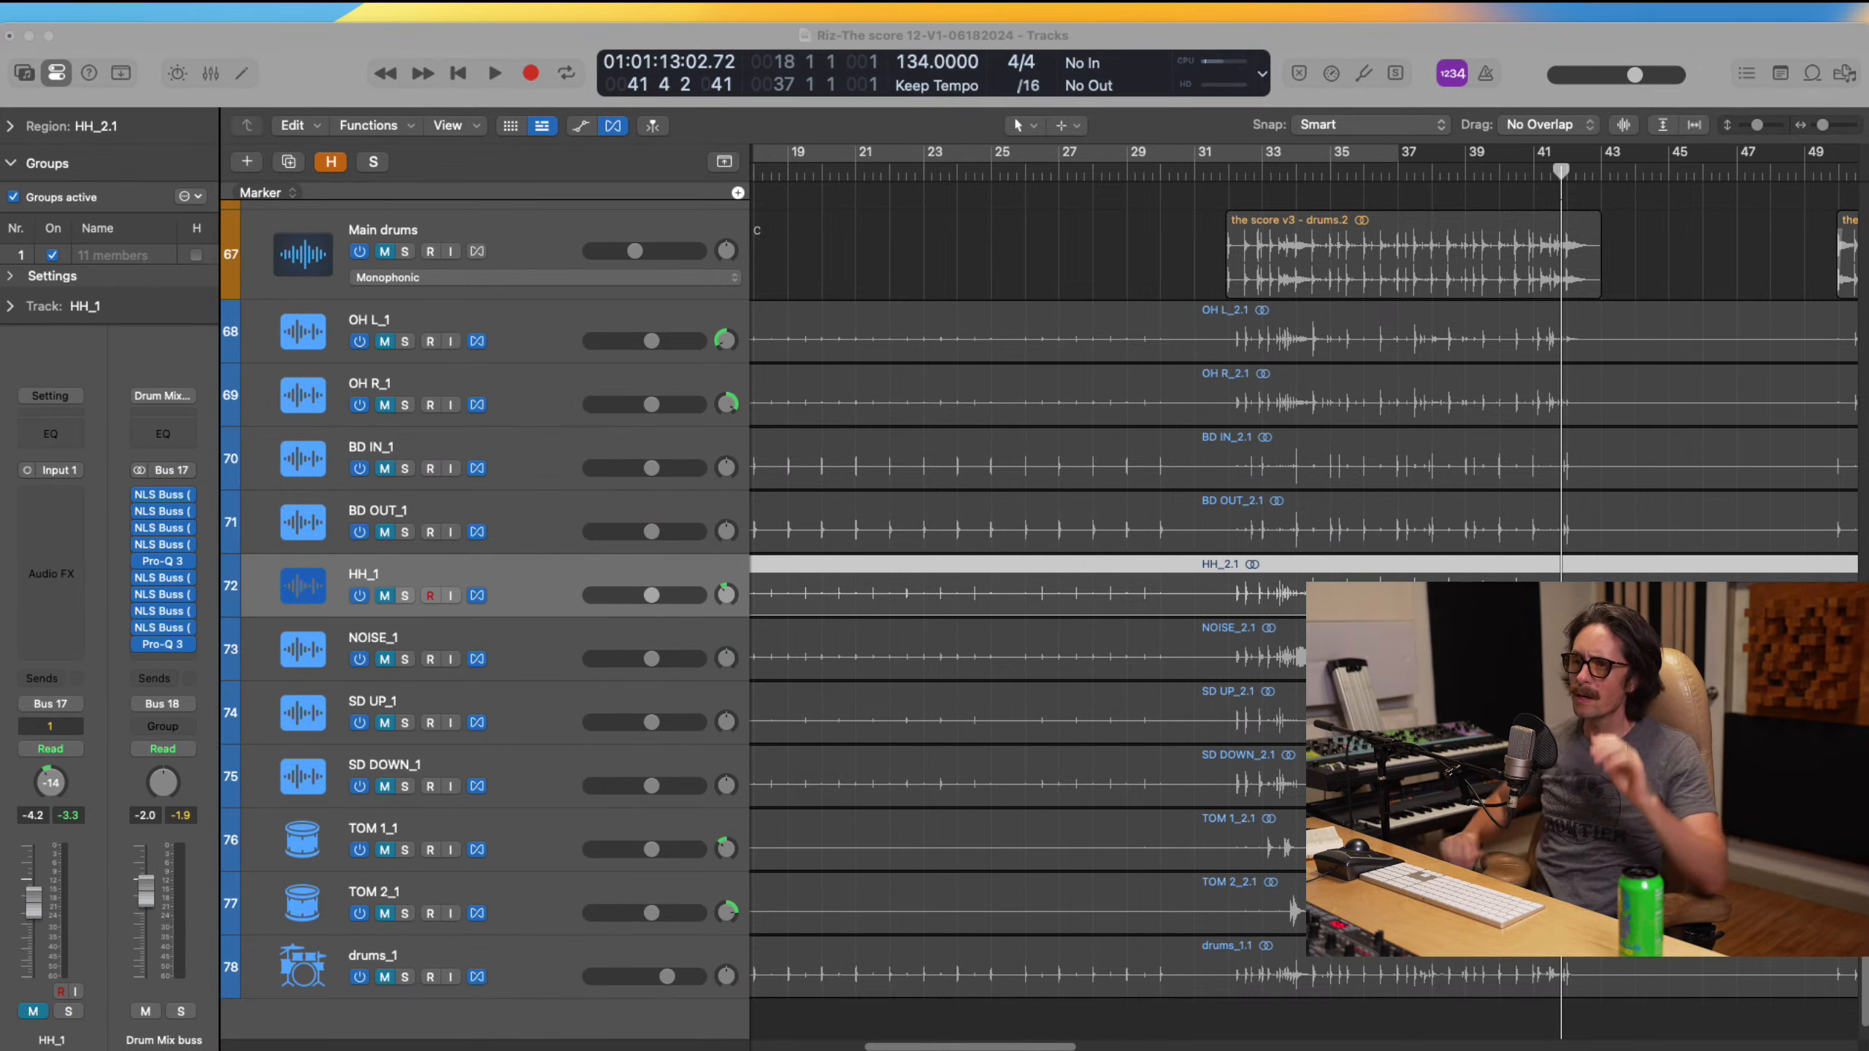
{"action": "left_click", "coordinate": [1708, 65]}
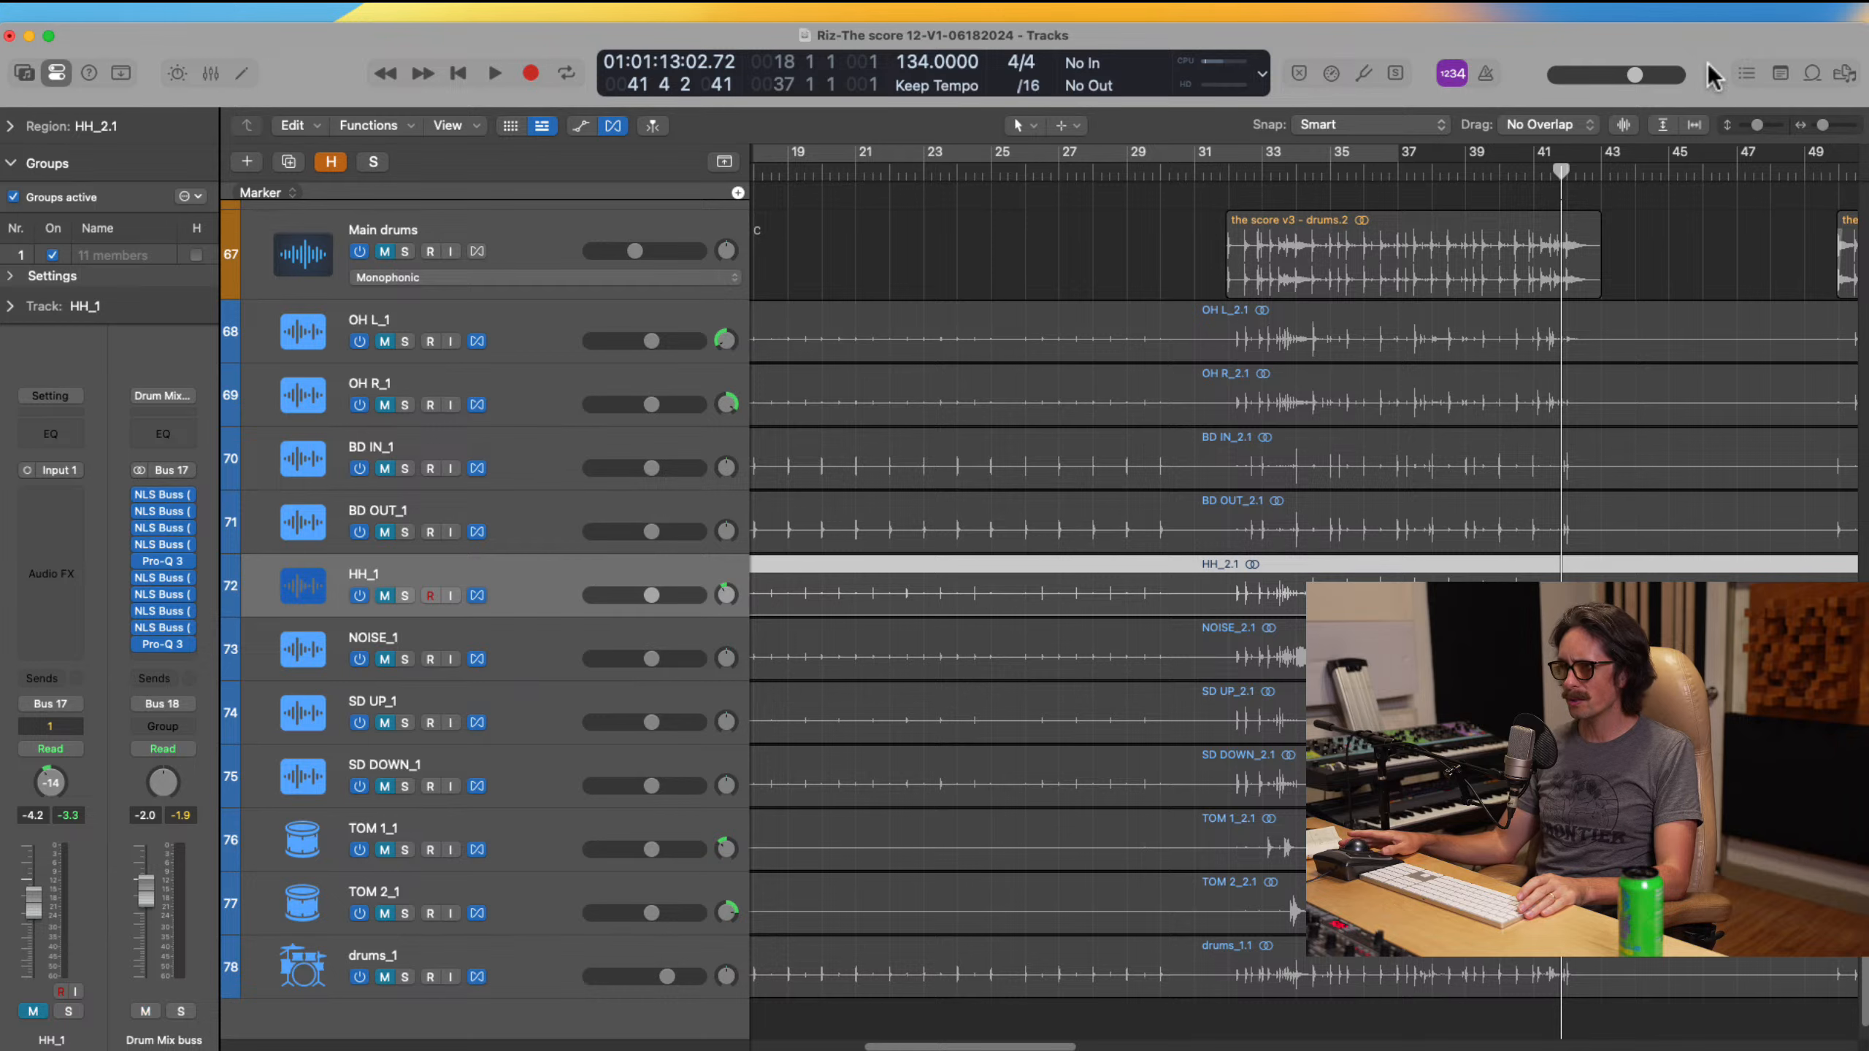
{"action": "left_click", "coordinate": [955, 752], "text": "ctrl+alt"}
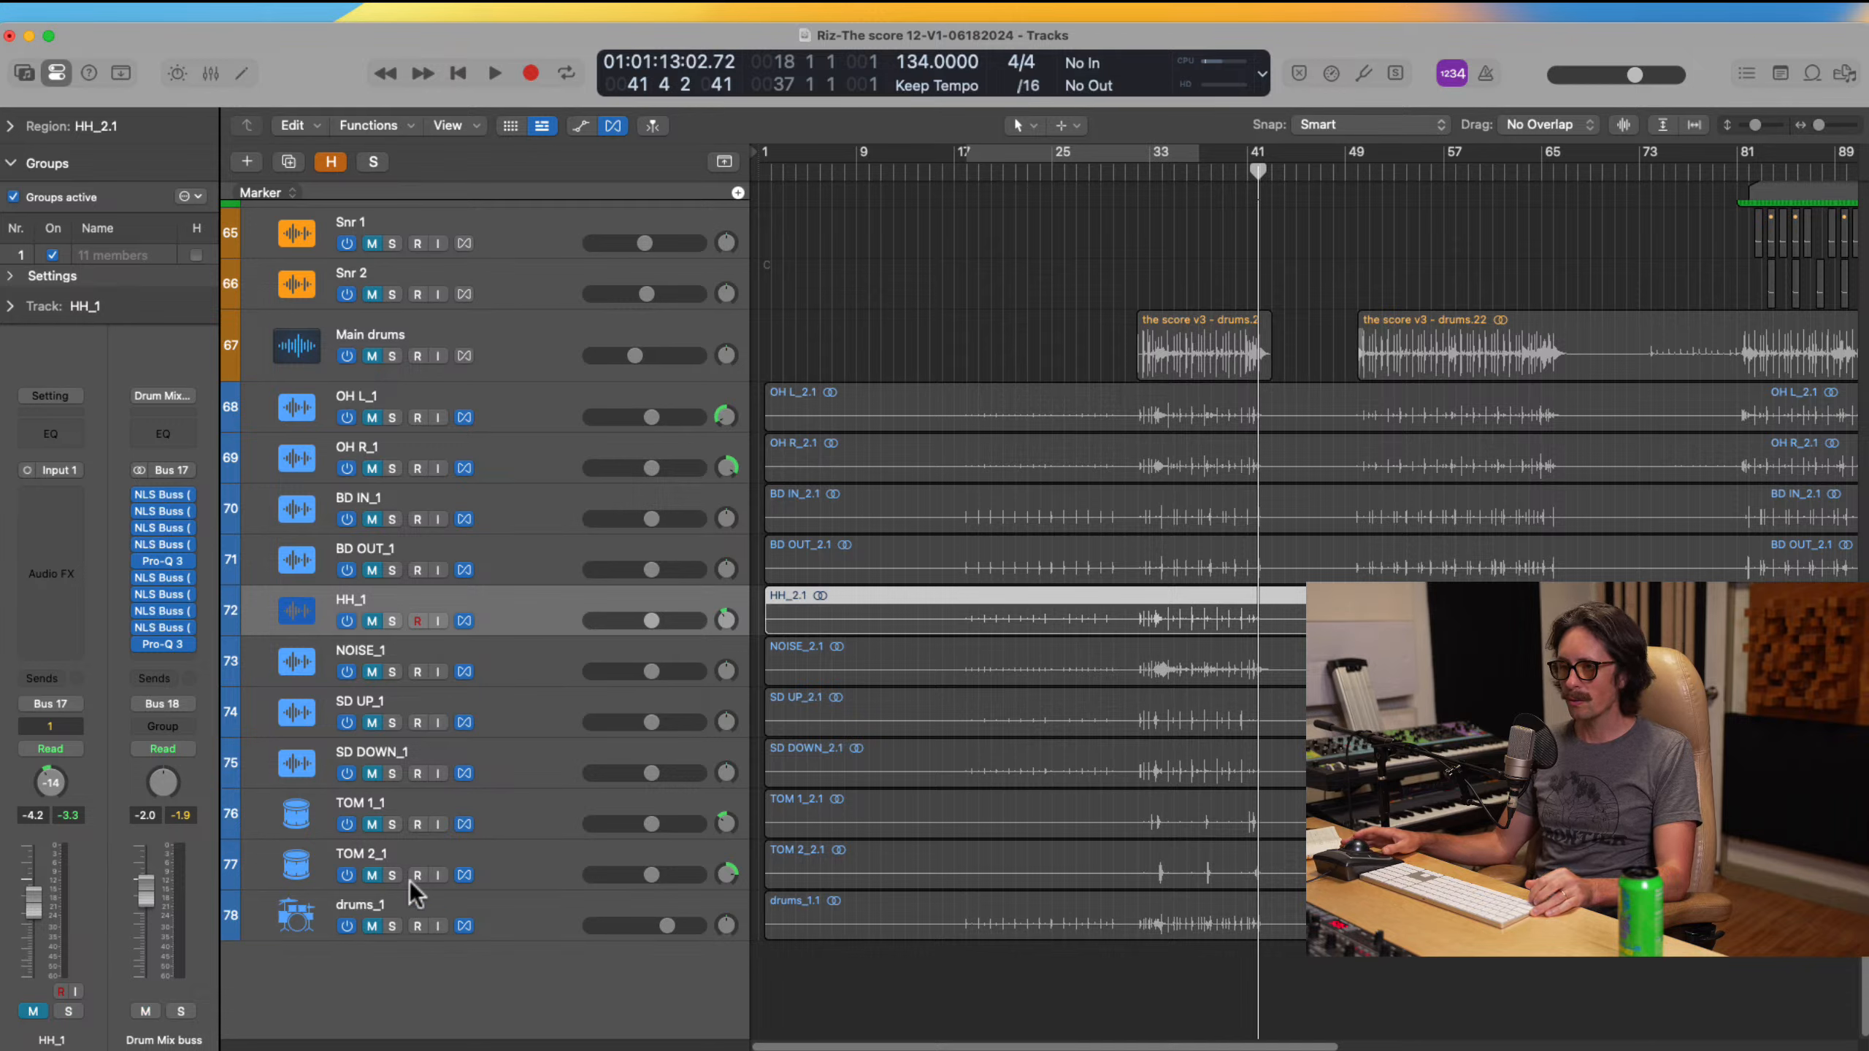
Step: Remove the drums_1 track from Group 1 and unmute it
{"action": "left_click", "coordinate": [497, 937]}
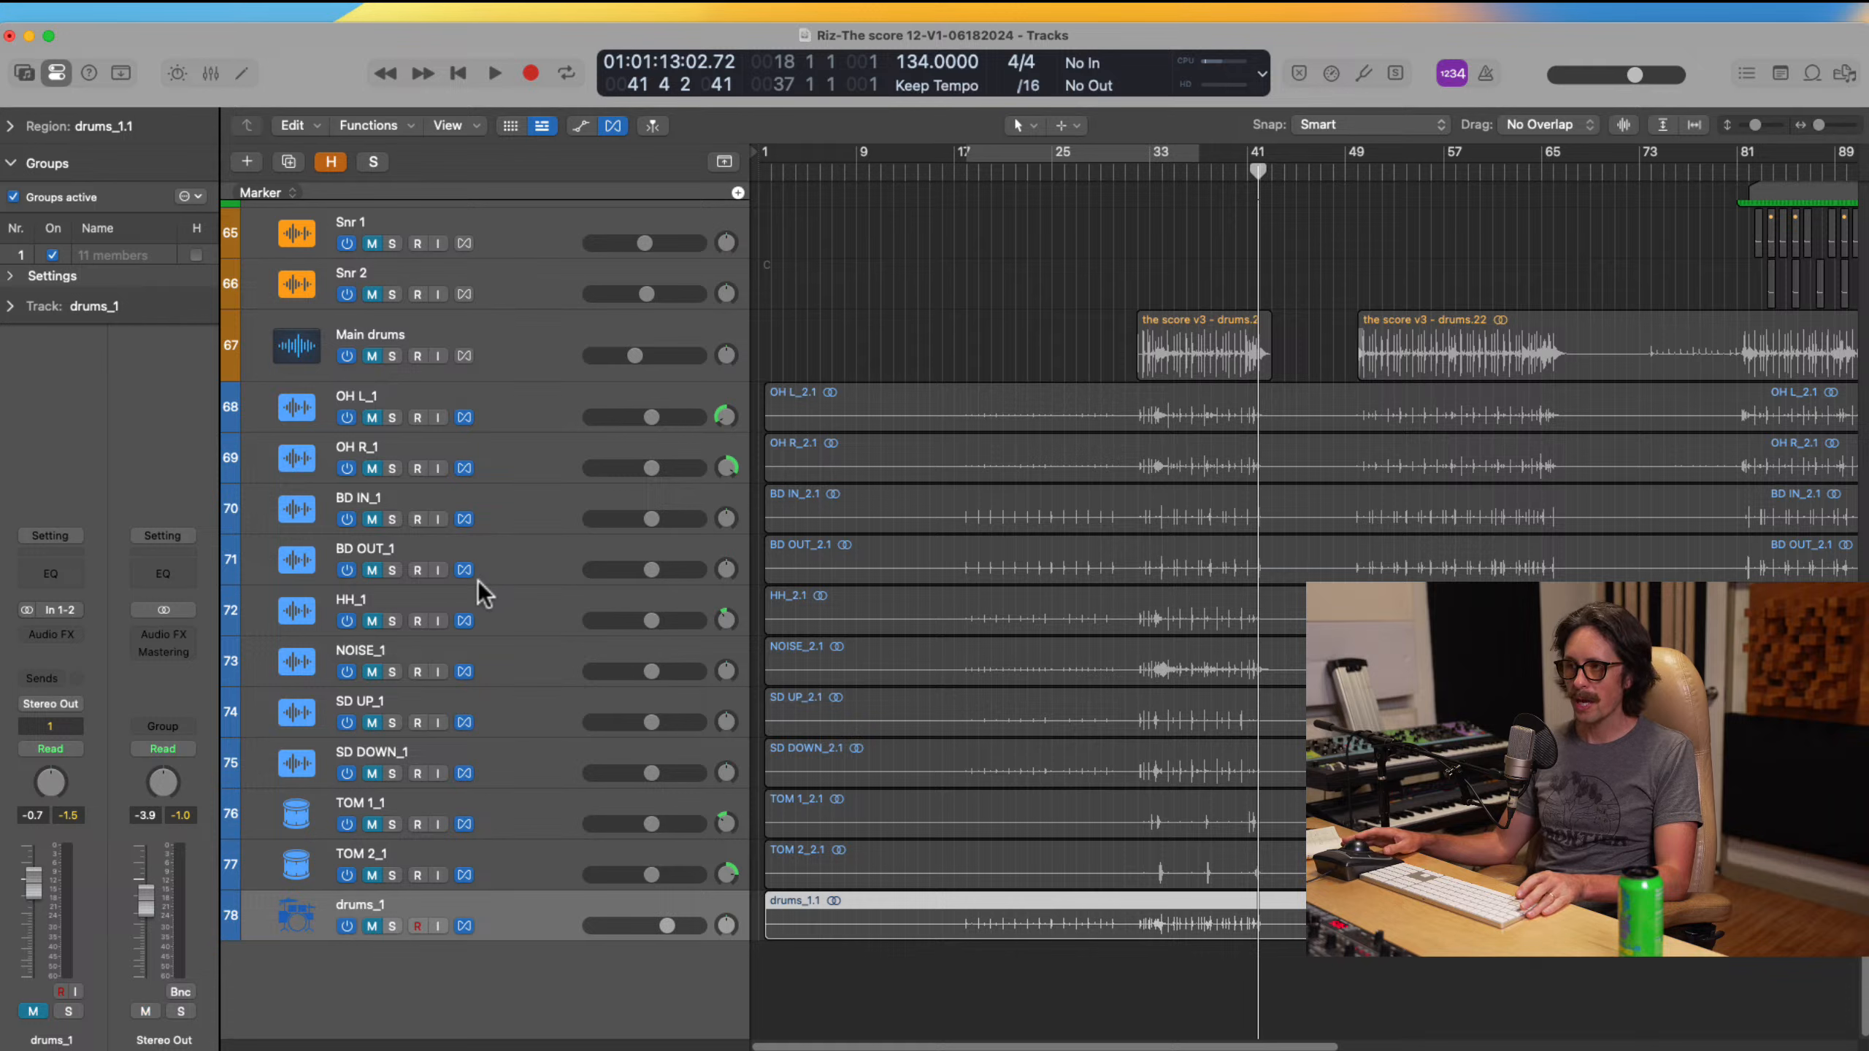
{"action": "left_click", "coordinate": [49, 727]}
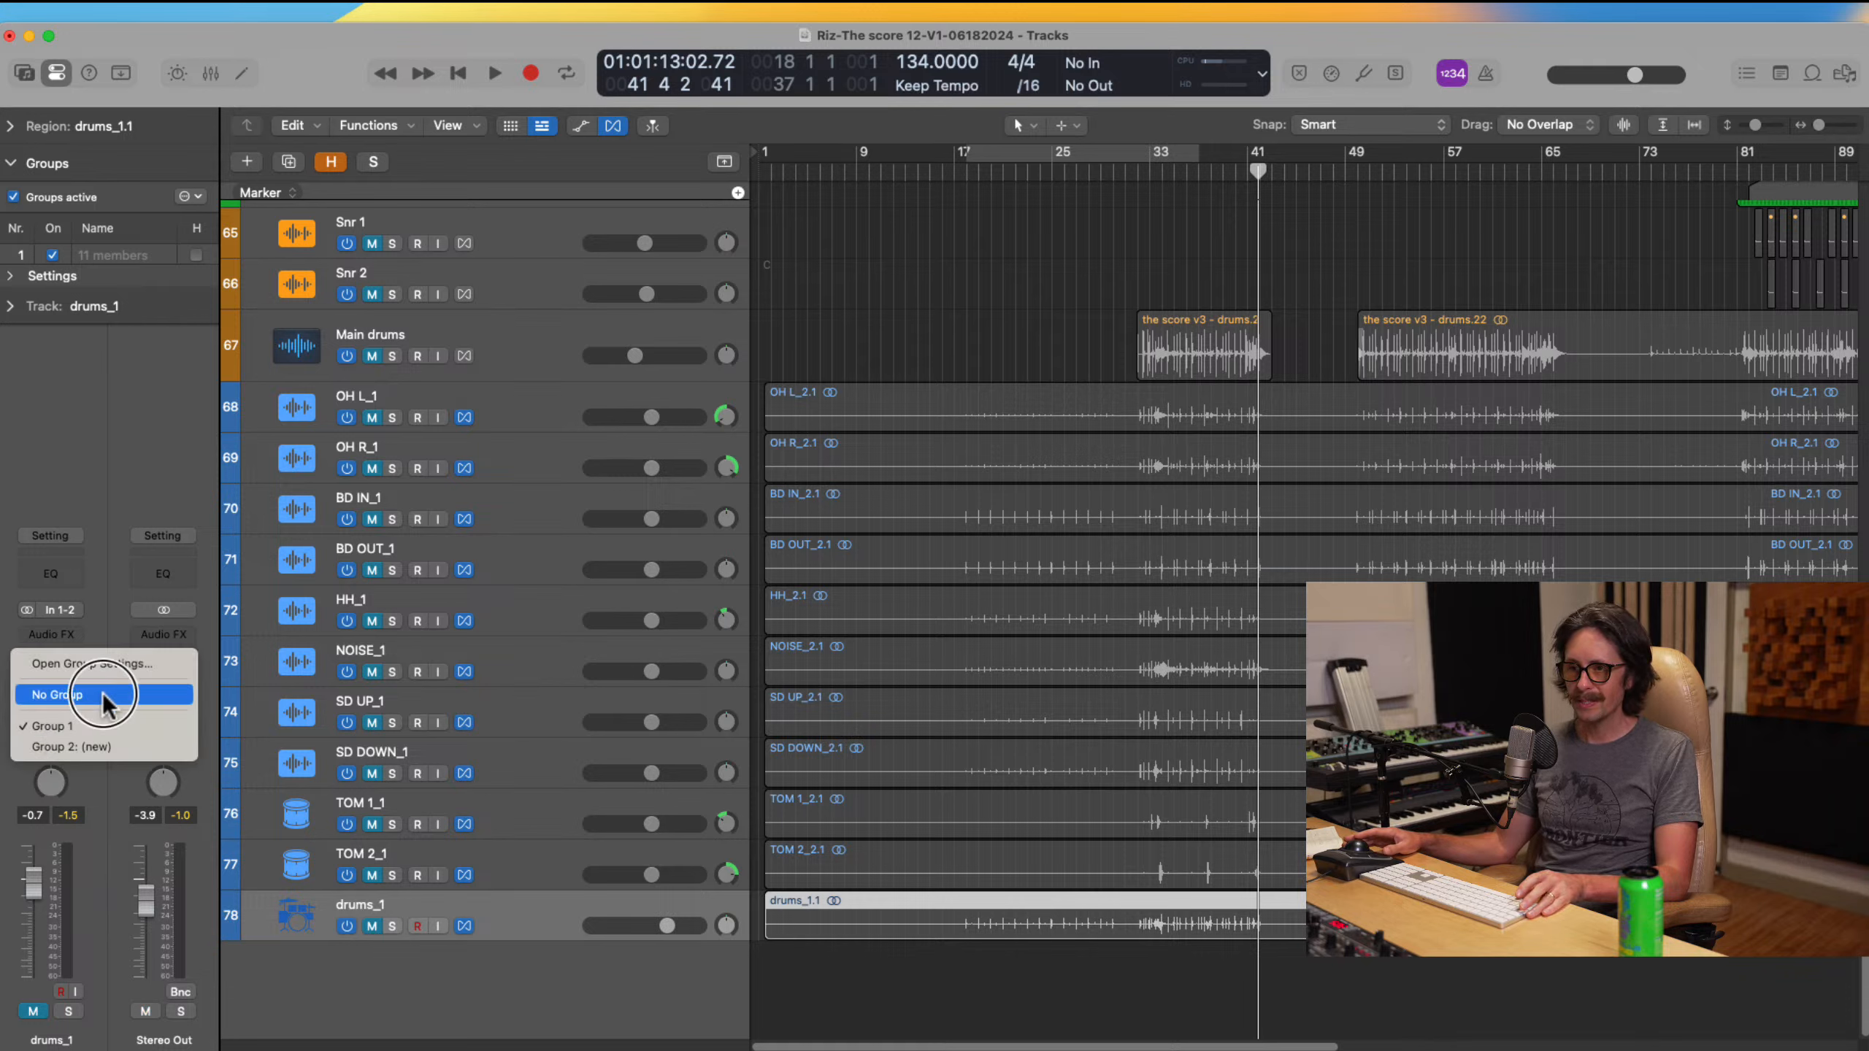
{"action": "left_click", "coordinate": [102, 696]}
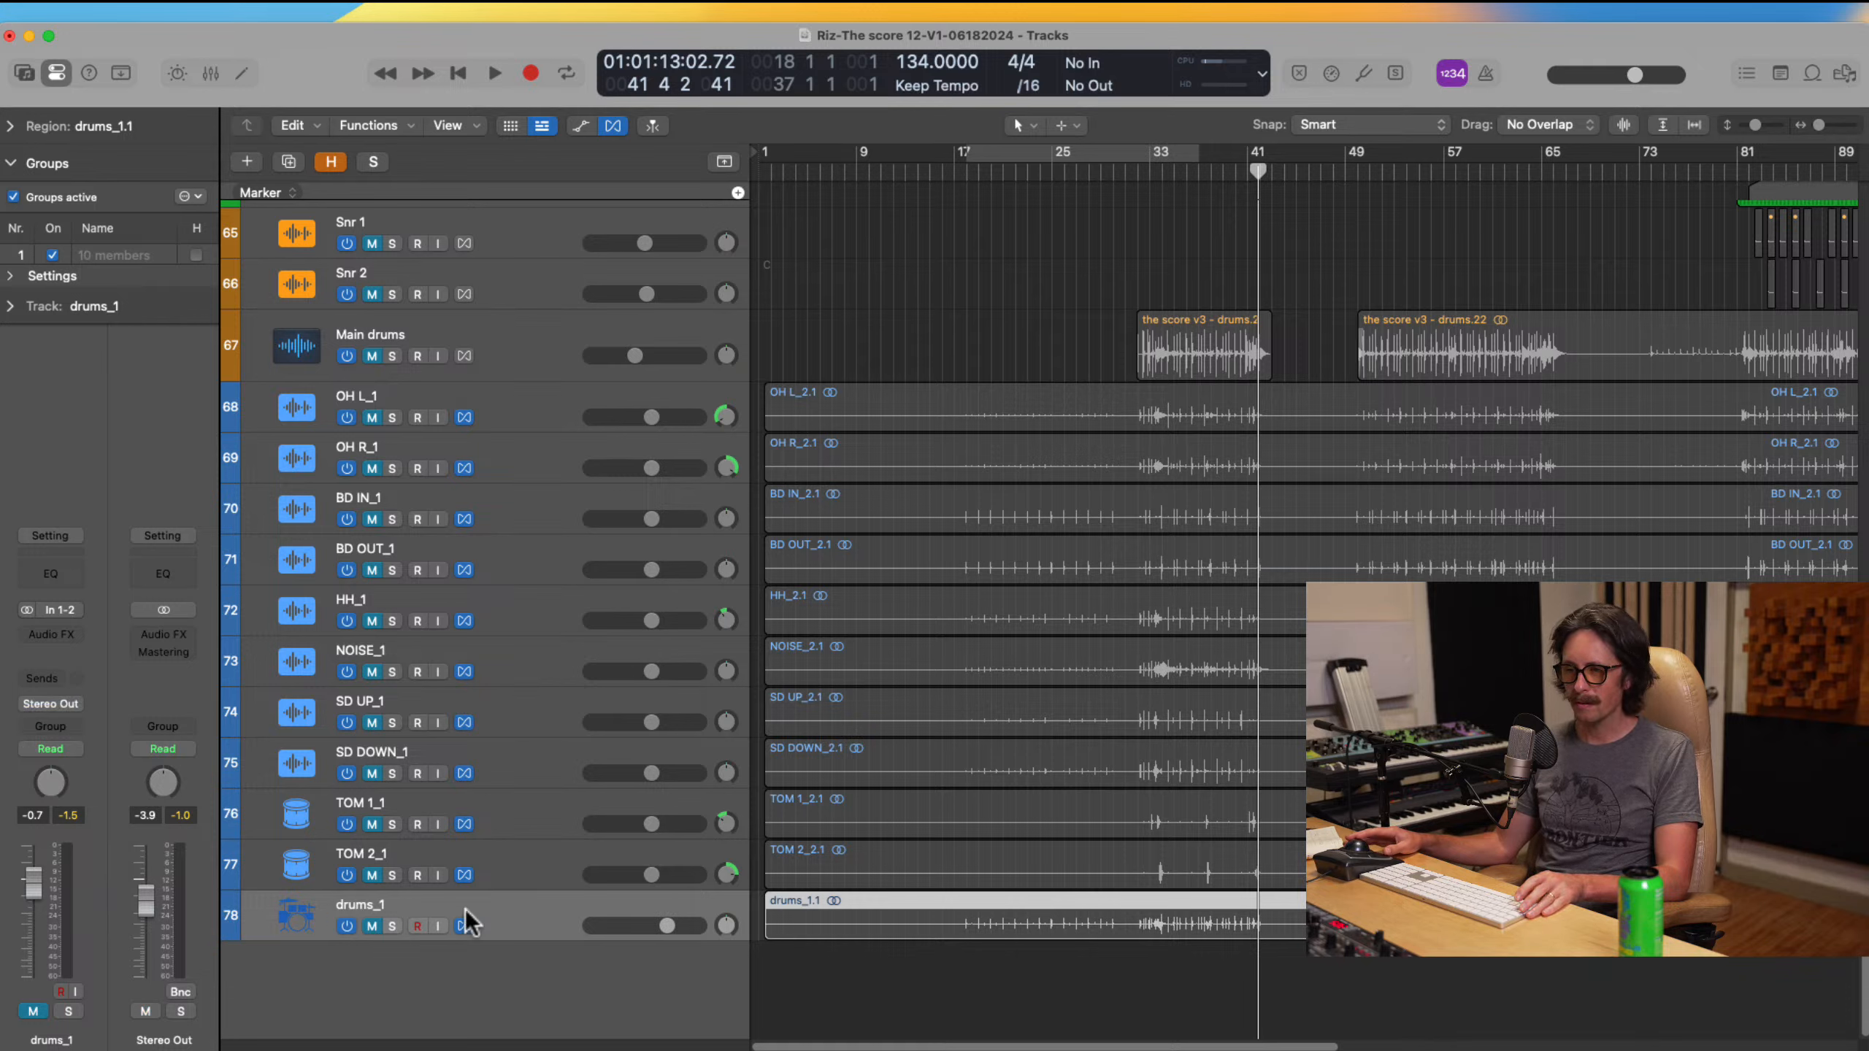
{"action": "left_click", "coordinate": [373, 927]}
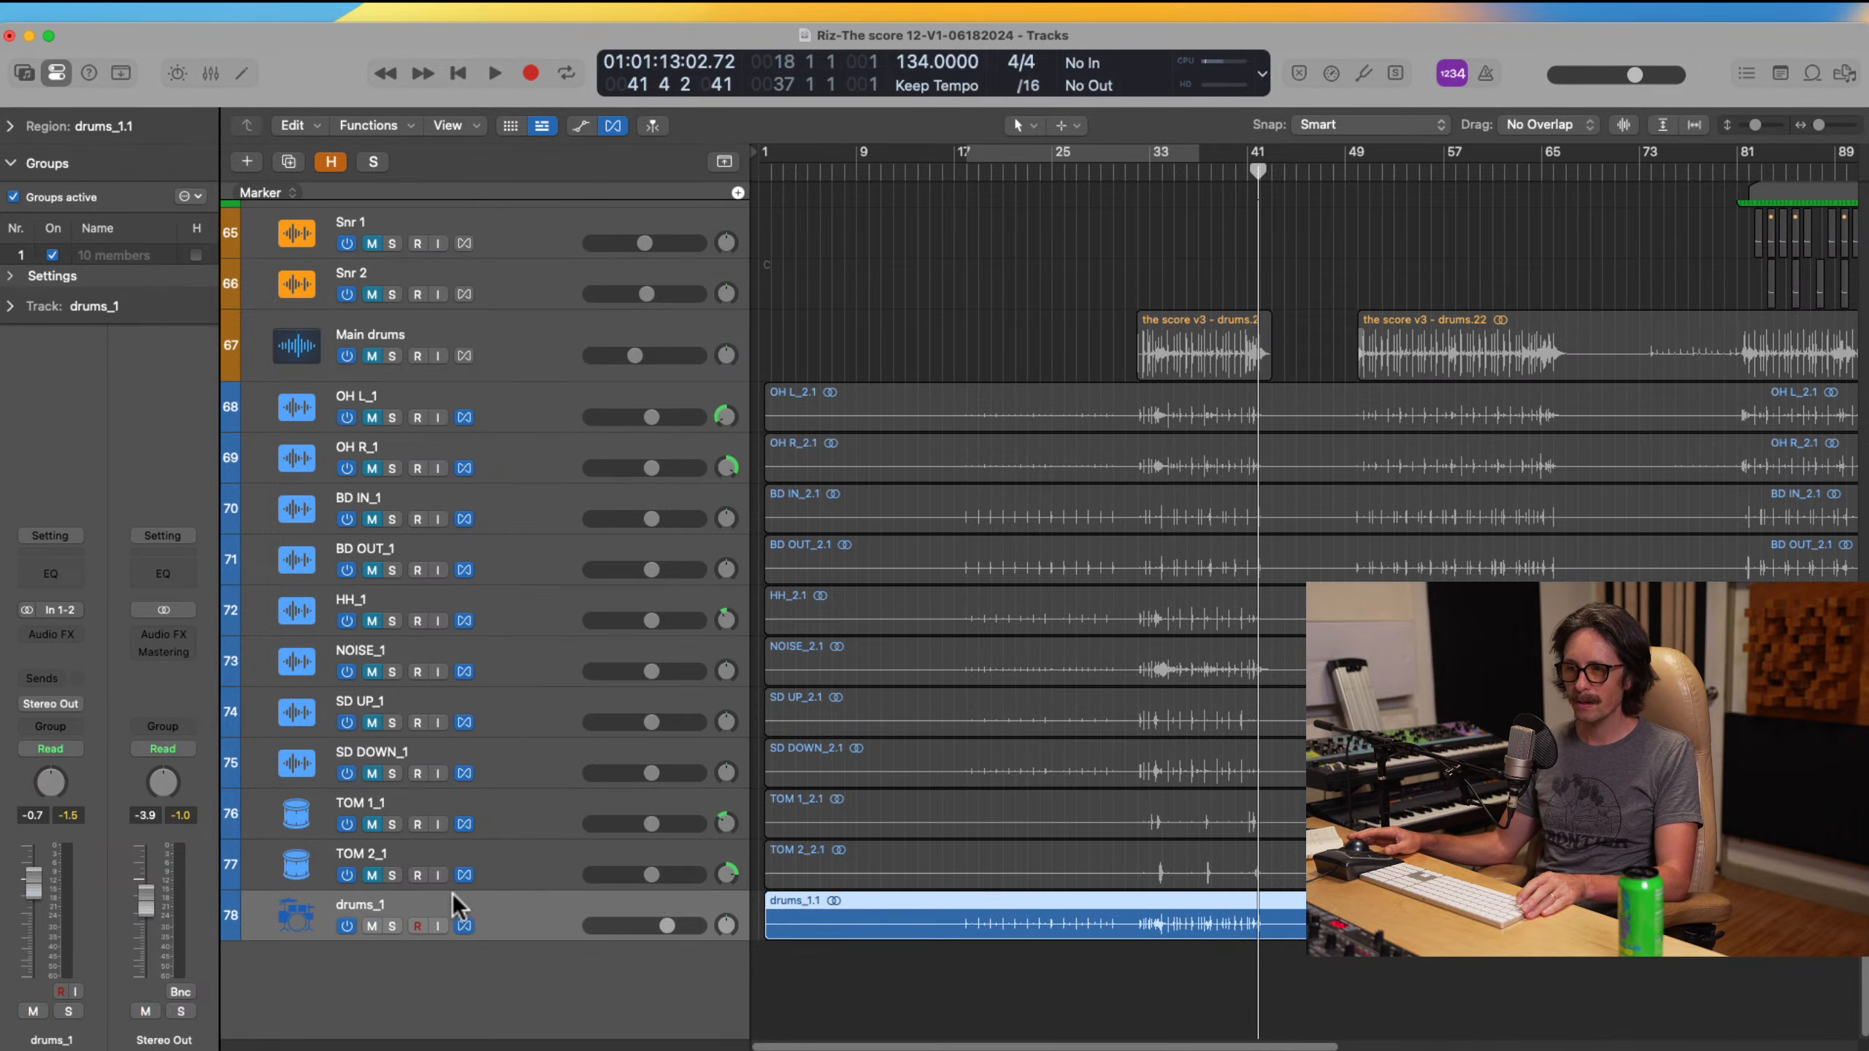
Step: Select the grouped multitrack drum tracks from OH L_1 to TOM 2_1 and solo them
{"action": "left_click", "coordinate": [522, 881]}
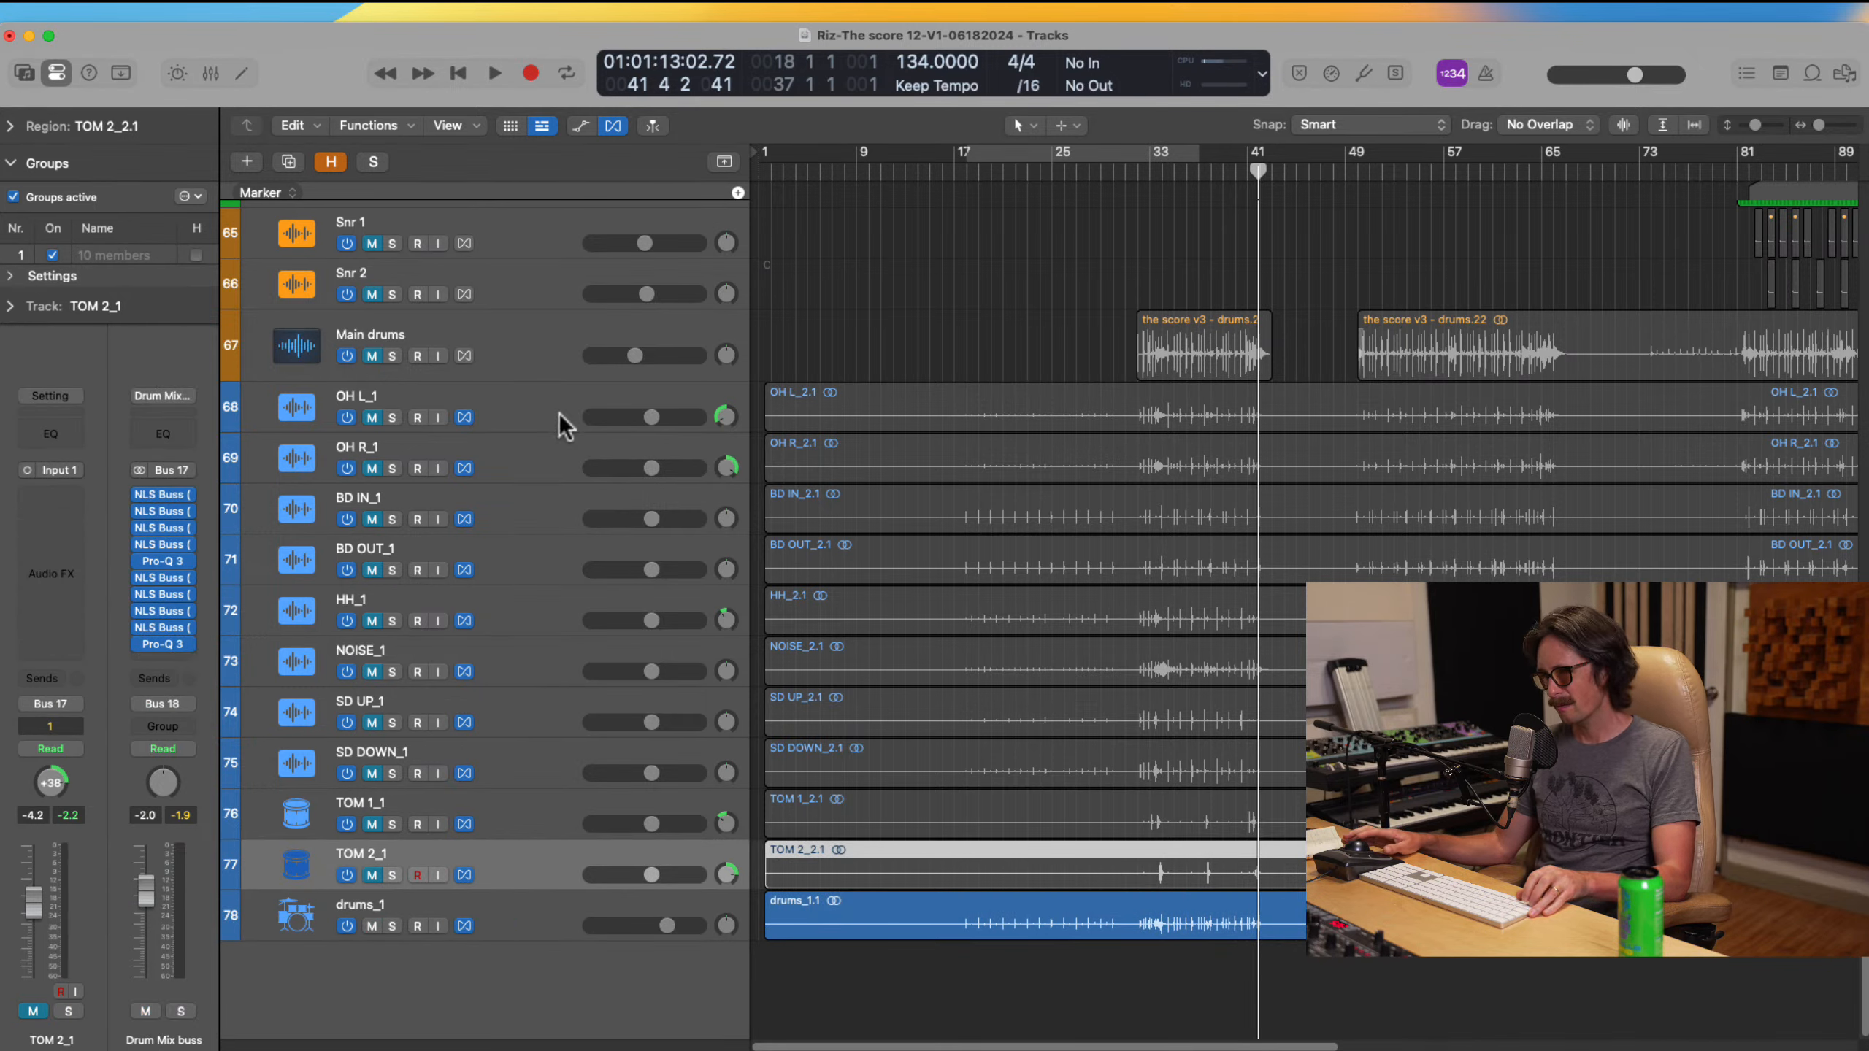
{"action": "left_click", "coordinate": [535, 413]}
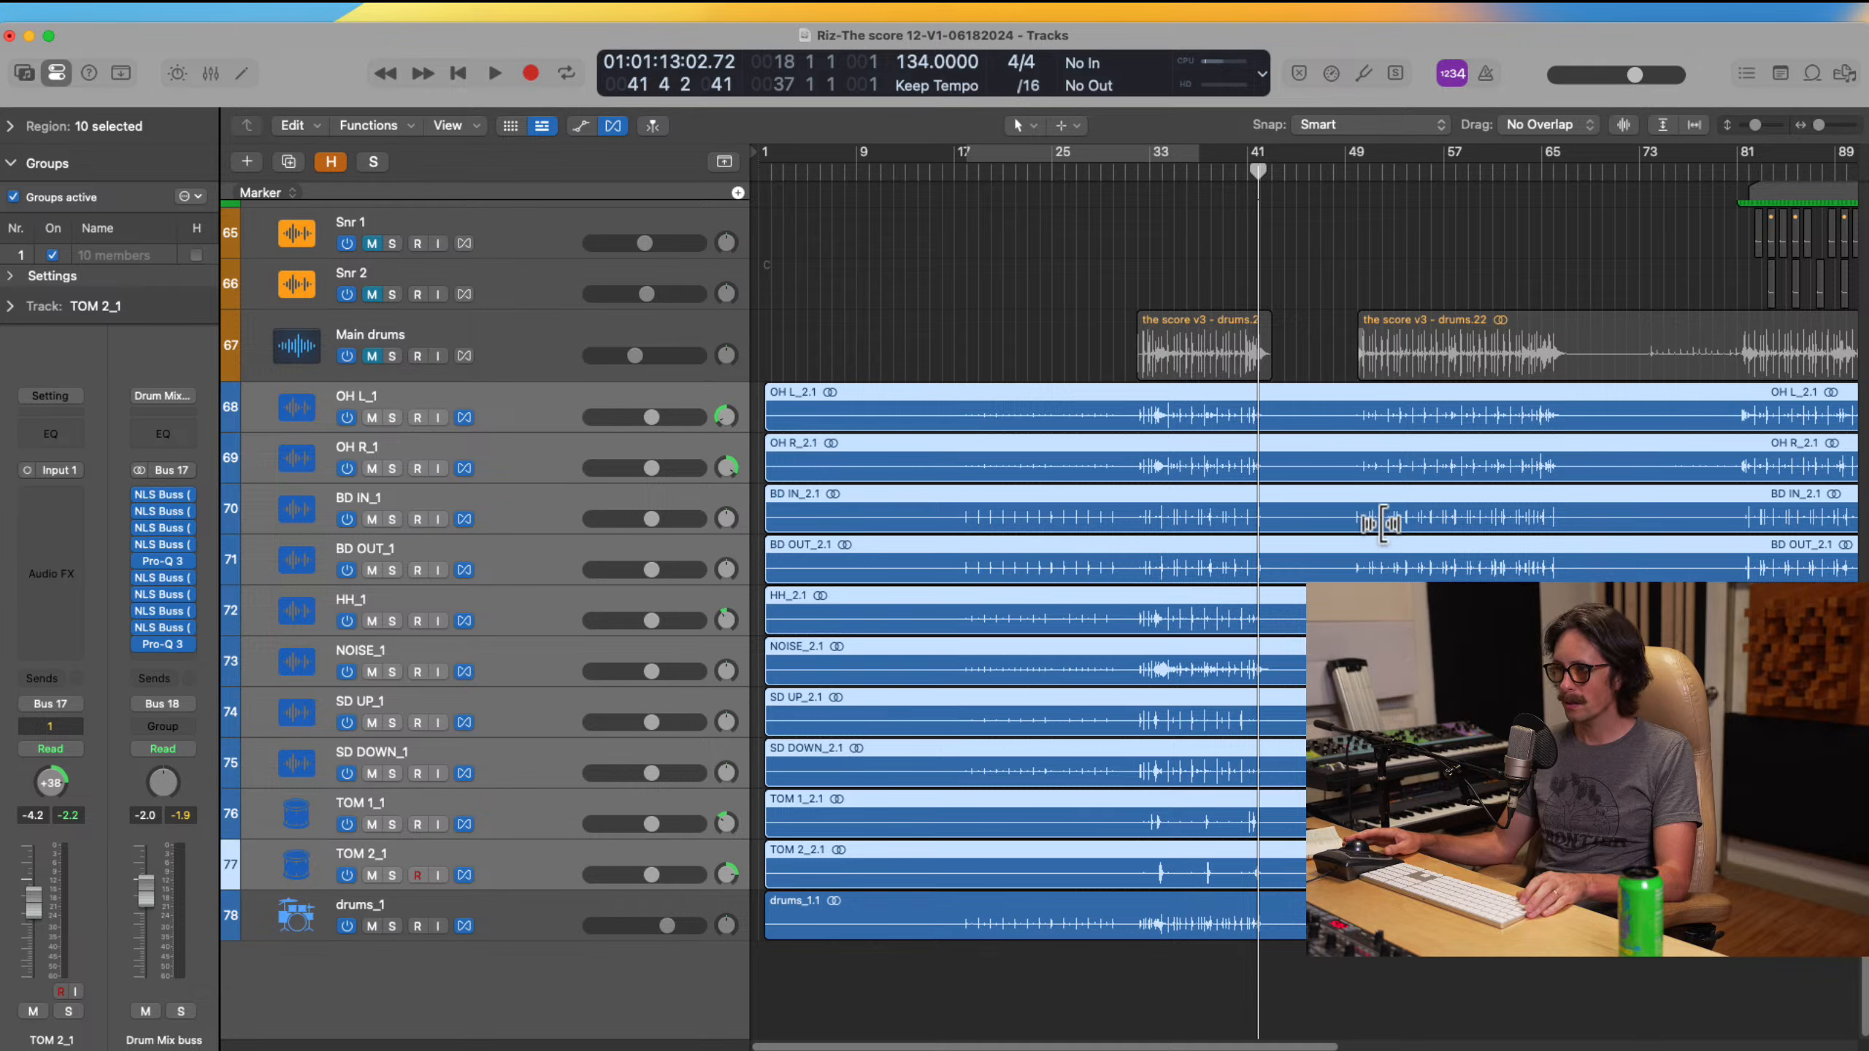
{"action": "left_click", "coordinate": [392, 417]}
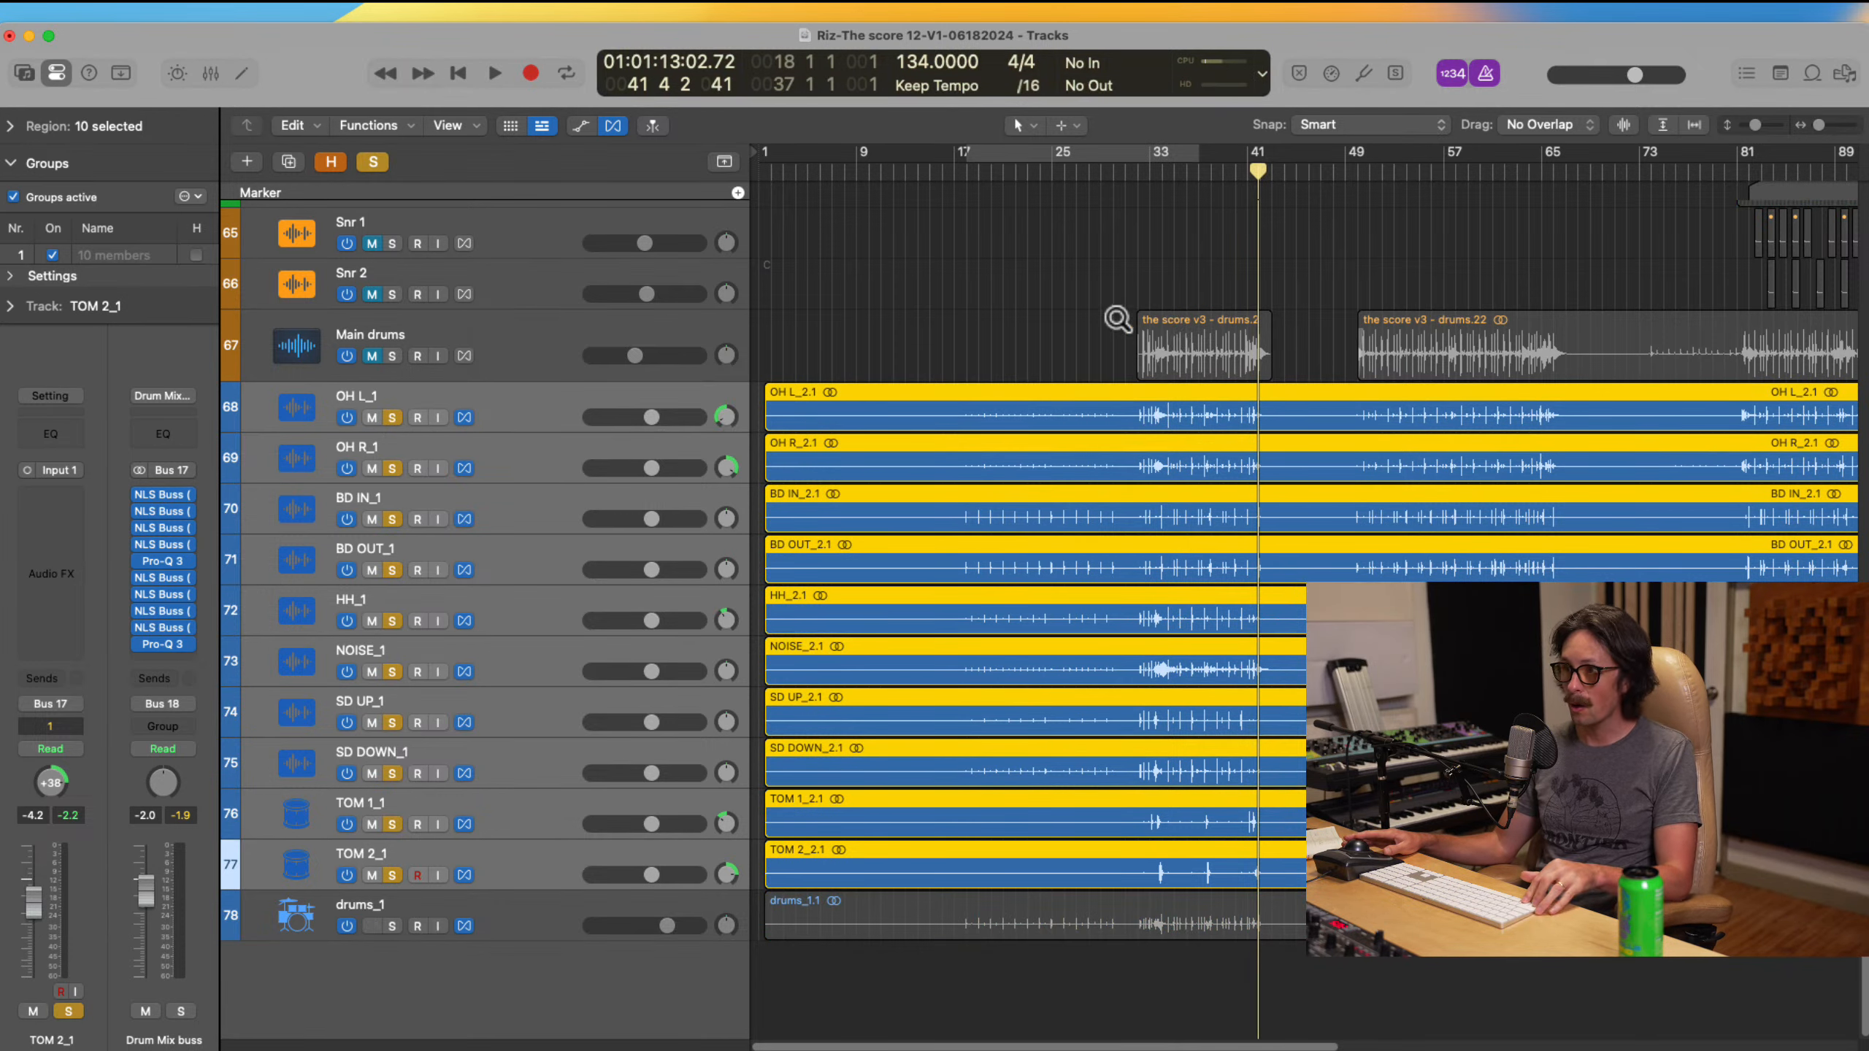
Step: Set the cycle range from bar 32 to bar 43, around the first Main drums region
{"action": "left_click_drag", "start_coordinate": [1117, 319], "coordinate": [1342, 400]}
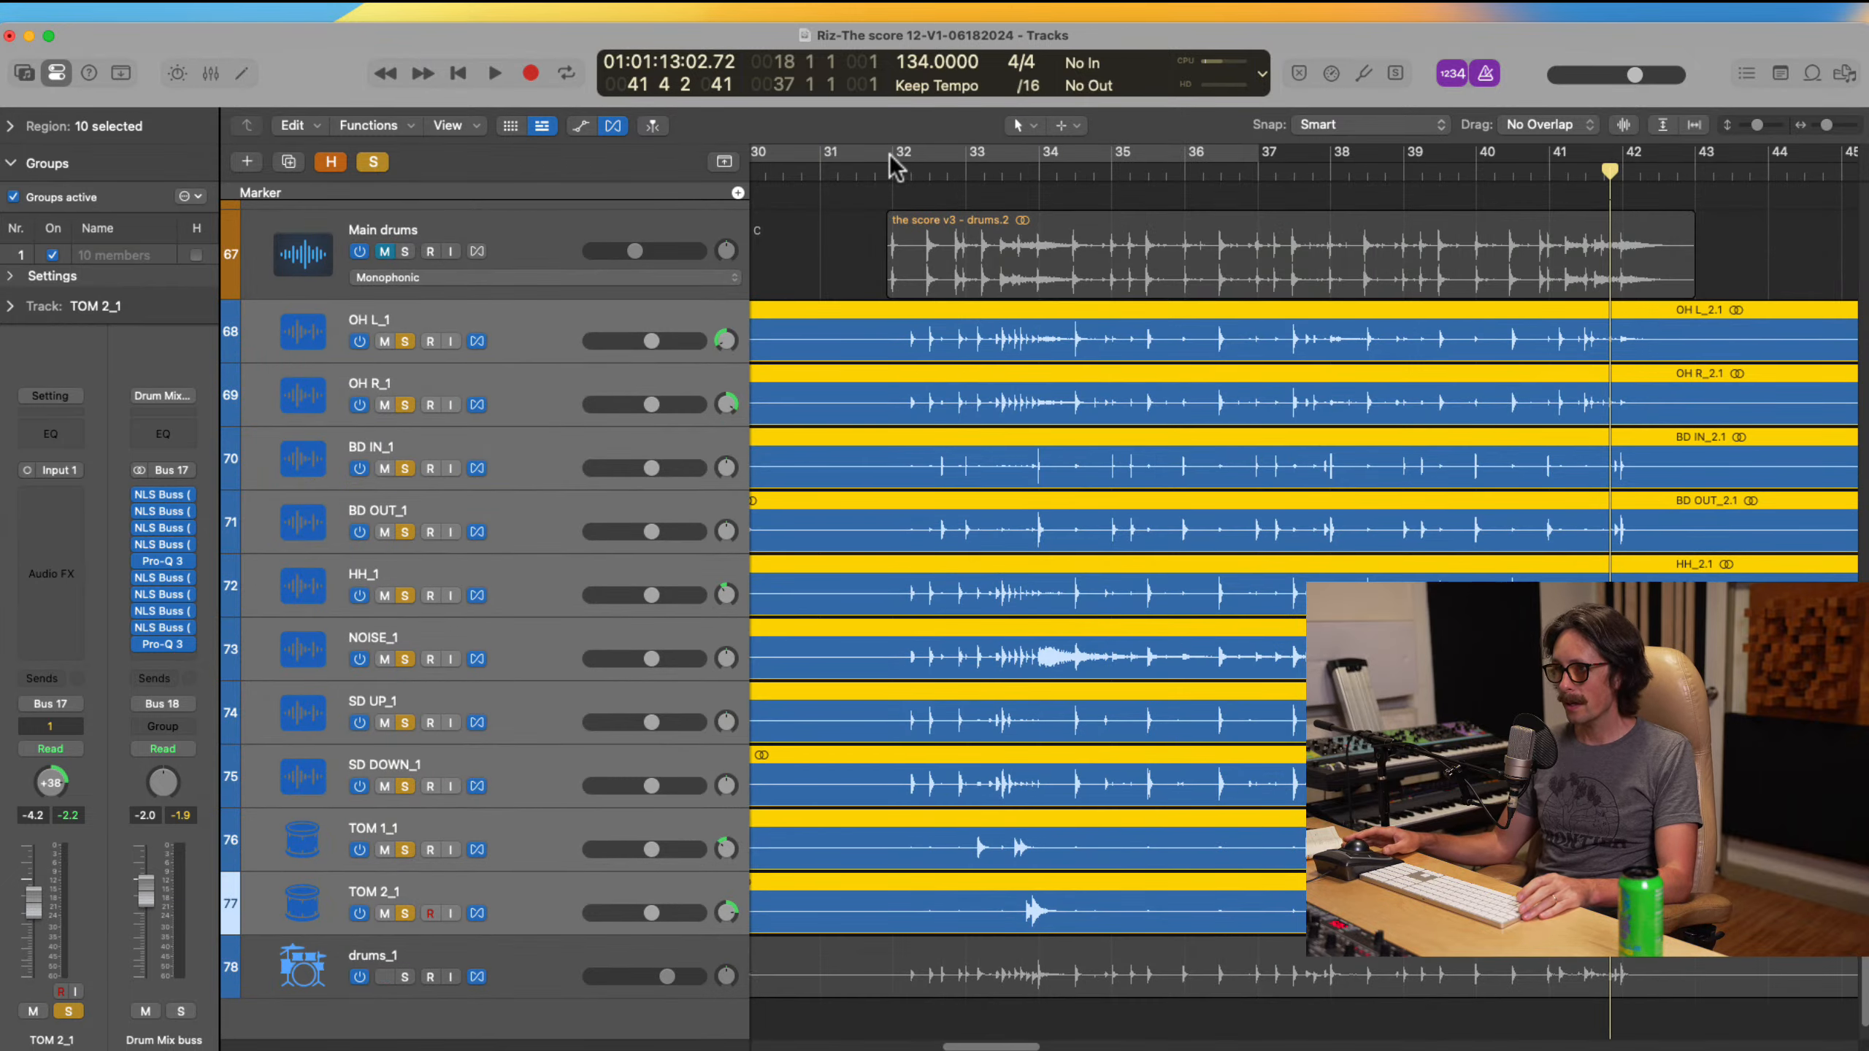
{"action": "left_click_drag", "start_coordinate": [900, 162], "coordinate": [1723, 284]}
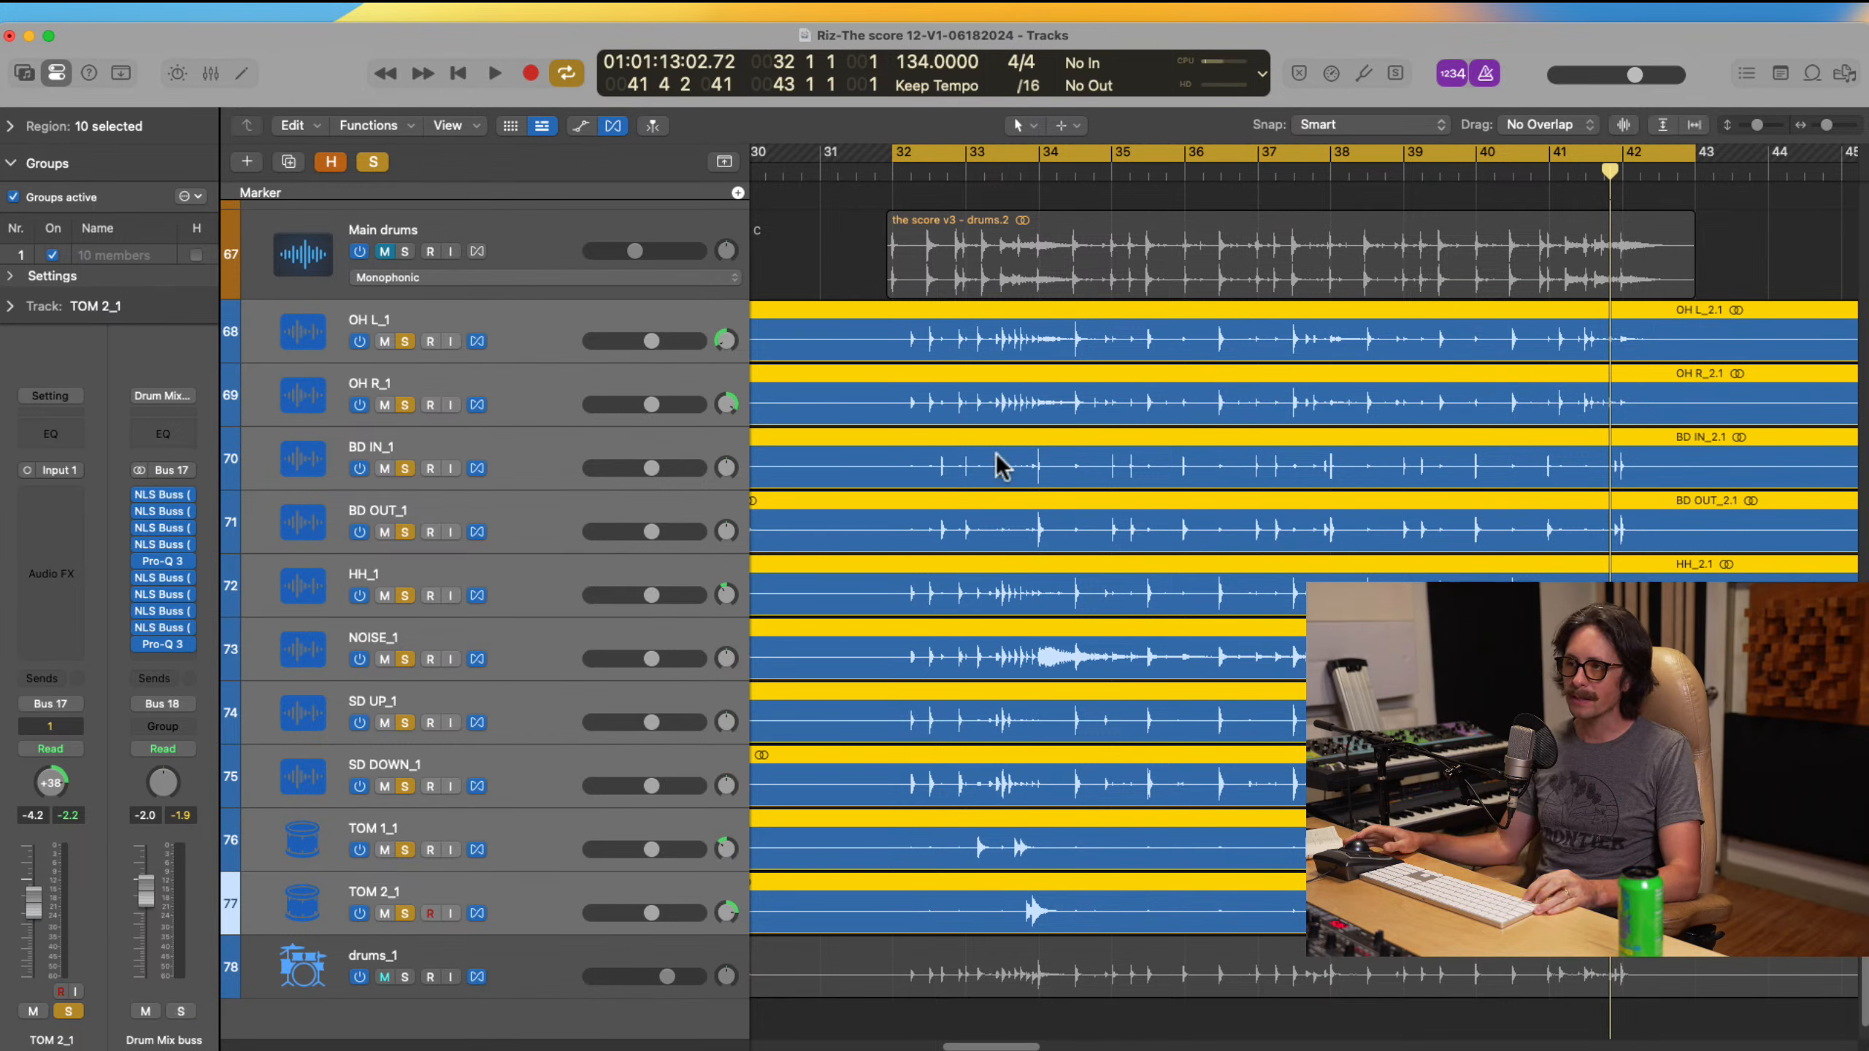
{"action": "scroll", "coordinate": [903, 435], "scroll_direction": "up", "scroll_amount": 3}
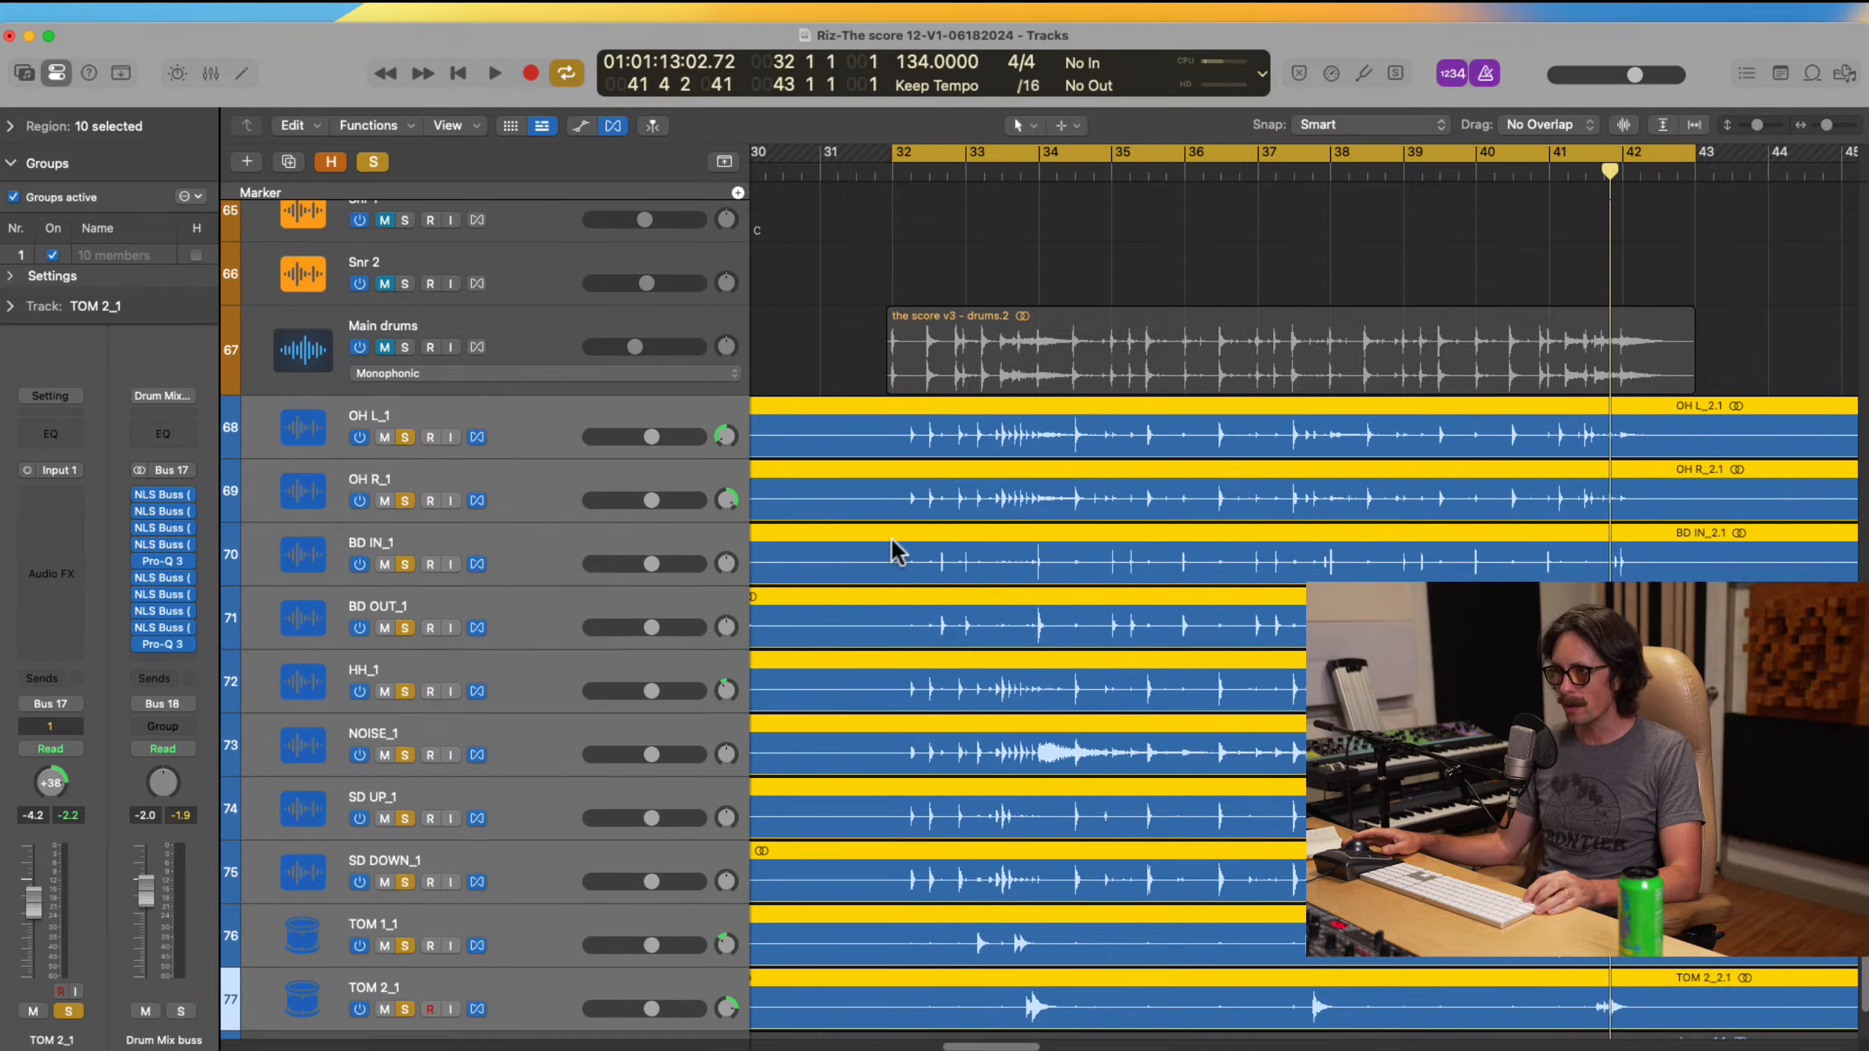
Step: Place the playhead at bar 34, turn off cycle mode and briefly play the soloed drums around it
{"action": "left_click_drag", "start_coordinate": [853, 429], "coordinate": [1372, 1033]}
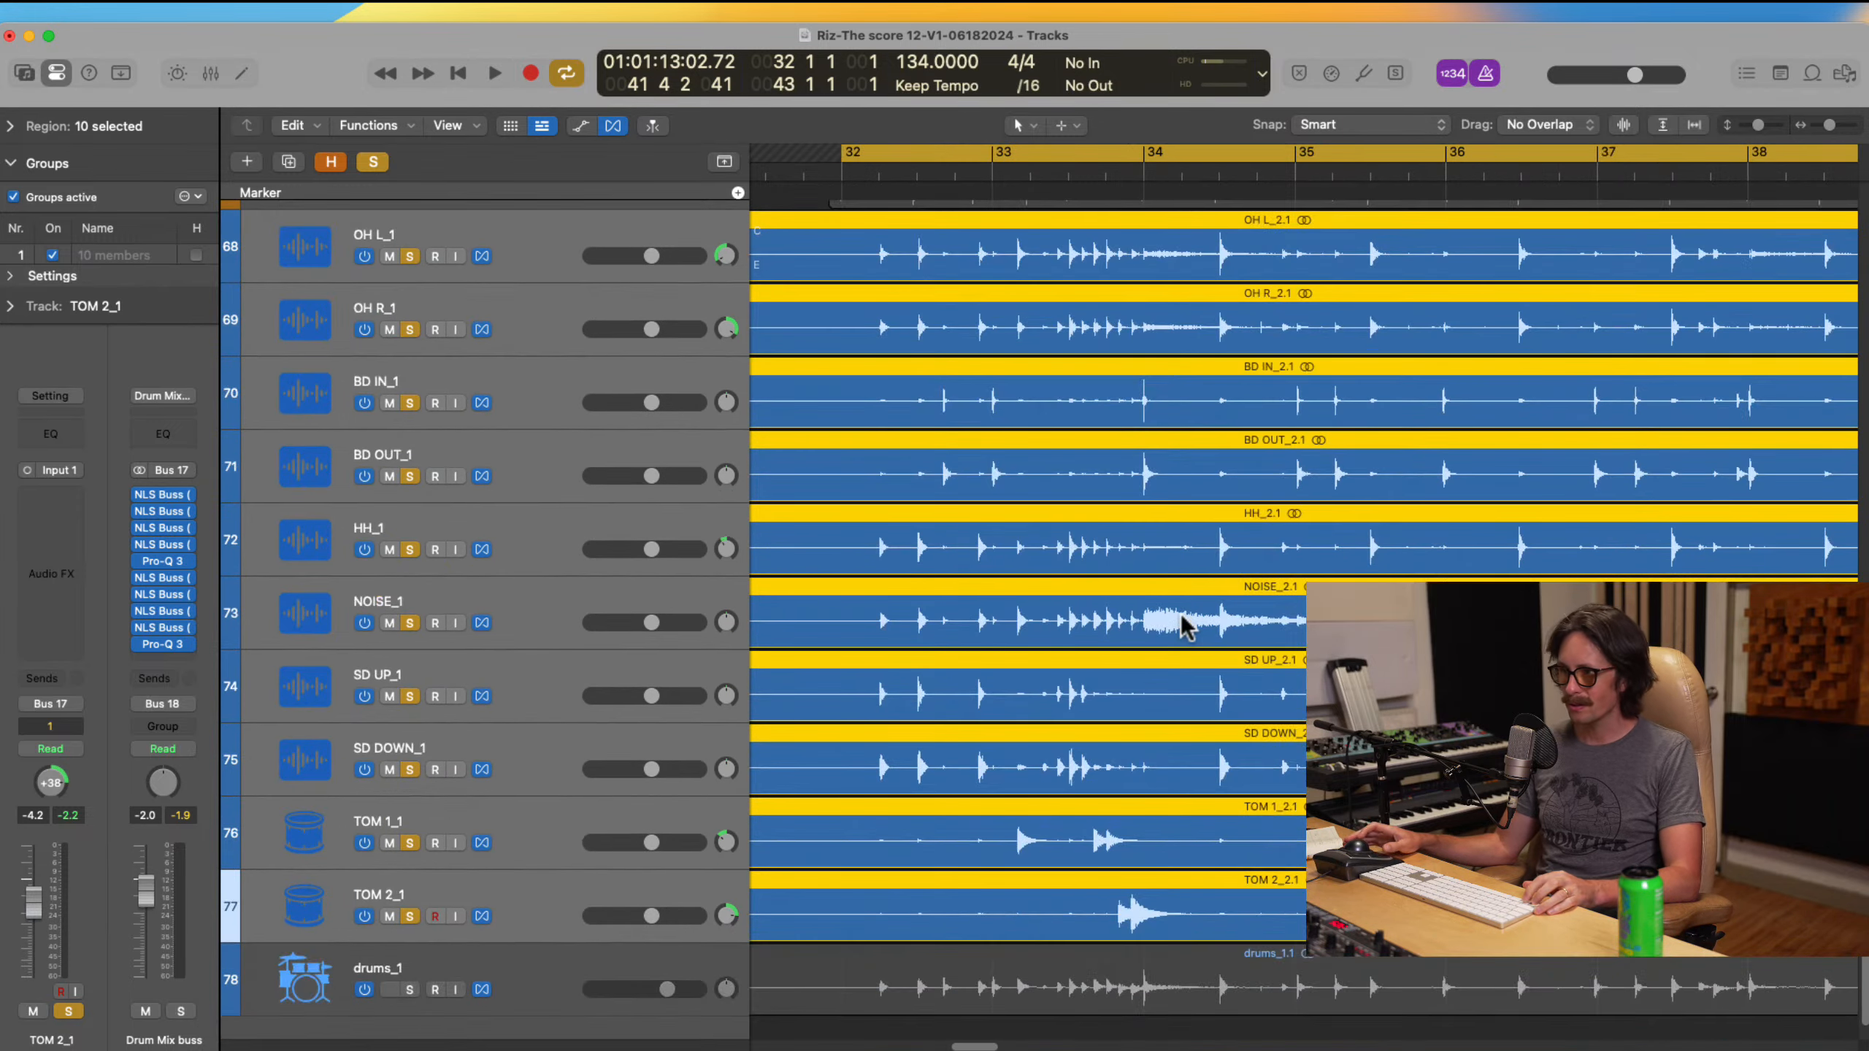
{"action": "left_click_drag", "start_coordinate": [886, 167], "coordinate": [1141, 222]}
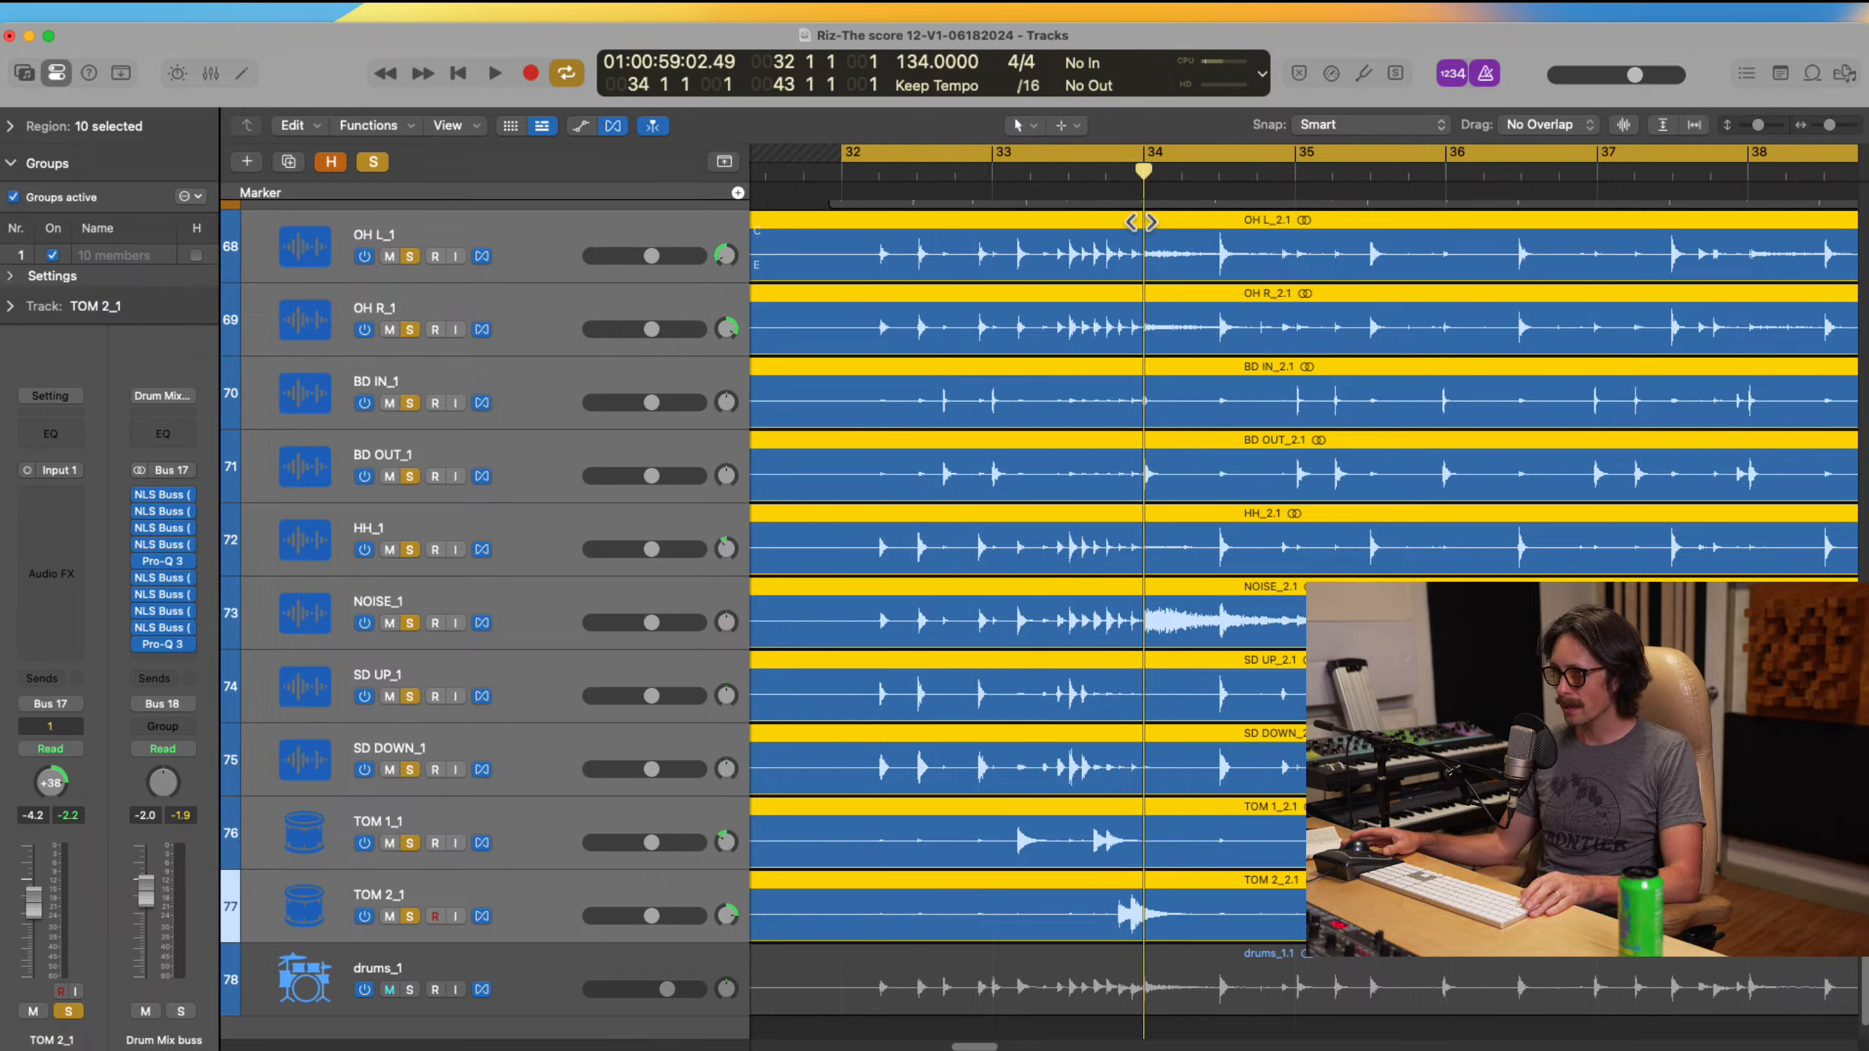
{"action": "left_click", "coordinate": [1152, 156]}
{"action": "key", "text": "space"}
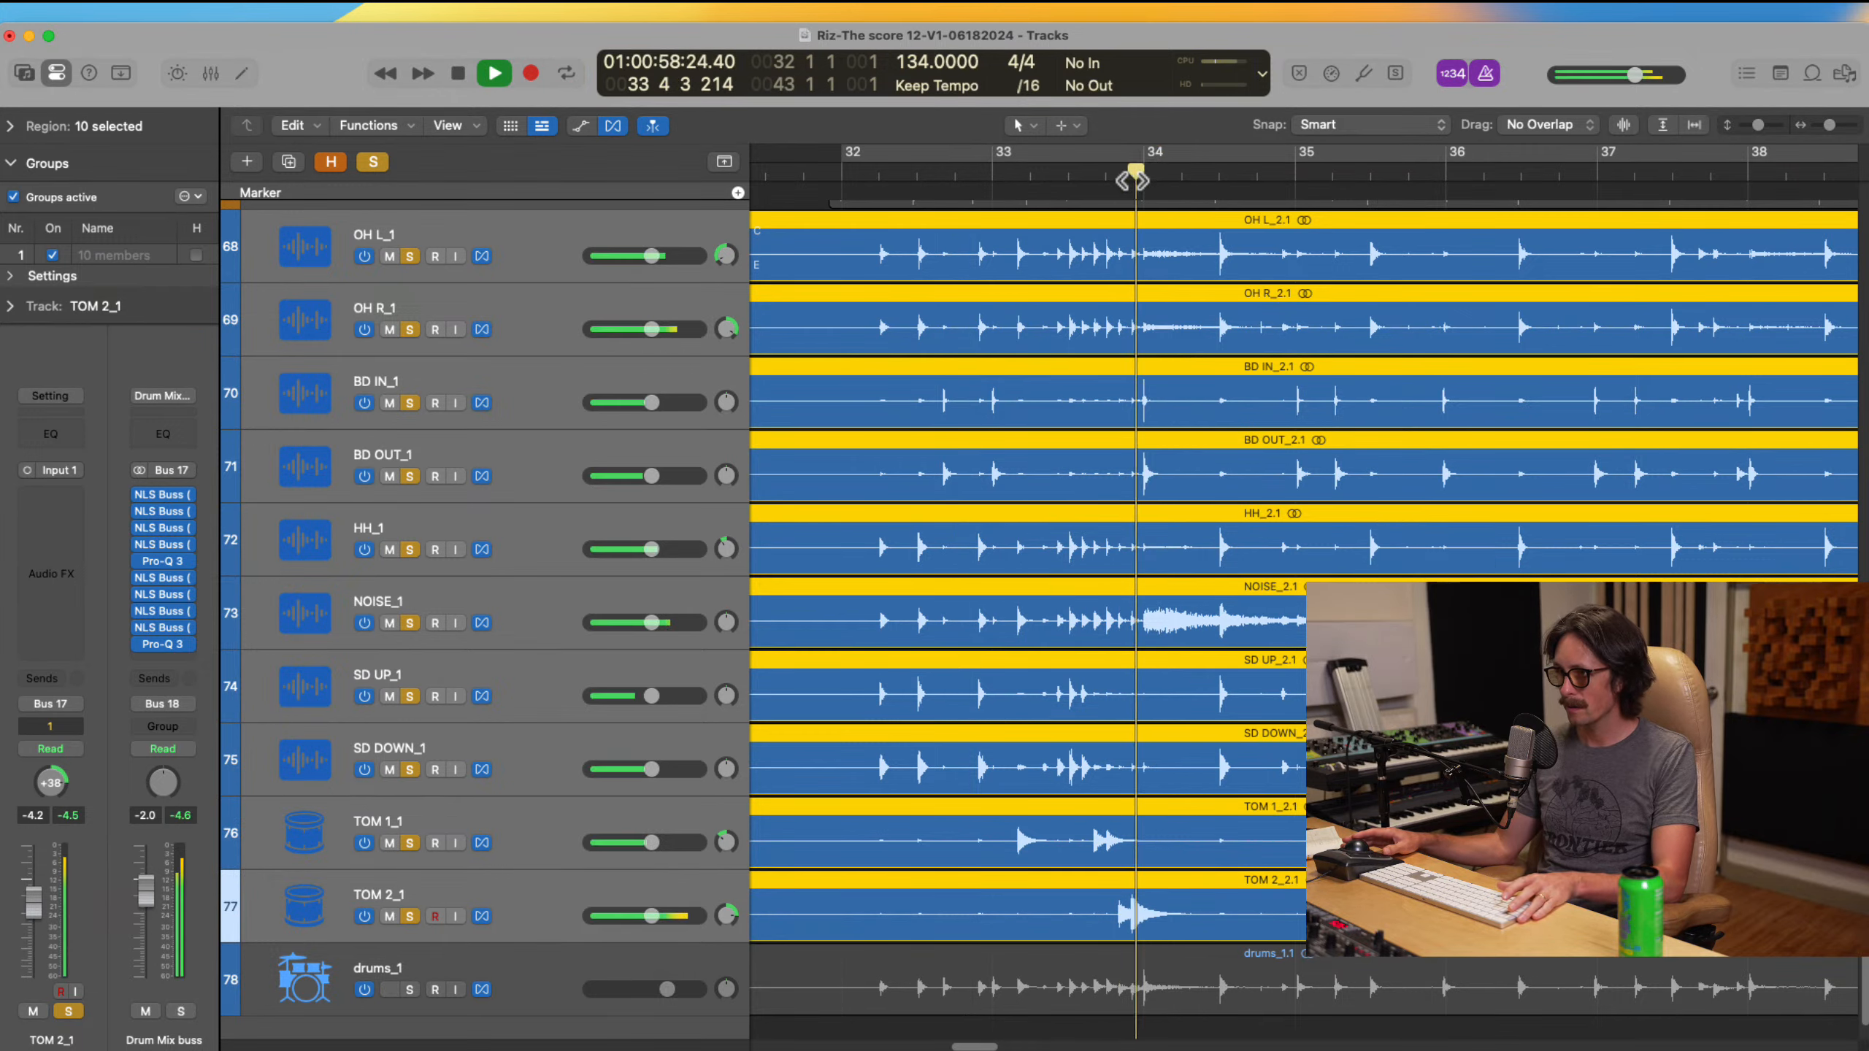
{"action": "key", "text": "space"}
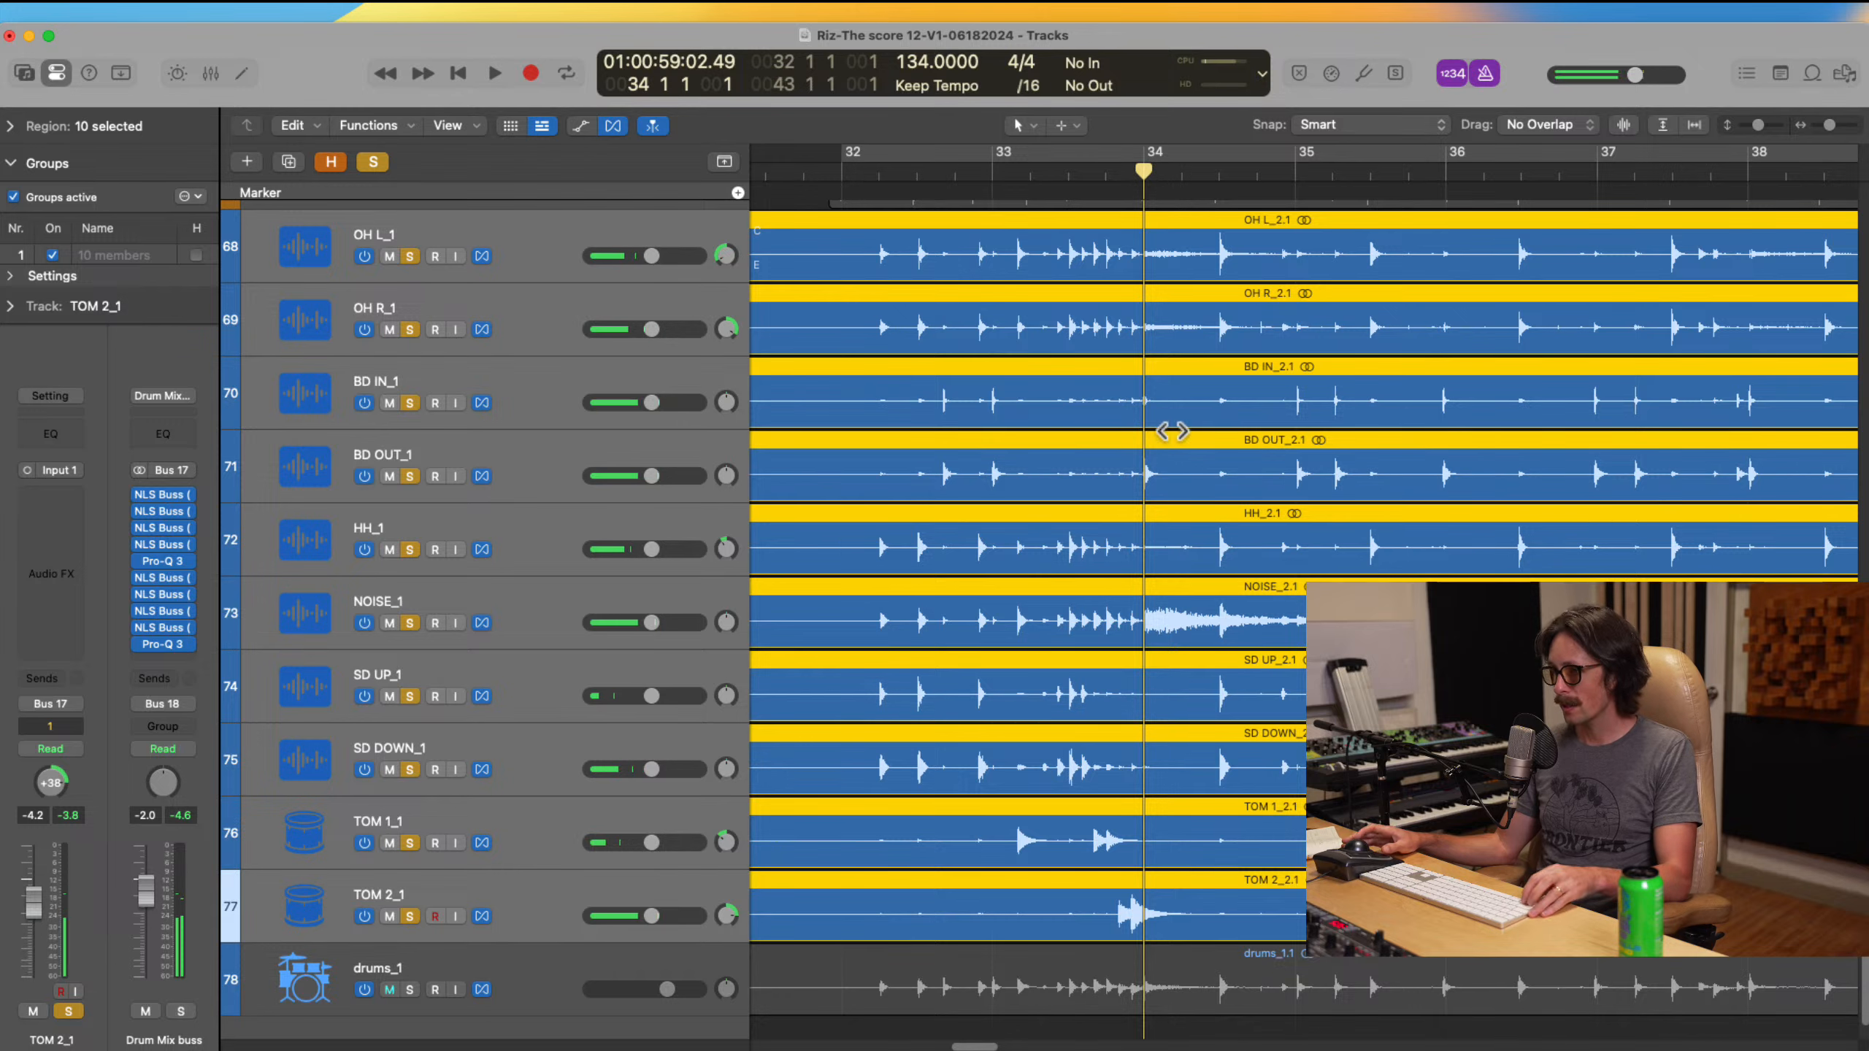
Step: Try to flex the drum hit at bar 34 onto the bar line across all the grouped drum tracks
{"action": "left_click_drag", "start_coordinate": [1100, 268], "coordinate": [1278, 874]}
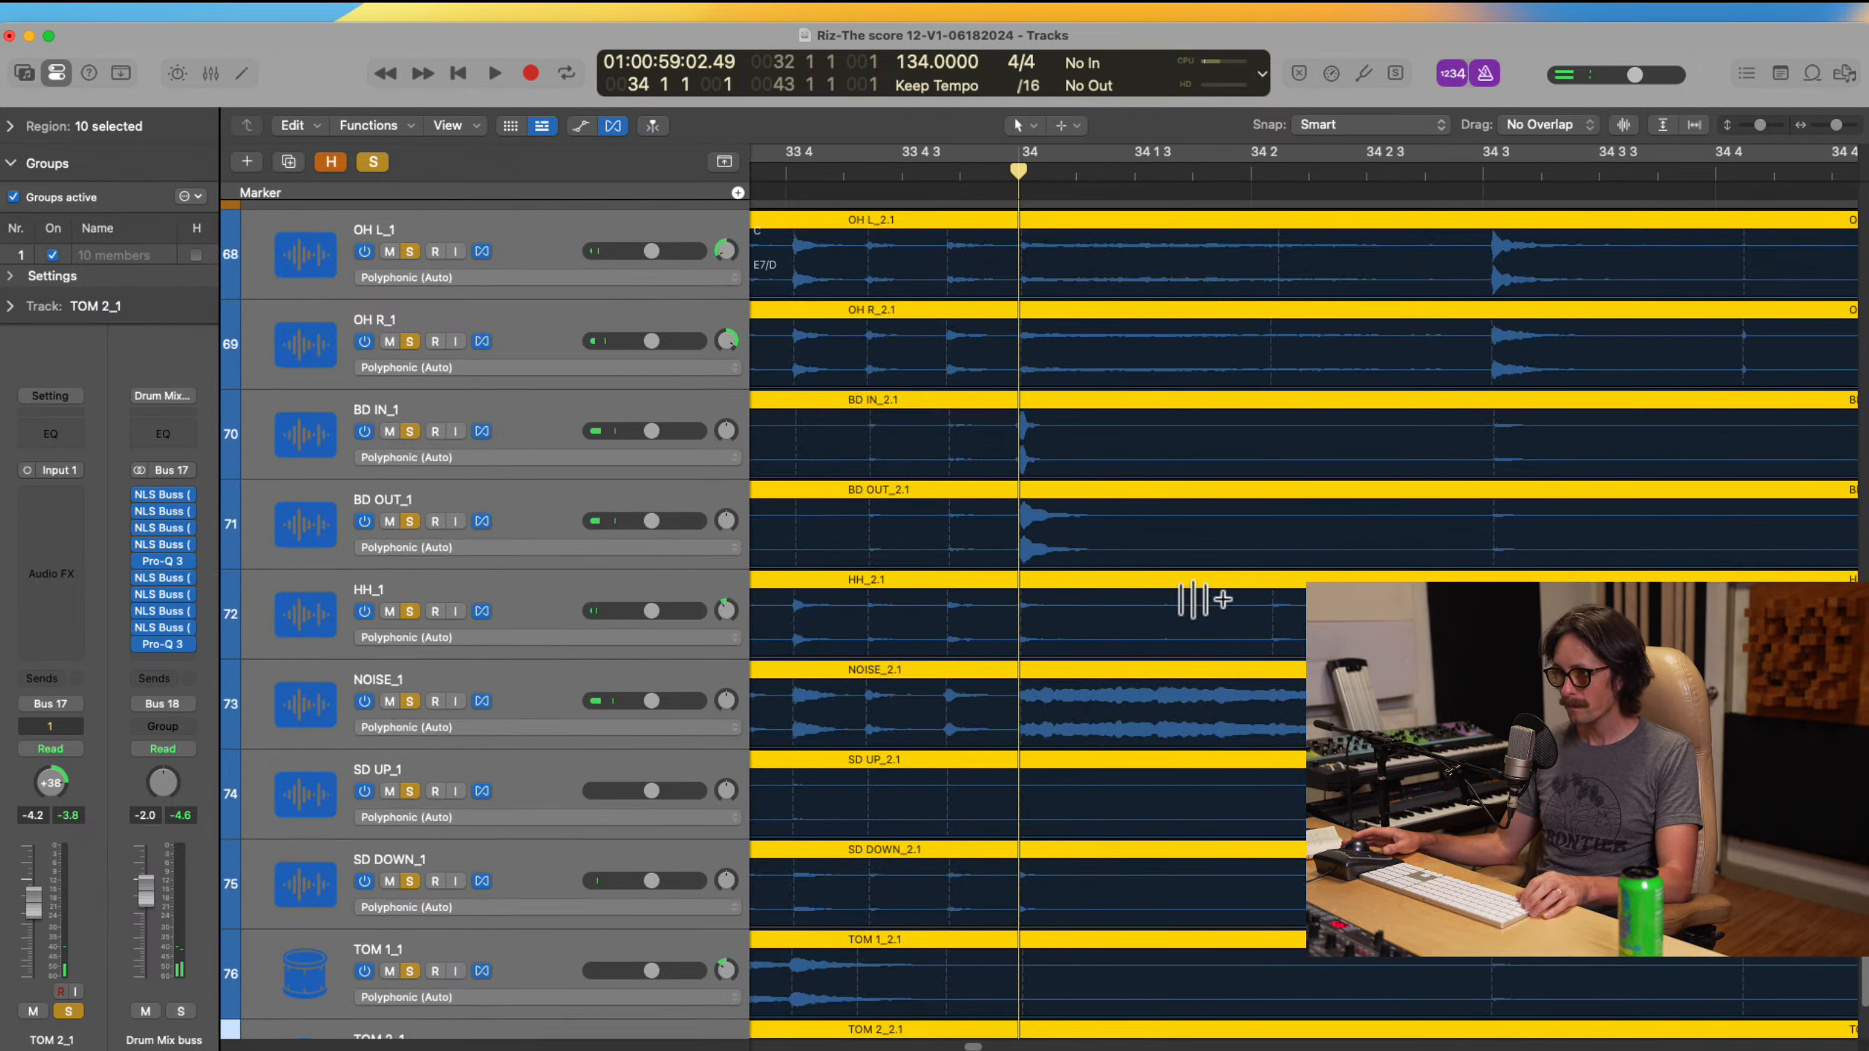
{"action": "left_click_drag", "start_coordinate": [961, 304], "coordinate": [1037, 457]}
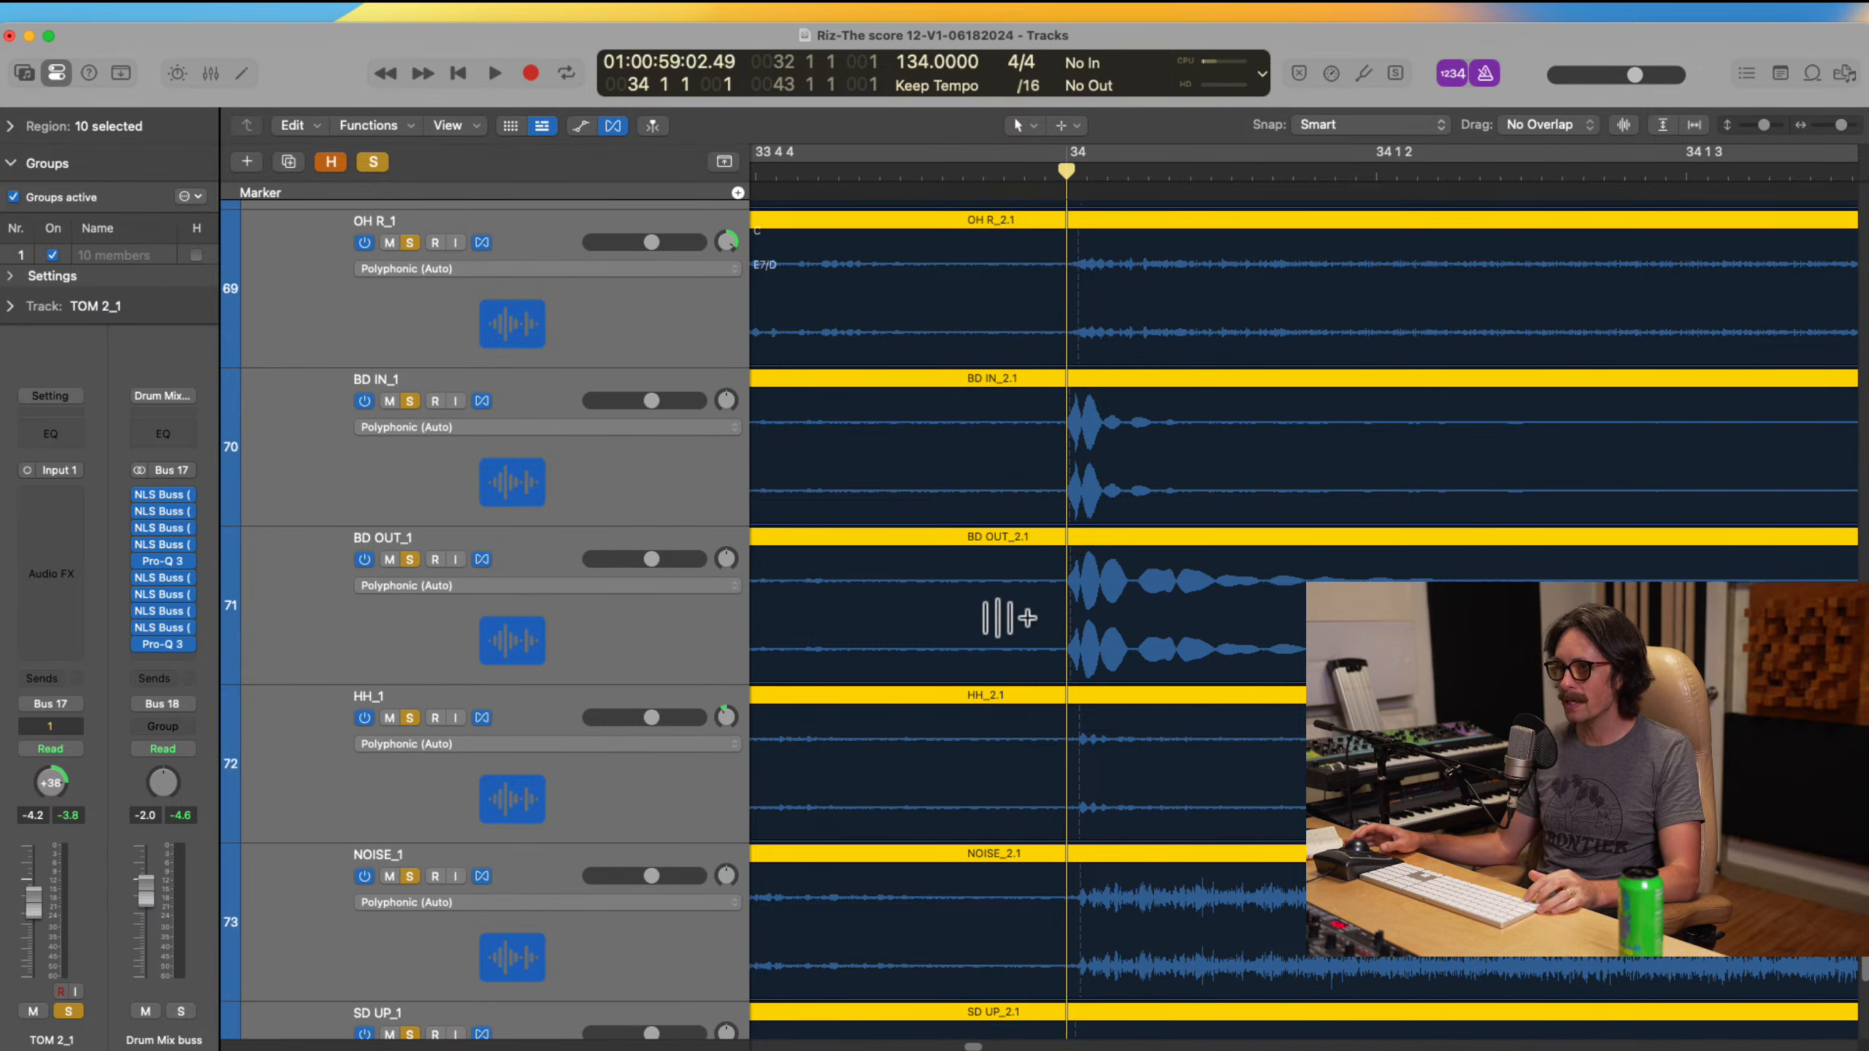
{"action": "scroll", "coordinate": [1135, 546], "scroll_direction": "down", "scroll_amount": 10}
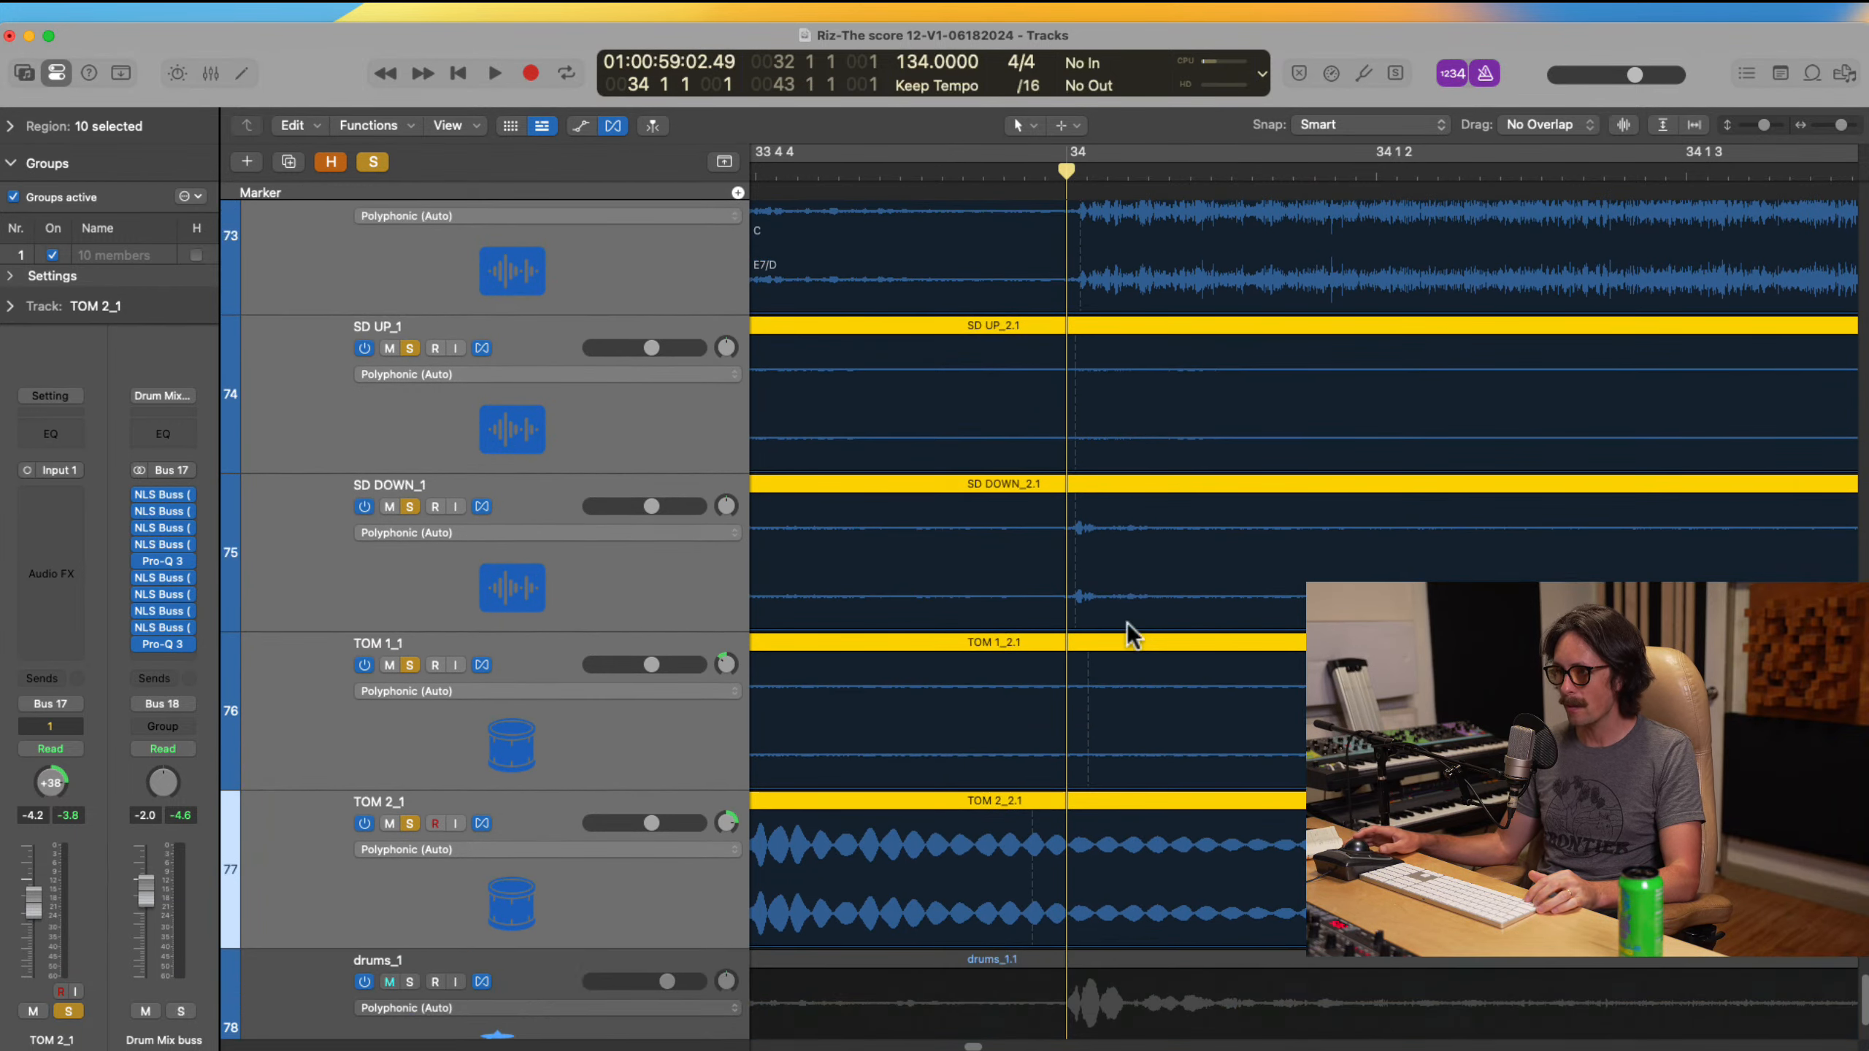
{"action": "left_click_drag", "start_coordinate": [1022, 505], "coordinate": [1174, 893]}
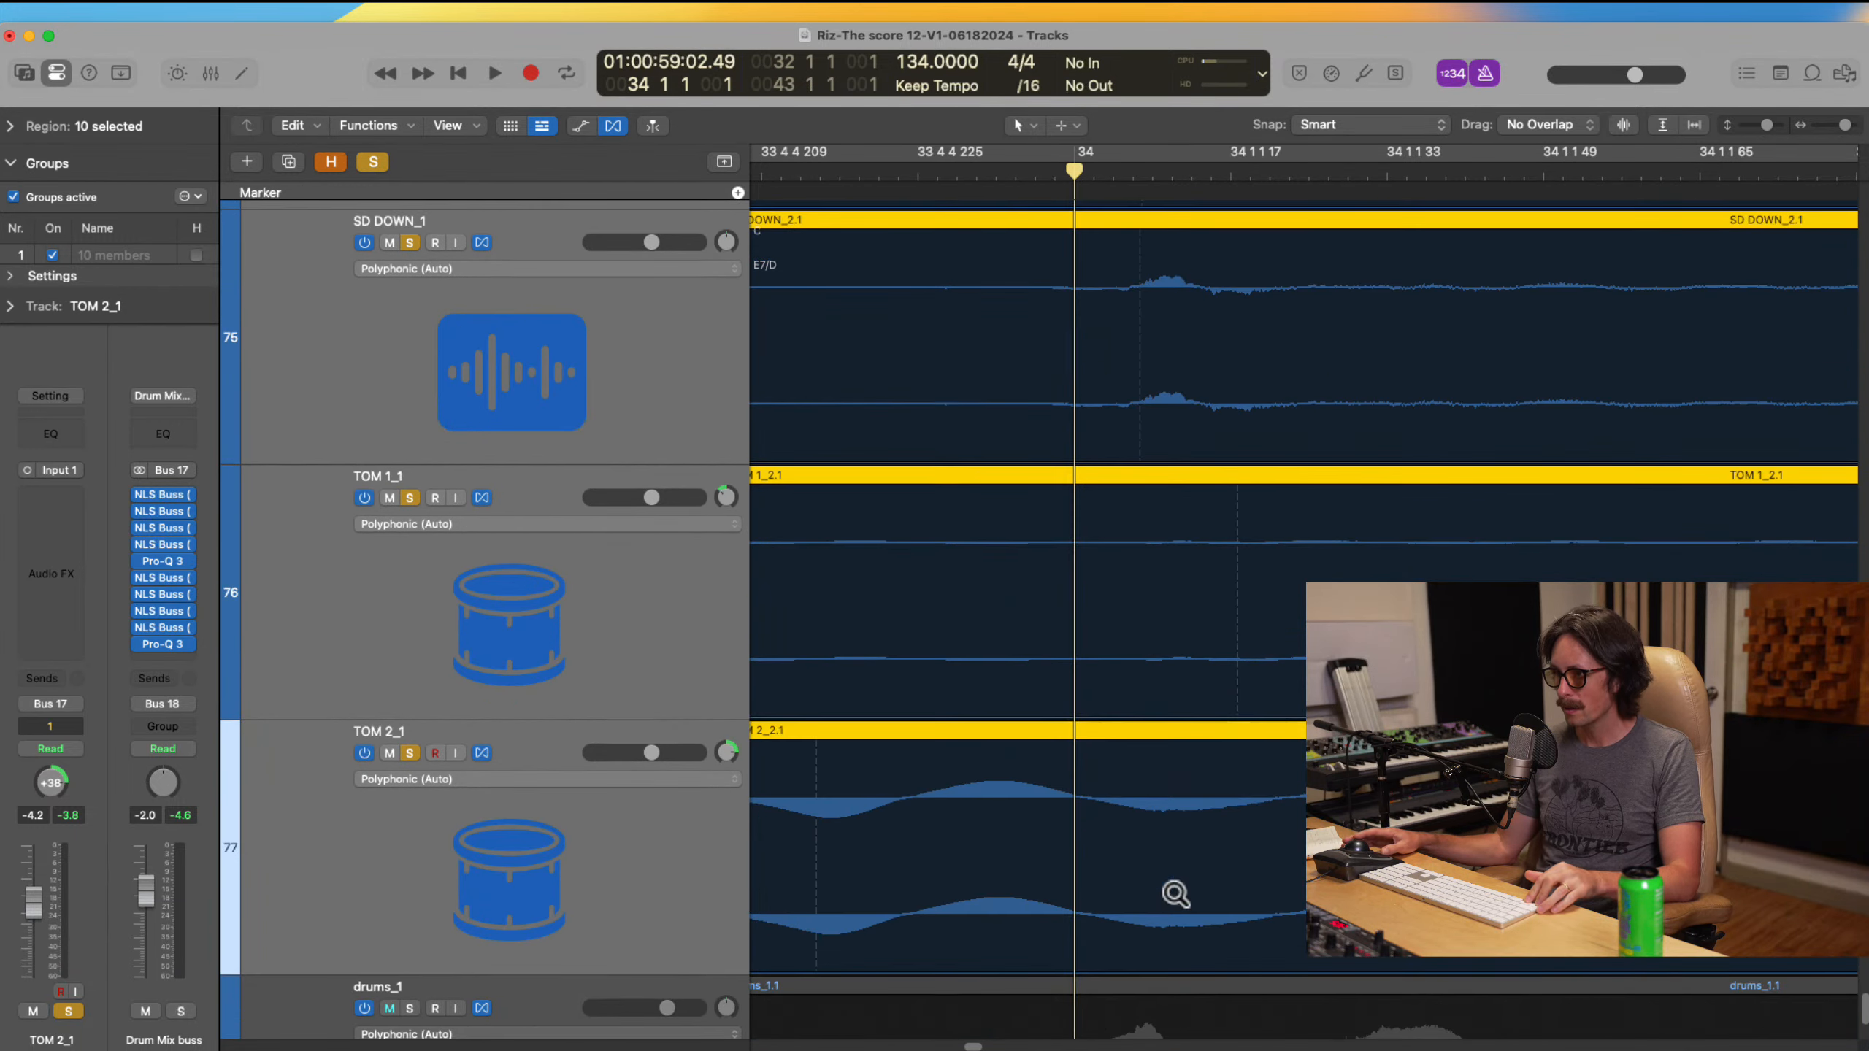
{"action": "left_click", "coordinate": [1090, 409], "text": "ctrl+alt"}
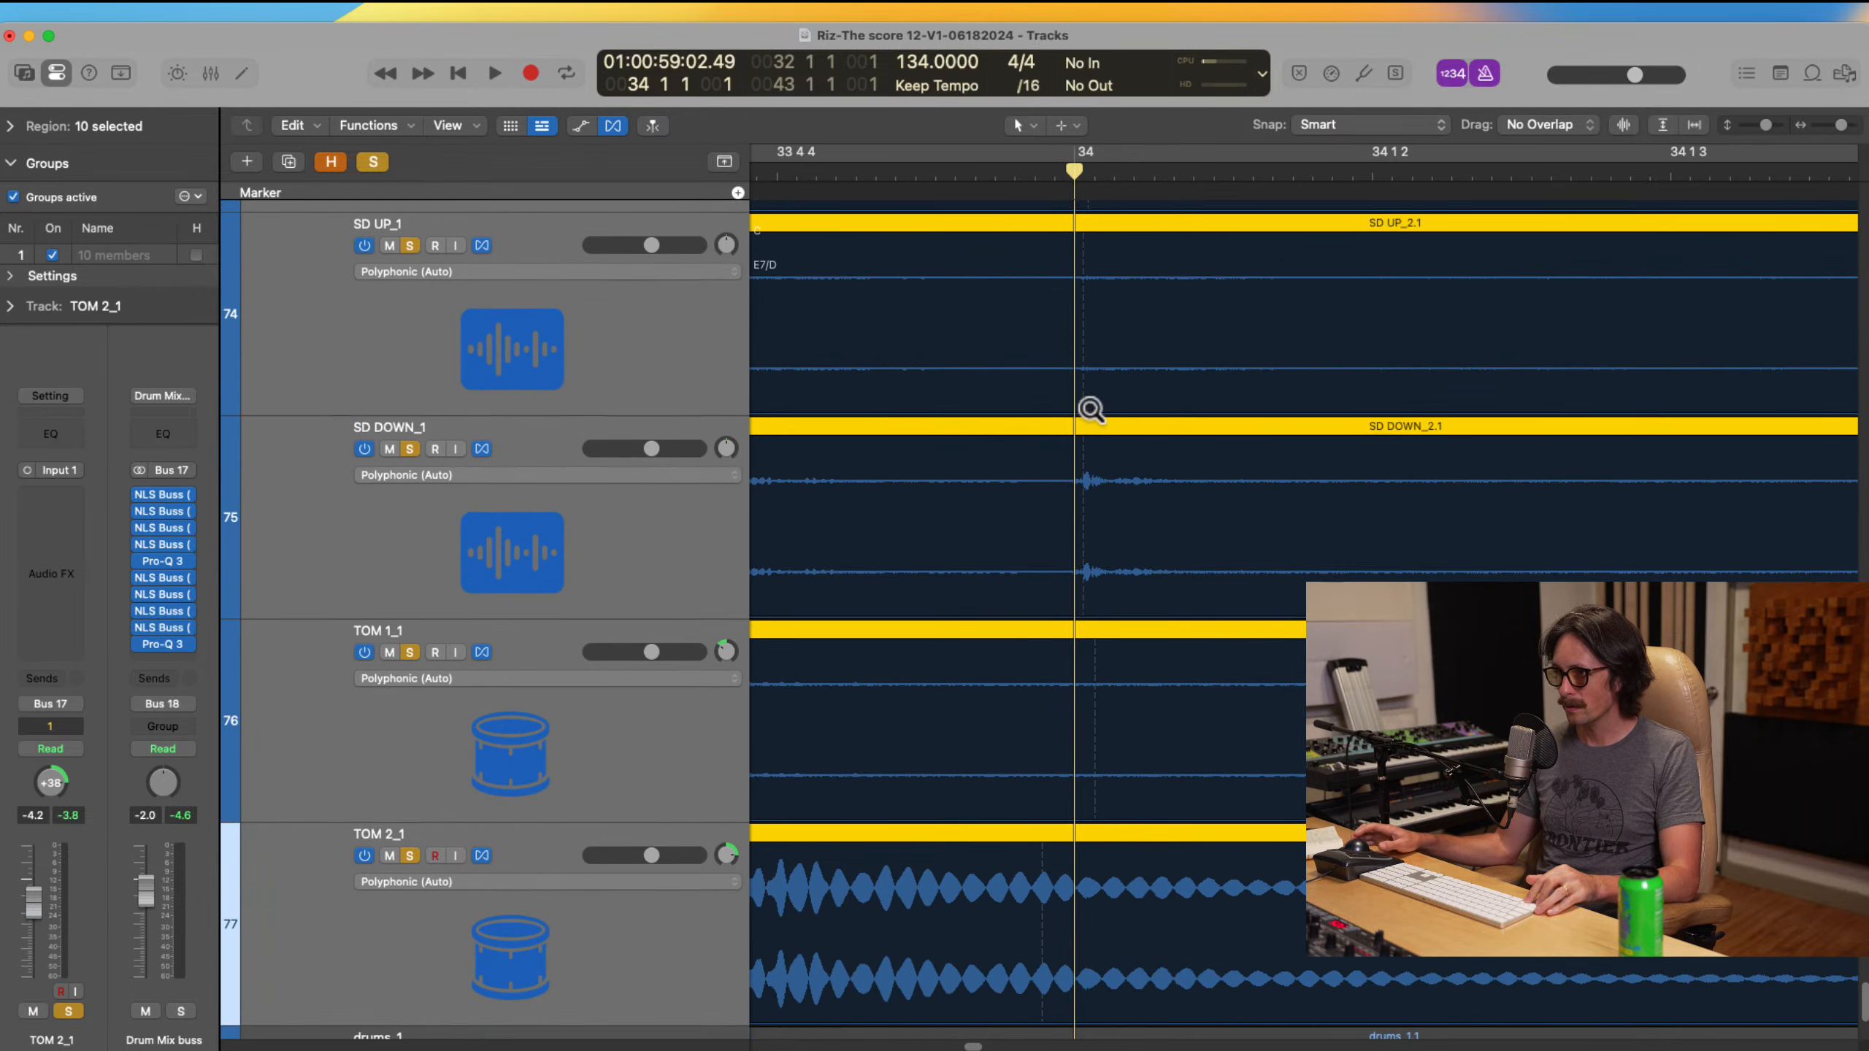
{"action": "left_click", "coordinate": [1079, 516]}
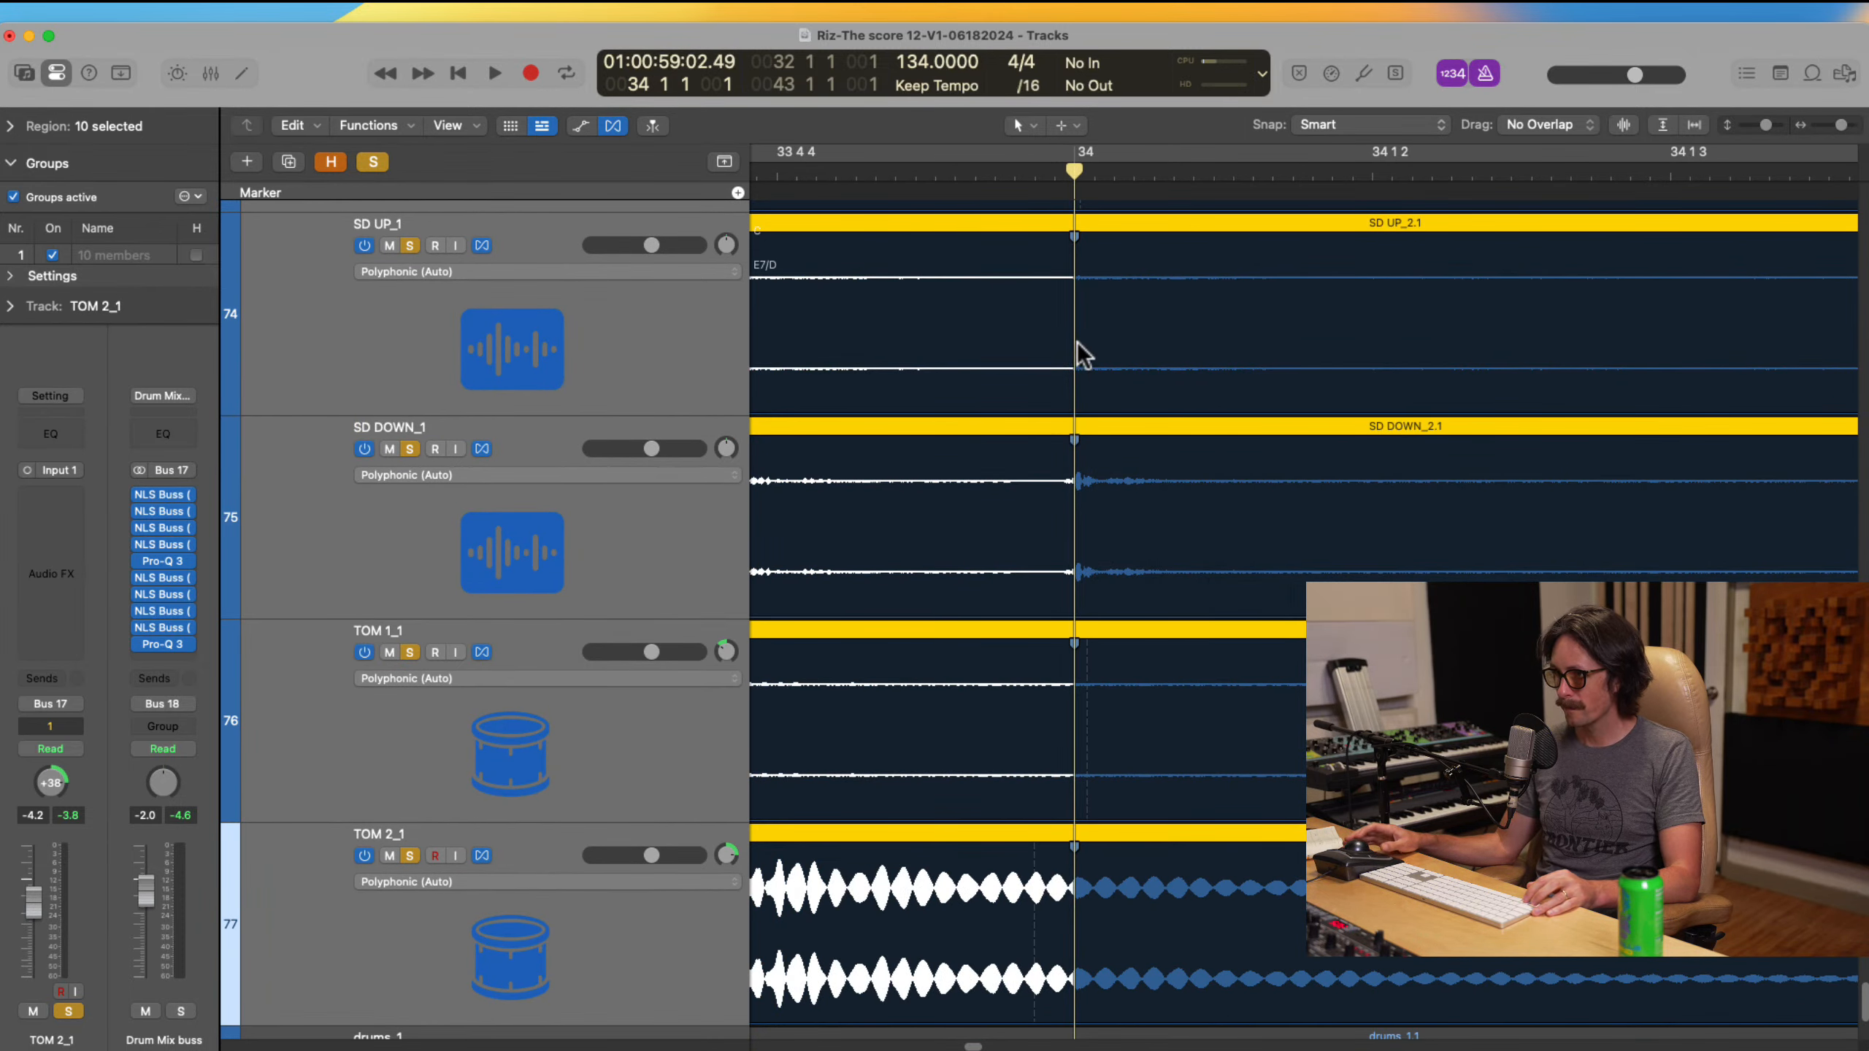
{"action": "left_click", "coordinate": [1102, 612], "text": "ctrl+alt"}
{"action": "left_click", "coordinate": [1102, 611], "text": "ctrl+alt"}
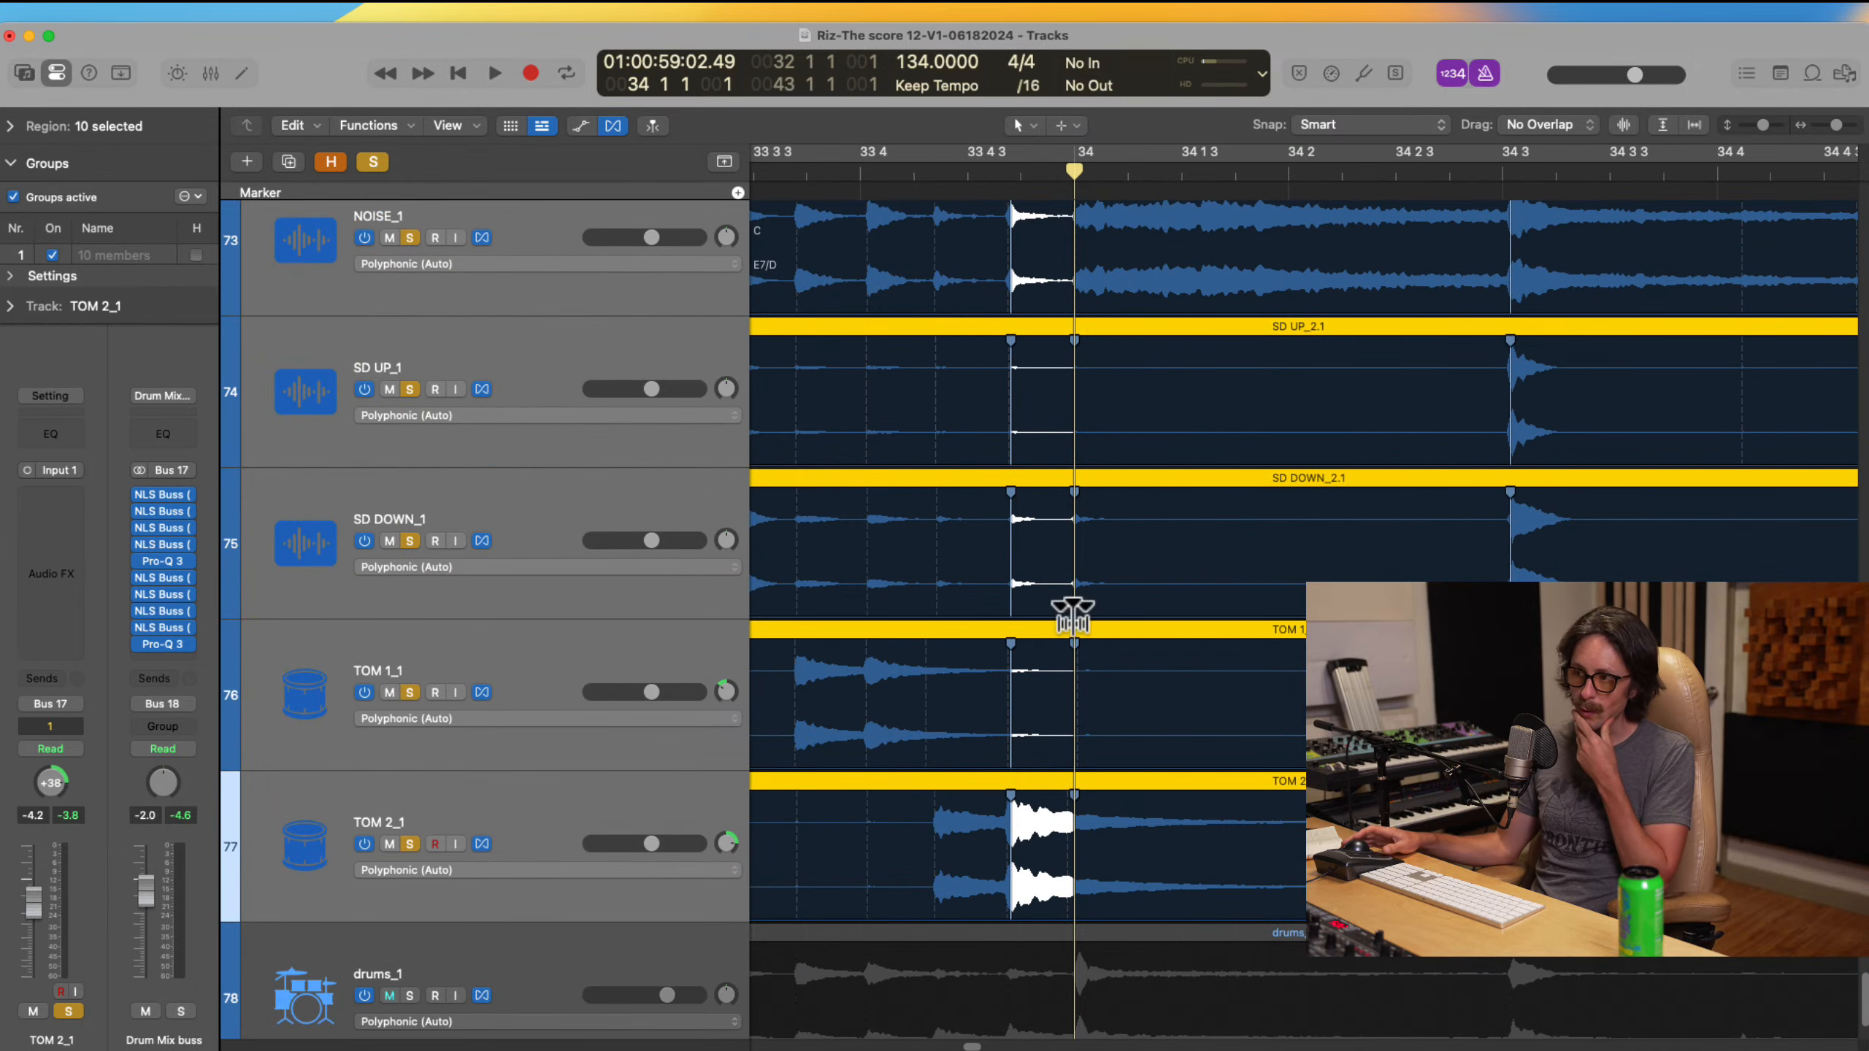
Step: Check the flexed hit at bar 34 on the grouped tracks up to OH L_1 and undo the Flex edit
{"action": "scroll", "coordinate": [1074, 617], "scroll_direction": "up", "scroll_amount": 5}
{"action": "scroll", "coordinate": [1073, 615], "scroll_direction": "up", "scroll_amount": 2}
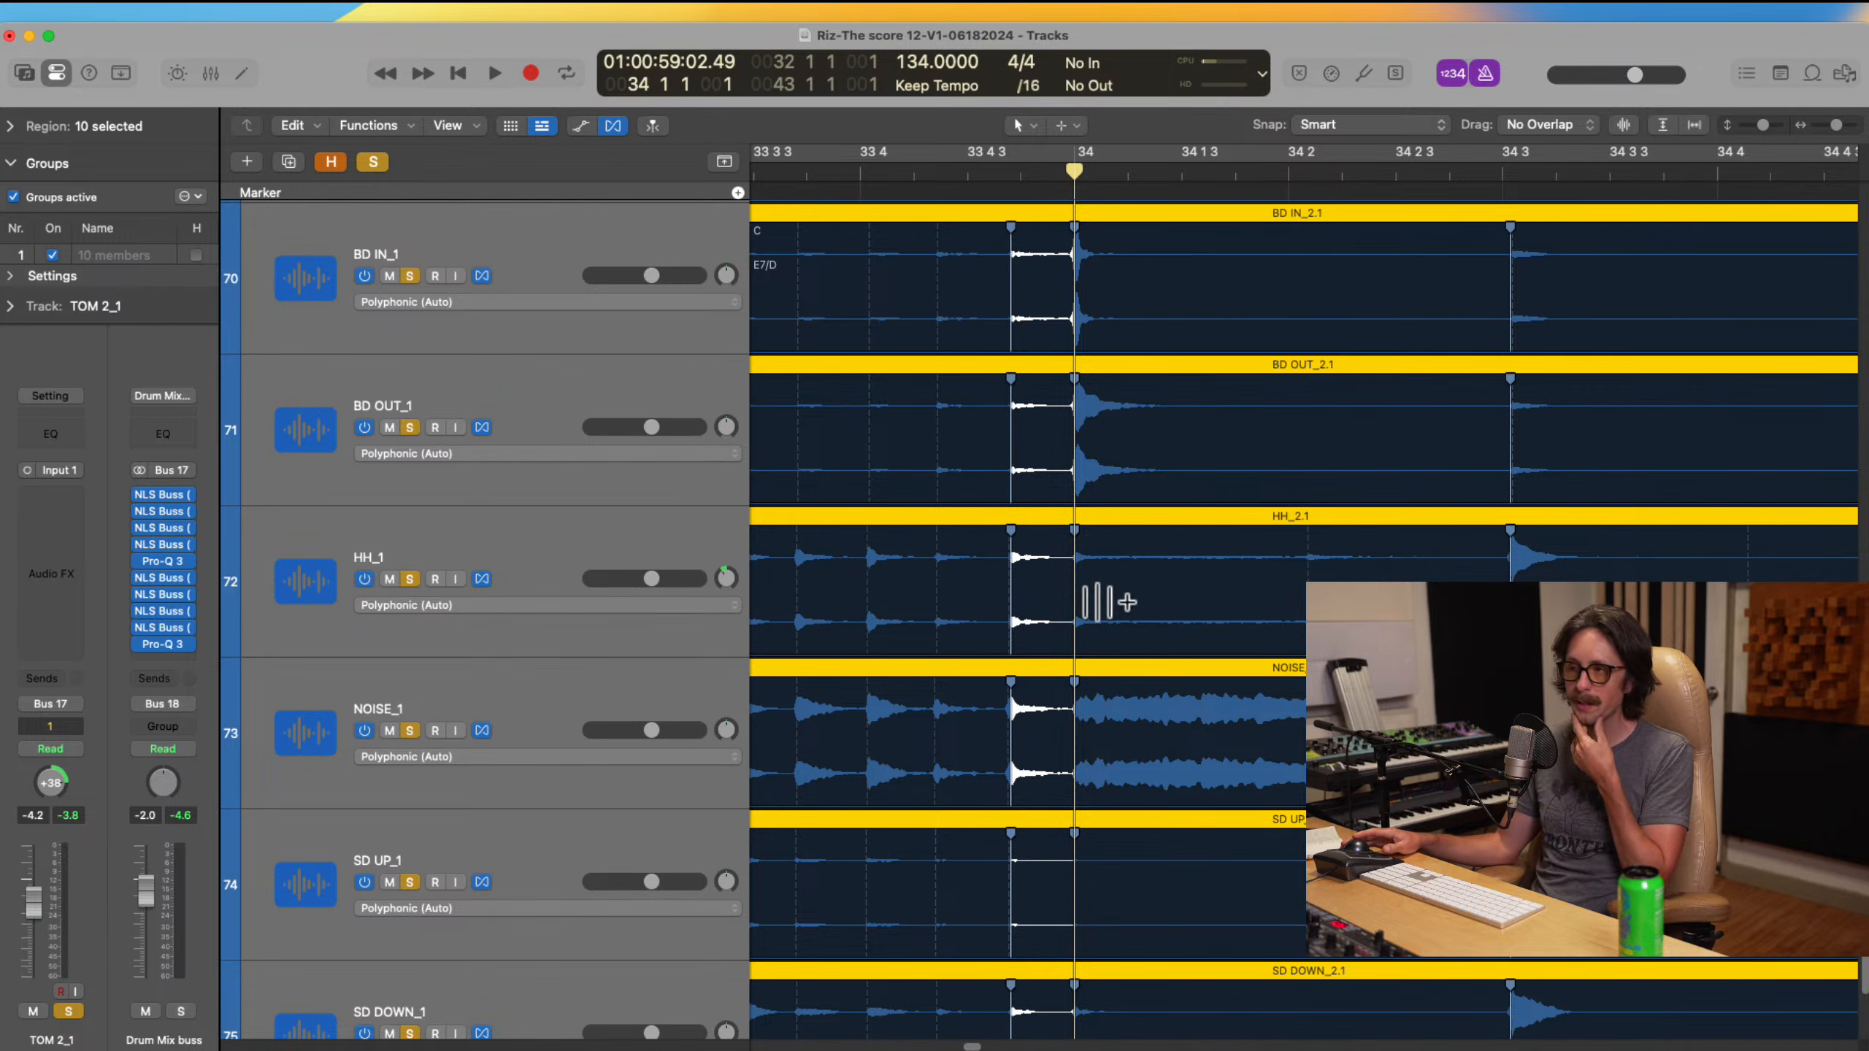
{"action": "scroll", "coordinate": [1104, 603], "scroll_direction": "up", "scroll_amount": 5}
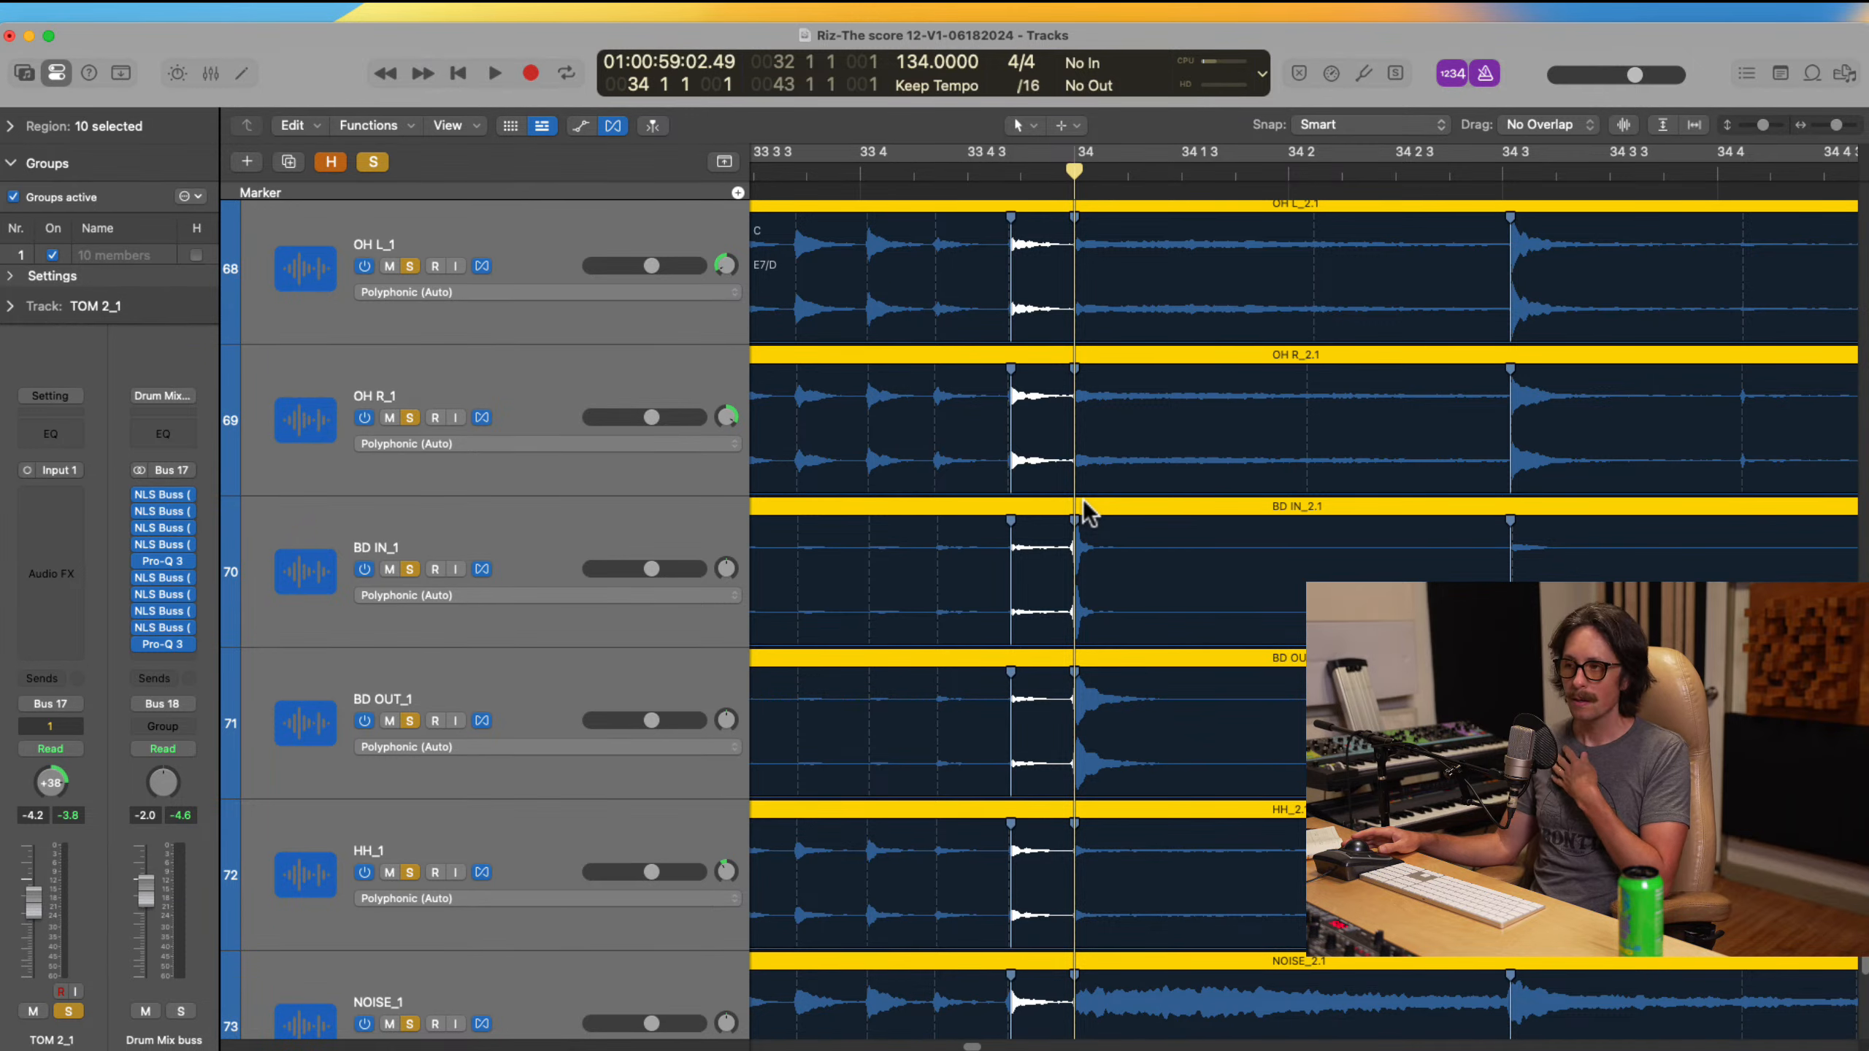
{"action": "scroll", "coordinate": [1137, 604], "scroll_direction": "up", "scroll_amount": 2}
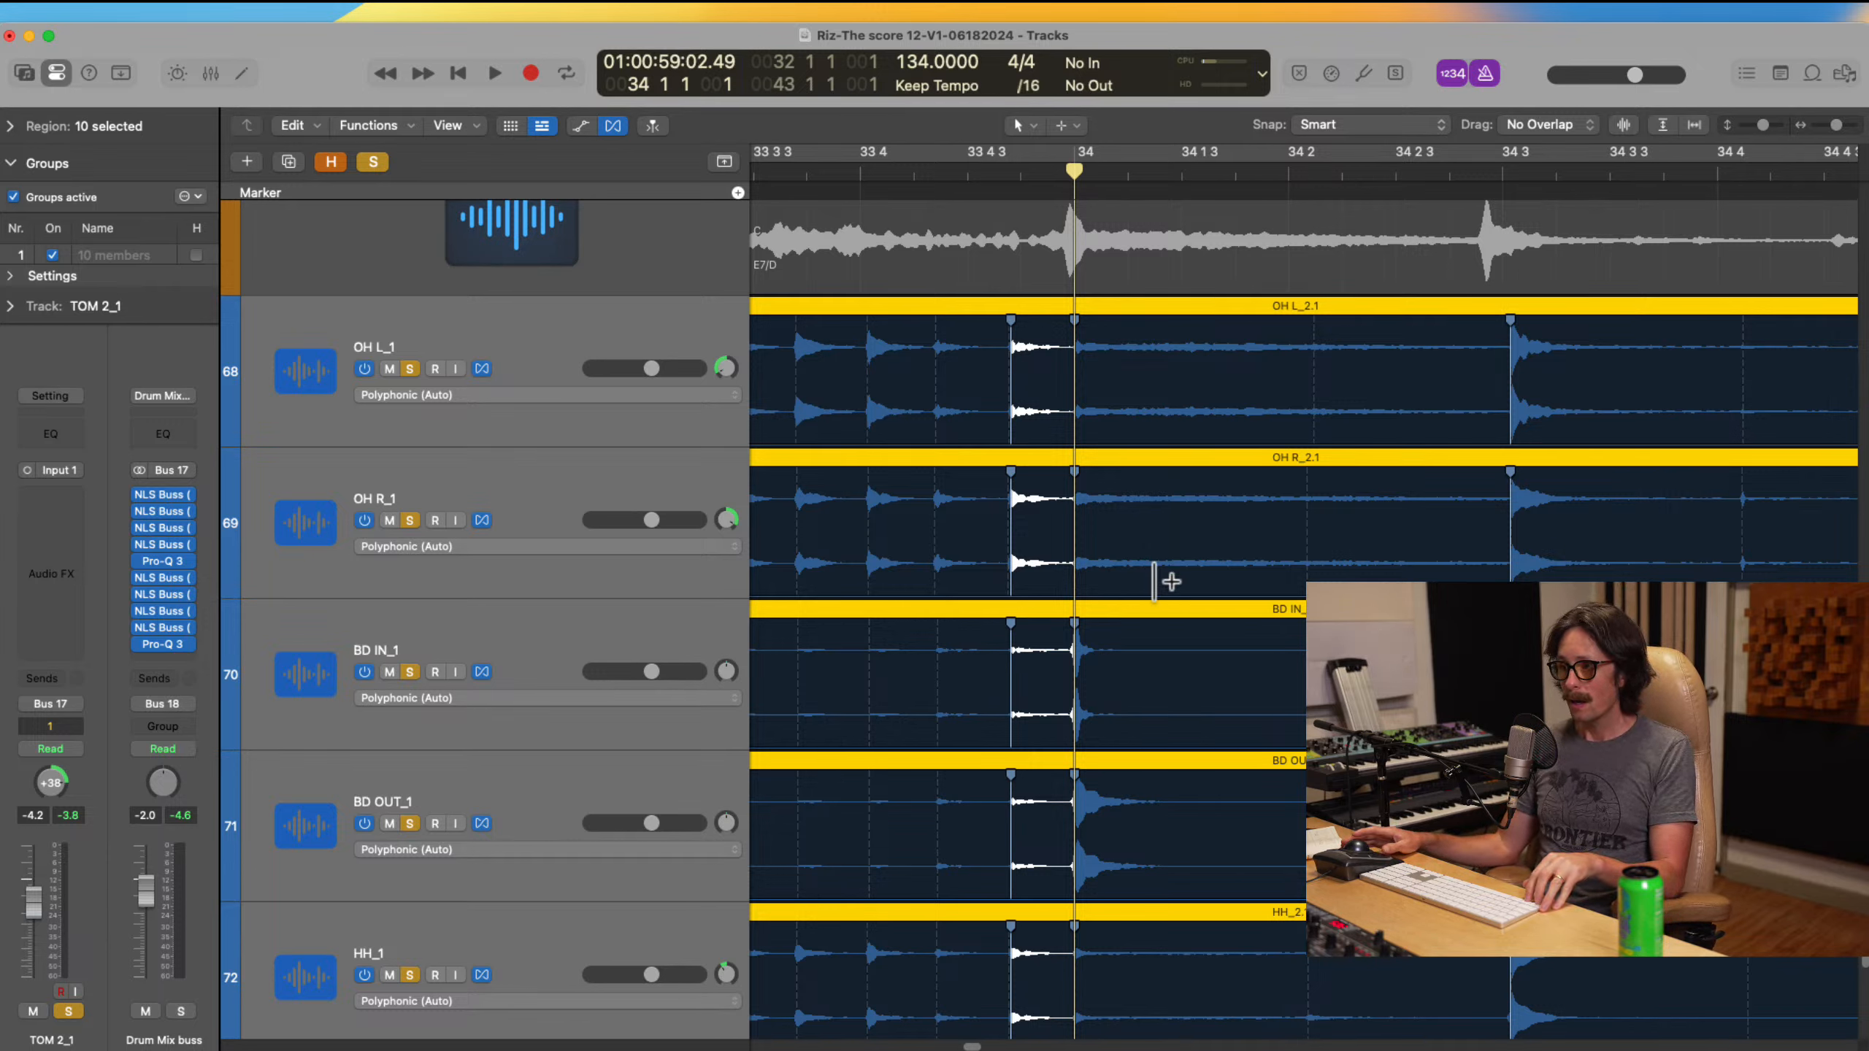
{"action": "key", "text": "super+z"}
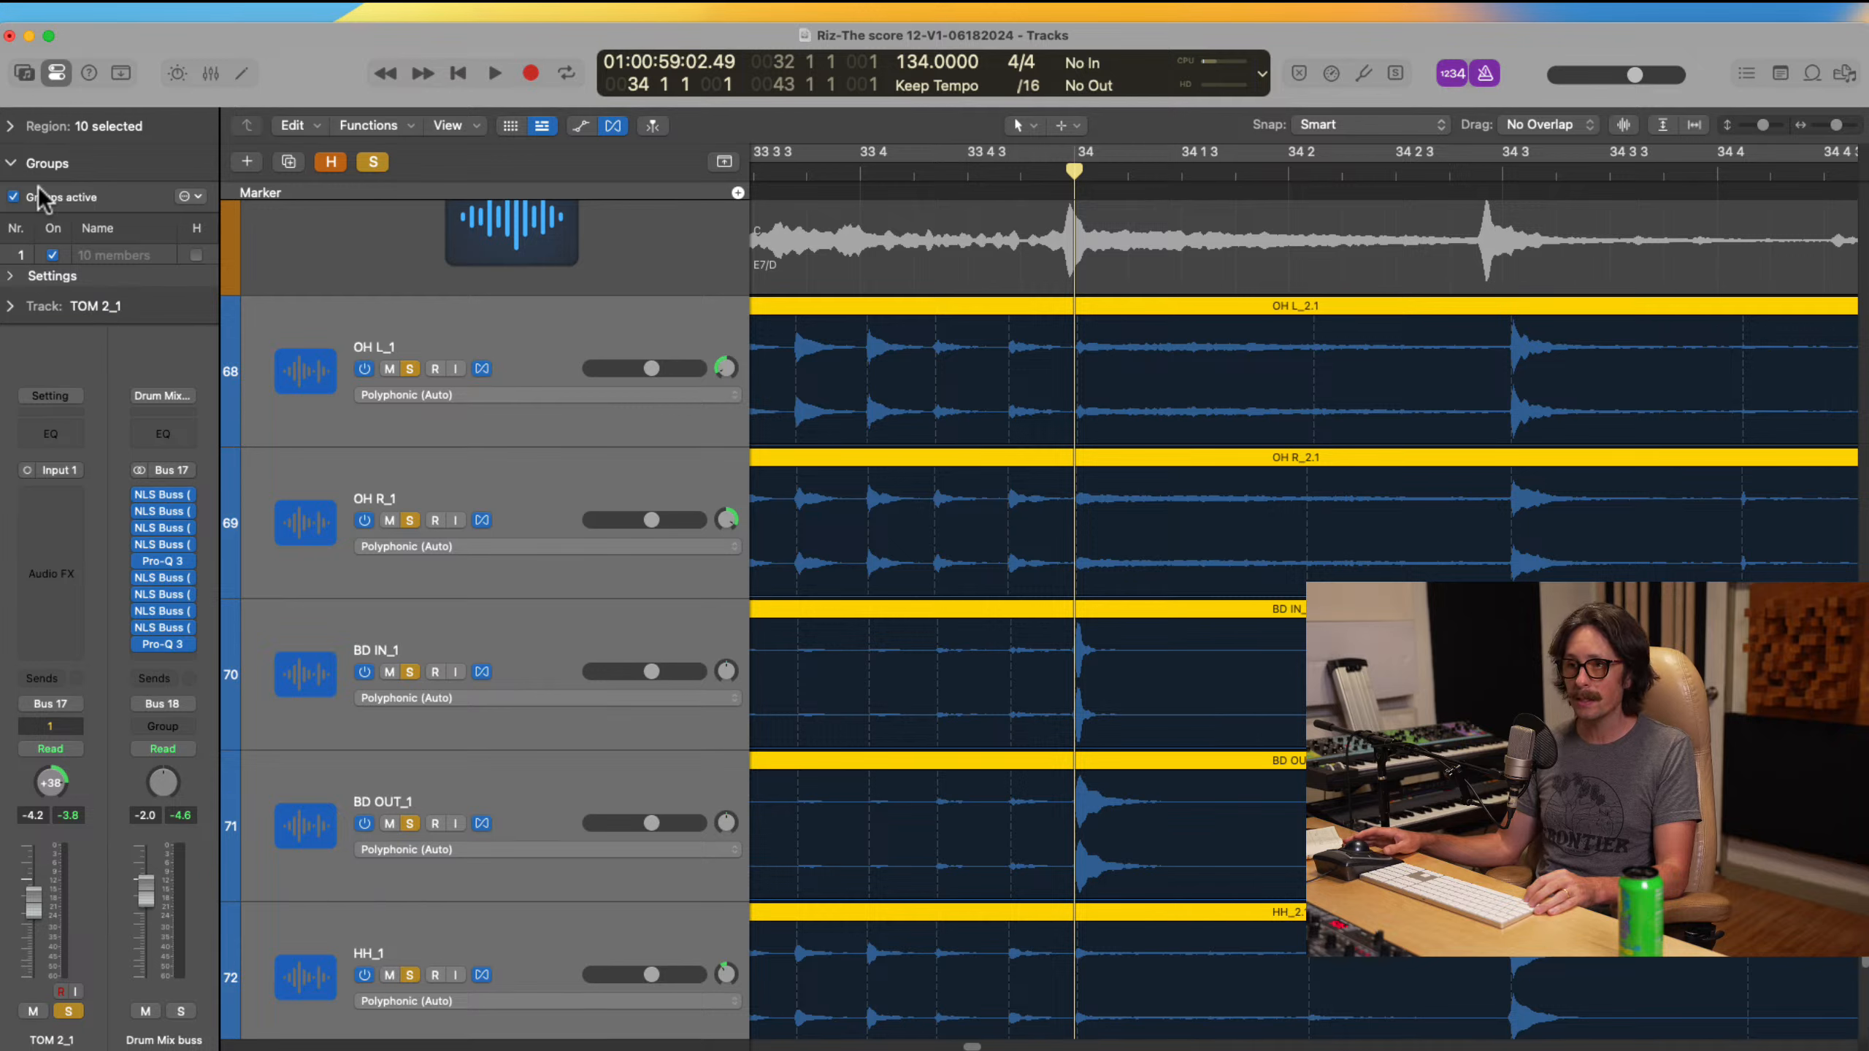
Step: Show the region parameters and set Quantize to 1/8 Swing A for the ten selected drum regions
{"action": "left_click", "coordinate": [12, 126]}
{"action": "left_click", "coordinate": [161, 193]}
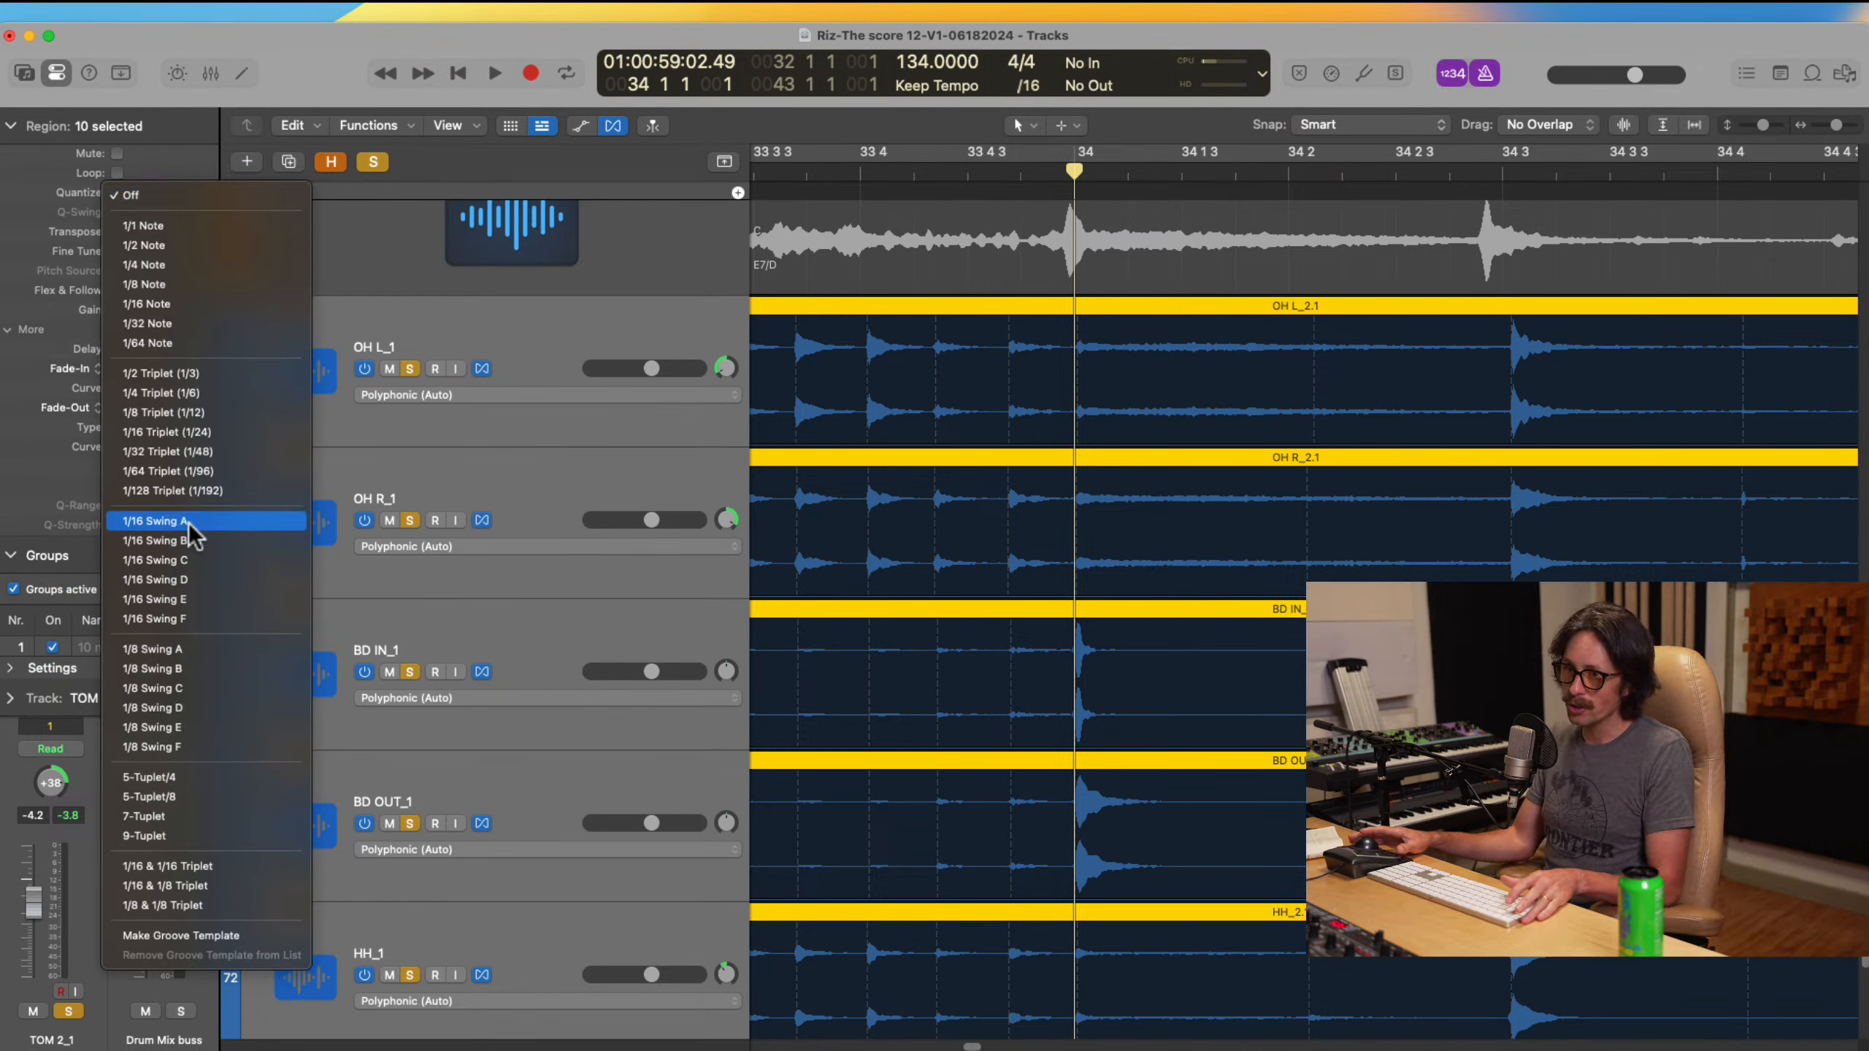
{"action": "left_click", "coordinate": [219, 658]}
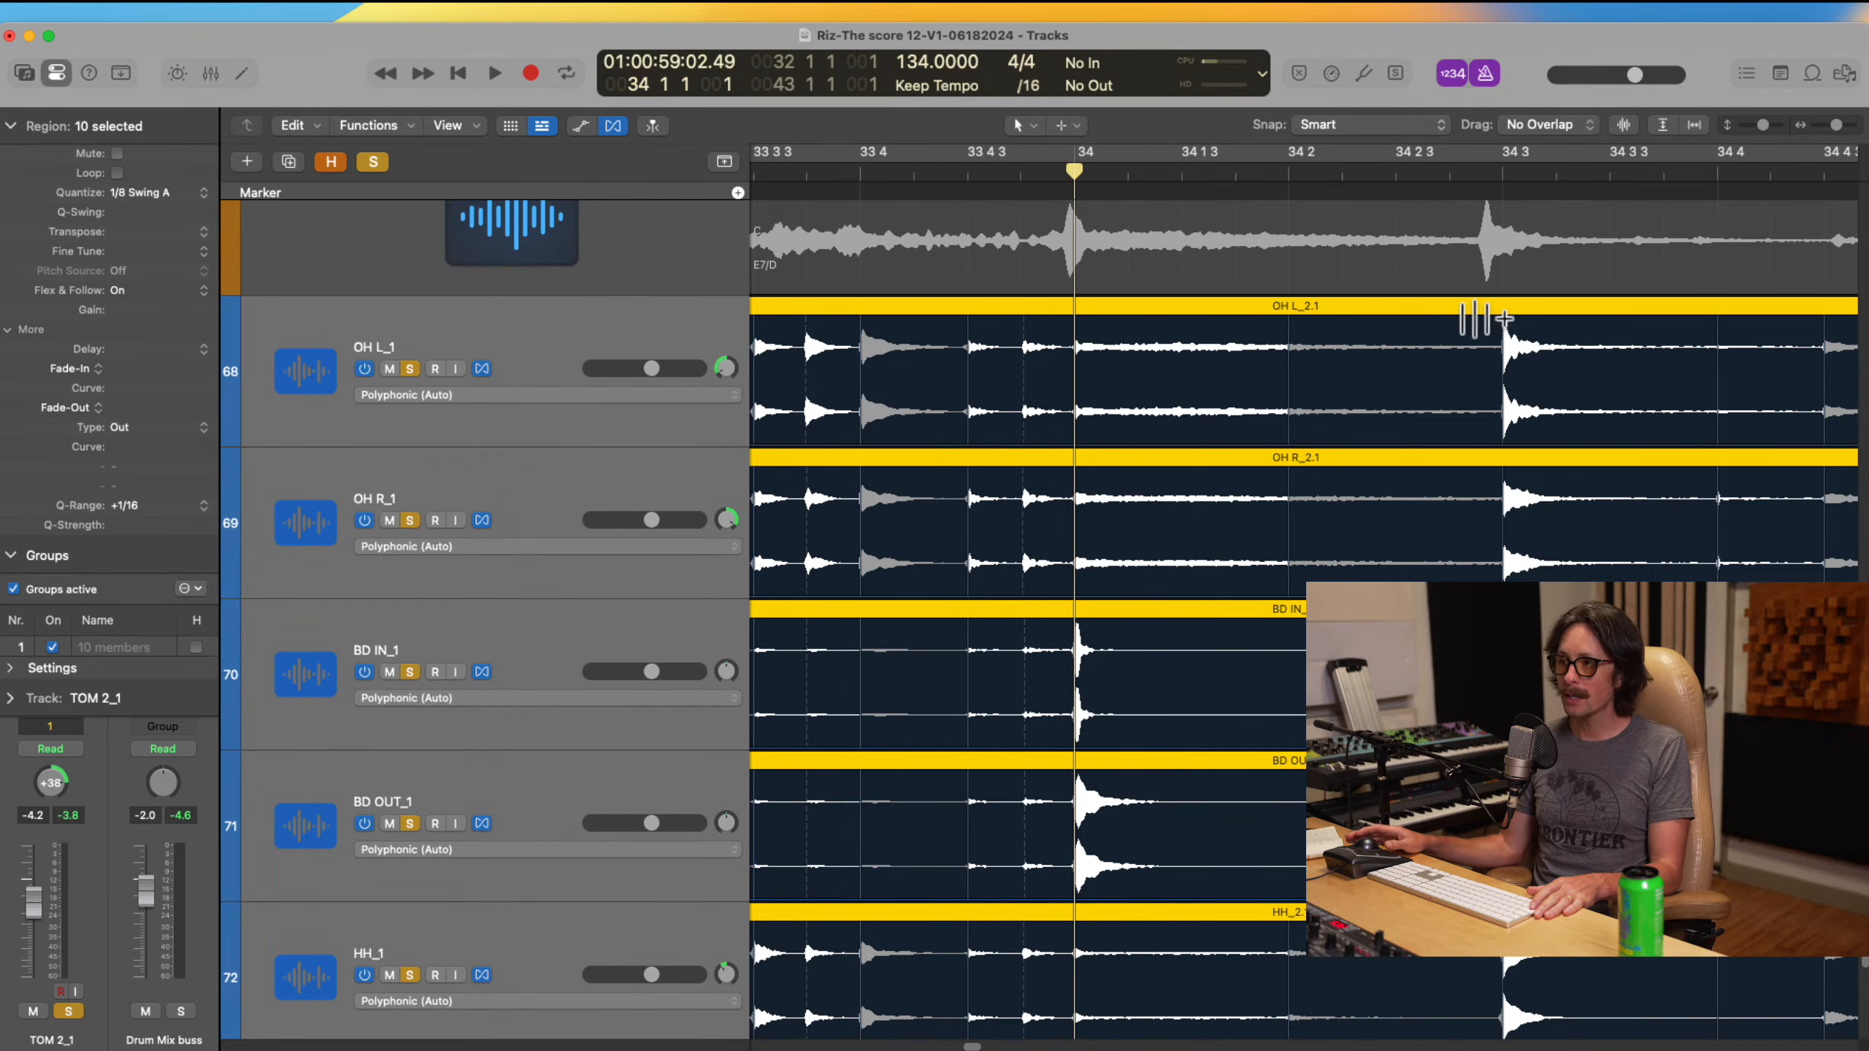
Step: Play the quantized multitrack drums from bar 34 into bar 42 to hear the timing
{"action": "left_click", "coordinate": [1271, 557], "text": "ctrl+alt"}
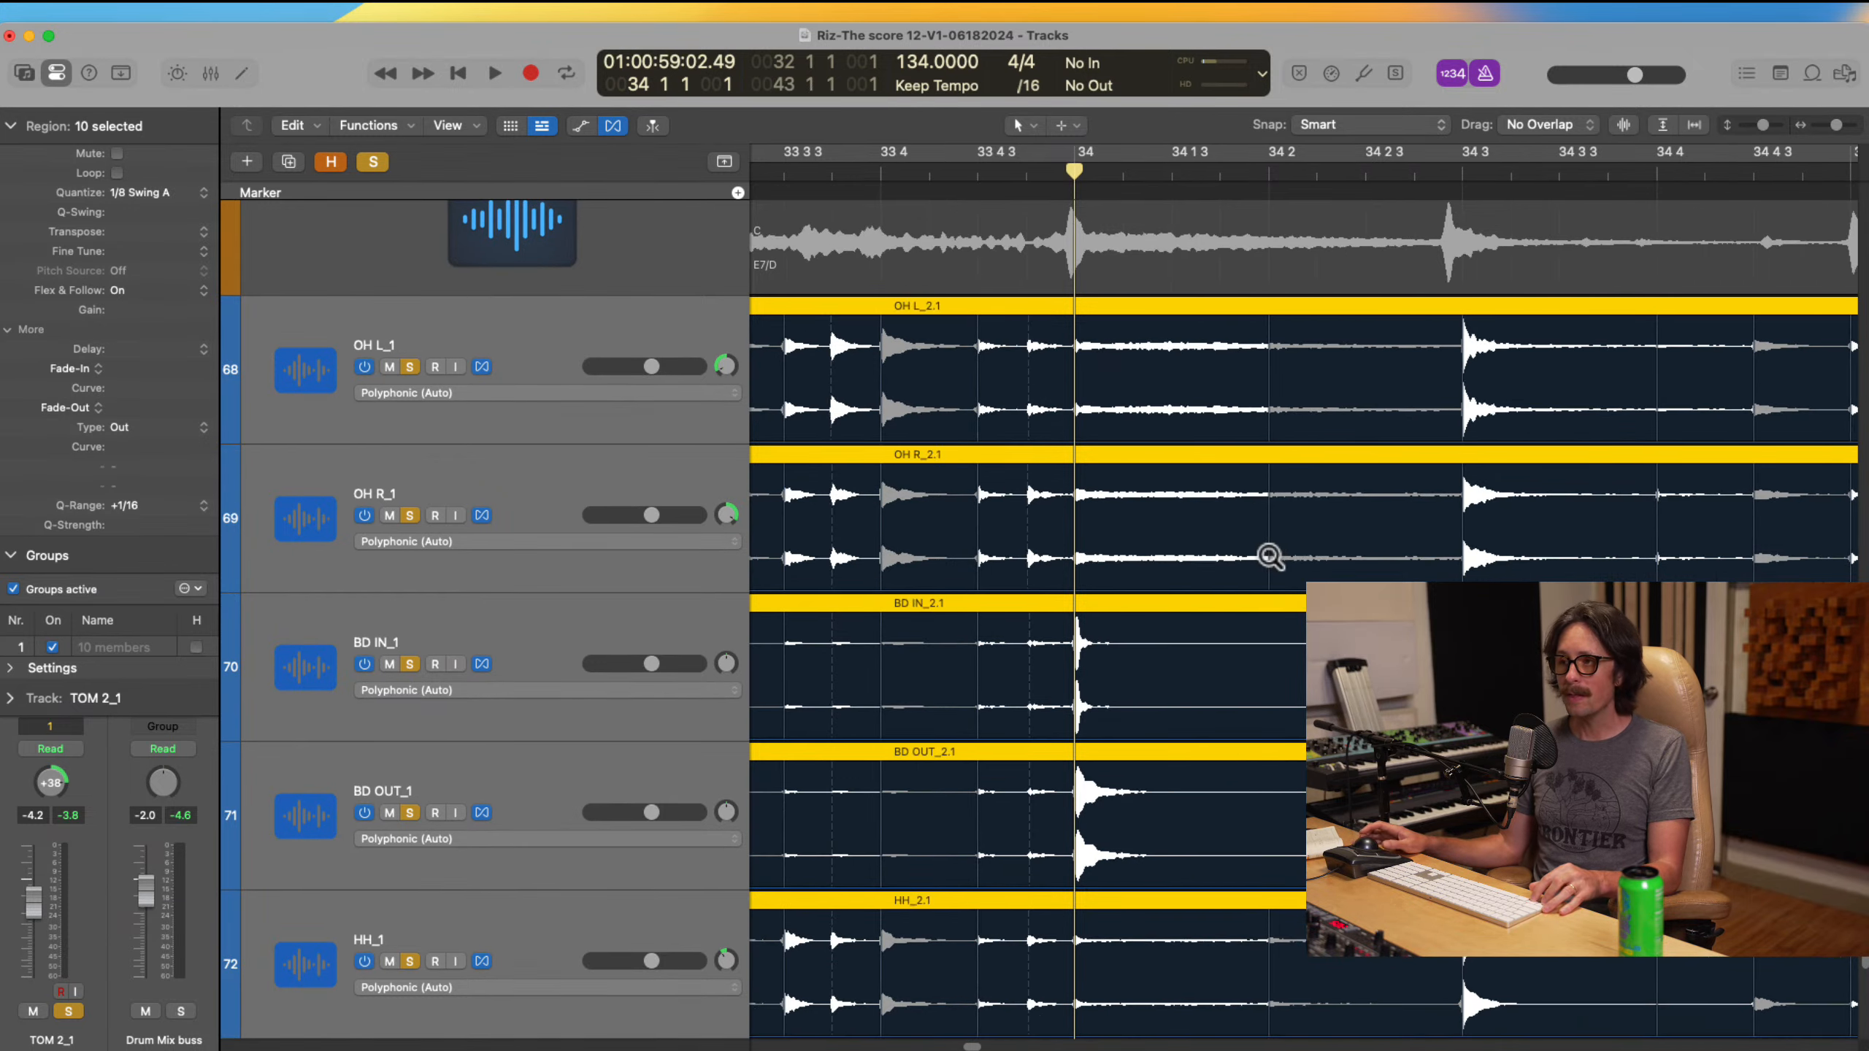
{"action": "left_click", "coordinate": [1271, 557], "text": "ctrl+alt"}
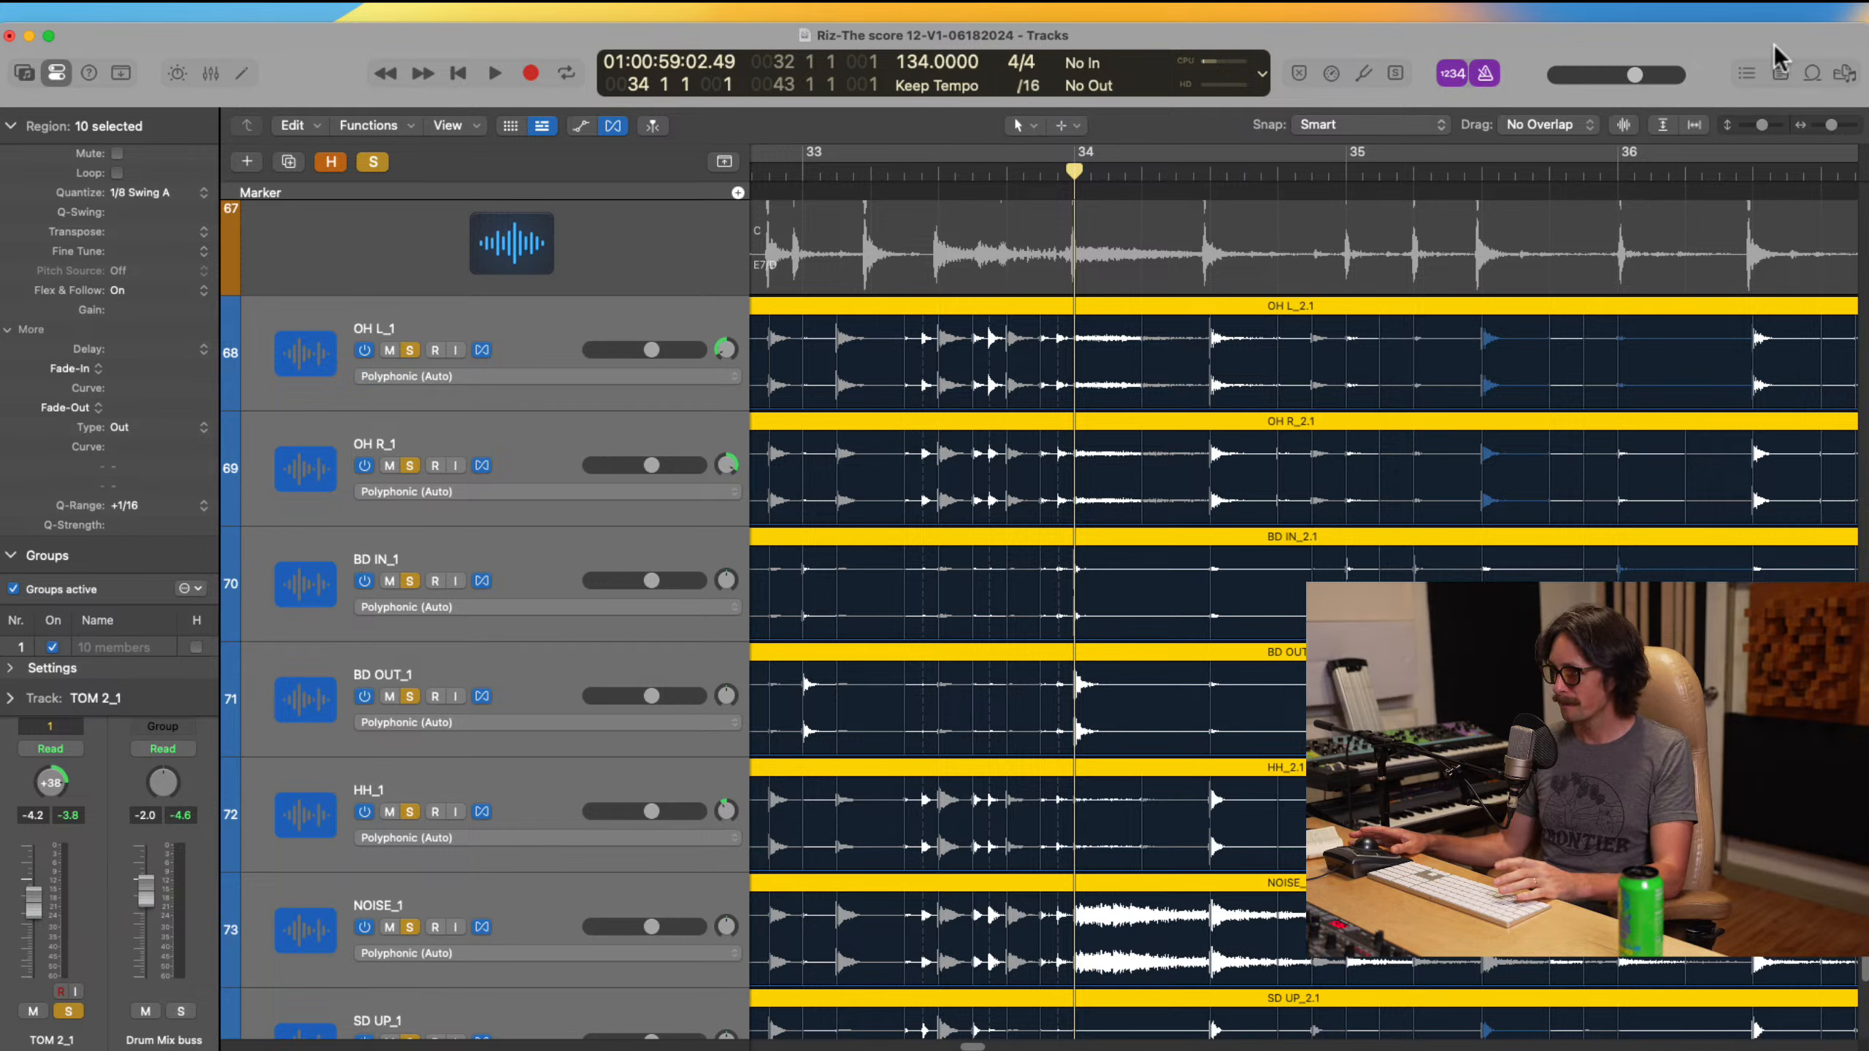
{"action": "key", "text": "space"}
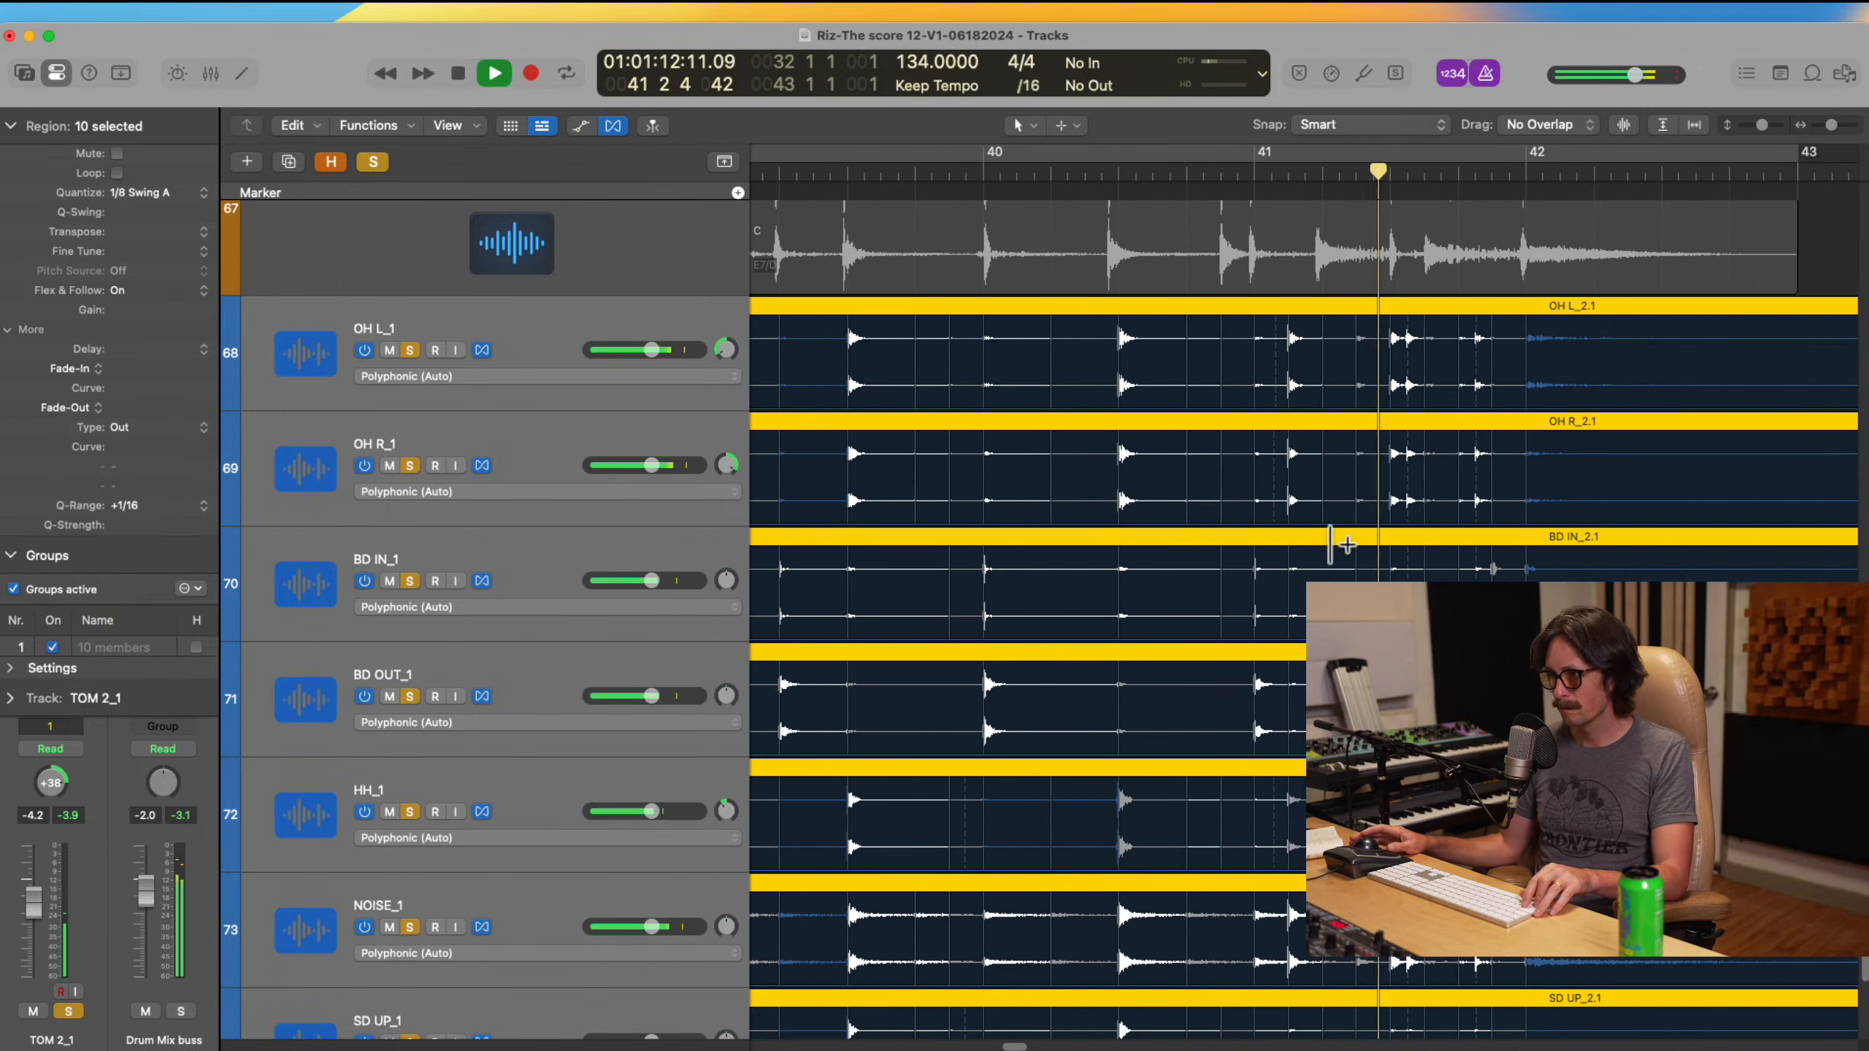
{"action": "key", "text": "space"}
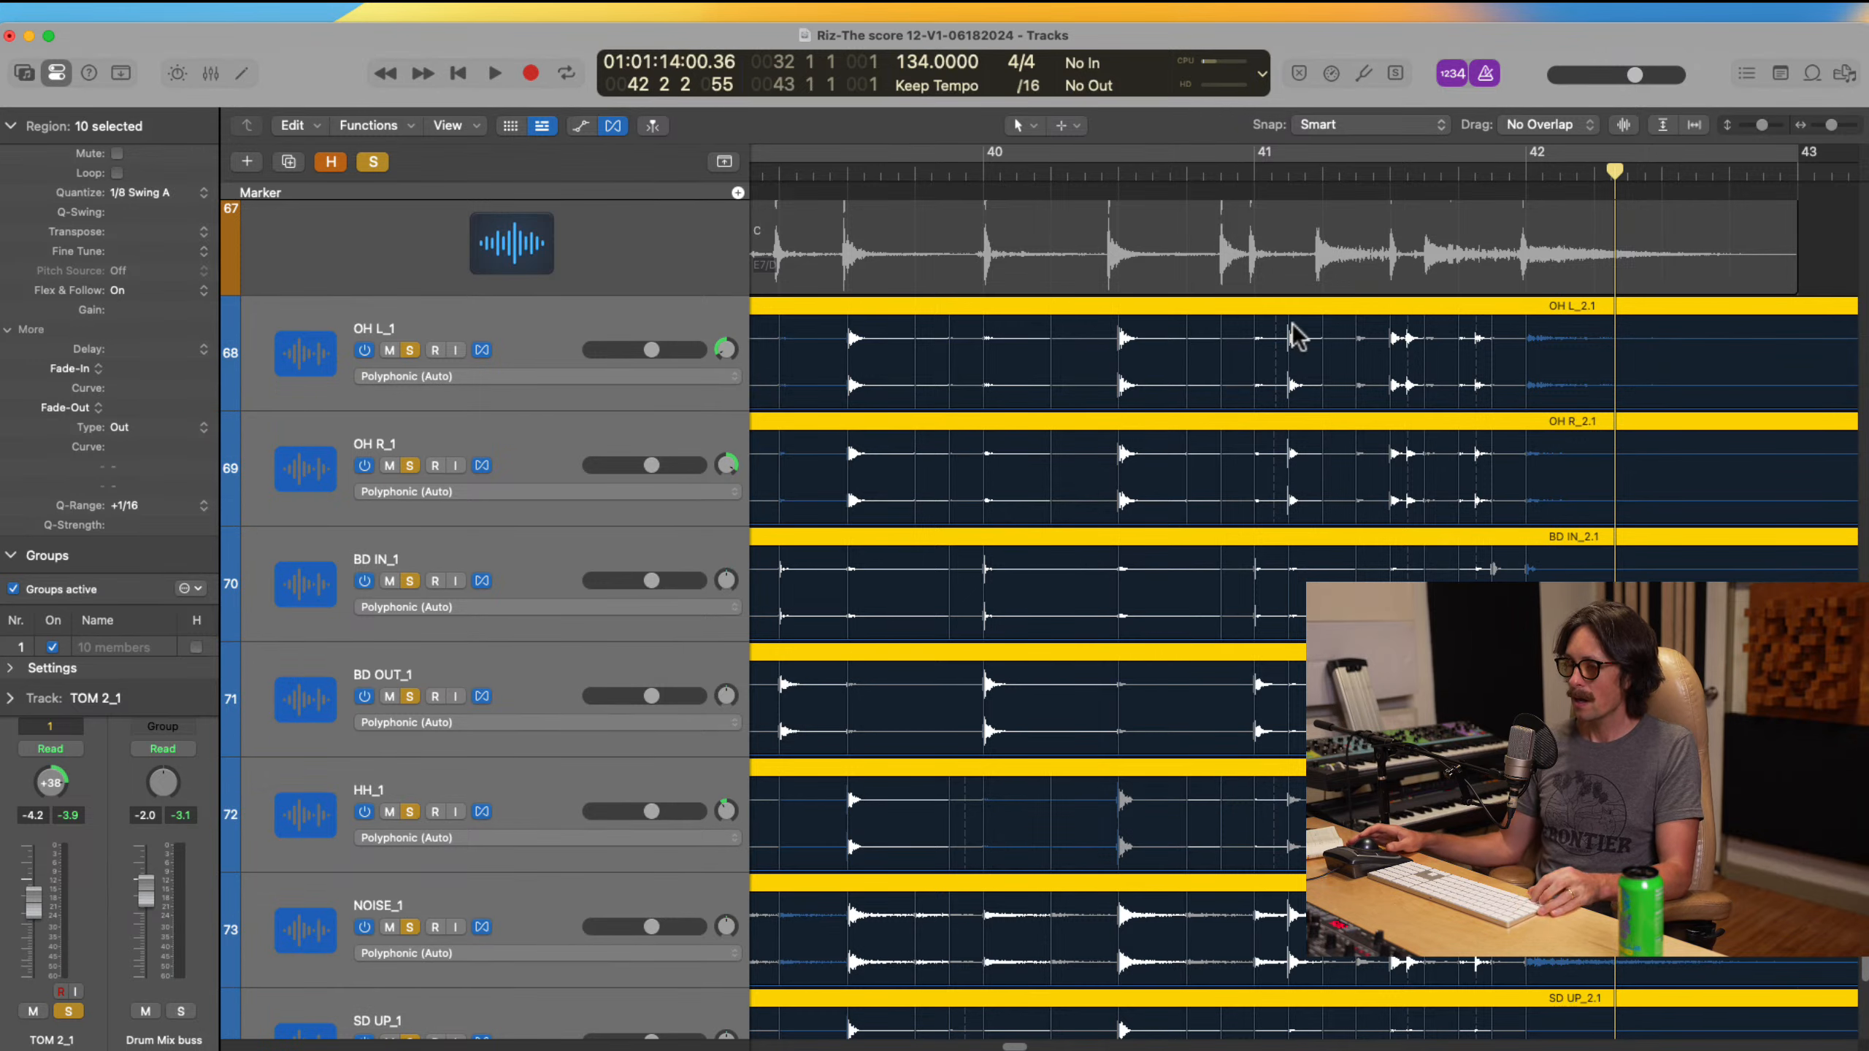
Step: Inspect the quantized drum hits around bars 41 and 35 and undo the quantization of the selected regions
{"action": "left_click_drag", "start_coordinate": [1183, 343], "coordinate": [1562, 875]}
{"action": "key", "text": "z"}
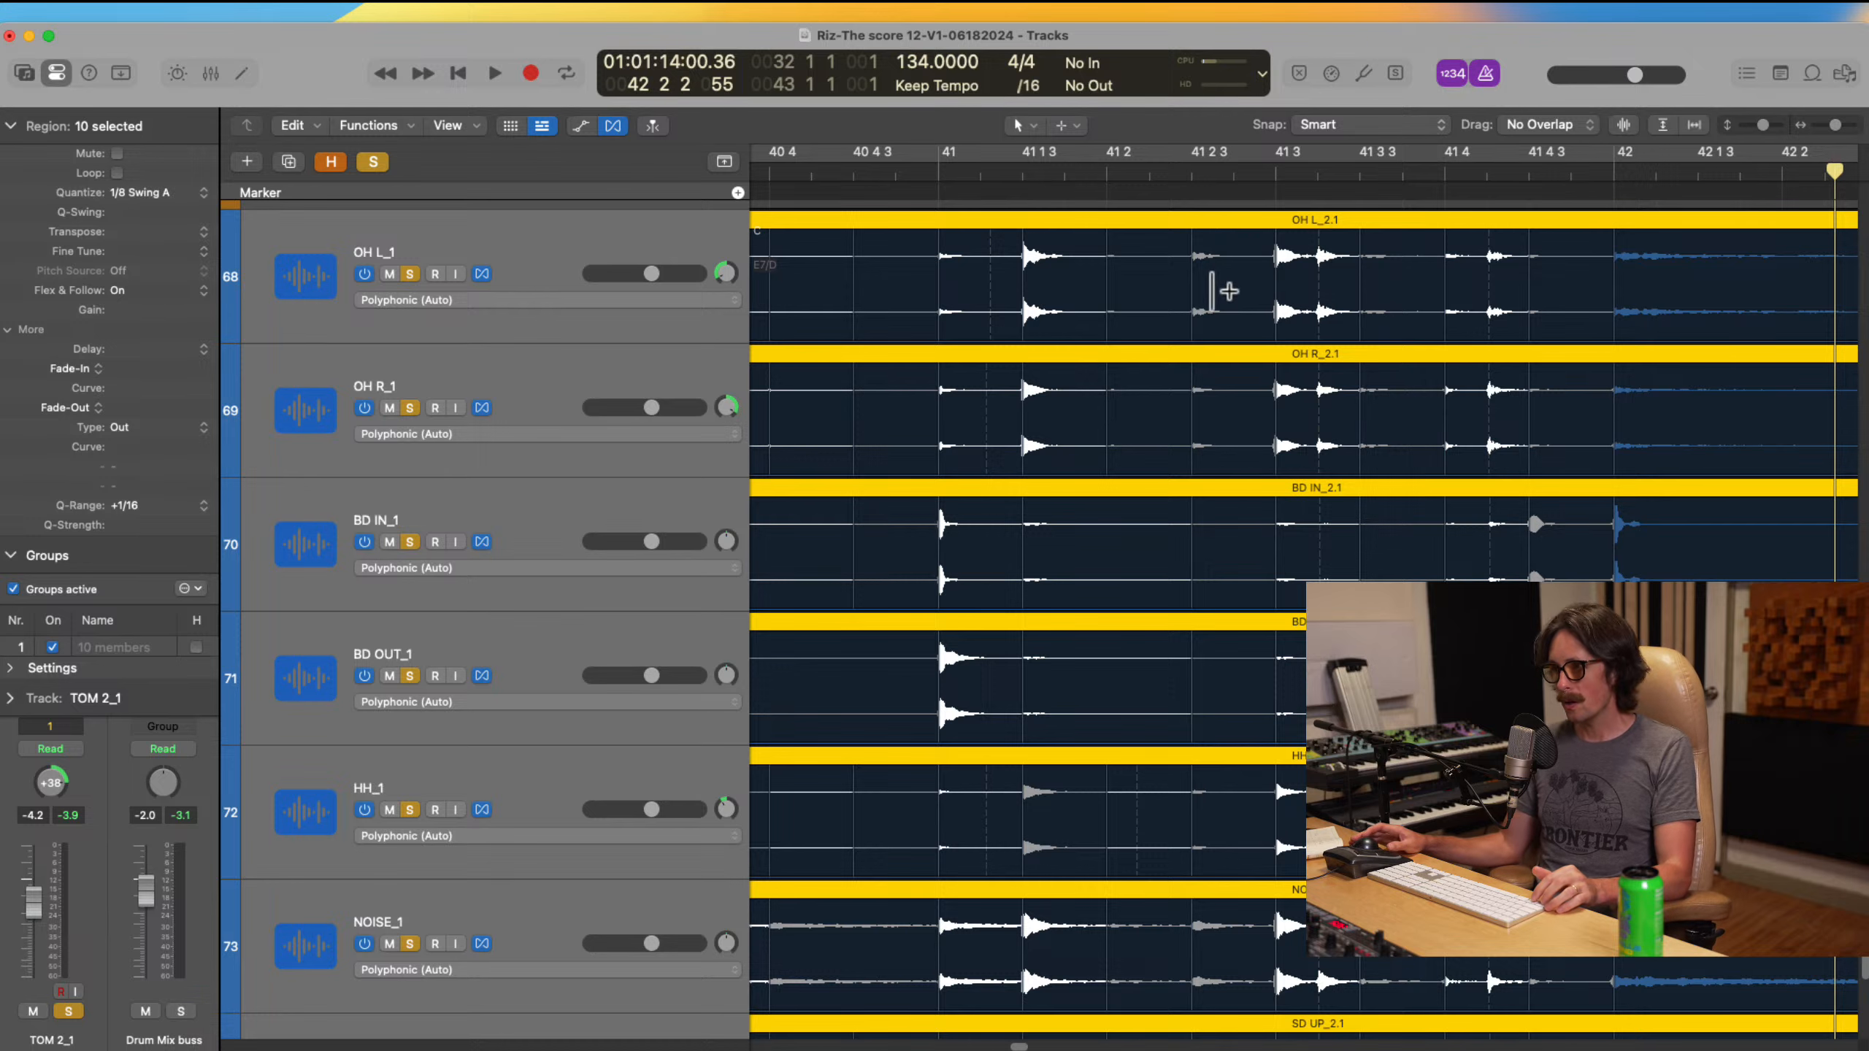
{"action": "left_click_drag", "start_coordinate": [1211, 240], "coordinate": [1463, 770]}
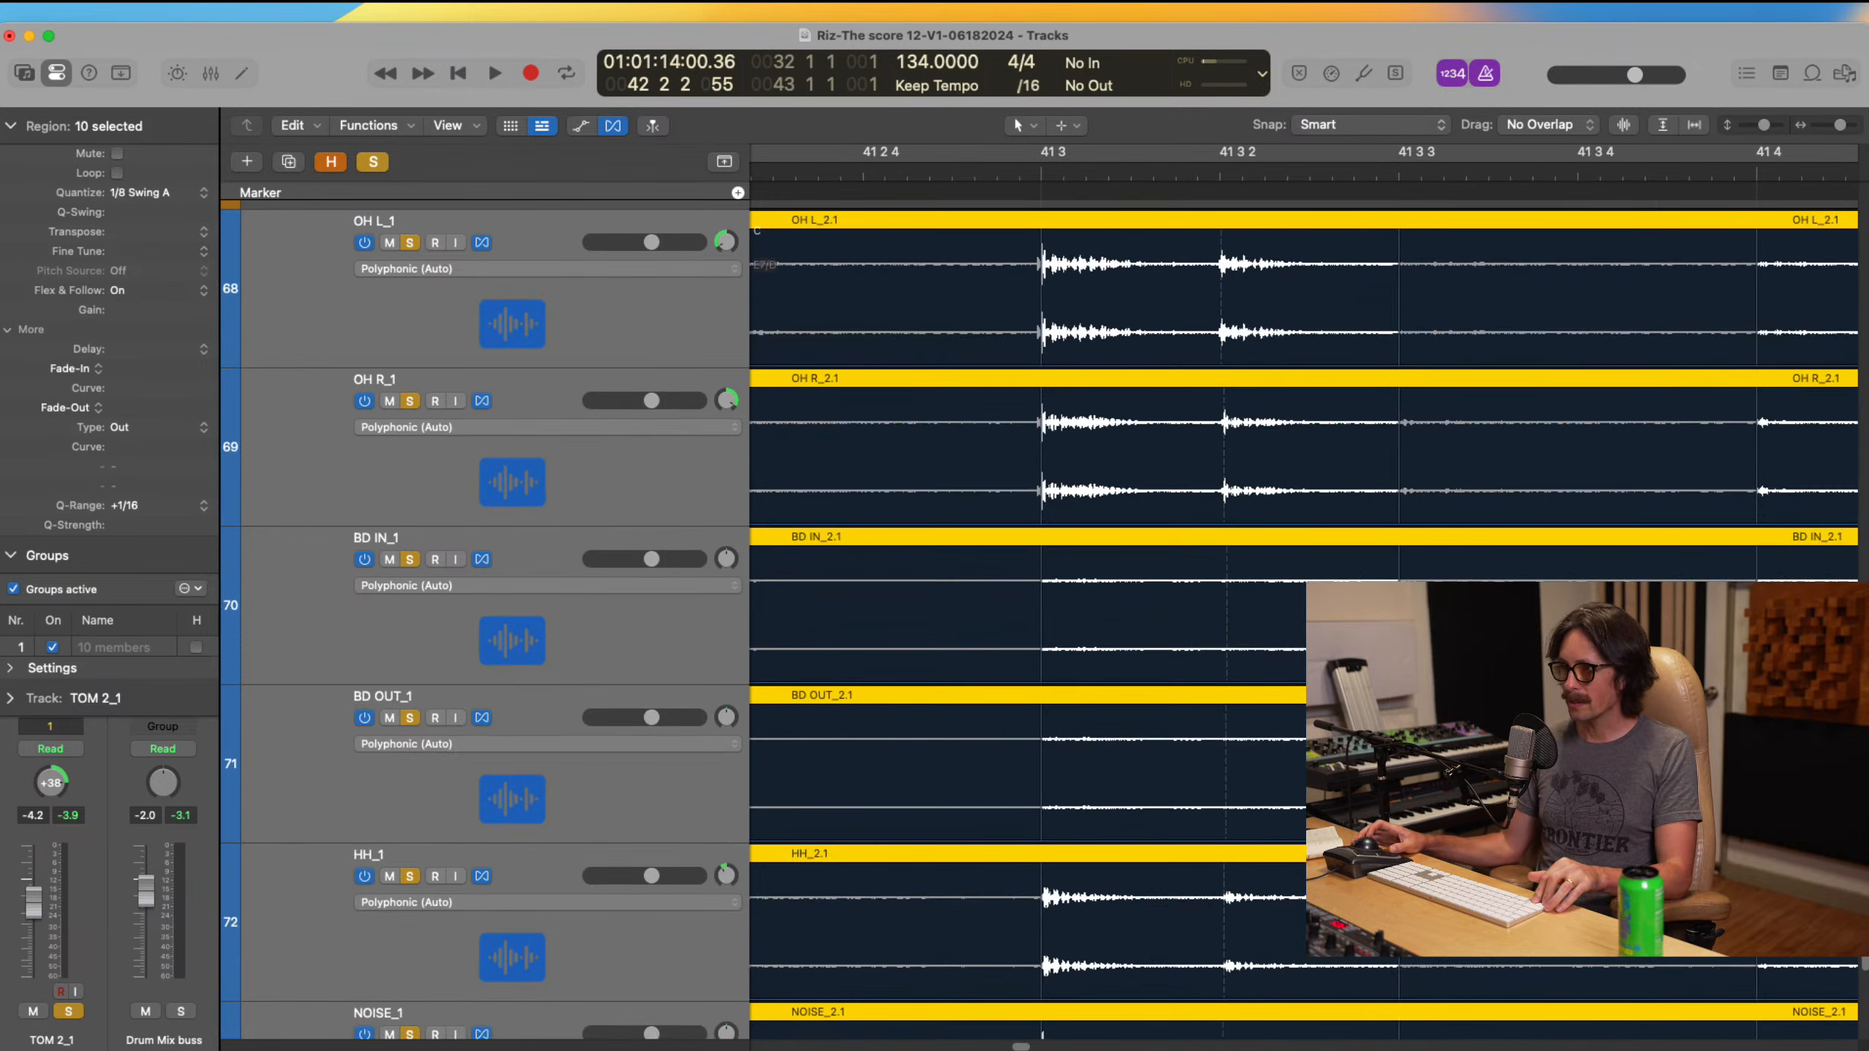
{"action": "left_click", "coordinate": [1215, 426], "text": "ctrl+alt"}
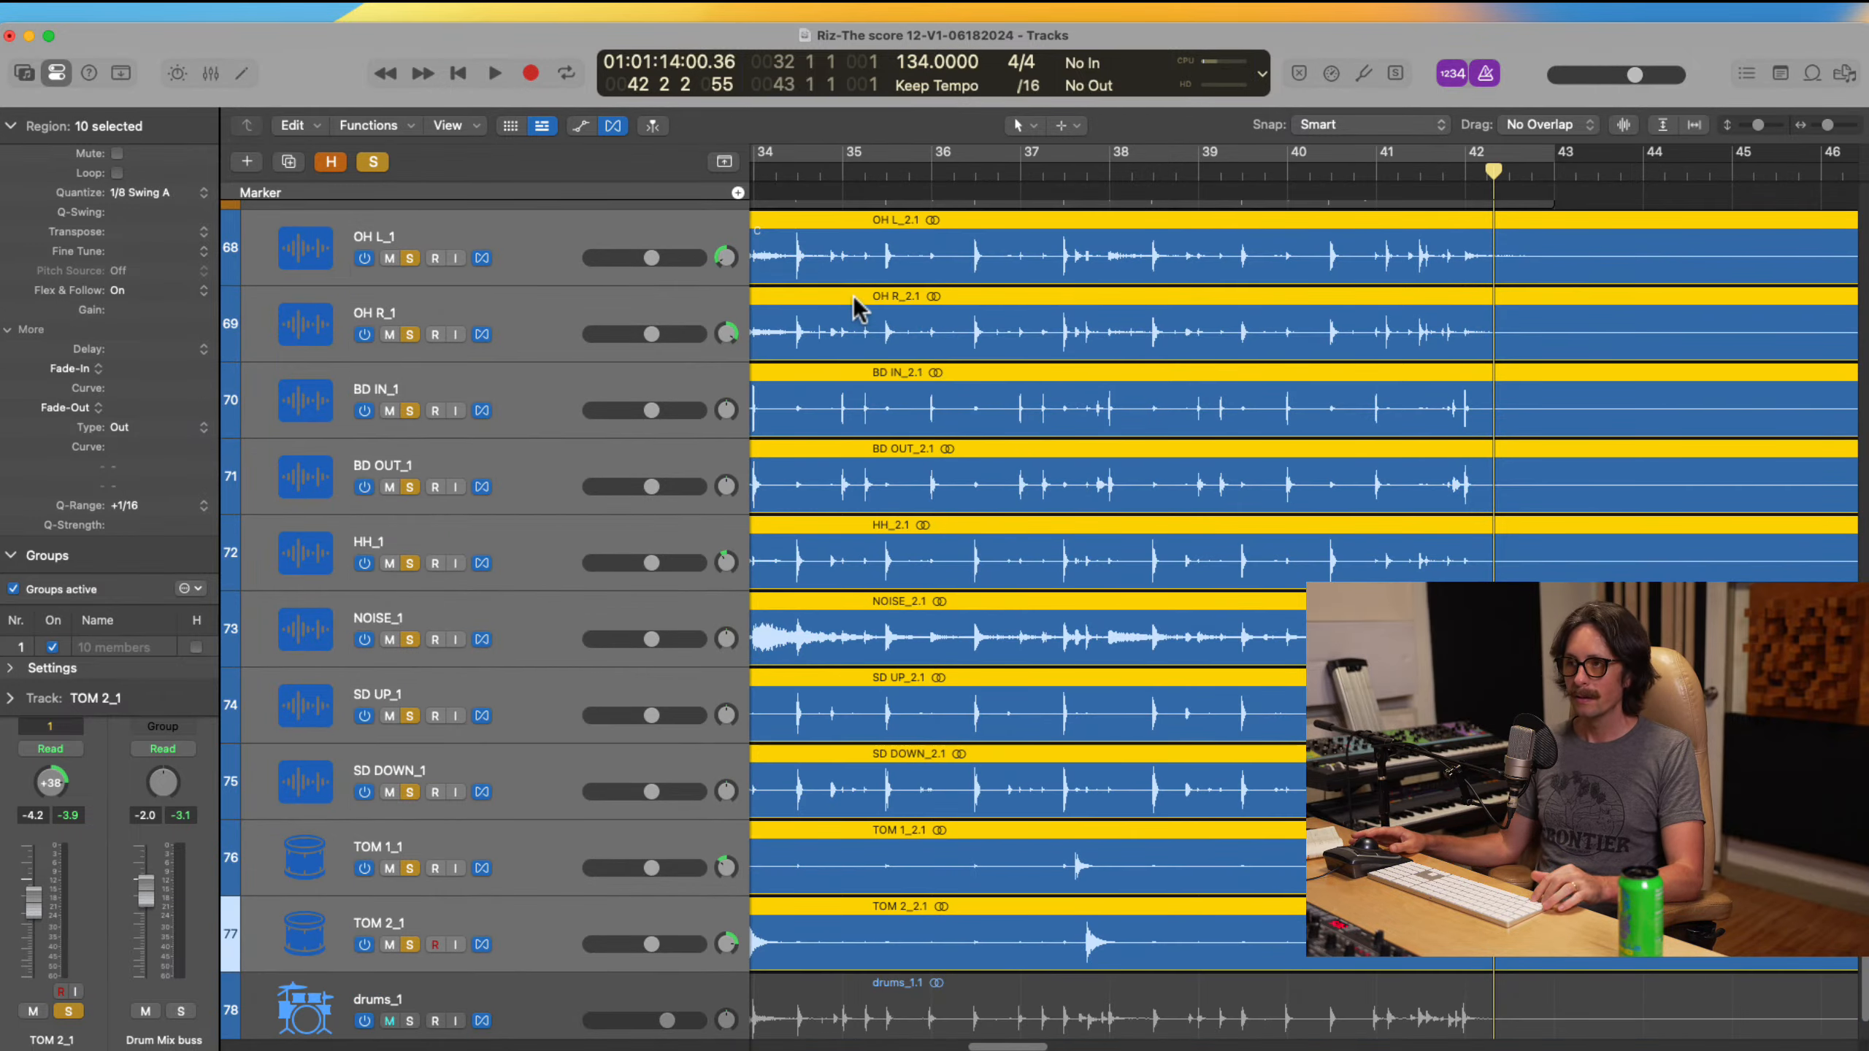
{"action": "left_click_drag", "start_coordinate": [817, 291], "coordinate": [1068, 709]}
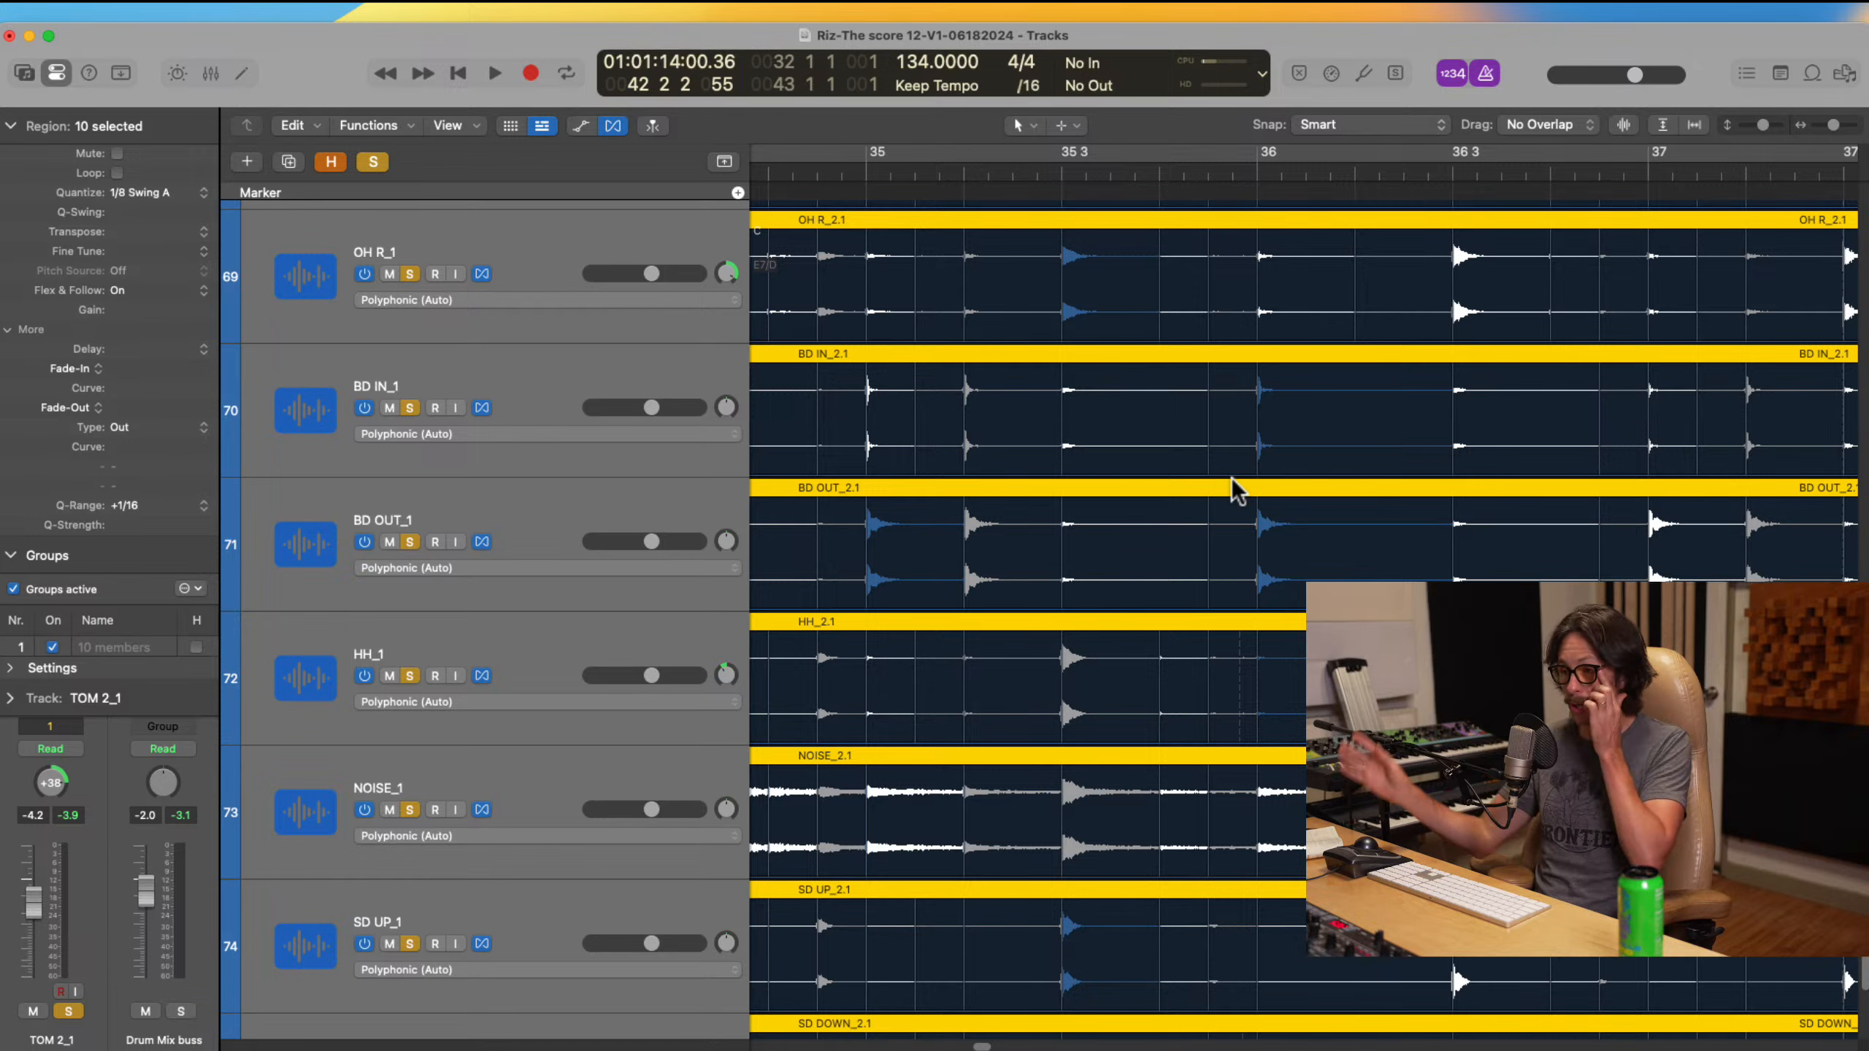
{"action": "key", "text": "super+z"}
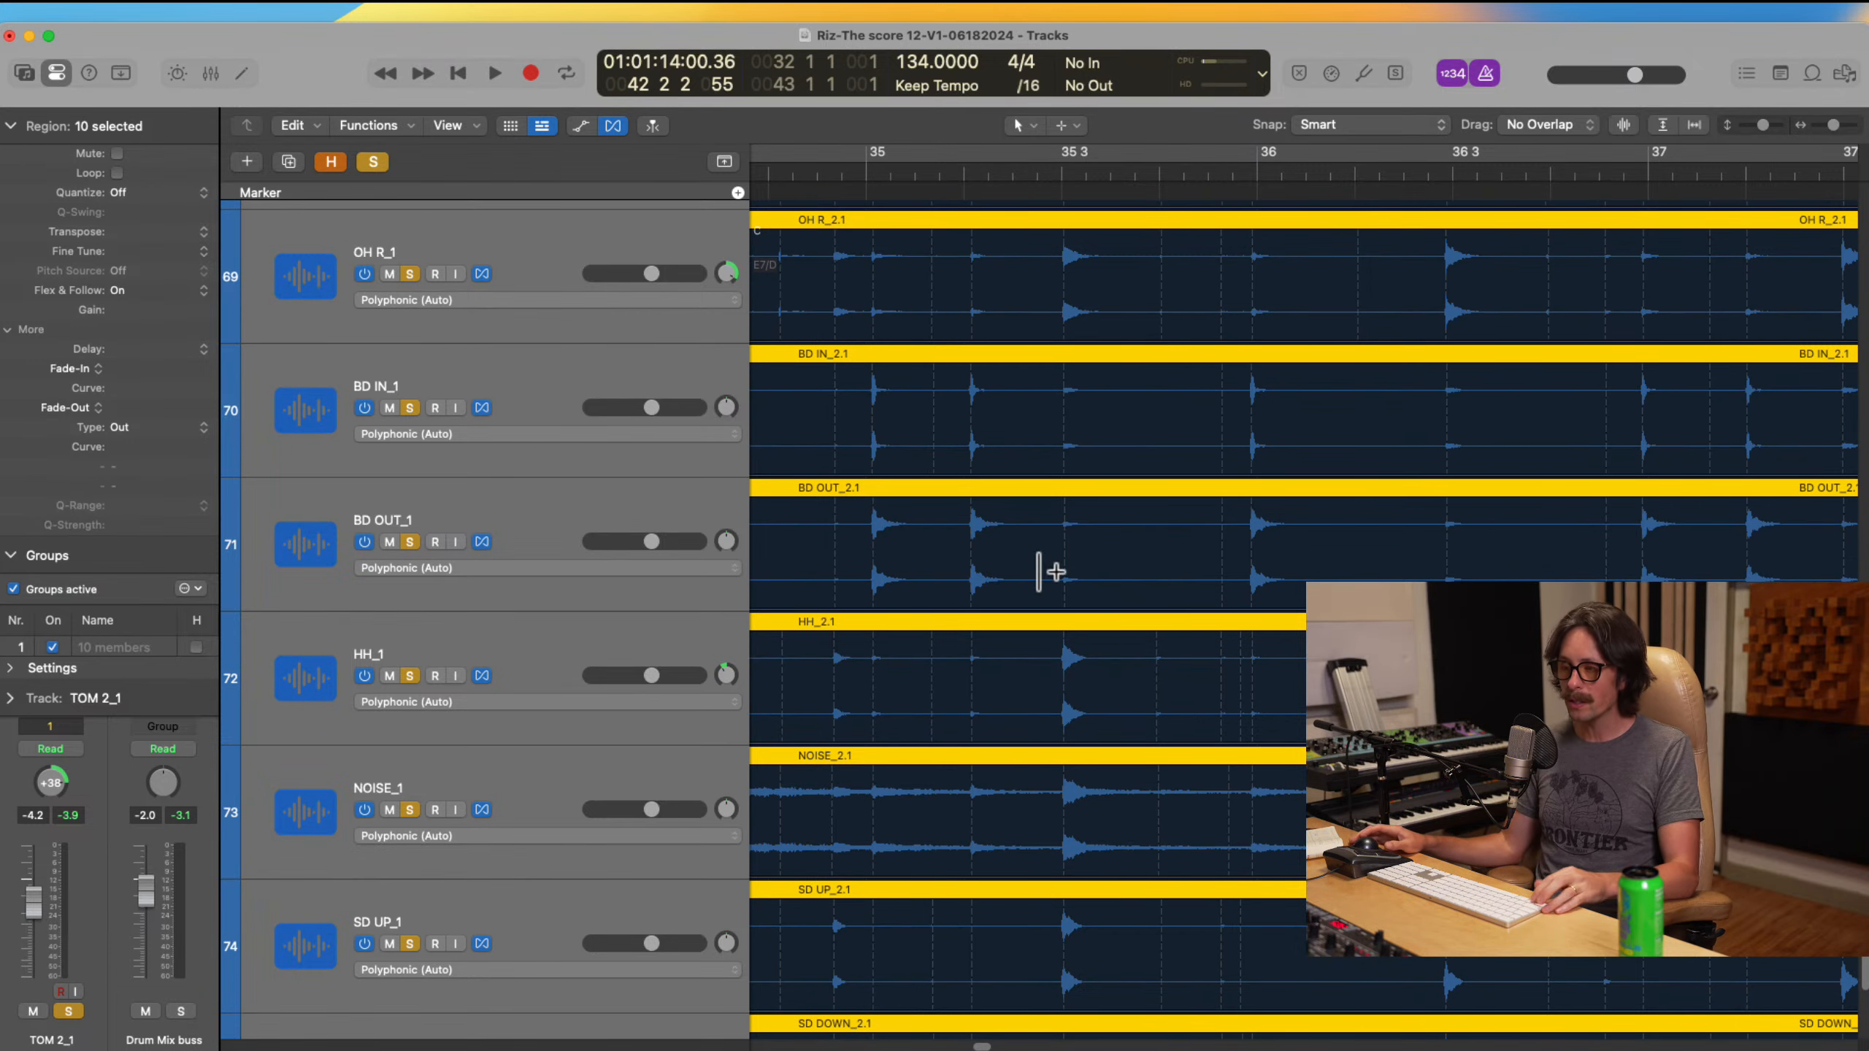
Step: Set Quantize to 1/16 Swing A for the ten selected drum regions
{"action": "left_click", "coordinate": [1037, 555], "text": "ctrl+alt"}
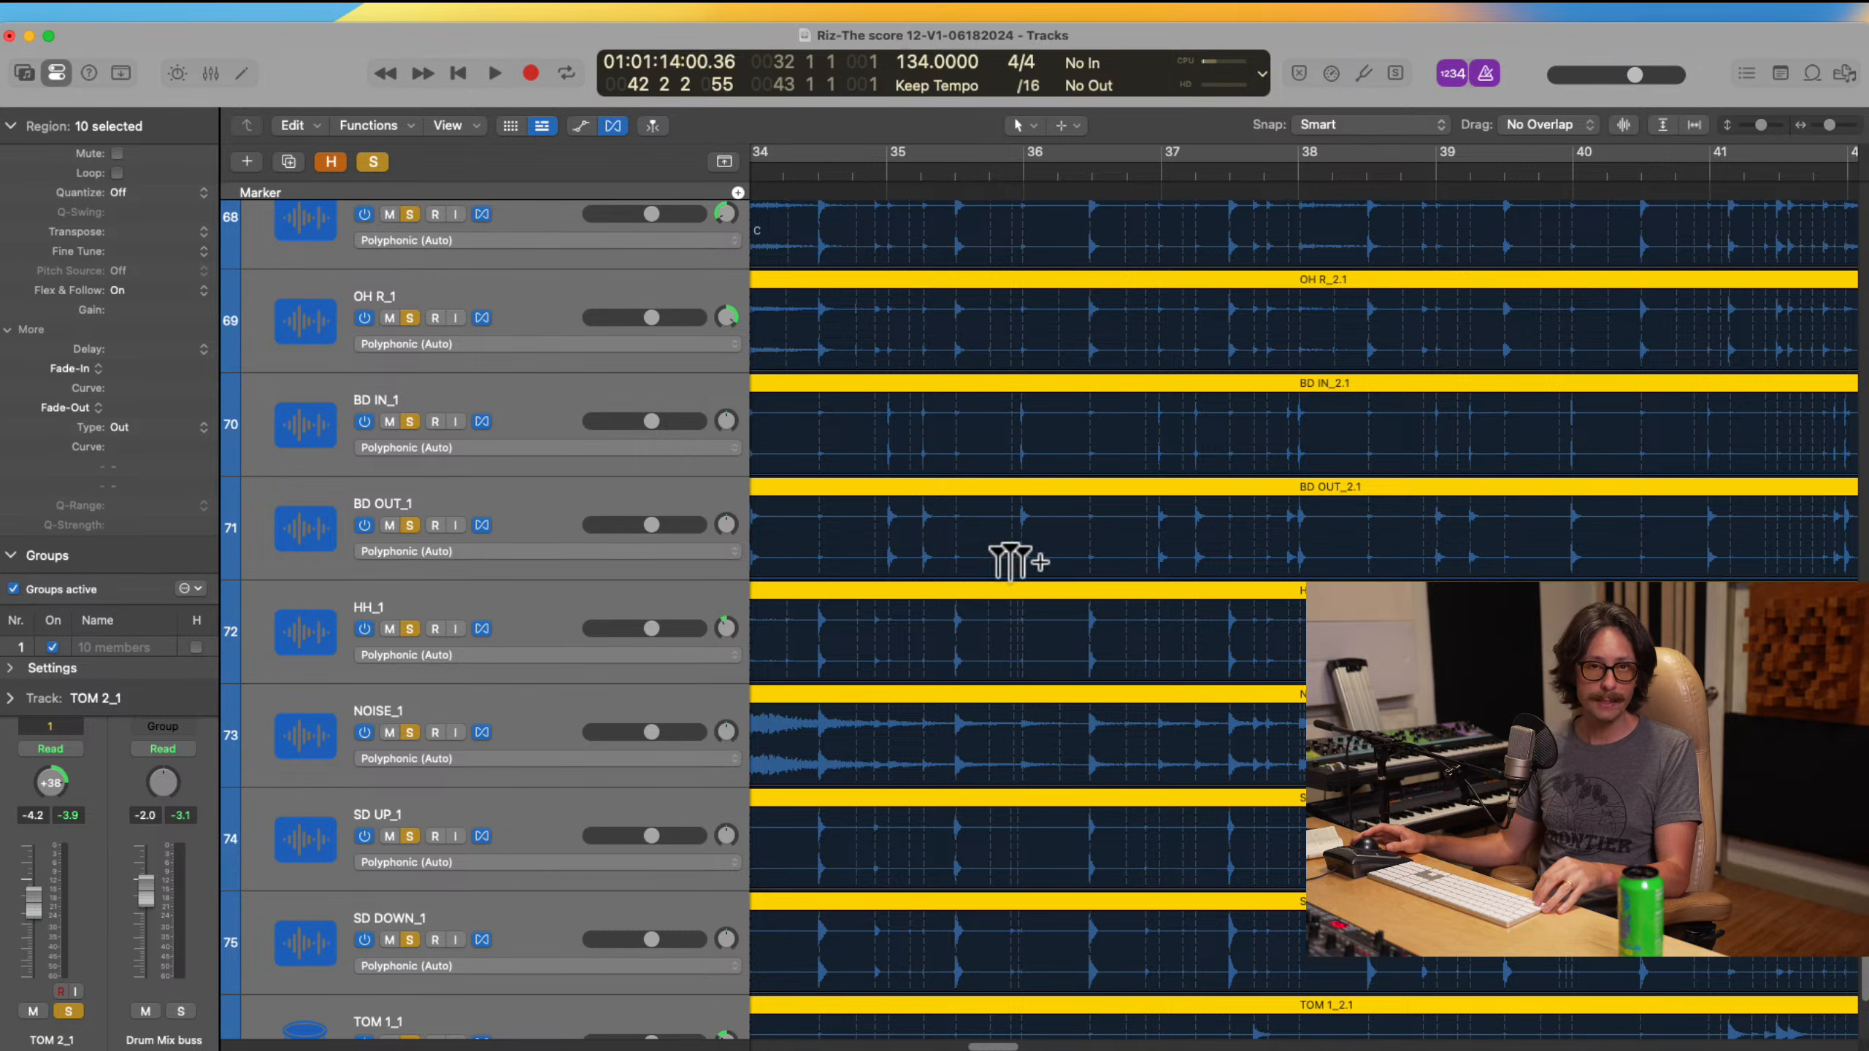
{"action": "scroll", "coordinate": [1012, 559], "scroll_direction": "left", "scroll_amount": 5}
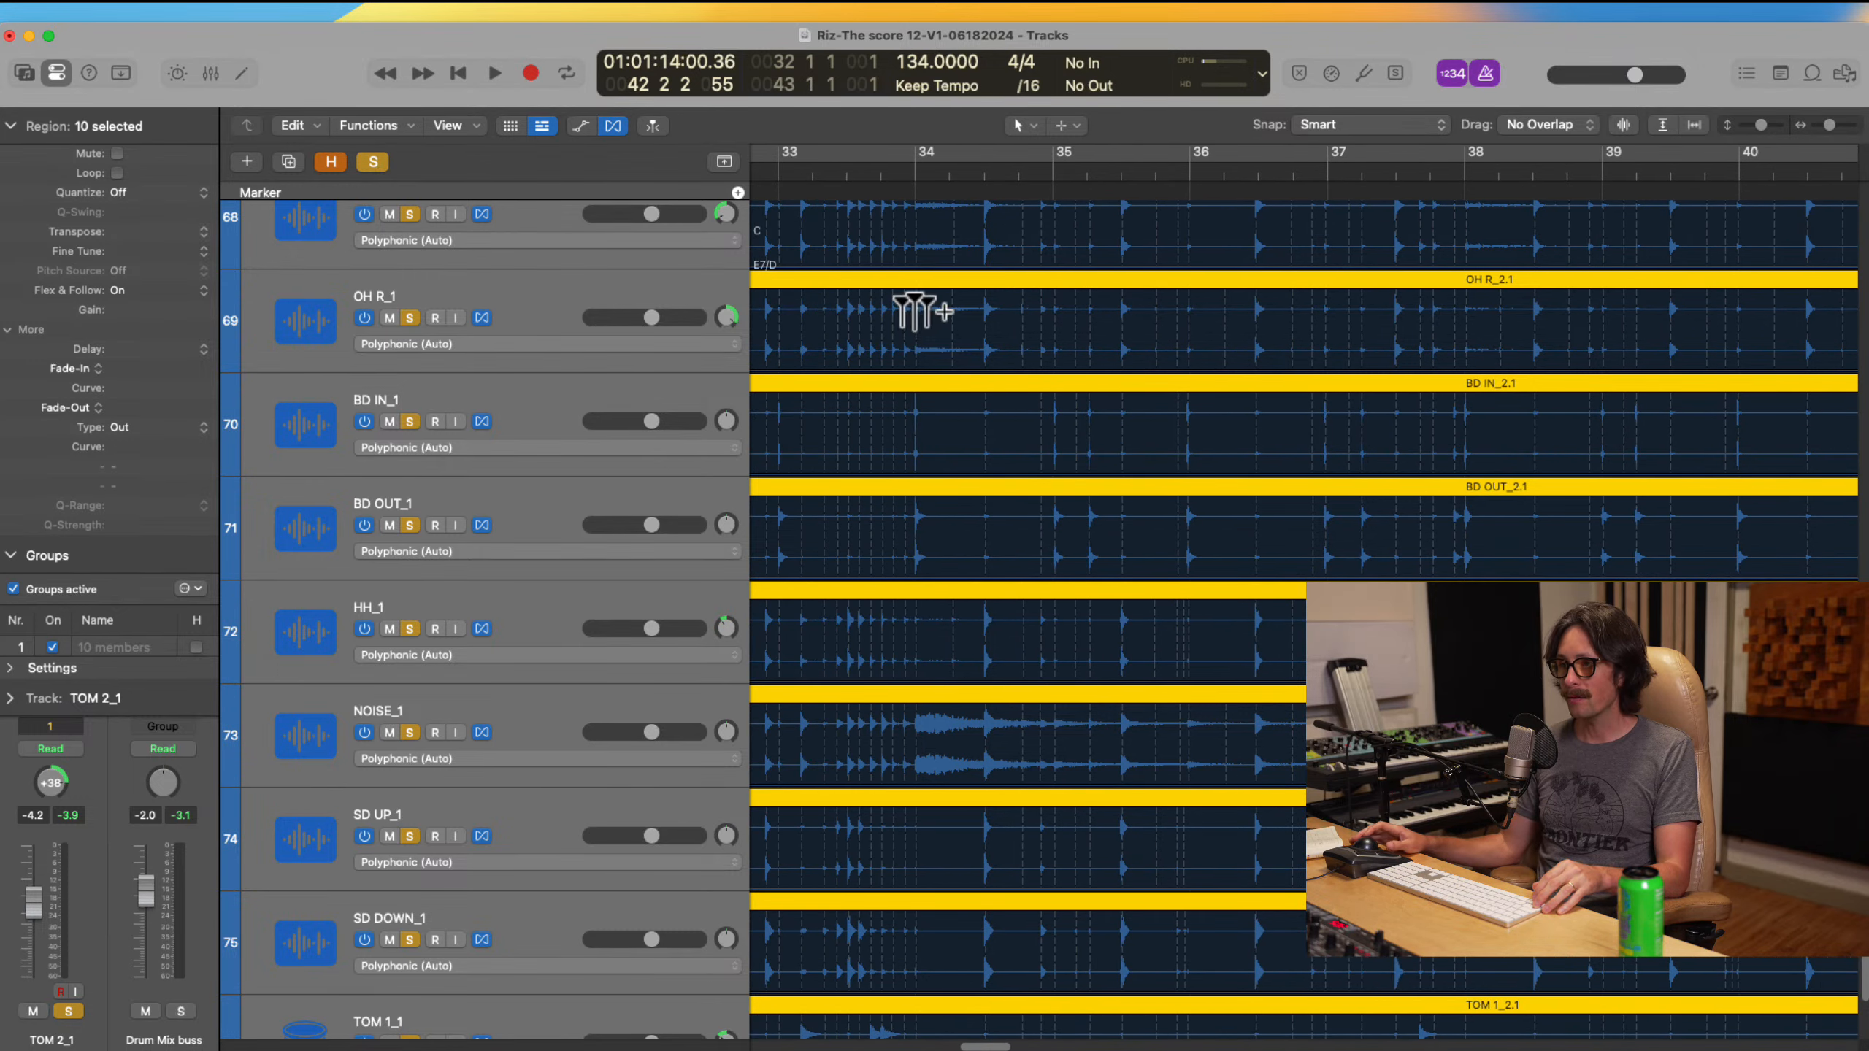
{"action": "left_click", "coordinate": [137, 195]}
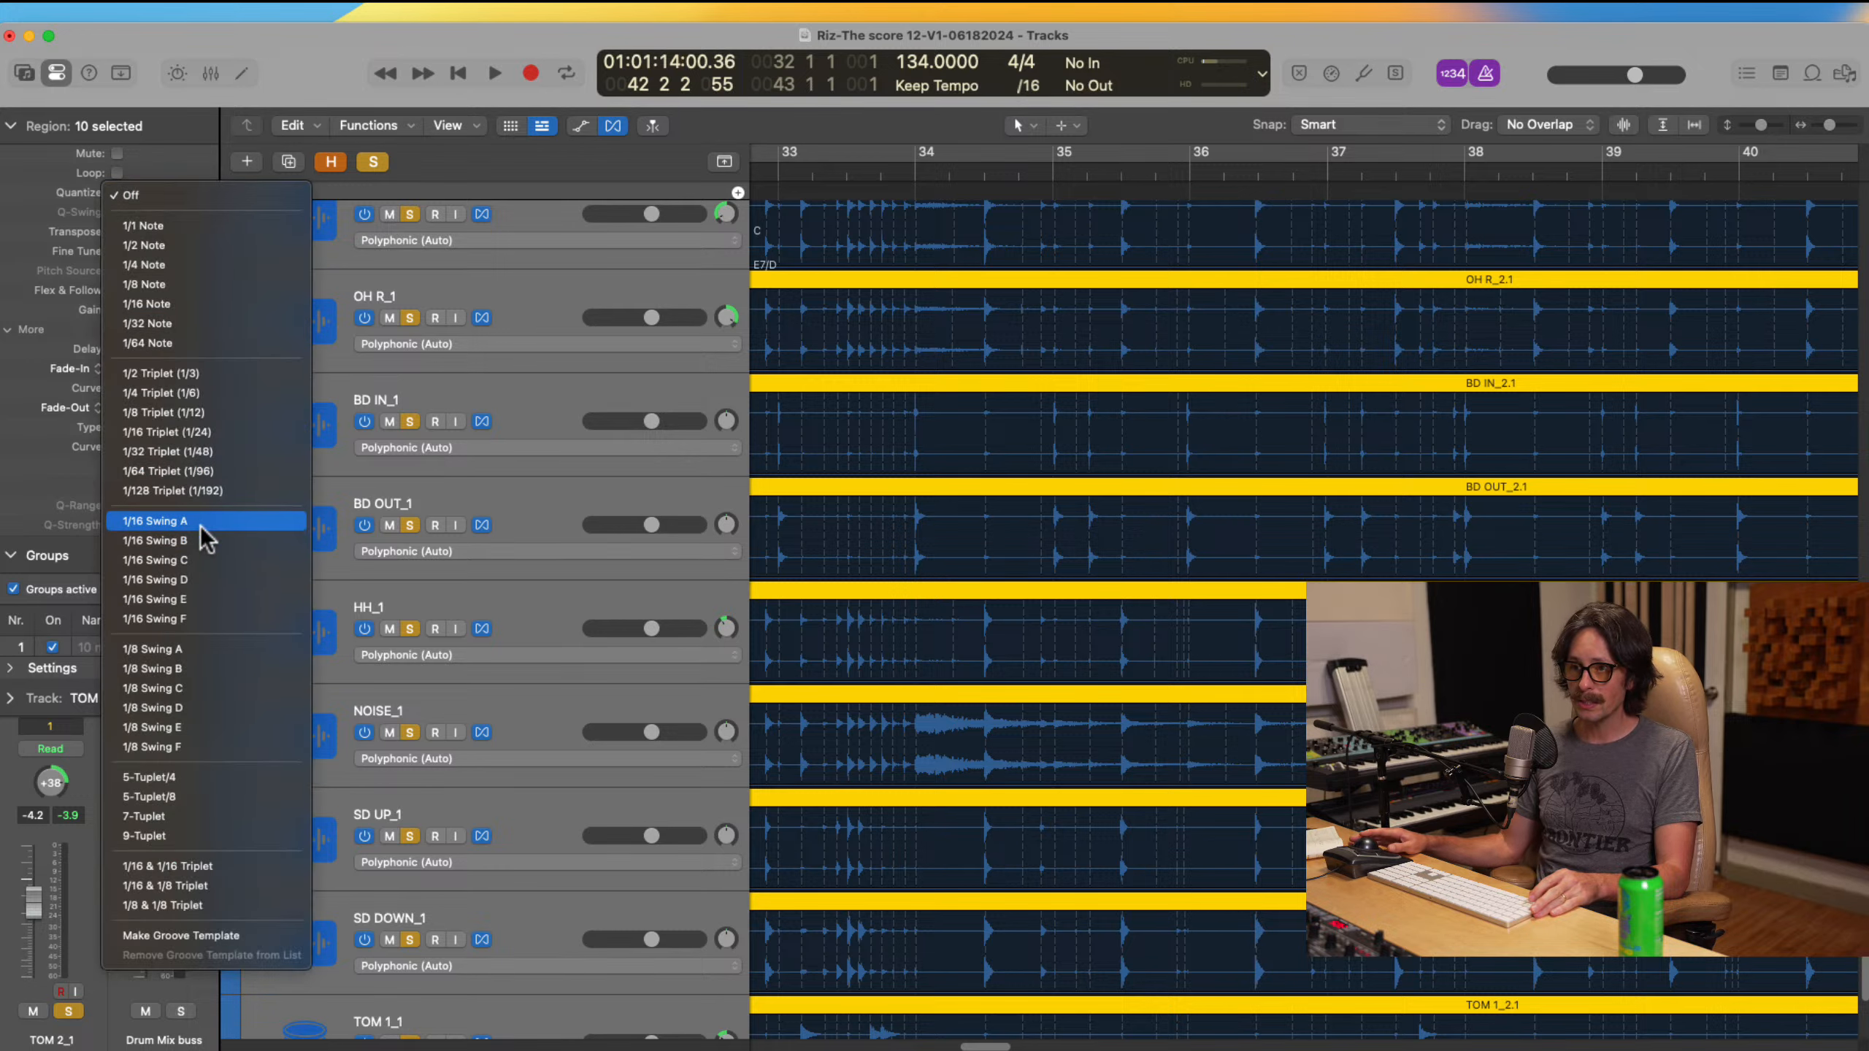
{"action": "left_click", "coordinate": [200, 523]}
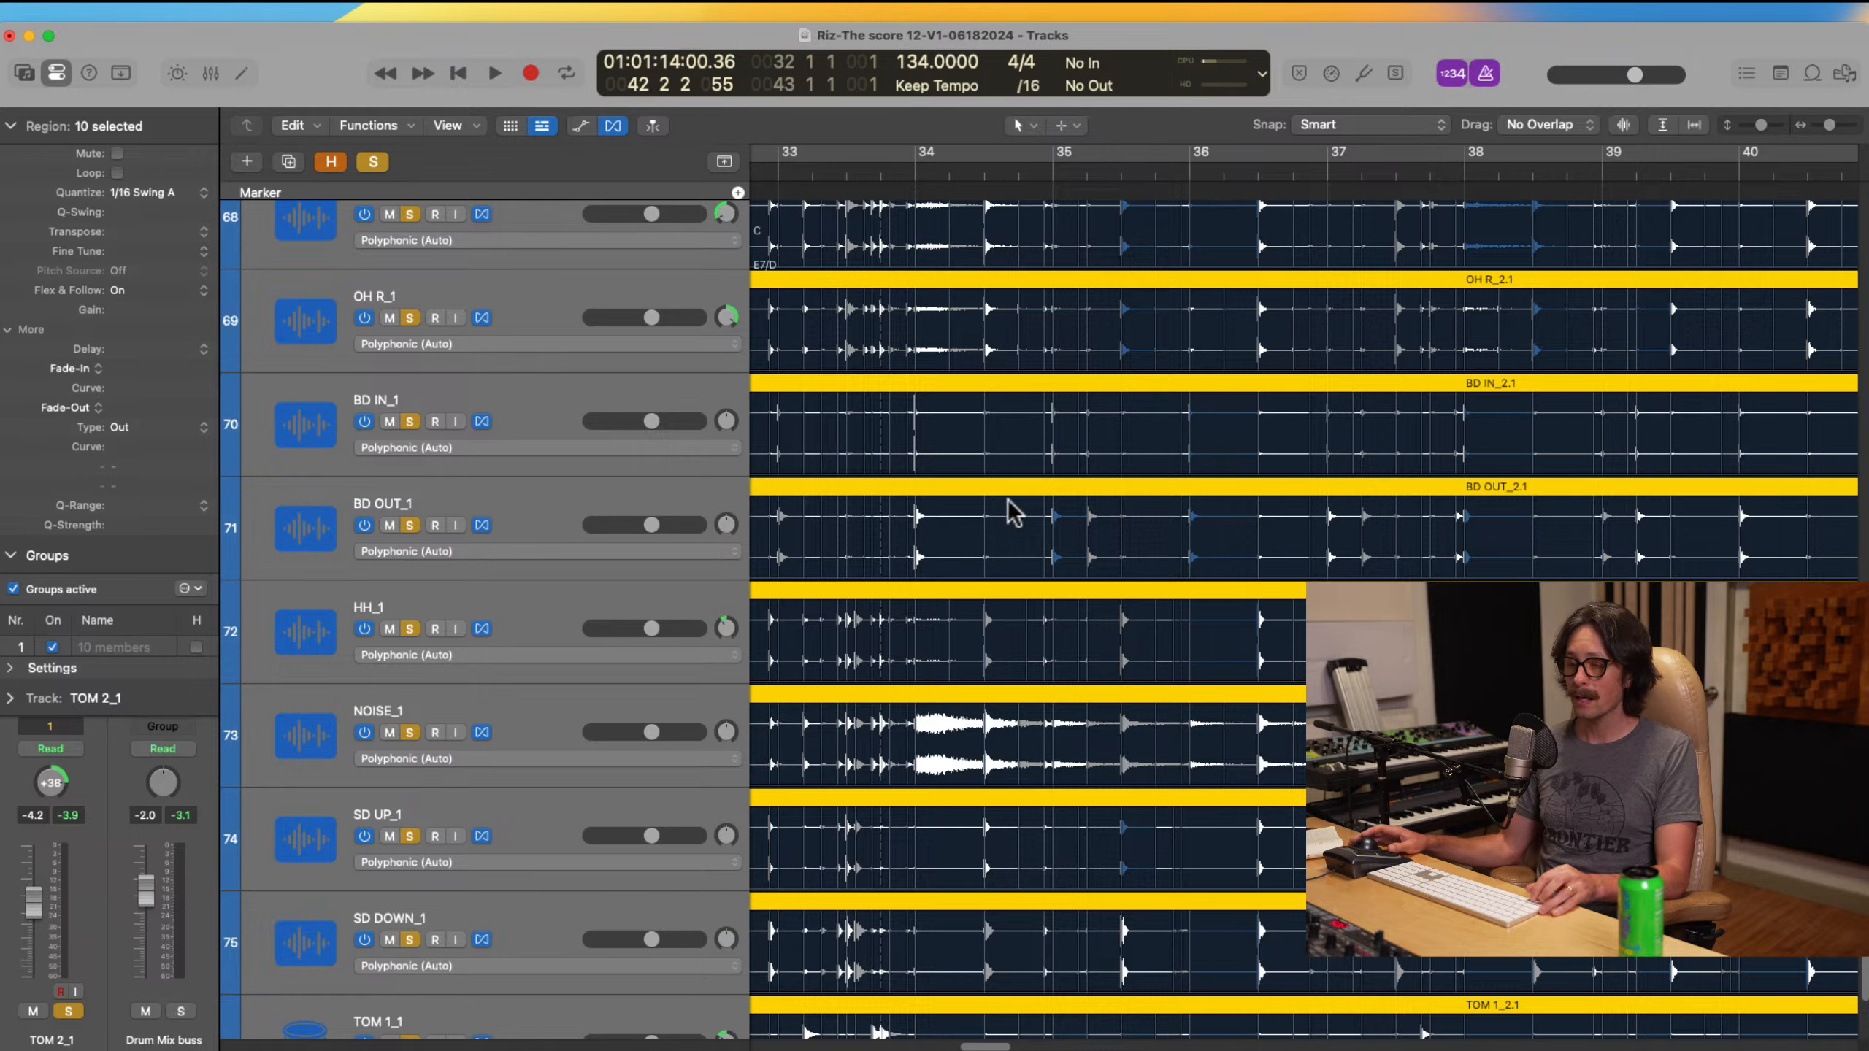
Step: Play the 1/16 Swing A quantized drums from the fill in bar 33 into bar 34
{"action": "key", "text": "z"}
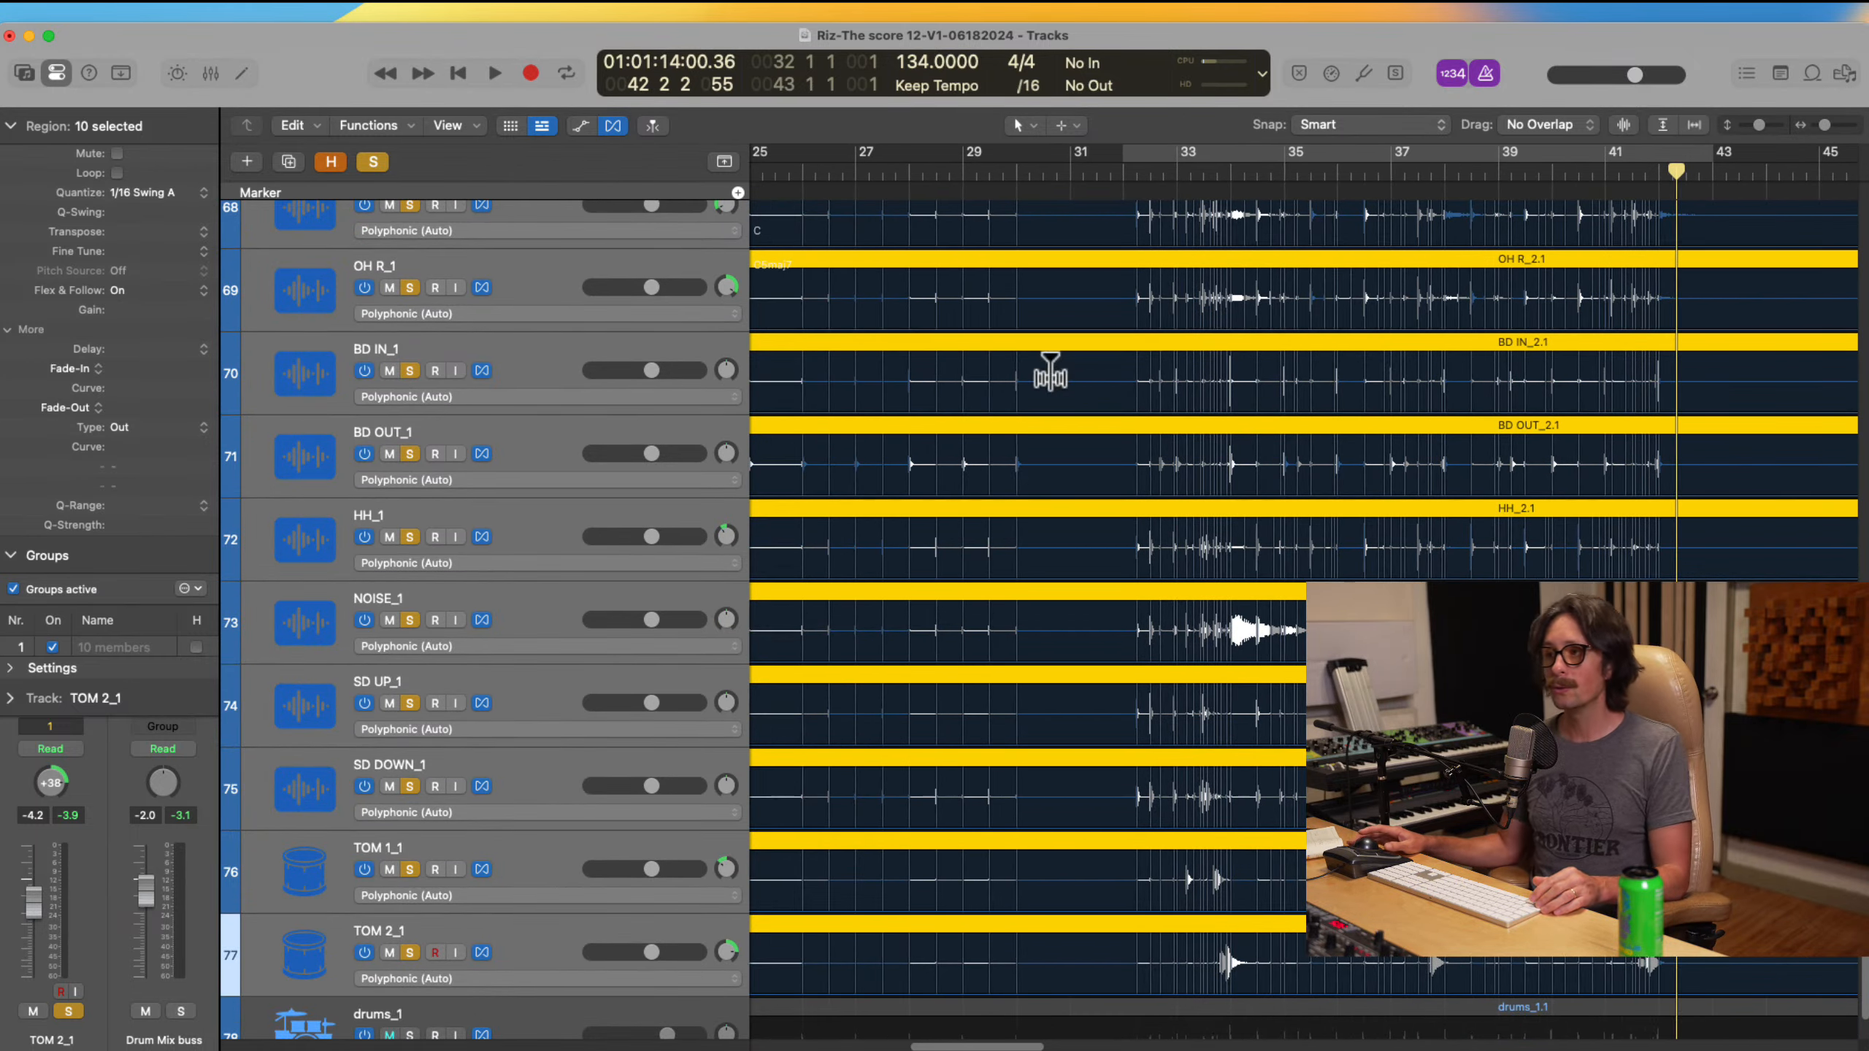
{"action": "scroll", "coordinate": [1049, 368], "scroll_direction": "right", "scroll_amount": 3}
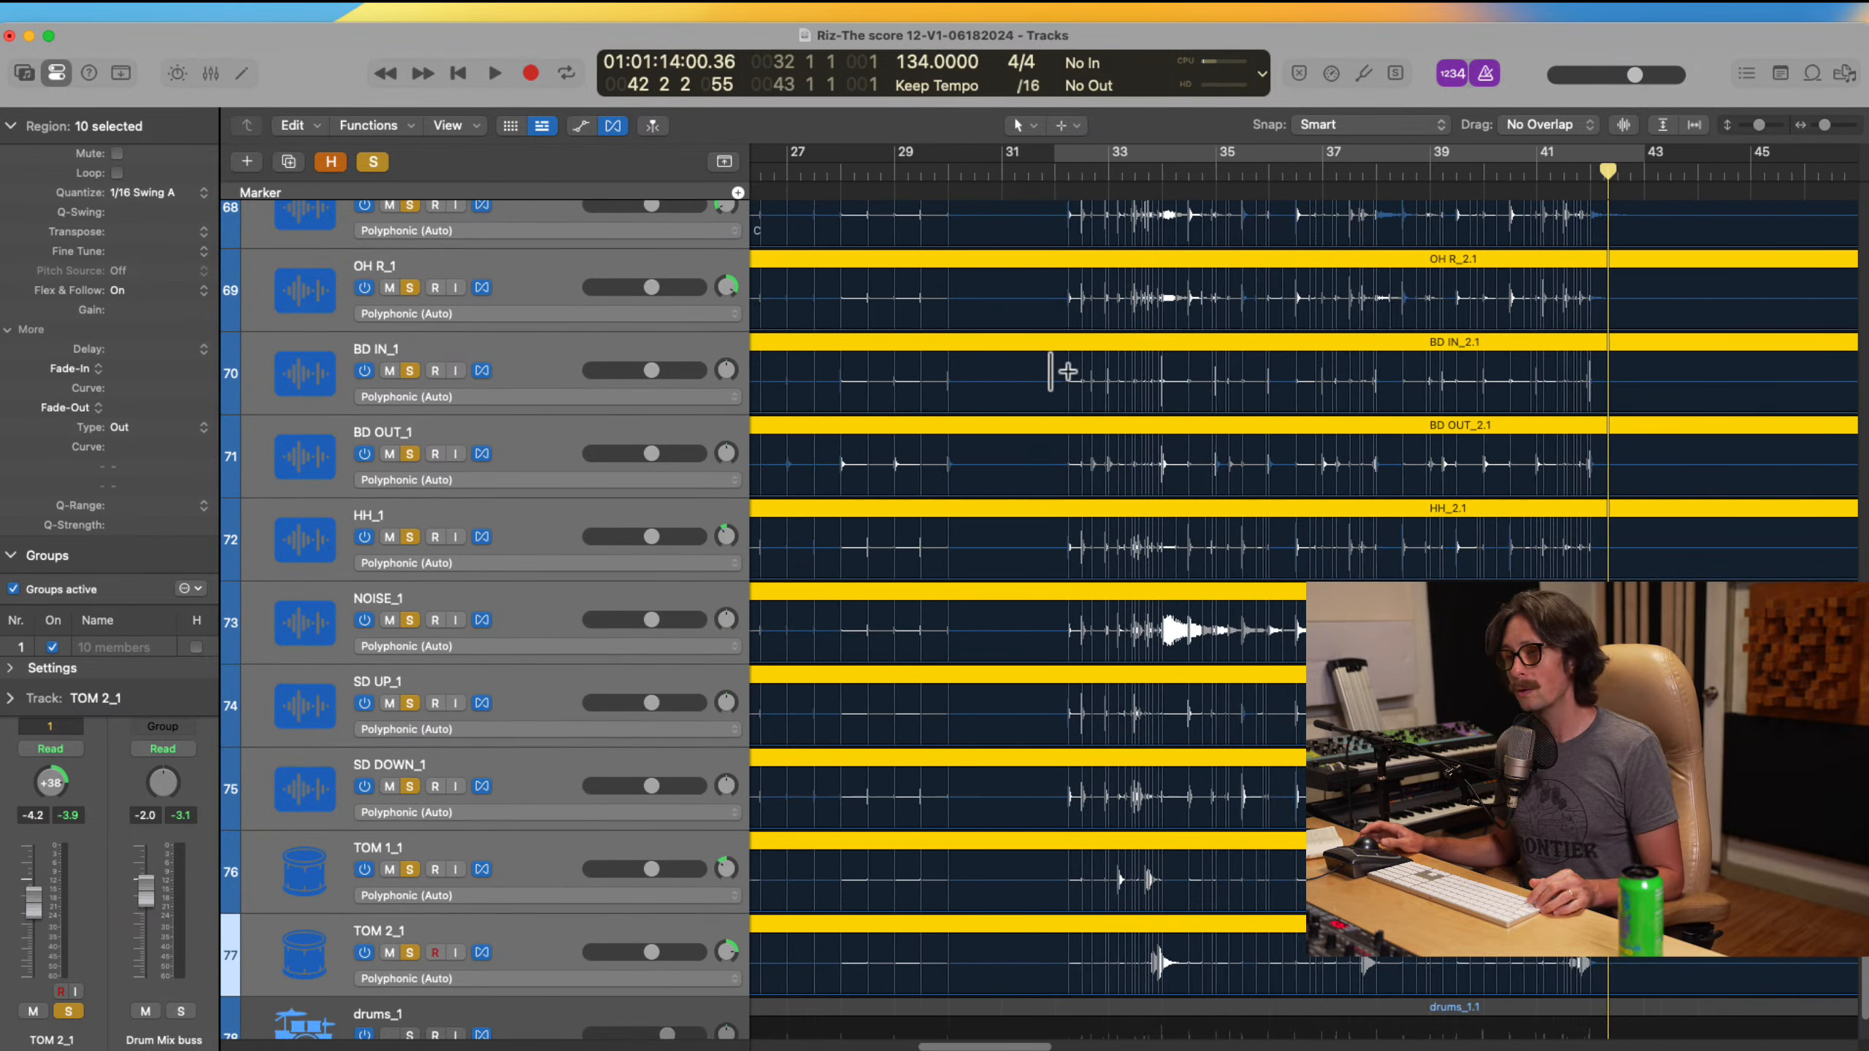
{"action": "left_click", "coordinate": [1088, 171]}
{"action": "key", "text": "z"}
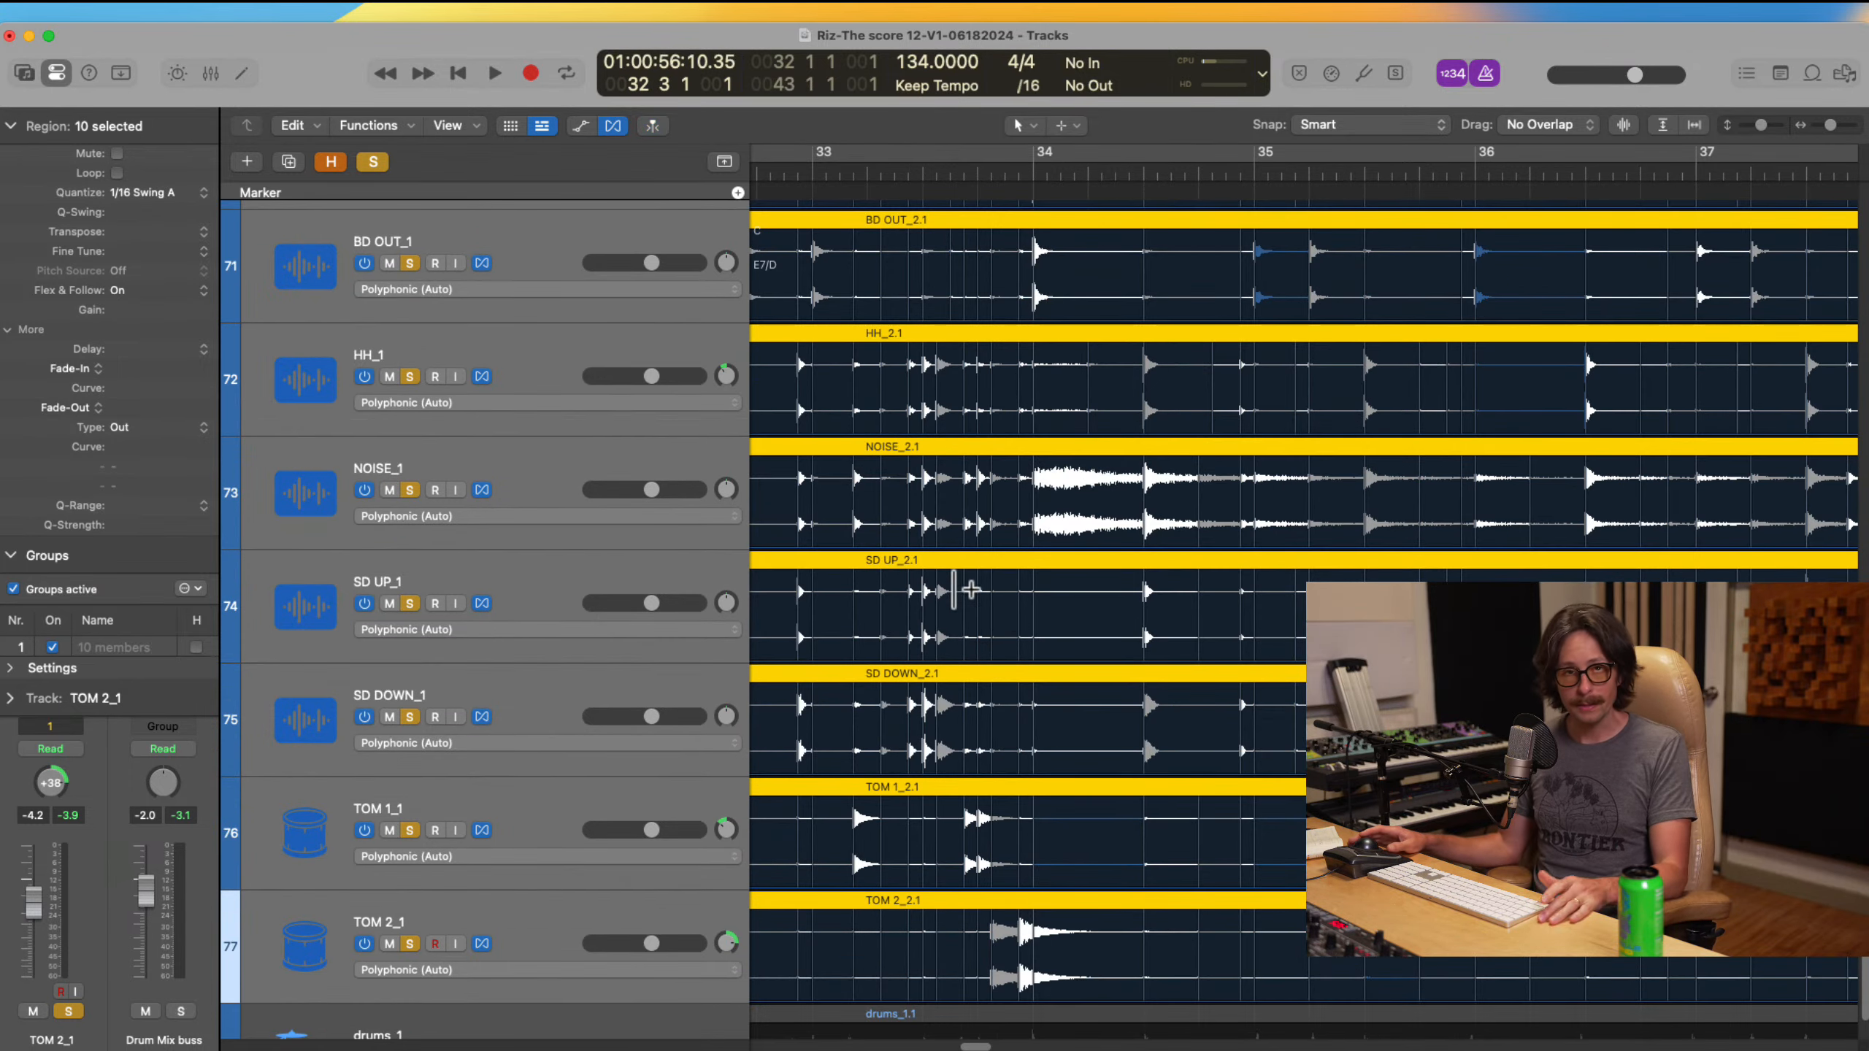
{"action": "left_click", "coordinate": [885, 175]}
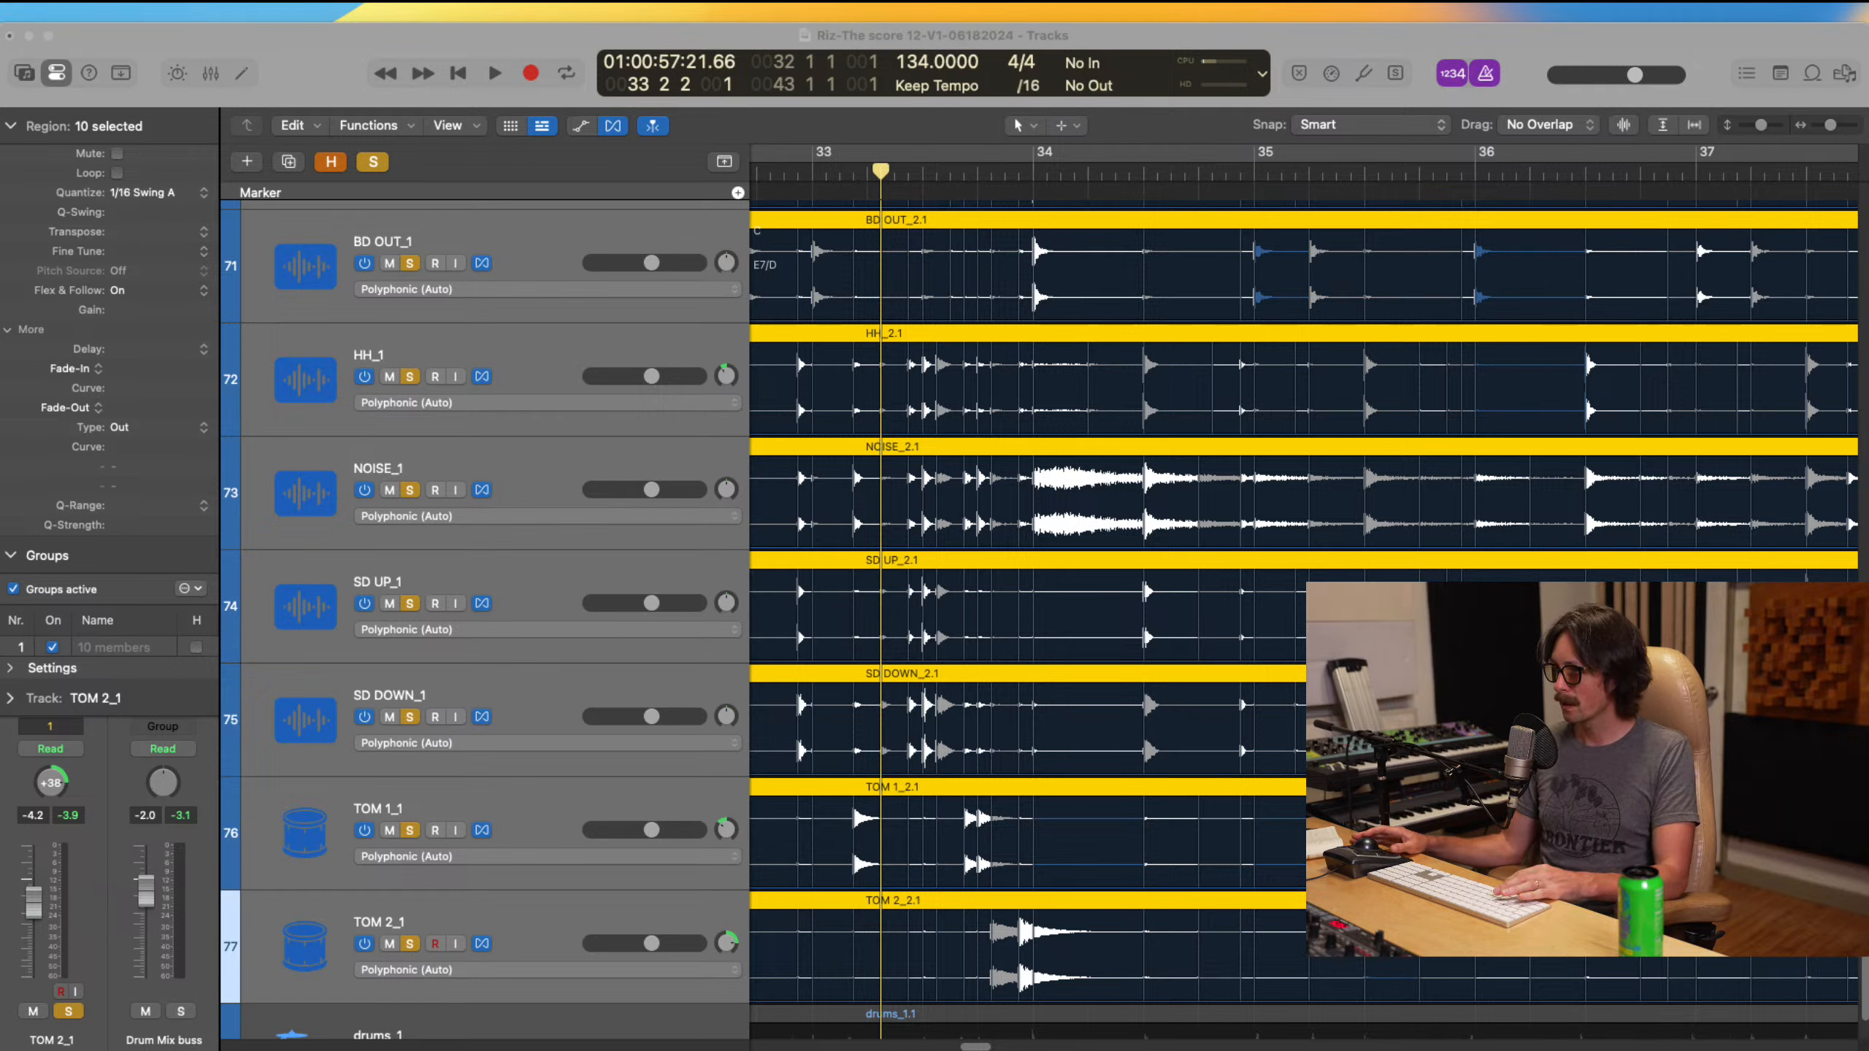
{"action": "key", "text": "space"}
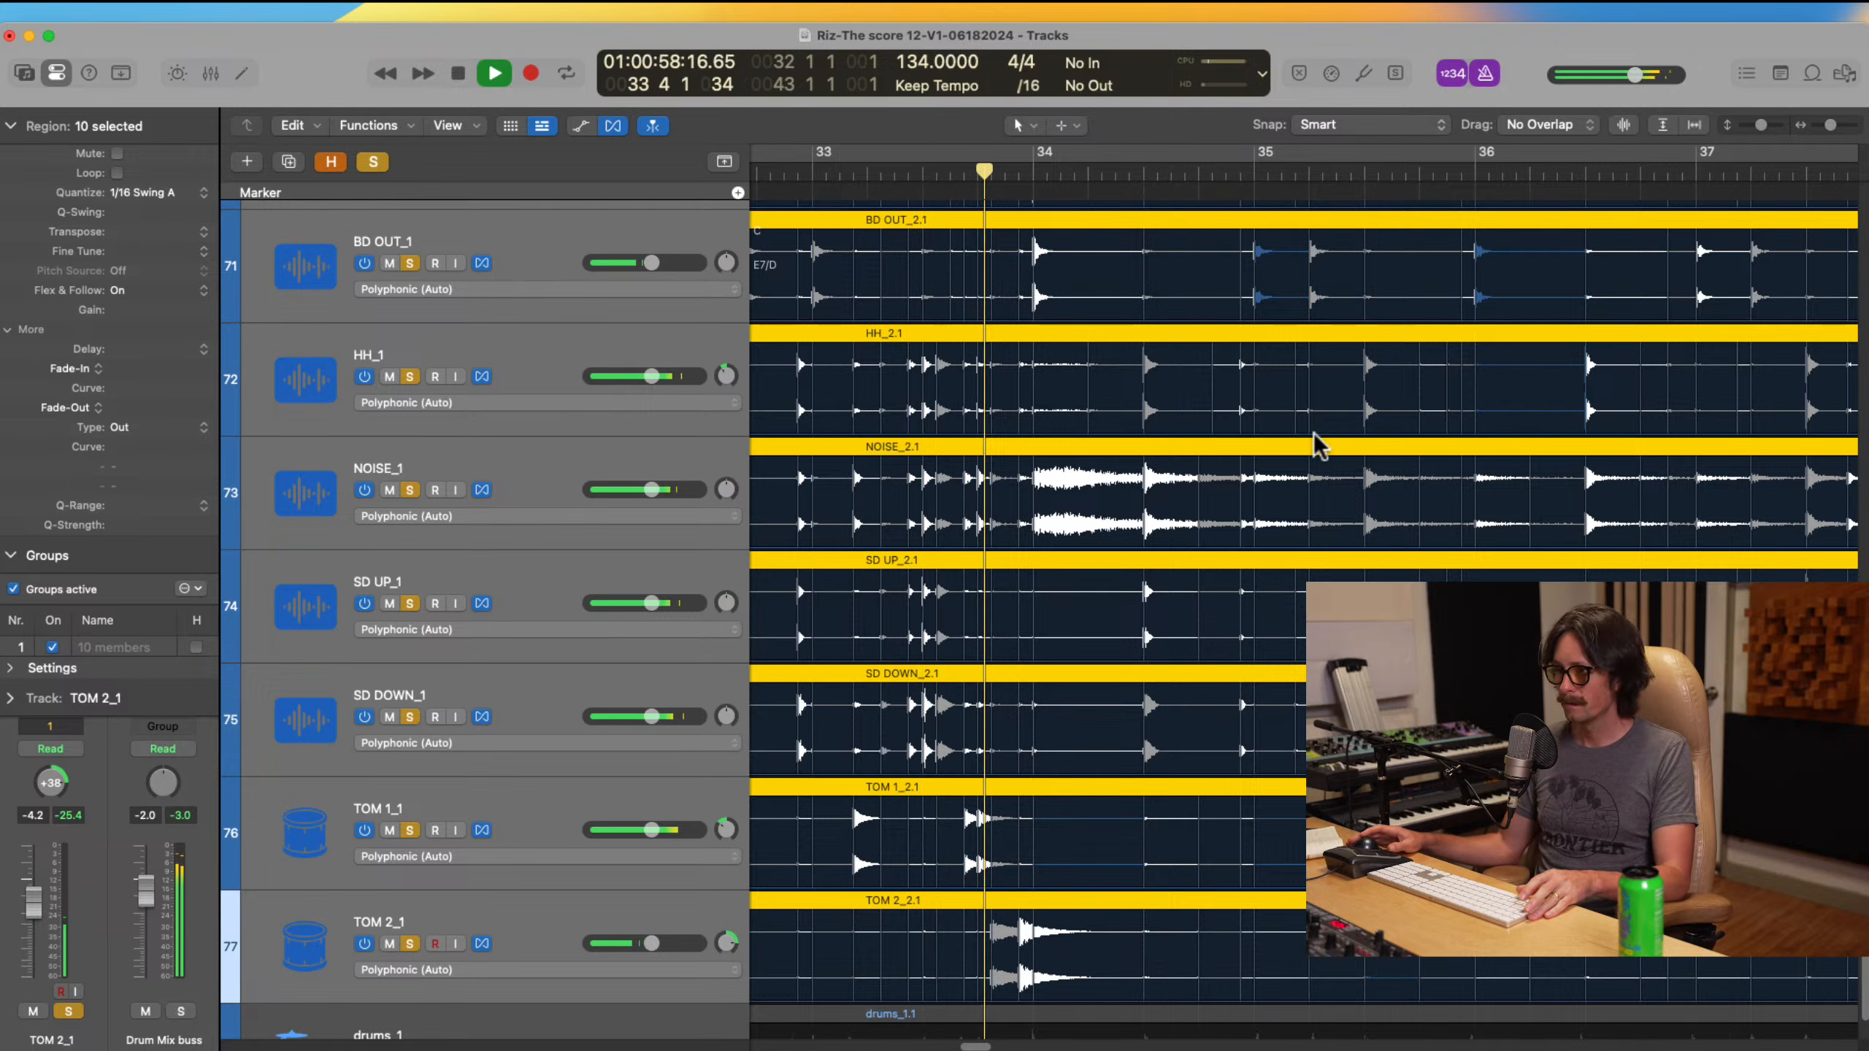
{"action": "key", "text": "space"}
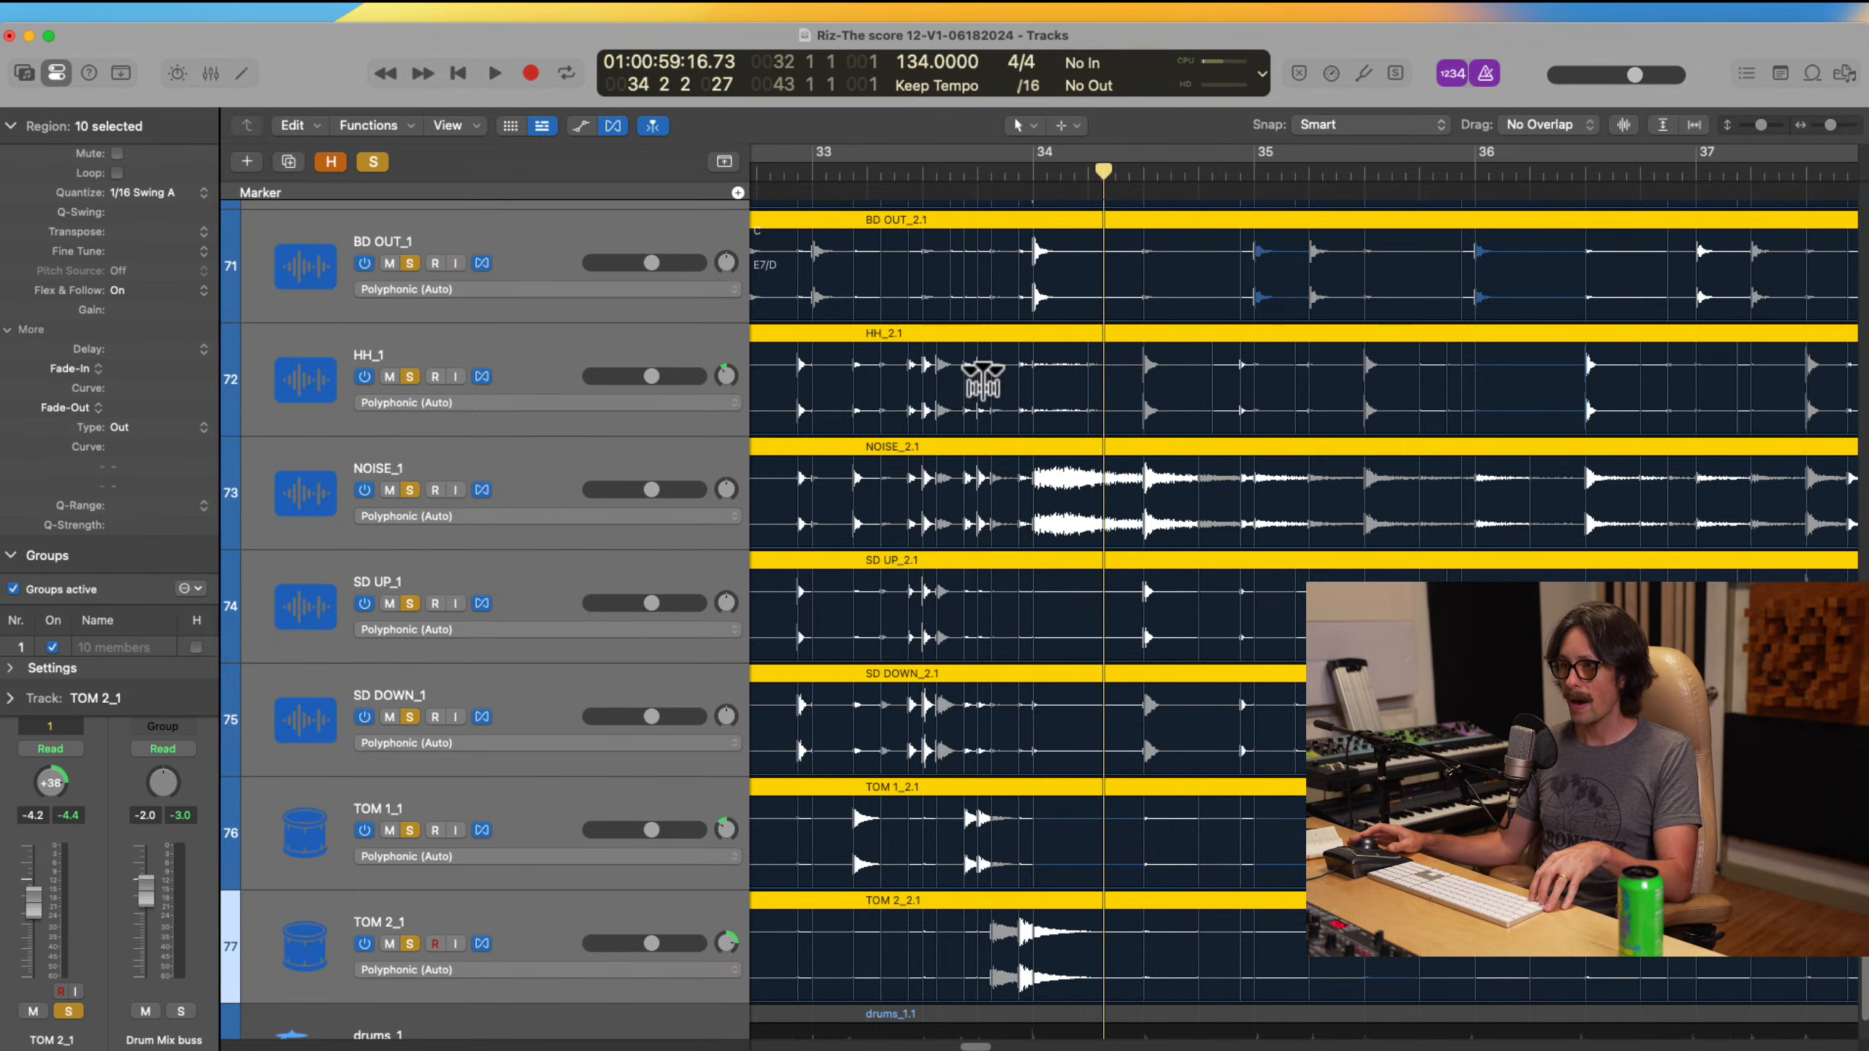
Step: Undo the 1/16 Swing A quantization and examine the original fill hits between bars 33 and 34
{"action": "left_click_drag", "start_coordinate": [873, 291], "coordinate": [1098, 860]}
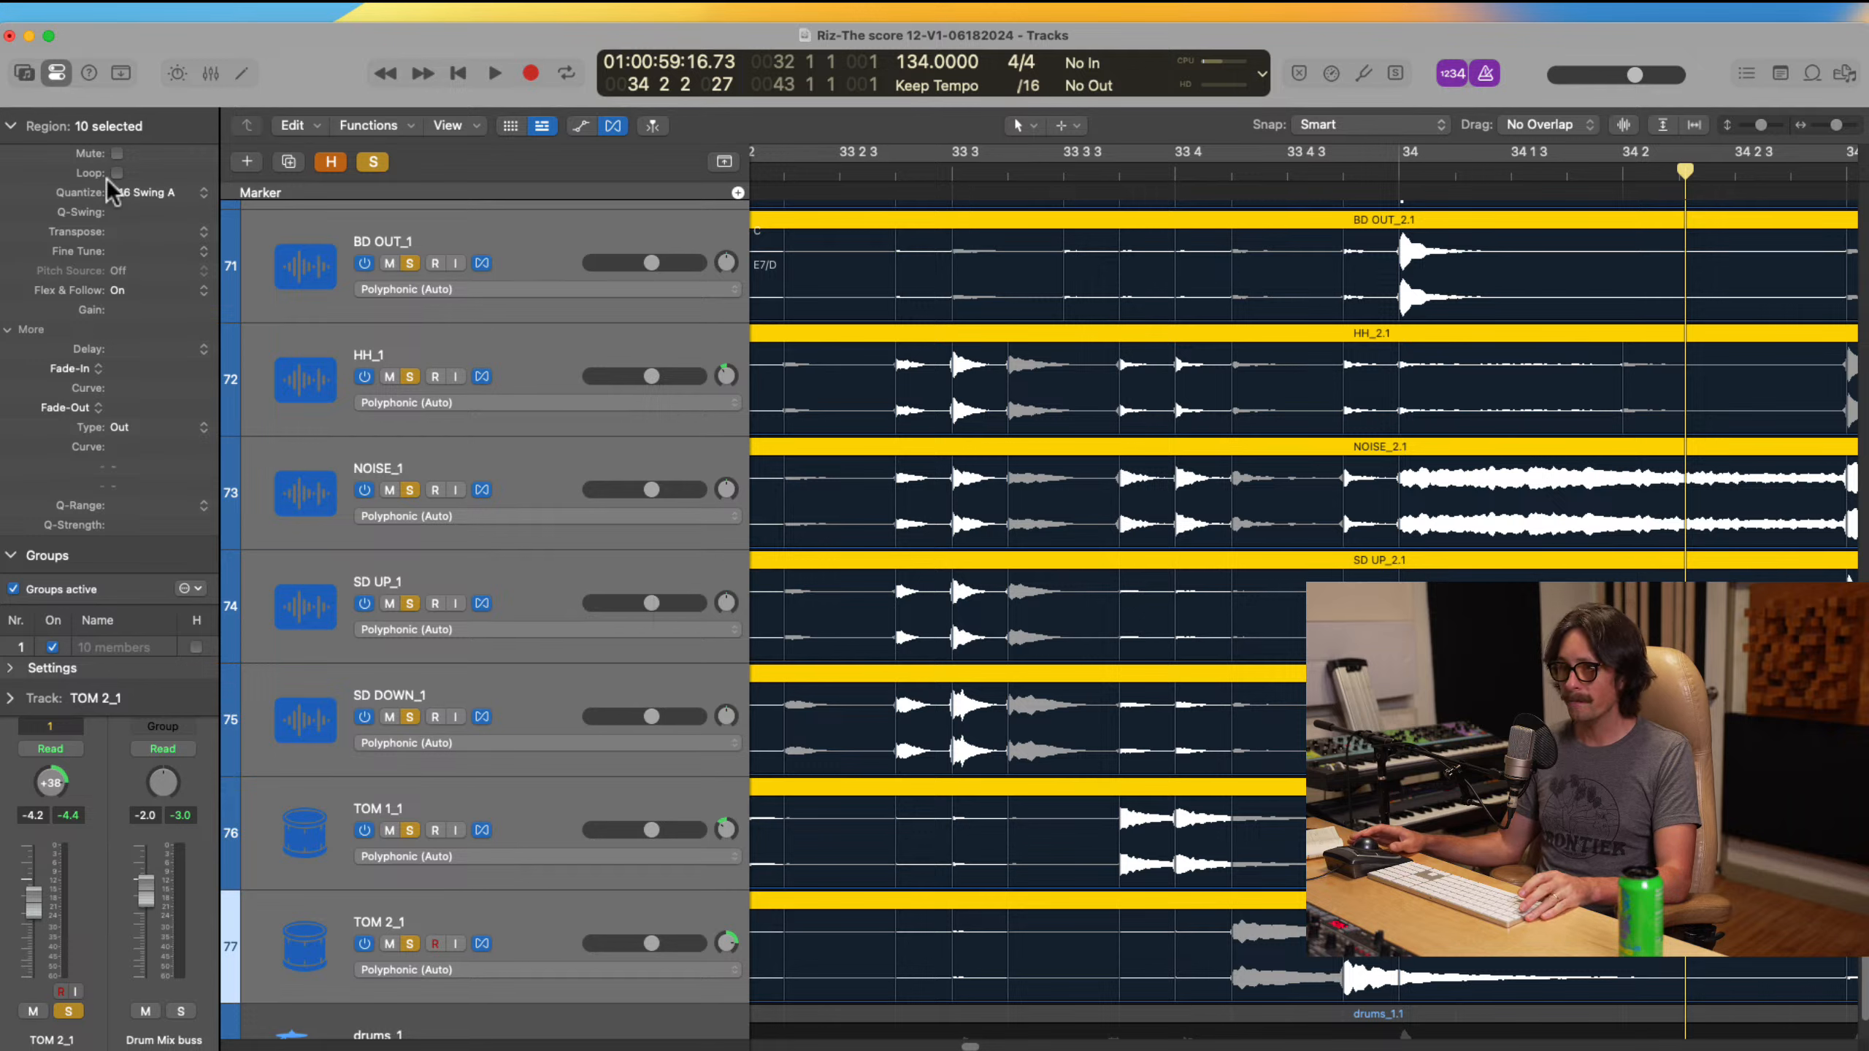
{"action": "key", "text": "super+z"}
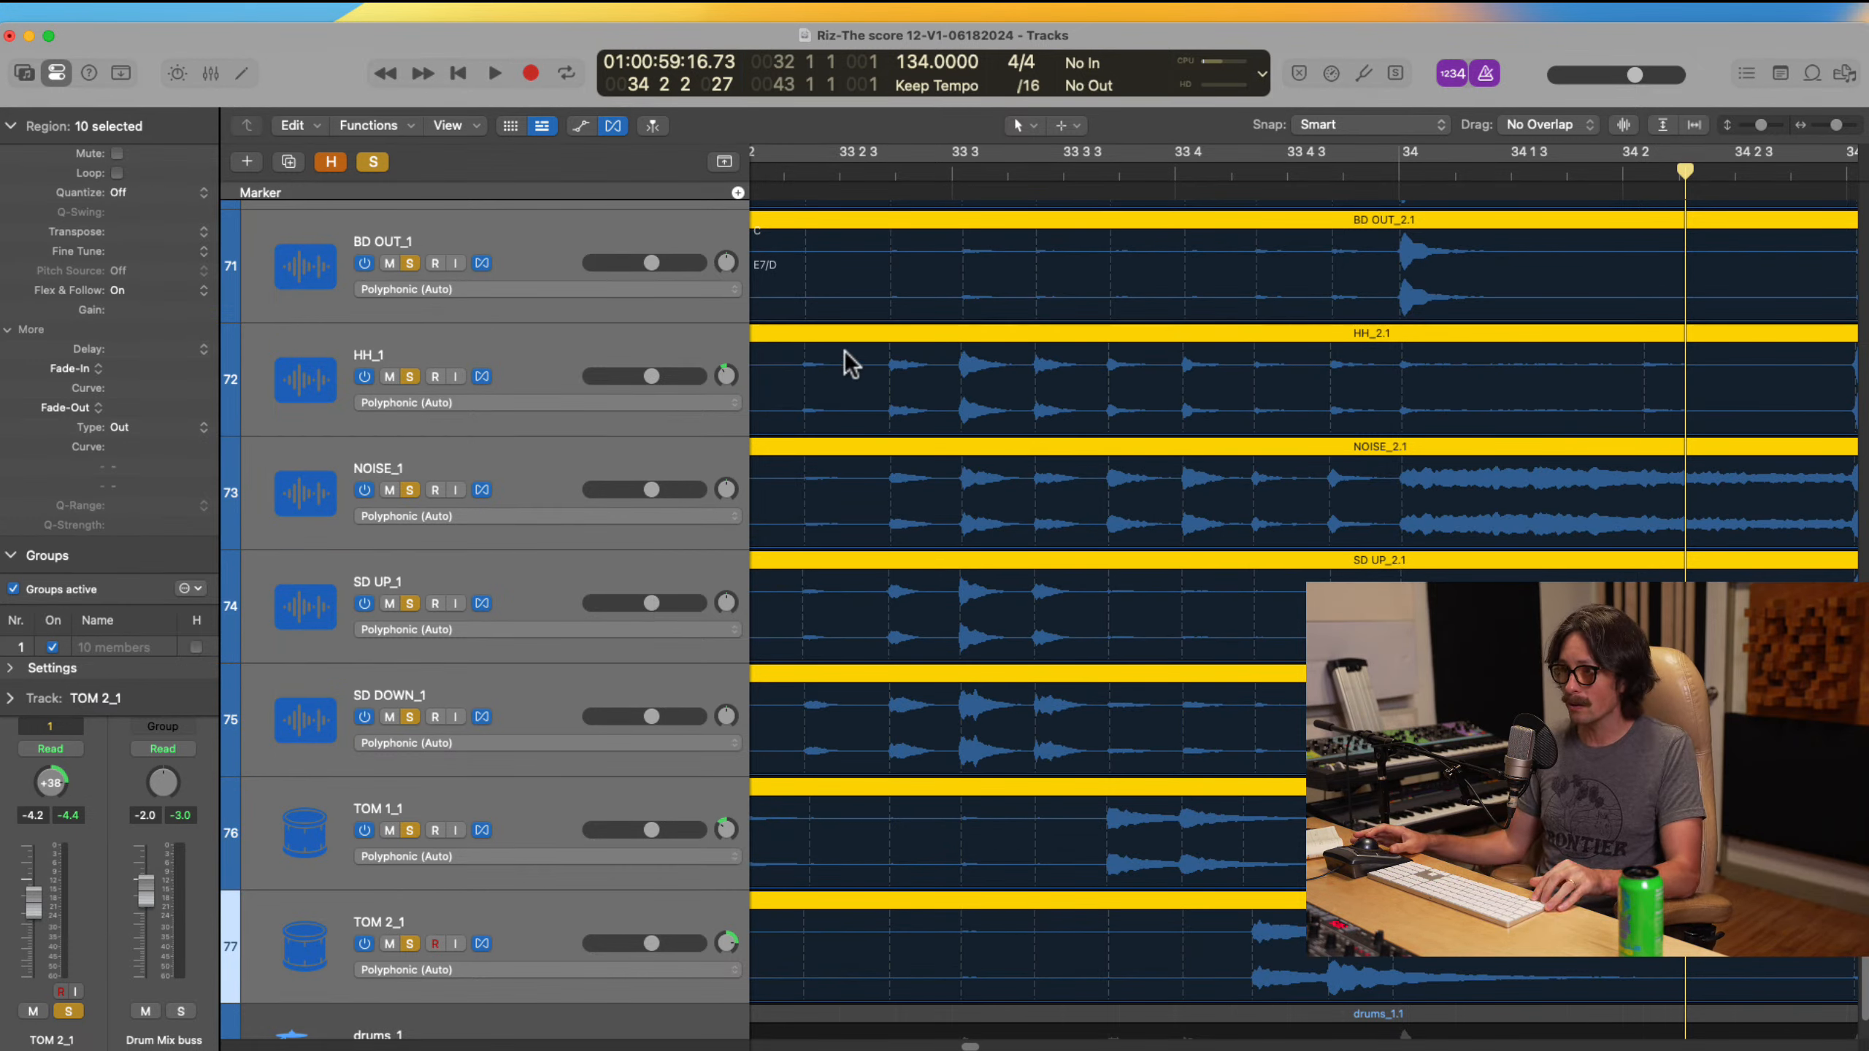
{"action": "left_click_drag", "start_coordinate": [856, 347], "coordinate": [1361, 661]}
{"action": "key", "text": "z"}
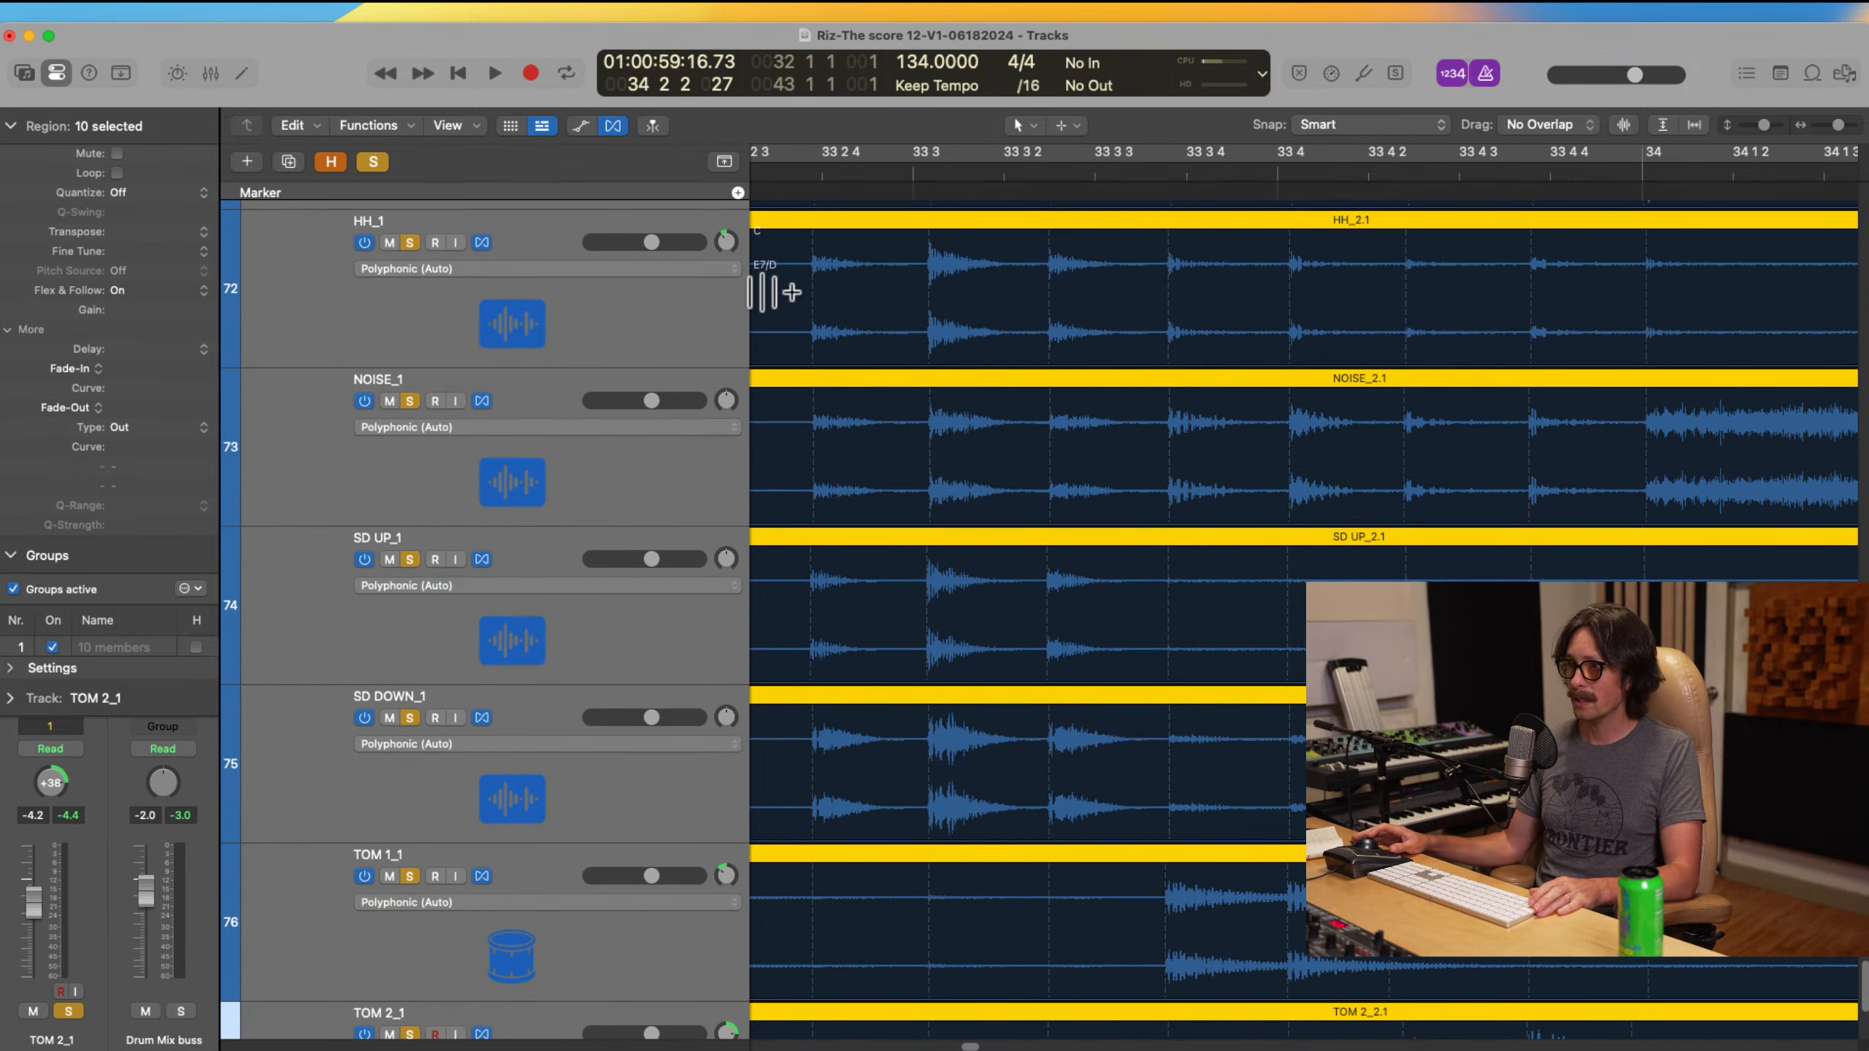
{"action": "key", "text": "z"}
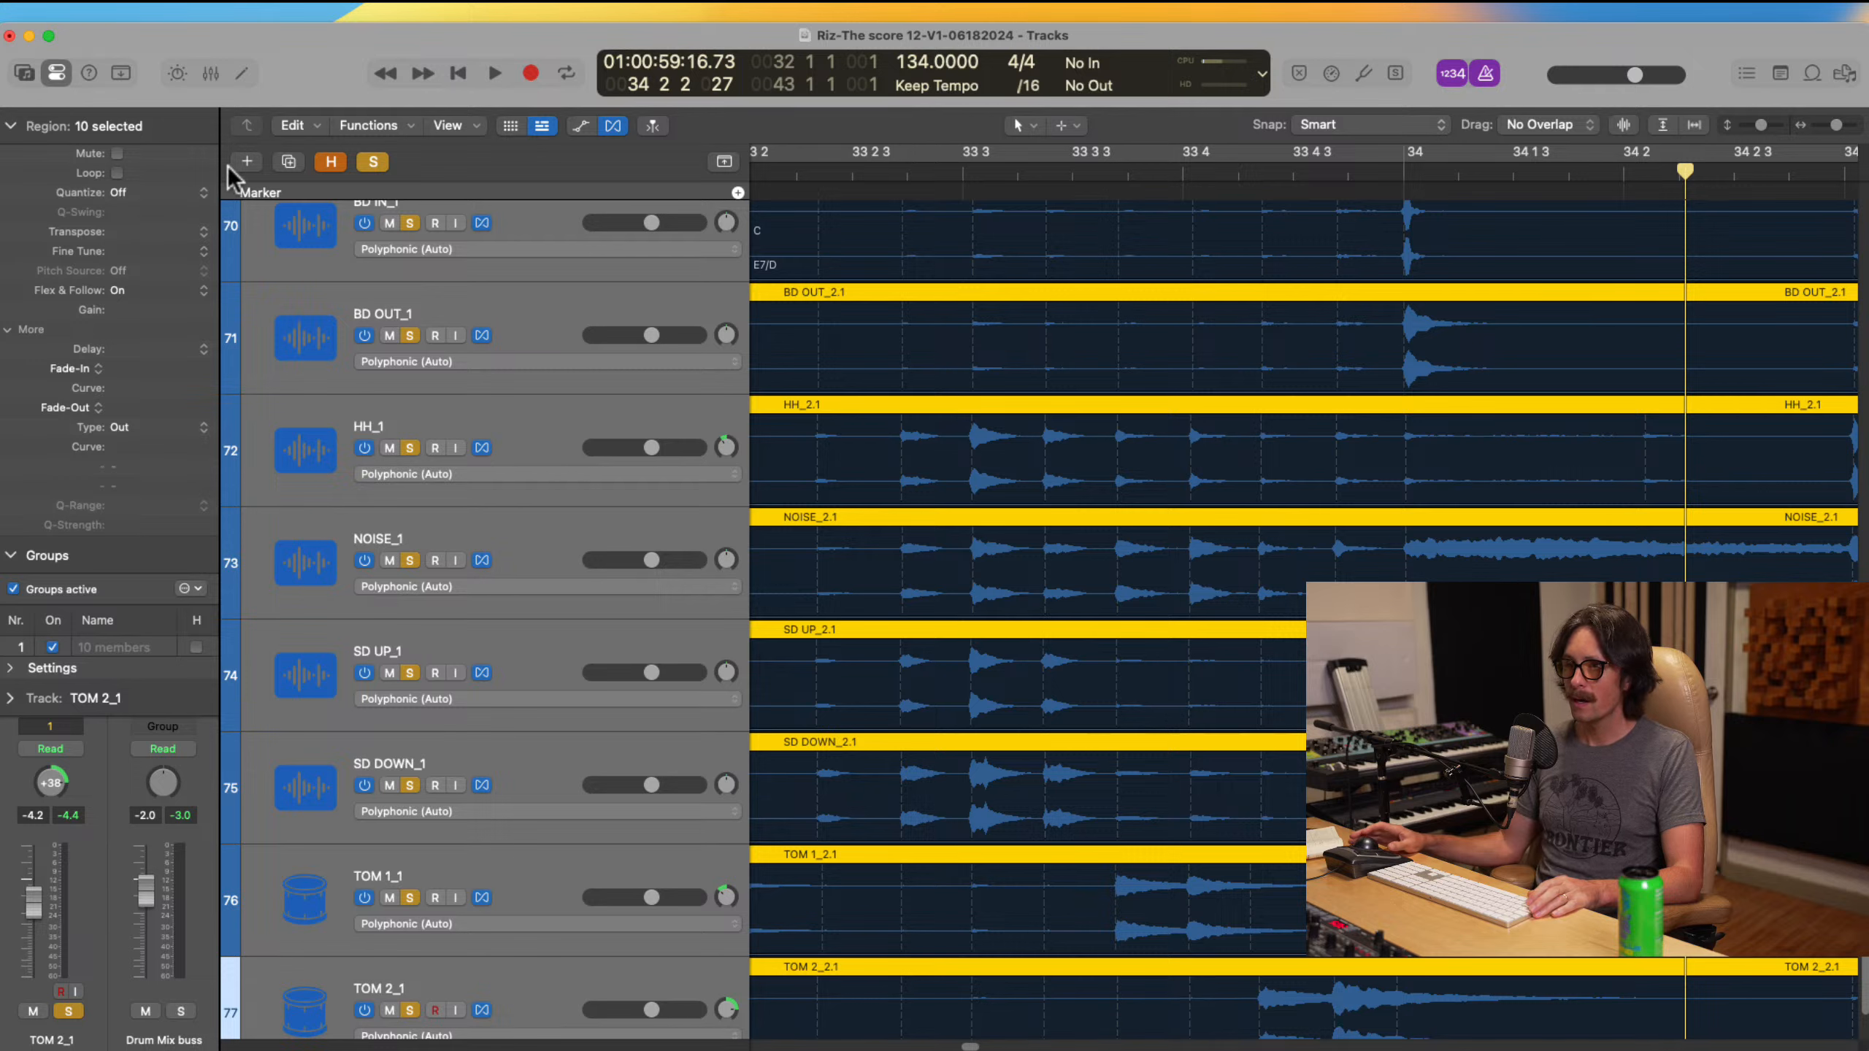
Step: Set Quantize to 1/8 Swing A for the ten drum regions and play the fill from bar 33 into bar 34
{"action": "left_click", "coordinate": [138, 196]}
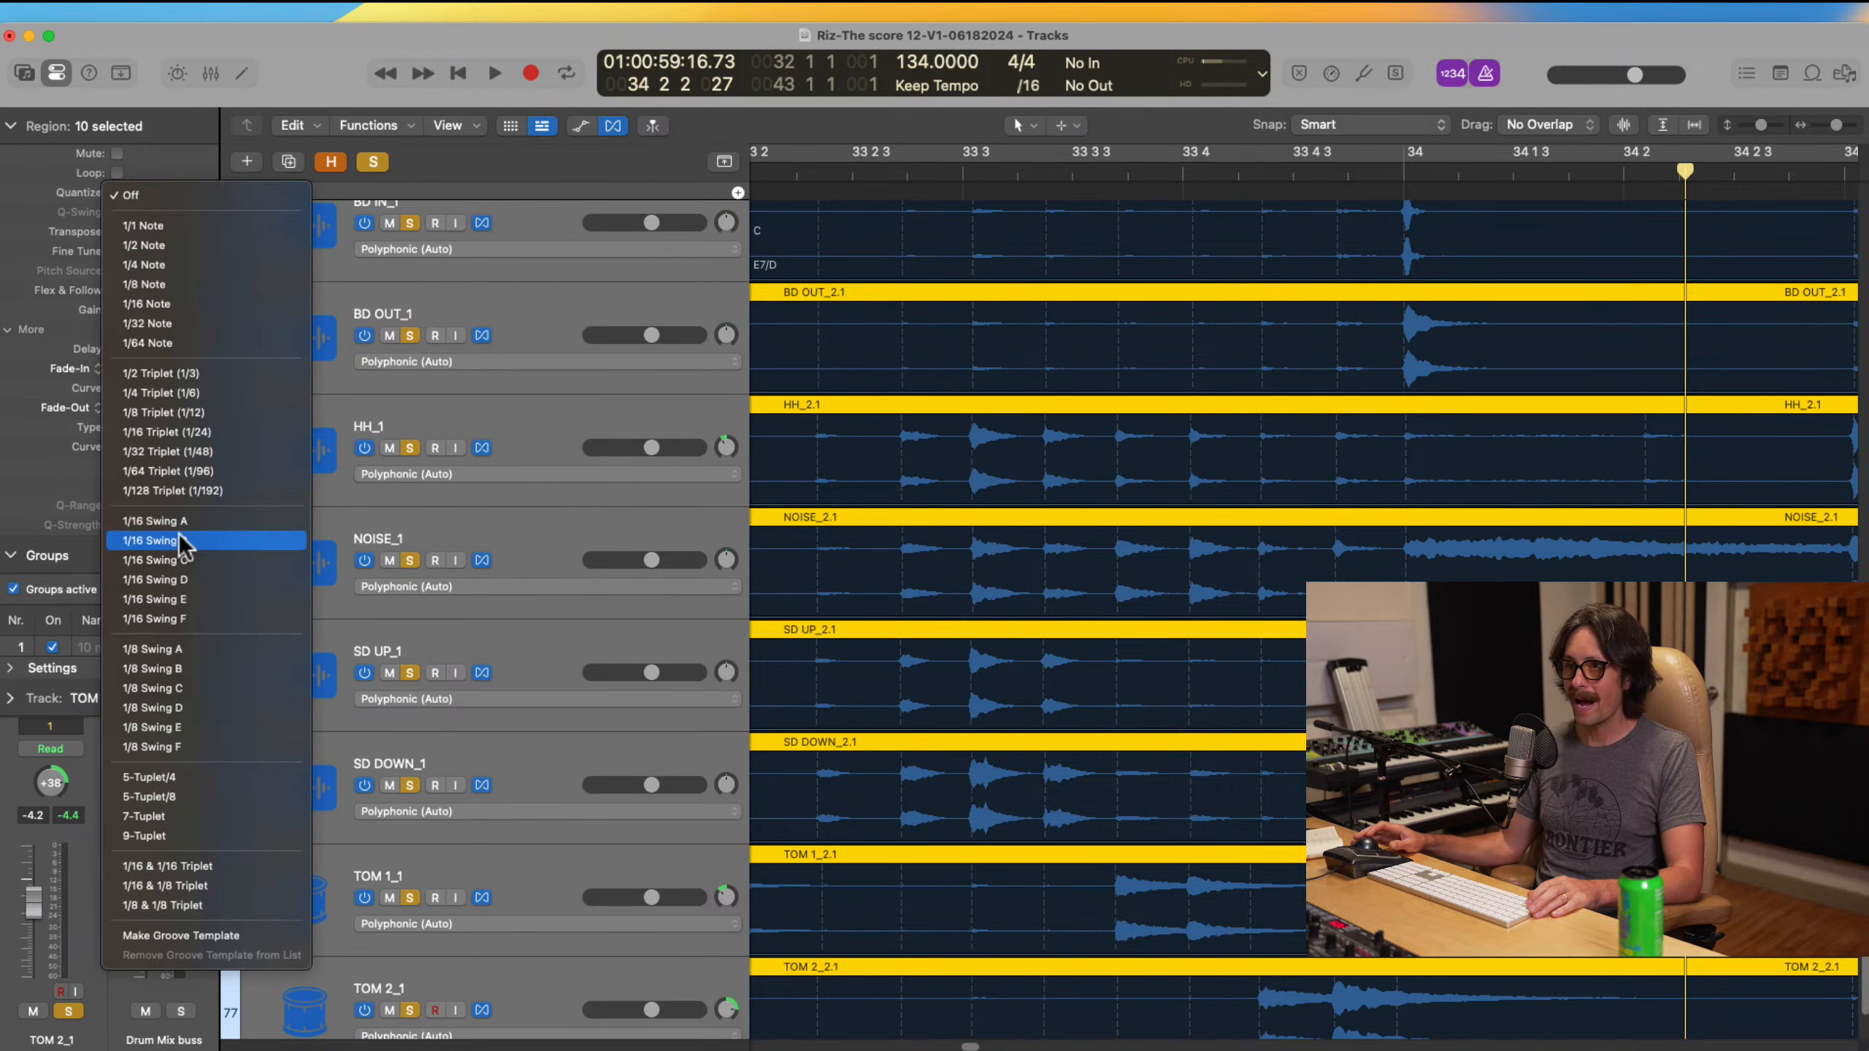
{"action": "left_click", "coordinate": [176, 651]}
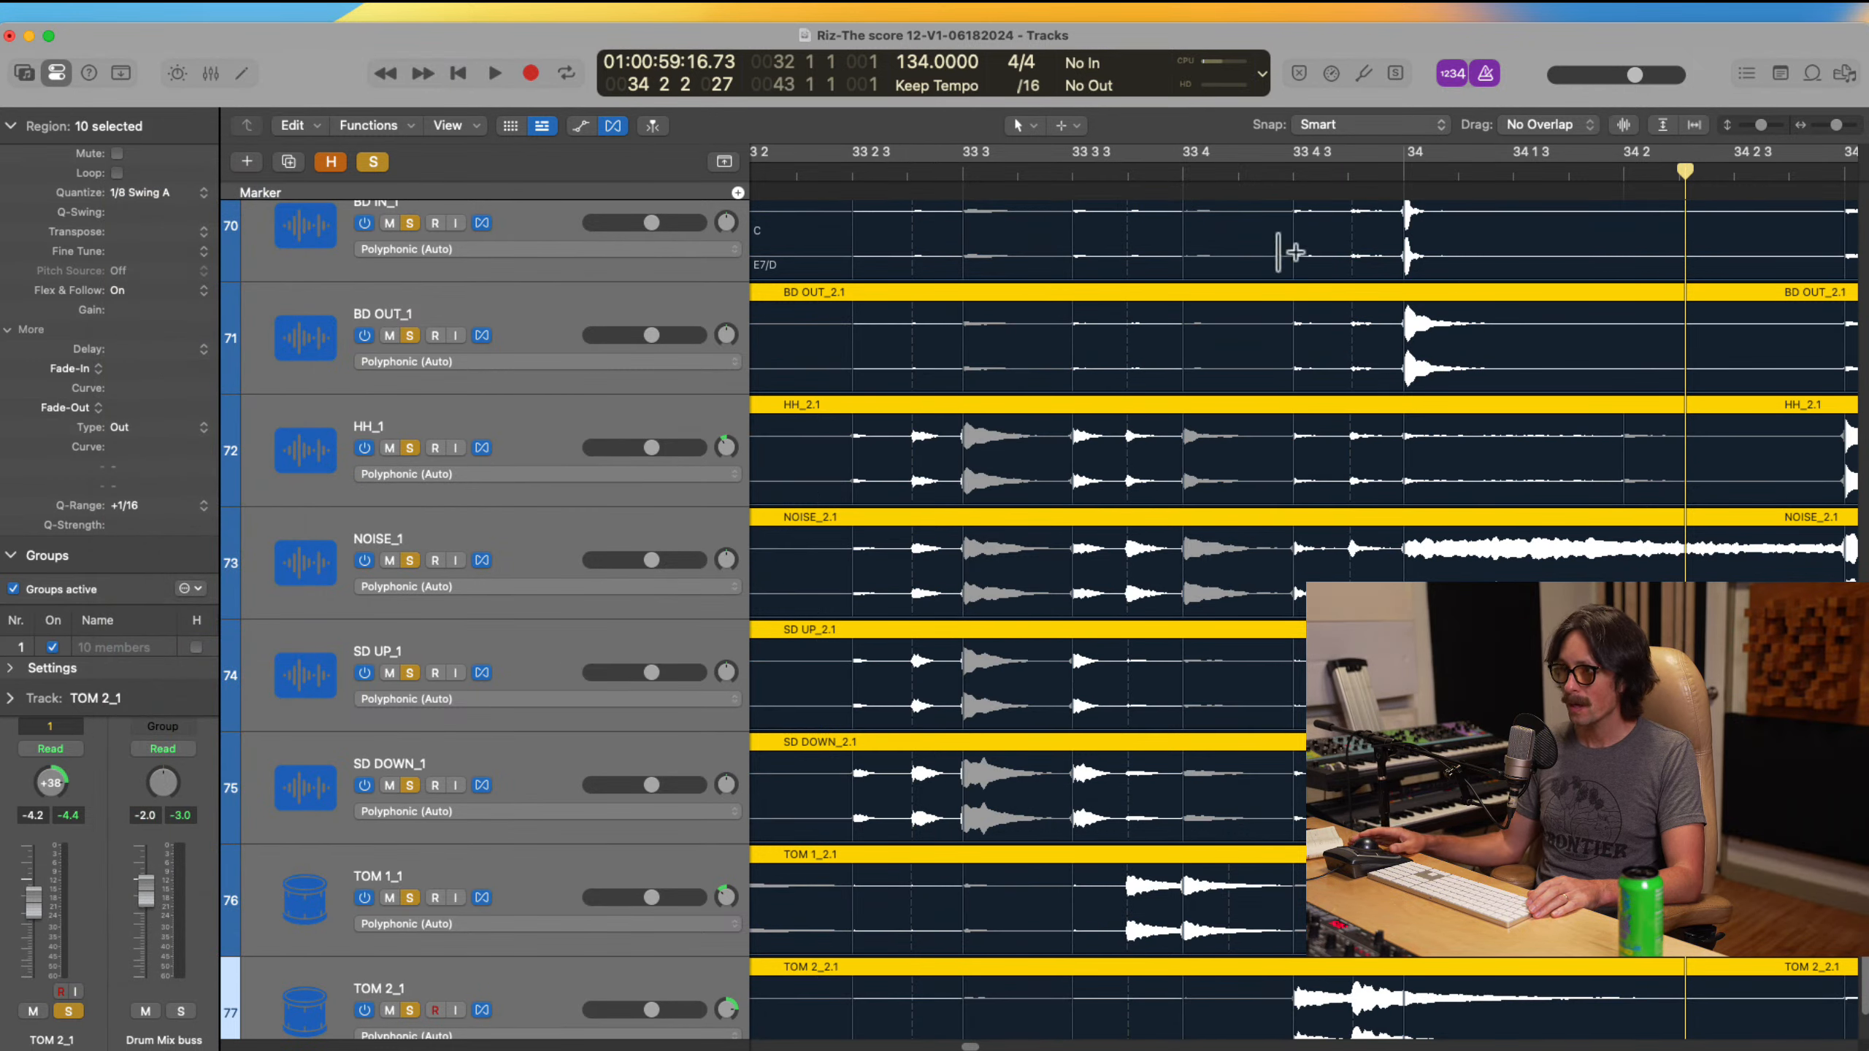
{"action": "left_click", "coordinate": [845, 168]}
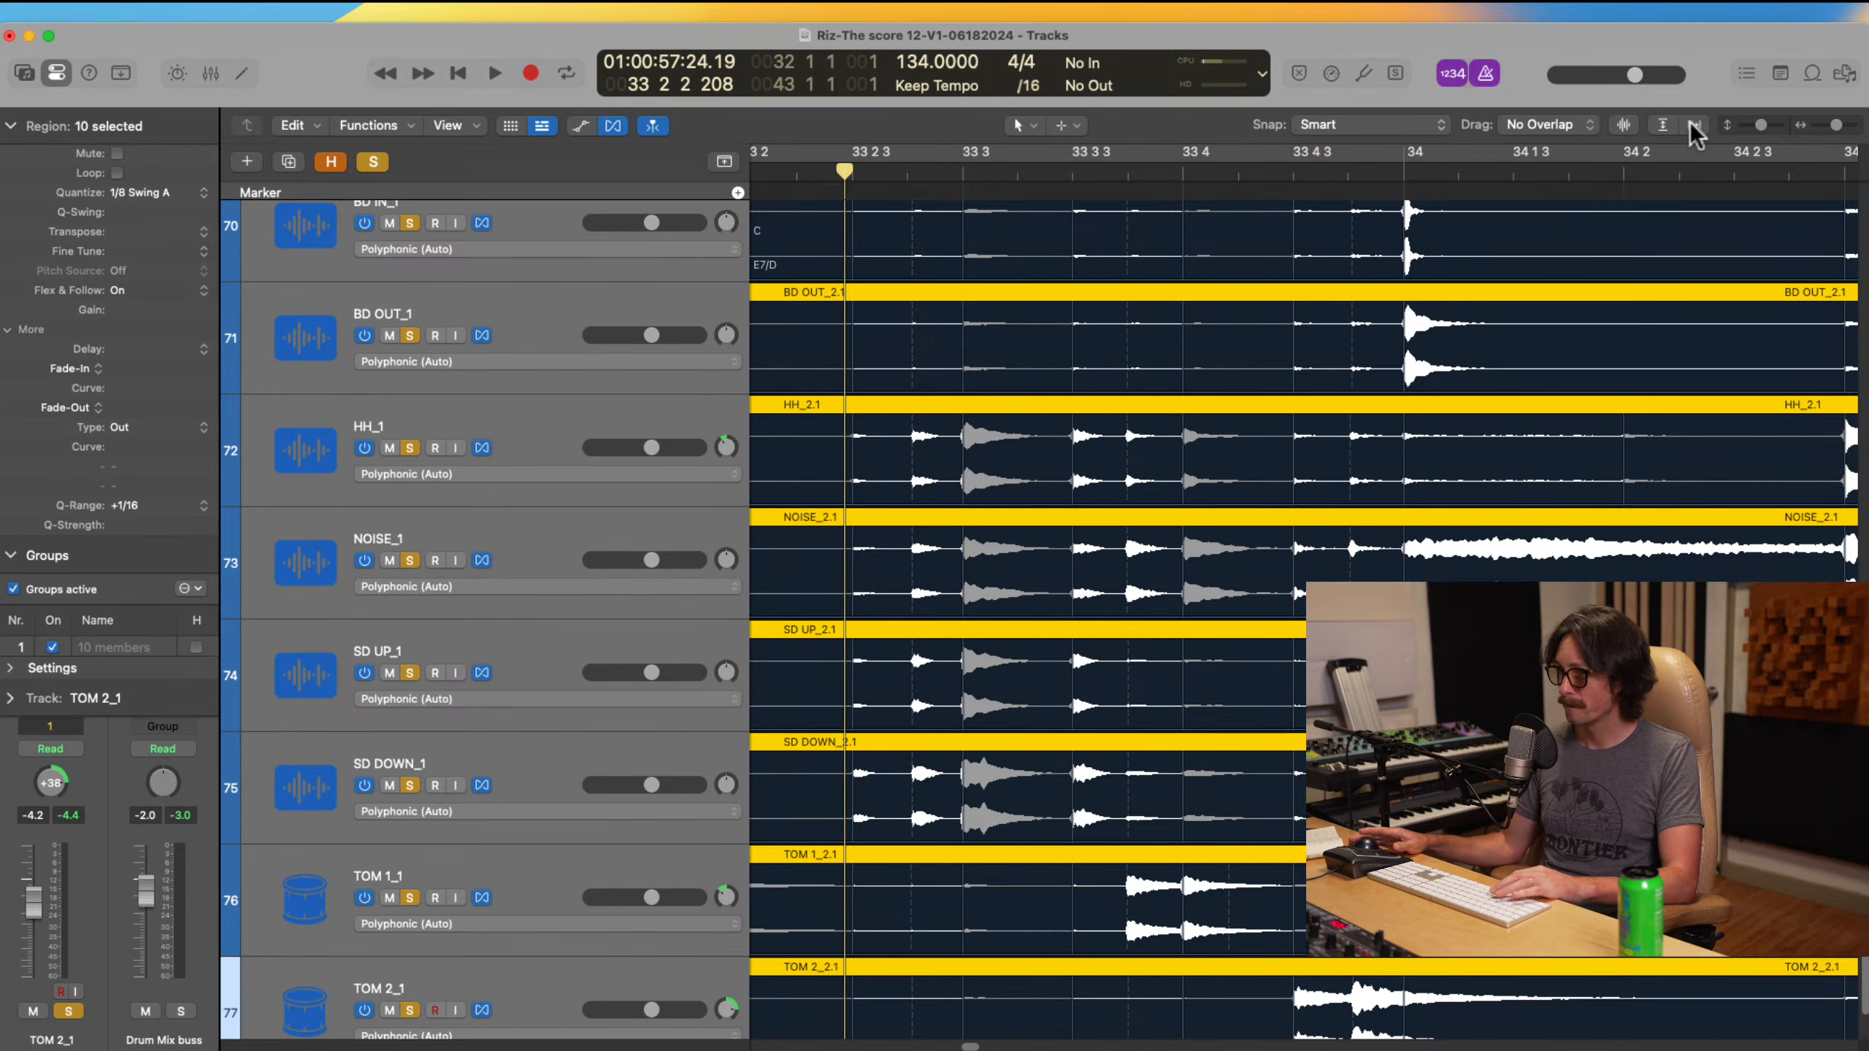
{"action": "key", "text": "space"}
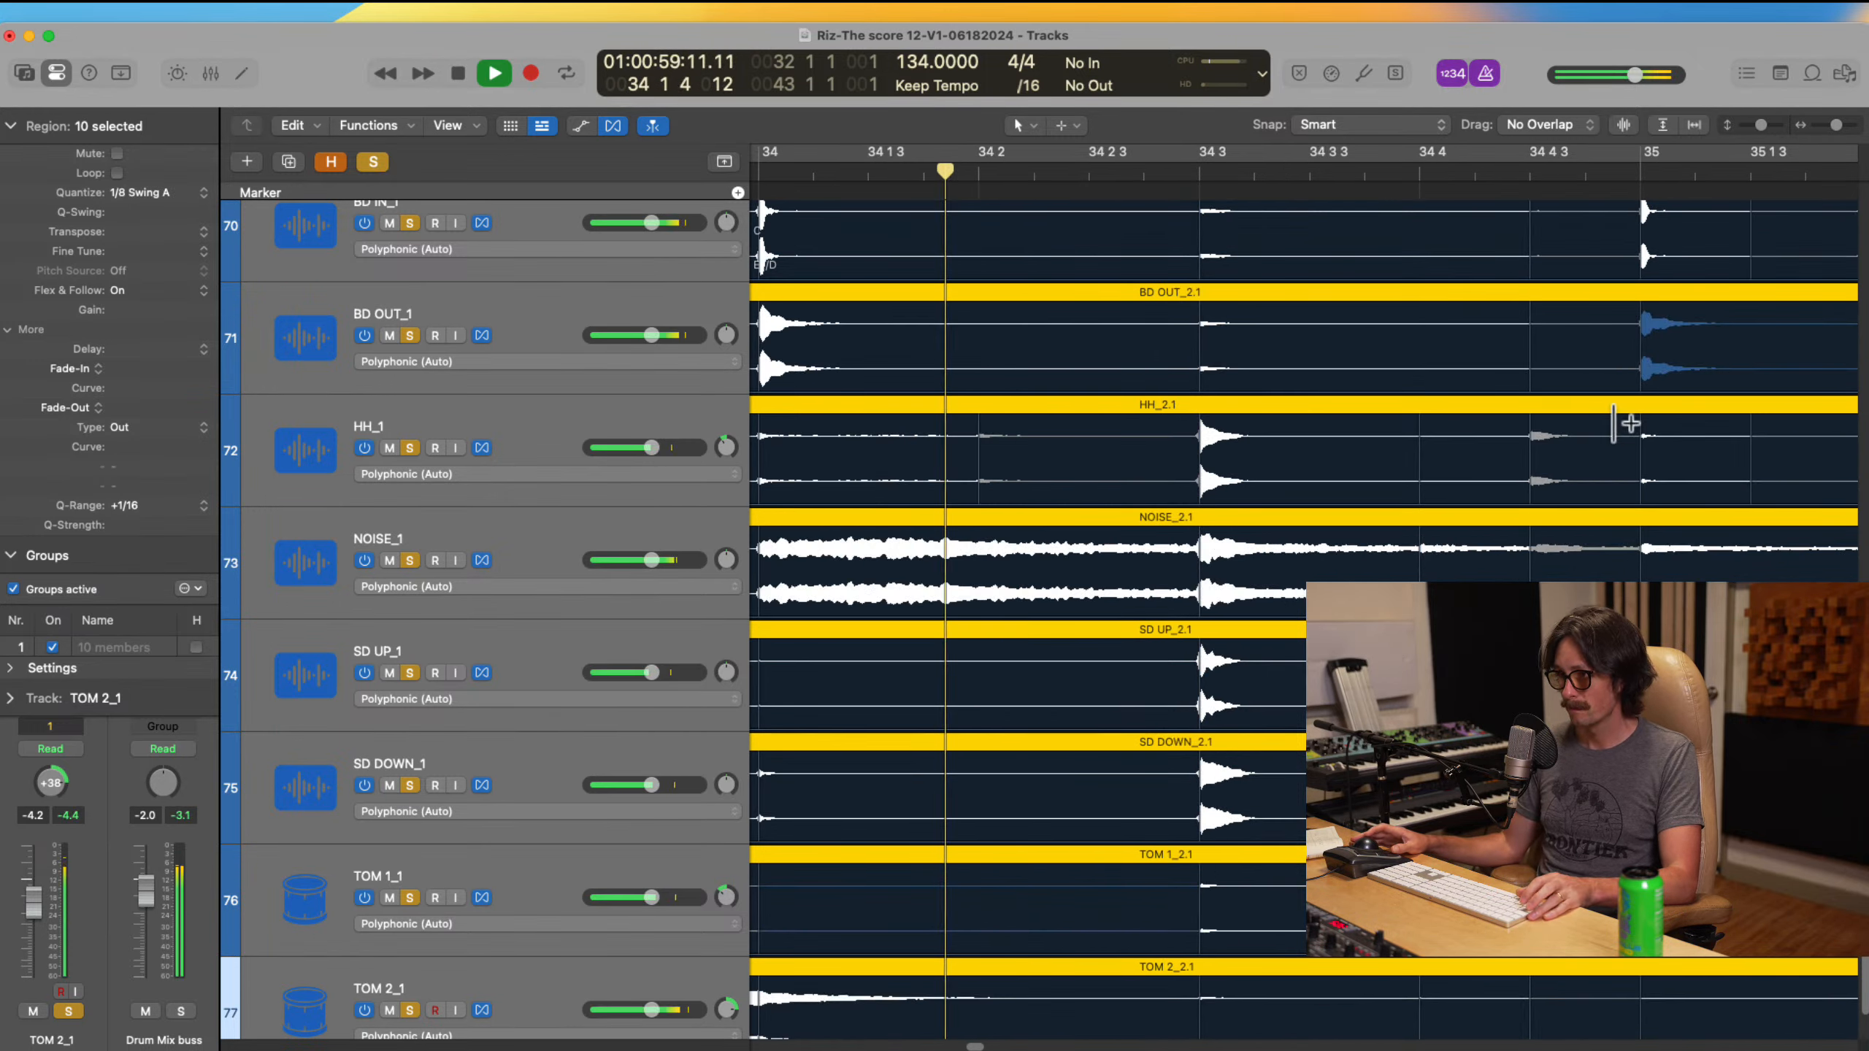
{"action": "key", "text": "space"}
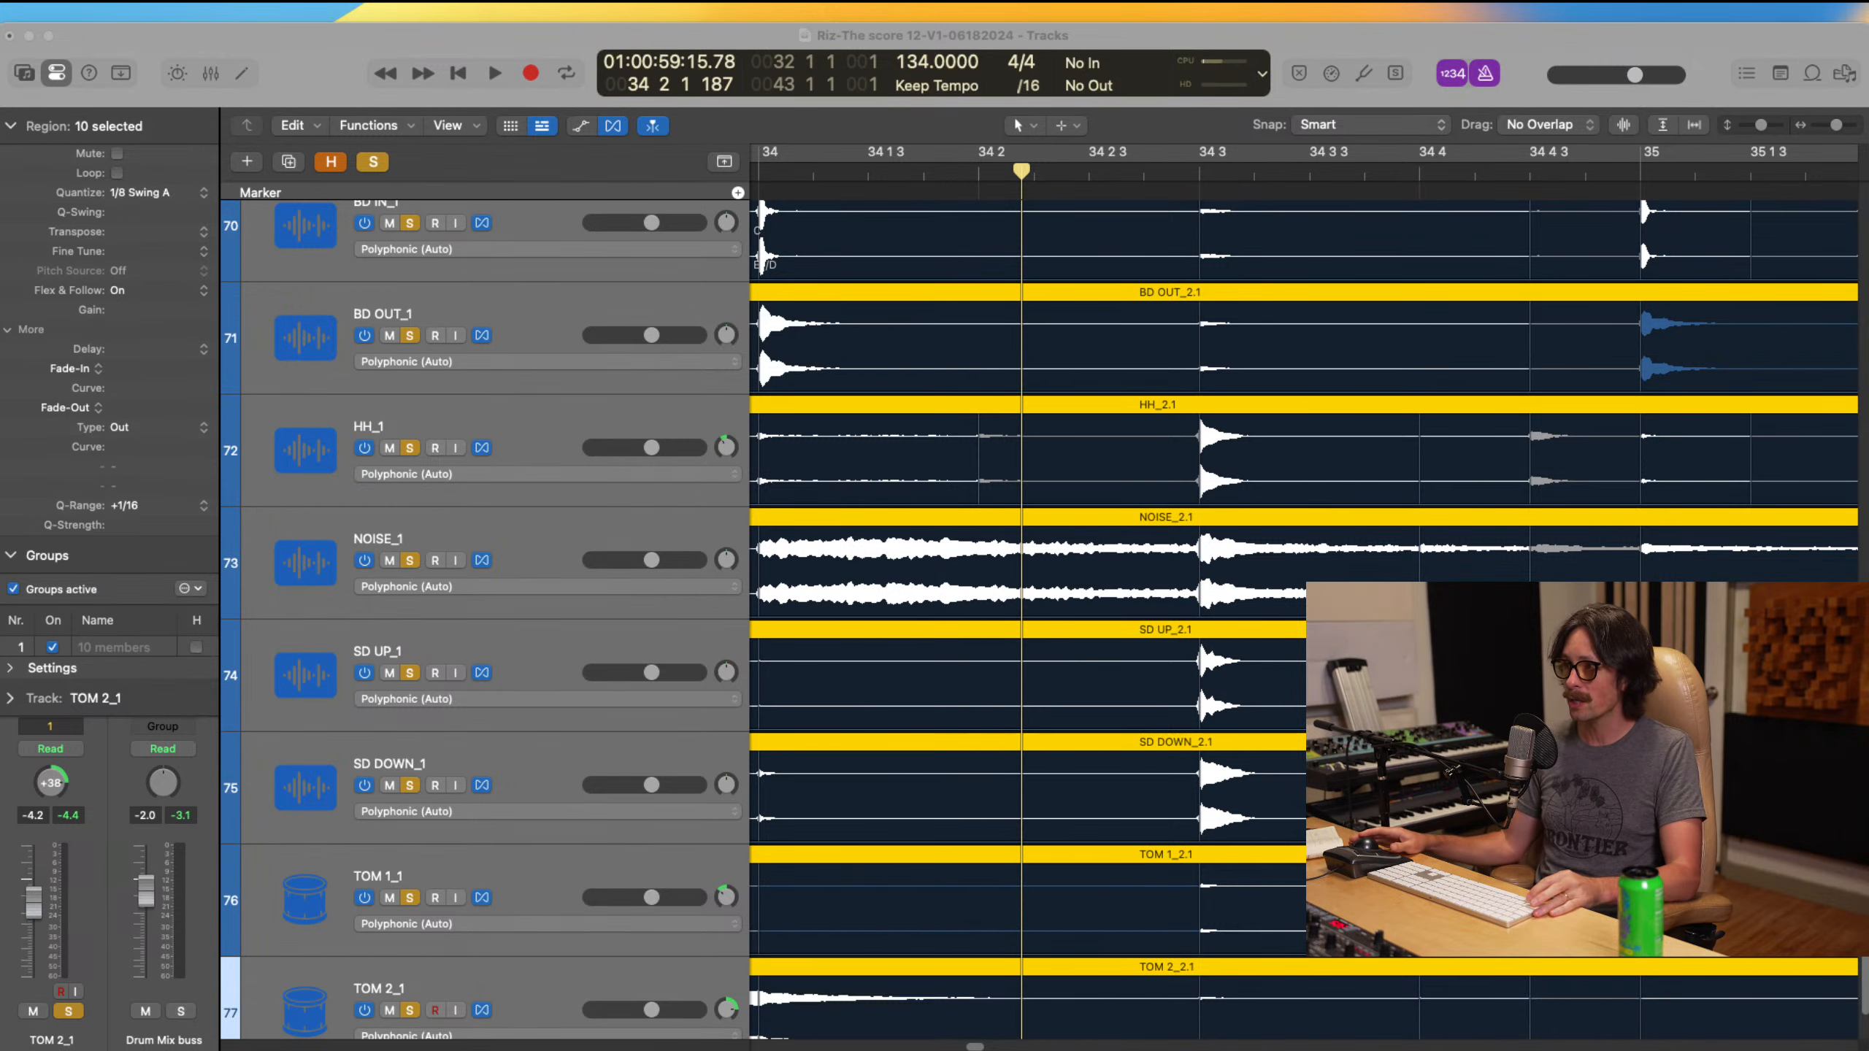
Step: Undo the 1/8 Swing A quantization of the selected drum regions
{"action": "key", "text": "super+Tab"}
{"action": "key", "text": "super+z"}
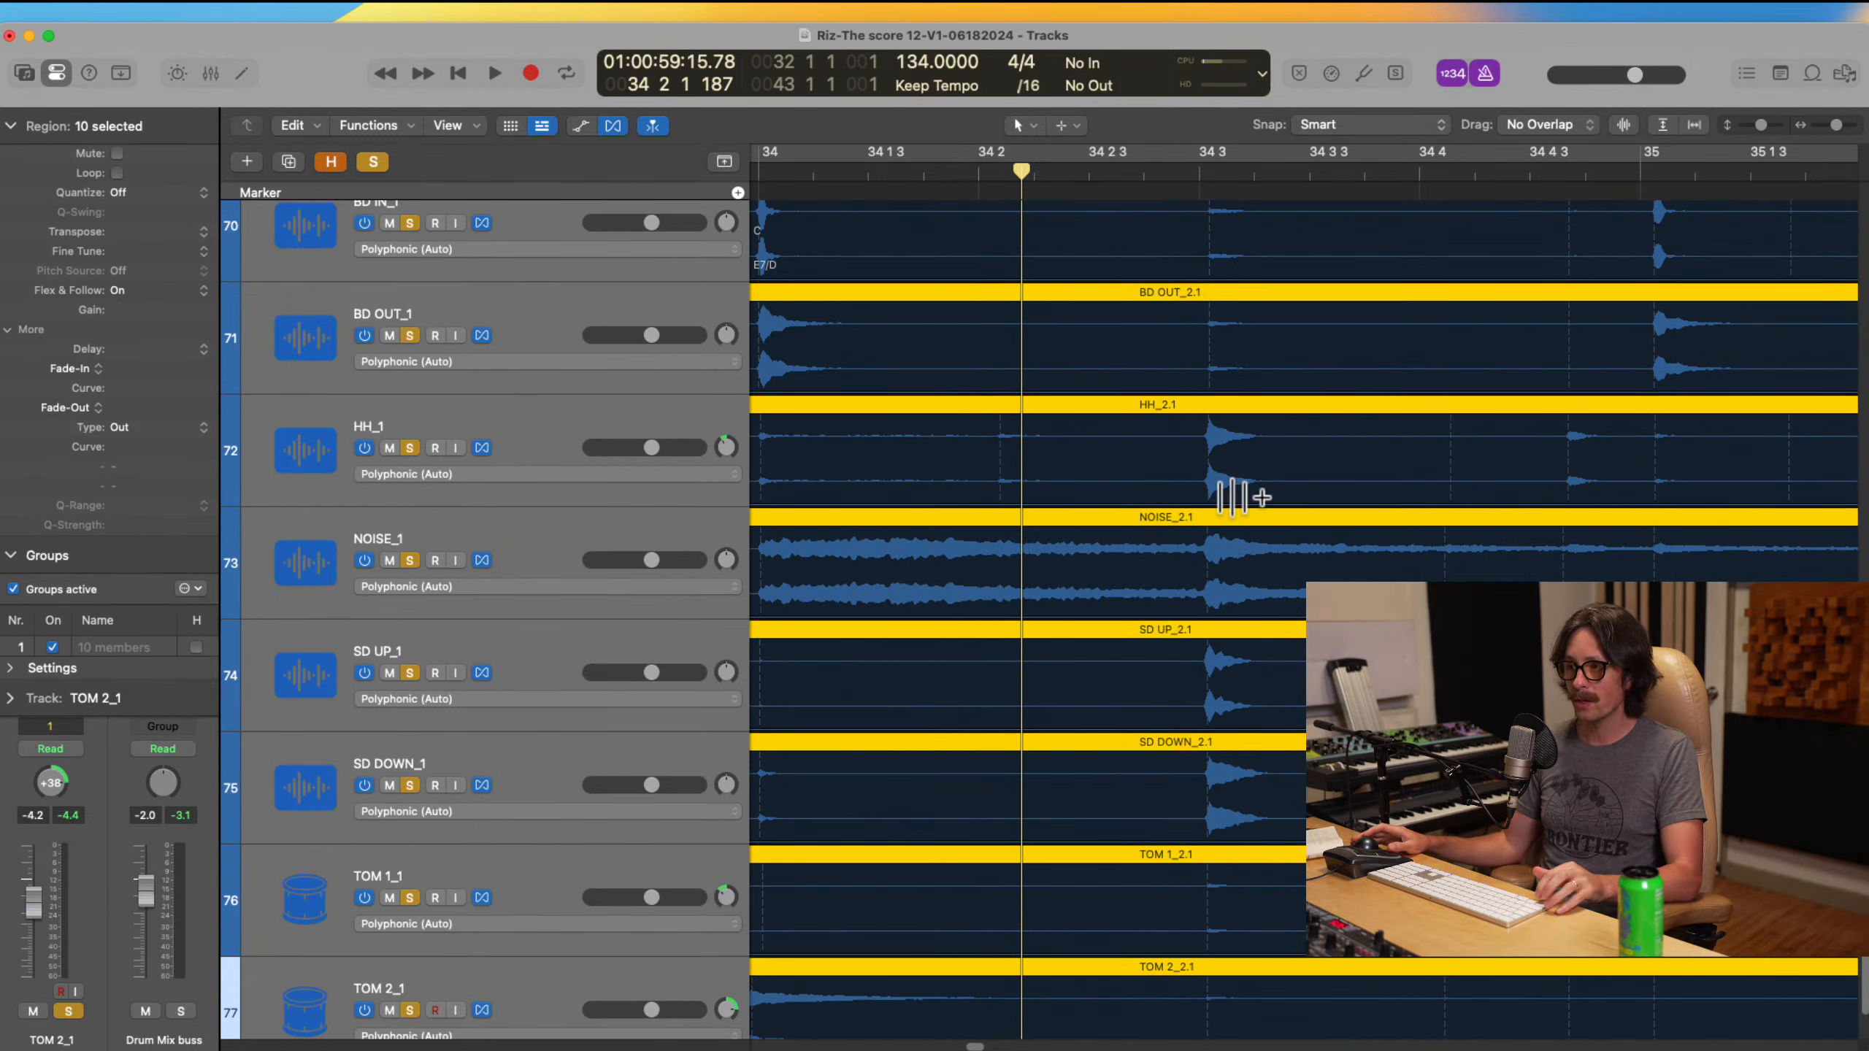
Step: Set the cycle range over the drum fill from bar 33 to bar 34
{"action": "key", "text": "z"}
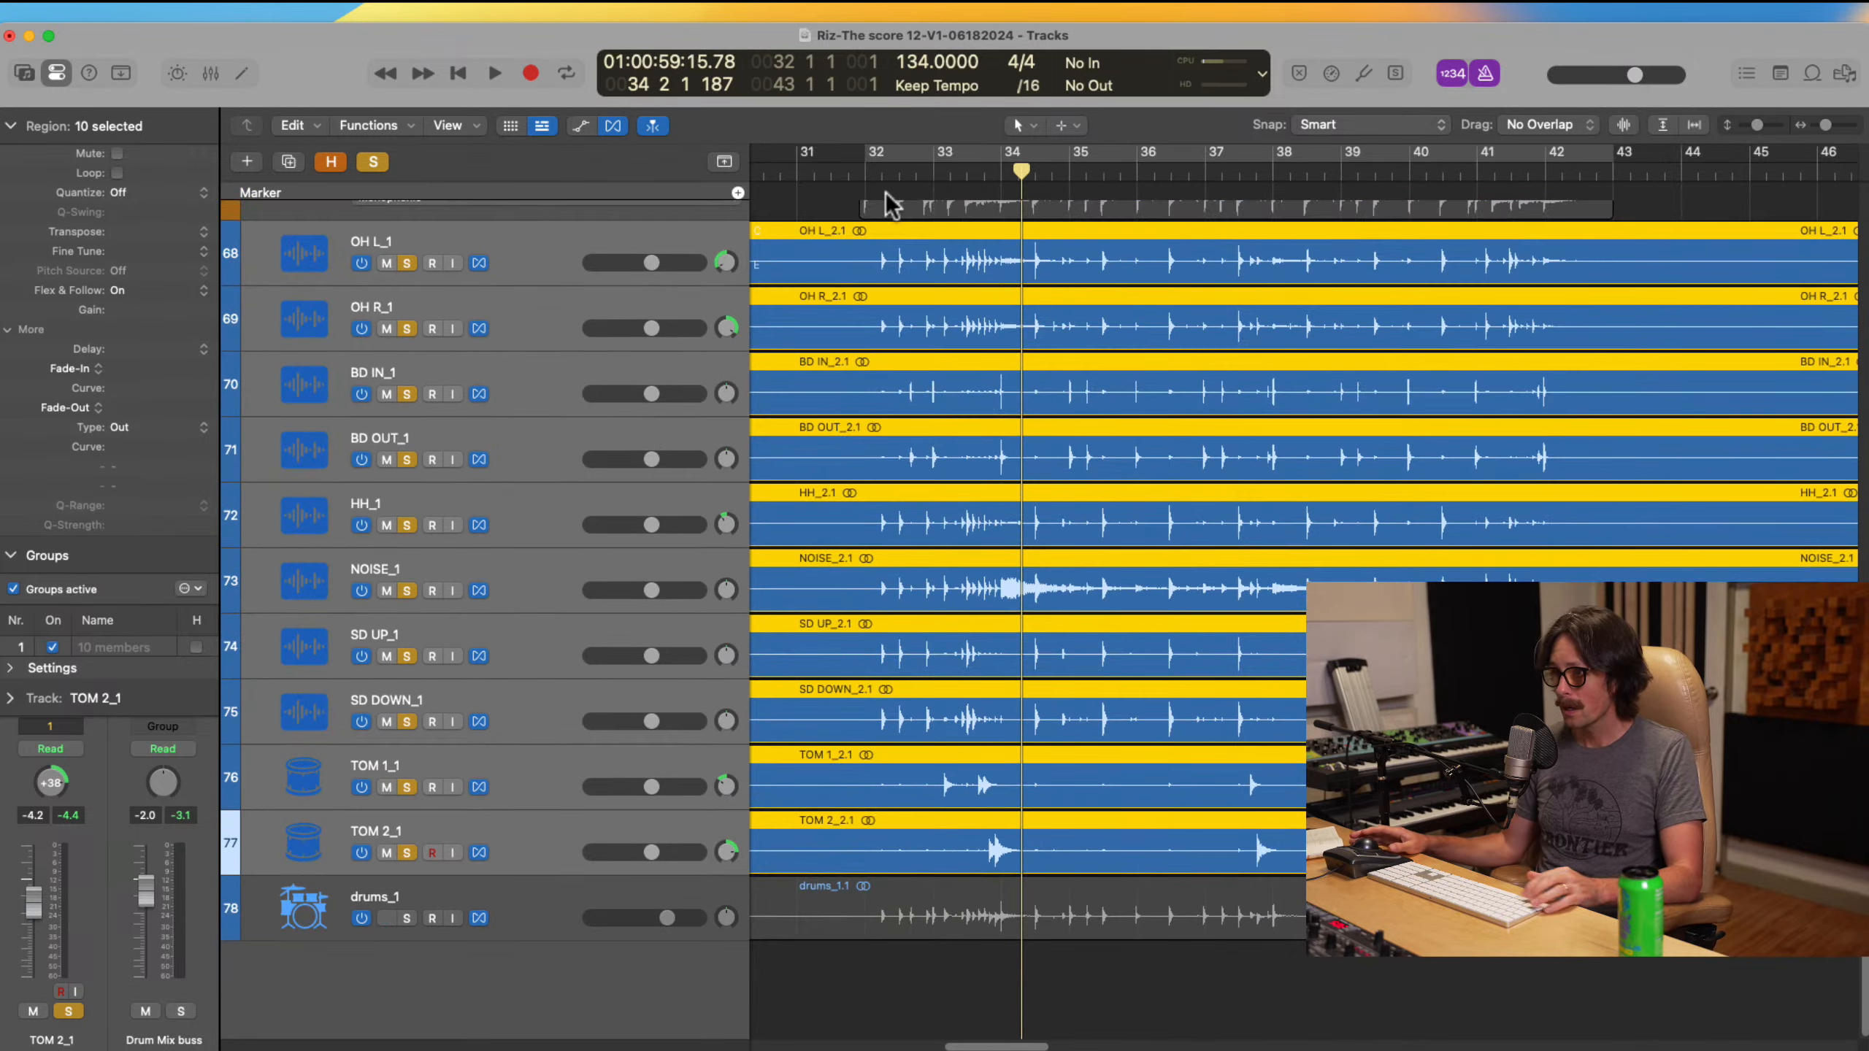
{"action": "key", "text": "super+f"}
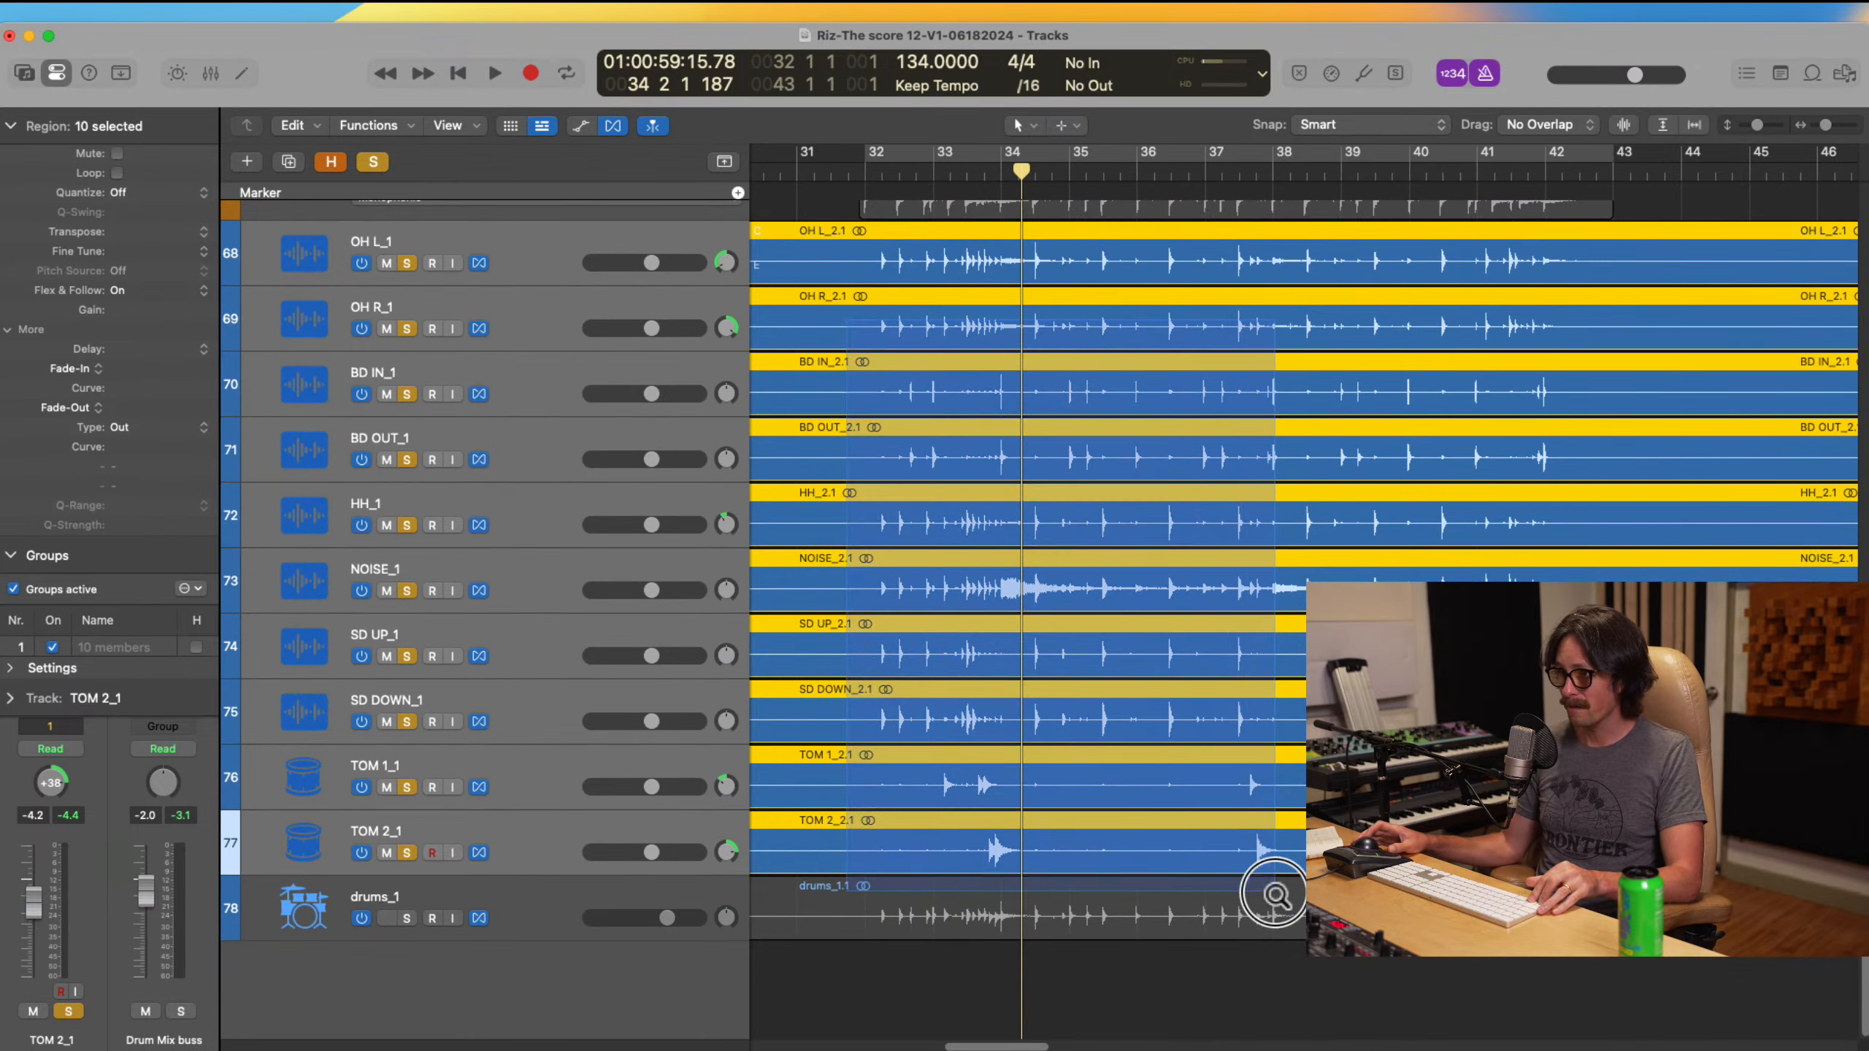
{"action": "key", "text": "z"}
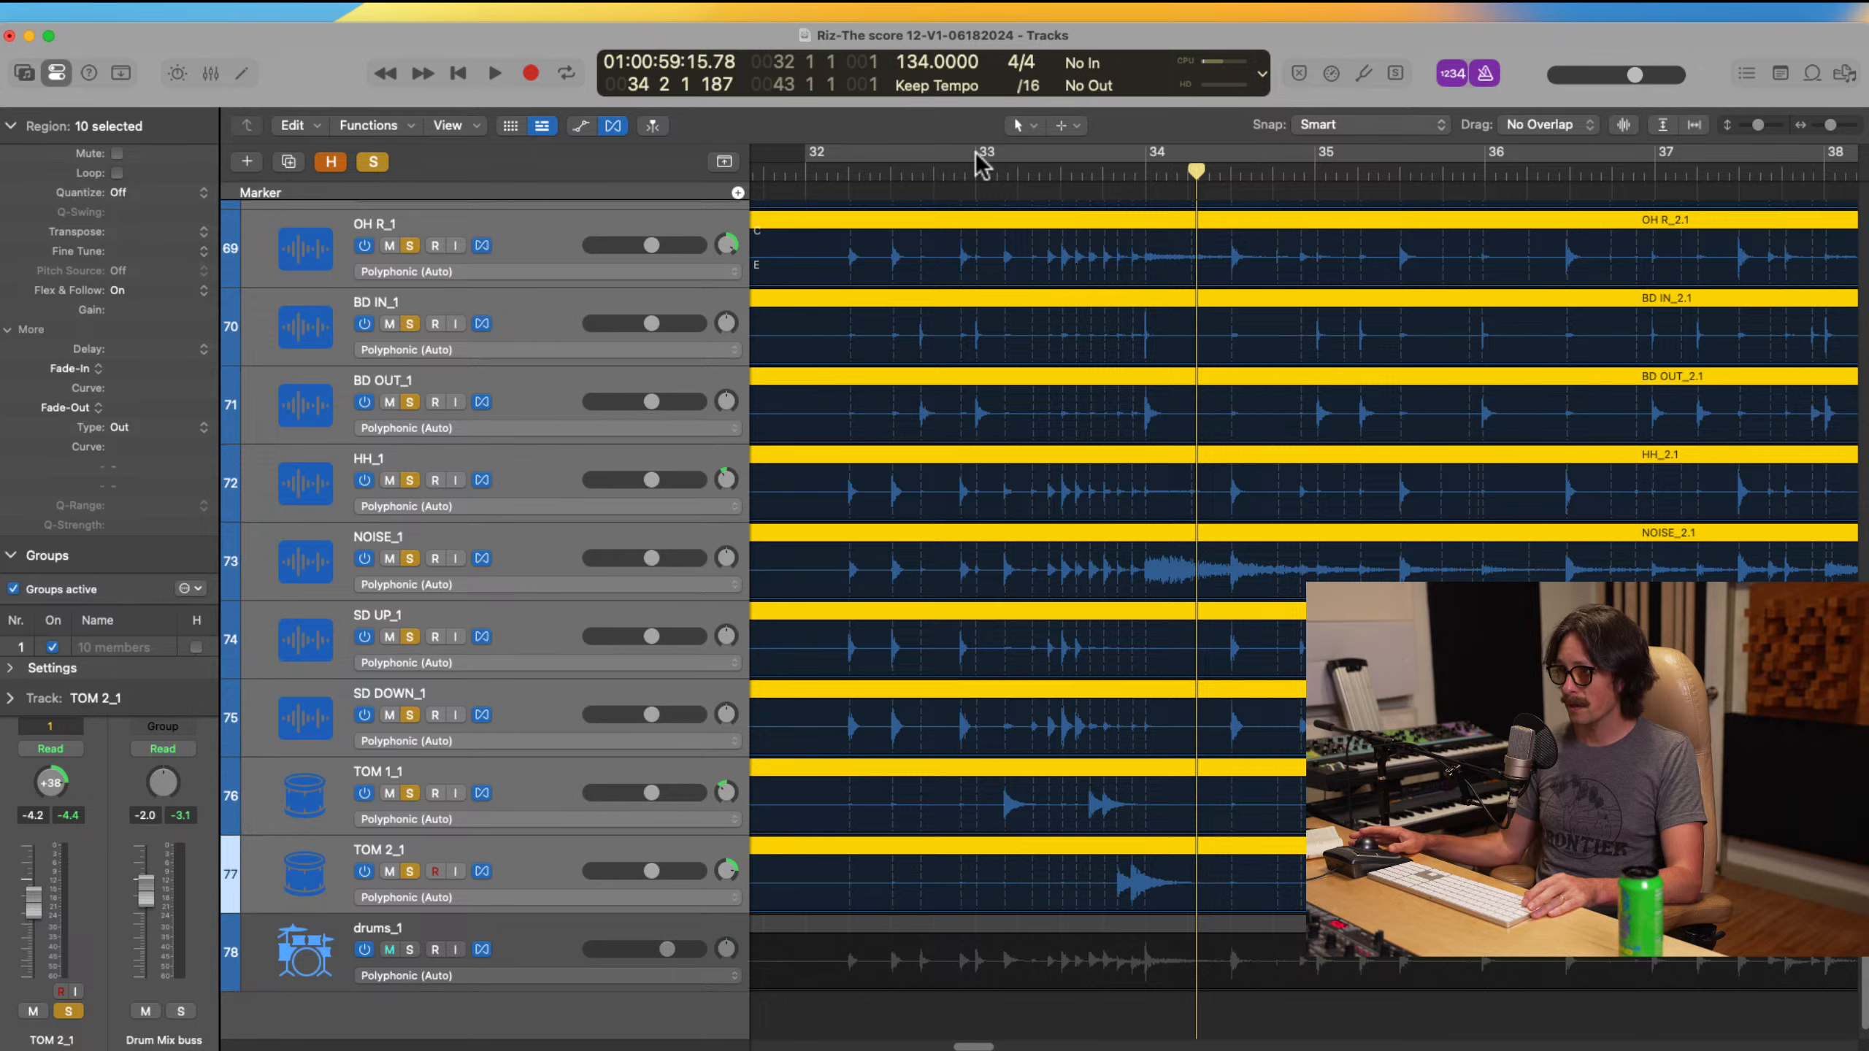
{"action": "left_click_drag", "start_coordinate": [980, 164], "coordinate": [1152, 169]}
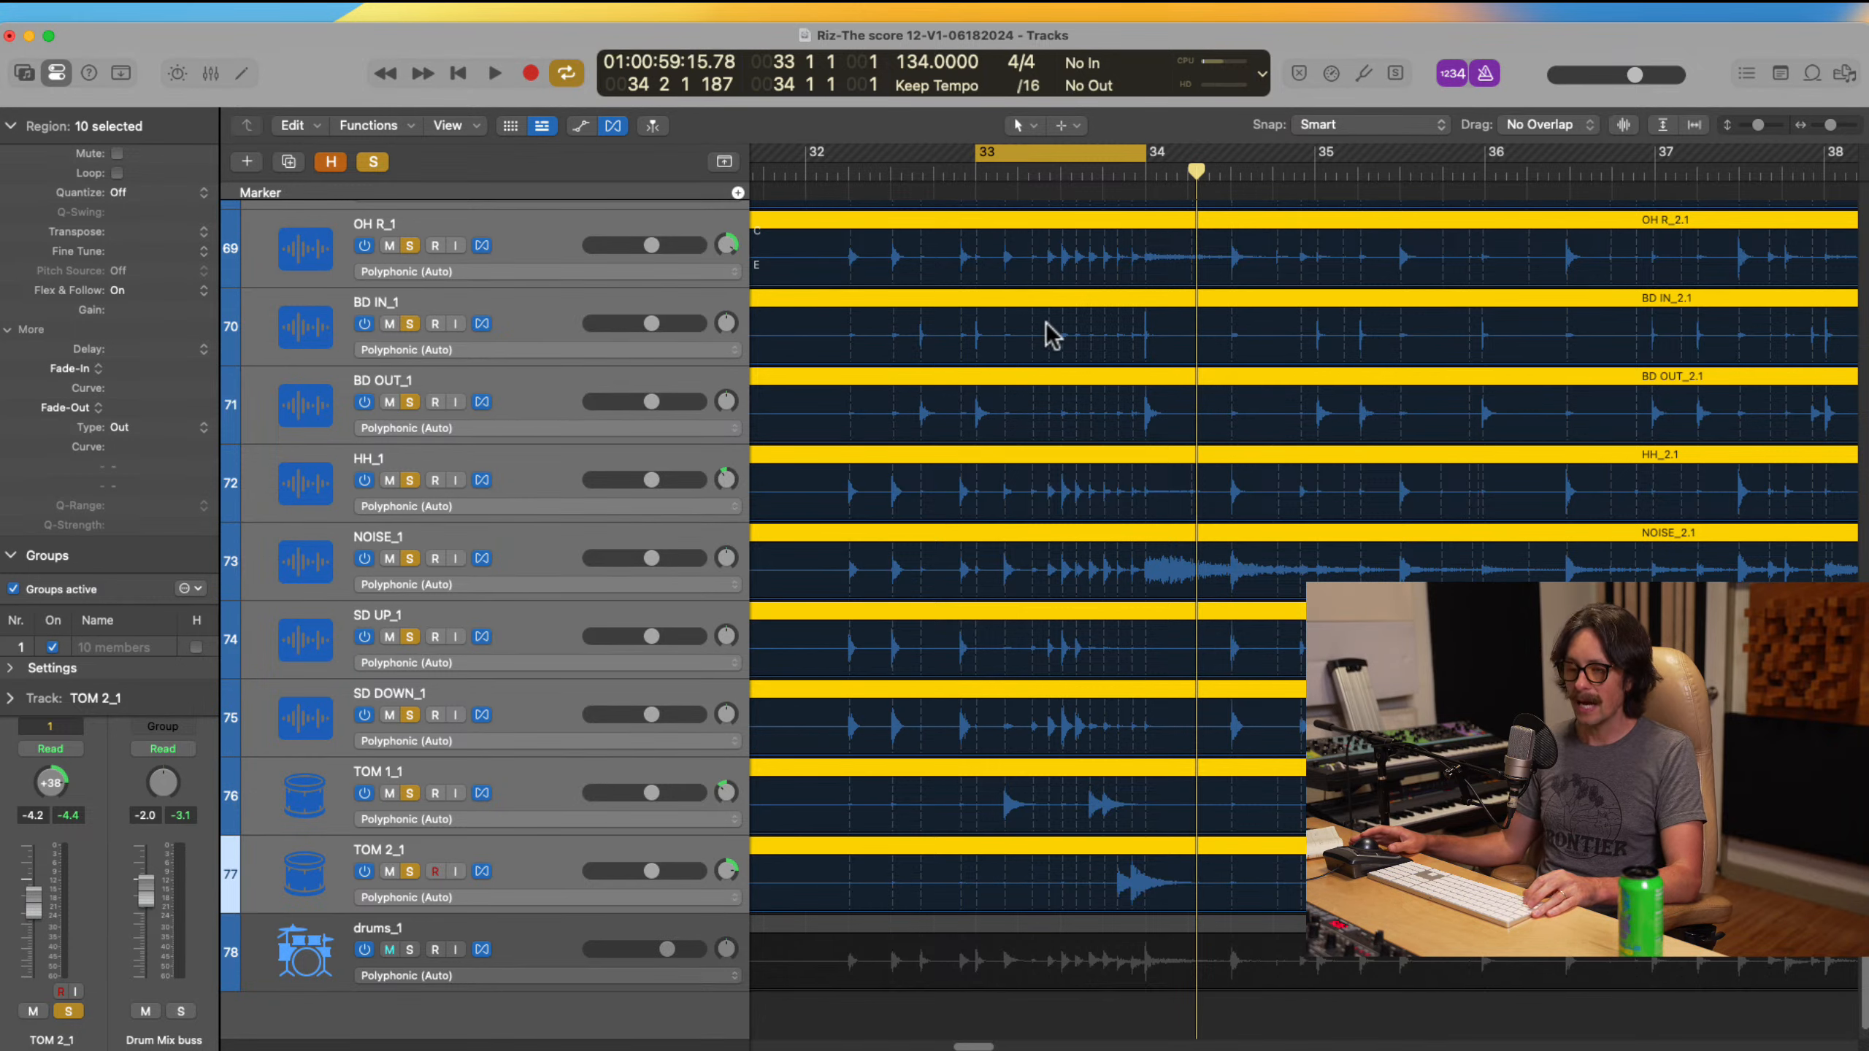
Step: Hide the Flex display and divide the ten grouped drum regions at bars 33 and 34
{"action": "key", "text": "super+f"}
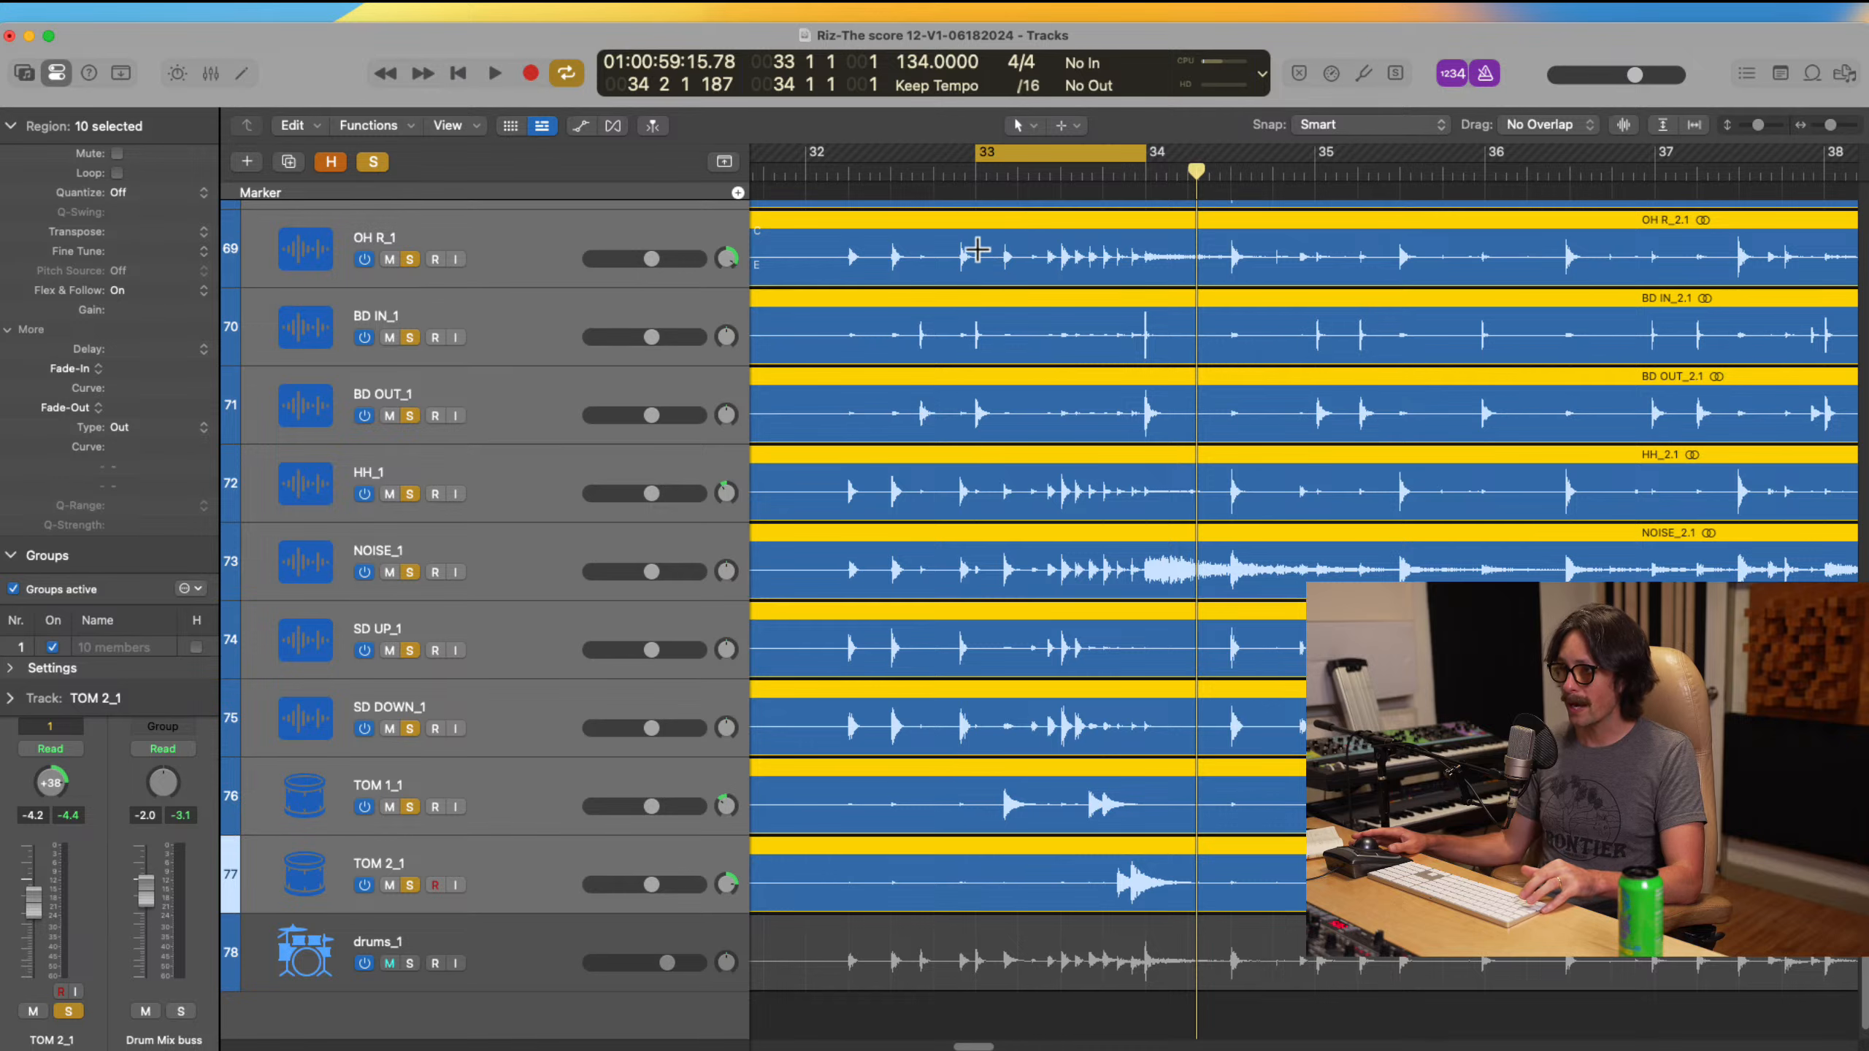
{"action": "left_click", "coordinate": [977, 250]}
{"action": "left_click", "coordinate": [1148, 231]}
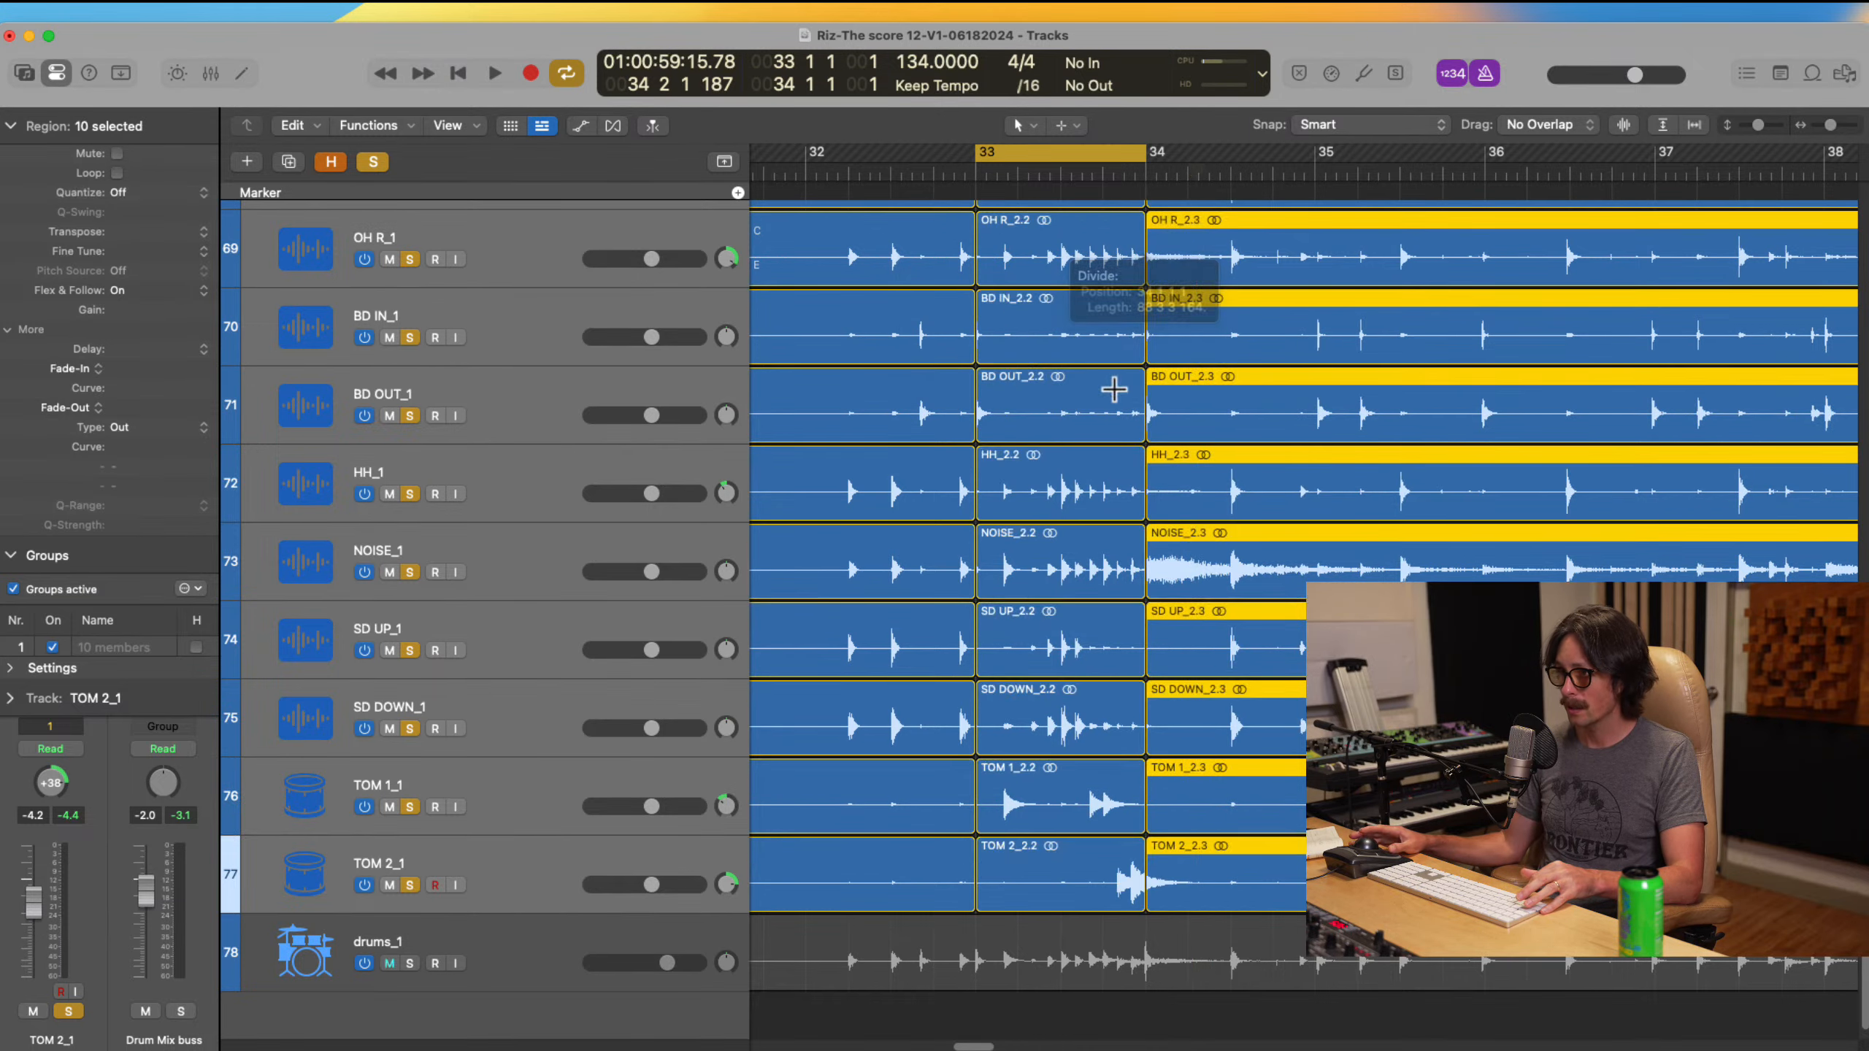
Step: Select the ten bar 33 drum regions from TOM 2_2.2 up to OH L_2.2, show Flex and set their Quantize to 1/16 Triplet (1/24)
{"action": "left_click", "coordinate": [1072, 887]}
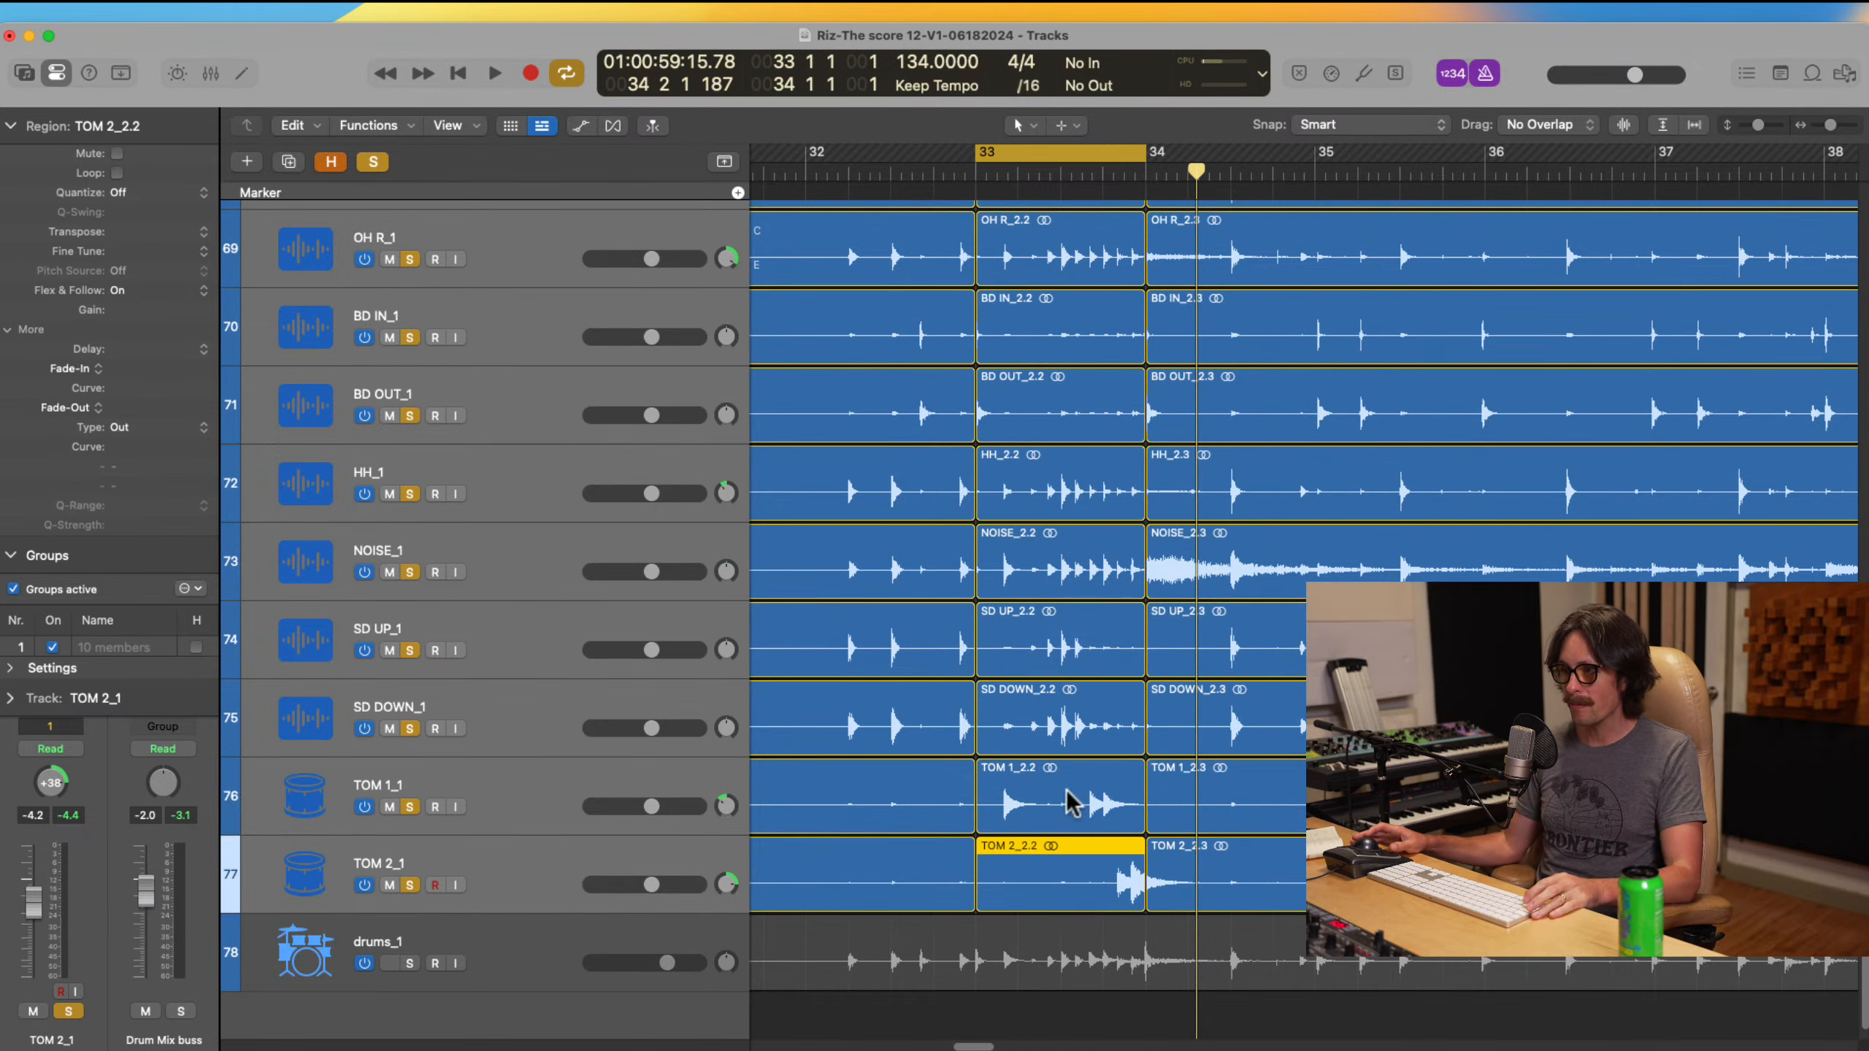
{"action": "left_click", "coordinate": [1045, 821]}
{"action": "left_click", "coordinate": [1026, 876]}
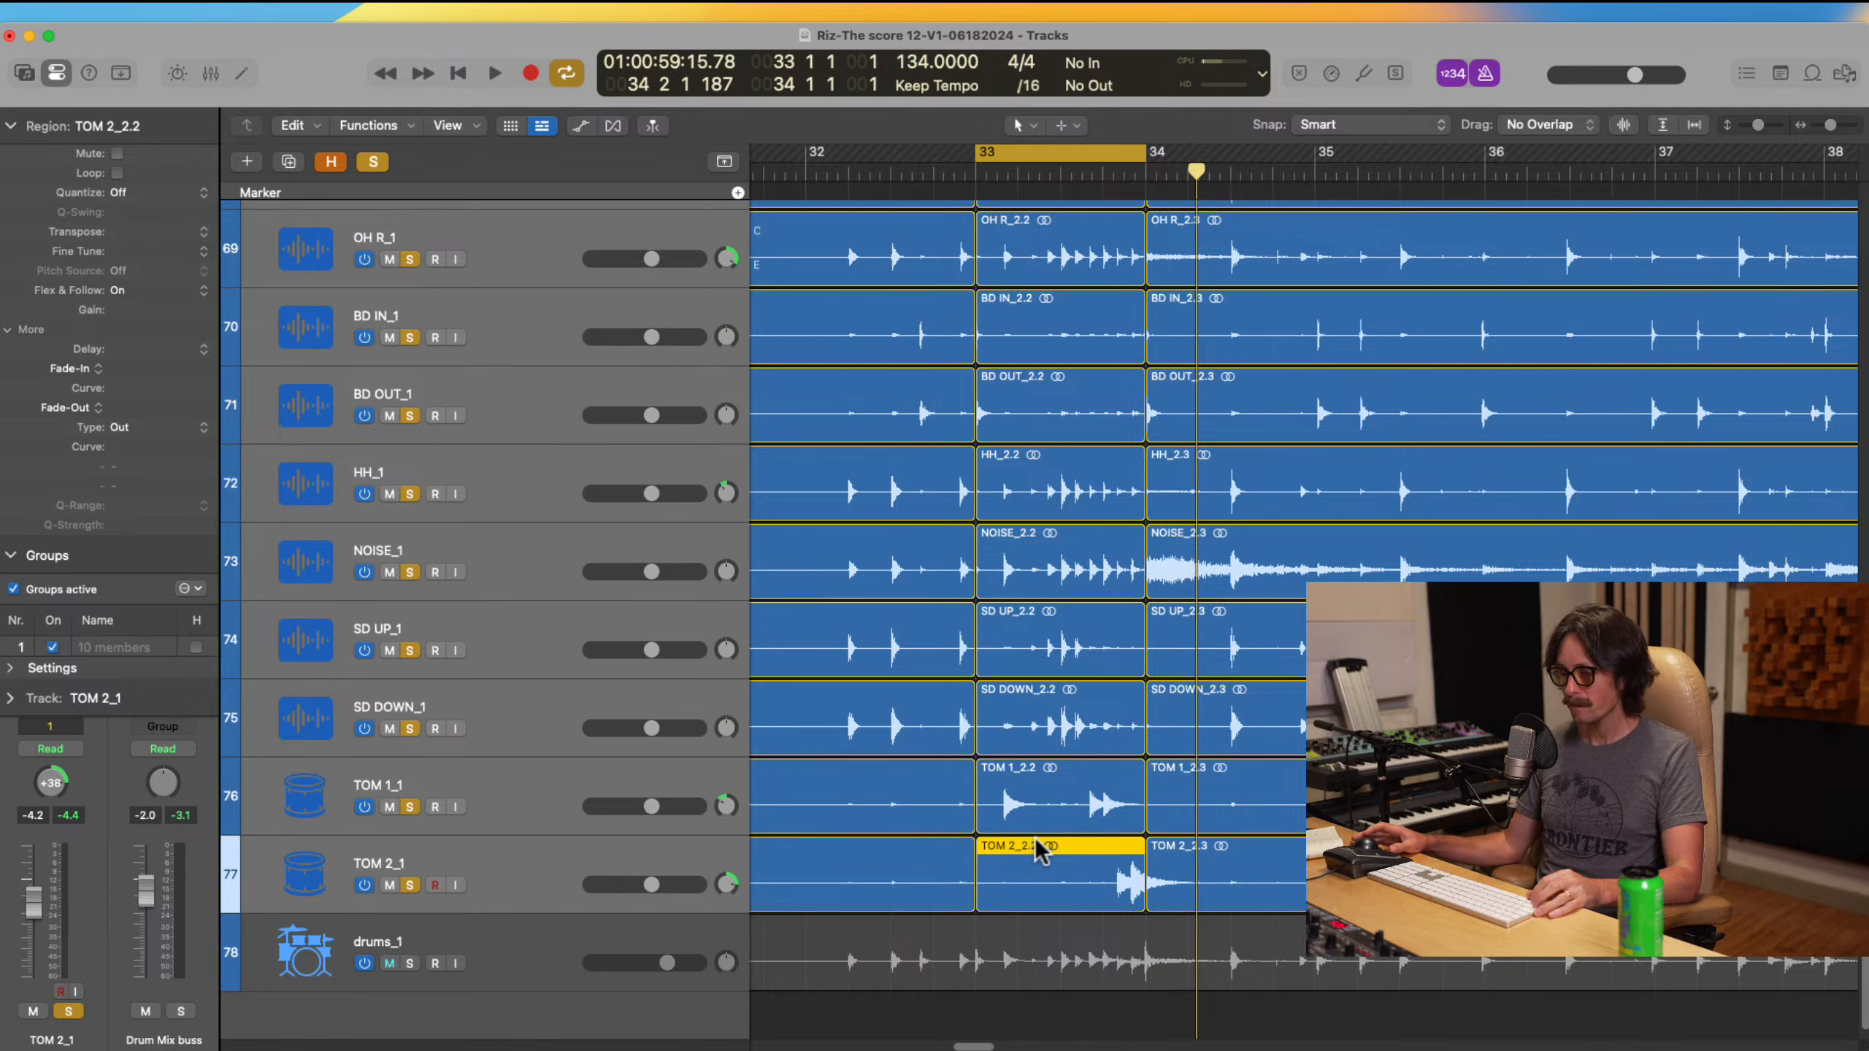
{"action": "left_click", "coordinate": [1033, 810], "text": "shift"}
{"action": "left_click", "coordinate": [1045, 736], "text": "shift"}
{"action": "left_click", "coordinate": [1045, 647], "text": "shift"}
{"action": "left_click", "coordinate": [1041, 567], "text": "shift"}
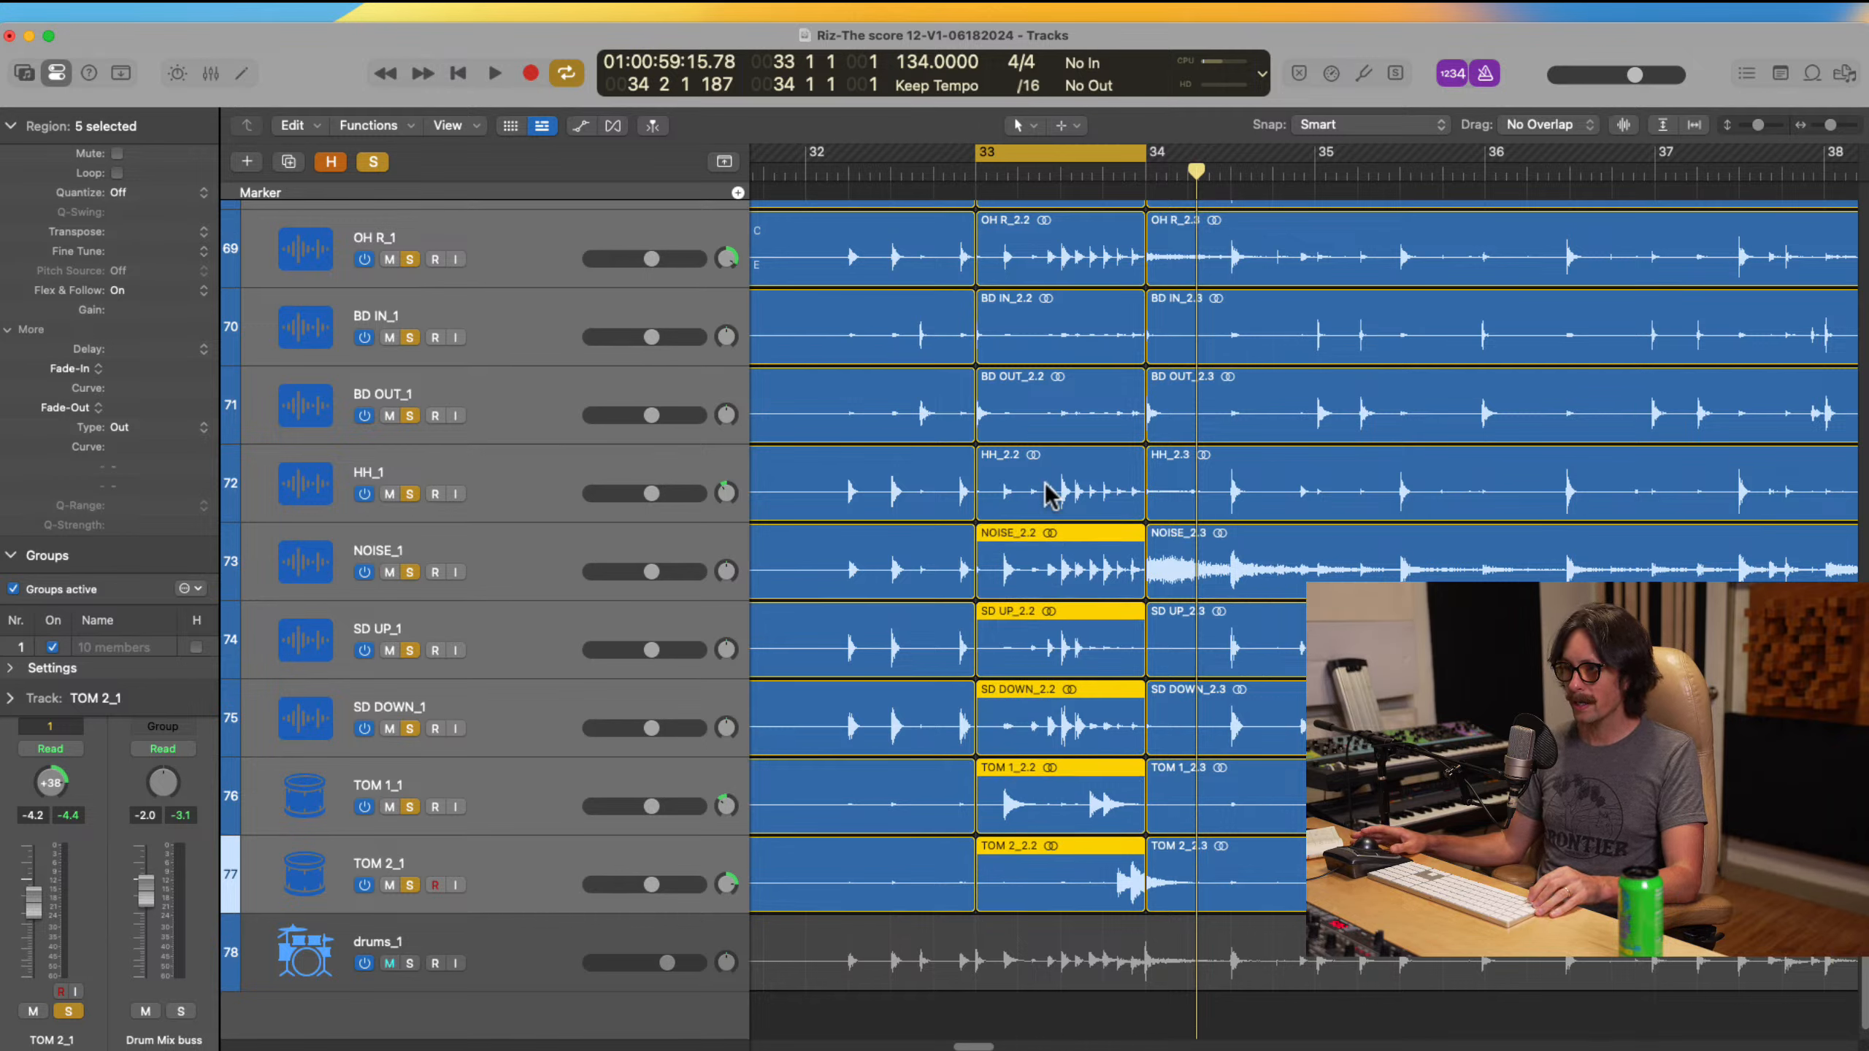
{"action": "left_click", "coordinate": [1052, 493], "text": "shift"}
{"action": "left_click", "coordinate": [1054, 402], "text": "shift"}
{"action": "left_click", "coordinate": [1027, 324], "text": "shift"}
{"action": "left_click", "coordinate": [1042, 254], "text": "shift"}
{"action": "scroll", "coordinate": [1047, 273], "scroll_direction": "up", "scroll_amount": 1}
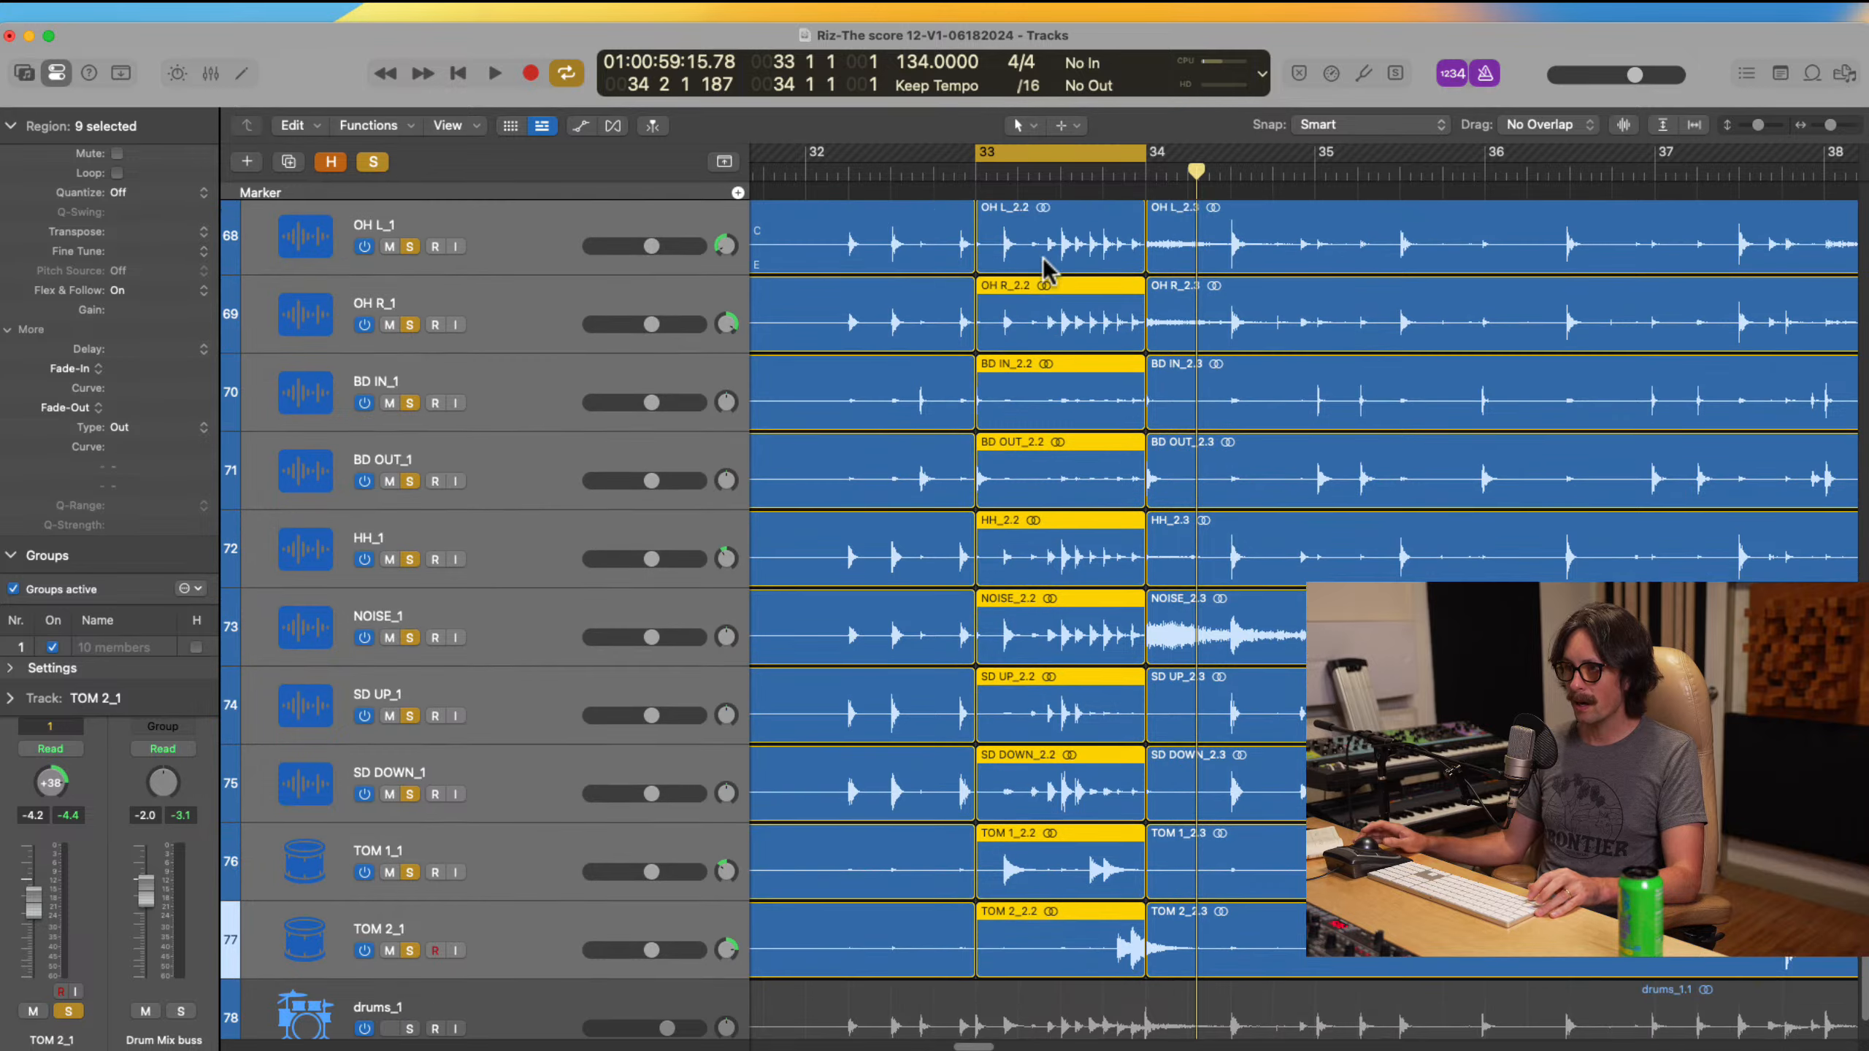
{"action": "left_click", "coordinate": [1043, 249], "text": "shift"}
{"action": "scroll", "coordinate": [1060, 287], "scroll_direction": "up", "scroll_amount": 2}
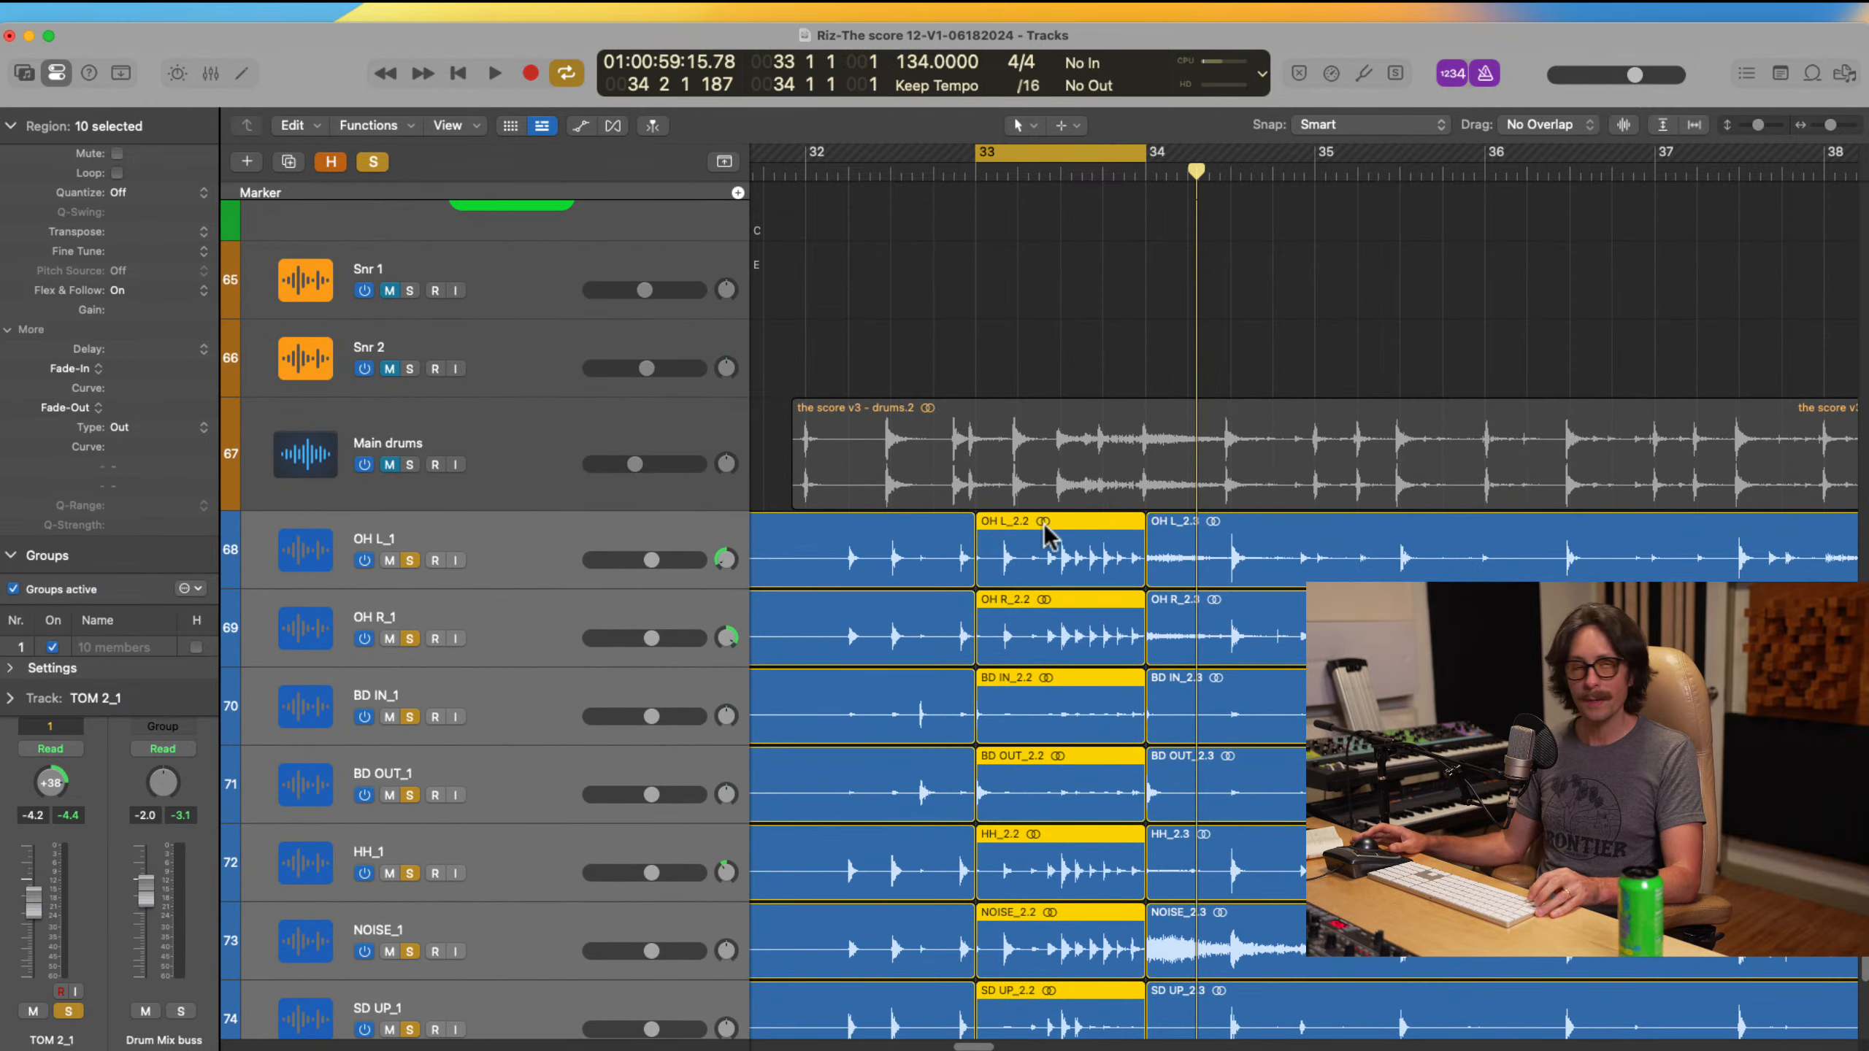
{"action": "scroll", "coordinate": [1008, 728], "scroll_direction": "down", "scroll_amount": 4}
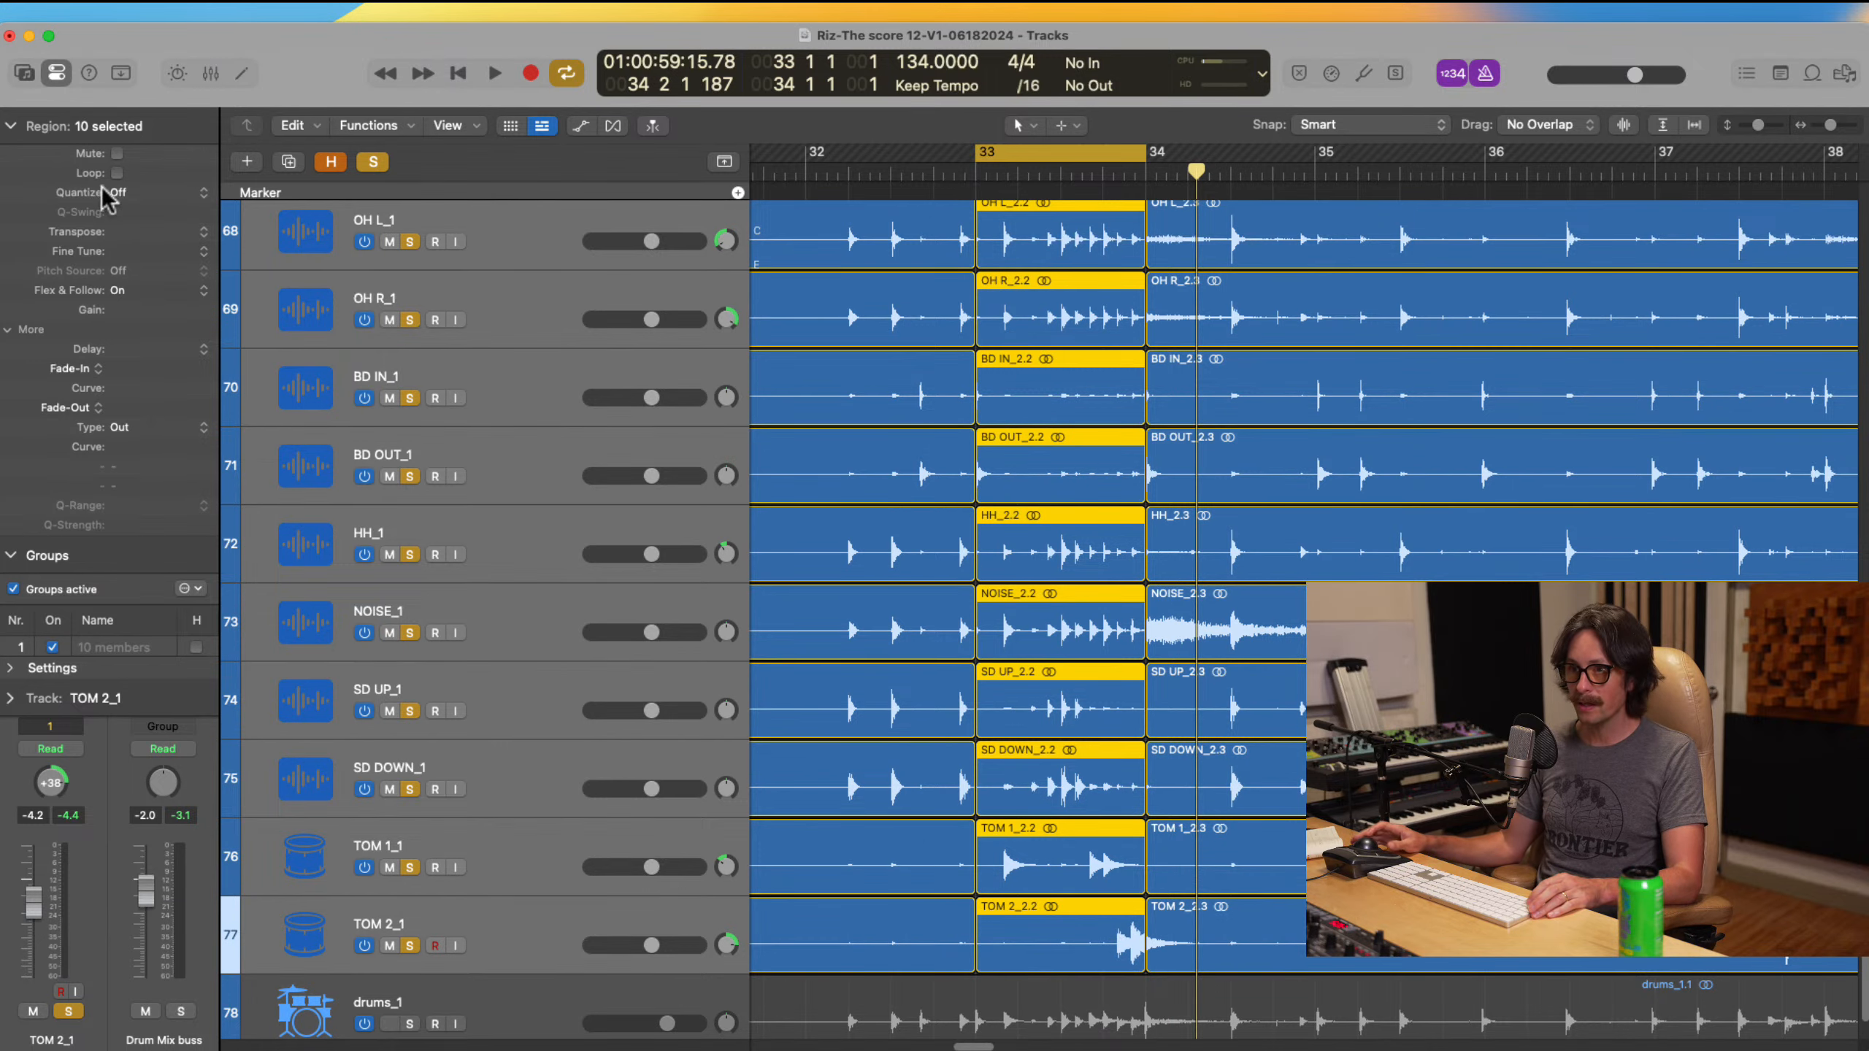
{"action": "key", "text": "super+f"}
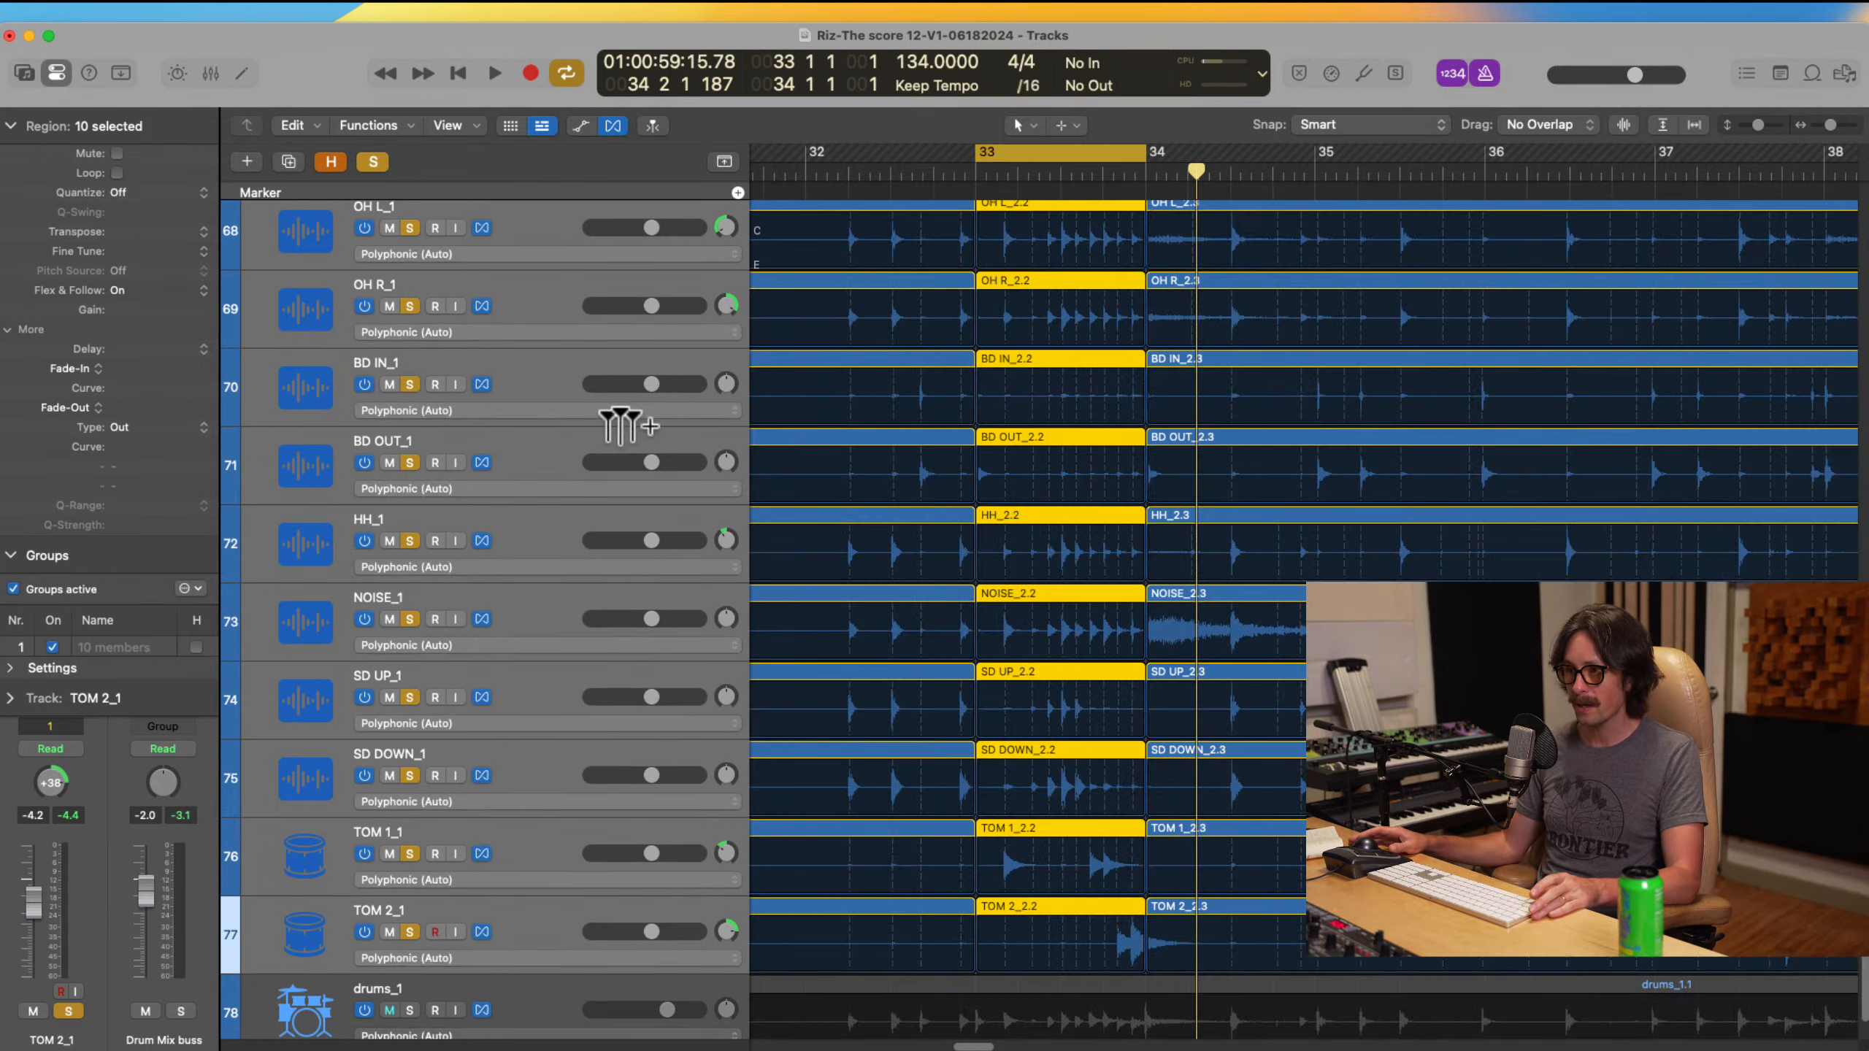
{"action": "left_click", "coordinate": [153, 193]}
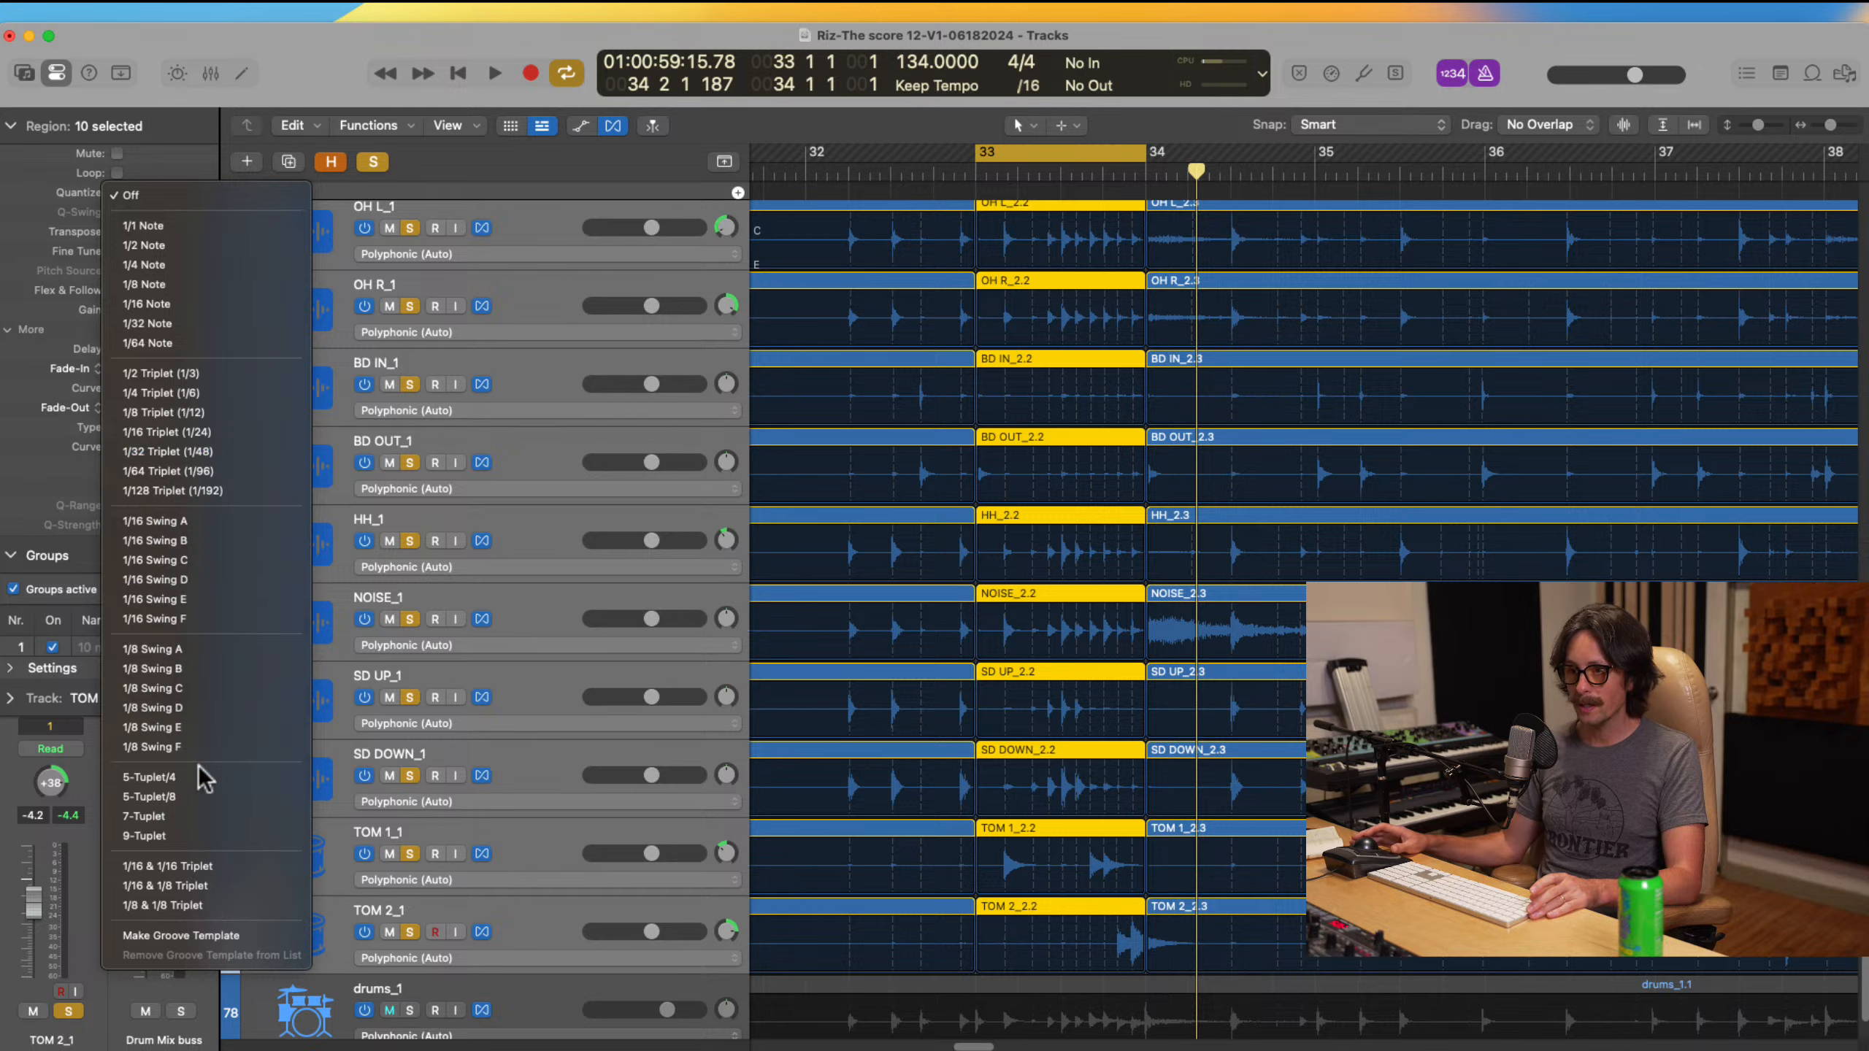
{"action": "left_click", "coordinate": [211, 438]}
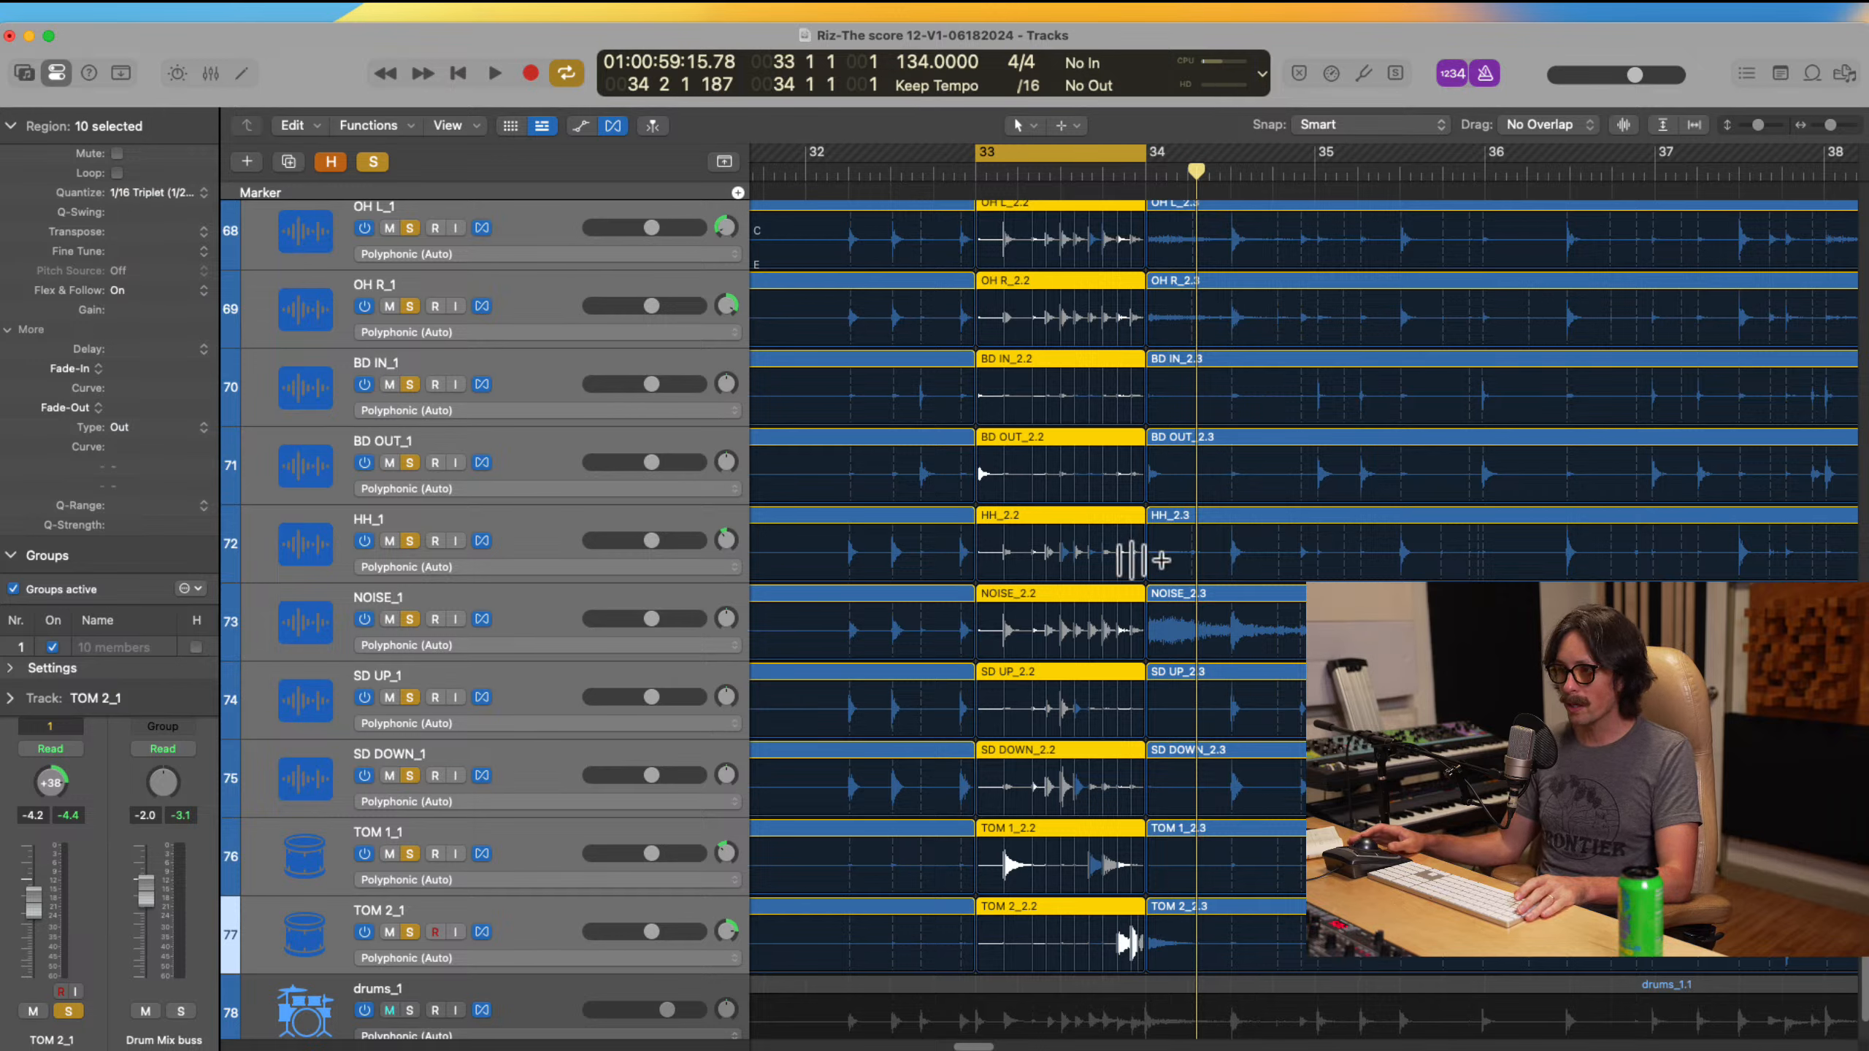
Step: Deselect the ten bar 33 drum regions by selecting OH L_2.3, and play the quantized fill within the cycle
{"action": "left_click", "coordinate": [1243, 211]}
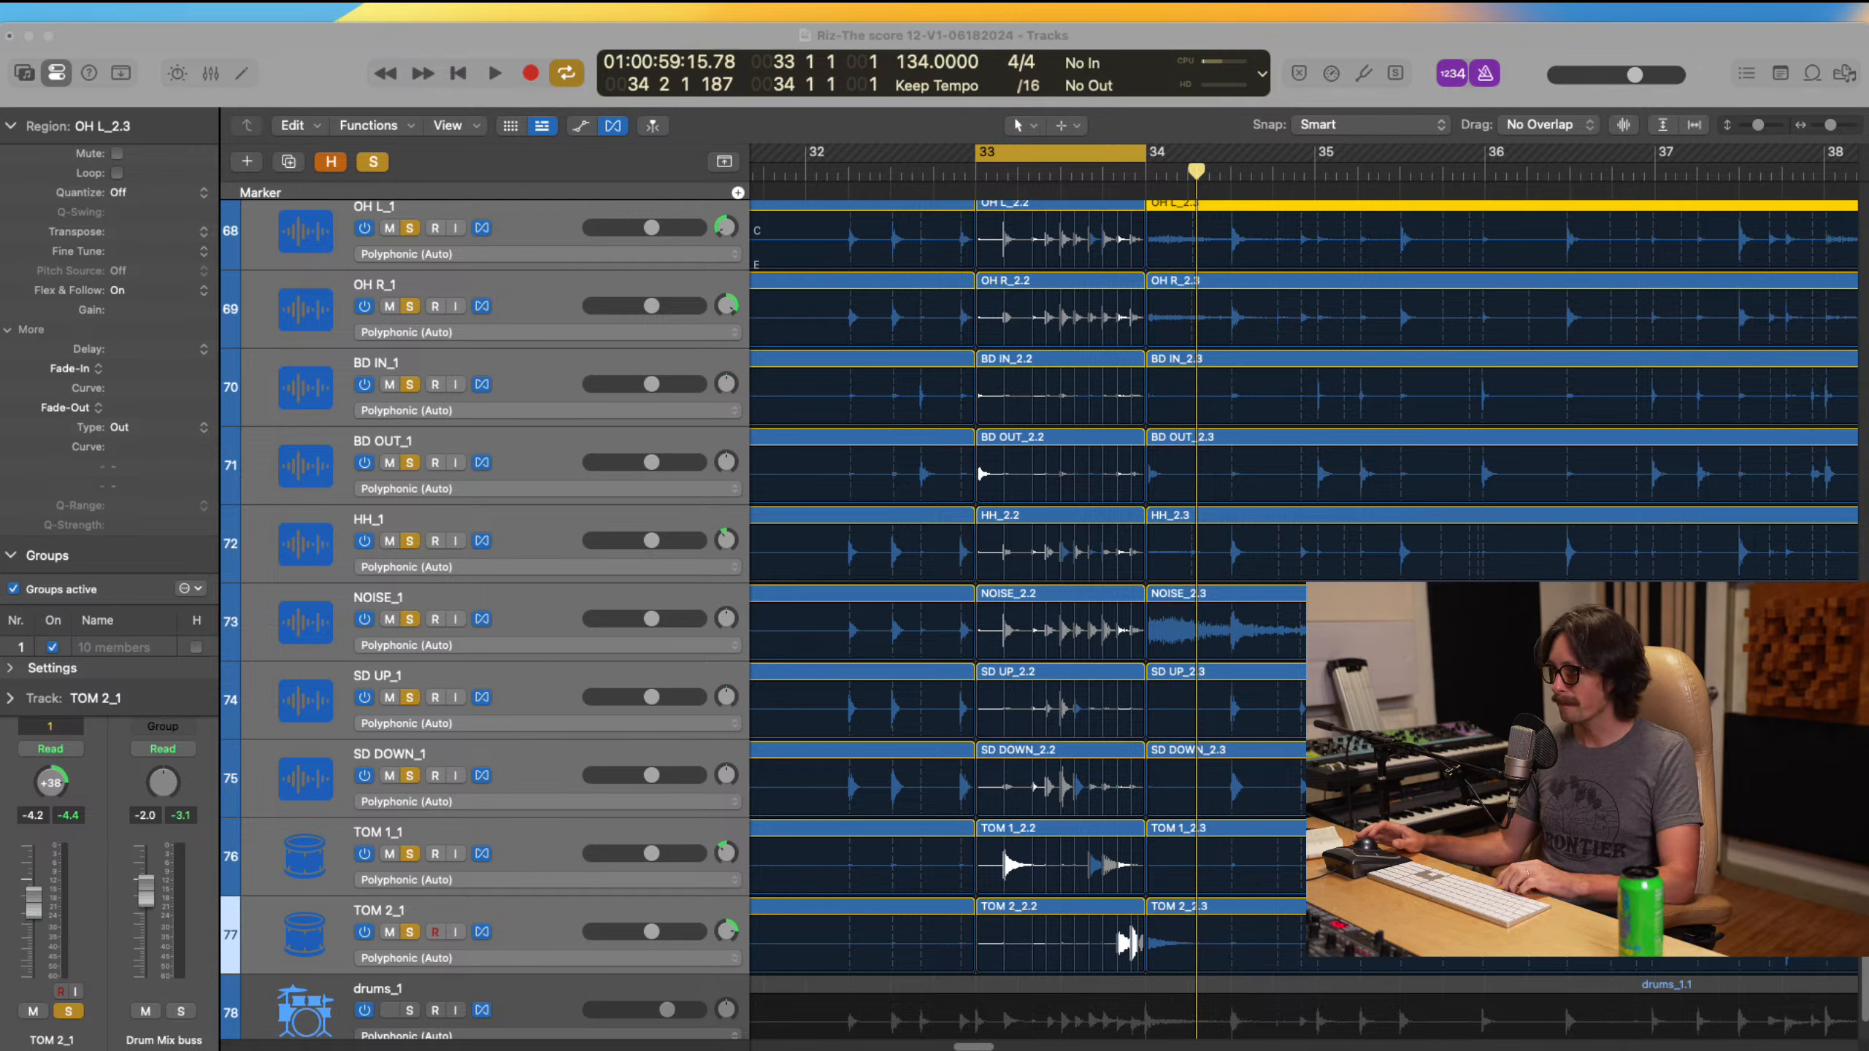
{"action": "left_click", "coordinate": [1431, 250]}
{"action": "key", "text": "space"}
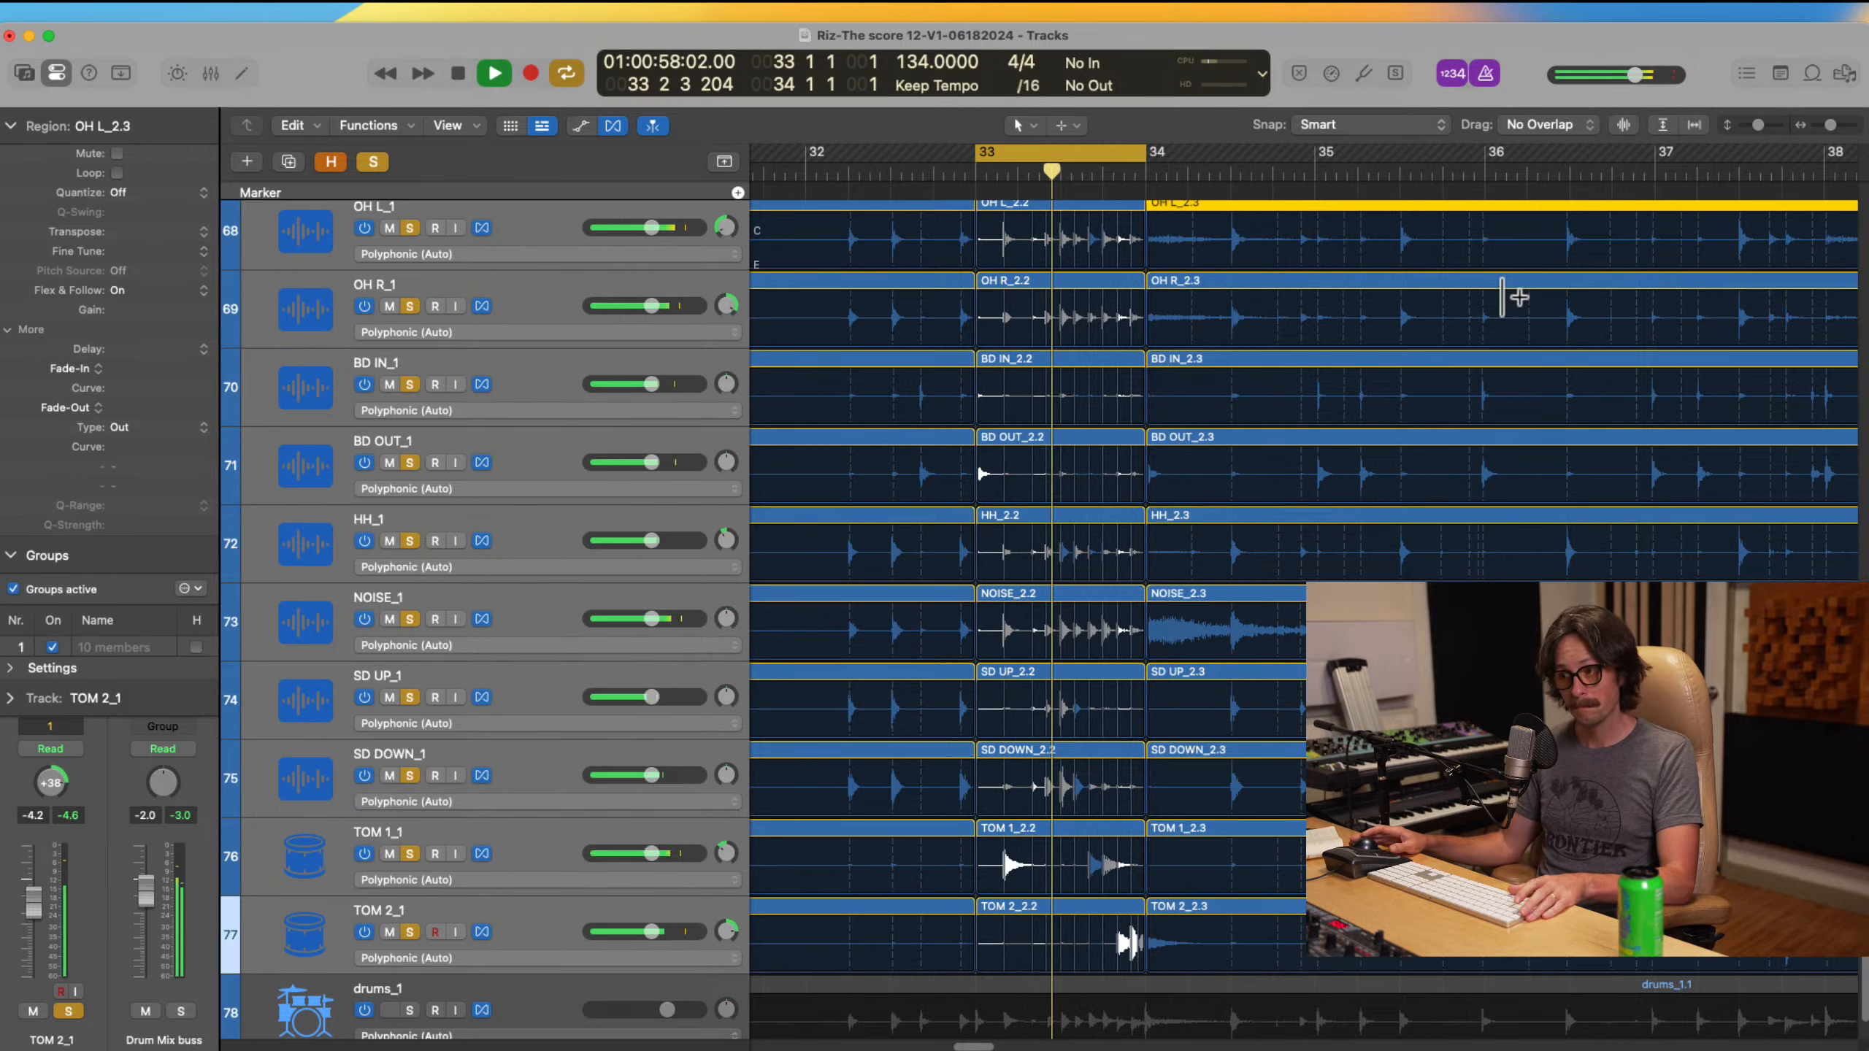
{"action": "key", "text": "space"}
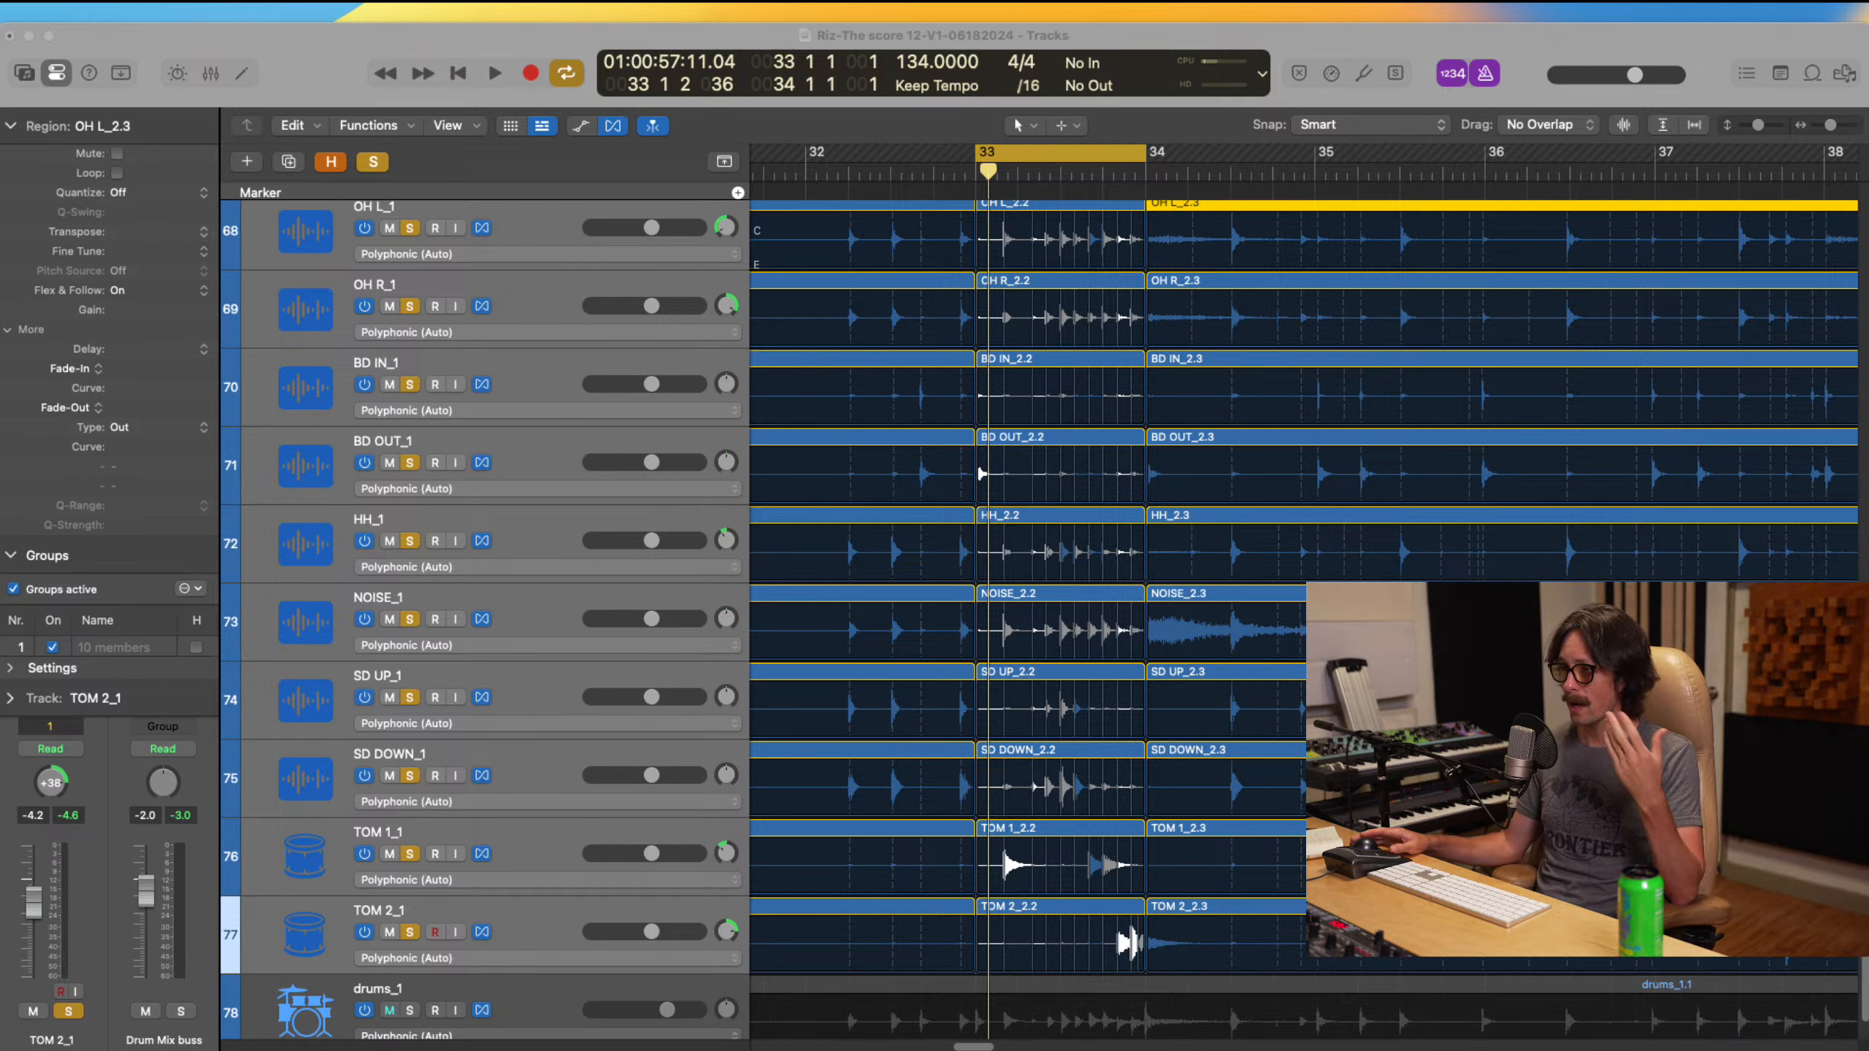
{"action": "left_click", "coordinate": [1759, 33]}
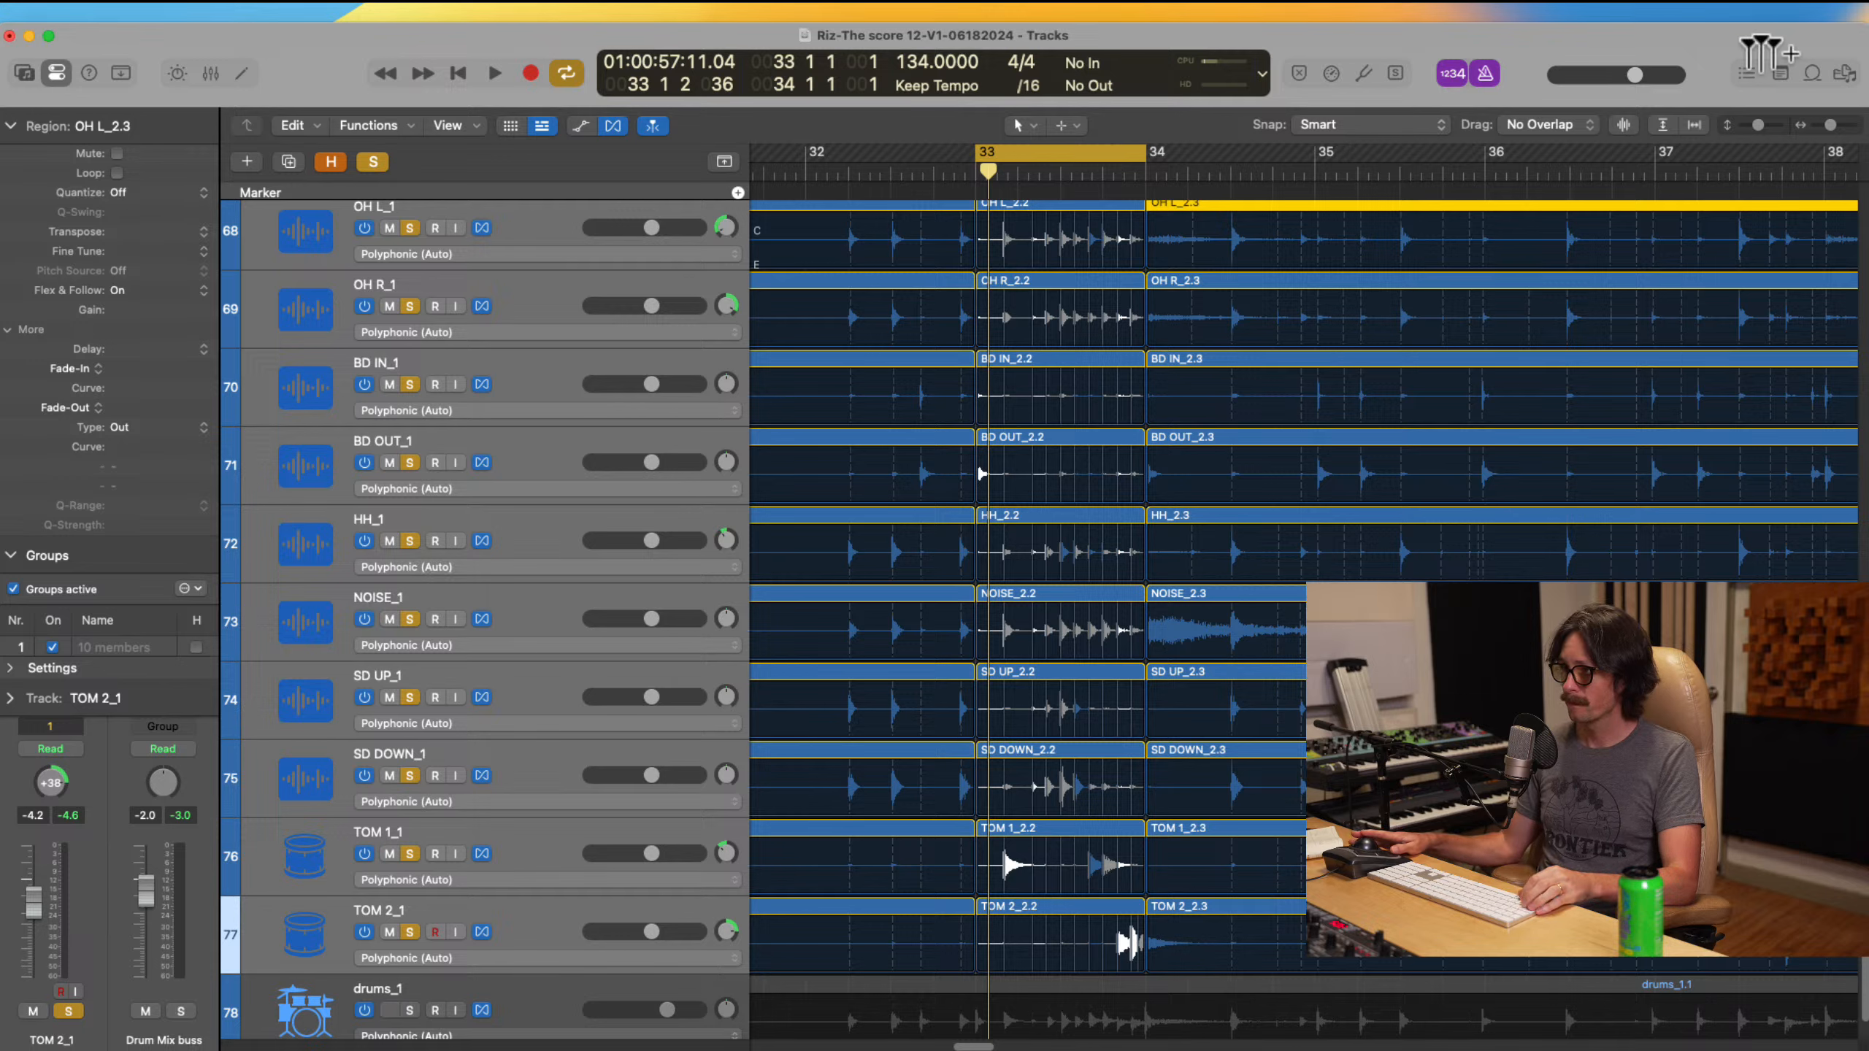
Step: Undo the 1/16 Triplet quantization of the bar 33 drum regions and play the fill with its original timing
{"action": "key", "text": "Left"}
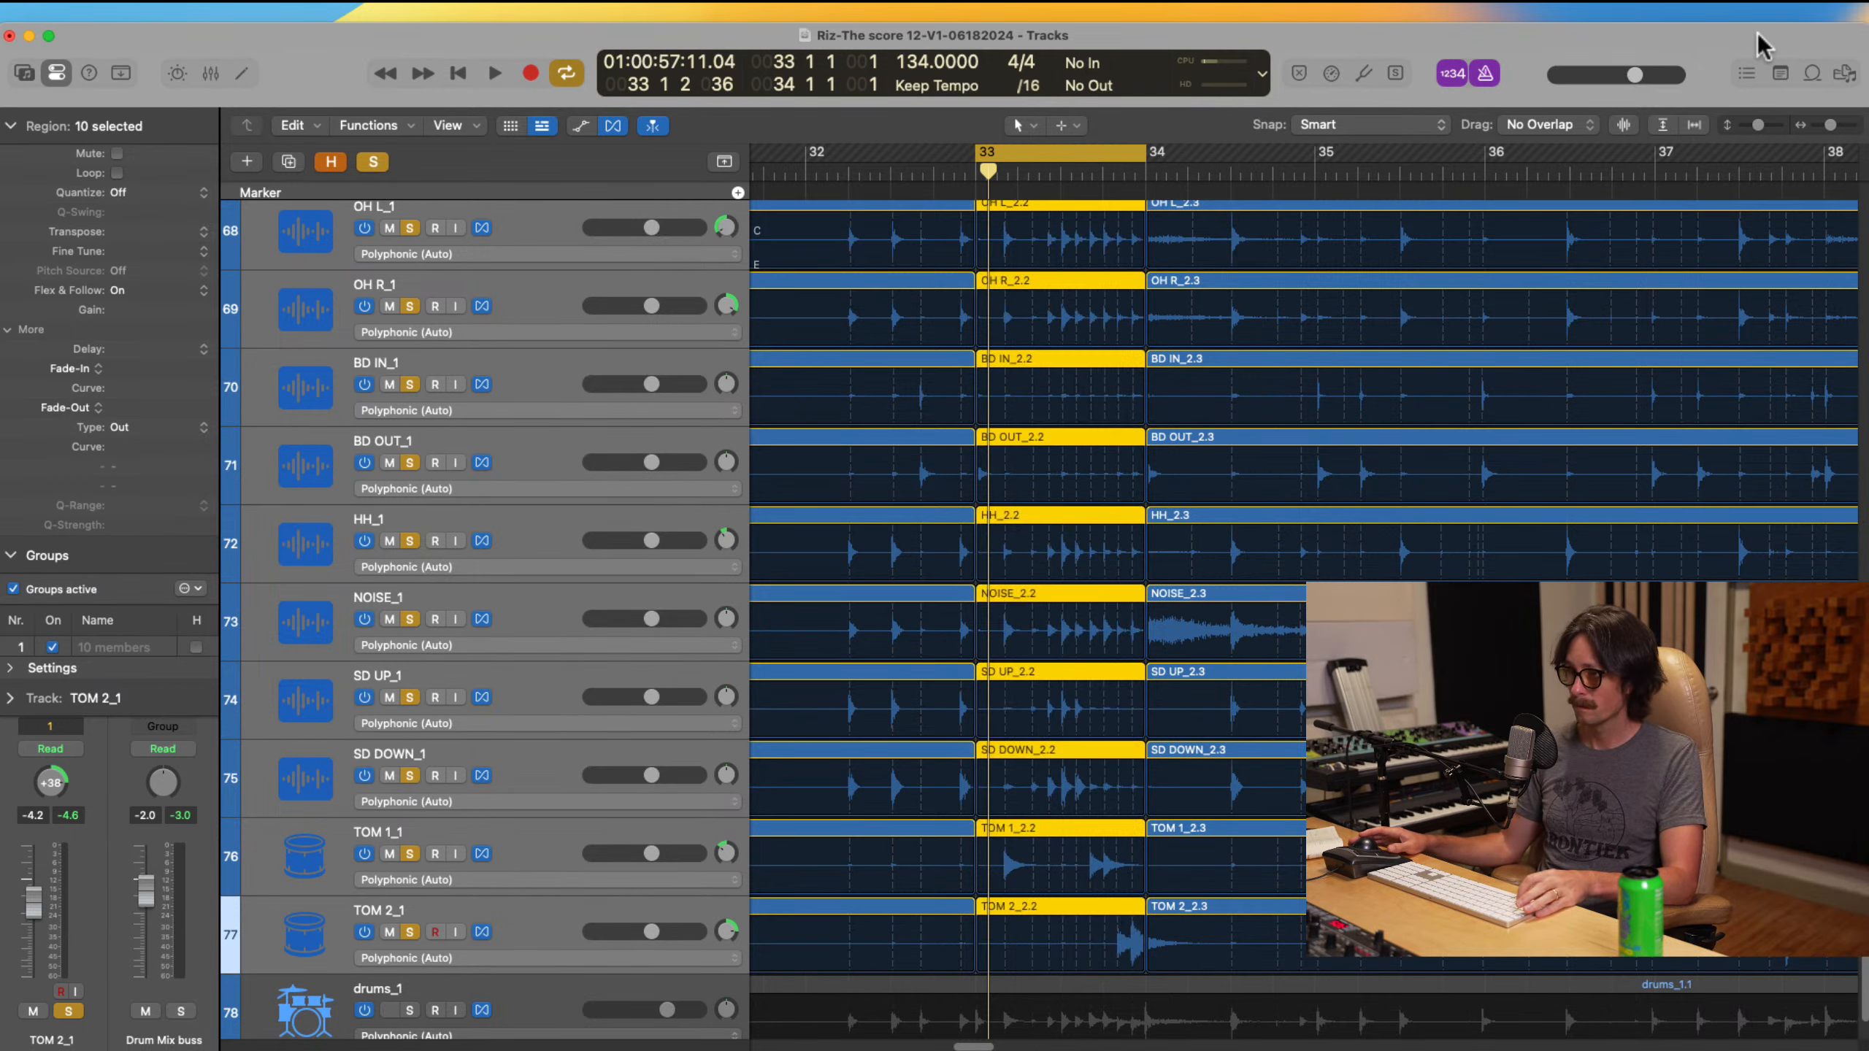
{"action": "key", "text": "space"}
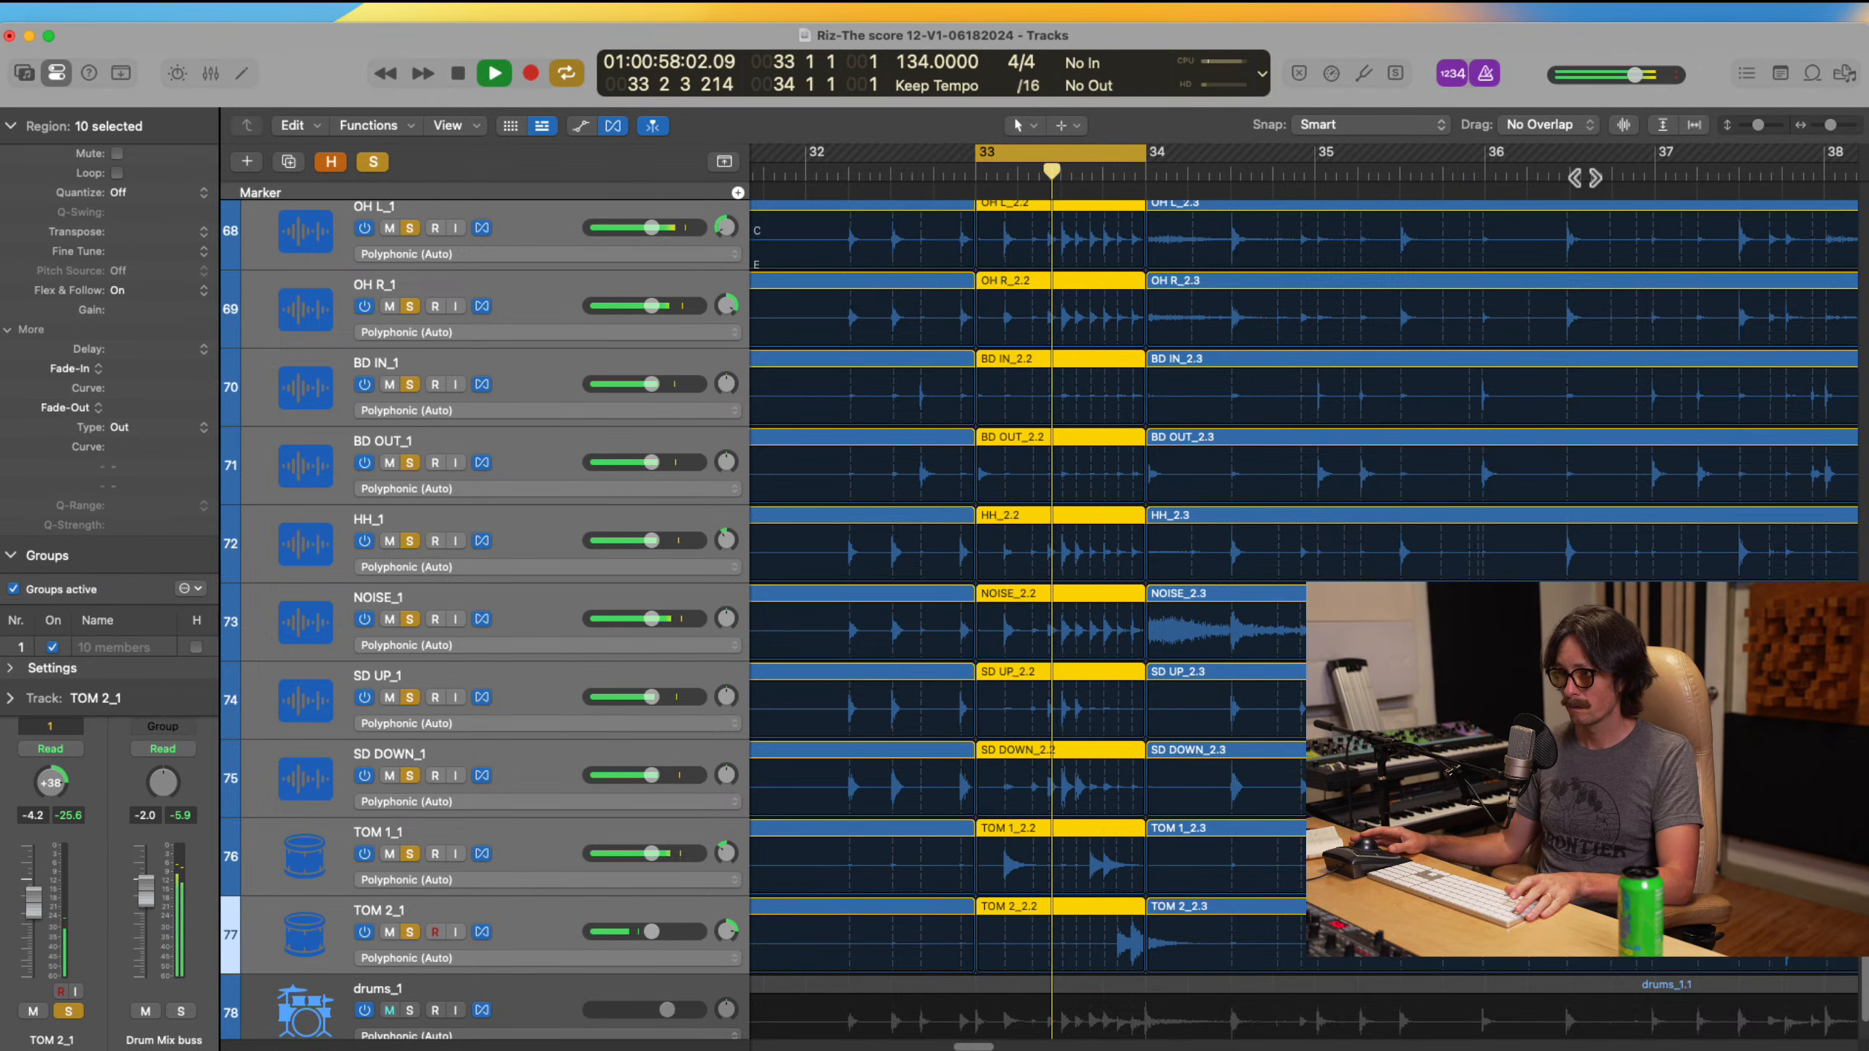
{"action": "key", "text": "space"}
Step: Redo the fill's 1/16 Triplet quantization, play it for comparison, and undo it again during playback
{"action": "key", "text": "super+shift+z"}
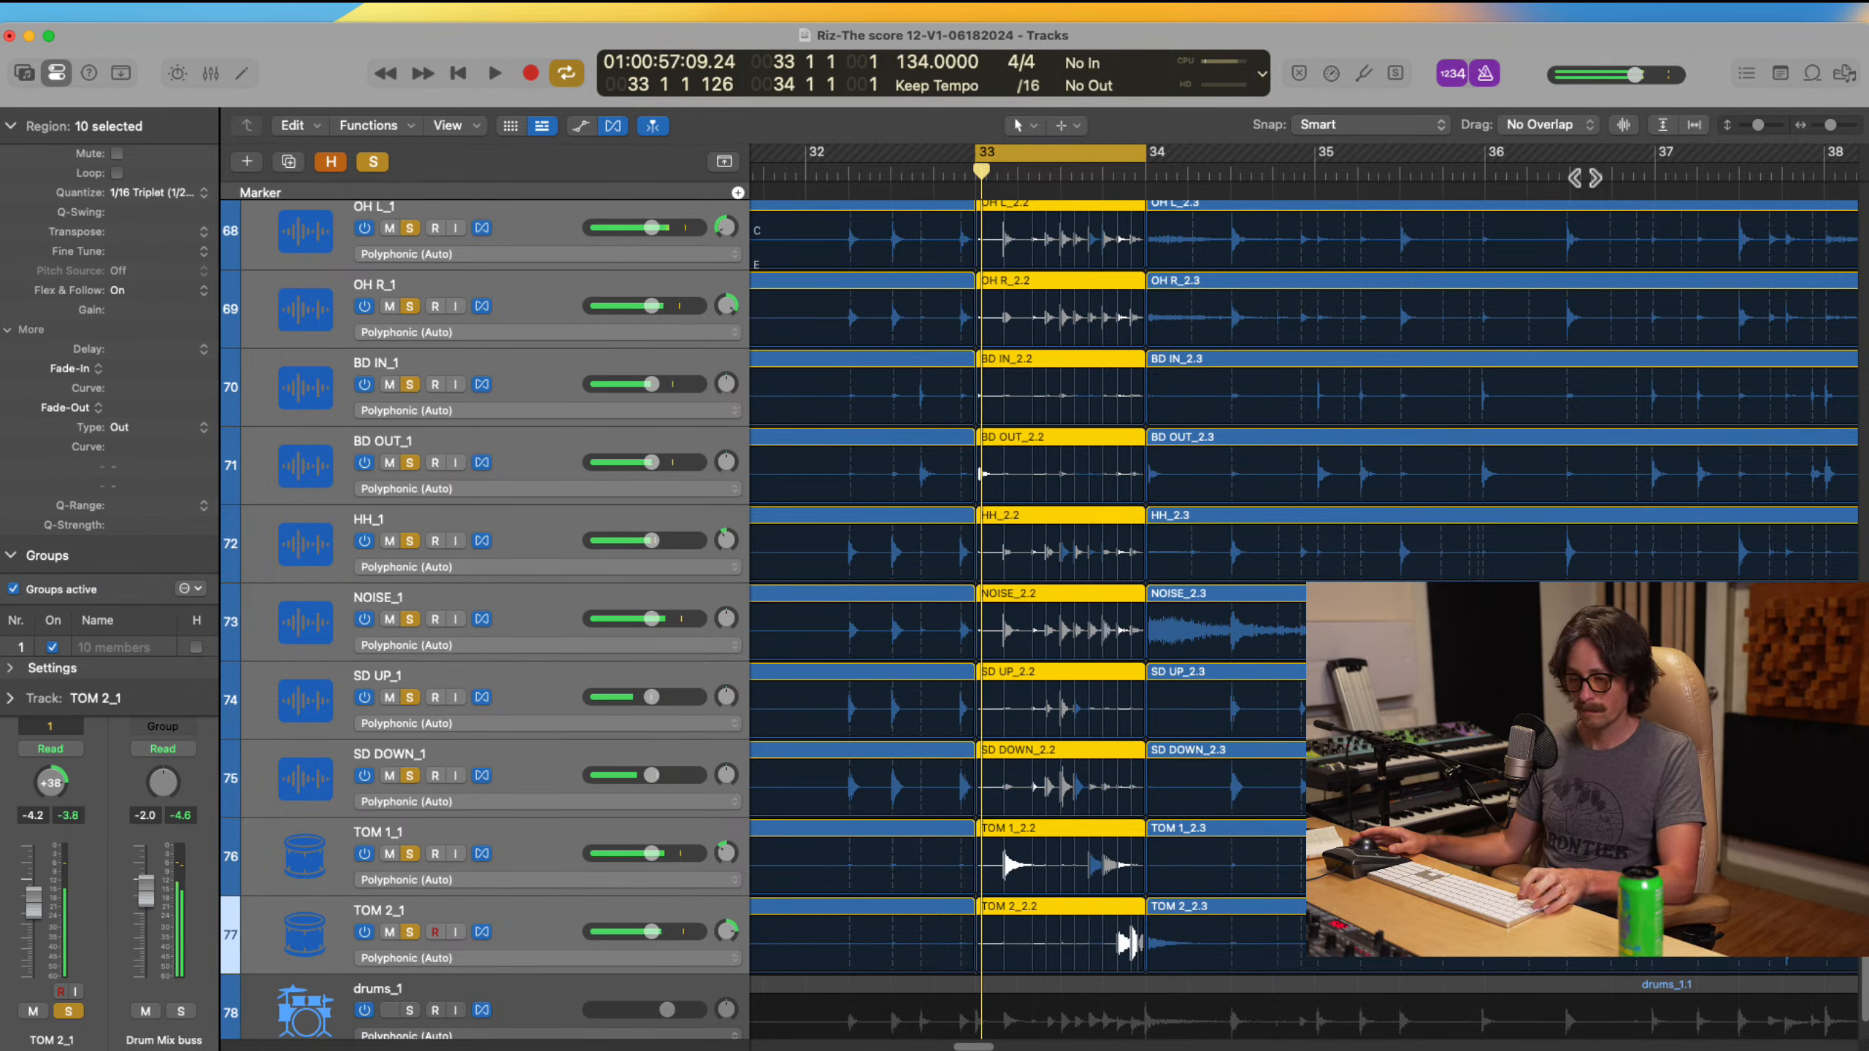
{"action": "key", "text": "space"}
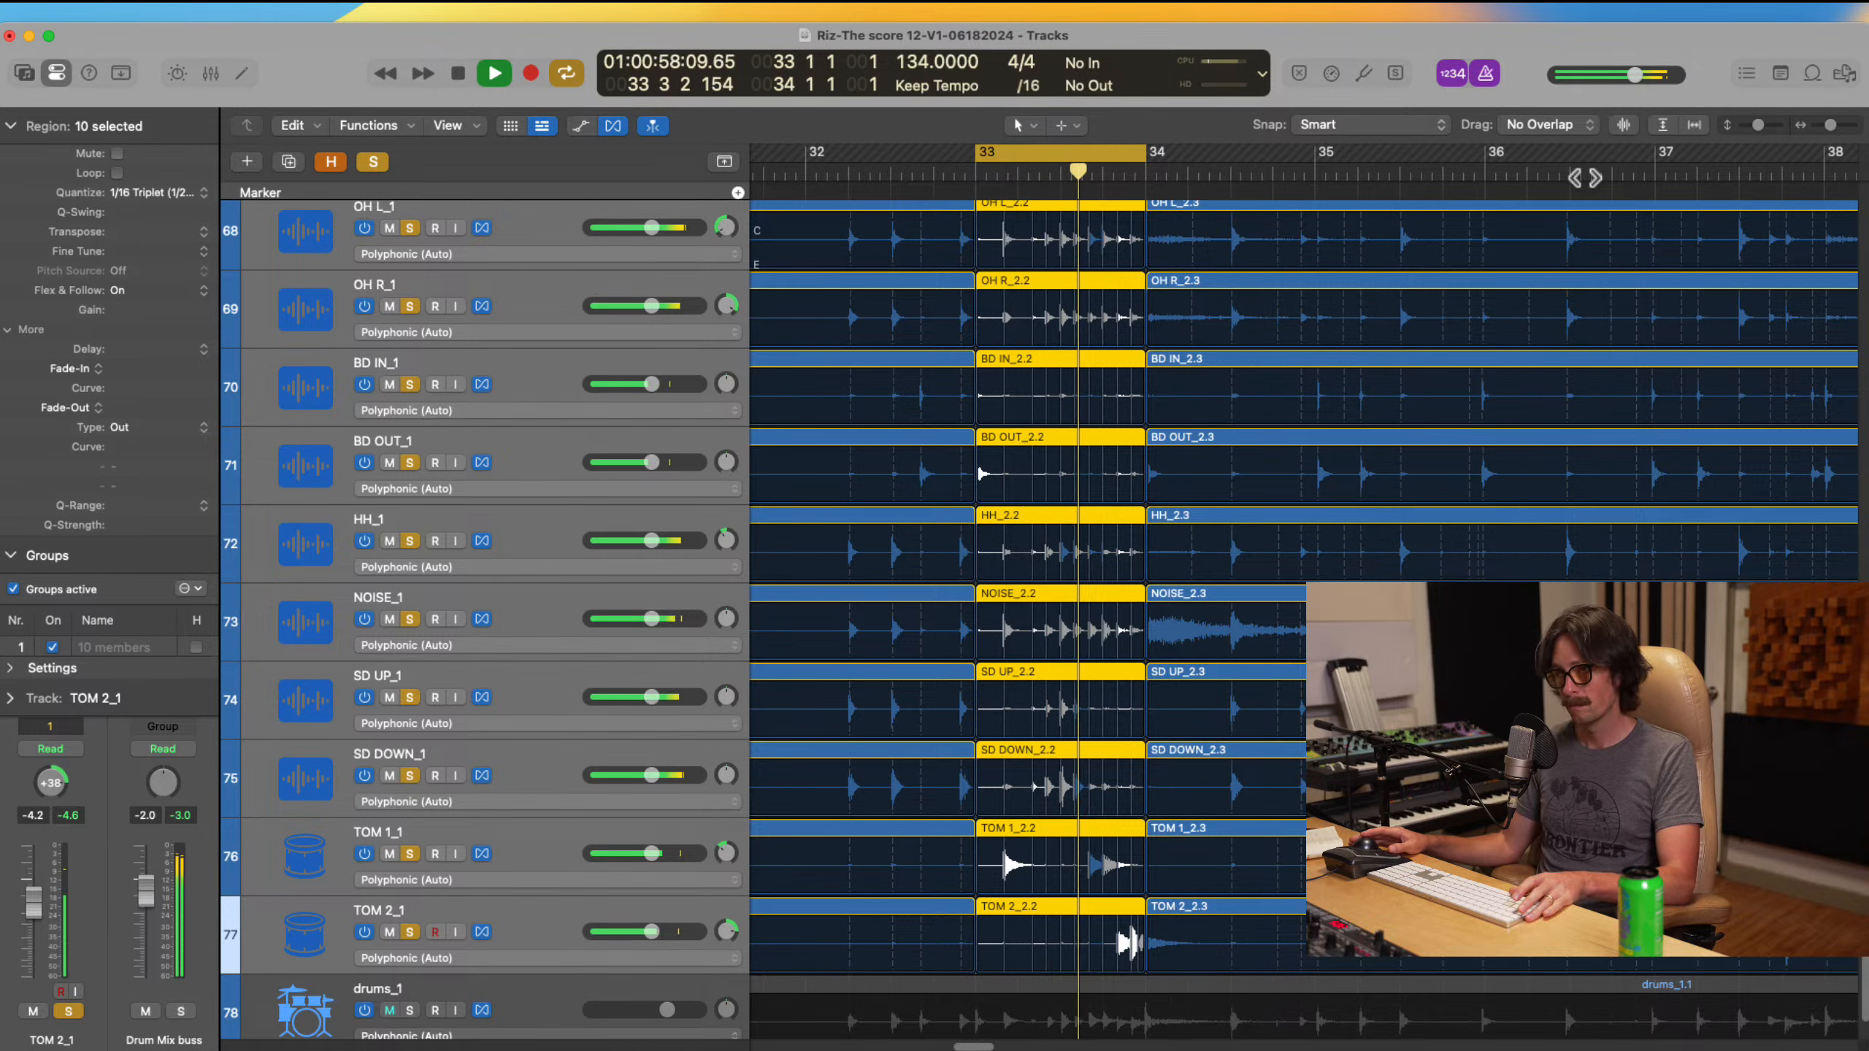
{"action": "key", "text": "super+z"}
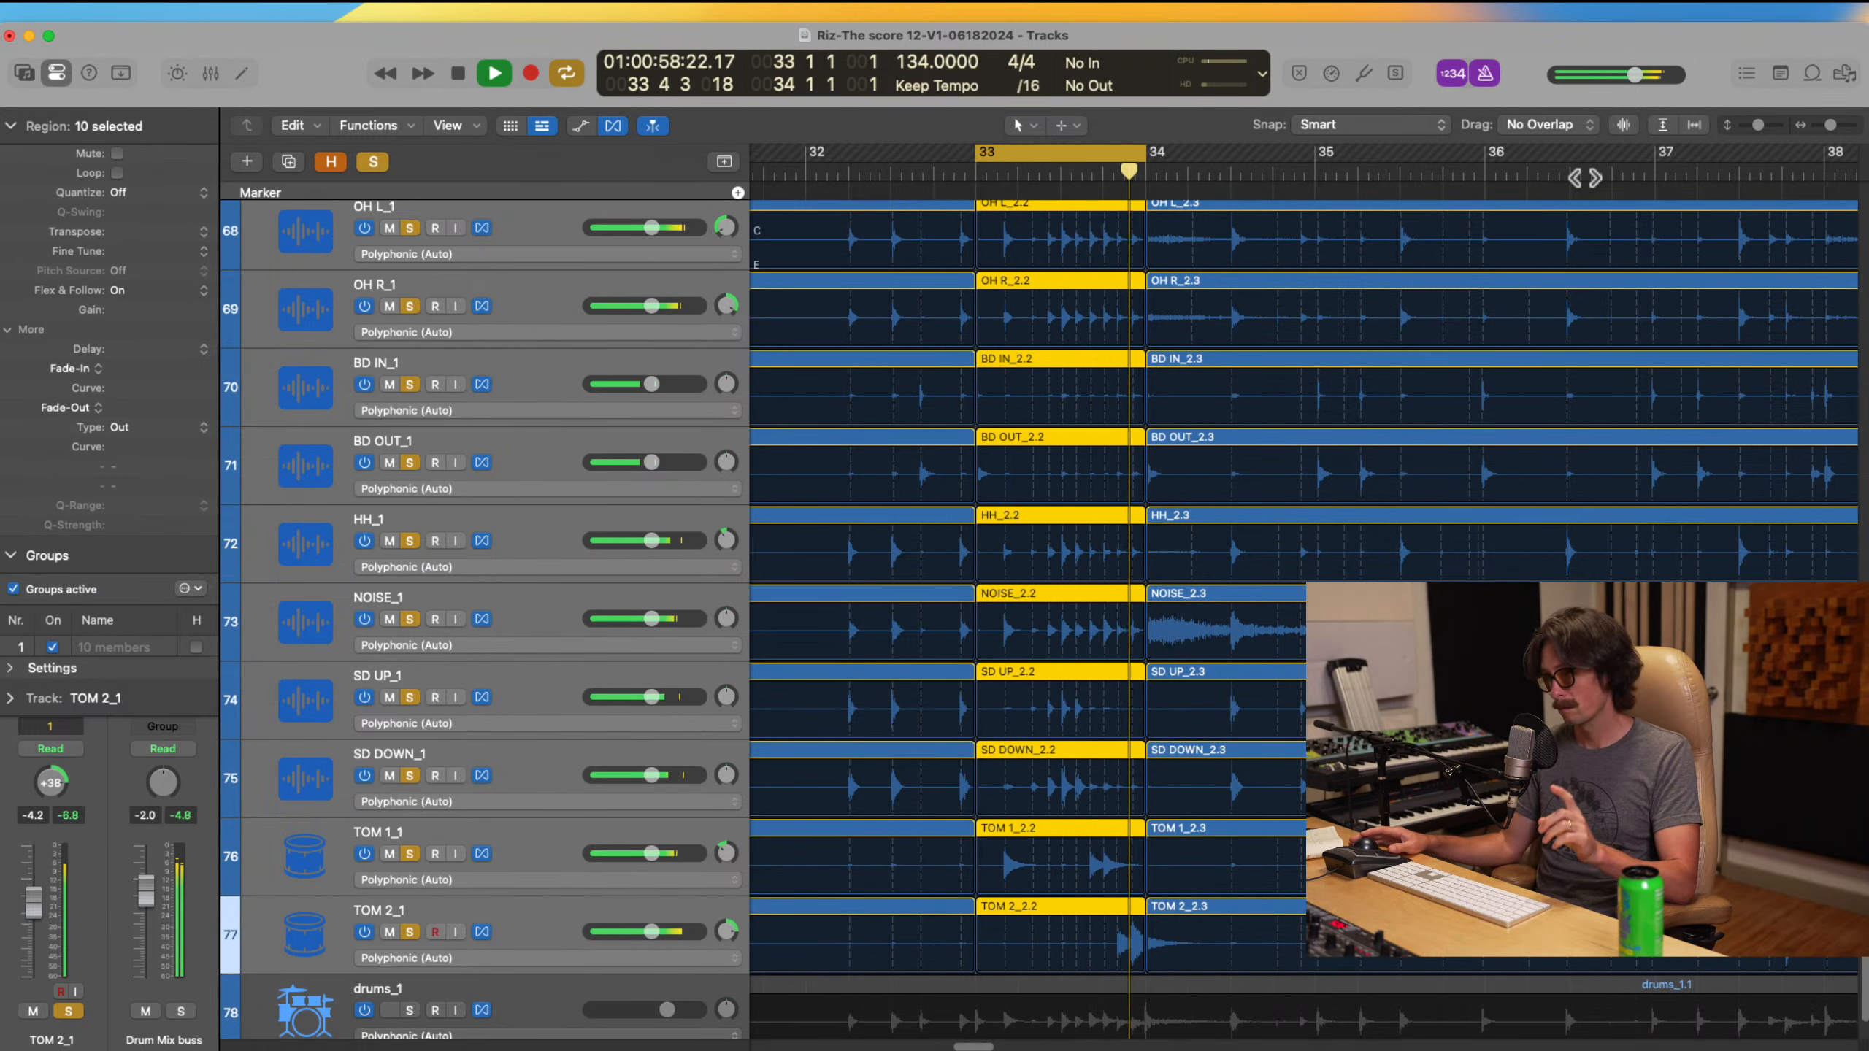
{"action": "key", "text": "space"}
{"action": "key", "text": "super+Tab"}
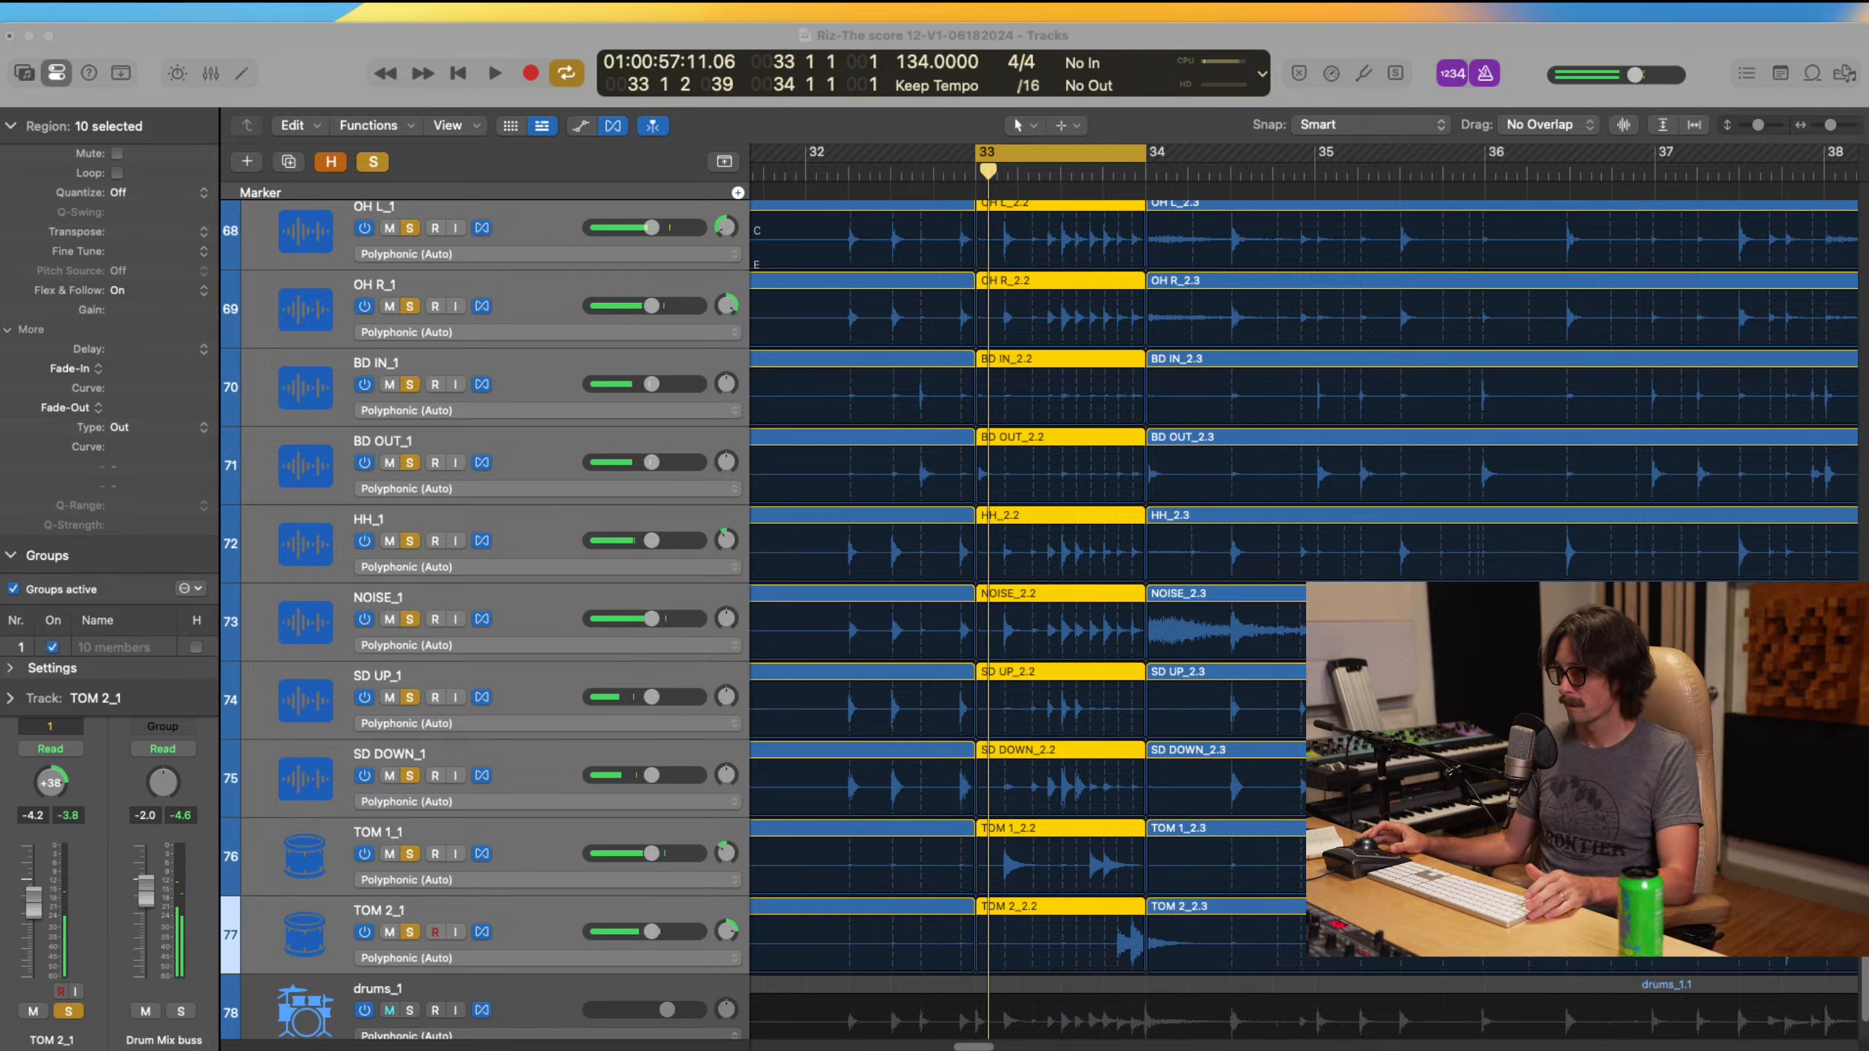
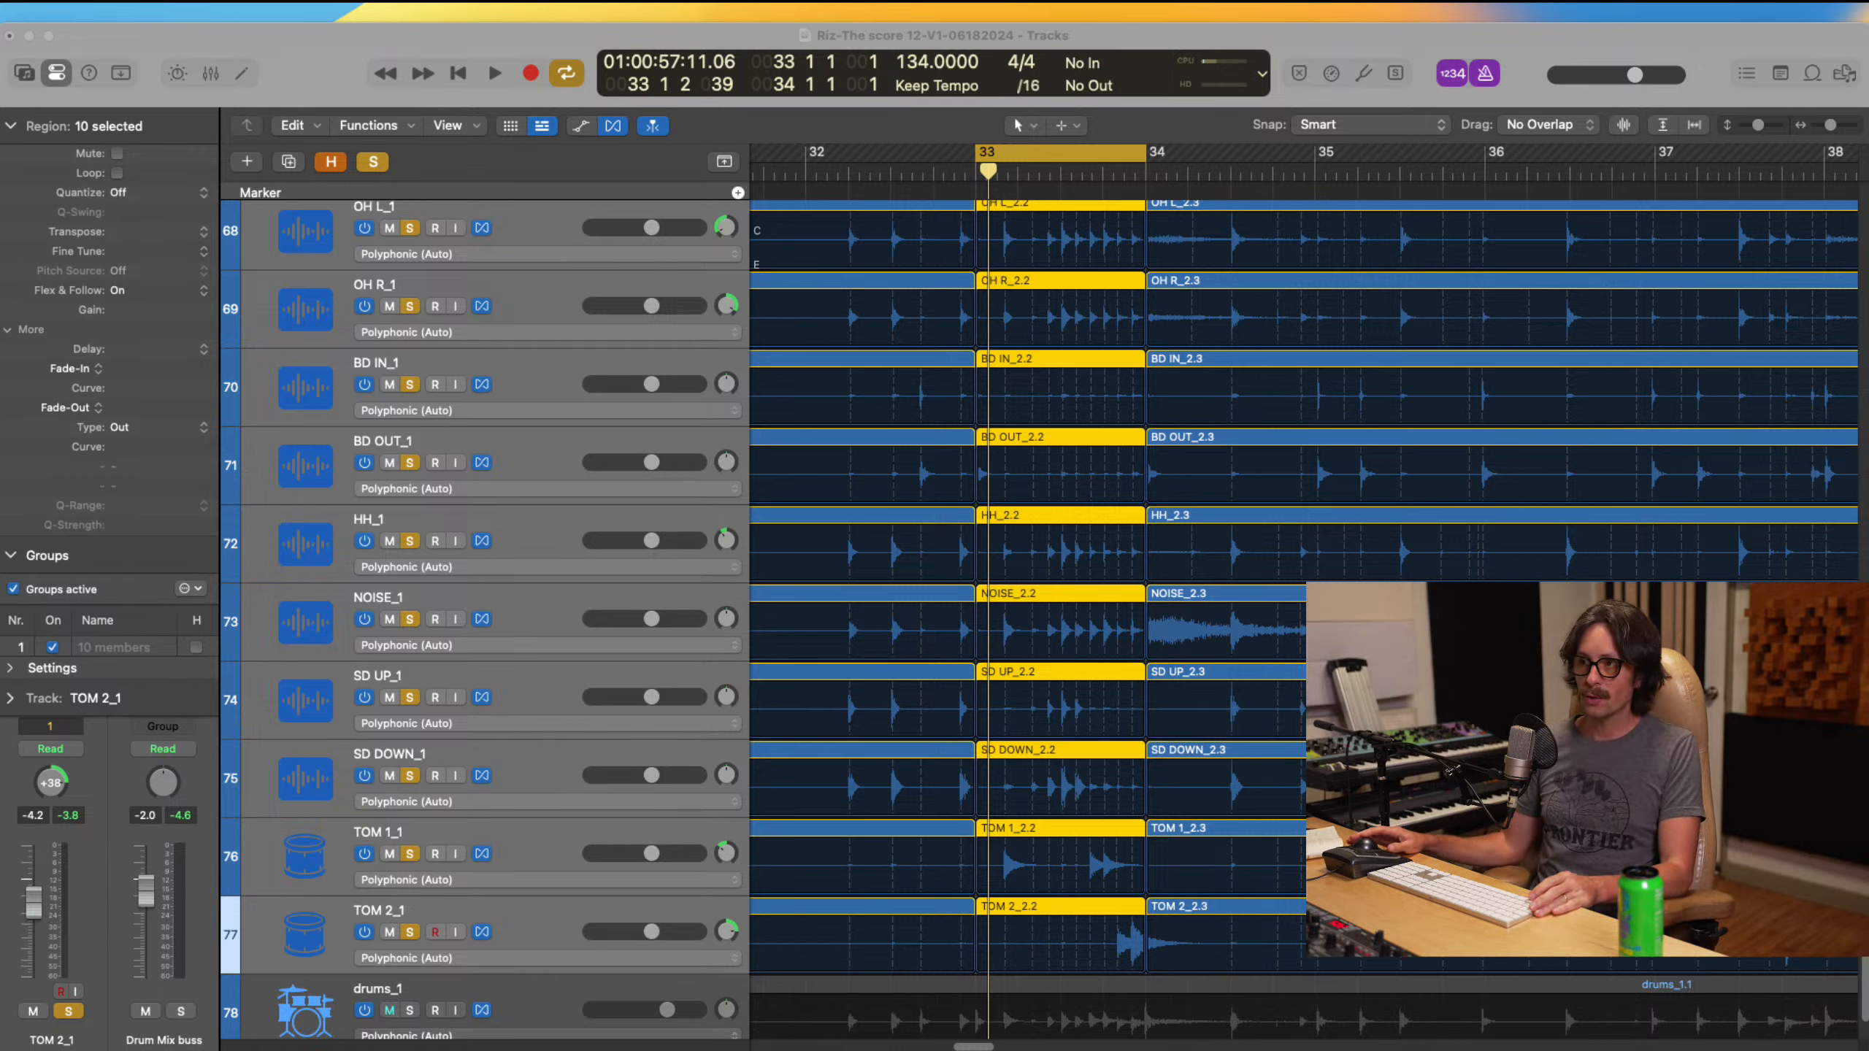
Step: Undo the division of the grouped drum regions at bars 33 and 34
{"action": "left_click", "coordinate": [332, 31]}
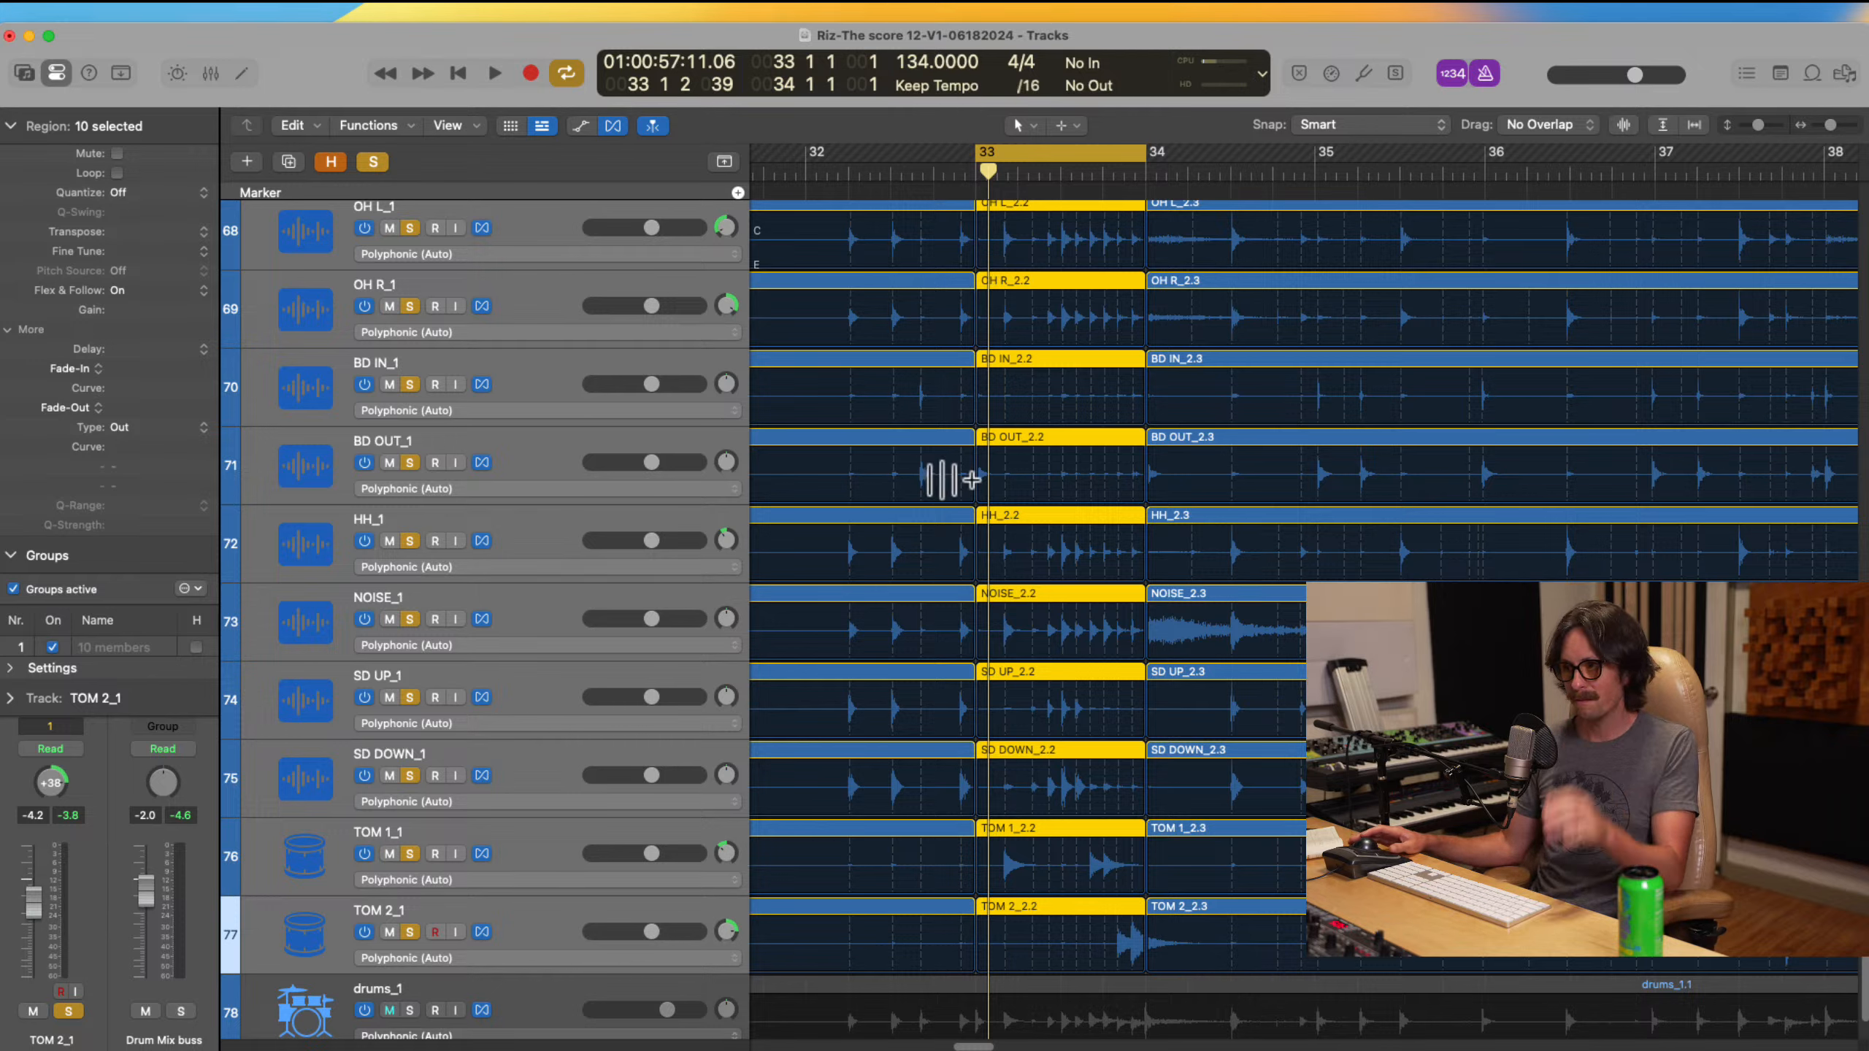
{"action": "key", "text": "super+z"}
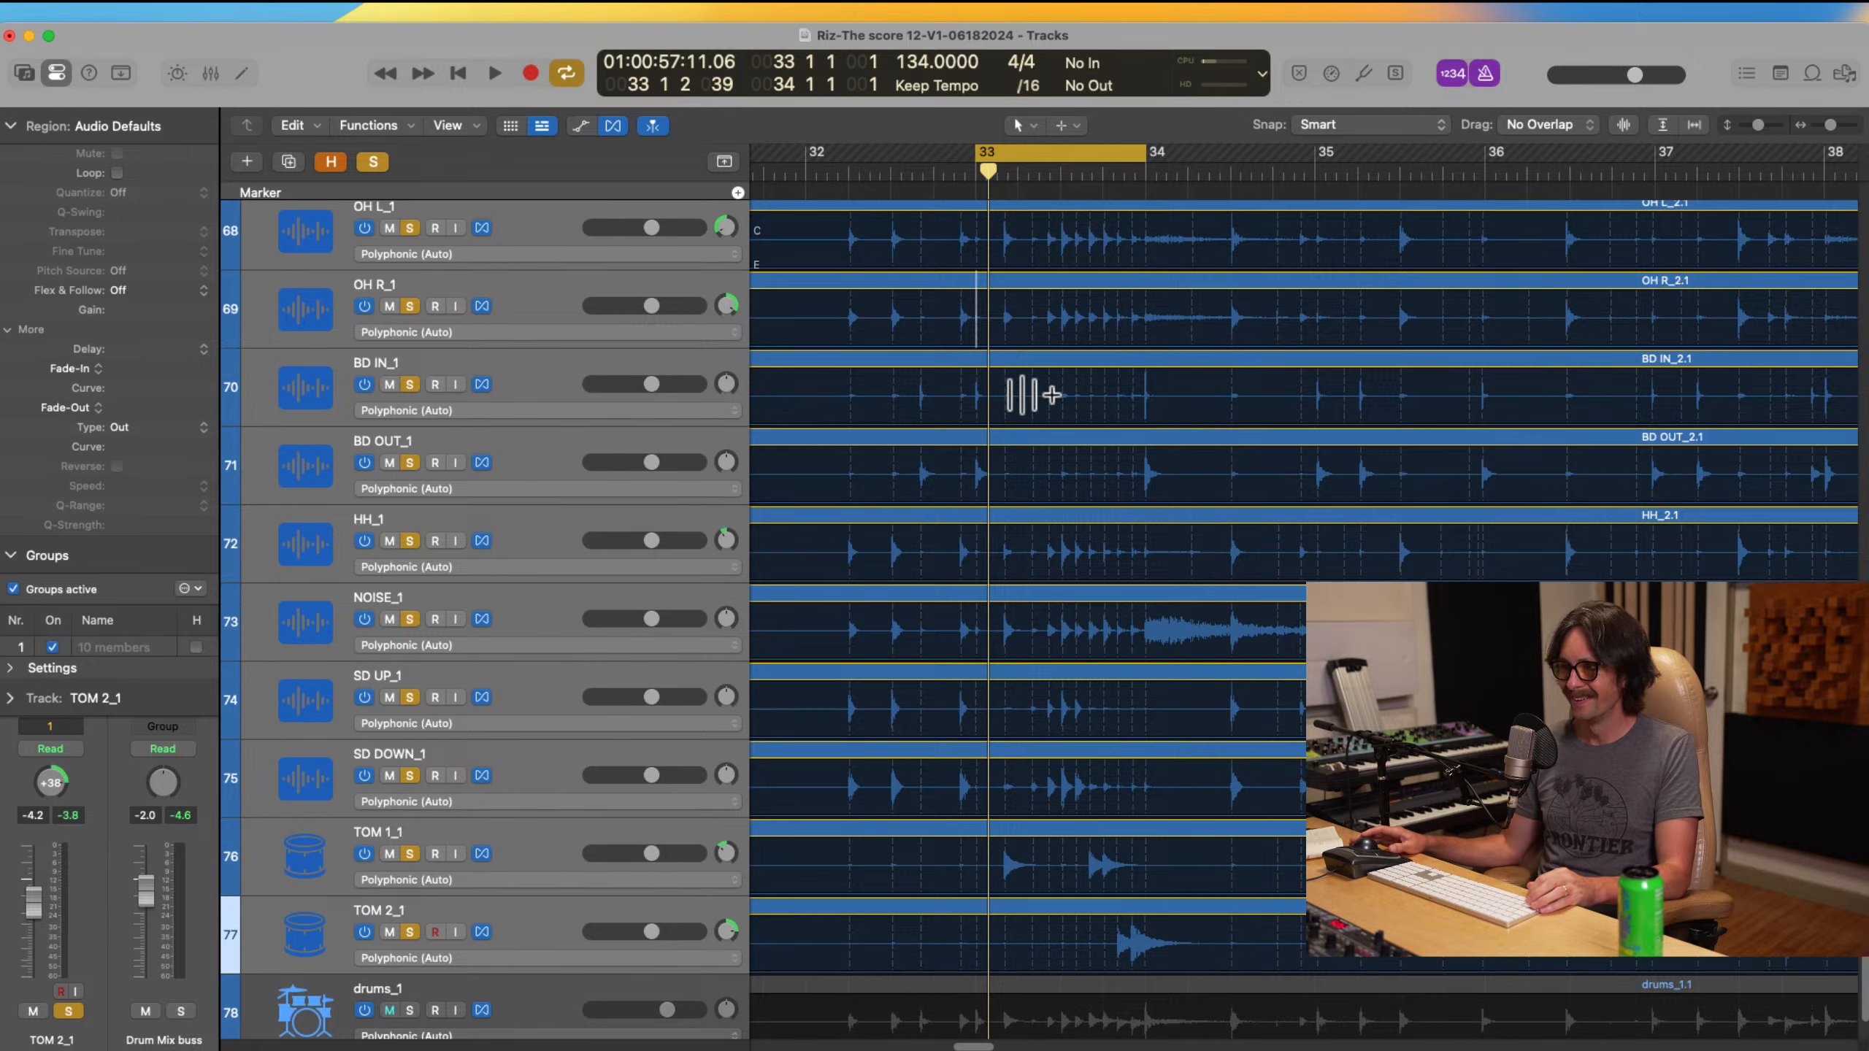
Step: Try quantizing only the BD IN_2.1 region to 1/4 Note and undo it
{"action": "left_click", "coordinate": [1024, 364]}
{"action": "scroll", "coordinate": [1067, 439], "scroll_direction": "up", "scroll_amount": 2}
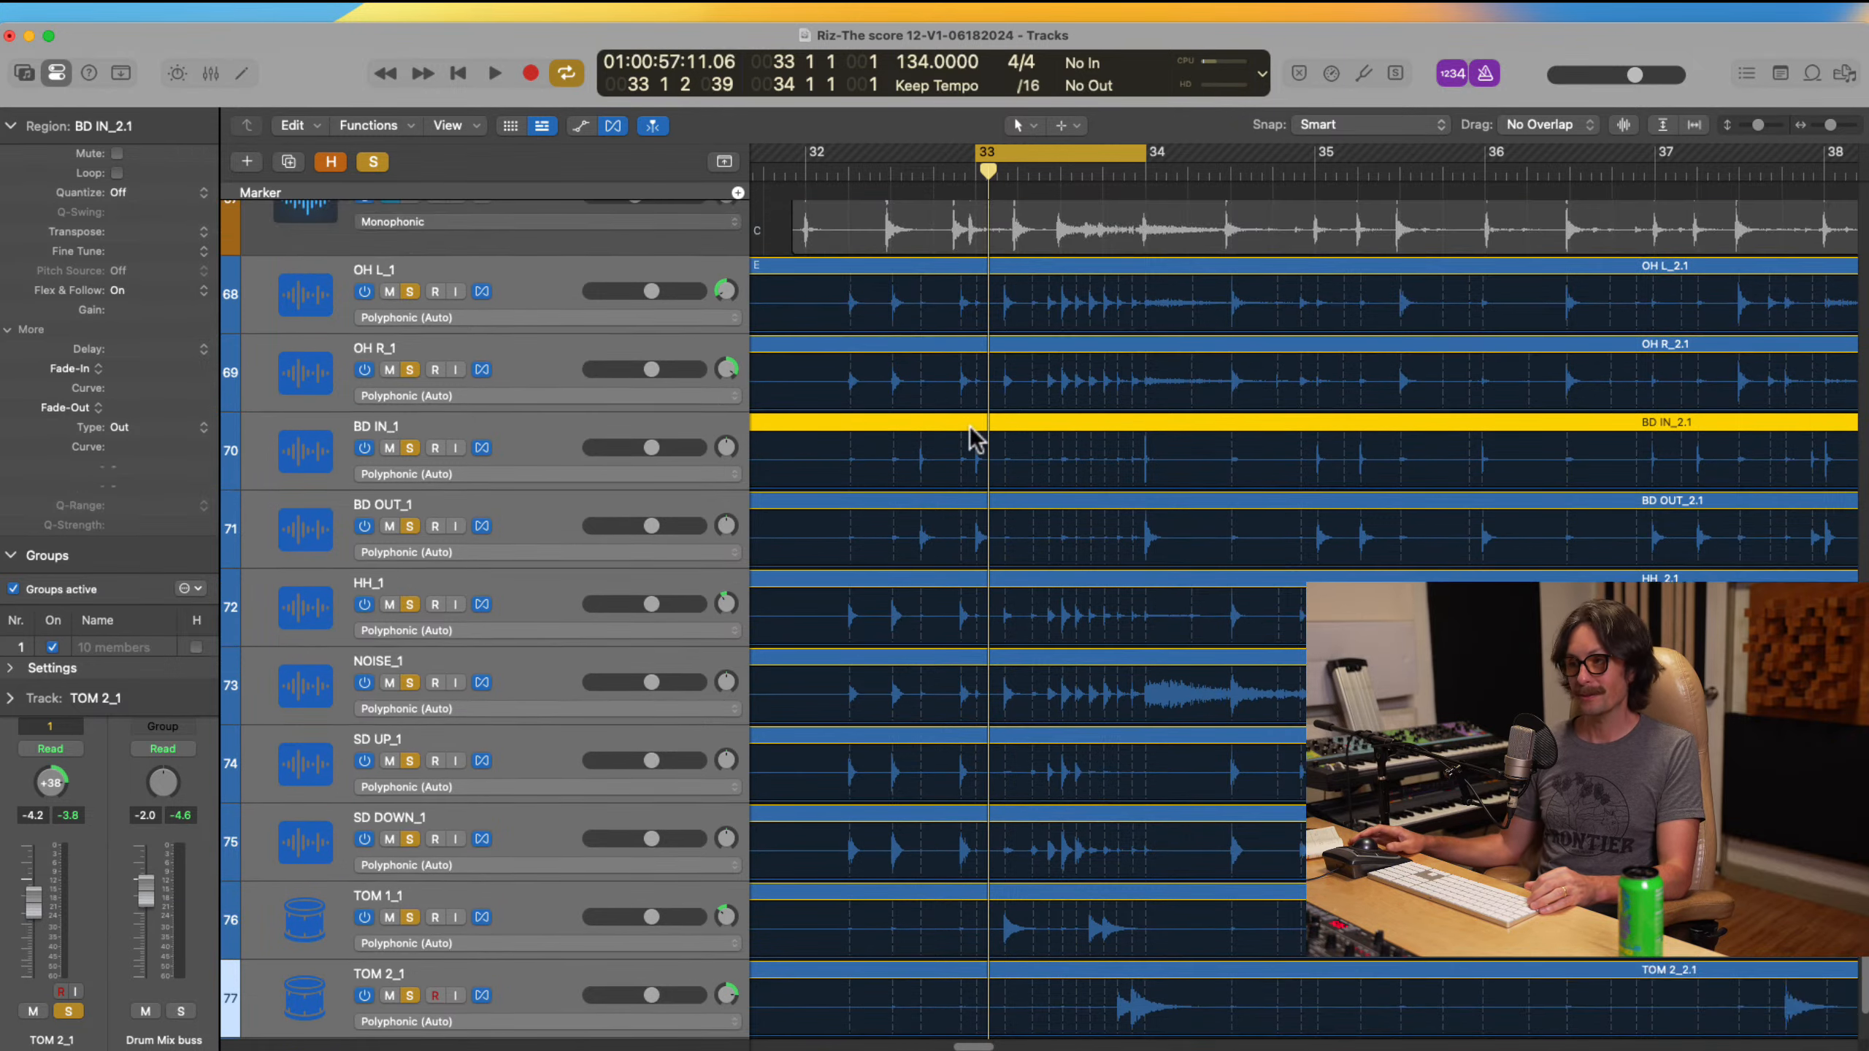
{"action": "scroll", "coordinate": [1036, 526], "scroll_direction": "down", "scroll_amount": 4}
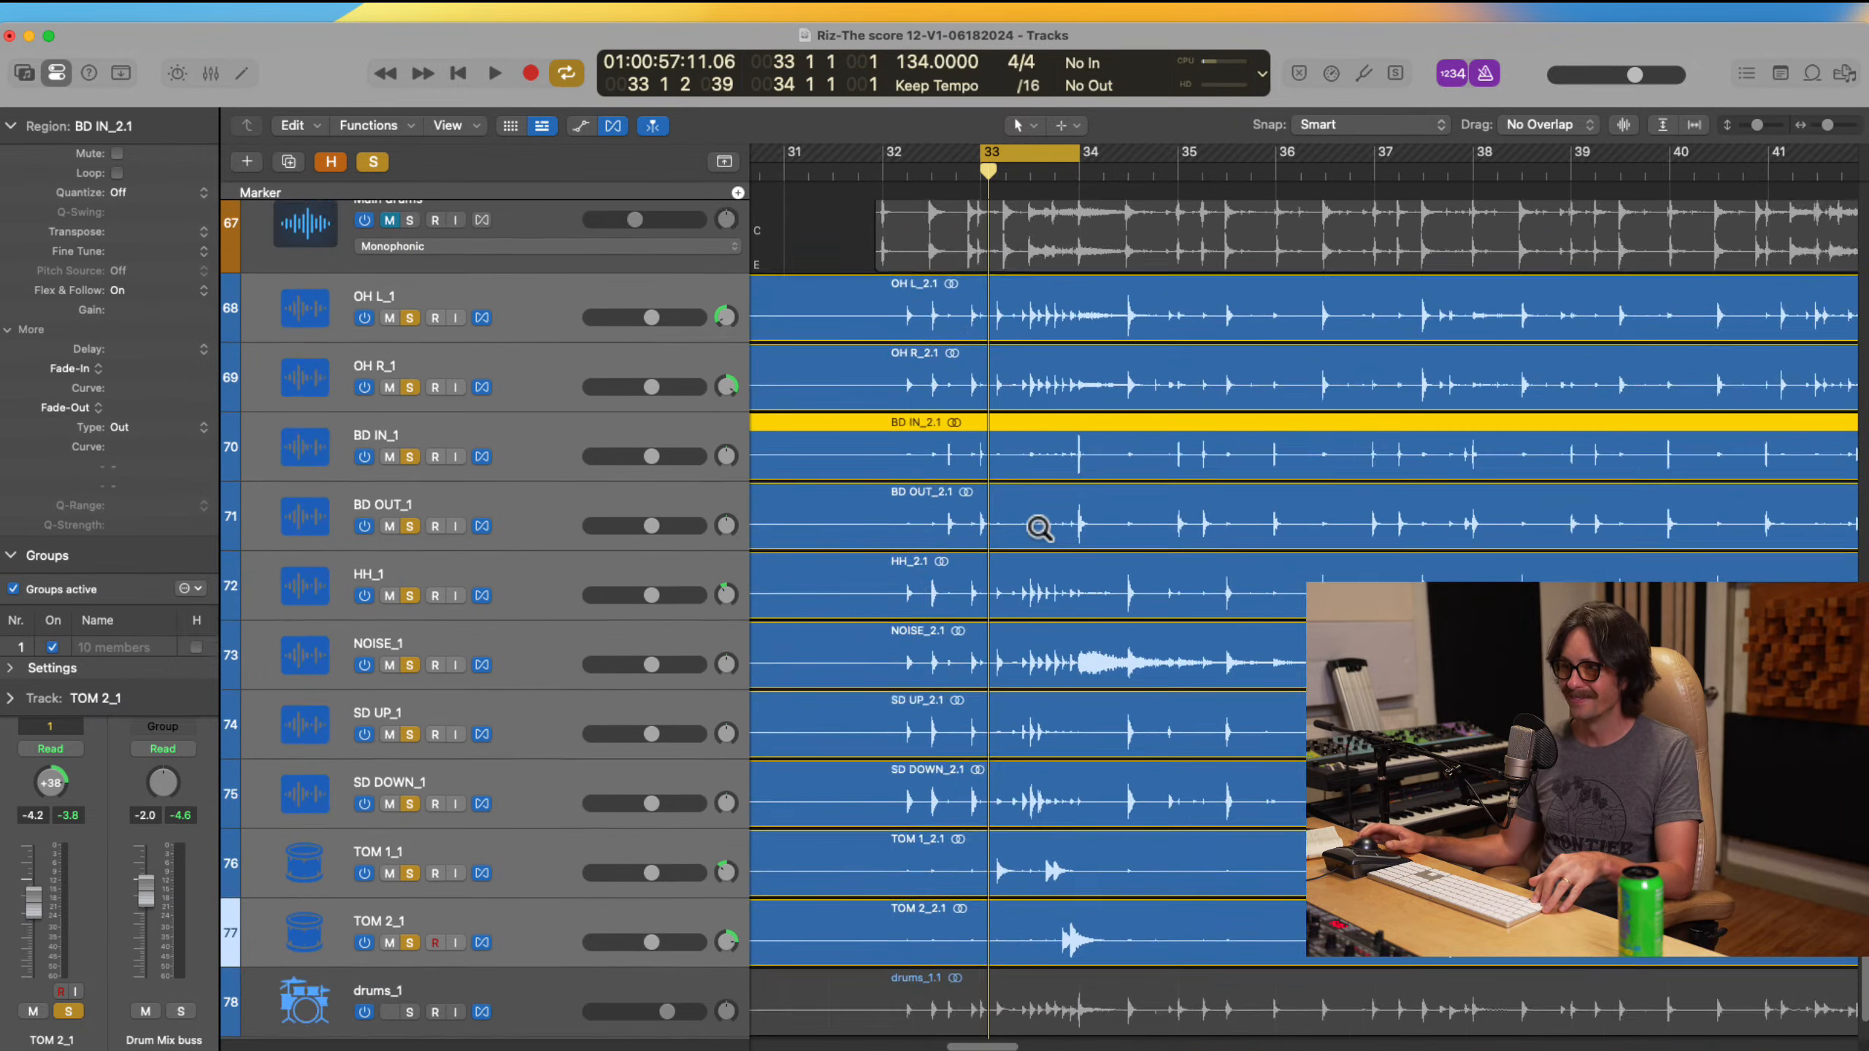
{"action": "scroll", "coordinate": [1071, 467], "scroll_direction": "up", "scroll_amount": 2}
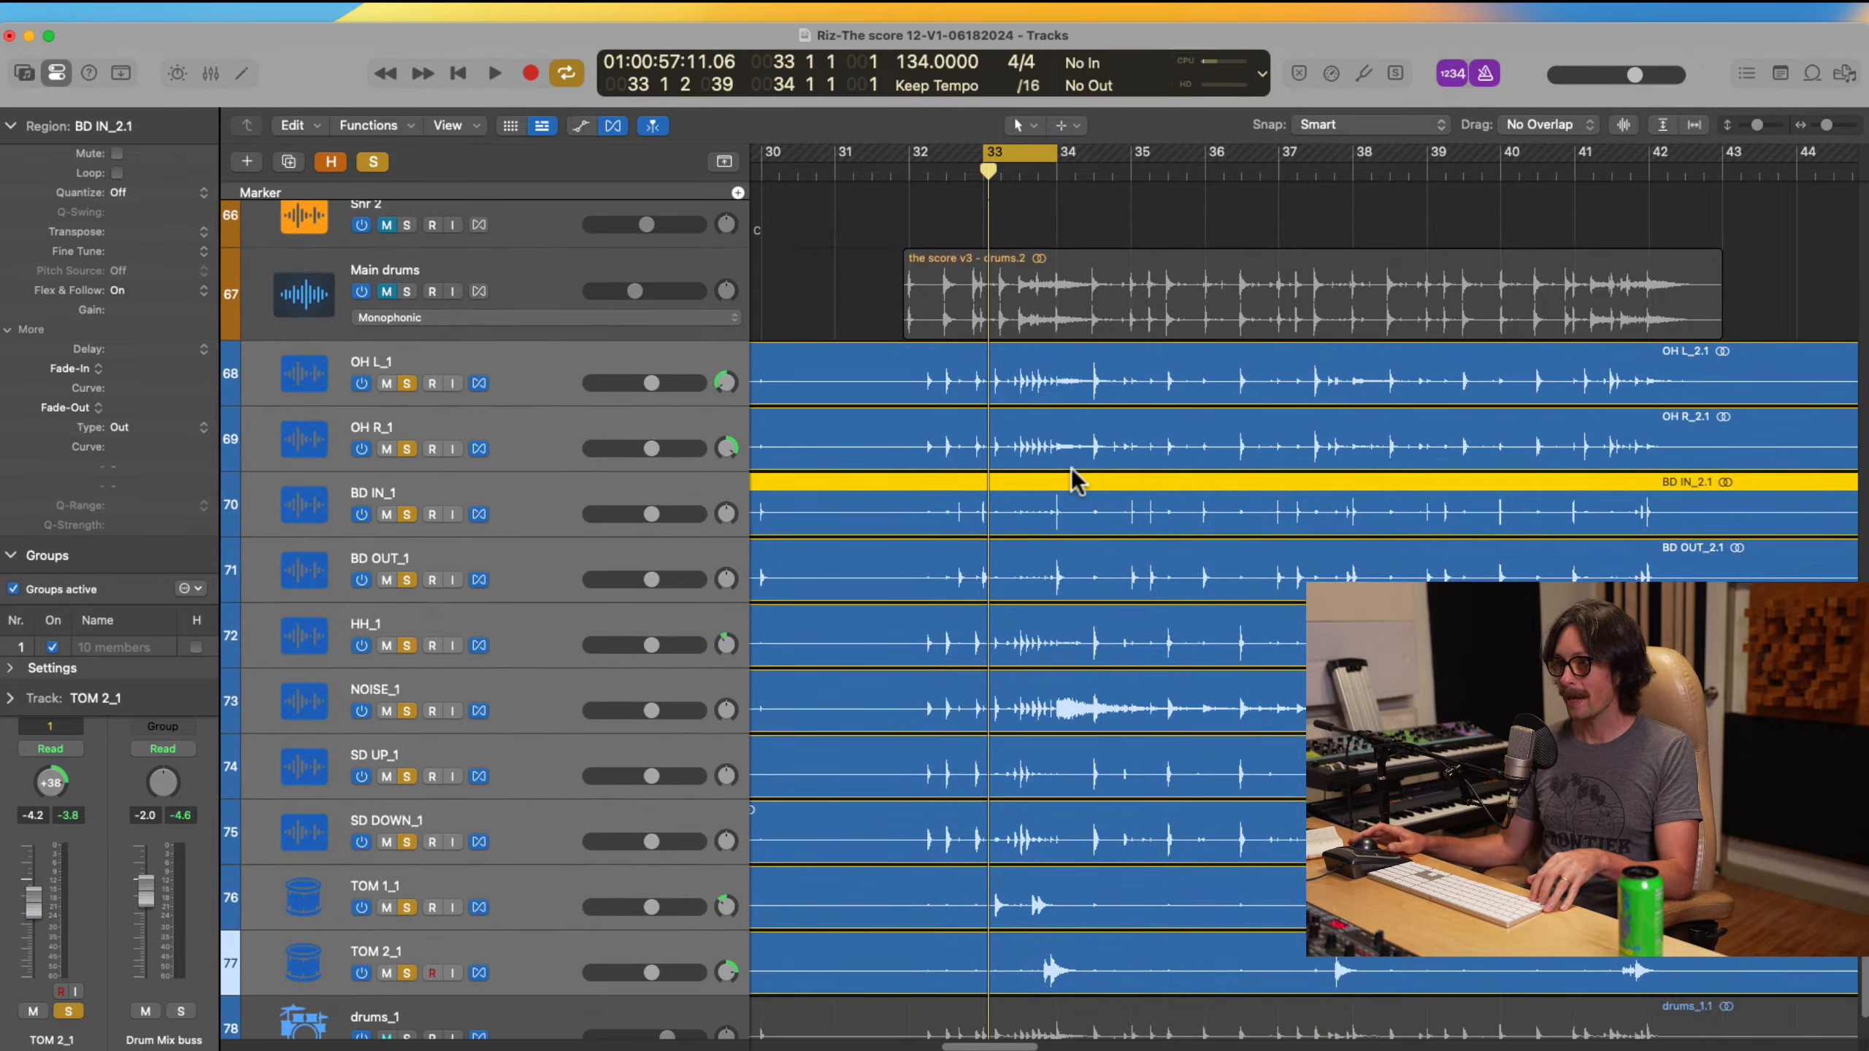
{"action": "scroll", "coordinate": [1071, 468], "scroll_direction": "down", "scroll_amount": 2}
{"action": "scroll", "coordinate": [944, 395], "scroll_direction": "up", "scroll_amount": 3}
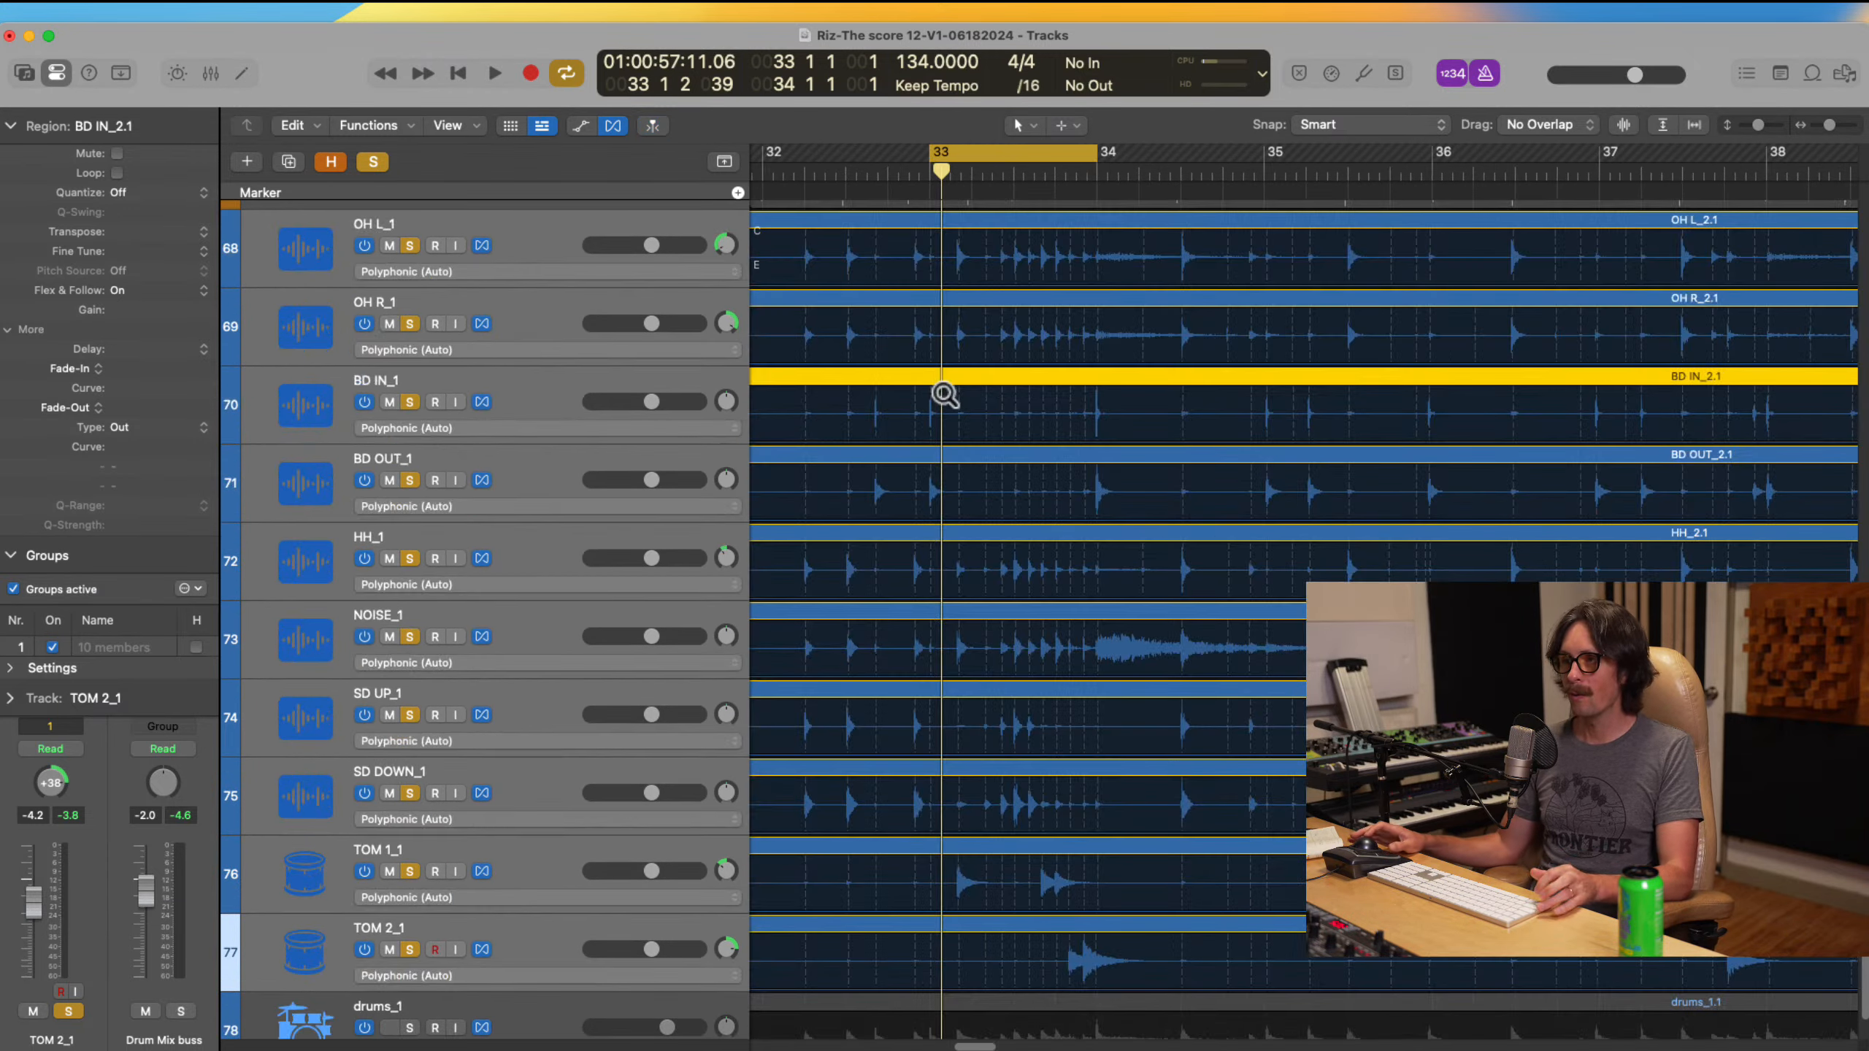
{"action": "left_click", "coordinate": [145, 197]}
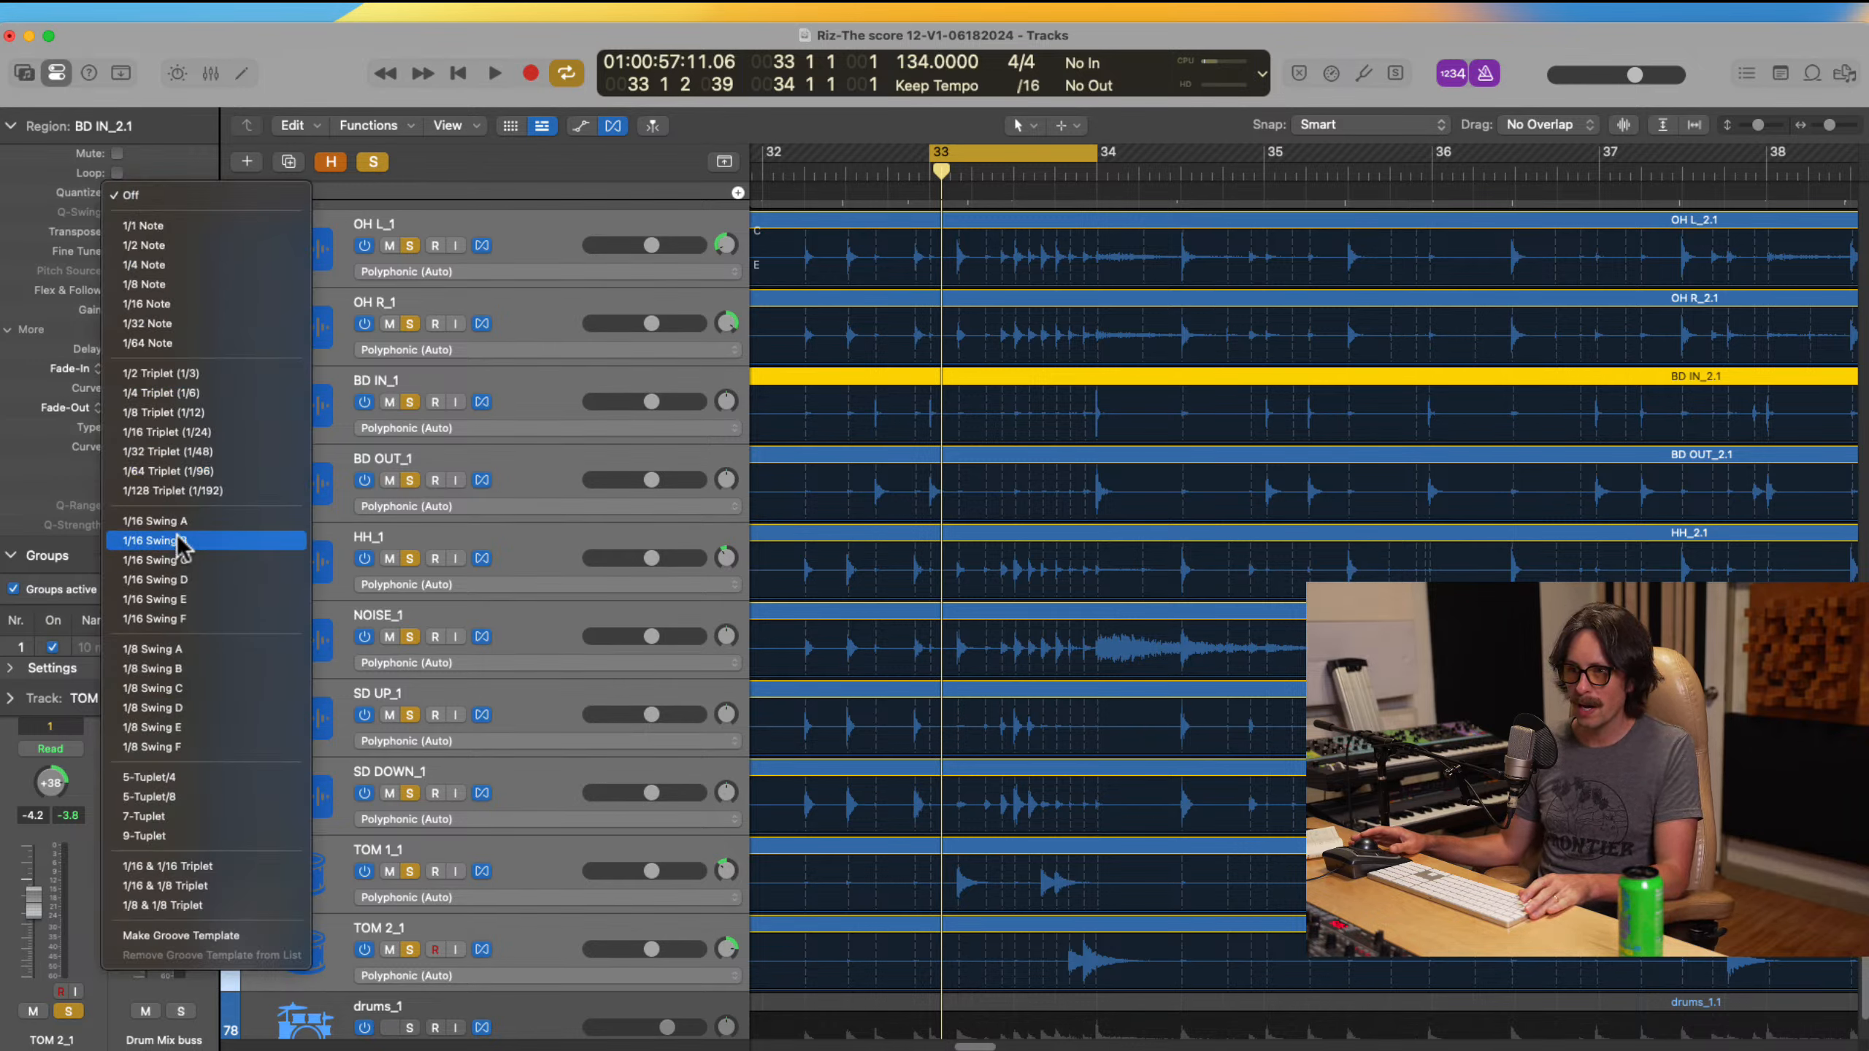
{"action": "left_click", "coordinate": [190, 270]}
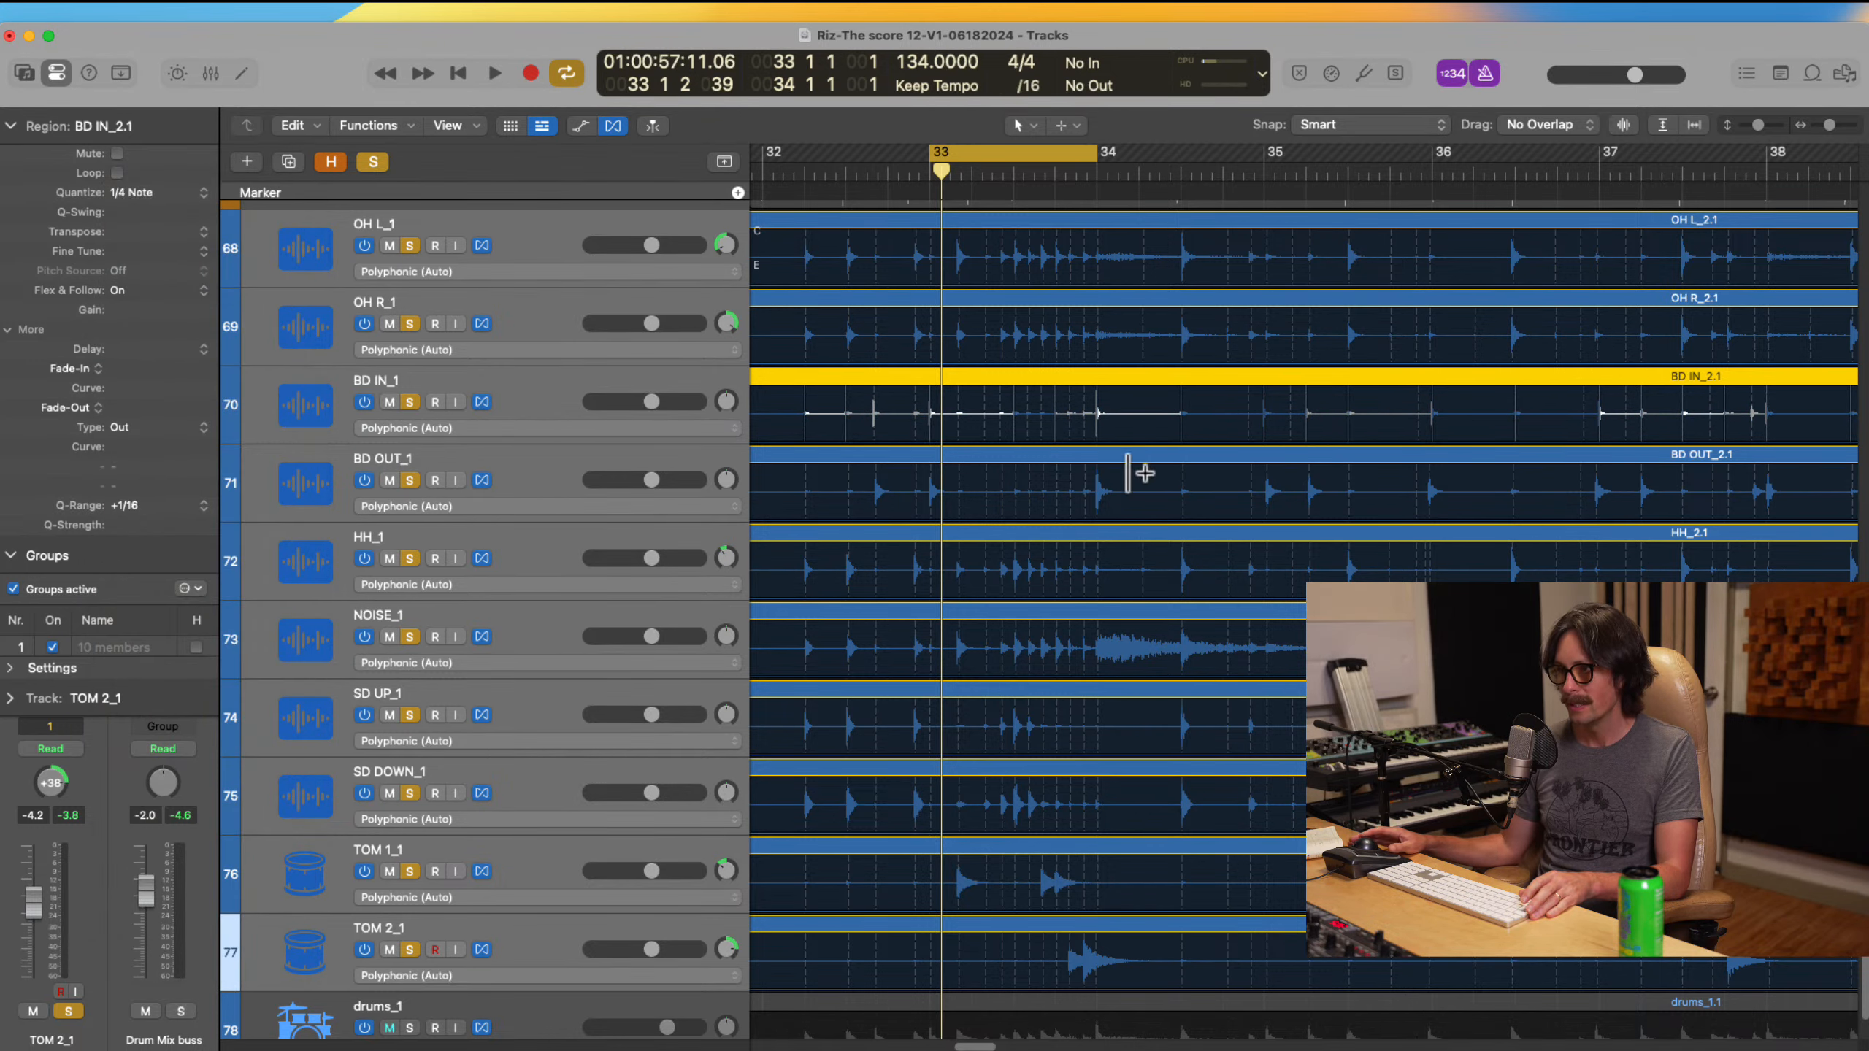
{"action": "key", "text": "super+z"}
Step: Select all ten drum regions from OH L_1 down to TOM 2_1 and set their Quantize to 1/4 Note
{"action": "left_click", "coordinate": [1177, 574], "text": "ctrl+alt"}
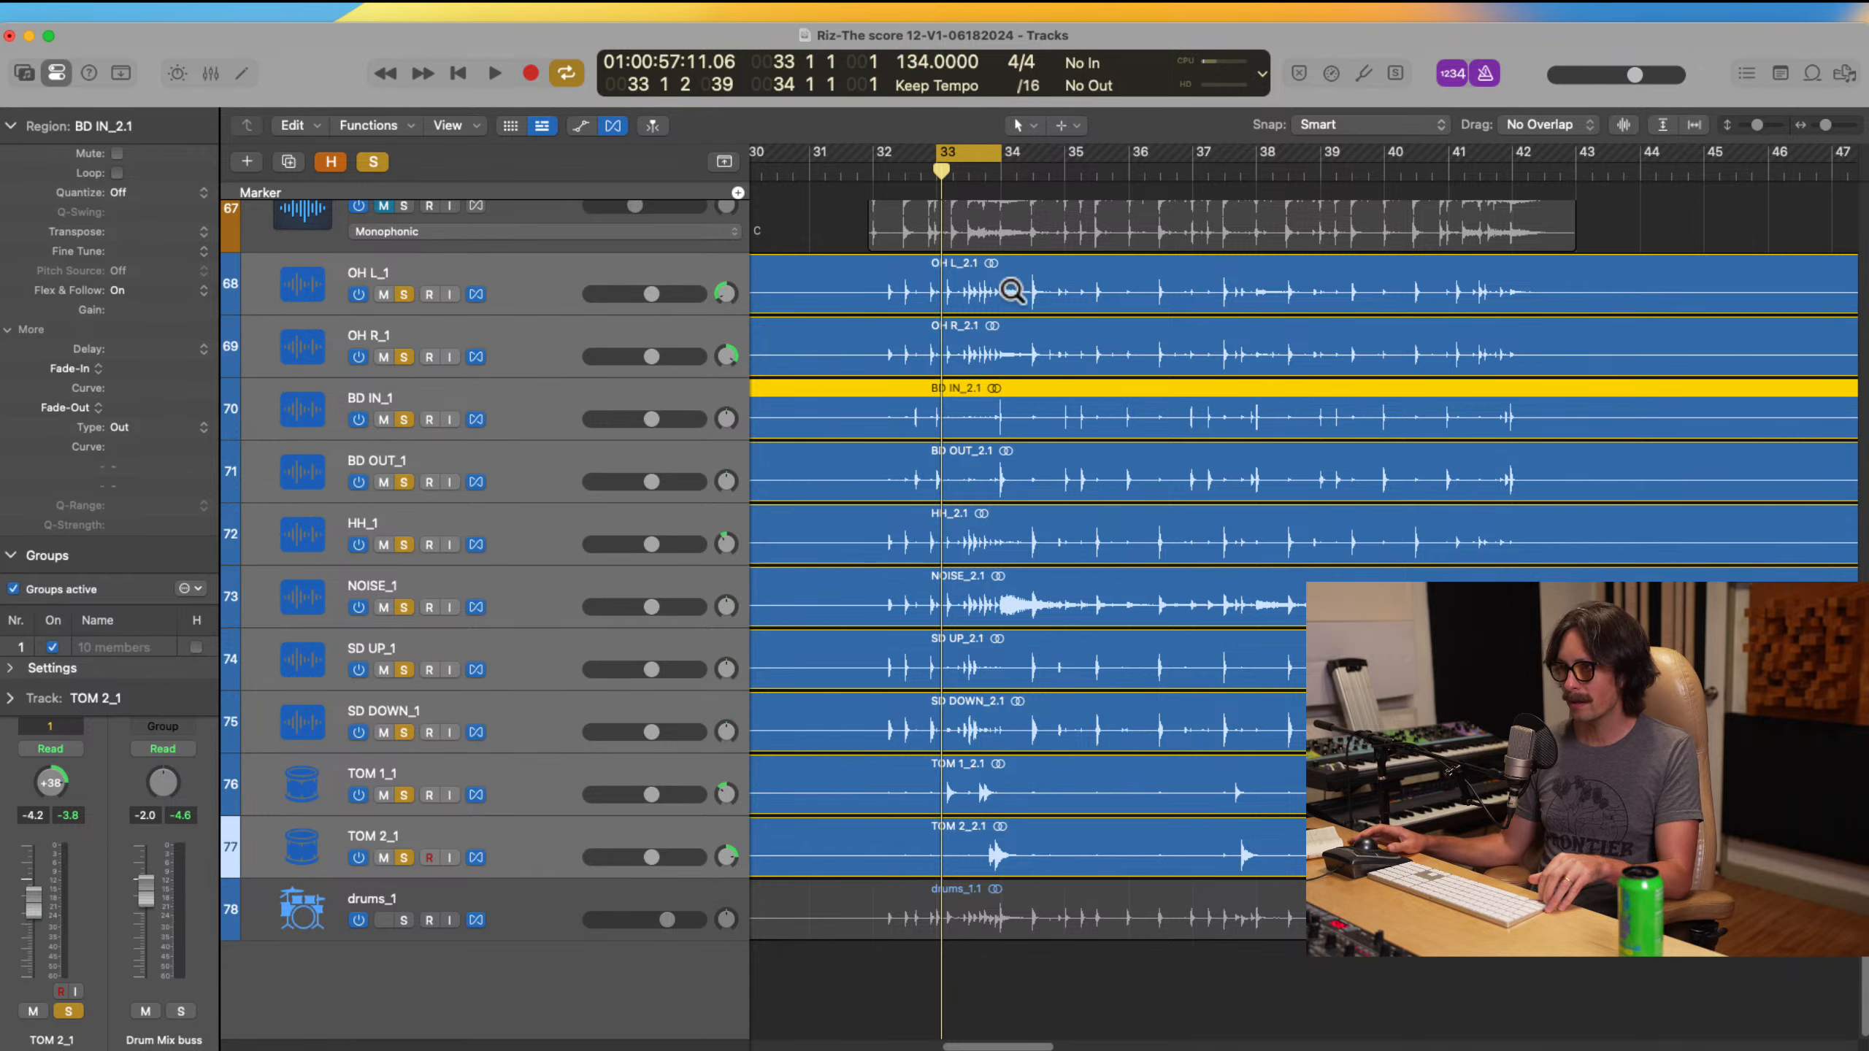
{"action": "left_click", "coordinate": [1000, 578], "text": "ctrl+alt"}
{"action": "left_click", "coordinate": [1001, 577], "text": "ctrl+alt"}
{"action": "left_click", "coordinate": [1231, 623], "text": "ctrl+alt"}
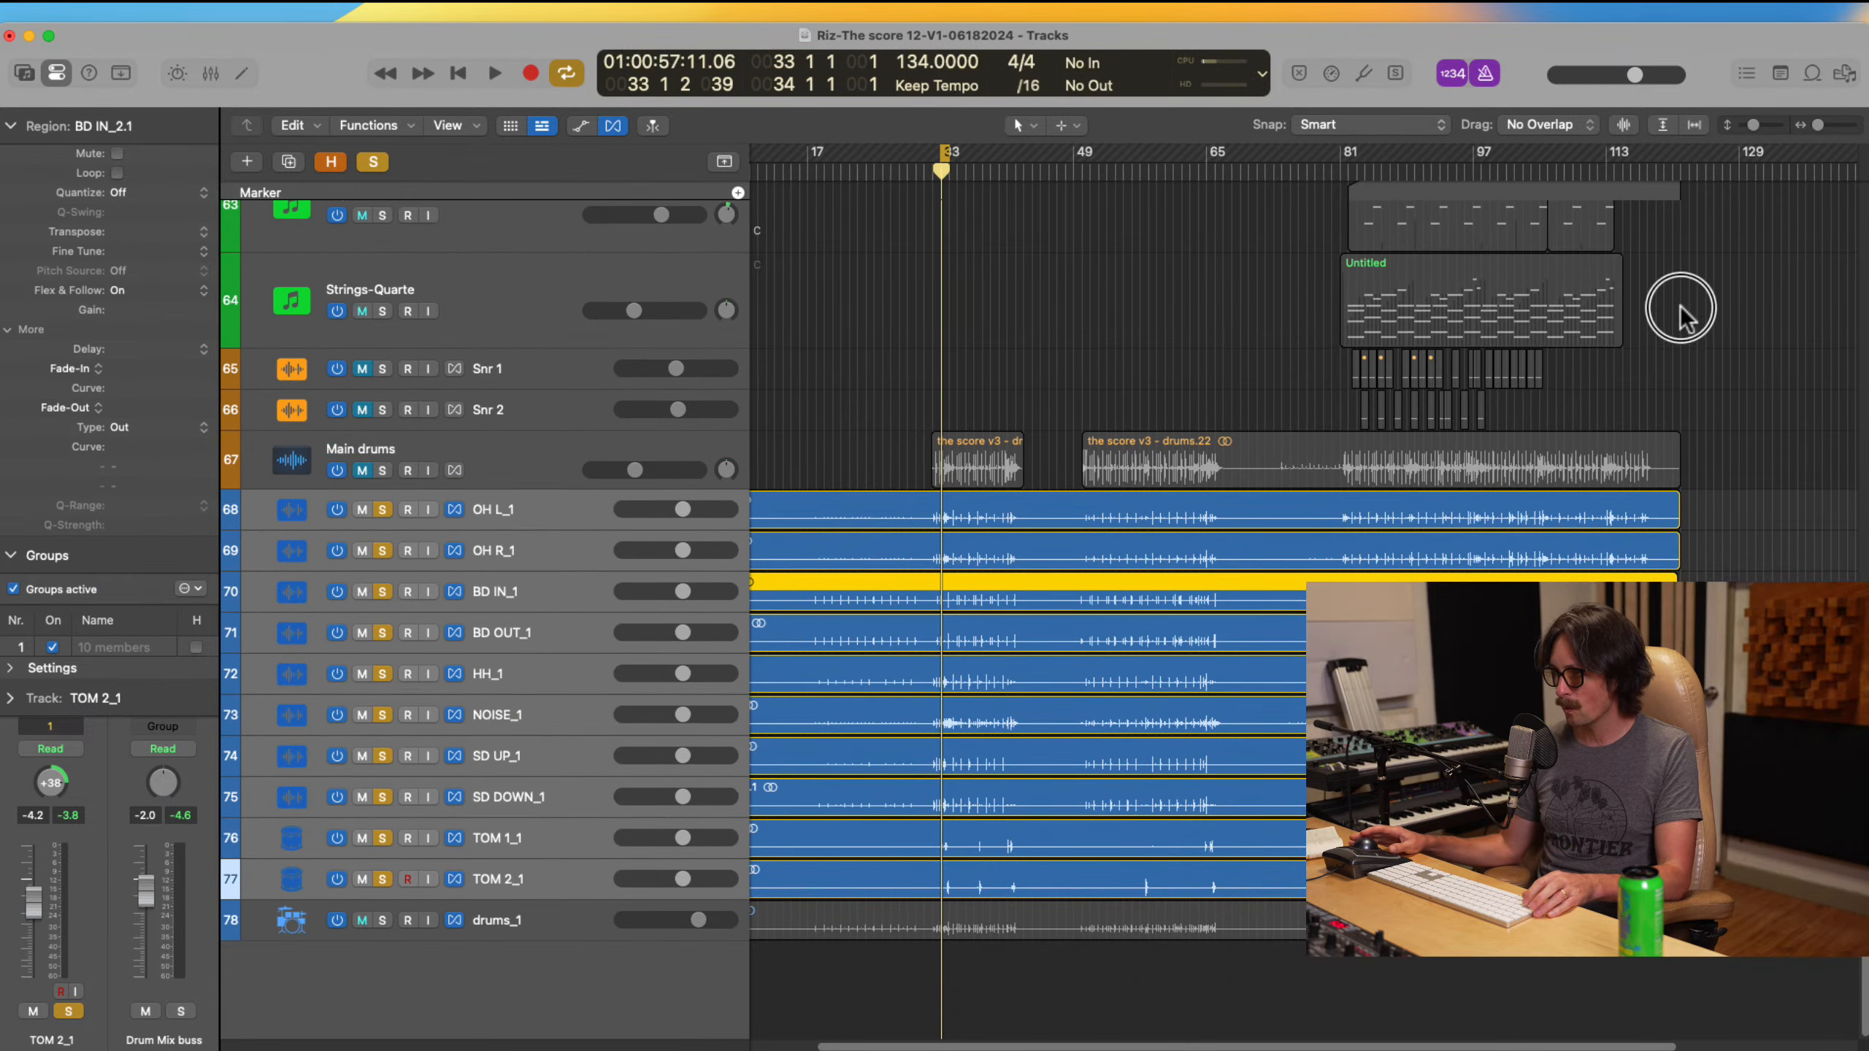
{"action": "left_click_drag", "start_coordinate": [1725, 510], "coordinate": [1115, 876]}
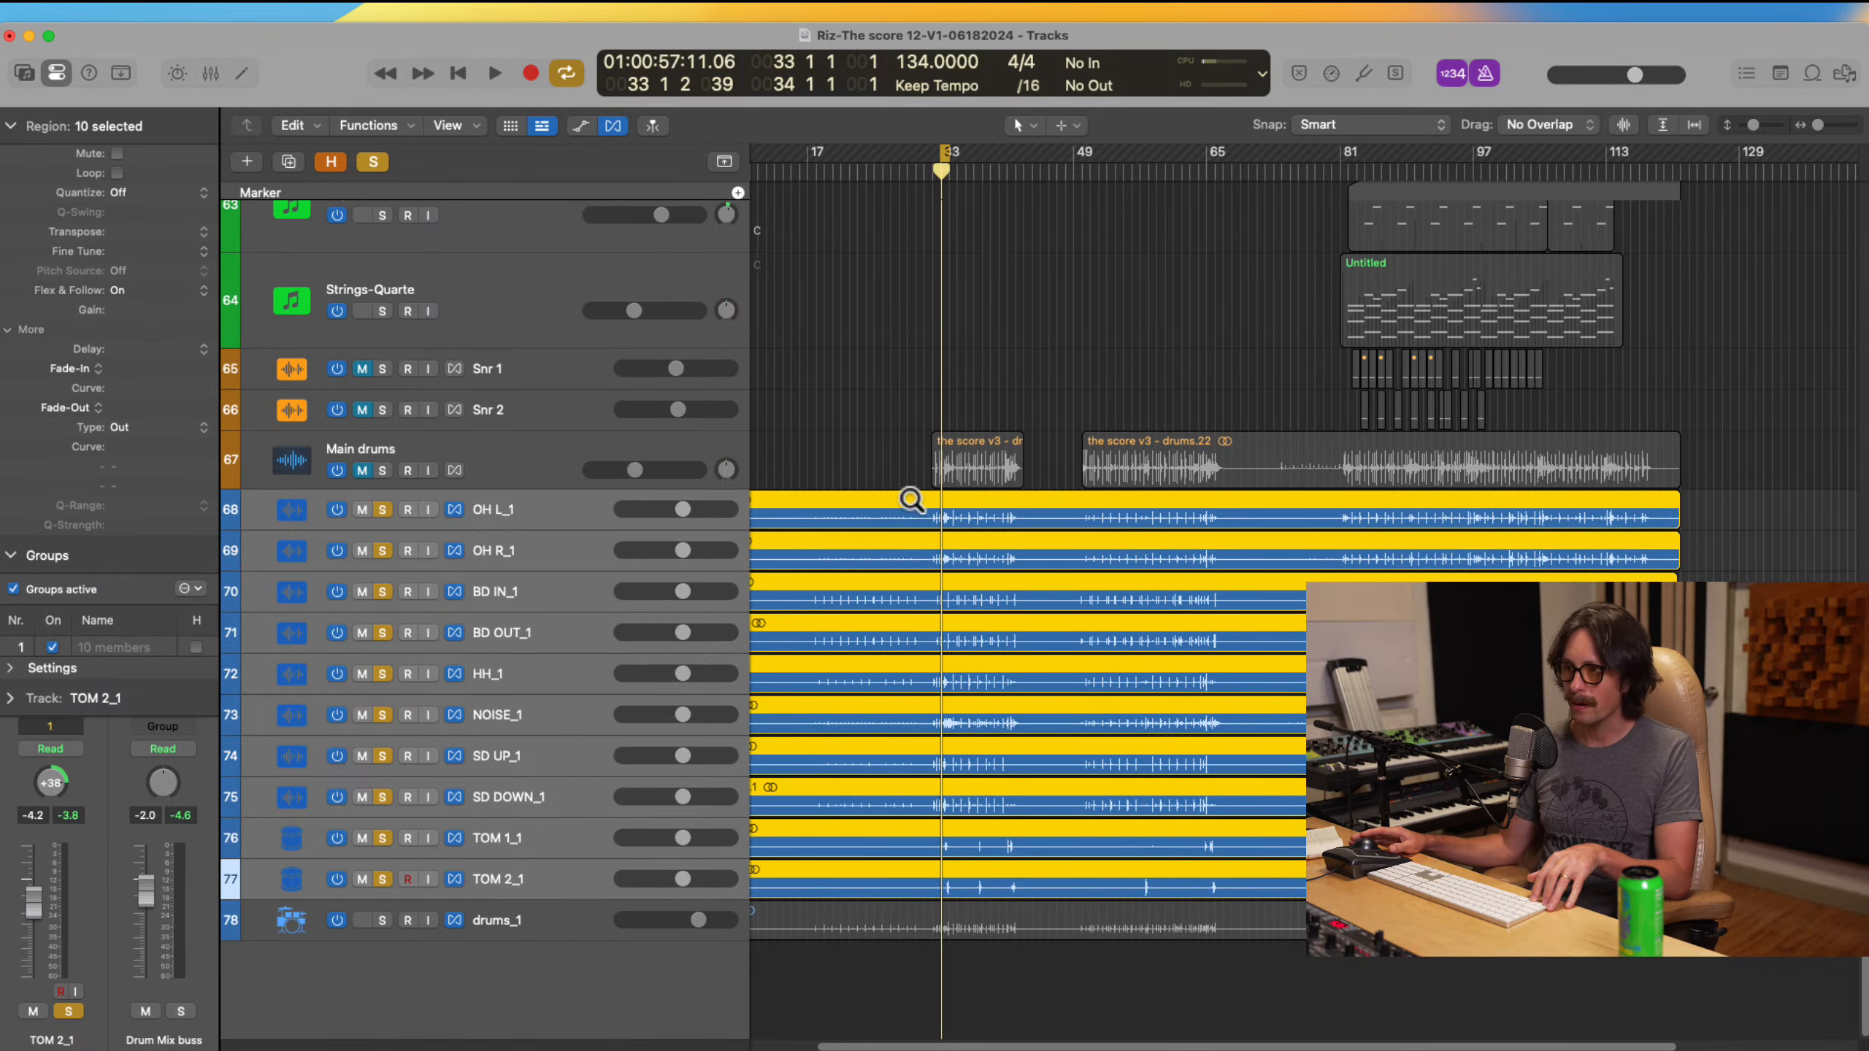
{"action": "left_click_drag", "start_coordinate": [911, 501], "coordinate": [1077, 888]}
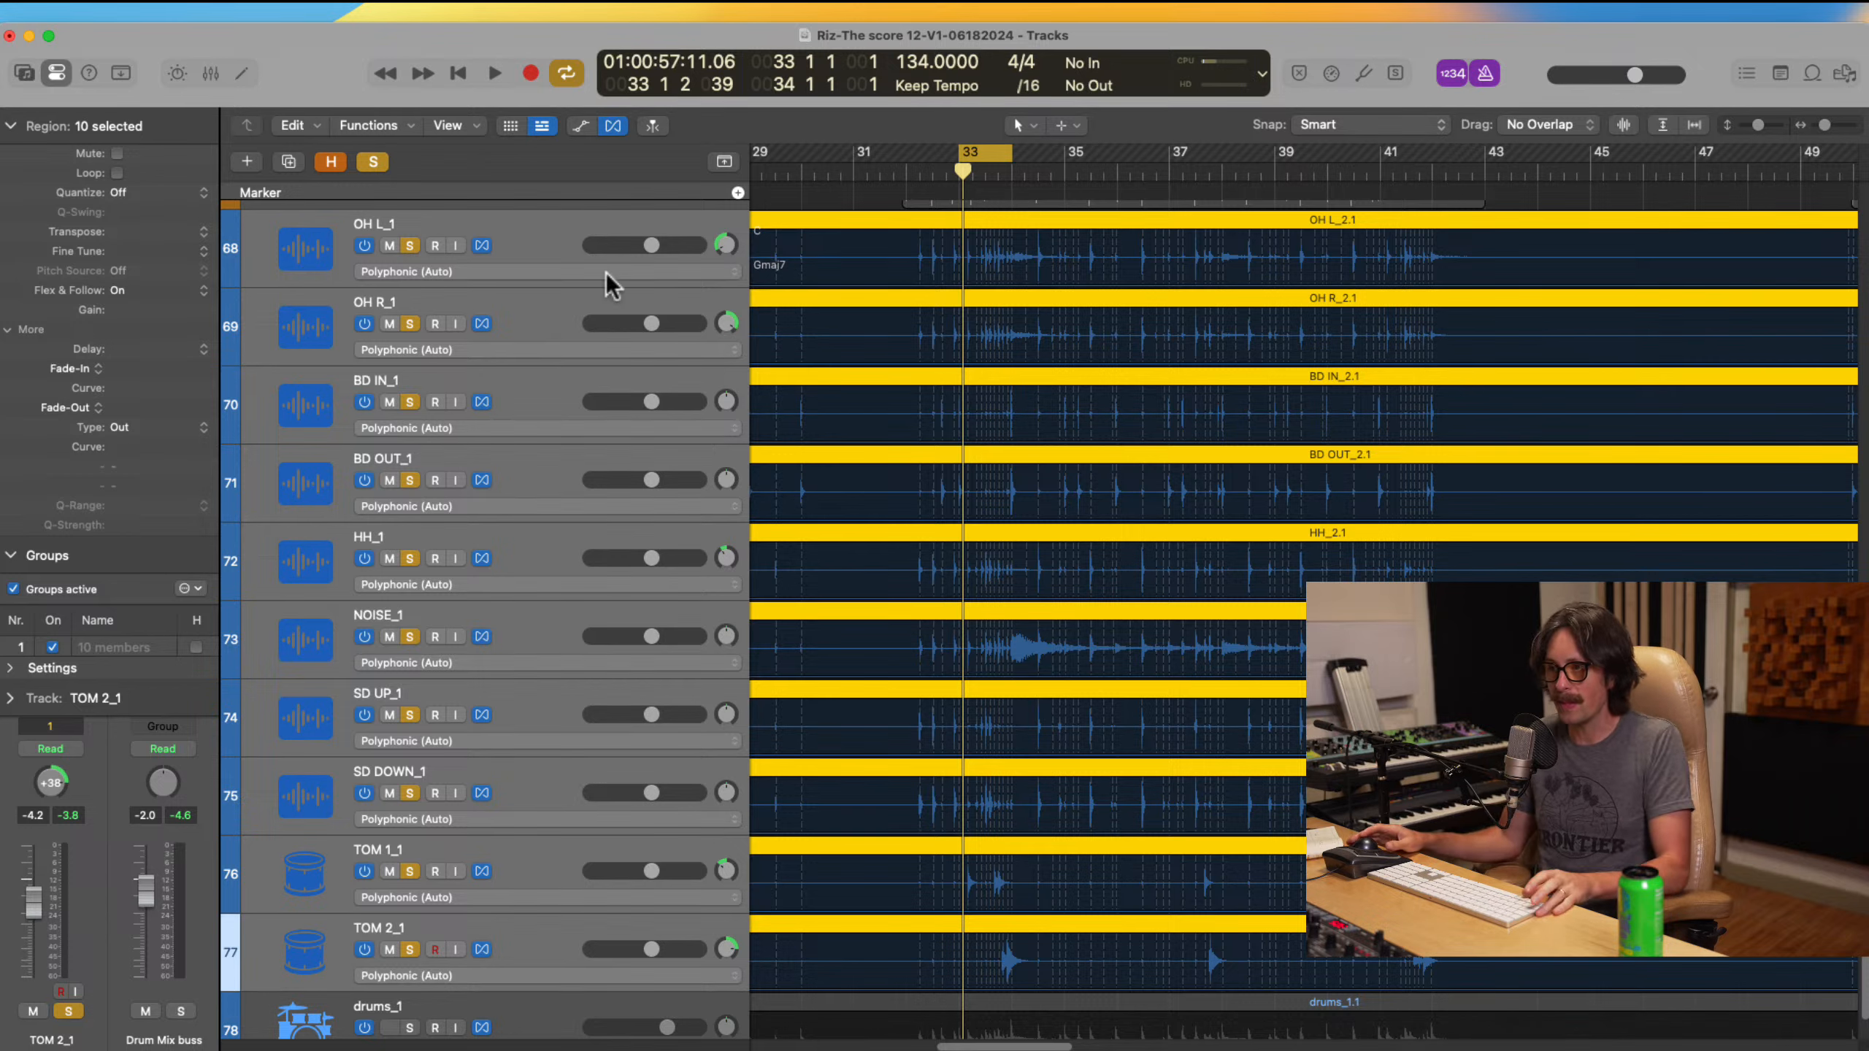
{"action": "left_click_drag", "start_coordinate": [853, 251], "coordinate": [1082, 541]}
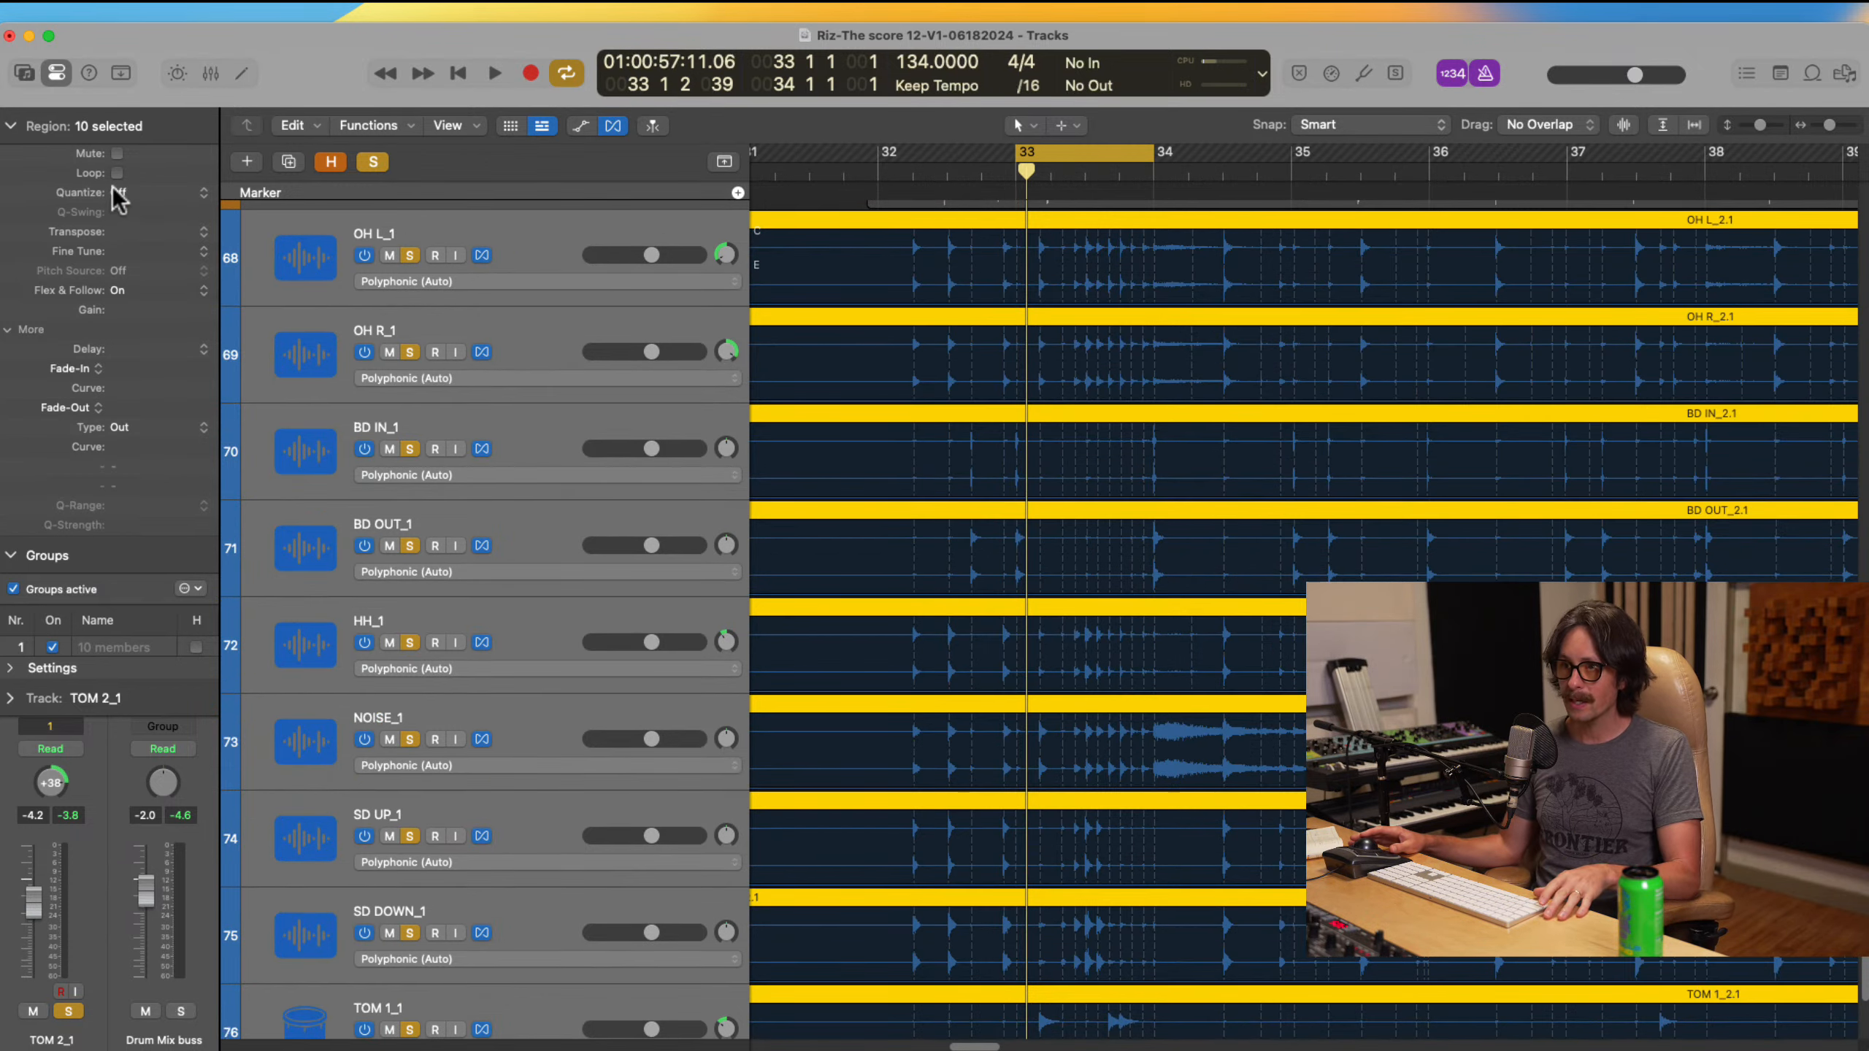
{"action": "left_click", "coordinate": [118, 192]}
{"action": "left_click", "coordinate": [283, 274]}
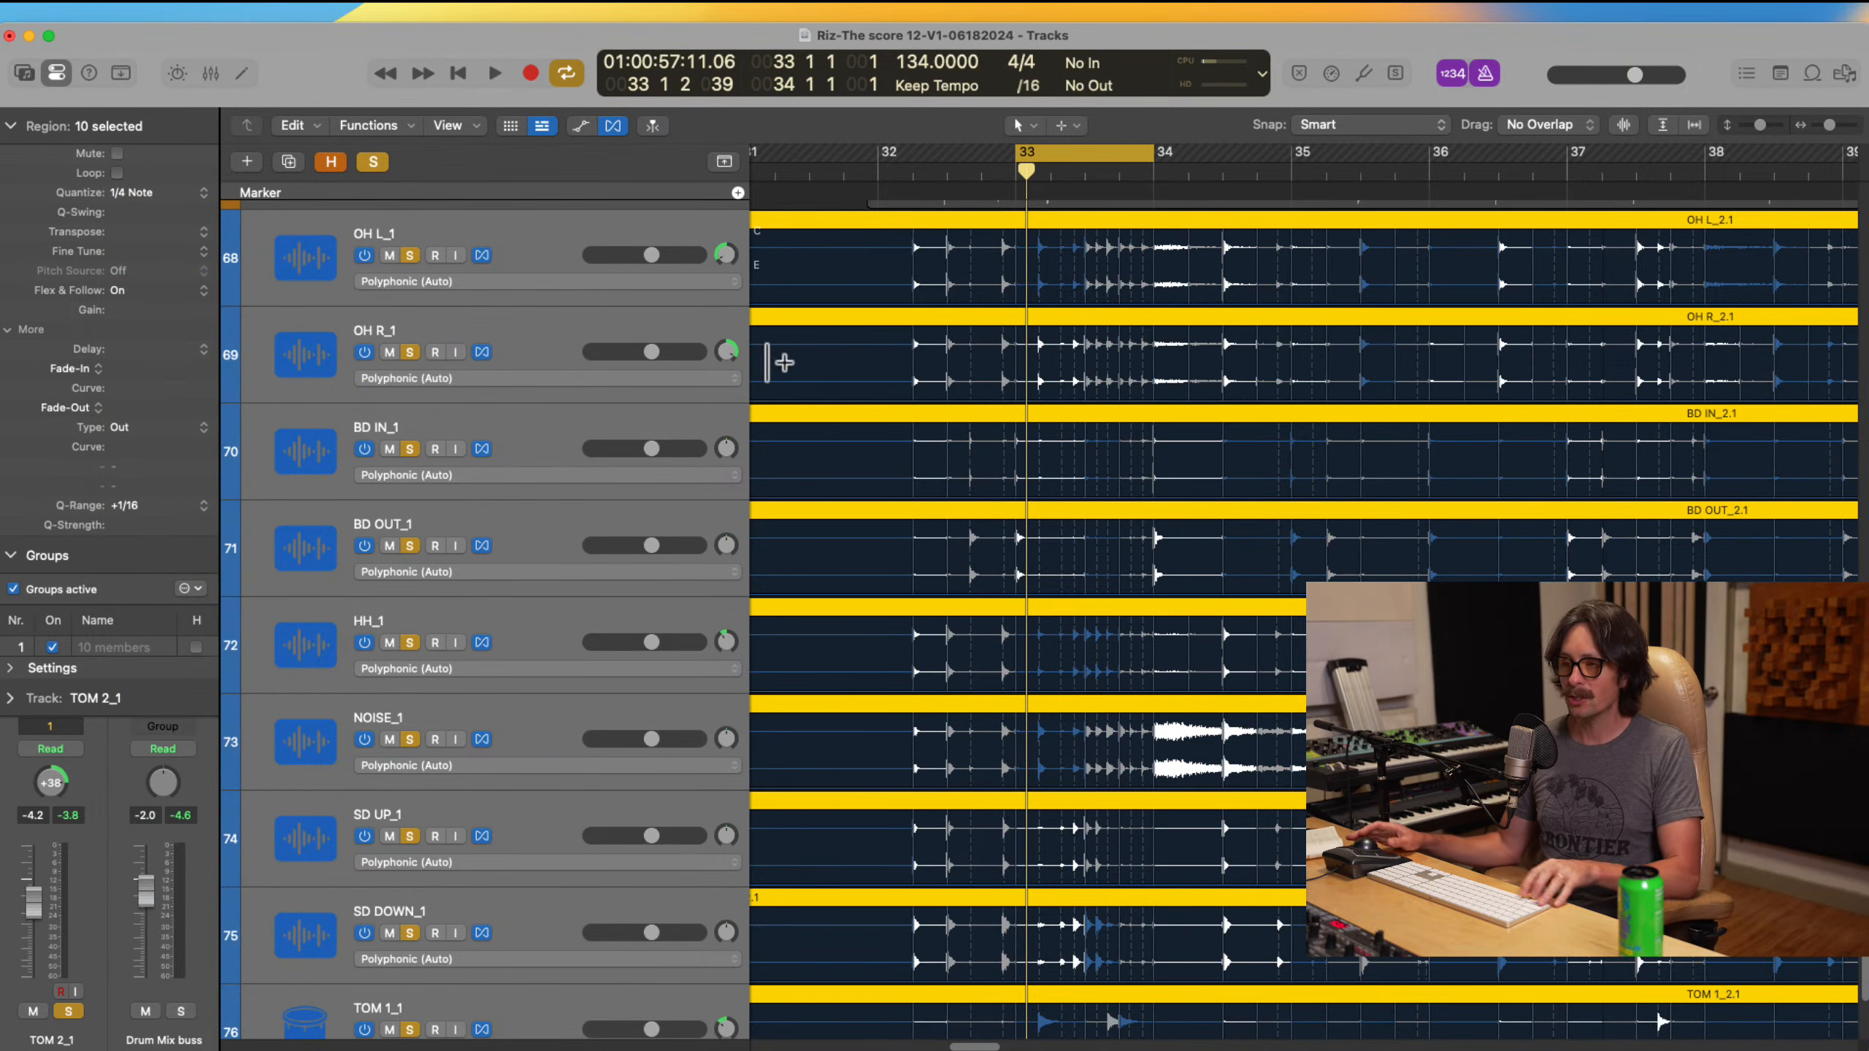
Step: Inspect the quantized drum hits of the bar 33 fill up close and turn off the cycle range
{"action": "left_click_drag", "start_coordinate": [866, 382], "coordinate": [1173, 701]}
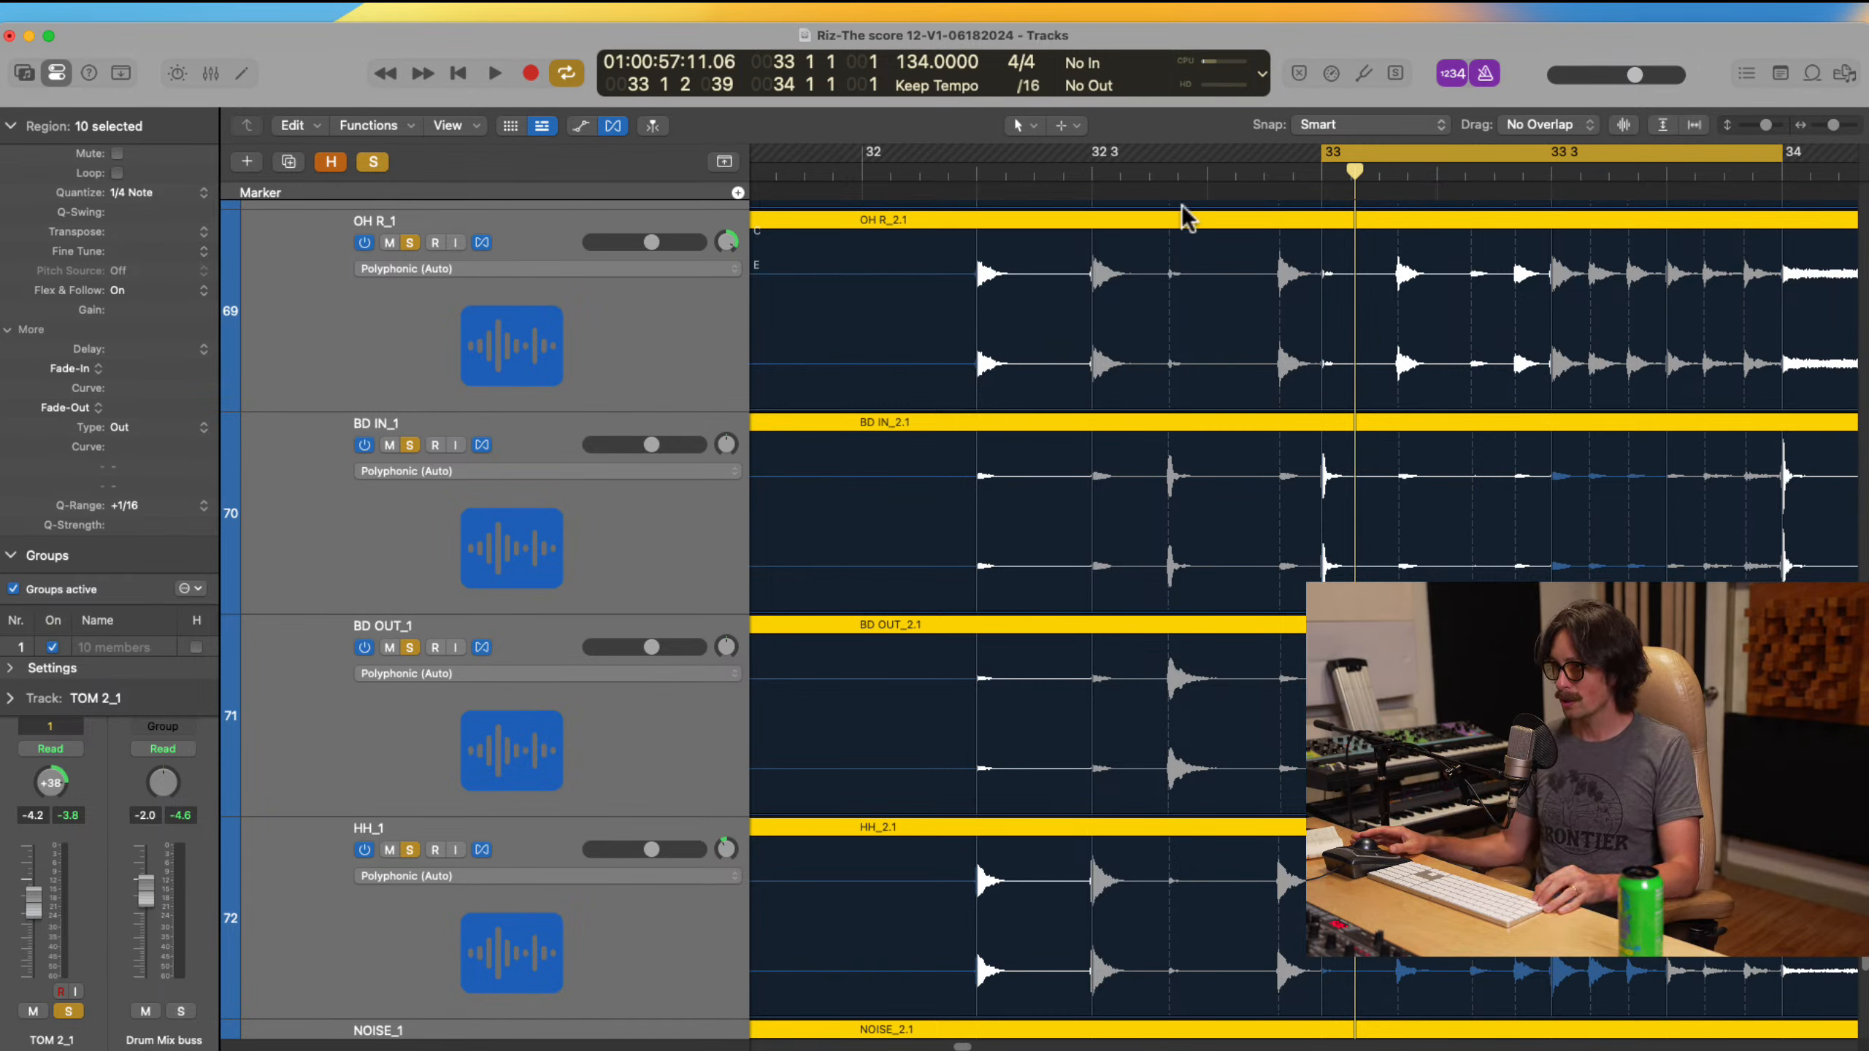
{"action": "scroll", "coordinate": [1379, 537], "scroll_direction": "down", "scroll_amount": 3}
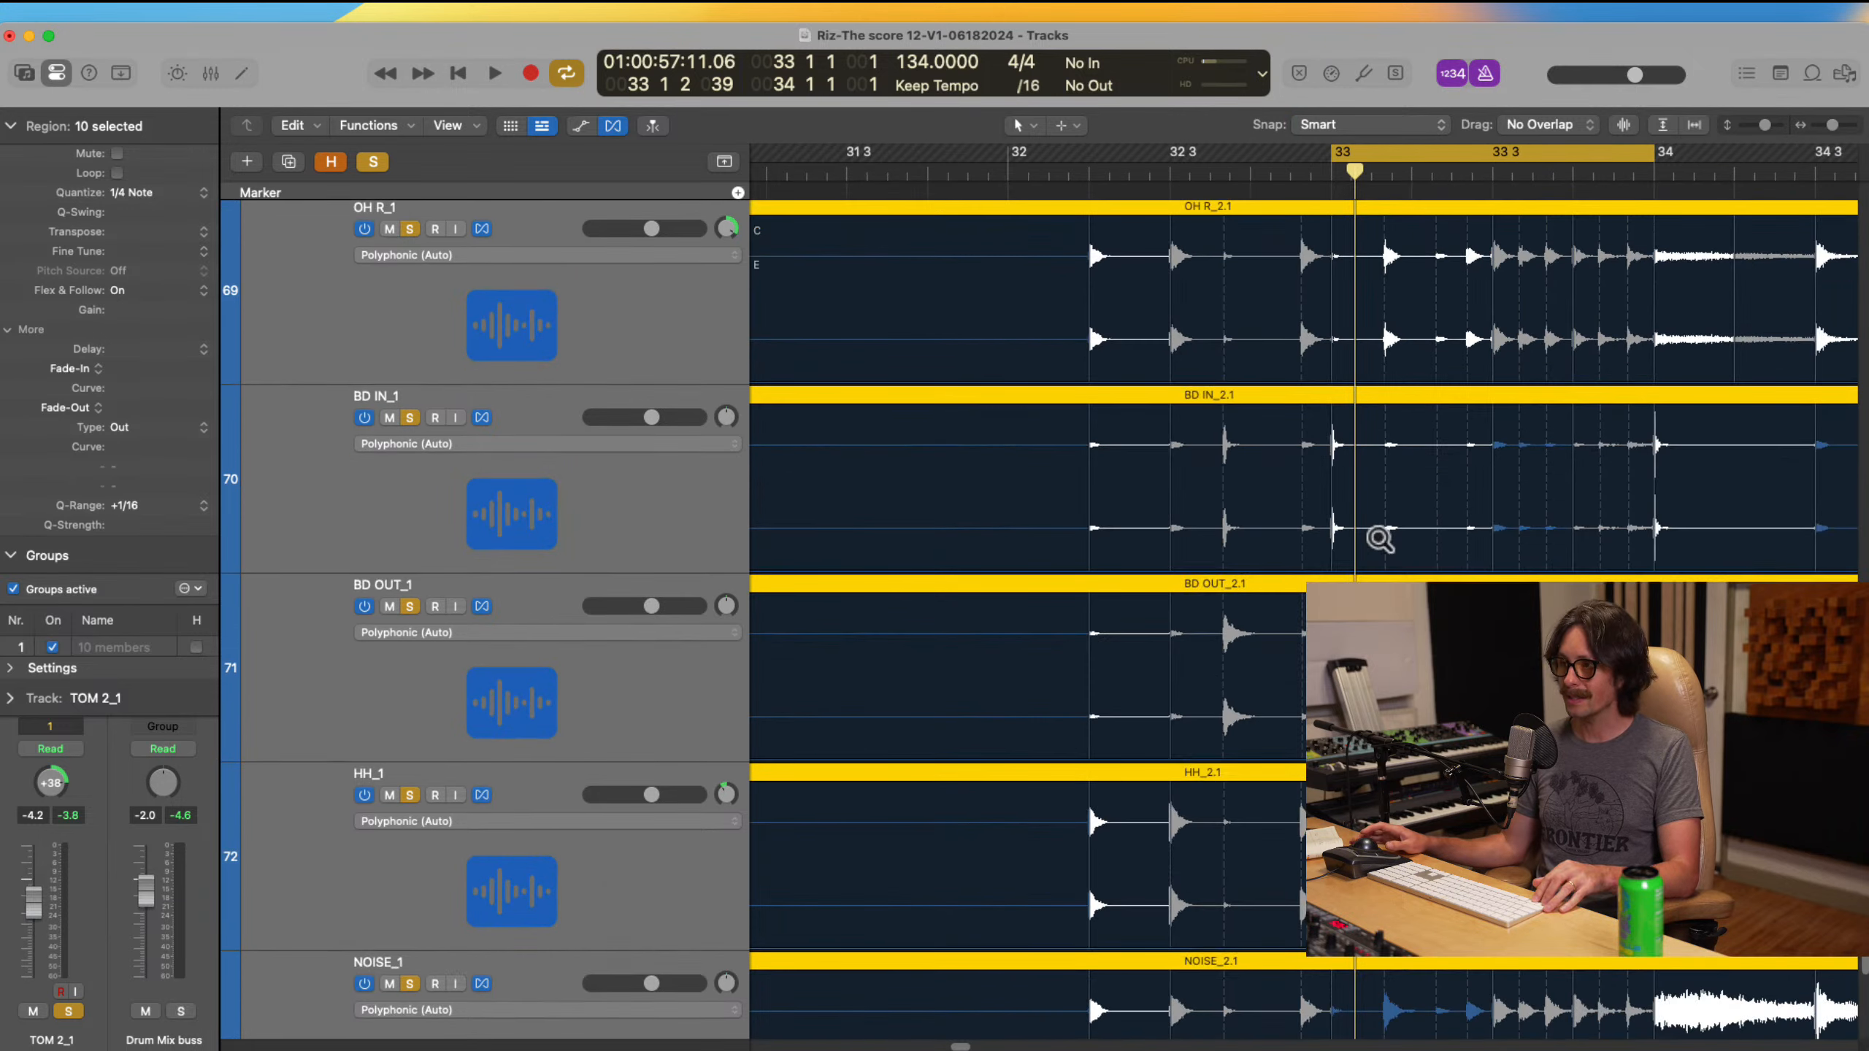
{"action": "scroll", "coordinate": [1360, 509], "scroll_direction": "right", "scroll_amount": 5}
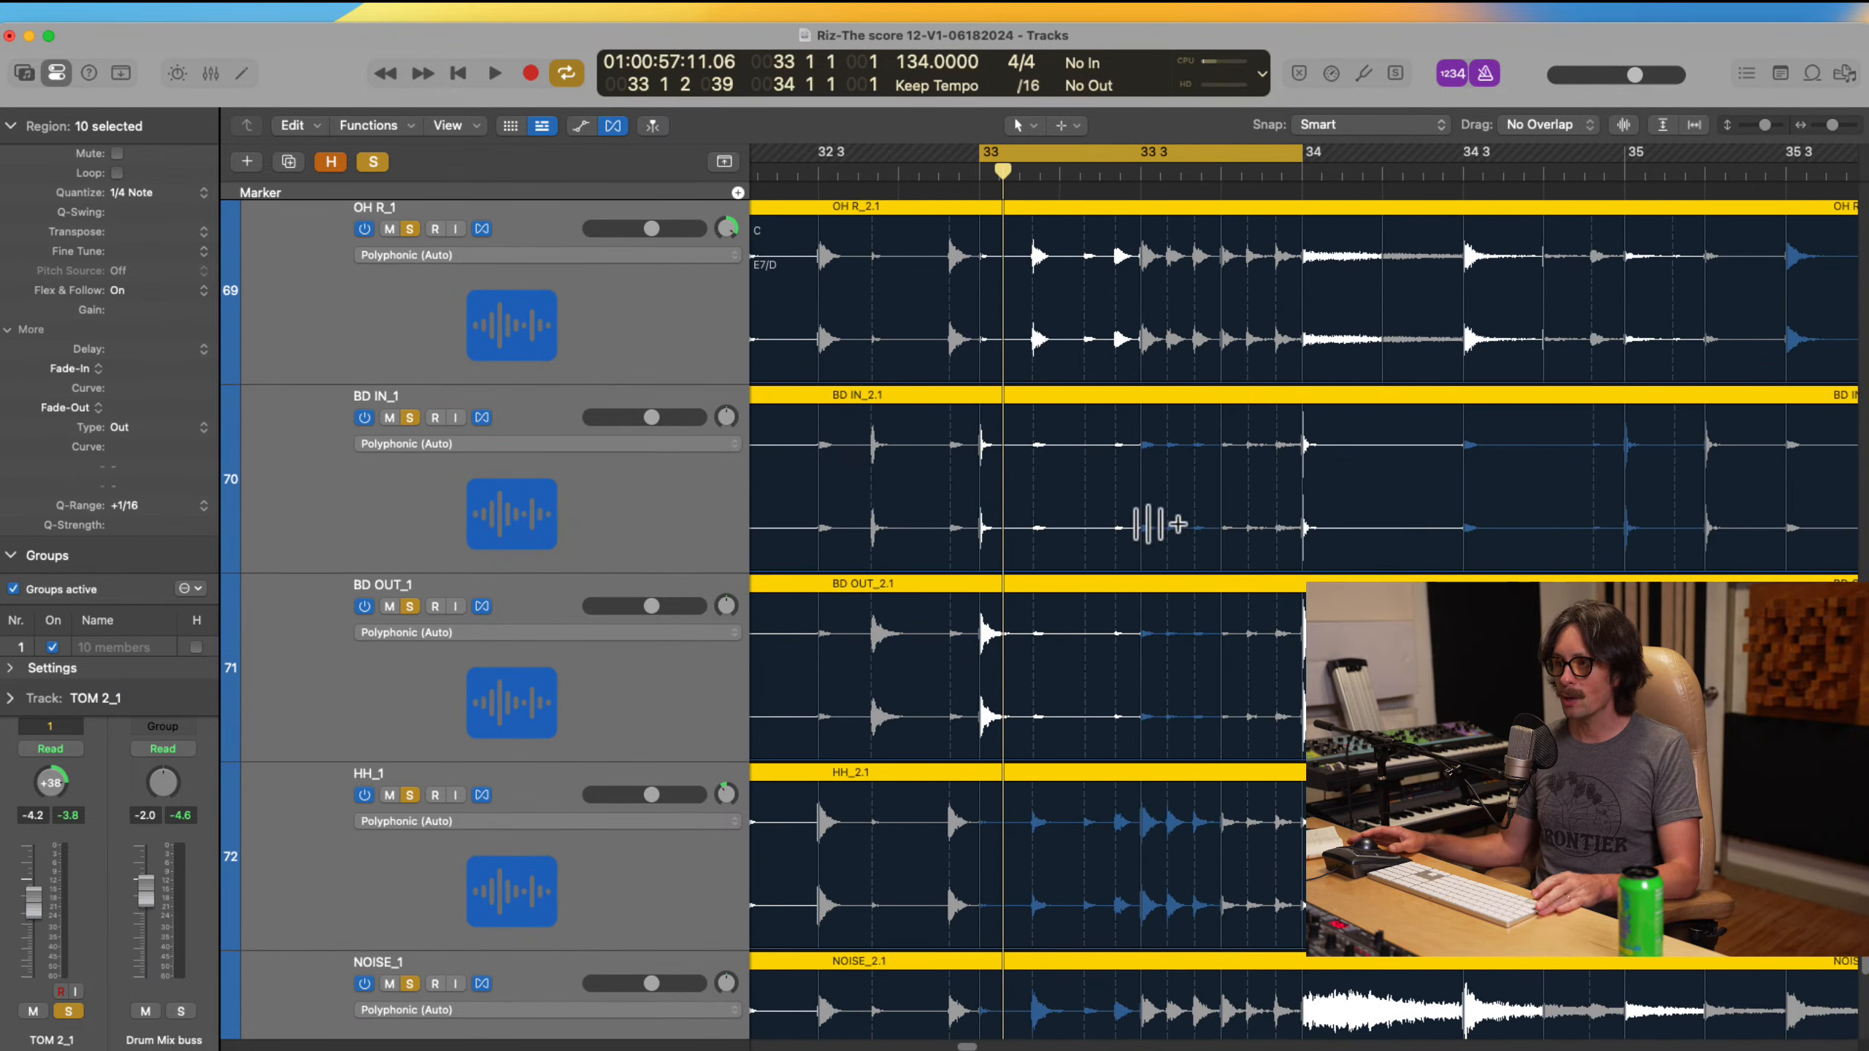
{"action": "left_click_drag", "start_coordinate": [1033, 405], "coordinate": [1383, 735]}
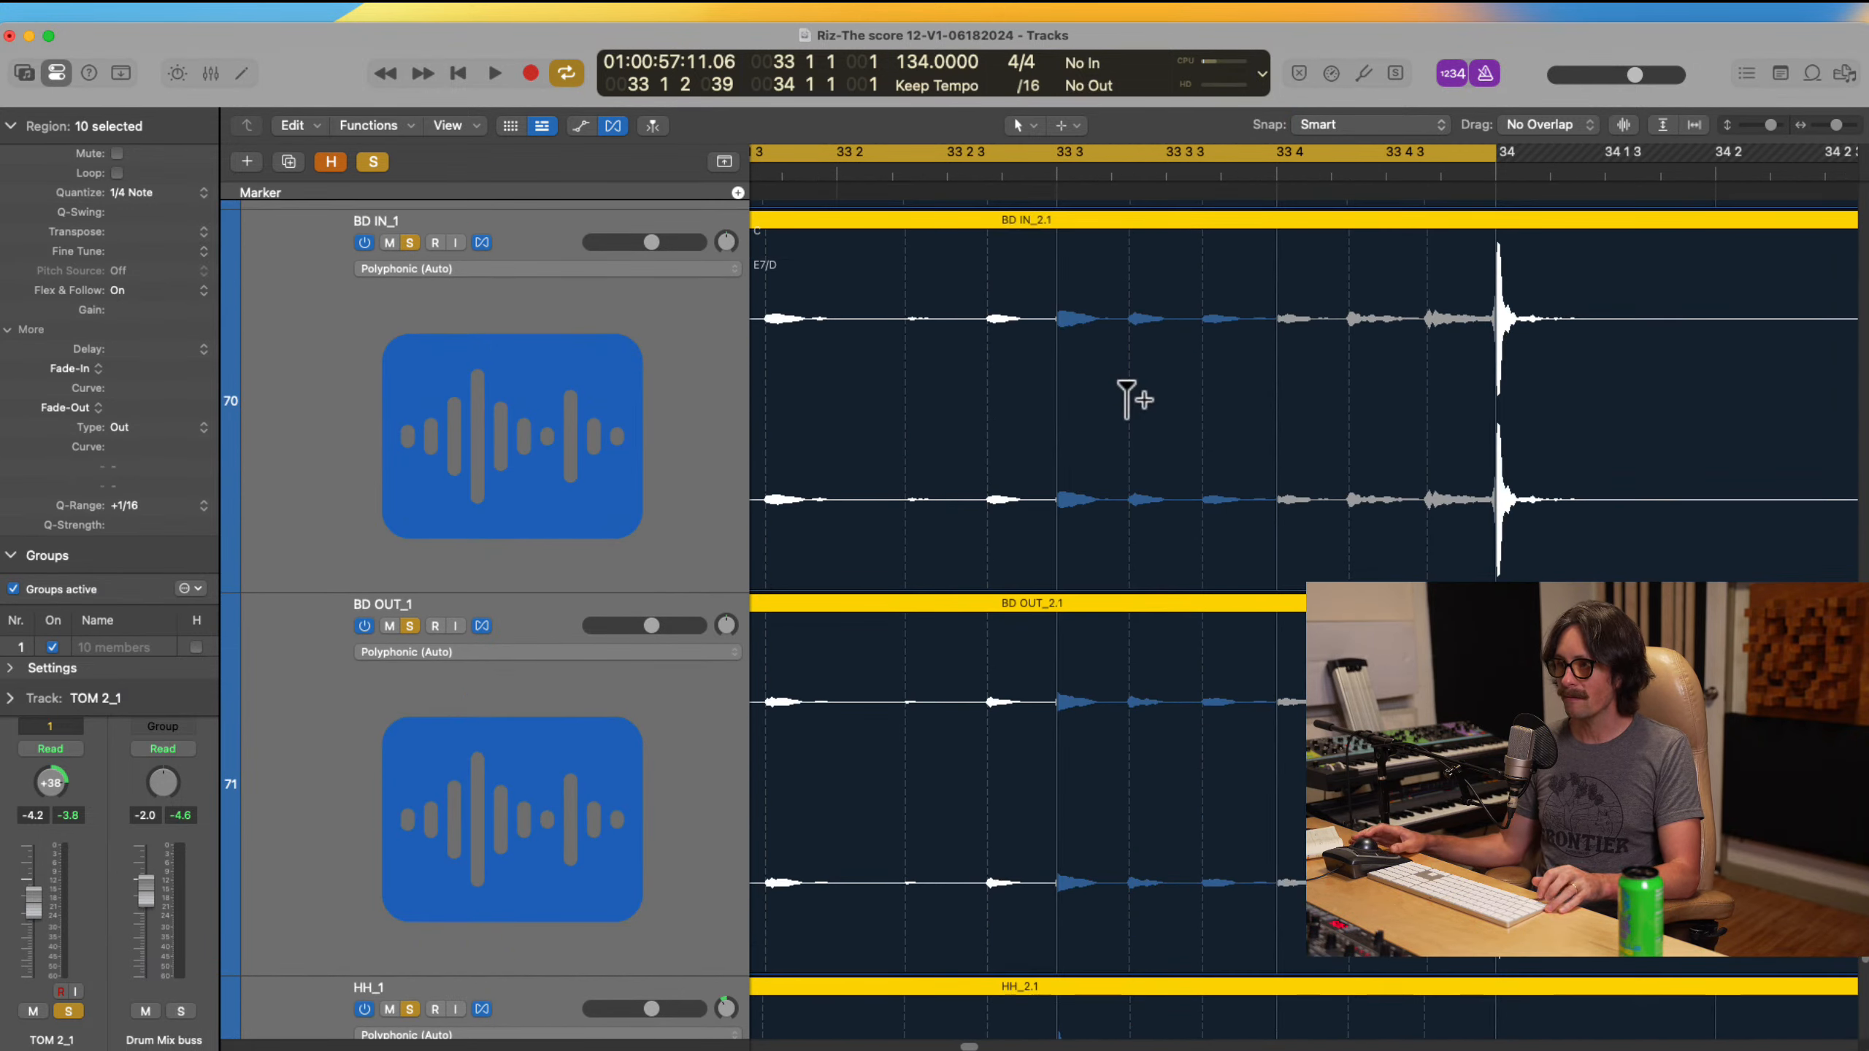
{"action": "left_click", "coordinate": [1198, 450], "text": "ctrl+alt"}
{"action": "left_click", "coordinate": [1210, 151]}
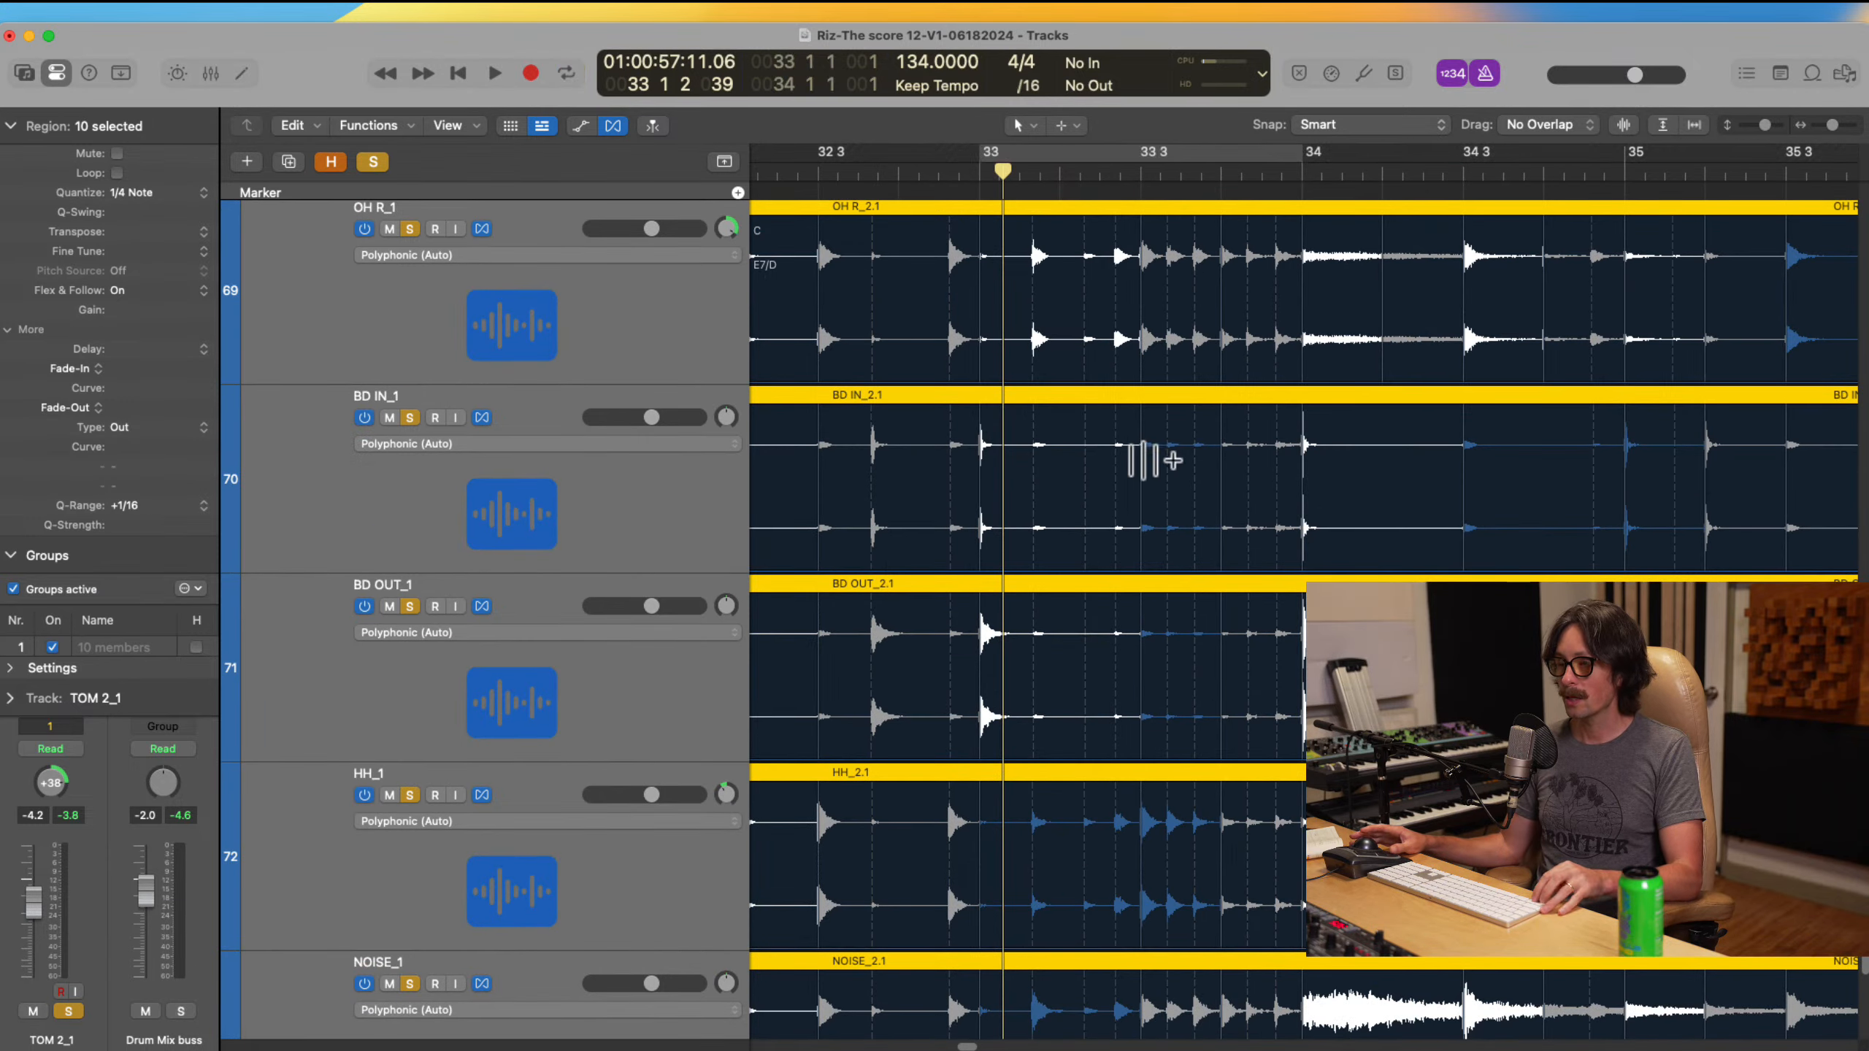
Step: Examine the 1/4 Note quantization of the drum regions across the song and in the bars before 33
{"action": "left_click", "coordinate": [1139, 490], "text": "ctrl+alt"}
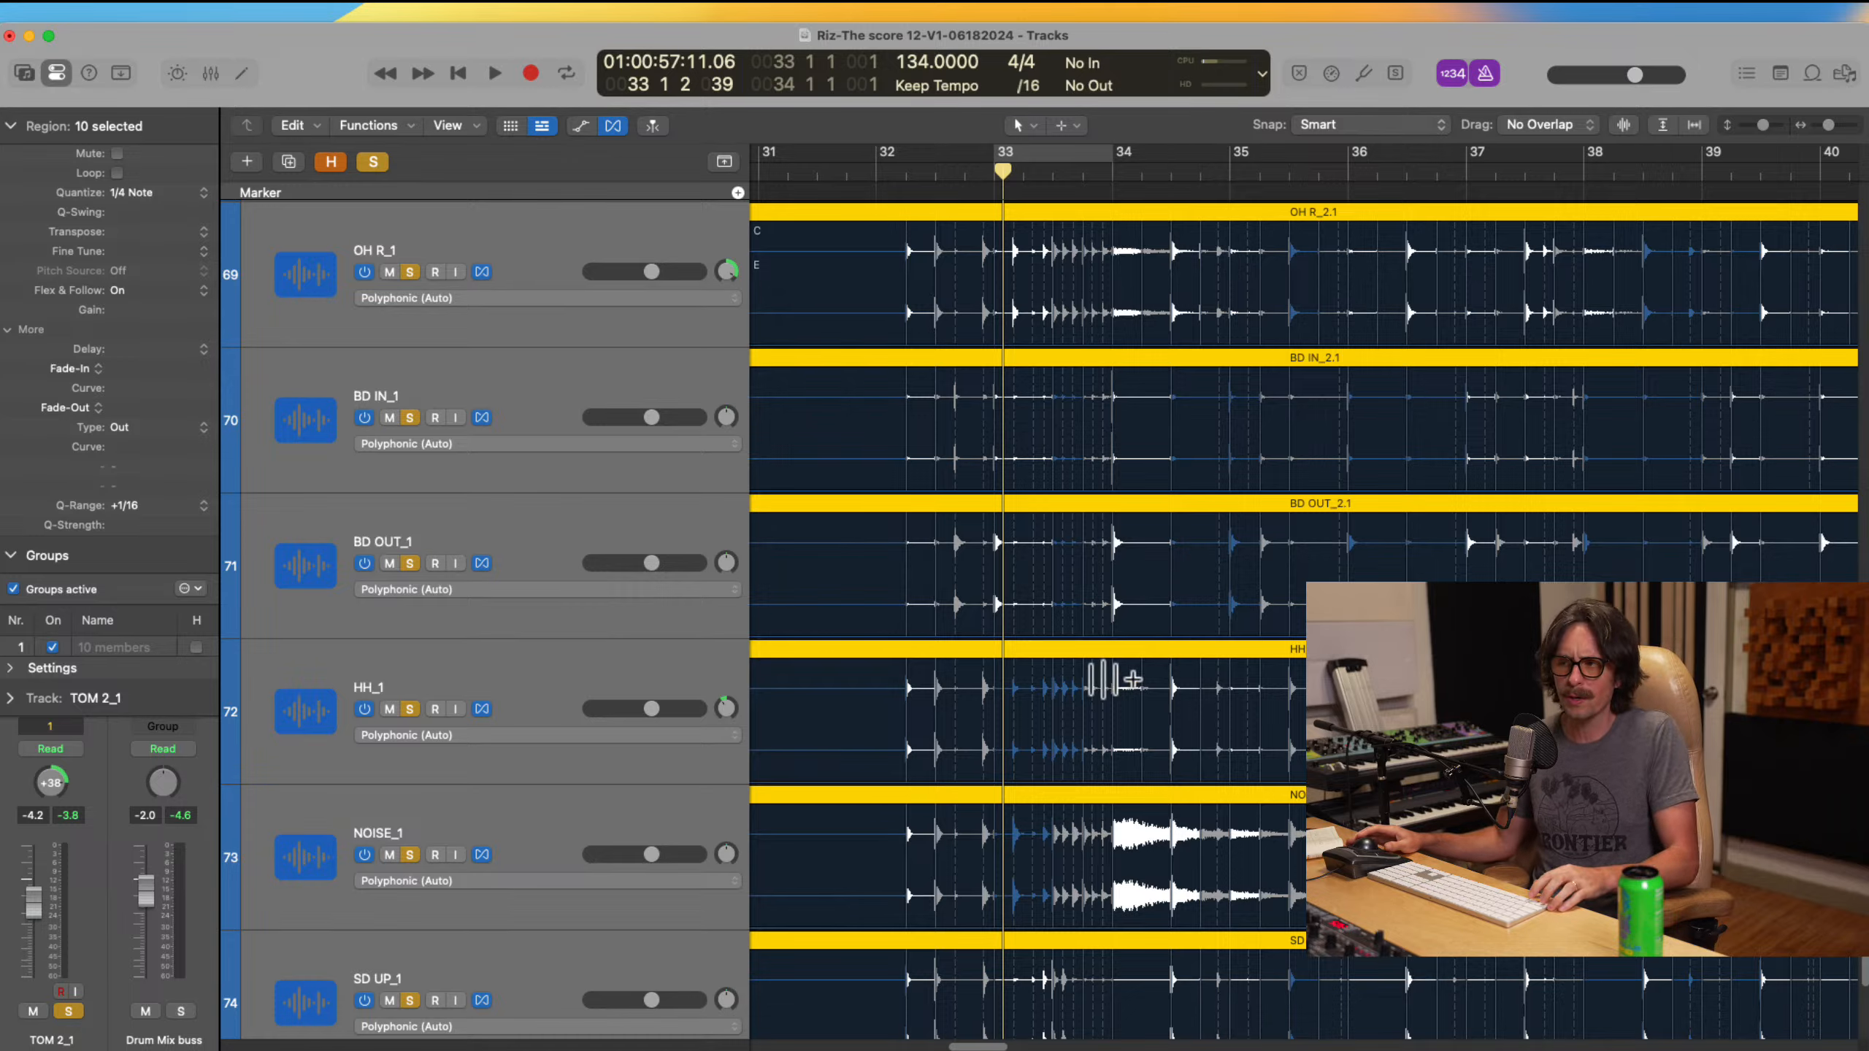
{"action": "left_click", "coordinate": [1097, 647], "text": "ctrl+alt"}
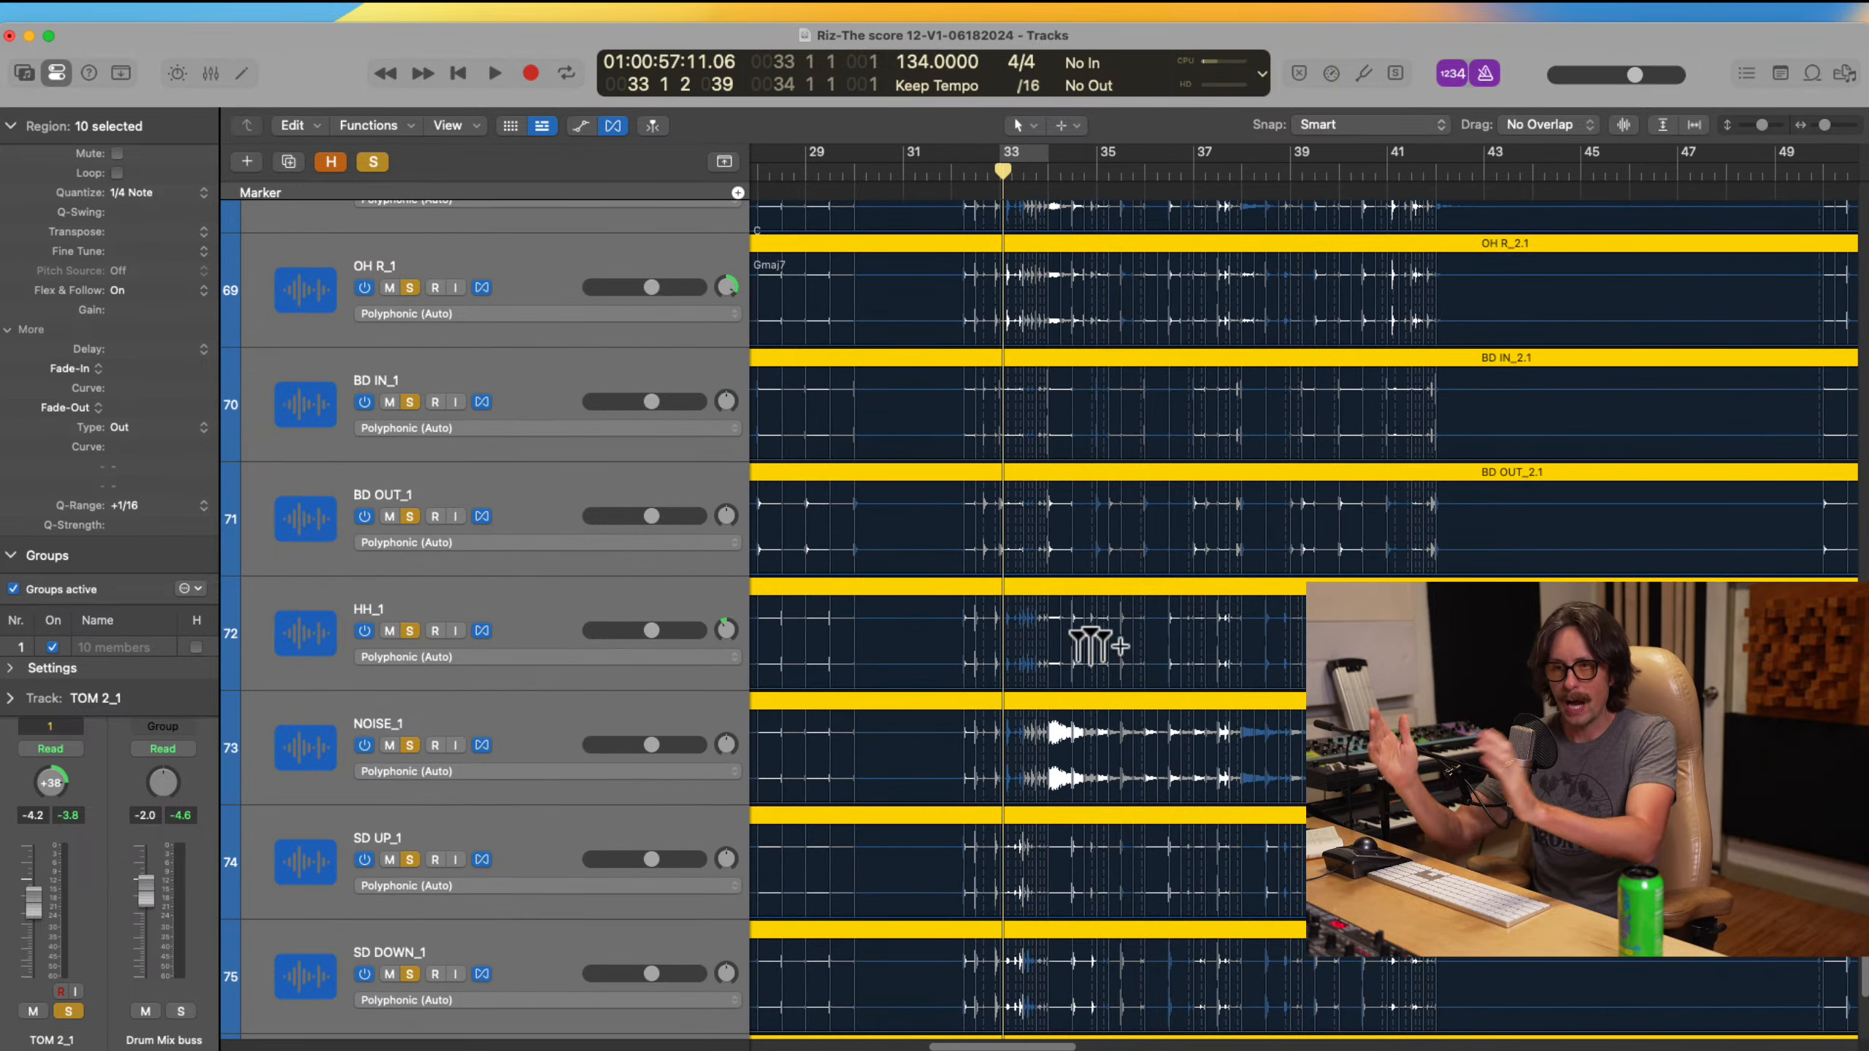
{"action": "left_click", "coordinate": [1038, 618], "text": "ctrl+alt"}
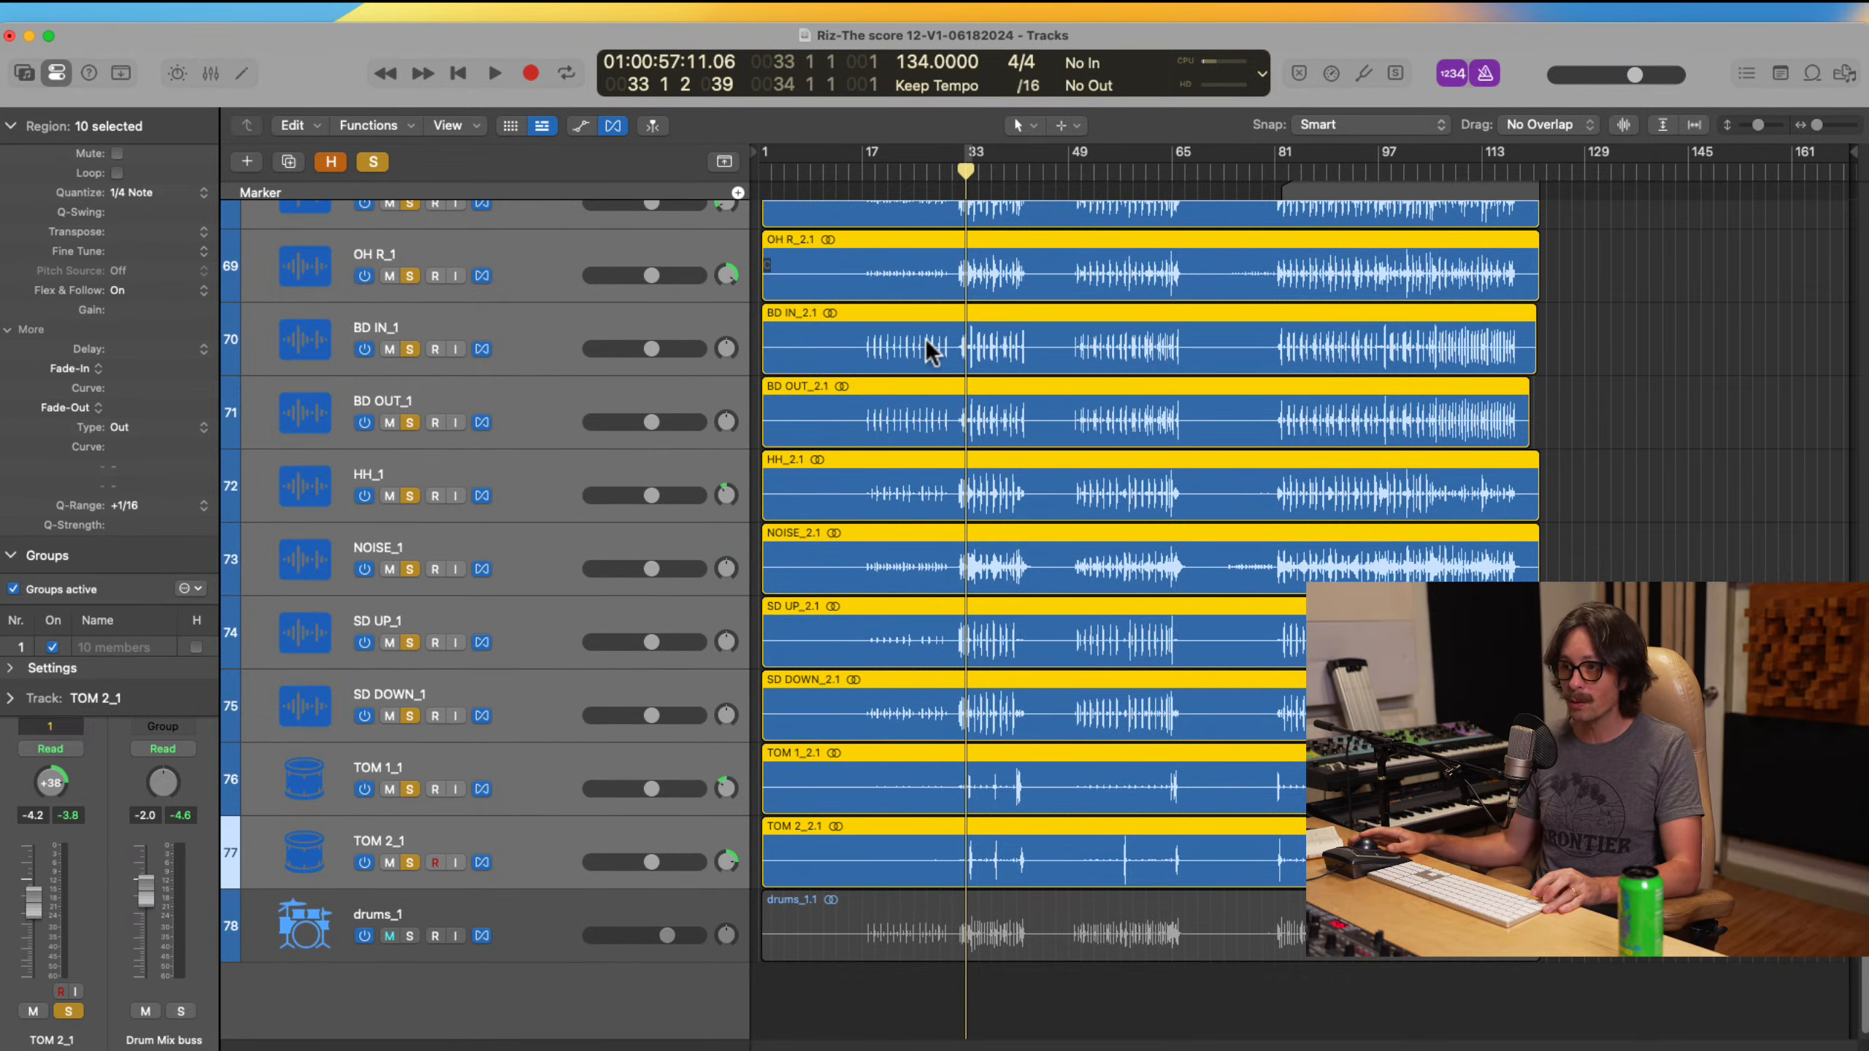
{"action": "left_click", "coordinate": [980, 418], "text": "ctrl+alt"}
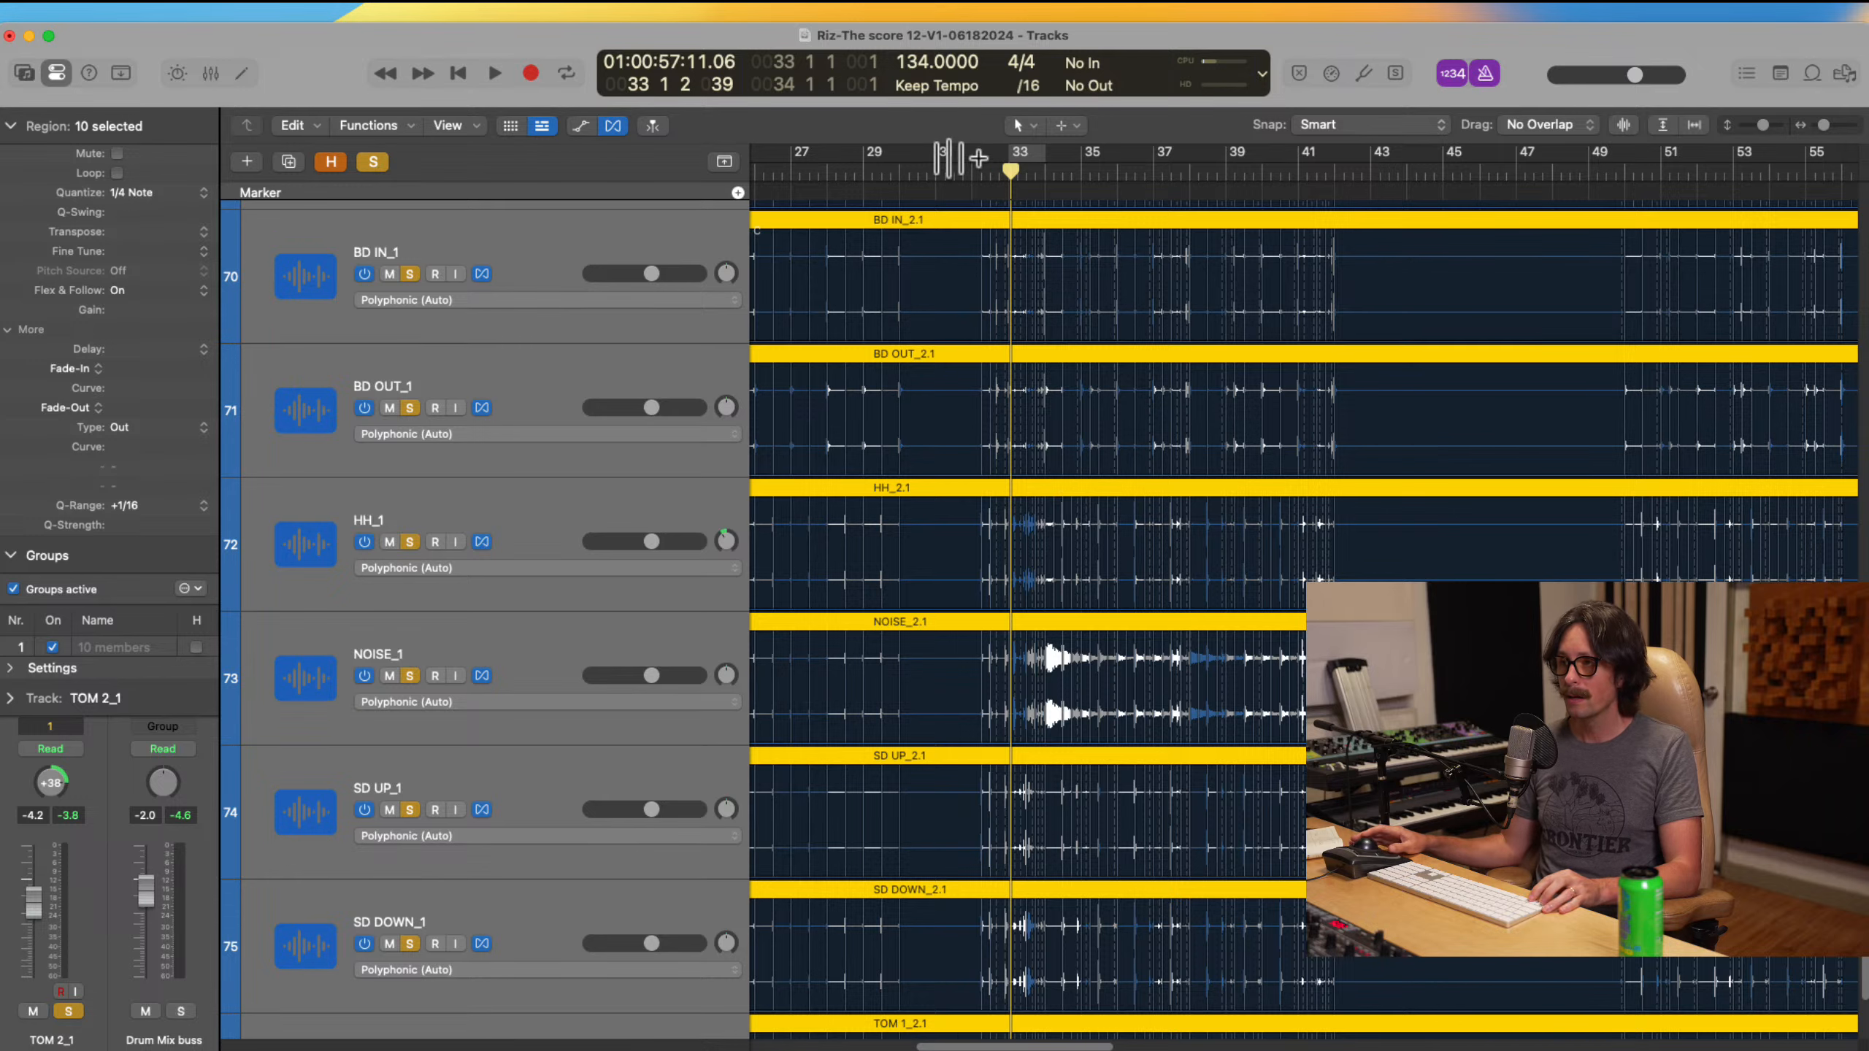
{"action": "scroll", "coordinate": [874, 320], "scroll_direction": "left", "scroll_amount": 10}
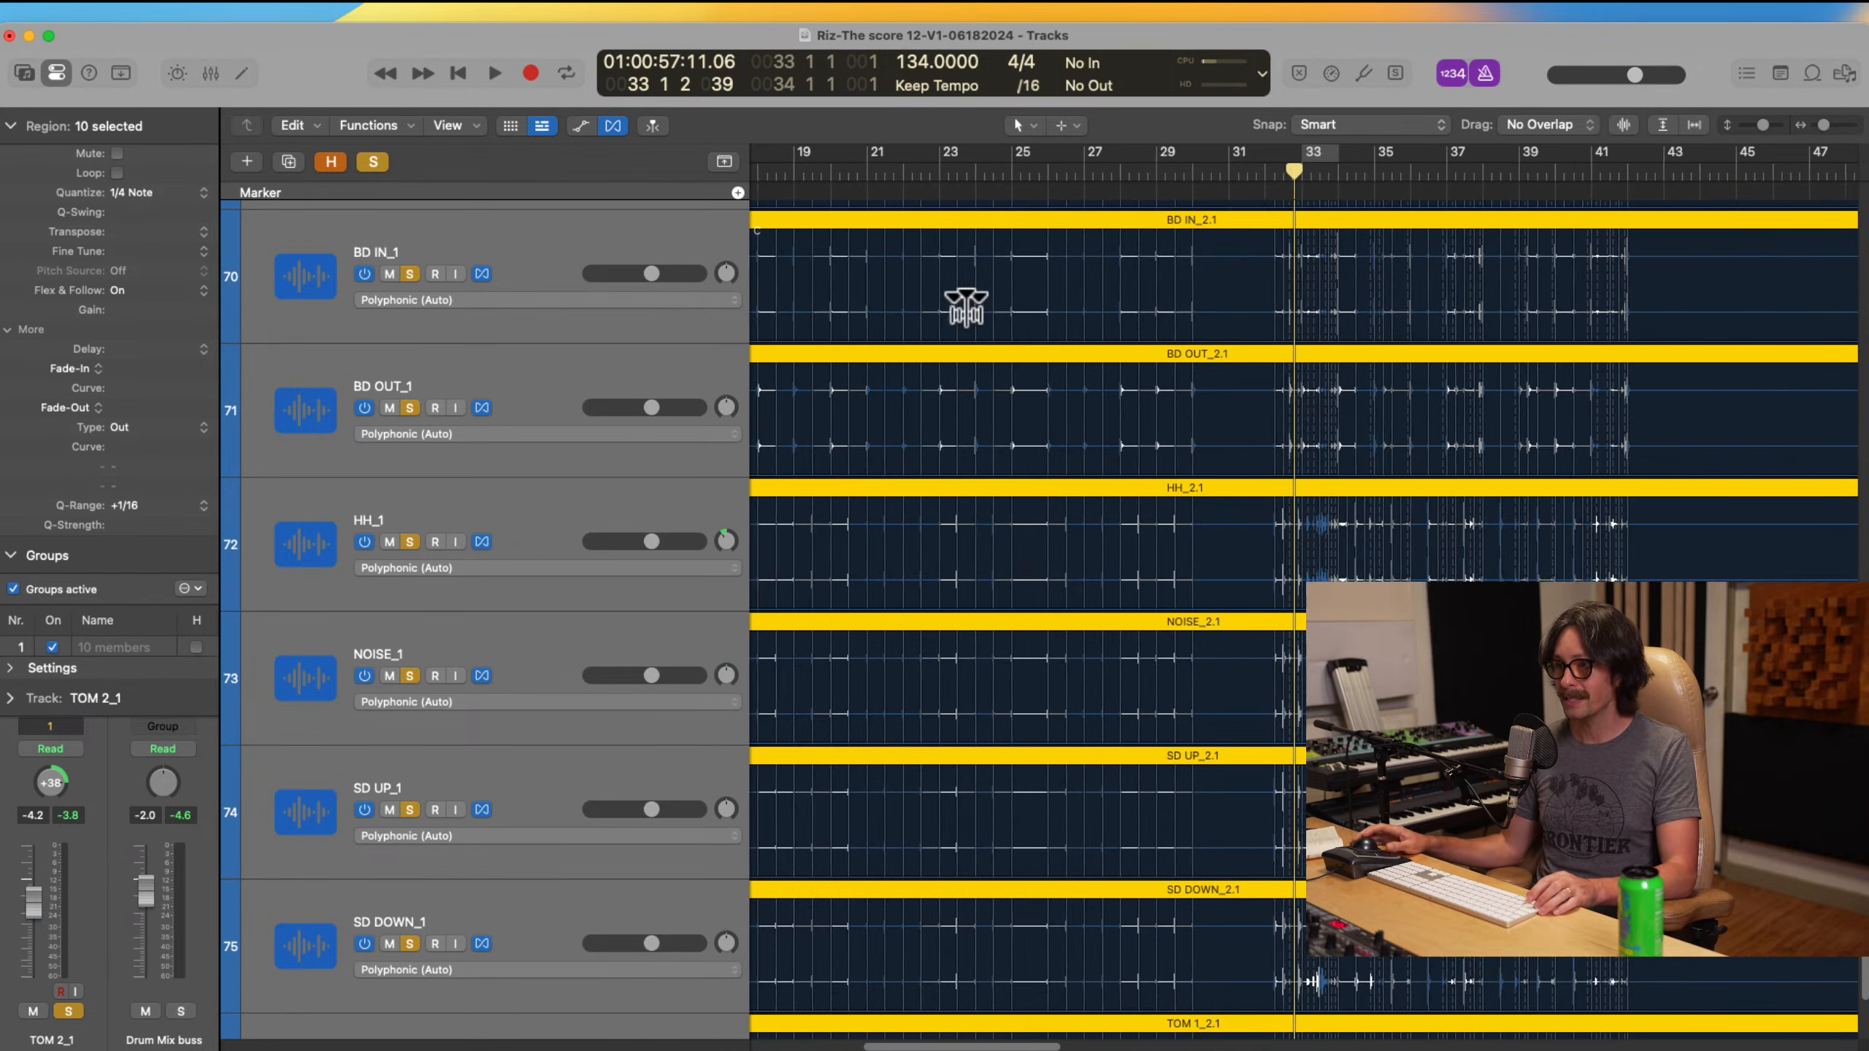
Step: Play back the 1/4 Note quantized drums from bar 17 to about bar 23
{"action": "left_click", "coordinate": [904, 172]}
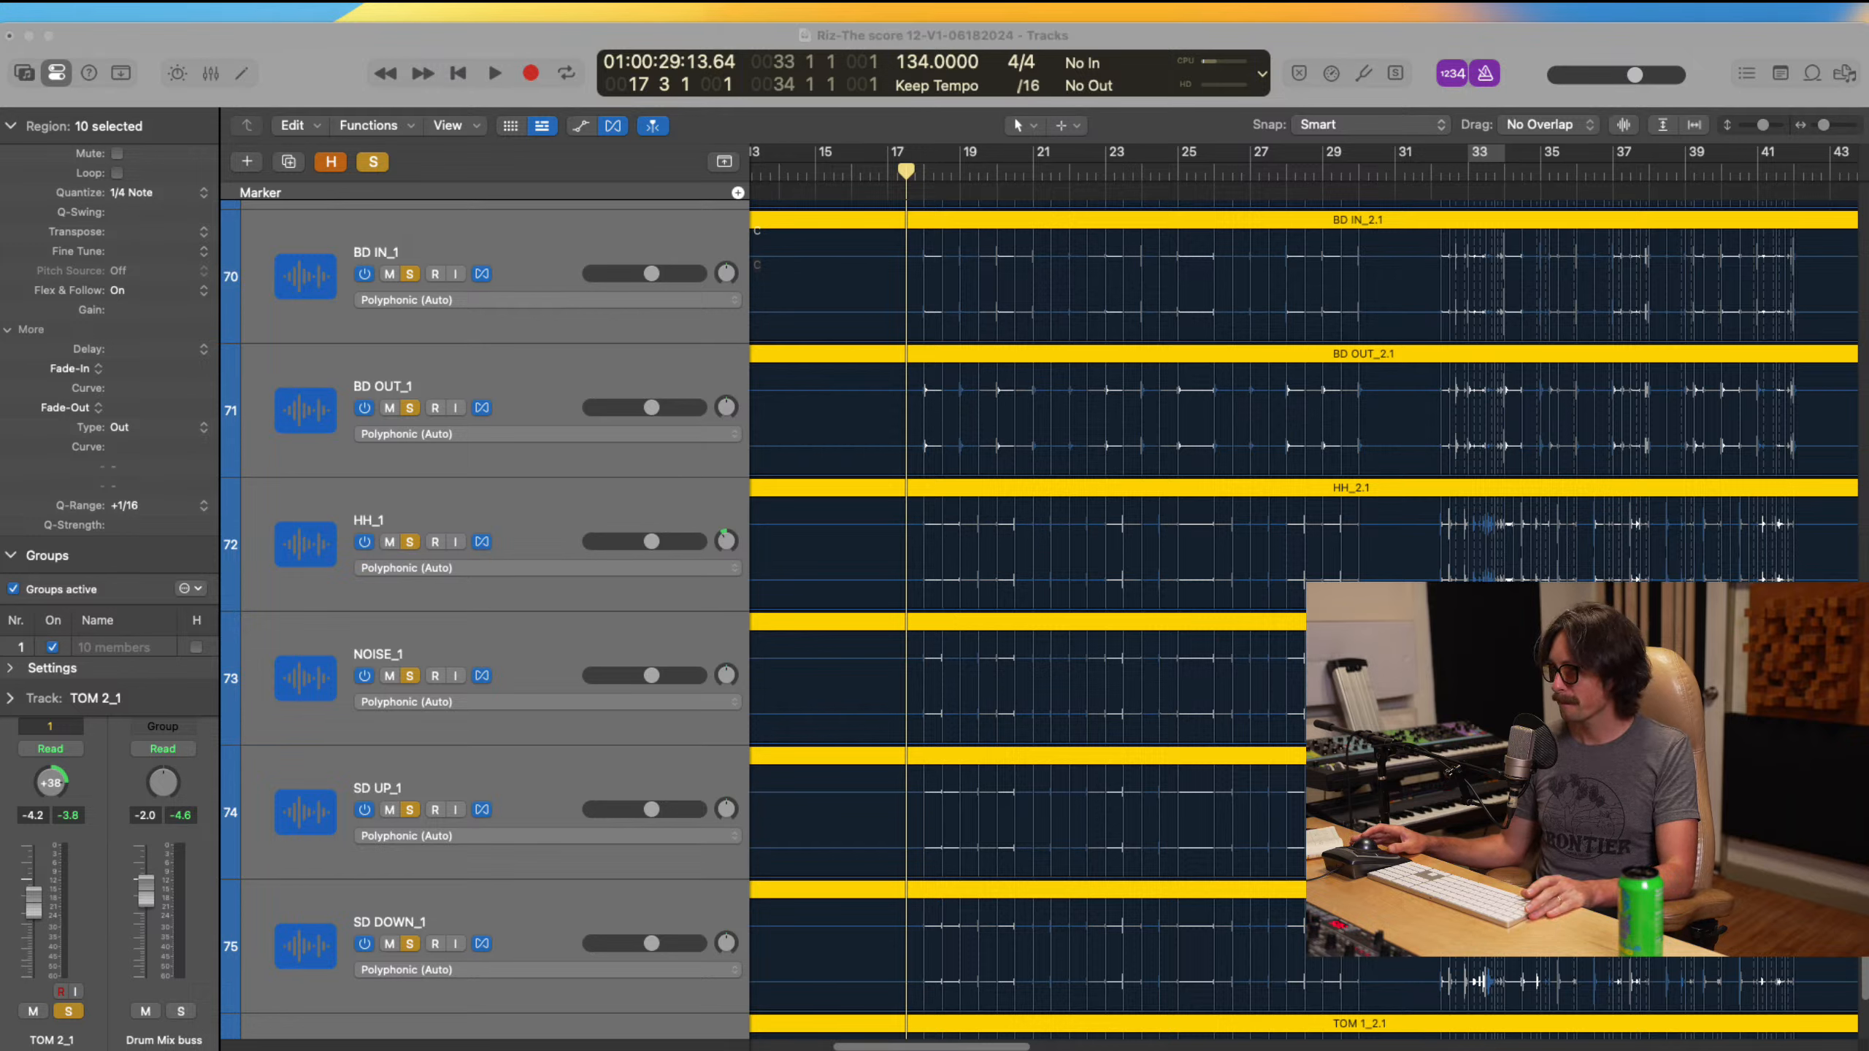
{"action": "key", "text": "space"}
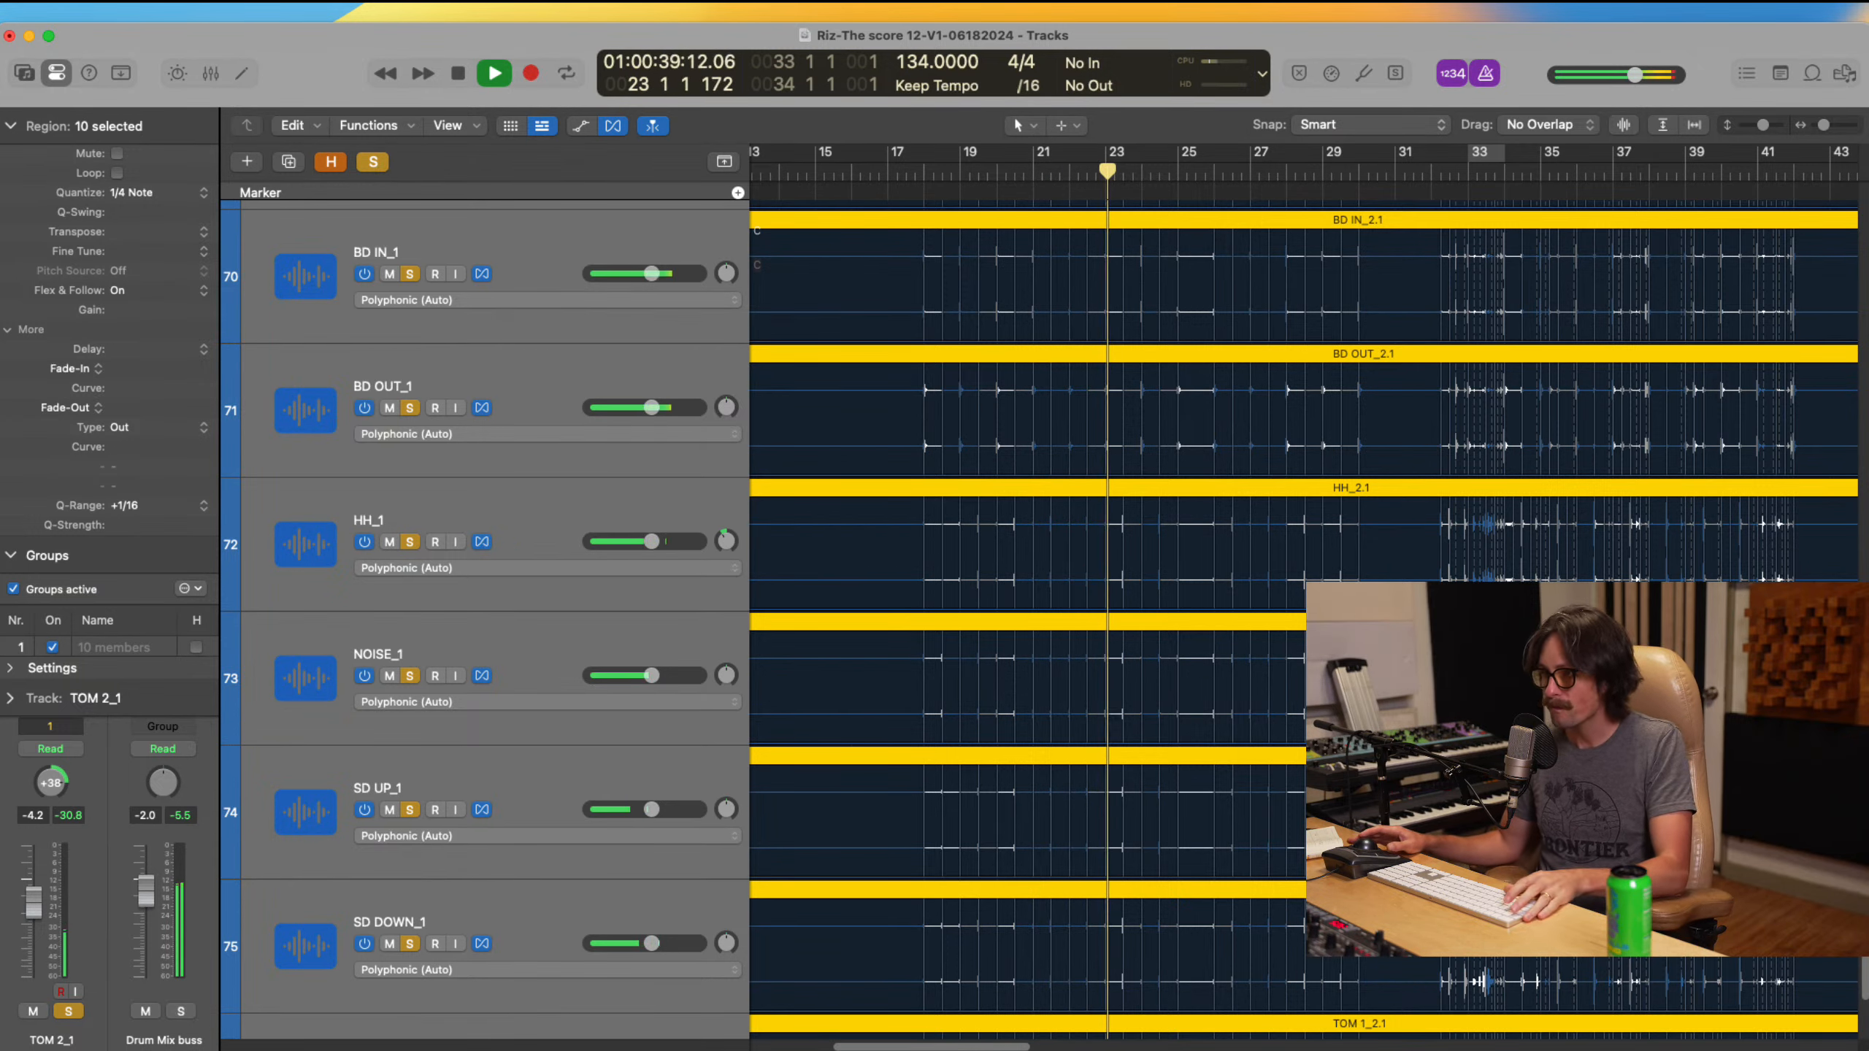
{"action": "key", "text": "space"}
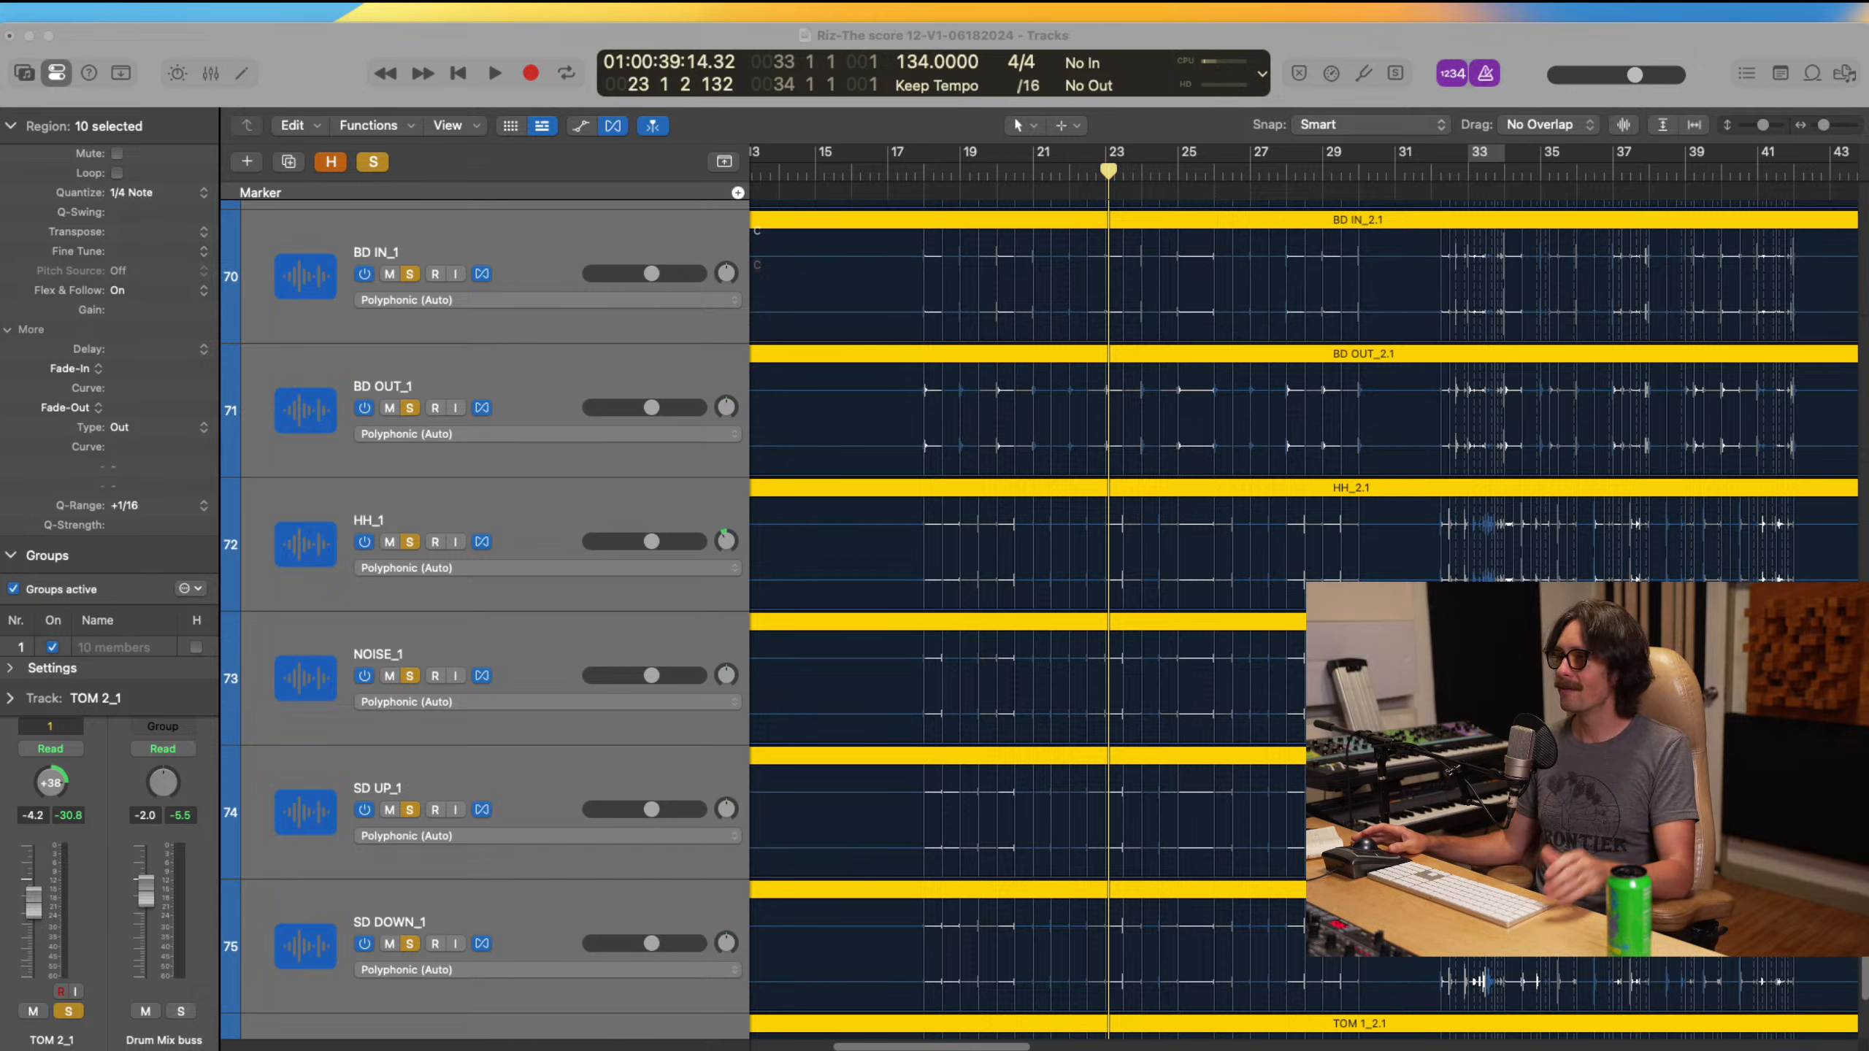
{"action": "left_click", "coordinate": [1751, 60]}
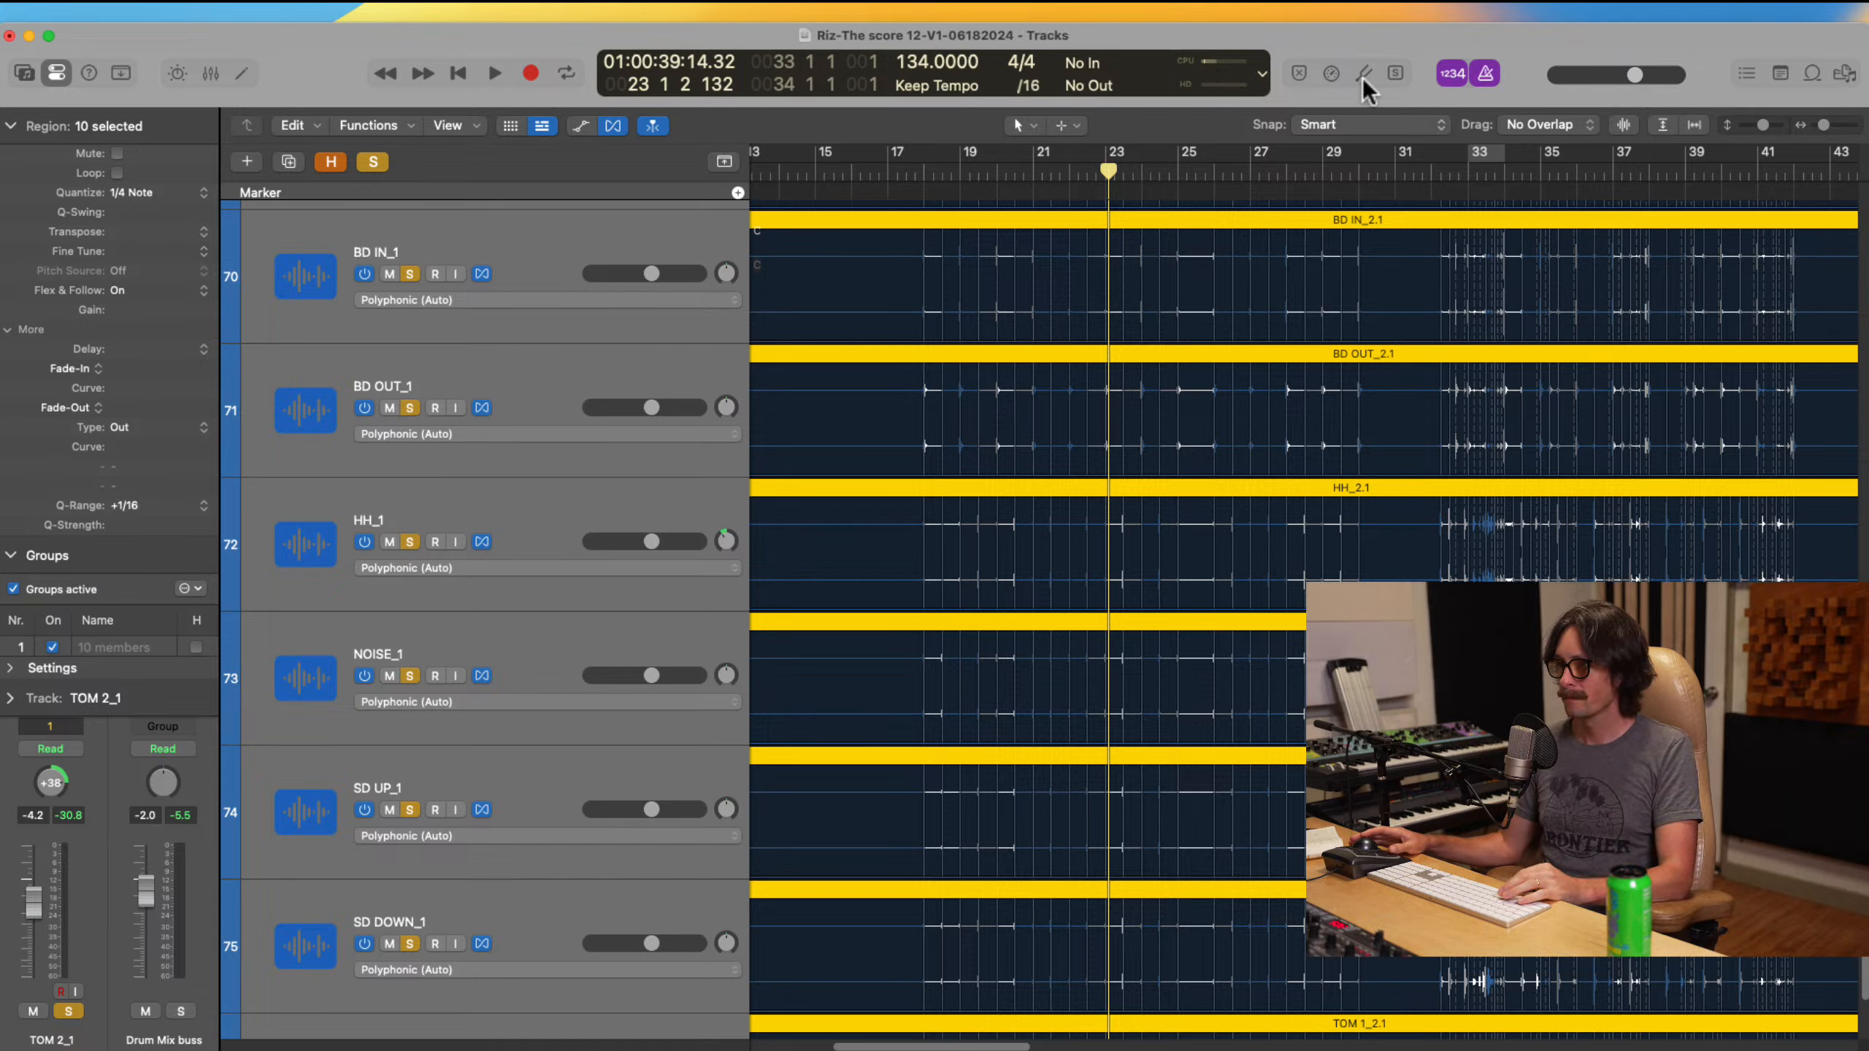
Step: Play back the quantized drums from just before the bar 33 fill through bar 42, following the hits up close
{"action": "left_click", "coordinate": [1421, 174]}
{"action": "key", "text": "space"}
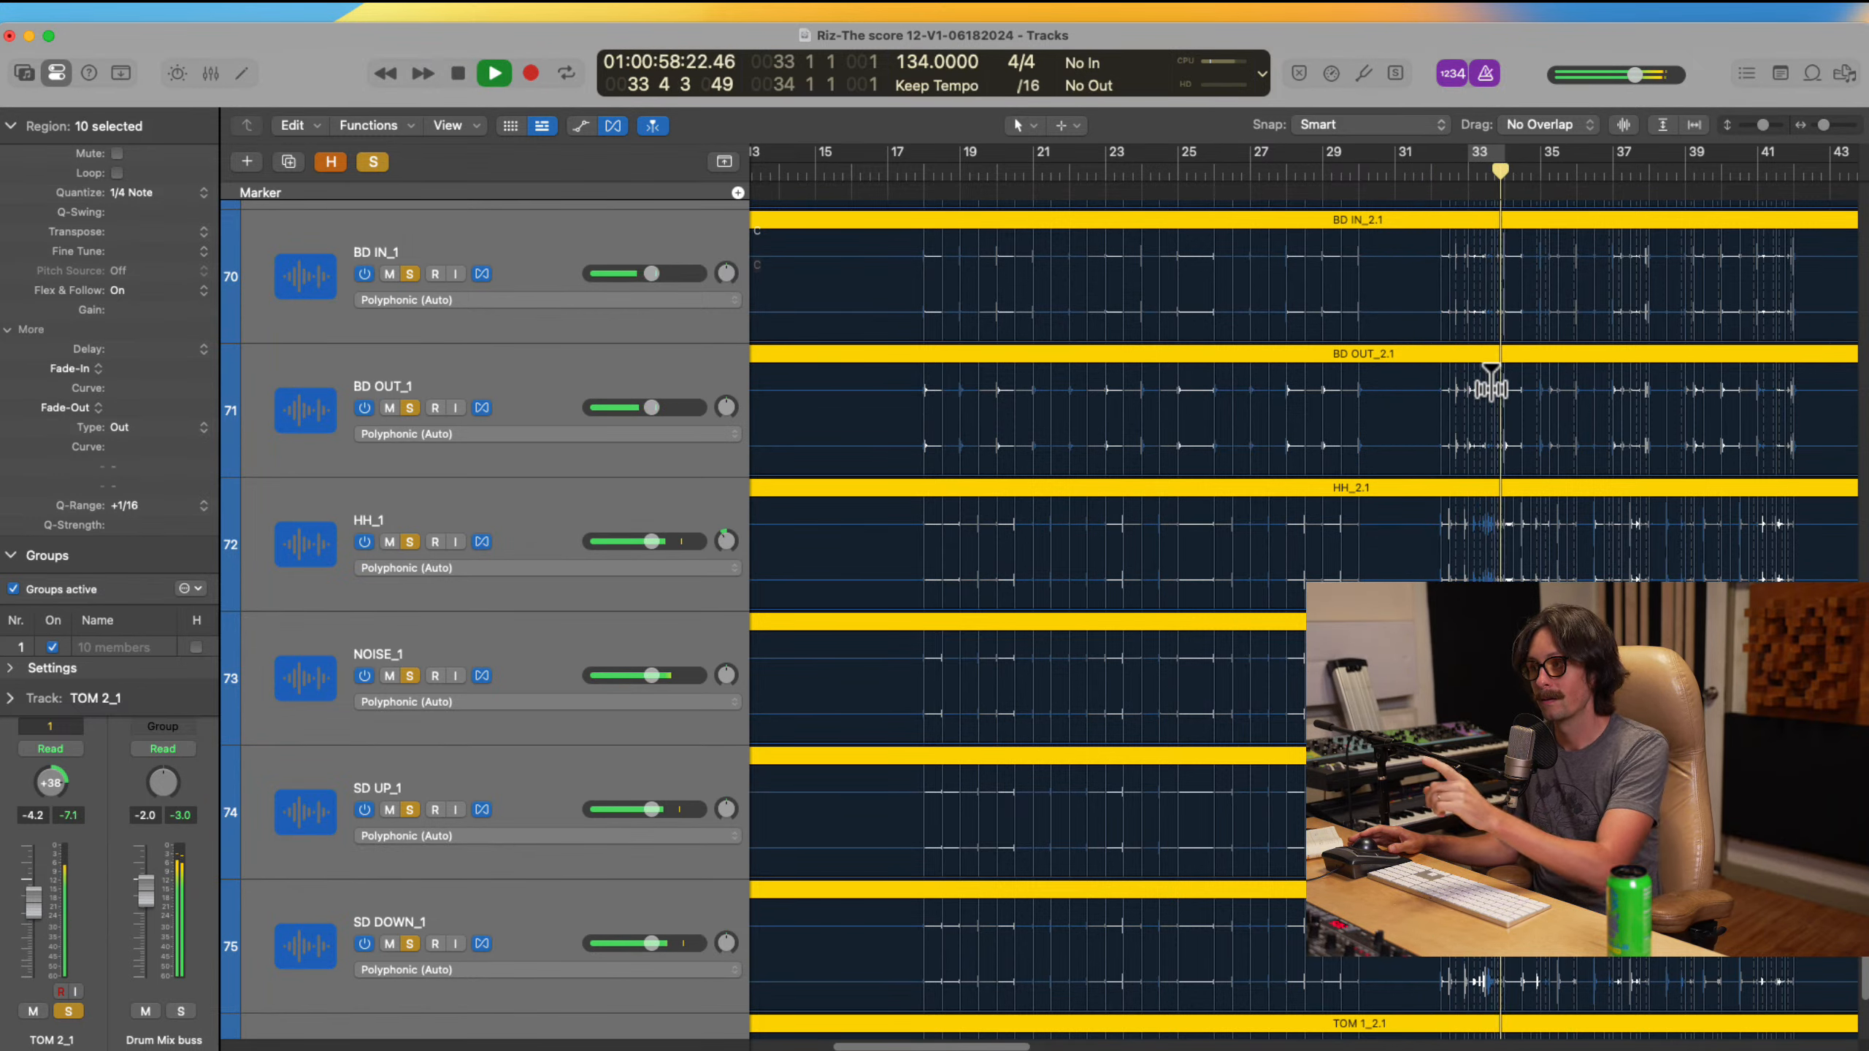
{"action": "left_click_drag", "start_coordinate": [1396, 446], "coordinate": [1644, 574]}
{"action": "scroll", "coordinate": [1372, 566], "scroll_direction": "right", "scroll_amount": 6}
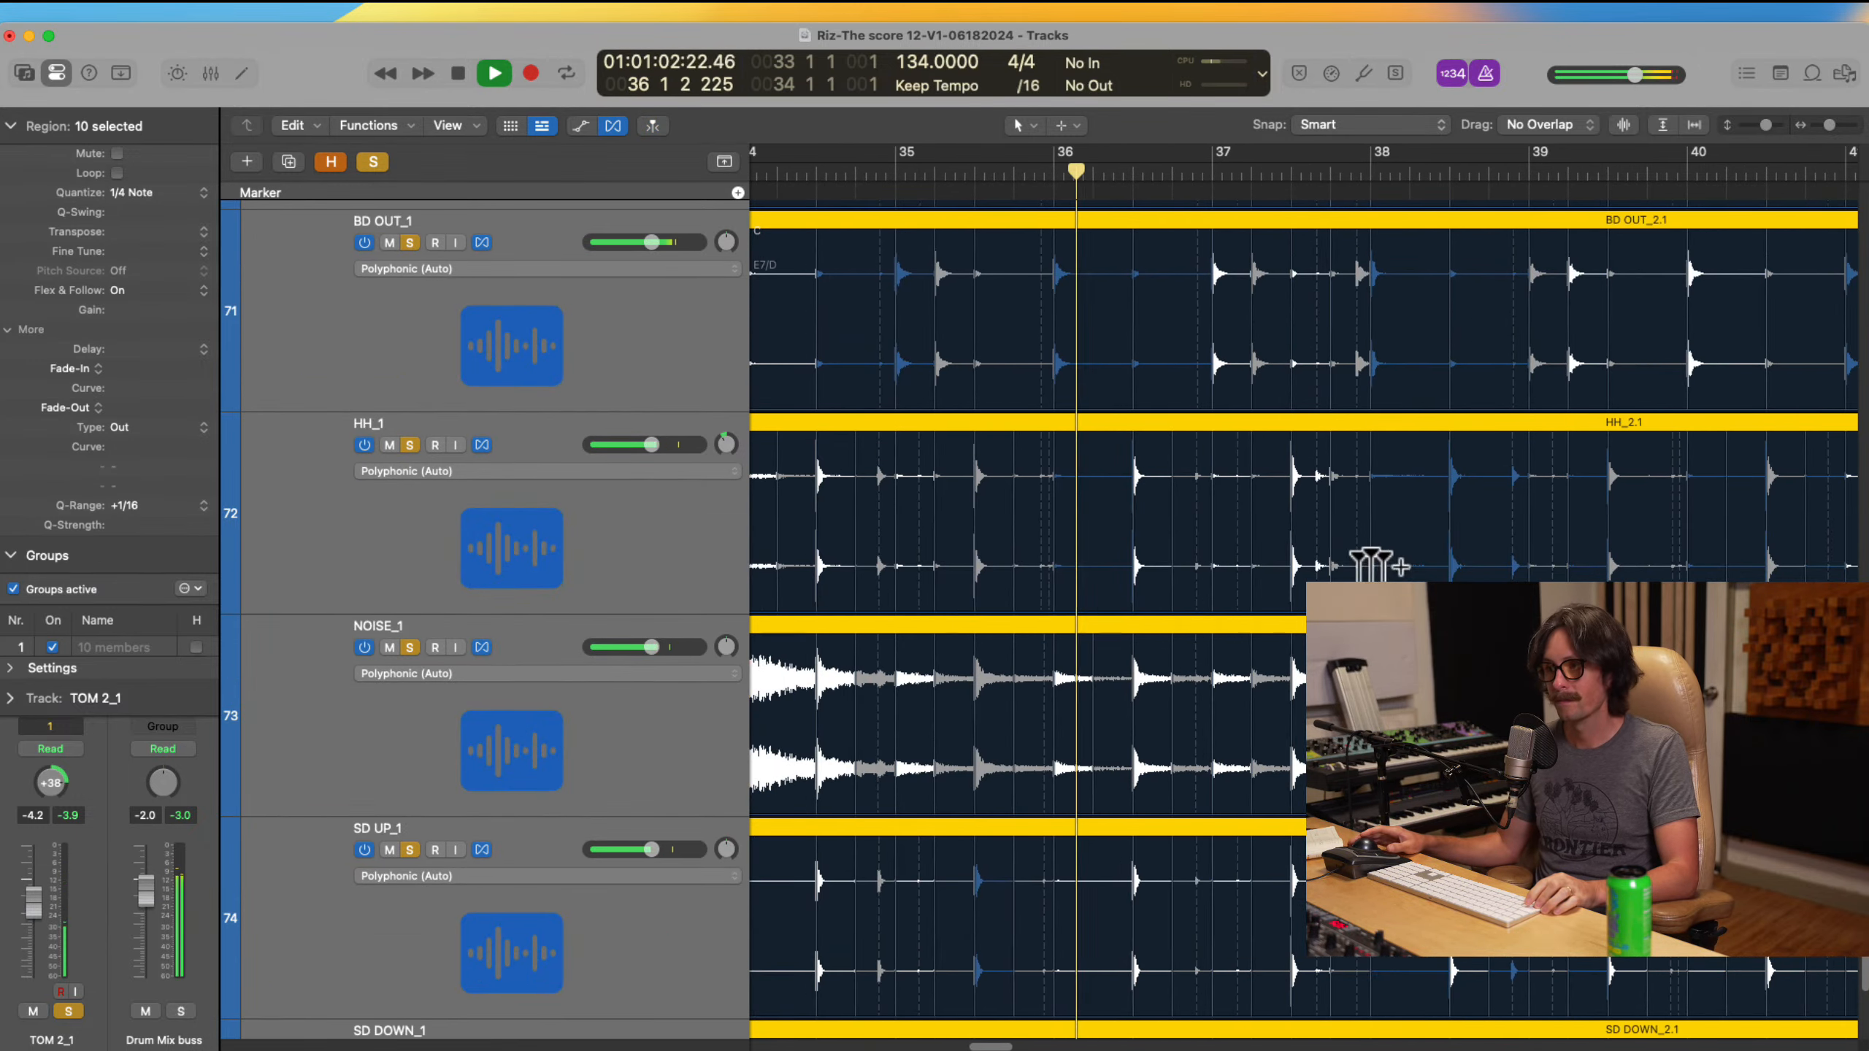
{"action": "scroll", "coordinate": [1372, 566], "scroll_direction": "right", "scroll_amount": 1}
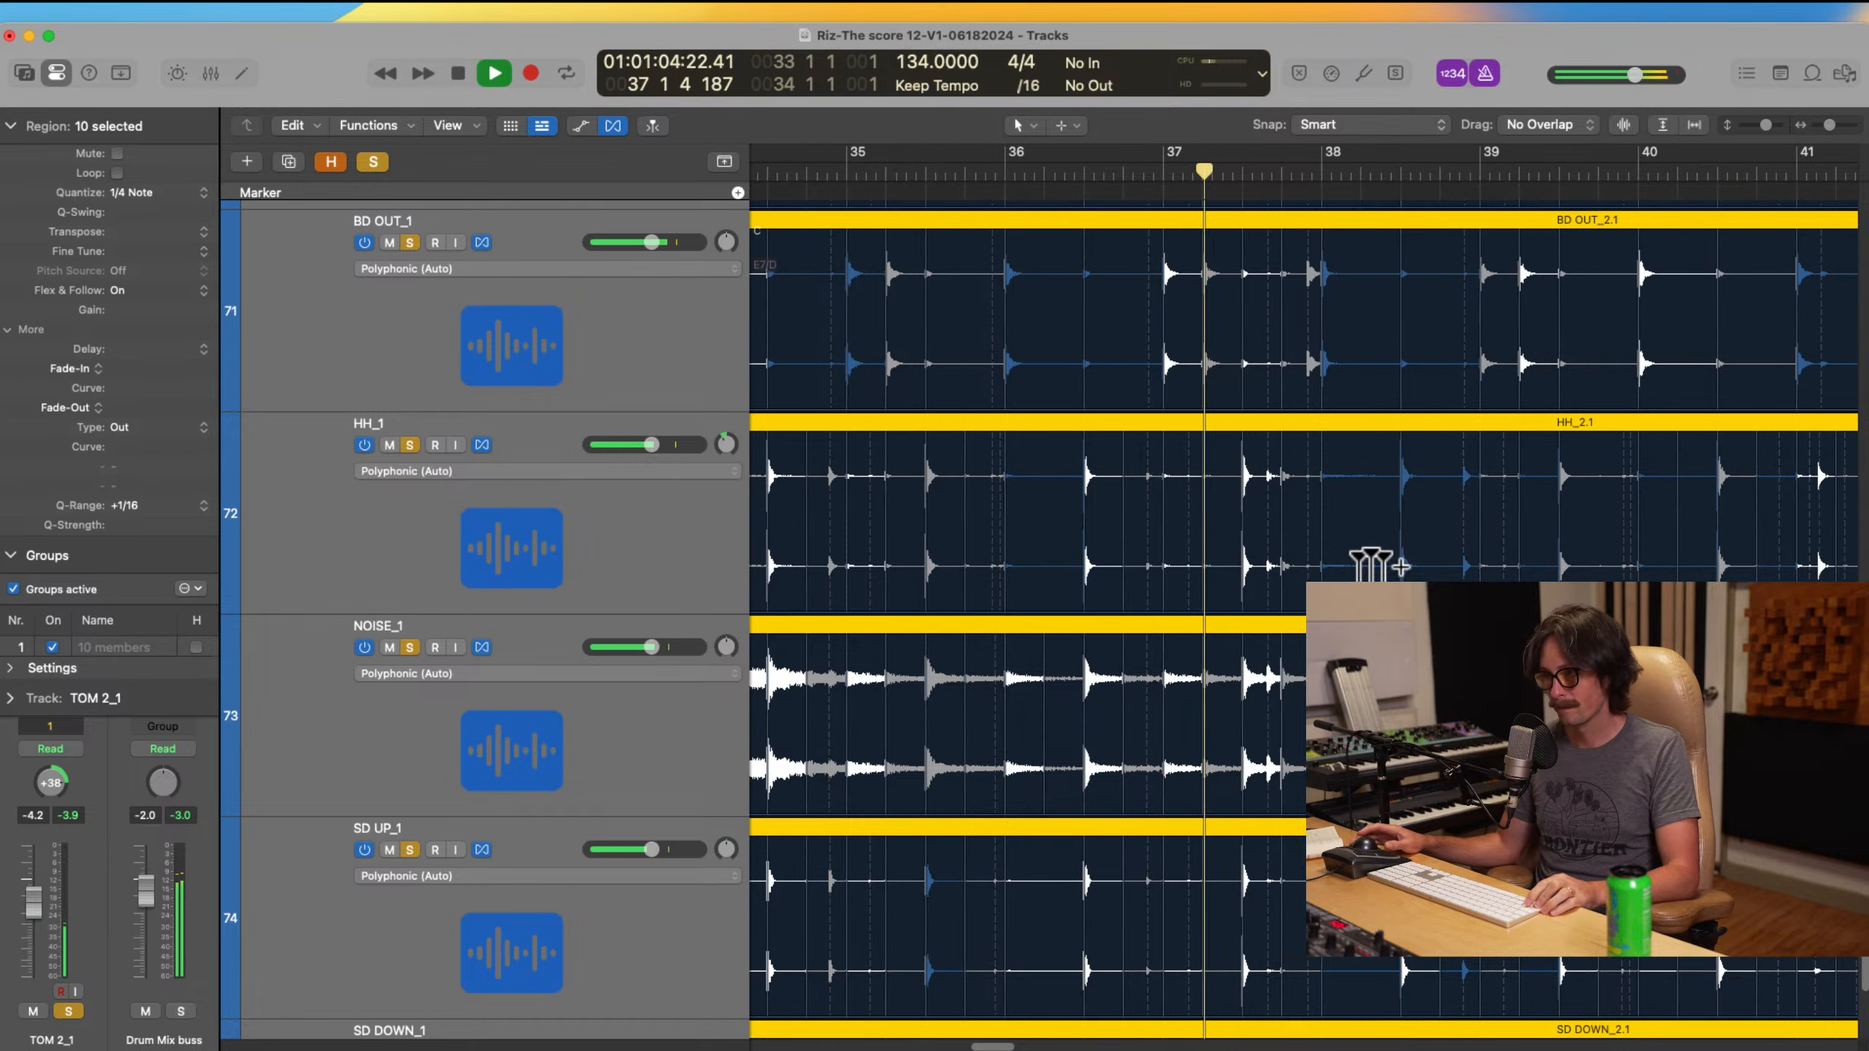
{"action": "scroll", "coordinate": [1373, 565], "scroll_direction": "right", "scroll_amount": 4}
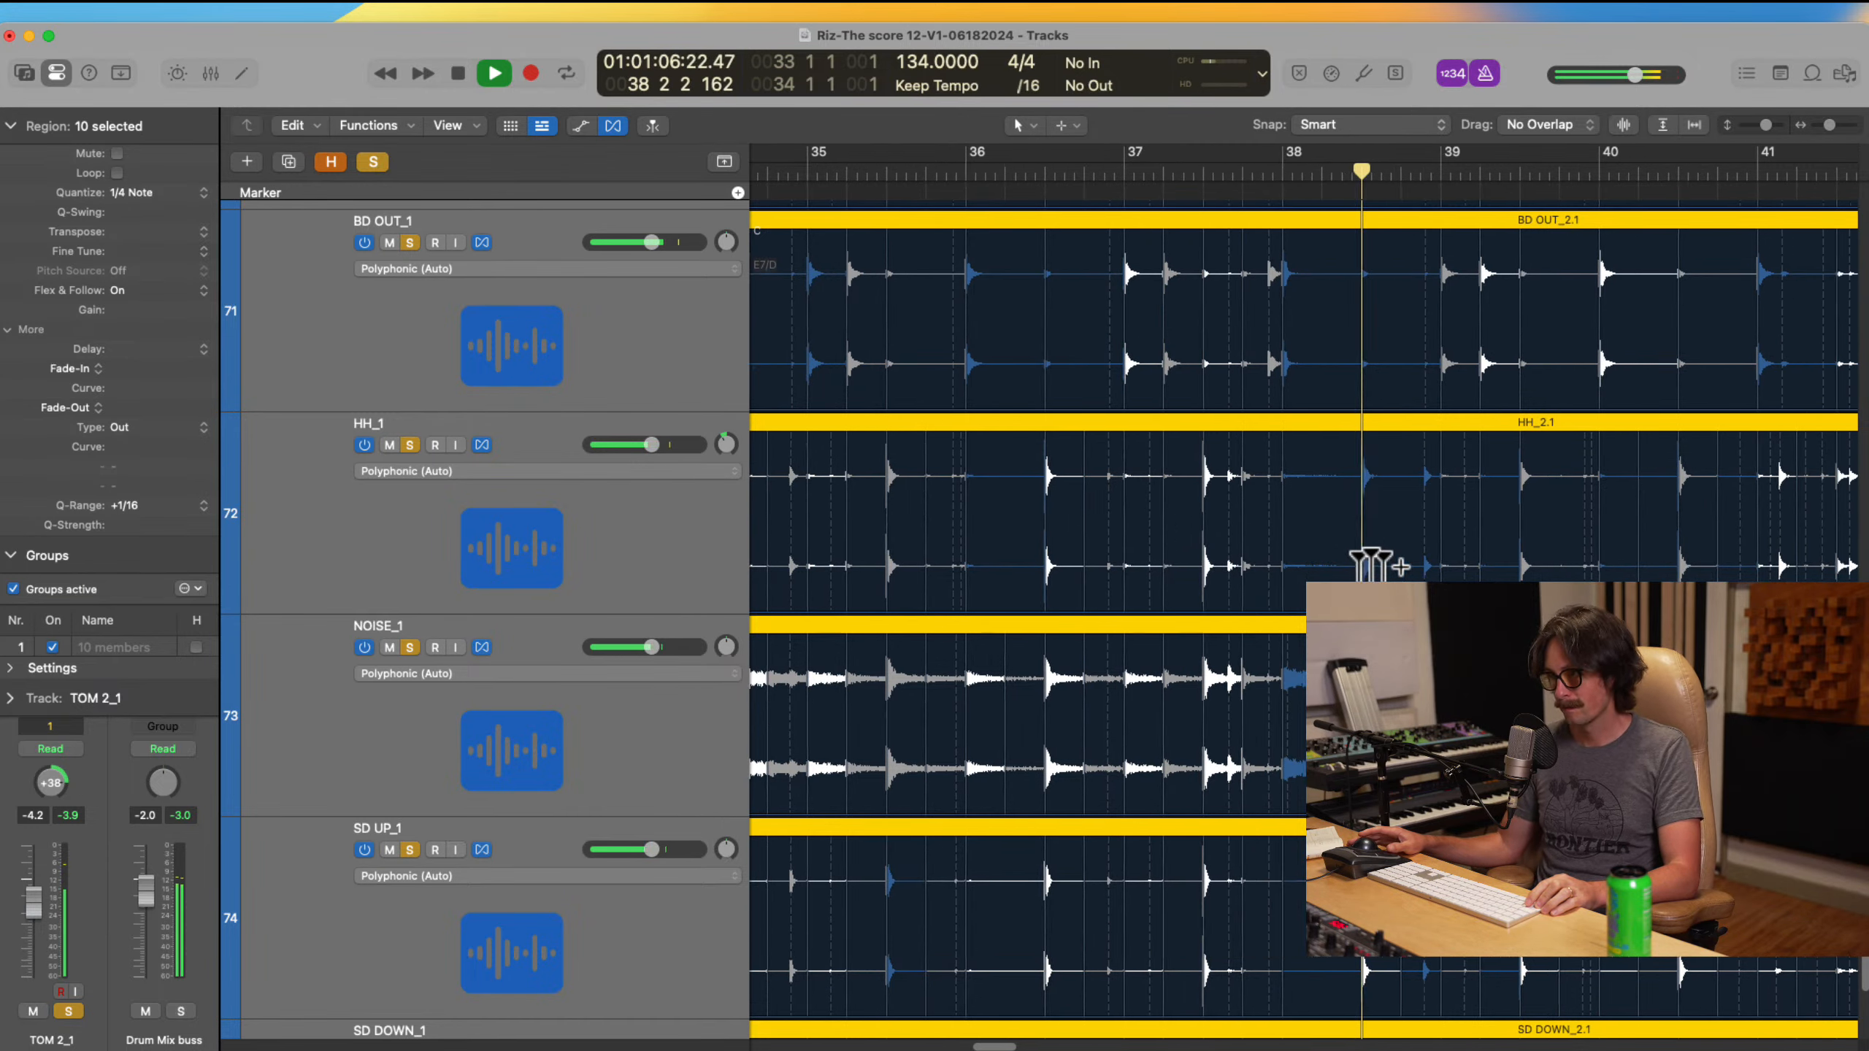
{"action": "scroll", "coordinate": [1372, 566], "scroll_direction": "right", "scroll_amount": 5}
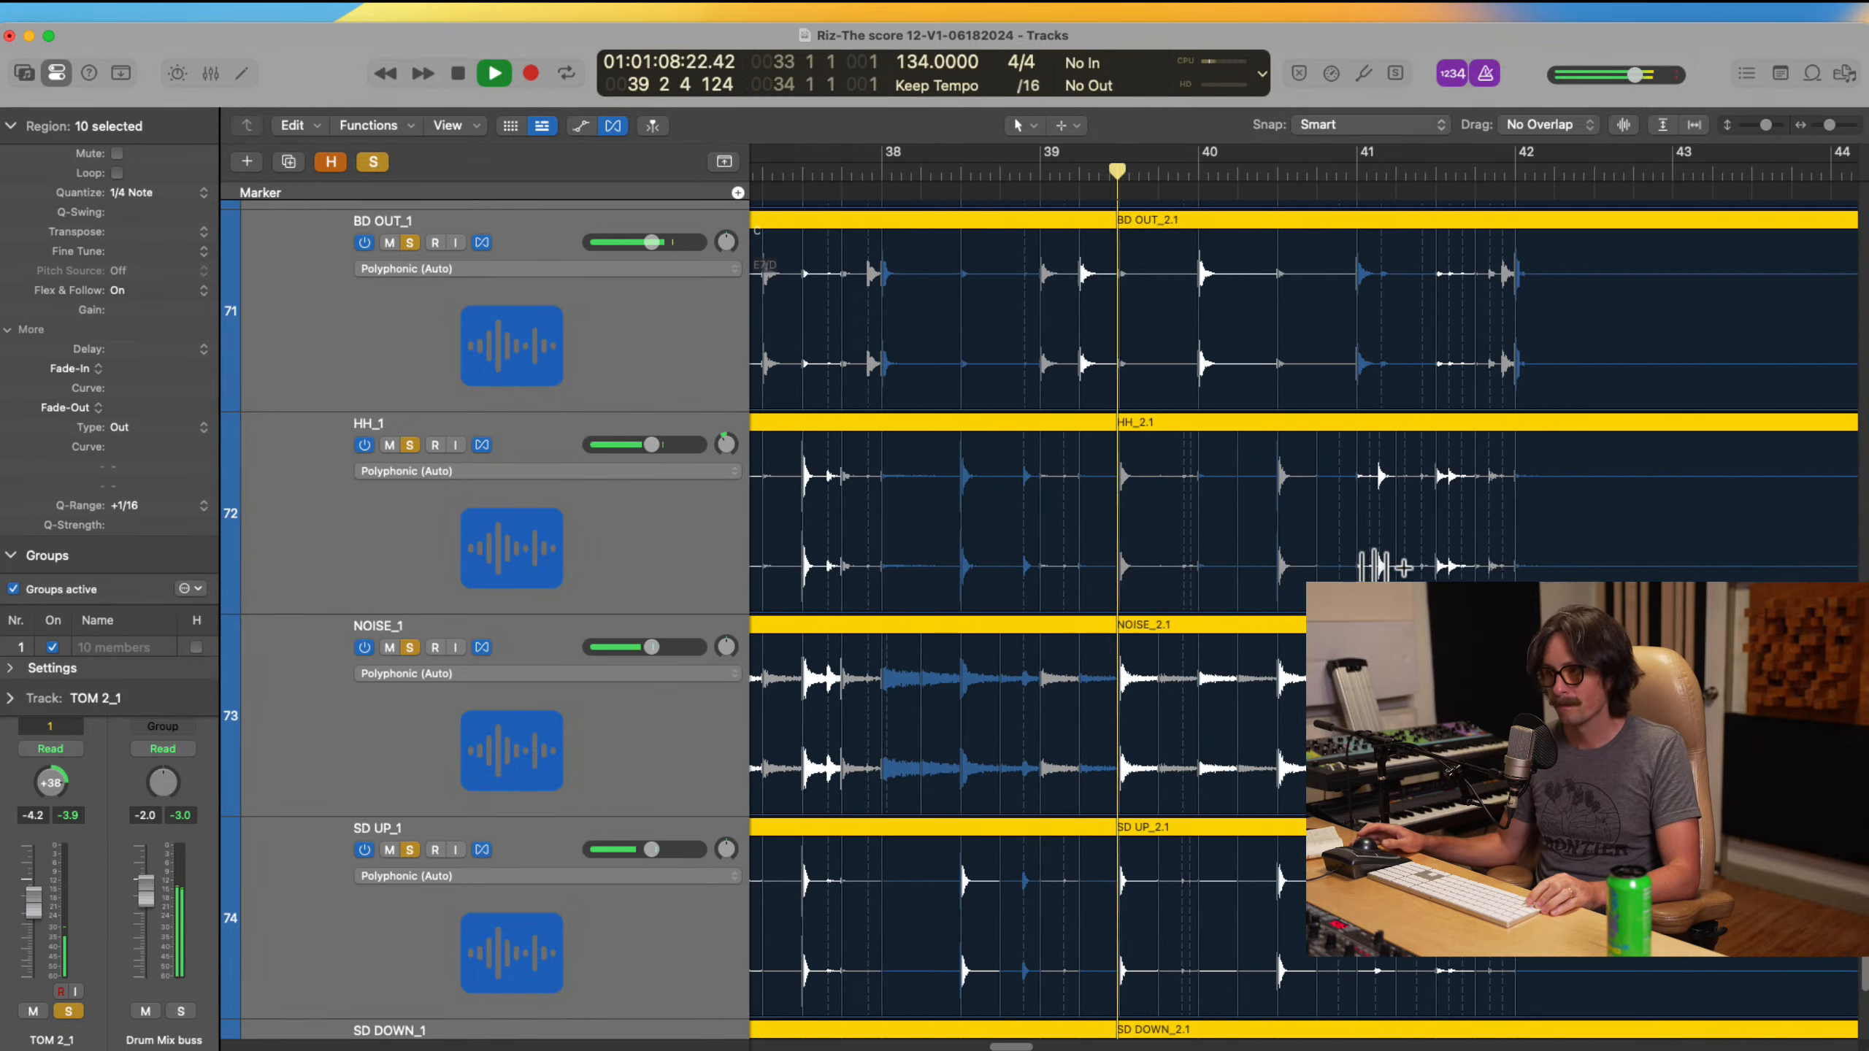
{"action": "scroll", "coordinate": [1352, 576], "scroll_direction": "right", "scroll_amount": 2}
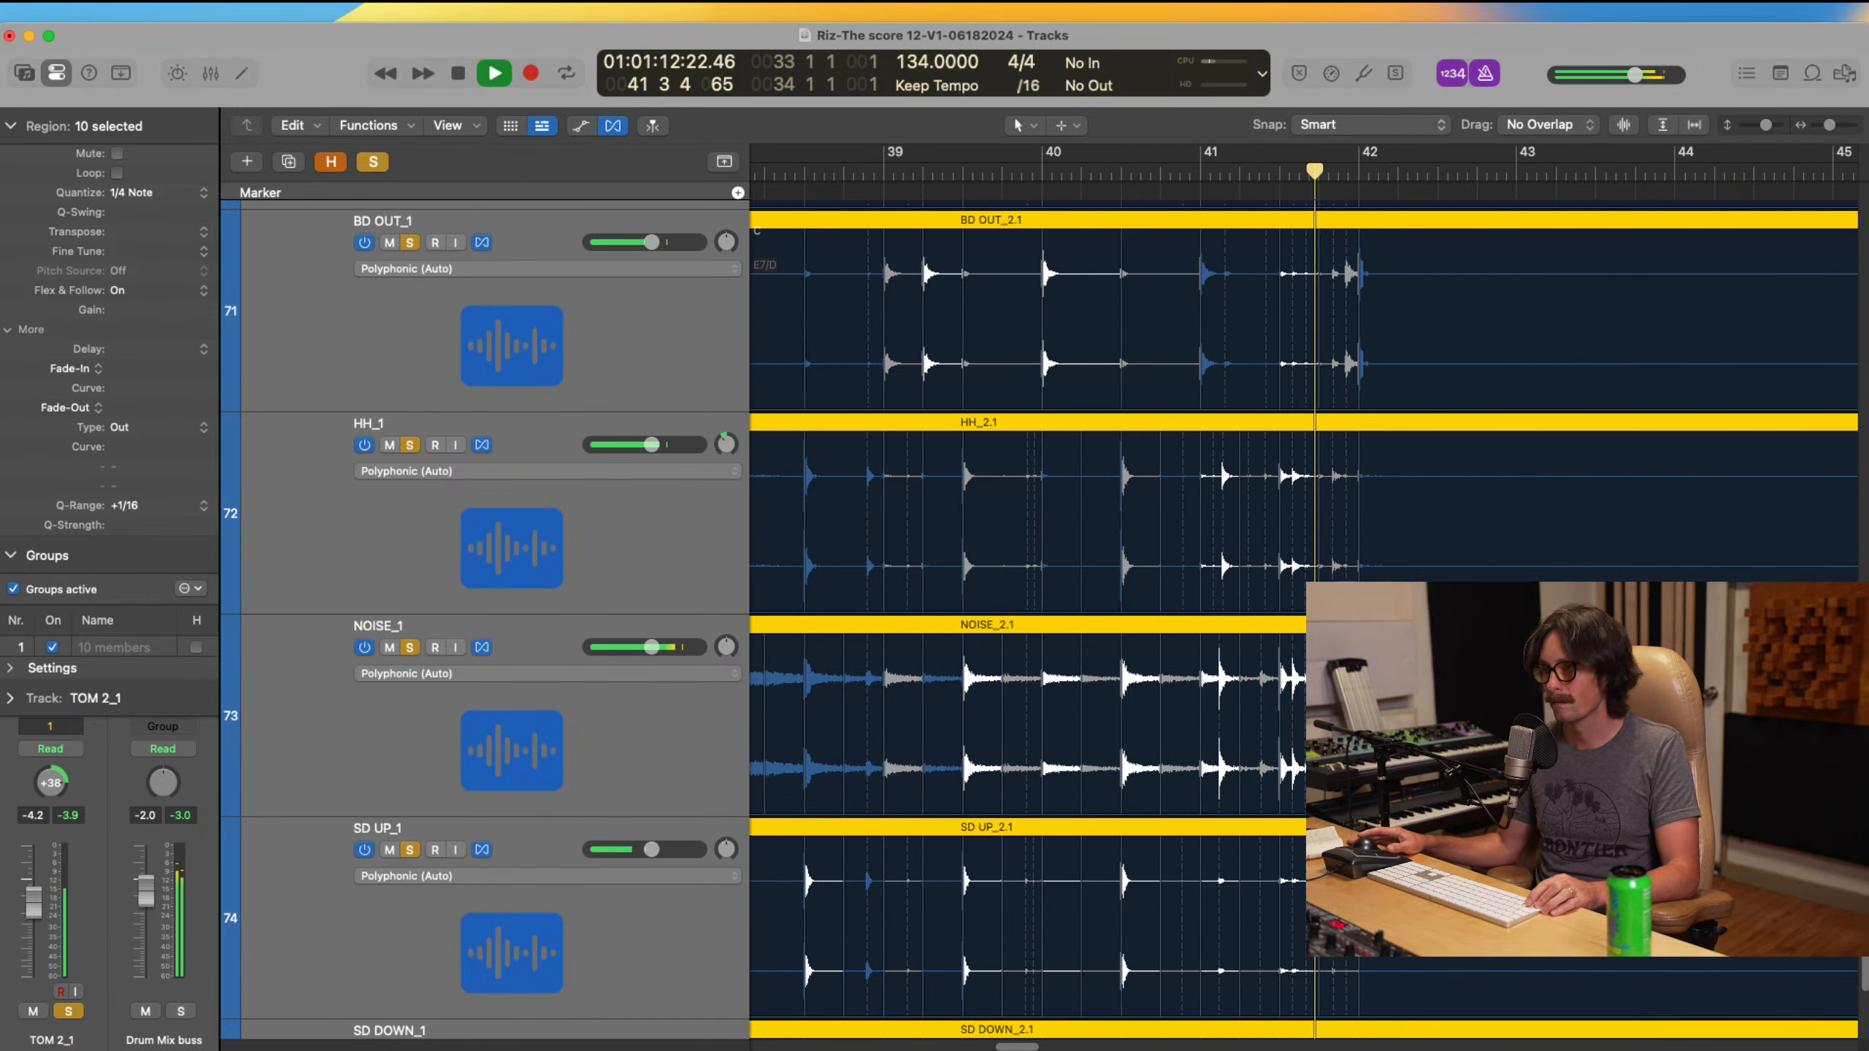
{"action": "scroll", "coordinate": [1310, 567], "scroll_direction": "right", "scroll_amount": 1}
{"action": "scroll", "coordinate": [1310, 567], "scroll_direction": "right", "scroll_amount": 1}
{"action": "key", "text": "space"}
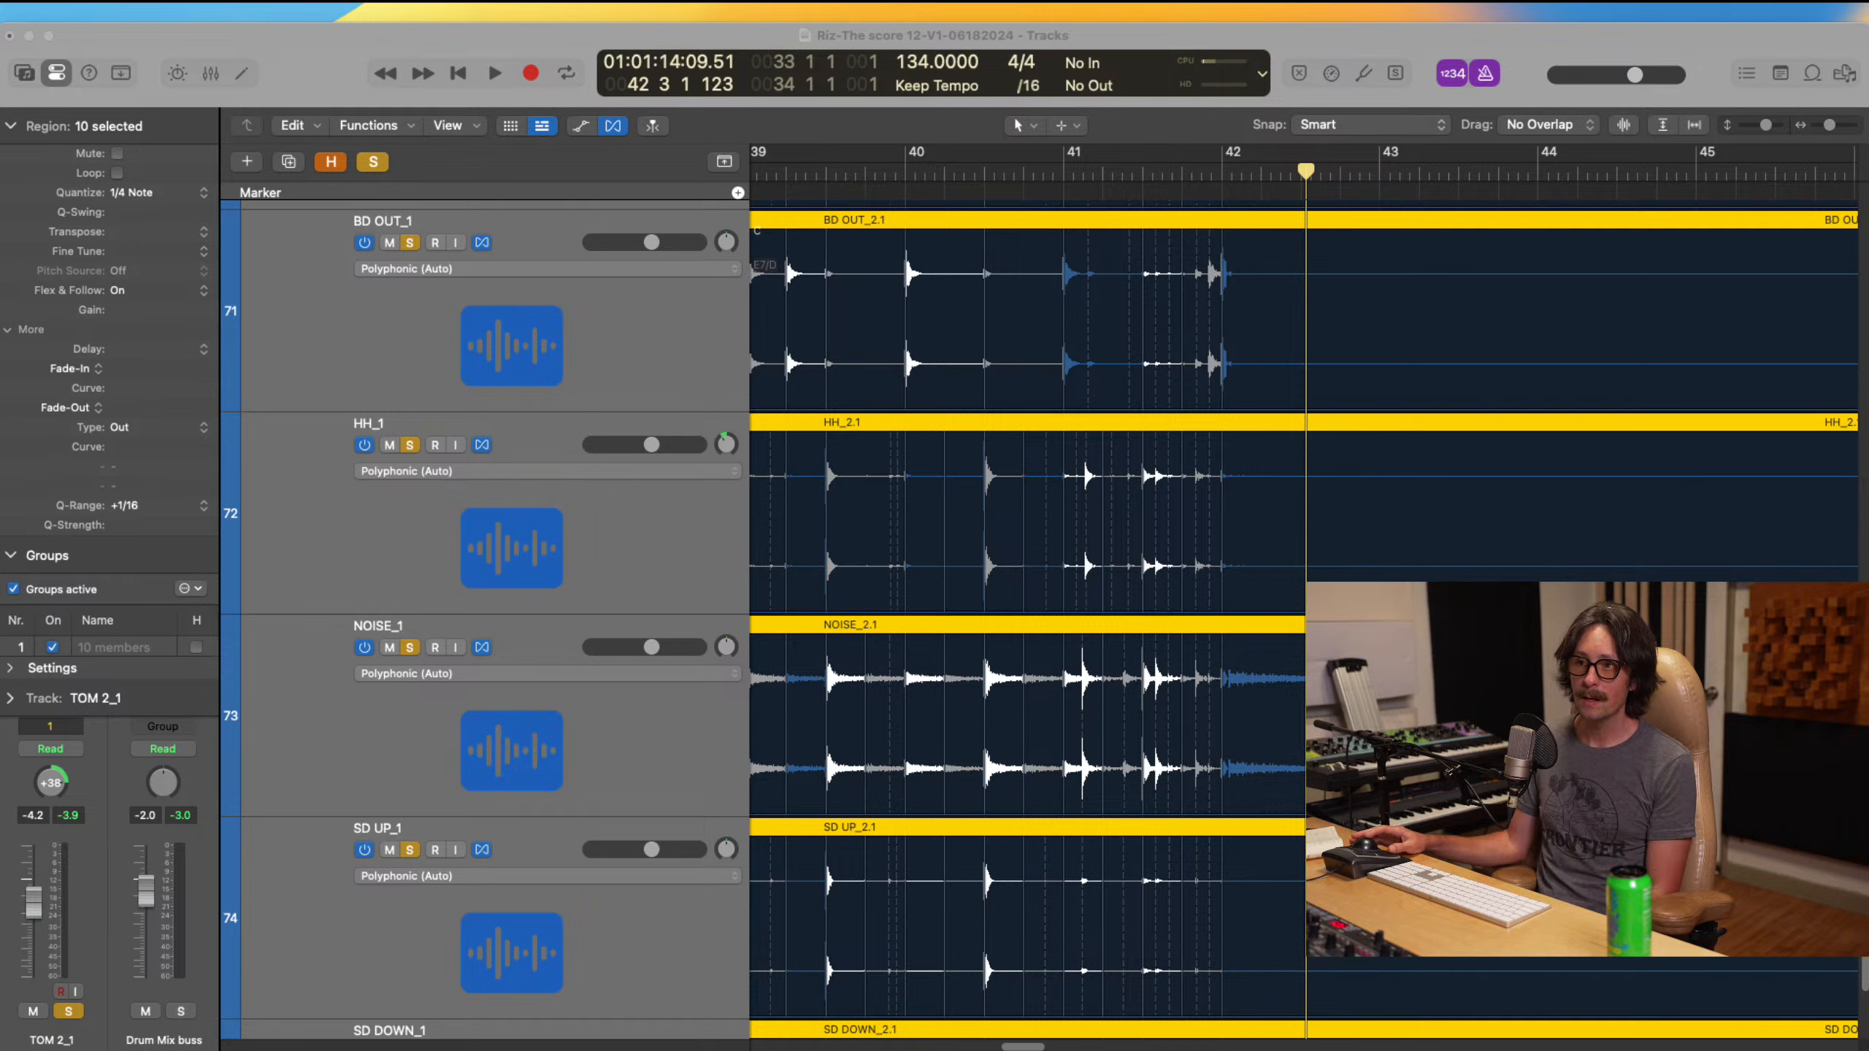
{"action": "left_click", "coordinate": [447, 34]}
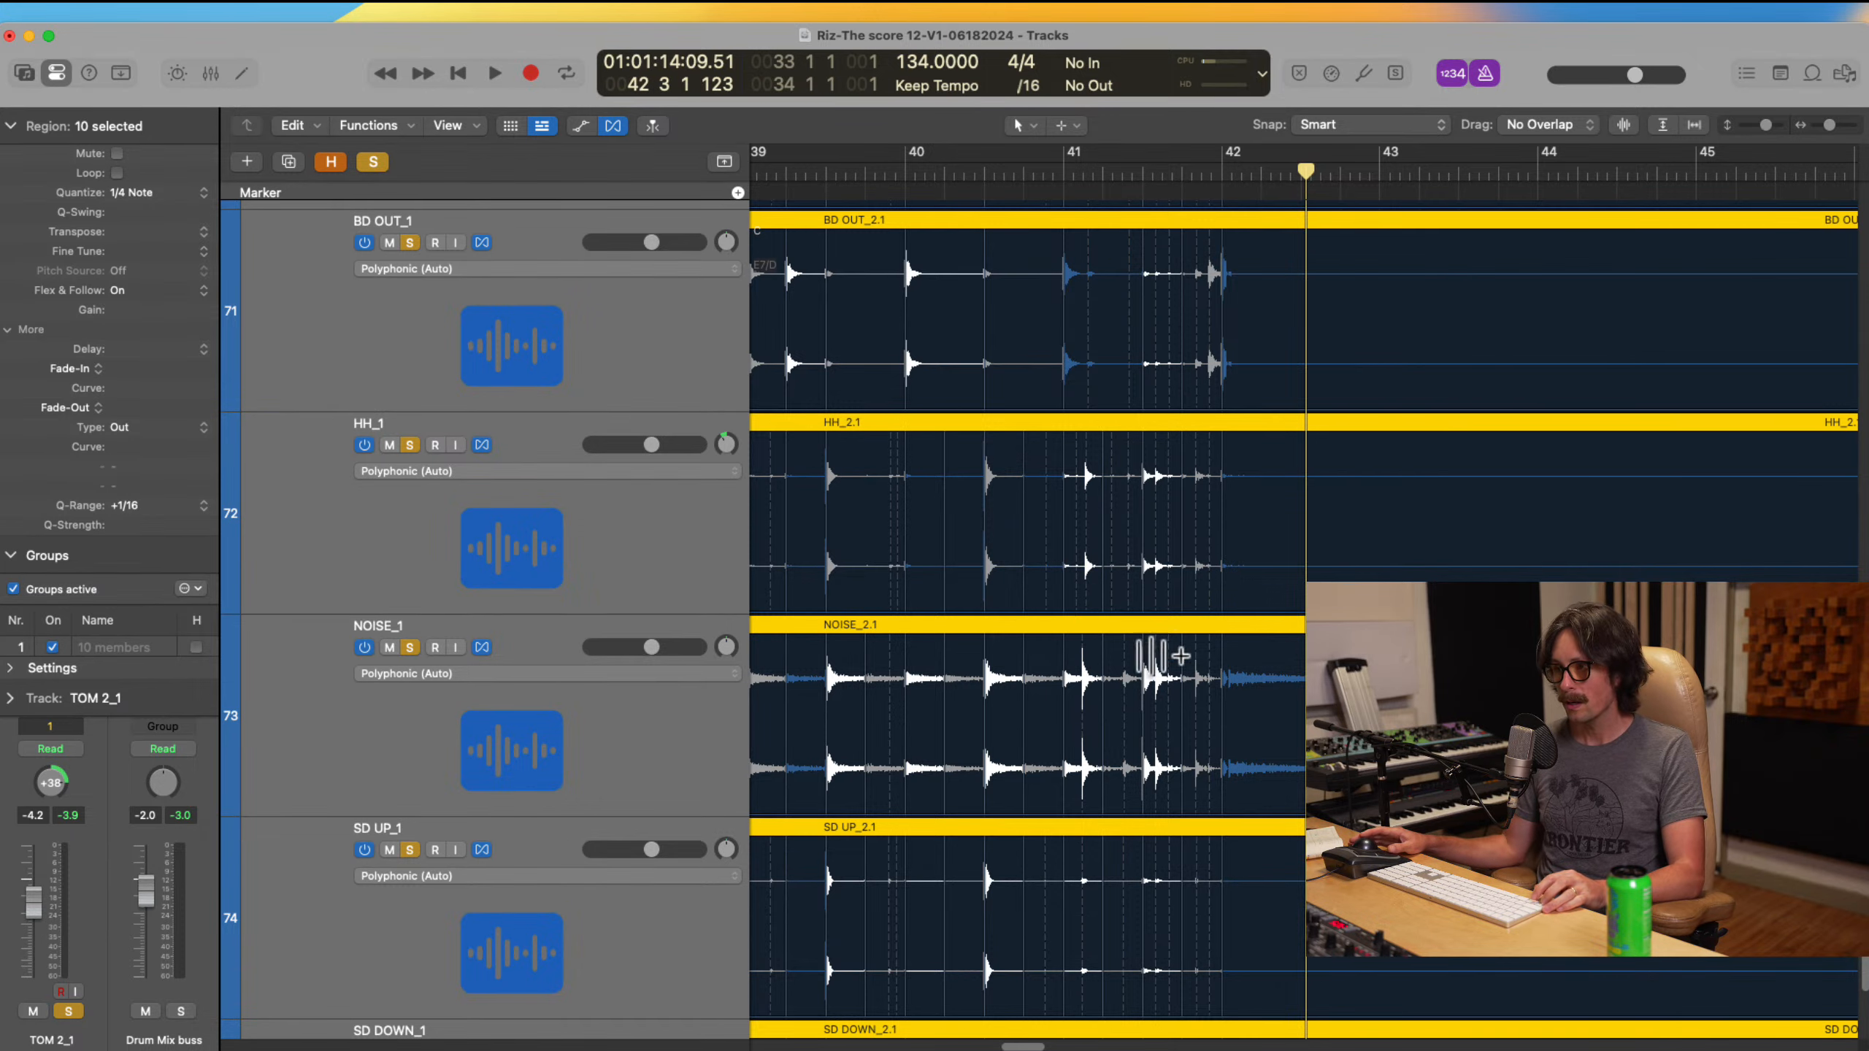
Step: Examine the remaining quantized drum regions after bar 42 and across the whole song
{"action": "scroll", "coordinate": [1159, 655], "scroll_direction": "right", "scroll_amount": 3}
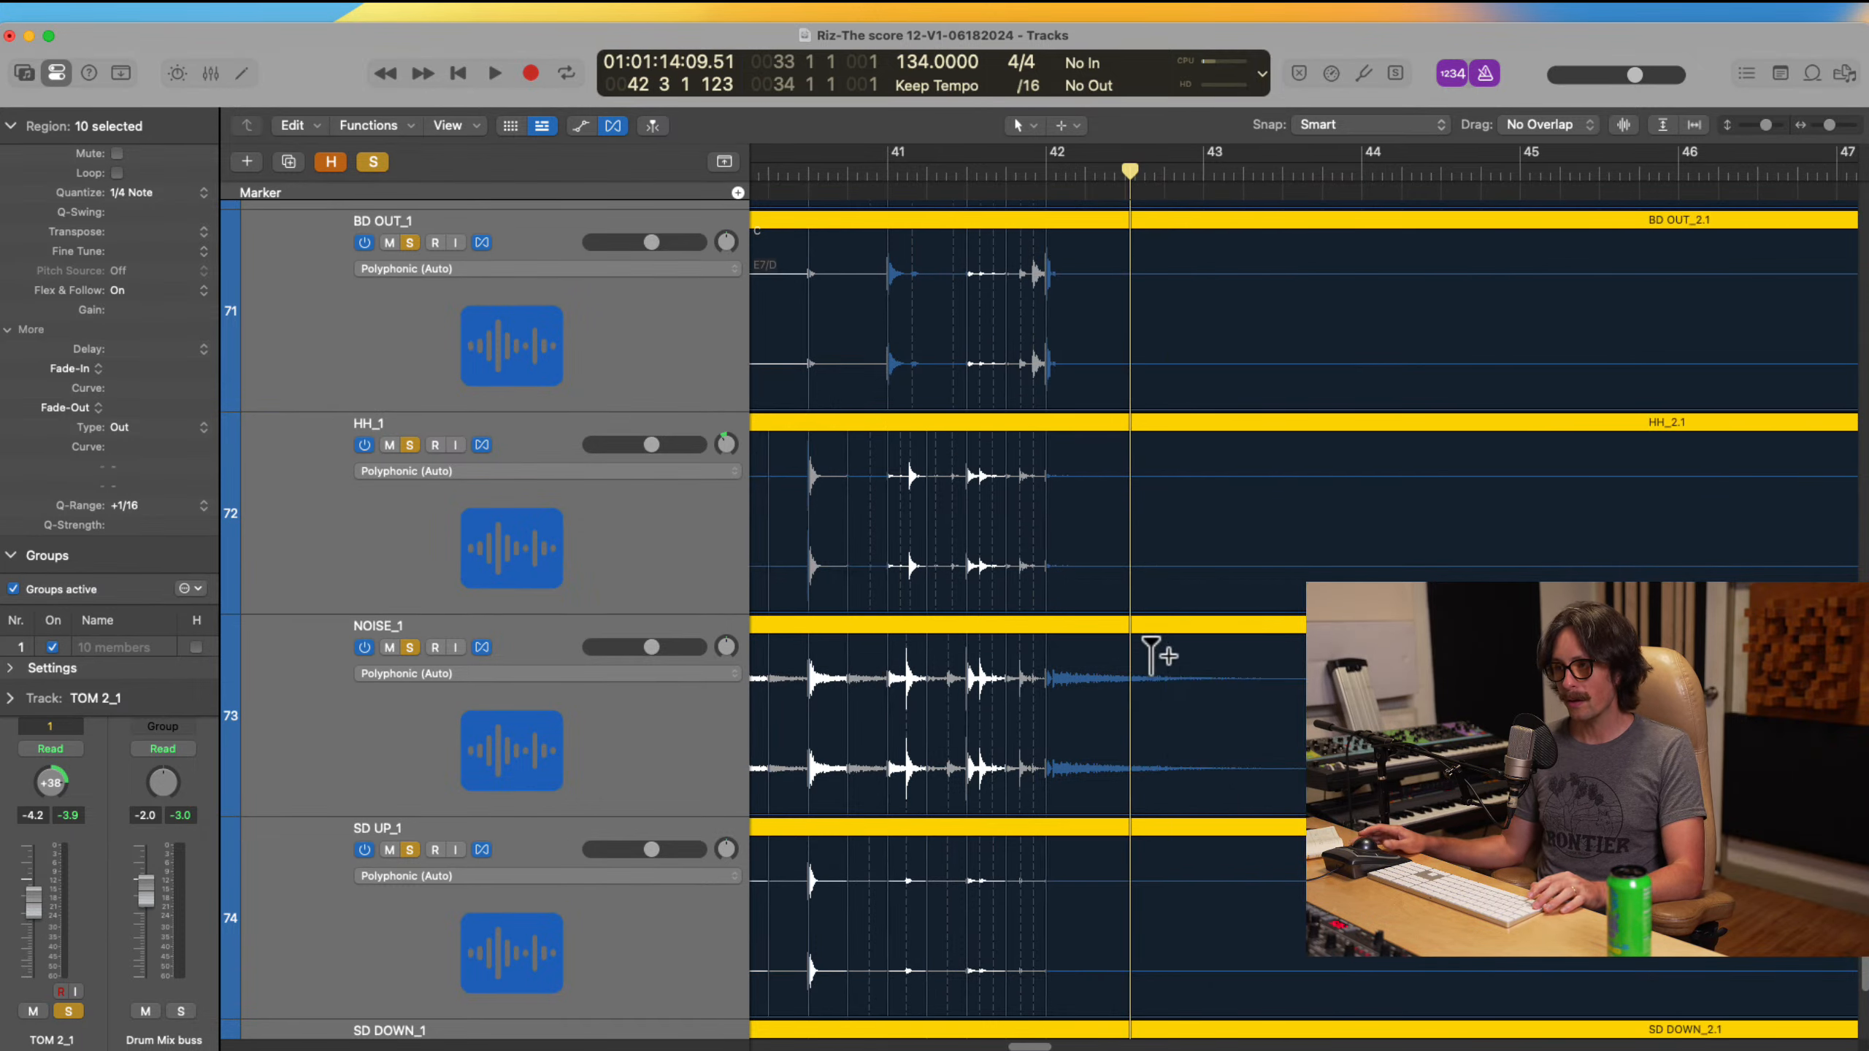
{"action": "scroll", "coordinate": [1153, 655], "scroll_direction": "down", "scroll_amount": 10}
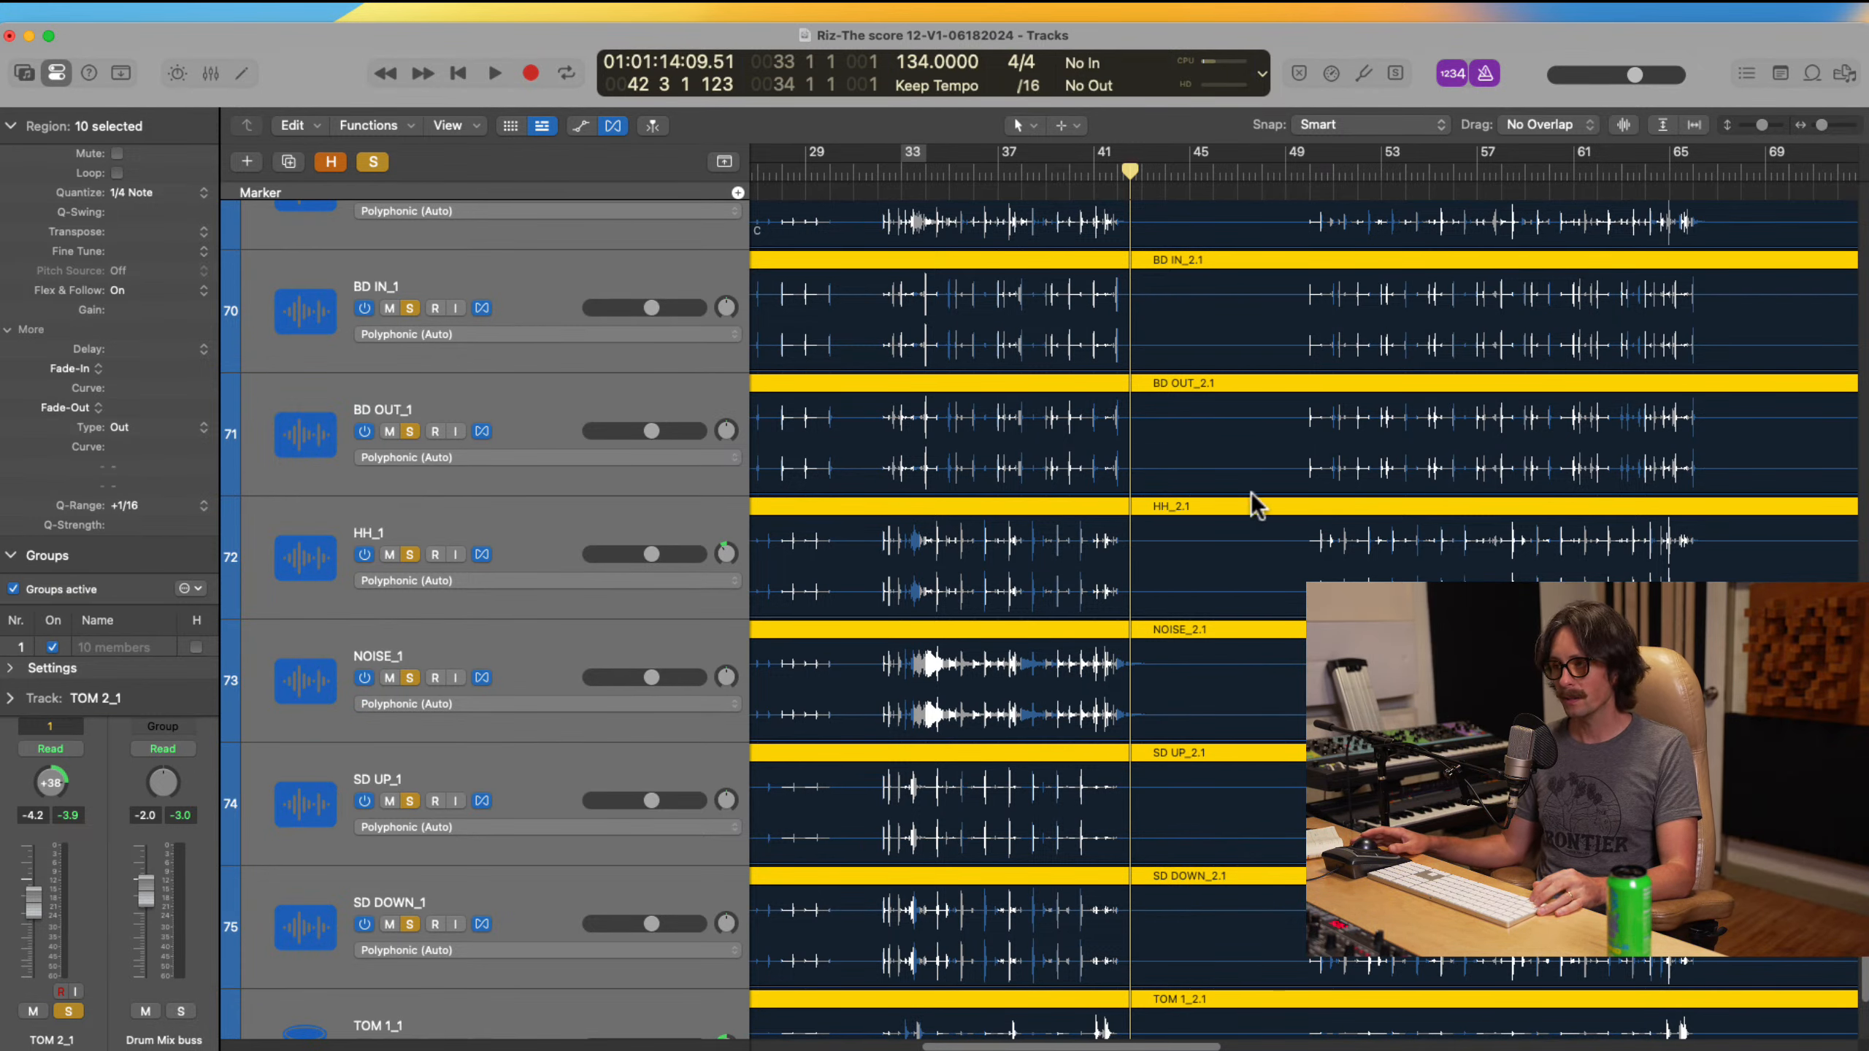
{"action": "scroll", "coordinate": [1250, 492], "scroll_direction": "right", "scroll_amount": 3}
{"action": "scroll", "coordinate": [1250, 479], "scroll_direction": "down", "scroll_amount": 10}
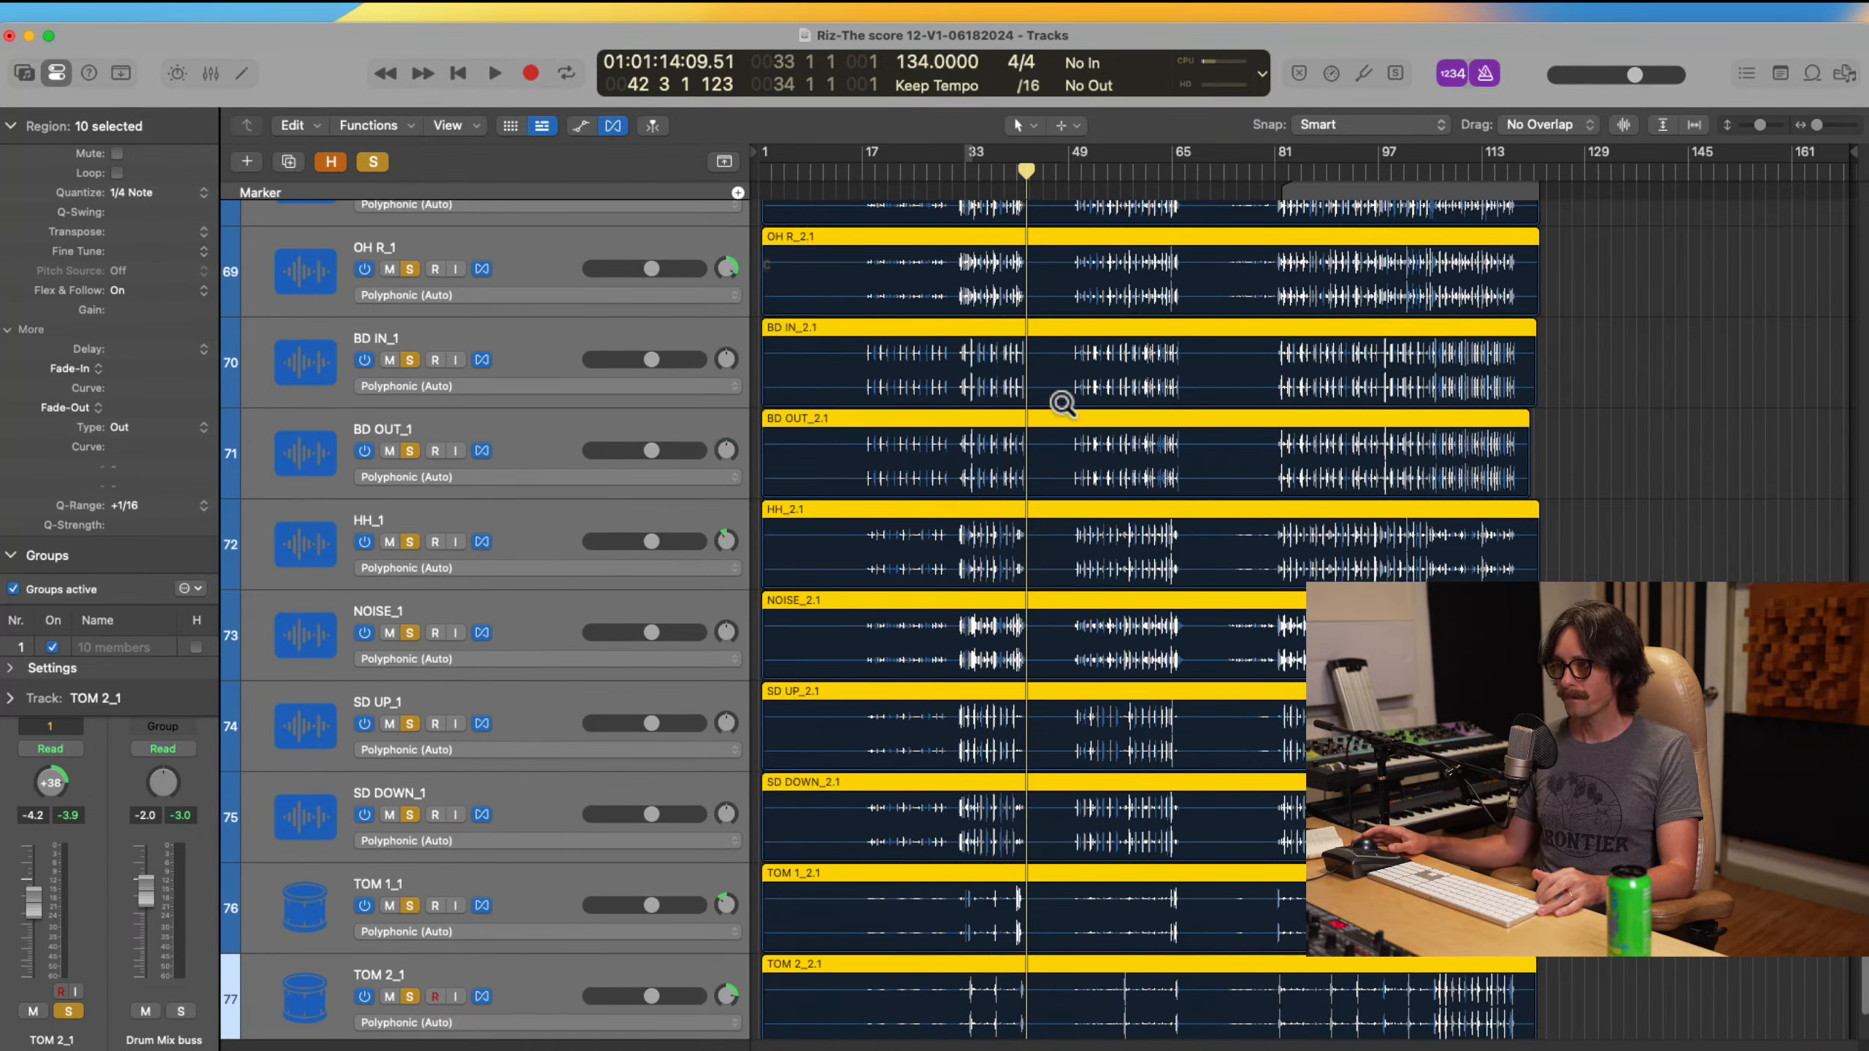
{"action": "scroll", "coordinate": [1078, 540], "scroll_direction": "up", "scroll_amount": 5}
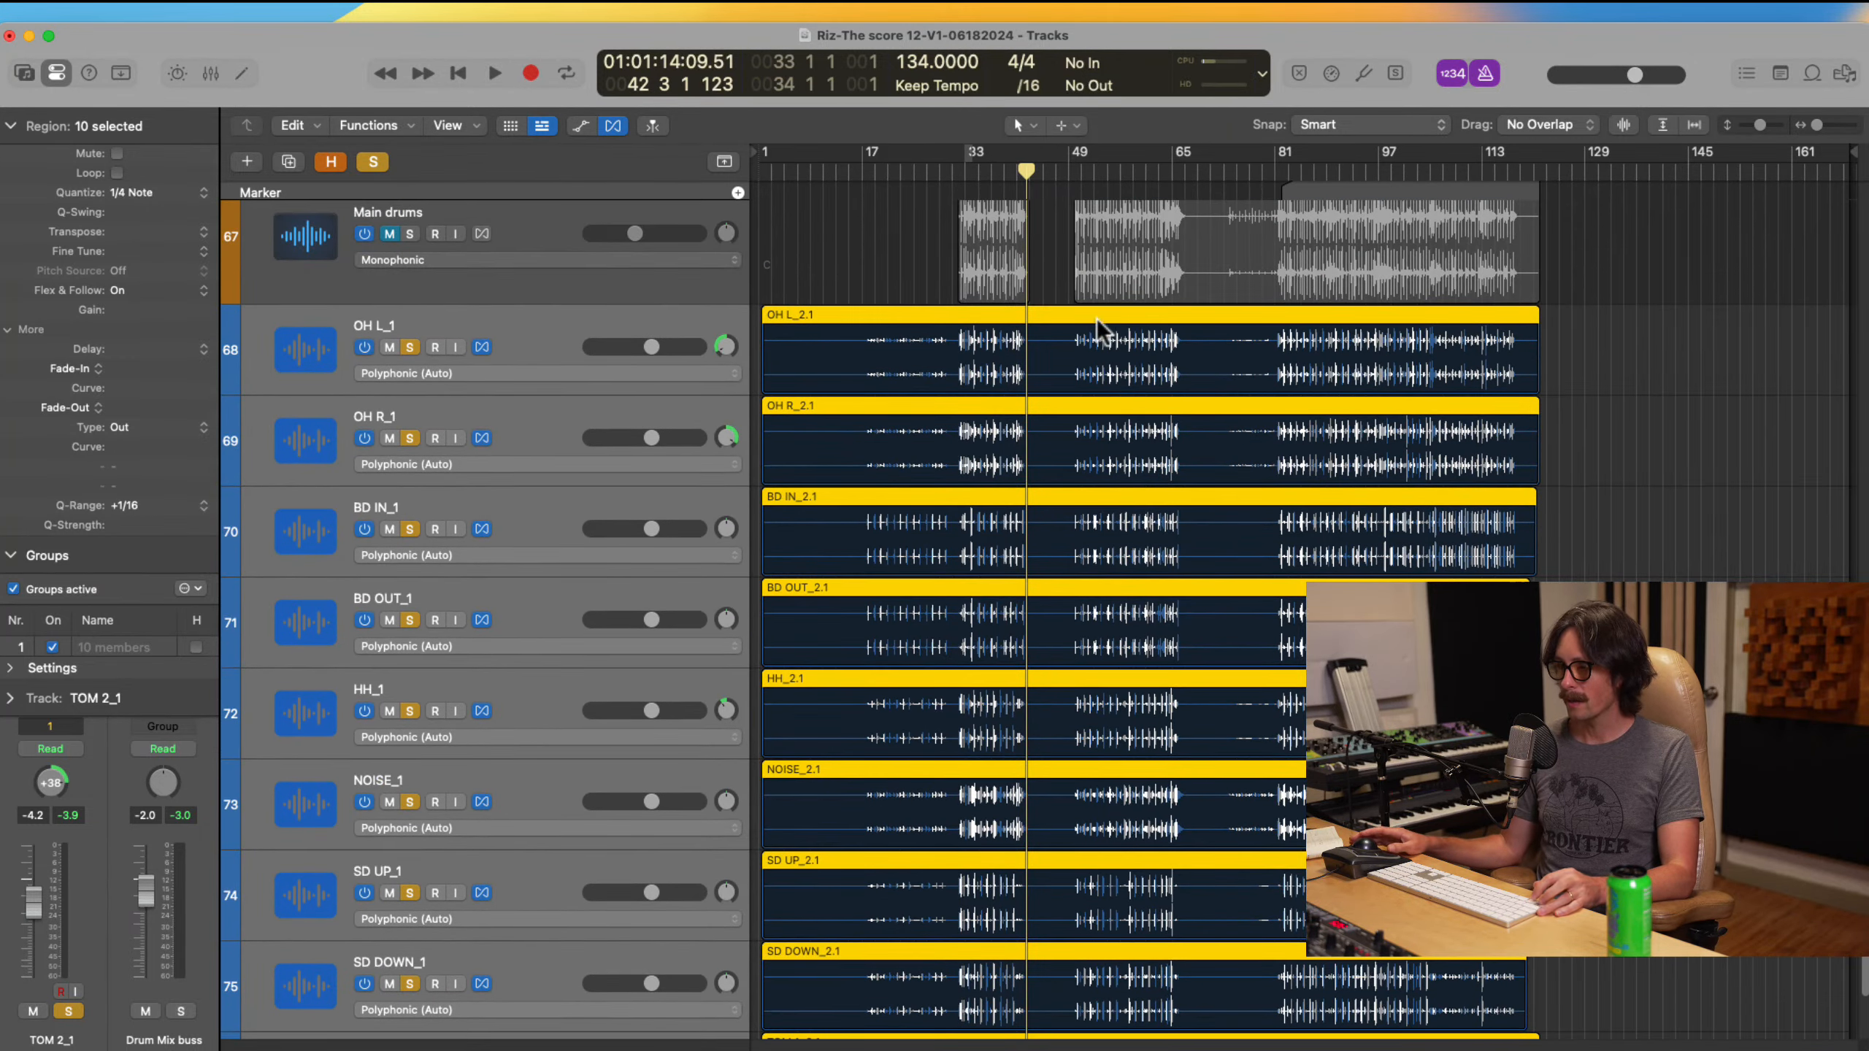
{"action": "scroll", "coordinate": [1097, 425], "scroll_direction": "down", "scroll_amount": 3}
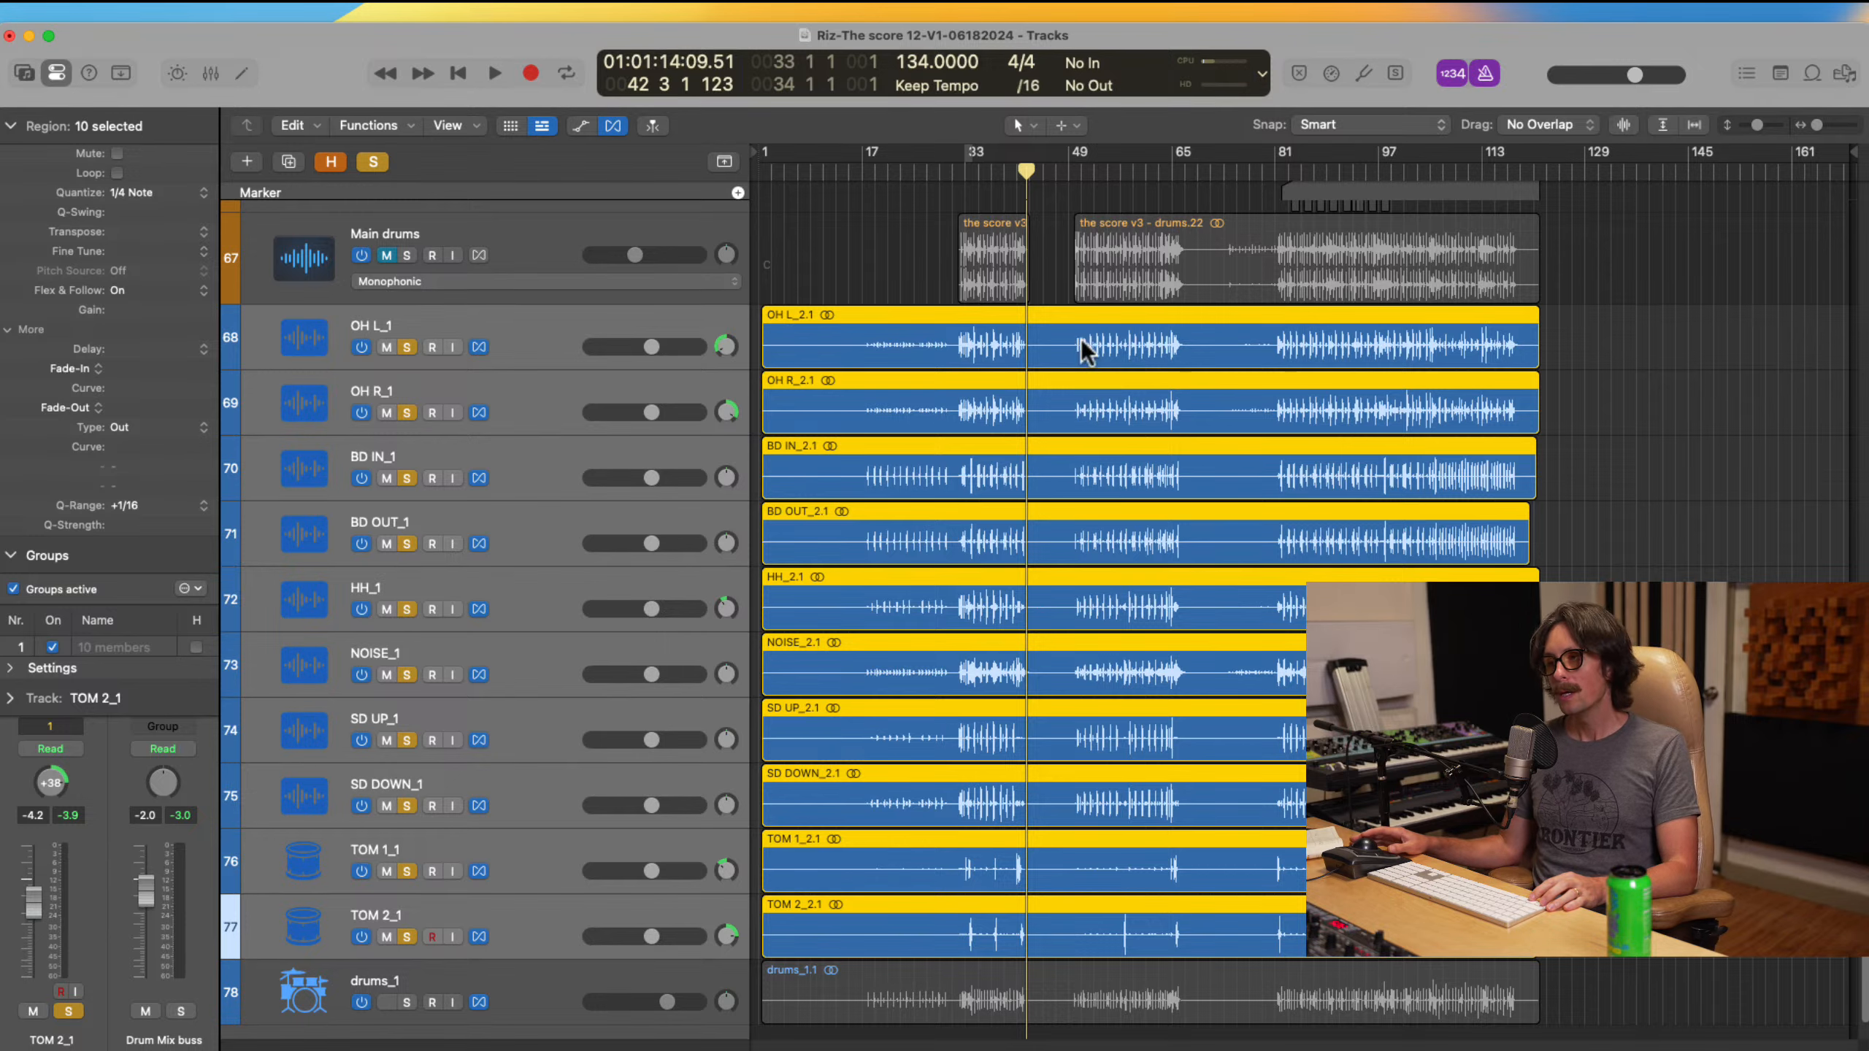
{"action": "scroll", "coordinate": [1051, 371], "scroll_direction": "down", "scroll_amount": 3}
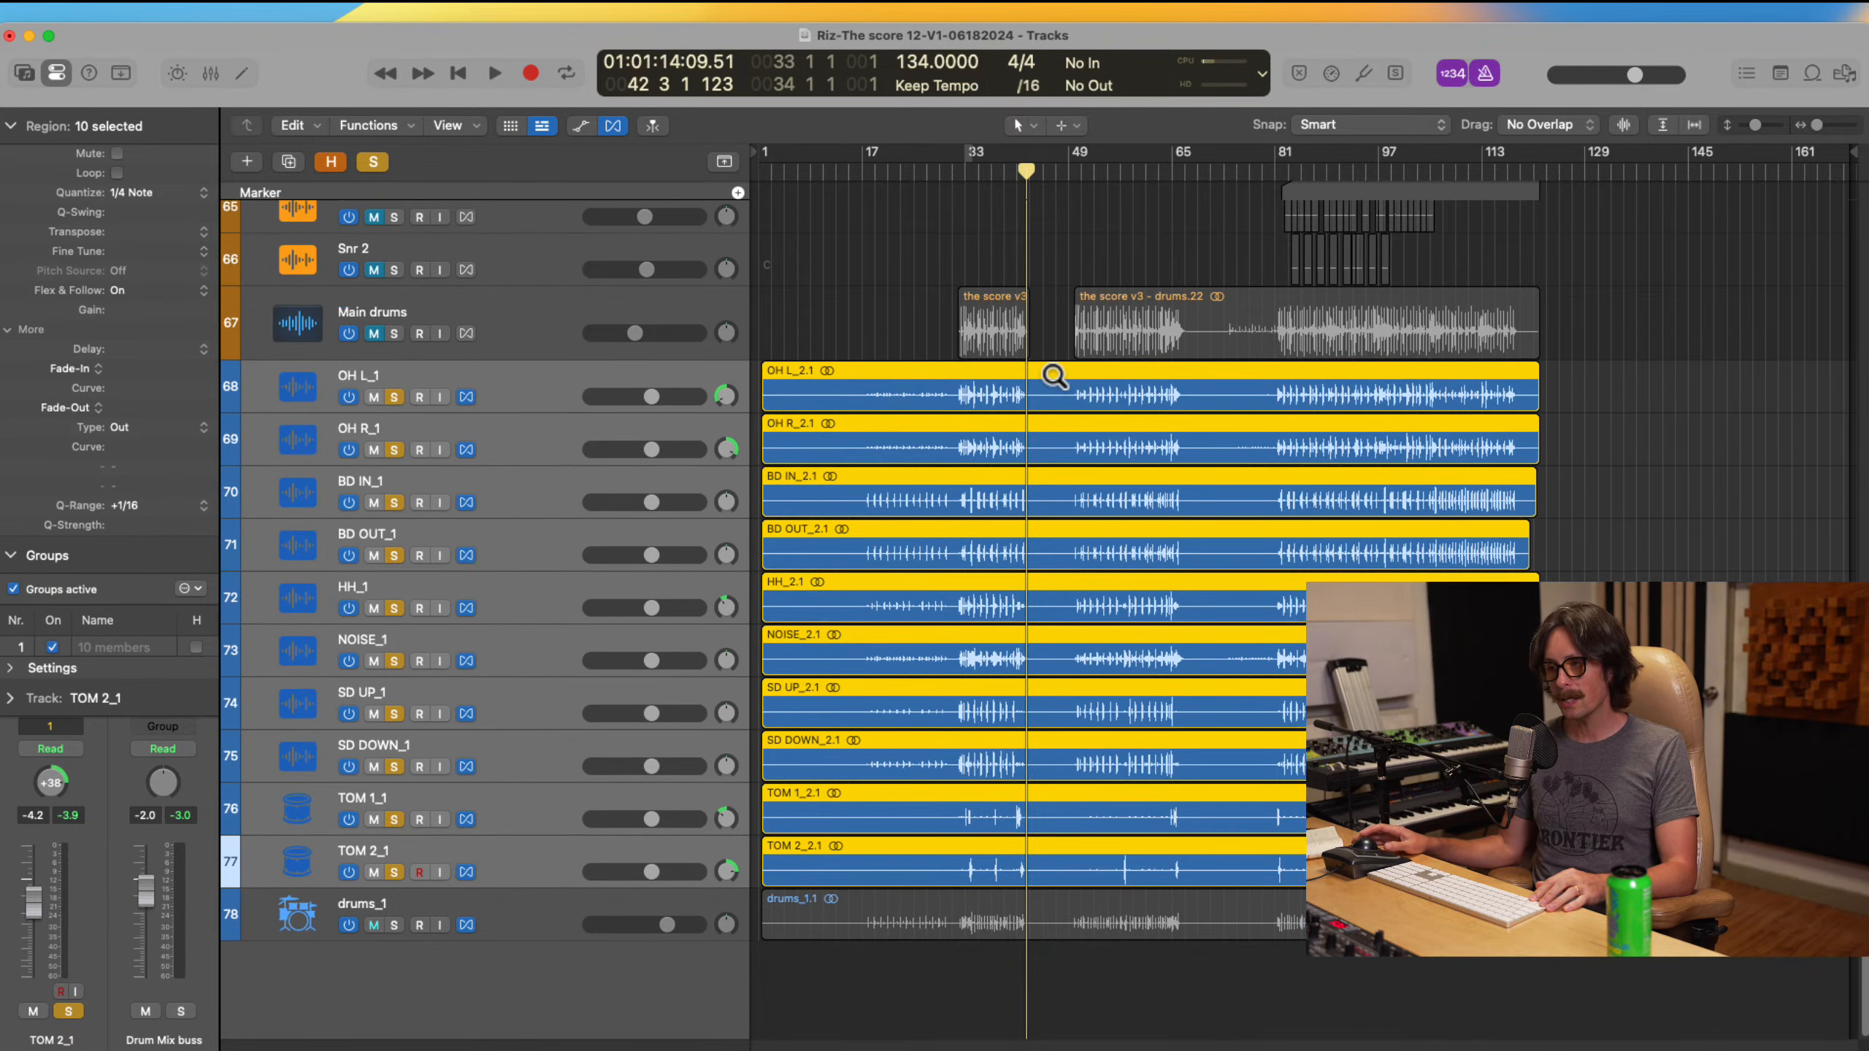
Step: Move the Main bass and affected bass tracks together to directly above the OH L_1 drum track
{"action": "scroll", "coordinate": [1074, 498], "scroll_direction": "up", "scroll_amount": 10}
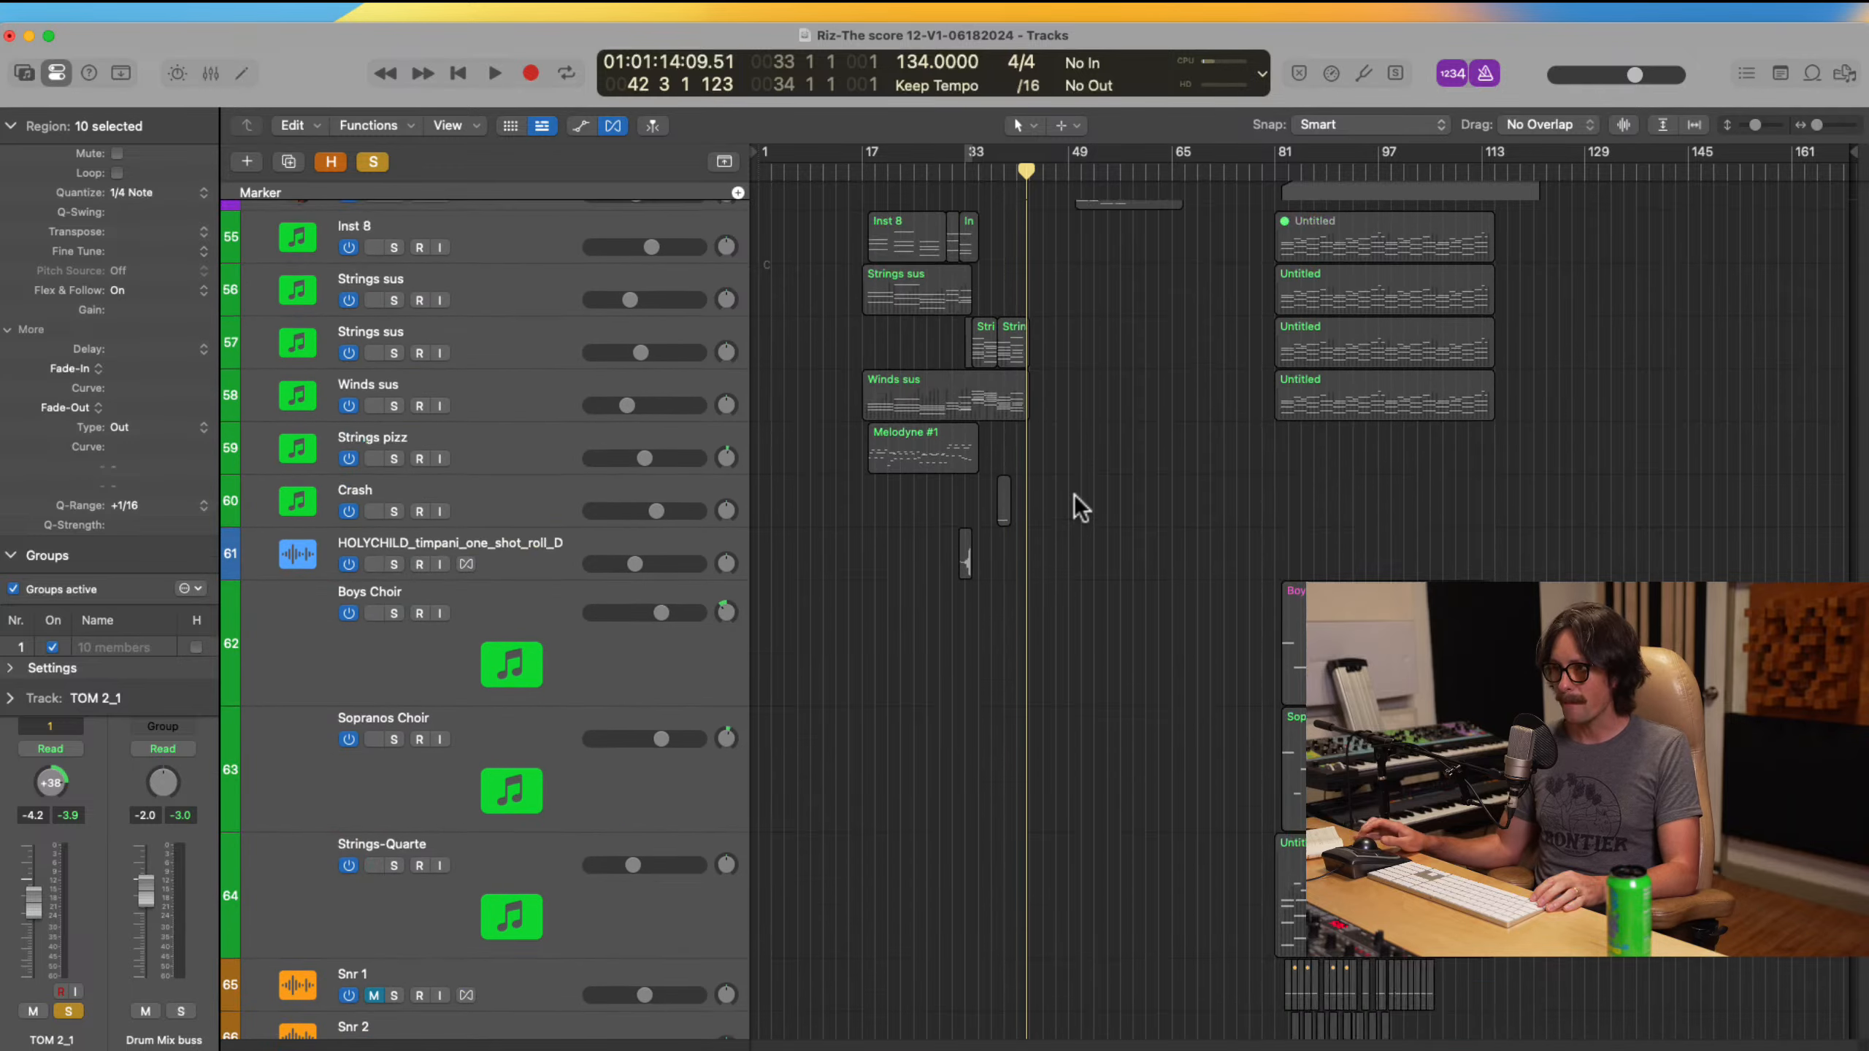
{"action": "scroll", "coordinate": [1074, 497], "scroll_direction": "up", "scroll_amount": 5}
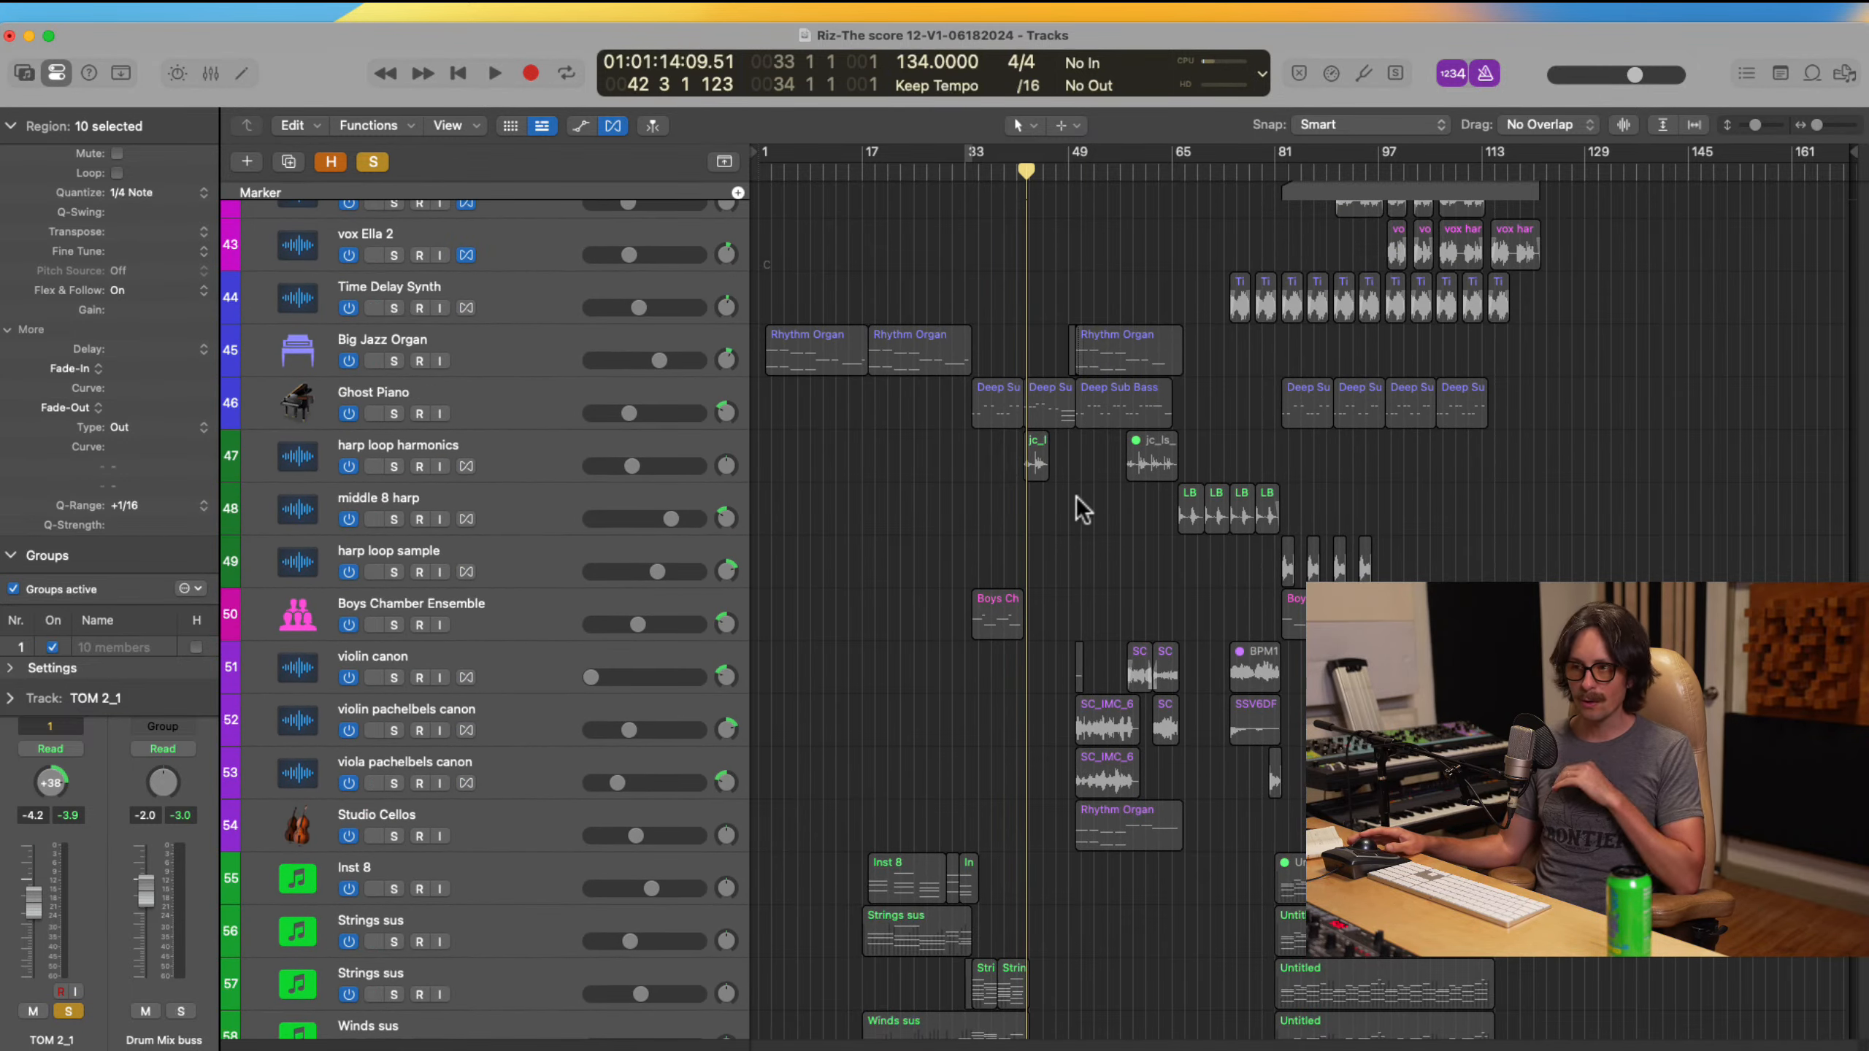
{"action": "scroll", "coordinate": [1076, 499], "scroll_direction": "up", "scroll_amount": 6}
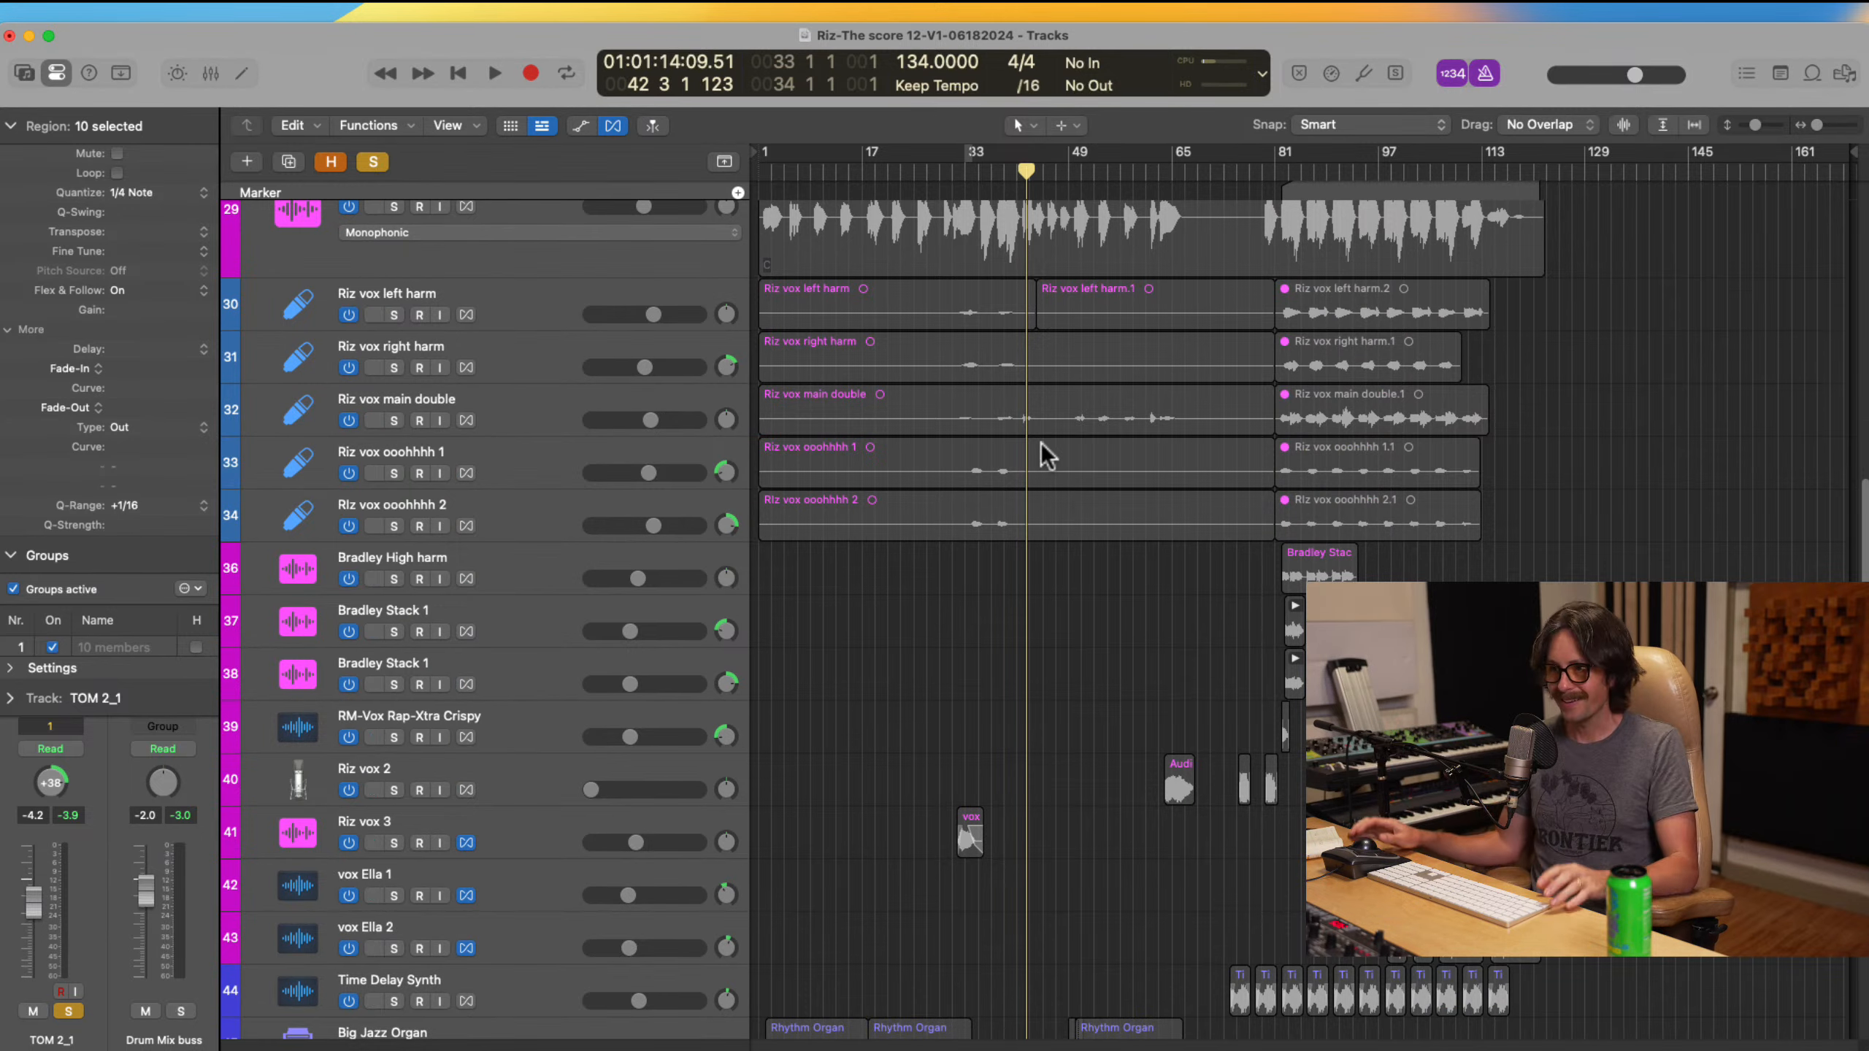
{"action": "scroll", "coordinate": [1042, 449], "scroll_direction": "up", "scroll_amount": 5}
{"action": "scroll", "coordinate": [1045, 441], "scroll_direction": "up", "scroll_amount": 2}
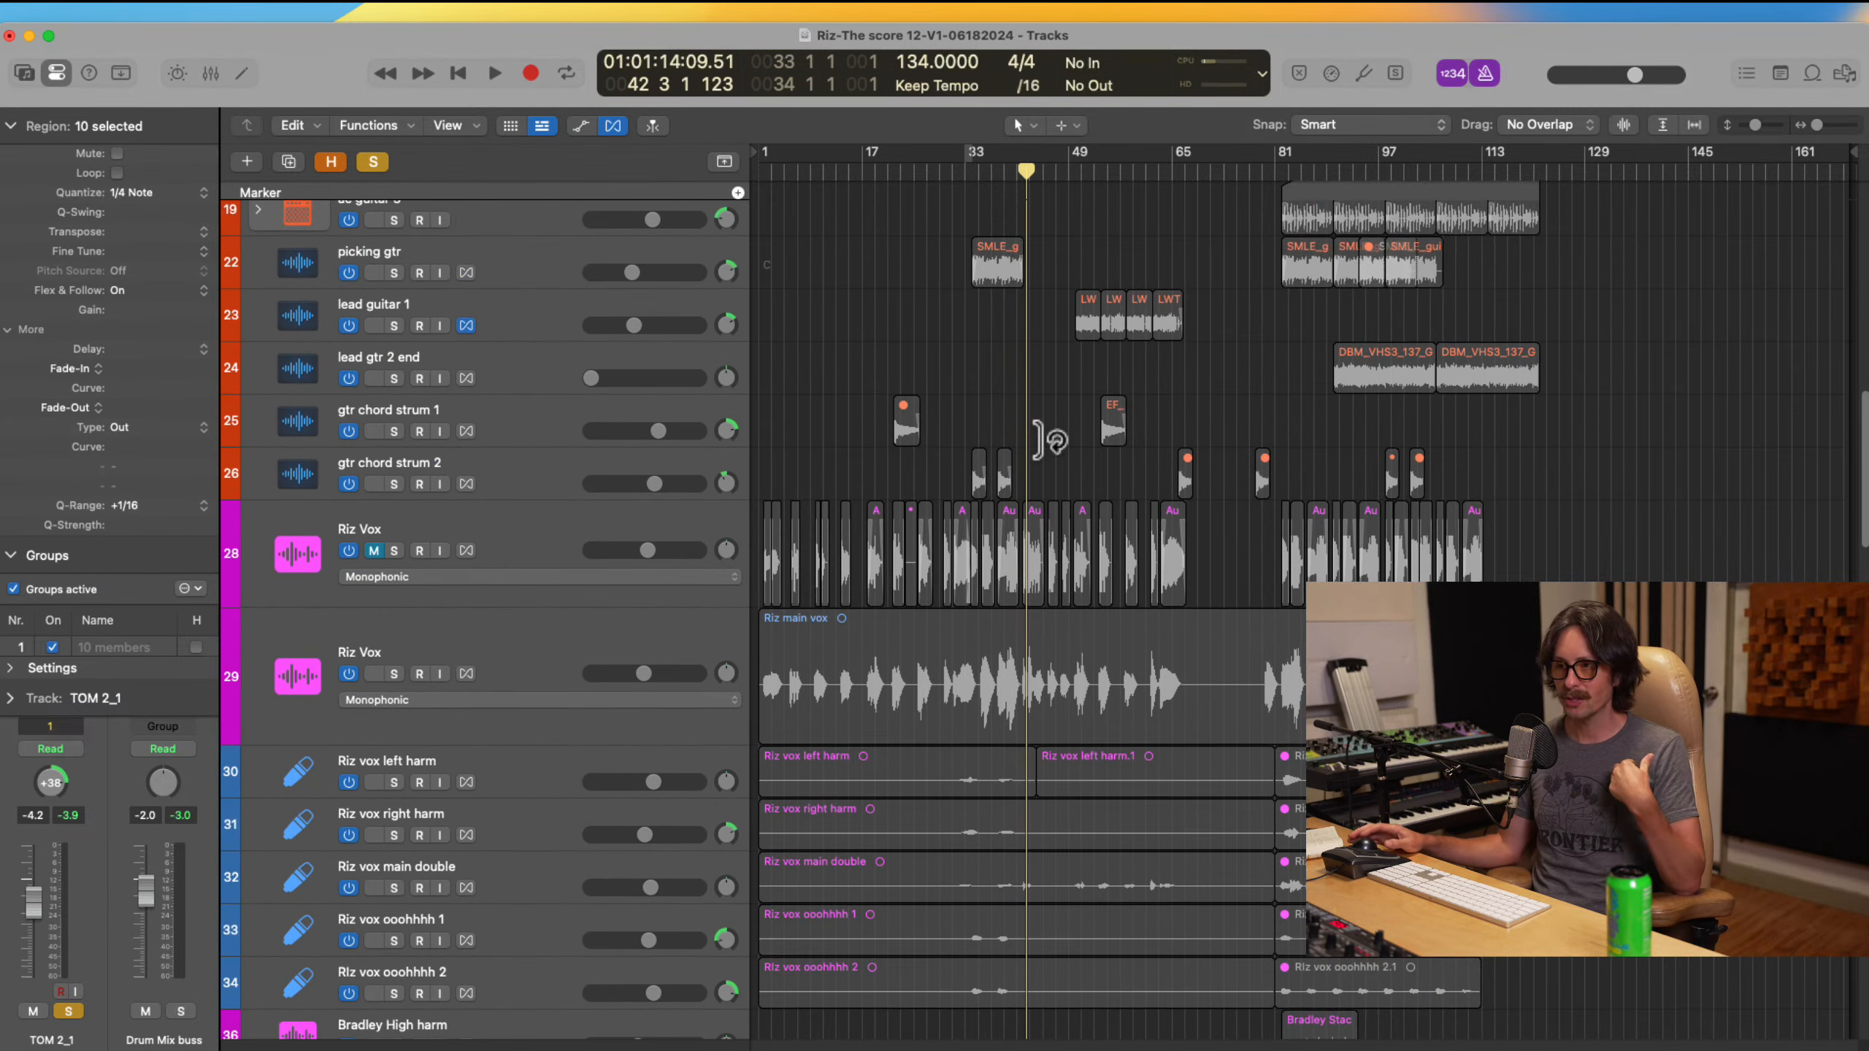
{"action": "scroll", "coordinate": [1048, 441], "scroll_direction": "up", "scroll_amount": 4}
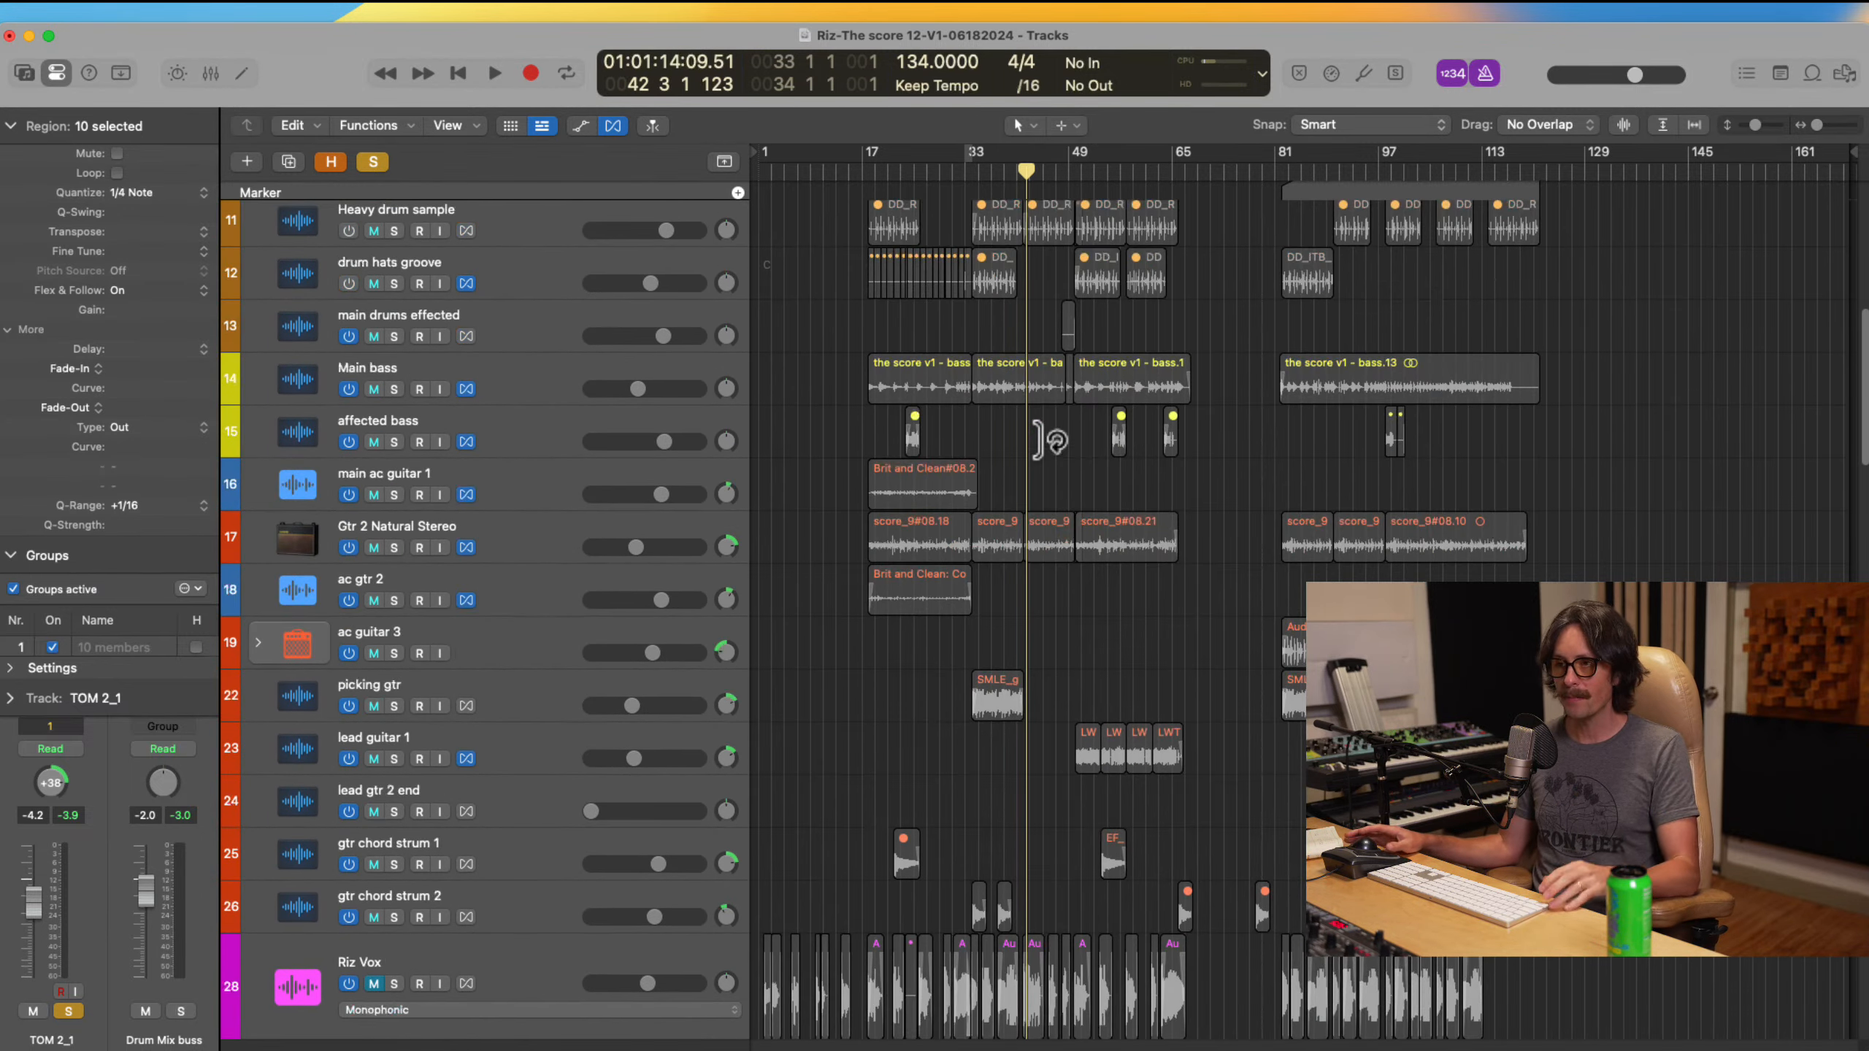
{"action": "left_click", "coordinate": [492, 363]}
{"action": "left_click", "coordinate": [531, 426], "text": "shift"}
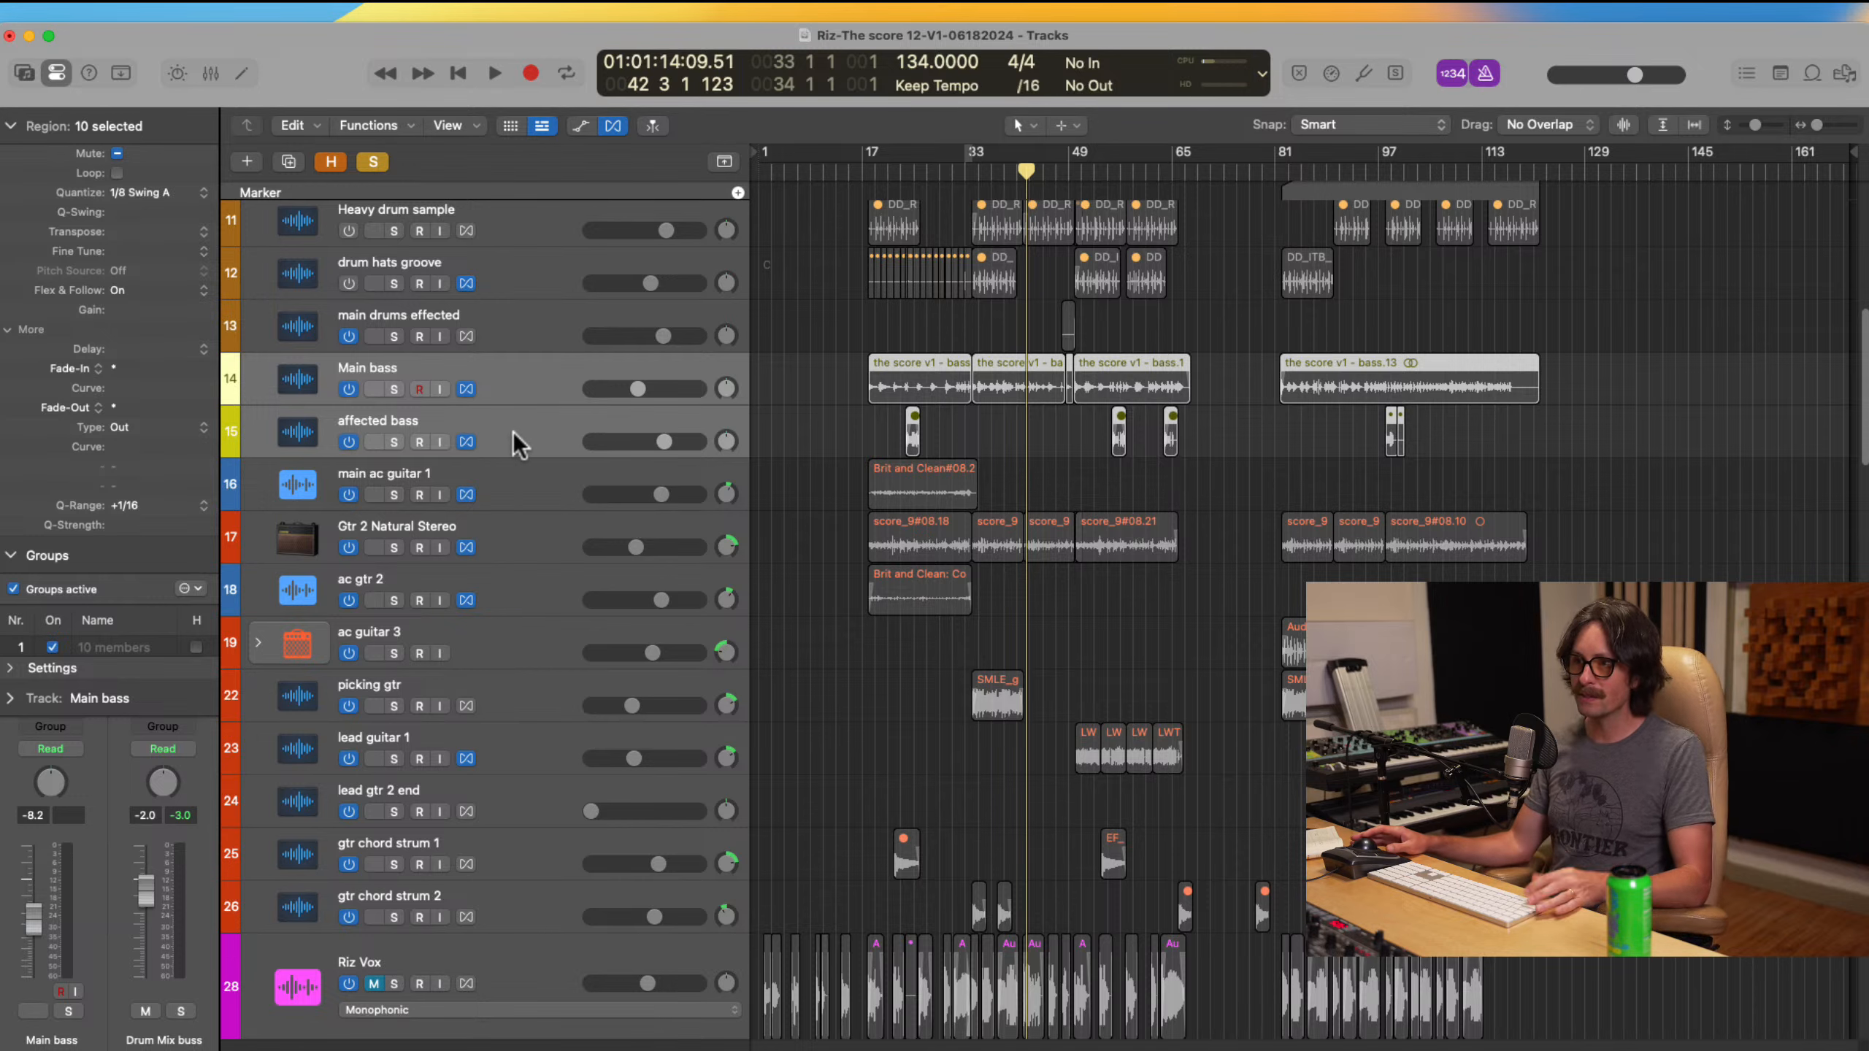
{"action": "left_click_drag", "start_coordinate": [512, 432], "coordinate": [630, 653]}
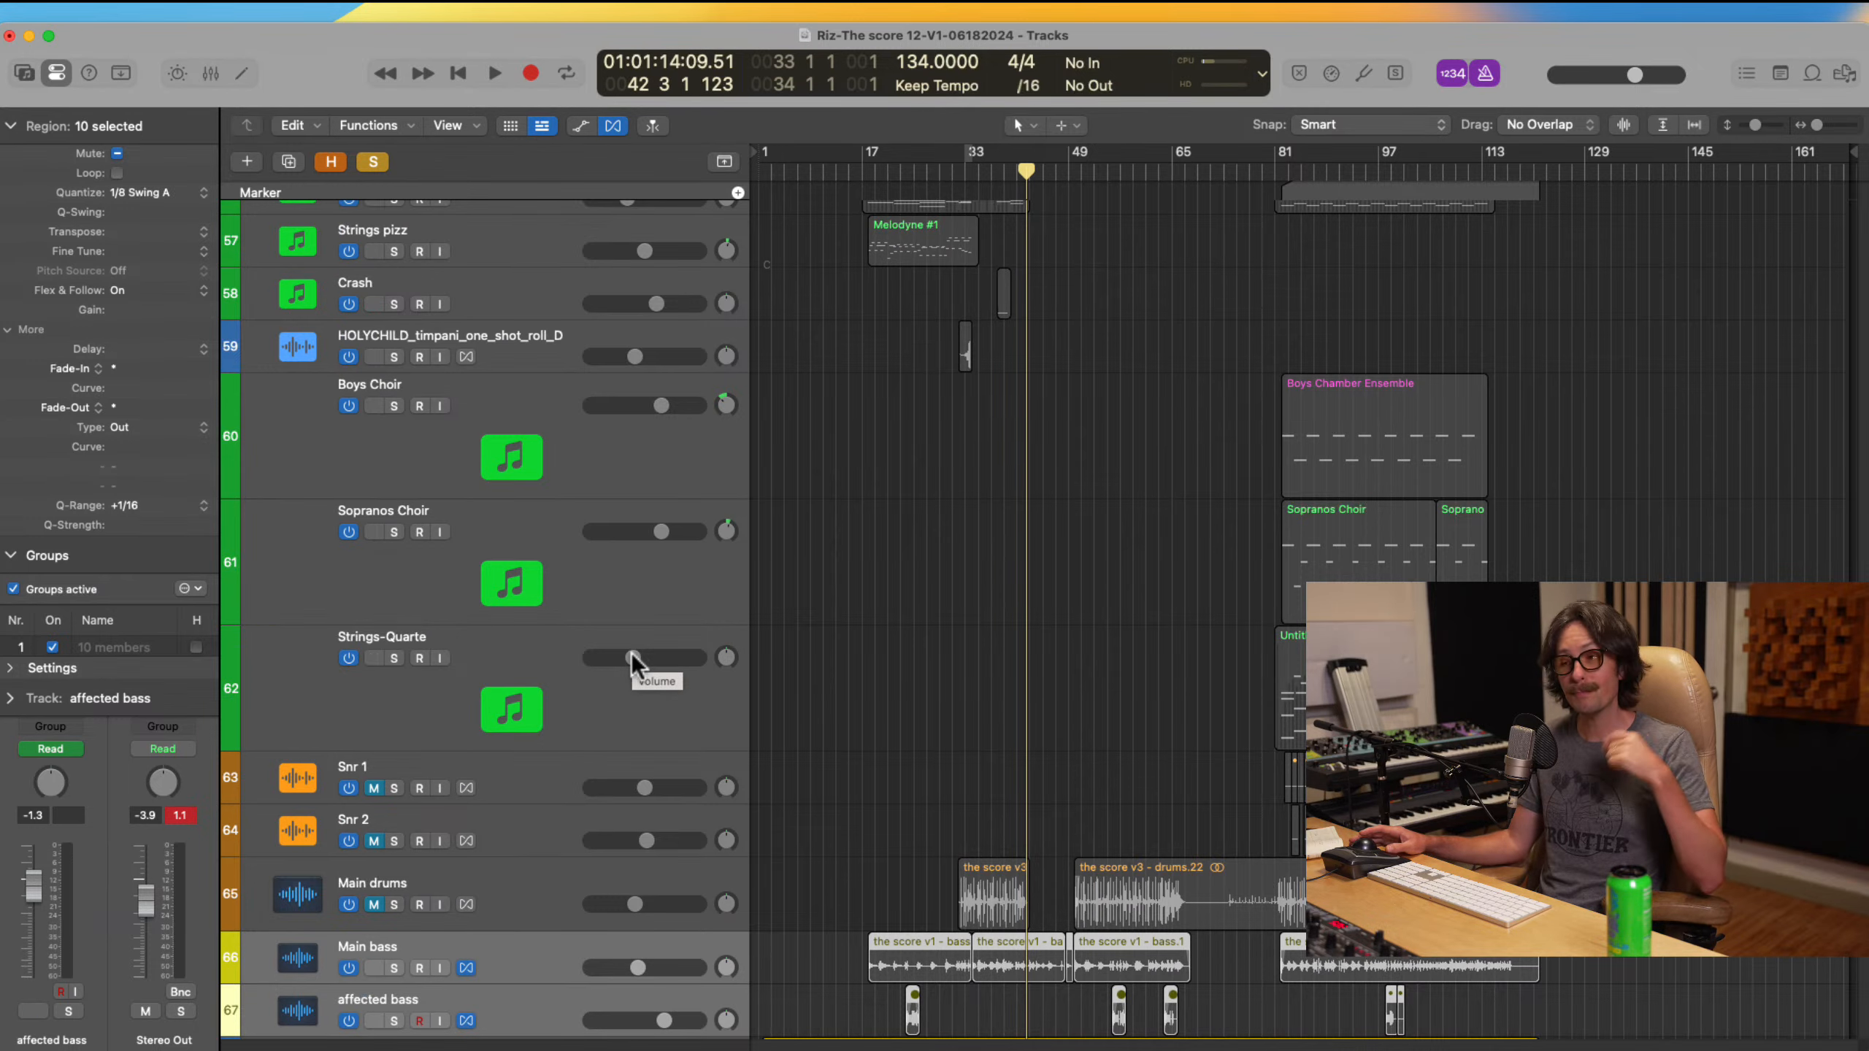
Step: Solo the Main bass and affected bass tracks and set the cycle range from bar 18 to bar 68
{"action": "scroll", "coordinate": [795, 729], "scroll_direction": "down", "scroll_amount": 5}
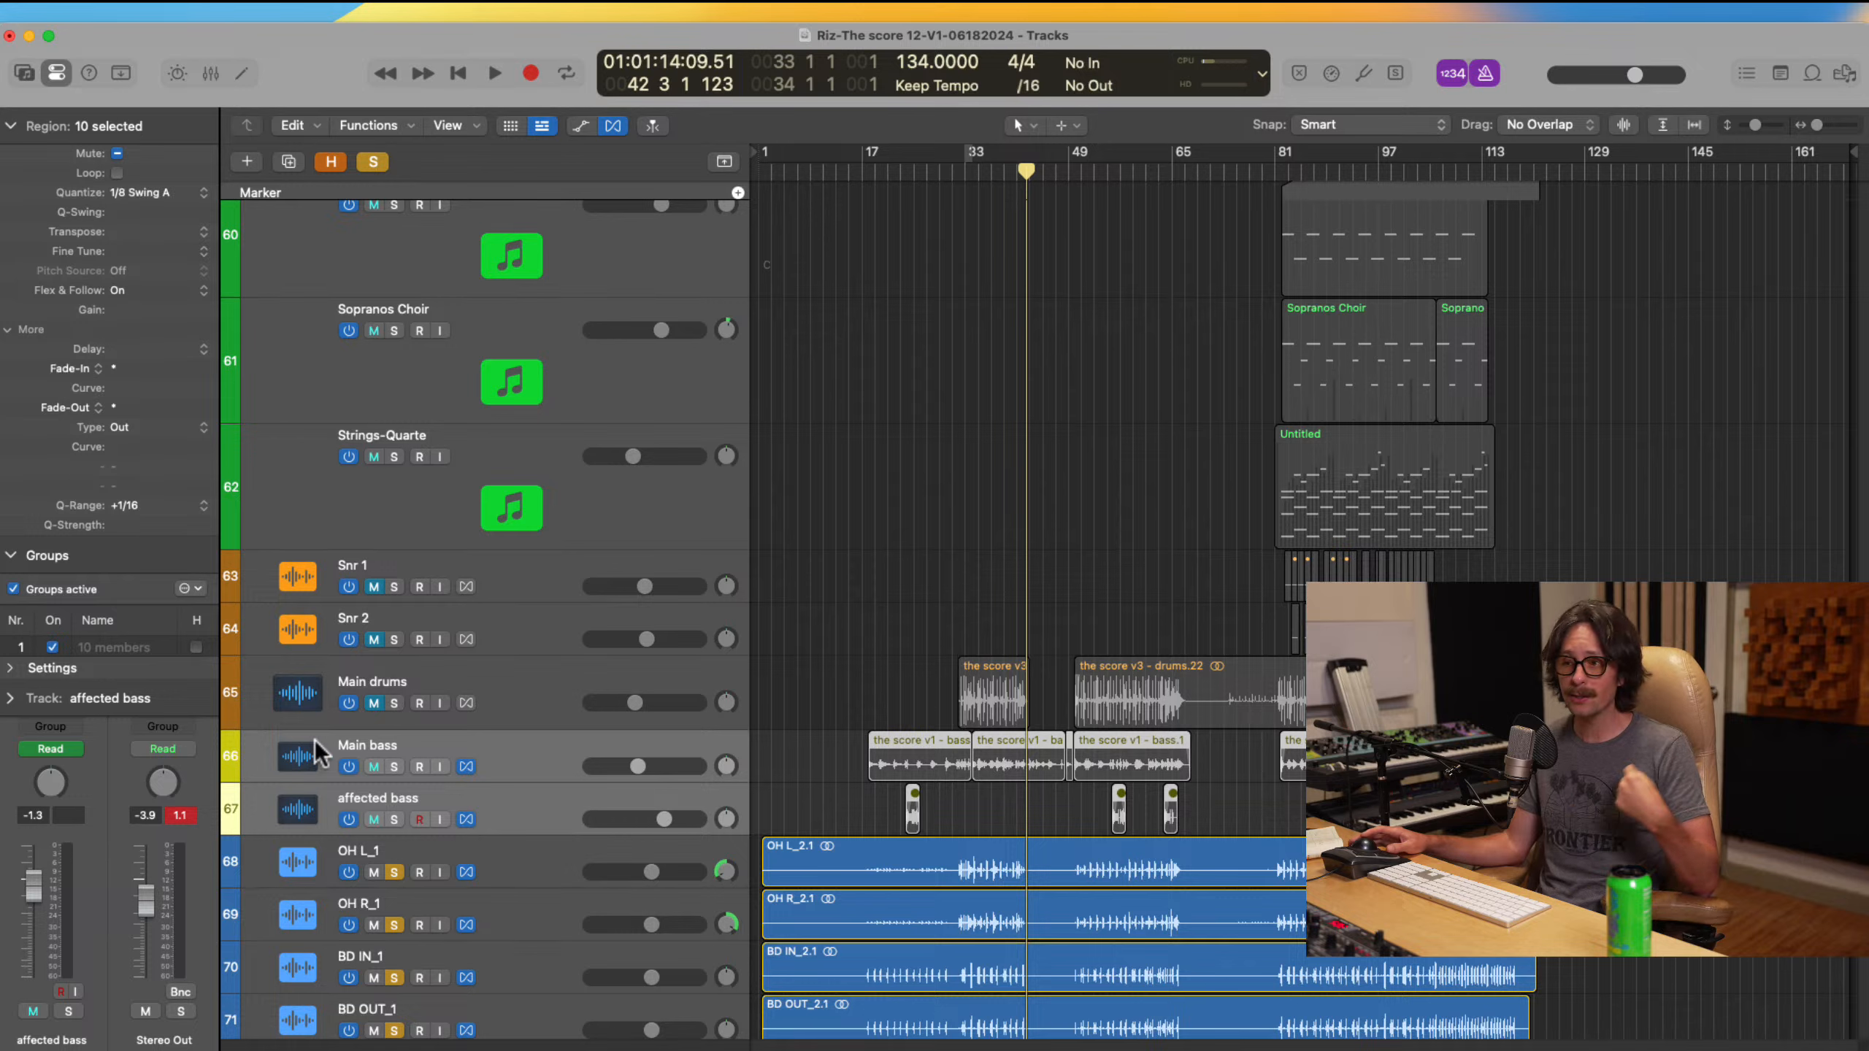
{"action": "left_click", "coordinate": [394, 766]}
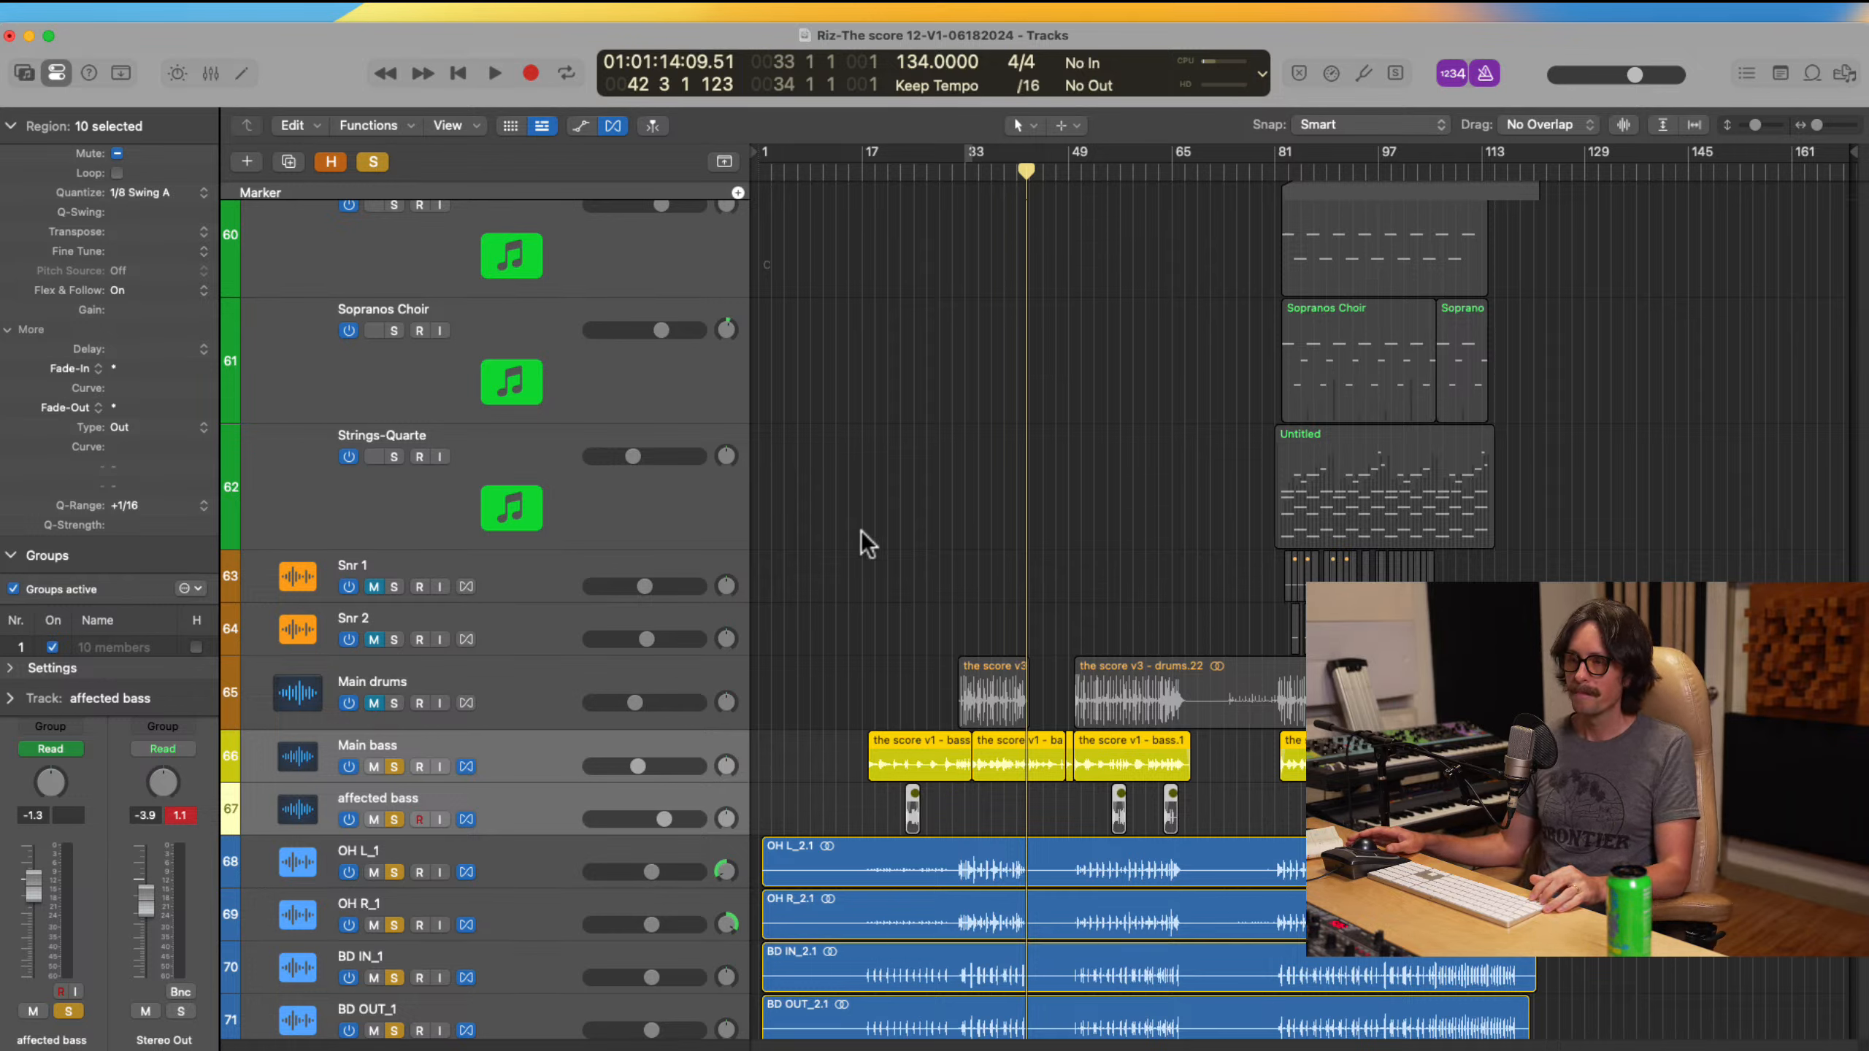
{"action": "left_click_drag", "start_coordinate": [847, 678], "coordinate": [1395, 983]}
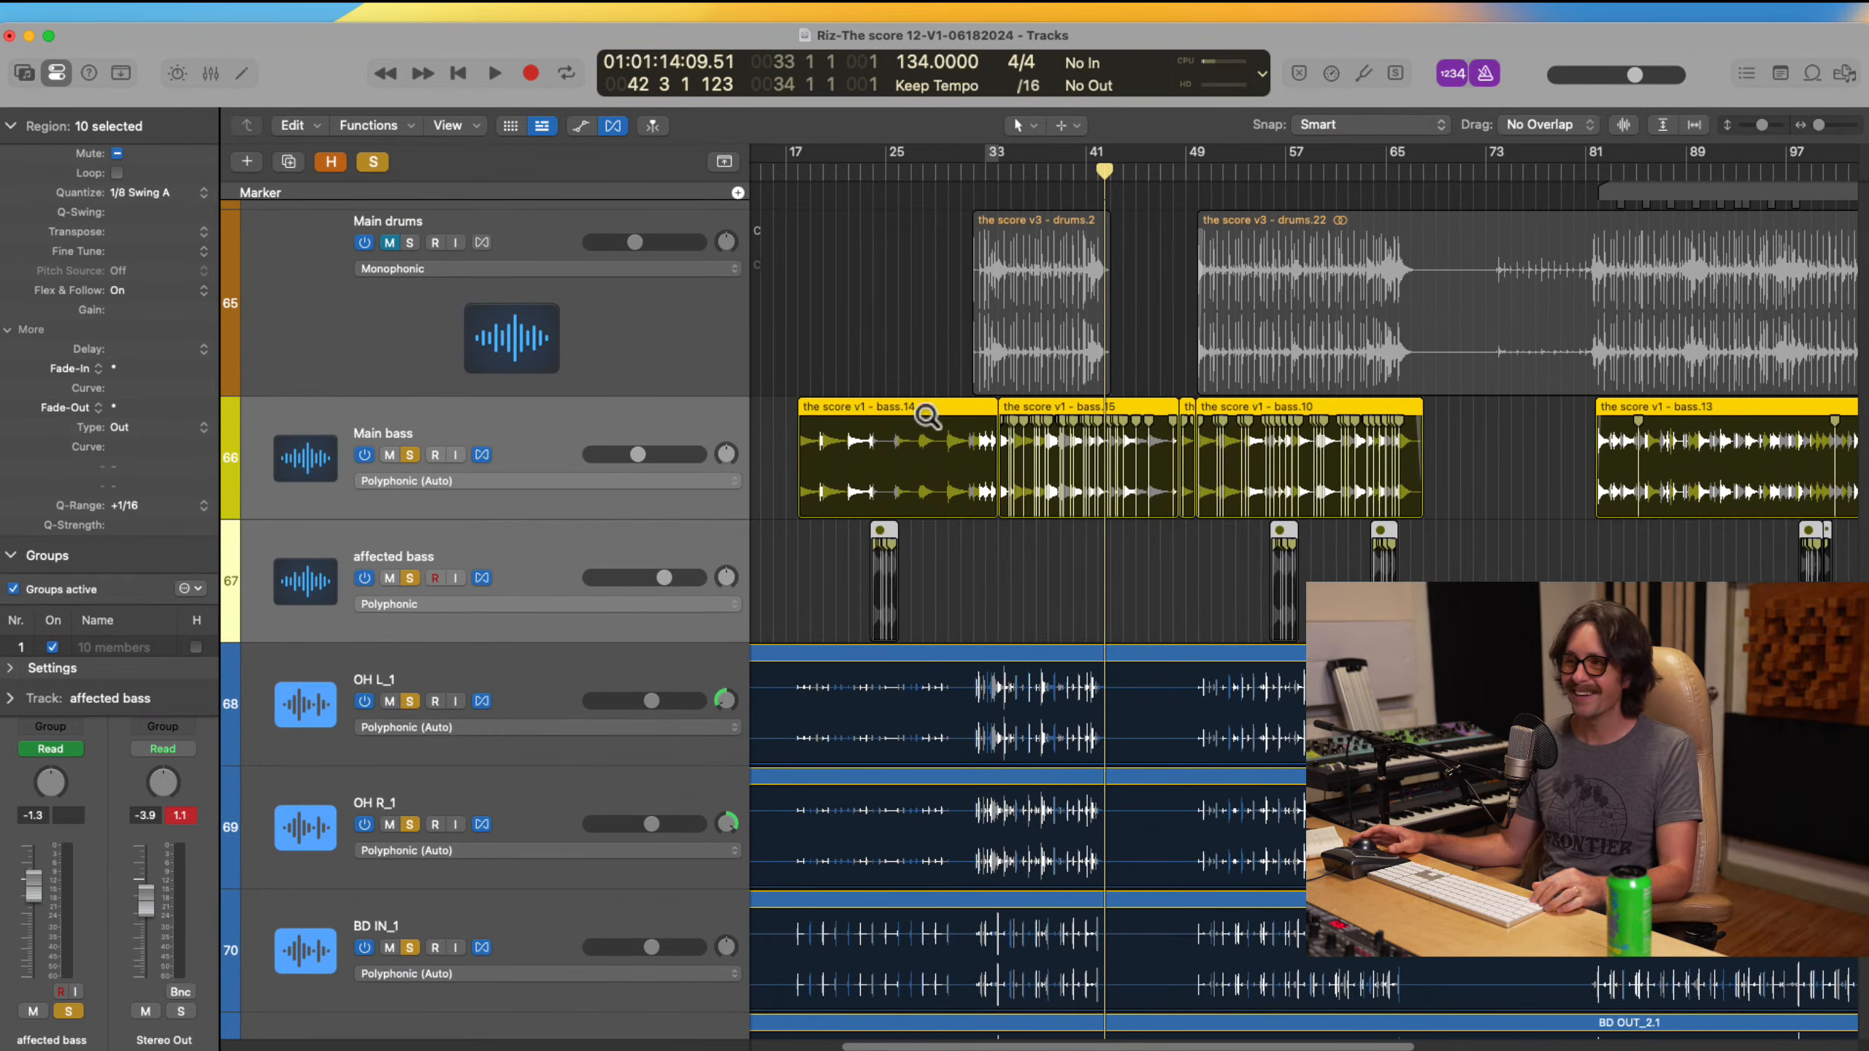
{"action": "left_click_drag", "start_coordinate": [801, 154], "coordinate": [1435, 280]}
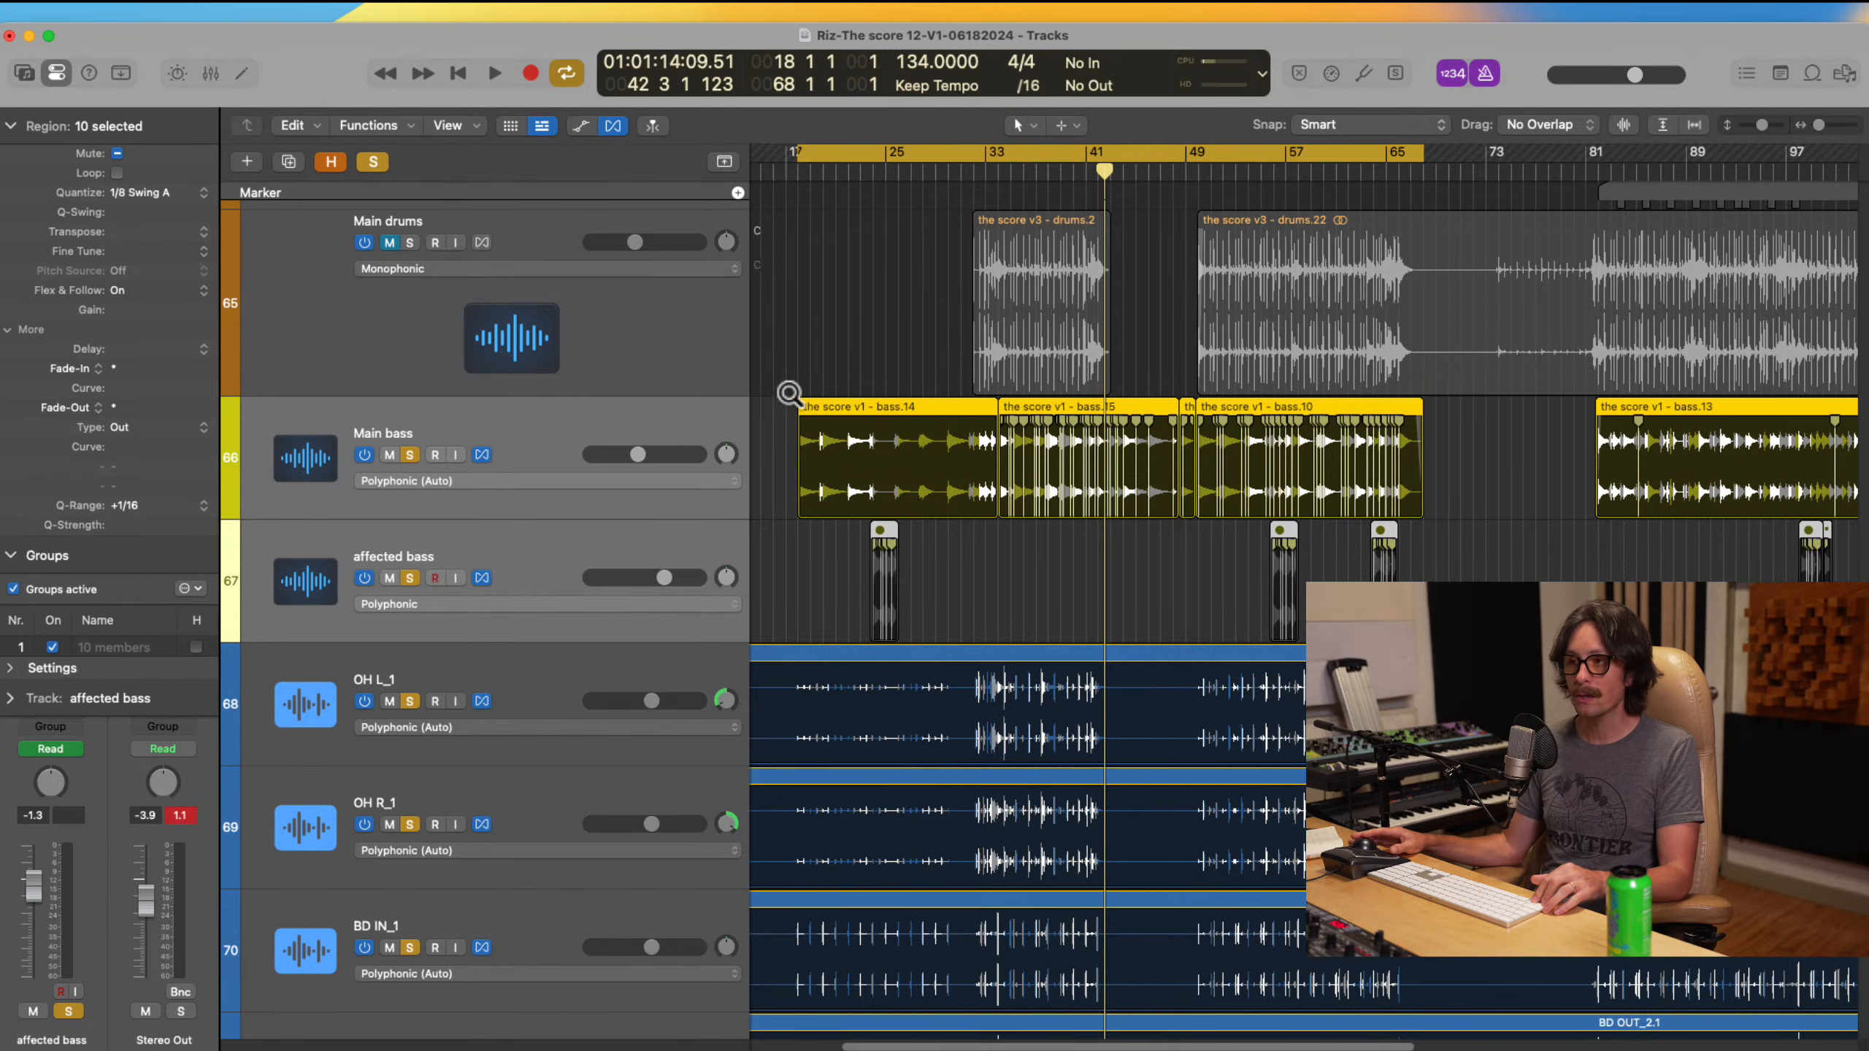
Step: Mute the affected bass track and move it above Main bass, so Main bass sits next to the drum tracks
{"action": "left_click_drag", "start_coordinate": [789, 393], "coordinate": [1237, 774]}
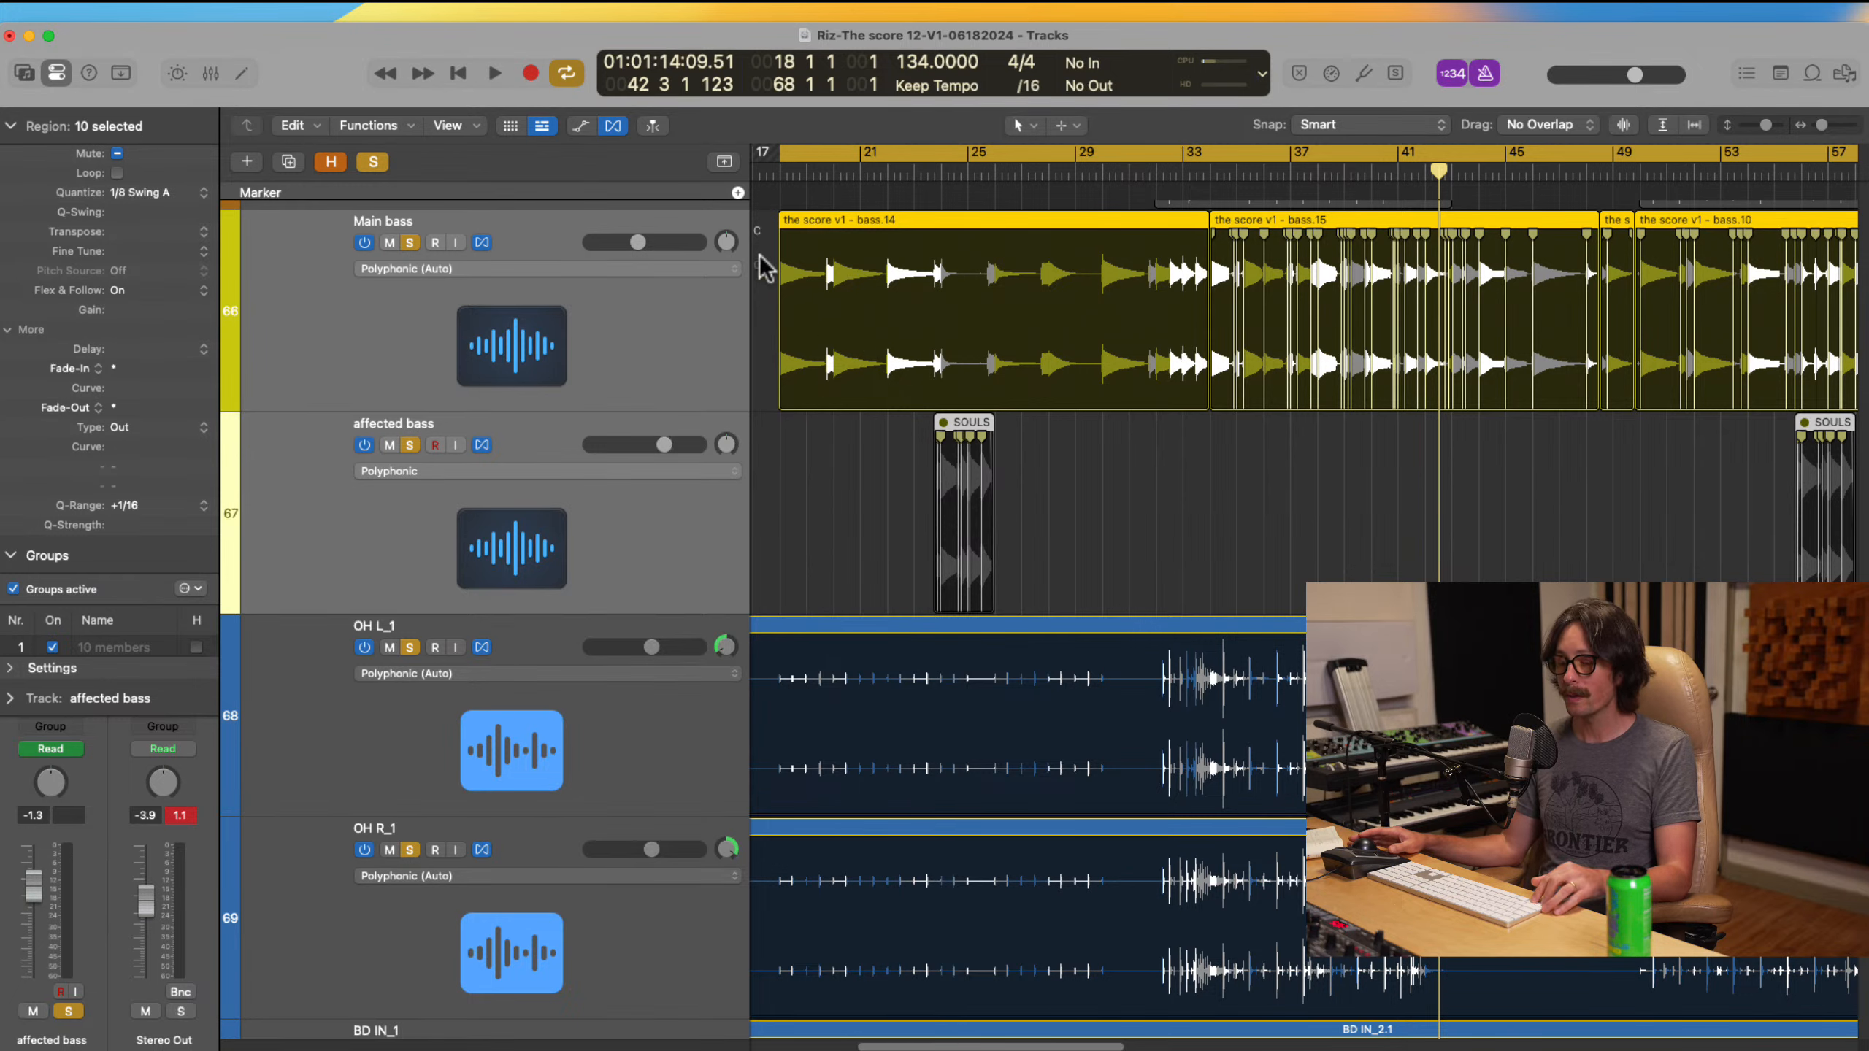
{"action": "left_click_drag", "start_coordinate": [754, 252], "coordinate": [971, 729]}
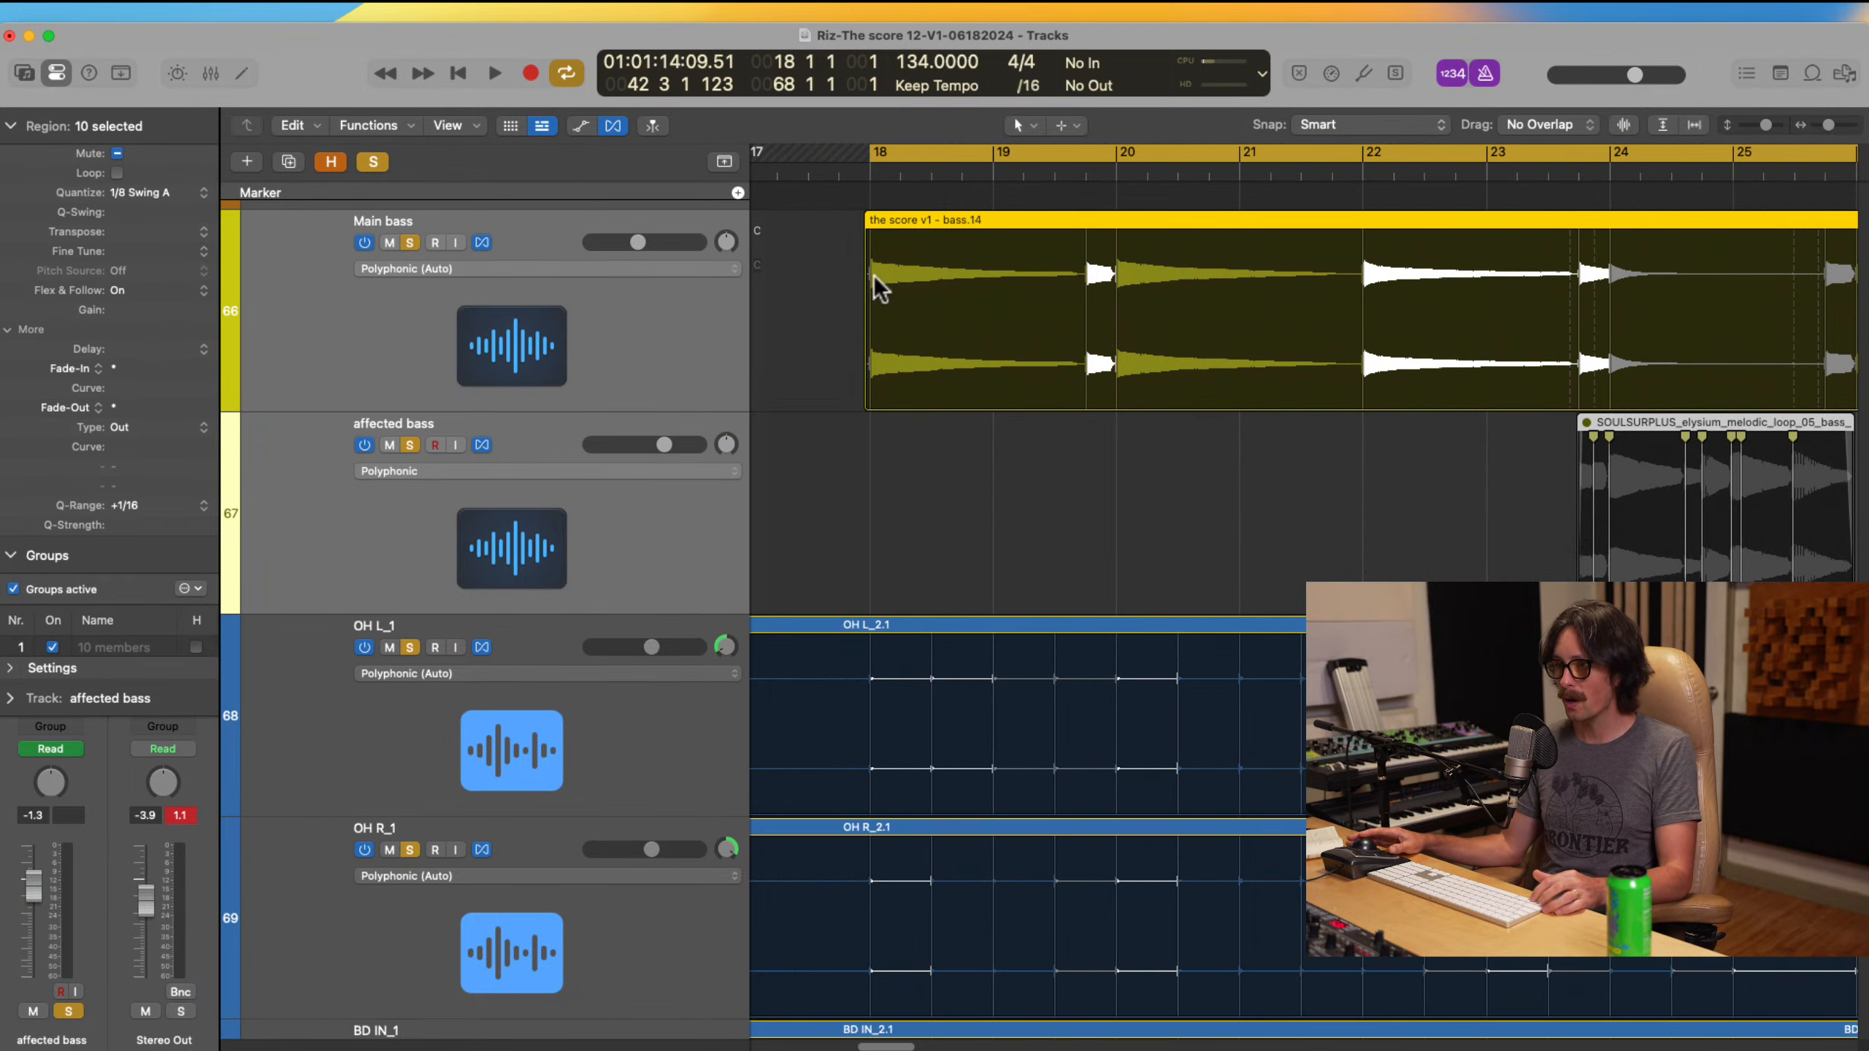
{"action": "scroll", "coordinate": [1190, 311], "scroll_direction": "right", "scroll_amount": 5}
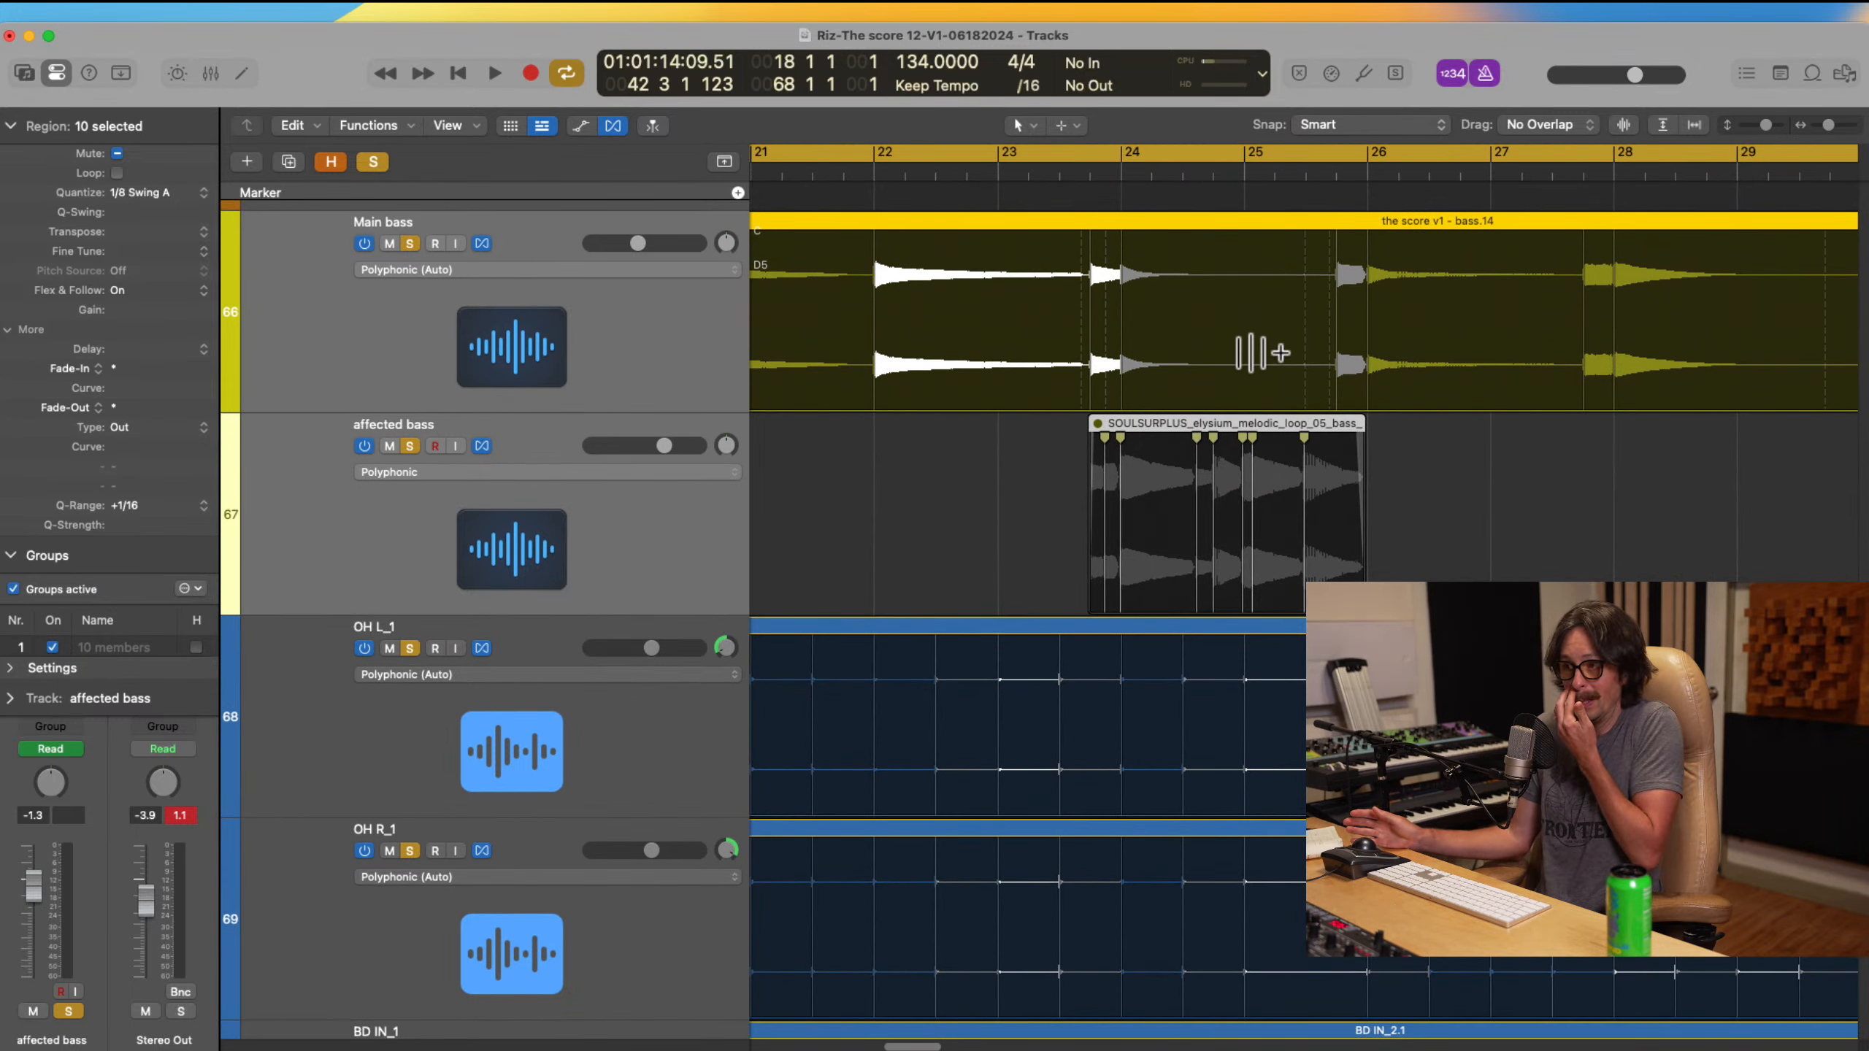
{"action": "left_click", "coordinate": [507, 551]}
{"action": "left_click", "coordinate": [769, 605], "text": "ctrl+alt"}
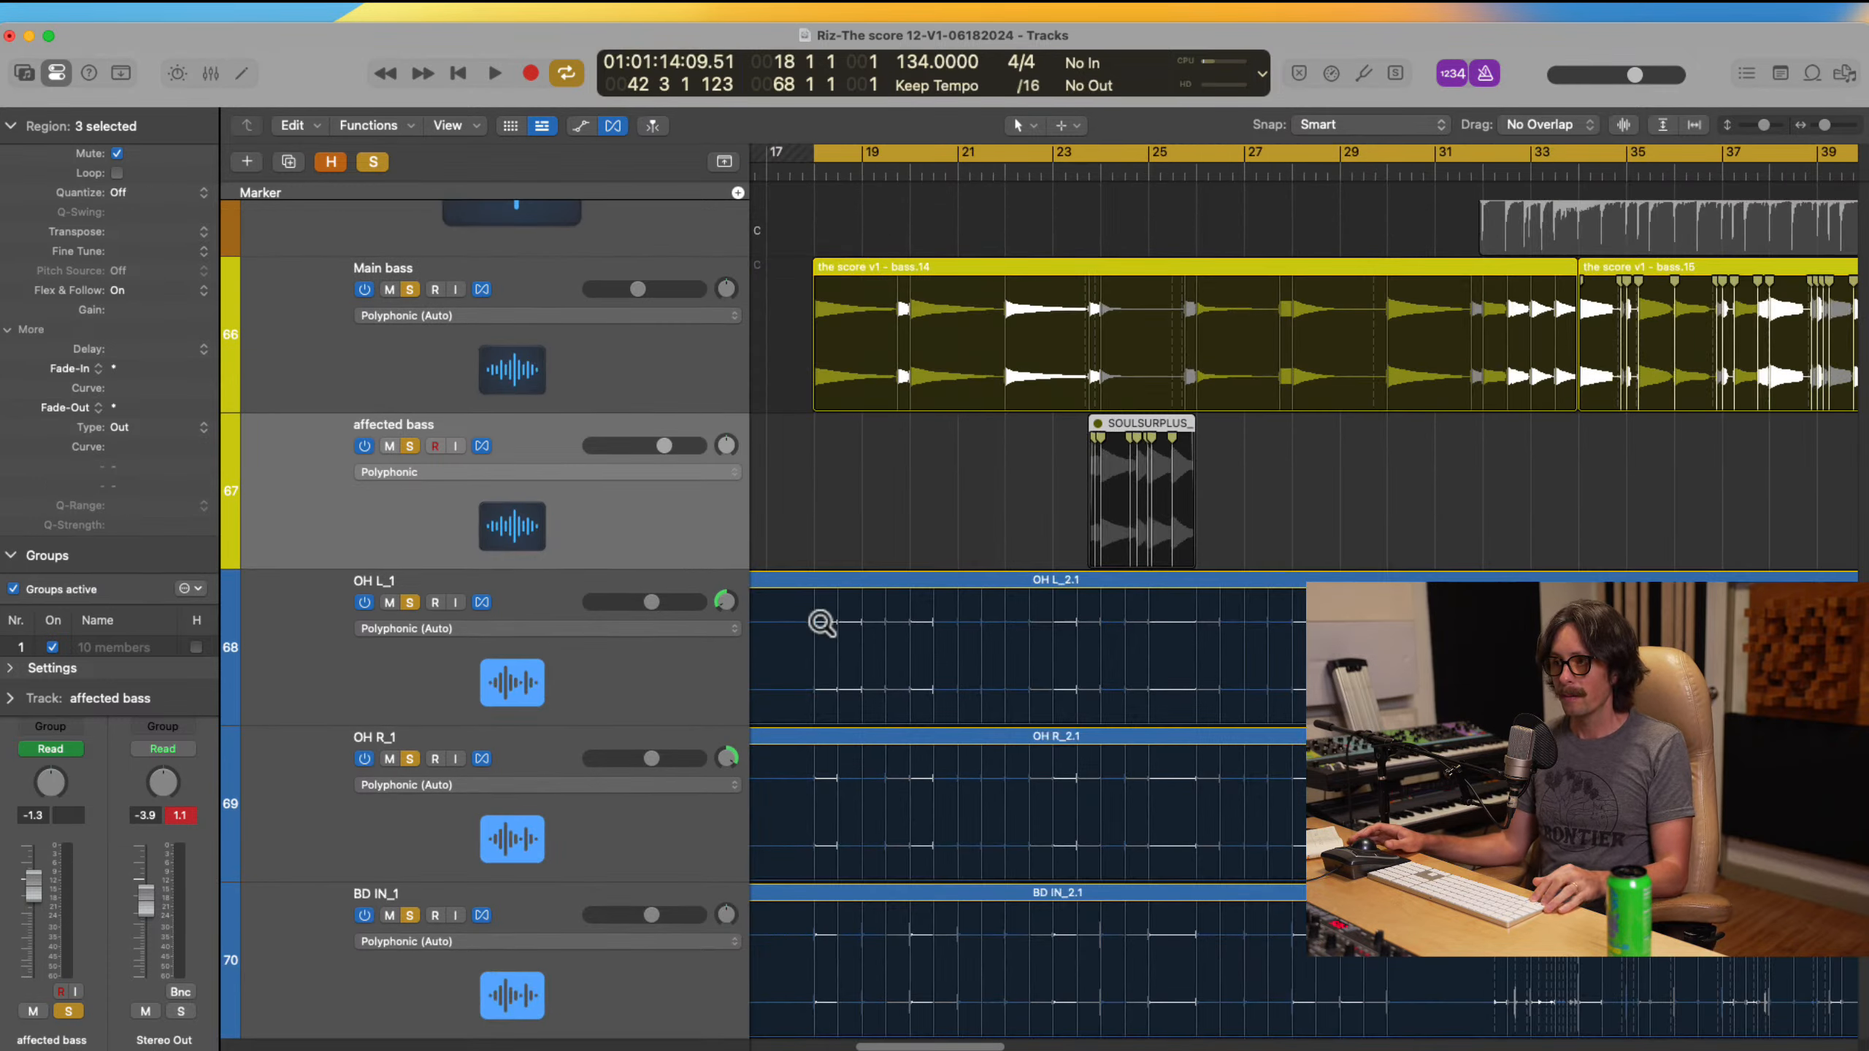
{"action": "key", "text": "ctrl+alt+z"}
{"action": "key", "text": "ctrl+alt+z"}
{"action": "key", "text": "ctrl+alt+z"}
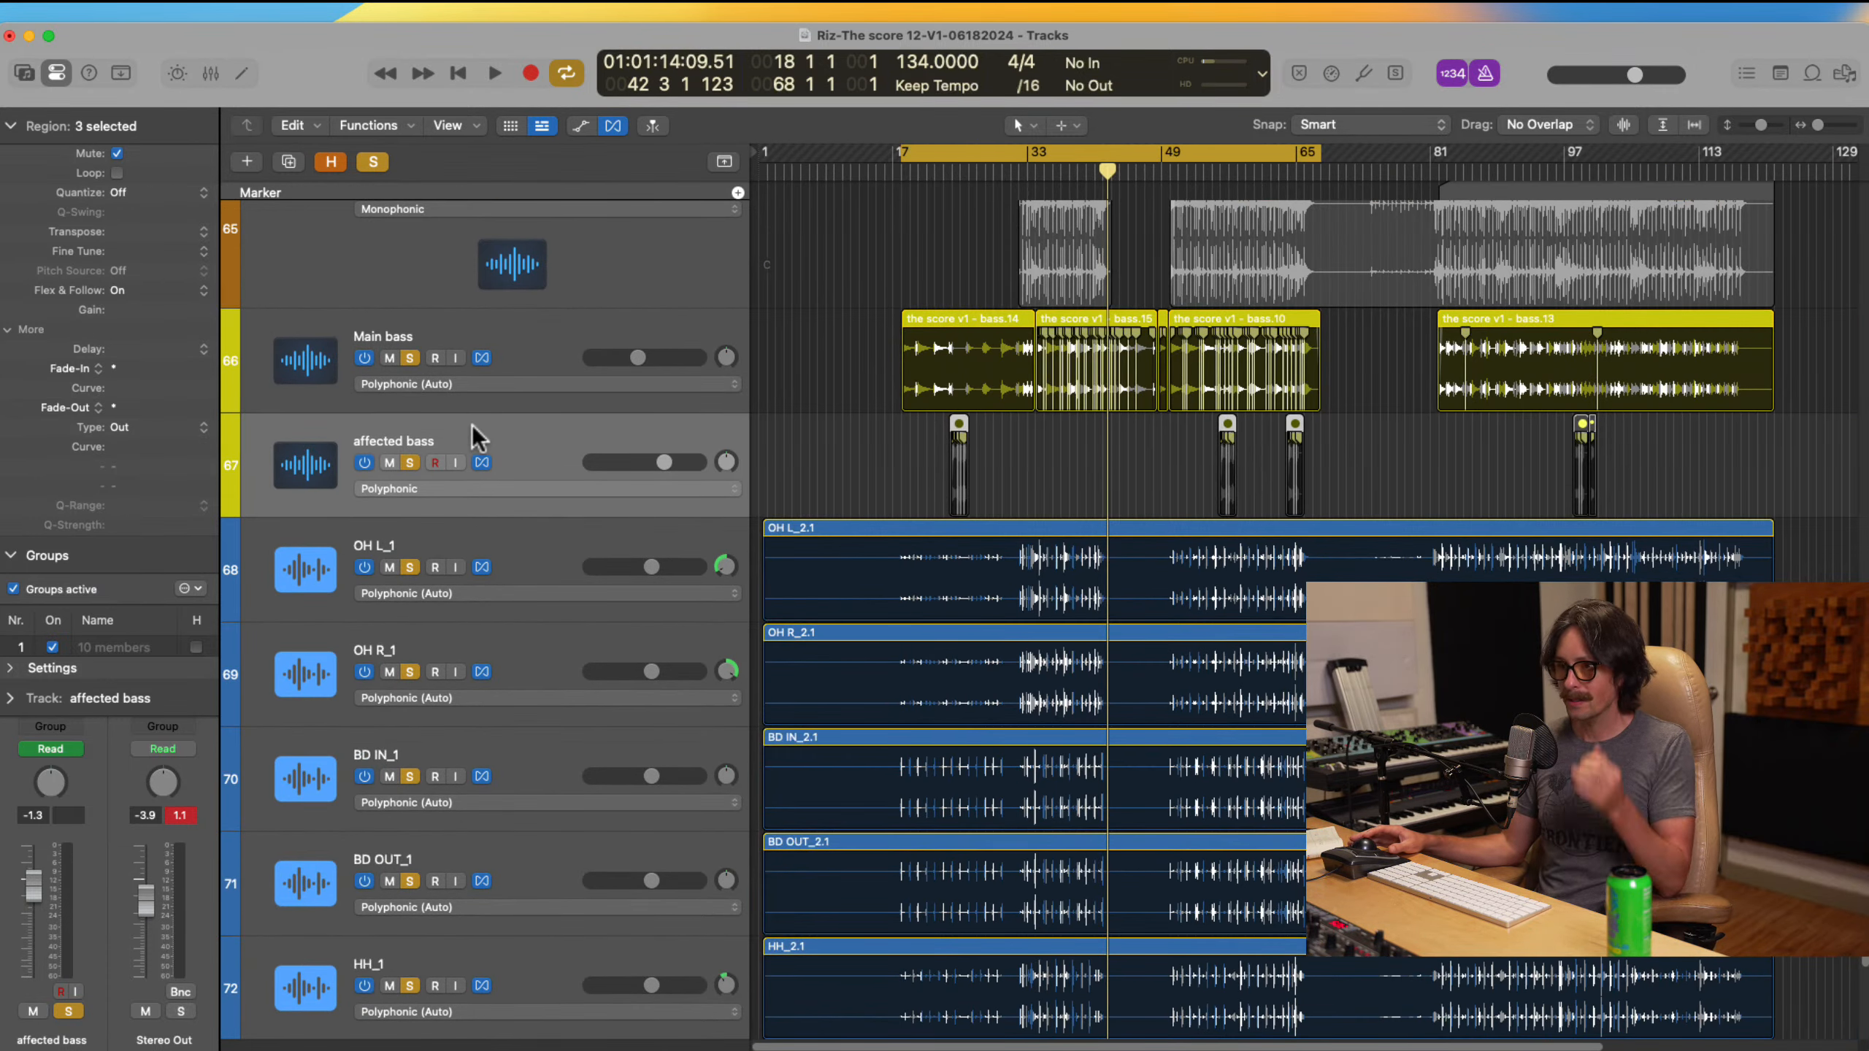
{"action": "left_click", "coordinate": [389, 462]}
{"action": "left_click_drag", "start_coordinate": [544, 418], "coordinate": [543, 350]}
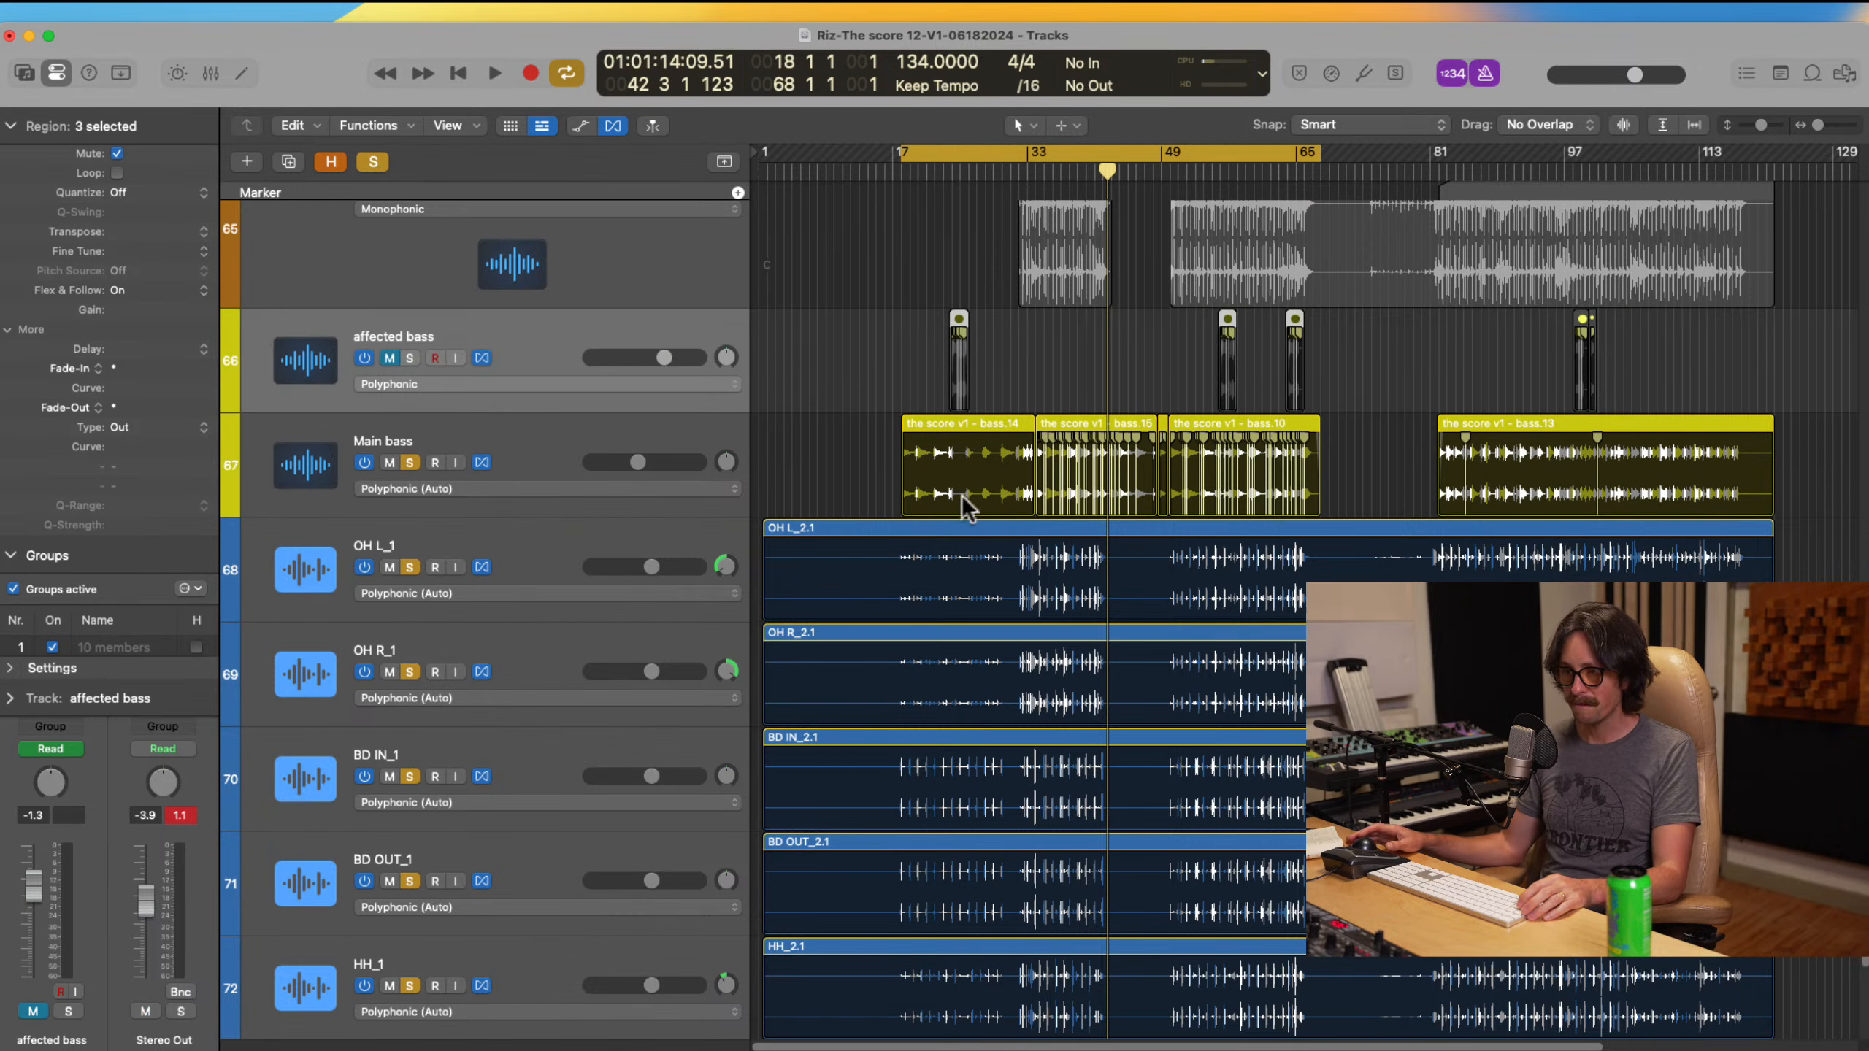
Step: Flex the Main bass note at about 34 4 3 slightly later onto the OH L_1 drum hit and delete the extra flex marker before it
{"action": "left_click_drag", "start_coordinate": [938, 439], "coordinate": [1244, 626]}
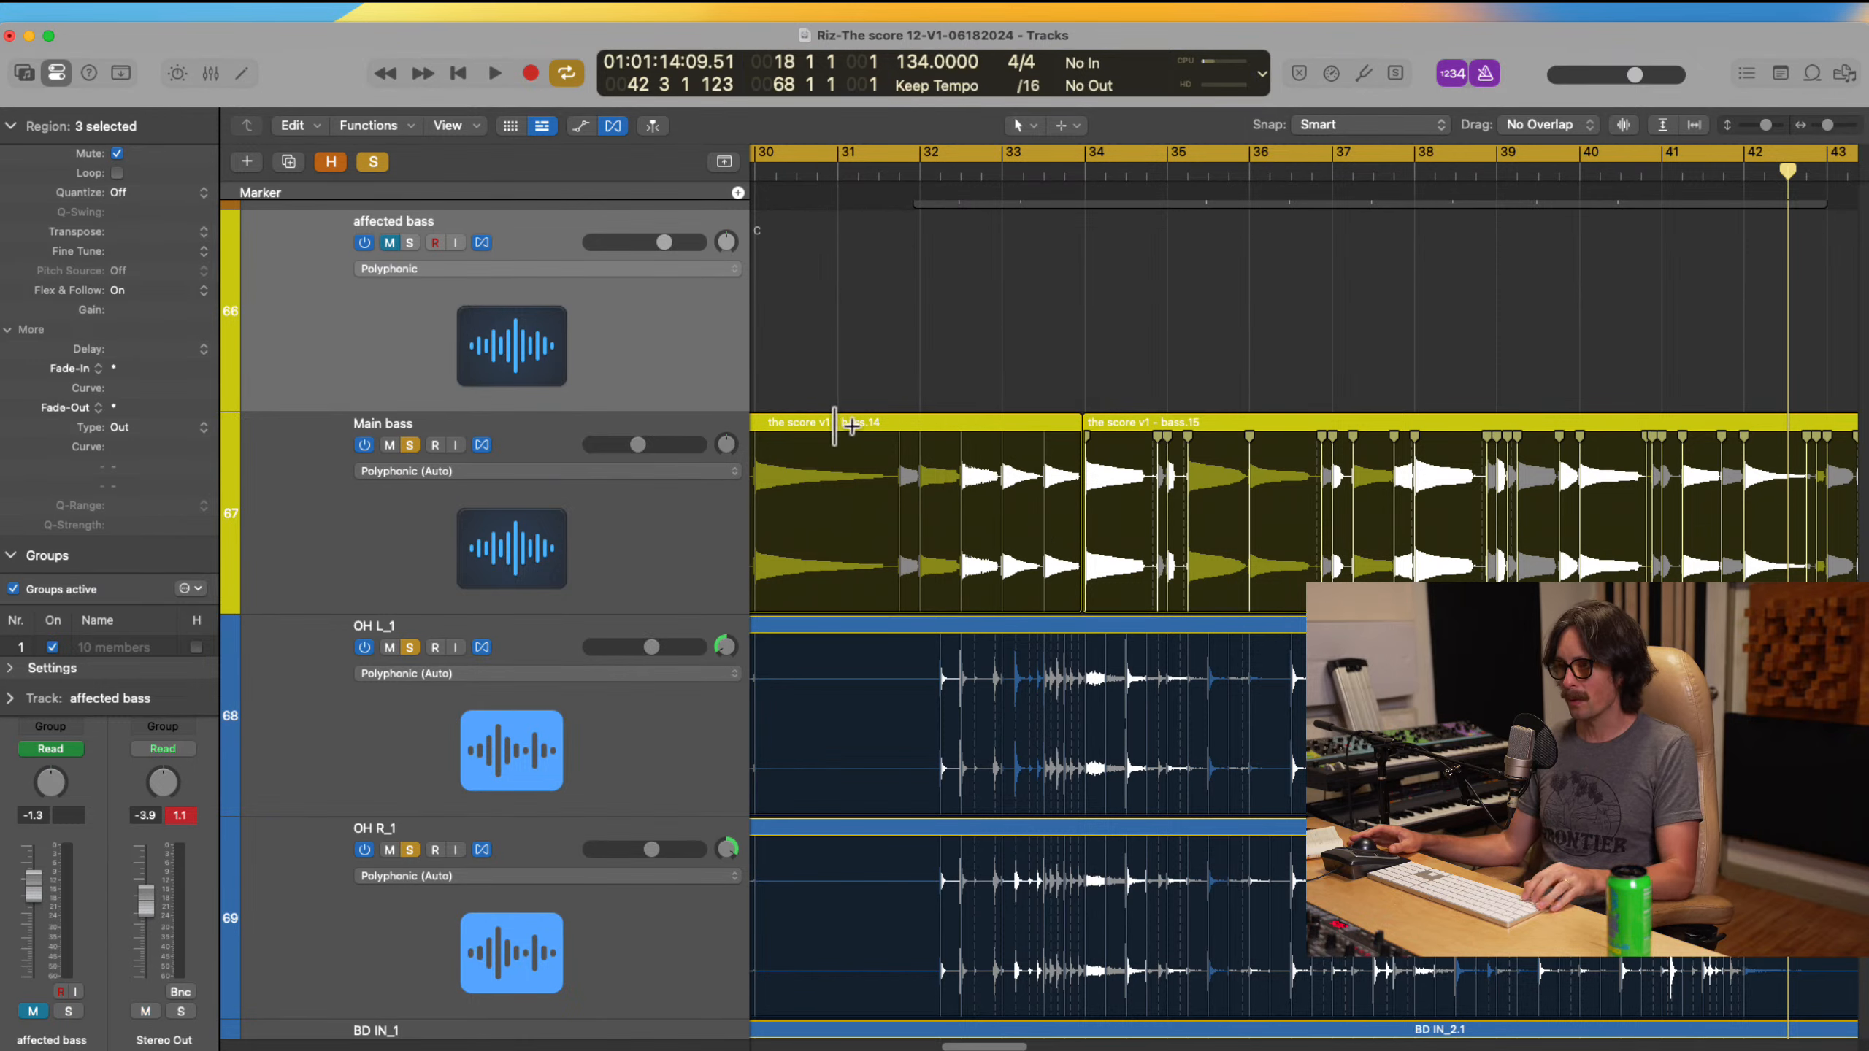
{"action": "left_click_drag", "start_coordinate": [907, 463], "coordinate": [990, 544]}
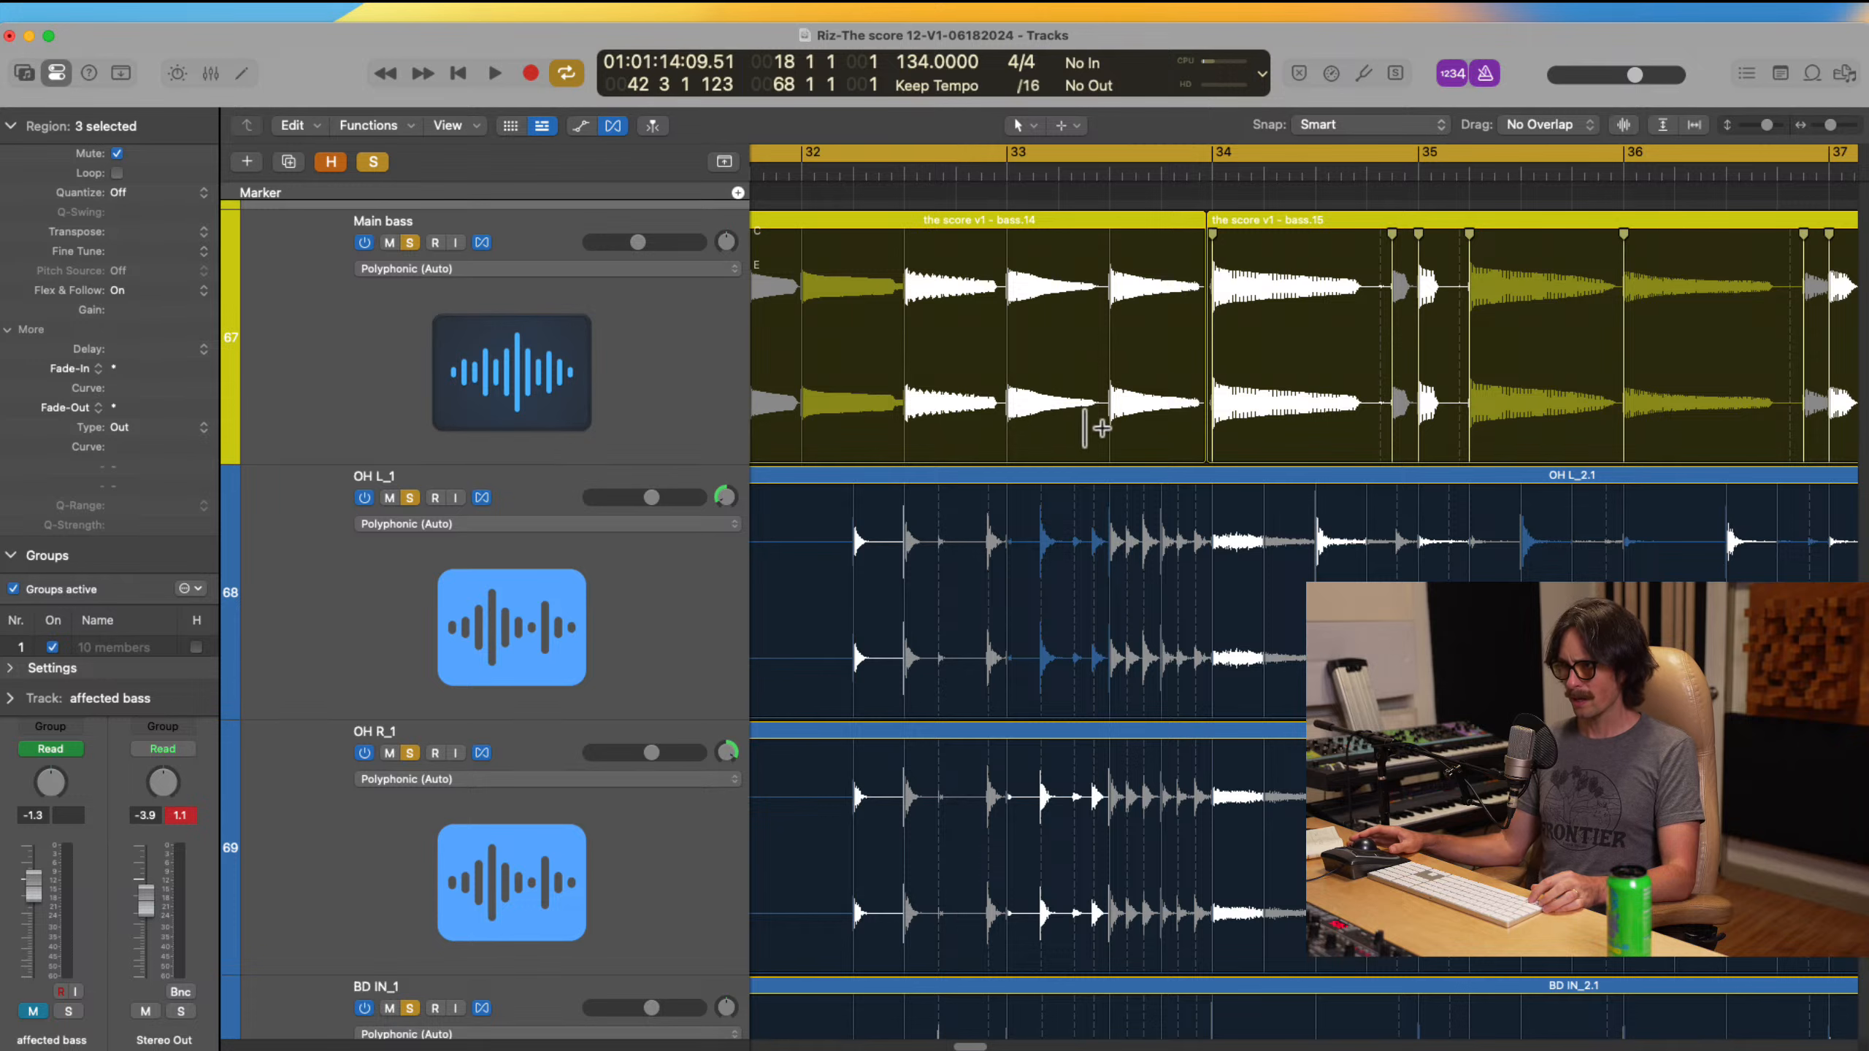
{"action": "scroll", "coordinate": [1339, 422], "scroll_direction": "right", "scroll_amount": 3}
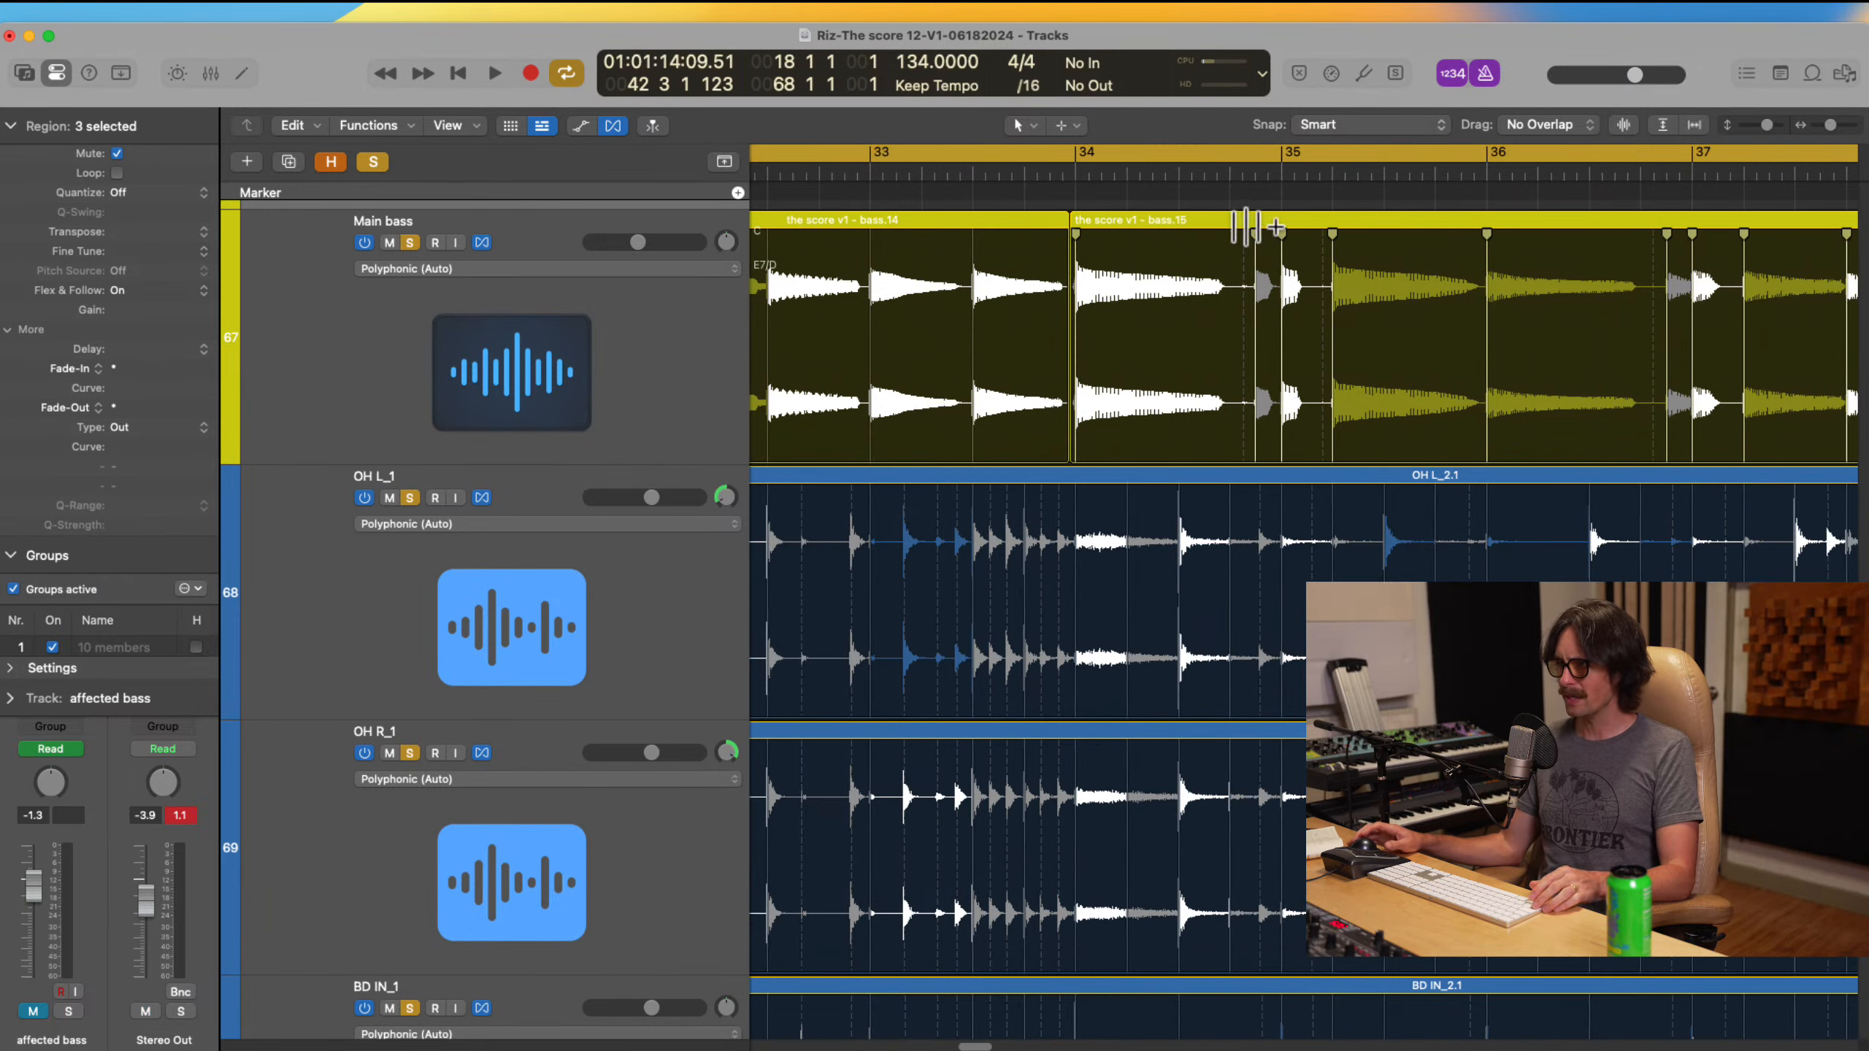
{"action": "left_click_drag", "start_coordinate": [1196, 335], "coordinate": [1481, 649]}
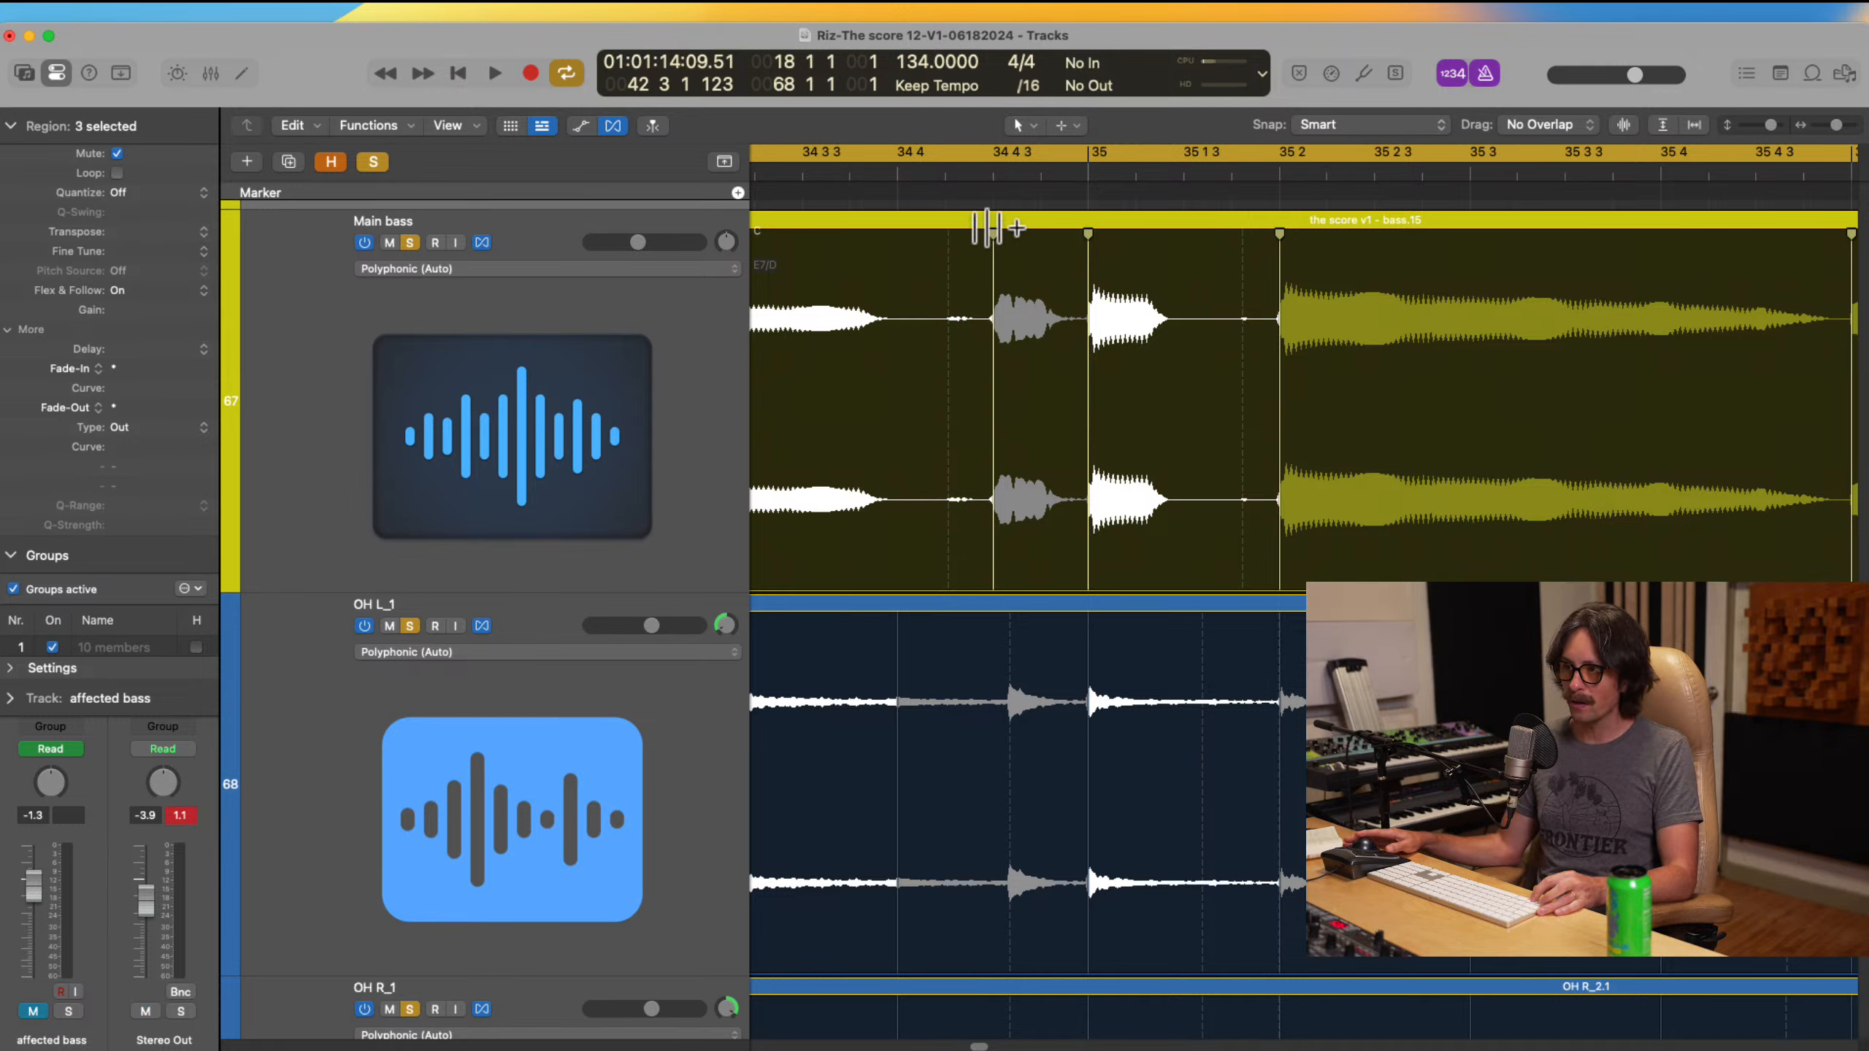
{"action": "left_click", "coordinate": [992, 407]}
{"action": "left_click_drag", "start_coordinate": [993, 407], "coordinate": [1009, 408]}
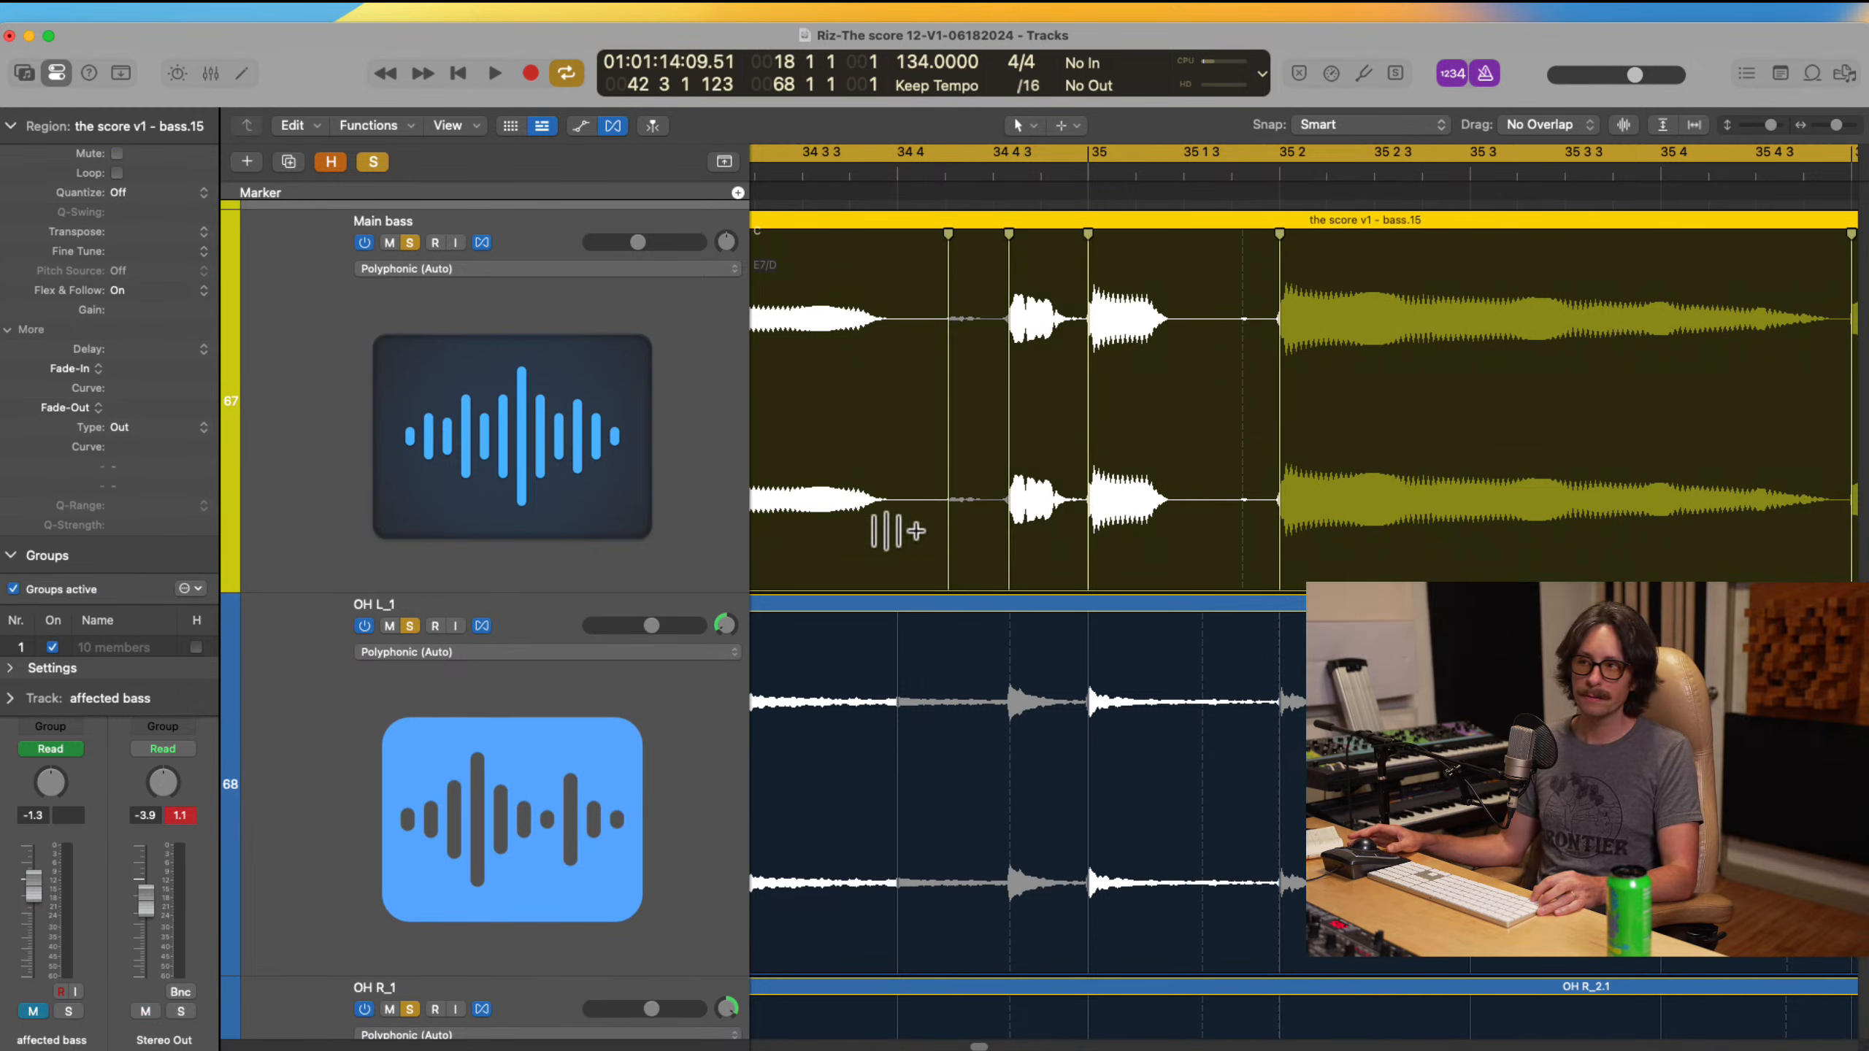
{"action": "double_click", "coordinate": [950, 432]}
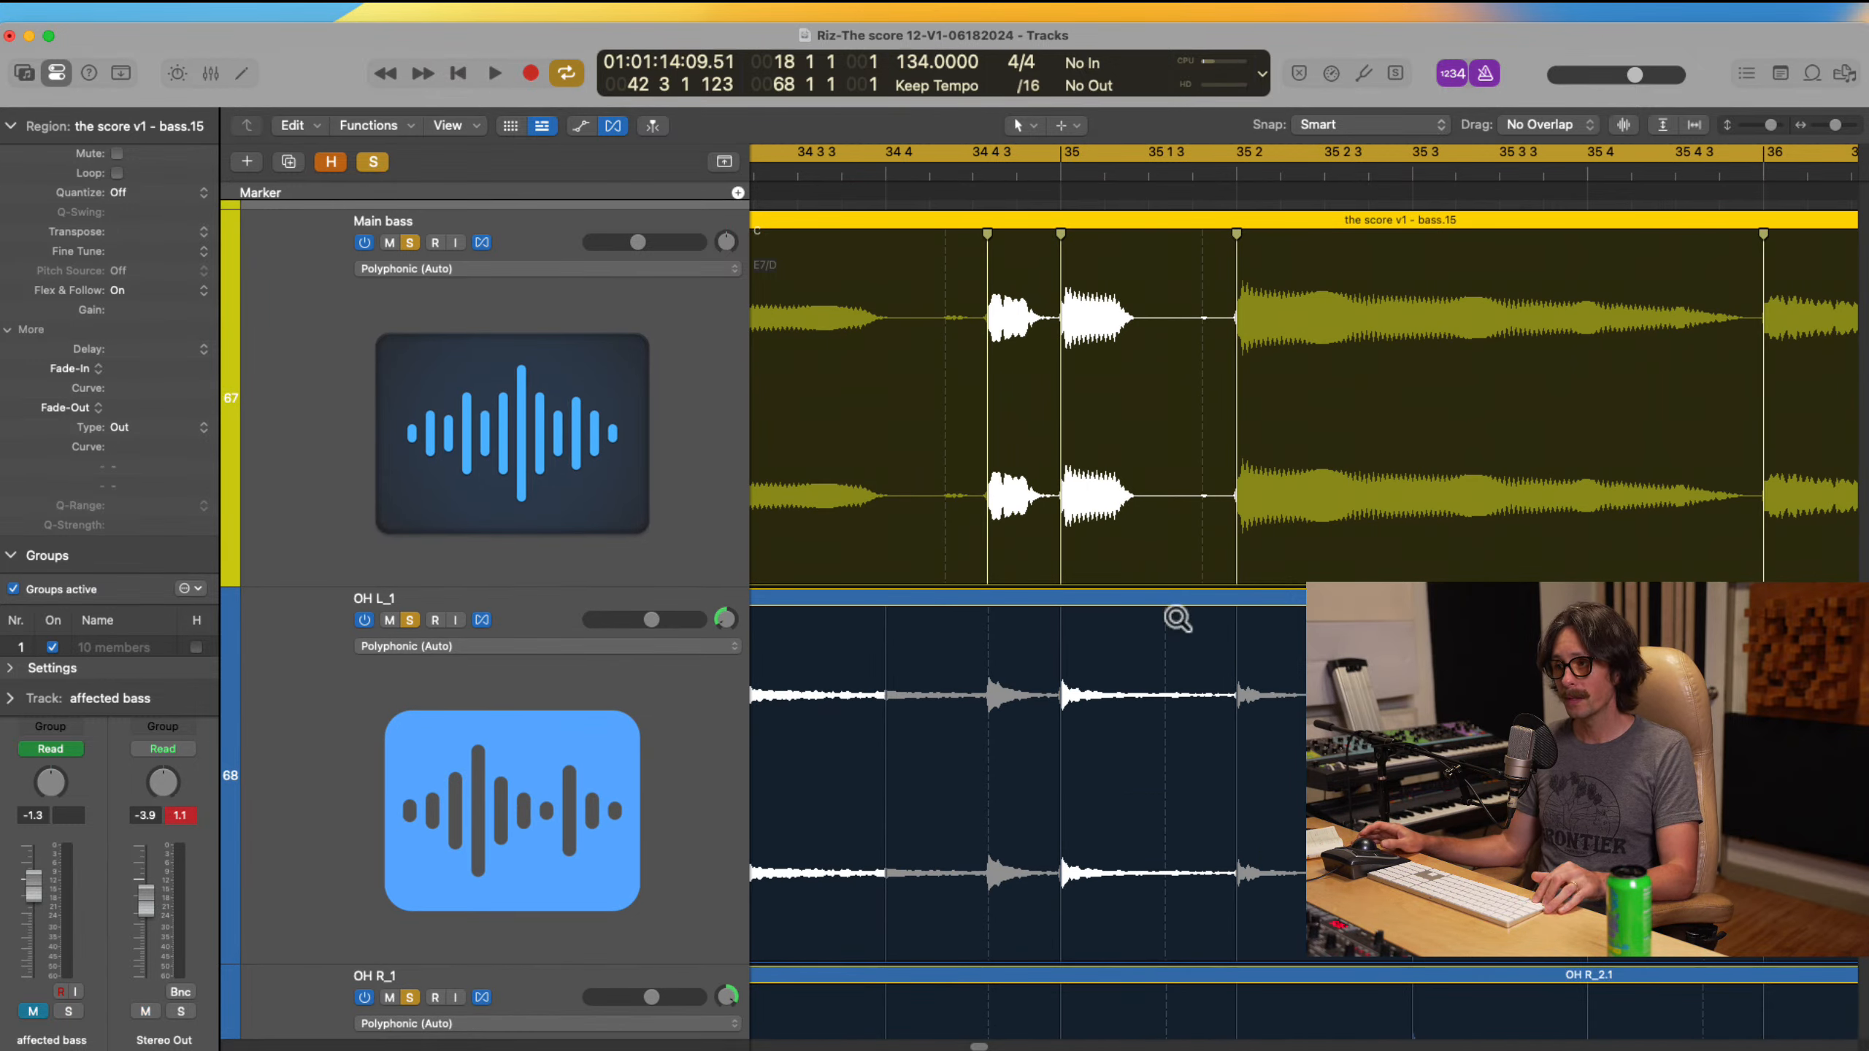
Step: Flex the Main bass note at about 36 4 3 slightly later to match the drum hit just before bar 37
{"action": "scroll", "coordinate": [1176, 616], "scroll_direction": "right", "scroll_amount": 10}
{"action": "scroll", "coordinate": [1176, 616], "scroll_direction": "right", "scroll_amount": 10}
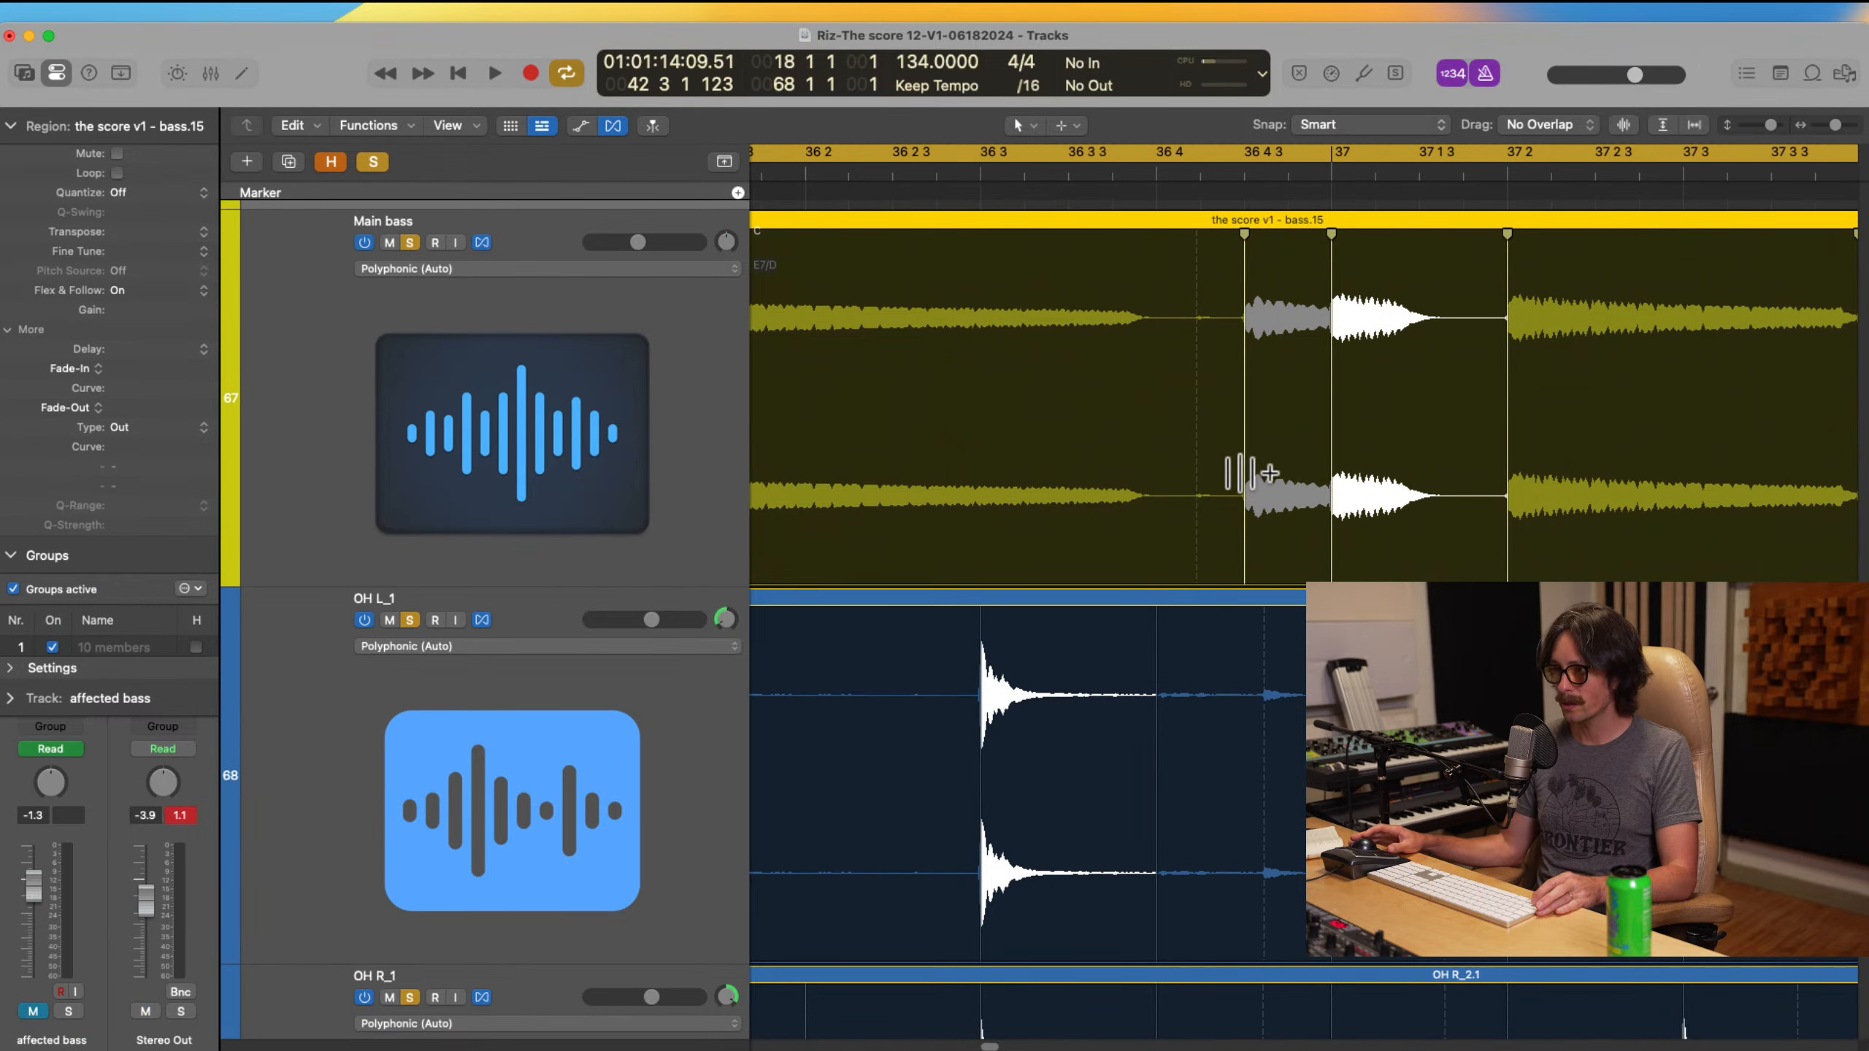
{"action": "left_click_drag", "start_coordinate": [1244, 475], "coordinate": [1264, 484]}
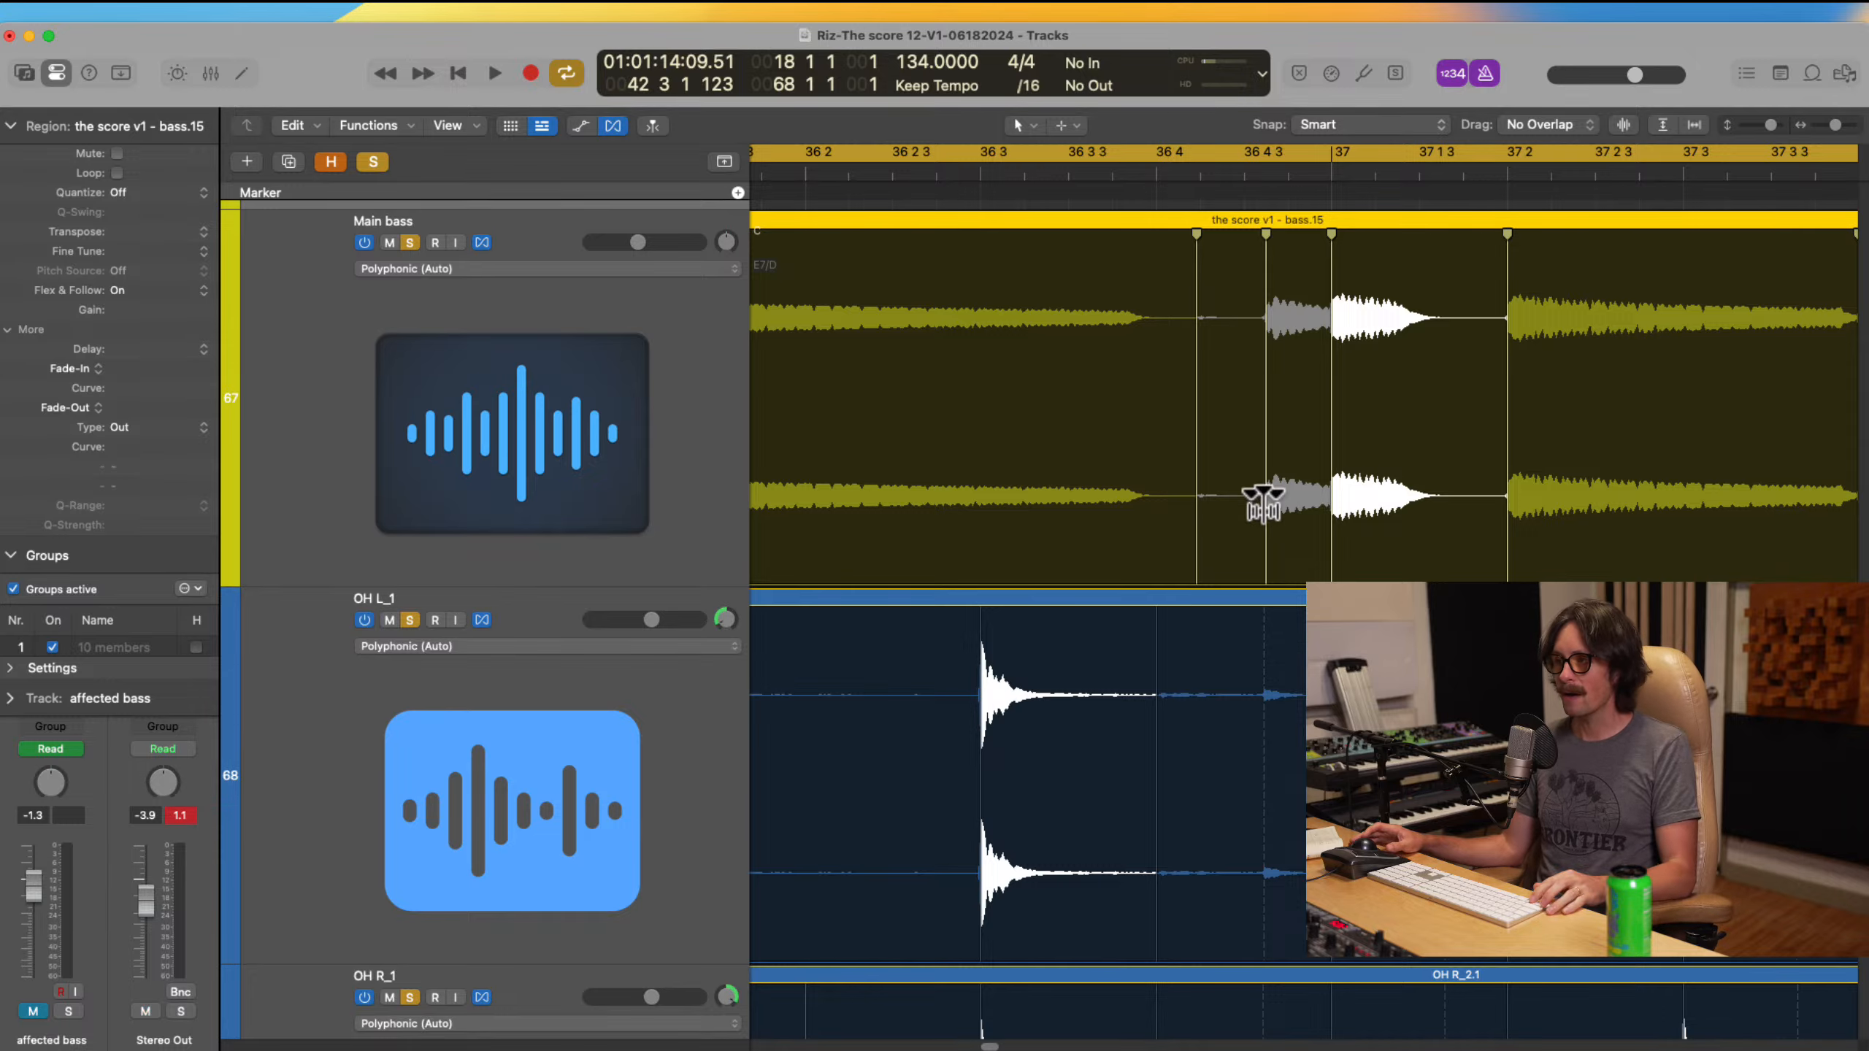
{"action": "key", "text": "z"}
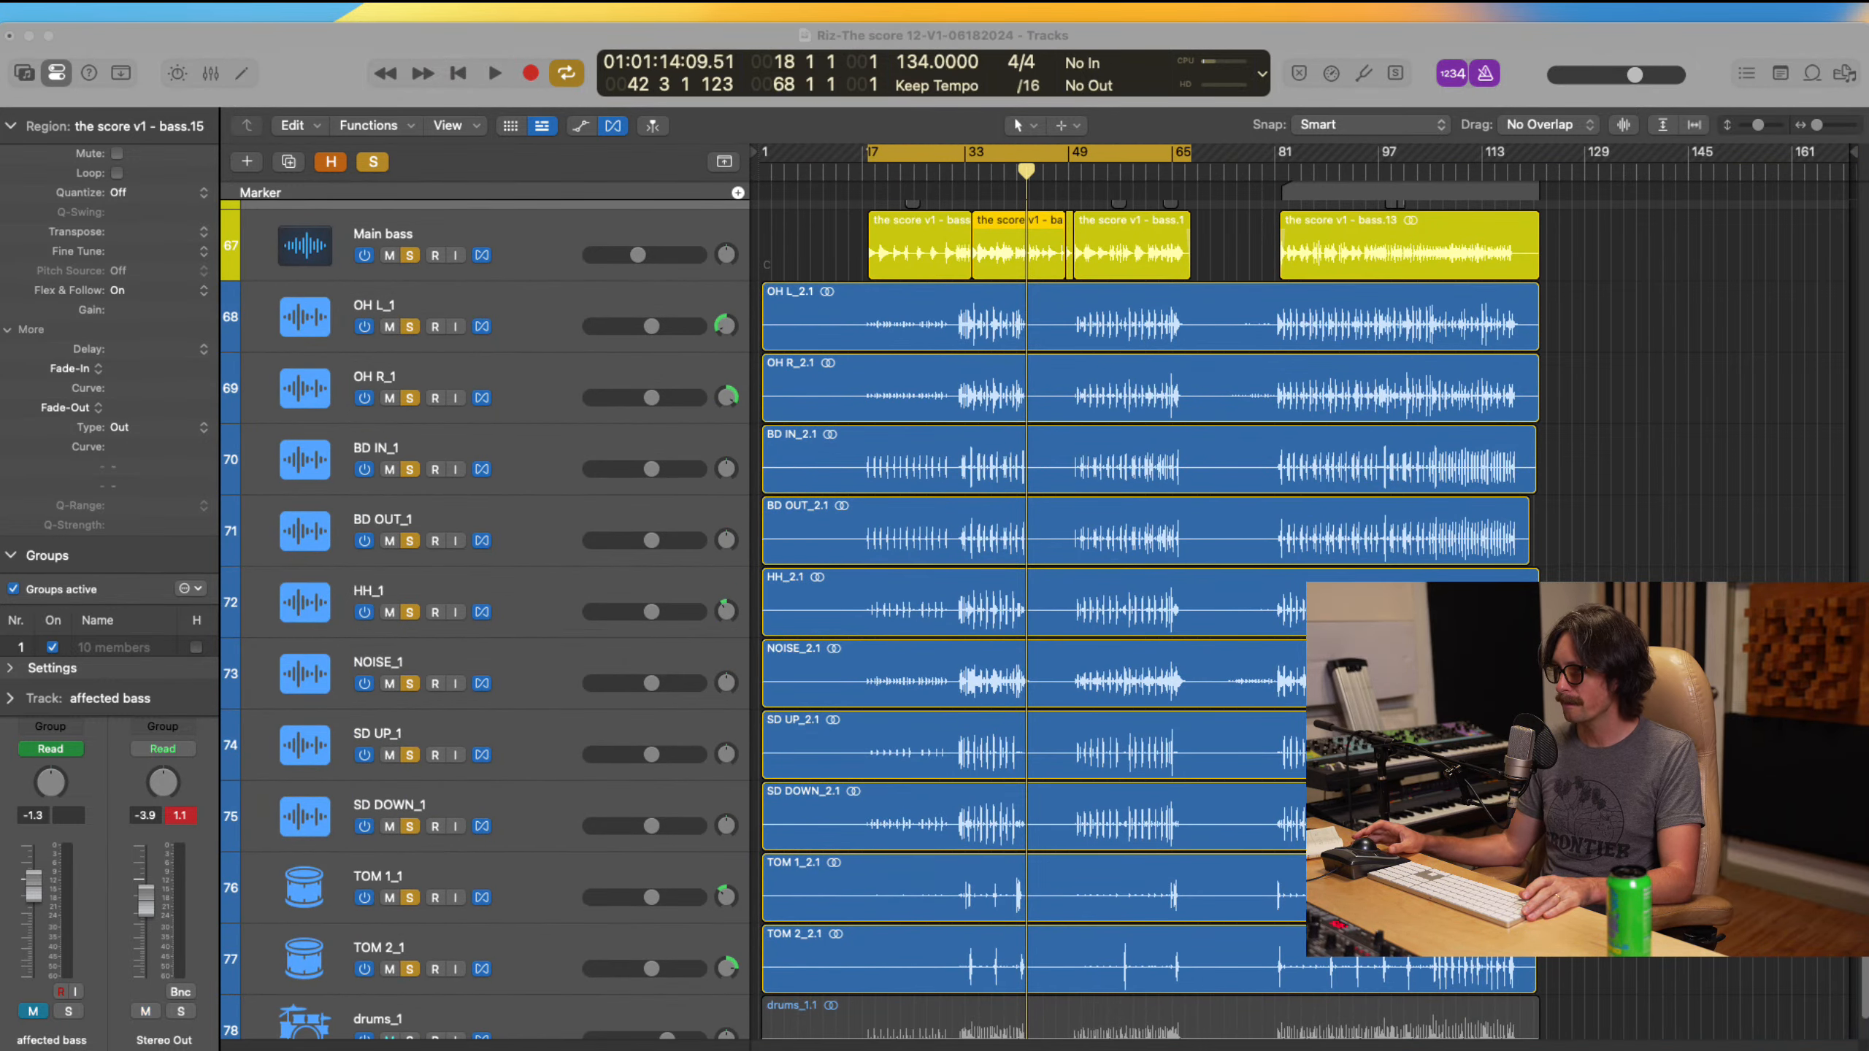
Step: Play the soloed bass and drums from bar 18 and turn the metronome off
{"action": "left_click", "coordinate": [1760, 45]}
{"action": "key", "text": "space"}
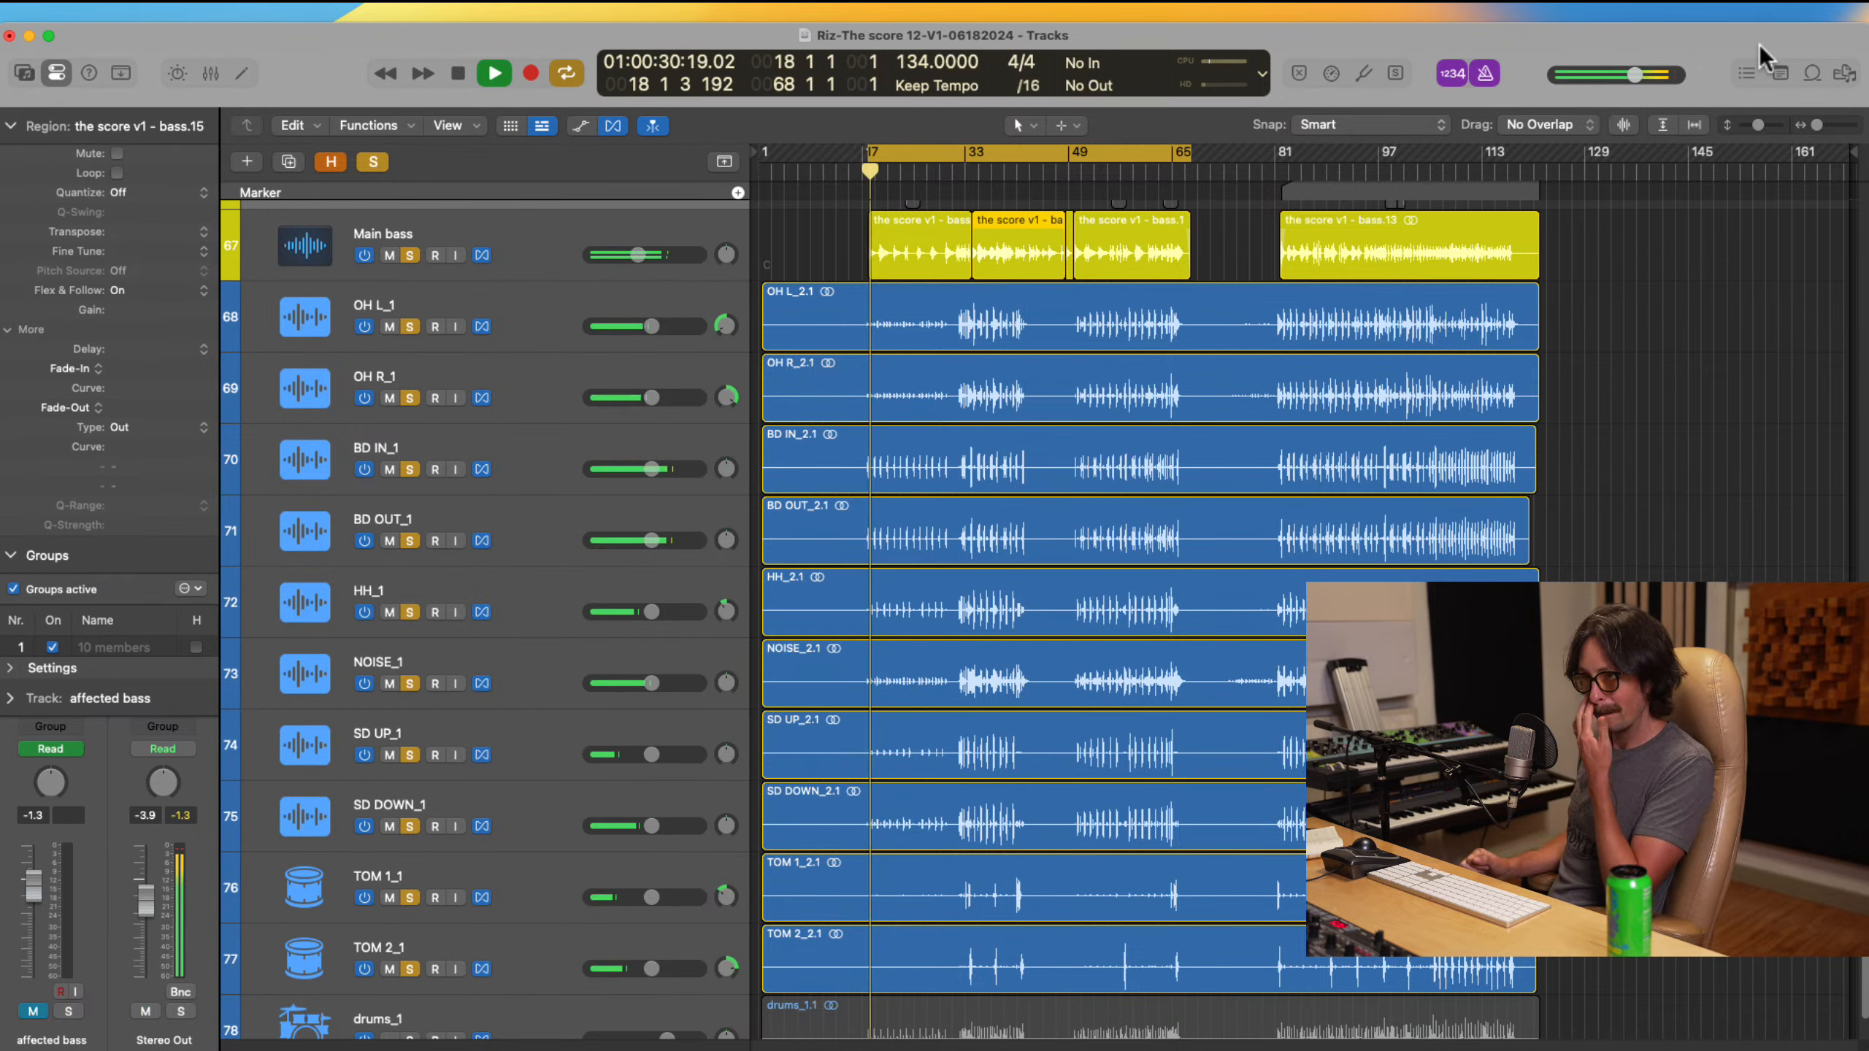
{"action": "key", "text": "k"}
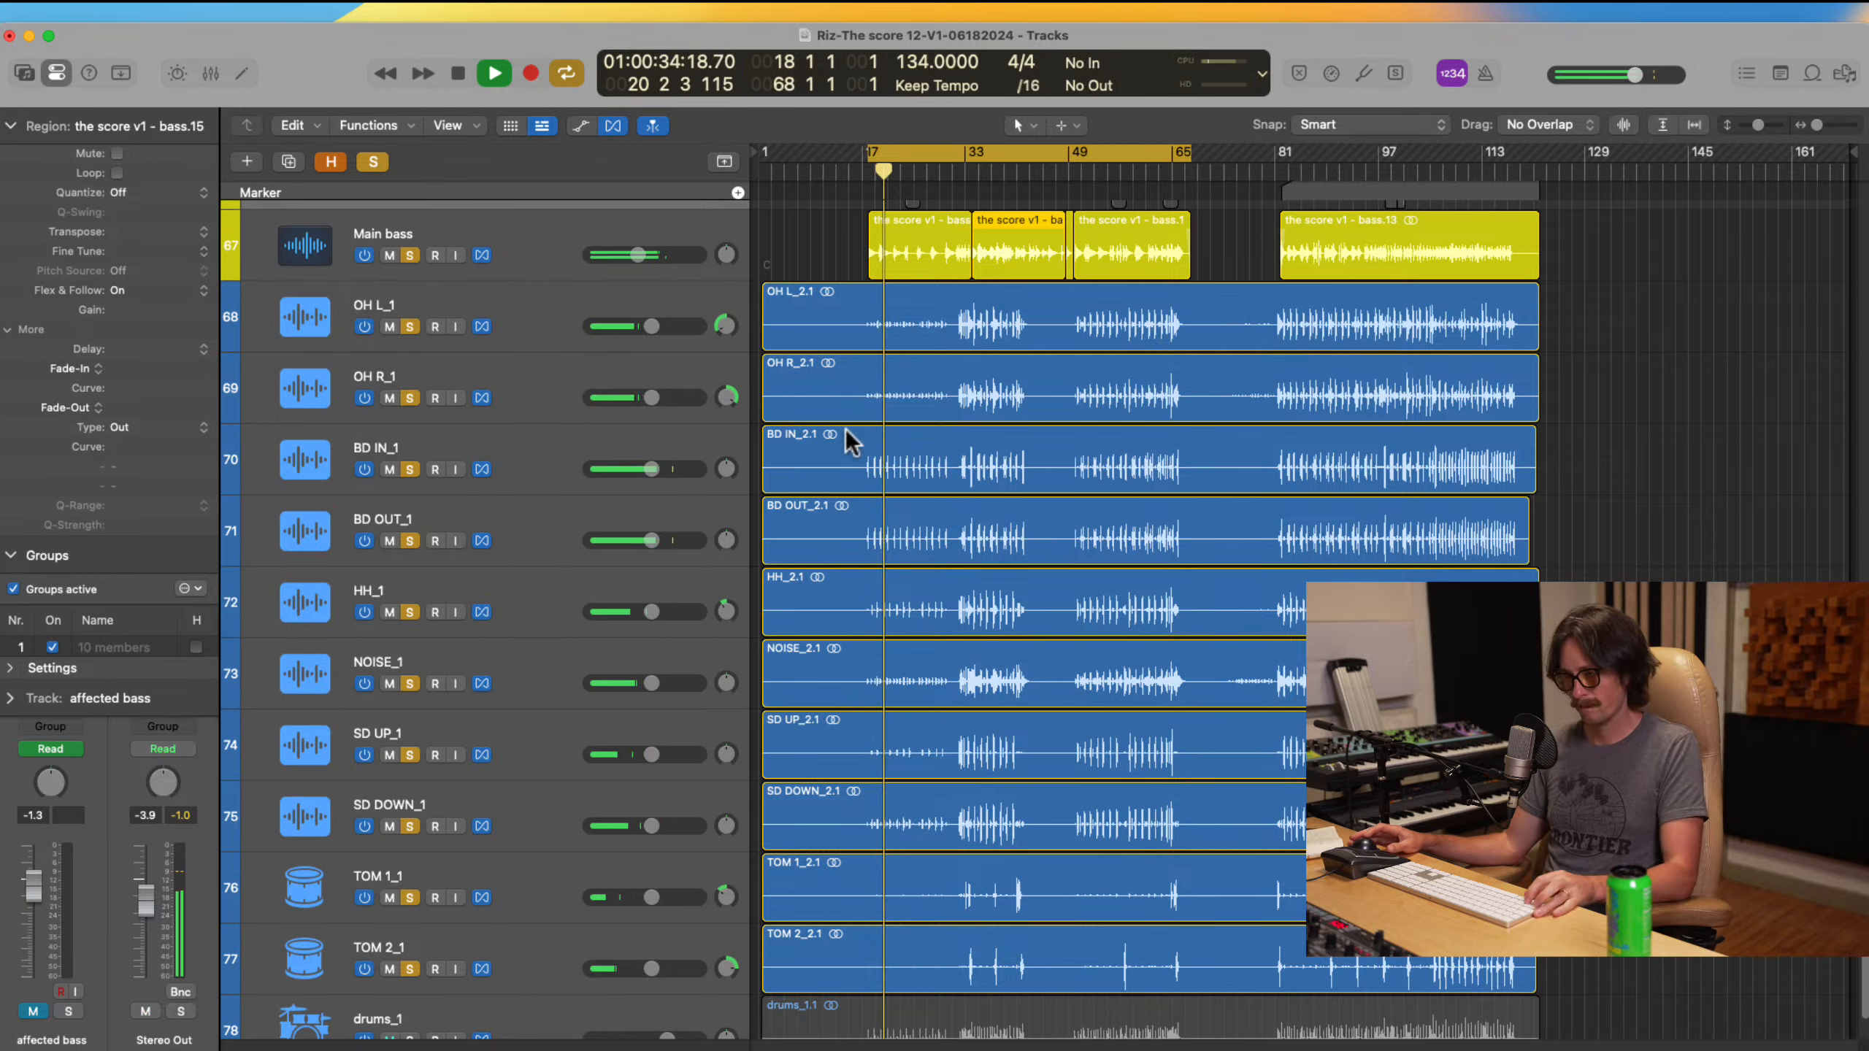
Step: Skip playback to around bar 30 and listen to the bass against the quantized drums through the bass.15 region
{"action": "scroll", "coordinate": [995, 412], "scroll_direction": "down", "scroll_amount": 3}
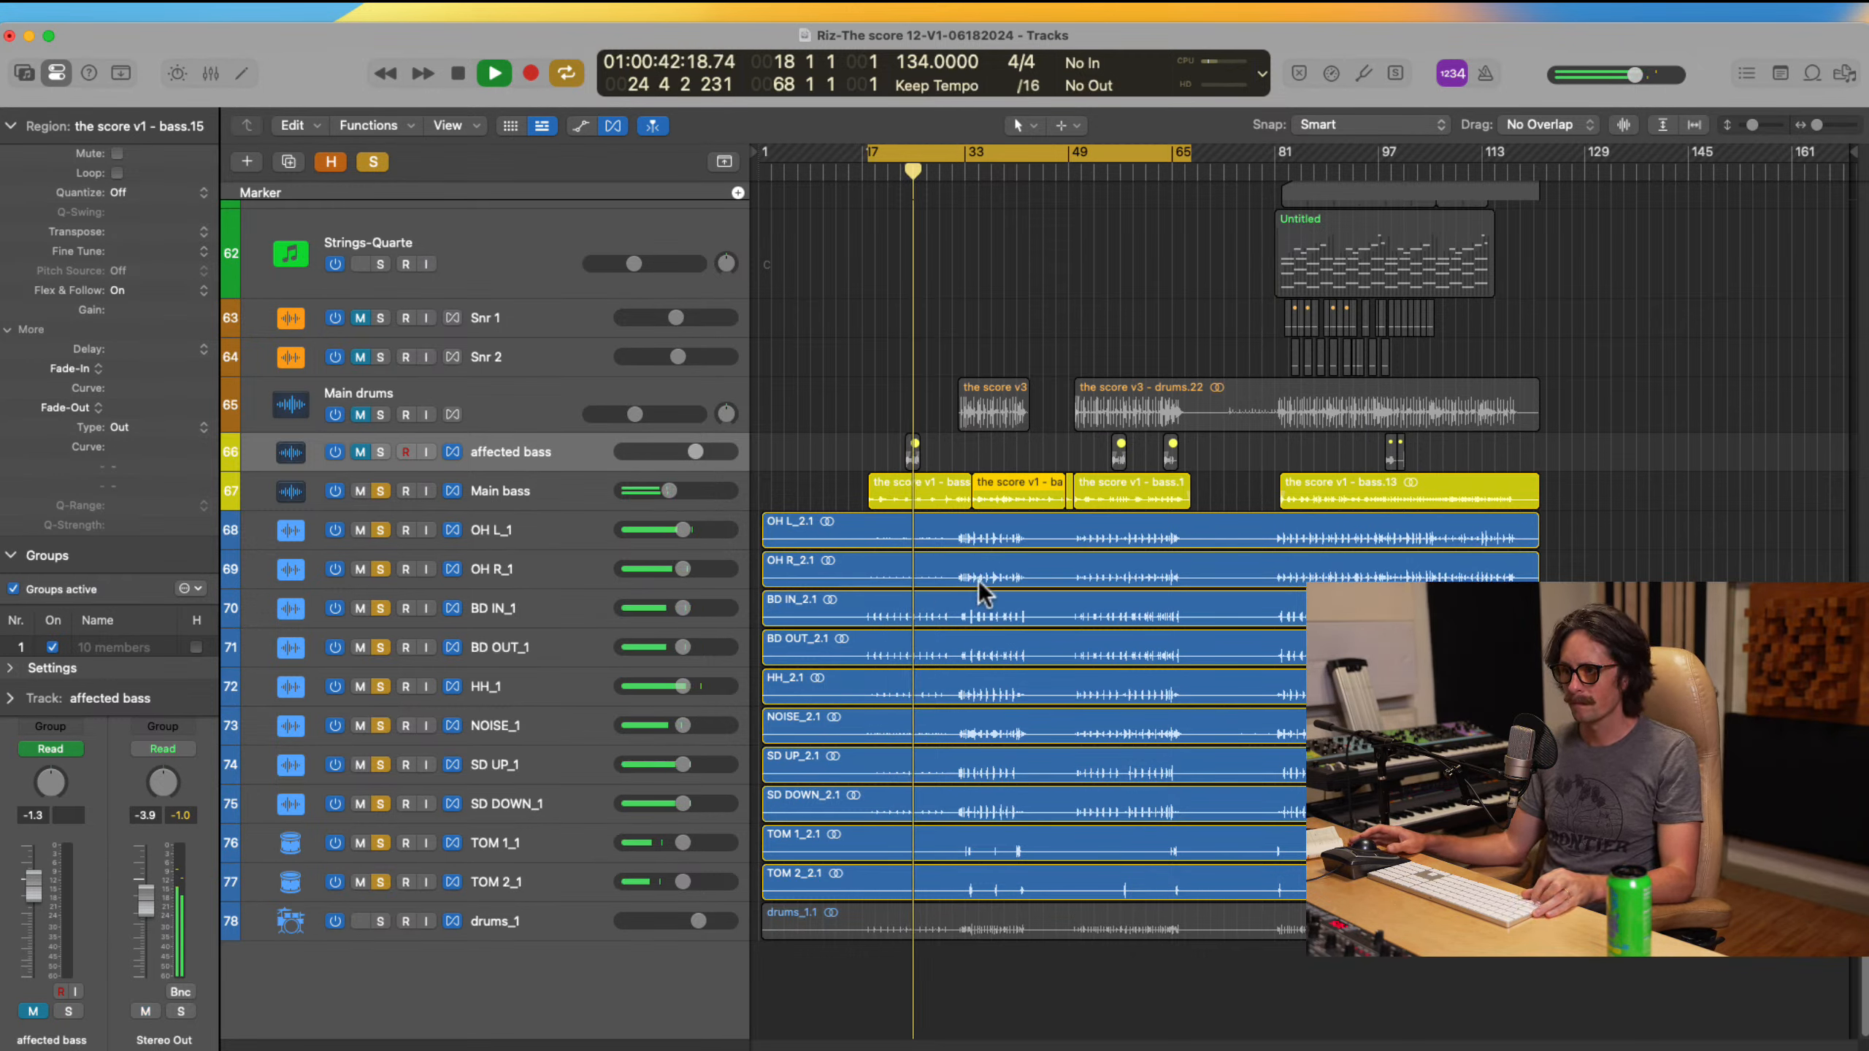
{"action": "left_click", "coordinate": [949, 168]}
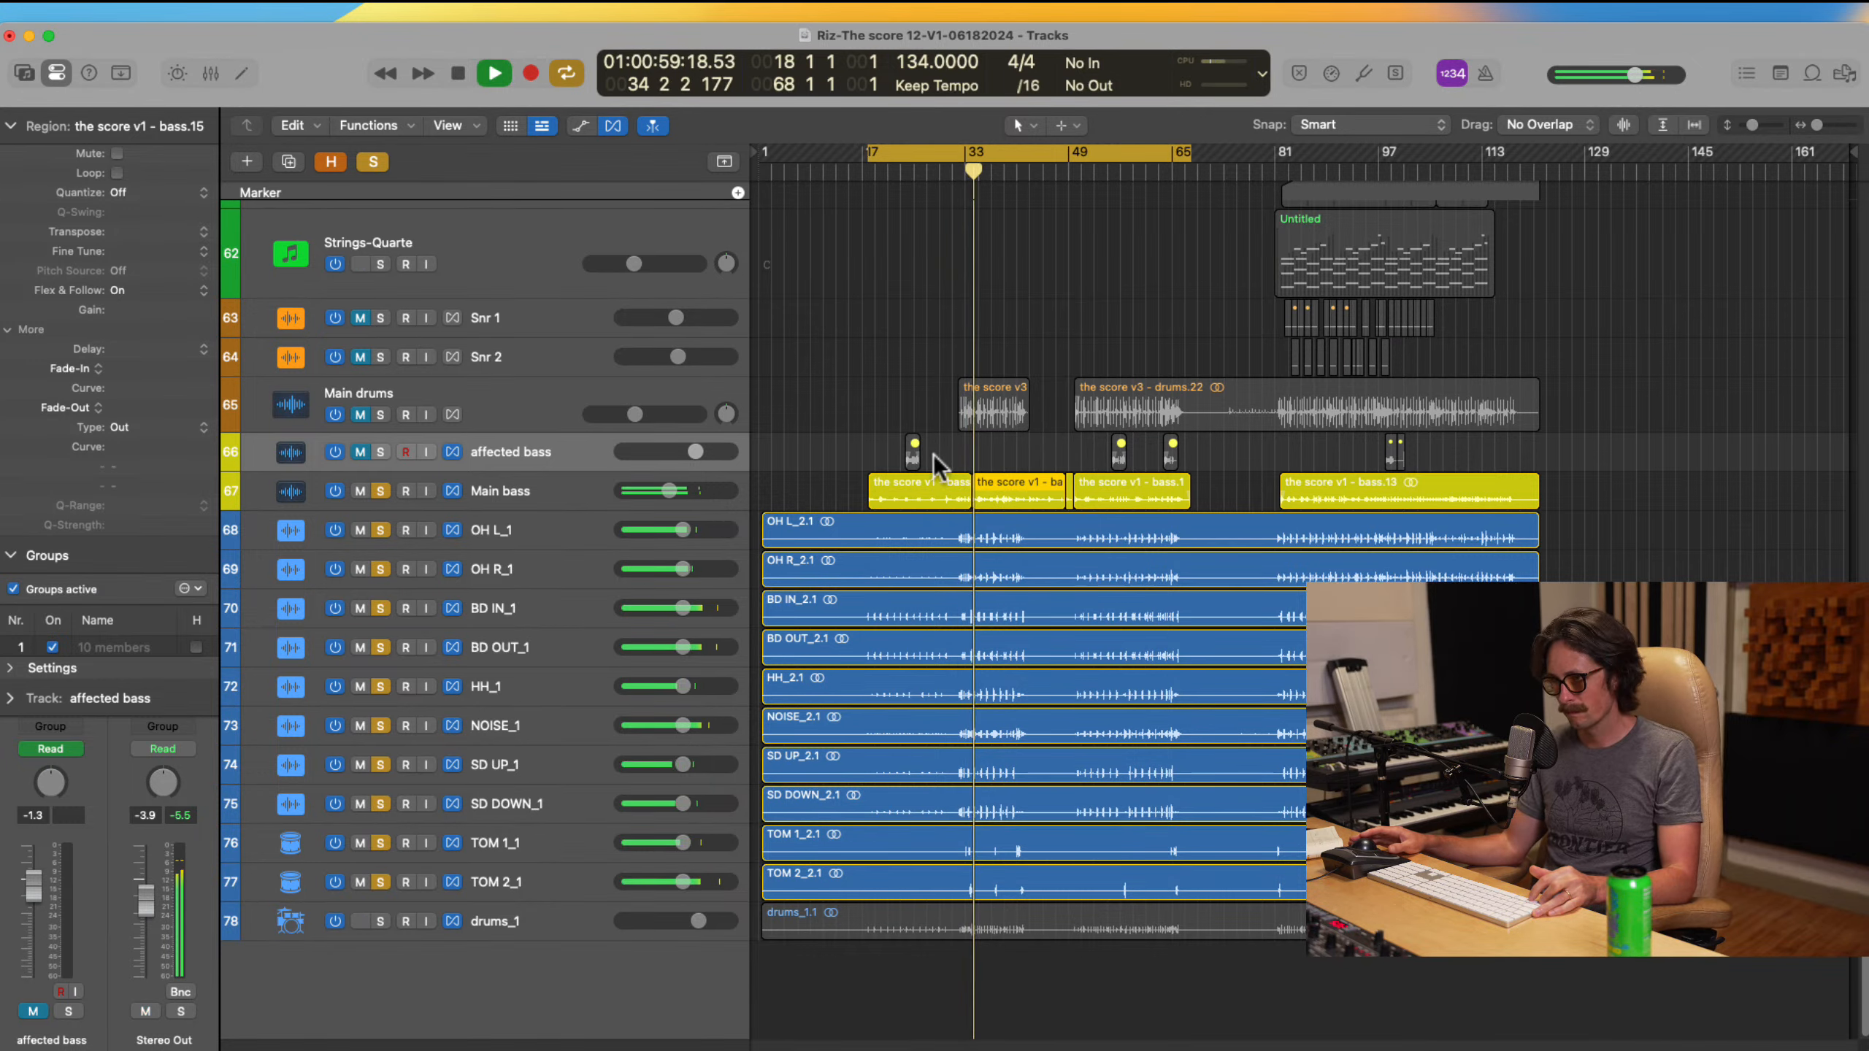
{"action": "left_click_drag", "start_coordinate": [933, 454], "coordinate": [1065, 824]}
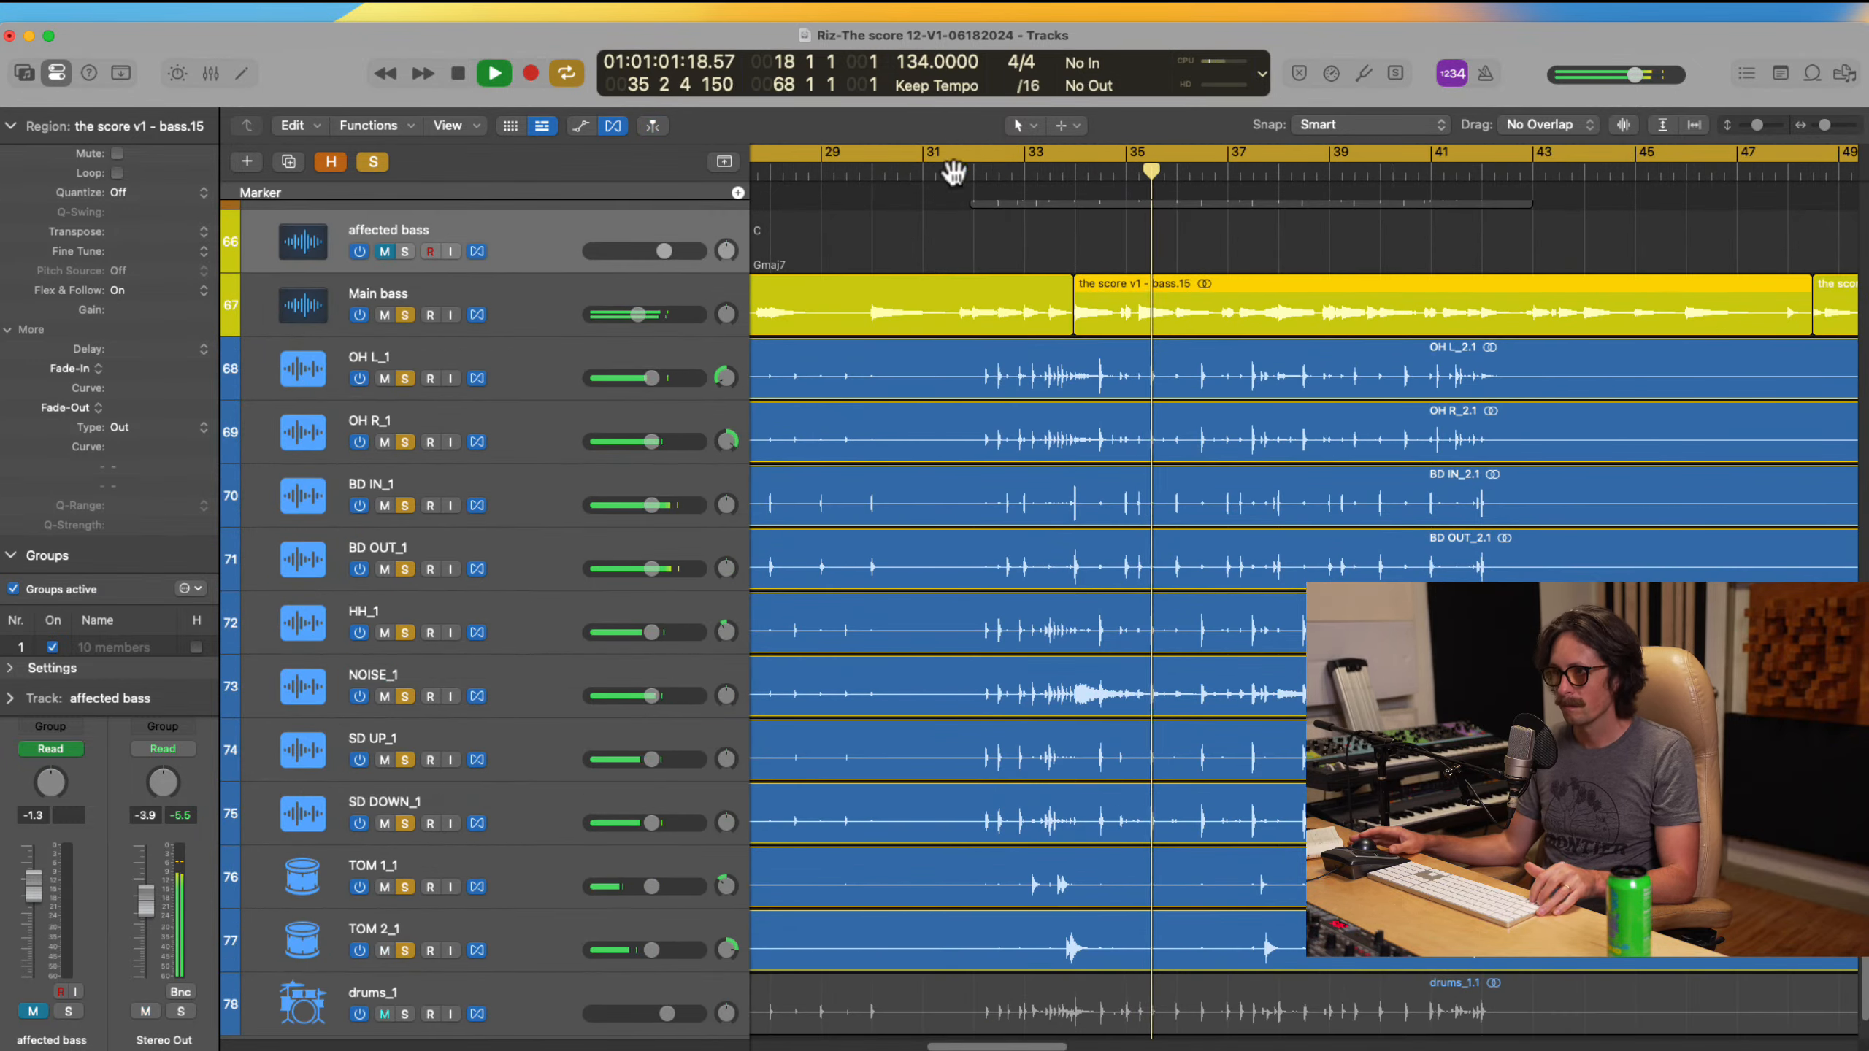
{"action": "left_click_drag", "start_coordinate": [928, 294], "coordinate": [1555, 917]}
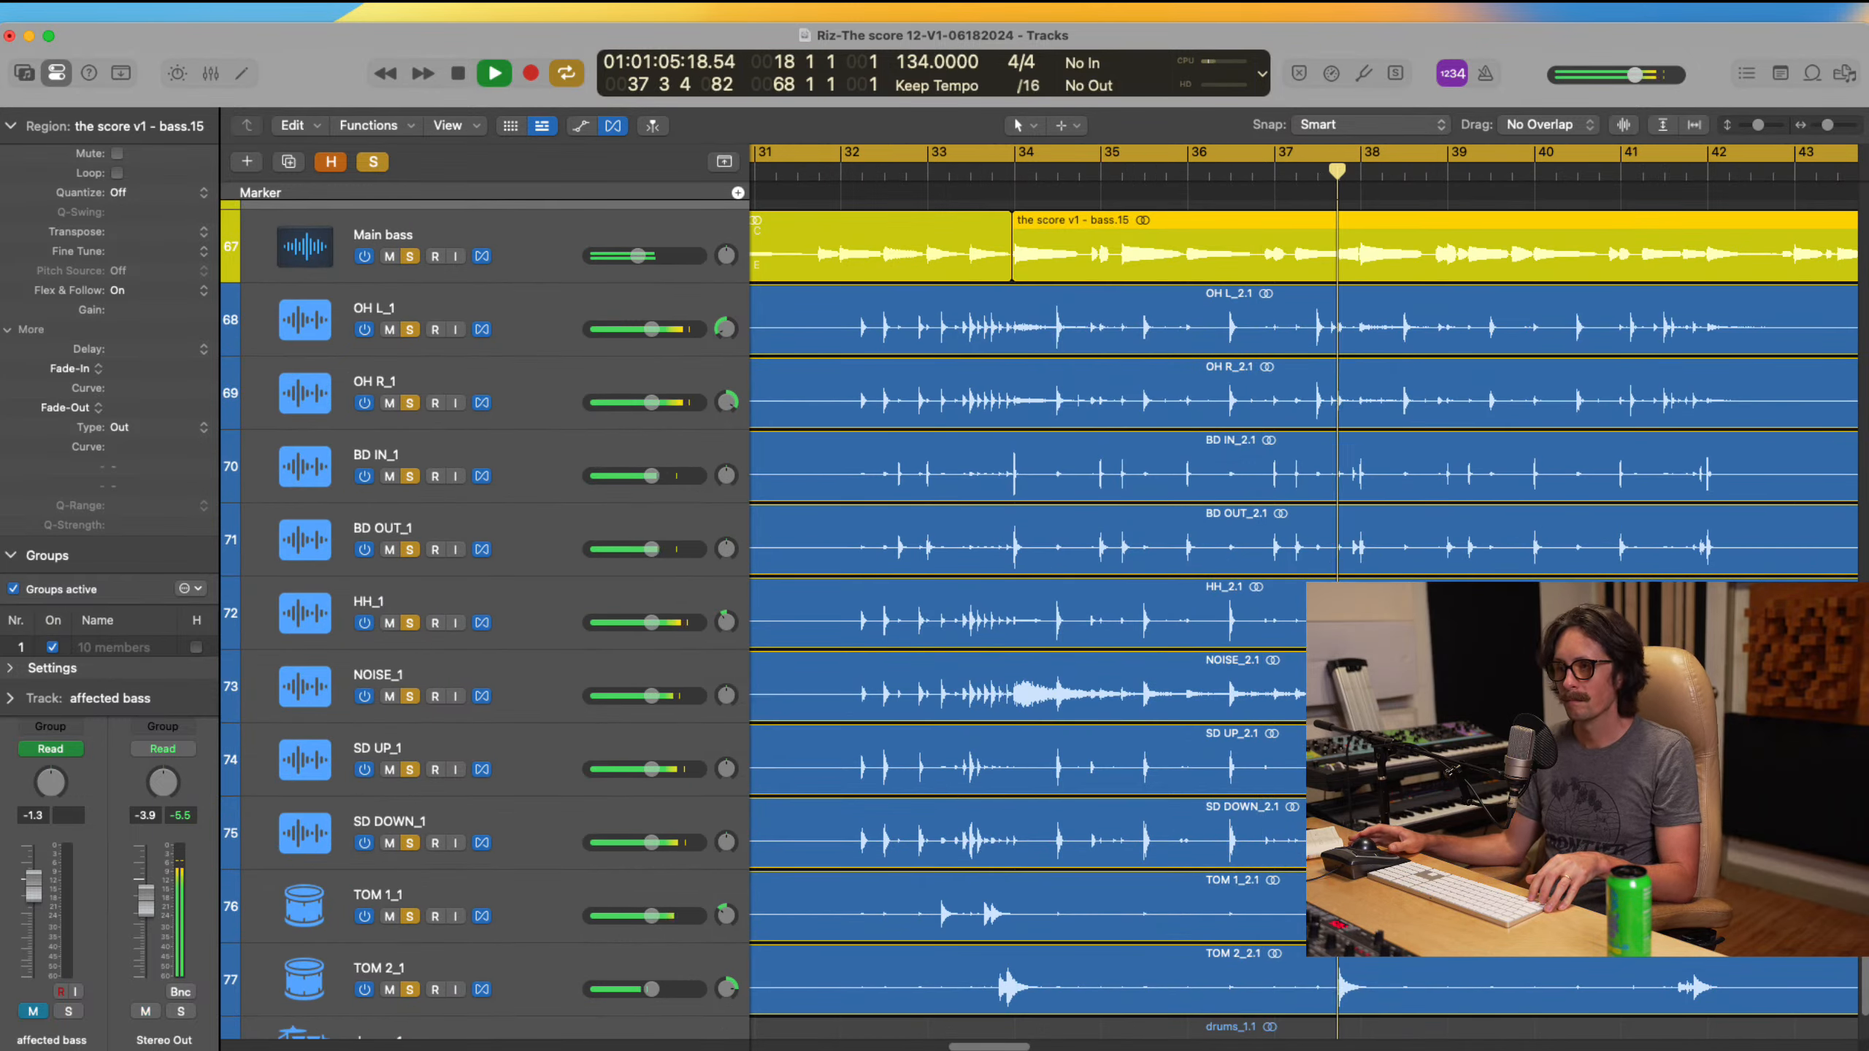
Step: Clear the solo from all tracks, listen to the bass and drums within the full arrangement, and stop playback near bar 45
{"action": "left_click", "coordinate": [1212, 539], "text": "ctrl+alt"}
{"action": "left_click", "coordinate": [1211, 537], "text": "ctrl+alt"}
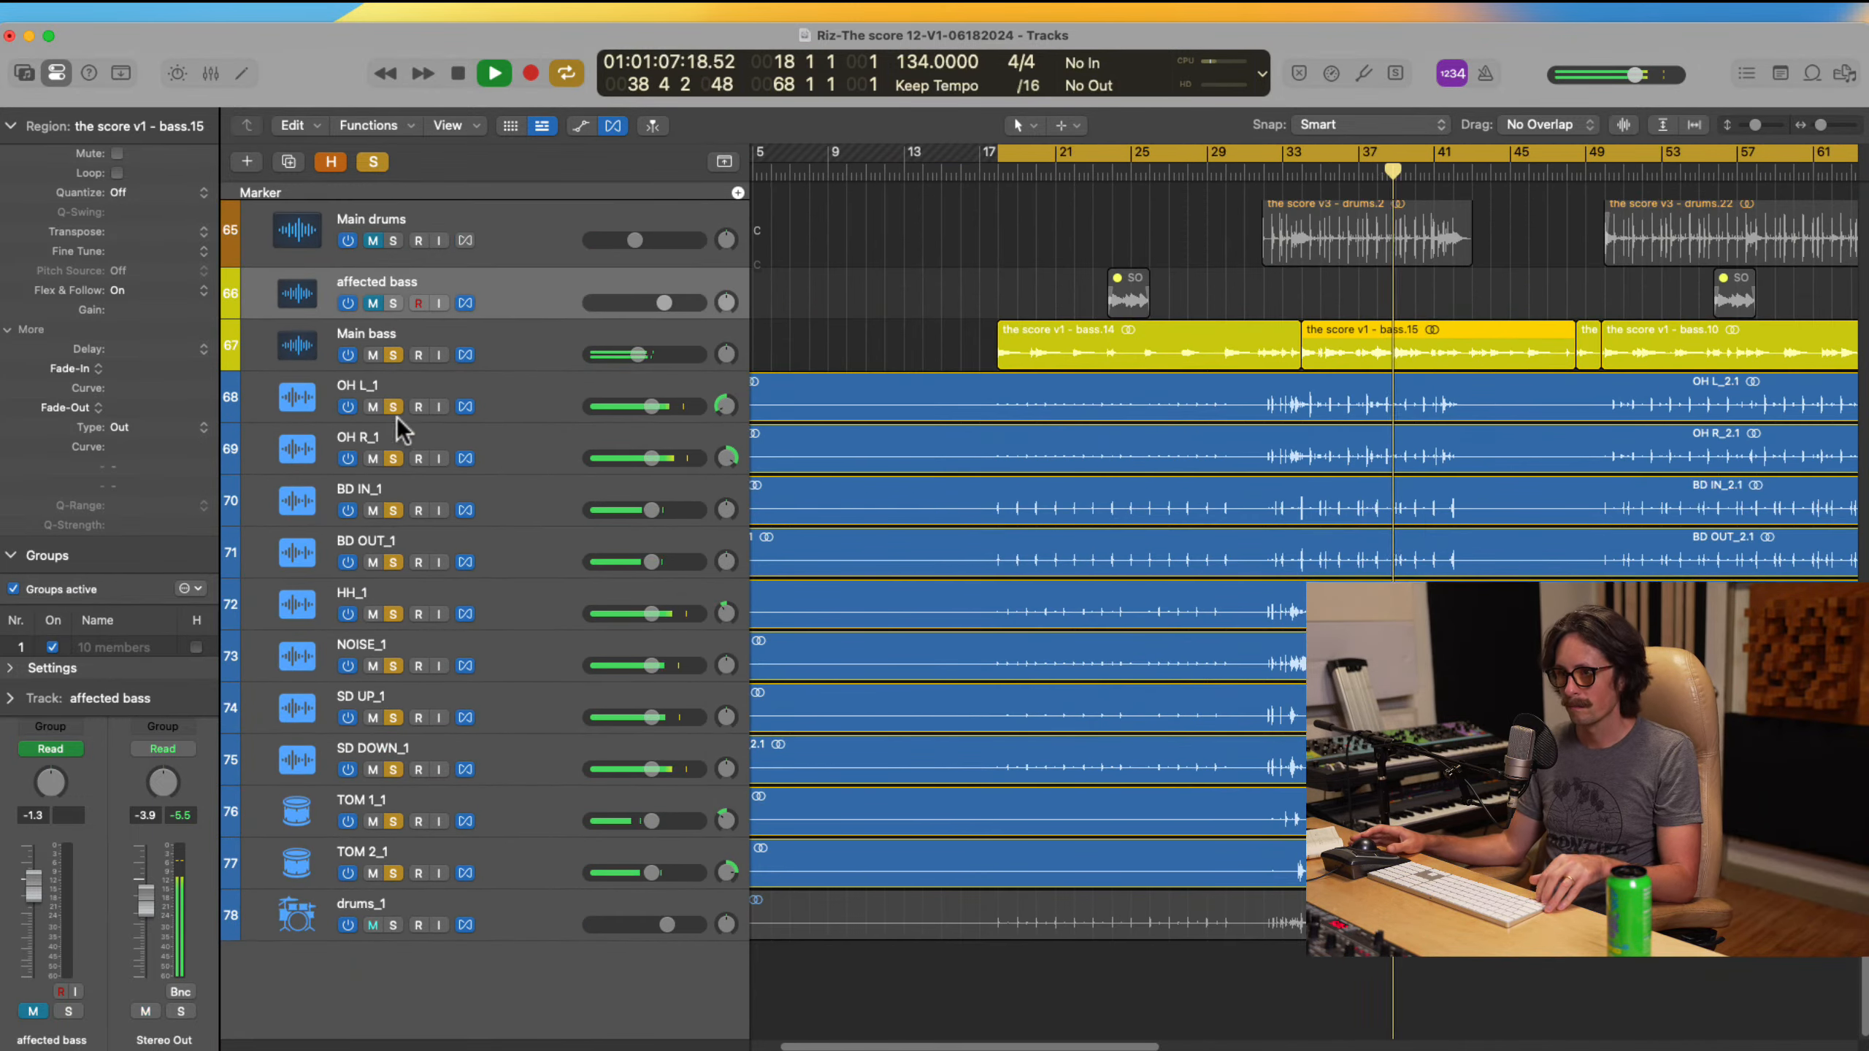
{"action": "left_click", "coordinate": [394, 455], "text": "alt"}
{"action": "left_click", "coordinate": [948, 574], "text": "ctrl+alt"}
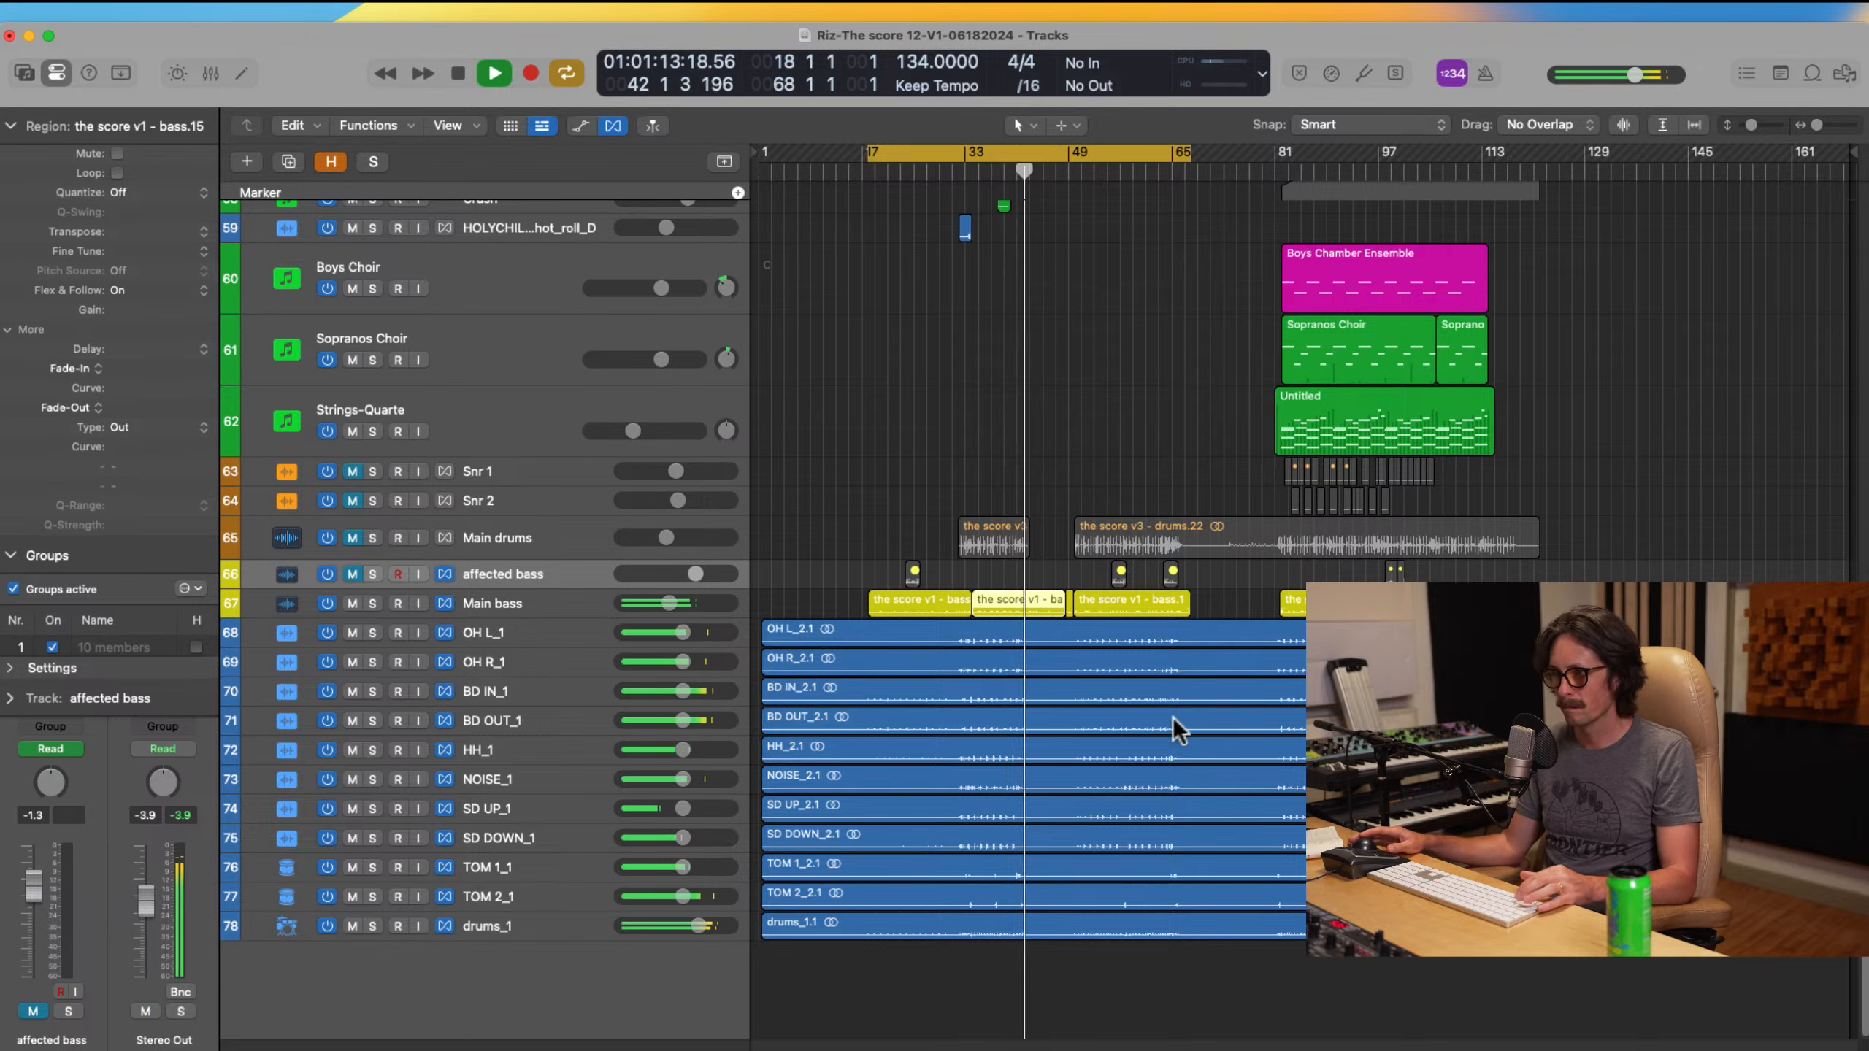
{"action": "left_click", "coordinate": [1067, 606], "text": "ctrl+alt"}
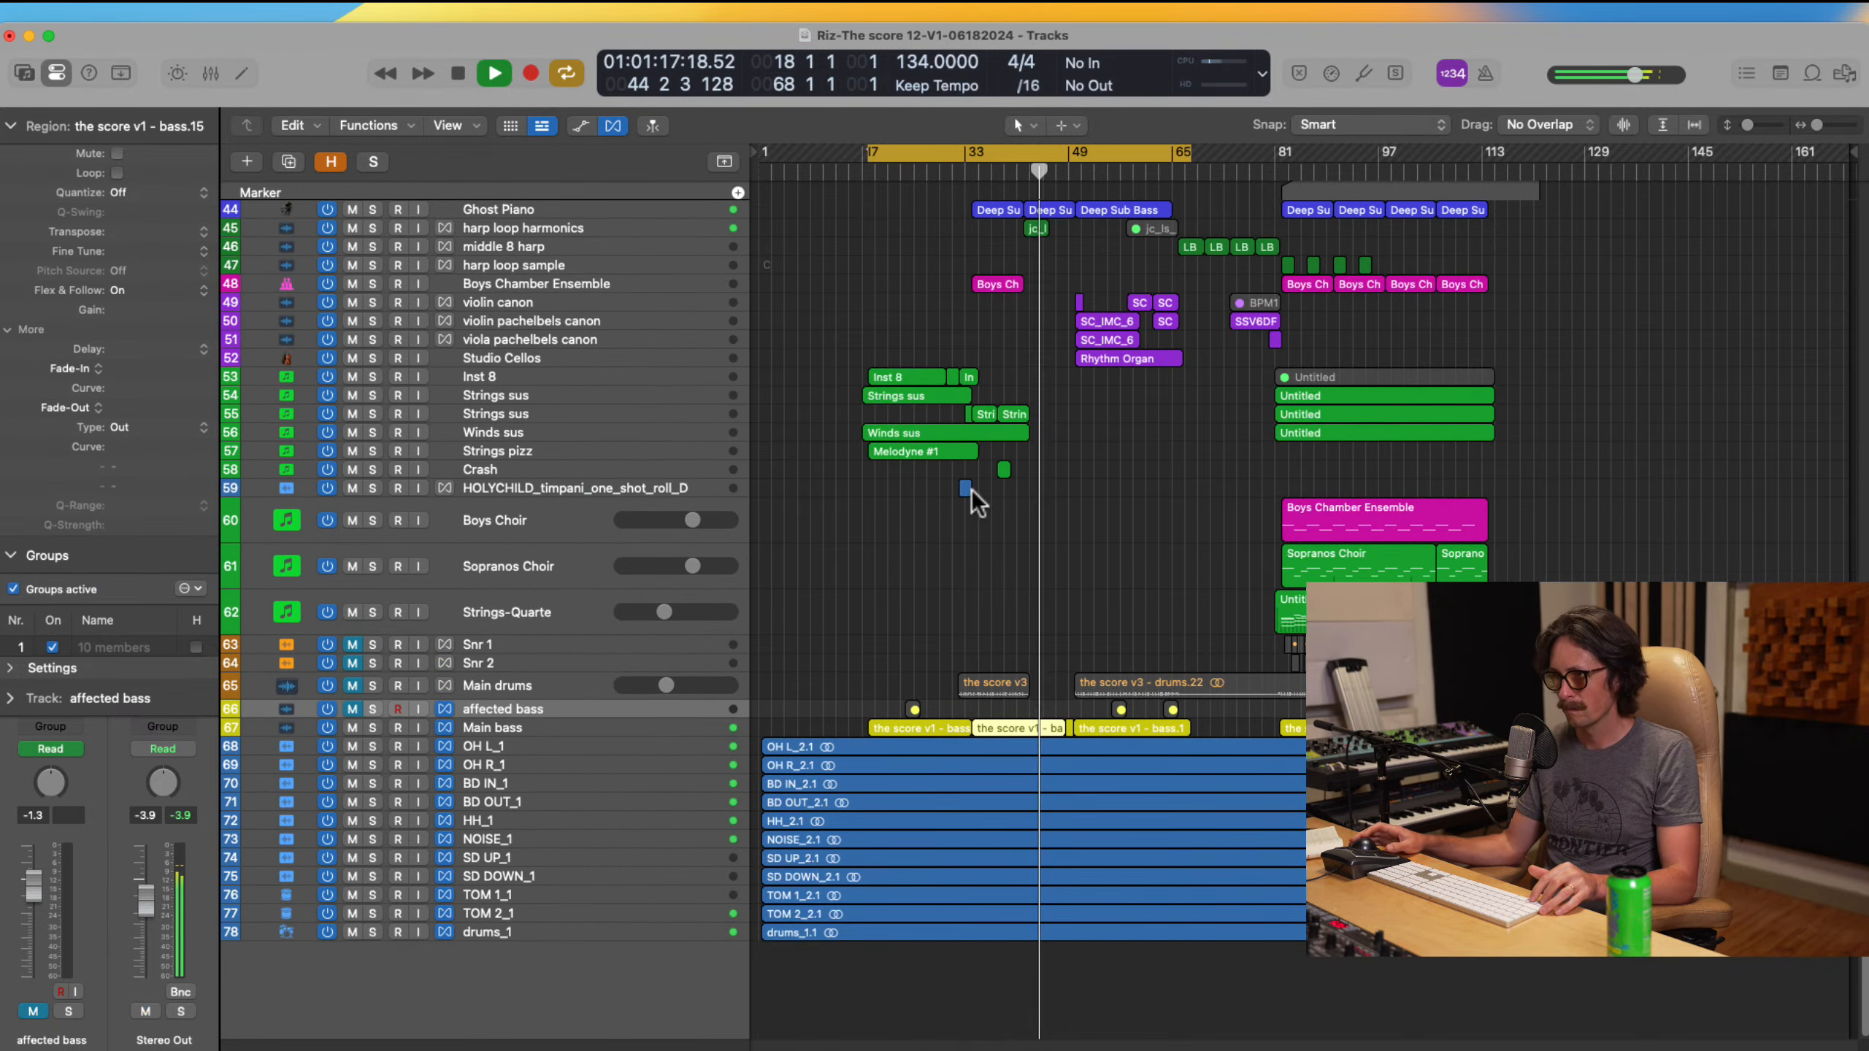
{"action": "key", "text": "space"}
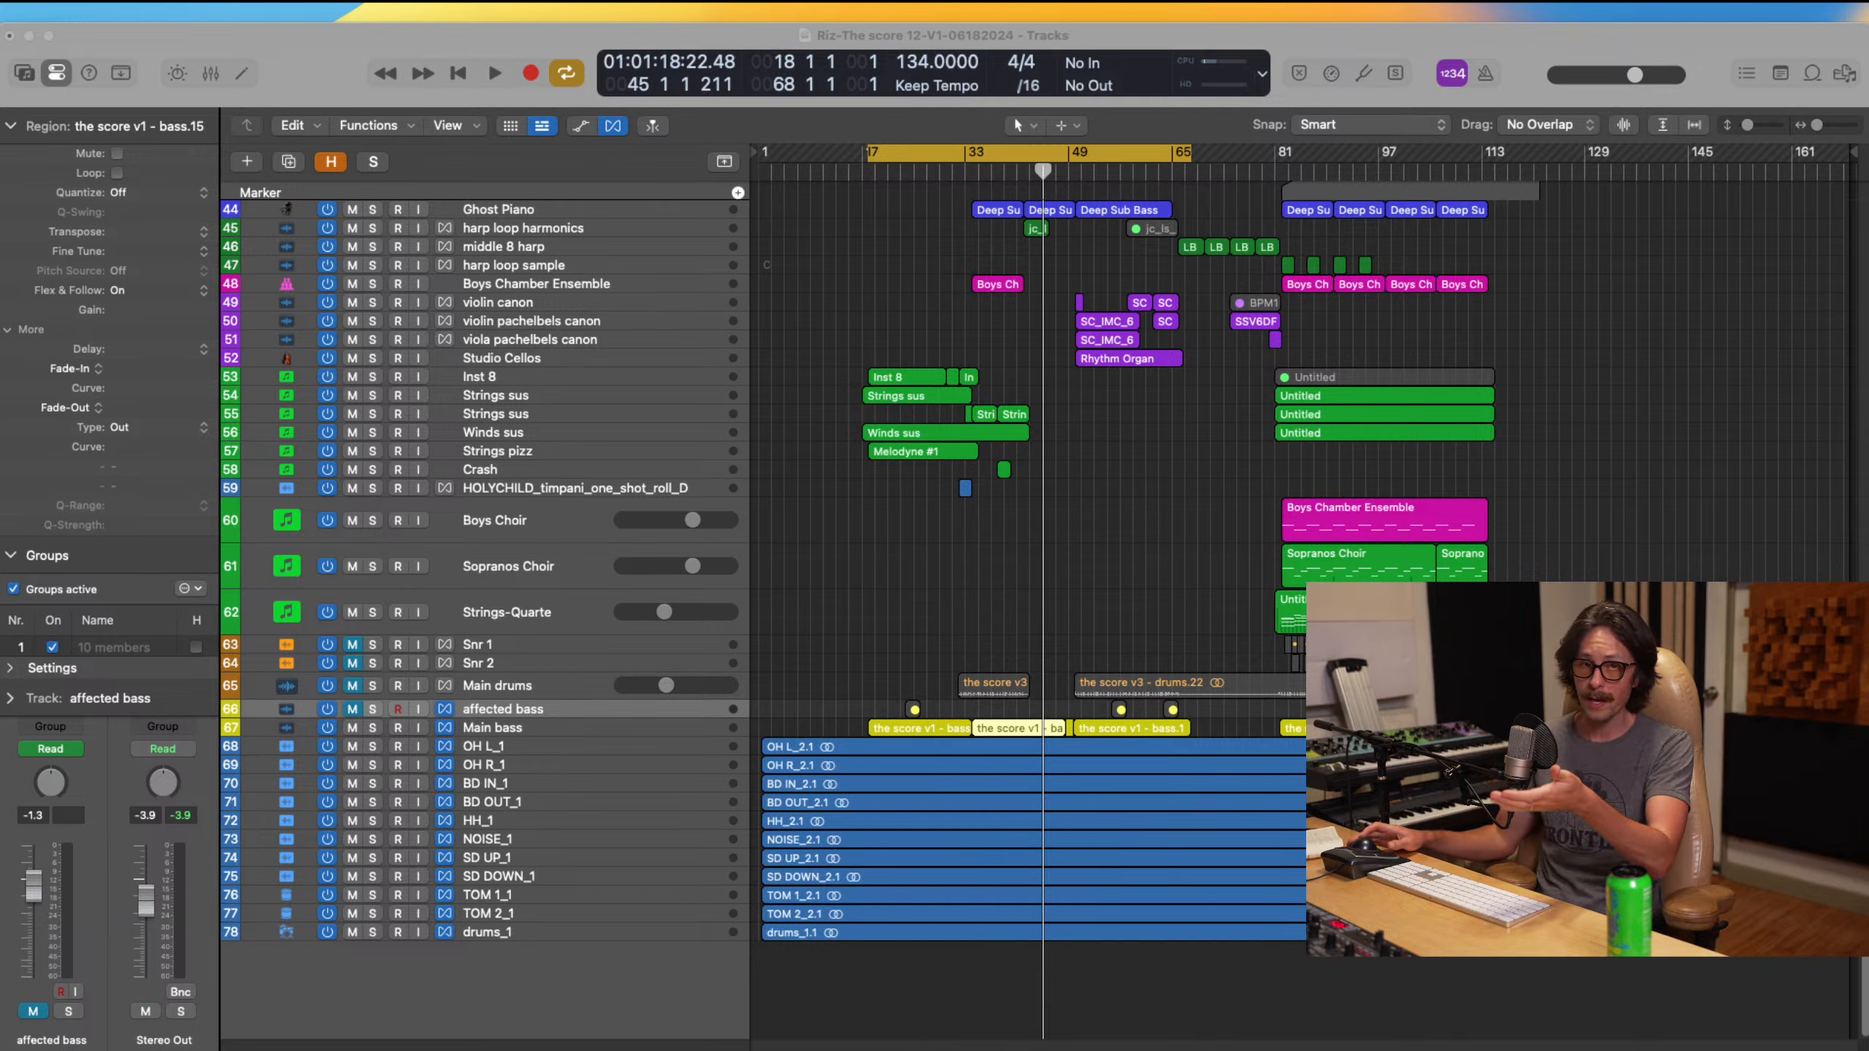
{"action": "left_click", "coordinate": [534, 25]}
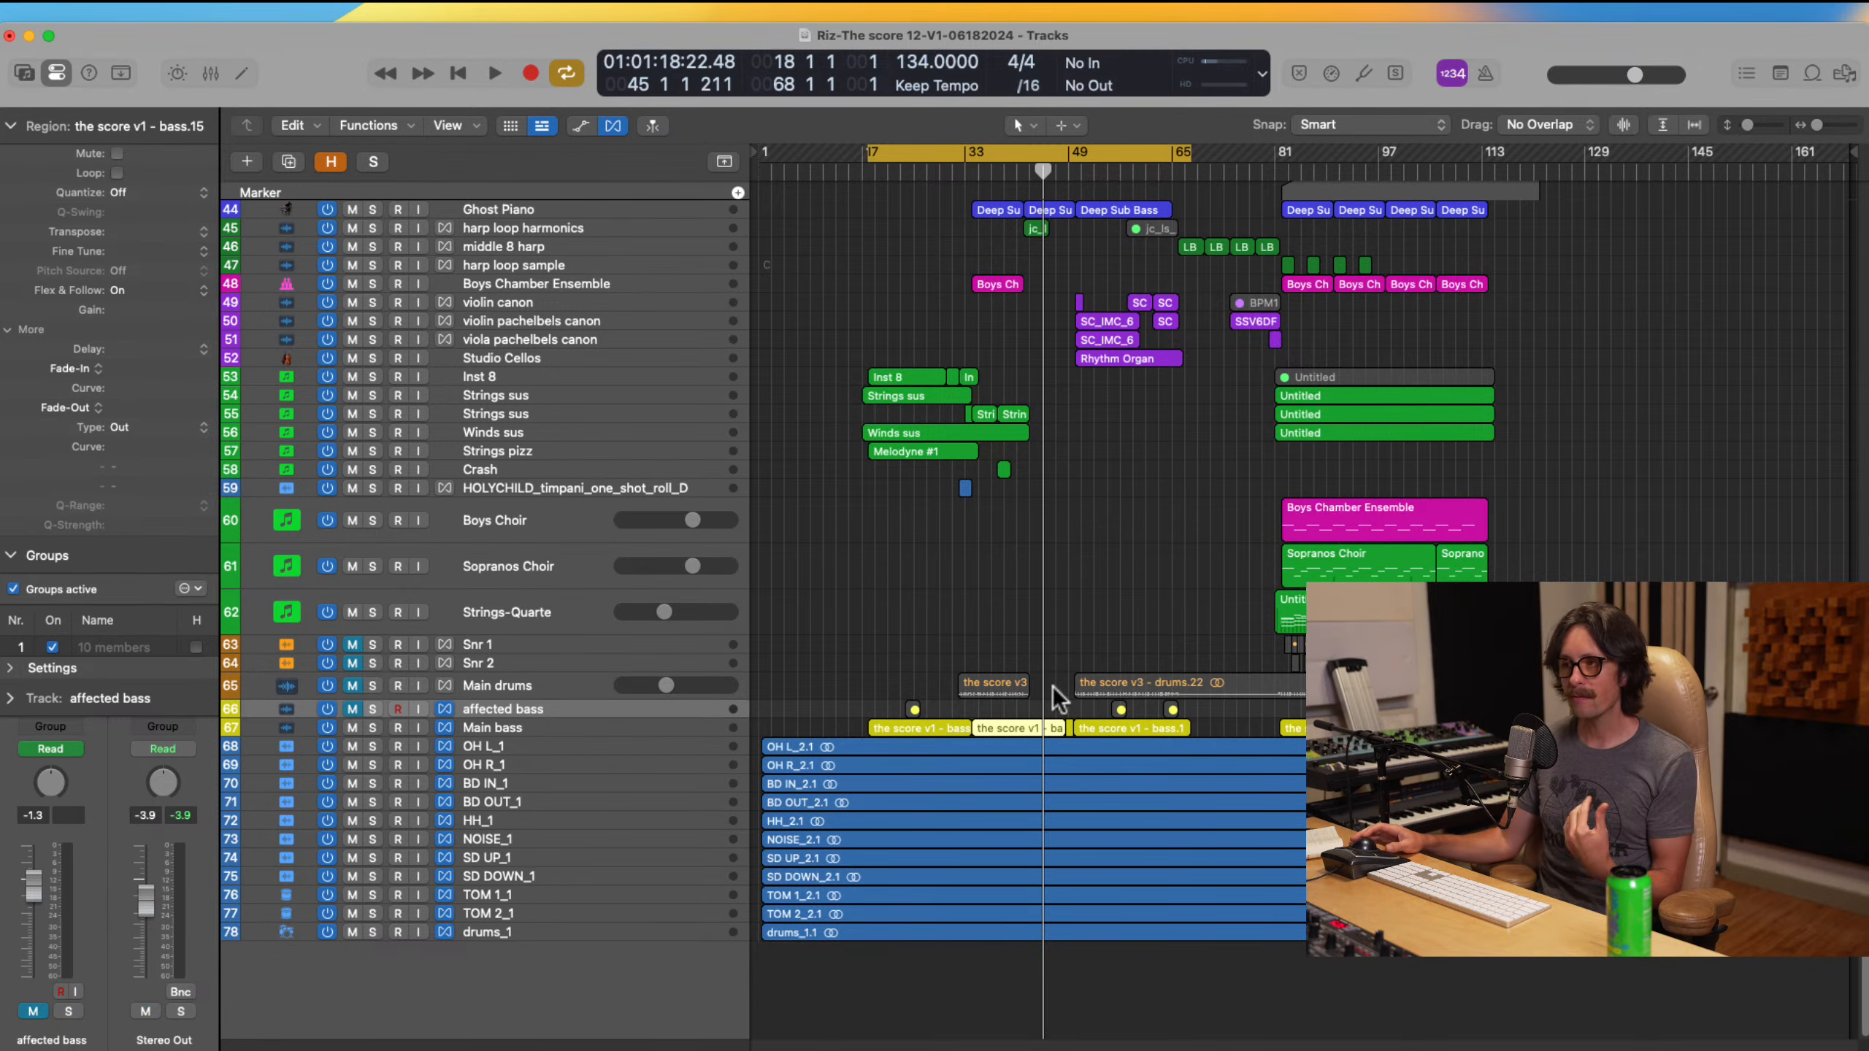
Step: Place the playhead at bar 34, at the start of the selected Main bass region
{"action": "scroll", "coordinate": [1090, 661], "scroll_direction": "up", "scroll_amount": 1}
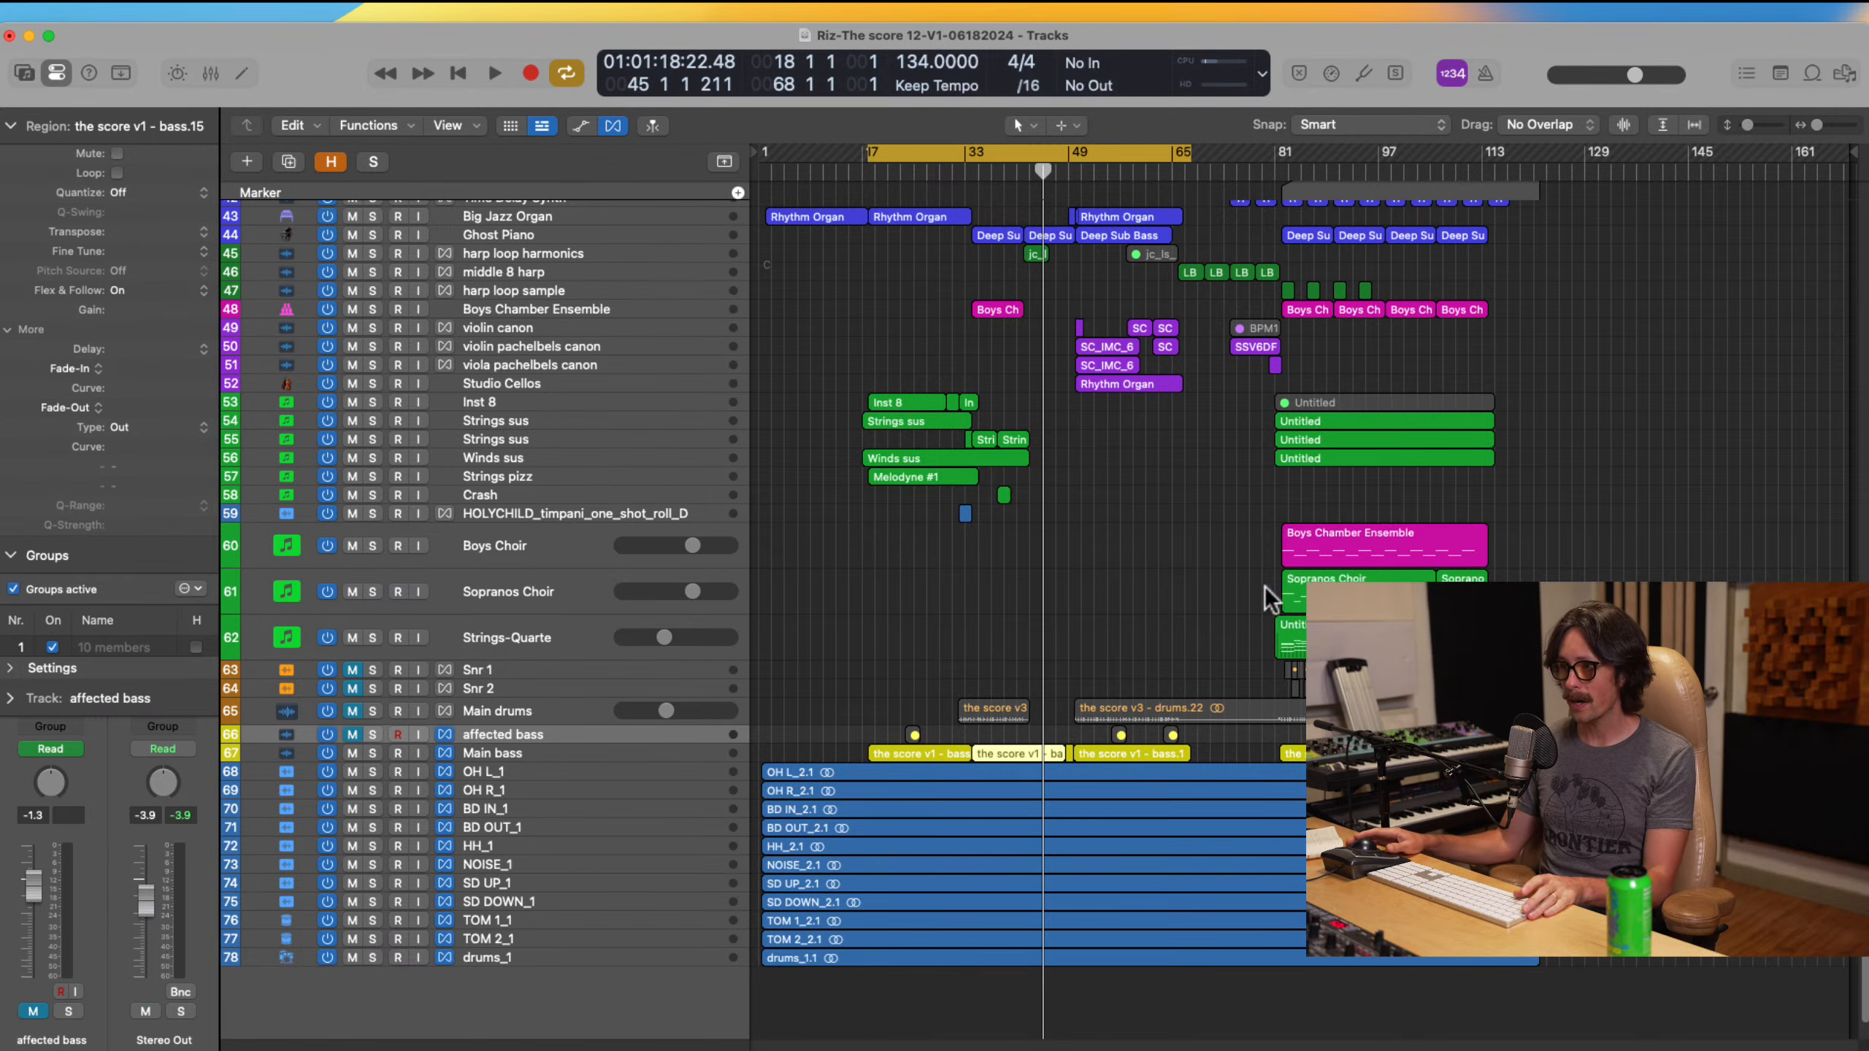
{"action": "scroll", "coordinate": [1247, 601], "scroll_direction": "down", "scroll_amount": 2}
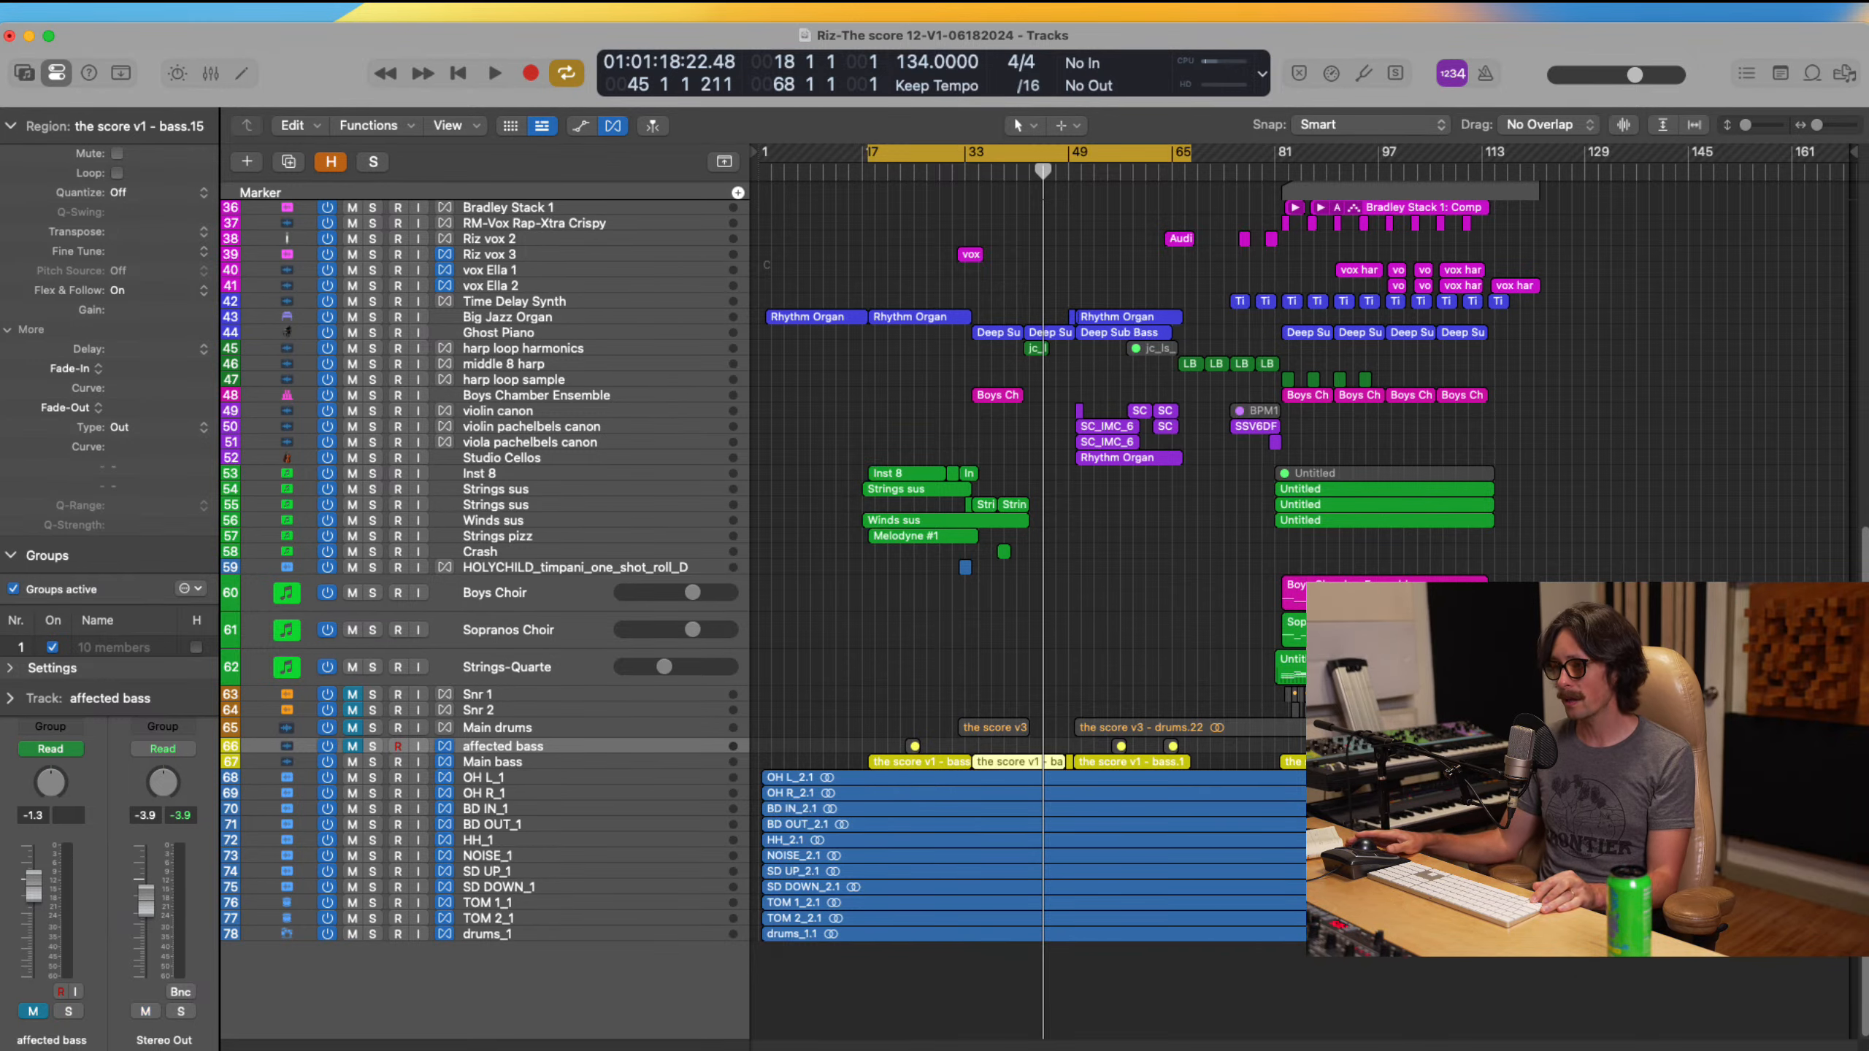
{"action": "left_click_drag", "start_coordinate": [1585, 723], "coordinate": [757, 1012]}
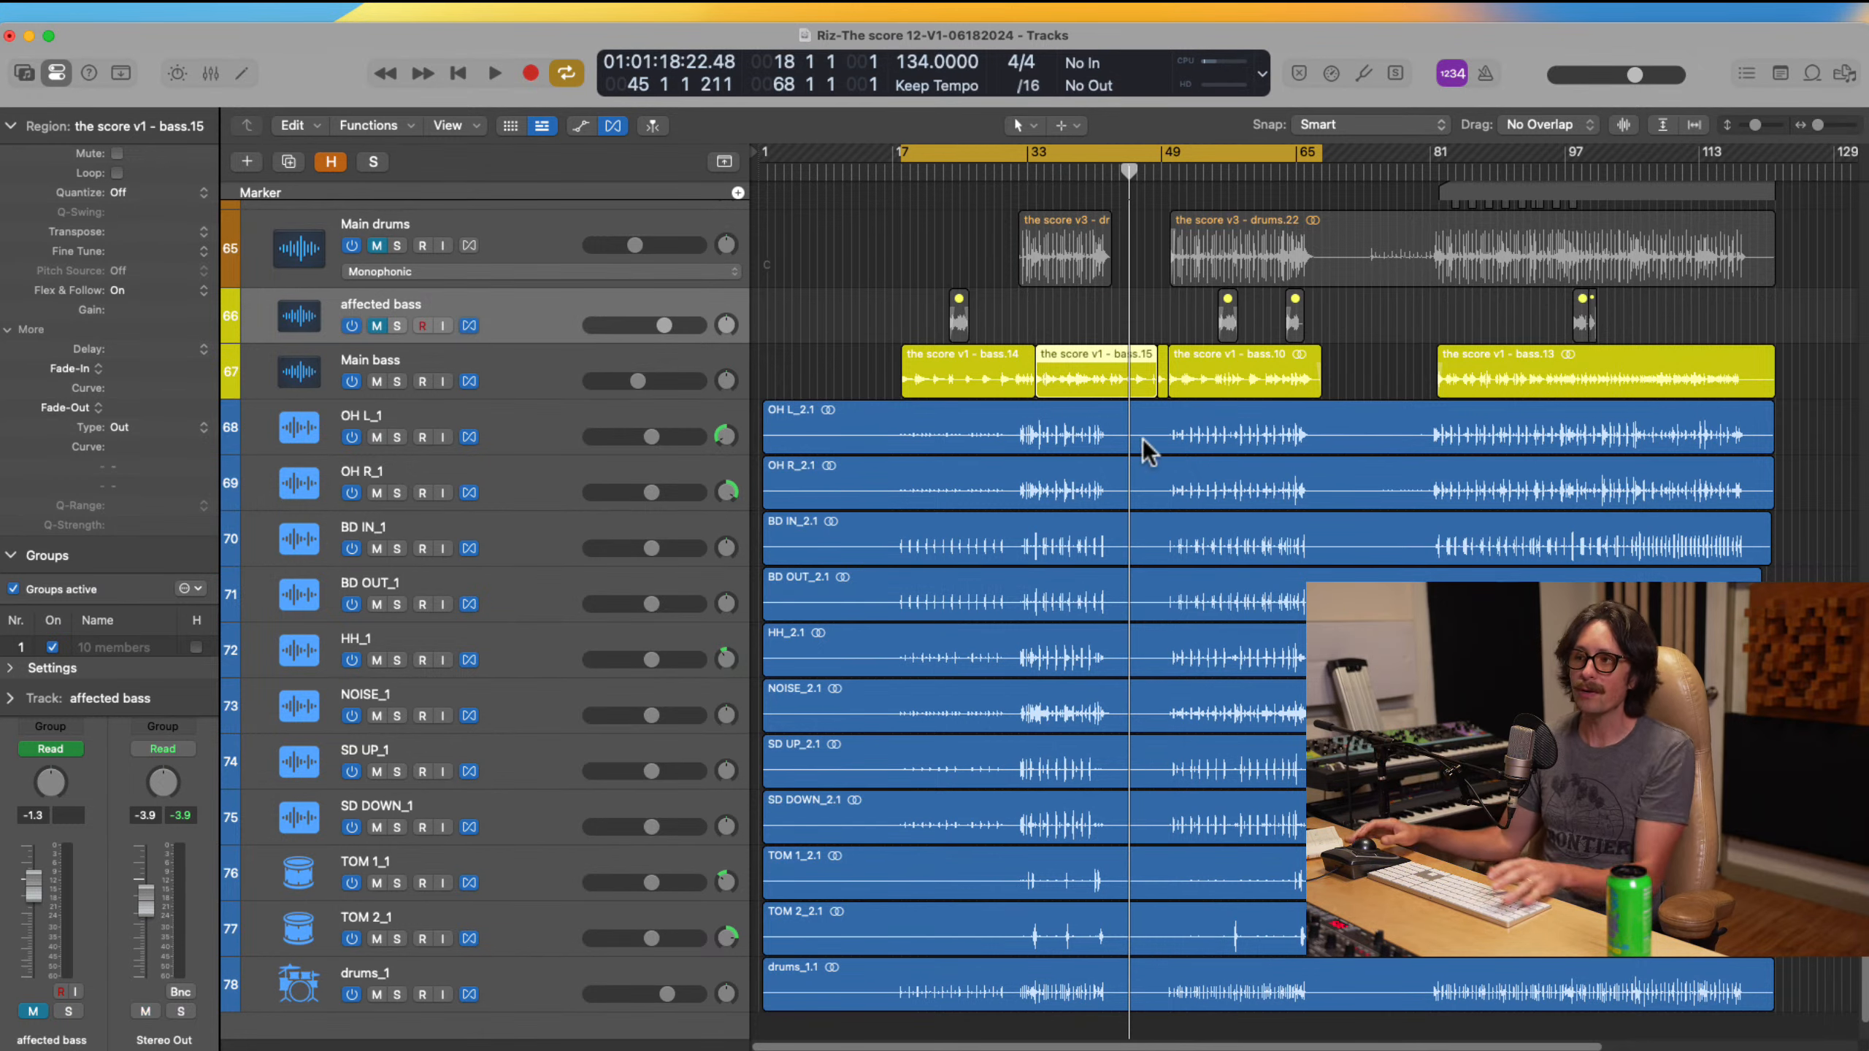
{"action": "left_click", "coordinate": [1038, 177]}
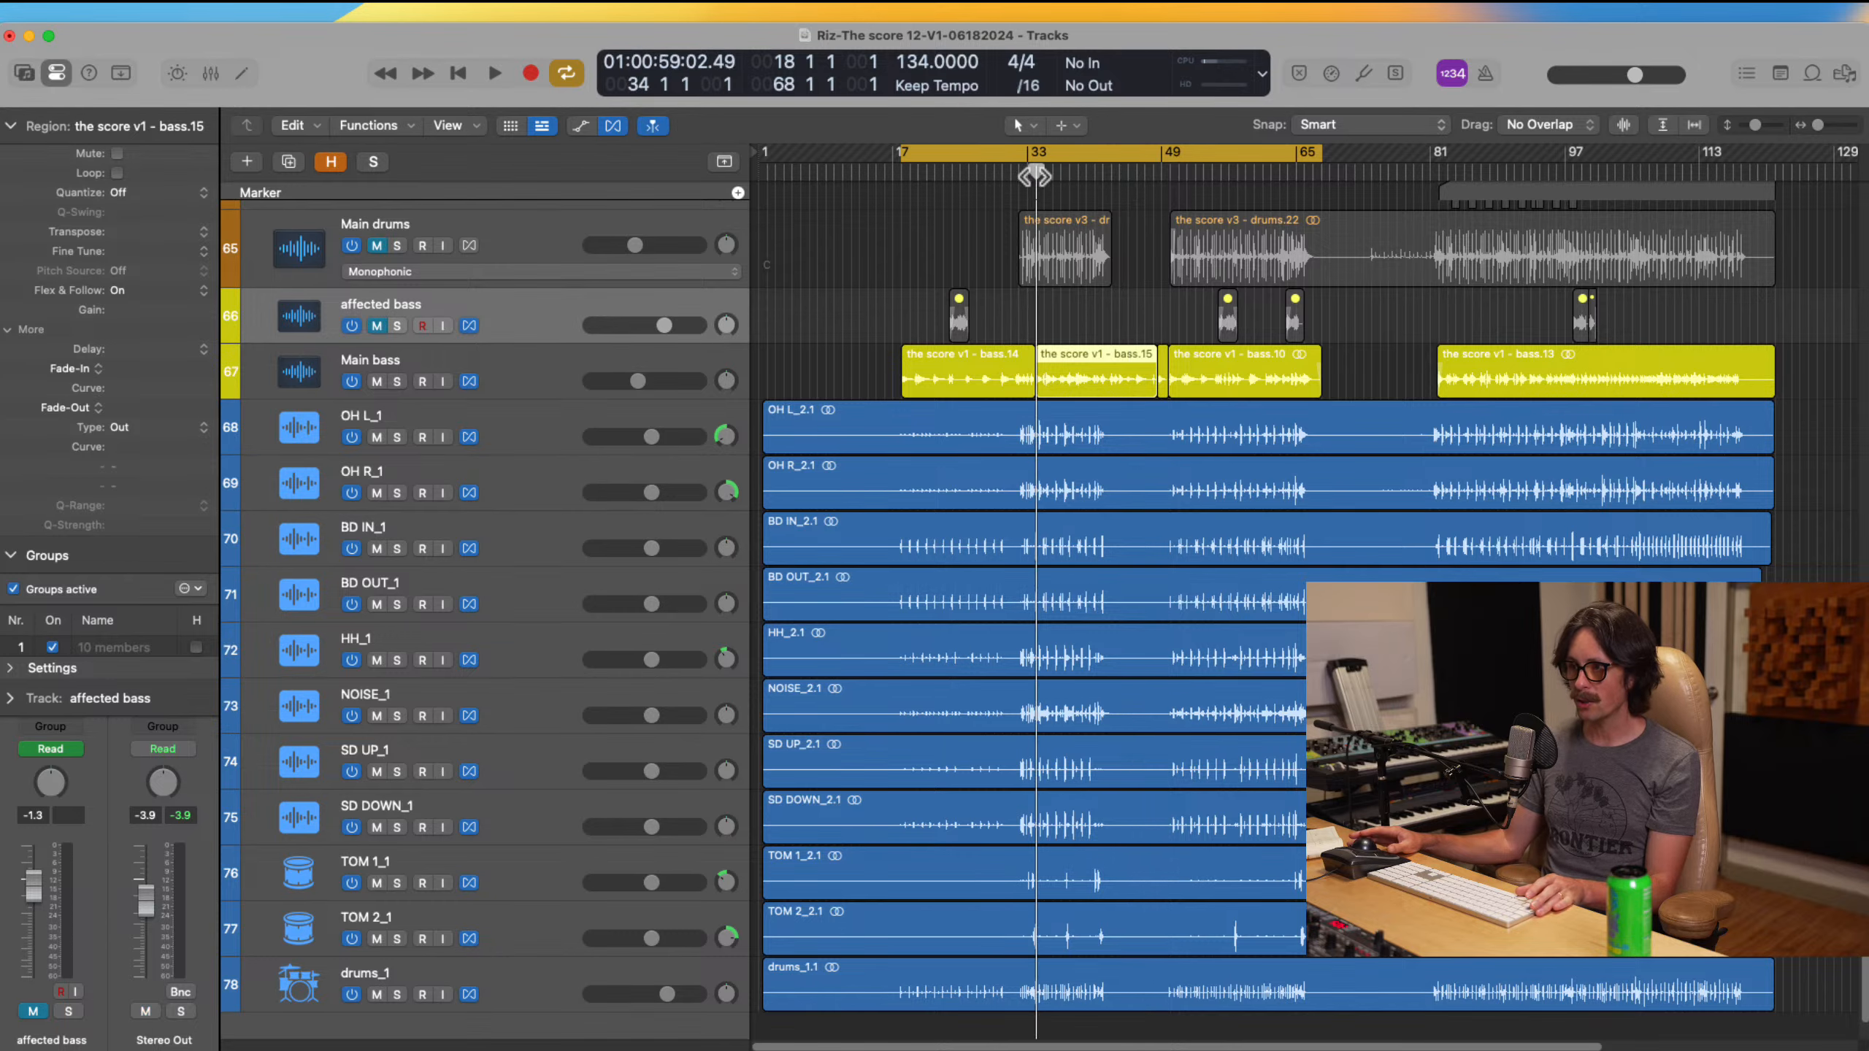
Step: Move the unmuted lead vocal track down to directly above the Main bass track
{"action": "scroll", "coordinate": [1140, 589], "scroll_direction": "up", "scroll_amount": 5}
{"action": "scroll", "coordinate": [1141, 589], "scroll_direction": "up", "scroll_amount": 5}
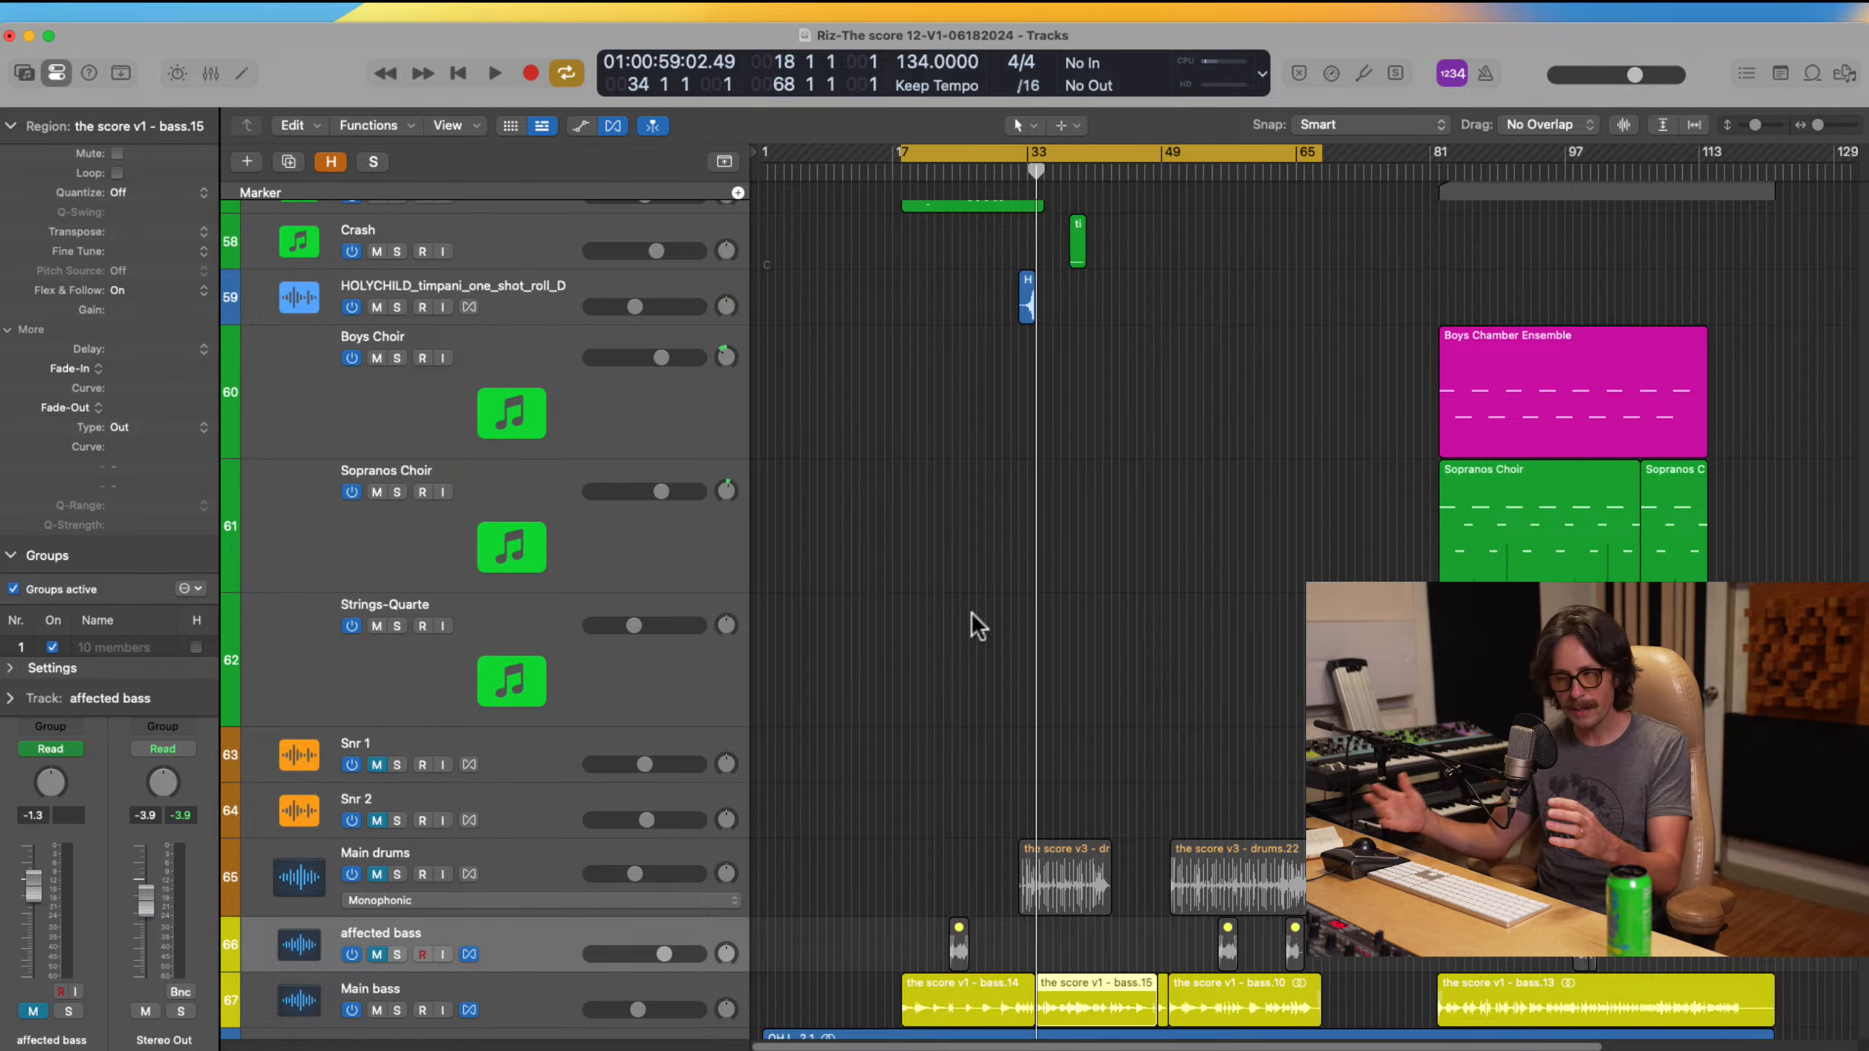
{"action": "scroll", "coordinate": [968, 604], "scroll_direction": "up", "scroll_amount": 10}
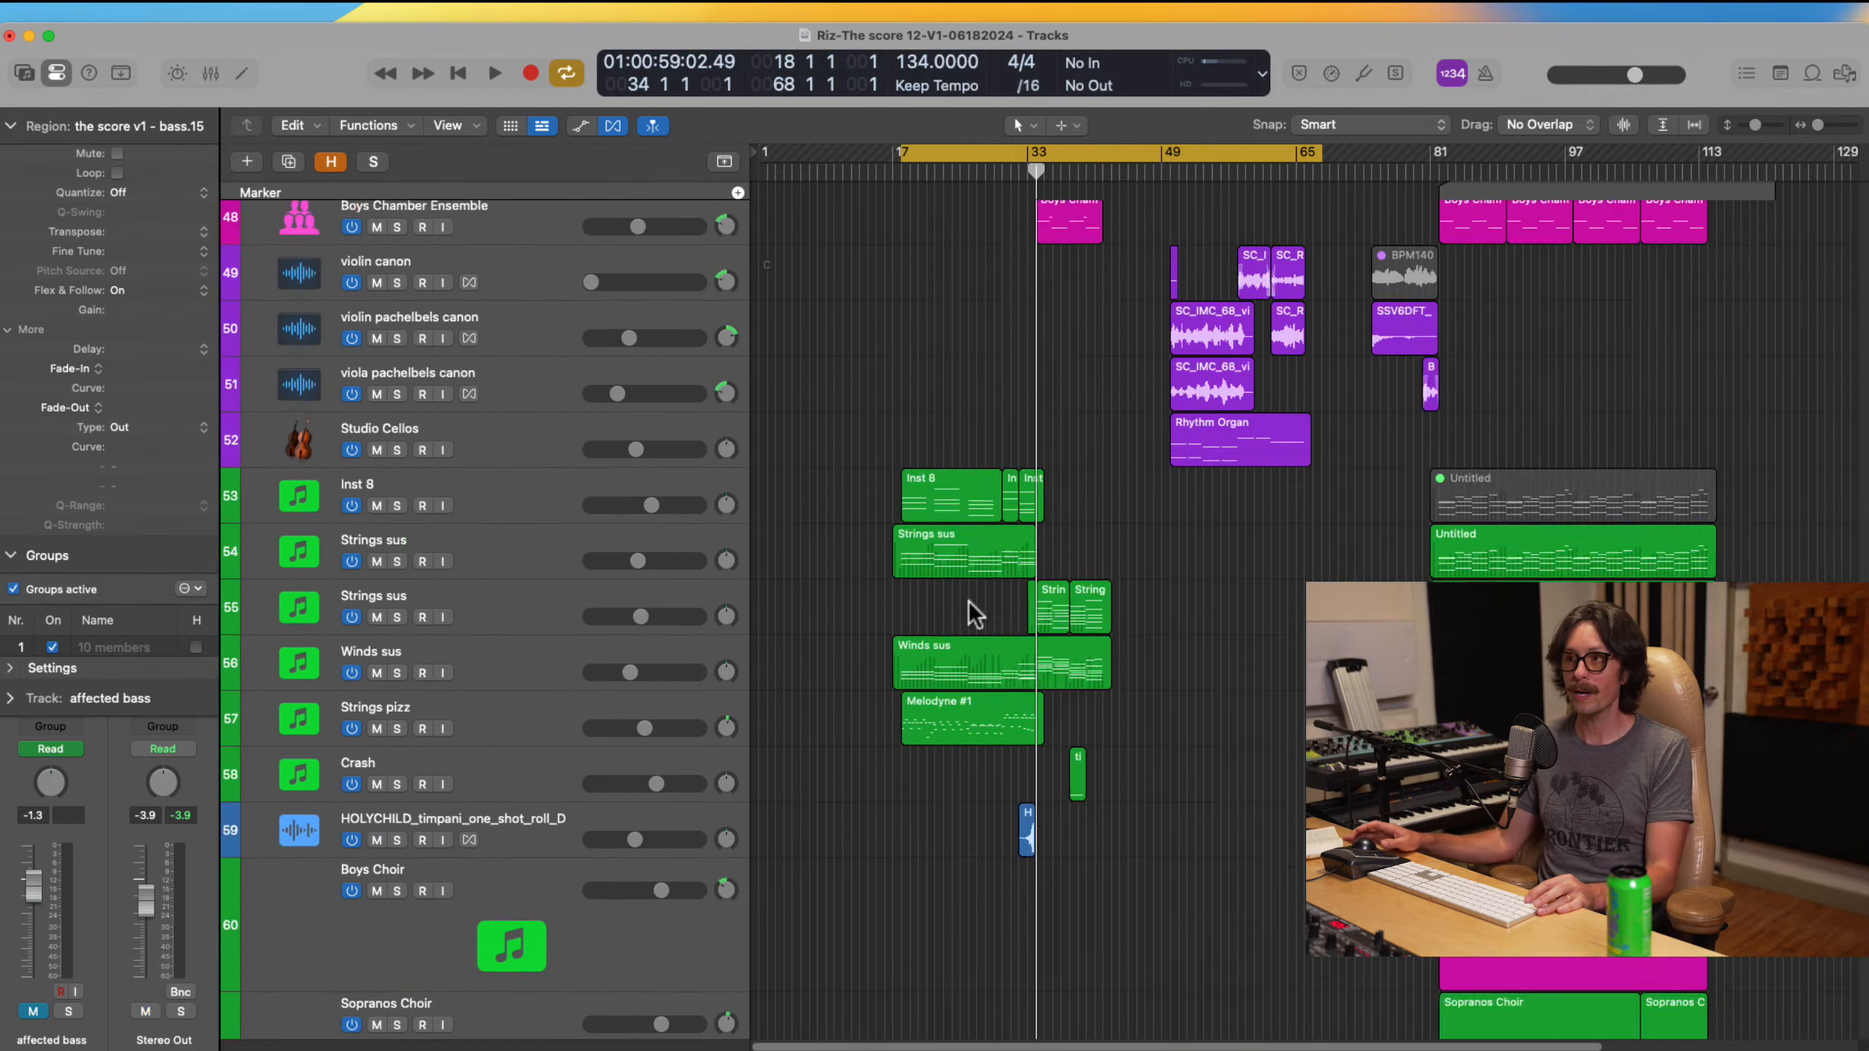
{"action": "scroll", "coordinate": [968, 603], "scroll_direction": "up", "scroll_amount": 8}
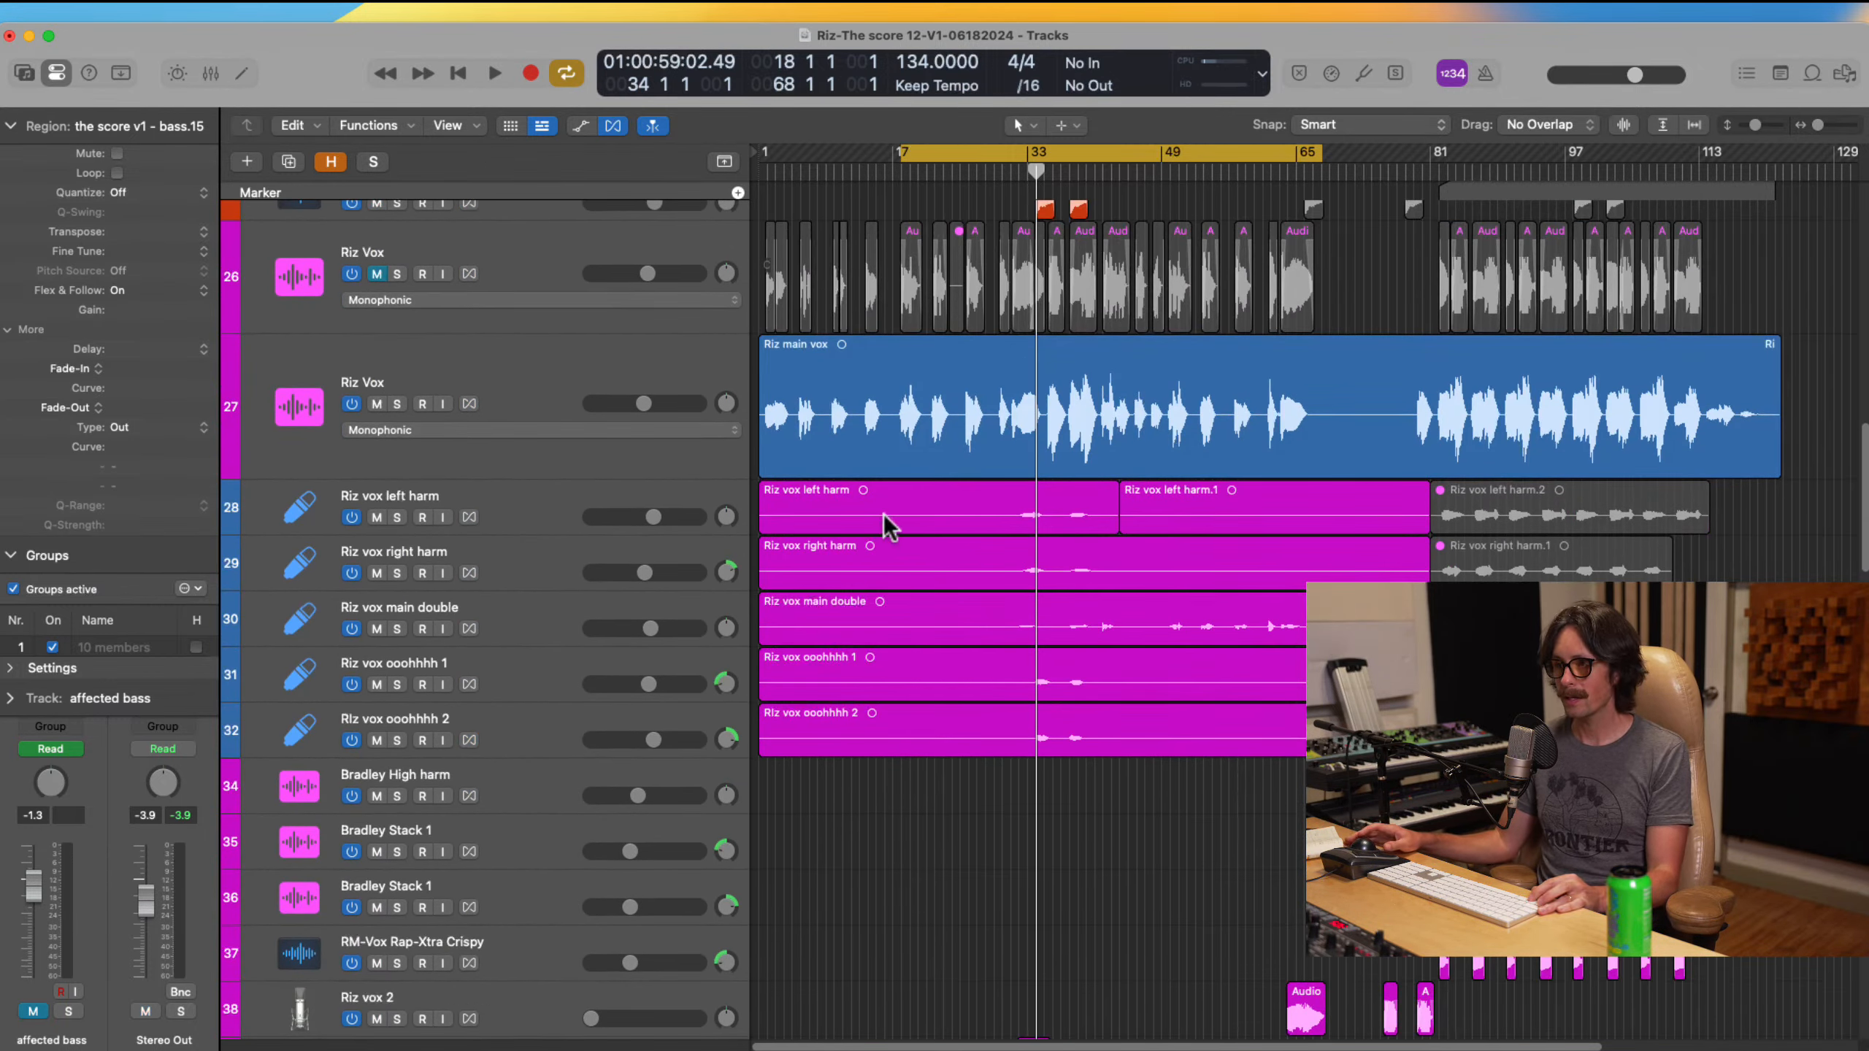
{"action": "left_click", "coordinate": [498, 379]}
{"action": "left_click_drag", "start_coordinate": [542, 363], "coordinate": [595, 621]}
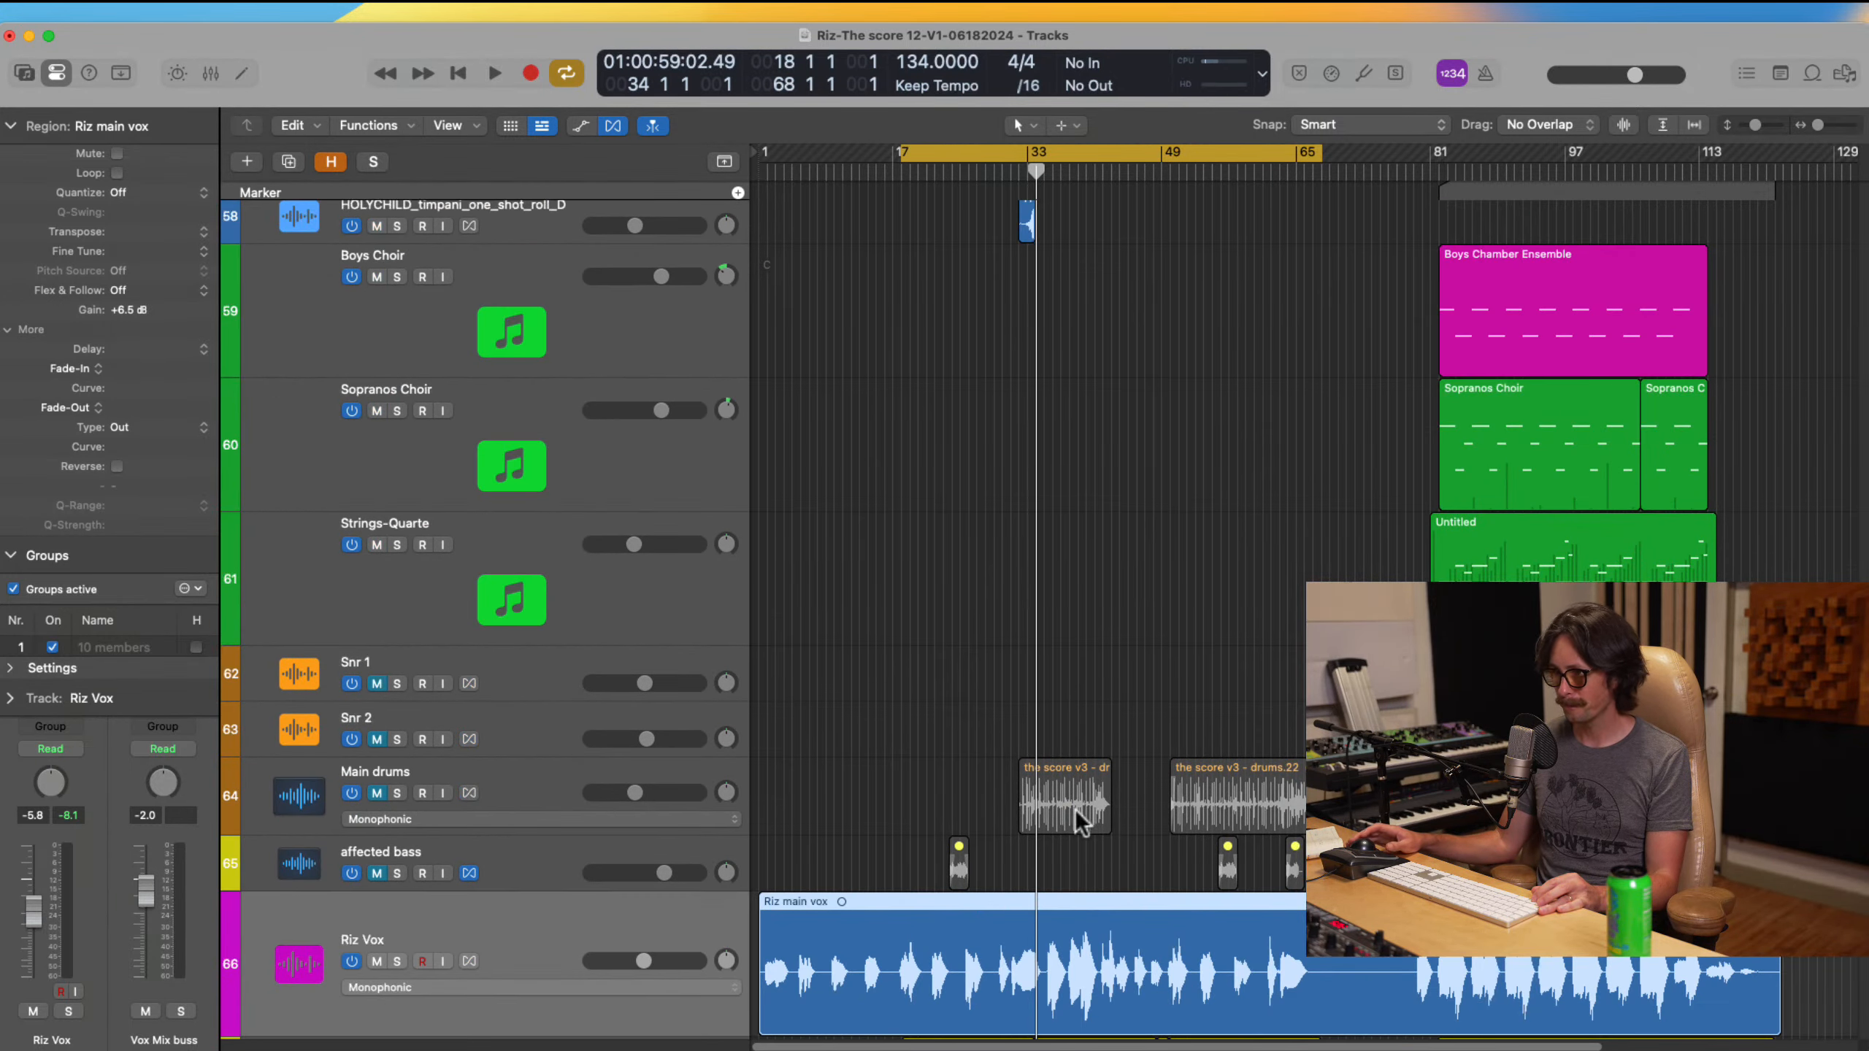
Step: Place the playhead at bar 30 and examine the lead vocal phrases' timing against the Main bass and quantized drum tracks
{"action": "scroll", "coordinate": [1067, 806], "scroll_direction": "down", "scroll_amount": 5}
{"action": "scroll", "coordinate": [1059, 803], "scroll_direction": "down", "scroll_amount": 4}
{"action": "left_click_drag", "start_coordinate": [968, 425], "coordinate": [1256, 913]}
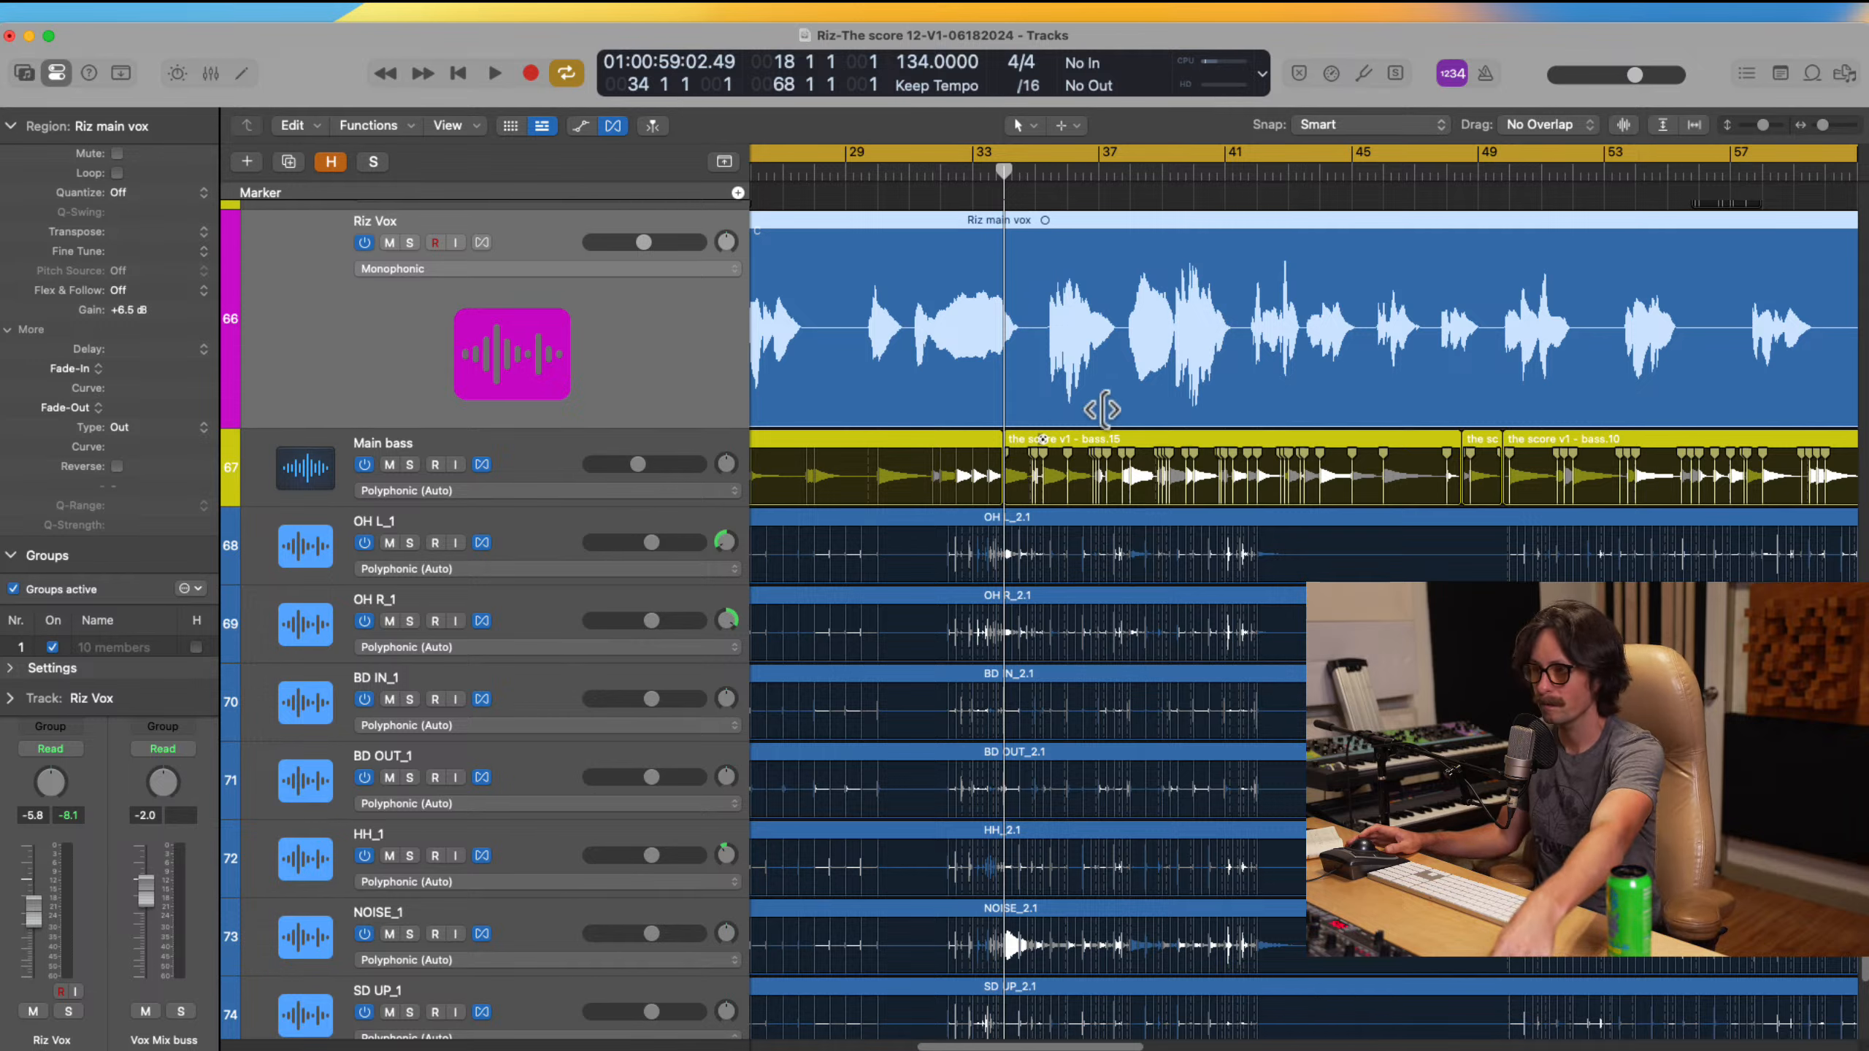
{"action": "left_click_drag", "start_coordinate": [878, 290], "coordinate": [1284, 691]}
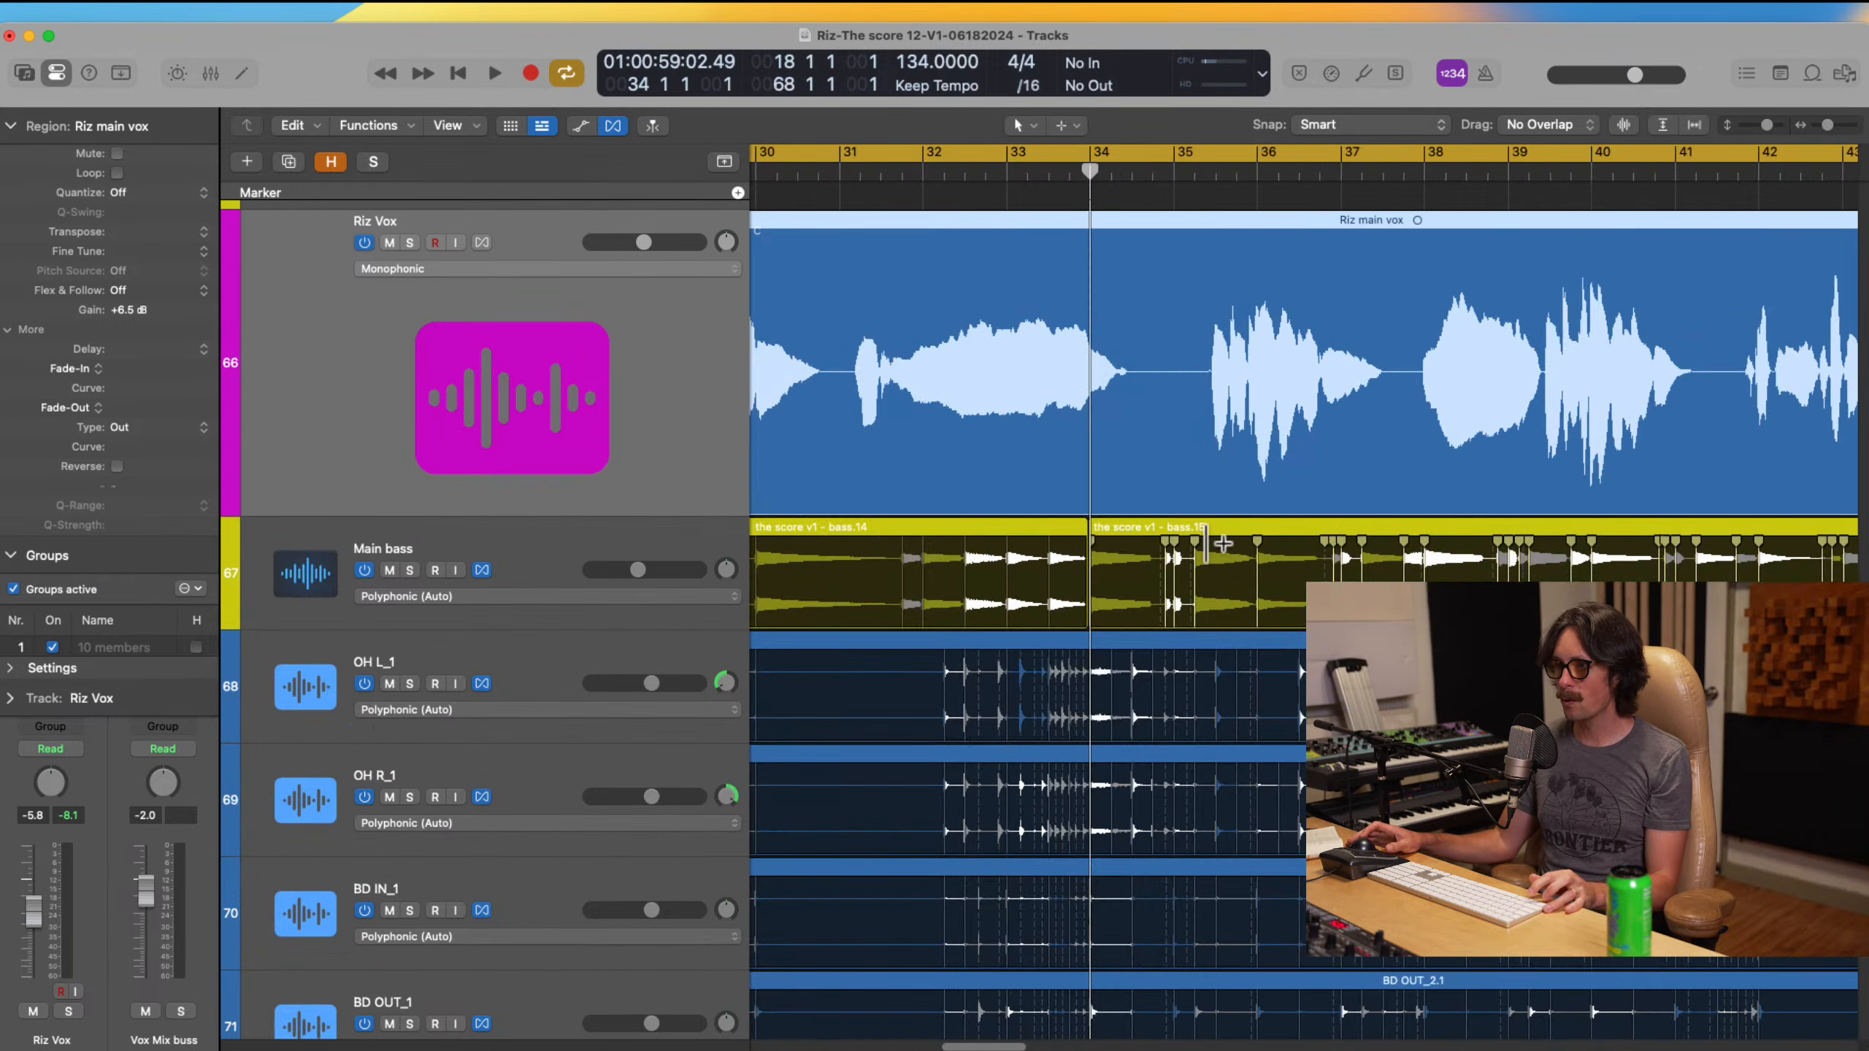
{"action": "left_click", "coordinate": [1022, 366], "text": "ctrl+alt"}
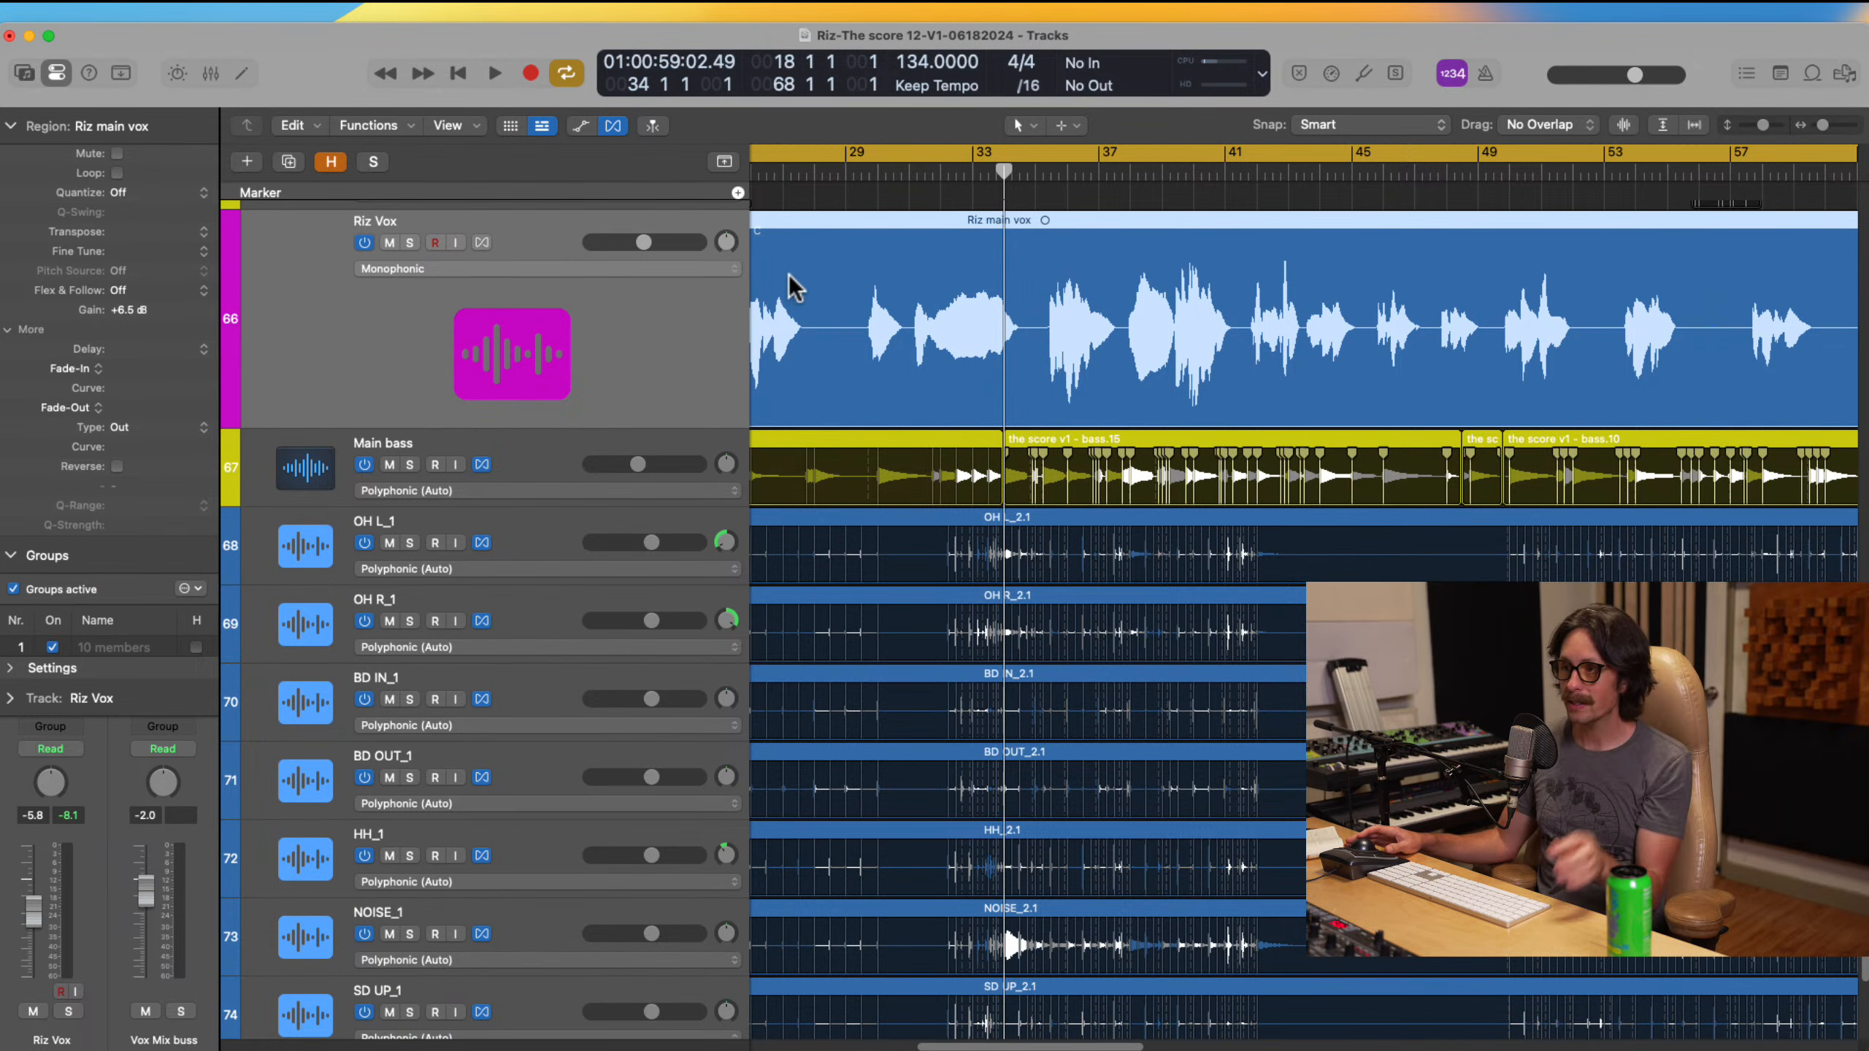
{"action": "left_click_drag", "start_coordinate": [842, 283], "coordinate": [1016, 501]}
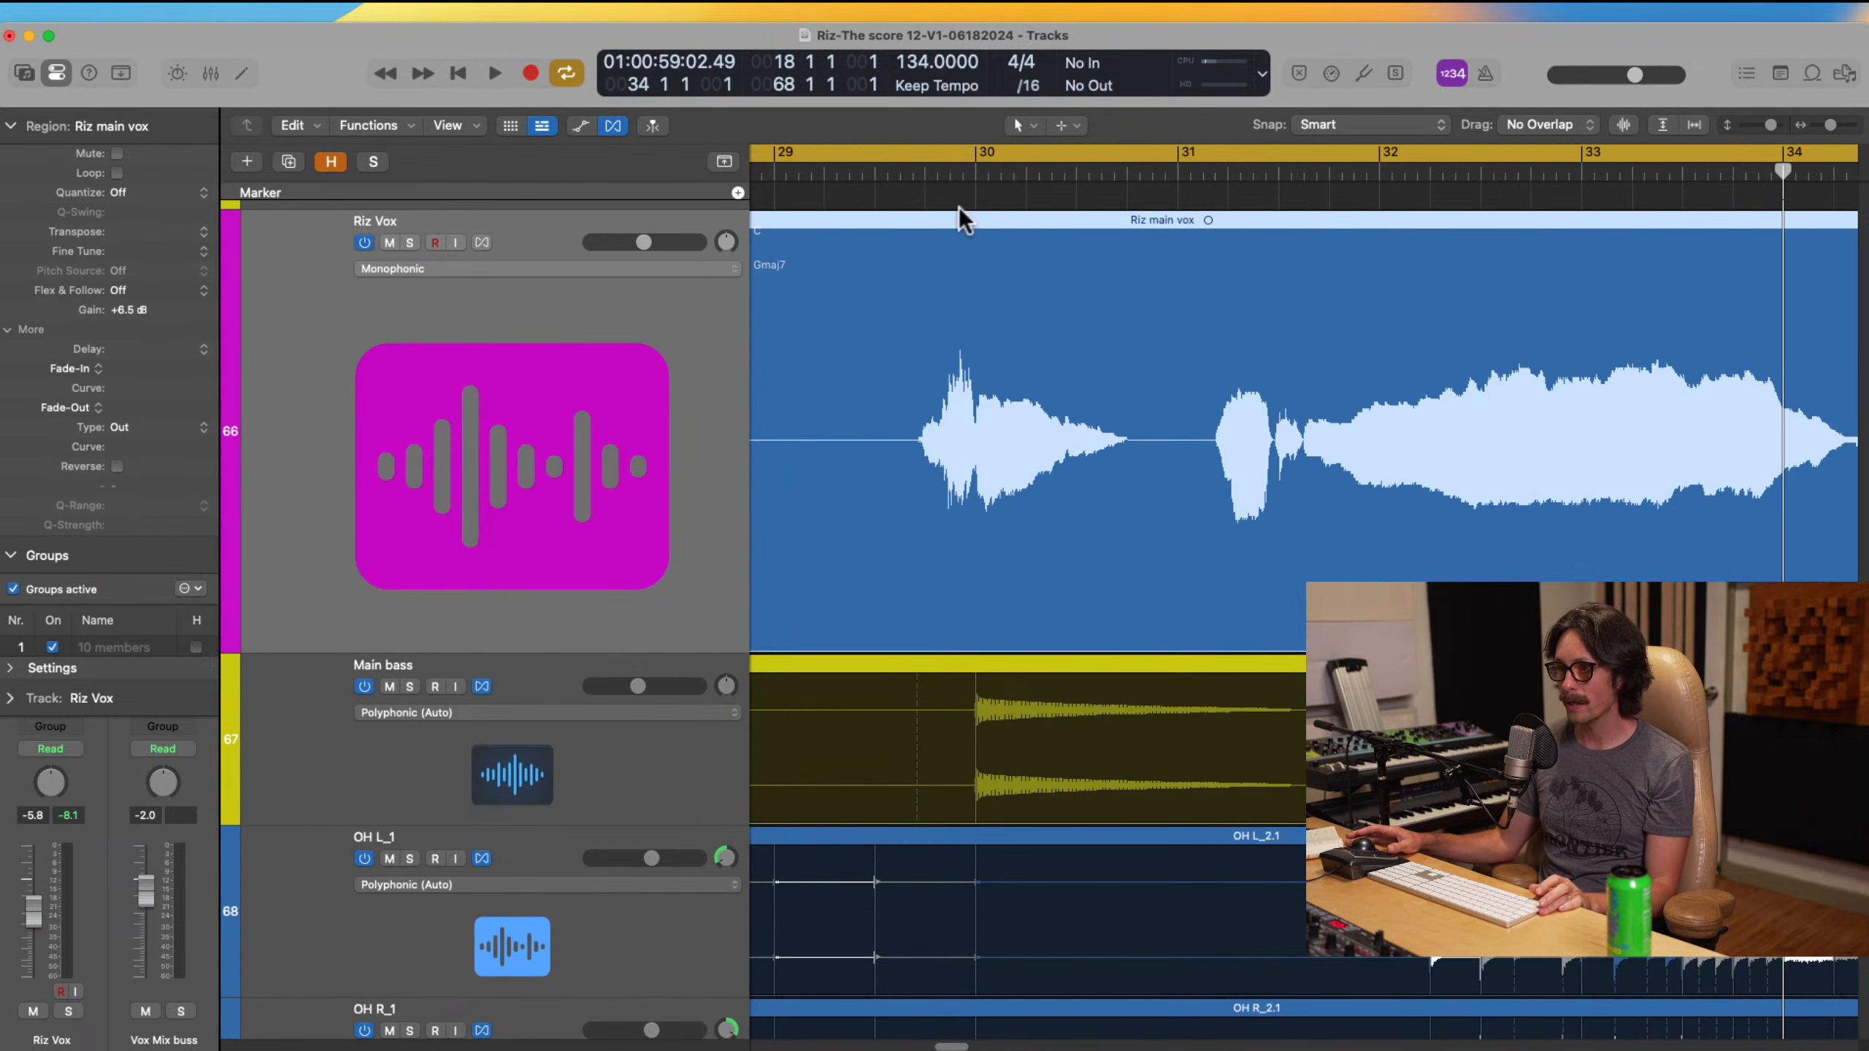
{"action": "left_click", "coordinate": [973, 171]}
{"action": "left_click_drag", "start_coordinate": [868, 355], "coordinate": [1082, 497]}
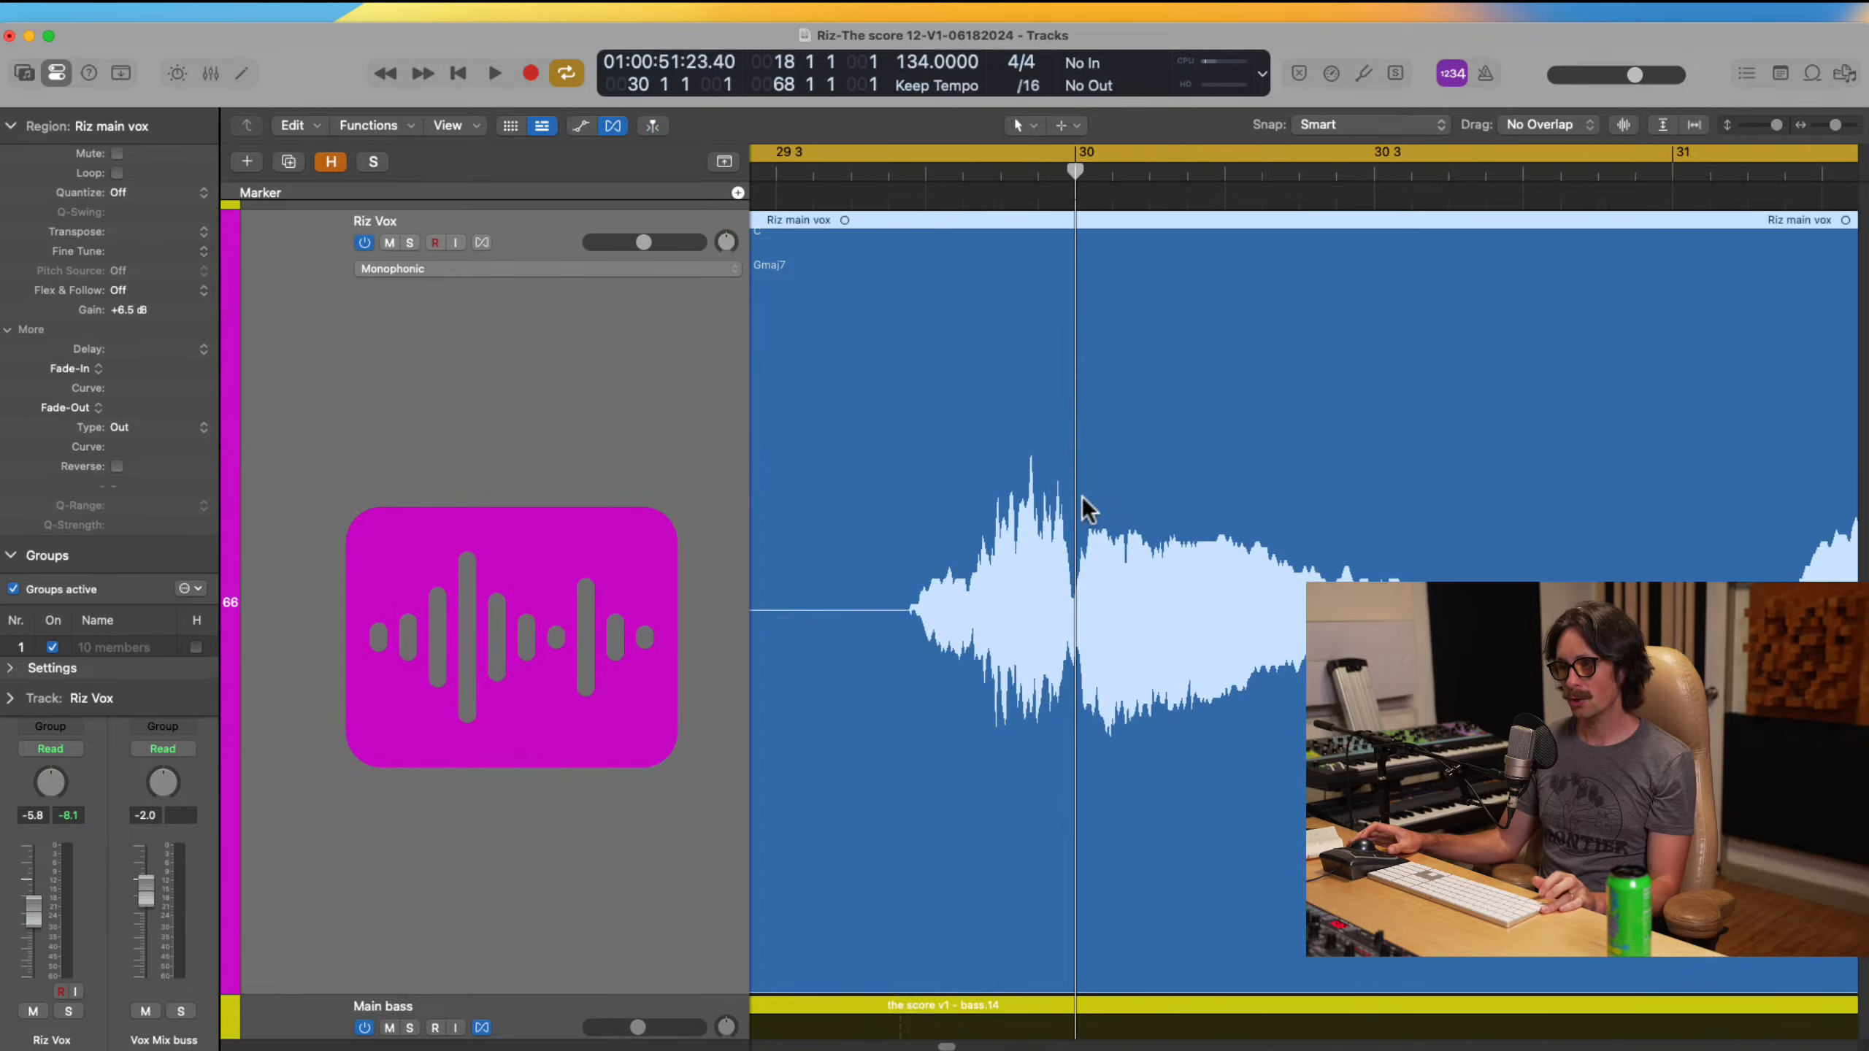
{"action": "left_click", "coordinate": [1054, 546], "text": "ctrl+alt"}
{"action": "left_click", "coordinate": [997, 492], "text": "ctrl+alt"}
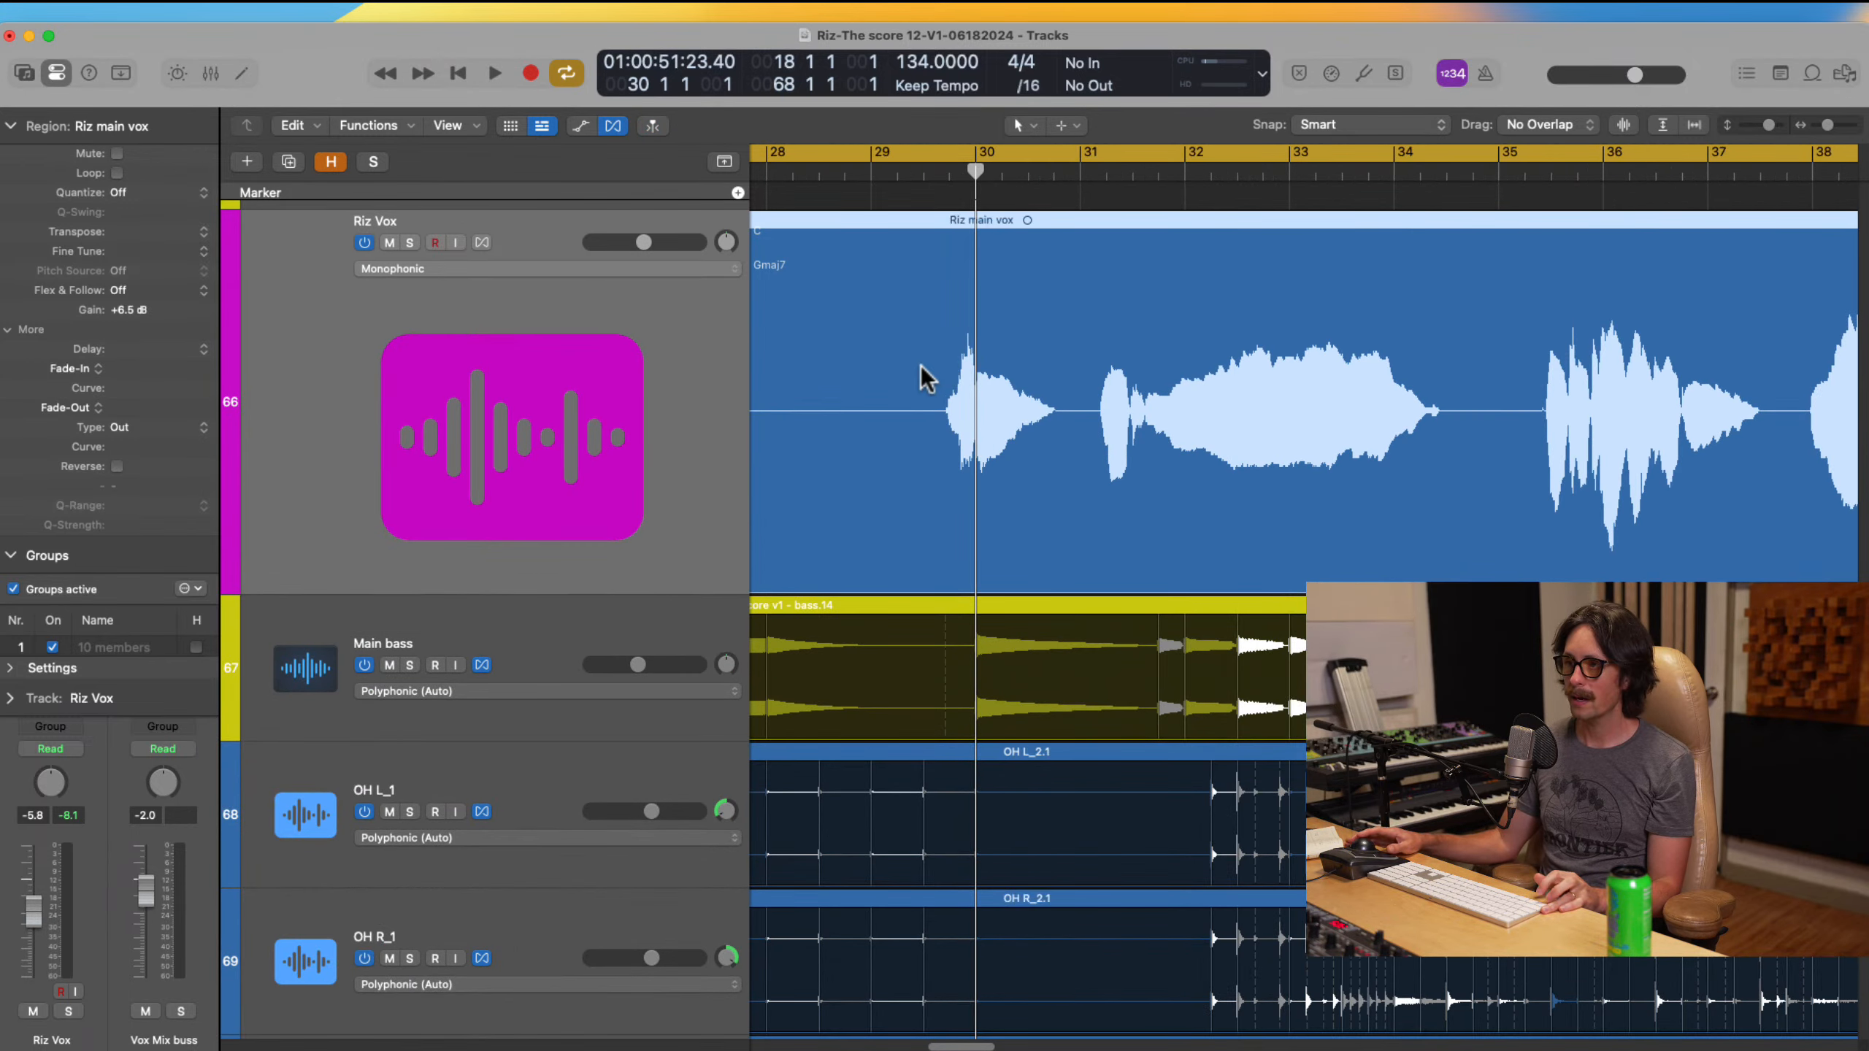
{"action": "left_click", "coordinate": [949, 378], "text": "ctrl+alt"}
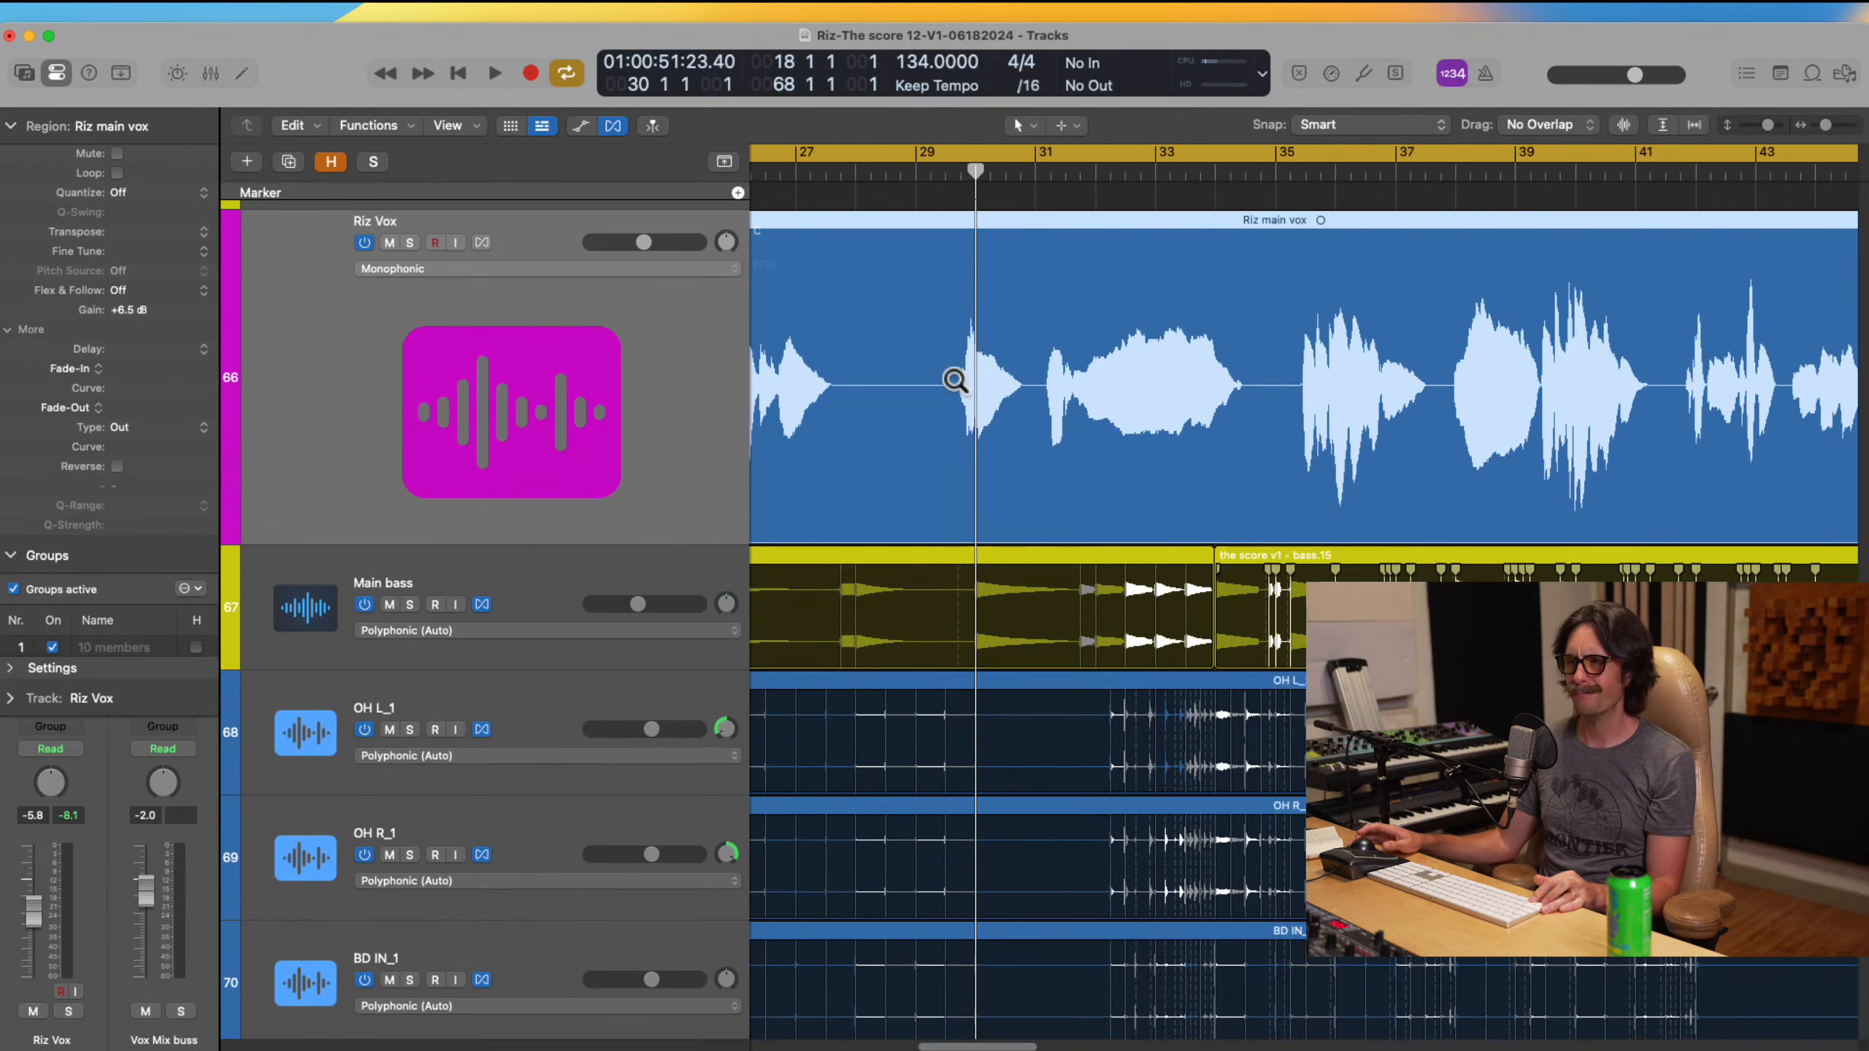
Step: Place the playhead at bar 29, turn off cycling and listen to the lead vocal within the full arrangement
{"action": "left_click", "coordinate": [918, 172]}
{"action": "key", "text": "c"}
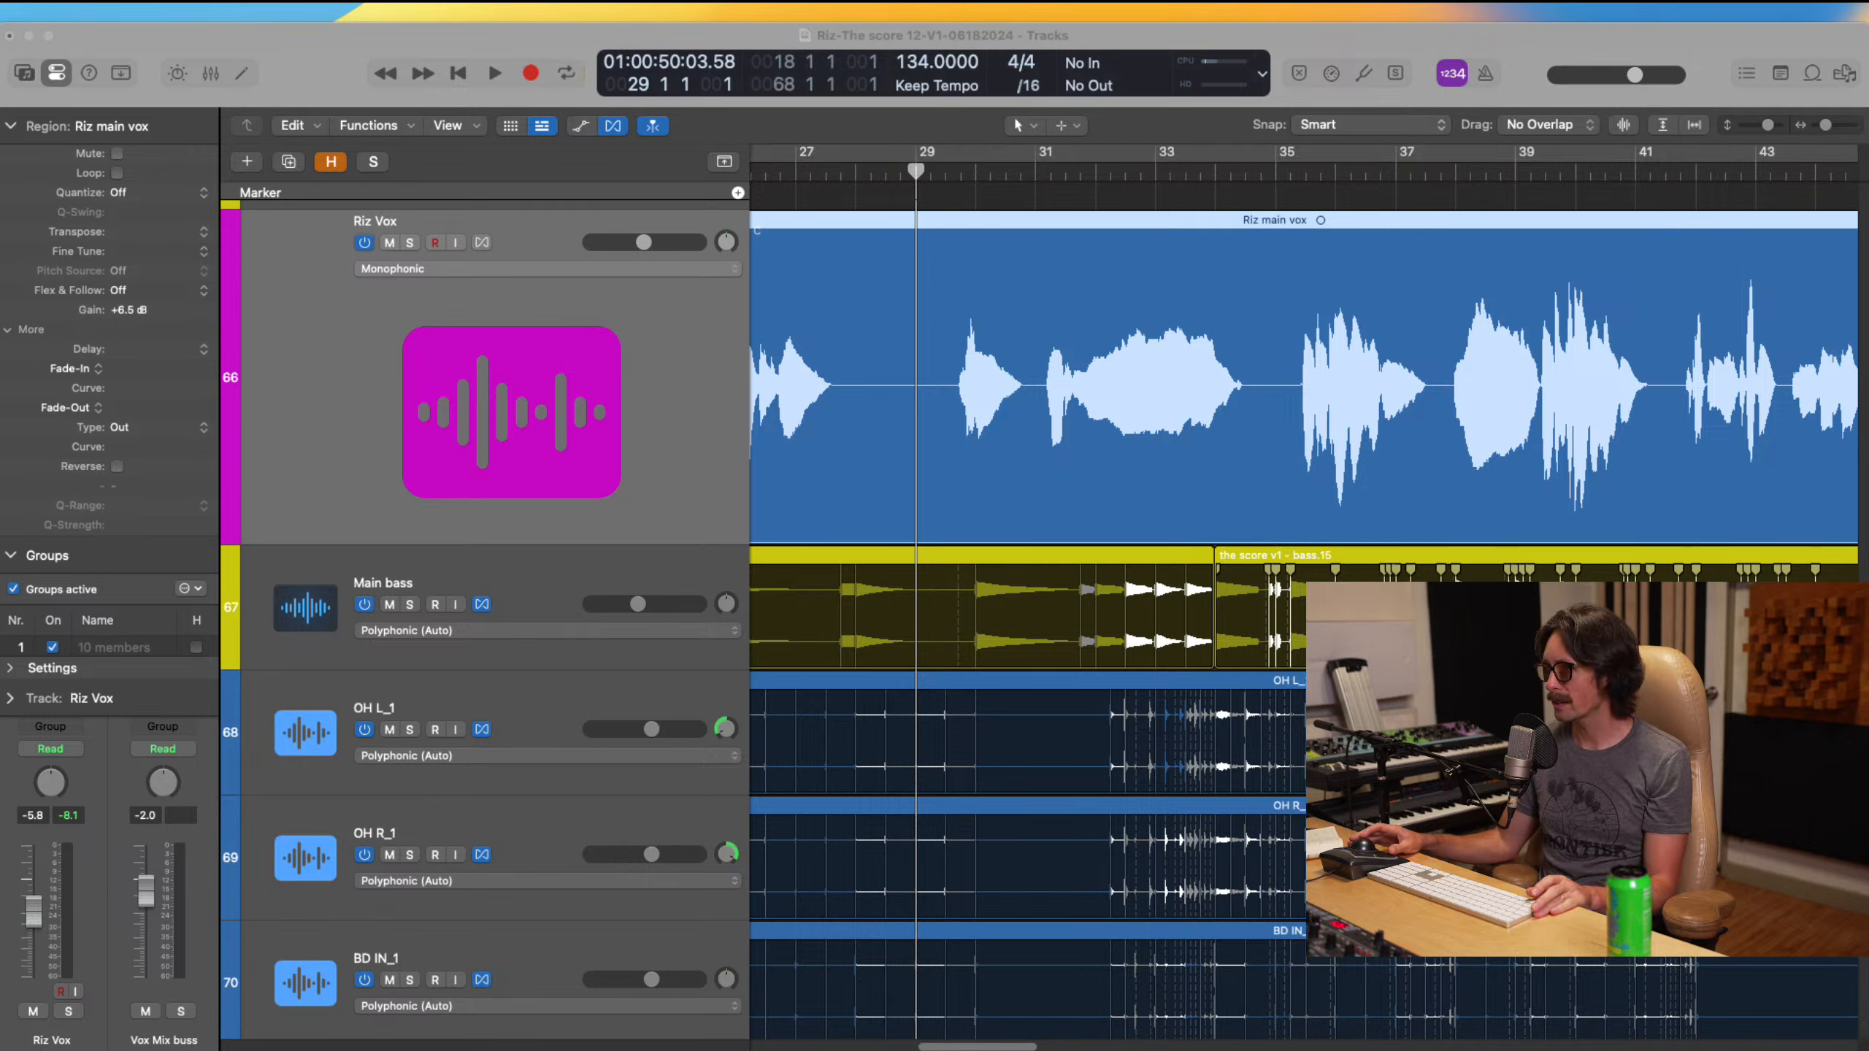
{"action": "key", "text": "space"}
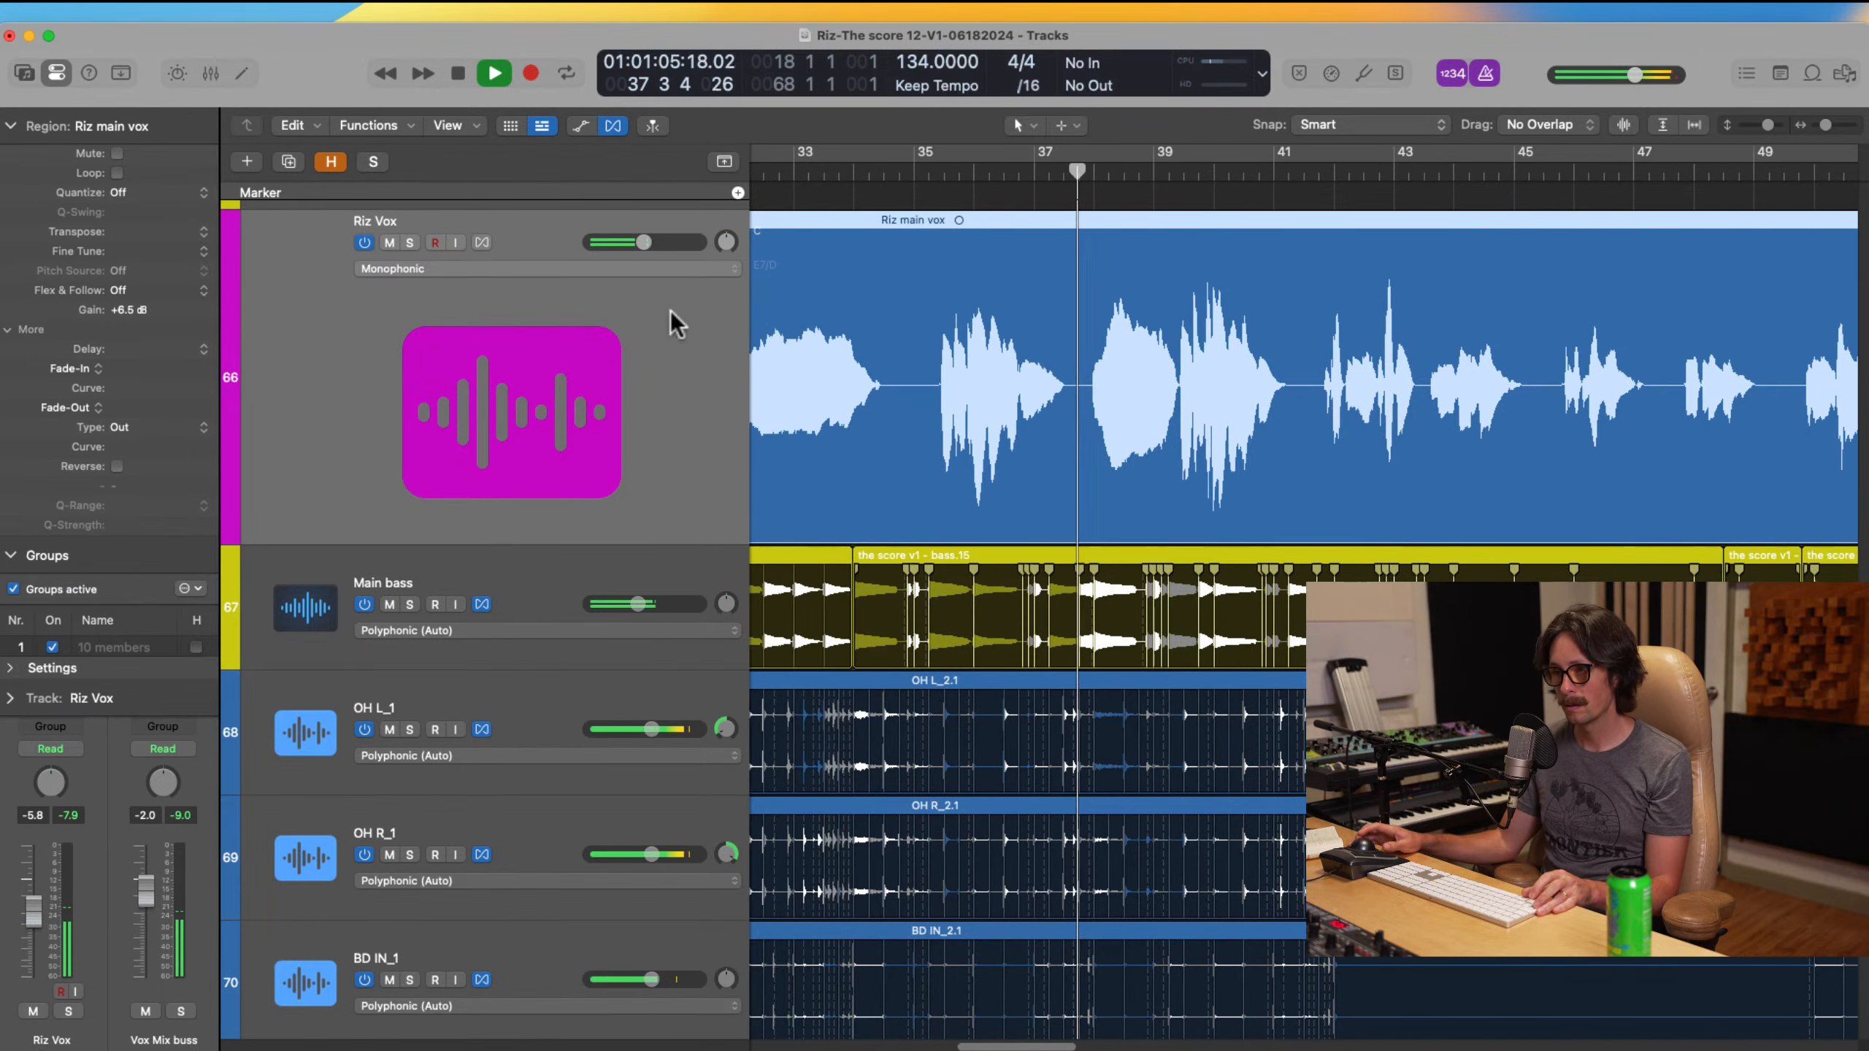
Step: Solo the lead vocal, Main bass and grouped drum tracks while playback continues
{"action": "key", "text": "s"}
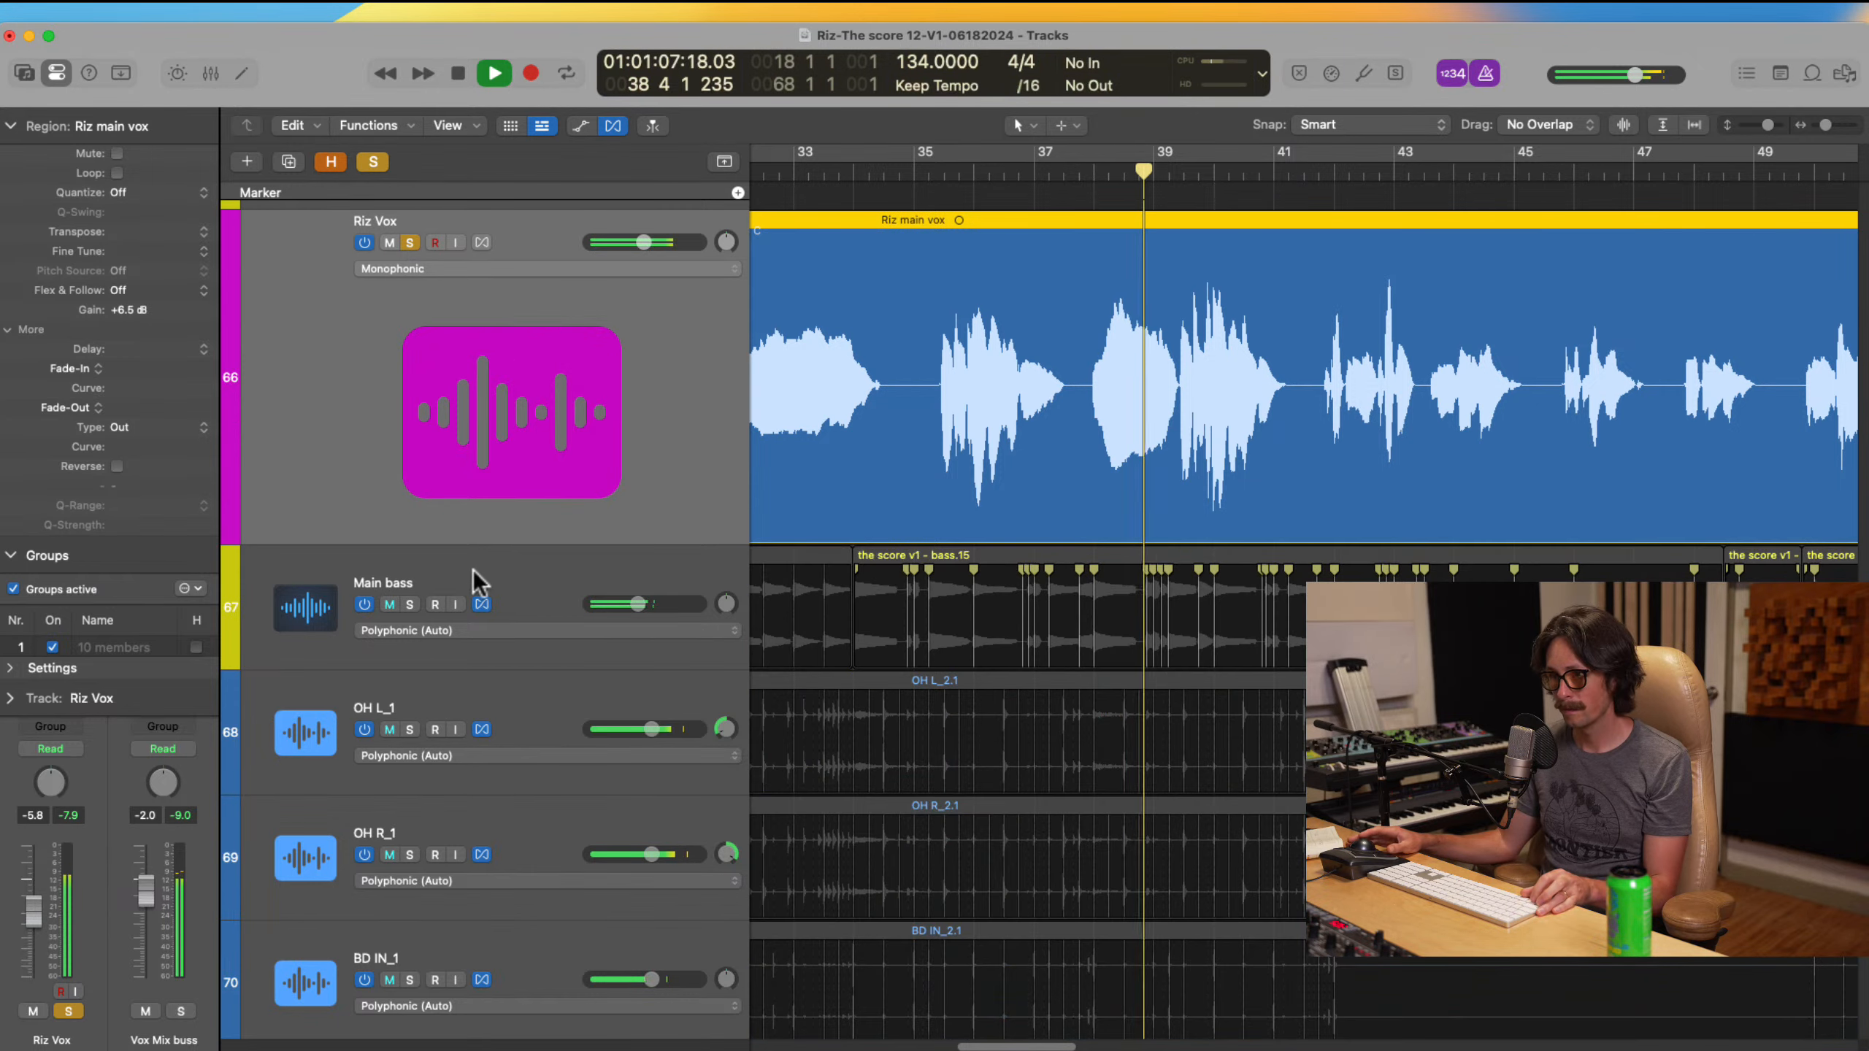
{"action": "left_click", "coordinate": [543, 572]}
{"action": "scroll", "coordinate": [959, 639], "scroll_direction": "down", "scroll_amount": 10}
{"action": "scroll", "coordinate": [959, 690], "scroll_direction": "down", "scroll_amount": 3}
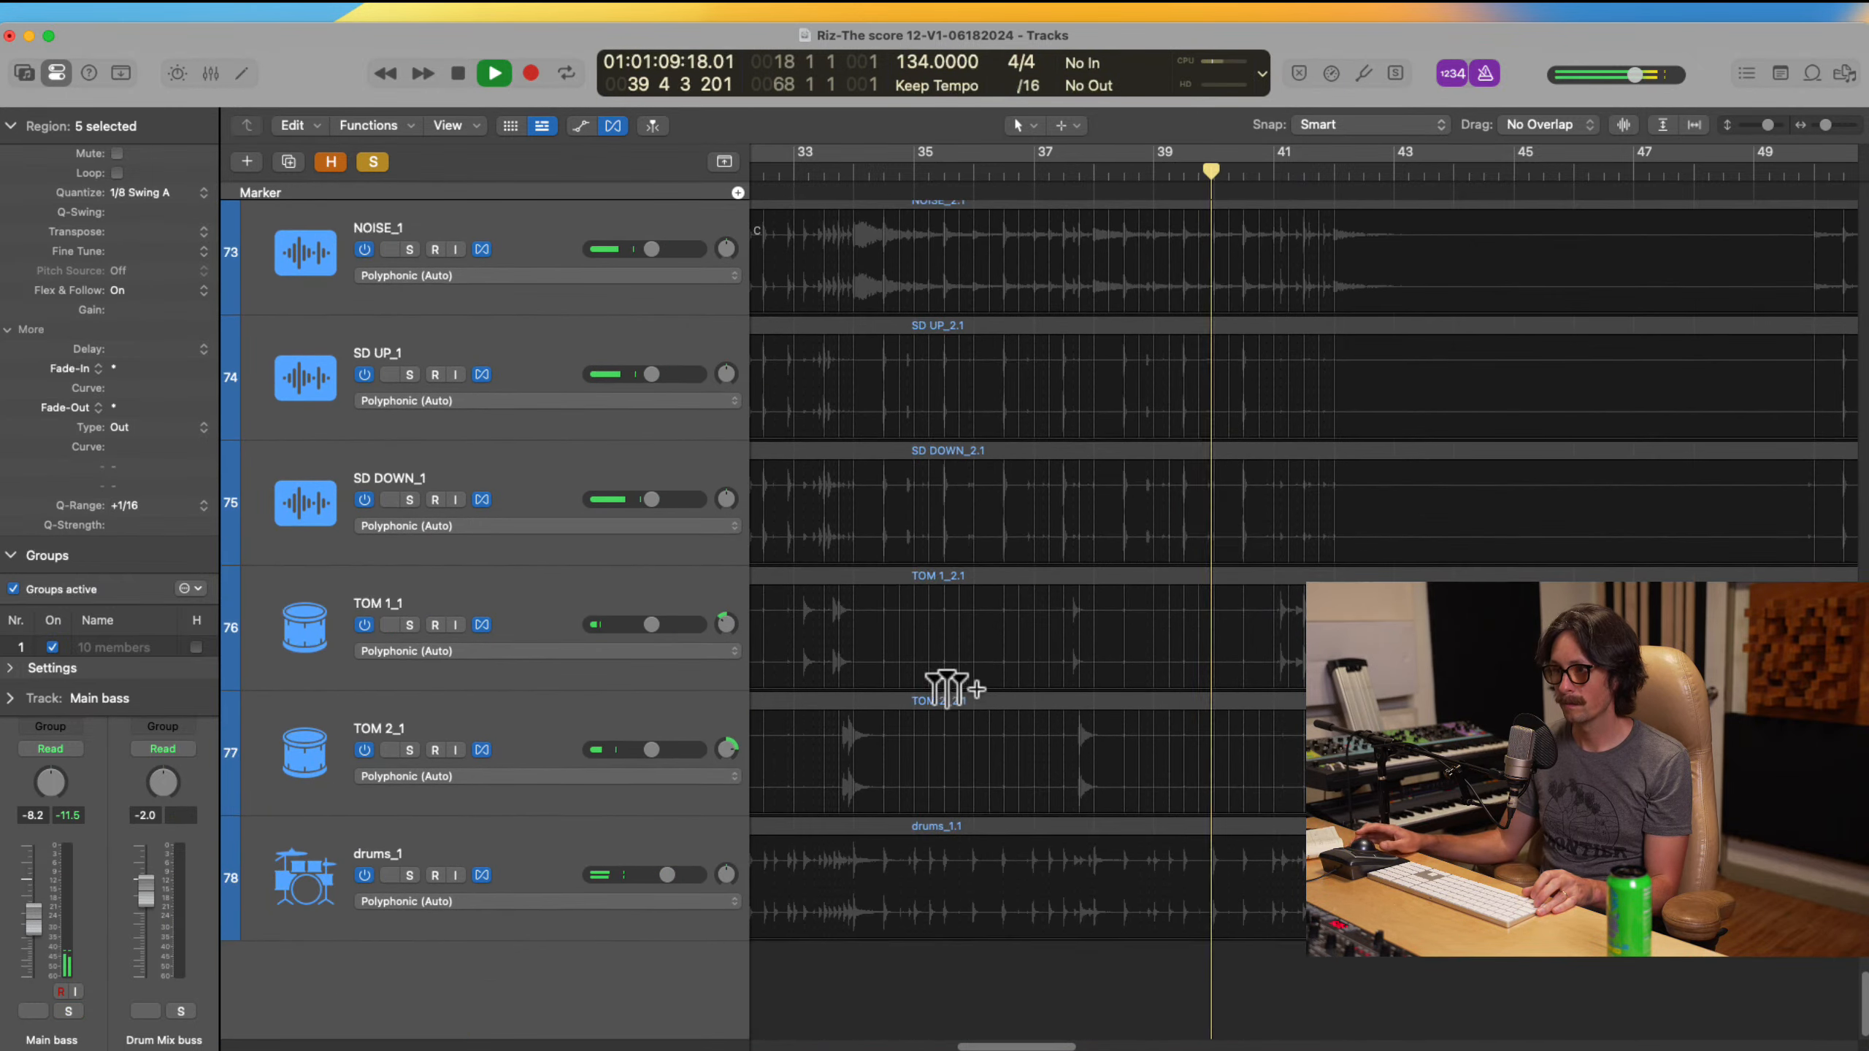
{"action": "left_click", "coordinate": [527, 848]}
{"action": "left_click", "coordinate": [409, 876]}
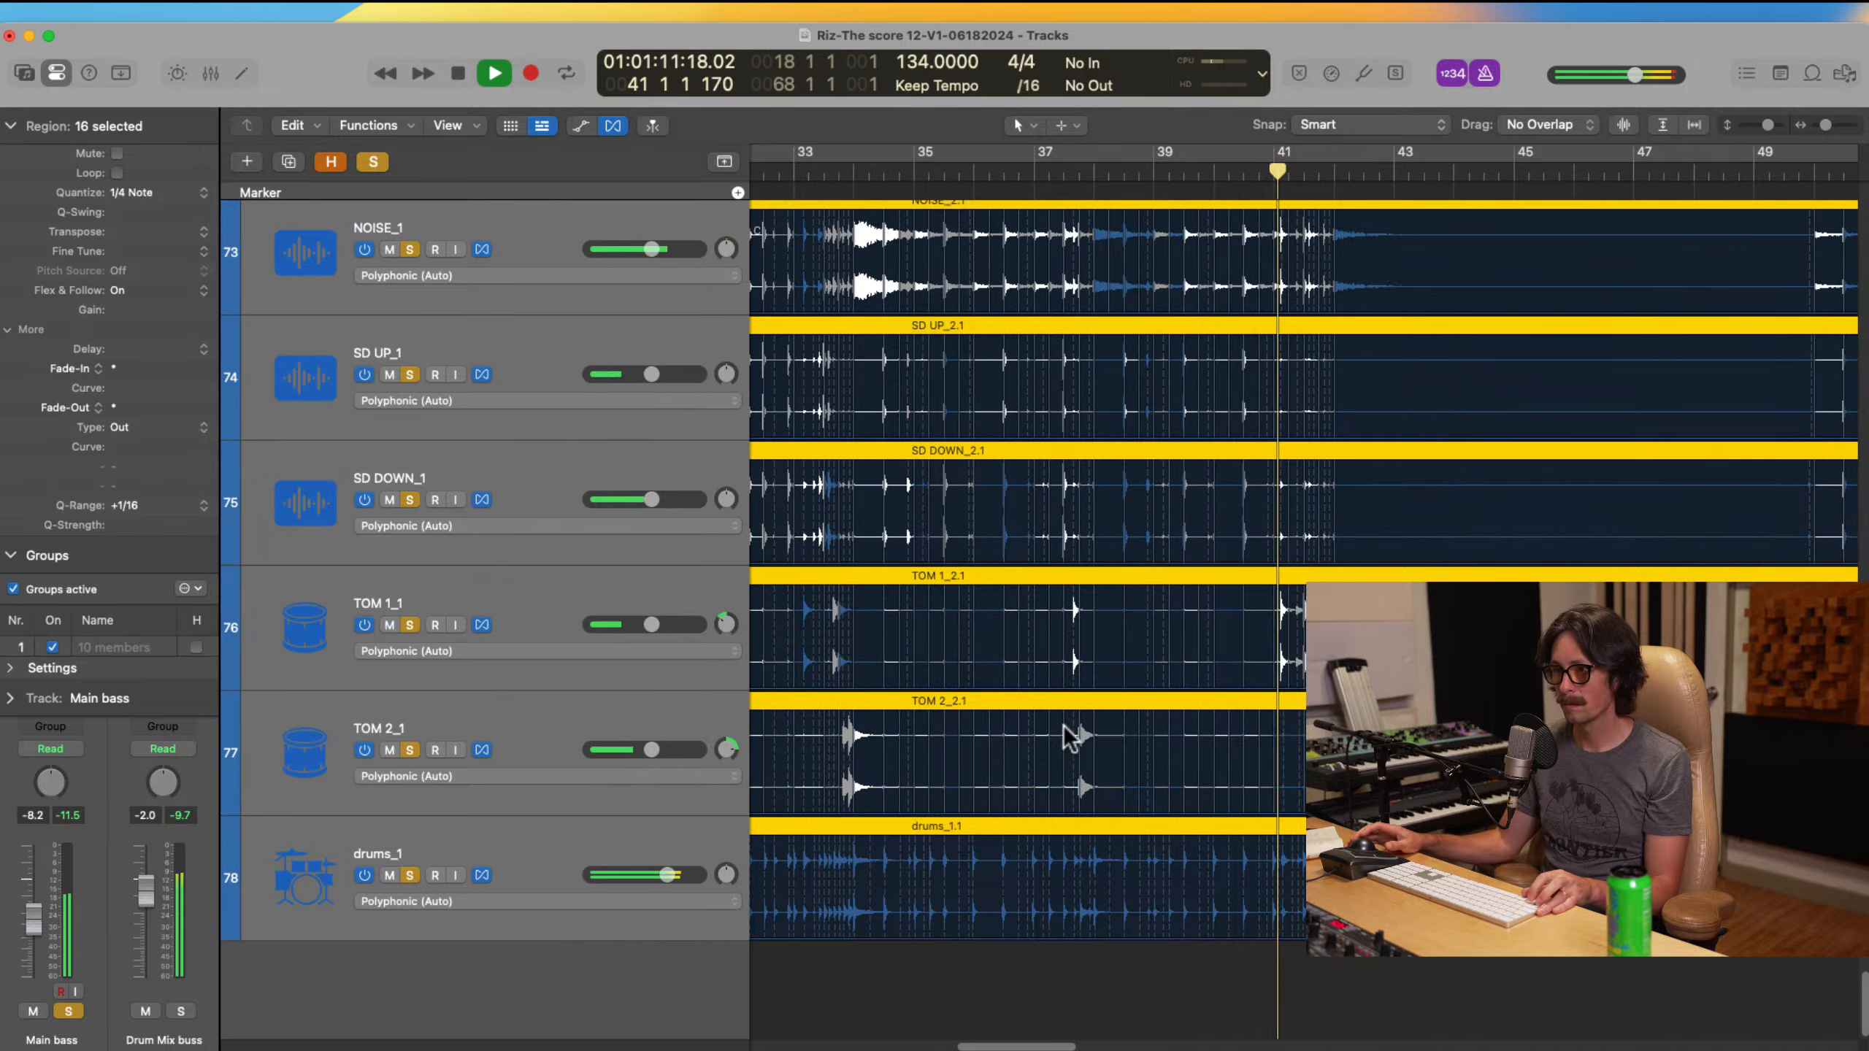
Step: Listen to the soloed lead vocal against the bass and drums, and stop playback past bar 44
{"action": "scroll", "coordinate": [1063, 724], "scroll_direction": "up", "scroll_amount": 5}
{"action": "scroll", "coordinate": [1235, 601], "scroll_direction": "up", "scroll_amount": 3}
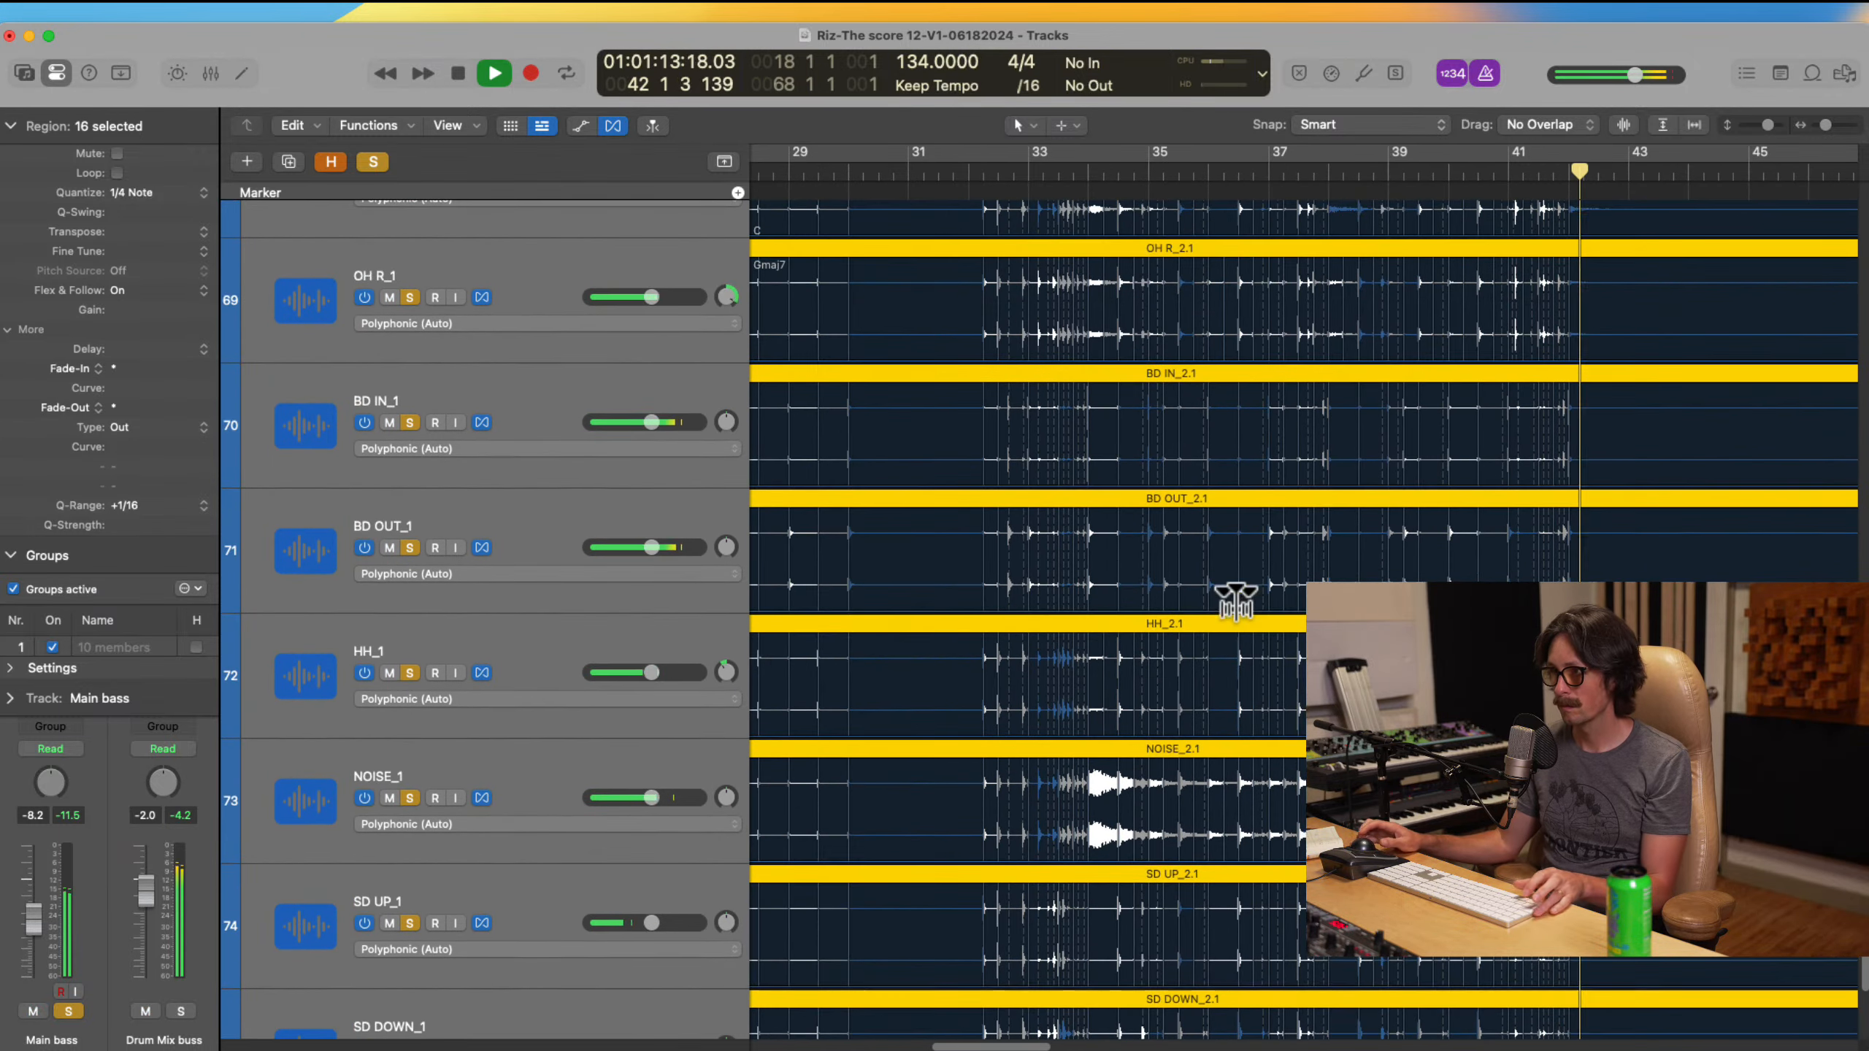
{"action": "scroll", "coordinate": [1544, 576], "scroll_direction": "right", "scroll_amount": 3}
{"action": "scroll", "coordinate": [1427, 561], "scroll_direction": "up", "scroll_amount": 2}
{"action": "scroll", "coordinate": [1428, 561], "scroll_direction": "up", "scroll_amount": 5}
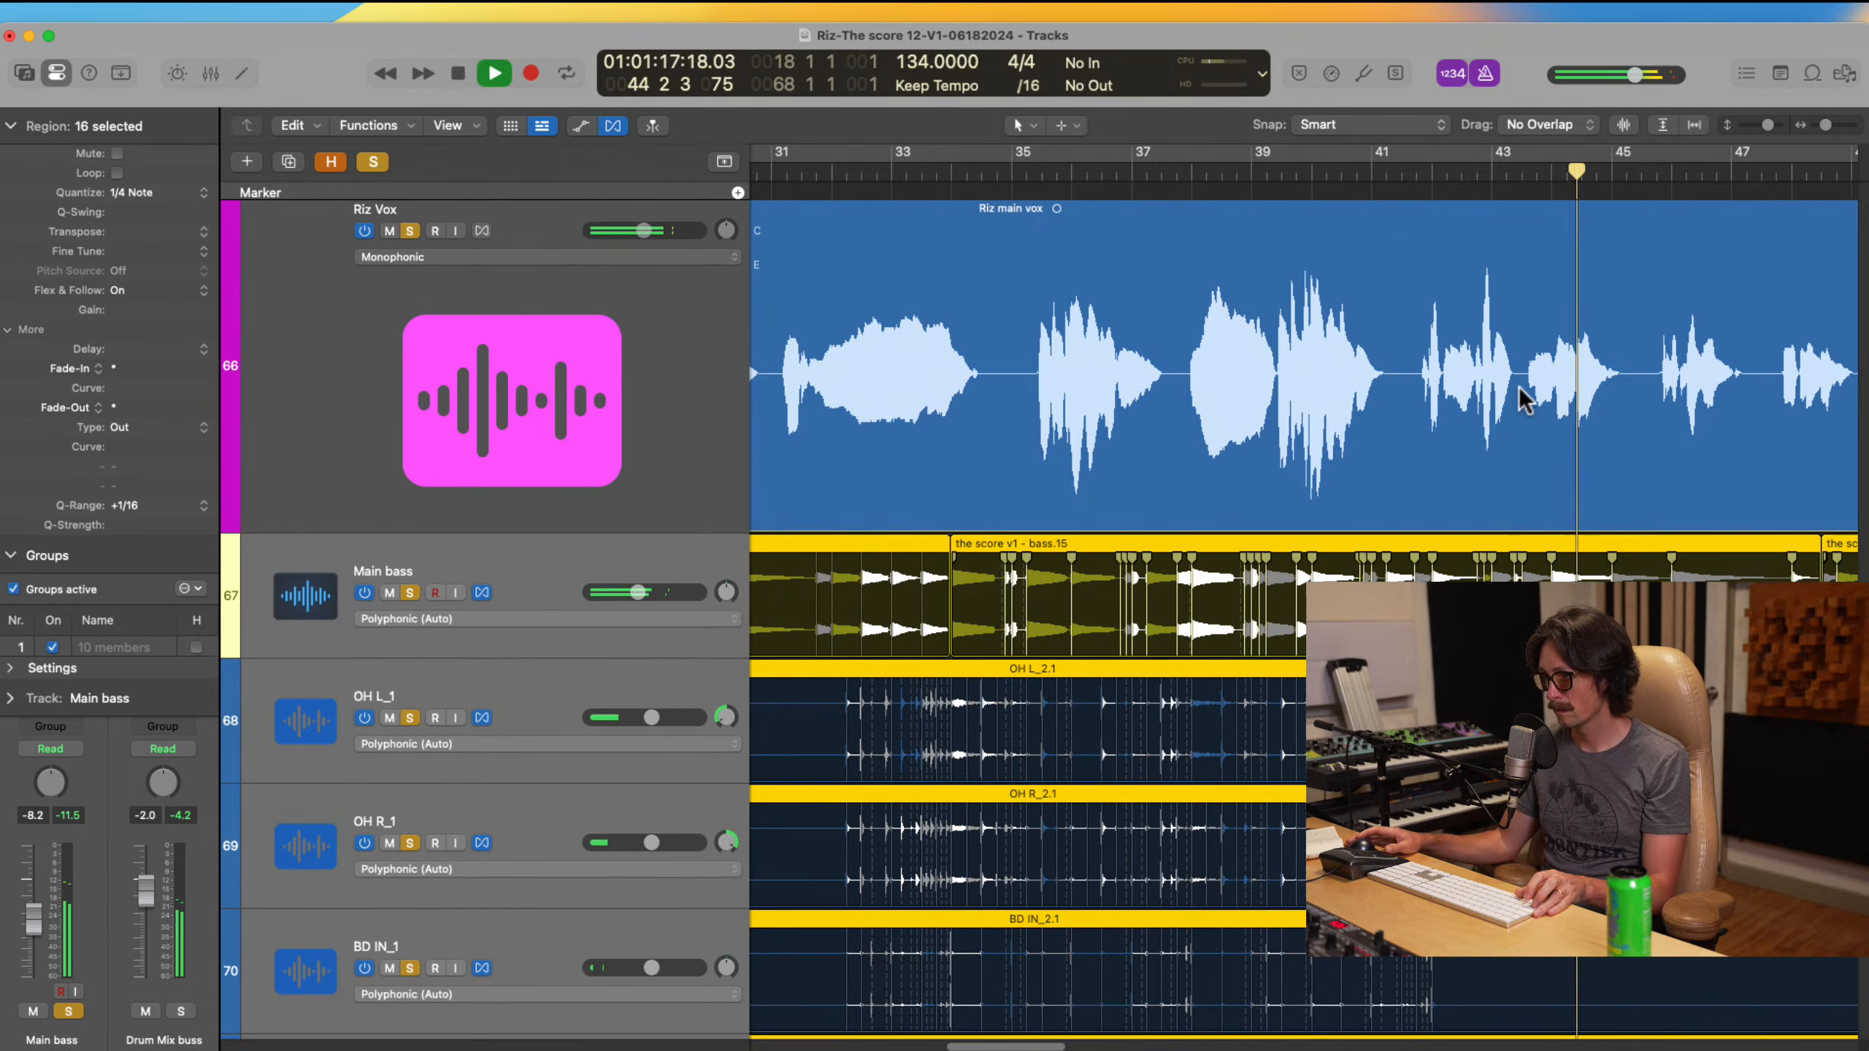
{"action": "key", "text": "space"}
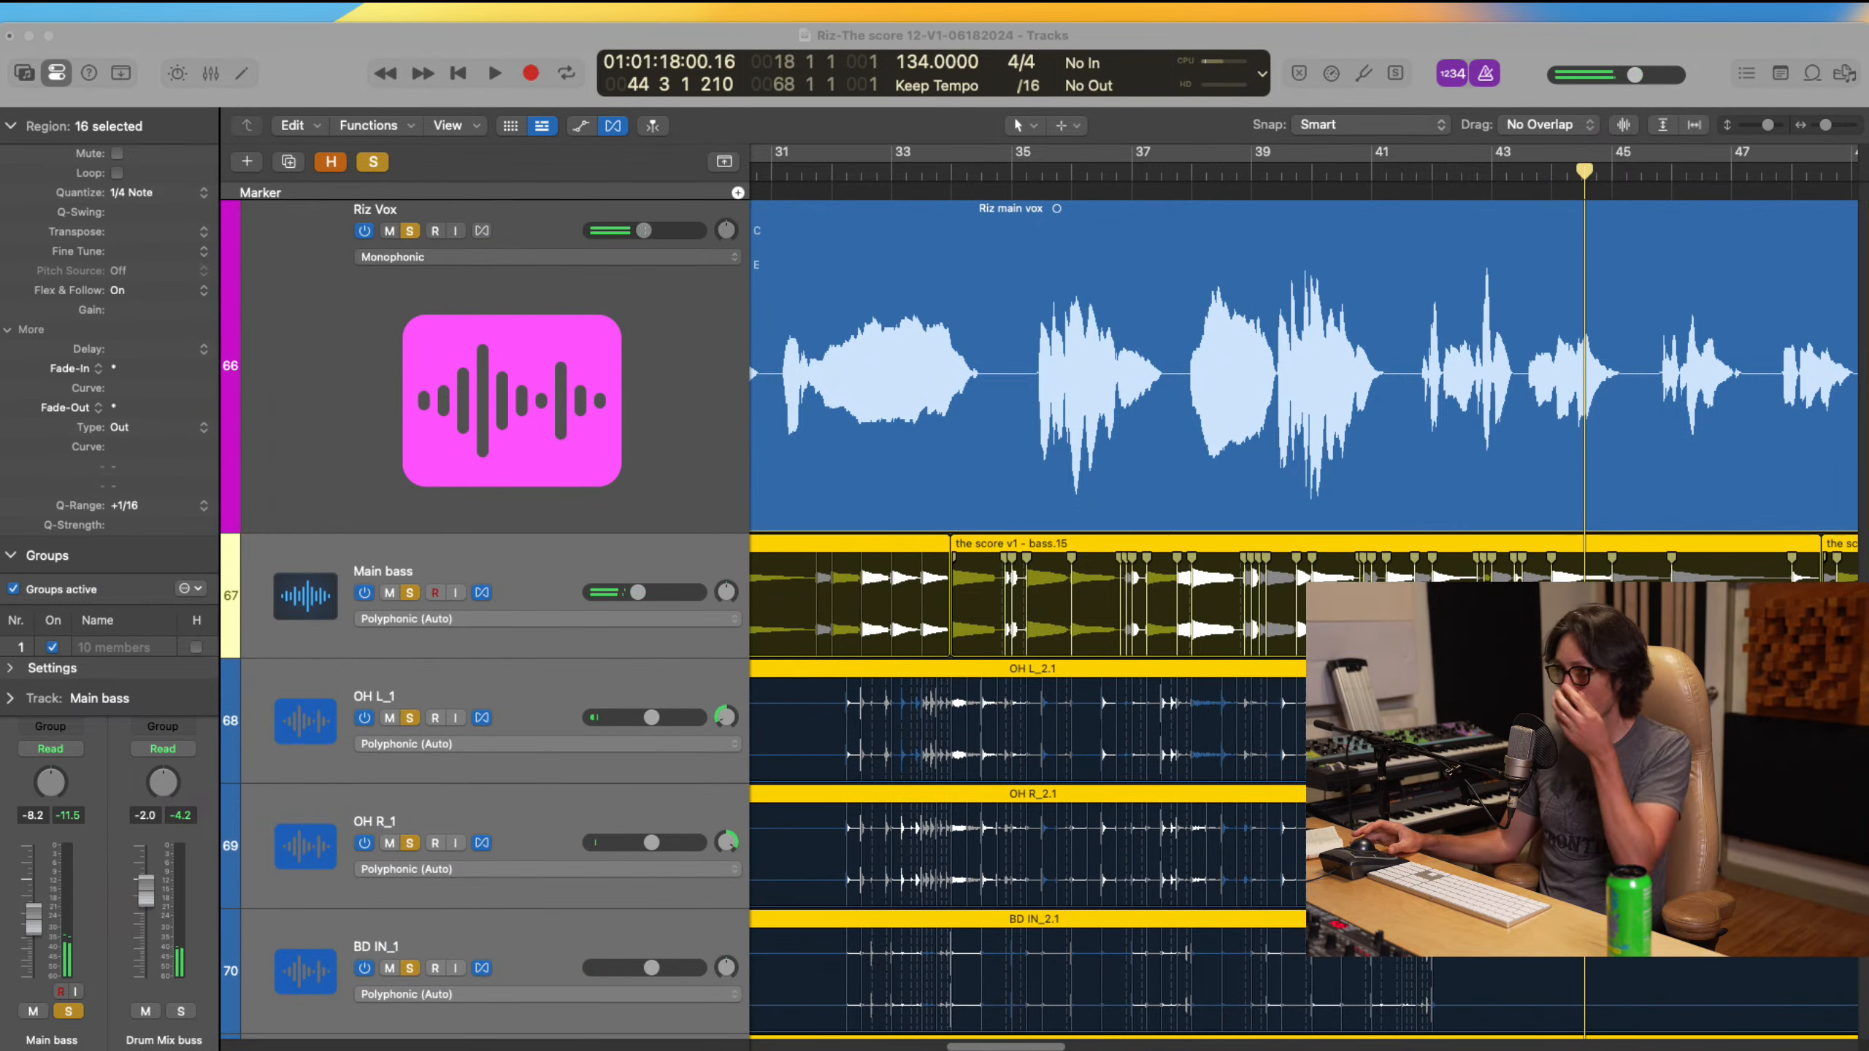
Step: Set a cycle range from 41 3 to bar 48 around the lead vocal phrases
{"action": "left_click", "coordinate": [1763, 39]}
{"action": "mouse_move", "coordinate": [1382, 275]}
{"action": "left_mouse_down"}
{"action": "mouse_move", "coordinate": [1543, 625]}
{"action": "mouse_move", "coordinate": [1722, 707]}
{"action": "left_mouse_up"}
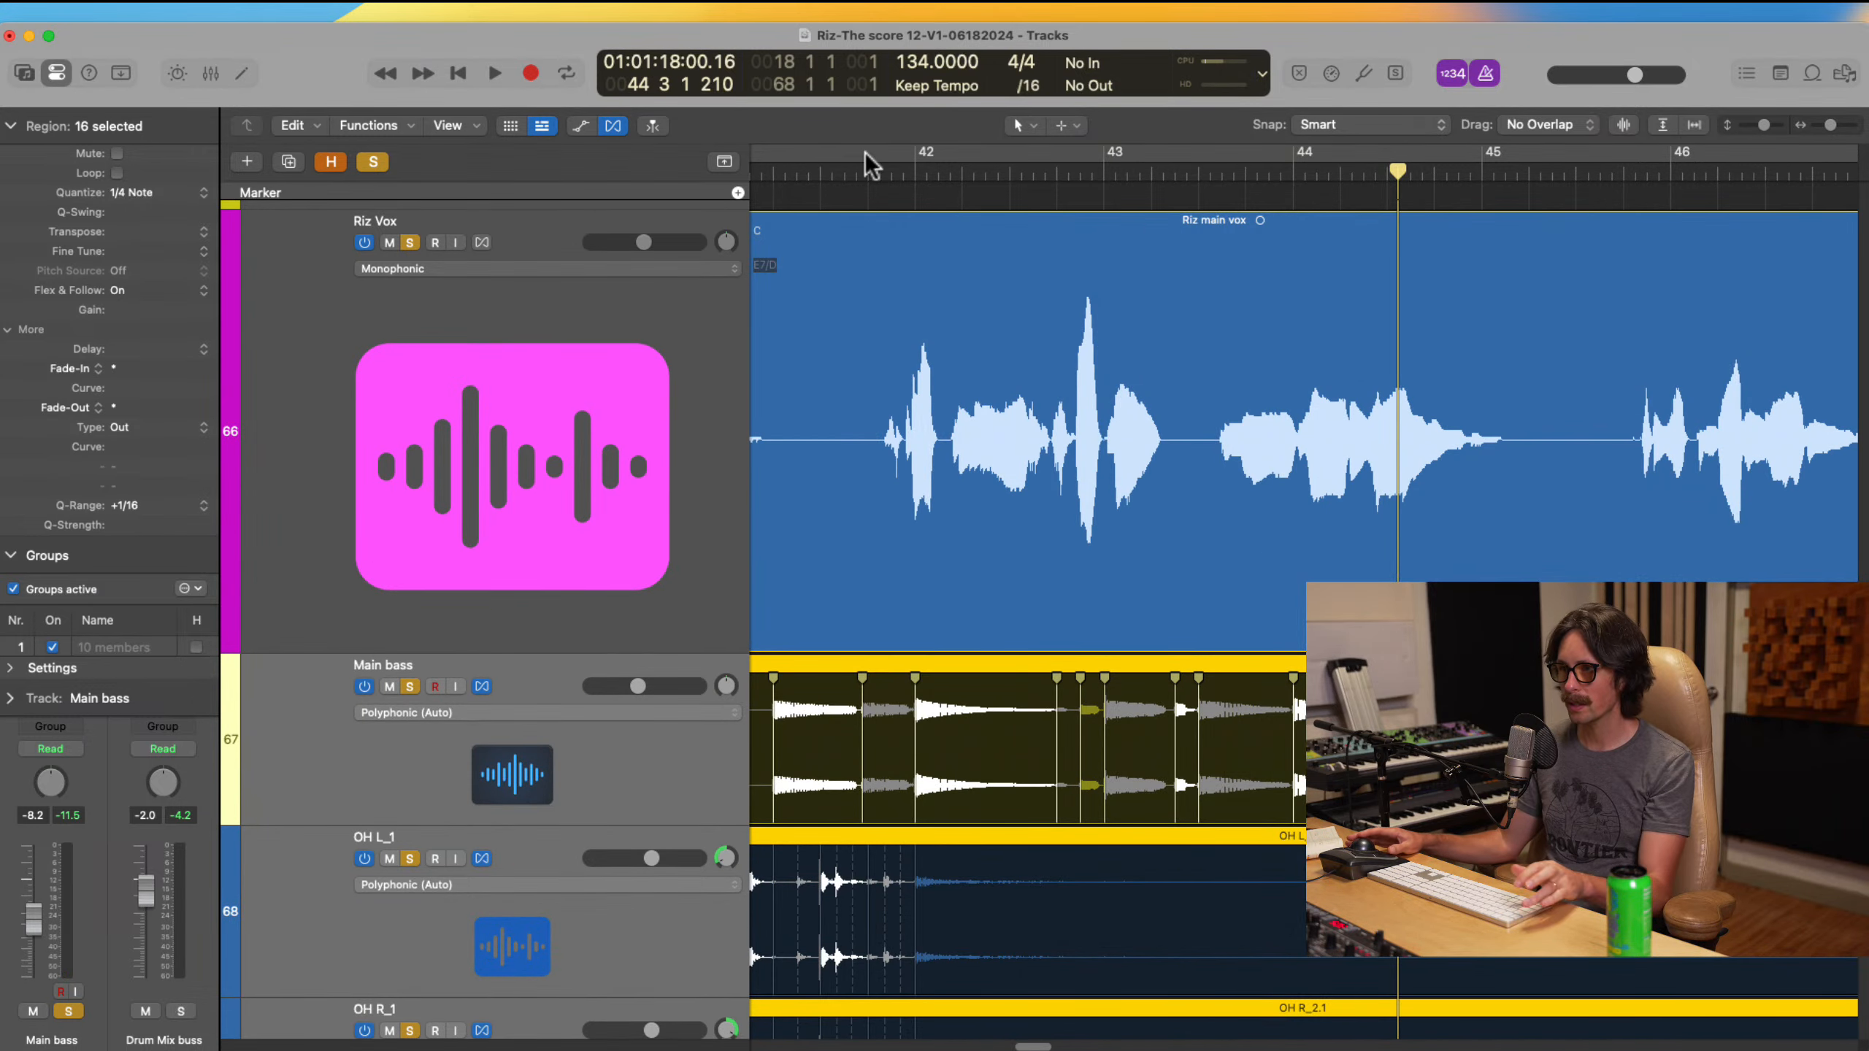
{"action": "mouse_move", "coordinate": [865, 158]}
{"action": "left_mouse_down"}
{"action": "mouse_move", "coordinate": [1640, 304]}
{"action": "mouse_move", "coordinate": [1835, 383]}
{"action": "mouse_move", "coordinate": [1826, 412]}
{"action": "left_mouse_up"}
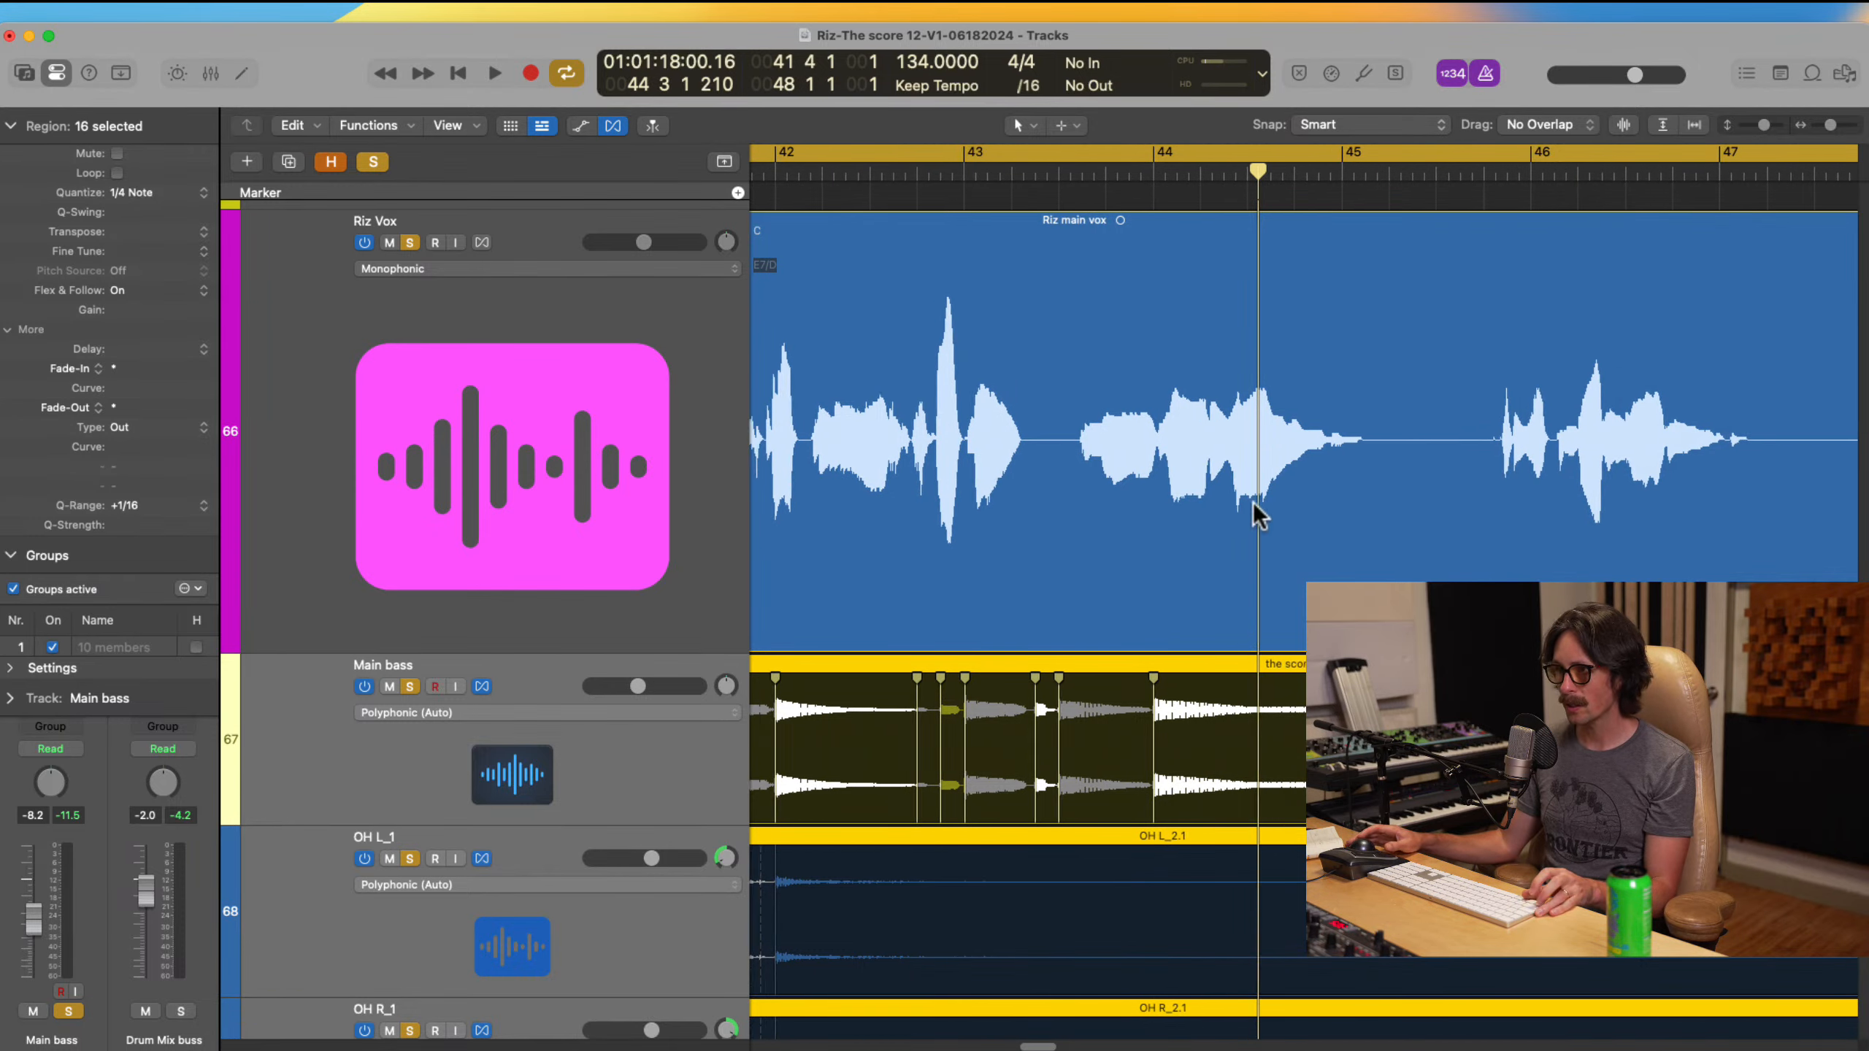
{"action": "scroll", "coordinate": [1253, 503], "scroll_direction": "left", "scroll_amount": 5}
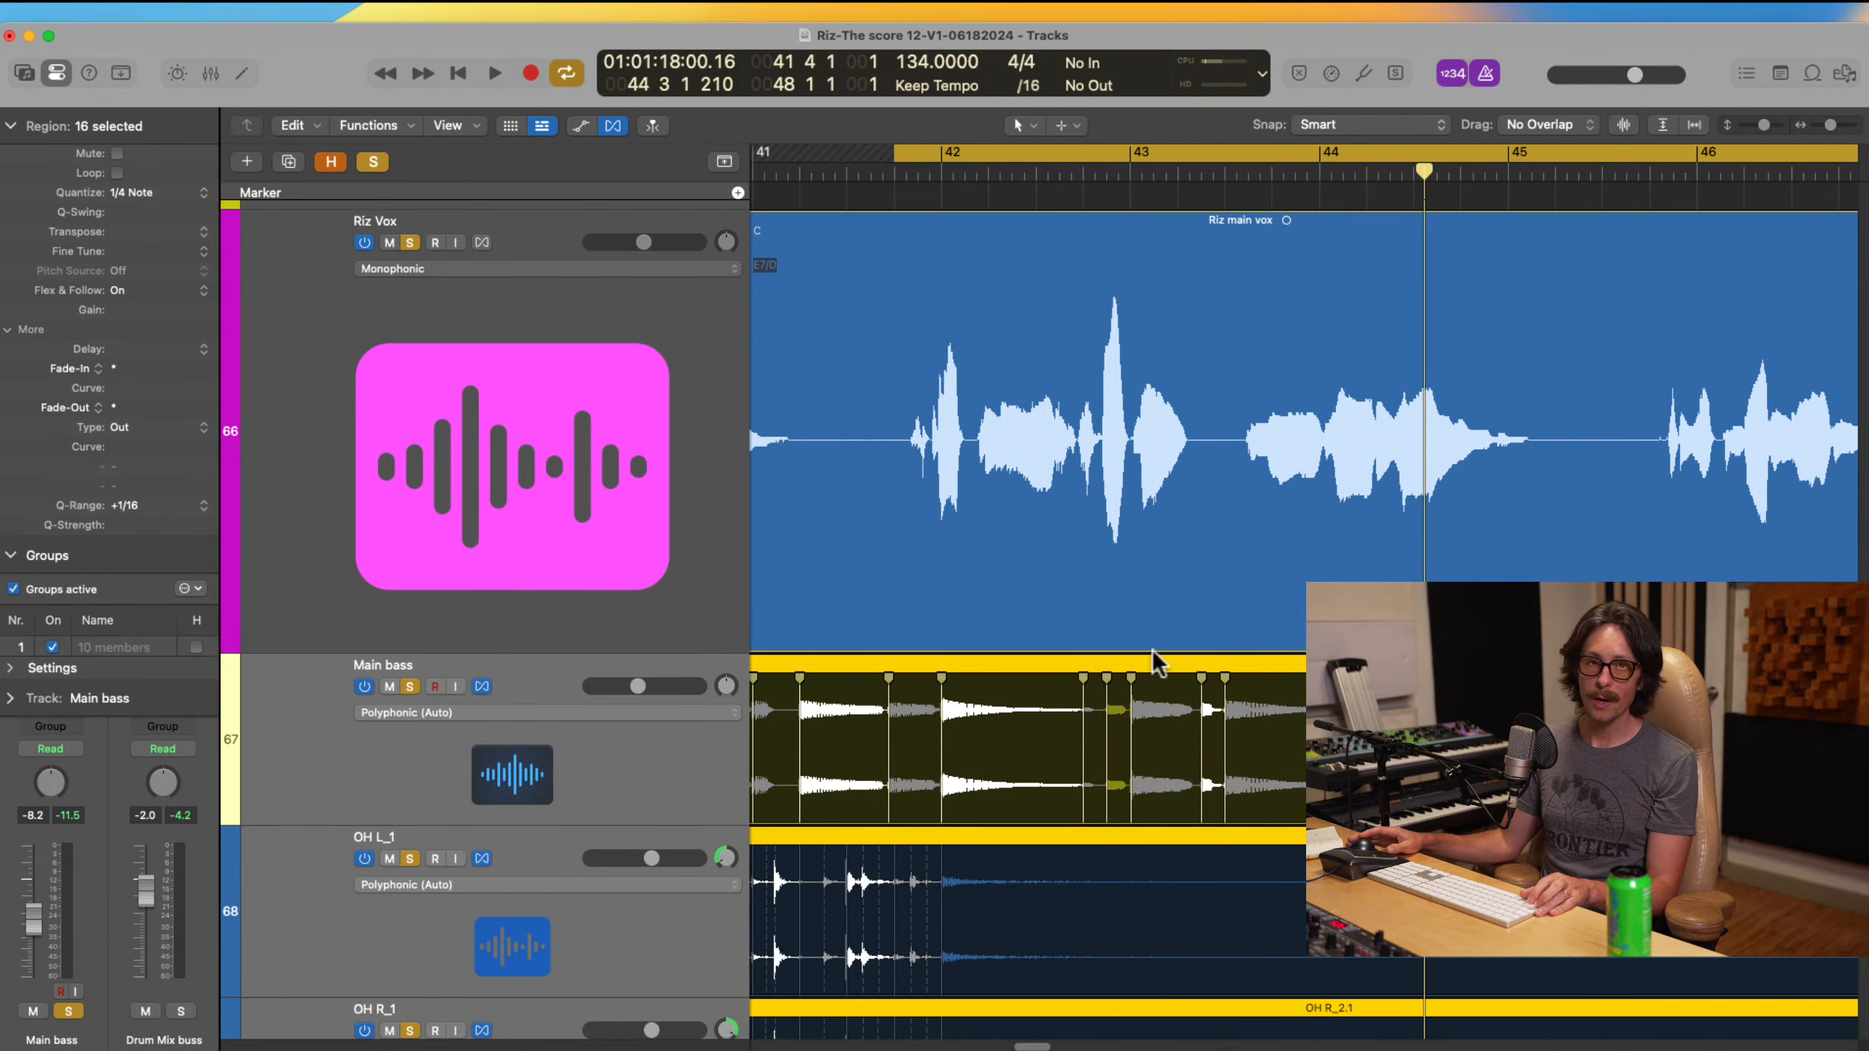
{"action": "scroll", "coordinate": [1151, 651], "scroll_direction": "down", "scroll_amount": 3}
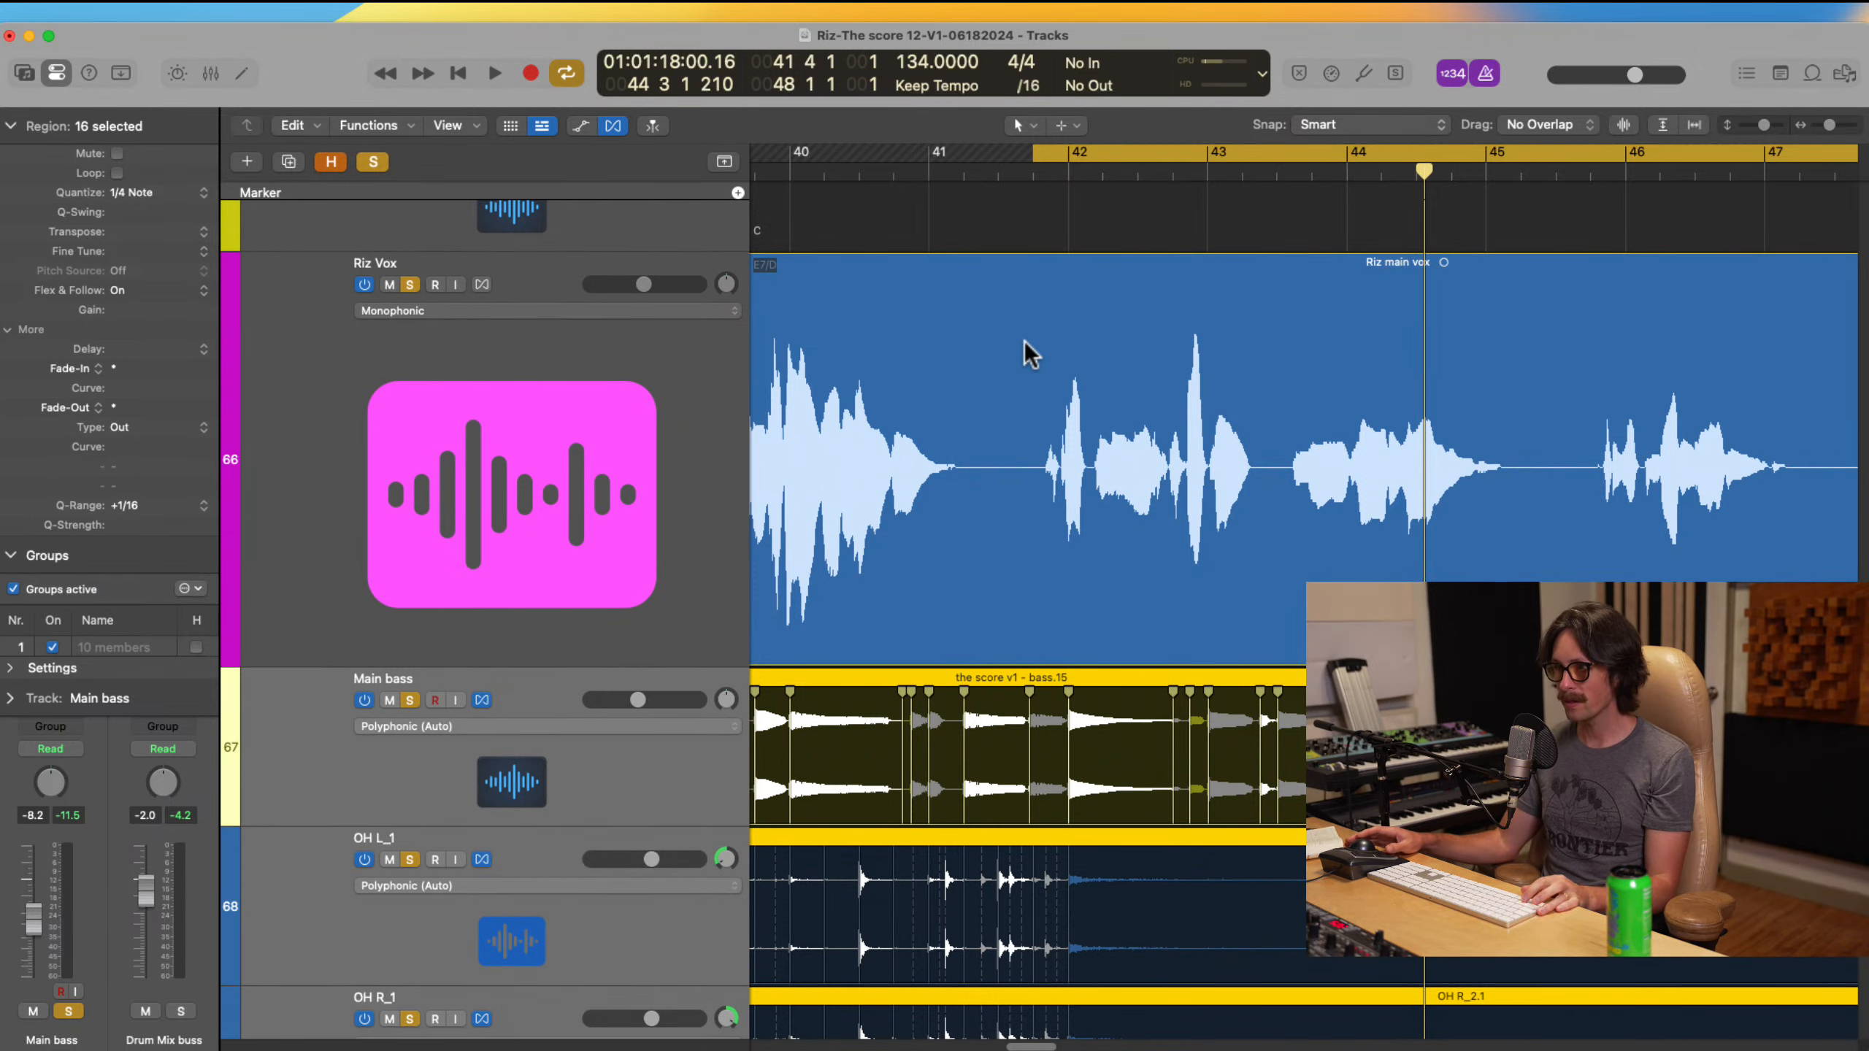
{"action": "left_click_drag", "start_coordinate": [1036, 154], "coordinate": [1000, 156]}
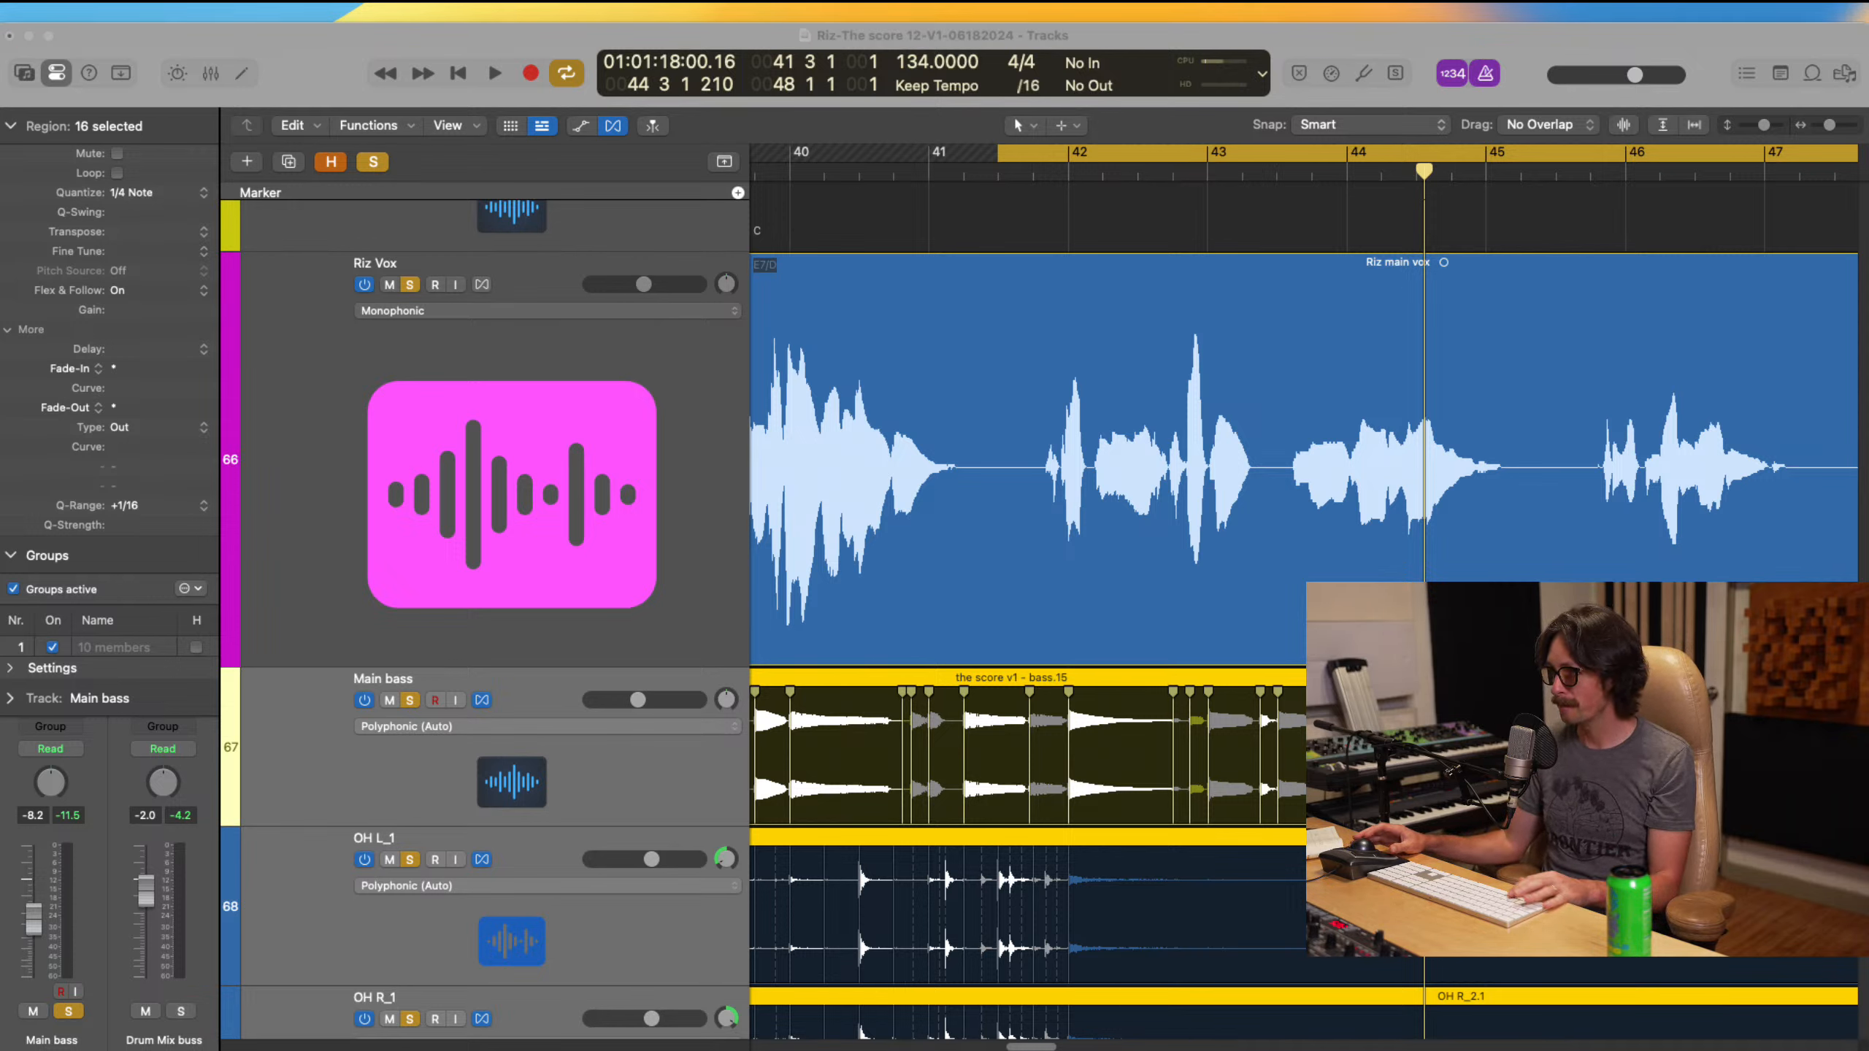
Step: Listen to the cycled lead vocal phrases with the soloed bass and drums, and stop playback at about 44 3
{"action": "key", "text": "space"}
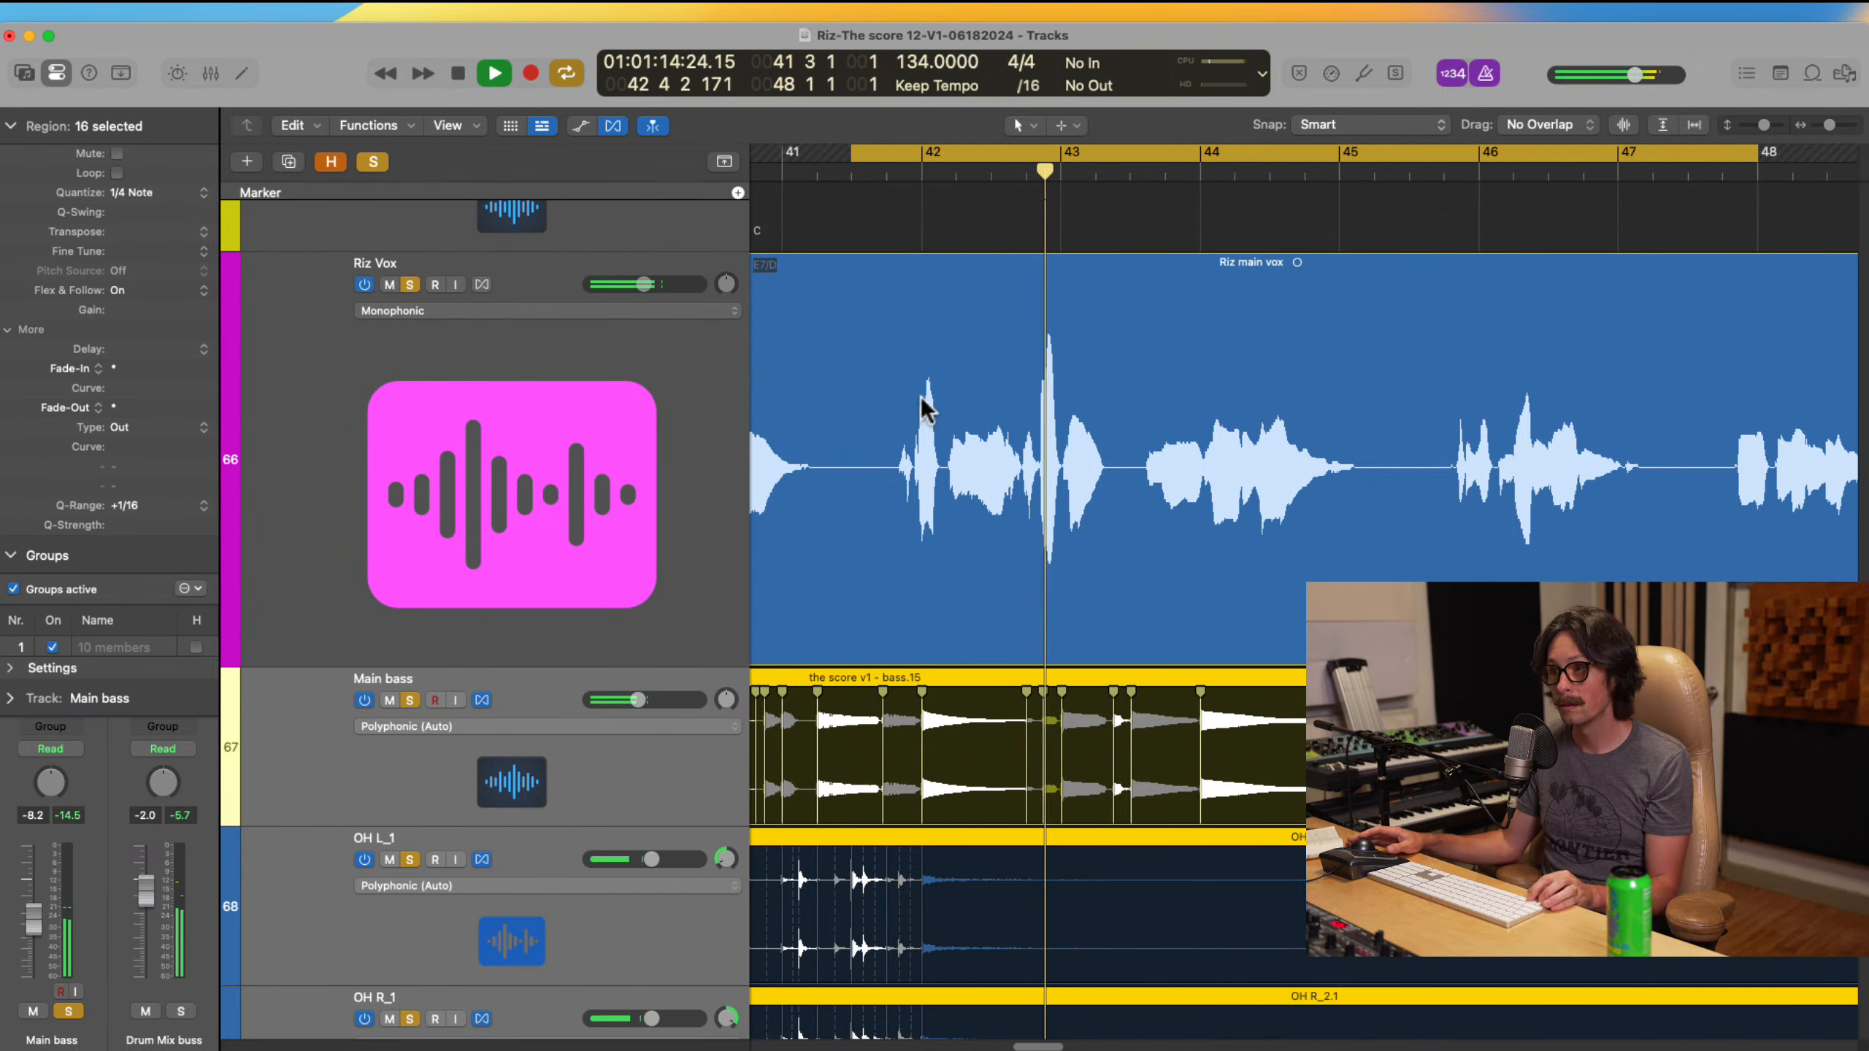
{"action": "left_click_drag", "start_coordinate": [895, 349], "coordinate": [1370, 659]}
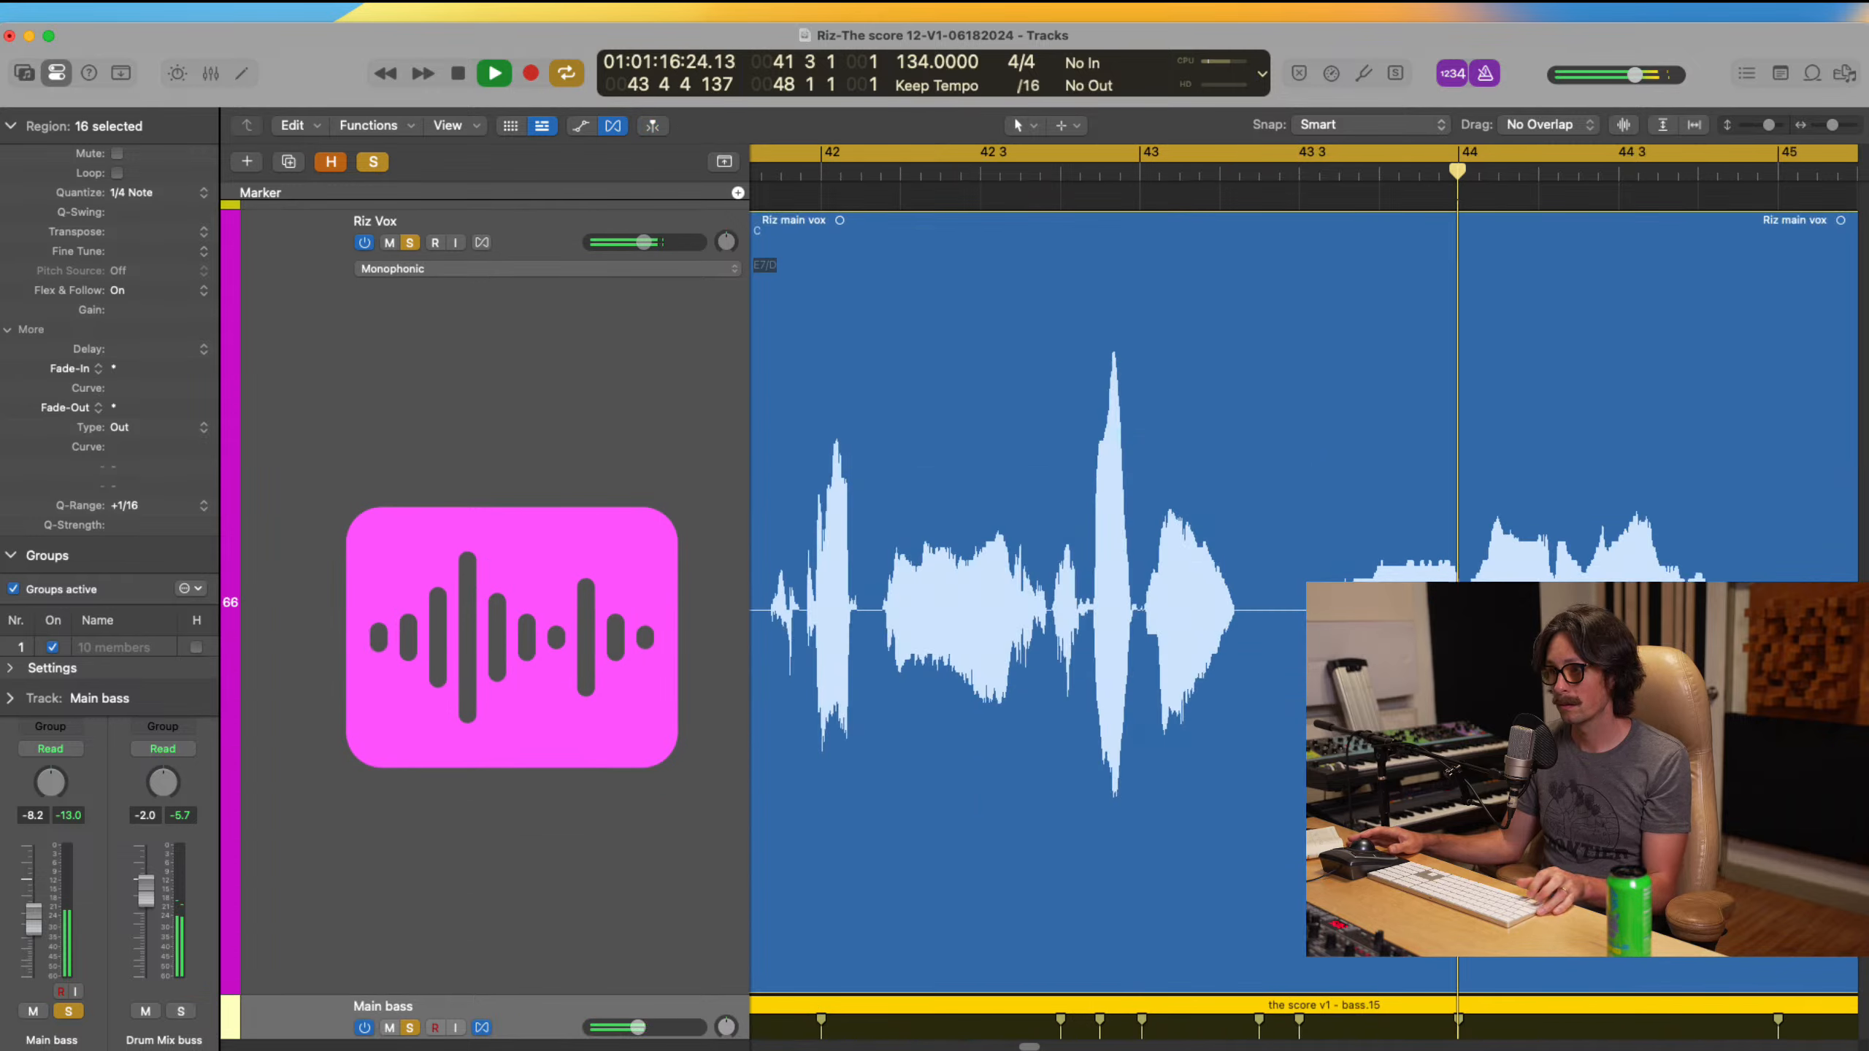
{"action": "key", "text": "space"}
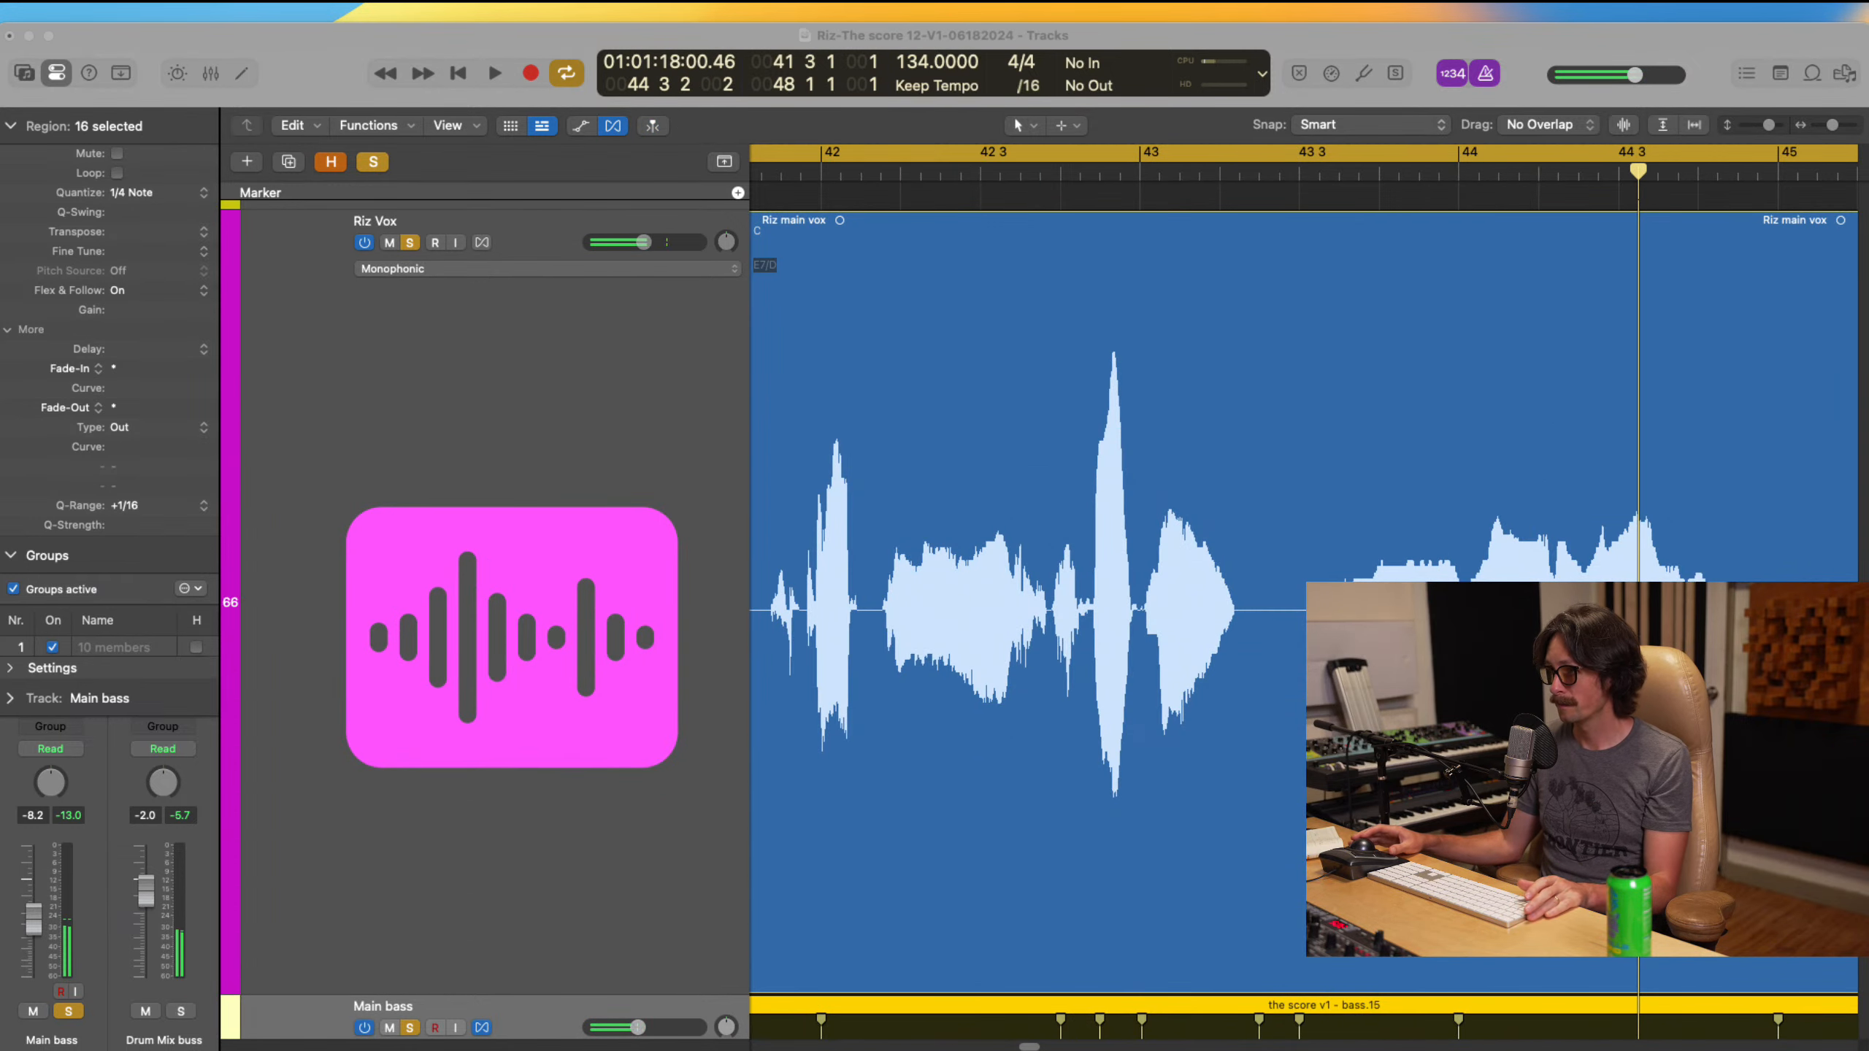
{"action": "left_click", "coordinate": [1754, 42]}
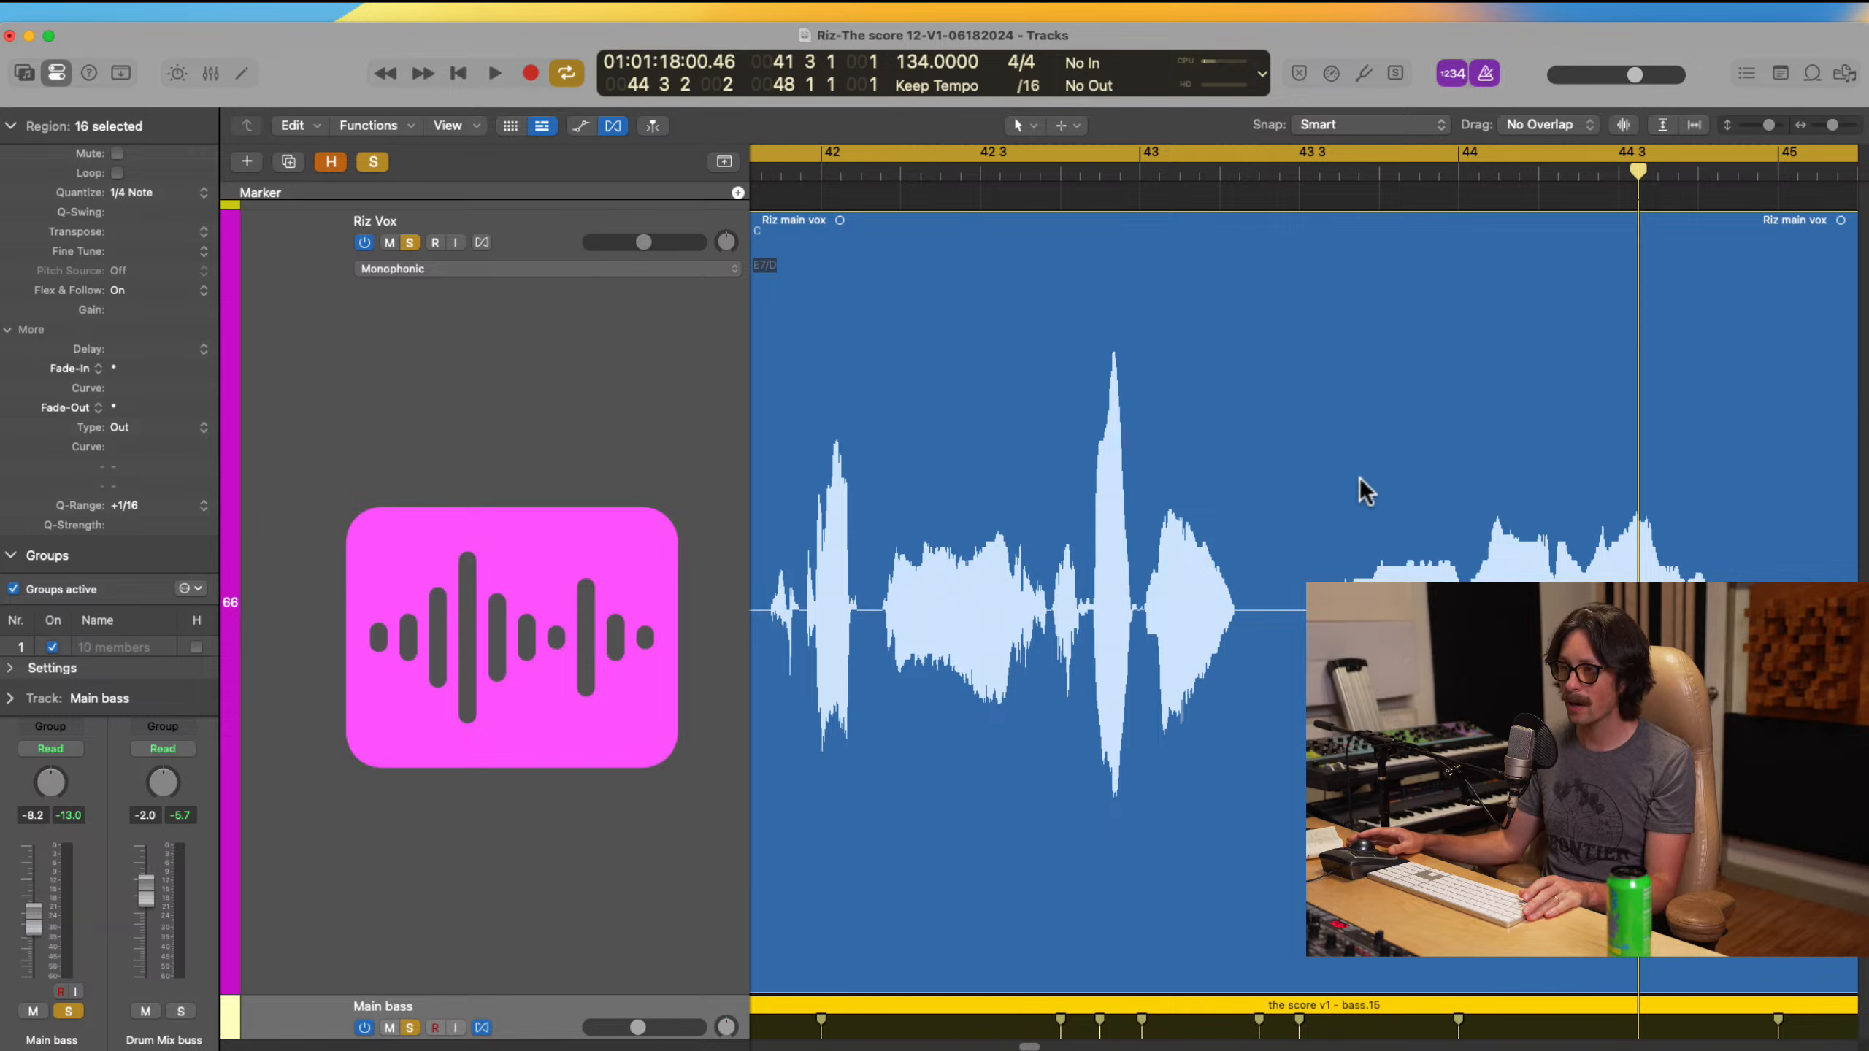
Step: Place the playhead at bar 42 and split the lead vocal region before the bar 42 phrase, after that phrase, and midway through bar 45
{"action": "left_click_drag", "start_coordinate": [831, 173], "coordinate": [1266, 287]}
{"action": "scroll", "coordinate": [1280, 405], "scroll_direction": "down", "scroll_amount": 2}
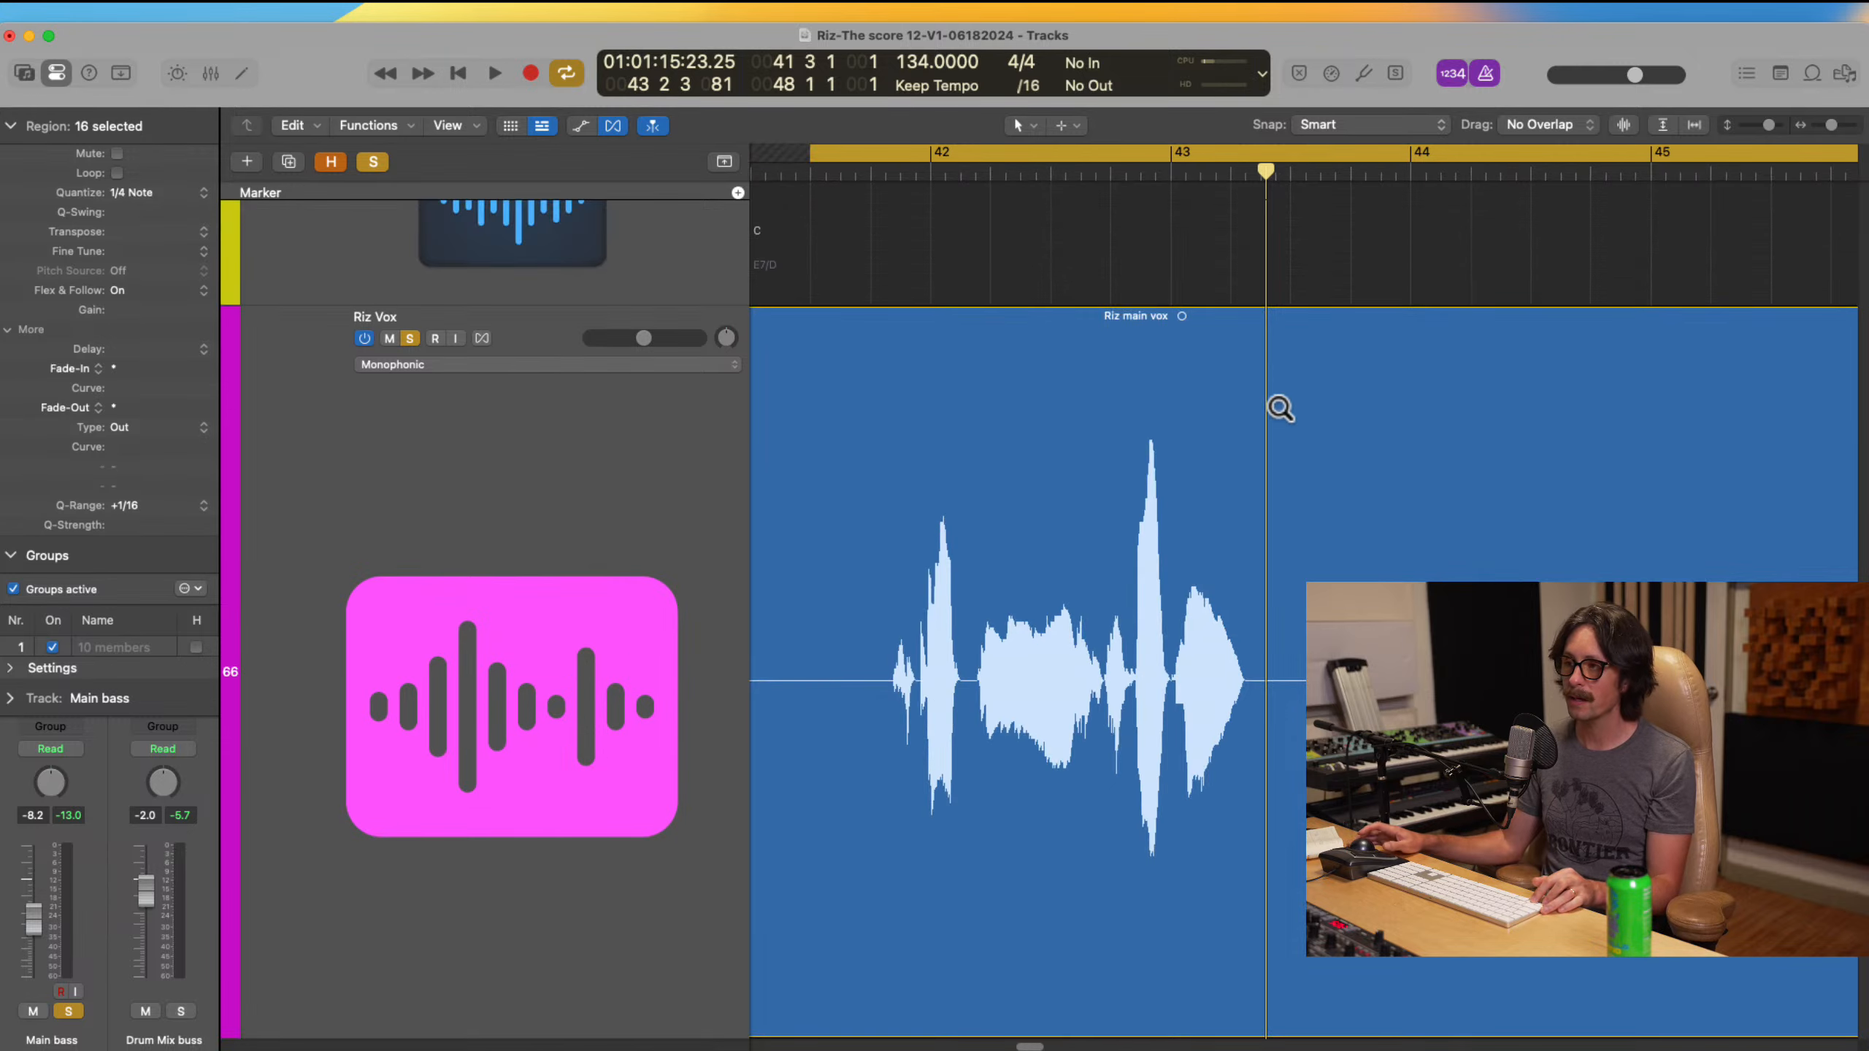
{"action": "left_click_drag", "start_coordinate": [983, 174], "coordinate": [930, 204]}
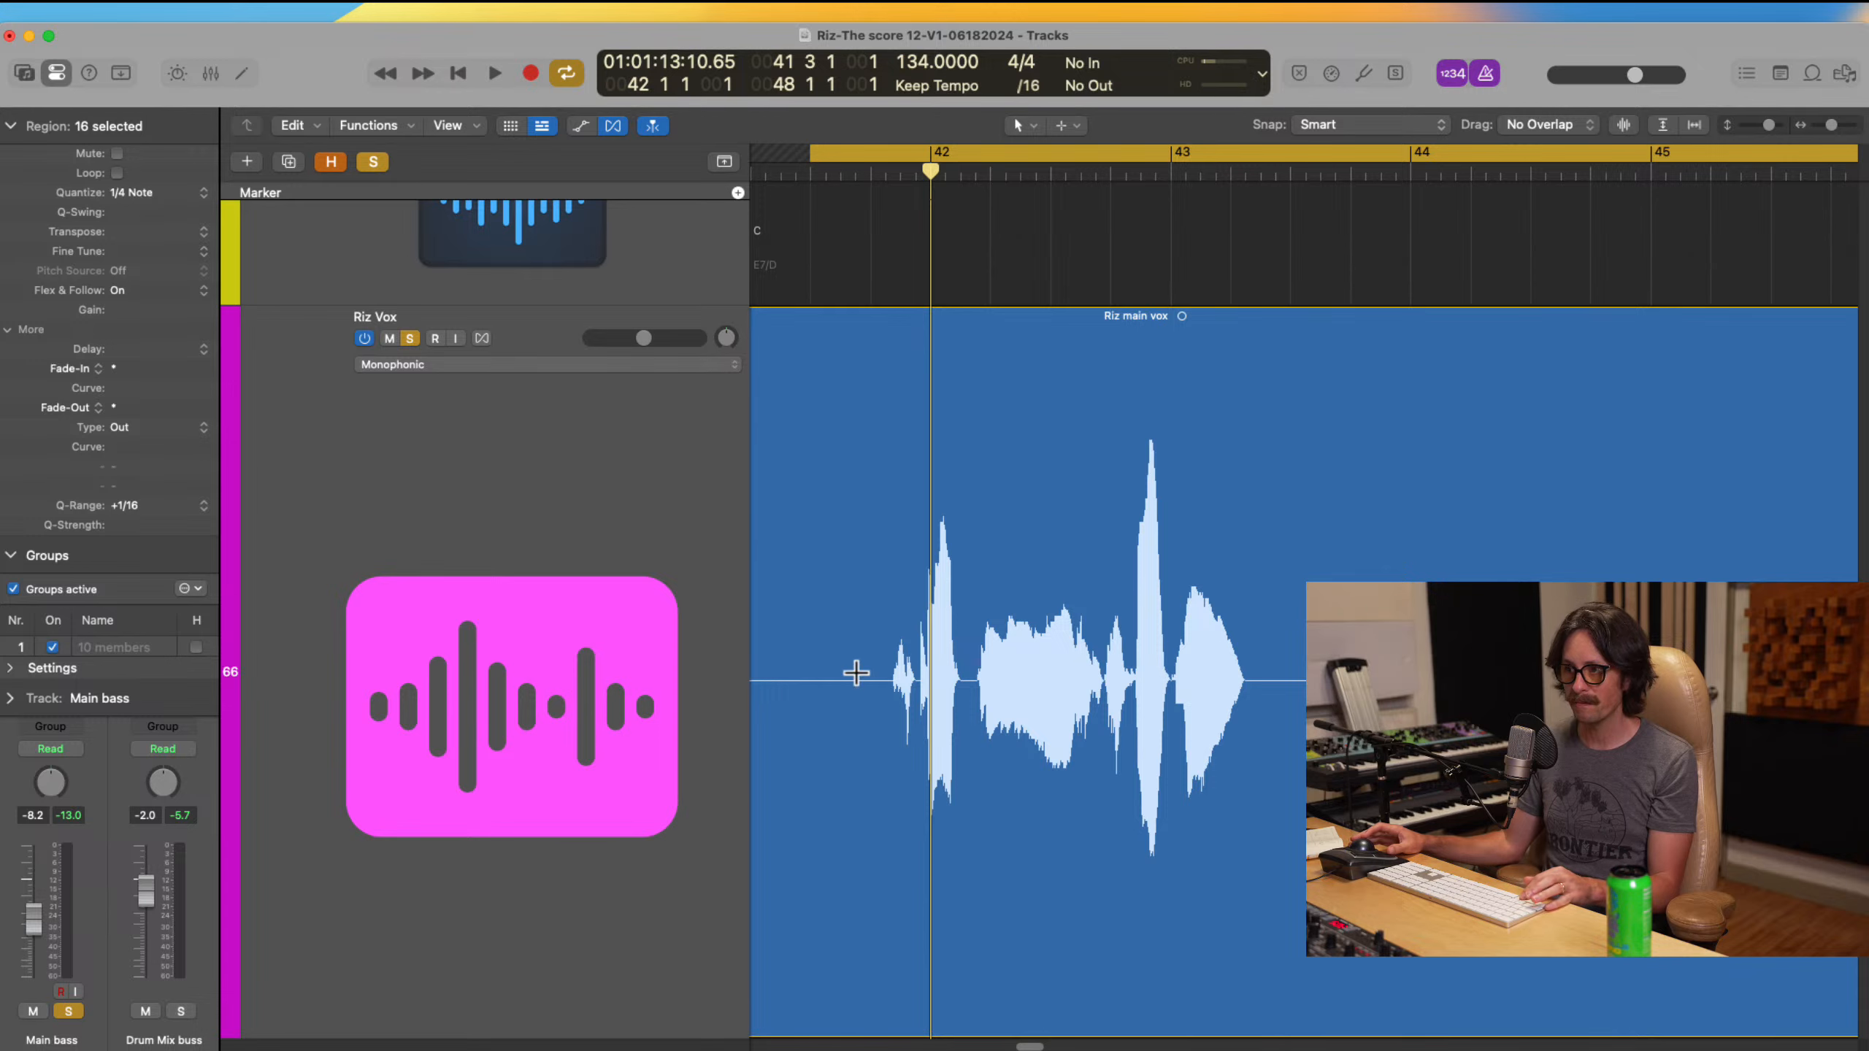
{"action": "left_click", "coordinate": [855, 674]}
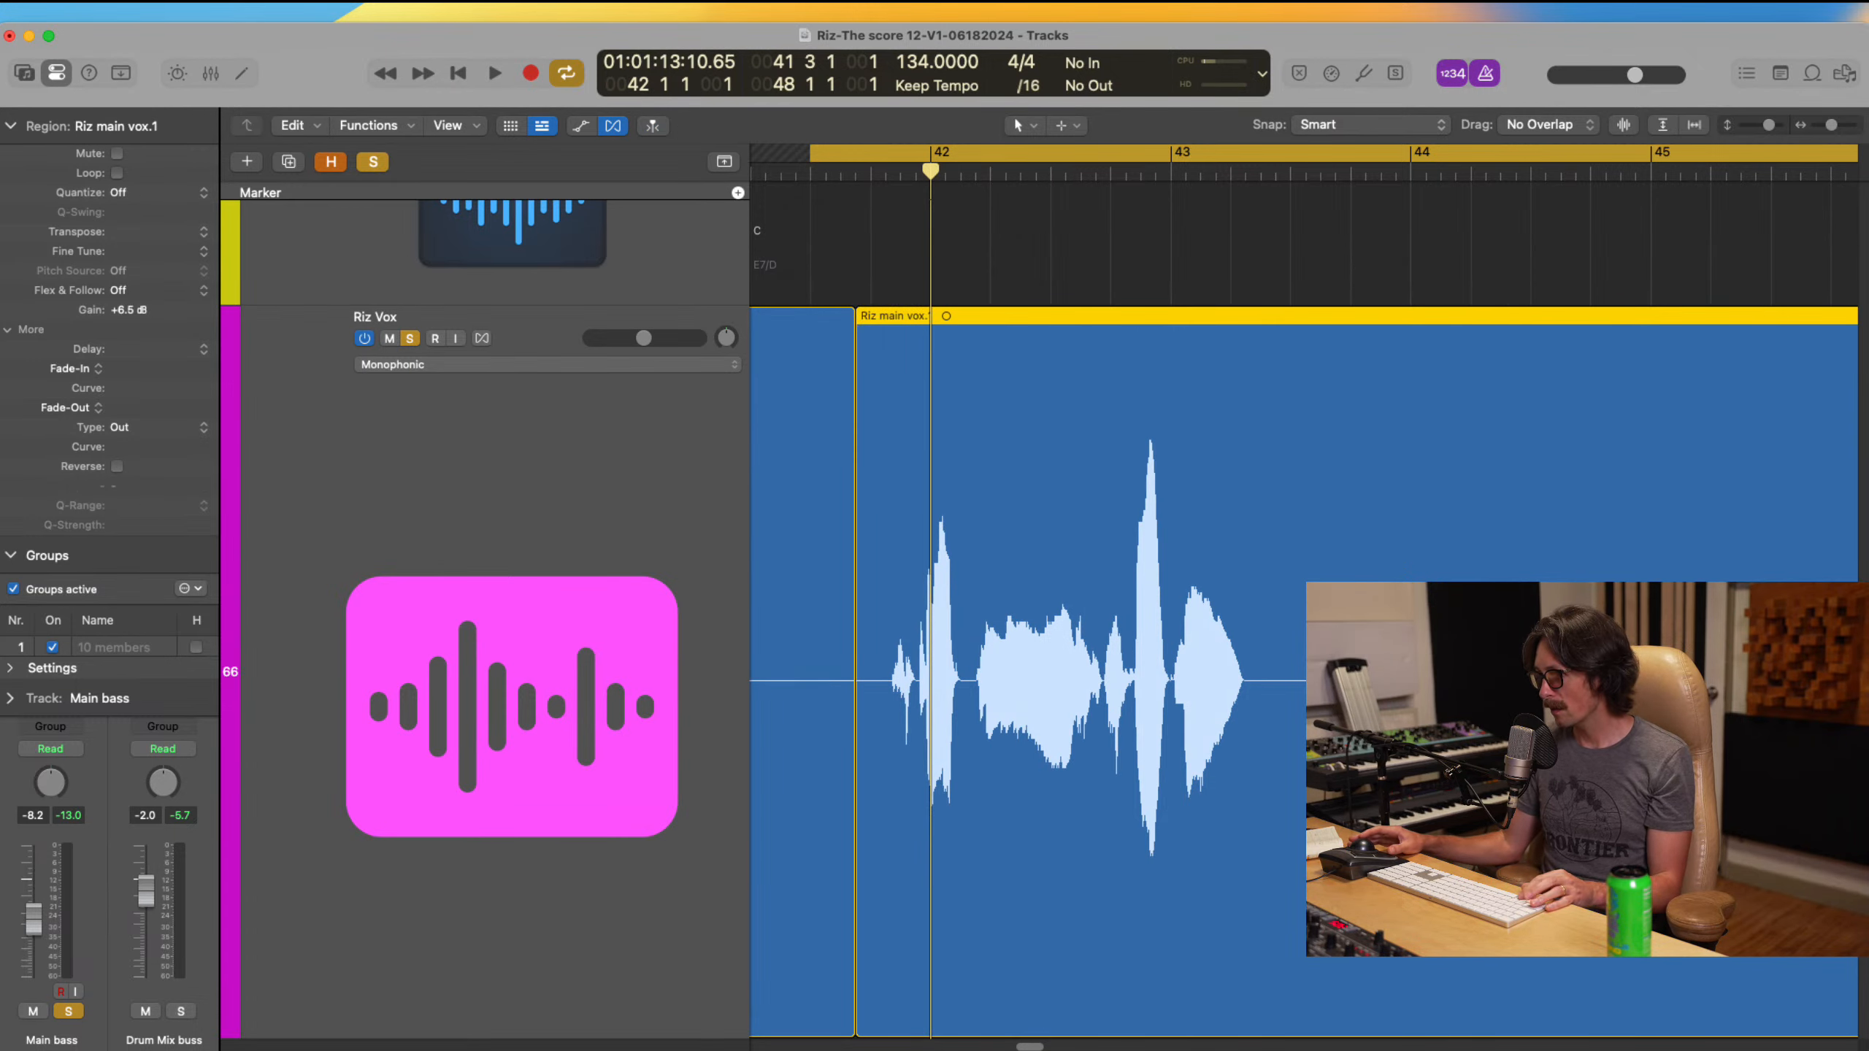
{"action": "double_click", "coordinate": [1756, 677]}
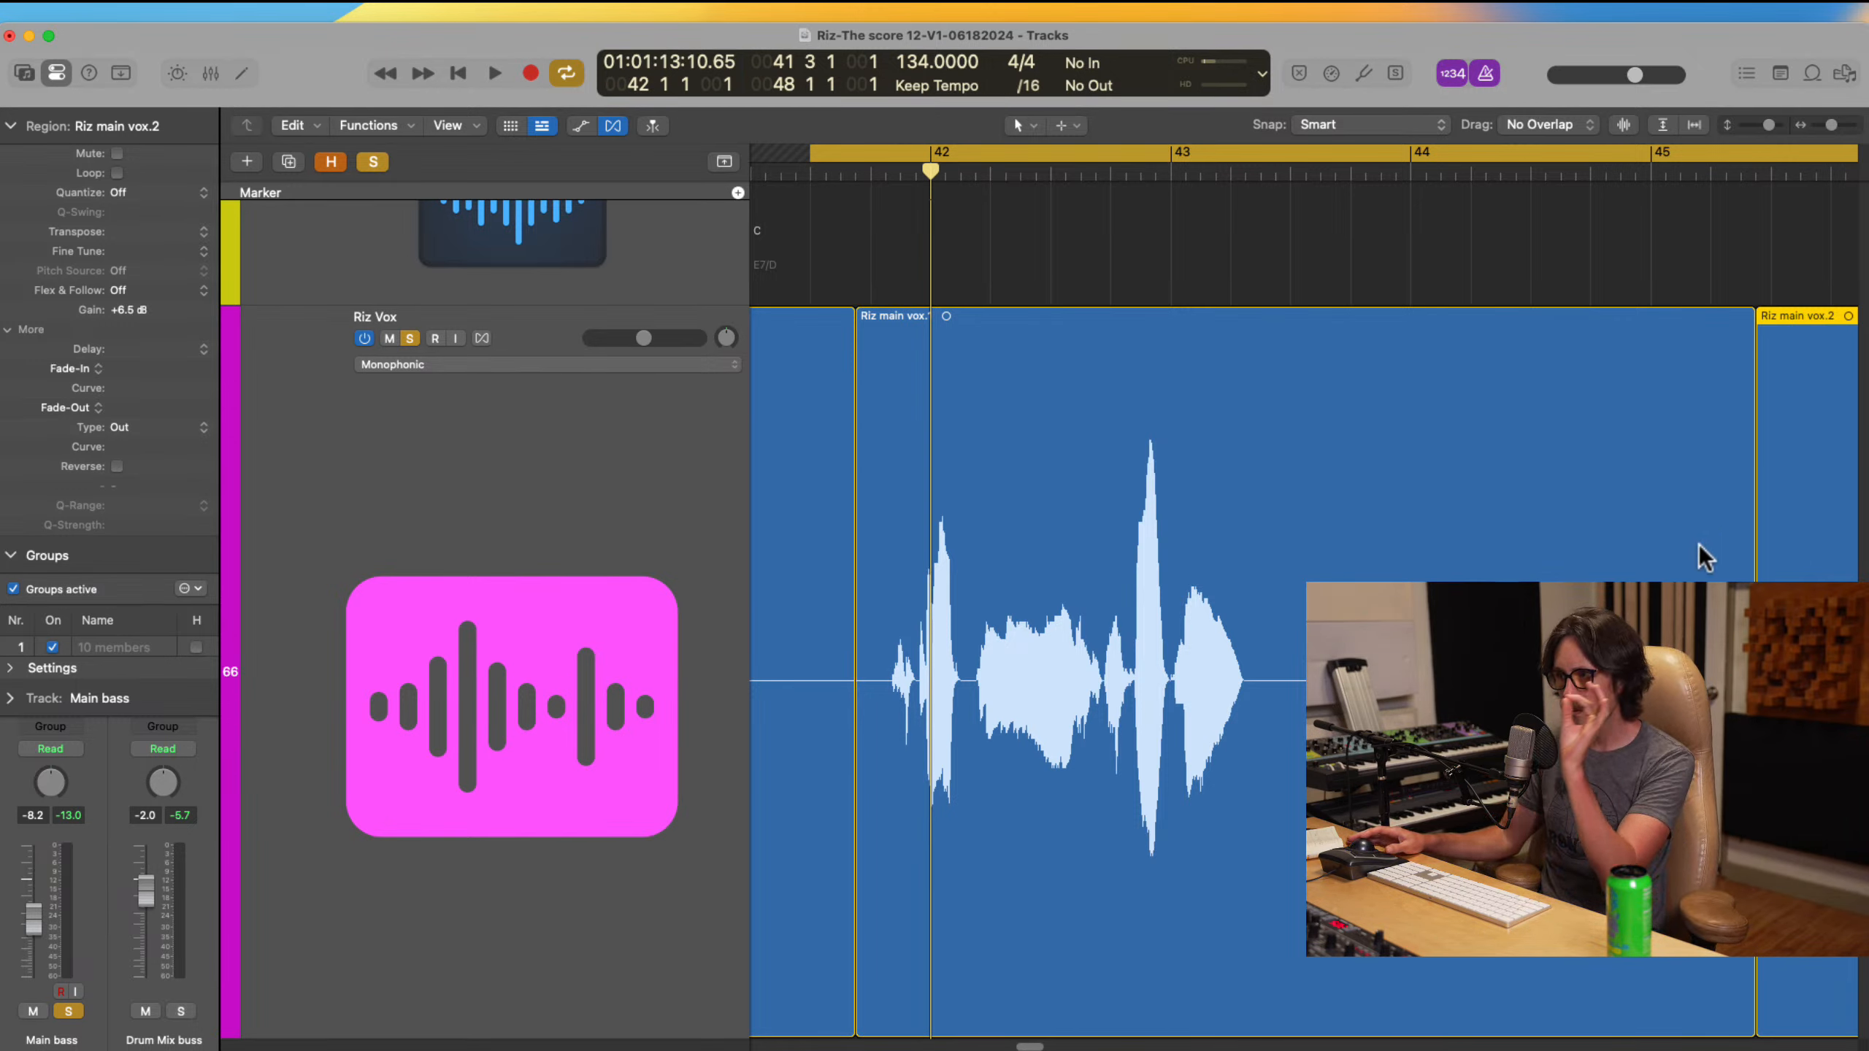
{"action": "left_click_drag", "start_coordinate": [1300, 695], "coordinate": [1276, 700]}
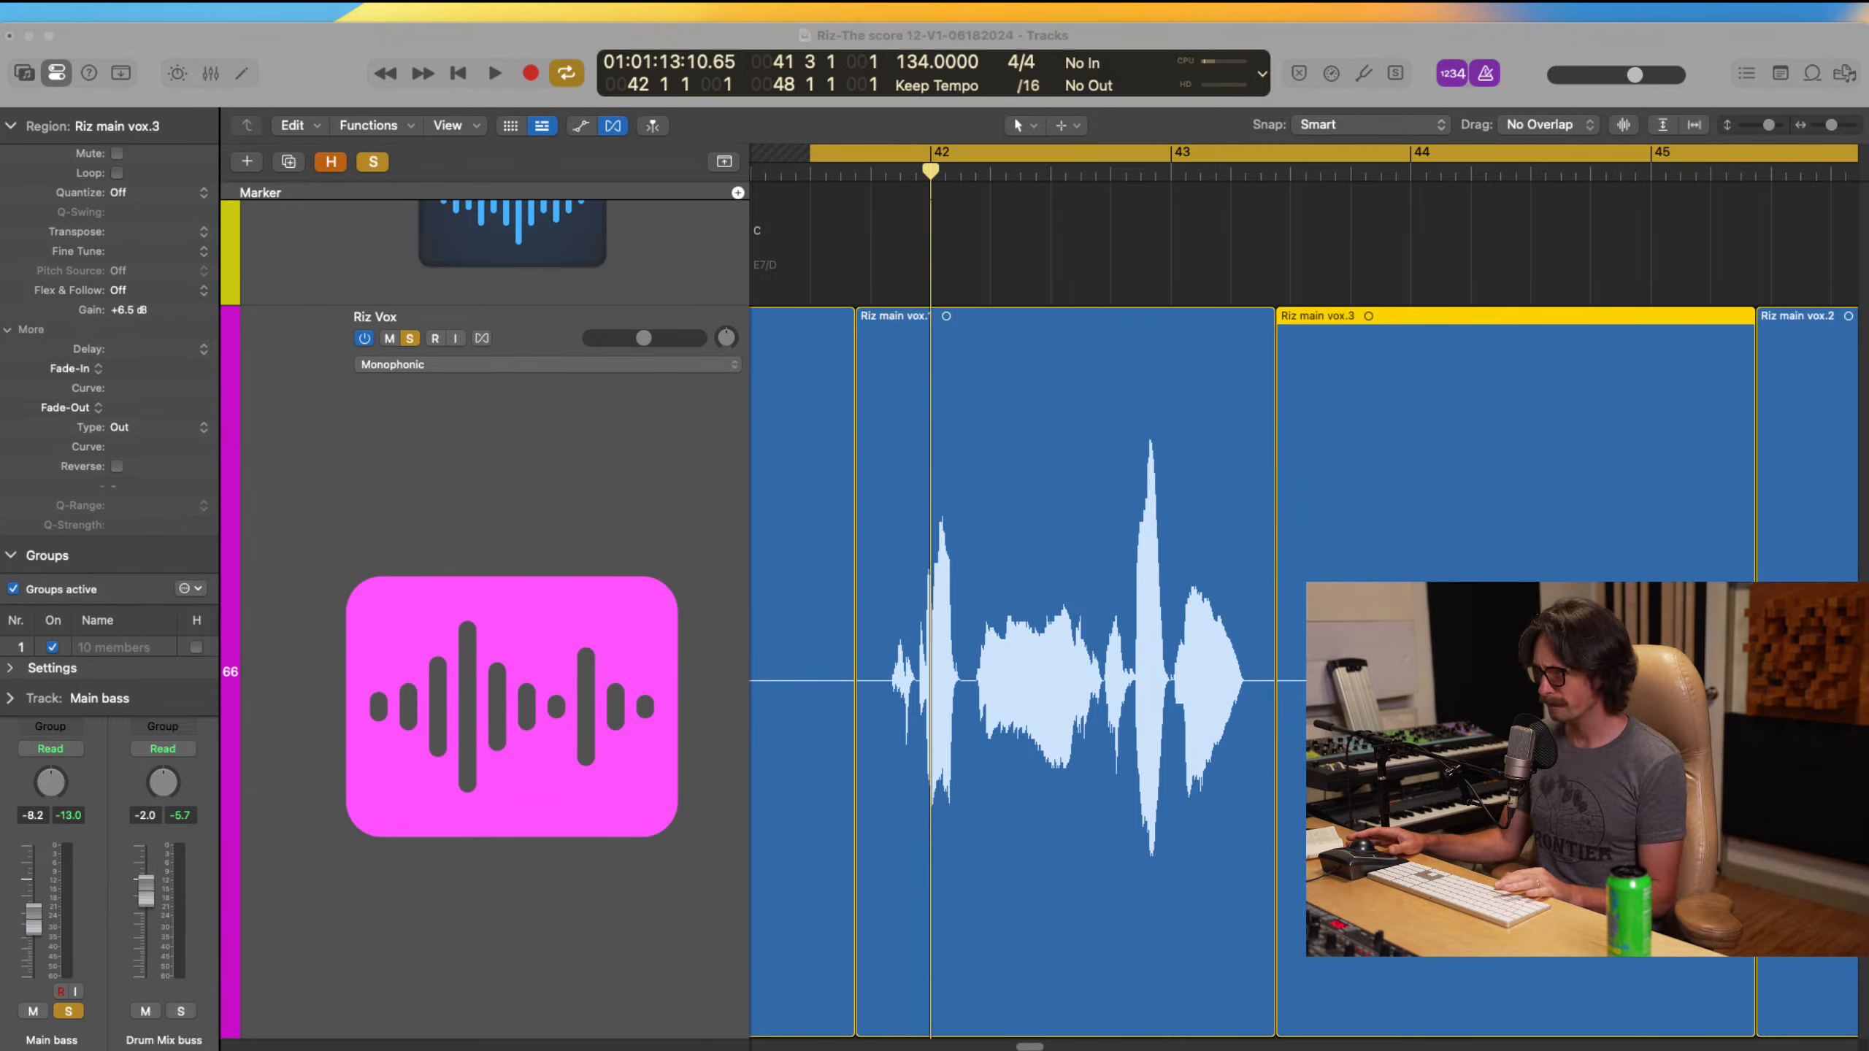
Step: Play the cycled section to check the vocal phrase's start against bar 42, and stop just past it
{"action": "left_click", "coordinate": [1507, 351]}
{"action": "key", "text": "space"}
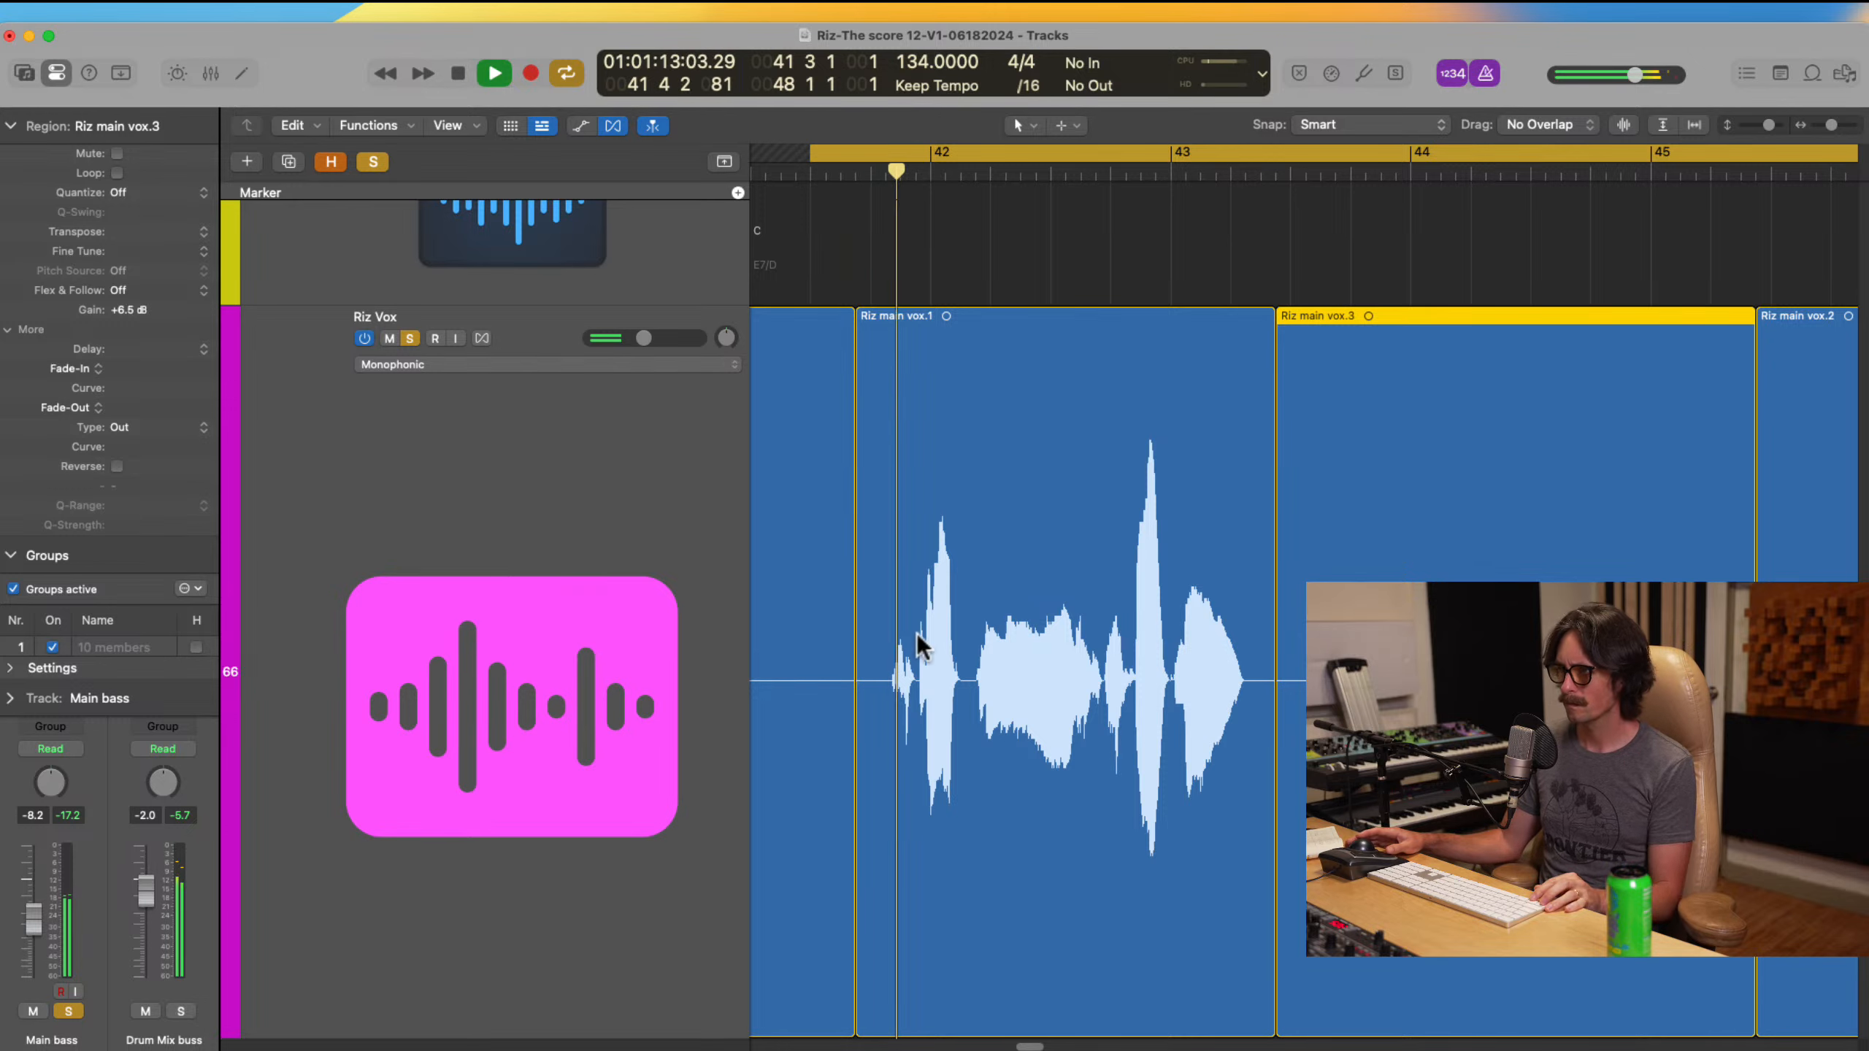
{"action": "left_click_drag", "start_coordinate": [856, 517], "coordinate": [1203, 836]}
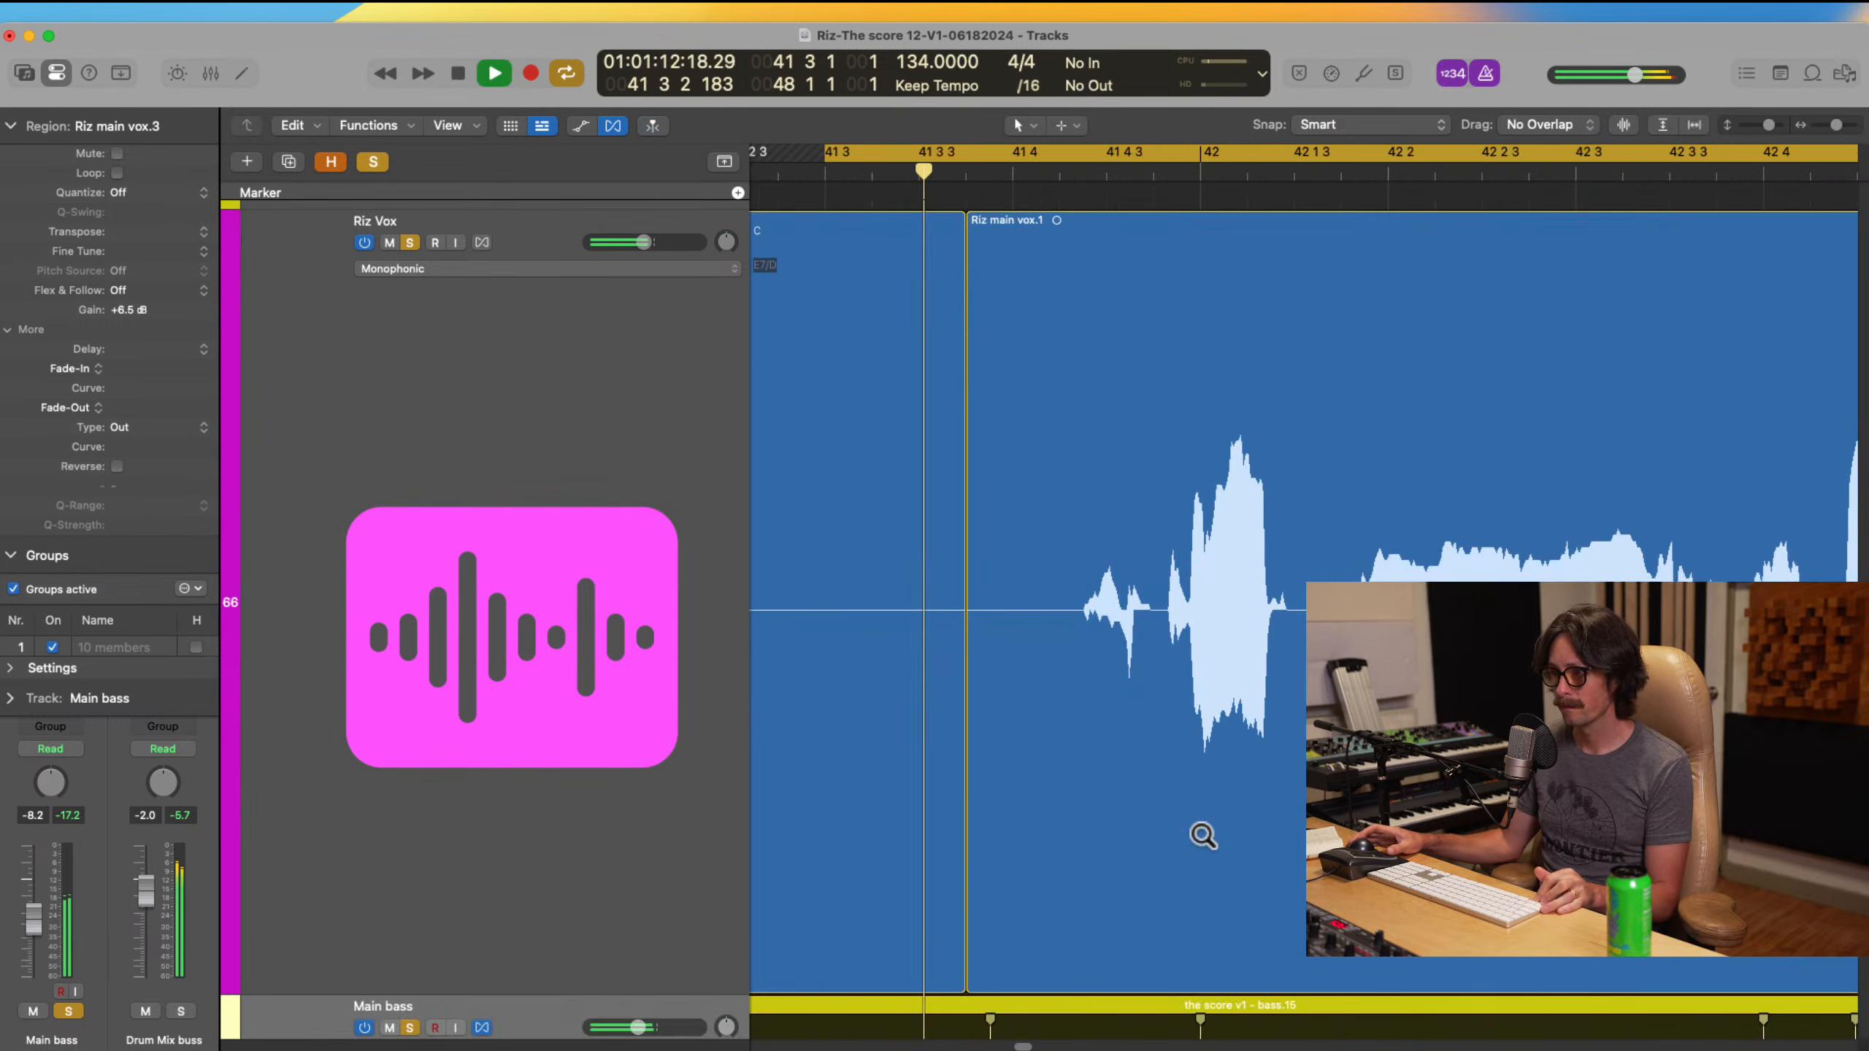
{"action": "key", "text": "space"}
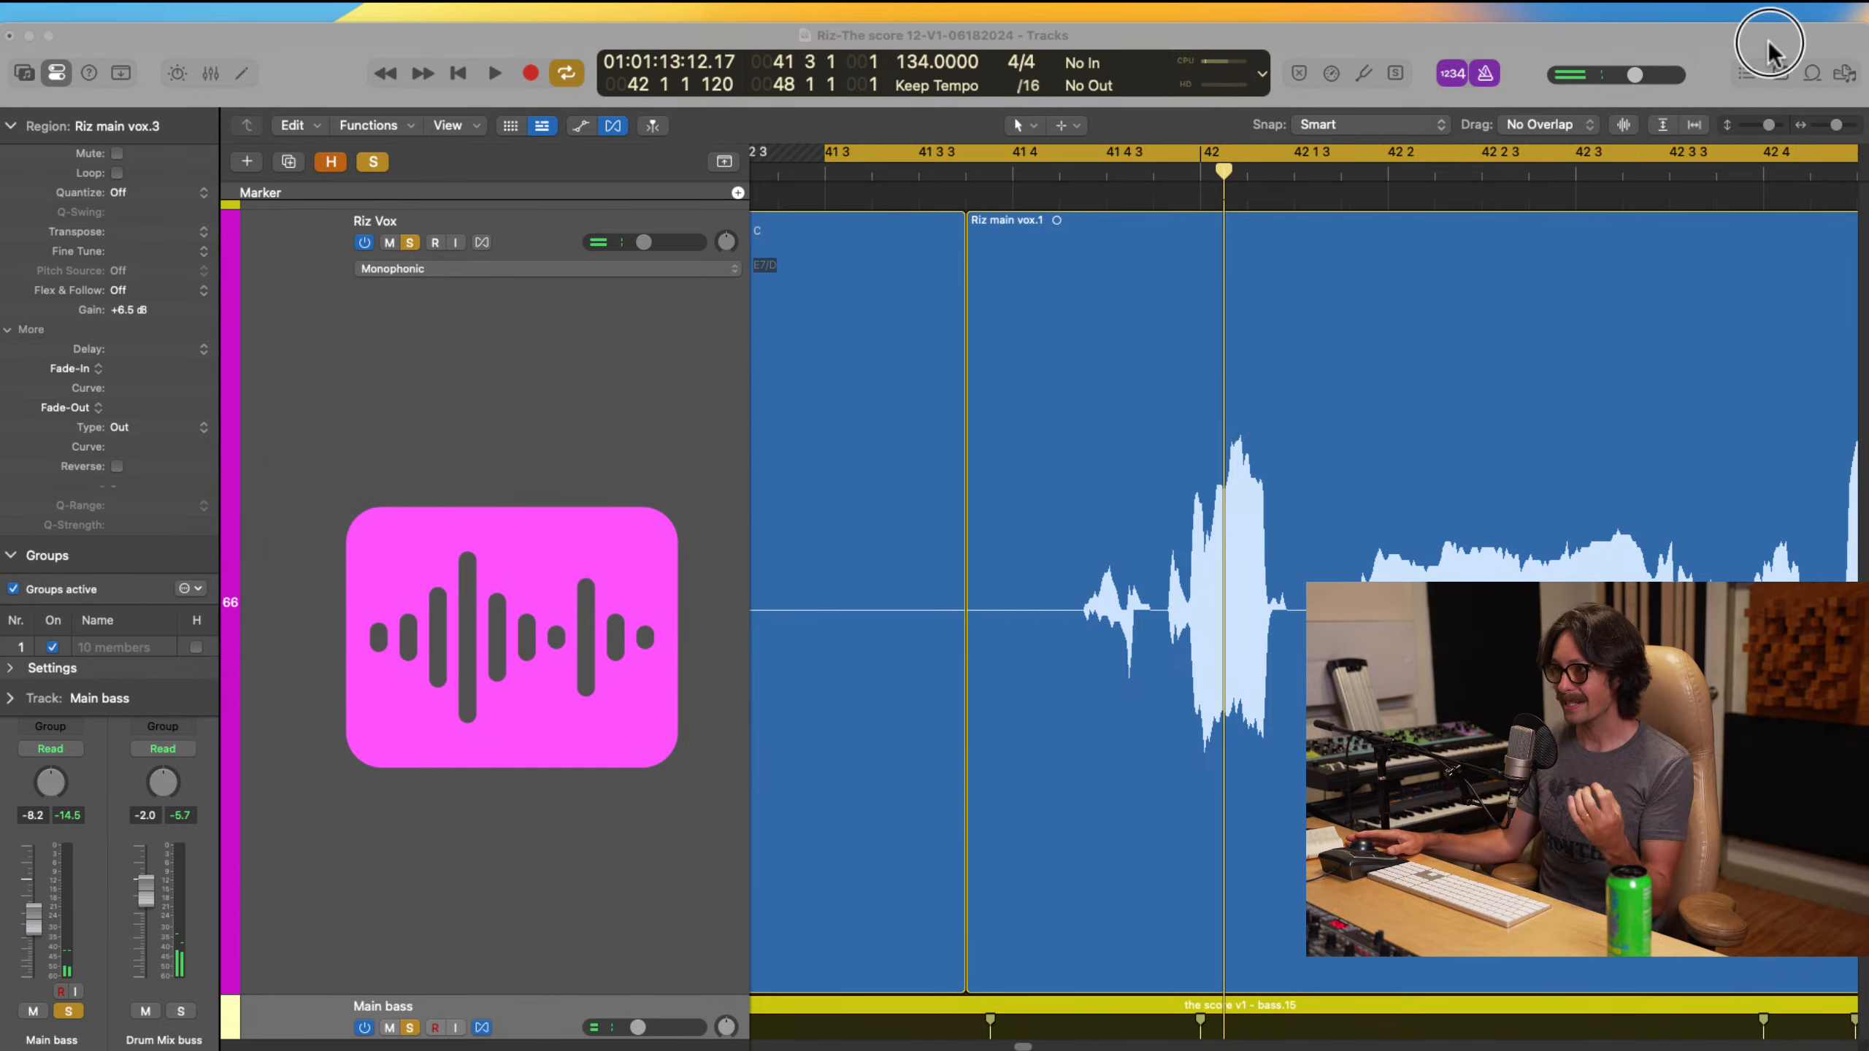
Step: Split the lead vocal region at about 41 4 4, right before the word that falls on bar 42
{"action": "left_click_drag", "start_coordinate": [1130, 453], "coordinate": [1293, 839]}
{"action": "left_click", "coordinate": [1019, 644]}
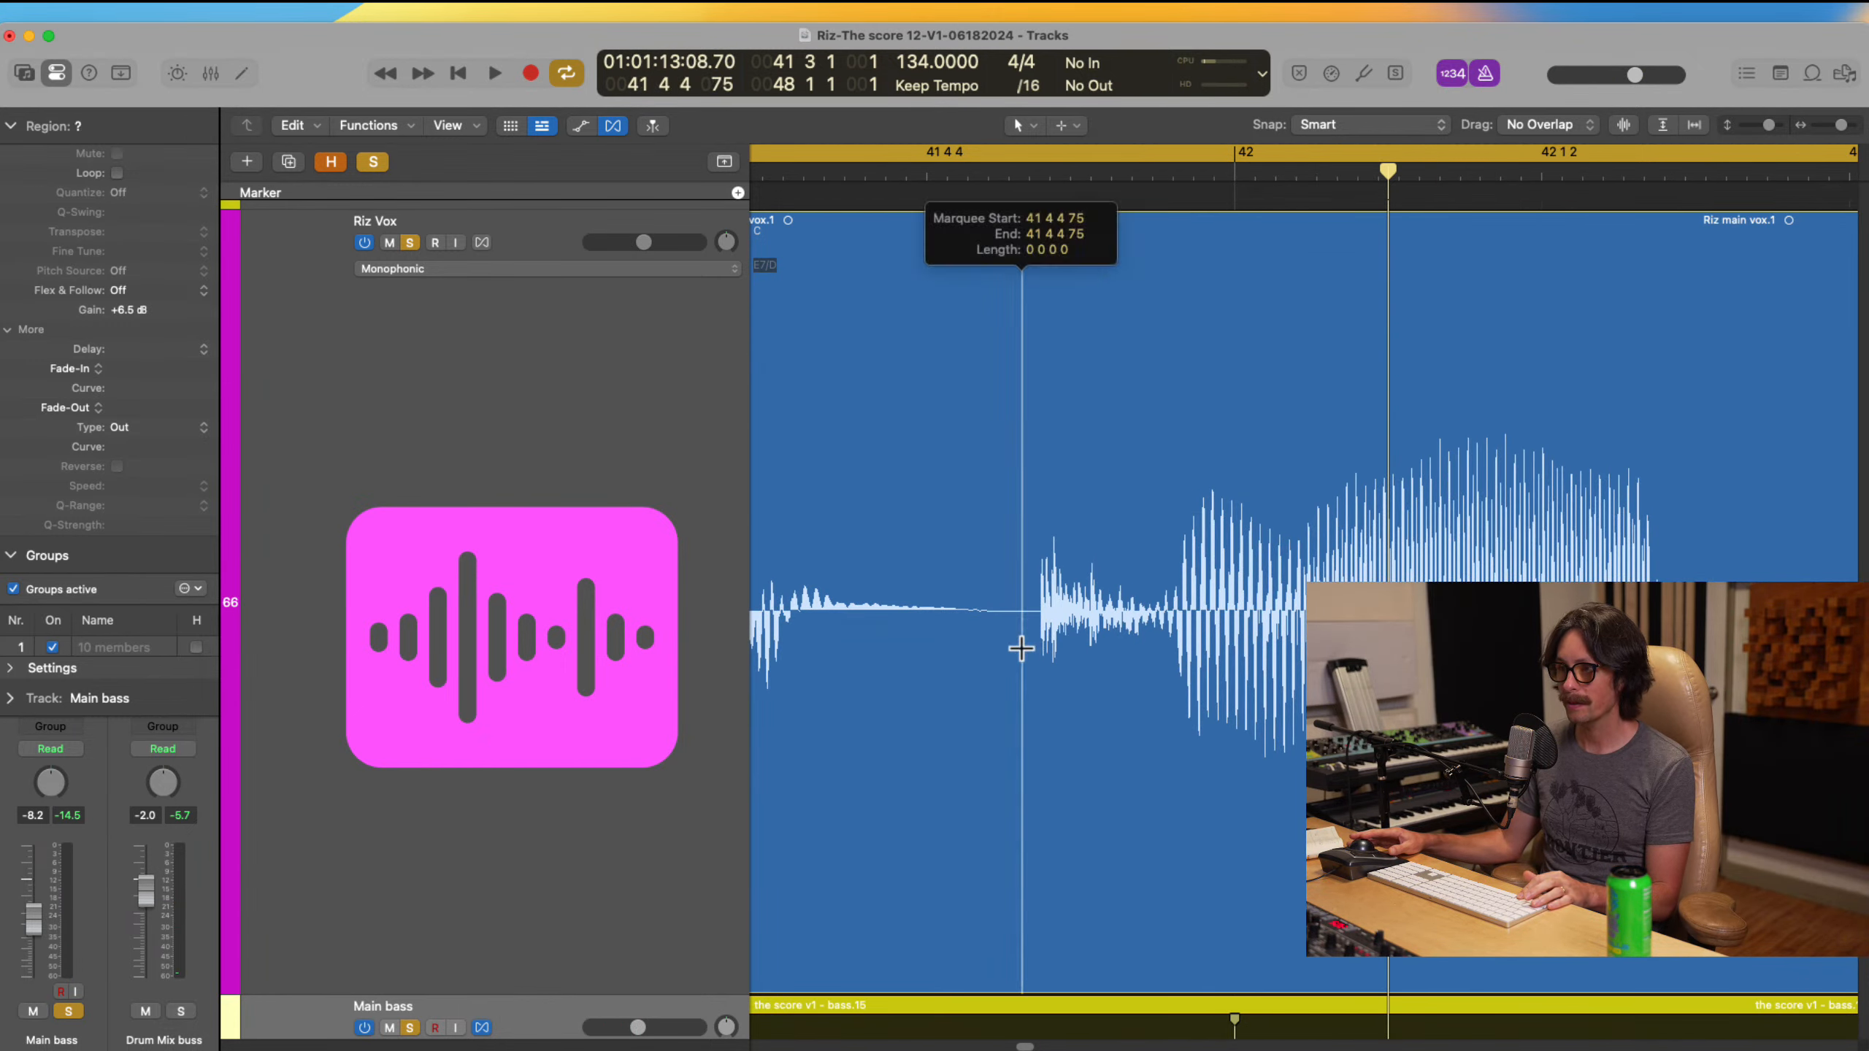
{"action": "left_click", "coordinate": [1239, 780], "text": "ctrl+alt"}
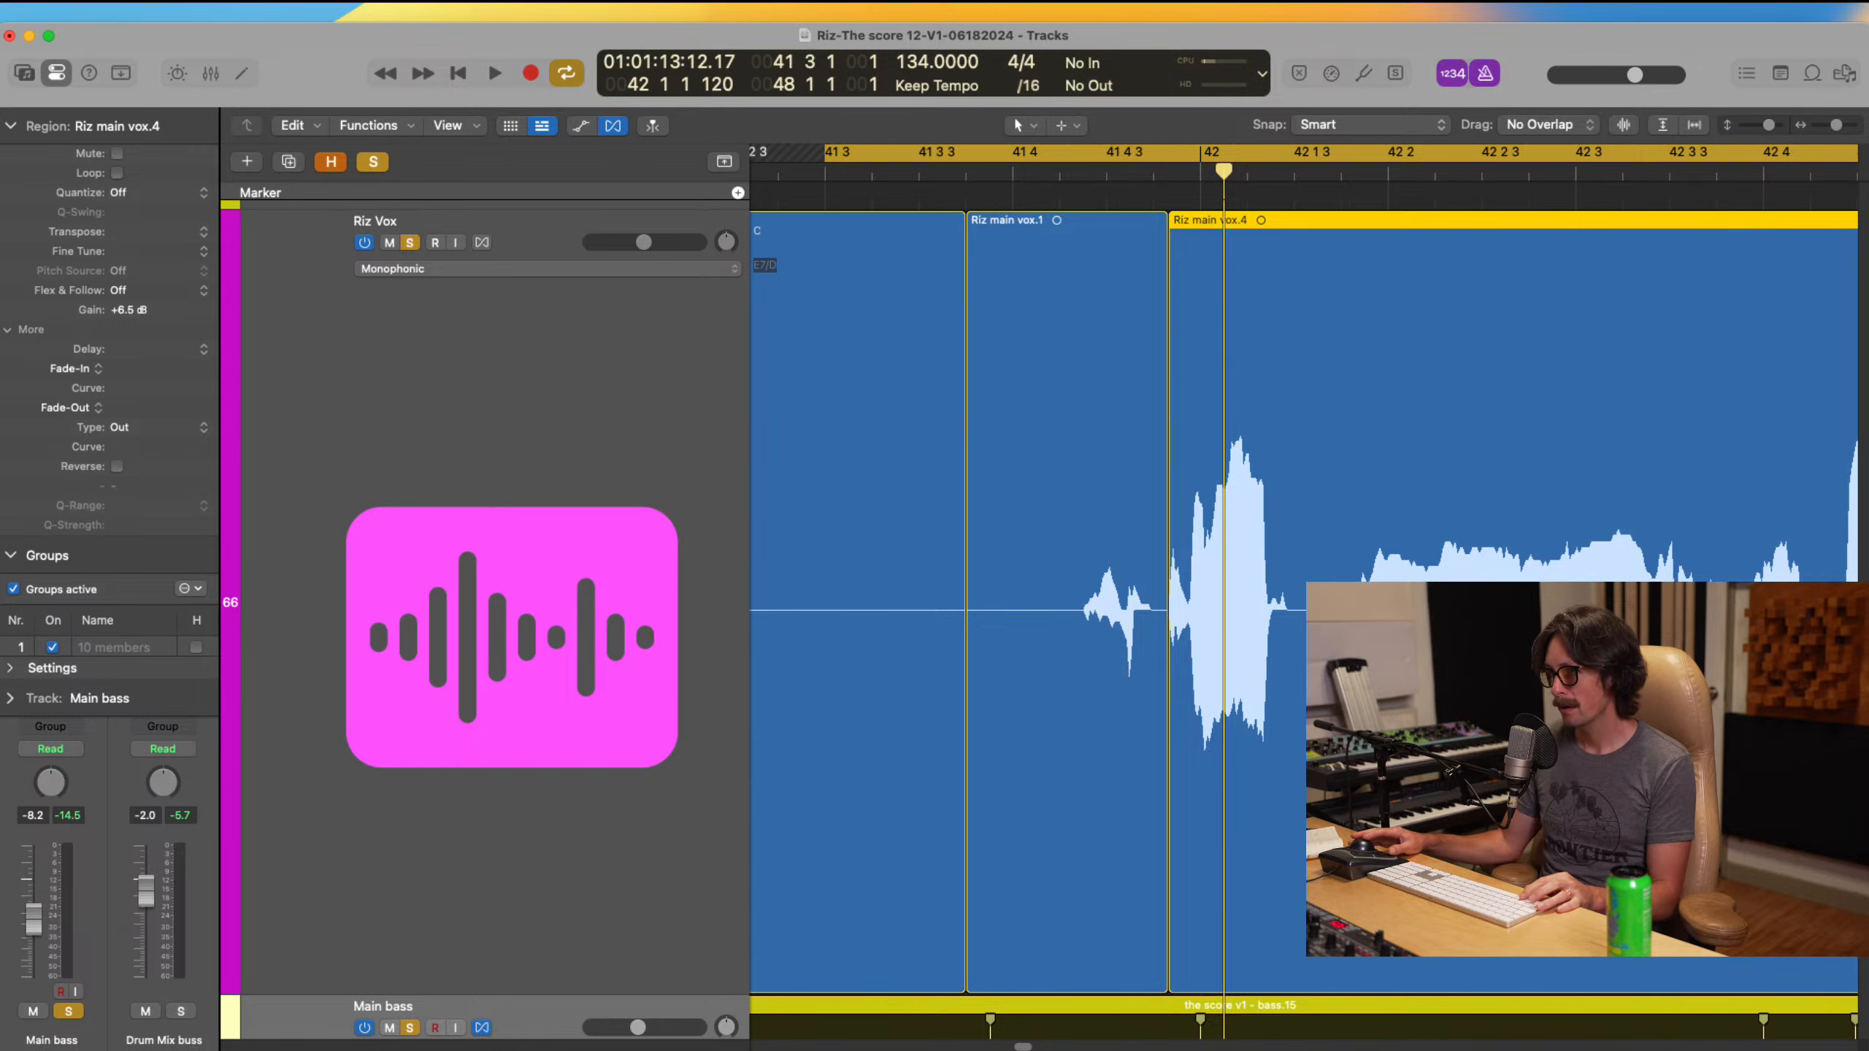
Step: Place the playhead at bar 42 and shift the split vocal region slightly right so the word's vowel starts on bar 42
{"action": "scroll", "coordinate": [1481, 391], "scroll_direction": "down", "scroll_amount": 1}
{"action": "scroll", "coordinate": [1481, 391], "scroll_direction": "left", "scroll_amount": 1}
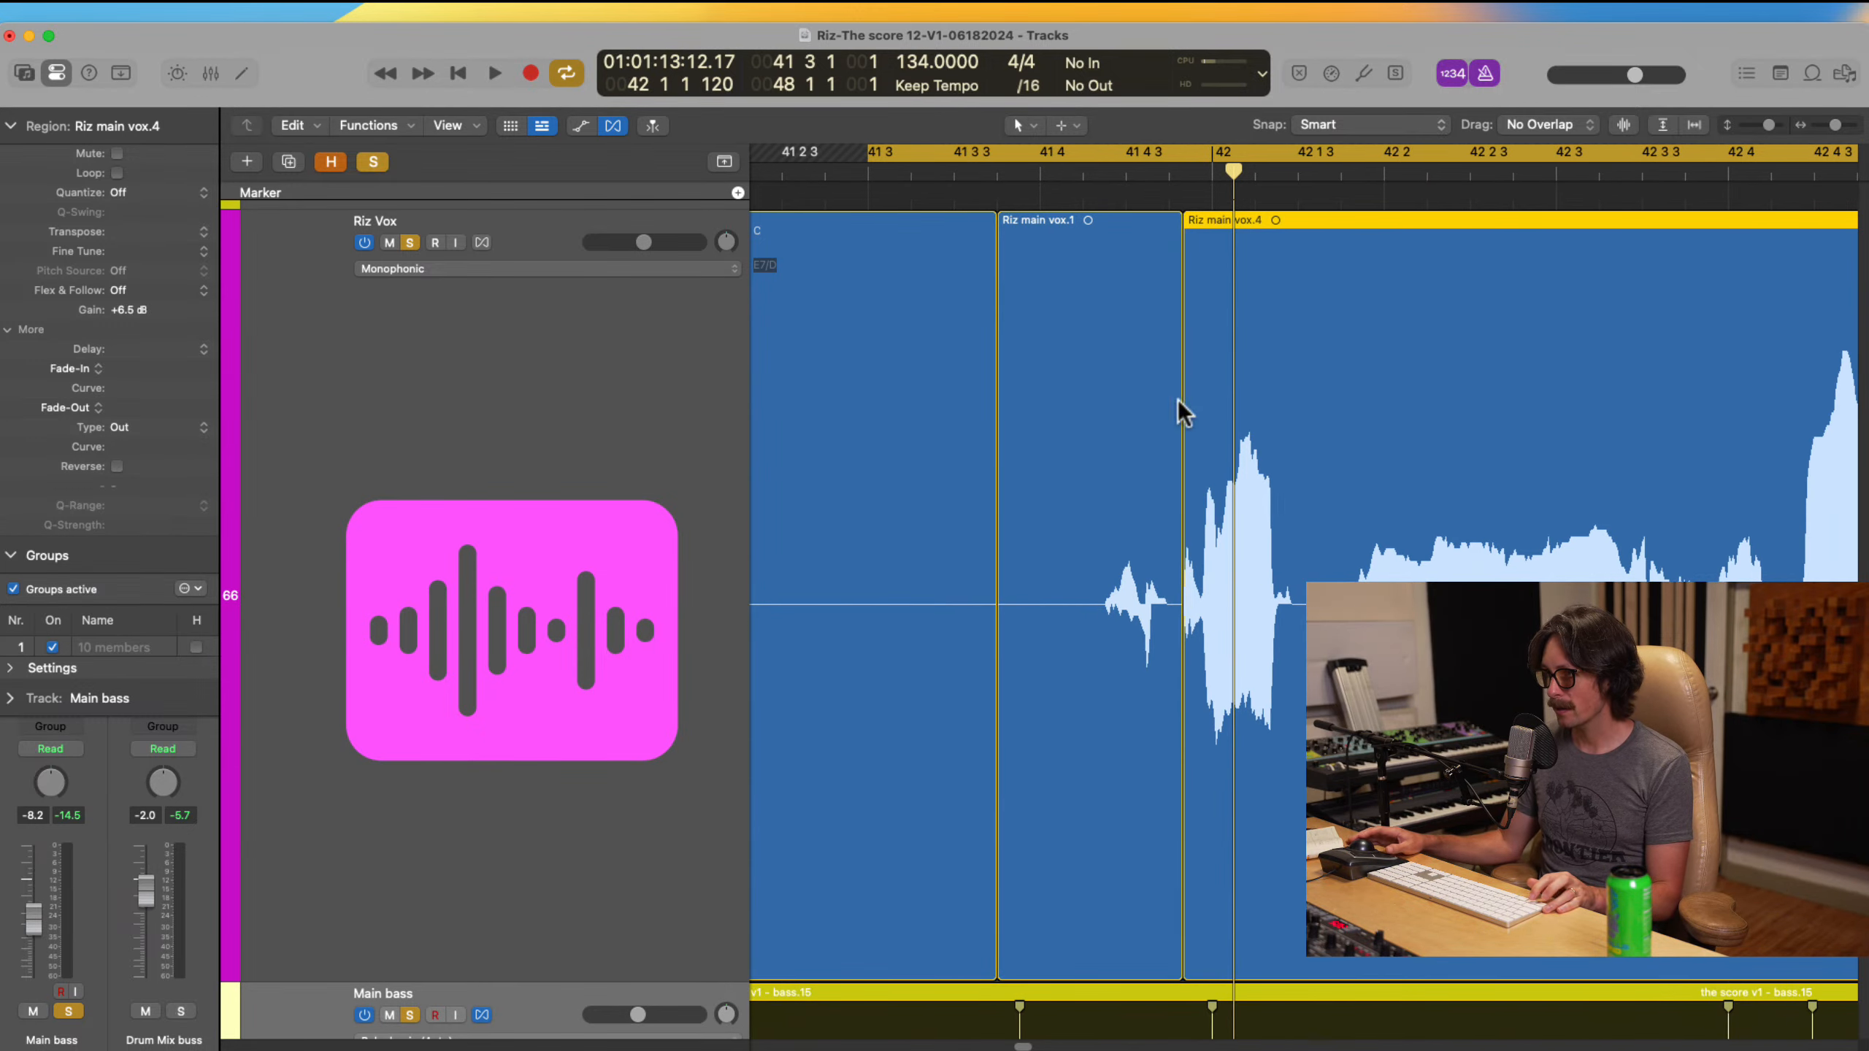
{"action": "scroll", "coordinate": [1431, 530], "scroll_direction": "right", "scroll_amount": 10}
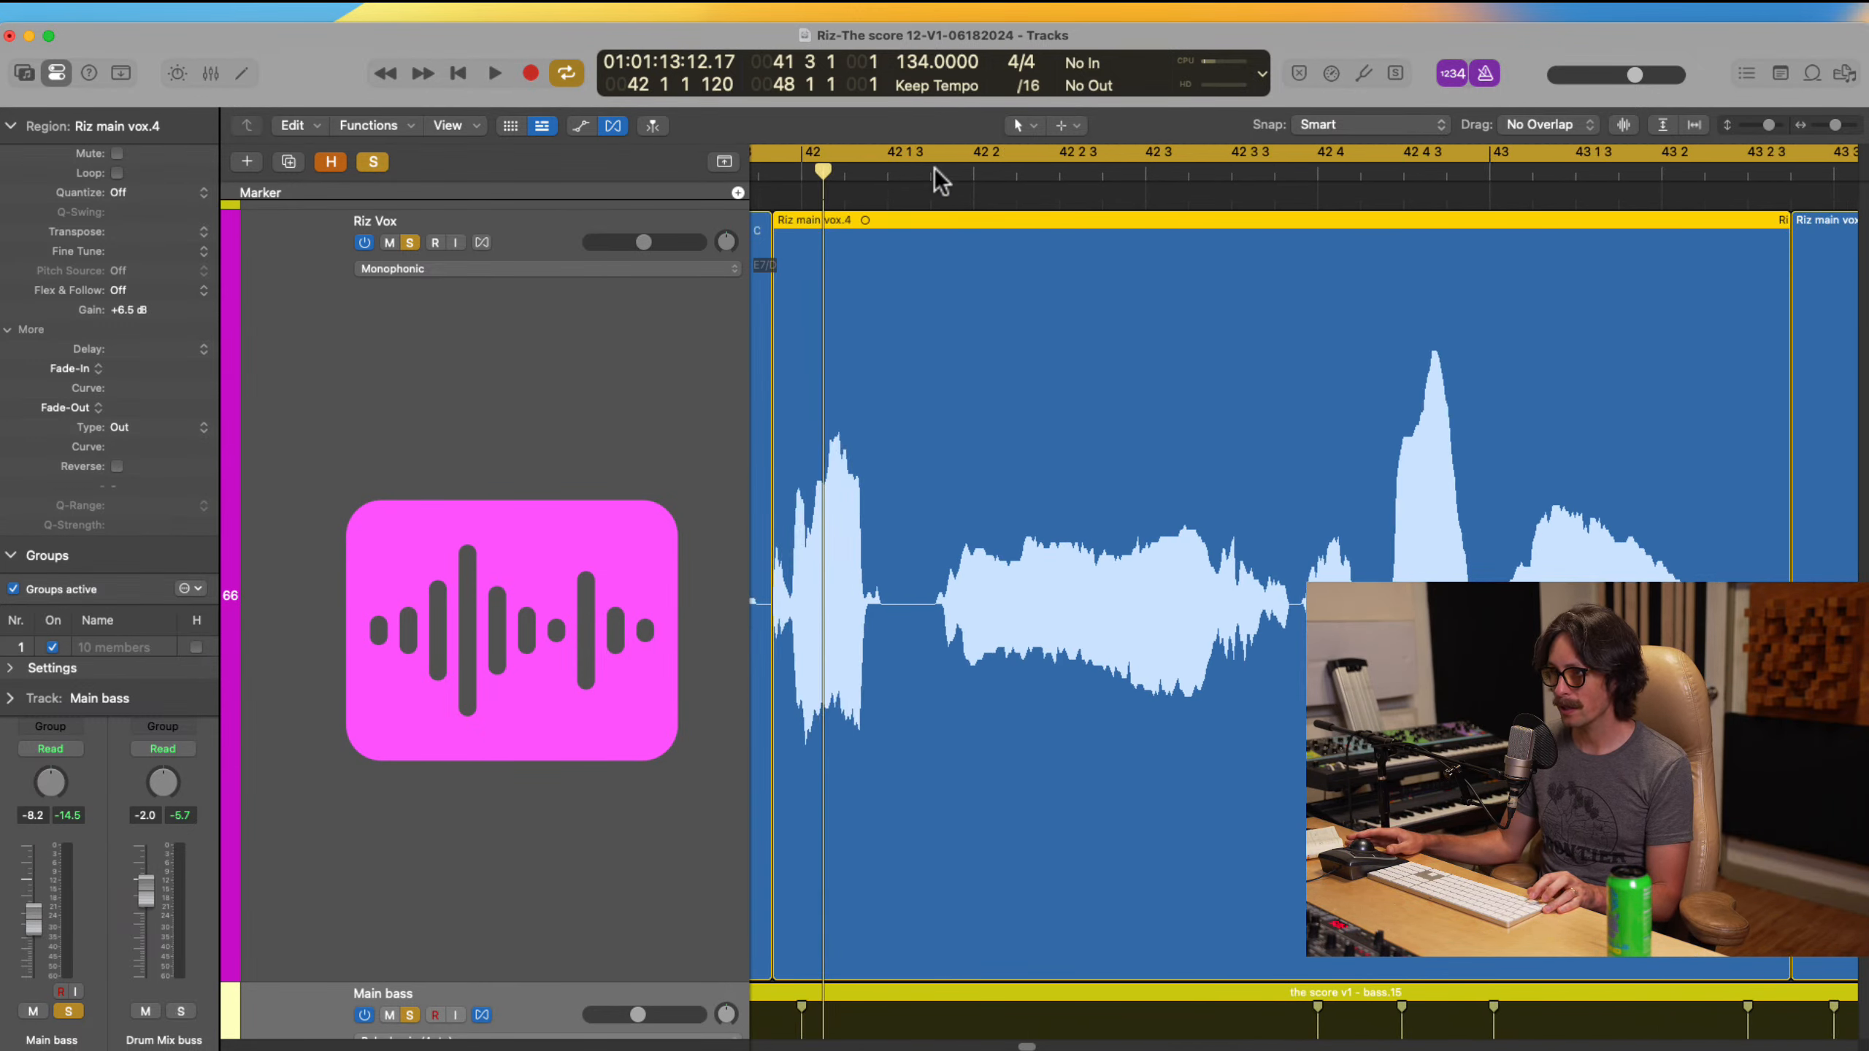
{"action": "scroll", "coordinate": [735, 718], "scroll_direction": "up", "scroll_amount": 5}
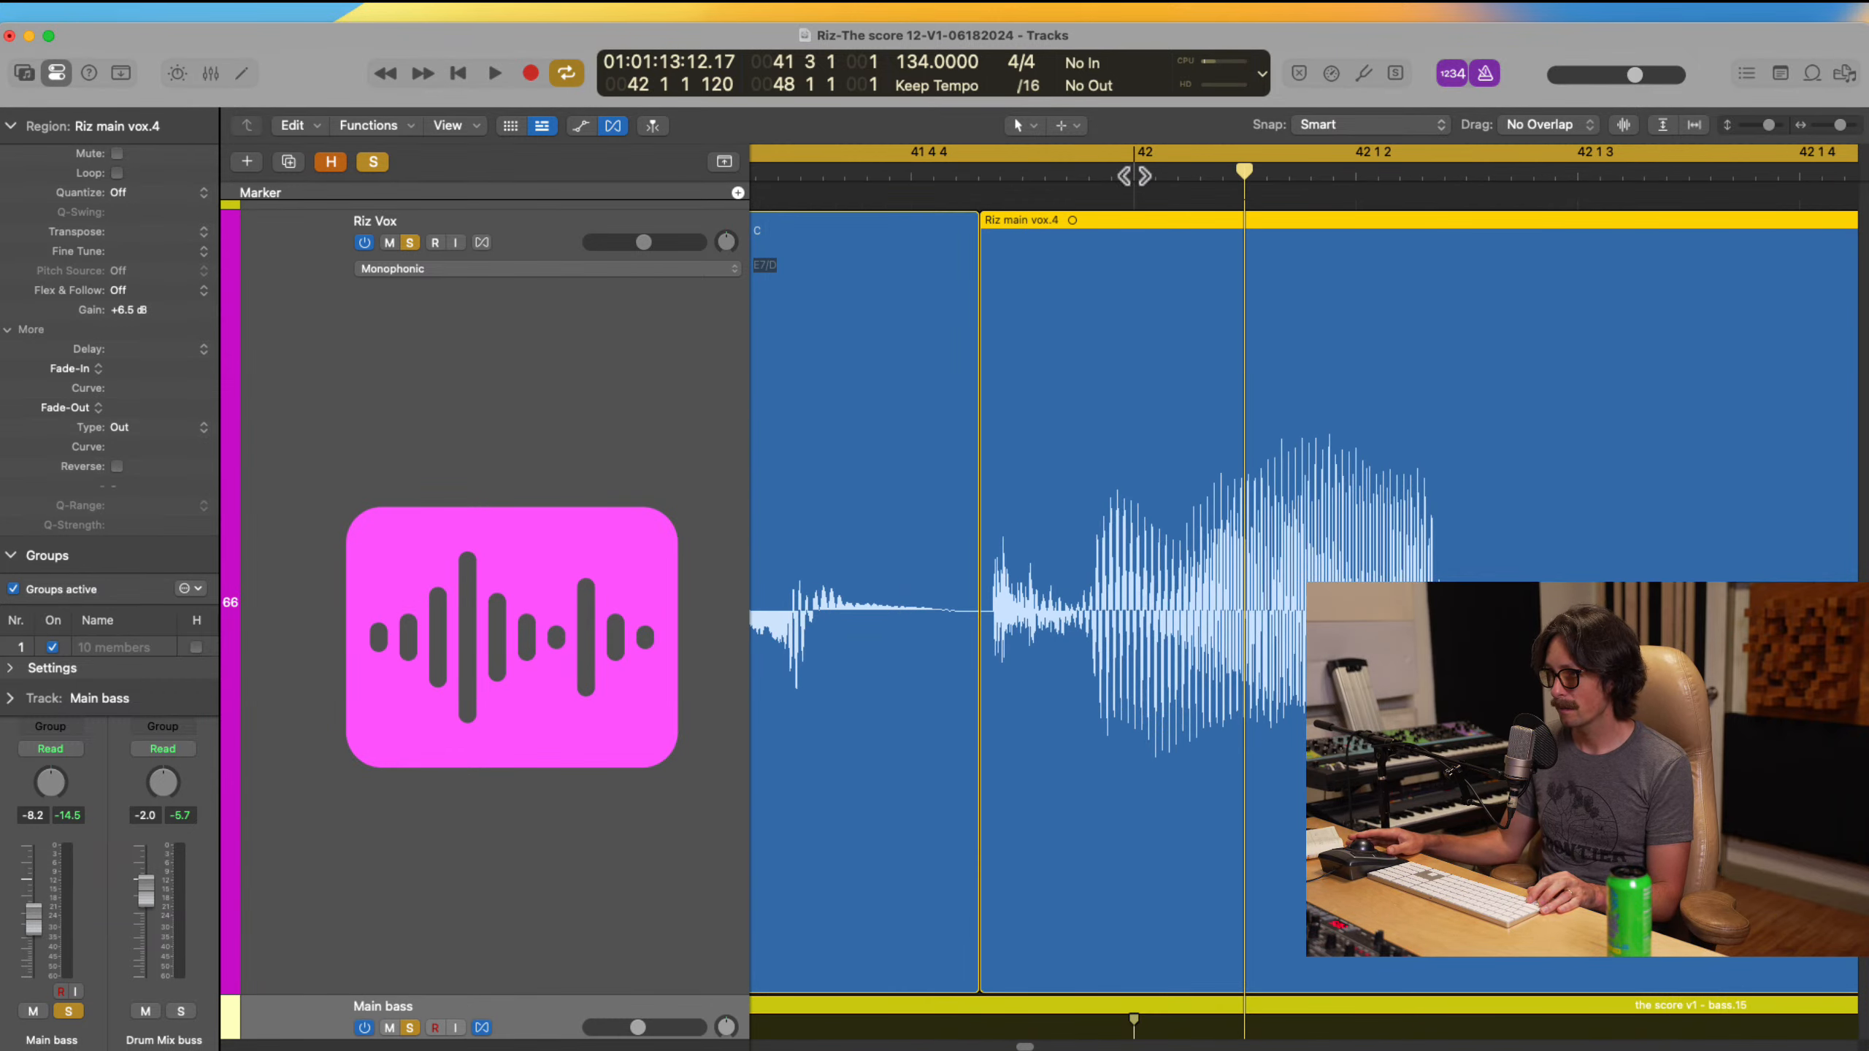
{"action": "mouse_move", "coordinate": [1134, 175]}
{"action": "left_mouse_down"}
{"action": "mouse_move", "coordinate": [1005, 180]}
{"action": "mouse_move", "coordinate": [1134, 184]}
{"action": "left_mouse_up"}
{"action": "left_click_drag", "start_coordinate": [1148, 546], "coordinate": [1202, 559]}
{"action": "left_click", "coordinate": [1325, 551], "text": "ctrl+alt"}
{"action": "left_click", "coordinate": [1324, 551], "text": "ctrl+alt"}
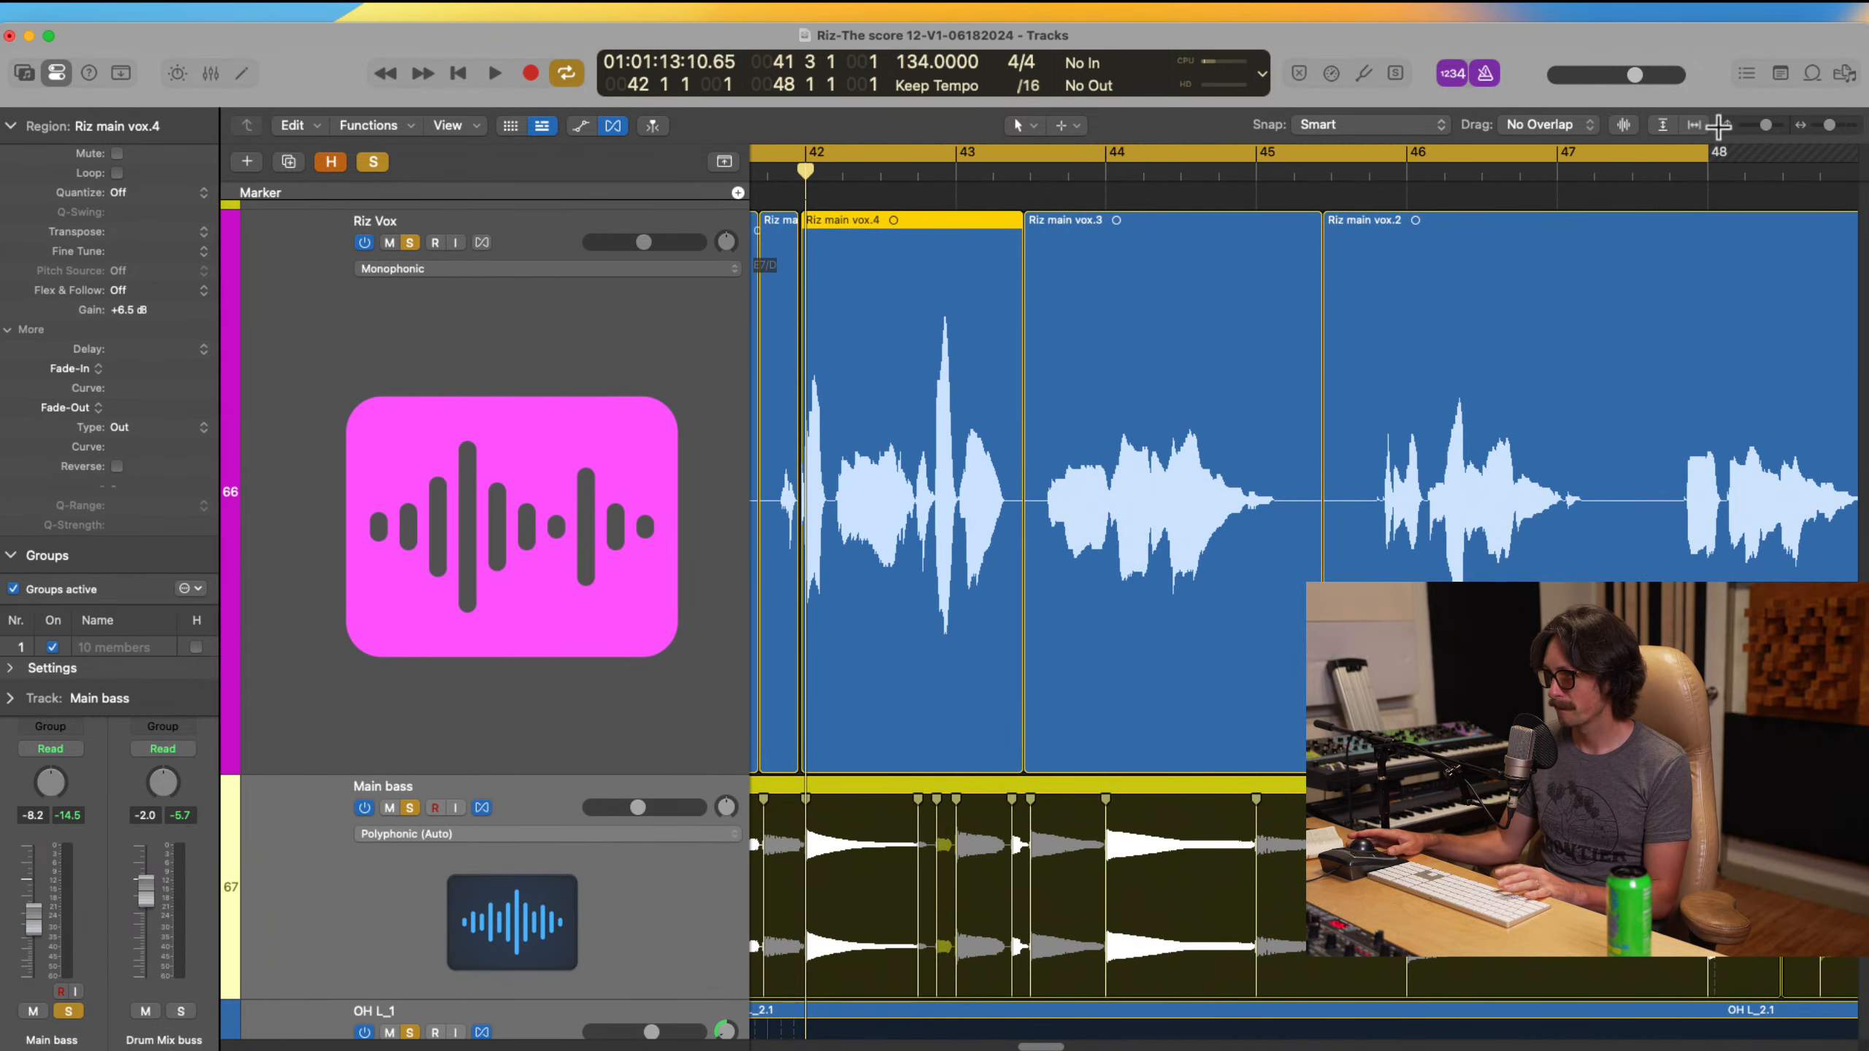
Step: Play the cycled section, replay it from about 42 3, and check the vocal word around bar 43 against the beat
{"action": "key", "text": "space"}
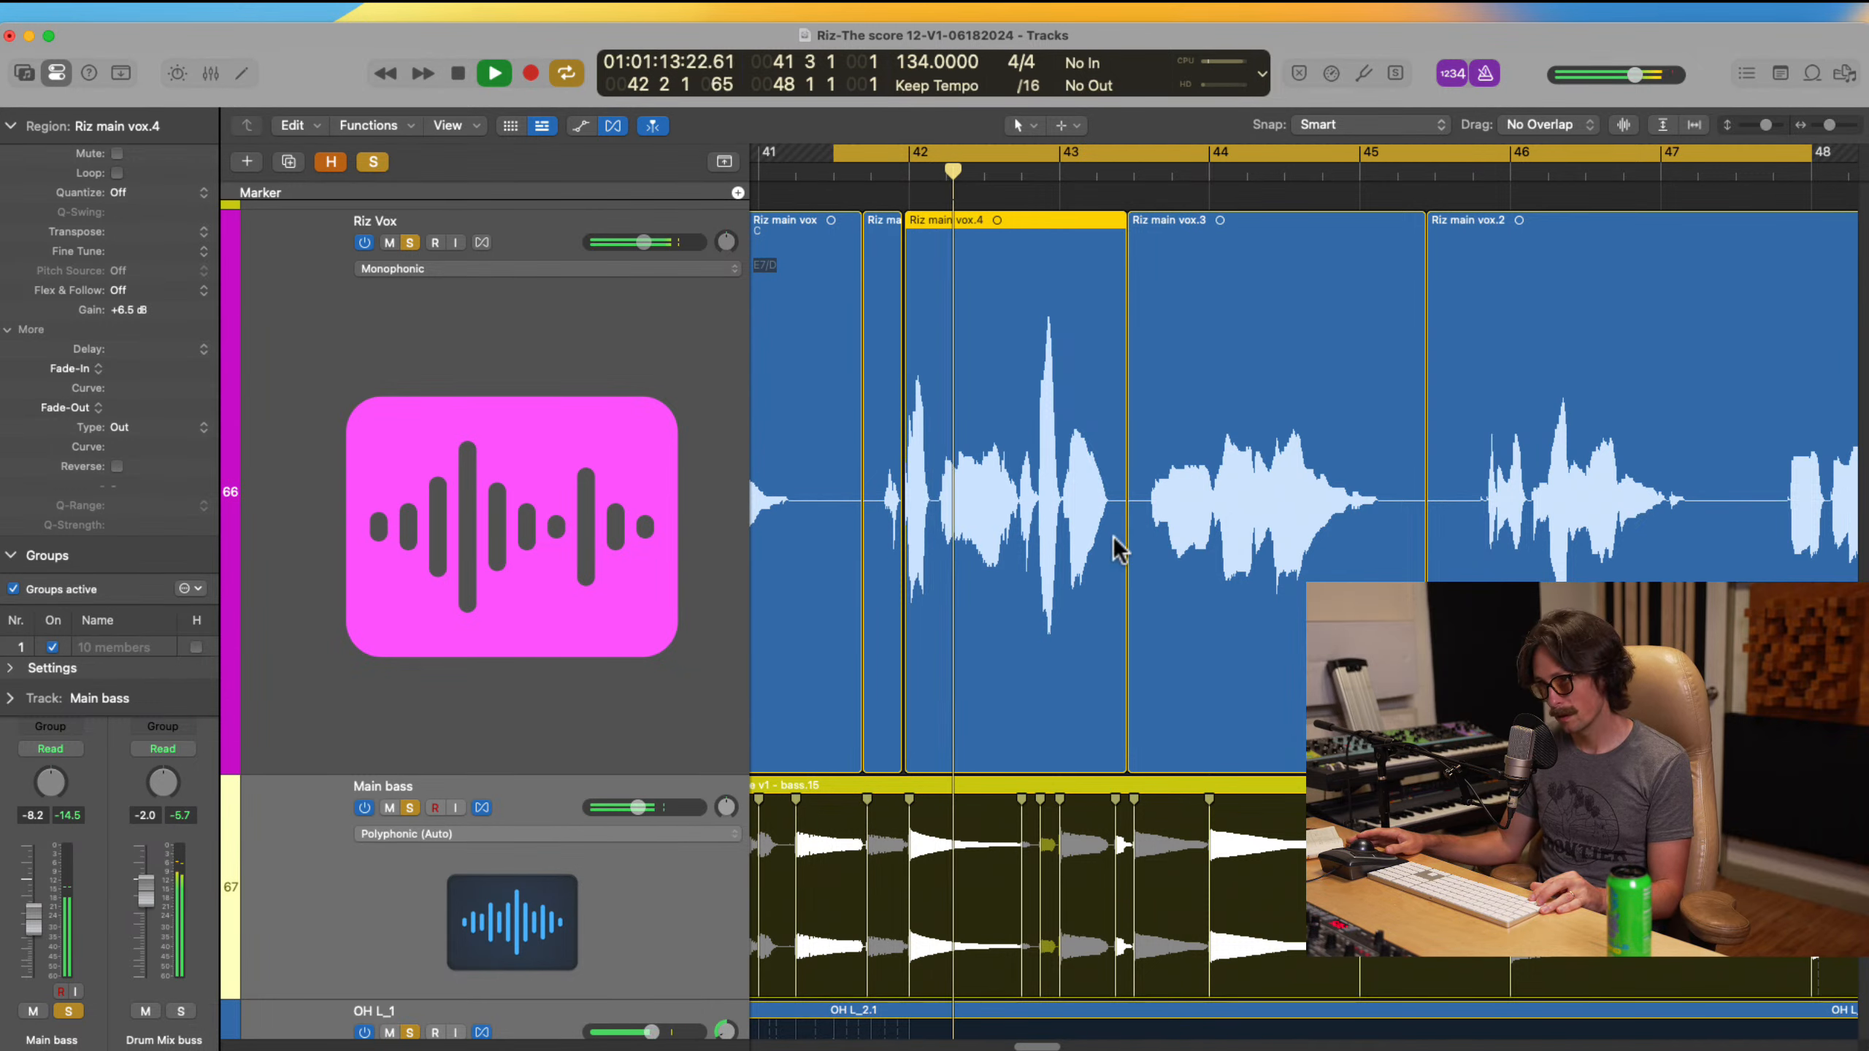
{"action": "left_click", "coordinate": [1085, 498], "text": "ctrl+alt"}
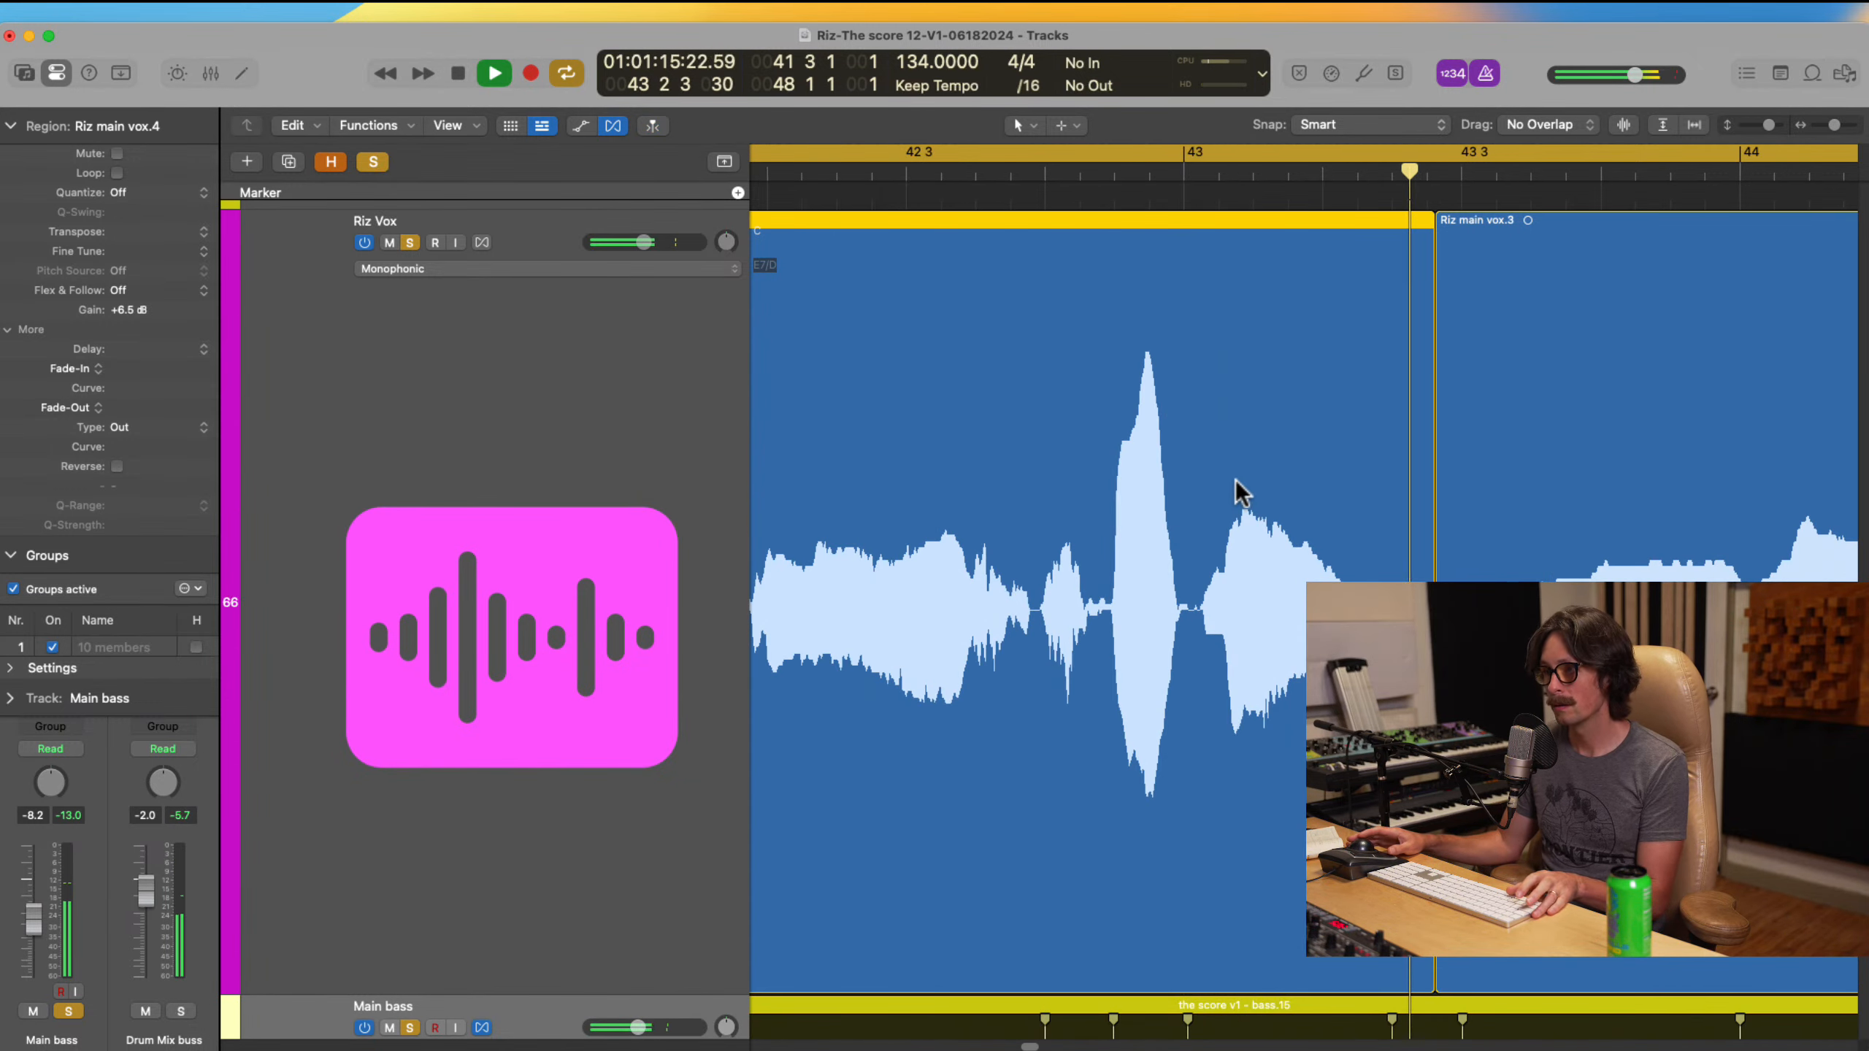
{"action": "key", "text": "space"}
{"action": "left_click", "coordinate": [920, 177]}
{"action": "key", "text": "space"}
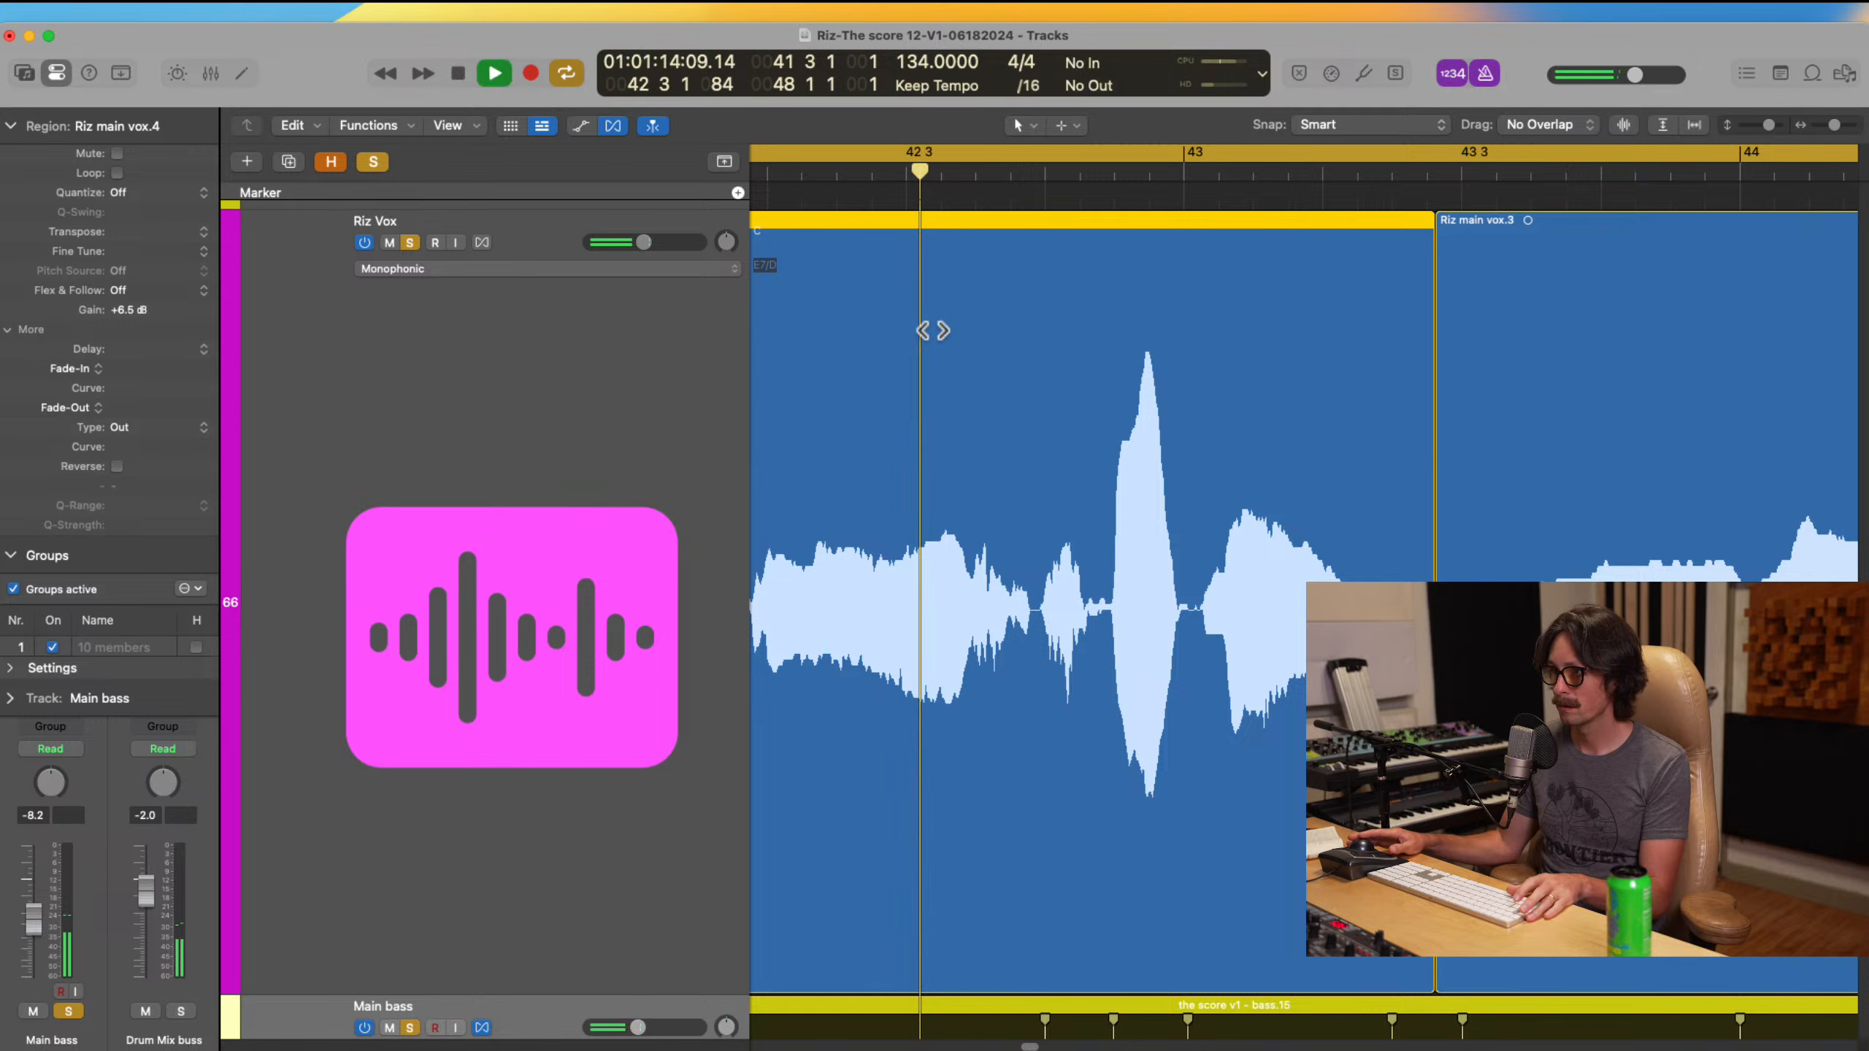
{"action": "key", "text": "space"}
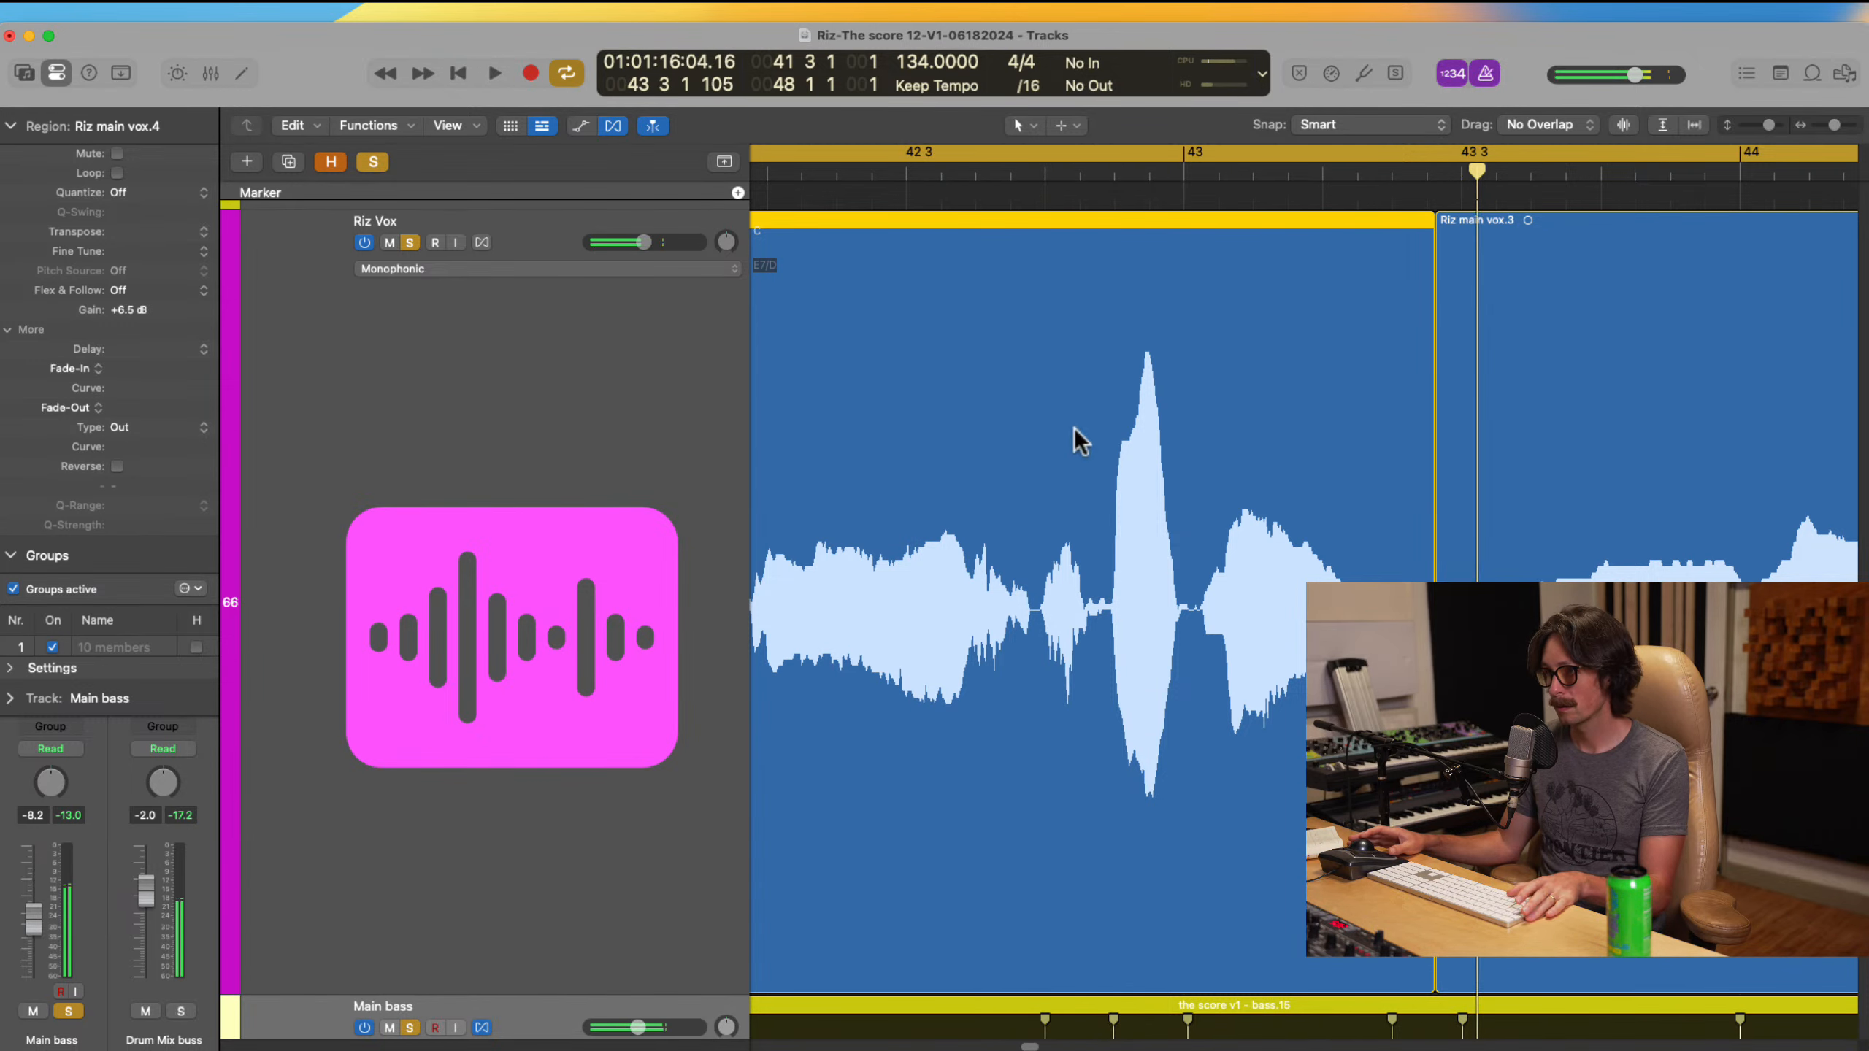
Step: Split the lead vocal just after bar 43, shift the new region slightly right, and start playback of the cycled section
{"action": "left_click", "coordinate": [1077, 435], "text": "ctrl+alt"}
{"action": "double_click", "coordinate": [1257, 664]}
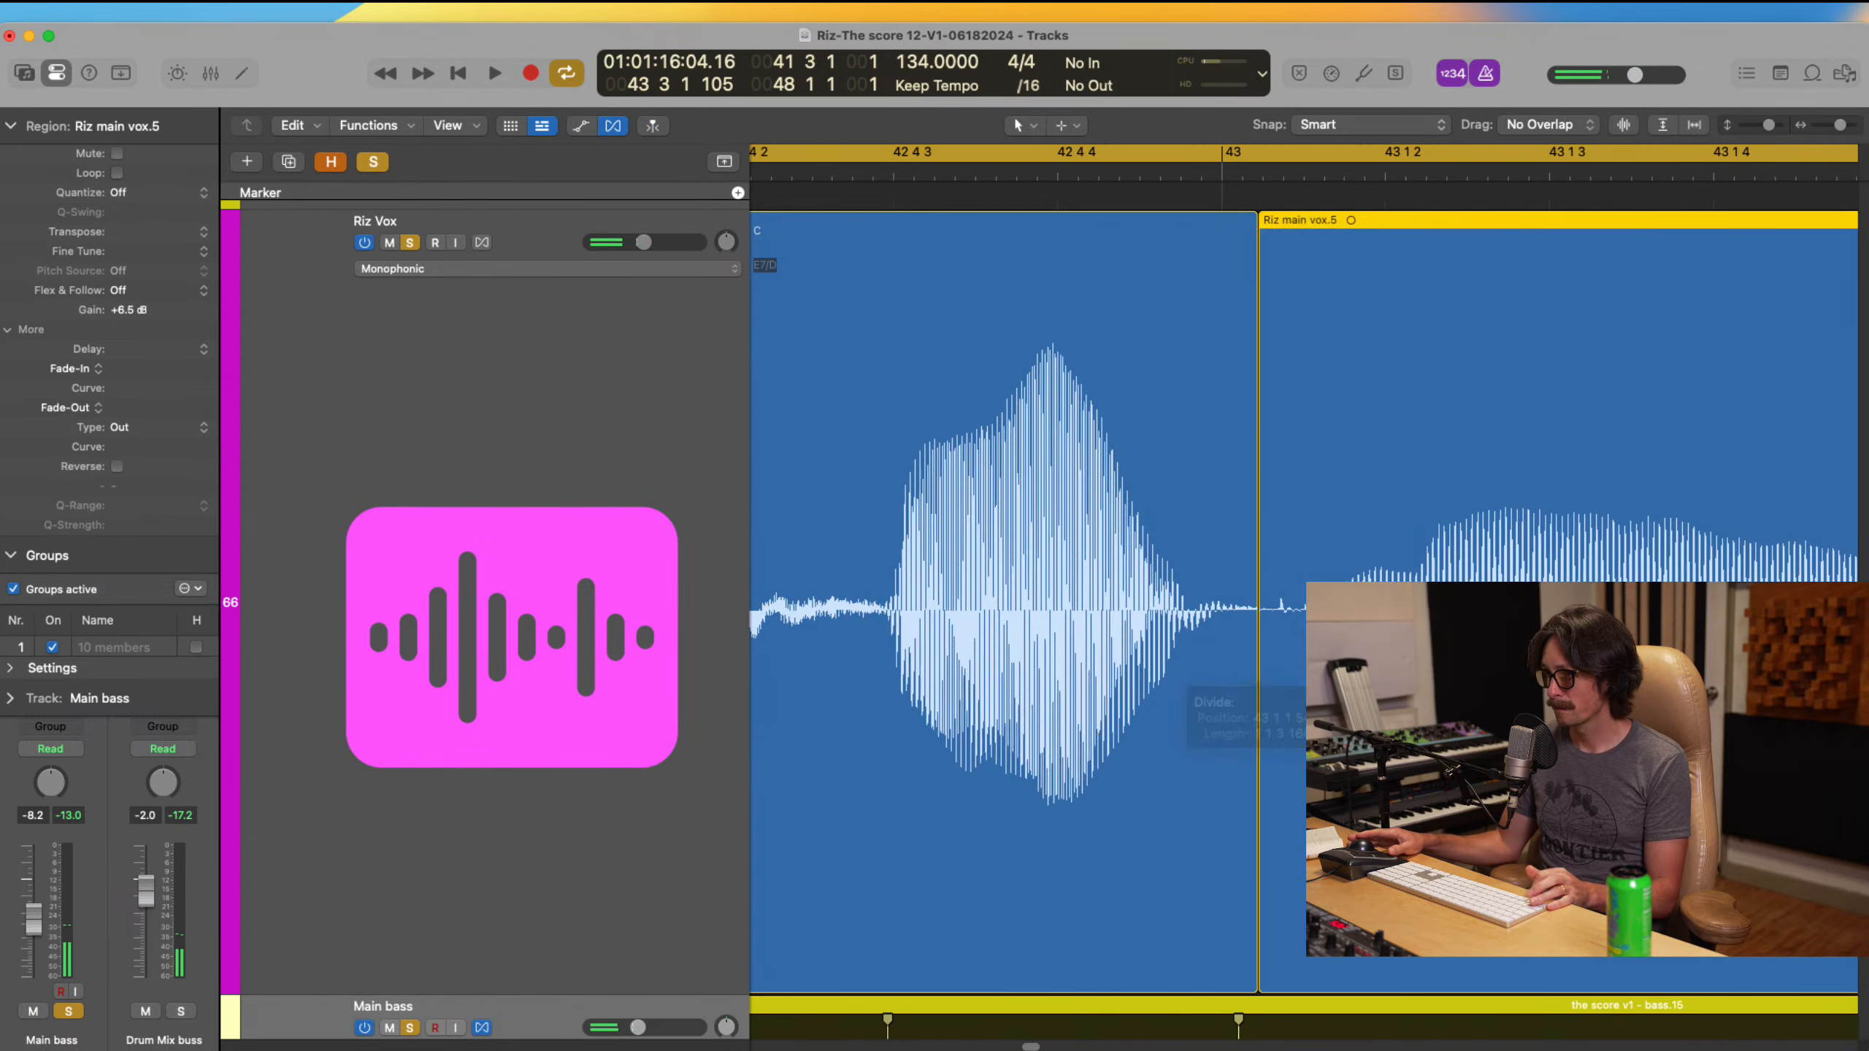
{"action": "left_click_drag", "start_coordinate": [1320, 258], "coordinate": [1343, 258]}
{"action": "key", "text": "space"}
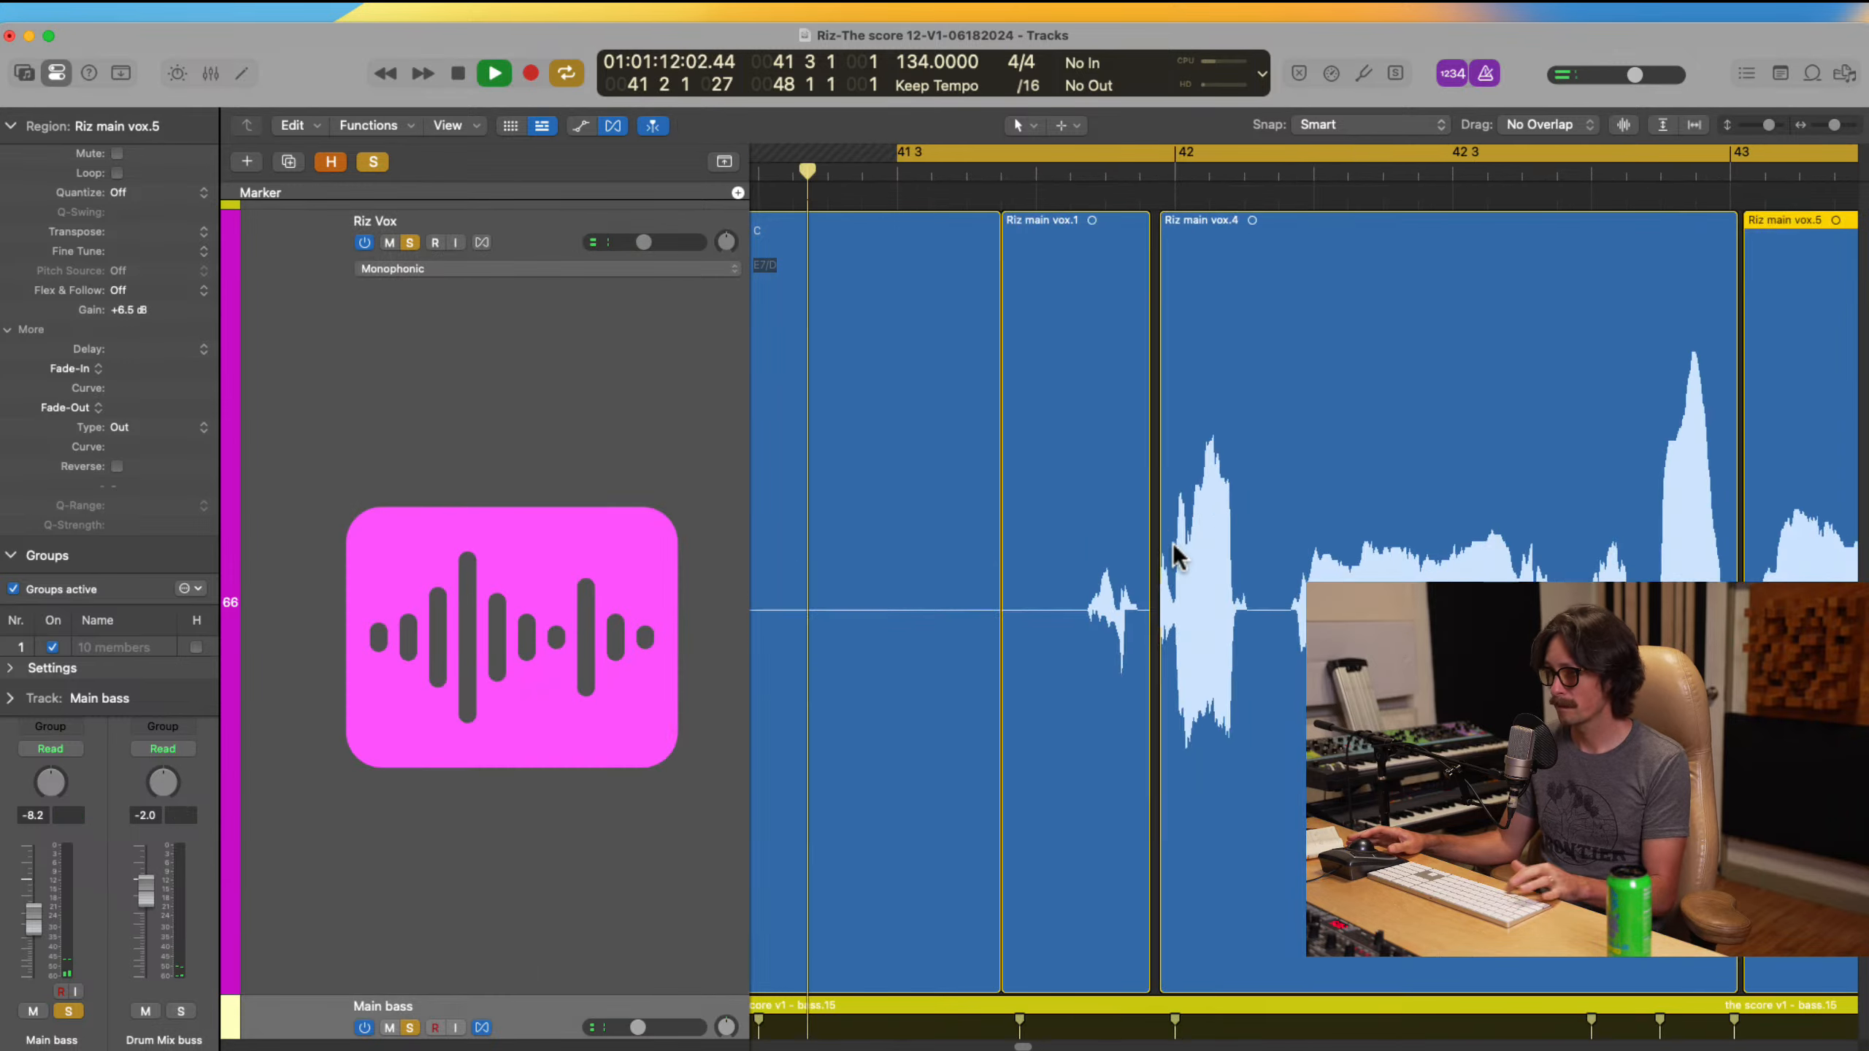
Step: Audition the vocal phrase around bar 44 and move the Riz main vox.3 region slightly earlier, to position 43 2 3 149
{"action": "left_click", "coordinate": [1173, 543], "text": "ctrl+alt"}
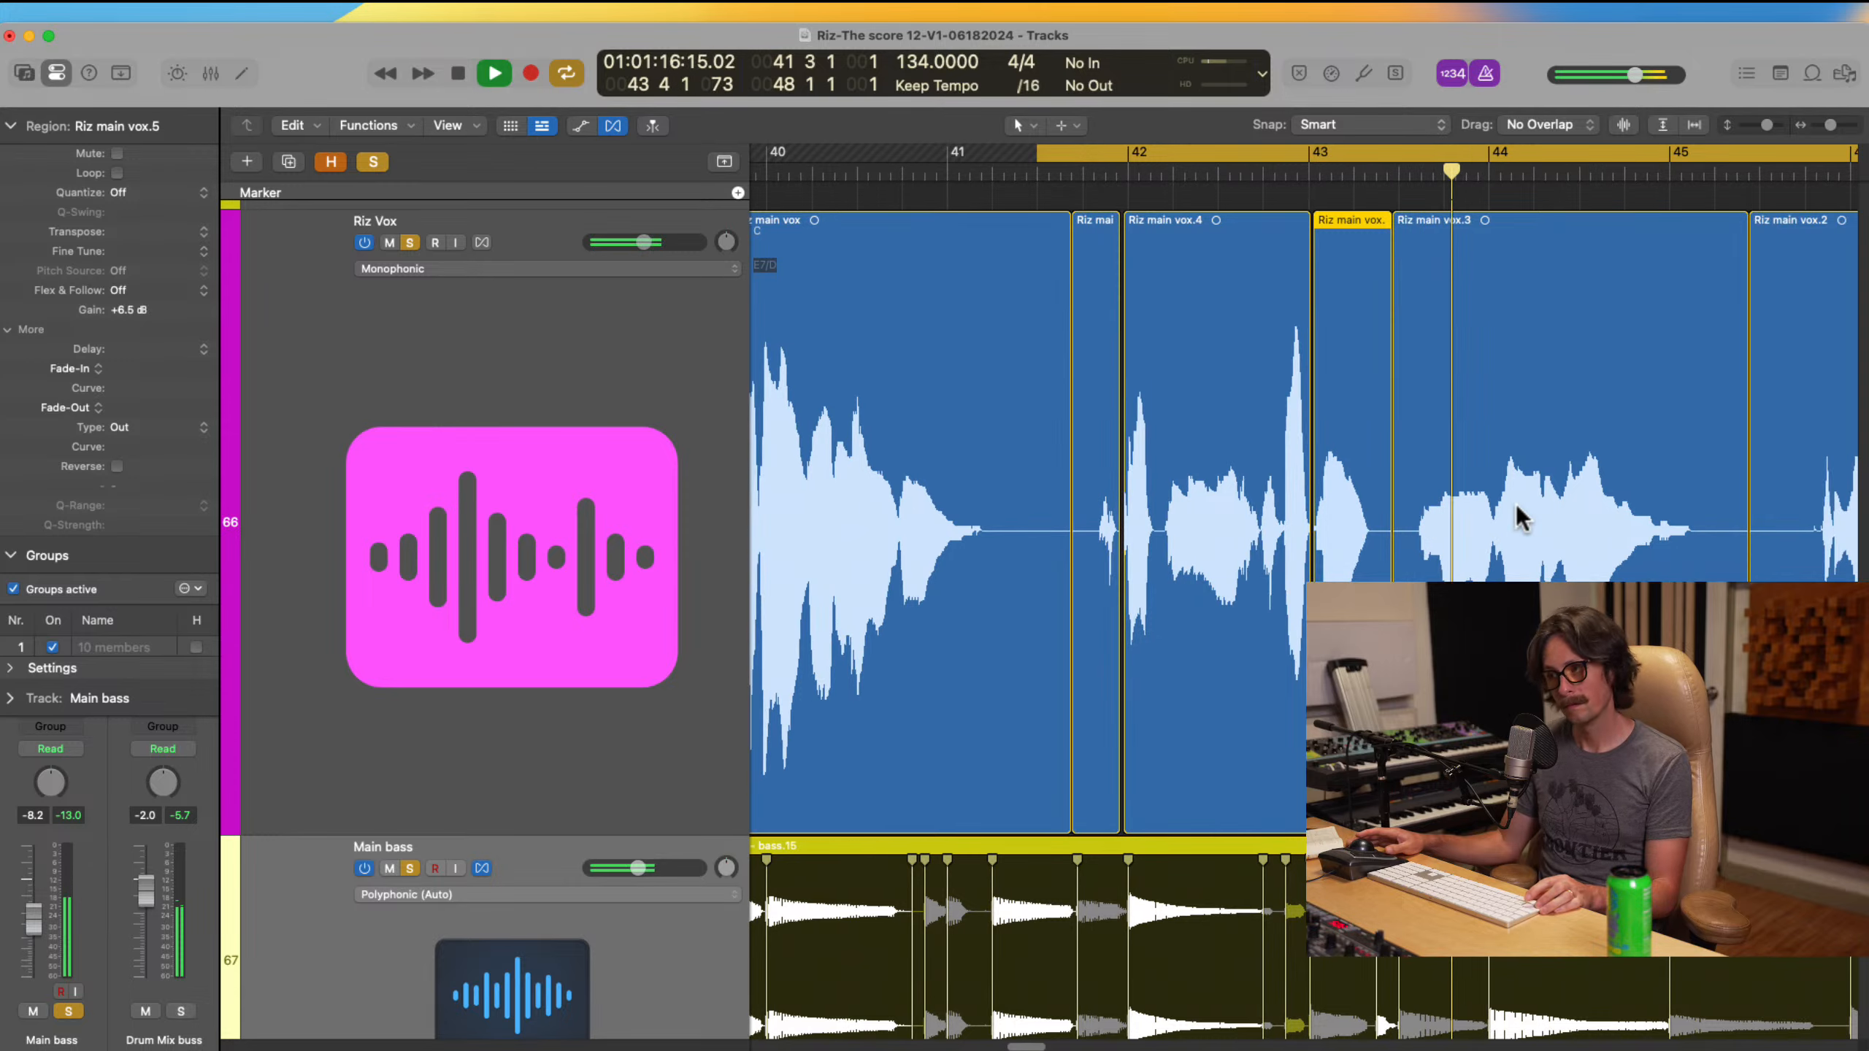
{"action": "left_click", "coordinate": [1283, 180]}
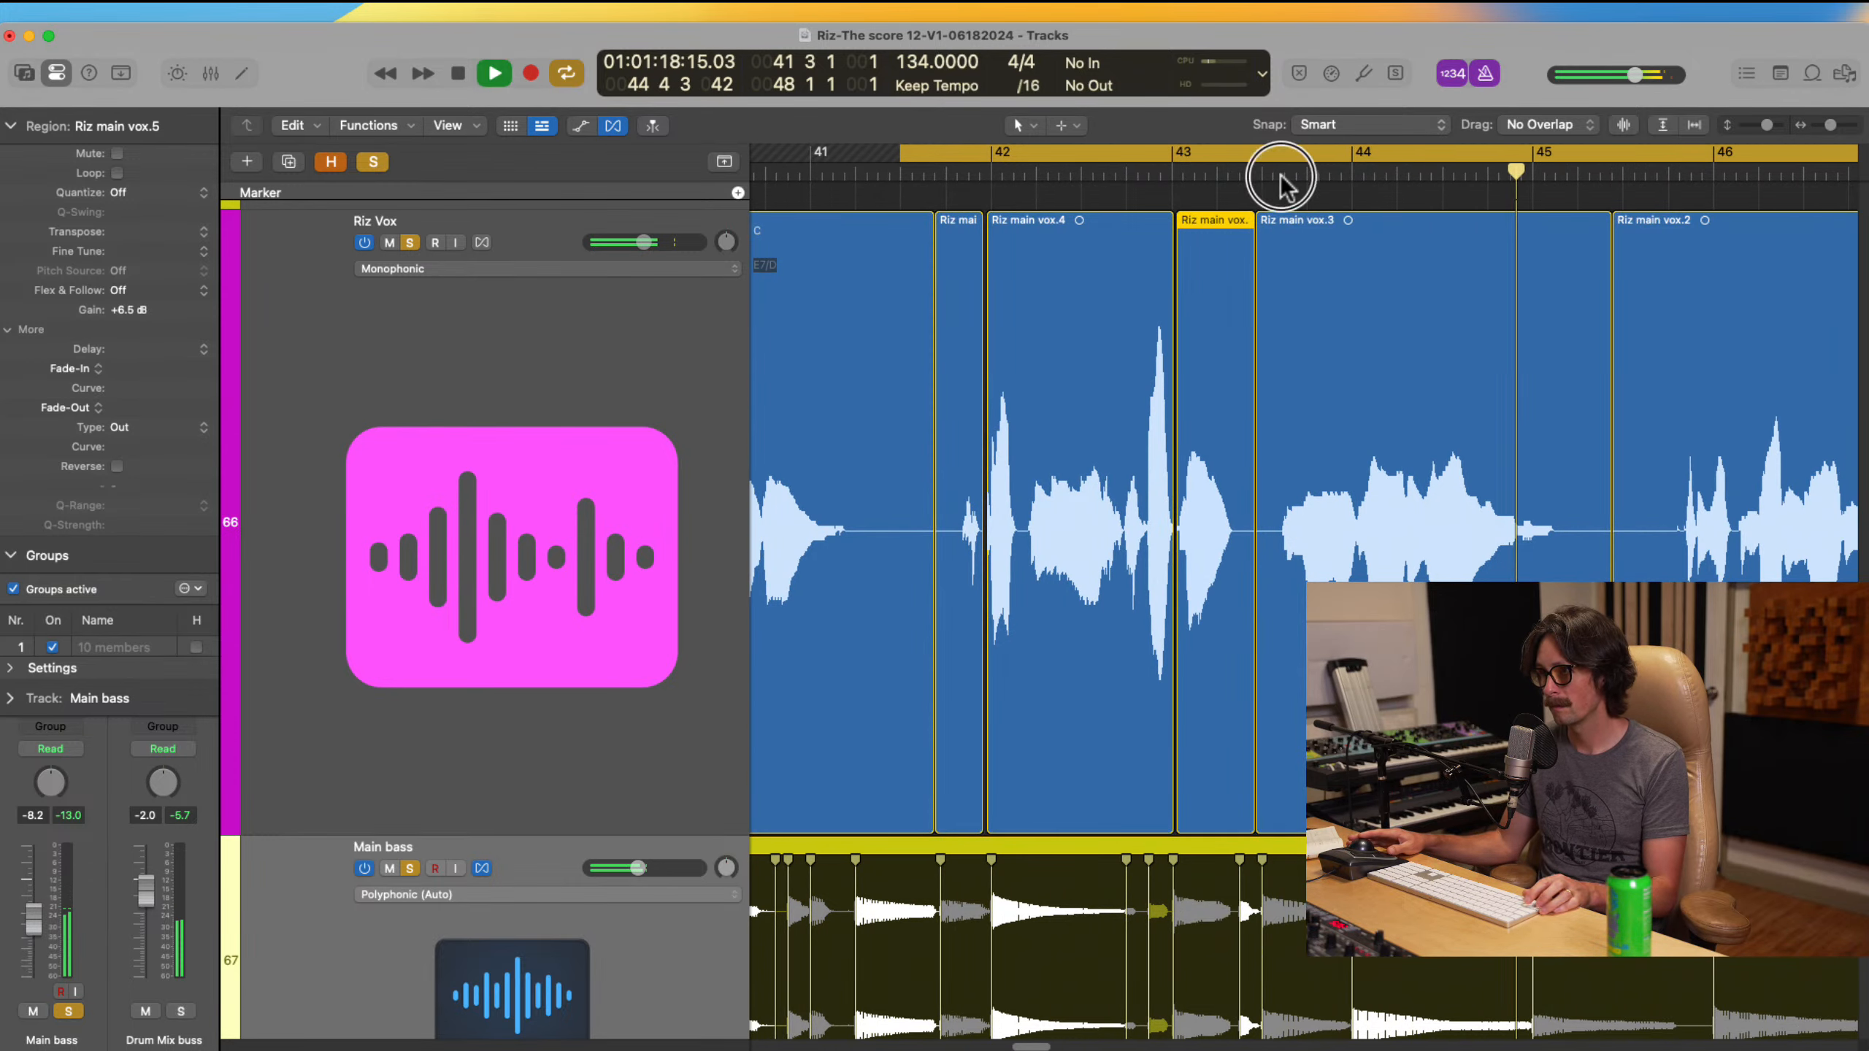
{"action": "left_click_drag", "start_coordinate": [1226, 330], "coordinate": [1685, 647]}
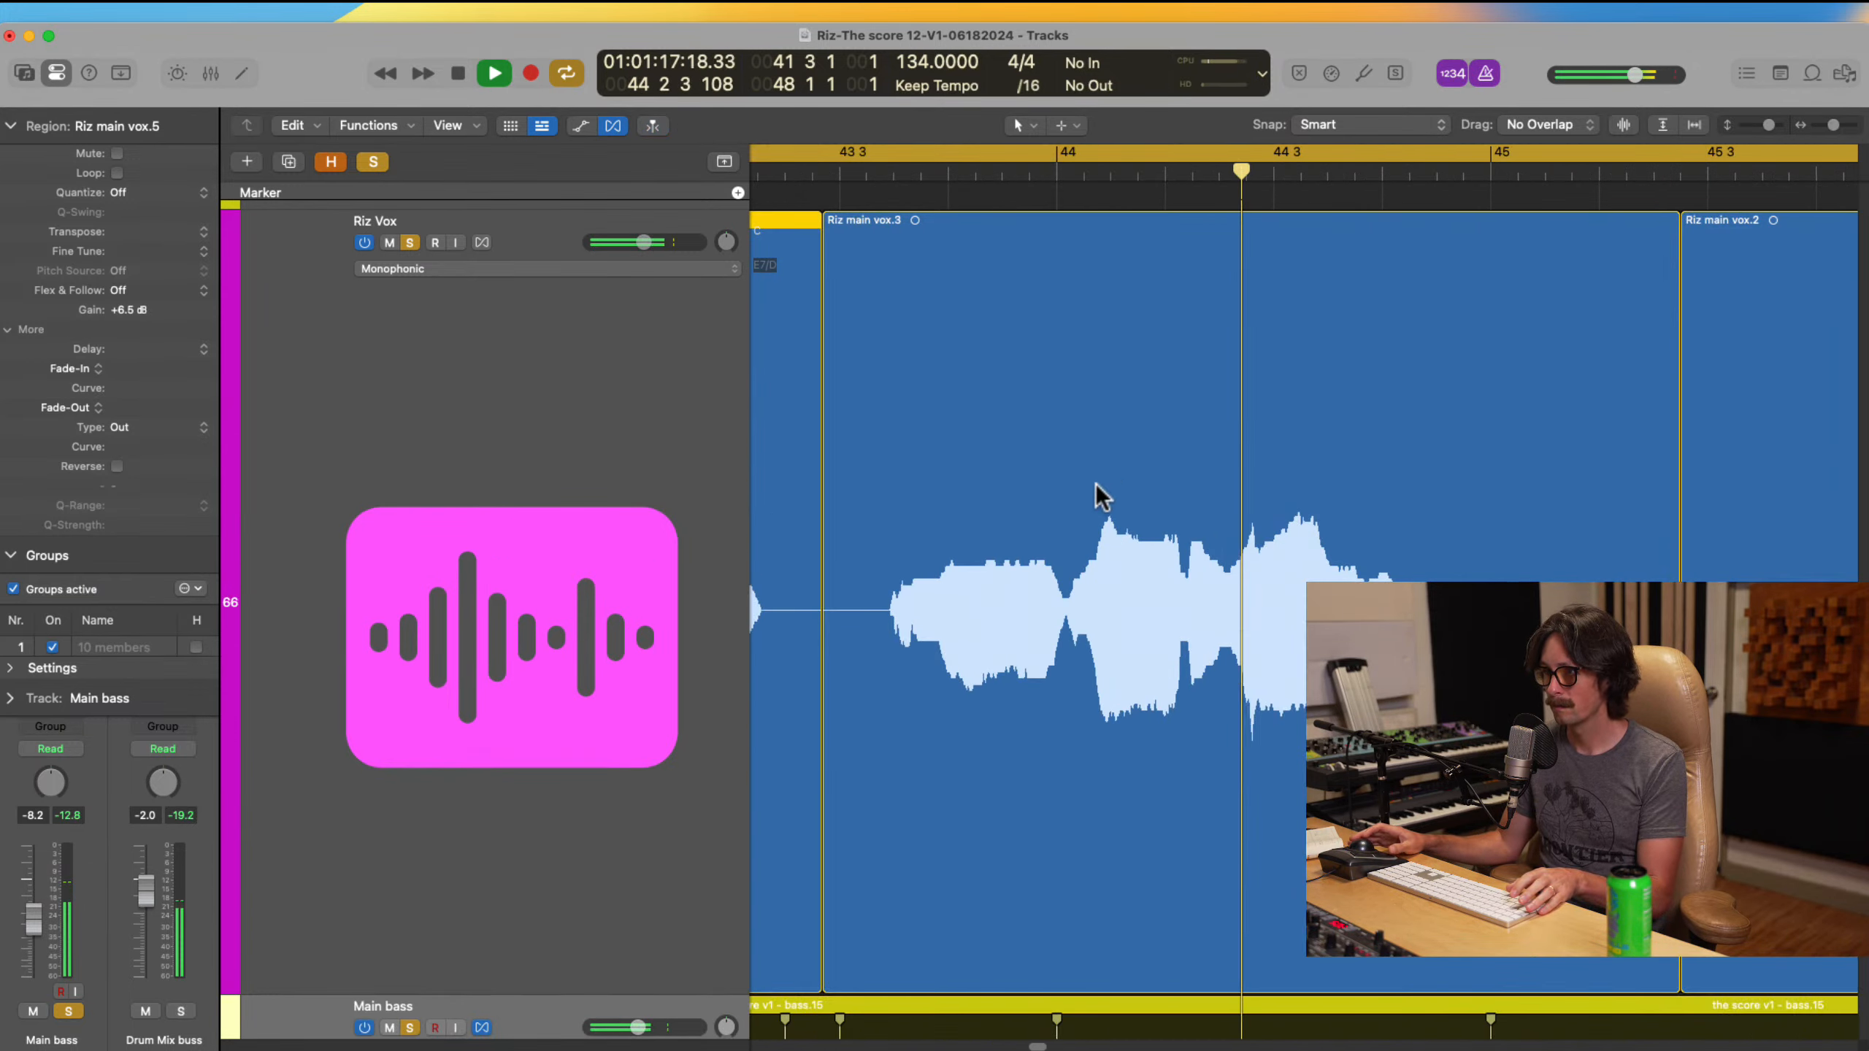
{"action": "key", "text": "space"}
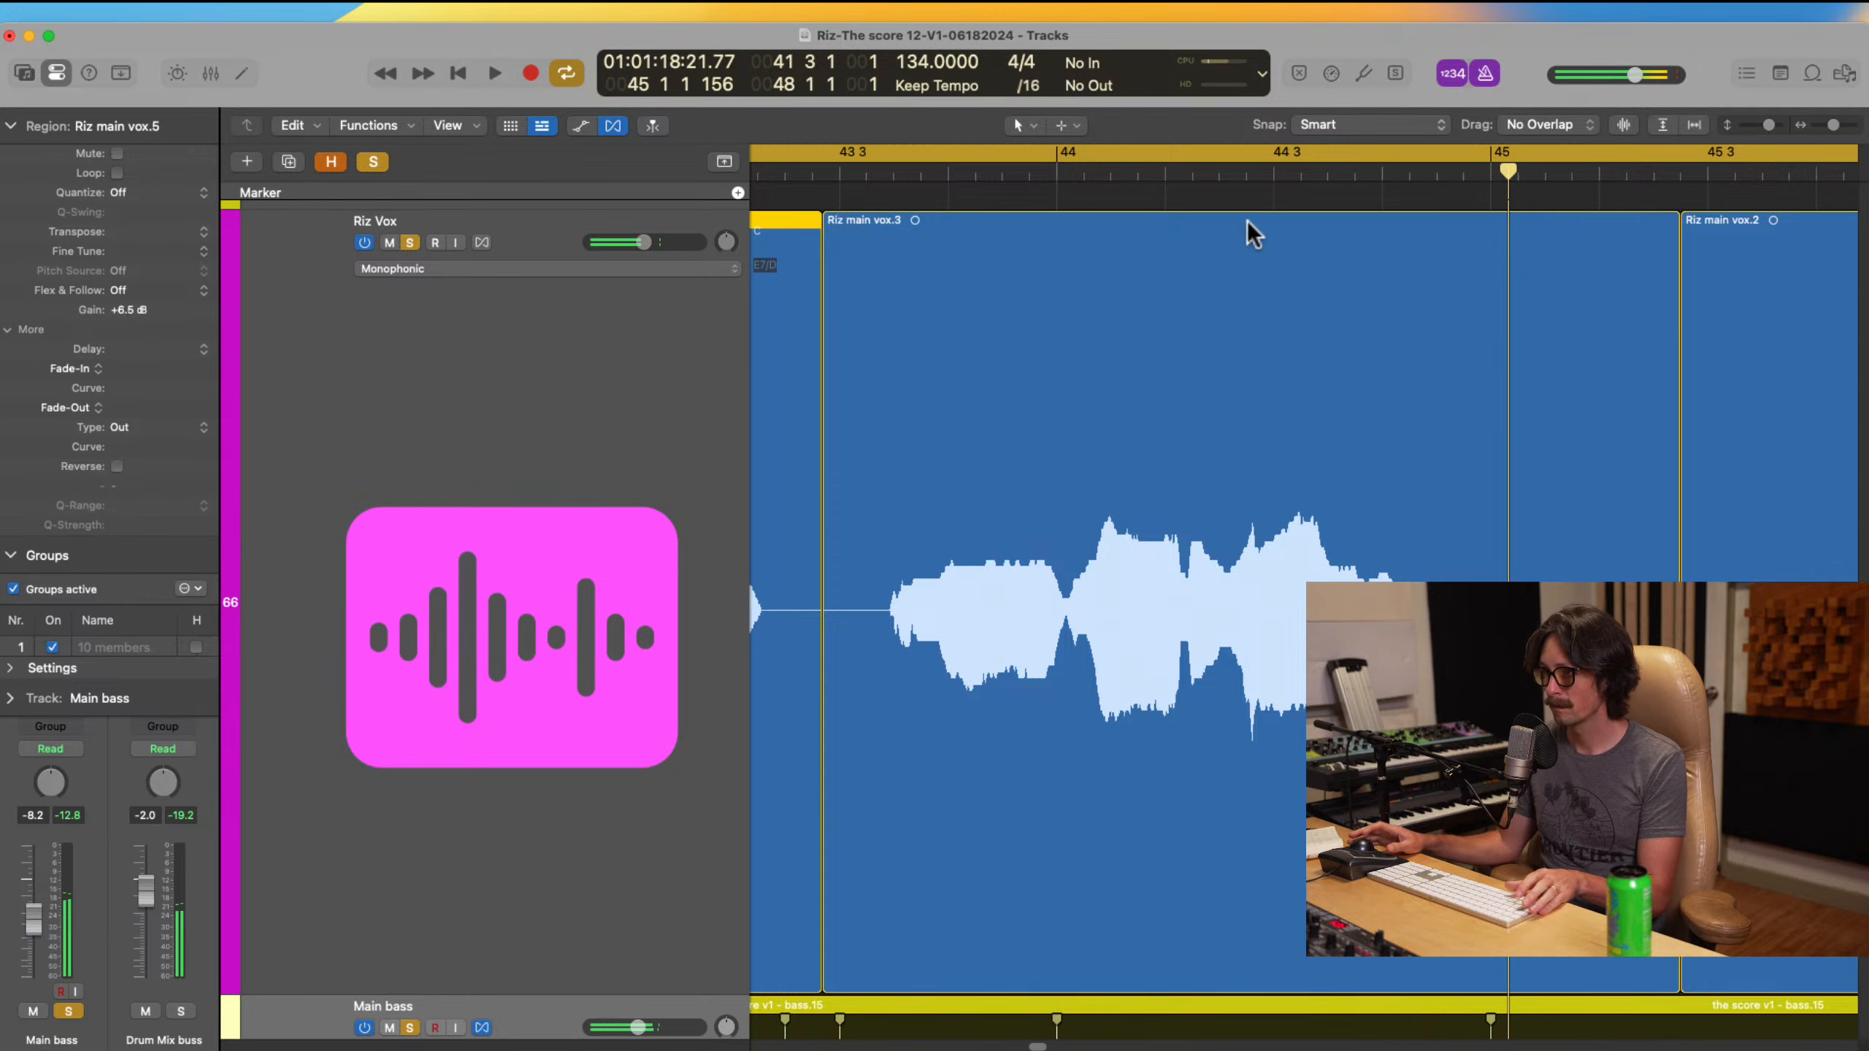
{"action": "left_click", "coordinate": [1058, 179]}
{"action": "key", "text": "space"}
{"action": "scroll", "coordinate": [1117, 632], "scroll_direction": "down", "scroll_amount": 10}
{"action": "scroll", "coordinate": [1117, 632], "scroll_direction": "up", "scroll_amount": 5}
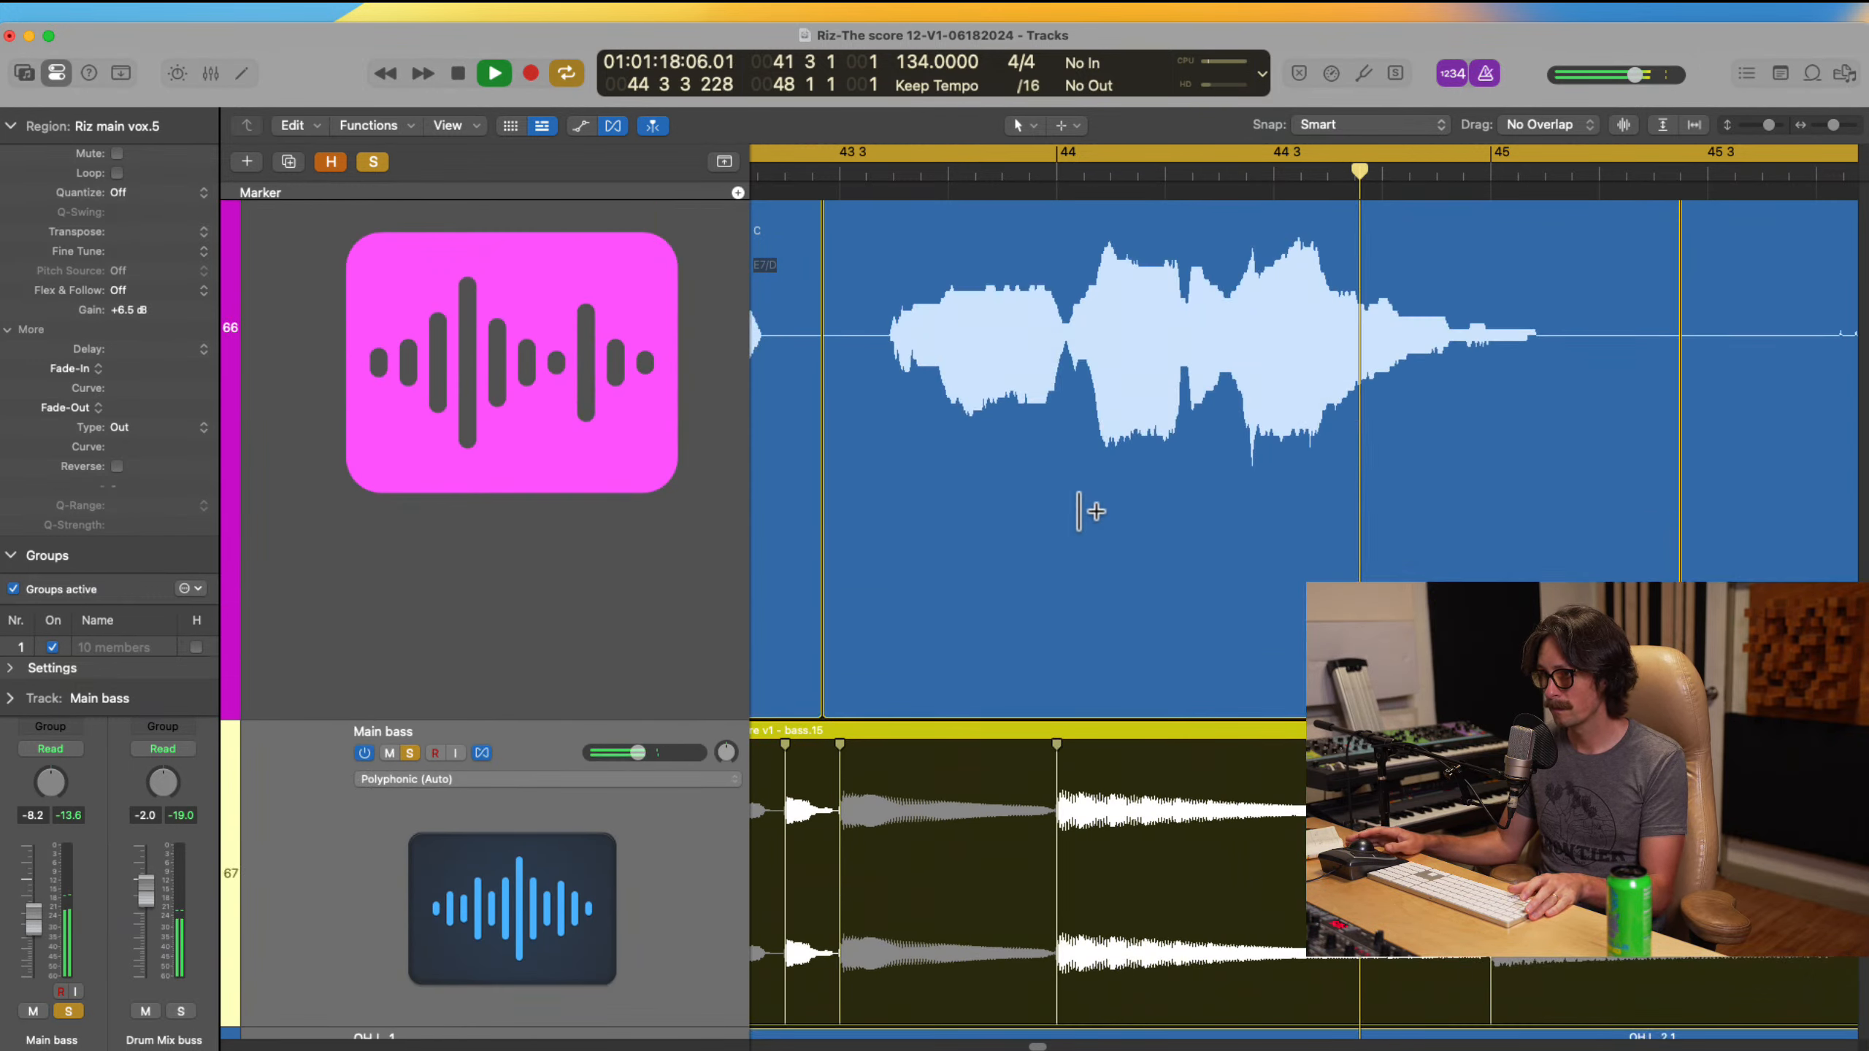
{"action": "key", "text": "space"}
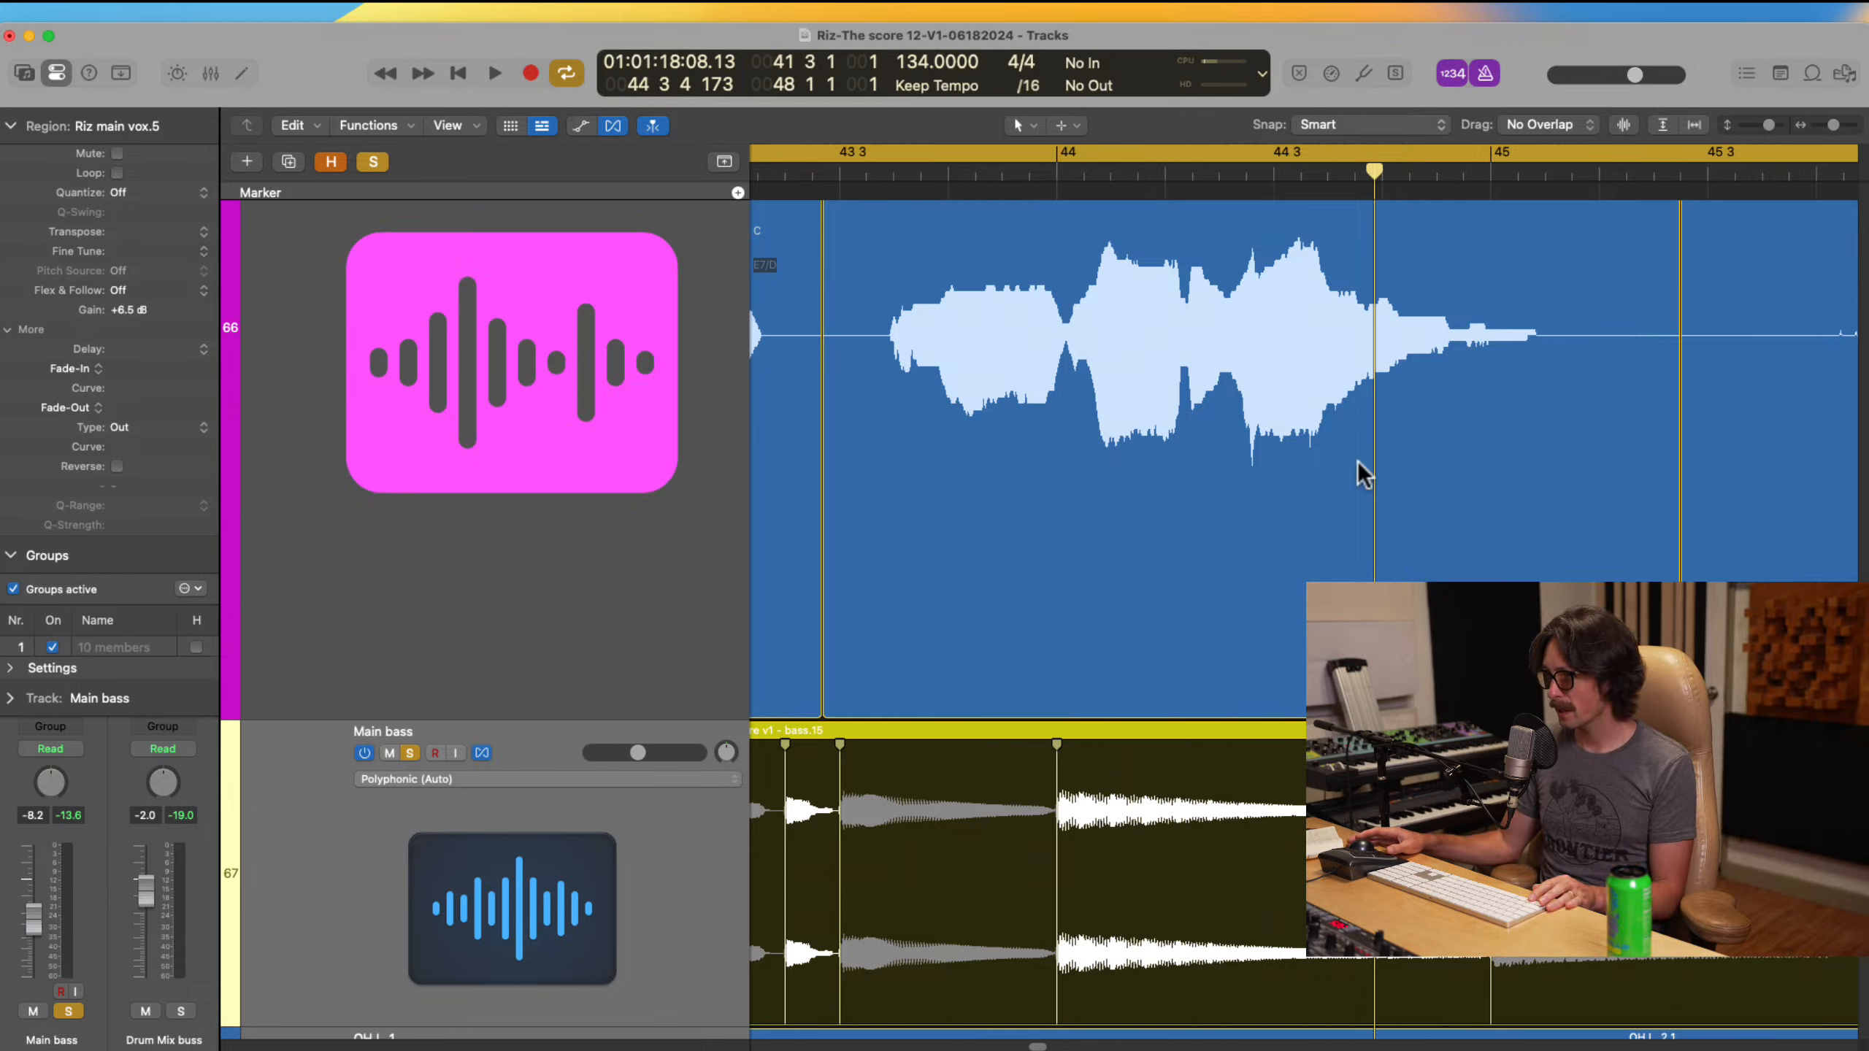
{"action": "left_click_drag", "start_coordinate": [1288, 467], "coordinate": [1254, 465]}
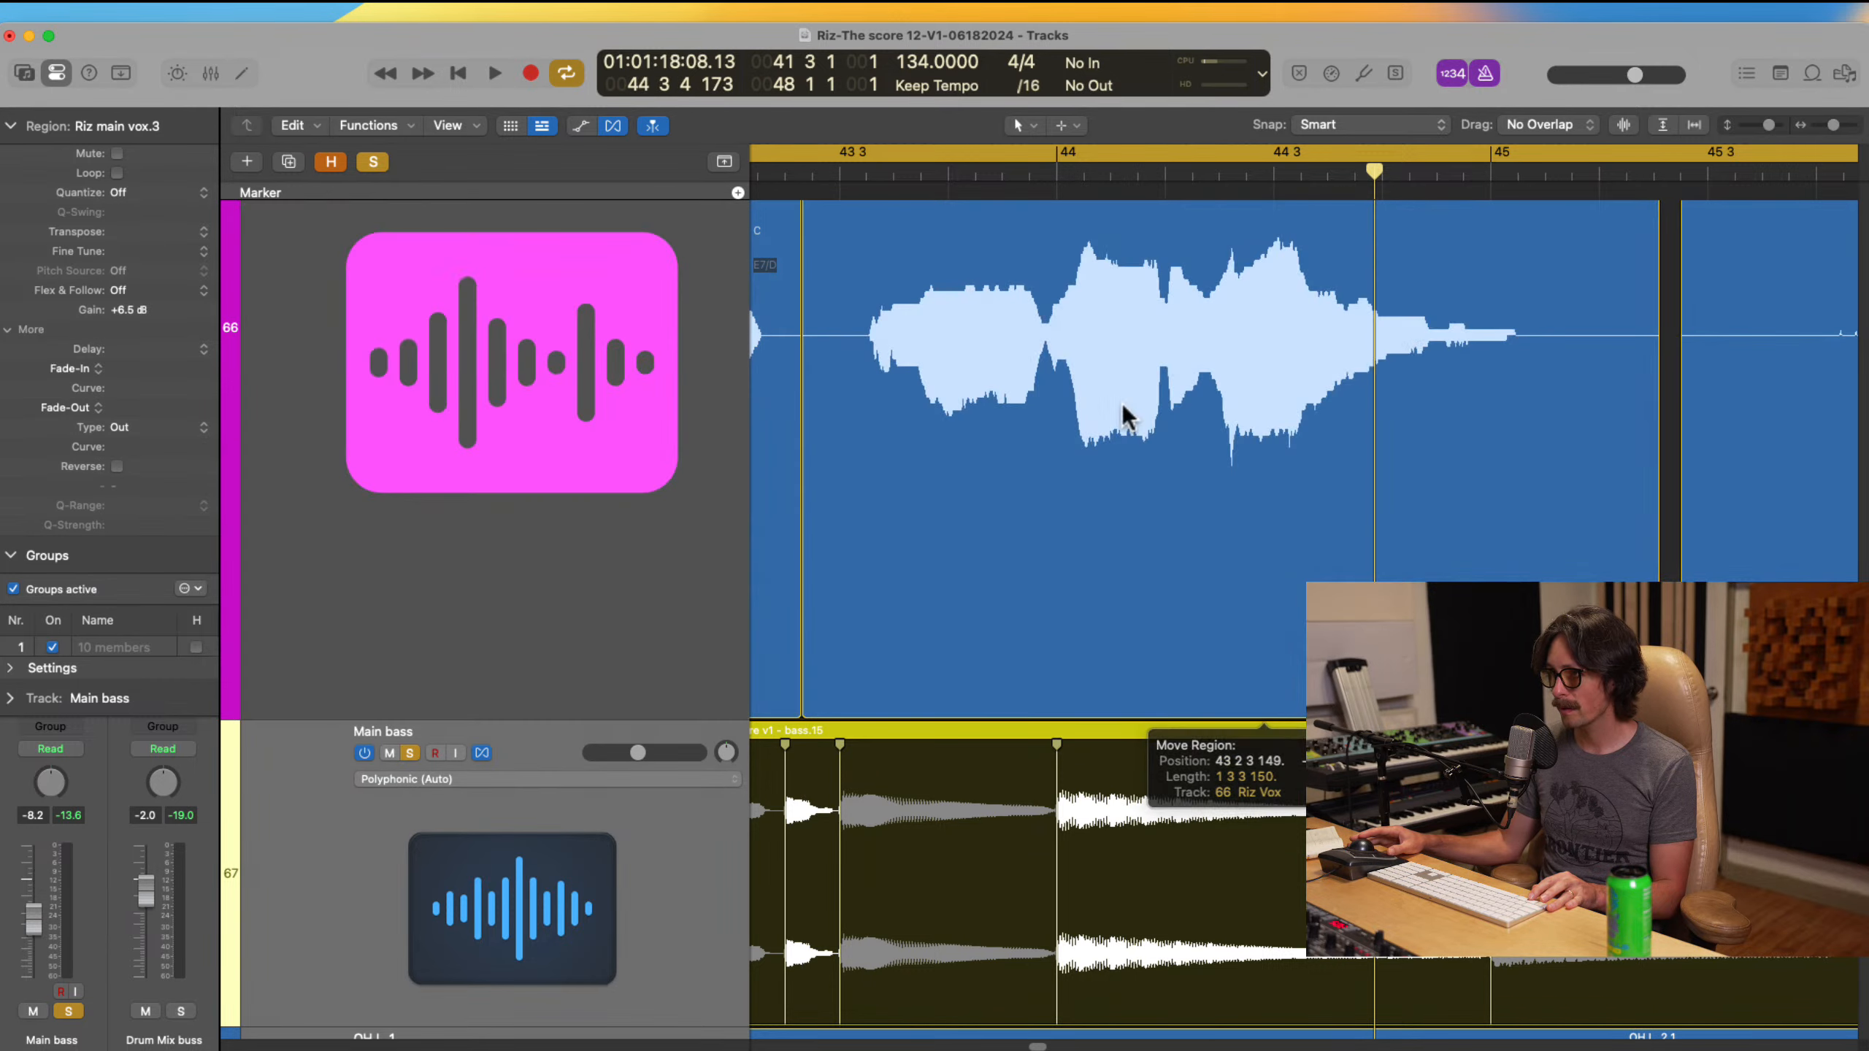
Step: Play the moved Riz main vox.3 phrase from just after bar 43 and again from bar 44 to check its timing
{"action": "left_click", "coordinate": [839, 184]}
{"action": "key", "text": "space"}
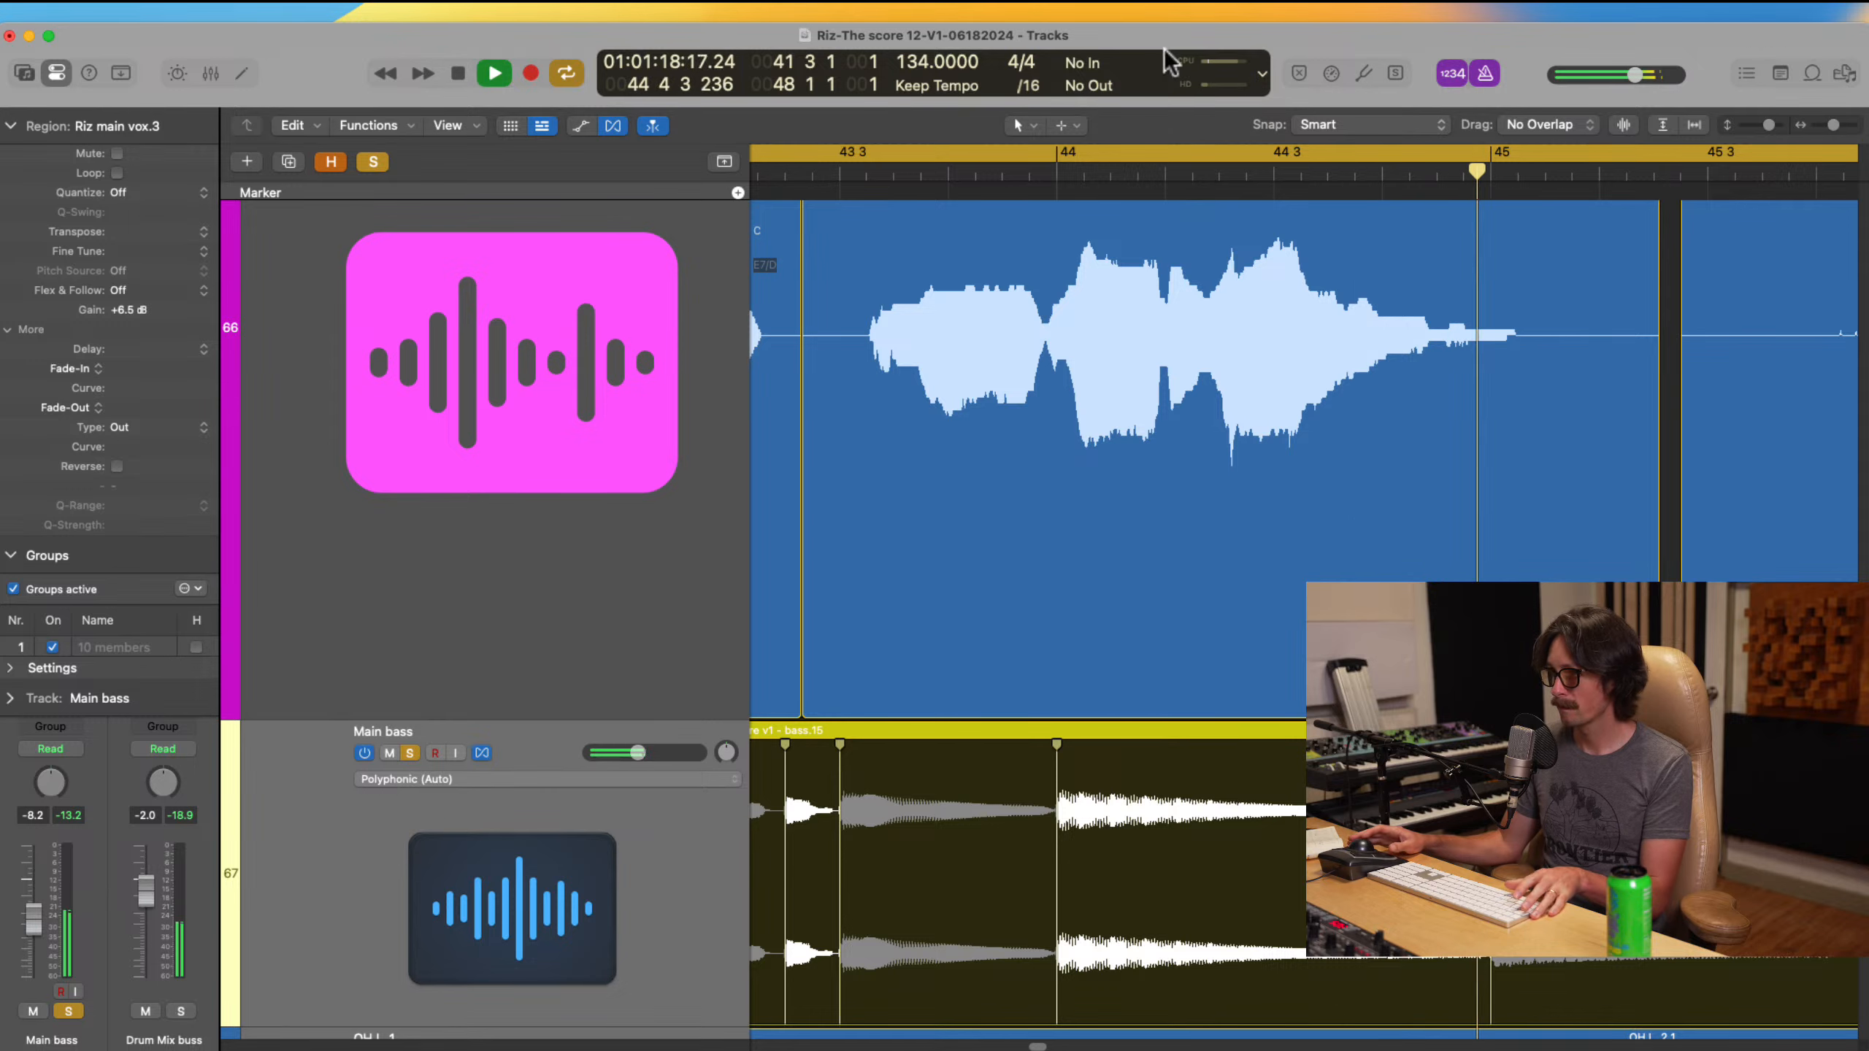
{"action": "left_click", "coordinate": [810, 157]}
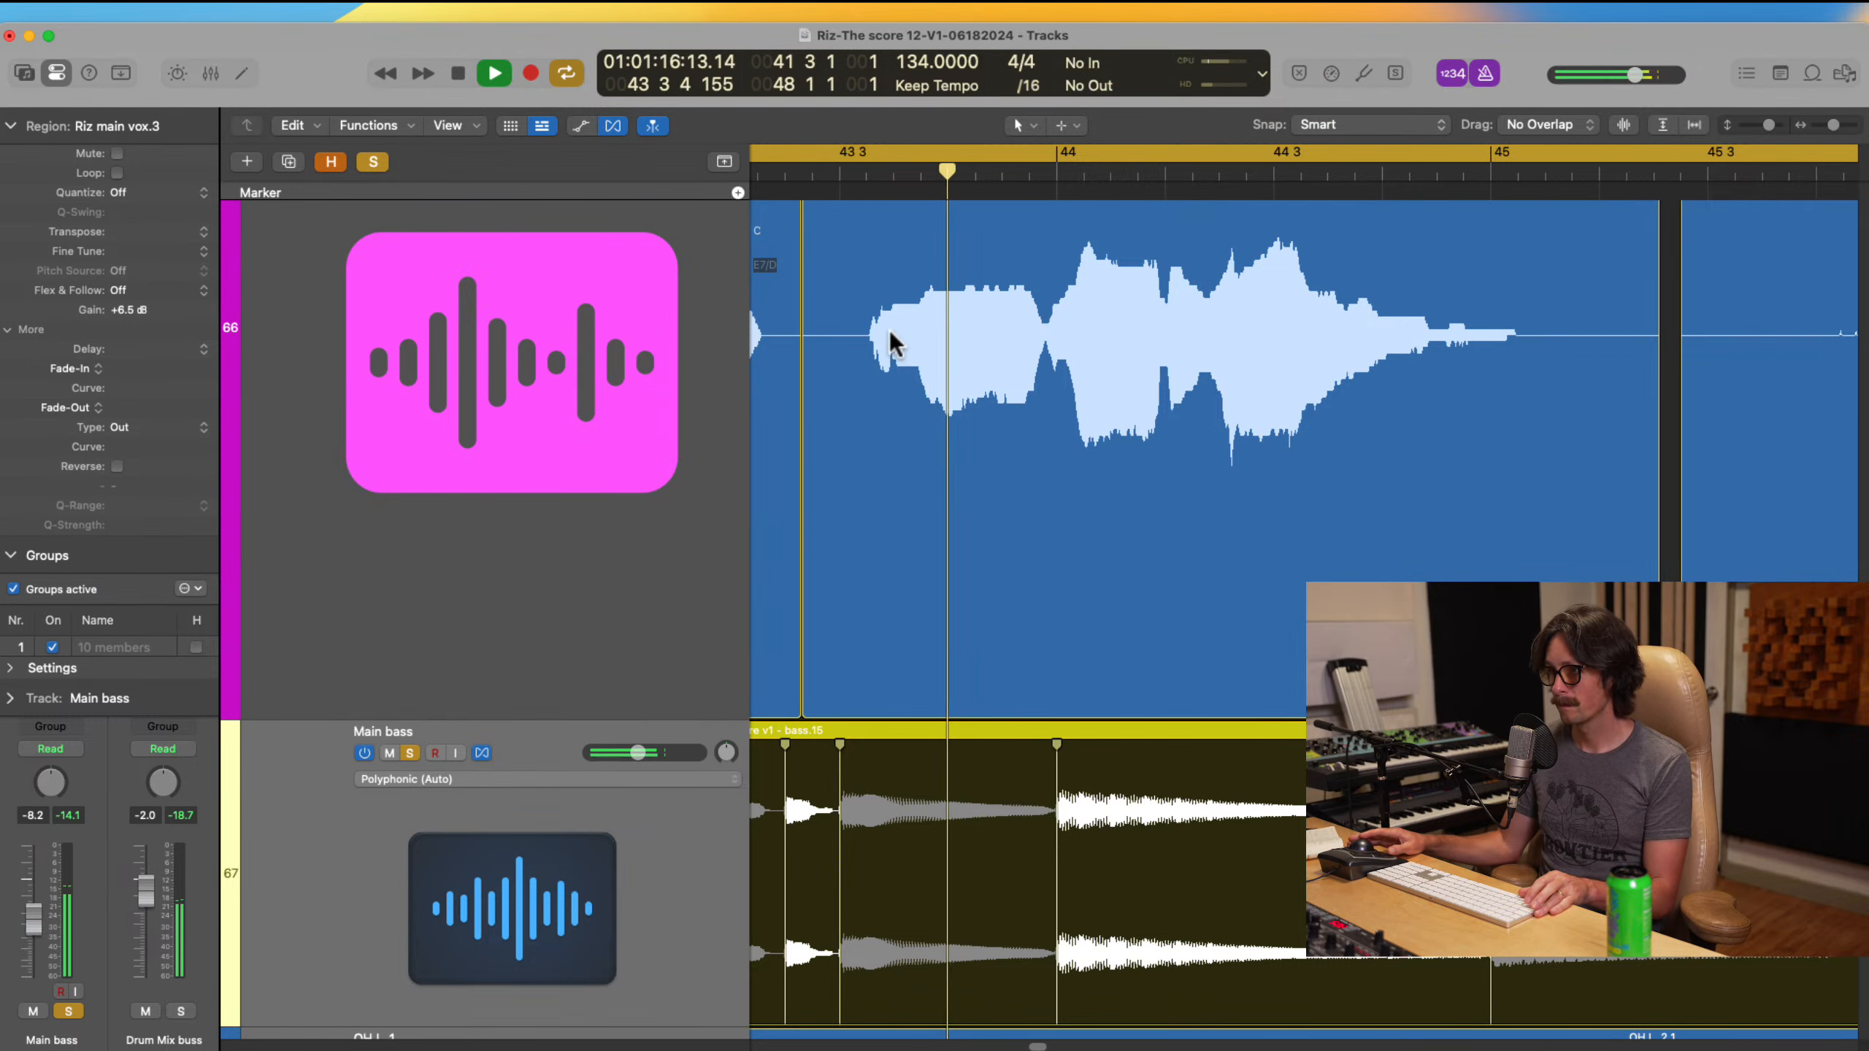
{"action": "key", "text": "space"}
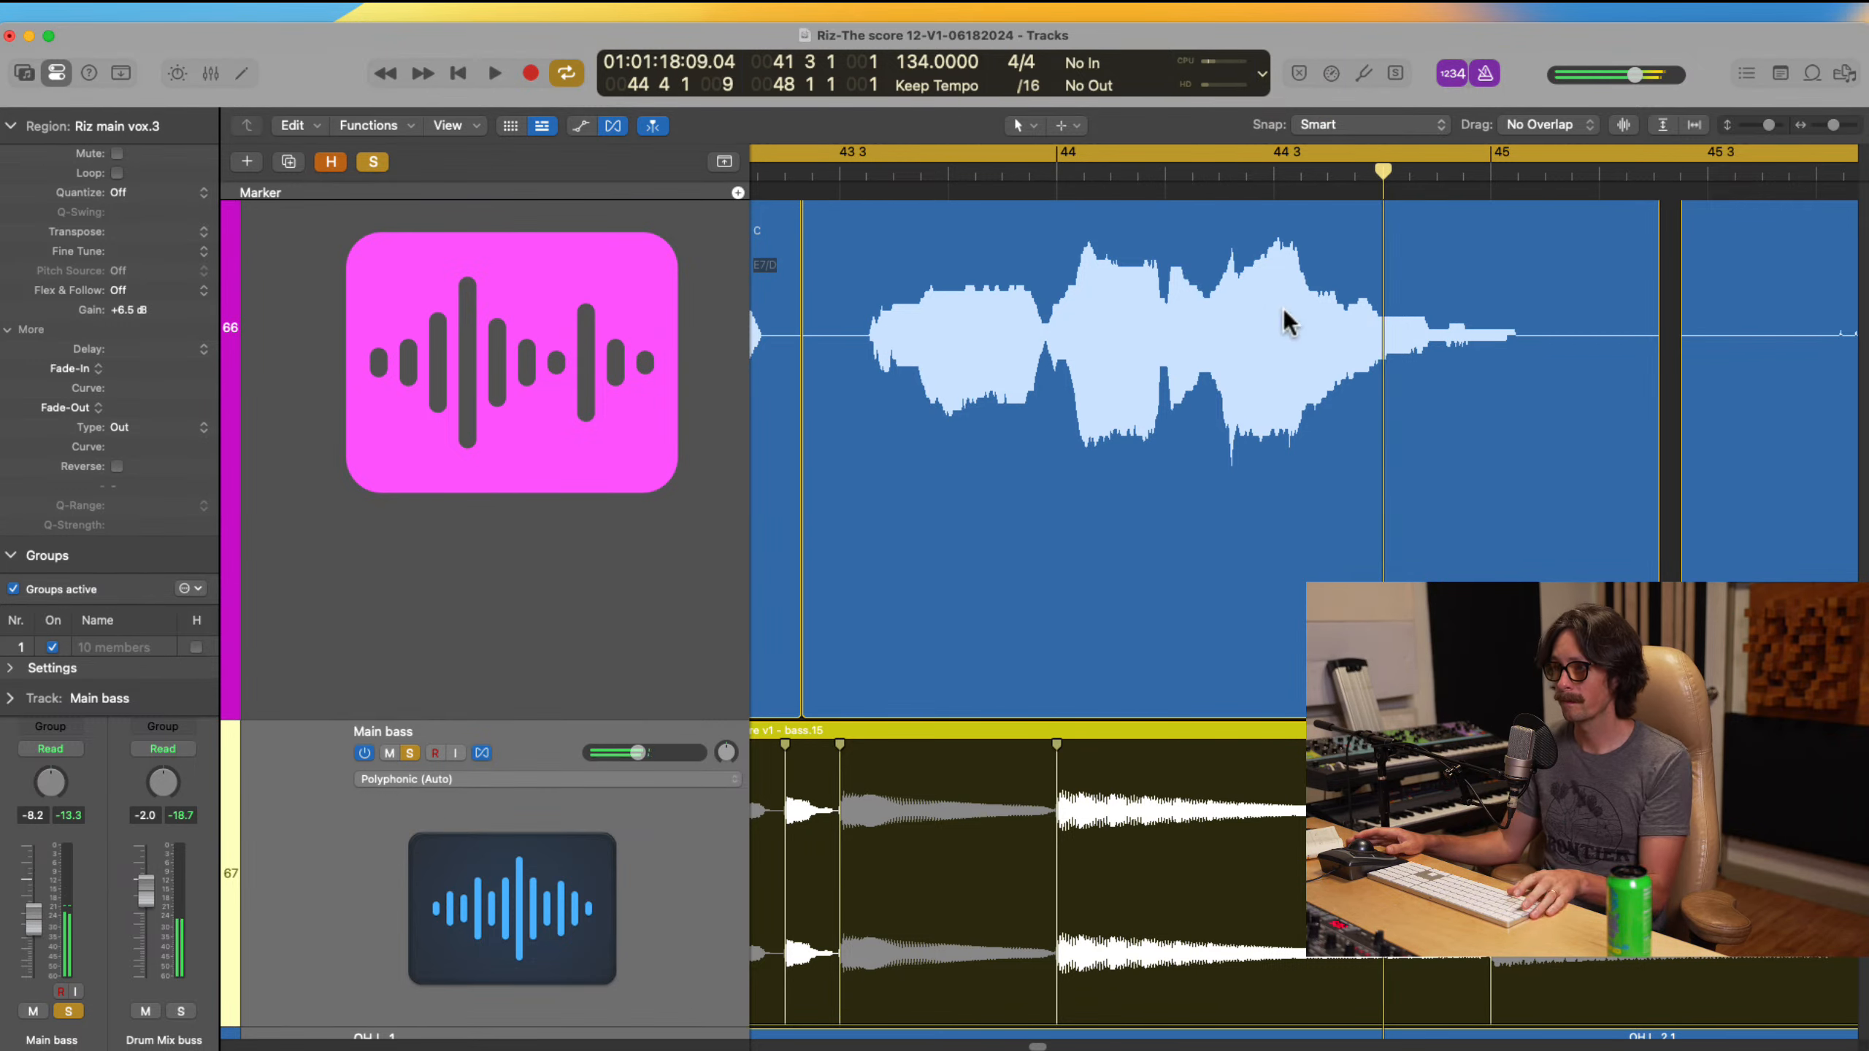
{"action": "left_click", "coordinate": [1064, 168]}
{"action": "key", "text": "space"}
{"action": "key", "text": "z"}
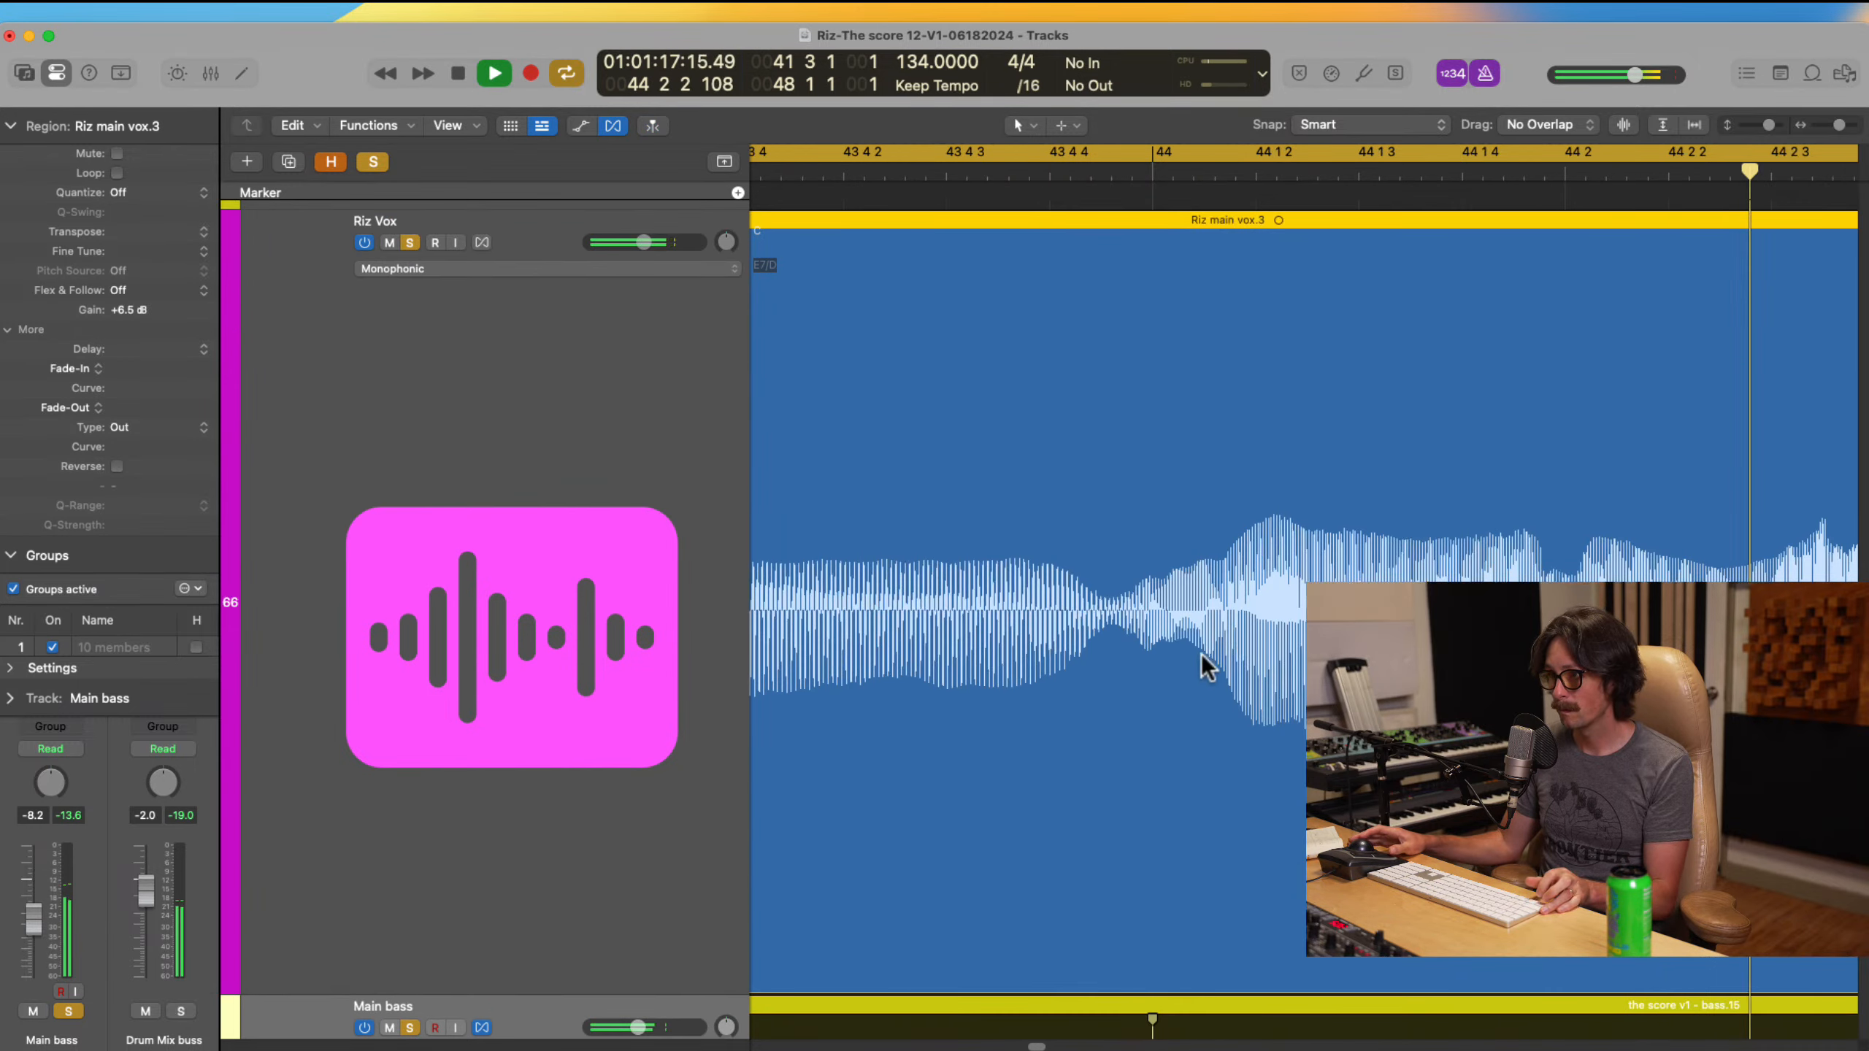
{"action": "key", "text": "space"}
{"action": "key", "text": "z"}
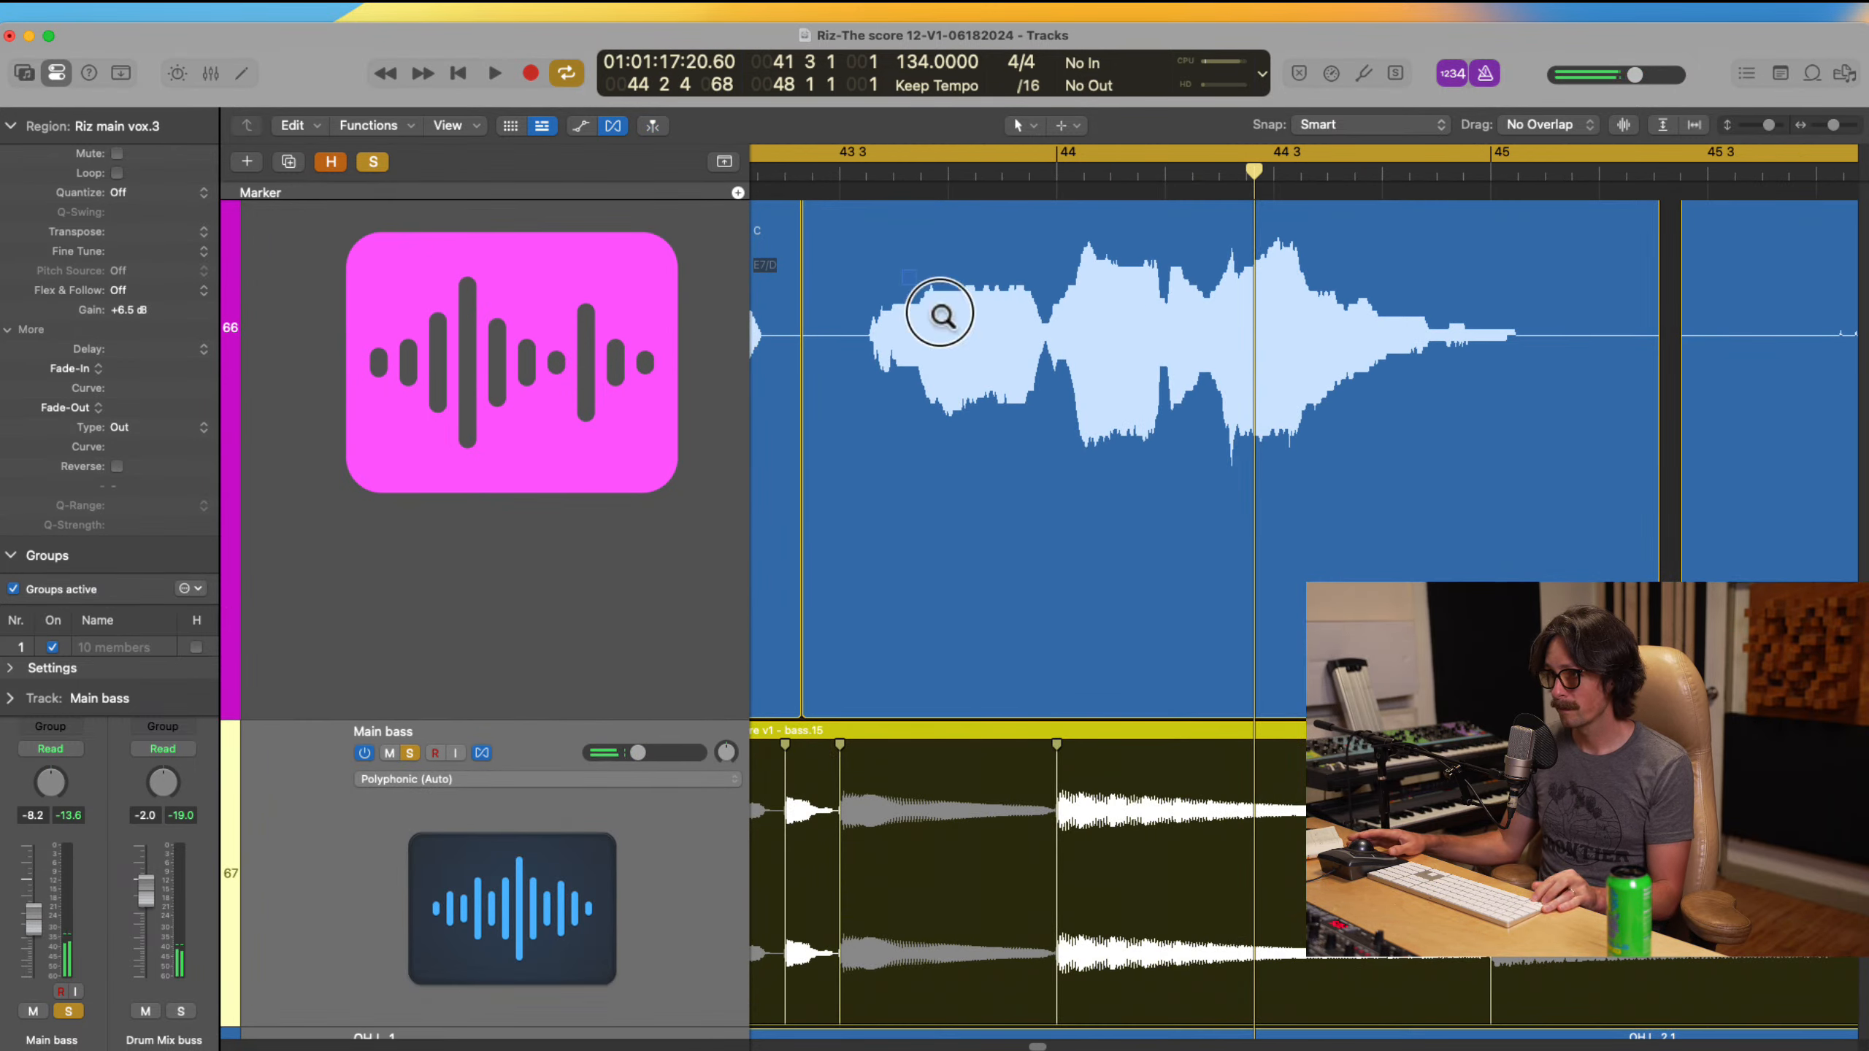
Step: Nudge the Riz main vox.3 region slightly earlier and play the phrase around bar 44
{"action": "left_click_drag", "start_coordinate": [940, 314], "coordinate": [1213, 753]}
{"action": "left_click_drag", "start_coordinate": [1313, 648], "coordinate": [1300, 650]}
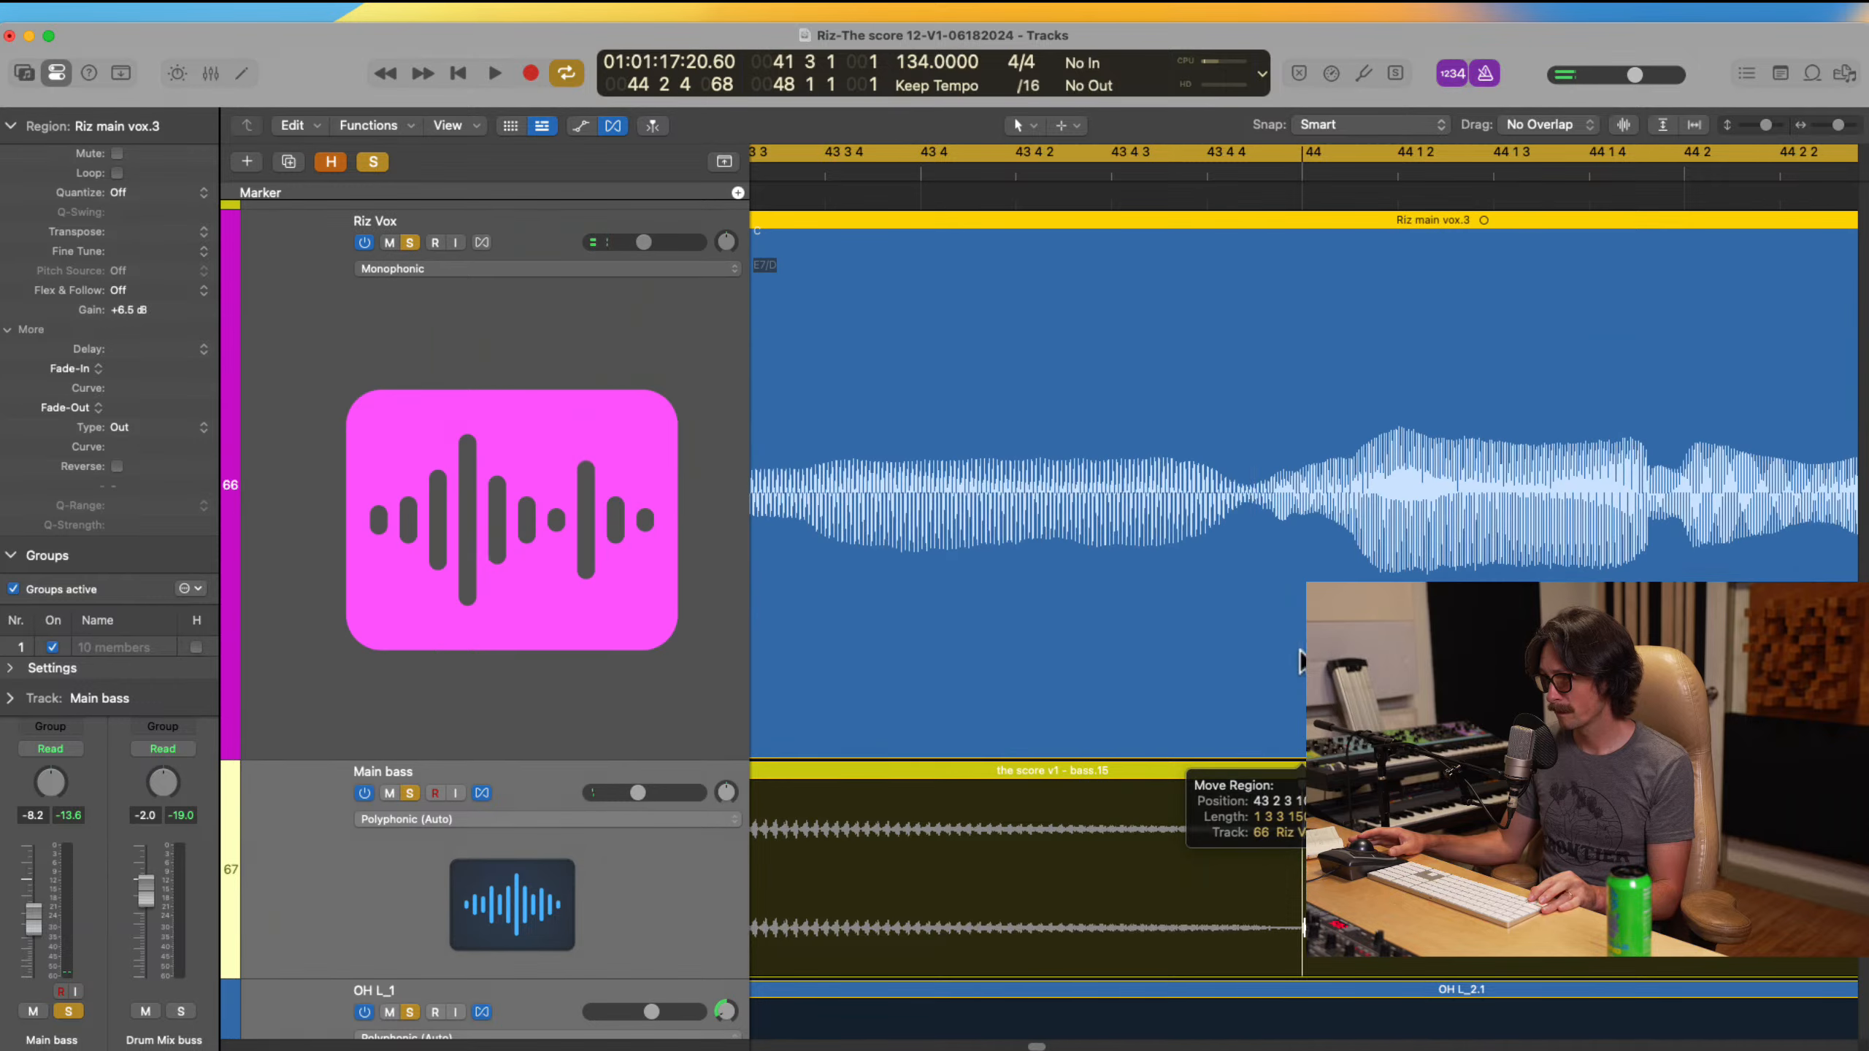
{"action": "left_click", "coordinate": [1300, 650], "text": "ctrl+alt"}
{"action": "key", "text": "space"}
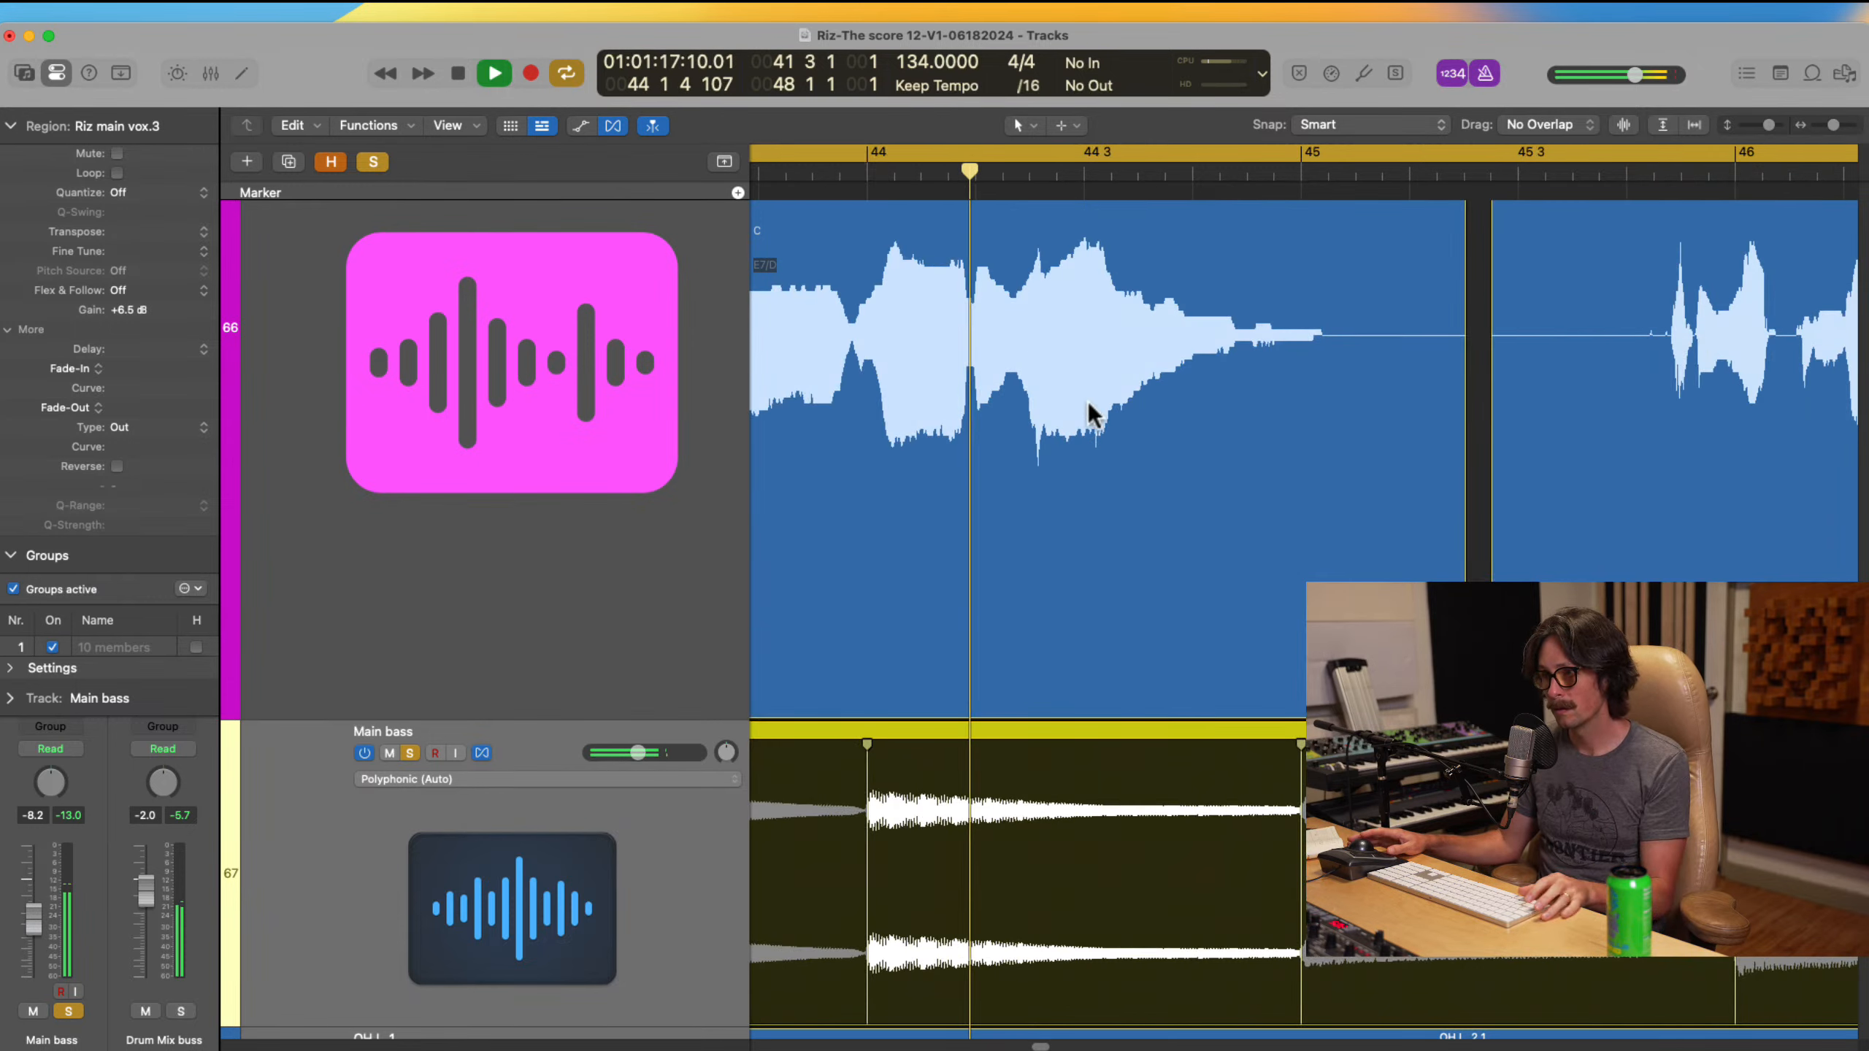
{"action": "key", "text": "space"}
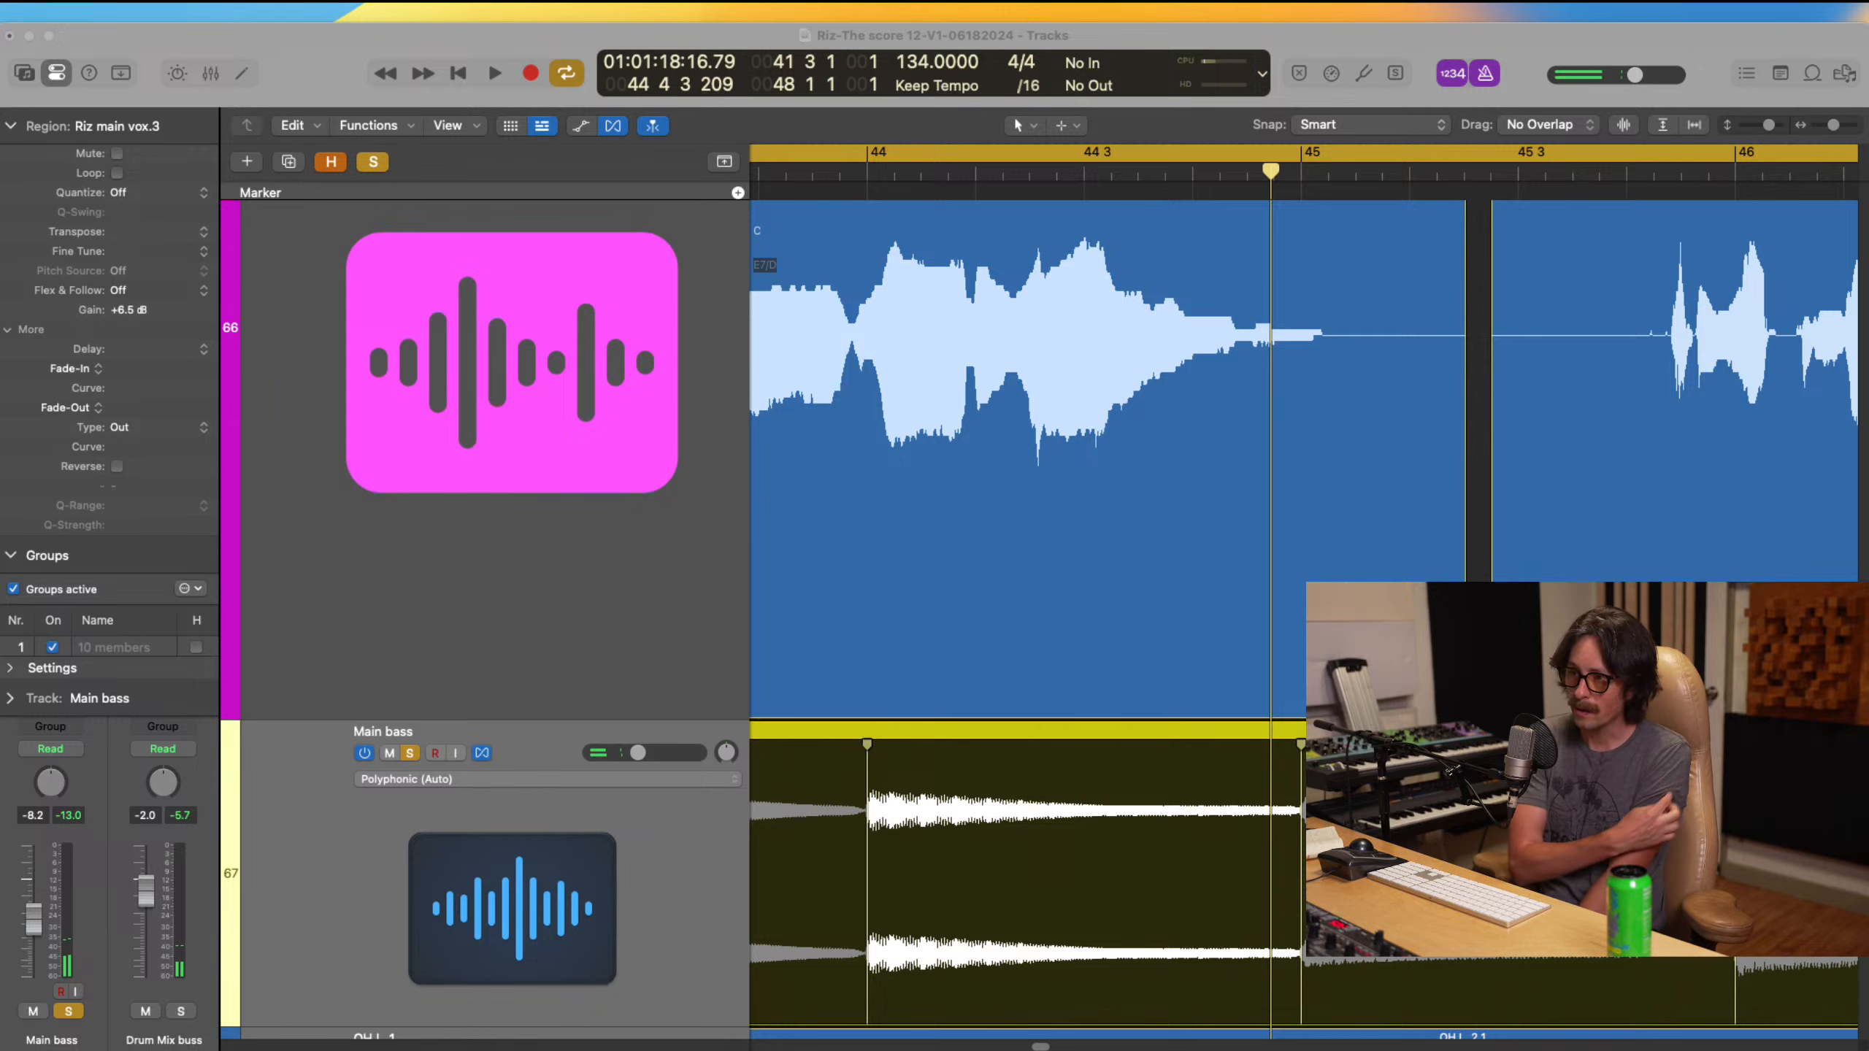
Step: Examine the Riz Vox waveforms and region timing between bars 42 and 45 against the bass
{"action": "left_click", "coordinate": [1450, 229]}
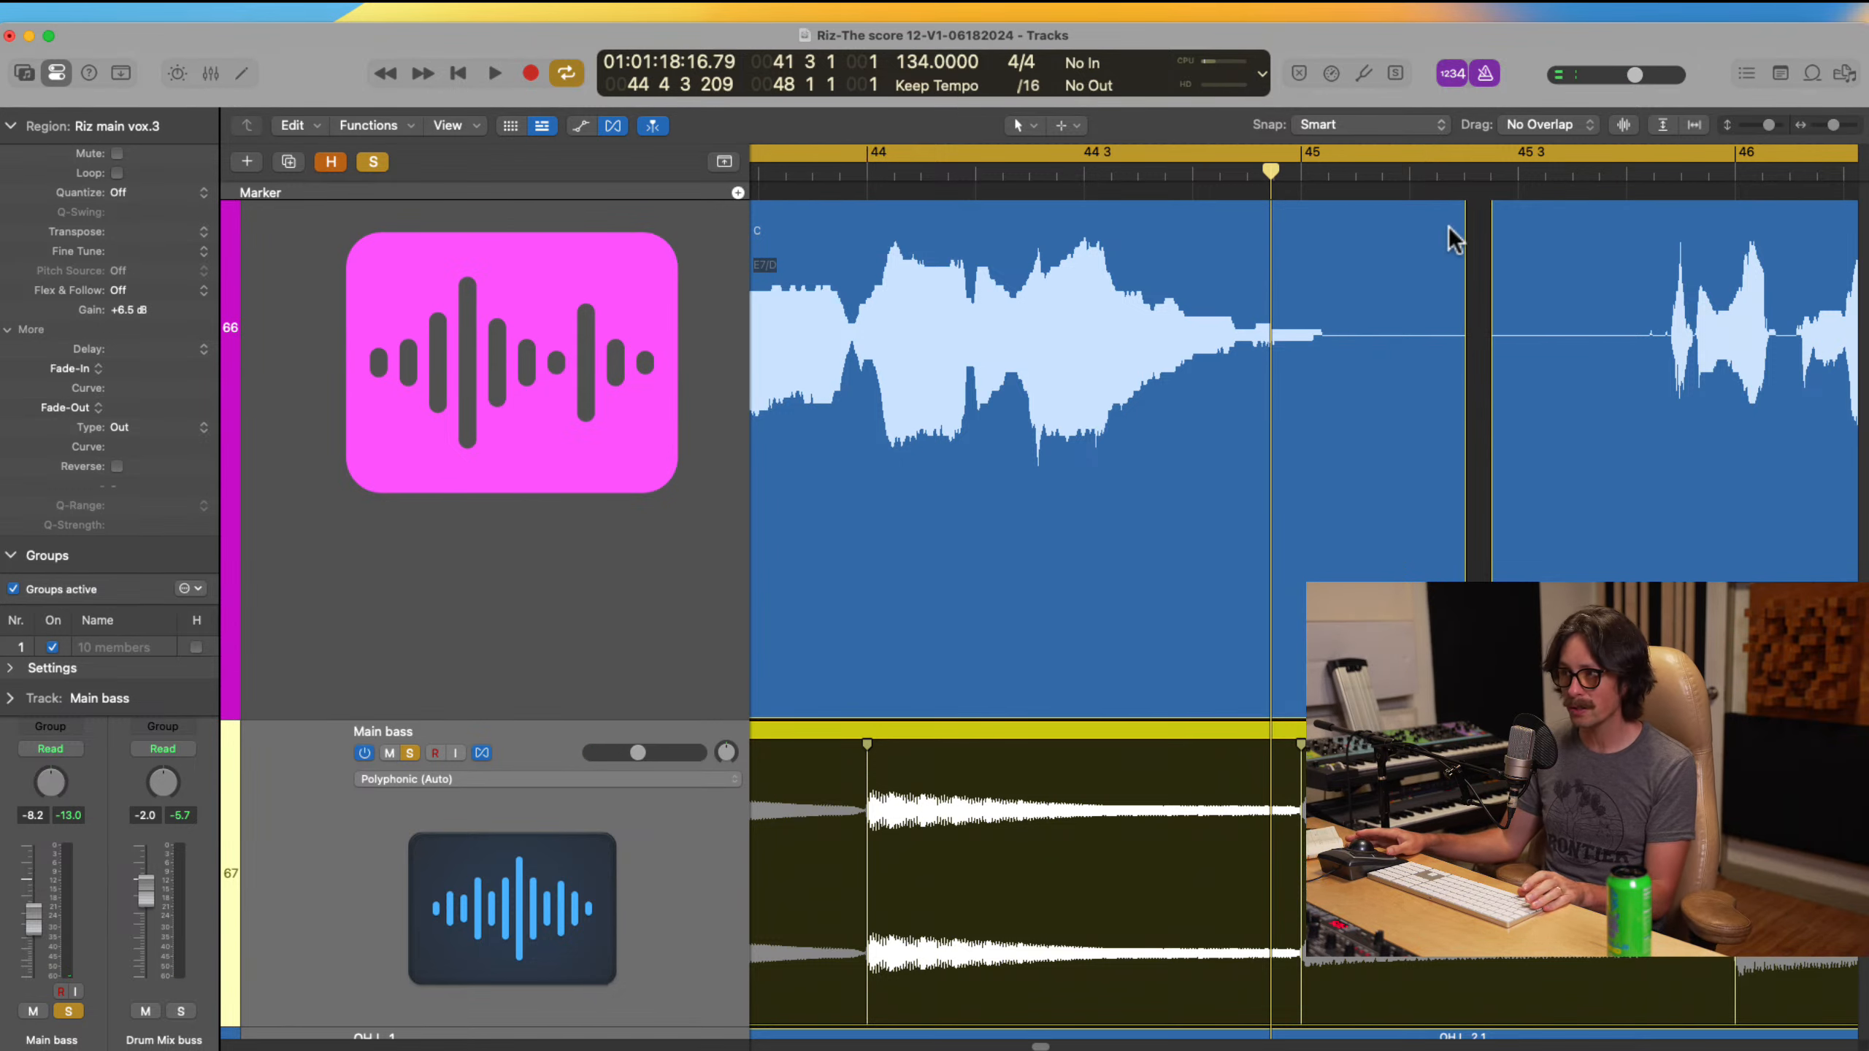
{"action": "scroll", "coordinate": [1171, 386], "scroll_direction": "left", "scroll_amount": 5}
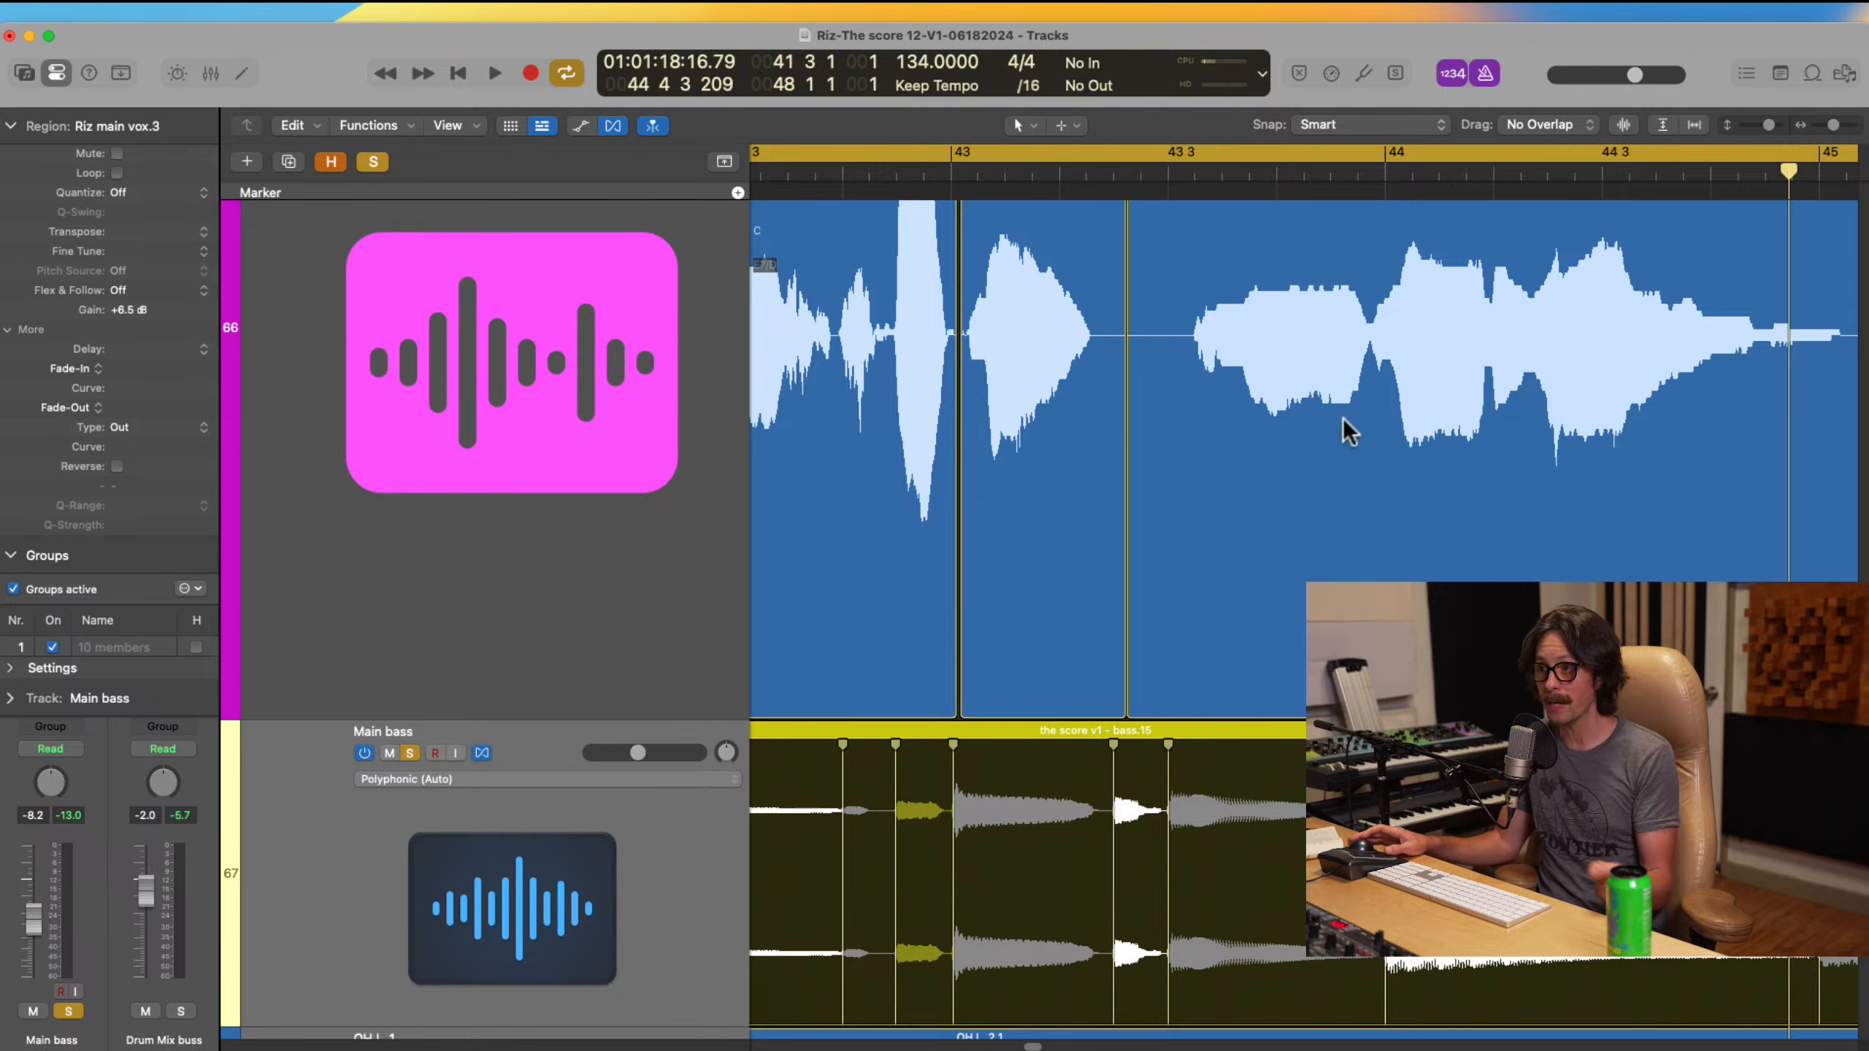
{"action": "scroll", "coordinate": [1162, 524], "scroll_direction": "down", "scroll_amount": 5}
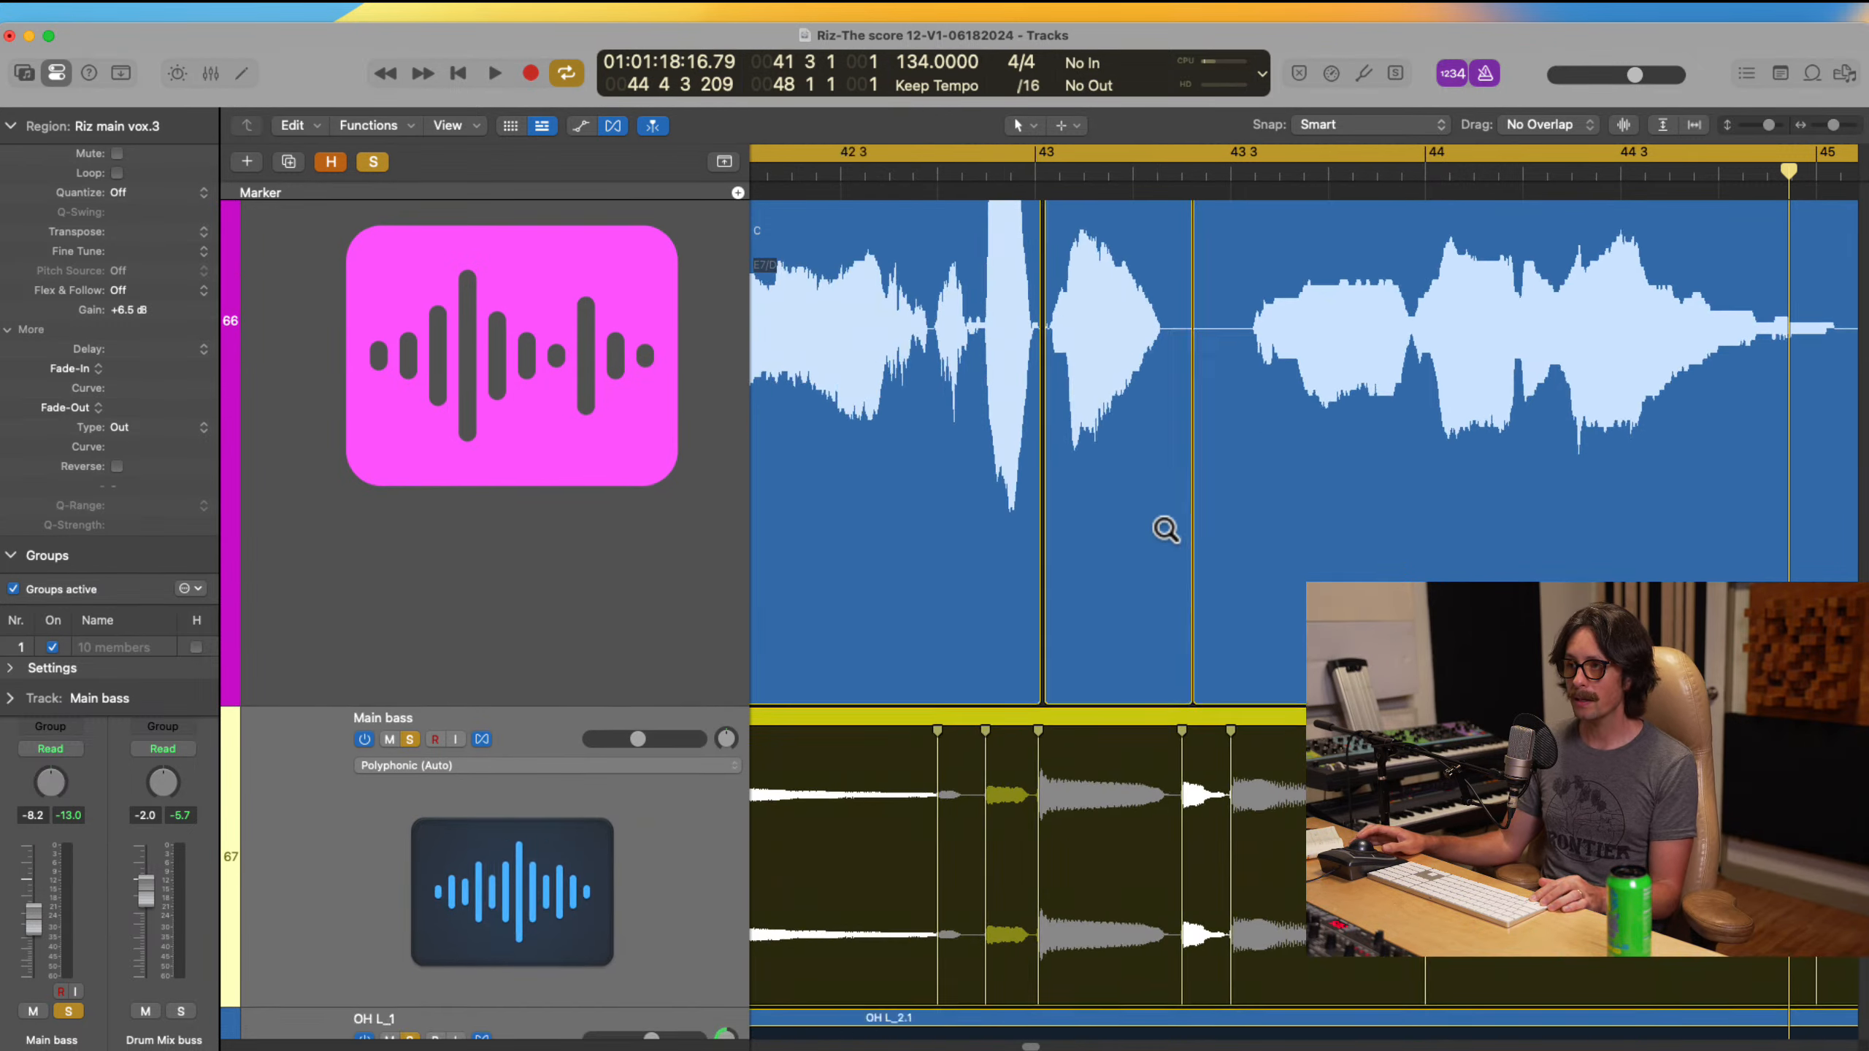
{"action": "scroll", "coordinate": [1155, 474], "scroll_direction": "up", "scroll_amount": 4}
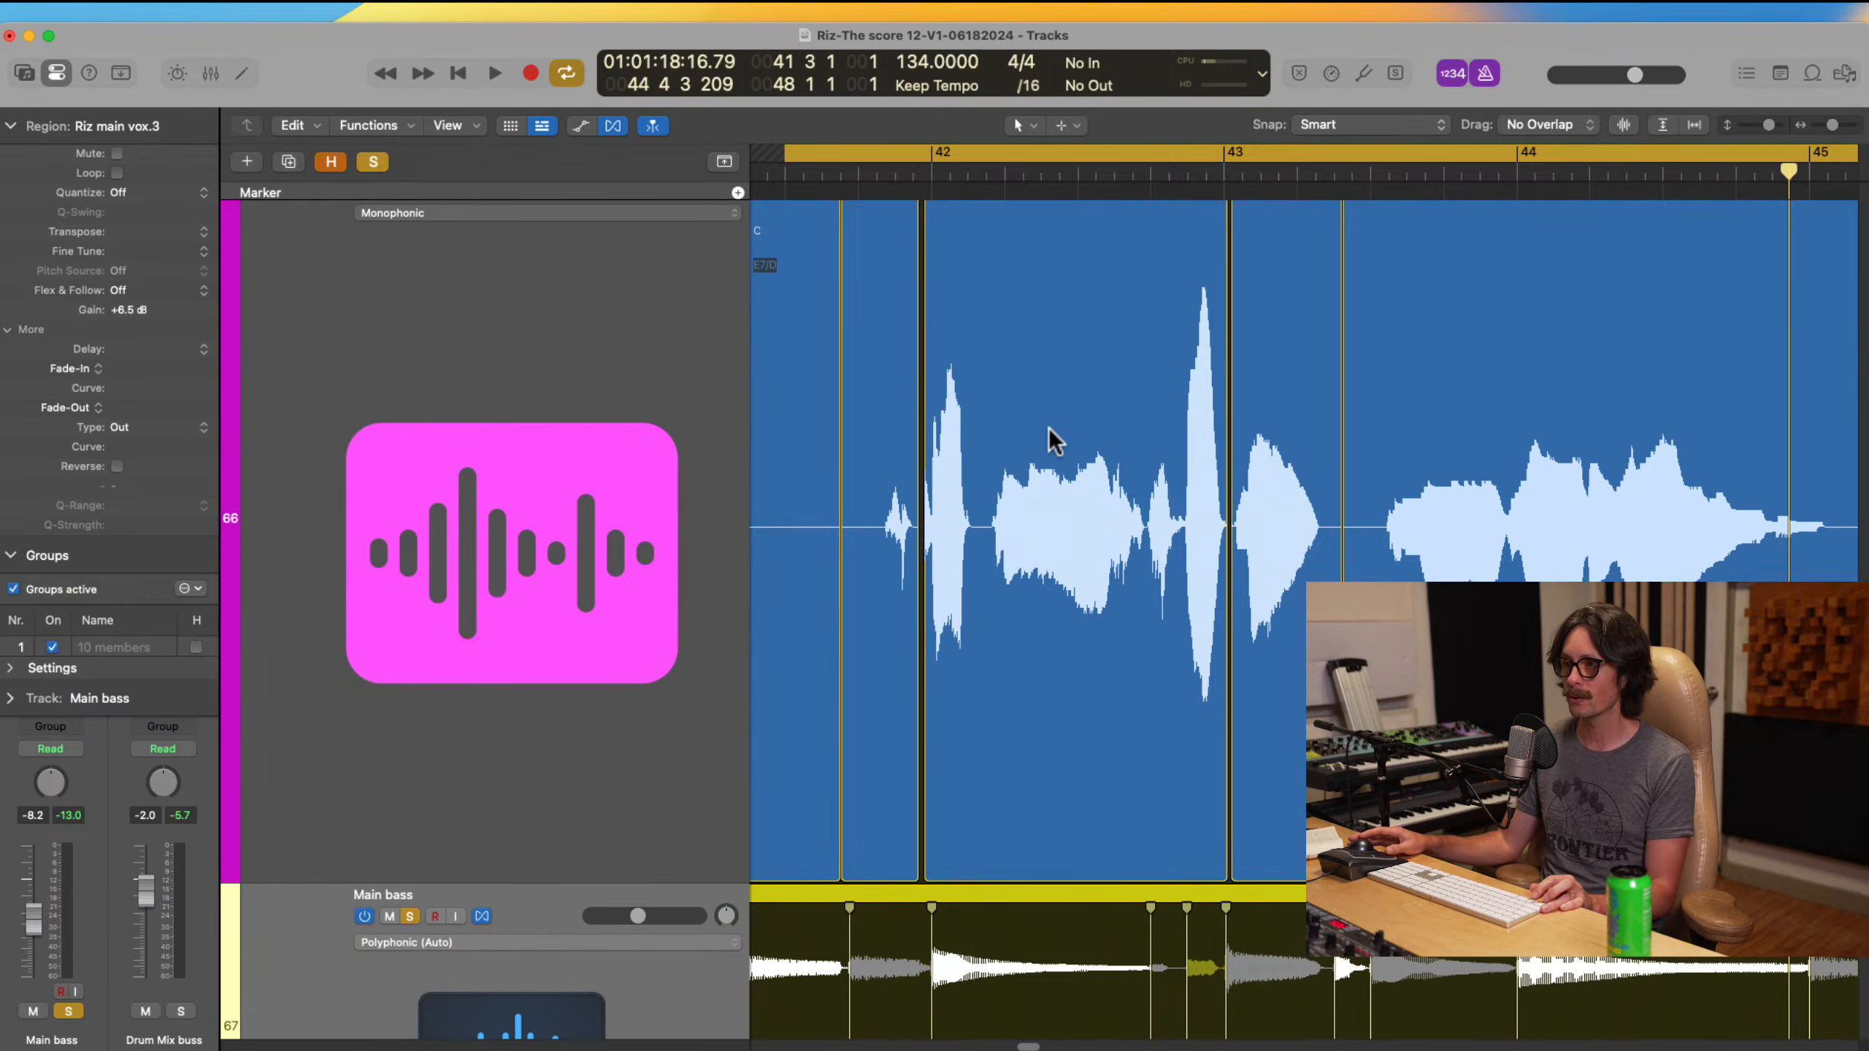
{"action": "scroll", "coordinate": [1077, 672], "scroll_direction": "up", "scroll_amount": 5}
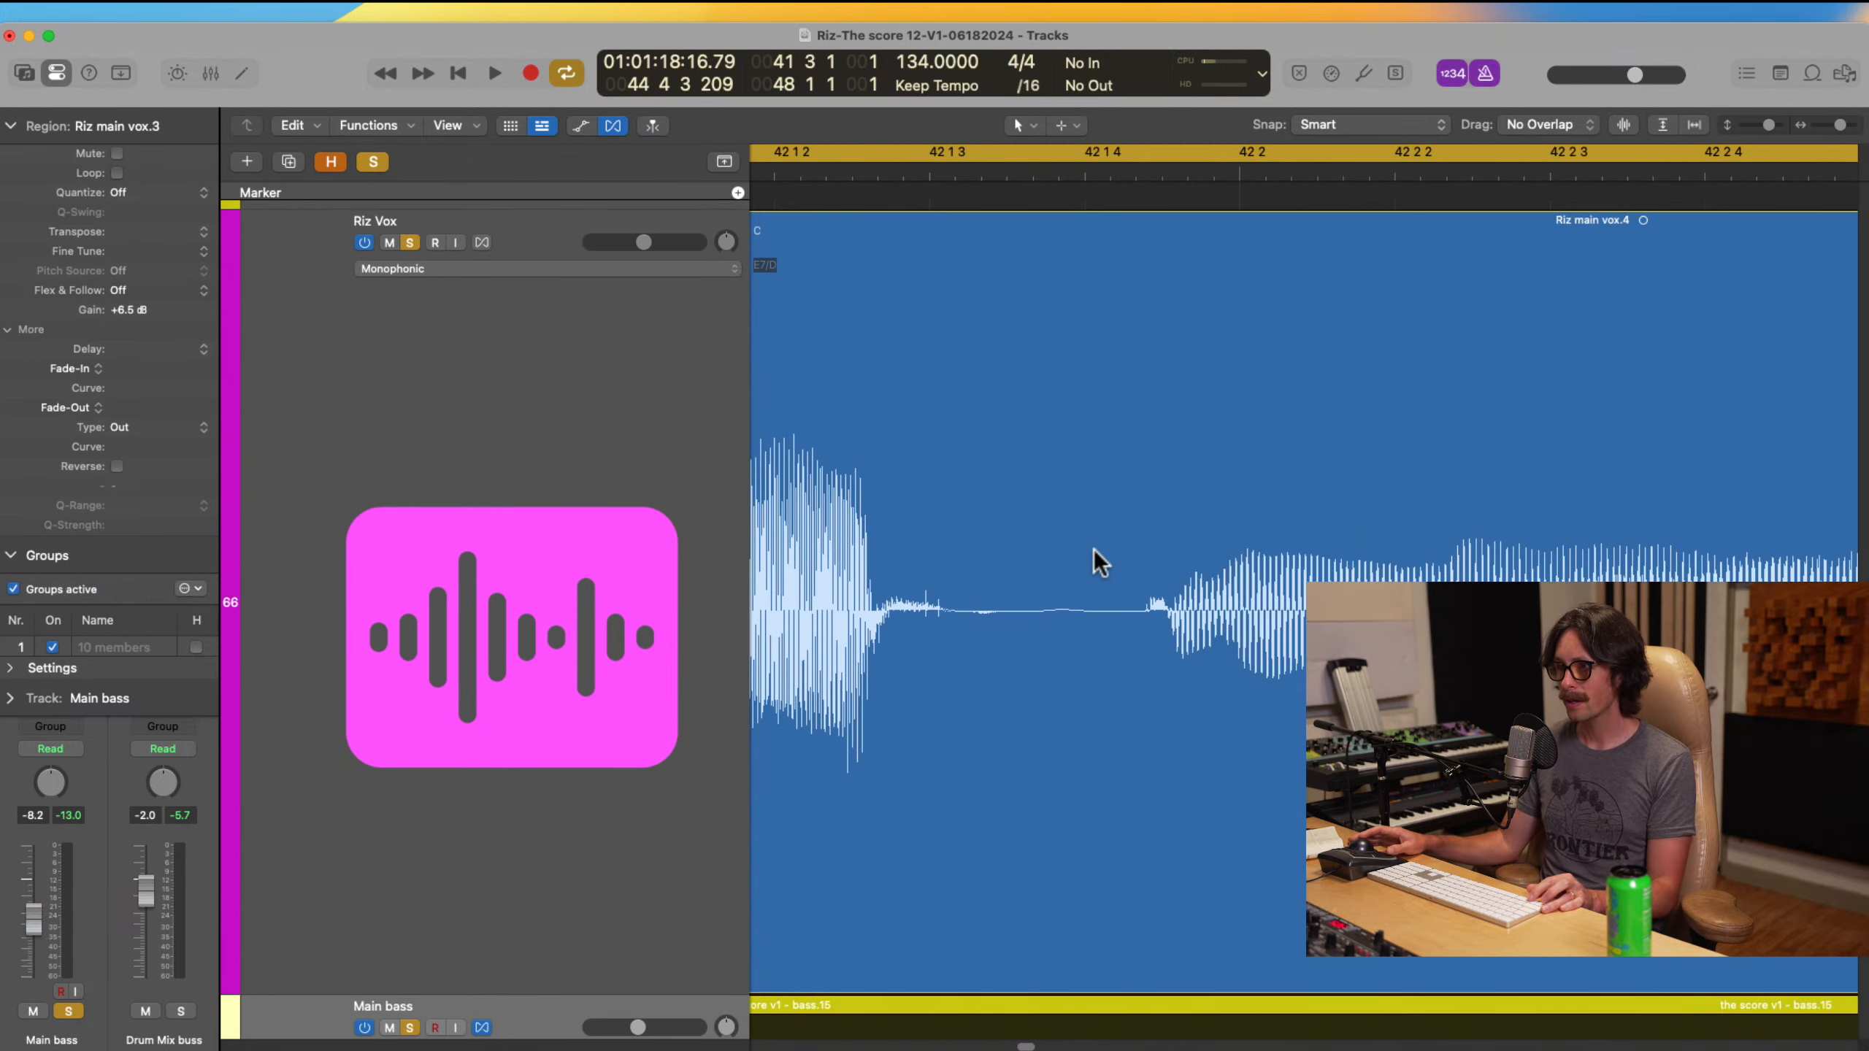
{"action": "scroll", "coordinate": [1150, 615], "scroll_direction": "down", "scroll_amount": 3}
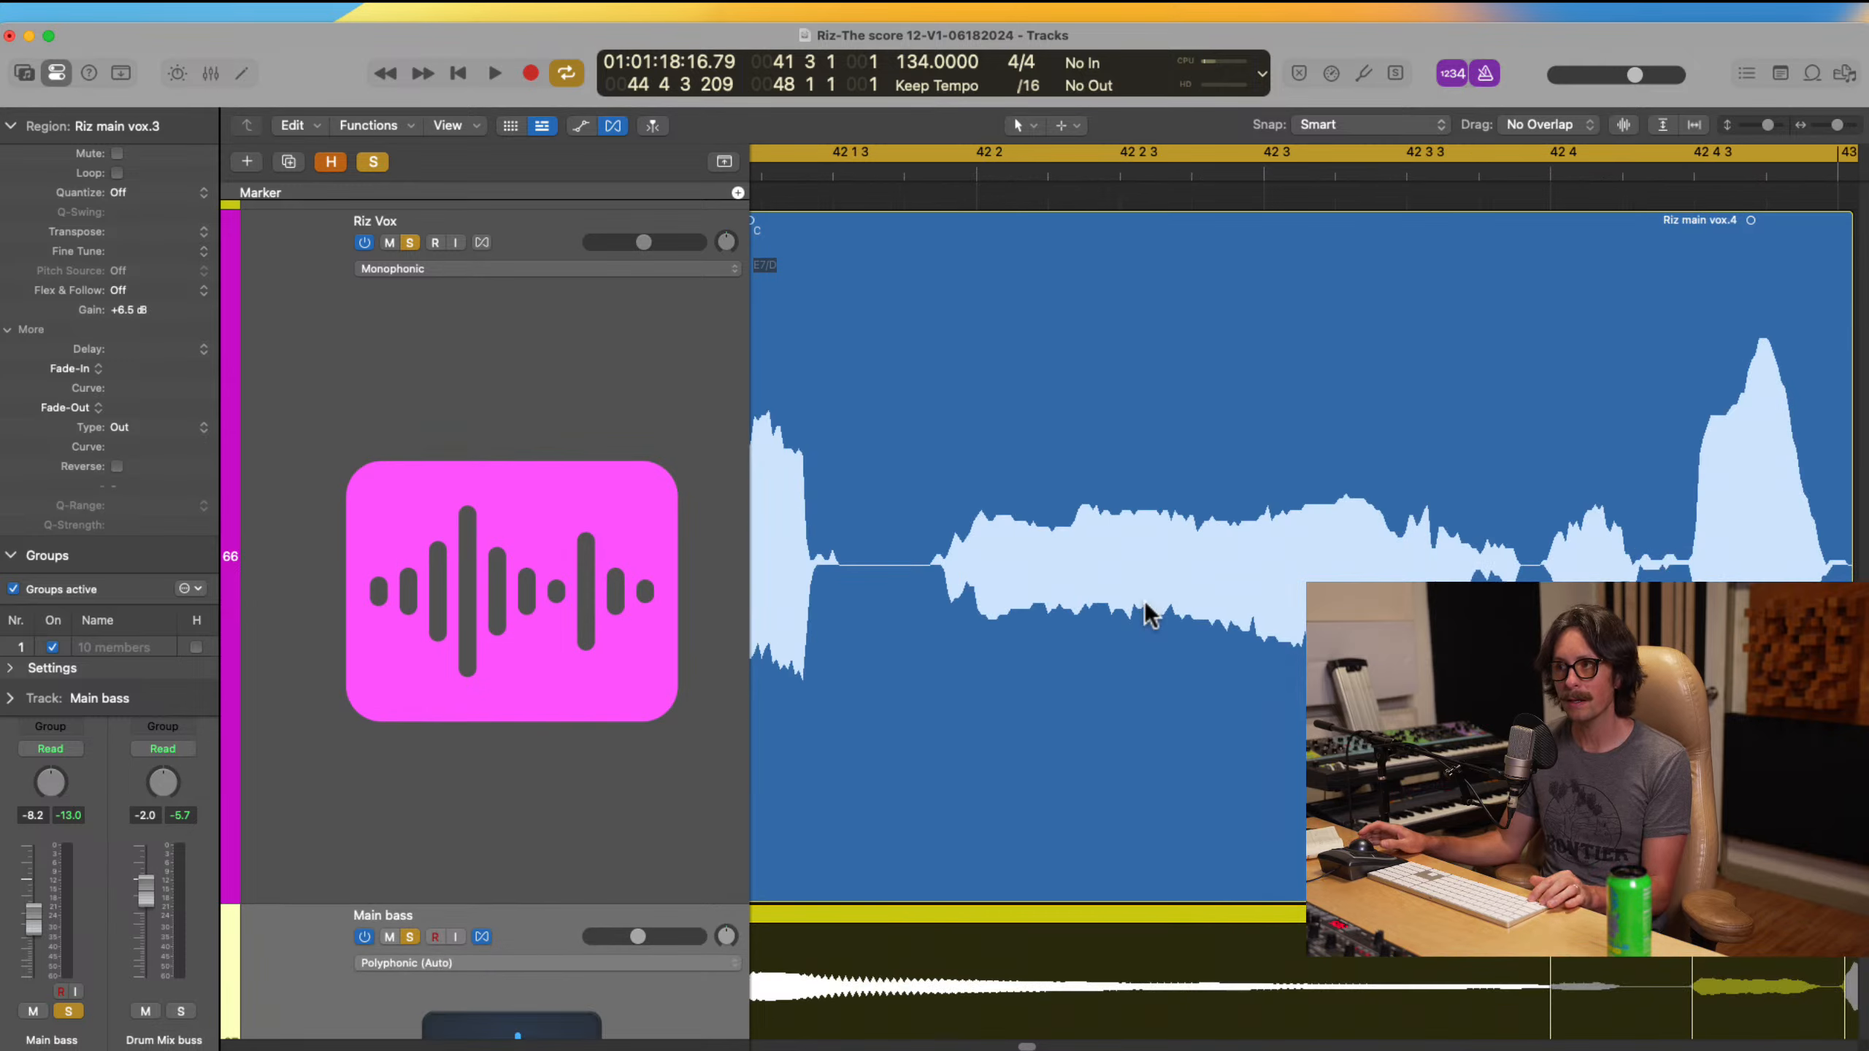
{"action": "scroll", "coordinate": [1137, 549], "scroll_direction": "down", "scroll_amount": 2}
{"action": "scroll", "coordinate": [1100, 457], "scroll_direction": "down", "scroll_amount": 2}
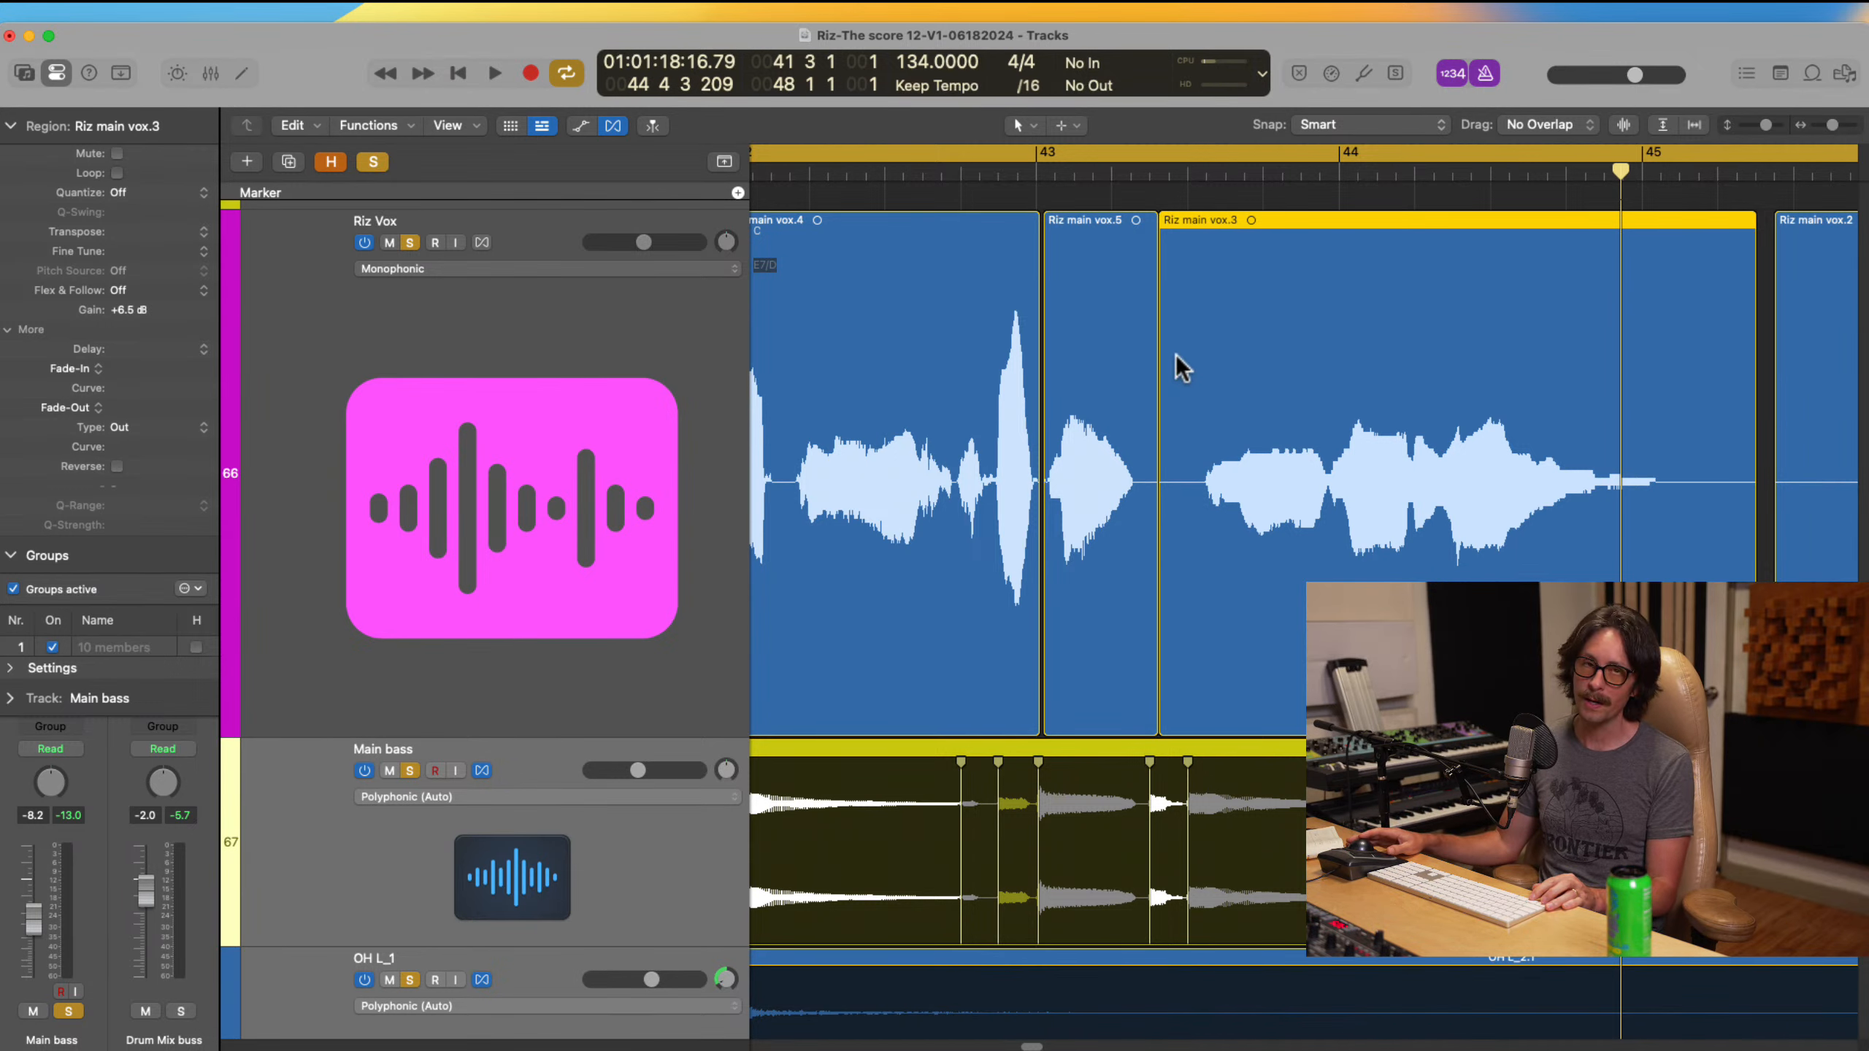
Step: Set the playhead to bar 44 and listen to the Riz main vox.3 phrase from there
{"action": "left_click", "coordinate": [1345, 177]}
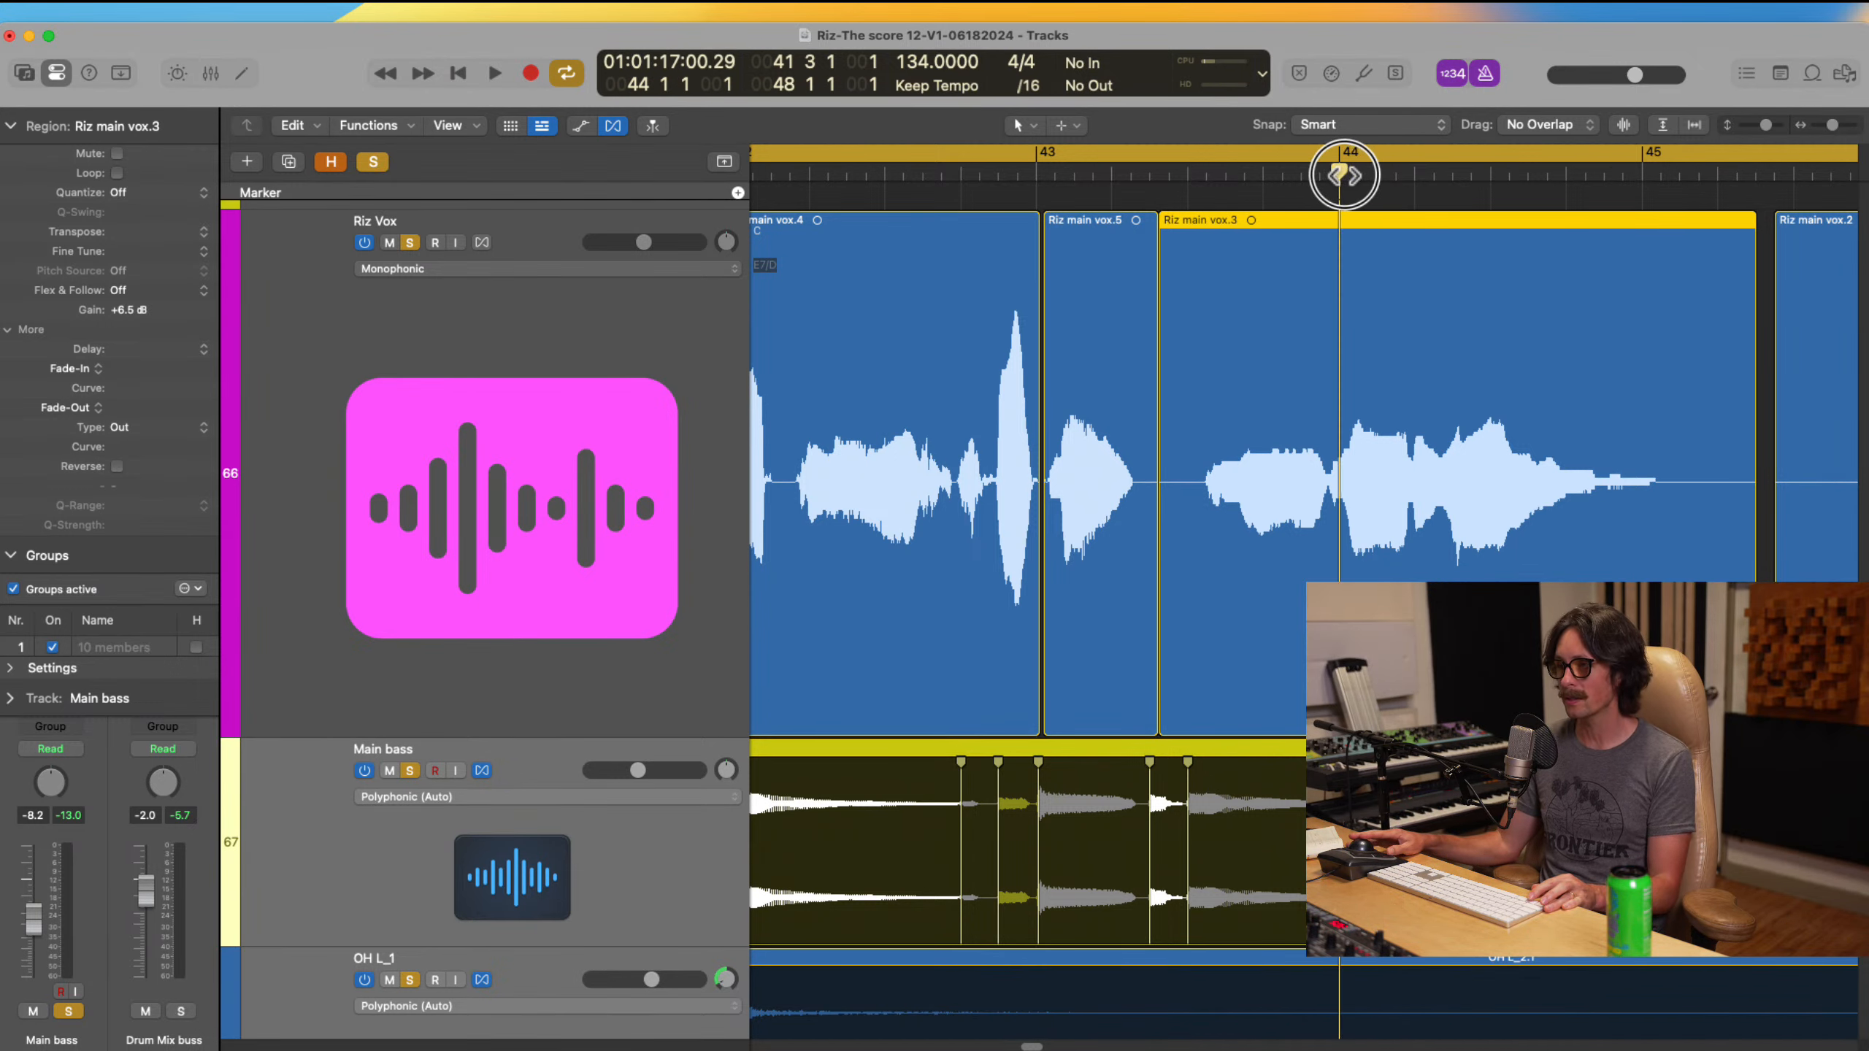
{"action": "scroll", "coordinate": [1343, 480], "scroll_direction": "up", "scroll_amount": 3}
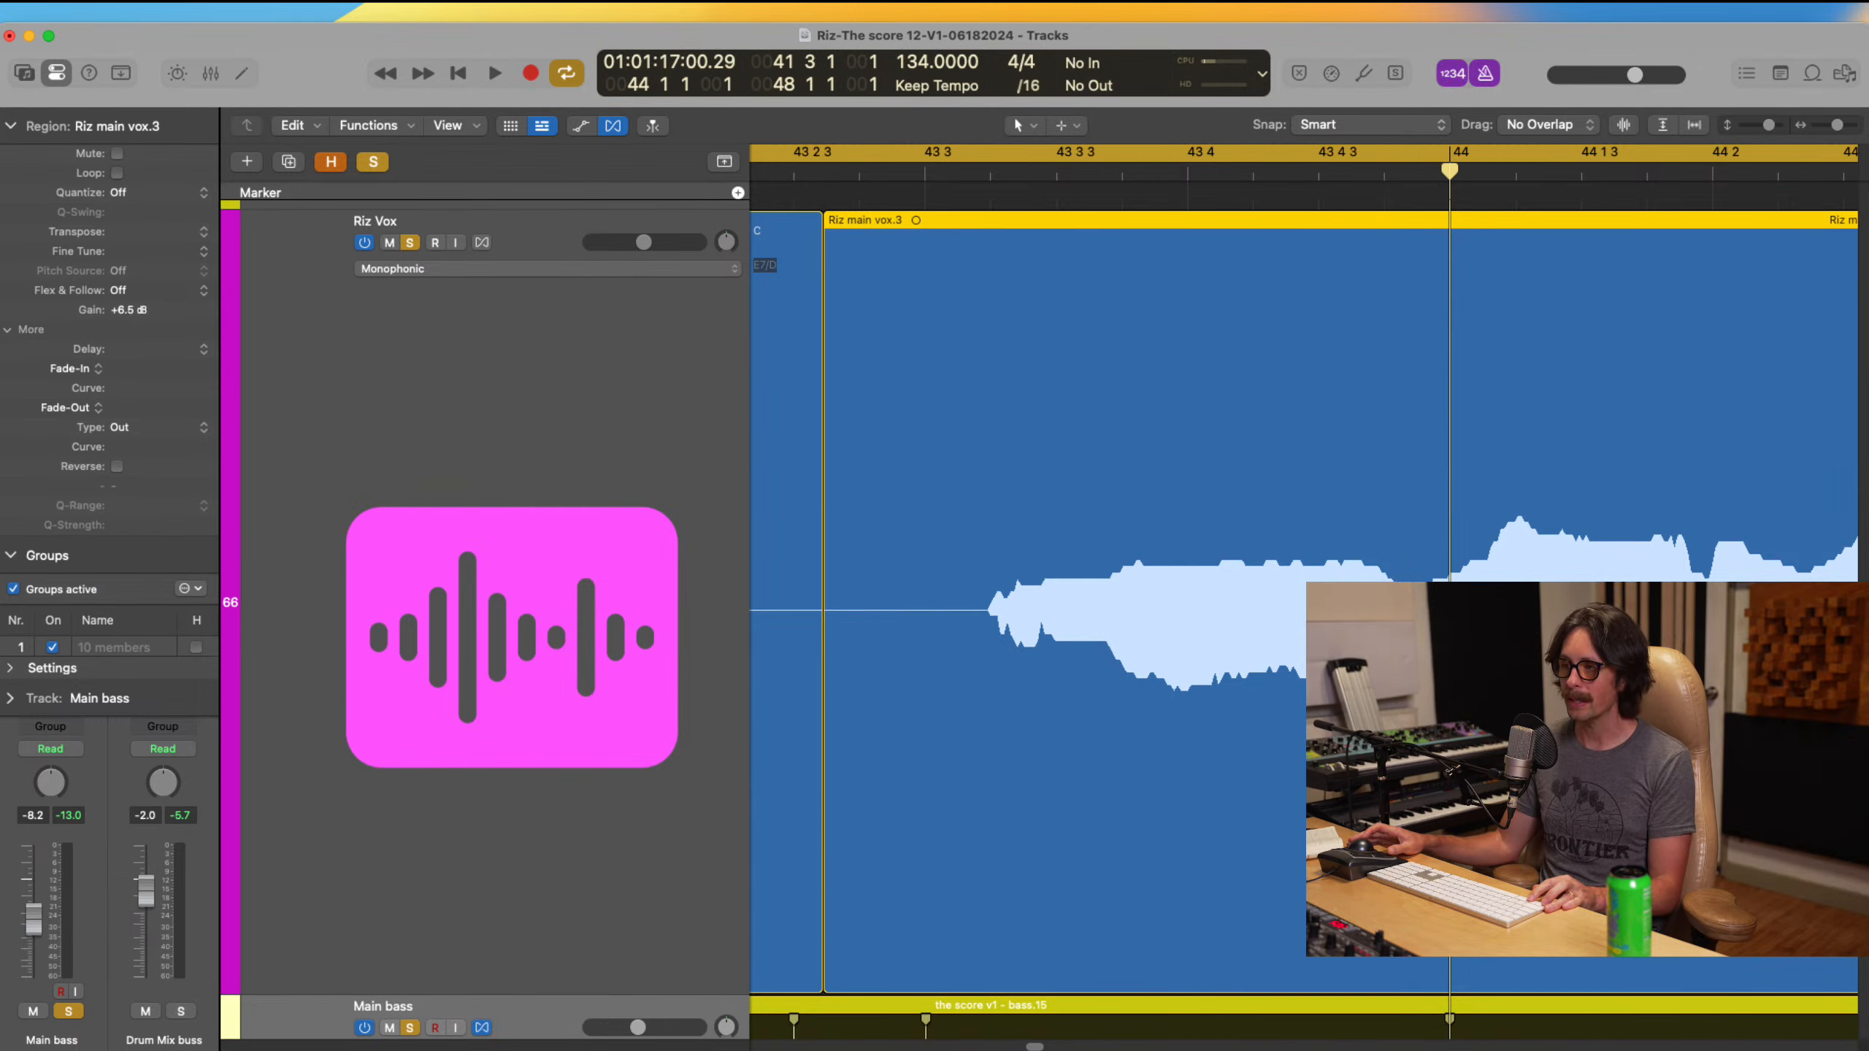
{"action": "scroll", "coordinate": [1502, 530], "scroll_direction": "down", "scroll_amount": 5}
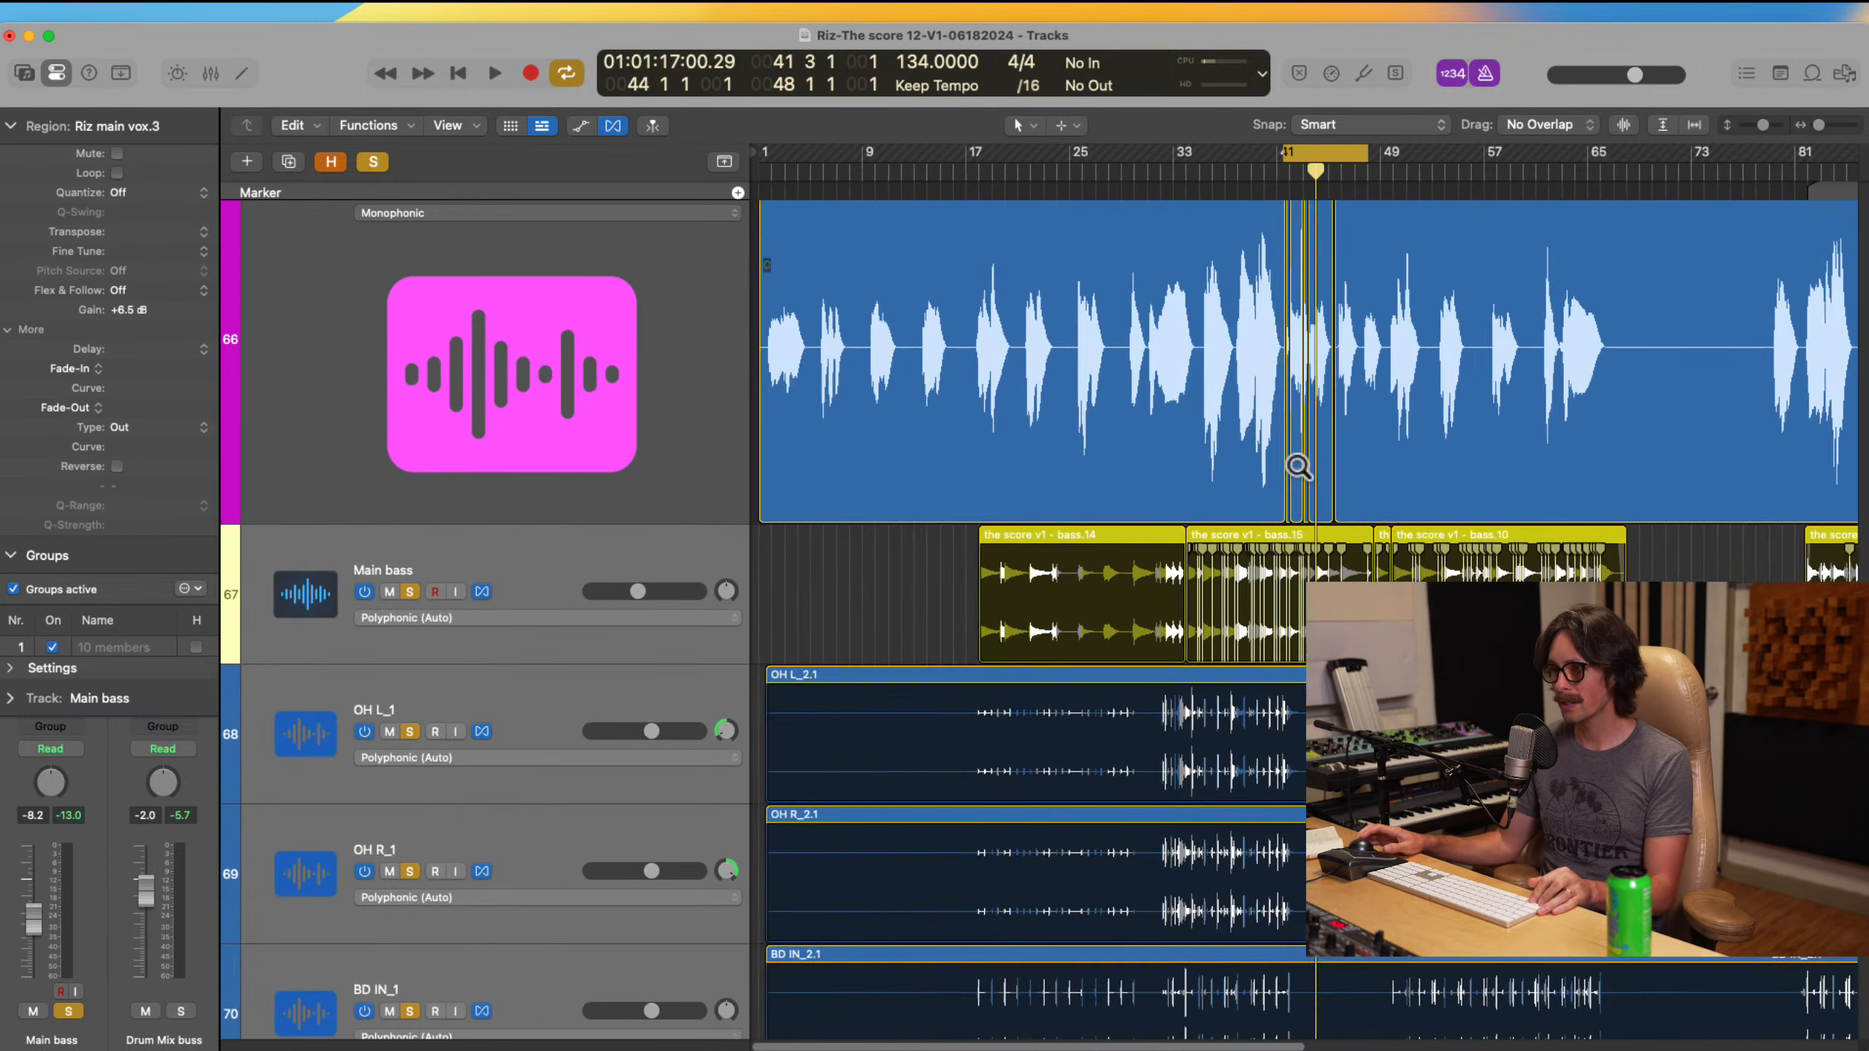
{"action": "left_click_drag", "start_coordinate": [1148, 286], "coordinate": [1435, 808]}
{"action": "left_click_drag", "start_coordinate": [1207, 362], "coordinate": [1524, 909]}
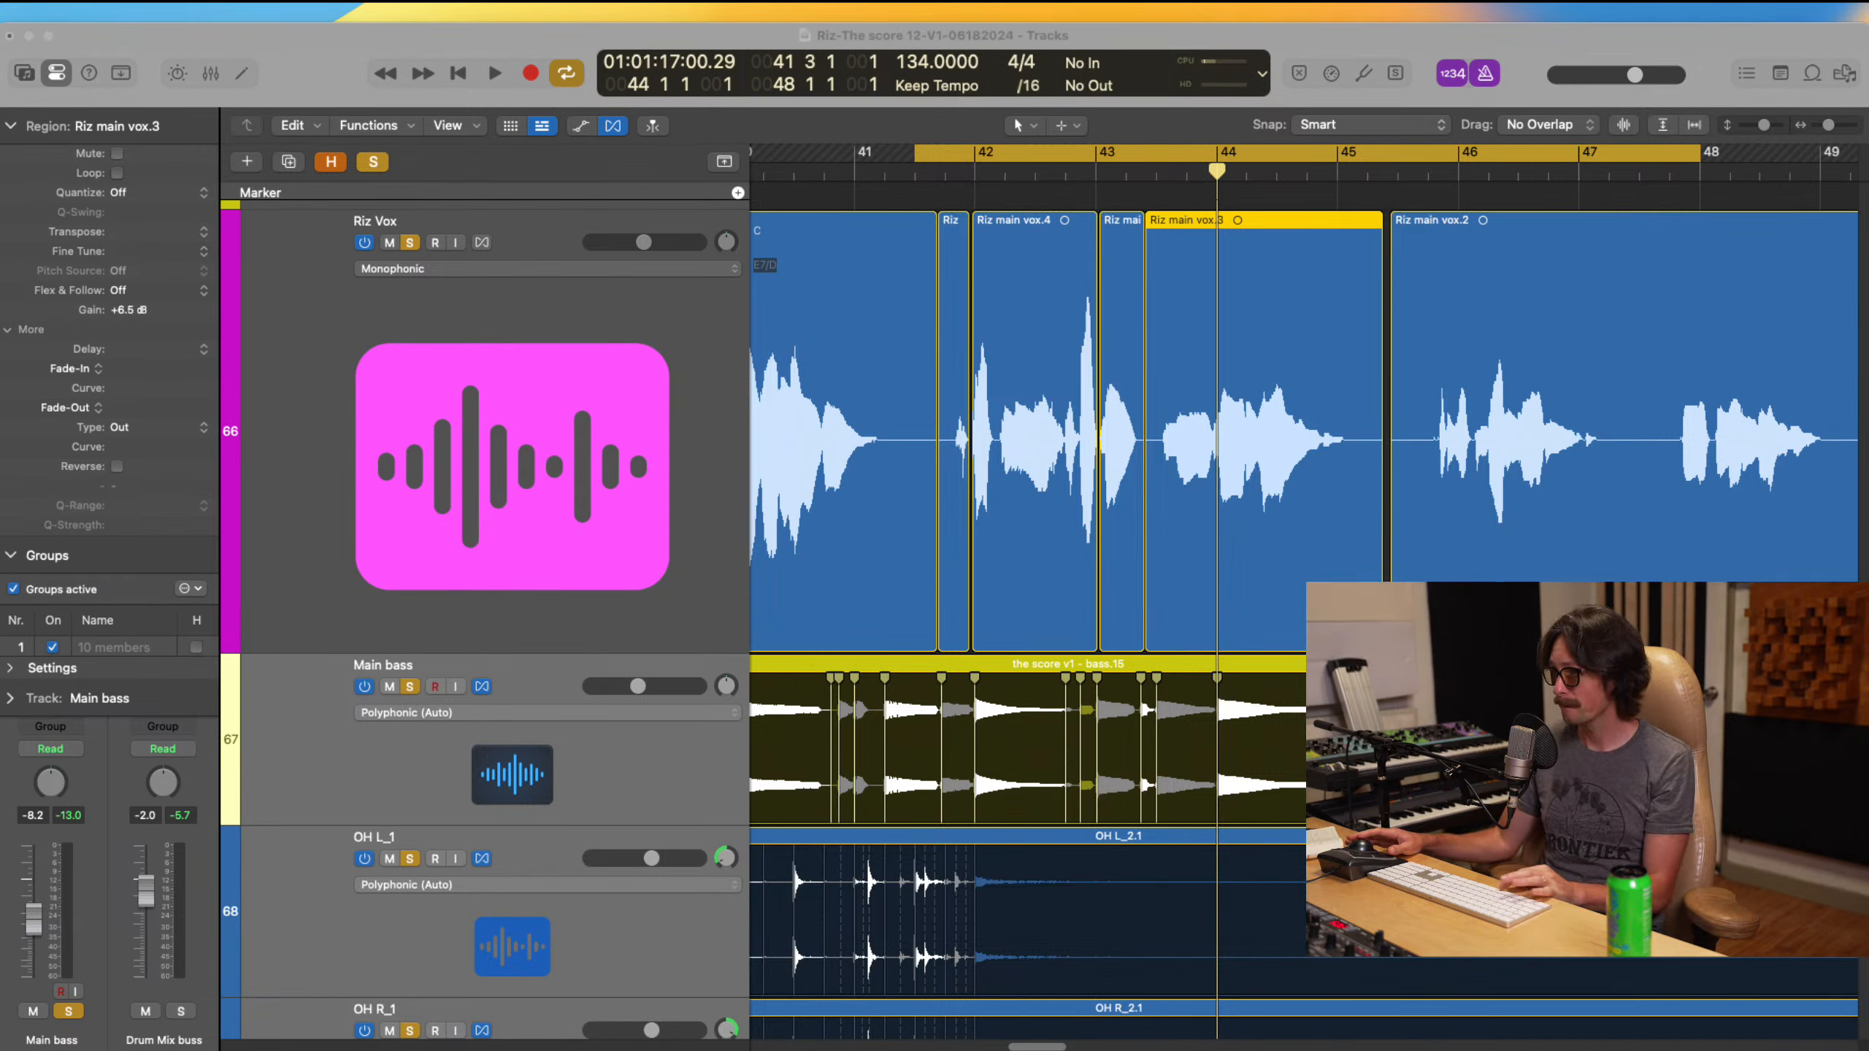
{"action": "left_click", "coordinate": [1780, 46]}
{"action": "key", "text": "space"}
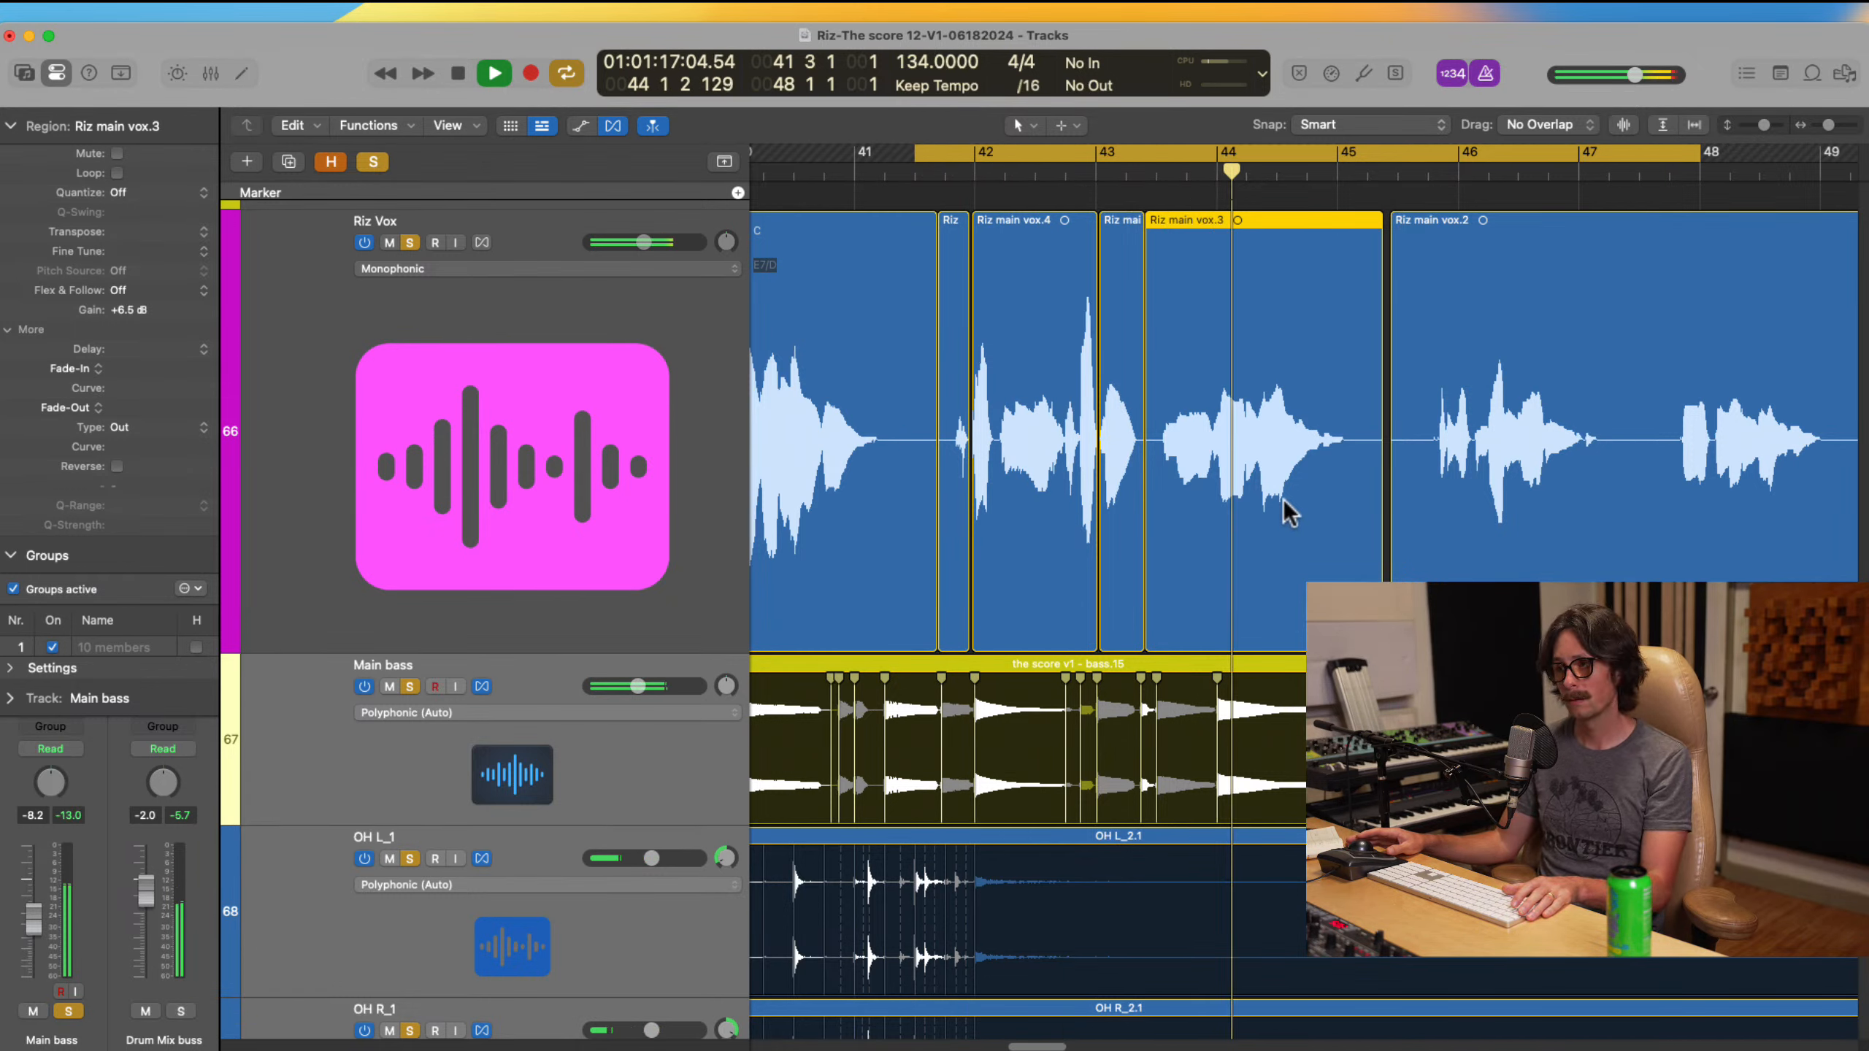
{"action": "key", "text": "space"}
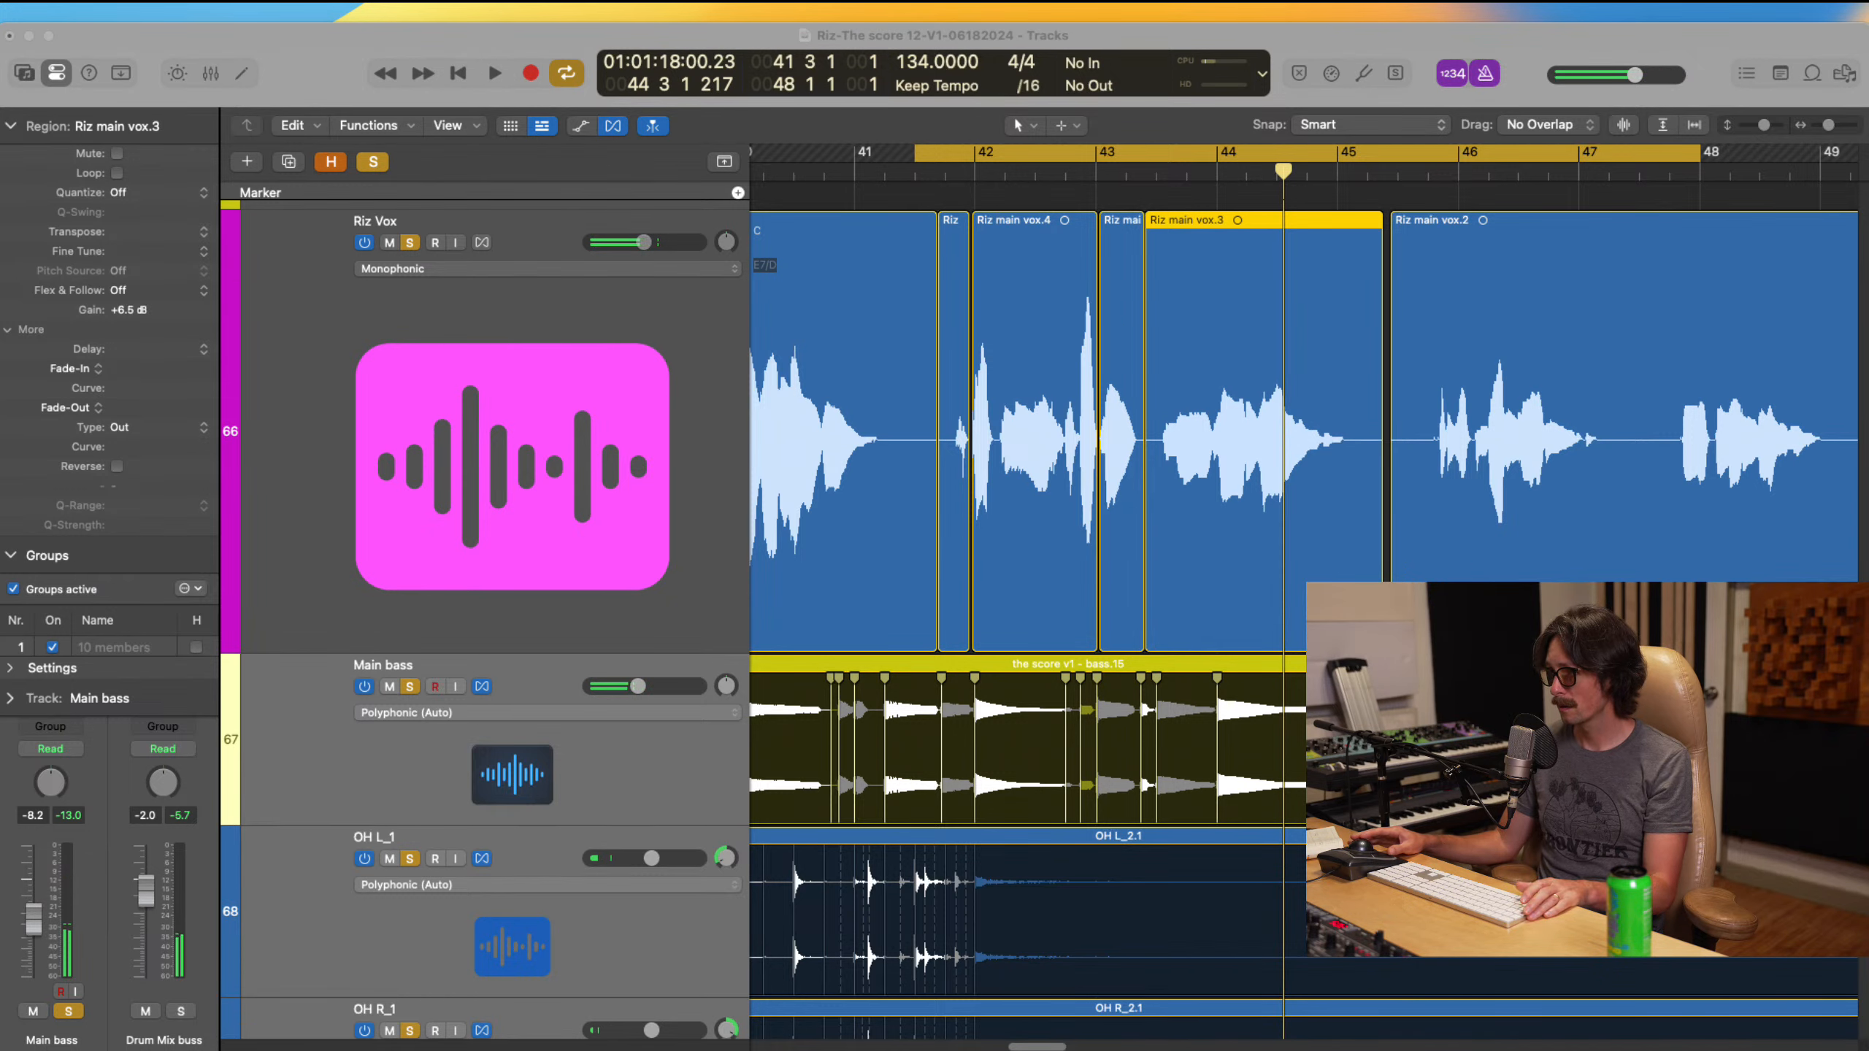
Step: Shift the join between Riz main vox.5 and Riz main vox.3 slightly earlier and crossfade it with a 103 EqP fade-out, curve -5
{"action": "left_click", "coordinate": [1286, 324]}
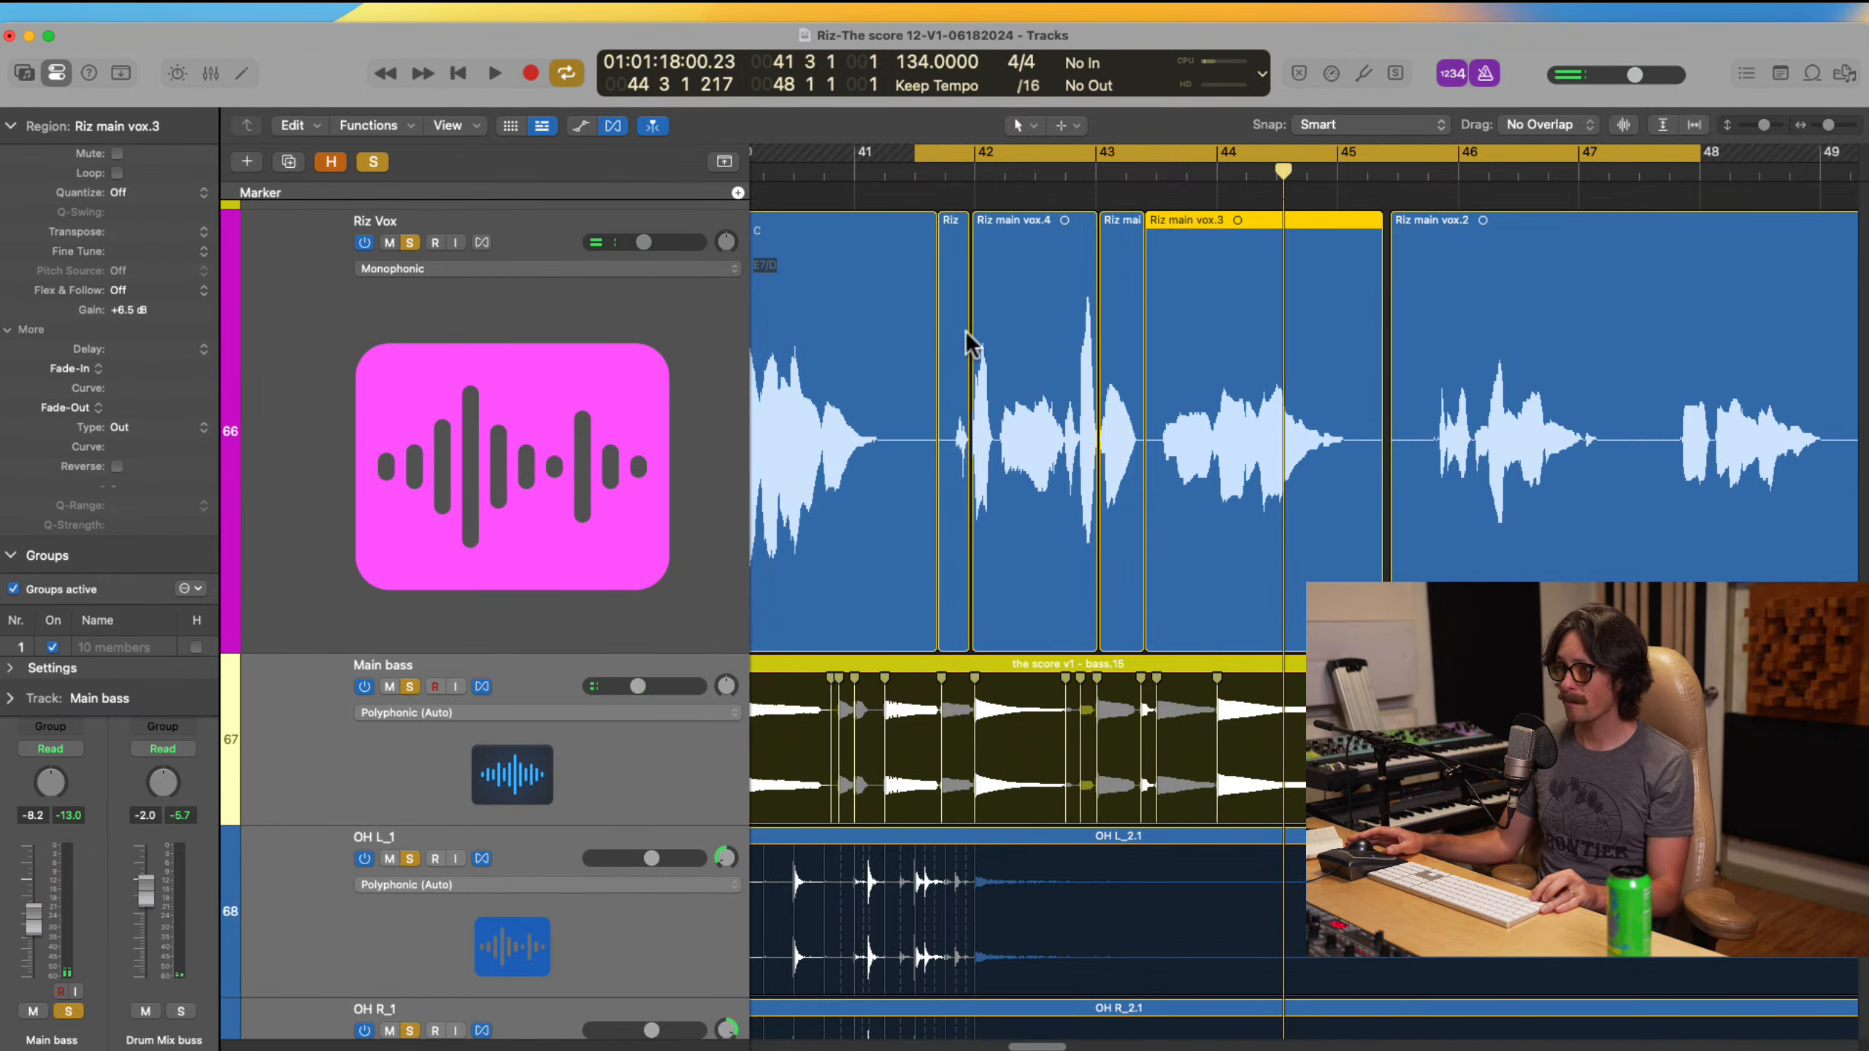
{"action": "left_click_drag", "start_coordinate": [969, 342], "coordinate": [1285, 525]}
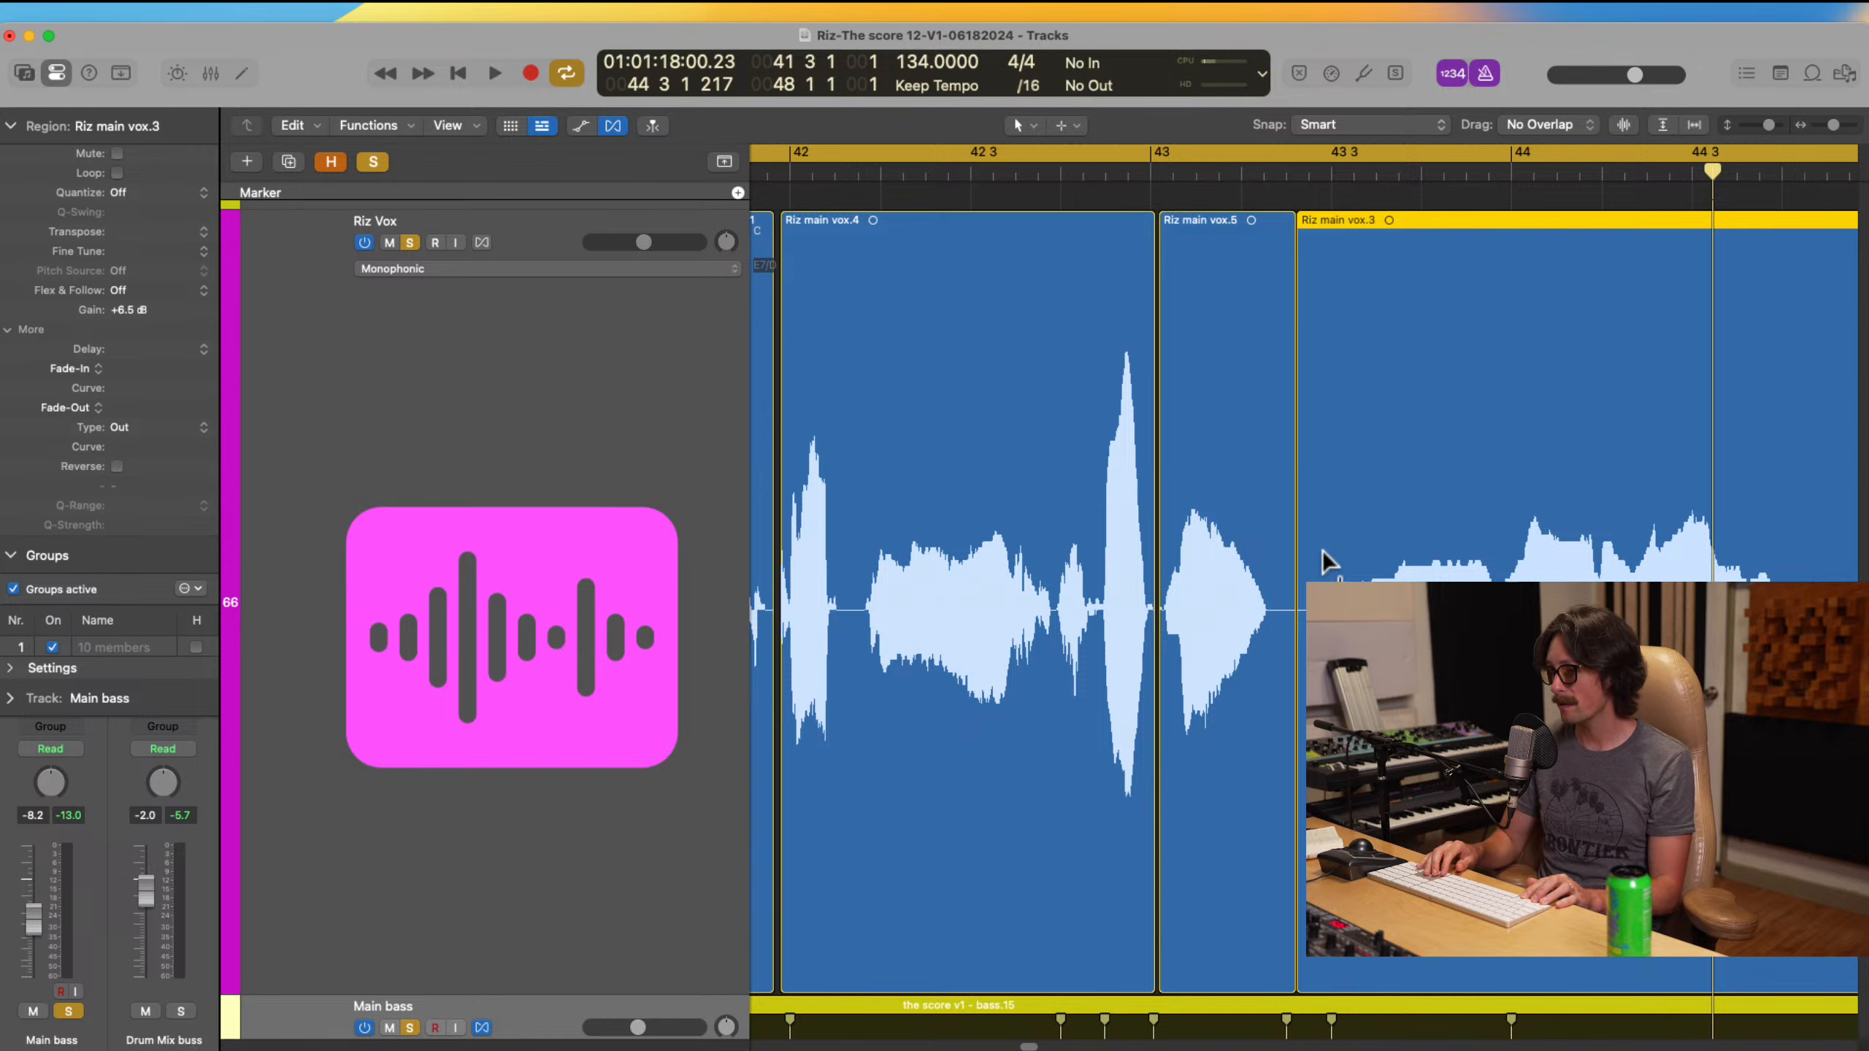
{"action": "key", "text": "super+equal"}
{"action": "key", "text": "super+equal"}
{"action": "key", "text": "super+equal"}
{"action": "key", "text": "super+equal"}
{"action": "key", "text": "super+equal"}
{"action": "left_click_drag", "start_coordinate": [1388, 879], "coordinate": [1146, 511]}
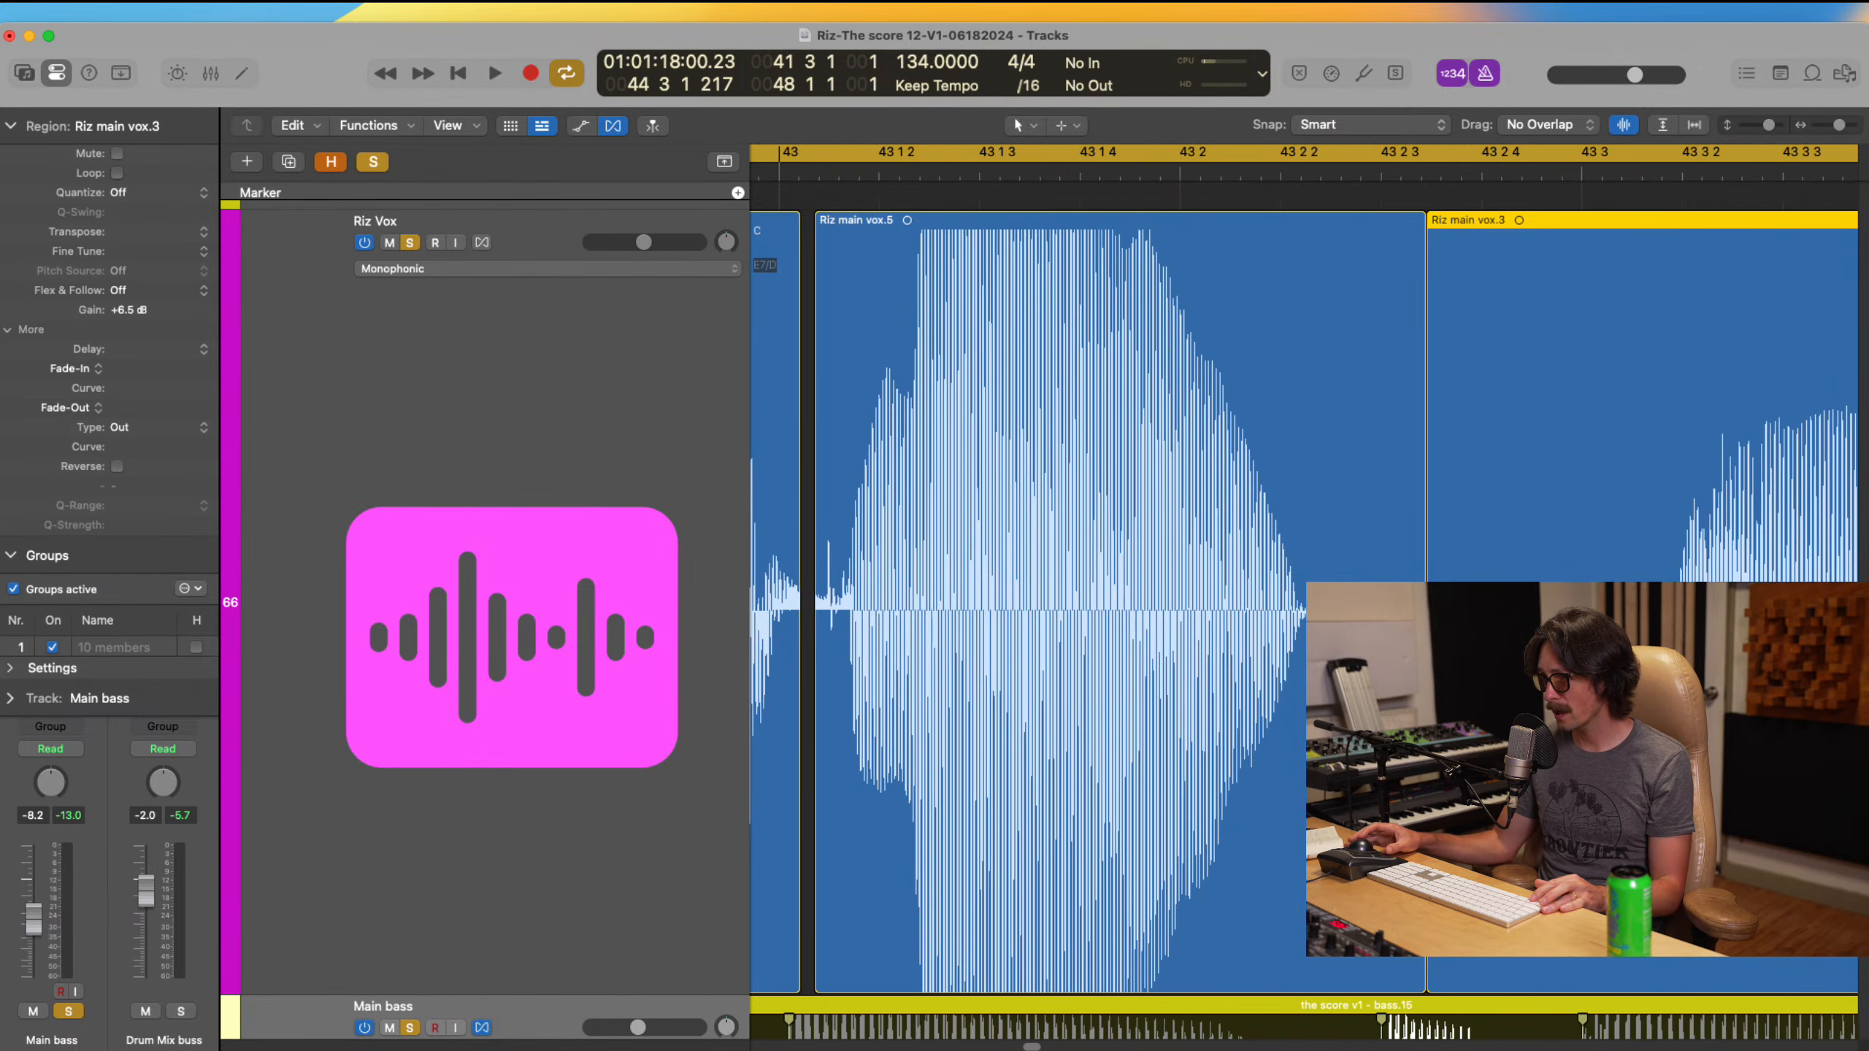
{"action": "mouse_move", "coordinate": [1427, 855]}
{"action": "left_mouse_down"}
{"action": "mouse_move", "coordinate": [1272, 856]}
{"action": "mouse_move", "coordinate": [1615, 855]}
{"action": "mouse_move", "coordinate": [1348, 855]}
{"action": "mouse_move", "coordinate": [1422, 856]}
{"action": "left_mouse_up"}
{"action": "left_click", "coordinate": [1422, 856], "text": "ctrl+alt"}
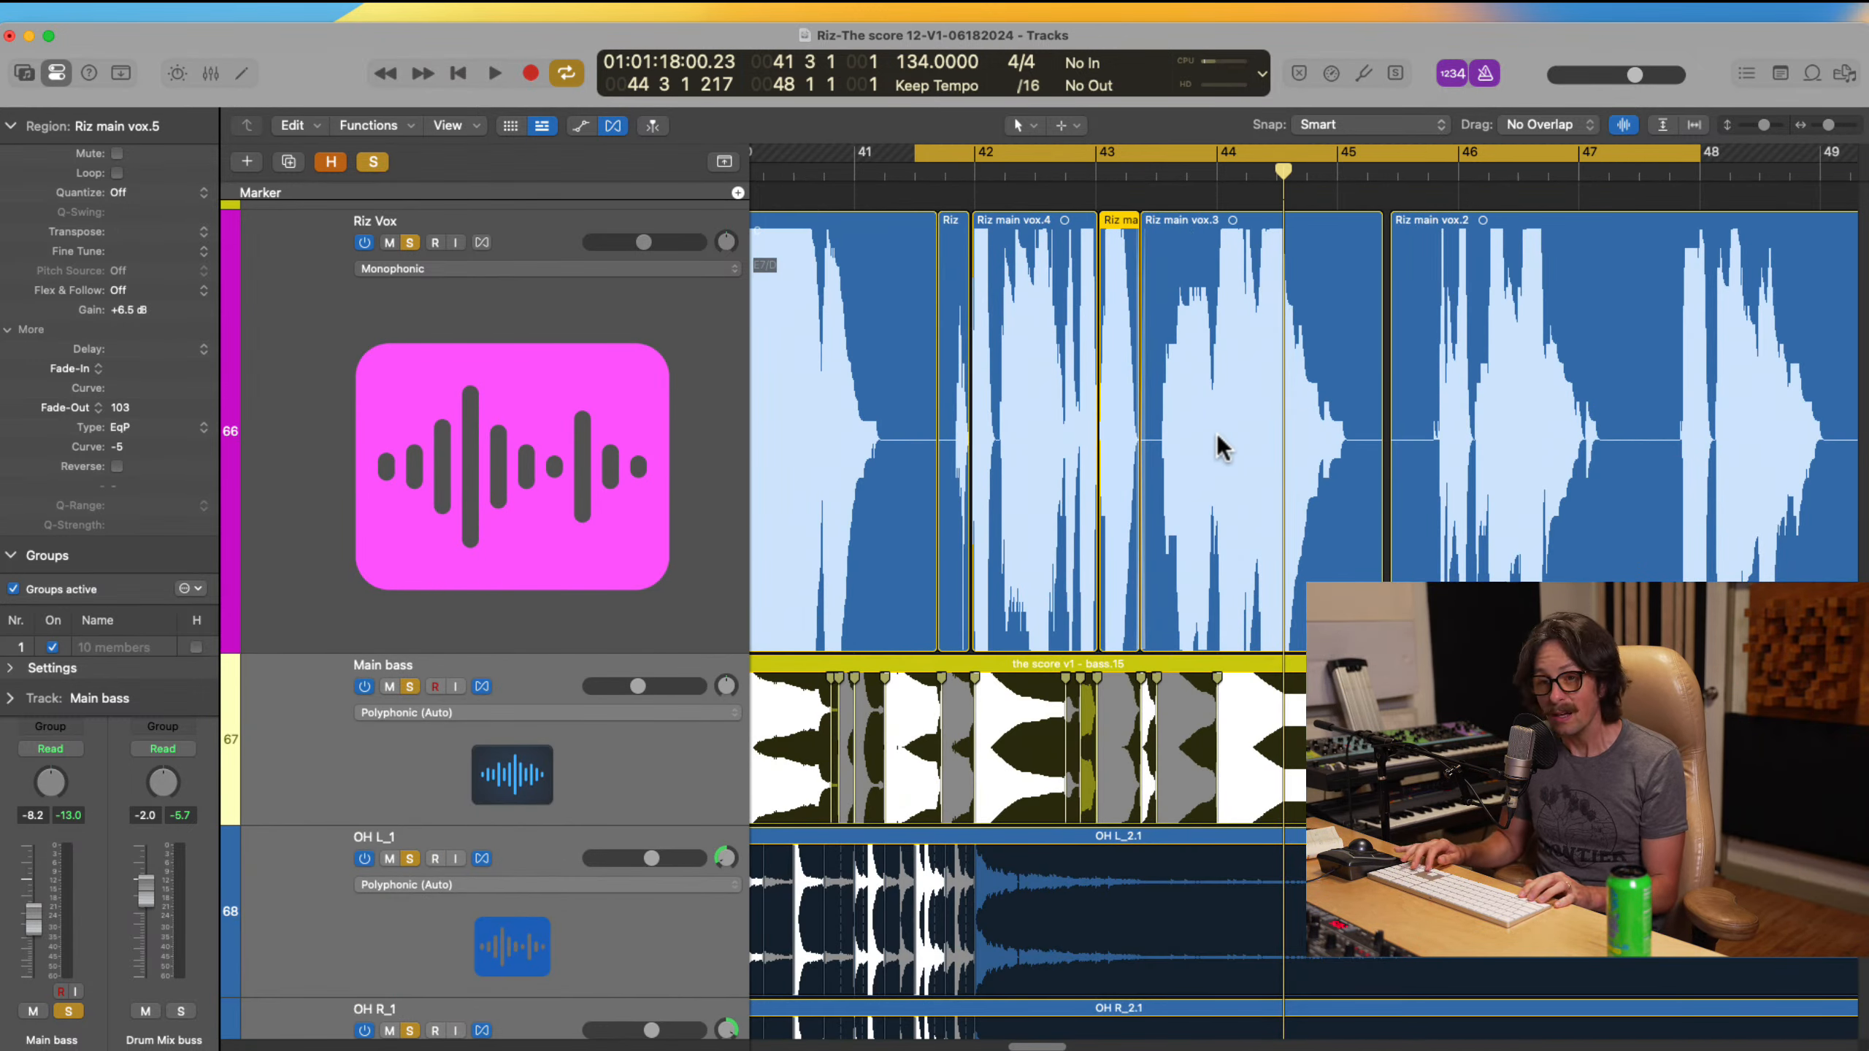
Step: Reduce the waveform display zoom and play back the vocal phrase around bar 44
{"action": "key", "text": "super+minus"}
{"action": "key", "text": "super+minus"}
{"action": "key", "text": "super+minus"}
{"action": "key", "text": "super+minus"}
{"action": "key", "text": "super+minus"}
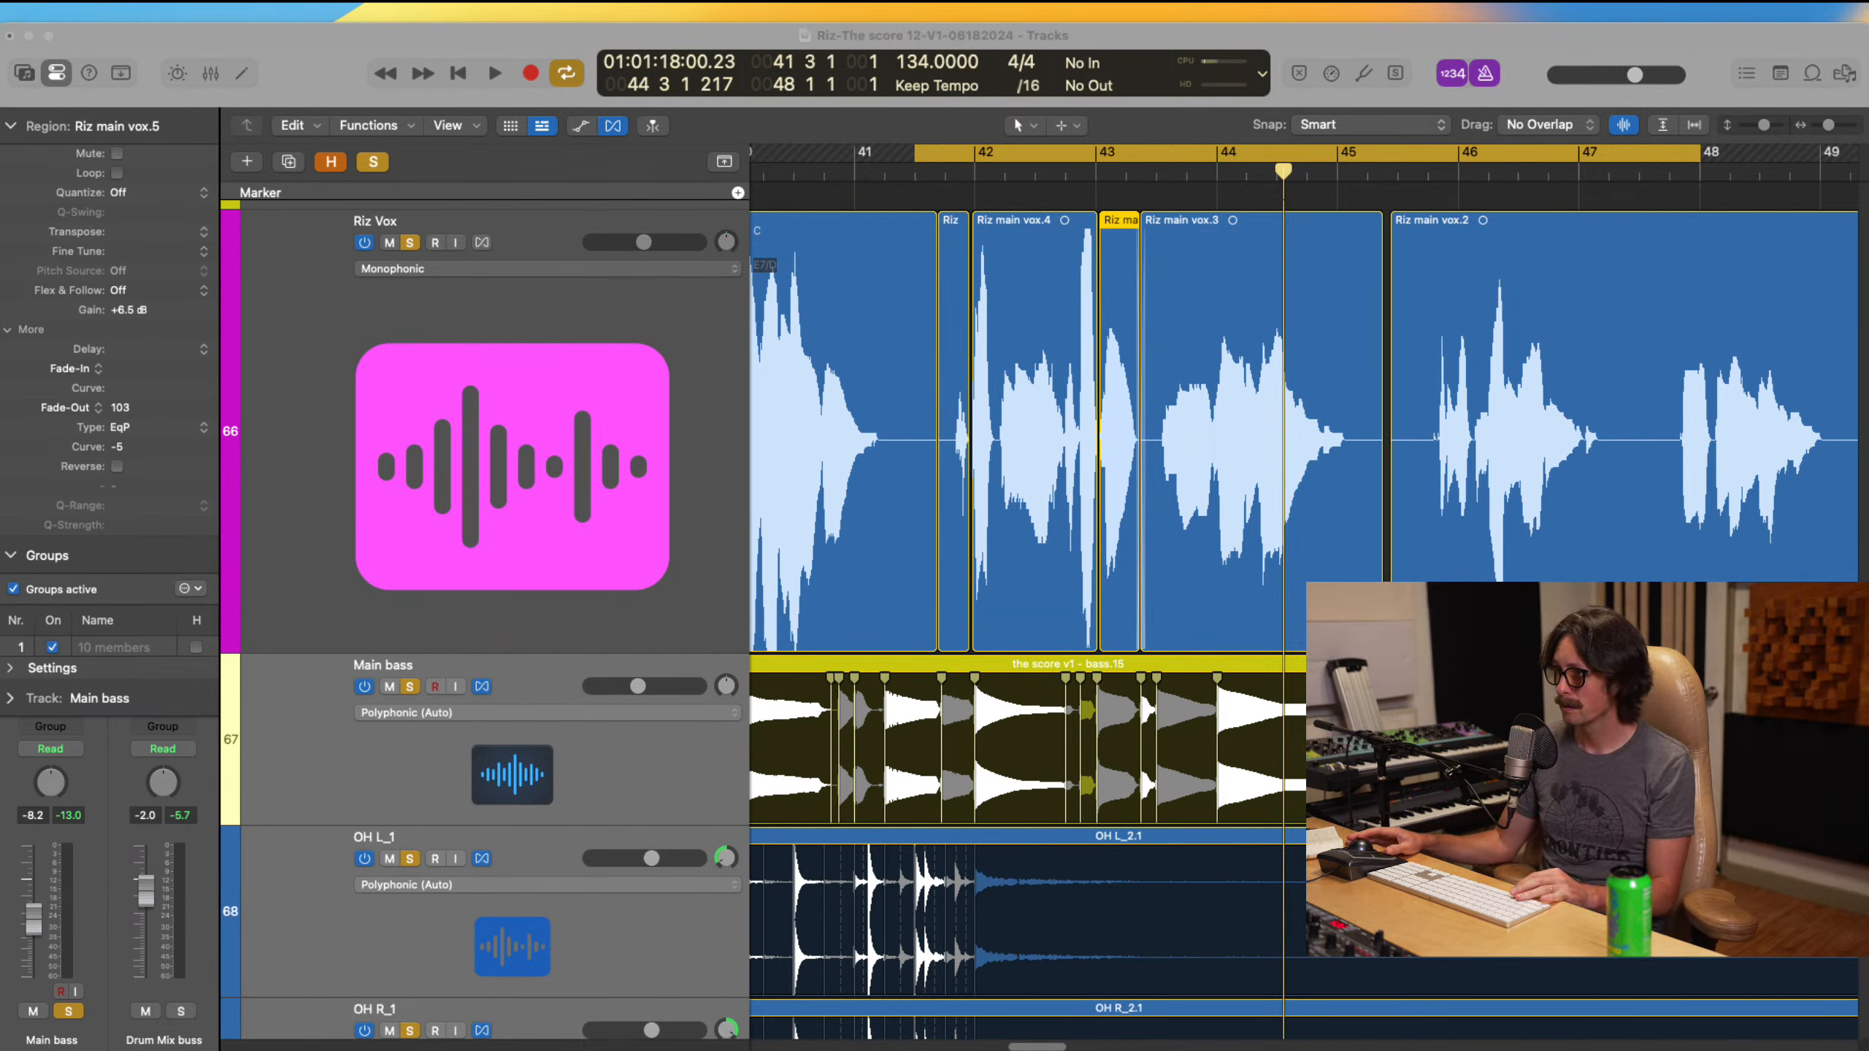
{"action": "key", "text": "space"}
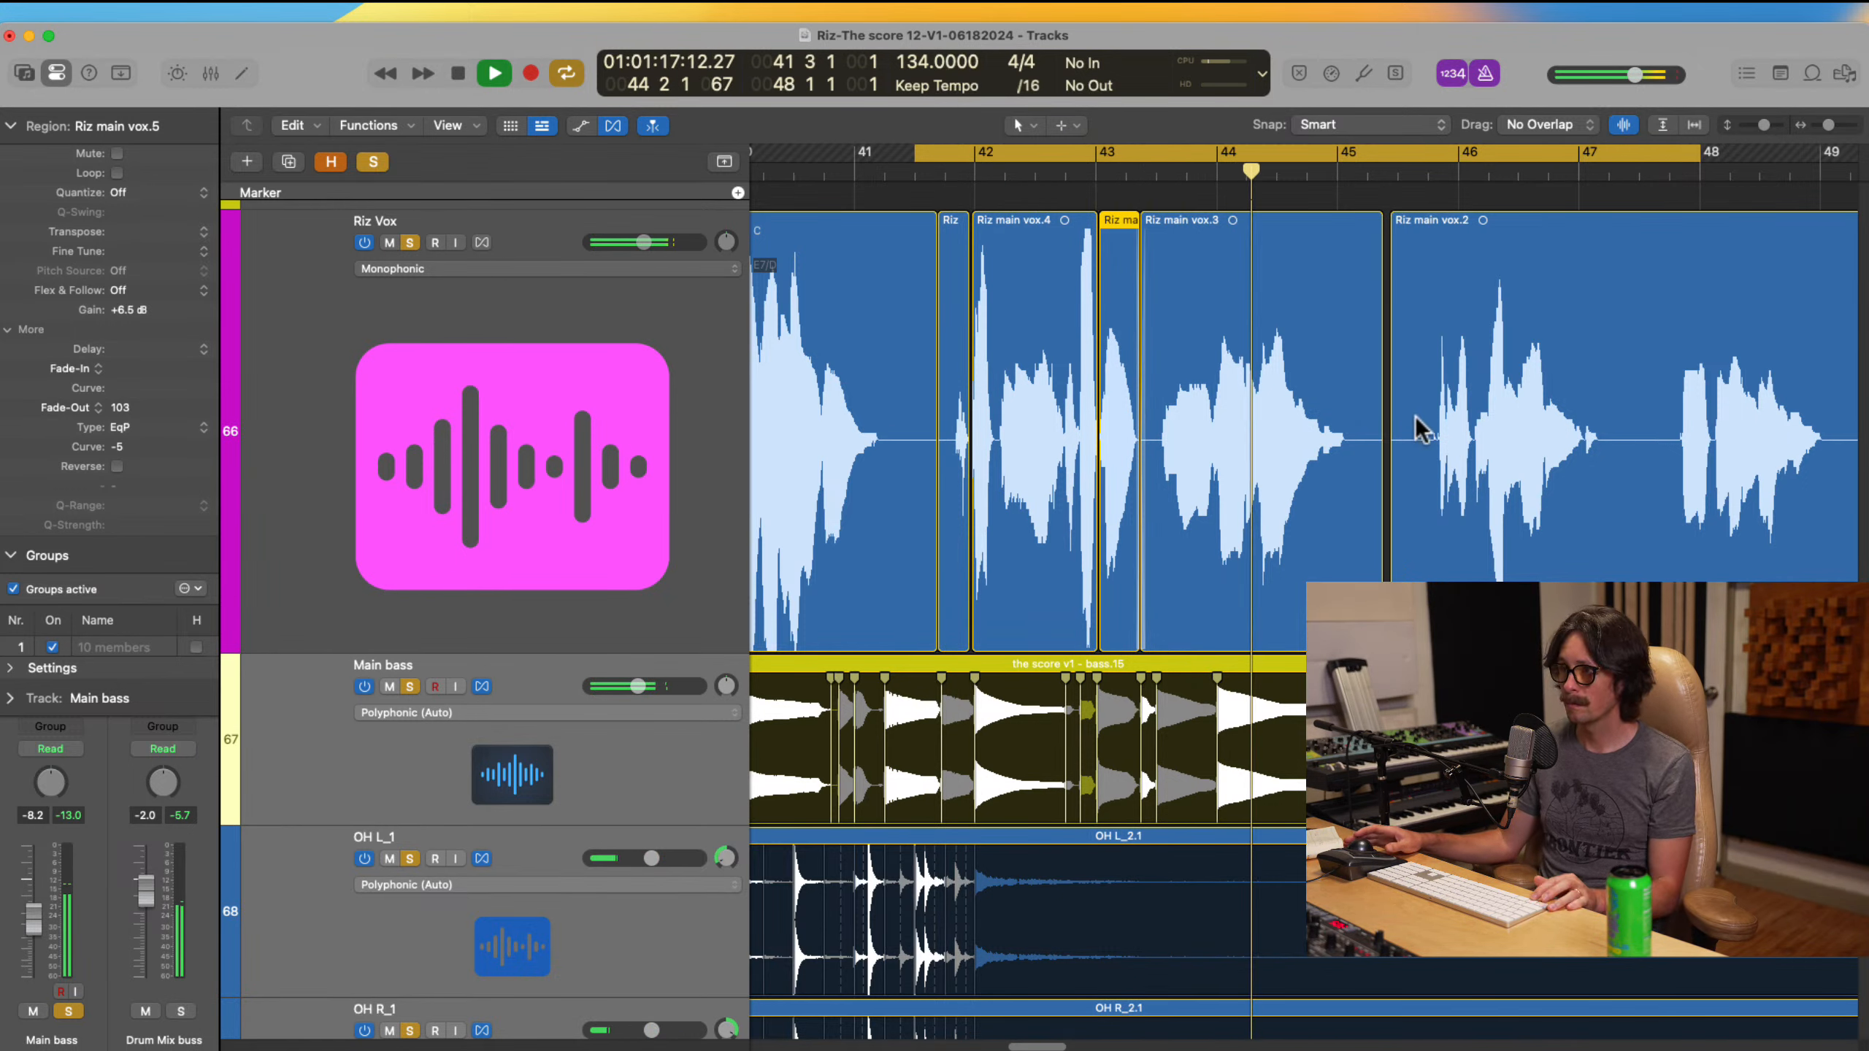
{"action": "key", "text": "space"}
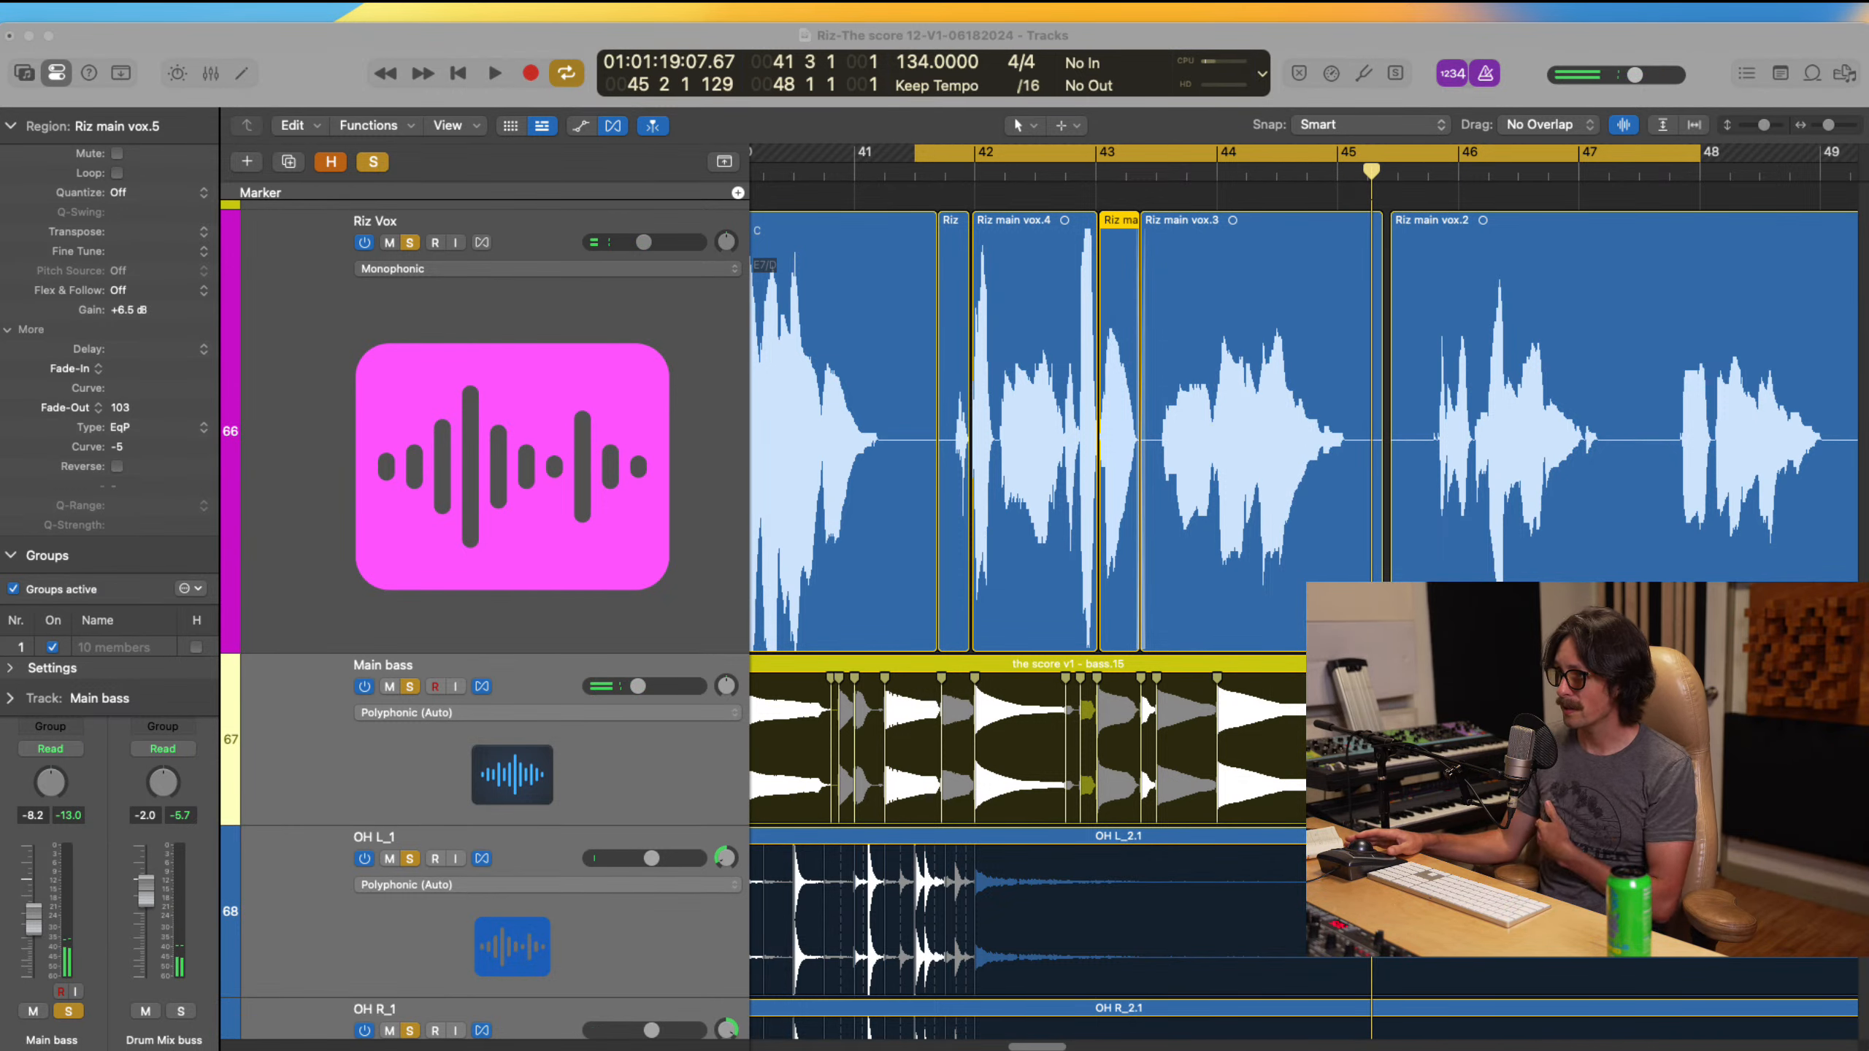
Step: Try to split Riz main vox.3 shortly after bar 43 beat 3, then undo the split
{"action": "left_click", "coordinate": [1673, 98]}
{"action": "left_click_drag", "start_coordinate": [1071, 340], "coordinate": [1344, 658]}
{"action": "left_click_drag", "start_coordinate": [937, 385], "coordinate": [1255, 930]}
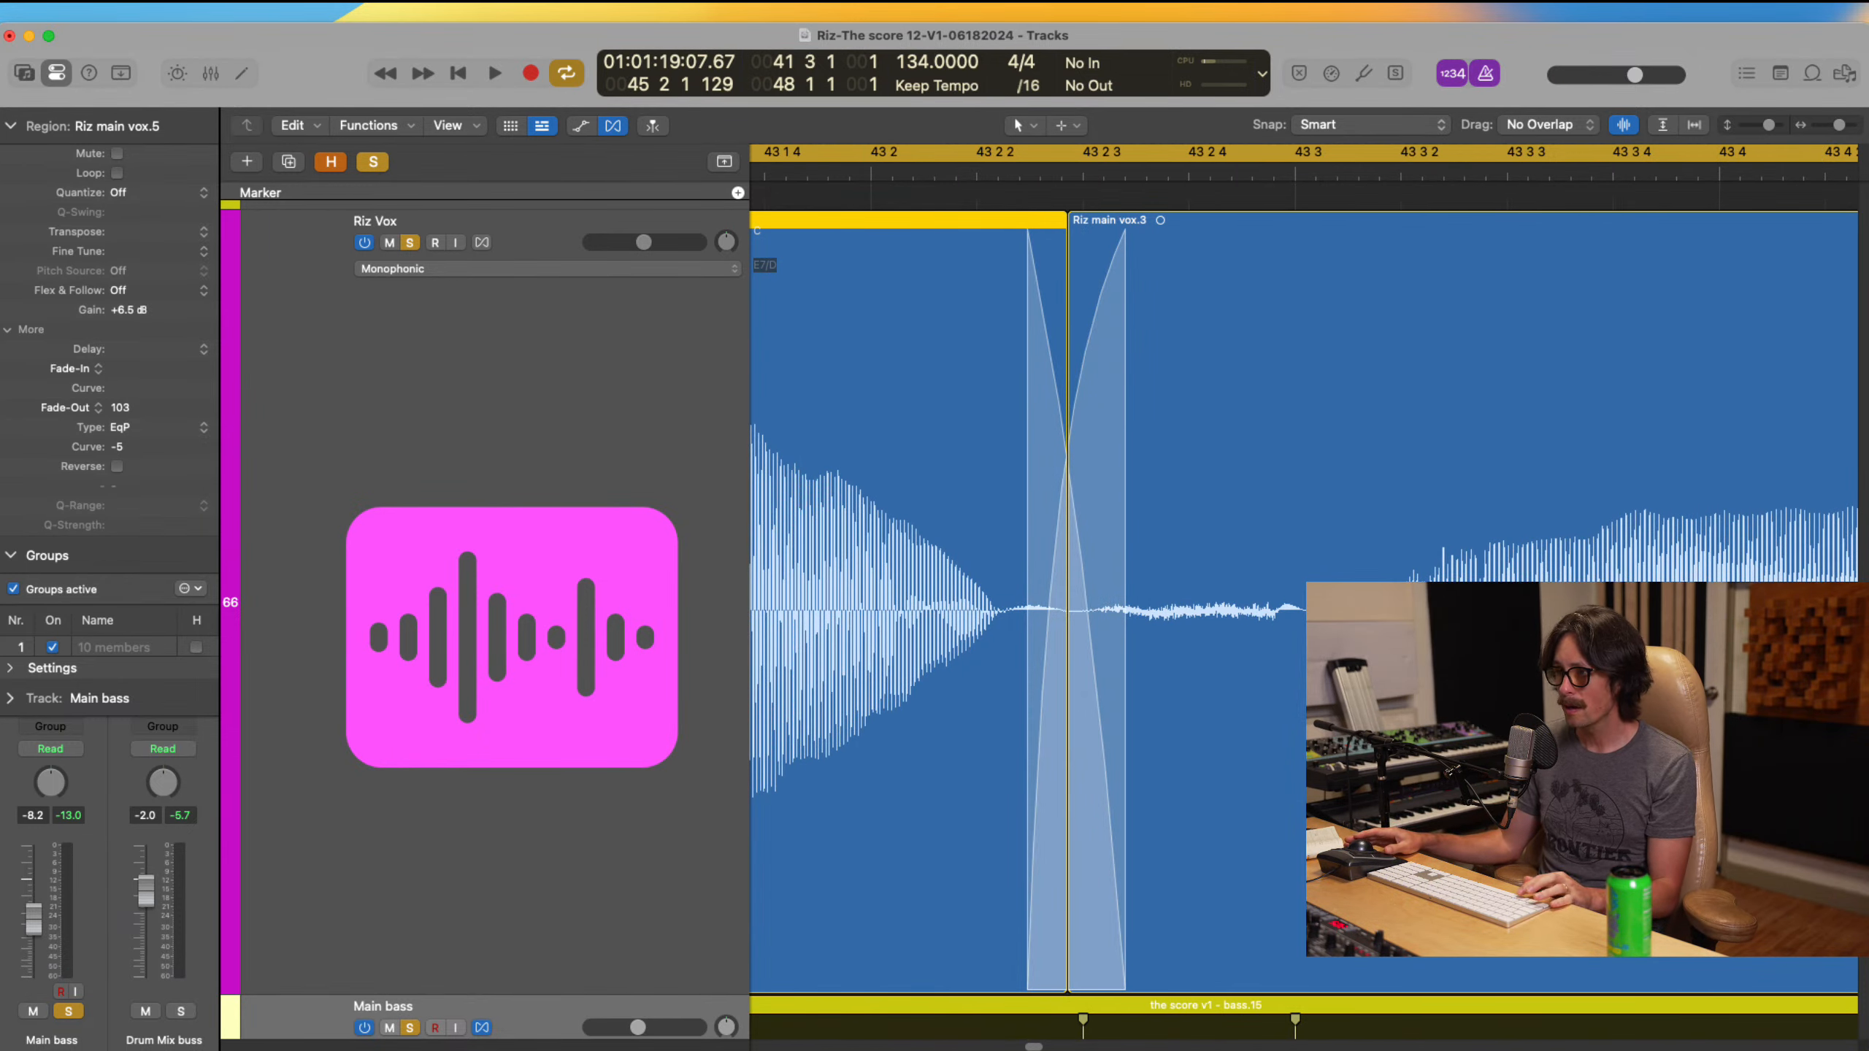
{"action": "double_click", "coordinate": [1384, 685], "text": "super"}
{"action": "key", "text": "Delete"}
{"action": "key", "text": "super+z"}
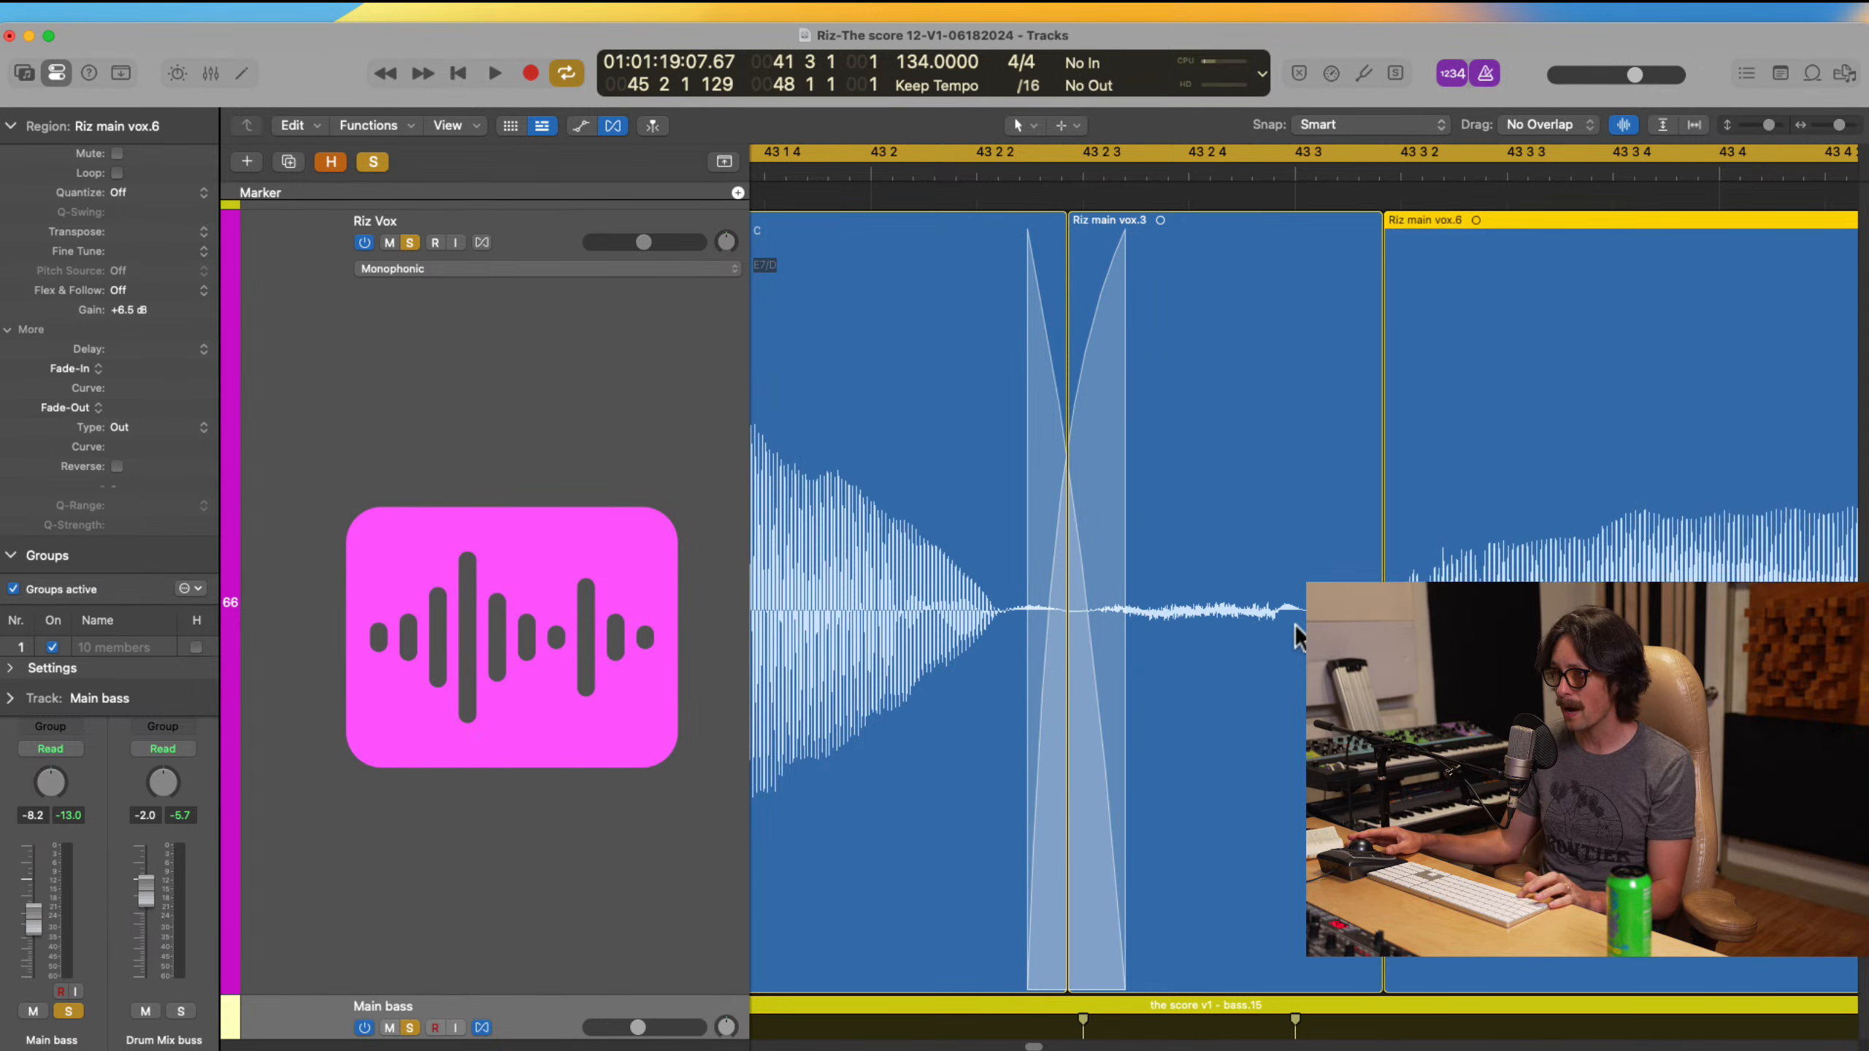
{"action": "key", "text": "super+z"}
{"action": "left_click", "coordinate": [1285, 638]}
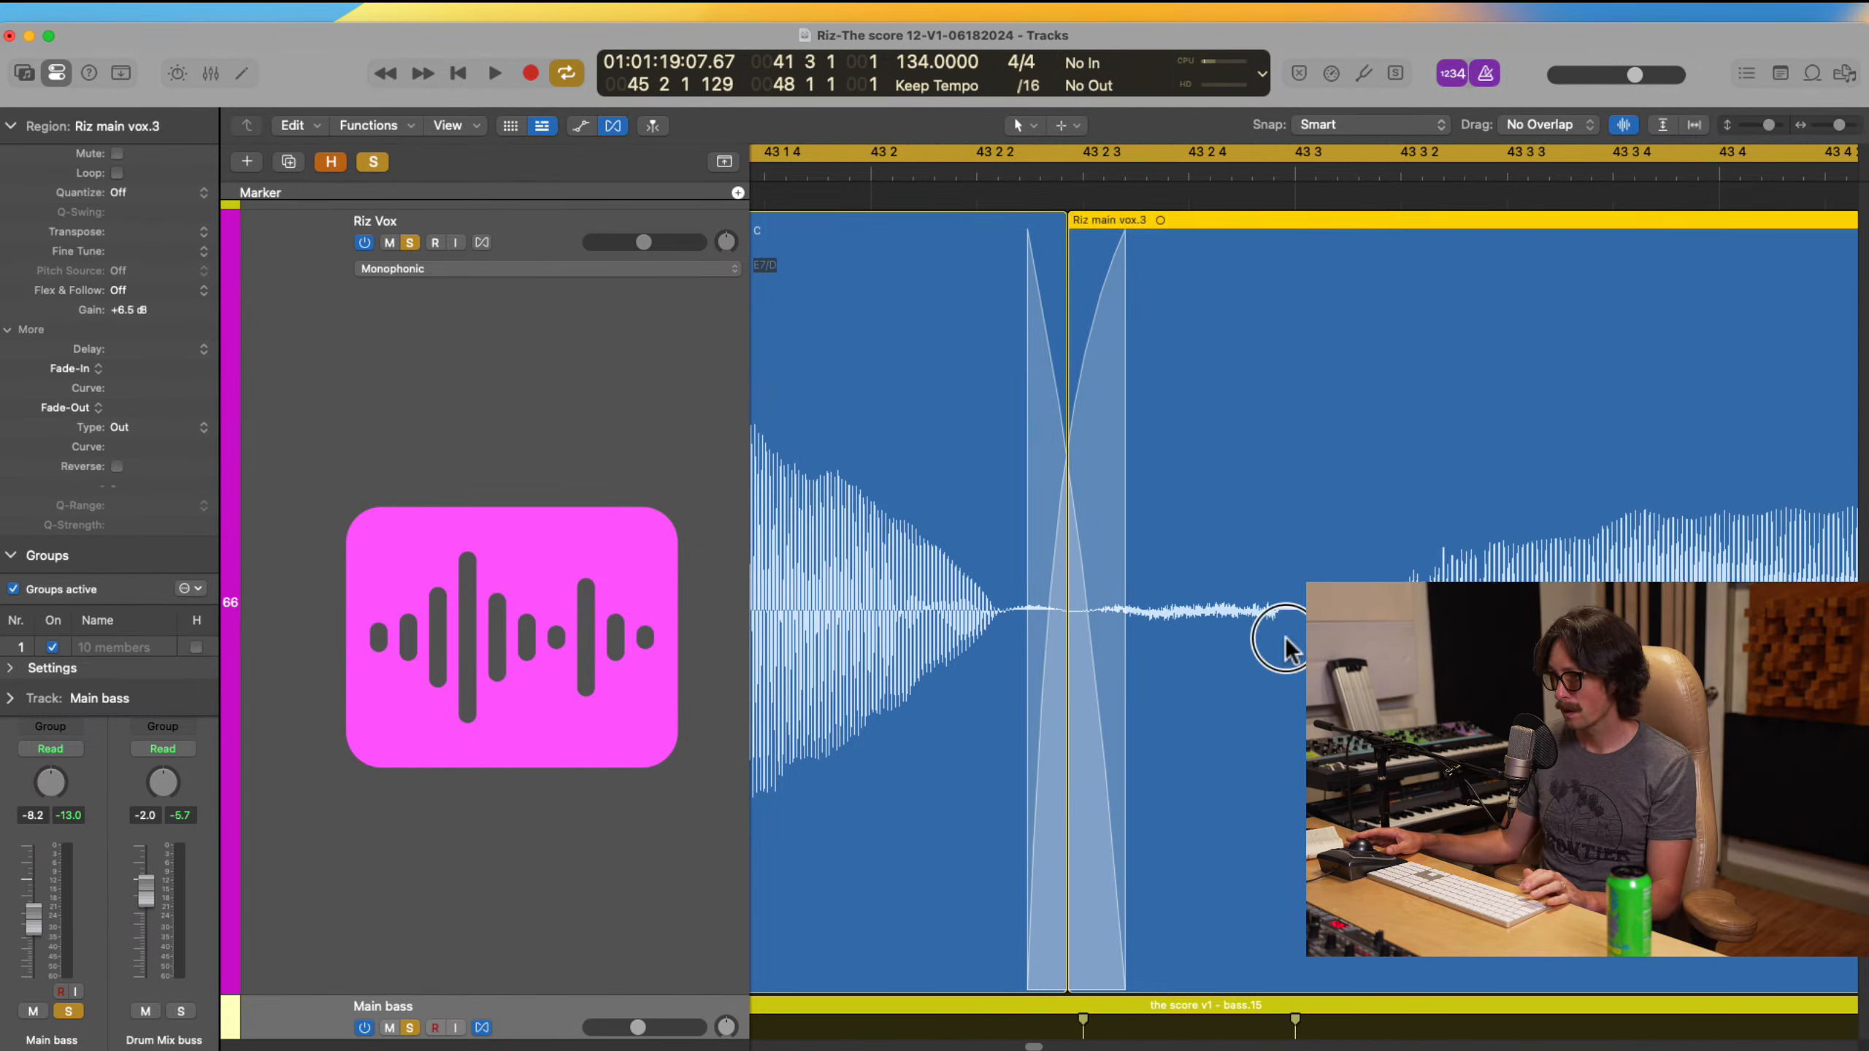
Step: Split Riz main vox.3 just before bar 43 beat 3, delete its short opening piece, and give the remaining part a 109 fade-in
{"action": "double_click", "coordinate": [1281, 605], "text": "super"}
{"action": "left_click", "coordinate": [1178, 666]}
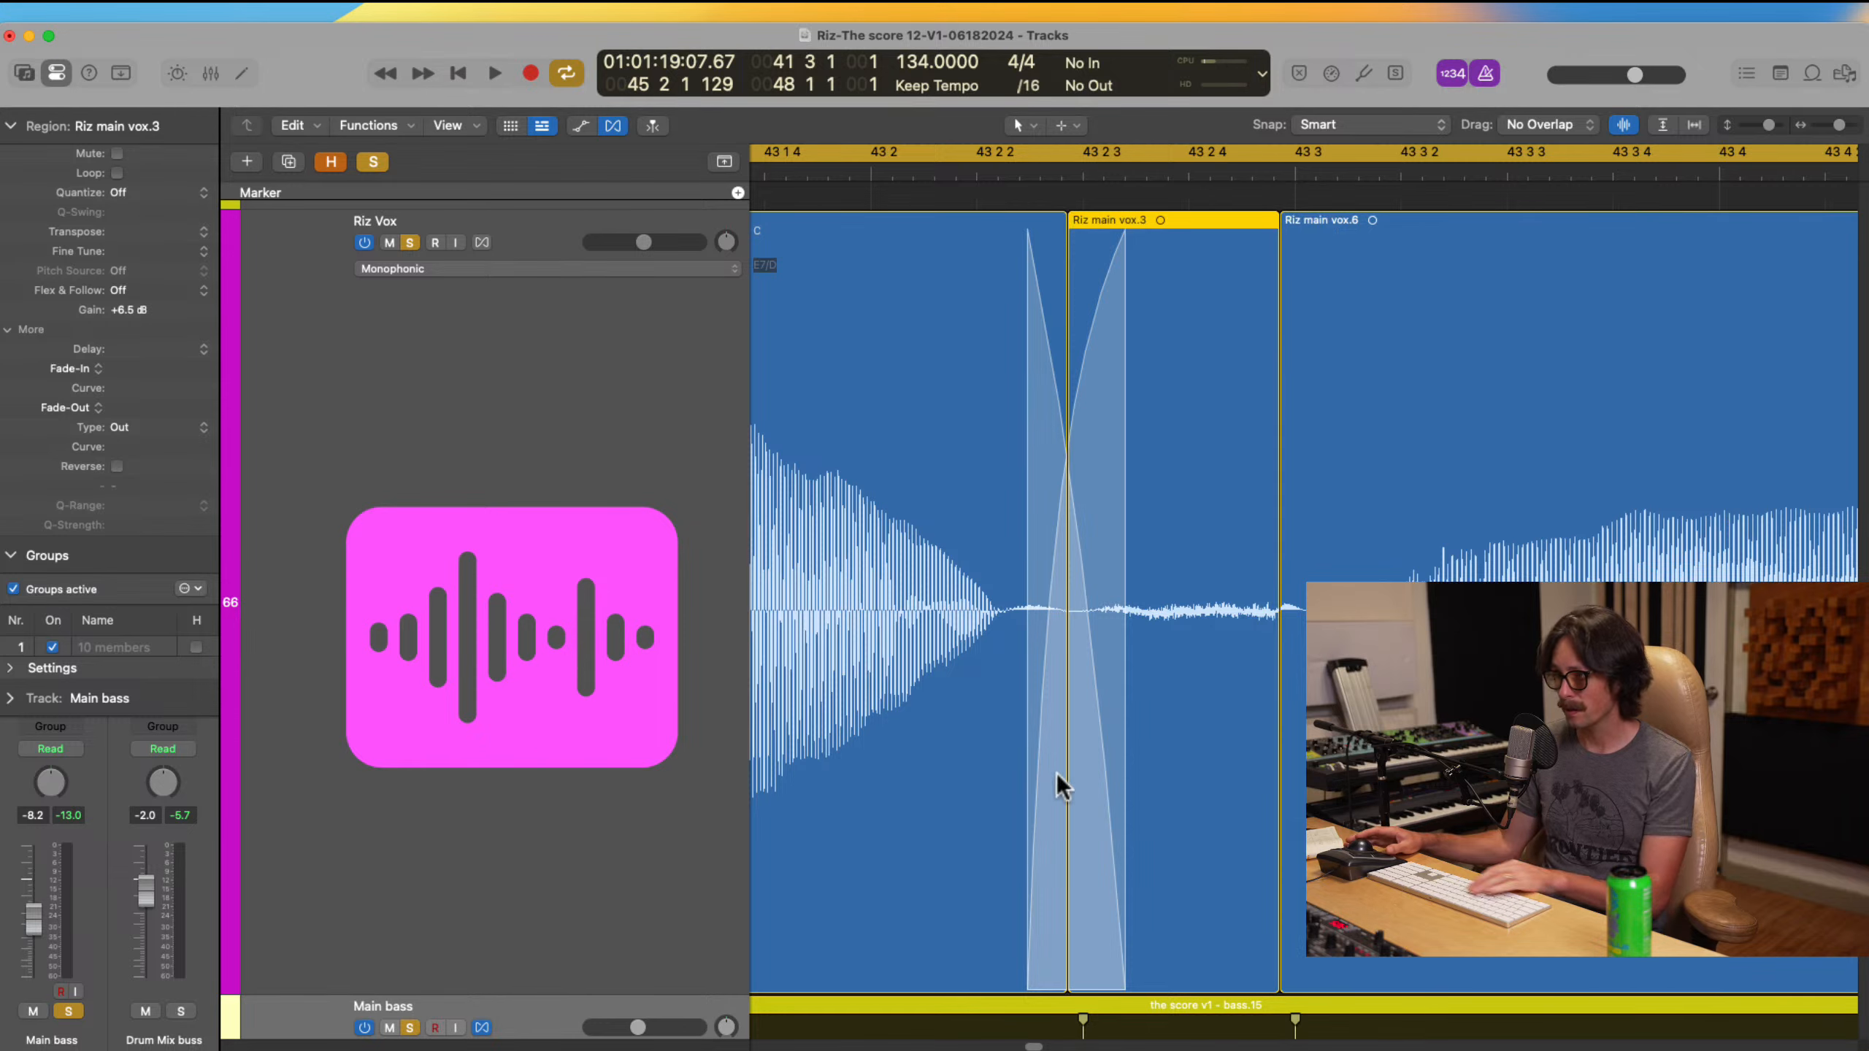
{"action": "key", "text": "Delete"}
{"action": "left_click_drag", "start_coordinate": [998, 652], "coordinate": [1230, 697]}
{"action": "left_click_drag", "start_coordinate": [1382, 700], "coordinate": [1241, 699]}
{"action": "left_click", "coordinate": [1241, 698], "text": "ctrl+alt"}
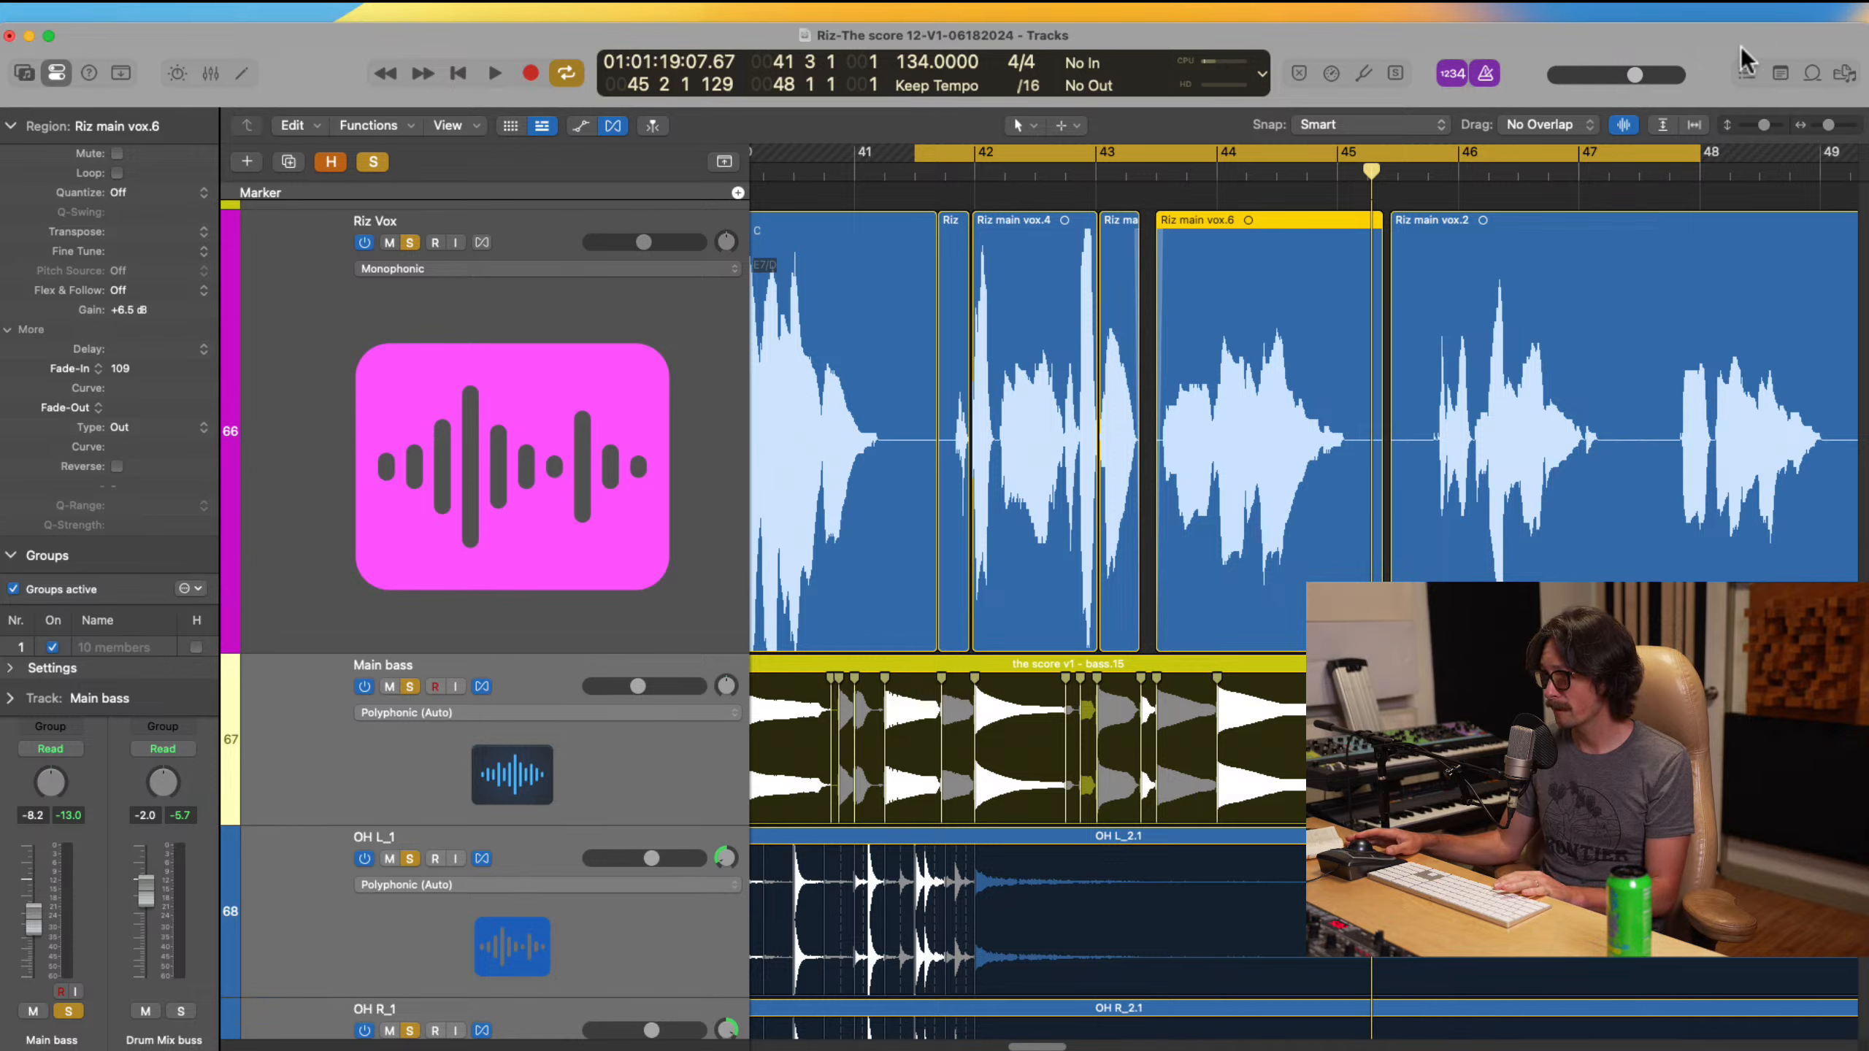
Step: Play back the edited vocal phrases from bar 41 to bar 46 and check their timing against the music
{"action": "key", "text": "space"}
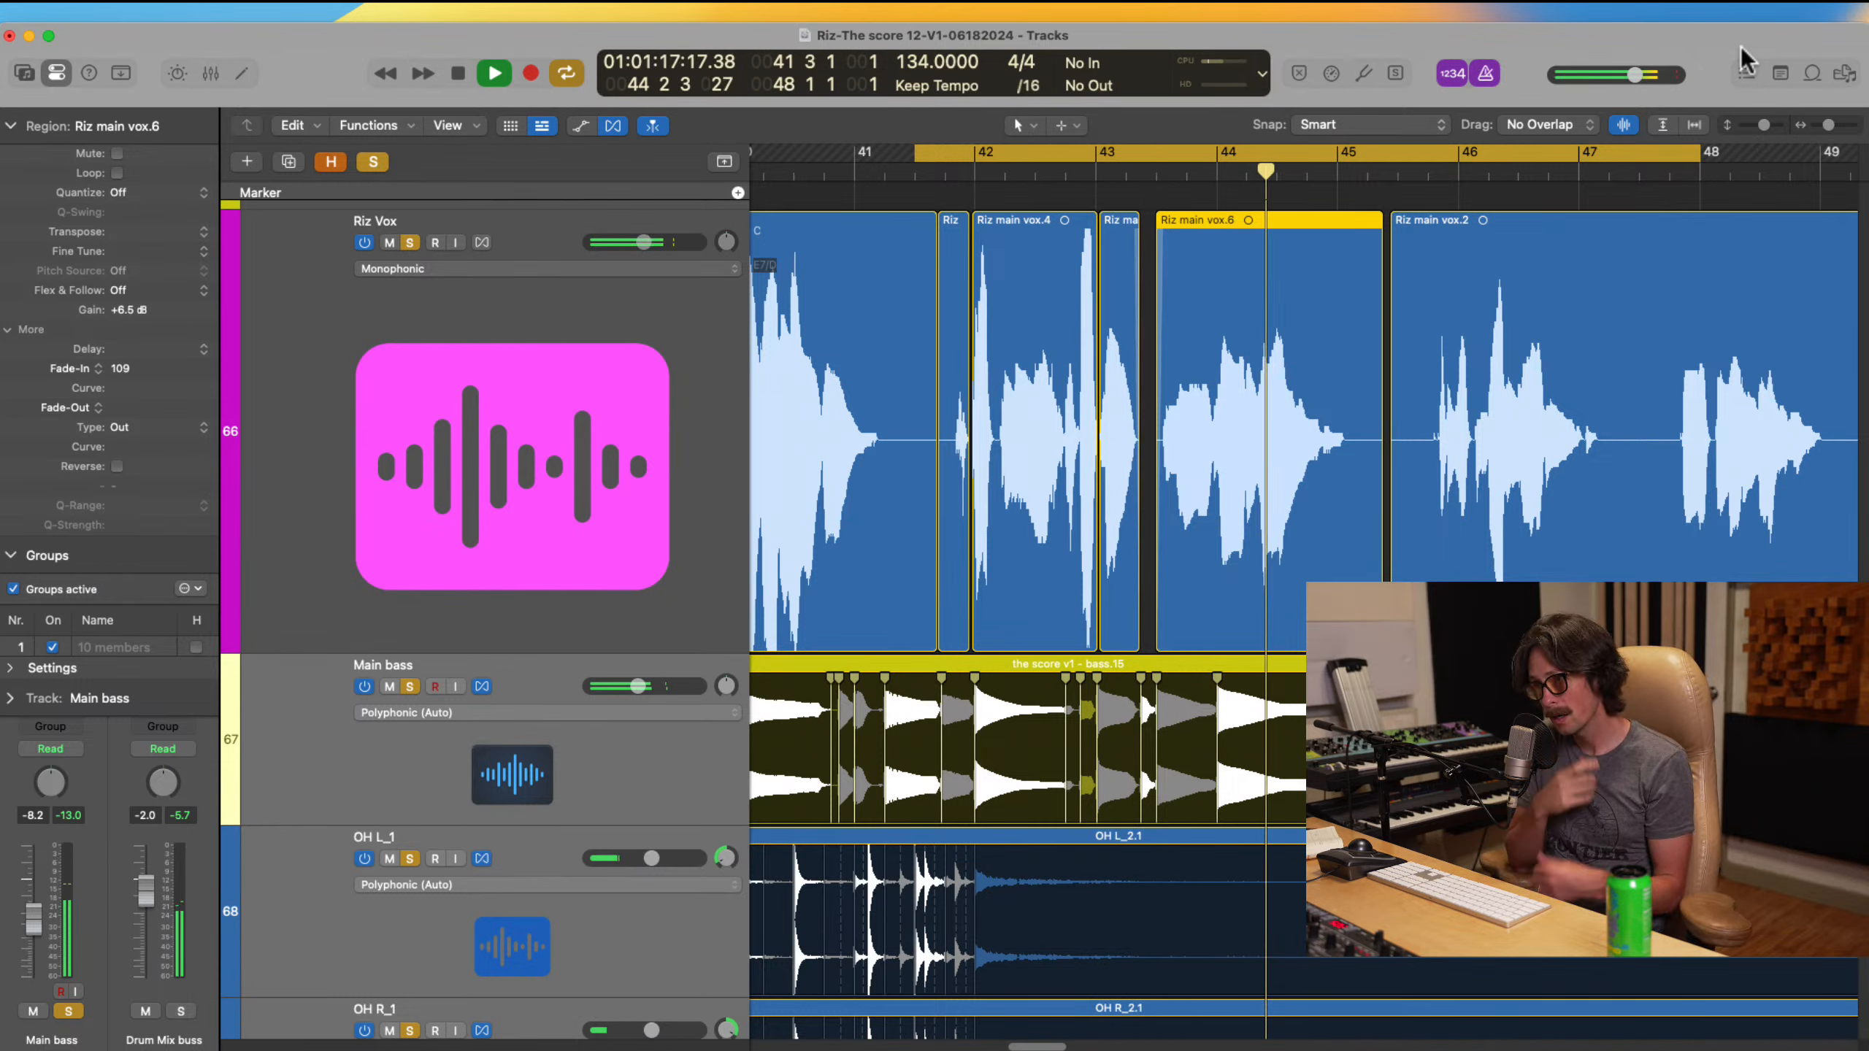
{"action": "key", "text": "space"}
{"action": "key", "text": "space"}
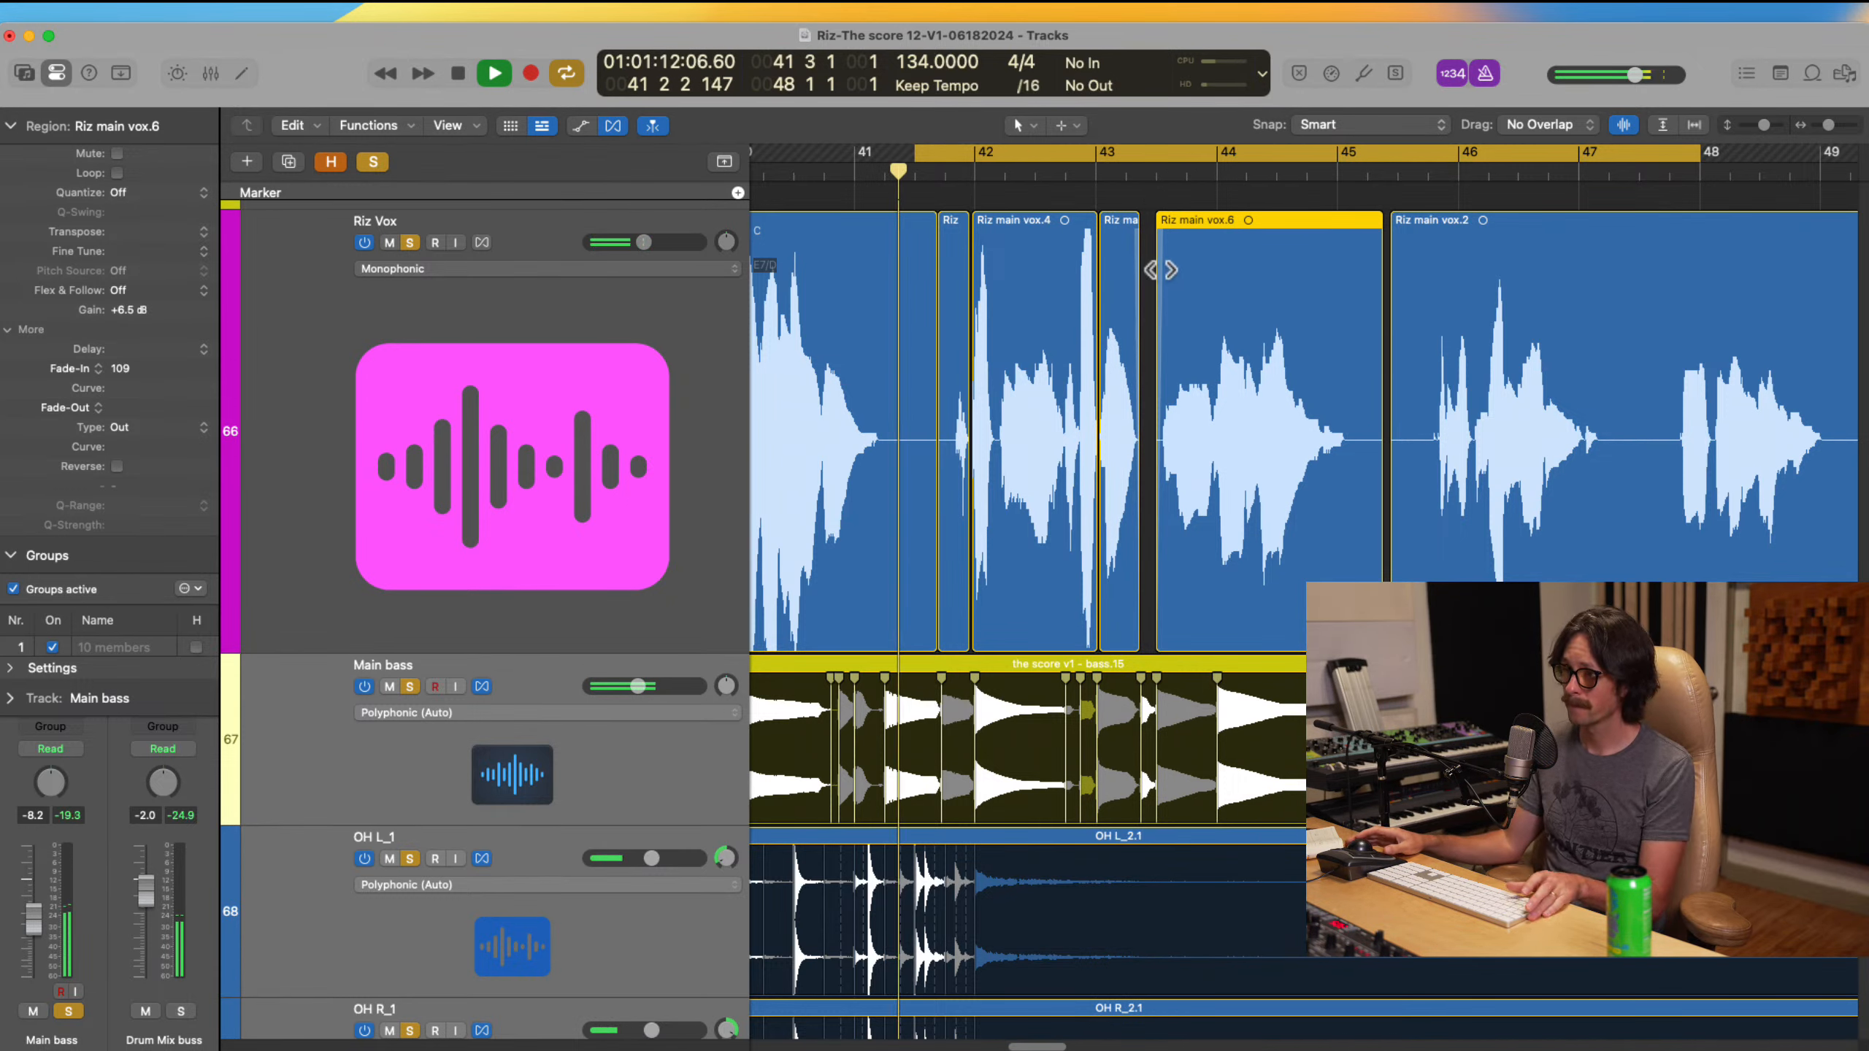
{"action": "left_click_drag", "start_coordinate": [1009, 330], "coordinate": [1329, 622]}
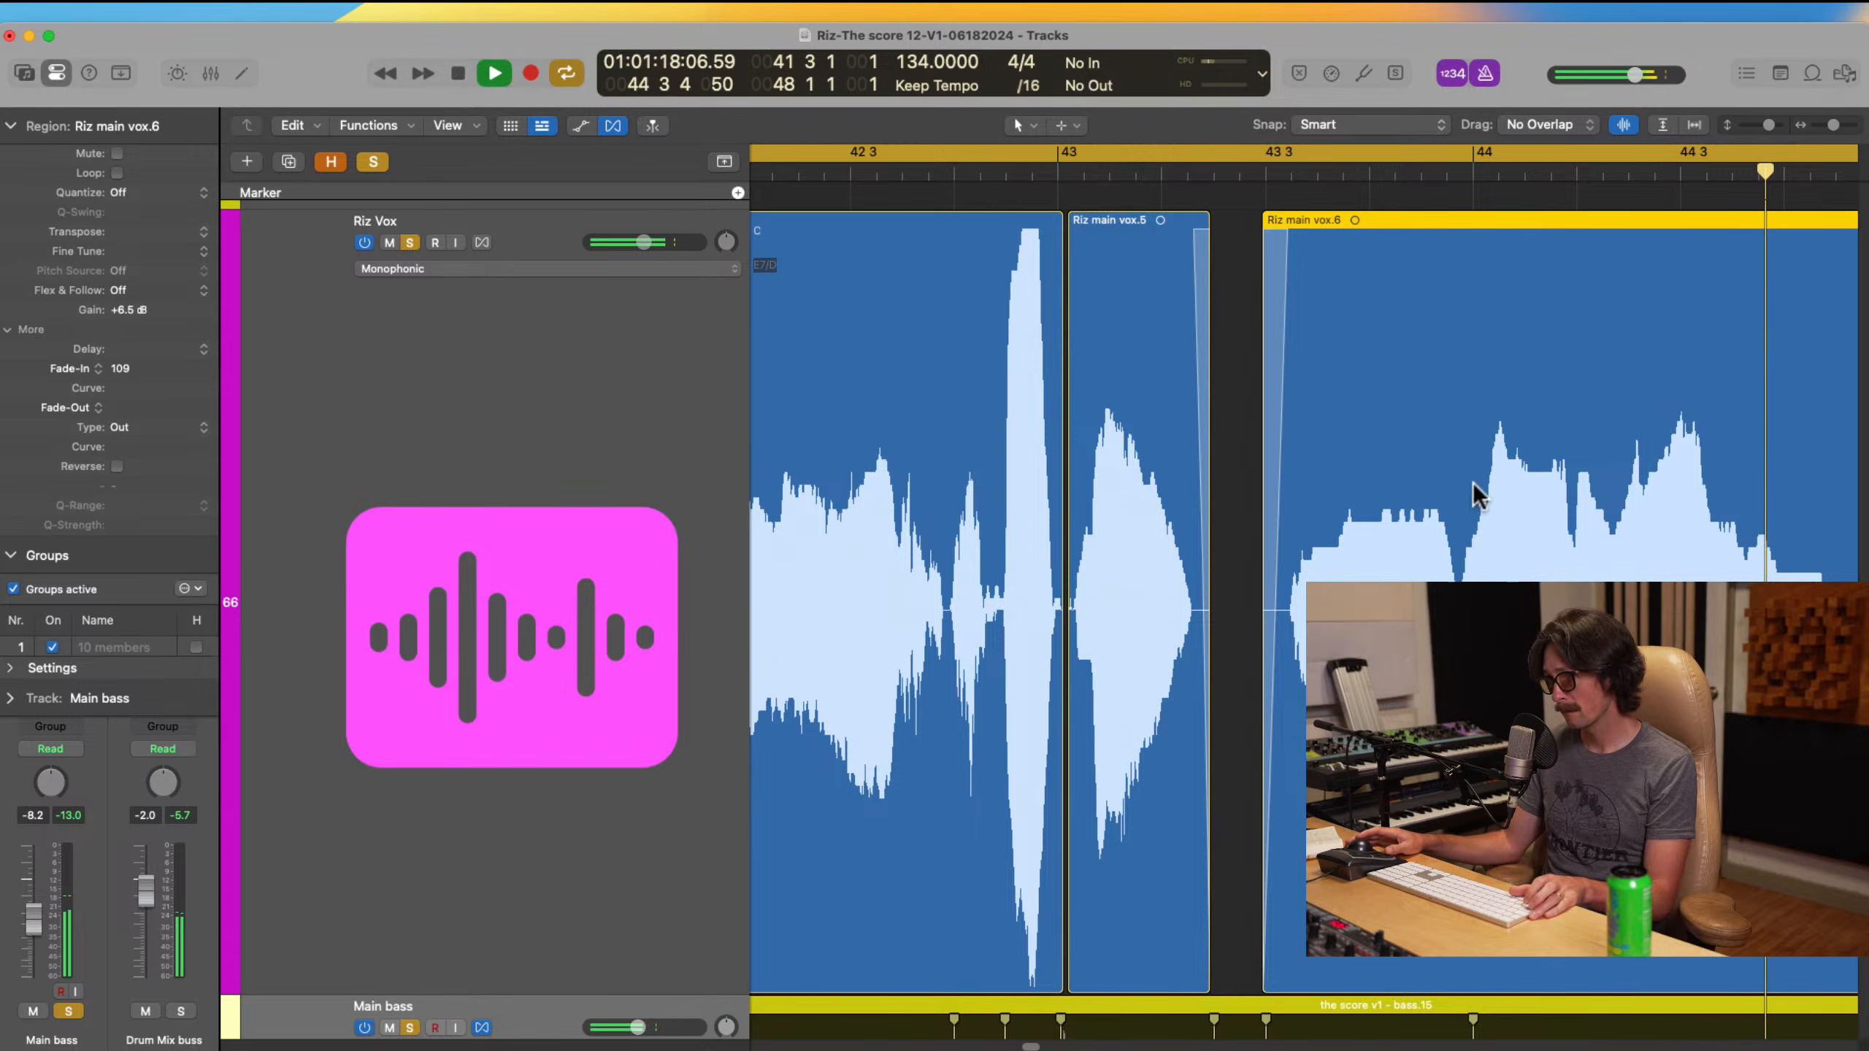
{"action": "left_click", "coordinate": [1227, 178]}
{"action": "scroll", "coordinate": [1324, 530], "scroll_direction": "down", "scroll_amount": 3}
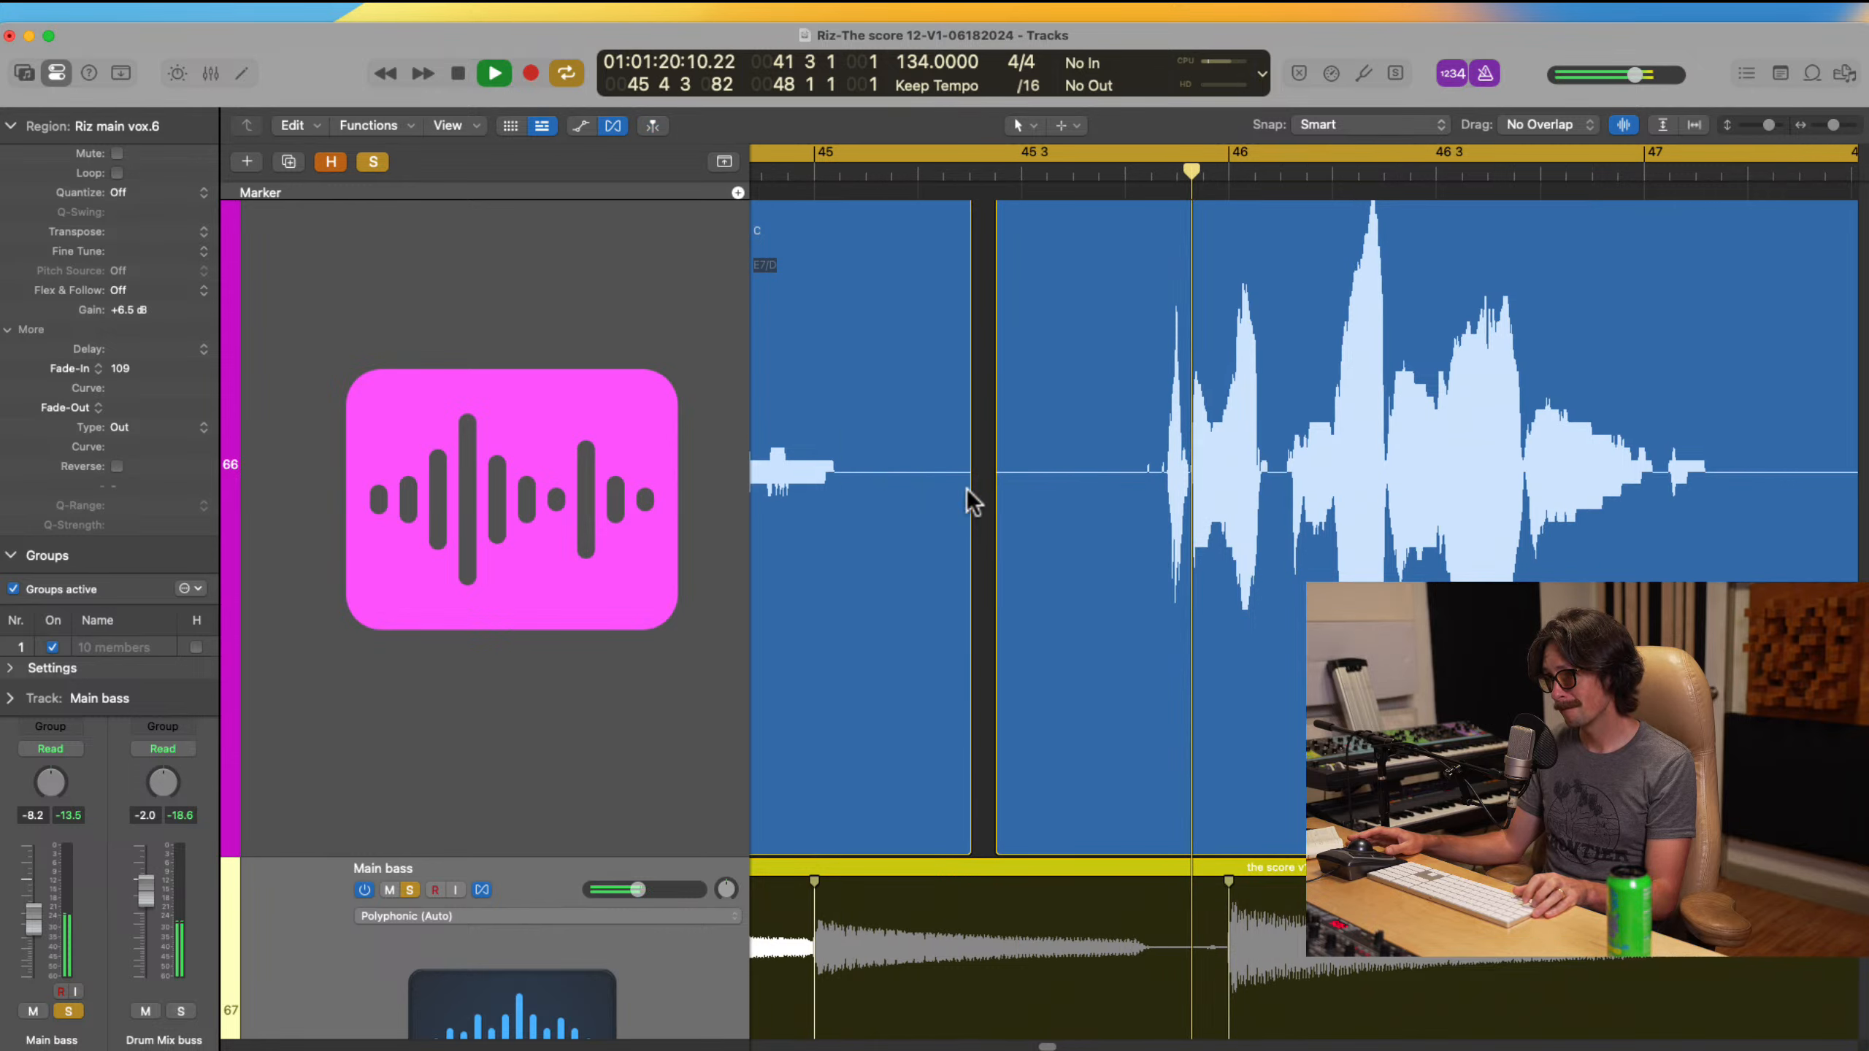
{"action": "key", "text": "space"}
Step: Trim and fade the end of Riz main vox.6 after bar 45, extend Riz main vox.2's start earlier with a 189 fade-in, and play from there
{"action": "left_click_drag", "start_coordinate": [964, 713], "coordinate": [861, 710]}
{"action": "left_click_drag", "start_coordinate": [1005, 747], "coordinate": [891, 742]}
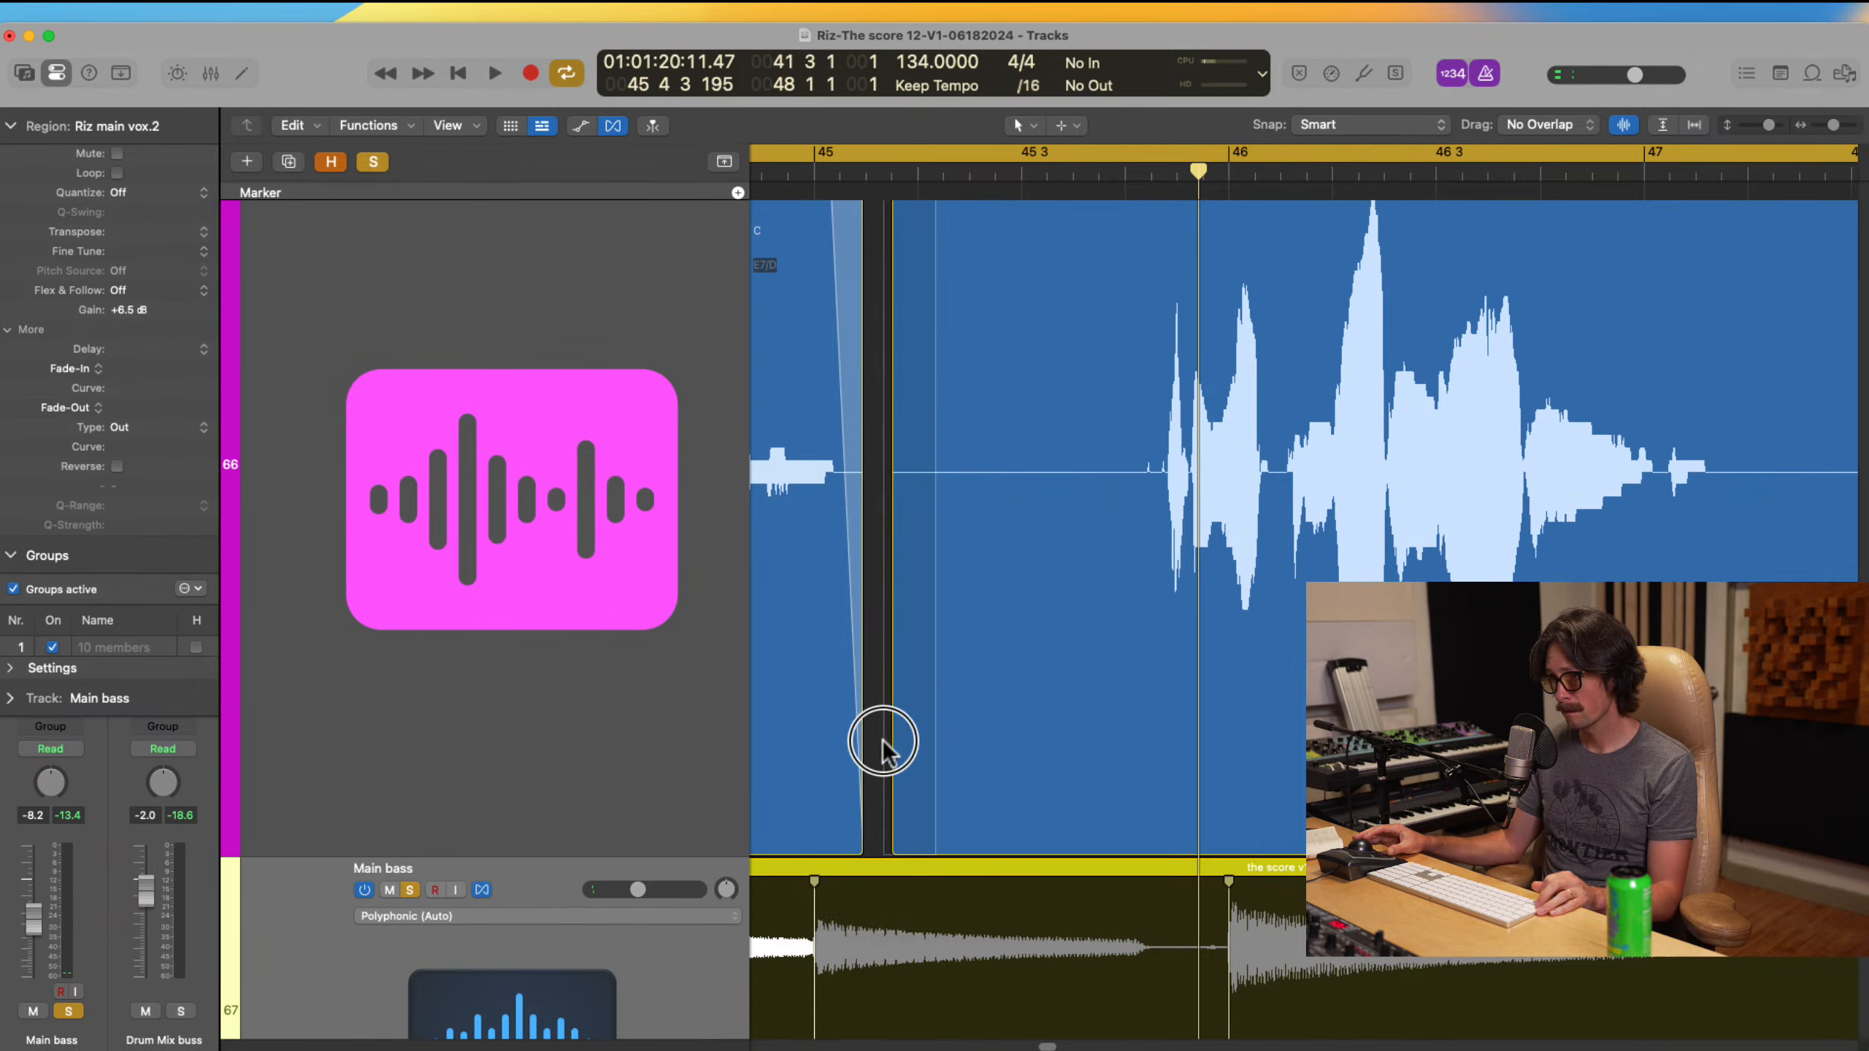
{"action": "left_click", "coordinate": [809, 177]}
{"action": "key", "text": "space"}
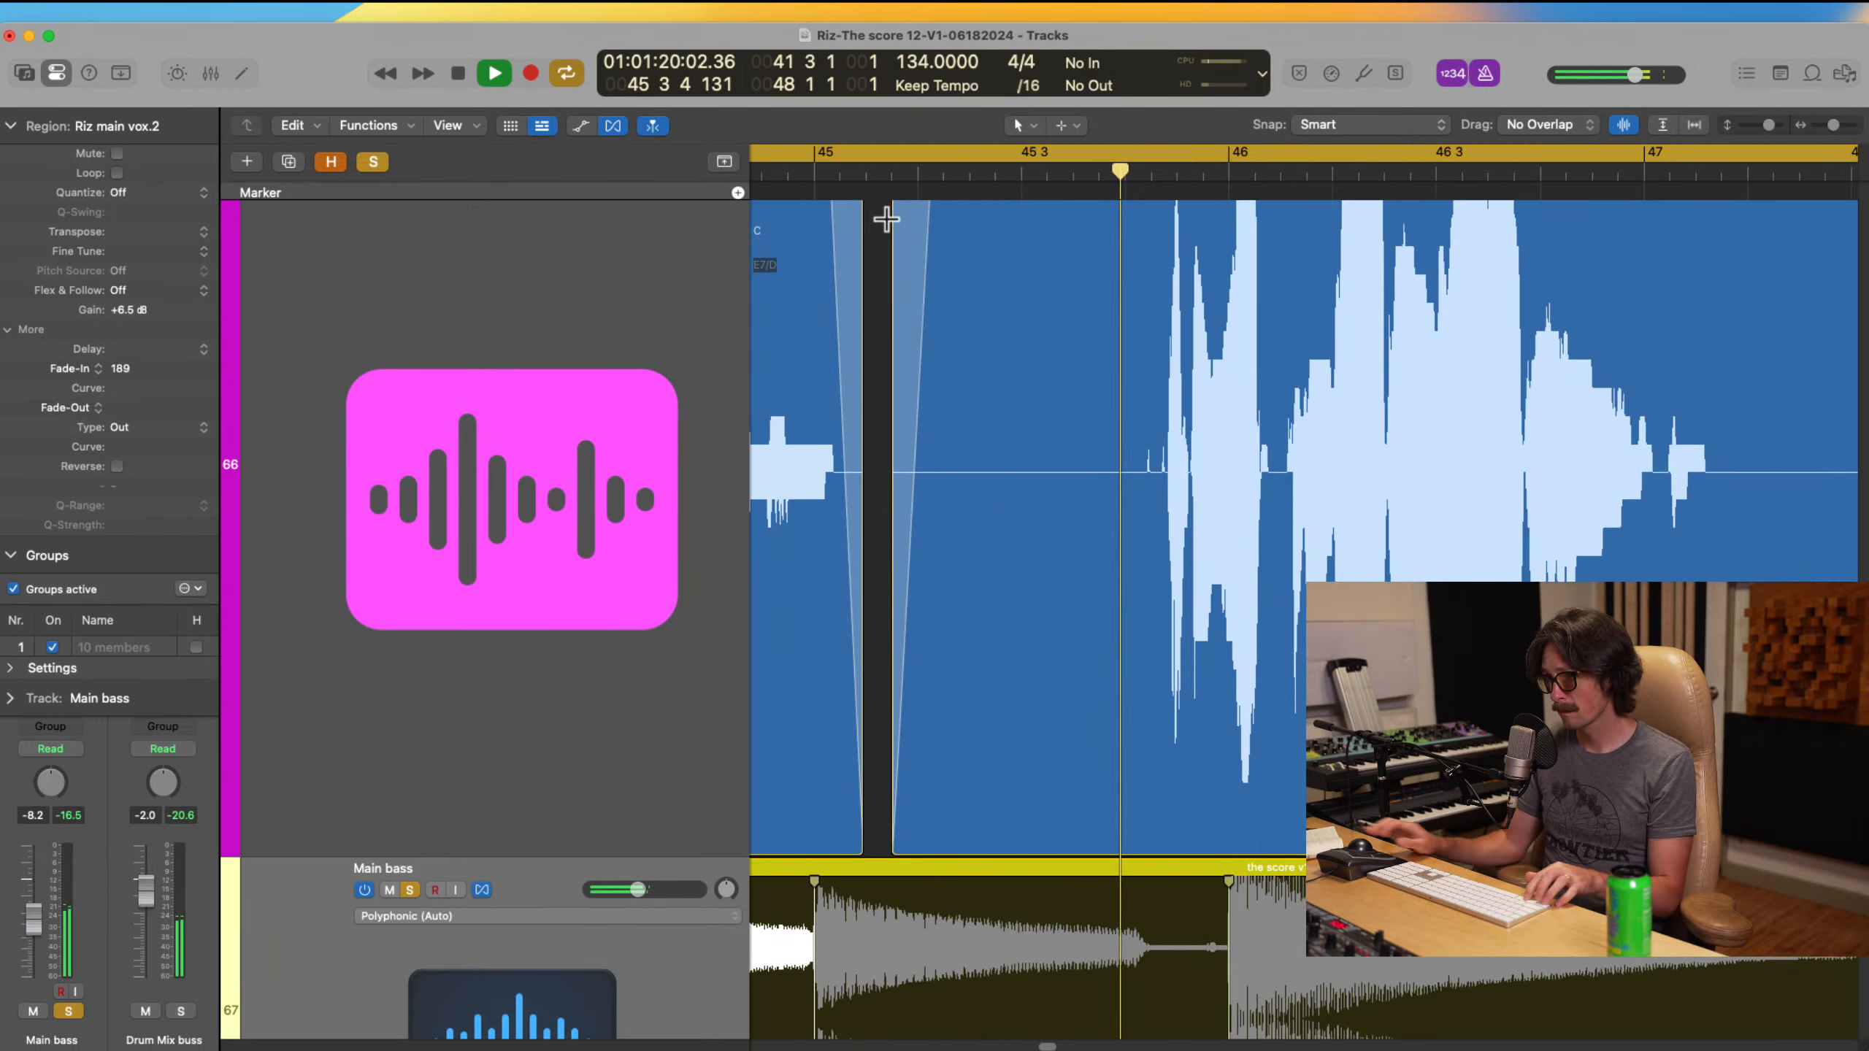
Step: Reduce the waveform display zoom, turn off cycle mode, and play the Riz main vox.2 phrase around bar 46
{"action": "left_click_drag", "start_coordinate": [818, 360], "coordinate": [1378, 605]}
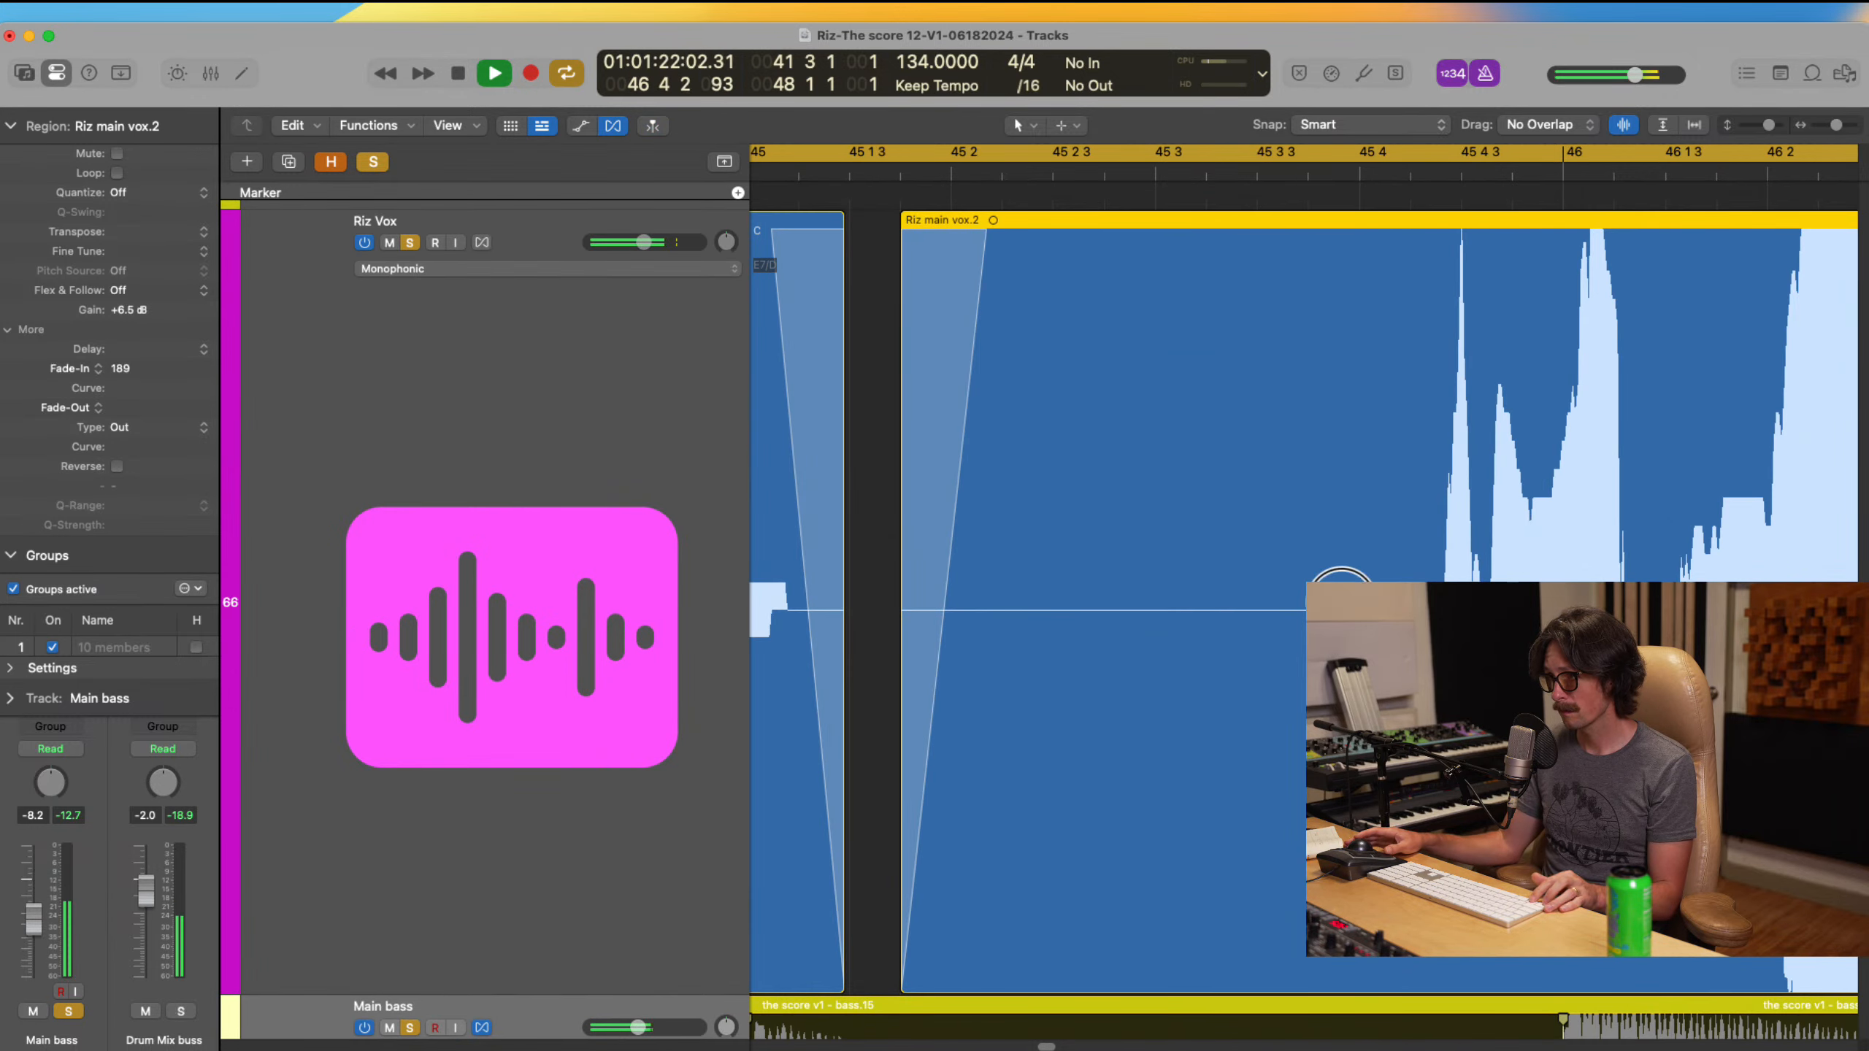
{"action": "left_click", "coordinate": [1229, 542], "text": "ctrl+alt"}
{"action": "key", "text": "super+minus"}
{"action": "key", "text": "super+minus"}
{"action": "key", "text": "super+minus"}
{"action": "key", "text": "super+minus"}
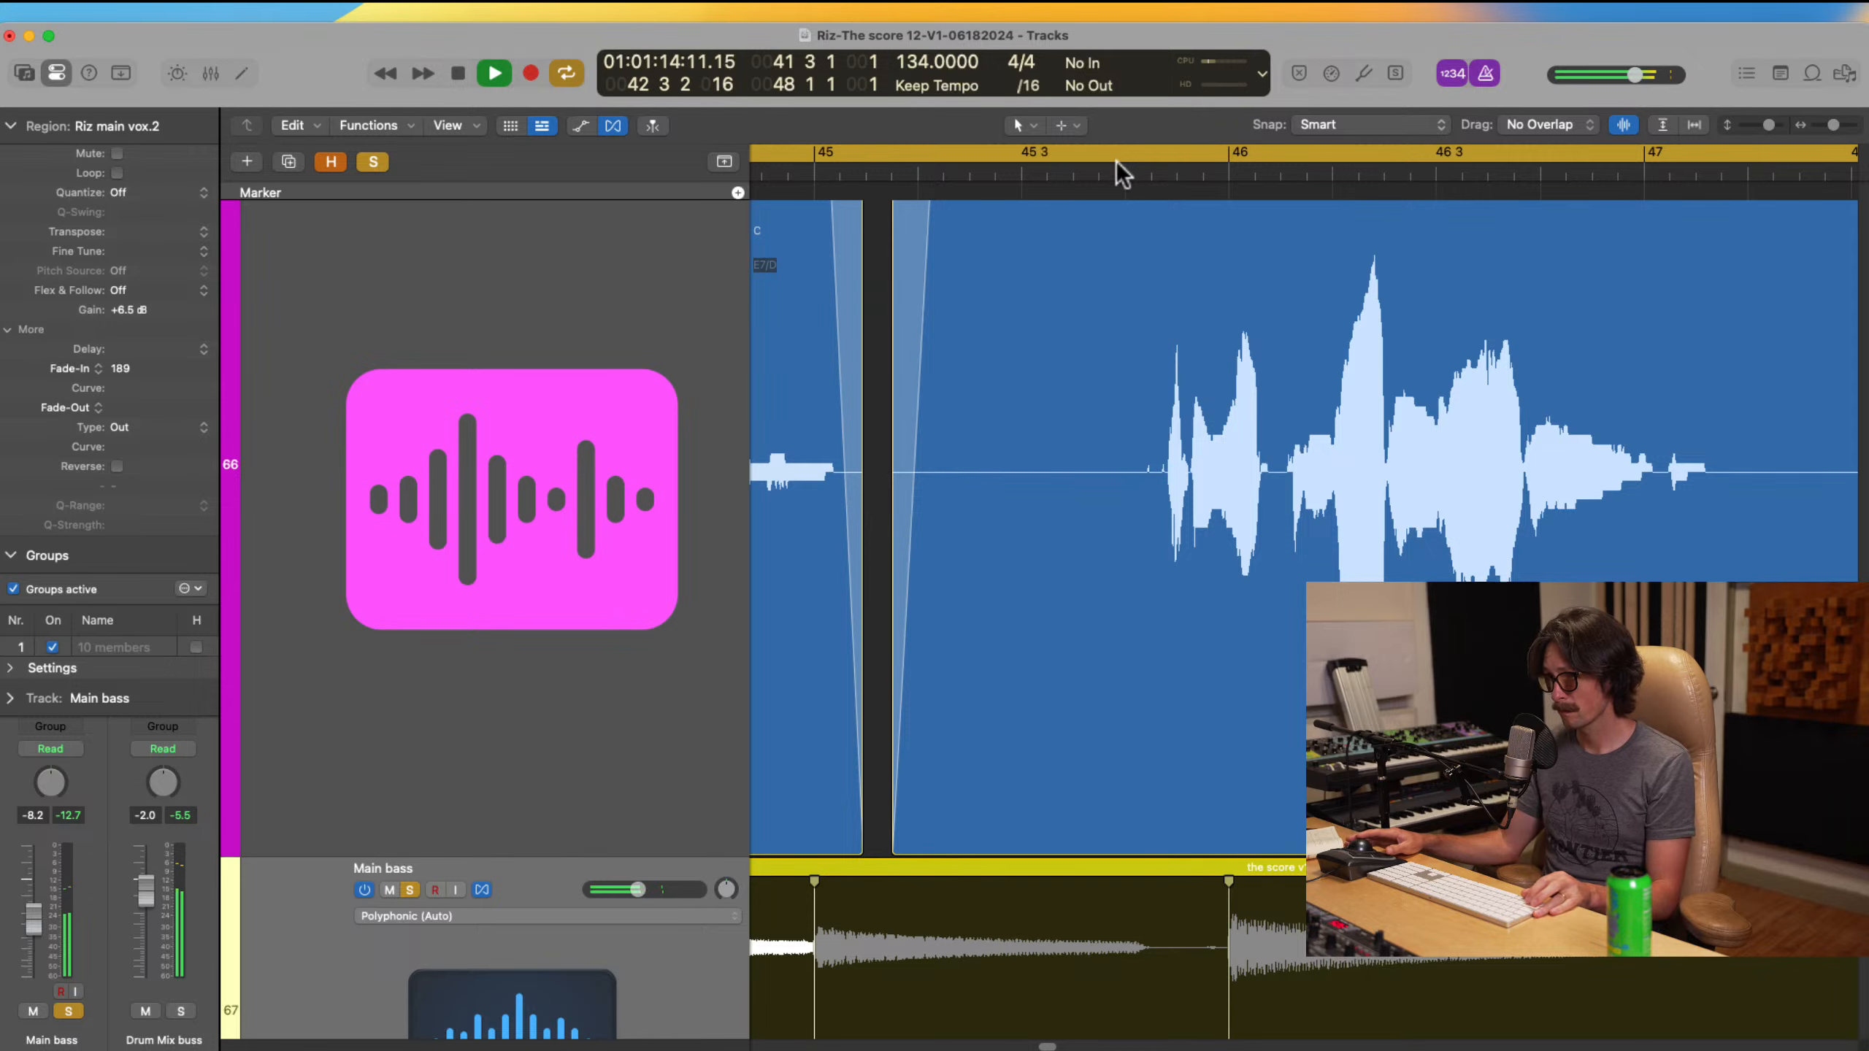
{"action": "key", "text": "c"}
{"action": "scroll", "coordinate": [1197, 367], "scroll_direction": "down", "scroll_amount": 5}
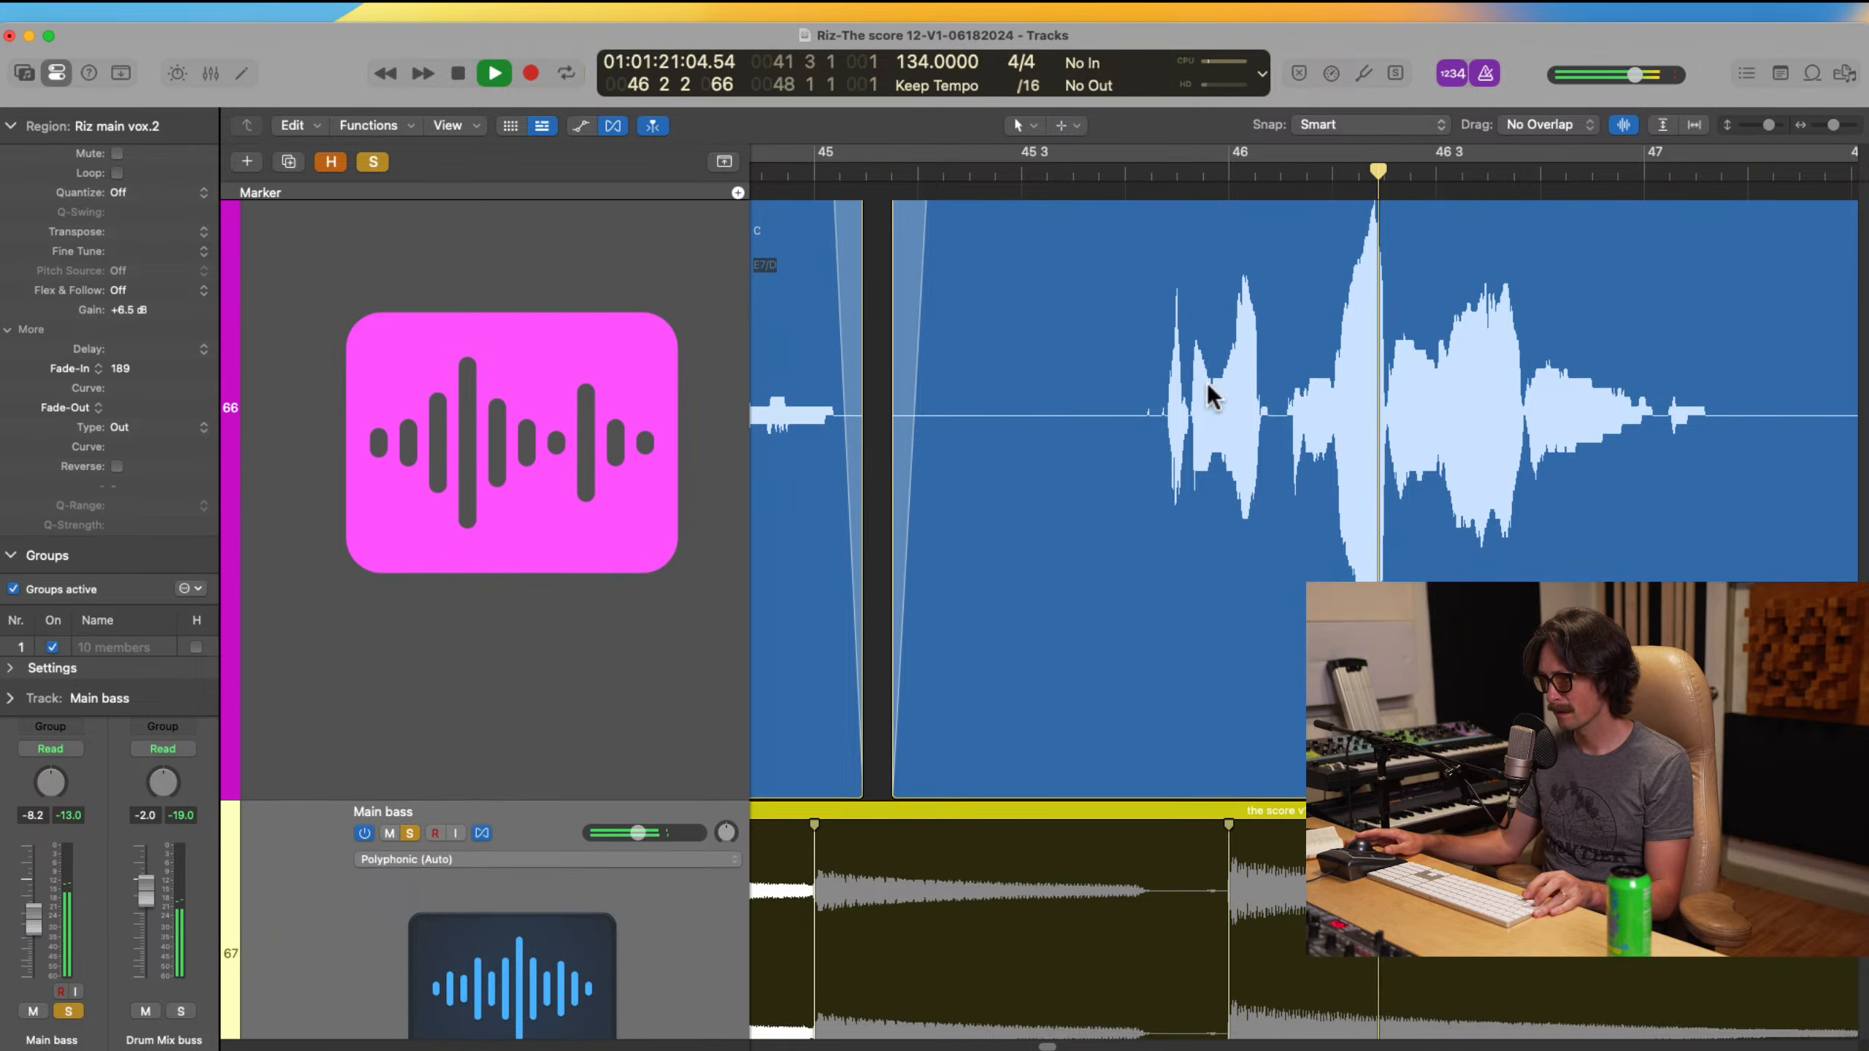
{"action": "scroll", "coordinate": [1206, 382], "scroll_direction": "up", "scroll_amount": 5}
{"action": "key", "text": "space"}
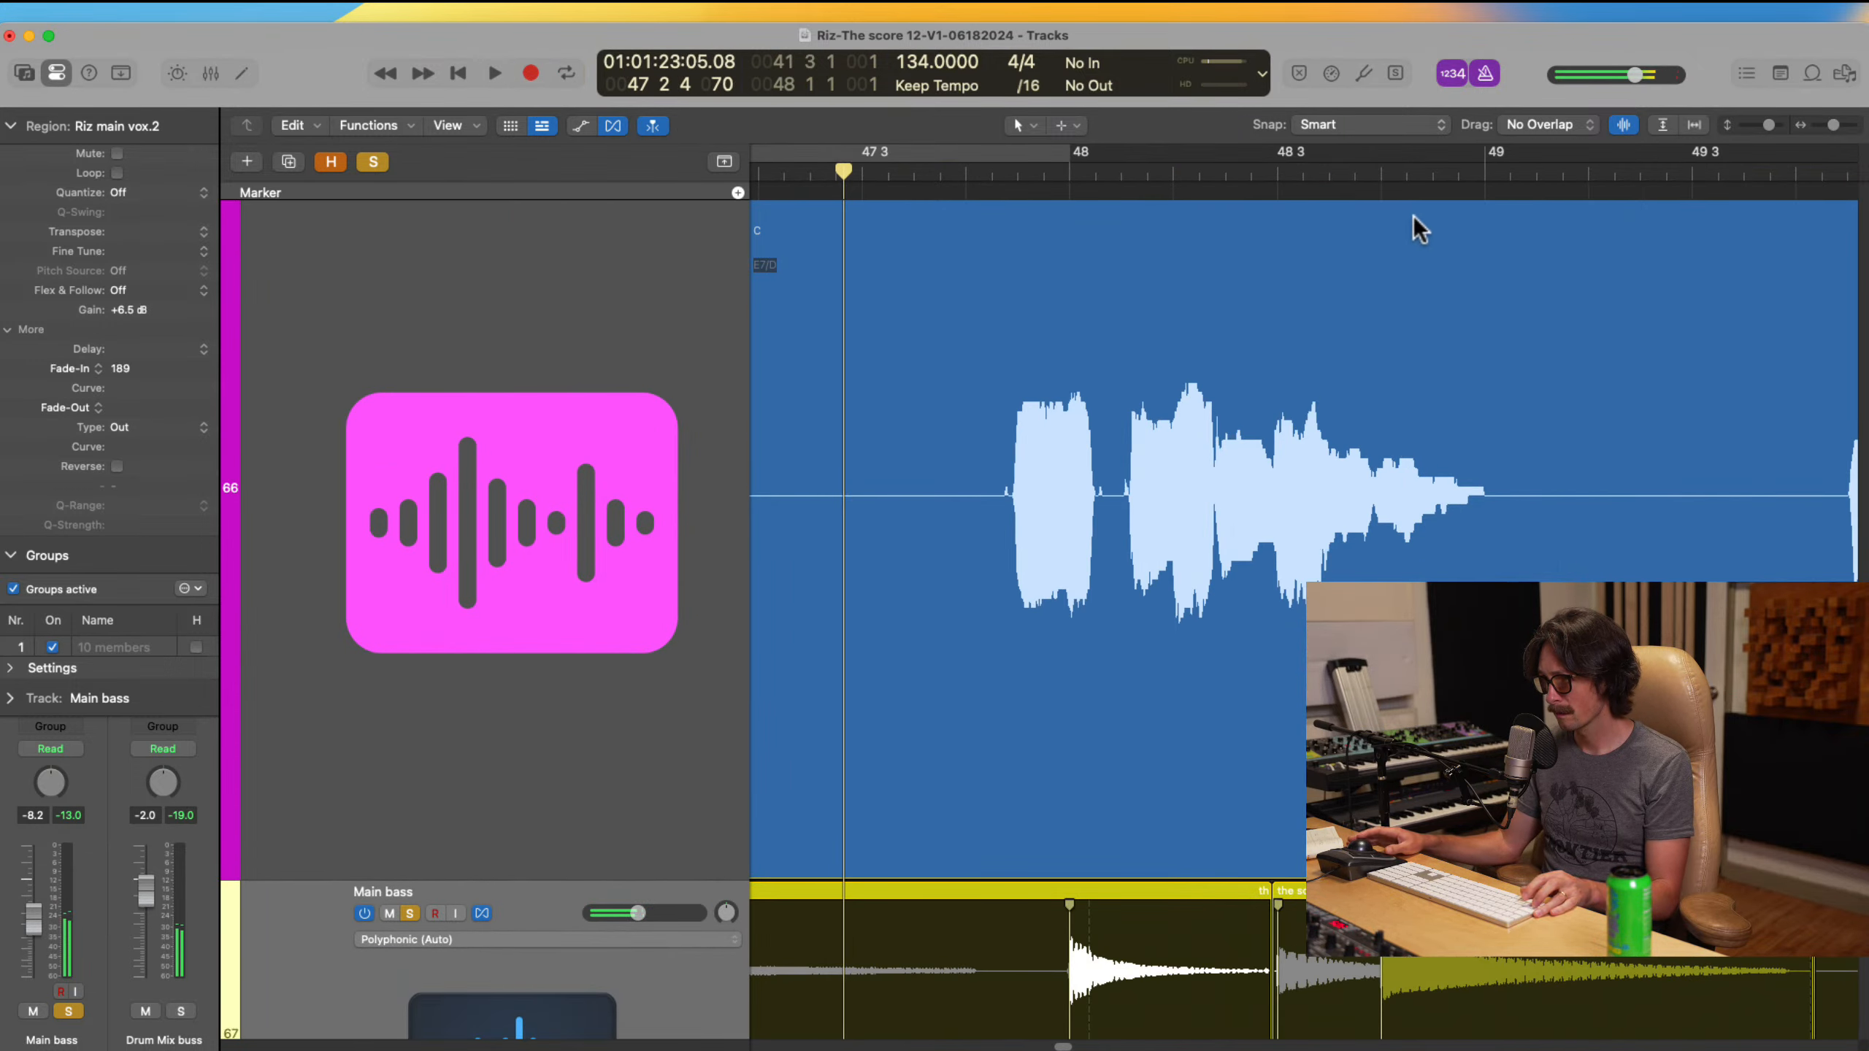
Step: Split Riz main vox.2 in the silence around bar 47 beat 2 and nudge the earlier part slightly later
{"action": "scroll", "coordinate": [1160, 332], "scroll_direction": "left", "scroll_amount": 5}
{"action": "left_click", "coordinate": [964, 174]}
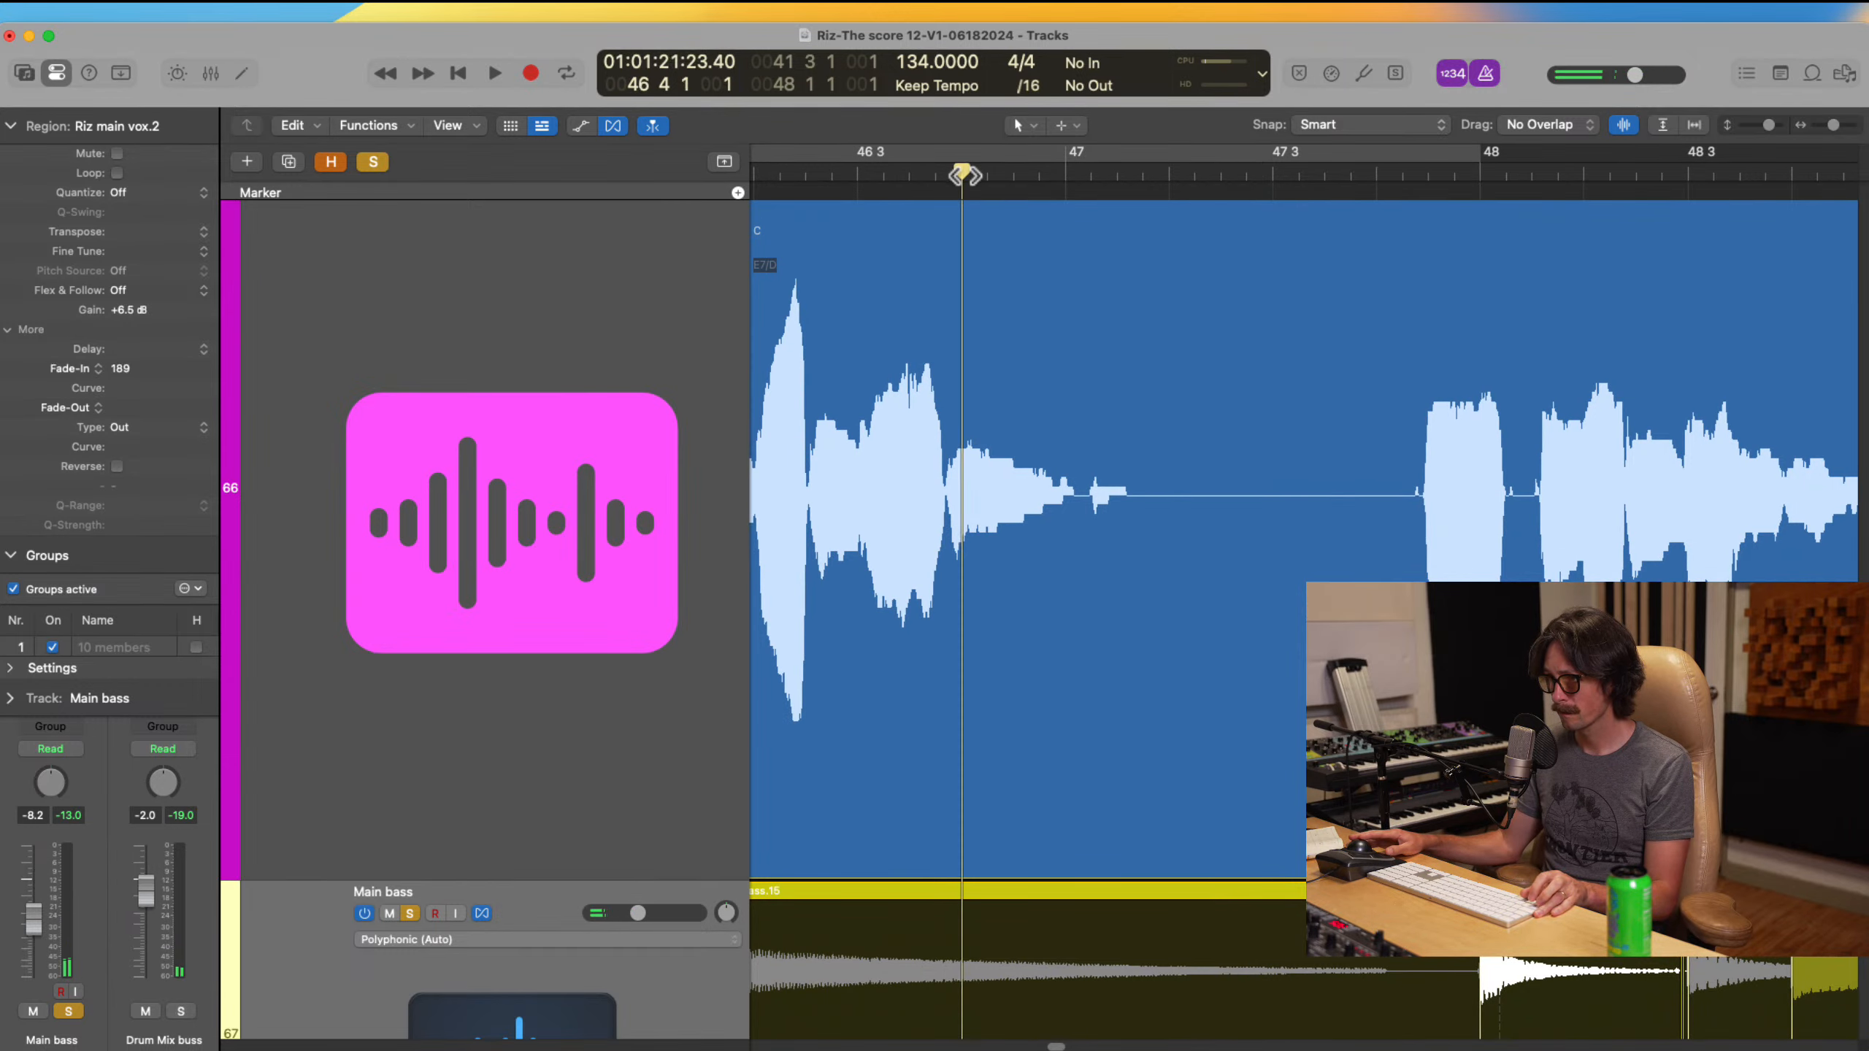
{"action": "left_click", "coordinate": [1227, 508]}
{"action": "left_click_drag", "start_coordinate": [960, 519], "coordinate": [968, 519]}
{"action": "key", "text": "z"}
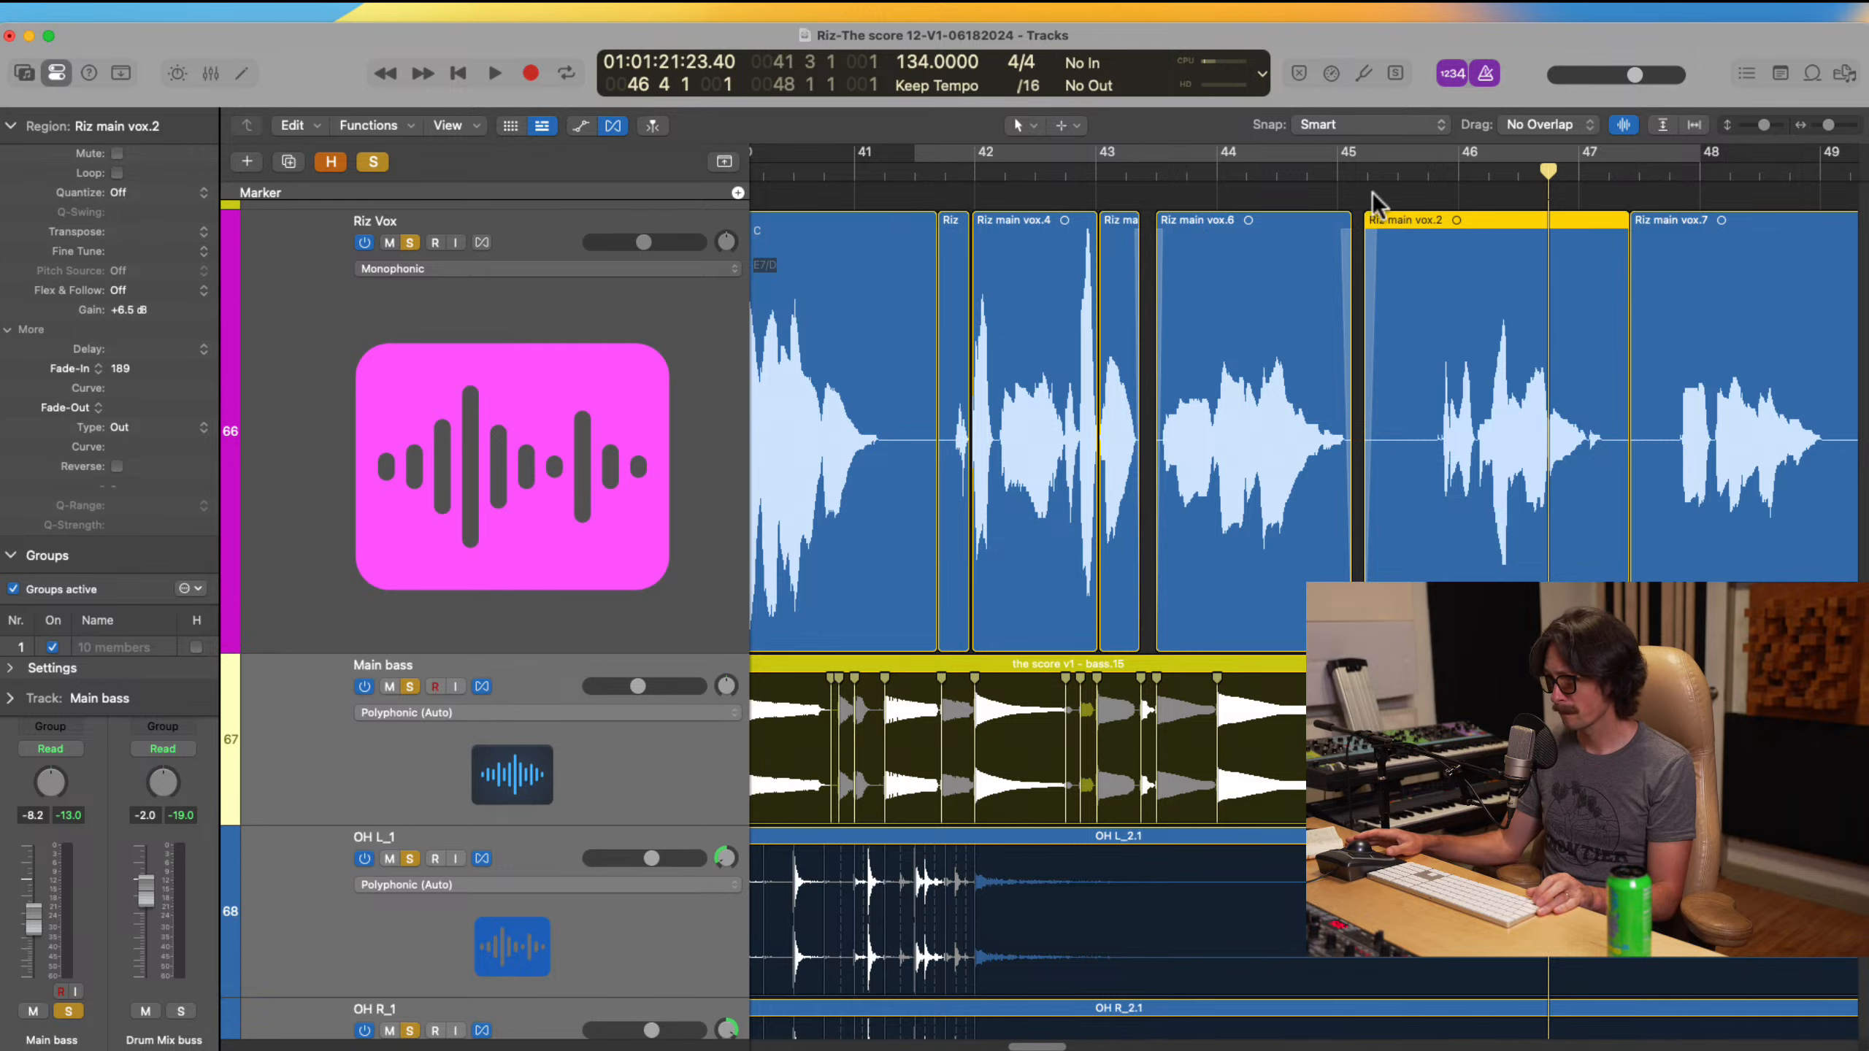
Step: Listen repeatedly to the Riz main vox.2 phrase around bar 46 and compare its timing with the Main bass waveform
{"action": "left_click", "coordinate": [1388, 173]}
{"action": "key", "text": "space"}
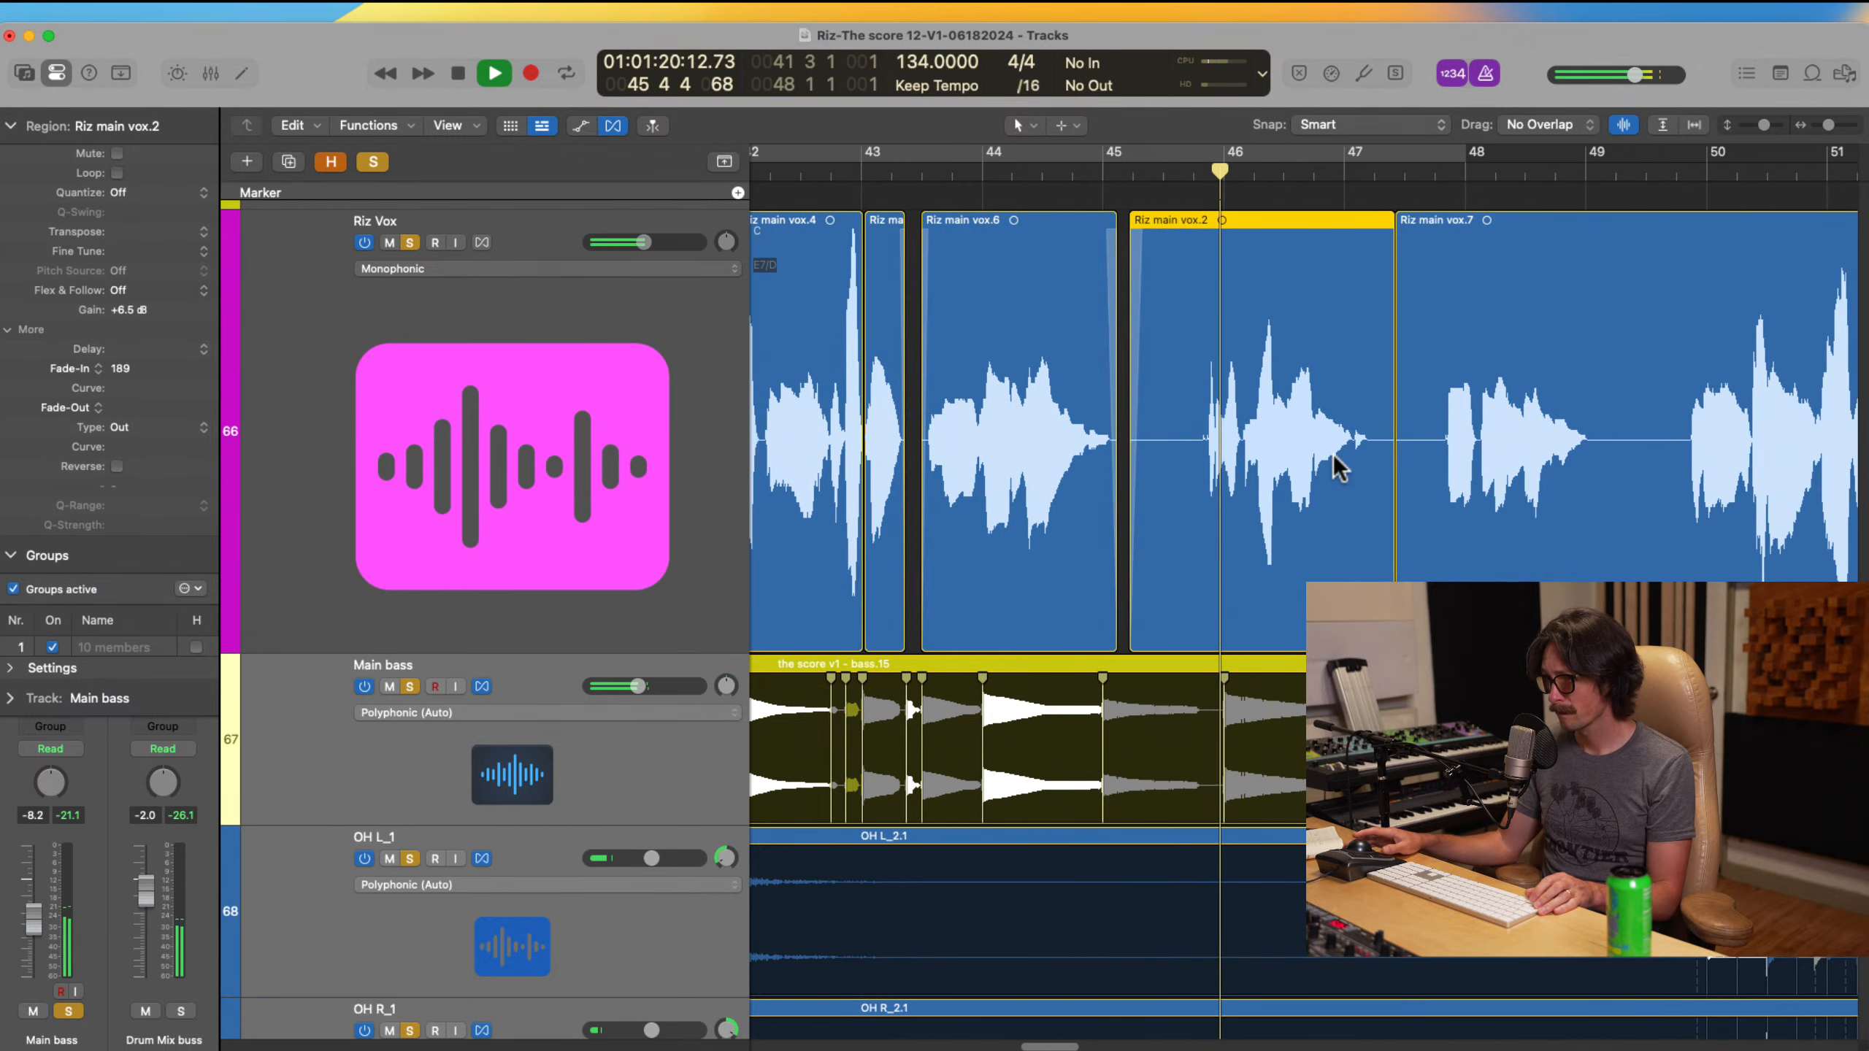
{"action": "key", "text": "space"}
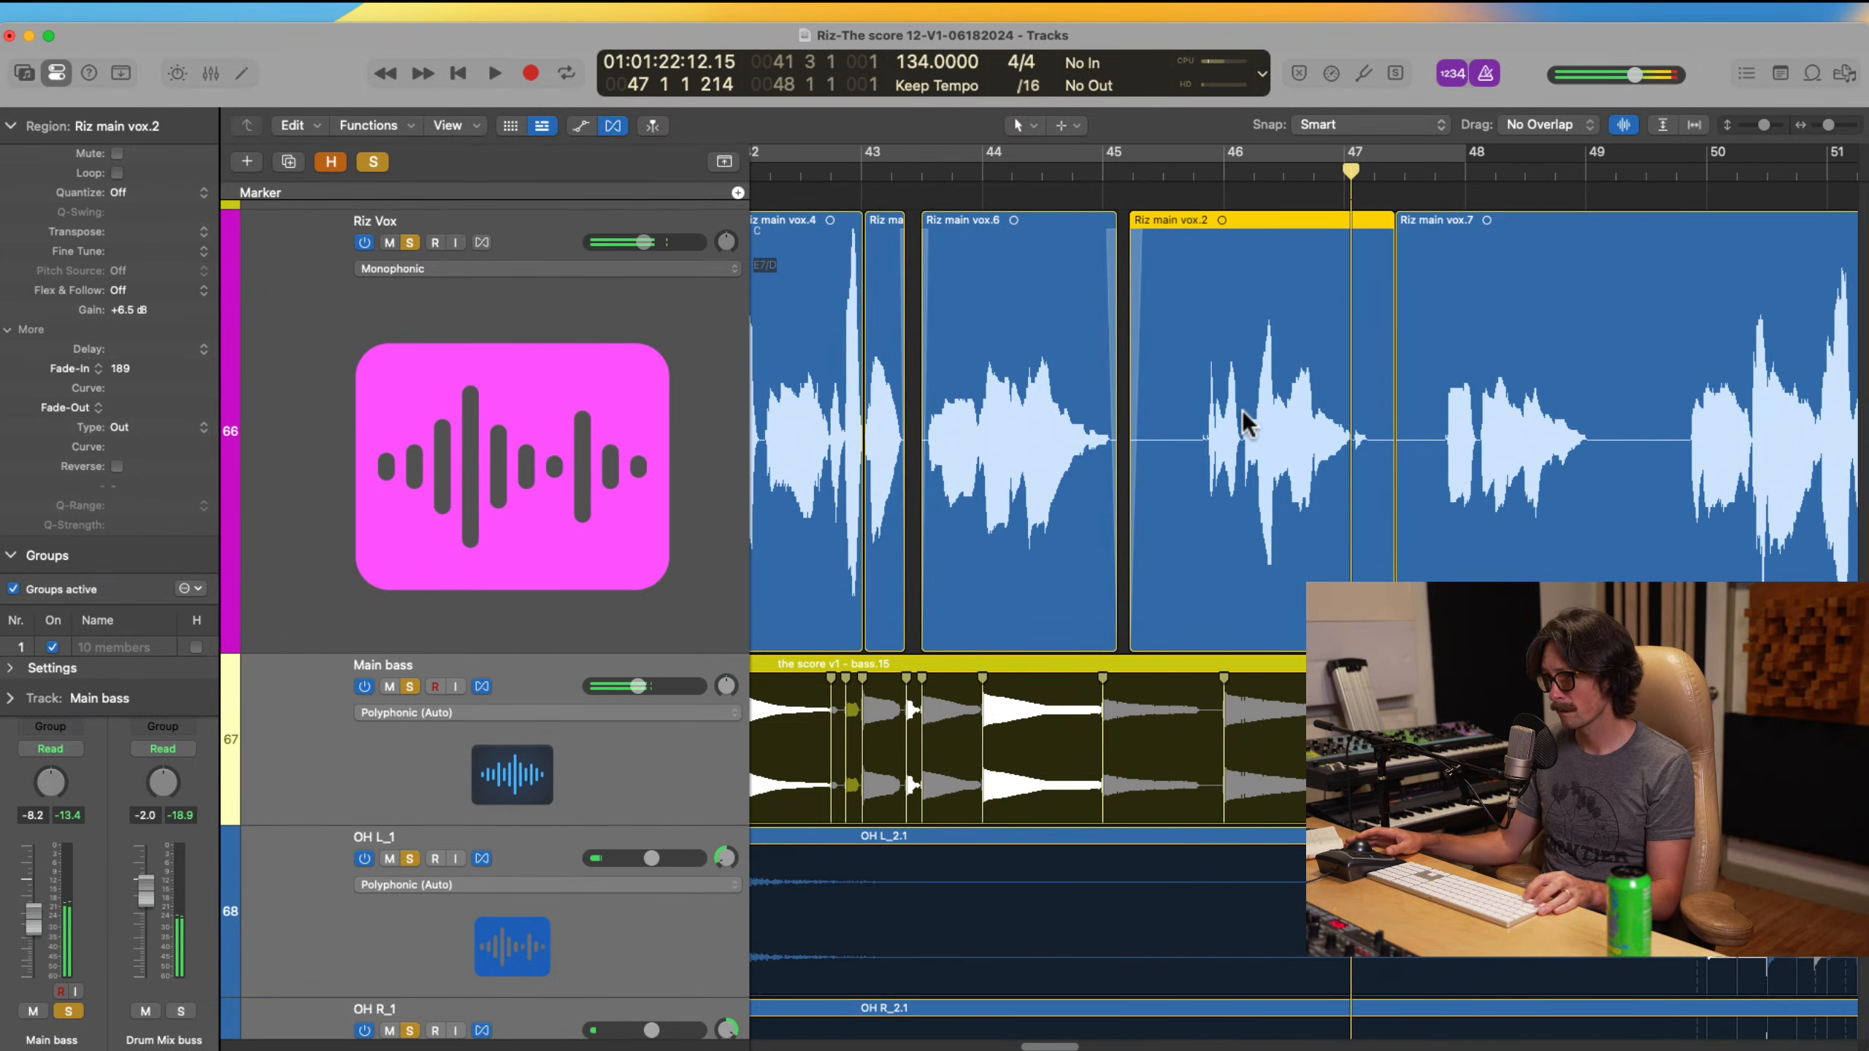
{"action": "left_click_drag", "start_coordinate": [1127, 349], "coordinate": [1428, 560]}
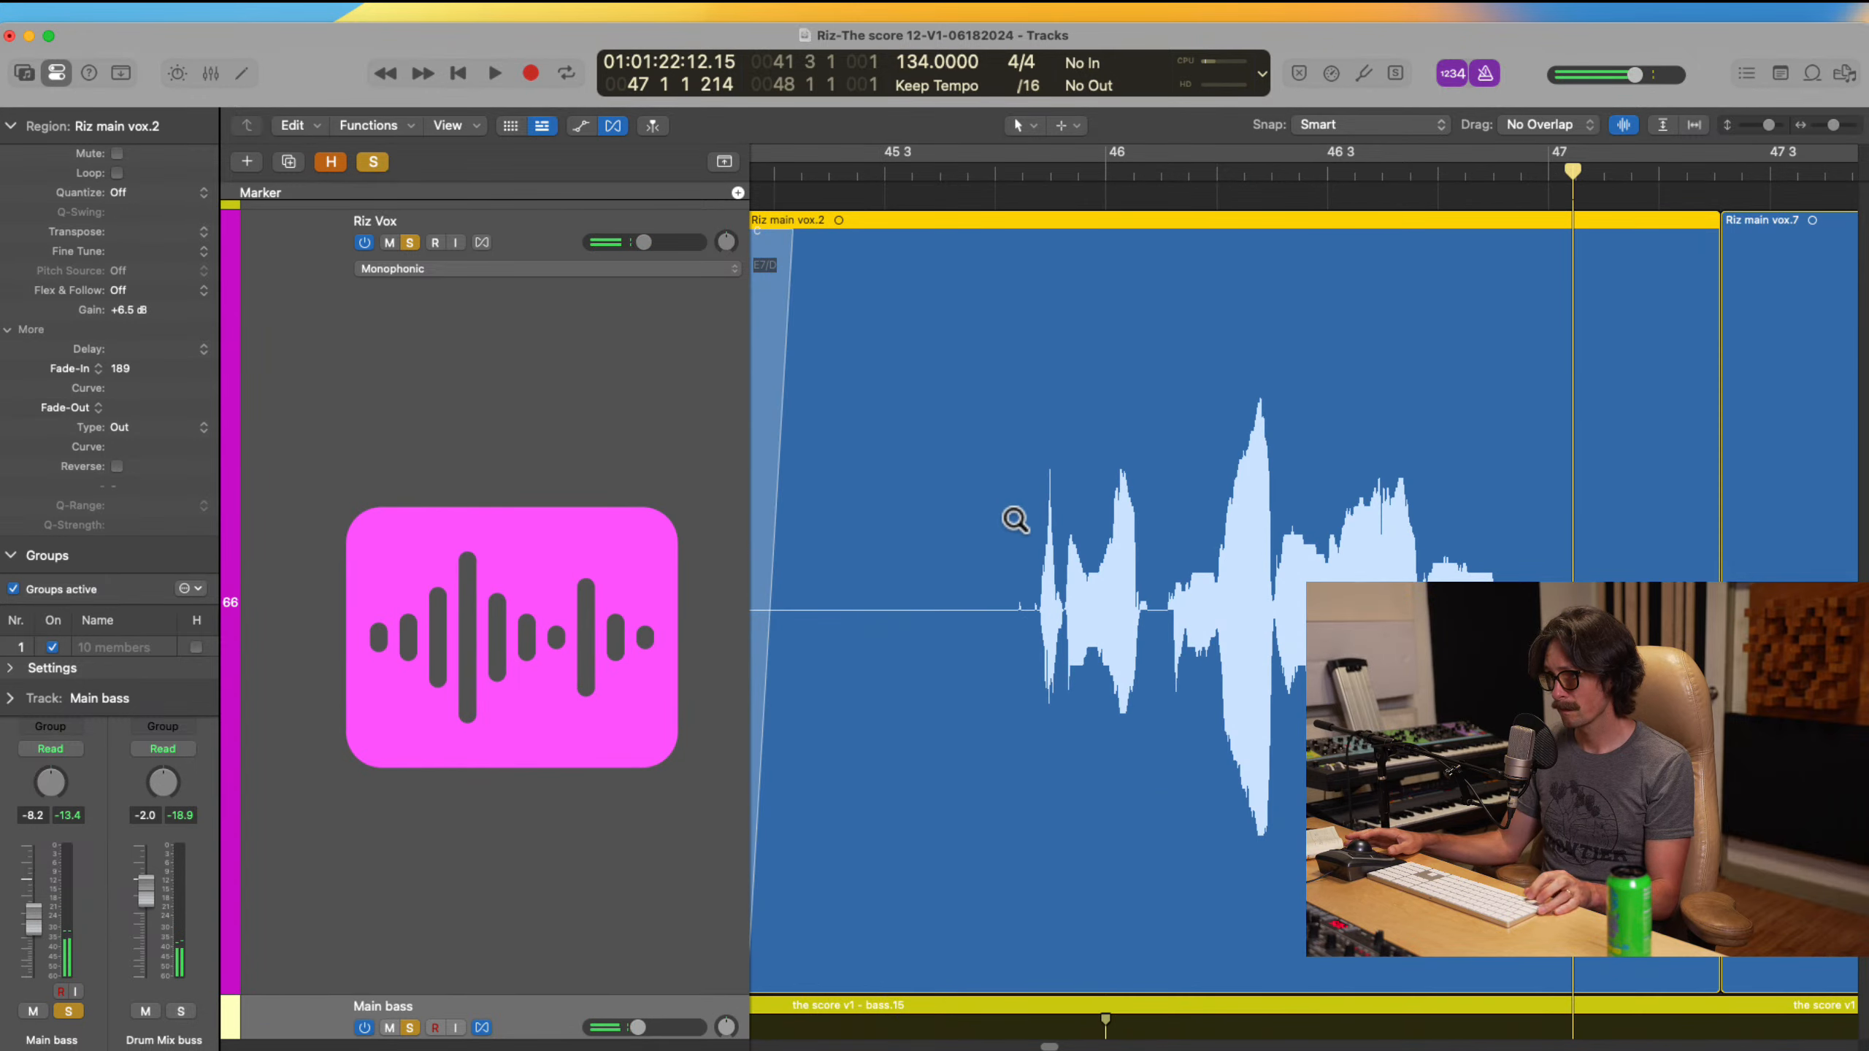
{"action": "left_click", "coordinate": [967, 169]}
{"action": "key", "text": "space"}
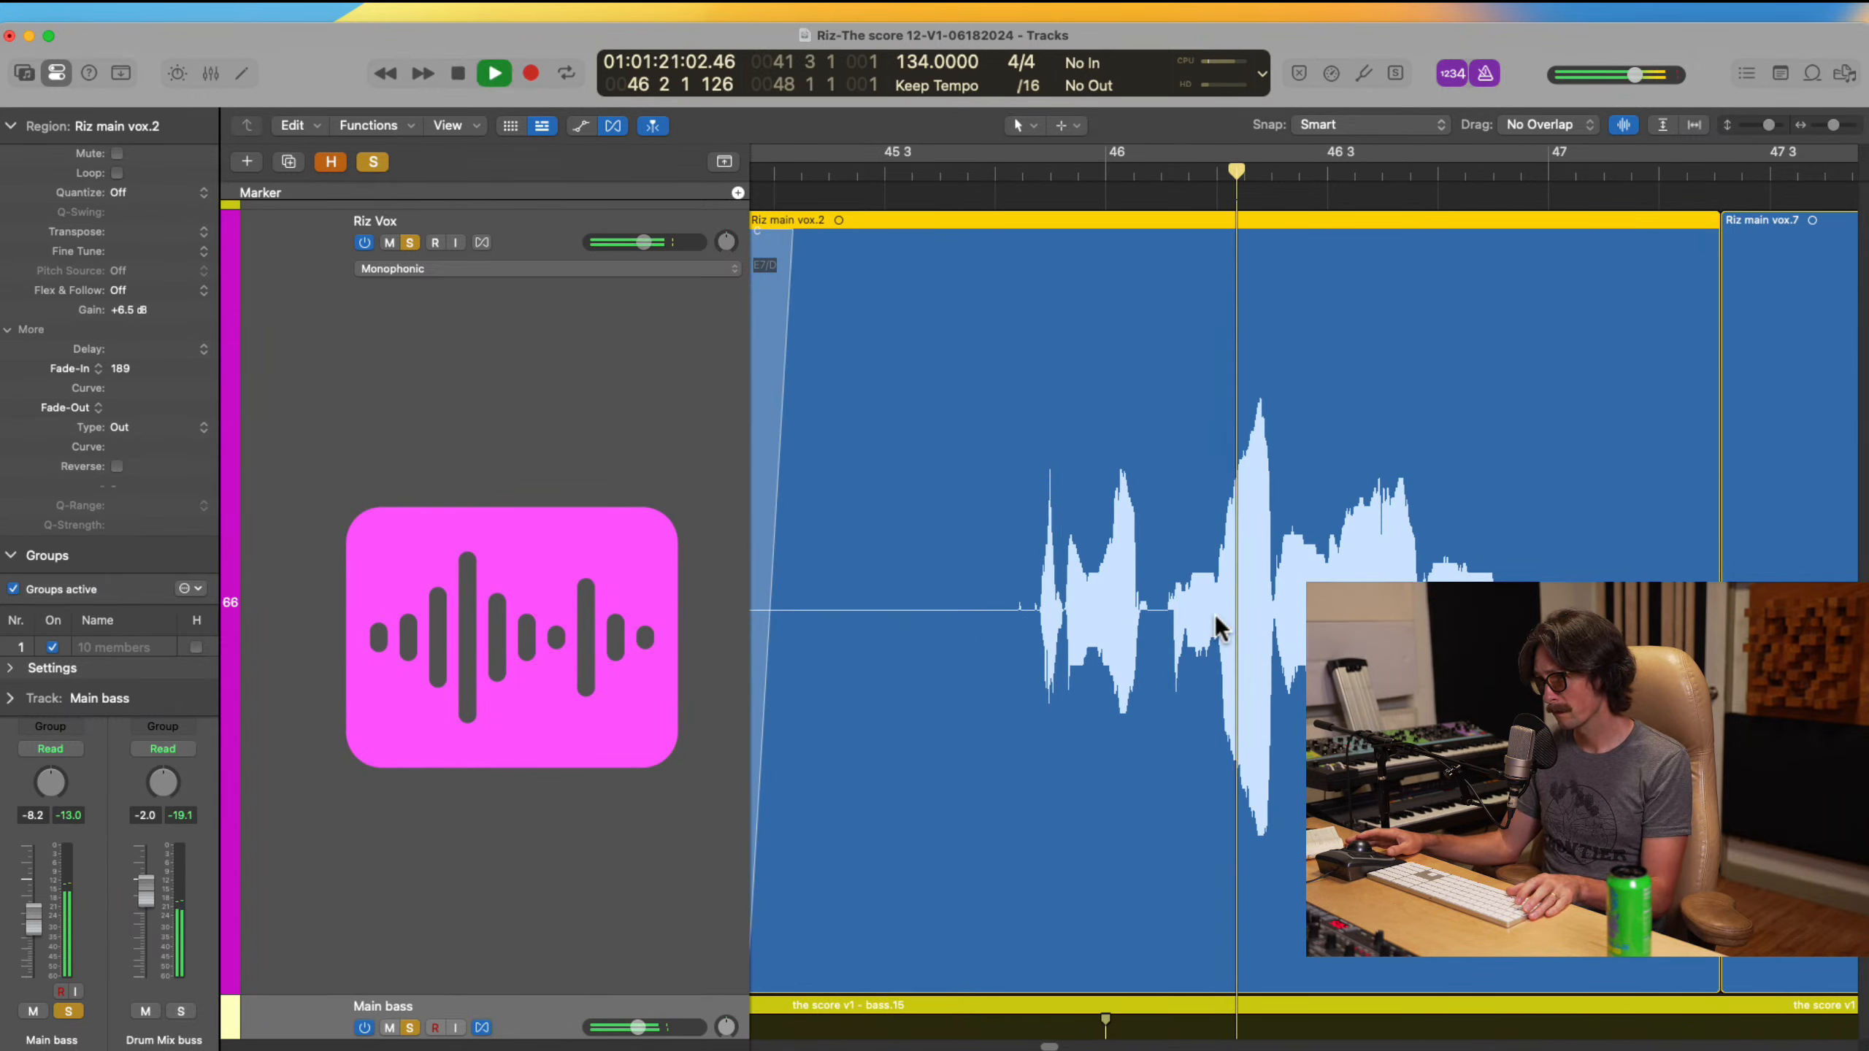
{"action": "key", "text": "space"}
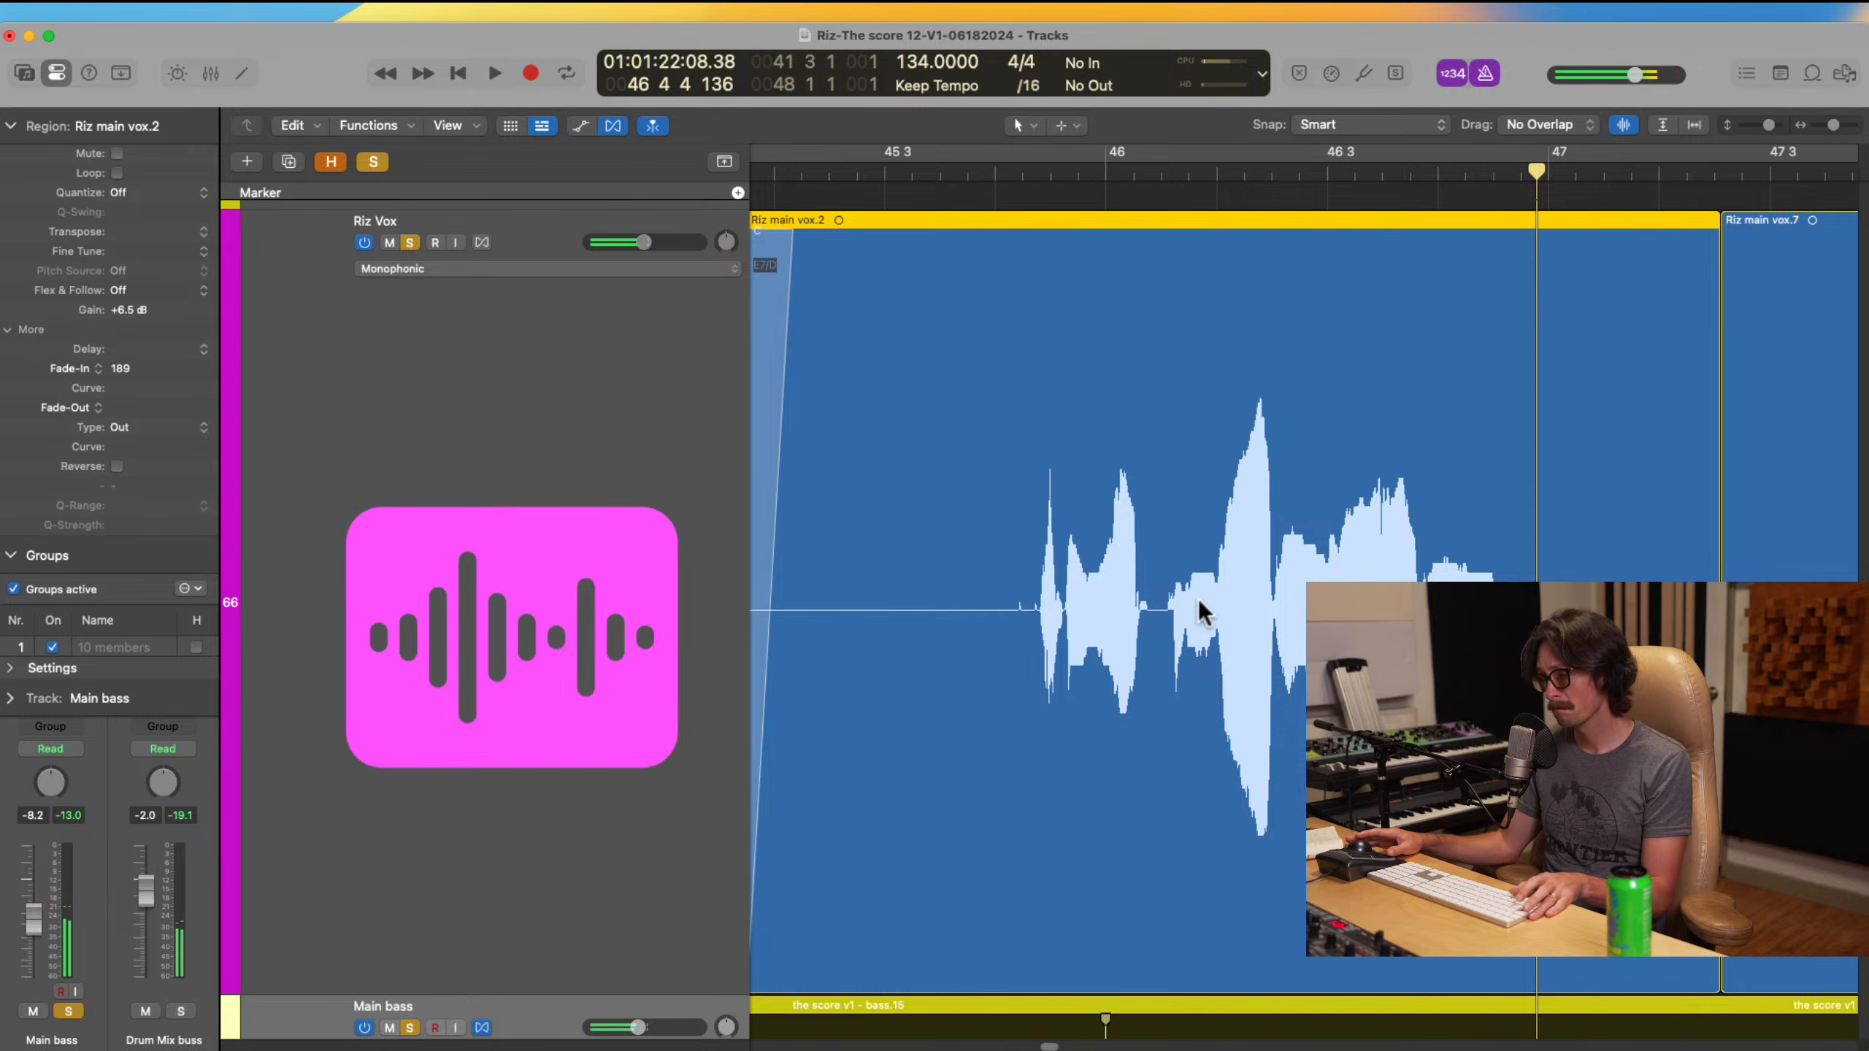
{"action": "left_click", "coordinate": [1028, 175]}
{"action": "key", "text": "space"}
{"action": "scroll", "coordinate": [1160, 466], "scroll_direction": "down", "scroll_amount": 5}
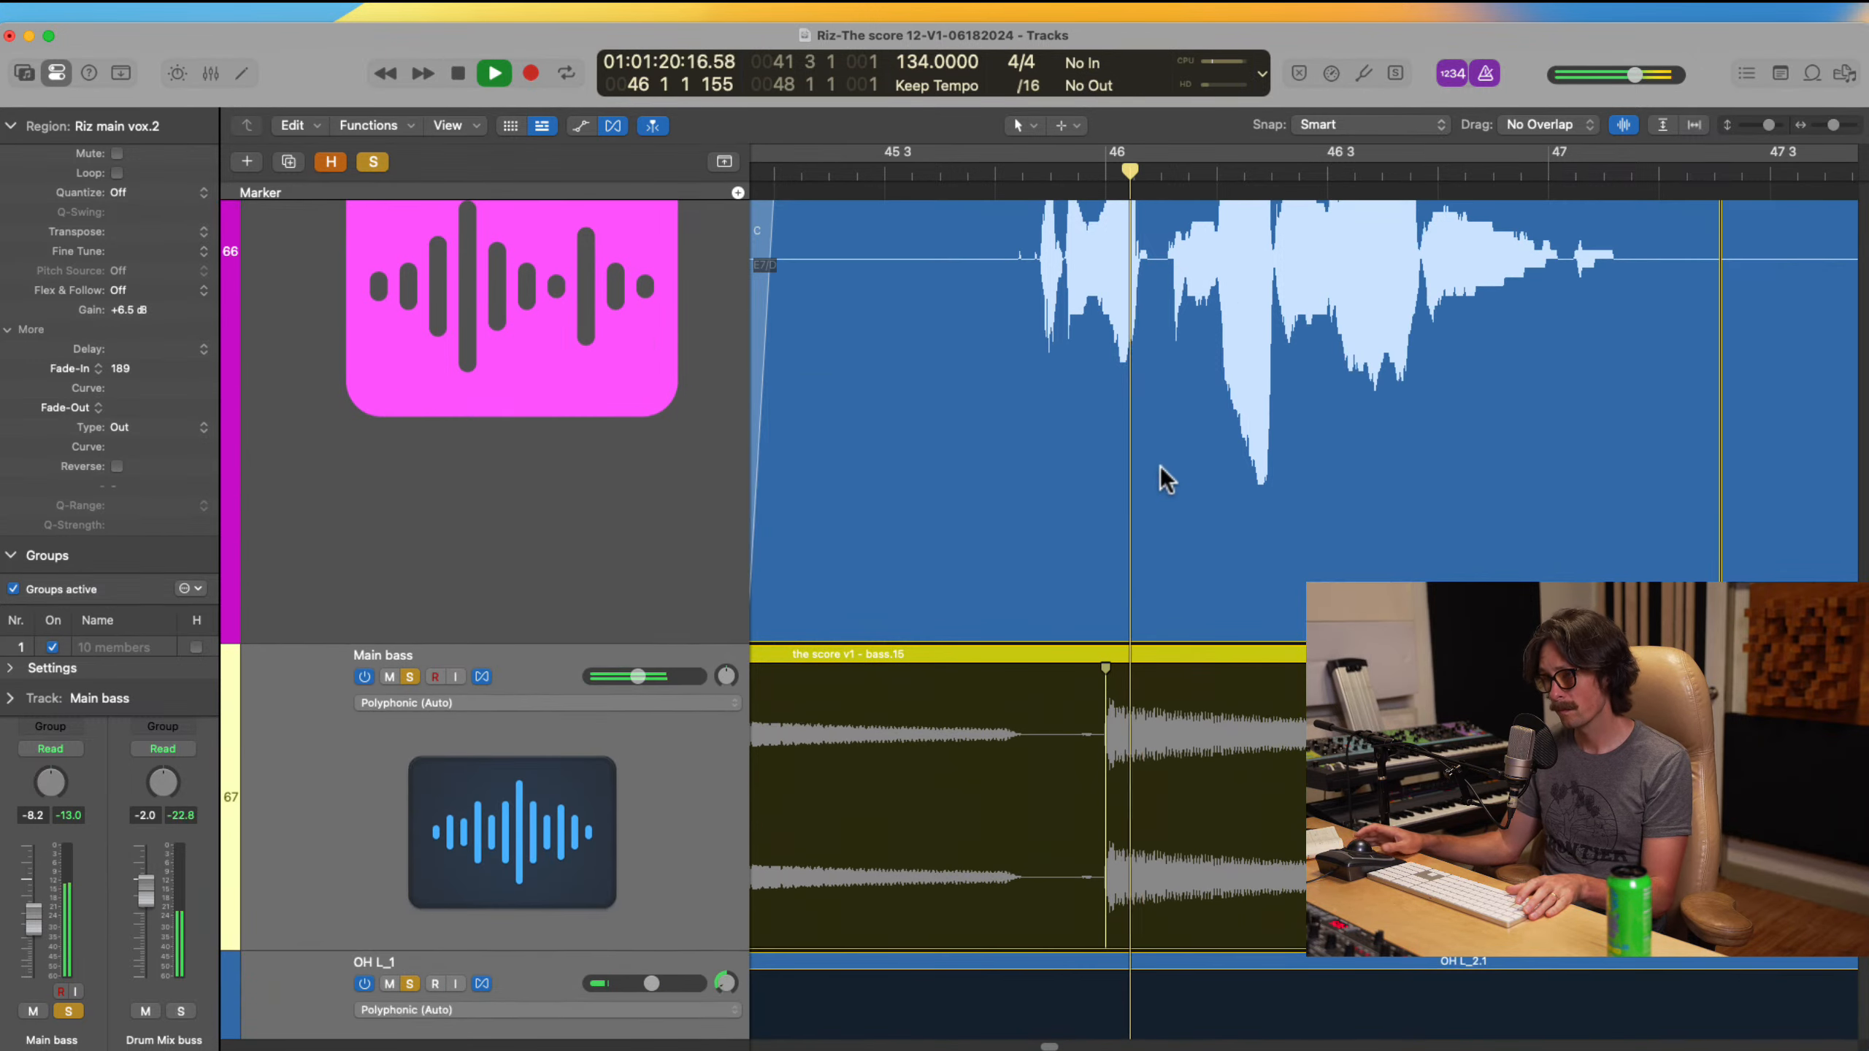
{"action": "scroll", "coordinate": [1152, 449], "scroll_direction": "up", "scroll_amount": 4}
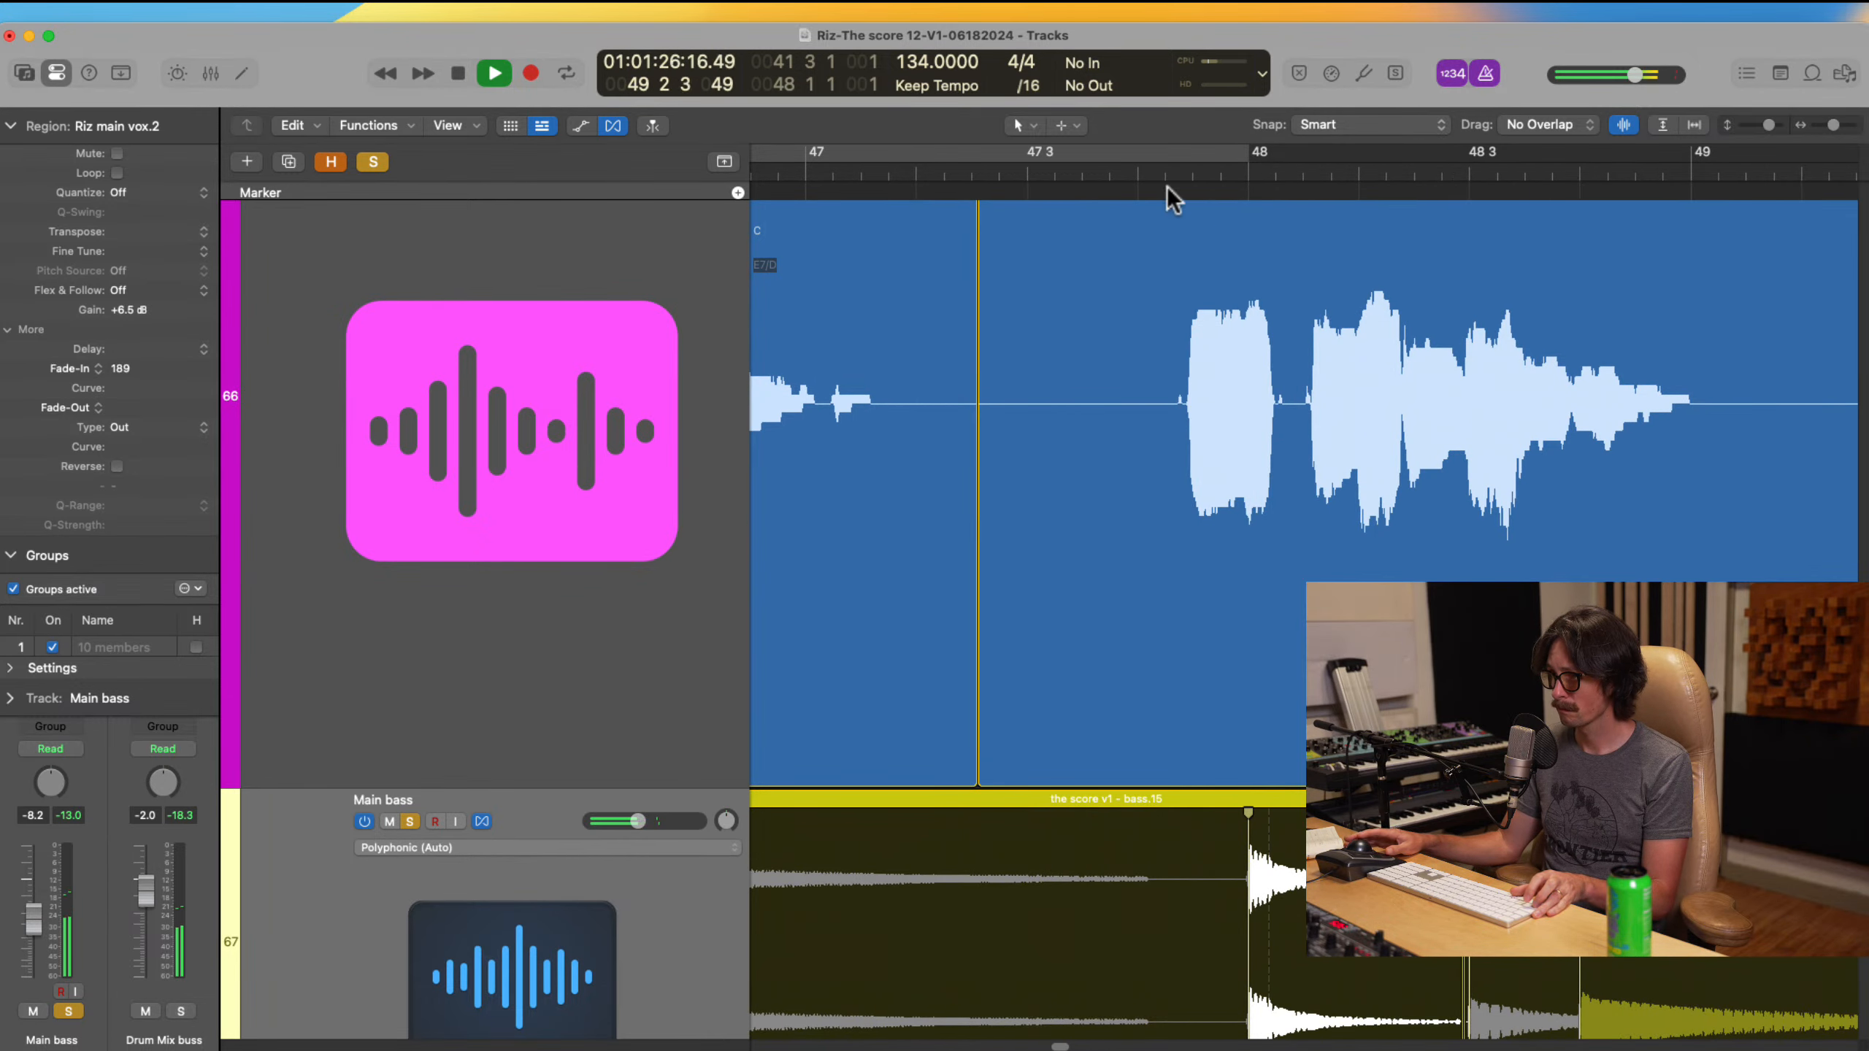
Step: Play the Riz main vox.7 phrases from just before bar 47 beat 3 onward to check their timing
{"action": "left_click", "coordinate": [1019, 169]}
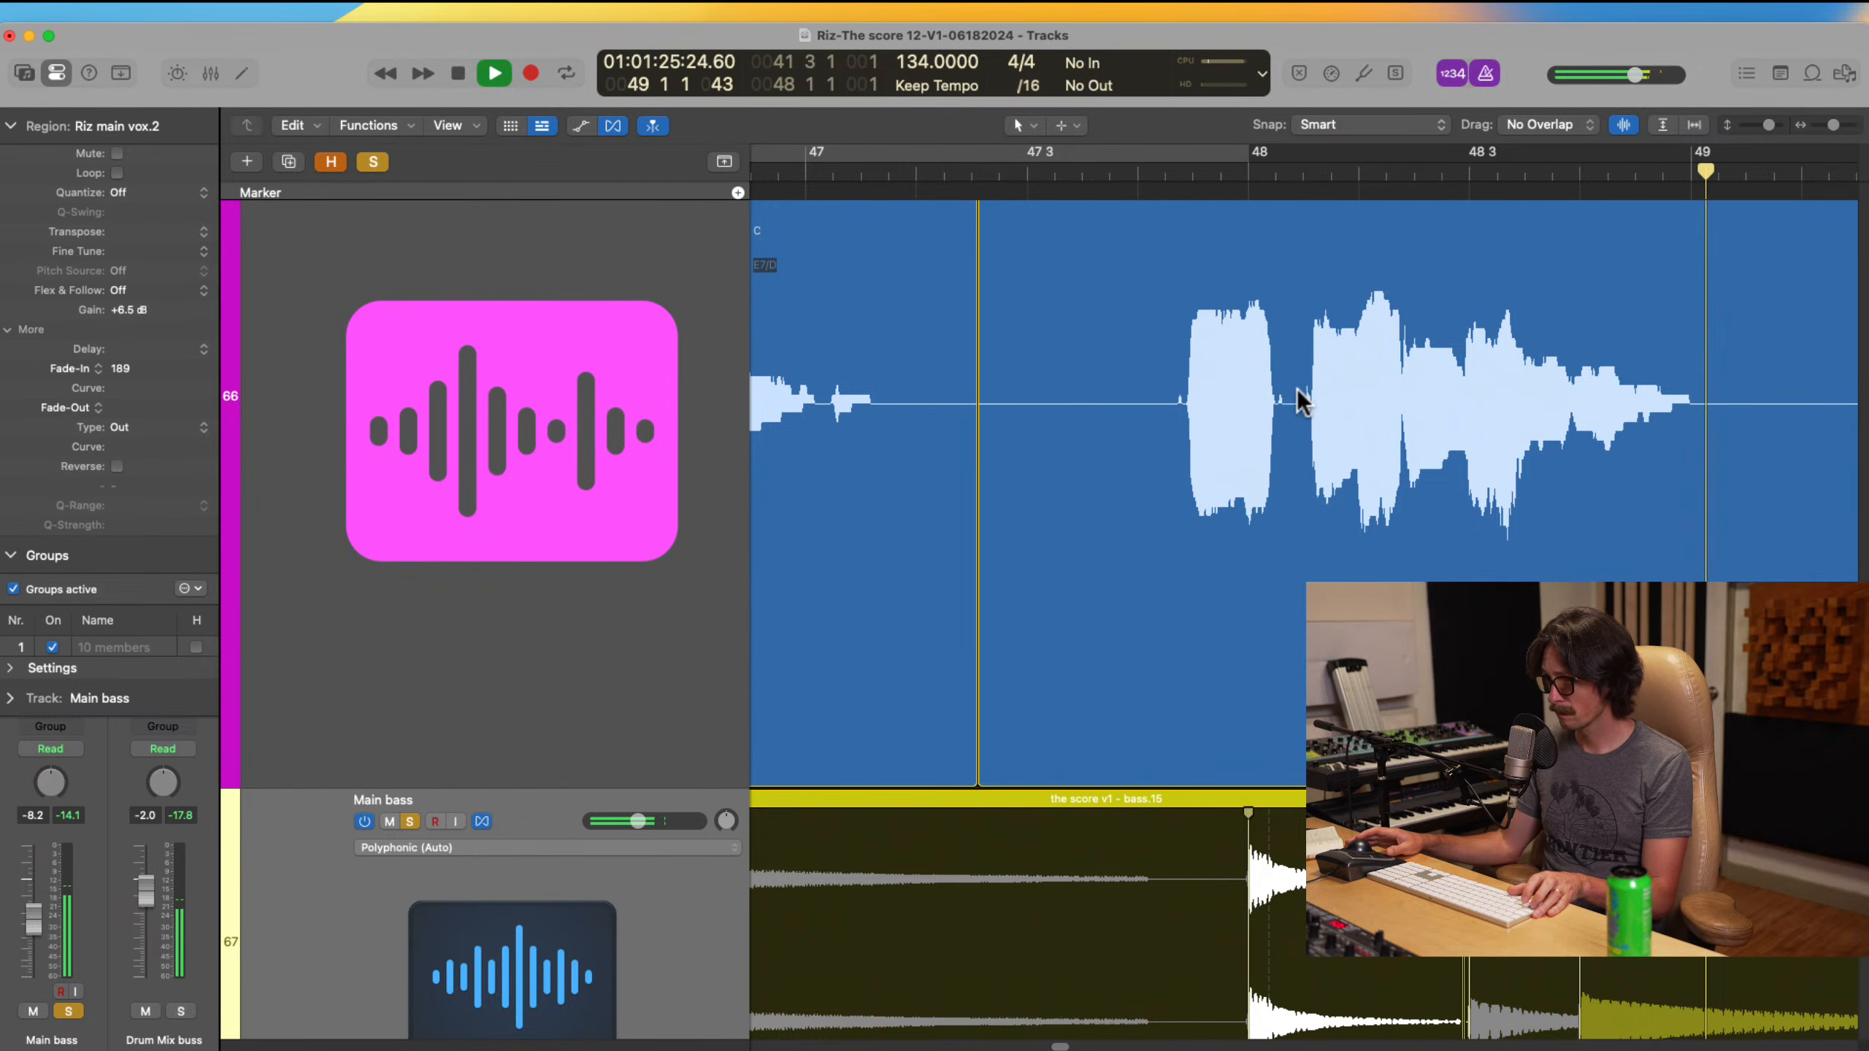
{"action": "key", "text": "space"}
{"action": "key", "text": "ctrl+z"}
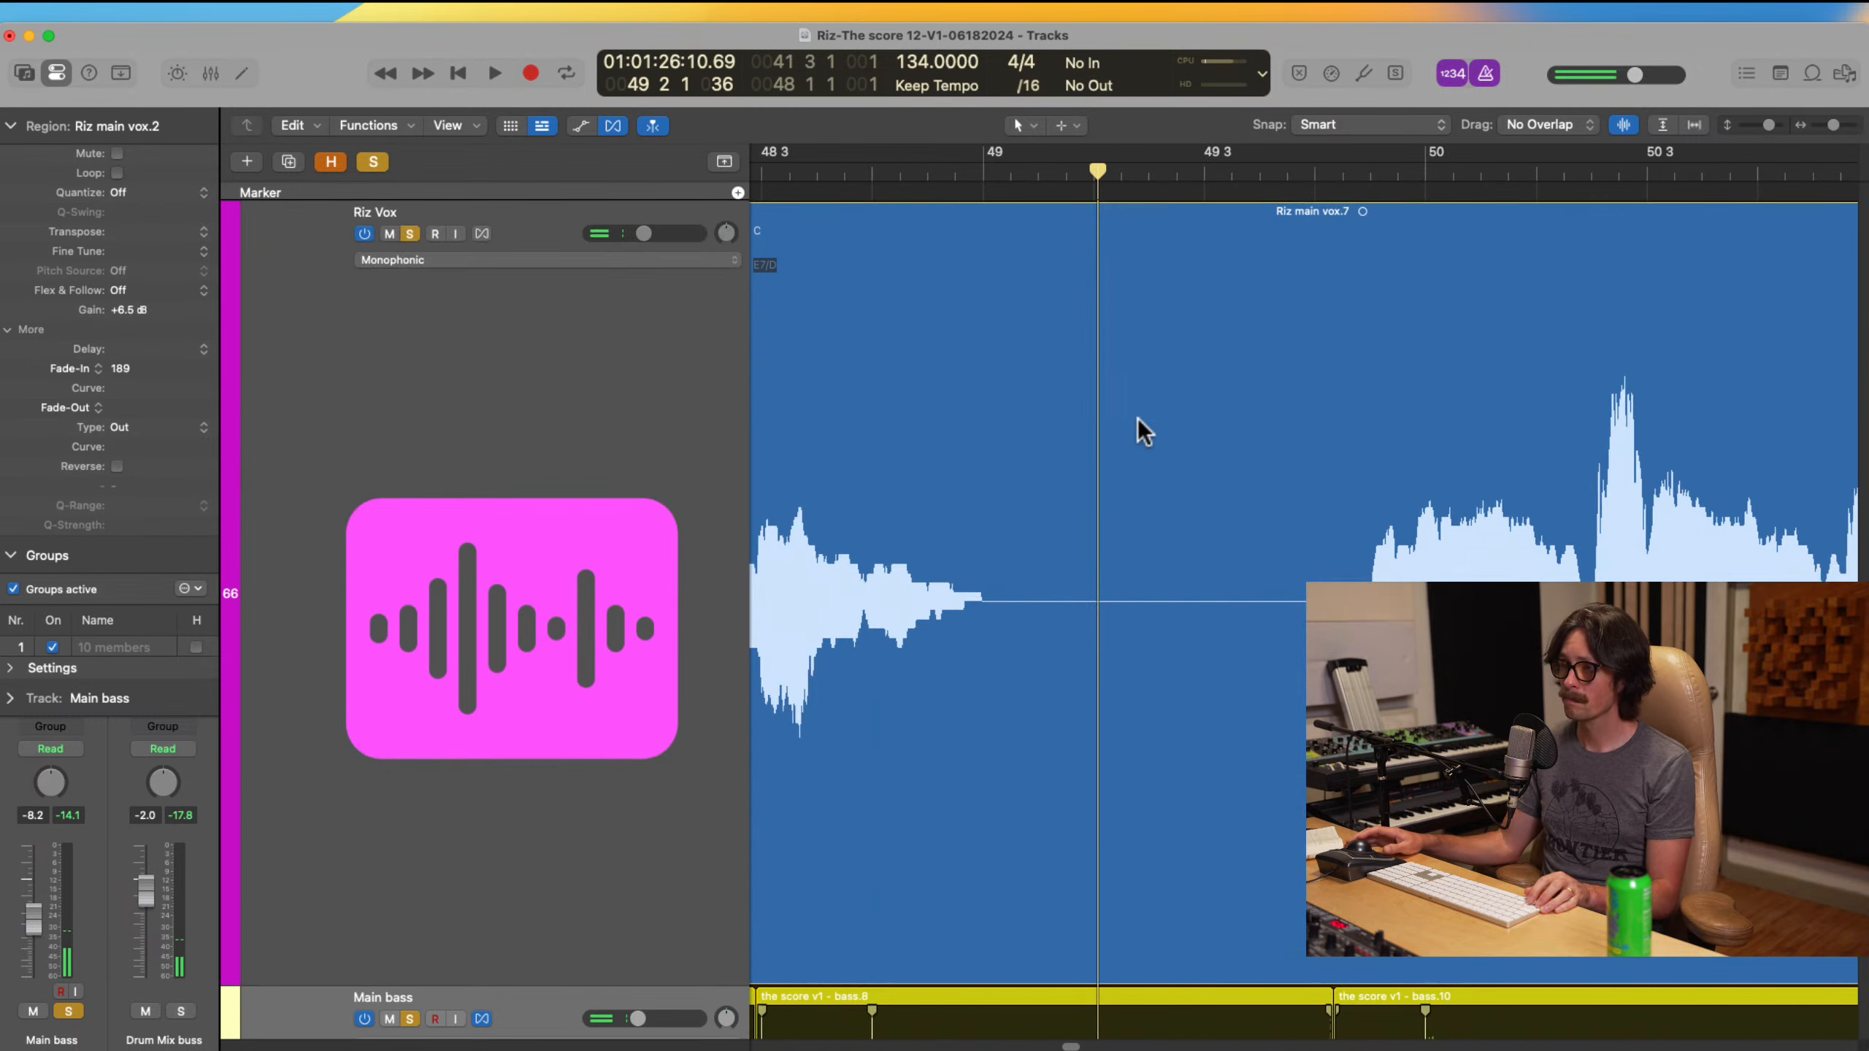
{"action": "key", "text": "space"}
{"action": "left_click", "coordinate": [1211, 461], "text": "ctrl+alt"}
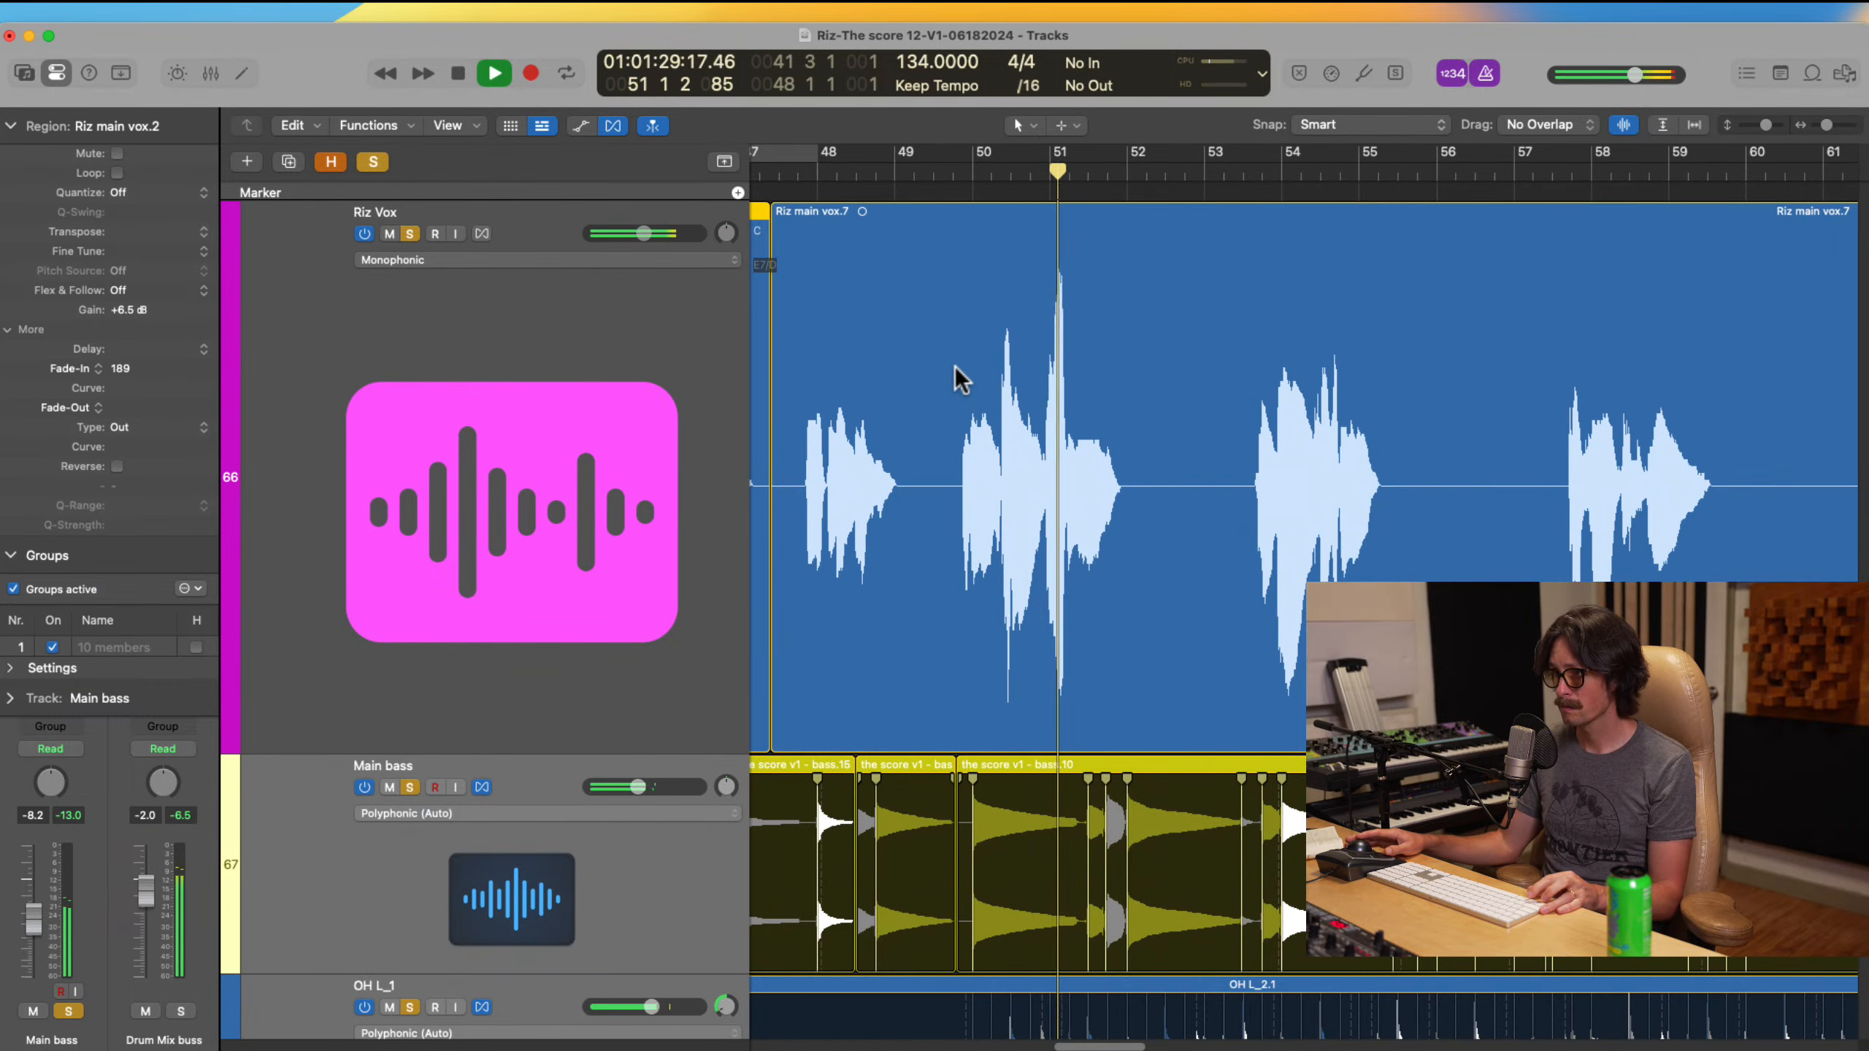
Step: Replay Riz main vox.7 from around bar 50 and examine the phrases through bar 54 against the bass and drums
{"action": "left_click_drag", "start_coordinate": [949, 371], "coordinate": [1047, 517]}
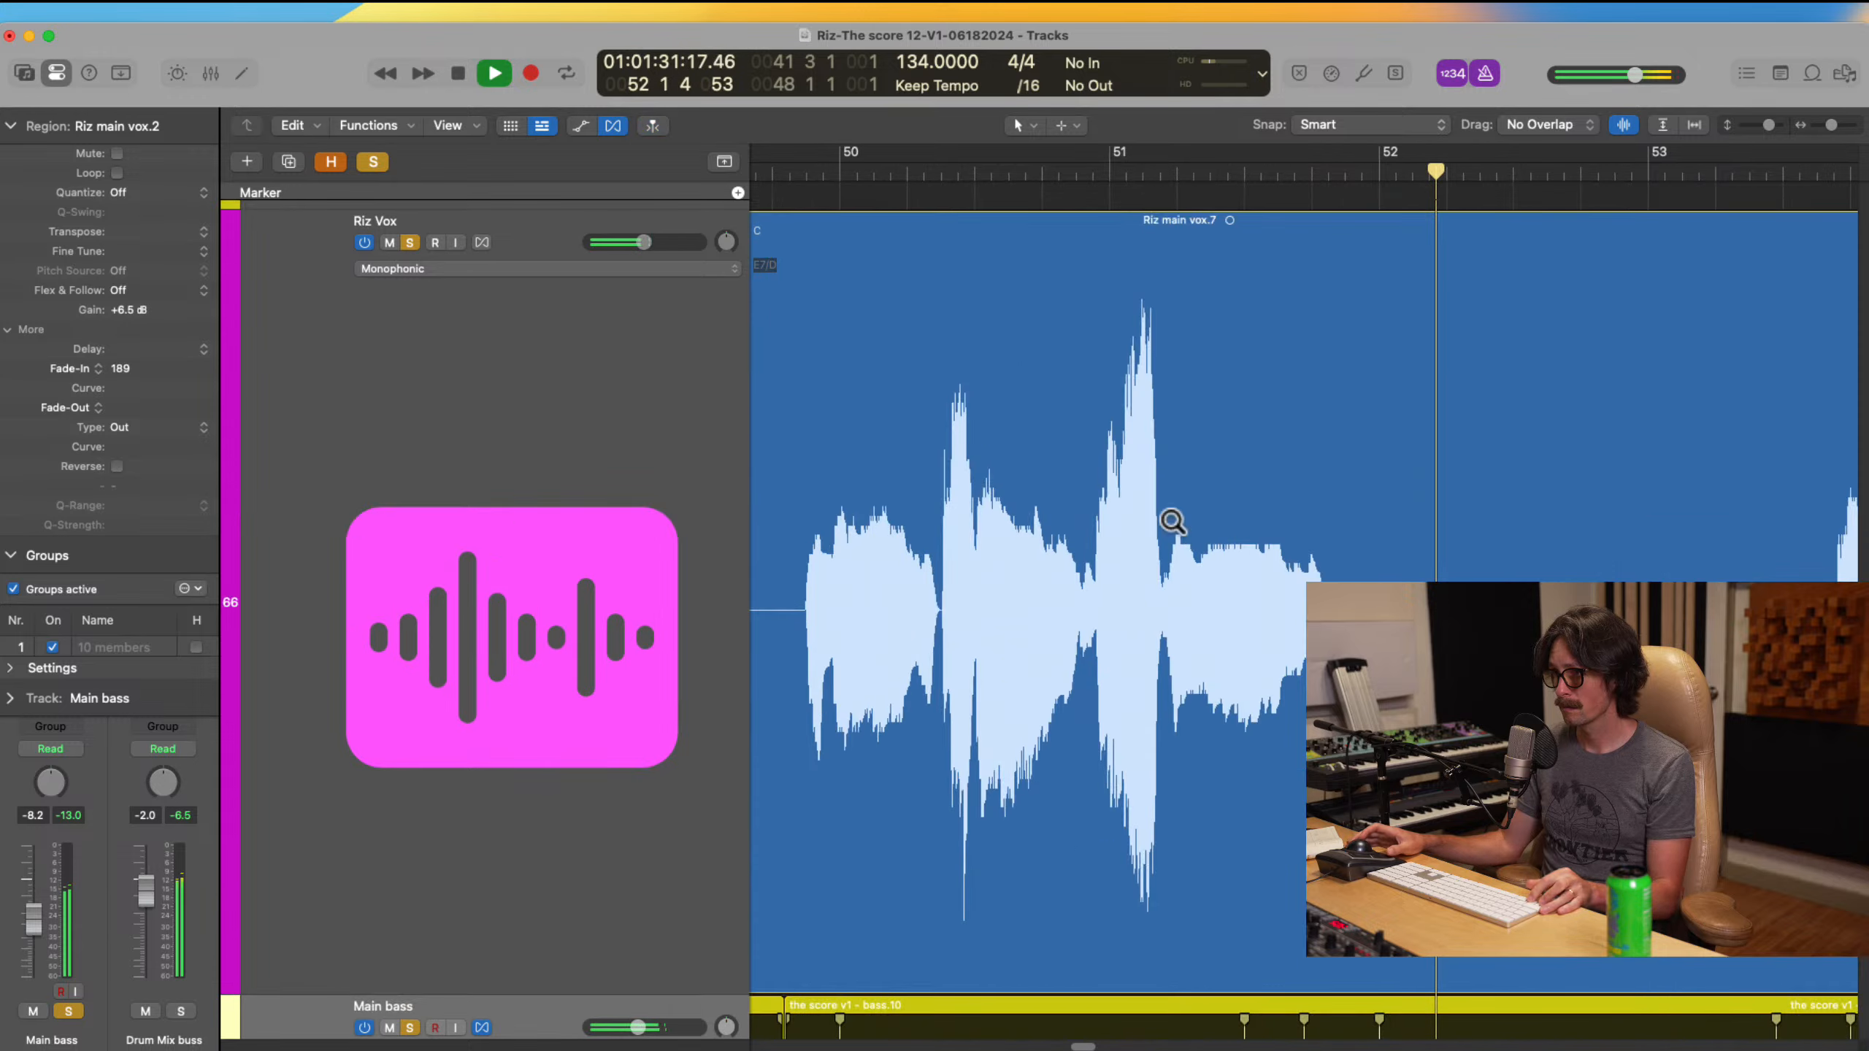
{"action": "key", "text": "space"}
{"action": "left_click", "coordinate": [933, 174]}
{"action": "key", "text": "space"}
{"action": "left_click_drag", "start_coordinate": [841, 389], "coordinate": [1064, 833]}
{"action": "scroll", "coordinate": [1104, 787], "scroll_direction": "down", "scroll_amount": 3}
{"action": "left_click", "coordinate": [1233, 713], "text": "ctrl+alt"}
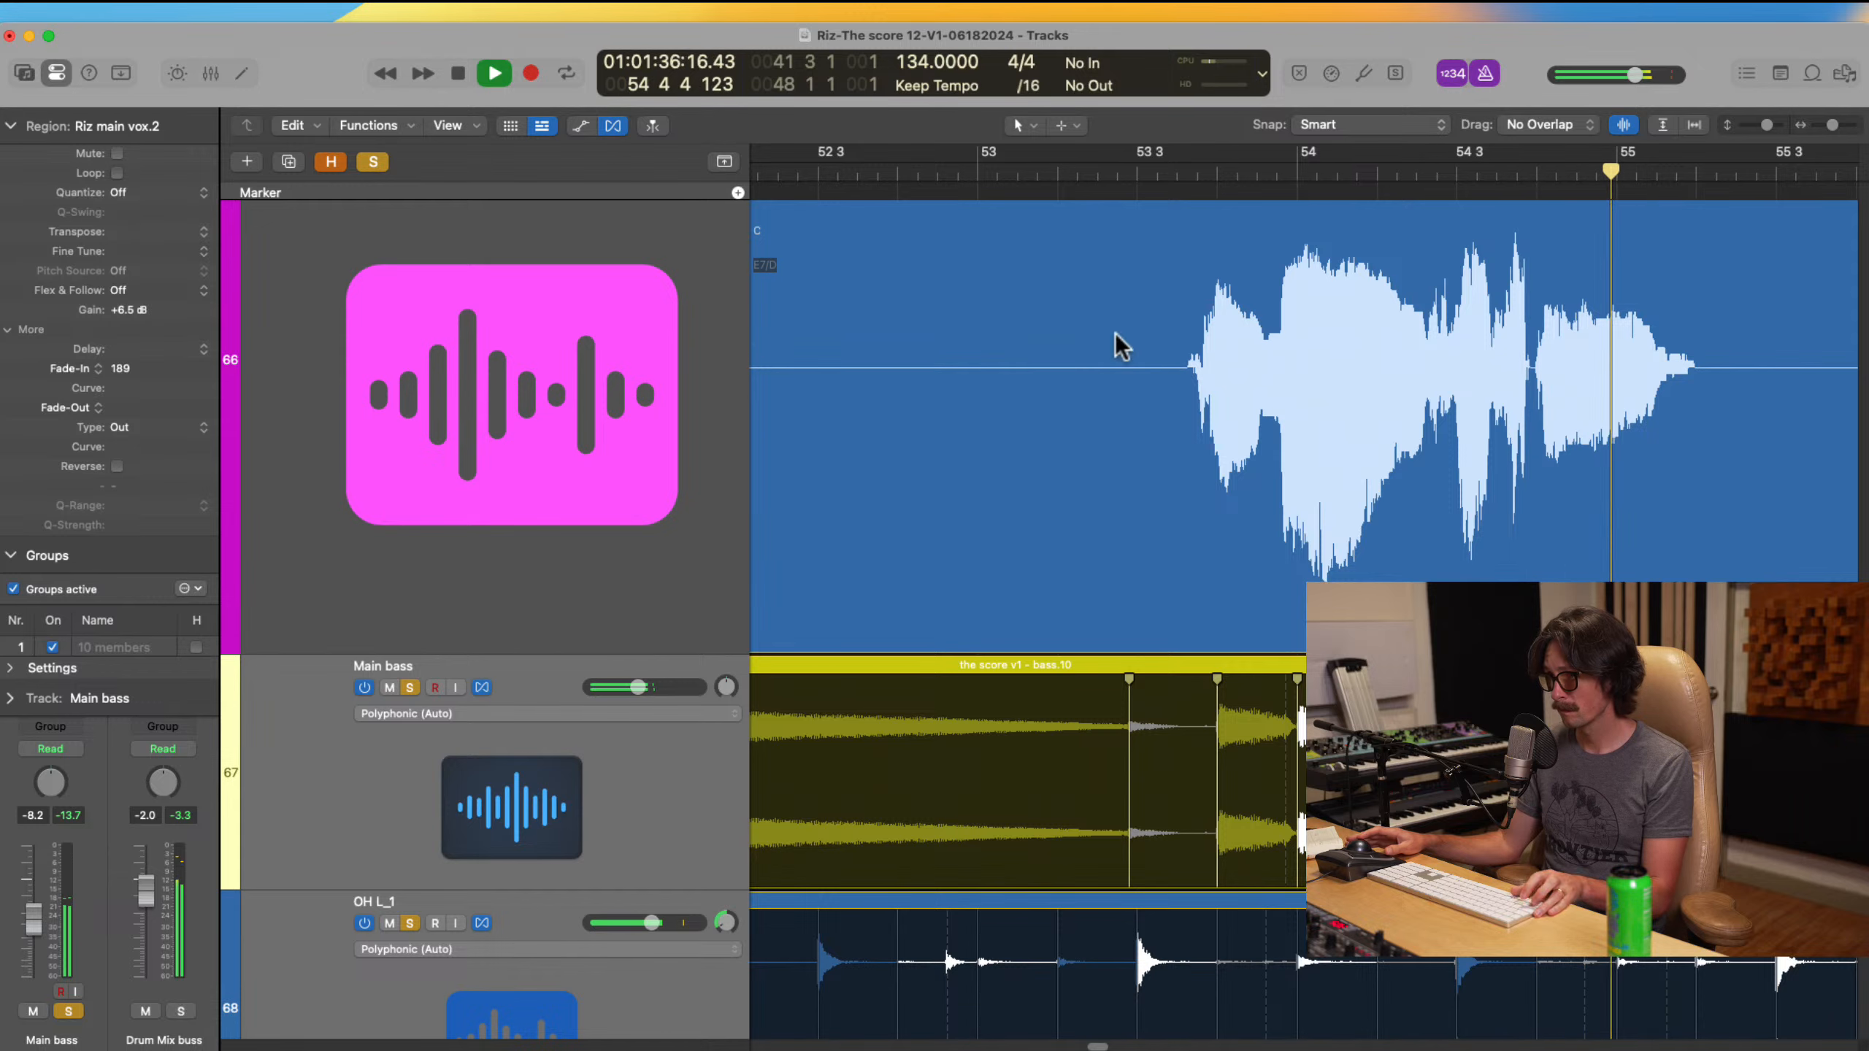
Step: Split Riz main vox.7 in the silence at about bar 53 beat 3 and nudge the part after the split slightly later
{"action": "double_click", "coordinate": [1135, 360], "text": "super"}
{"action": "key", "text": "space"}
{"action": "left_click_drag", "start_coordinate": [1198, 284], "coordinate": [1426, 593]}
{"action": "left_click", "coordinate": [1247, 459], "text": "ctrl+alt"}
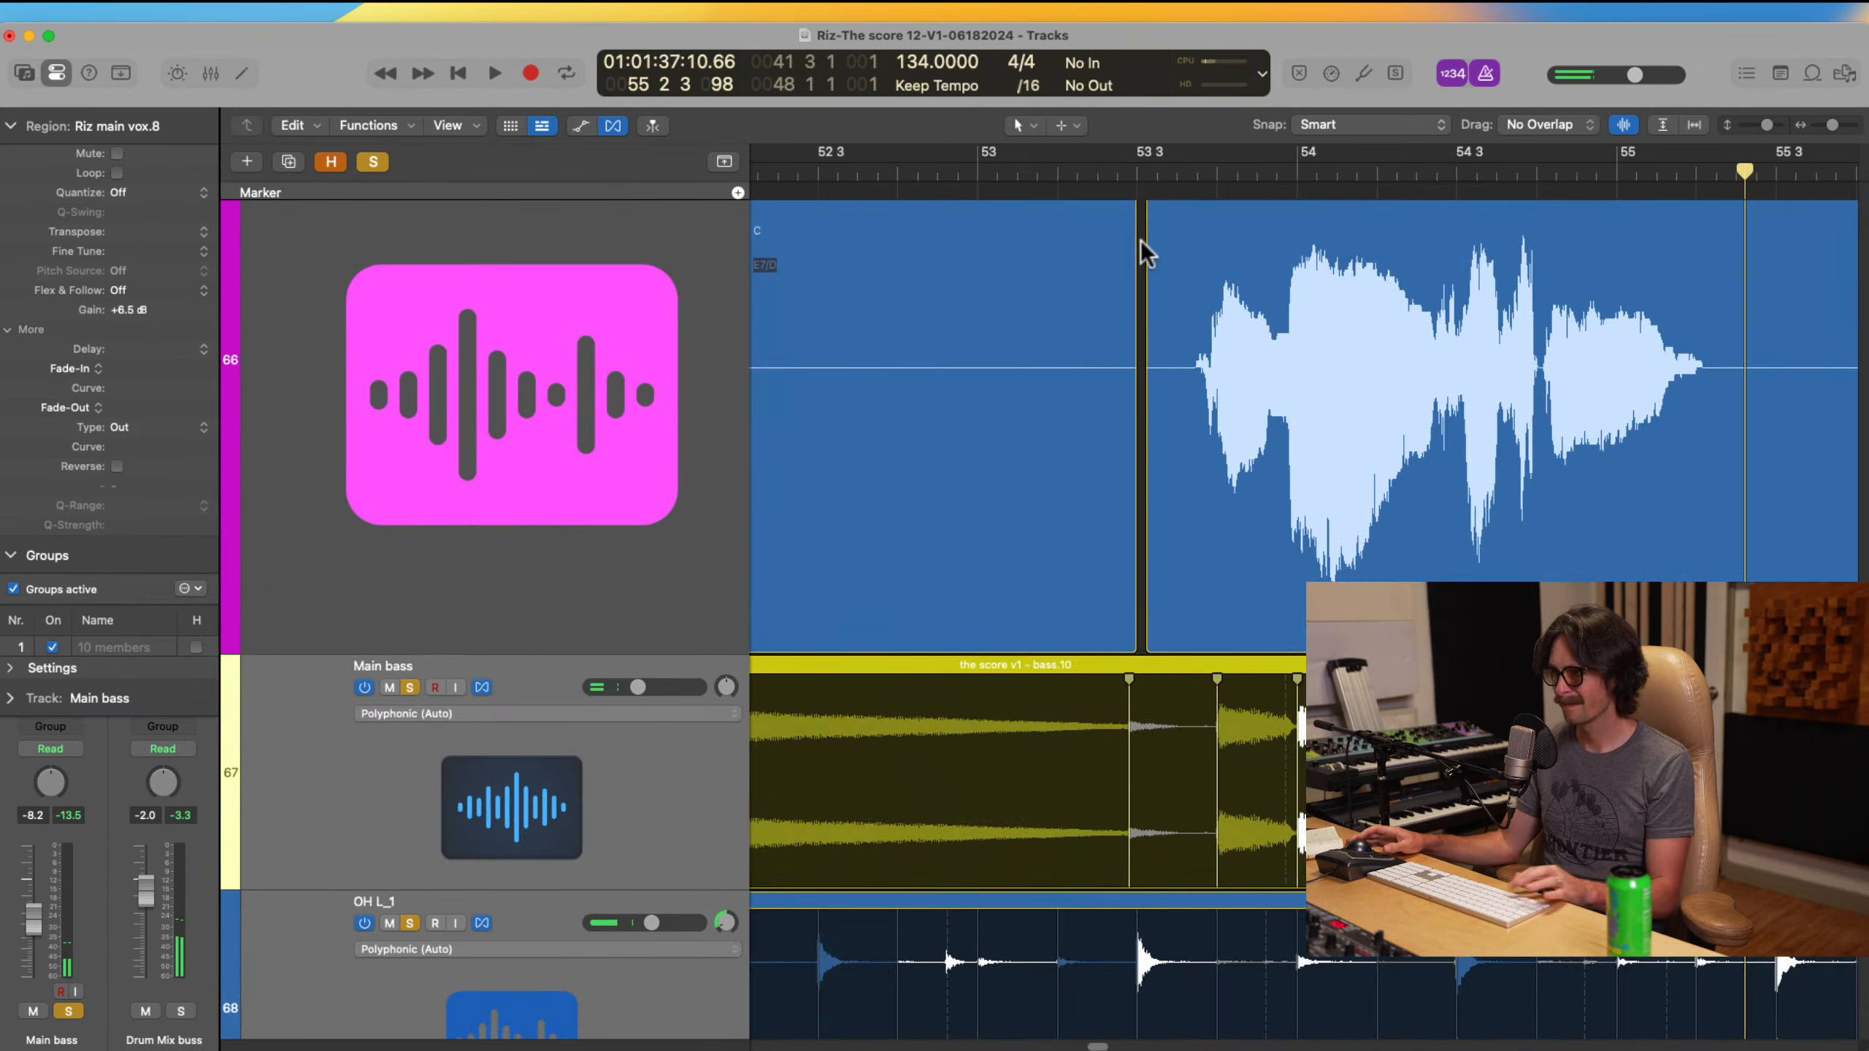
Step: Play the Riz main vox.8 phrase from bar 53 beat 3 and check its timing
{"action": "key", "text": "space"}
{"action": "key", "text": "space"}
{"action": "left_click", "coordinate": [1140, 165]}
{"action": "key", "text": "space"}
{"action": "scroll", "coordinate": [1196, 477], "scroll_direction": "right", "scroll_amount": 3}
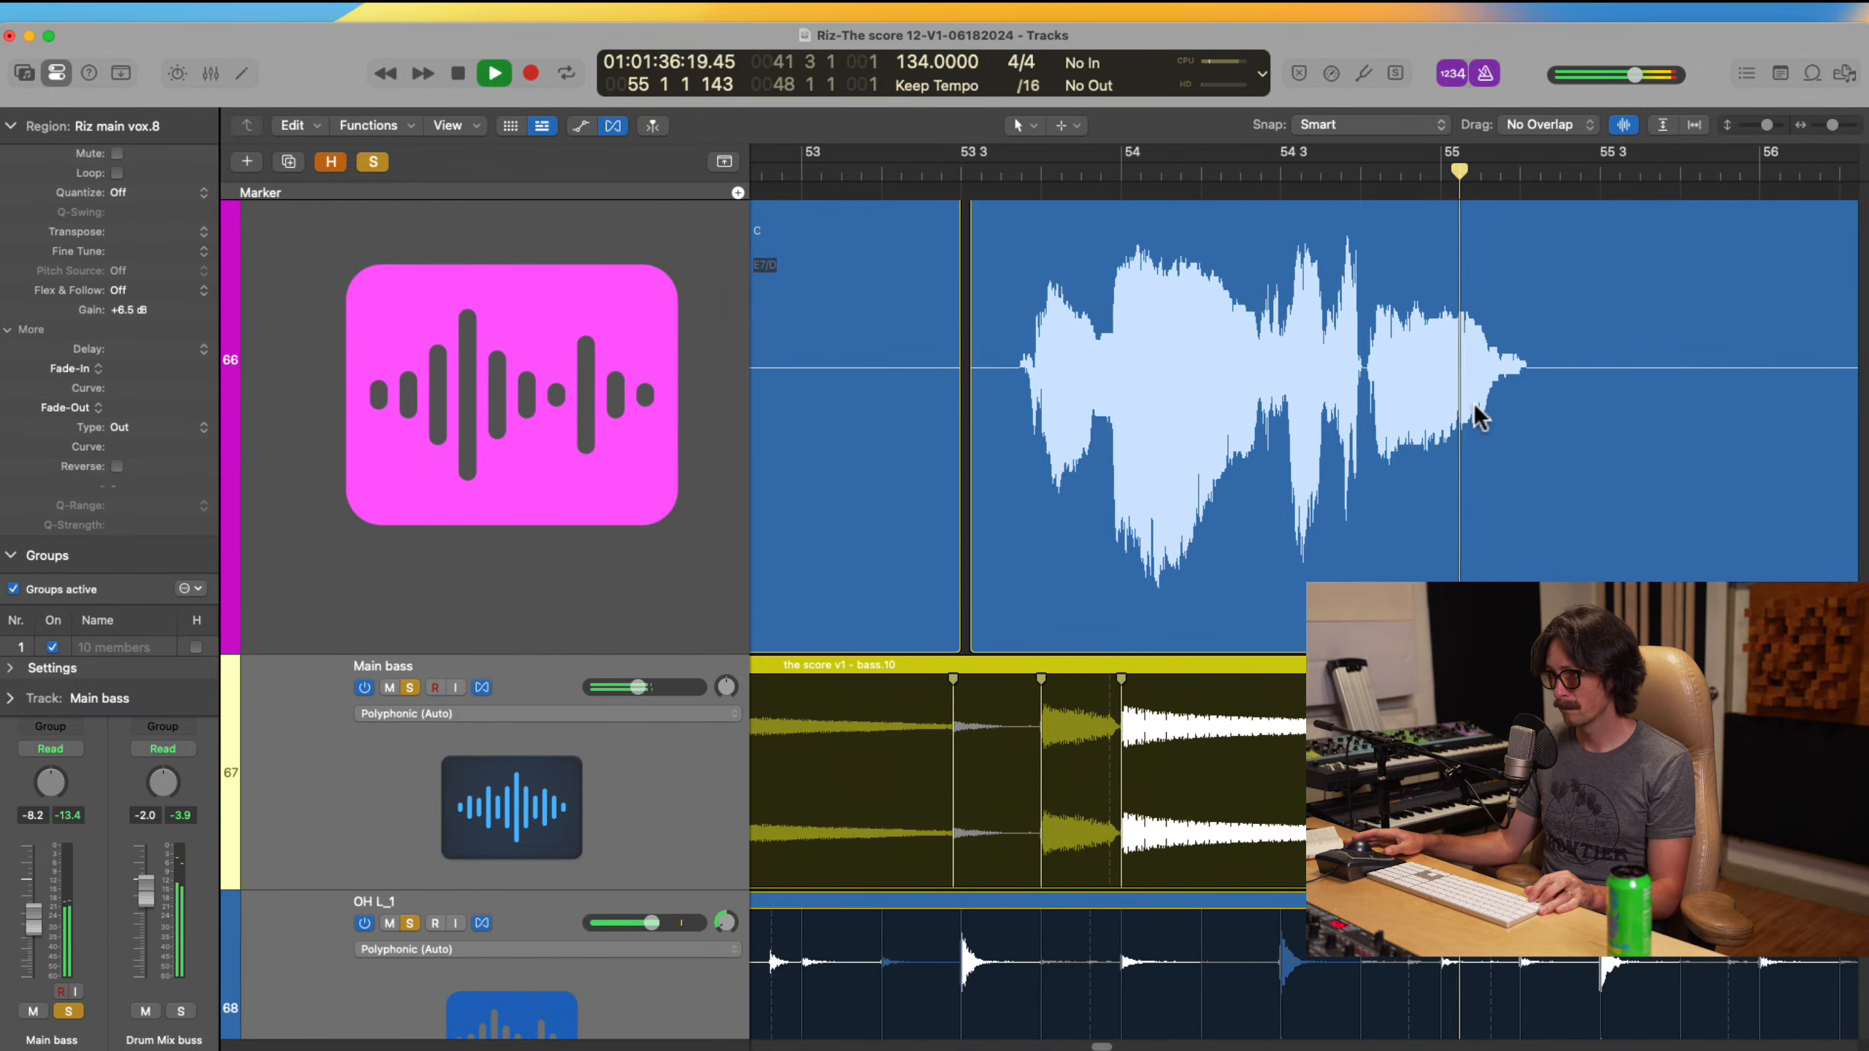
{"action": "key", "text": "space"}
Step: Split Riz main vox.8 just after bar 54 beat 4, crossfade the join with a 21 EqP fade-out, curve 3, and play it back
{"action": "left_click_drag", "start_coordinate": [1296, 275], "coordinate": [1473, 527]}
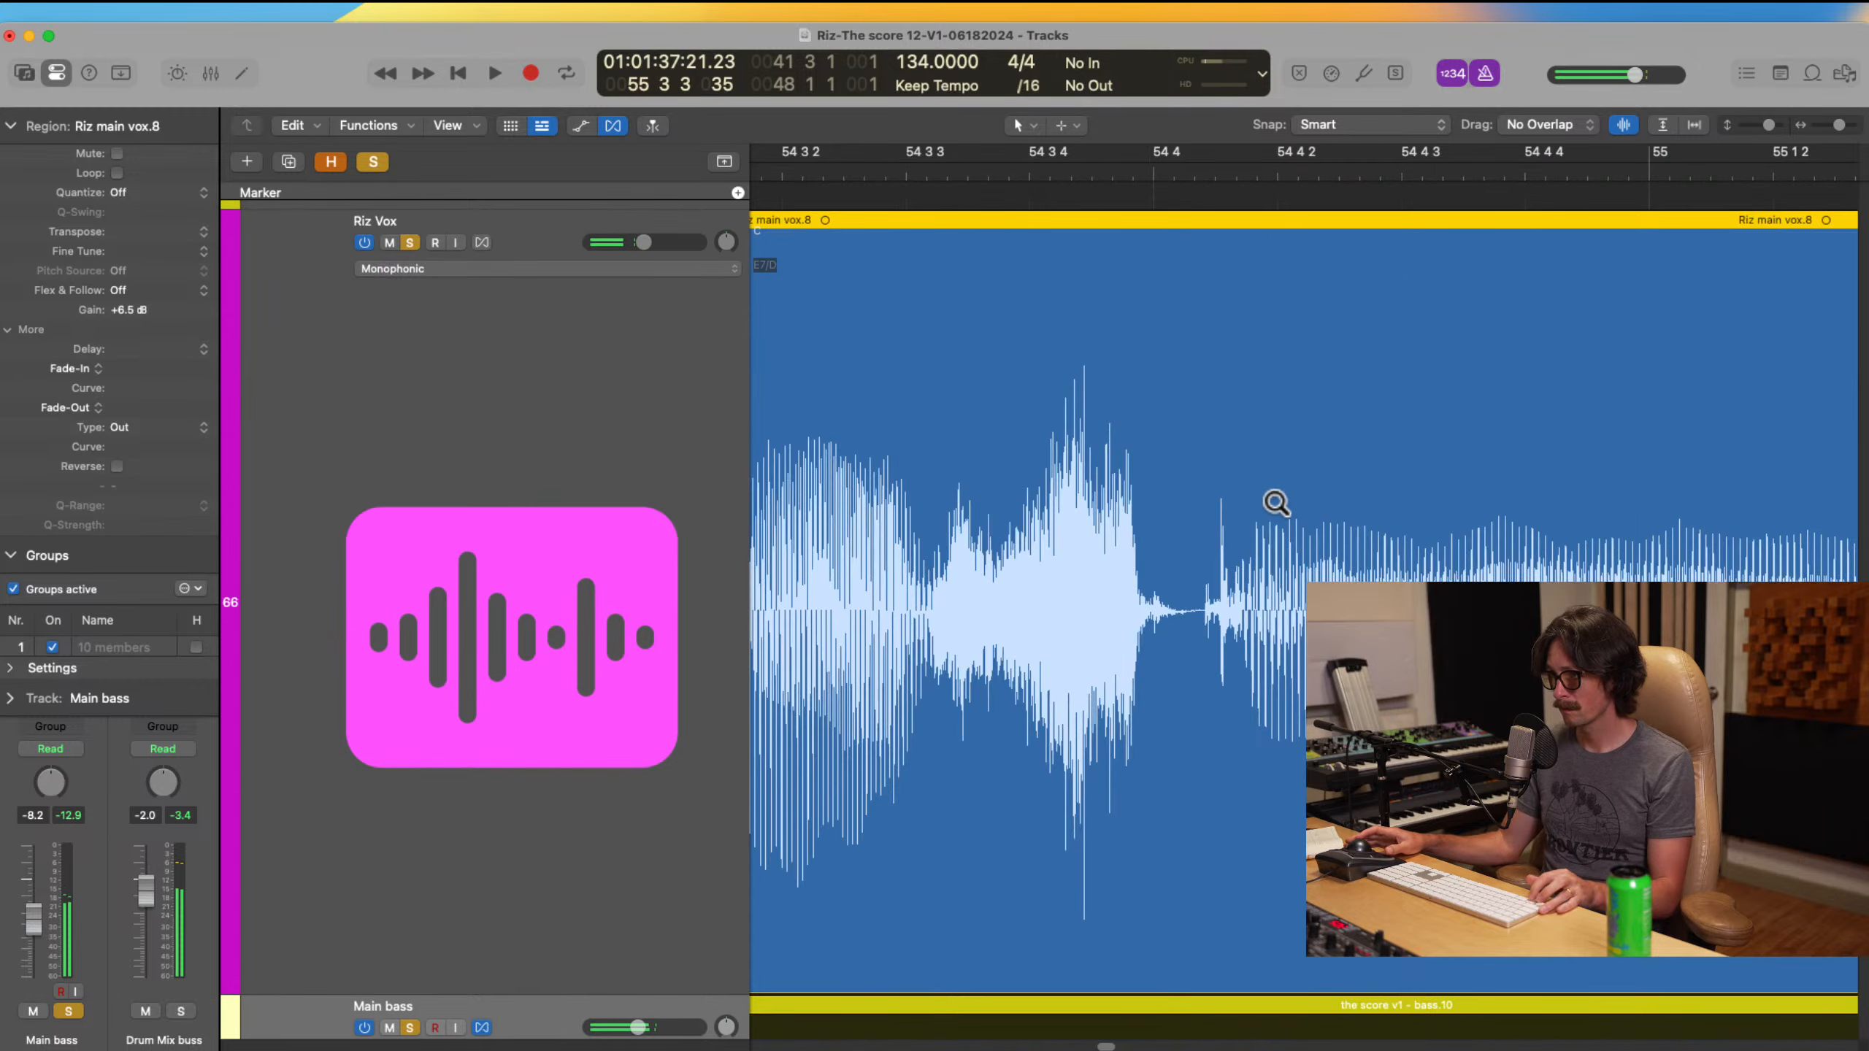
{"action": "left_click", "coordinate": [1192, 615]}
{"action": "mouse_move", "coordinate": [1243, 646]}
{"action": "left_mouse_down"}
{"action": "mouse_move", "coordinate": [1177, 642]}
{"action": "mouse_move", "coordinate": [1176, 673]}
{"action": "left_mouse_up"}
{"action": "left_click", "coordinate": [1176, 673], "text": "ctrl+alt"}
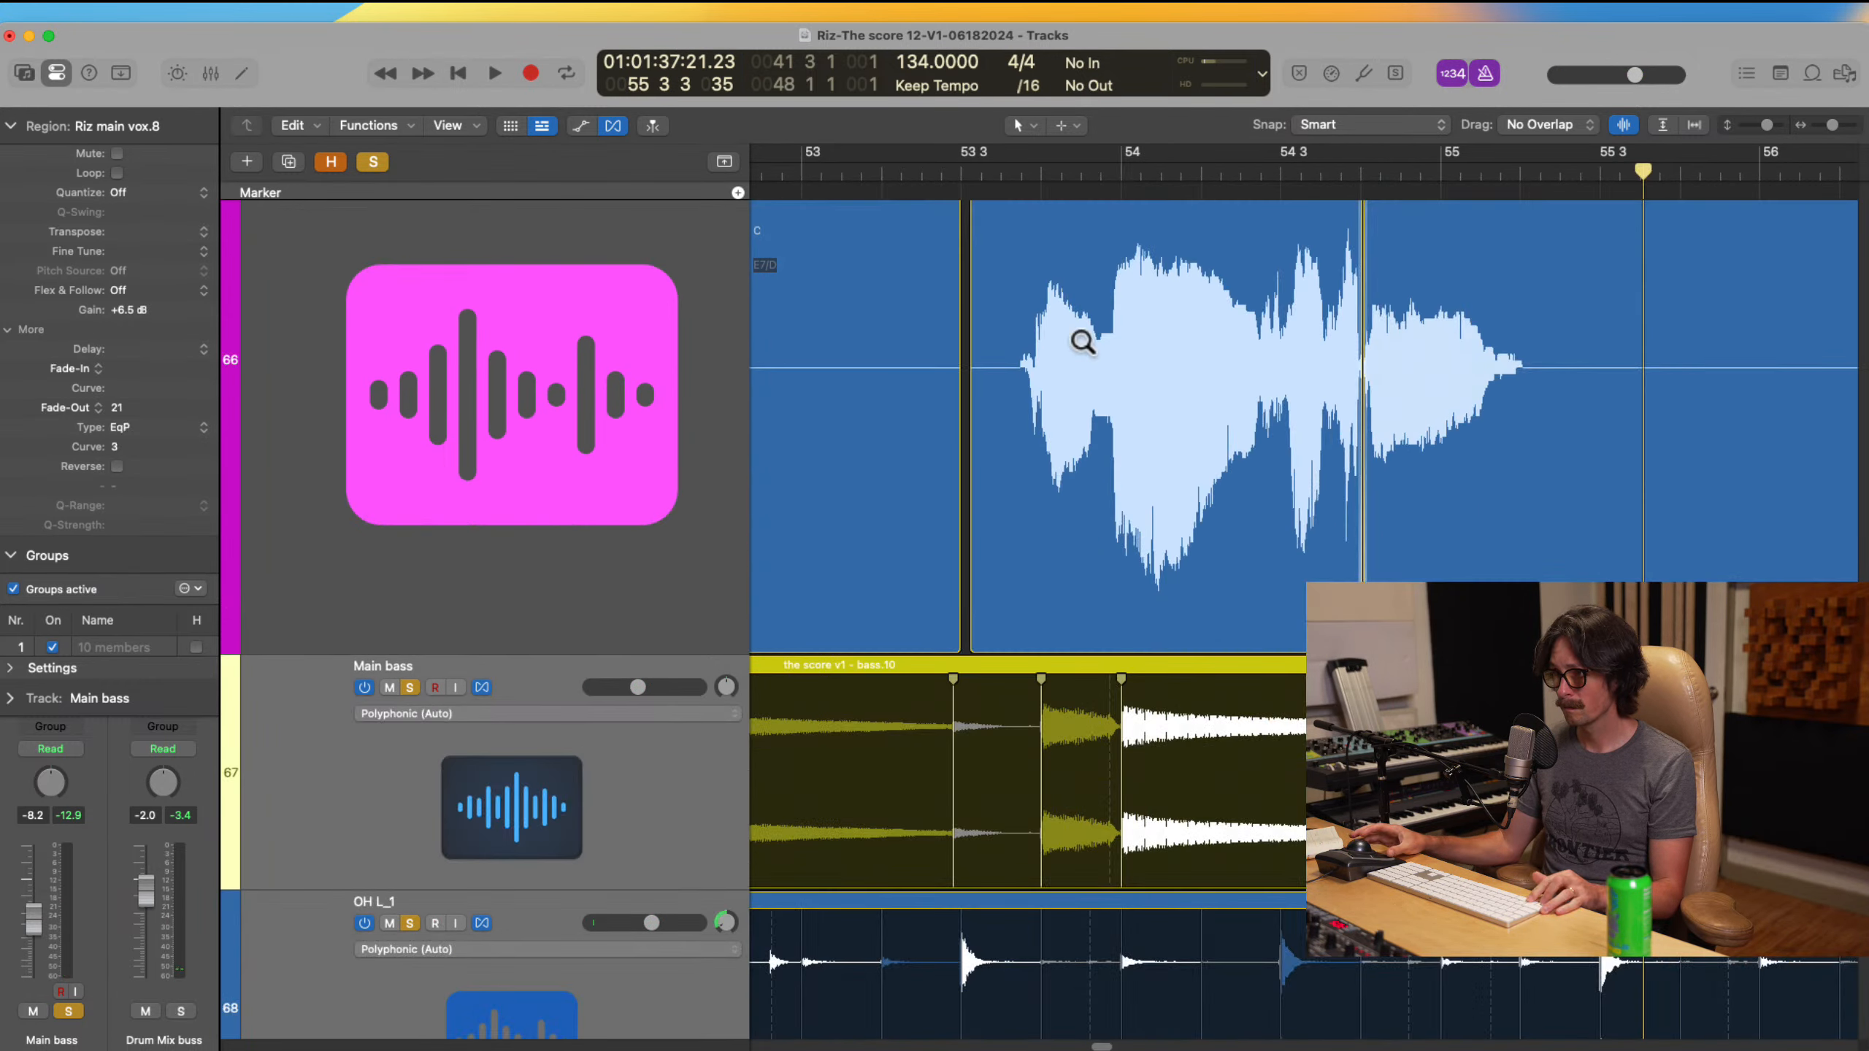
{"action": "left_click", "coordinate": [1001, 177]}
{"action": "key", "text": "space"}
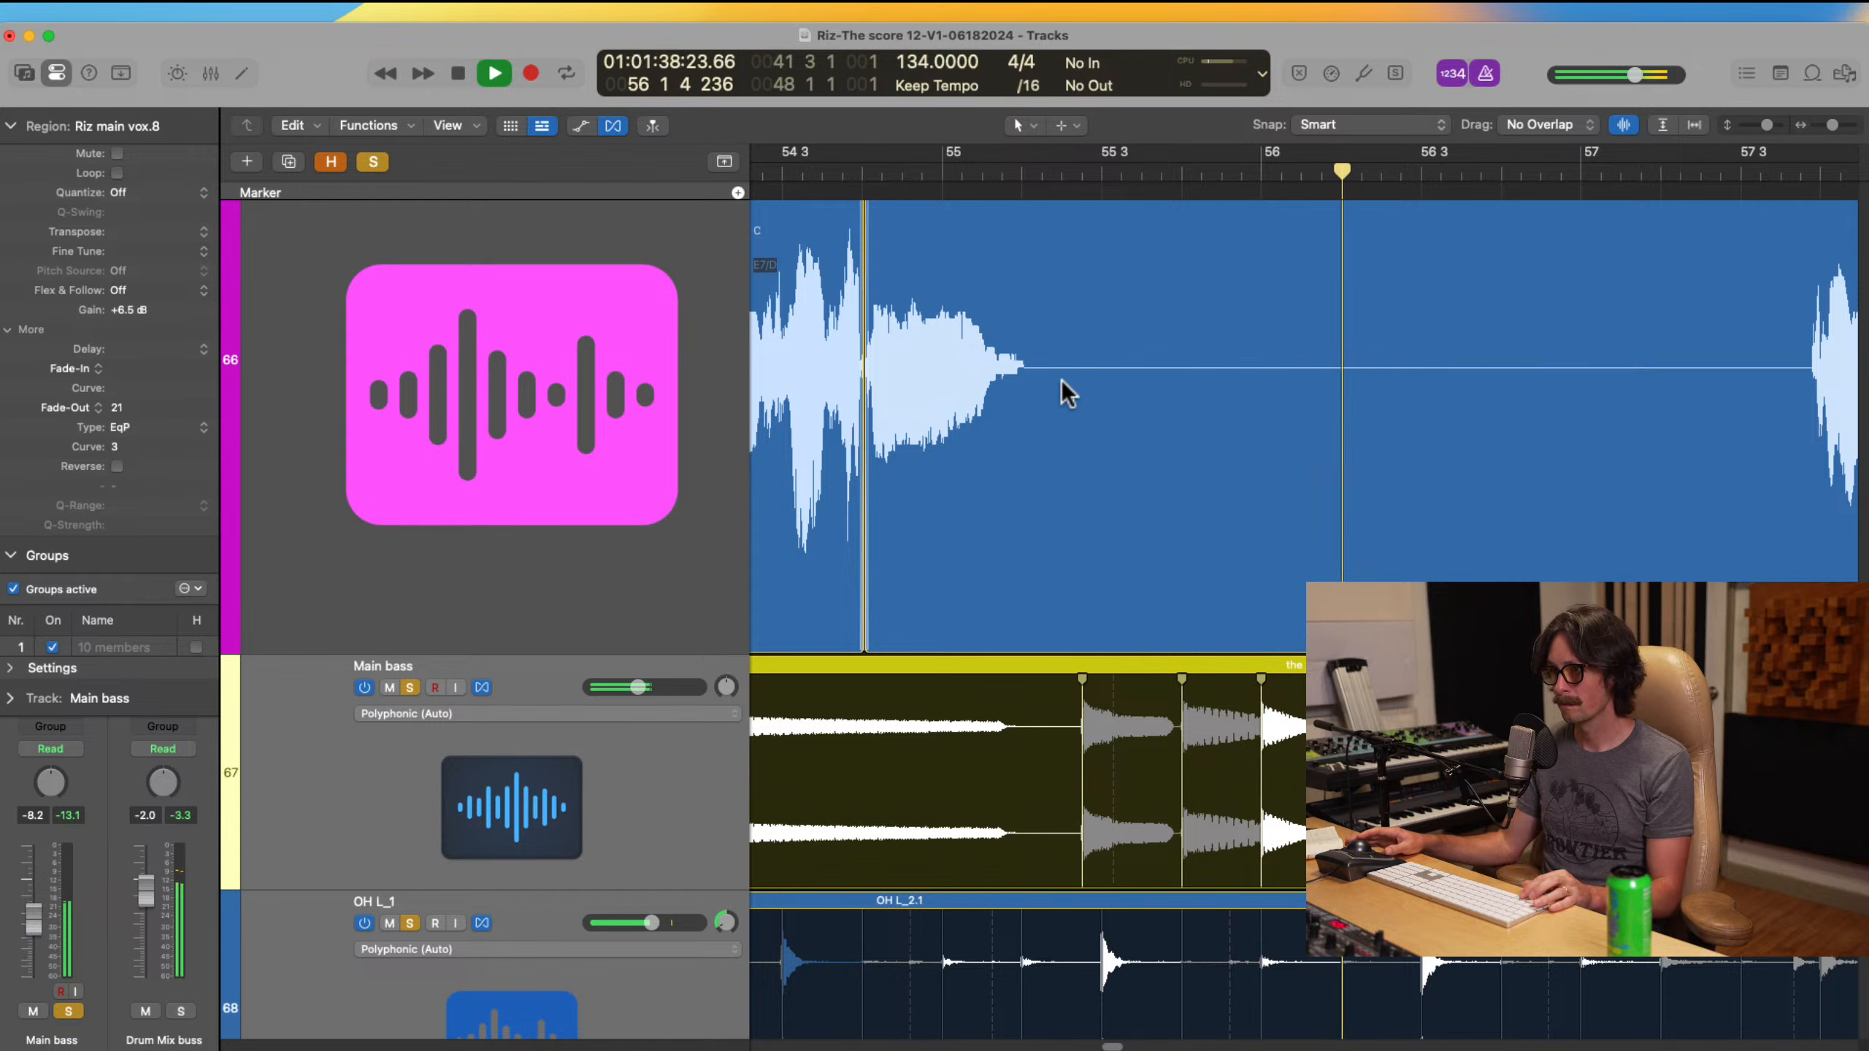
Step: Split the Riz Vox region in the silence just before bar 55 beat 3, ahead of the bar 58 phrase
{"action": "left_click", "coordinate": [1074, 376]}
{"action": "left_click", "coordinate": [1073, 375], "text": "ctrl+alt"}
{"action": "scroll", "coordinate": [1073, 379], "scroll_direction": "right", "scroll_amount": 8}
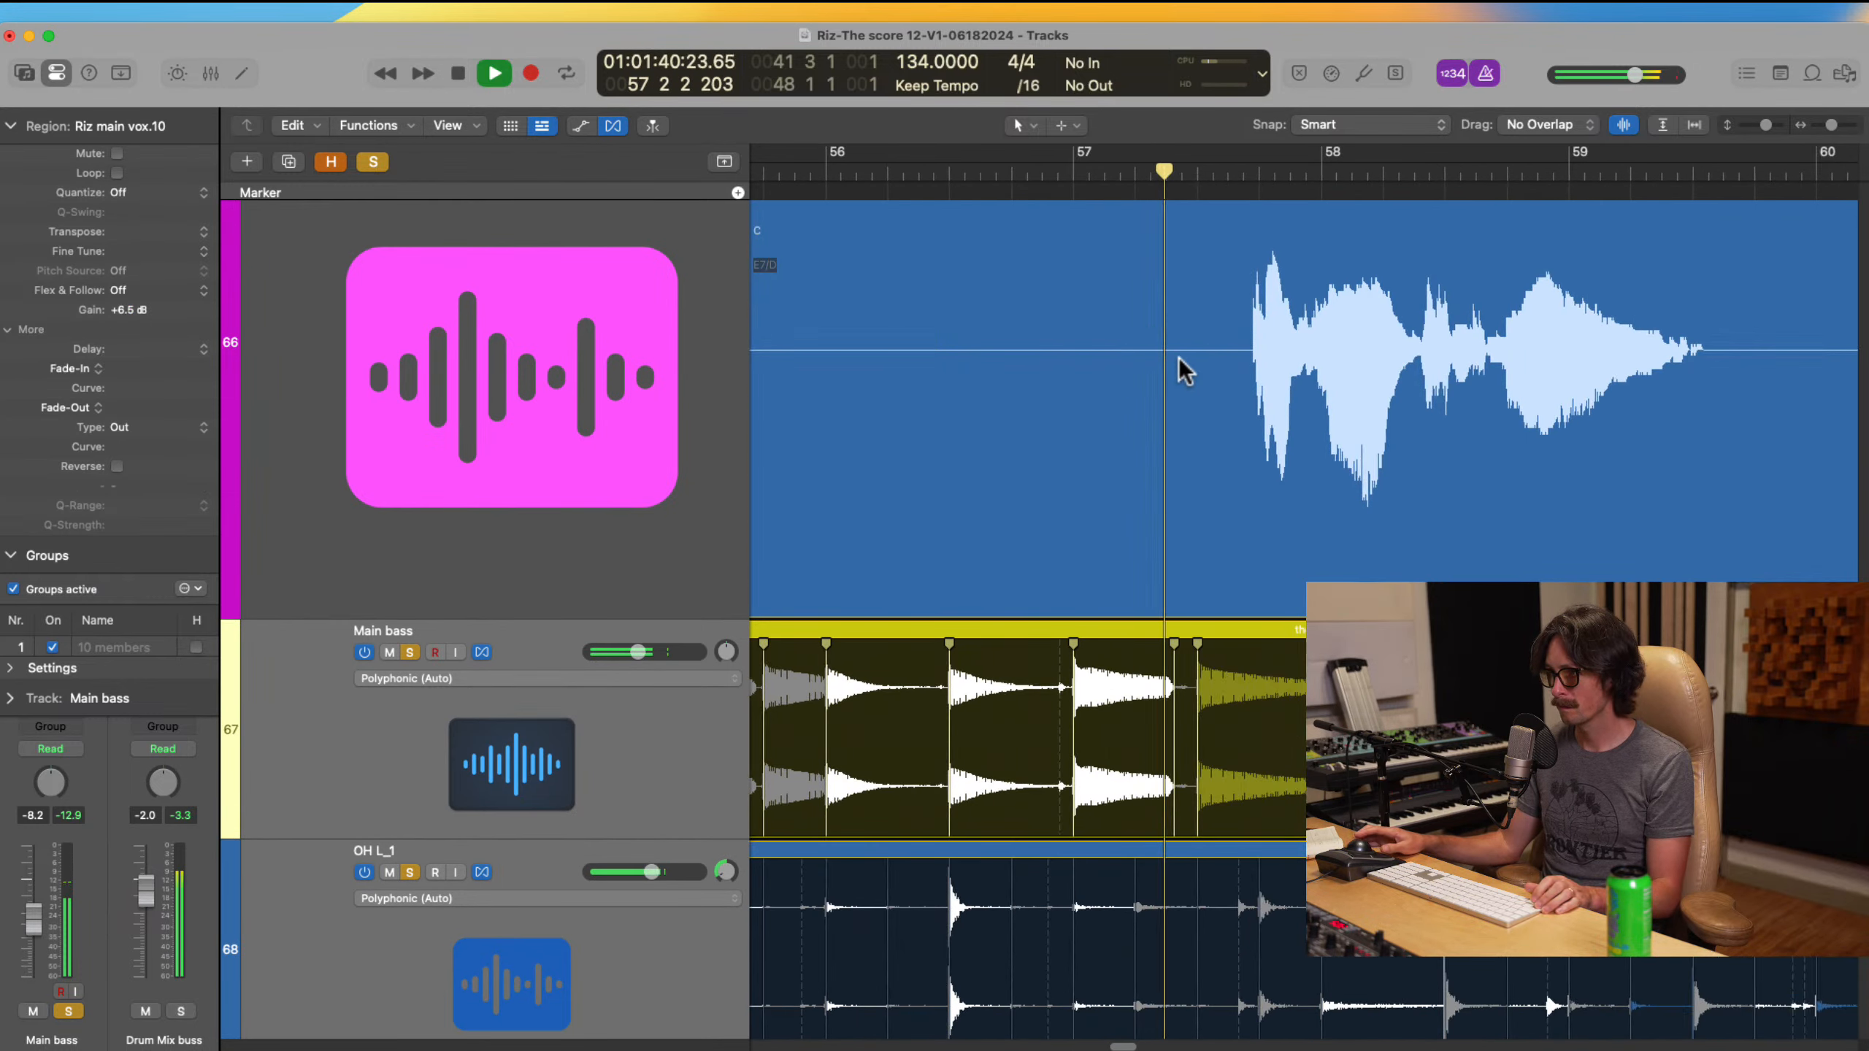
Step: Split Riz main vox.10 at about 57 3 3 121, just ahead of its phrase, and nudge the part after the split slightly later
{"action": "left_click_drag", "start_coordinate": [1173, 256], "coordinate": [1351, 470]}
{"action": "double_click", "coordinate": [1150, 614]}
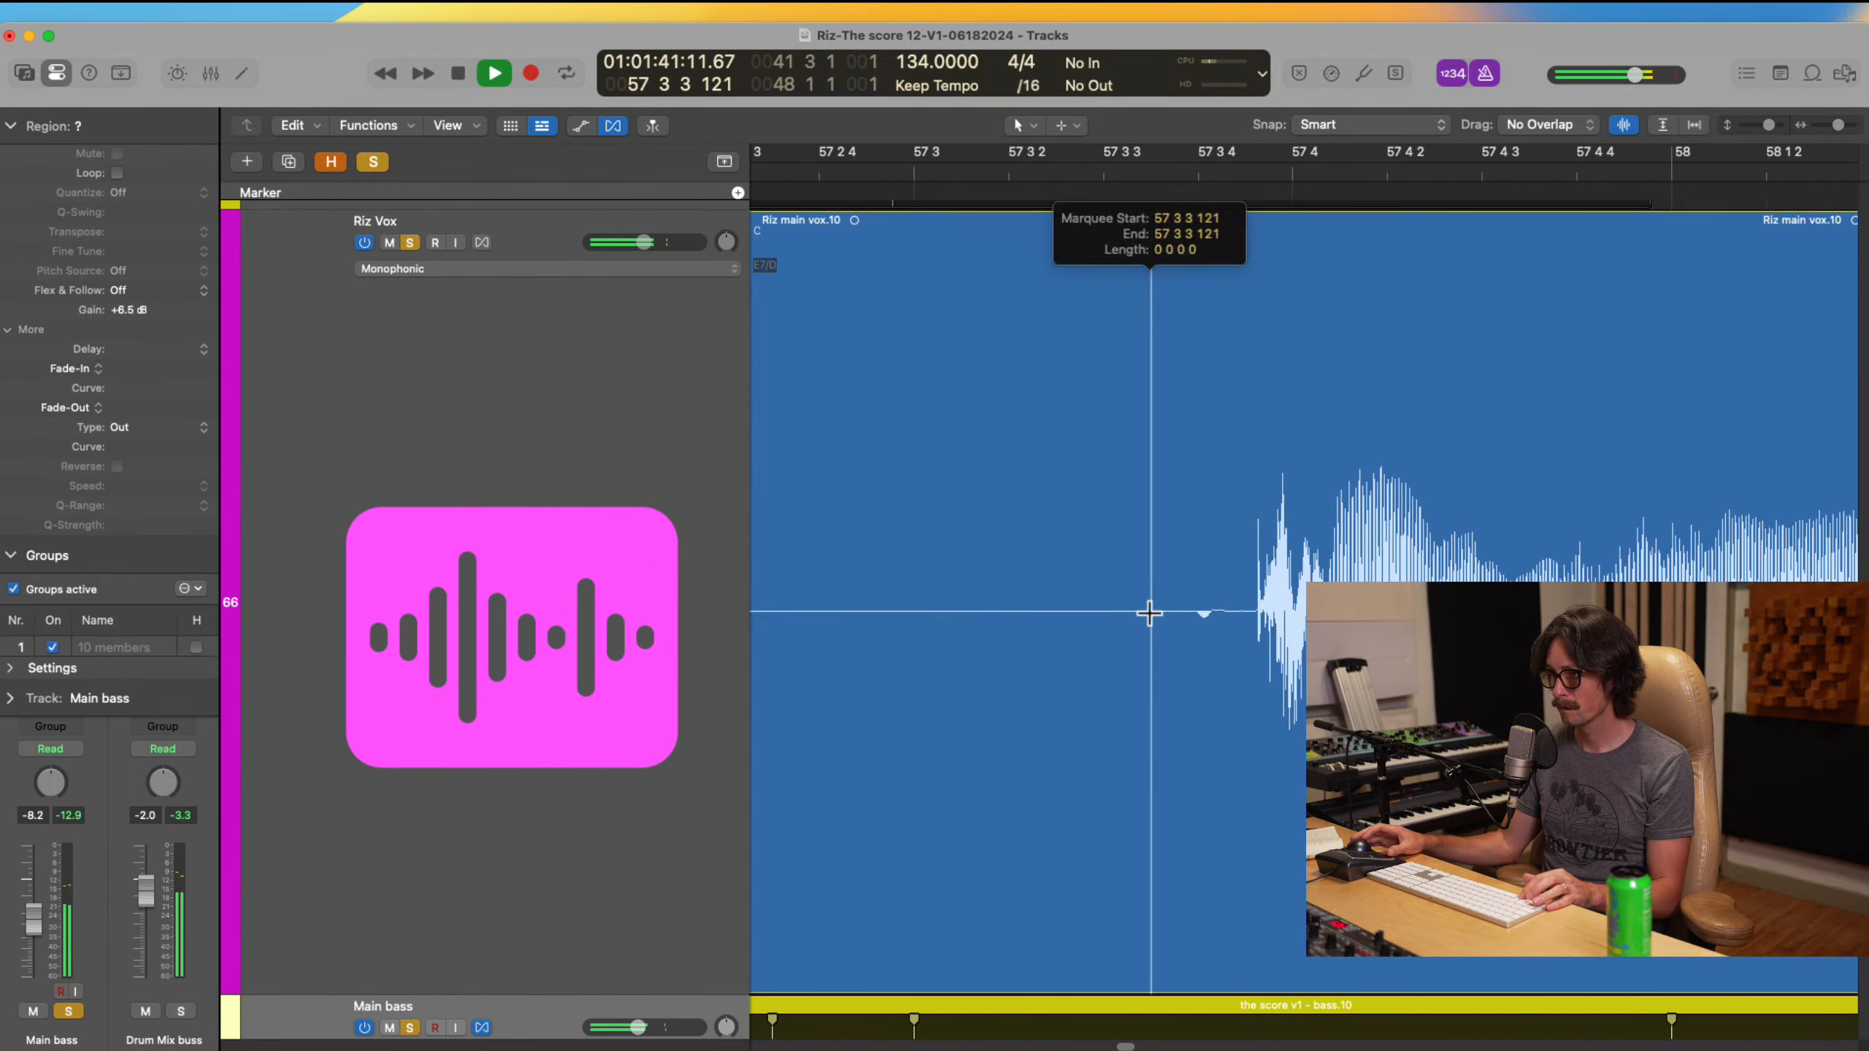
{"action": "left_click_drag", "start_coordinate": [1239, 653], "coordinate": [1251, 643]}
{"action": "left_click", "coordinate": [1288, 607], "text": "ctrl+alt"}
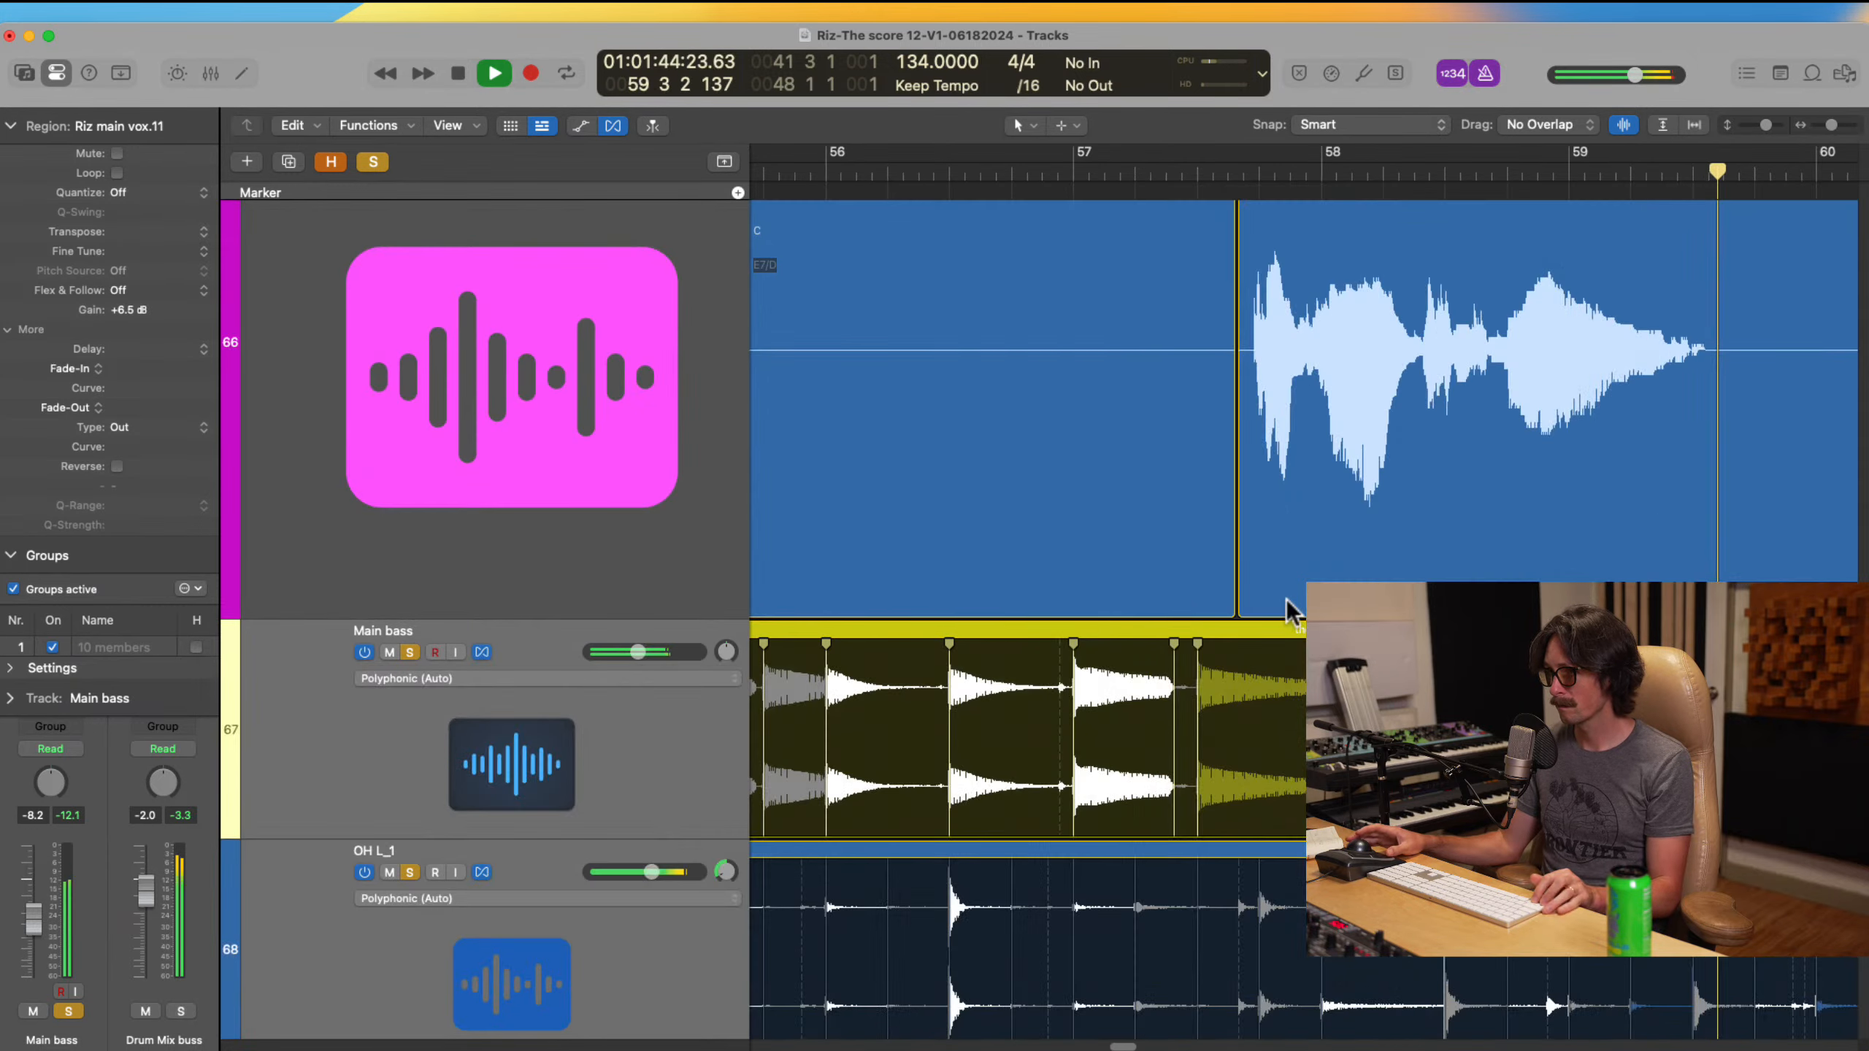
Step: Play the Riz main vox.11 phrase from just before bar 58 and examine its timing
{"action": "scroll", "coordinate": [1287, 603], "scroll_direction": "right", "scroll_amount": 4}
{"action": "left_click", "coordinate": [1227, 173]}
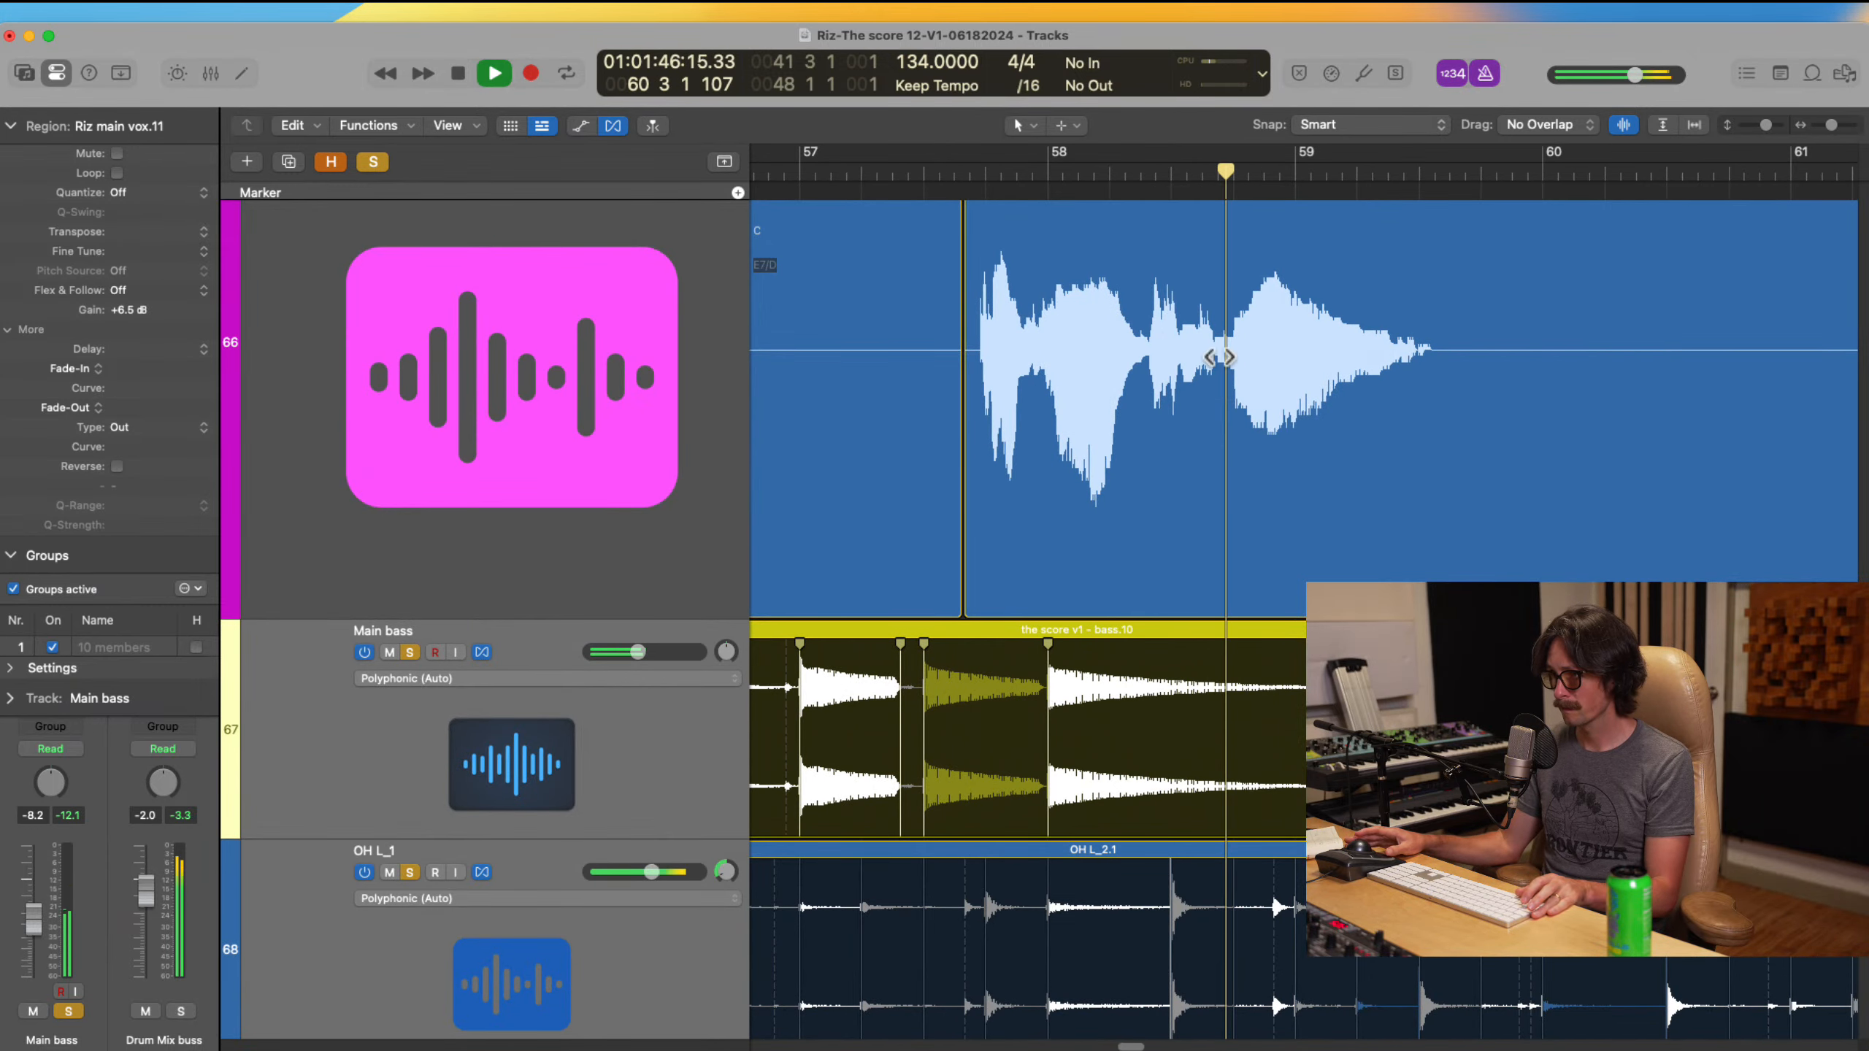
{"action": "left_click", "coordinate": [1002, 166]}
{"action": "left_click_drag", "start_coordinate": [839, 235], "coordinate": [1111, 582]}
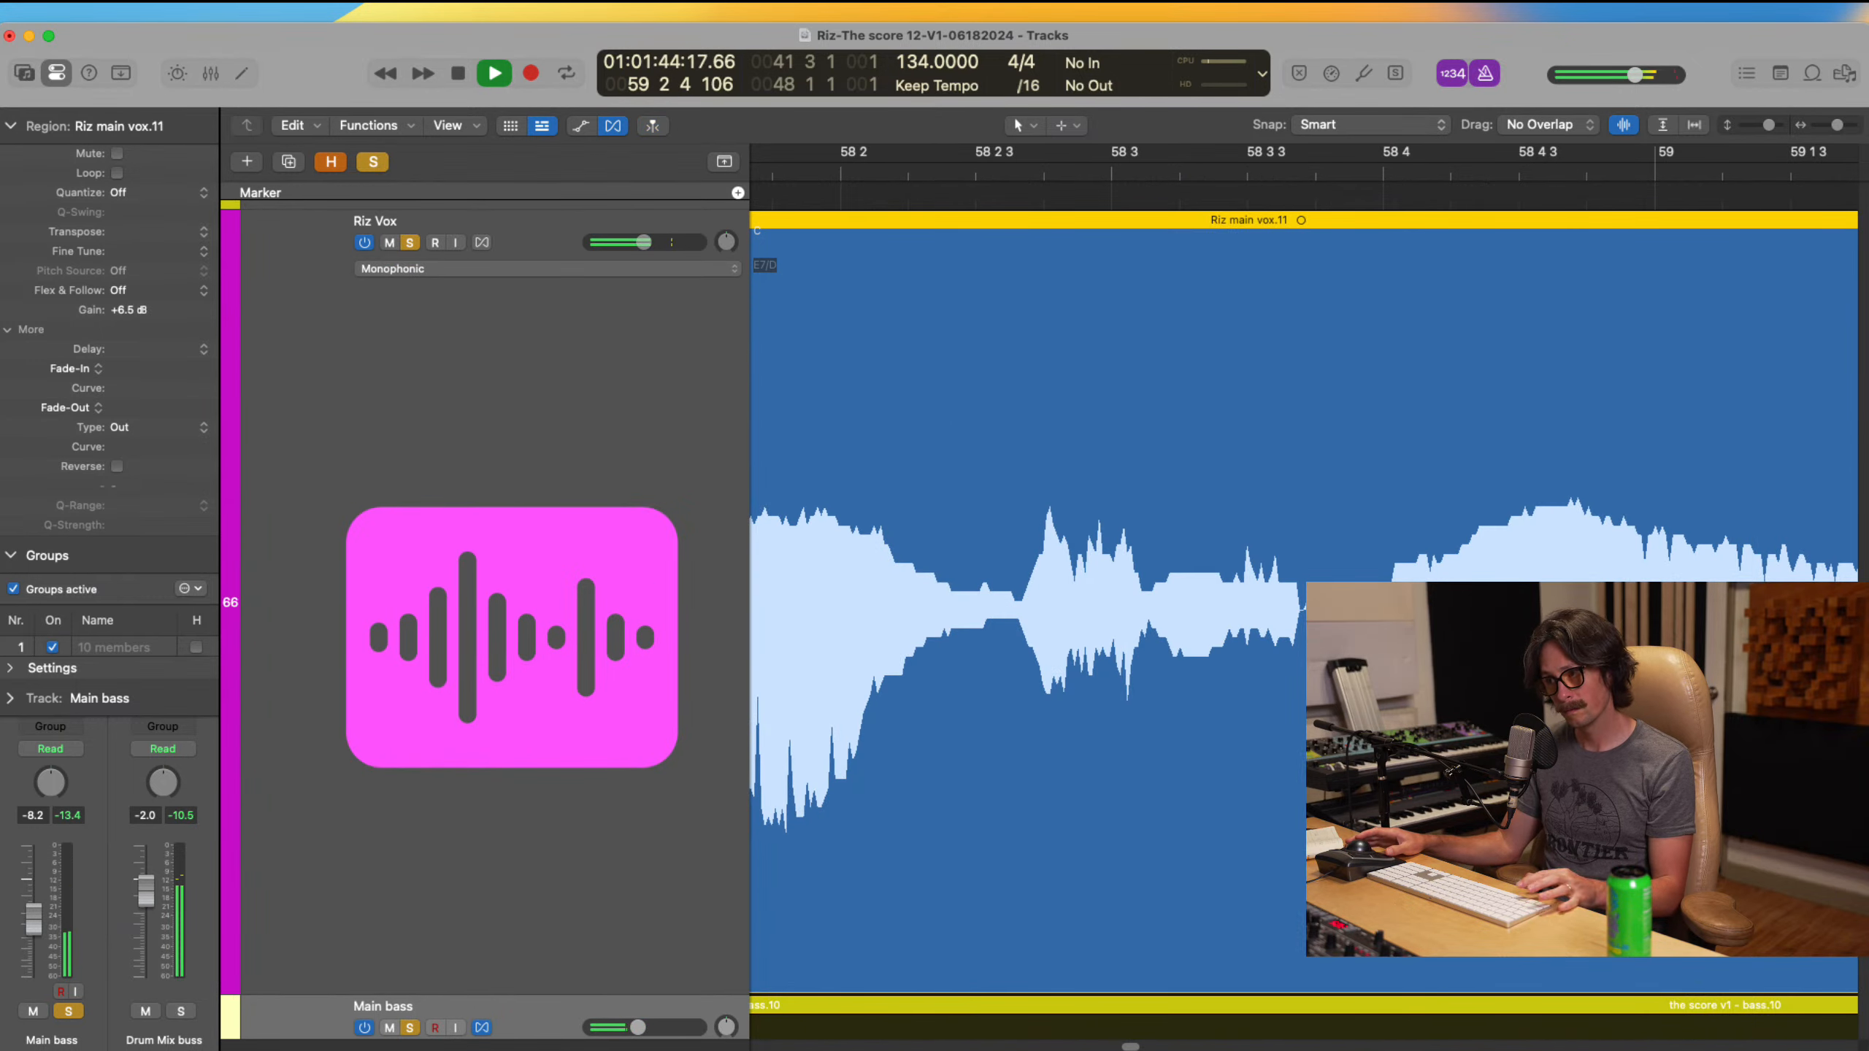
{"action": "left_click", "coordinate": [1112, 582], "text": "ctrl+alt"}
{"action": "key", "text": "space"}
{"action": "key", "text": "space"}
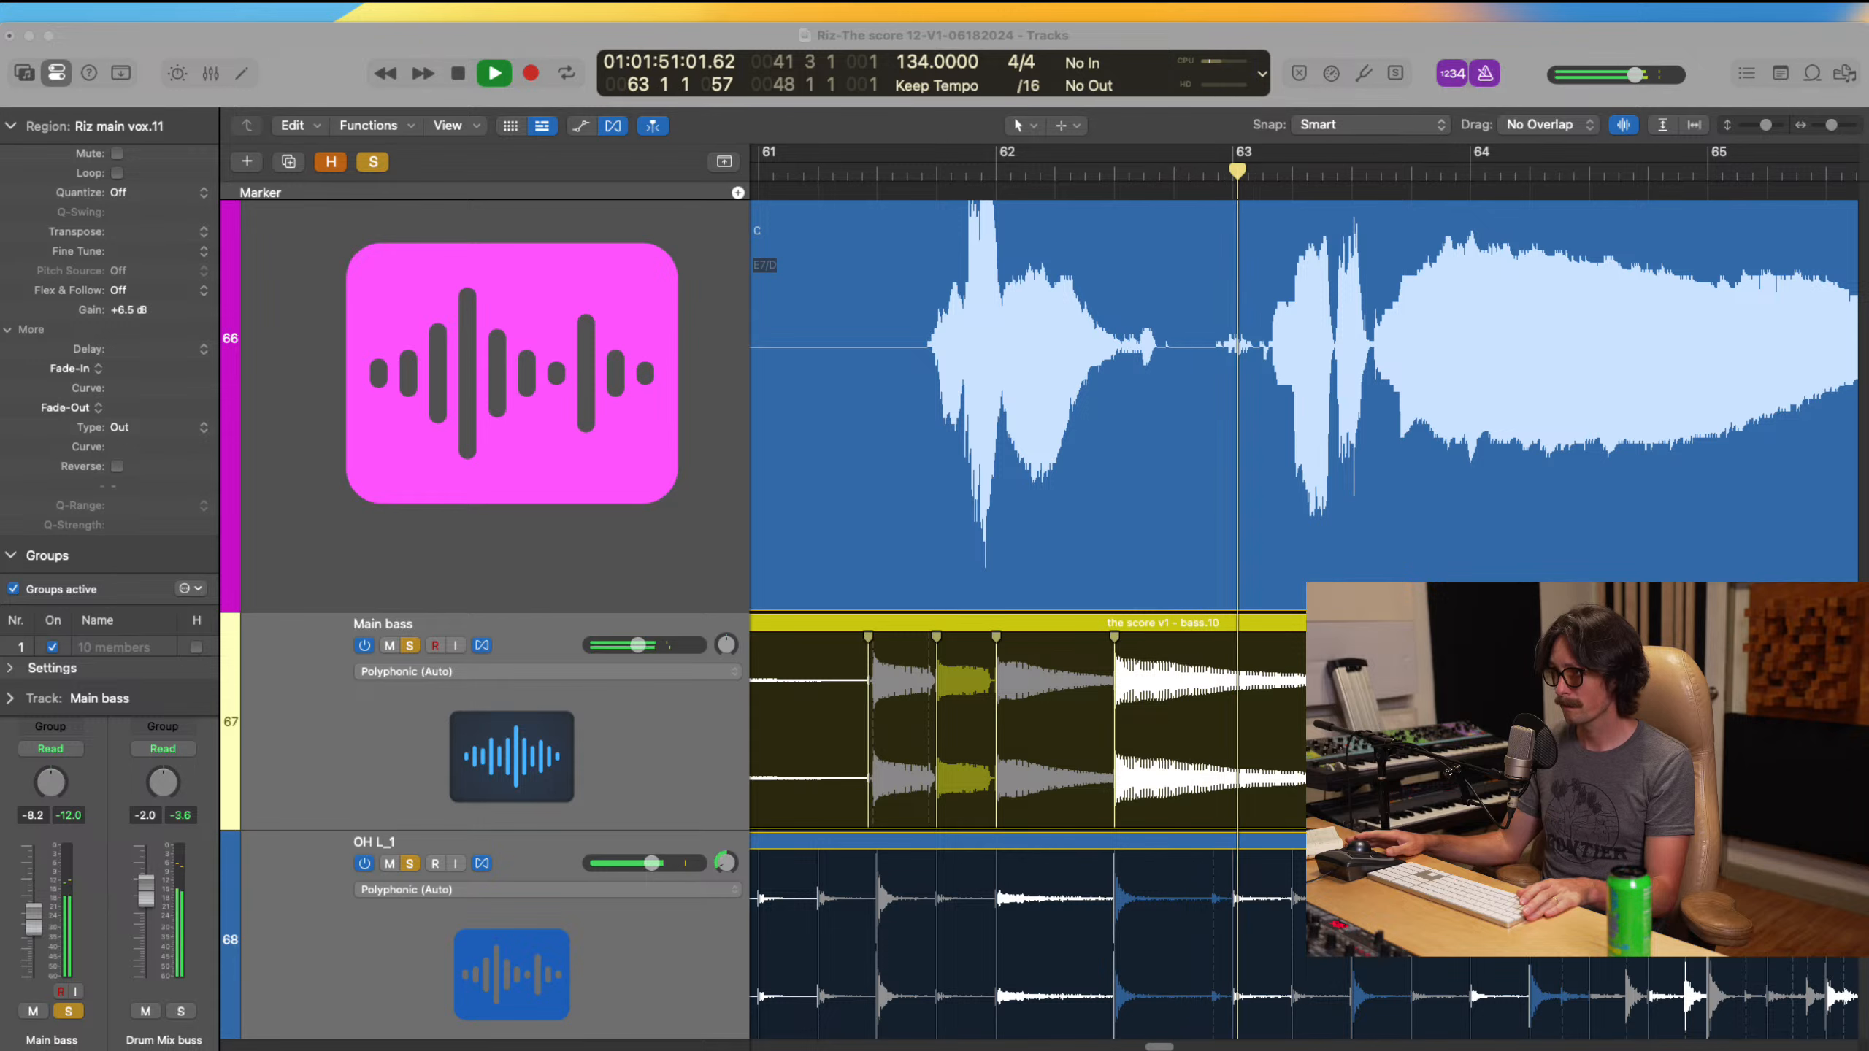
Step: Play the Riz Vox phrase leading into bar 62 and check its timing against the music
{"action": "left_click", "coordinate": [1209, 476], "text": "ctrl+alt"}
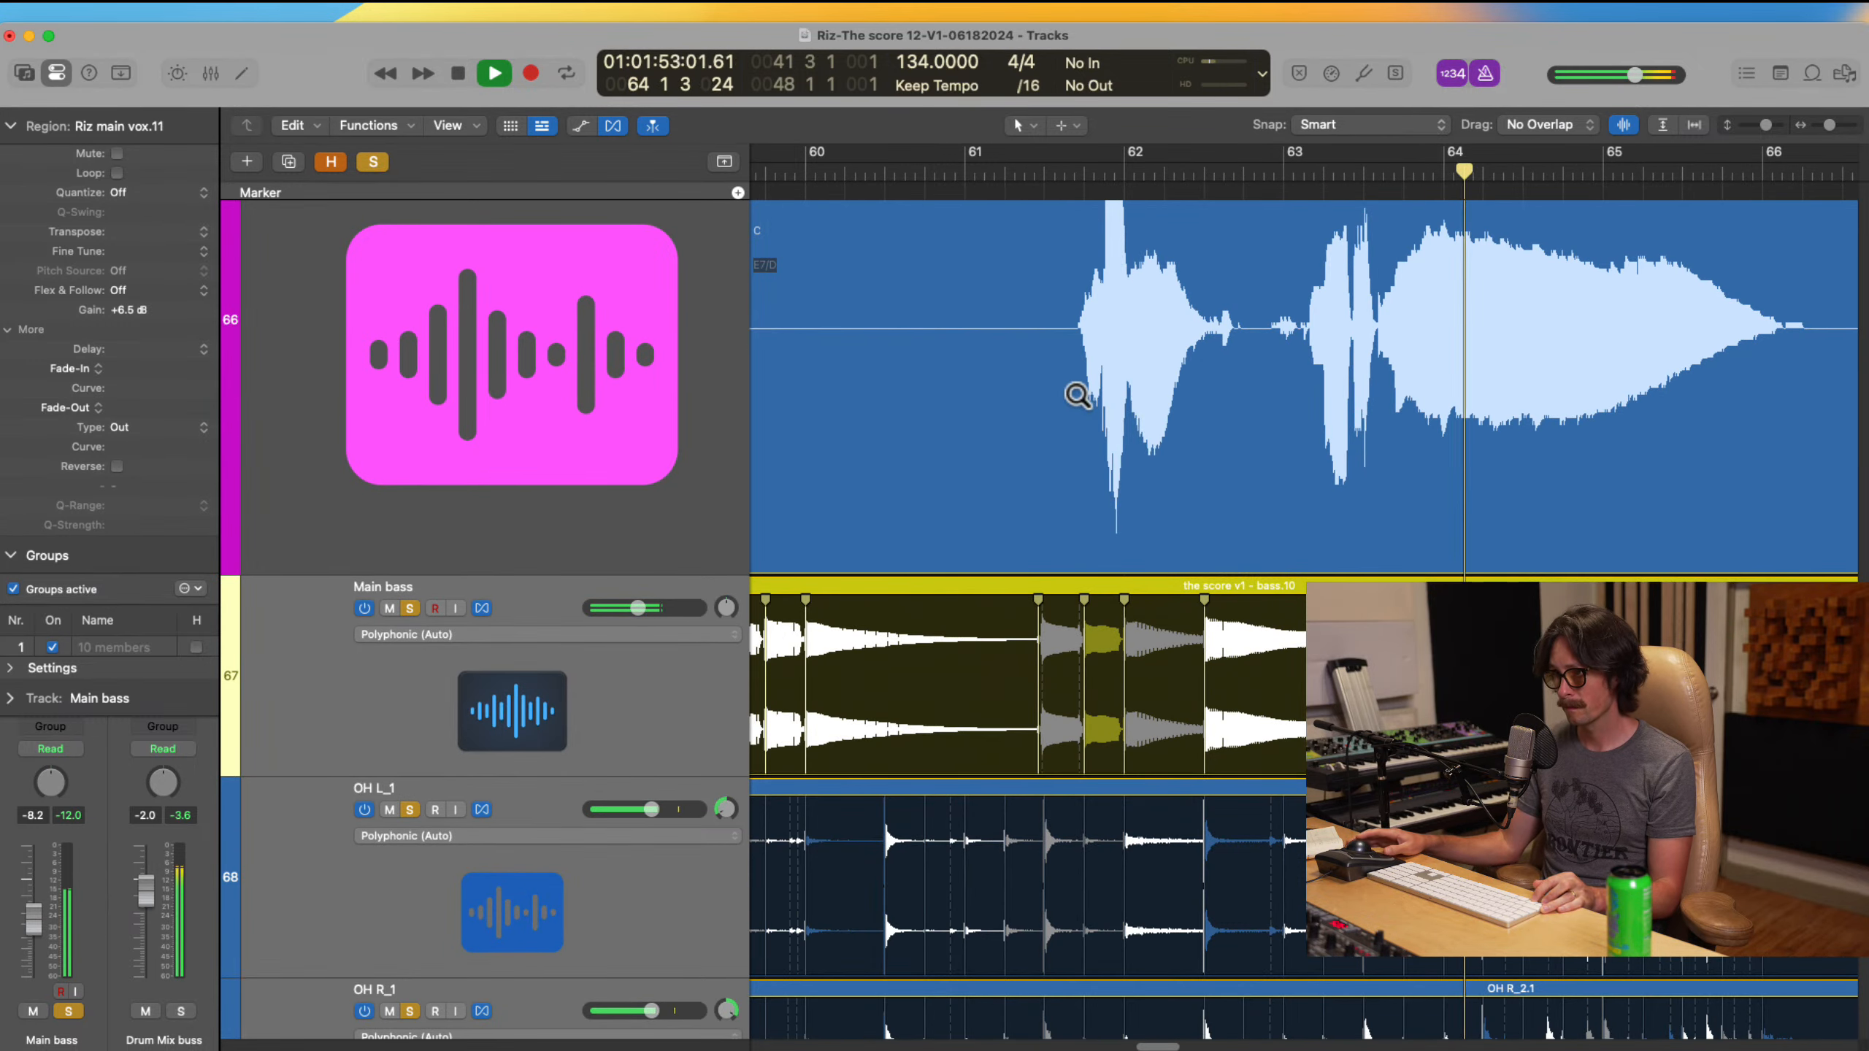
{"action": "left_click", "coordinate": [1052, 173]}
{"action": "left_click_drag", "start_coordinate": [991, 283], "coordinate": [1226, 585]}
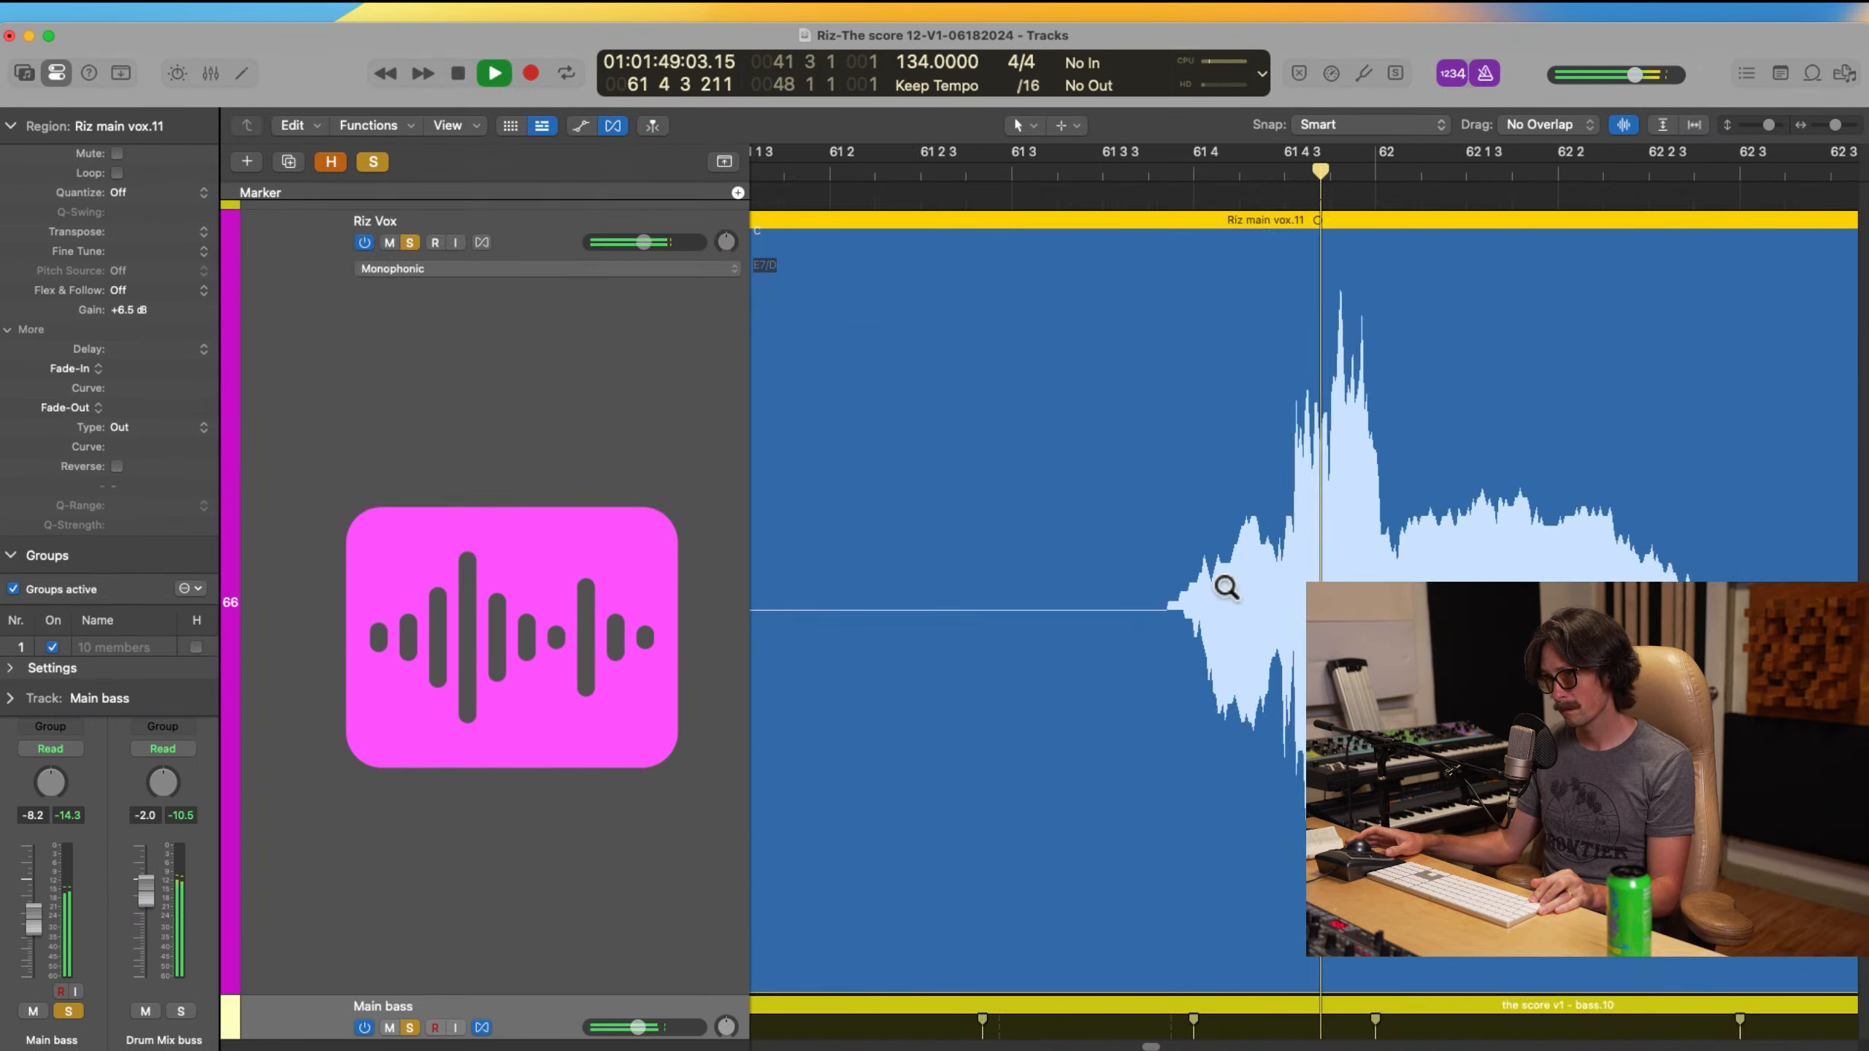
{"action": "key", "text": "space"}
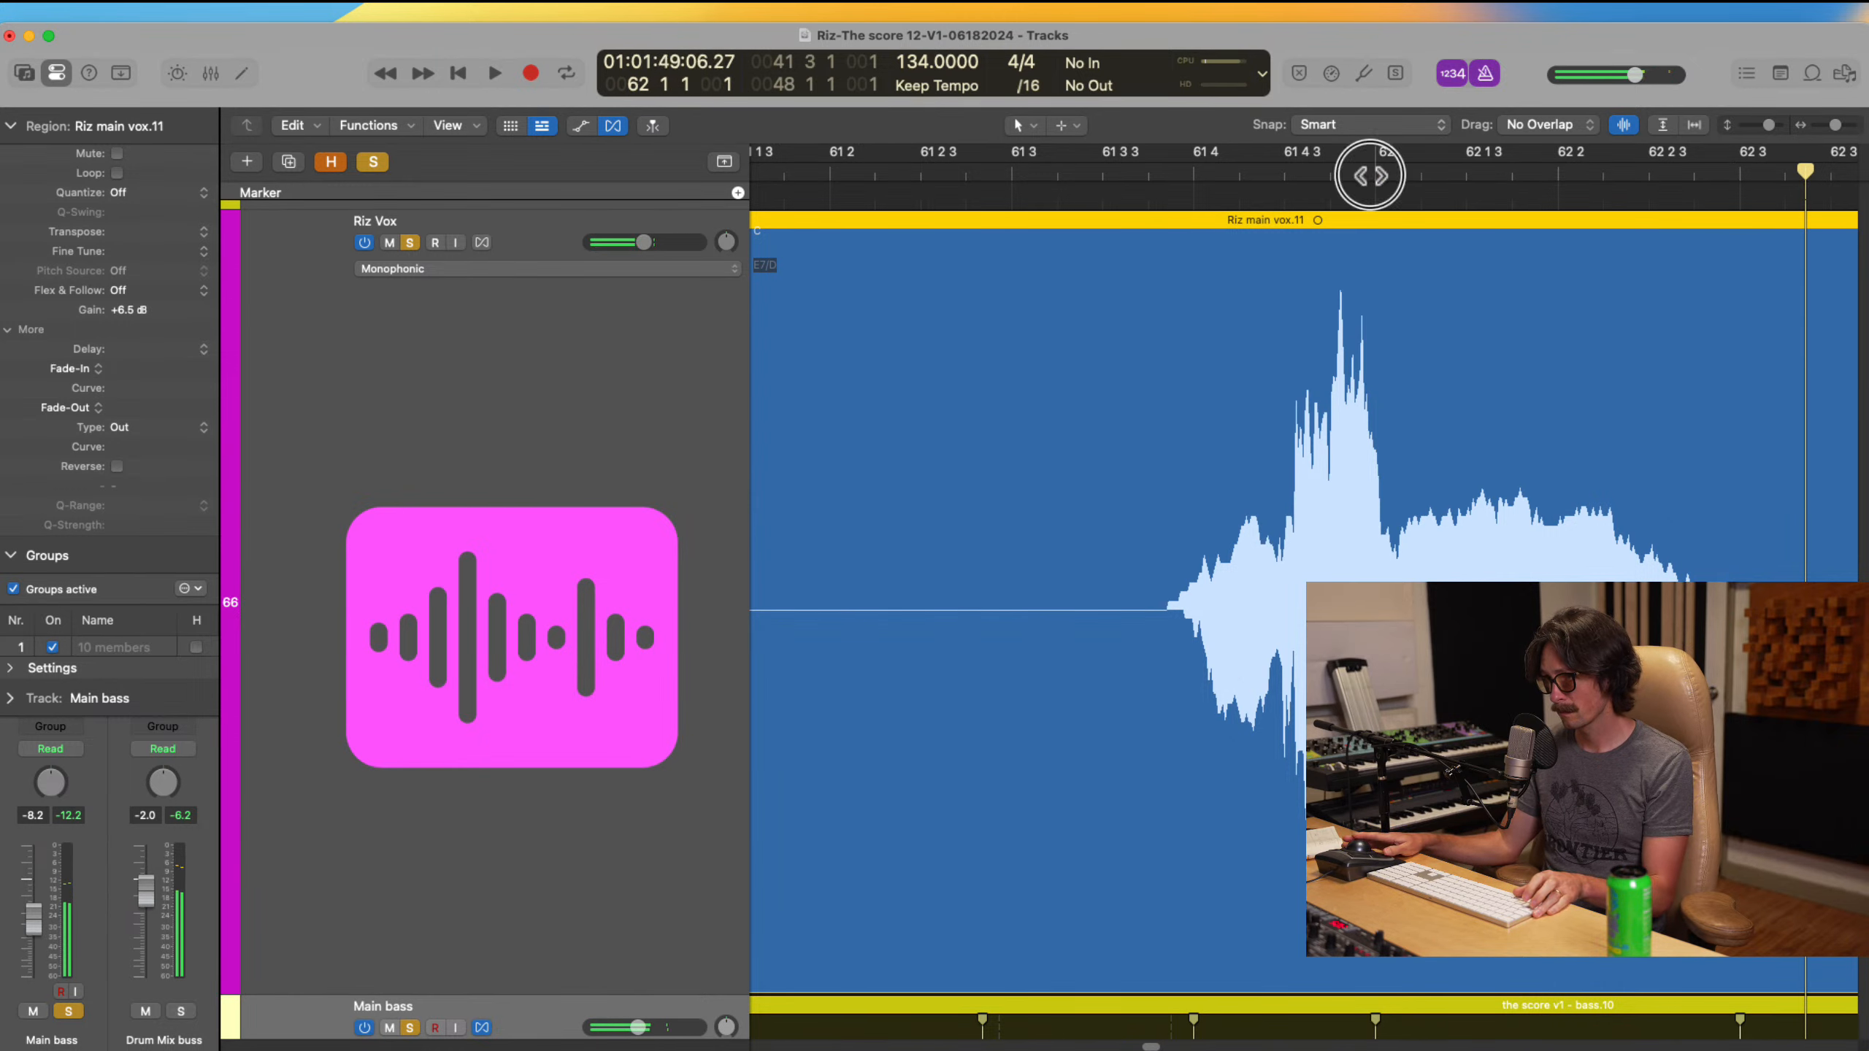
{"action": "left_click", "coordinate": [1371, 175]}
{"action": "key", "text": "space"}
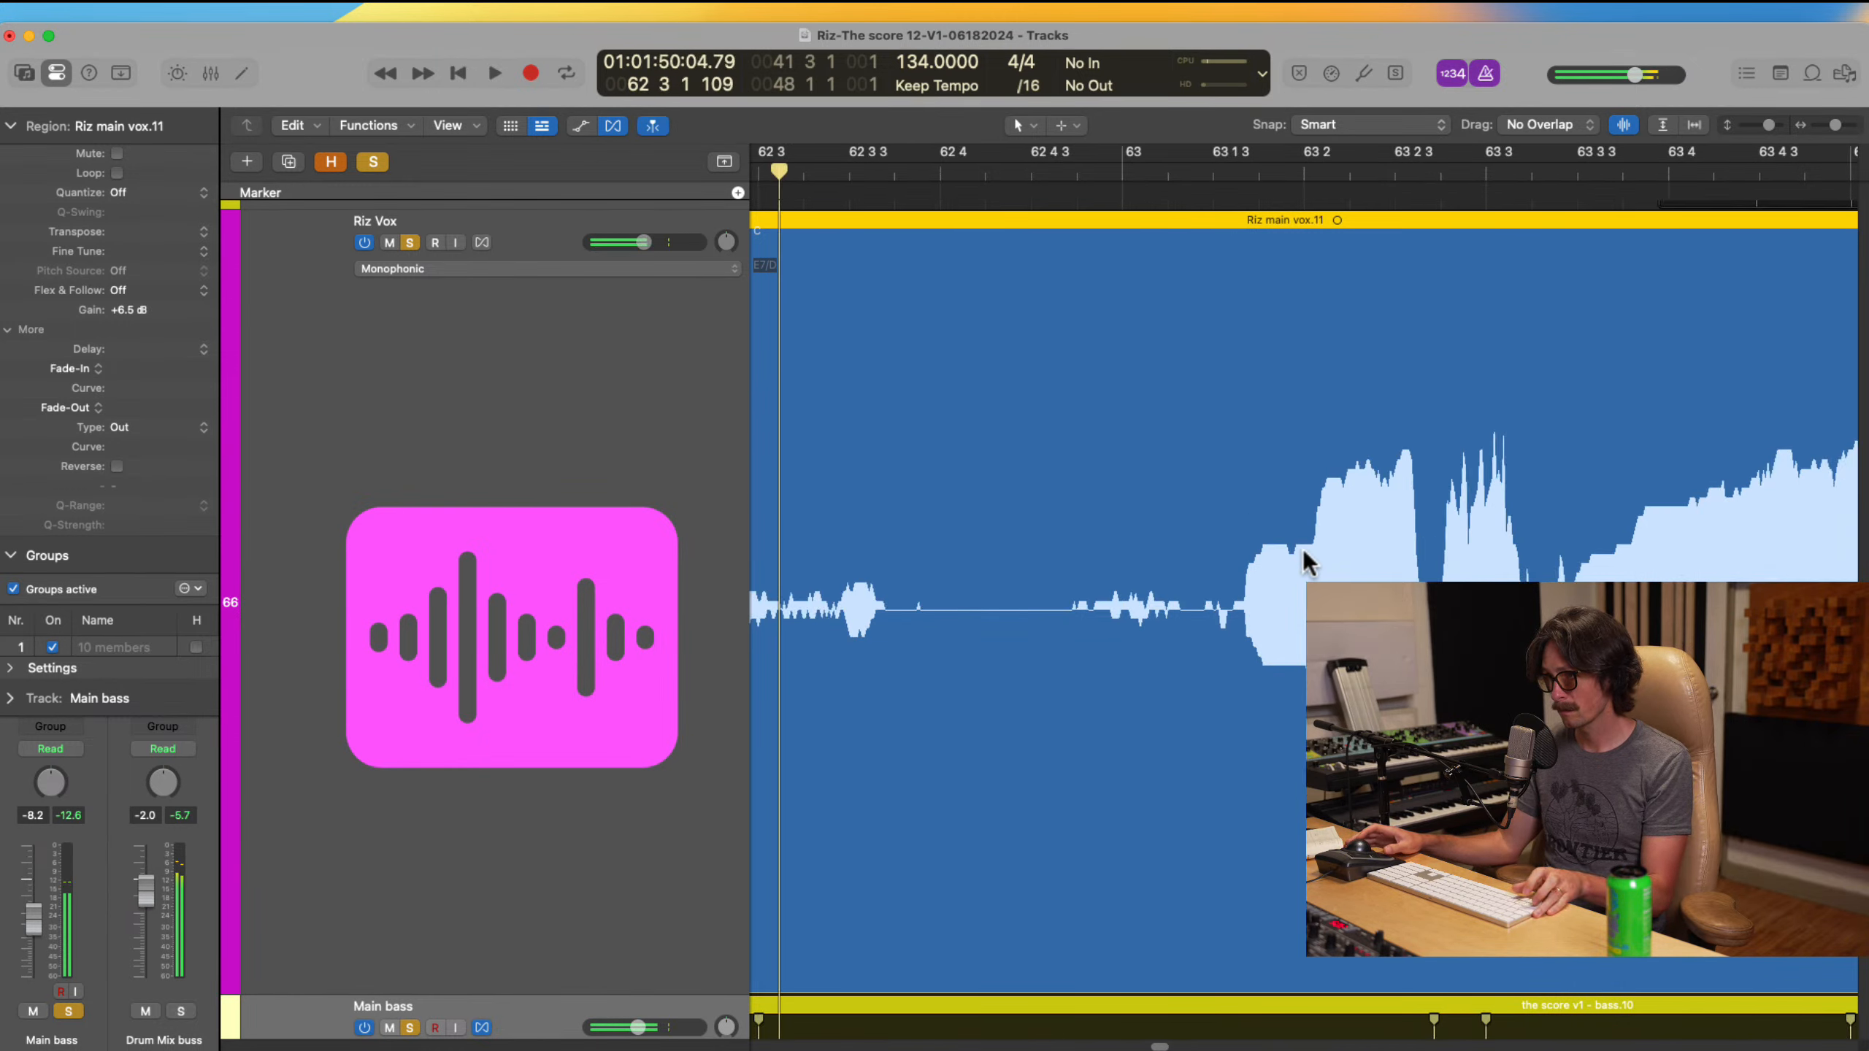
{"action": "key", "text": "space"}
Step: Split Riz main vox.11 at 61 3 3 161, in the silence before the phrase leading into bar 62
{"action": "left_click", "coordinate": [924, 608]}
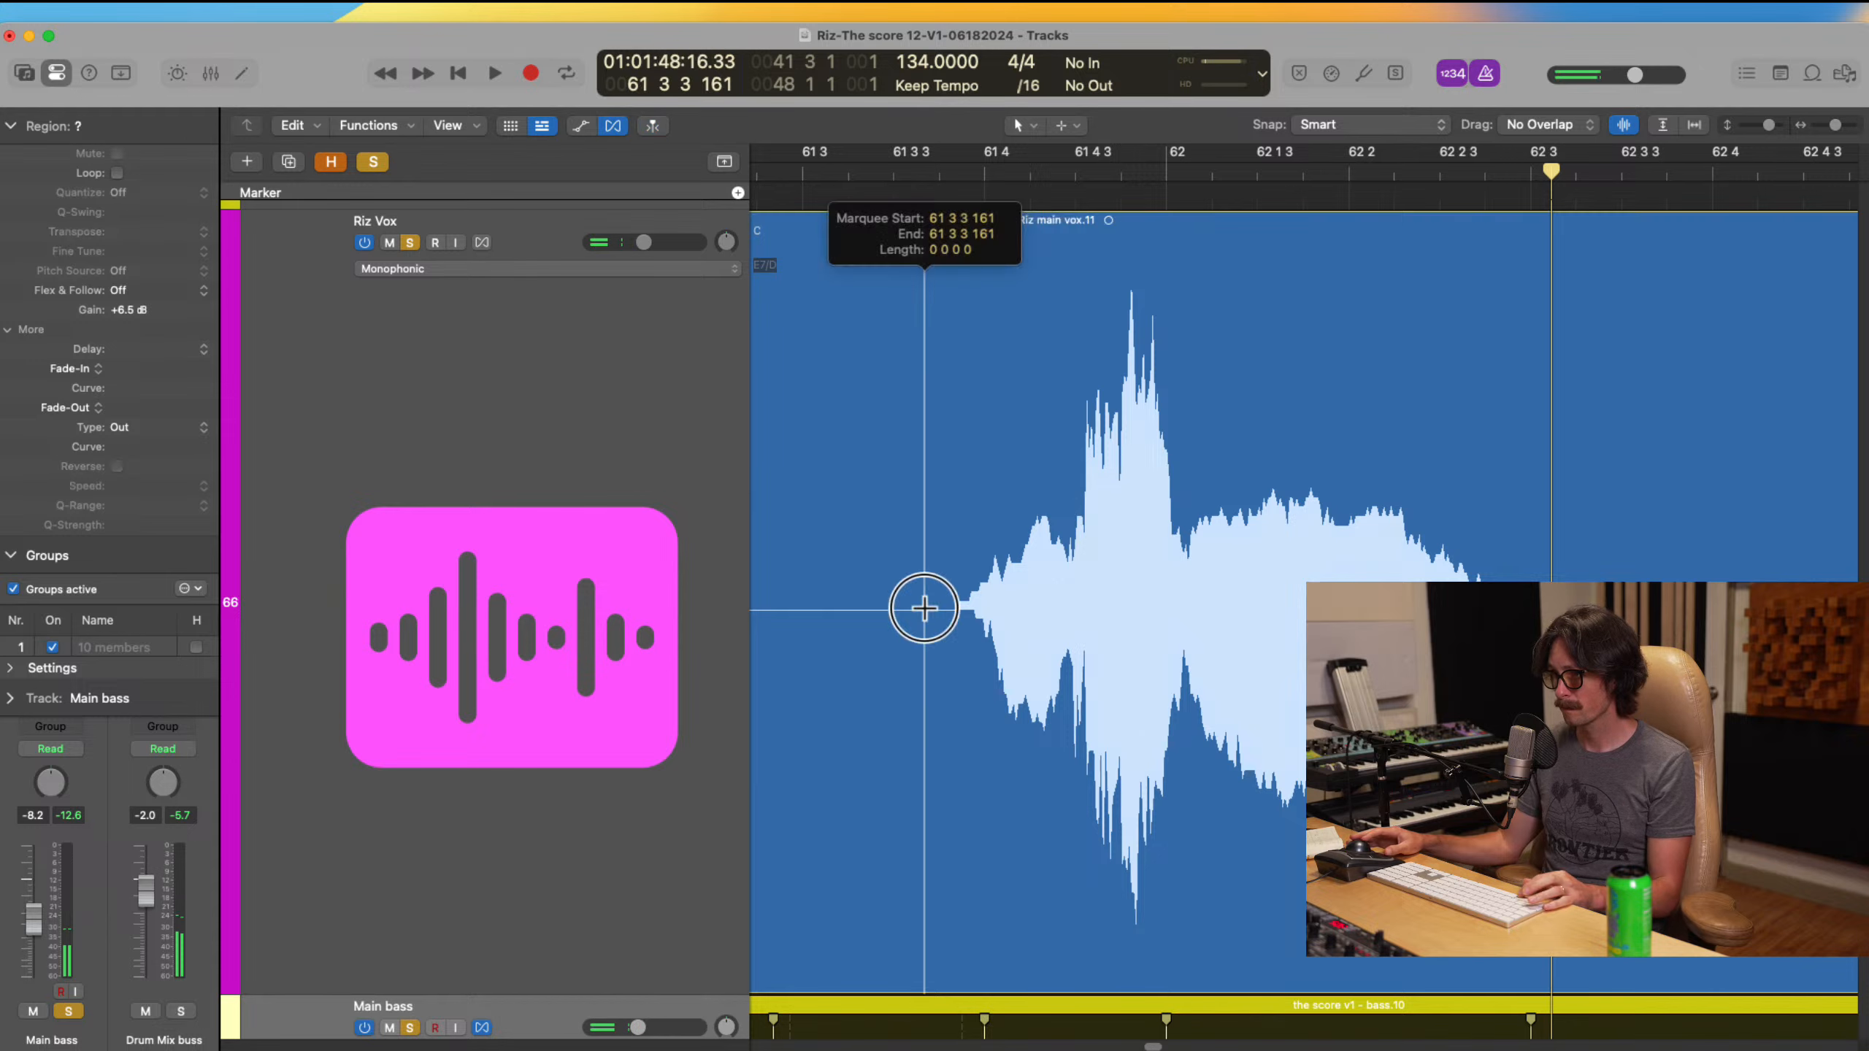
{"action": "key", "text": "super+t"}
{"action": "left_click", "coordinate": [1639, 385], "text": "ctrl+alt"}
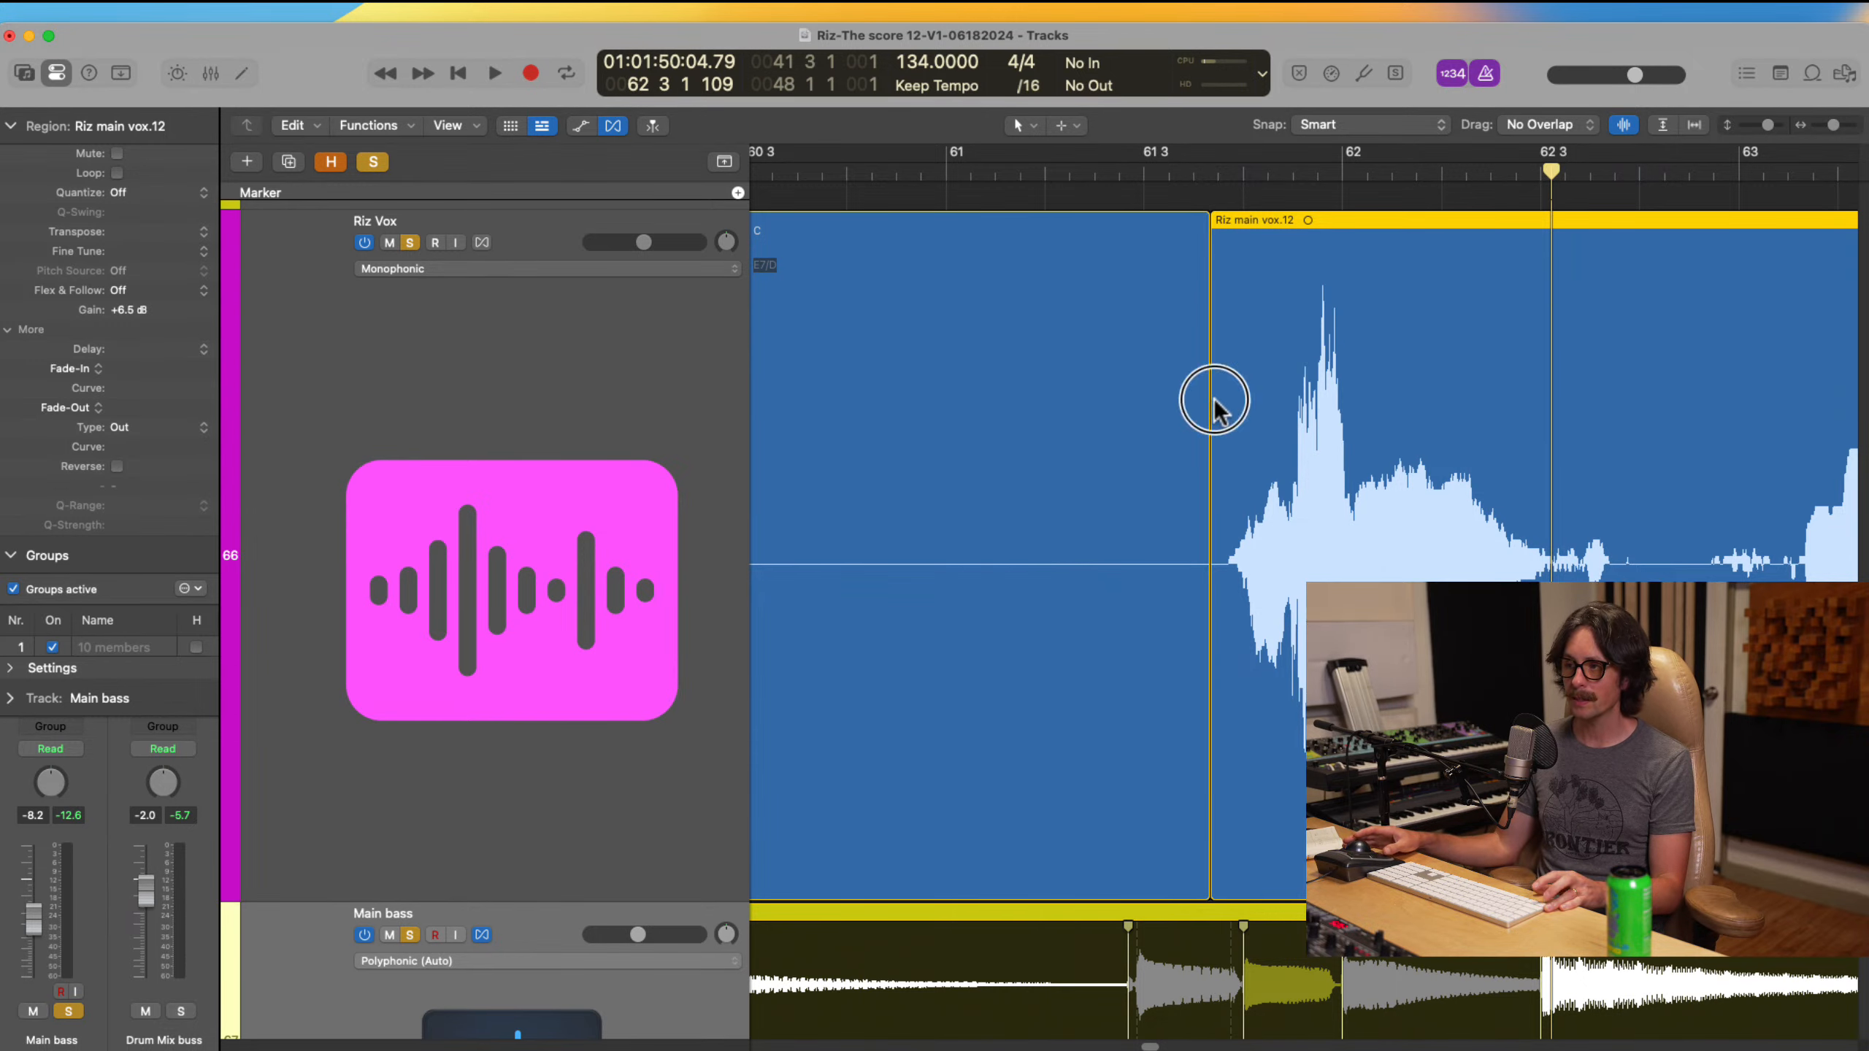
Step: Isolate the loud burst from just before 61 4 3 to just after bar 62 as its own region and lower its gain to -2.2 dB
{"action": "left_click_drag", "start_coordinate": [1218, 399], "coordinate": [1438, 751]}
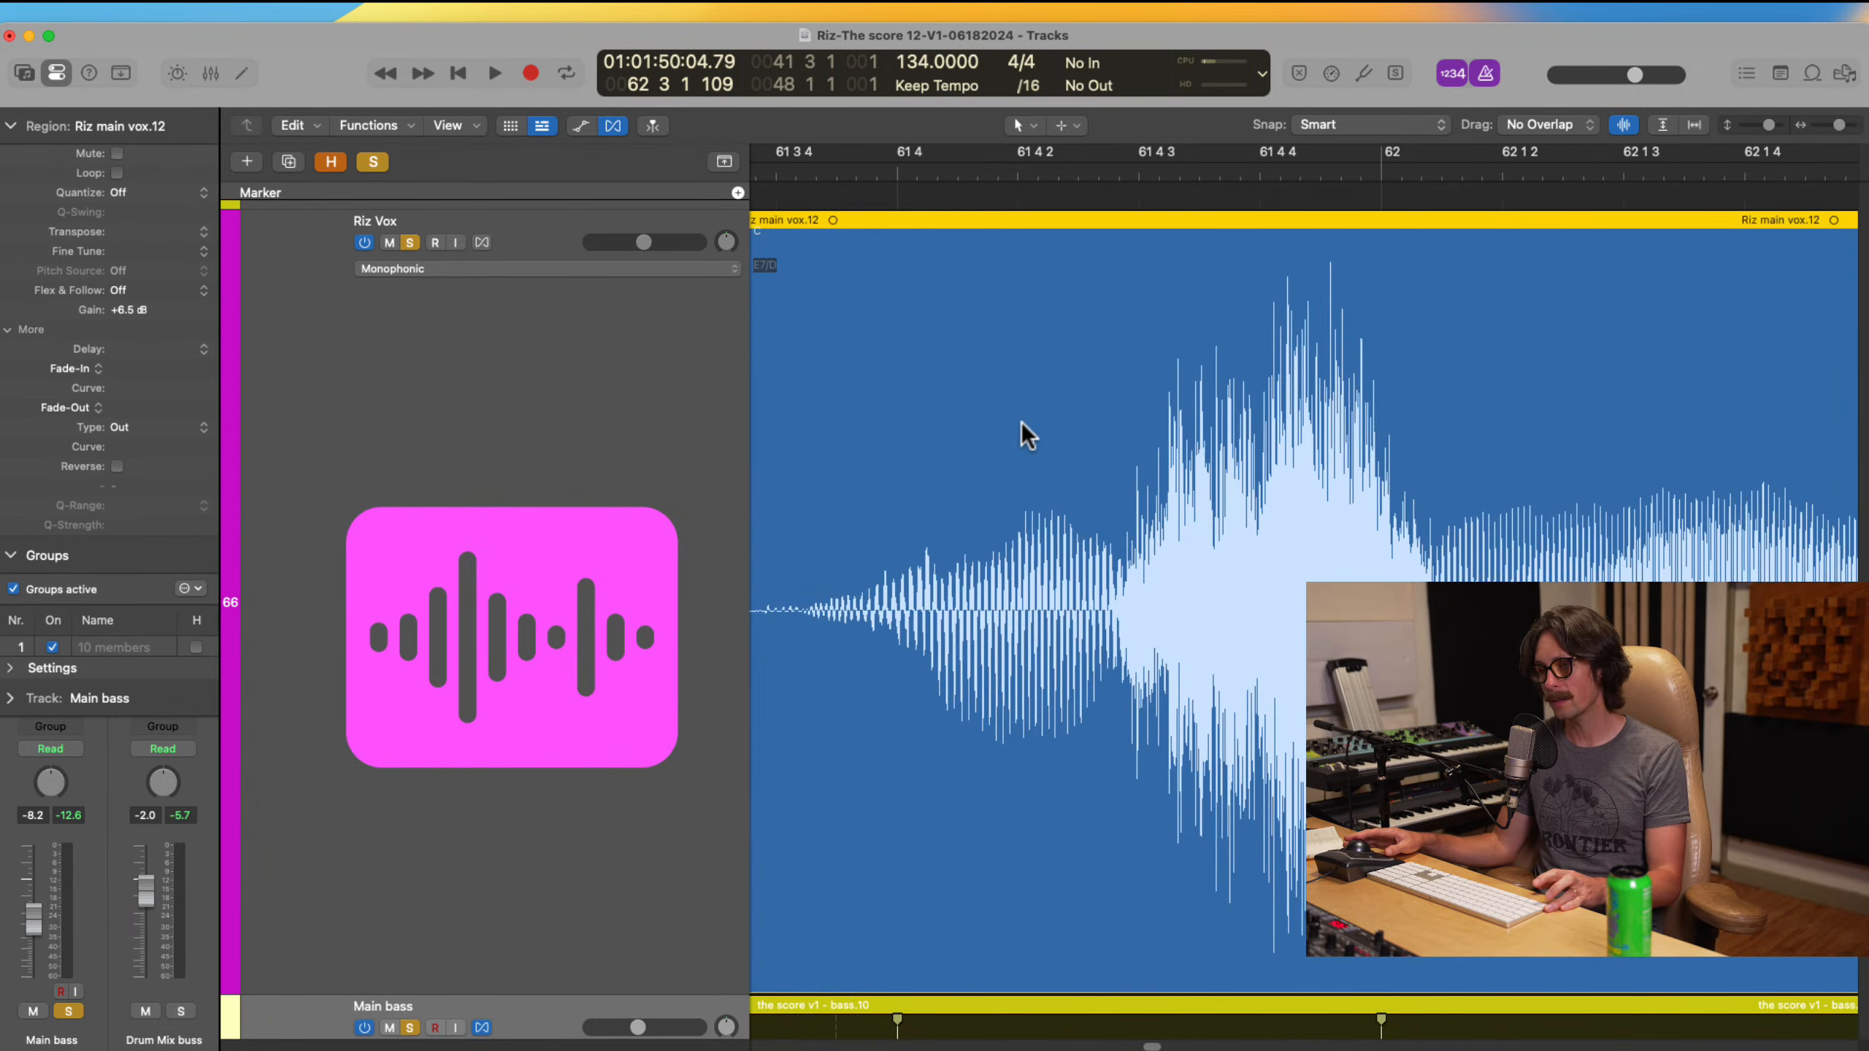
{"action": "left_click_drag", "start_coordinate": [1023, 422], "coordinate": [1308, 773]}
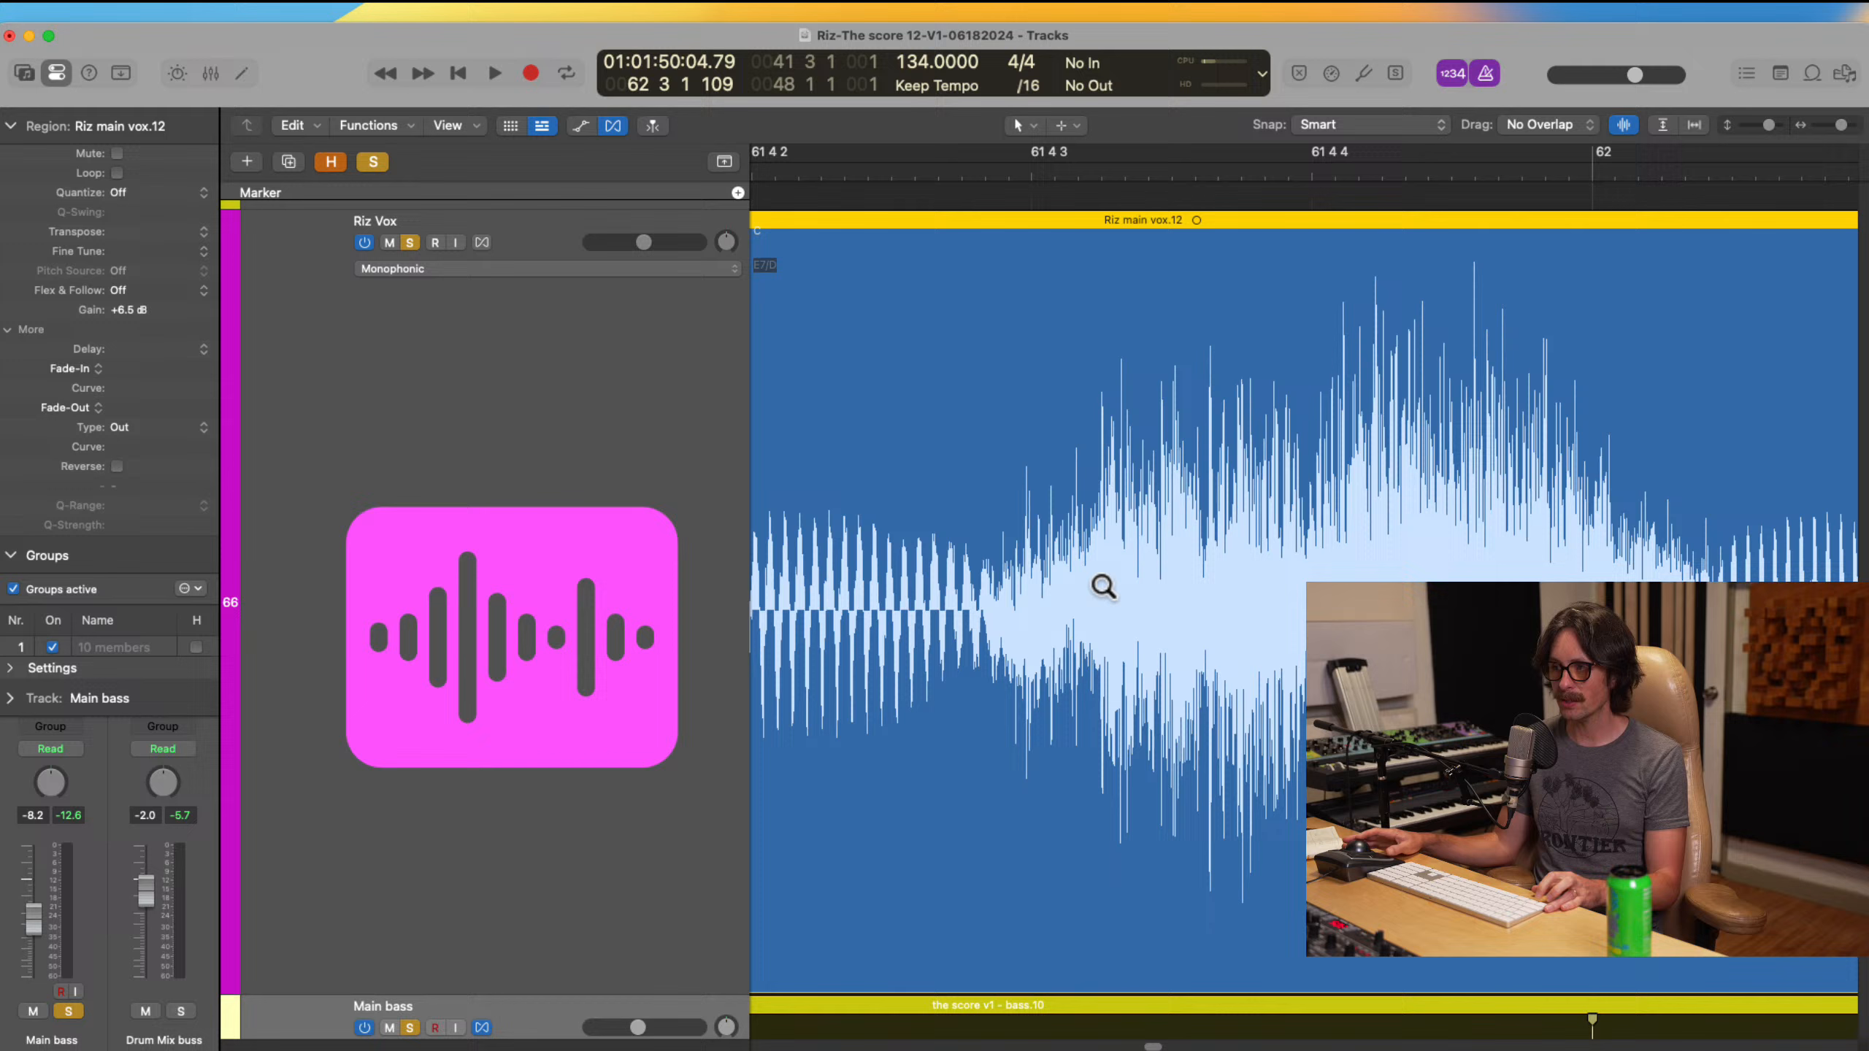
{"action": "left_click", "coordinate": [977, 605]}
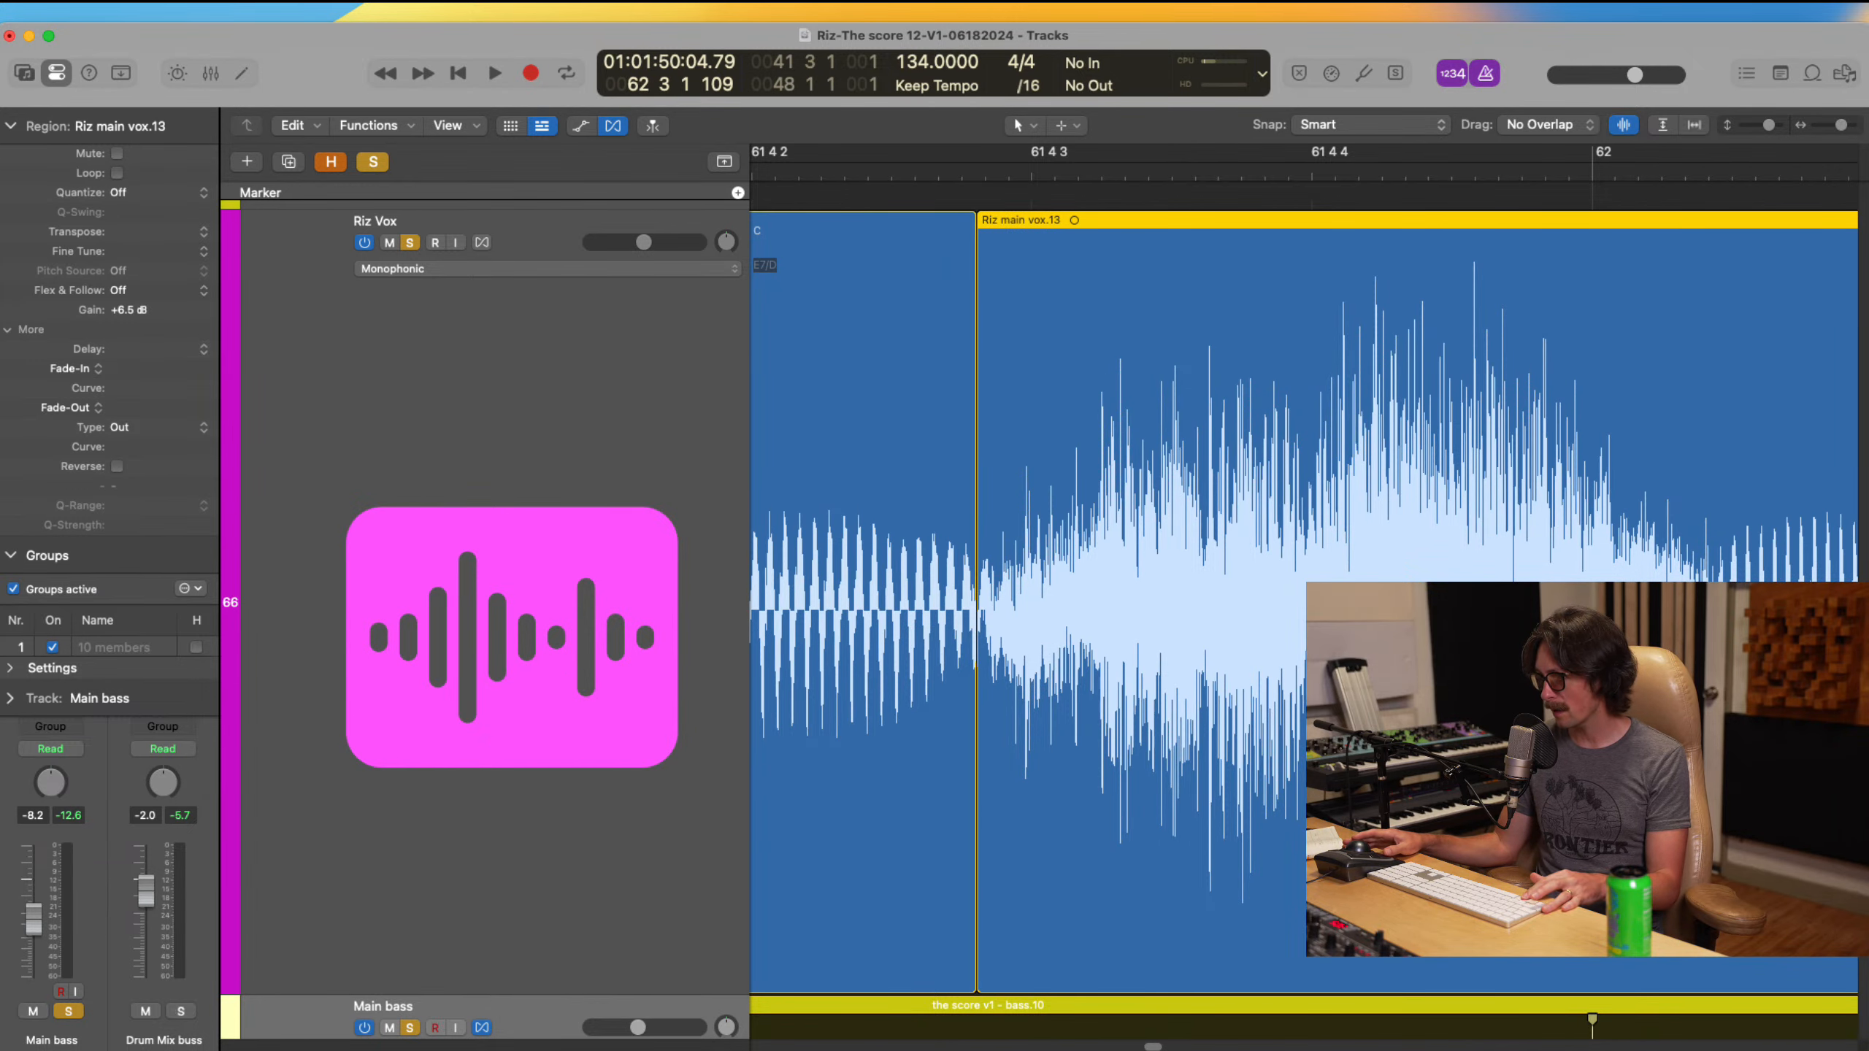
{"action": "double_click", "coordinate": [1722, 611]}
{"action": "left_click", "coordinate": [1381, 598], "text": "ctrl+alt"}
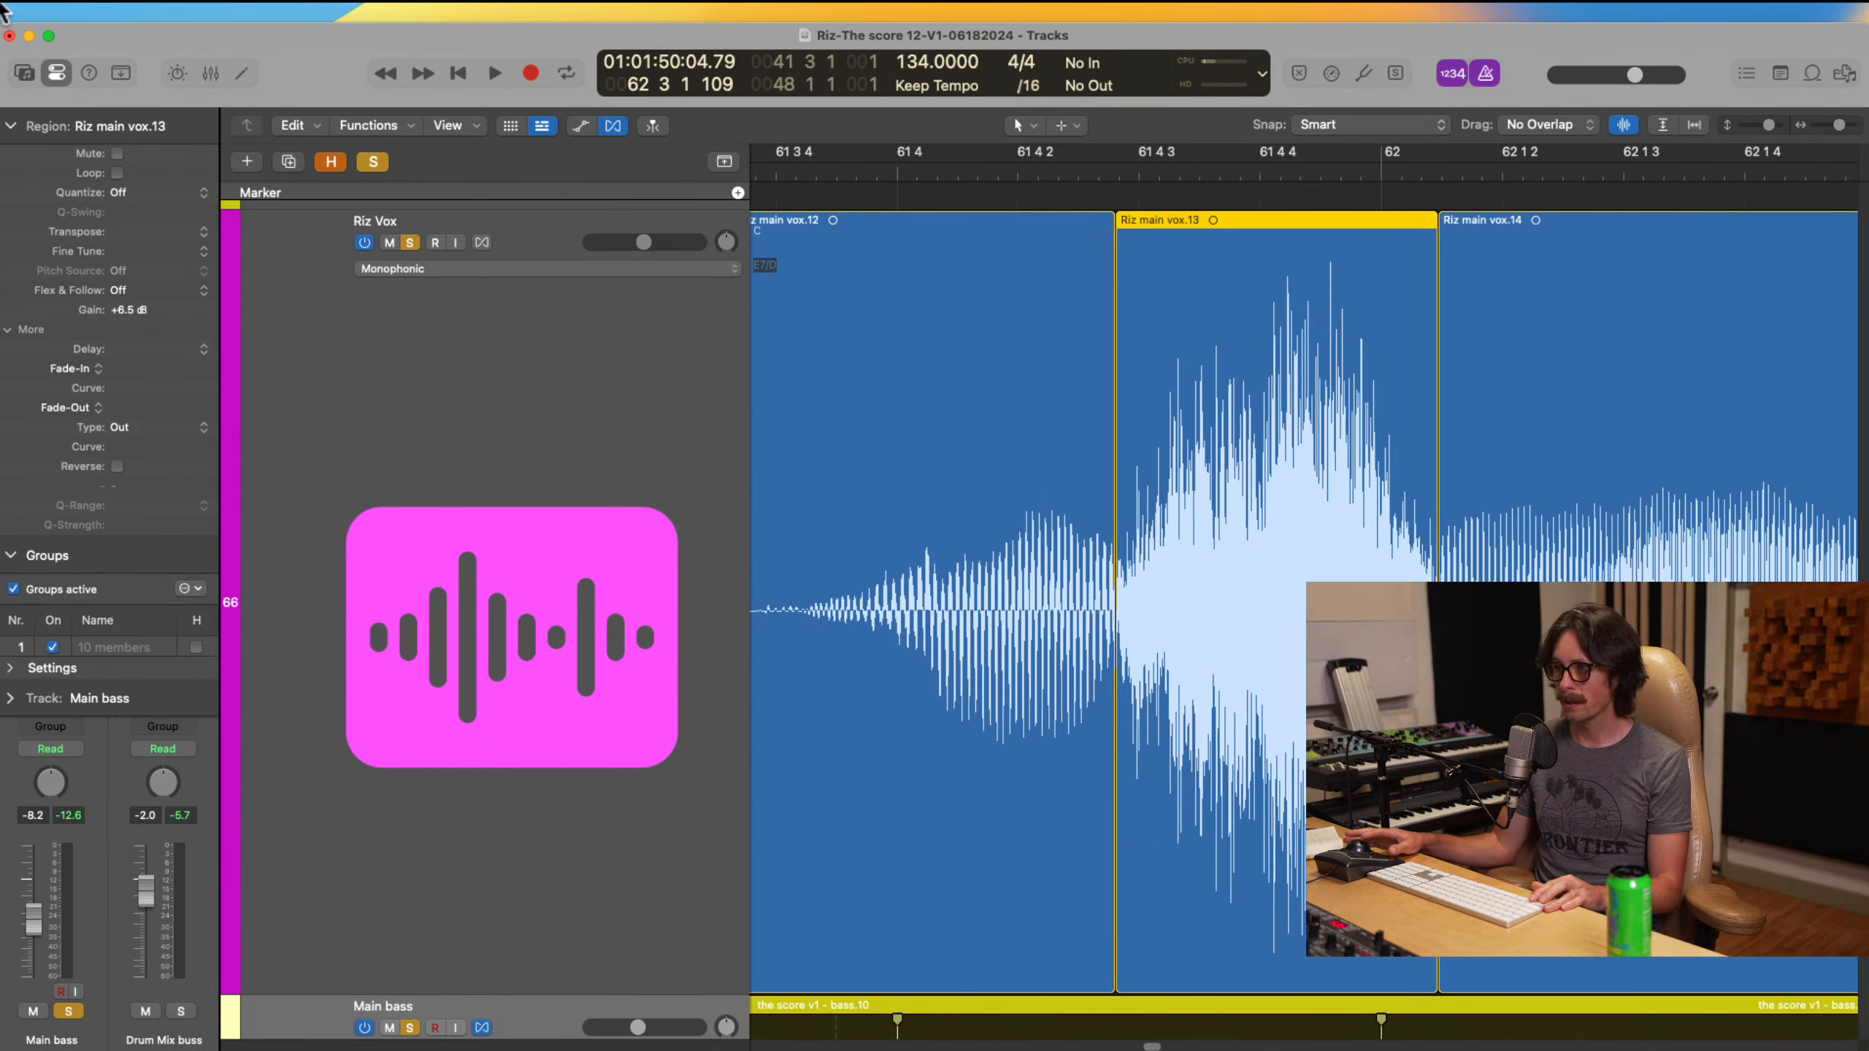
{"action": "left_click_drag", "start_coordinate": [129, 313], "coordinate": [153, 534]}
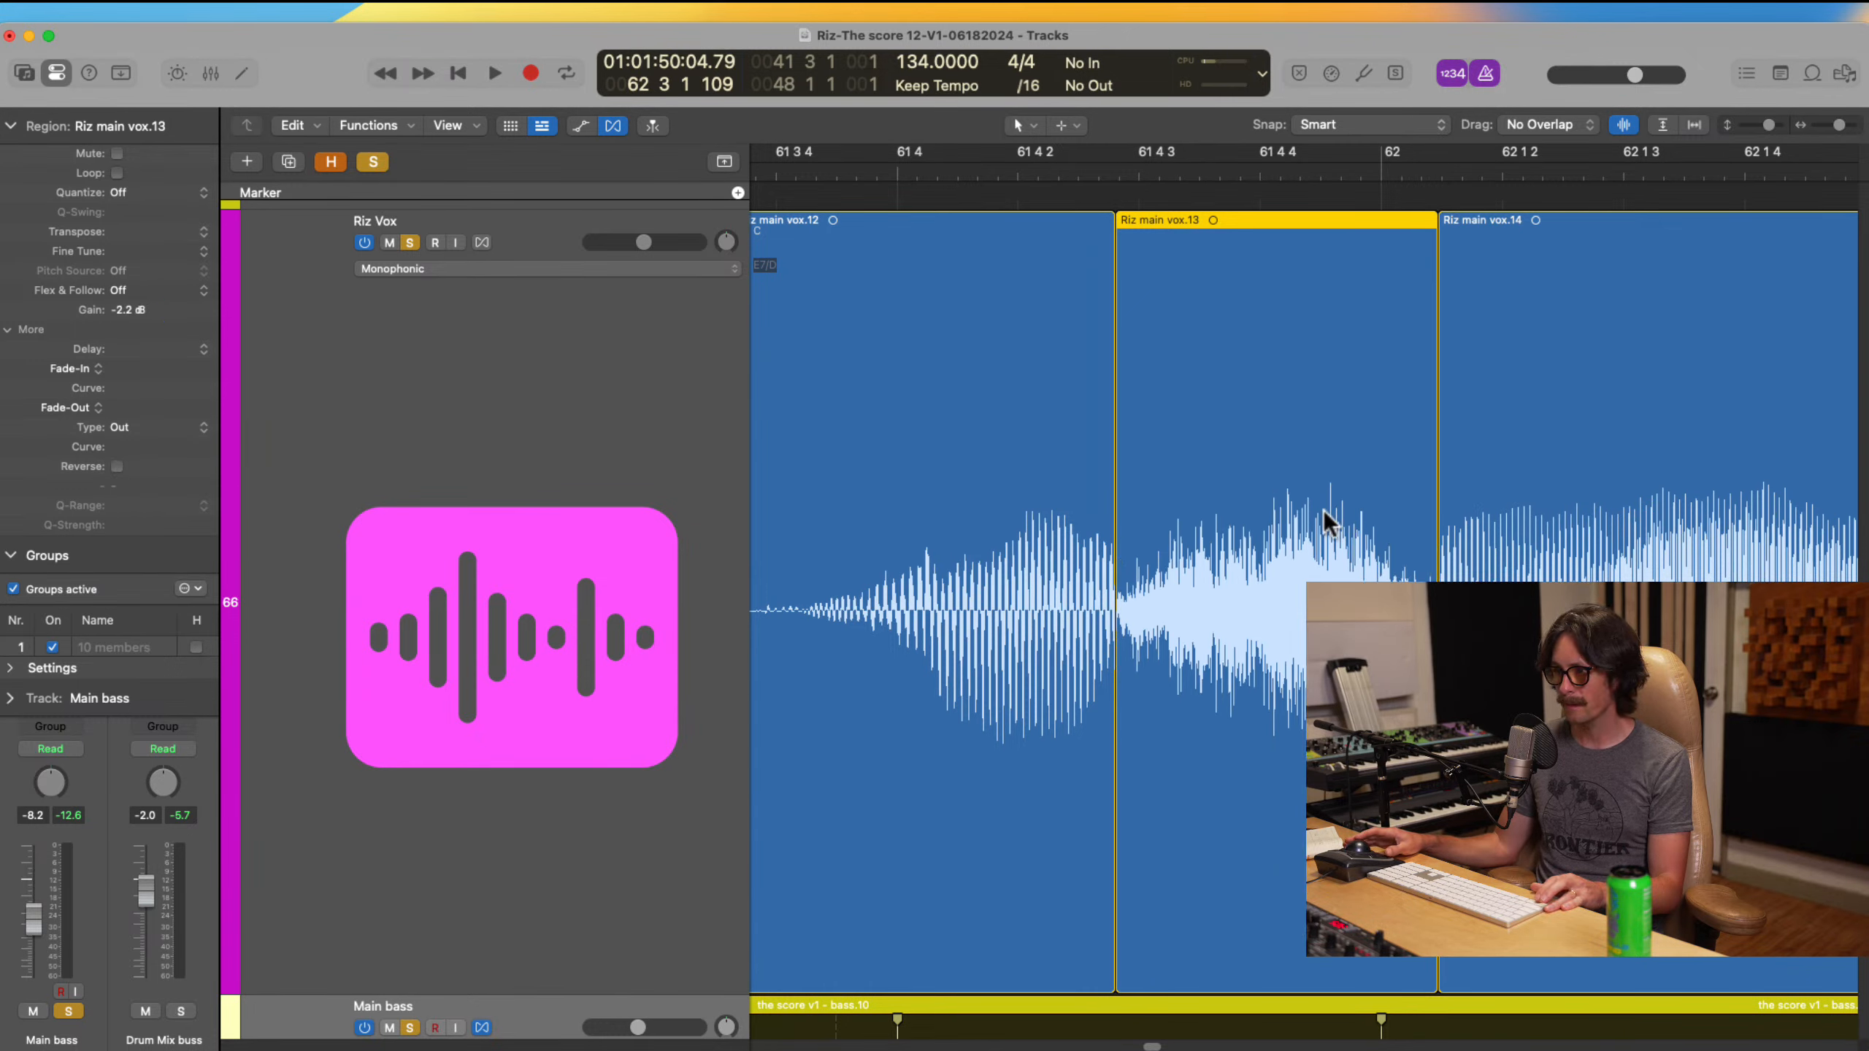
Step: Crossfade both ends of Riz main vox.13 with EqP fades, 14 with curve -1 at its start and 5 with curve 13 at its end
{"action": "left_click_drag", "start_coordinate": [1074, 491], "coordinate": [1244, 697], "text": "ctrl+alt"}
{"action": "left_click_drag", "start_coordinate": [1021, 626], "coordinate": [1087, 646], "text": "ctrl+shift"}
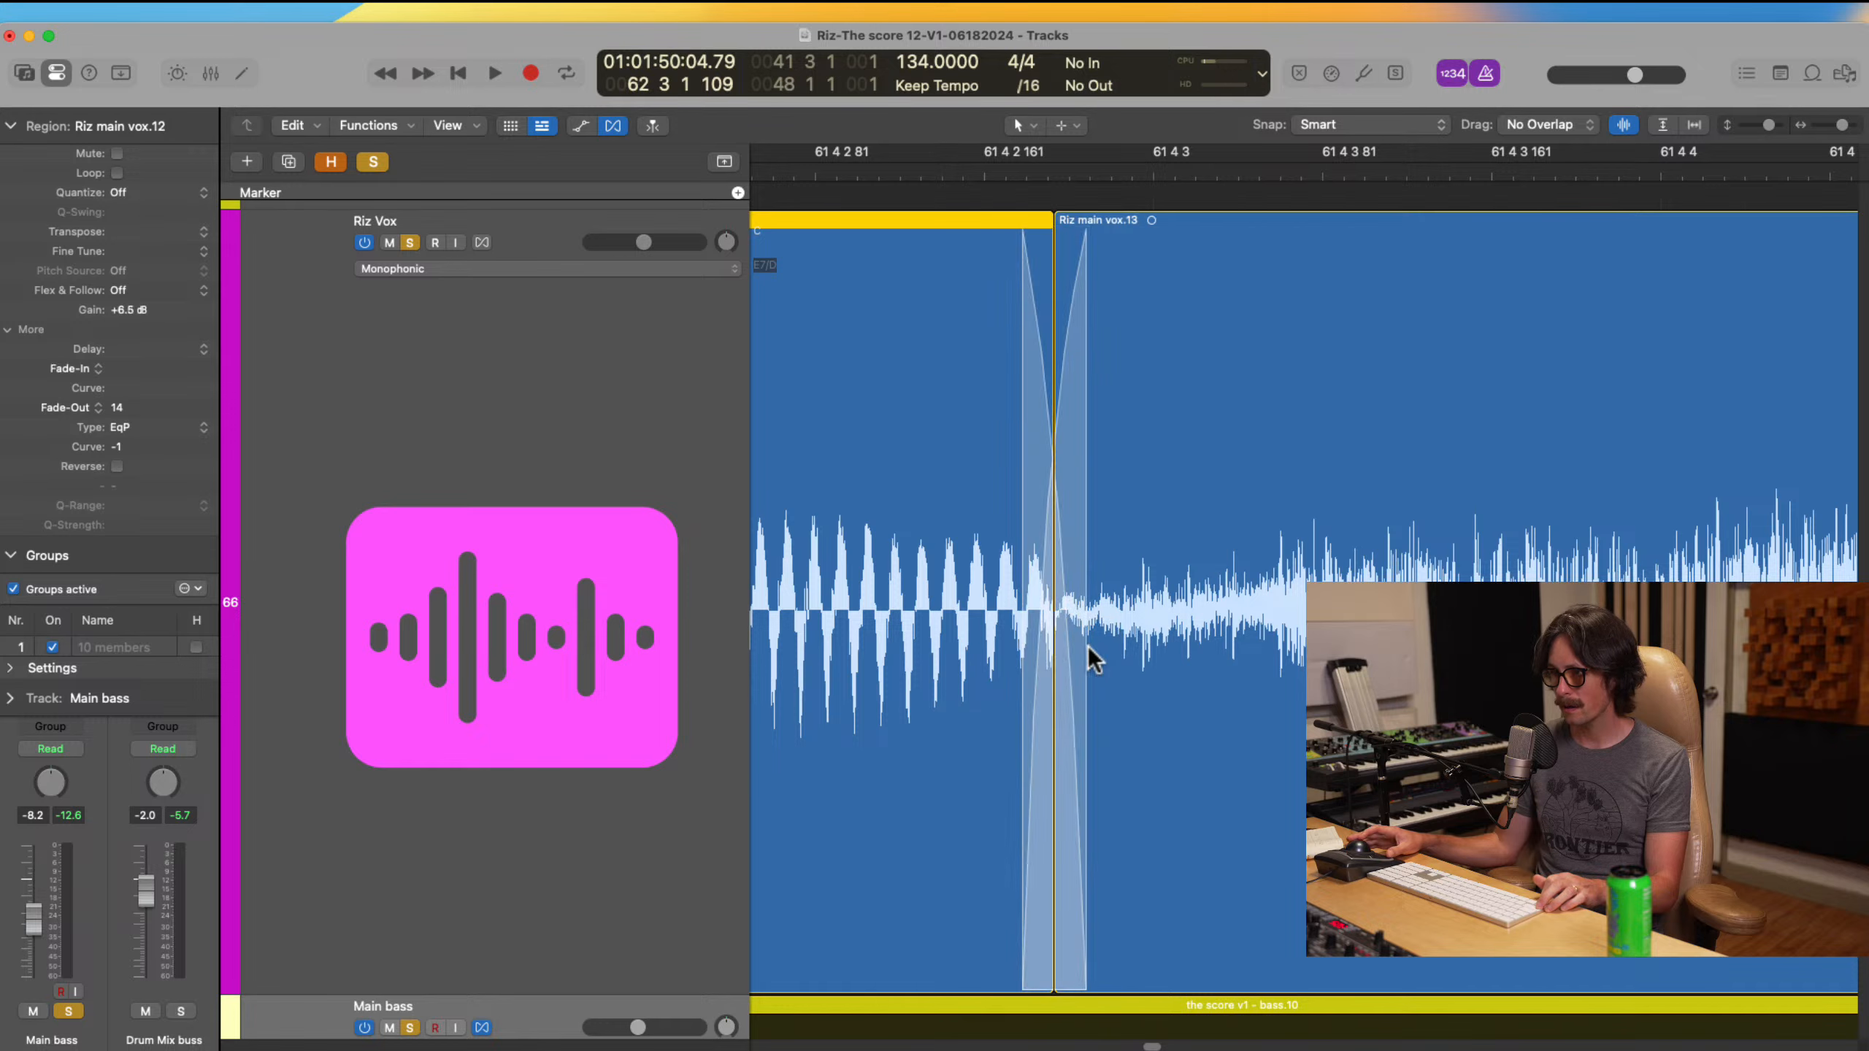
{"action": "left_click", "coordinate": [1089, 651], "text": "ctrl+alt"}
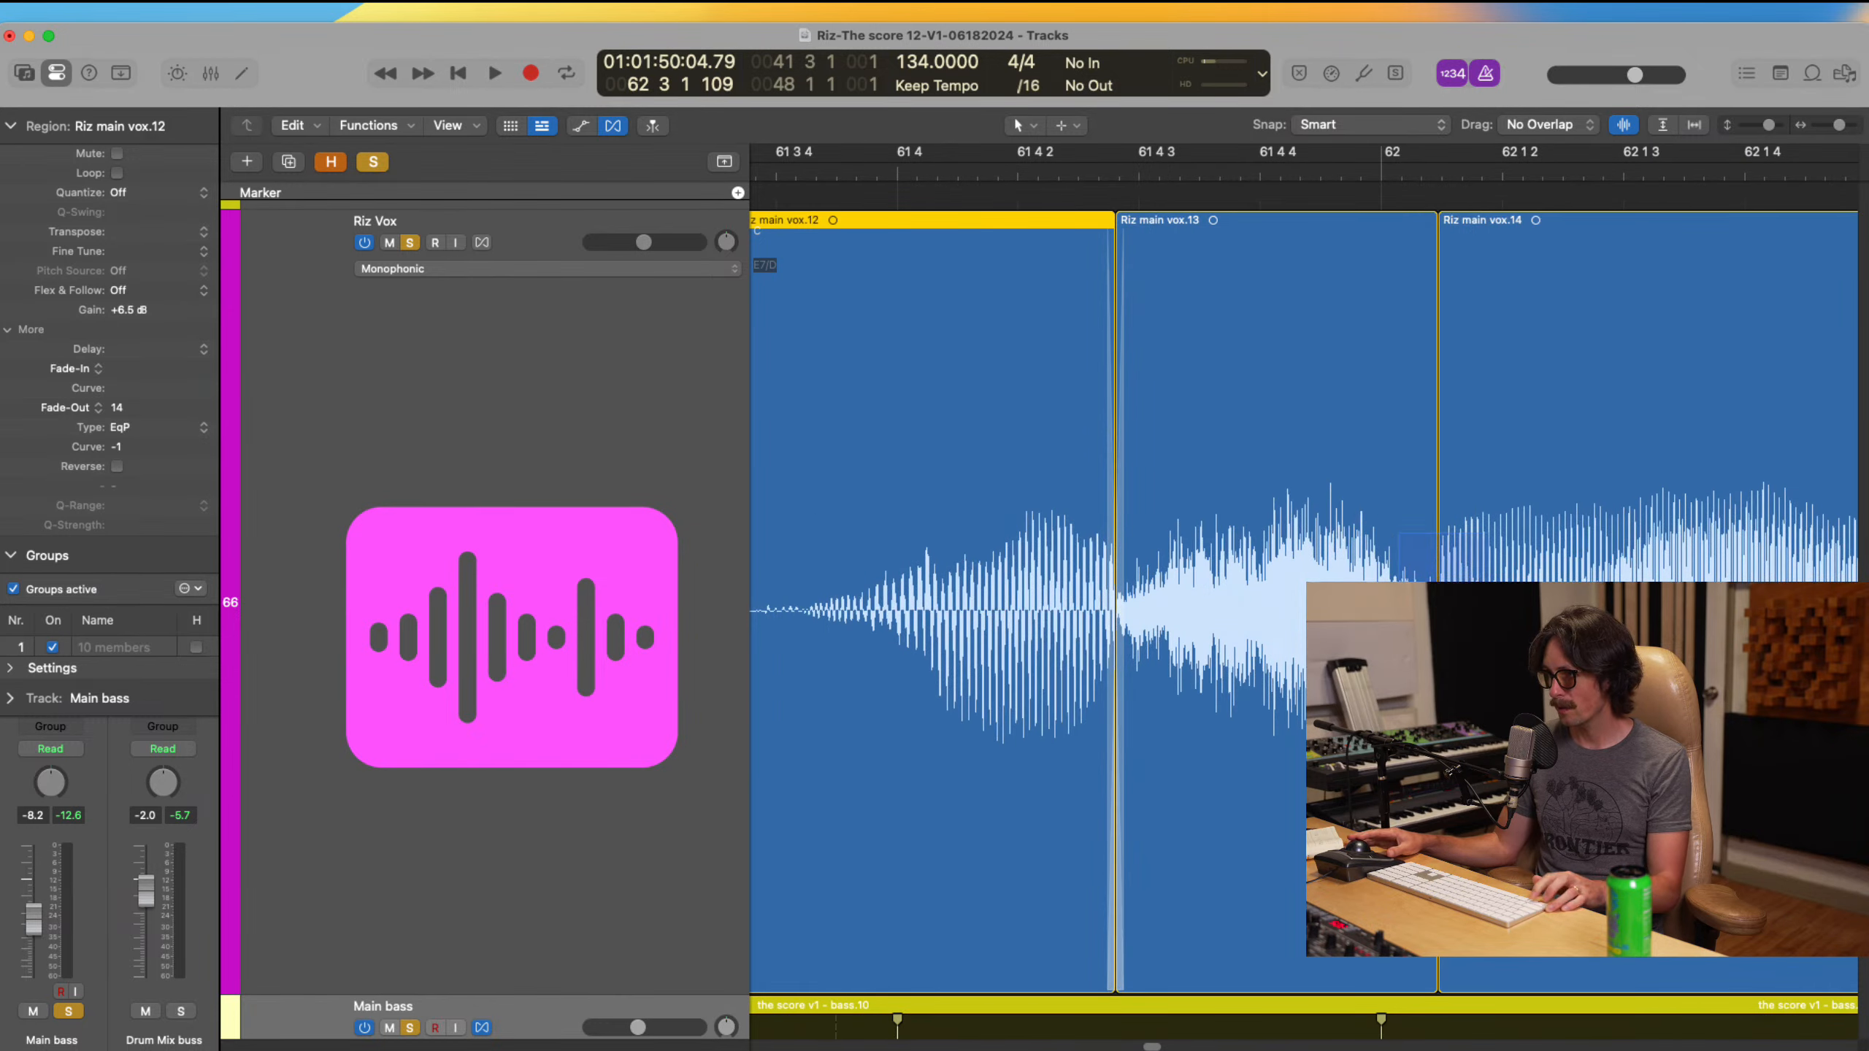
{"action": "left_click_drag", "start_coordinate": [1436, 626], "coordinate": [1536, 648], "text": "ctrl+alt"}
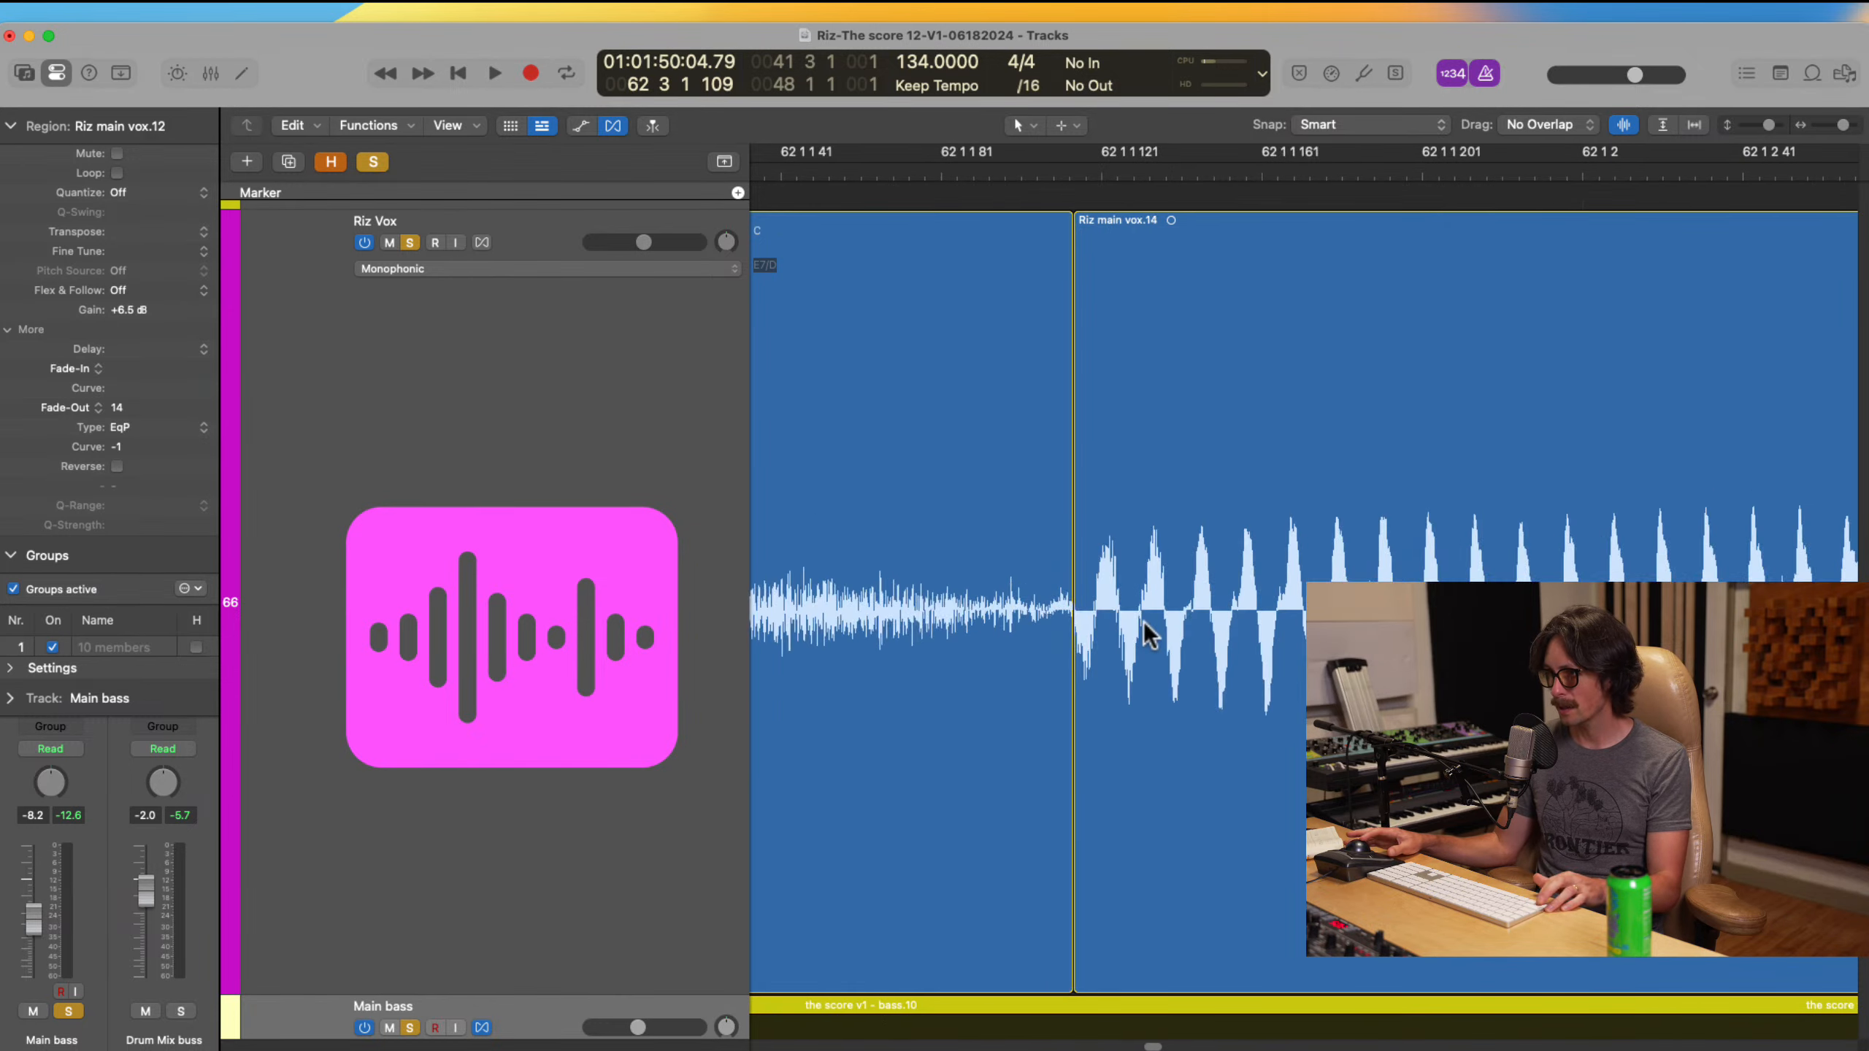
{"action": "left_click_drag", "start_coordinate": [1046, 617], "coordinate": [1082, 639], "text": "ctrl+shift"}
{"action": "left_click", "coordinate": [1106, 637], "text": "ctrl+alt"}
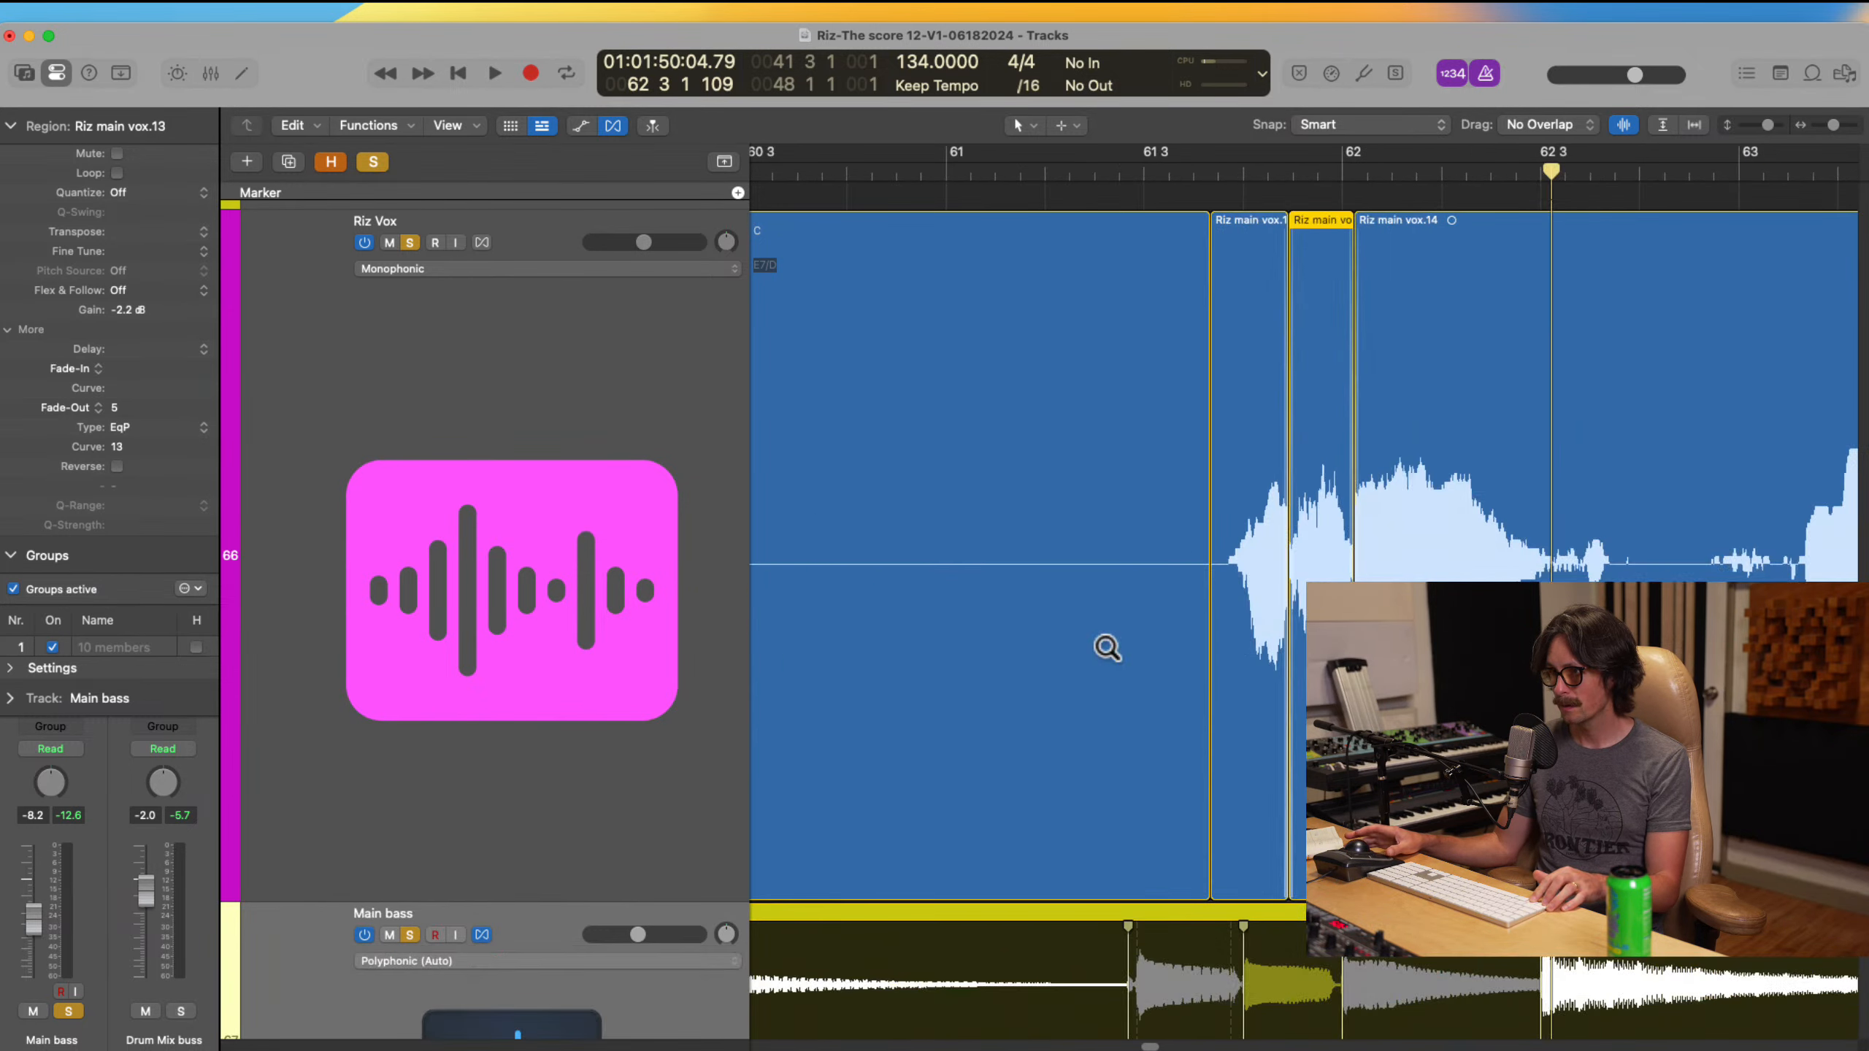
Step: Play the edited vocal from bar 61 beat 2, then replay the long phrase from about bar 63
{"action": "left_click", "coordinate": [1117, 174]}
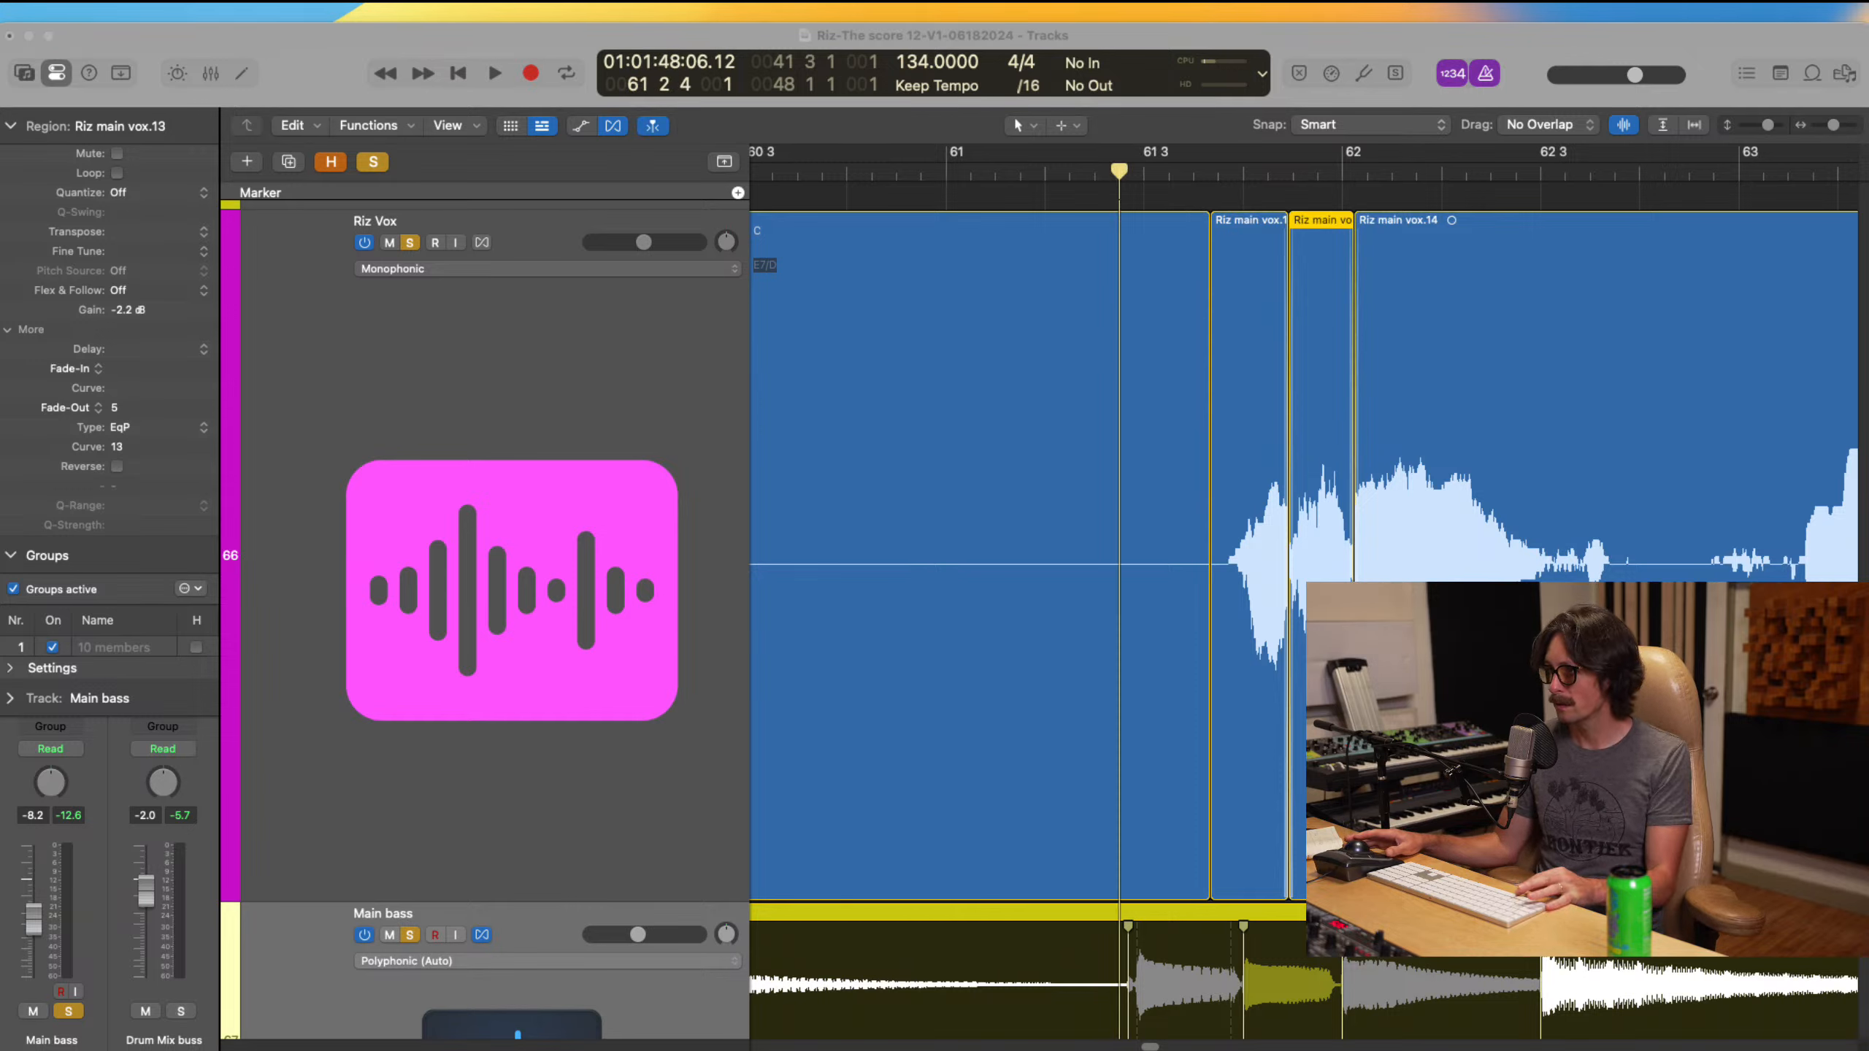
{"action": "key", "text": "space"}
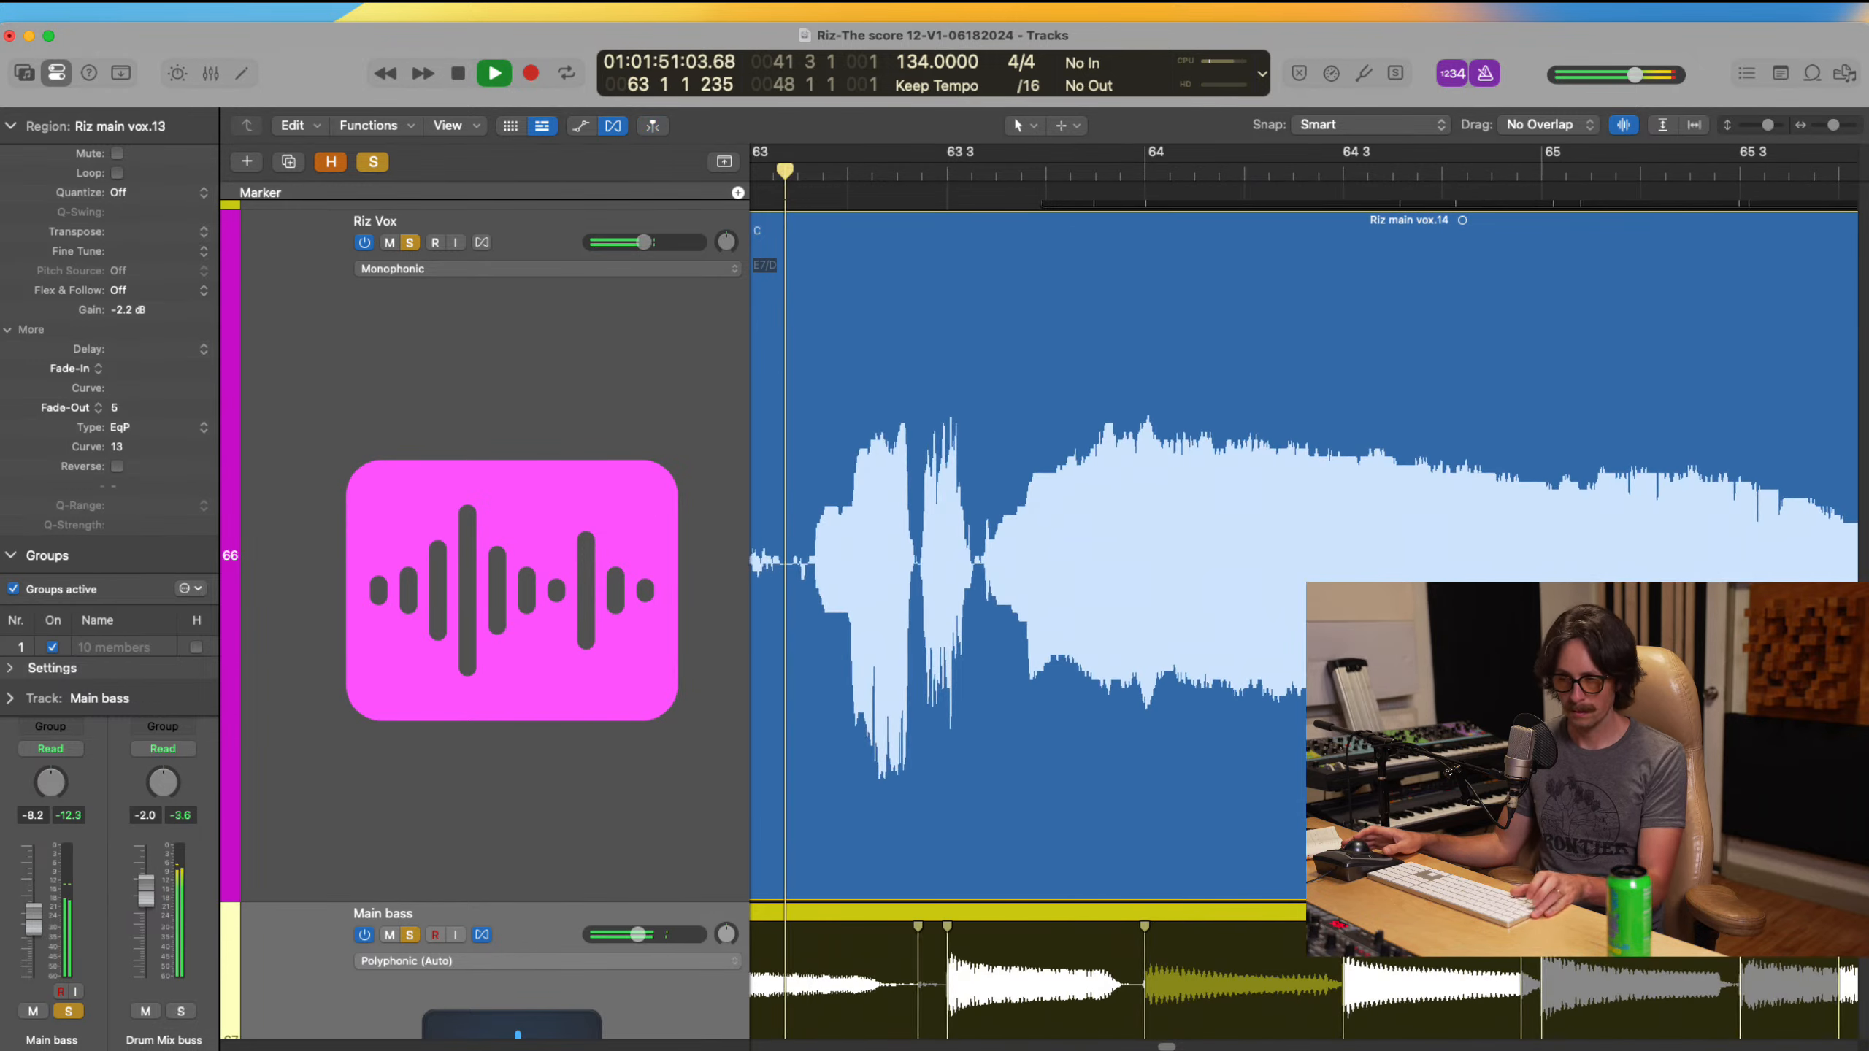
{"action": "left_click", "coordinate": [1362, 625], "text": "ctrl+alt"}
{"action": "left_click", "coordinate": [1236, 506], "text": "ctrl+alt"}
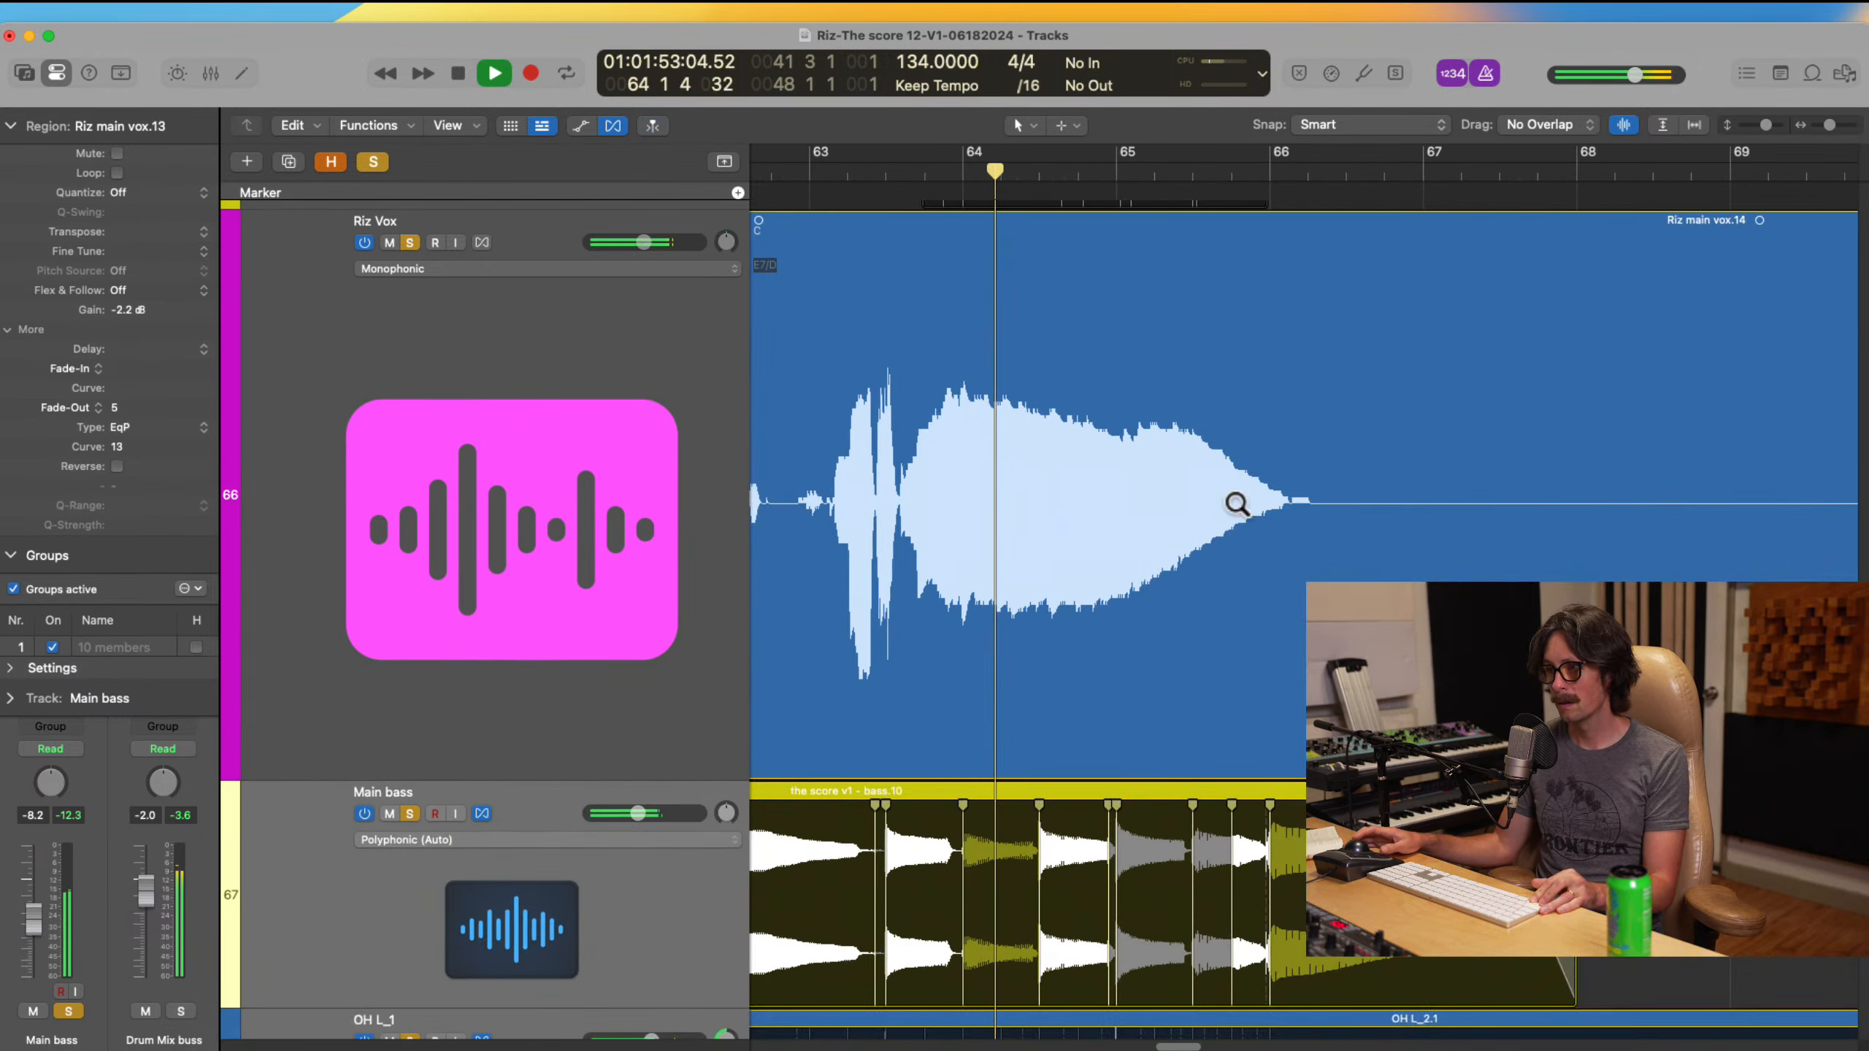
{"action": "left_click", "coordinate": [796, 174]}
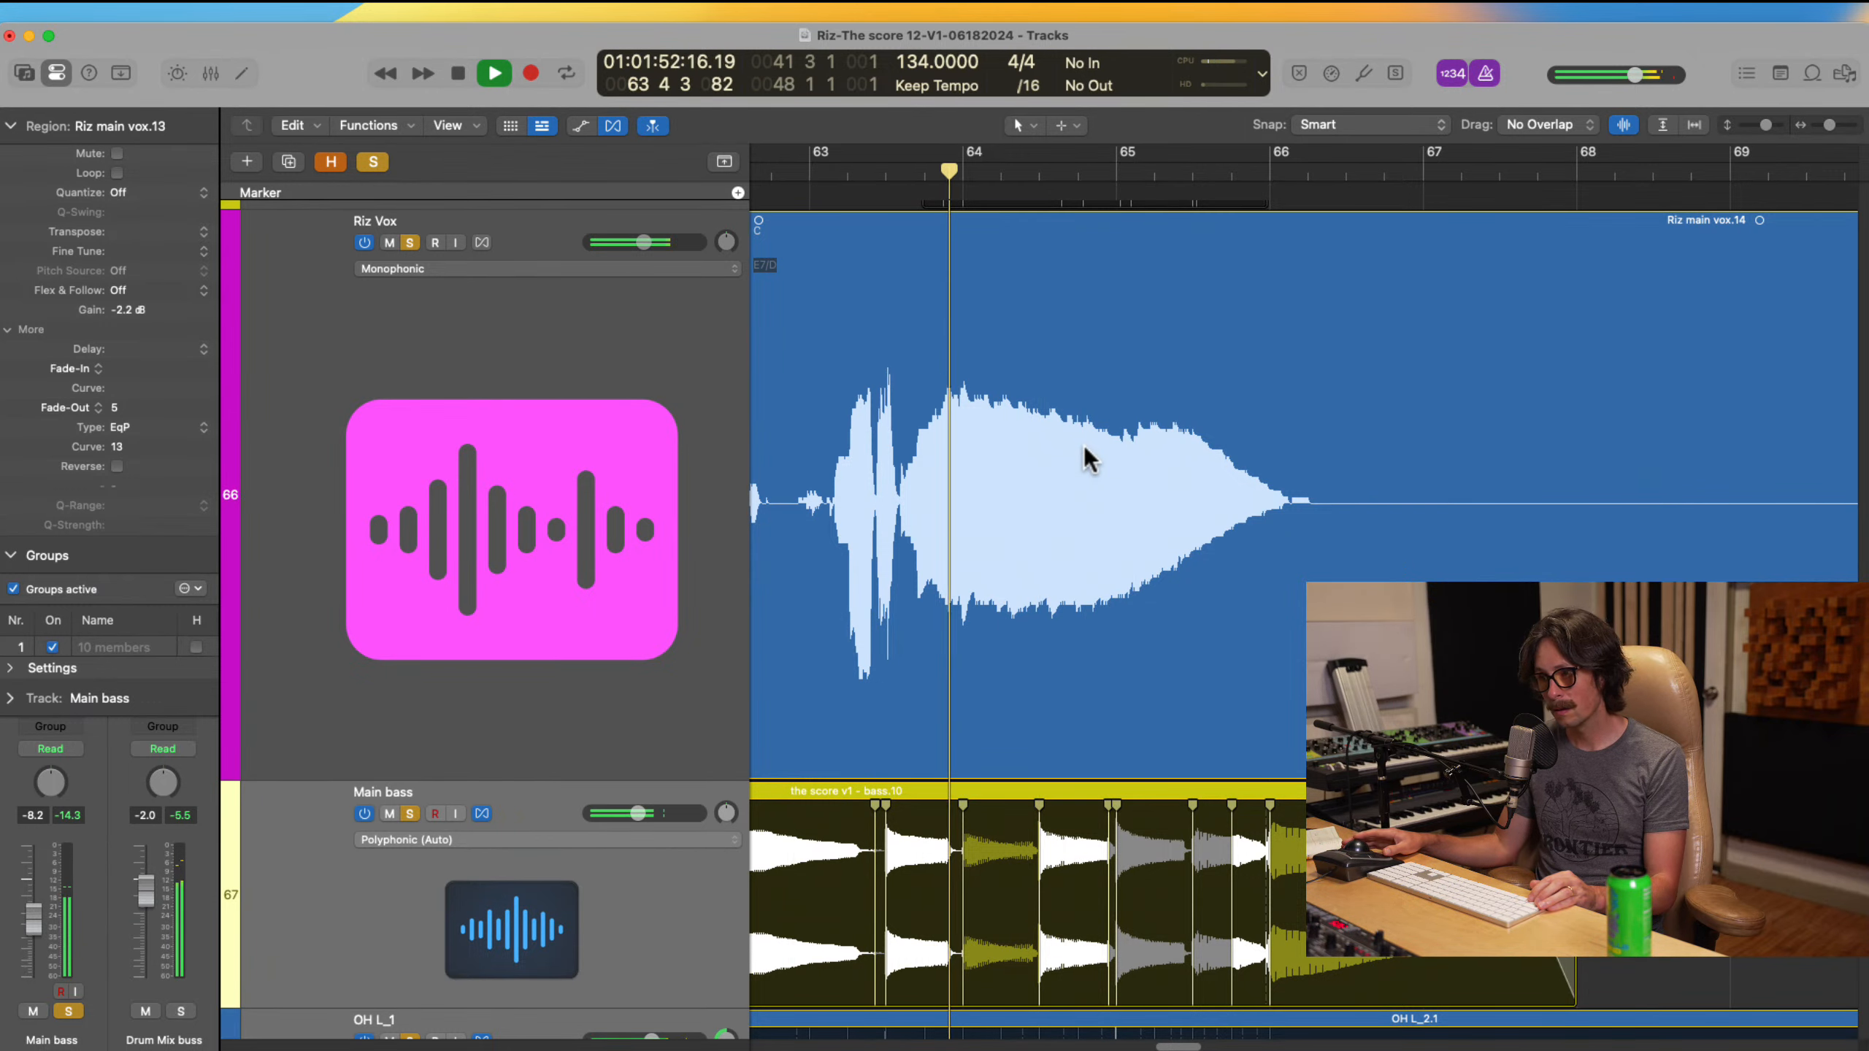
{"action": "key", "text": "space"}
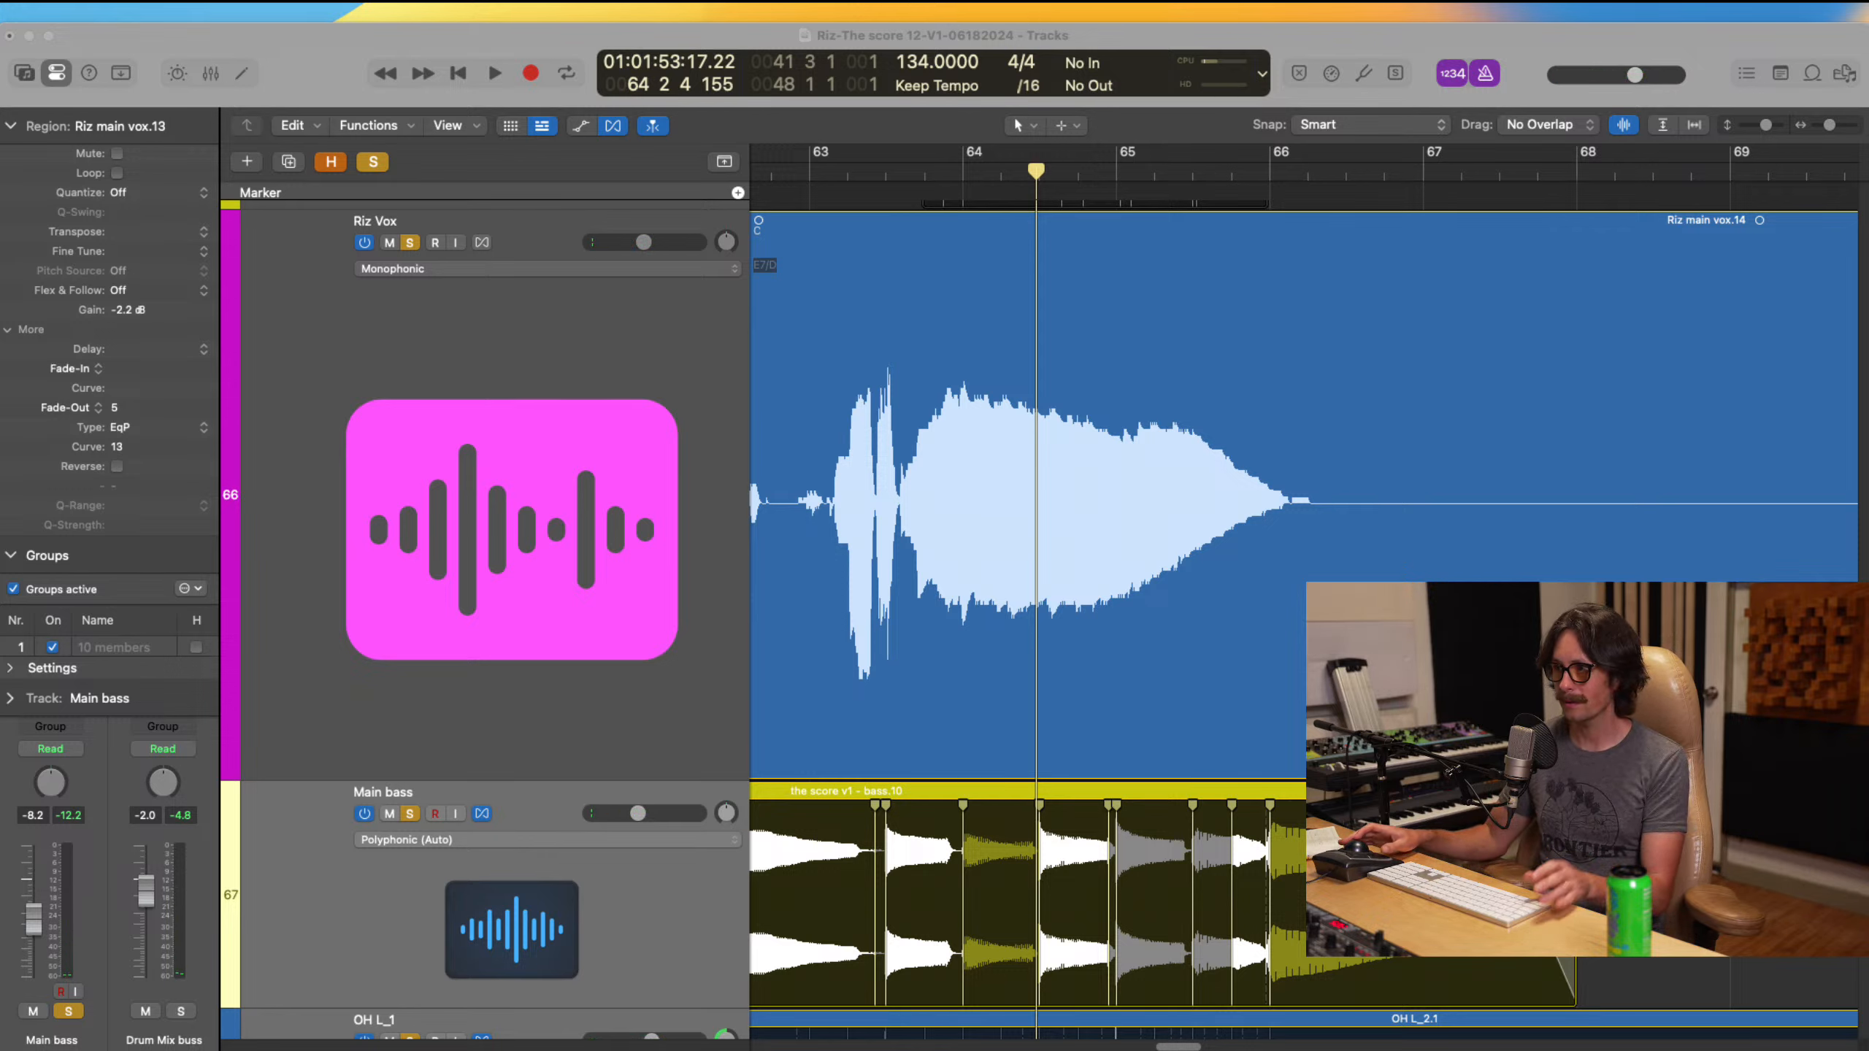
Step: Split Riz main vox.14 in the silence near bar 67 and again just before bar 63 to isolate the long phrase
{"action": "left_click", "coordinate": [771, 37]}
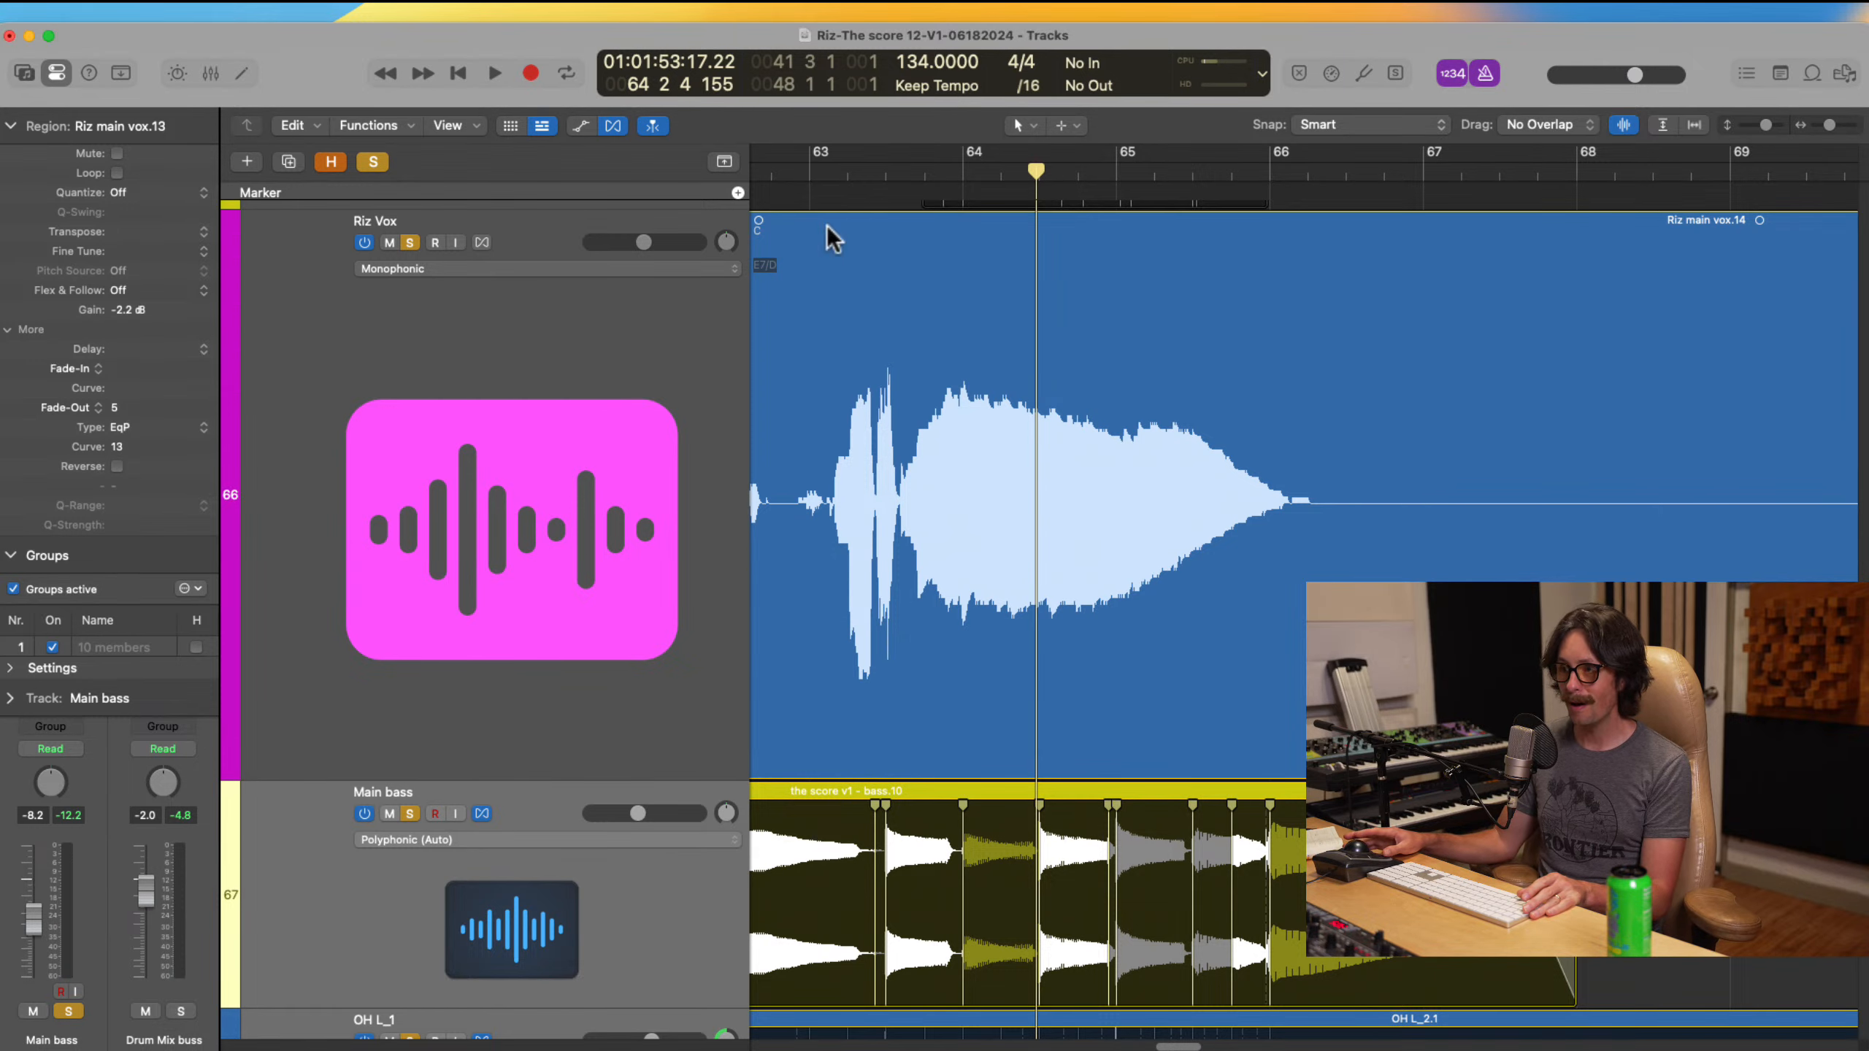
{"action": "scroll", "coordinate": [994, 651], "scroll_direction": "down", "scroll_amount": 6}
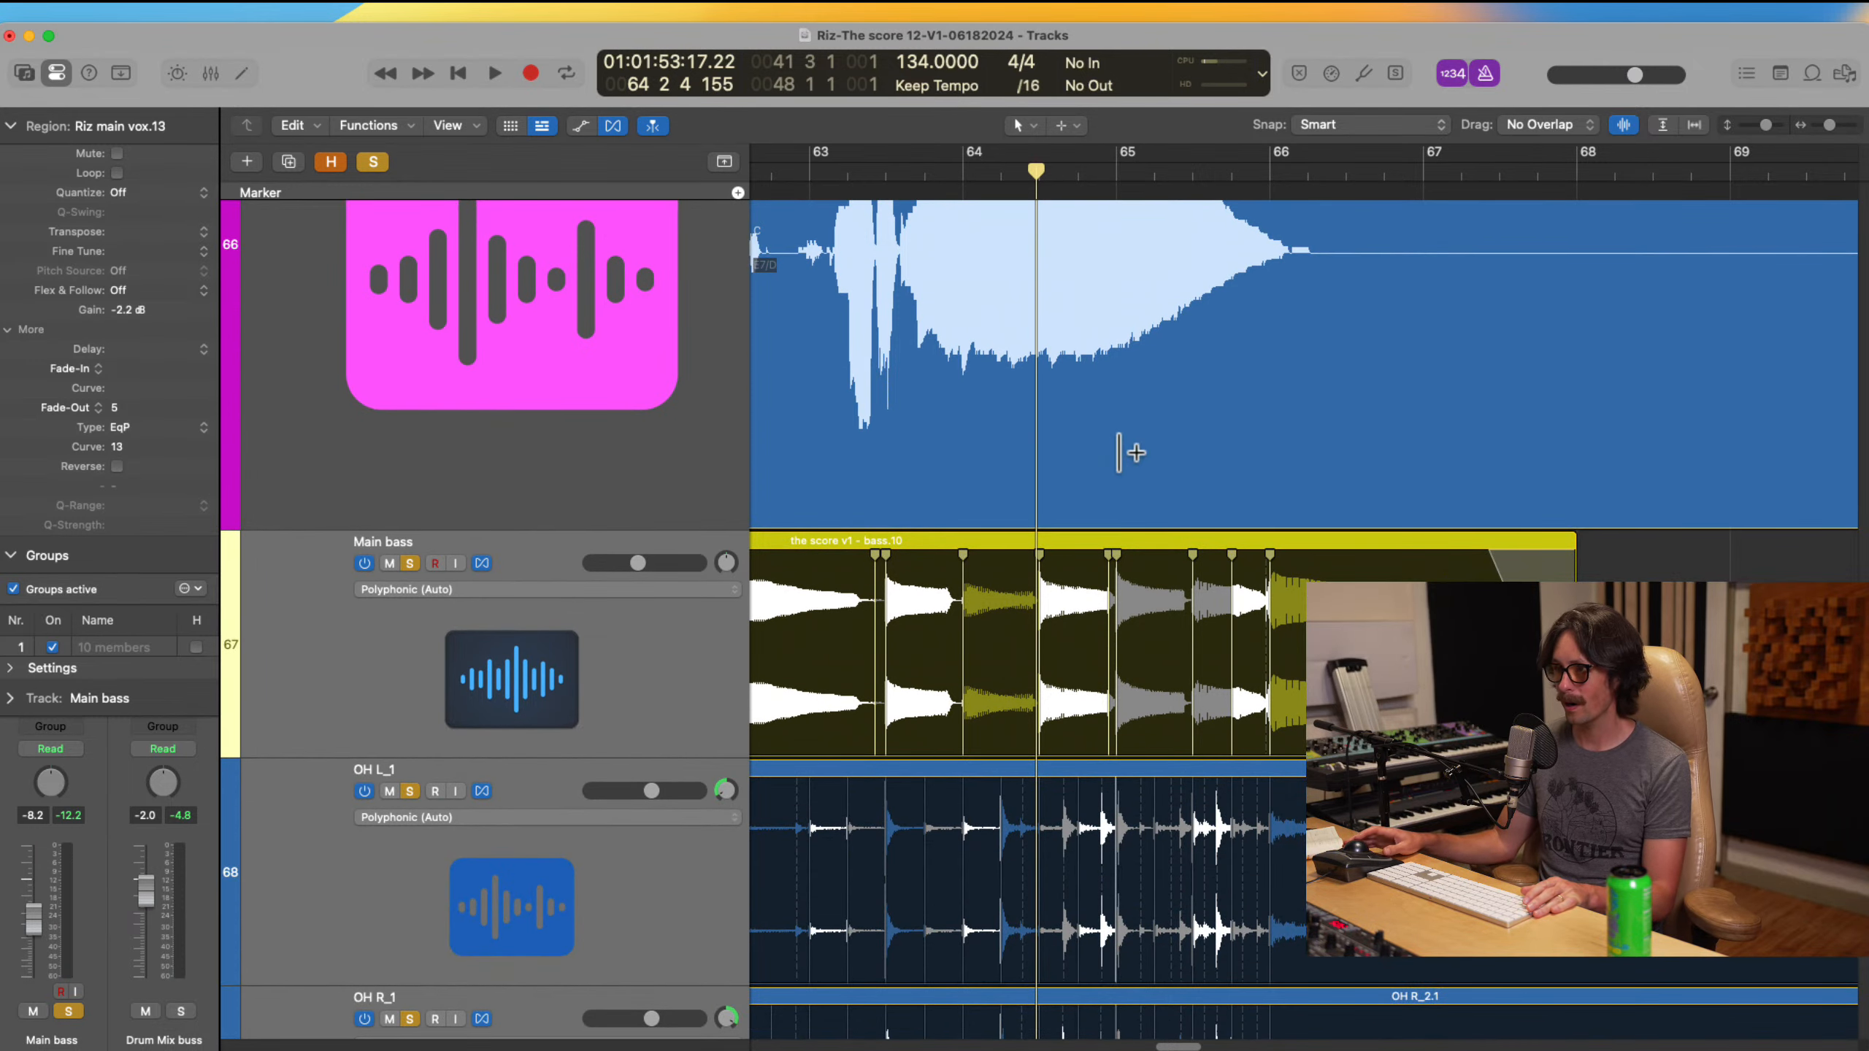
{"action": "scroll", "coordinate": [1127, 451], "scroll_direction": "up", "scroll_amount": 3}
{"action": "double_click", "coordinate": [1431, 427]}
{"action": "scroll", "coordinate": [1063, 271], "scroll_direction": "left", "scroll_amount": 1}
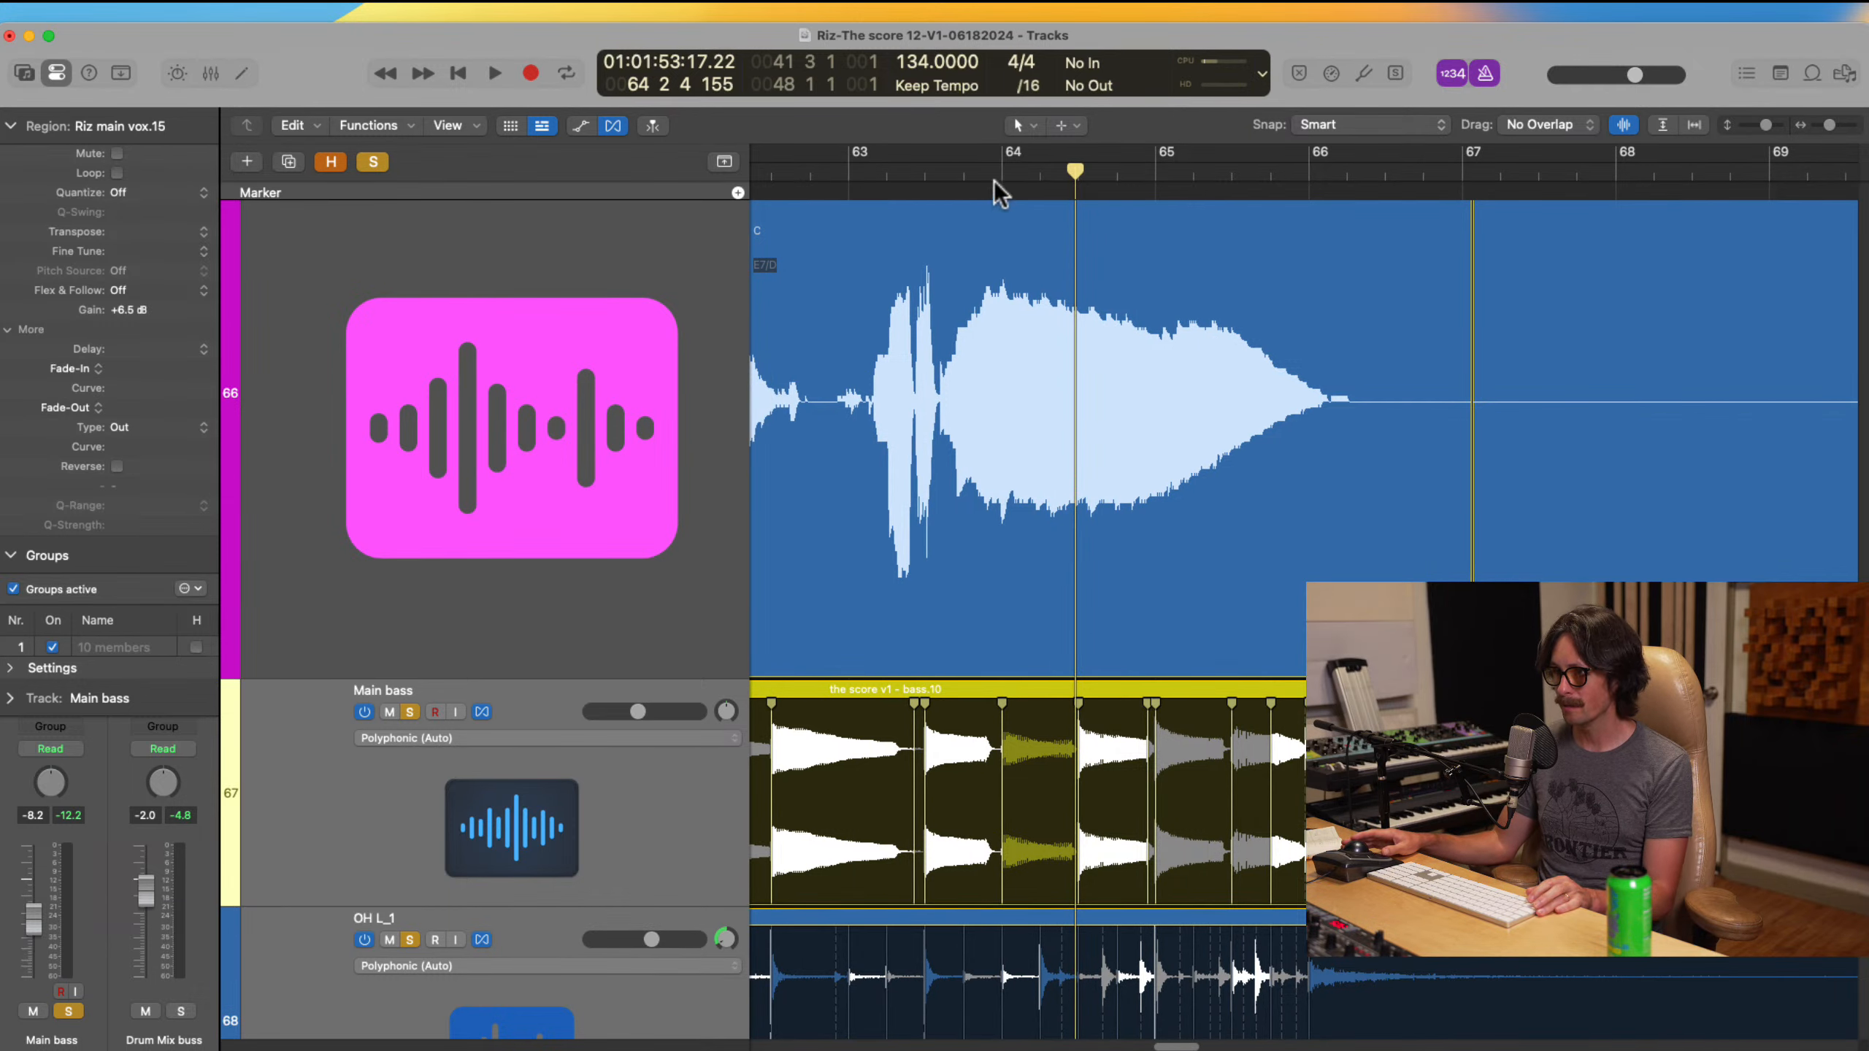
{"action": "left_click", "coordinate": [820, 412]}
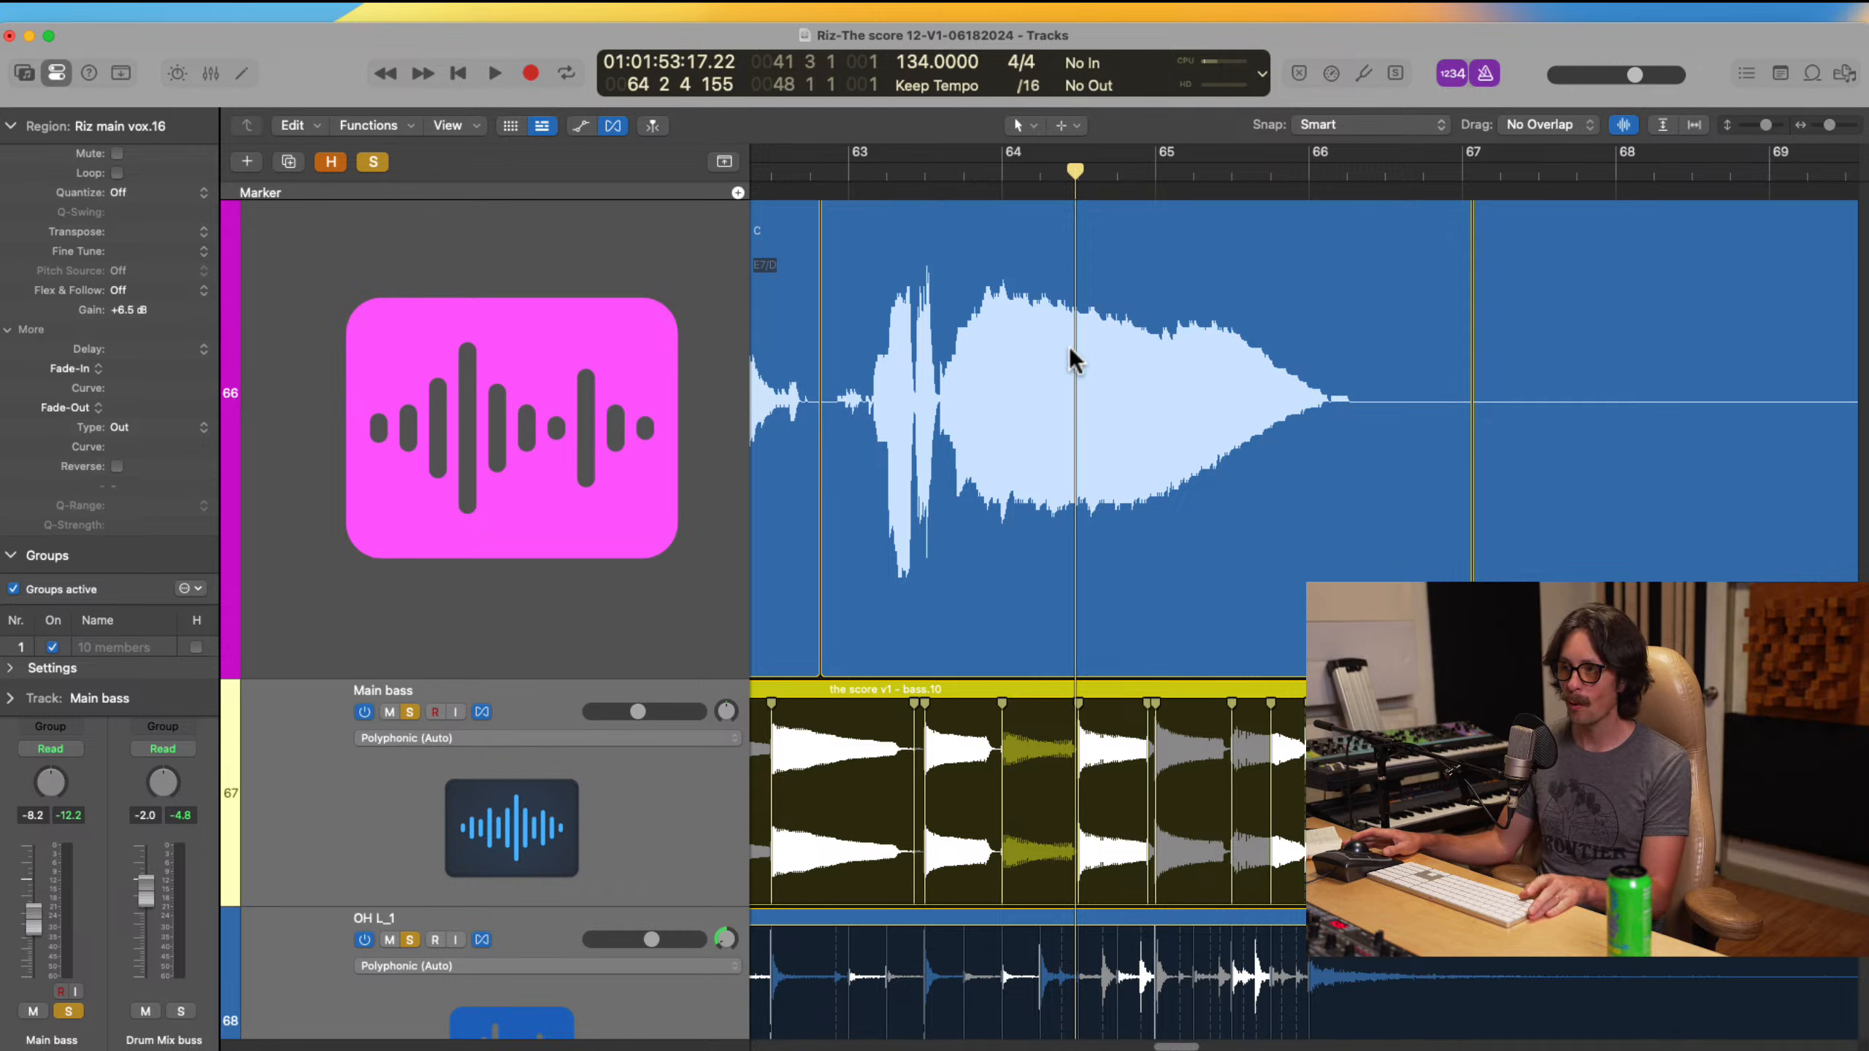
Step: Set the cycle range from bar 63 to 68 2 3 and delete the bass flex marker just before bar 63 beat 3
{"action": "left_click_drag", "start_coordinate": [846, 144], "coordinate": [1673, 324]}
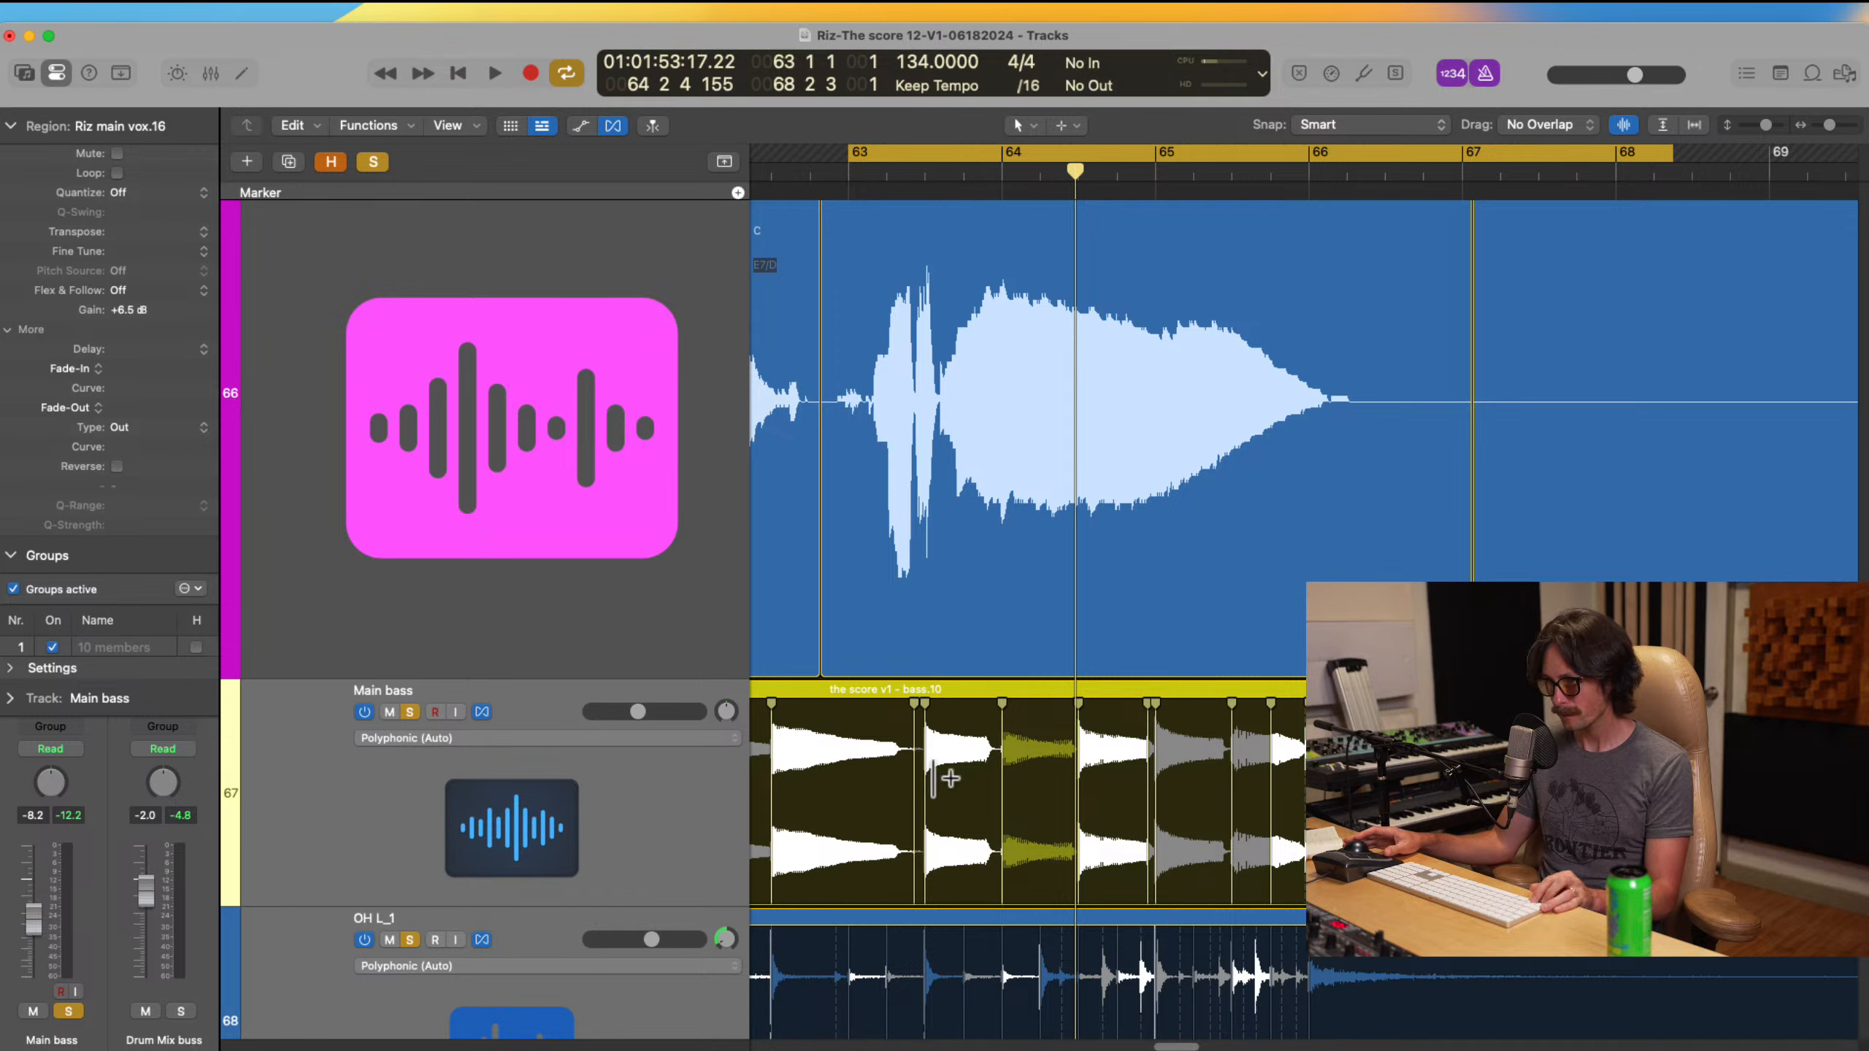
{"action": "double_click", "coordinate": [917, 793]}
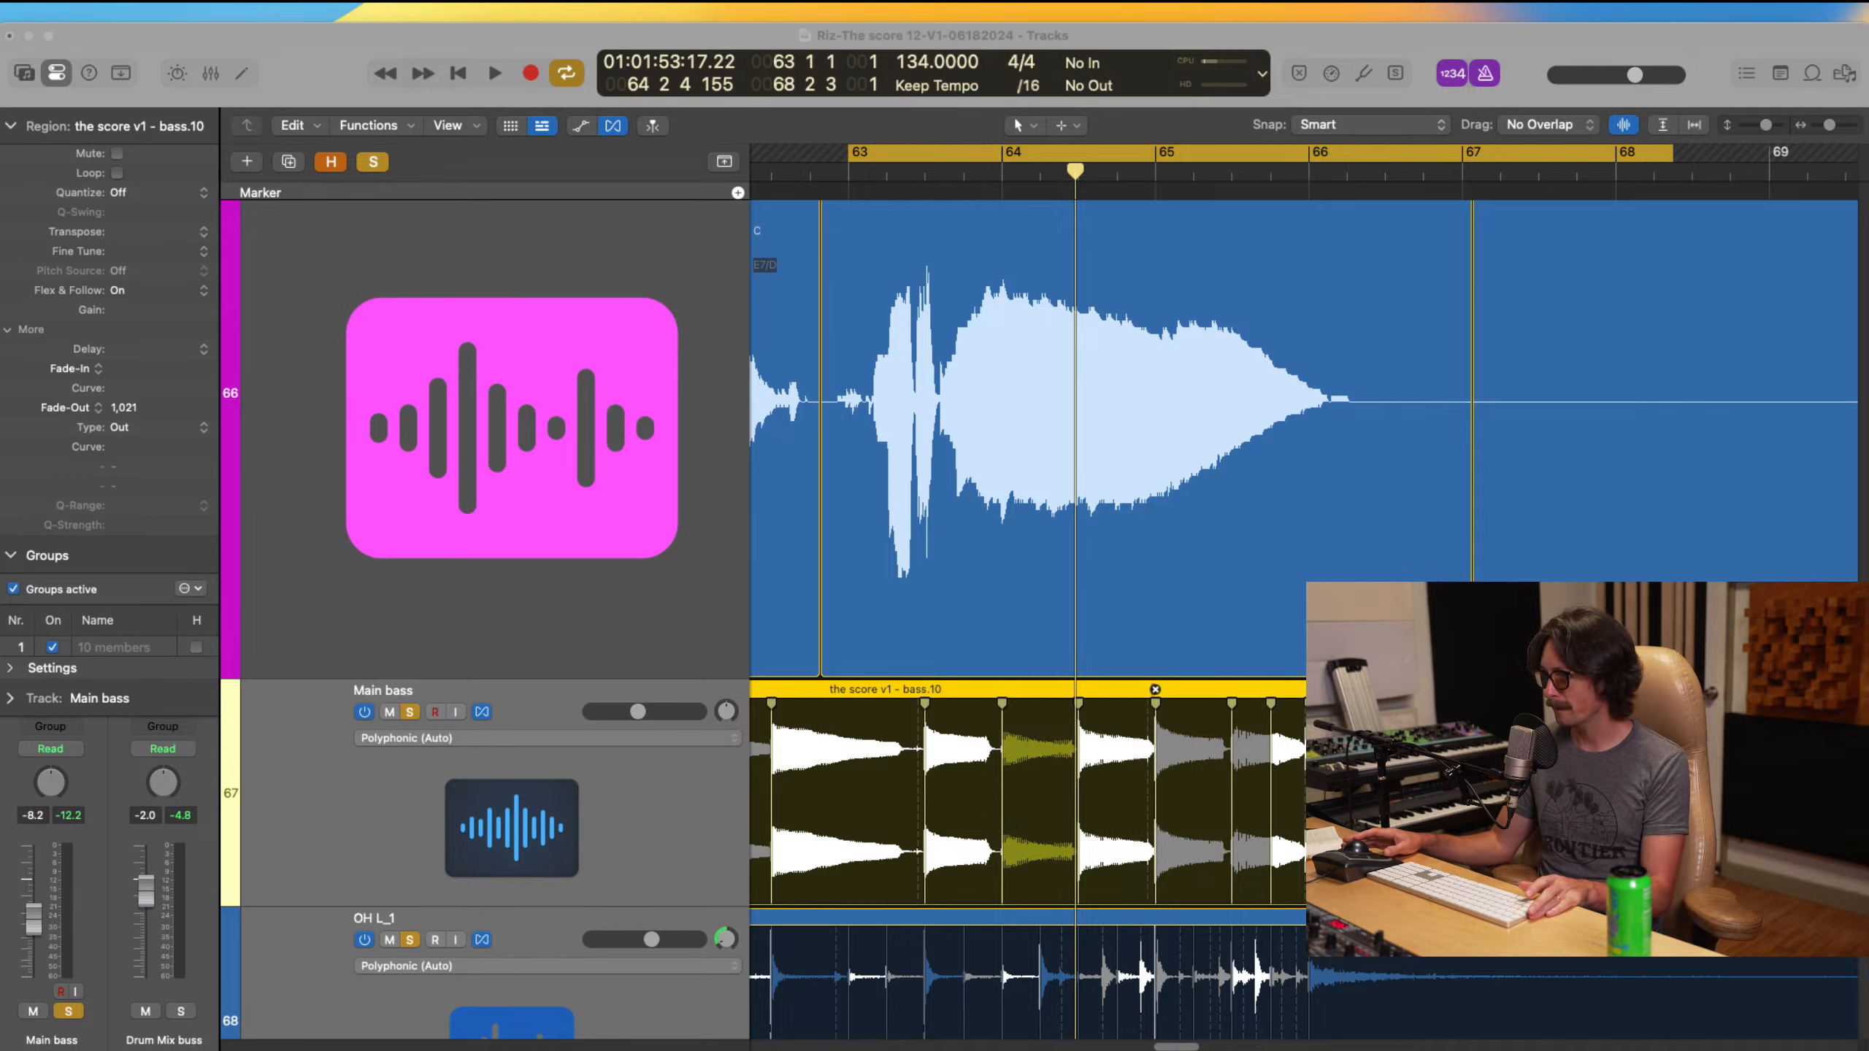
{"action": "key", "text": "space"}
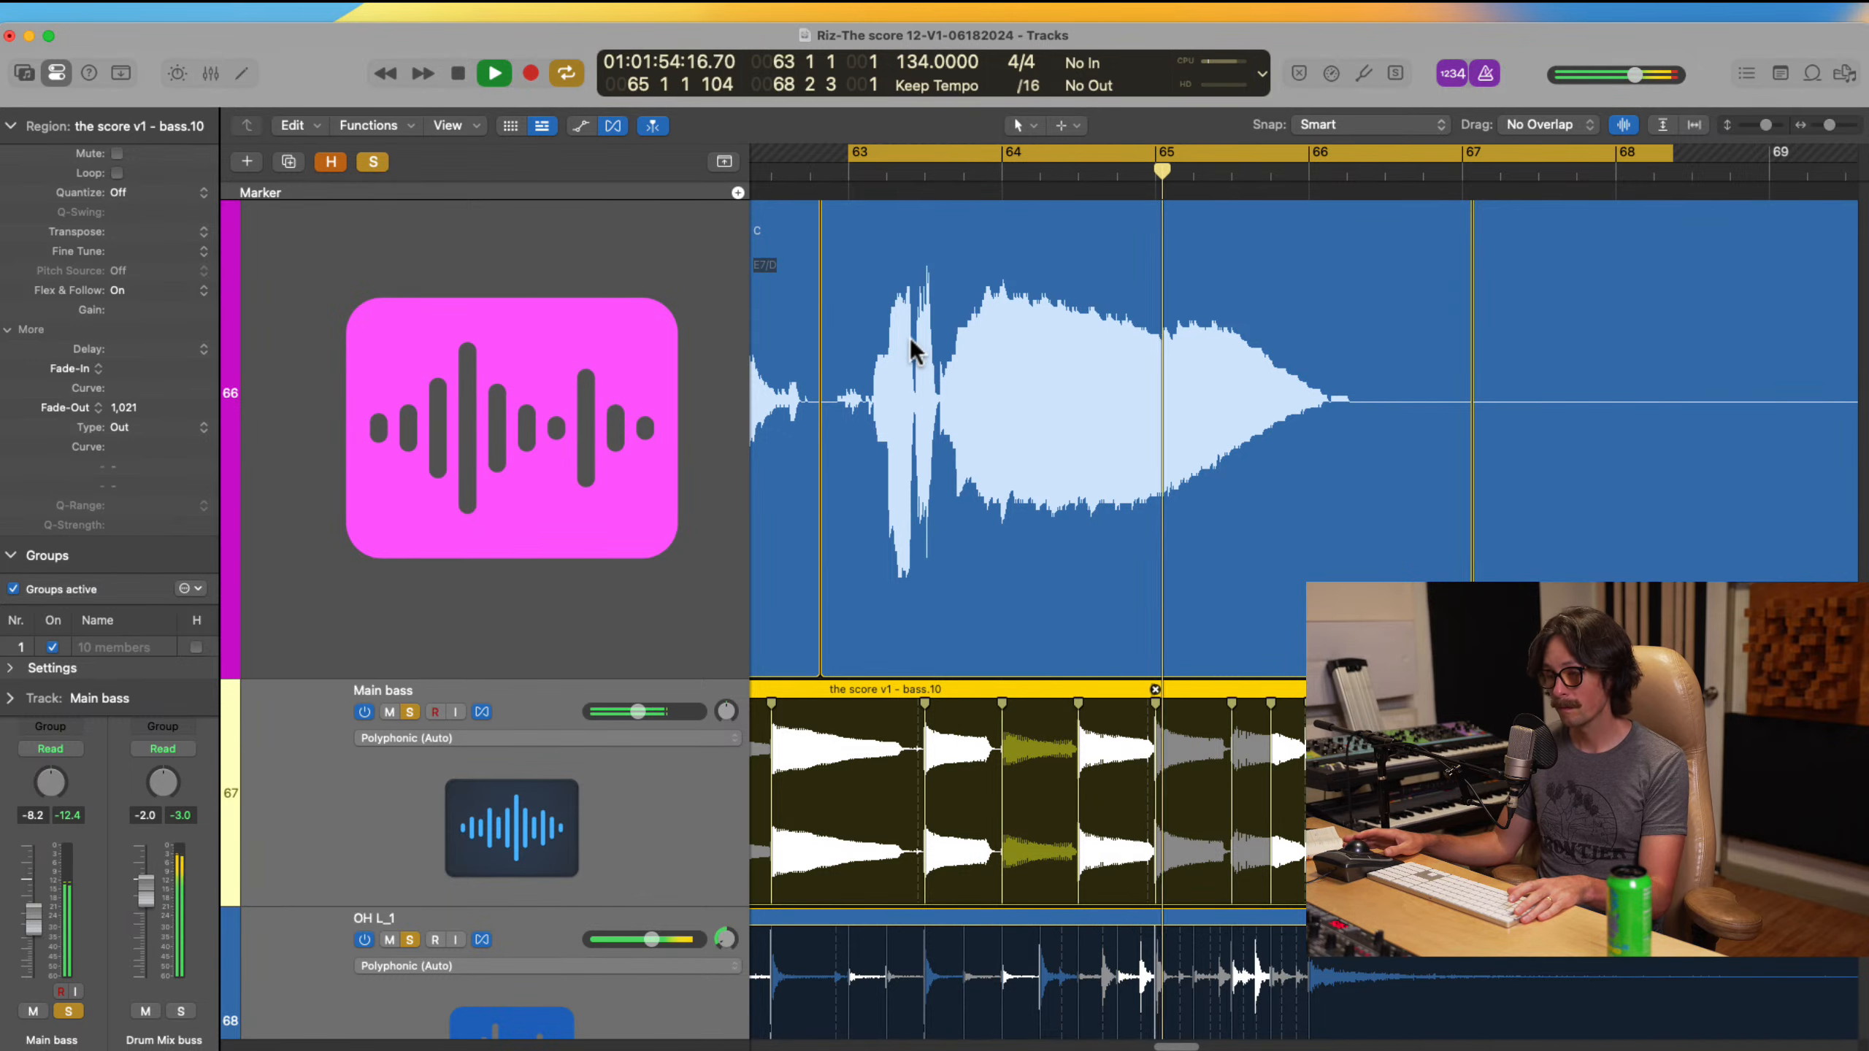
Step: Nudge Riz main vox.16 slightly later while looping the bar 63 phrase
{"action": "left_click_drag", "start_coordinate": [835, 292], "coordinate": [1093, 681]}
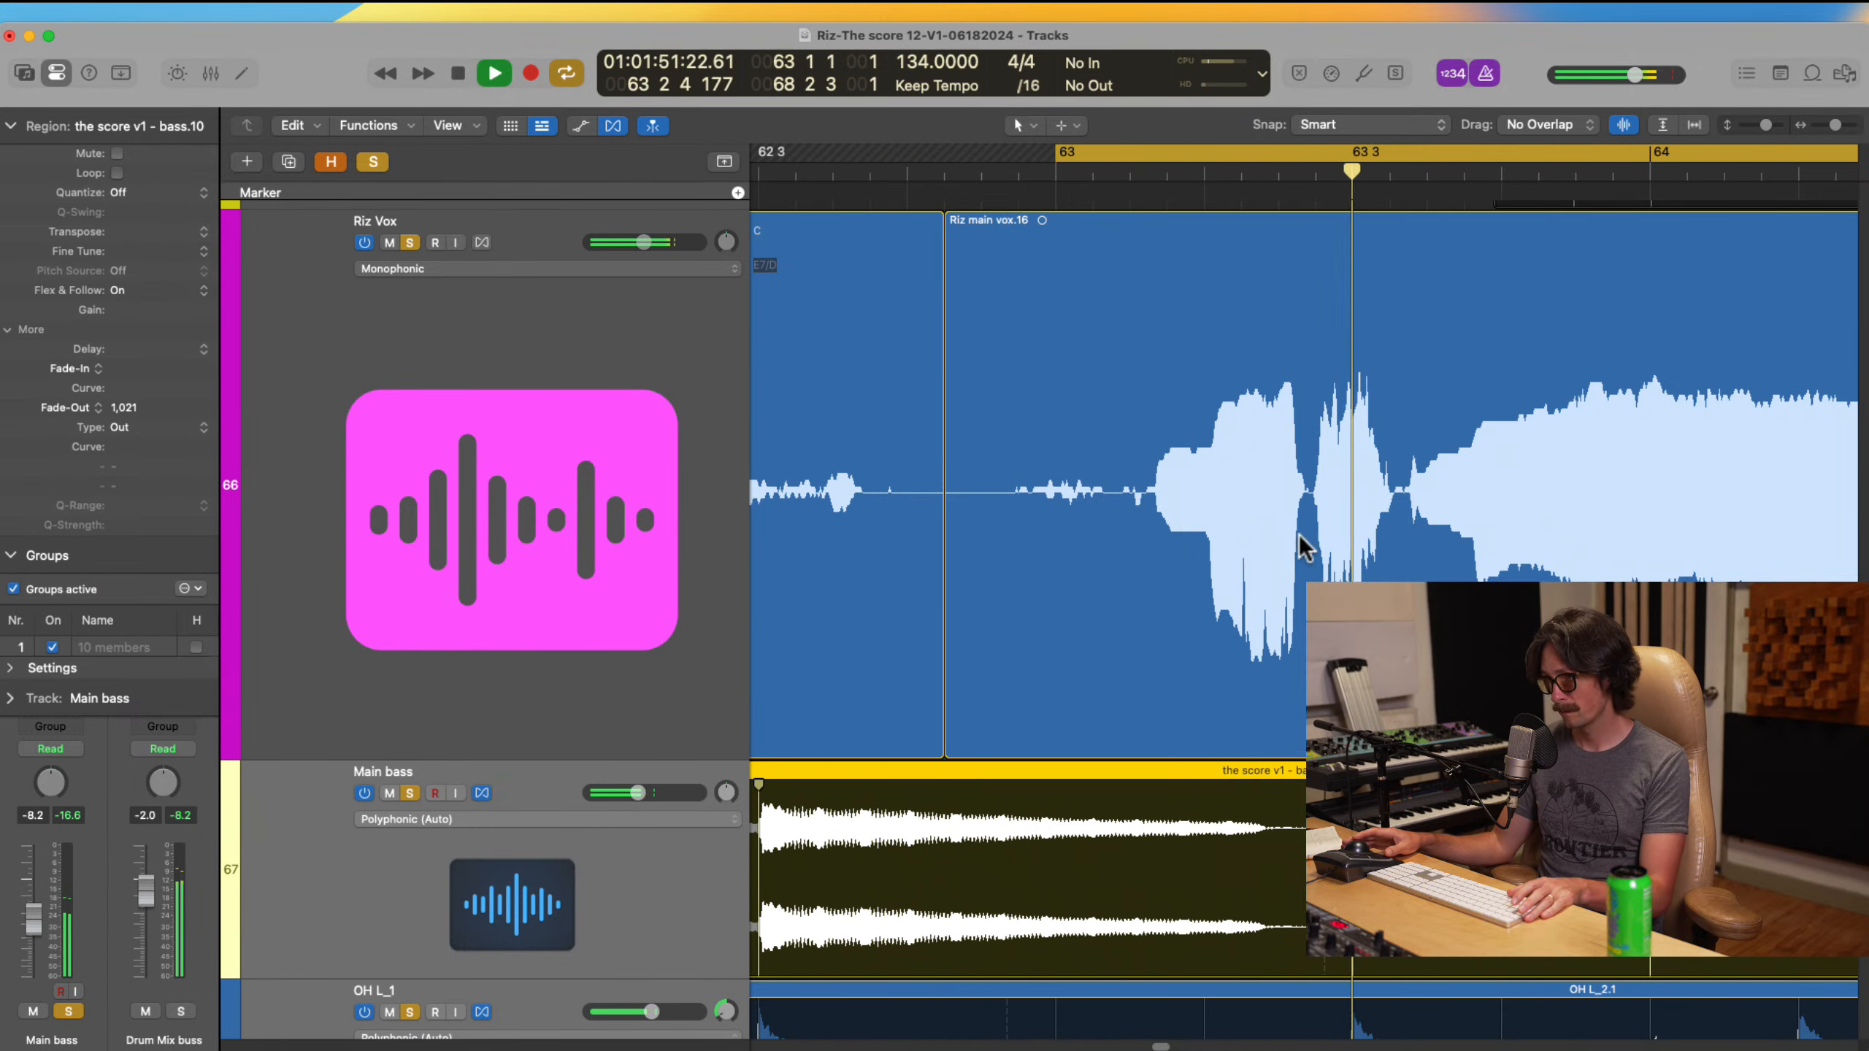
{"action": "key", "text": "space"}
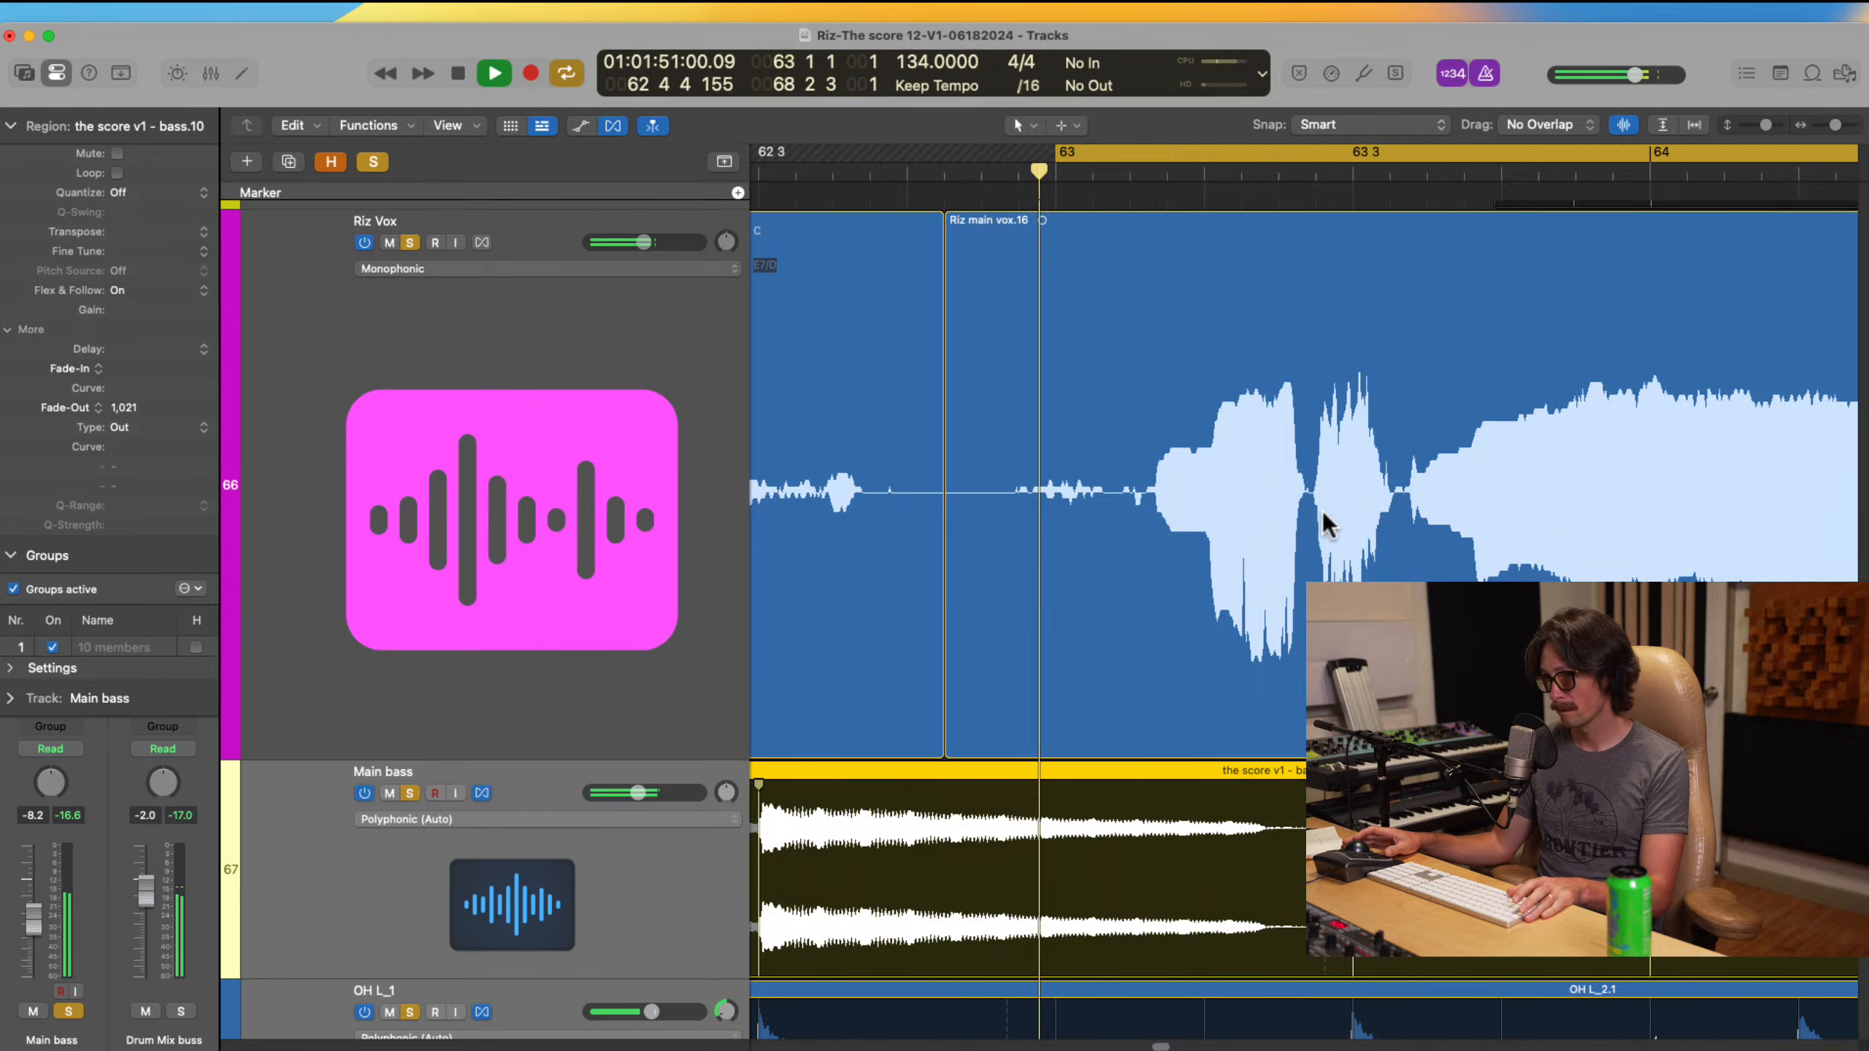
{"action": "left_click_drag", "start_coordinate": [1307, 532], "coordinate": [1322, 532]}
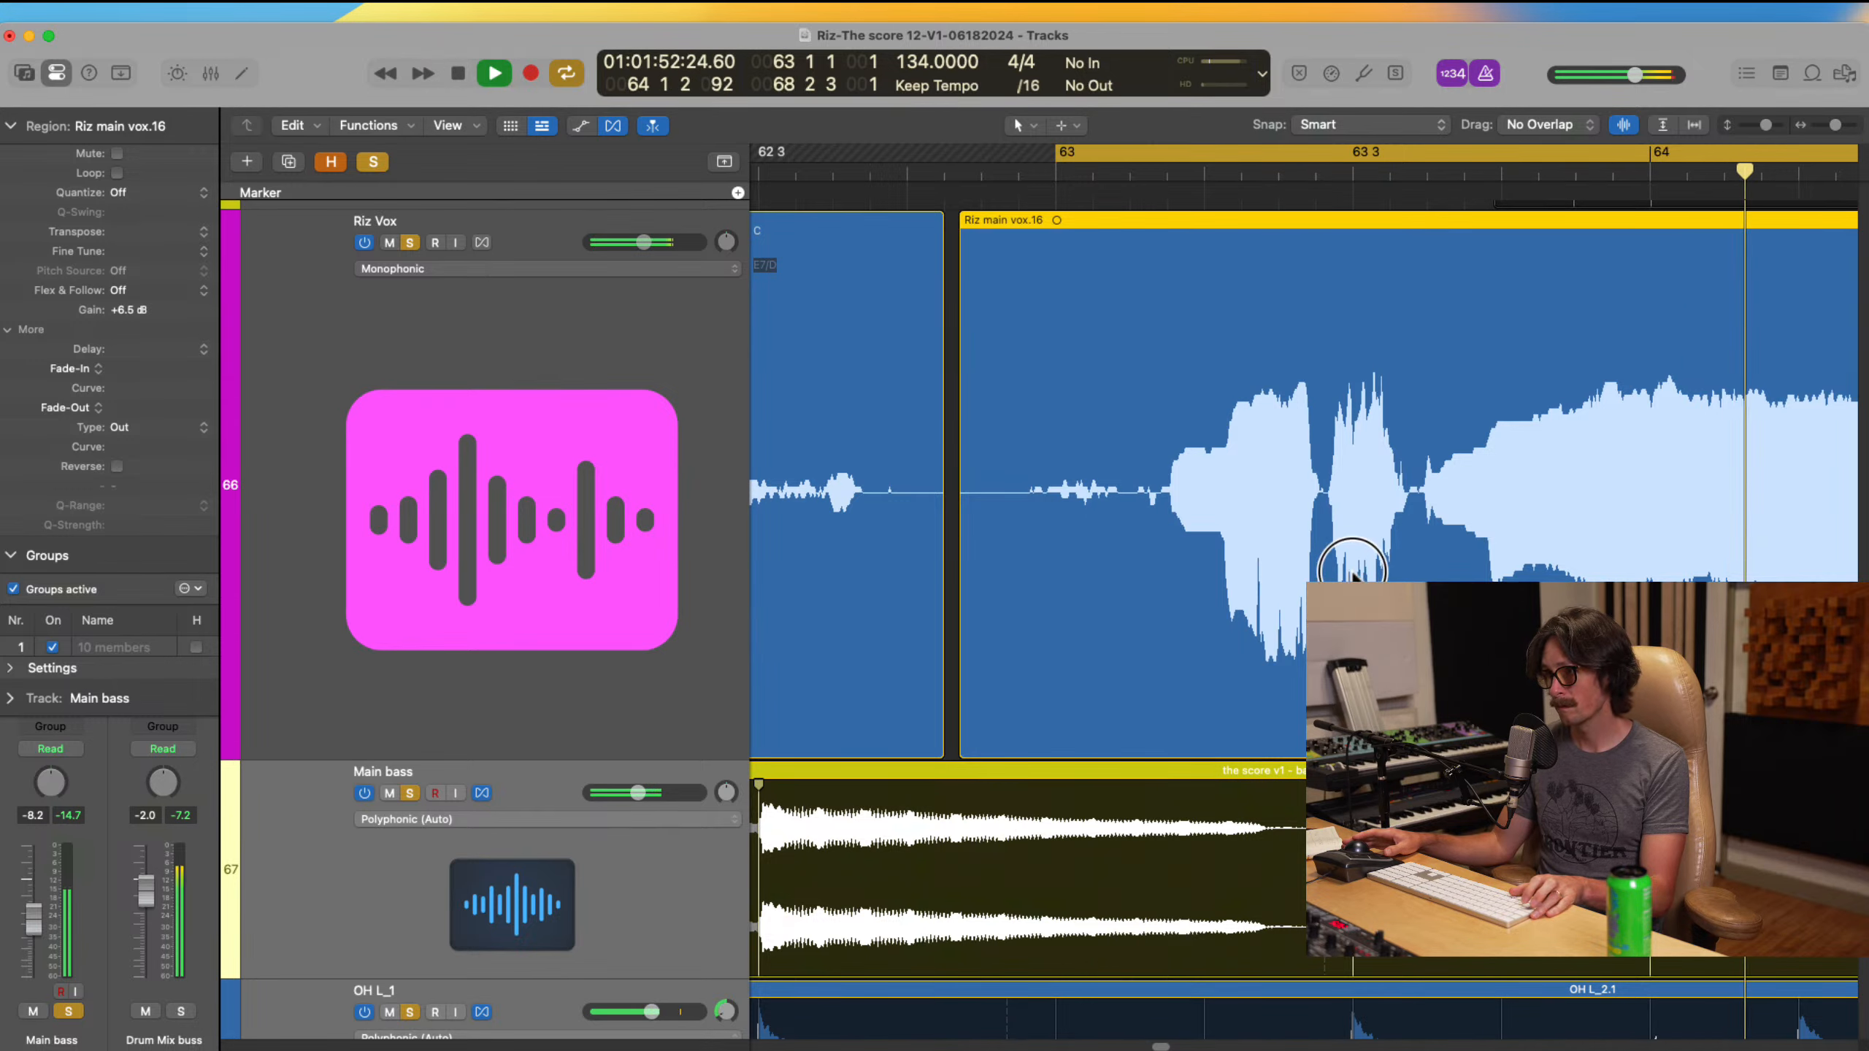
Step: Shift Riz main vox.16 a touch later and replay the phrase, starting playback from just after bar 61
{"action": "left_click_drag", "start_coordinate": [1352, 565], "coordinate": [1363, 571]}
{"action": "key", "text": "space"}
{"action": "key", "text": "space"}
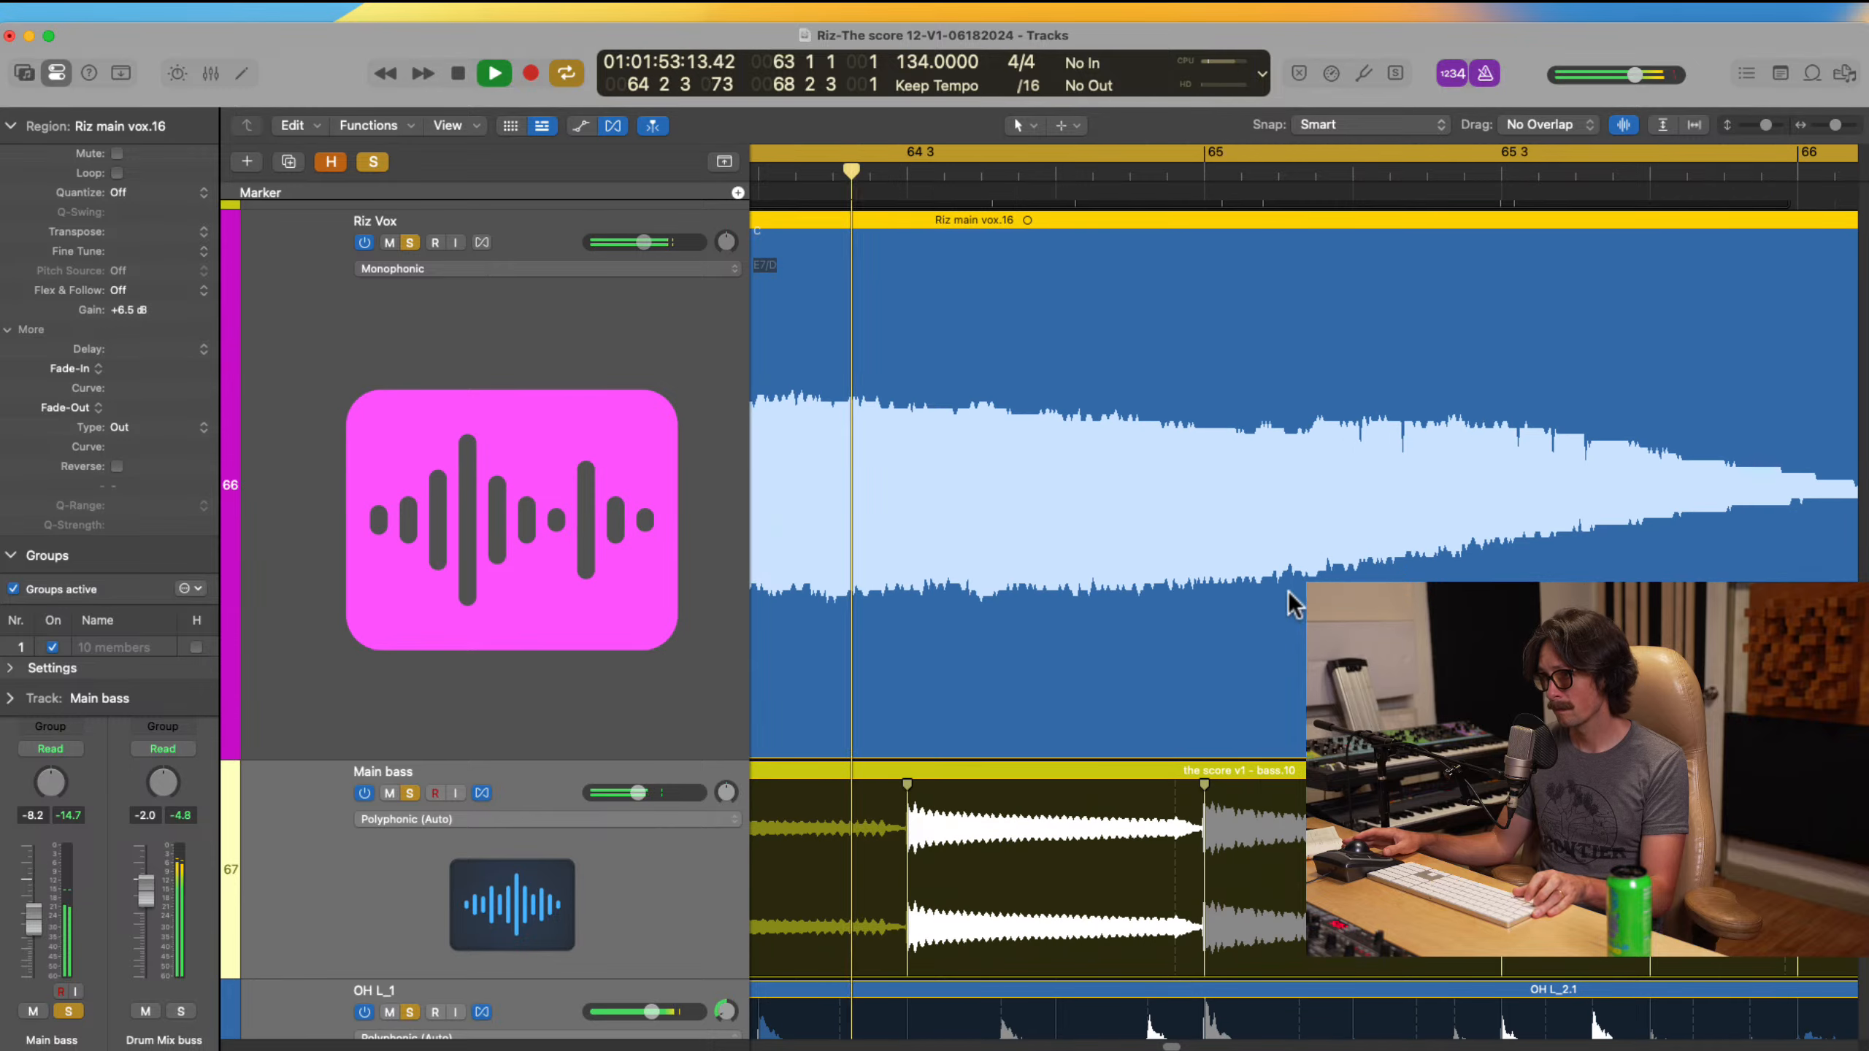
{"action": "left_click", "coordinate": [1267, 593], "text": "ctrl+alt"}
{"action": "left_click", "coordinate": [1268, 593], "text": "ctrl+alt"}
{"action": "left_click", "coordinate": [1267, 593], "text": "ctrl+alt"}
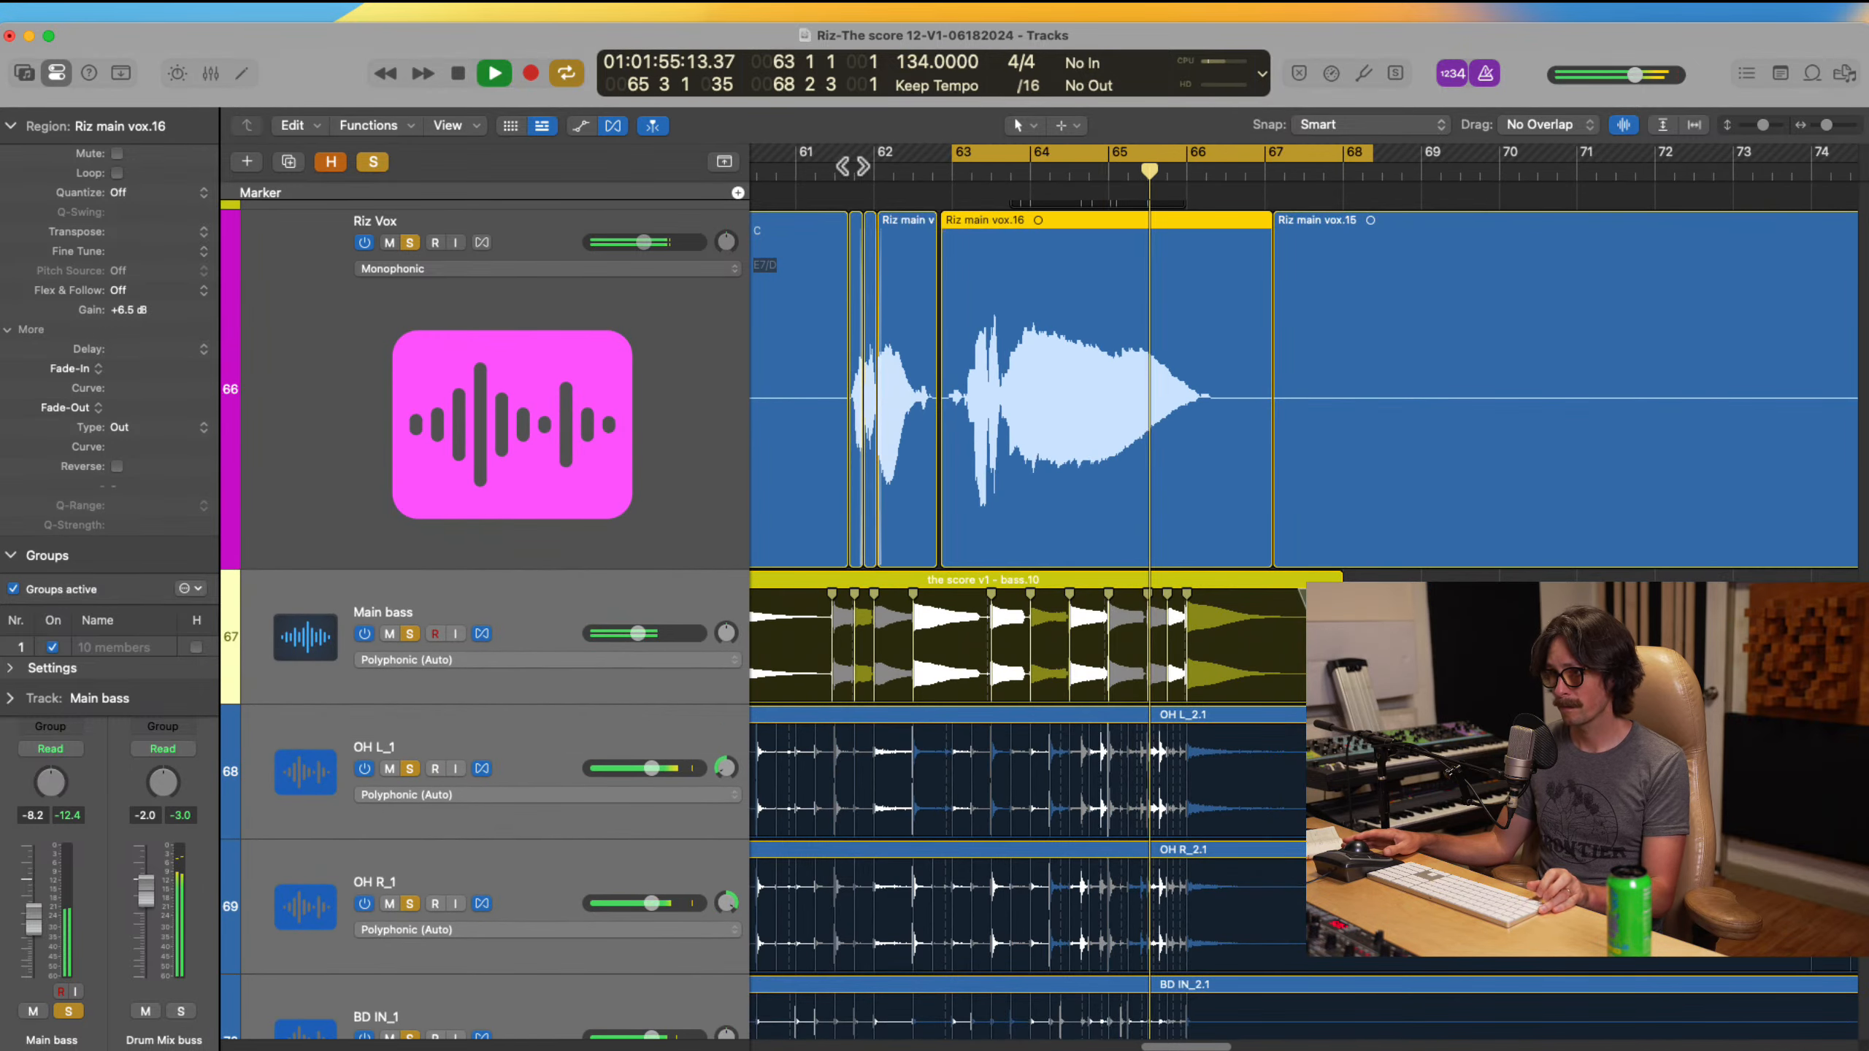
{"action": "left_click", "coordinate": [847, 169]}
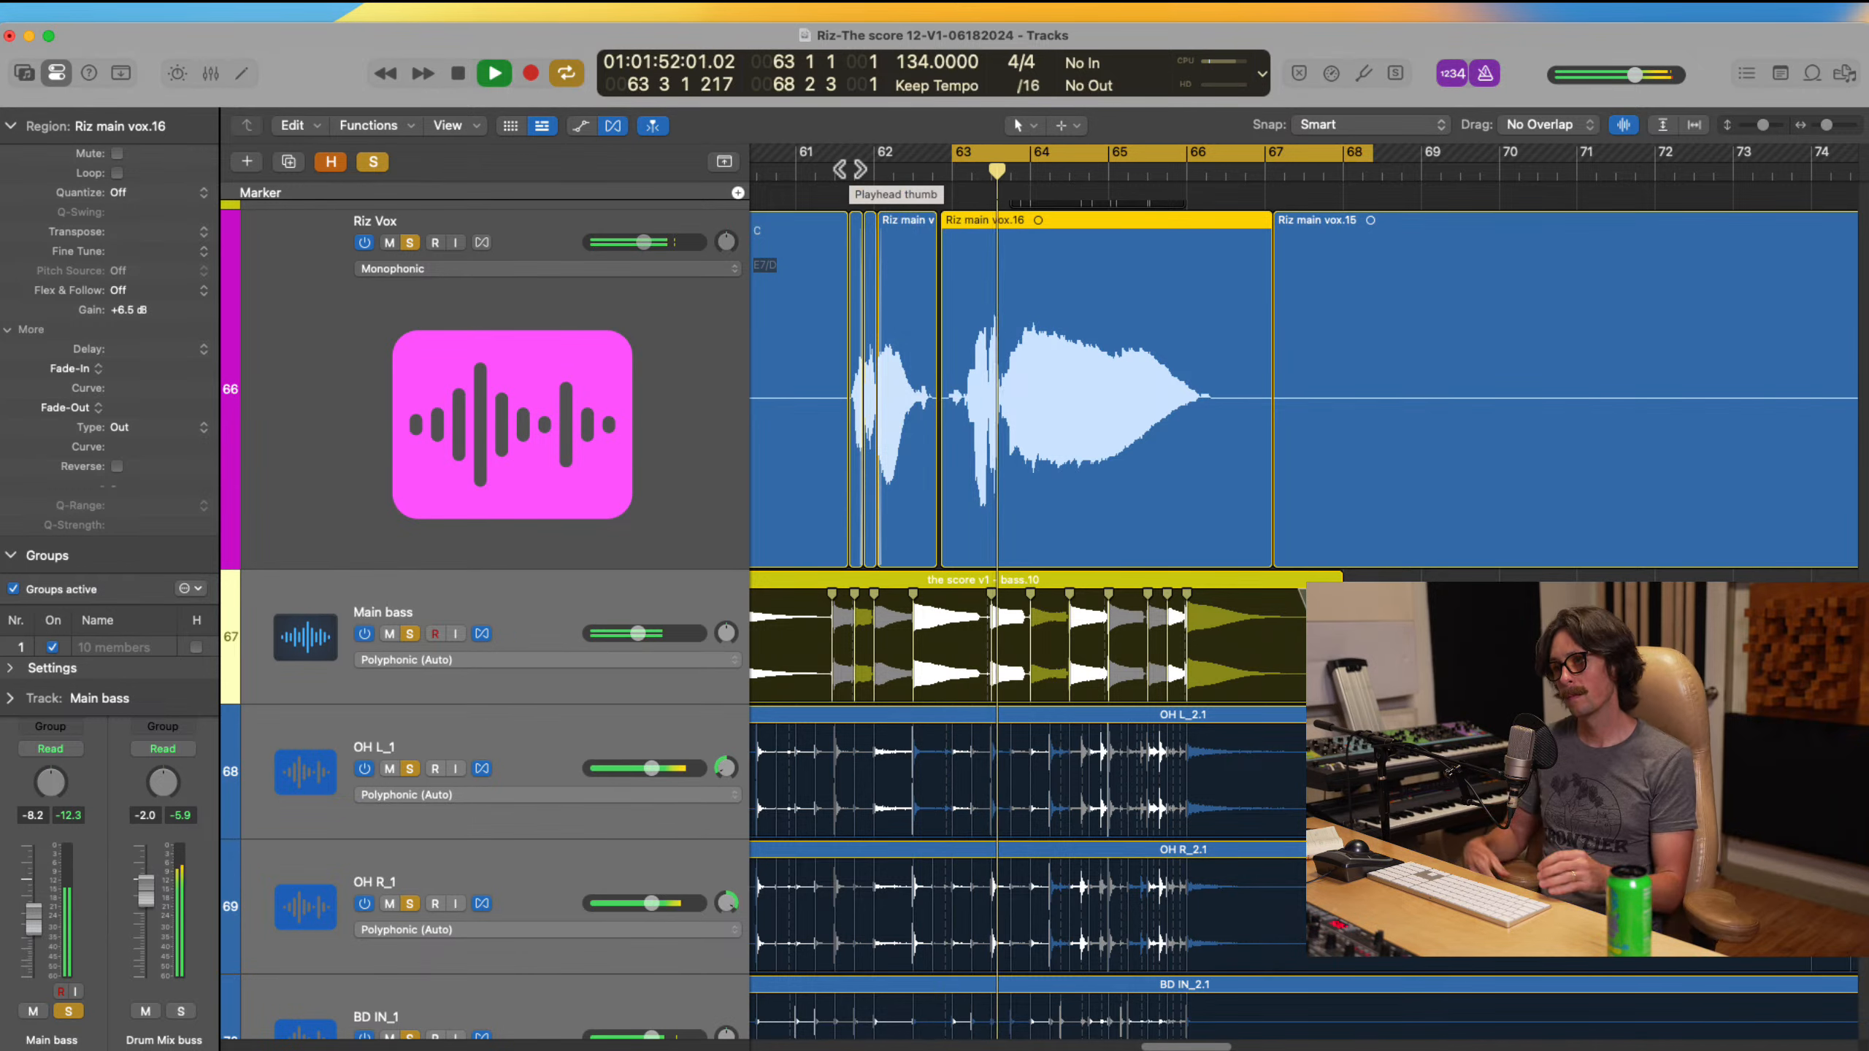
Step: Pull Riz main vox.16 slightly earlier against the bar 63 beat 3 grid line and replay the cycled phrase
{"action": "left_click_drag", "start_coordinate": [918, 296], "coordinate": [1095, 560]}
{"action": "left_click_drag", "start_coordinate": [1097, 393], "coordinate": [1413, 663]}
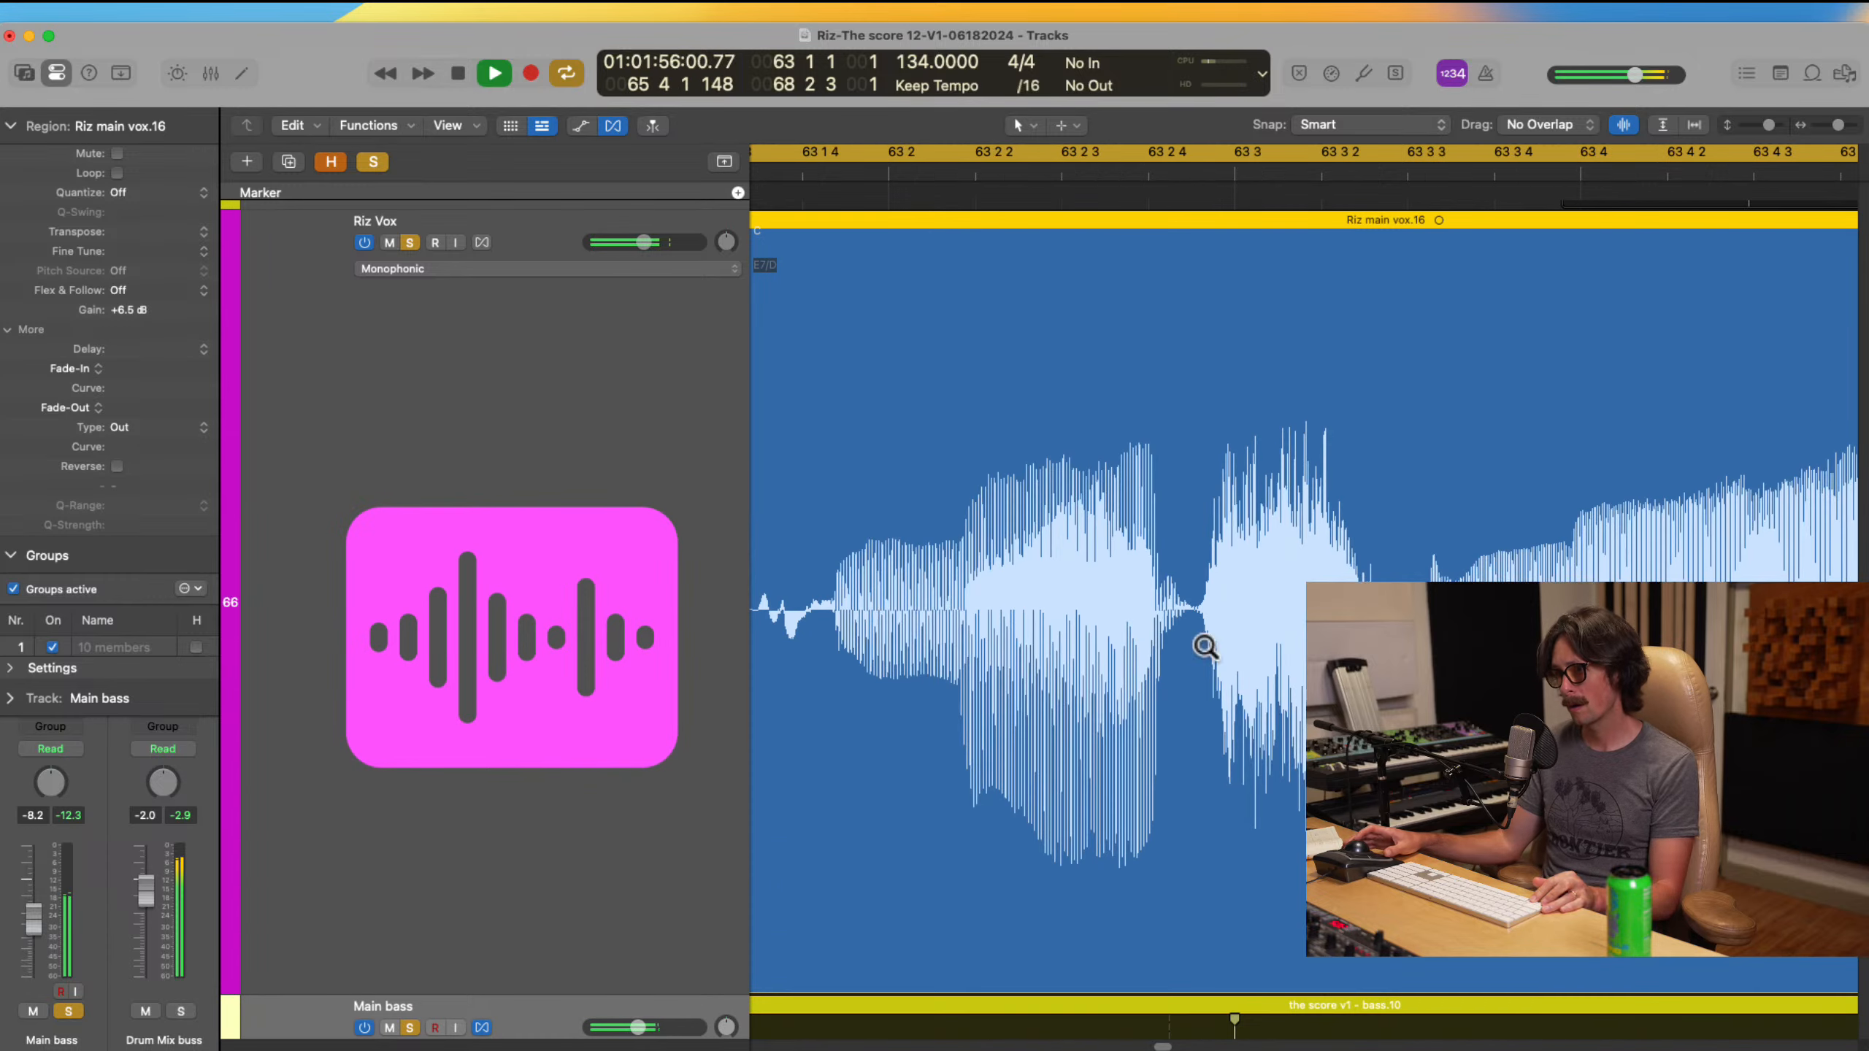
{"action": "left_click_drag", "start_coordinate": [1194, 651], "coordinate": [1164, 663]}
{"action": "left_click", "coordinate": [1124, 559], "text": "ctrl+alt"}
{"action": "key", "text": "space"}
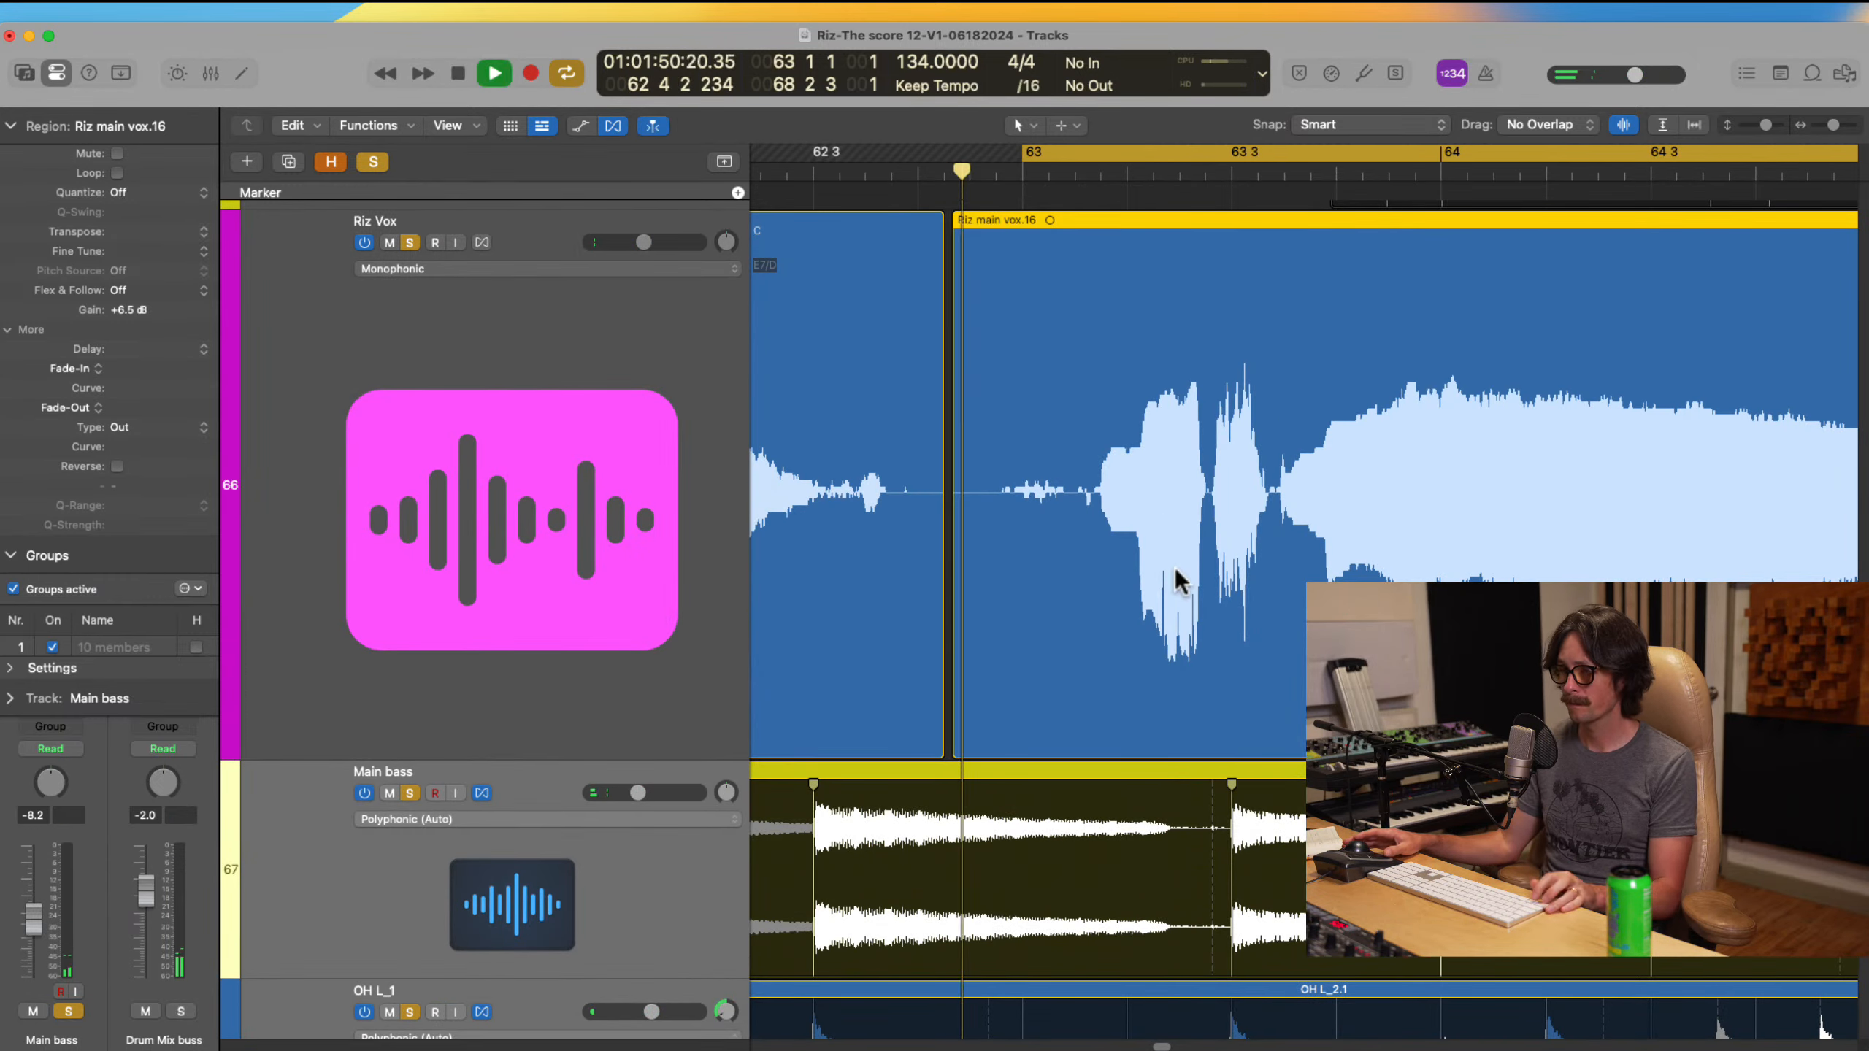
{"action": "left_click", "coordinate": [1135, 522], "text": "ctrl+alt"}
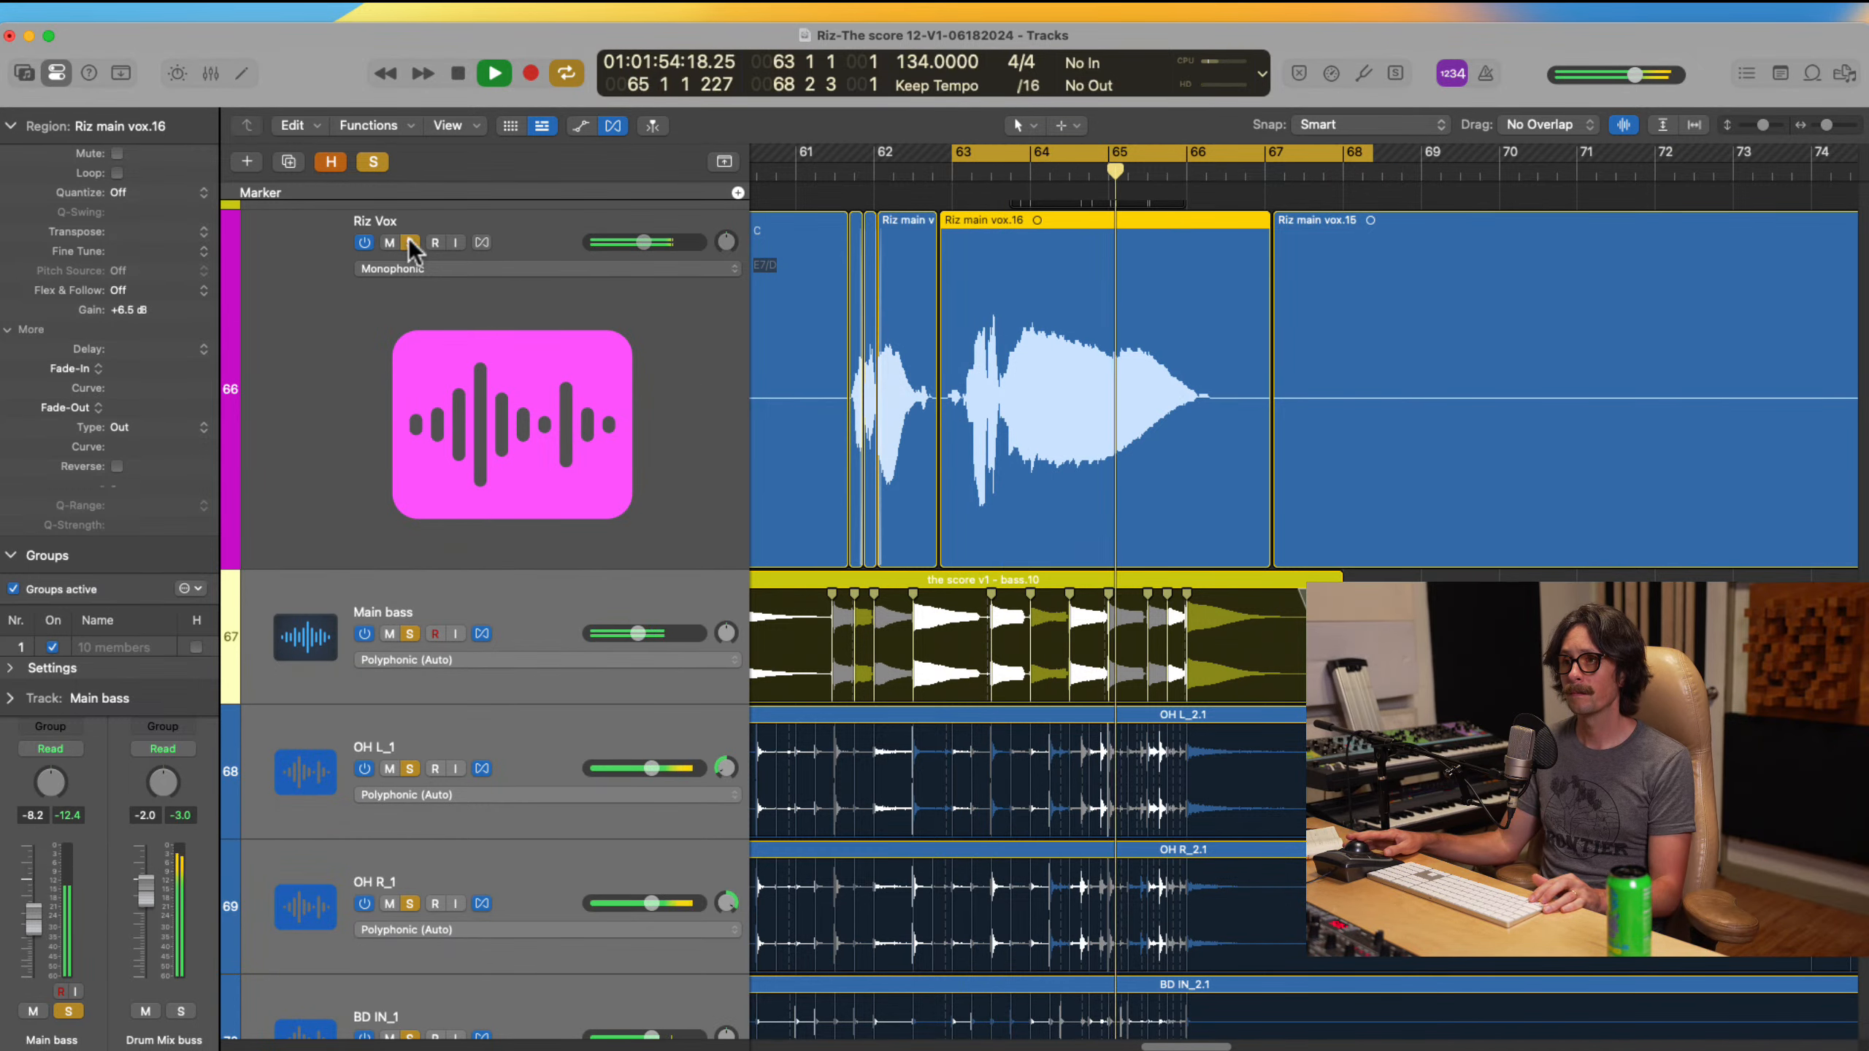
Step: Turn off solo and the cycle, and play the full mix from about bar 61 and again from about bar 31
{"action": "key", "text": "ctrl+s"}
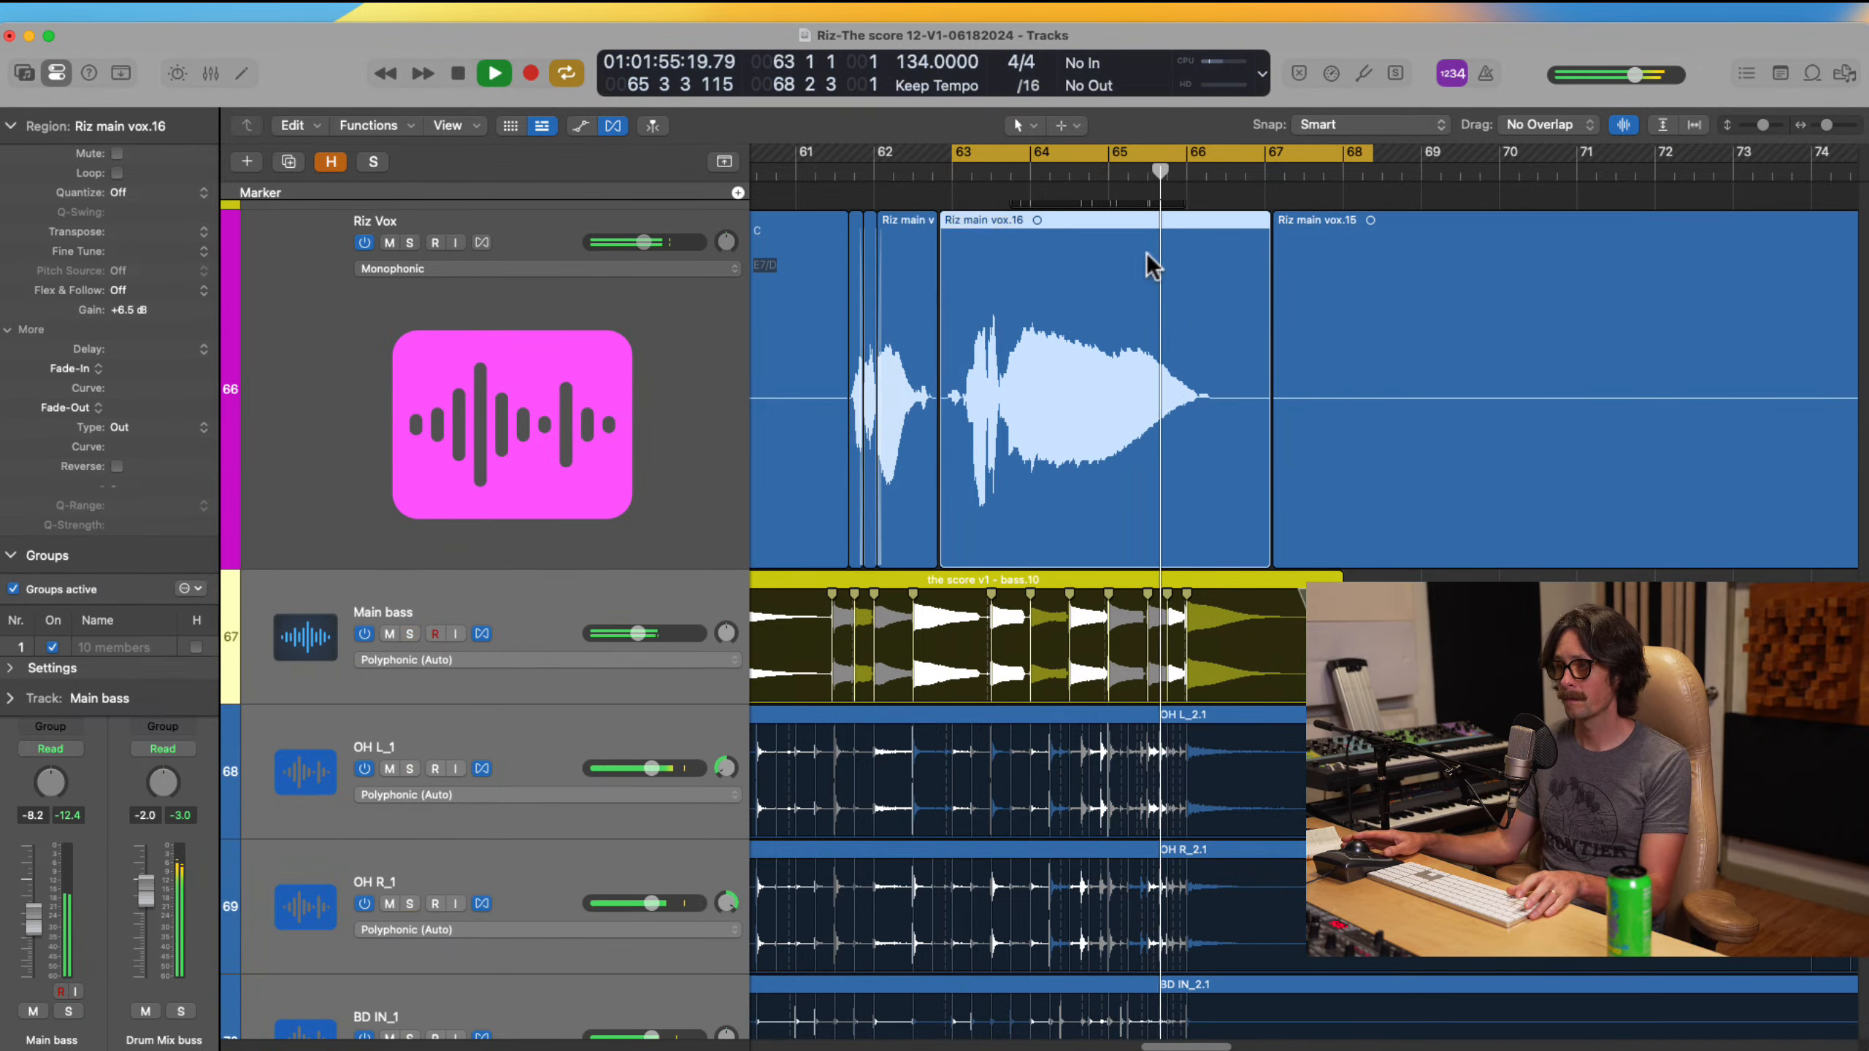
{"action": "left_click", "coordinate": [1078, 154]}
{"action": "left_click", "coordinate": [833, 170]}
{"action": "left_click", "coordinate": [972, 438], "text": "ctrl+alt"}
{"action": "left_click", "coordinate": [1073, 446], "text": "ctrl+alt"}
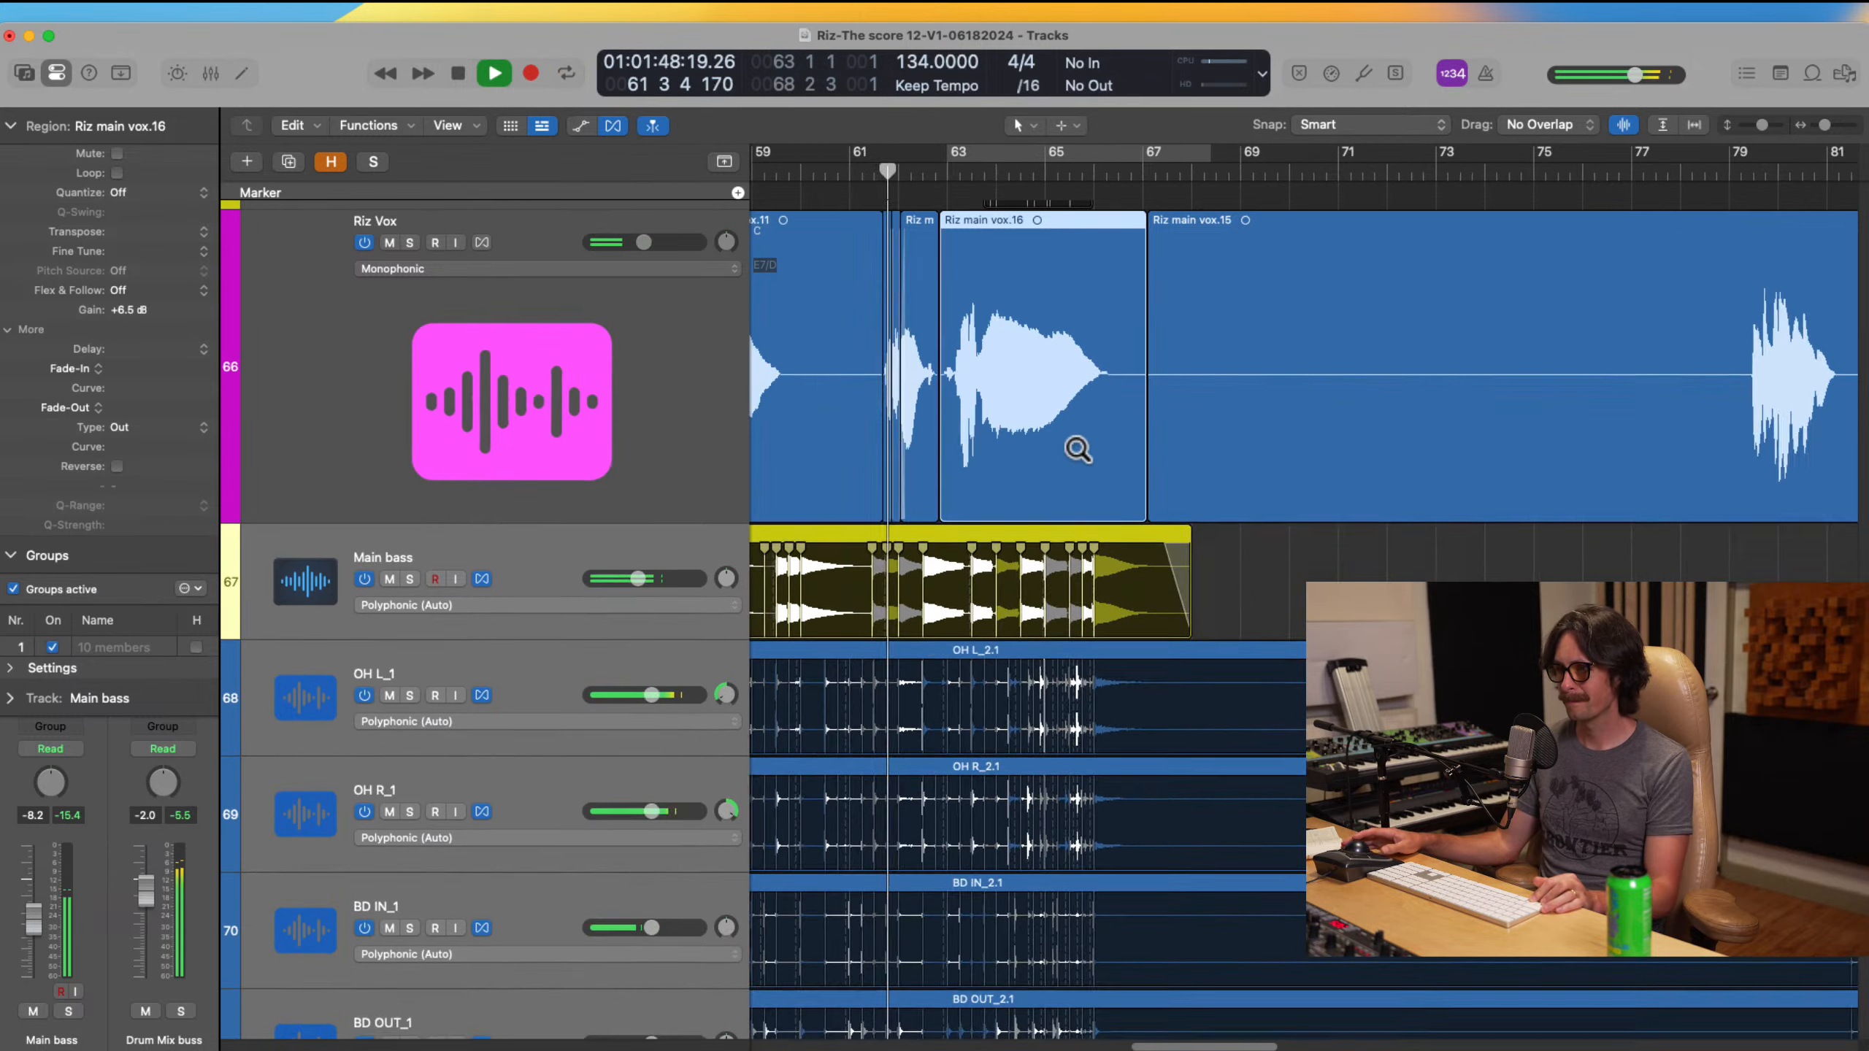
{"action": "left_click", "coordinate": [1072, 446], "text": "ctrl+alt"}
{"action": "left_click", "coordinate": [1068, 446], "text": "ctrl+alt"}
{"action": "left_click", "coordinate": [1077, 405], "text": "ctrl+alt"}
{"action": "left_click", "coordinate": [1077, 406], "text": "ctrl+alt"}
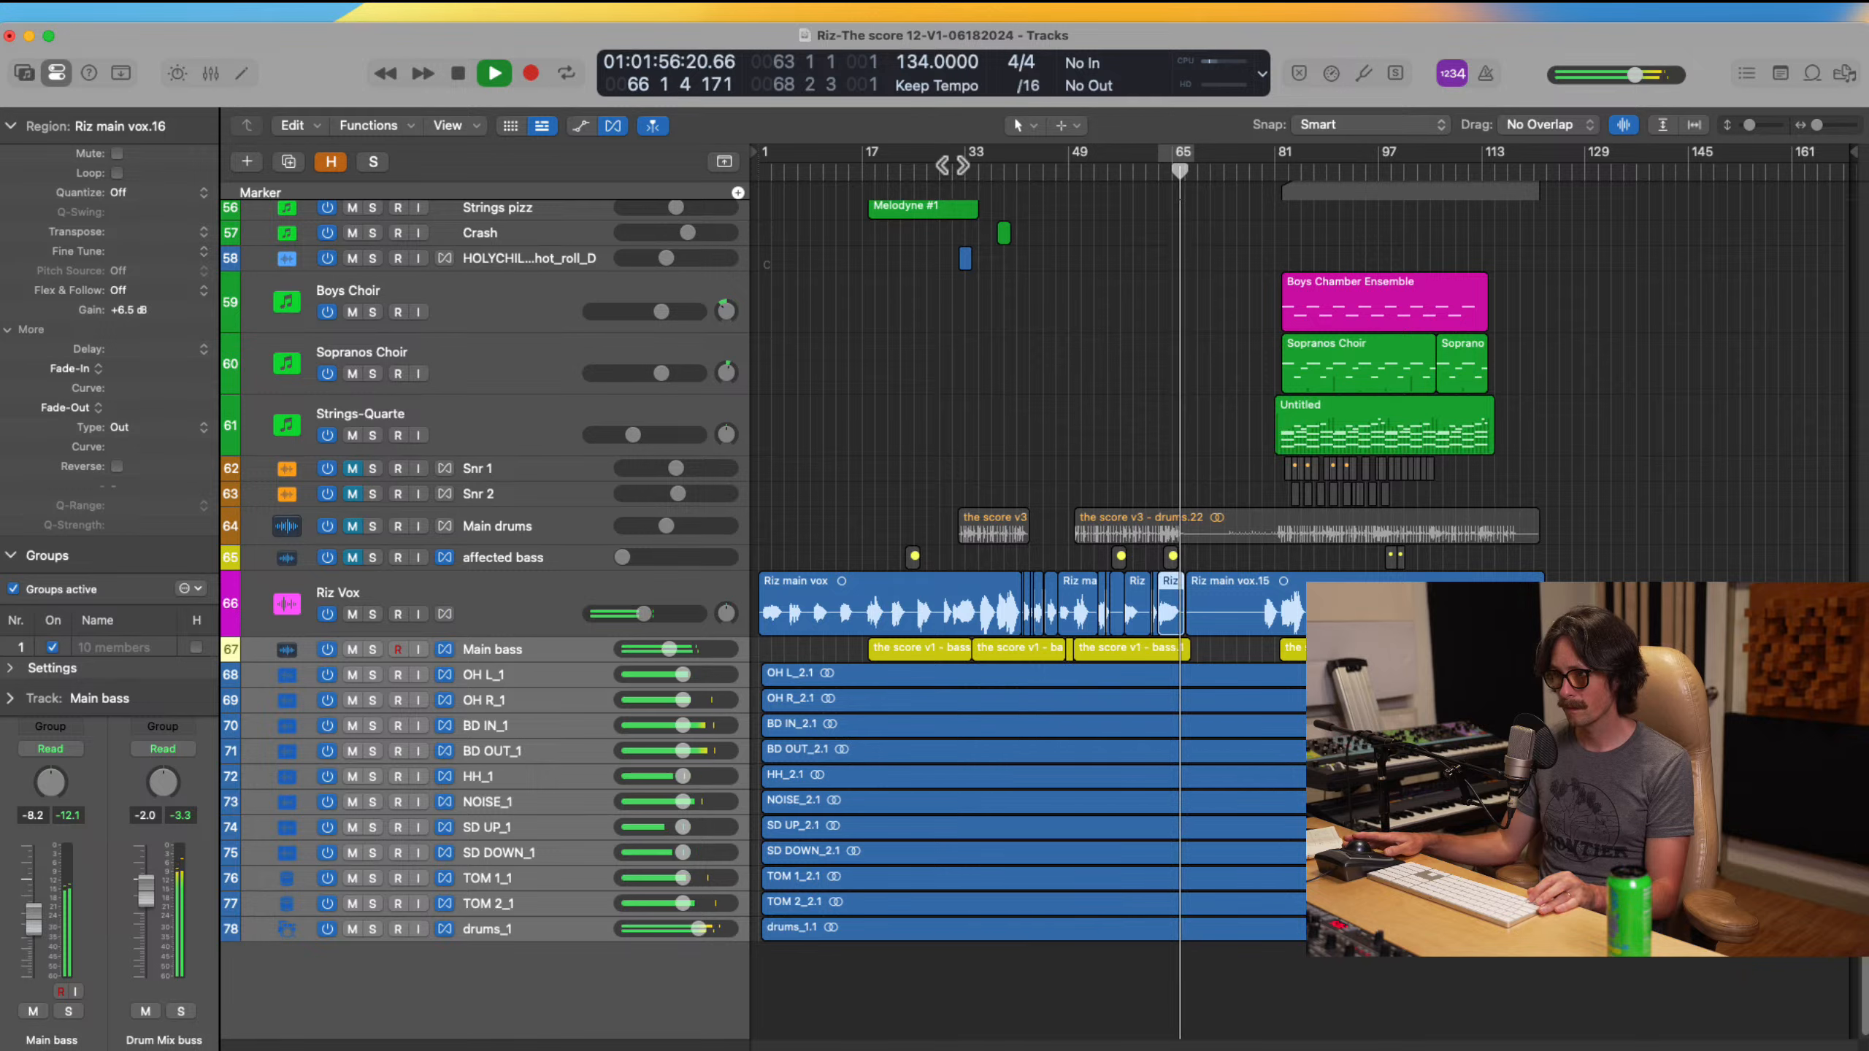
{"action": "left_click", "coordinate": [952, 162]}
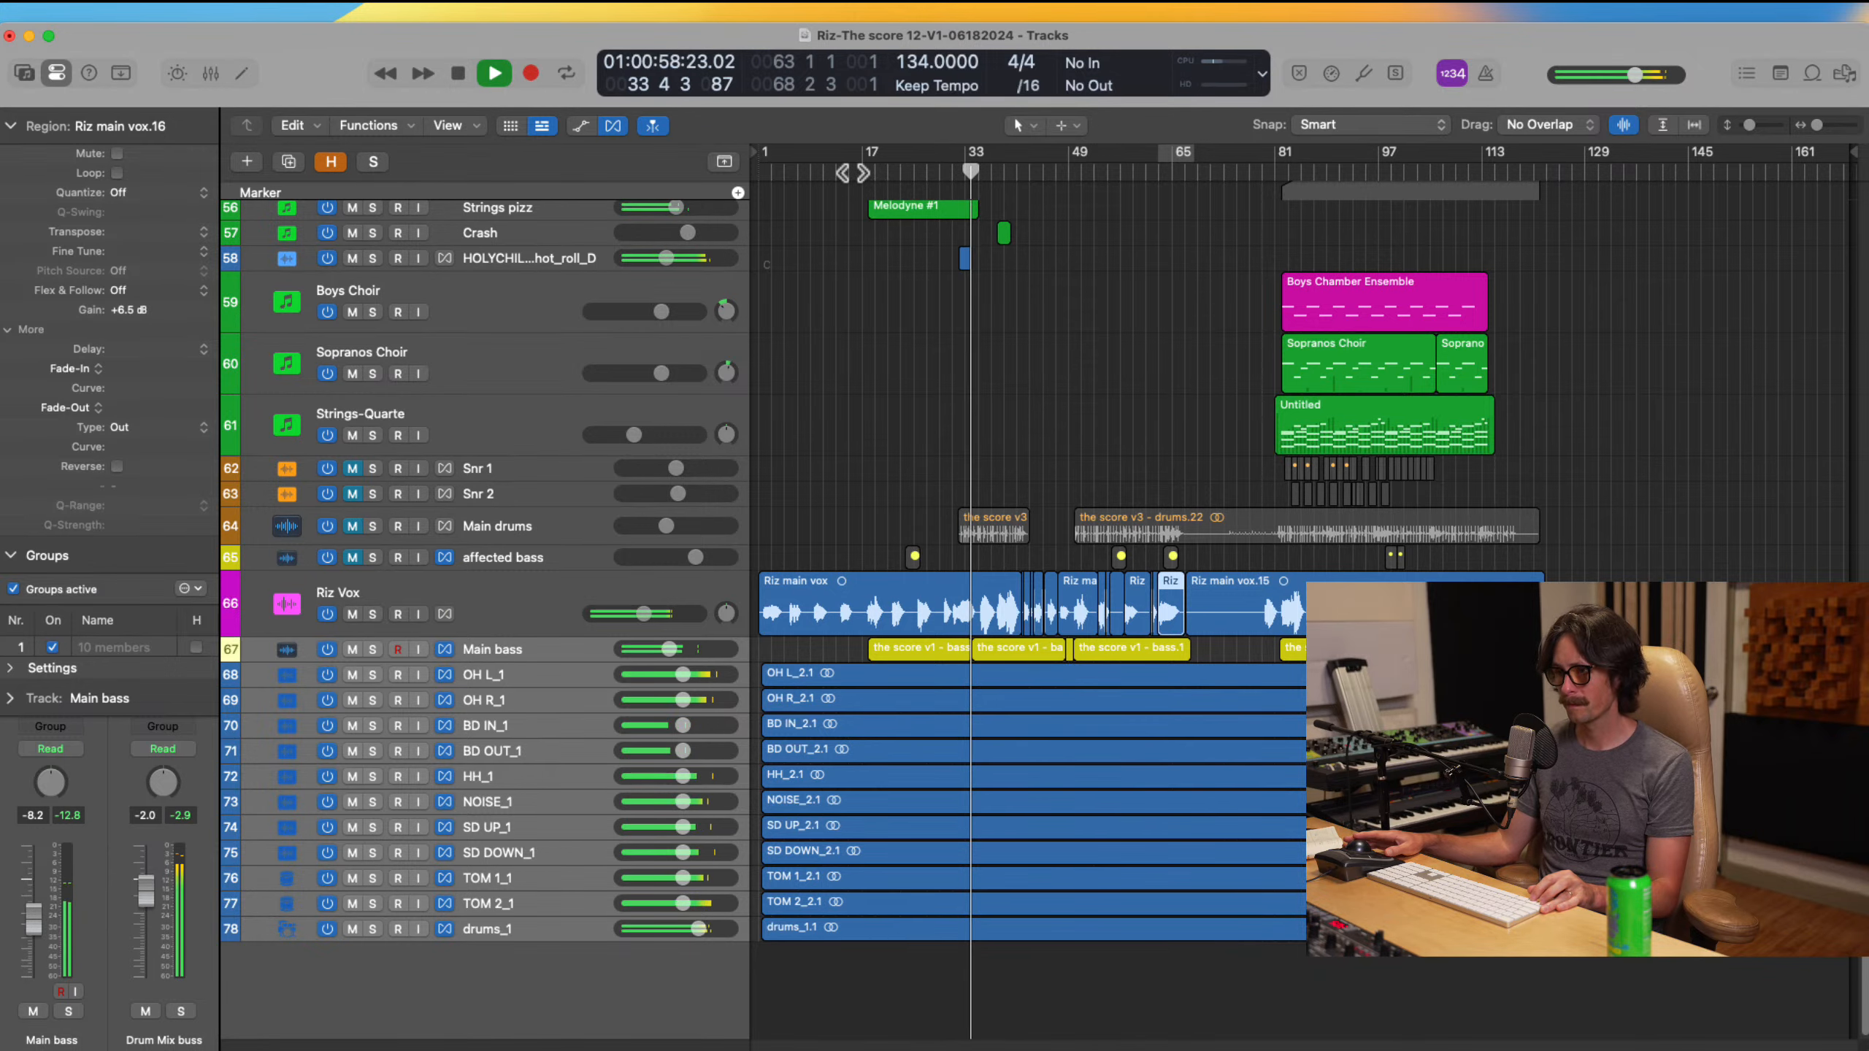
Step: Lower the volume of the grouped drum tracks from OH L_1 through TOM 2_1 to -4.4 dB and stop playback
{"action": "left_click_drag", "start_coordinate": [899, 479], "coordinate": [1389, 810]}
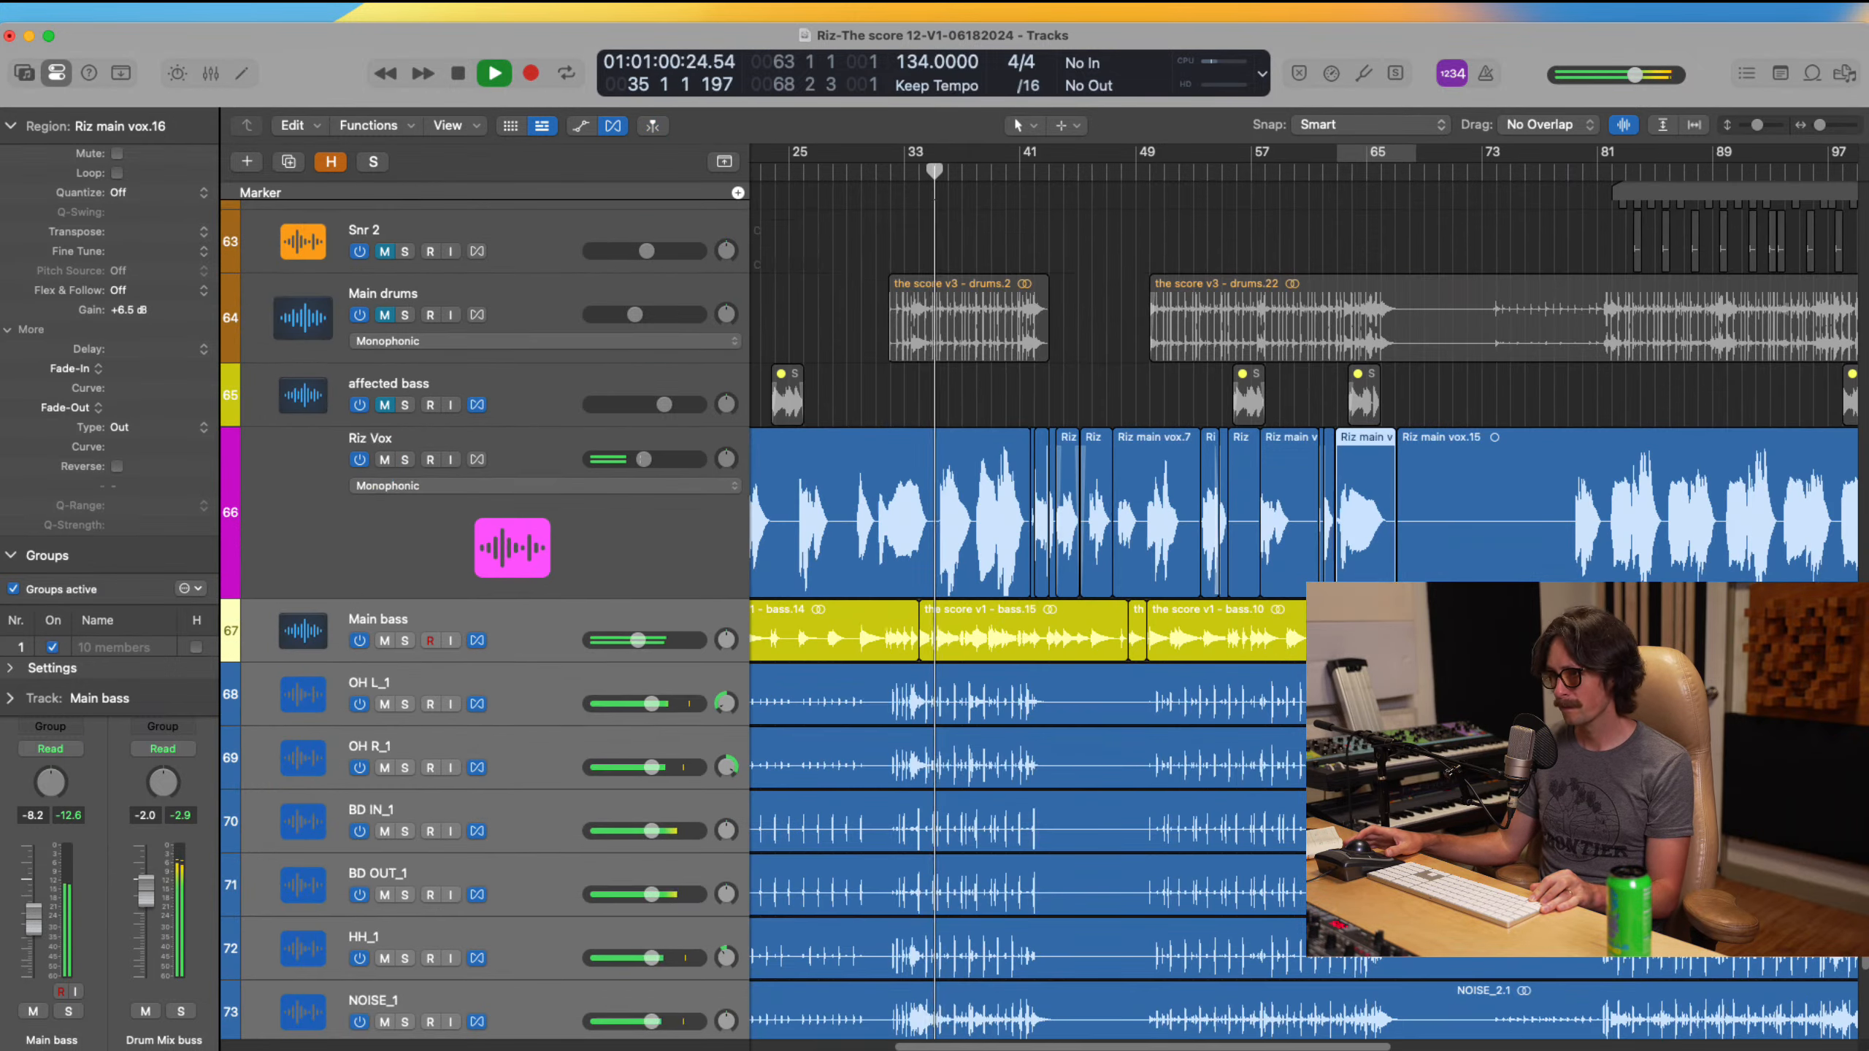
{"action": "scroll", "coordinate": [1030, 714], "scroll_direction": "down", "scroll_amount": 2}
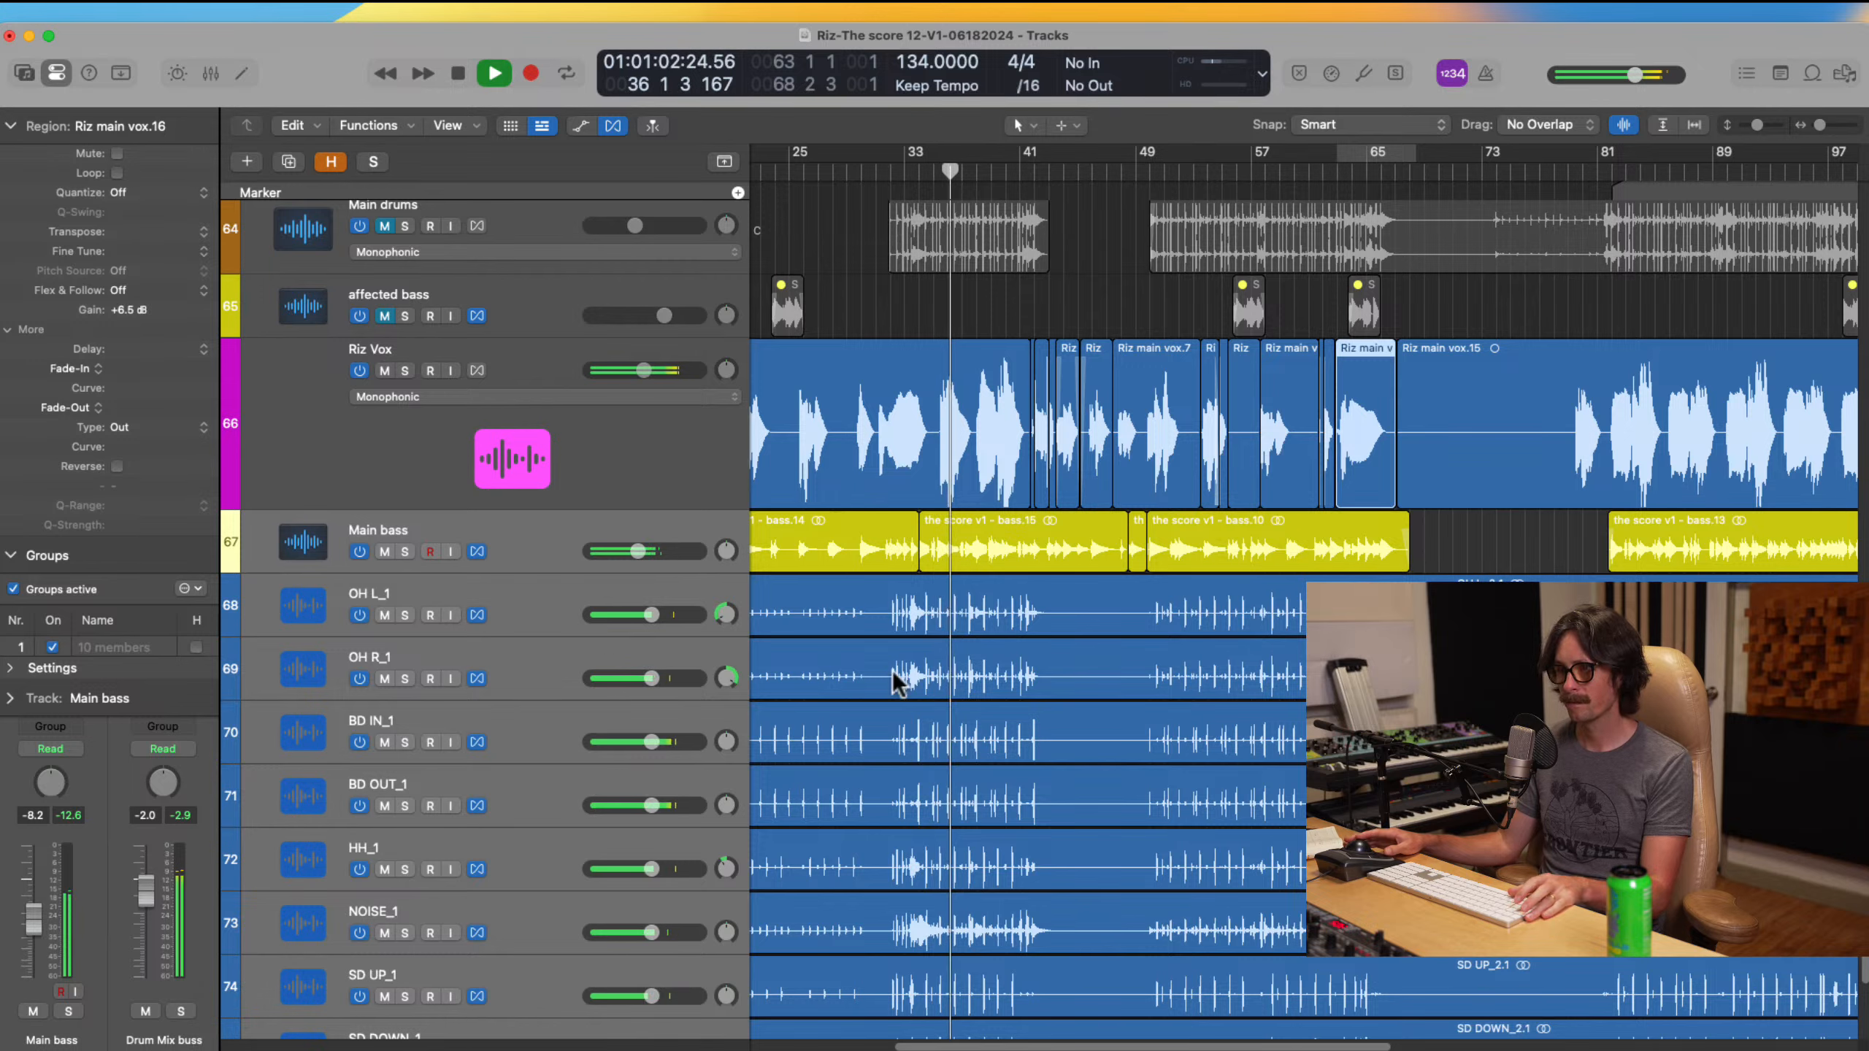
{"action": "scroll", "coordinate": [948, 664], "scroll_direction": "down", "scroll_amount": 5}
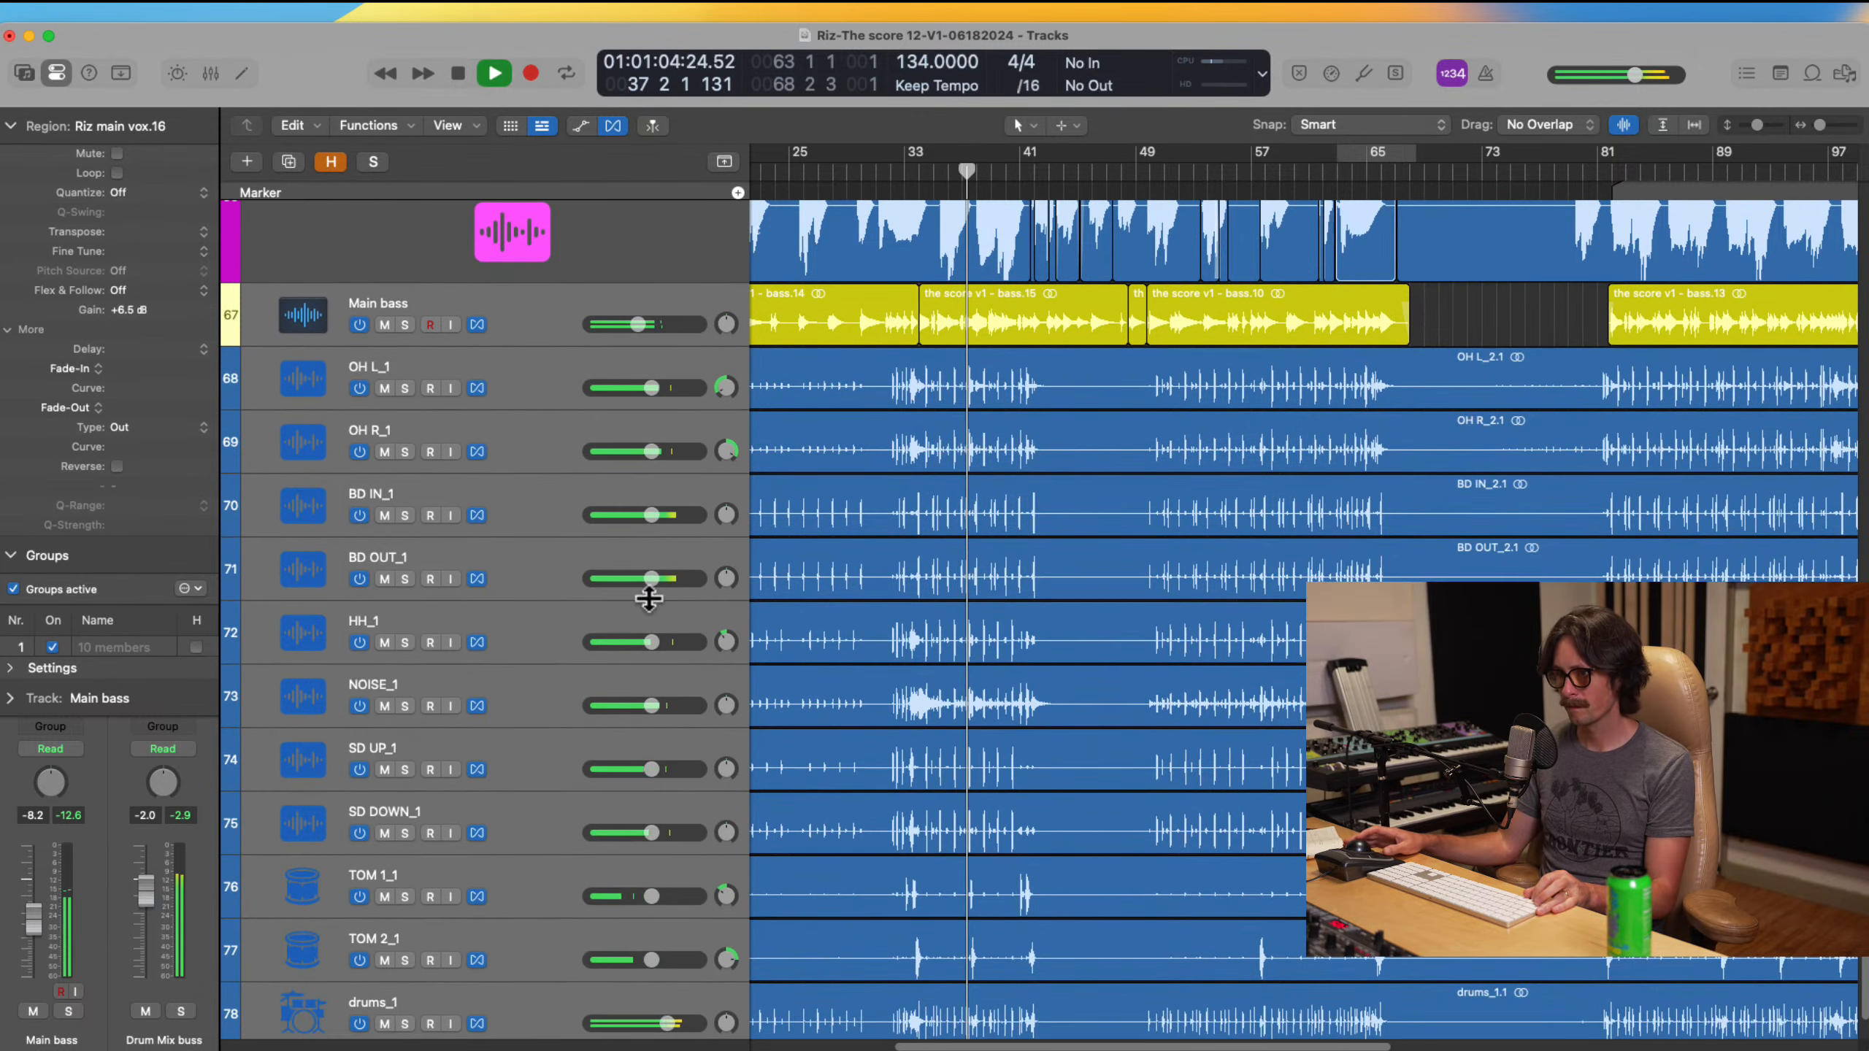
{"action": "left_click", "coordinate": [547, 388]}
{"action": "scroll", "coordinate": [626, 668], "scroll_direction": "down", "scroll_amount": 3}
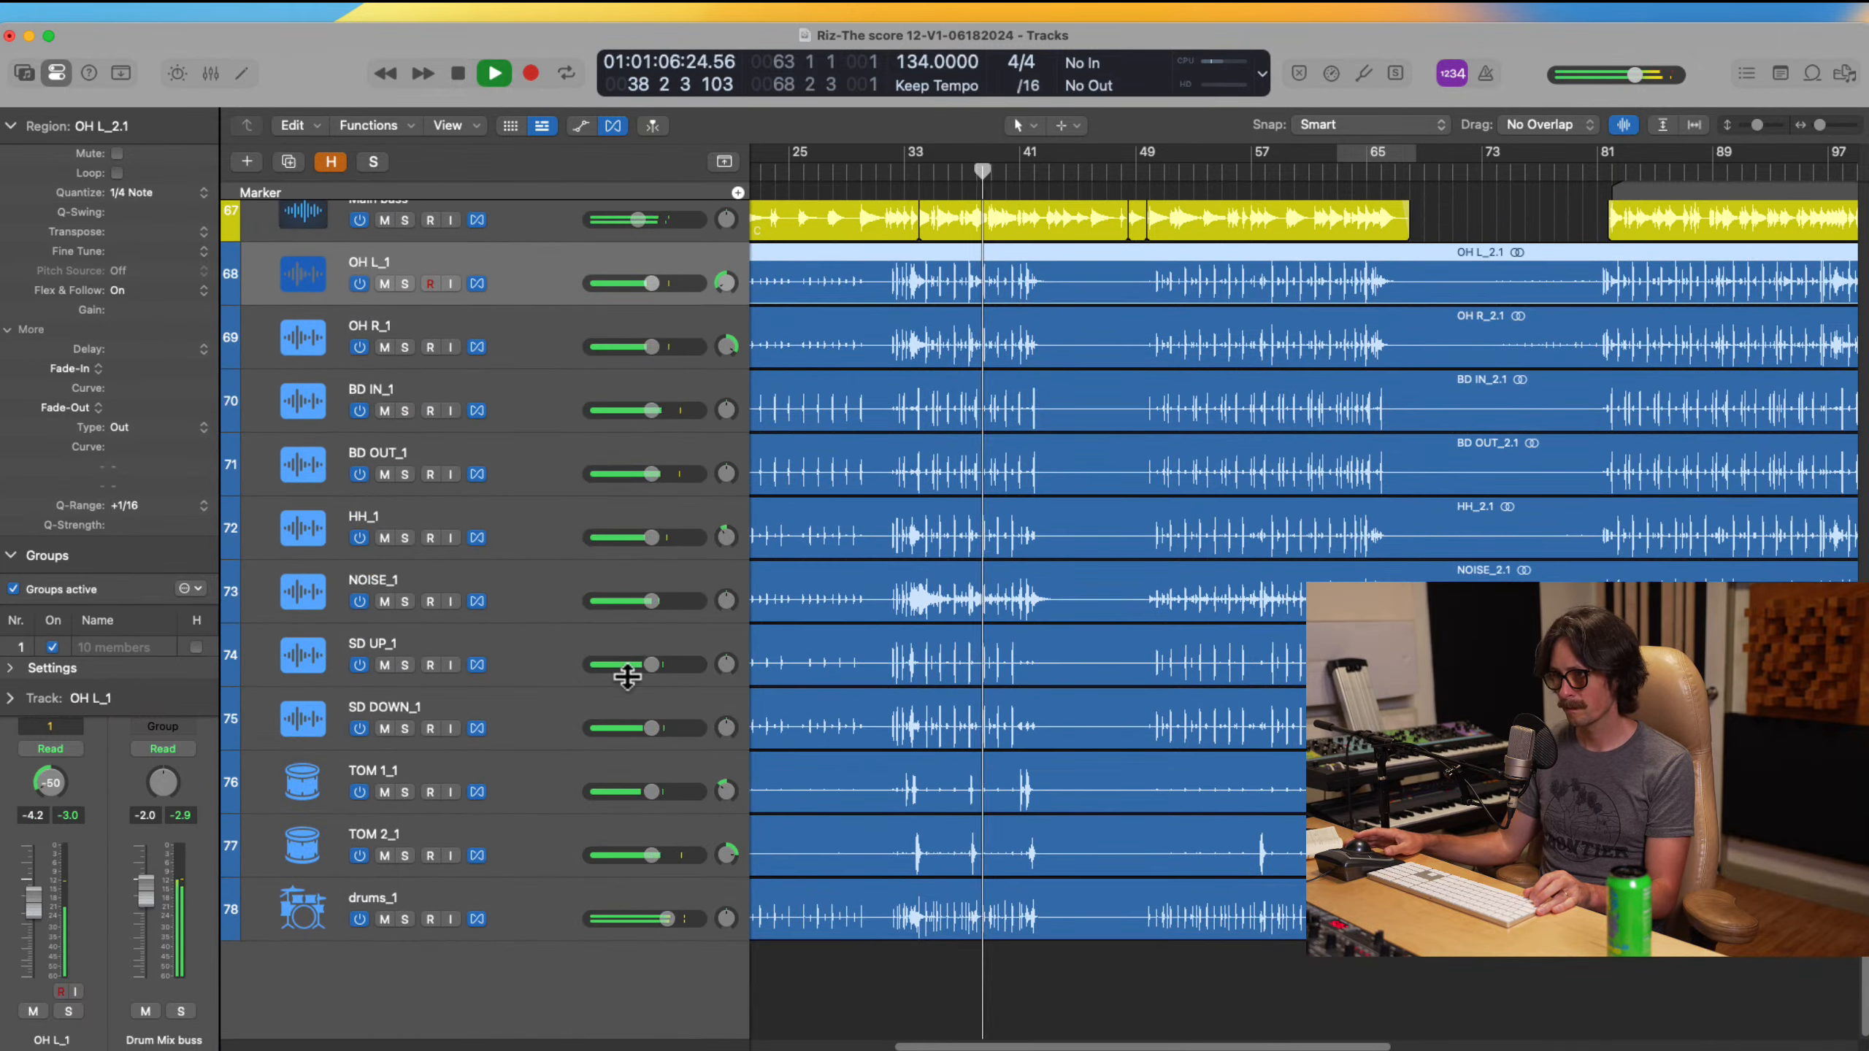
{"action": "left_click", "coordinate": [559, 847], "text": "shift"}
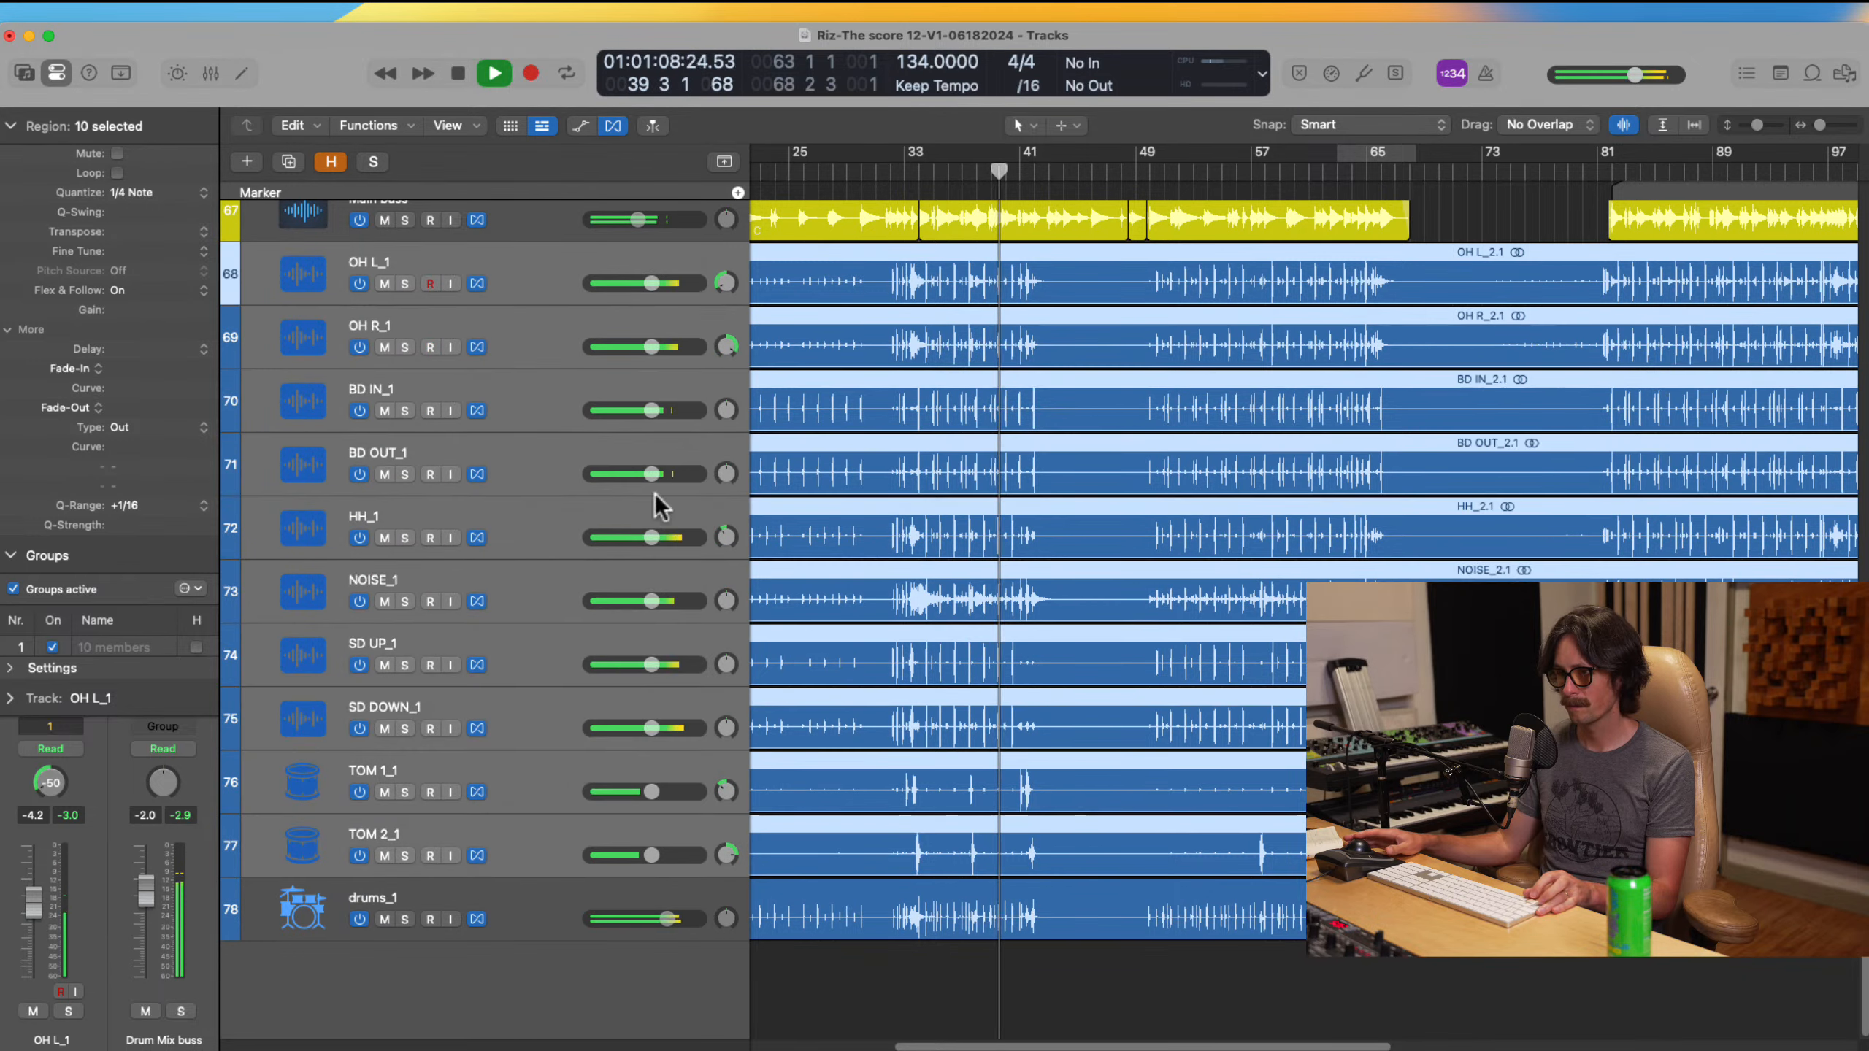
{"action": "left_click_drag", "start_coordinate": [653, 347], "coordinate": [651, 347]}
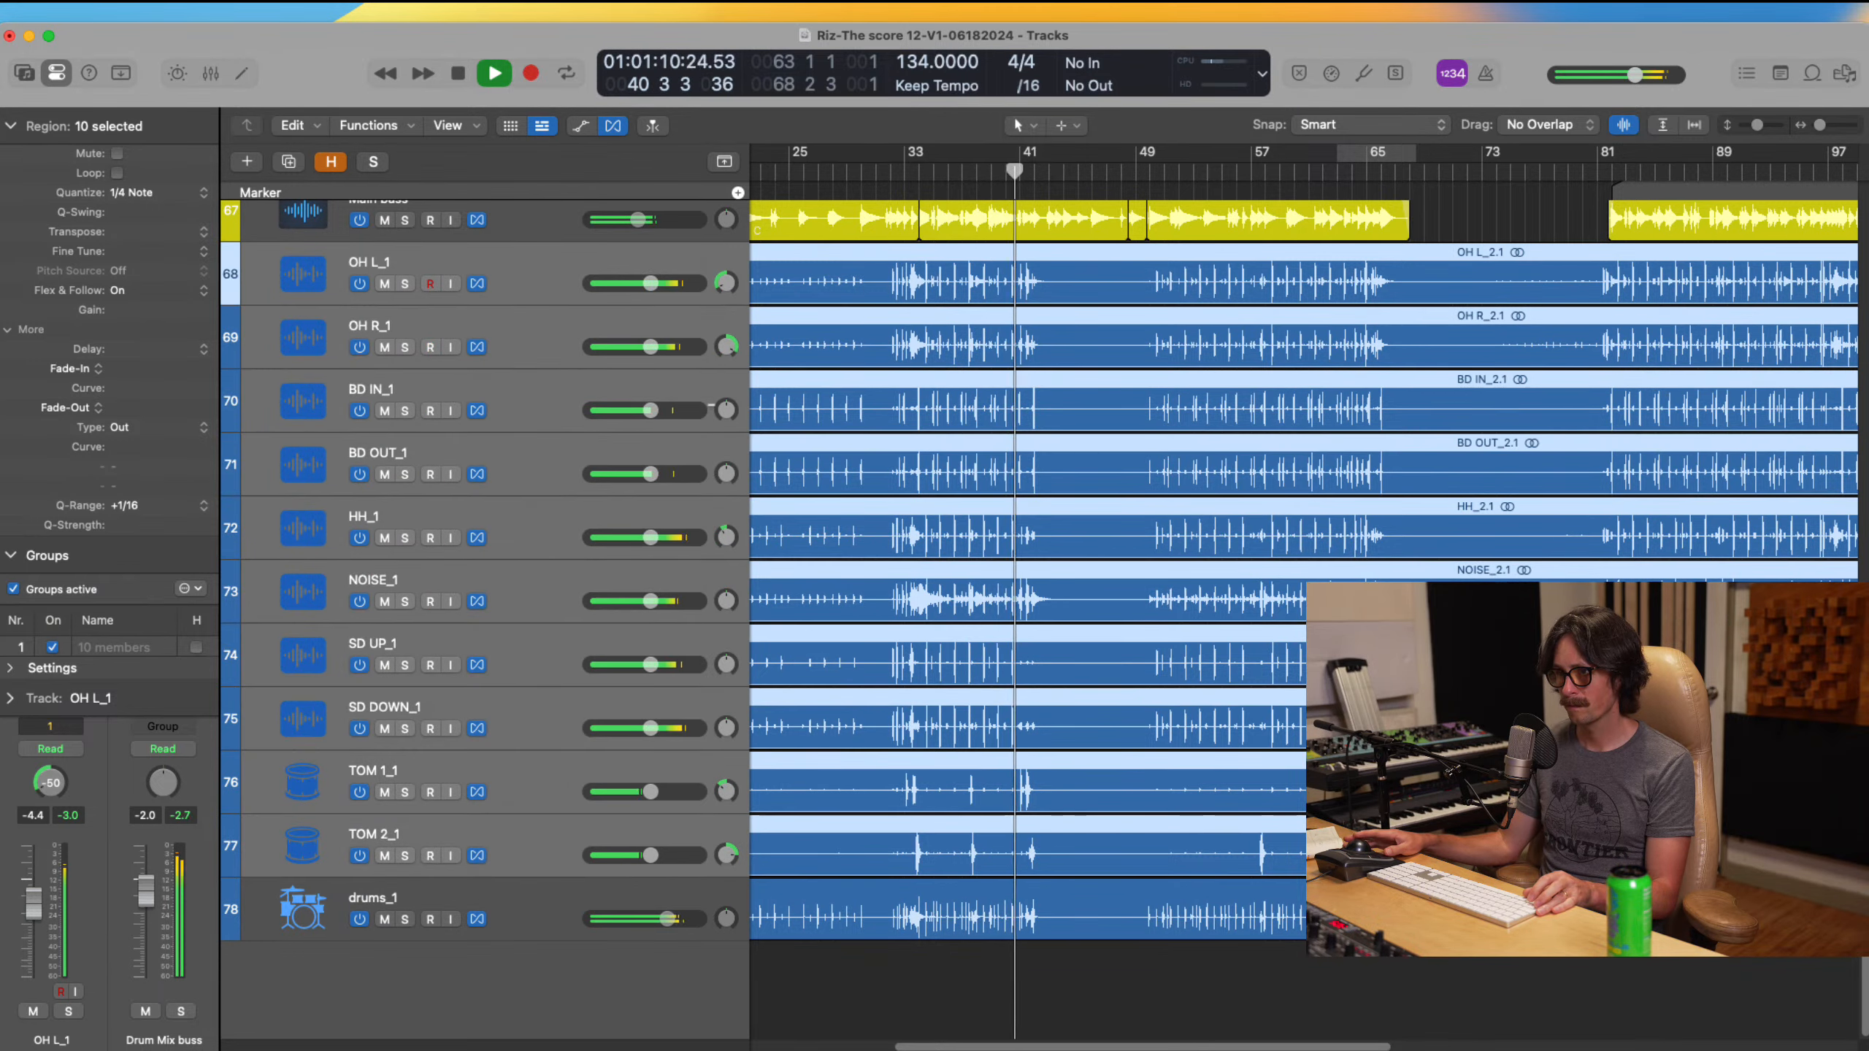
{"action": "left_click", "coordinate": [10, 125]}
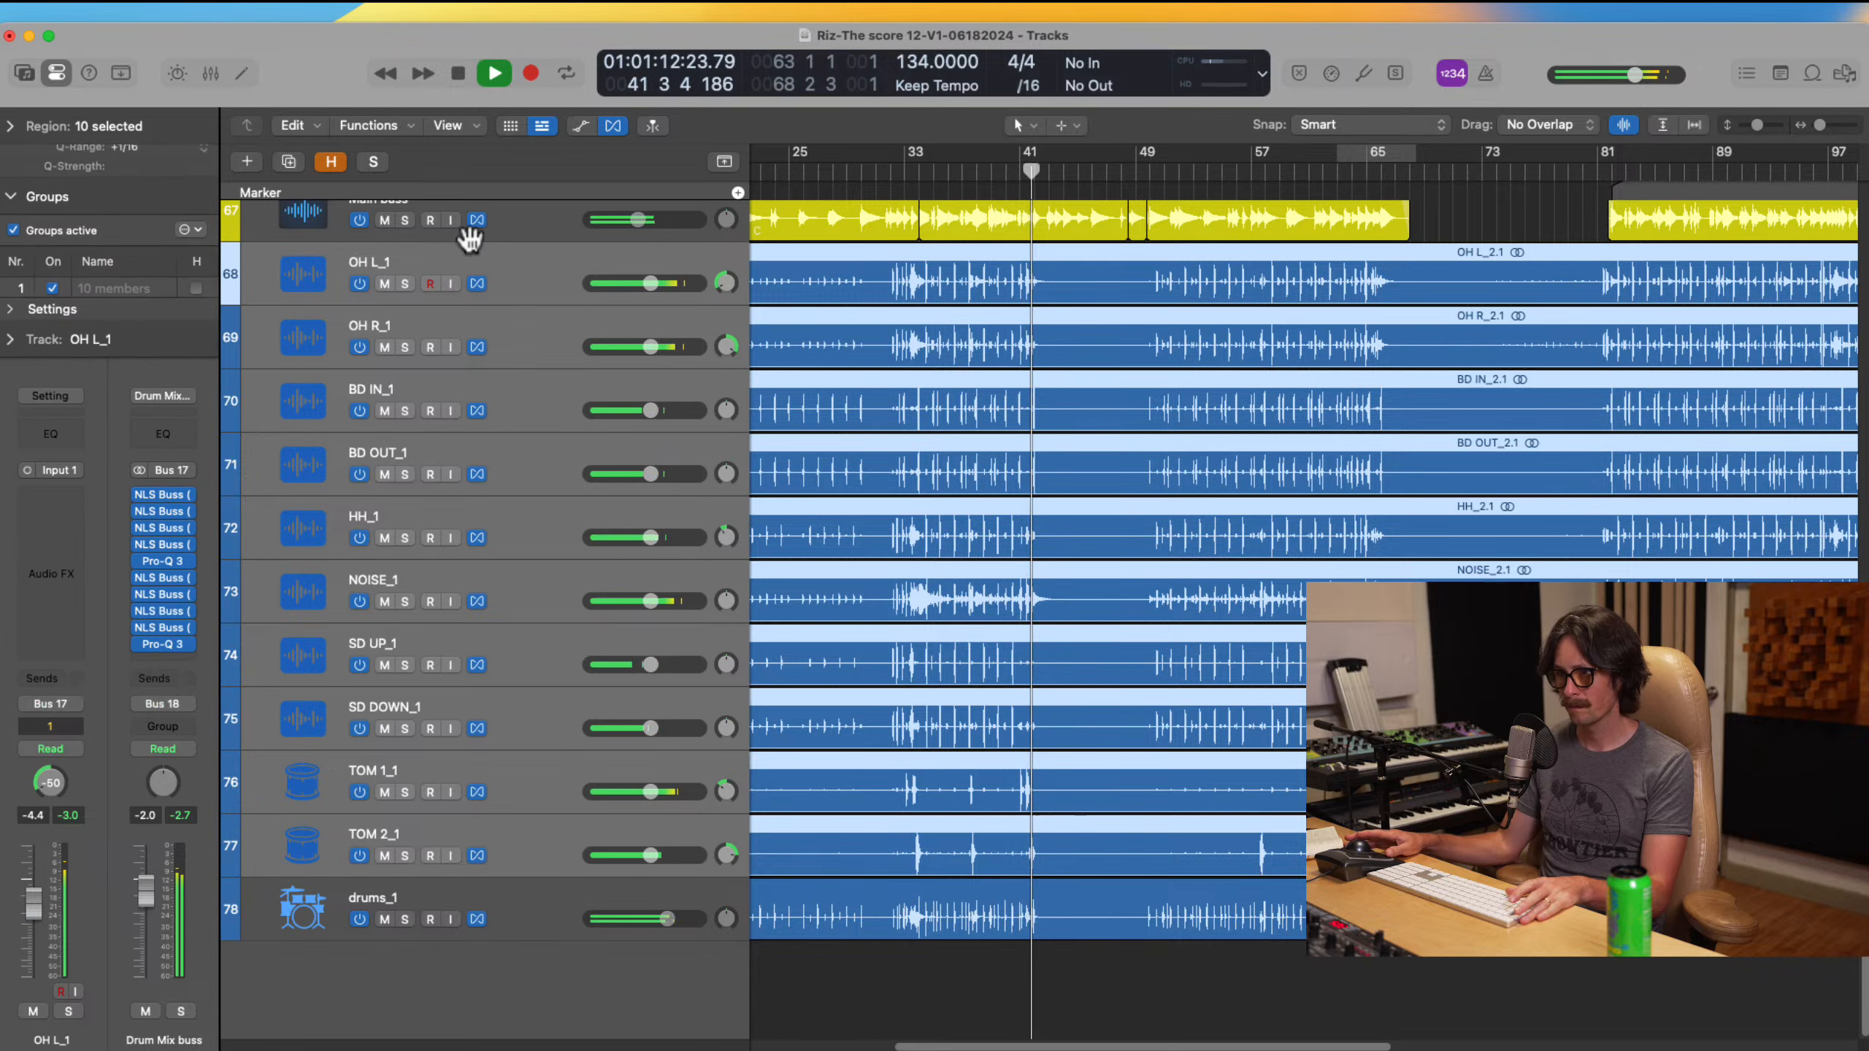
{"action": "key", "text": "space"}
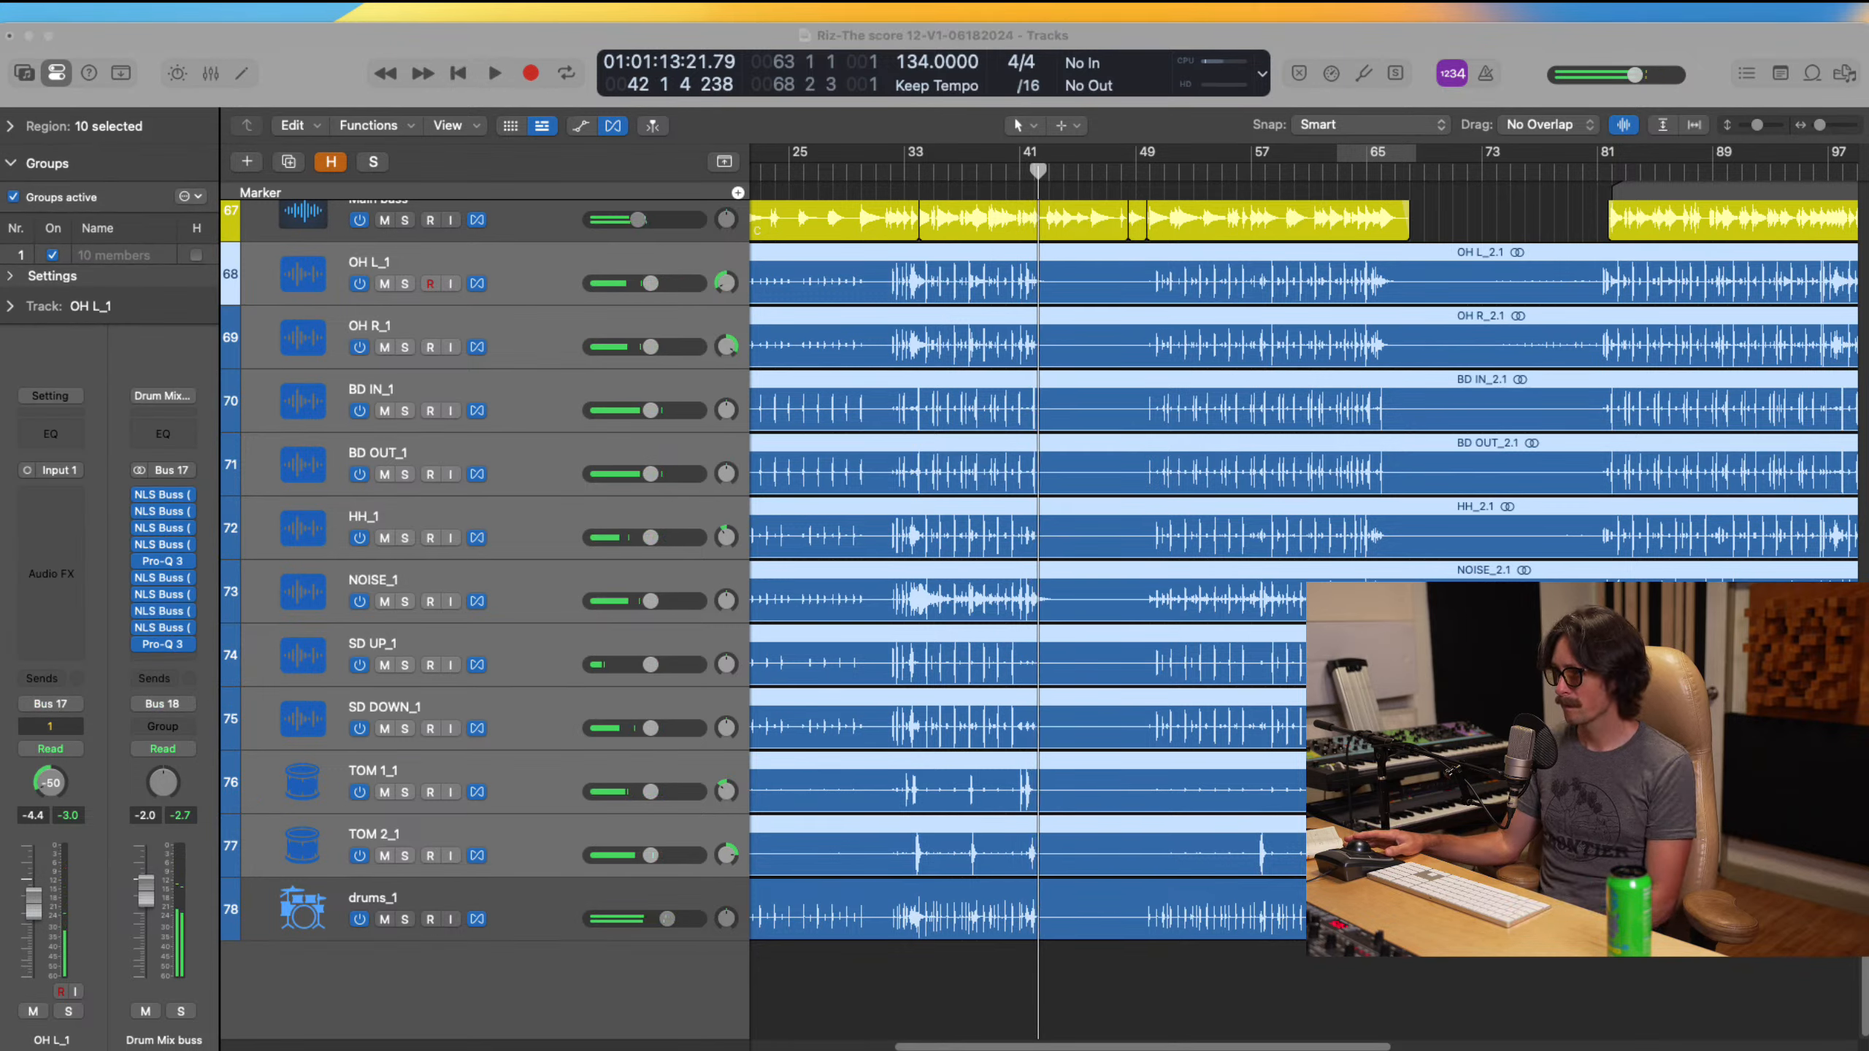
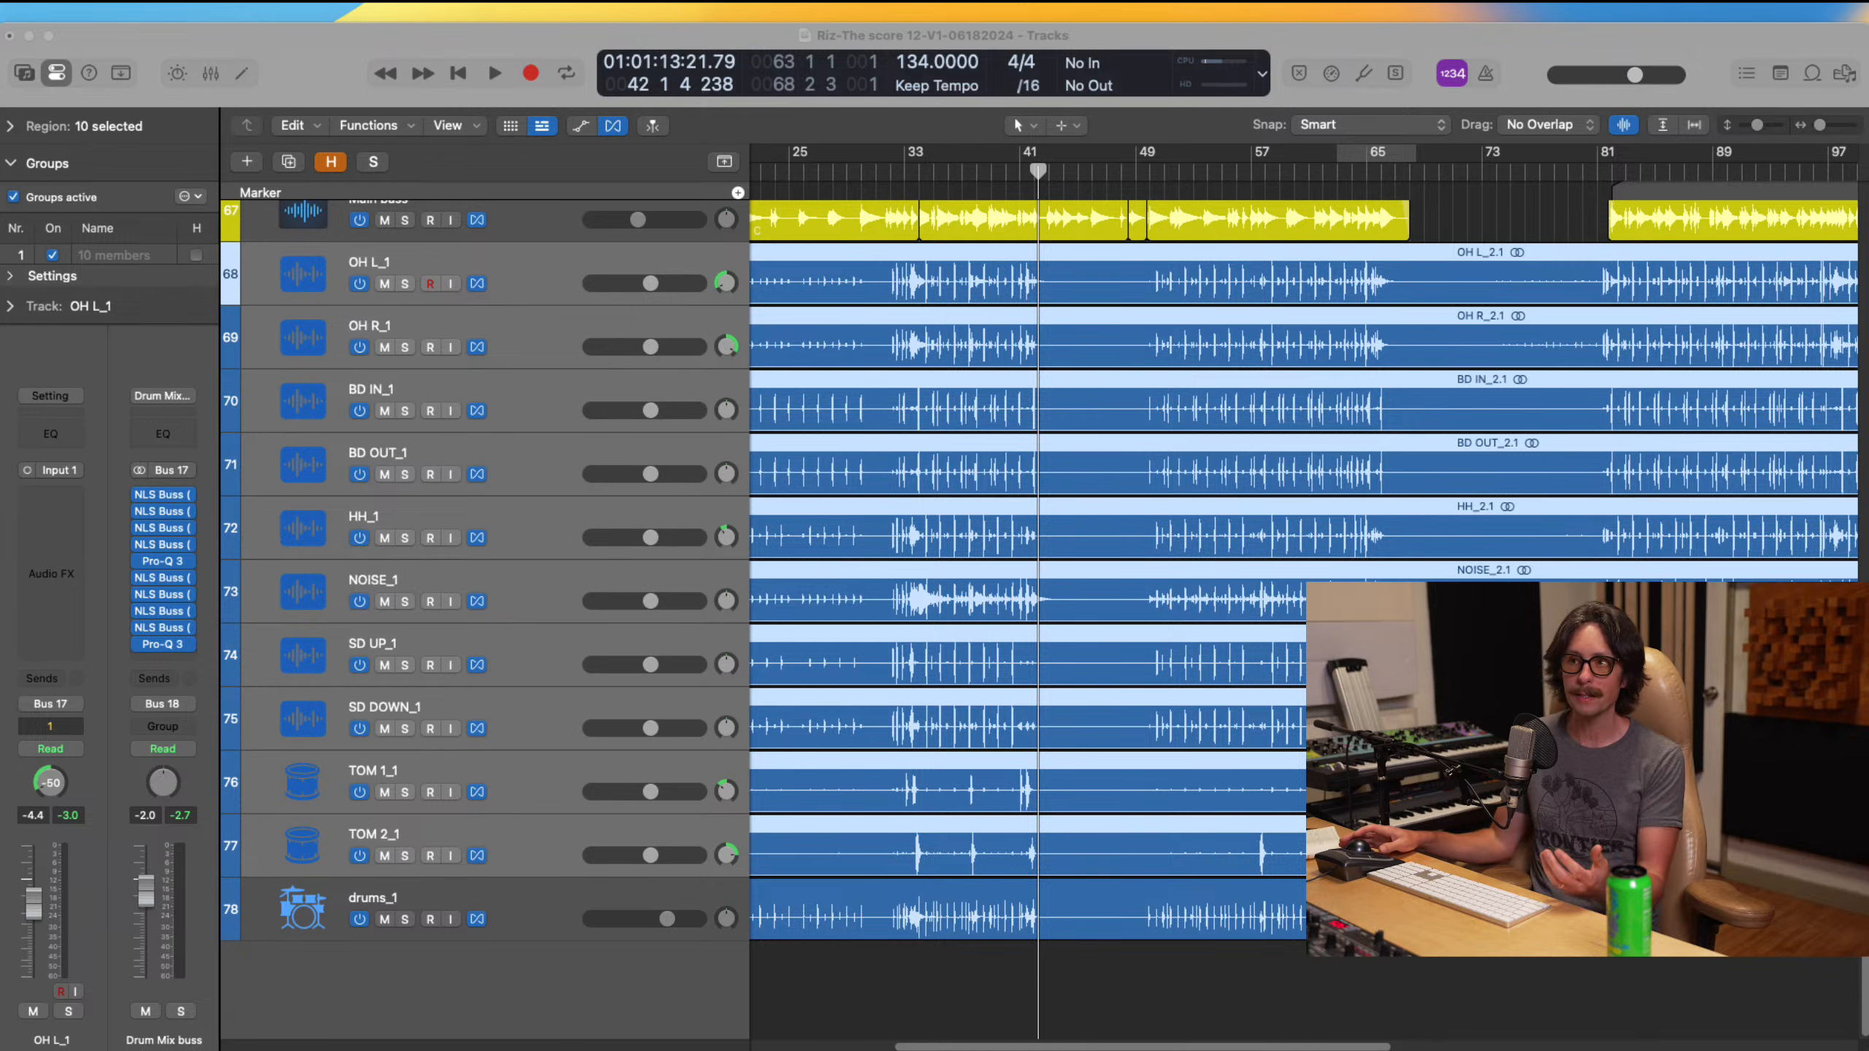
Step: Select the drums_1 track, set the cycle range from 32 2 to bar 45, and hide Flex editing
{"action": "left_click", "coordinate": [141, 36]}
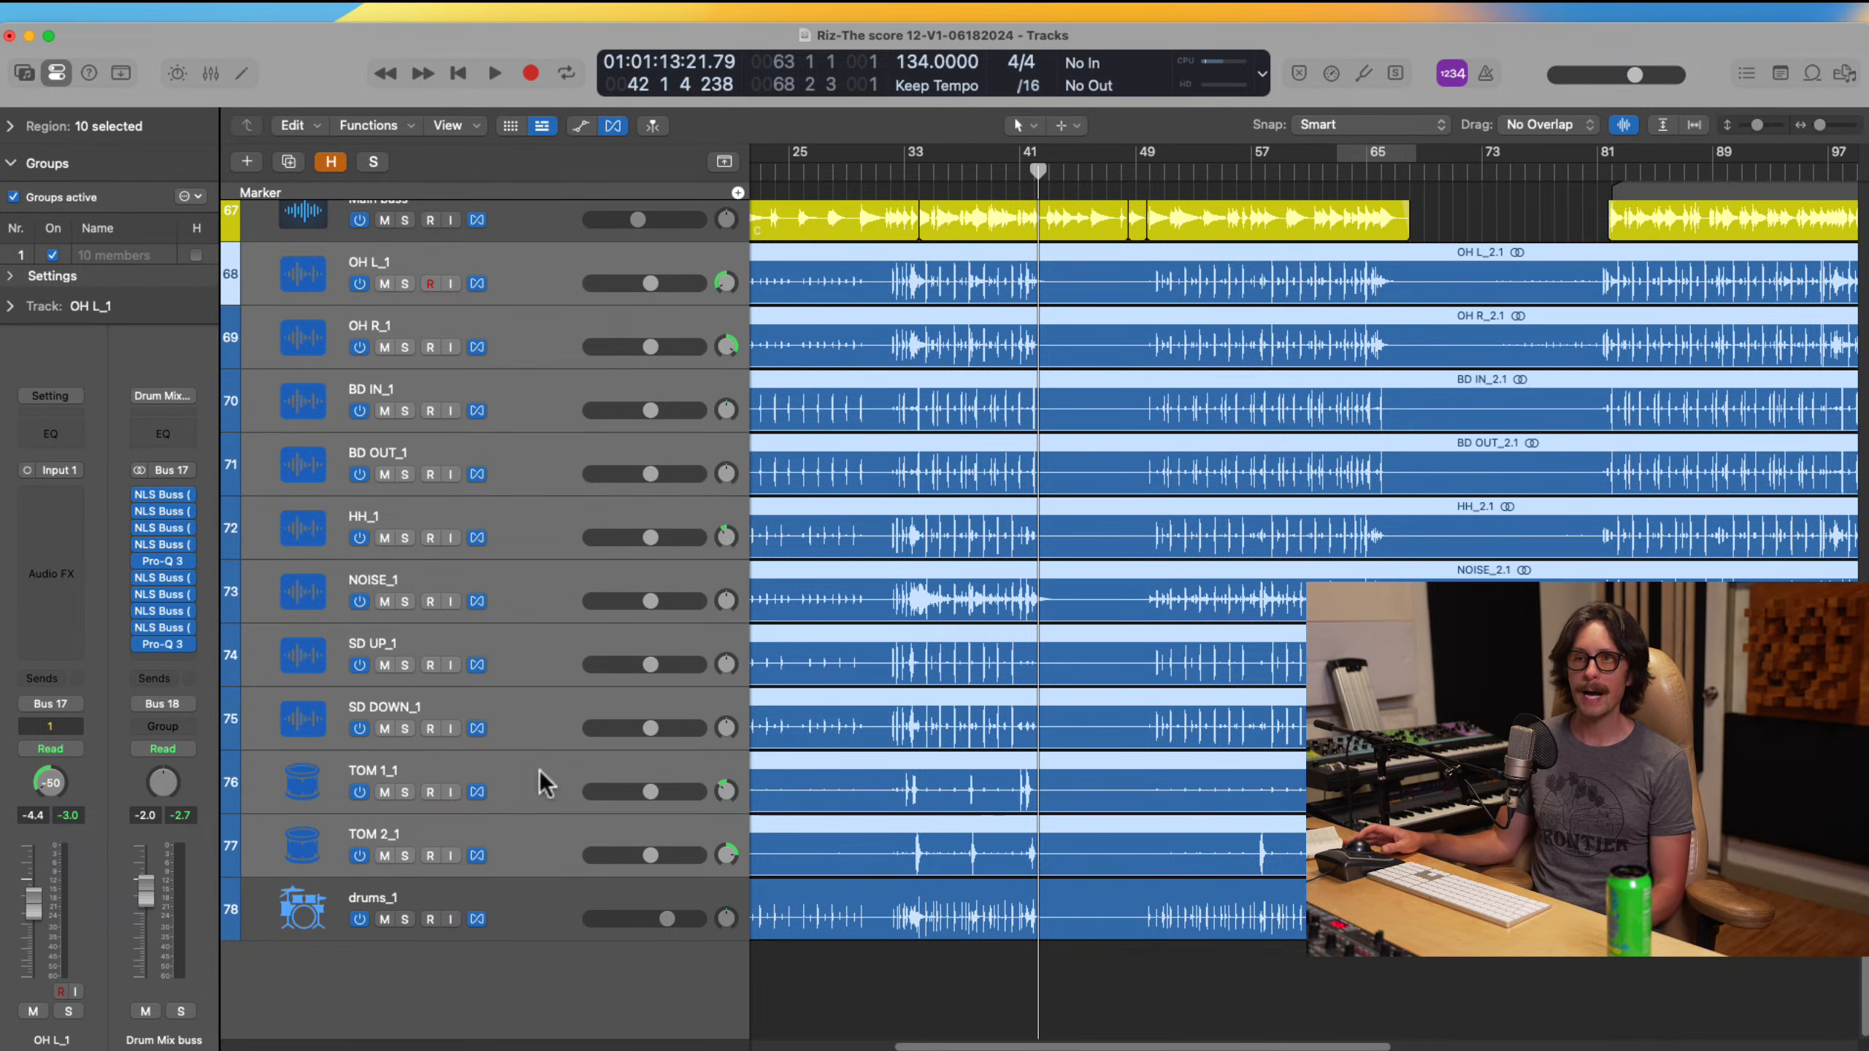
{"action": "left_click", "coordinate": [543, 914]}
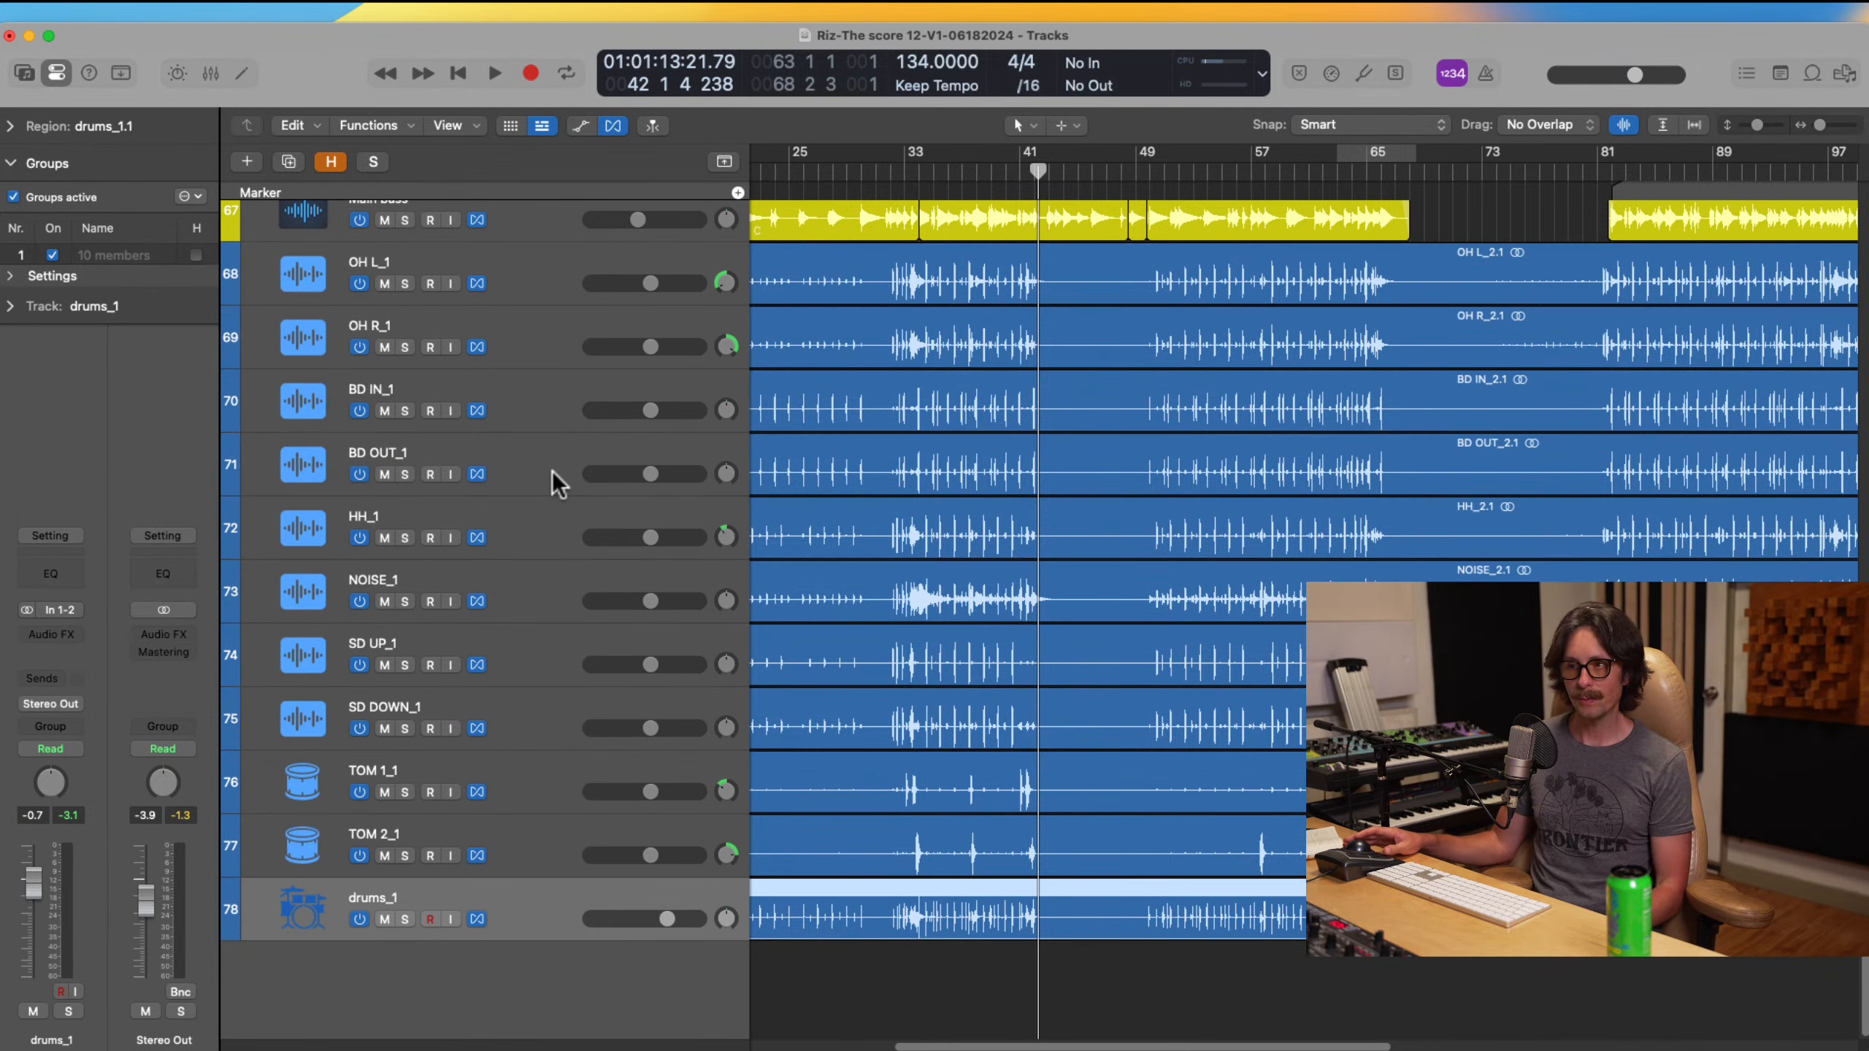
{"action": "scroll", "coordinate": [524, 390], "scroll_direction": "up", "scroll_amount": 1}
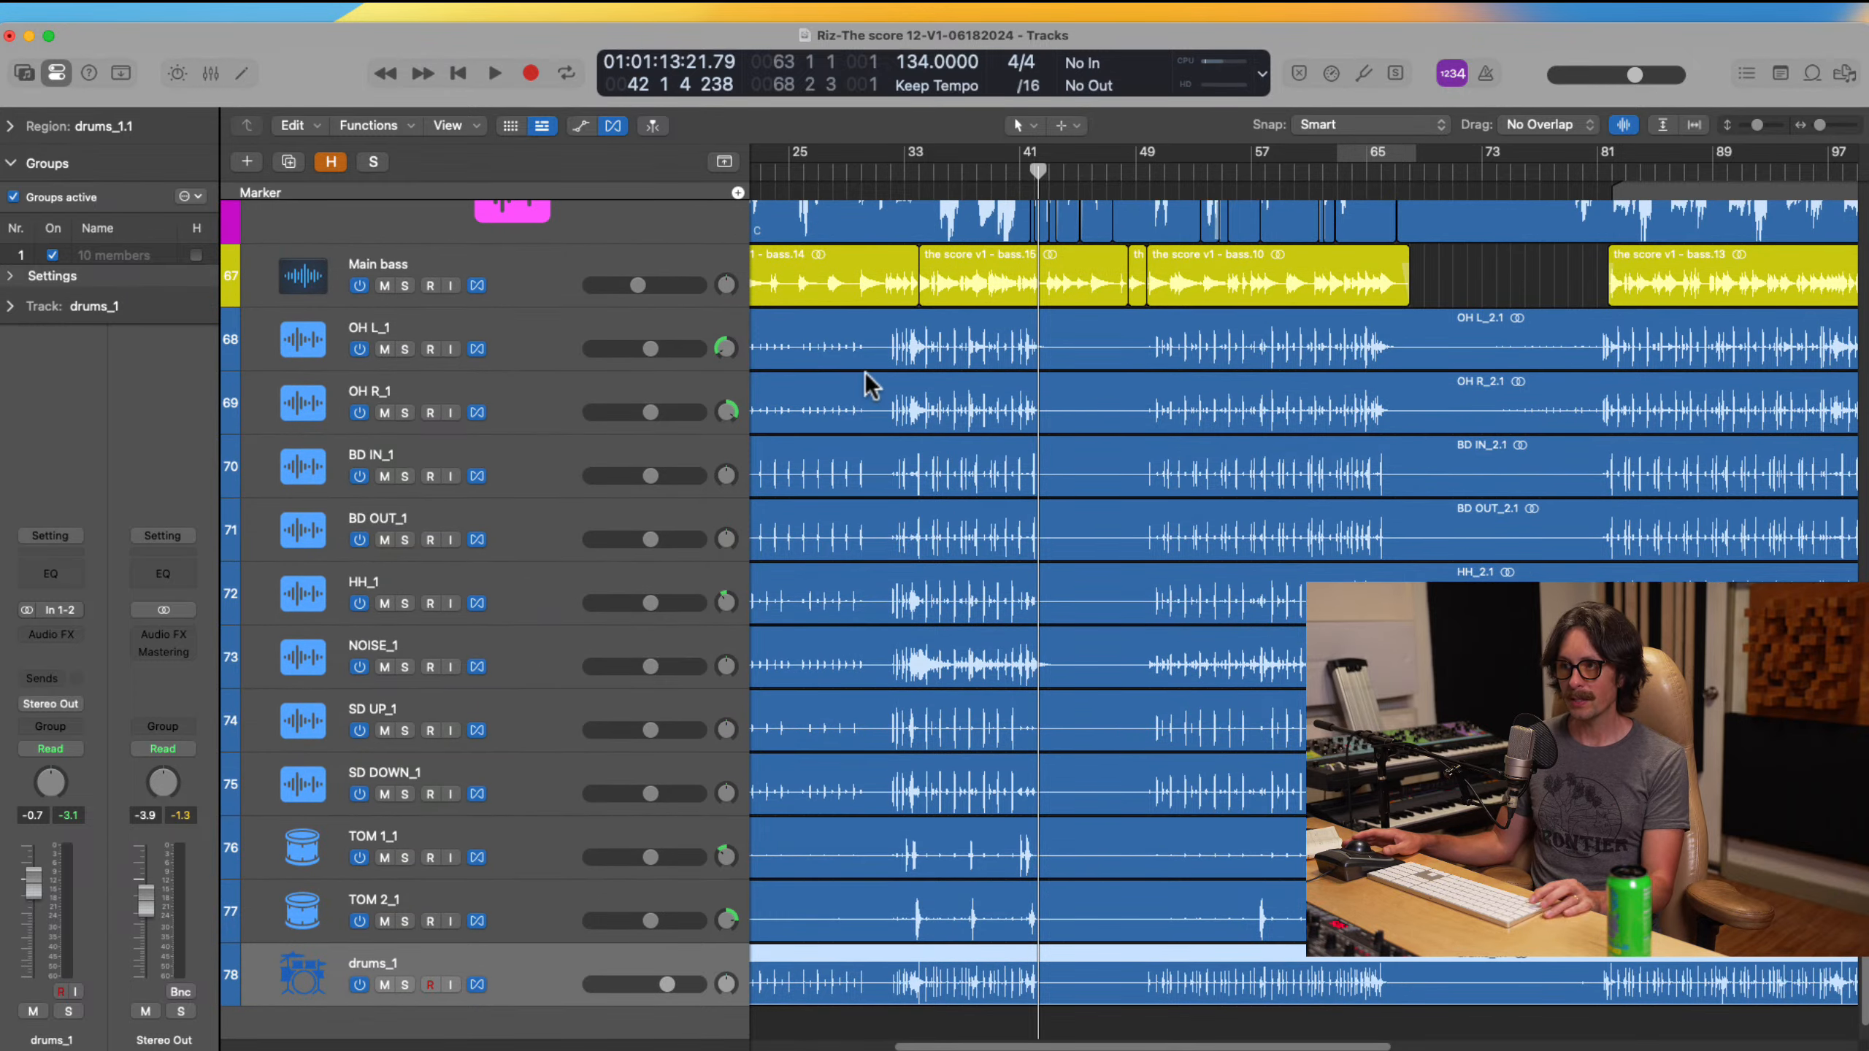
{"action": "left_click_drag", "start_coordinate": [907, 168], "coordinate": [1079, 251]}
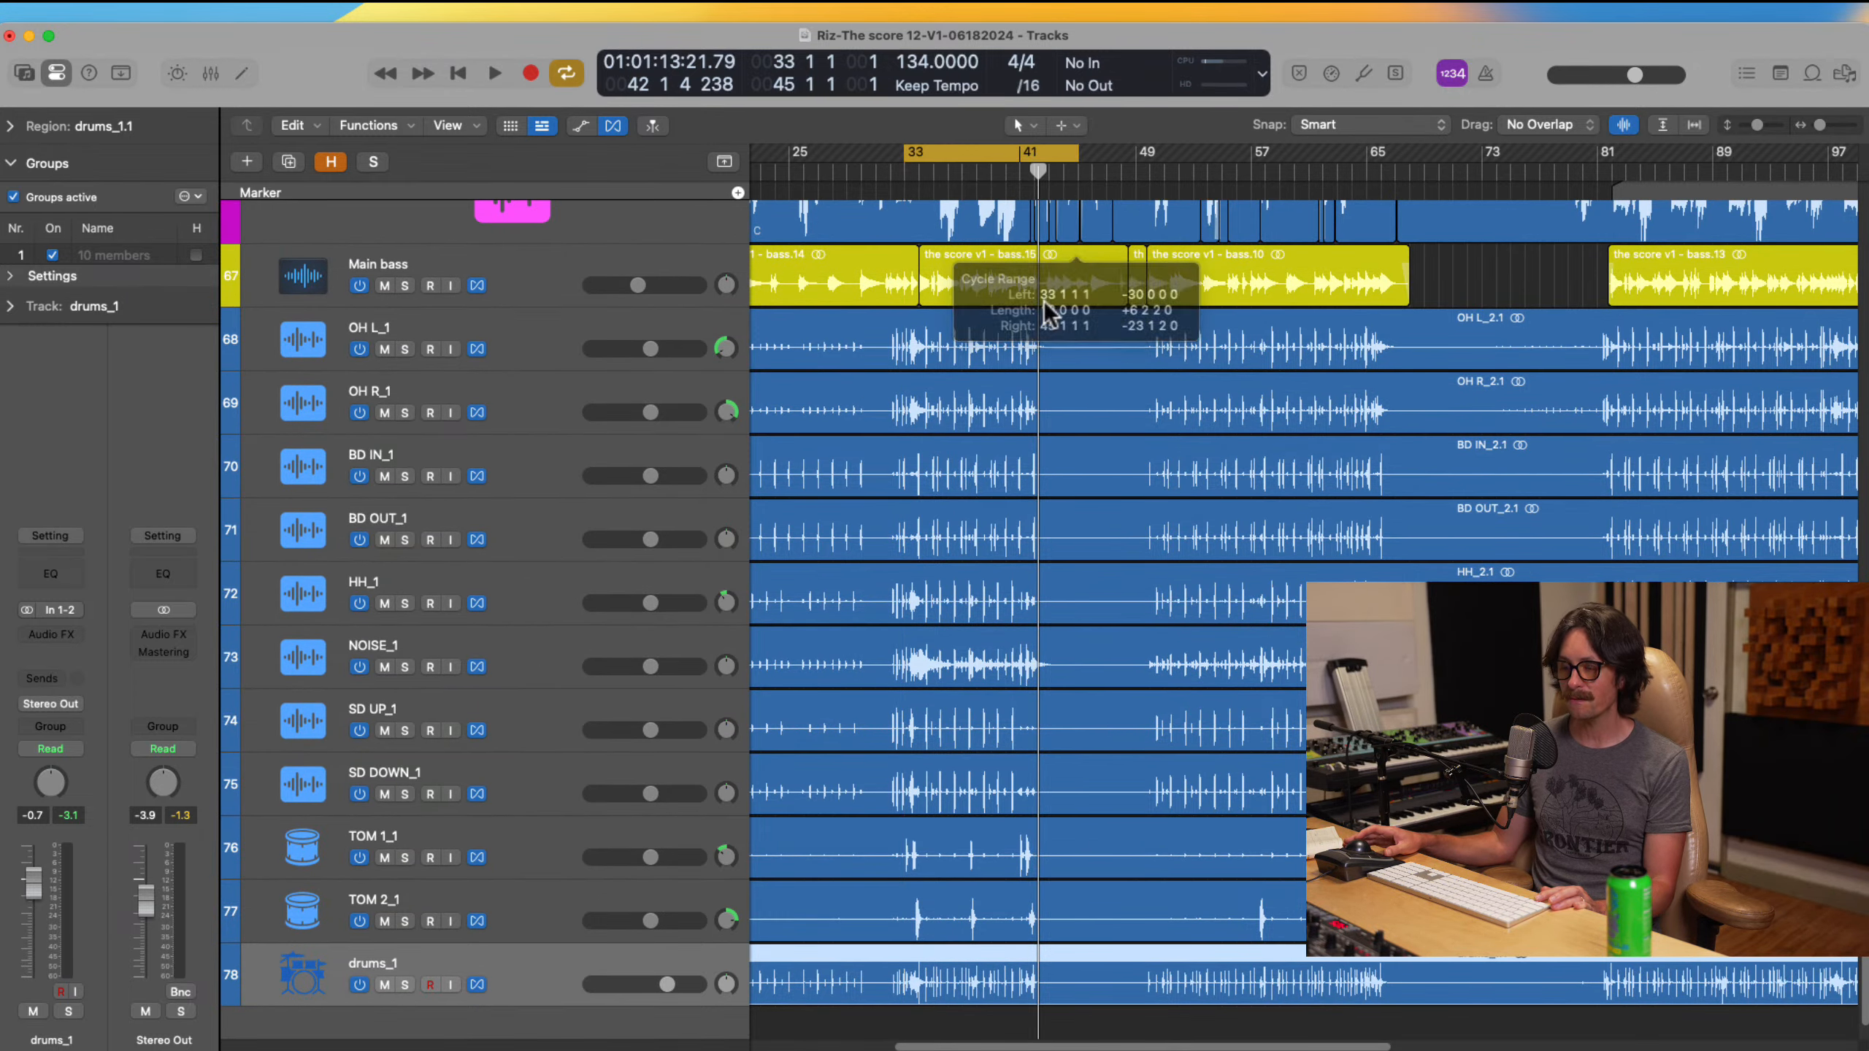
{"action": "left_click_drag", "start_coordinate": [1114, 941], "coordinate": [1116, 947]}
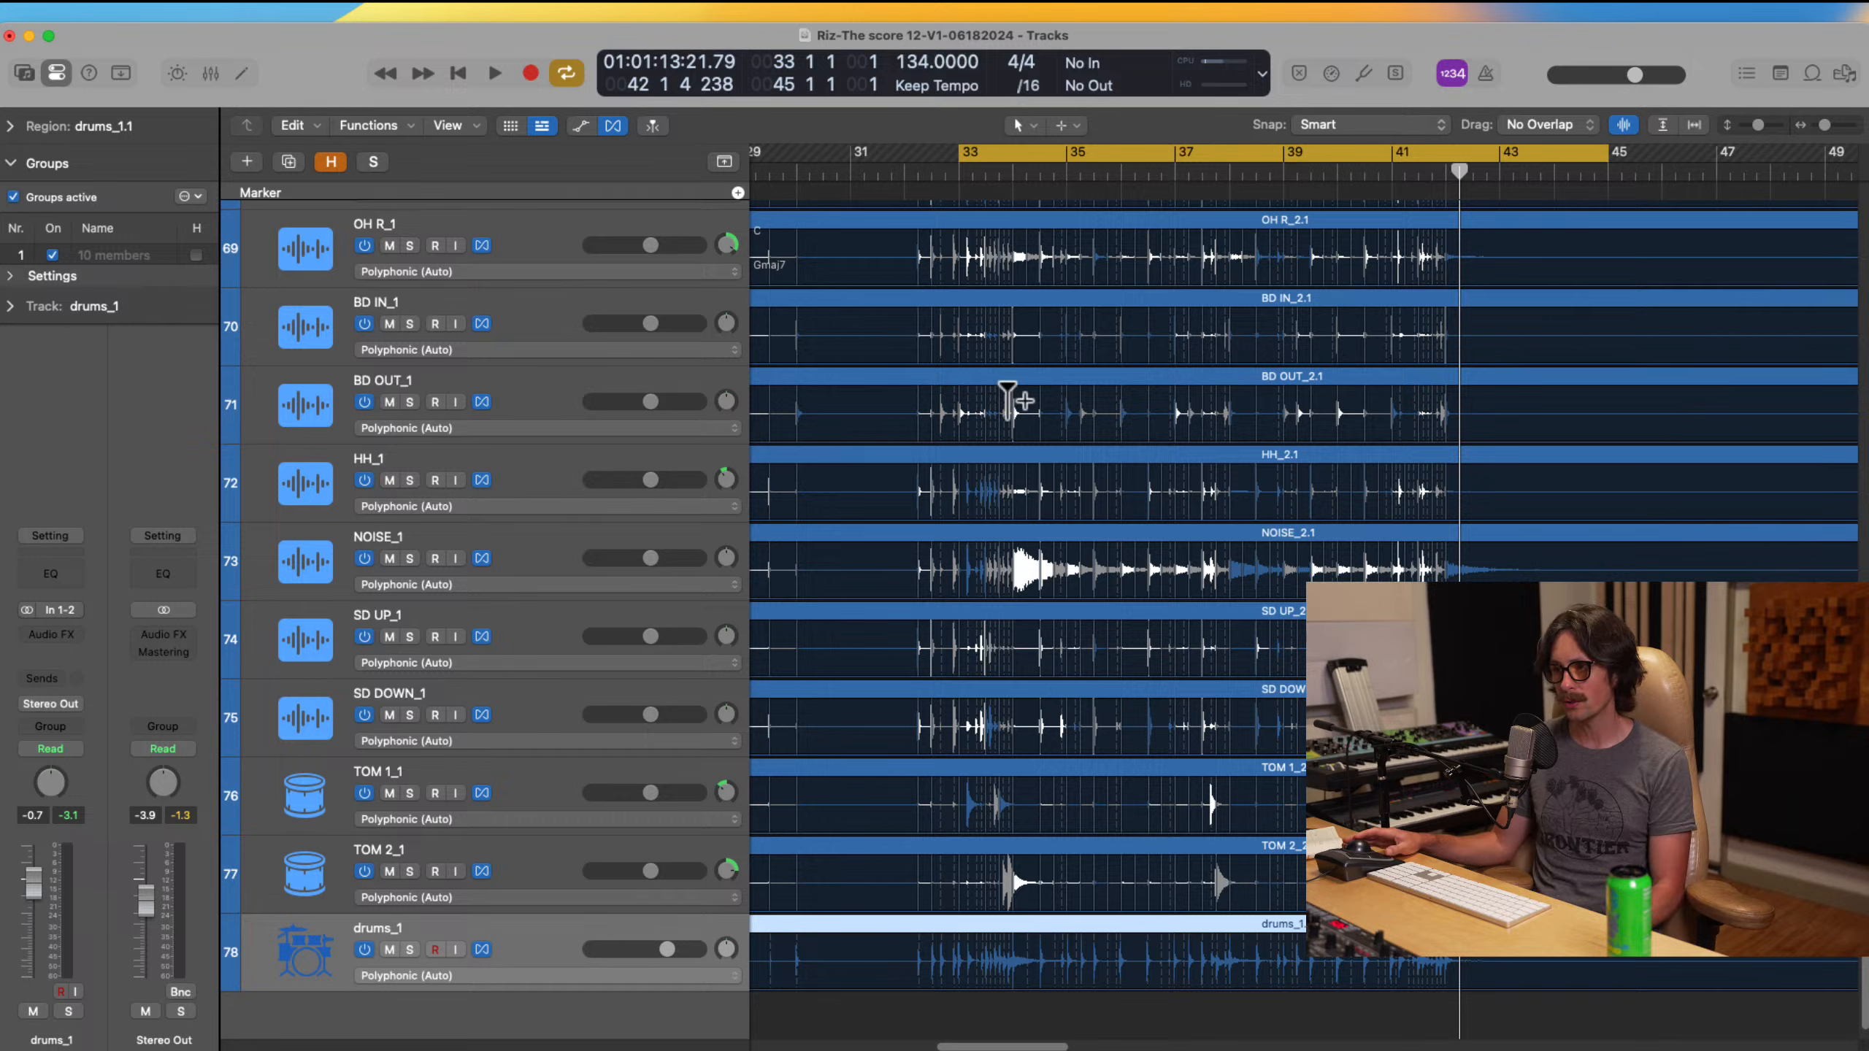
{"action": "left_click_drag", "start_coordinate": [966, 165], "coordinate": [920, 184]}
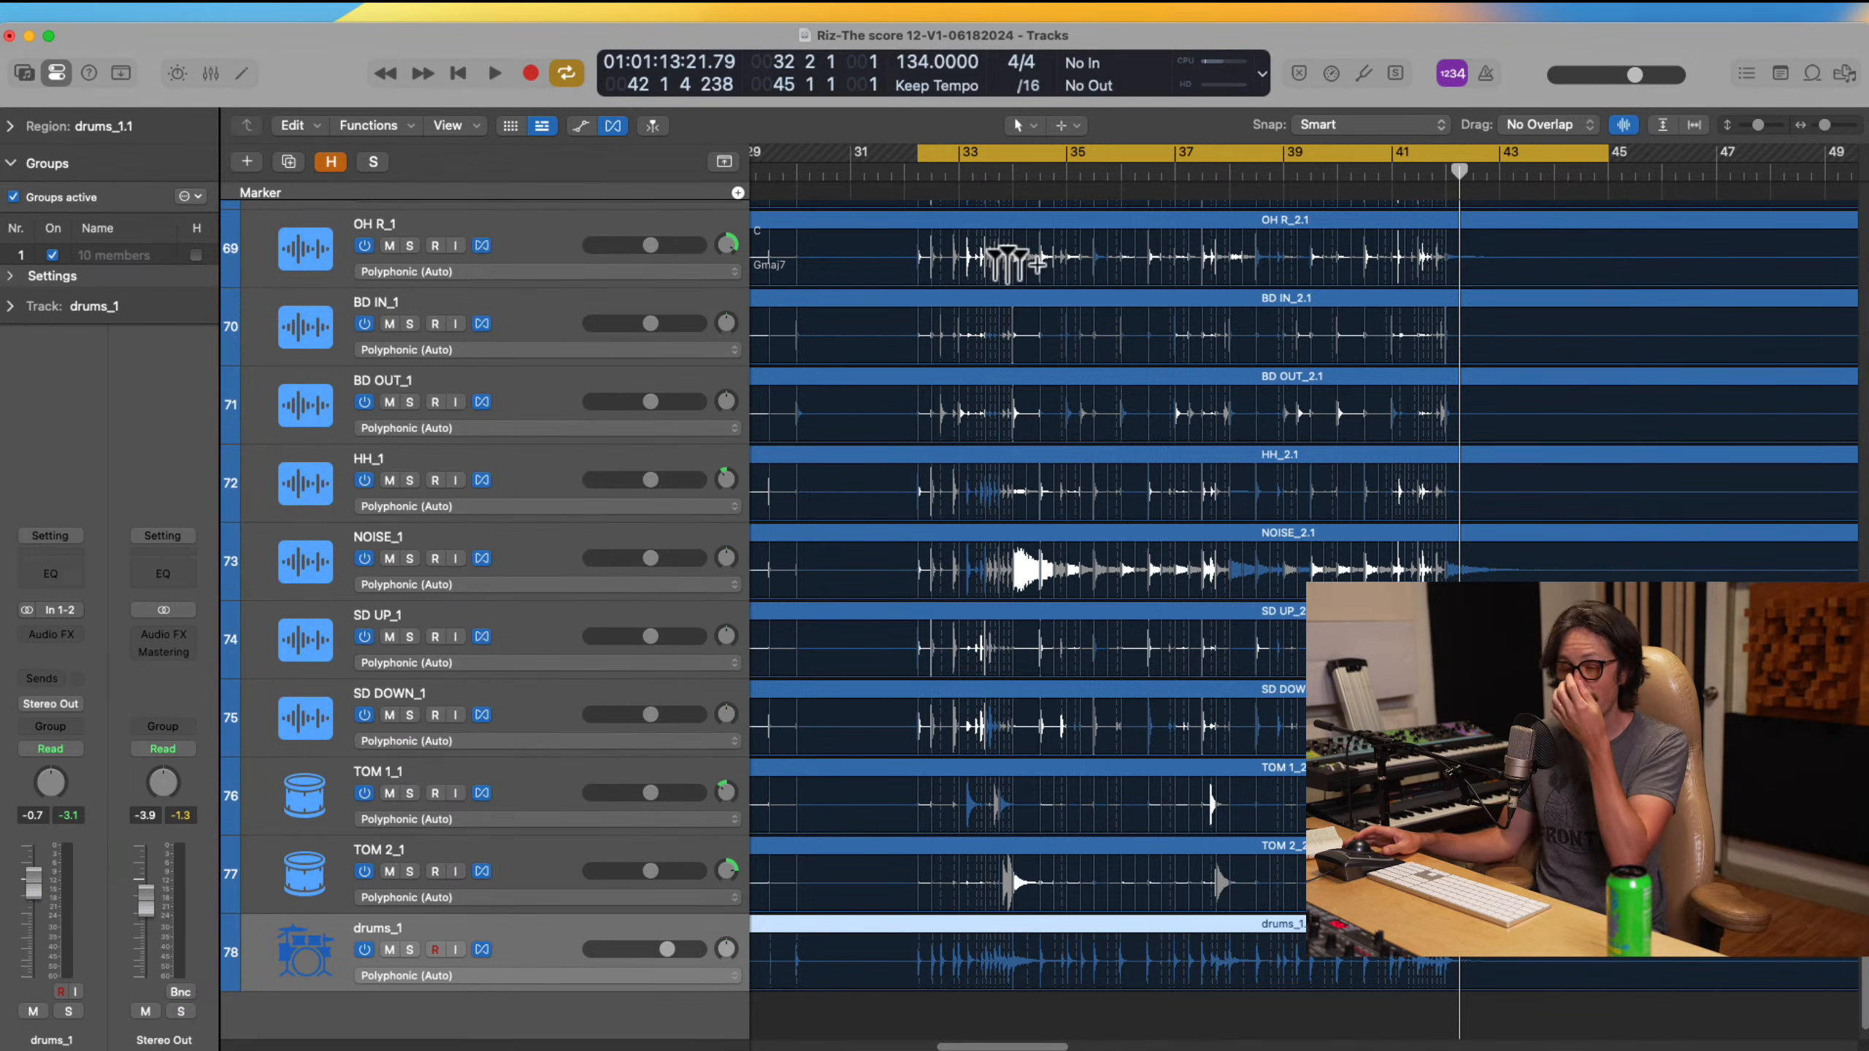
{"action": "key", "text": "super+f"}
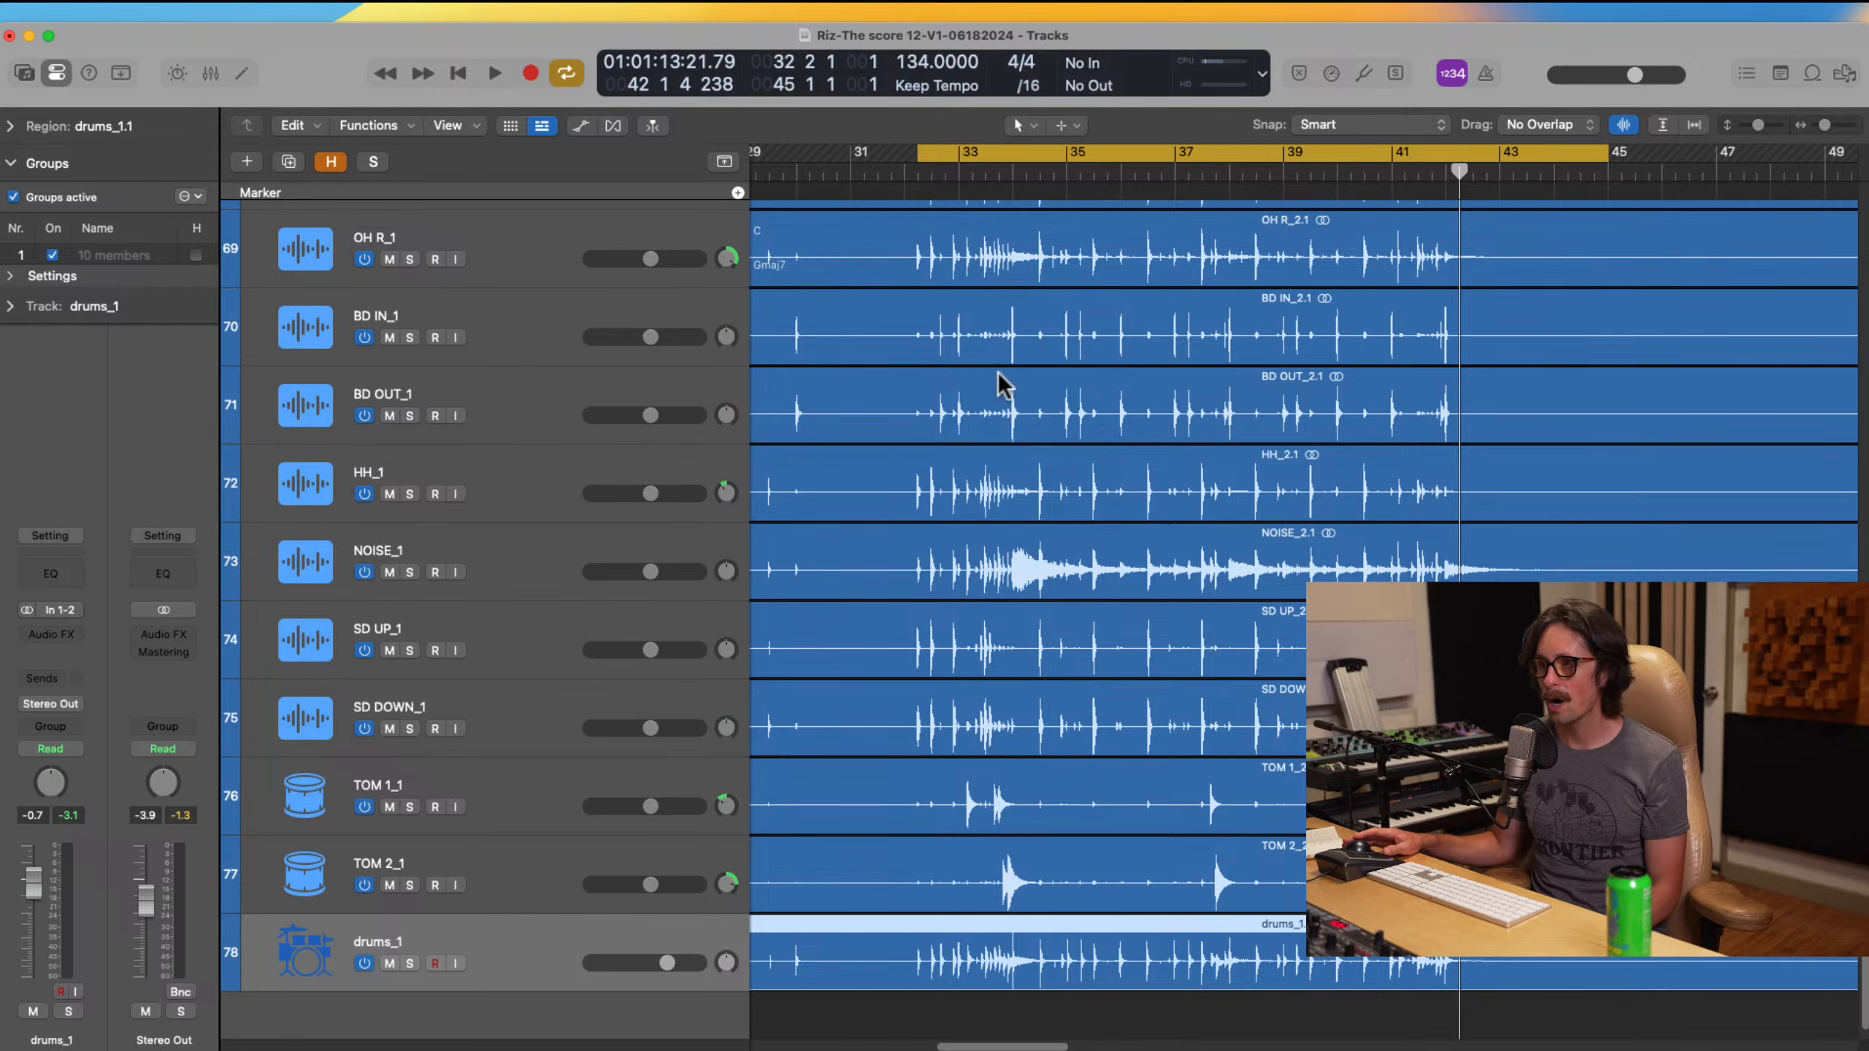
Step: Solo the two overhead tracks OH L_1 and OH R_1 and play the cycle range
{"action": "scroll", "coordinate": [1009, 476], "scroll_direction": "up", "scroll_amount": 3}
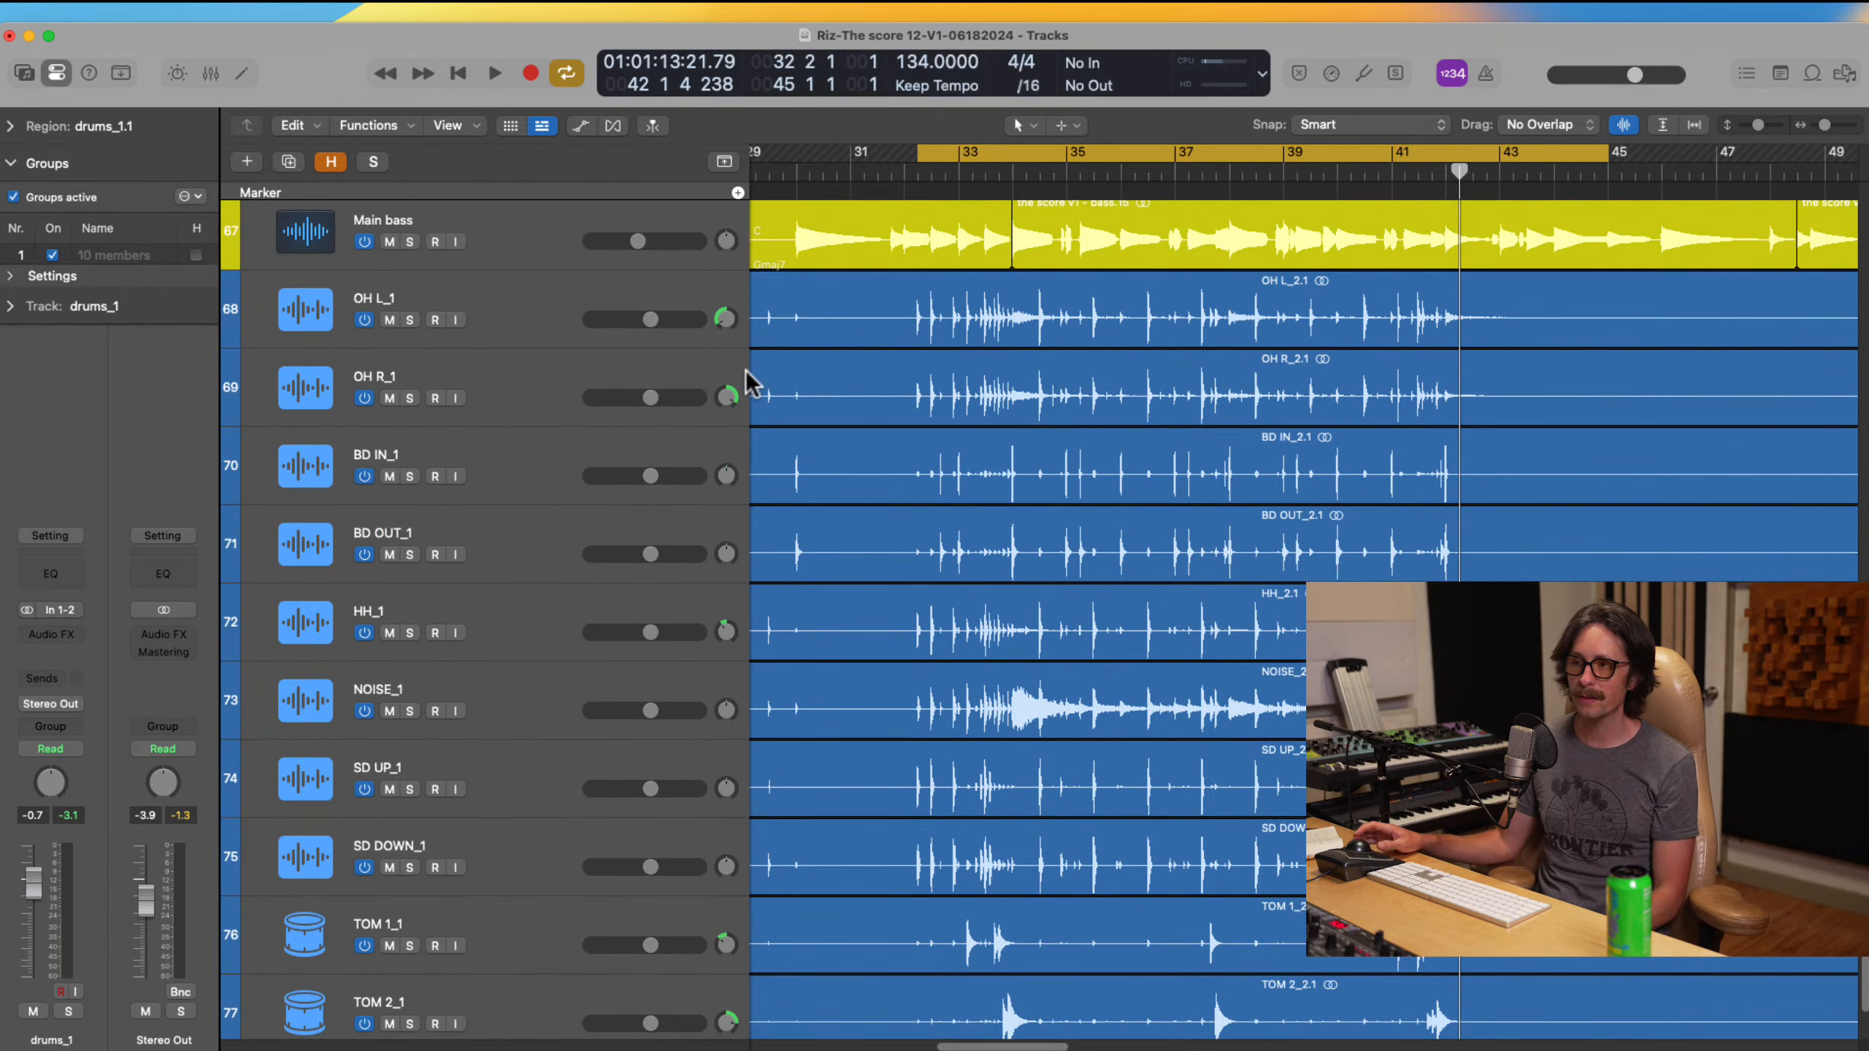
{"action": "left_click", "coordinate": [529, 301]}
{"action": "left_click", "coordinate": [531, 393], "text": "shift"}
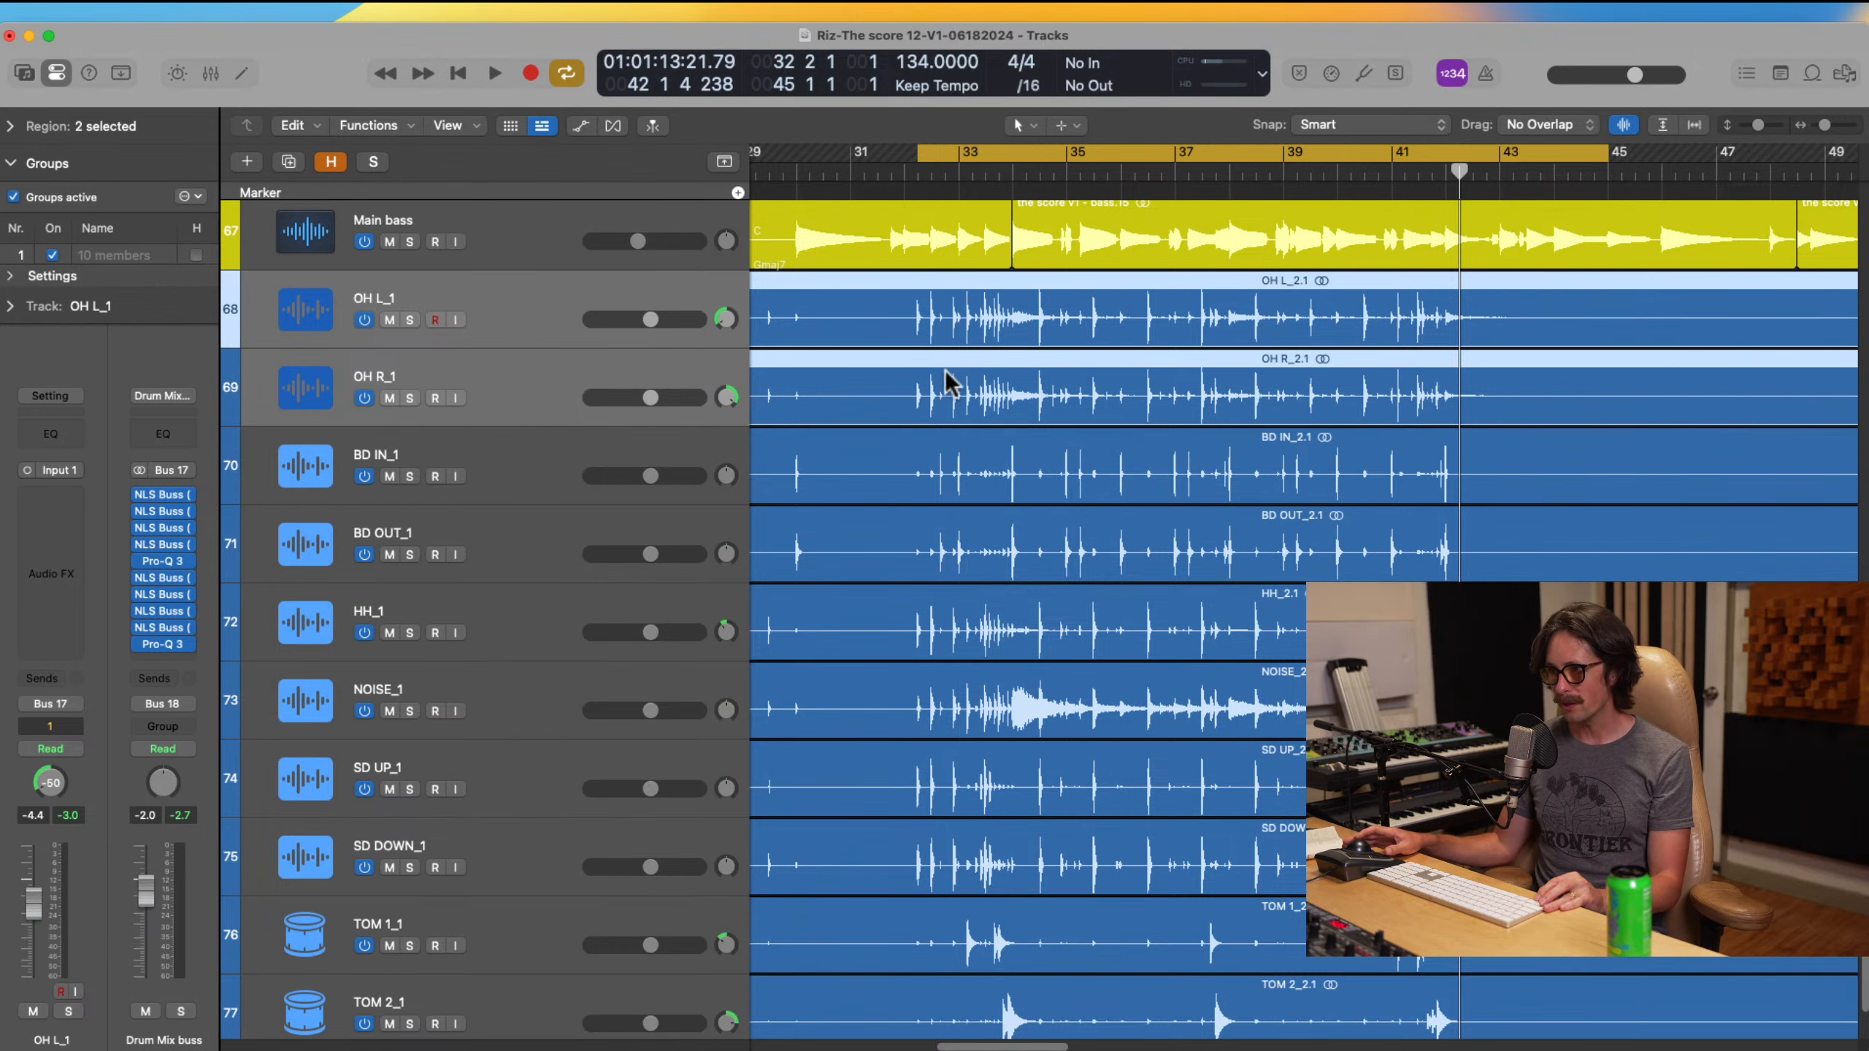
{"action": "left_click", "coordinate": [409, 320]}
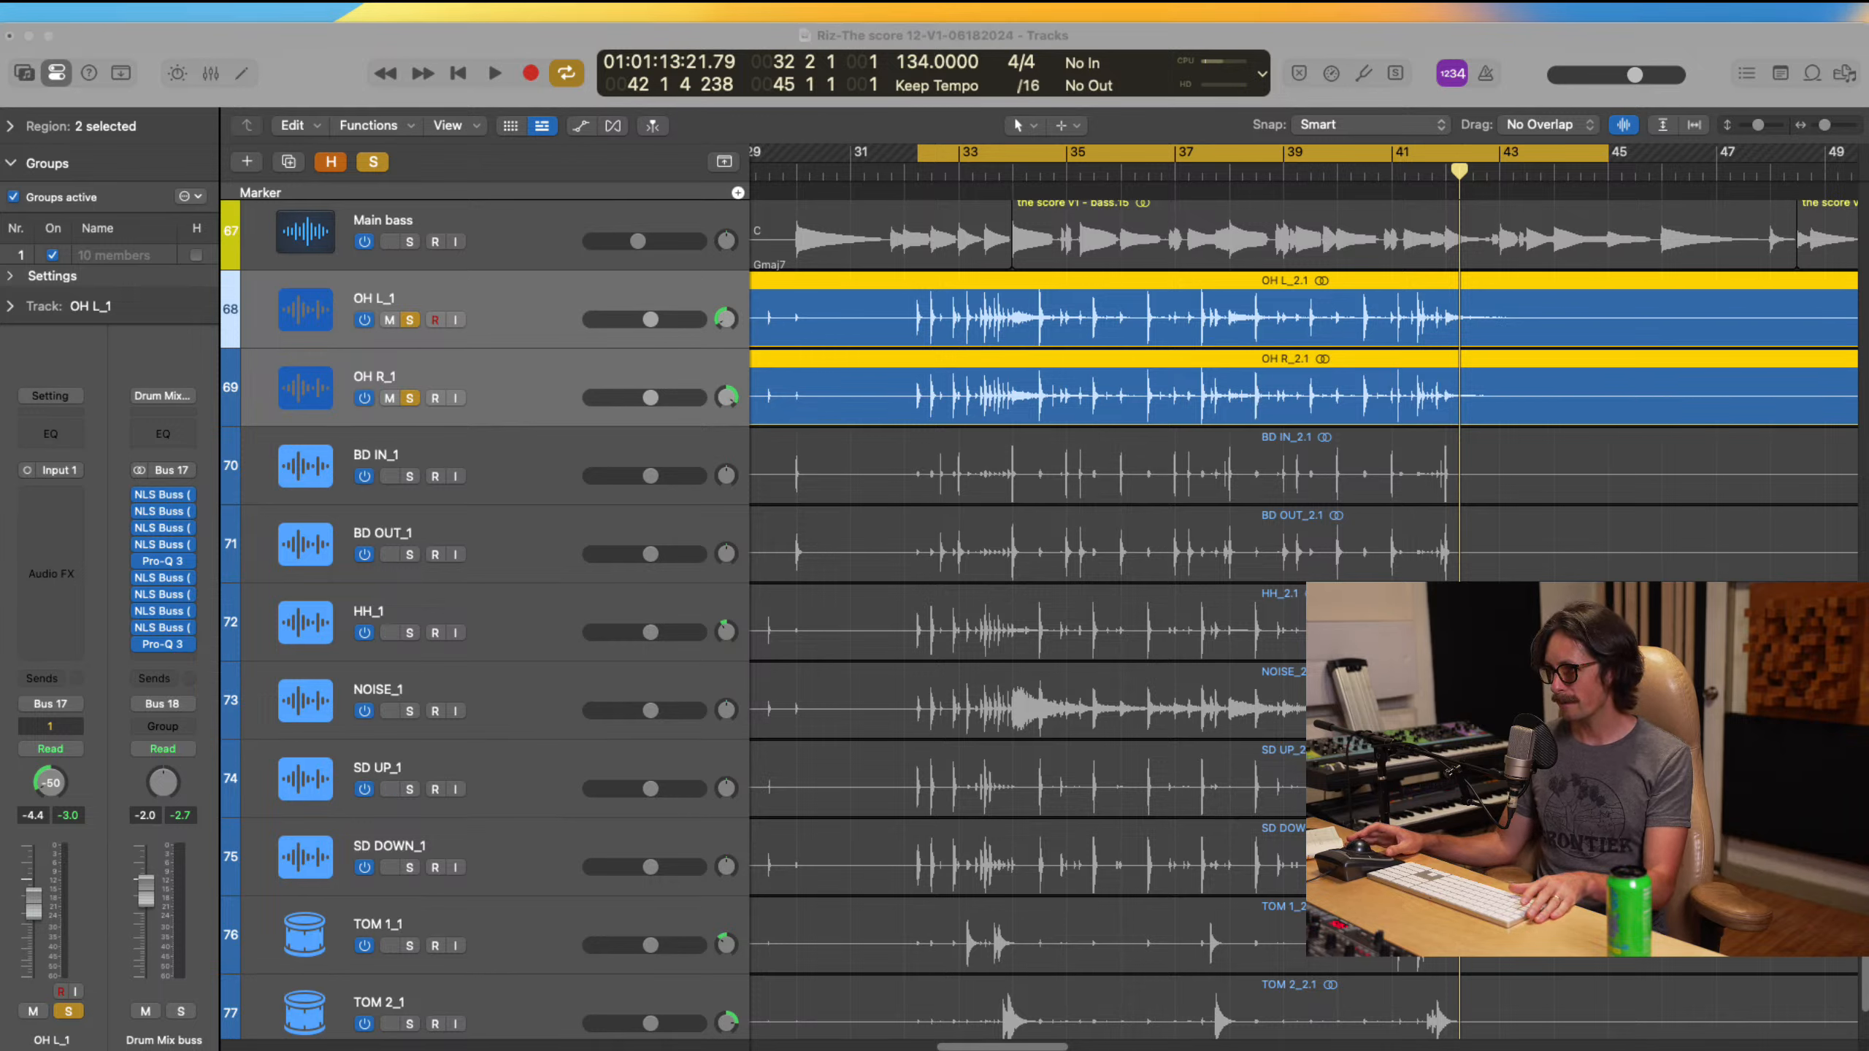
{"action": "key", "text": "space"}
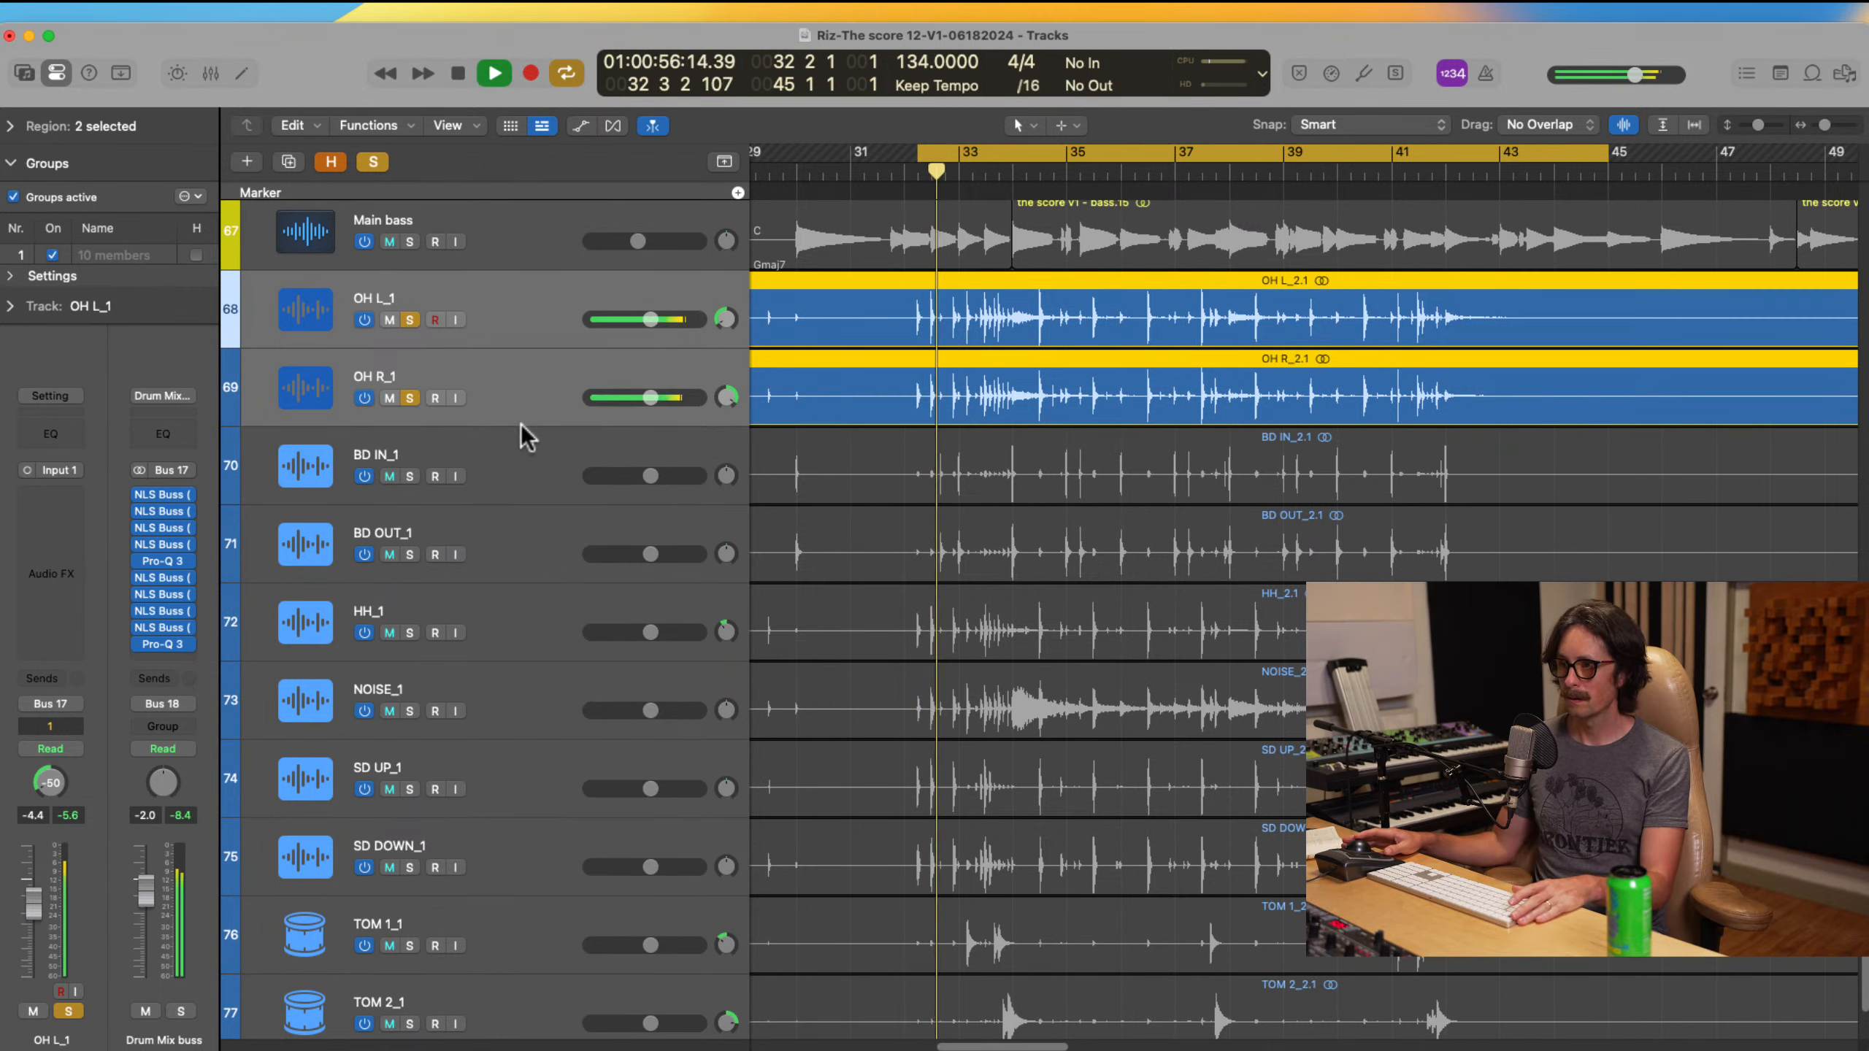
Step: Insert Pro-Q 3 on OH L_1 and cut about 6.3 dB with a bell band near 506 Hz
{"action": "left_click", "coordinate": [513, 343]}
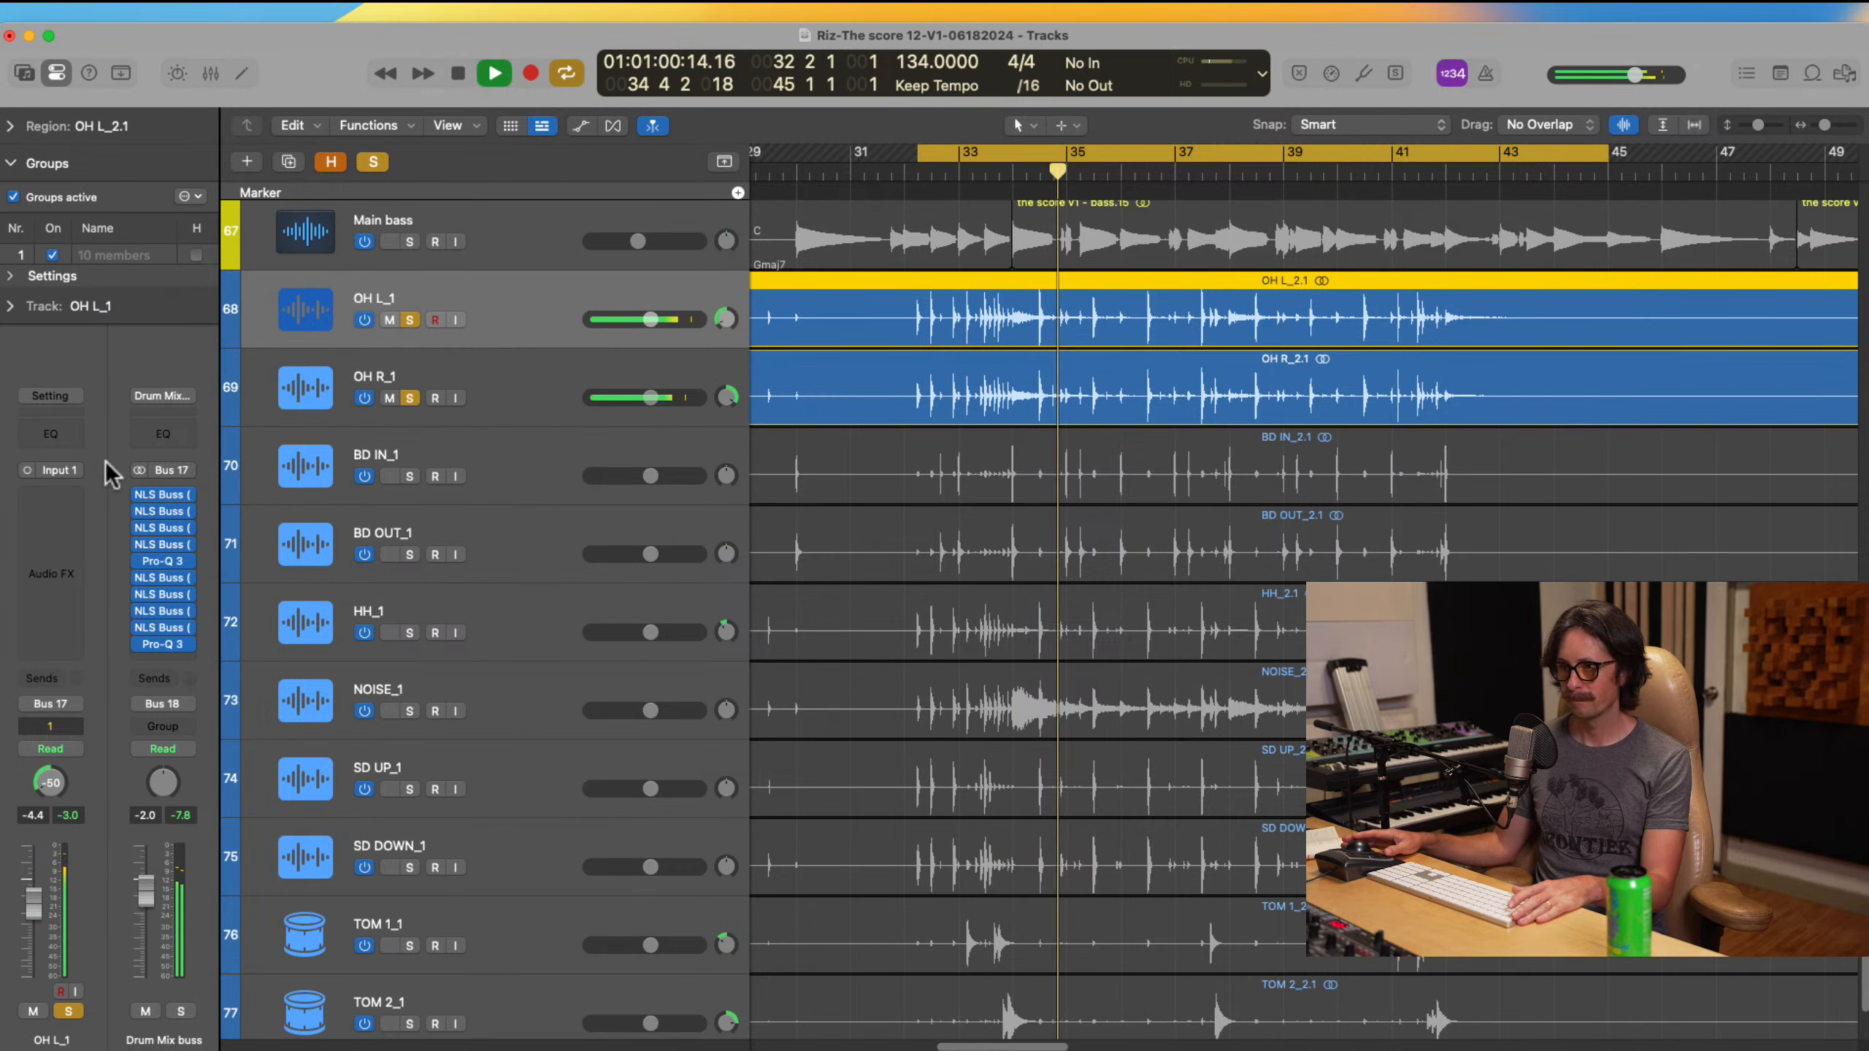
{"action": "left_click", "coordinate": [51, 495]}
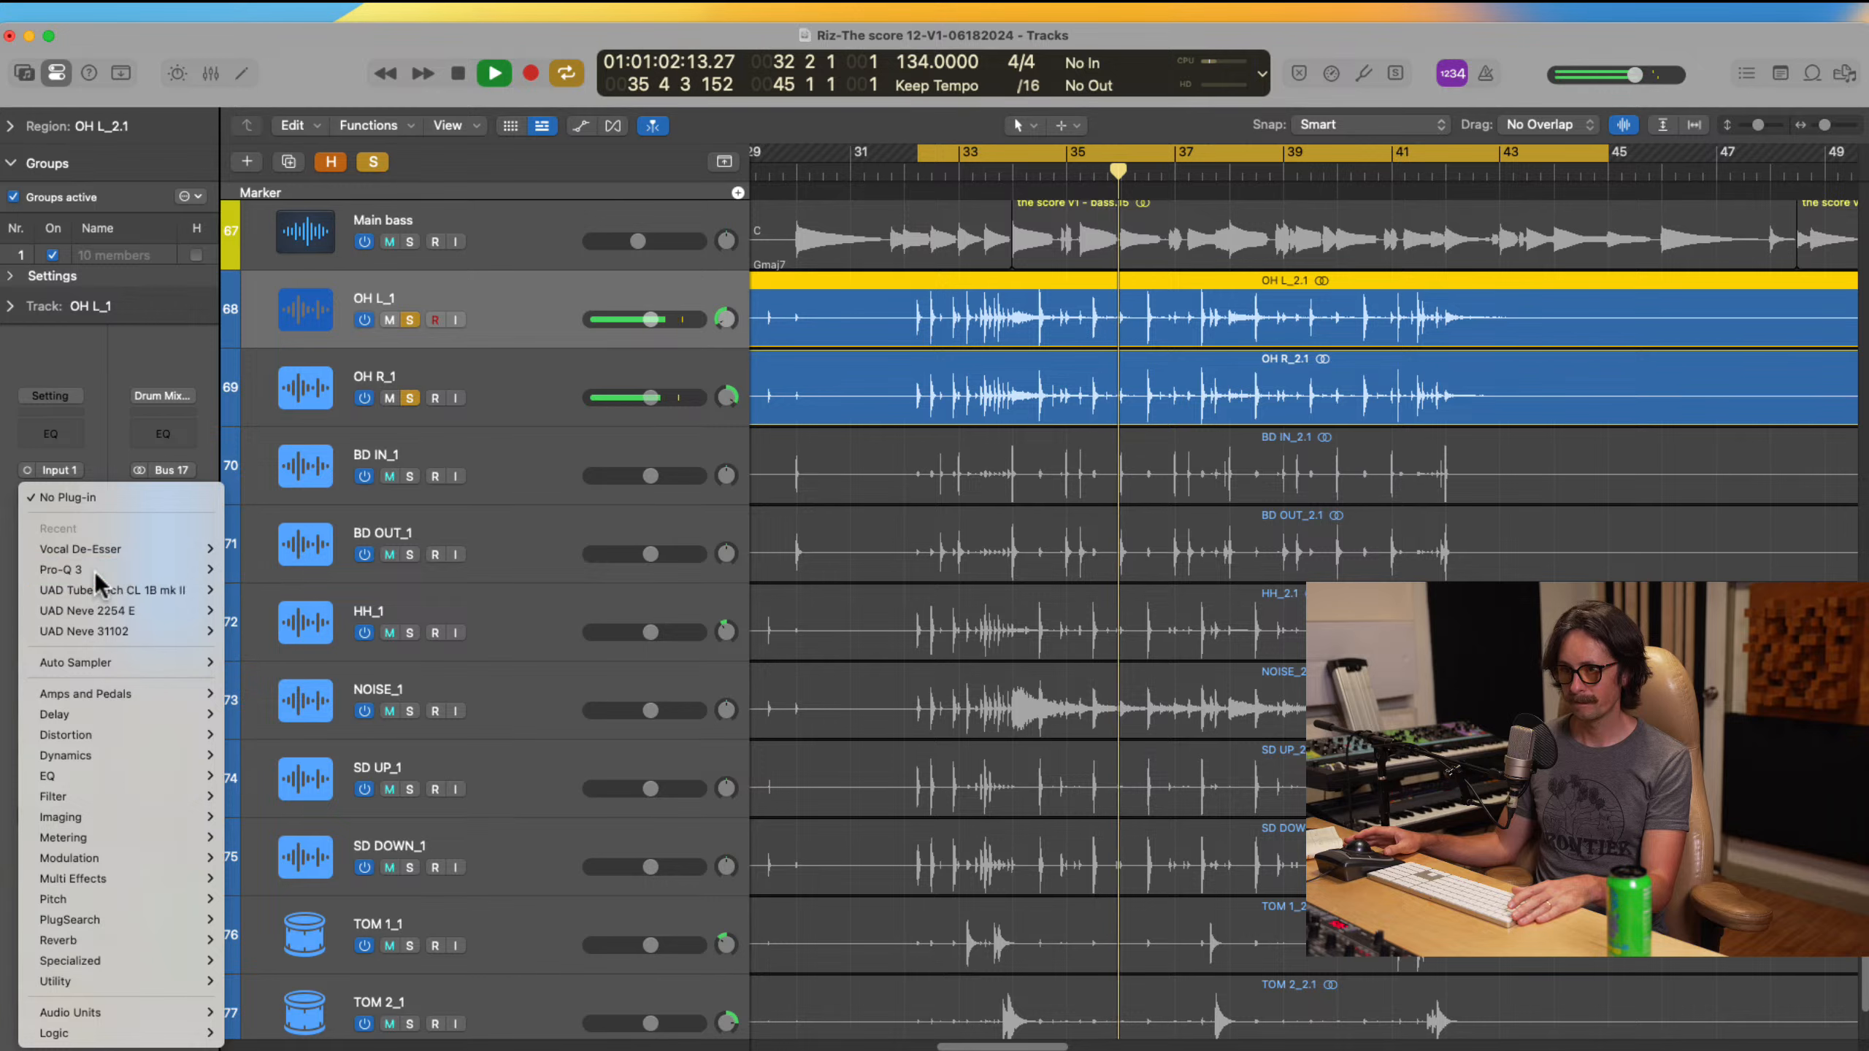
{"action": "left_click", "coordinate": [61, 568]}
{"action": "mouse_move", "coordinate": [967, 547]}
{"action": "left_mouse_down"}
{"action": "mouse_move", "coordinate": [963, 405]}
{"action": "mouse_move", "coordinate": [1047, 447]}
{"action": "mouse_move", "coordinate": [999, 426]}
{"action": "left_mouse_up"}
{"action": "left_click", "coordinate": [1028, 460]}
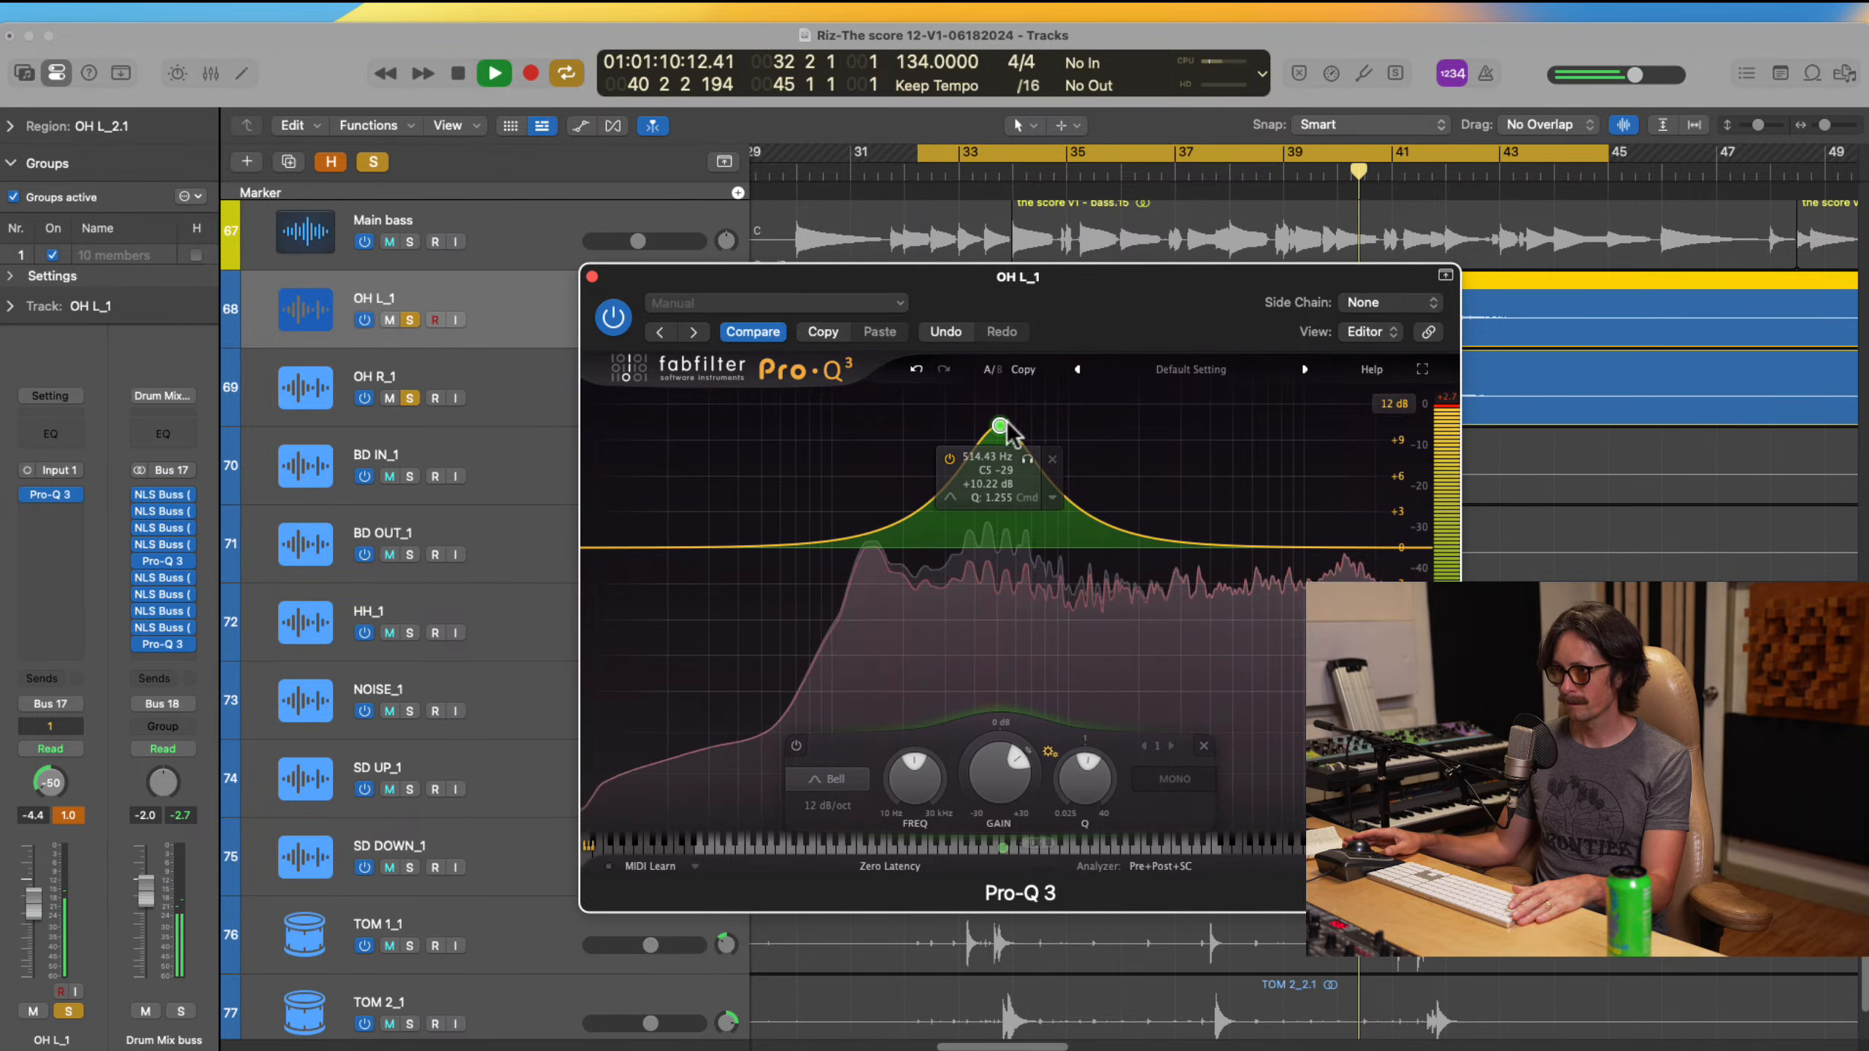
{"action": "left_click_drag", "start_coordinate": [999, 425], "coordinate": [994, 617]}
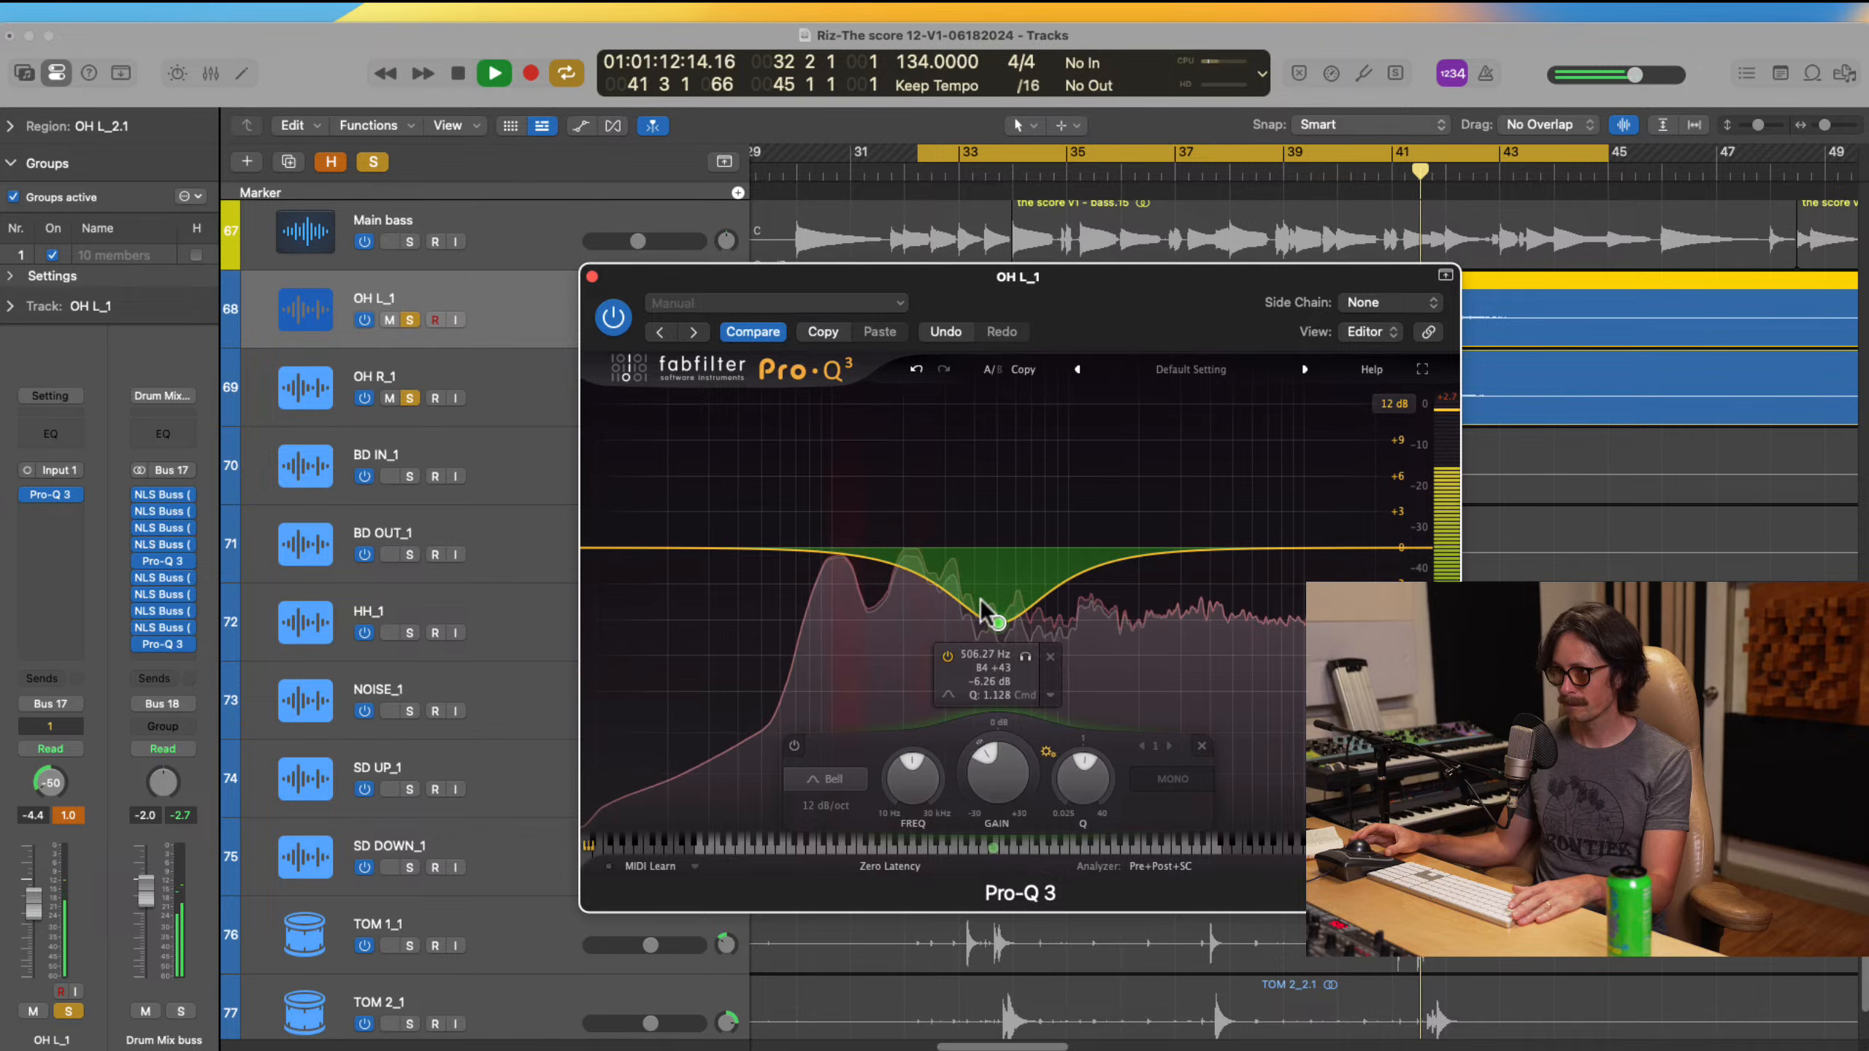
Step: Stop playback, copy the Pro-Q 3 from OH L_1 to OH R_1 in the mixer, and restart the cycle
{"action": "left_click", "coordinate": [592, 278]}
{"action": "key", "text": "space"}
{"action": "key", "text": "x"}
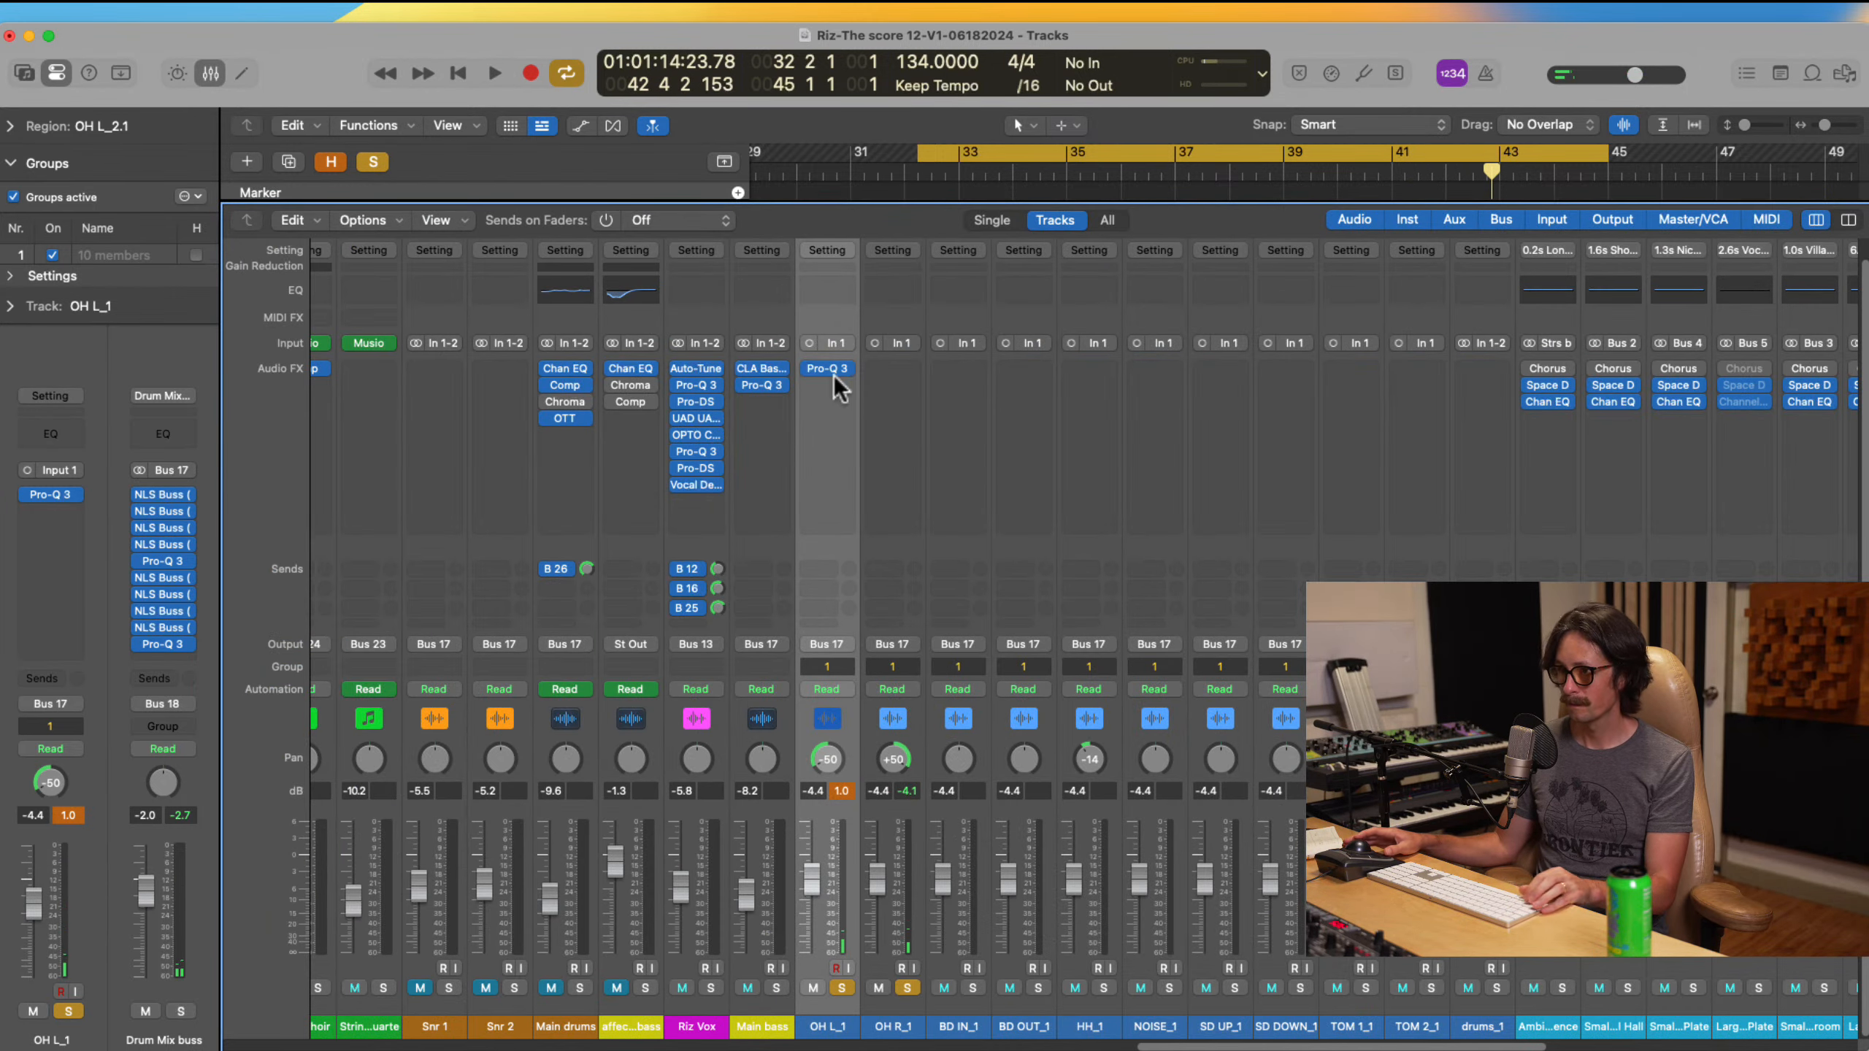
{"action": "left_click_drag", "start_coordinate": [834, 373], "coordinate": [891, 374]}
{"action": "key", "text": "space"}
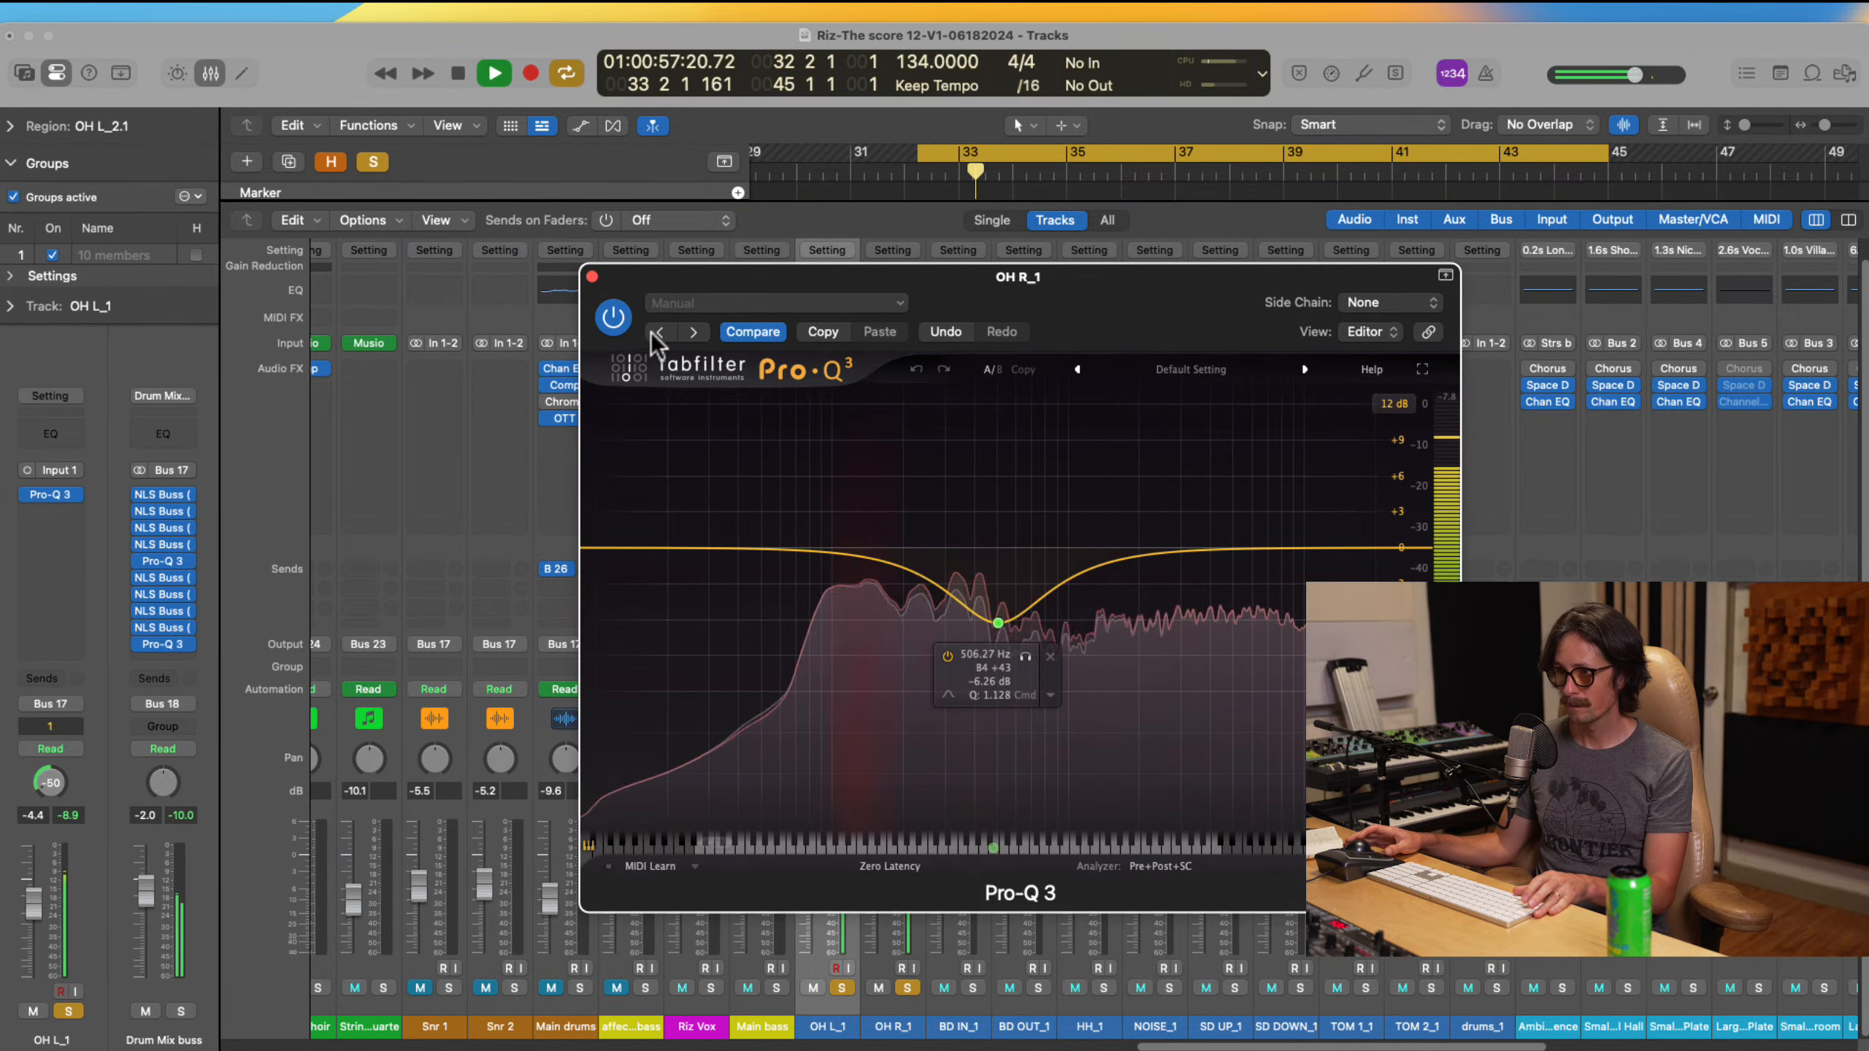
{"action": "left_click", "coordinate": [592, 277]}
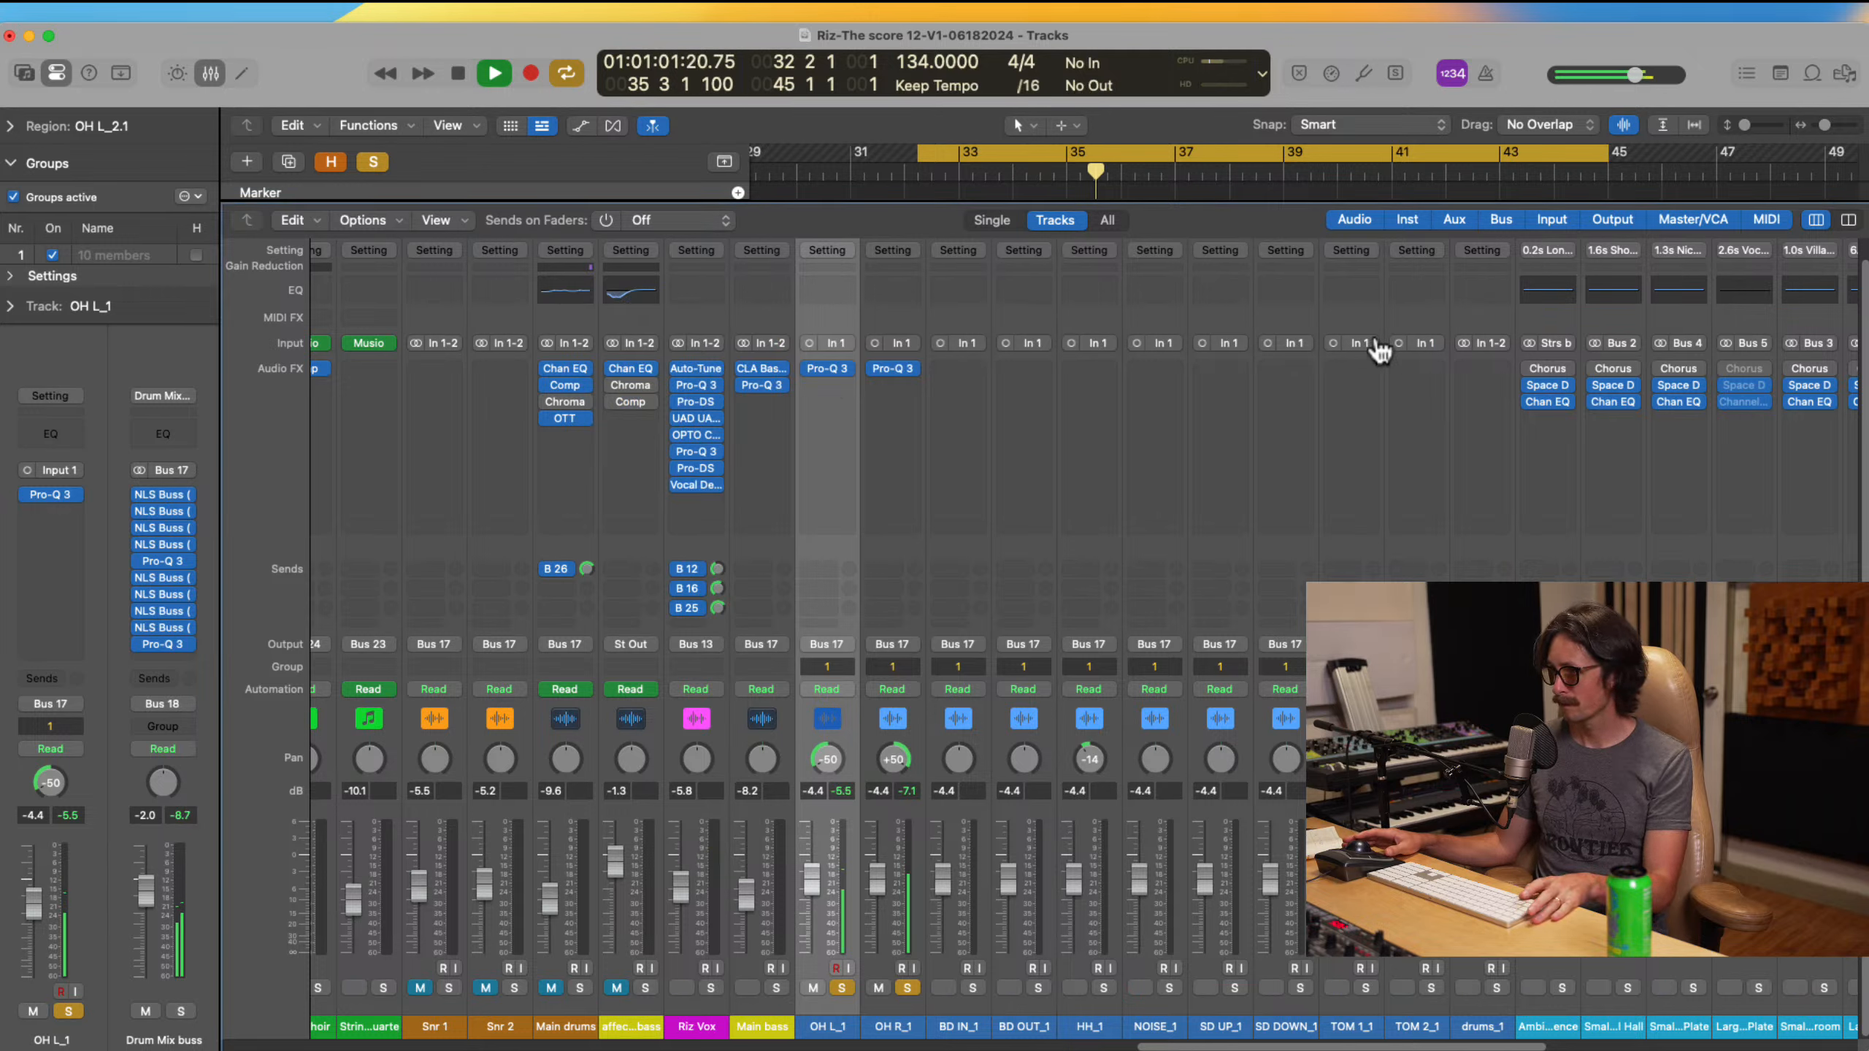
Step: Select both overhead channels and switch their Pro-Q 3 off and on again to compare the sound
{"action": "left_click", "coordinate": [899, 1027], "text": "shift"}
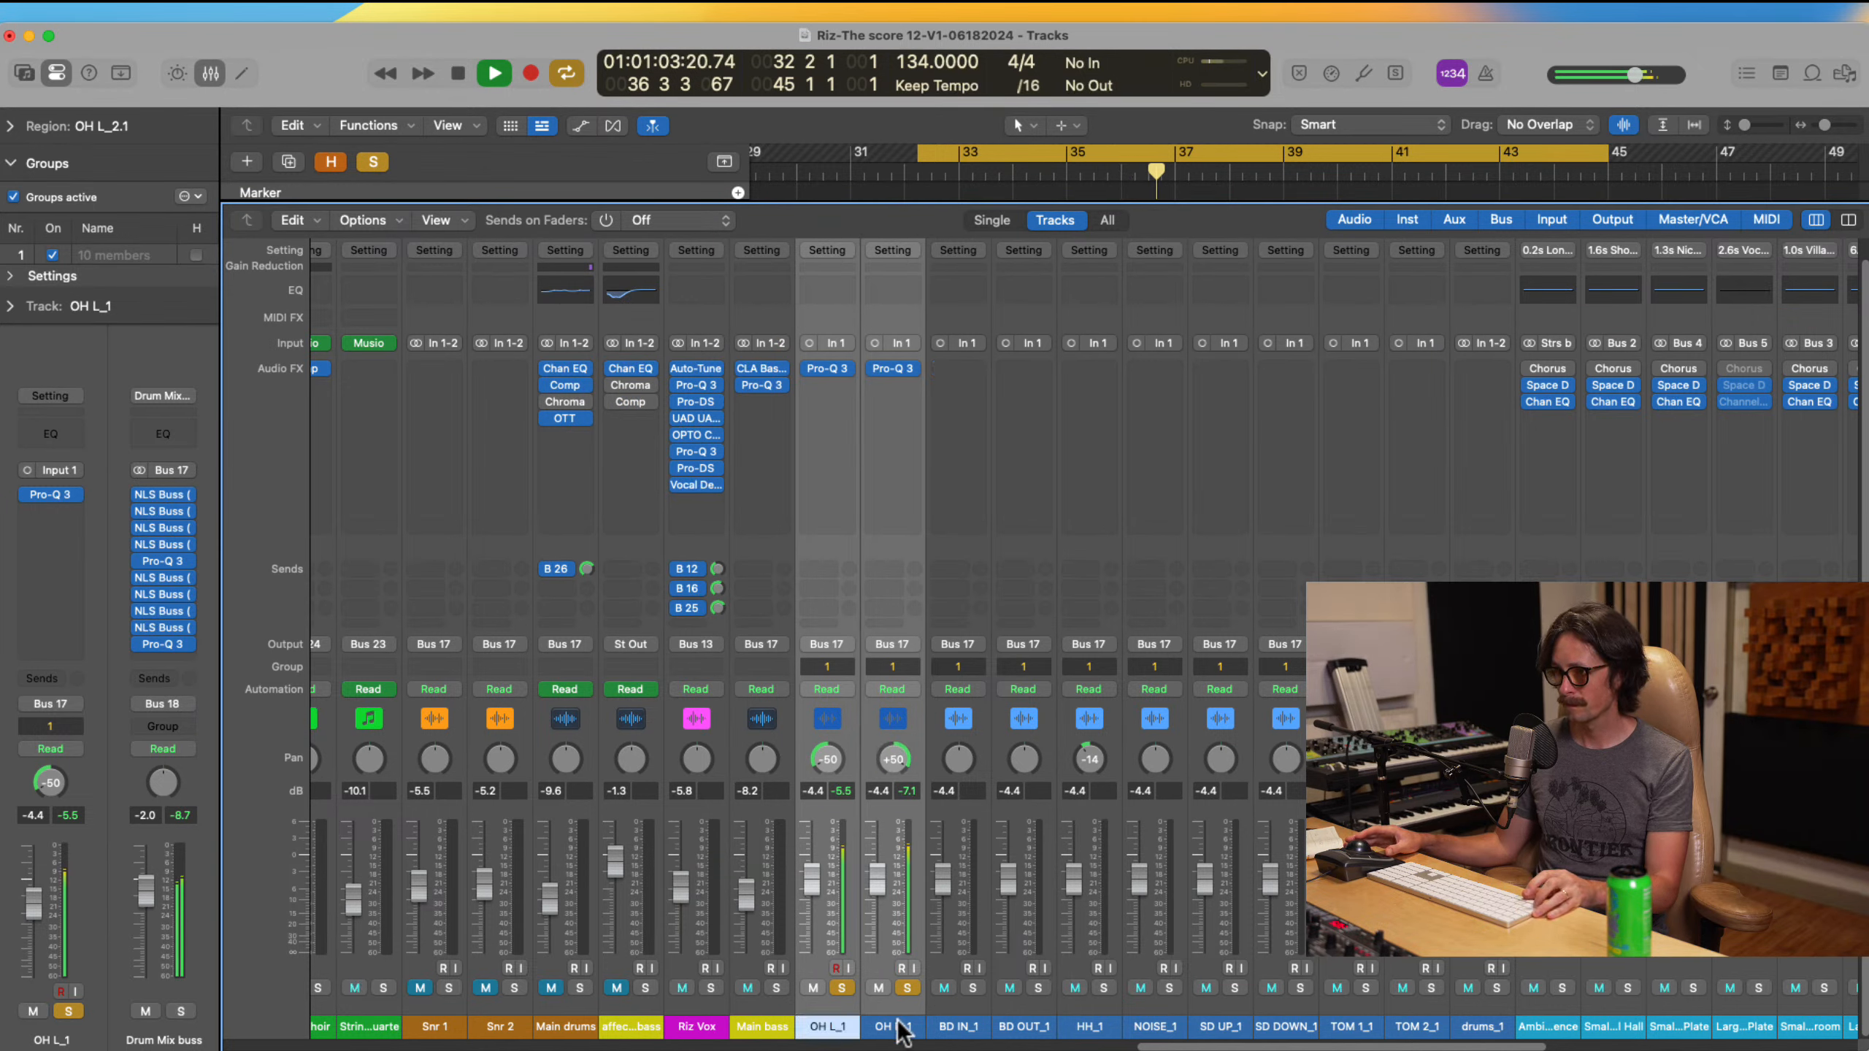
{"action": "left_click", "coordinate": [809, 368]}
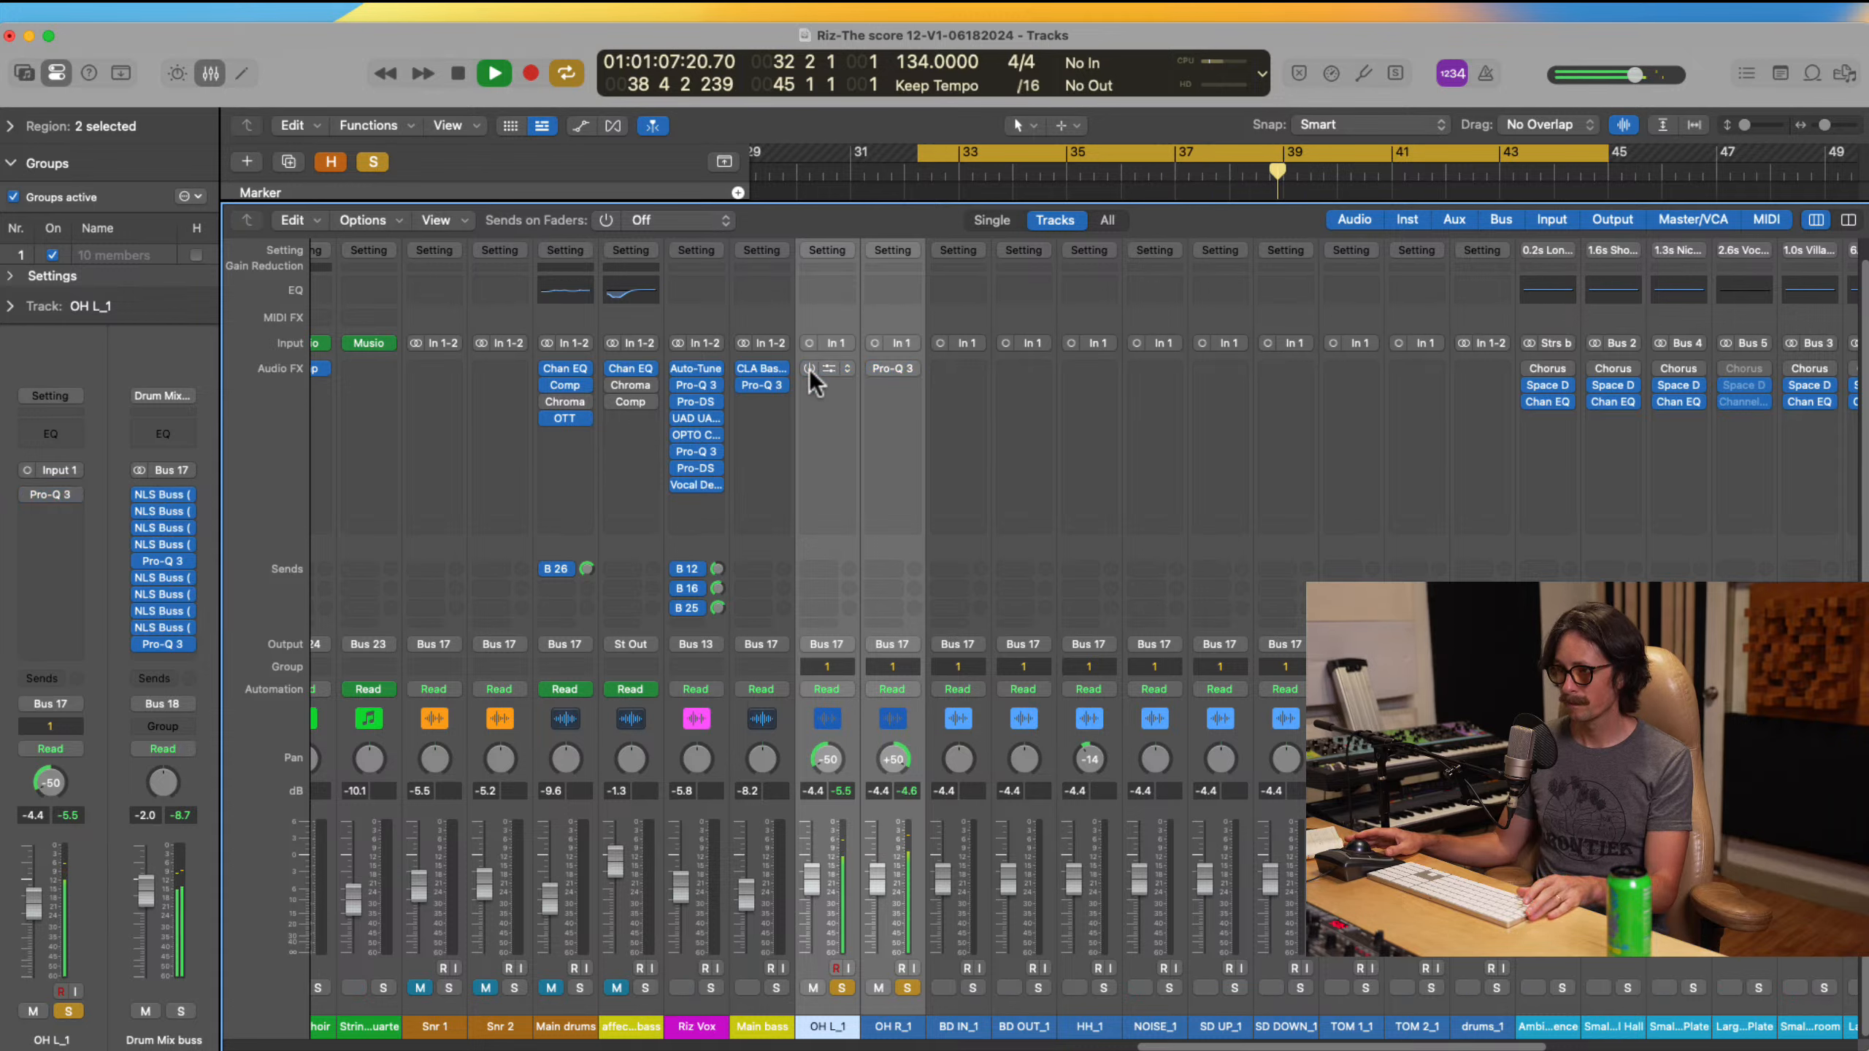
{"action": "left_click", "coordinate": [809, 368]}
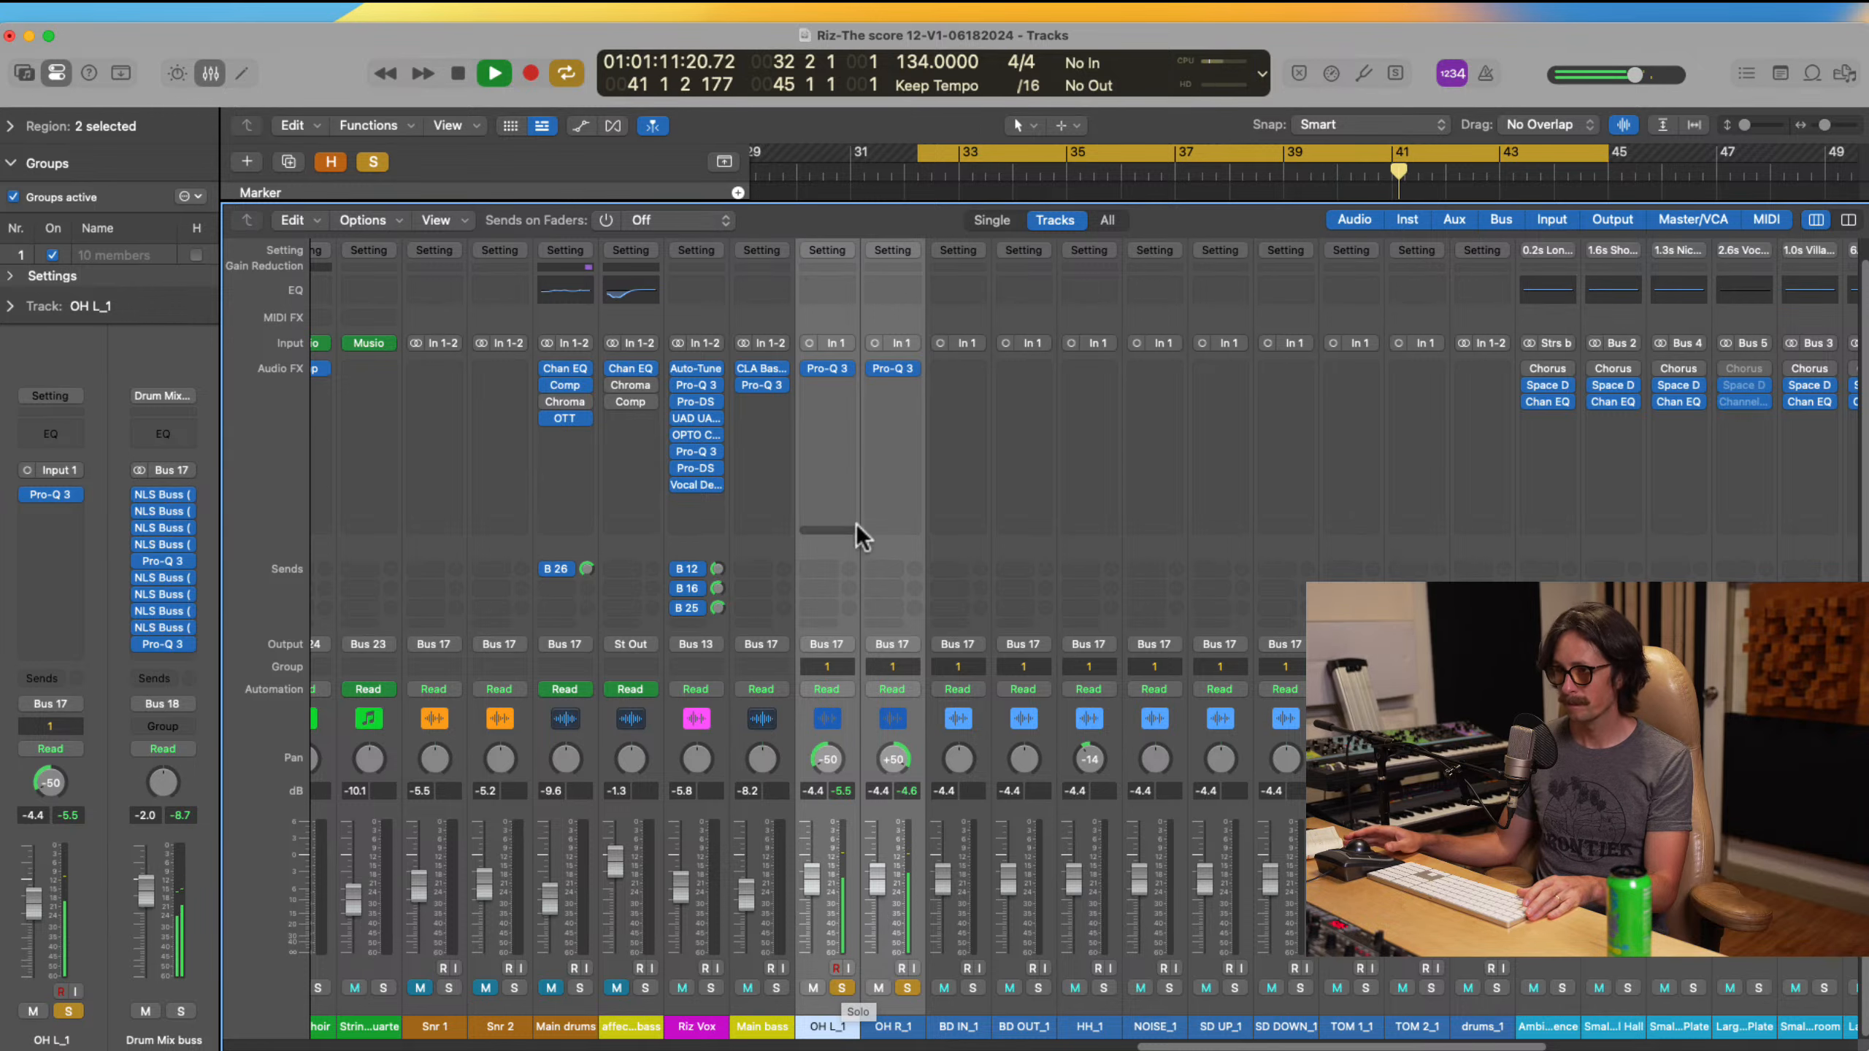
Step: Add an 18 dB/oct low cut near 58 Hz to the Pro-Q 3 on OH L_1 and copy that EQ to OH R_1
{"action": "left_click", "coordinate": [828, 368]}
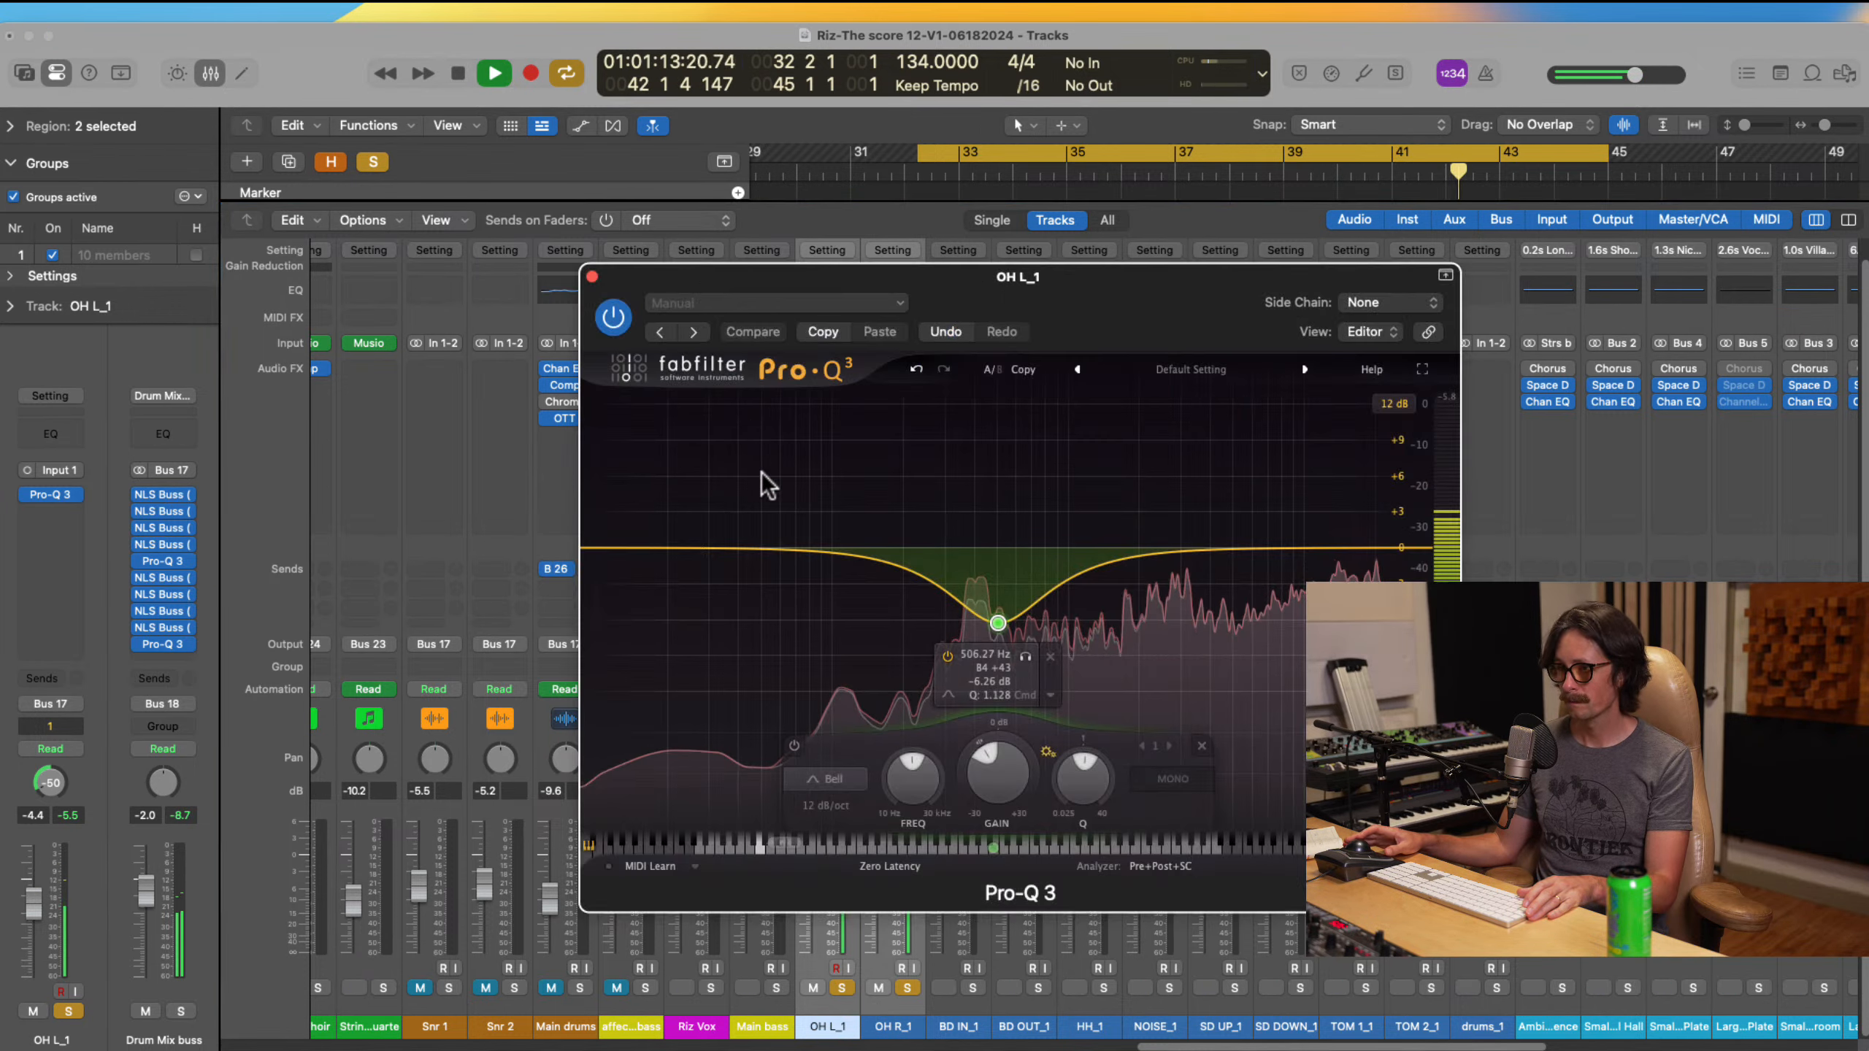
{"action": "double_click", "coordinate": [644, 547]}
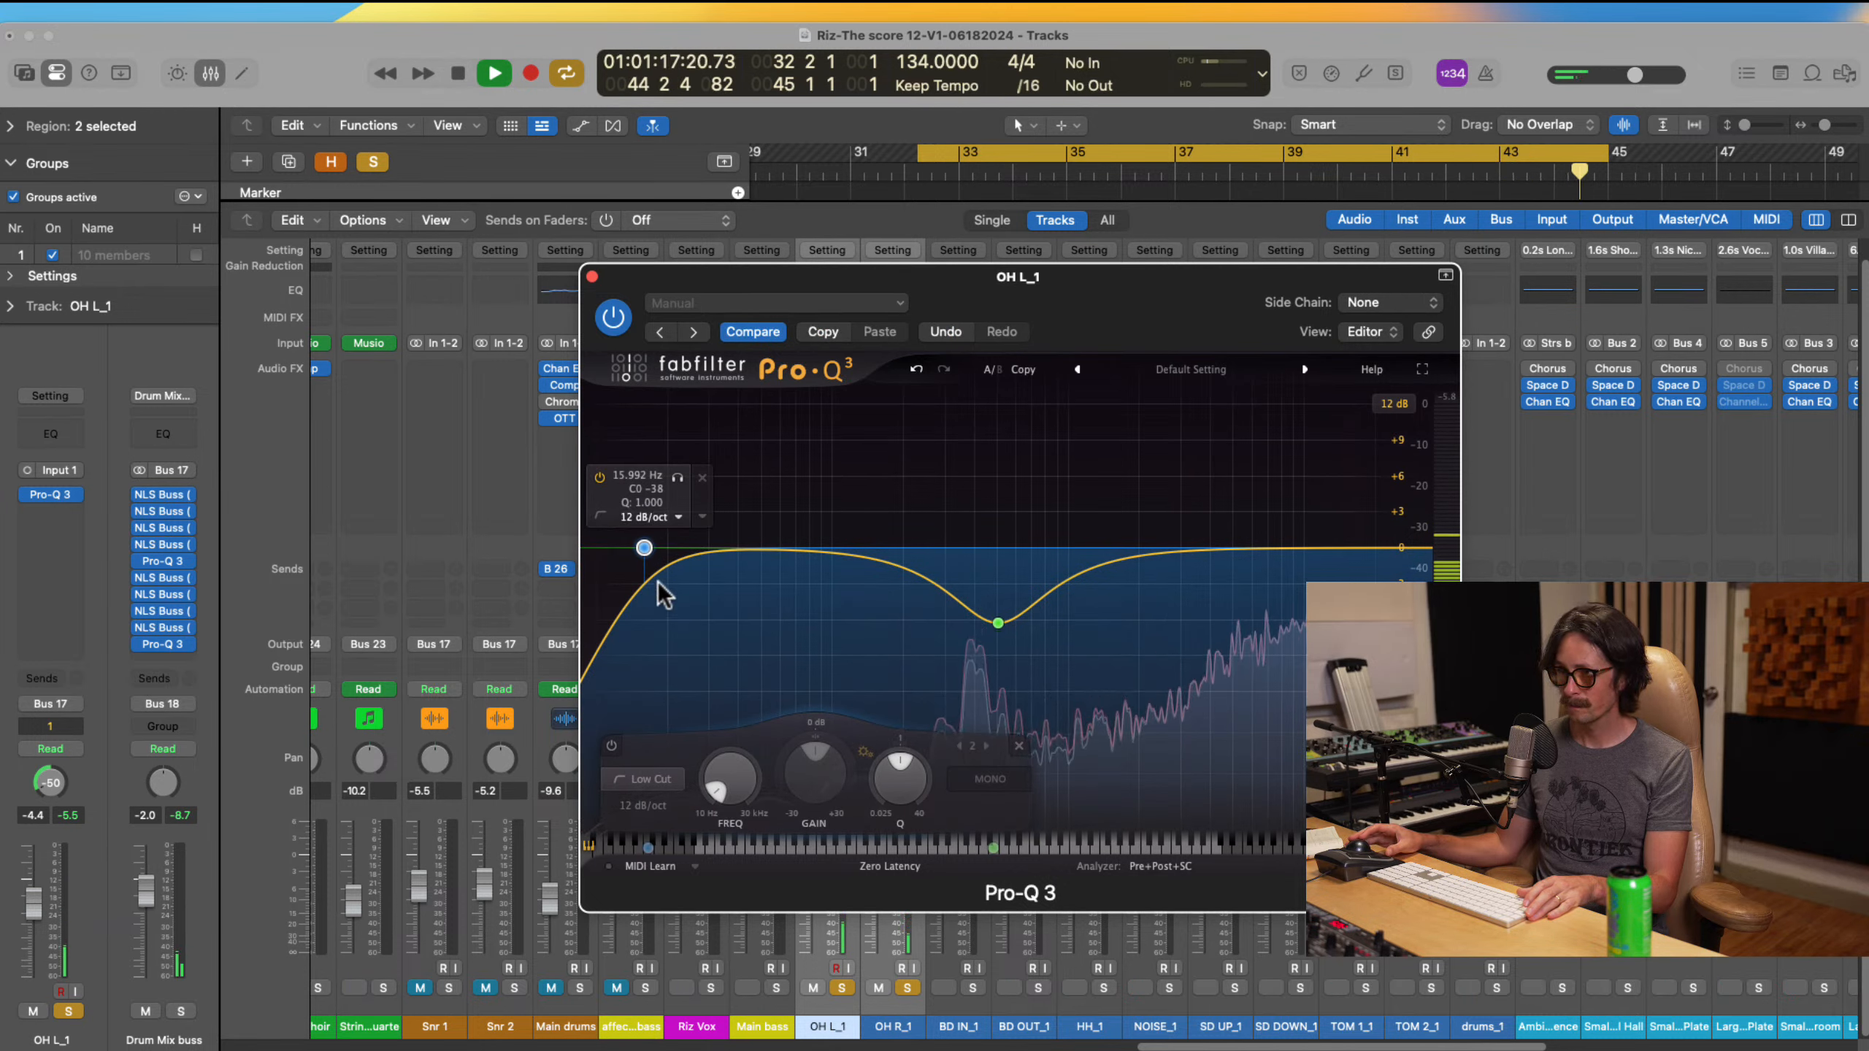
{"action": "left_click_drag", "start_coordinate": [644, 546], "coordinate": [776, 543]}
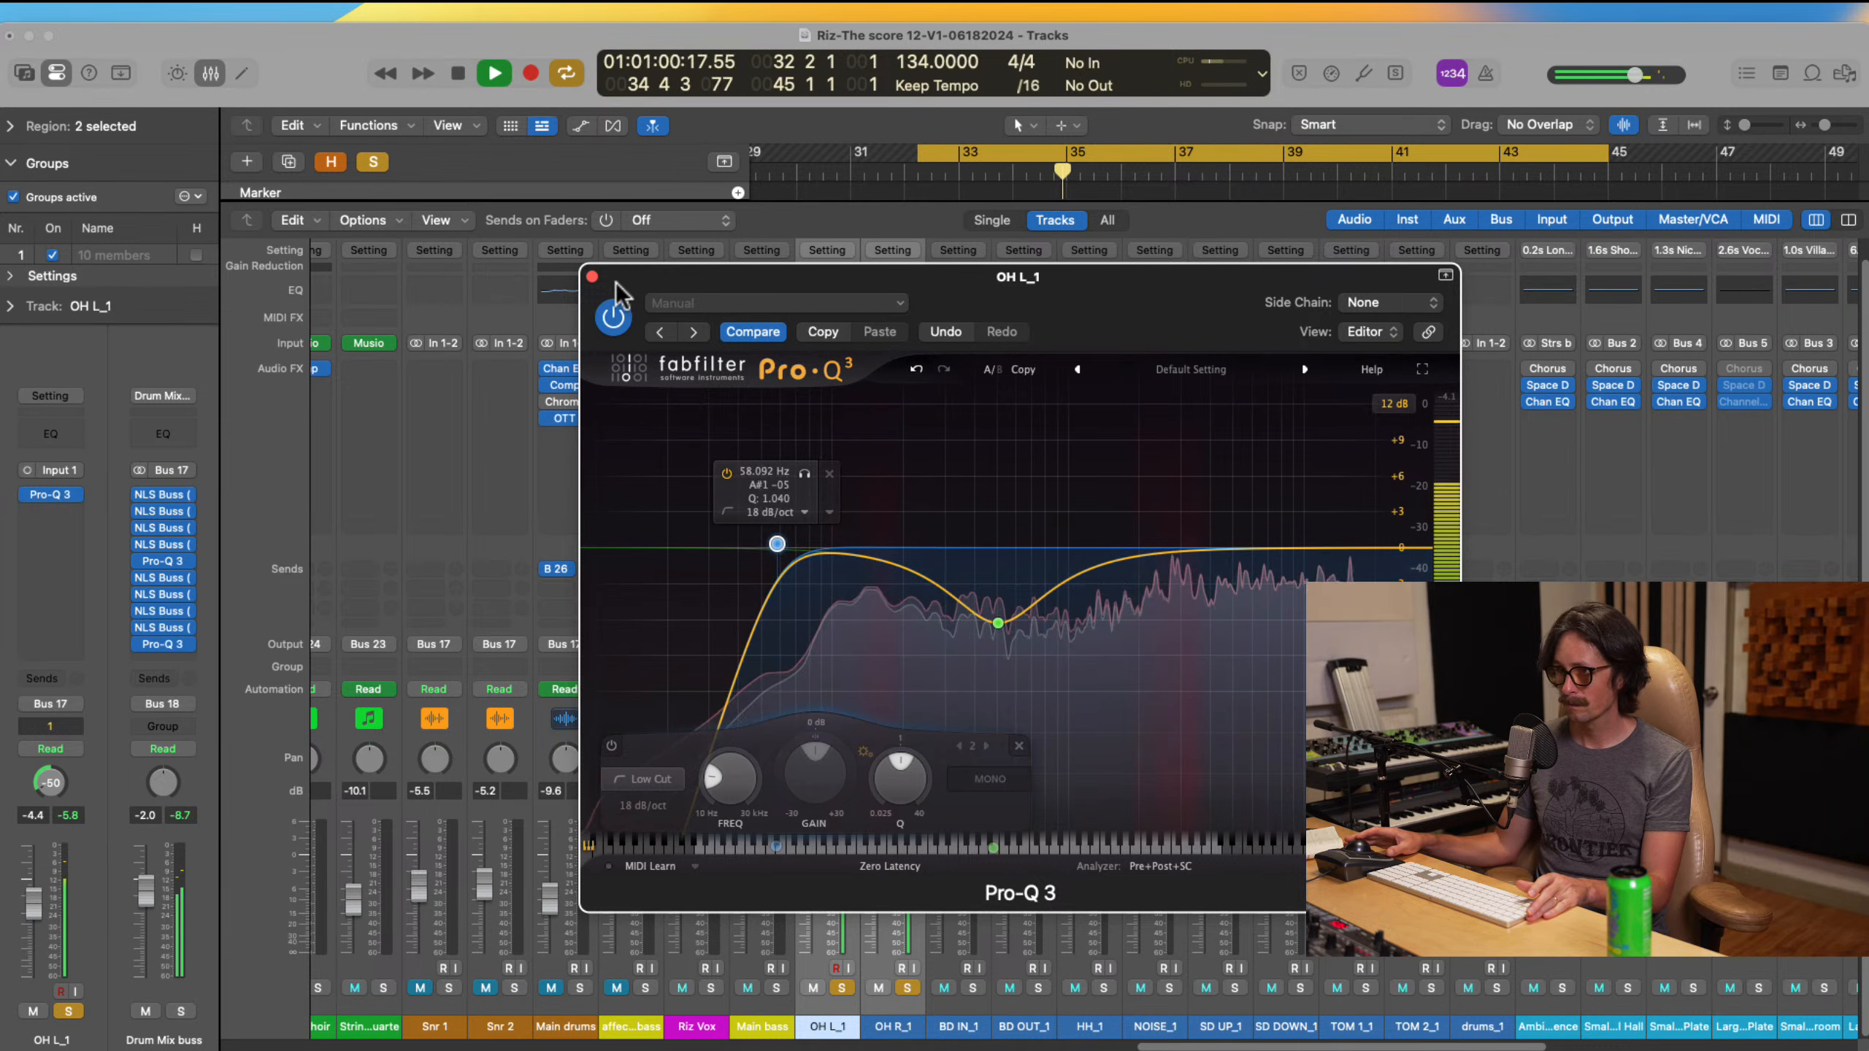
{"action": "left_click", "coordinate": [592, 276]}
{"action": "left_click", "coordinate": [892, 367]}
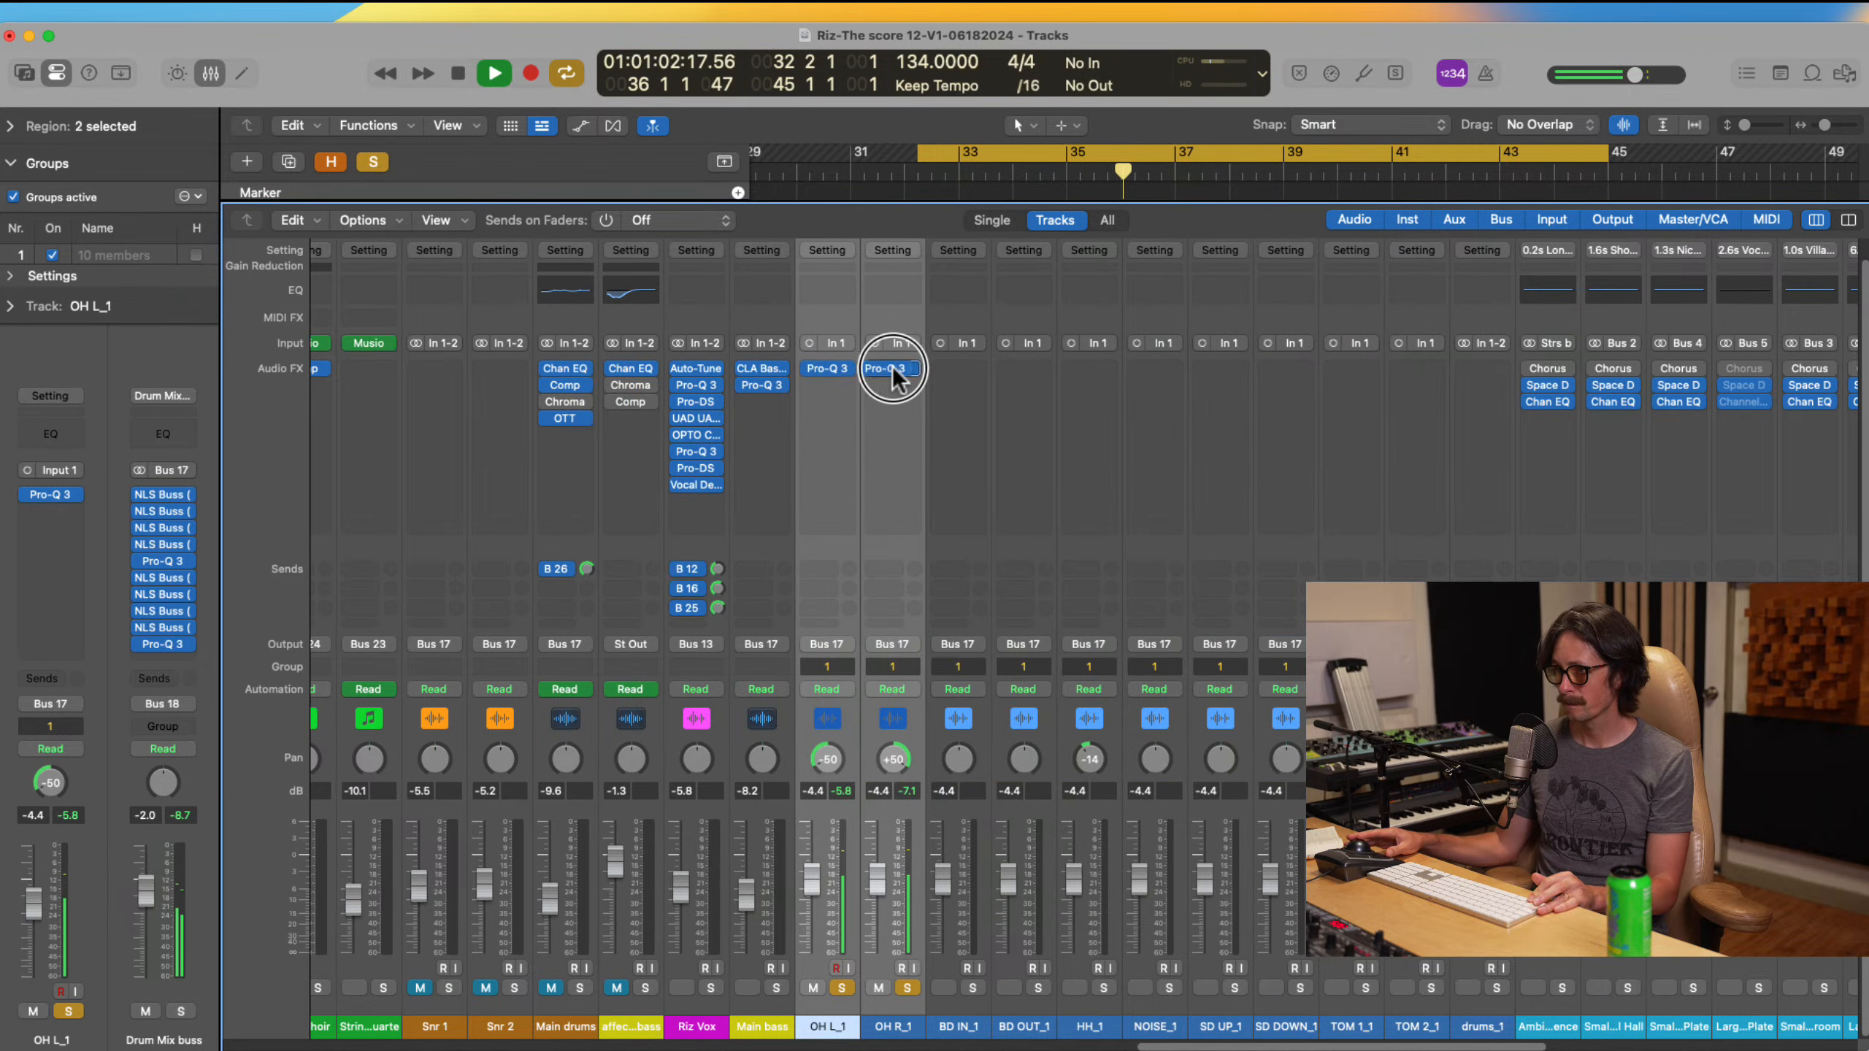
{"action": "left_click_drag", "start_coordinate": [892, 365], "coordinate": [896, 367]}
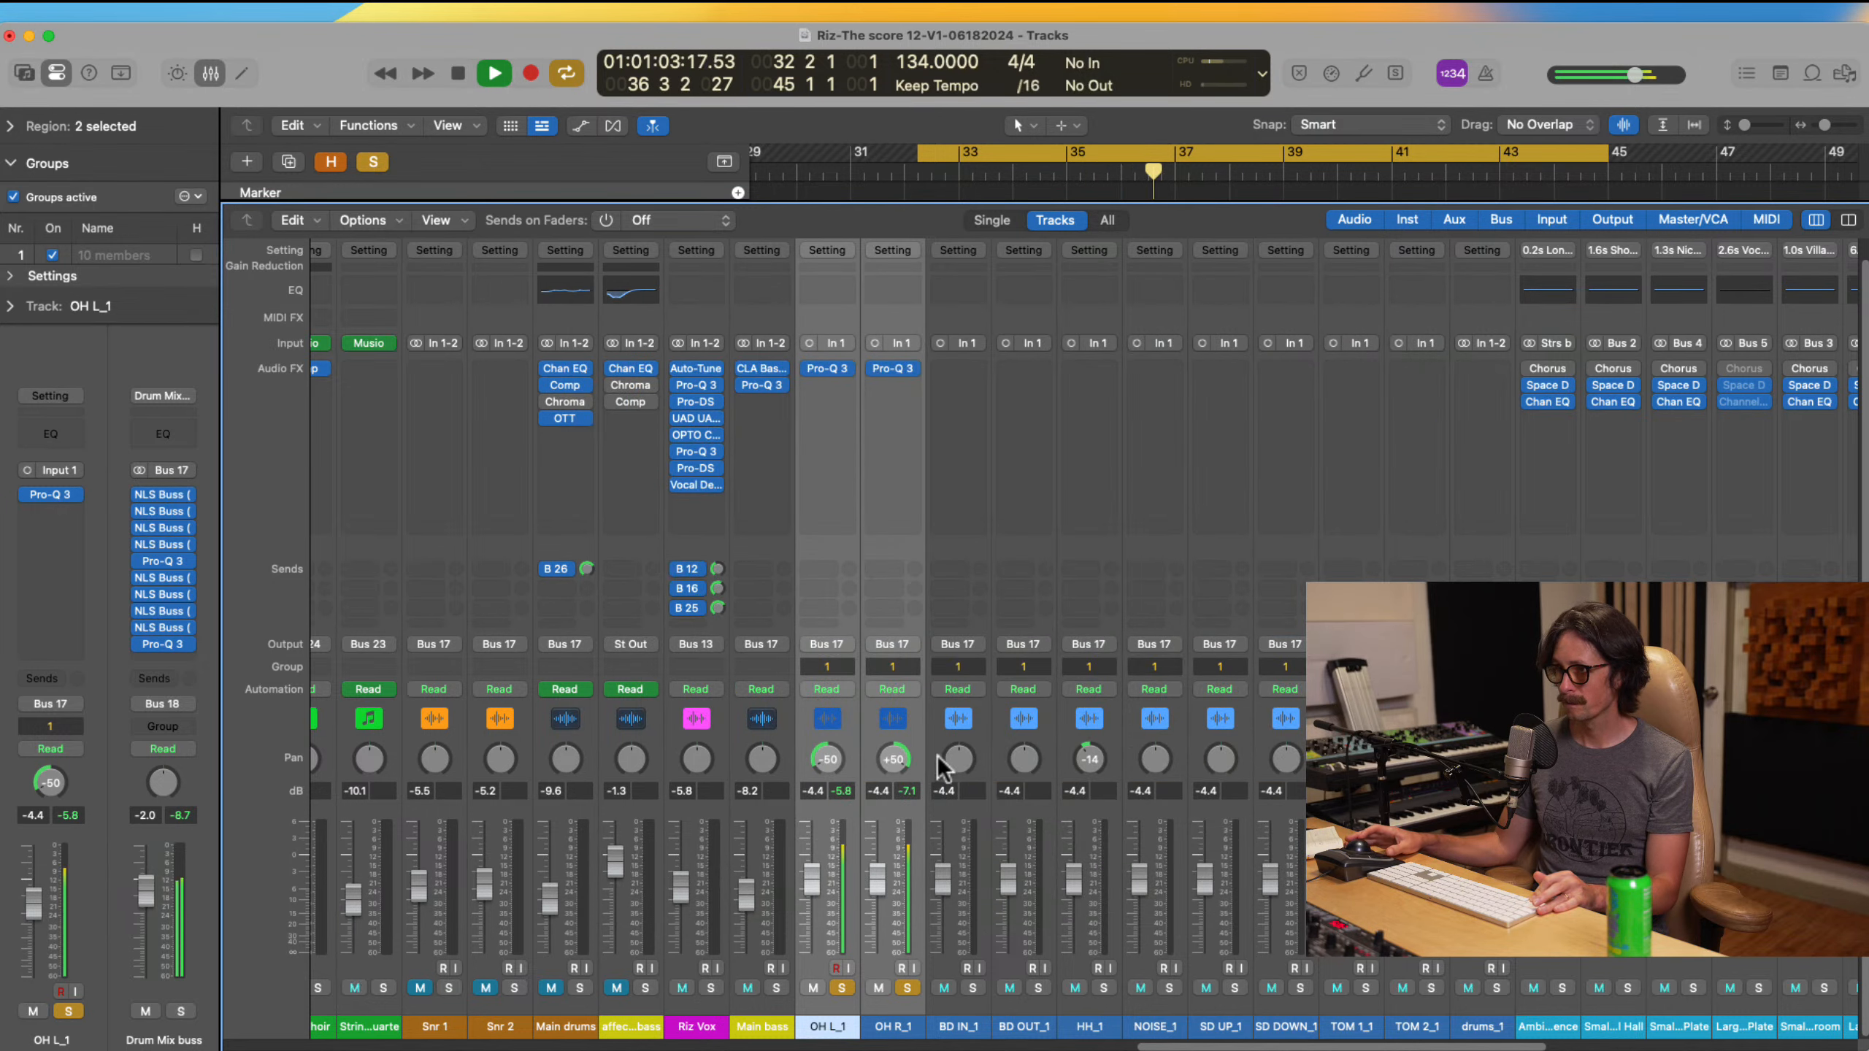
Step: Unsolo the overheads, raise the grouped drum tracks to -4.0 dB, and replay the cycle range
{"action": "left_click", "coordinate": [836, 988]}
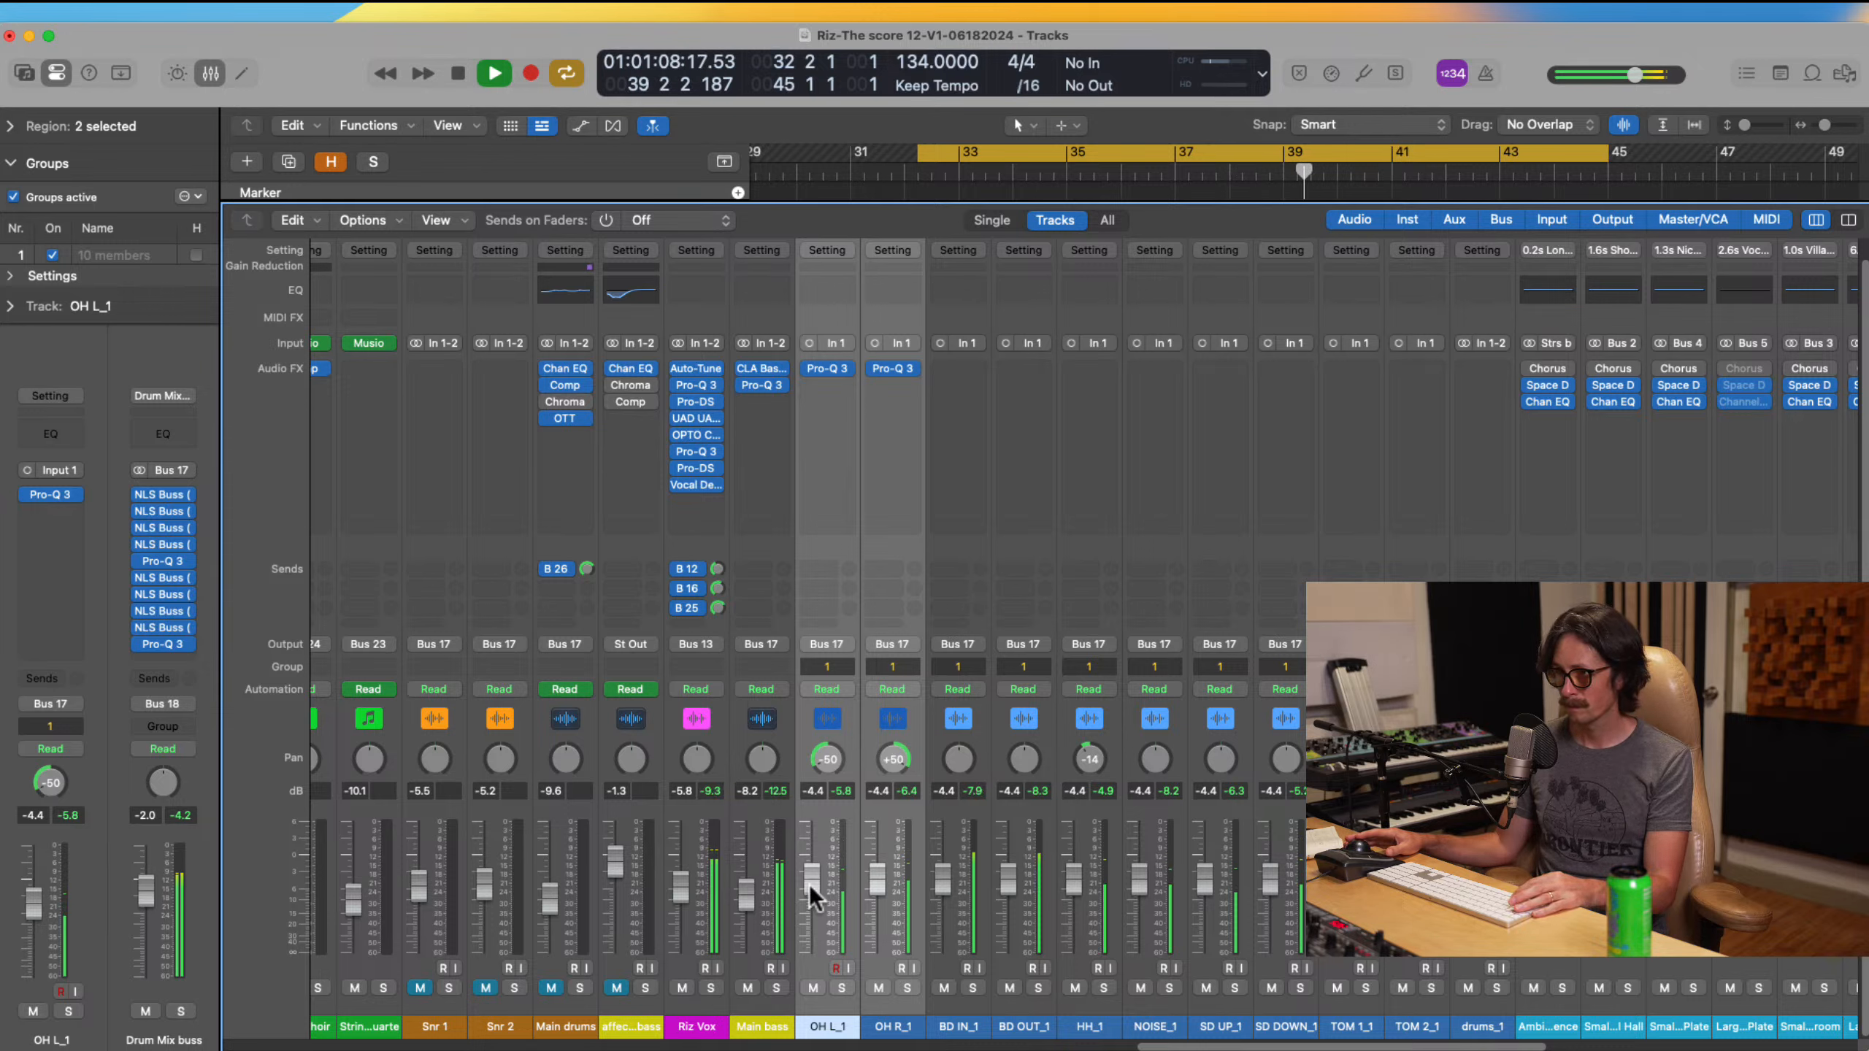
{"action": "left_click_drag", "start_coordinate": [809, 885], "coordinate": [812, 880]}
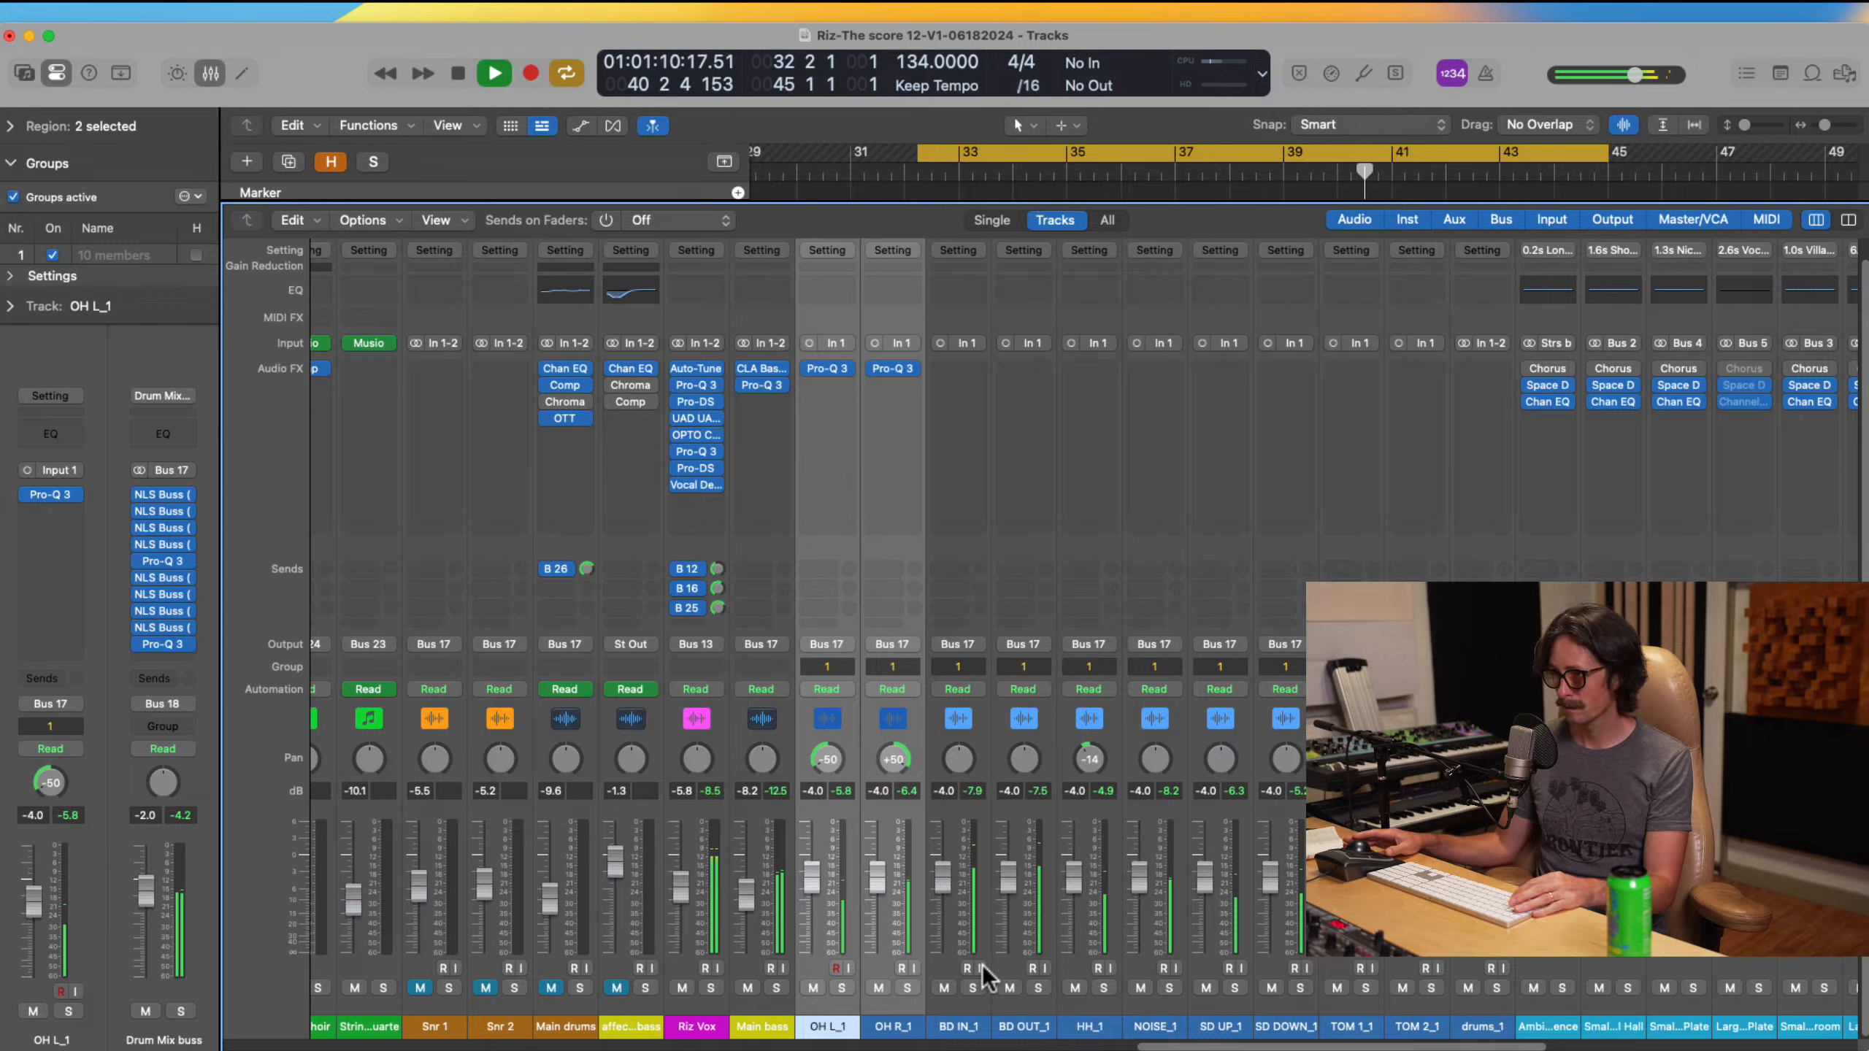
{"action": "scroll", "coordinate": [1098, 1041], "scroll_direction": "right", "scroll_amount": 5}
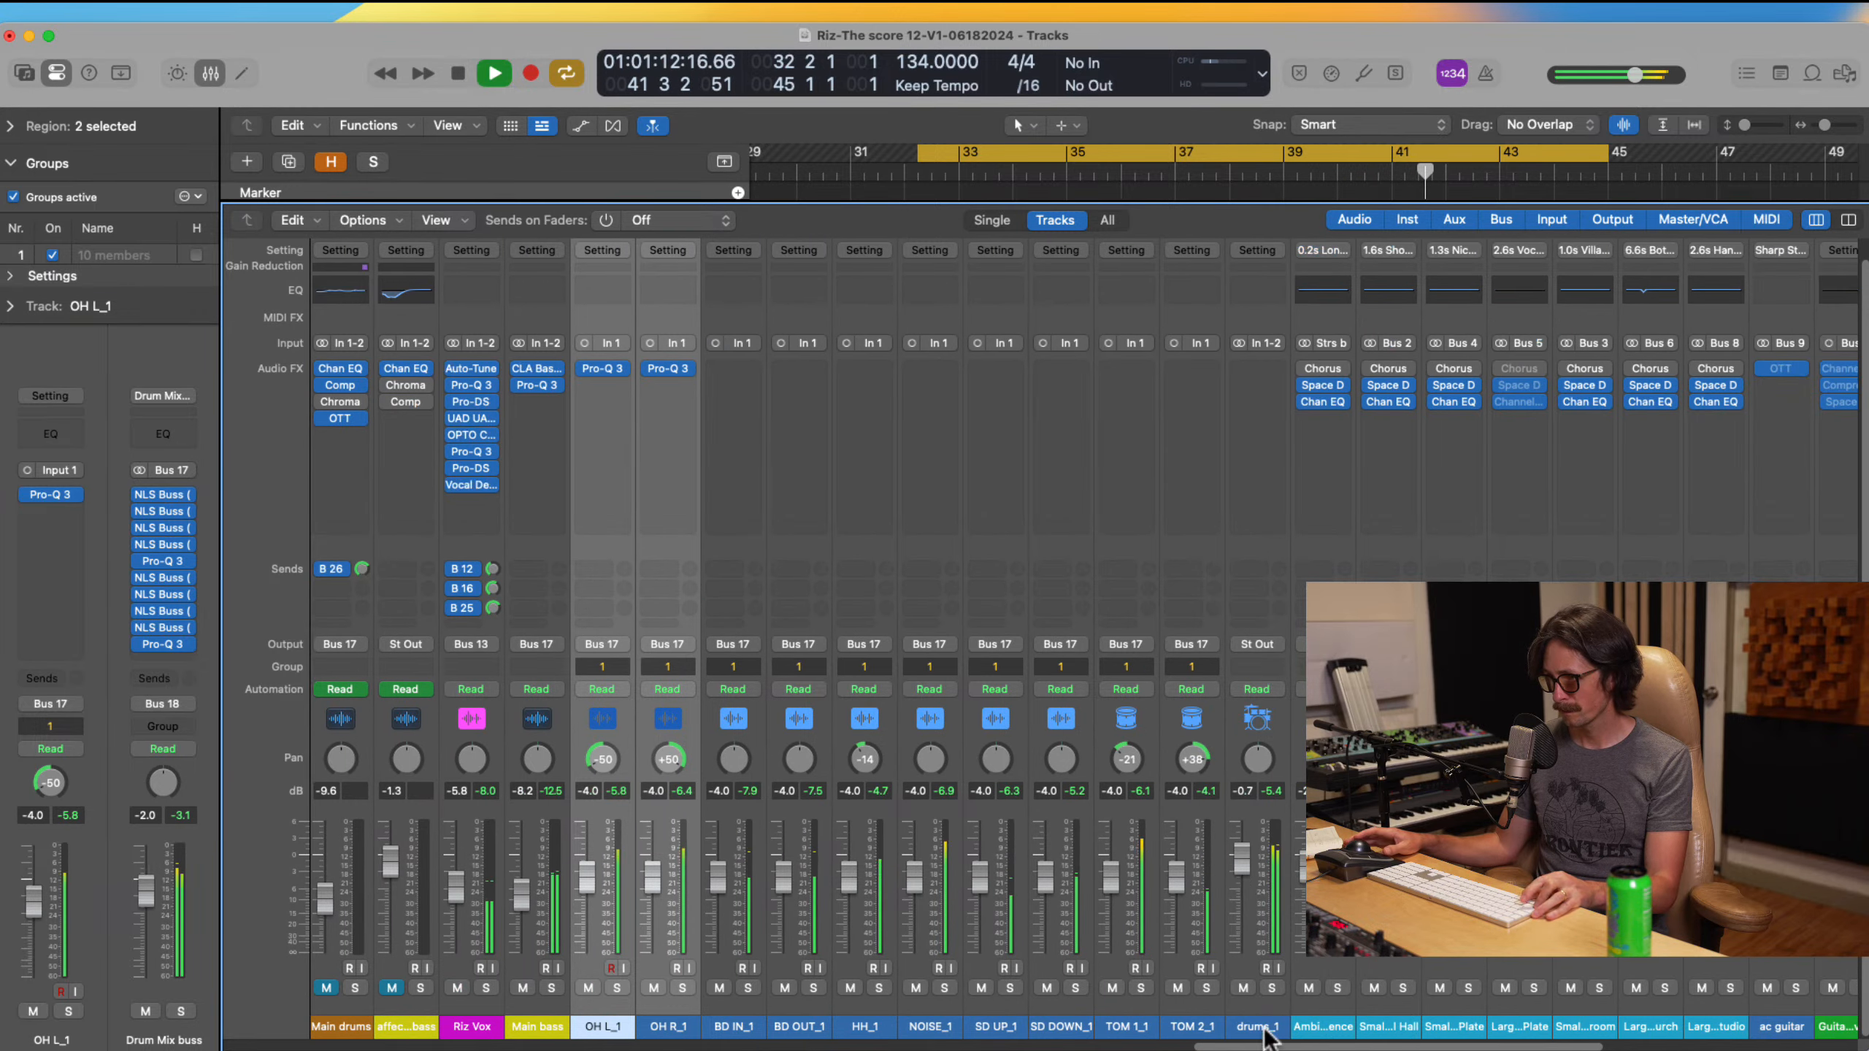
{"action": "key", "text": "space"}
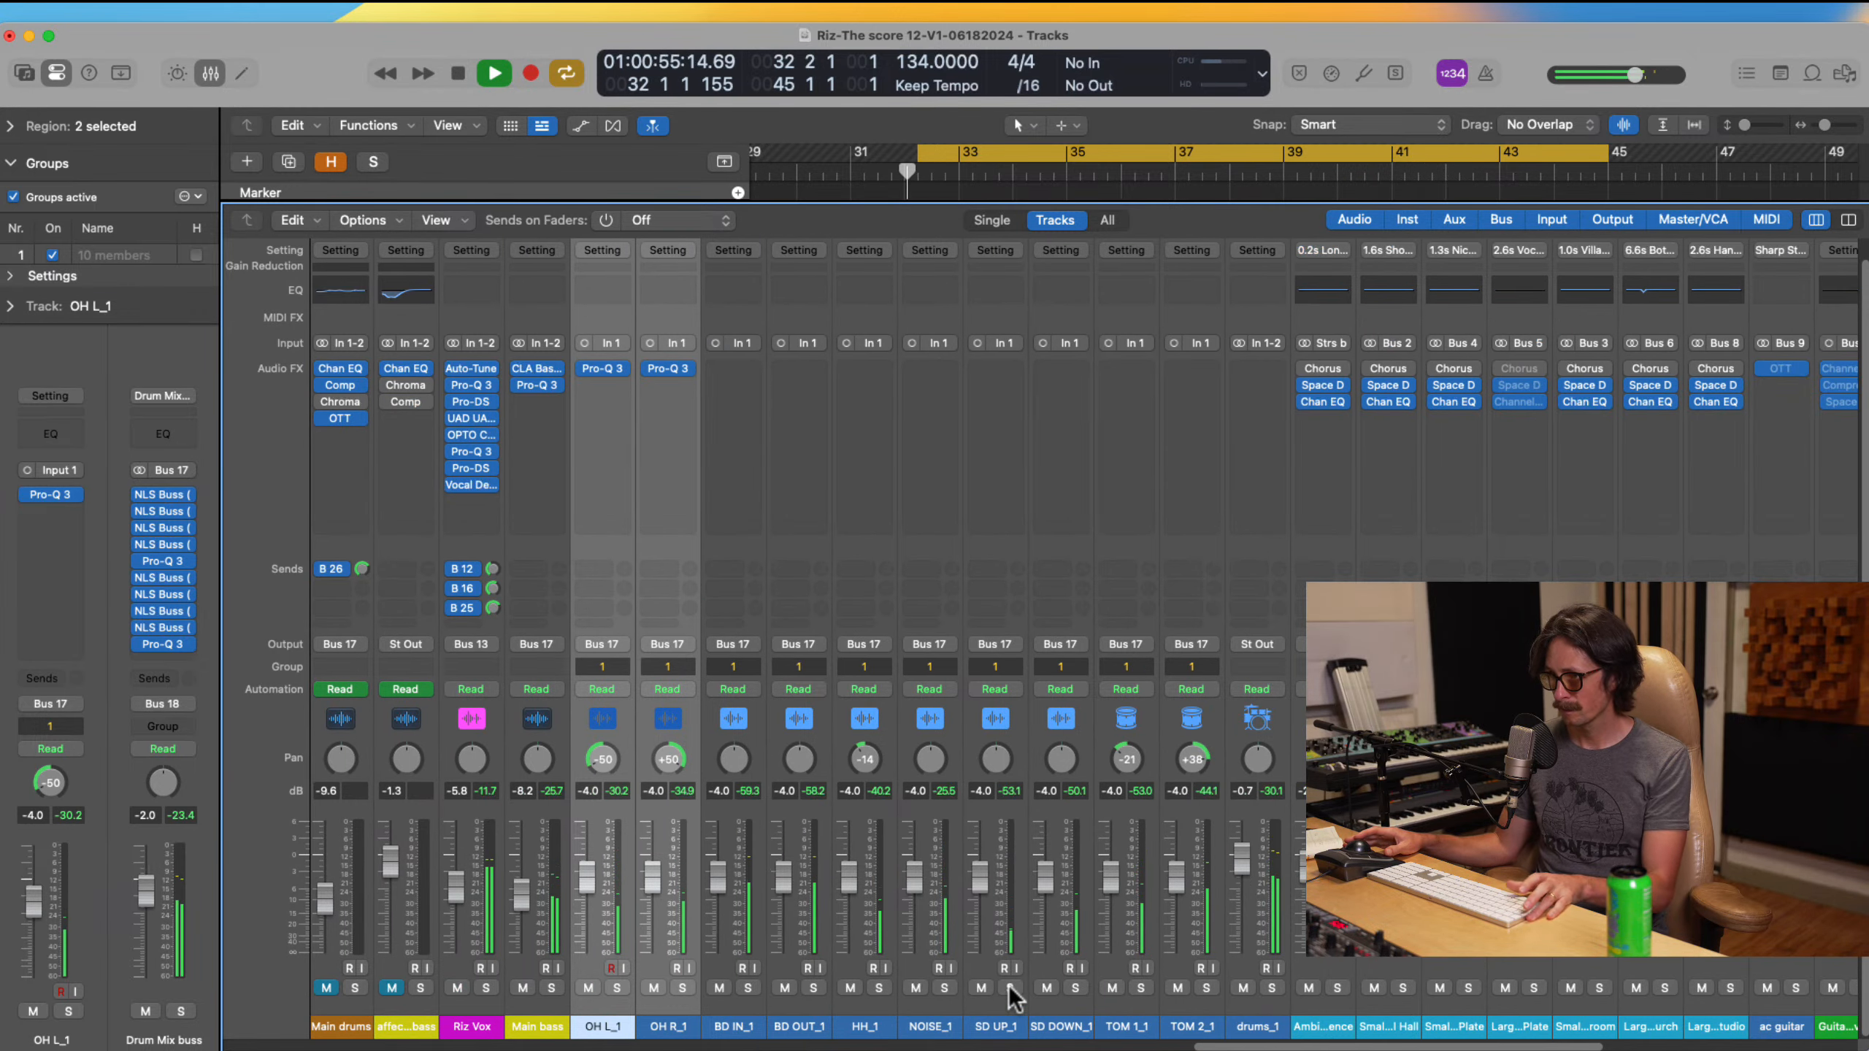
Step: Solo SD DOWN_1, insert Pro-Q 3 on it, and cut about 5.4 dB with a bell band near 542 Hz
{"action": "left_click", "coordinate": [1009, 986]}
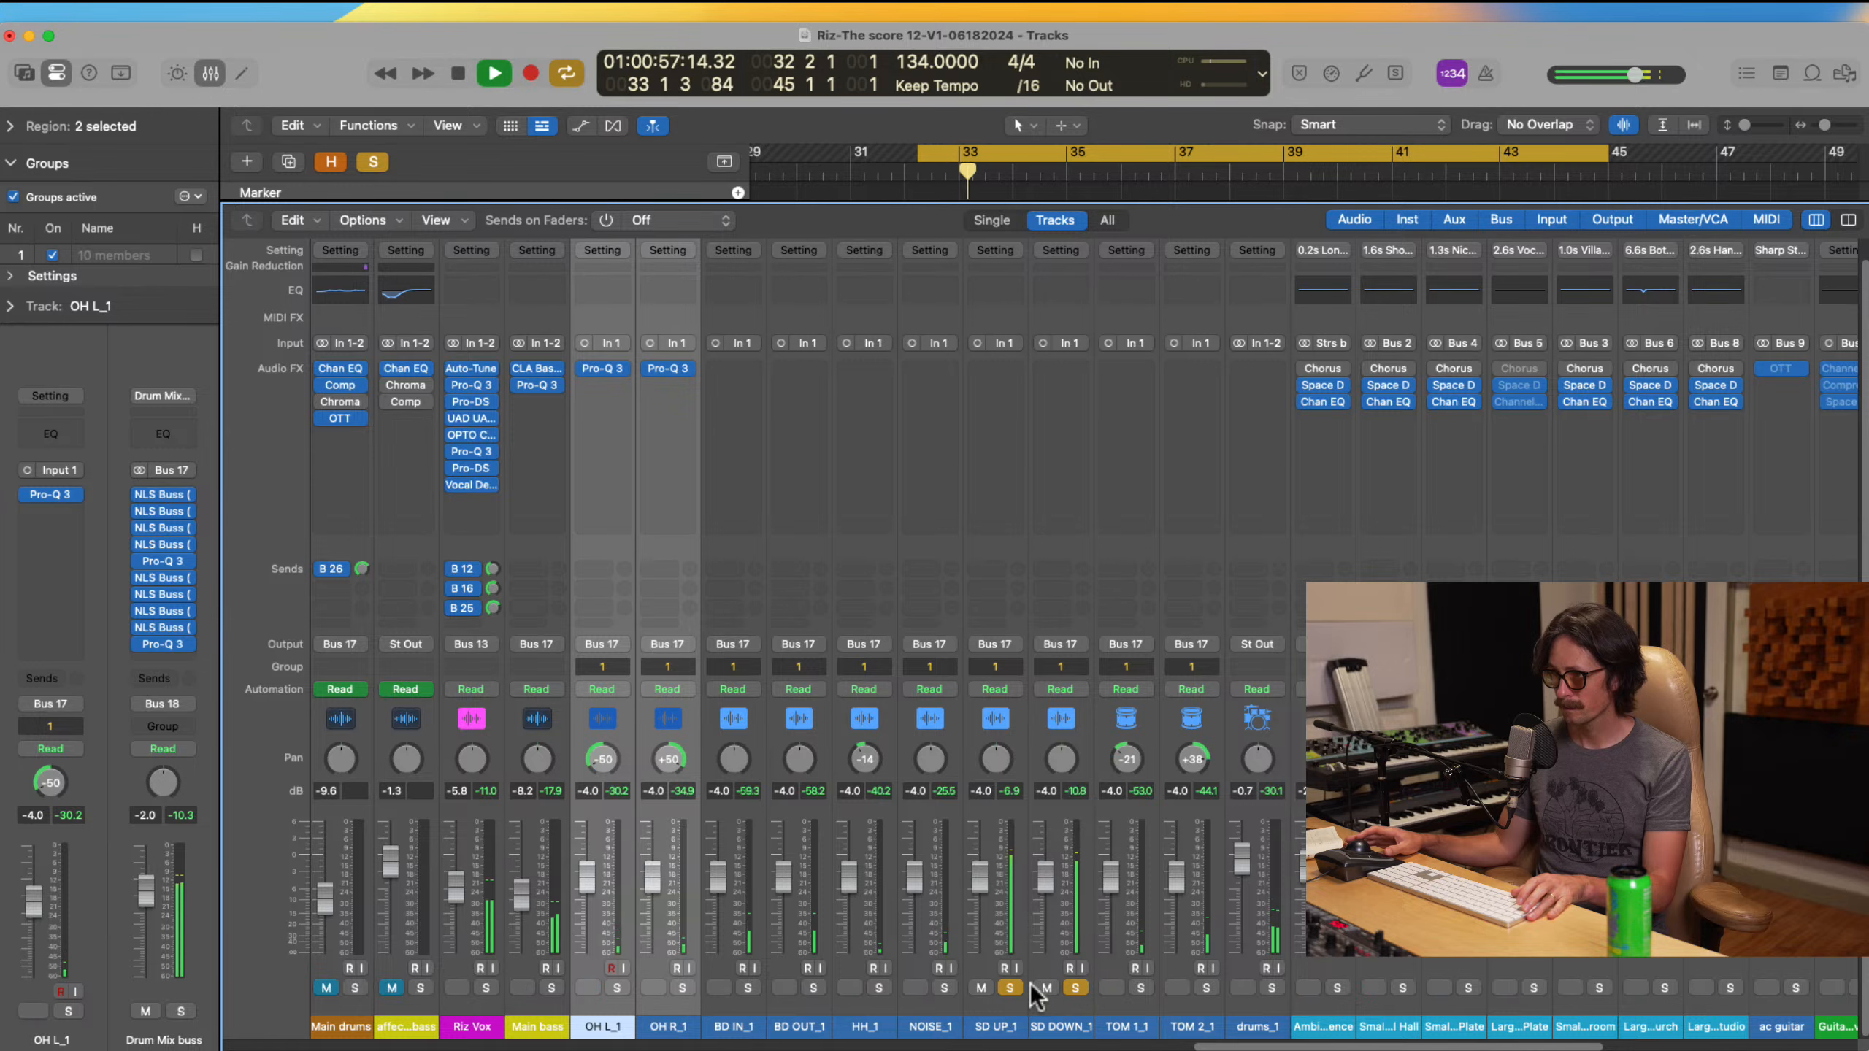
{"action": "left_click_drag", "start_coordinate": [604, 368], "coordinate": [1060, 372]}
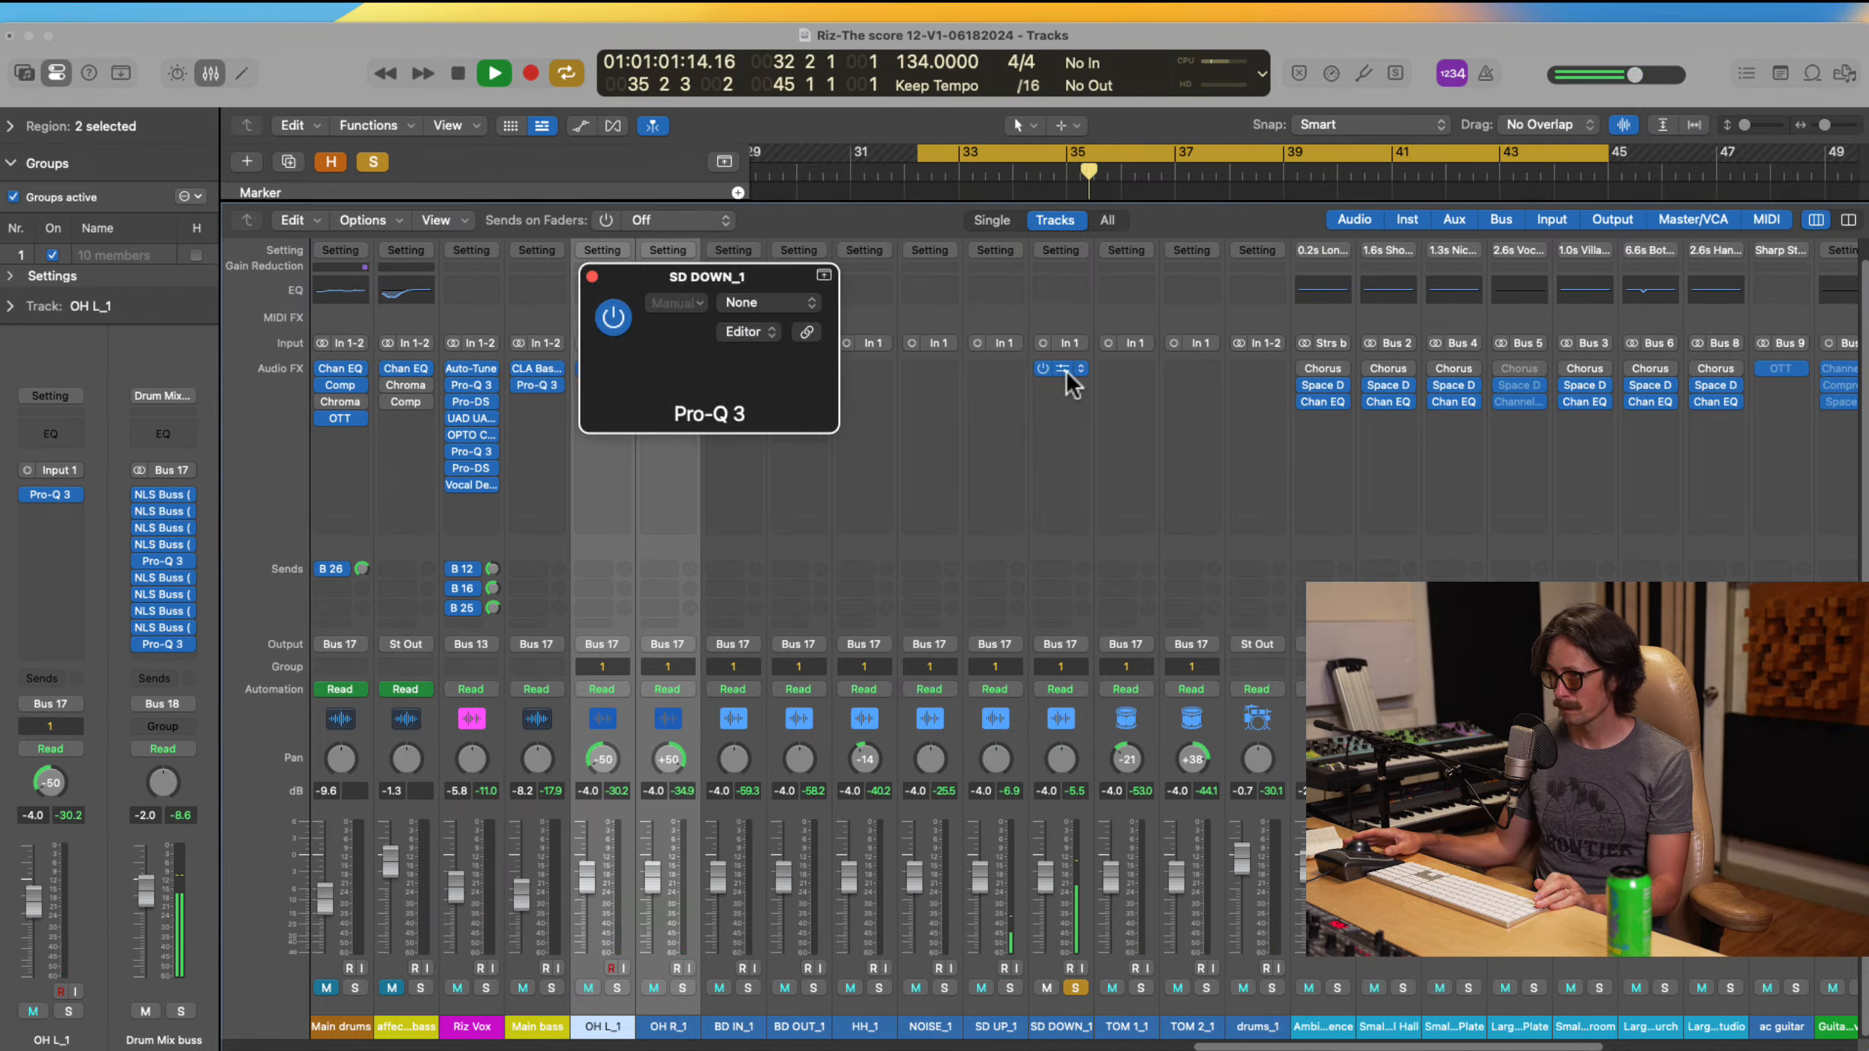
{"action": "left_click_drag", "start_coordinate": [984, 548], "coordinate": [1006, 612]}
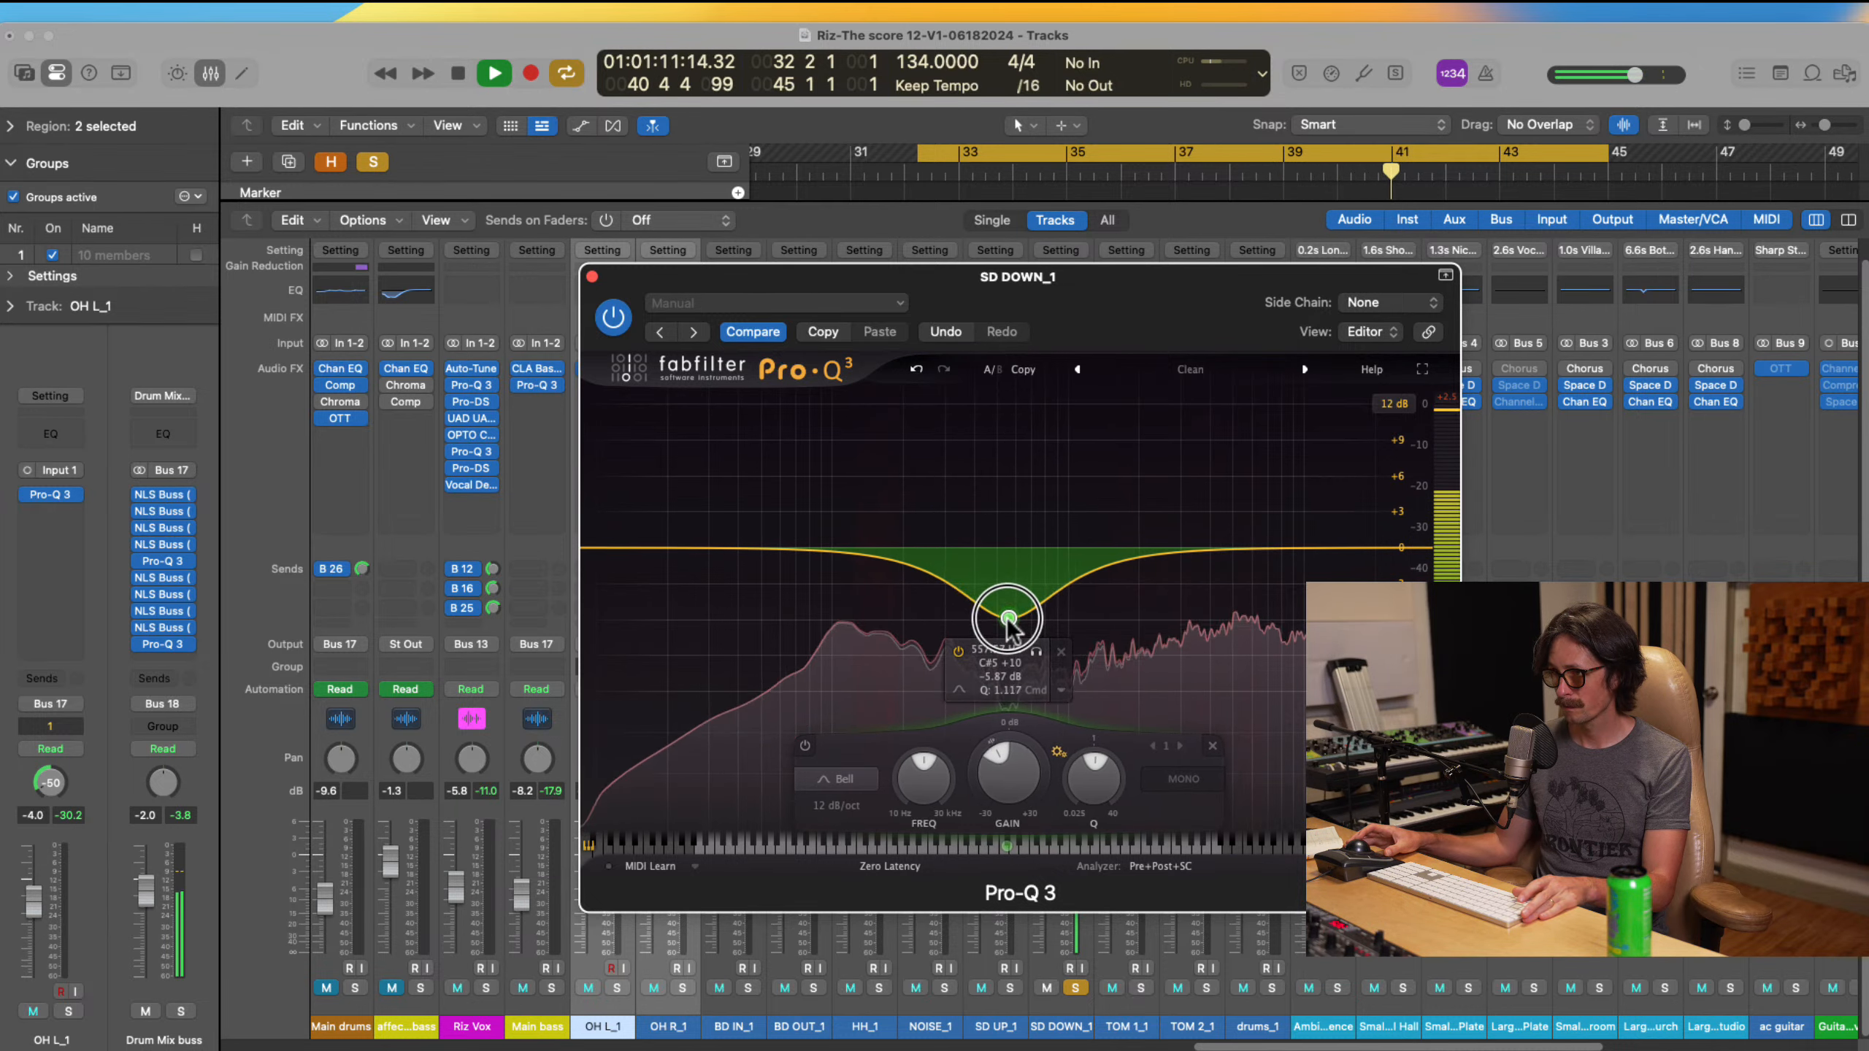
Step: On SD DOWN_1's EQ, add a 24 dB/oct low cut near 77 Hz and boost about 3.4 dB near 126 Hz
{"action": "left_click", "coordinate": [657, 548]}
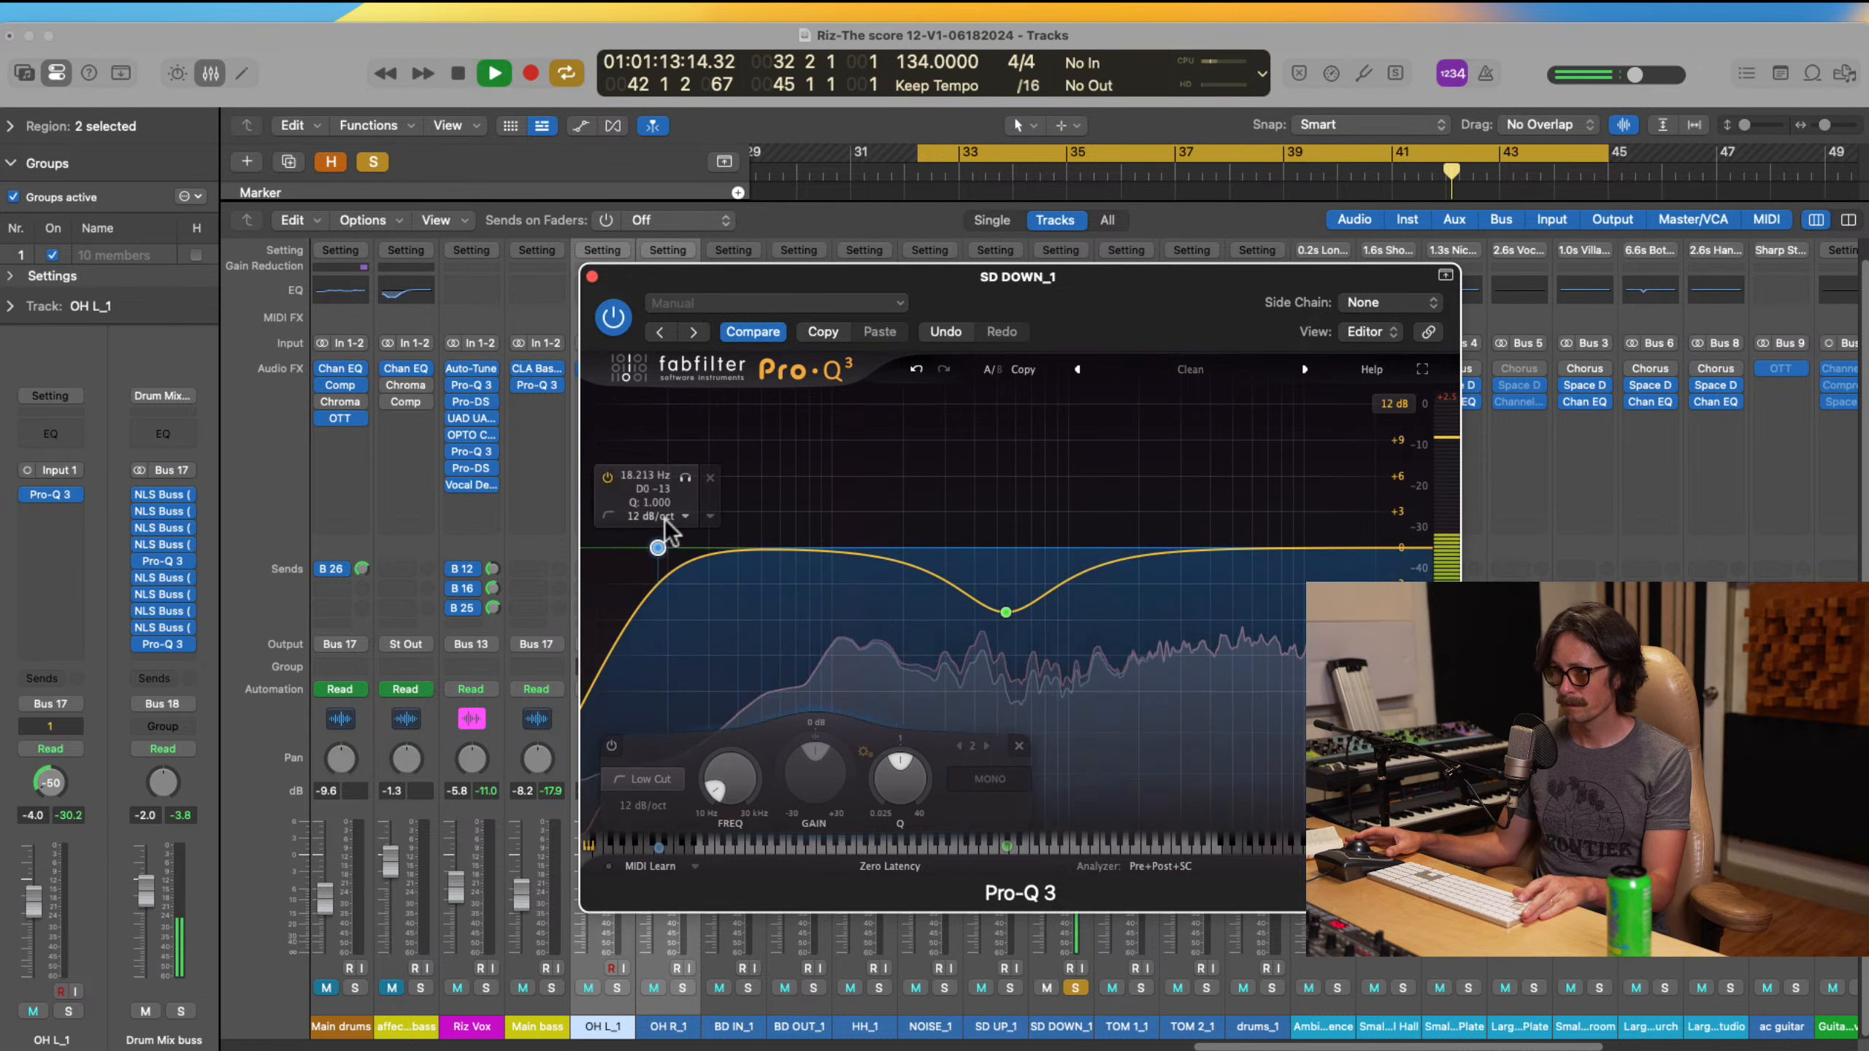
{"action": "left_click_drag", "start_coordinate": [657, 548], "coordinate": [857, 510]}
{"action": "left_click", "coordinate": [591, 277]}
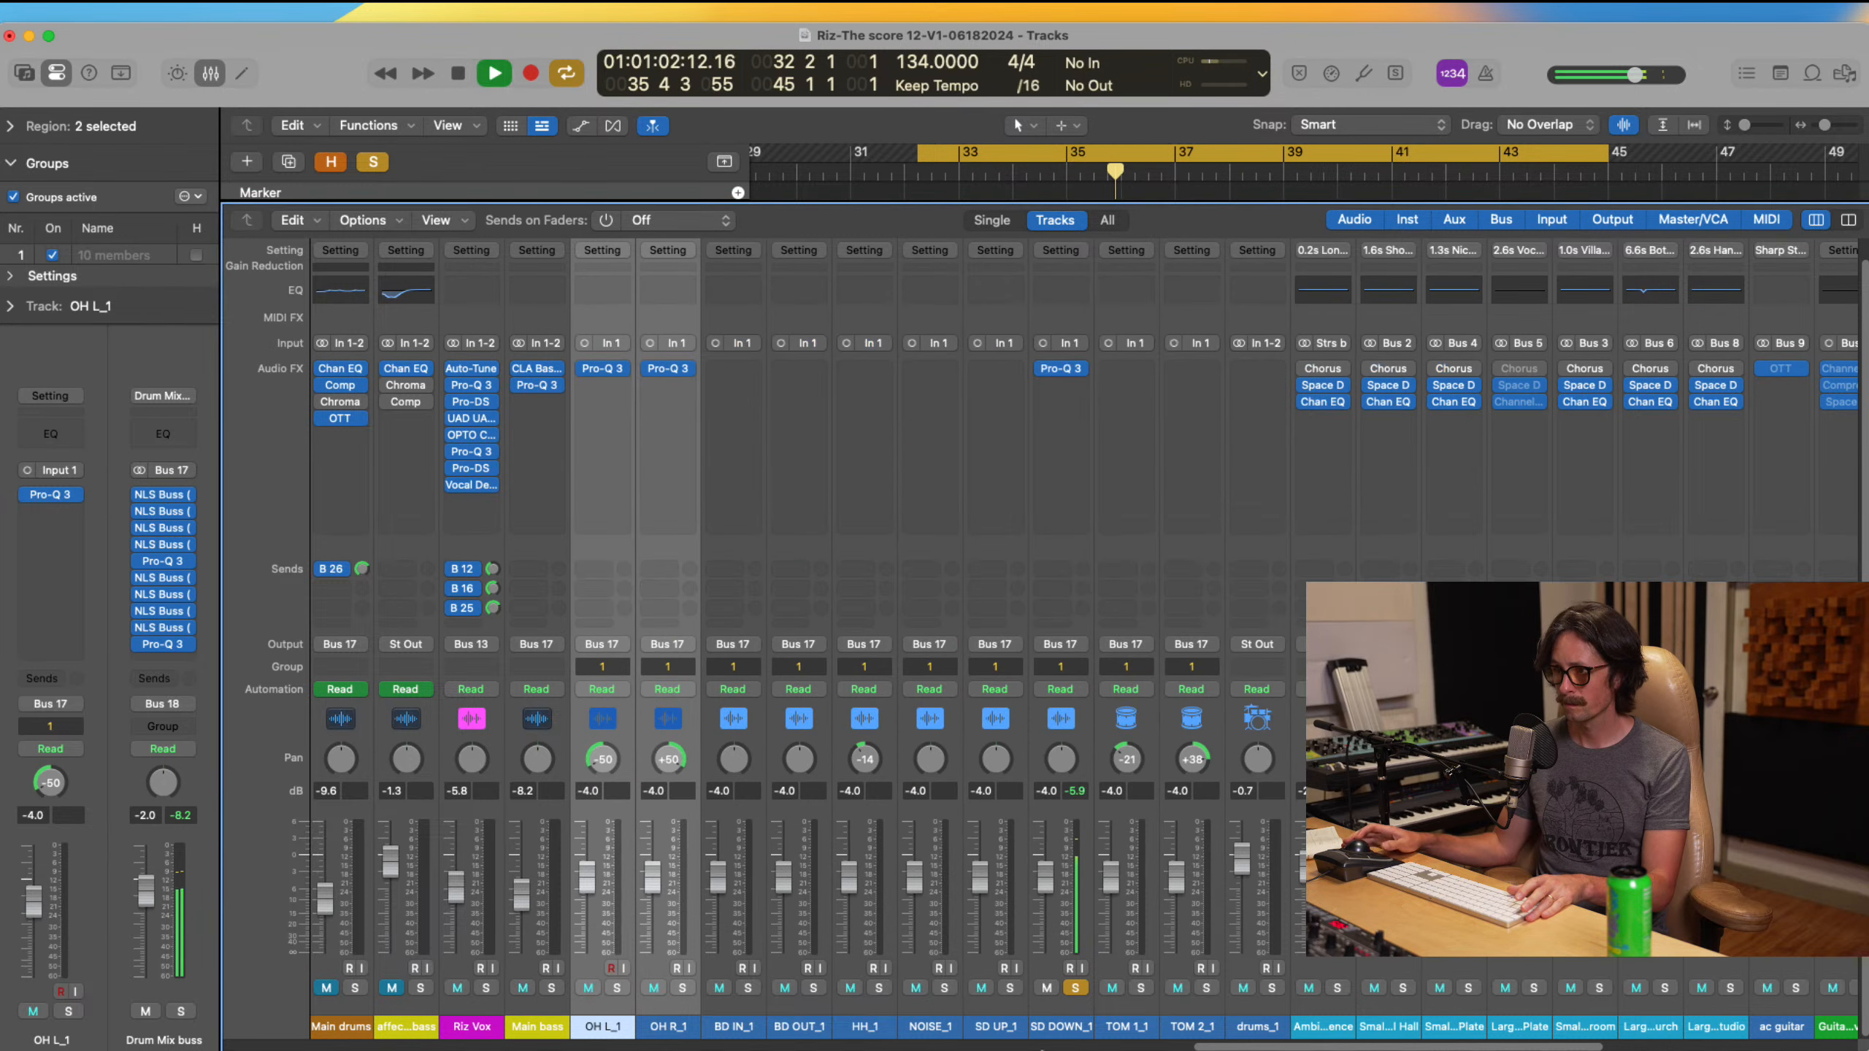
Step: Solo SD UP_1 alongside SD DOWN_1, copy SD DOWN_1's Pro-Q 3 onto it, and open the copy
{"action": "left_click", "coordinate": [1007, 987]}
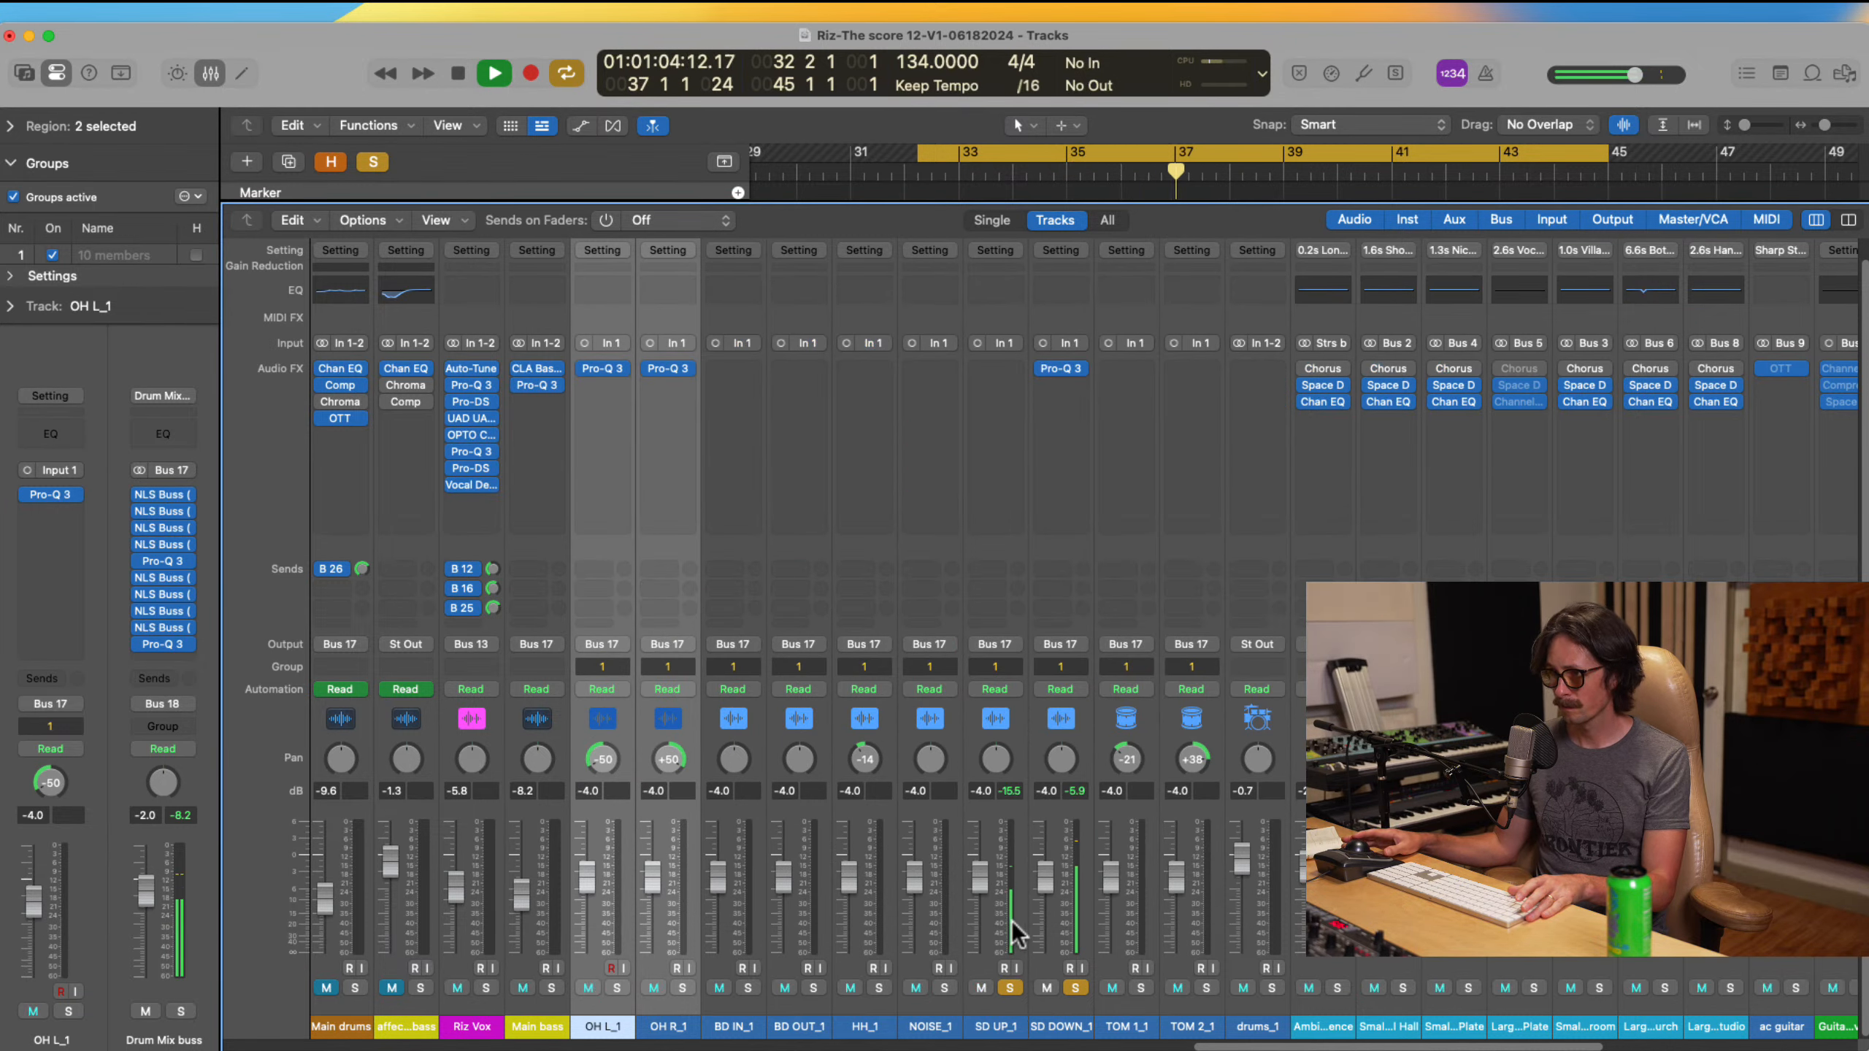
{"action": "left_click_drag", "start_coordinate": [1060, 369], "coordinate": [991, 369]}
{"action": "left_click", "coordinate": [987, 369]}
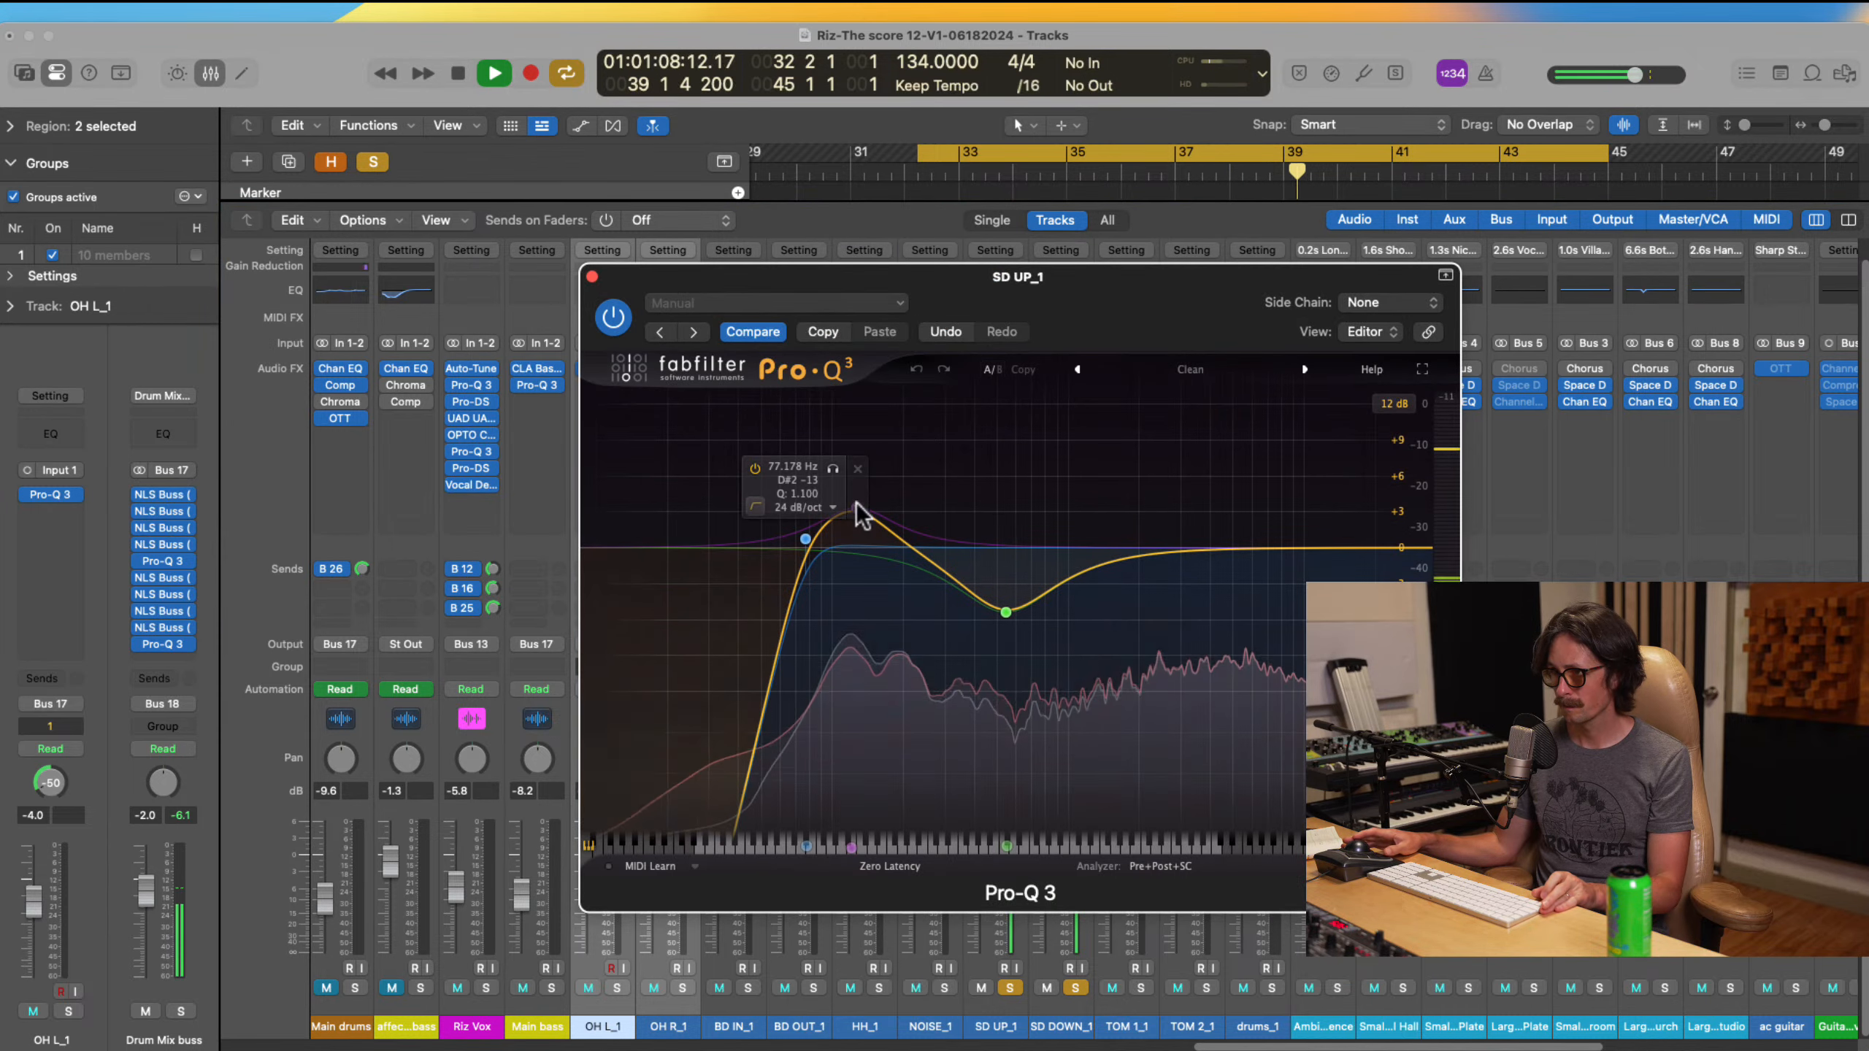
Step: On SD UP_1's EQ, disable the low cut, reduce the 126 Hz boost and the 542 Hz cut, and add a high-frequency boost
{"action": "left_click", "coordinate": [755, 468]}
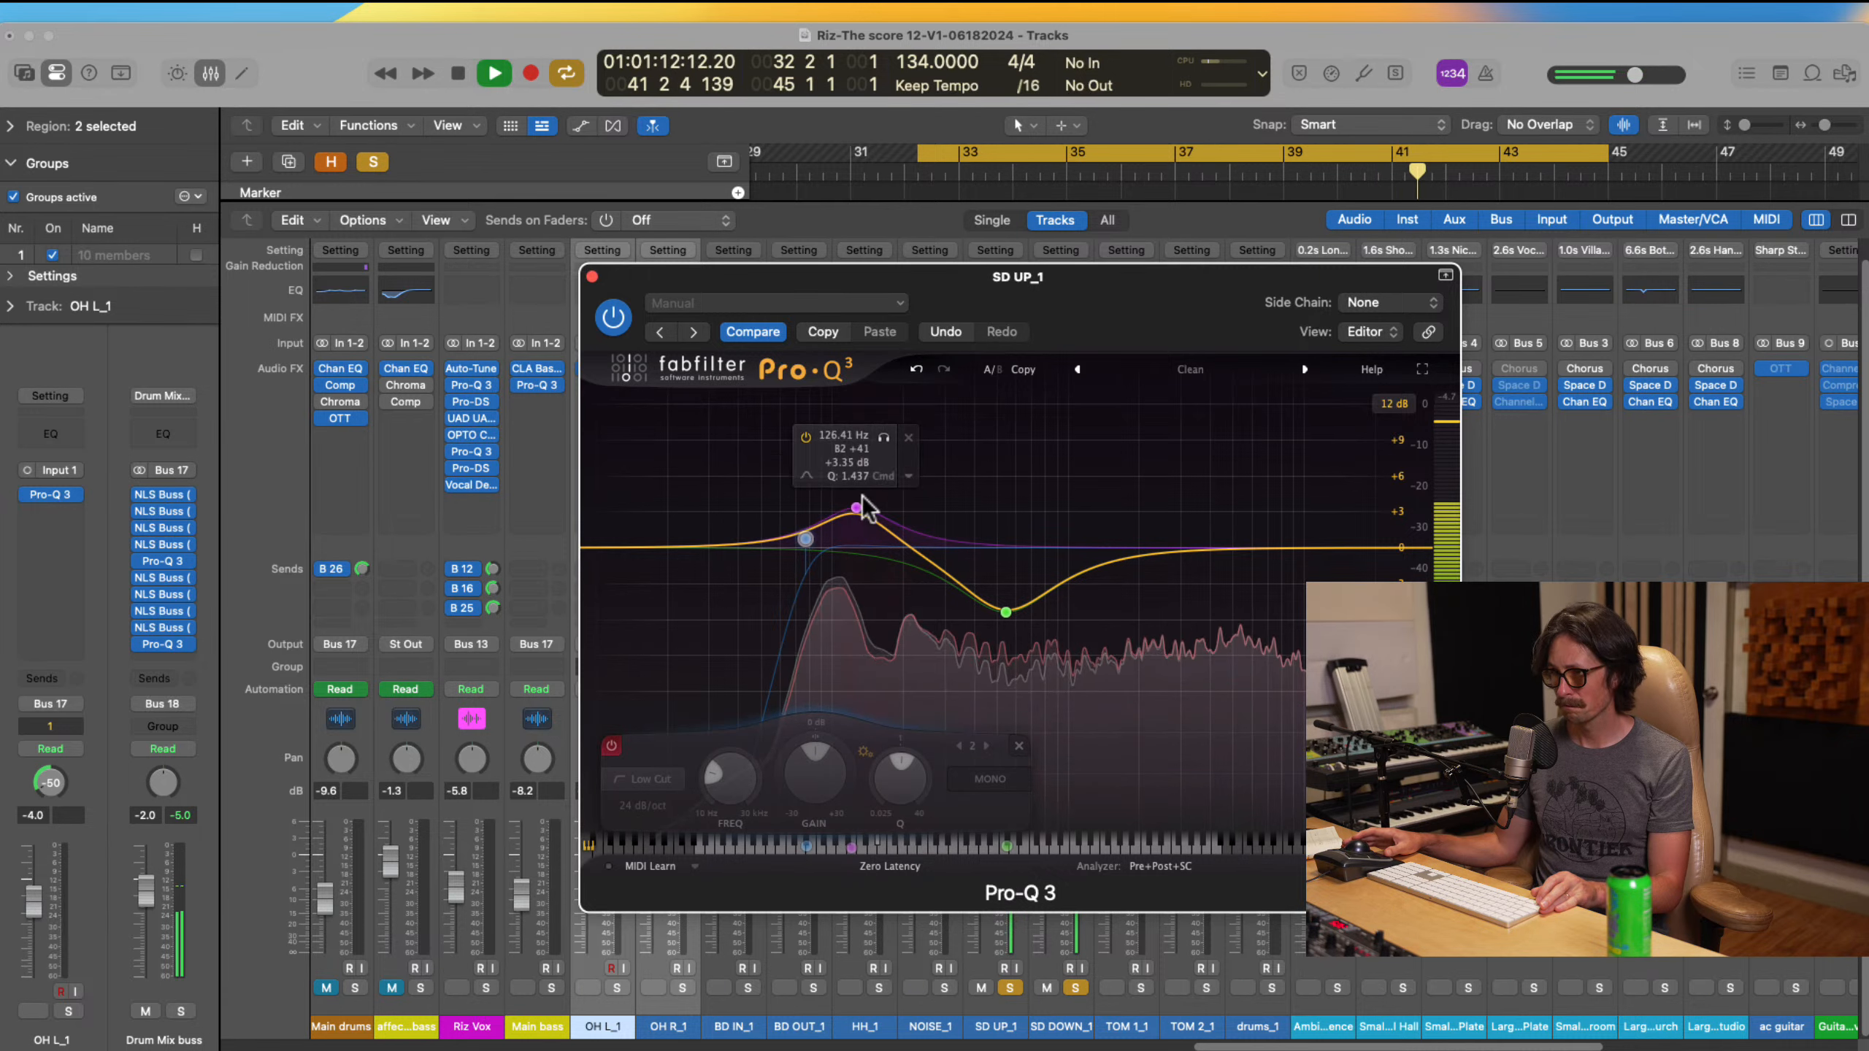
{"action": "left_click_drag", "start_coordinate": [863, 508], "coordinate": [865, 544]}
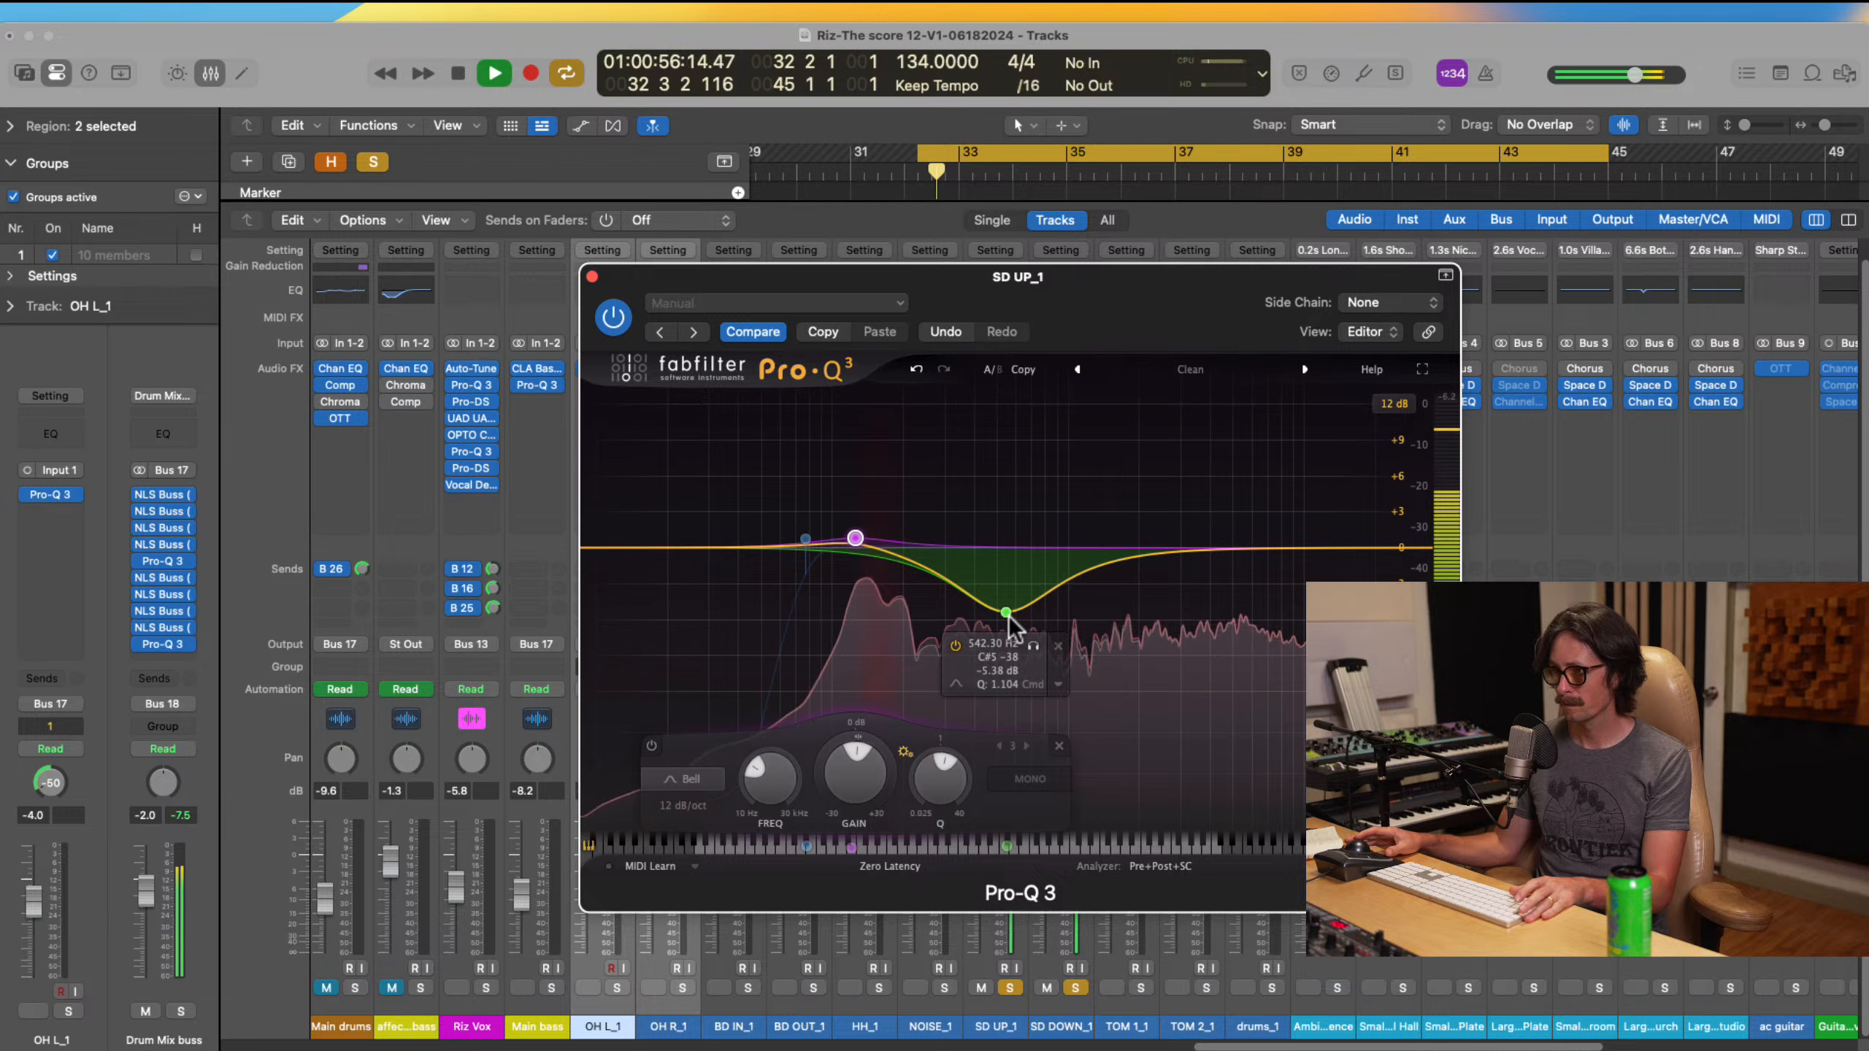
{"action": "left_click_drag", "start_coordinate": [1091, 580], "coordinate": [1079, 535]}
{"action": "left_click_drag", "start_coordinate": [1006, 612], "coordinate": [1008, 598]}
{"action": "left_click_drag", "start_coordinate": [1084, 508], "coordinate": [1248, 507]}
{"action": "left_click", "coordinate": [591, 276]}
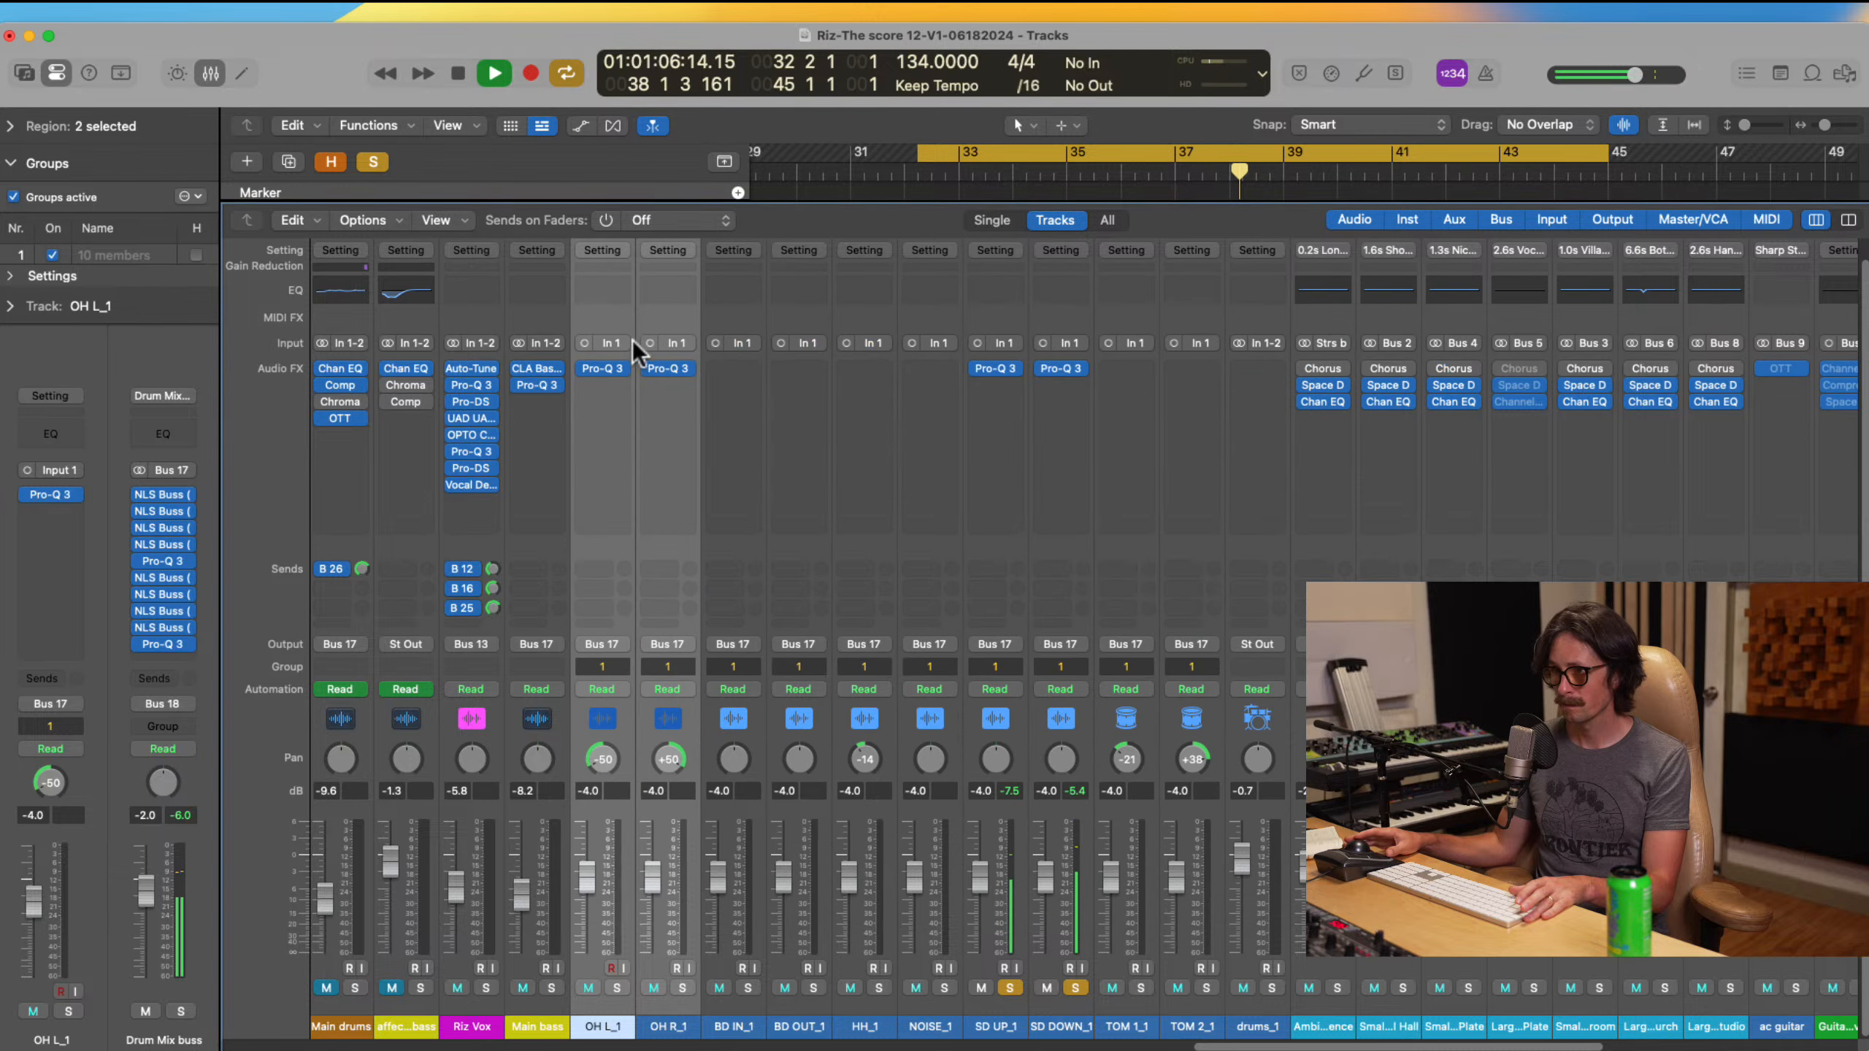
Step: Unsolo the snares to hear the full mix, and solo the overheads, snares, BD IN_1 and BD OUT_1 together, briefly auditioning HH_1
{"action": "left_click", "coordinate": [1075, 988]}
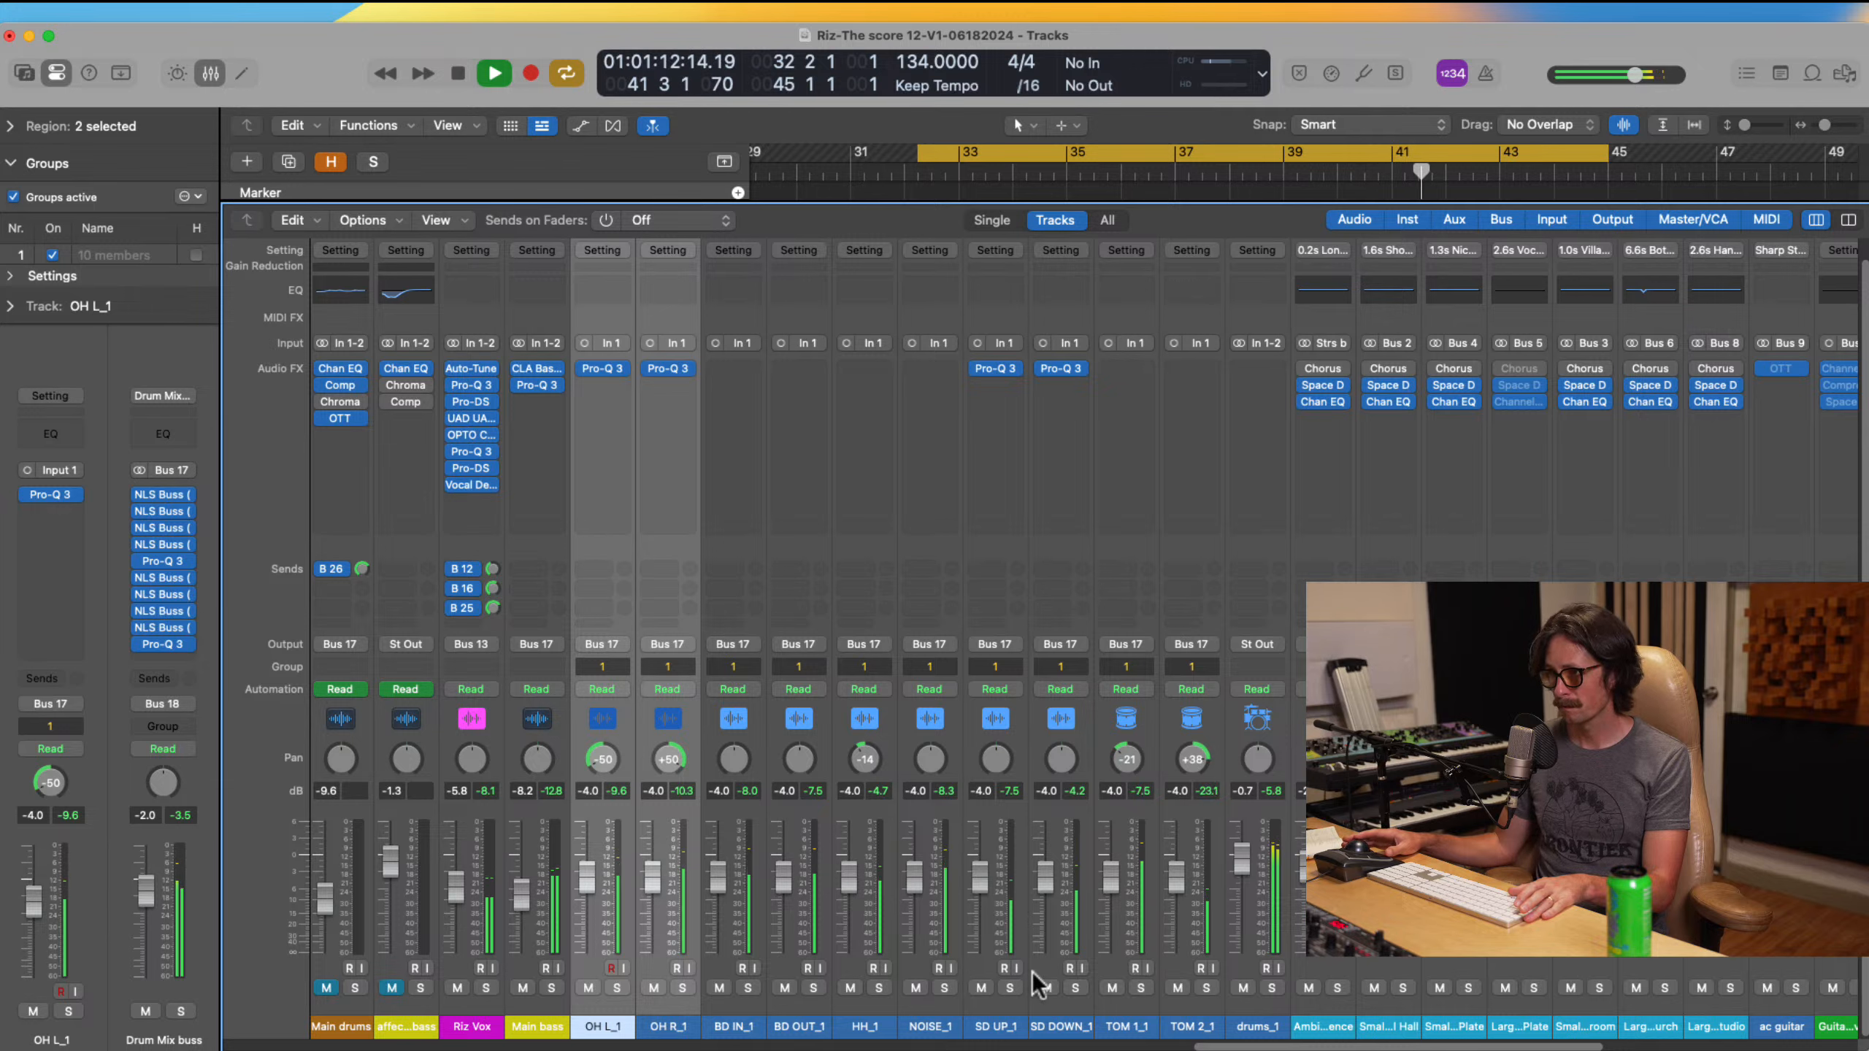
{"action": "left_click", "coordinate": [1009, 987]}
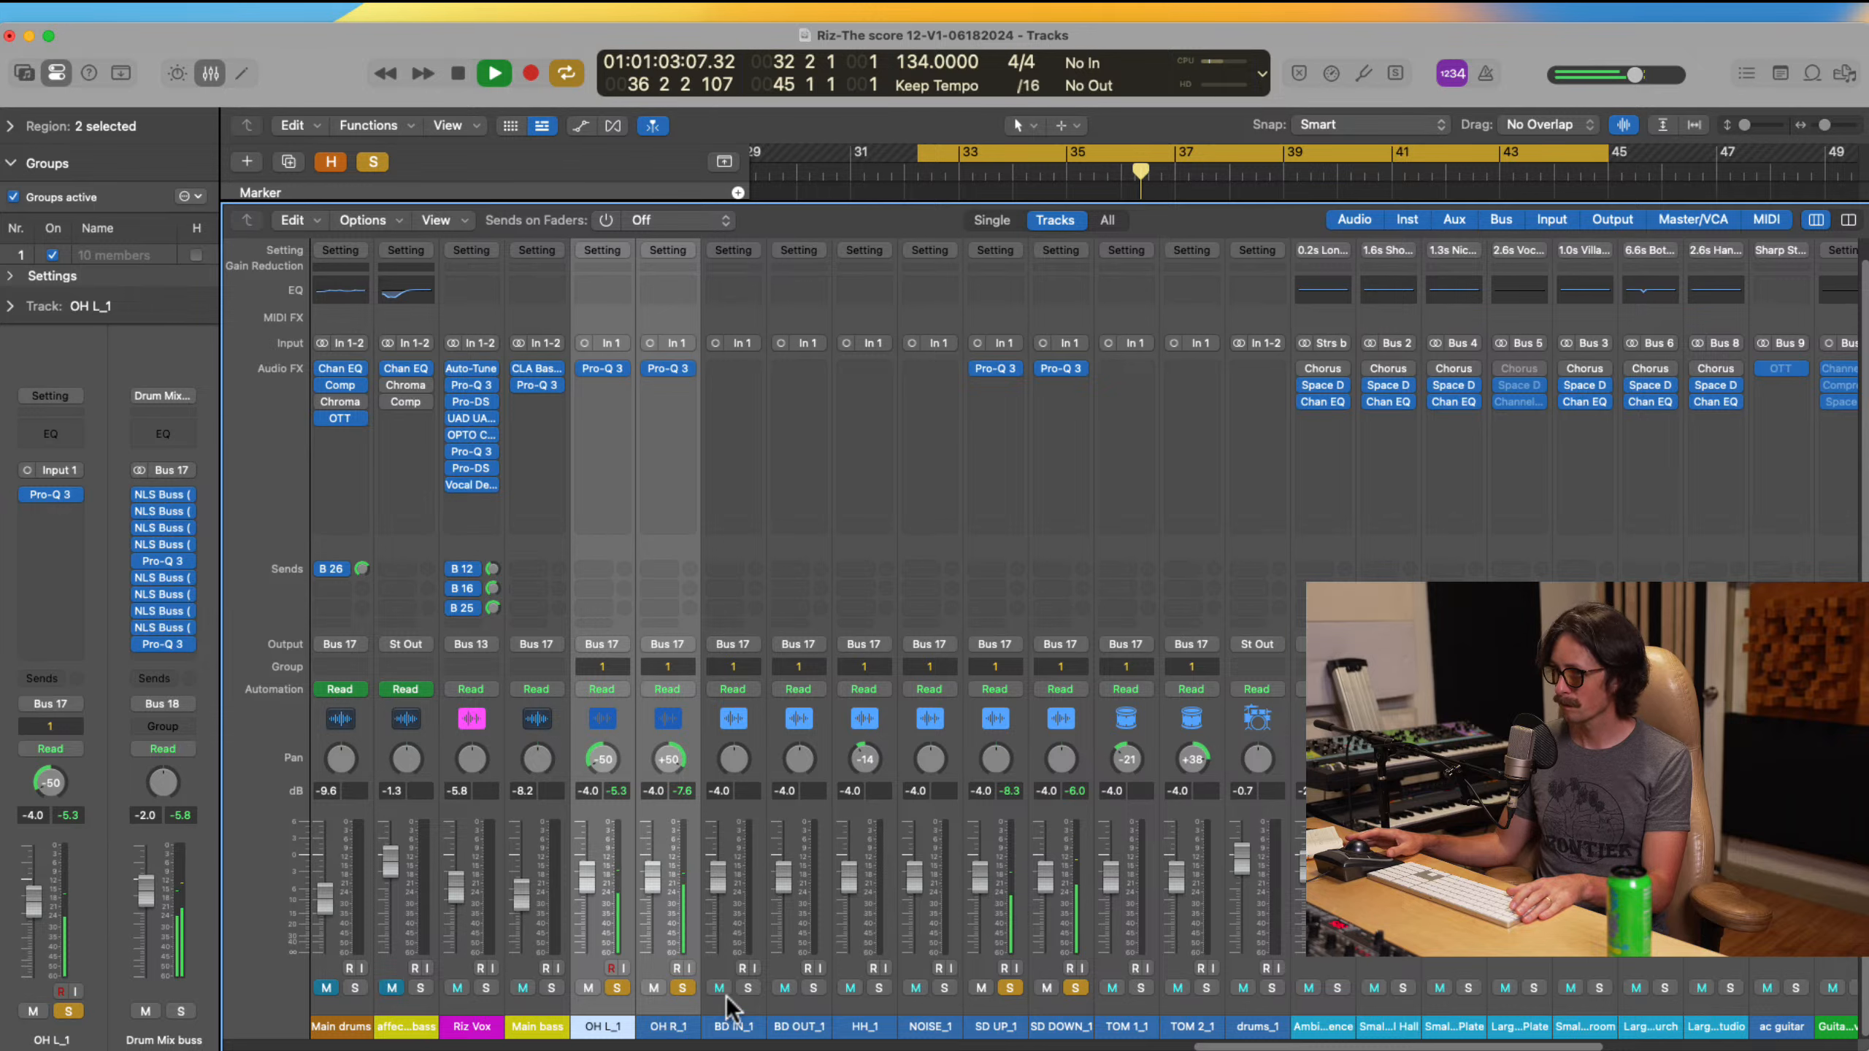
{"action": "left_click", "coordinate": [747, 987]}
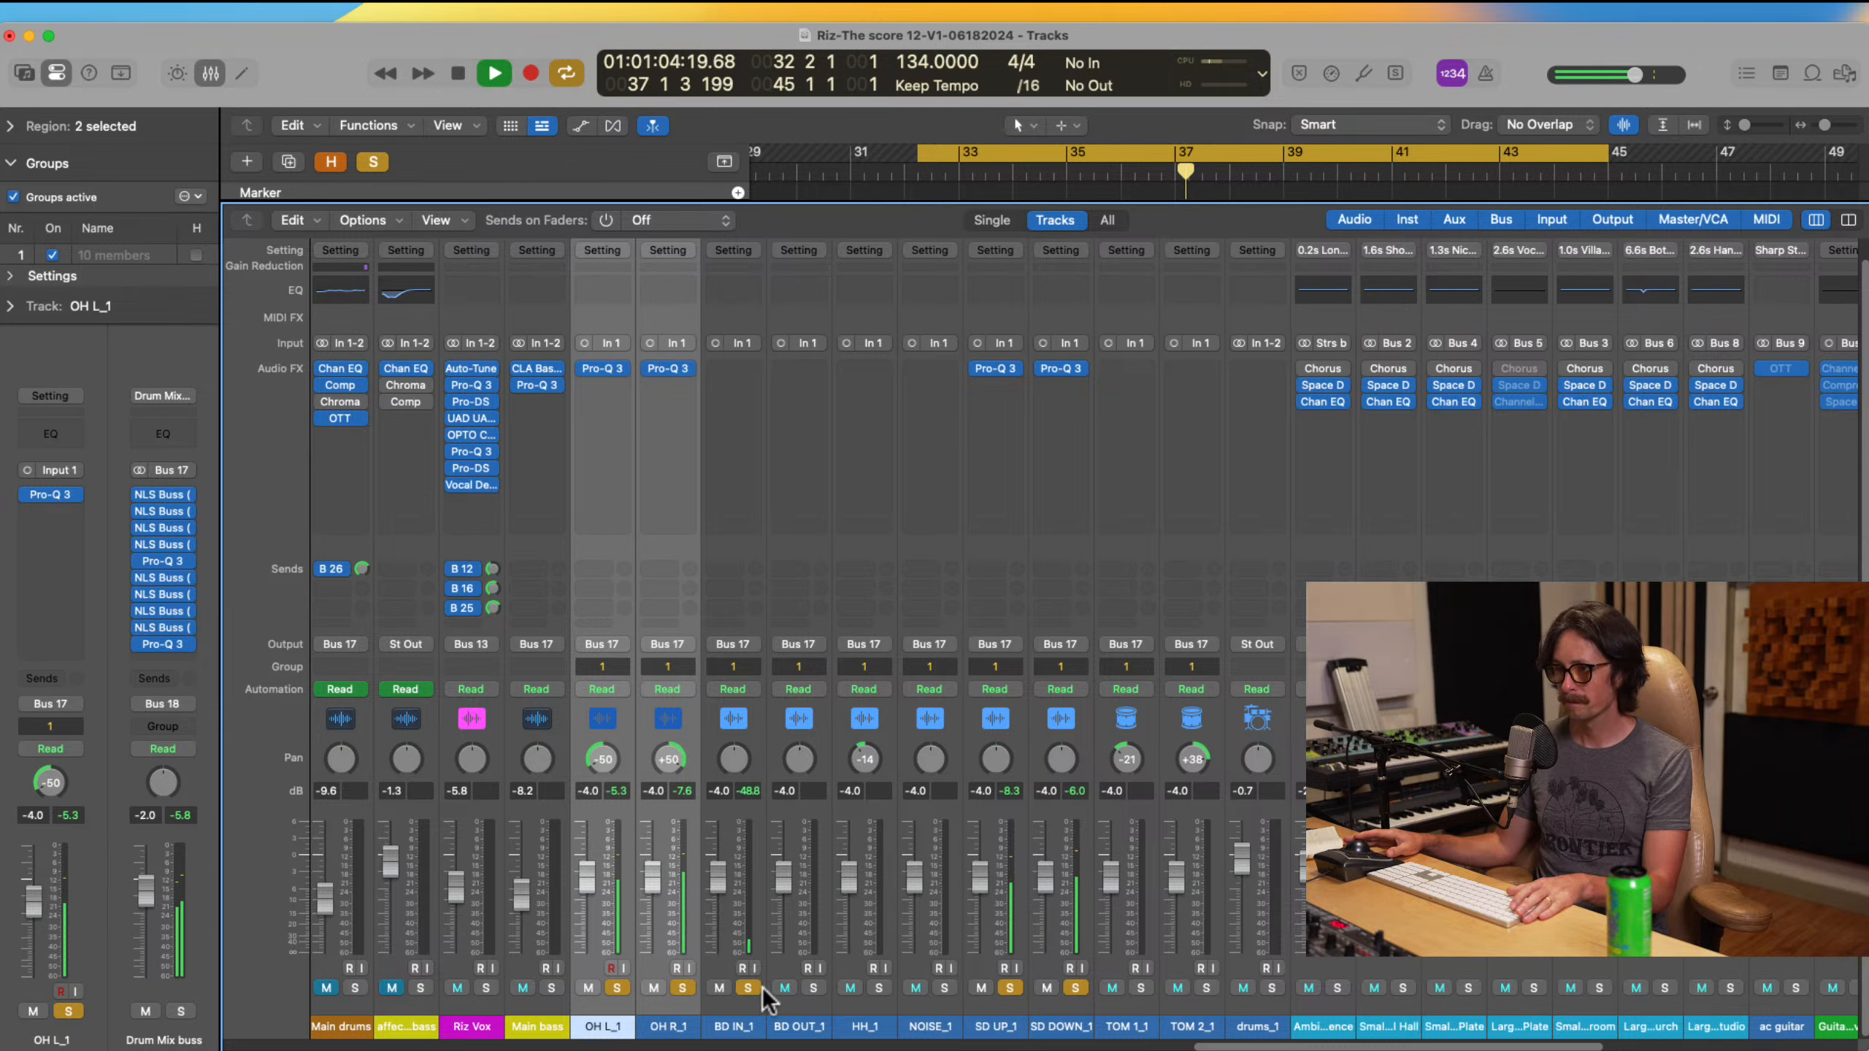
{"action": "left_click", "coordinate": [814, 988]}
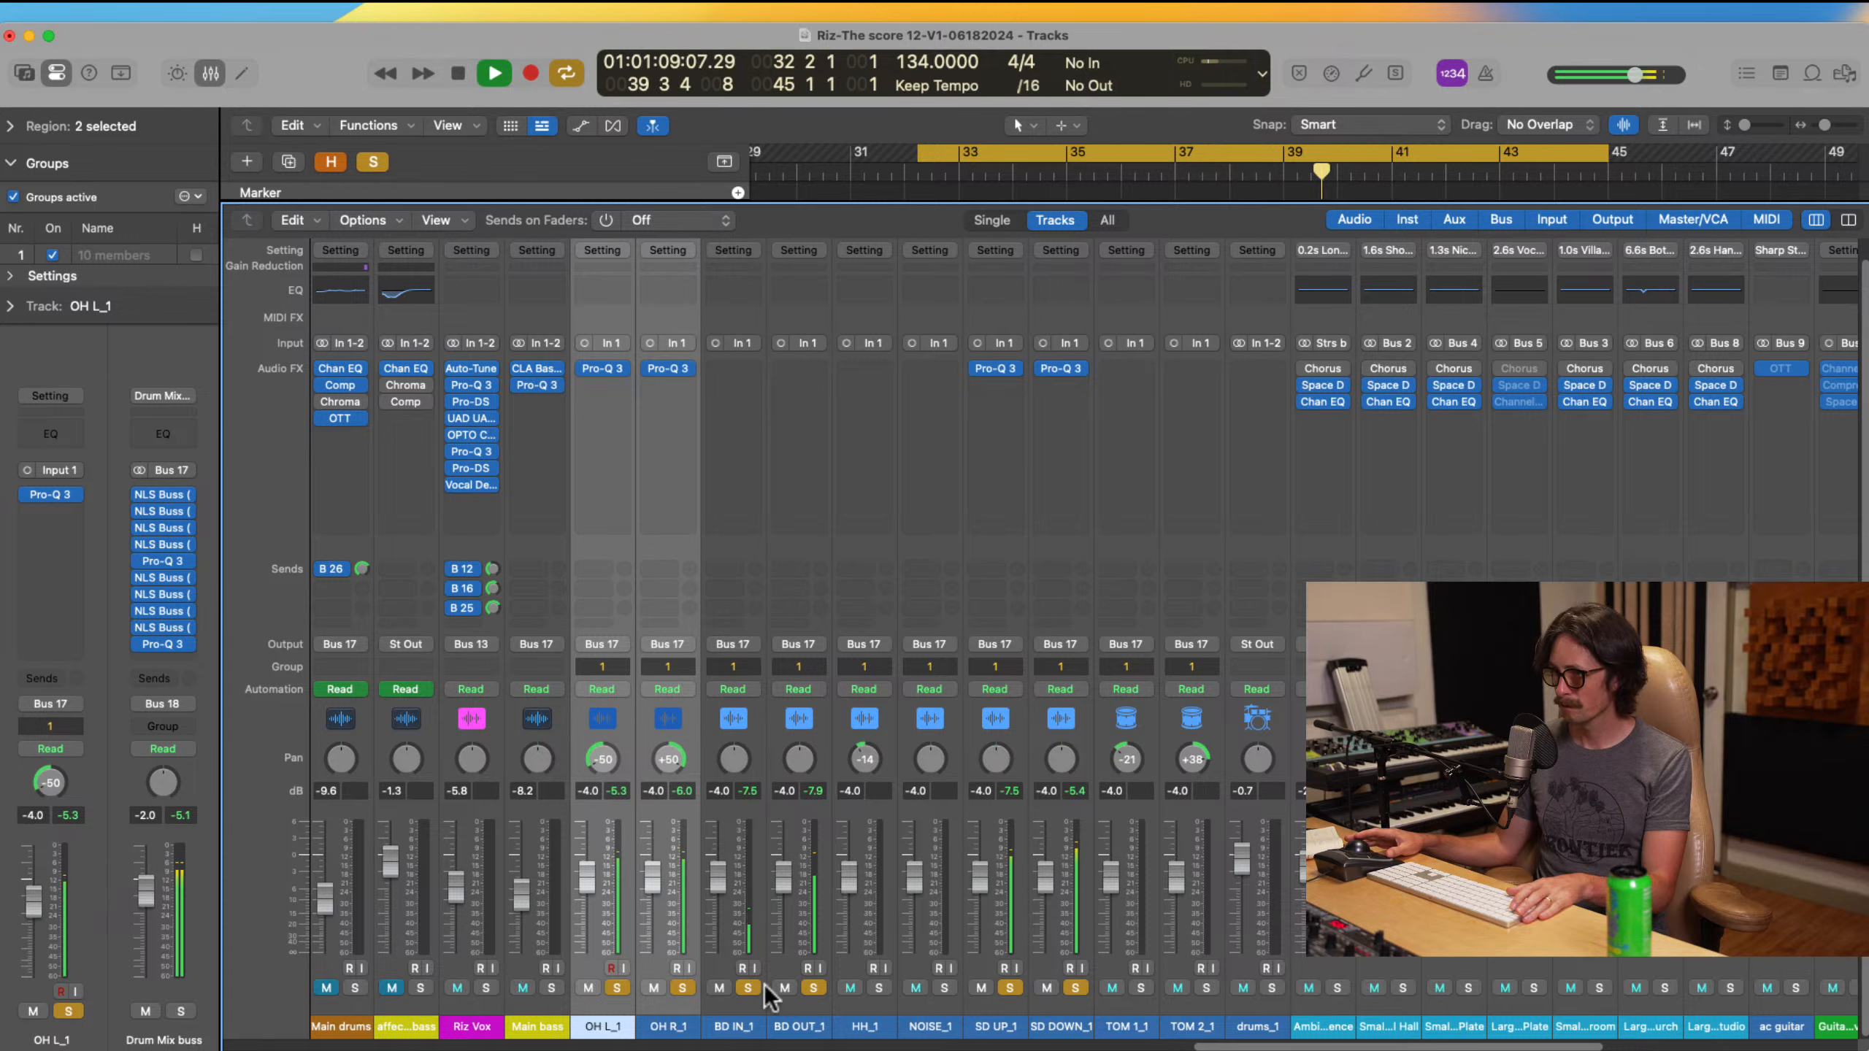
{"action": "left_click", "coordinate": [878, 987]}
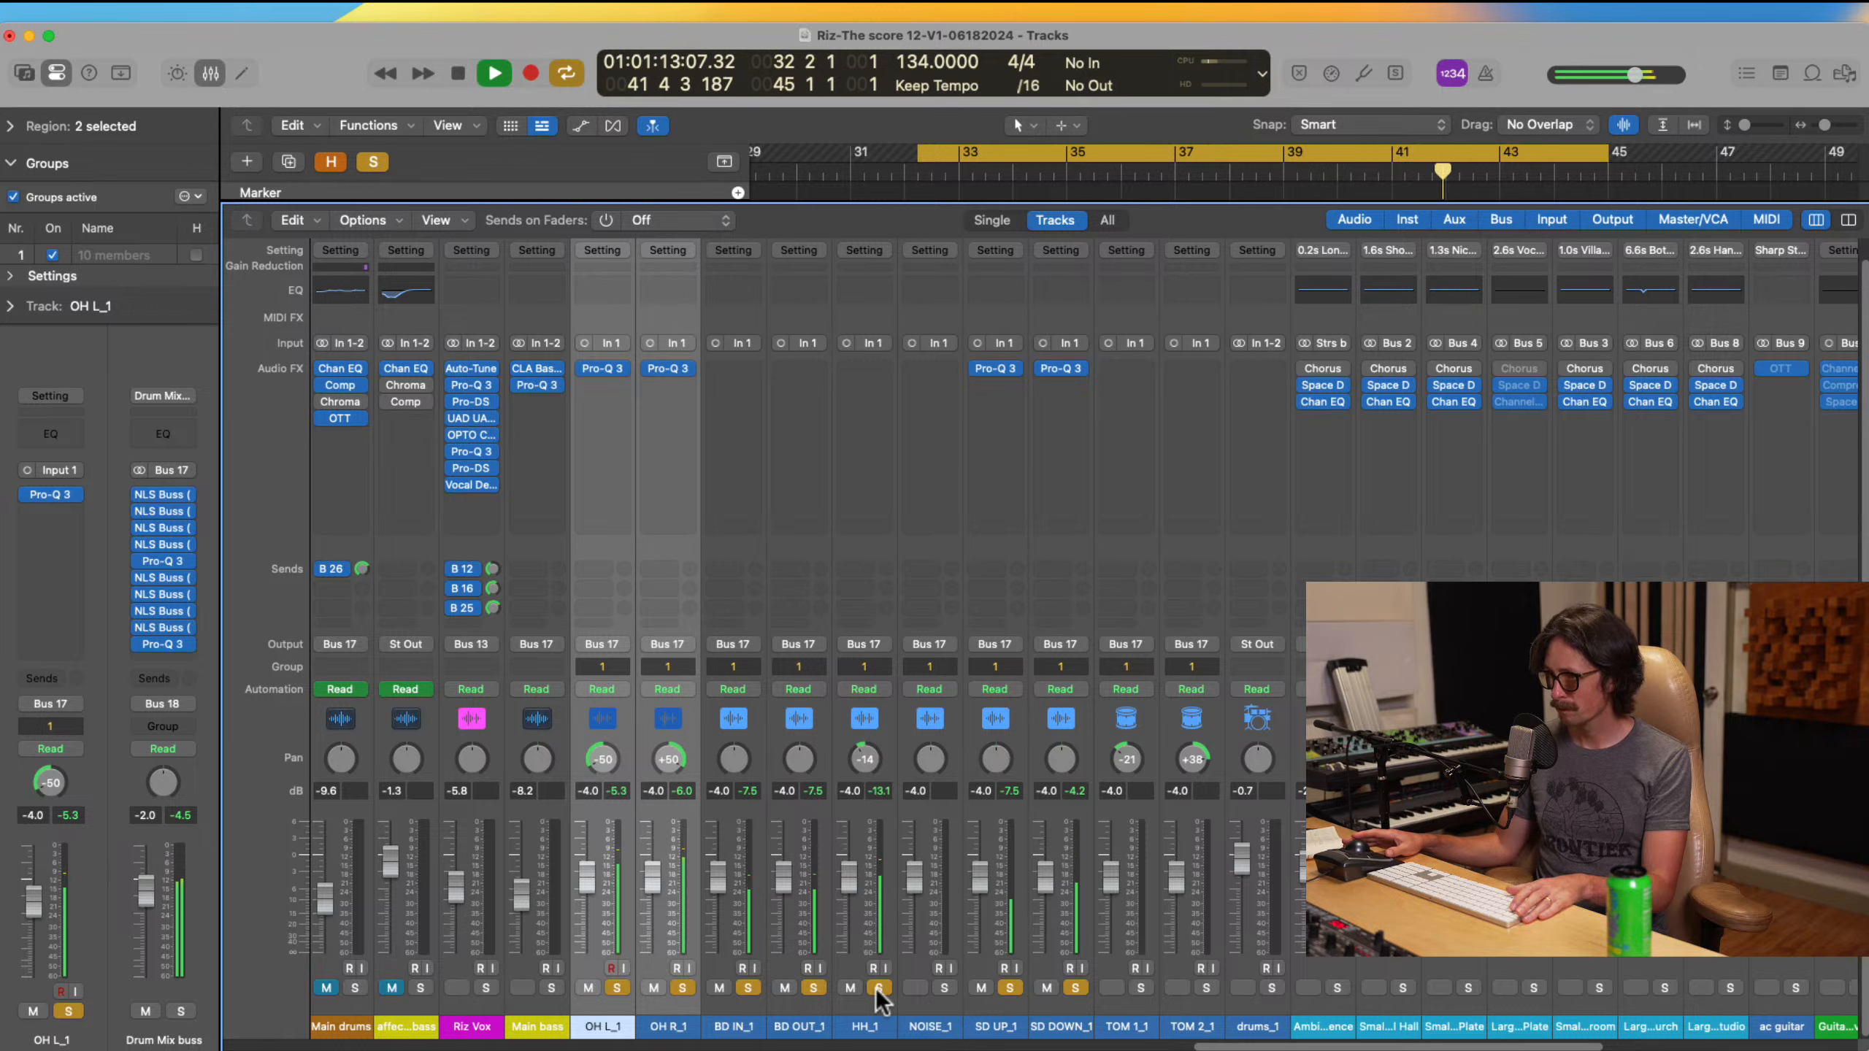
{"action": "left_click", "coordinate": [878, 988]}
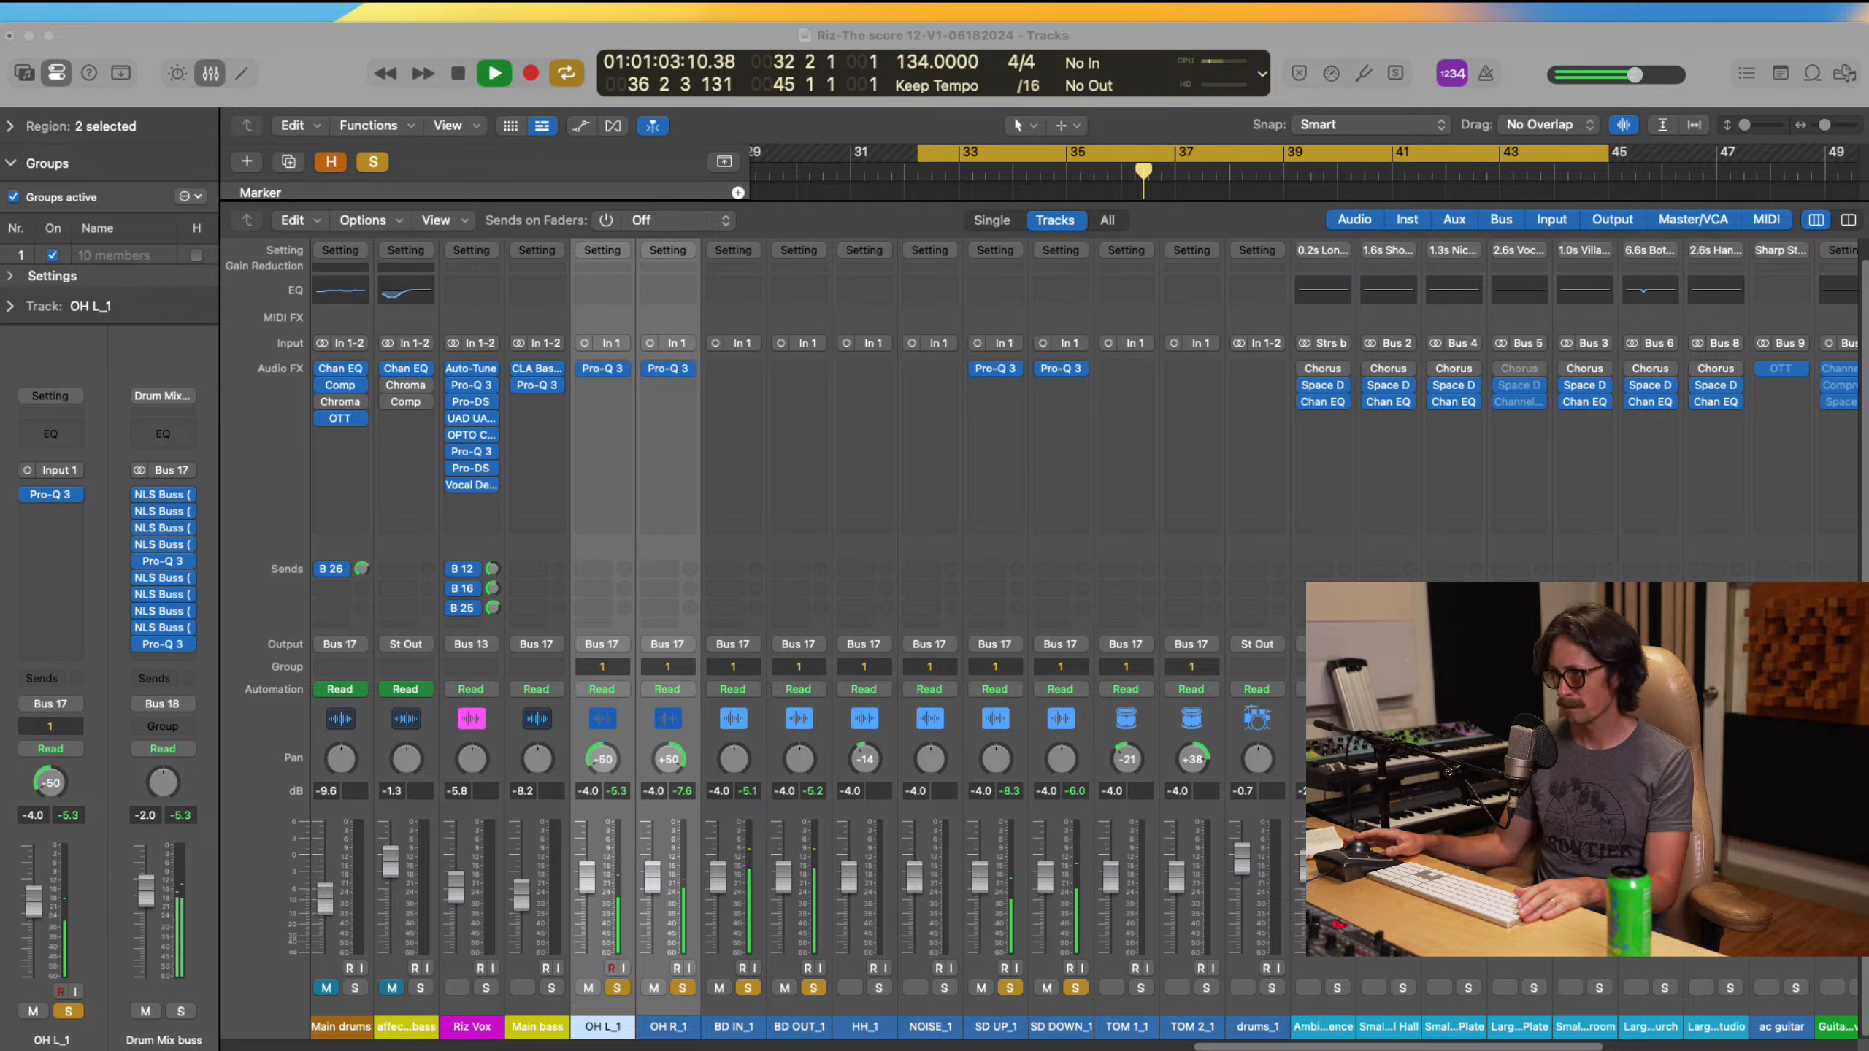
{"action": "left_click", "coordinate": [1716, 43]}
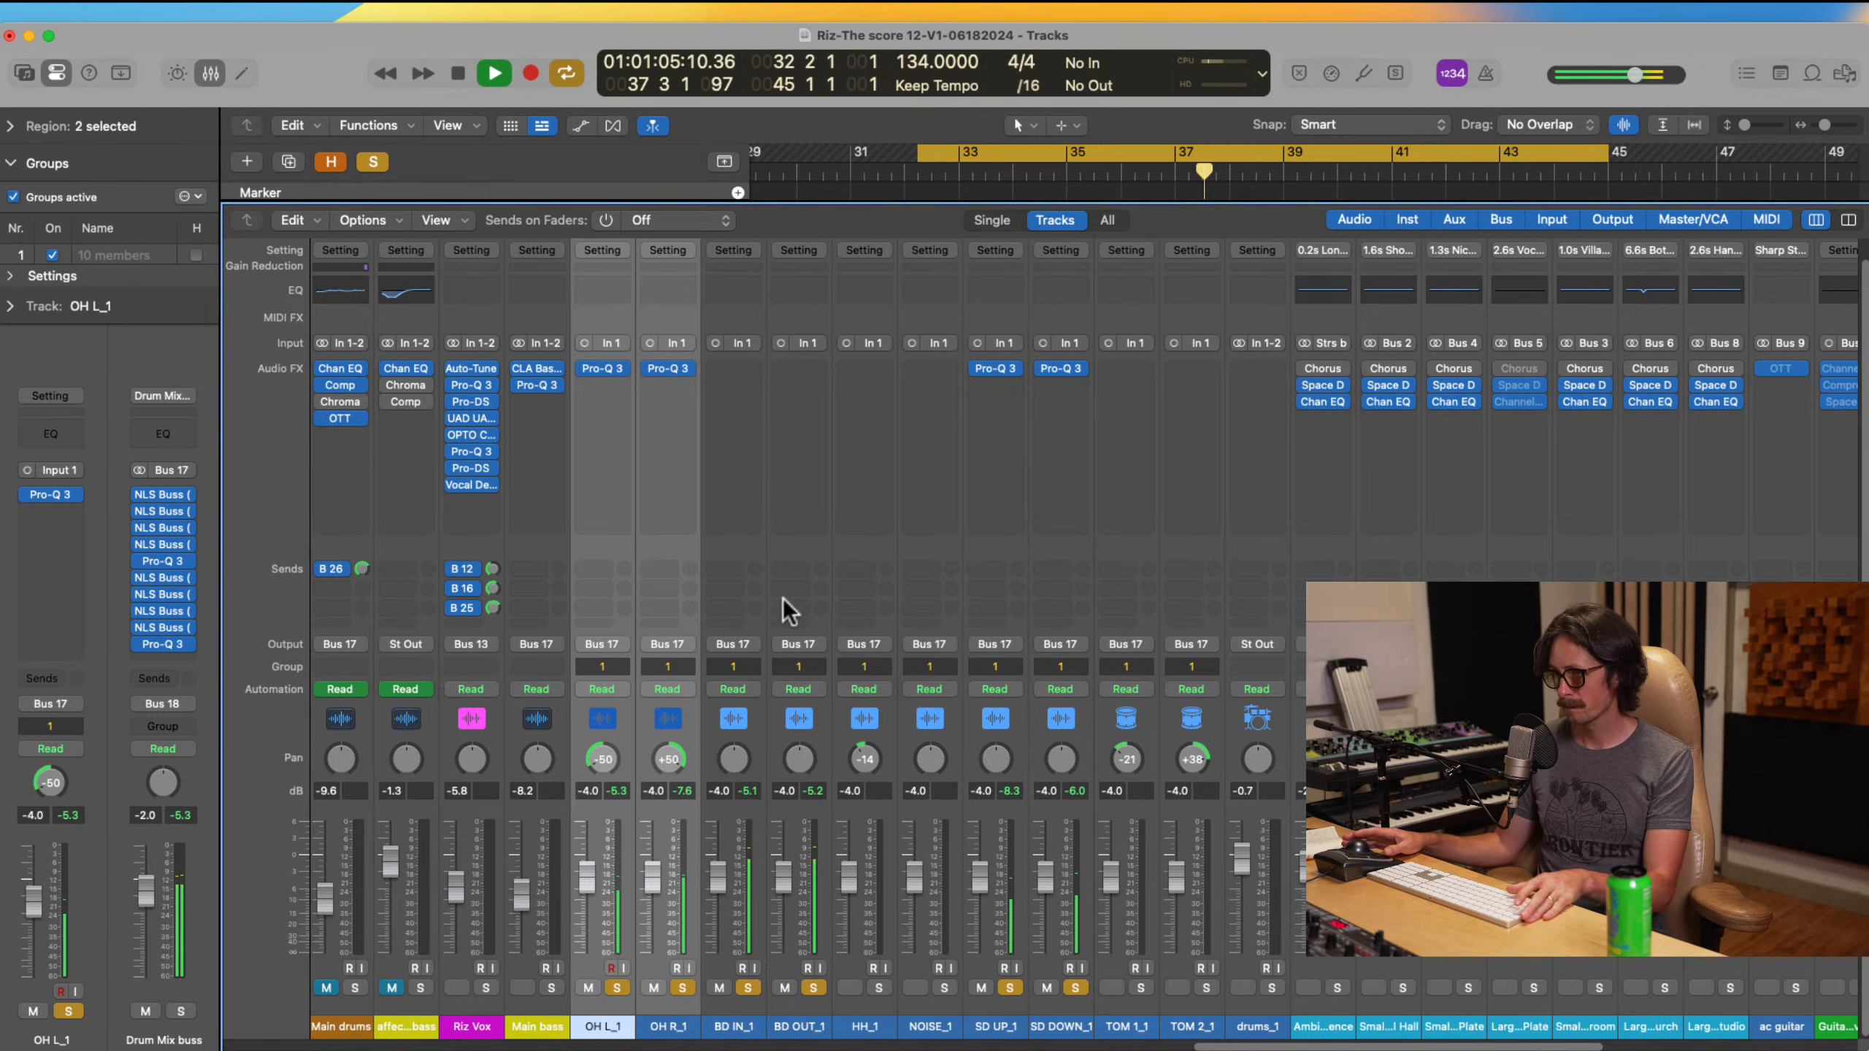
Step: Select the channels from OH L_1 through SD DOWN_1, bypass all their Pro-Q 3 plug-ins, and replay the cycle range
{"action": "left_click", "coordinate": [1063, 1027], "text": "shift"}
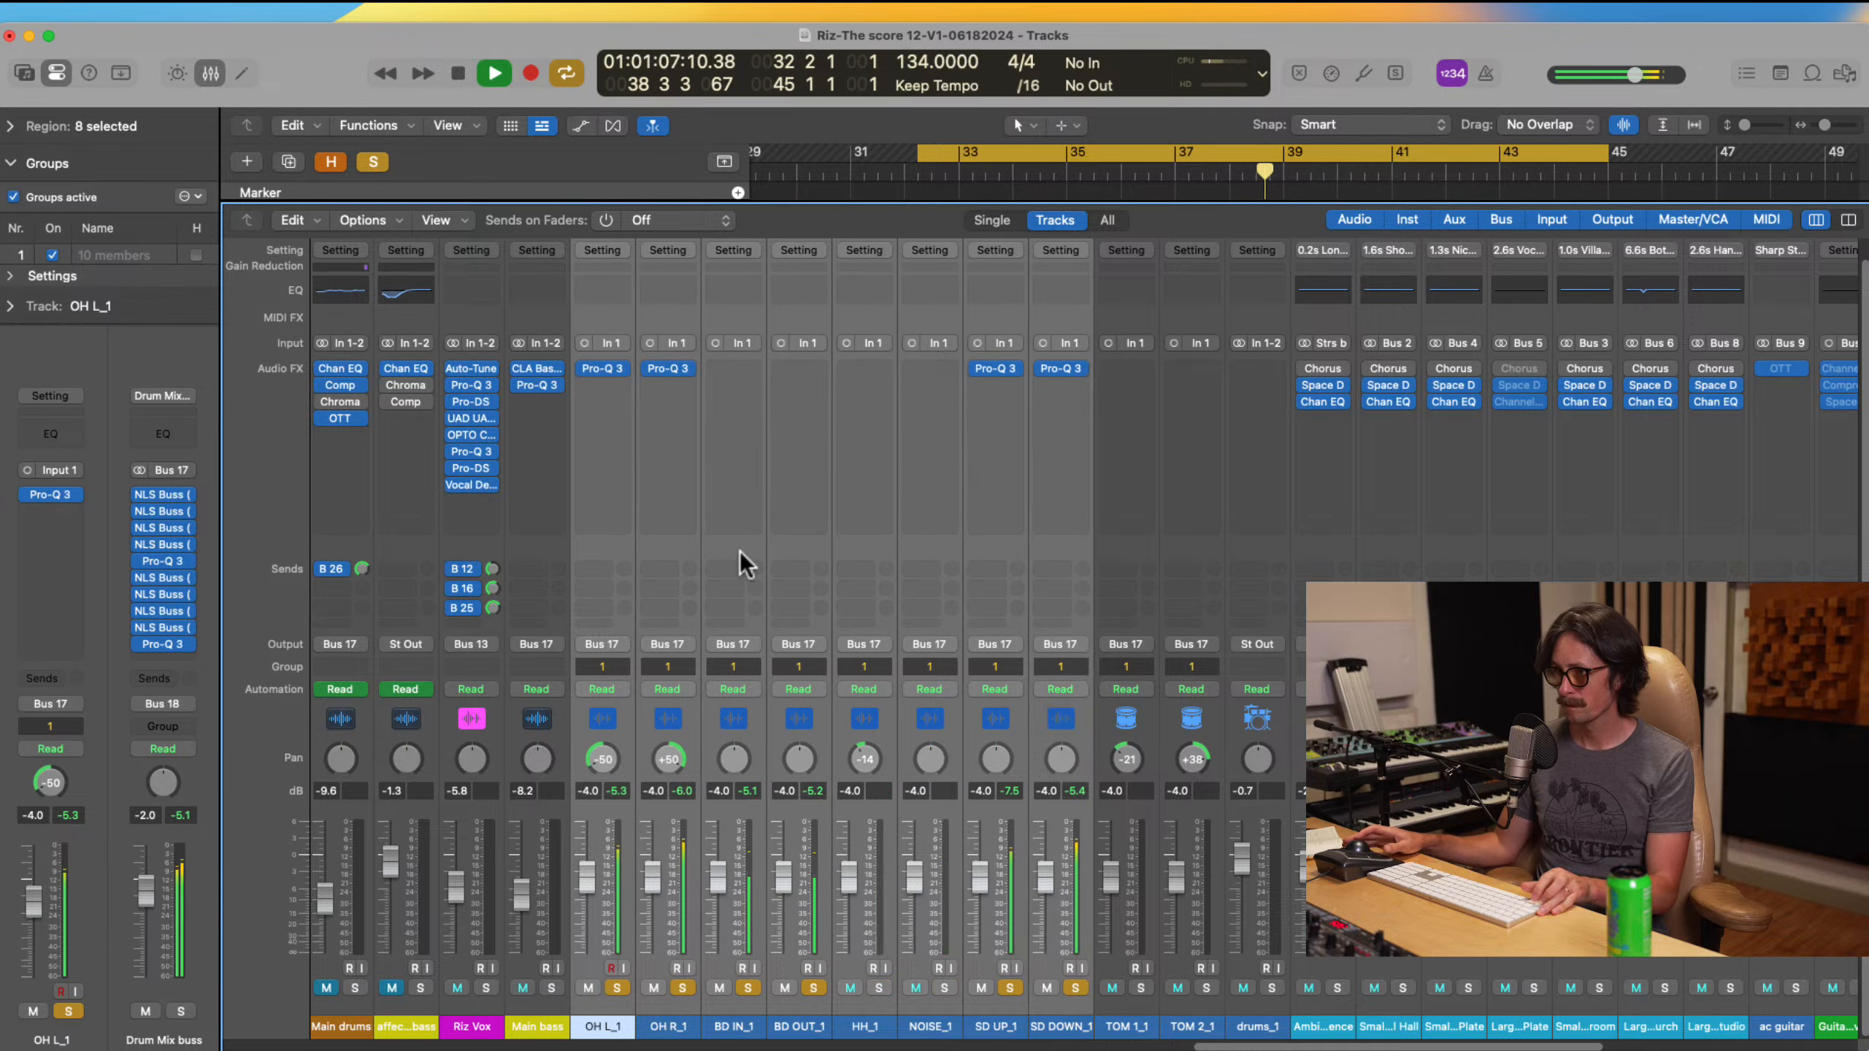
{"action": "left_click", "coordinate": [584, 368]}
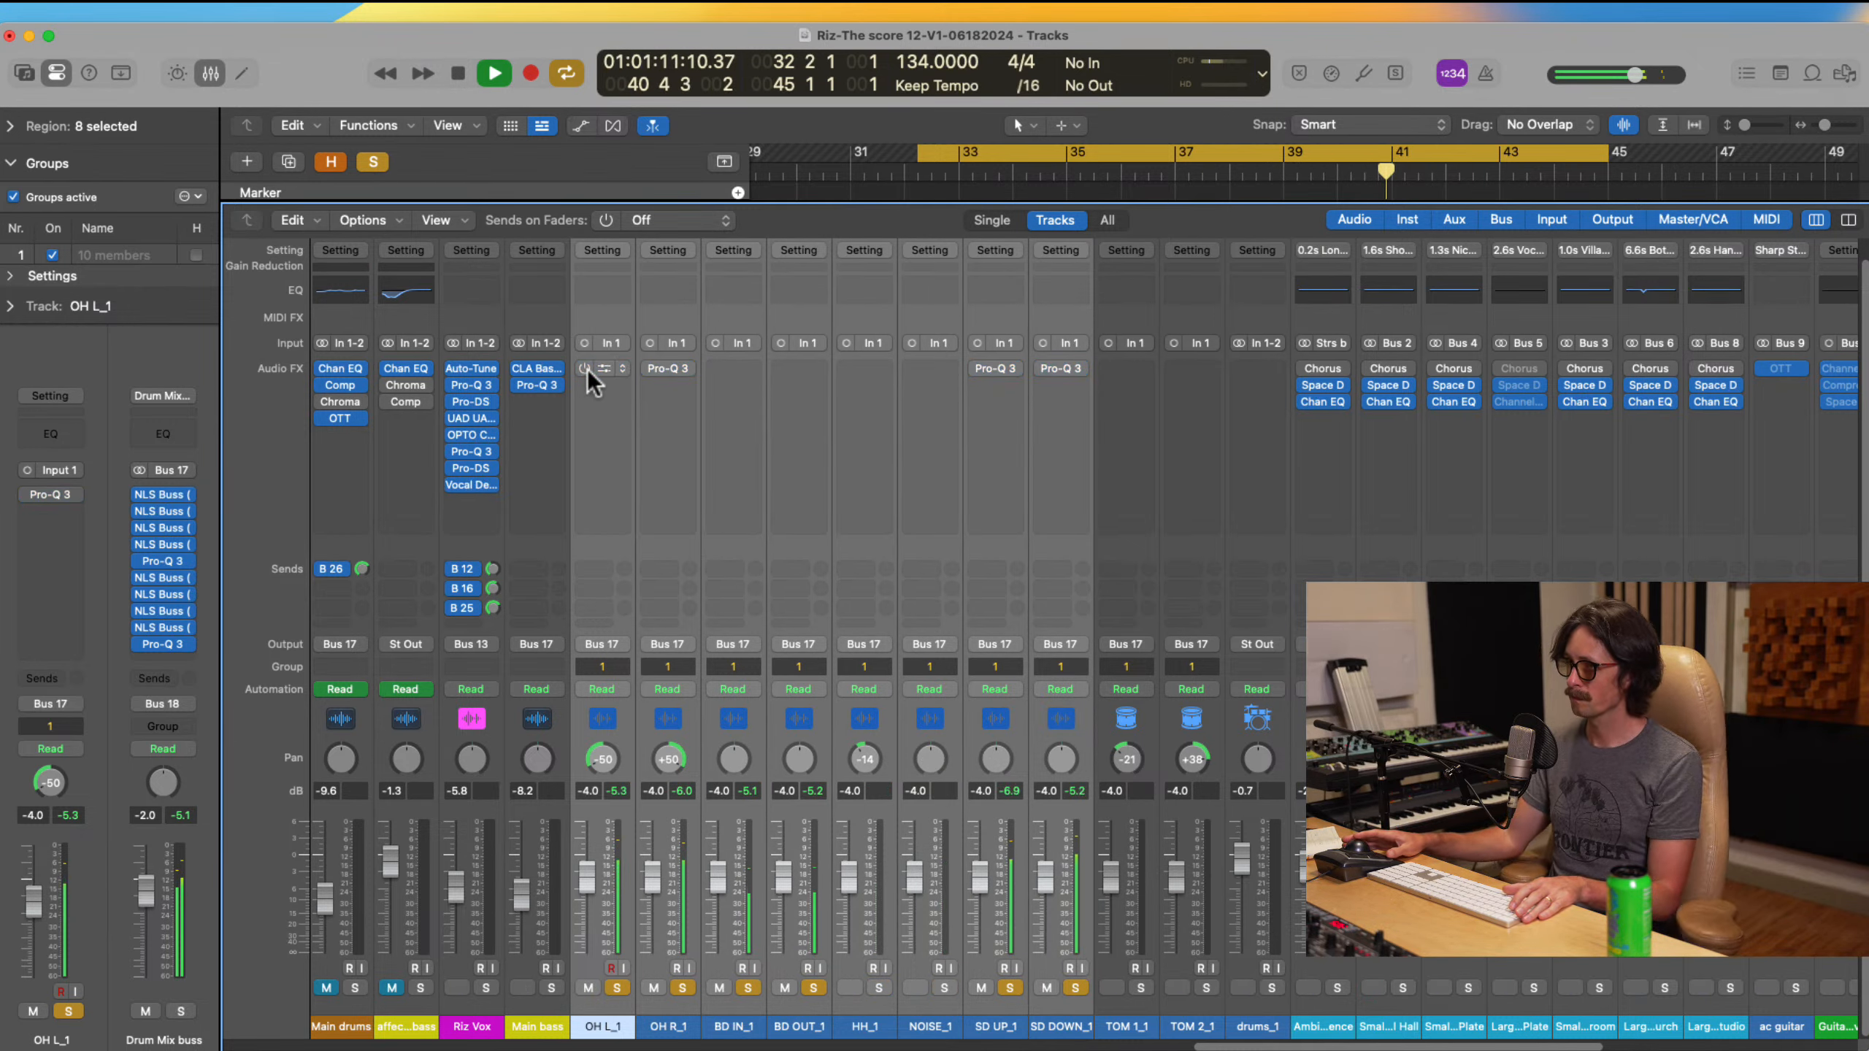
{"action": "key", "text": "space"}
{"action": "key", "text": "space"}
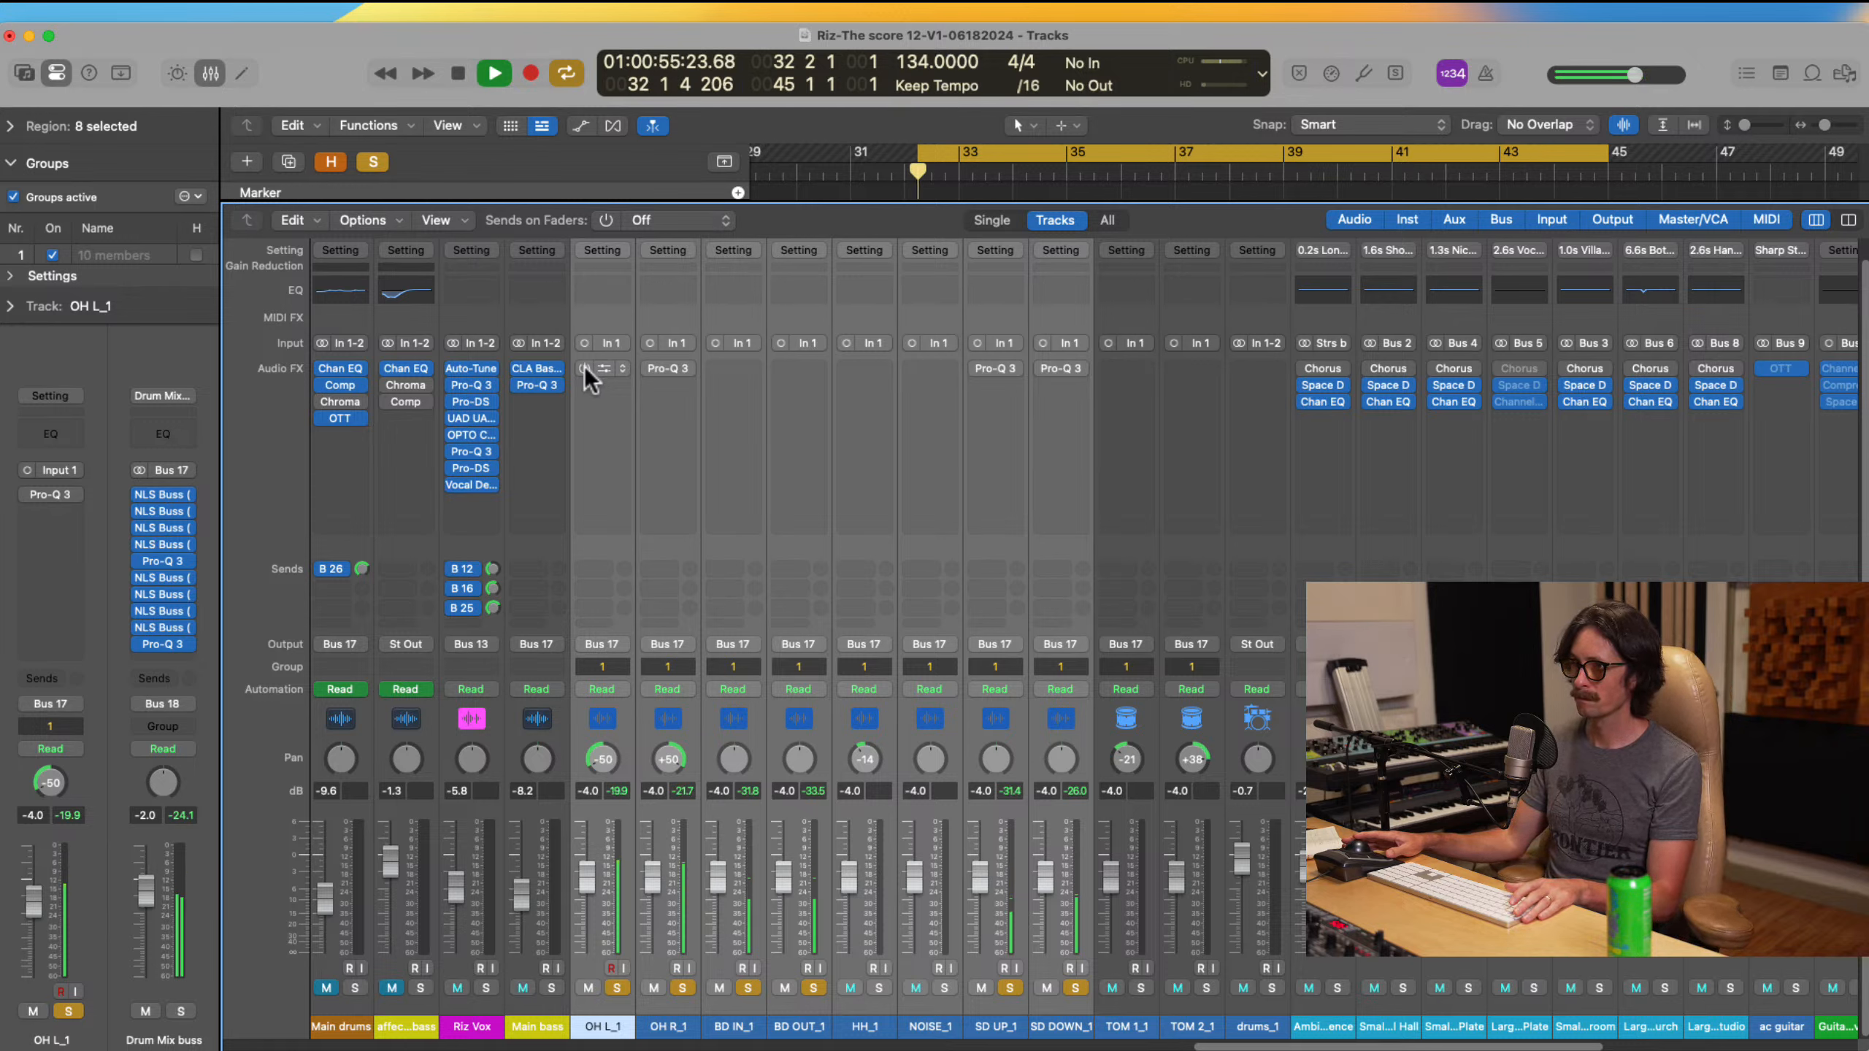
Step: Re-enable the bypassed Pro-Q 3 plug-ins and unsolo the drum channels, closing the mixer to return to the track area
{"action": "left_click", "coordinate": [584, 368]}
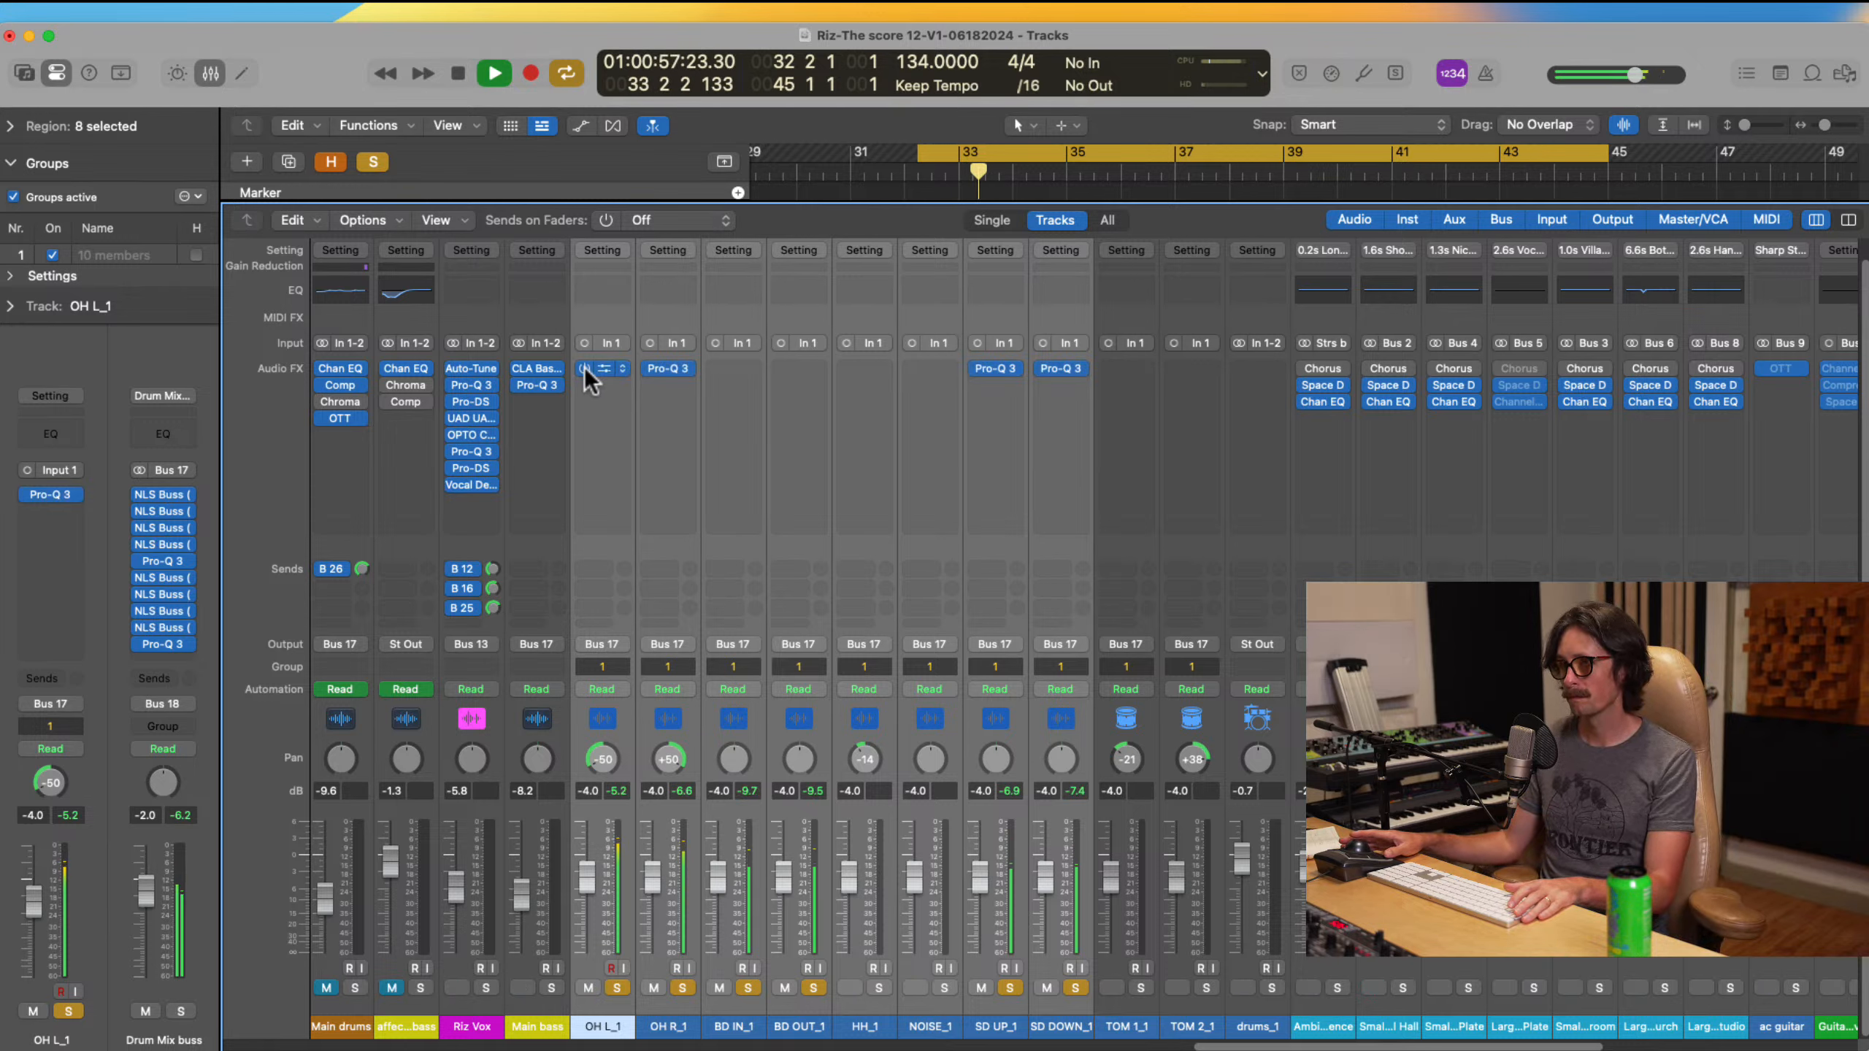
{"action": "left_click", "coordinate": [625, 987]}
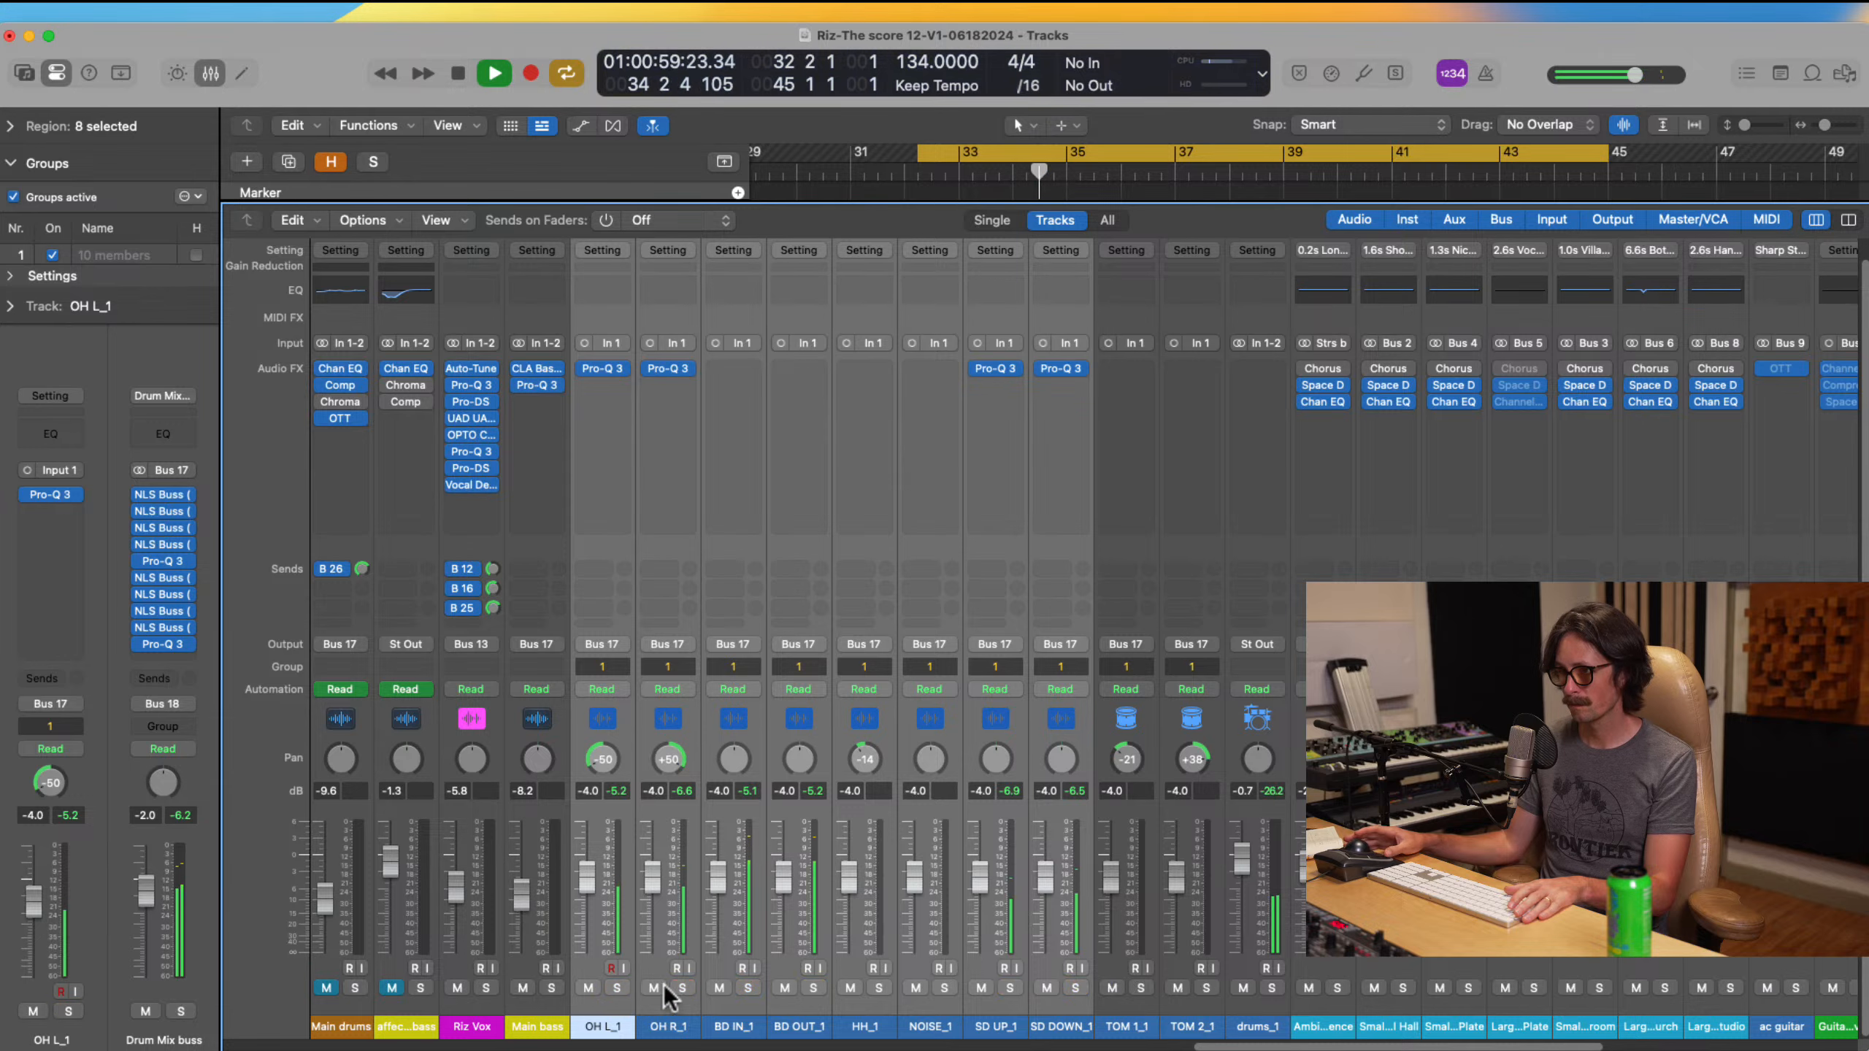
{"action": "key", "text": "x"}
{"action": "key", "text": "x"}
{"action": "key", "text": "x"}
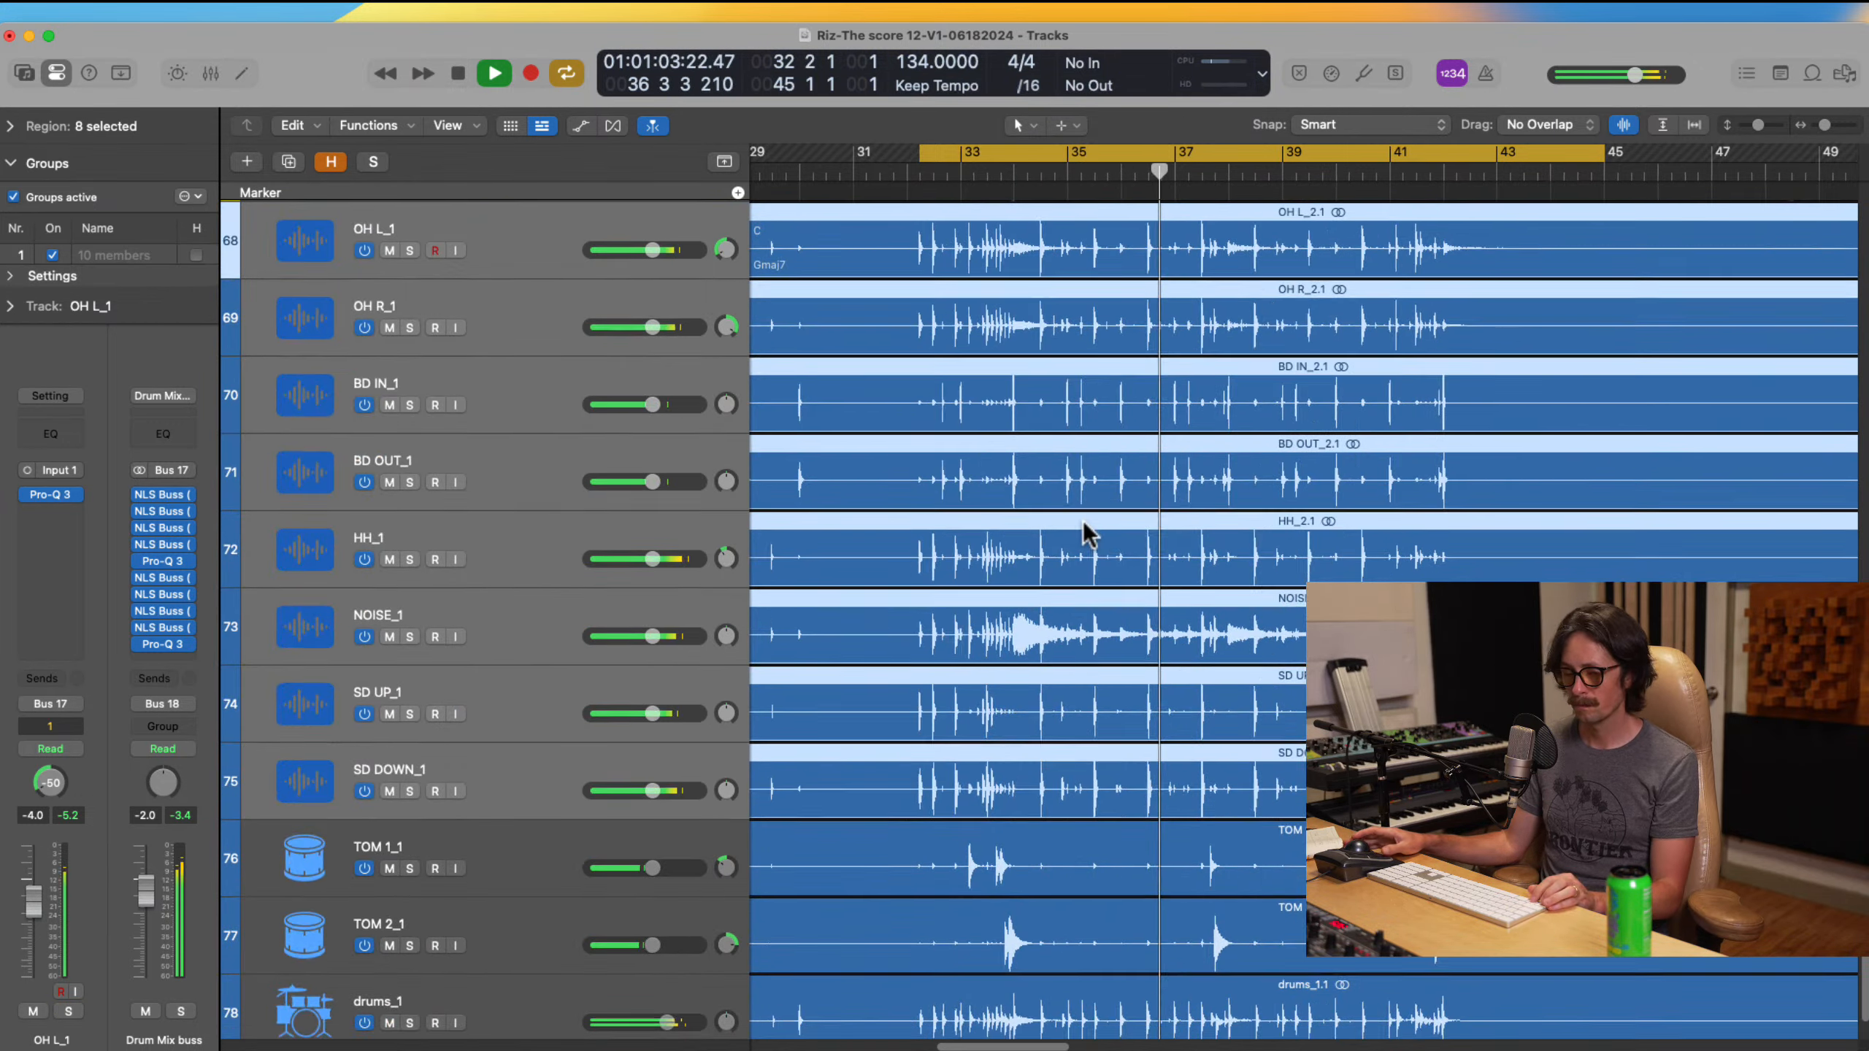
Step: Try slightly different pan positions for OH L_1 and OH R_1 while the full mix plays
{"action": "left_click", "coordinate": [1084, 519], "text": "ctrl+alt"}
{"action": "left_click", "coordinate": [1052, 439], "text": "ctrl+alt"}
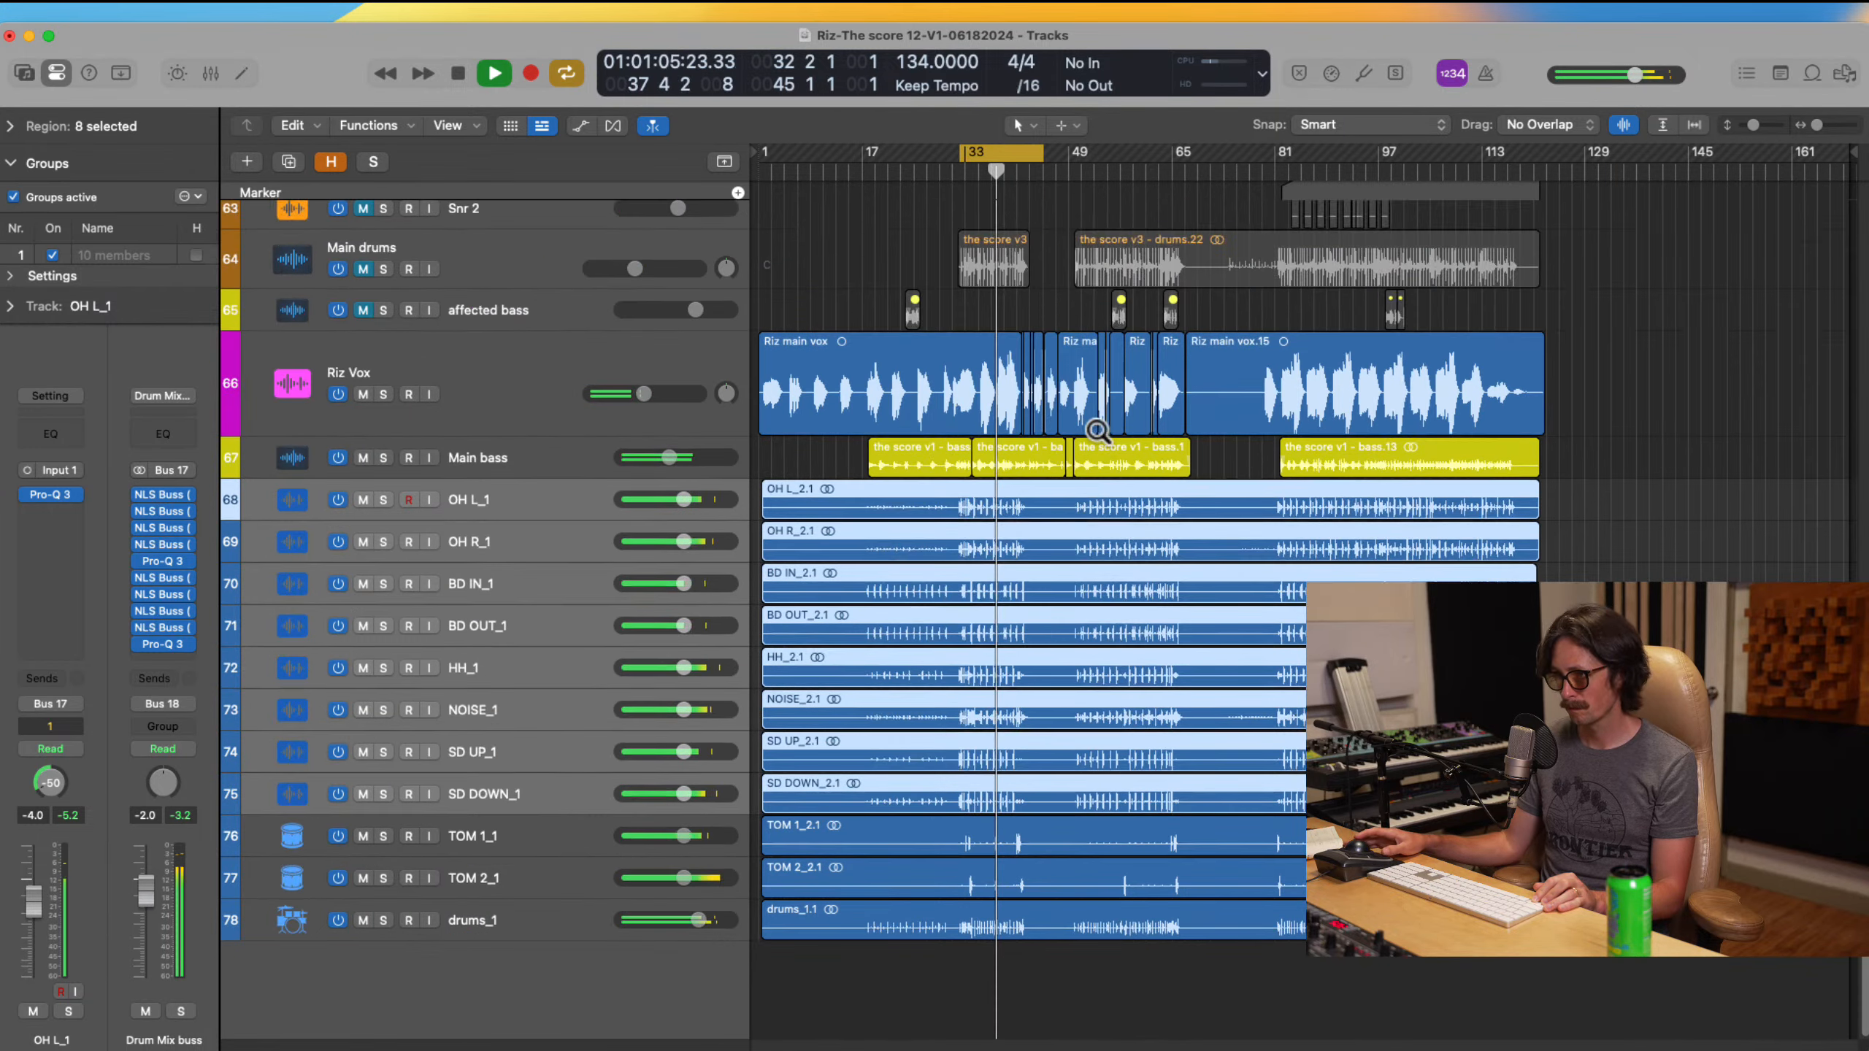
{"action": "left_click_drag", "start_coordinate": [945, 441], "coordinate": [1100, 964]}
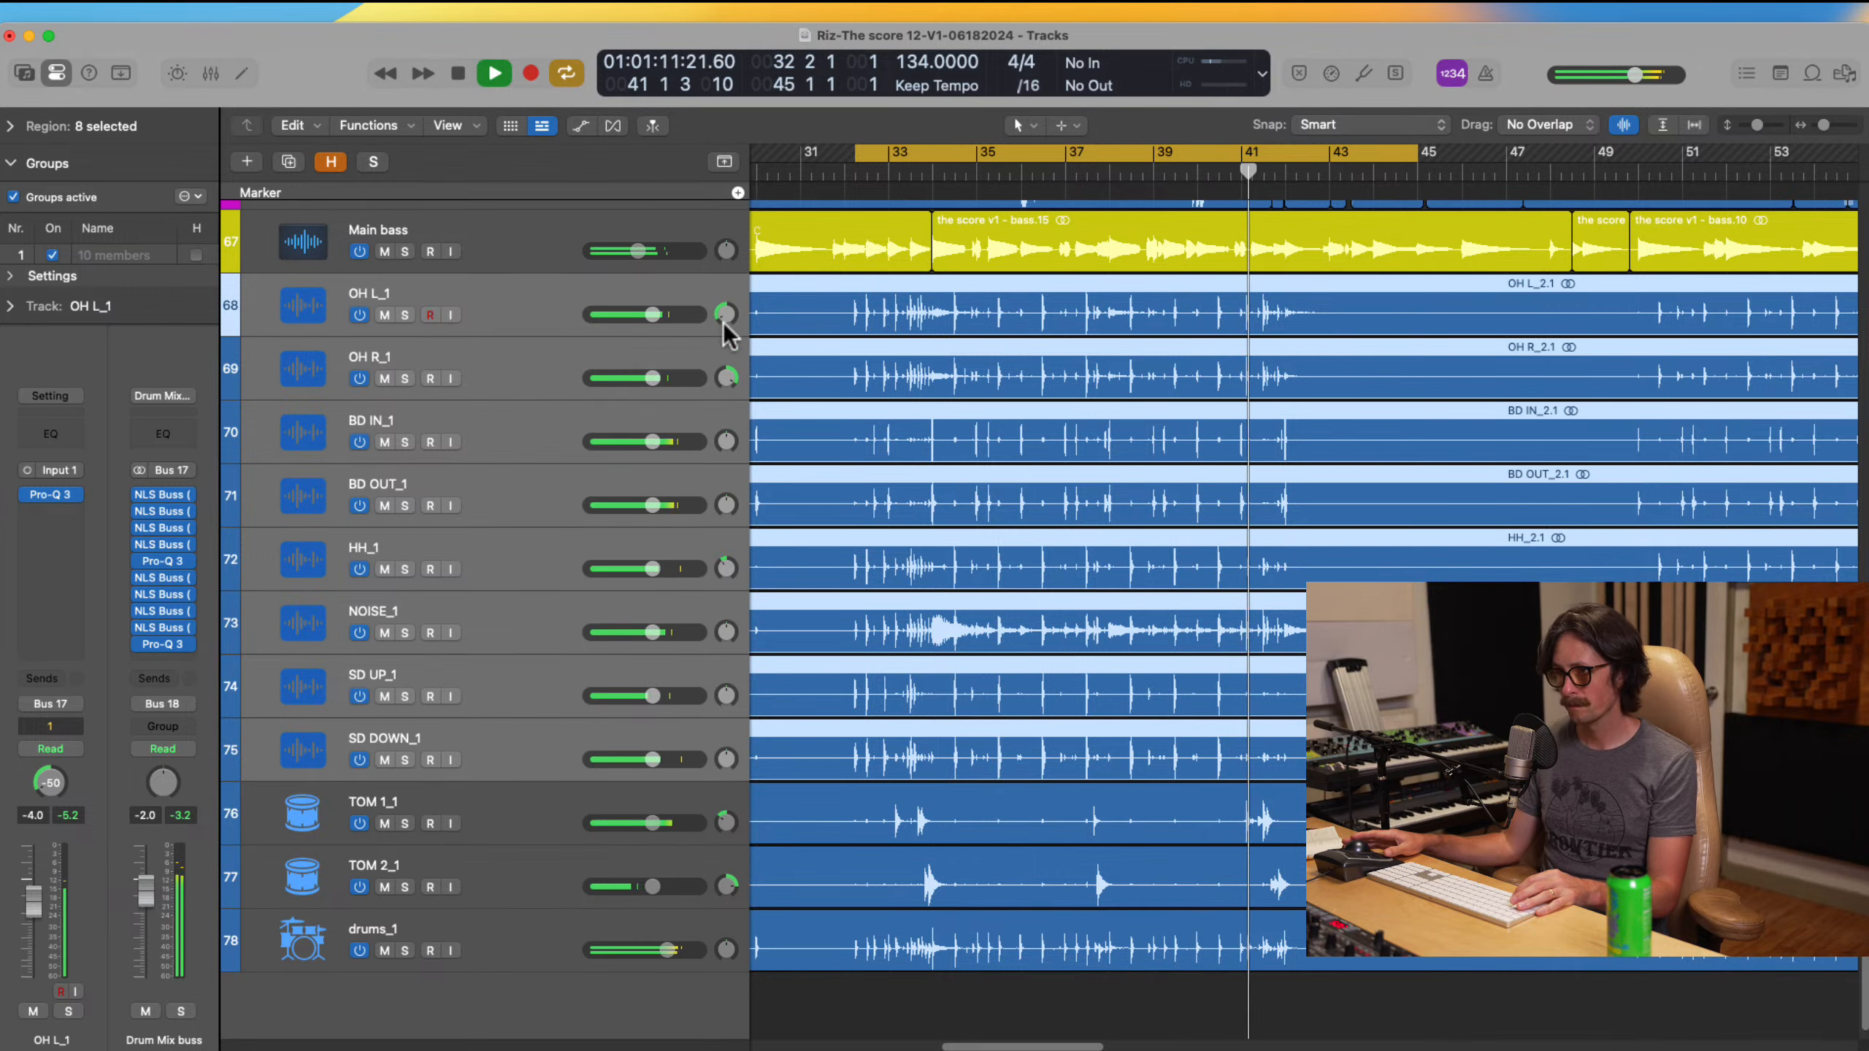
{"action": "left_click_drag", "start_coordinate": [725, 315], "coordinate": [728, 391]}
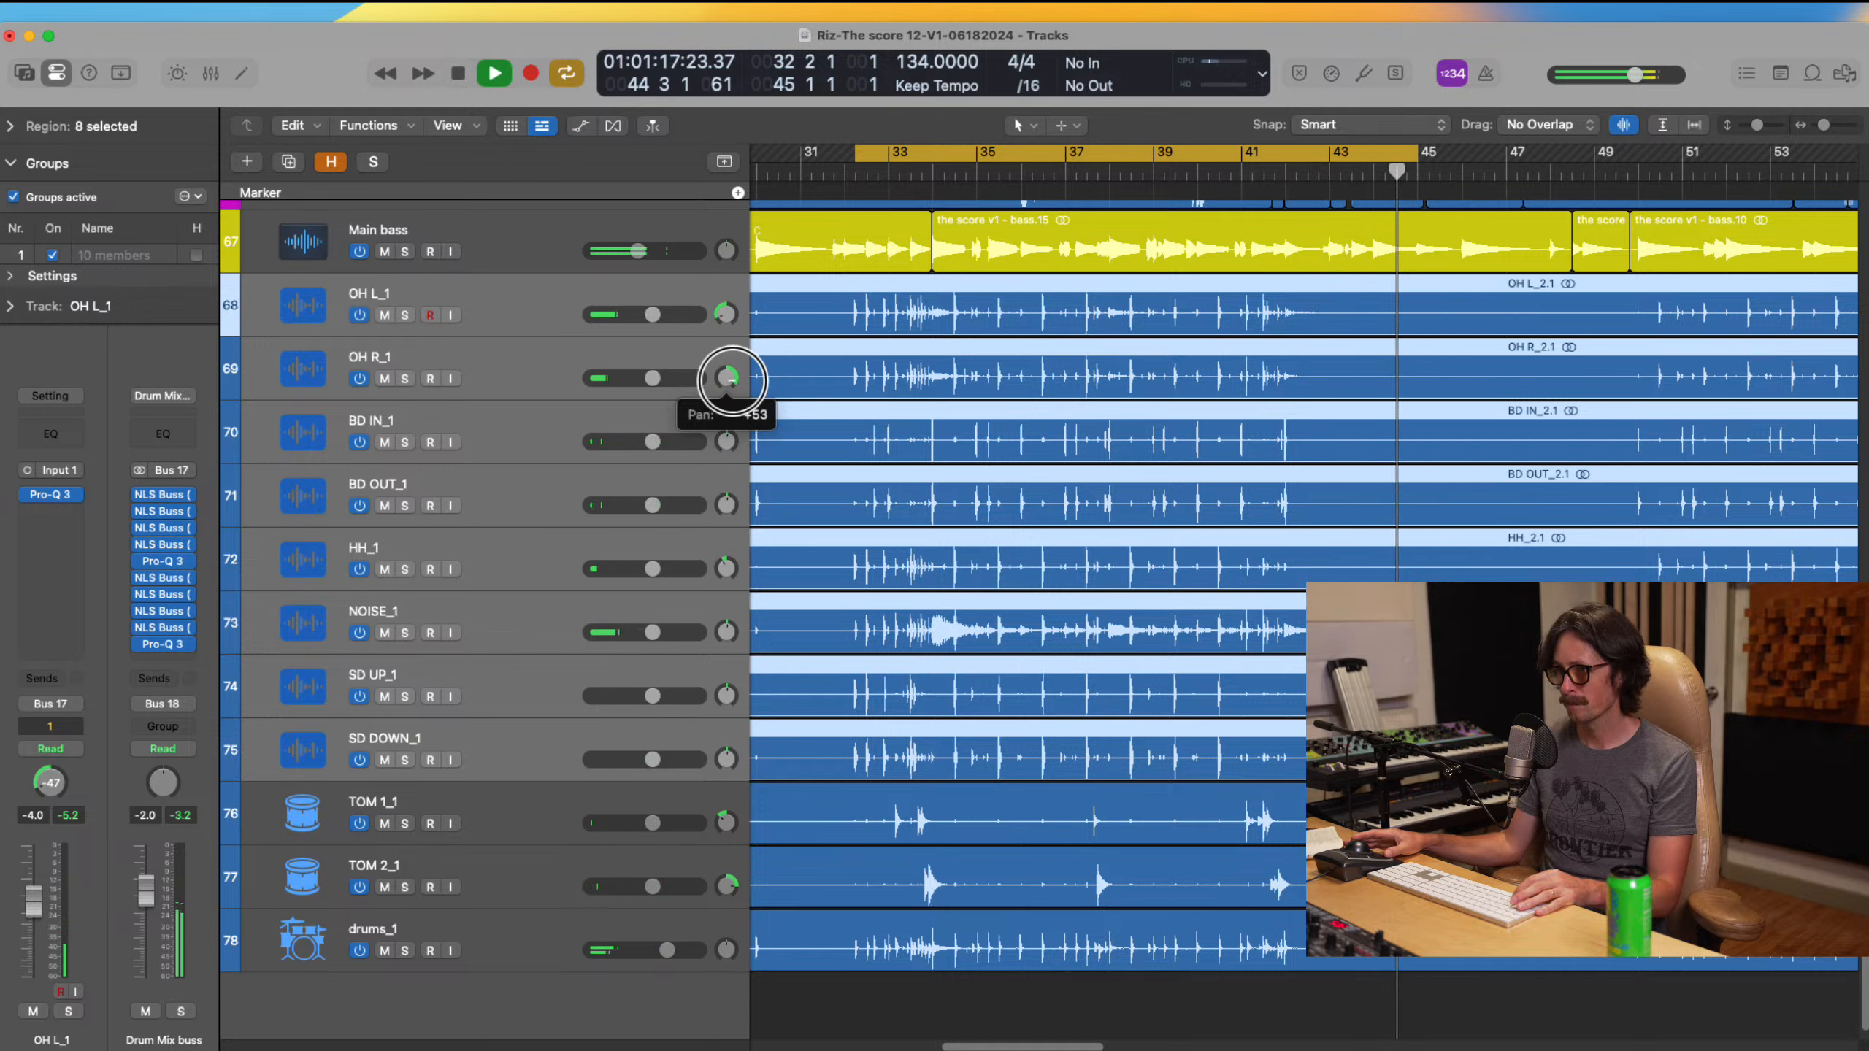
{"action": "left_click_drag", "start_coordinate": [728, 381], "coordinate": [728, 382]}
{"action": "left_click_drag", "start_coordinate": [724, 314], "coordinate": [722, 317]}
Step: Narrow the overheads' stereo width by panning OH L_1 to -42 and OH R_1 to +42
{"action": "left_click", "coordinate": [513, 802]}
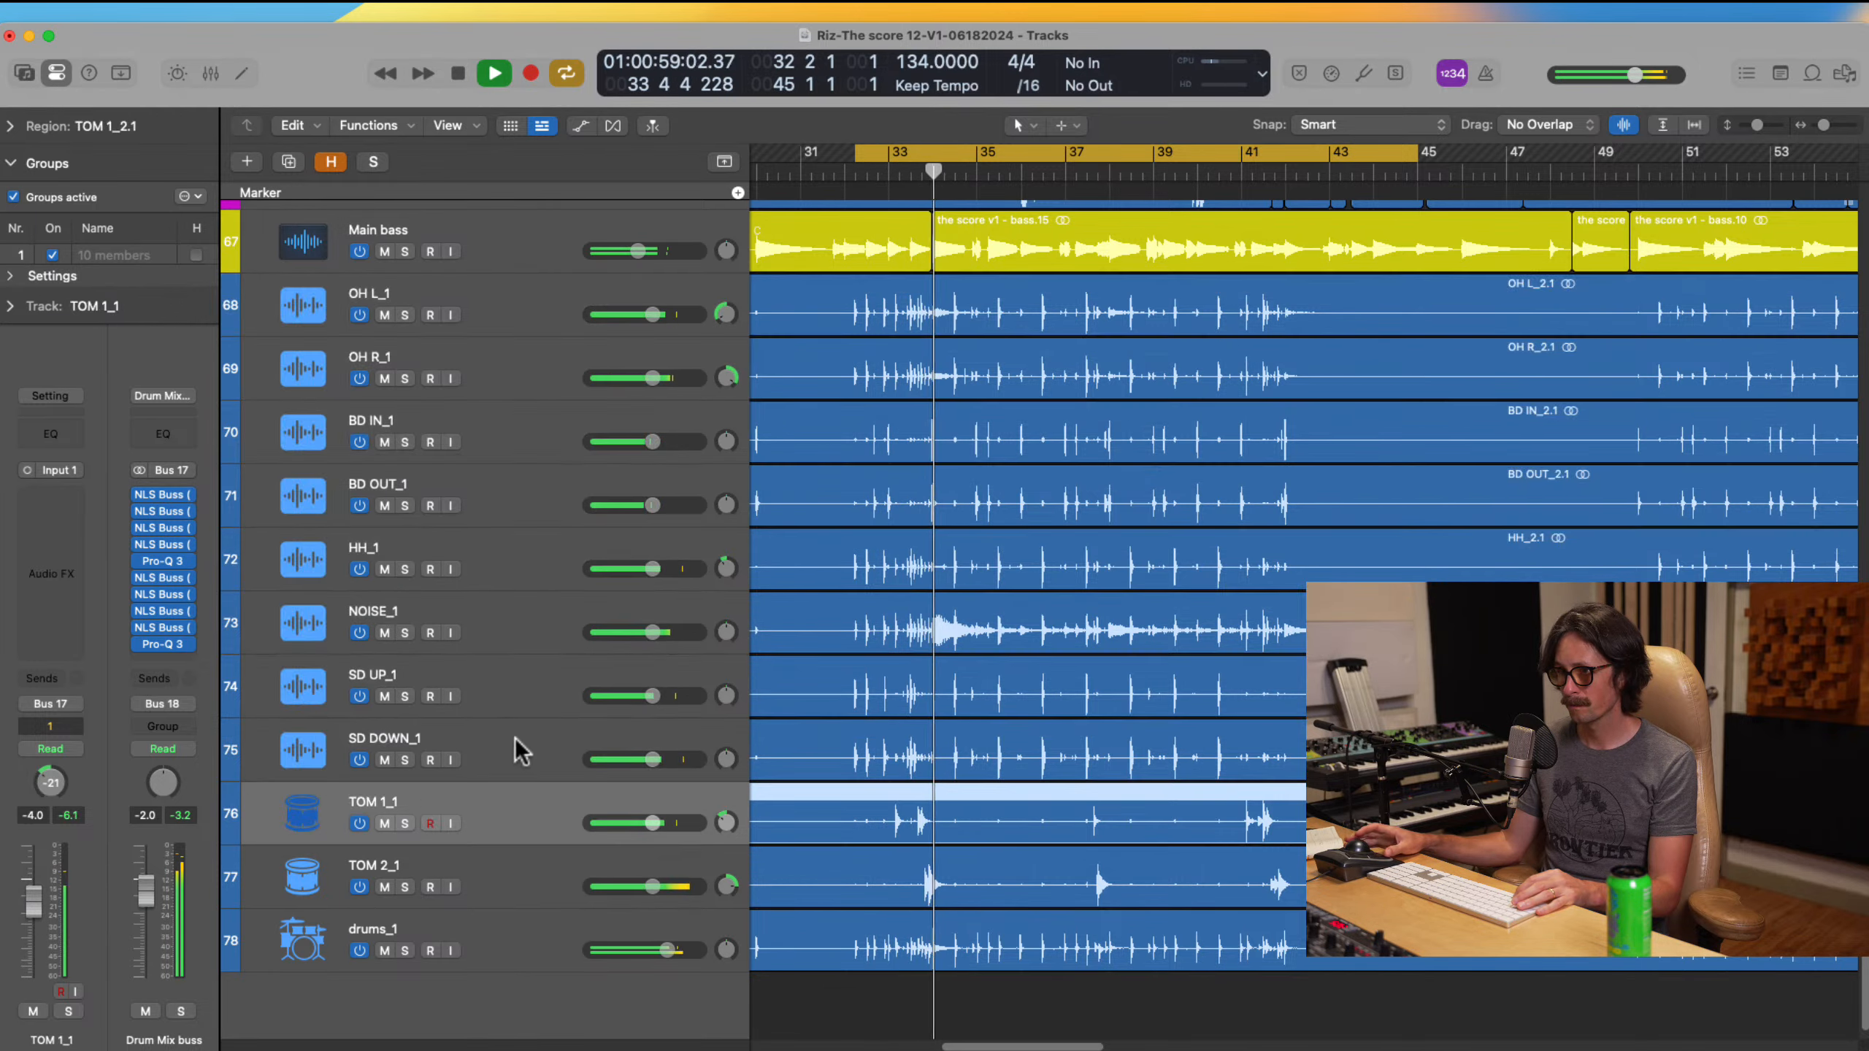
{"action": "left_click", "coordinate": [791, 748]}
{"action": "left_click", "coordinate": [509, 360]}
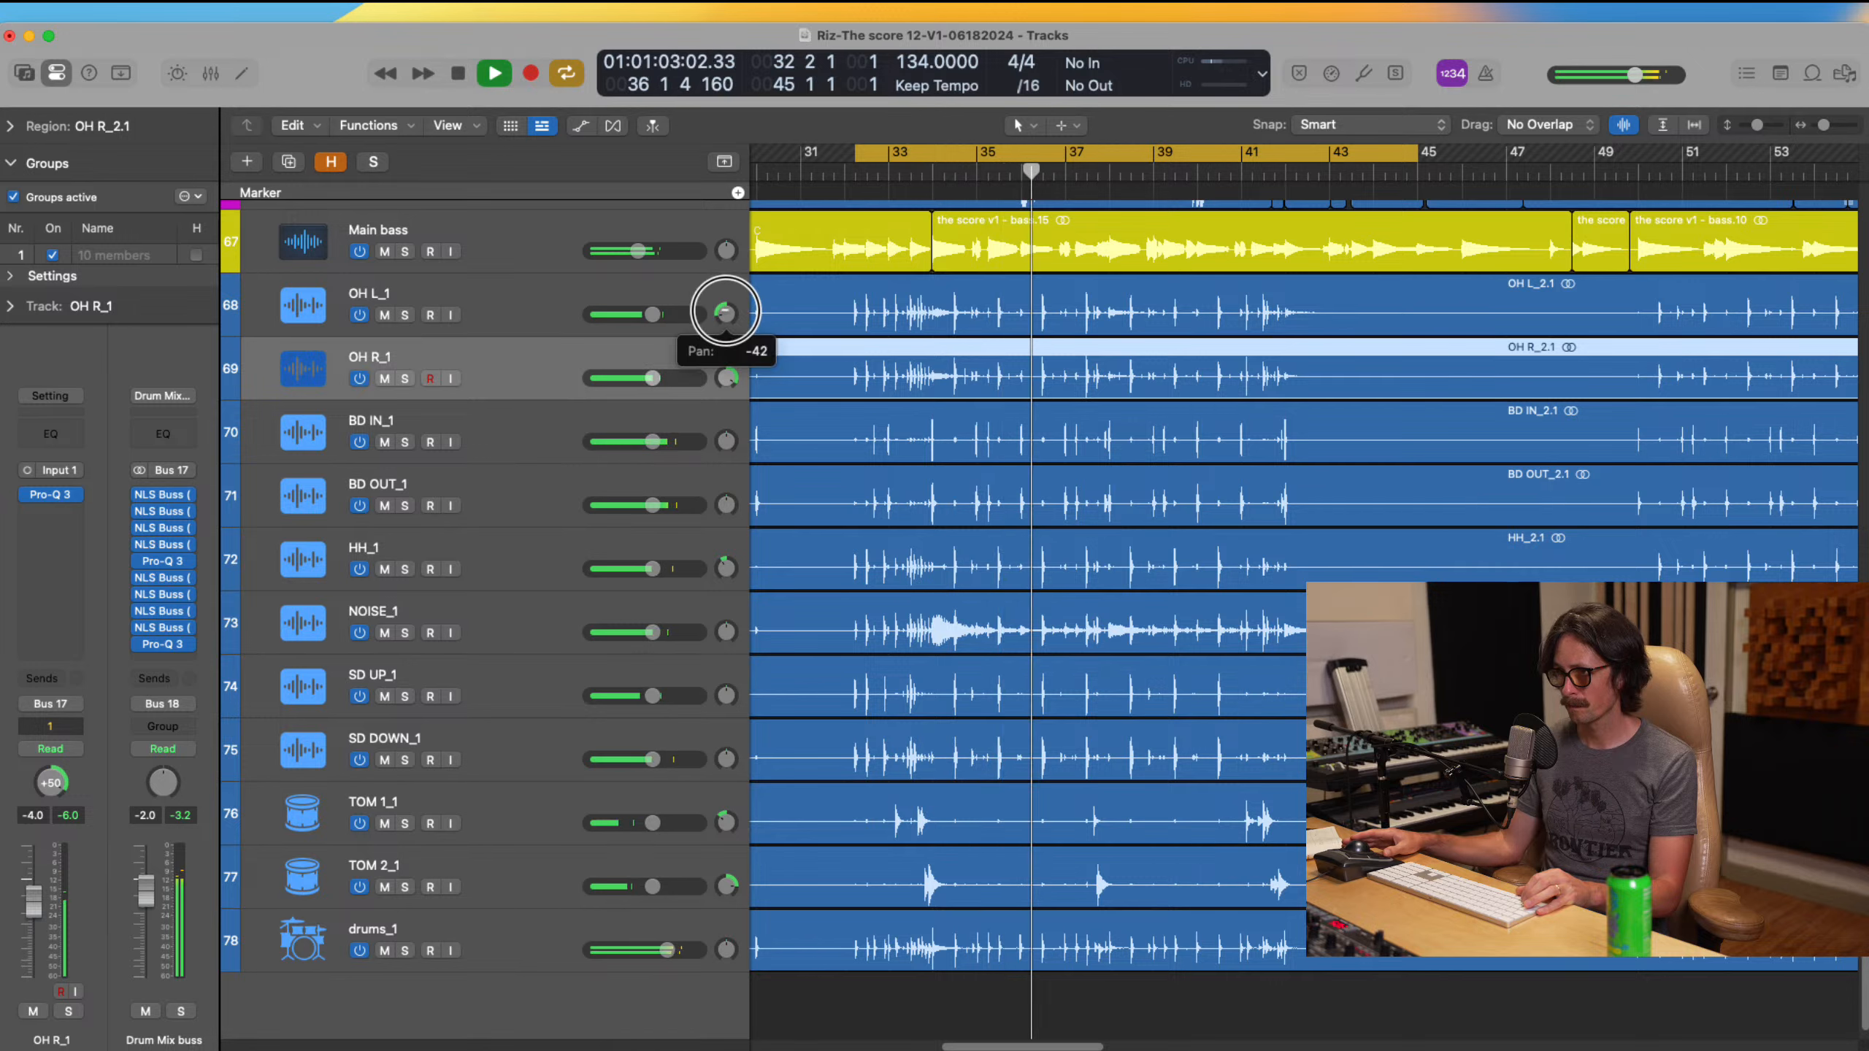
{"action": "left_click_drag", "start_coordinate": [729, 368], "coordinate": [719, 376]}
{"action": "left_click_drag", "start_coordinate": [719, 311], "coordinate": [728, 377]}
{"action": "left_click", "coordinate": [524, 412]}
{"action": "left_click", "coordinate": [500, 379]}
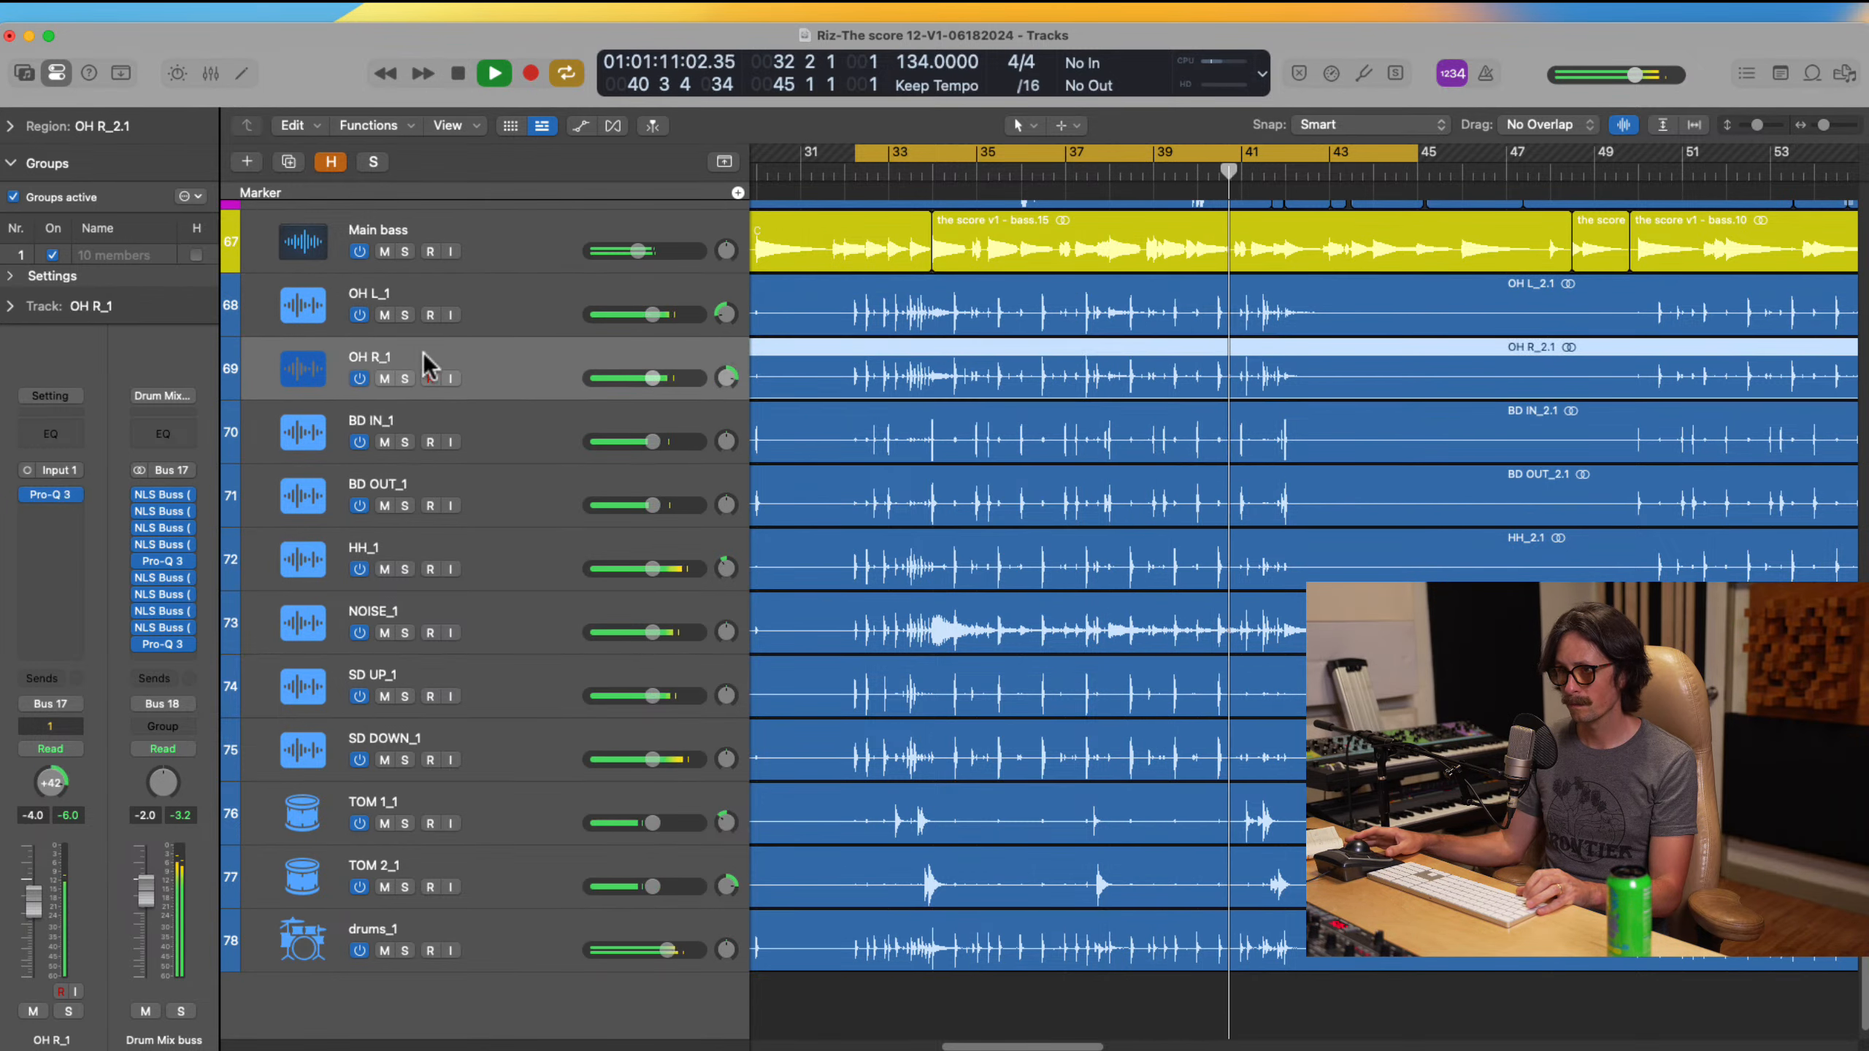
Step: Solo OH L_1 and OH R_1 together, replay the cycle range, and add BD IN_1 and BD OUT_1 to the solo
{"action": "left_click", "coordinate": [487, 313], "text": "shift"}
{"action": "left_click", "coordinate": [404, 315]}
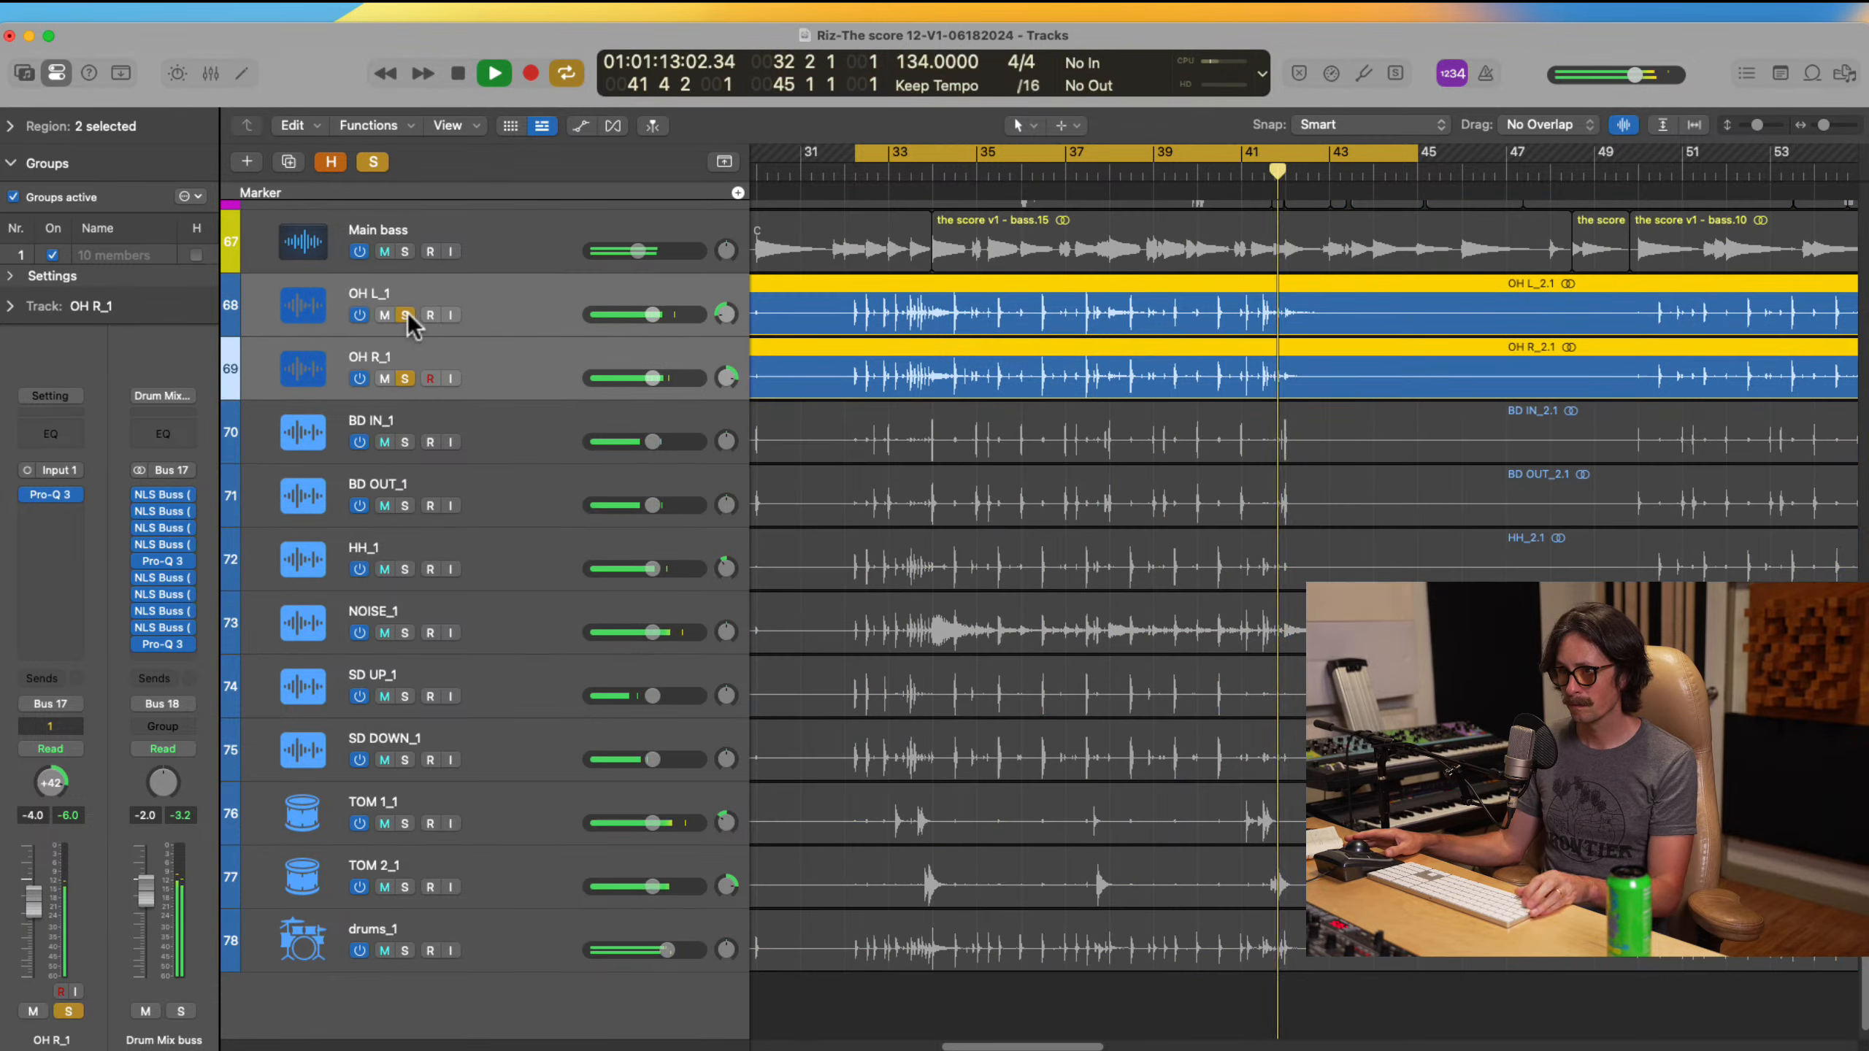
{"action": "key", "text": "space"}
{"action": "key", "text": "space"}
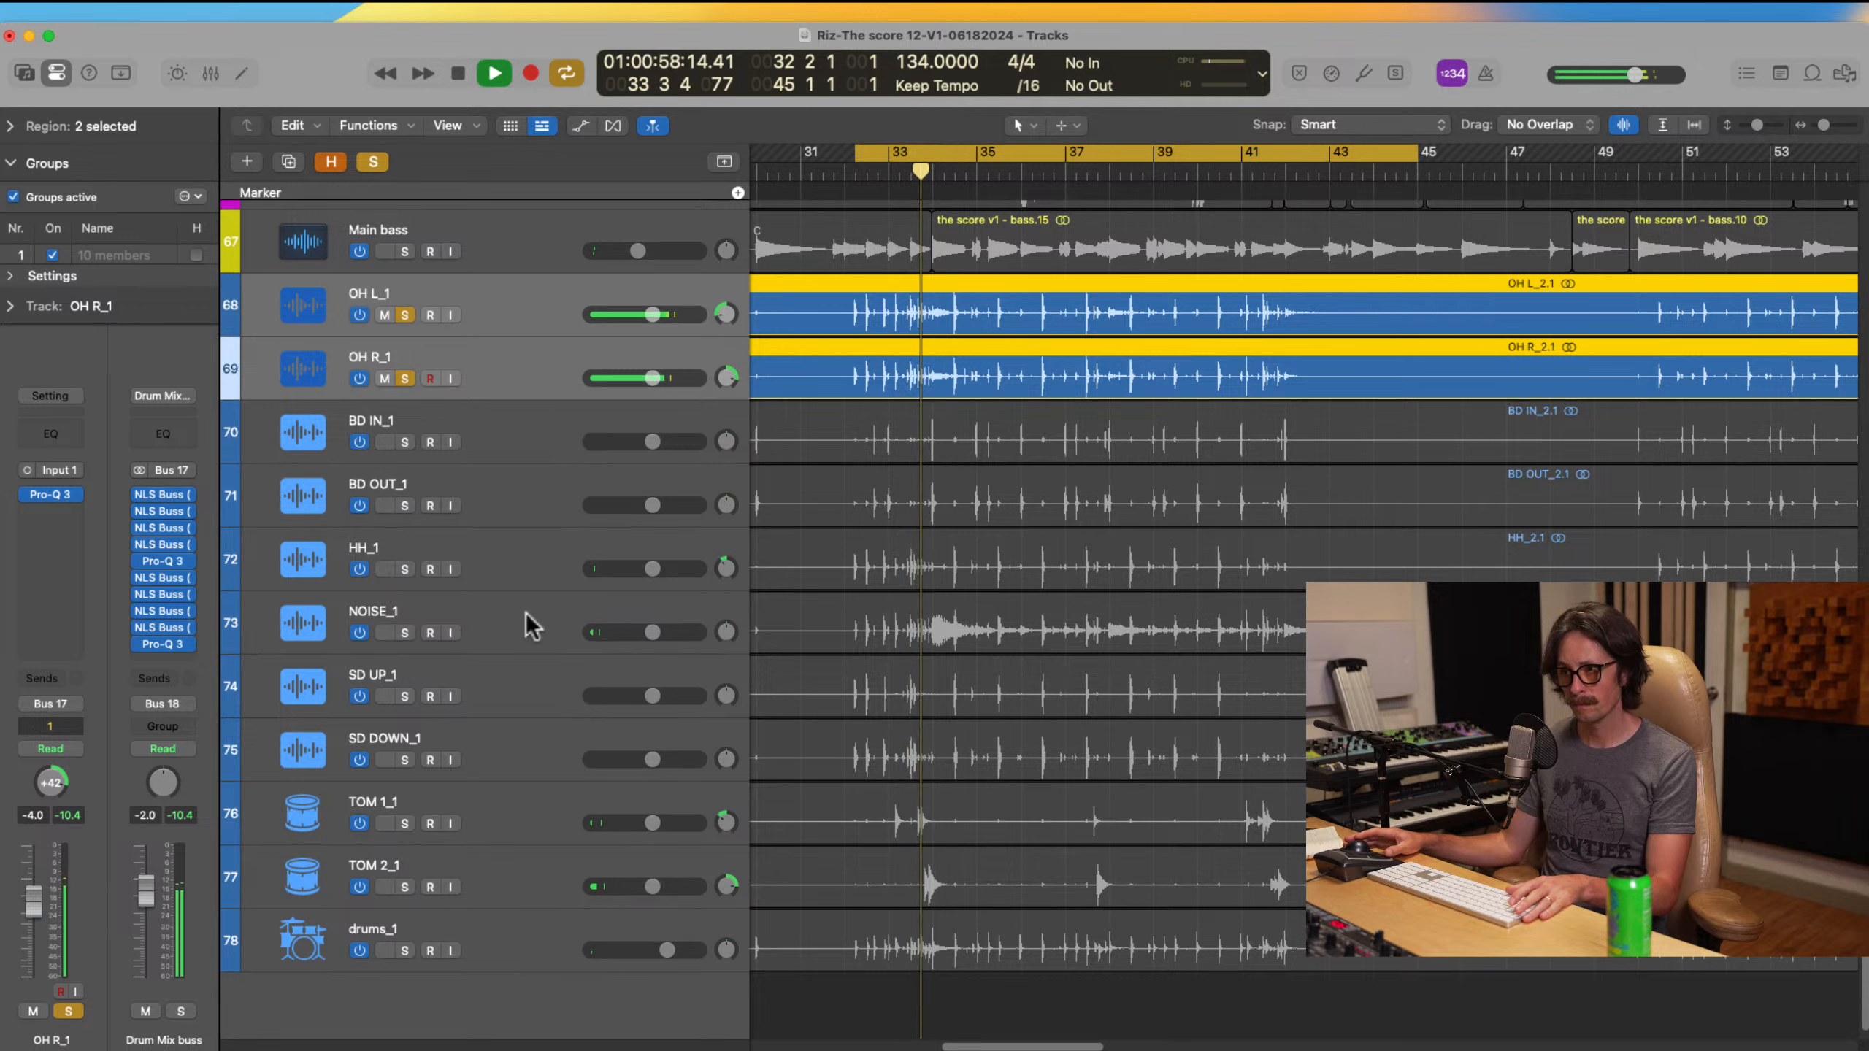
{"action": "left_click", "coordinate": [404, 442], "text": "shift"}
{"action": "left_click", "coordinate": [405, 505], "text": "shift"}
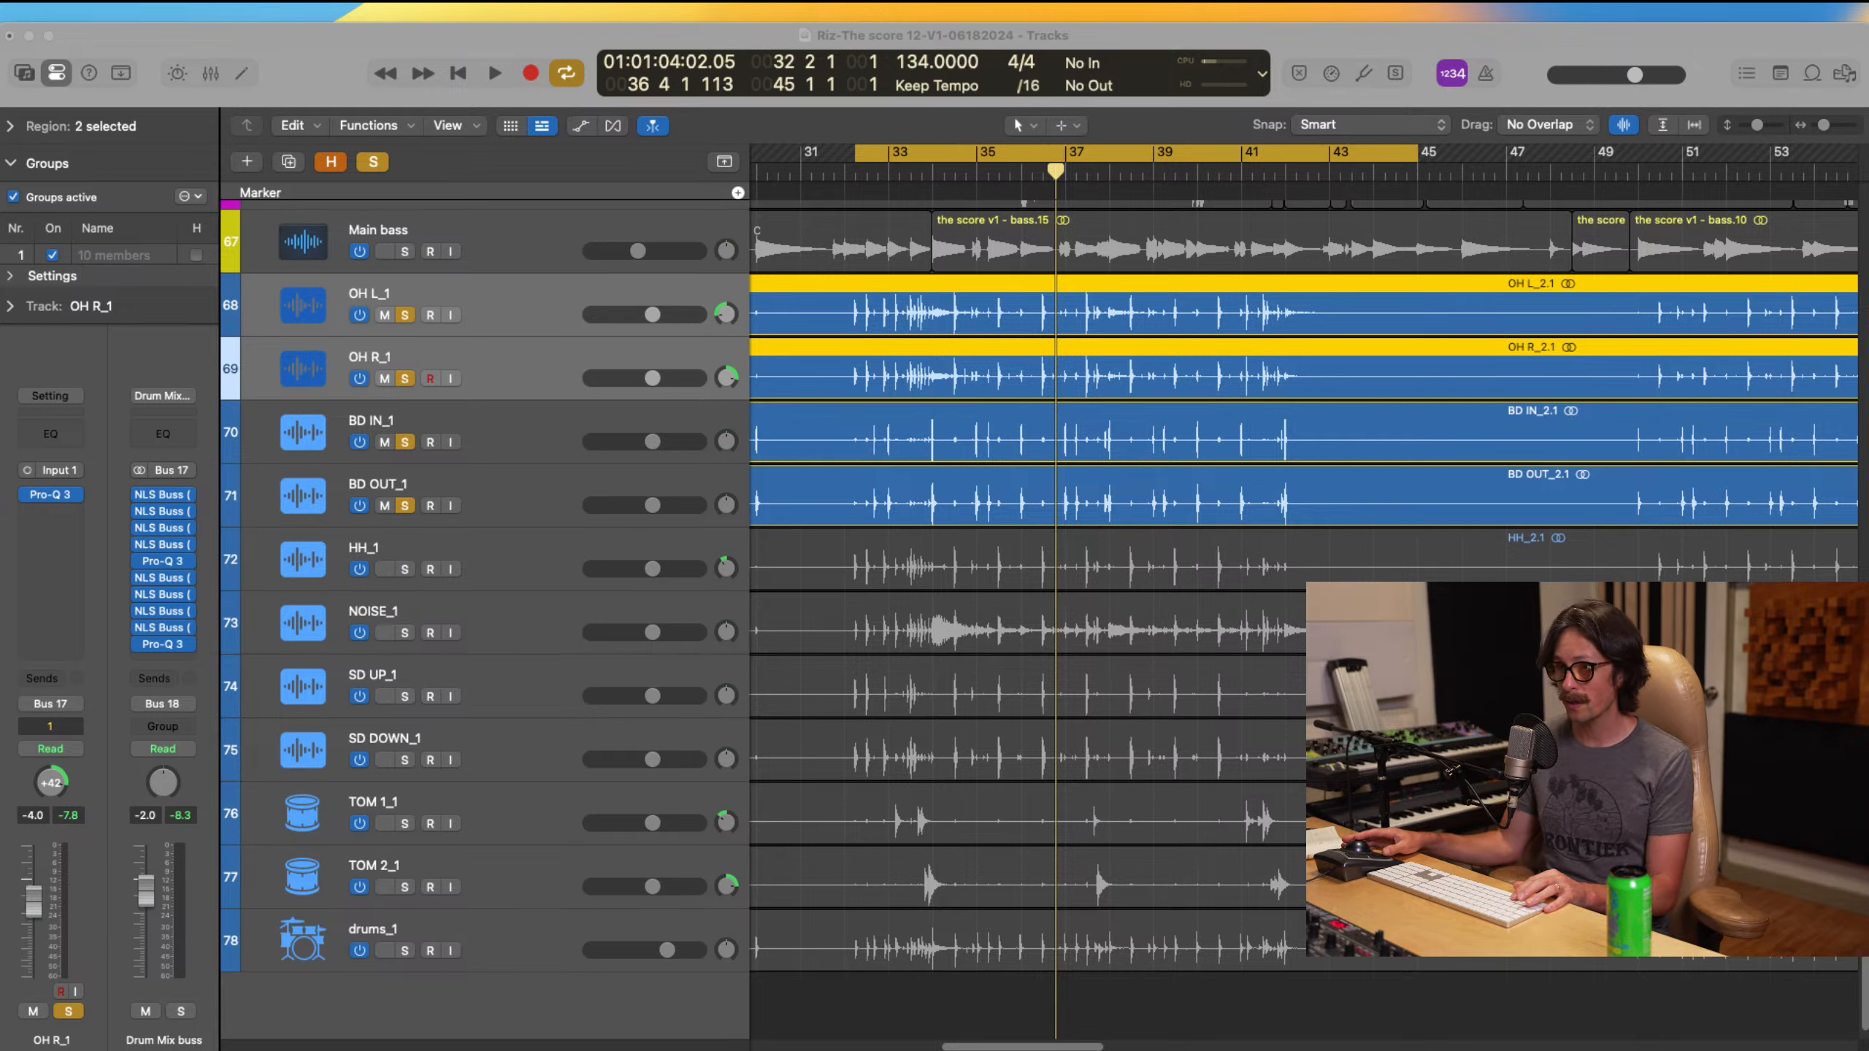
Step: Compare the waveform alignment of the first strong kick hit on BD IN_1 and BD OUT_1 up close
{"action": "left_click", "coordinate": [558, 310]}
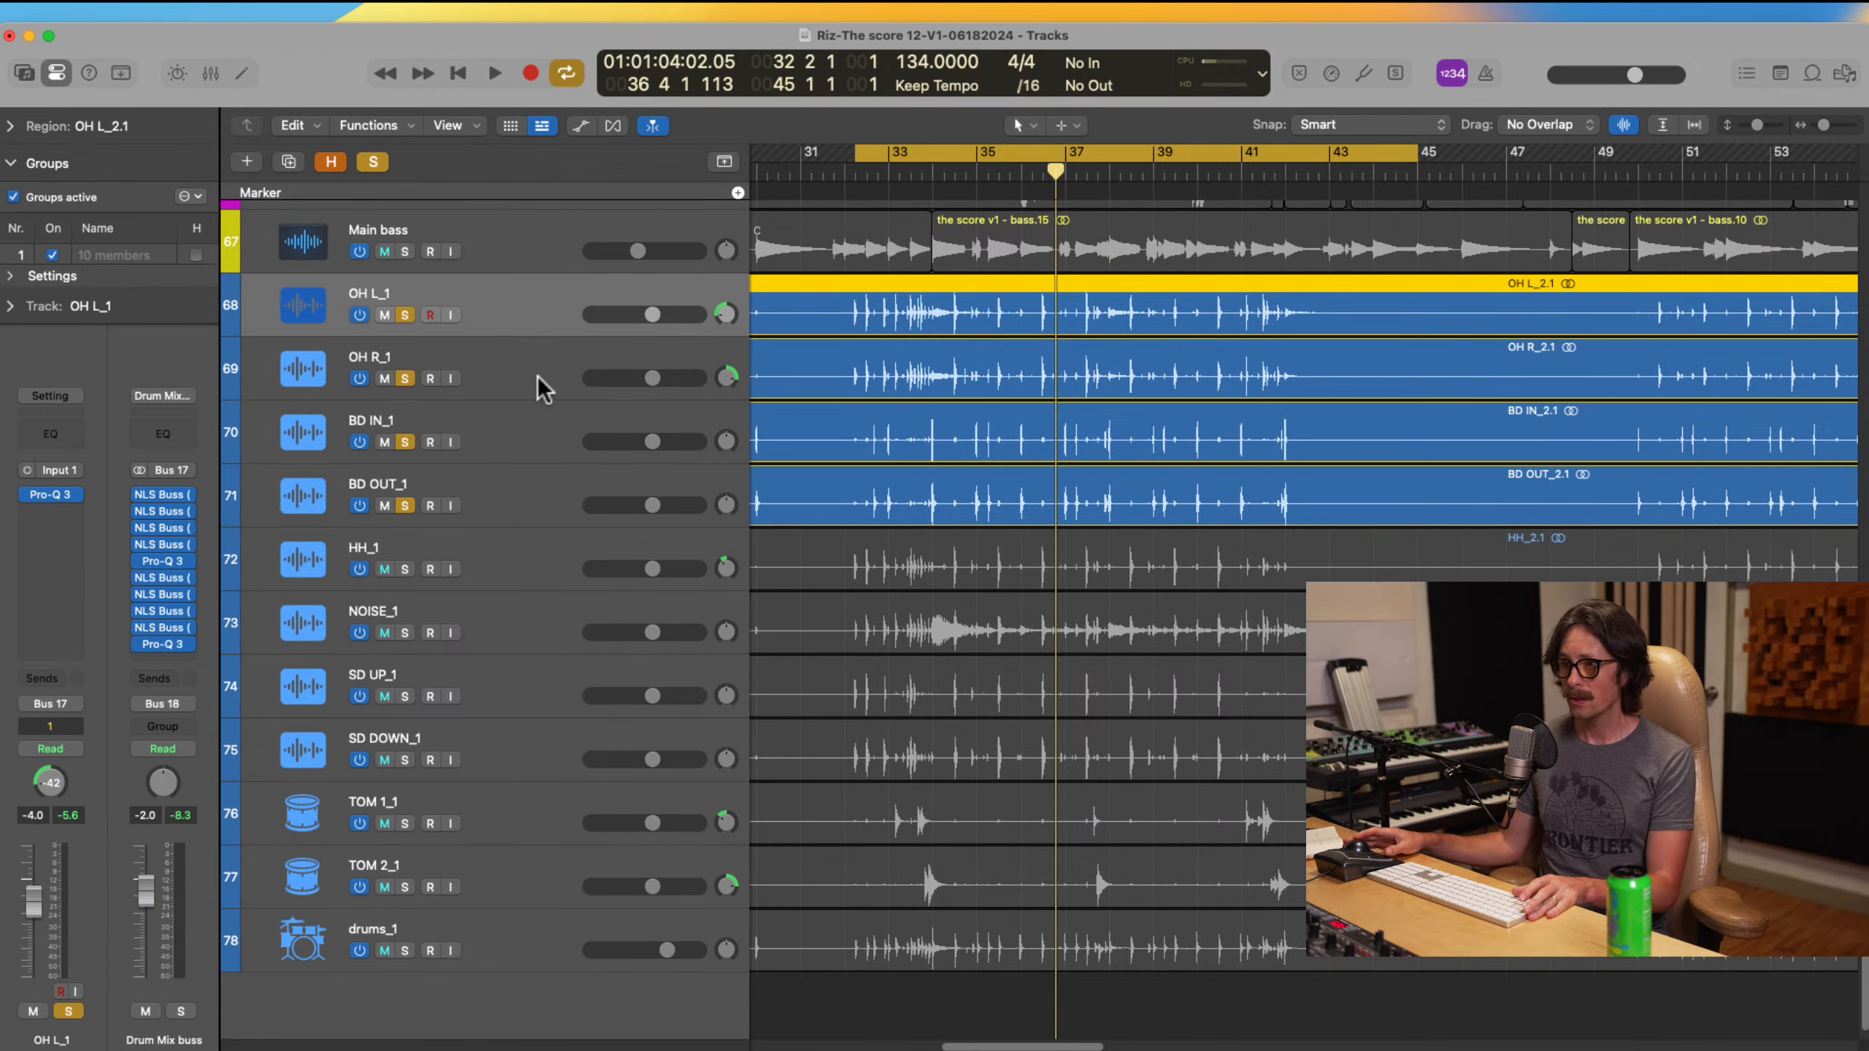
{"action": "left_click", "coordinate": [538, 377]}
{"action": "left_click", "coordinate": [505, 435]}
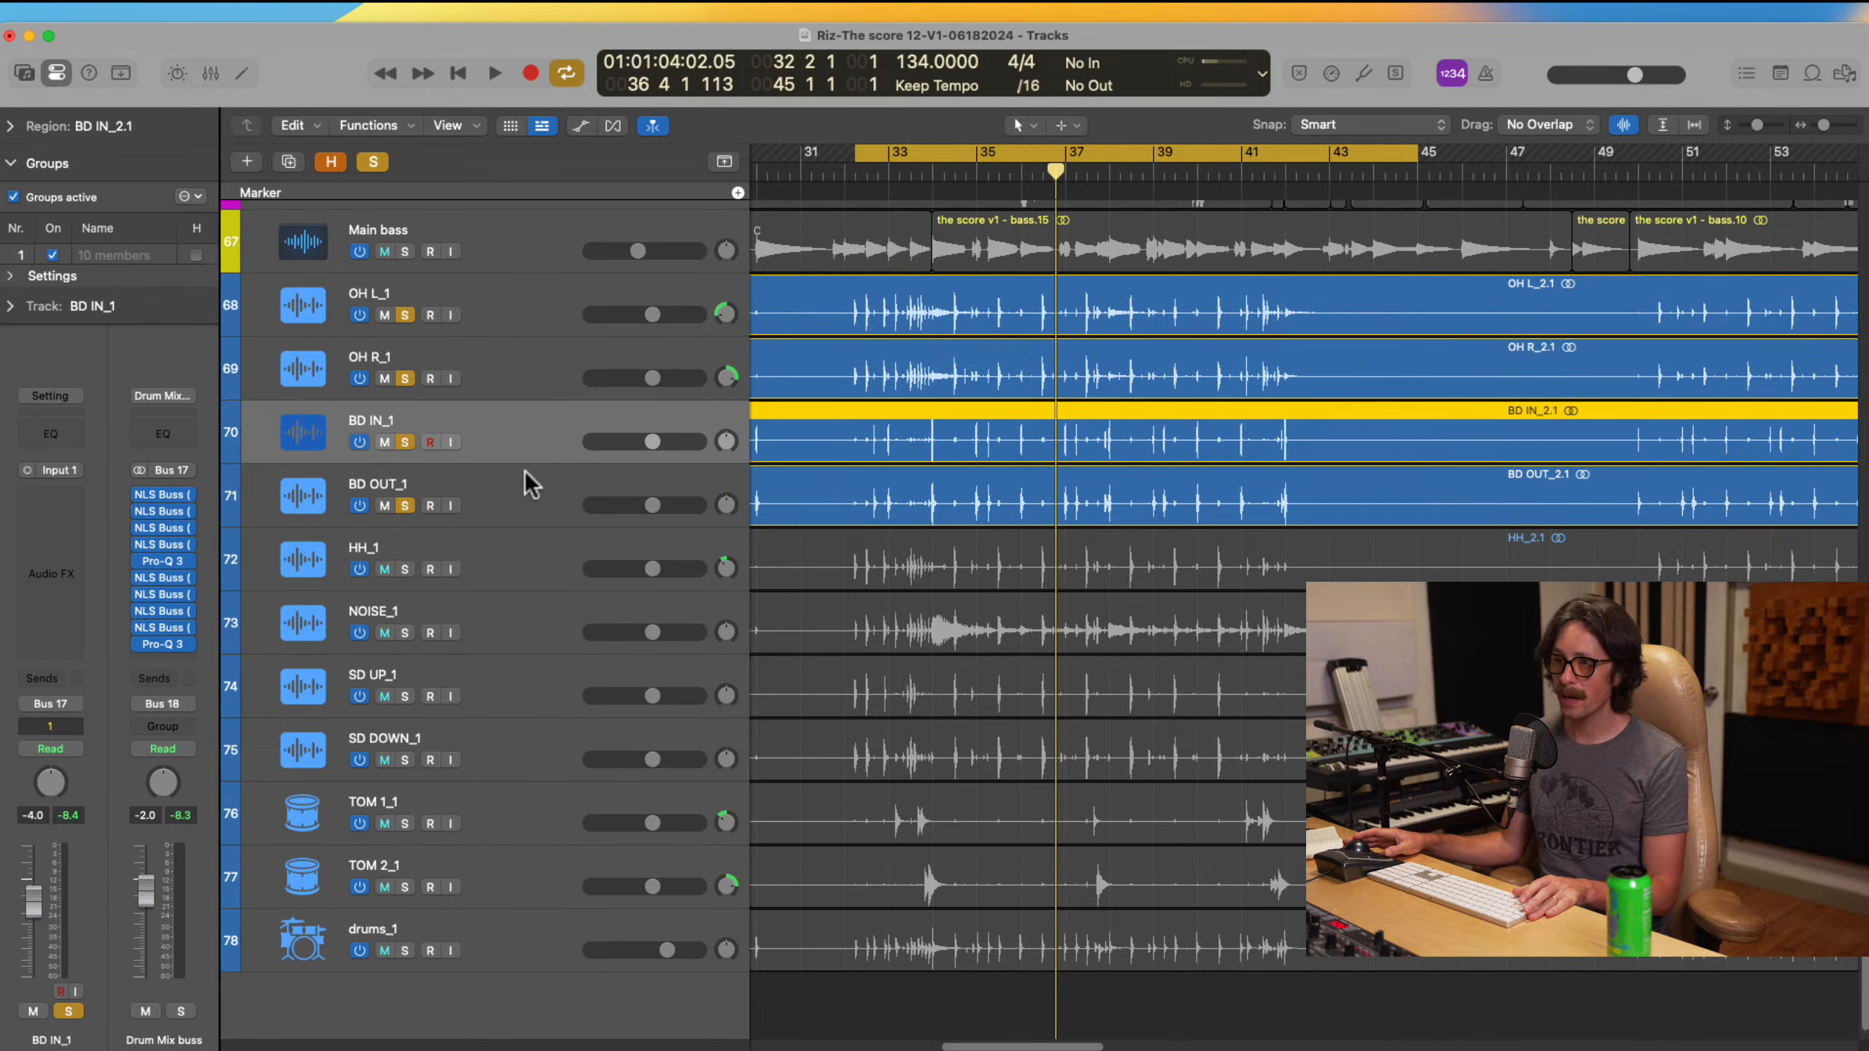
{"action": "left_click", "coordinate": [517, 492], "text": "shift"}
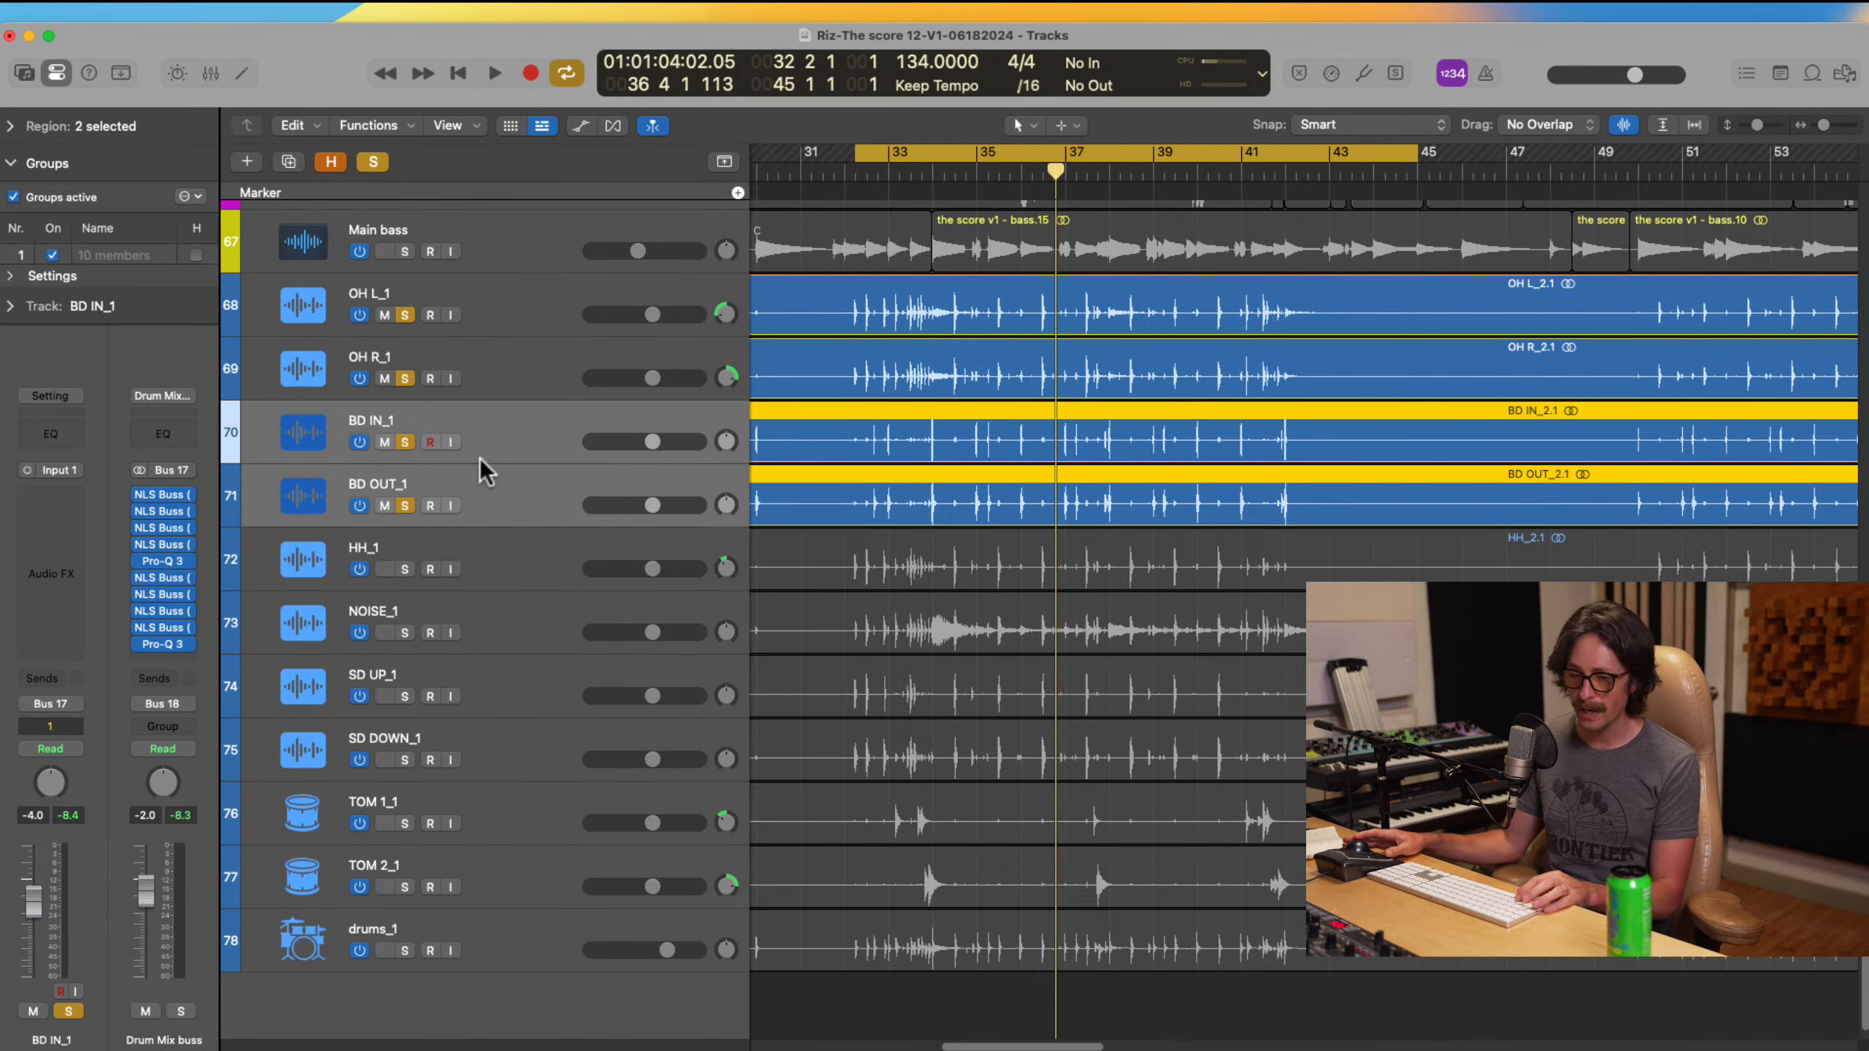
{"action": "left_click", "coordinate": [526, 452]}
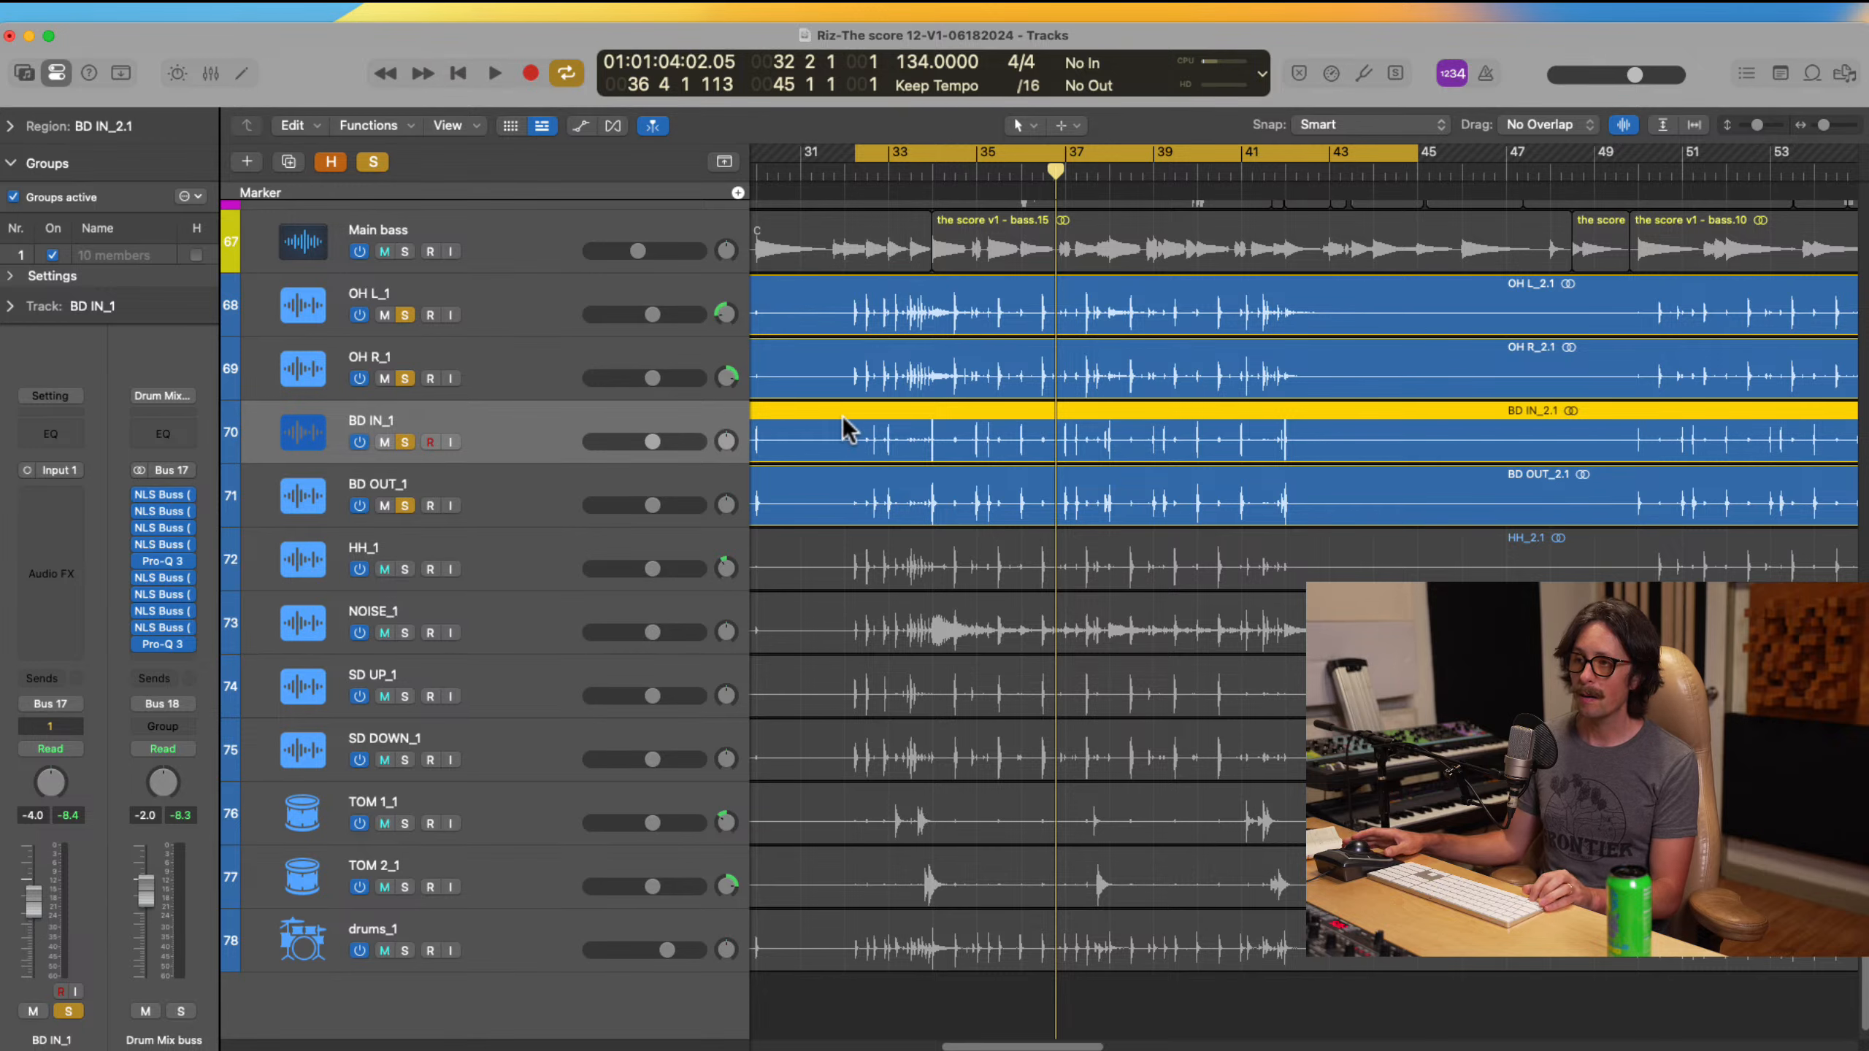
{"action": "left_click_drag", "start_coordinate": [899, 500], "coordinate": [900, 501]}
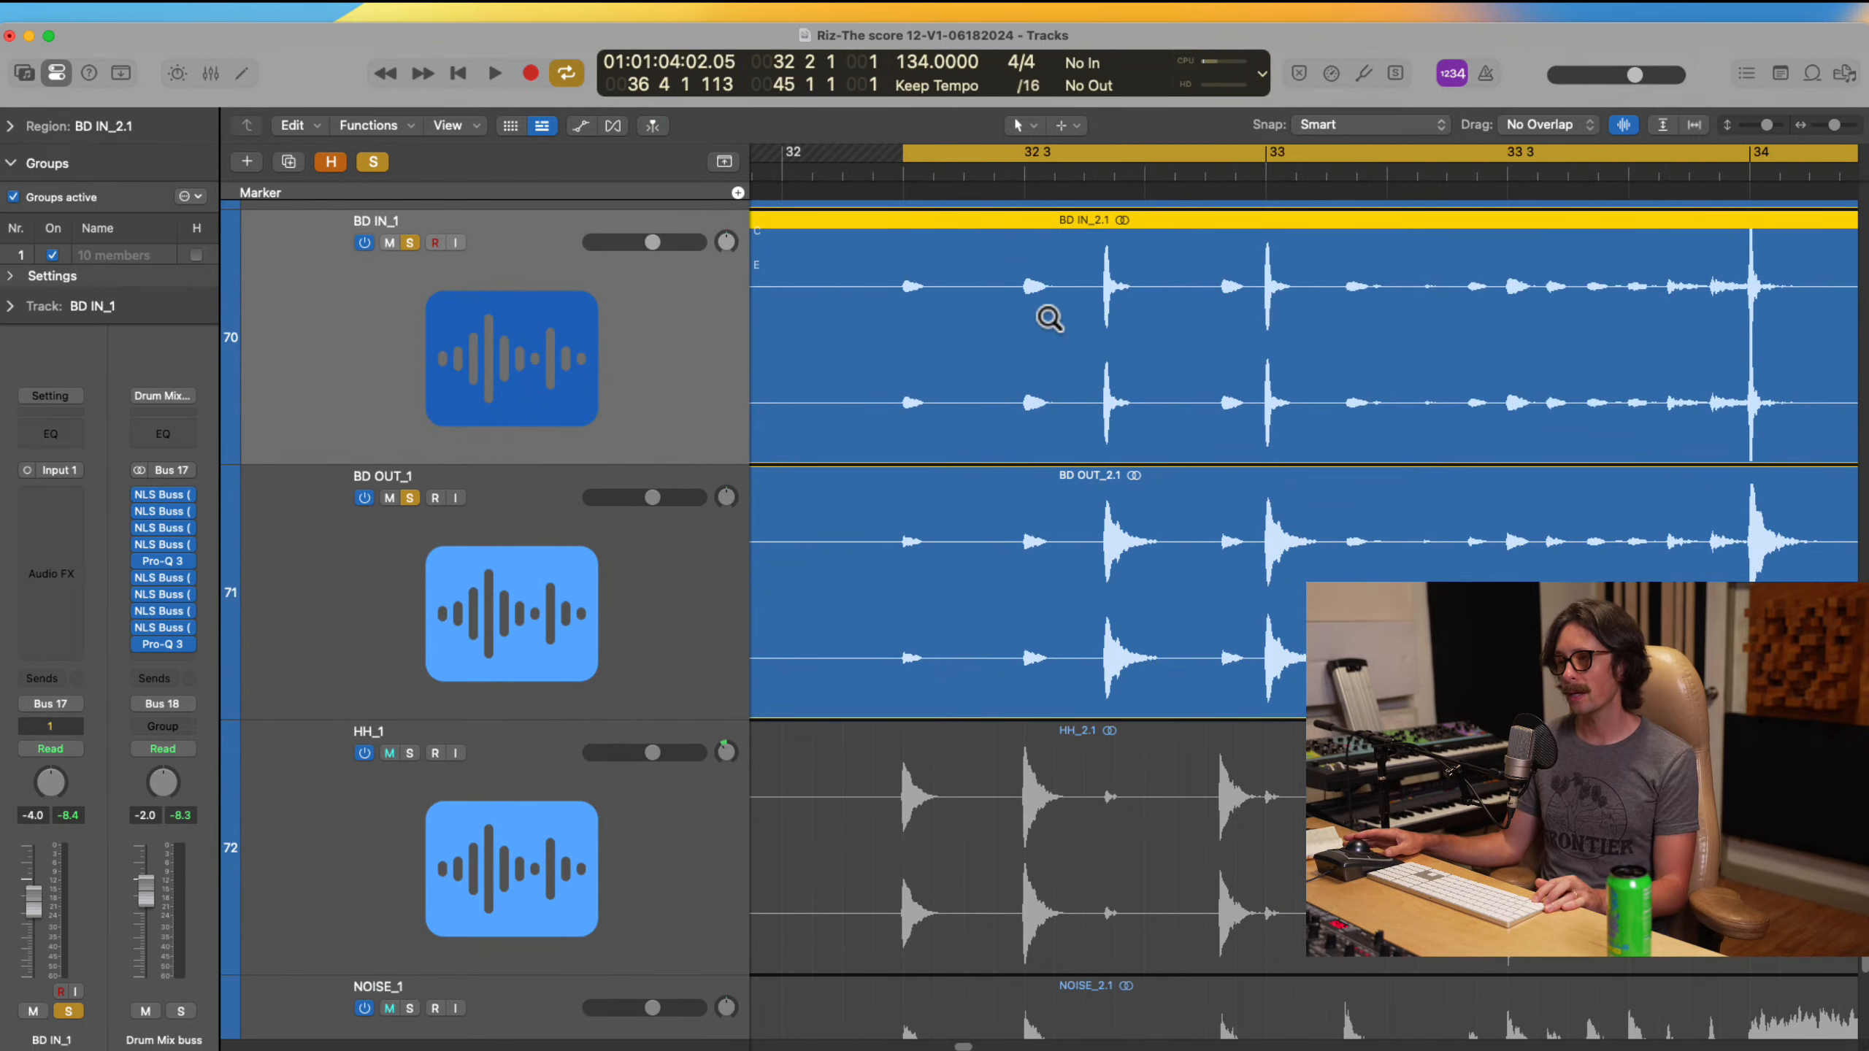
{"action": "left_click_drag", "start_coordinate": [1049, 318], "coordinate": [1262, 718]}
{"action": "left_click_drag", "start_coordinate": [1110, 598], "coordinate": [1108, 596]}
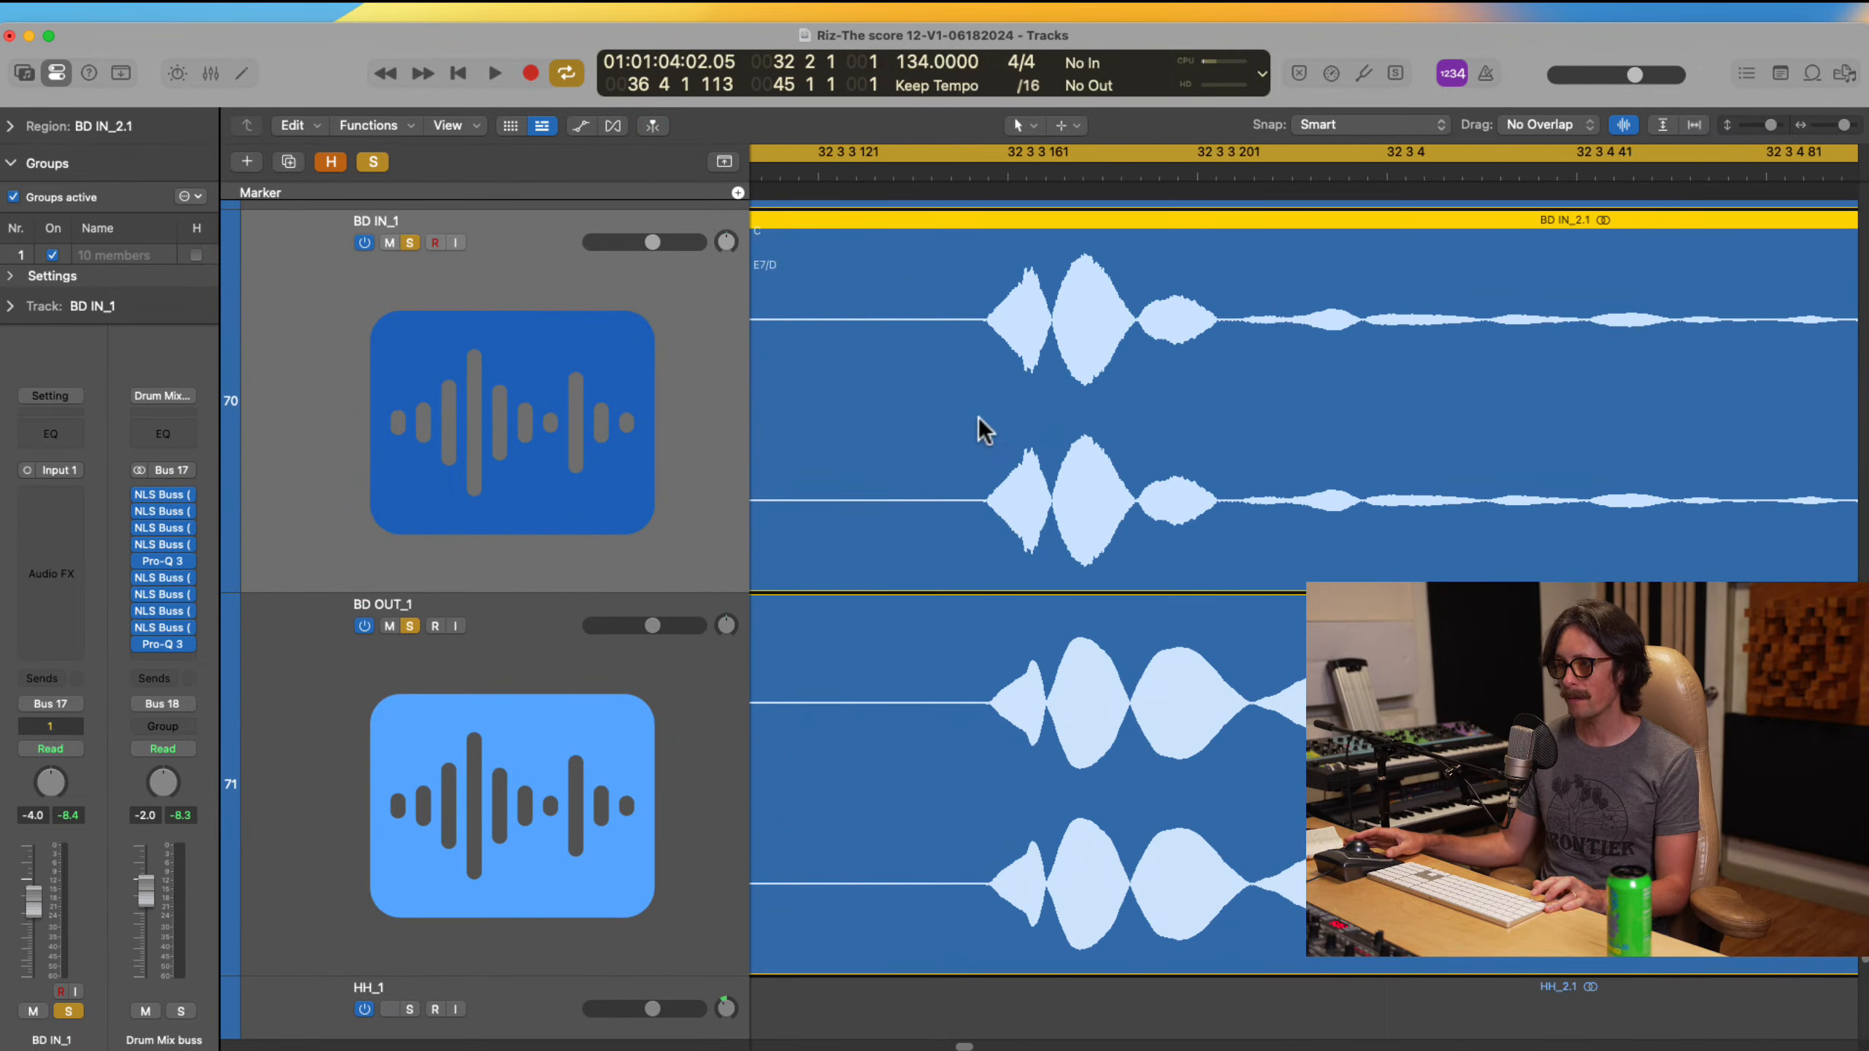
{"action": "left_click_drag", "start_coordinate": [990, 427], "coordinate": [1174, 814]}
{"action": "left_click", "coordinate": [1228, 652], "text": "ctrl+alt"}
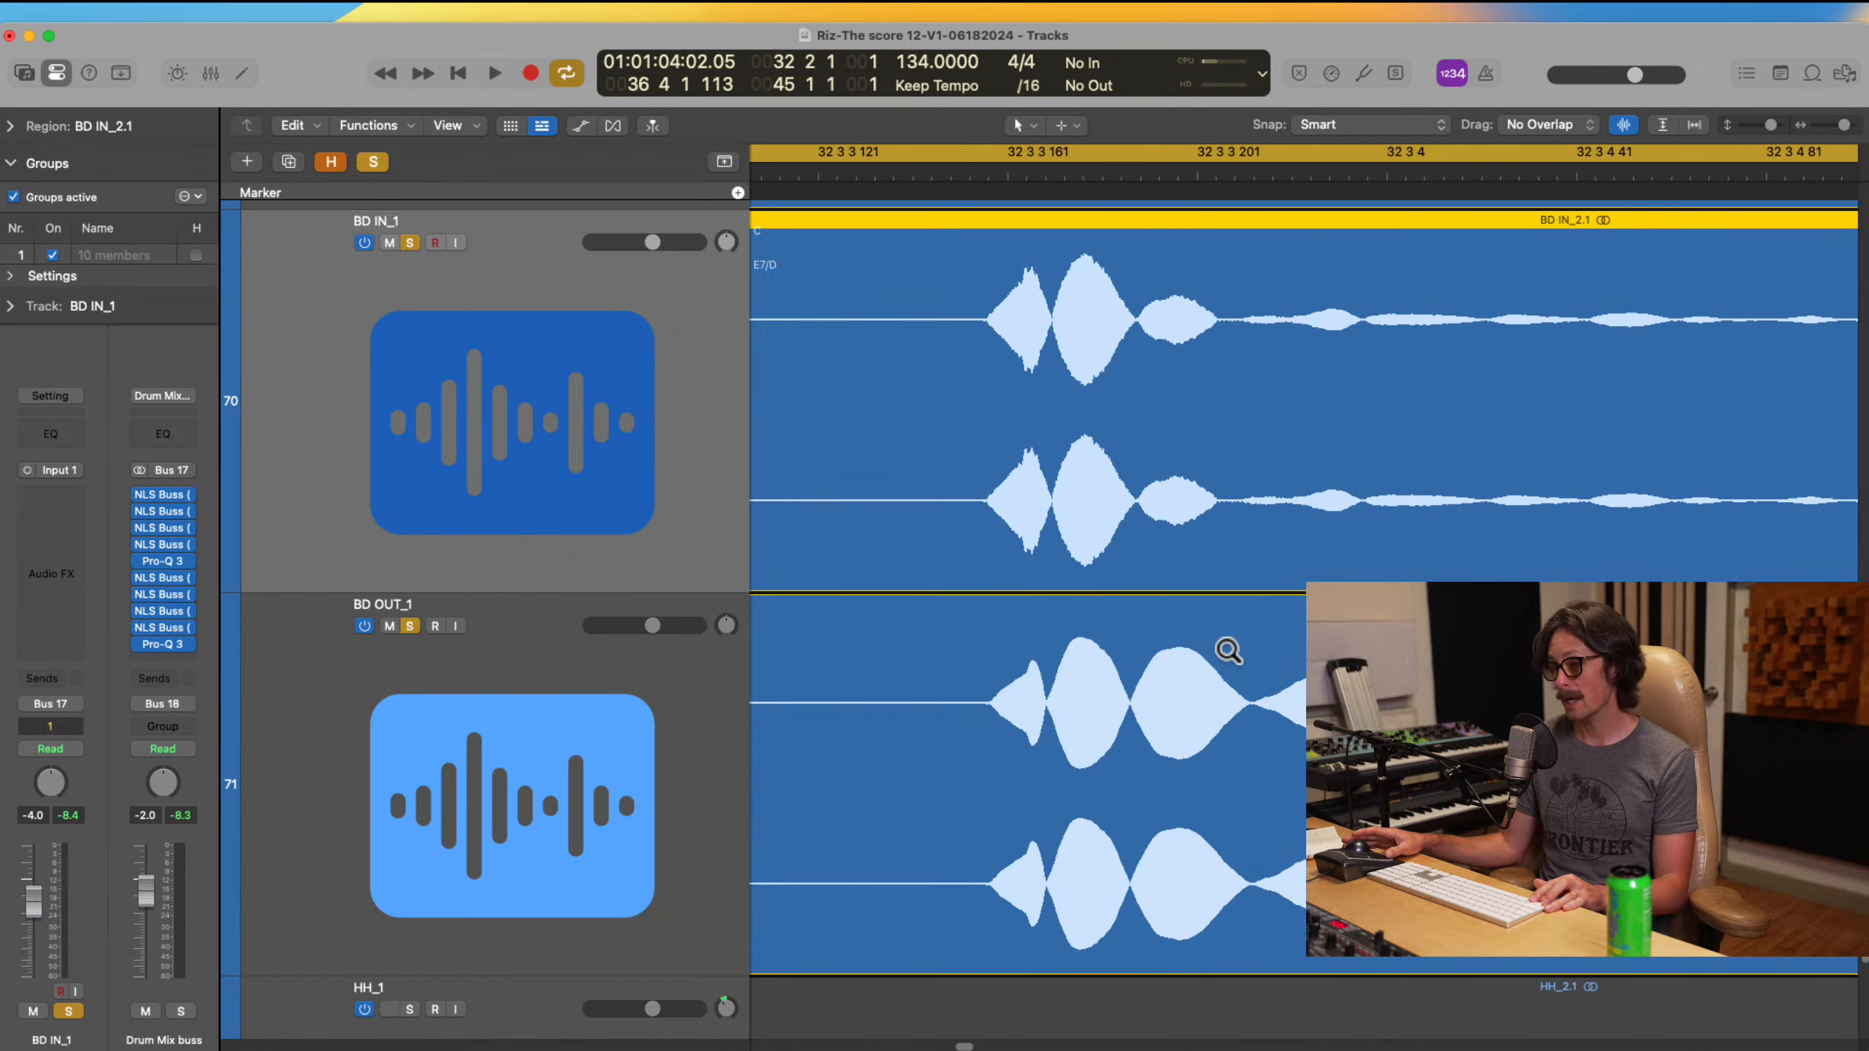
{"action": "left_click", "coordinate": [1124, 619], "text": "ctrl+alt"}
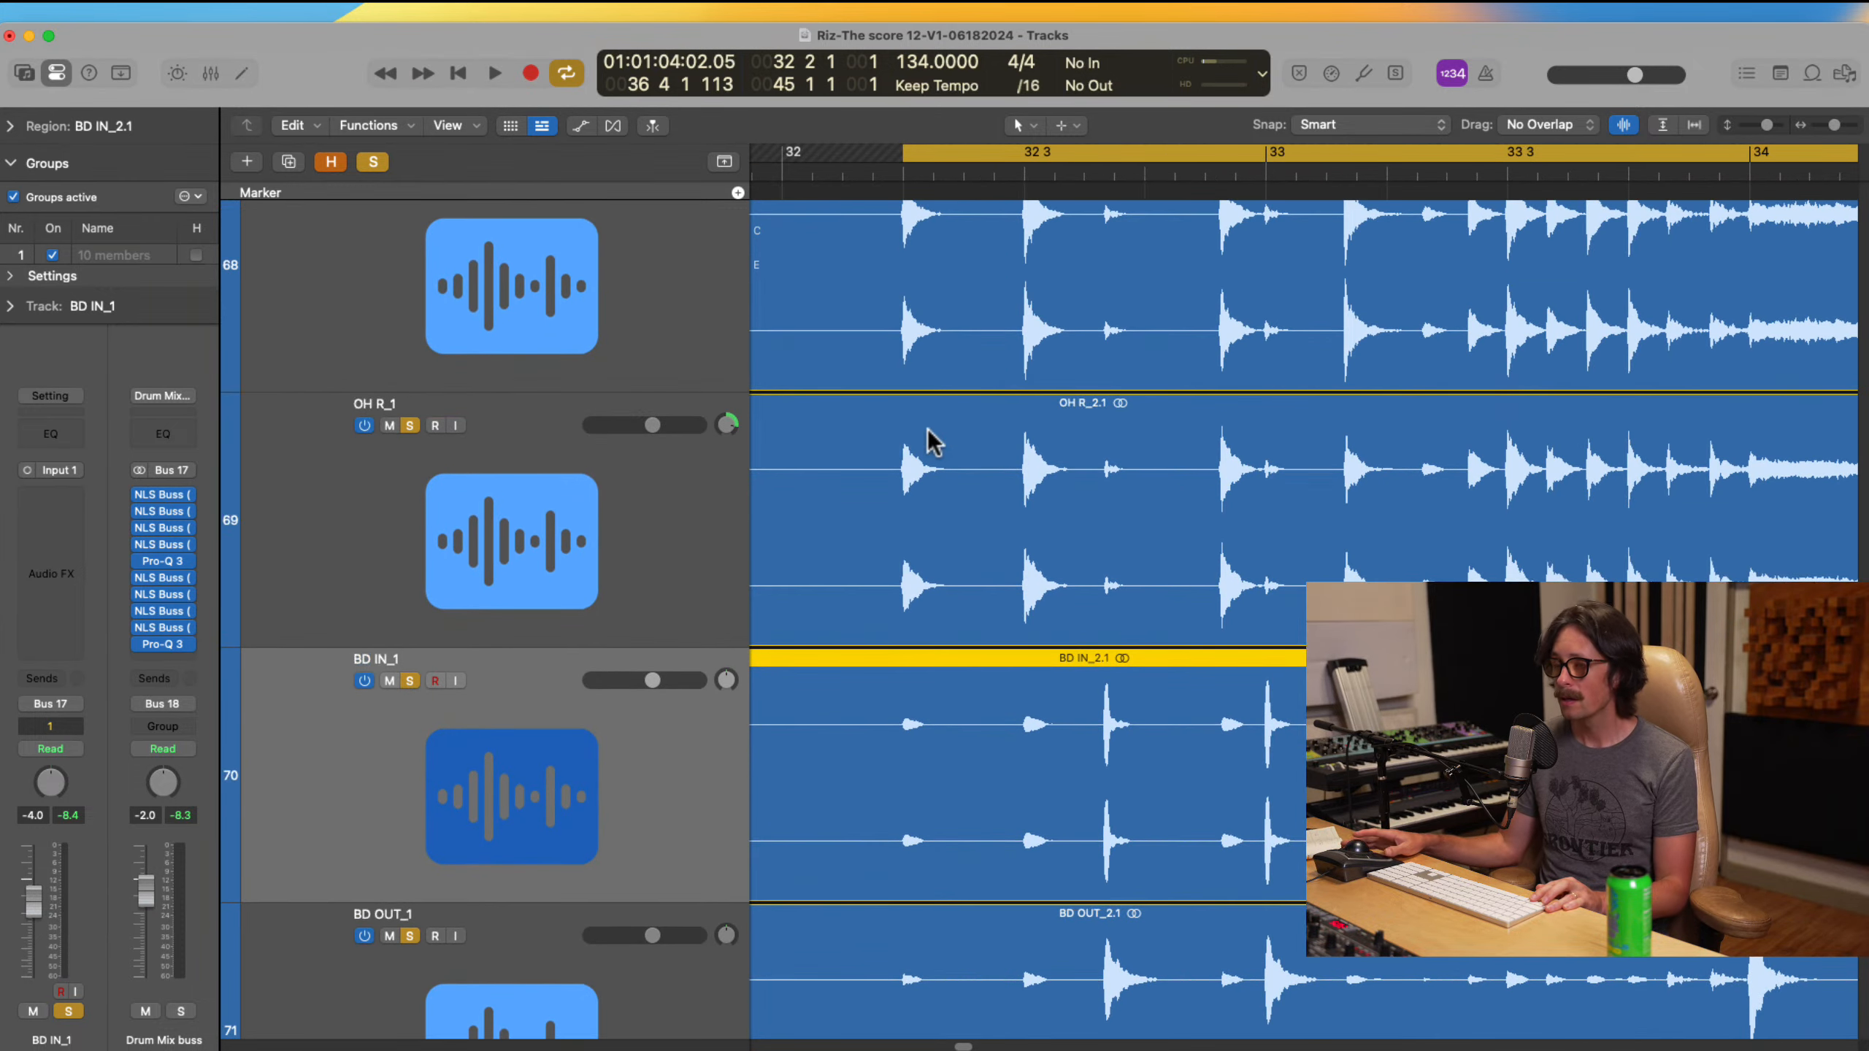
Step: Select both overhead tracks and compare the alignment of their waveforms at the first hit, around 32 2
{"action": "scroll", "coordinate": [933, 441], "scroll_direction": "up", "scroll_amount": 5}
{"action": "left_click", "coordinate": [707, 604]}
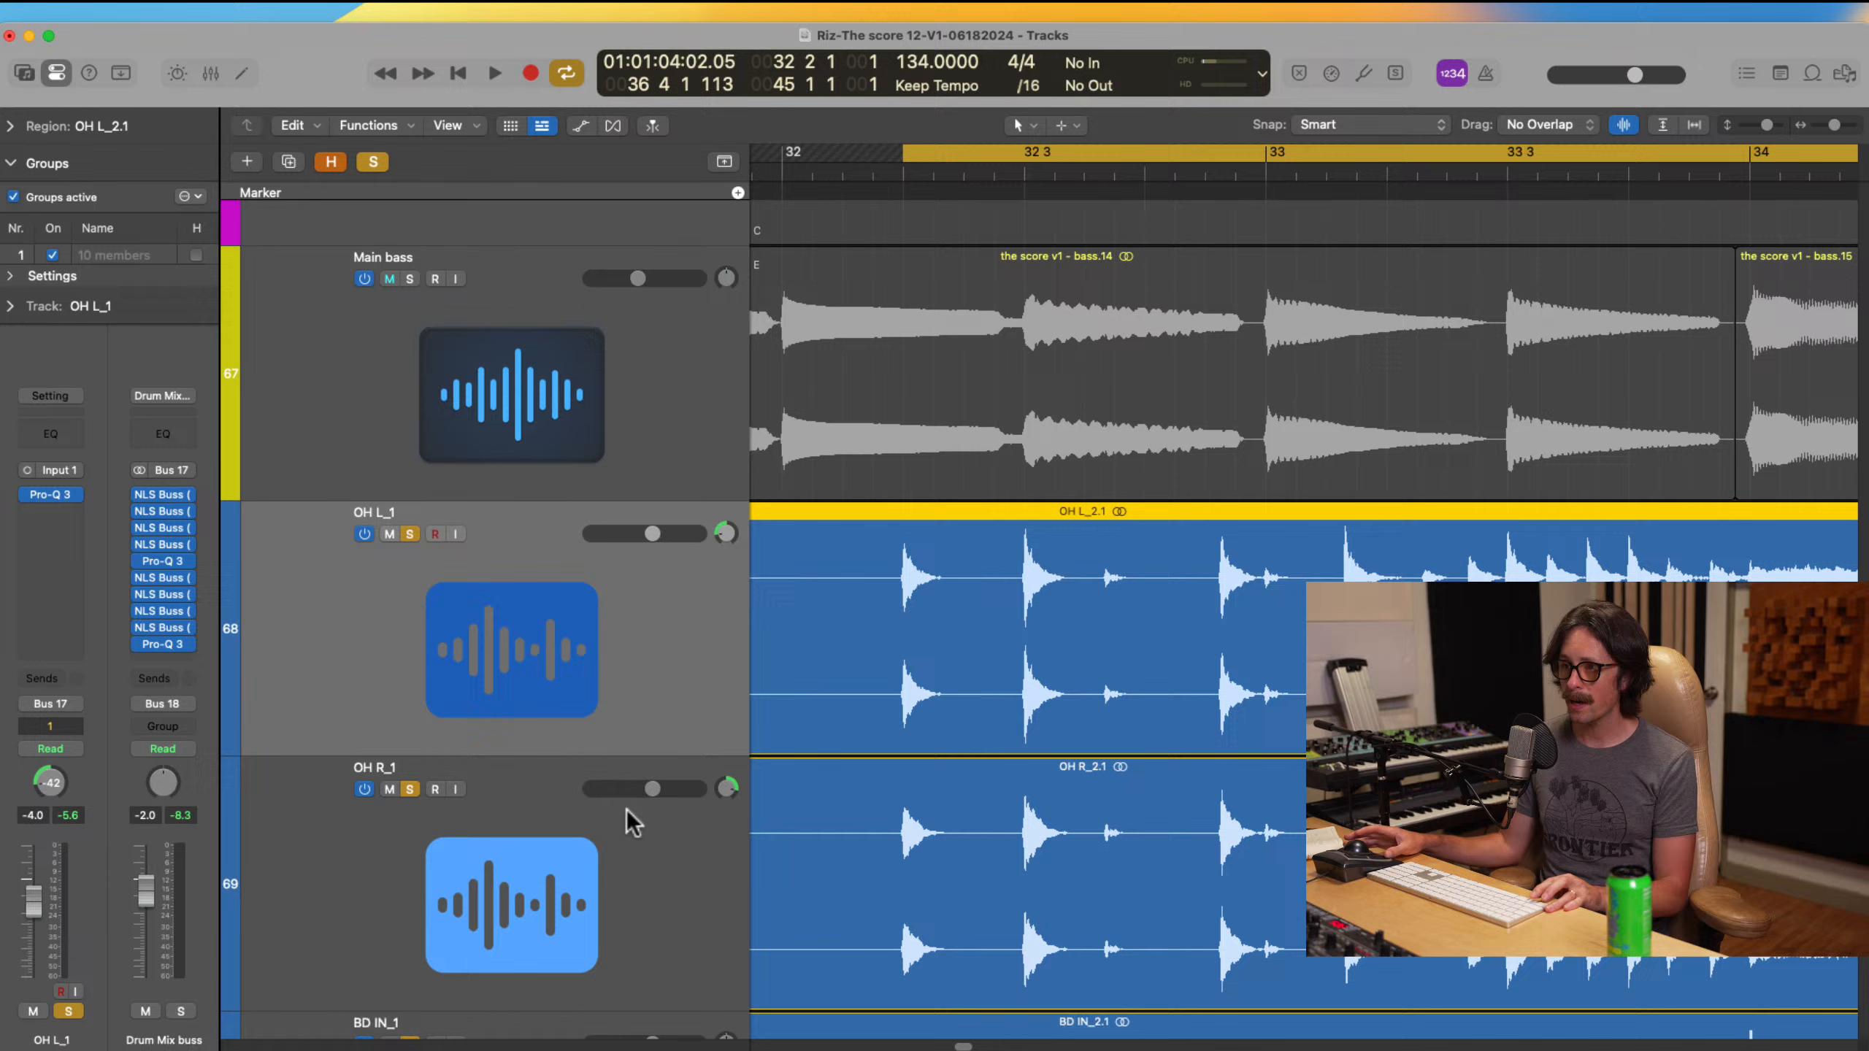
{"action": "left_click", "coordinate": [599, 869], "text": "shift"}
{"action": "left_click_drag", "start_coordinate": [847, 576], "coordinate": [1012, 896]}
{"action": "left_click", "coordinate": [1134, 323], "text": "ctrl+alt"}
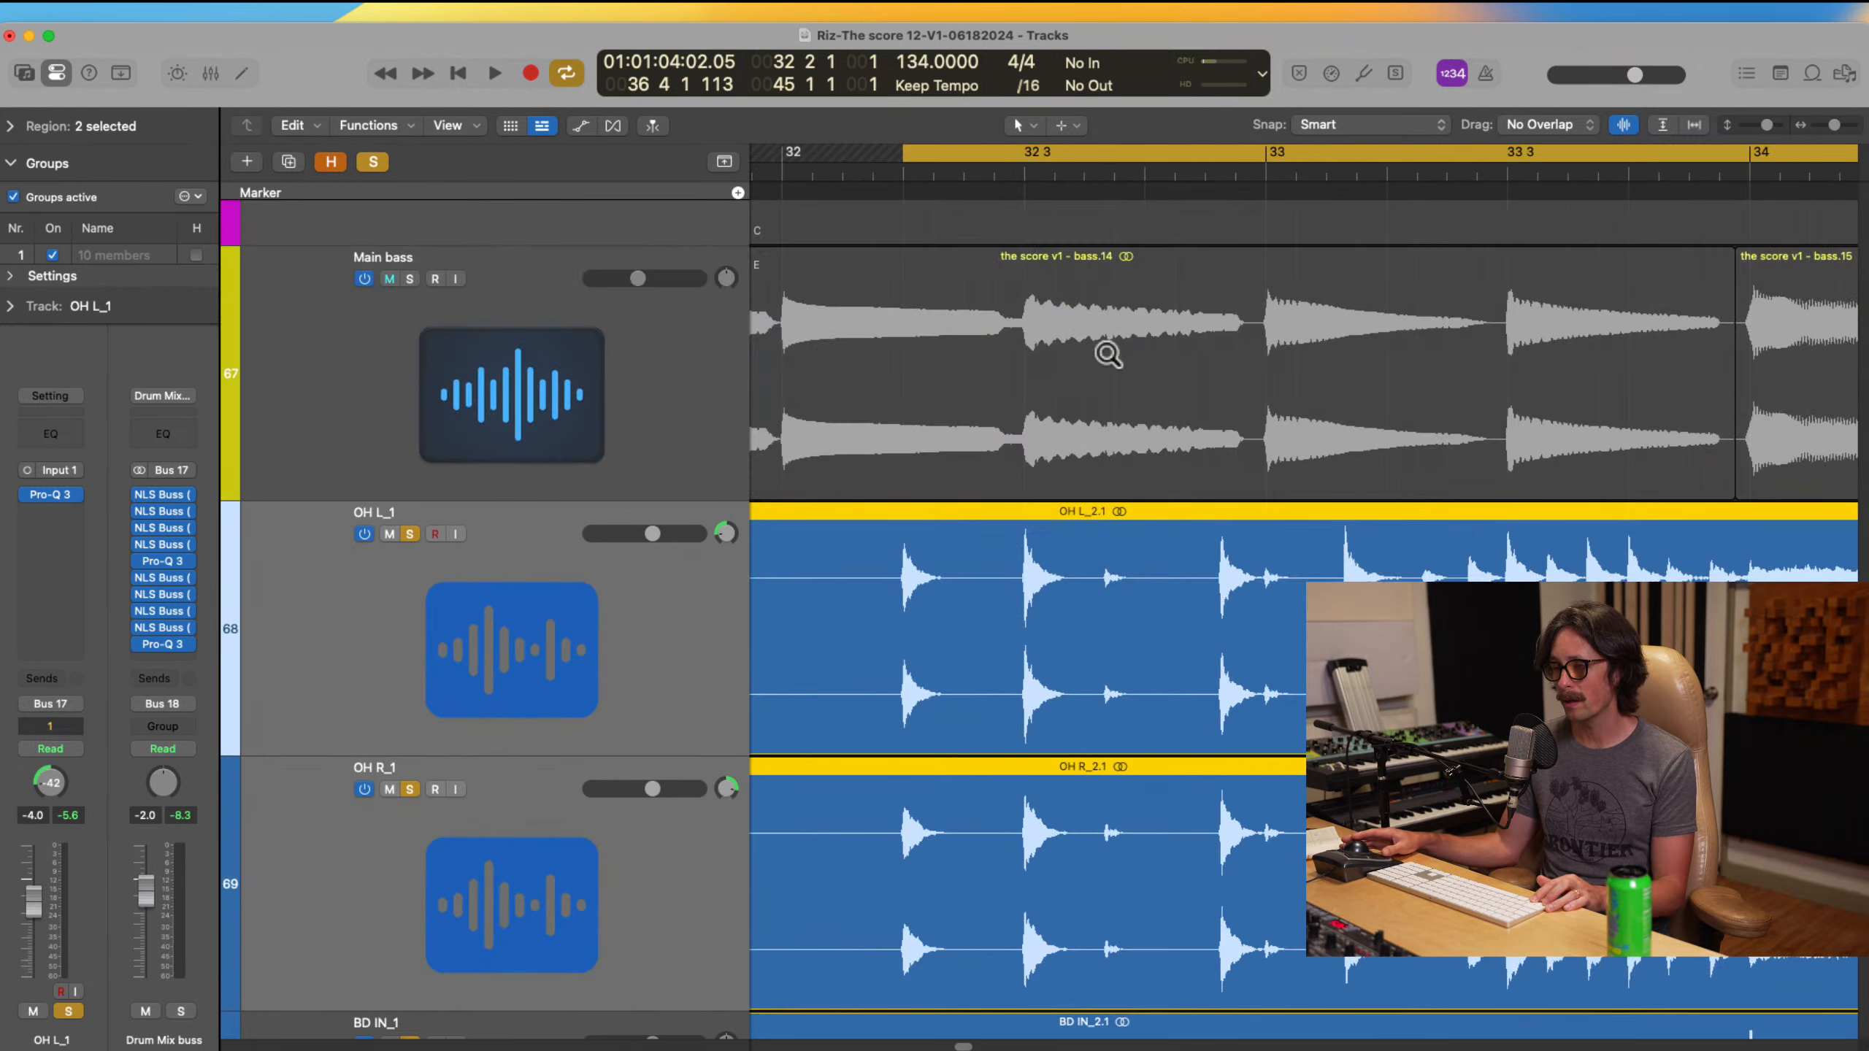
{"action": "left_click_drag", "start_coordinate": [860, 491], "coordinate": [990, 876]}
{"action": "left_click_drag", "start_coordinate": [1087, 445], "coordinate": [1256, 770]}
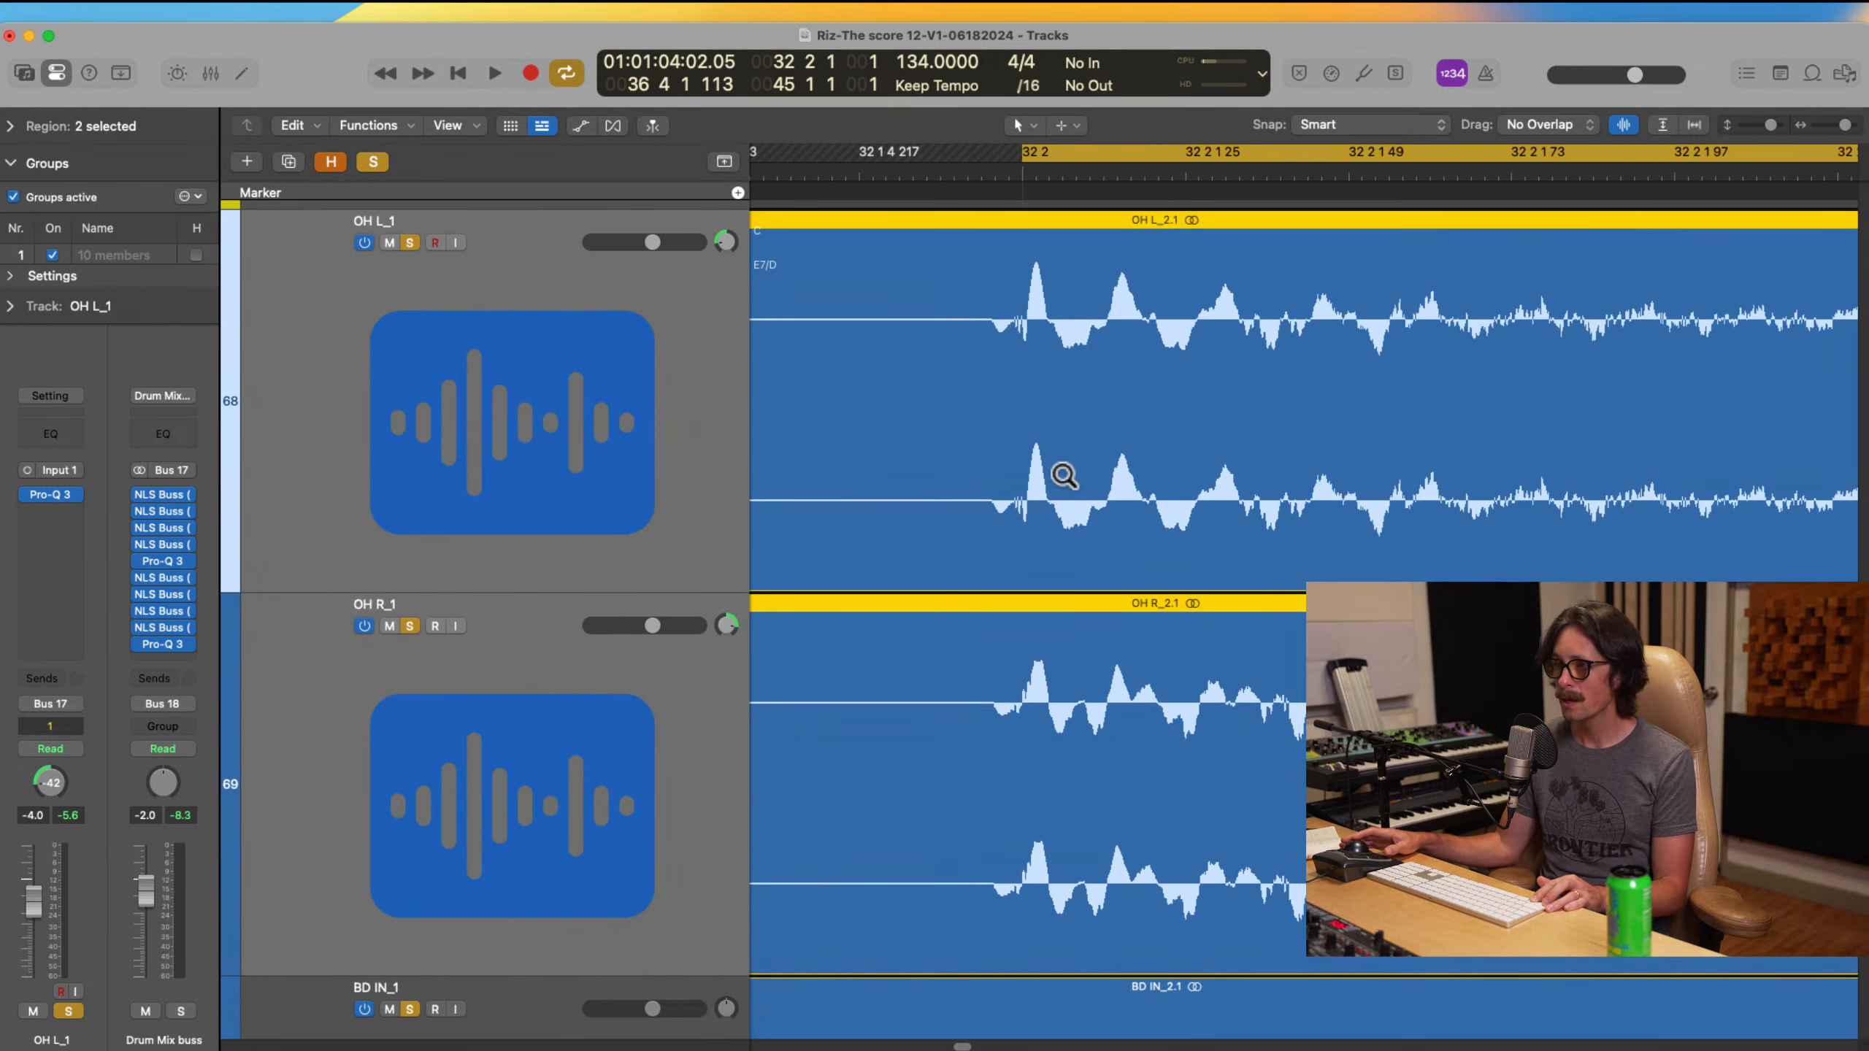
{"action": "left_click_drag", "start_coordinate": [917, 413], "coordinate": [1214, 839]}
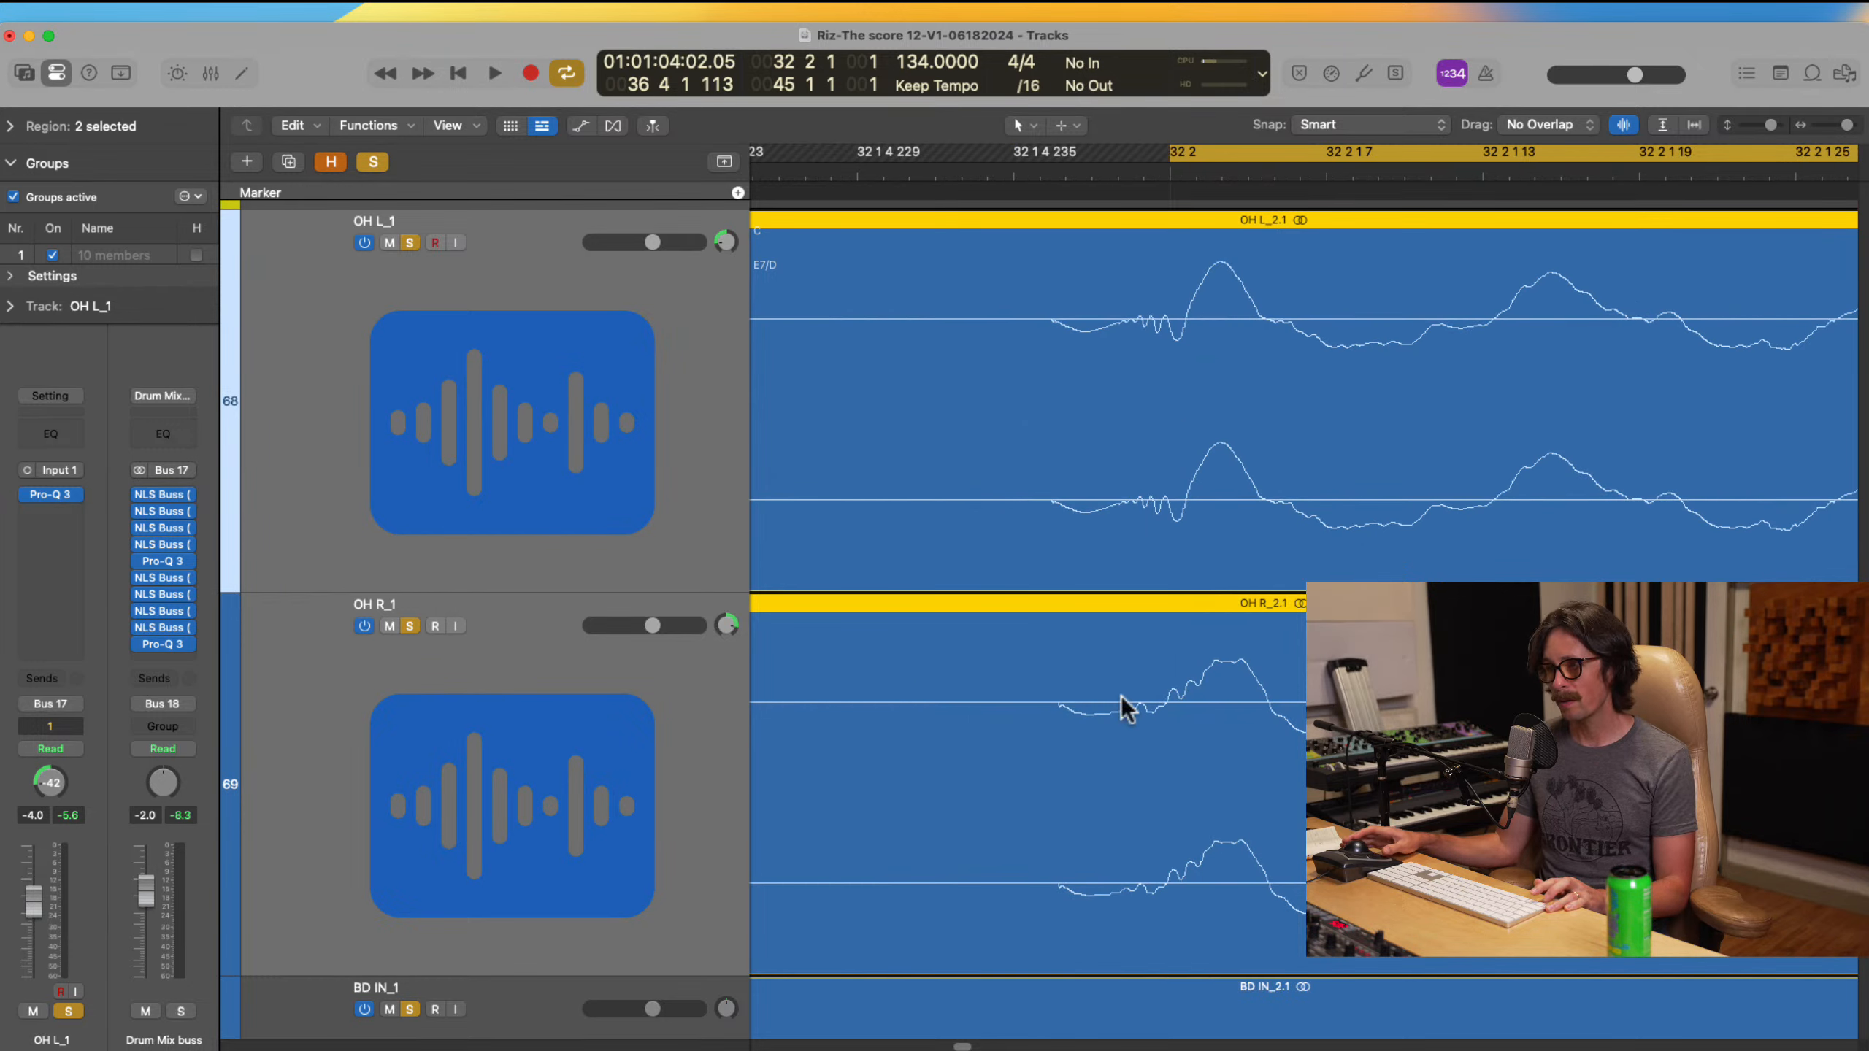
{"action": "left_click", "coordinate": [1156, 671], "text": "ctrl+alt"}
Step: Compare the overhead waveforms at 32 2 with those of BD IN_1 and BD OUT_1, enlarging the waveform display
{"action": "scroll", "coordinate": [1119, 680], "scroll_direction": "down", "scroll_amount": 6}
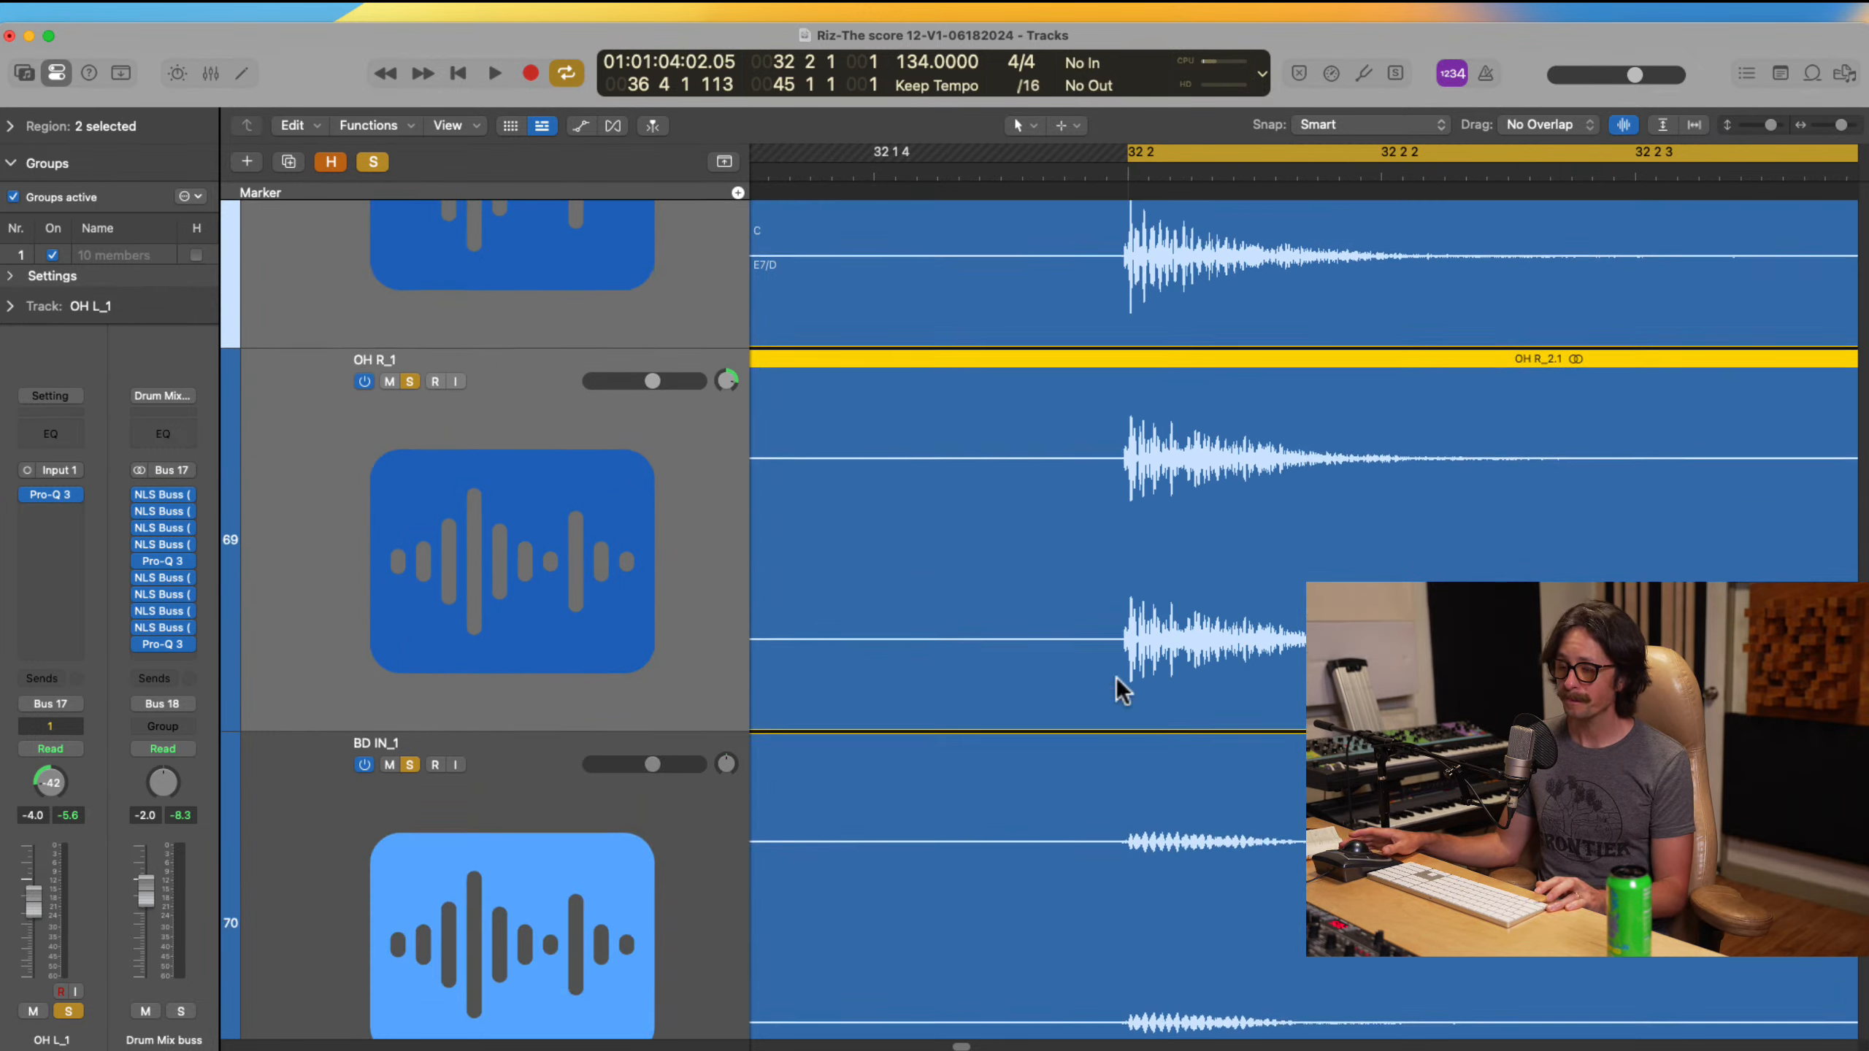
{"action": "left_click_drag", "start_coordinate": [1139, 352], "coordinate": [1148, 898]}
{"action": "left_click_drag", "start_coordinate": [988, 414], "coordinate": [1233, 848]}
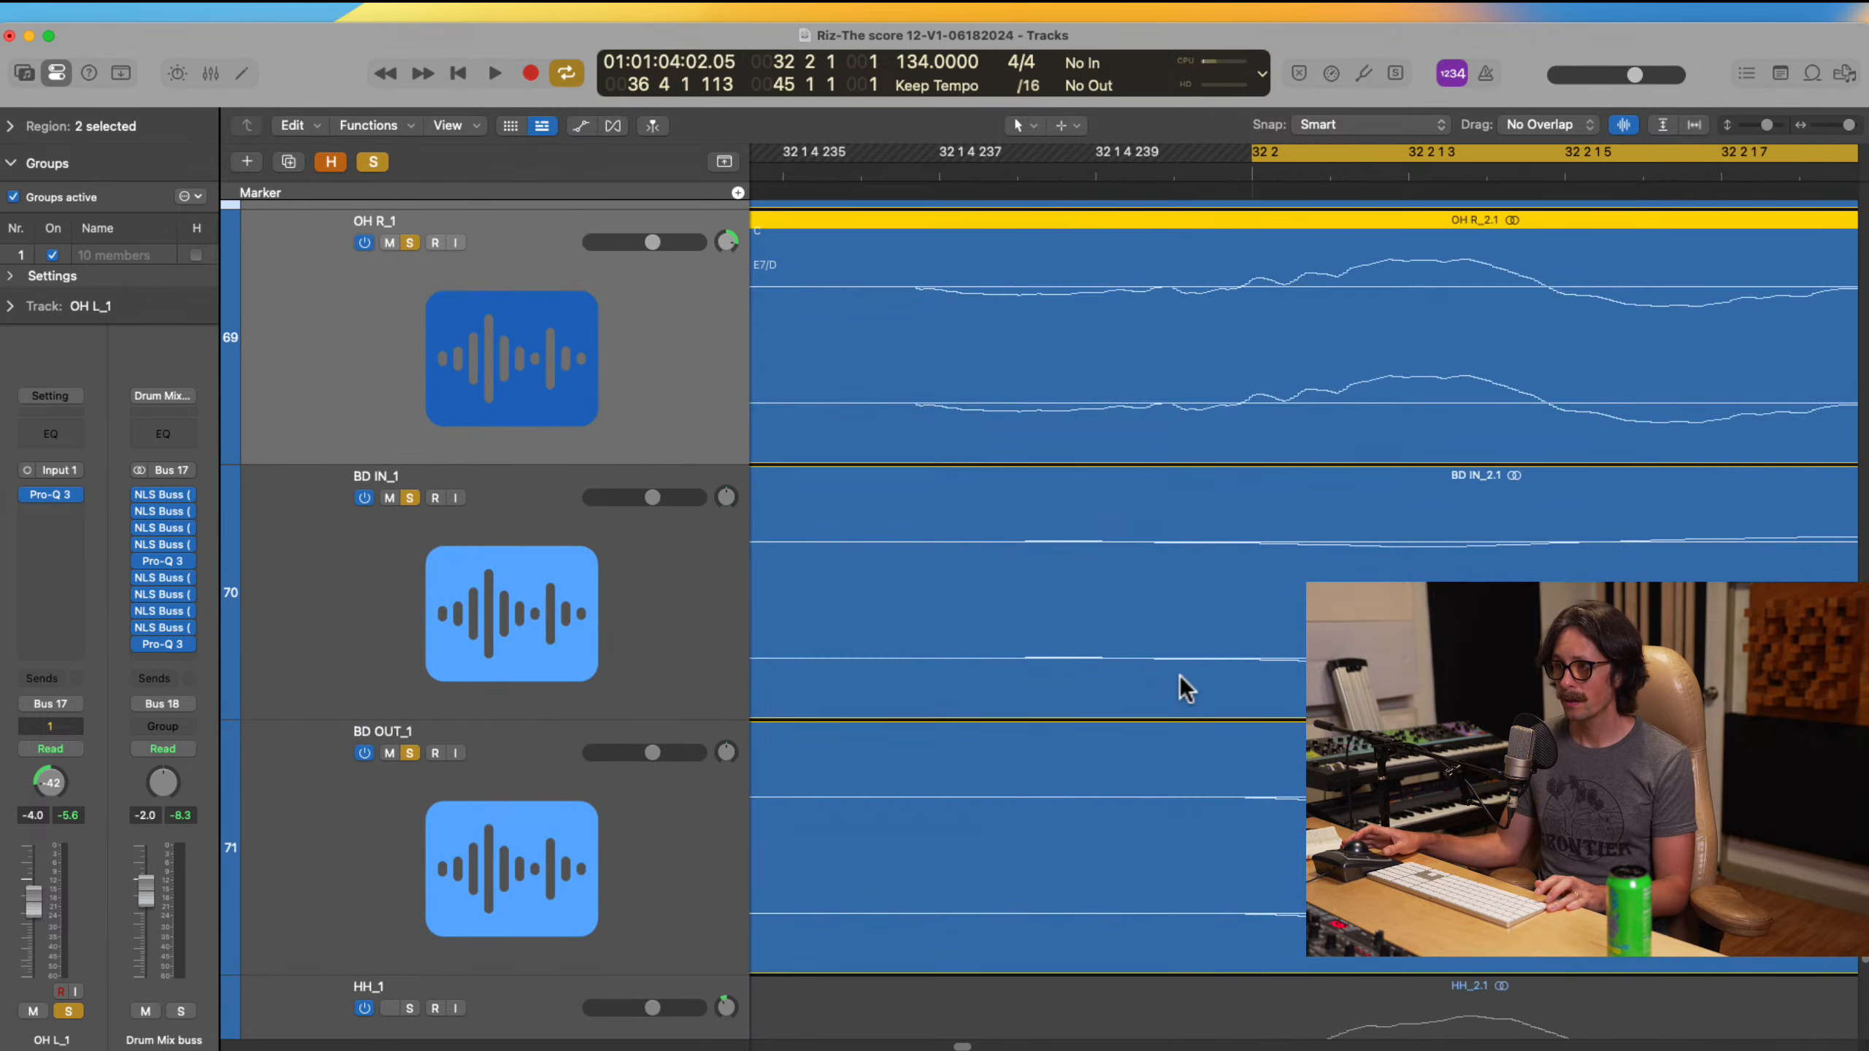
{"action": "left_click", "coordinate": [1182, 677], "text": "ctrl+alt"}
{"action": "key", "text": "ctrl+alt+super+Up"}
{"action": "key", "text": "ctrl+alt+super+Up"}
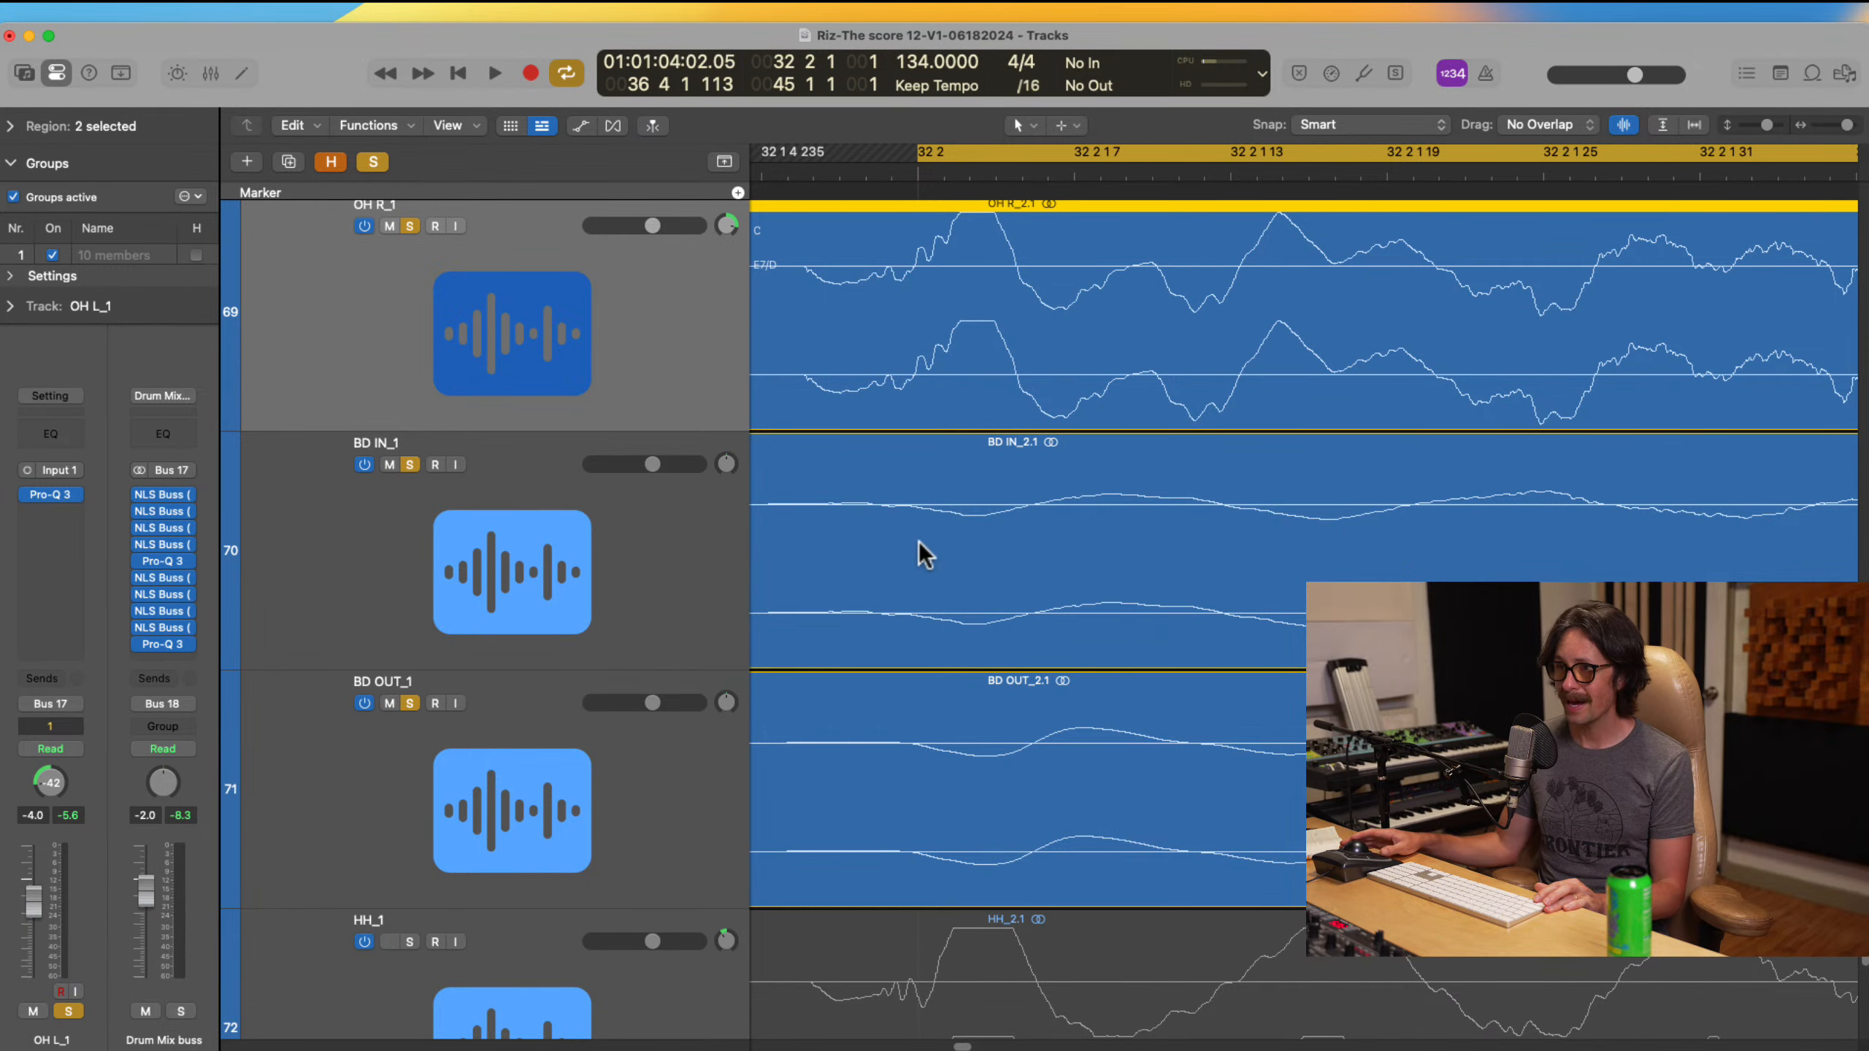
{"action": "left_click", "coordinate": [1008, 567], "text": "ctrl+alt"}
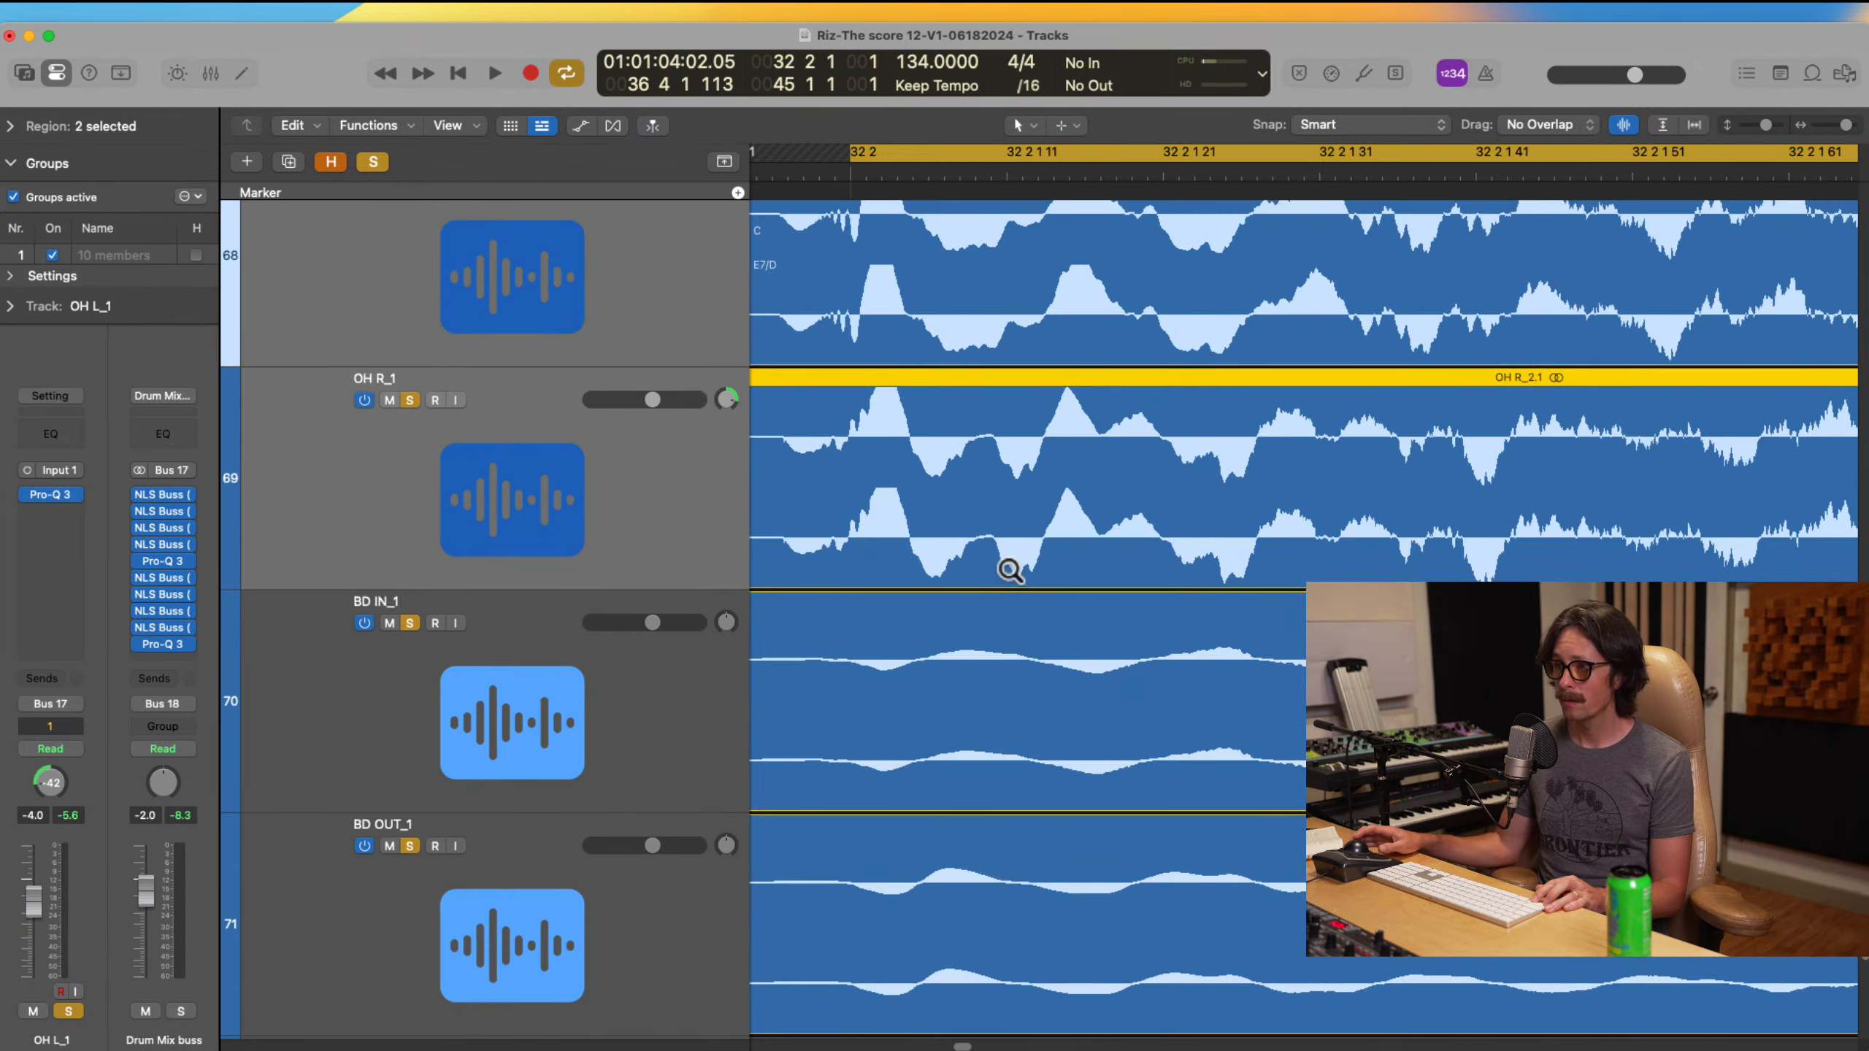
{"action": "left_click", "coordinate": [1010, 570], "text": "ctrl+alt"}
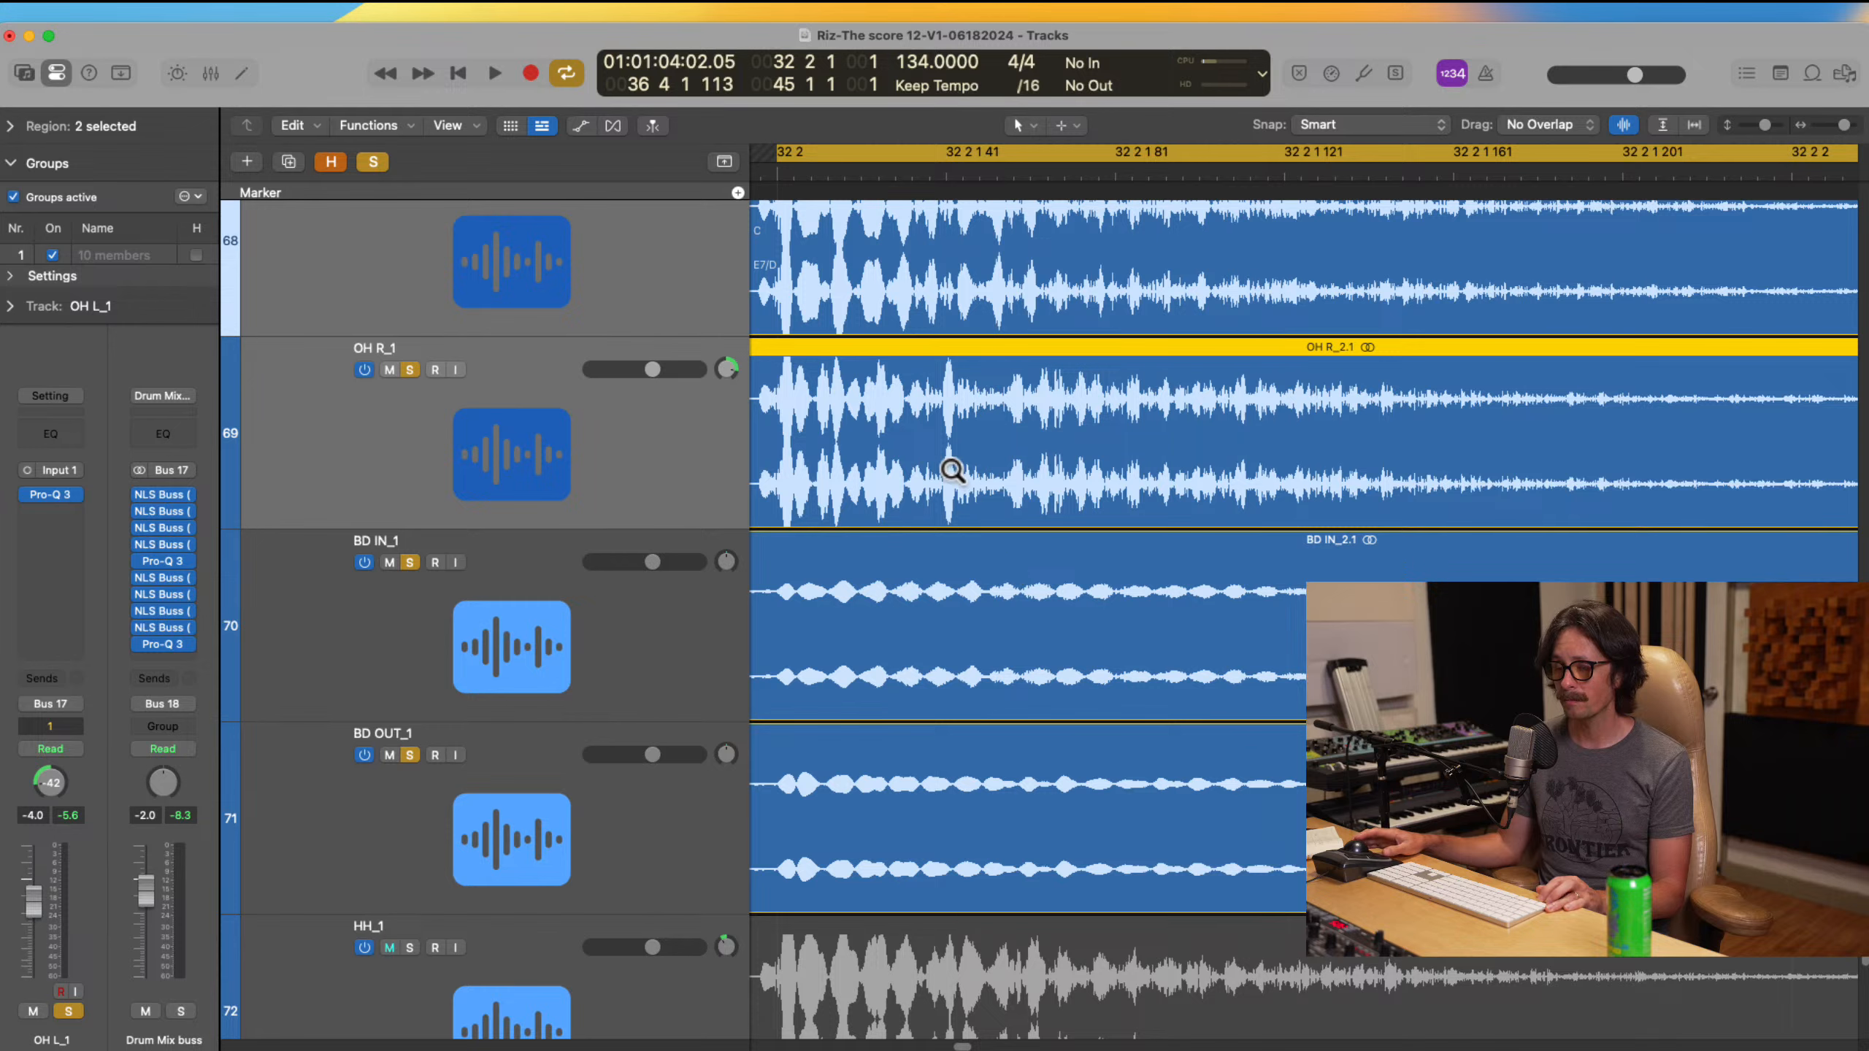
{"action": "left_click", "coordinate": [964, 474], "text": "ctrl+alt"}
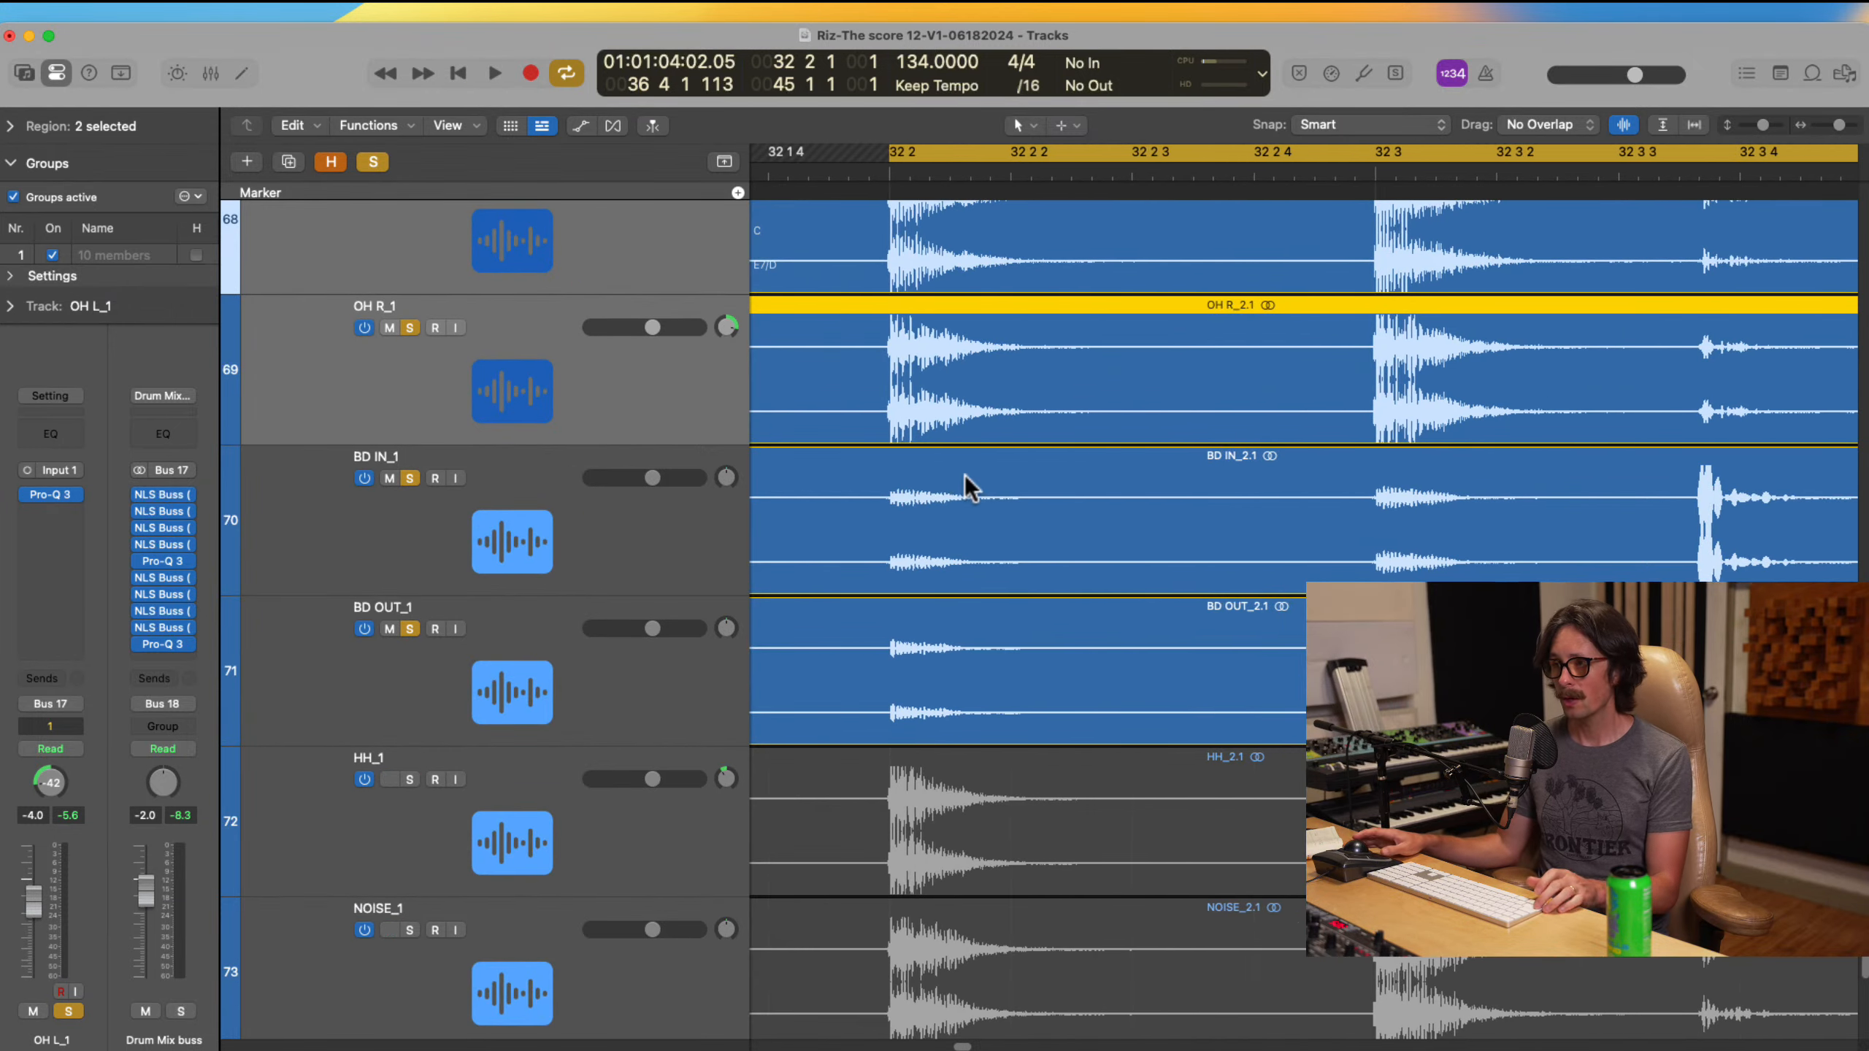
{"action": "scroll", "coordinate": [975, 526], "scroll_direction": "up", "scroll_amount": 3}
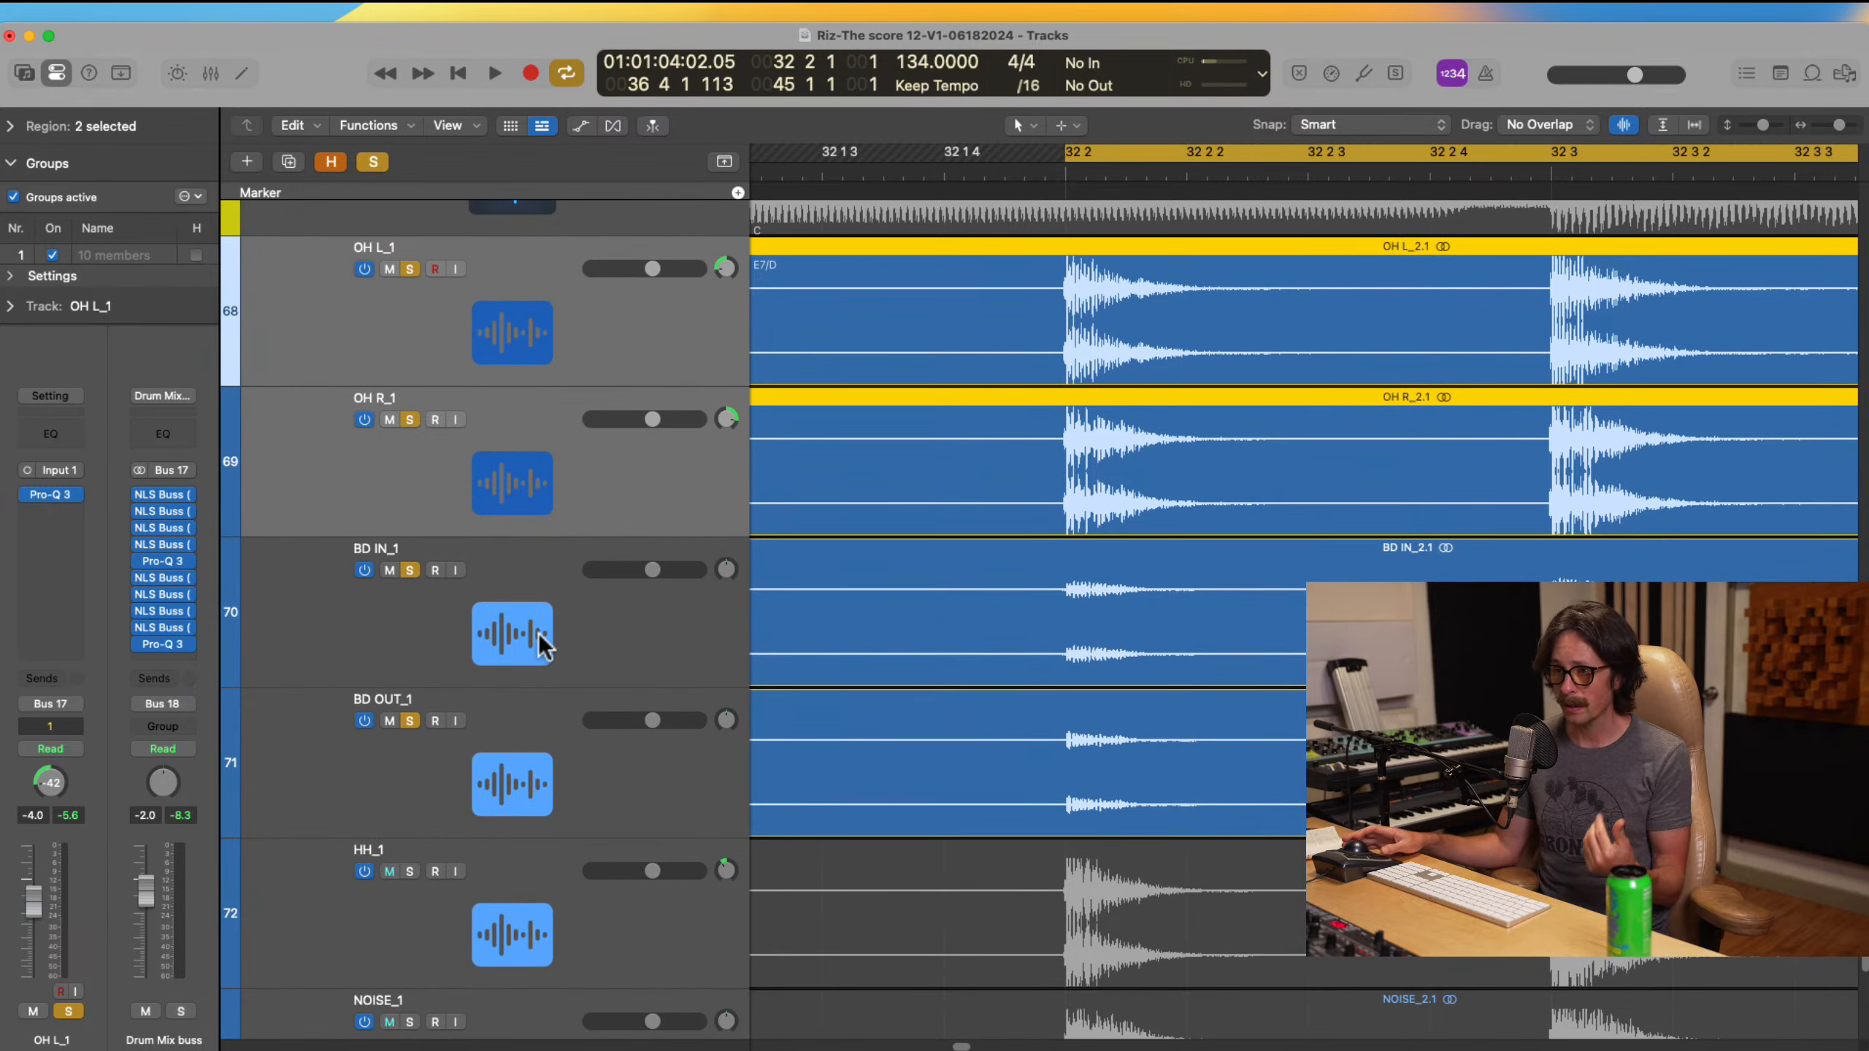
{"action": "left_click", "coordinate": [544, 644]}
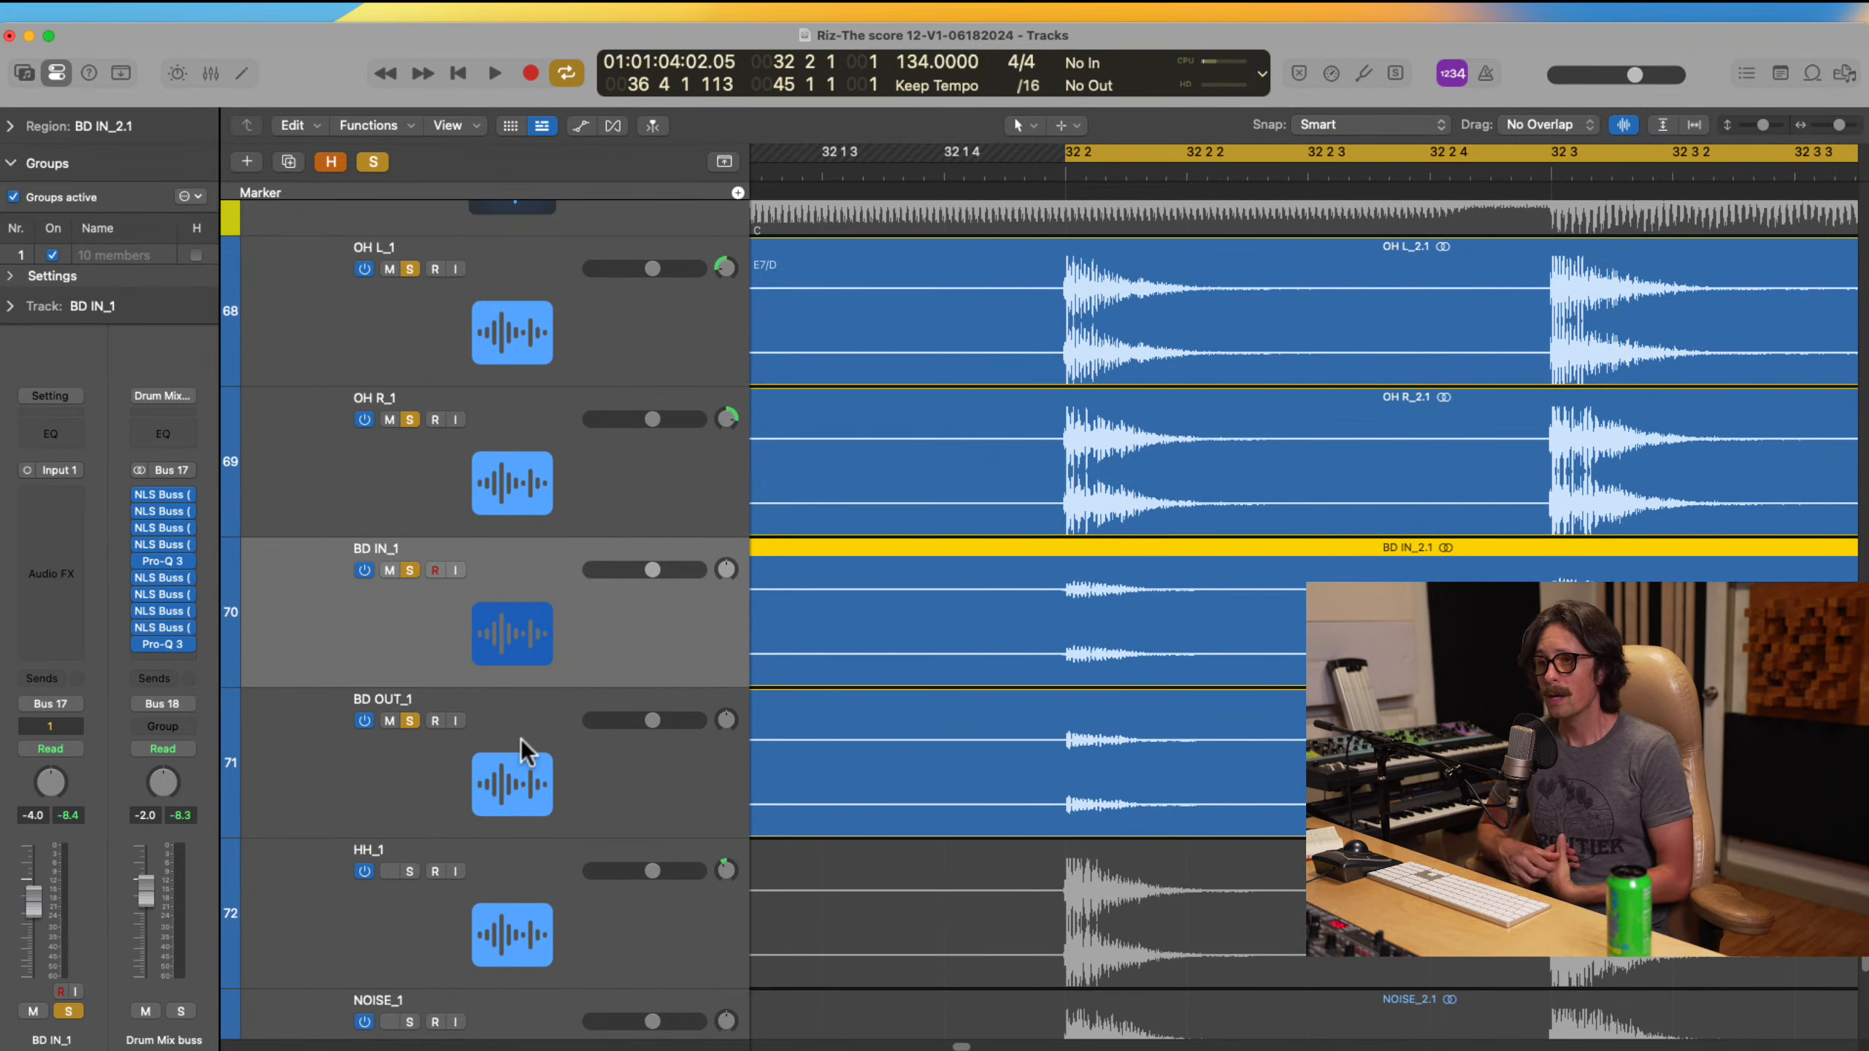
{"action": "left_click", "coordinate": [474, 792]}
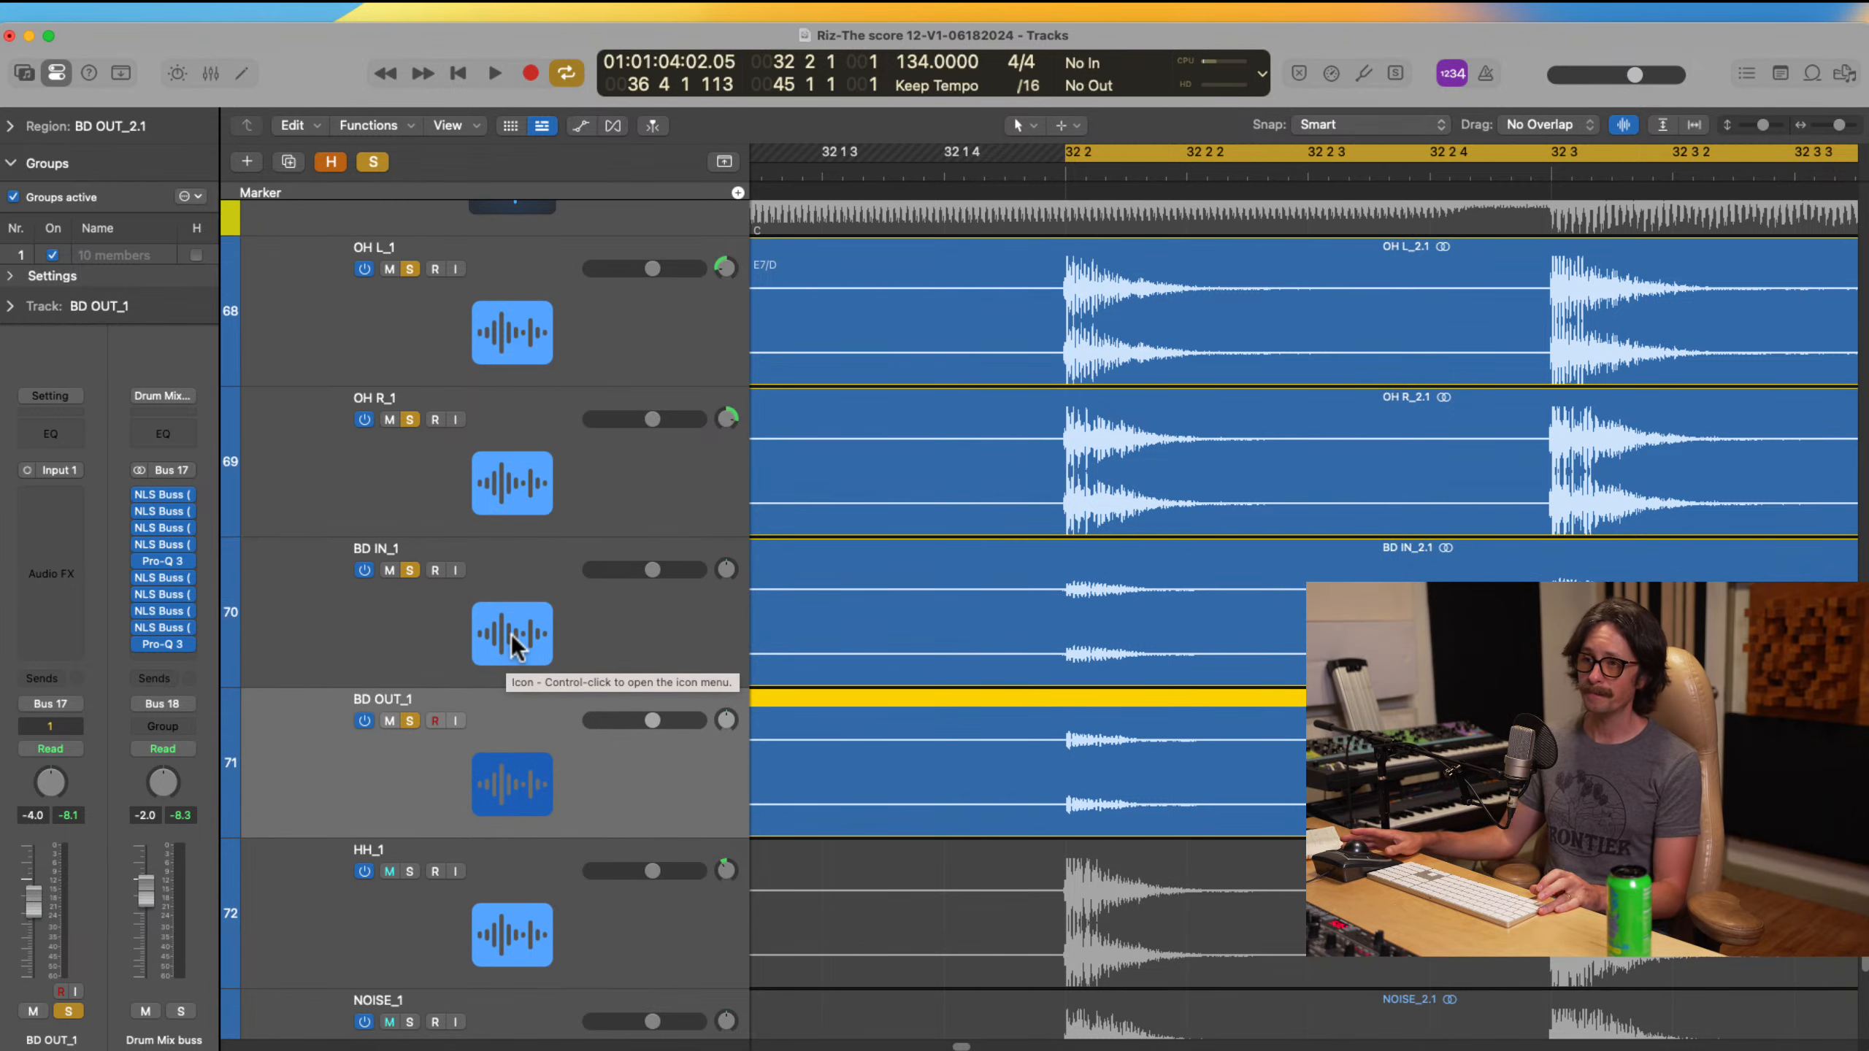
{"action": "left_click", "coordinate": [544, 624]}
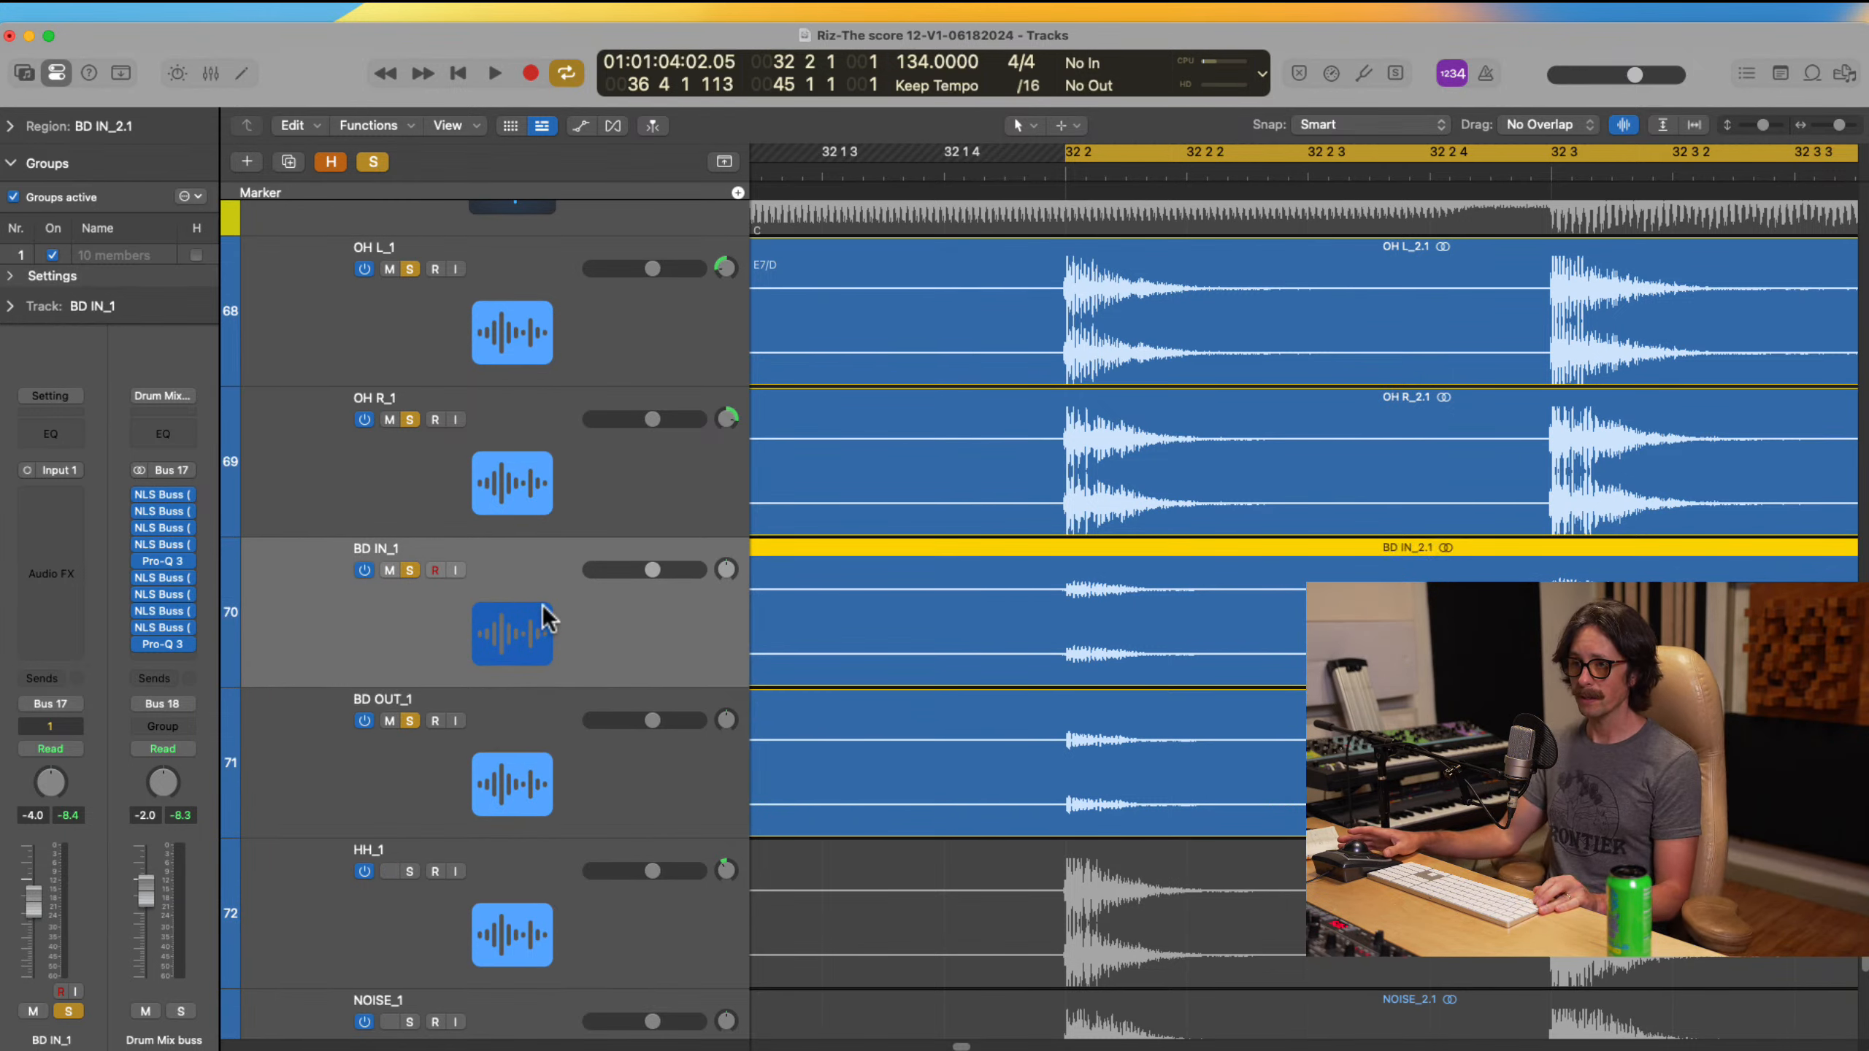
{"action": "left_click", "coordinate": [538, 276]}
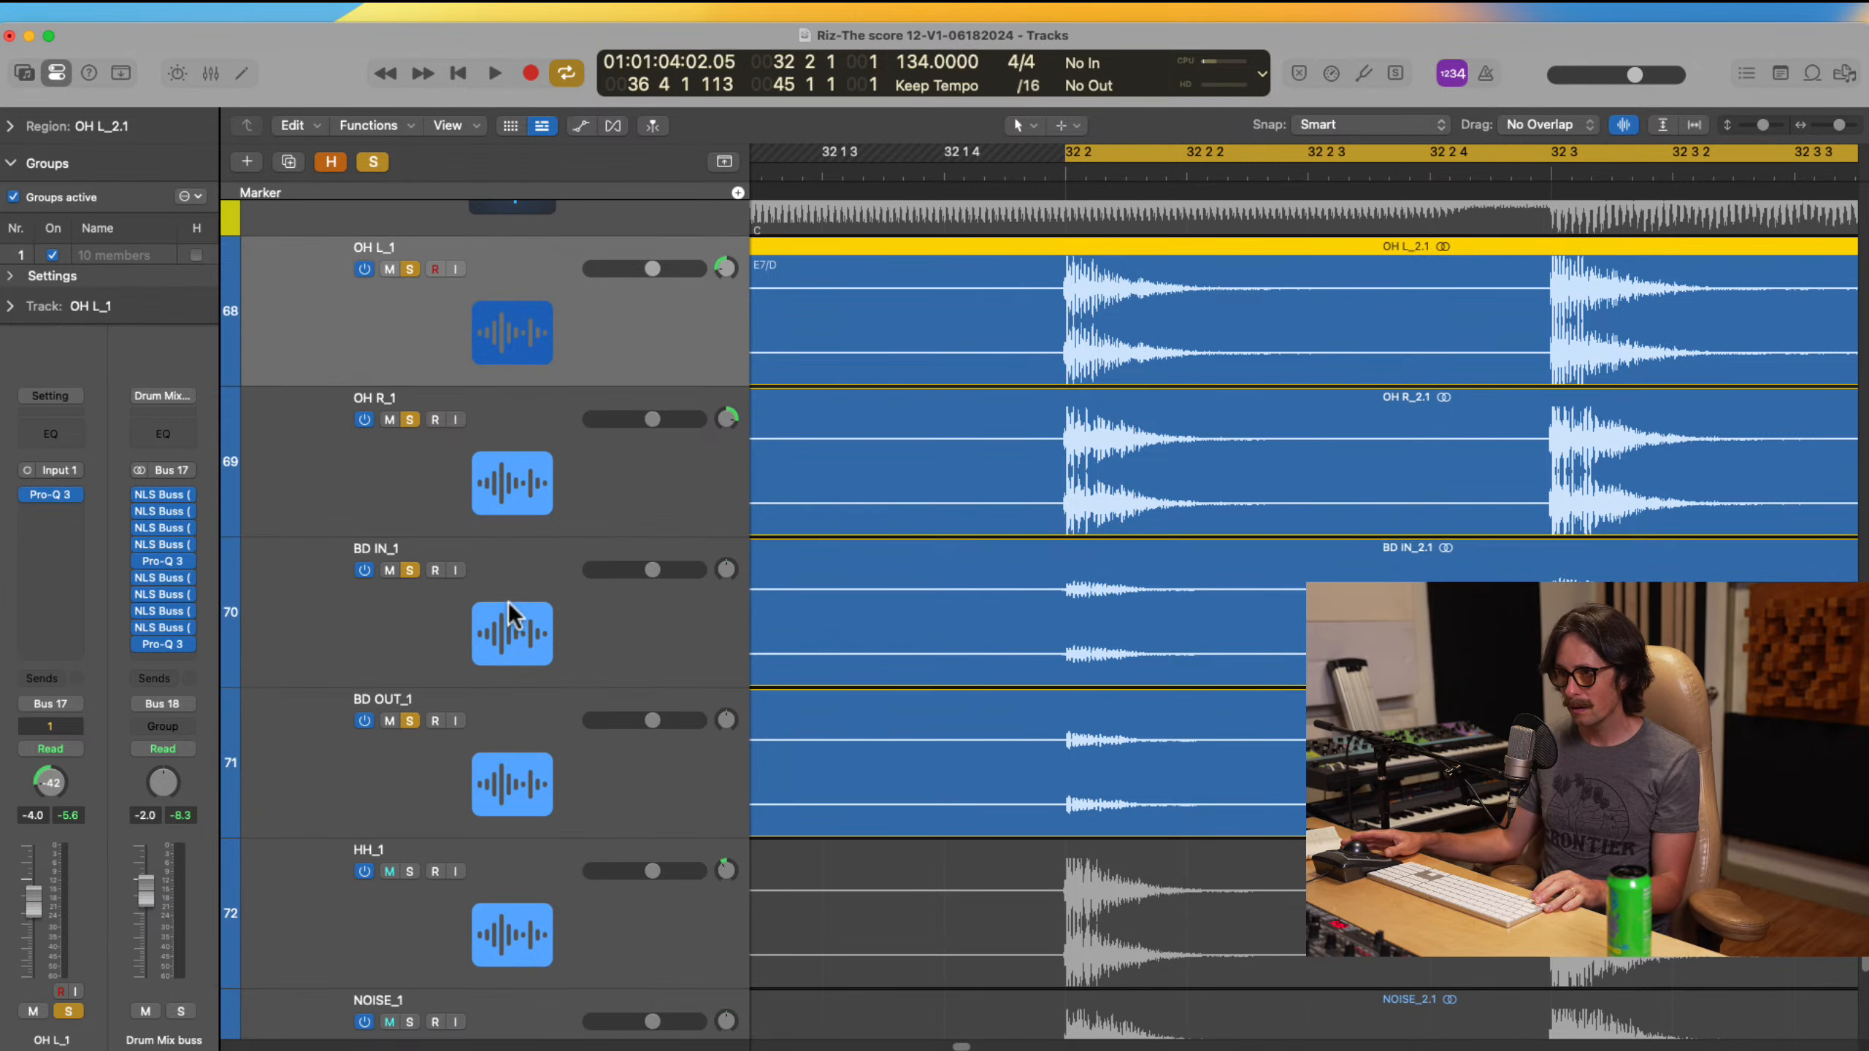
Step: Select the OH L_1 to BD OUT_1 tracks and move Pro-Q 3 down one insert slot on both overheads
{"action": "left_click", "coordinate": [495, 776], "text": "shift"}
{"action": "key", "text": "x"}
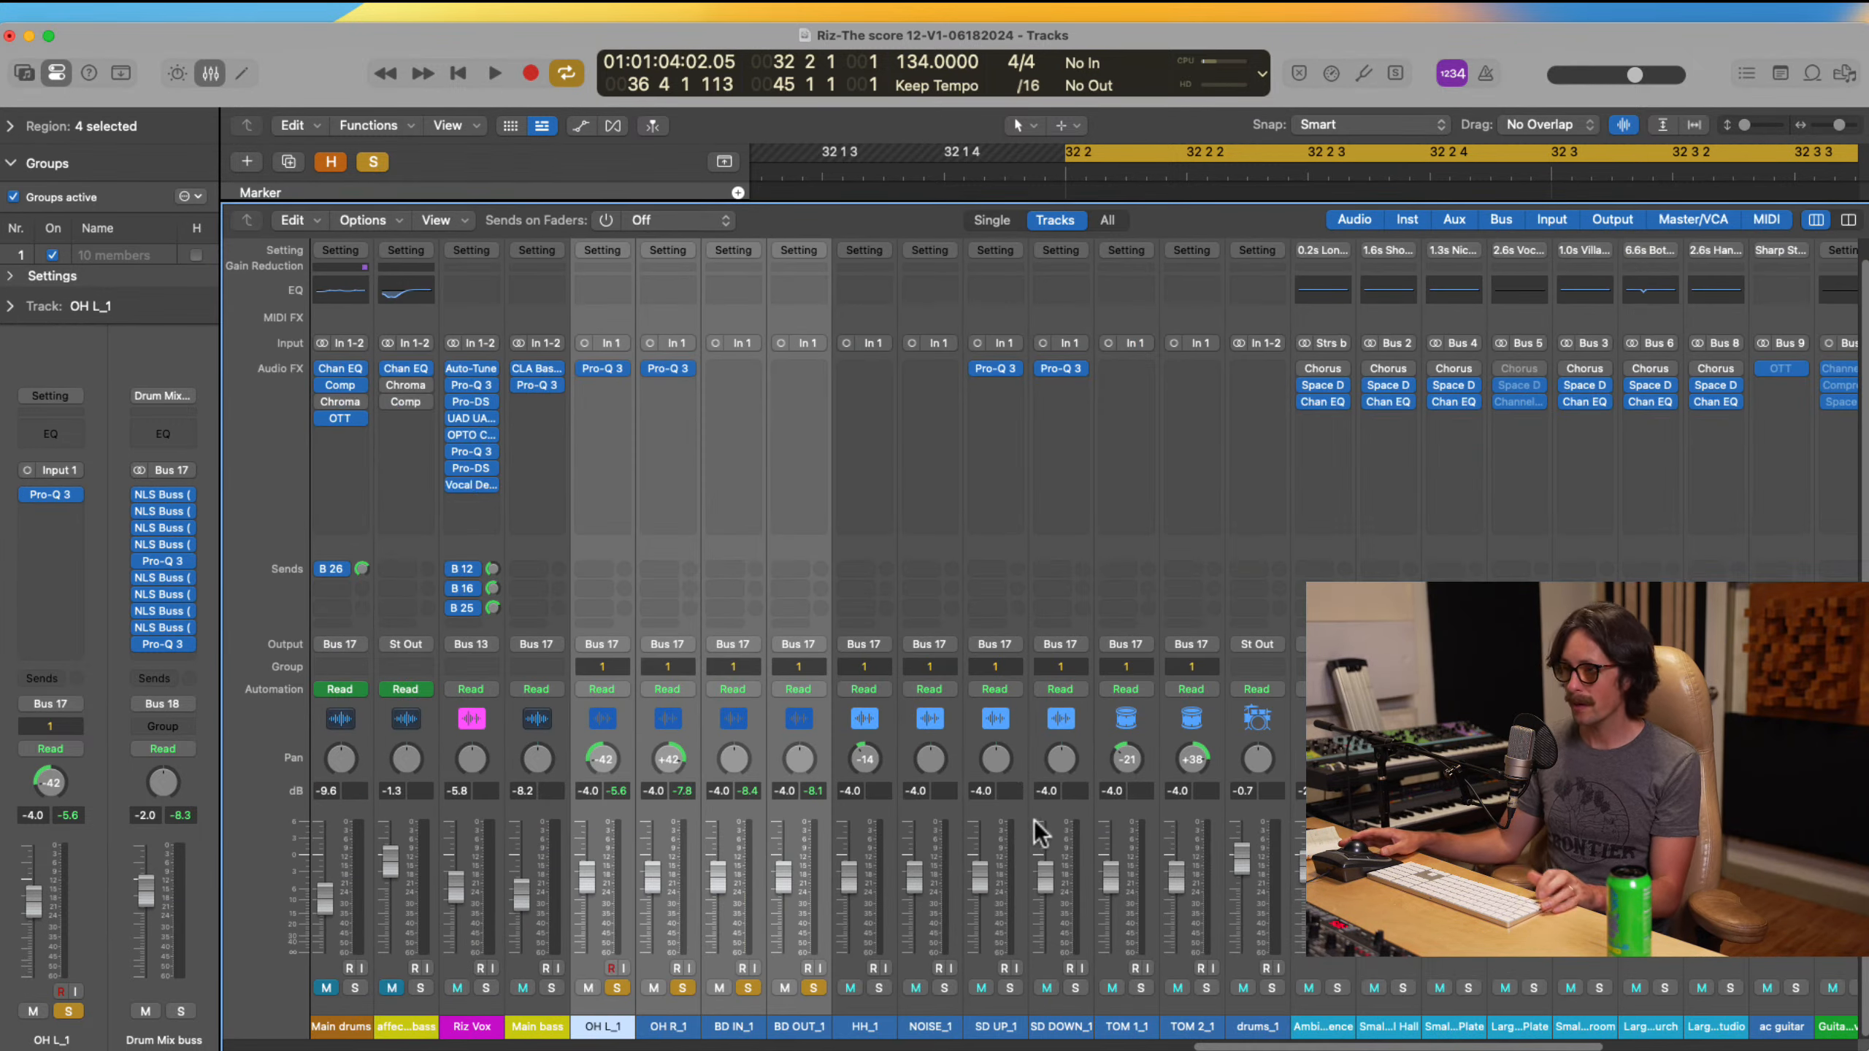
{"action": "left_click_drag", "start_coordinate": [605, 377], "coordinate": [670, 377]}
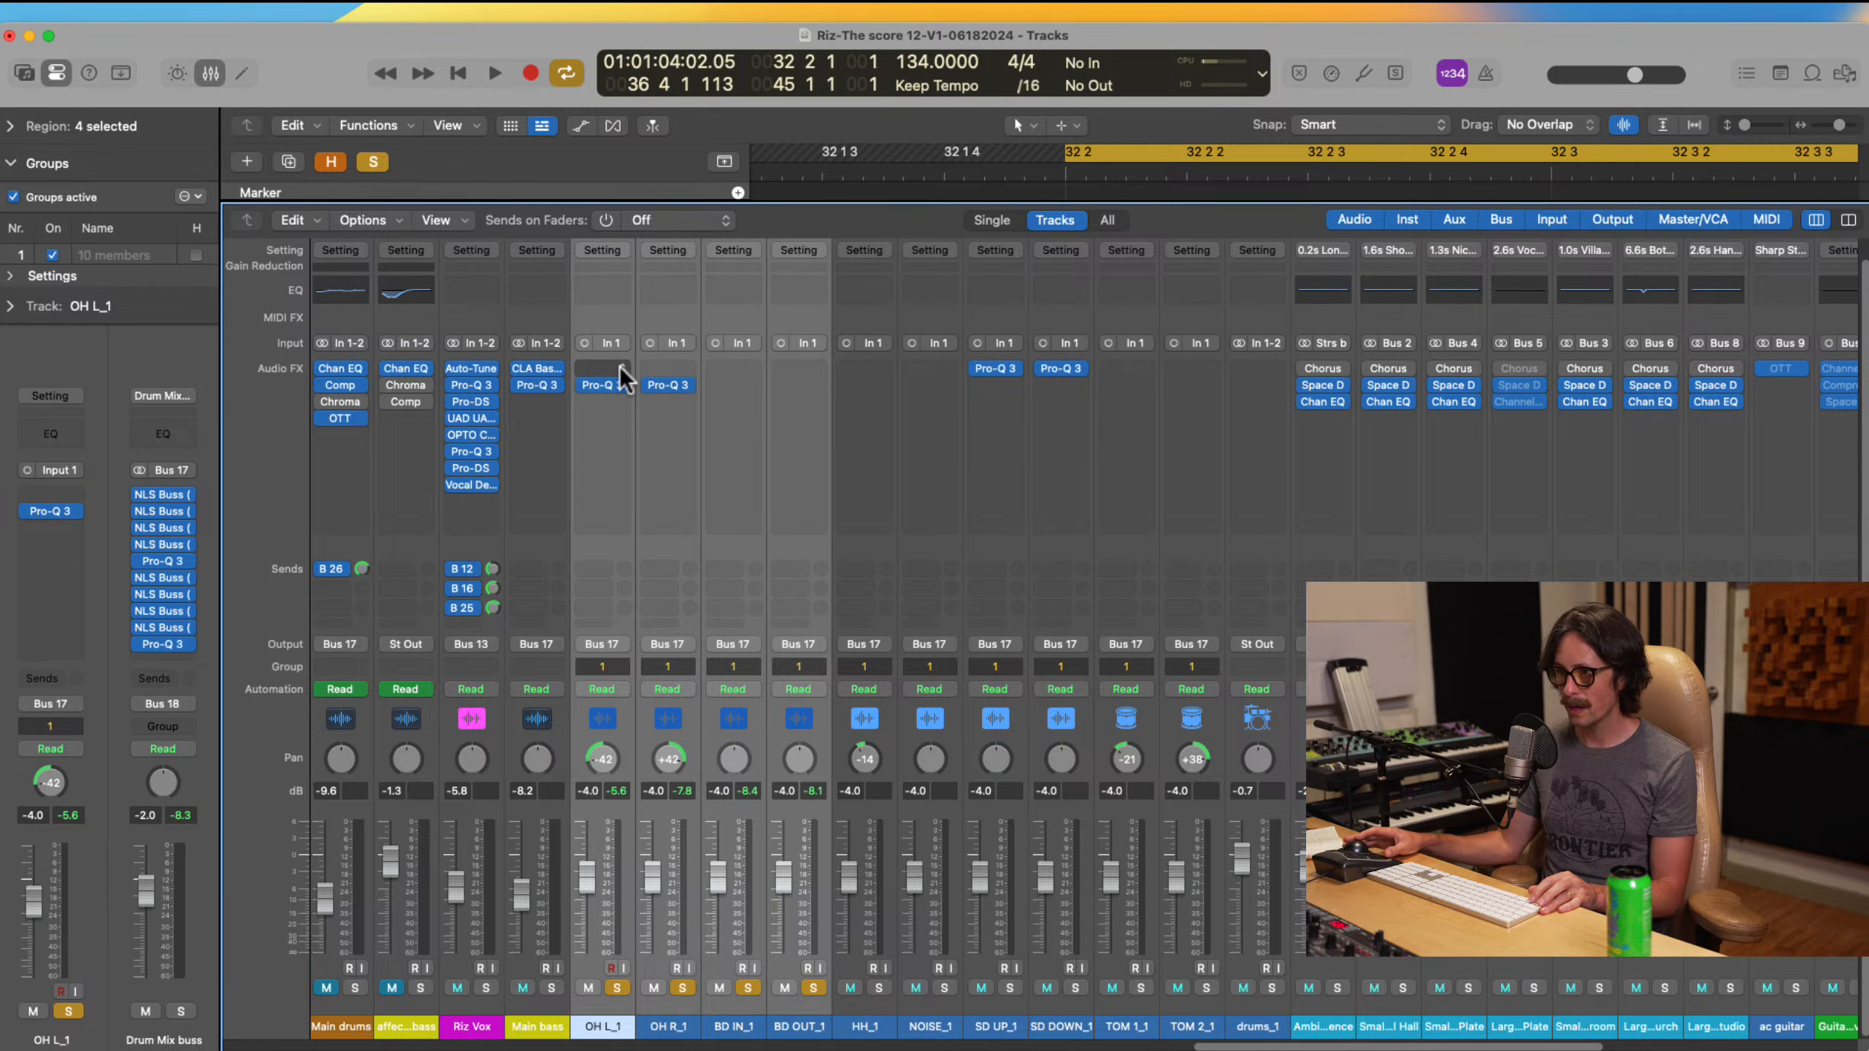
Step: Insert a mono Sound Radix Auto-Align 2 in the first effect slot of the four selected overhead and kick tracks
{"action": "left_click", "coordinate": [619, 365]}
{"action": "mouse_move", "coordinate": [695, 896]}
{"action": "scroll", "coordinate": [831, 684], "scroll_direction": "down", "scroll_amount": 10}
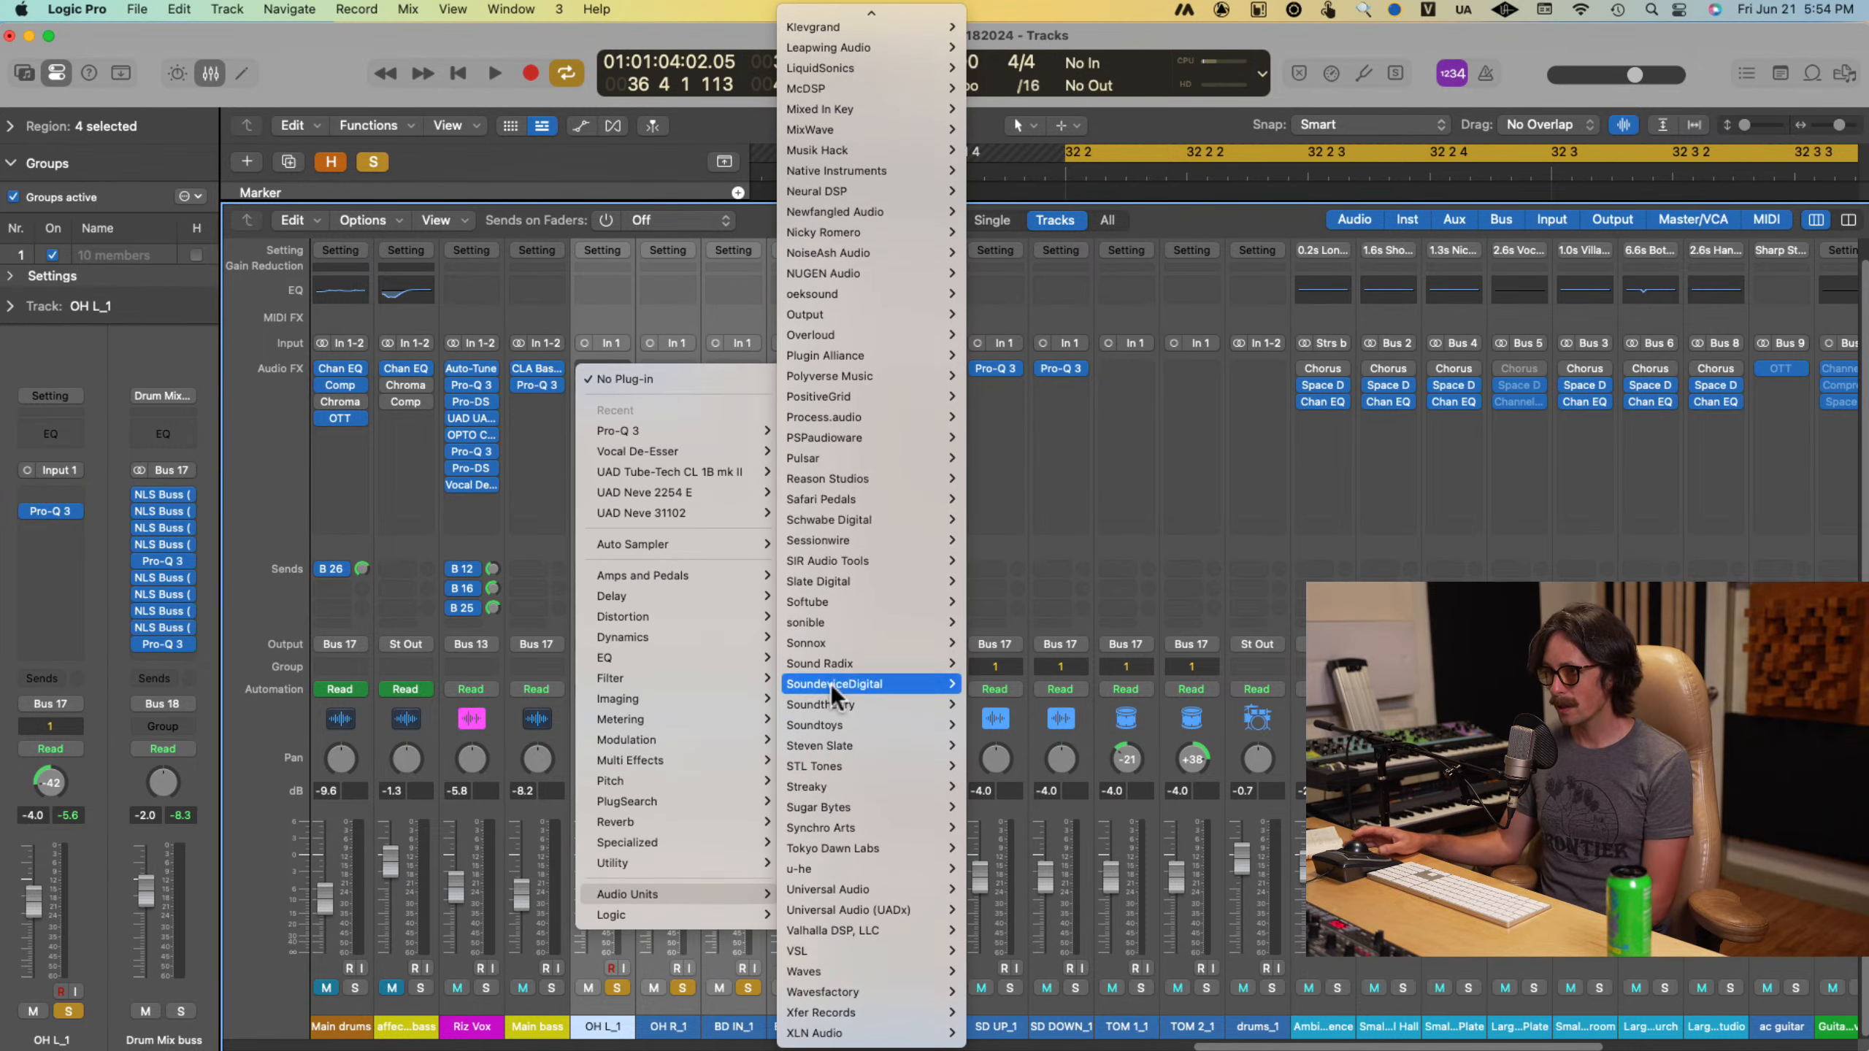
{"action": "mouse_move", "coordinate": [836, 704]}
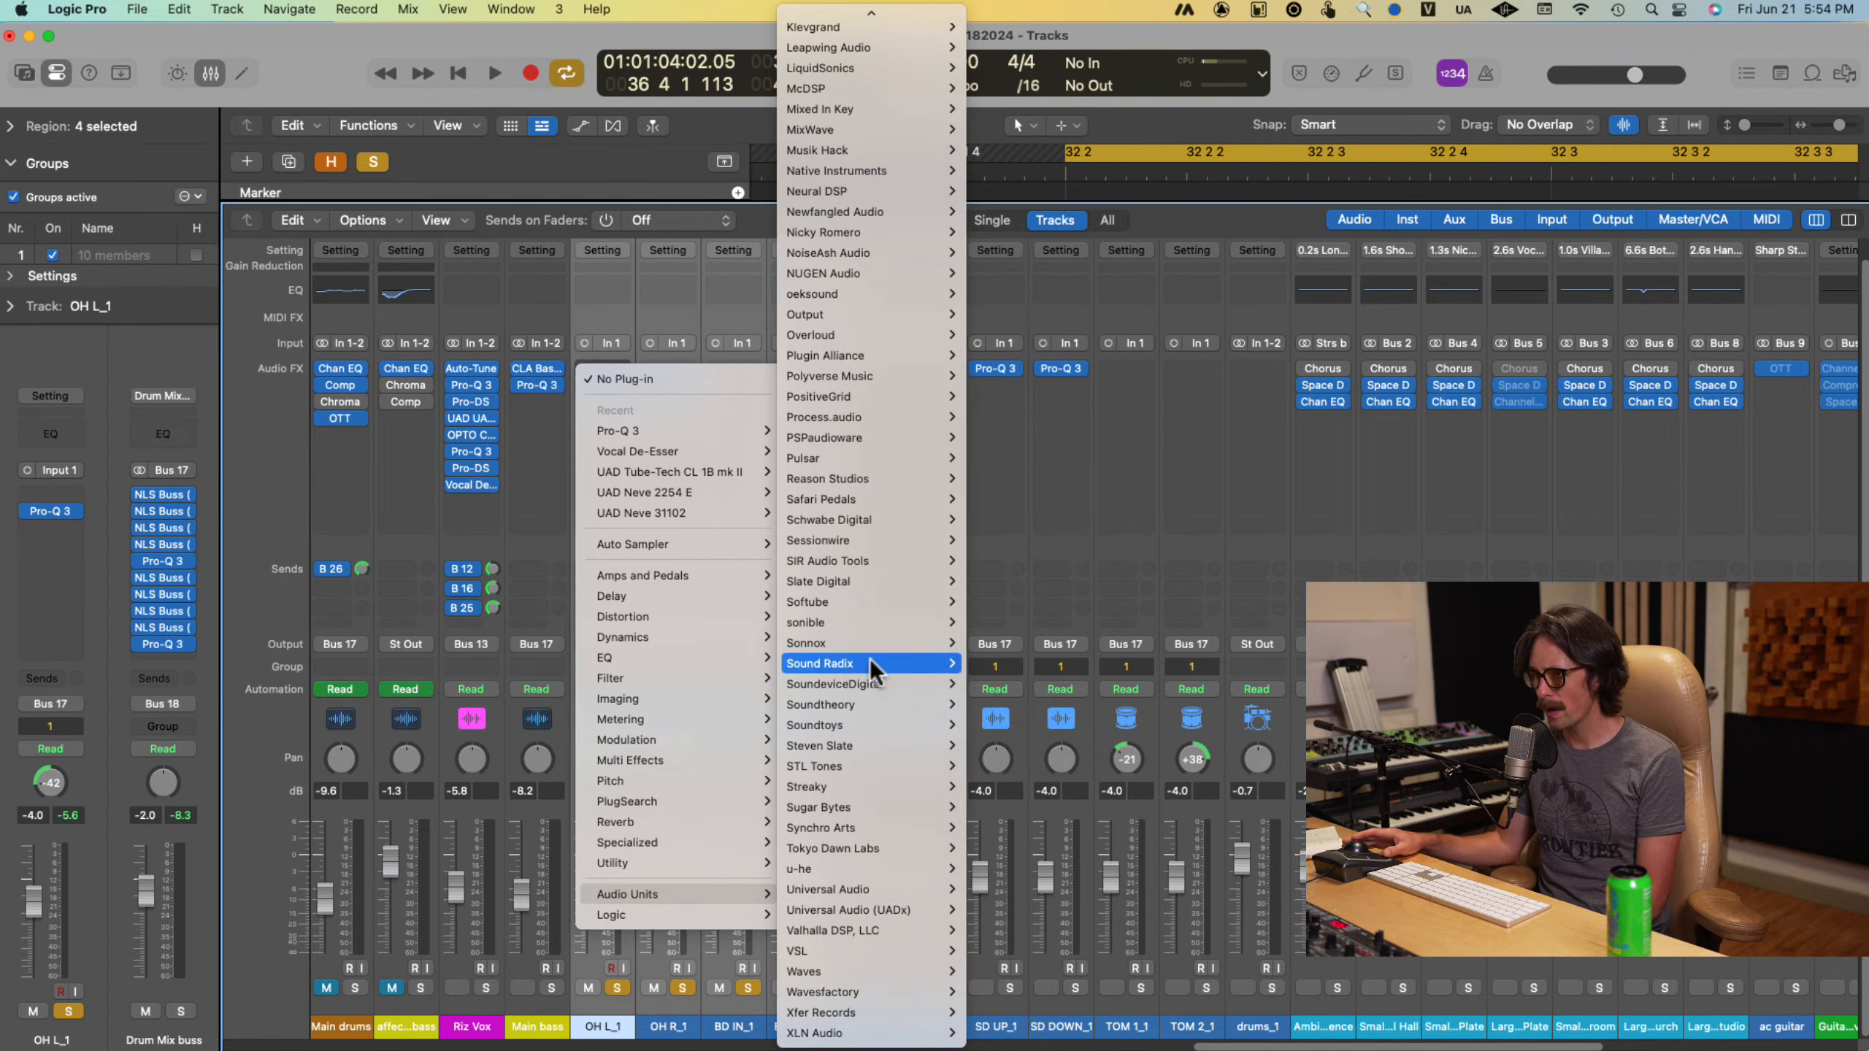
{"action": "mouse_move", "coordinate": [871, 662]}
{"action": "mouse_move", "coordinate": [1057, 681]}
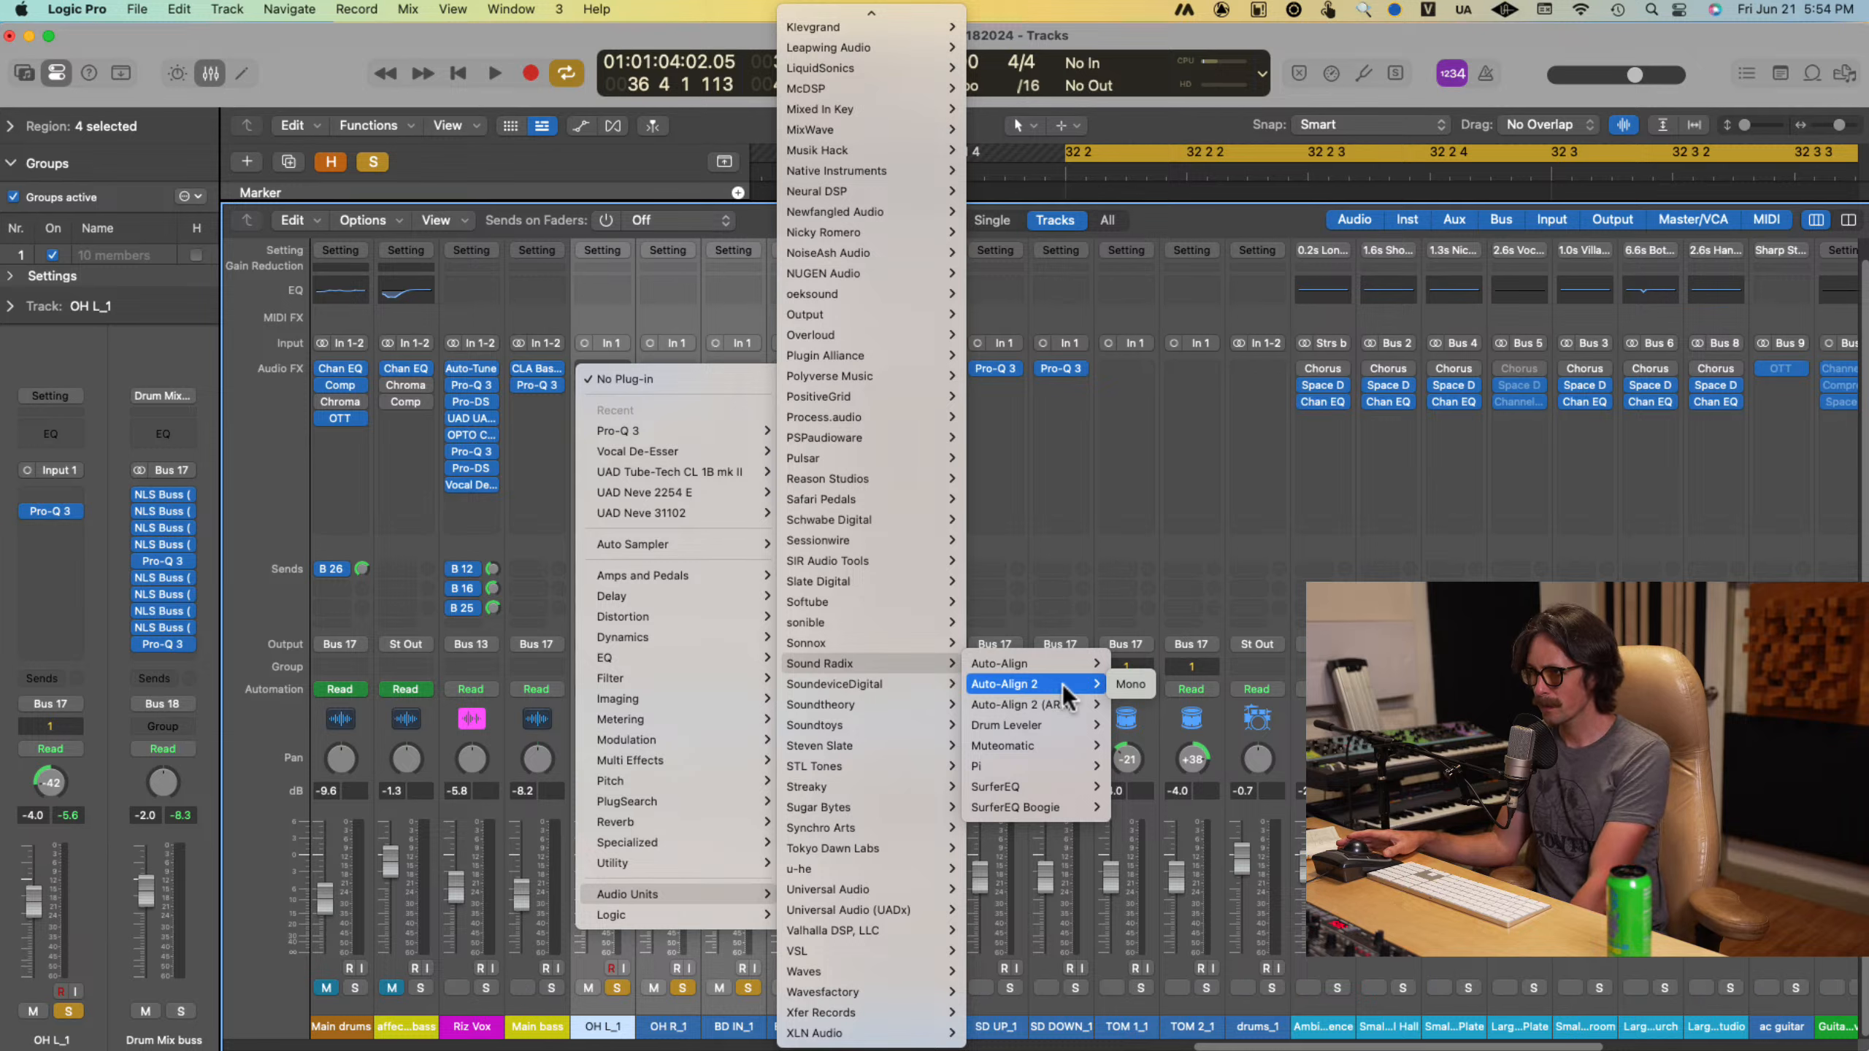
{"action": "left_click", "coordinate": [1131, 684]}
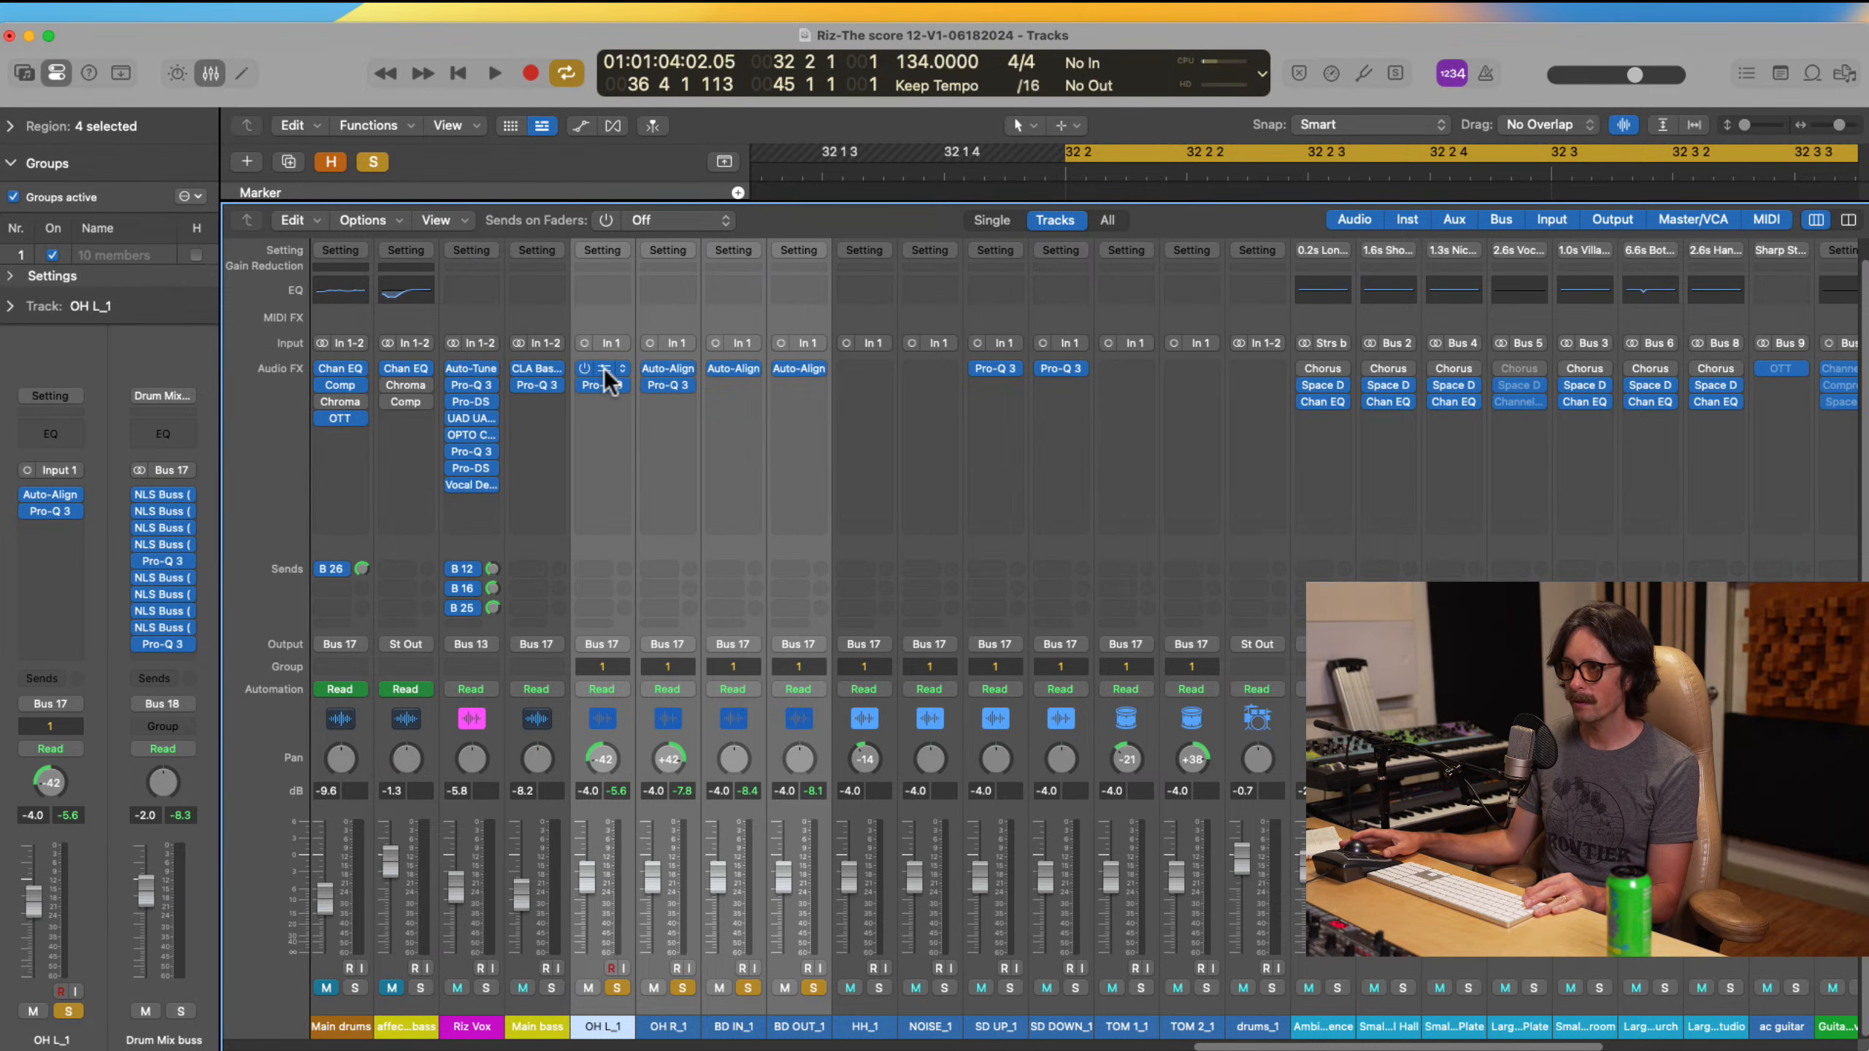
Step: Align BD IN_1, BD OUT_1, OH L_1 and OH R_1 in Auto-Align 2 by capturing playback of the cycle range
{"action": "left_click", "coordinate": [604, 368]}
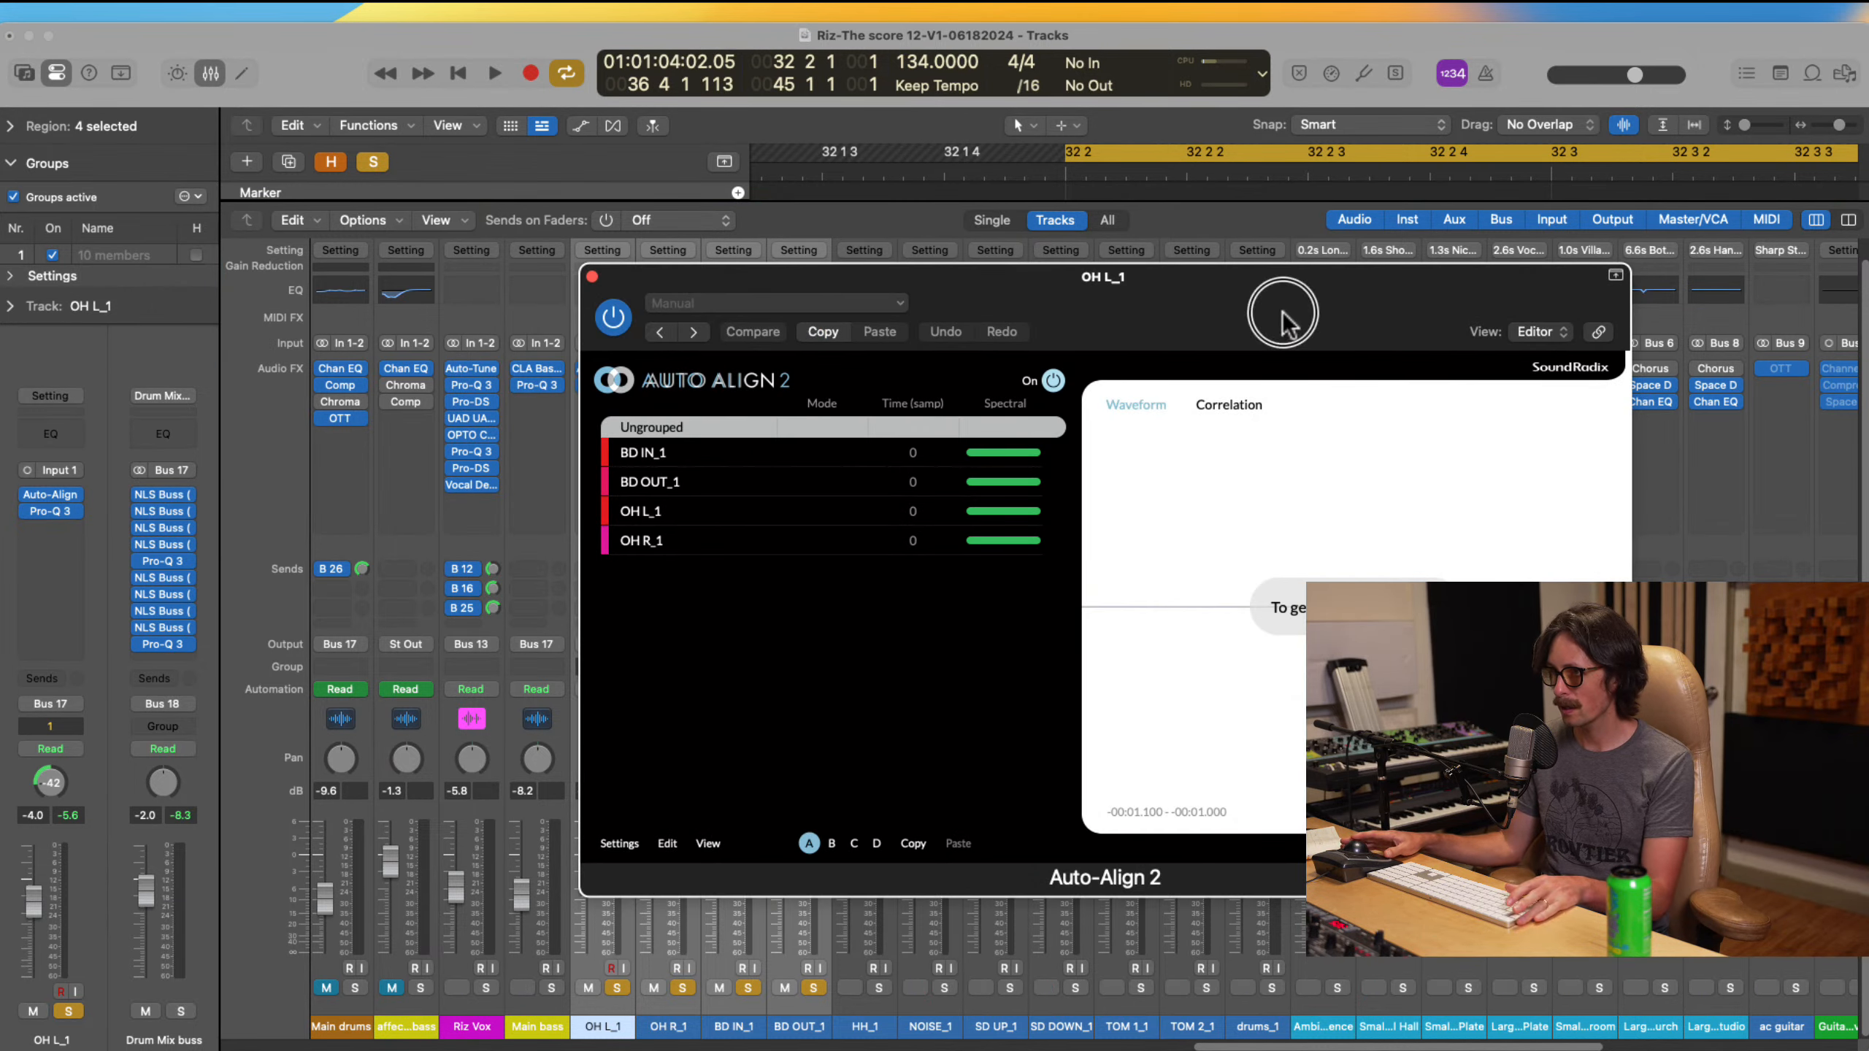
{"action": "left_click_drag", "start_coordinate": [1280, 313], "coordinate": [849, 172]}
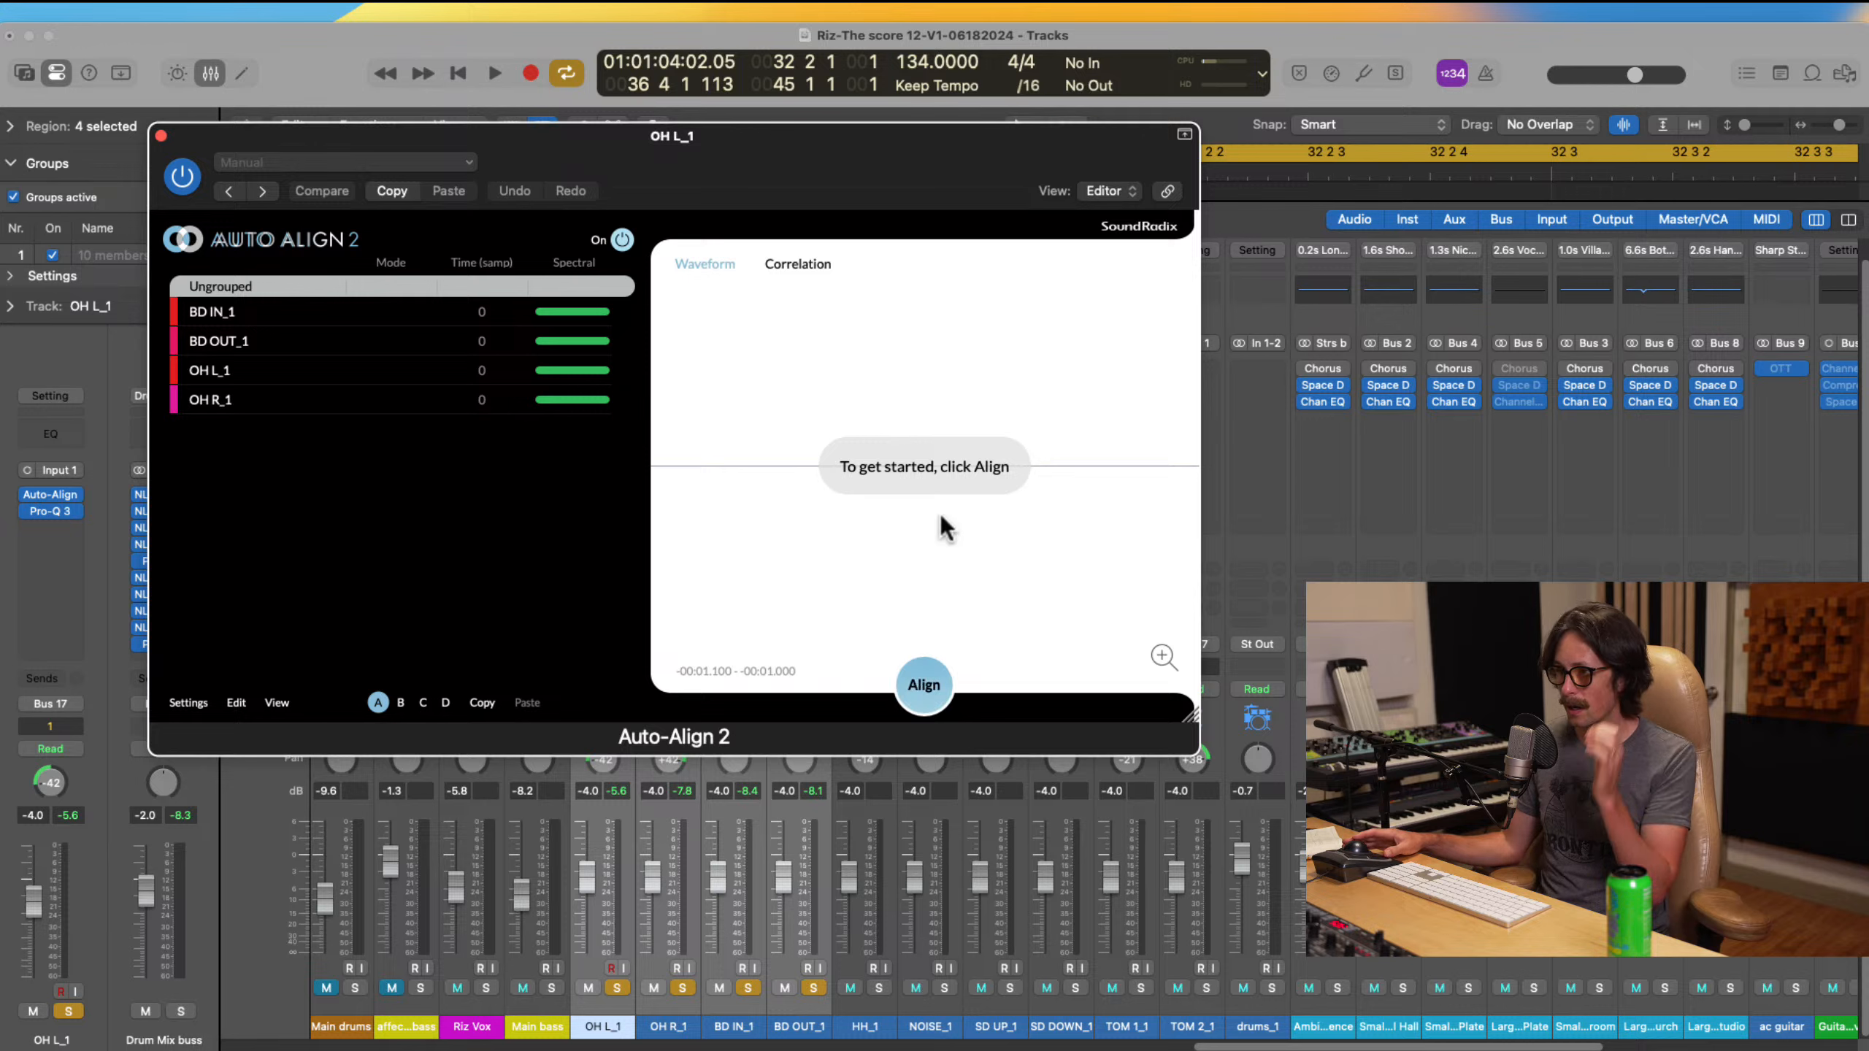
{"action": "left_click", "coordinate": [924, 685]}
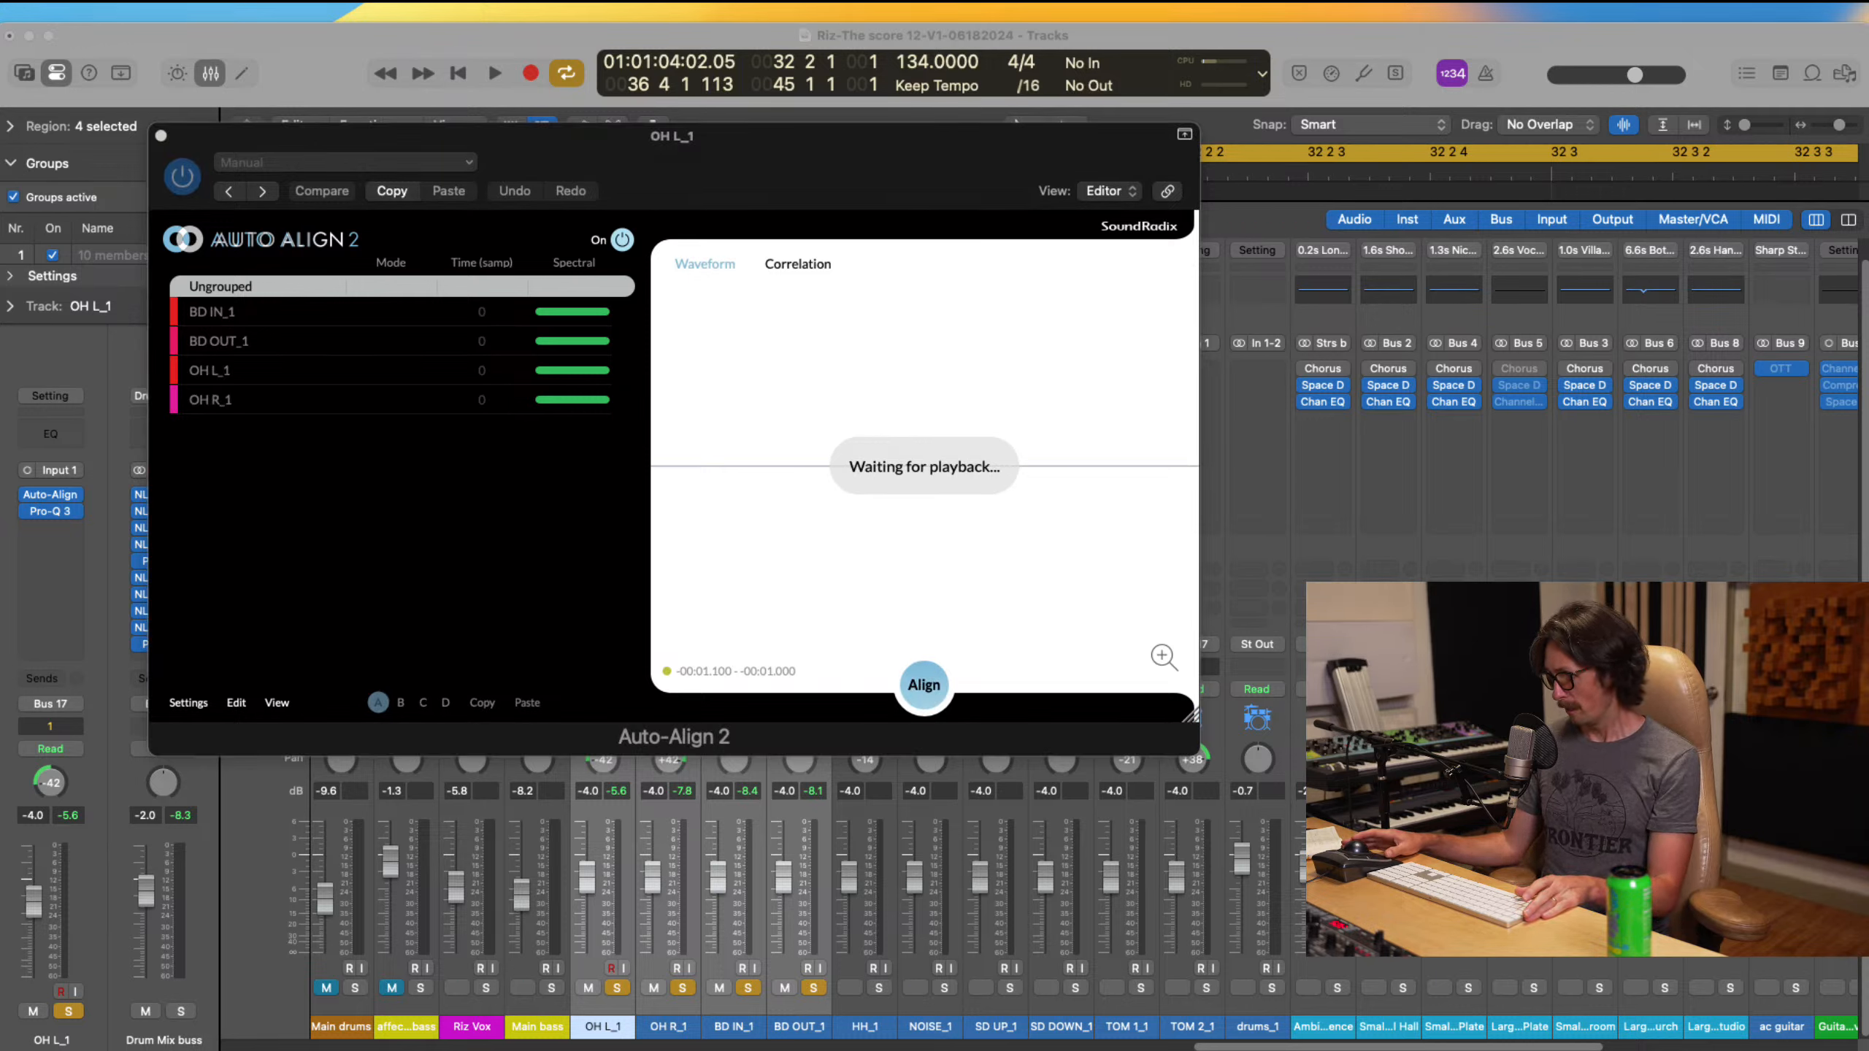
{"action": "key", "text": "space"}
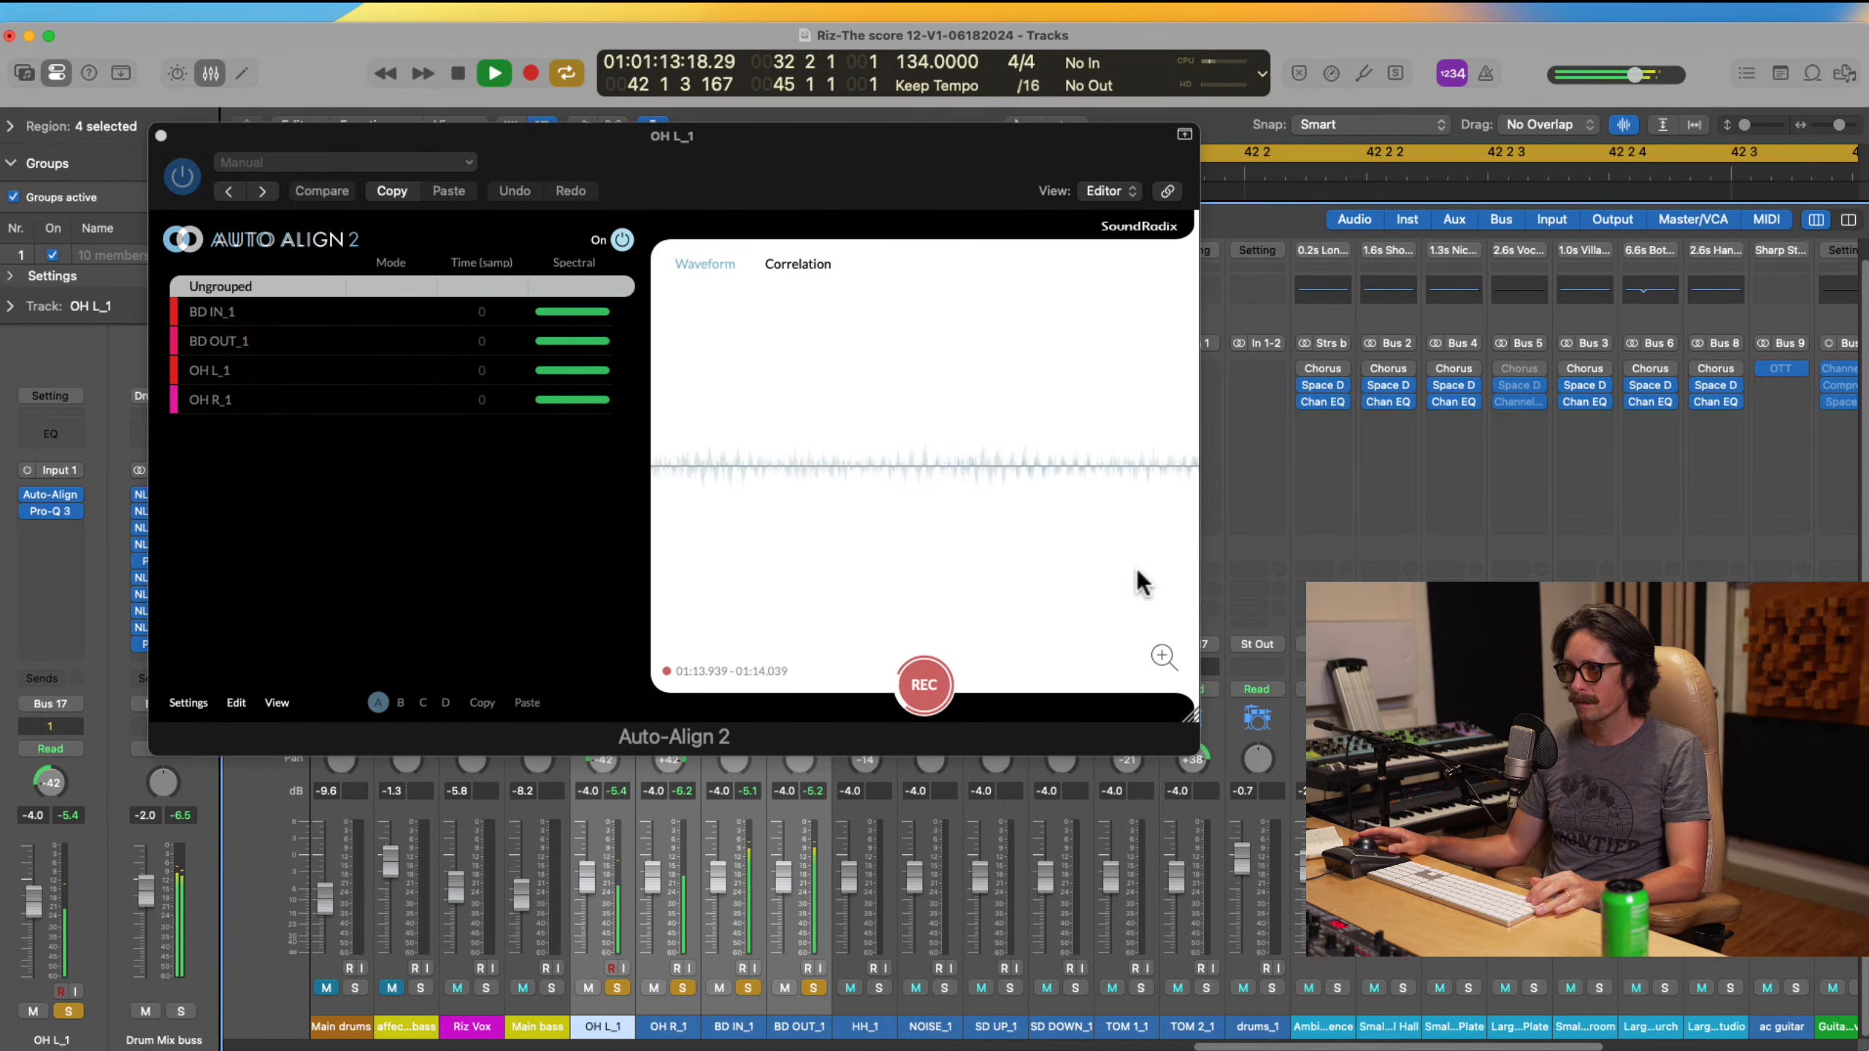
{"action": "left_click", "coordinate": [925, 686]}
{"action": "key", "text": "space"}
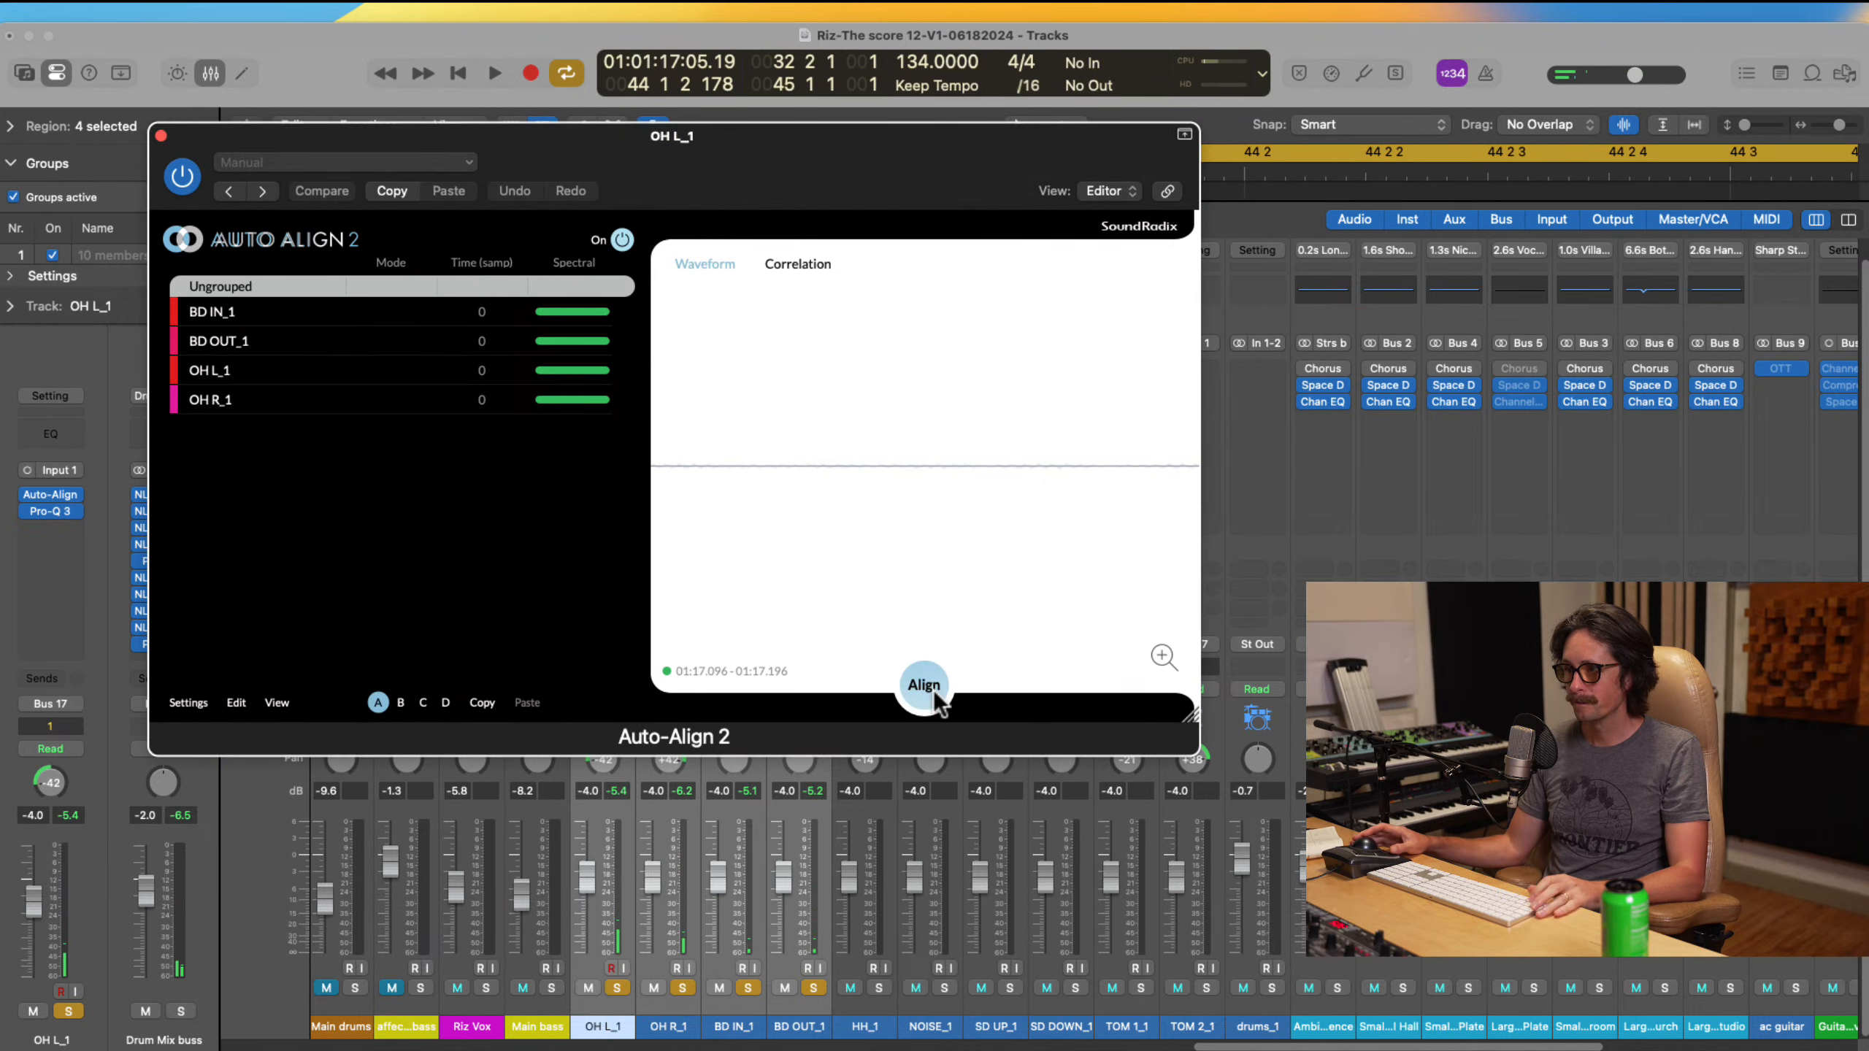
{"action": "left_click", "coordinate": [927, 687]}
{"action": "left_click", "coordinate": [971, 406]}
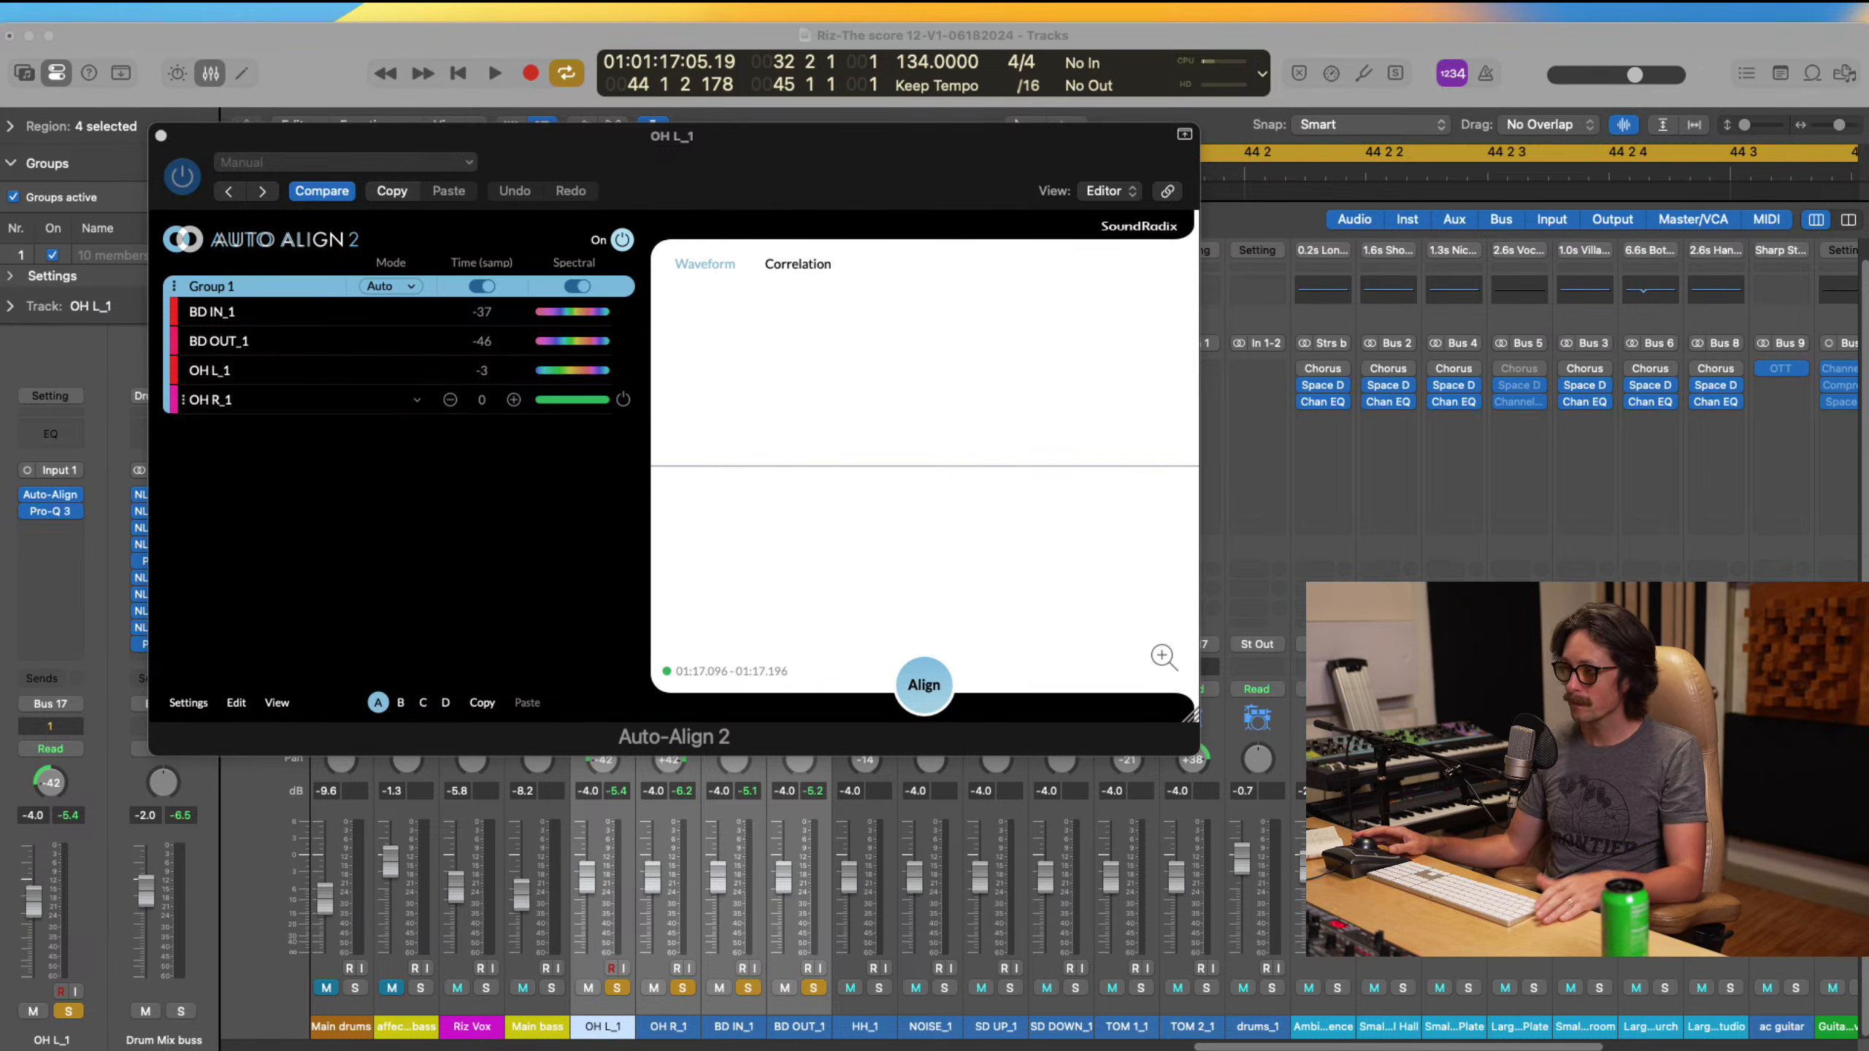
Step: Play back the aligned overhead and kick tracks and close the Auto-Align 2 window
{"action": "left_click", "coordinate": [1418, 168]}
{"action": "key", "text": "space"}
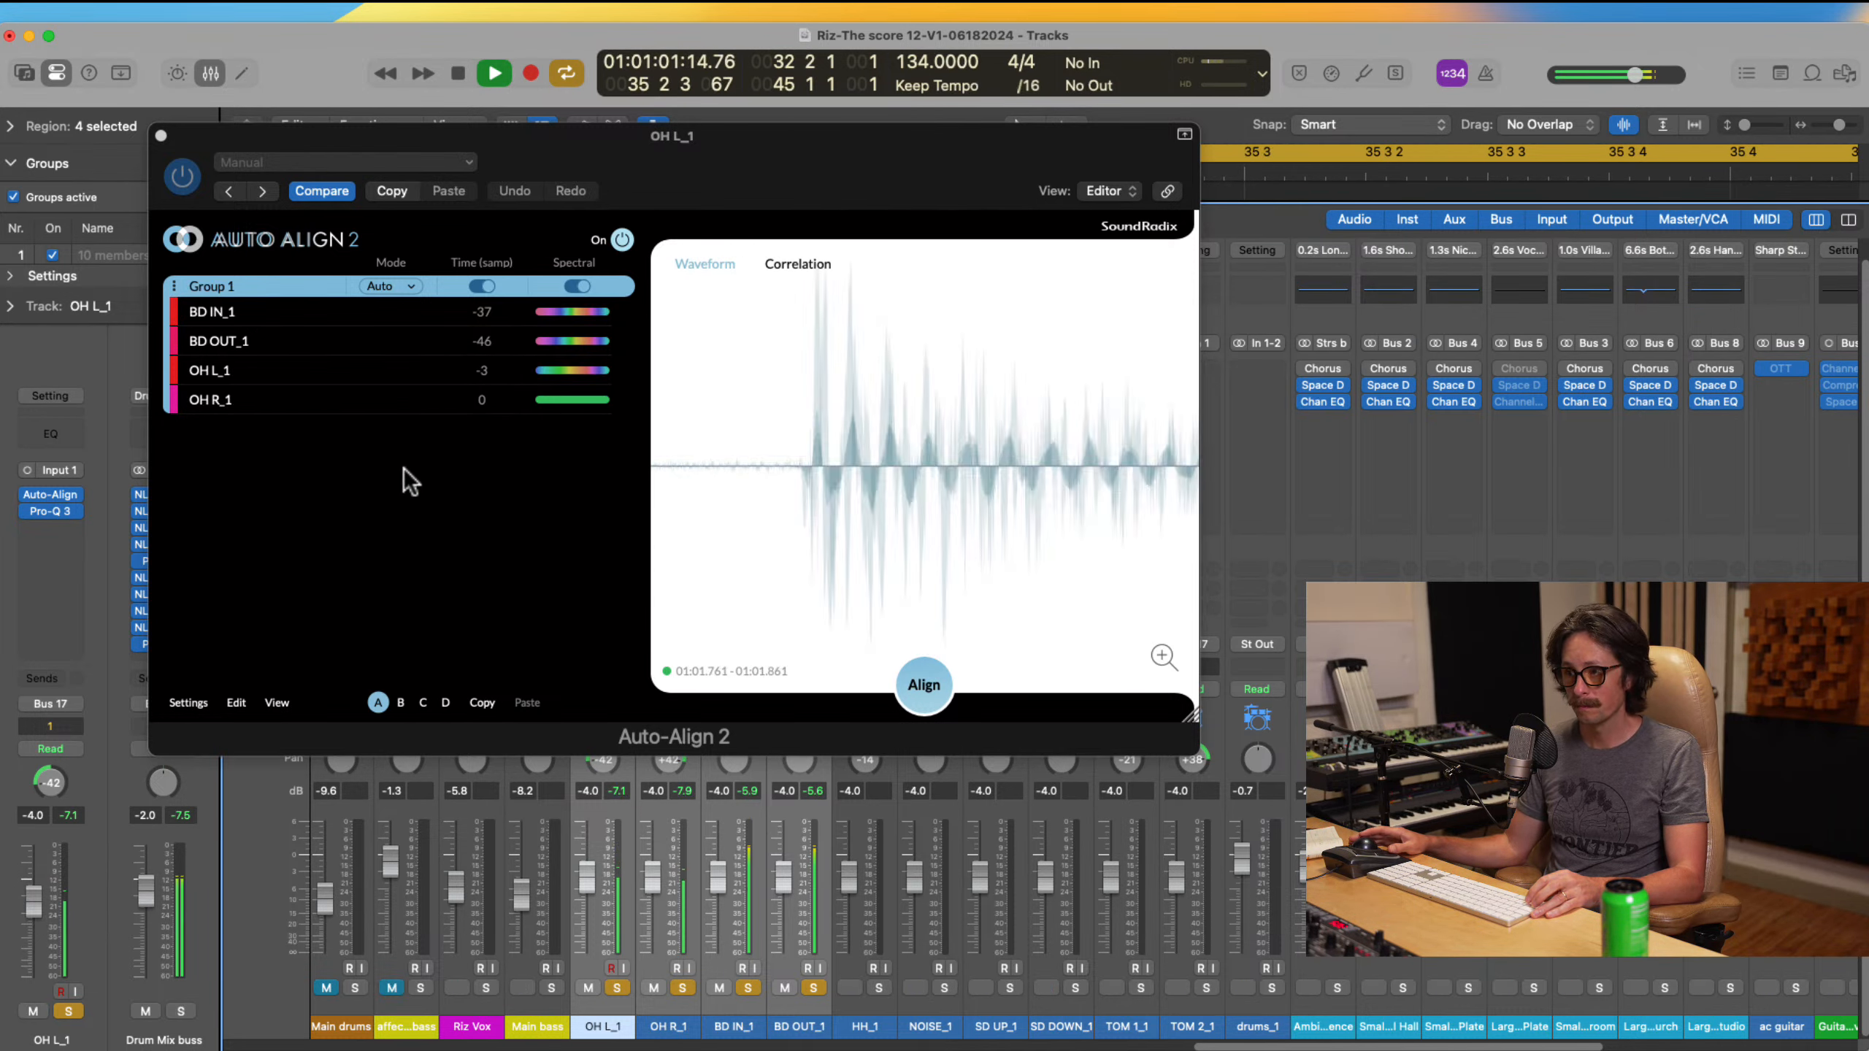
{"action": "left_click", "coordinate": [160, 136]}
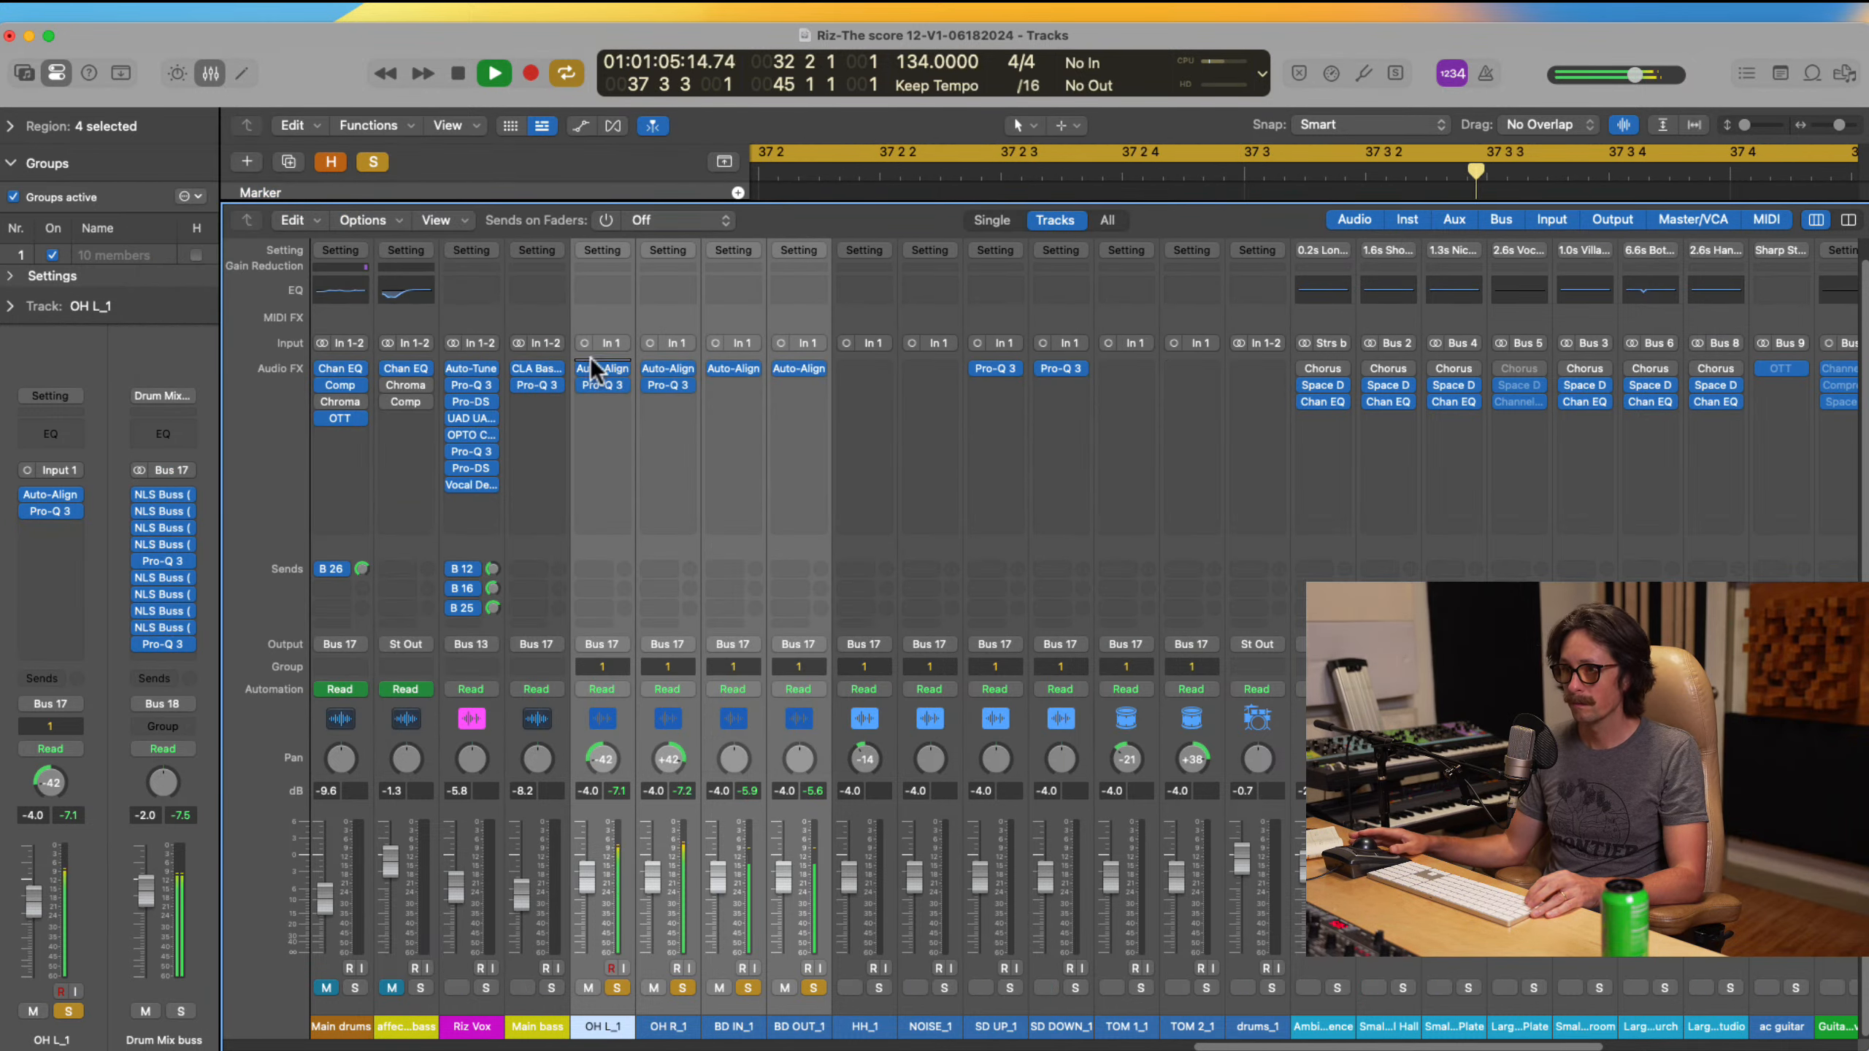
Step: Compare the overhead and kick sound with Auto-Align bypassed and active during playback, leaving it active
{"action": "left_click", "coordinate": [586, 367]}
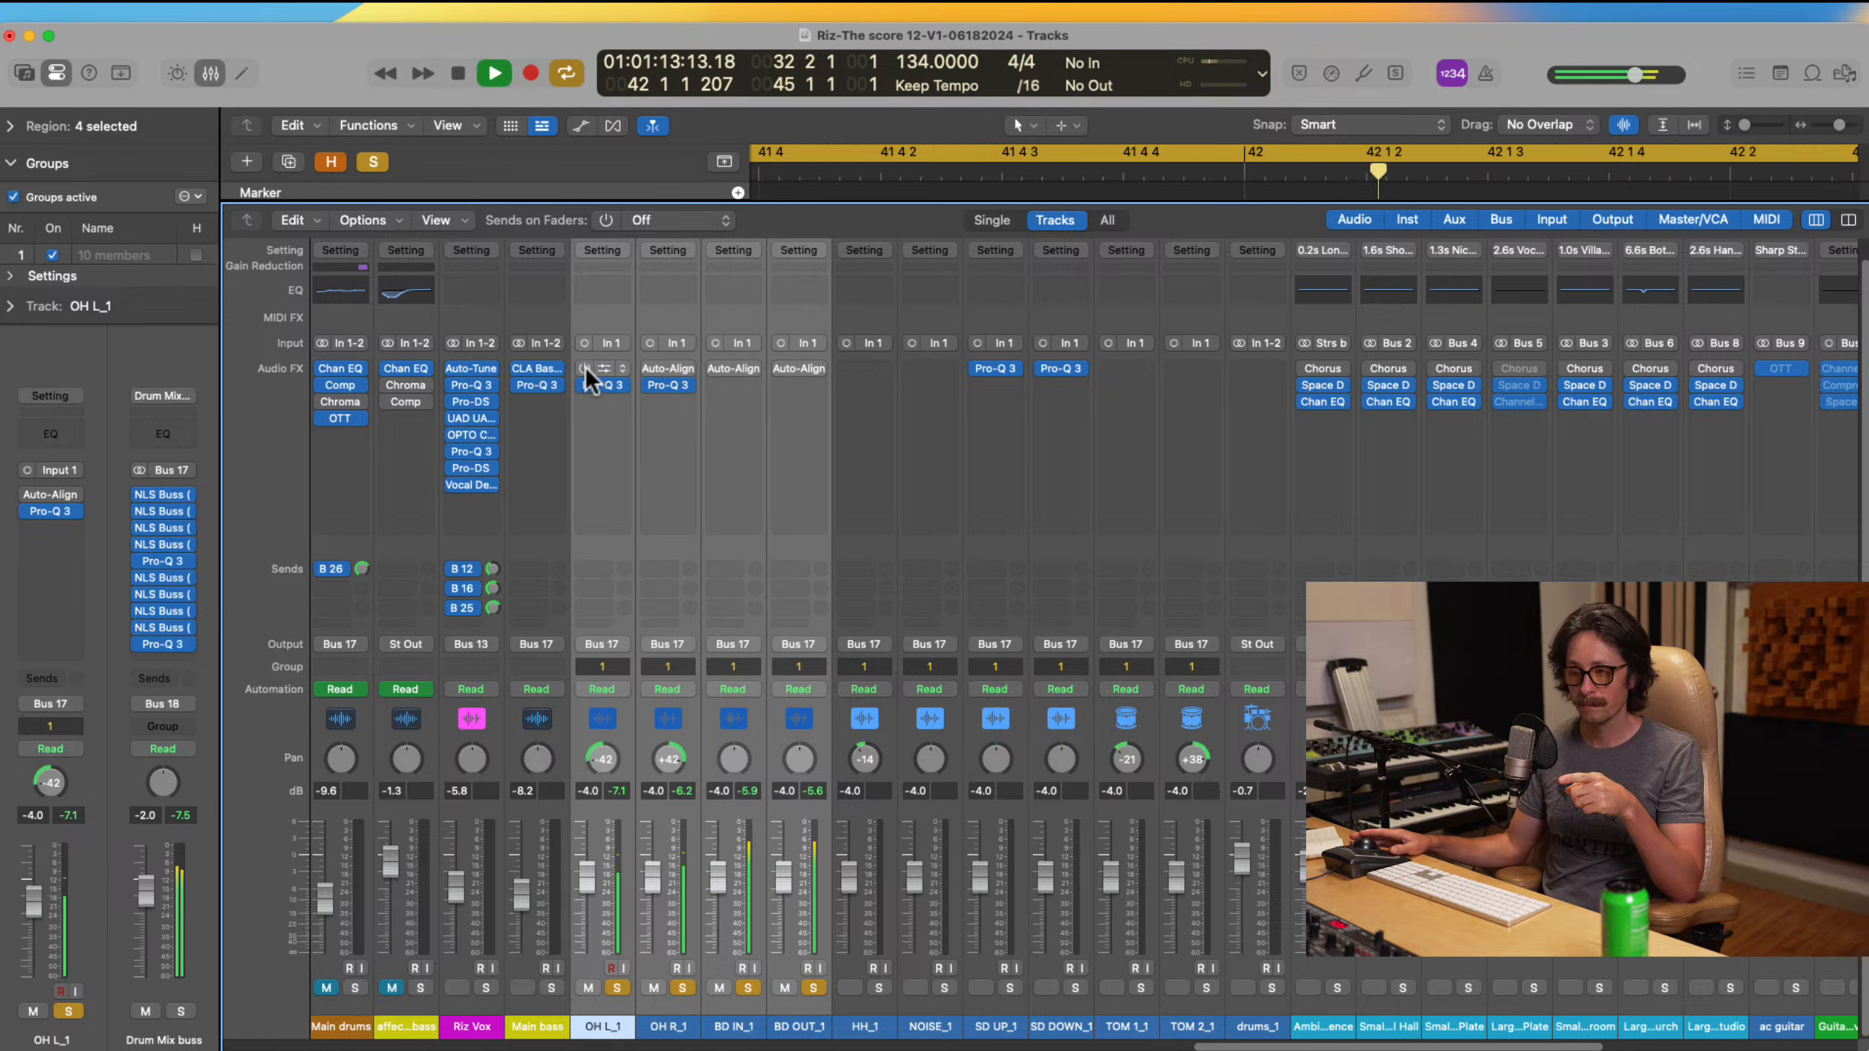
{"action": "key", "text": "space"}
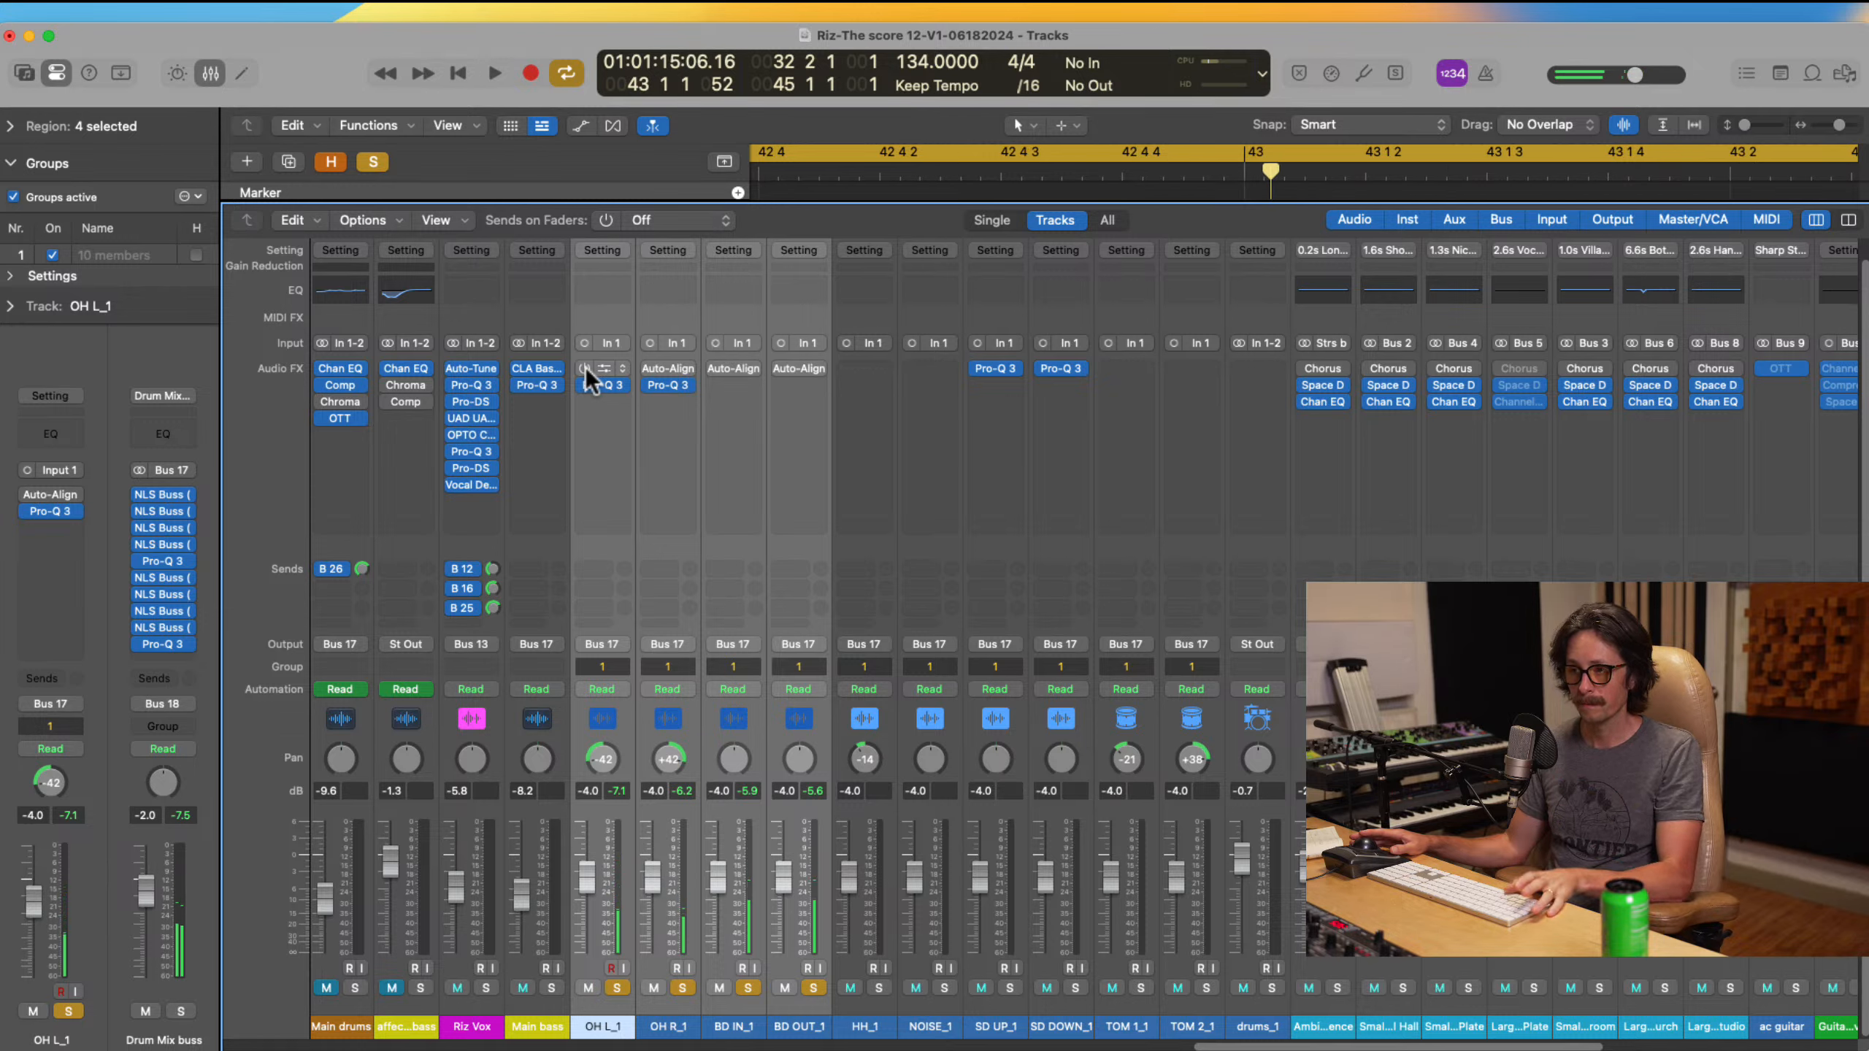
{"action": "key", "text": "space"}
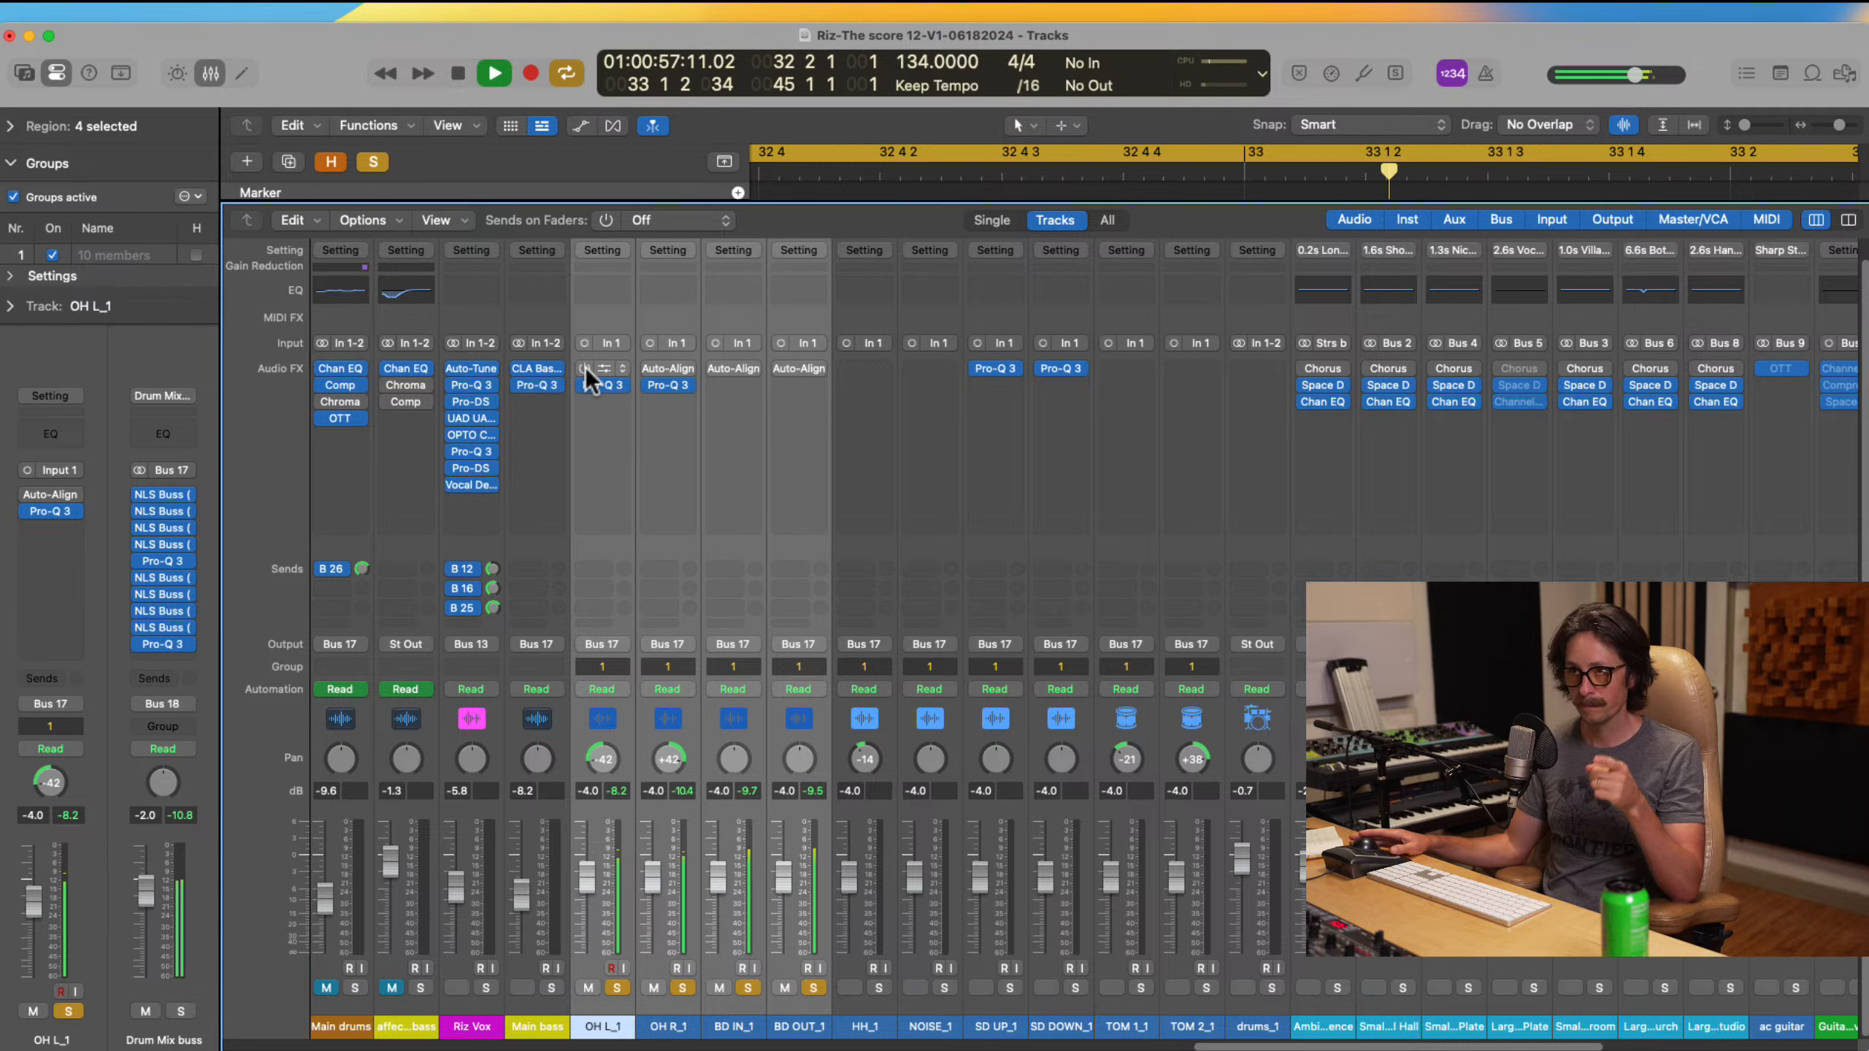
{"action": "key", "text": "space"}
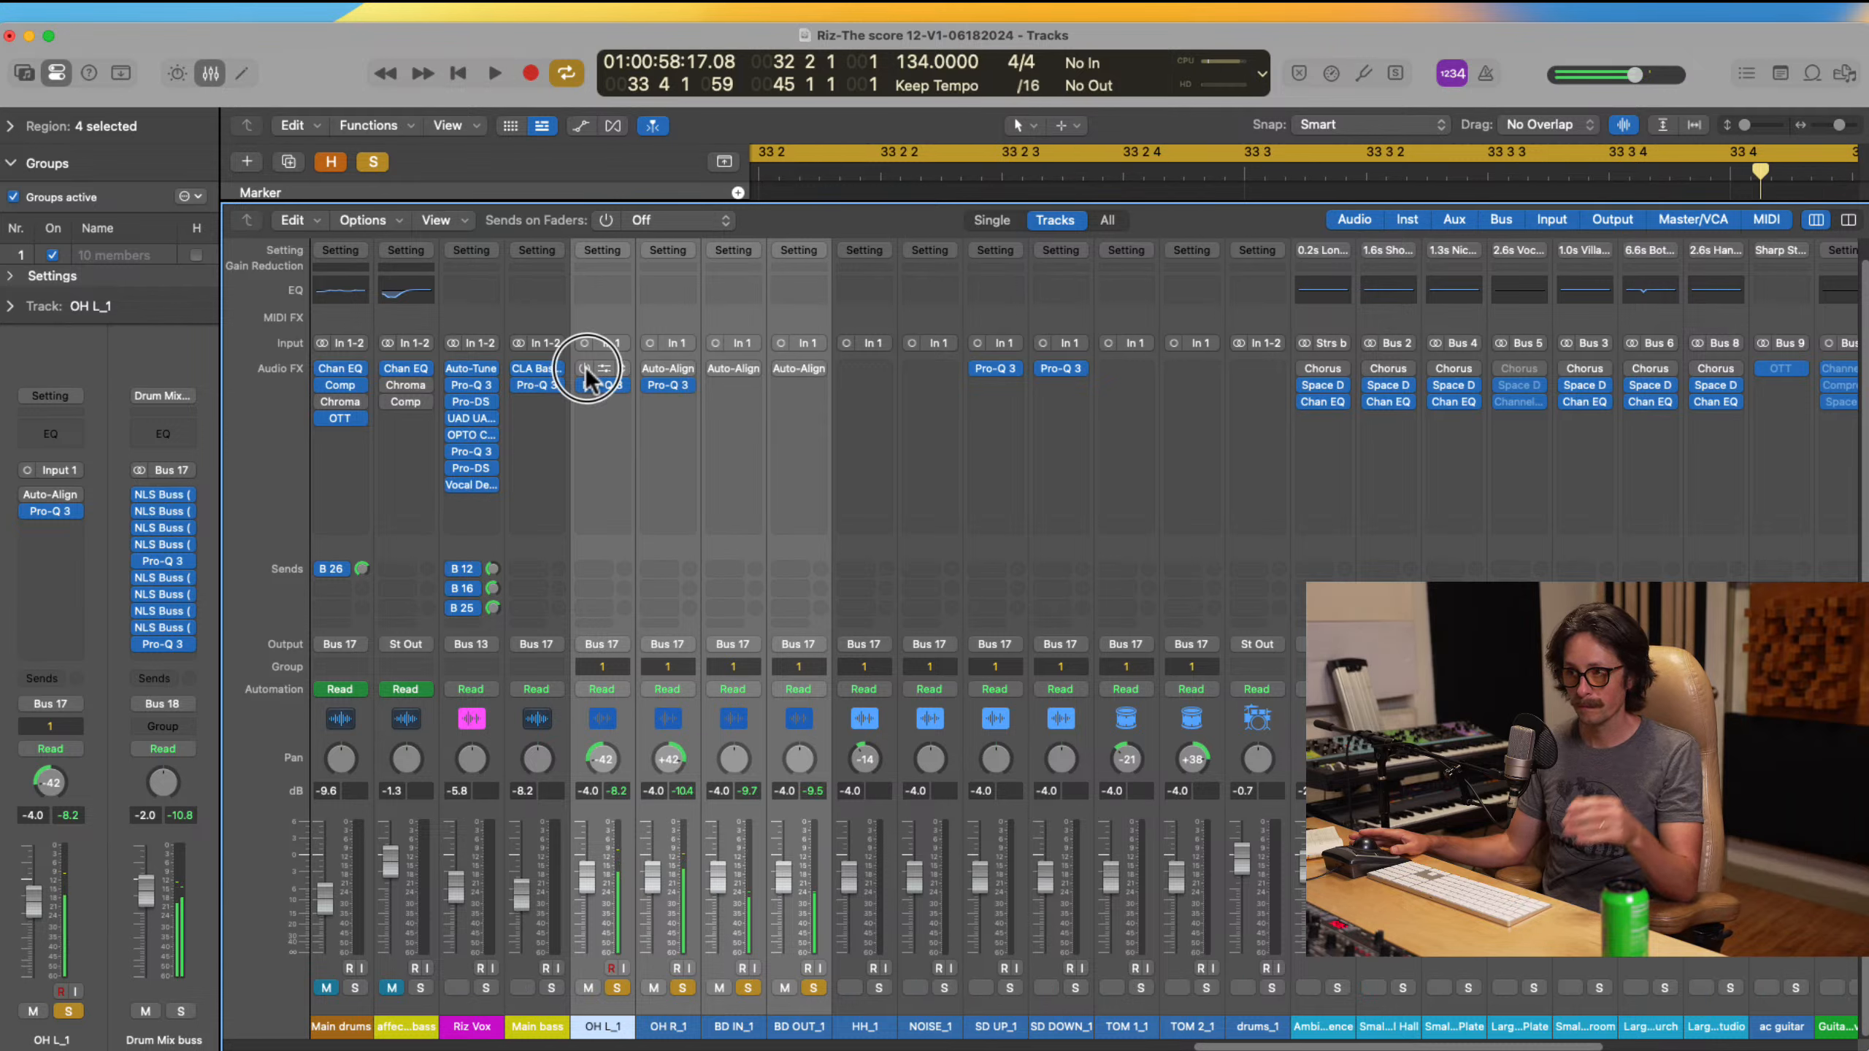
{"action": "left_click", "coordinate": [586, 368]}
{"action": "key", "text": "space"}
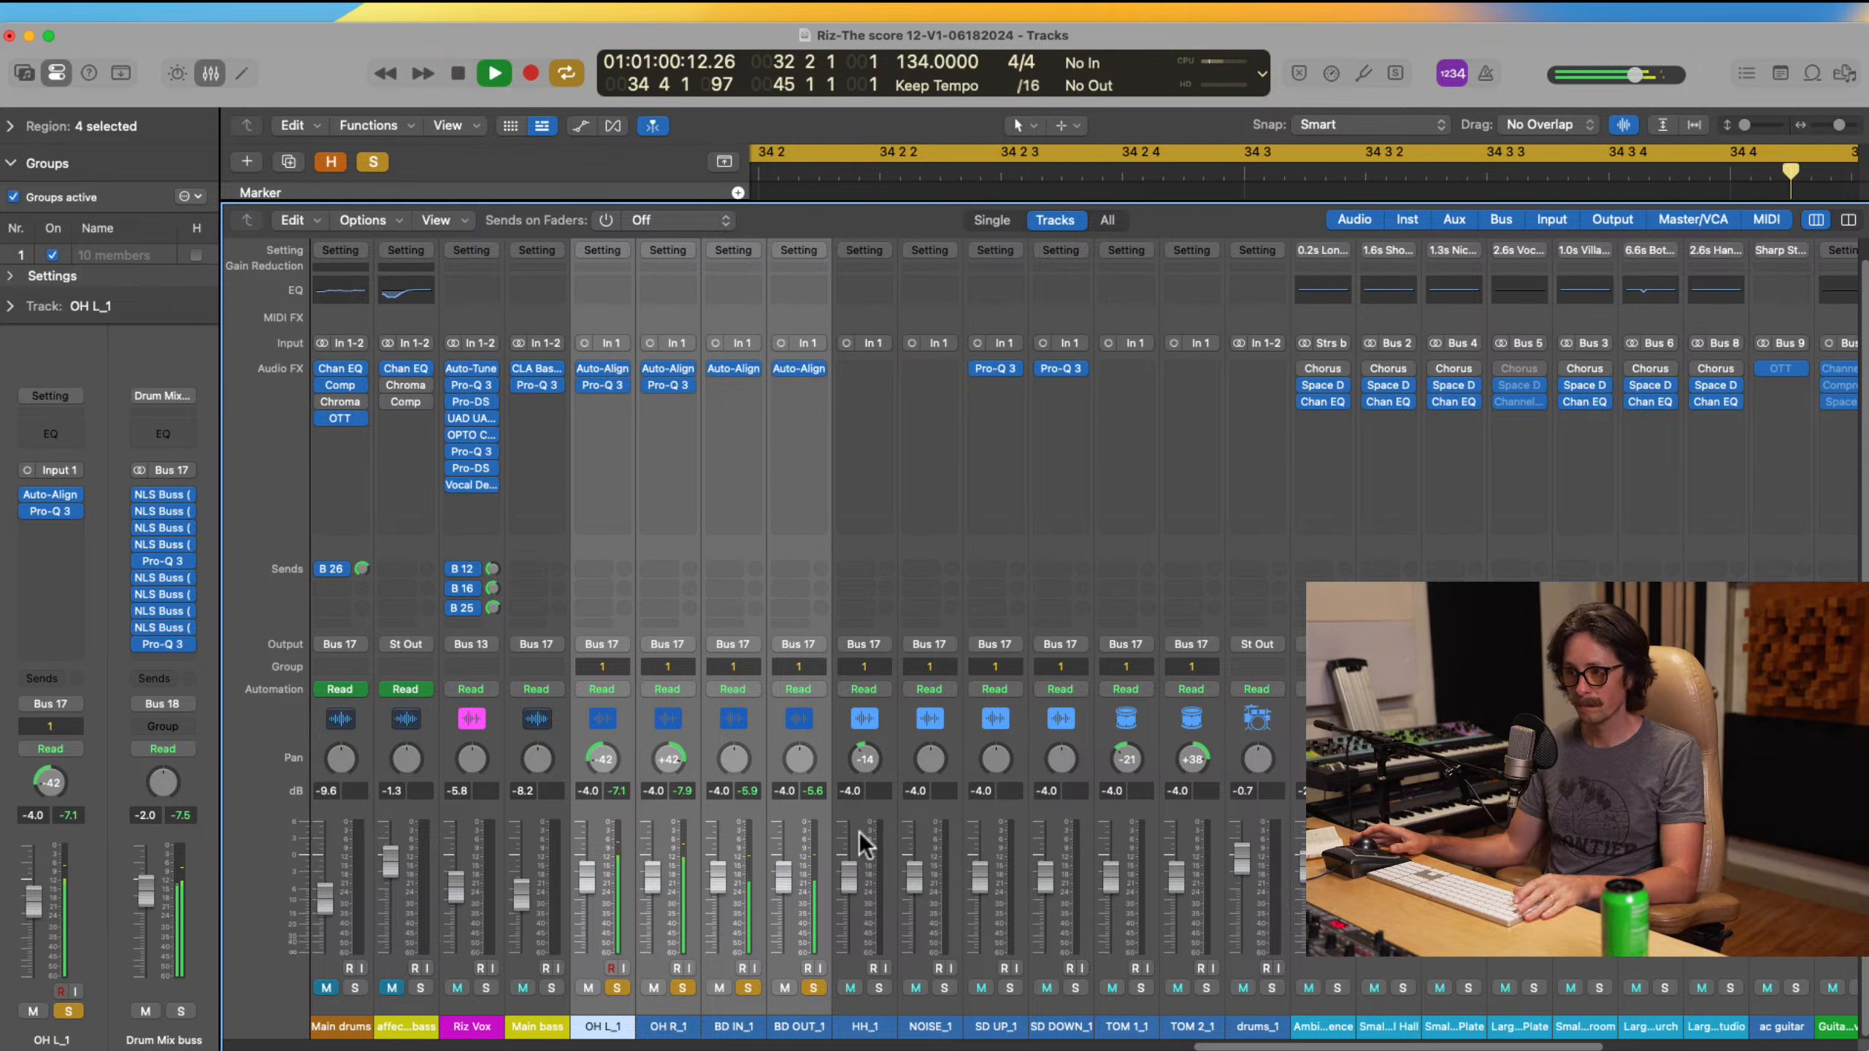
{"action": "left_click", "coordinate": [583, 368]}
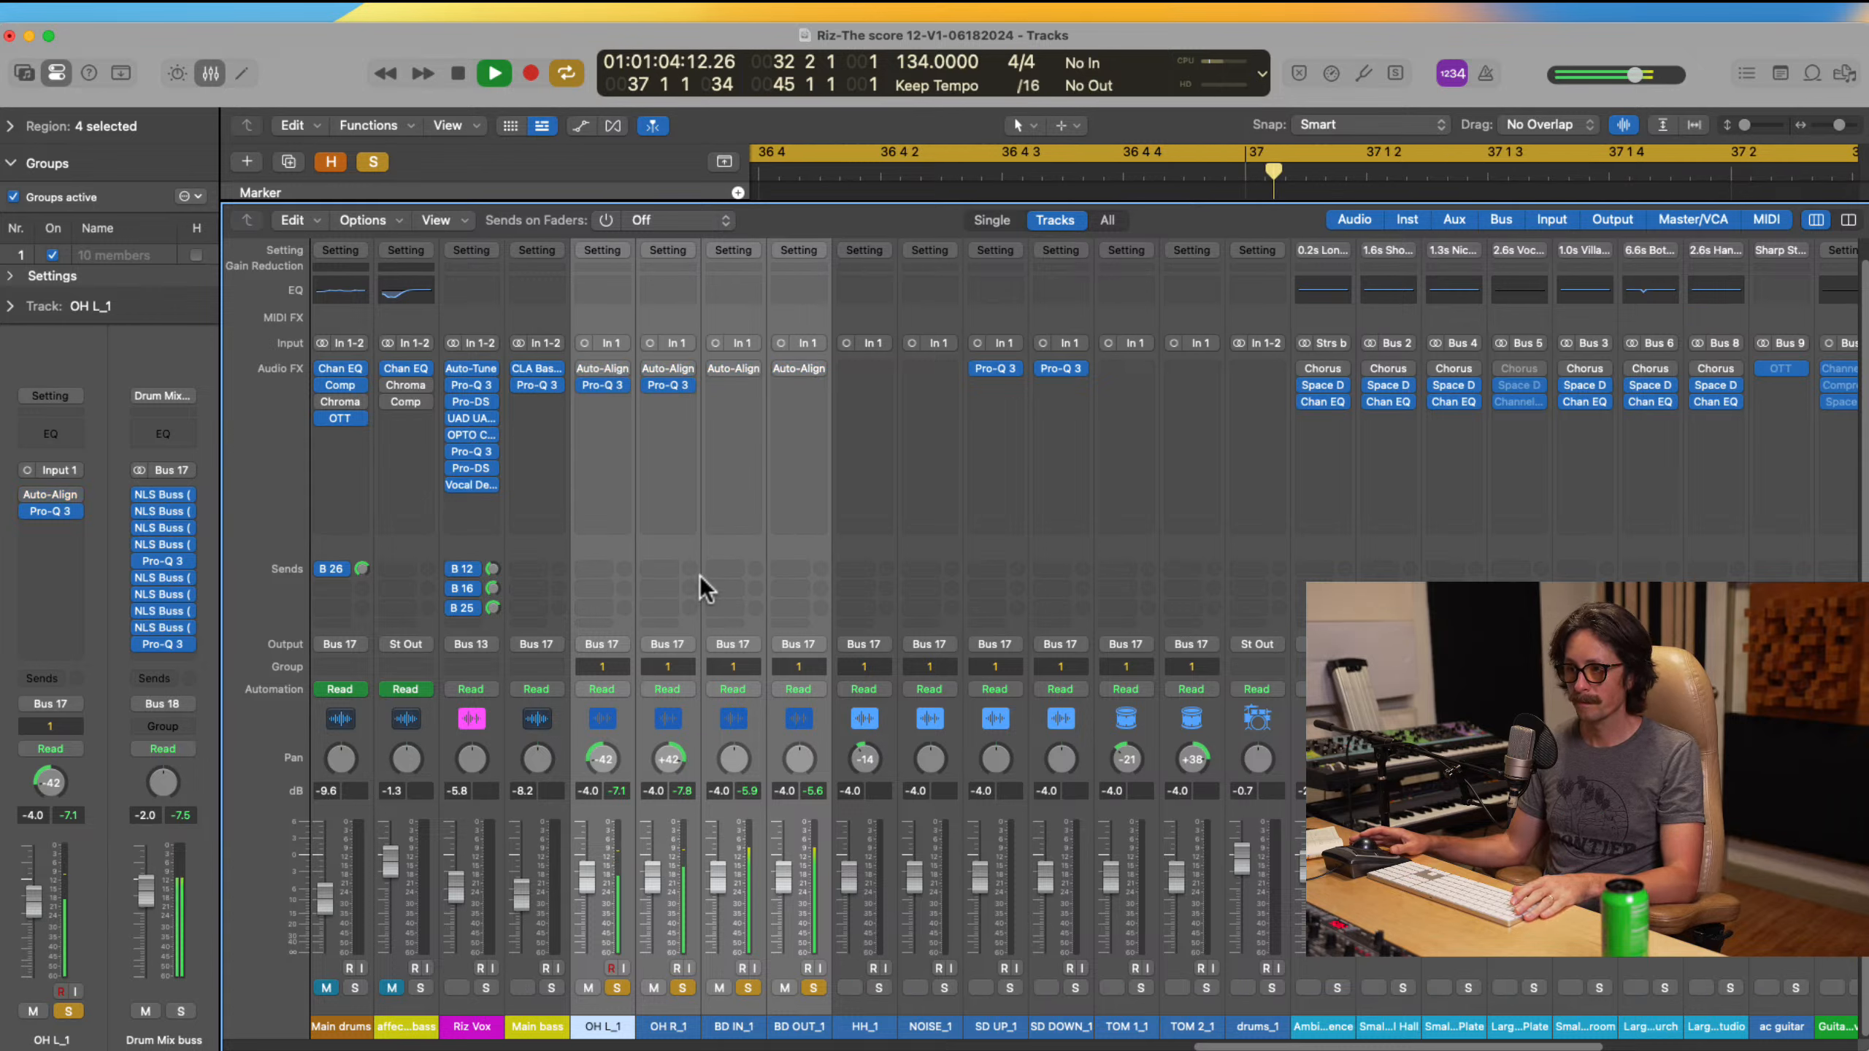
{"action": "mouse_move", "coordinate": [593, 368]}
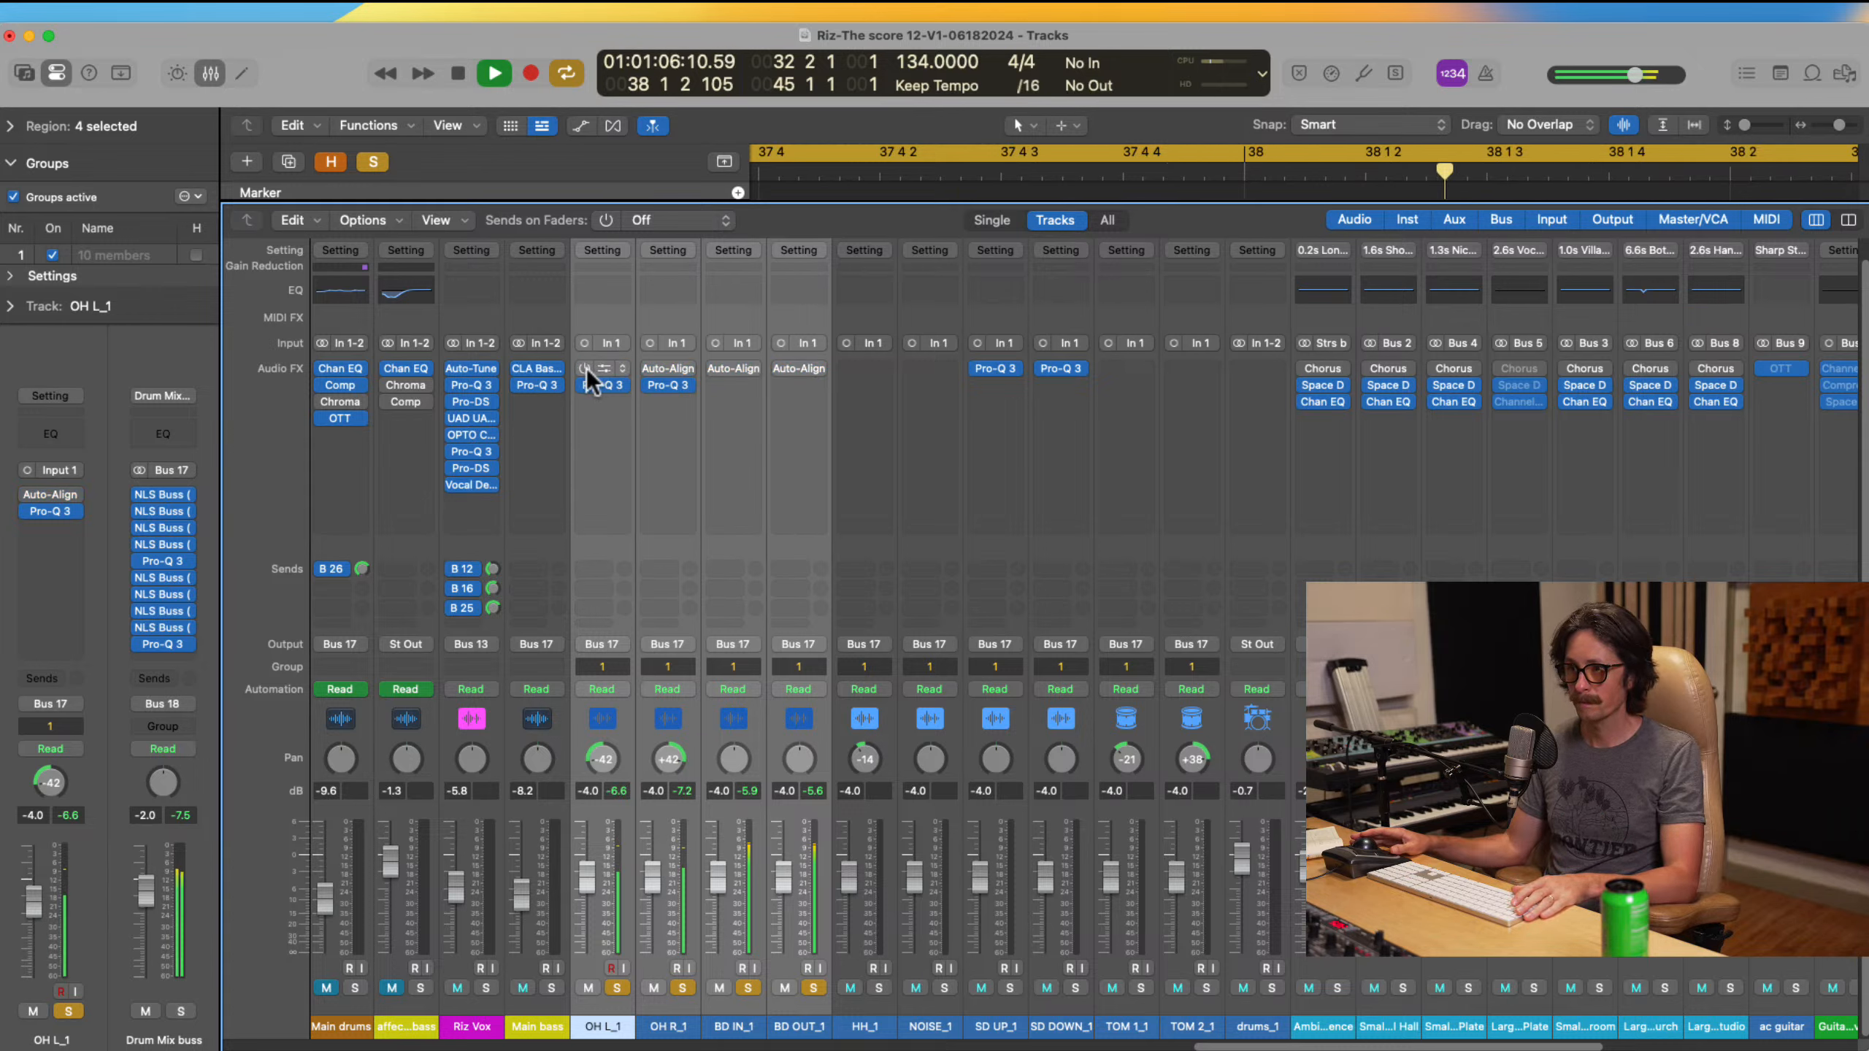
{"action": "left_click", "coordinate": [585, 368]}
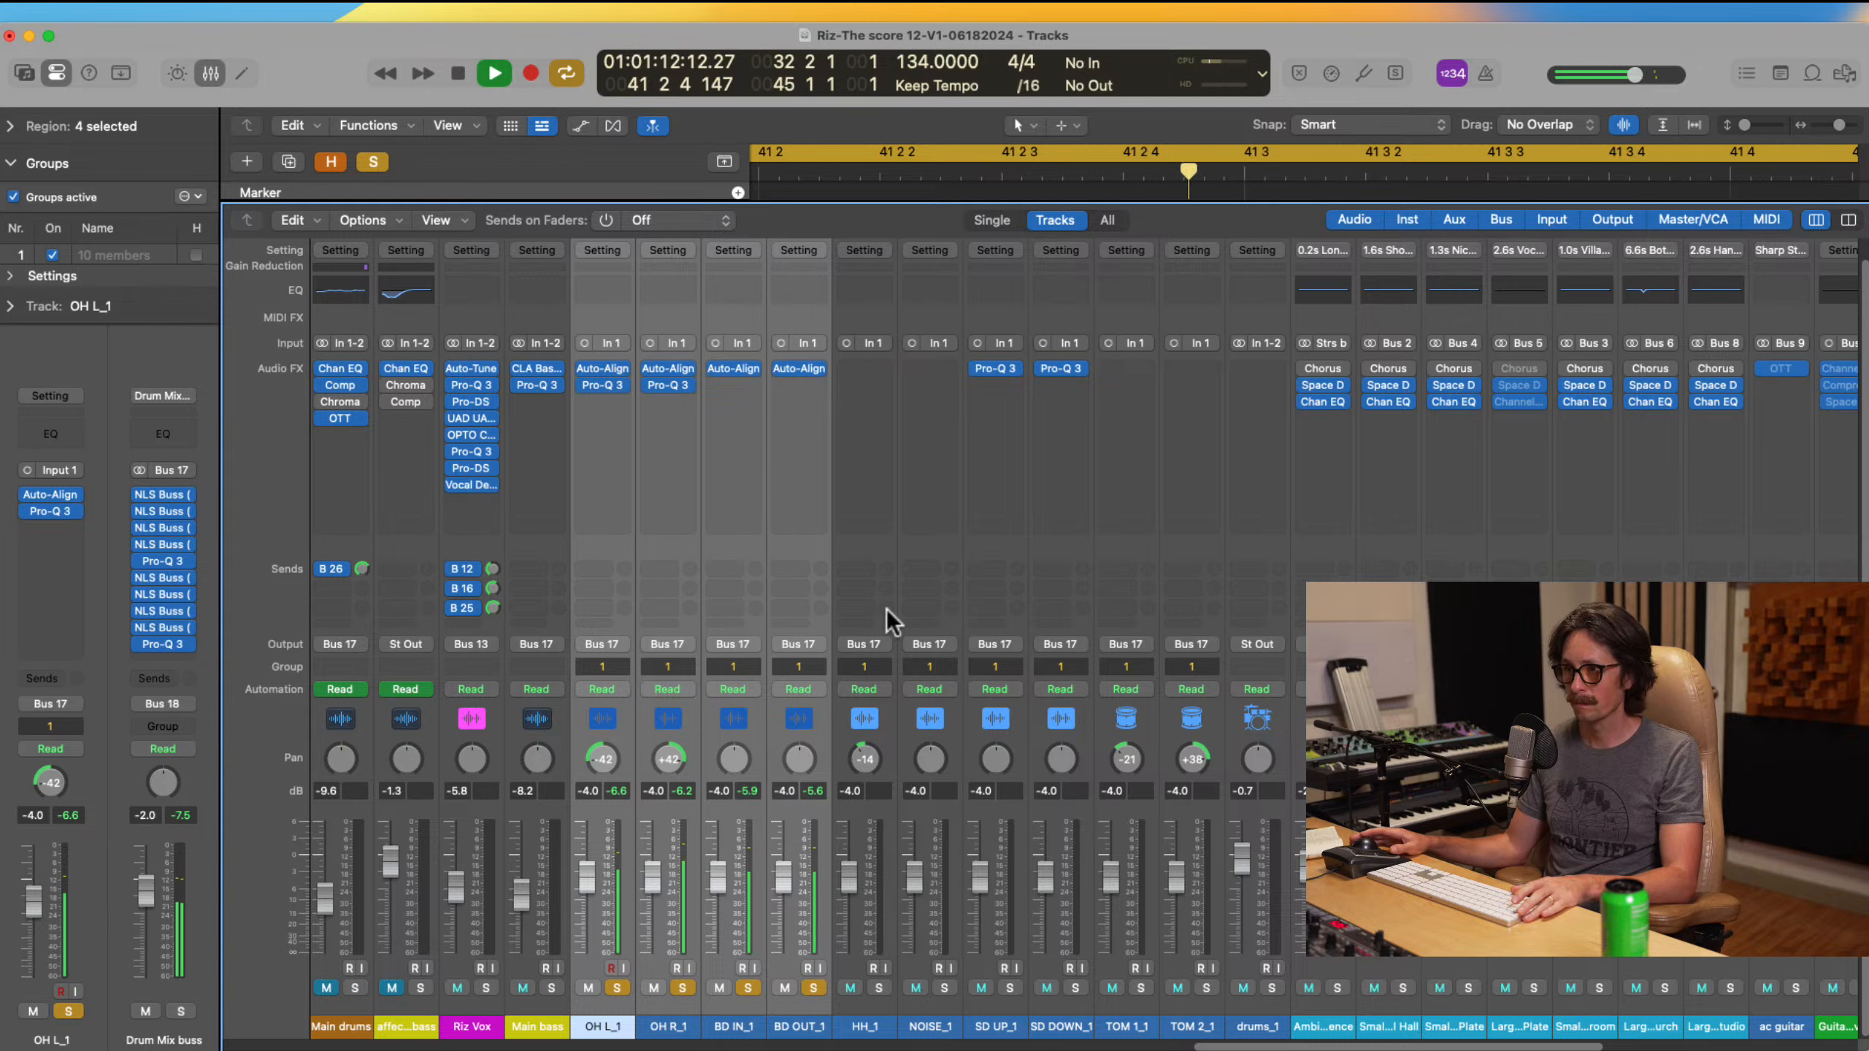
{"action": "key", "text": "space"}
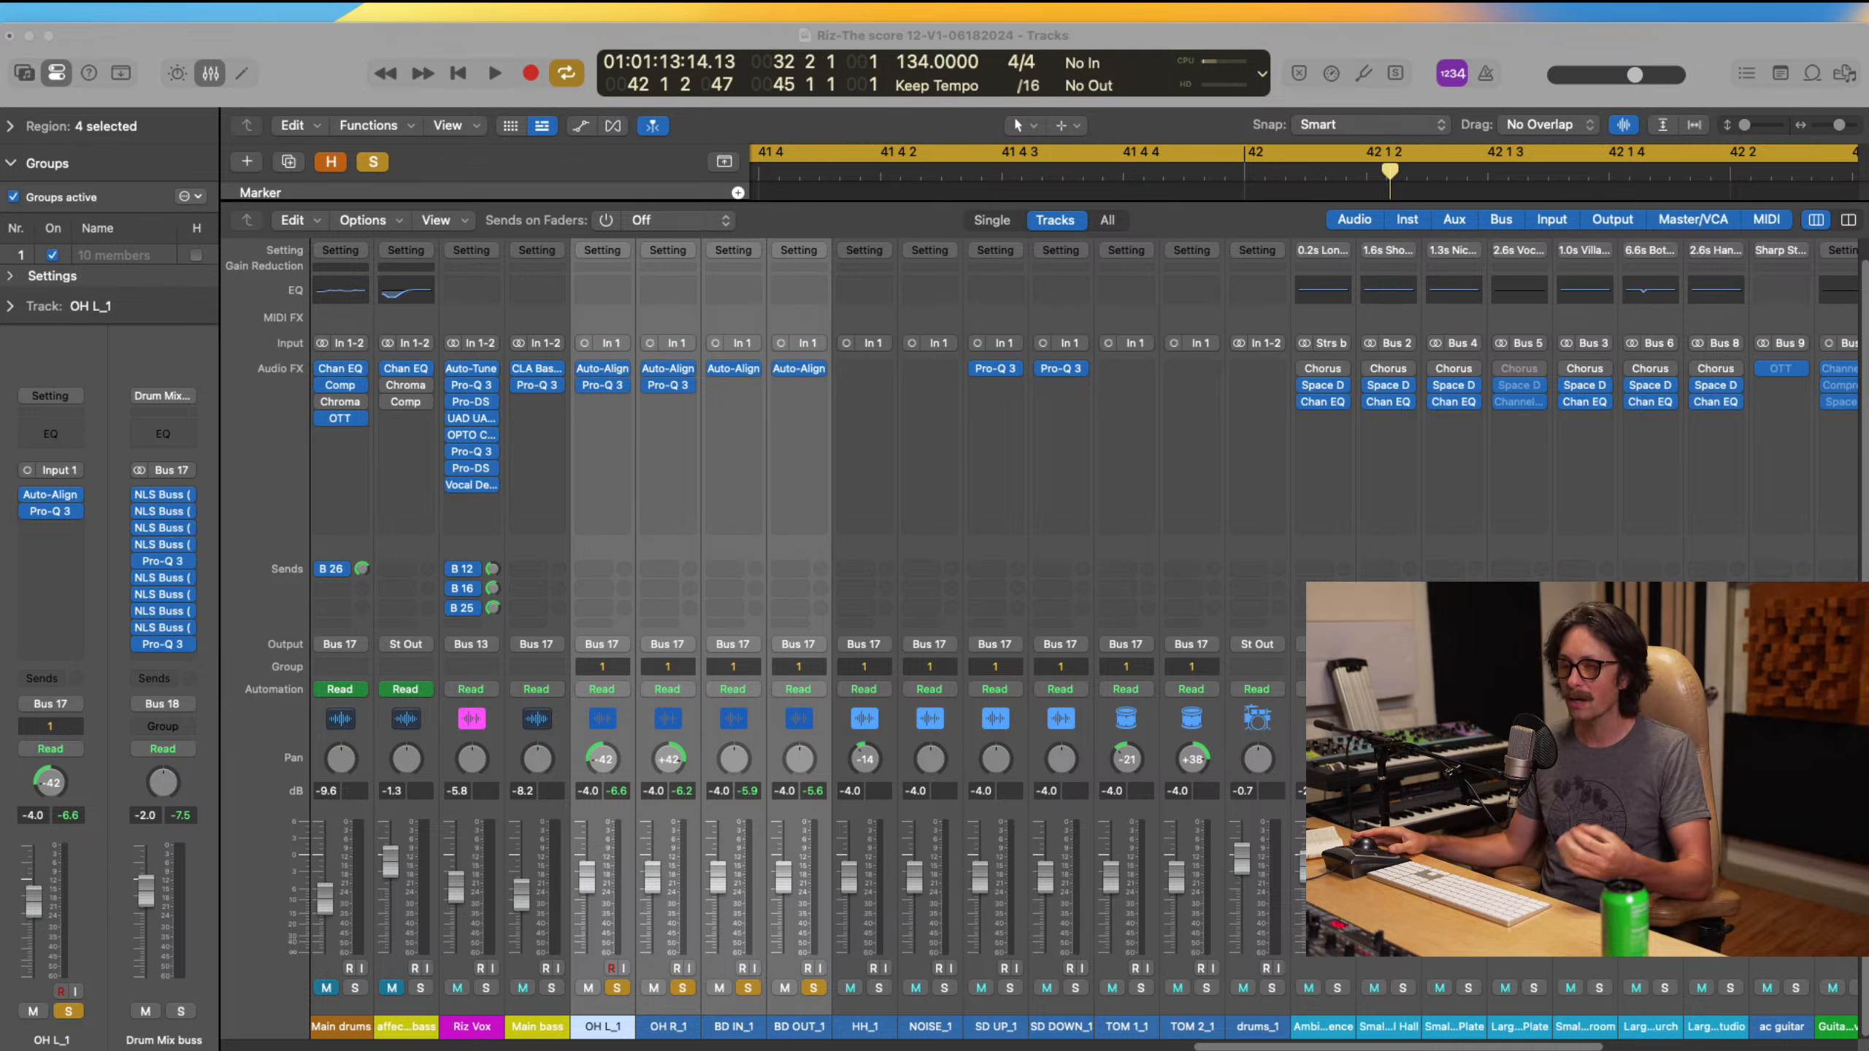
Step: Add NOISE_1, SD UP_1 and SD DOWN_1 to the soloed drum tracks
{"action": "left_click", "coordinate": [800, 412]}
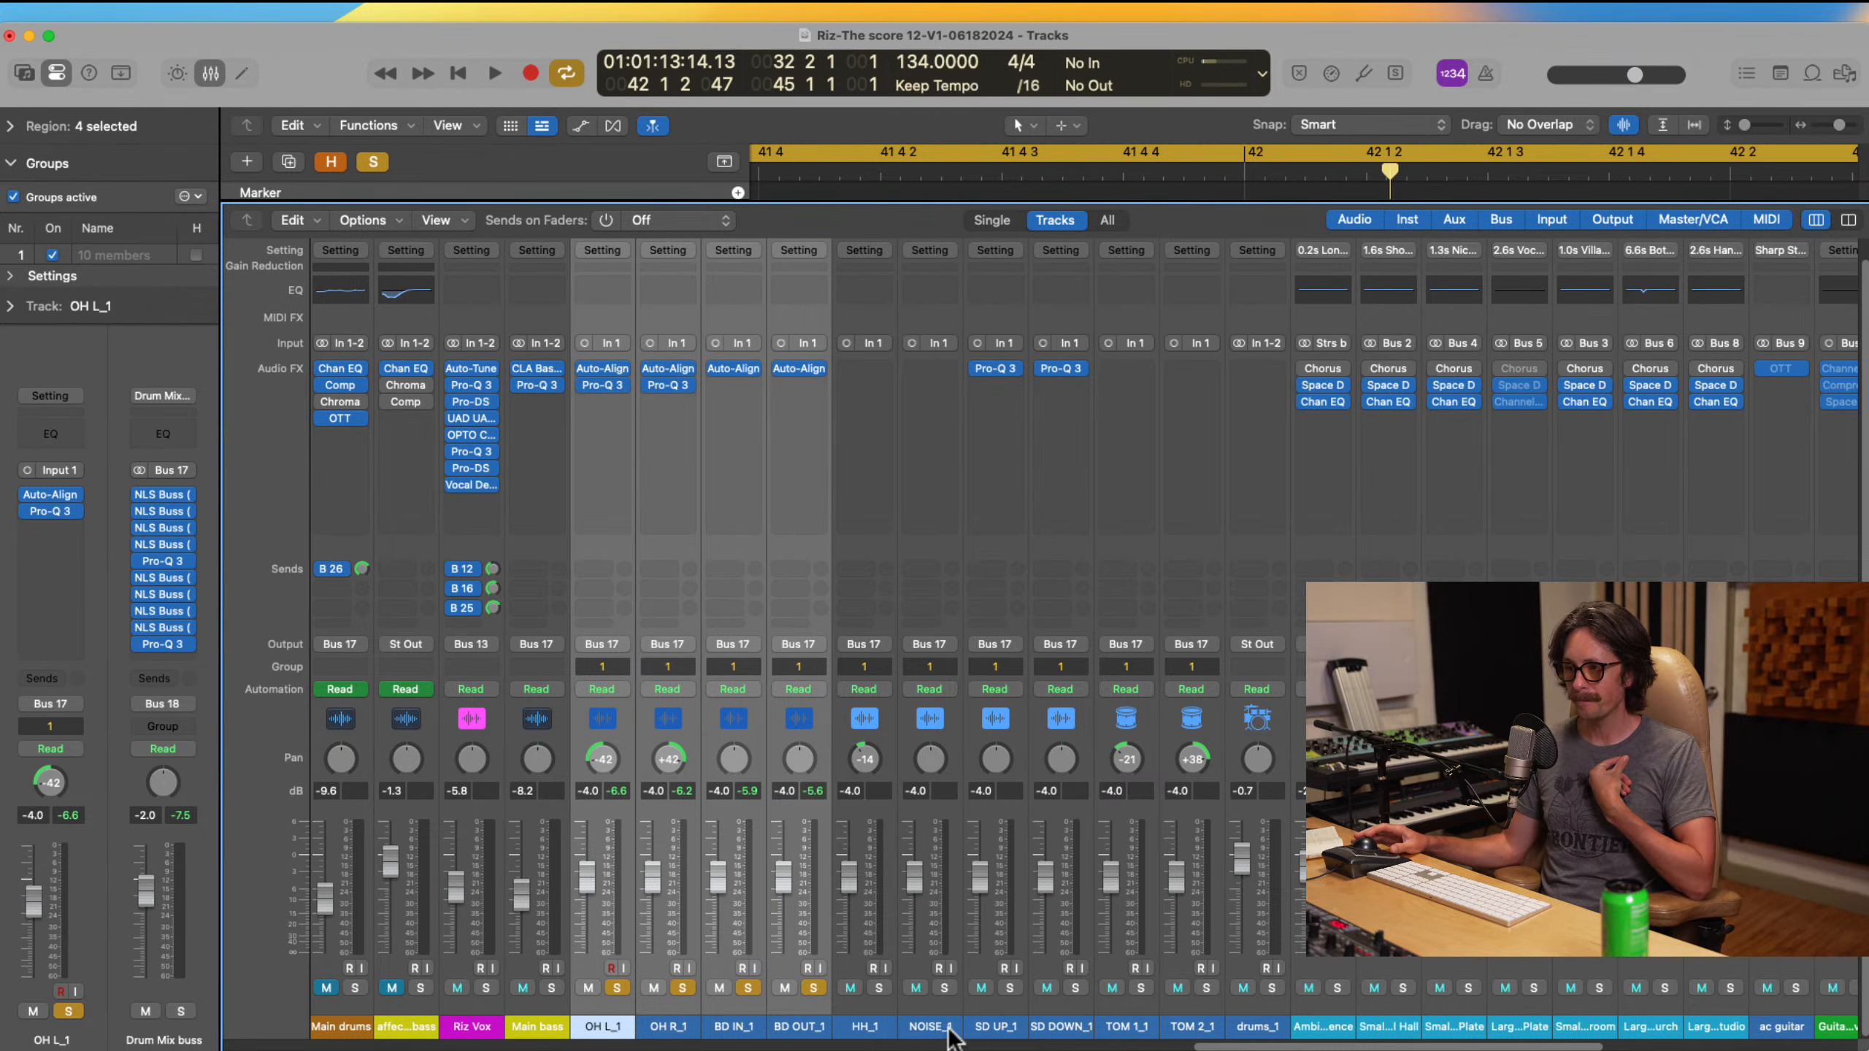
{"action": "left_click", "coordinate": [964, 1022]}
{"action": "left_click", "coordinate": [945, 988]}
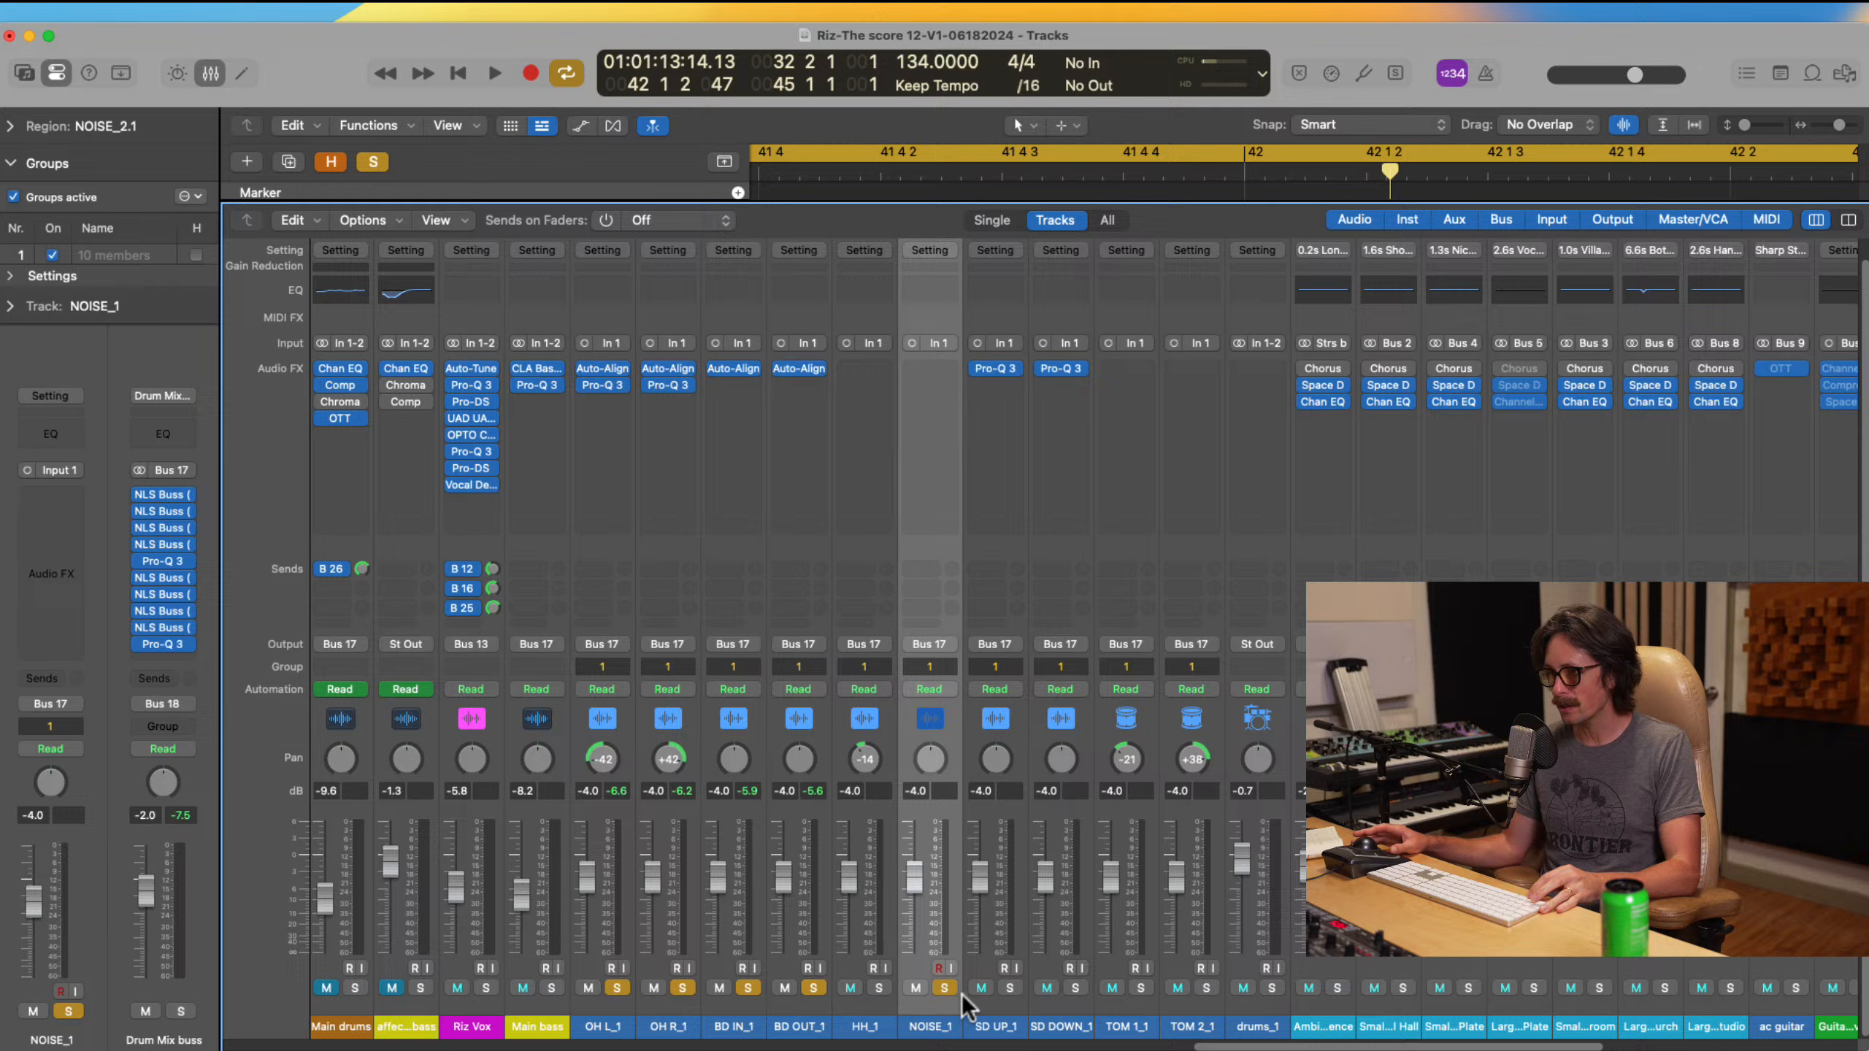
{"action": "left_click", "coordinate": [1024, 1031]}
{"action": "left_click", "coordinate": [1086, 1031], "text": "shift"}
{"action": "left_click", "coordinate": [1010, 987]}
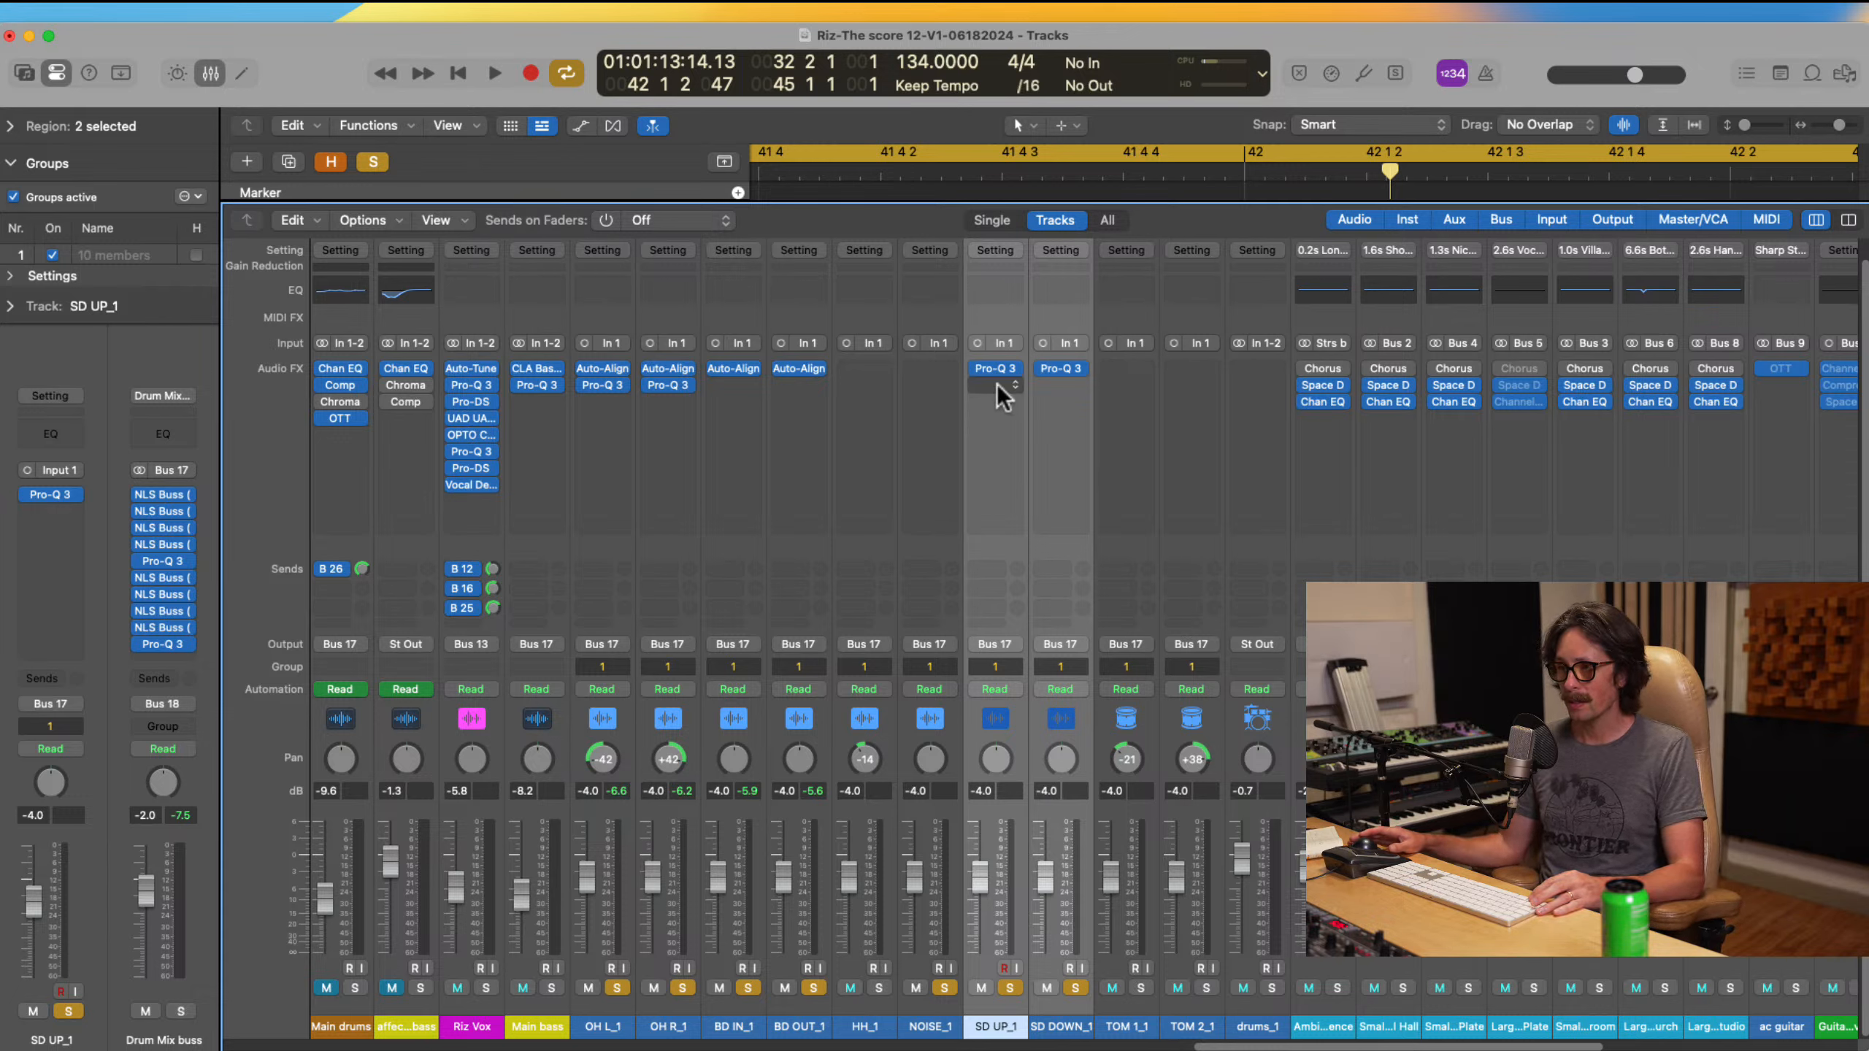
Step: Move Pro-Q 3 down one slot on both snare tracks, and copy Auto-Align 2 into the first slot of NOISE_1
{"action": "left_click_drag", "start_coordinate": [996, 371], "coordinate": [996, 384]}
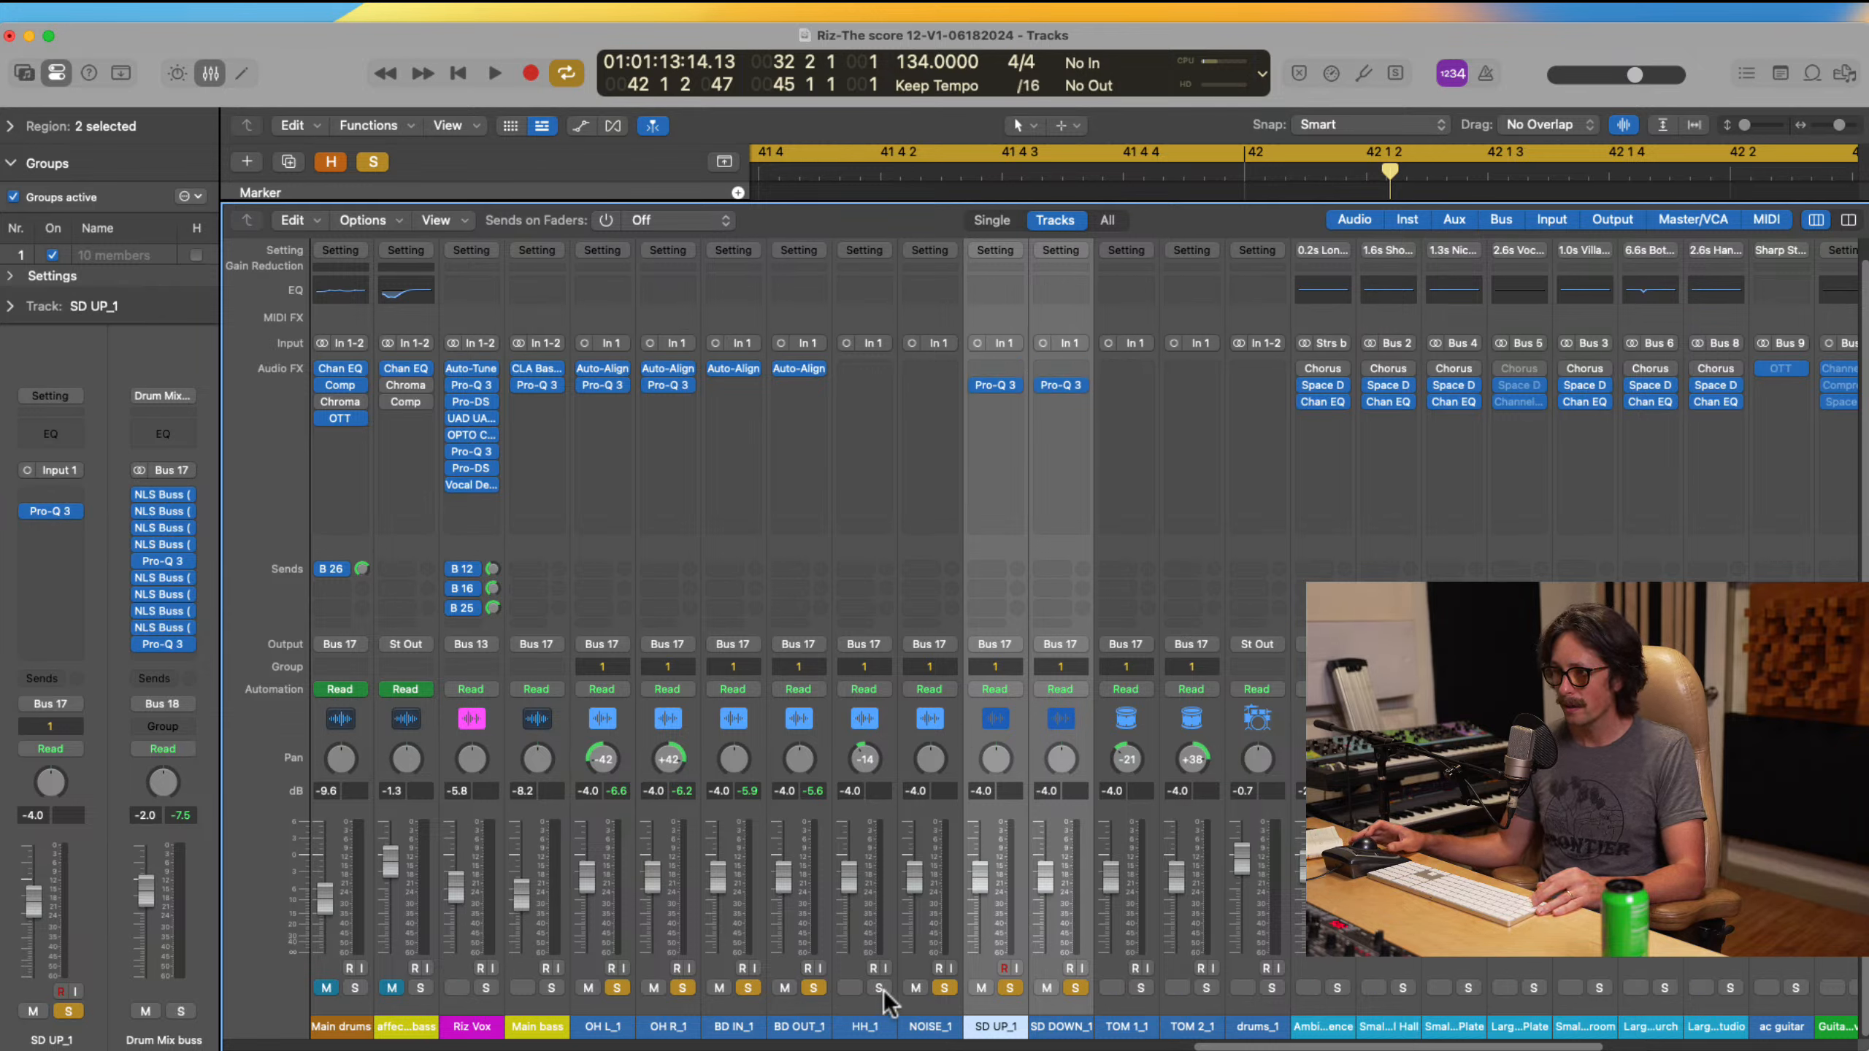
{"action": "left_click", "coordinate": [931, 1028], "text": "shift"}
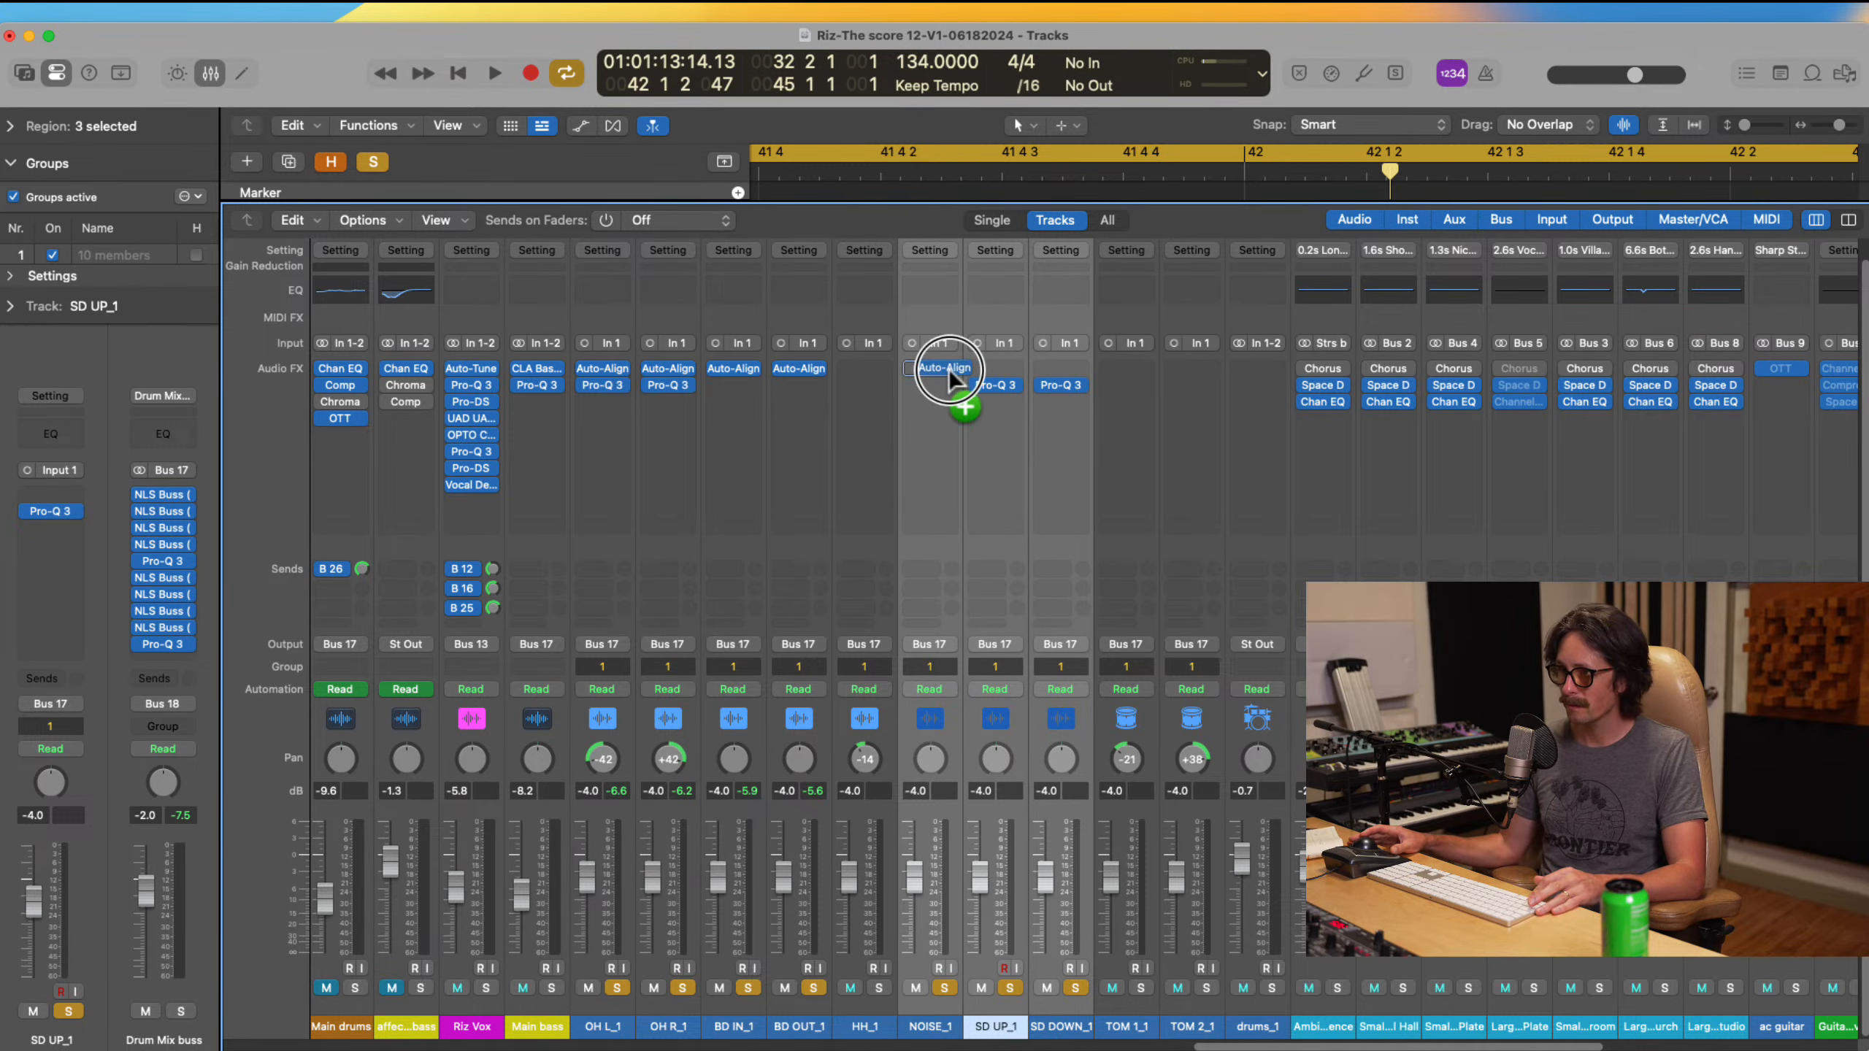
{"action": "left_click_drag", "start_coordinate": [949, 368], "coordinate": [942, 368]}
{"action": "left_click", "coordinate": [940, 368]}
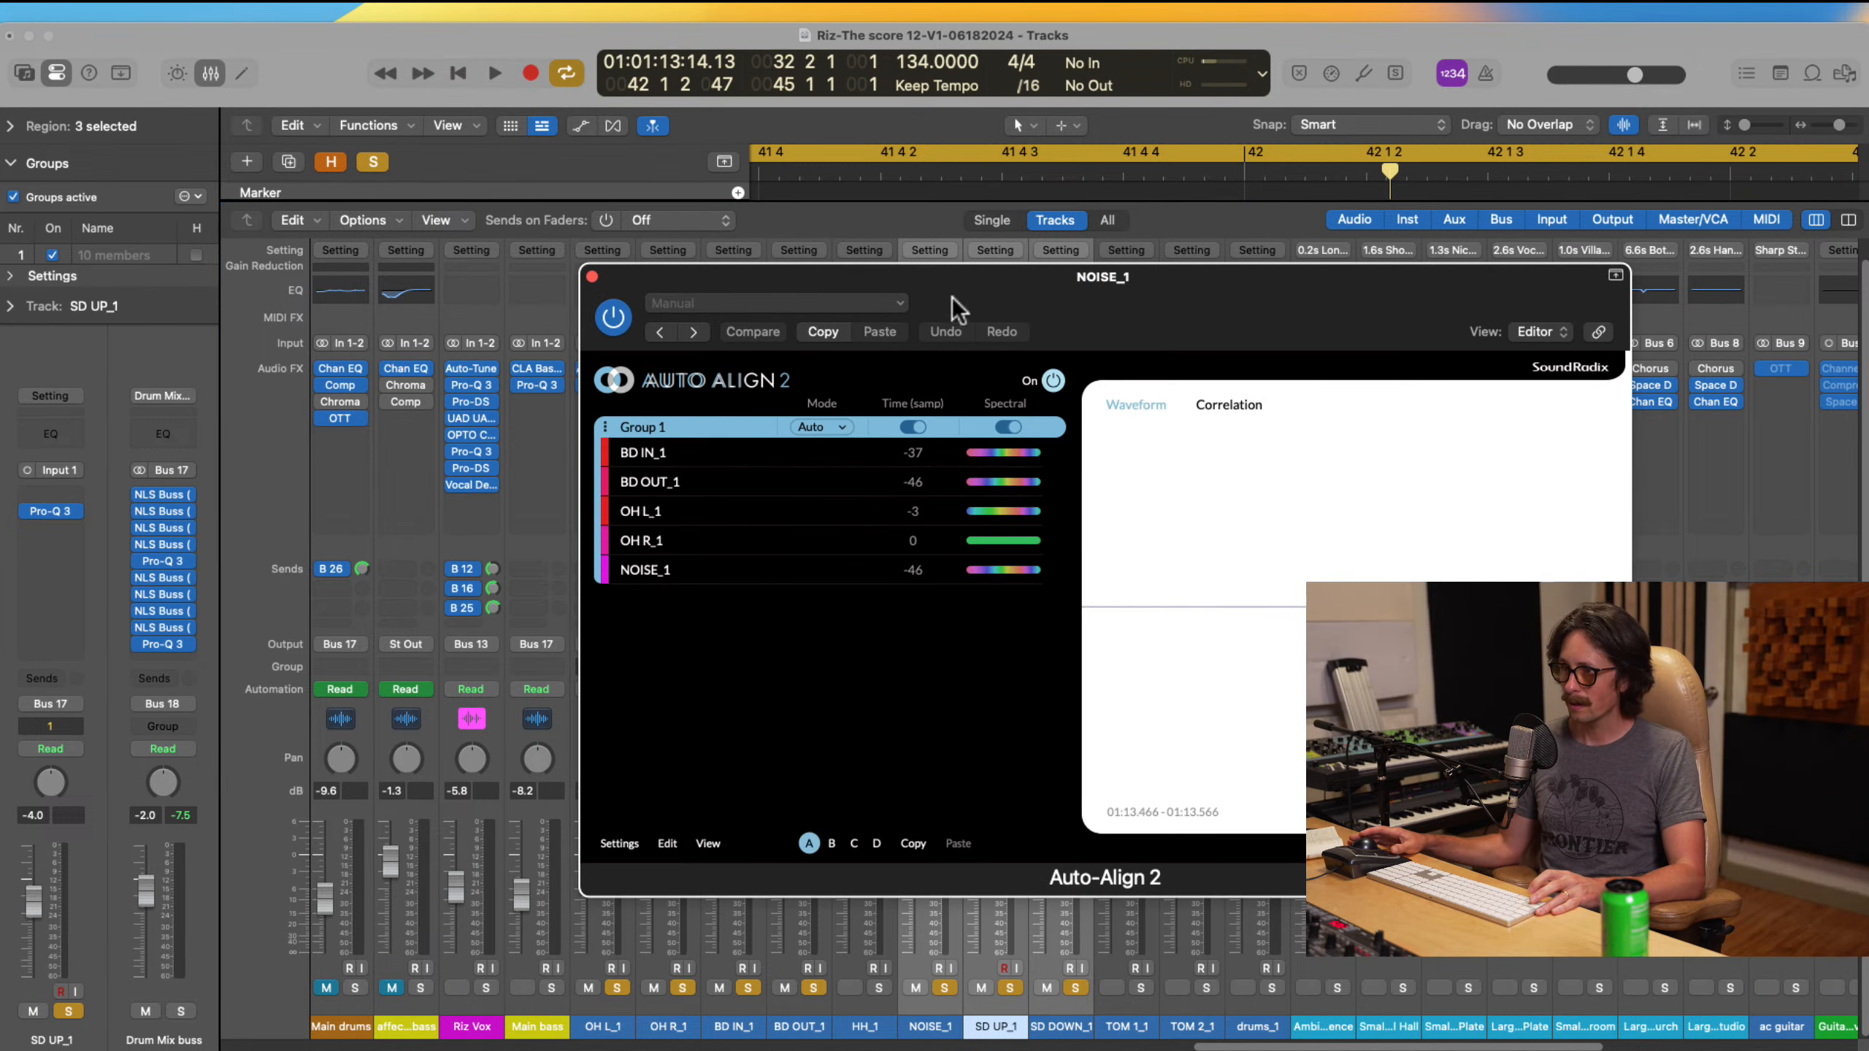
{"action": "left_click_drag", "start_coordinate": [952, 296], "coordinate": [945, 521]}
Step: Copy Auto-Align 2 into the first slot of SD UP_1 and SD DOWN_1, checking its track list before closing the windows
{"action": "left_click_drag", "start_coordinate": [999, 368], "coordinate": [998, 368]}
{"action": "left_click", "coordinate": [995, 369]}
{"action": "left_click", "coordinate": [590, 276]}
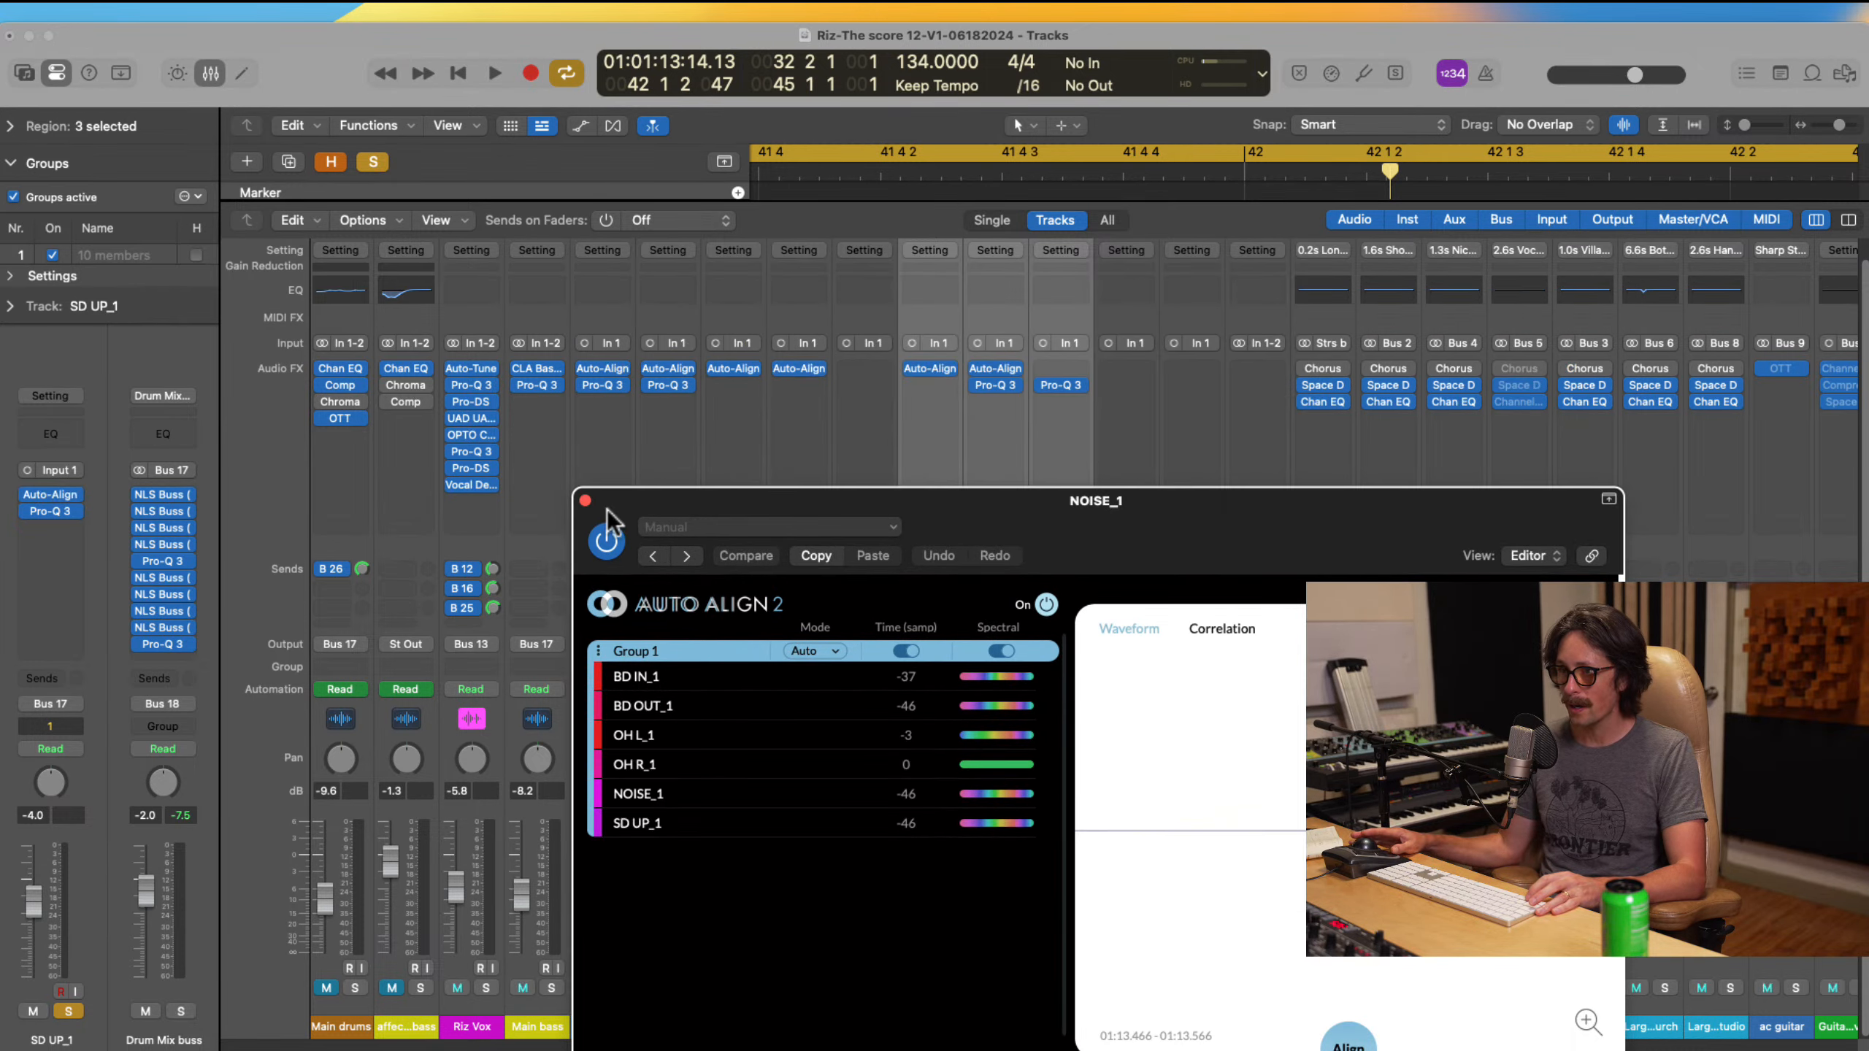
{"action": "left_click", "coordinate": [586, 501]}
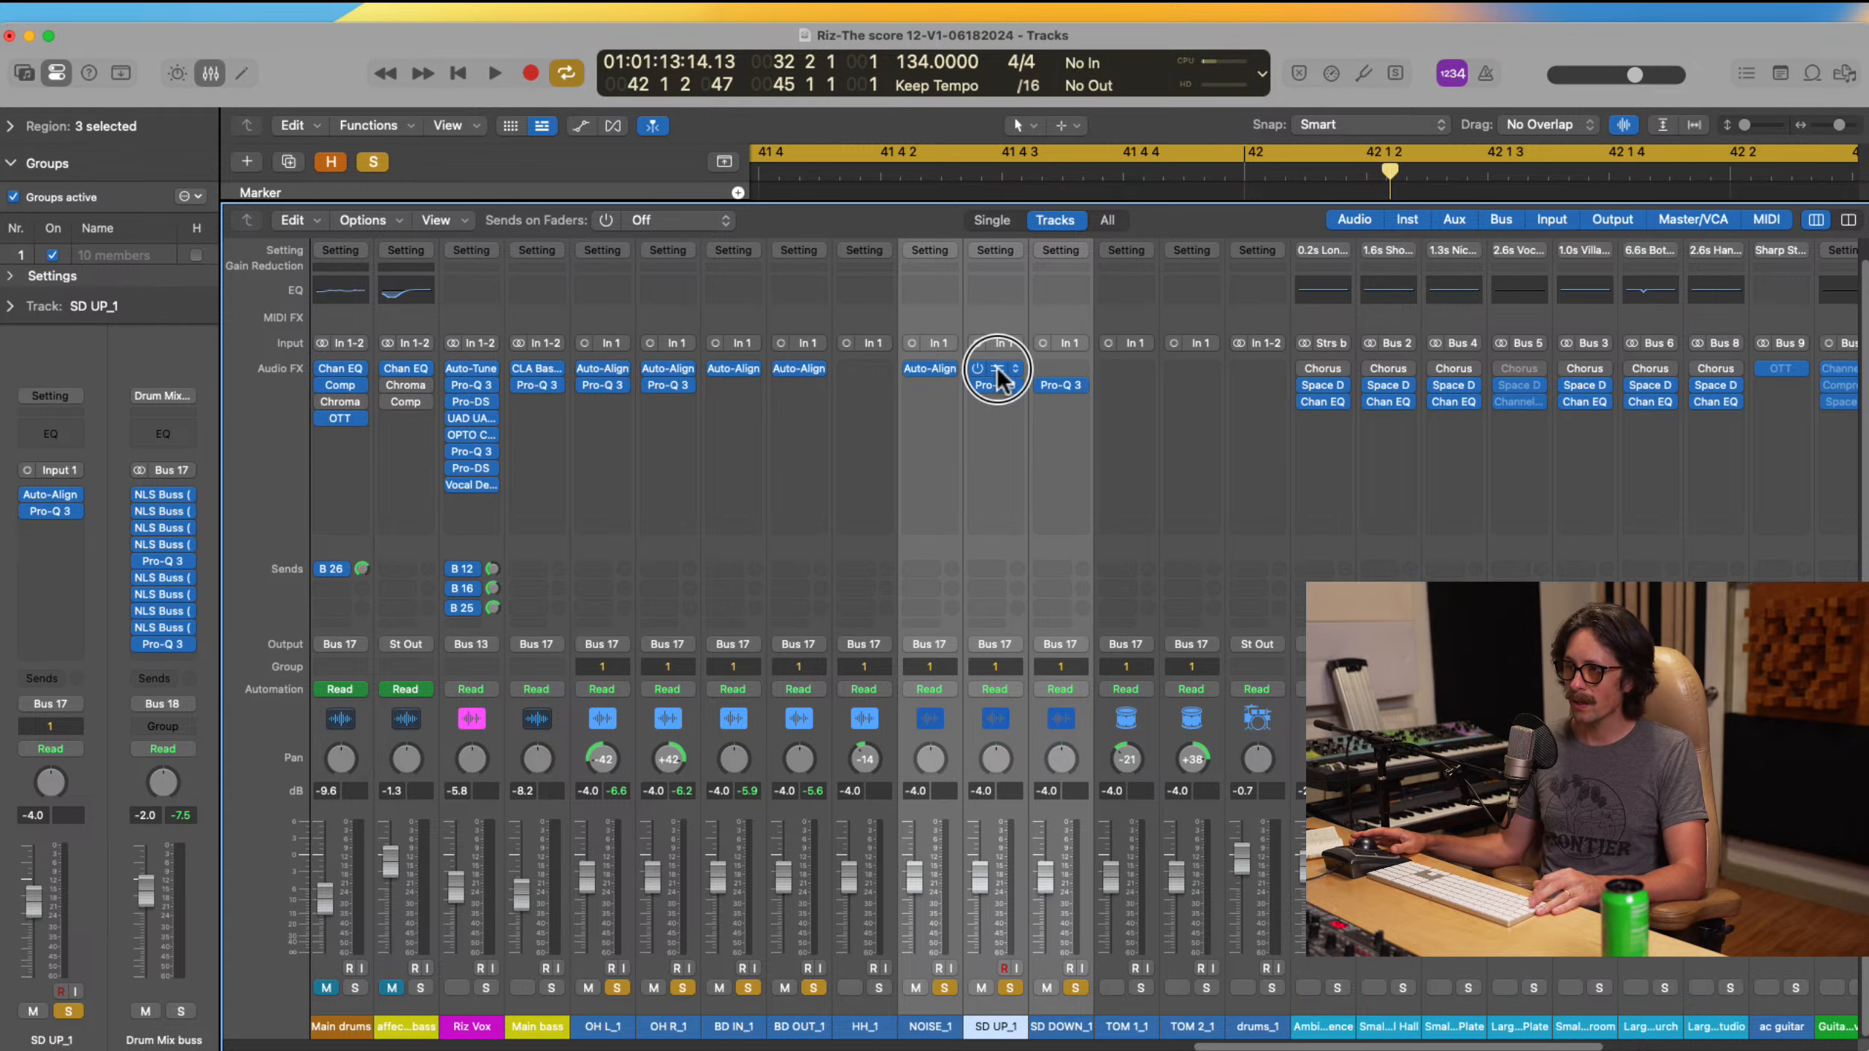
{"action": "left_click_drag", "start_coordinate": [1051, 368], "coordinate": [1051, 368]}
{"action": "left_click", "coordinate": [1051, 368]}
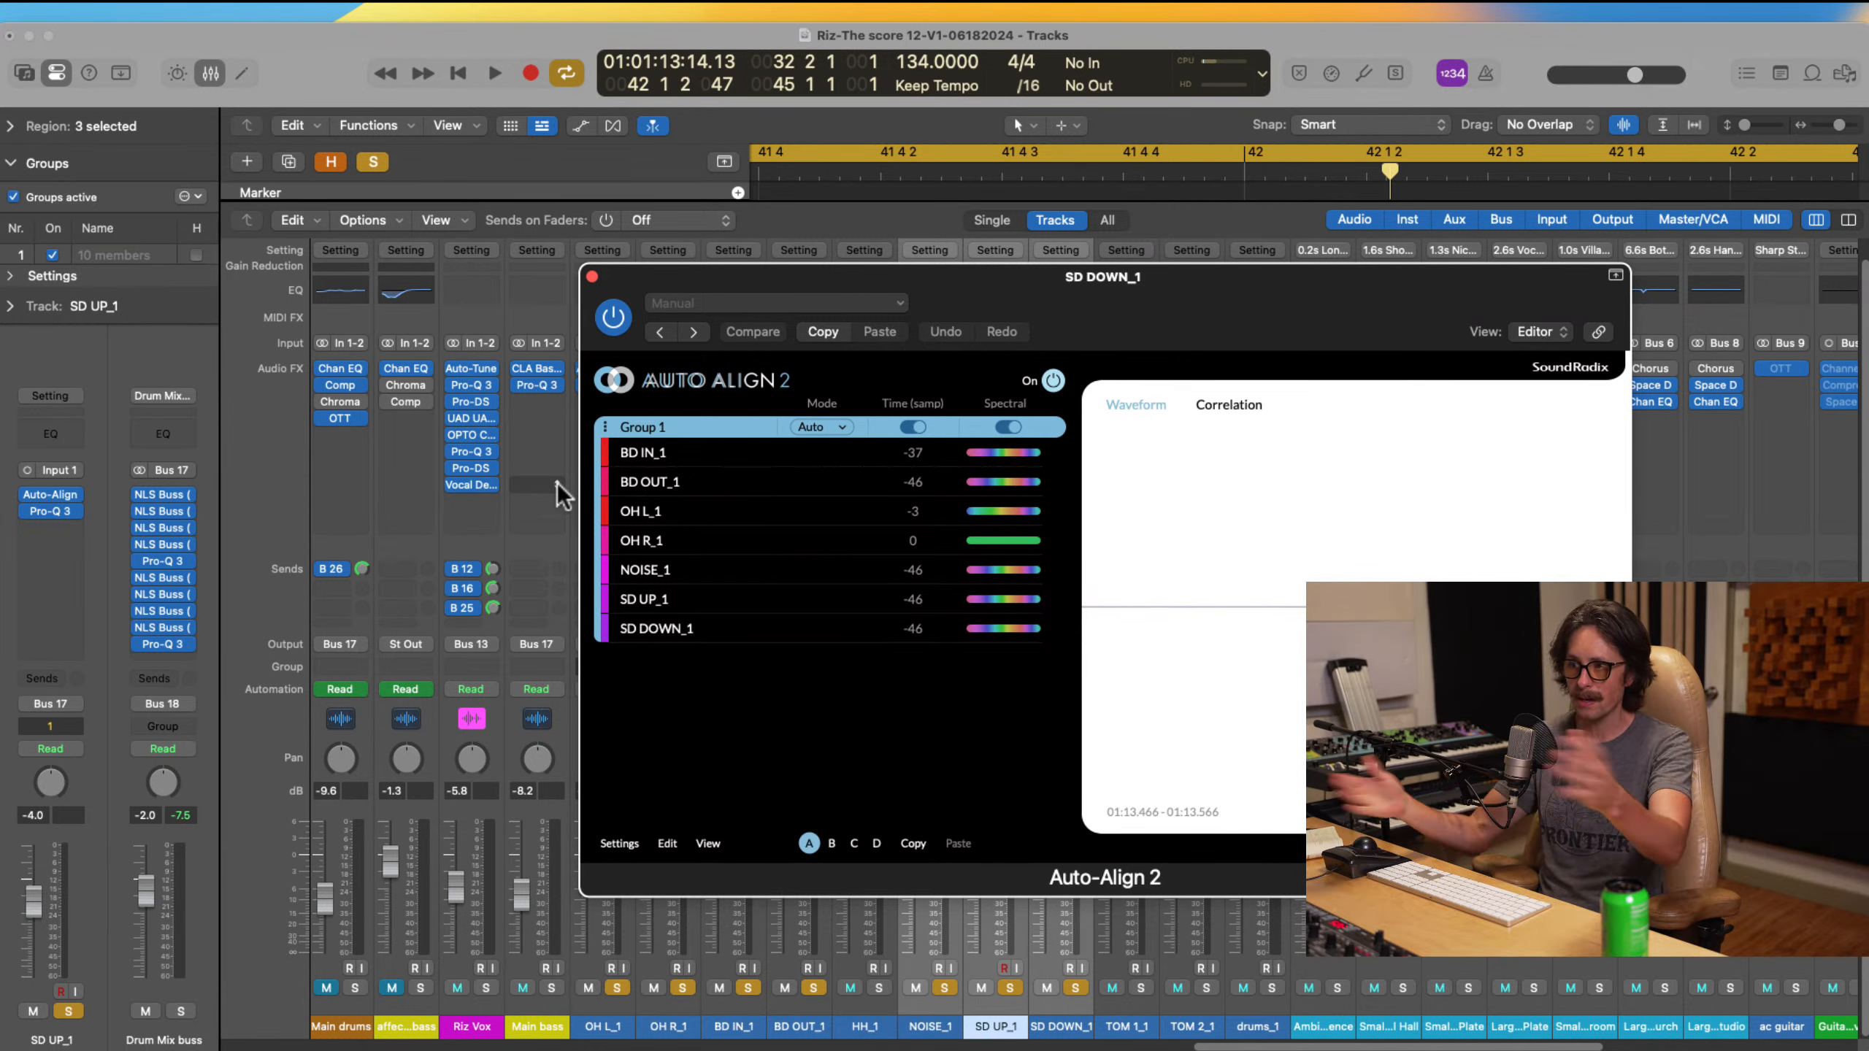
{"action": "left_click", "coordinate": [591, 277]}
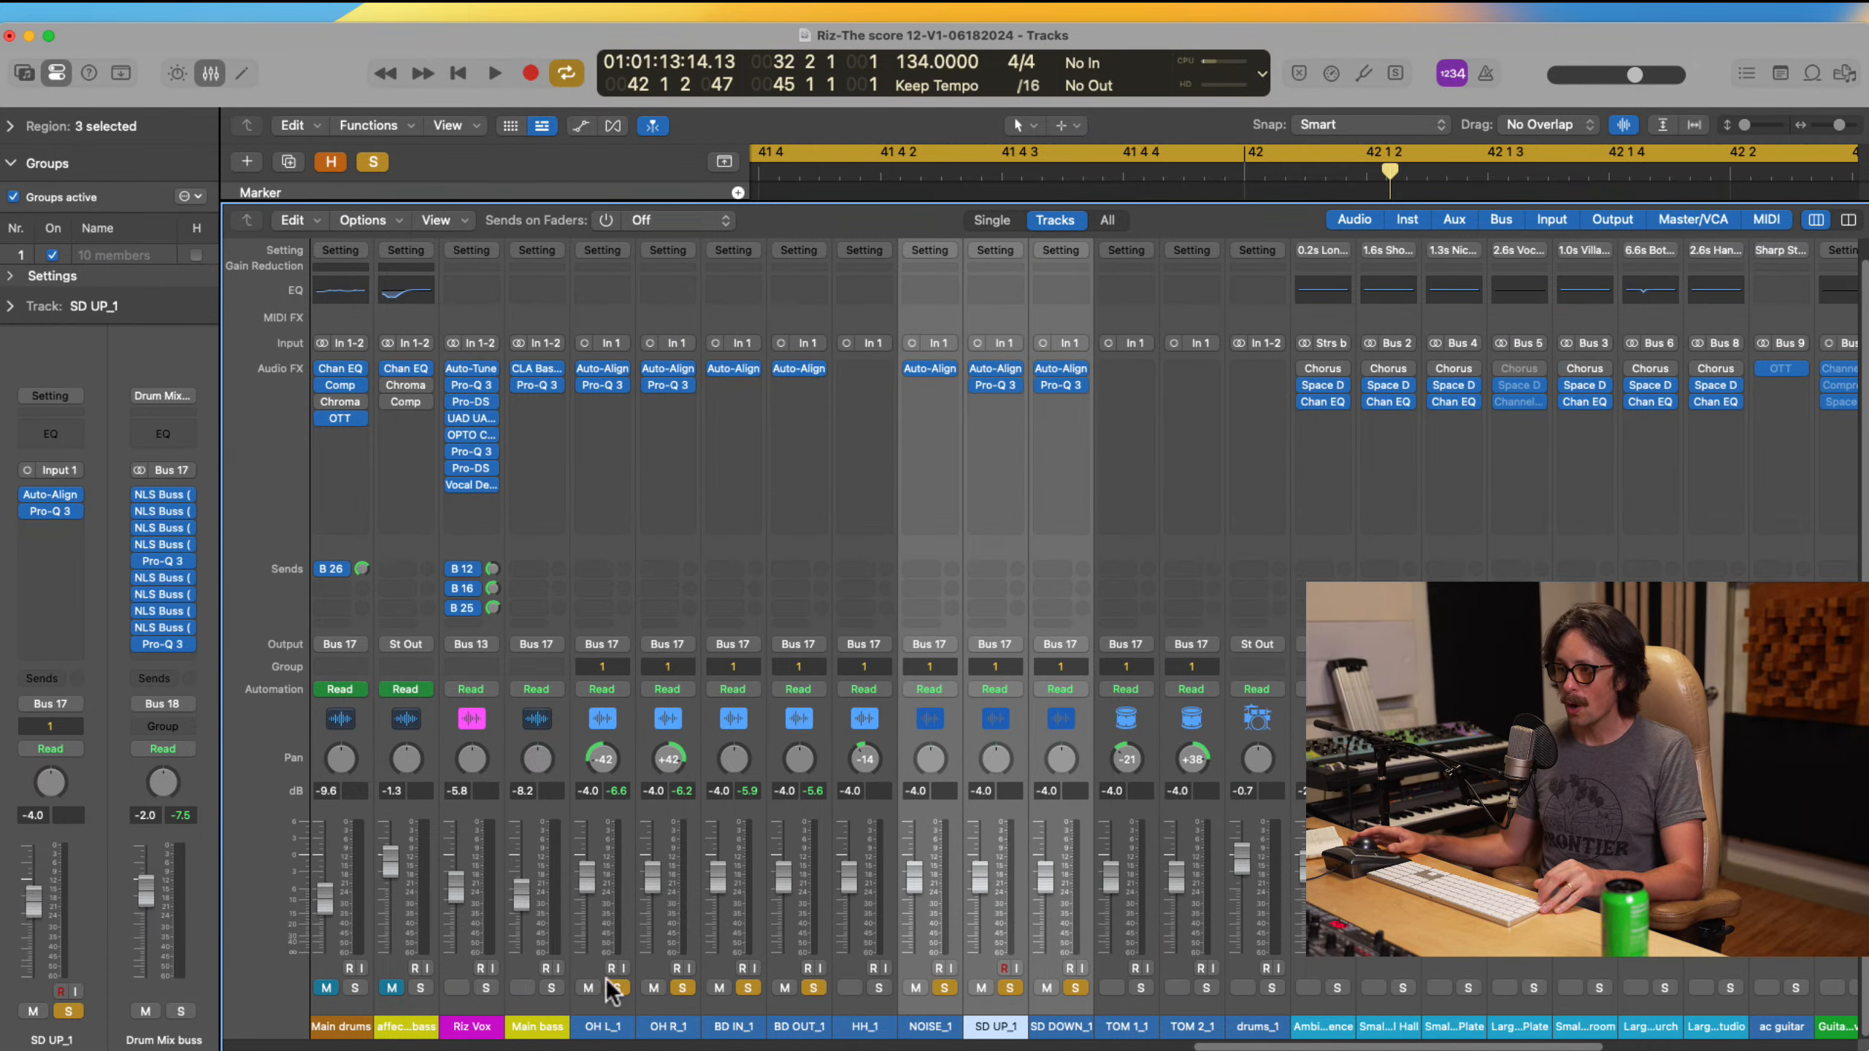
Step: Replace the OH L_1 to SD DOWN_1 selection with the Main bass track and toggle the mute on HH_1
{"action": "left_click", "coordinate": [594, 1026], "text": "shift"}
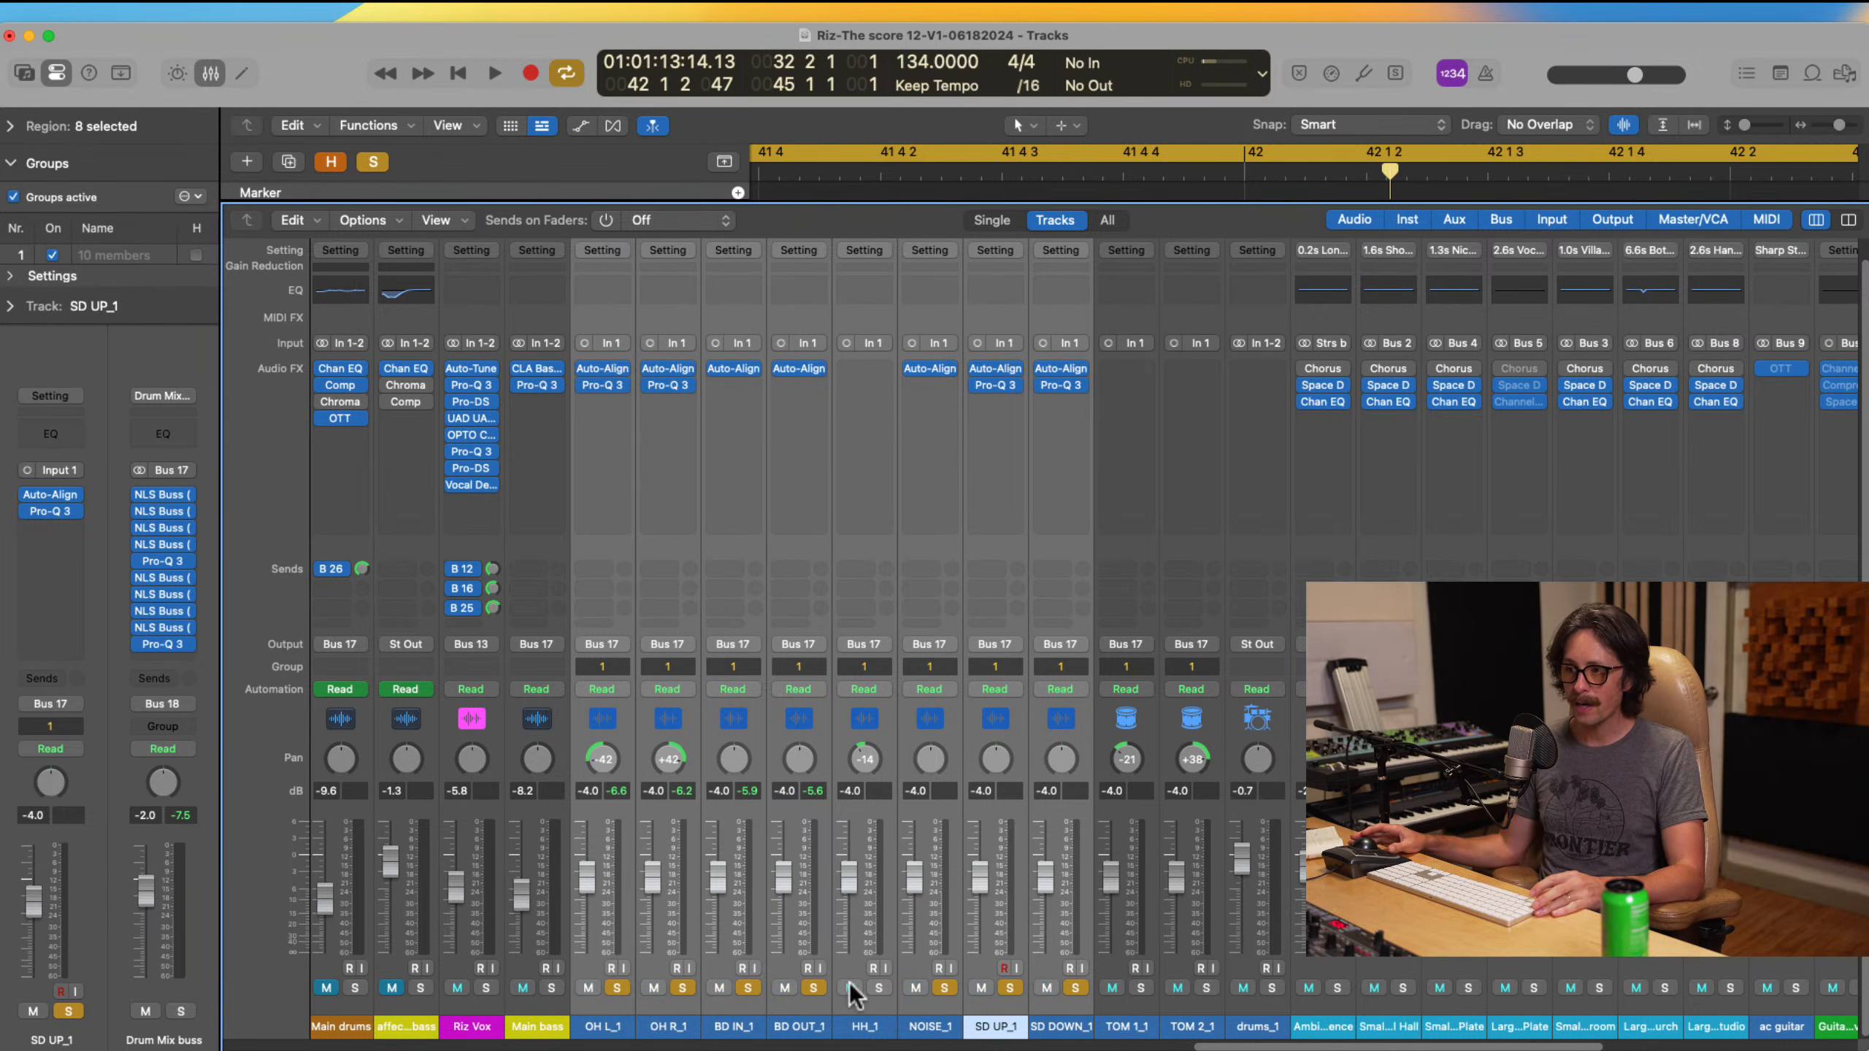
{"action": "left_click", "coordinate": [546, 1029]}
{"action": "left_click", "coordinate": [850, 988]}
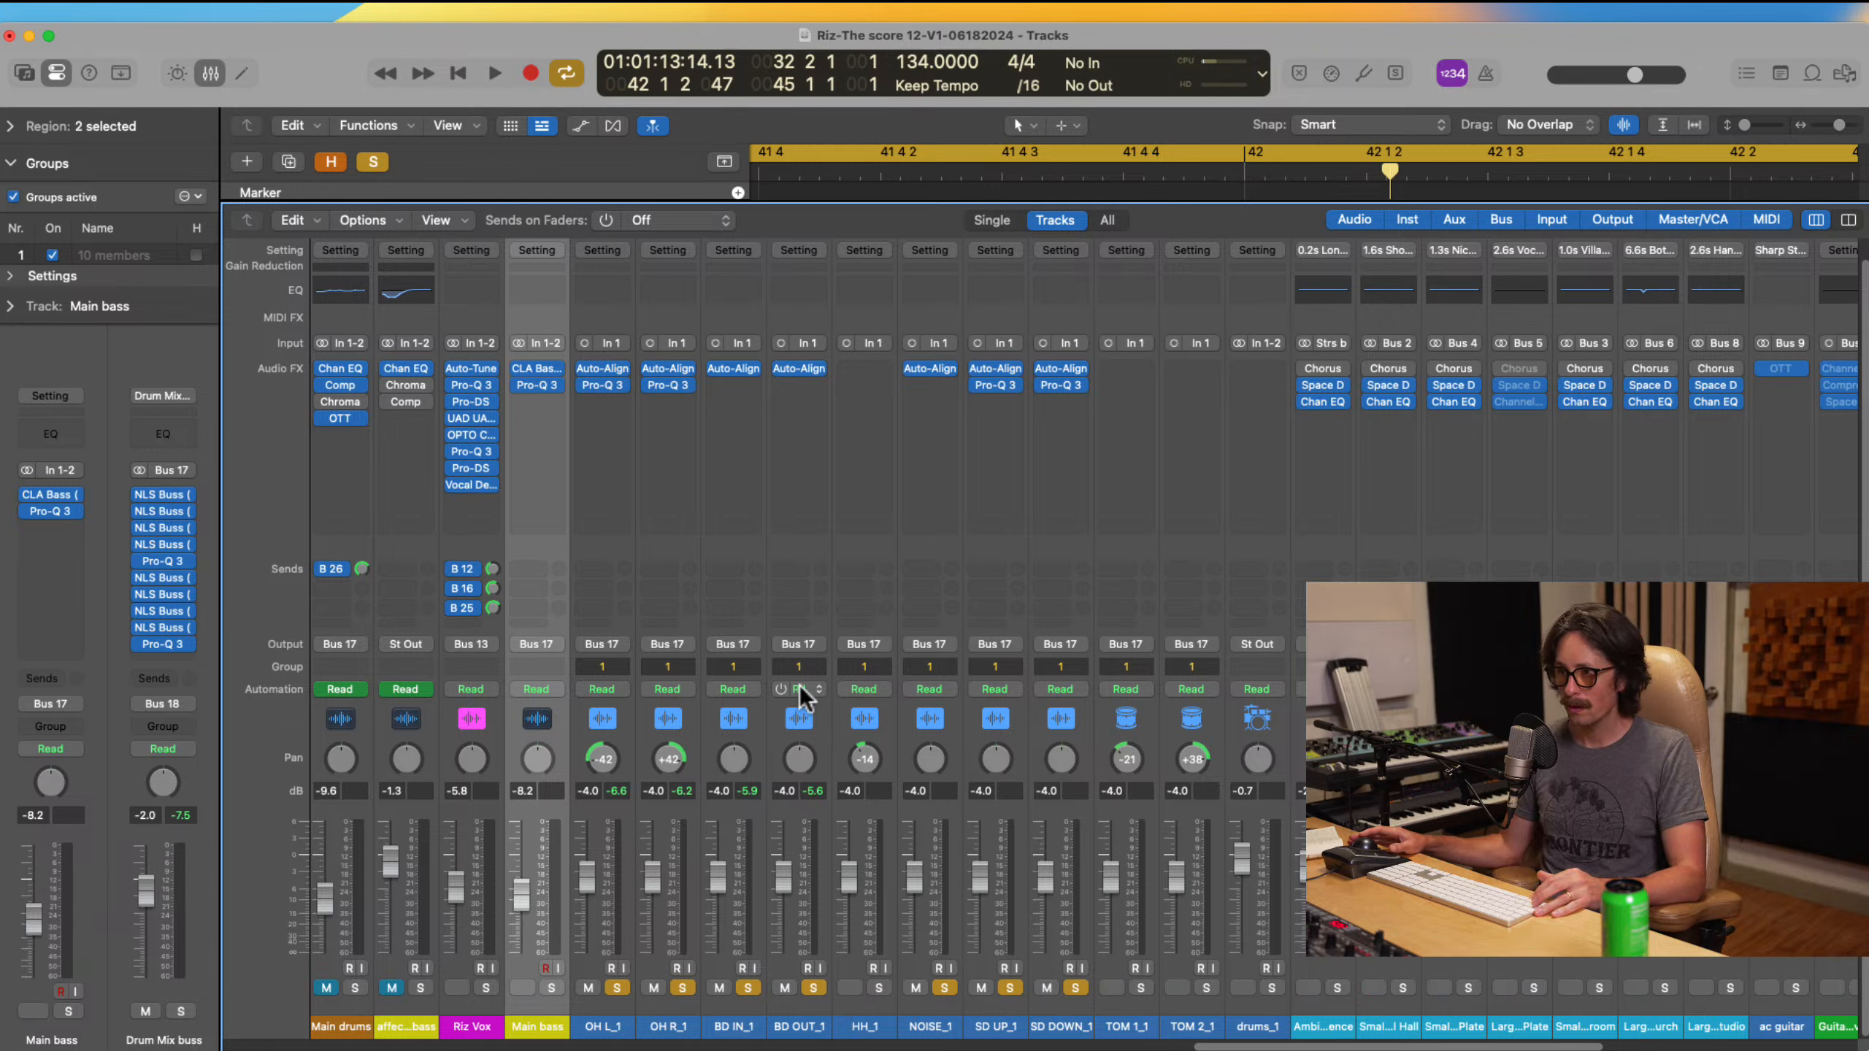
Step: Remove HH_1 from Group 1 by assigning it No Group, and mute that track
{"action": "left_click", "coordinate": [865, 667]}
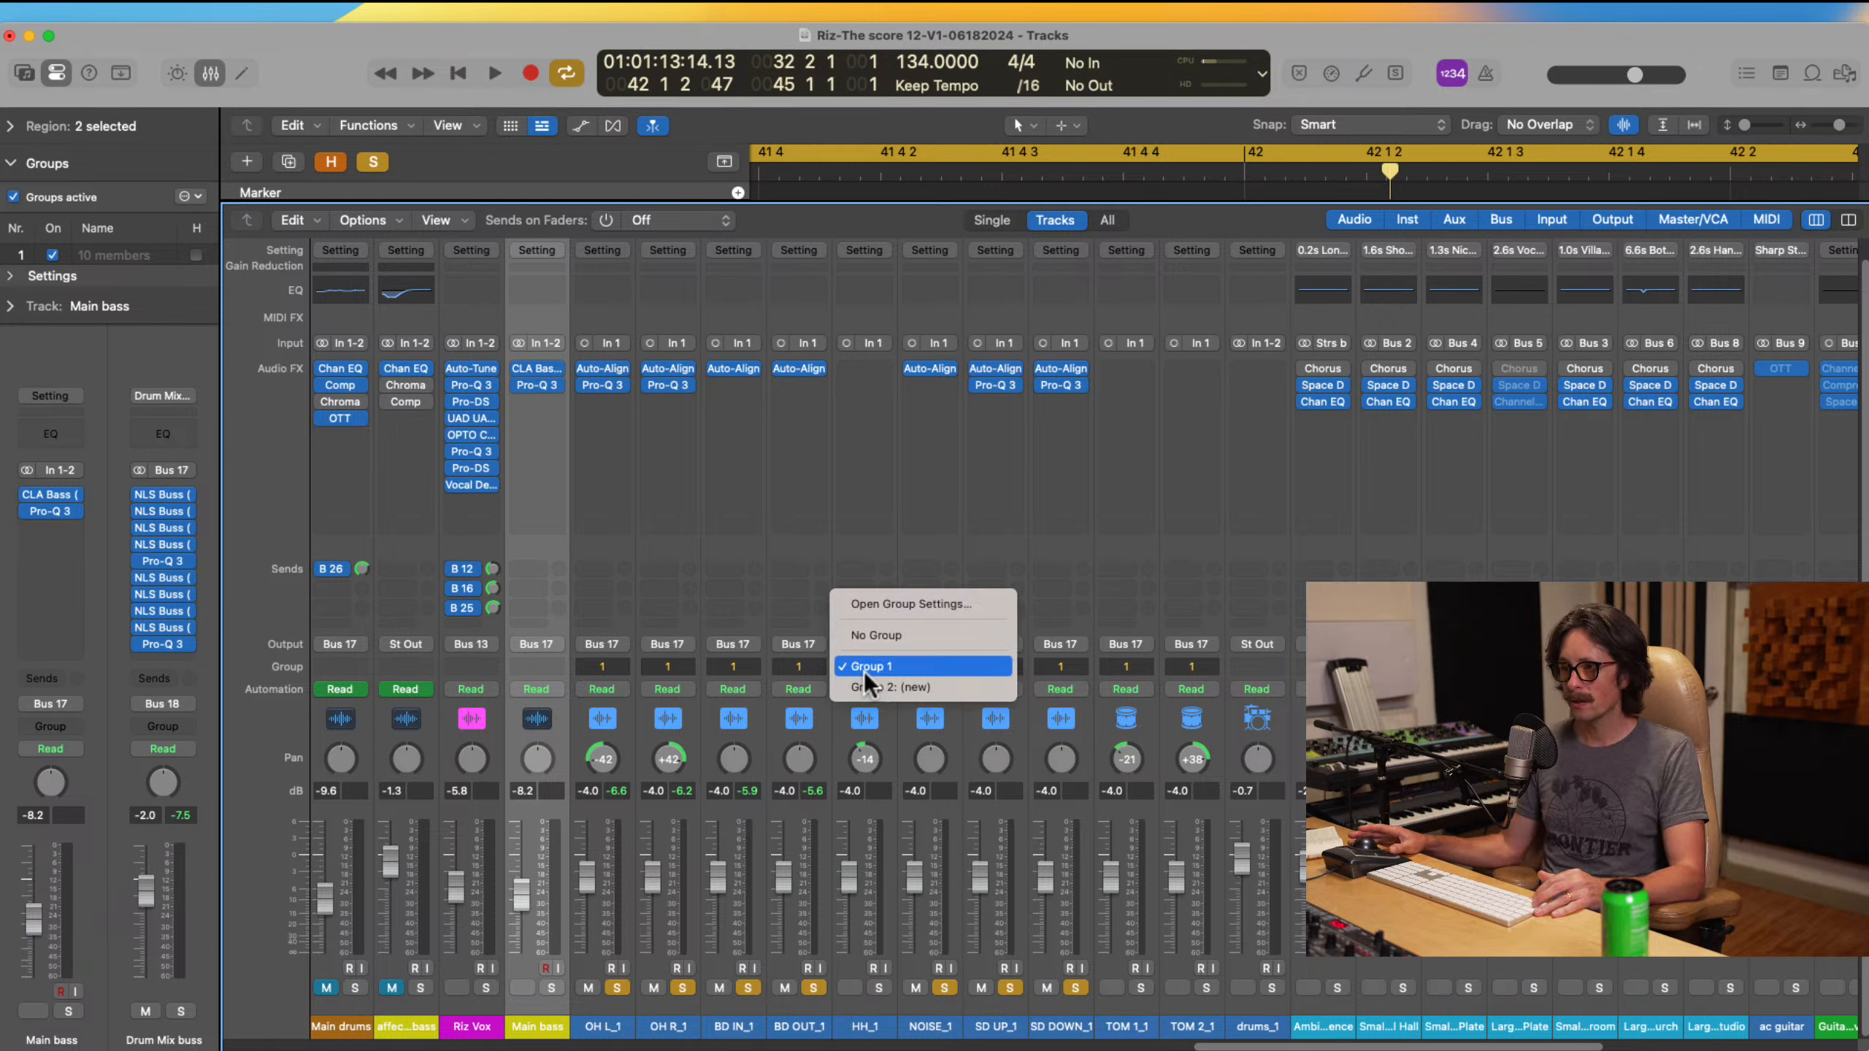
{"action": "left_click", "coordinate": [876, 634]}
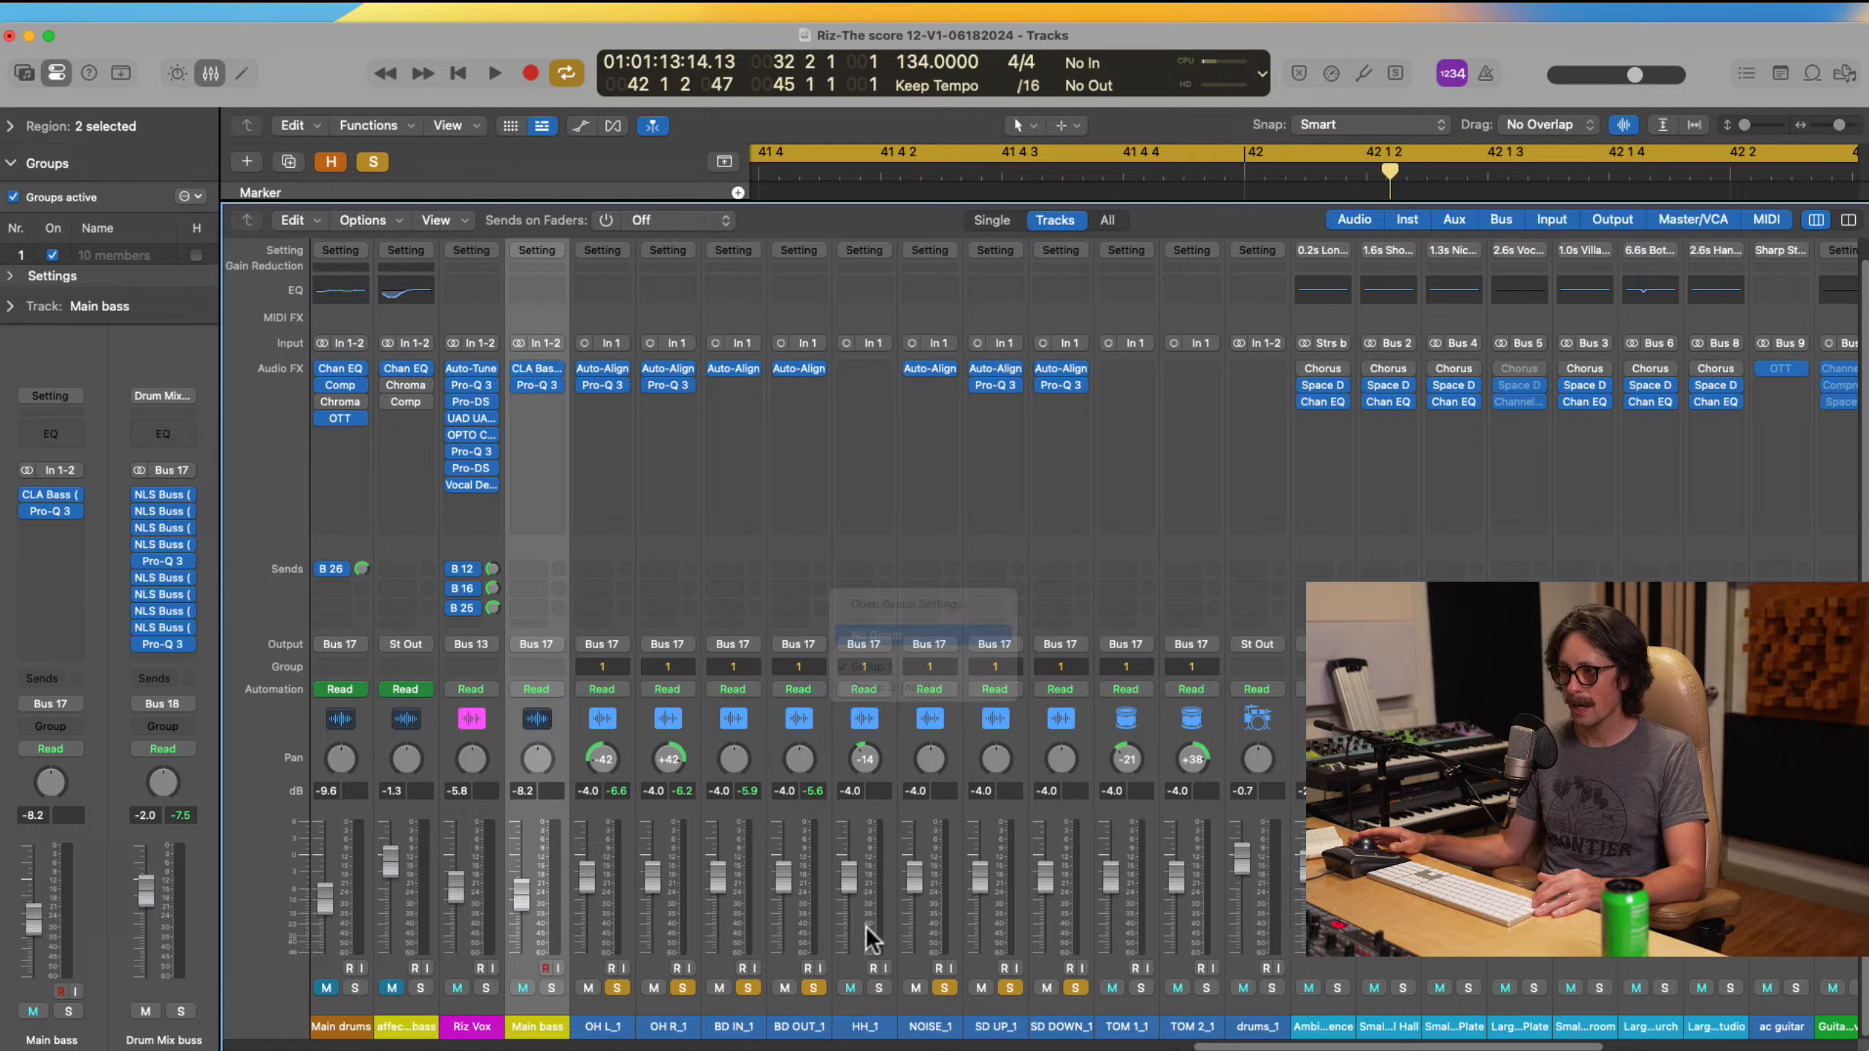
{"action": "left_click", "coordinate": [851, 988]}
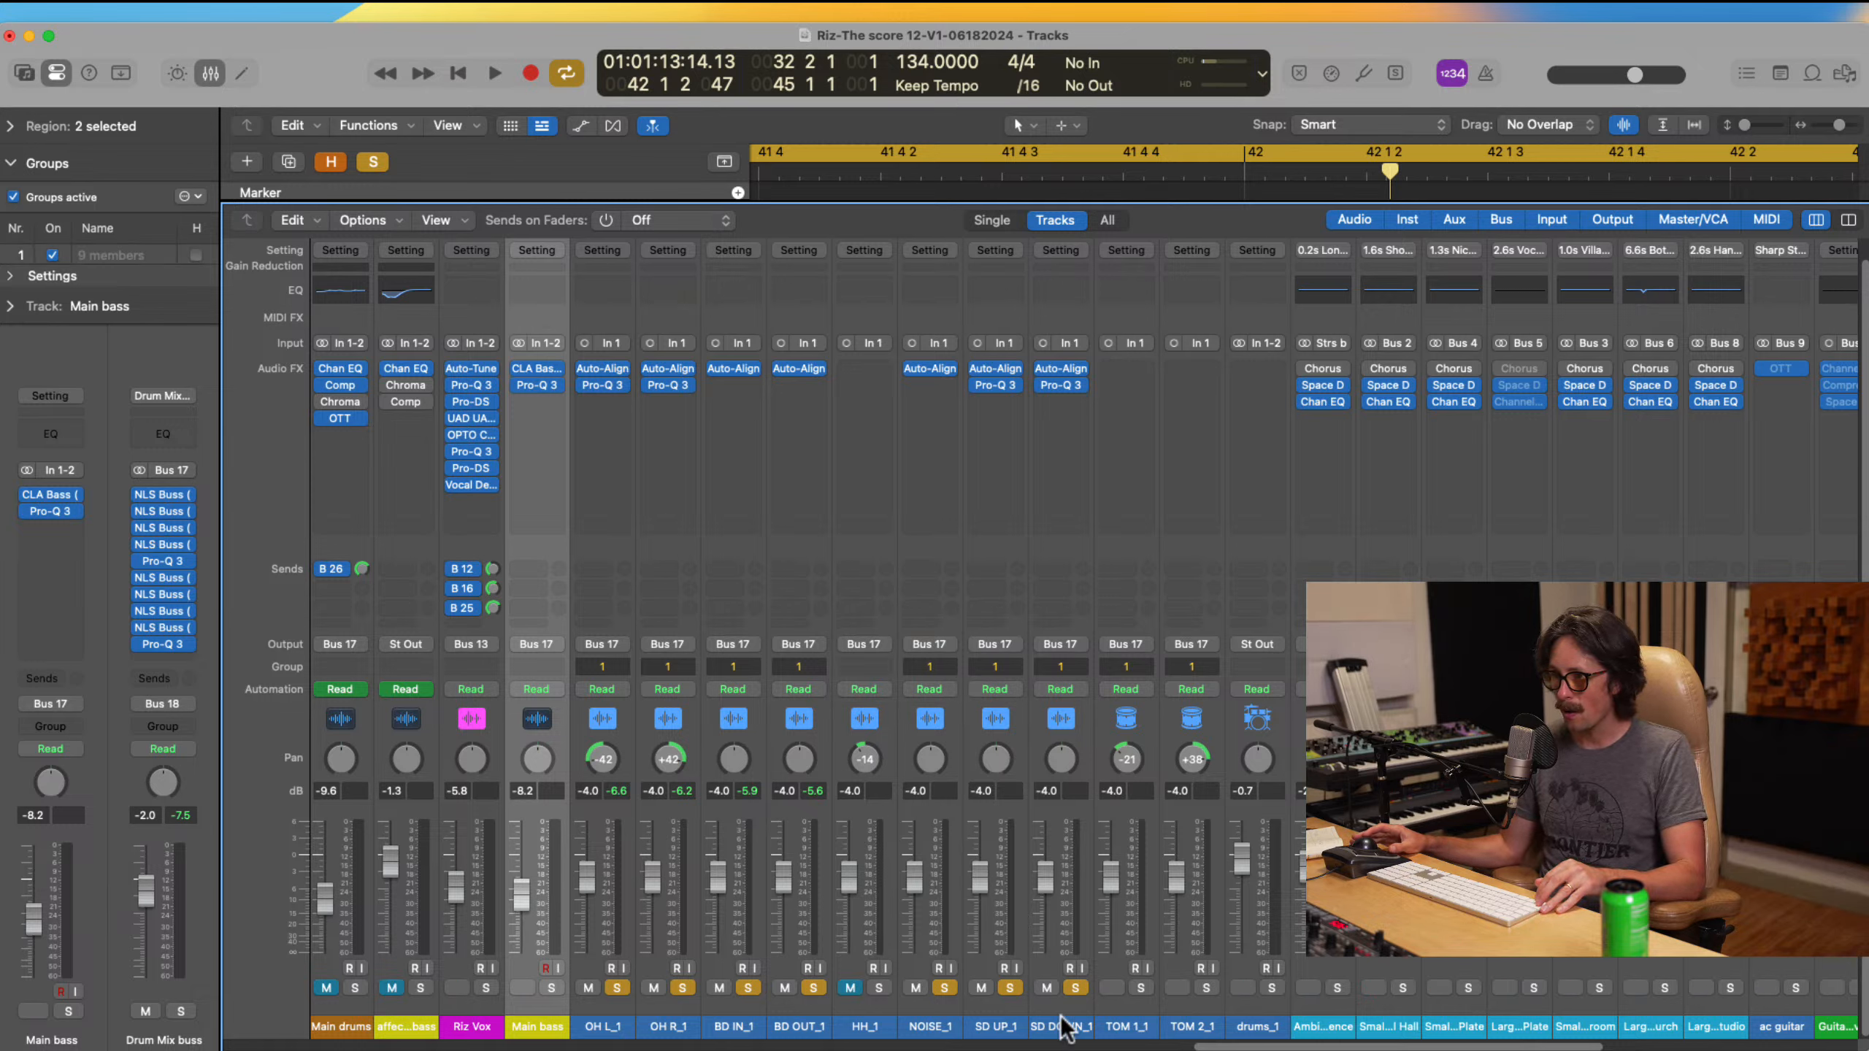
Step: Select the tracks OH L_1 through SD DOWN_1 and run a new Auto-Align 2 capture from OH L_1 during playback
{"action": "left_click", "coordinate": [1073, 1028]}
{"action": "left_click", "coordinate": [589, 1024], "text": "shift"}
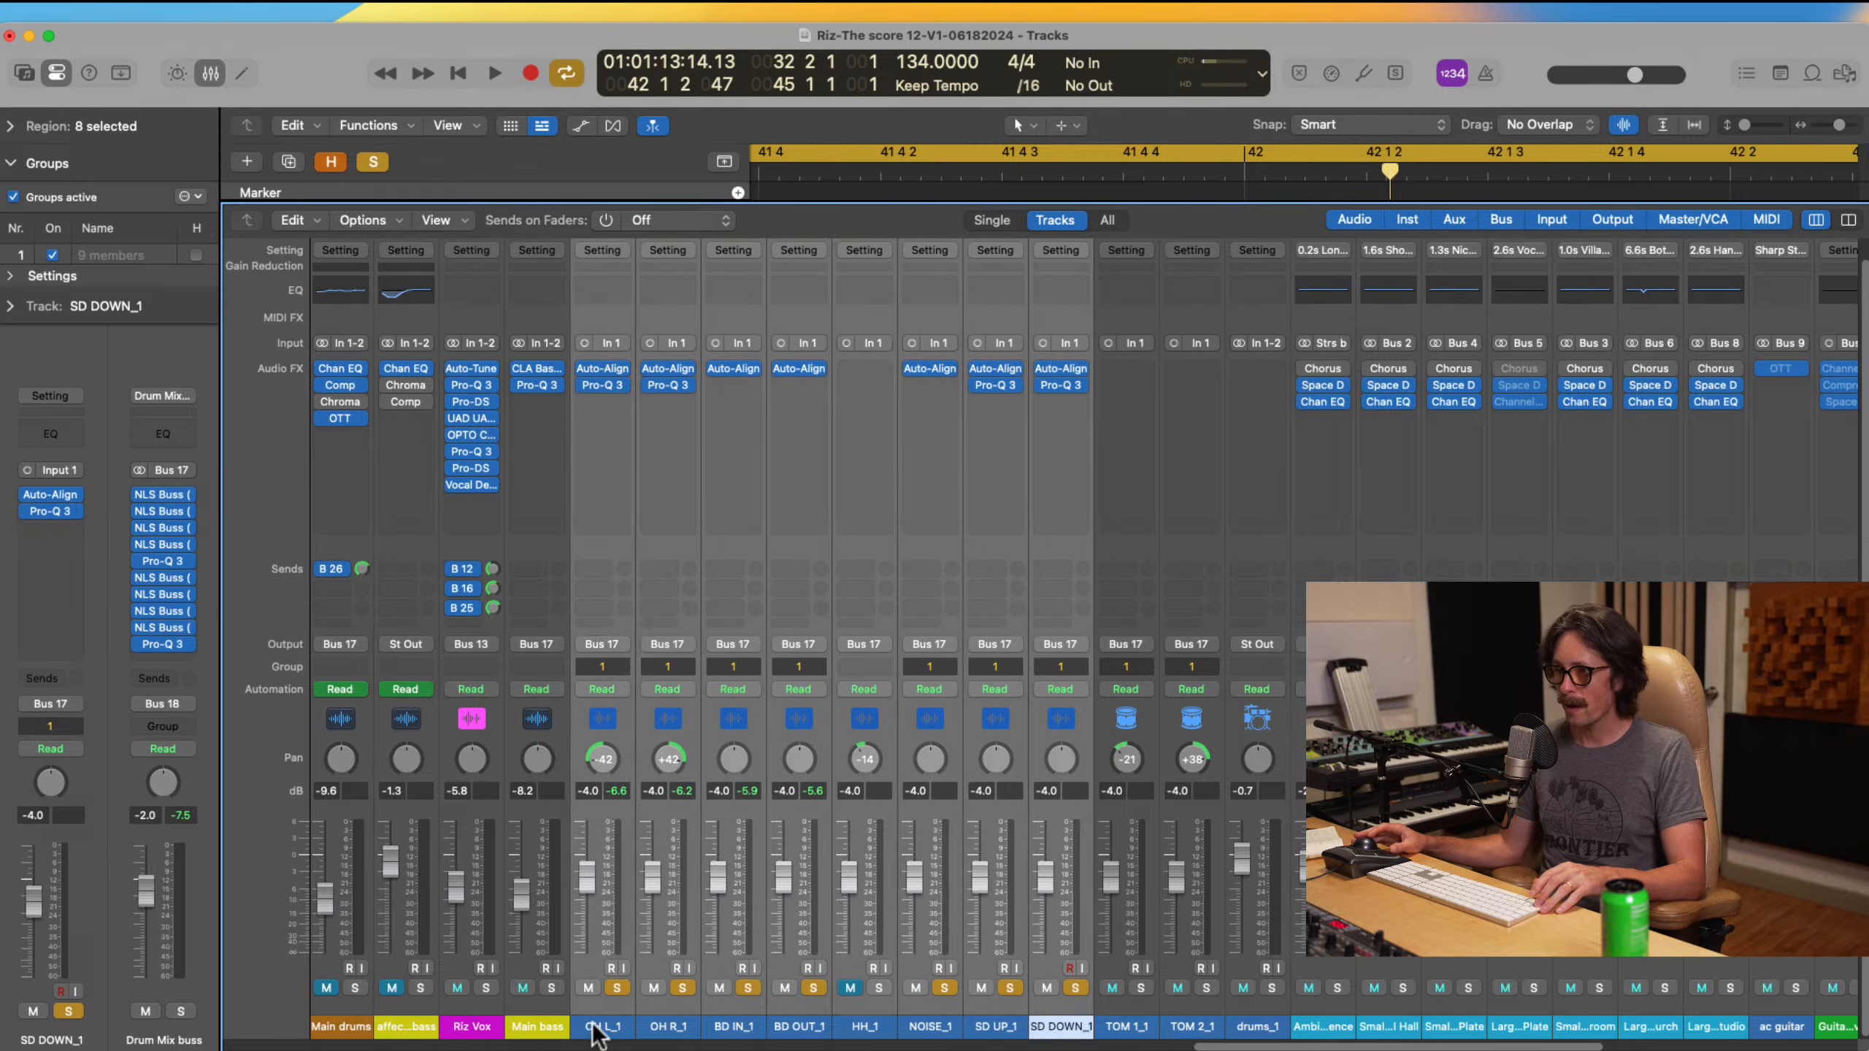
{"action": "left_click", "coordinate": [602, 368]}
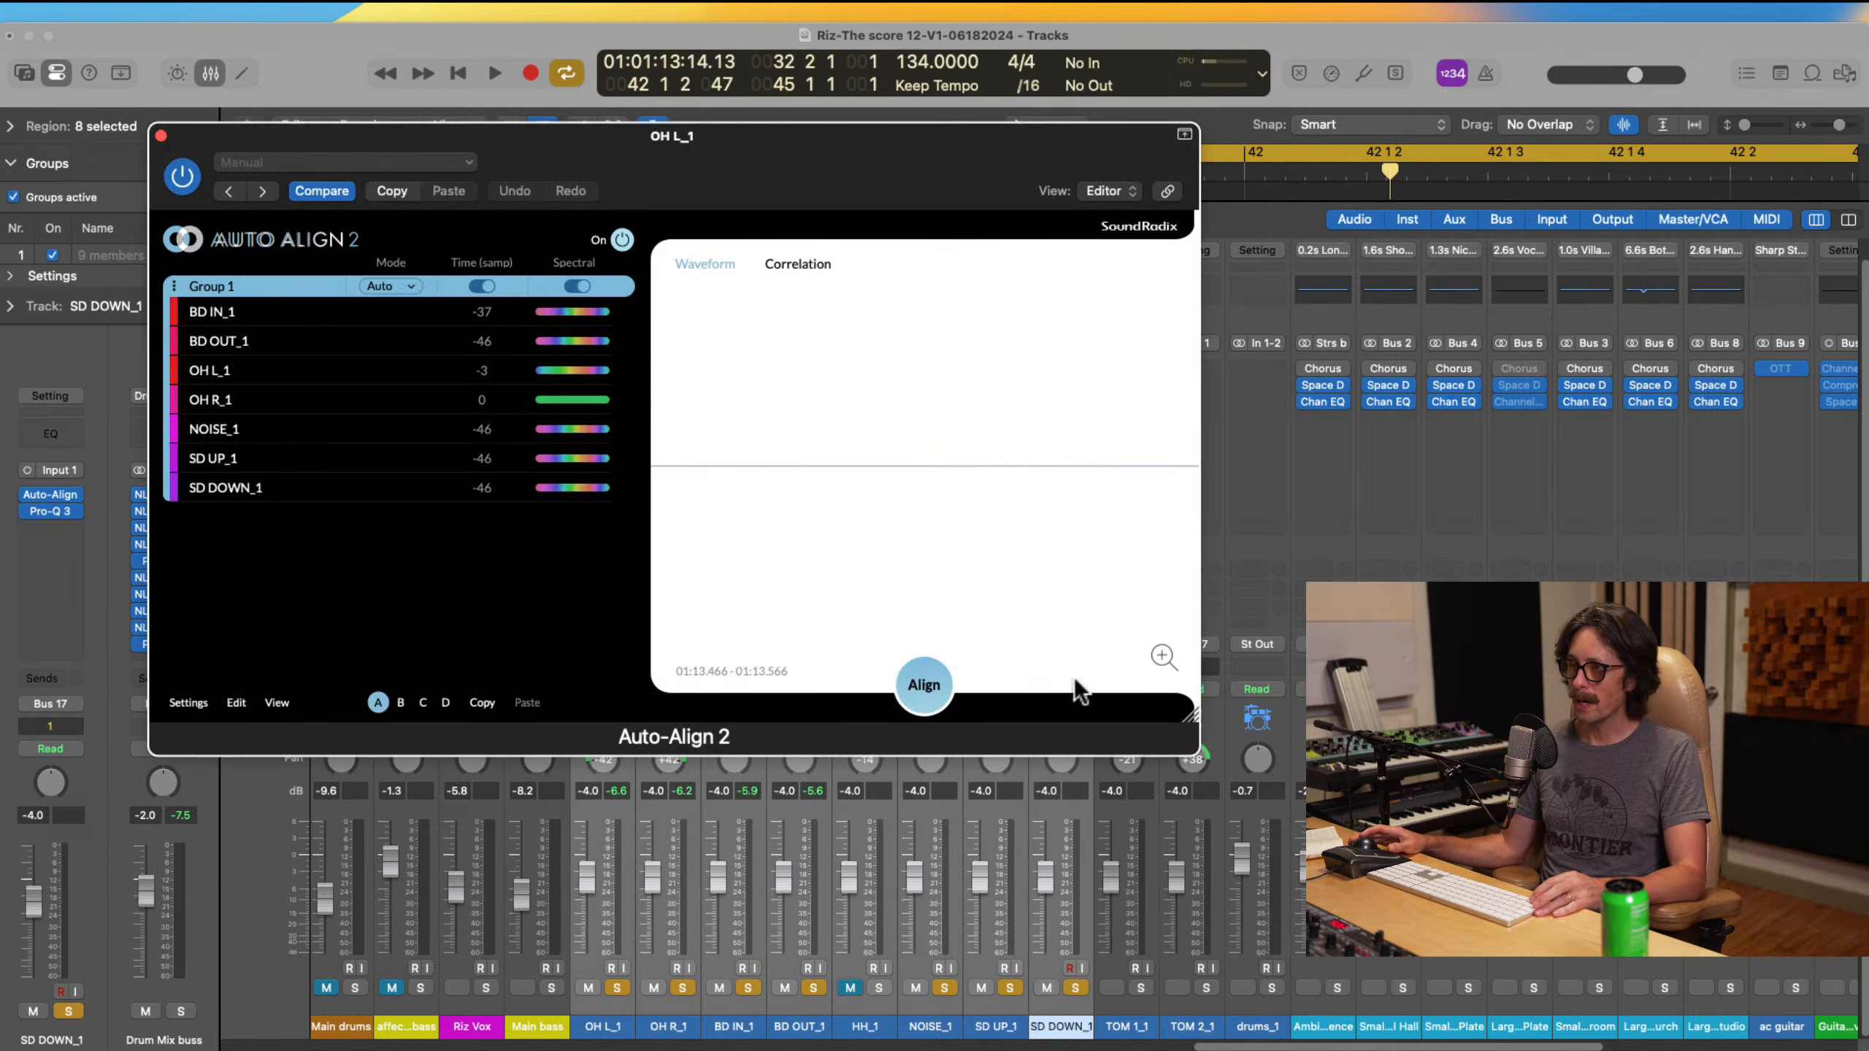
{"action": "left_click", "coordinate": [924, 685]}
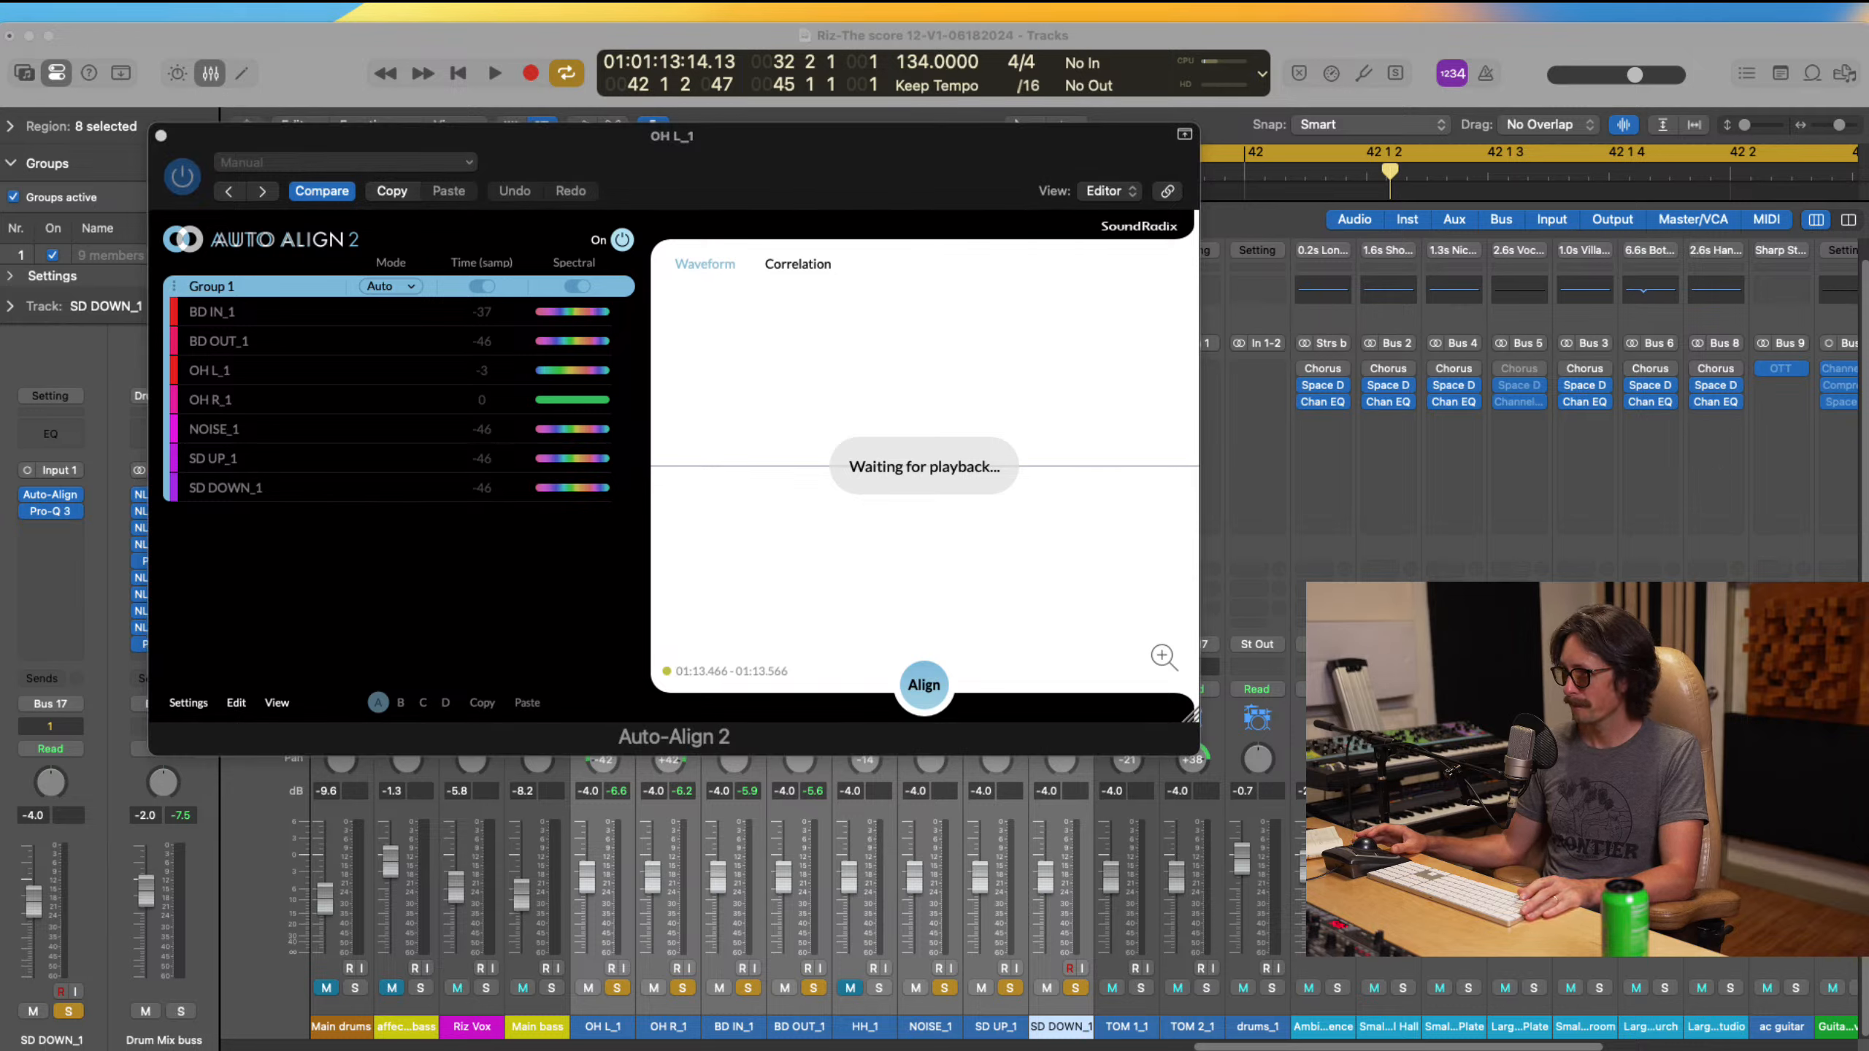
{"action": "key", "text": "space"}
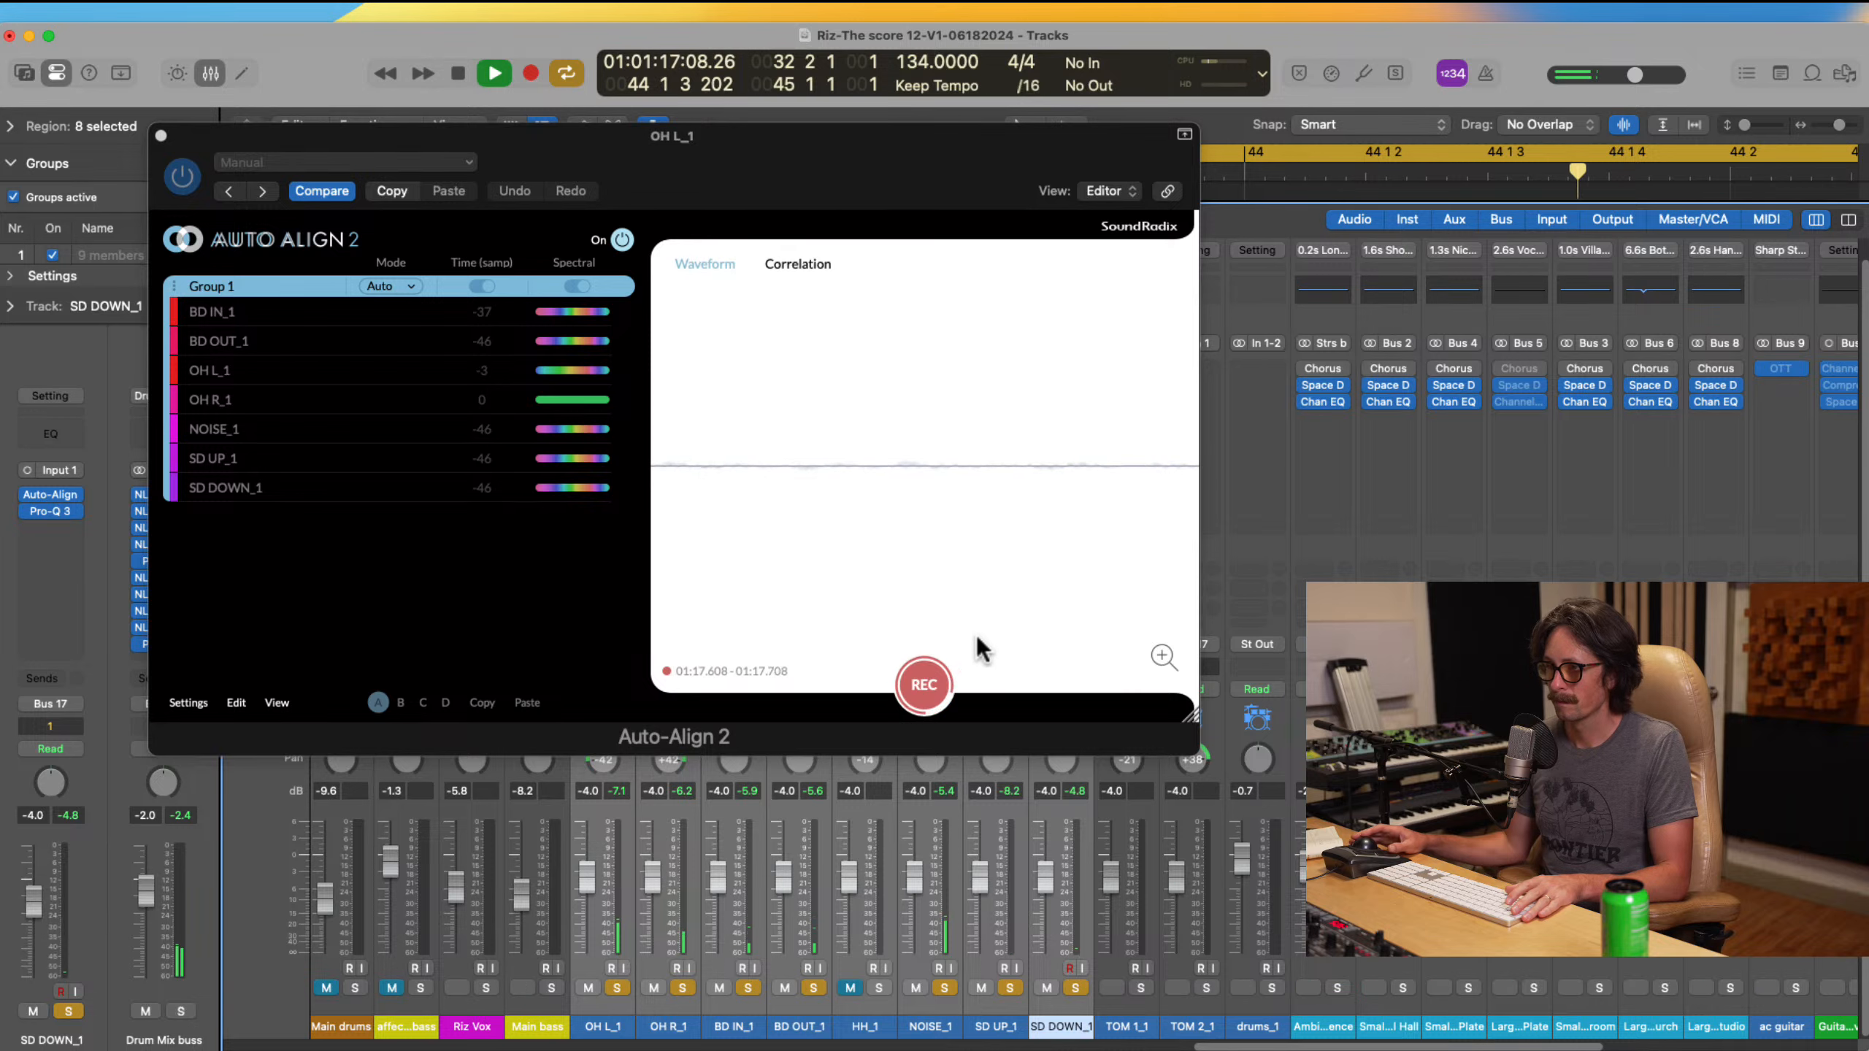
Step: End the Auto-Align 2 capture, continue the alignment despite its short length, and close the plug-in window
{"action": "left_click", "coordinate": [948, 658]}
{"action": "left_click", "coordinate": [925, 684]}
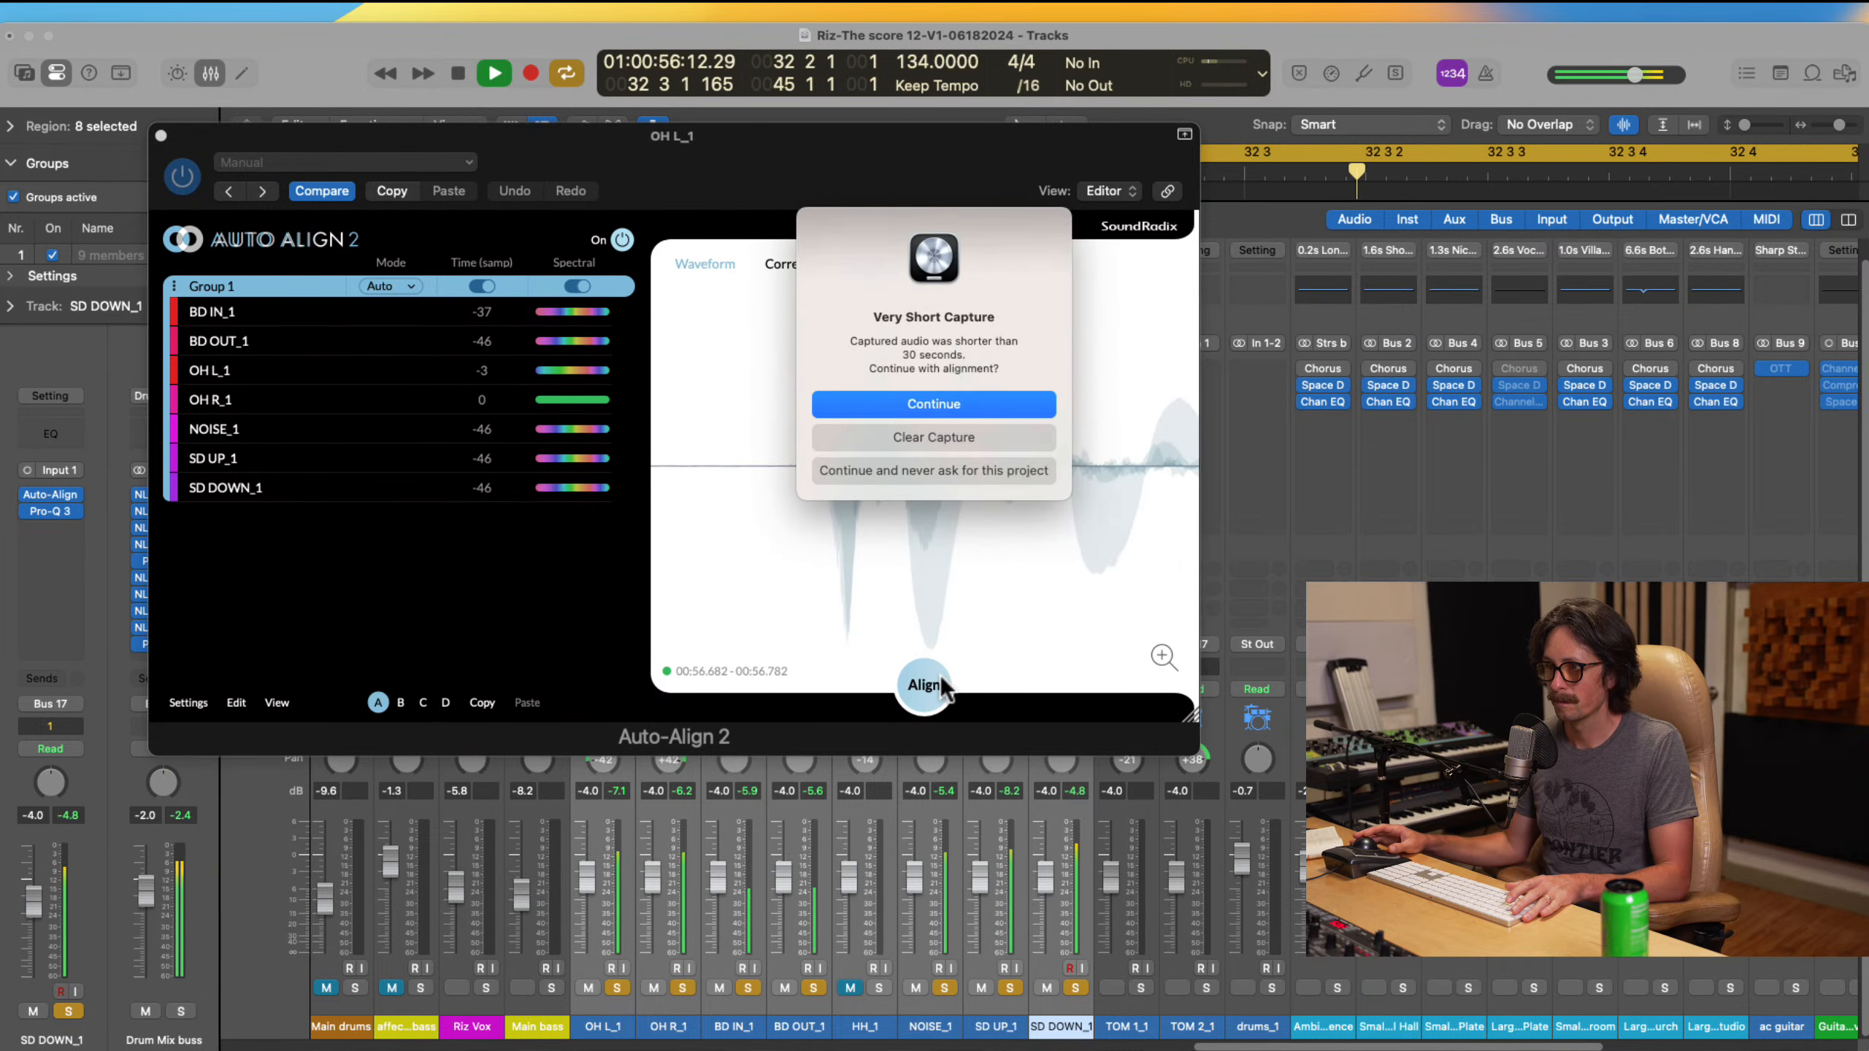
{"action": "left_click", "coordinate": [971, 401]}
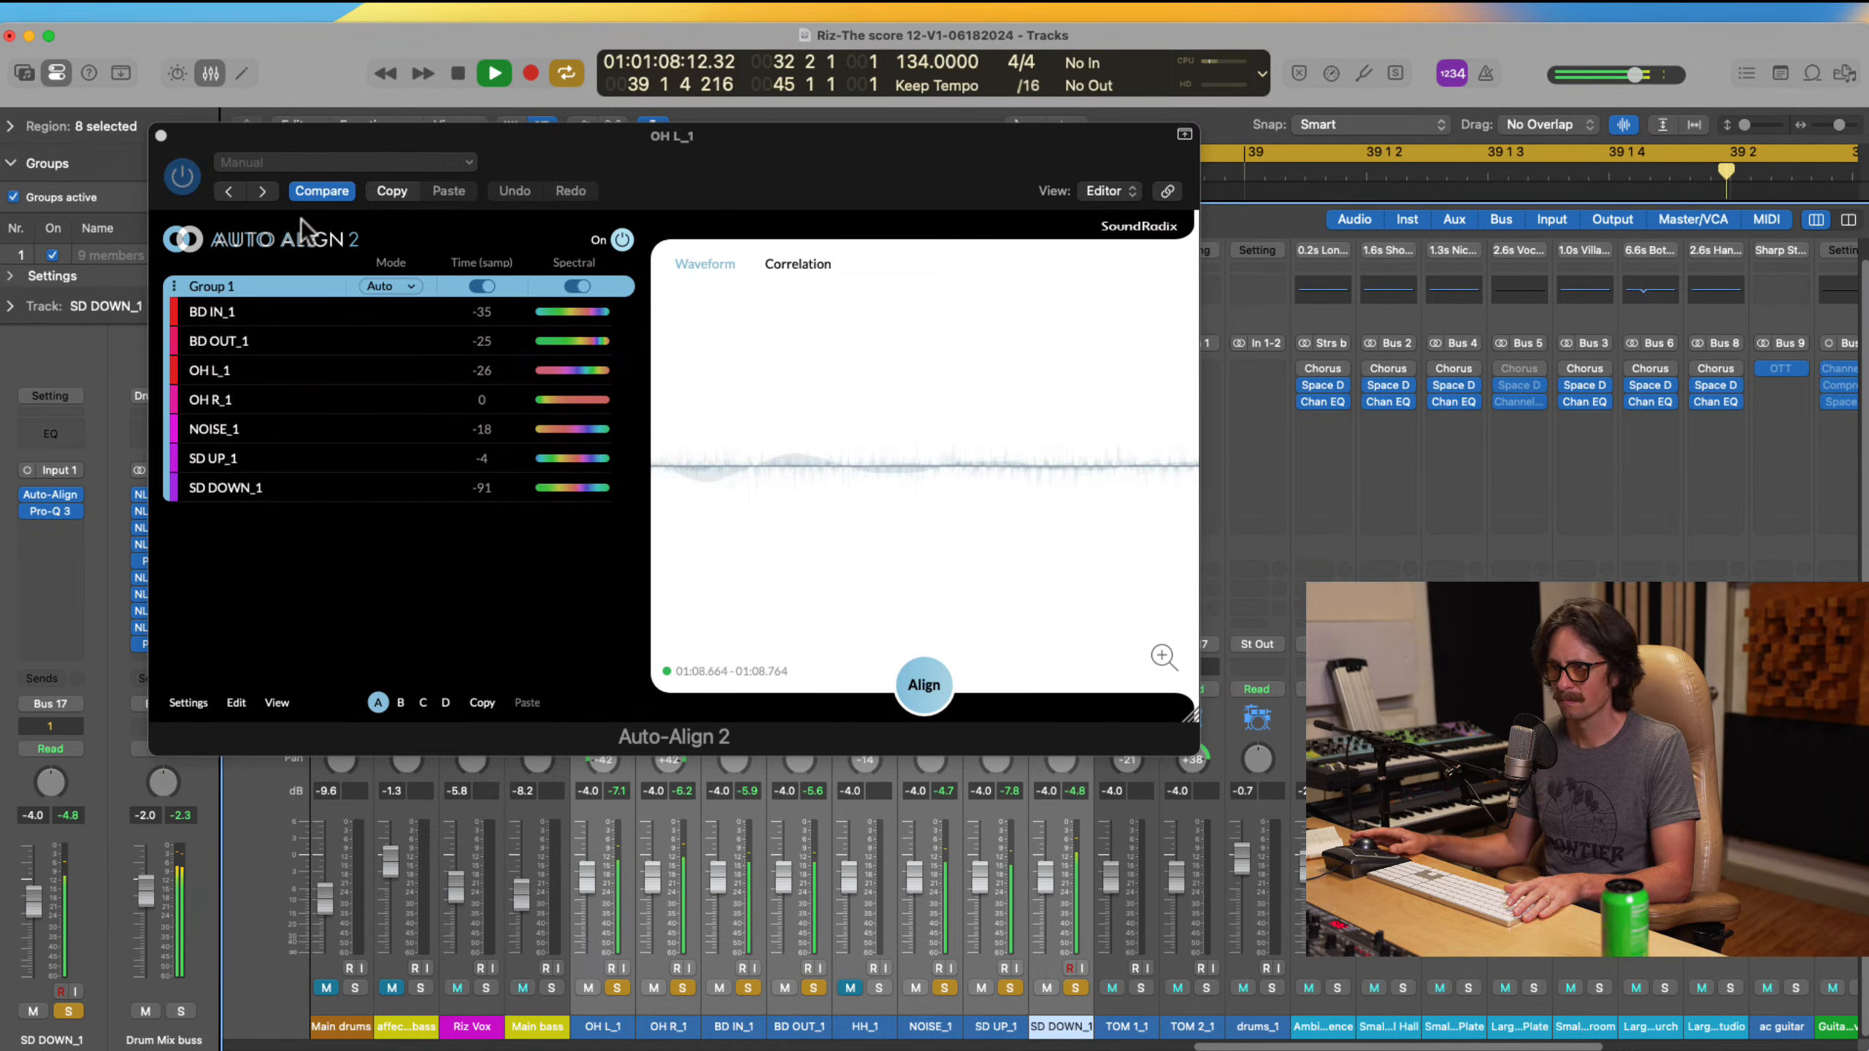
{"action": "left_click", "coordinate": [160, 136]}
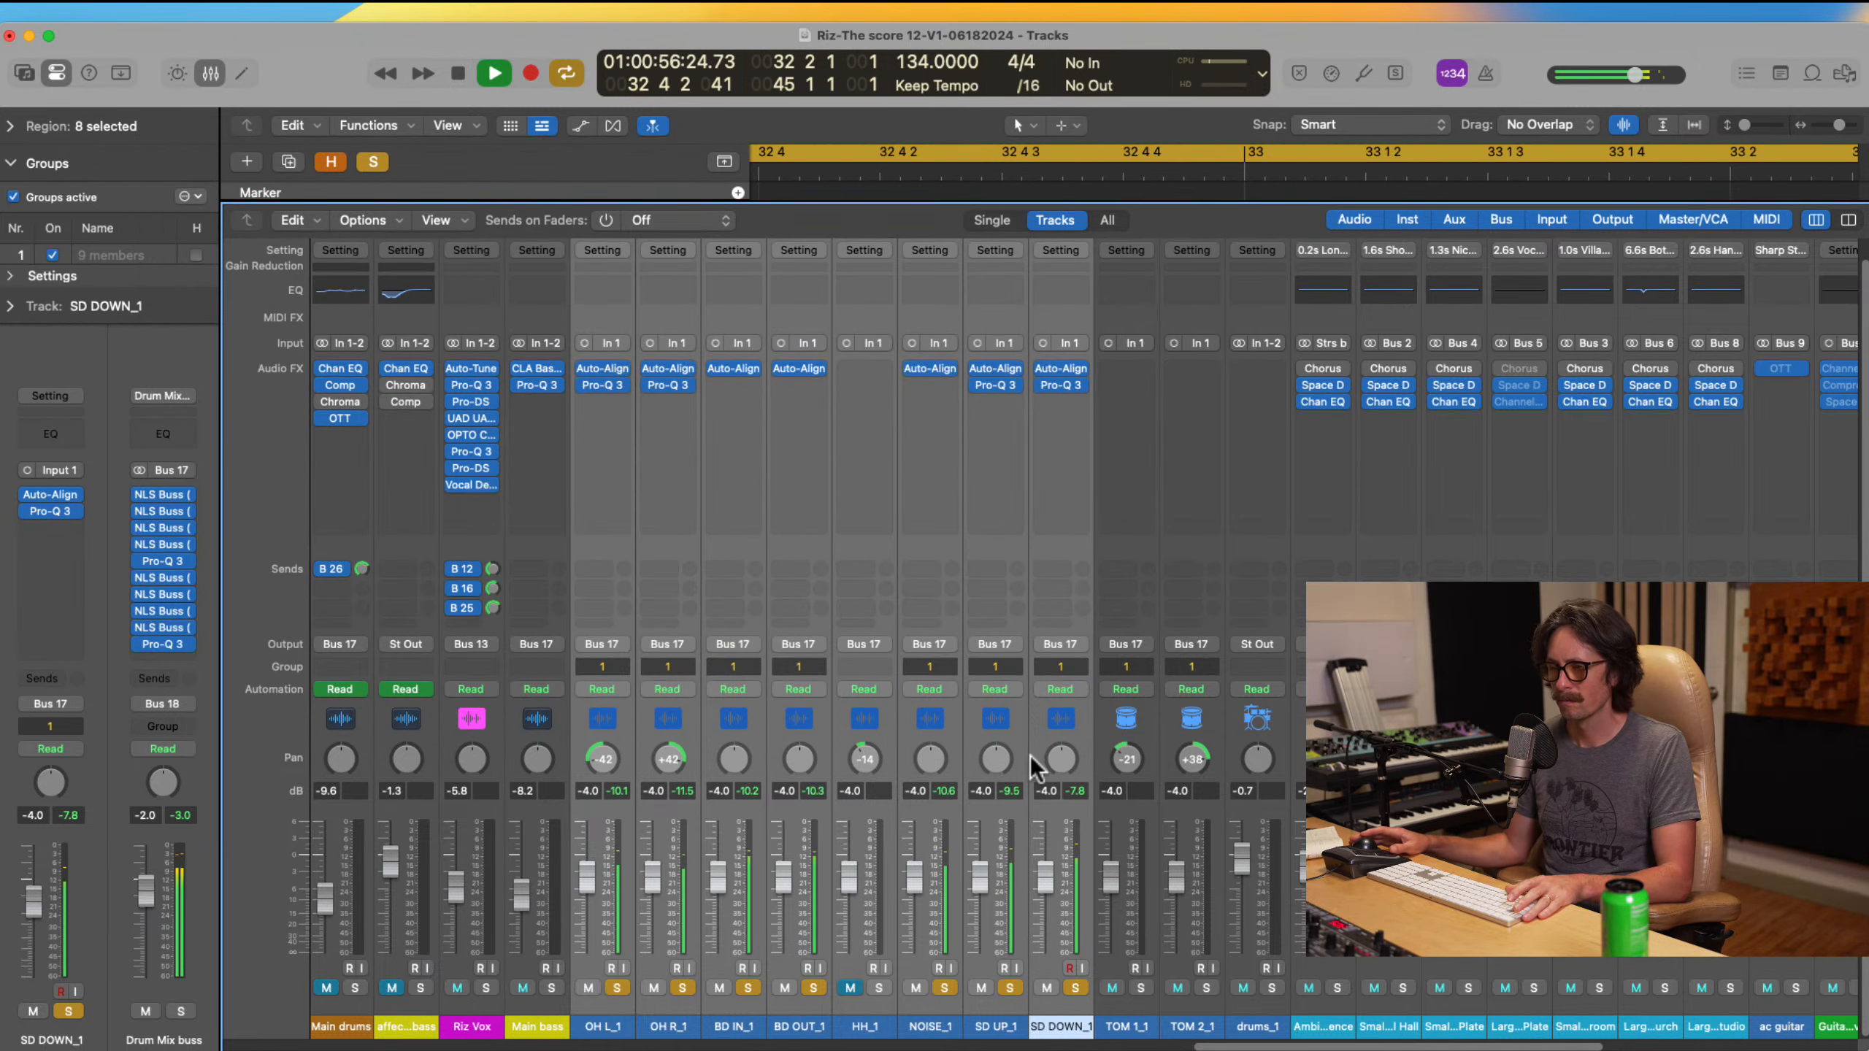
Step: Select NOISE_1 in the arrangement, toggle its solo off and on, and raise the grouped drum tracks' volume to -3.3 dB
{"action": "key", "text": "x"}
{"action": "left_click", "coordinate": [1161, 715], "text": "ctrl+alt"}
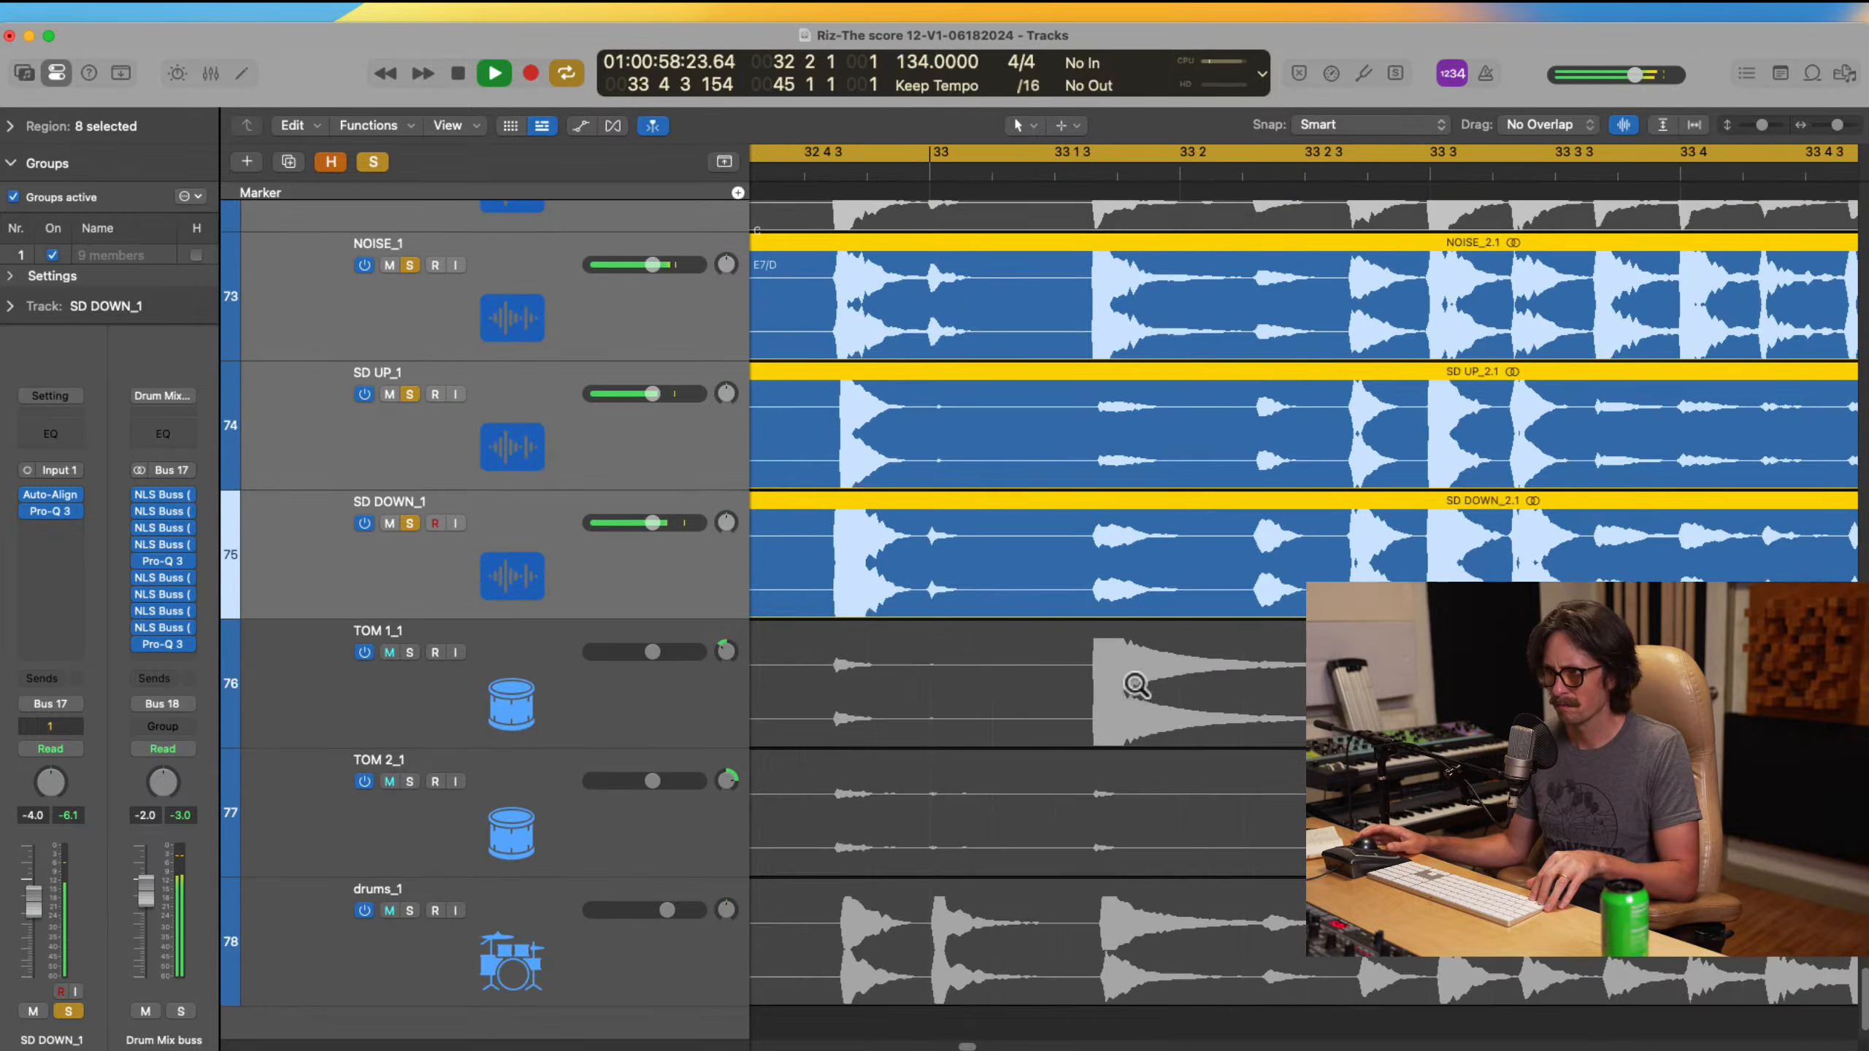
{"action": "left_click", "coordinate": [1118, 663], "text": "ctrl+alt"}
{"action": "left_click", "coordinate": [1092, 617], "text": "ctrl+alt"}
{"action": "left_click", "coordinate": [1092, 607], "text": "ctrl+alt"}
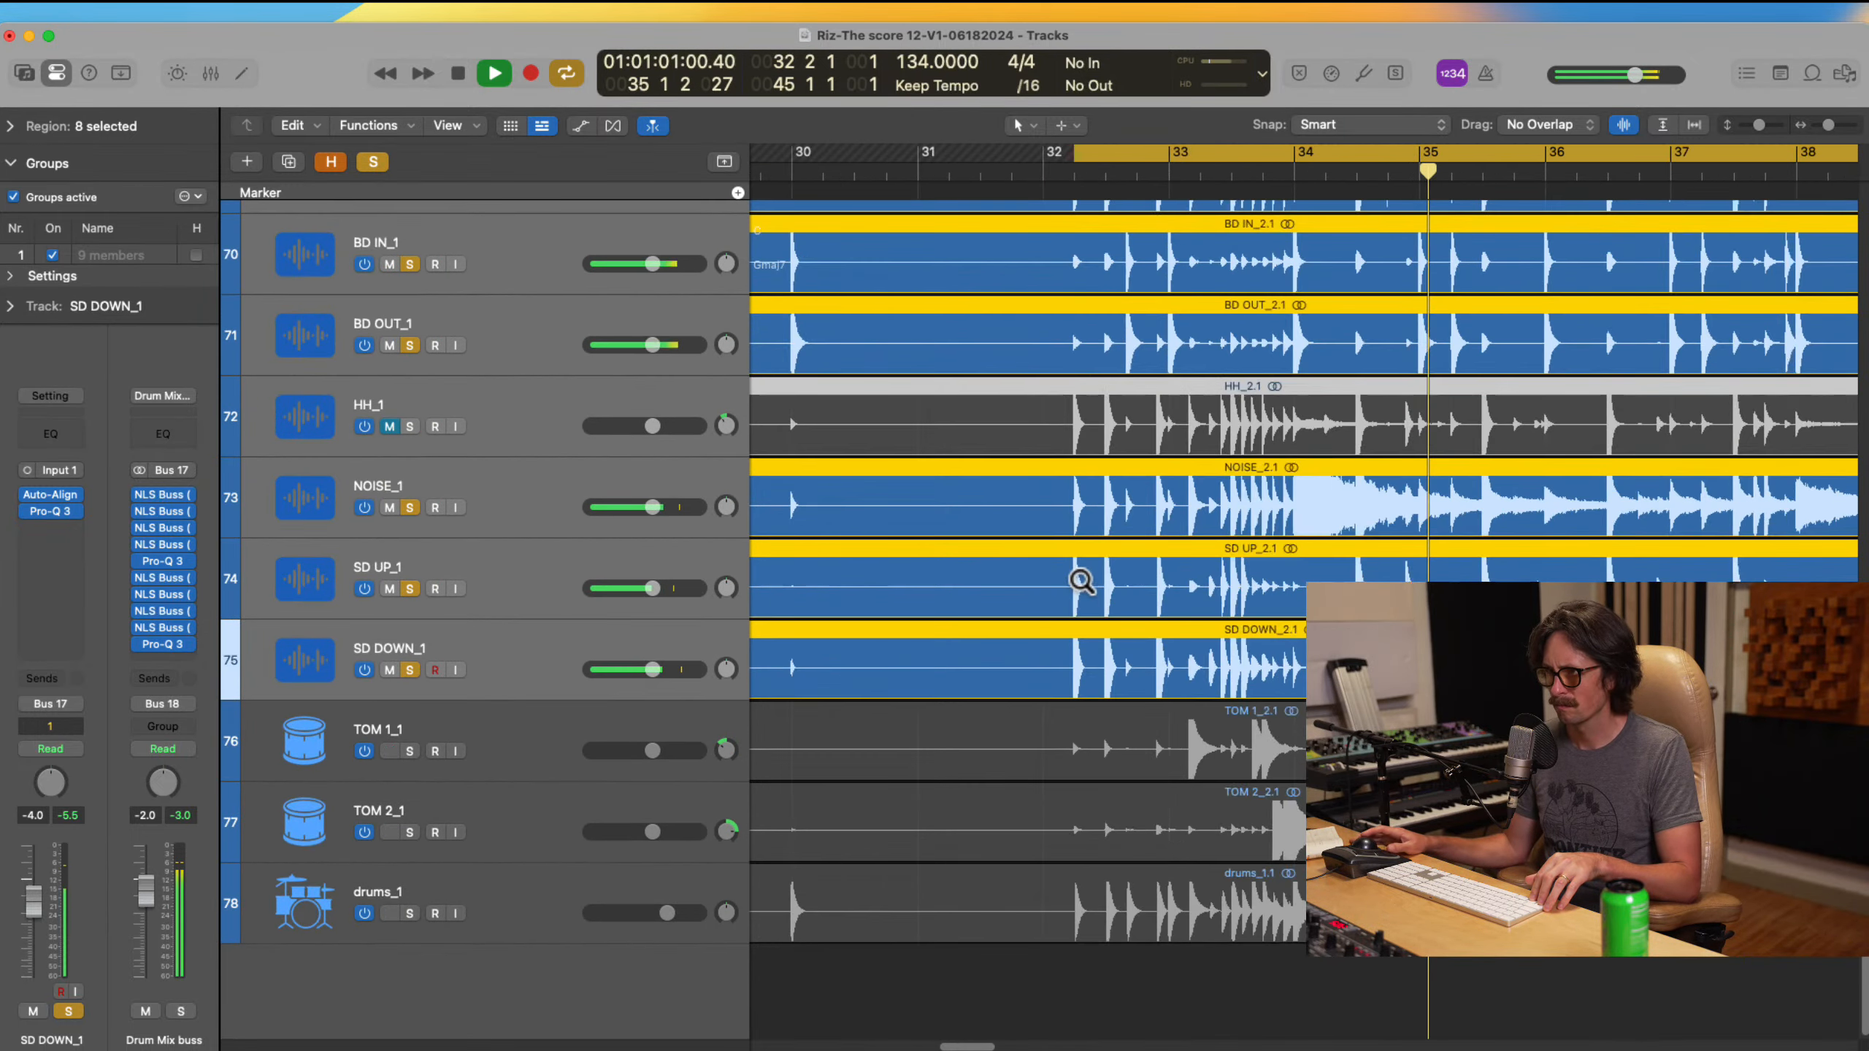
{"action": "left_click", "coordinate": [1082, 593], "text": "ctrl+alt"}
{"action": "left_click", "coordinate": [1077, 585], "text": "ctrl+alt"}
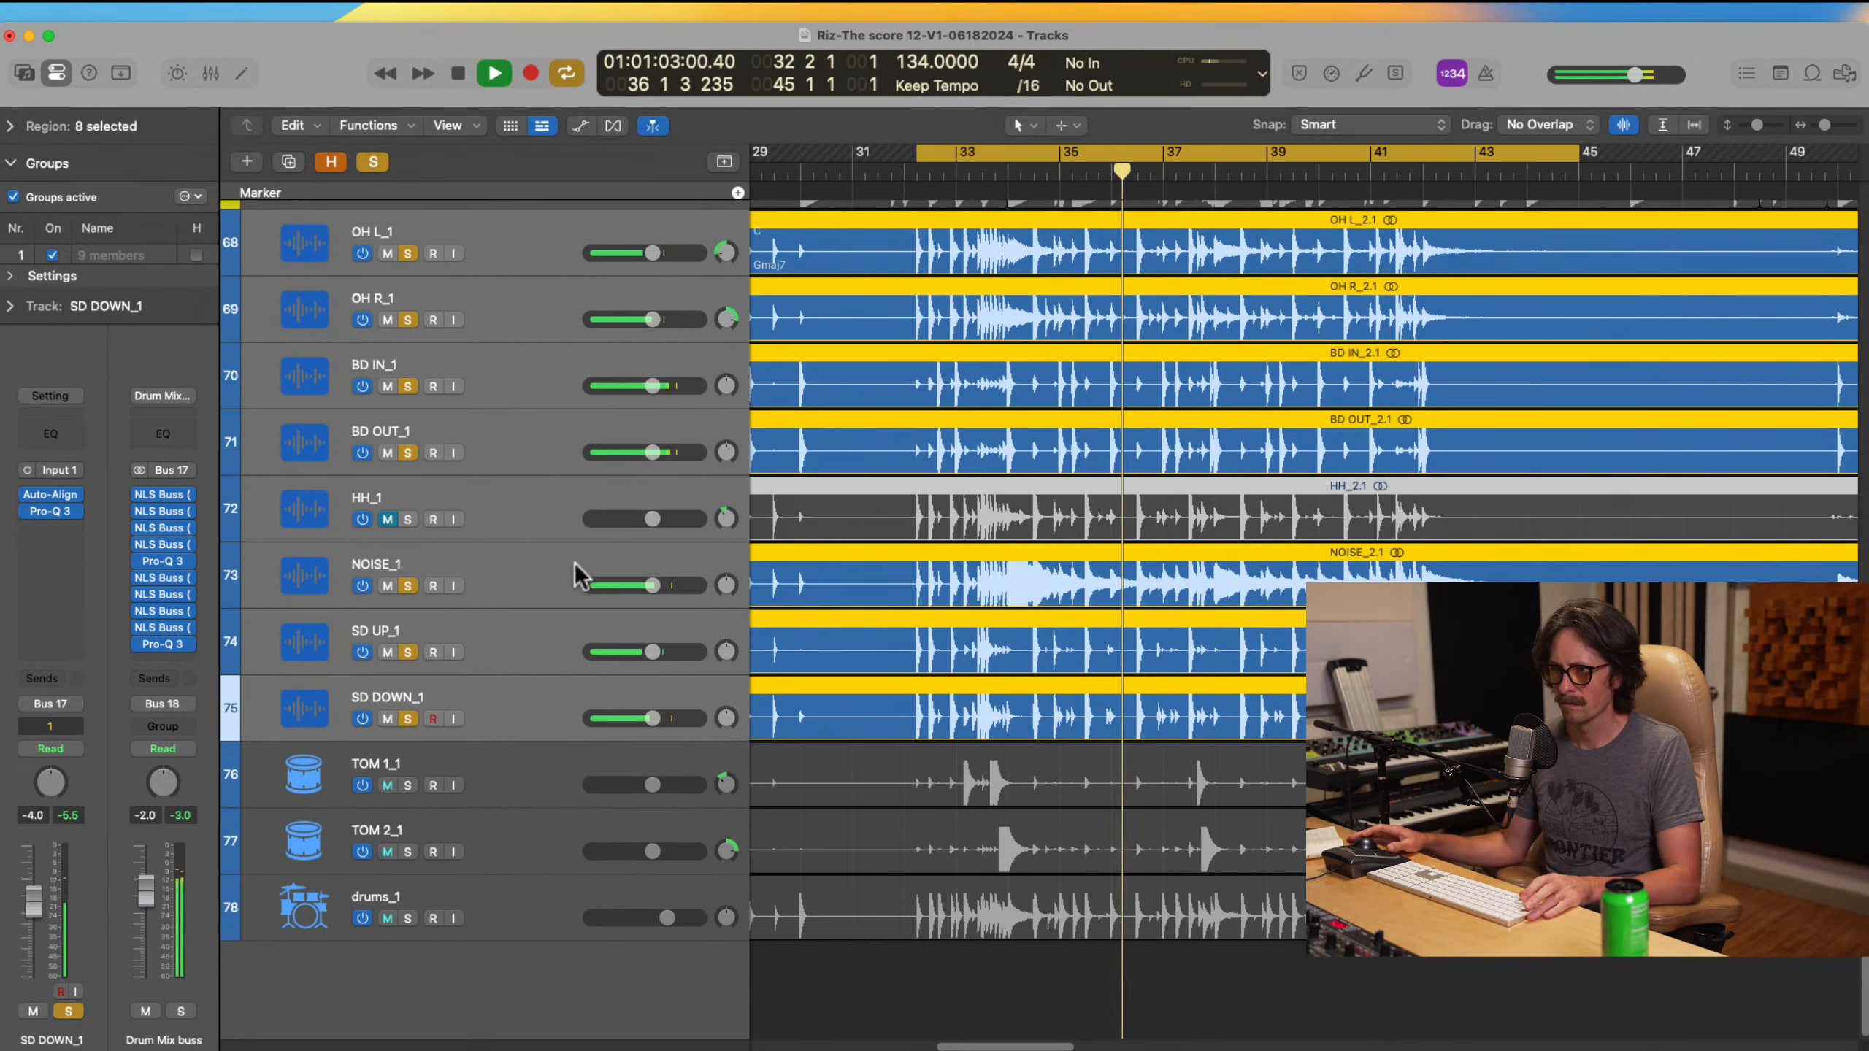
{"action": "left_click", "coordinate": [545, 565]}
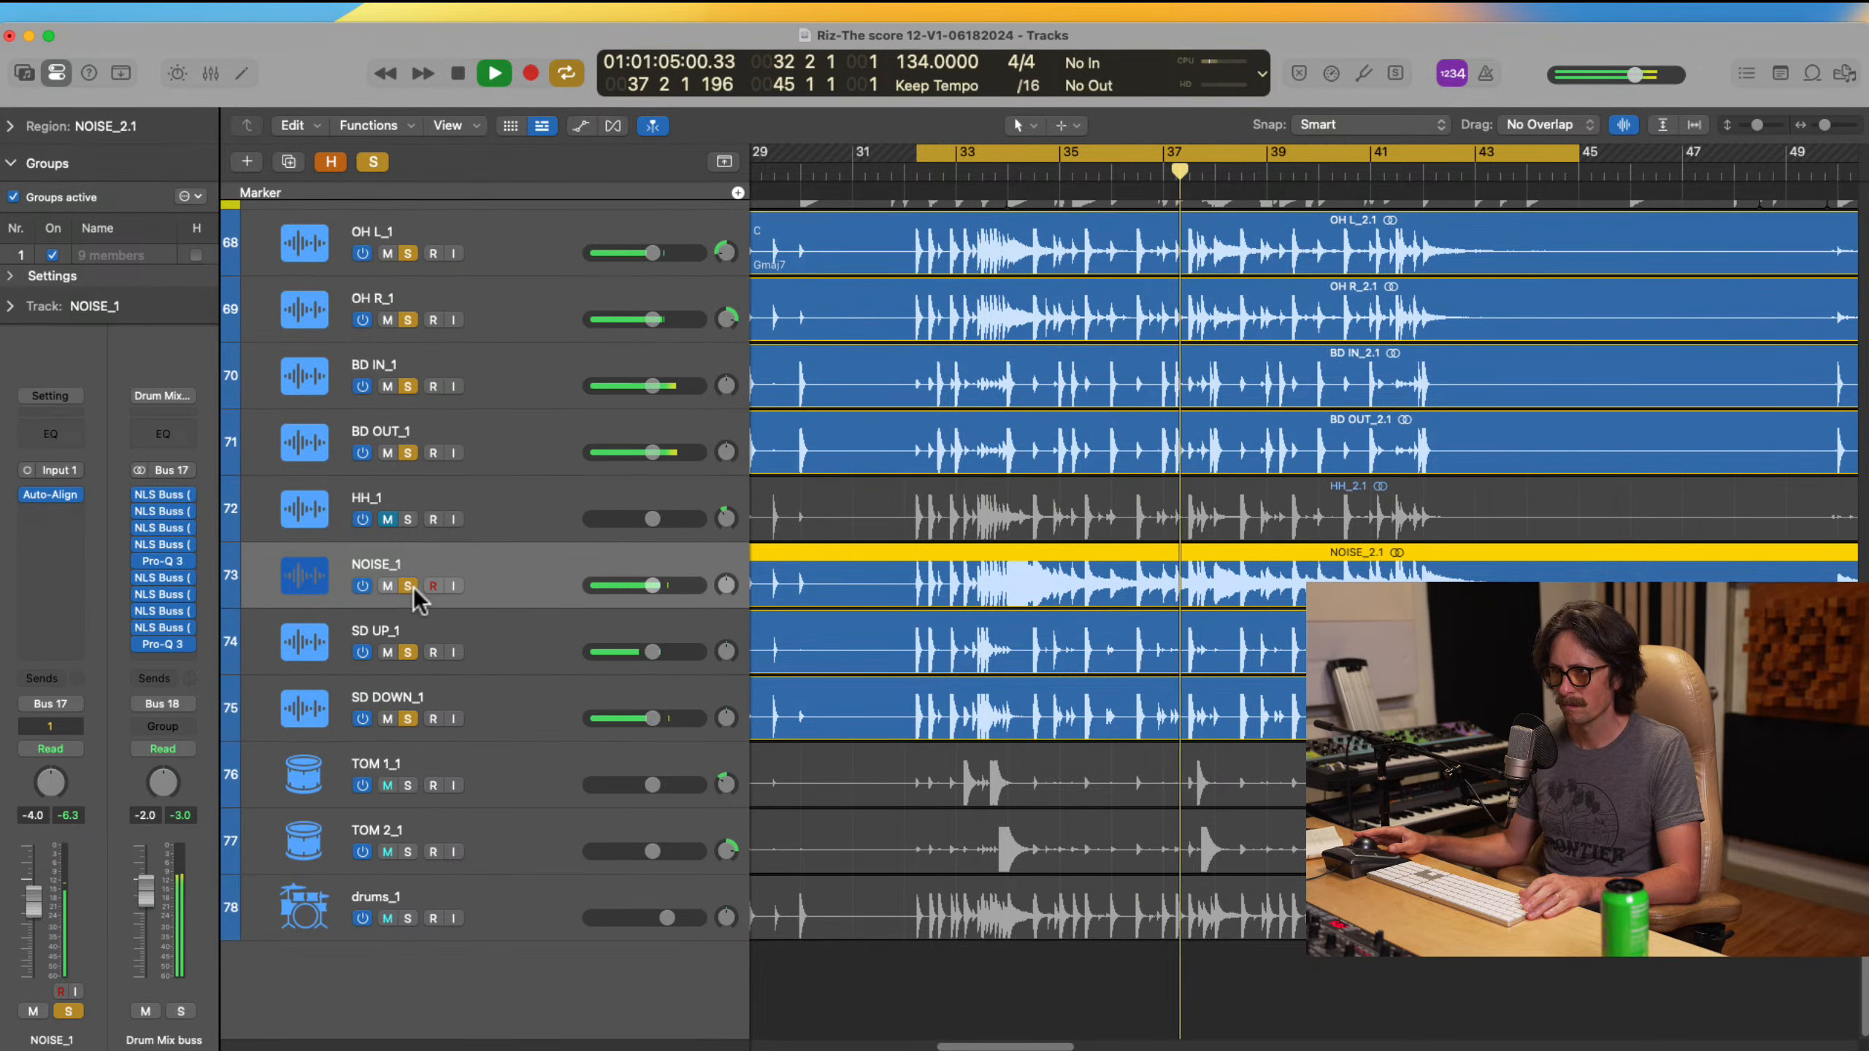
{"action": "left_click", "coordinate": [408, 586]}
{"action": "left_click", "coordinate": [409, 586]}
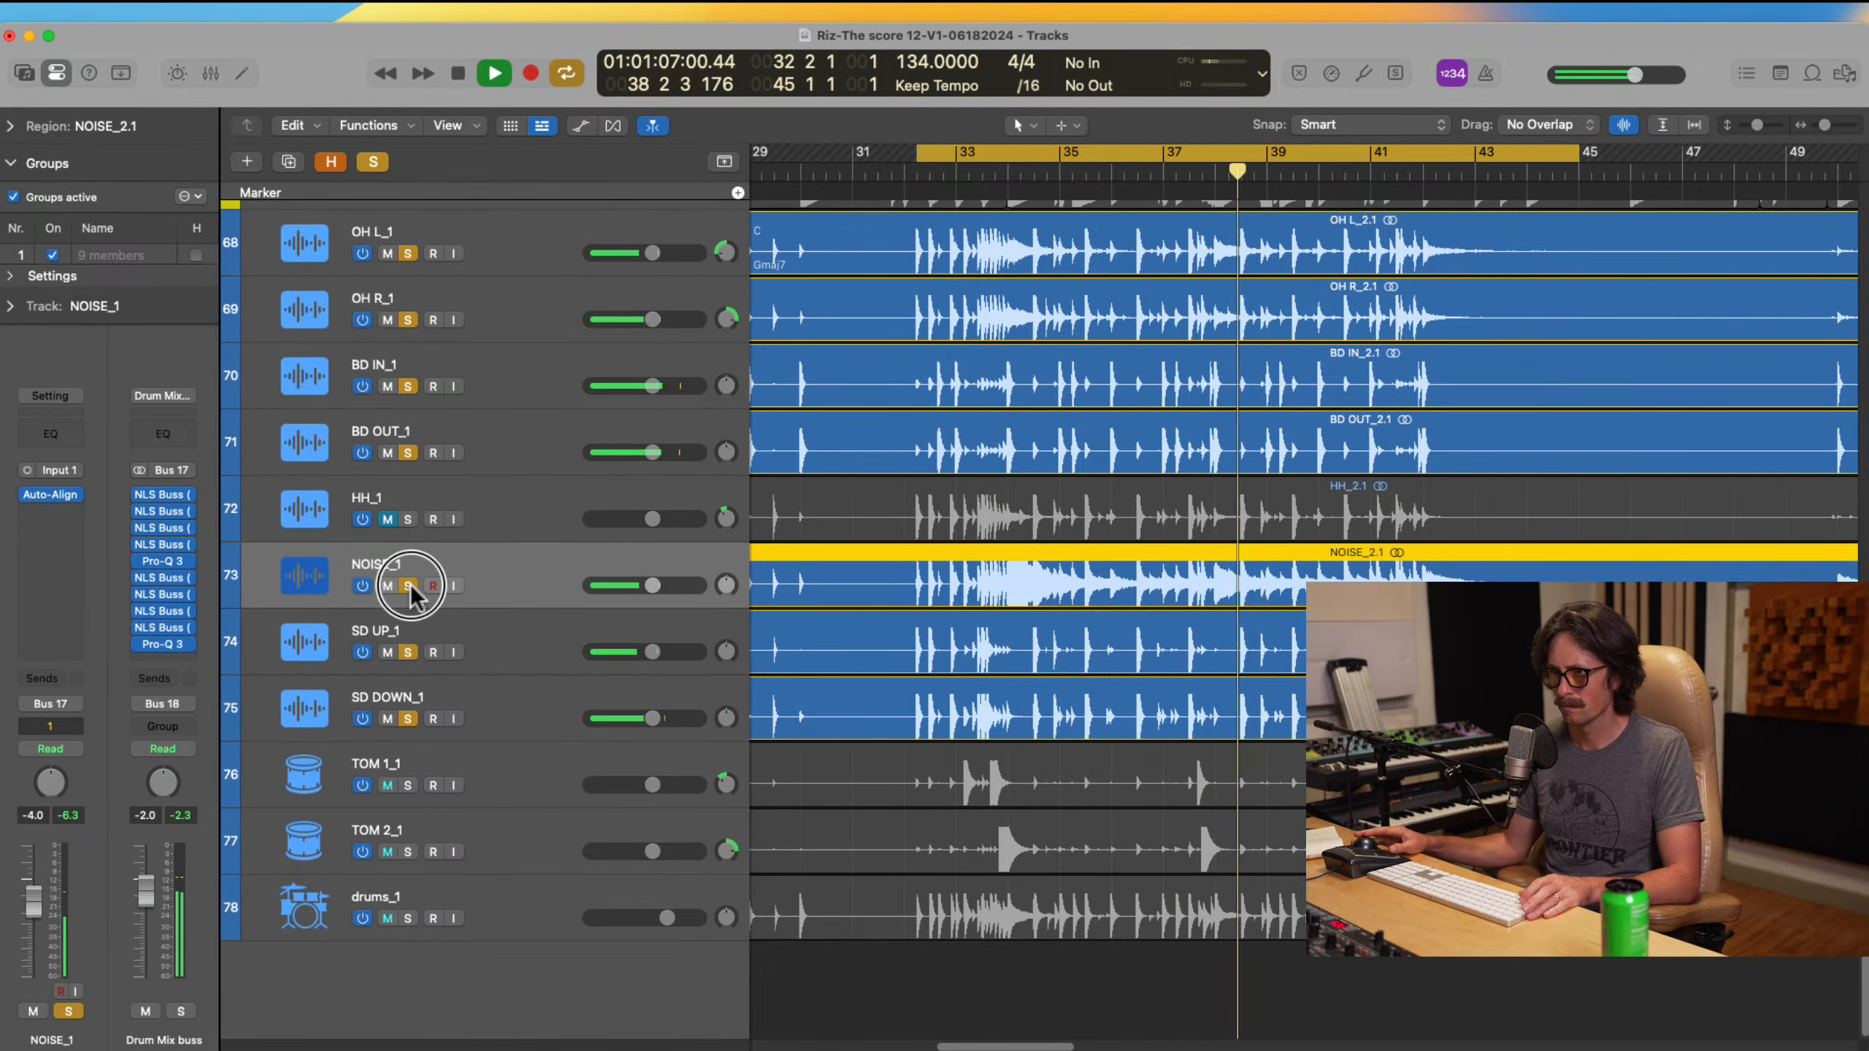
{"action": "mouse_move", "coordinate": [652, 585]}
{"action": "left_mouse_down"}
{"action": "mouse_move", "coordinate": [613, 587]}
{"action": "mouse_move", "coordinate": [655, 587]}
{"action": "left_mouse_up"}
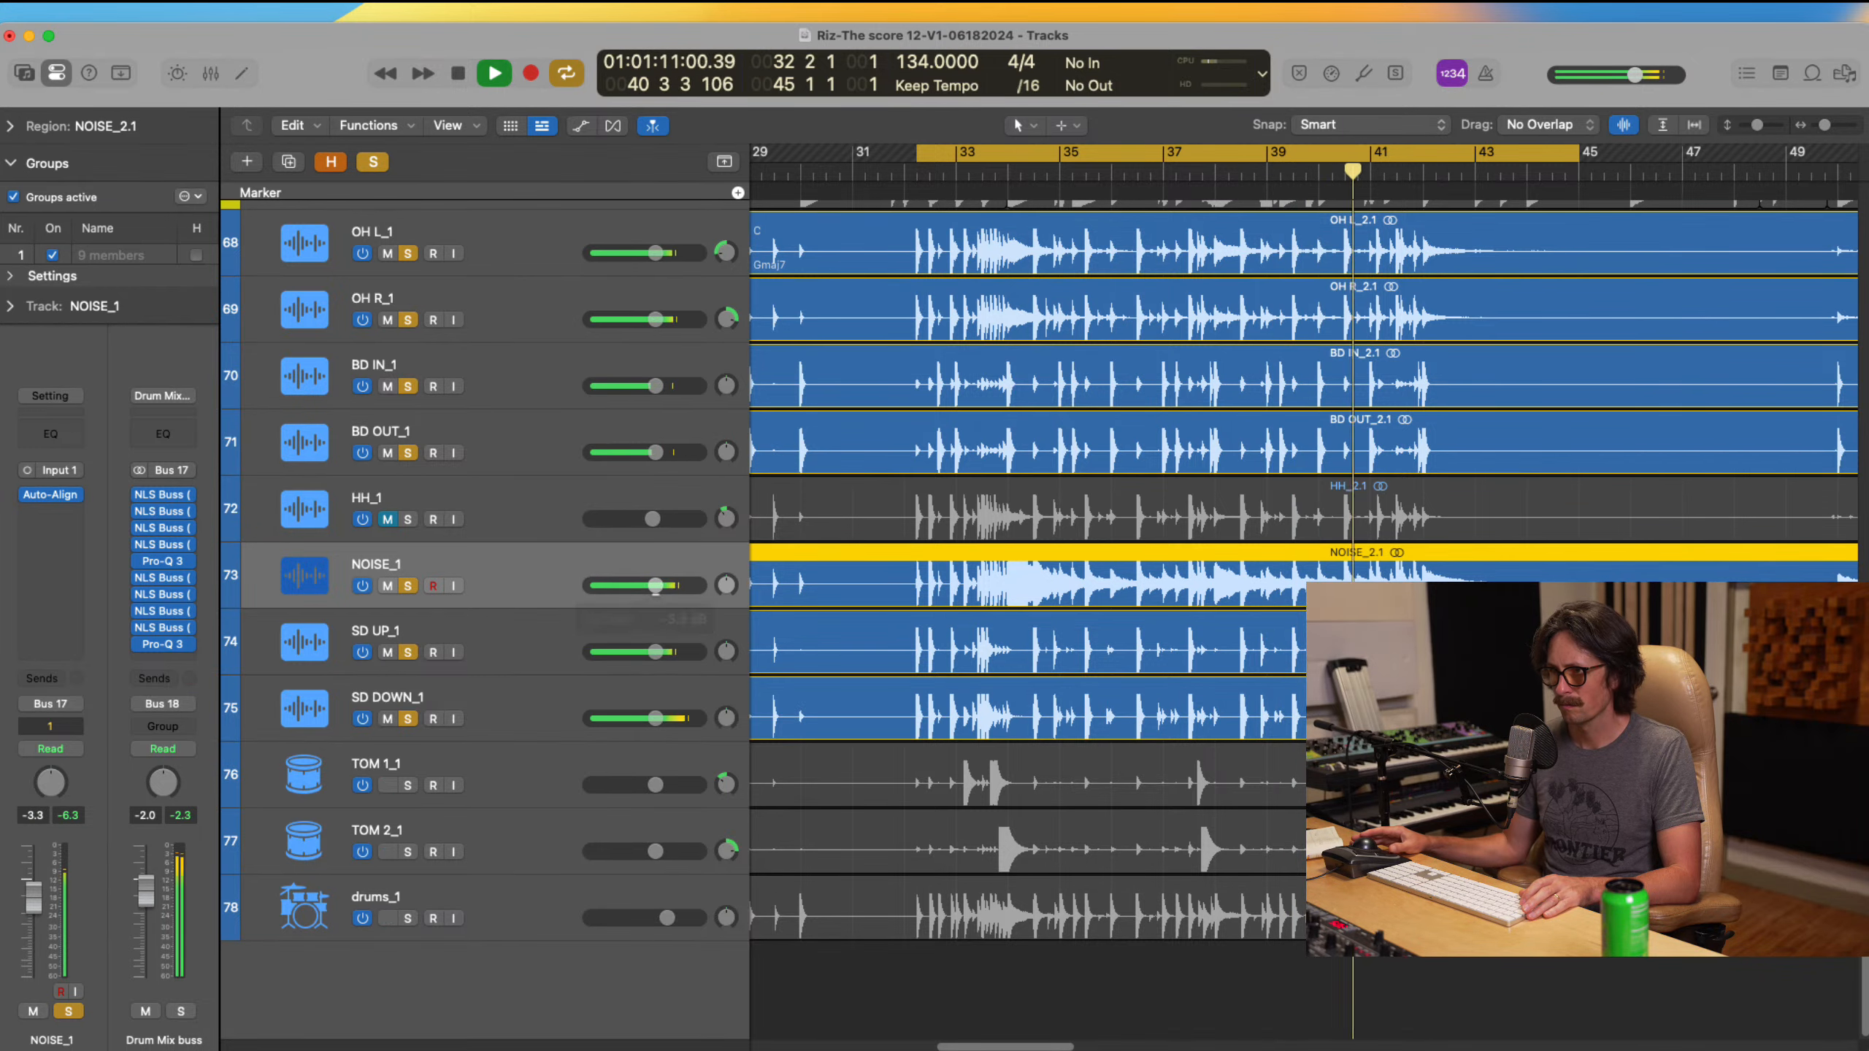
Step: Remove NOISE_1 from Group 1 and lower its volume to -11.8 dB in the mixer
{"action": "key", "text": "x"}
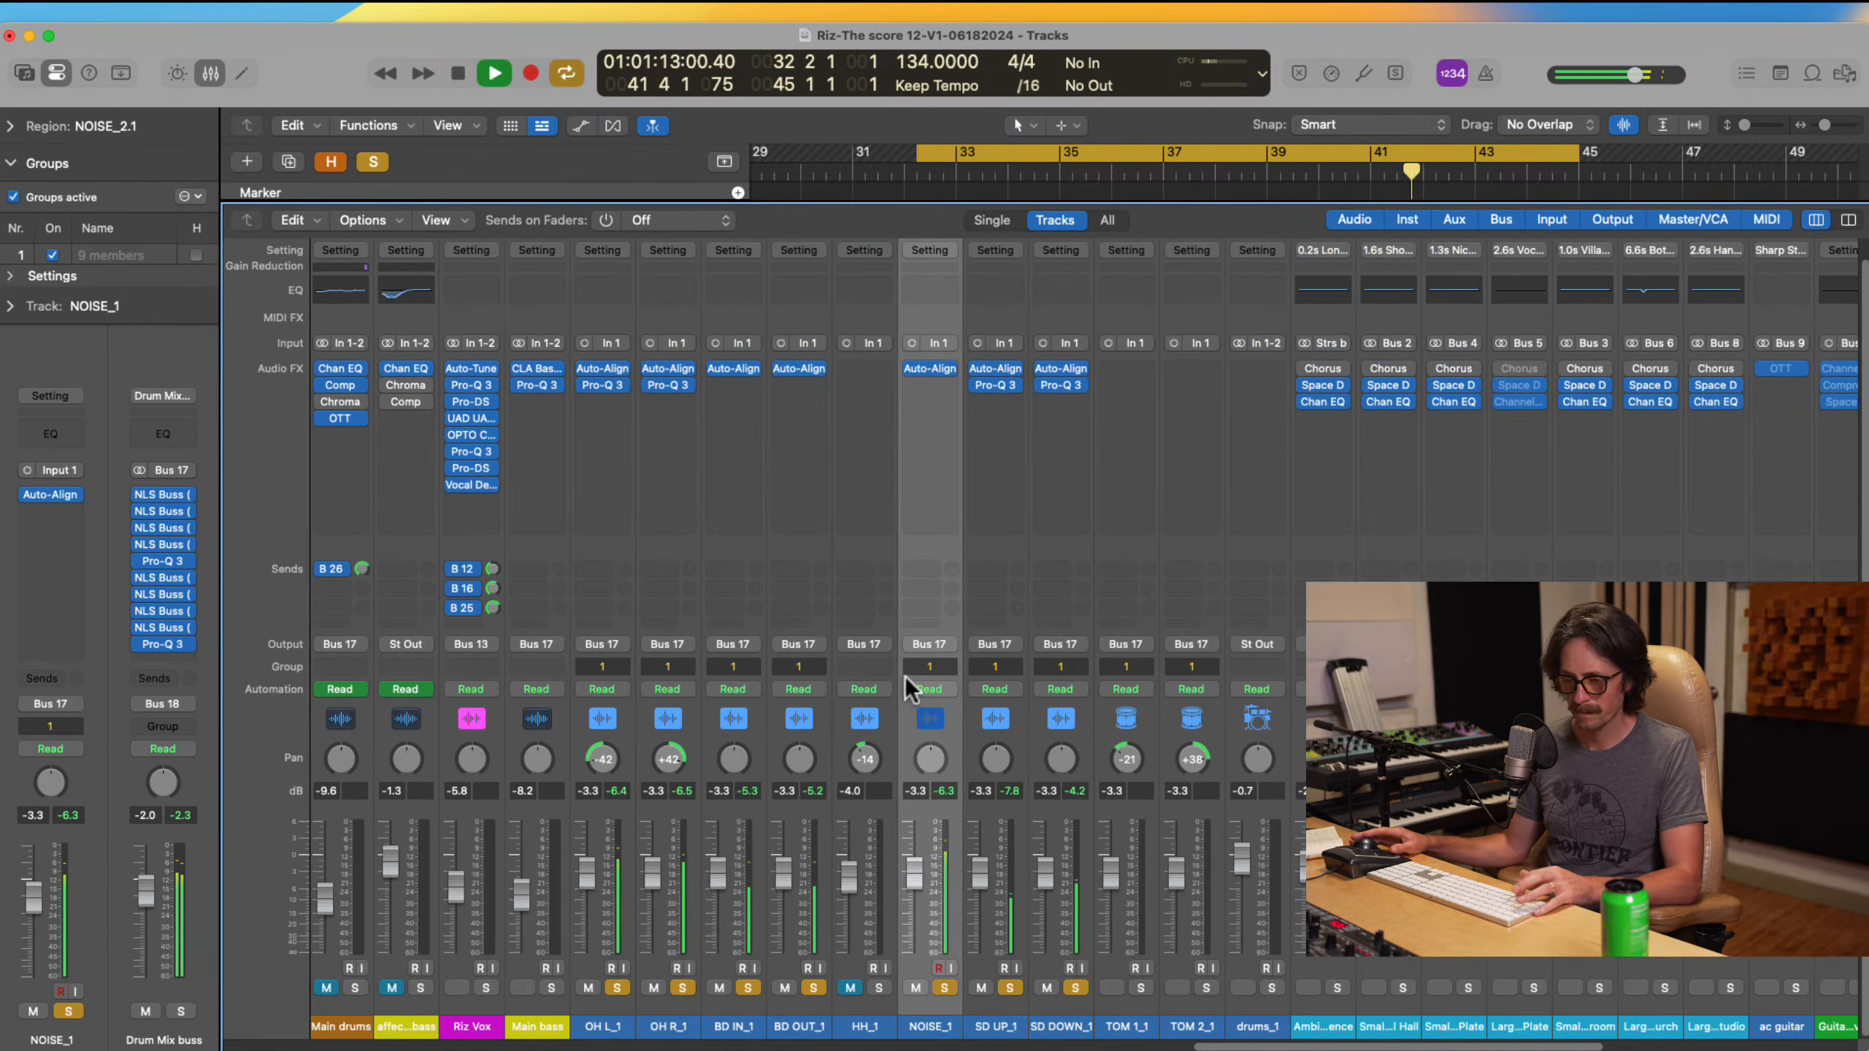
{"action": "left_click", "coordinate": [938, 667]}
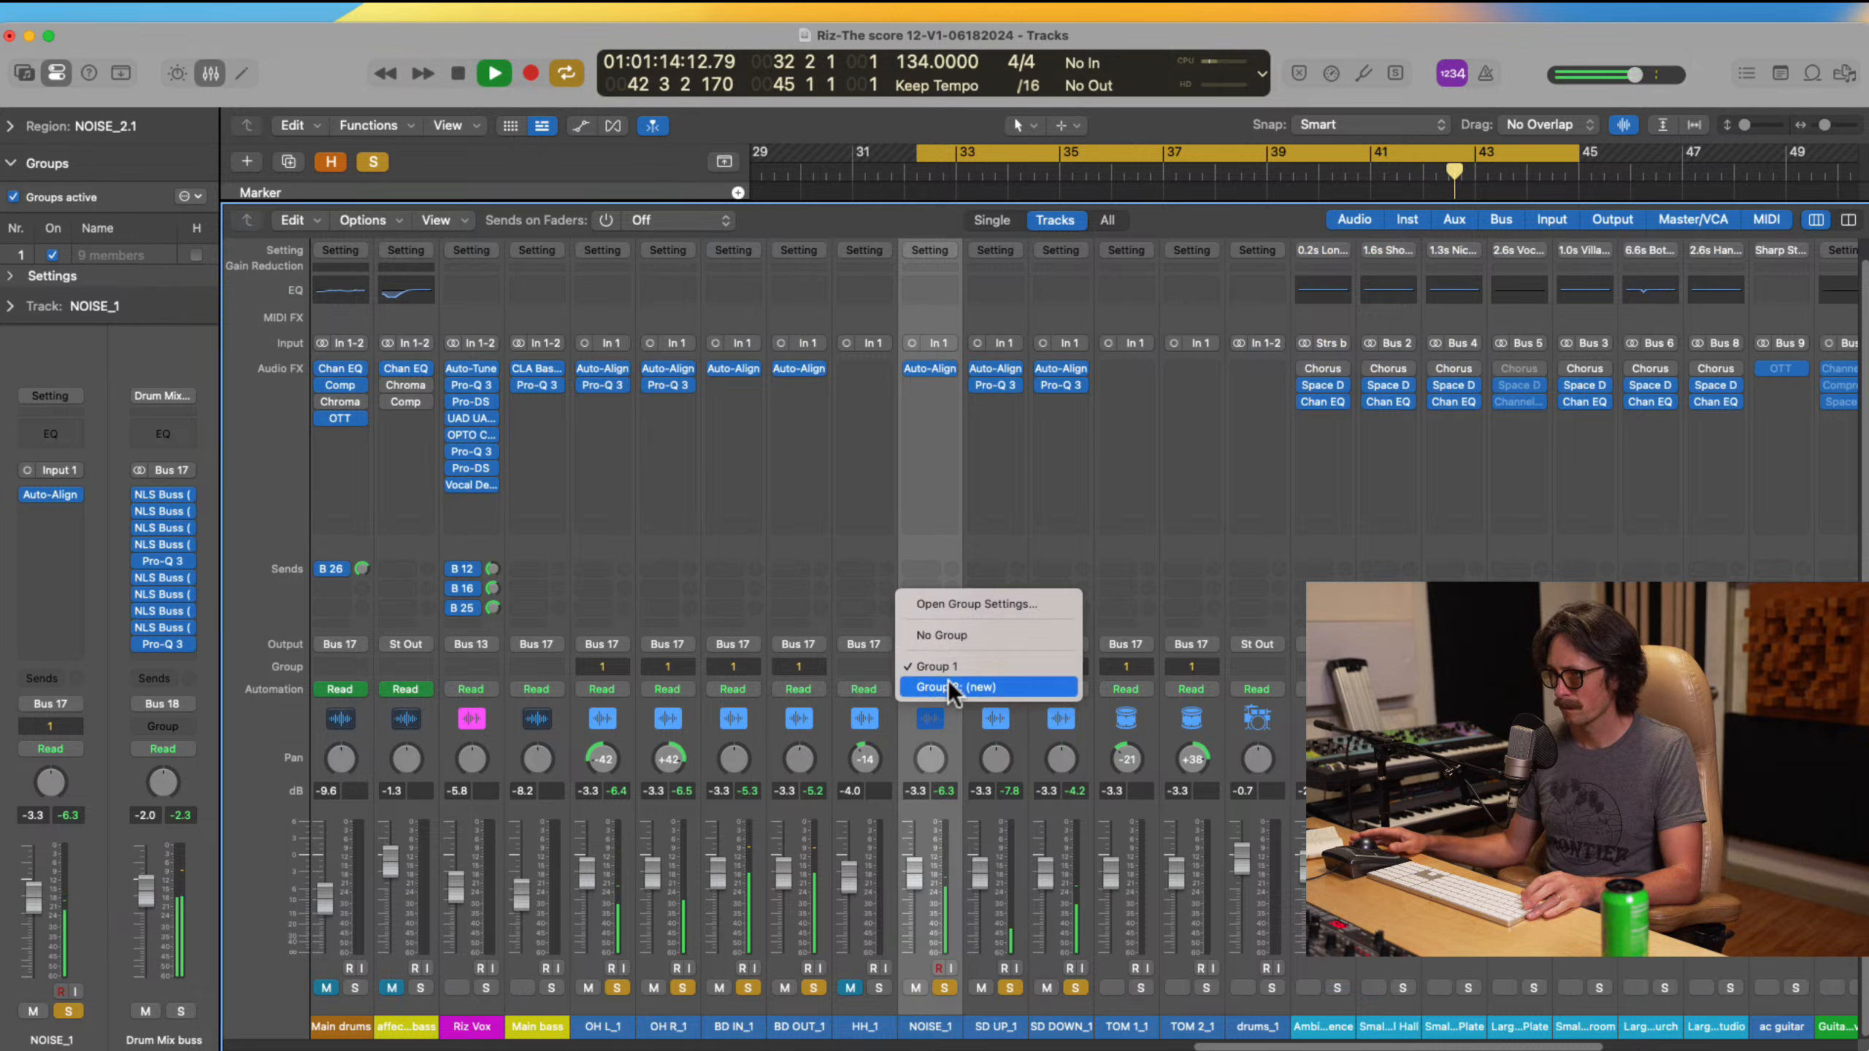
{"action": "left_click", "coordinate": [942, 635]}
{"action": "left_click_drag", "start_coordinate": [914, 877], "coordinate": [914, 934]}
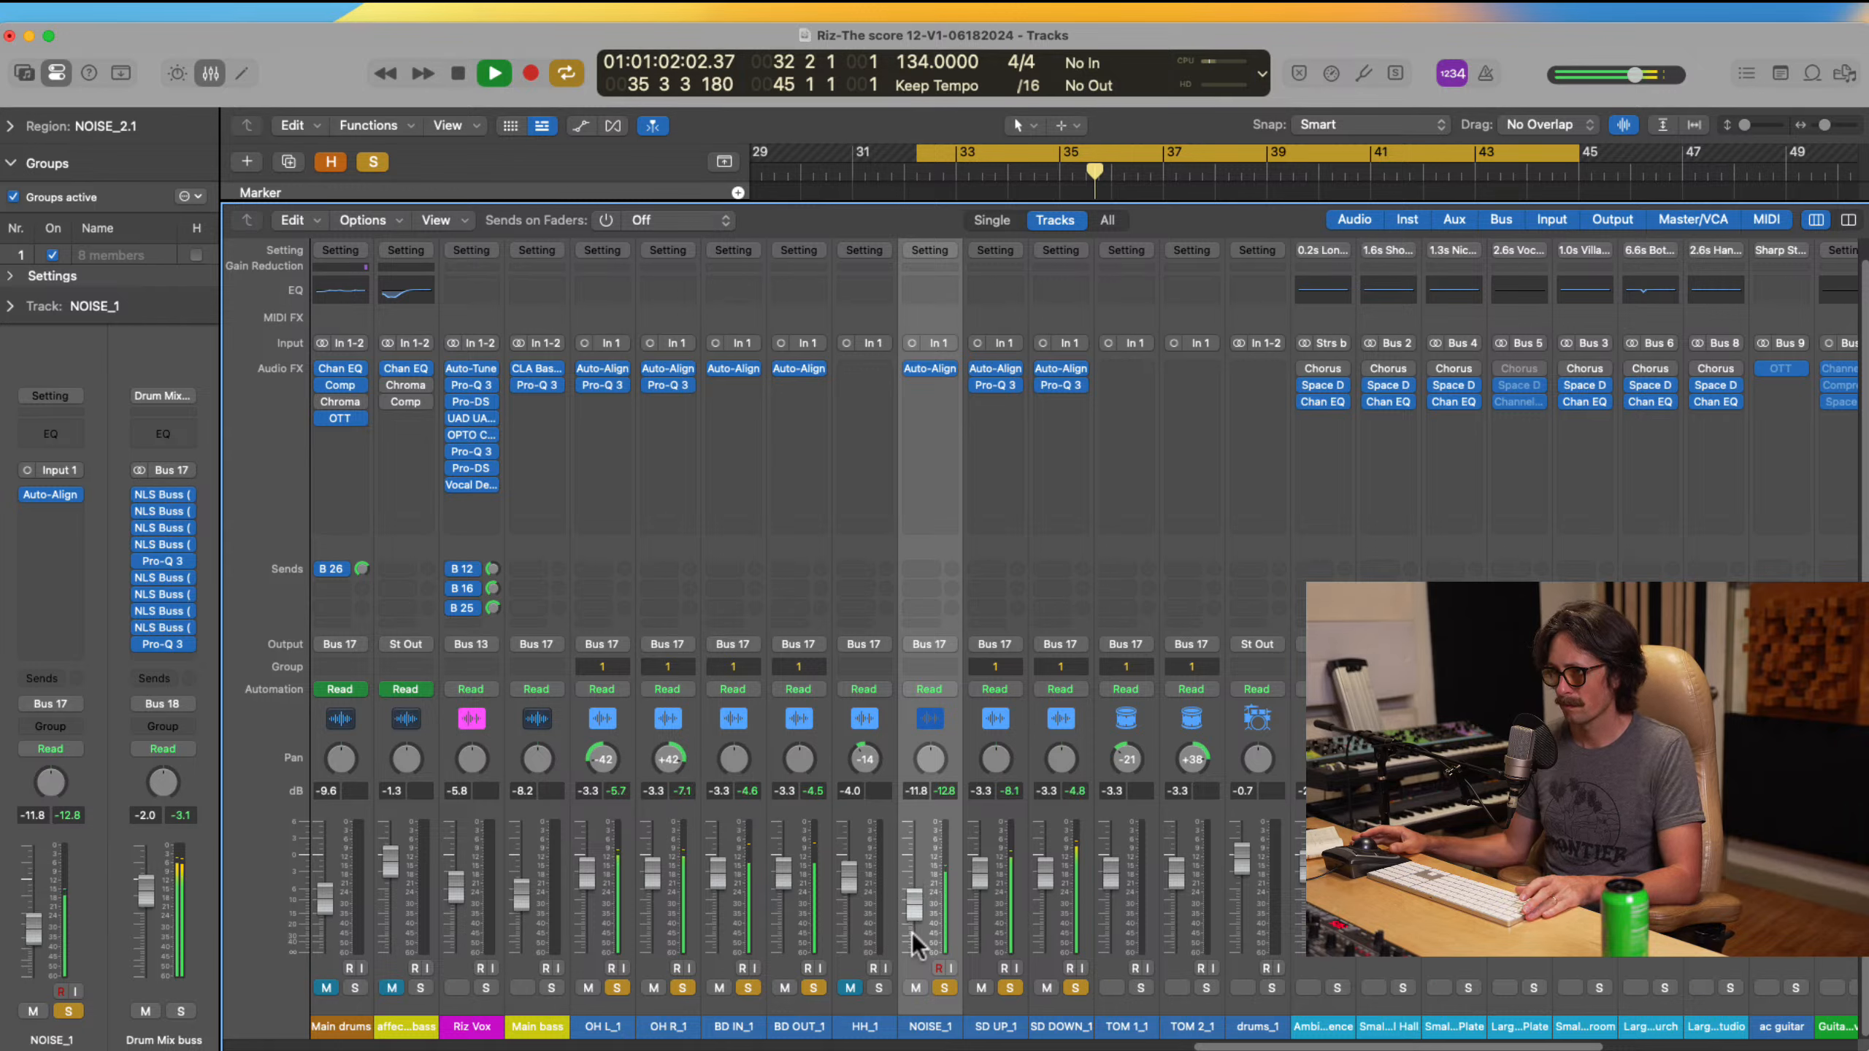
Step: Select OH L_1 through SD DOWN_1 and compare their playback with Auto-Align 2 bypassed and active
{"action": "left_click", "coordinate": [1067, 1026]}
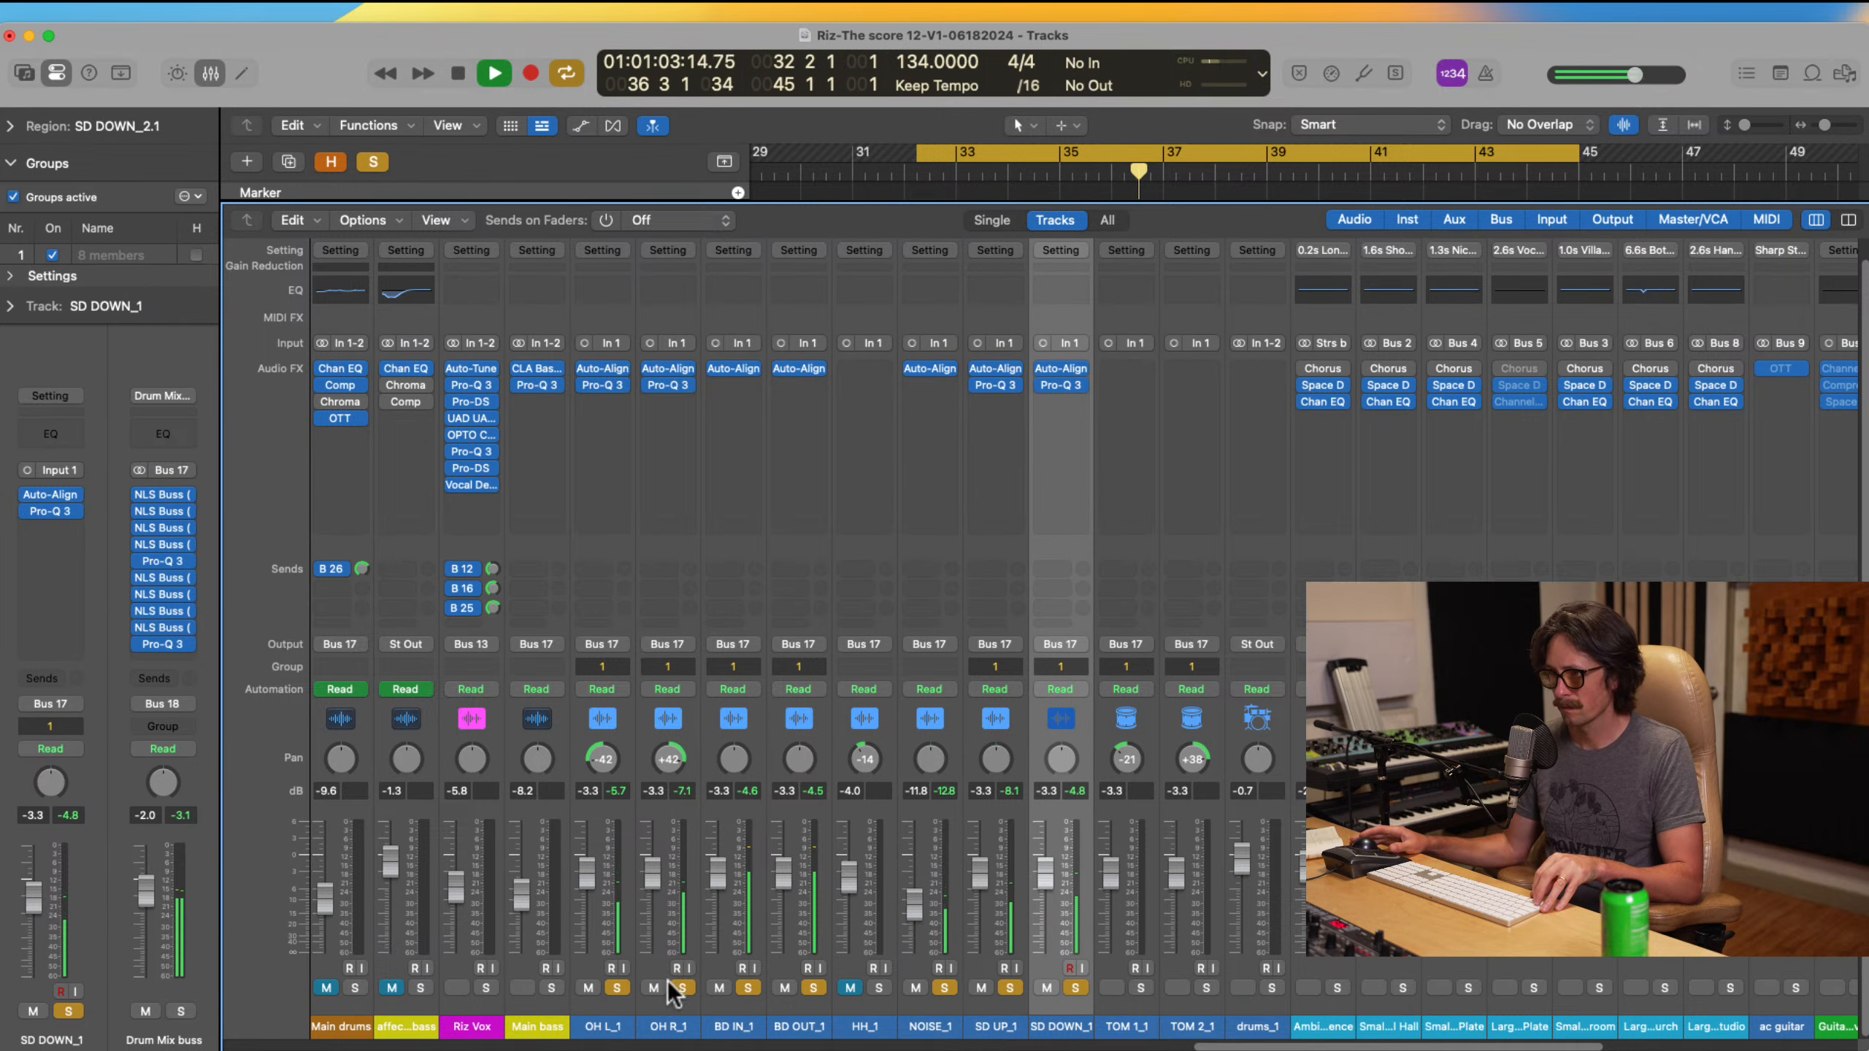
{"action": "left_click", "coordinate": [597, 1026], "text": "shift"}
{"action": "key", "text": "space"}
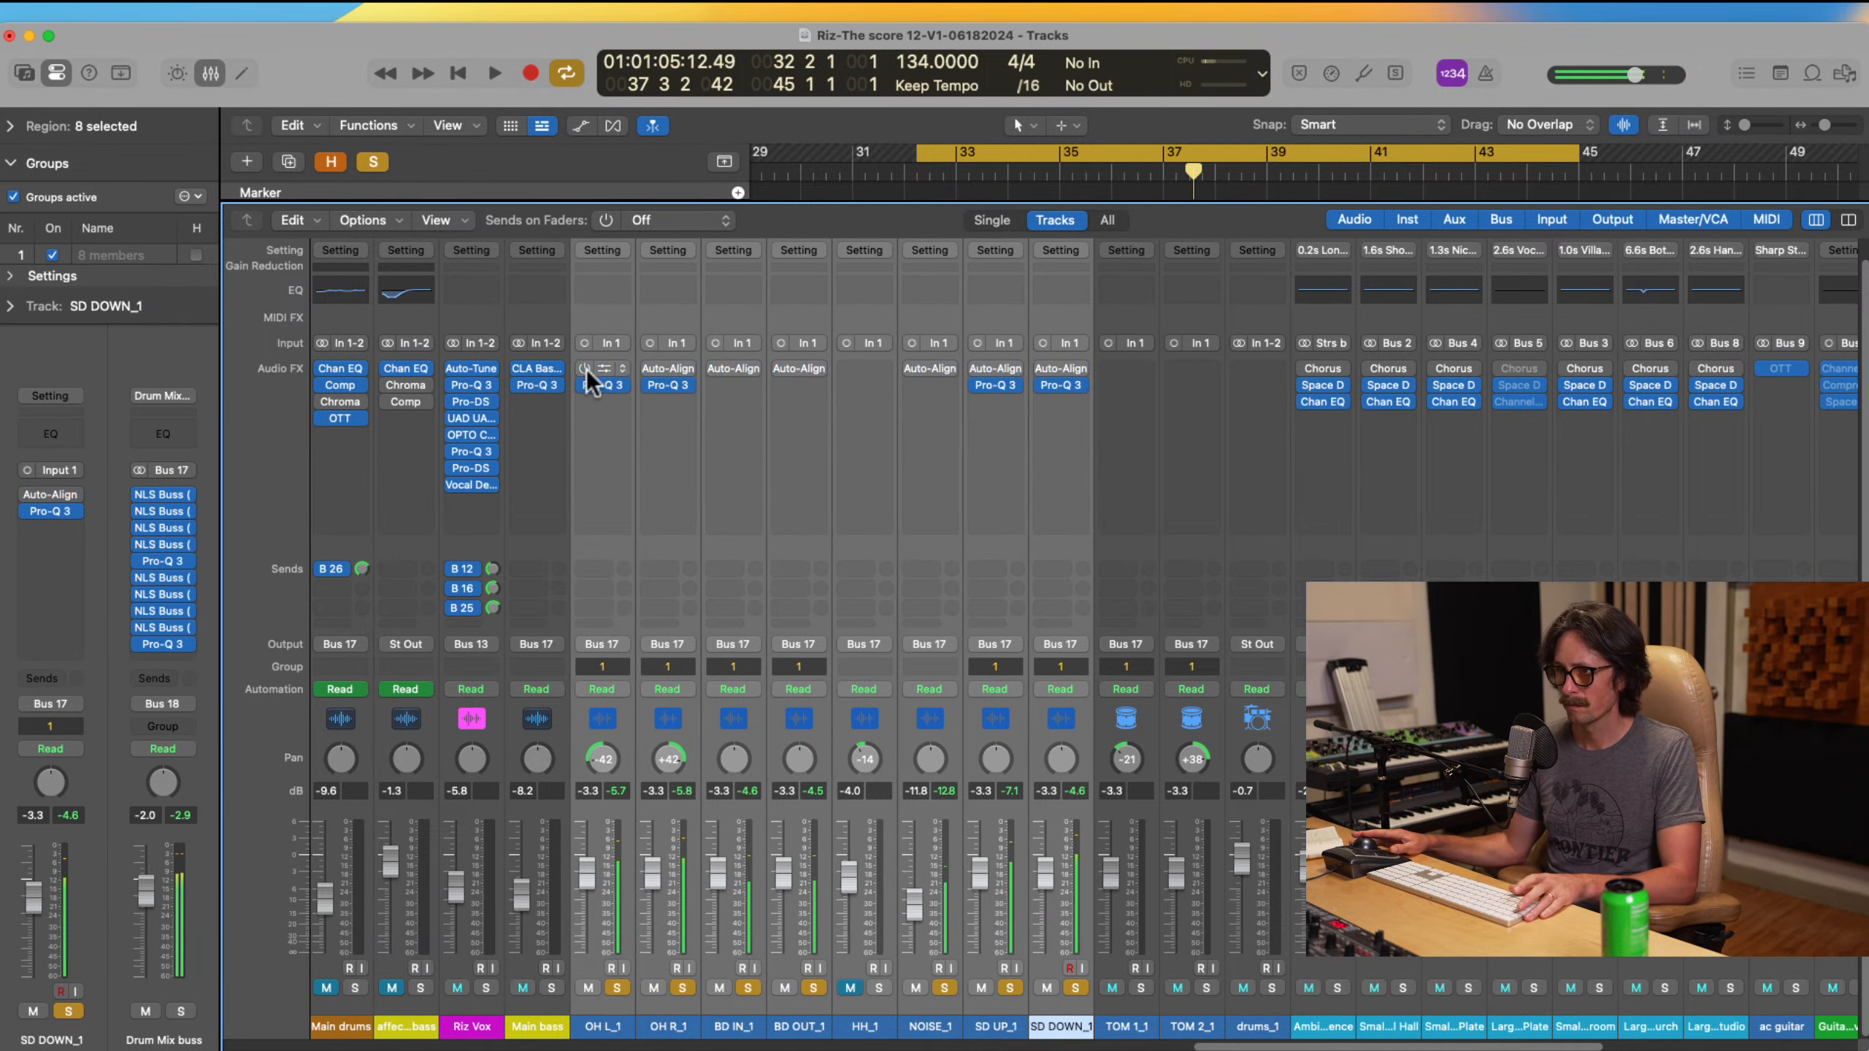
{"action": "key", "text": "space"}
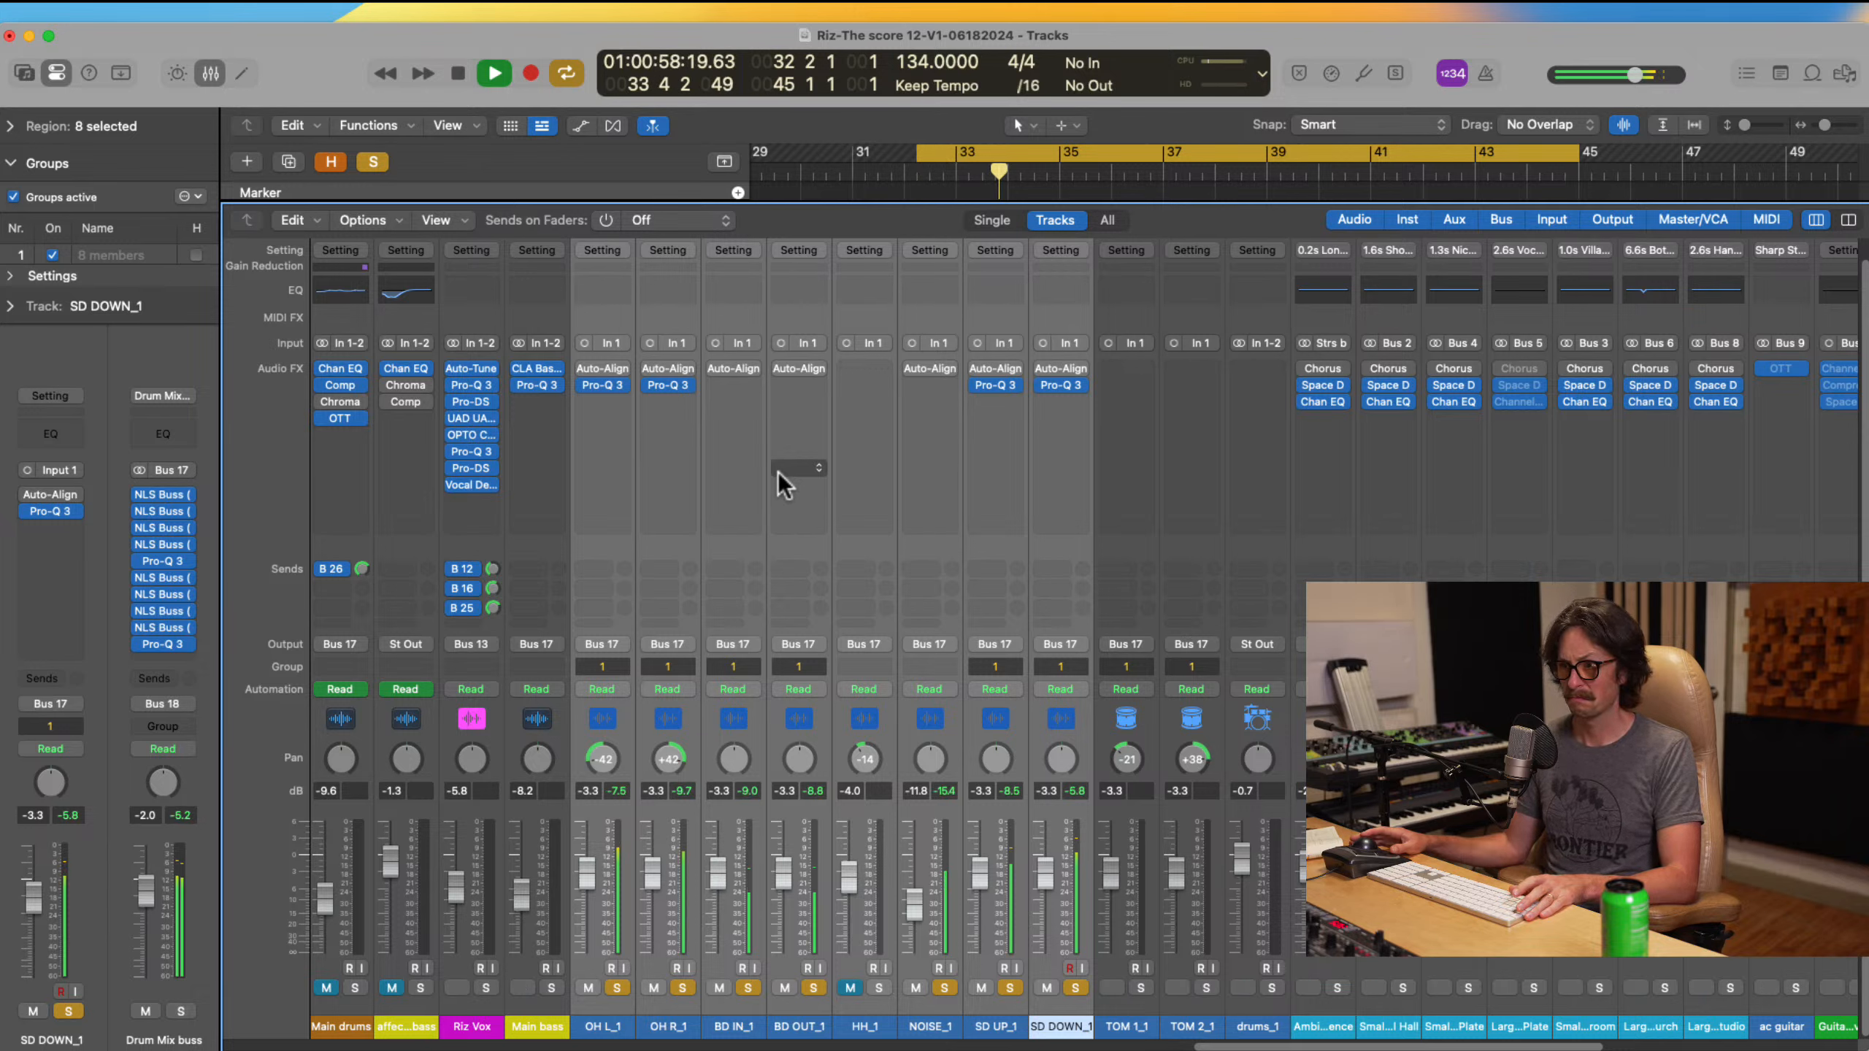
{"action": "key", "text": "space"}
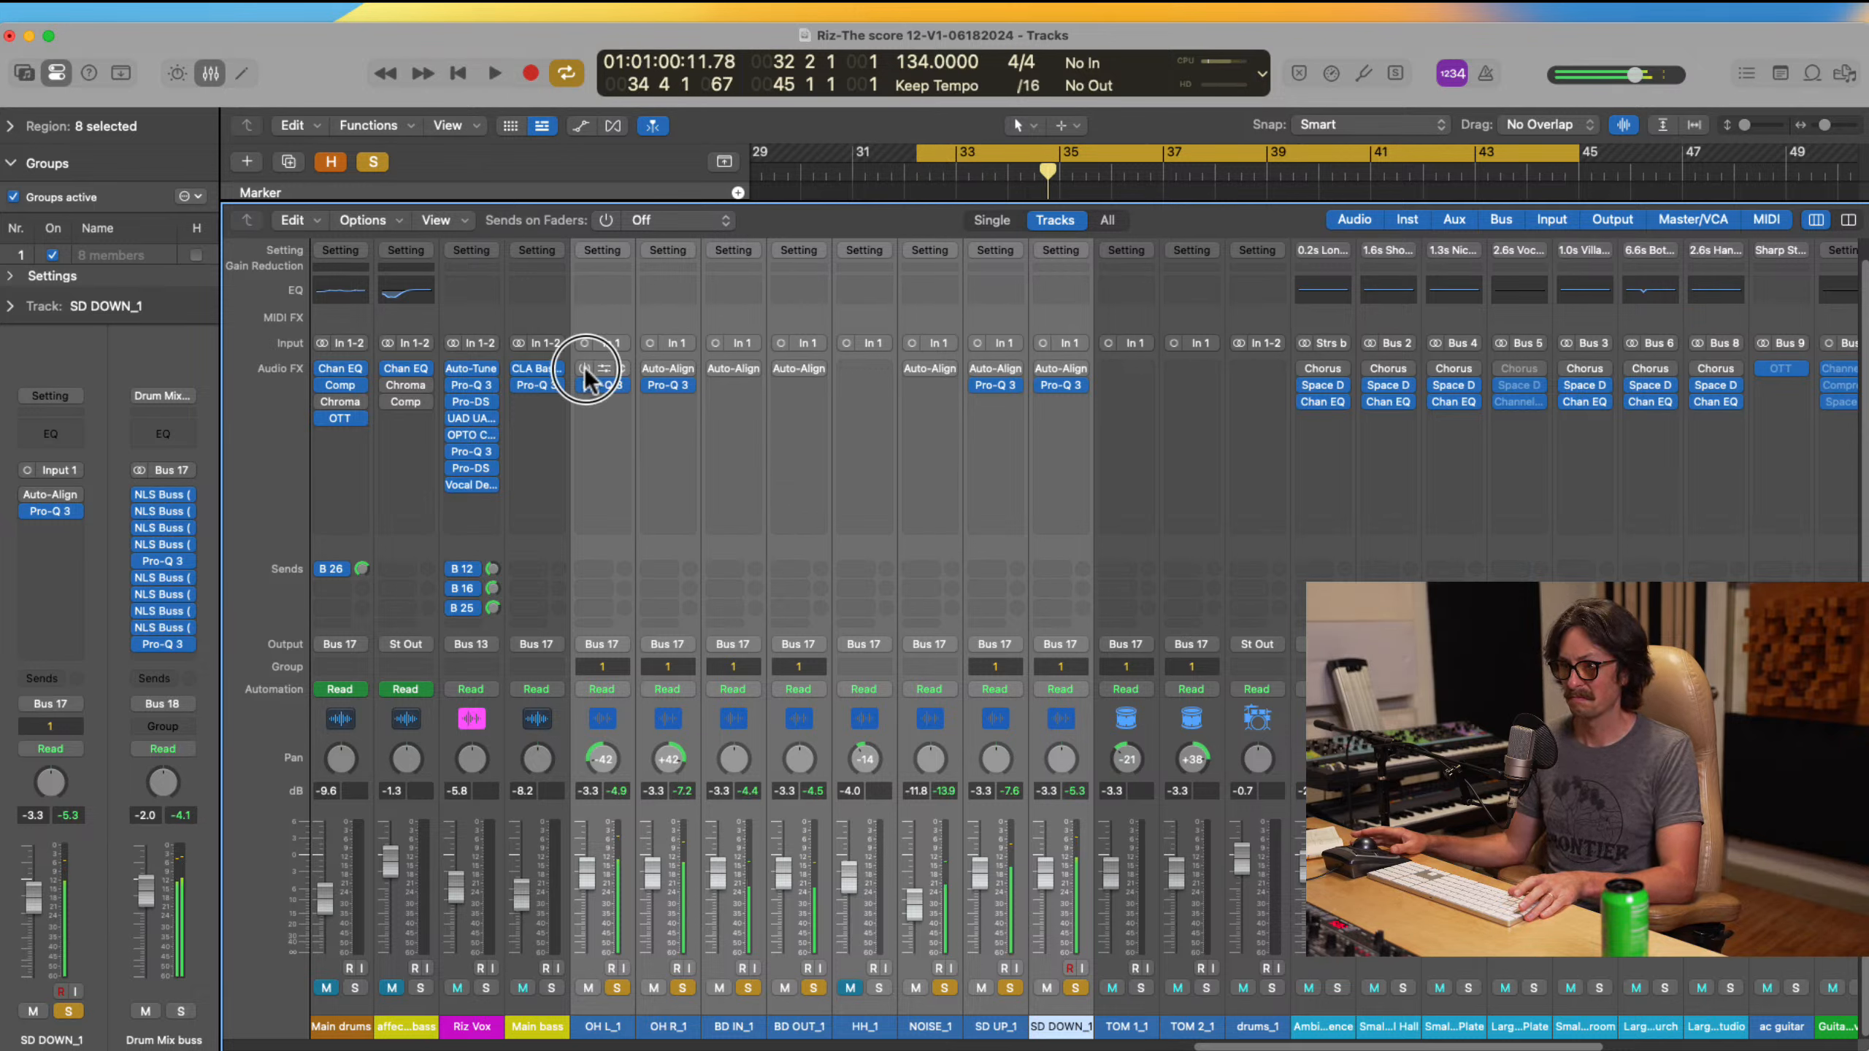
{"action": "key", "text": "space"}
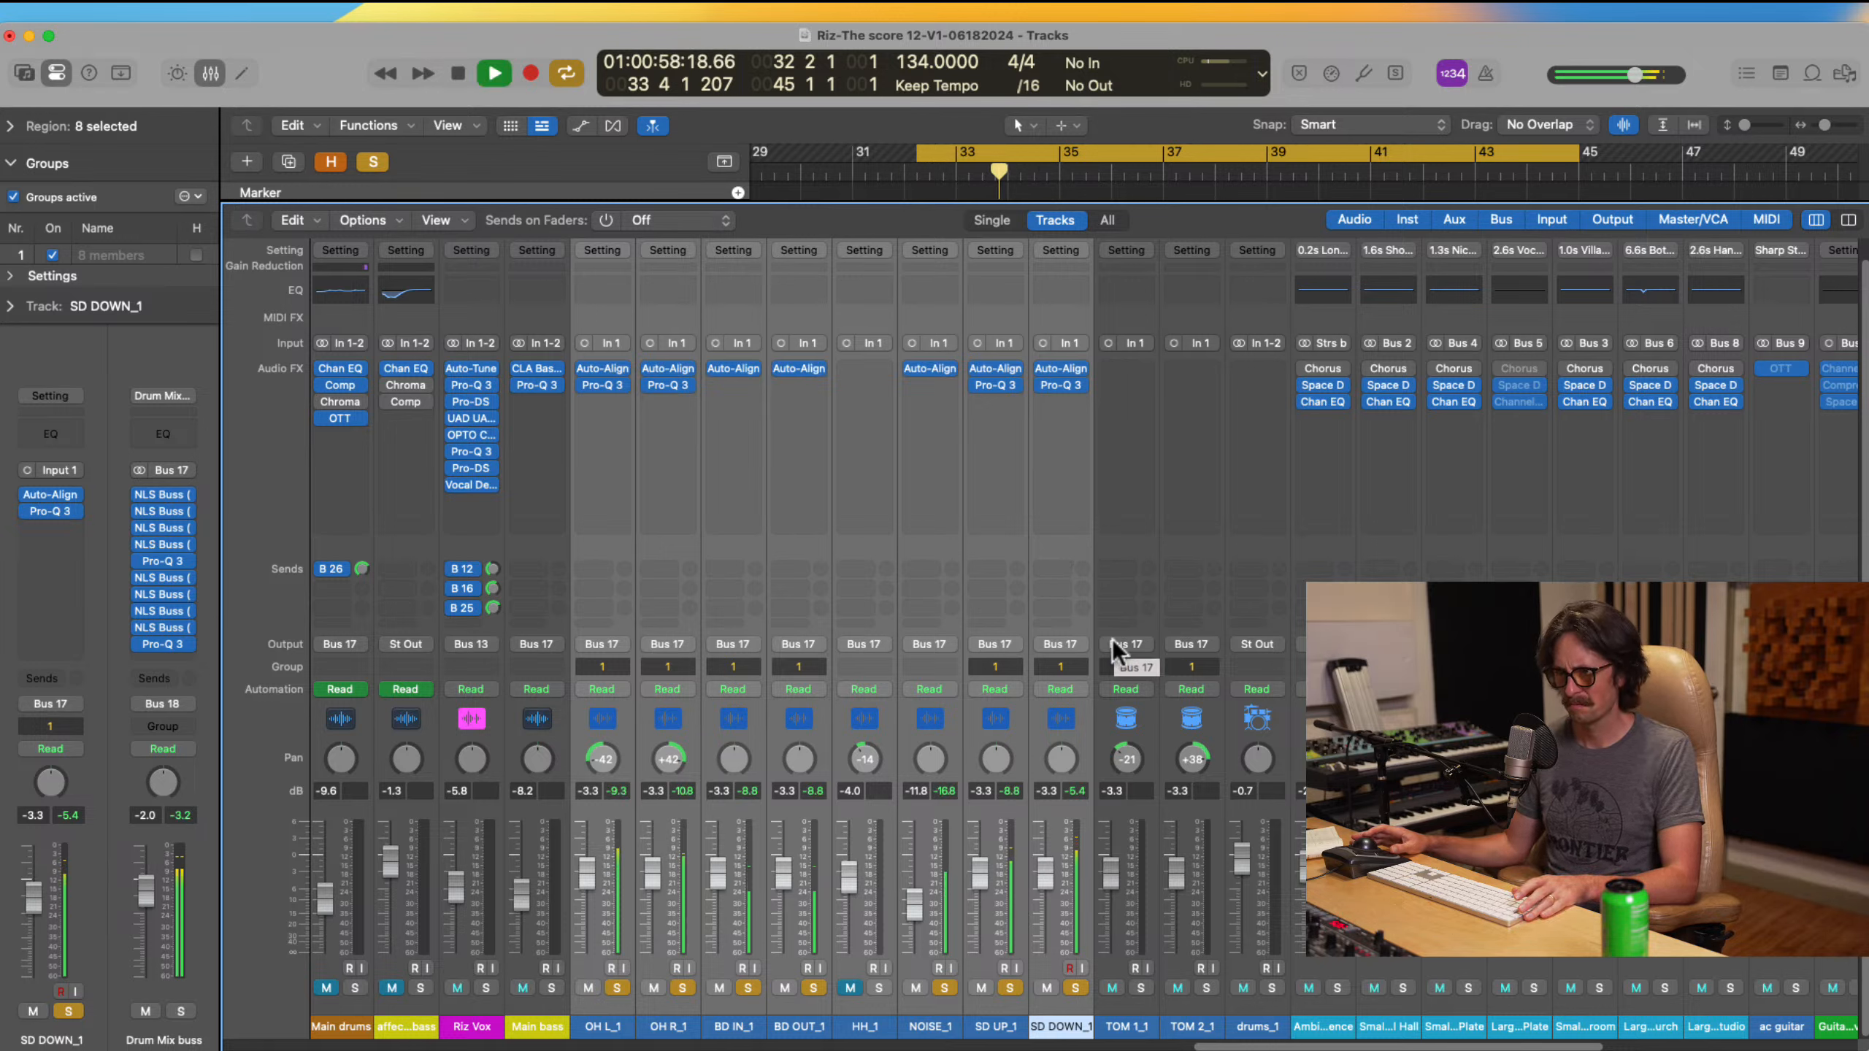
{"action": "key", "text": "space"}
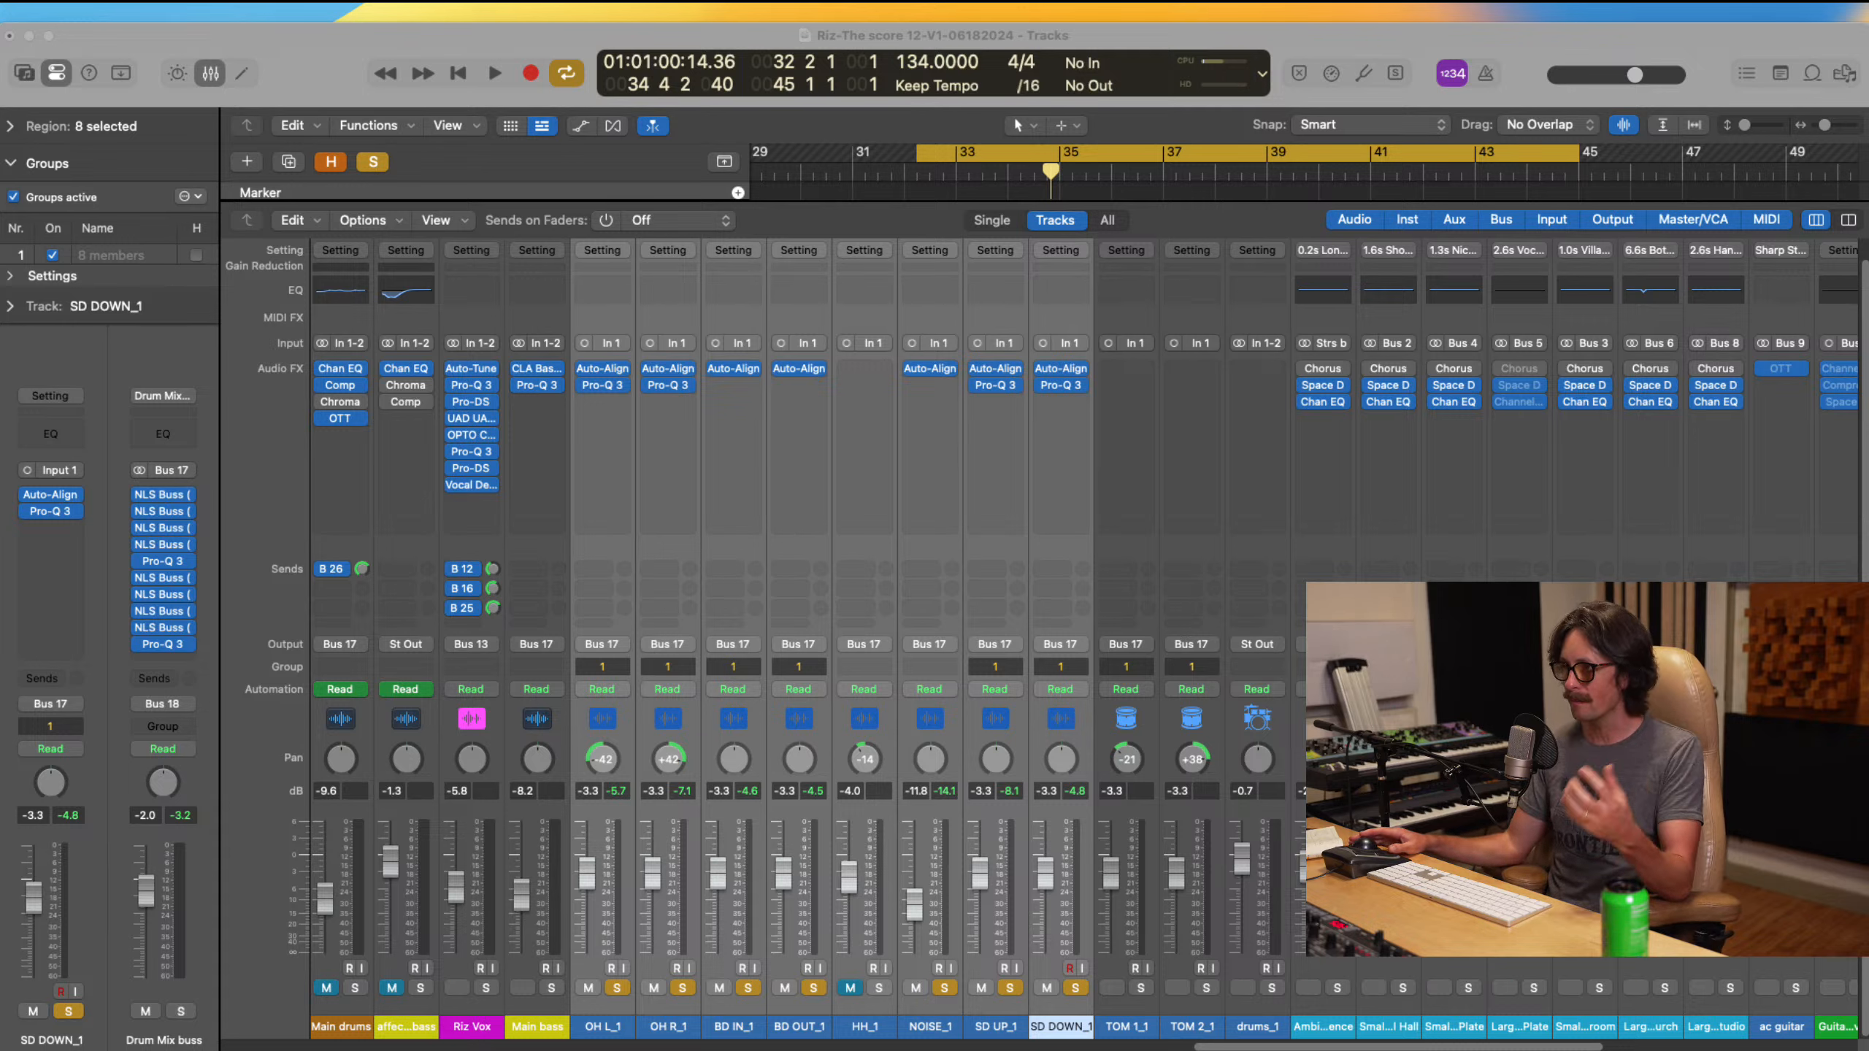
Step: Bypass Auto-Align 2 on the selected drum tracks for another listen, then reactivate it and resume playback
{"action": "left_click", "coordinate": [409, 499]}
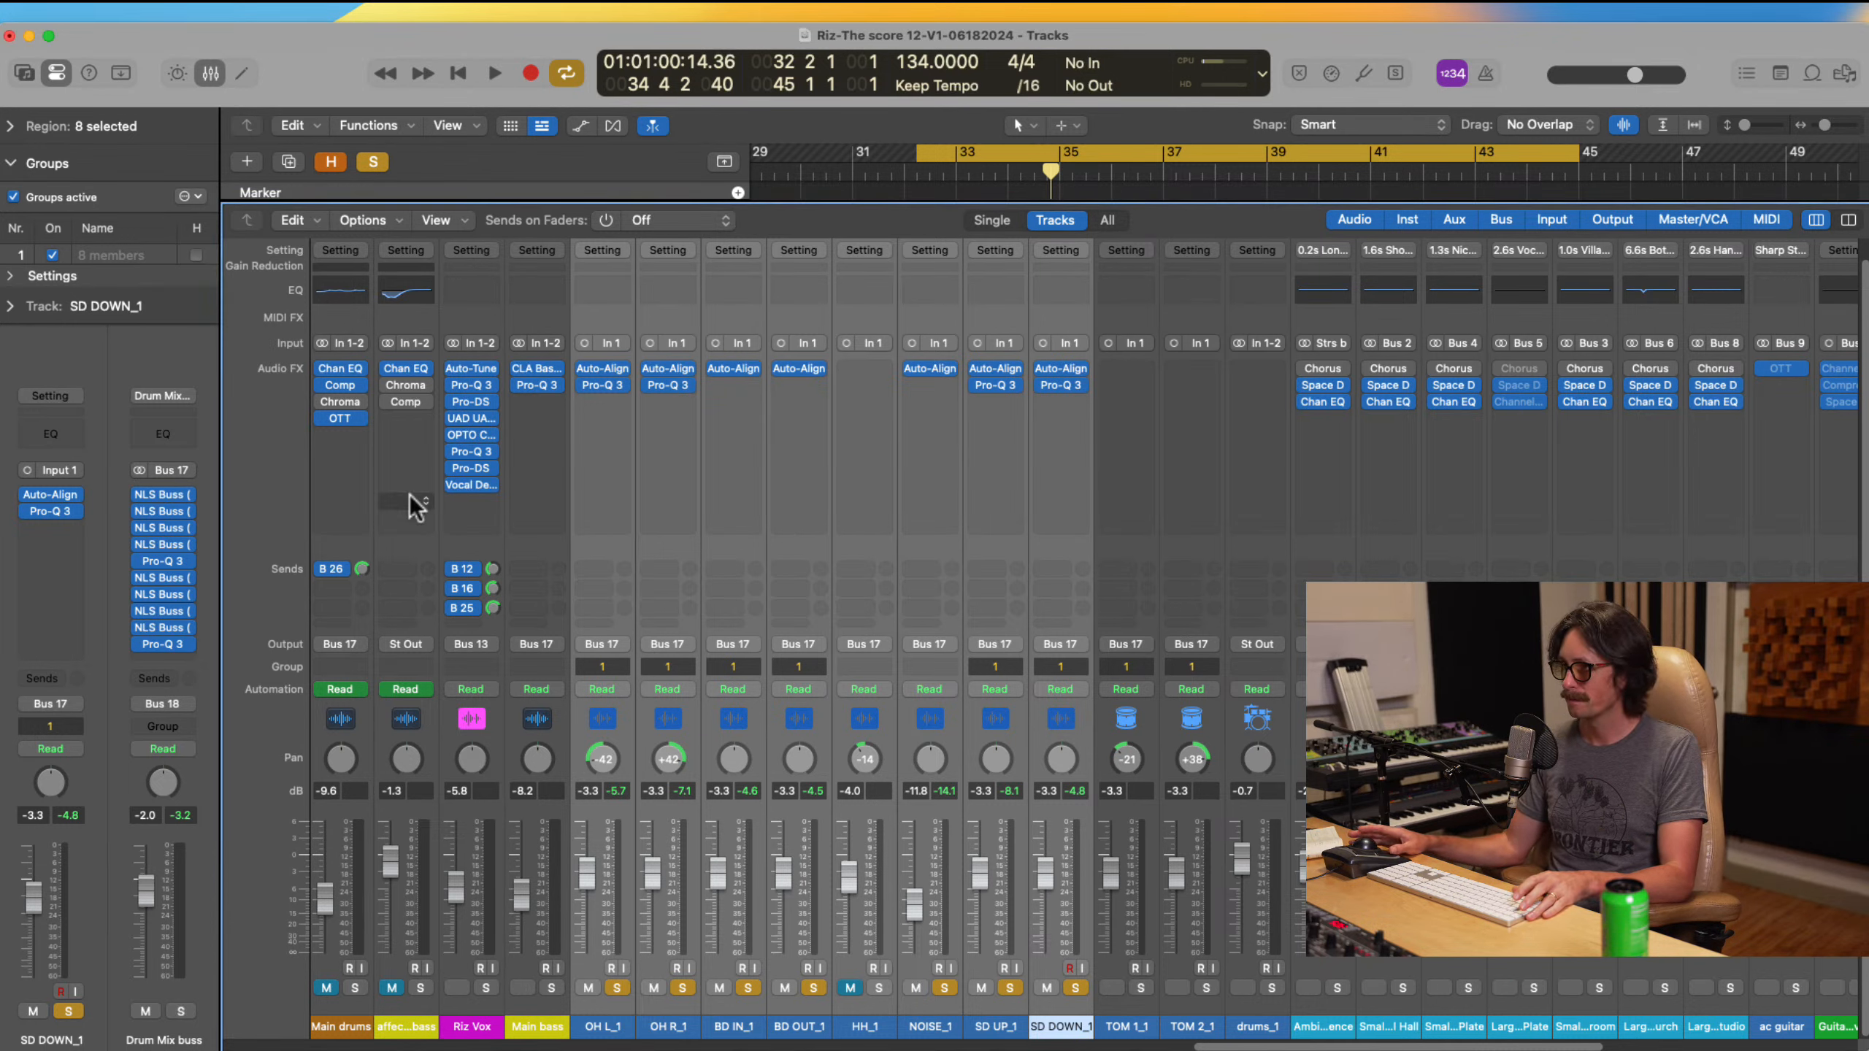
{"action": "left_click", "coordinate": [579, 368]}
{"action": "key", "text": "space"}
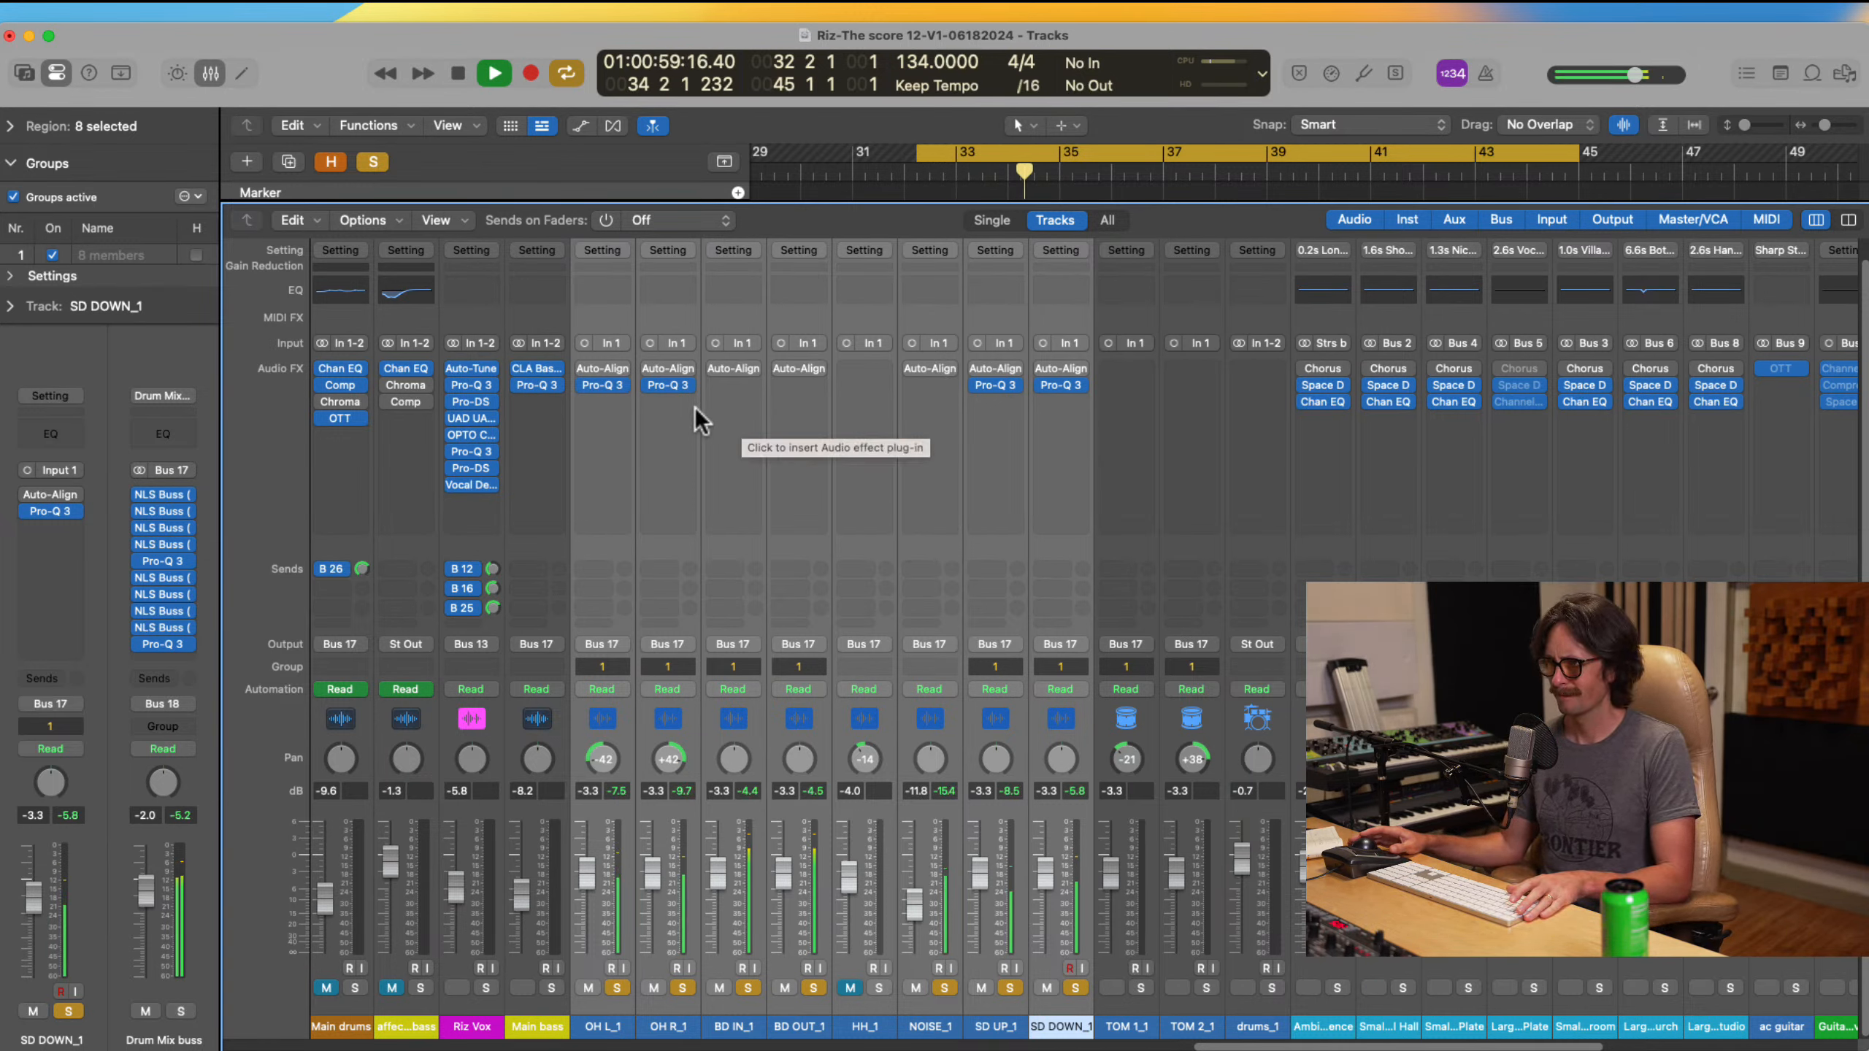
{"action": "key", "text": "space"}
{"action": "left_click", "coordinate": [584, 368]}
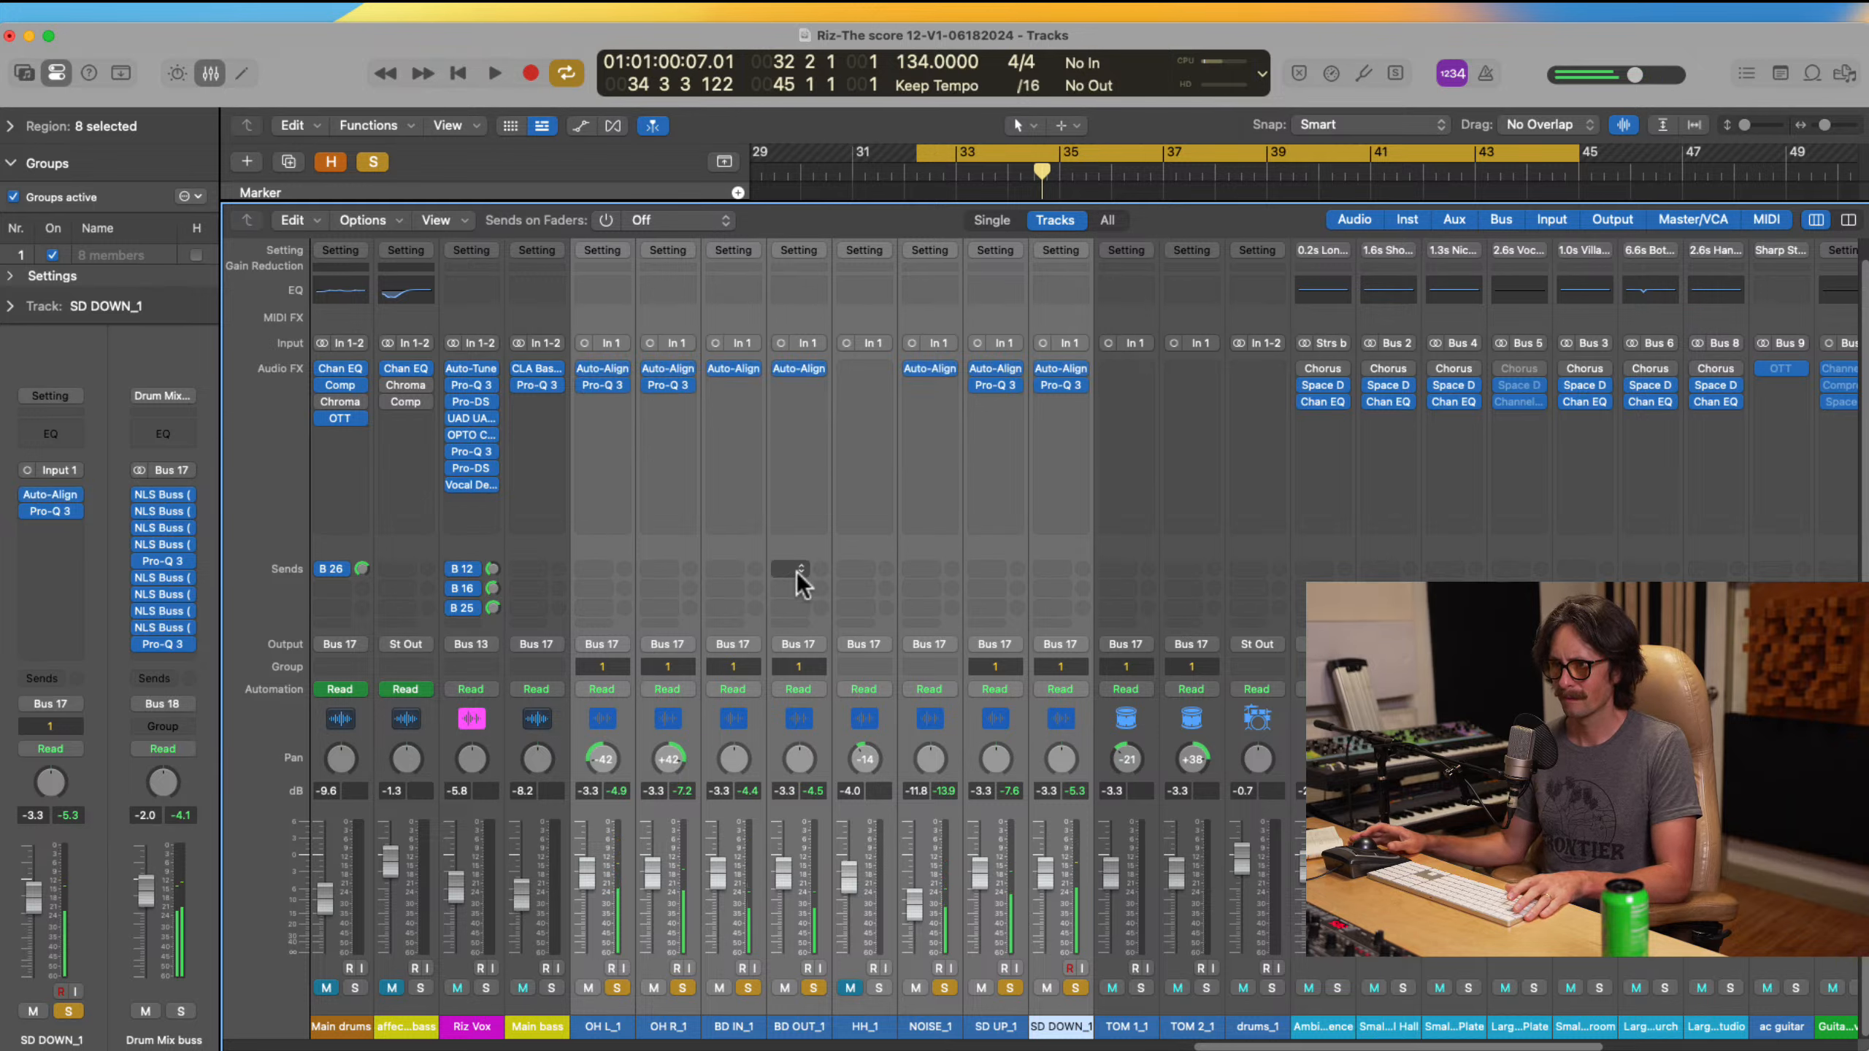
{"action": "key", "text": "space"}
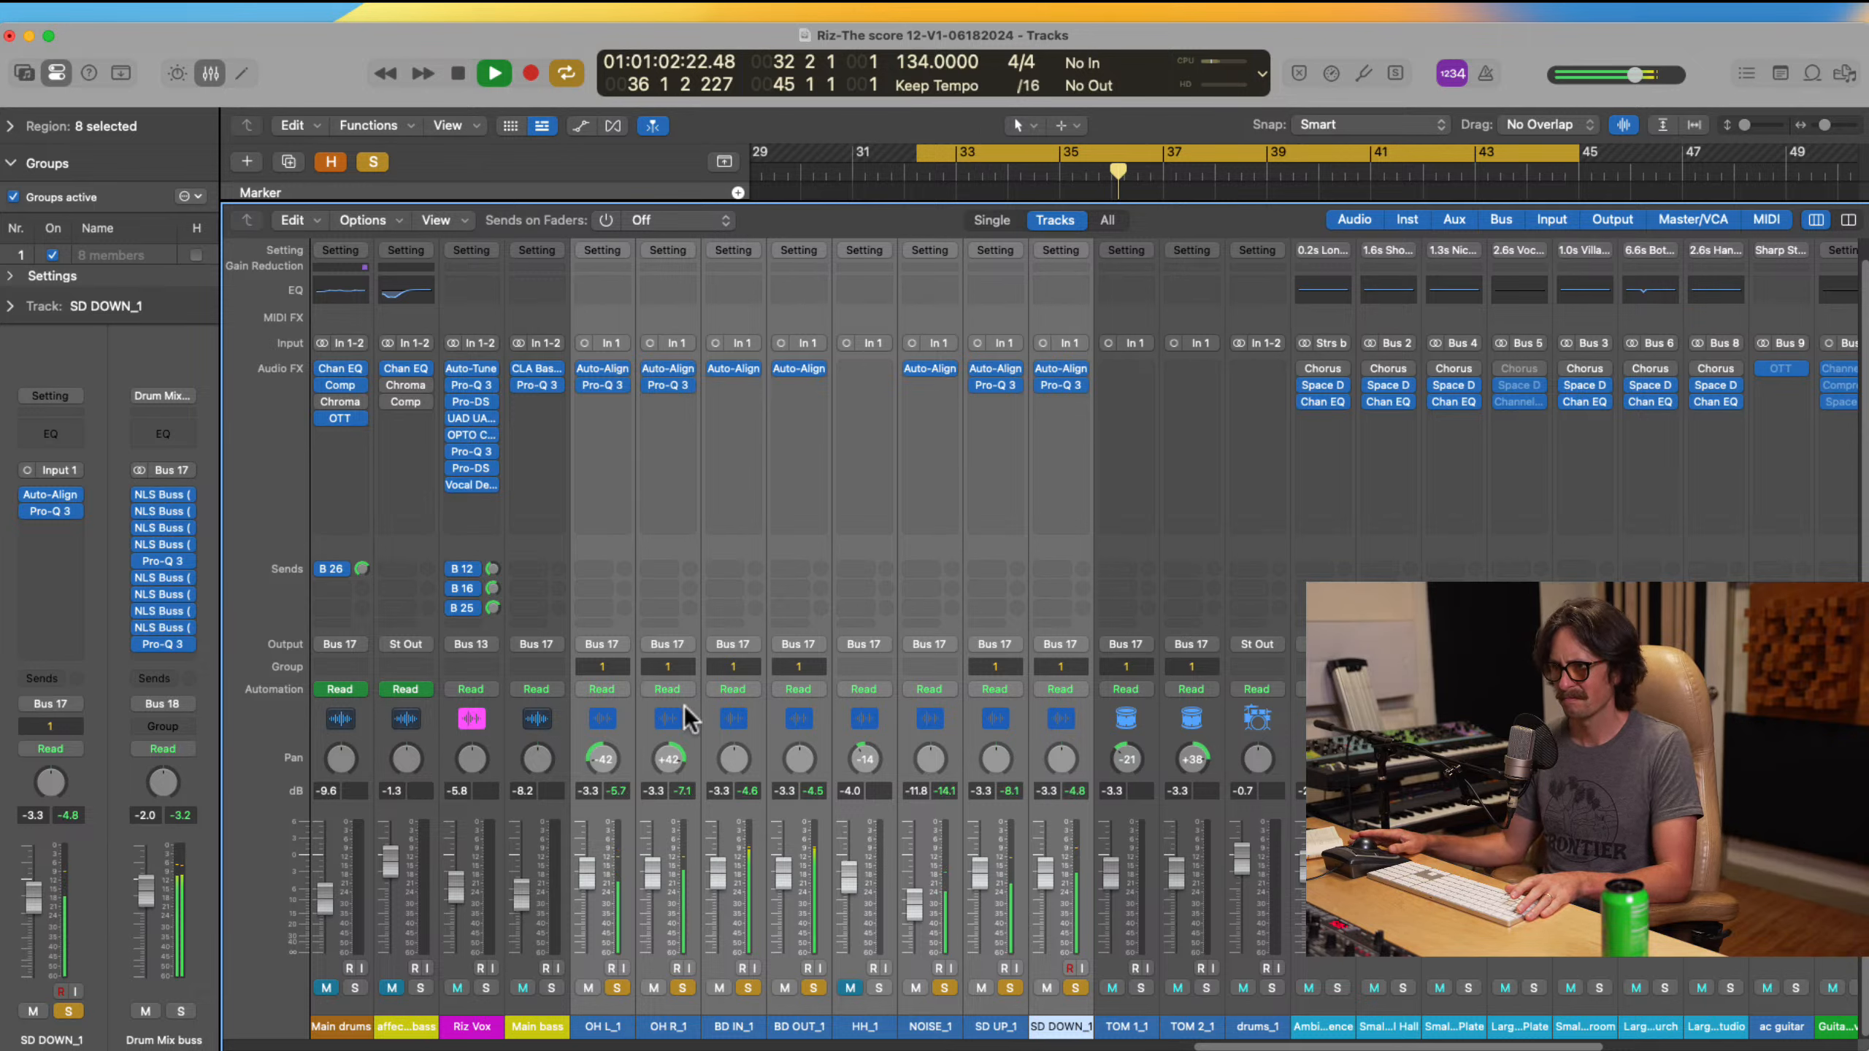
Step: Clear the drum solos, solo TOM 1_1 and TOM 2_1 for a short listen, and mute drums_1
{"action": "left_click", "coordinate": [622, 987]}
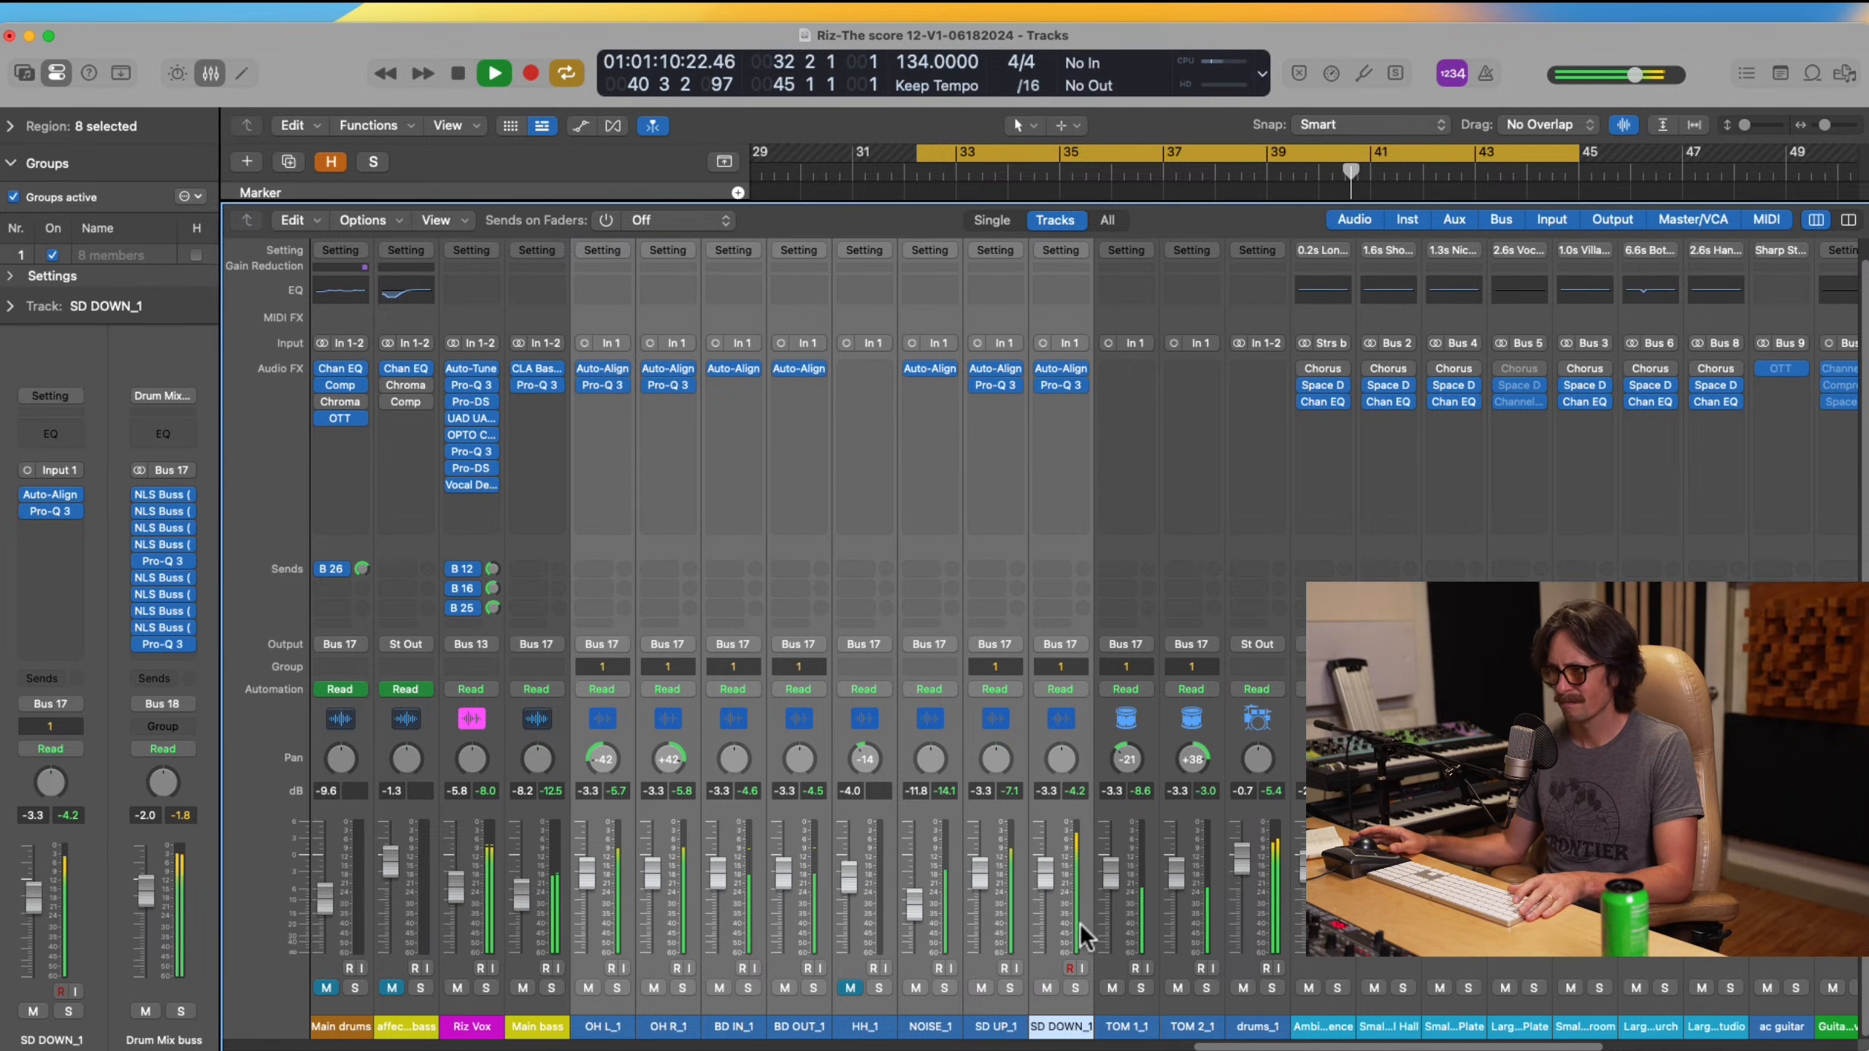
{"action": "left_click", "coordinate": [1140, 1031]}
{"action": "left_click", "coordinate": [1141, 987]}
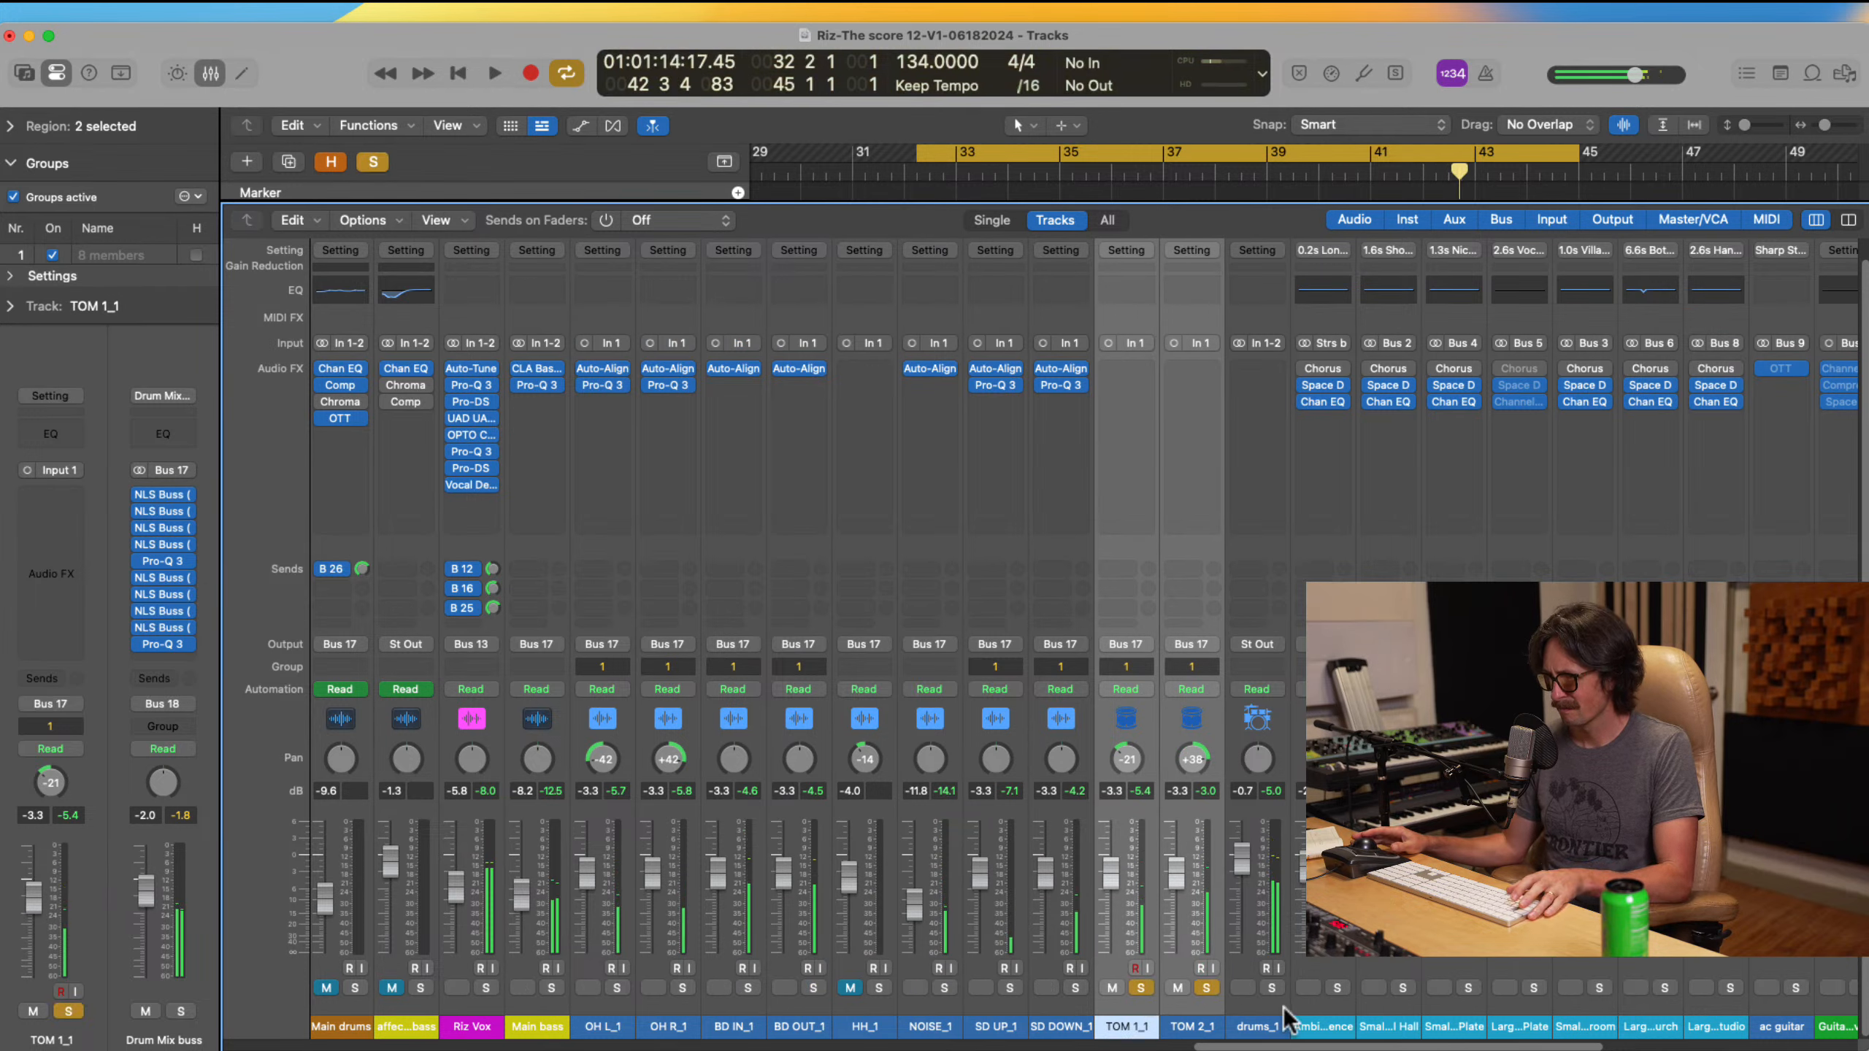
{"action": "left_click", "coordinate": [1243, 988]}
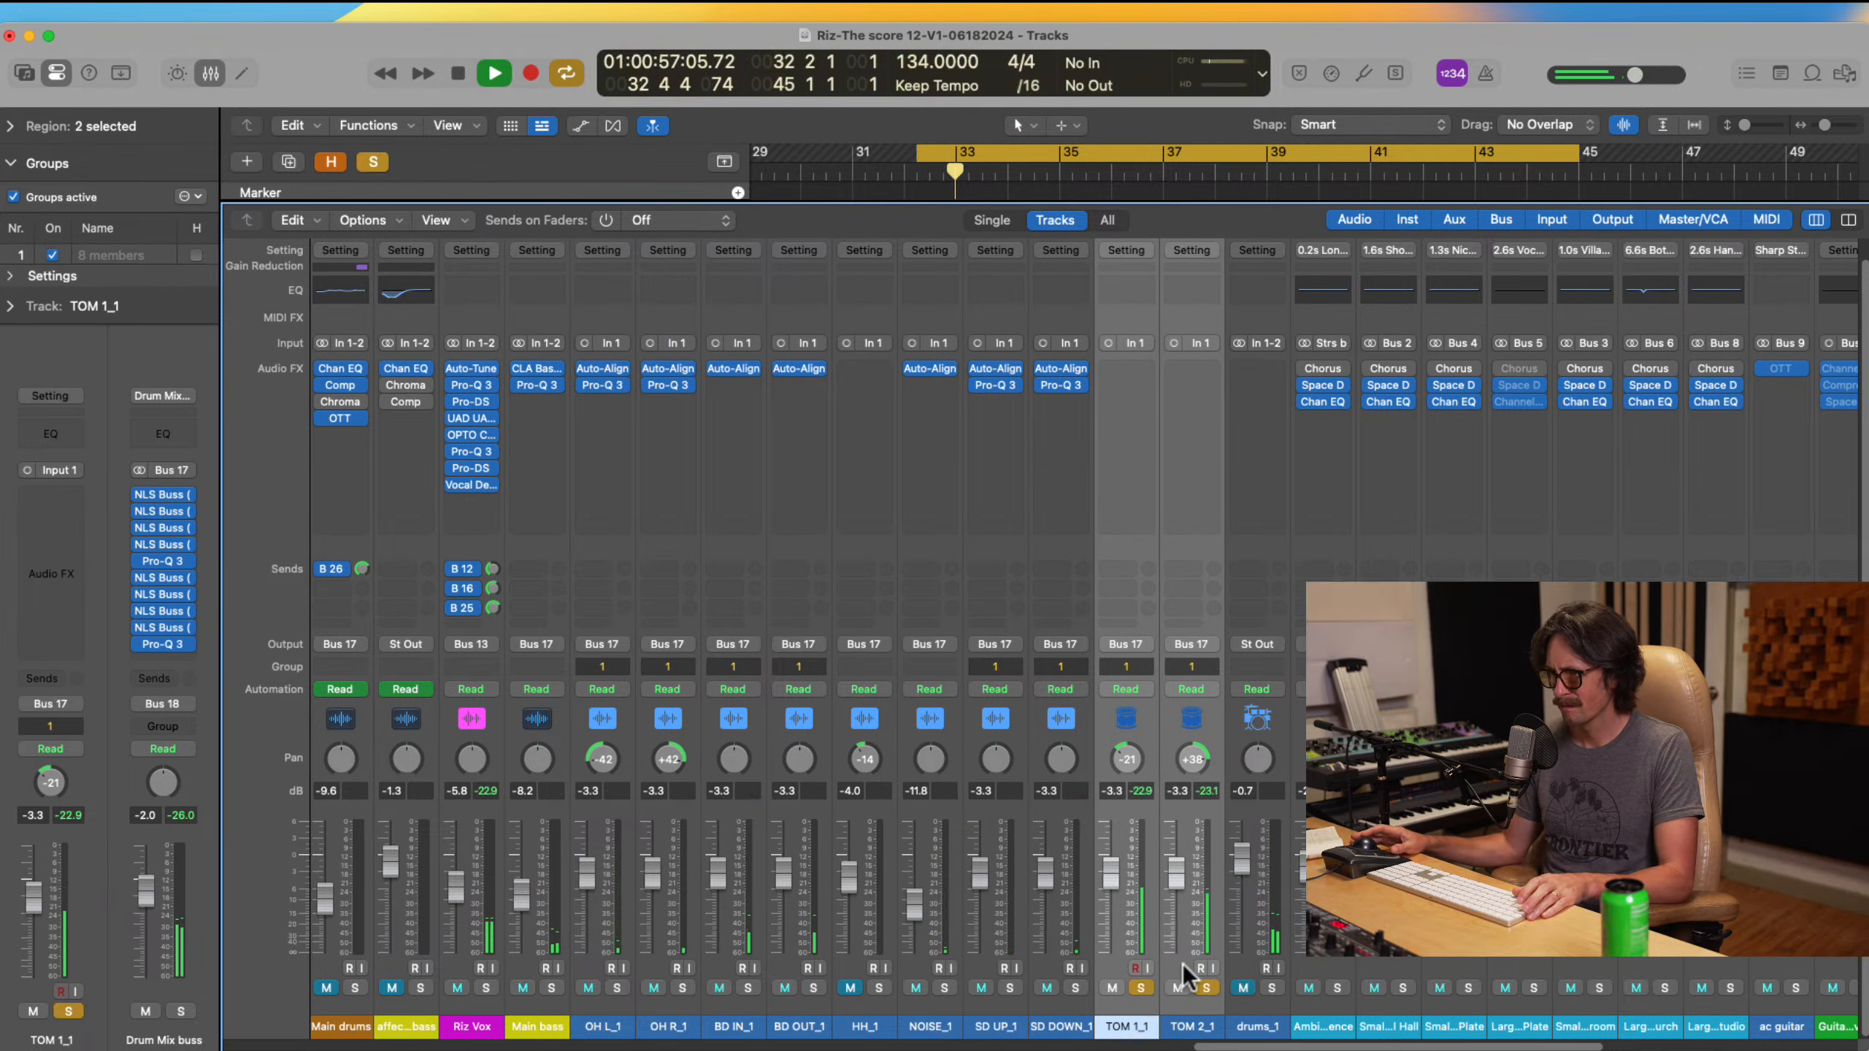
{"action": "left_click", "coordinate": [1140, 987]}
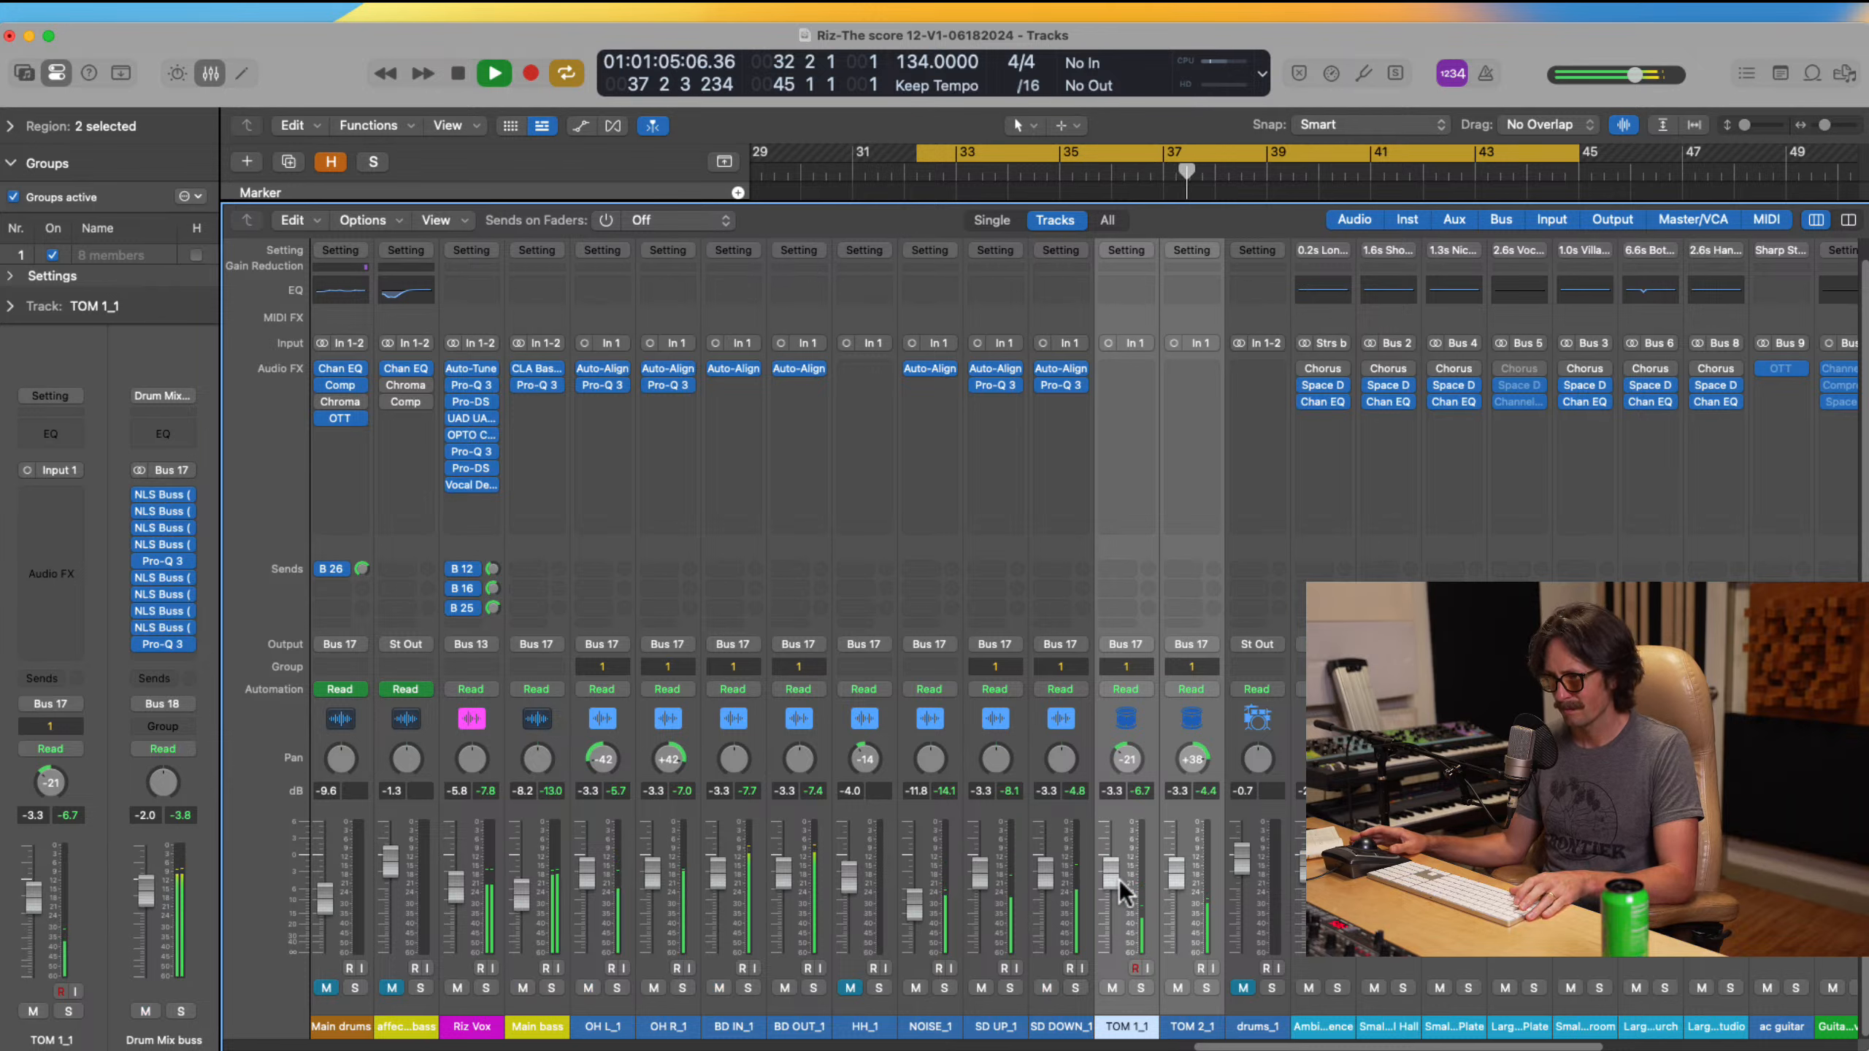
Step: Remove TOM 1_1 and TOM 2_1 from Group 1 and lower both tracks to -5.2 dB
{"action": "left_click_drag", "start_coordinate": [1123, 883], "coordinate": [1117, 875]}
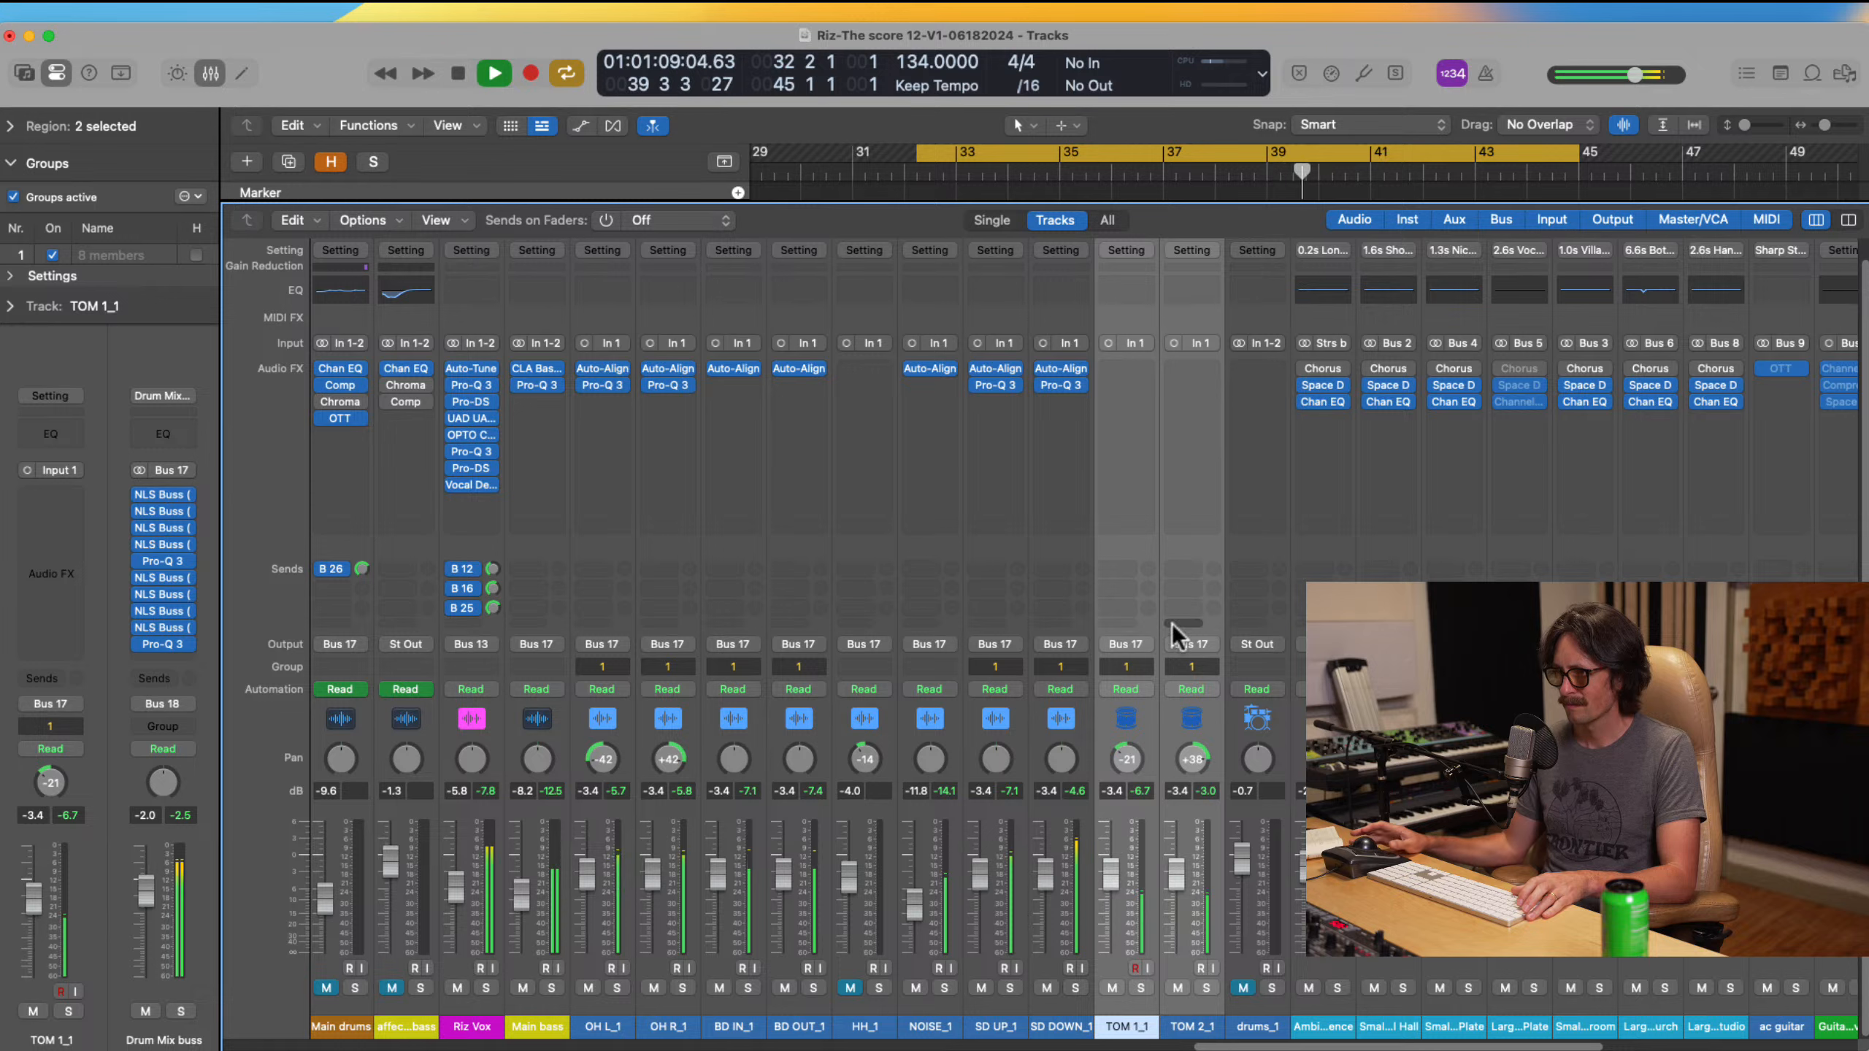
{"action": "left_click", "coordinate": [1126, 668]}
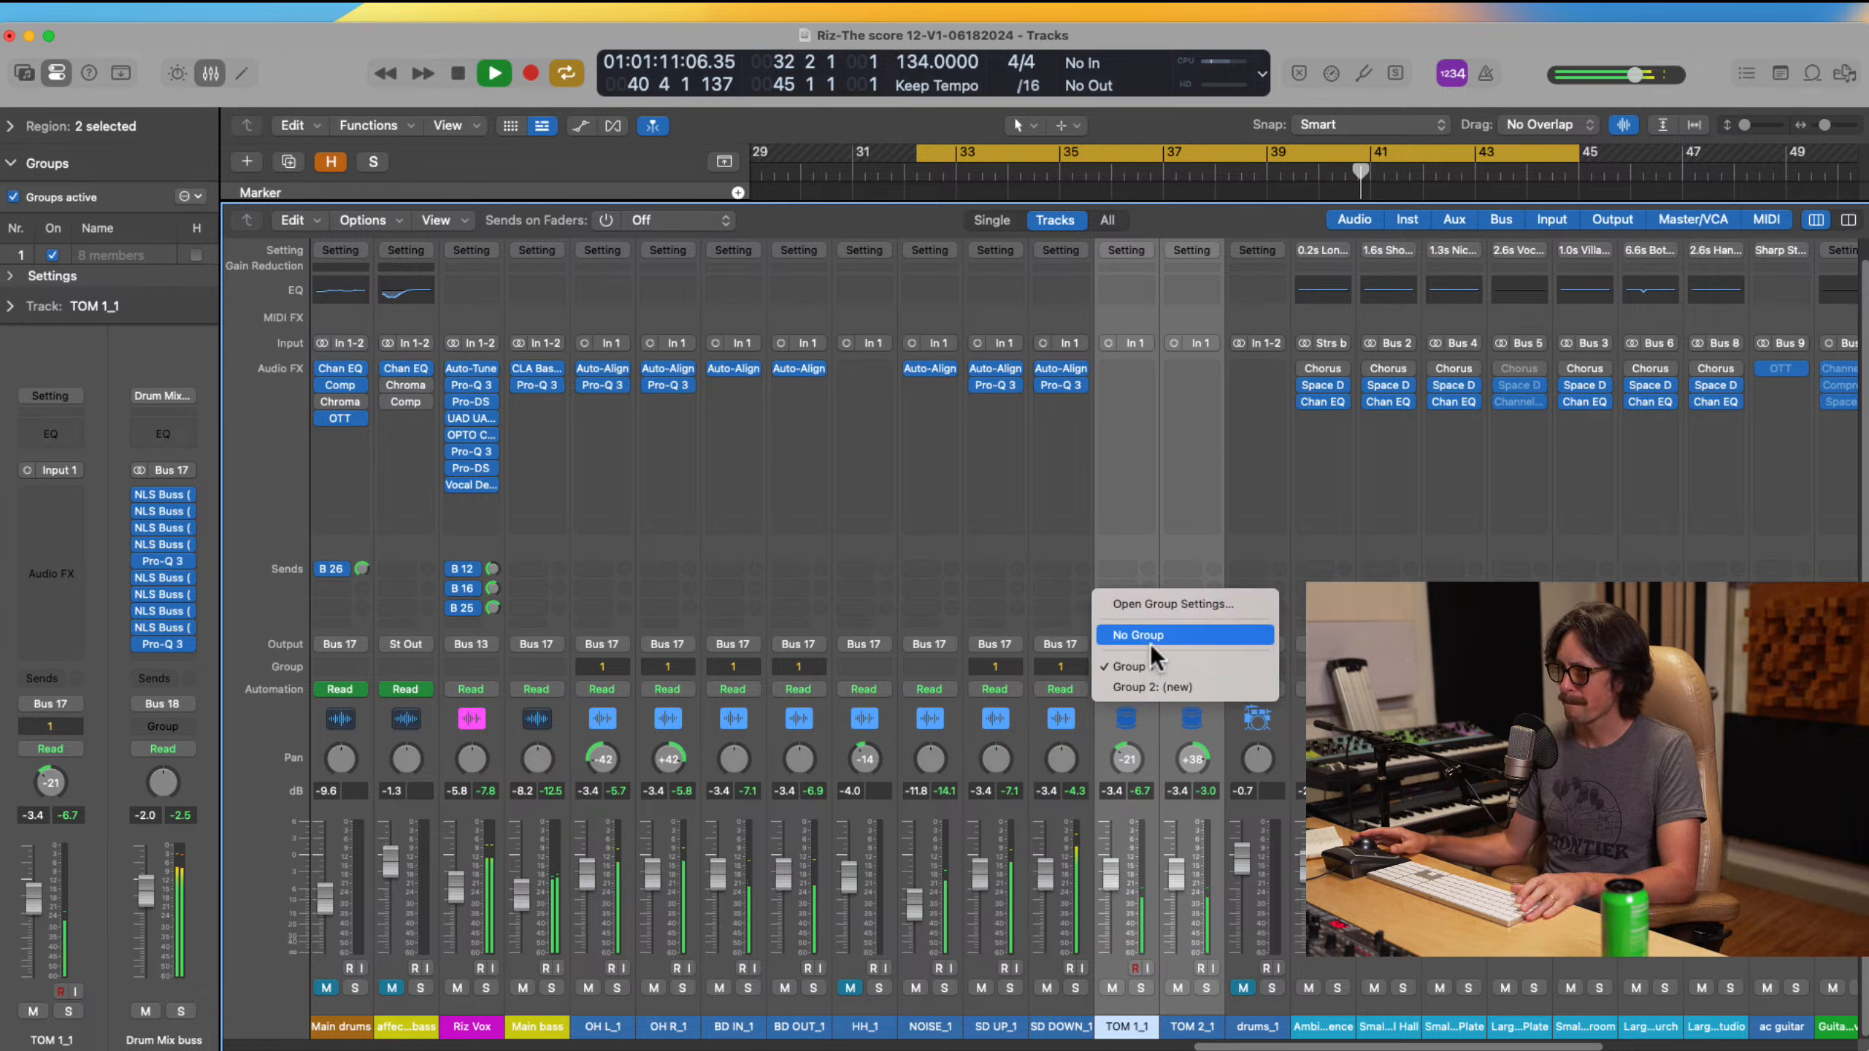
{"action": "left_click", "coordinate": [1151, 636]}
{"action": "left_click_drag", "start_coordinate": [1119, 876], "coordinate": [1119, 887]}
{"action": "key", "text": "space"}
{"action": "key", "text": "super+s"}
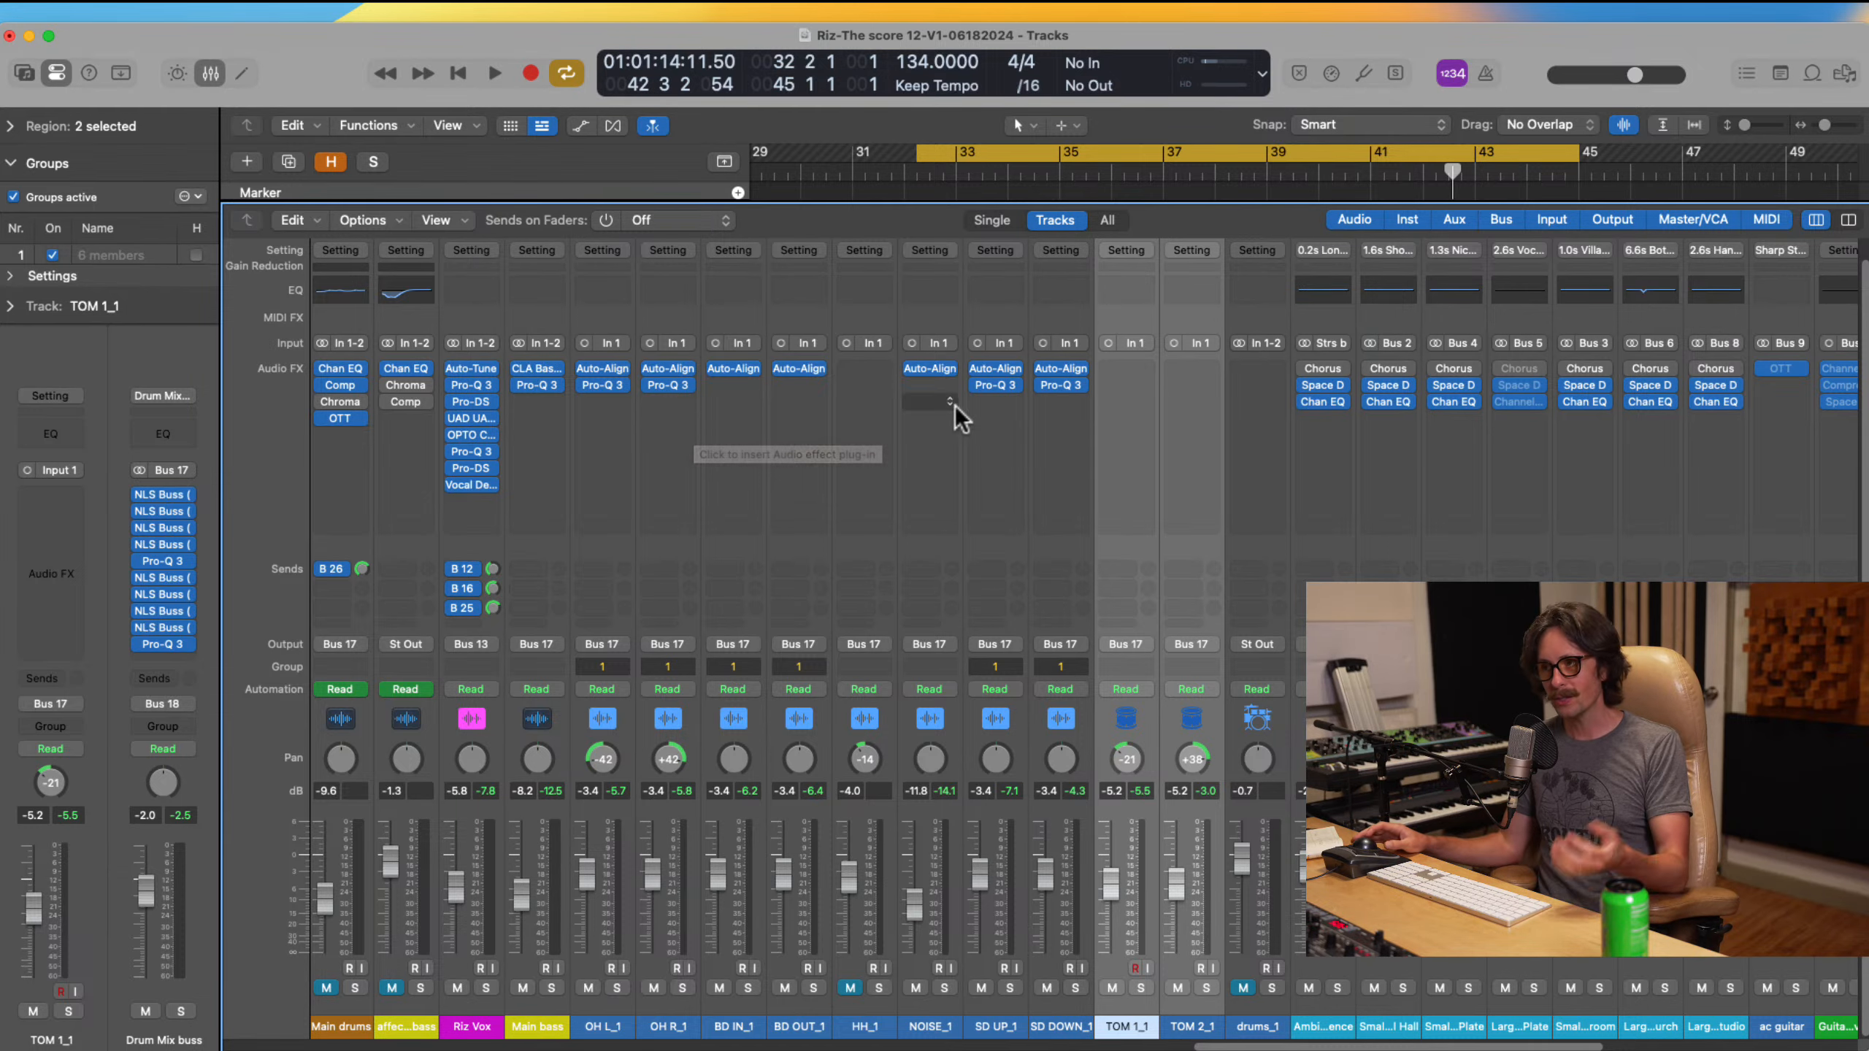
Step: Close the mixer and reset the enlarged waveform display in the Tracks area
{"action": "key", "text": "x"}
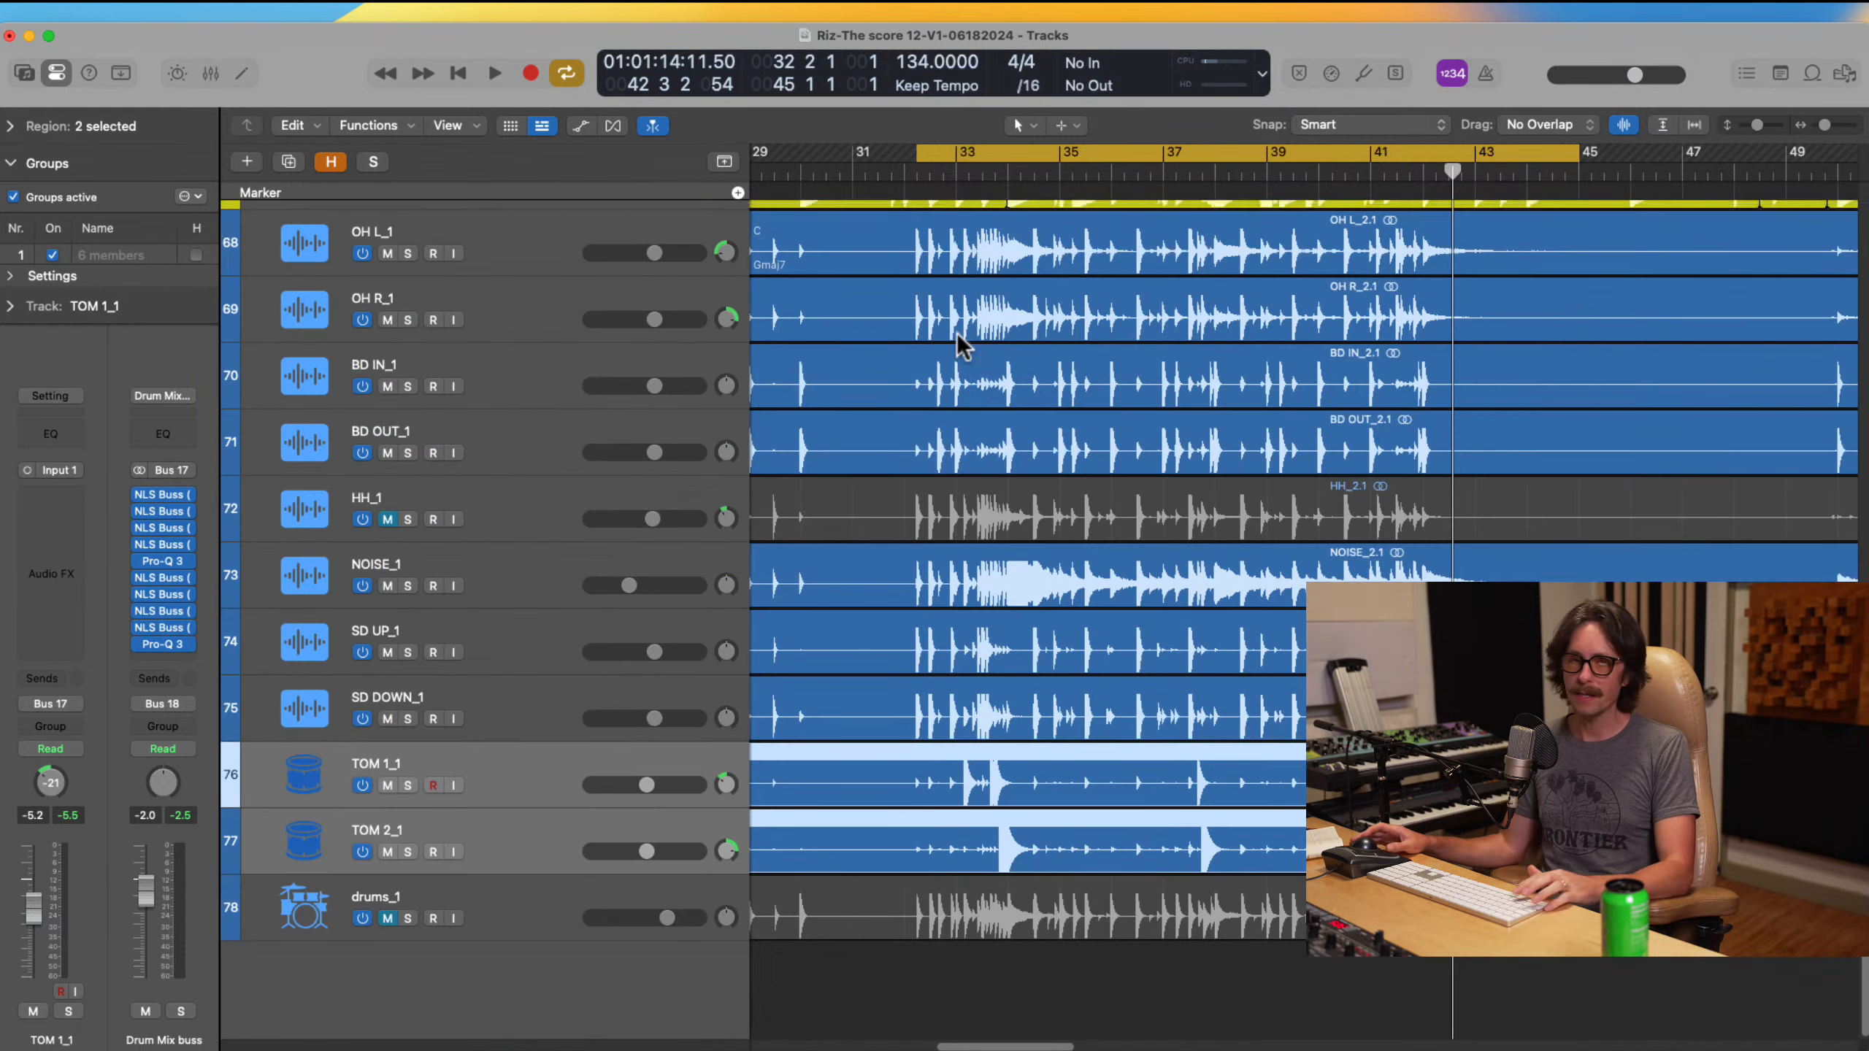
{"action": "left_click", "coordinate": [993, 377], "text": "ctrl+alt"}
{"action": "left_click", "coordinate": [1023, 313], "text": "ctrl+alt"}
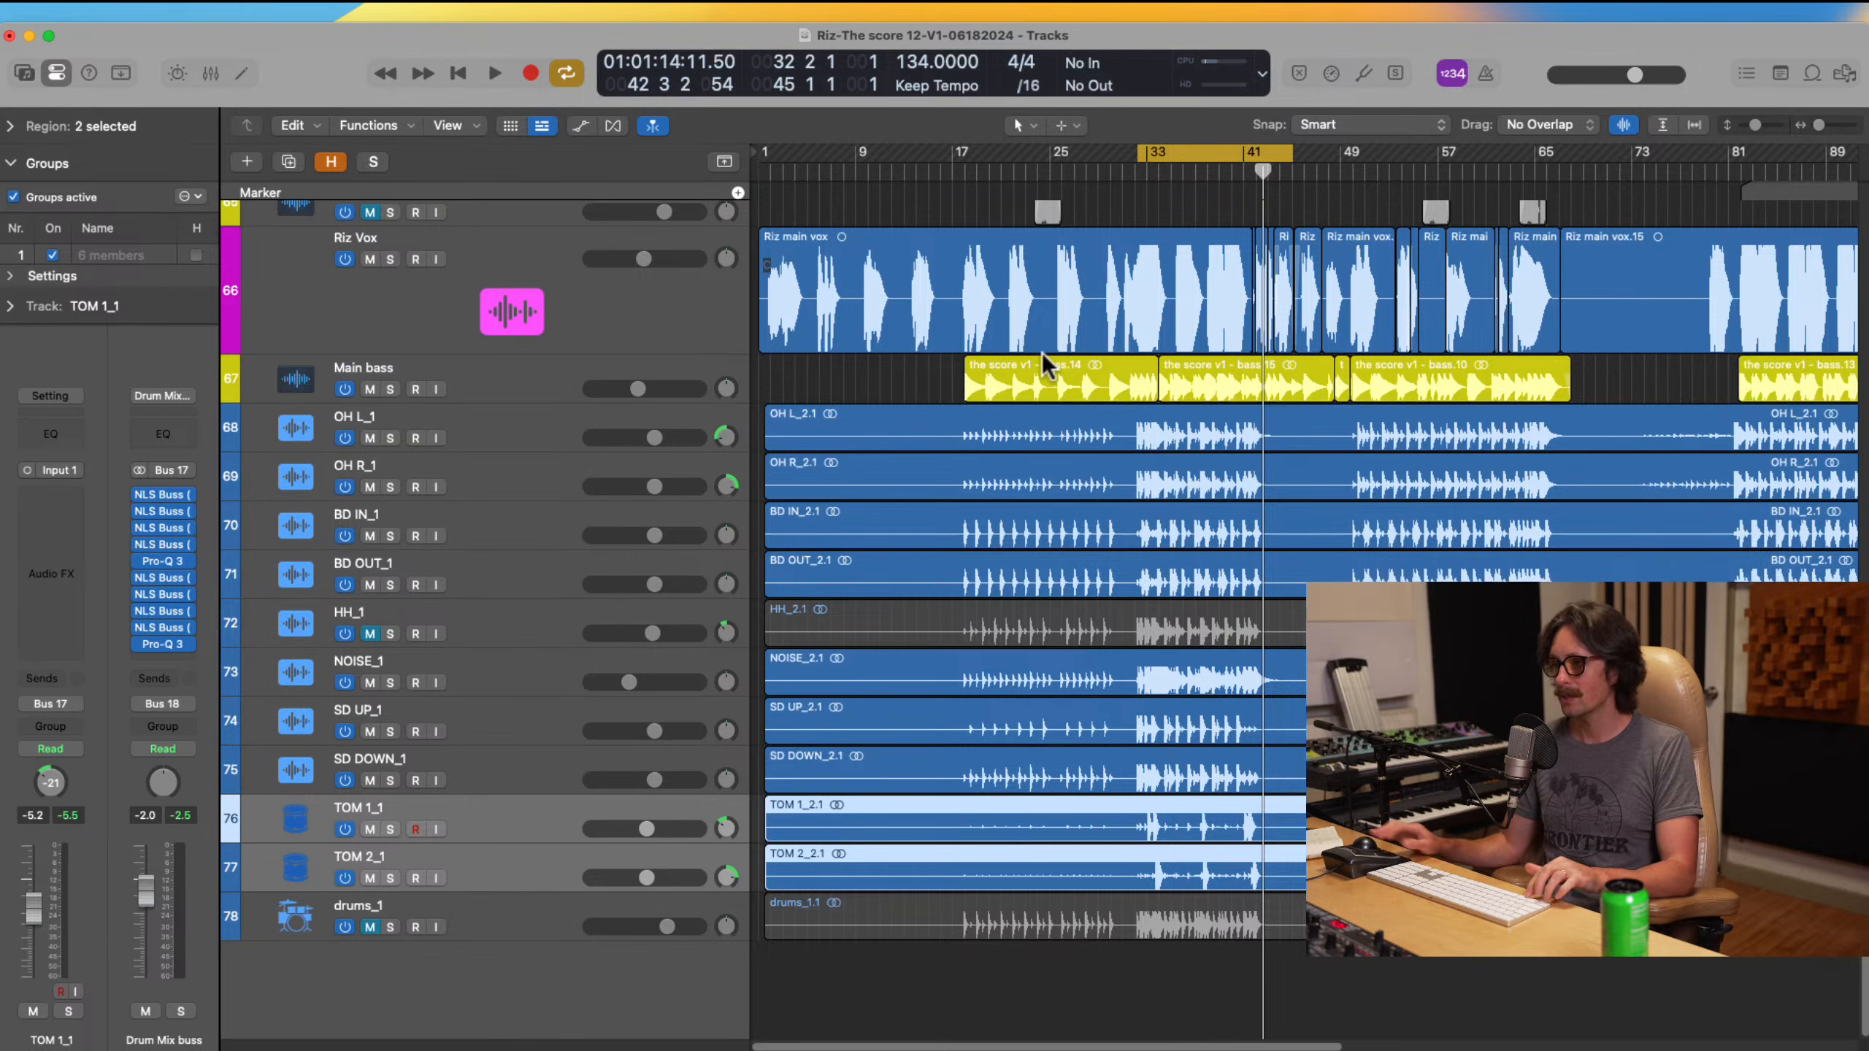
{"action": "key", "text": "ctrl+alt+super+Down"}
{"action": "key", "text": "ctrl+alt+super+Down"}
{"action": "key", "text": "ctrl+alt+super+Down"}
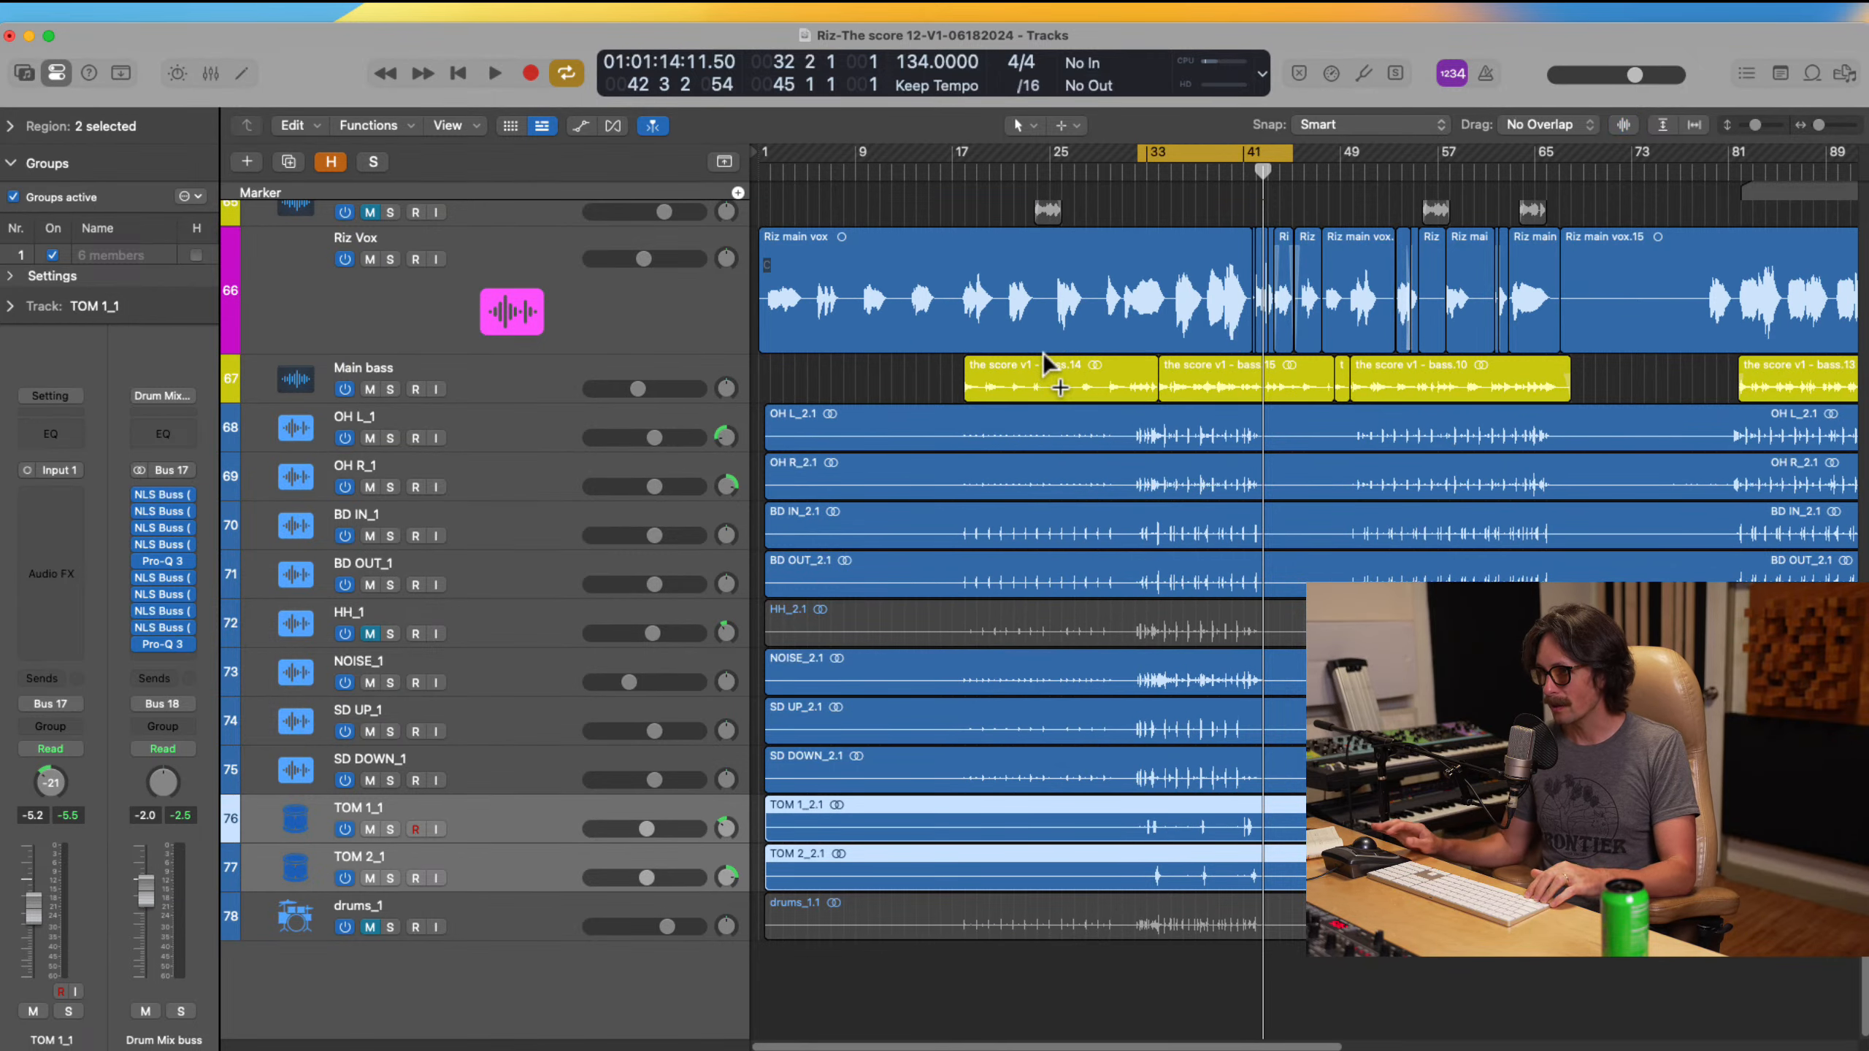
{"action": "scroll", "coordinate": [1111, 356], "scroll_direction": "right", "scroll_amount": 5}
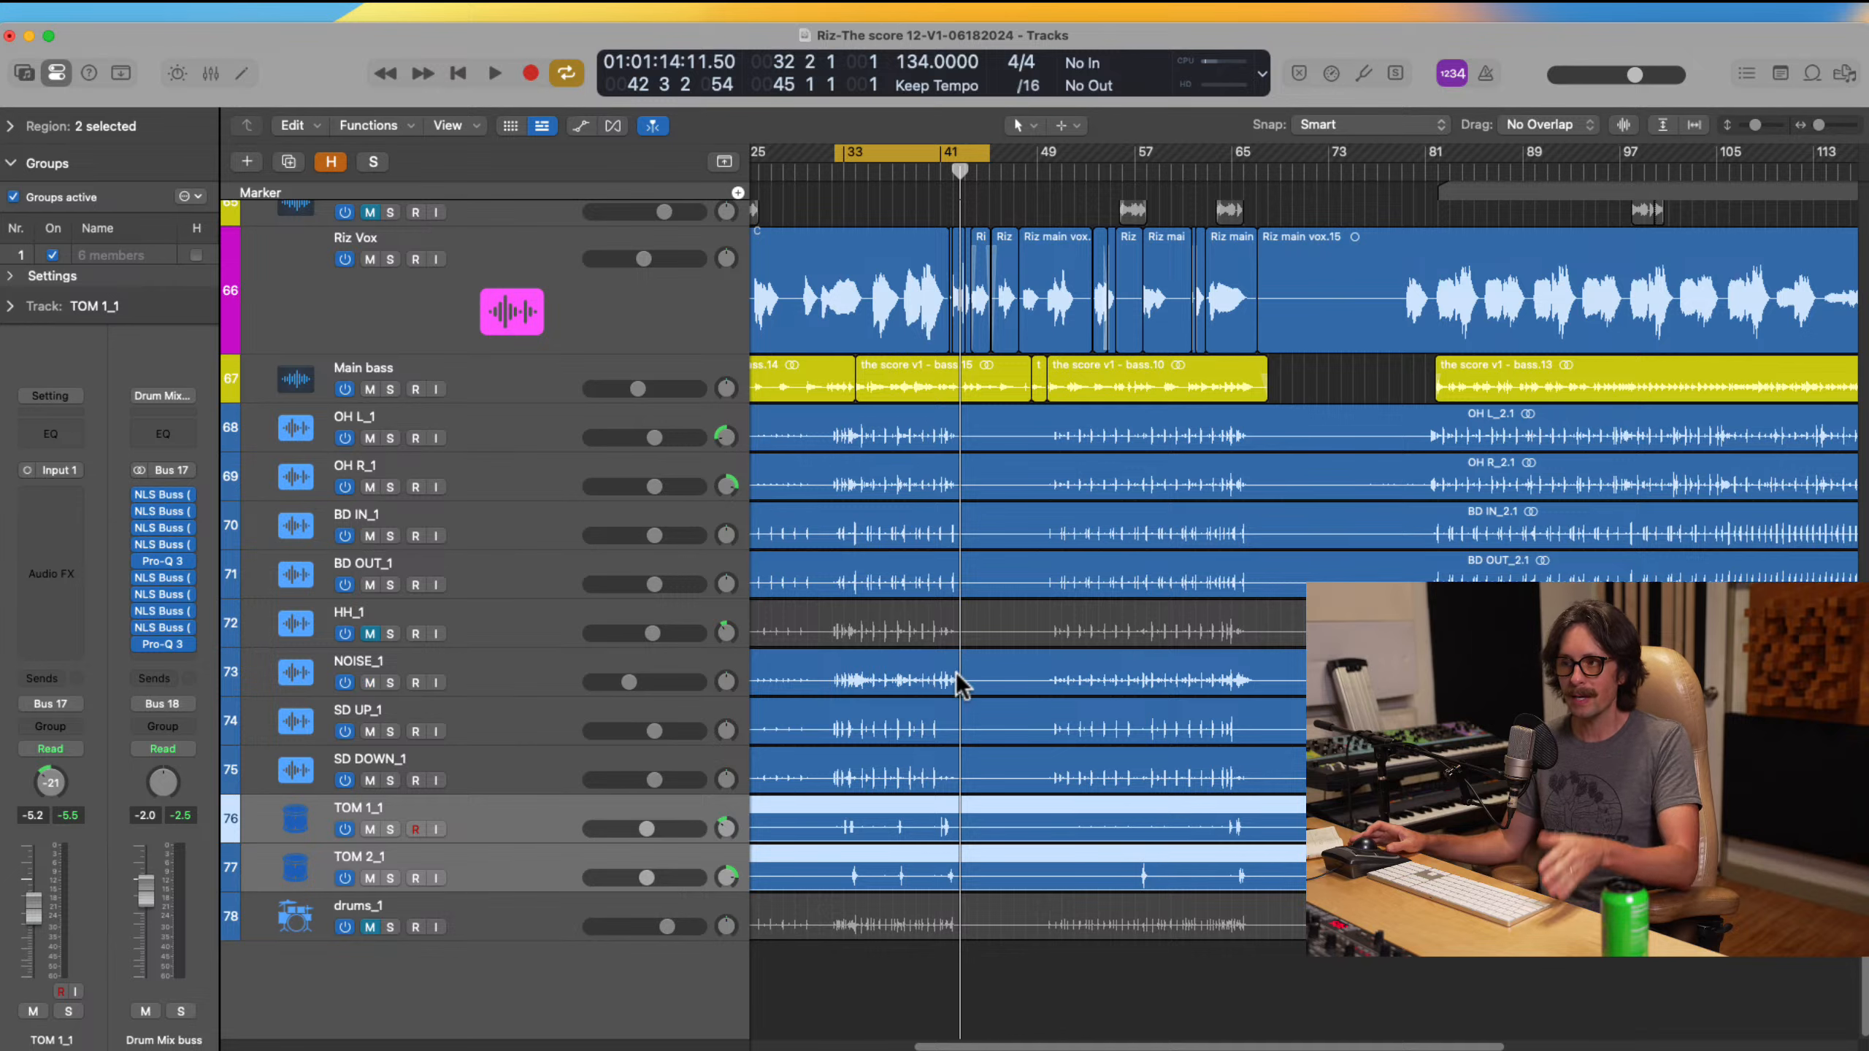
Step: Isolate the first tom hits between bars 33 and 35 as separate regions on TOM 1_1 and TOM 2_1
{"action": "left_click_drag", "start_coordinate": [962, 689], "coordinate": [834, 988]}
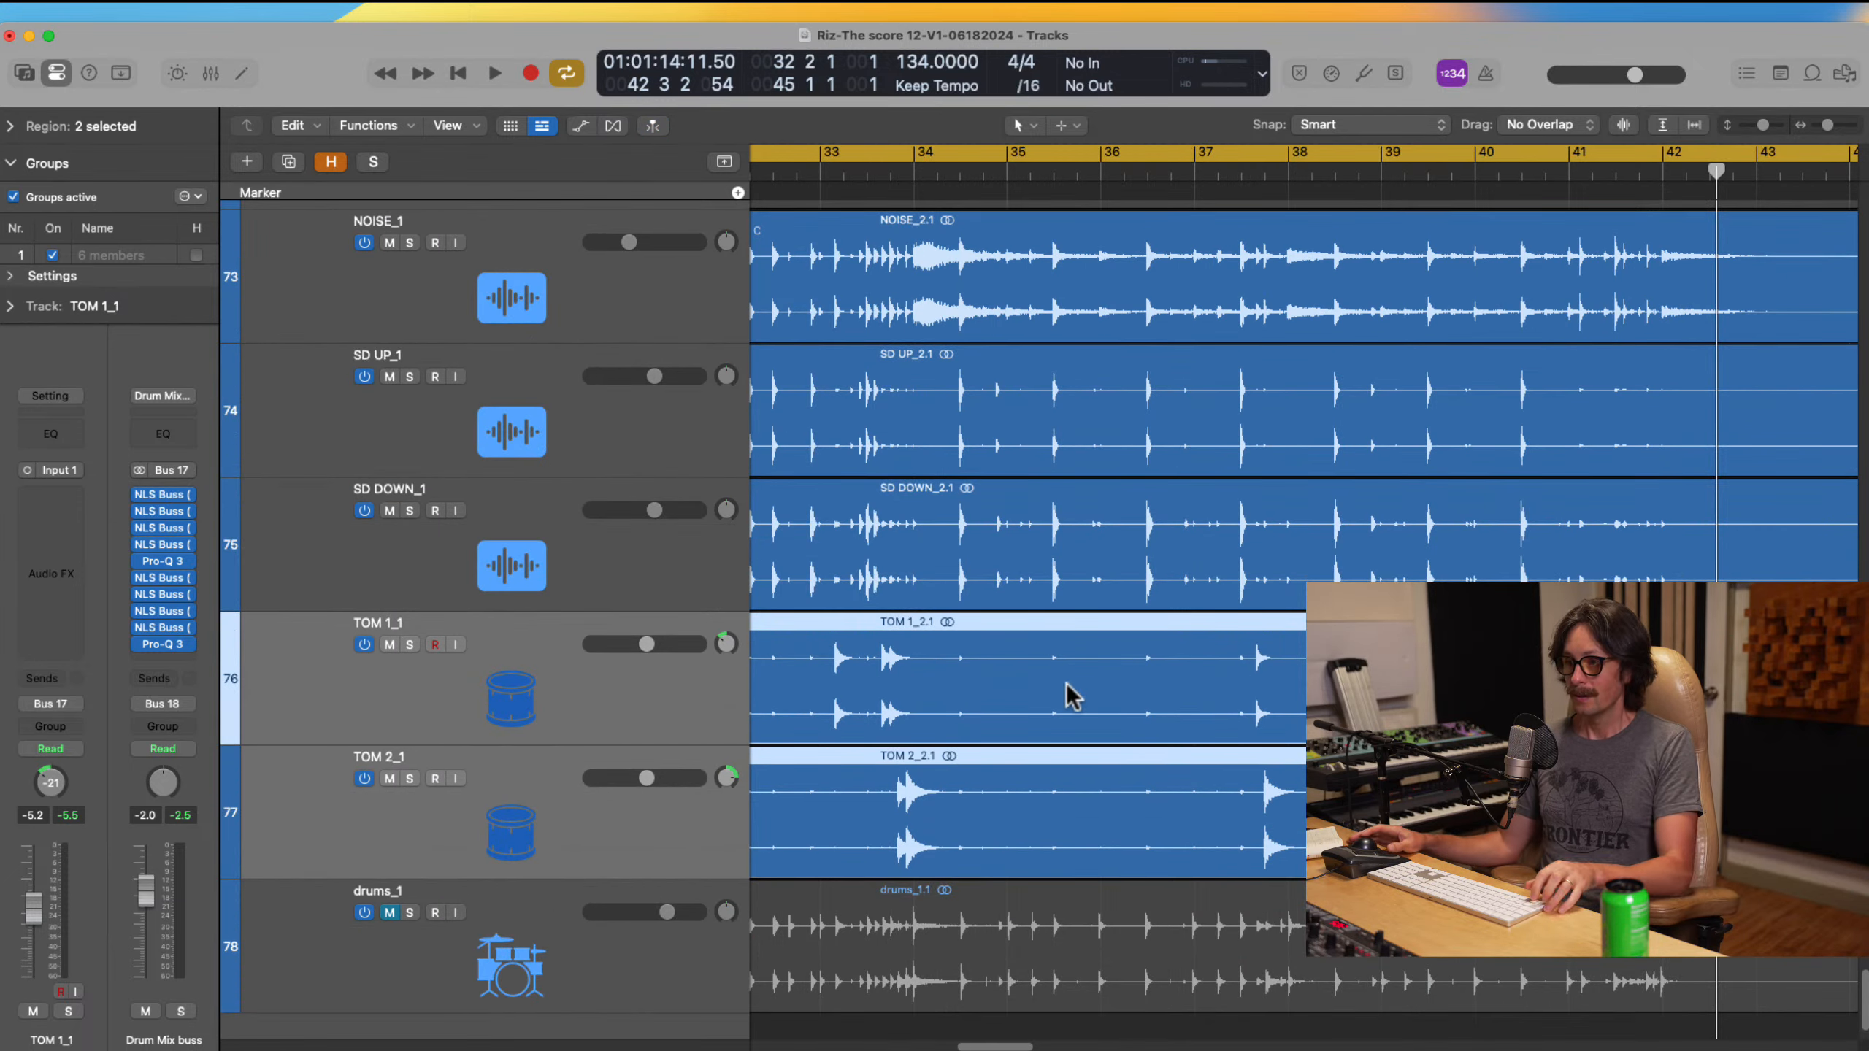
{"action": "key", "text": "super+Left"}
{"action": "key", "text": "super+Left"}
{"action": "key", "text": "super+Up"}
{"action": "key", "text": "super+Up"}
{"action": "scroll", "coordinate": [1306, 647], "scroll_direction": "right", "scroll_amount": 5}
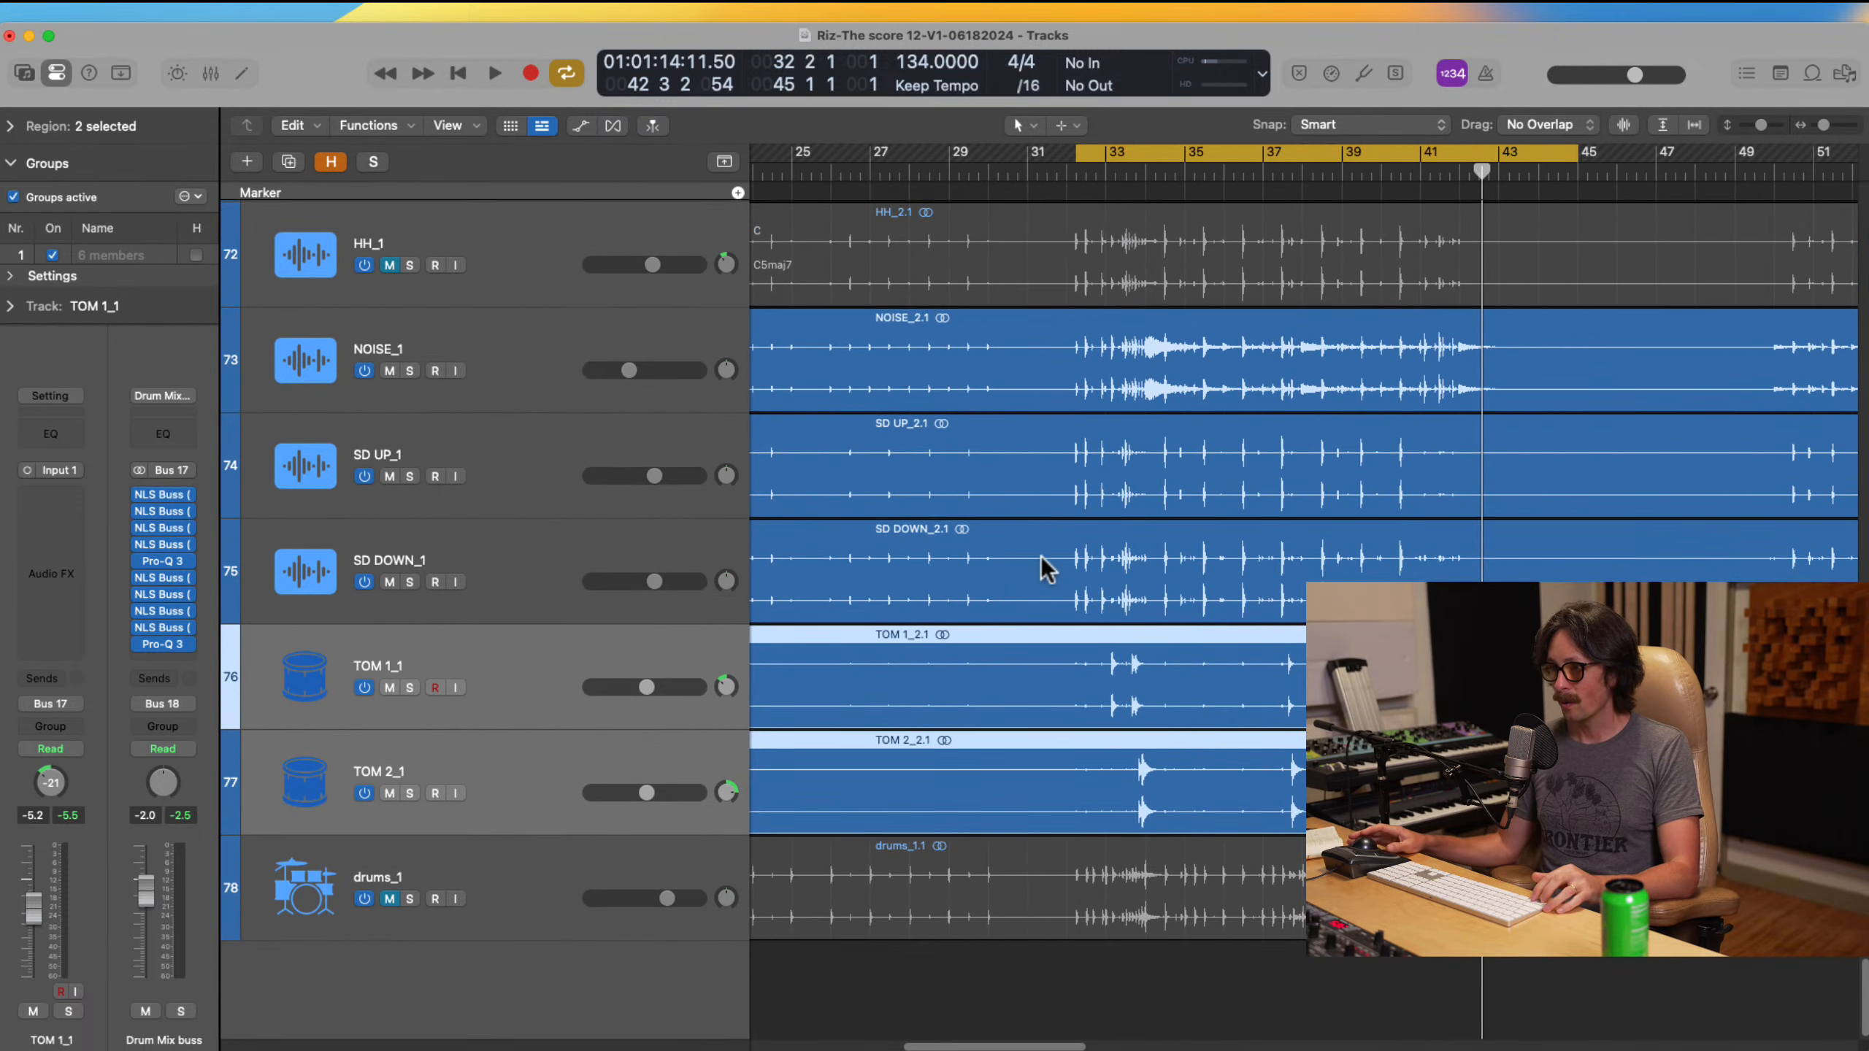
{"action": "key", "text": "super+Right"}
{"action": "key", "text": "super+Right"}
{"action": "key", "text": "super+Down"}
{"action": "key", "text": "super+Down"}
{"action": "left_click_drag", "start_coordinate": [846, 520], "coordinate": [945, 511]}
{"action": "left_click", "coordinate": [945, 512]}
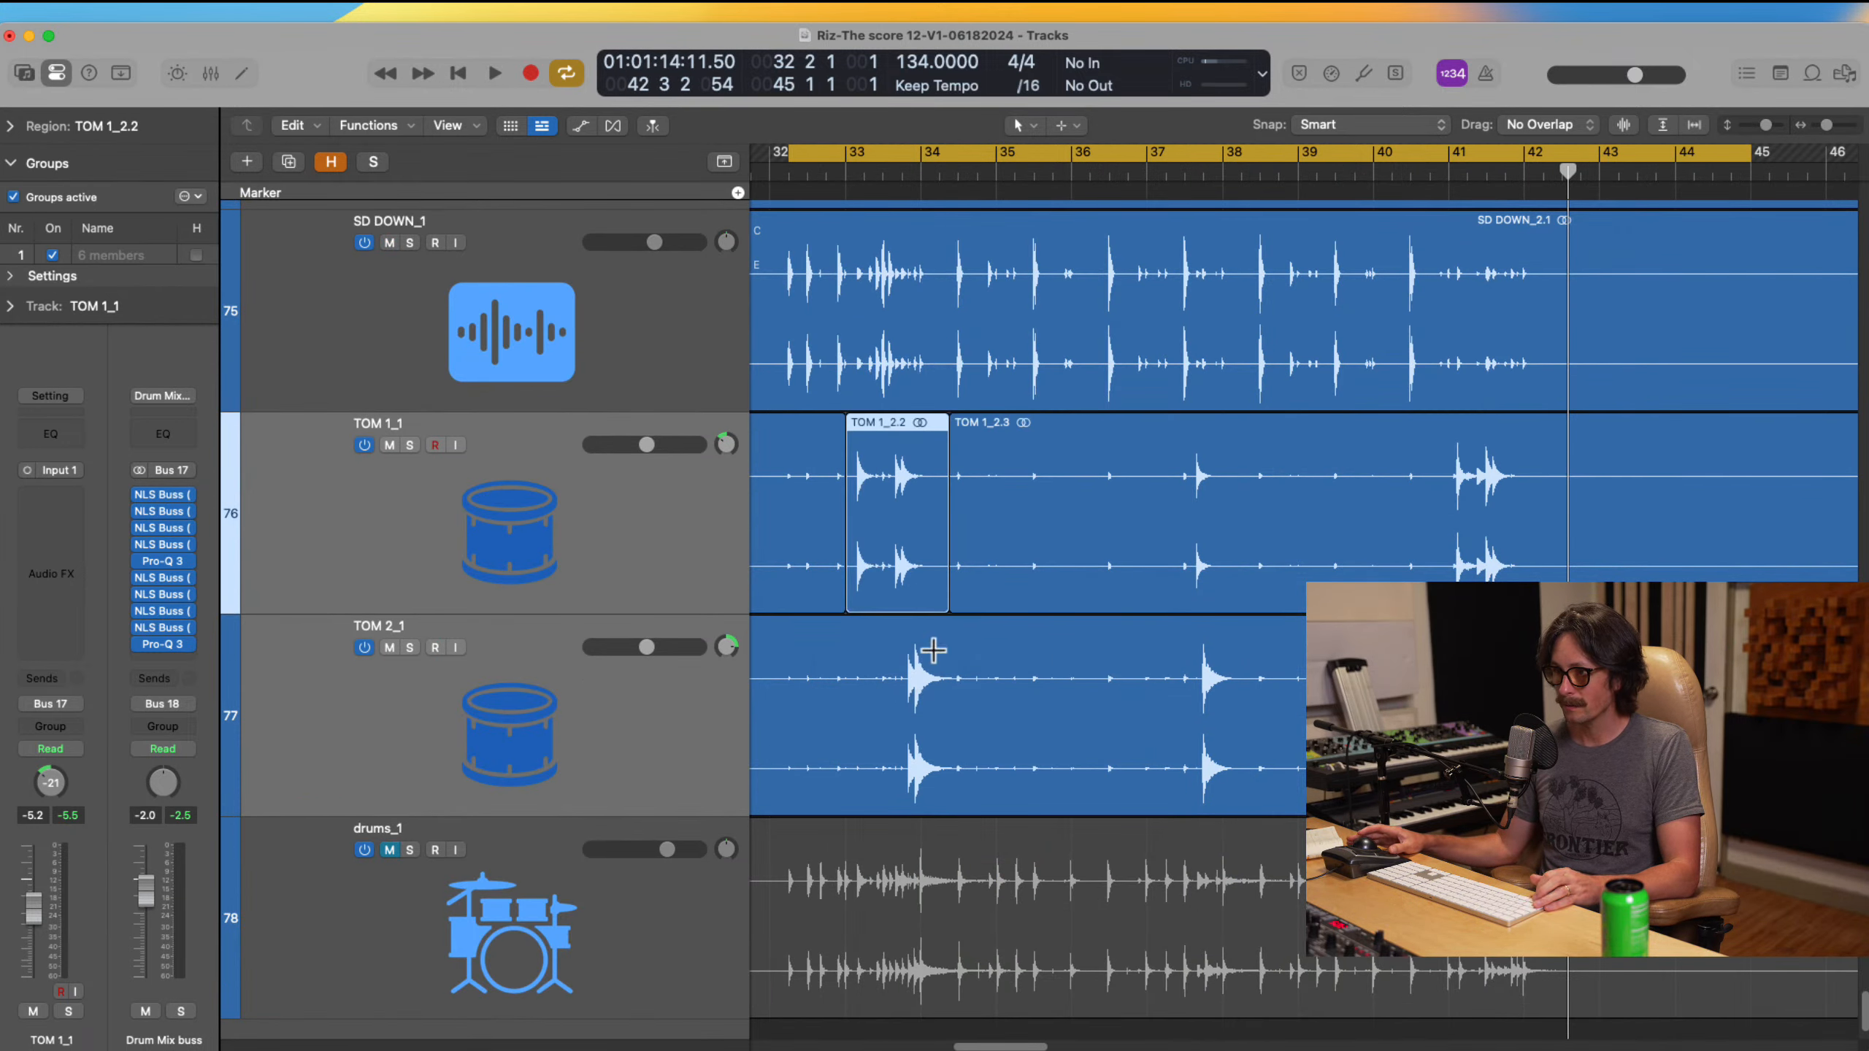
{"action": "left_click_drag", "start_coordinate": [903, 727], "coordinate": [952, 714]}
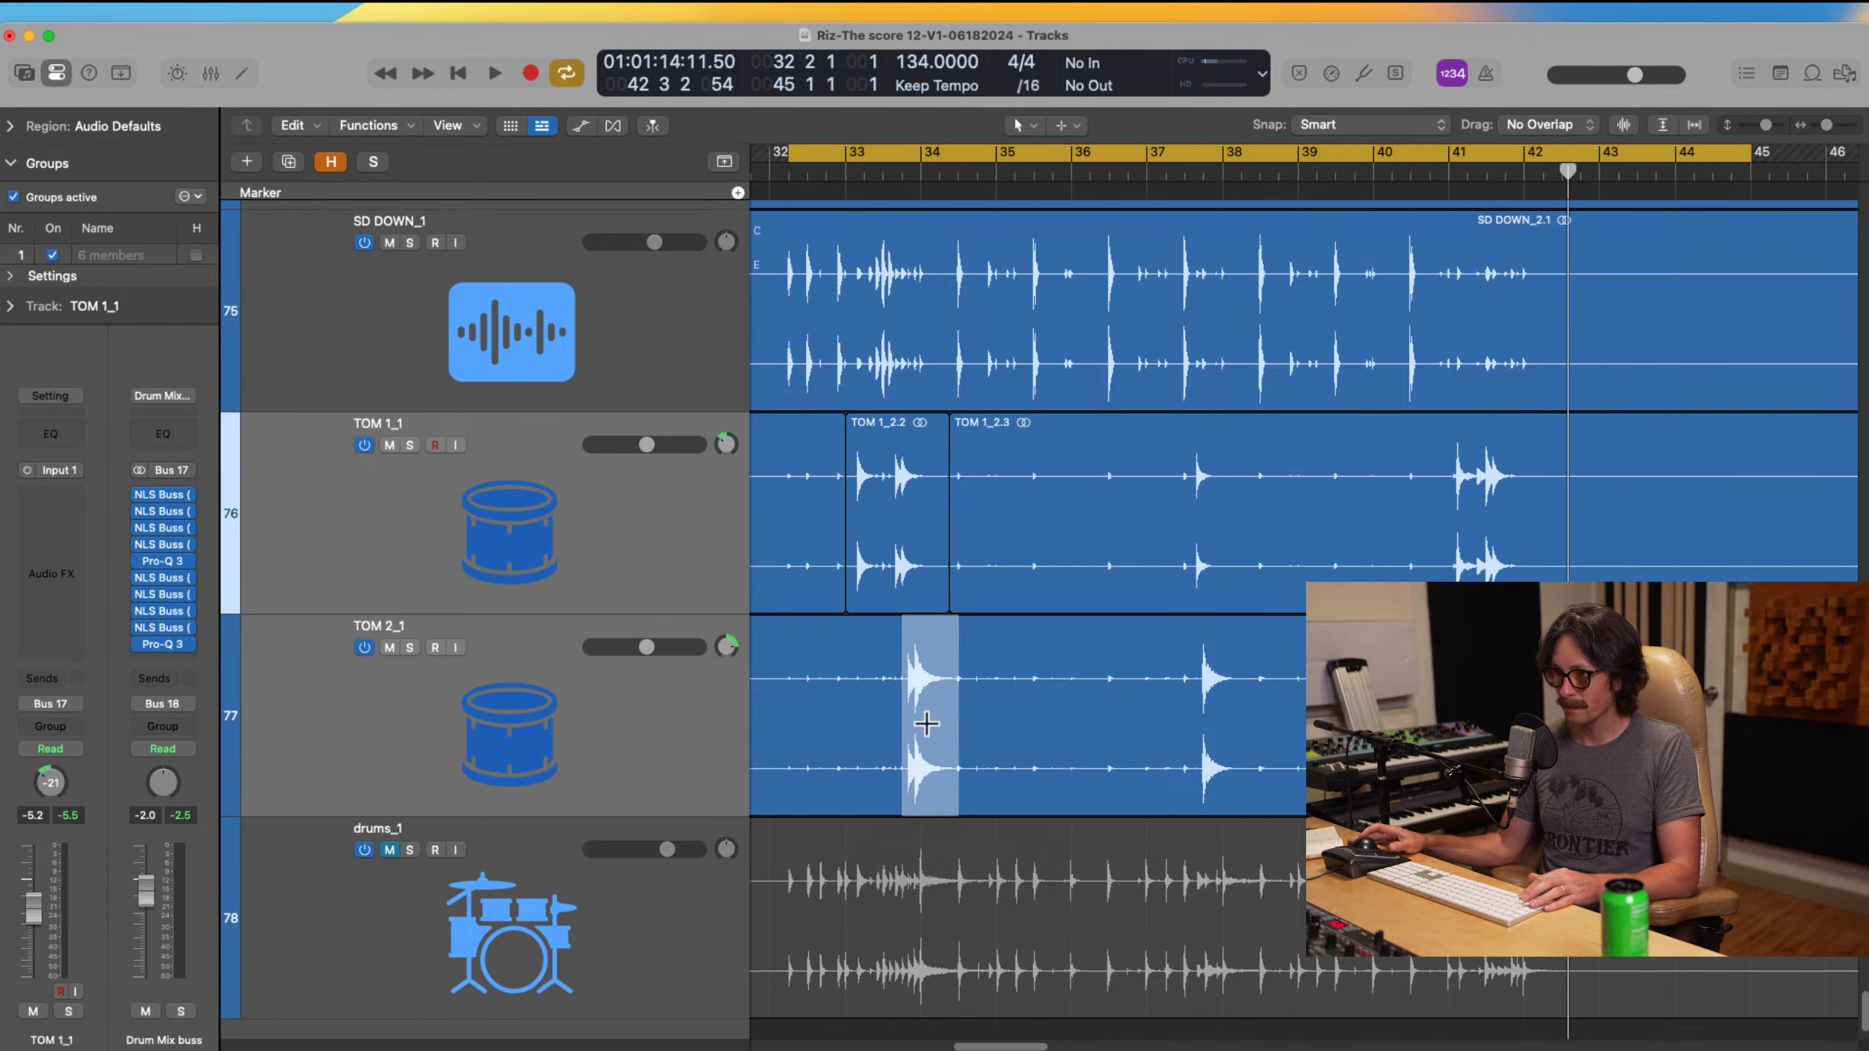
{"action": "left_click", "coordinate": [928, 721]}
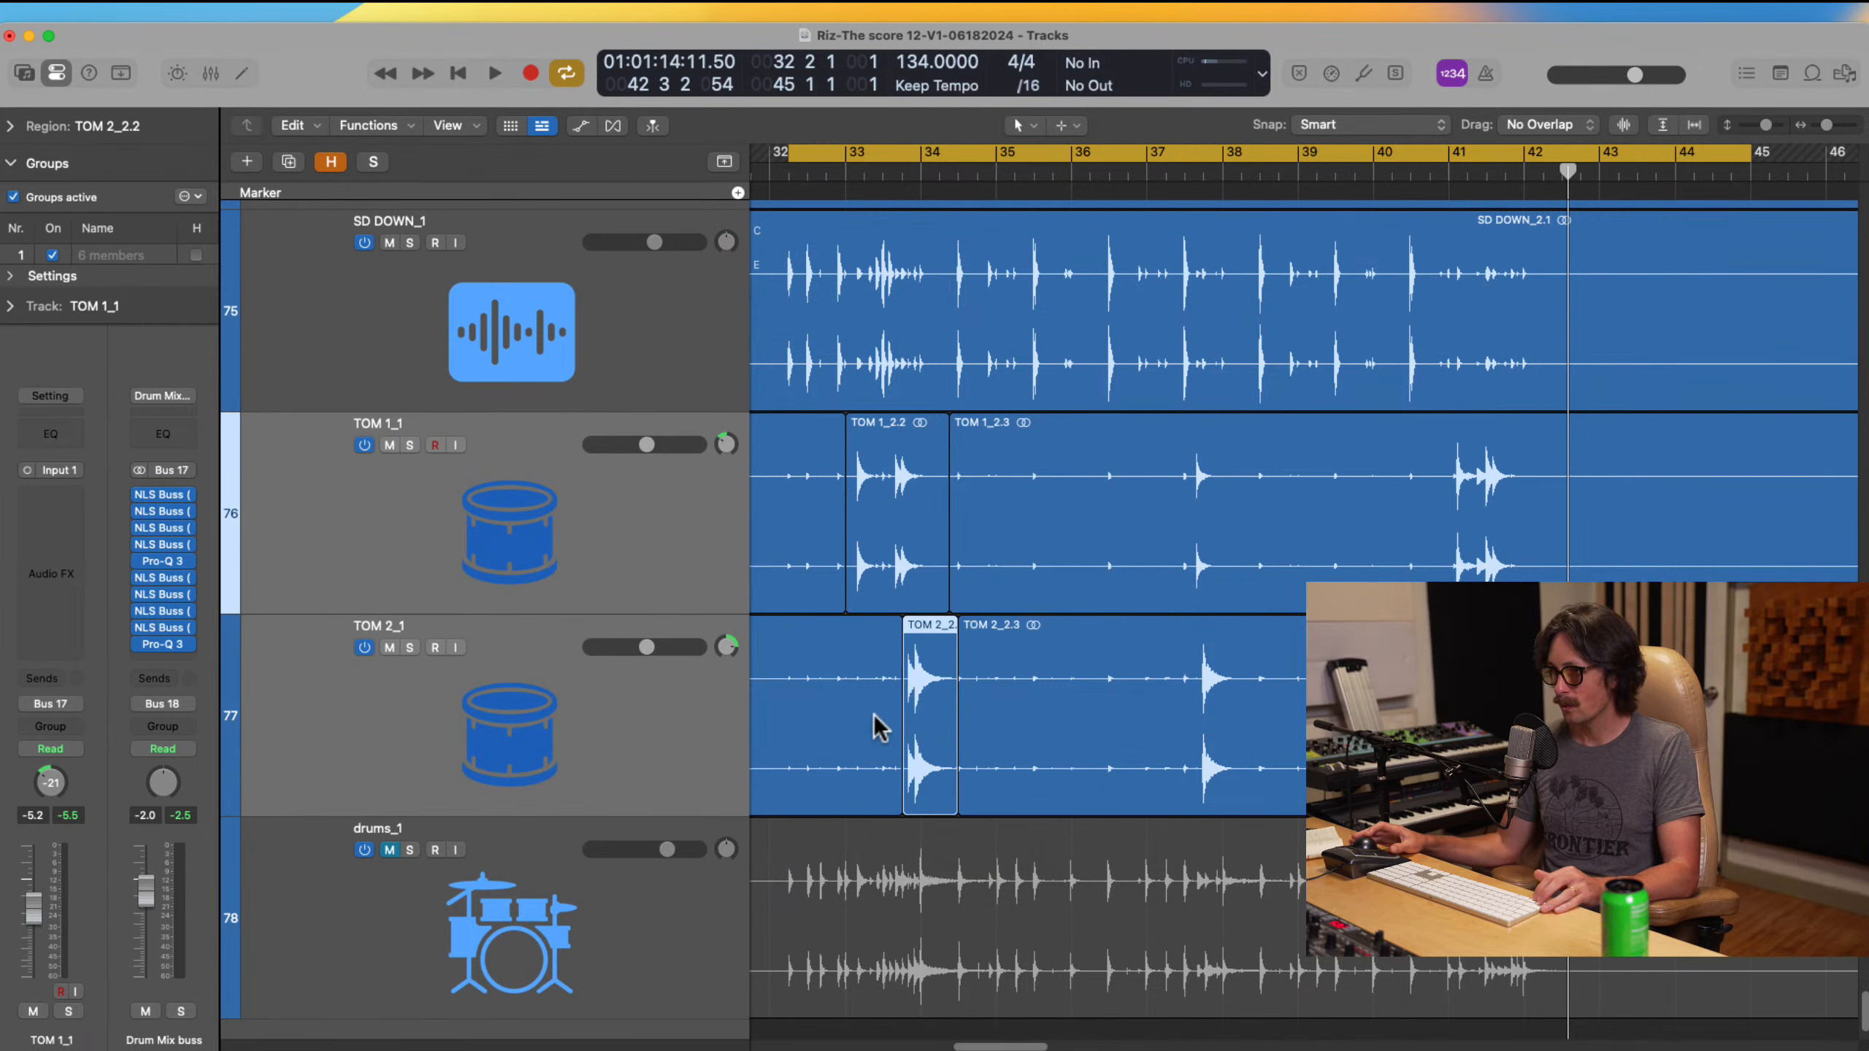
Step: Delete the regions before the first isolated tom hits on TOM 2_1 and TOM 1_1
{"action": "scroll", "coordinate": [876, 716], "scroll_direction": "down", "scroll_amount": 3}
{"action": "scroll", "coordinate": [938, 706], "scroll_direction": "left", "scroll_amount": 5}
{"action": "scroll", "coordinate": [995, 708], "scroll_direction": "down", "scroll_amount": 1}
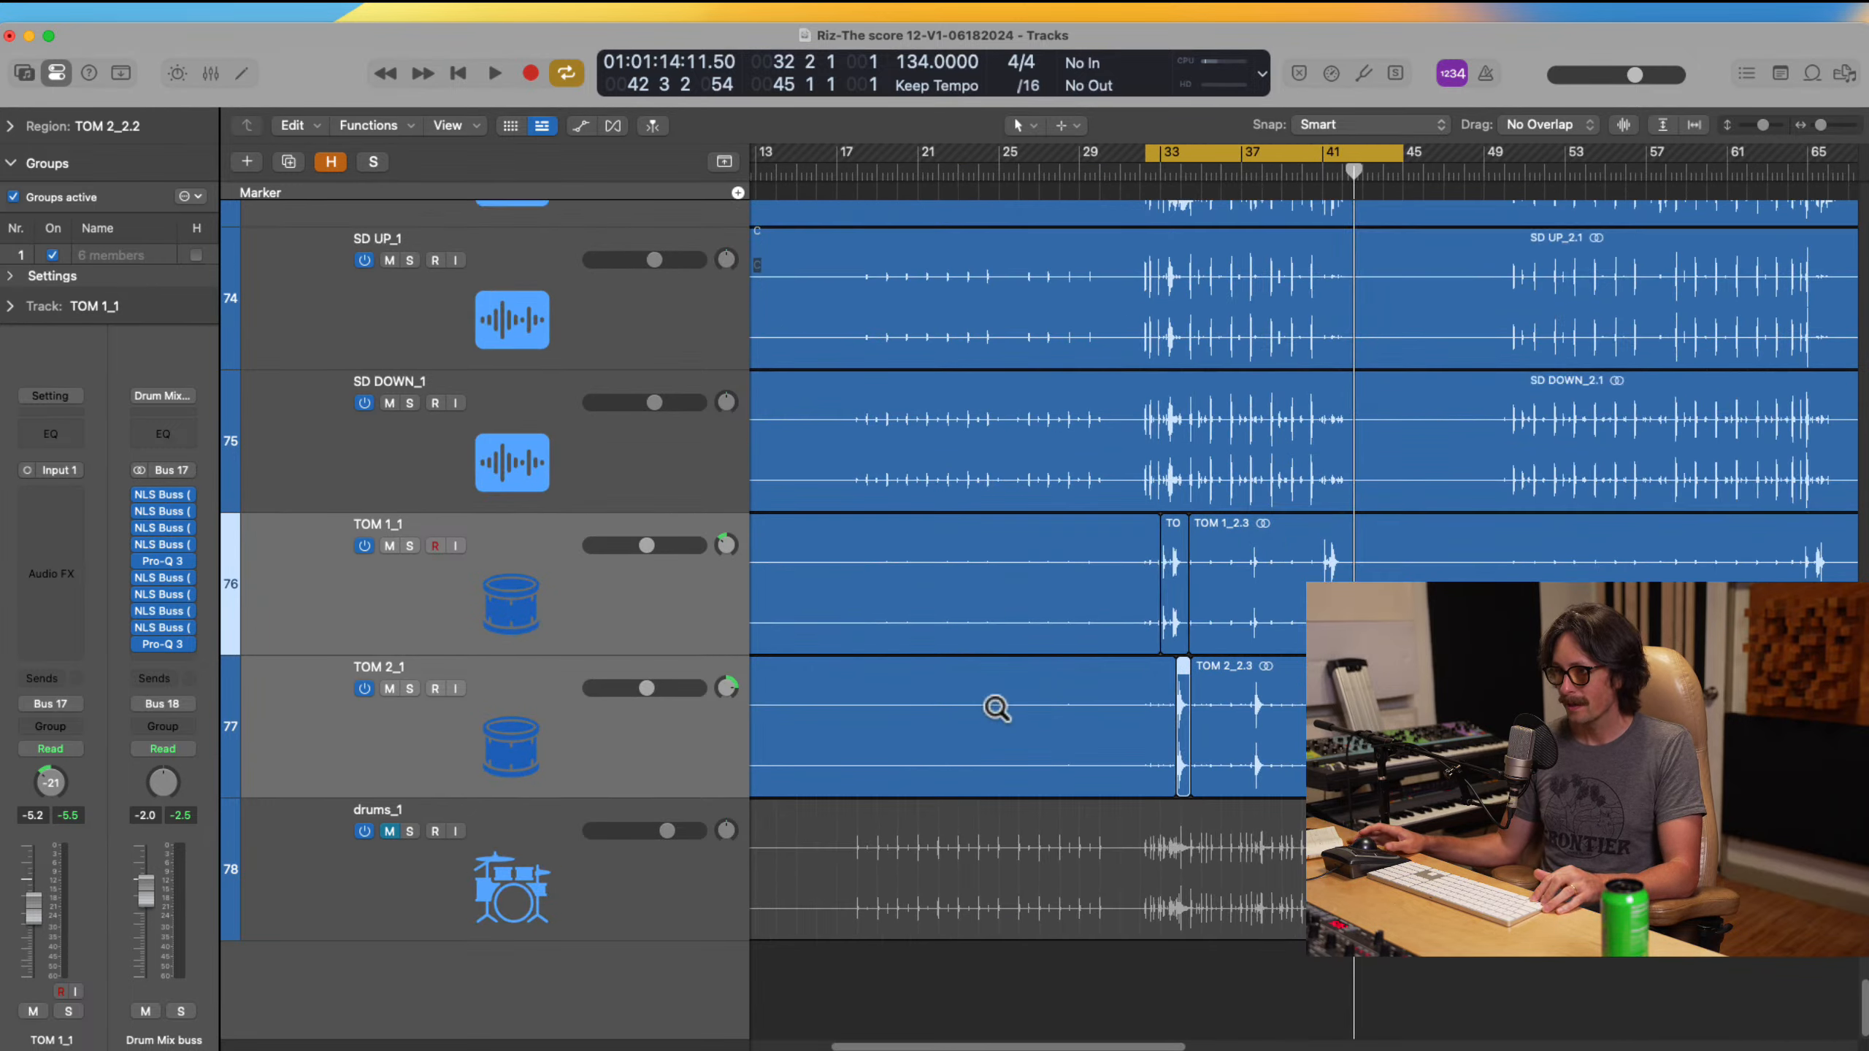
{"action": "scroll", "coordinate": [995, 706], "scroll_direction": "down", "scroll_amount": 2}
{"action": "left_click", "coordinate": [1031, 788]}
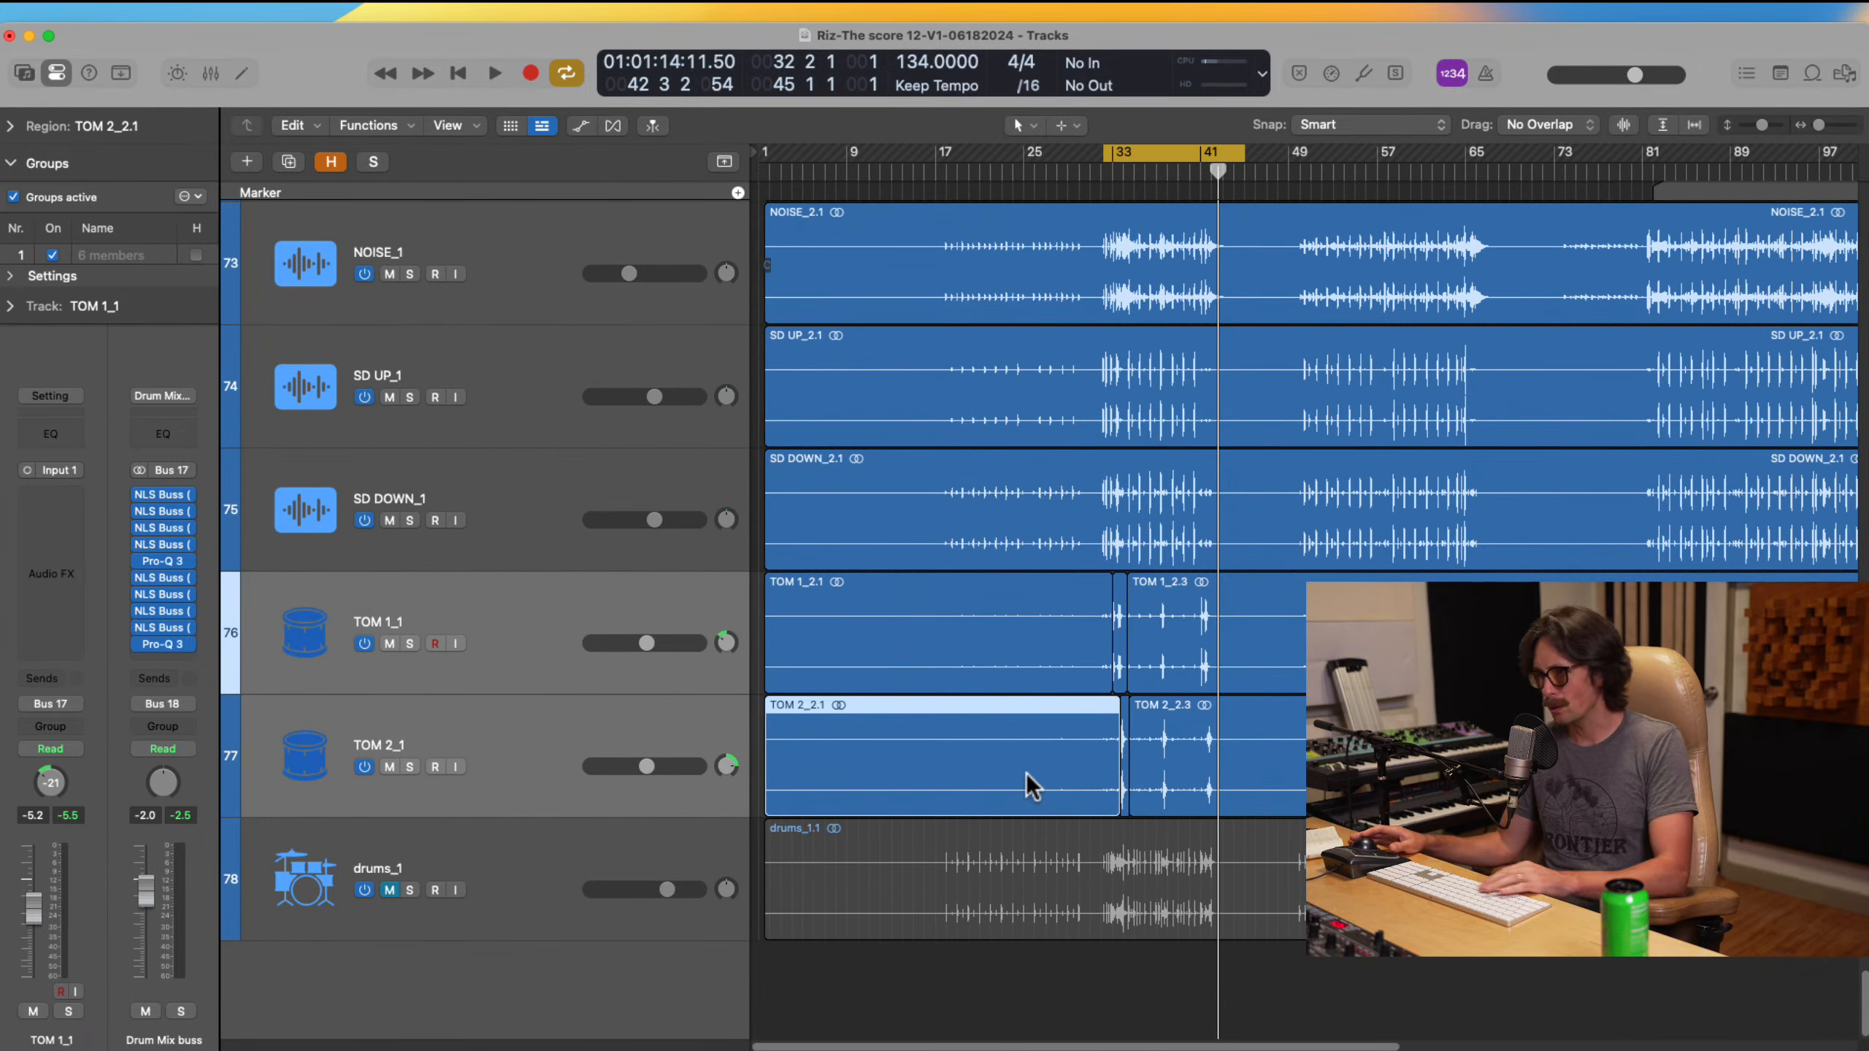
{"action": "key", "text": "Delete"}
{"action": "left_click", "coordinate": [1045, 652]}
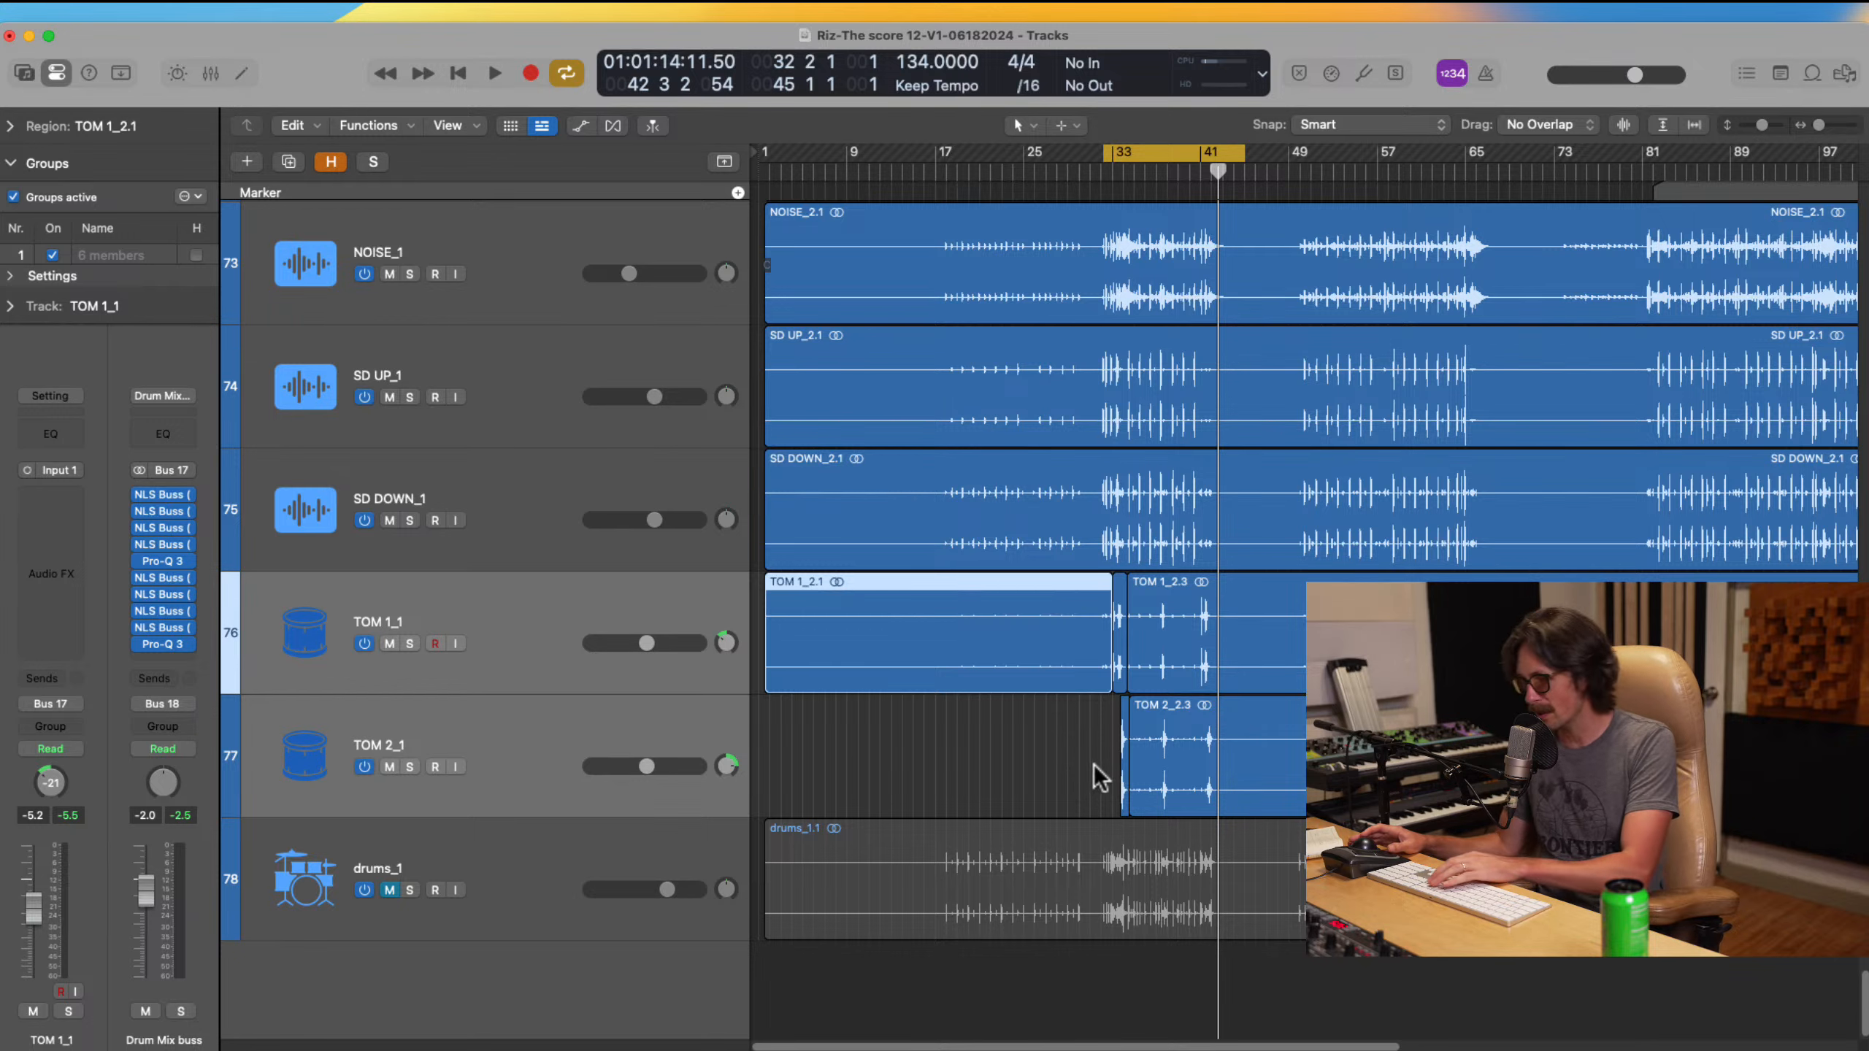
{"action": "key", "text": "Delete"}
Step: Add a short fade-in to the start of TOM 1_1's first remaining region at bar 33
{"action": "left_click_drag", "start_coordinate": [1077, 623], "coordinate": [1161, 811]}
{"action": "left_click_drag", "start_coordinate": [1206, 399], "coordinate": [1341, 685]}
{"action": "left_click_drag", "start_coordinate": [984, 503], "coordinate": [862, 537]}
Step: Cut away the lead-in before TOM 2_1's first hit near 33 4 2 and add a short fade-in
{"action": "key", "text": "z"}
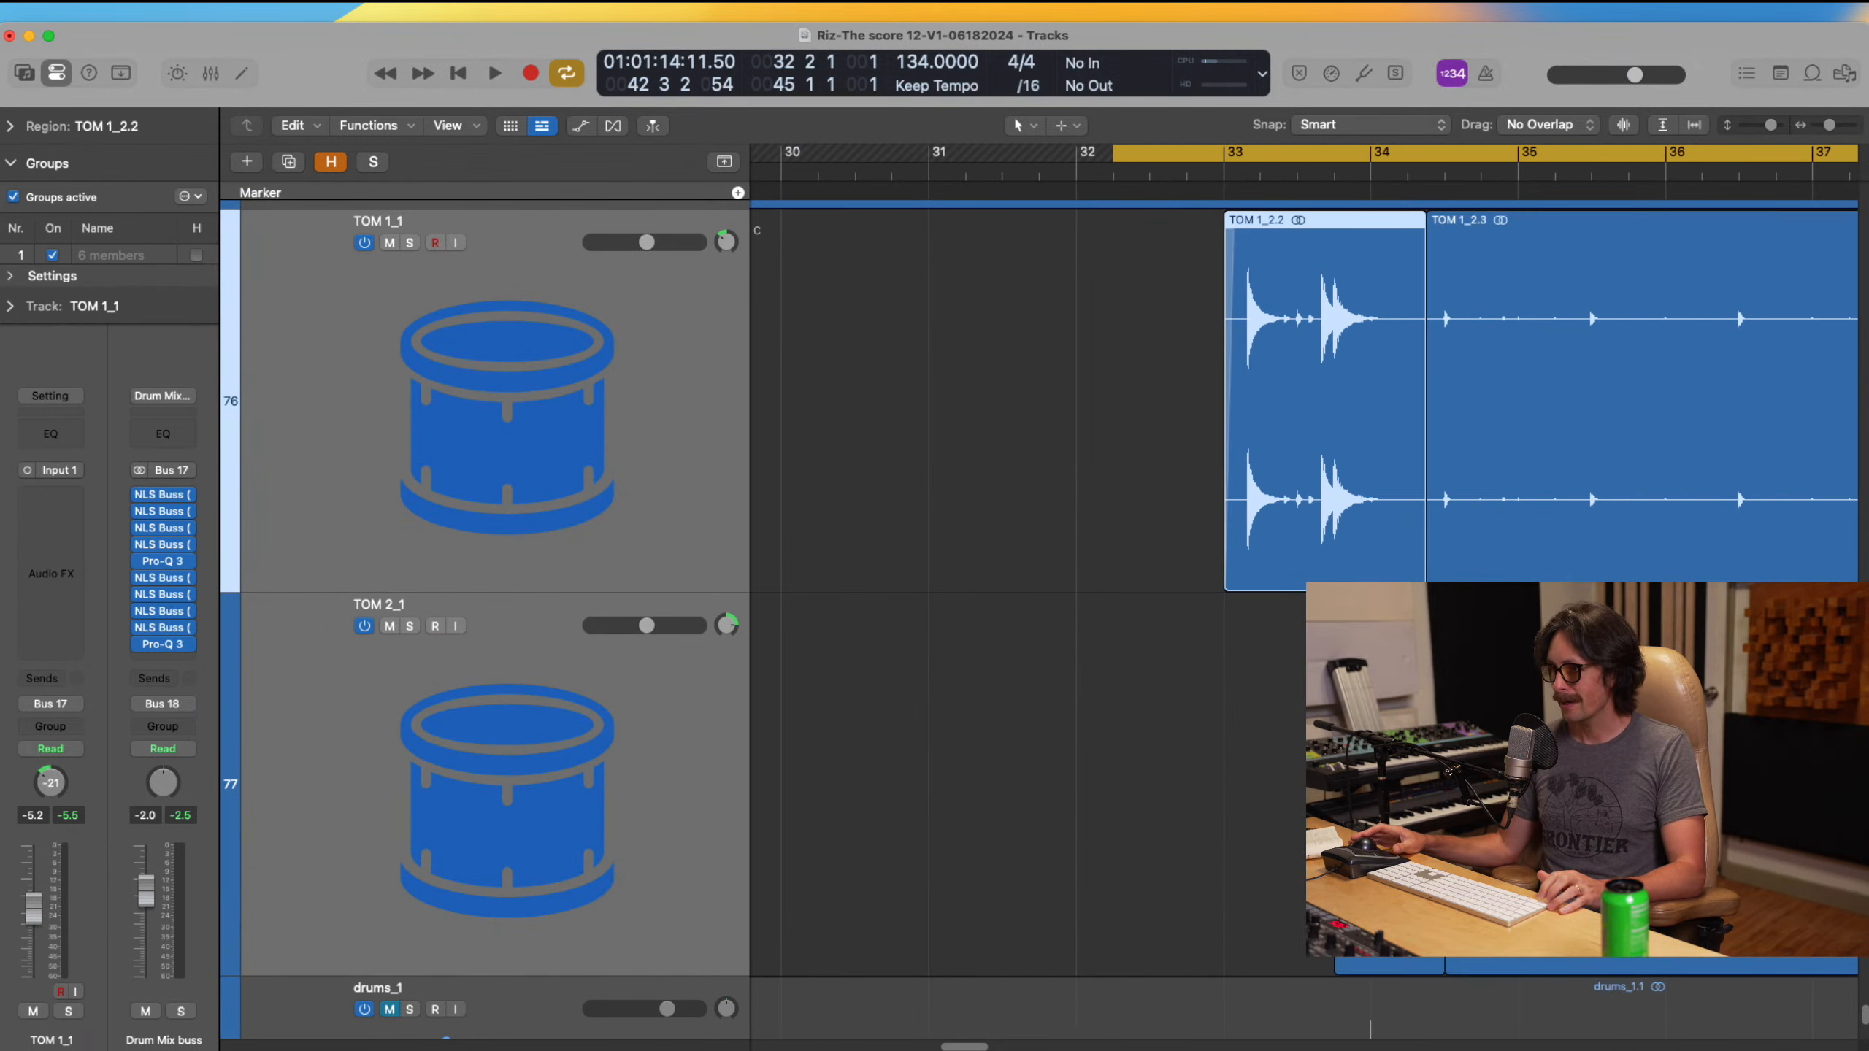
{"action": "key", "text": "z"}
{"action": "left_click", "coordinate": [869, 701]}
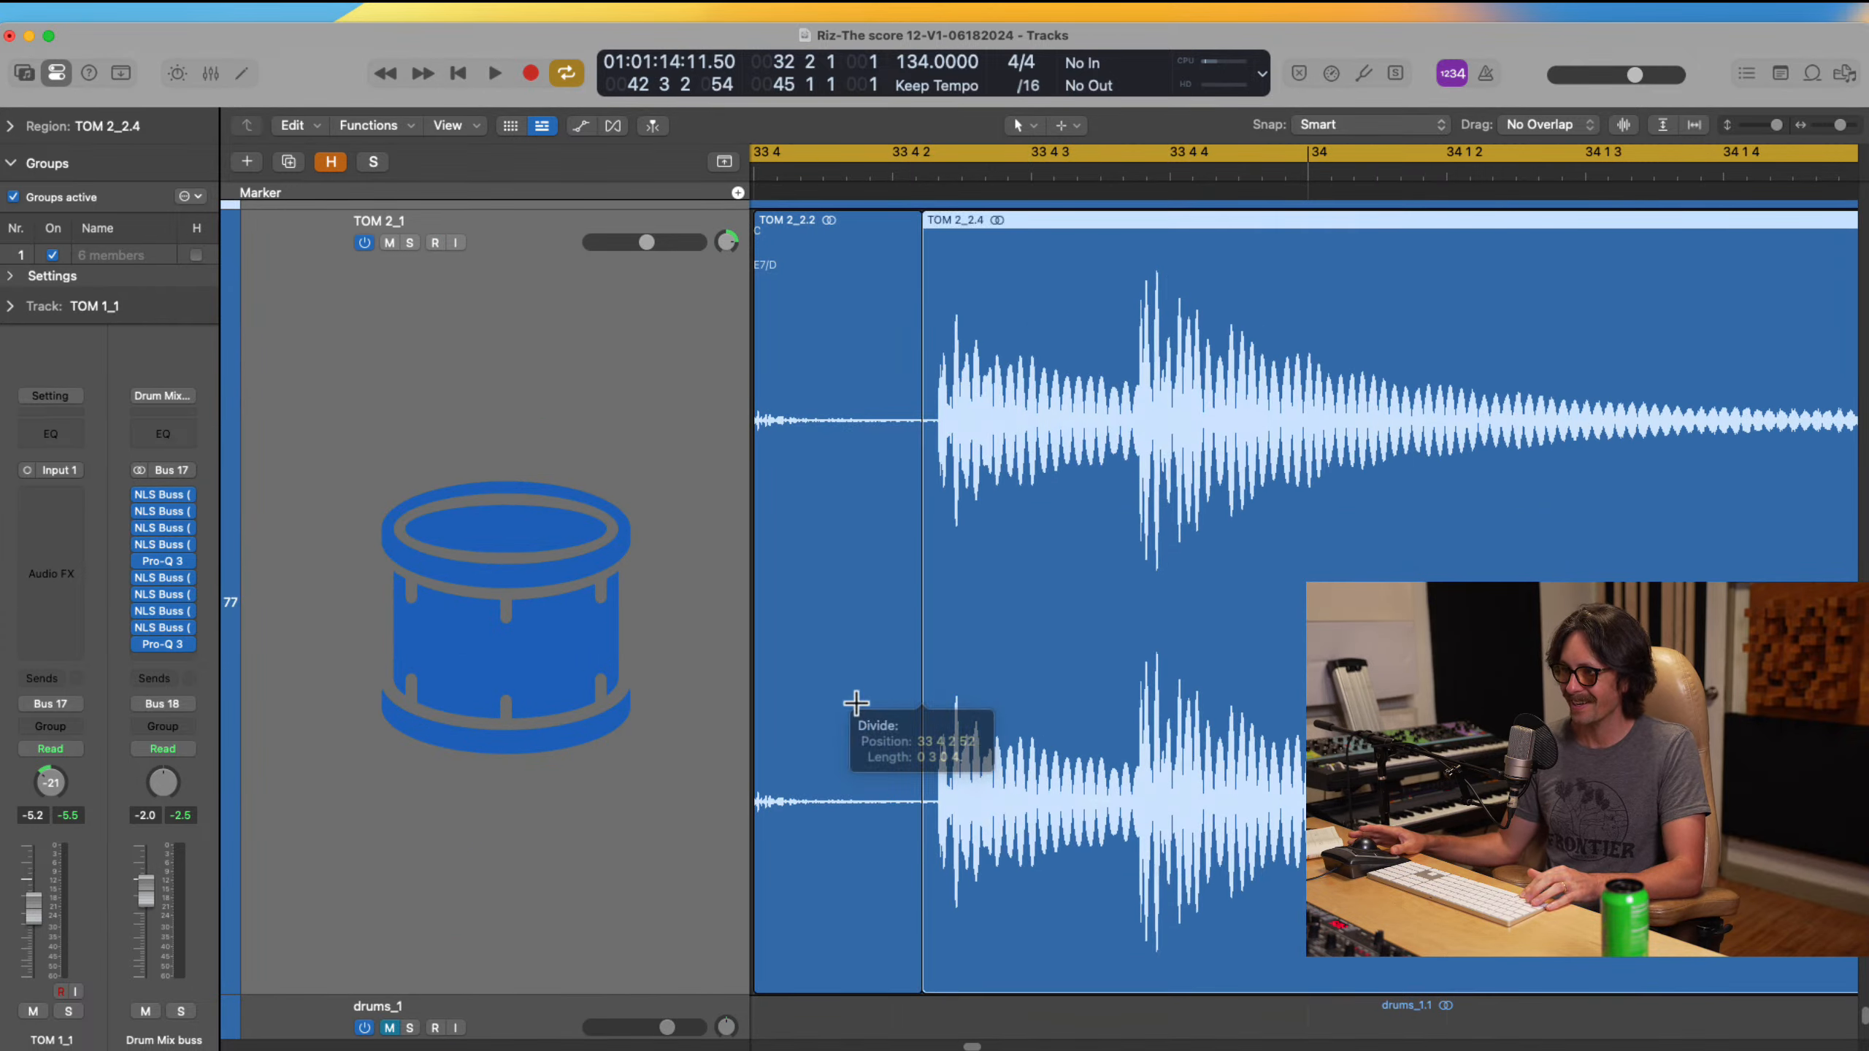
{"action": "key", "text": "Delete"}
{"action": "left_click_drag", "start_coordinate": [944, 639], "coordinate": [896, 651]}
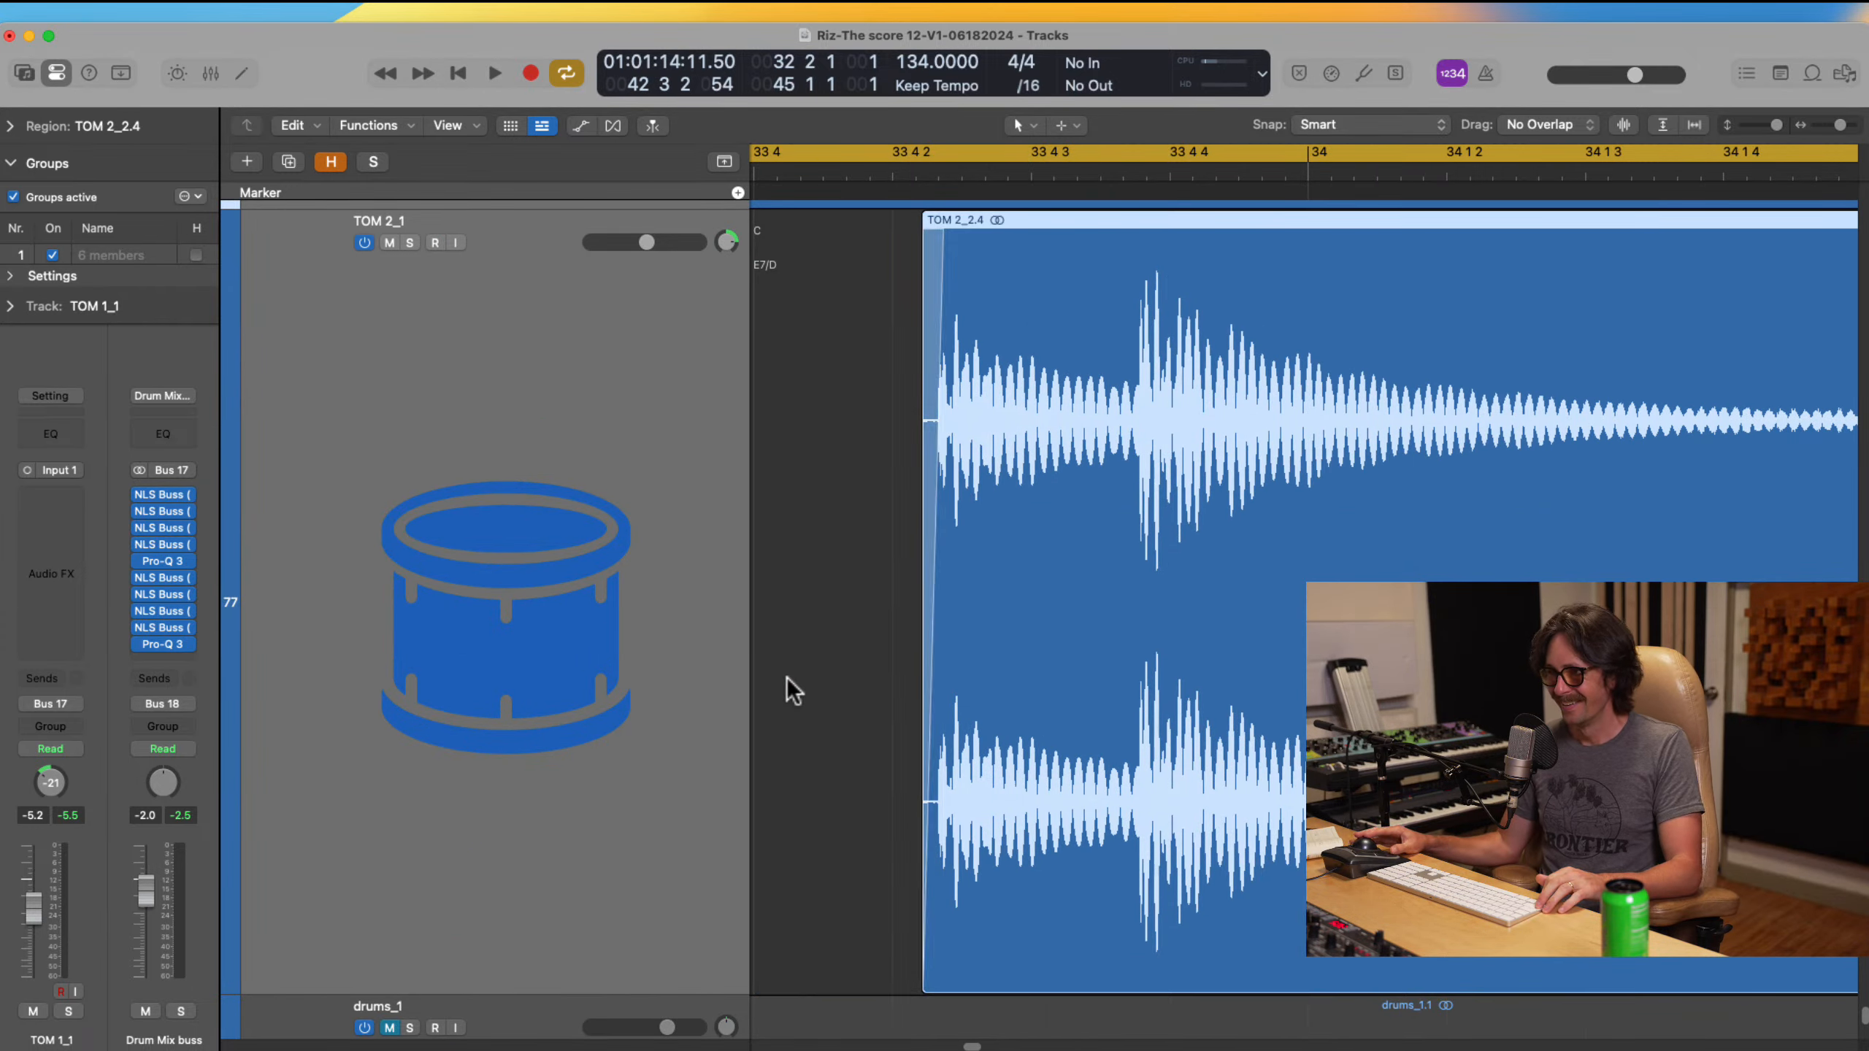
Step: Split TOM 1_1 just before its hit in the second half of bar 37 and delete the preceding bleed region
{"action": "left_click", "coordinate": [786, 678], "text": "ctrl+alt"}
{"action": "left_click_drag", "start_coordinate": [1073, 566], "coordinate": [1242, 852]}
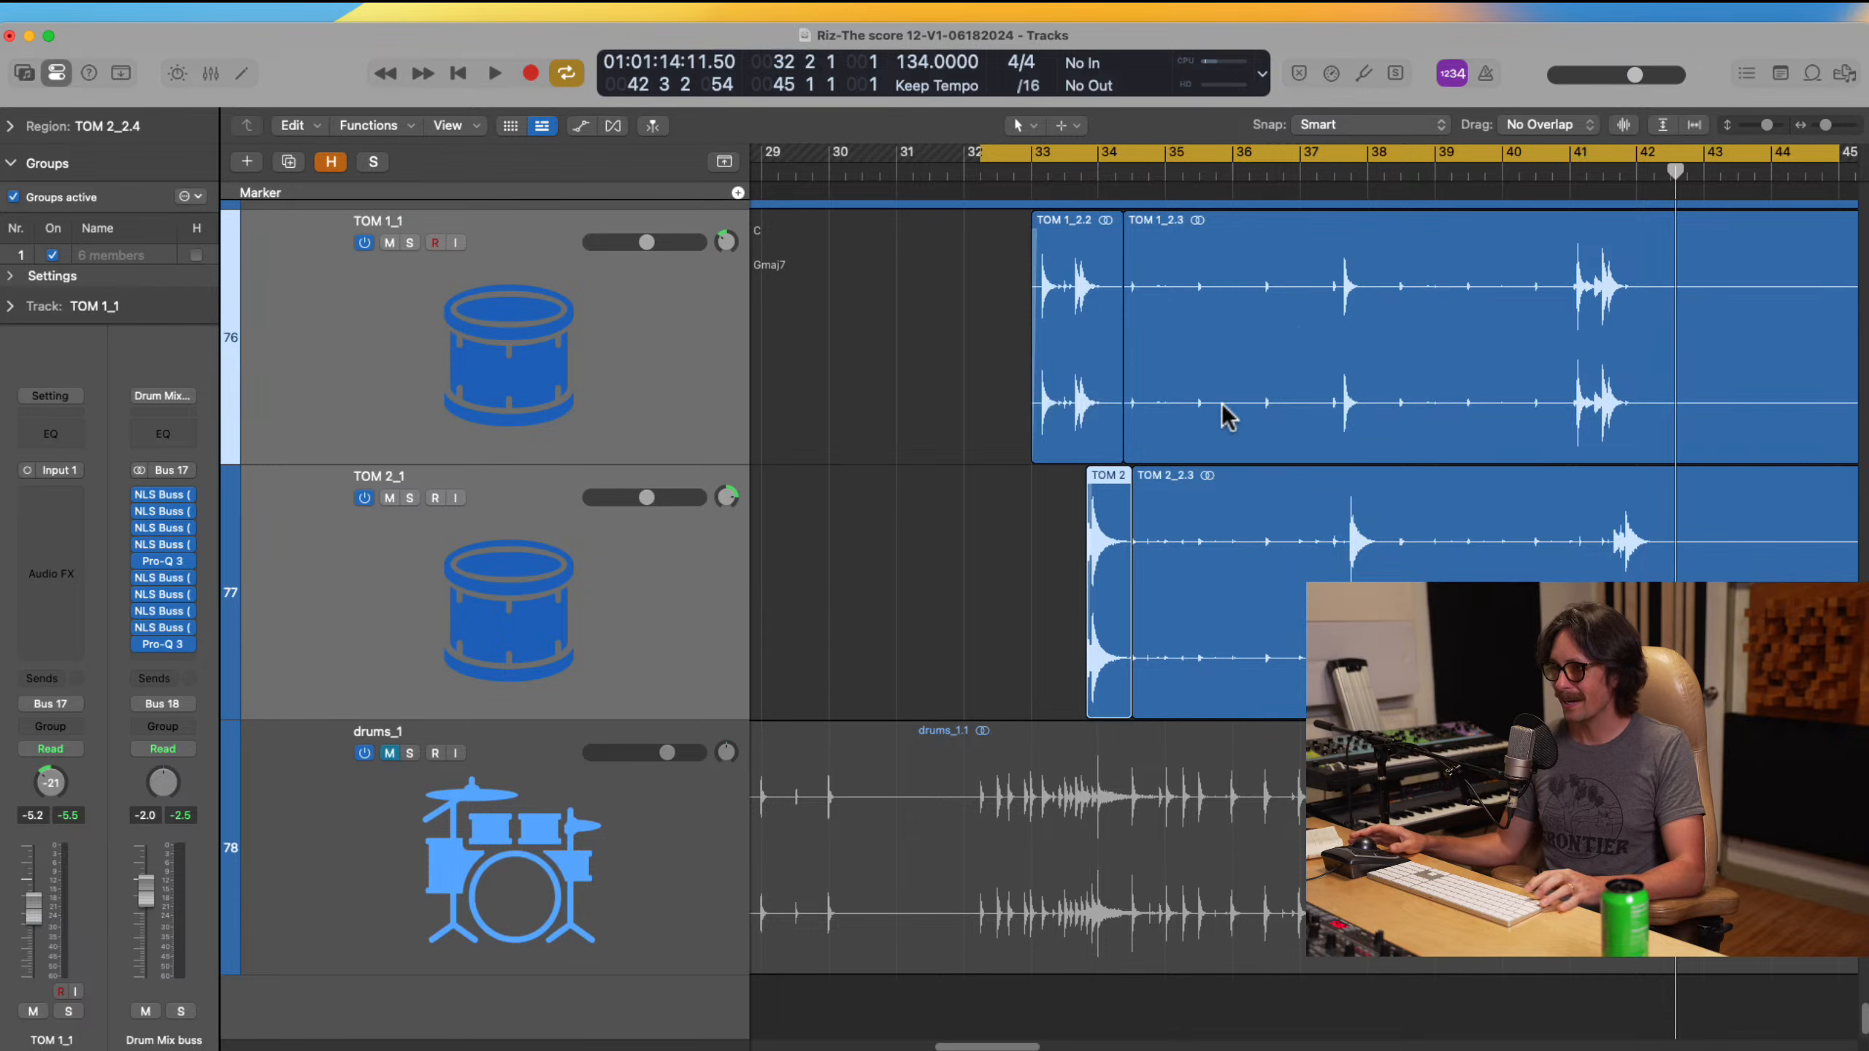
{"action": "left_click_drag", "start_coordinate": [1282, 291], "coordinate": [1437, 578]}
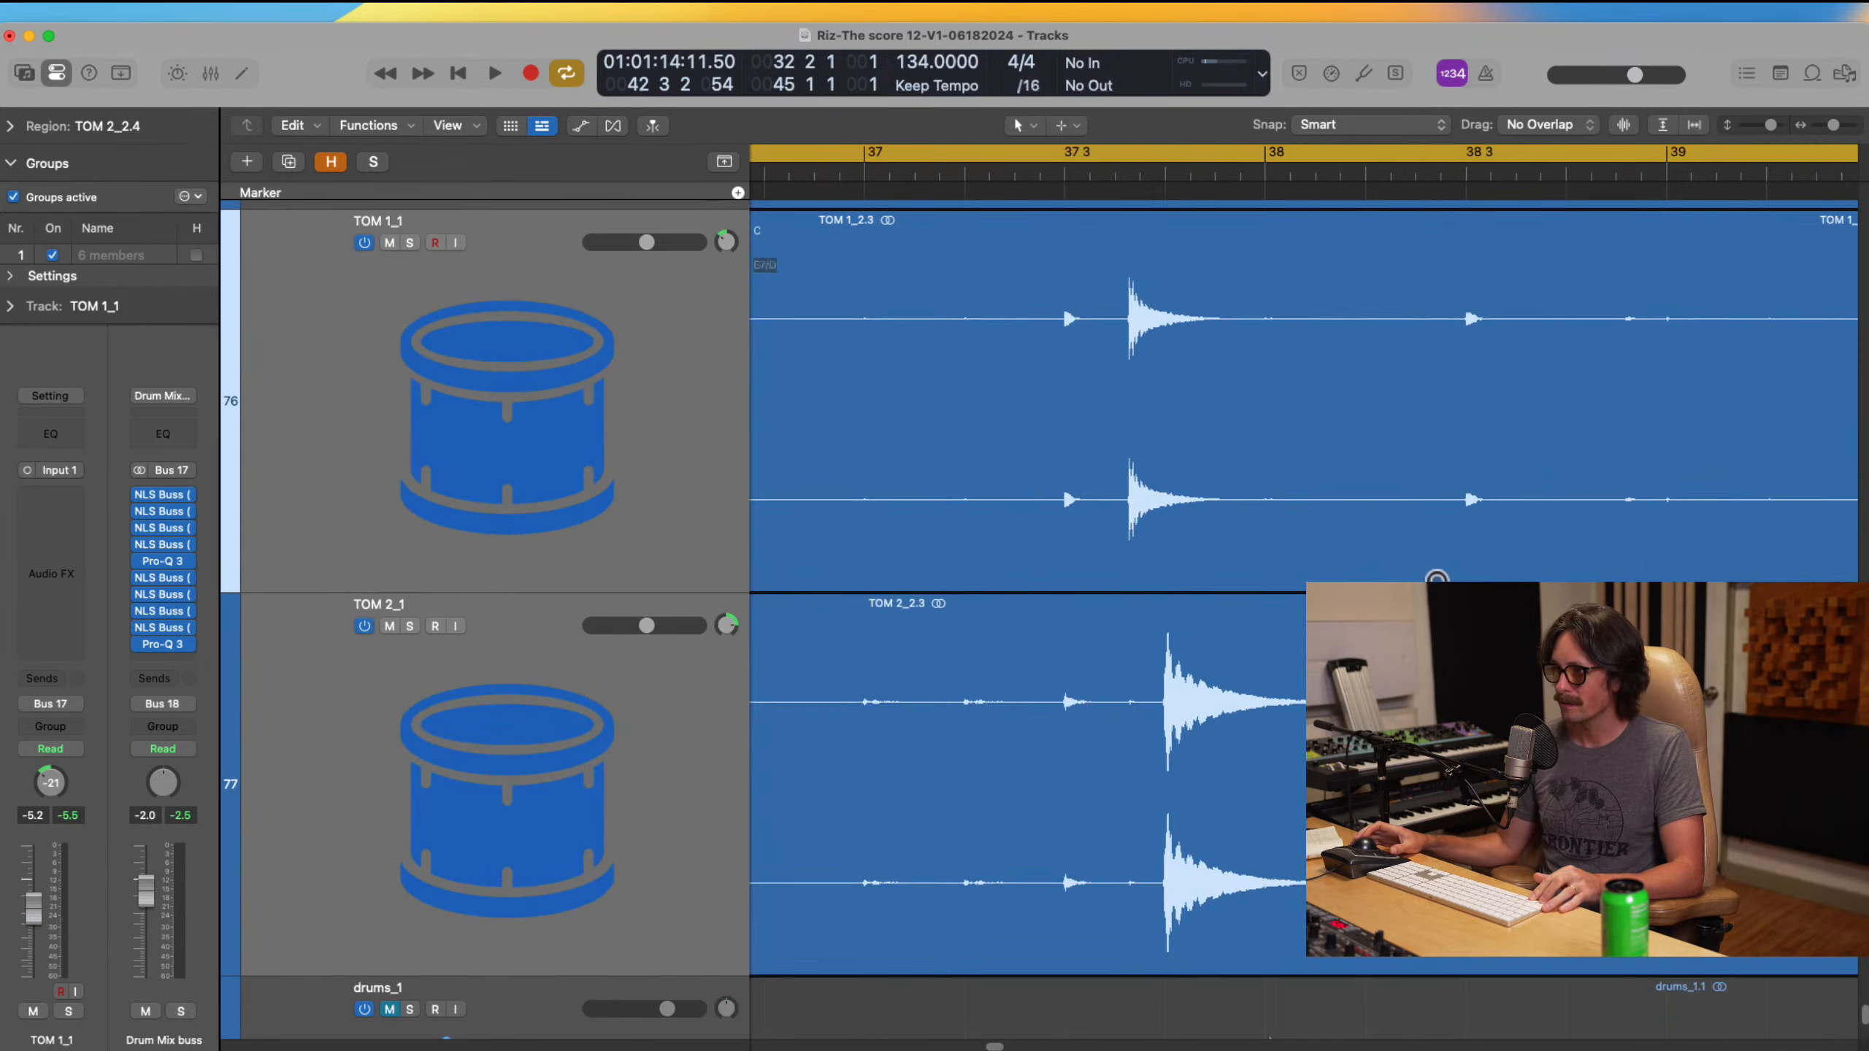
{"action": "left_click", "coordinate": [1102, 177]}
{"action": "key", "text": "space"}
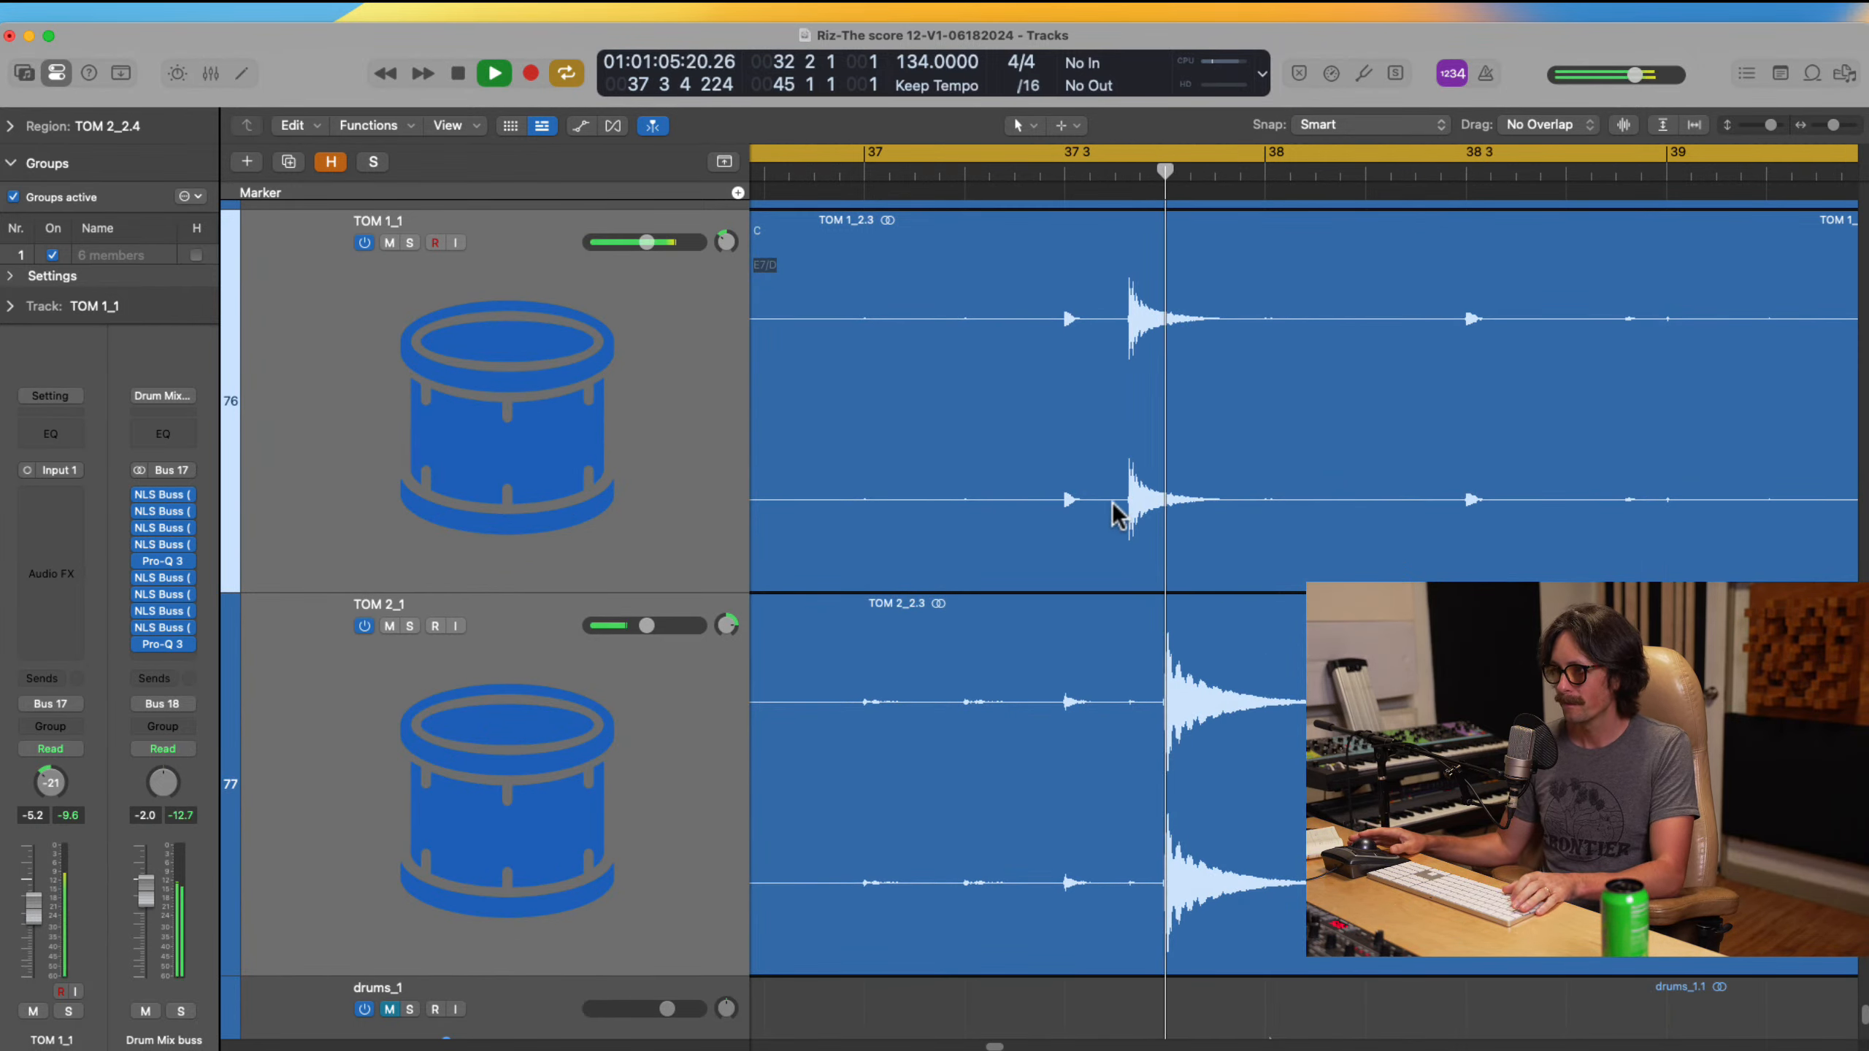
{"action": "left_click", "coordinate": [1115, 471]}
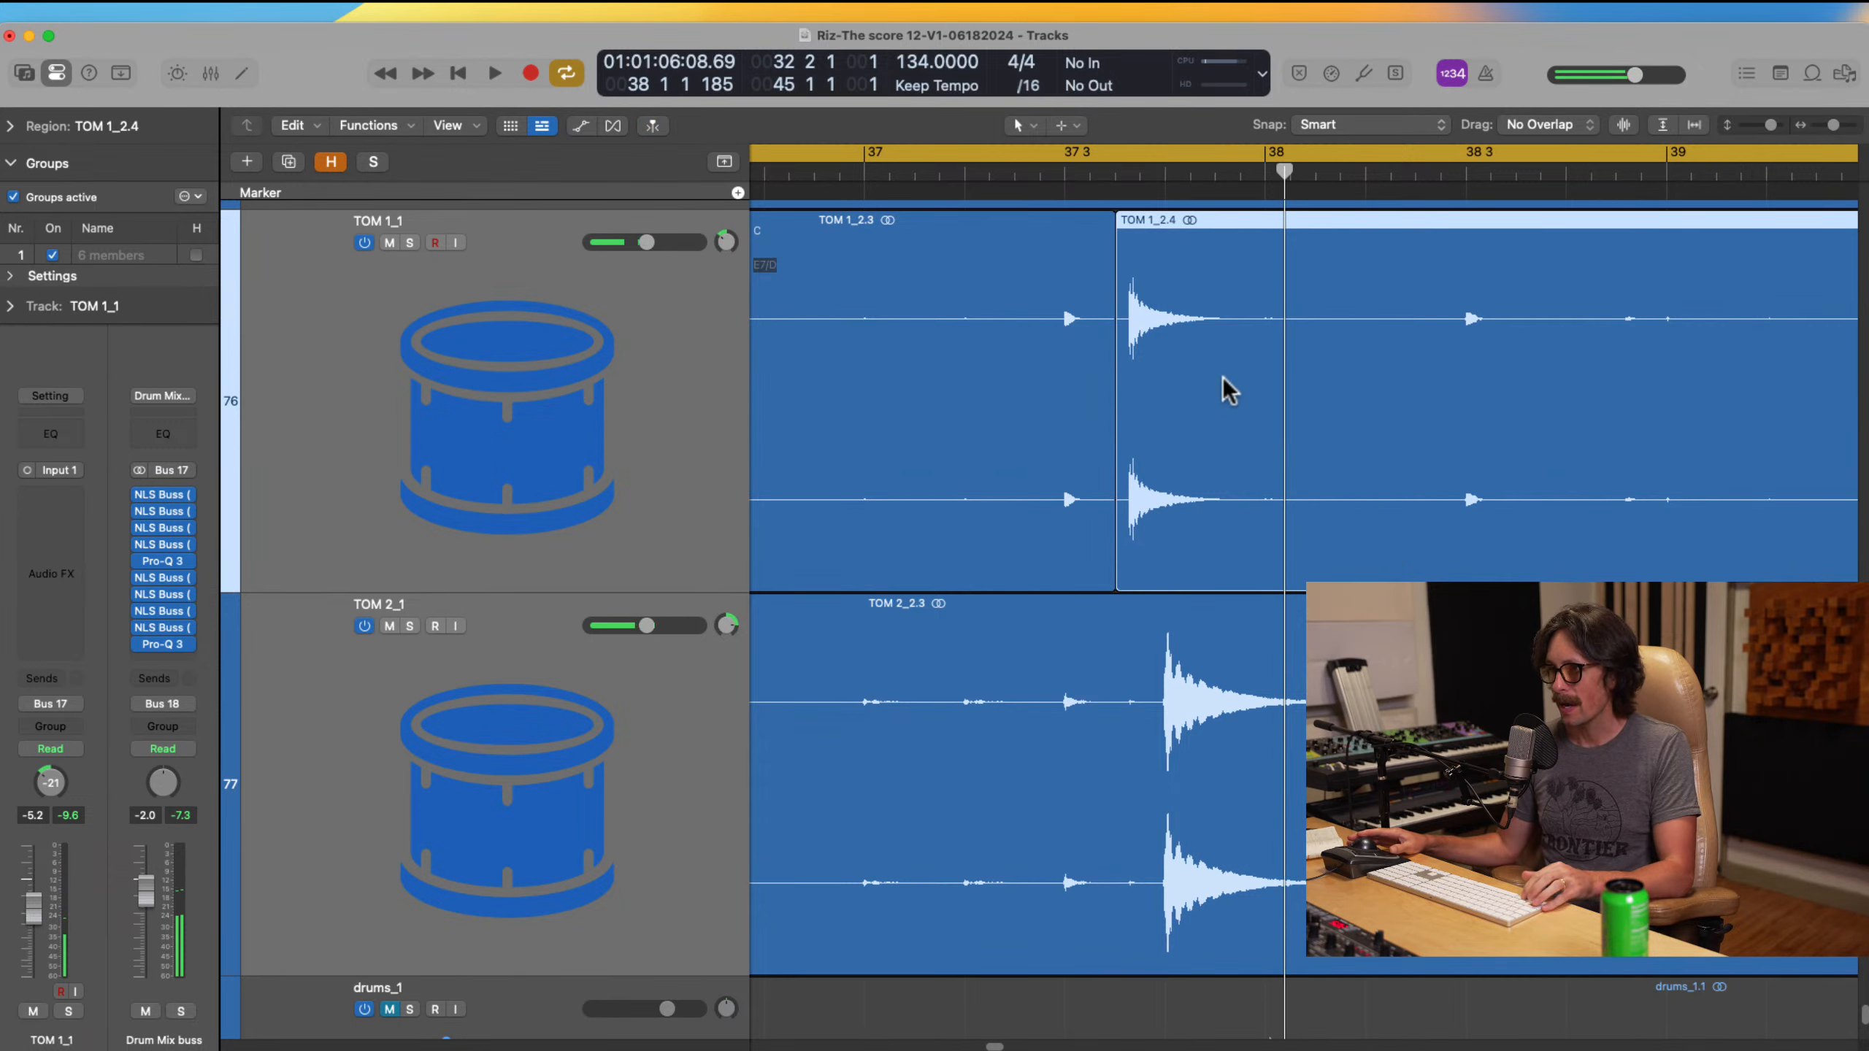
{"action": "left_click", "coordinate": [1114, 489], "text": "ctrl+alt"}
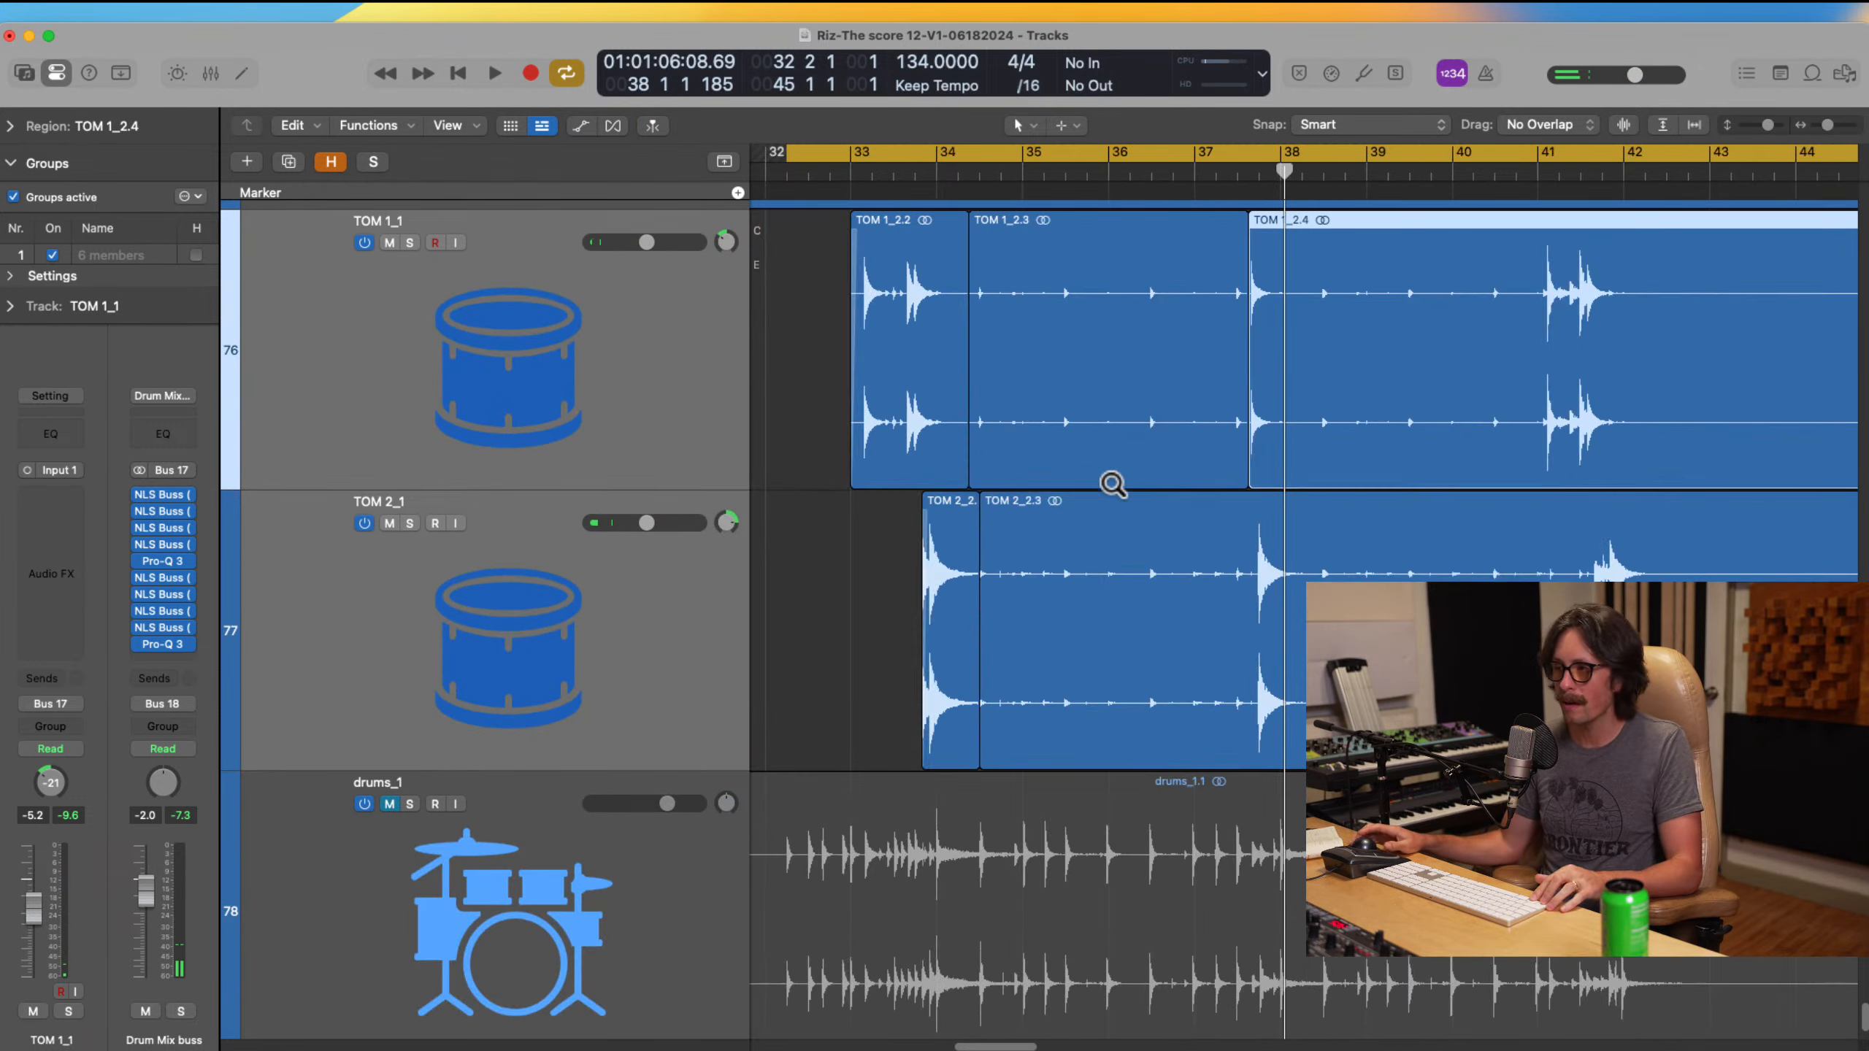
{"action": "left_click", "coordinate": [1114, 430]}
{"action": "key", "text": "Delete"}
Step: Split TOM 2_1 just before its hit late in bar 37 and delete the bleed region preceding it
{"action": "left_click_drag", "start_coordinate": [1157, 571], "coordinate": [1383, 685]}
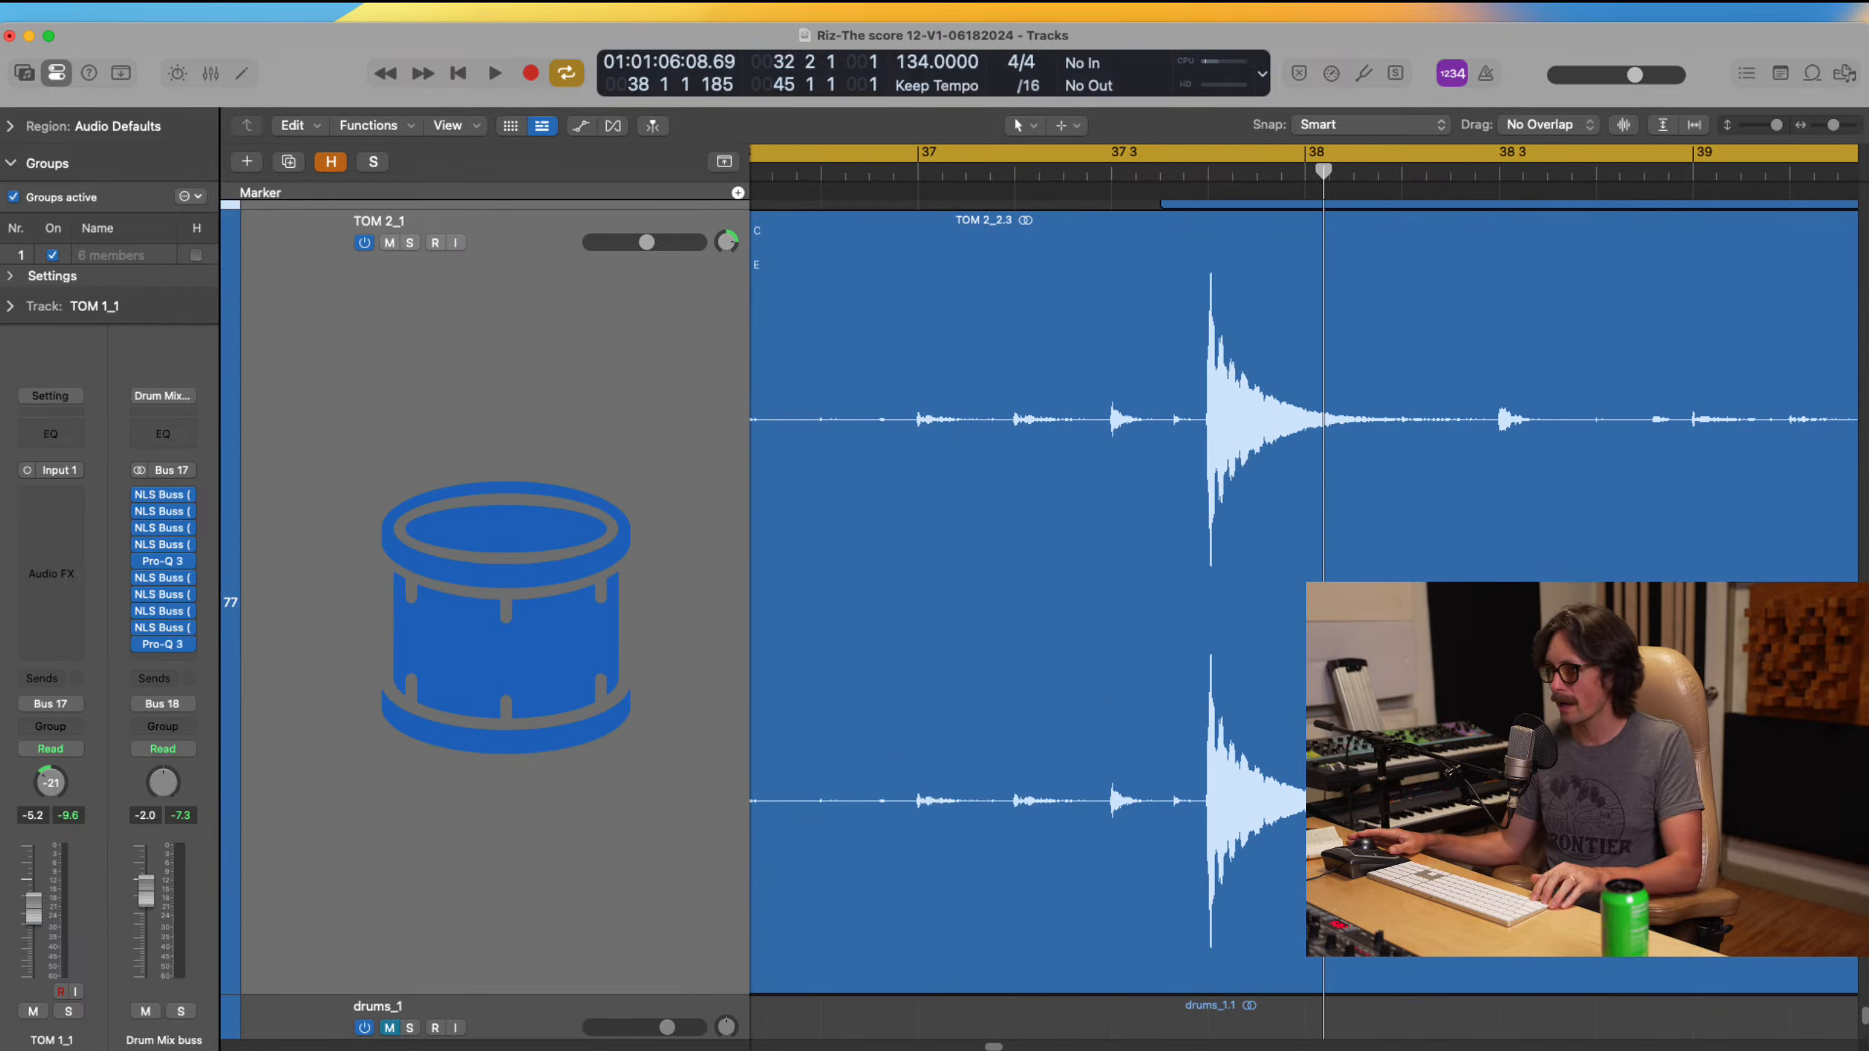
{"action": "double_click", "coordinate": [1196, 469], "text": "super"}
{"action": "left_click", "coordinate": [1195, 474], "text": "ctrl+alt"}
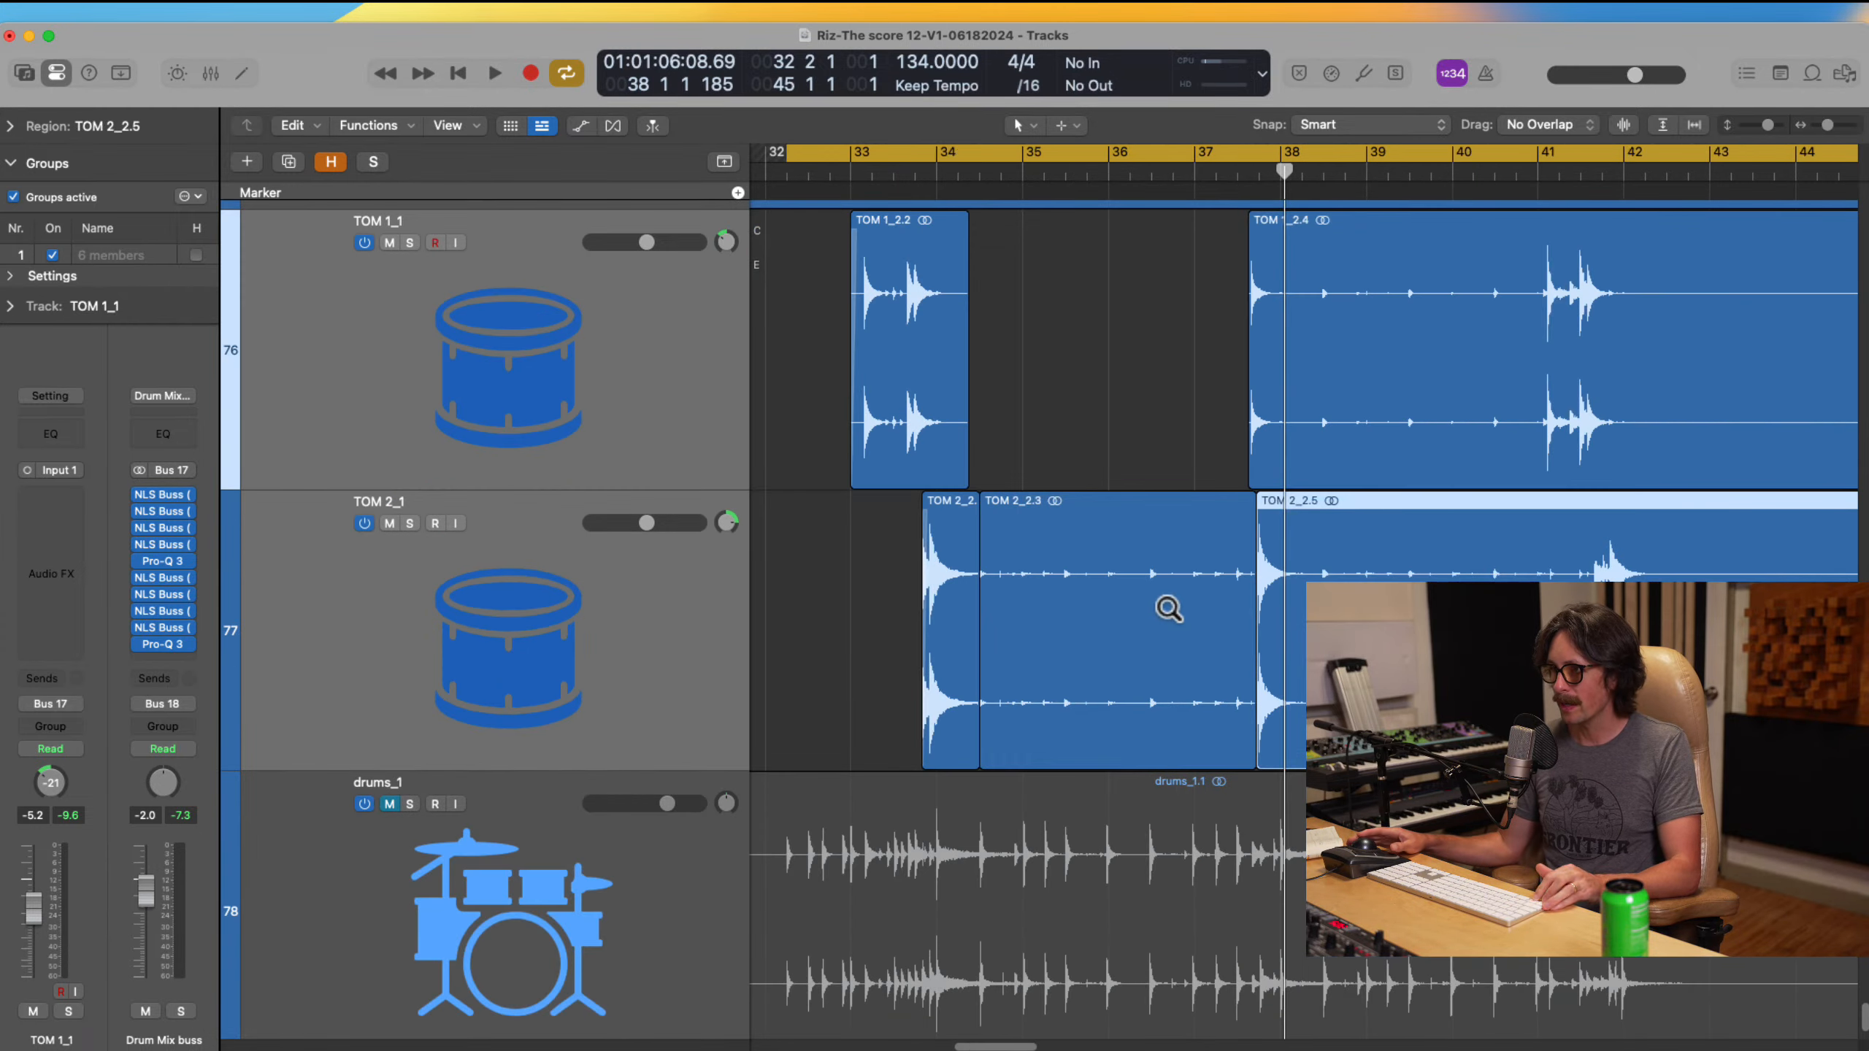
{"action": "left_click", "coordinate": [1167, 631]}
{"action": "key", "text": "Delete"}
{"action": "left_click", "coordinate": [1231, 604], "text": "ctrl+alt"}
{"action": "left_click", "coordinate": [1508, 573]}
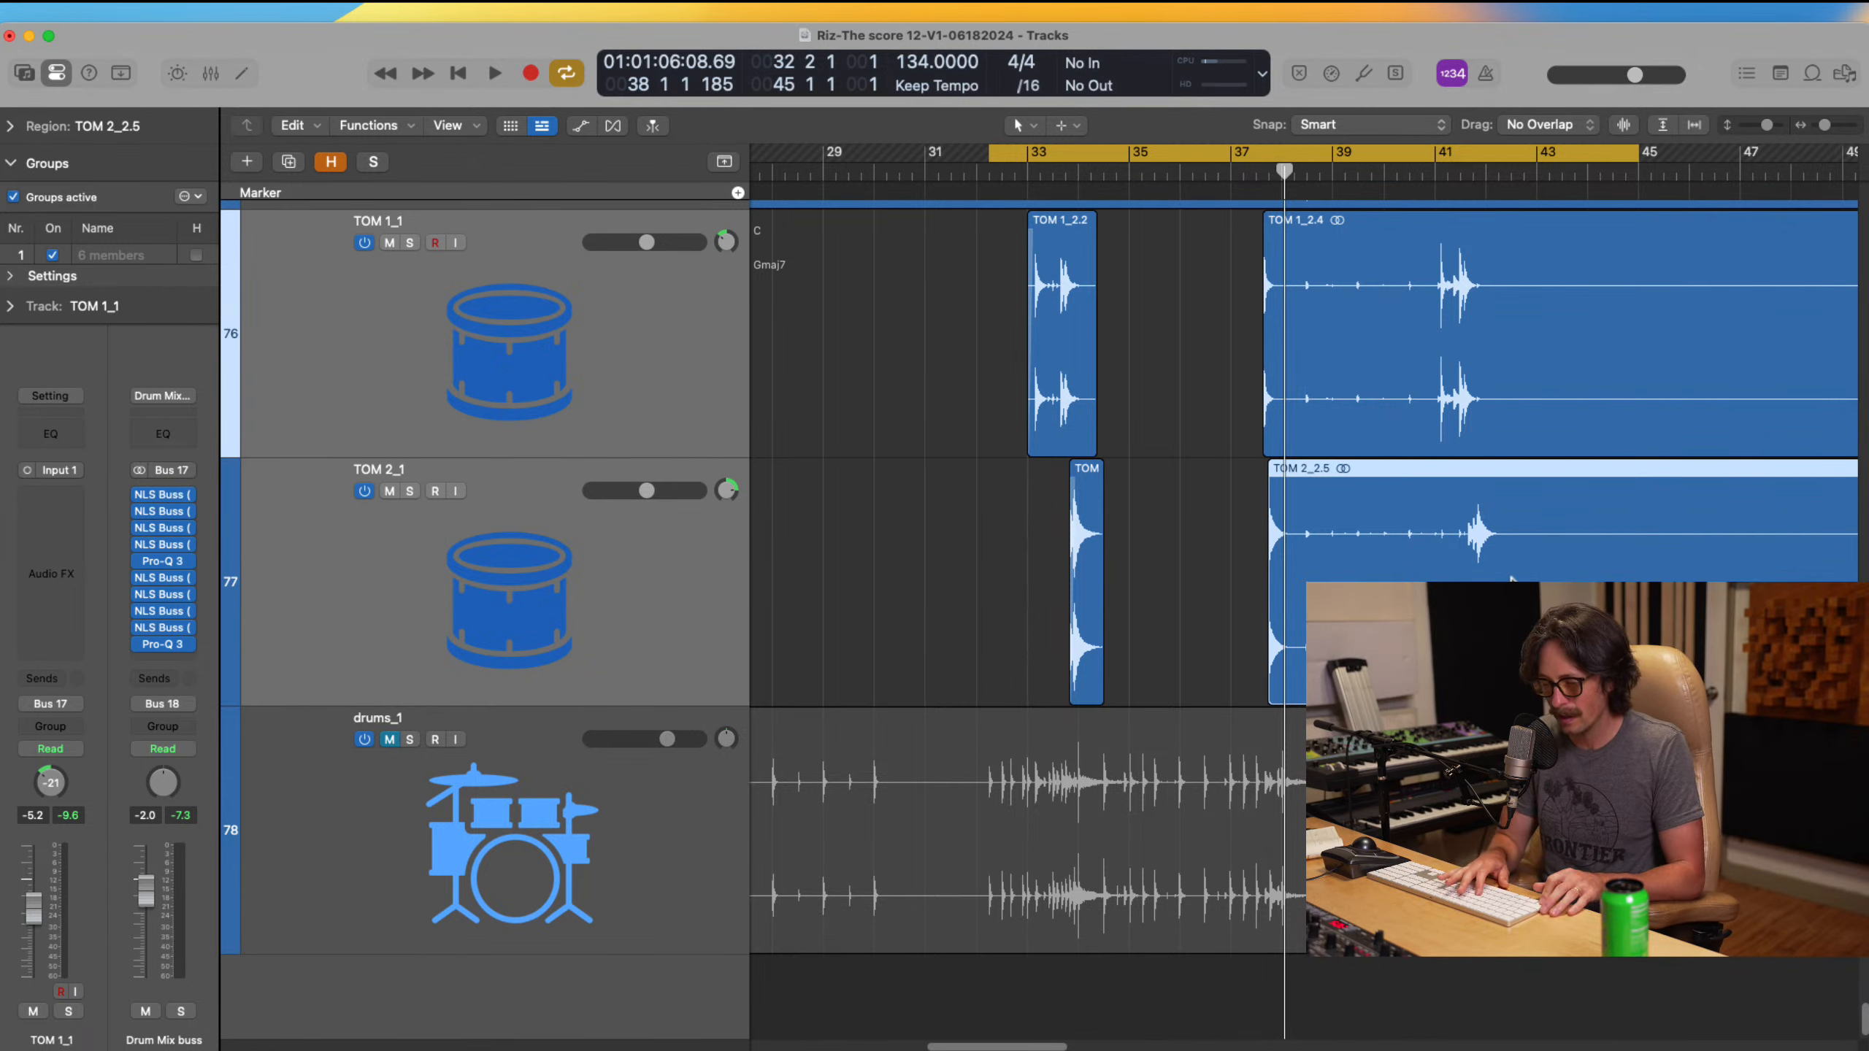
Step: Examine the edited tom tracks alongside the other drum, bass and vocal tracks across the full song
{"action": "left_click", "coordinate": [241, 11]}
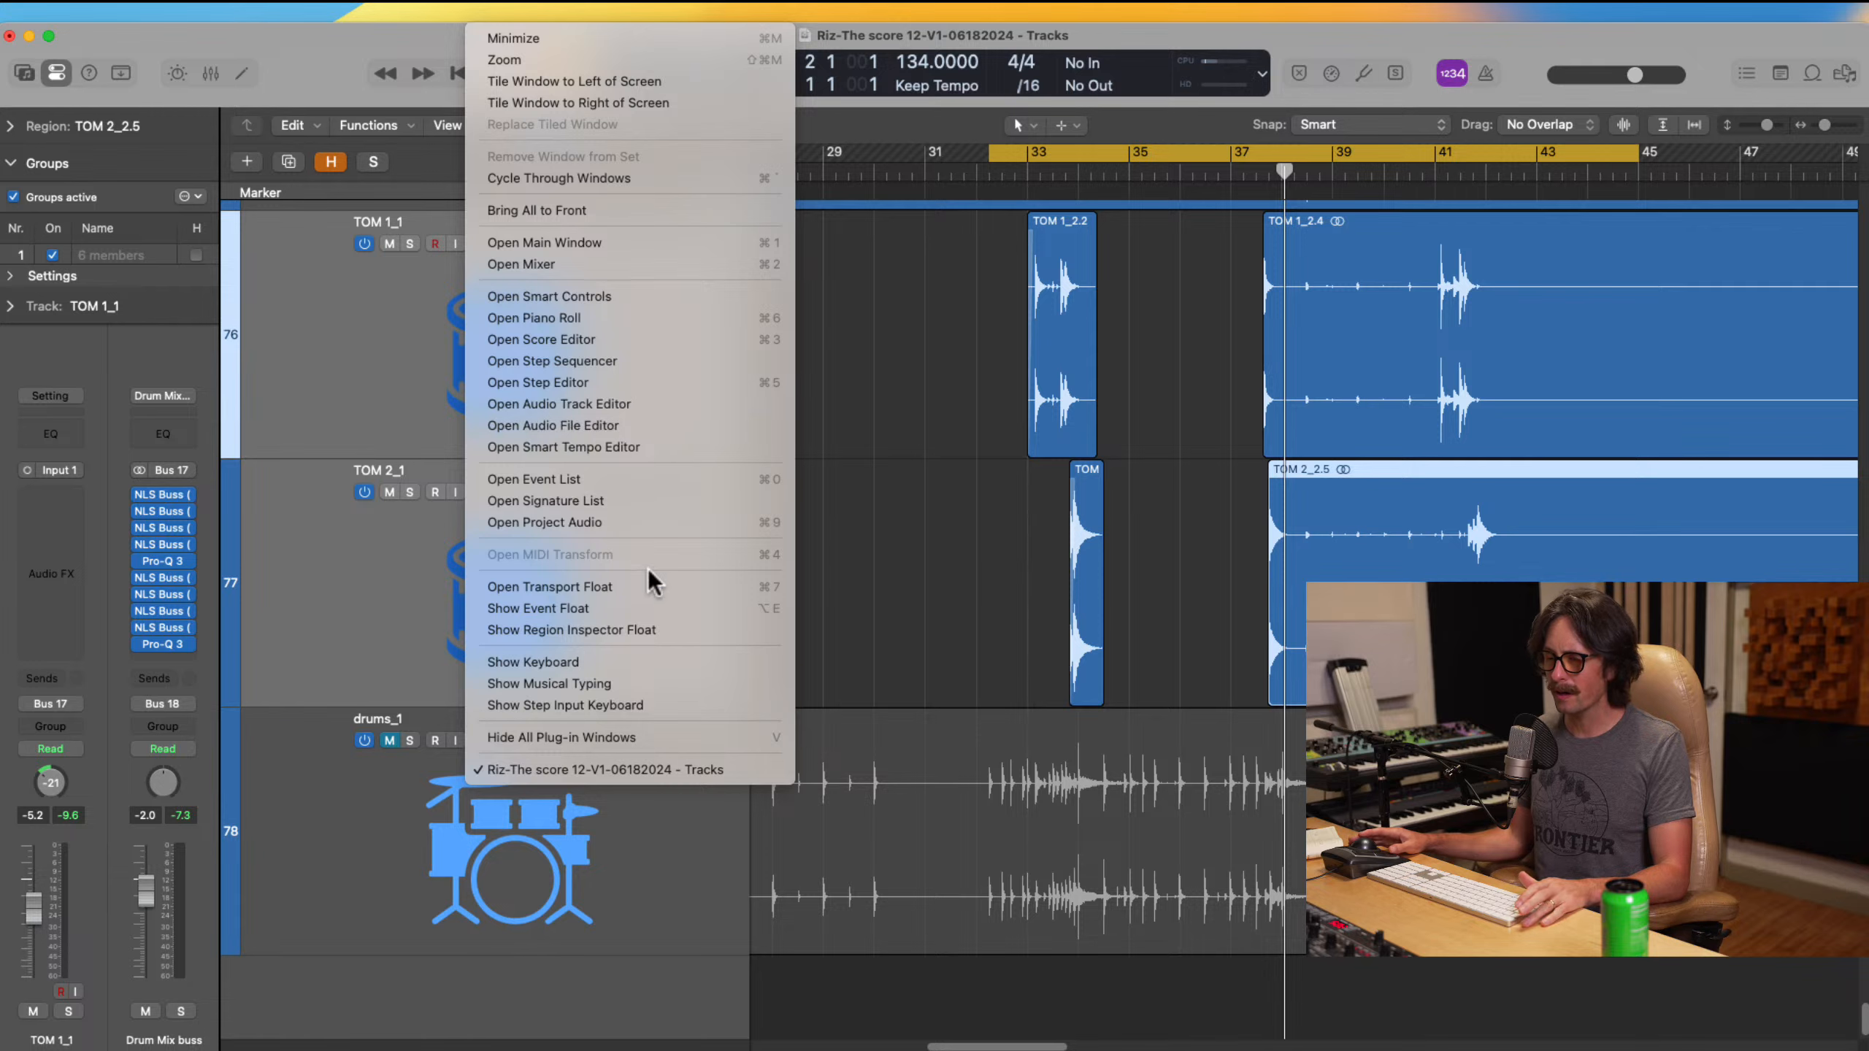
{"action": "left_click", "coordinate": [924, 535]}
{"action": "key", "text": "ctrl+alt+Up"}
{"action": "key", "text": "ctrl+alt+Up"}
{"action": "key", "text": "ctrl+alt+Left"}
{"action": "key", "text": "ctrl+alt+Left"}
{"action": "key", "text": "ctrl+alt+Left"}
{"action": "key", "text": "ctrl+alt+Left"}
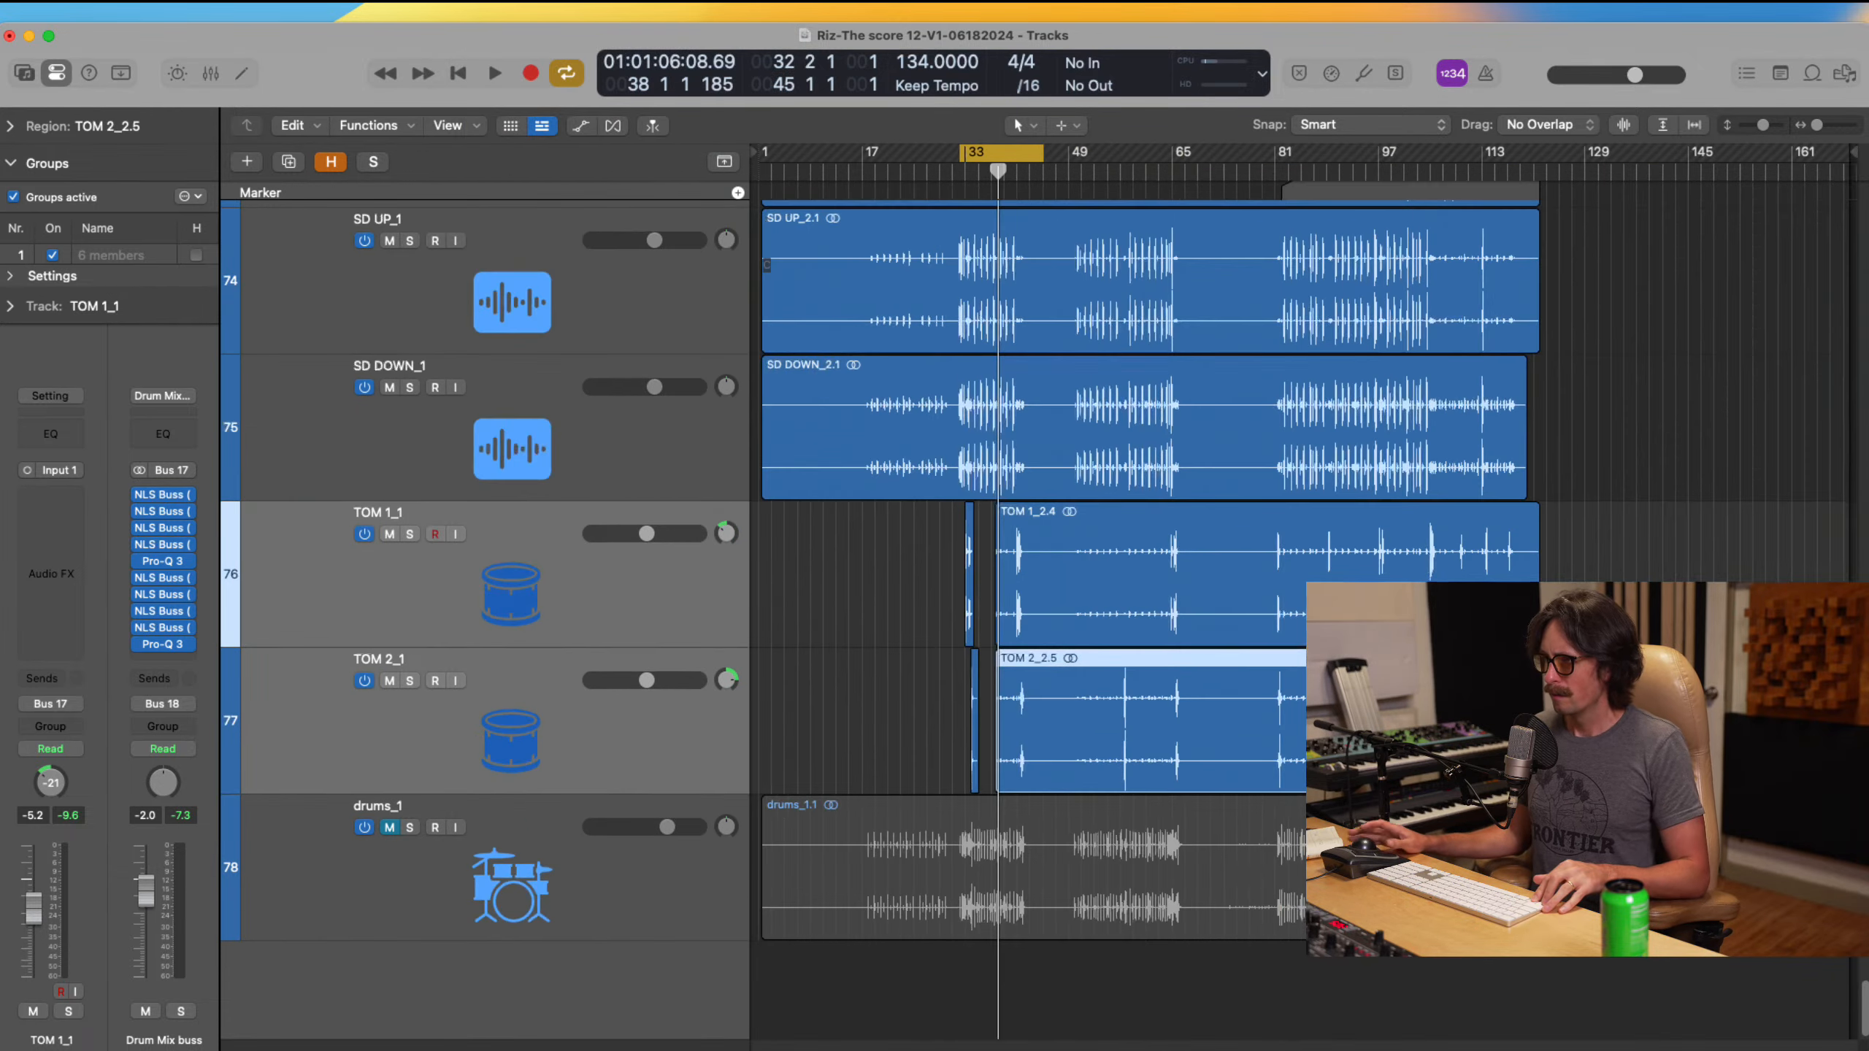
{"action": "key", "text": "ctrl+alt+Up"}
{"action": "key", "text": "ctrl+alt+Up"}
{"action": "key", "text": "ctrl+alt+Up"}
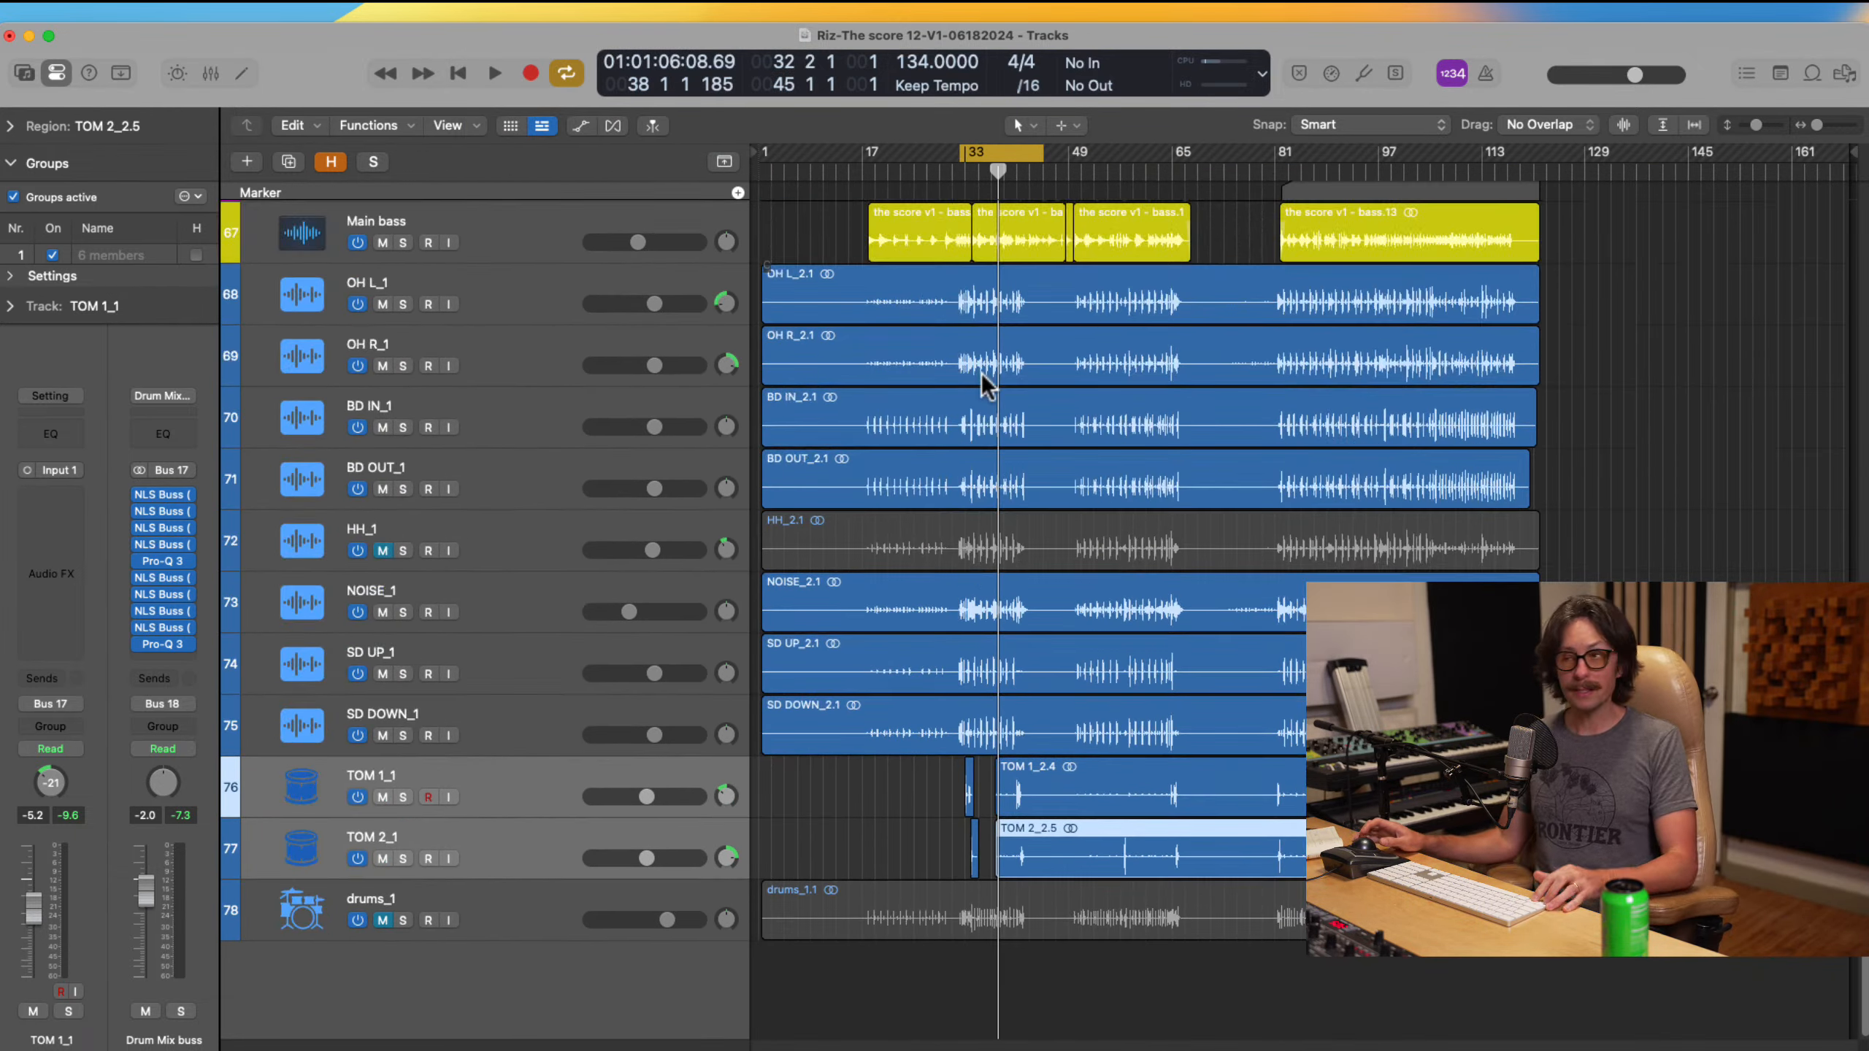
{"action": "key", "text": "ctrl+alt+Up"}
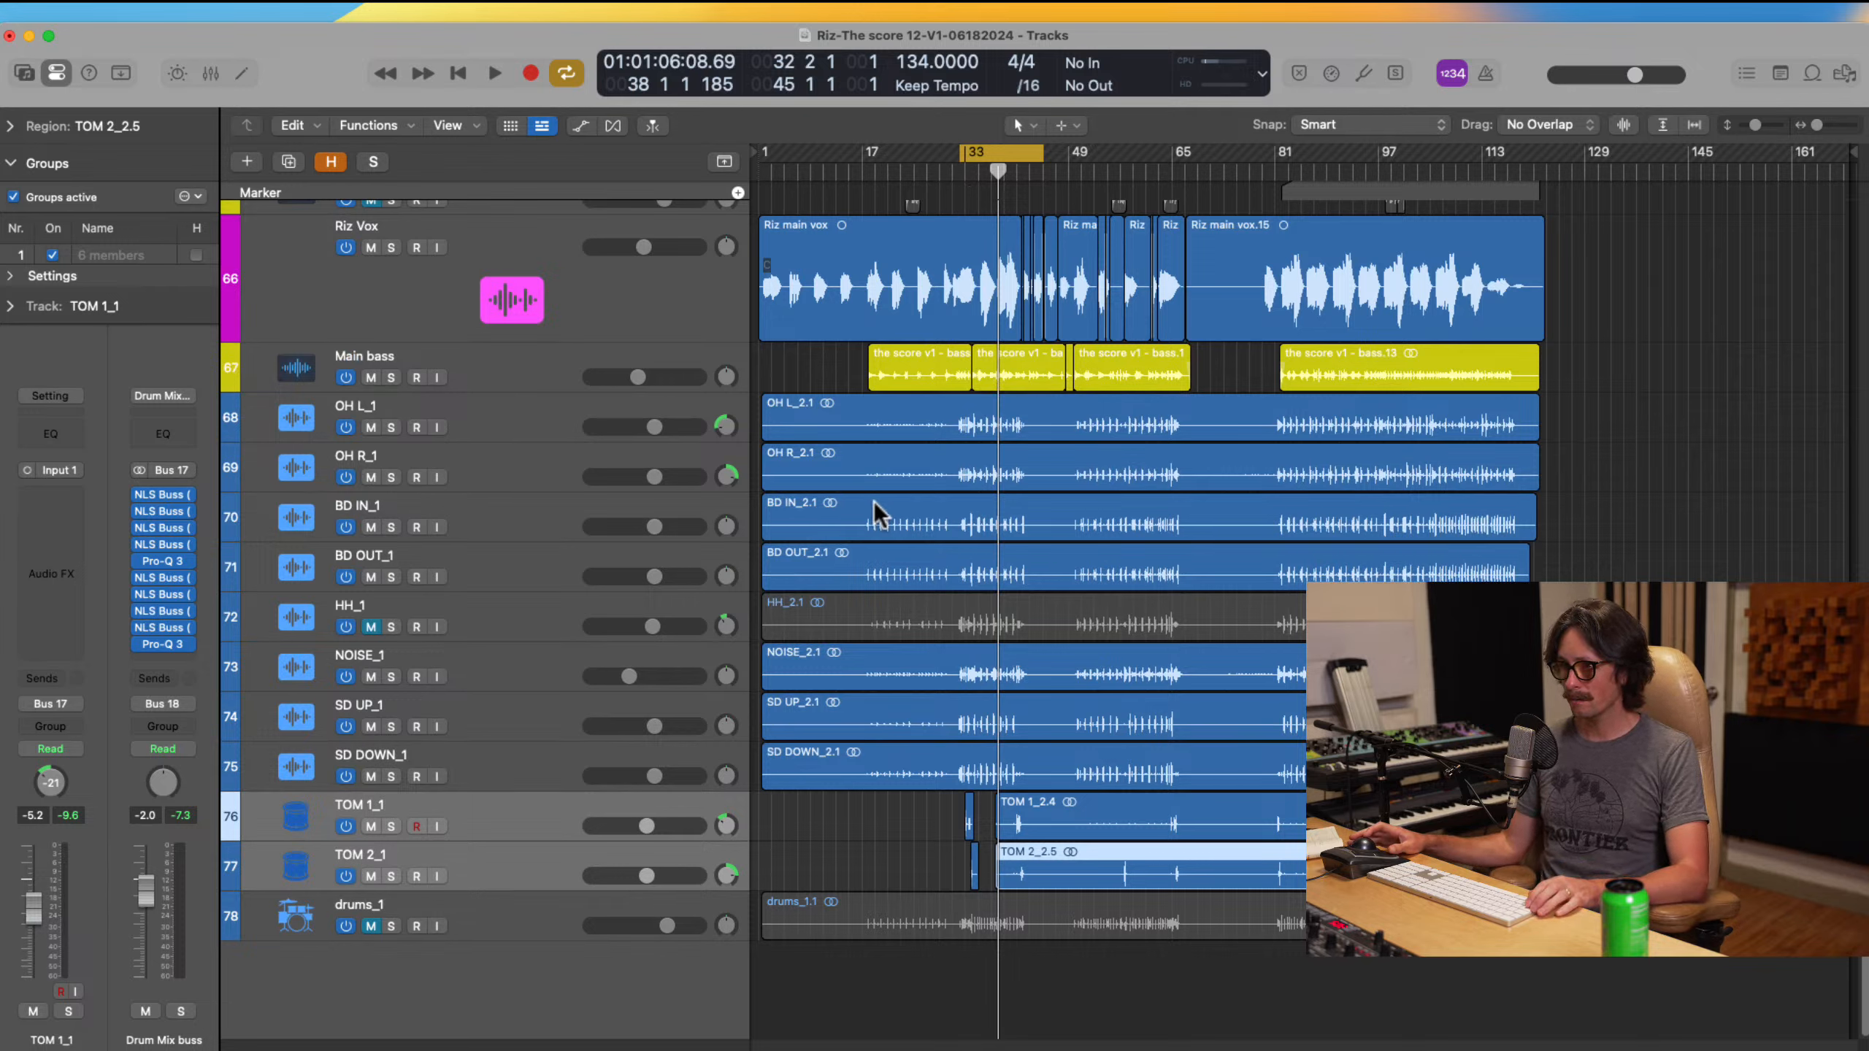
Step: Select the OH L_1 track, look over the wider track arrangement, and switch to another application
{"action": "left_click", "coordinate": [469, 405]}
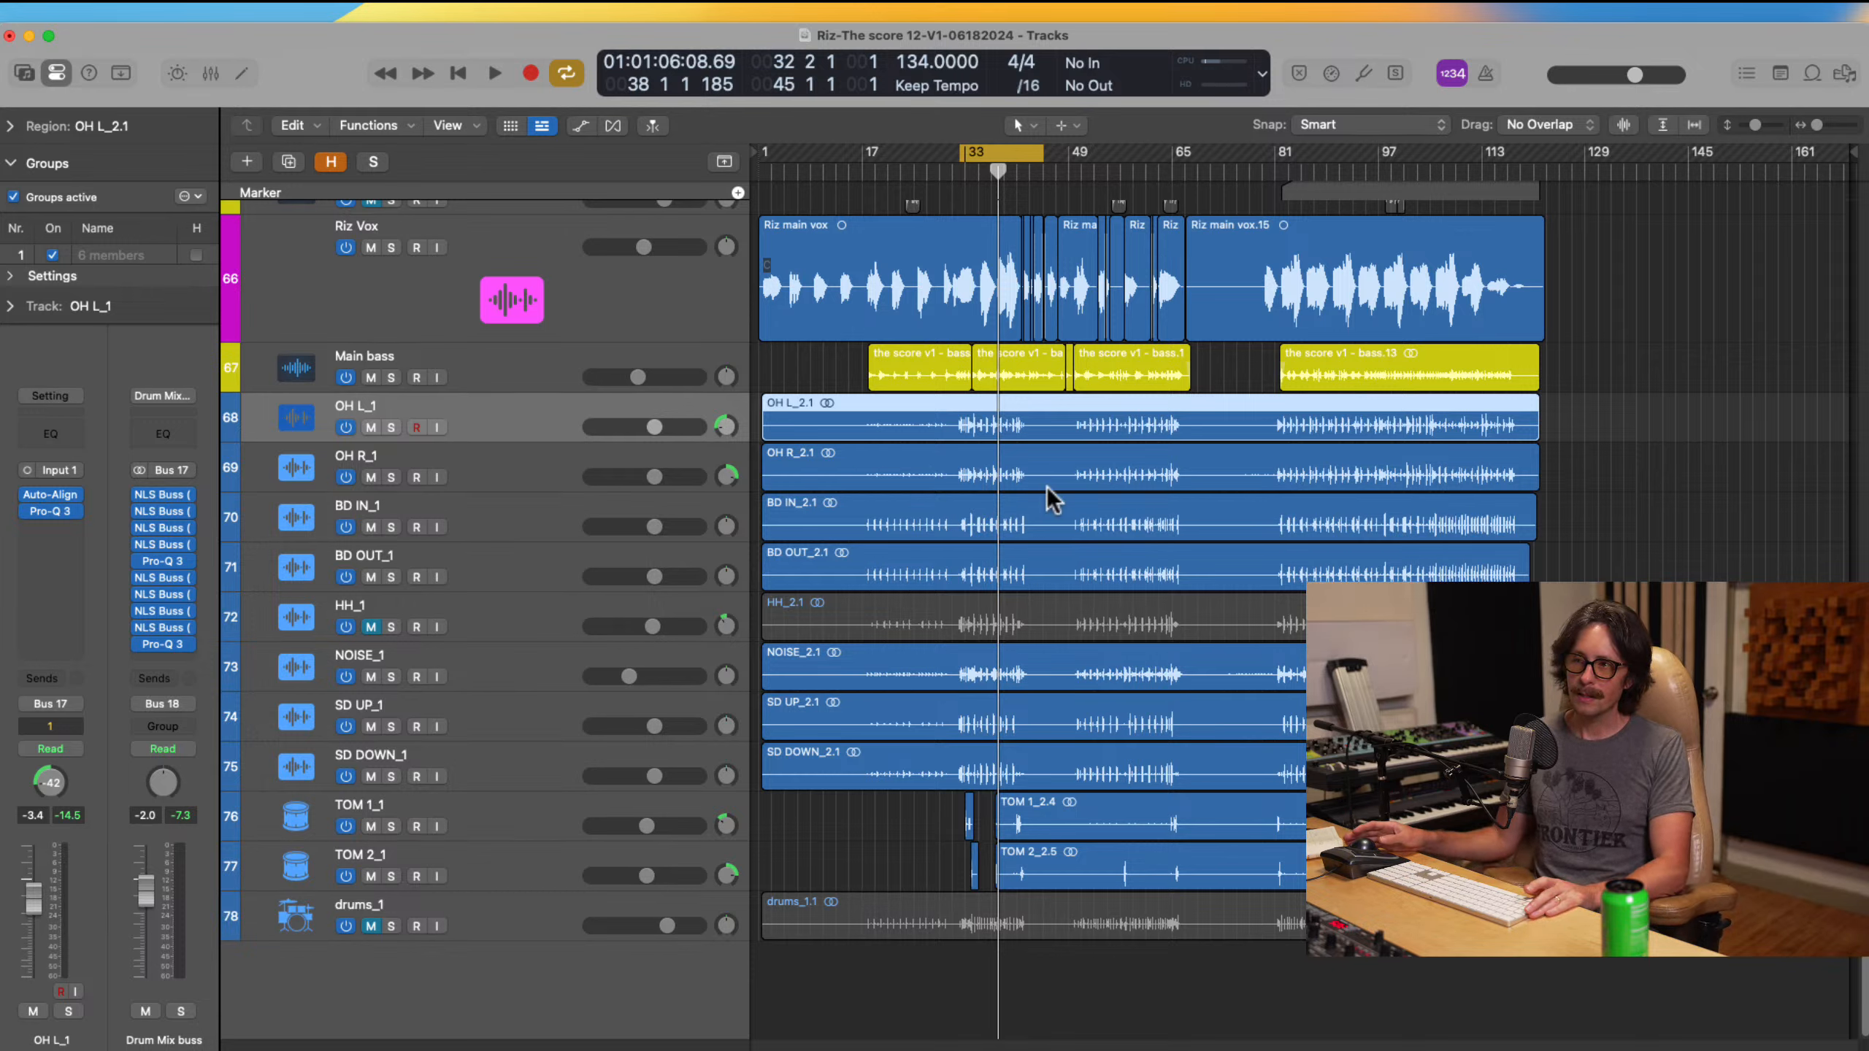
{"action": "scroll", "coordinate": [1050, 487], "scroll_direction": "down", "scroll_amount": 5}
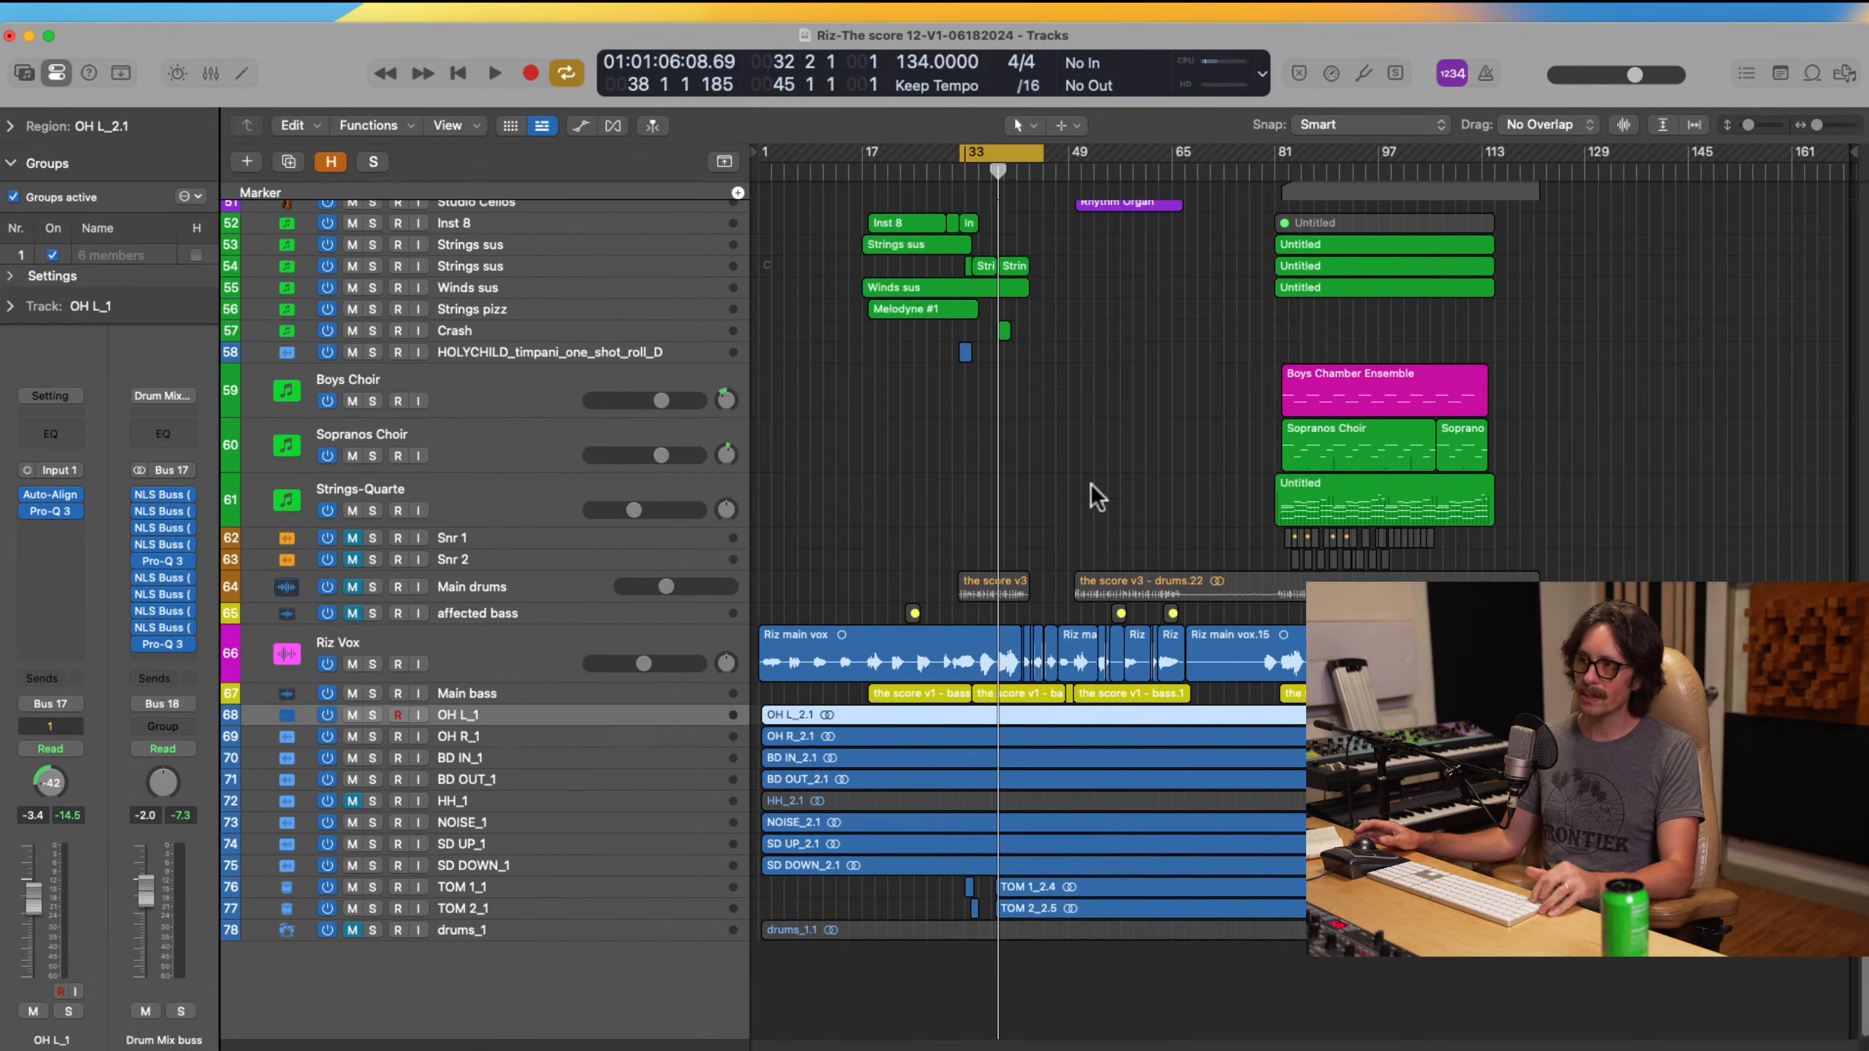
{"action": "scroll", "coordinate": [1094, 490], "scroll_direction": "down", "scroll_amount": 3}
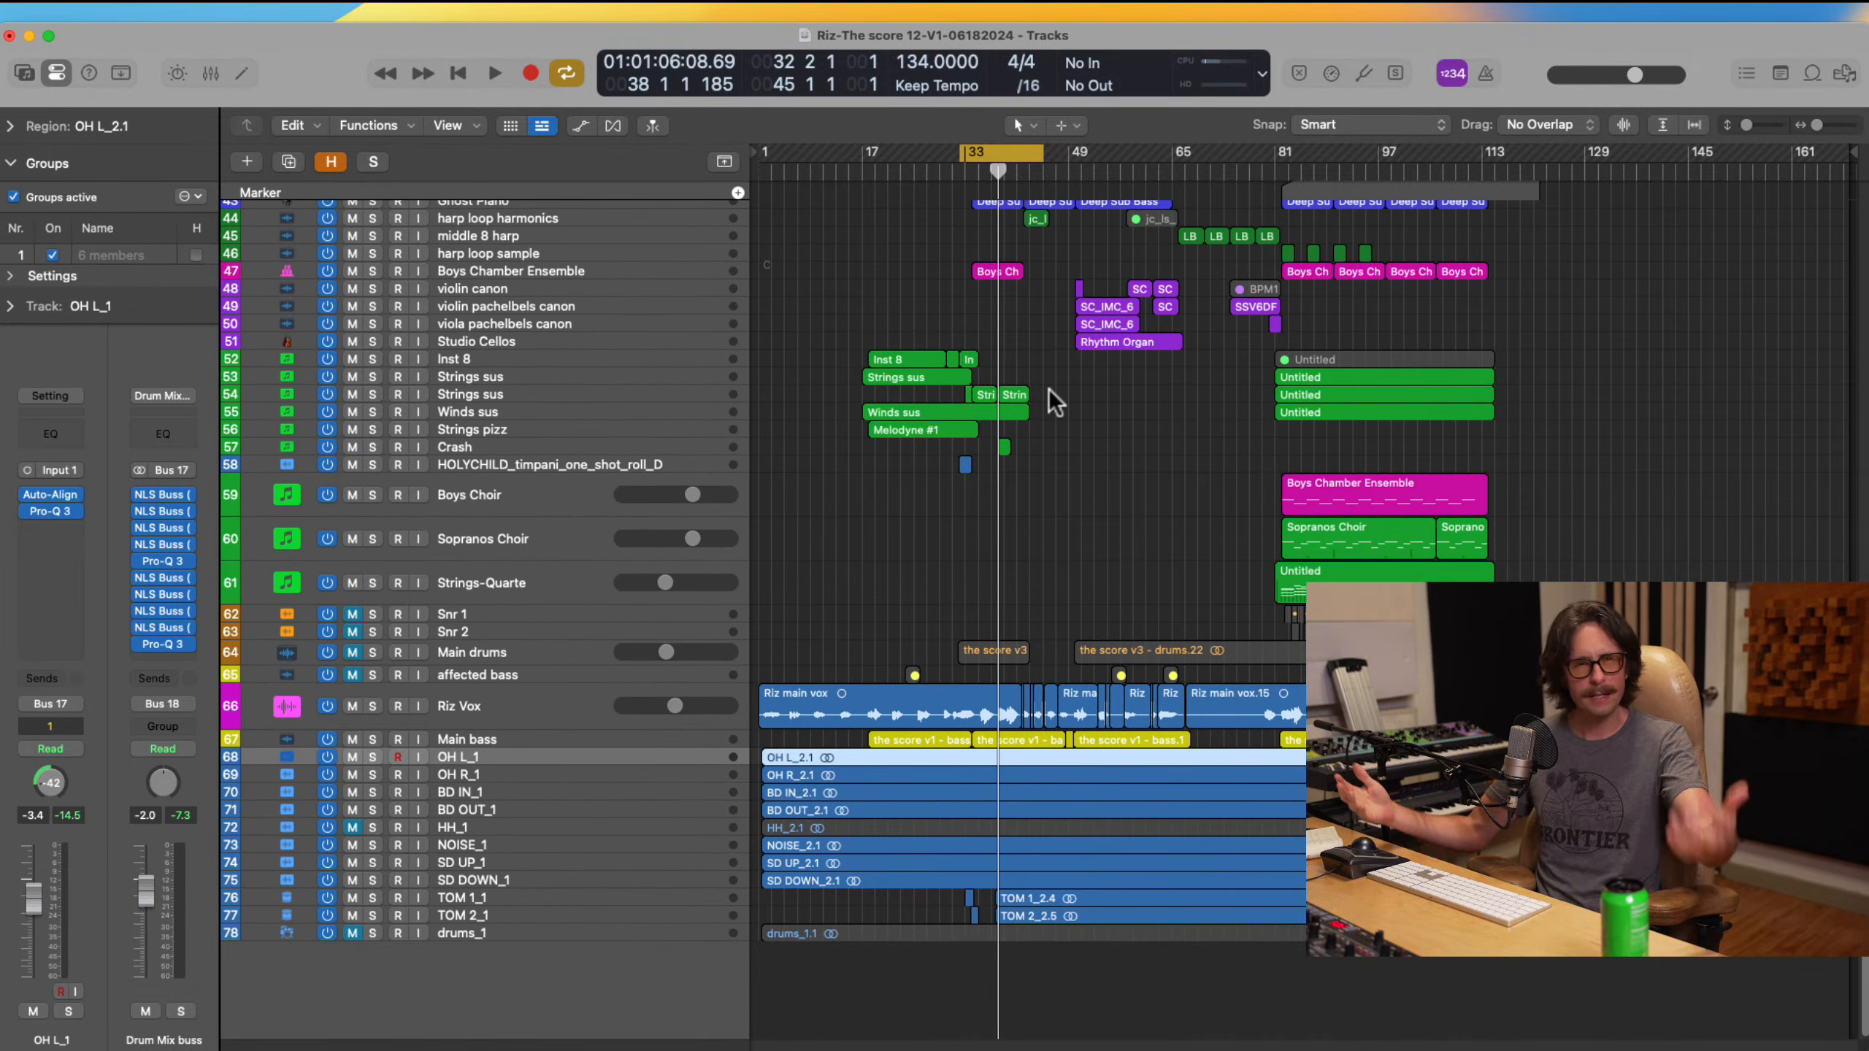
{"action": "key", "text": "super+Tab"}
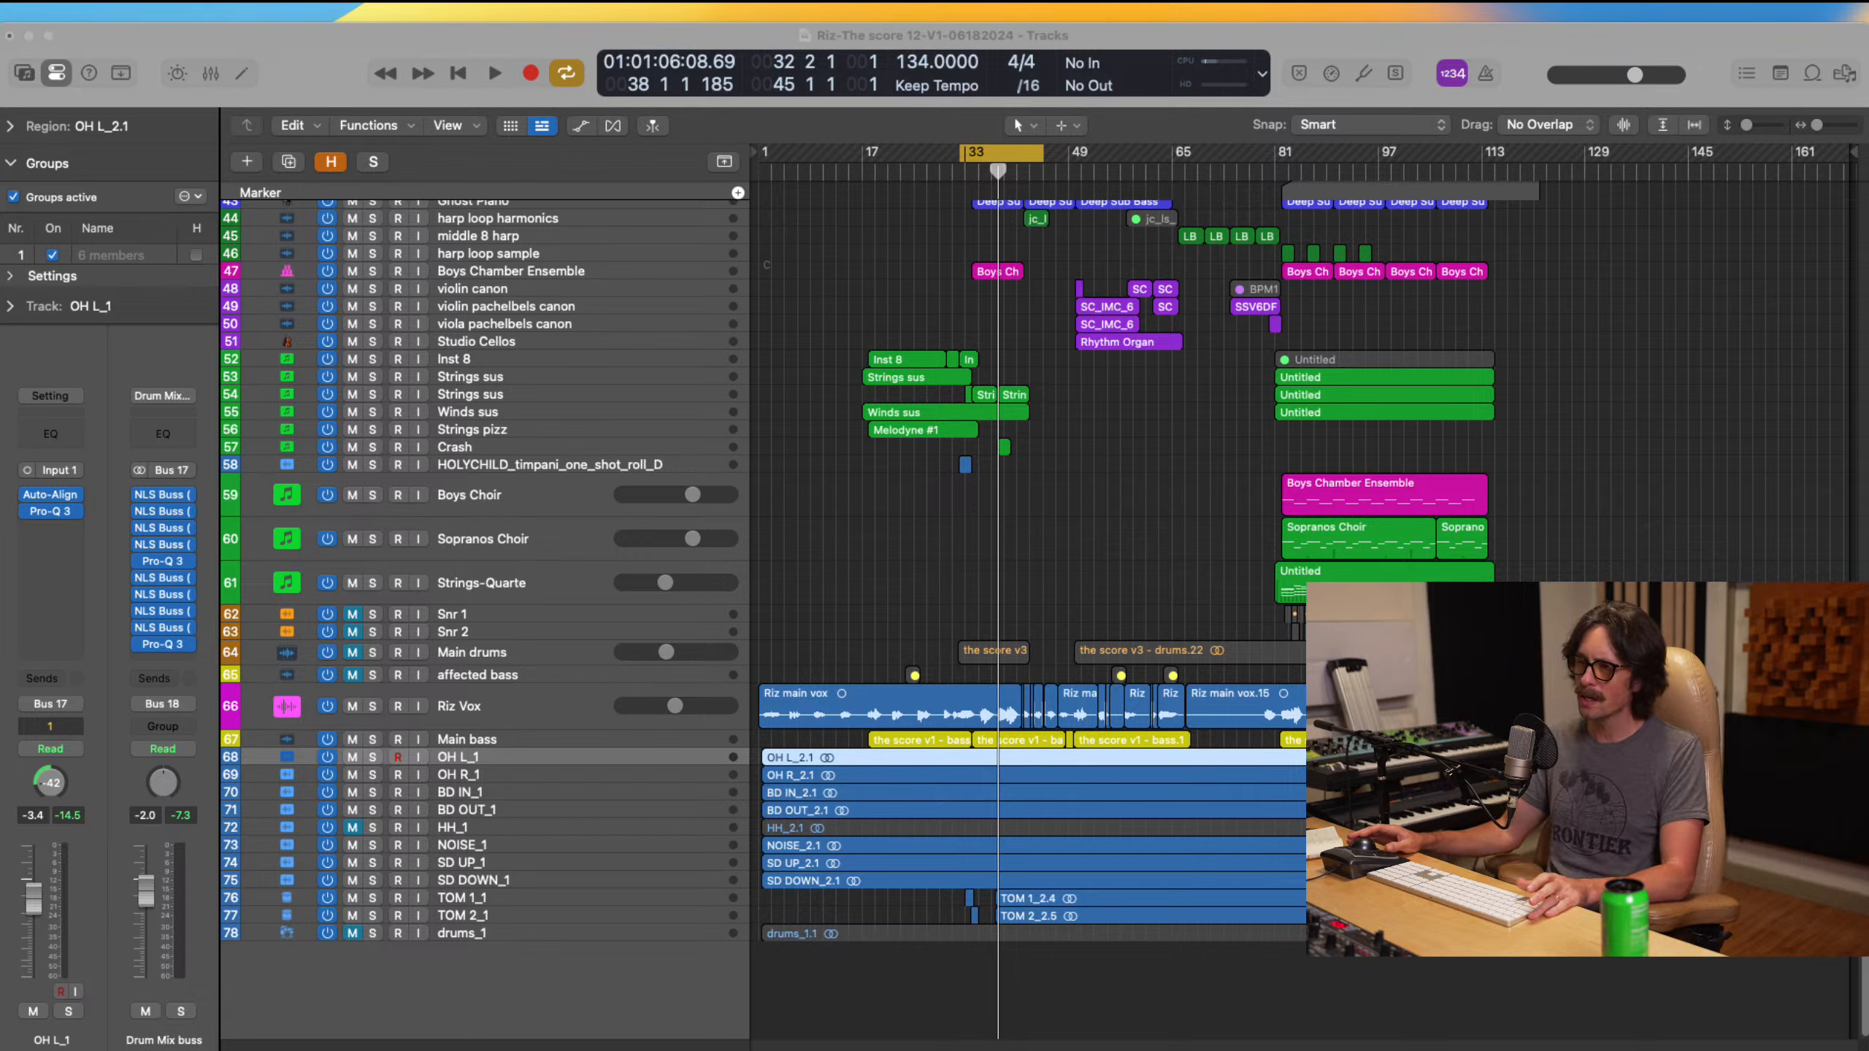